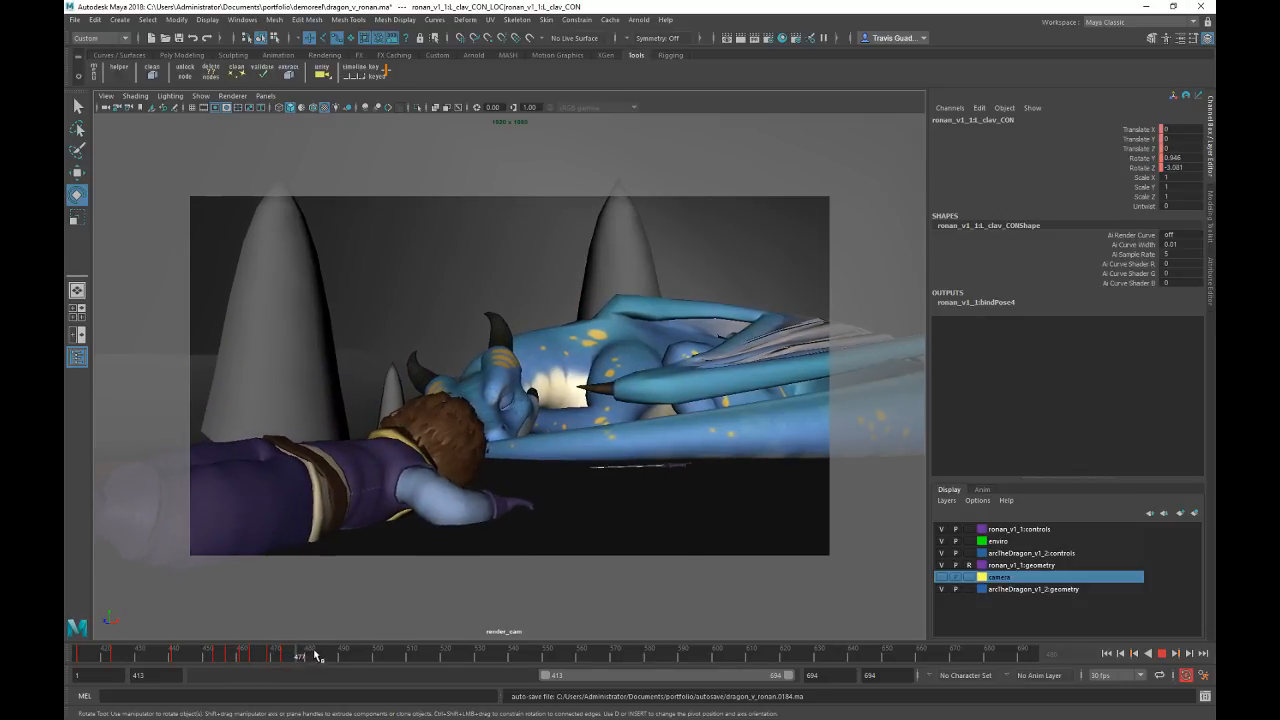
Step: Switch to the perspective view, go to frame 449 and clear the clavicle control selection
key(space)
key(space)
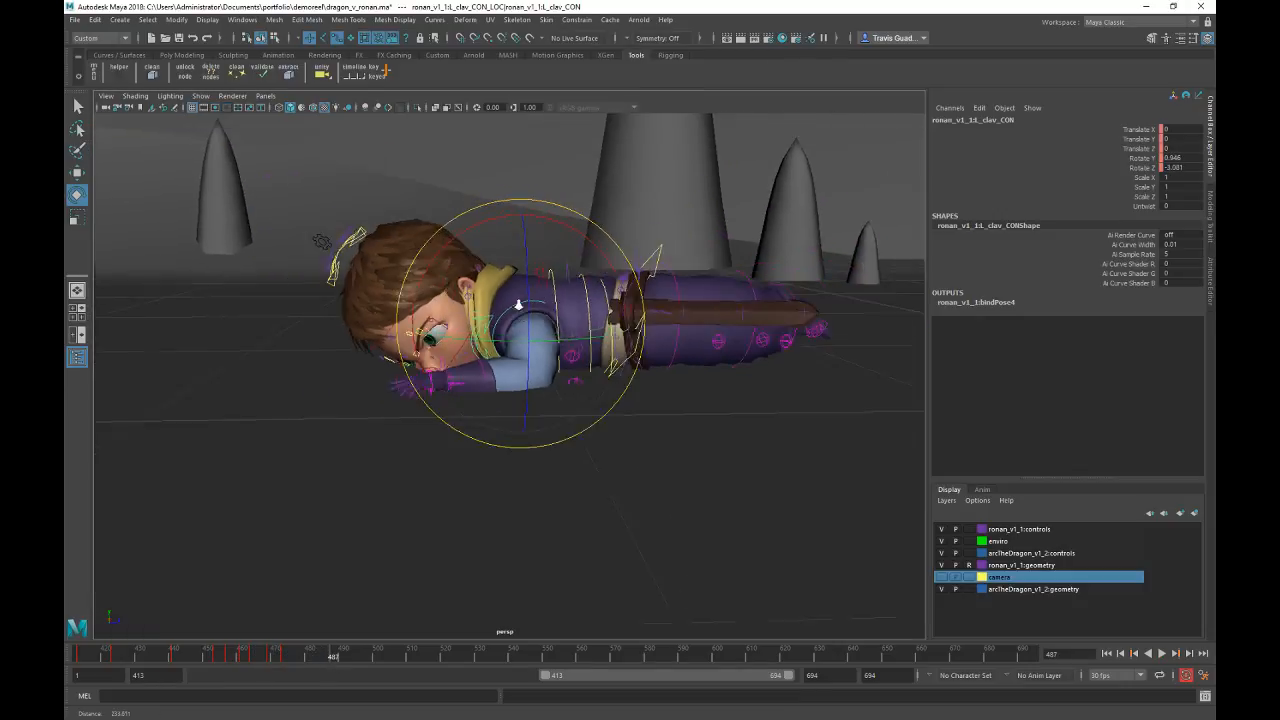
alt+drag(657, 301, 590, 366)
key(alt+v)
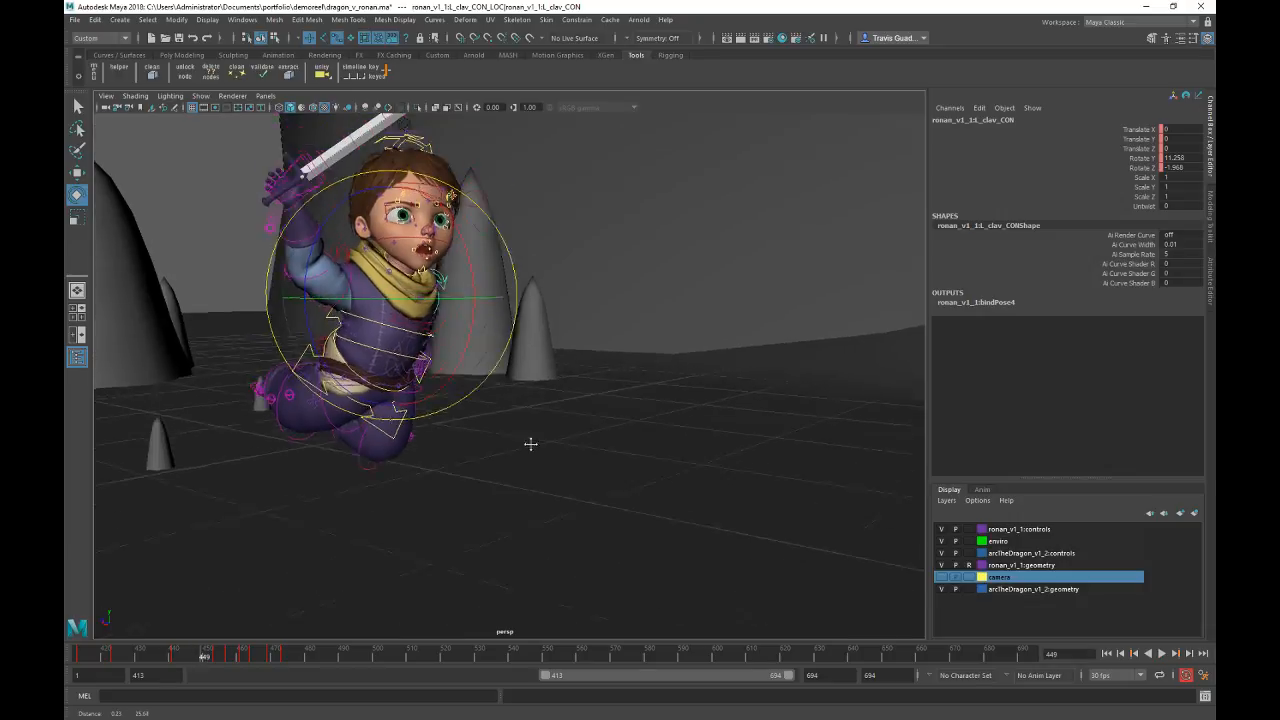
click(669, 251)
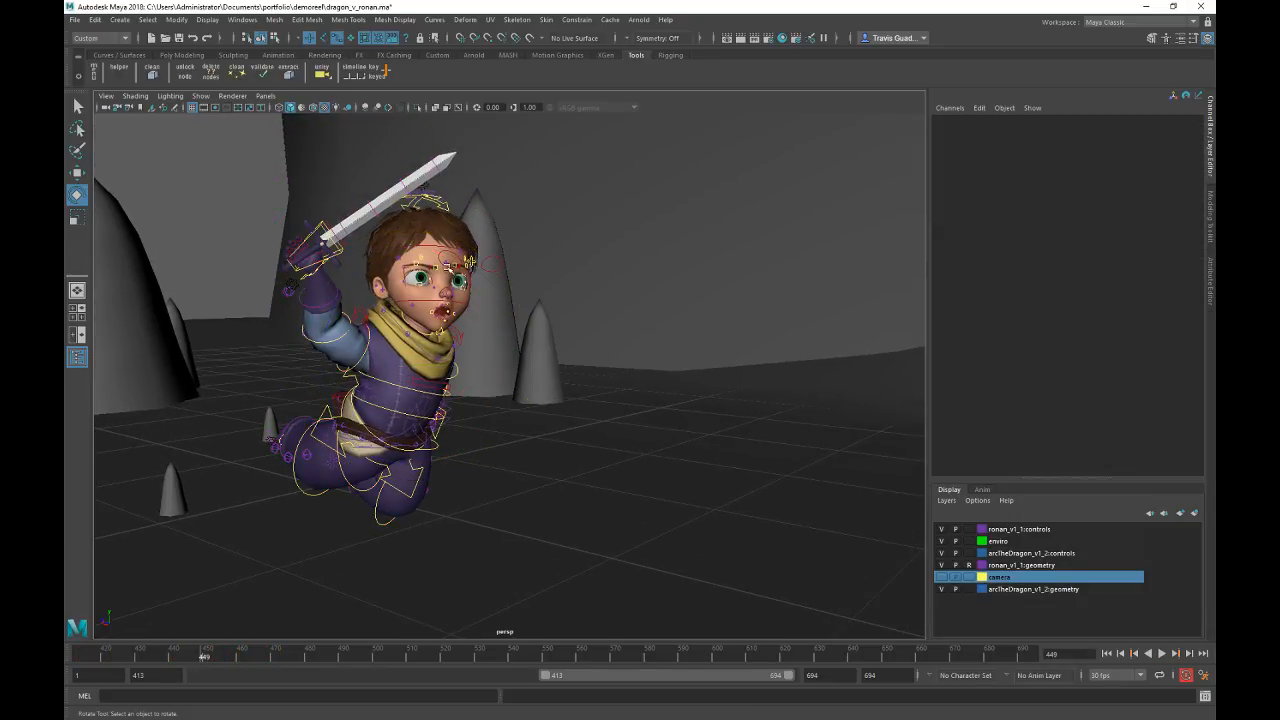
Step: Select all eyebrow controls on the character's right brow, including the master brow control
click(469, 262)
key(f)
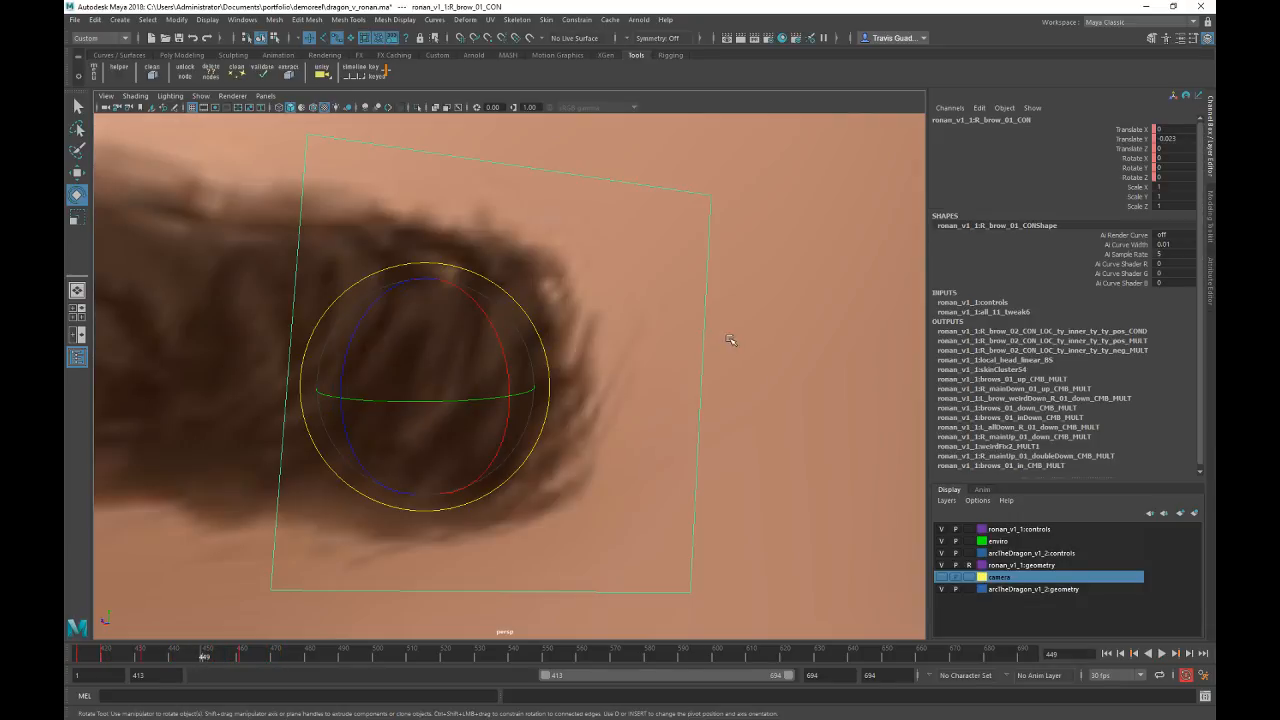
scroll(487, 323, down, 3)
scroll(487, 323, down, 5)
key(q)
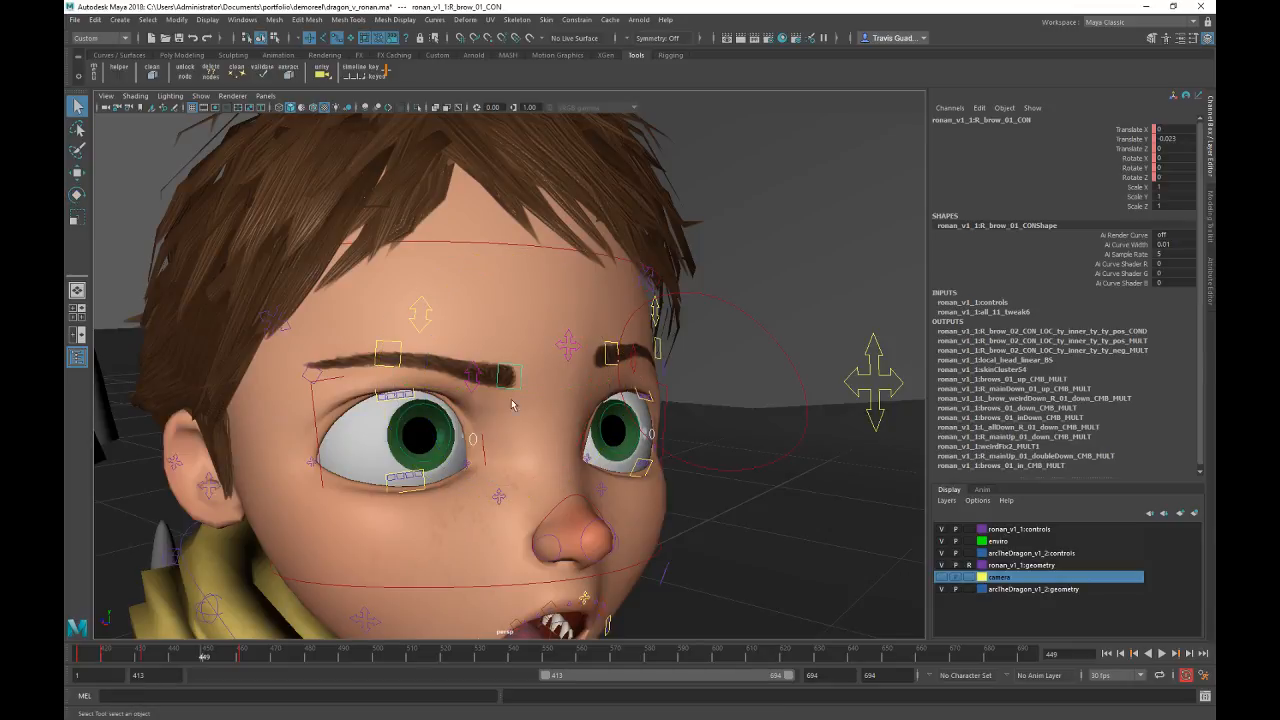
alt+drag(418, 376, 440, 342)
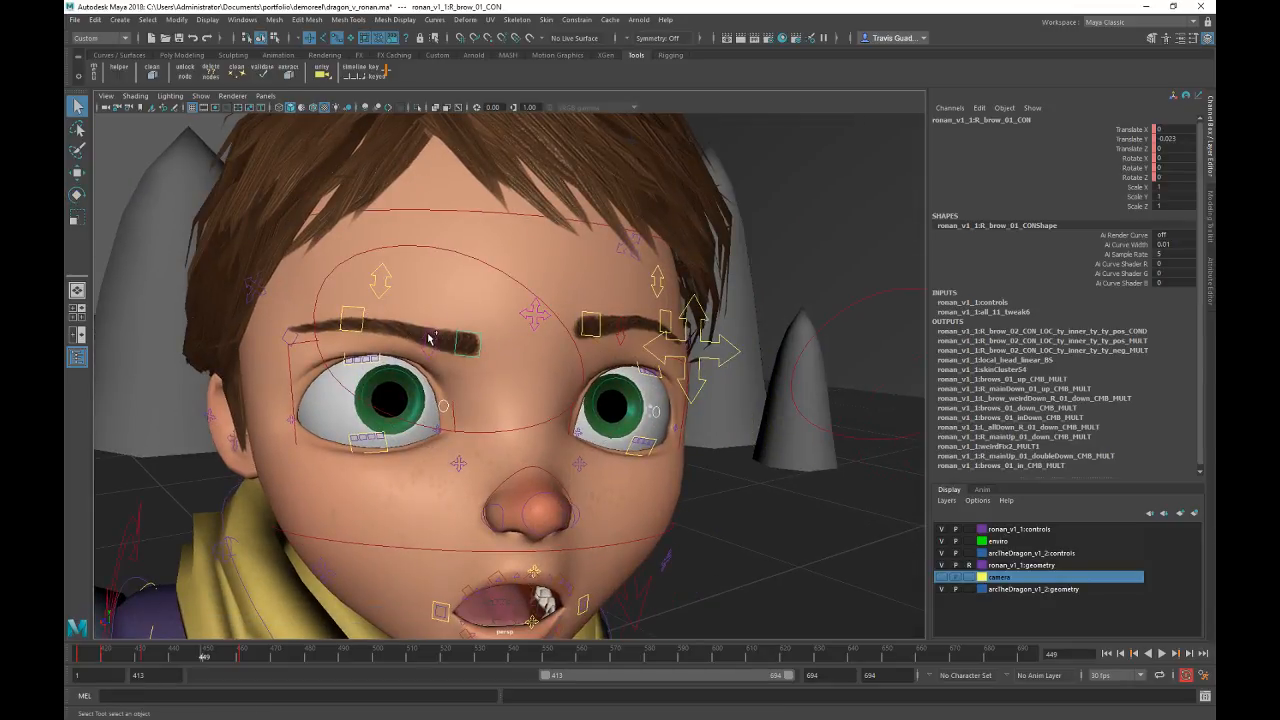
click(430, 326)
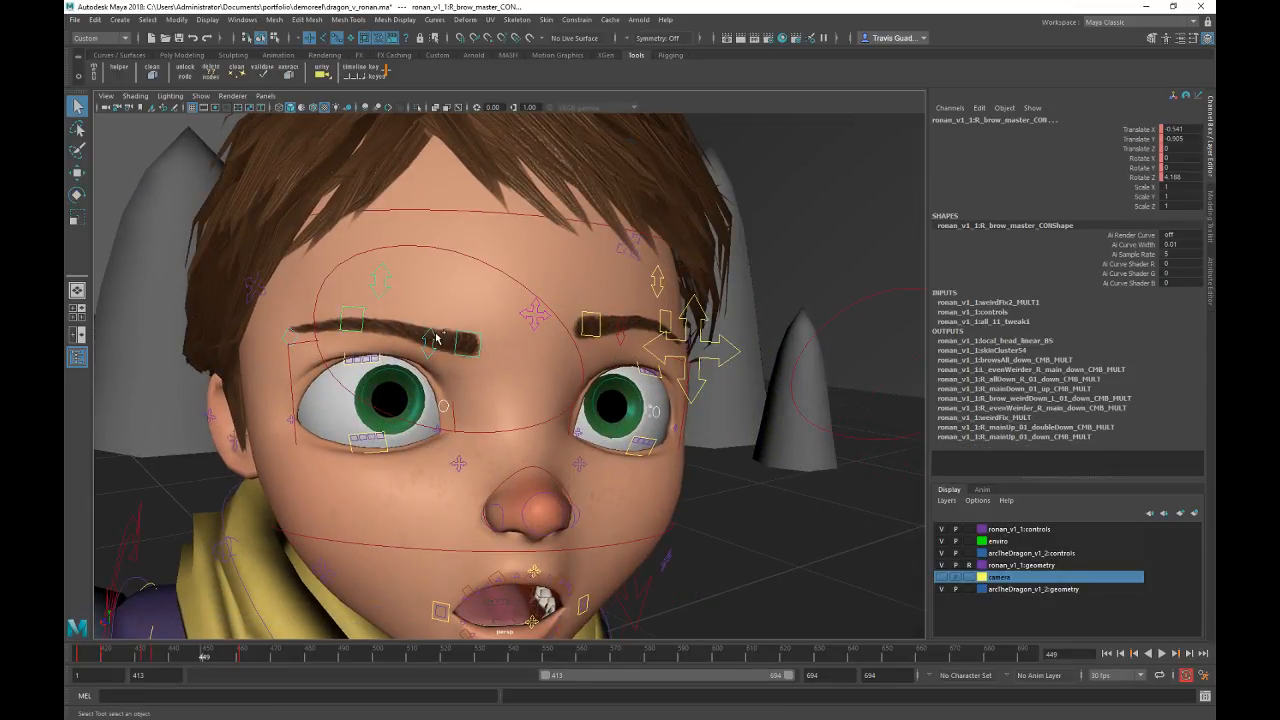
click(433, 339)
Step: Add all eyebrow controls on the character's left brow to the selection
alt+drag(443, 366, 537, 307)
click(536, 310)
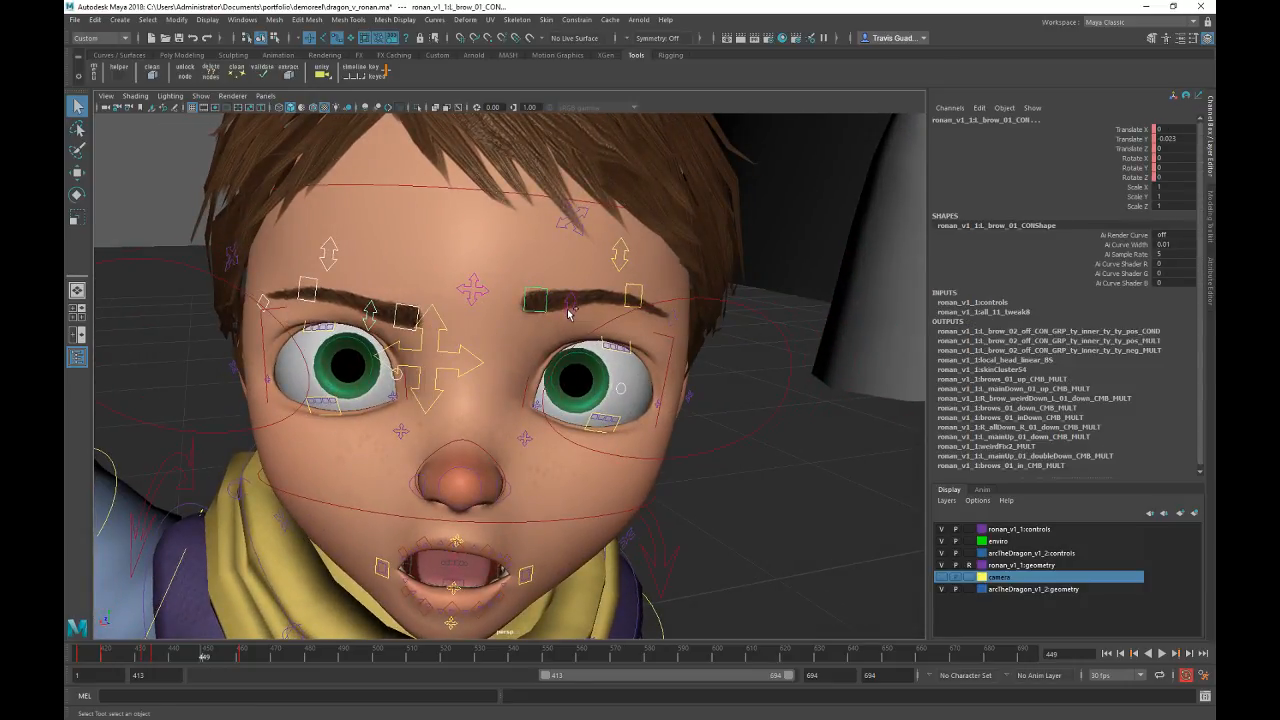
click(569, 308)
click(617, 266)
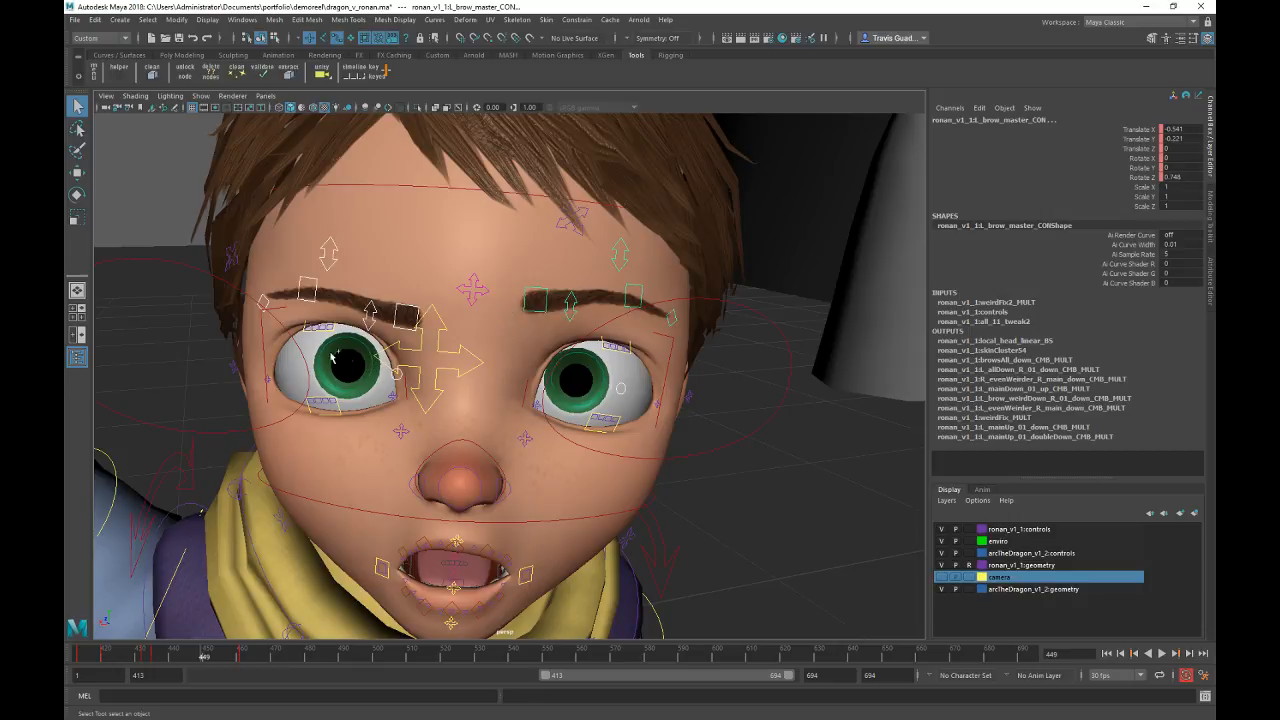
Step: Add the upper and lower eyelid controls of both eyes to the selection
click(320, 328)
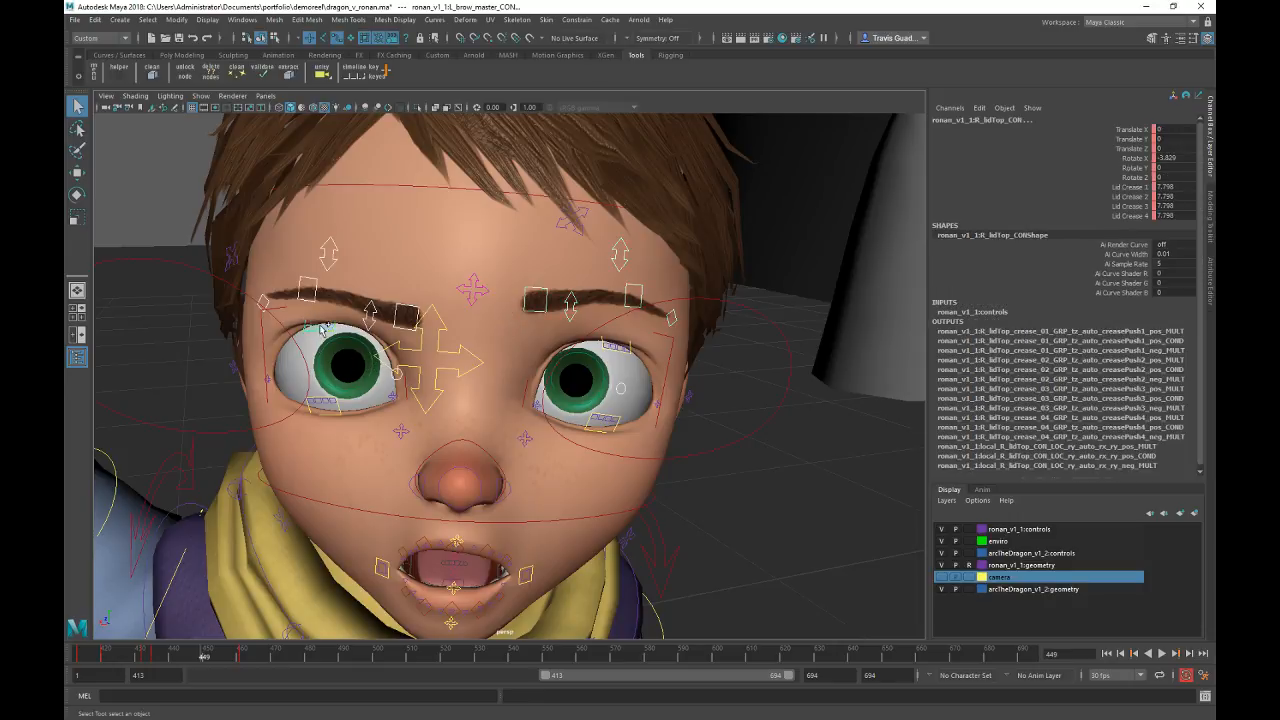
click(341, 410)
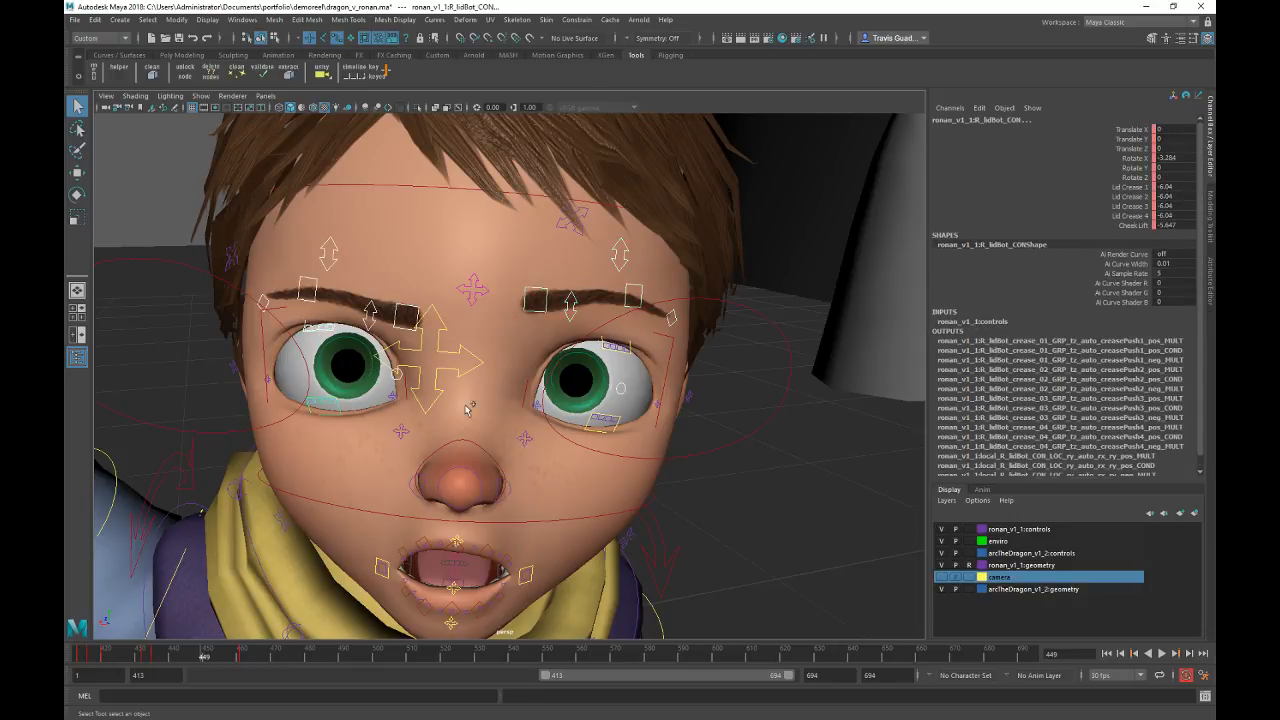
click(592, 424)
click(612, 344)
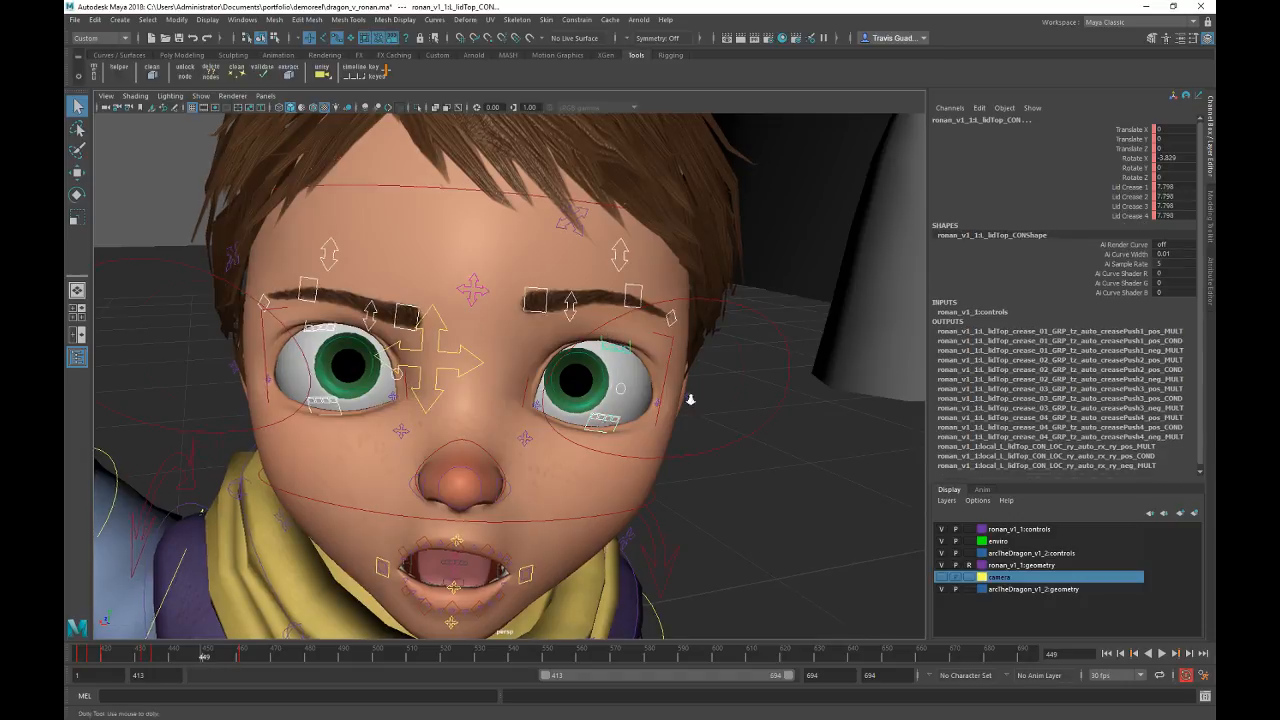
Step: Review the fall through the render camera and key the selected brow and eyelid controls at about frame 452
alt+drag(686, 394, 578, 389)
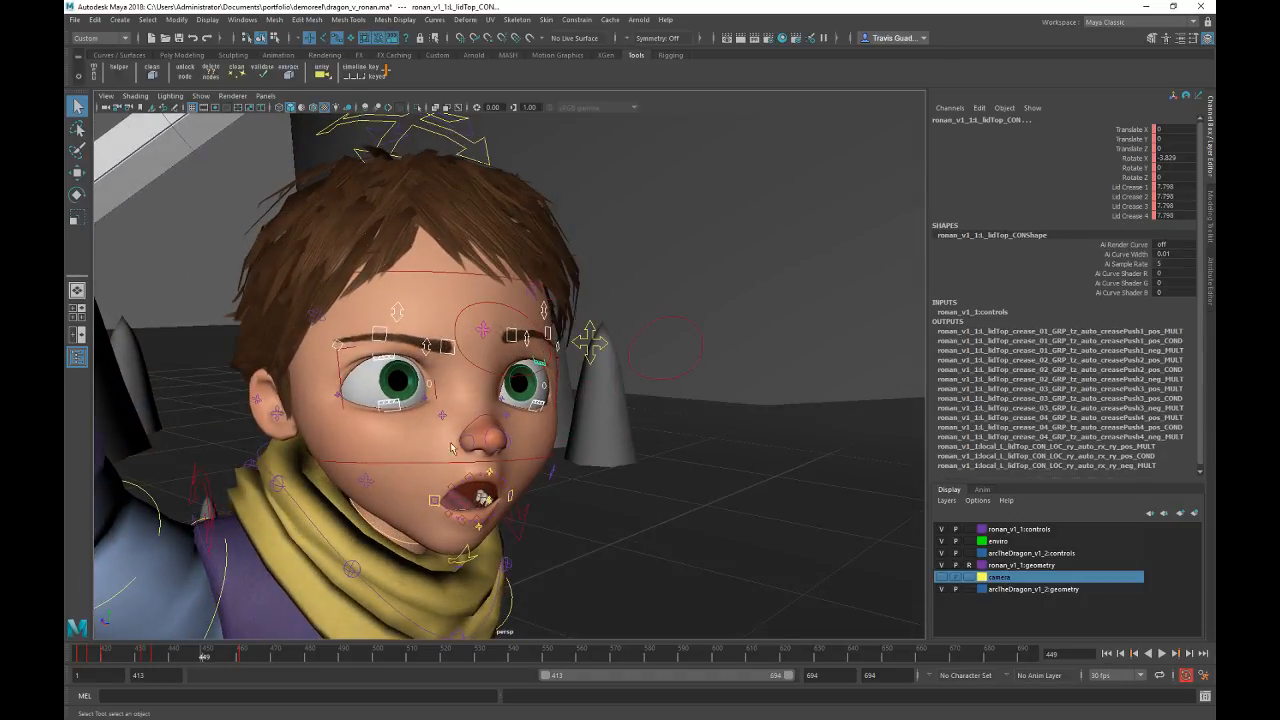
alt+drag(358, 516, 268, 622)
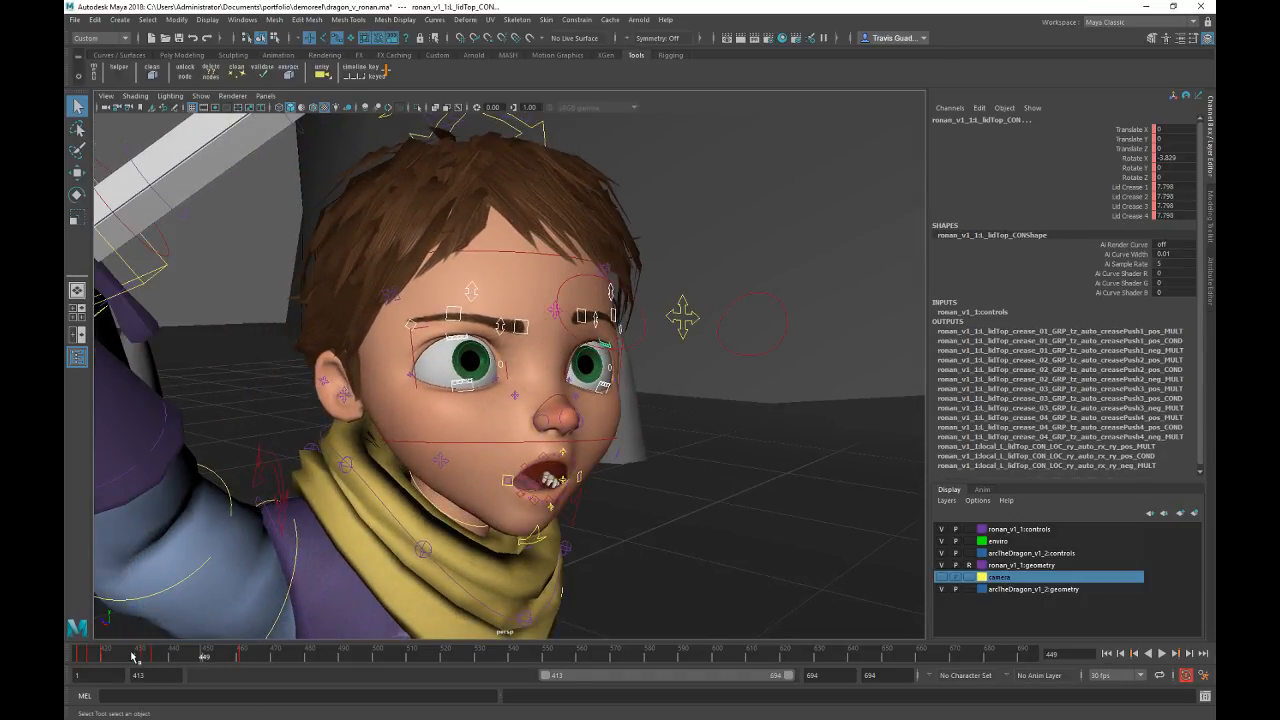
key(alt+v)
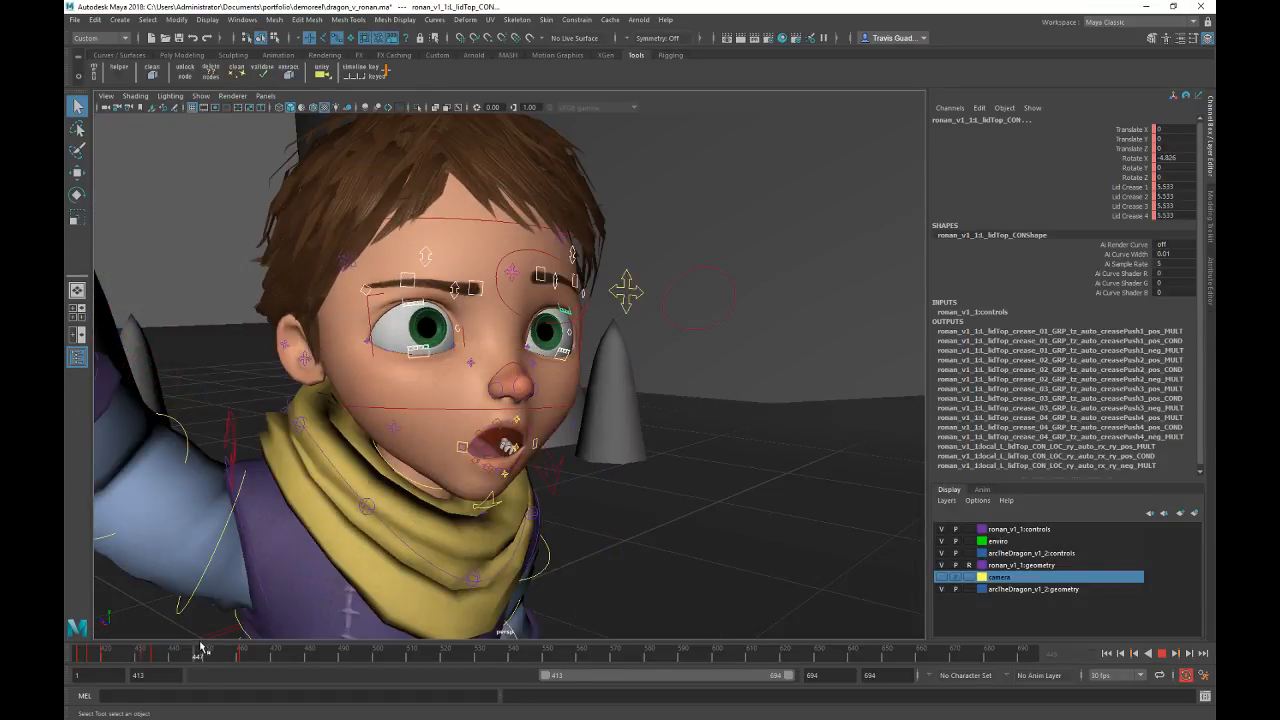
drag(200, 648, 198, 649)
key(space)
key(space)
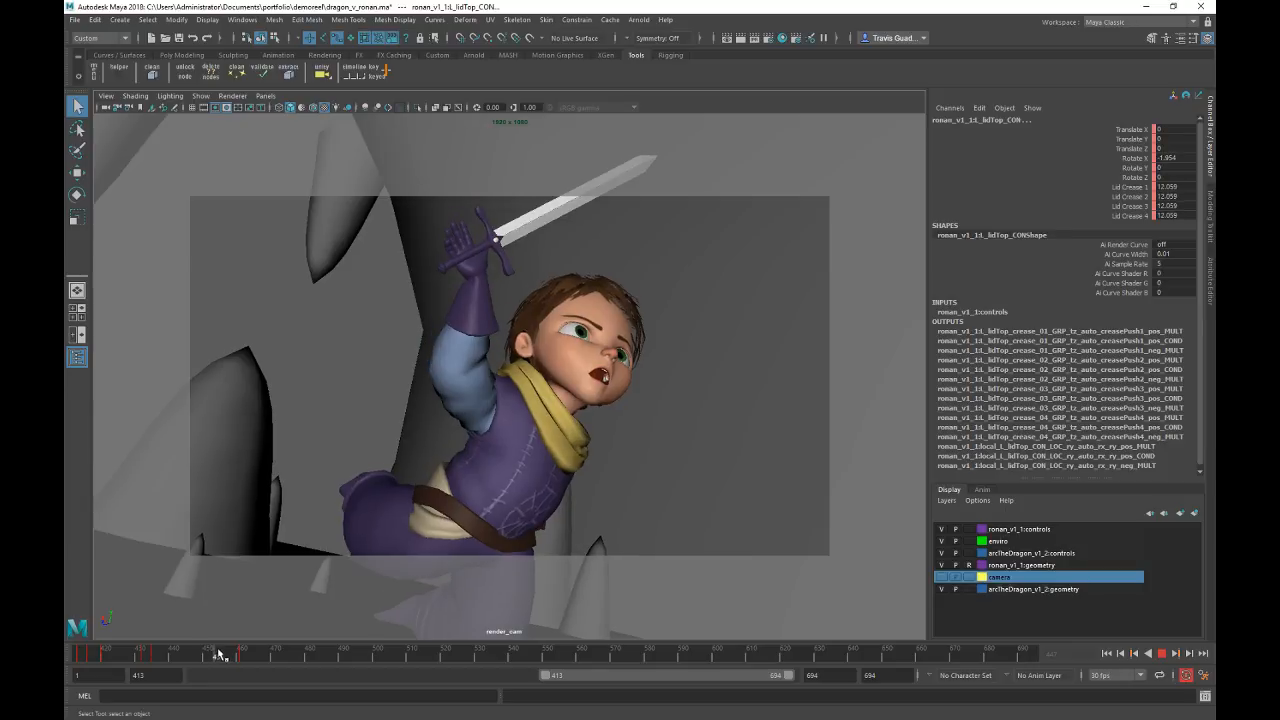
key(alt+v)
click(212, 655)
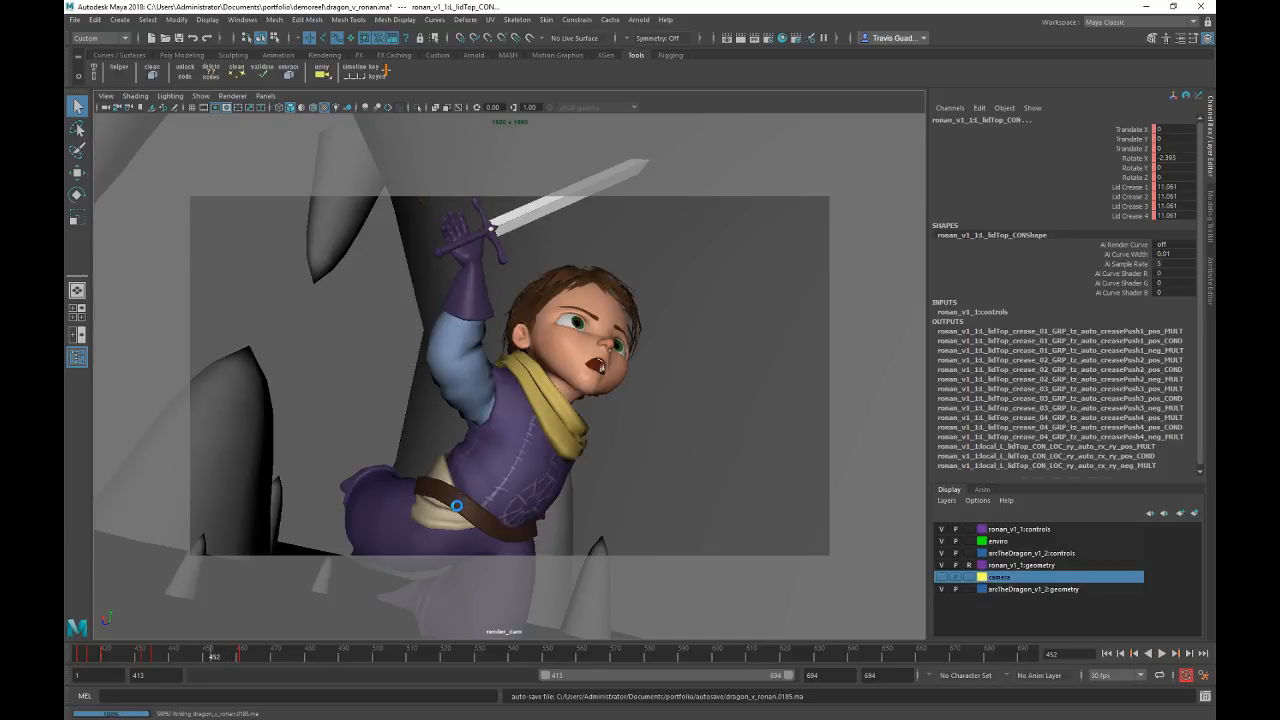
key(alt+period)
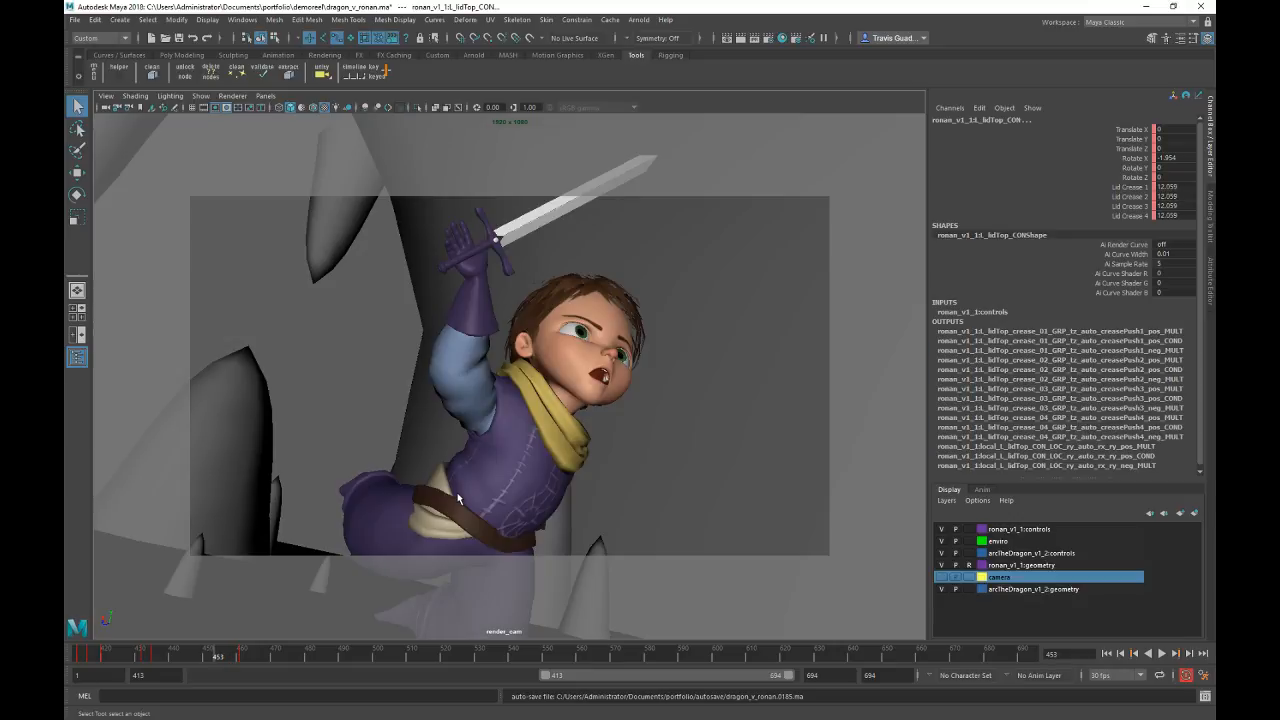
key(alt+period)
key(alt+comma)
Step: Copy the squeezed-shut brow and eyelid keys from frame 420 and paste them at frame 461
mouse_move(102, 657)
mouse_down()
mouse_move(76, 659)
mouse_move(105, 655)
mouse_up()
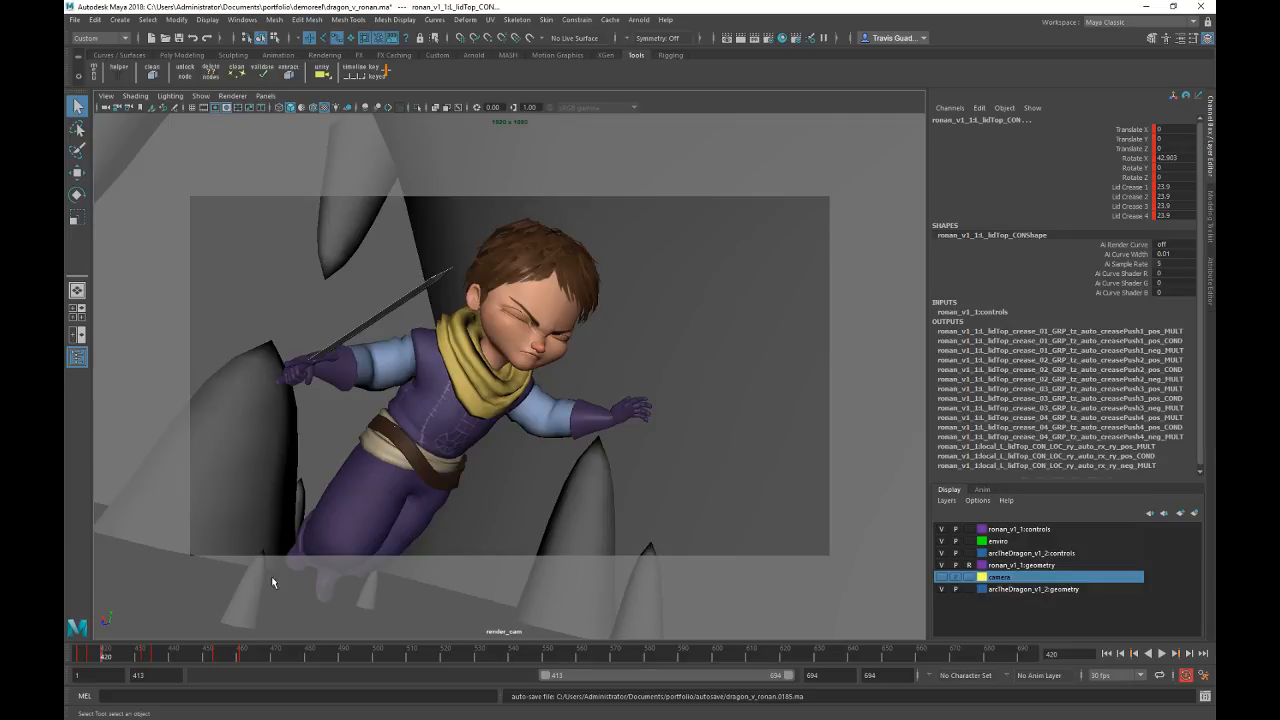
right_click(120, 645)
click(184, 480)
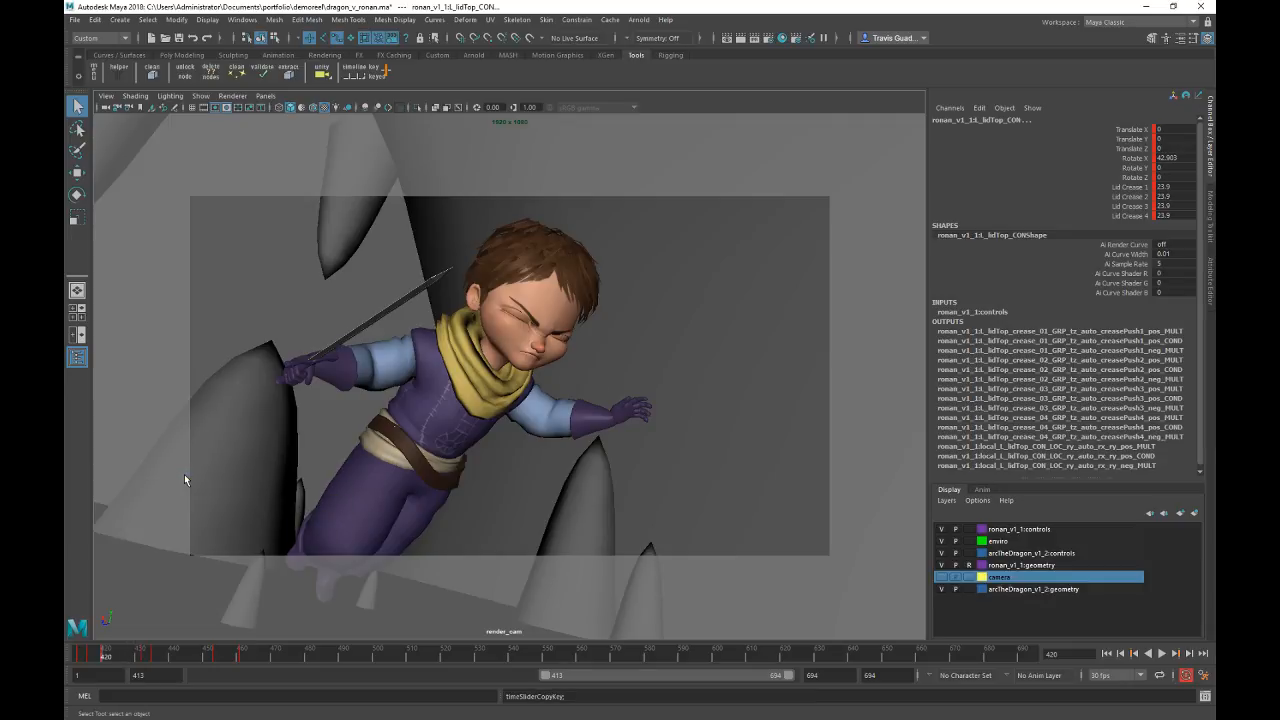
drag(241, 660, 246, 658)
right_click(246, 658)
mouse_move(290, 486)
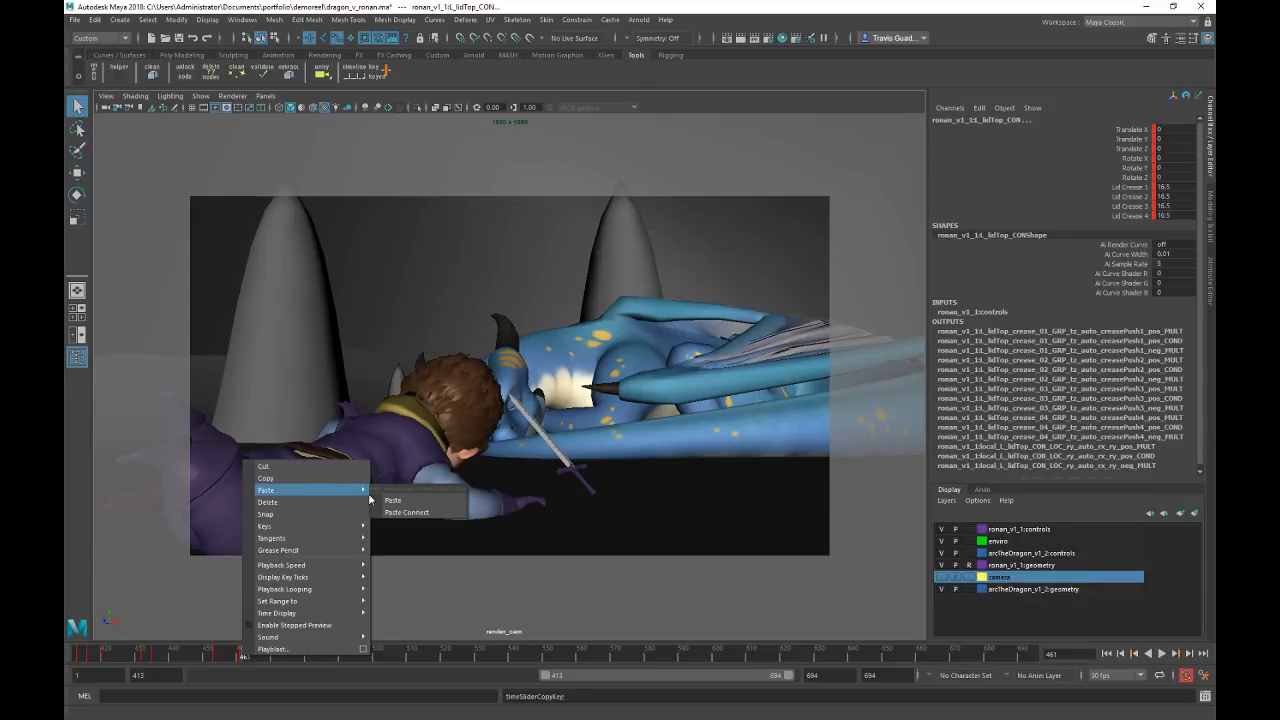
click(396, 505)
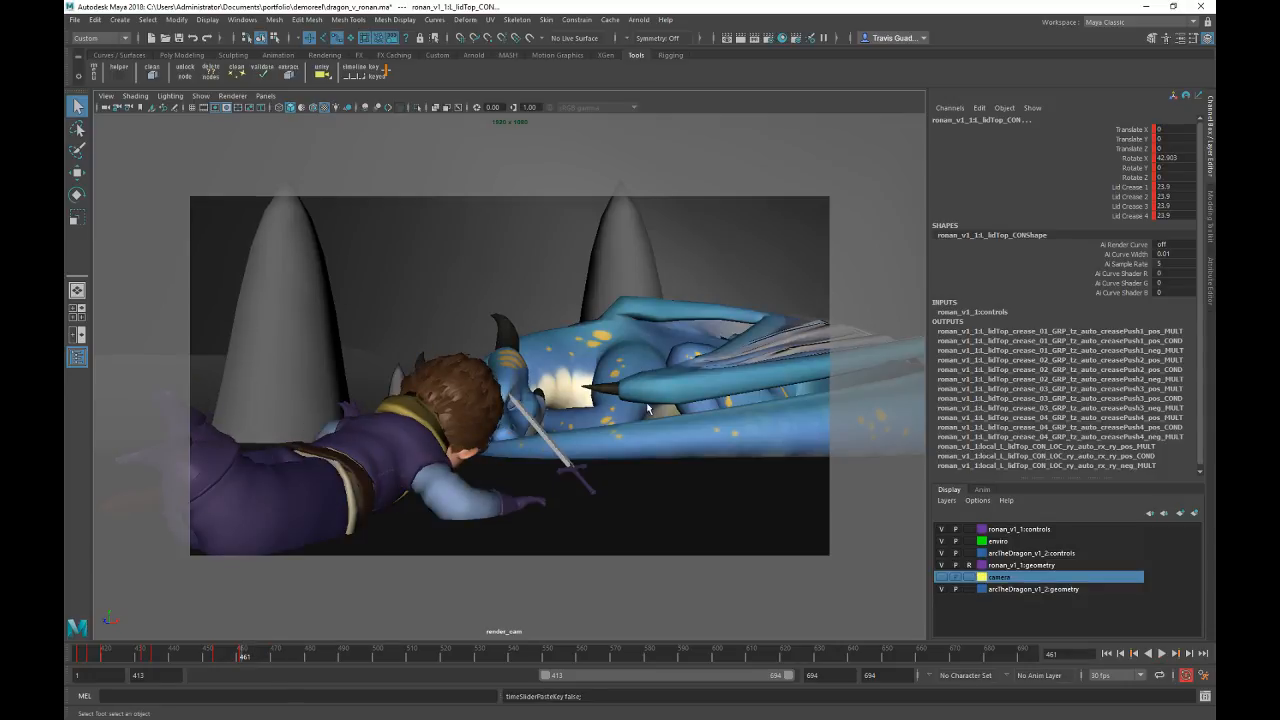
Step: Examine the character's closed-eye expression through the landing around frame 461 from several angles in the perspective view
key(space)
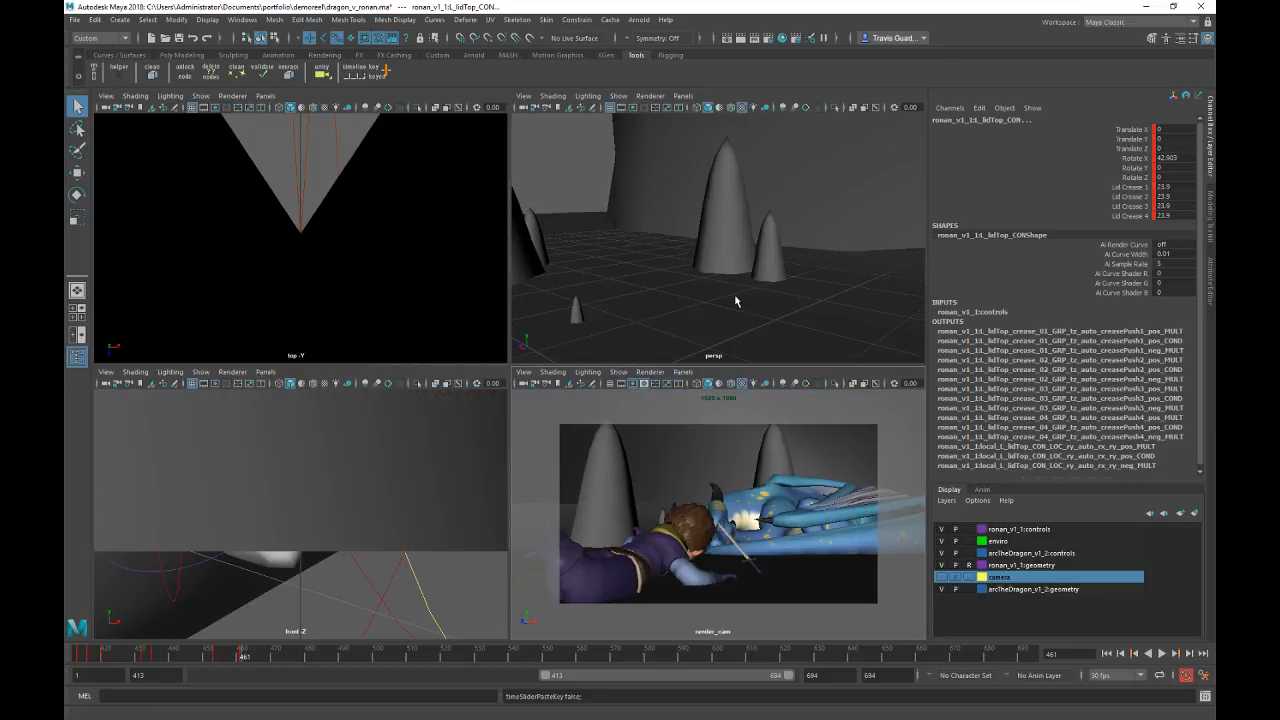
key(space)
scroll(394, 400, down, 5)
alt+middle_drag(443, 291, 335, 184)
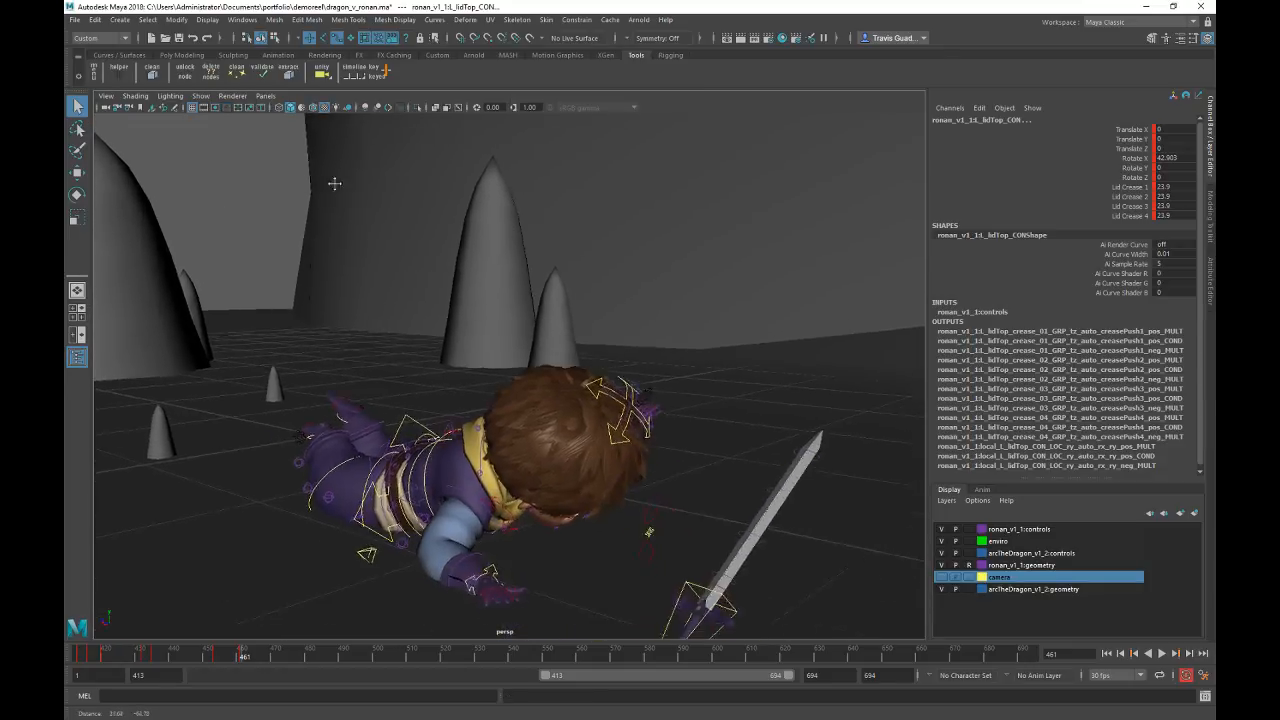
alt+drag(512, 388, 463, 337)
alt+right_drag(463, 337, 580, 396)
alt+middle_drag(580, 396, 551, 349)
mouse_move(551, 349)
alt+mouse_down()
mouse_move(531, 339)
mouse_move(541, 363)
alt+mouse_up()
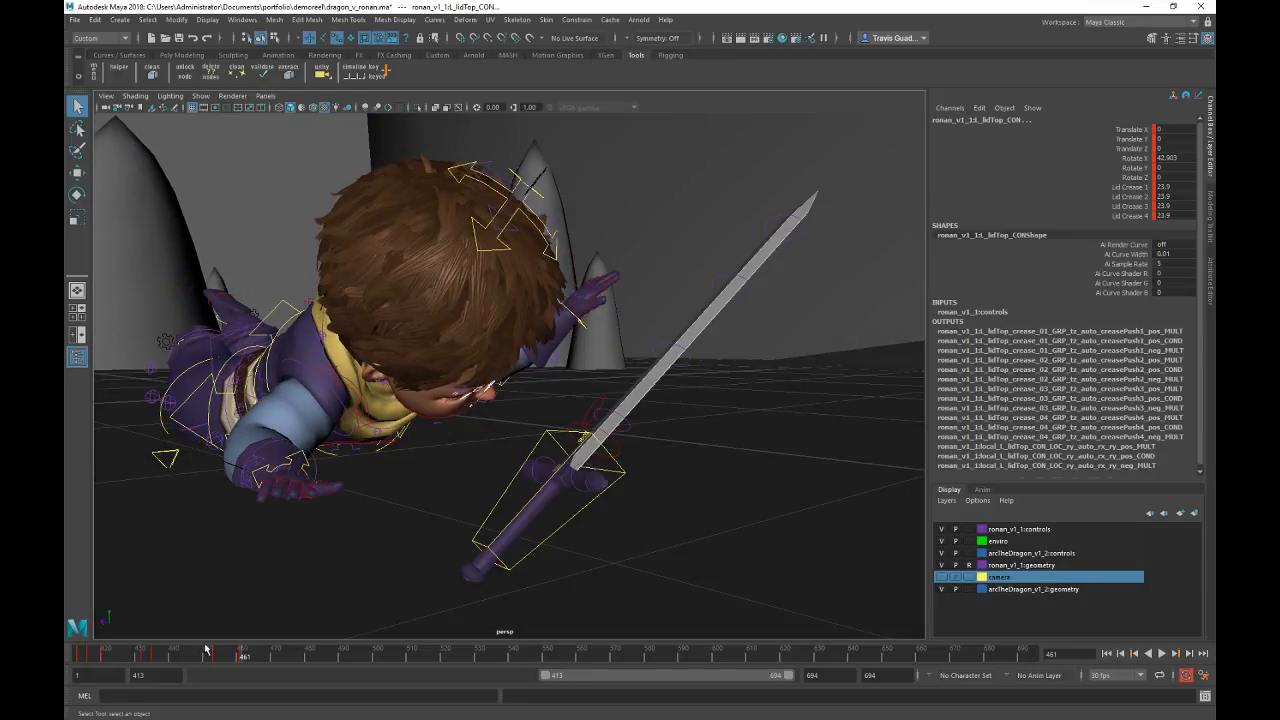
drag(205, 650, 243, 650)
alt+drag(453, 547, 461, 418)
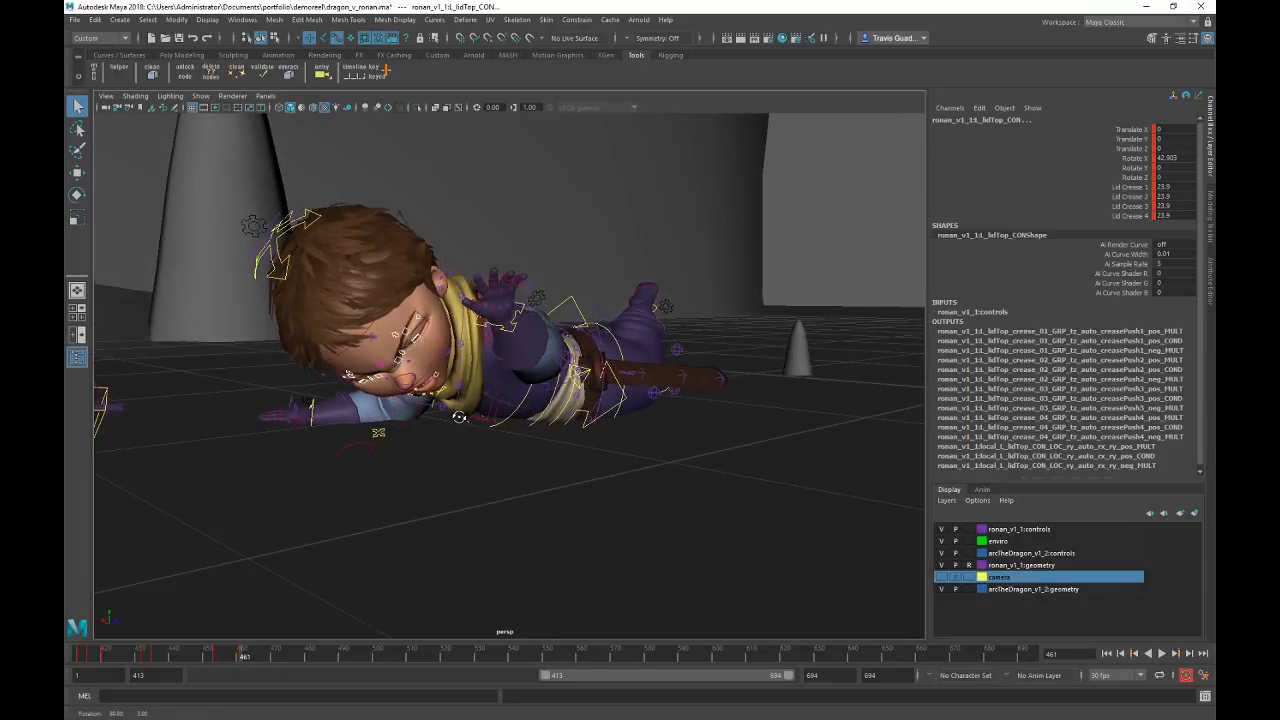
key(alt+v)
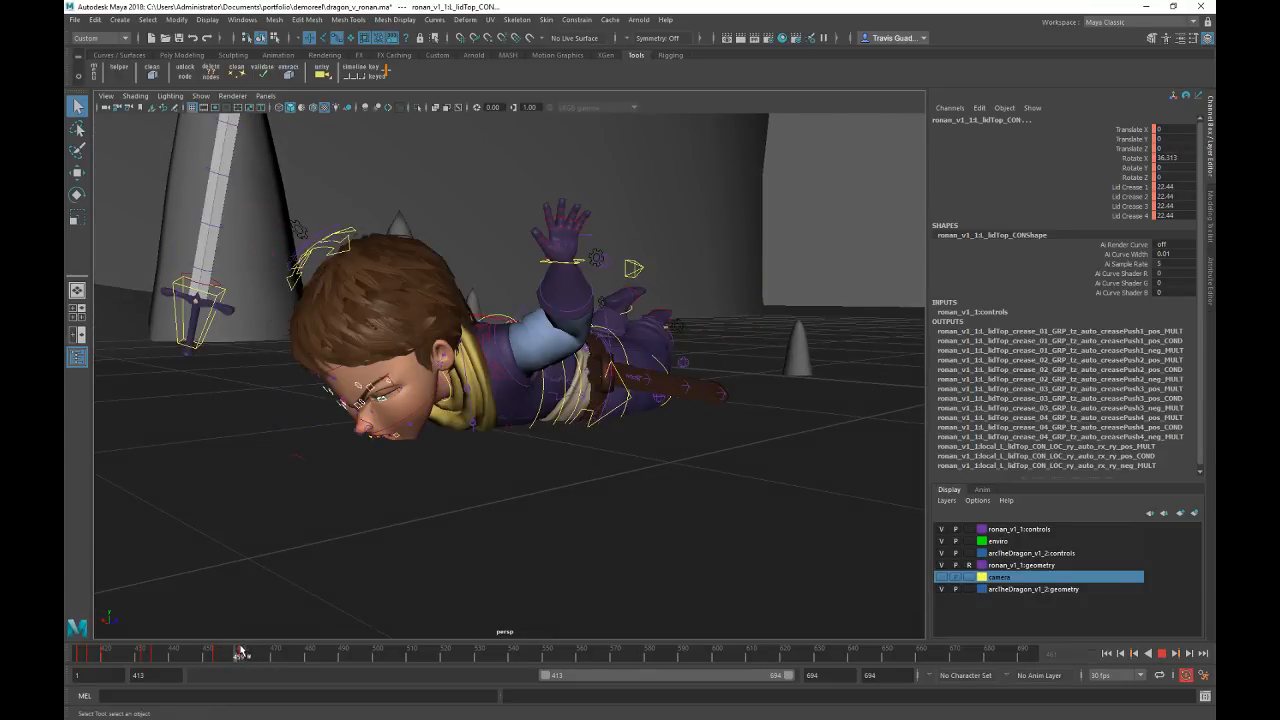
key(alt+v)
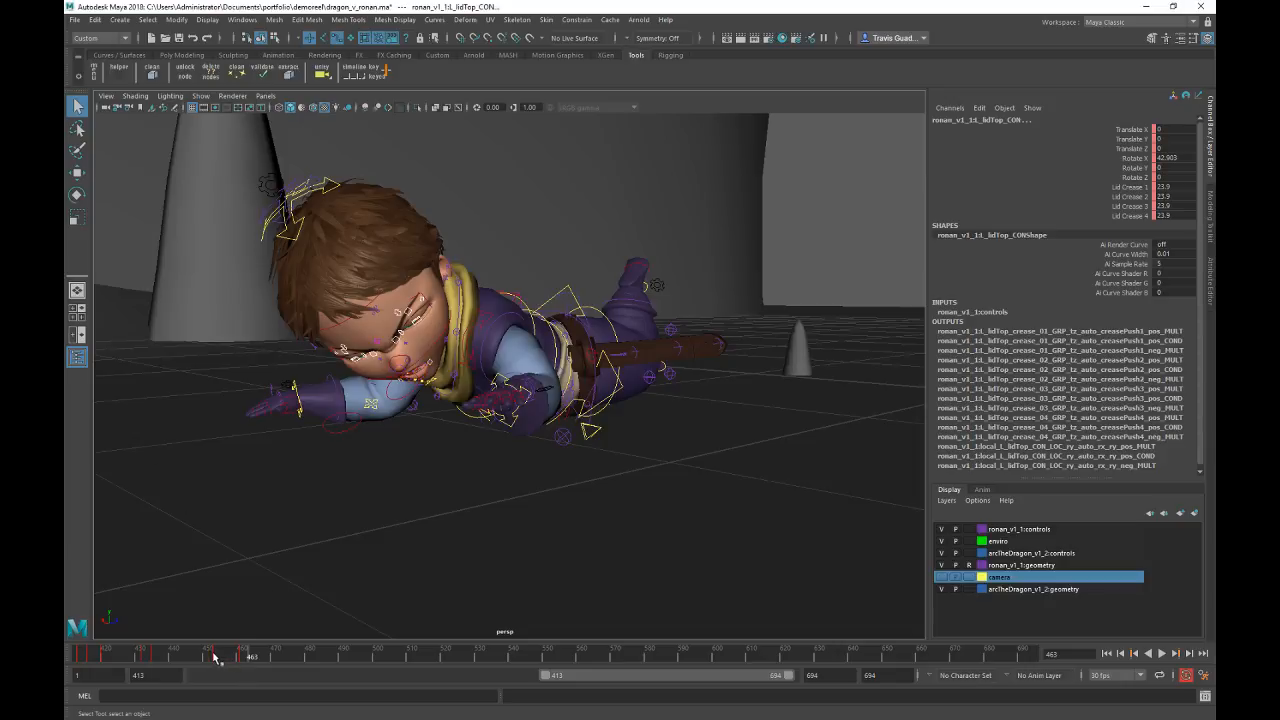
Step: Key the selected brow and eyelid controls at frame 480 to hold the squeezed-shut expression
drag(213, 653, 309, 657)
alt+drag(524, 441, 645, 445)
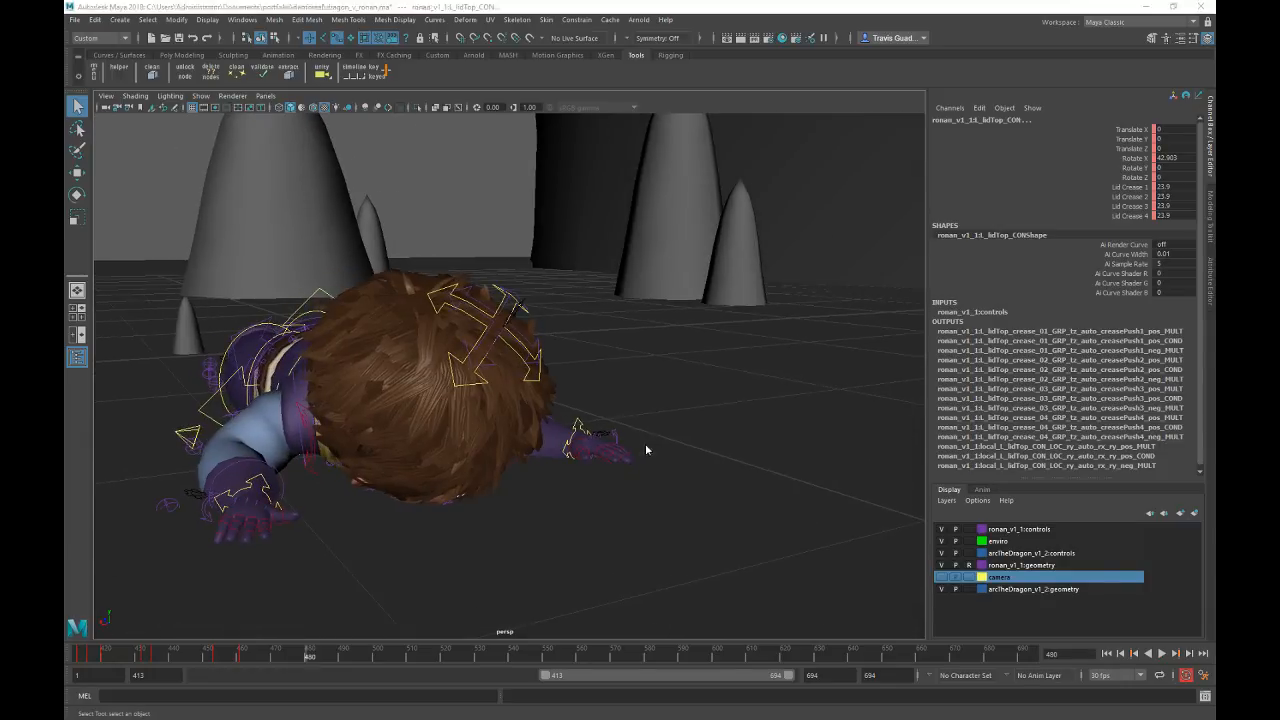
key(space)
key(space)
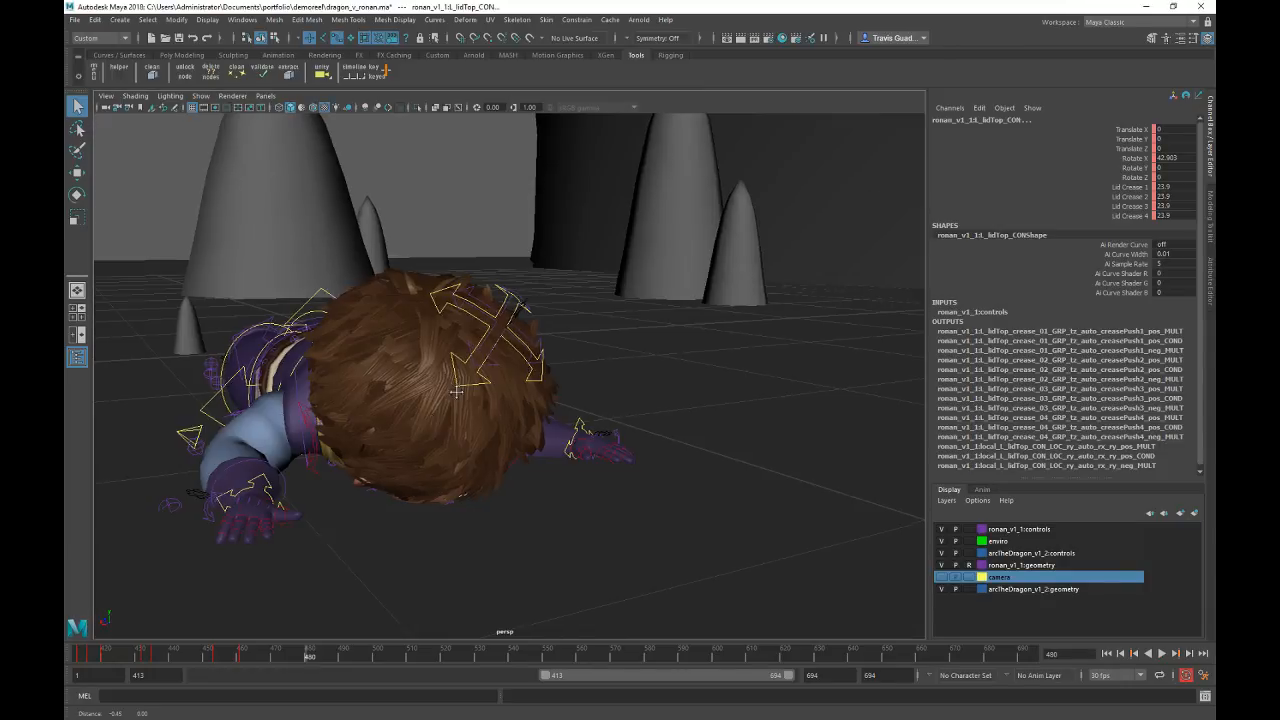
key(s)
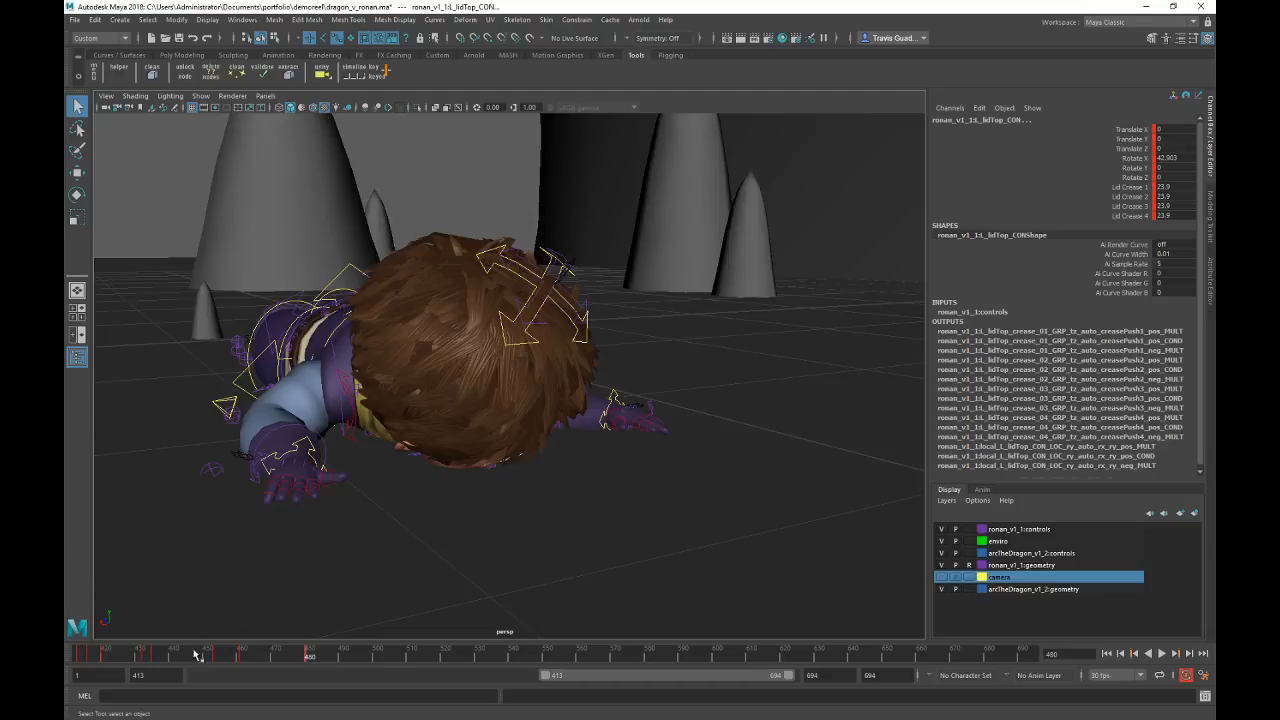
Step: Copy the open-eye brow and eyelid keys from frame 435 and paste them at frame 487
drag(197, 655, 155, 655)
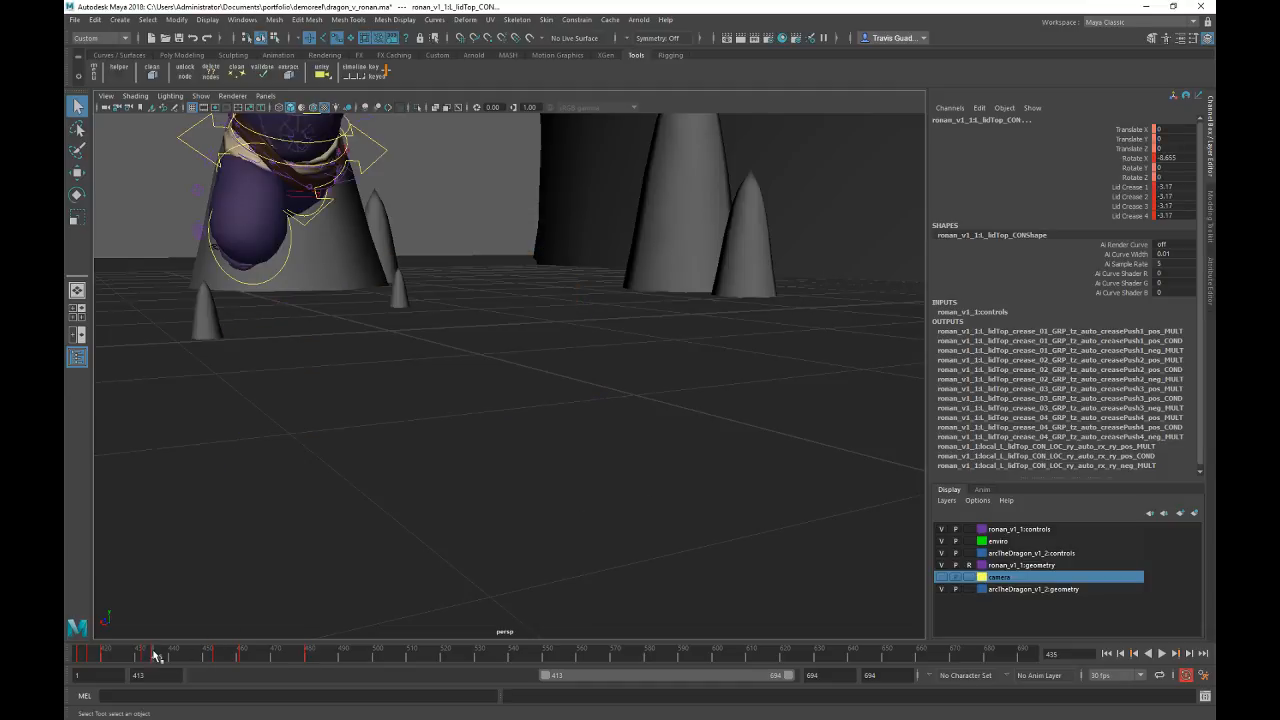
alt+middle_drag(599, 346, 654, 432)
alt+drag(654, 432, 584, 415)
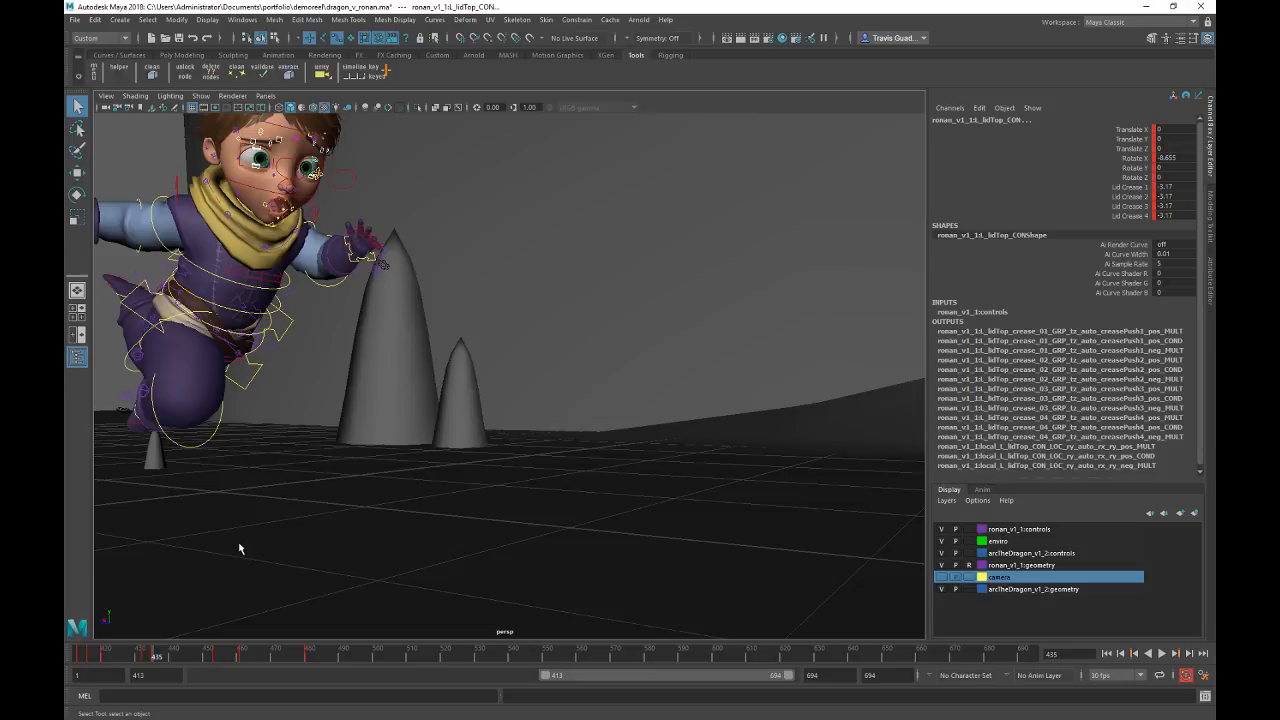
right_click(151, 656)
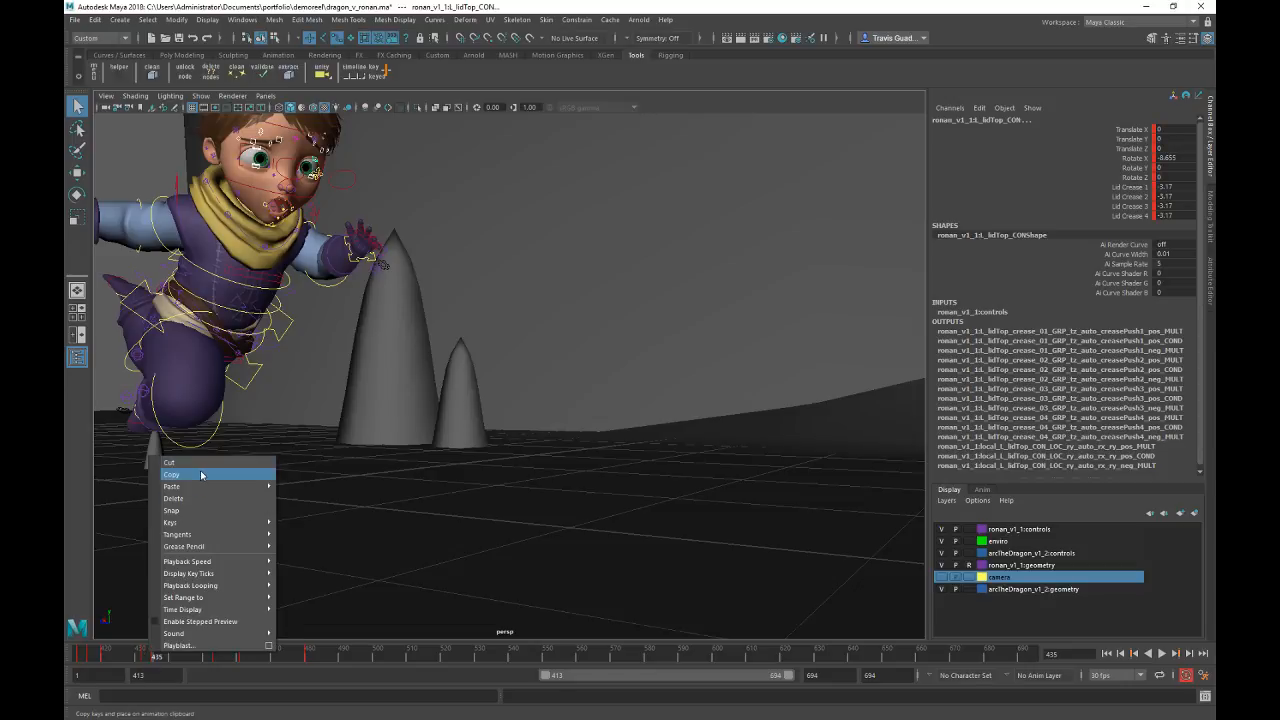
click(204, 470)
key(alt+v)
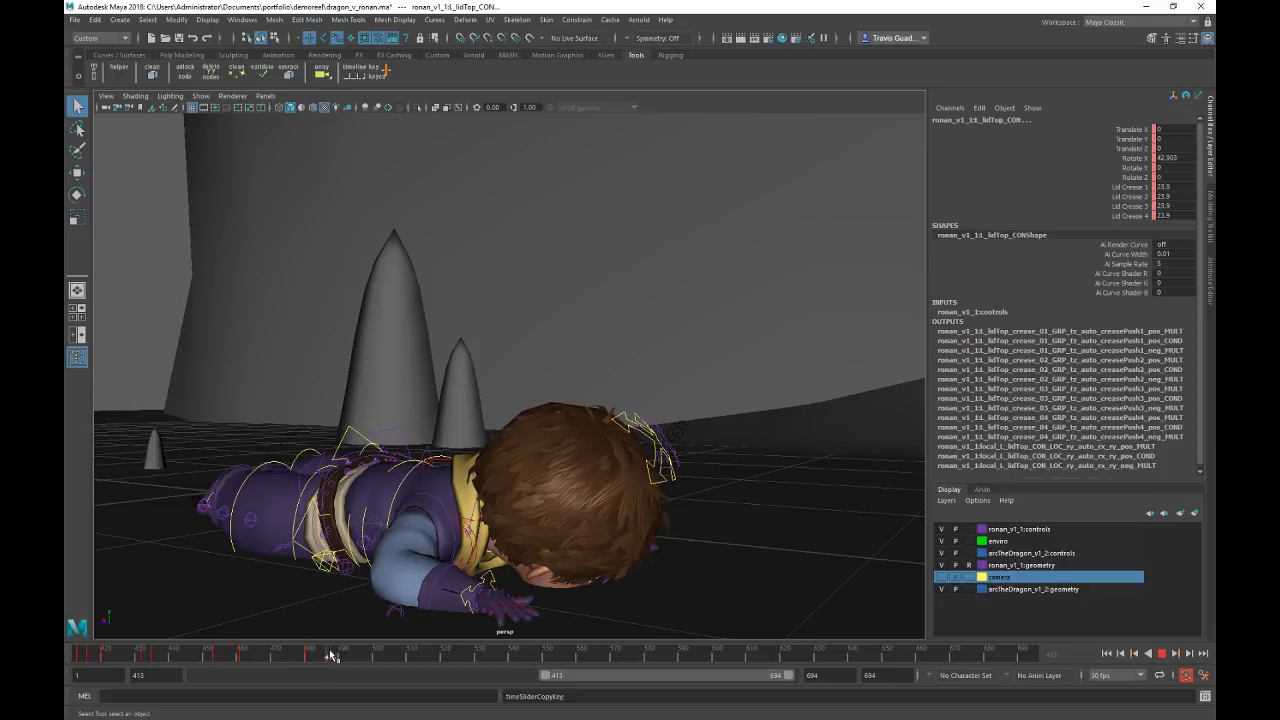
right_click(333, 656)
mouse_move(440, 486)
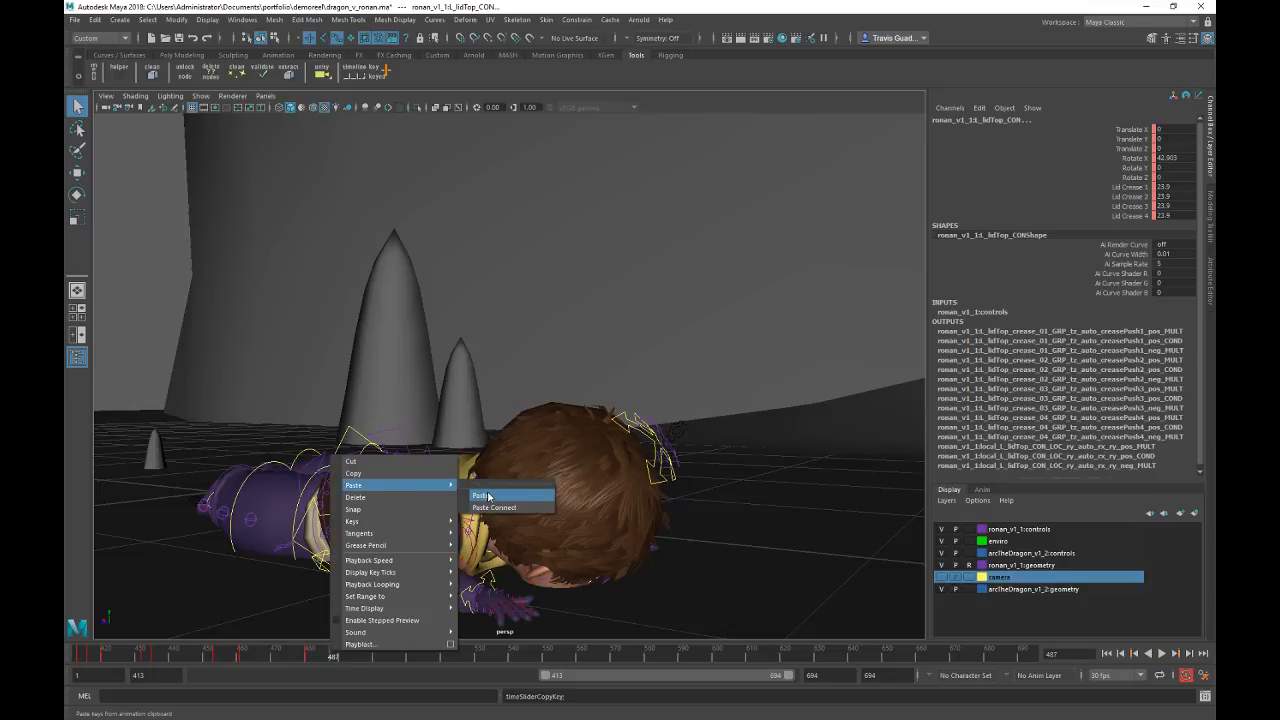
click(490, 492)
Step: Switch to the four-view layout, select all the boy's body controls in the perspective view and key them at frame 487
alt+drag(597, 533, 557, 516)
alt+middle_drag(557, 516, 472, 492)
alt+drag(472, 492, 525, 540)
alt+right_drag(525, 530, 578, 486)
alt+drag(578, 486, 595, 465)
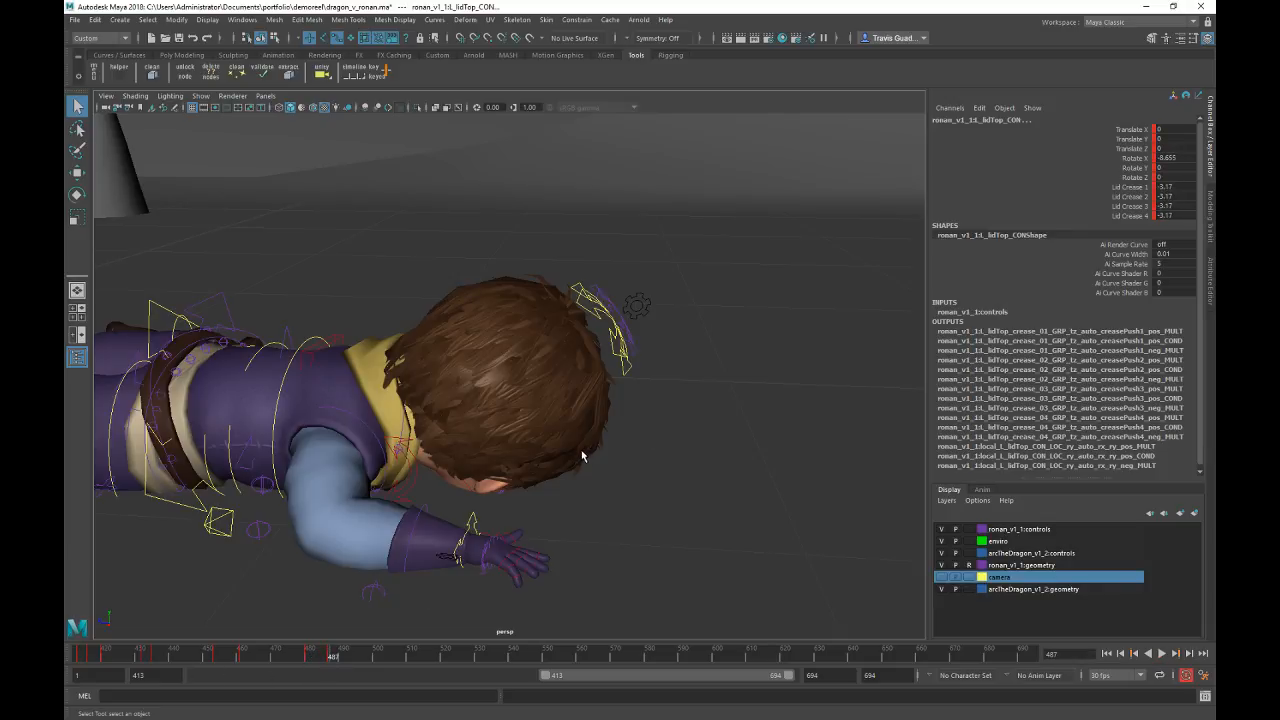
key(space)
key(space)
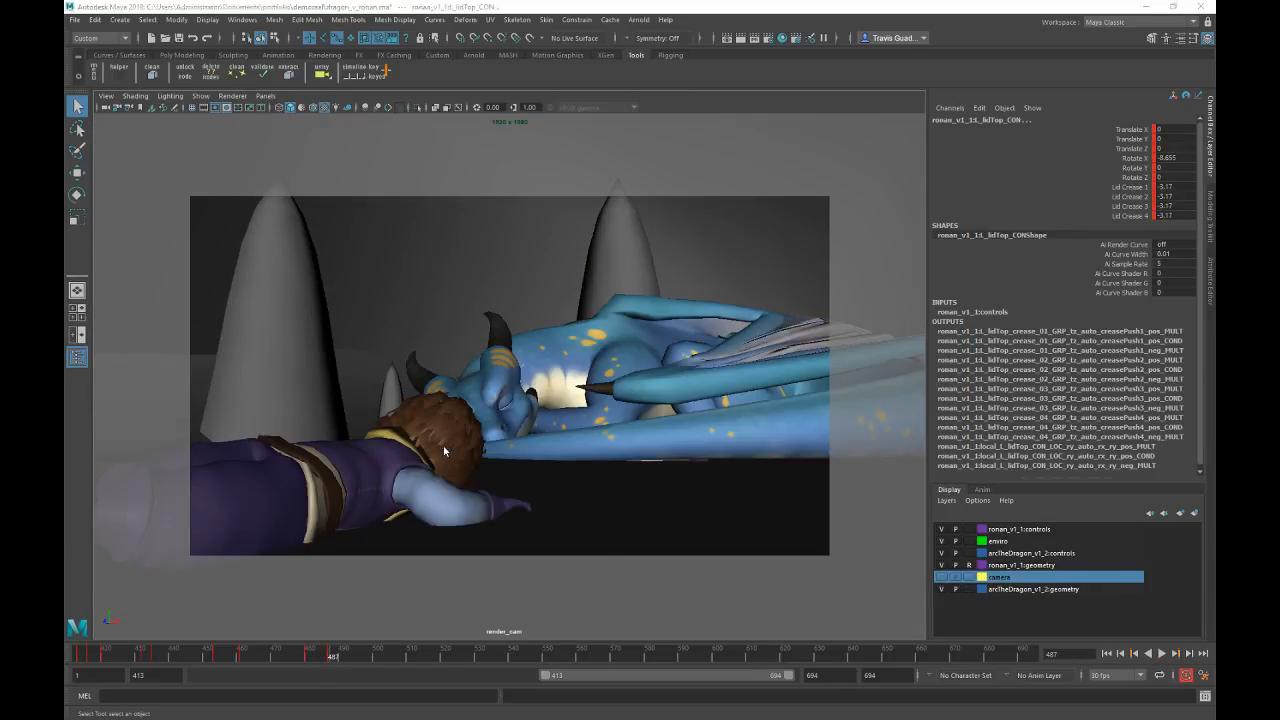
key(space)
alt+right_drag(735, 245, 660, 235)
alt+drag(660, 235, 690, 225)
drag(791, 169, 470, 298)
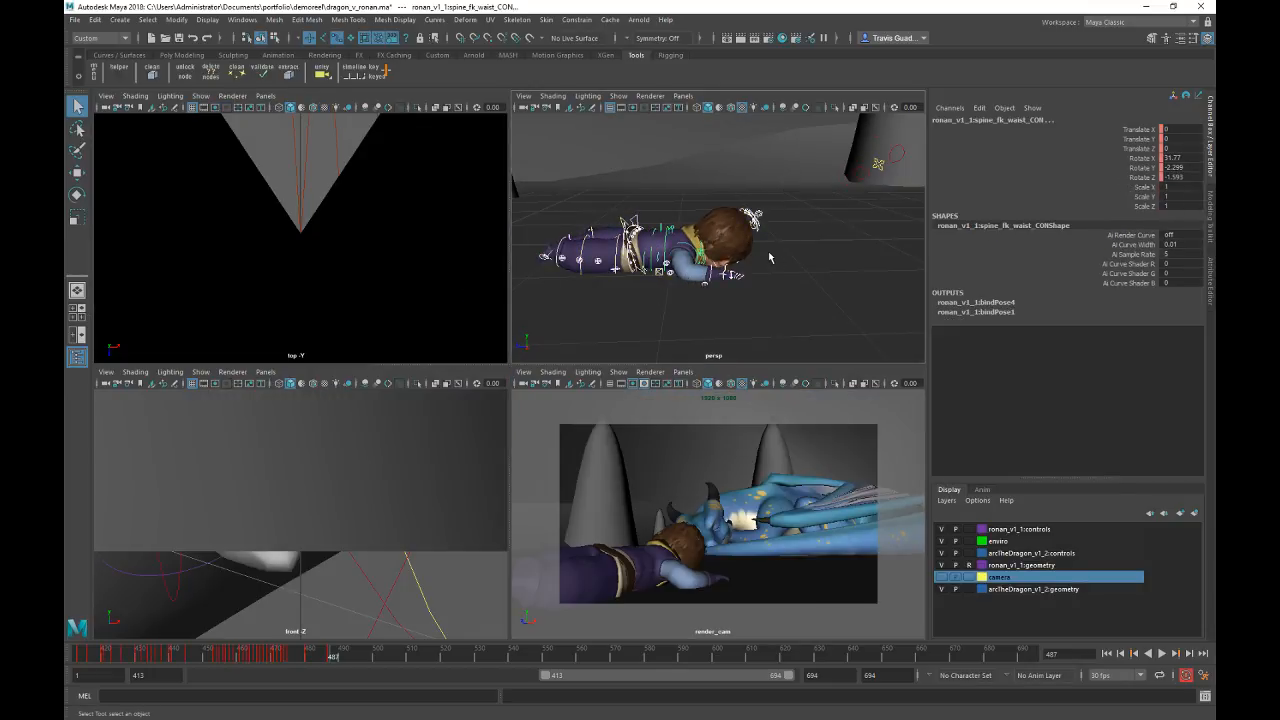
alt+right_drag(645, 231, 676, 268)
alt+drag(676, 268, 688, 272)
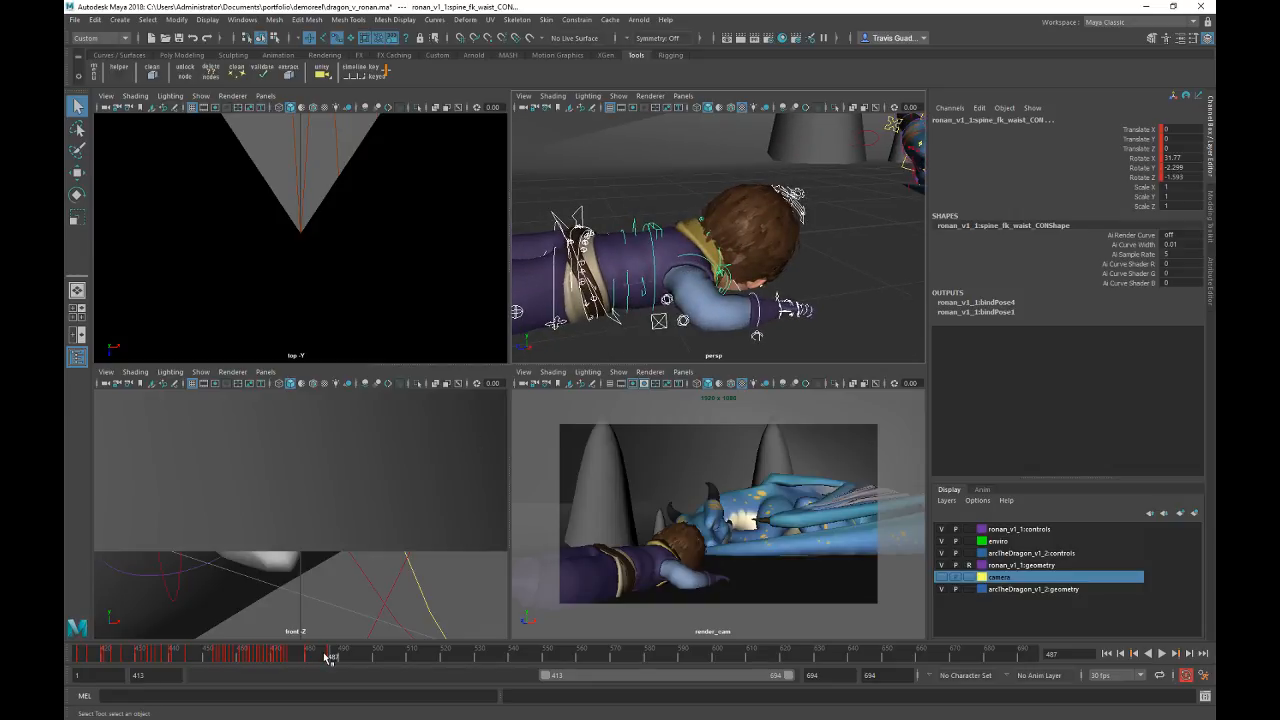
Step: At frame 510, rotate the boy's spine waist control to raise his torso and head off the ground
drag(333, 655, 410, 656)
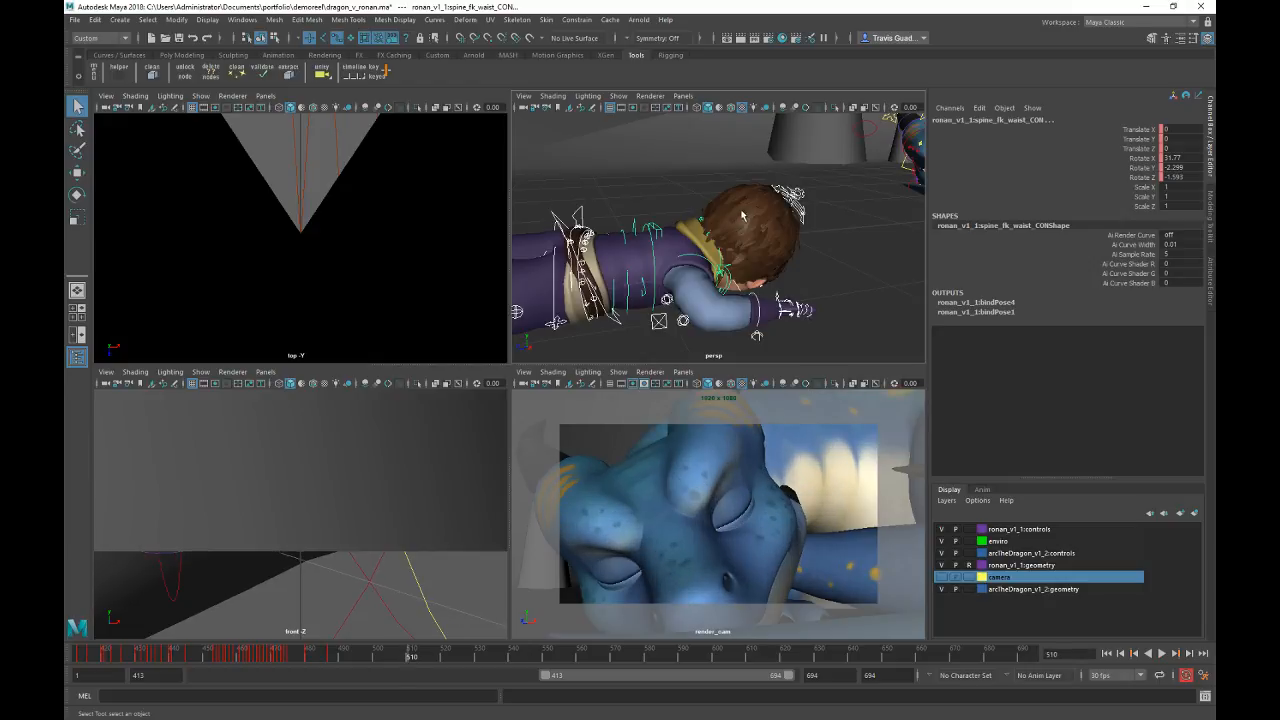
alt+drag(726, 268, 651, 257)
click(643, 181)
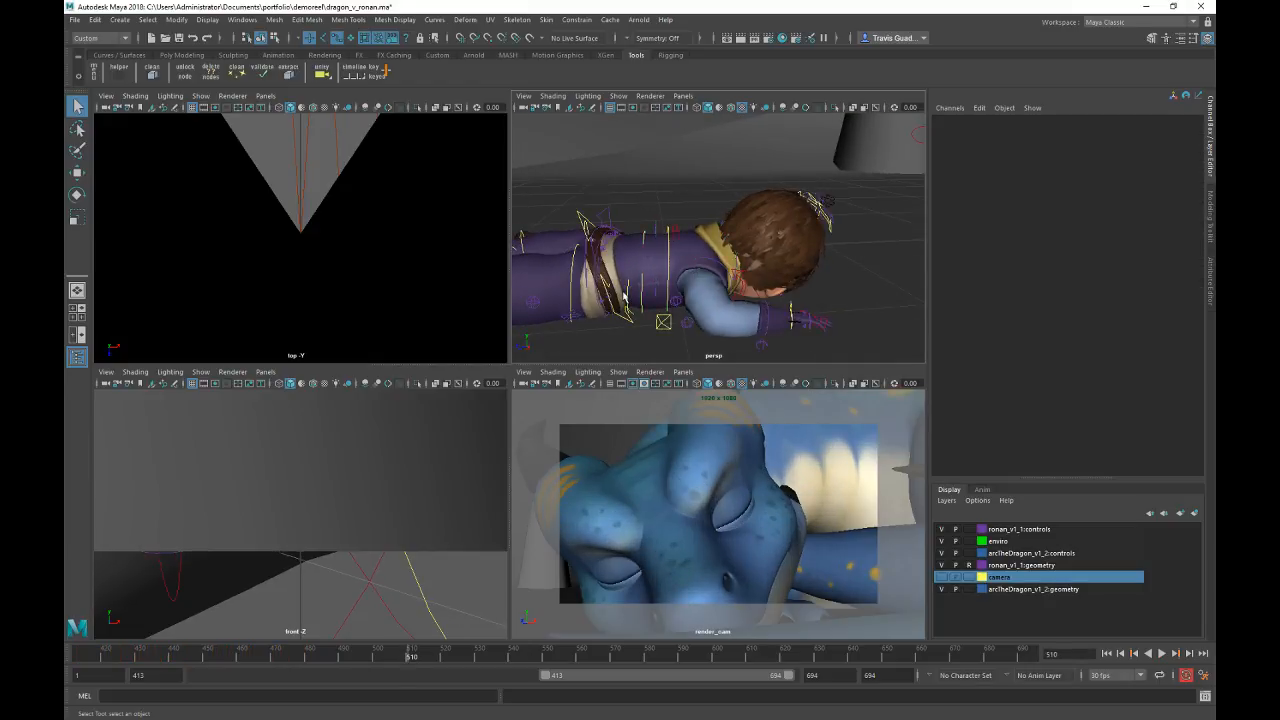
click(729, 283)
key(e)
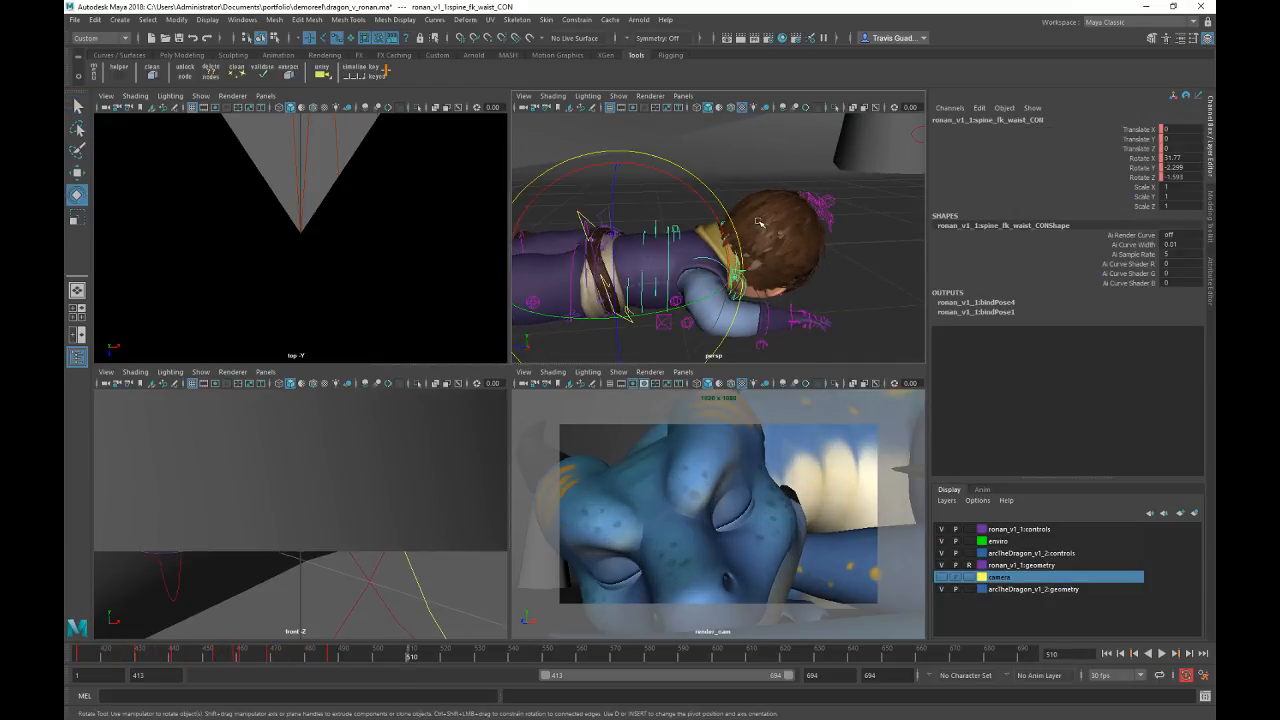
drag(728, 212, 803, 244)
click(661, 249)
click(633, 232)
click(805, 246)
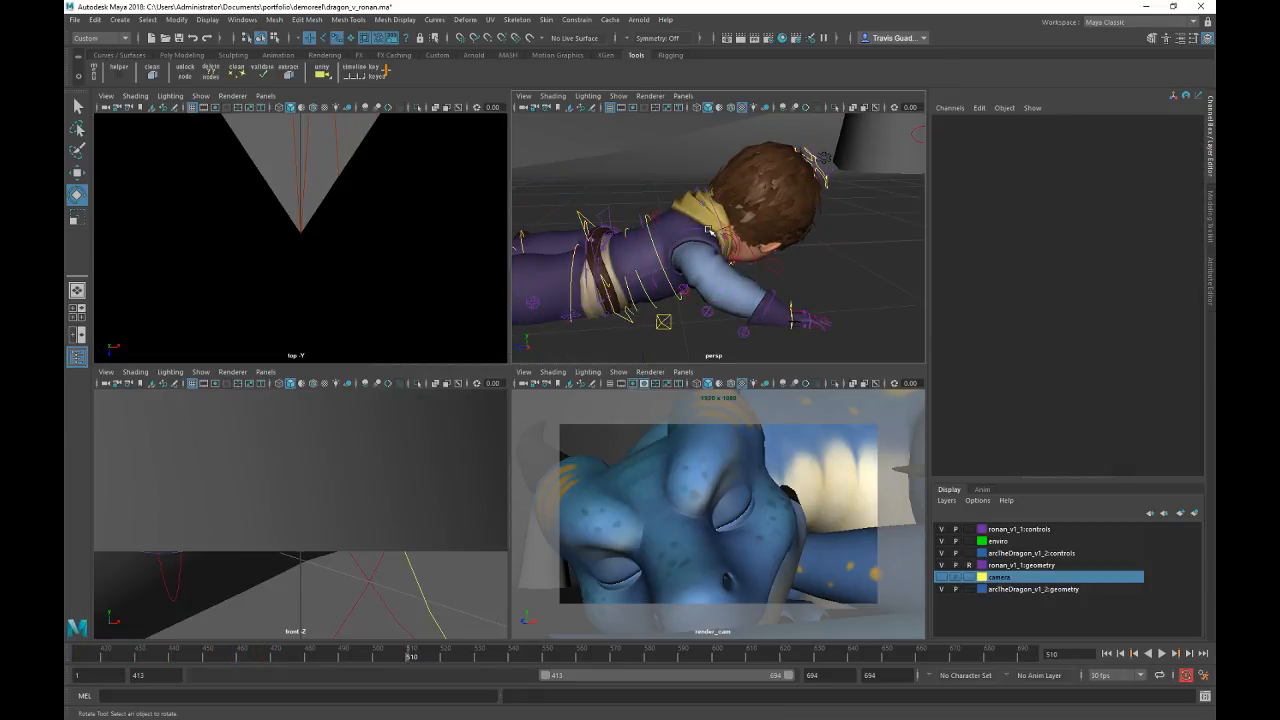
Step: Rotate the right and left clavicle controls at frame 510 to fit the shoulders to the raised torso, reviewing the rise
click(731, 233)
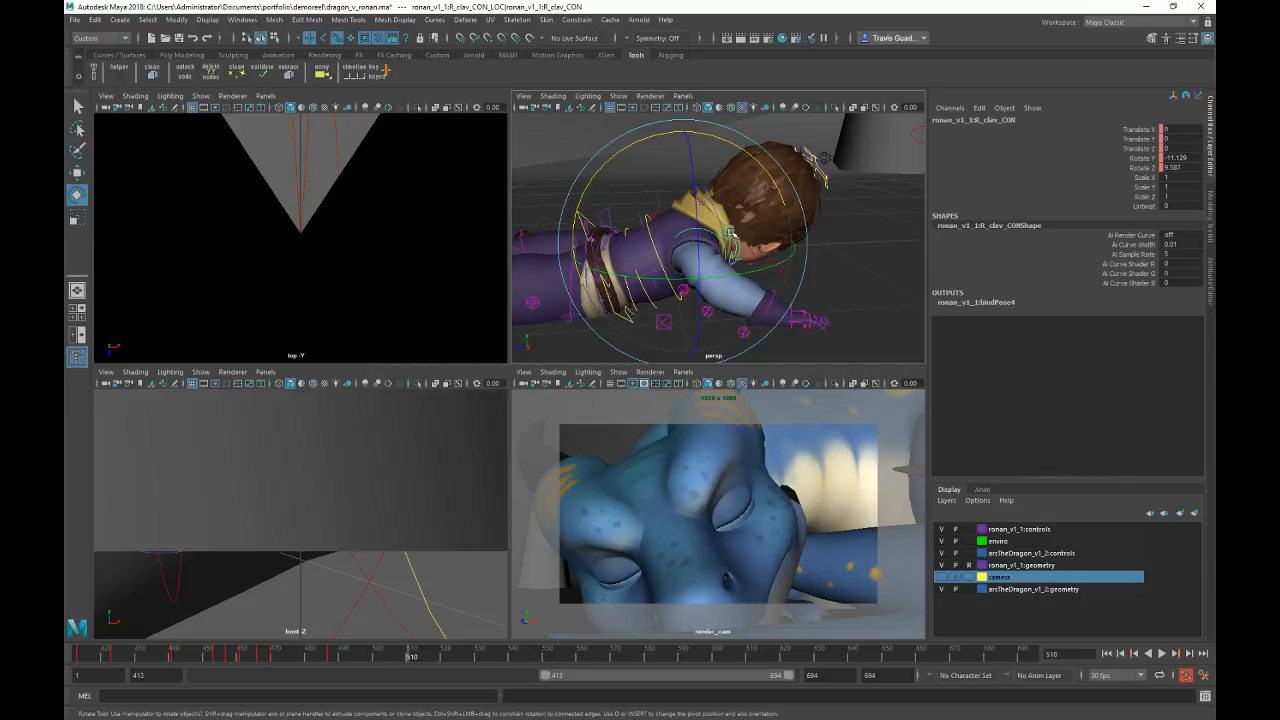
drag(729, 232, 731, 262)
alt+drag(778, 256, 791, 280)
click(814, 293)
click(742, 174)
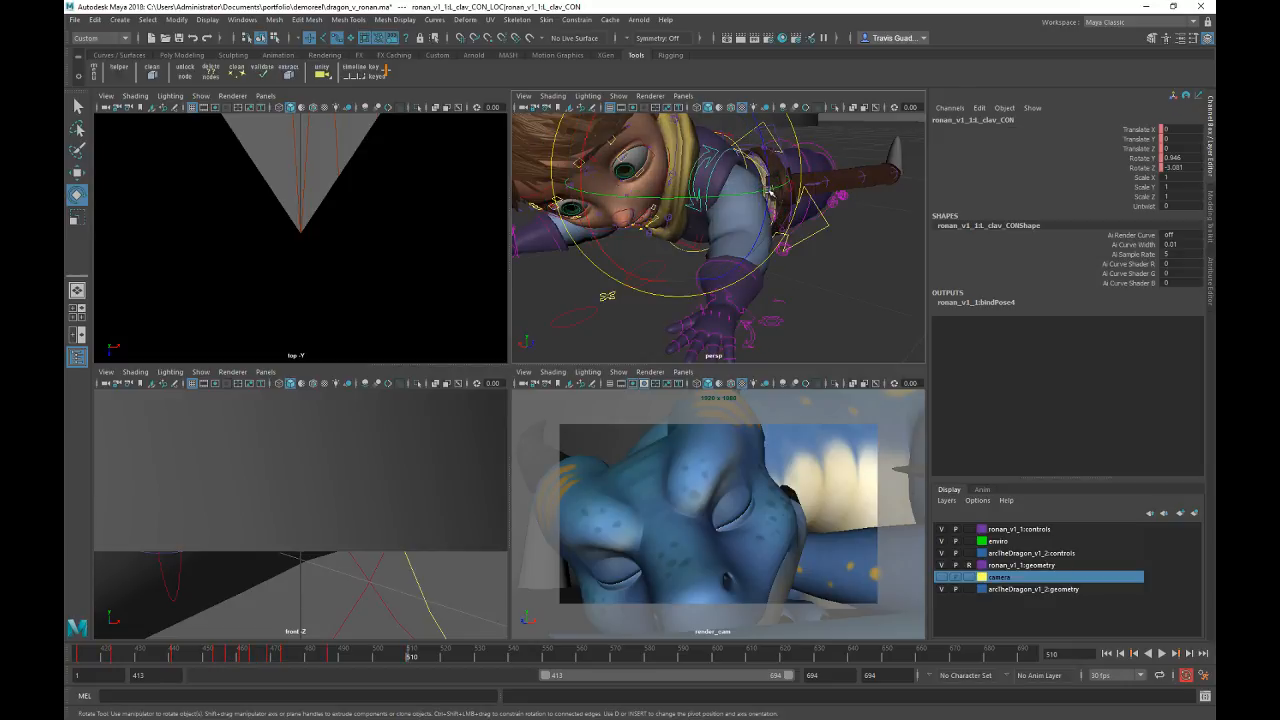
alt+drag(769, 187, 771, 254)
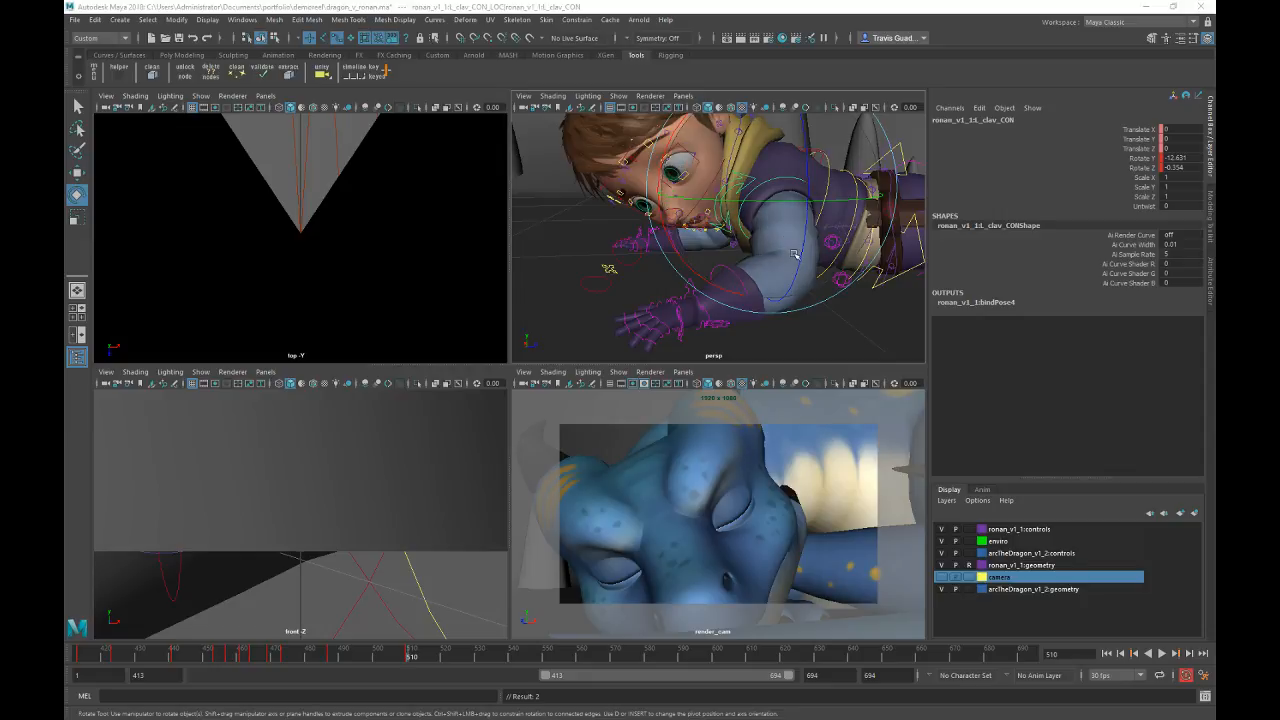
drag(345, 656, 409, 654)
alt+middle_drag(771, 234, 815, 290)
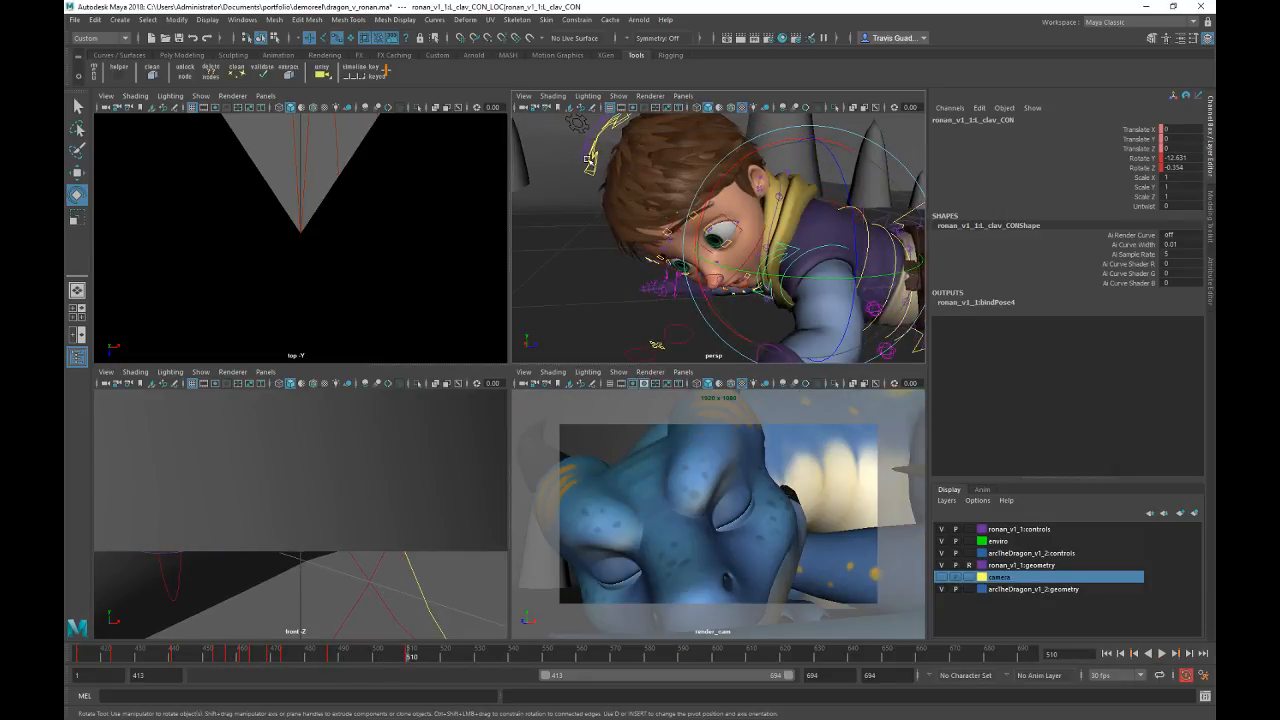
Step: Rotate the head control at frame 510 so the boy lifts his face and looks forward
click(592, 165)
scroll(612, 225, down, 3)
alt+drag(614, 237, 790, 246)
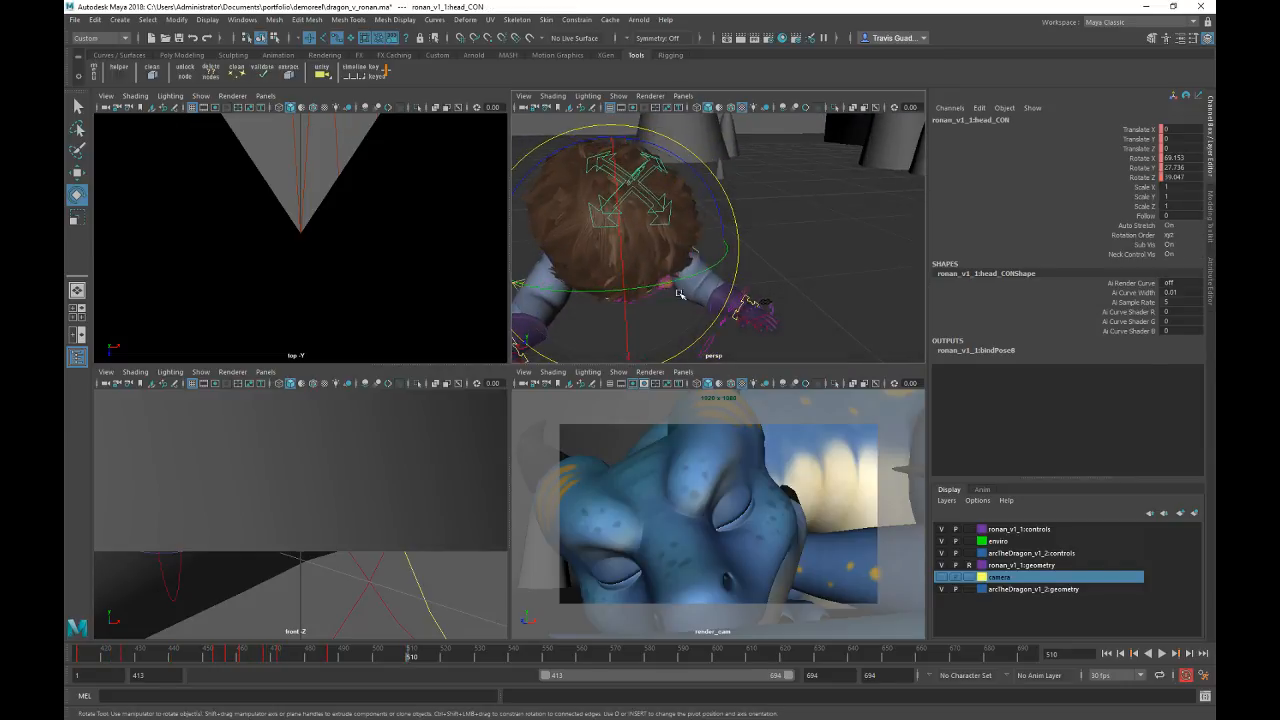
alt+middle_drag(650, 287, 667, 270)
mouse_move(667, 270)
alt+mouse_down()
mouse_move(672, 226)
mouse_move(680, 262)
alt+mouse_up()
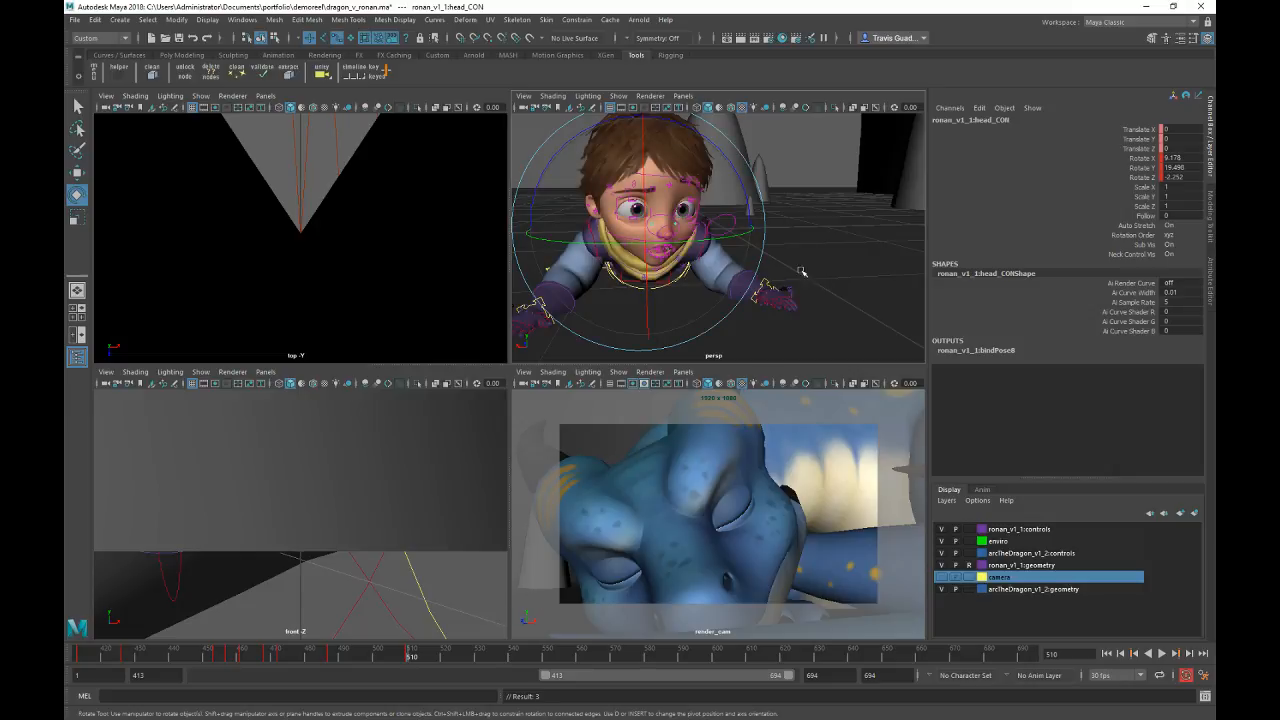
Step: Reduce the jaw control's X rotation at frame 510 to nearly close the boy's mouth
scroll(801, 271, up, 6)
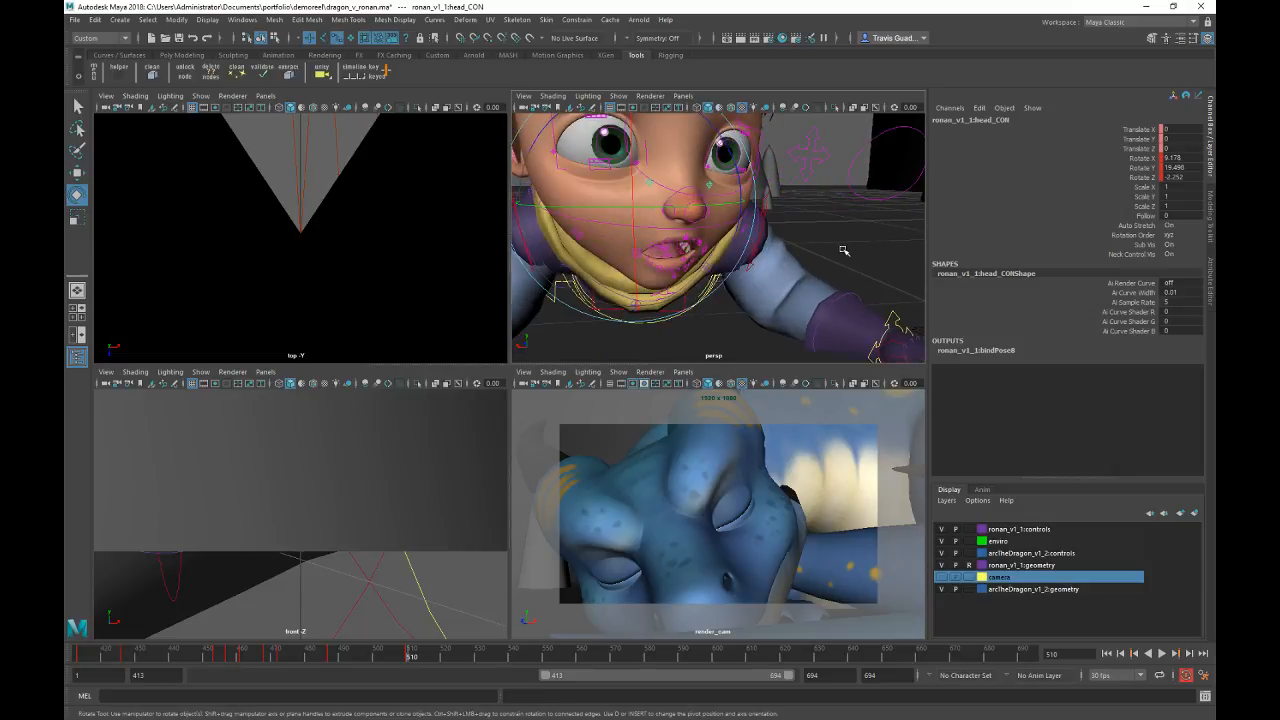
click(644, 289)
click(663, 291)
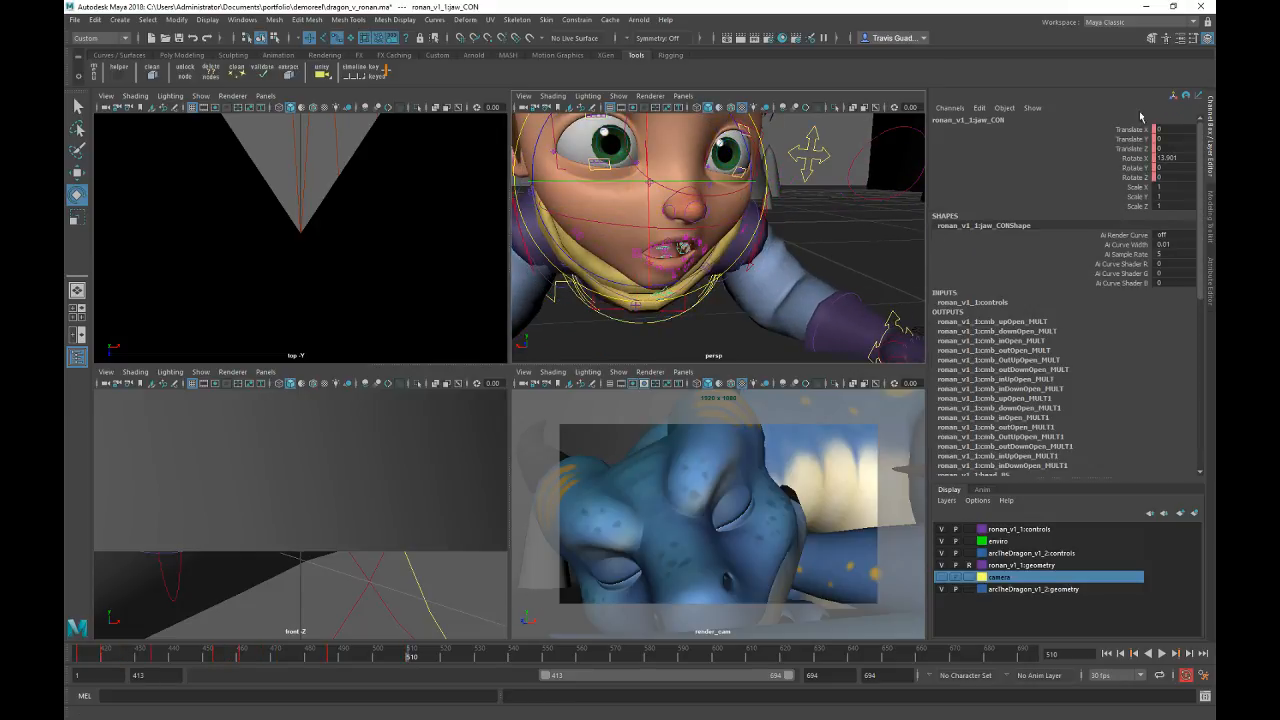
click(1115, 158)
middle_drag(815, 310, 825, 314)
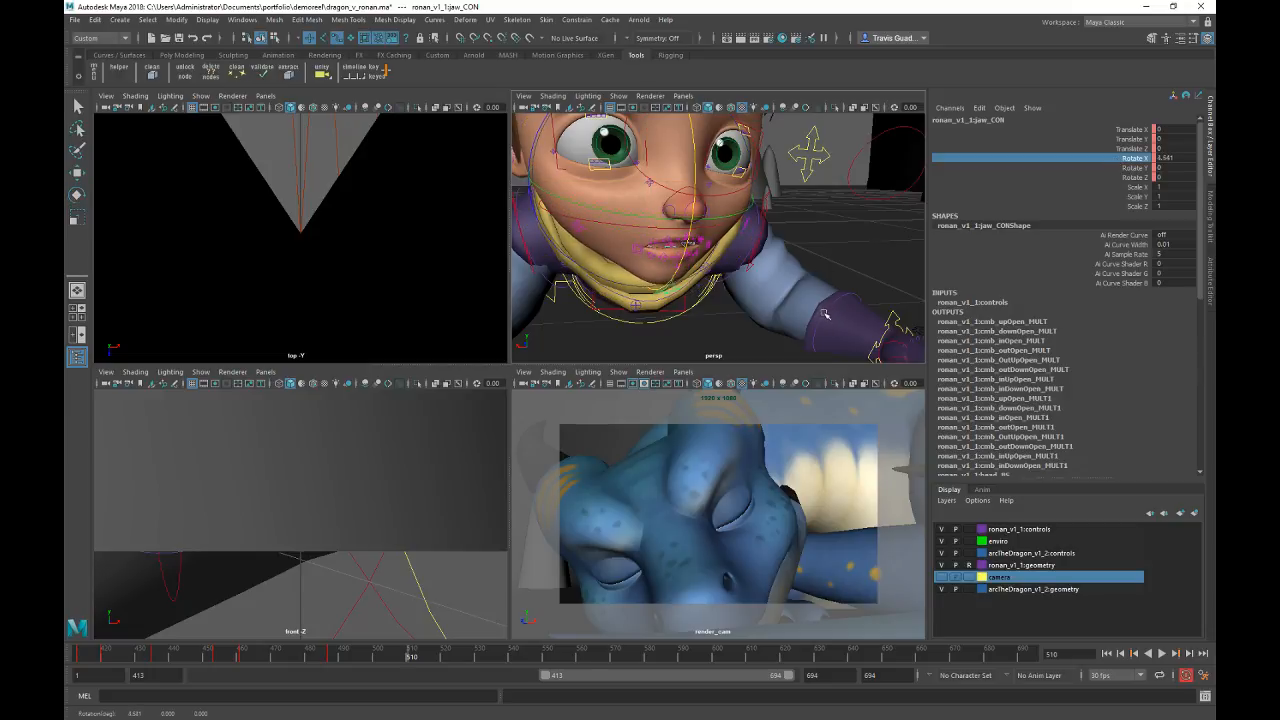
alt+drag(825, 314, 799, 277)
alt+middle_drag(799, 277, 838, 272)
mouse_move(838, 272)
alt+mouse_down()
mouse_move(851, 267)
mouse_move(821, 279)
alt+mouse_up()
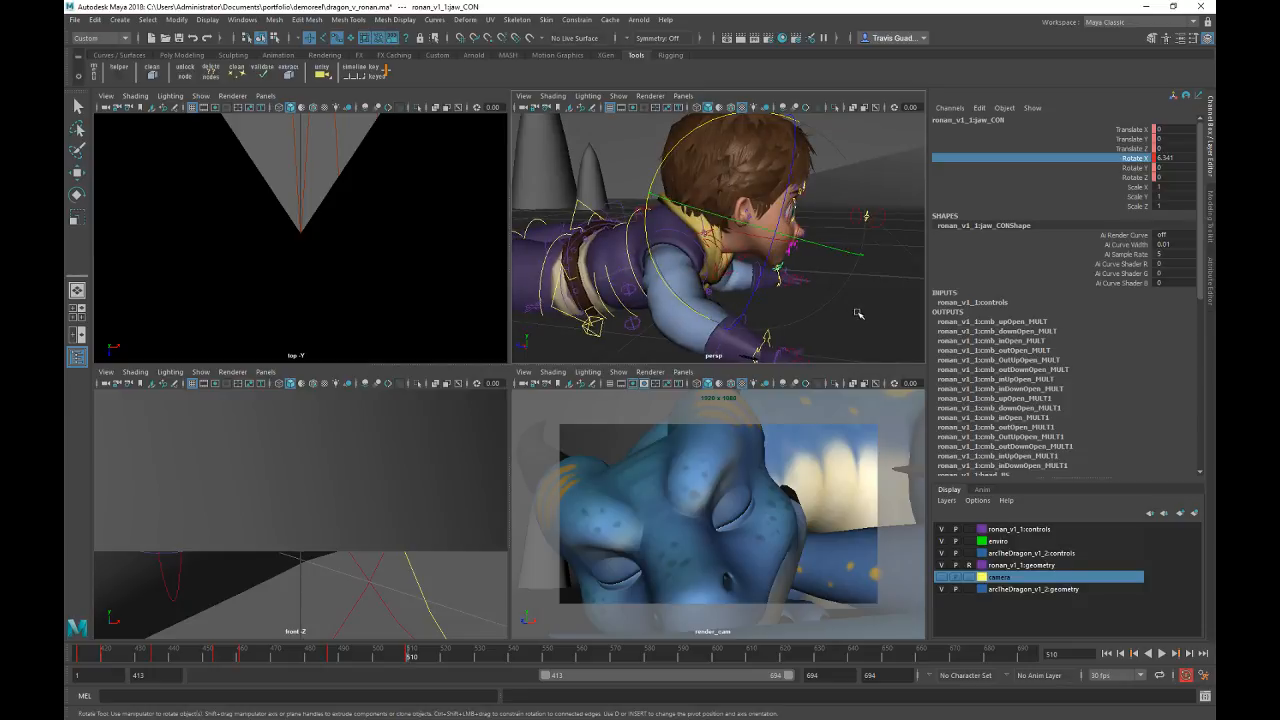
Step: Rotate the spine chest control at frame 510 to about -15.4 in X, arching the boy's chest upward
click(859, 313)
click(632, 244)
drag(768, 220, 692, 232)
alt+middle_drag(692, 232, 696, 212)
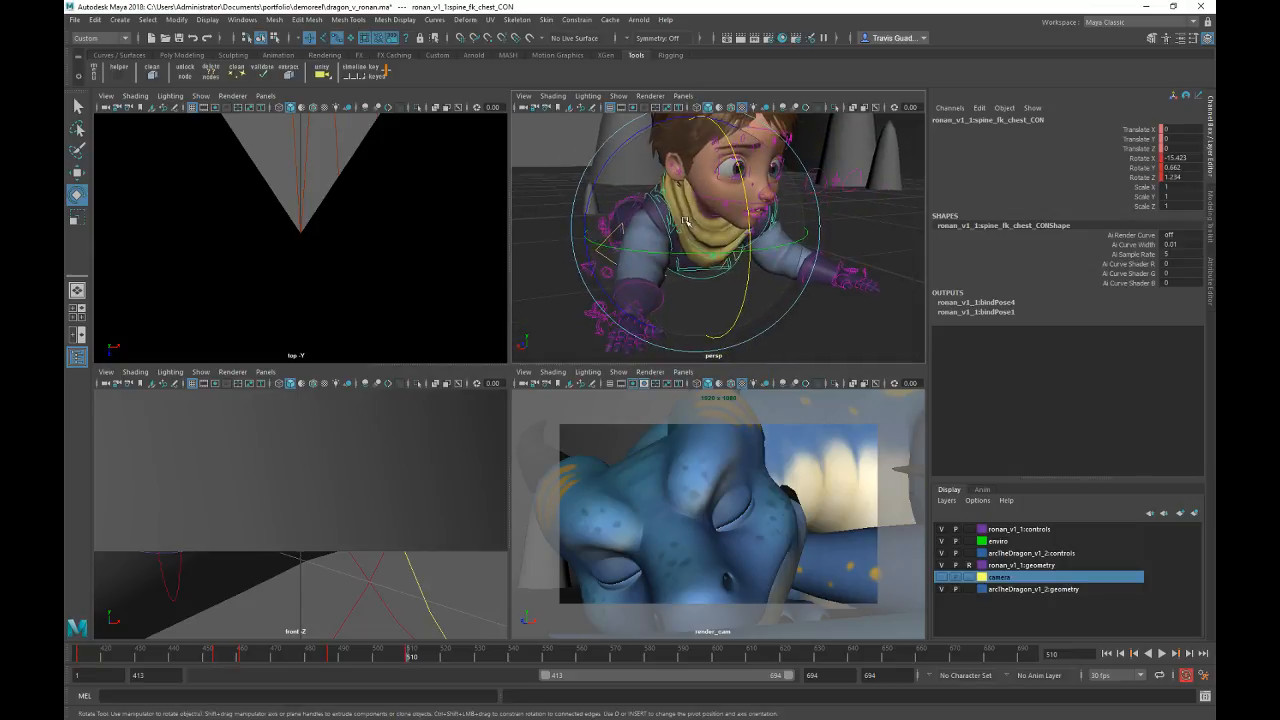
alt+drag(696, 220, 580, 215)
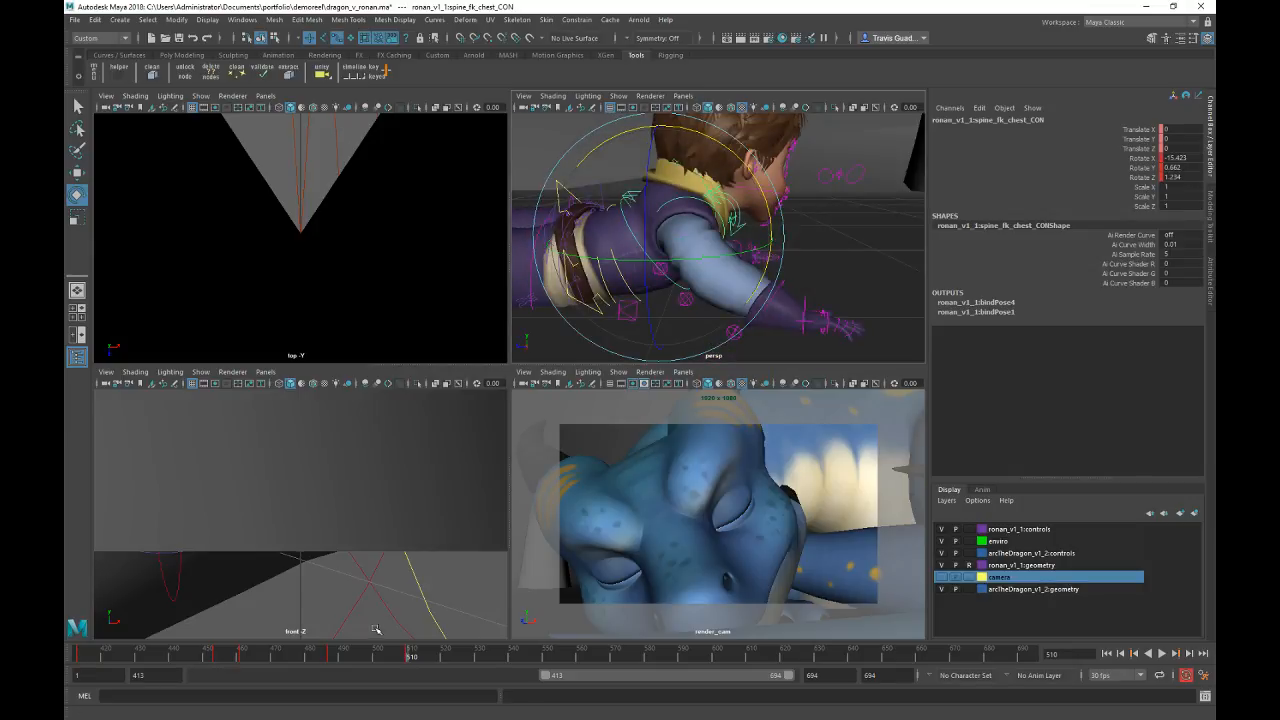
Step: Play the rise from frame 487 and, at frame 496, move the right hand IK control back toward the body
click(335, 655)
key(alt+v)
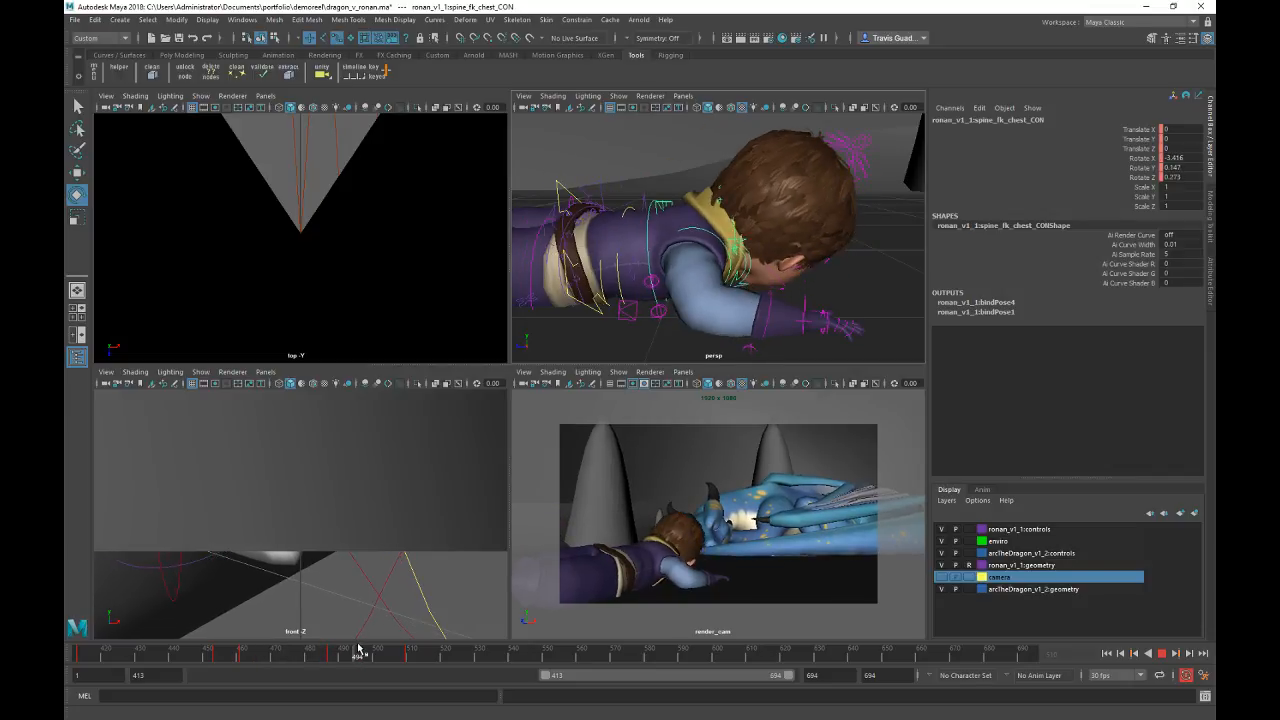
key(alt+v)
key(e)
click(805, 318)
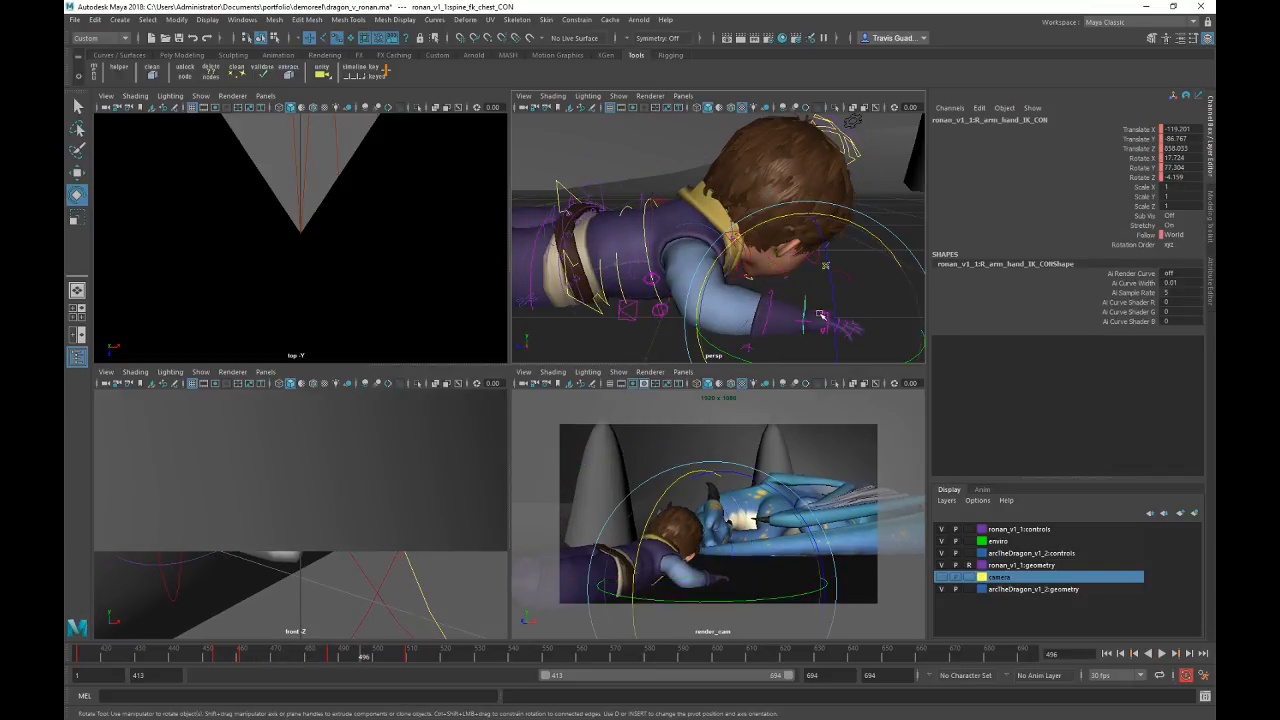
key(w)
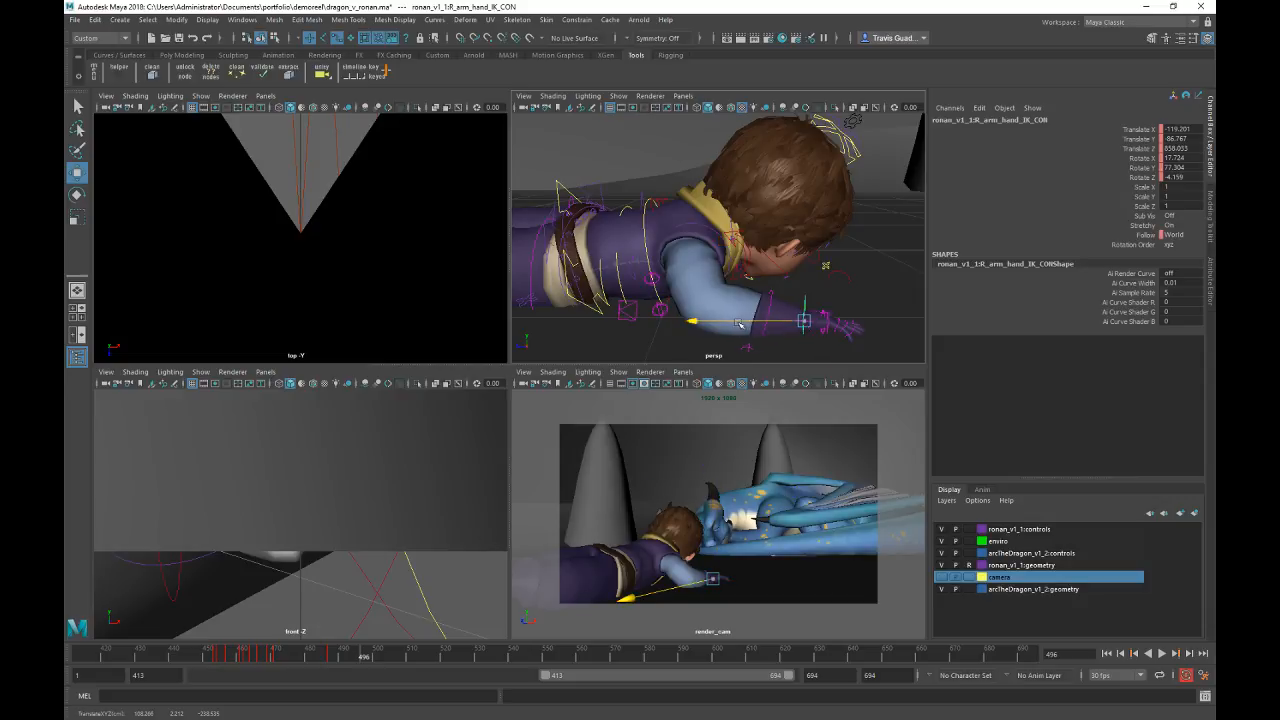
drag(746, 322, 720, 329)
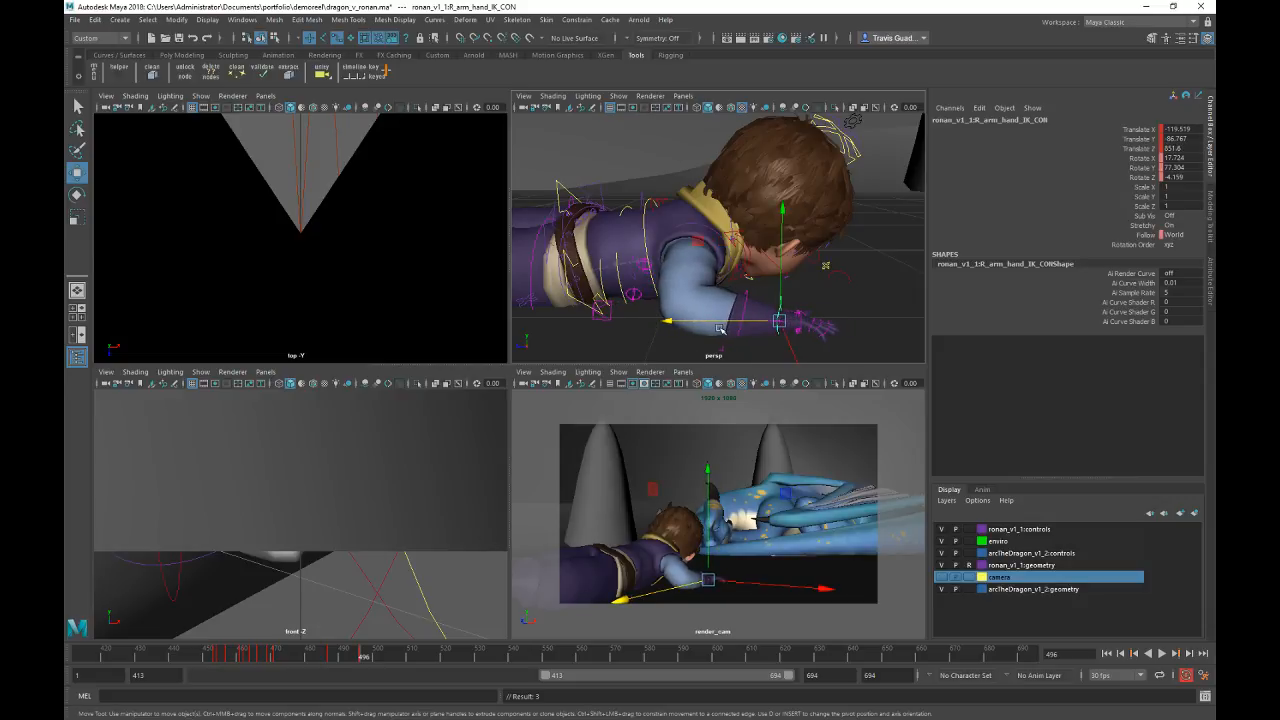
alt+drag(776, 272, 745, 282)
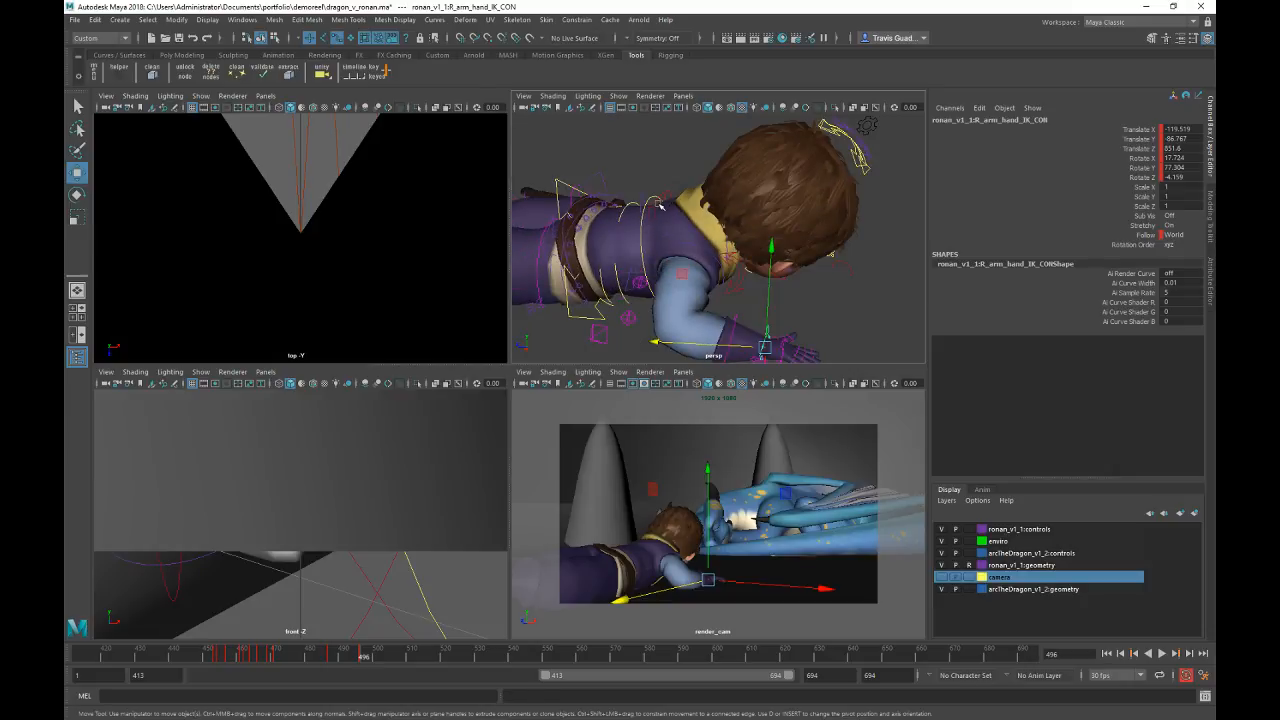
Step: Rotate and key the top spine IK control at frame 496, then play the rise from frame 487 to 511
click(661, 206)
alt+drag(661, 206, 708, 237)
key(e)
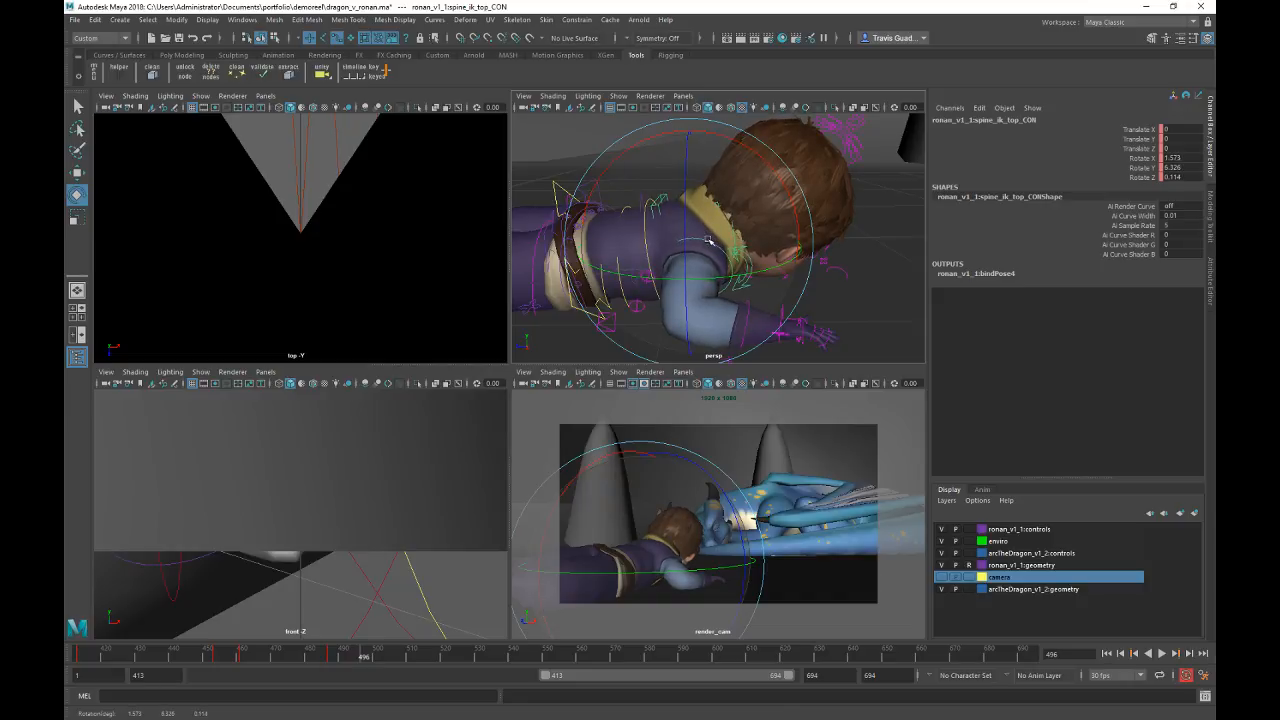
key(shift+e)
click(334, 657)
key(alt+v)
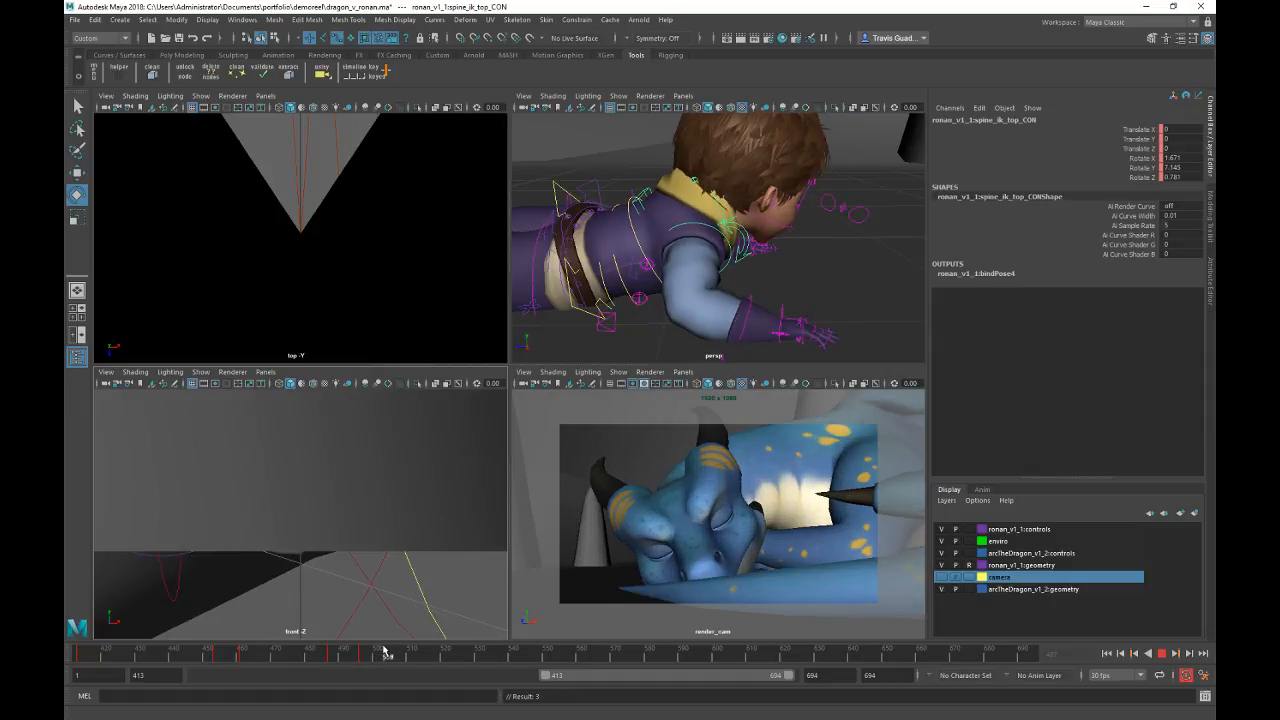
key(alt+v)
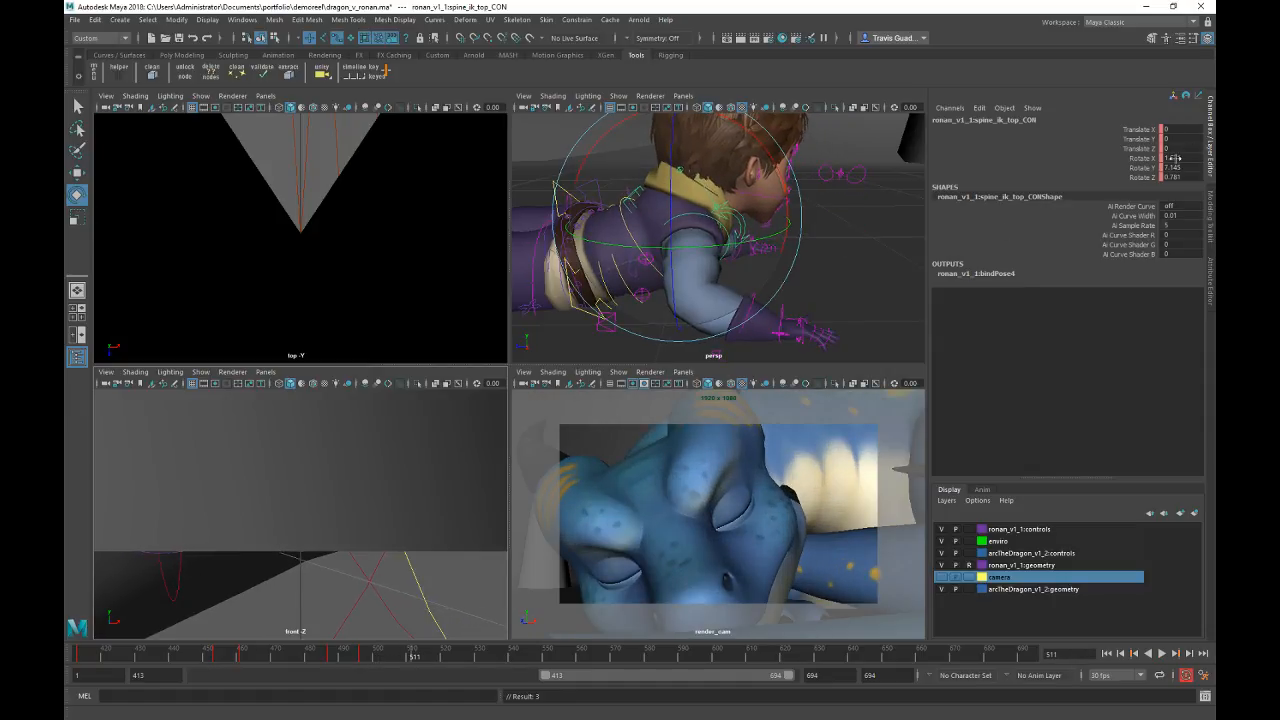
Step: Set the top spine IK control's X, Y and Z rotations to 0 at frame 511
drag(1177, 158, 1175, 177)
text(0)
key(Return)
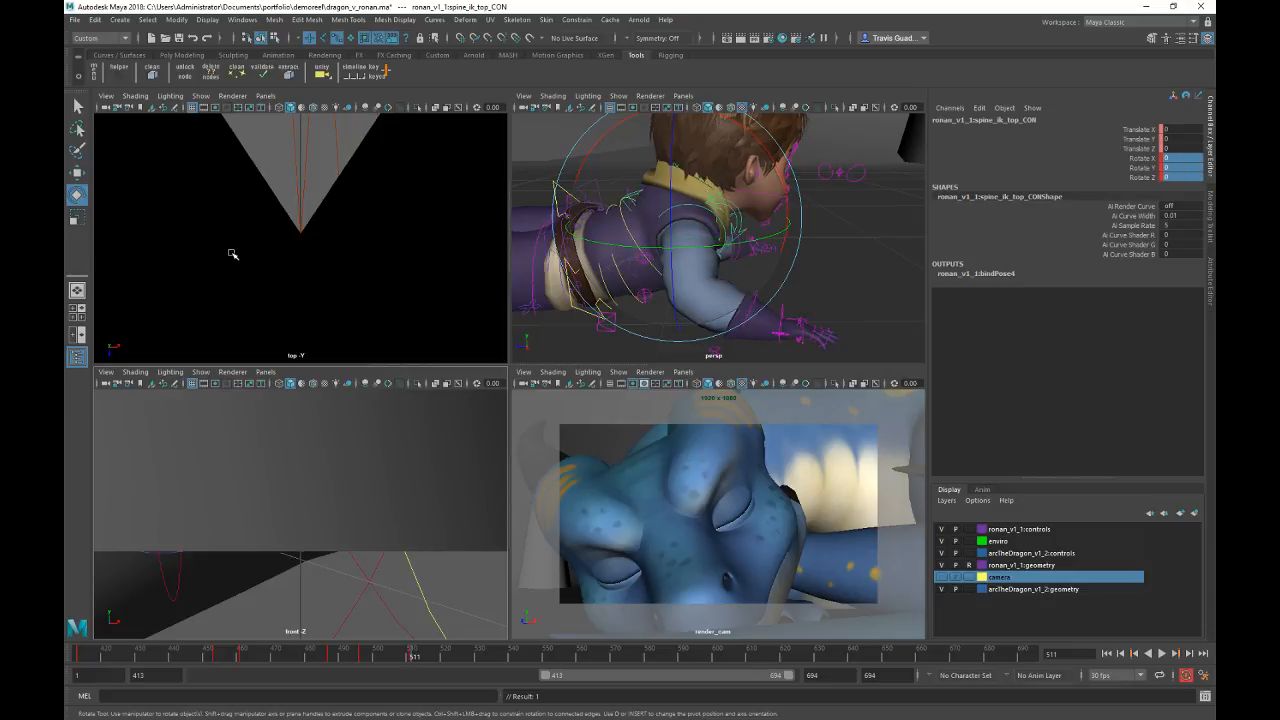
alt+drag(740, 195, 874, 243)
click(874, 243)
alt+middle_drag(762, 168, 774, 244)
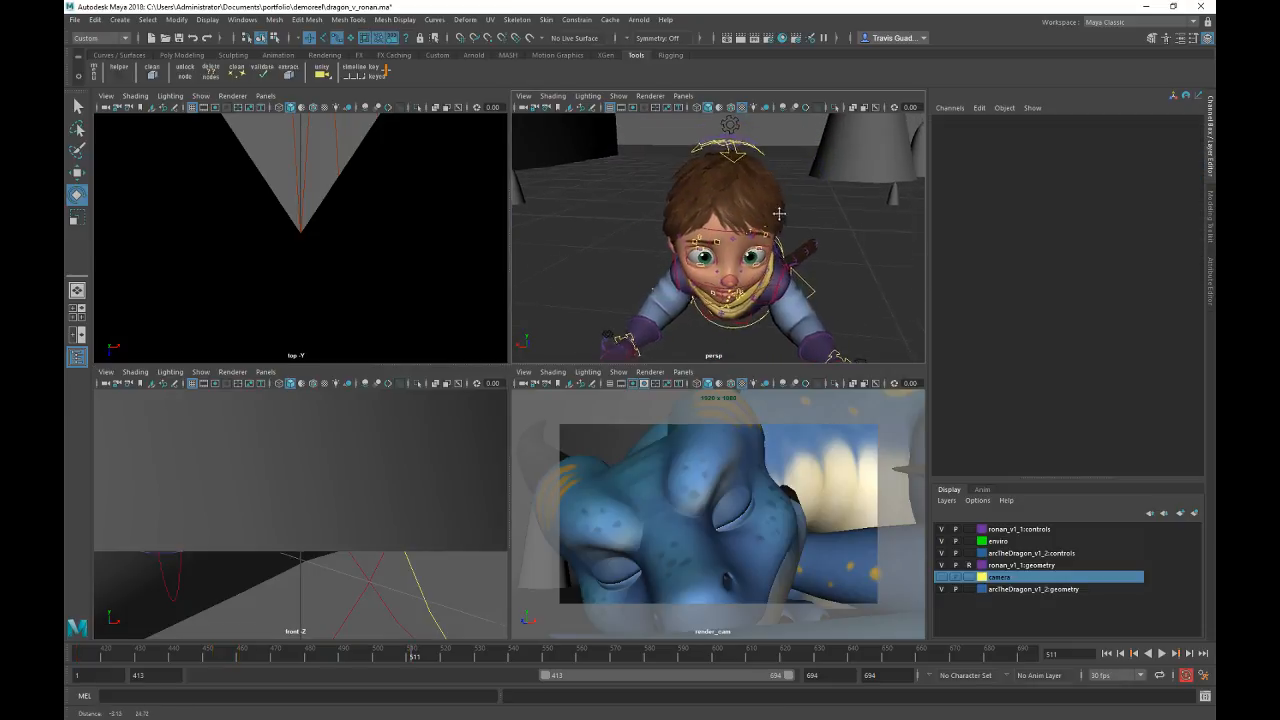
Step: Shift the top spine IK control's rotation key from frame 511 to frame 510
click(738, 153)
alt+right_drag(793, 227, 717, 239)
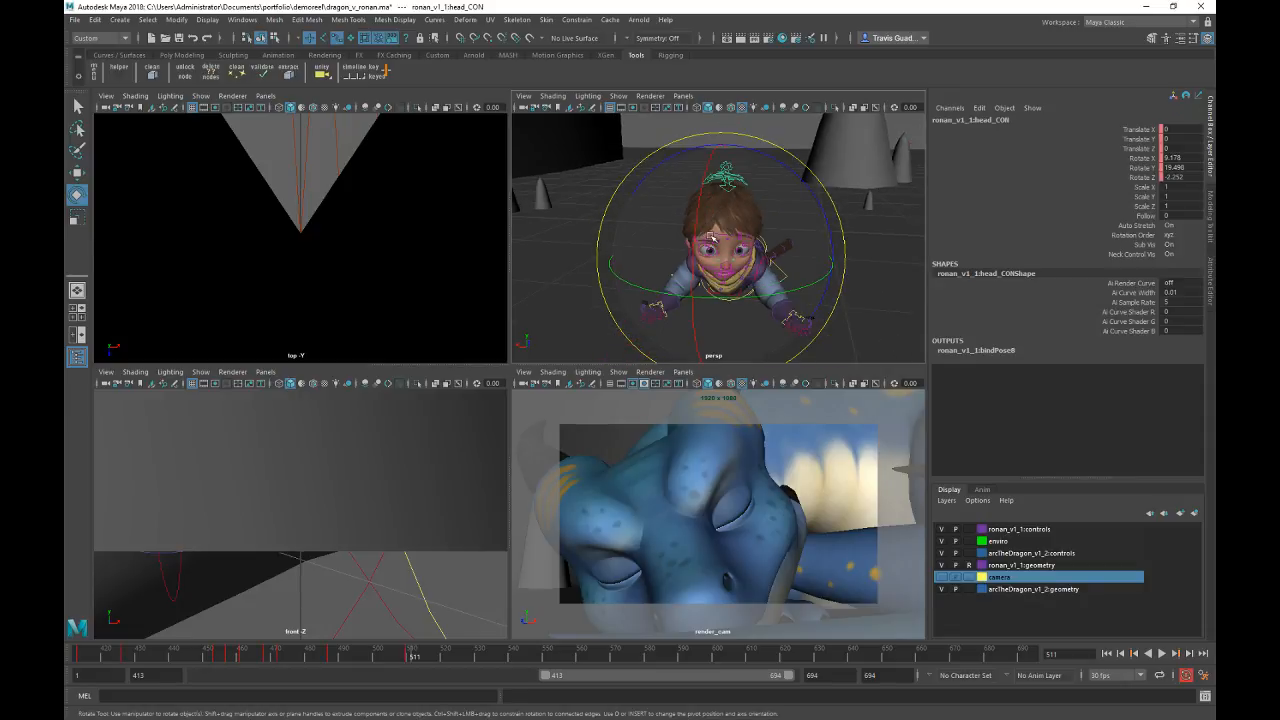
key(comma)
alt+drag(815, 265, 703, 272)
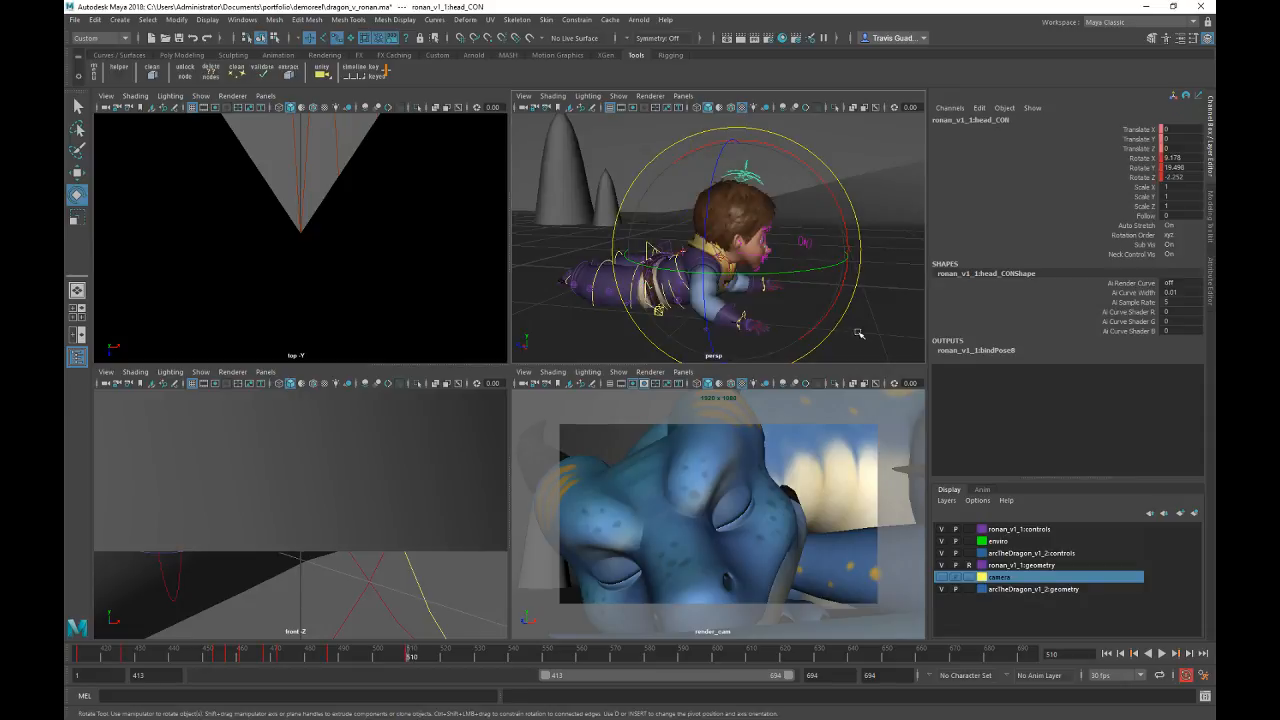
click(703, 272)
click(686, 259)
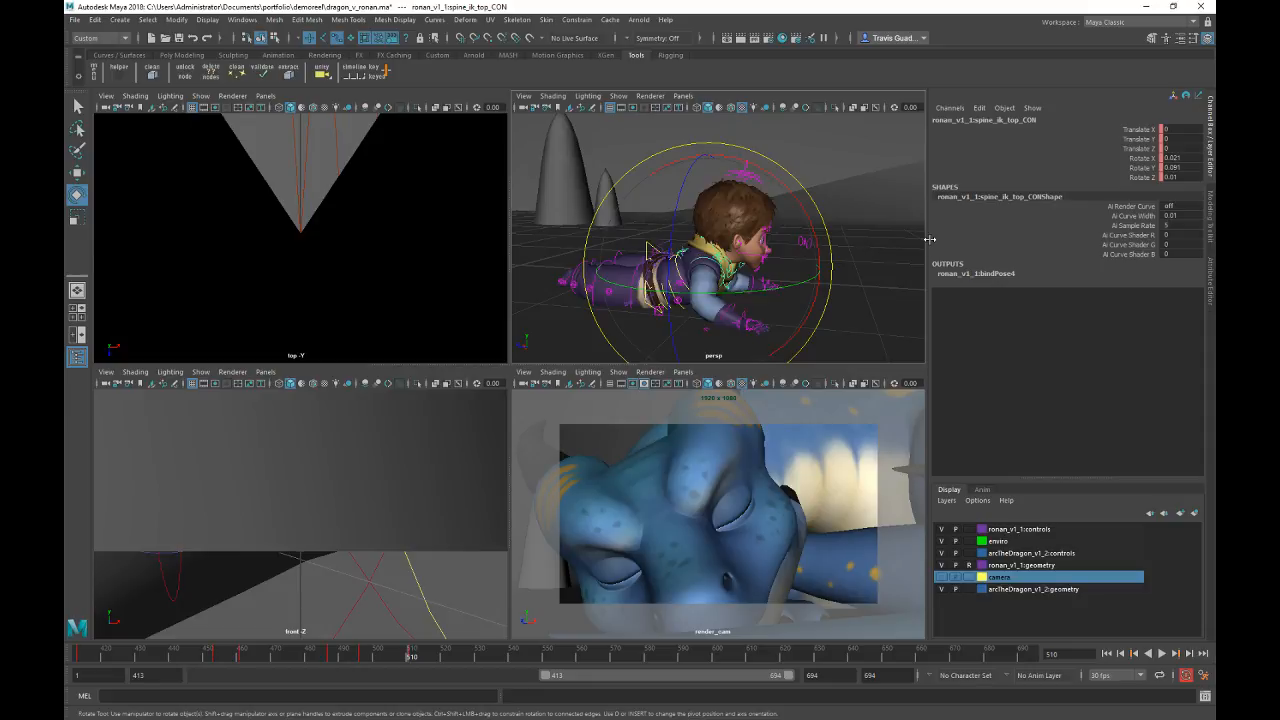
click(411, 655)
drag(411, 656, 407, 657)
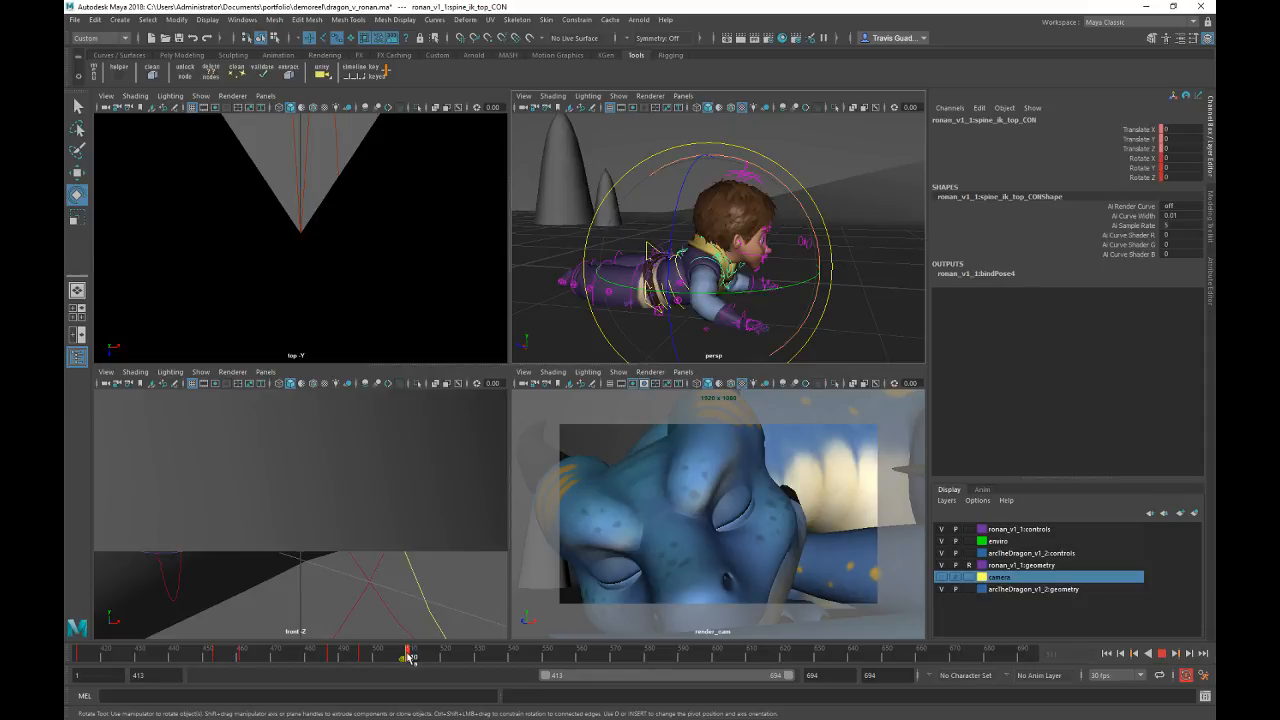
Step: Rotate the head control at frame 510 to about -0.751 in X, 18.567 in Y and 4.943 in Z
click(768, 179)
click(748, 173)
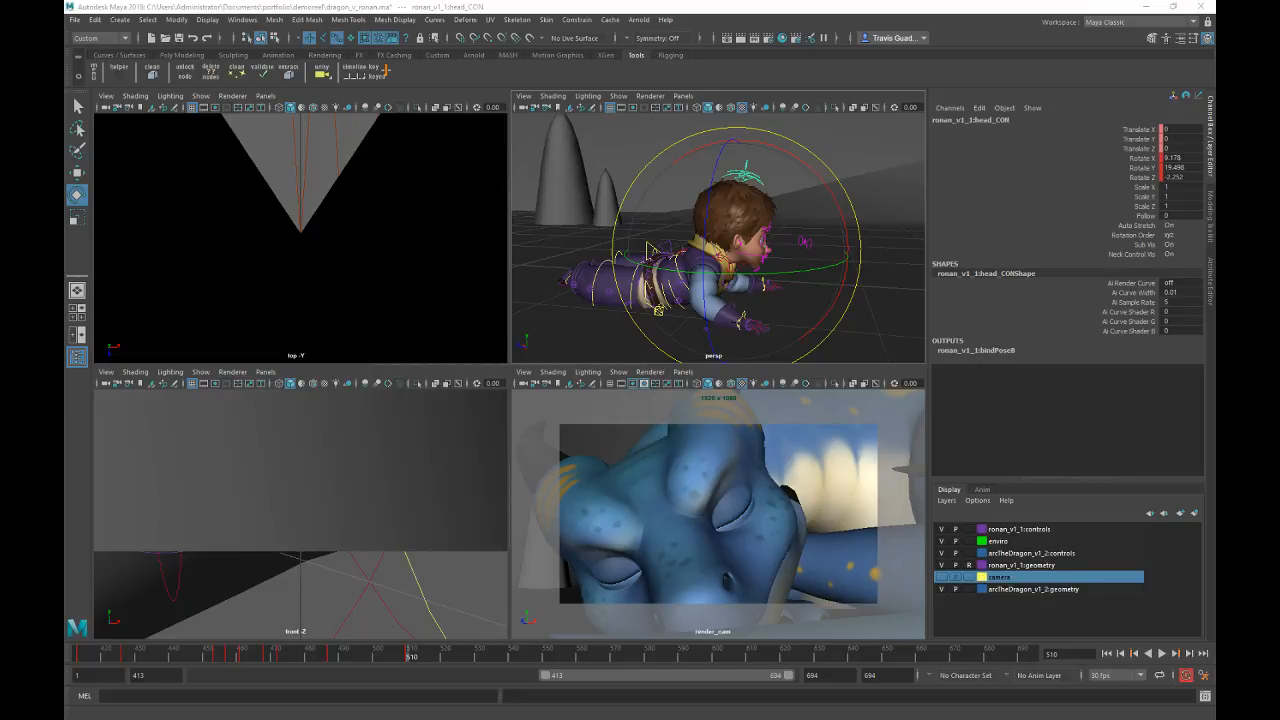
alt+drag(838, 250, 773, 315)
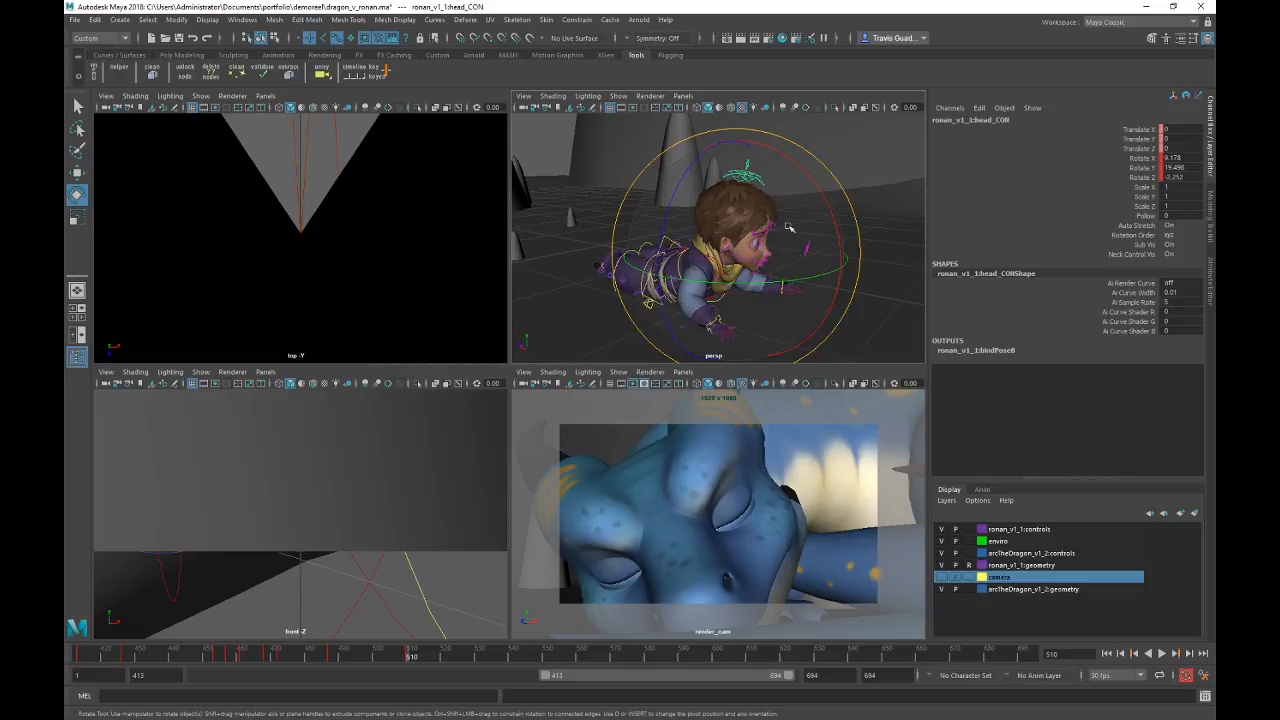
alt+drag(789, 228, 737, 272)
alt+middle_drag(737, 272, 643, 237)
alt+right_drag(643, 237, 663, 229)
alt+middle_drag(663, 229, 760, 262)
alt+right_drag(760, 262, 747, 272)
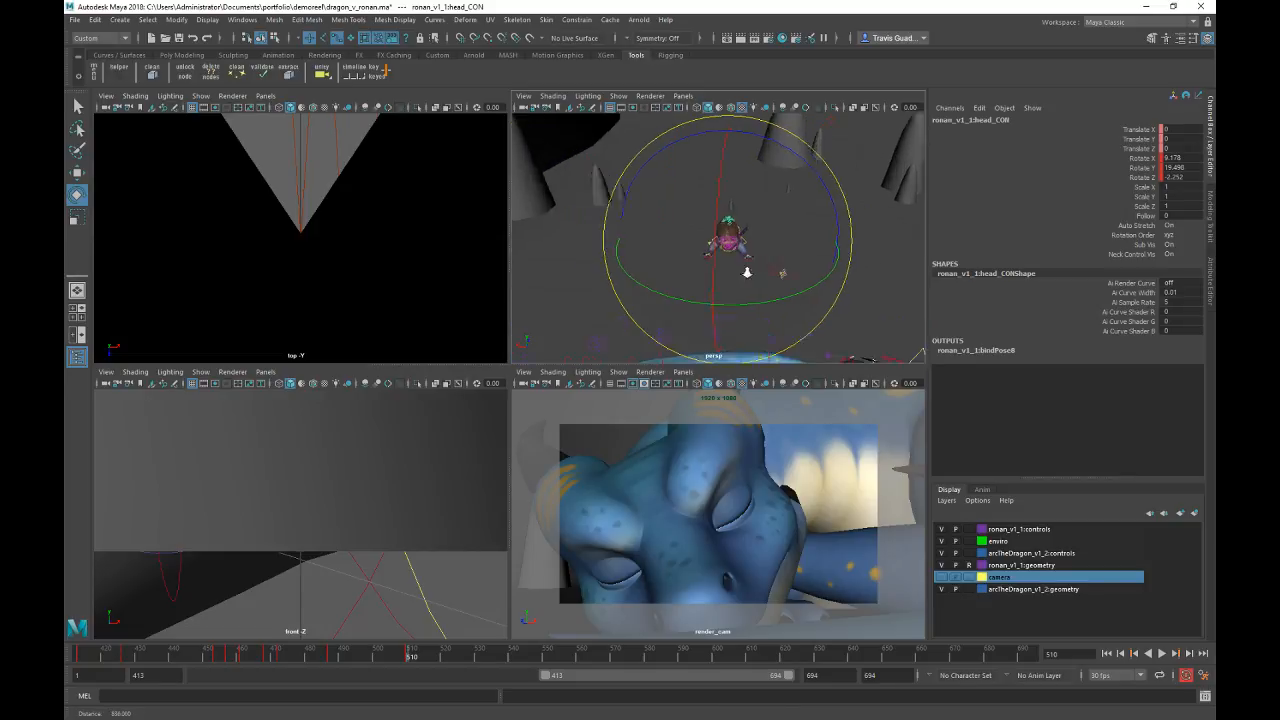
alt+drag(746, 272, 801, 285)
scroll(797, 323, up, 5)
alt+middle_drag(789, 277, 759, 250)
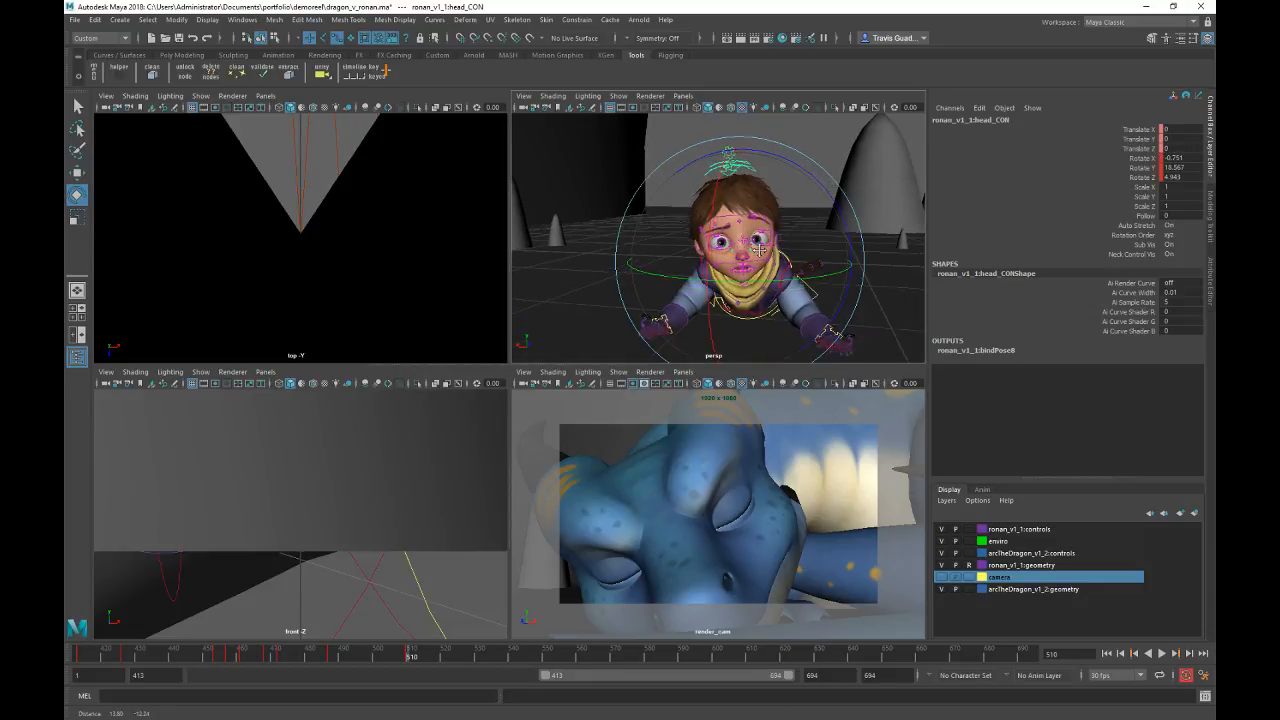
Step: Lower the boy's left brow master control to about 0.149 in Translate Y at frame 487
alt+right_drag(759, 250, 830, 227)
click(874, 206)
alt+middle_drag(780, 230, 762, 234)
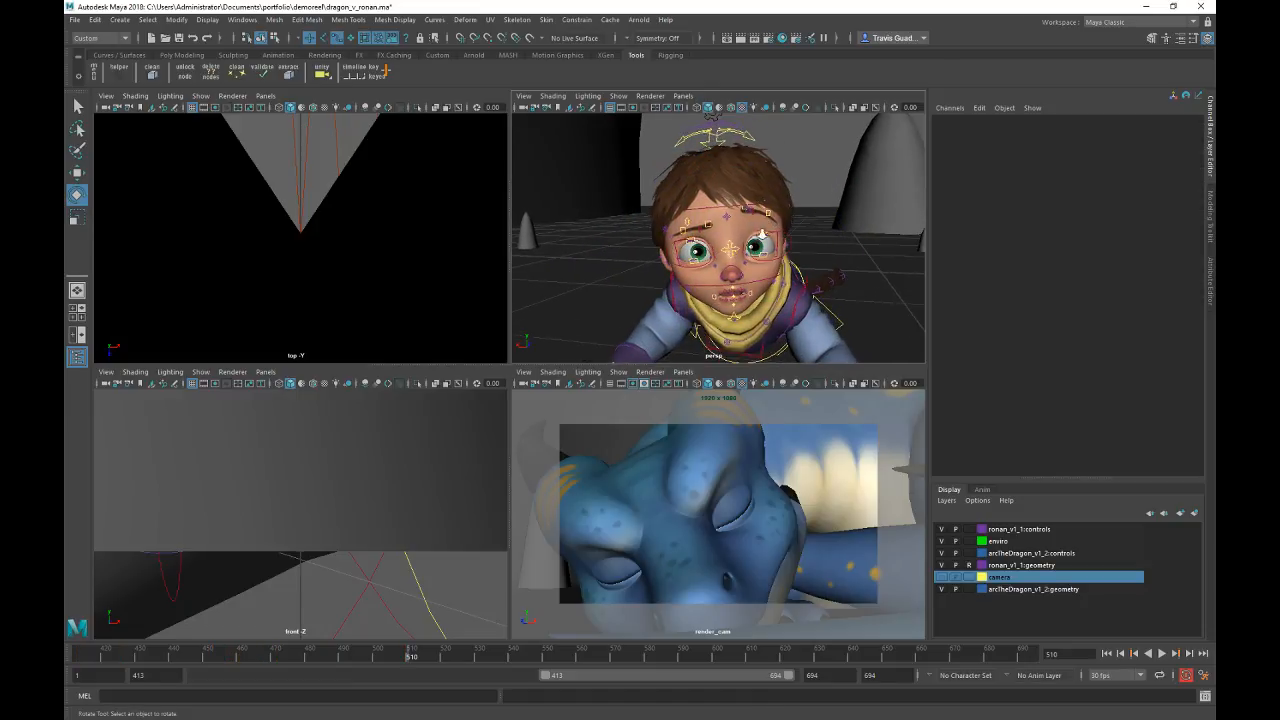
alt+right_drag(762, 234, 790, 188)
click(842, 302)
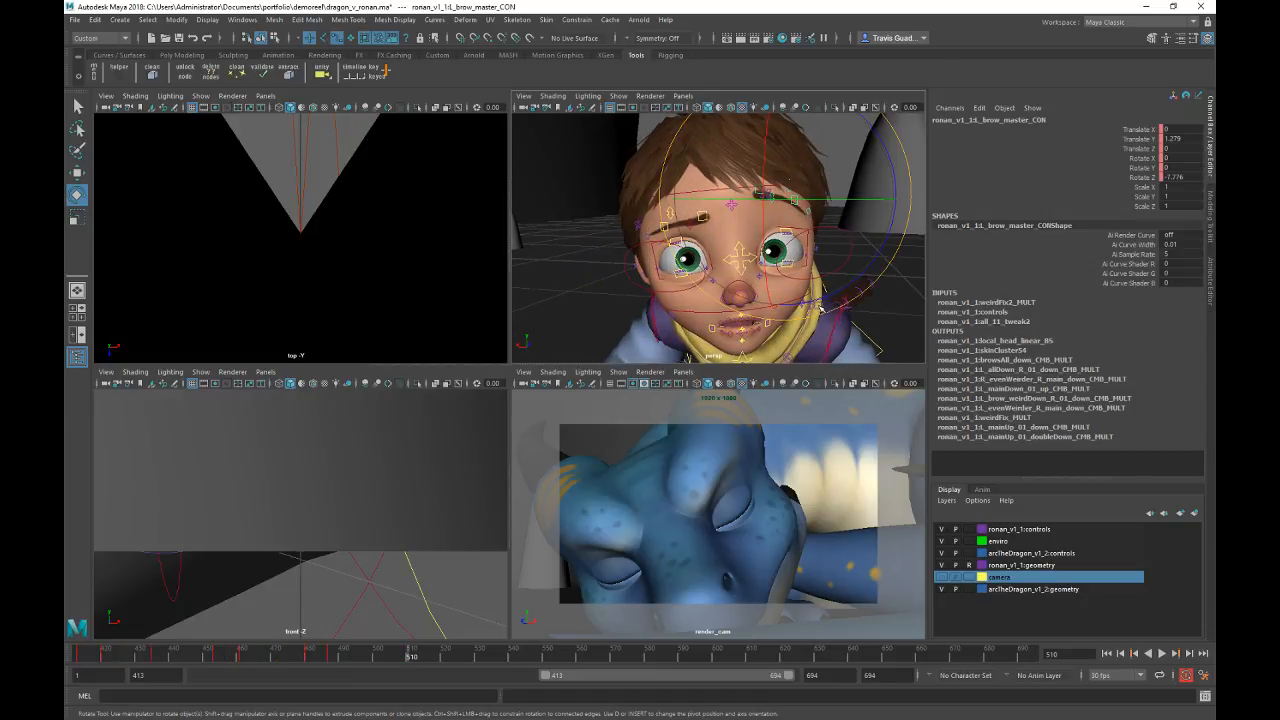
click(1107, 147)
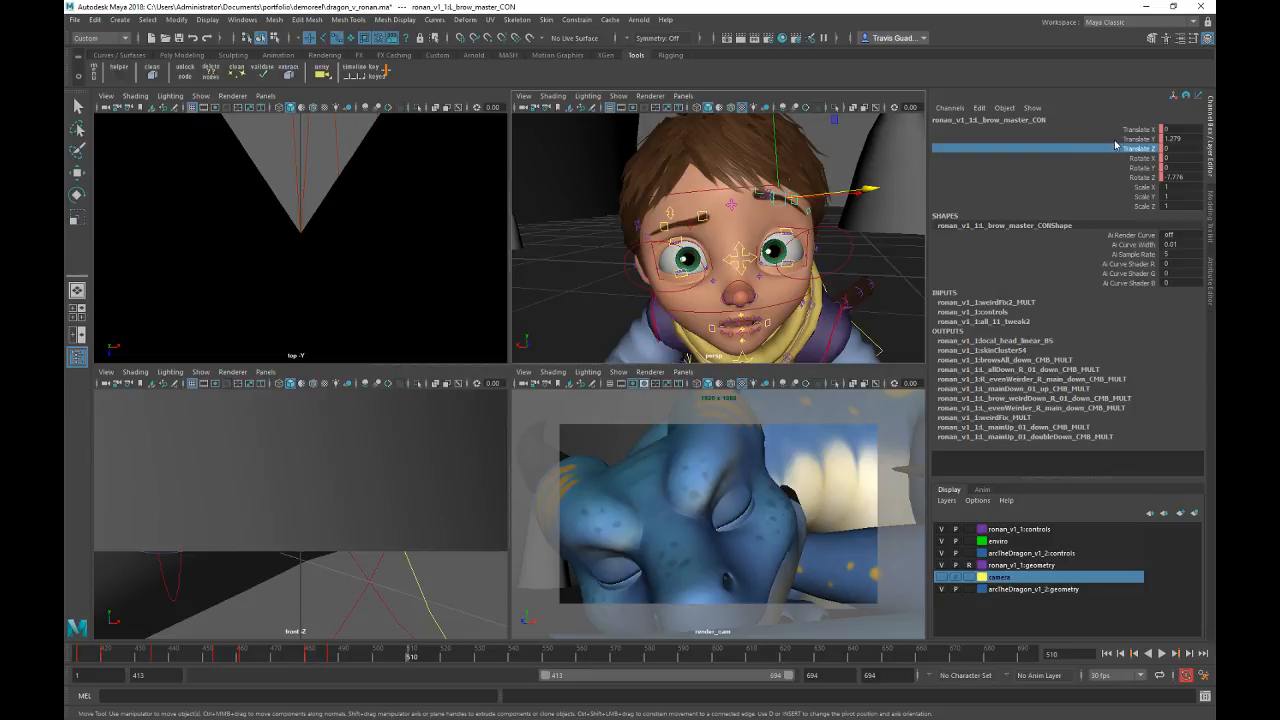
click(1118, 139)
key(comma)
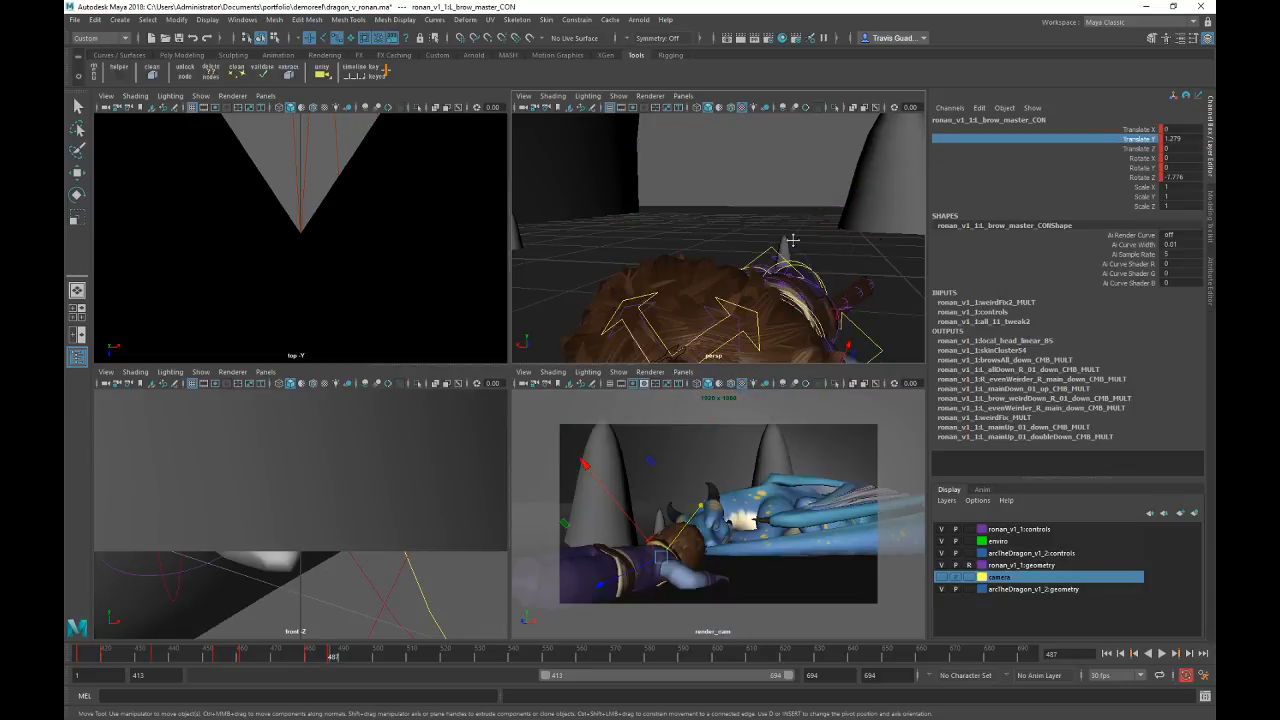
alt+drag(792, 240, 728, 212)
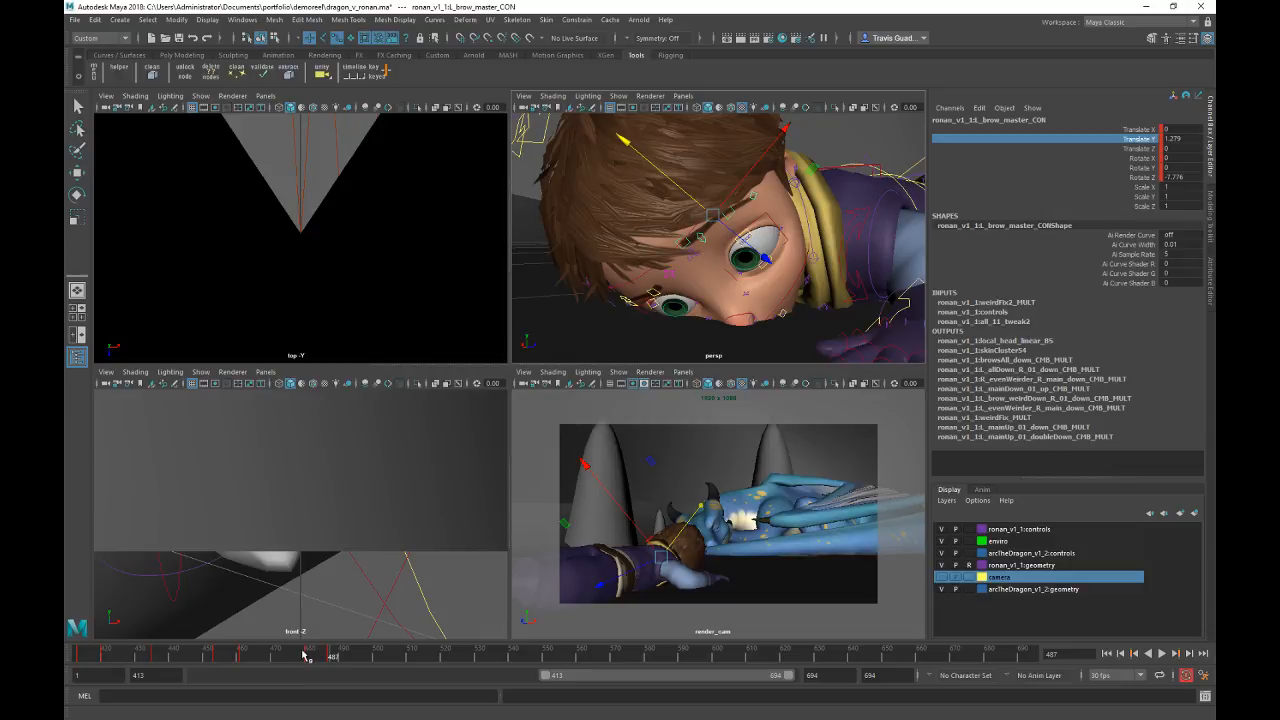
click(305, 654)
key(alt+v)
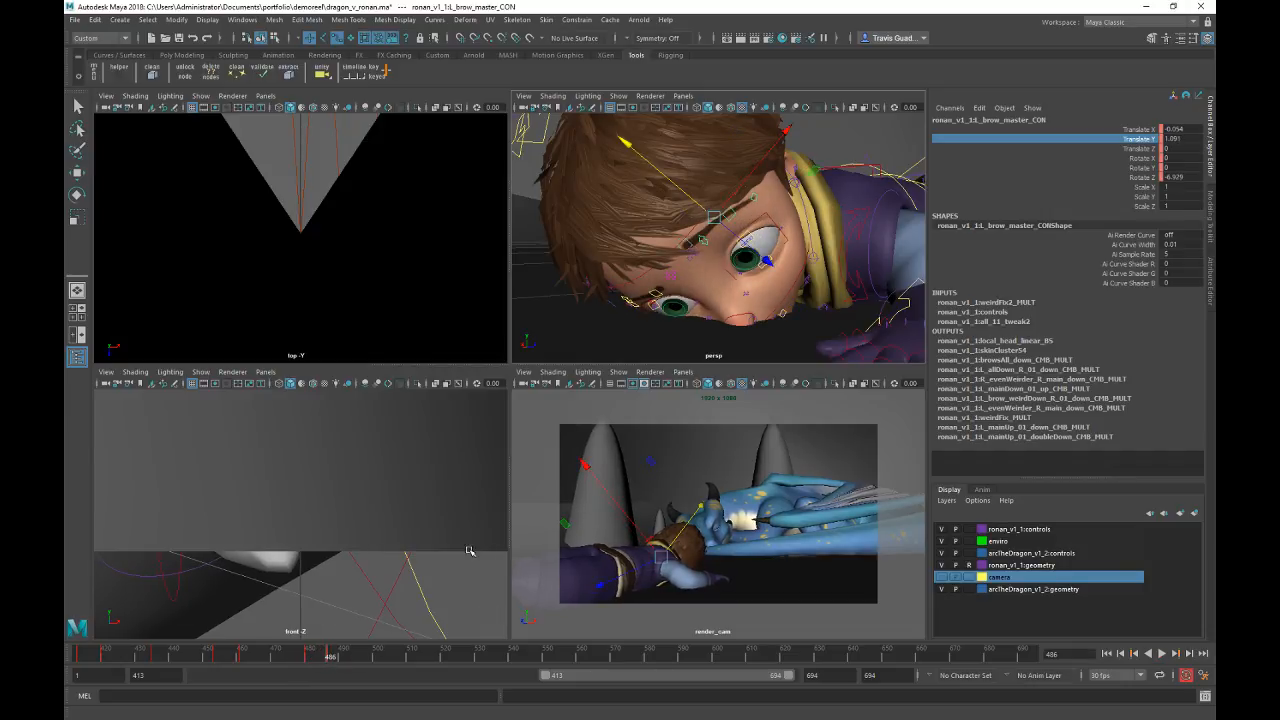
key(alt+v)
drag(641, 152, 657, 158)
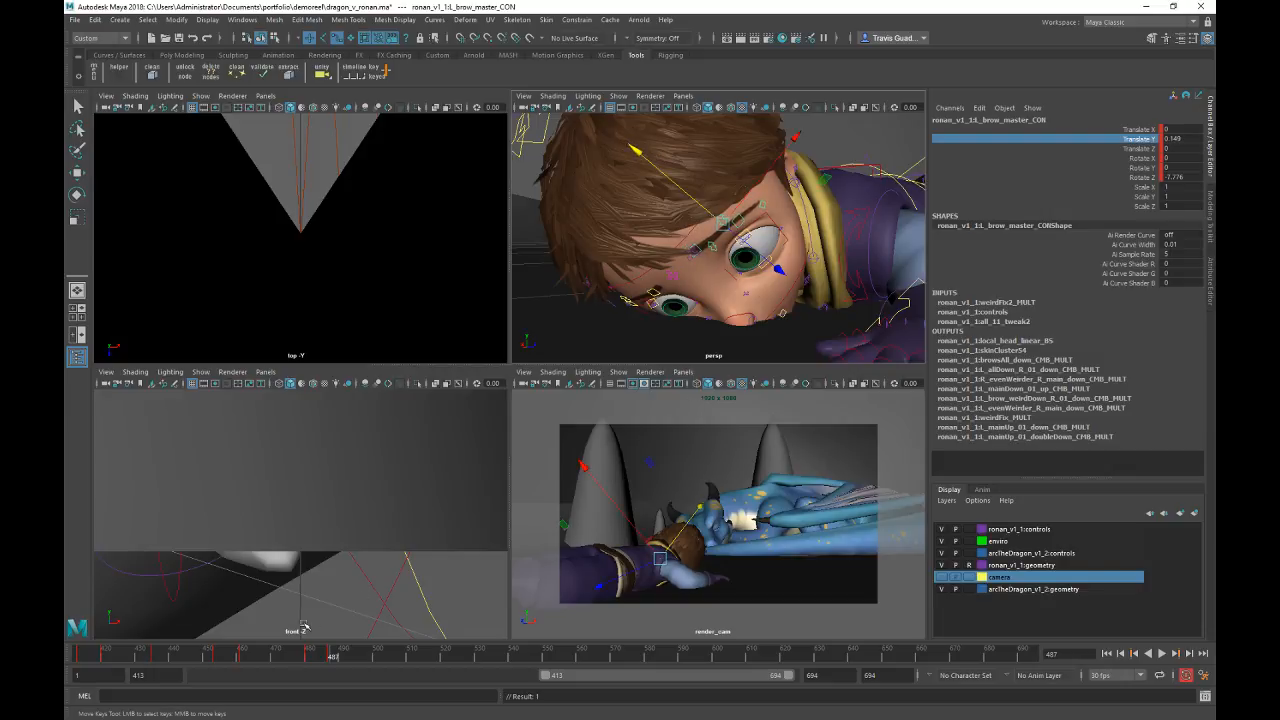
Step: Play the rise up to frame 510 and examine the boy's facial expression from the front
key(alt+v)
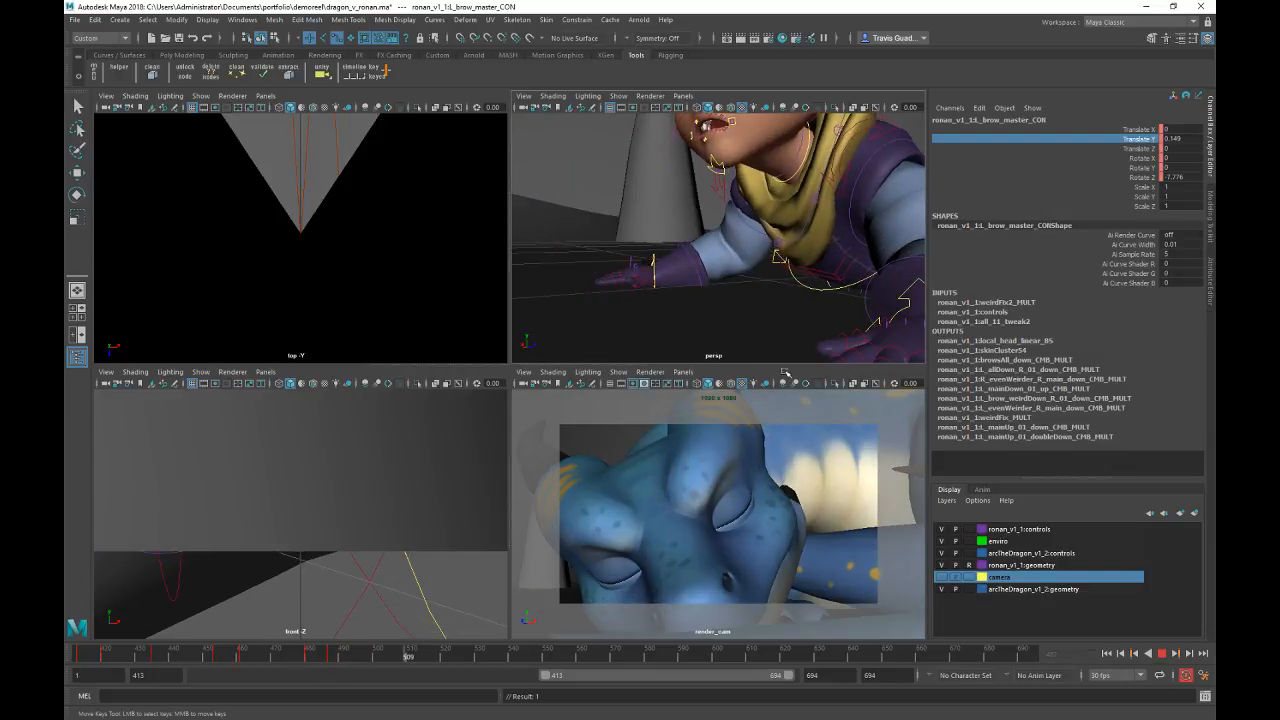
key(alt+v)
alt+drag(765, 258, 843, 298)
alt+middle_drag(785, 220, 806, 314)
alt+drag(806, 314, 745, 268)
alt+middle_drag(735, 262, 737, 313)
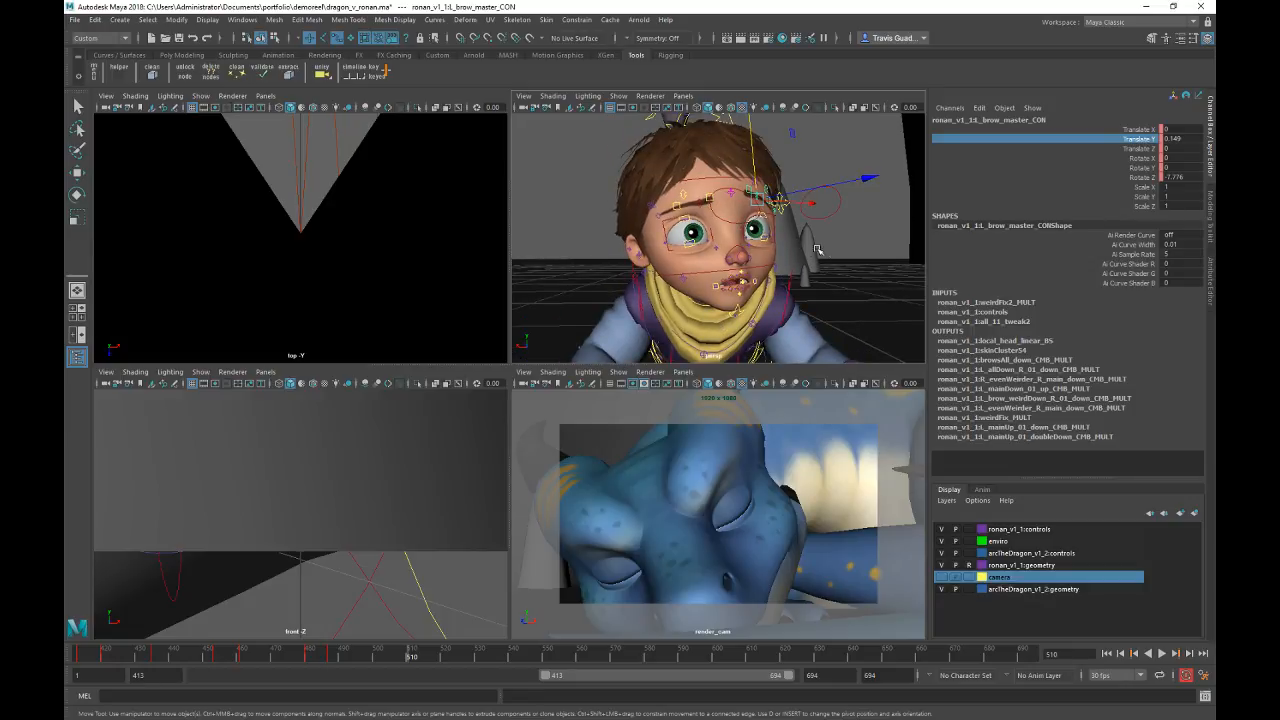
alt+right_drag(757, 266, 723, 145)
Step: Try to lower the boy's right brow master control at frame 510
click(722, 143)
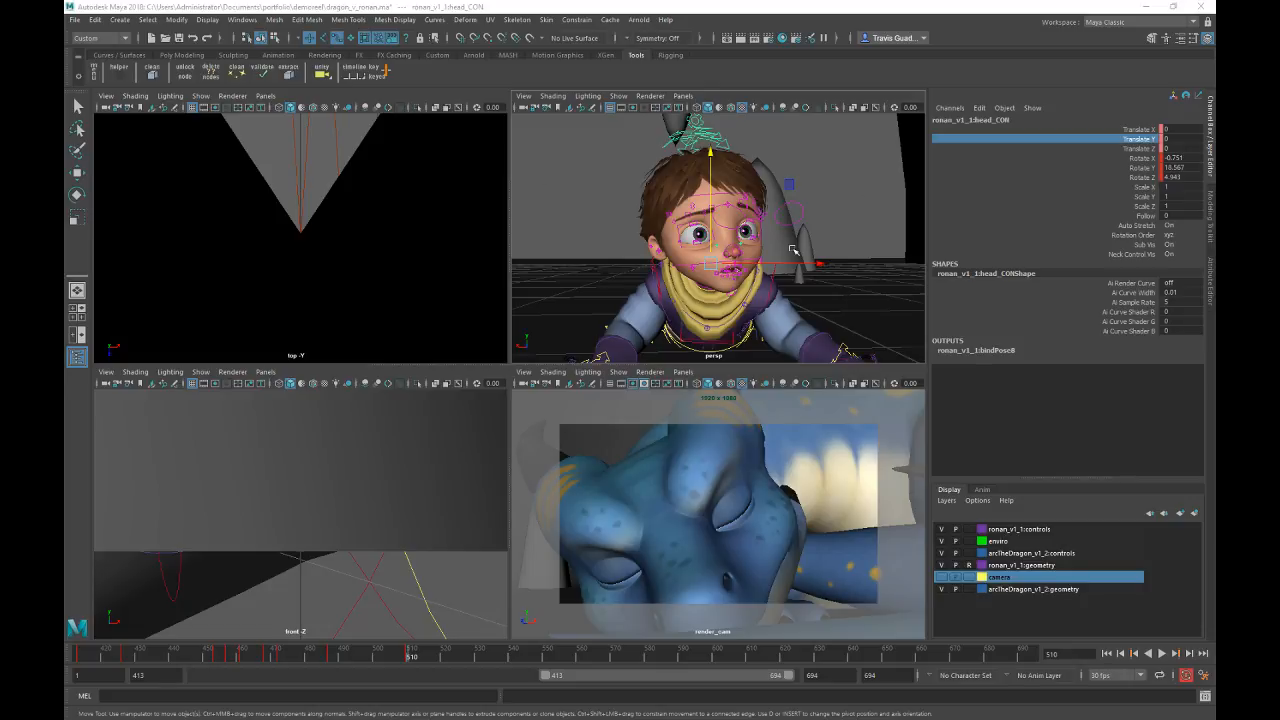
key(f)
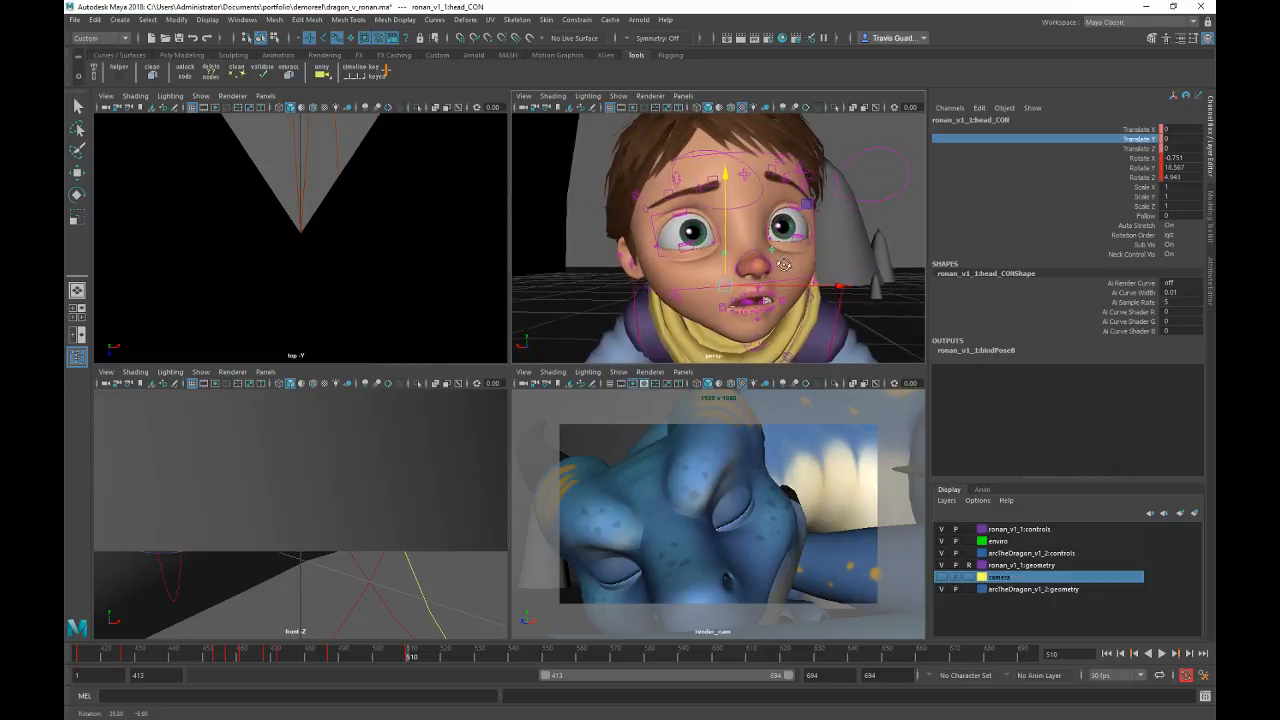
alt+drag(800, 172, 652, 230)
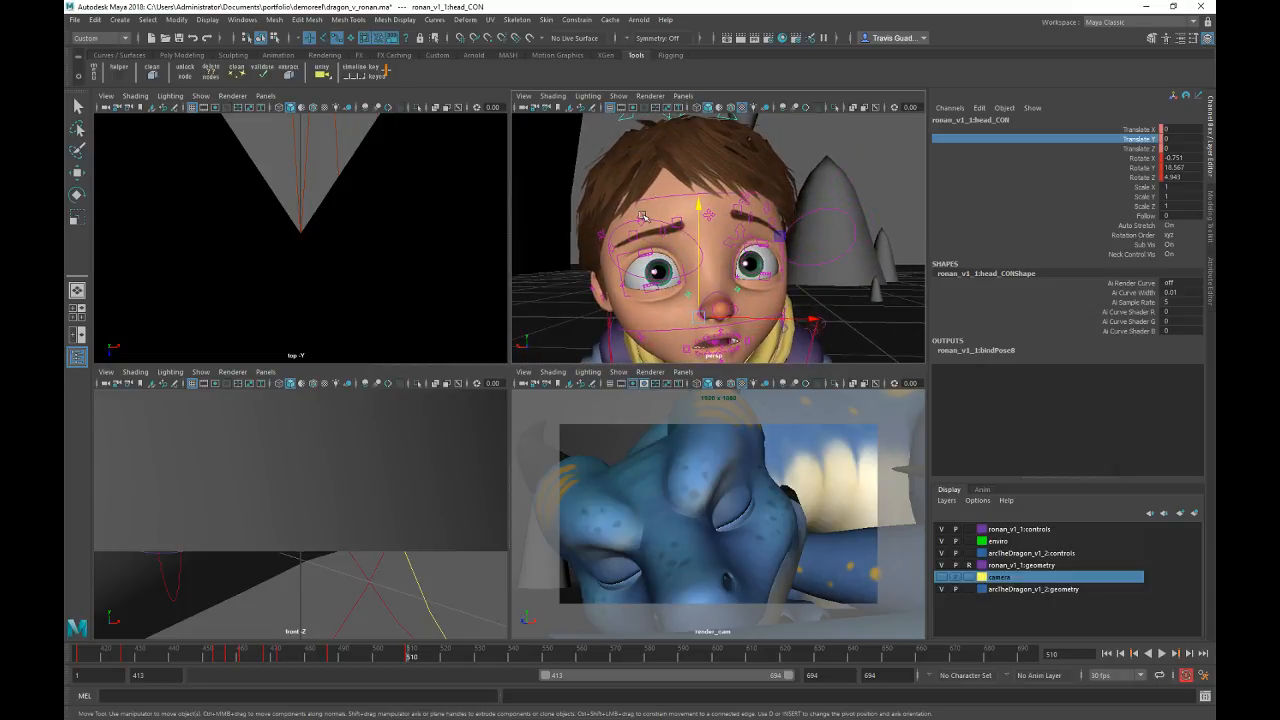
click(650, 221)
mouse_move(638, 162)
mouse_down()
mouse_move(642, 150)
mouse_move(645, 166)
mouse_up()
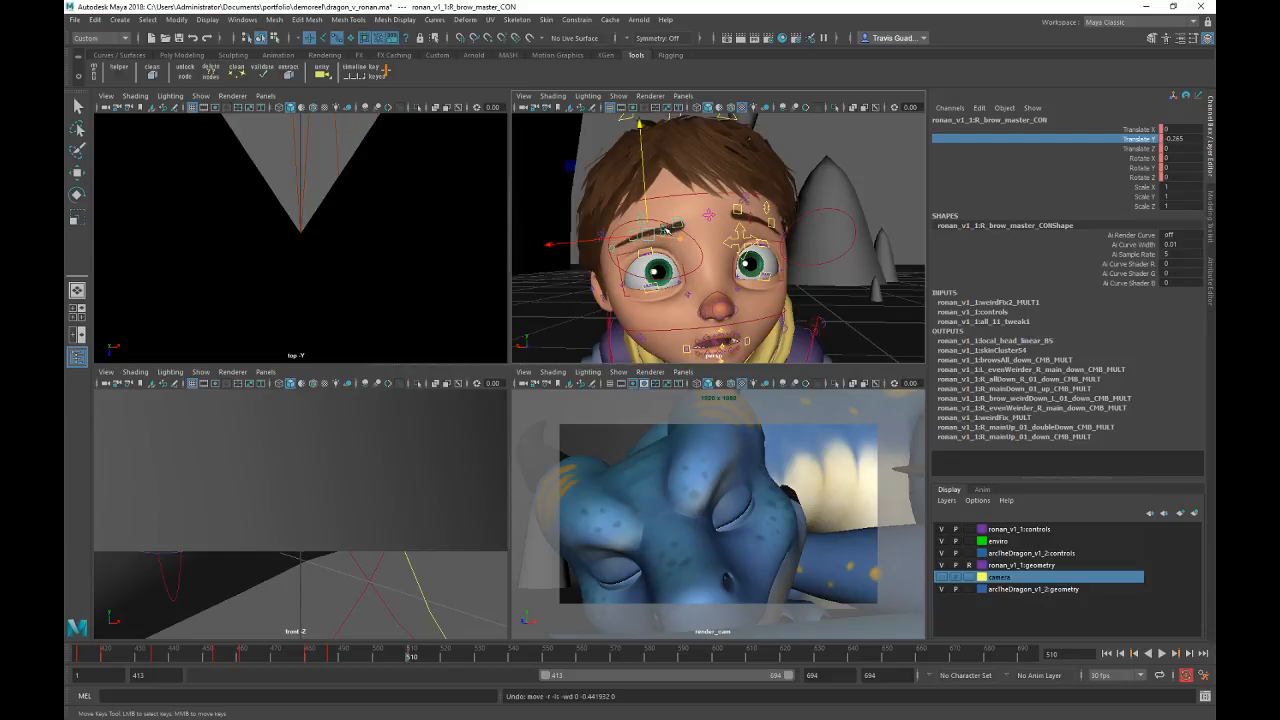
Step: Lower the outer right brow control (R_brow_03) in Translate Y and key it at frame 510
click(662, 230)
click(635, 240)
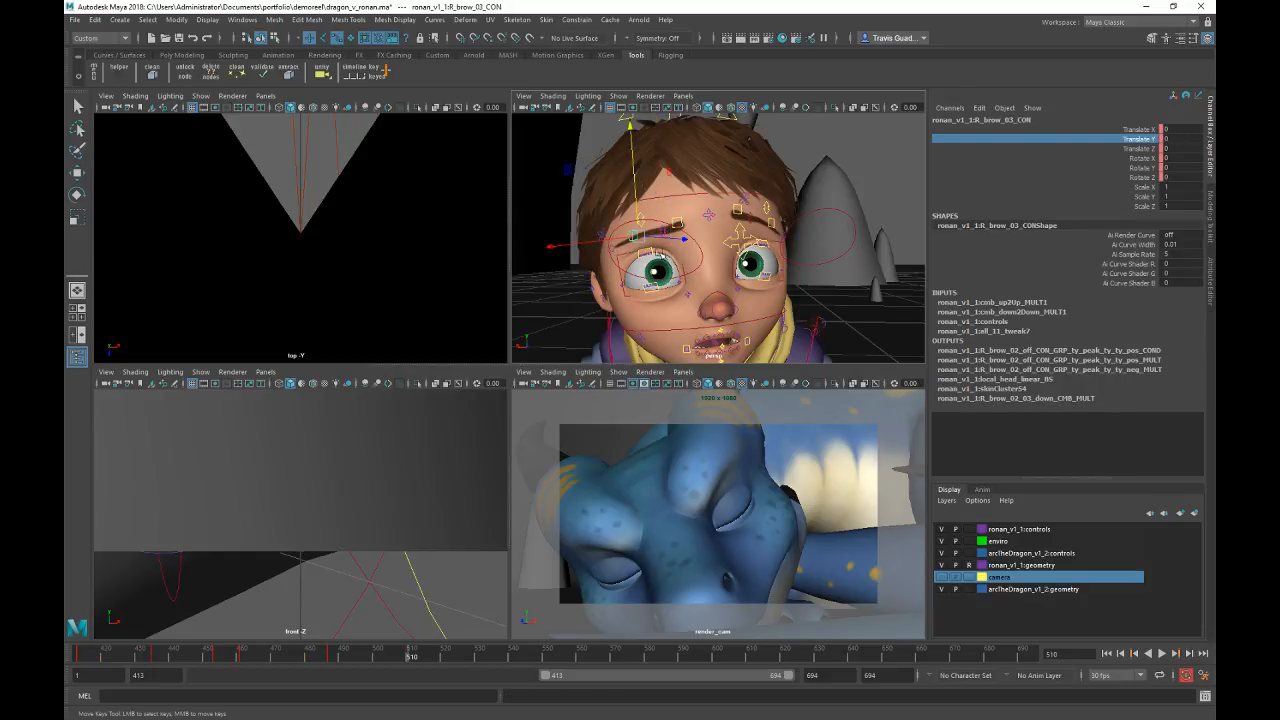
drag(632, 174, 633, 184)
click(1089, 140)
mouse_move(836, 290)
middle_down()
mouse_move(862, 292)
mouse_move(852, 298)
middle_up()
key(s)
Step: Lower the outer left brow control (L_brow_03) to -1.1 in Translate Y and key it at frame 510
click(772, 223)
click(1113, 140)
key(s)
Step: Rotate the lower eyelid controls to about -15.278 in X at frame 510, raising the lower lids
alt+drag(833, 288, 680, 260)
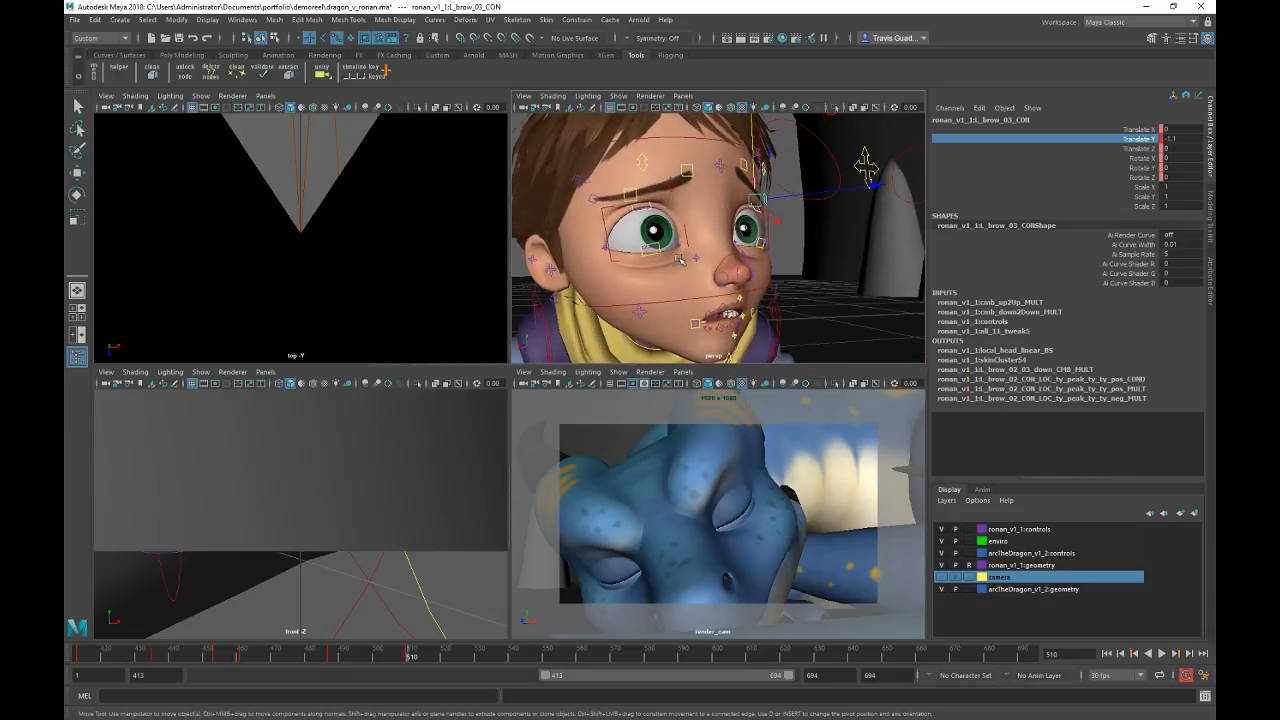
click(659, 254)
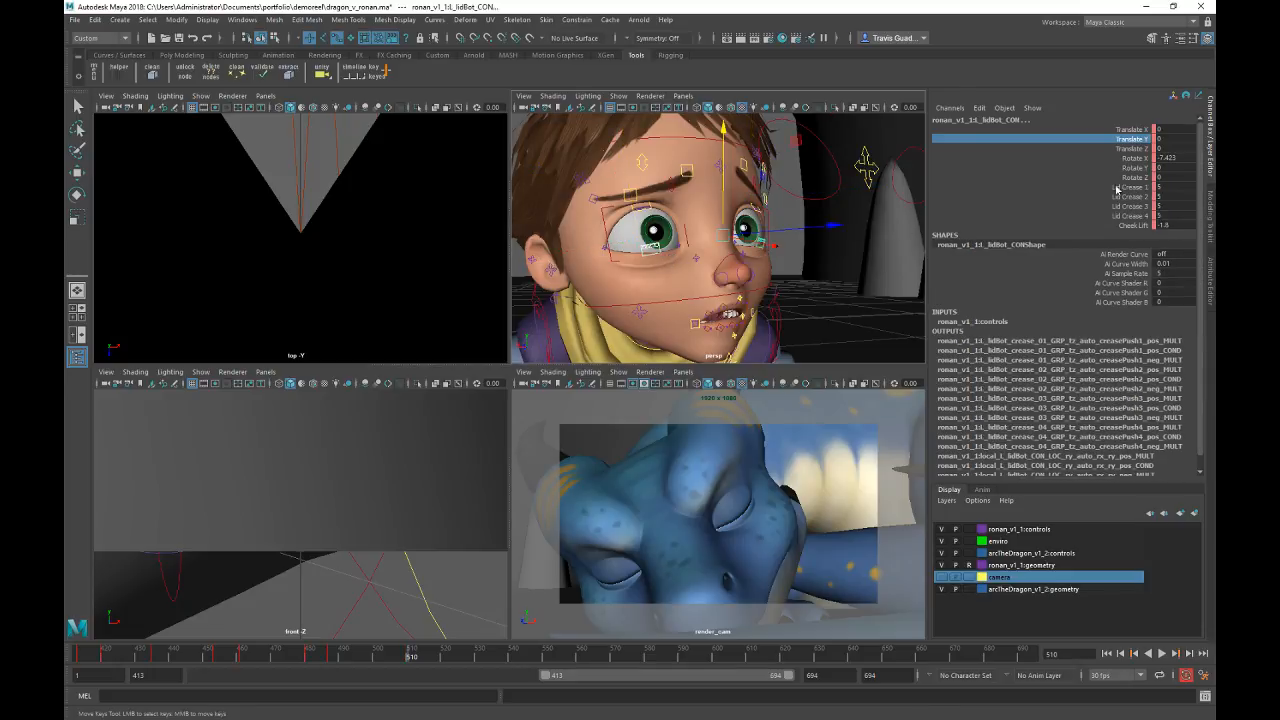
click(1133, 158)
middle_drag(851, 323, 866, 323)
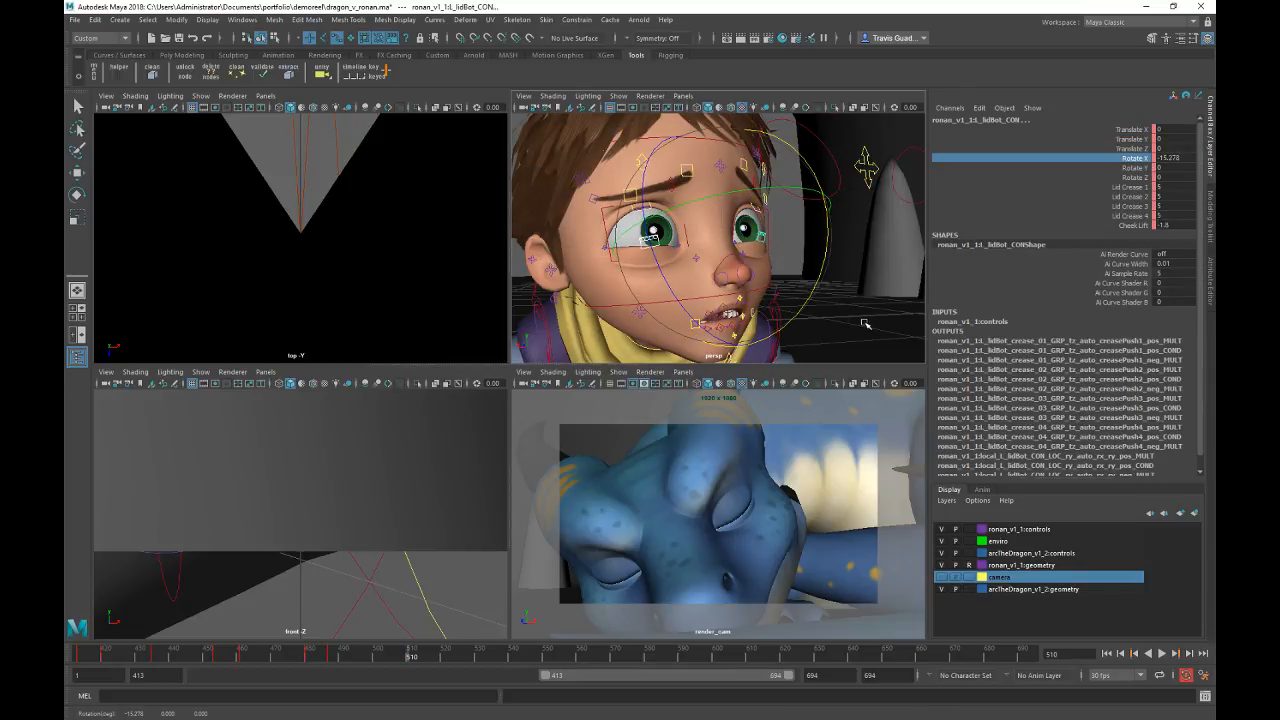
Step: Lower the middle master control of the bottom lip to about -0.354 in Translate Y at frame 510
alt+right_drag(866, 323, 831, 317)
alt+middle_drag(773, 322, 771, 266)
alt+right_drag(771, 266, 877, 300)
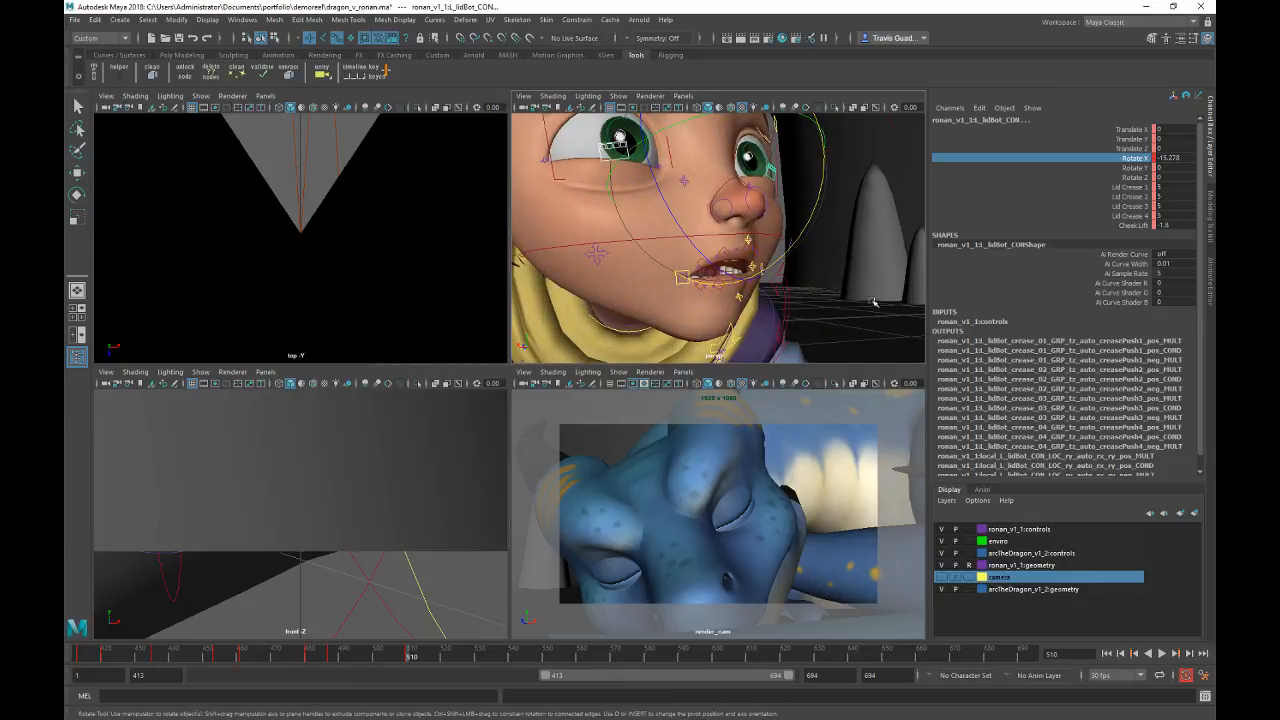
click(872, 301)
click(742, 298)
click(1133, 138)
key(w)
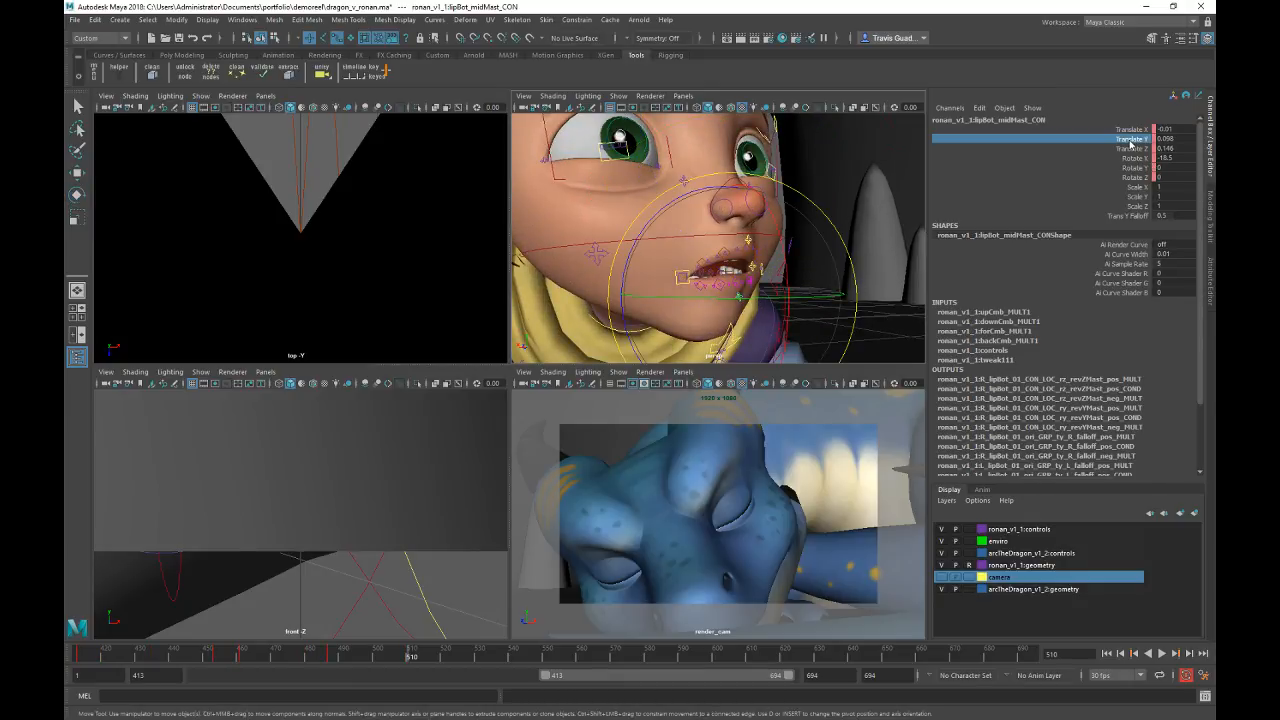
middle_drag(850, 207, 837, 209)
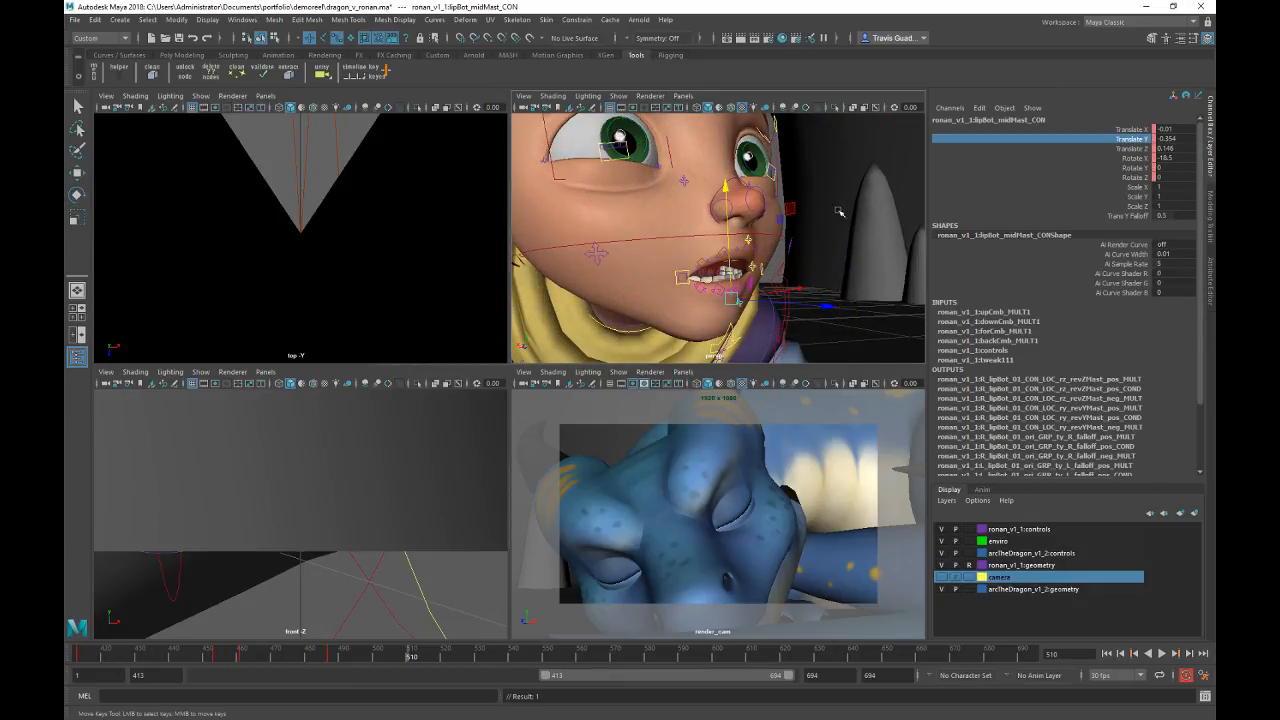
Step: Set the bottom lip middle master control's Rotate X to 0 at frame 510
mouse_move(807, 241)
alt+mouse_down()
mouse_move(747, 240)
mouse_move(827, 239)
alt+mouse_up()
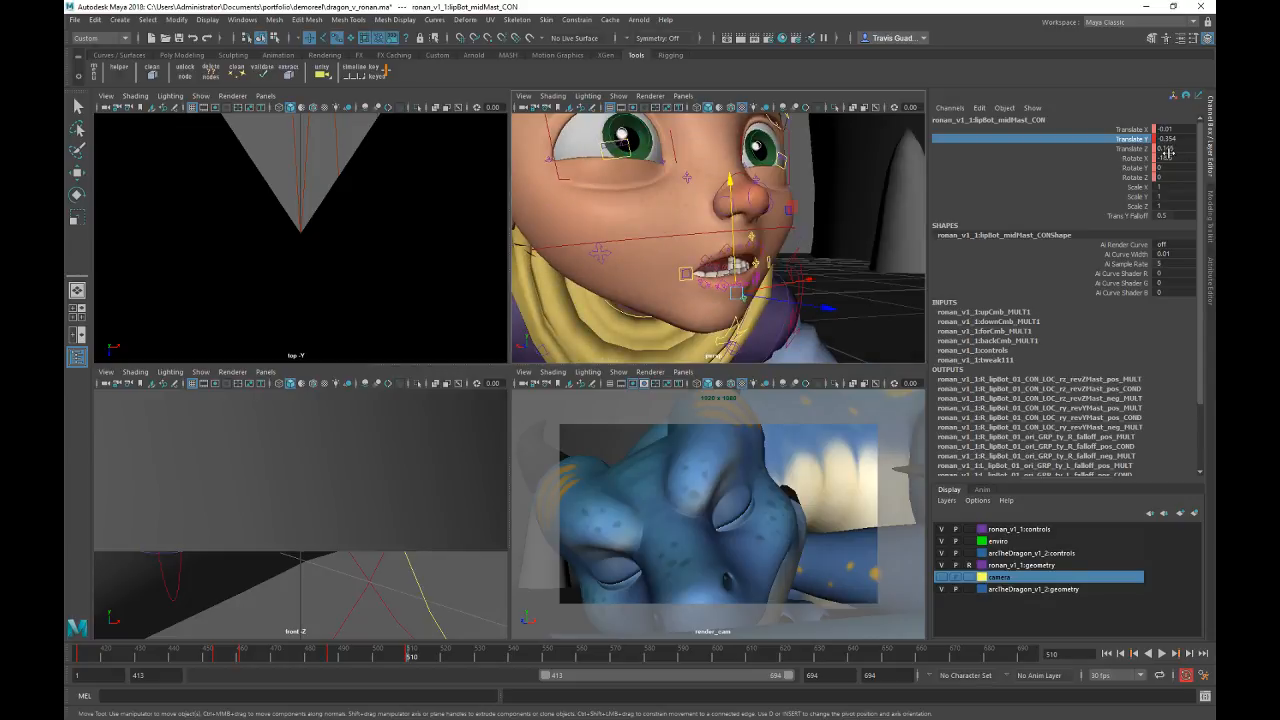
click(1168, 157)
text(0)
key(Return)
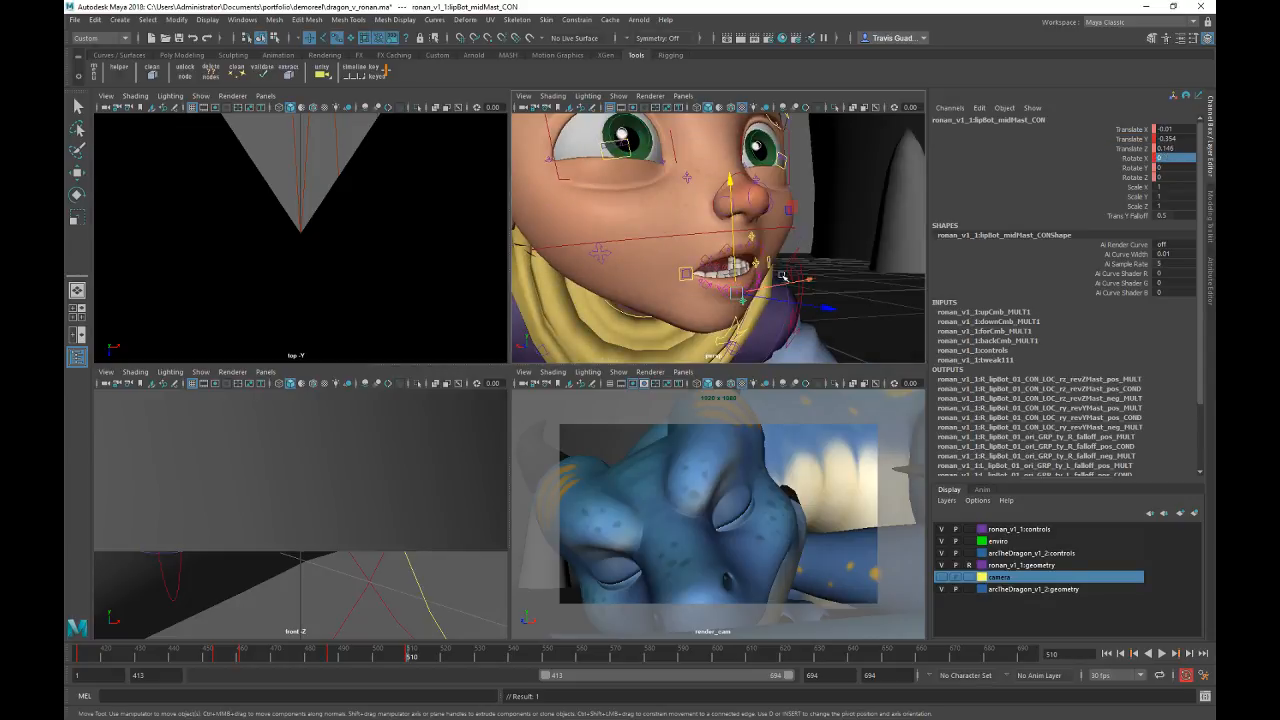
Step: Rotate both mouth corner controls to about -5.76 in Z at frame 510
alt+drag(783, 276, 703, 268)
alt+right_drag(785, 285, 883, 309)
alt+drag(883, 309, 776, 291)
click(682, 287)
key(e)
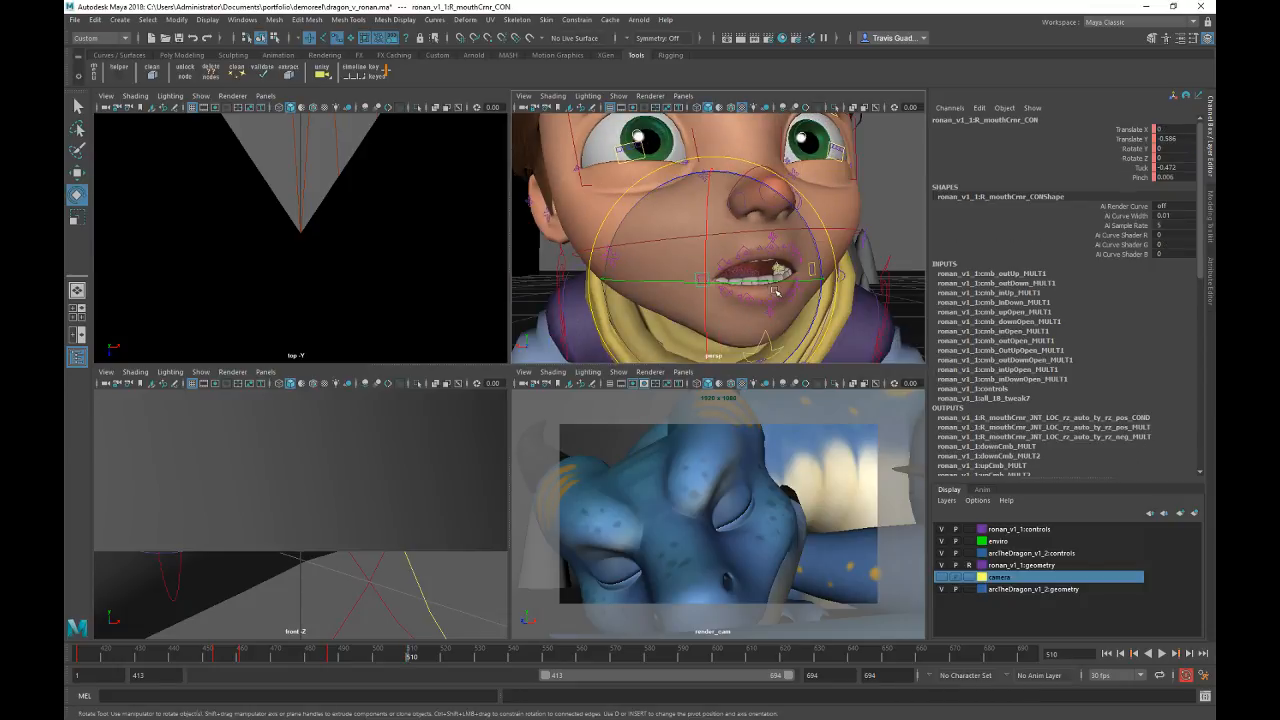
key(q)
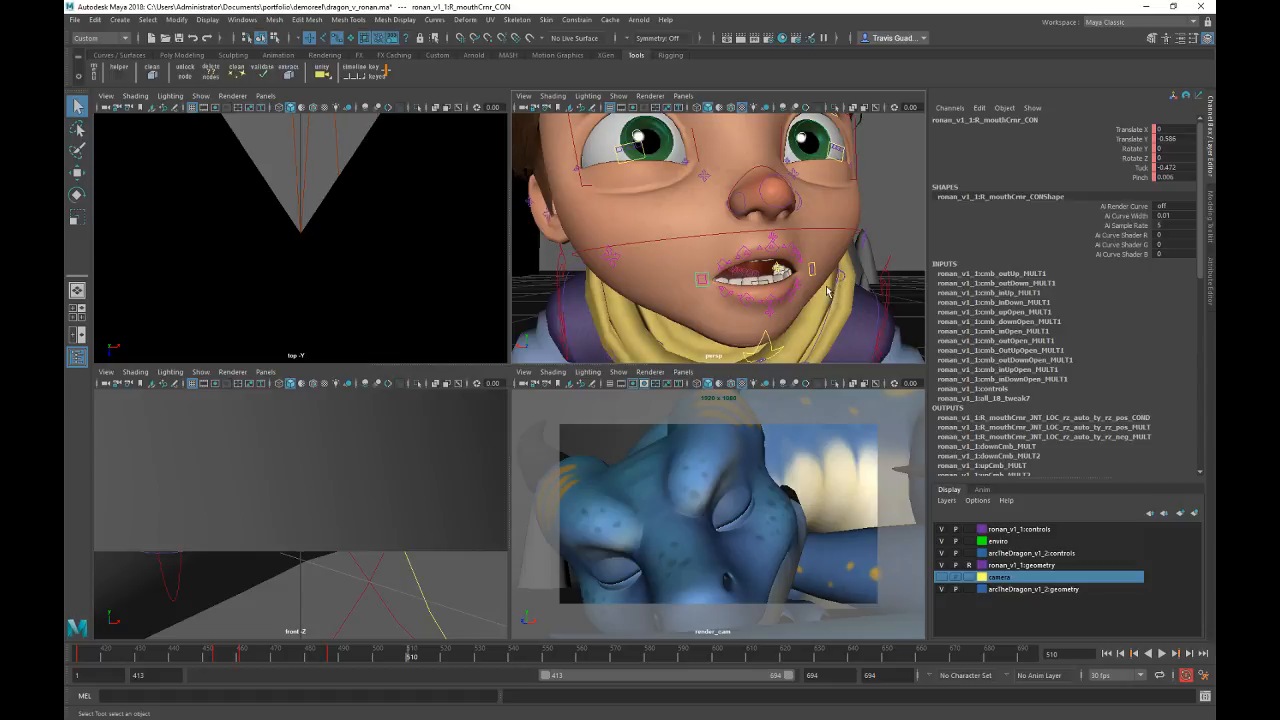
shift+click(812, 268)
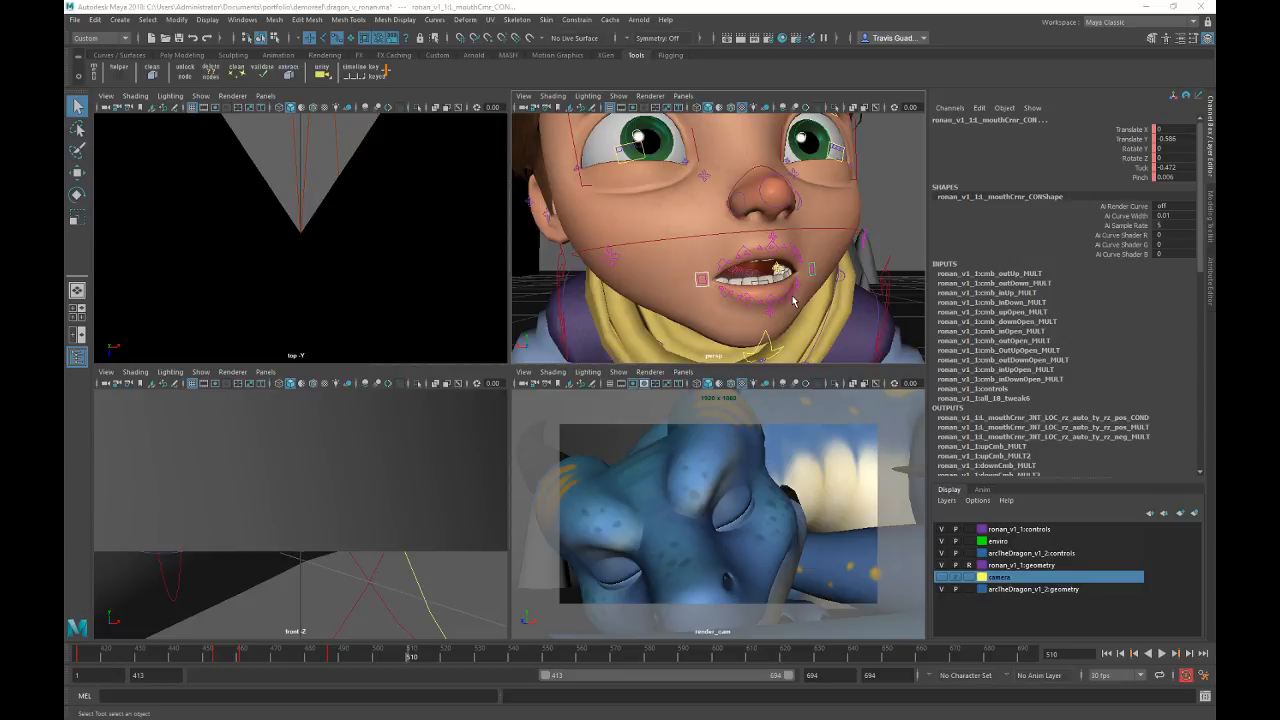
click(1135, 150)
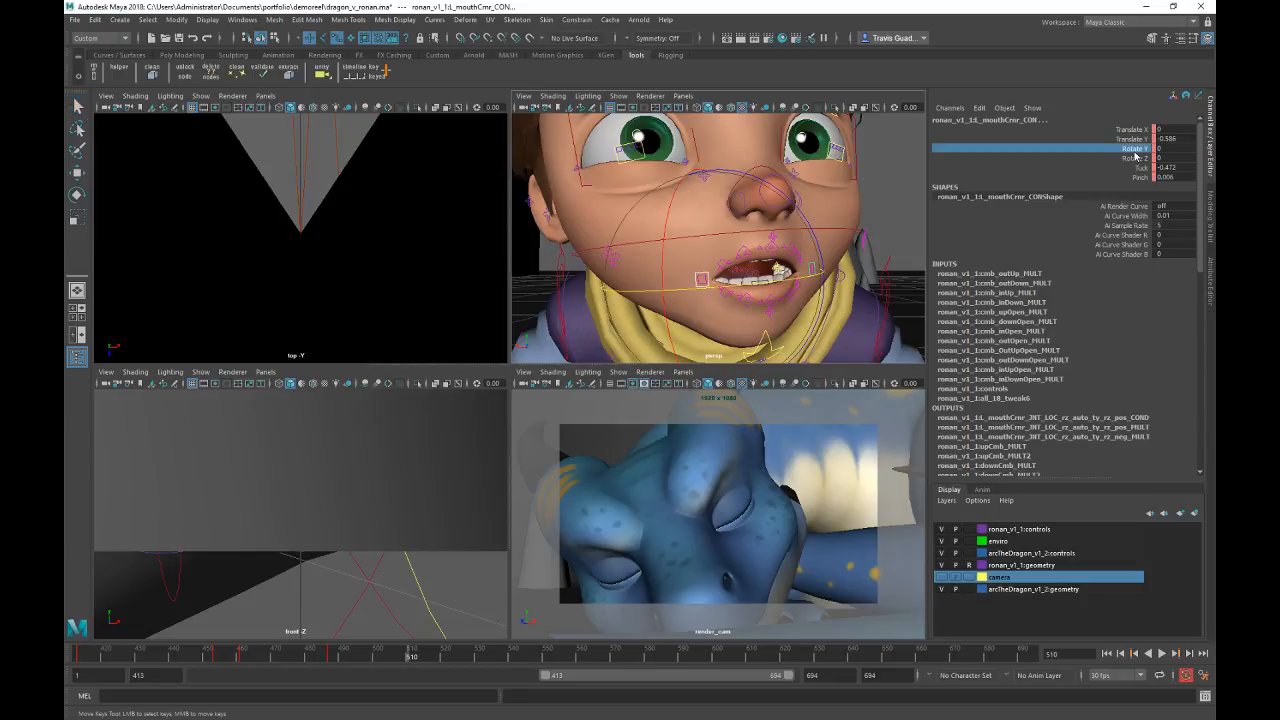
click(1127, 156)
click(1136, 141)
click(1135, 149)
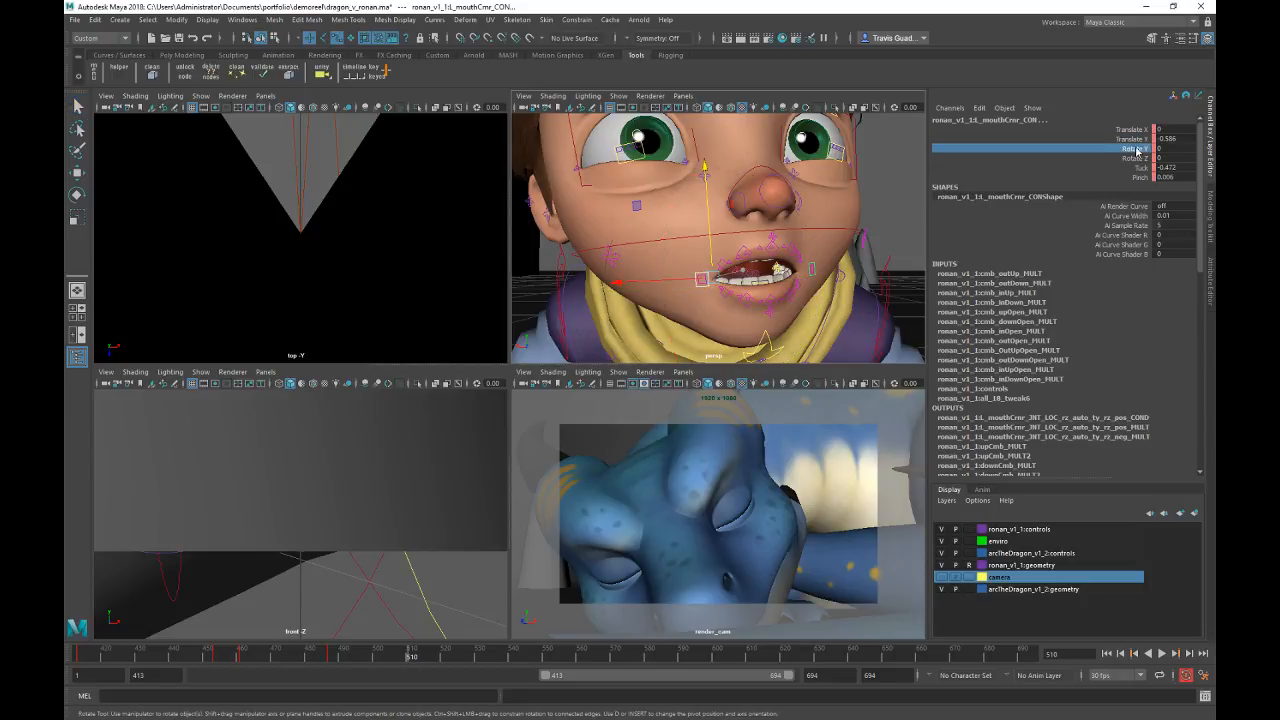
alt+drag(868, 169, 867, 174)
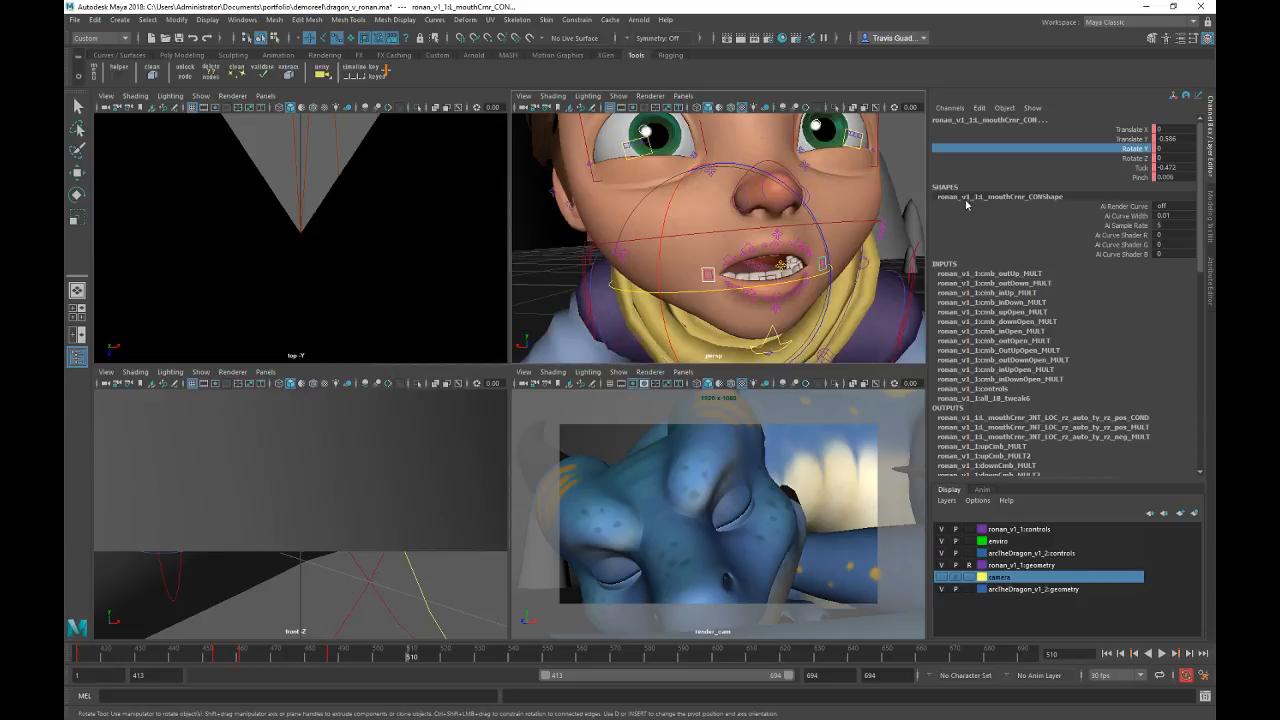
click(1130, 158)
mouse_move(832, 160)
middle_down()
mouse_move(819, 148)
mouse_move(852, 165)
middle_up()
Step: Lower both mouth corner controls to about -0.869 in Translate Y at frame 510
click(1131, 139)
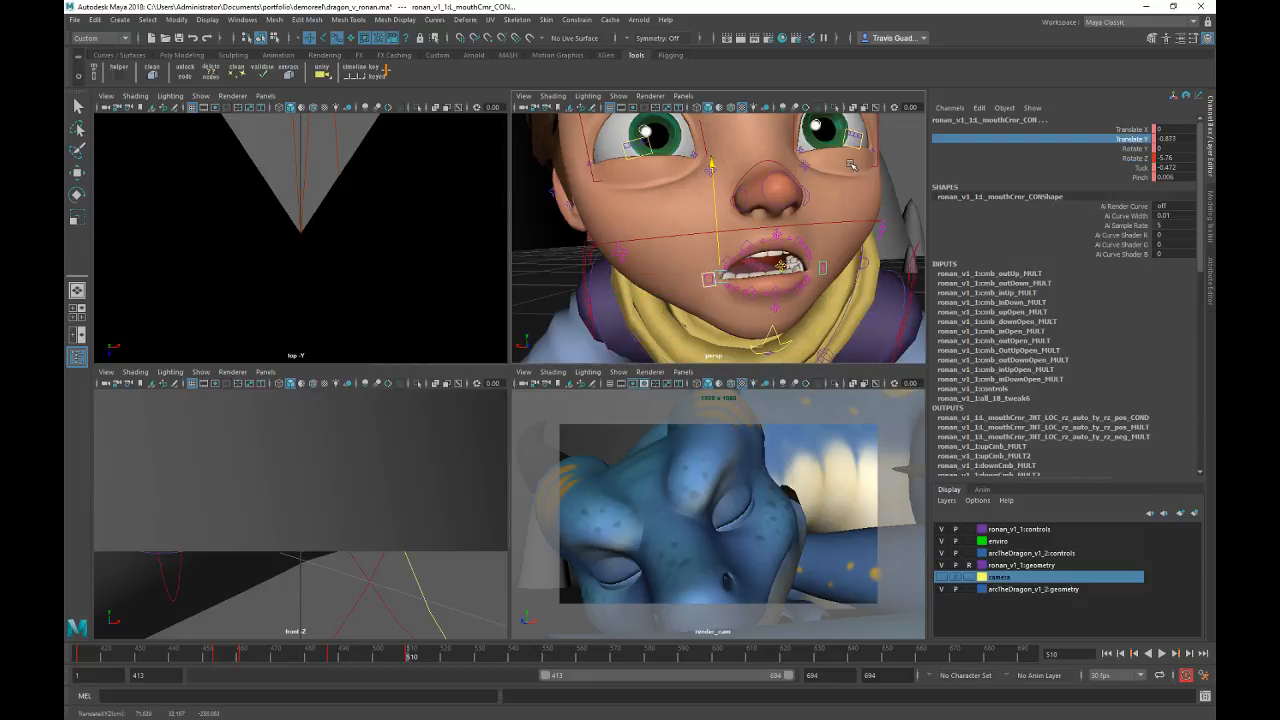
click(1141, 167)
middle_drag(874, 182, 876, 183)
click(1145, 177)
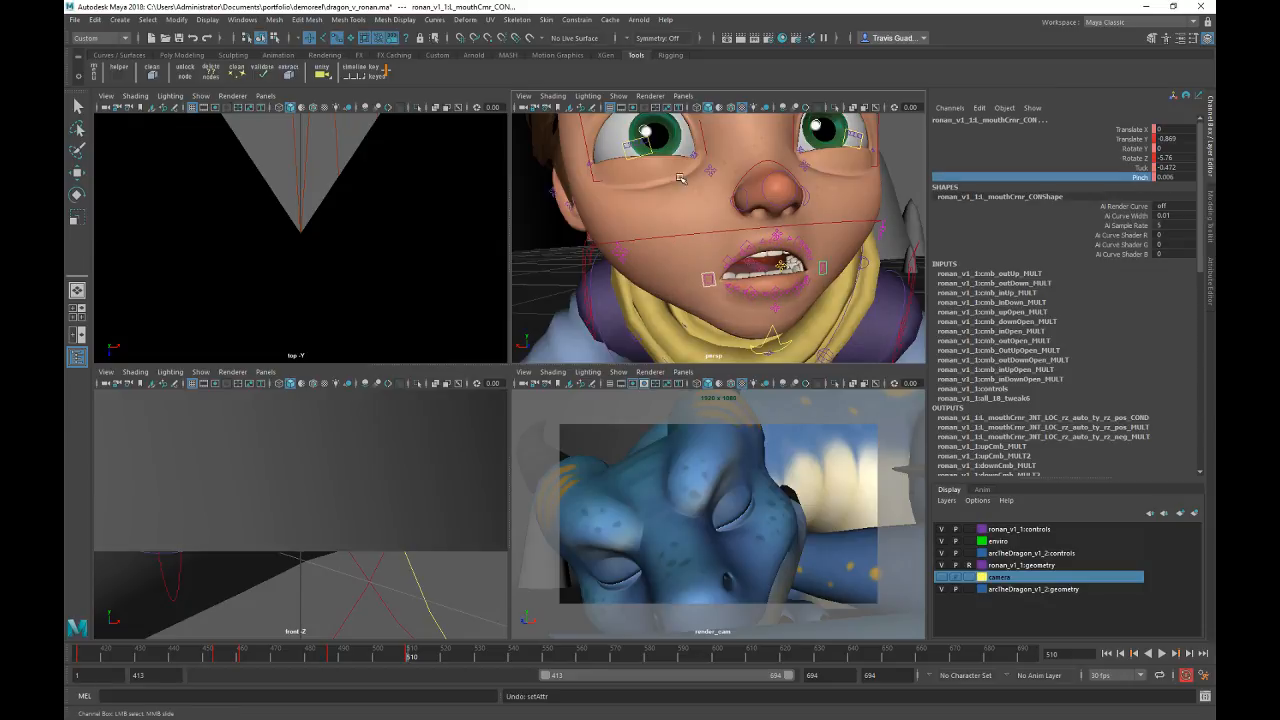
middle_drag(743, 166, 744, 166)
Step: Lower the outer bottom lip controls (lipBot_02) on both sides to about -0.165 in Translate Y
alt+drag(805, 306, 834, 302)
click(726, 297)
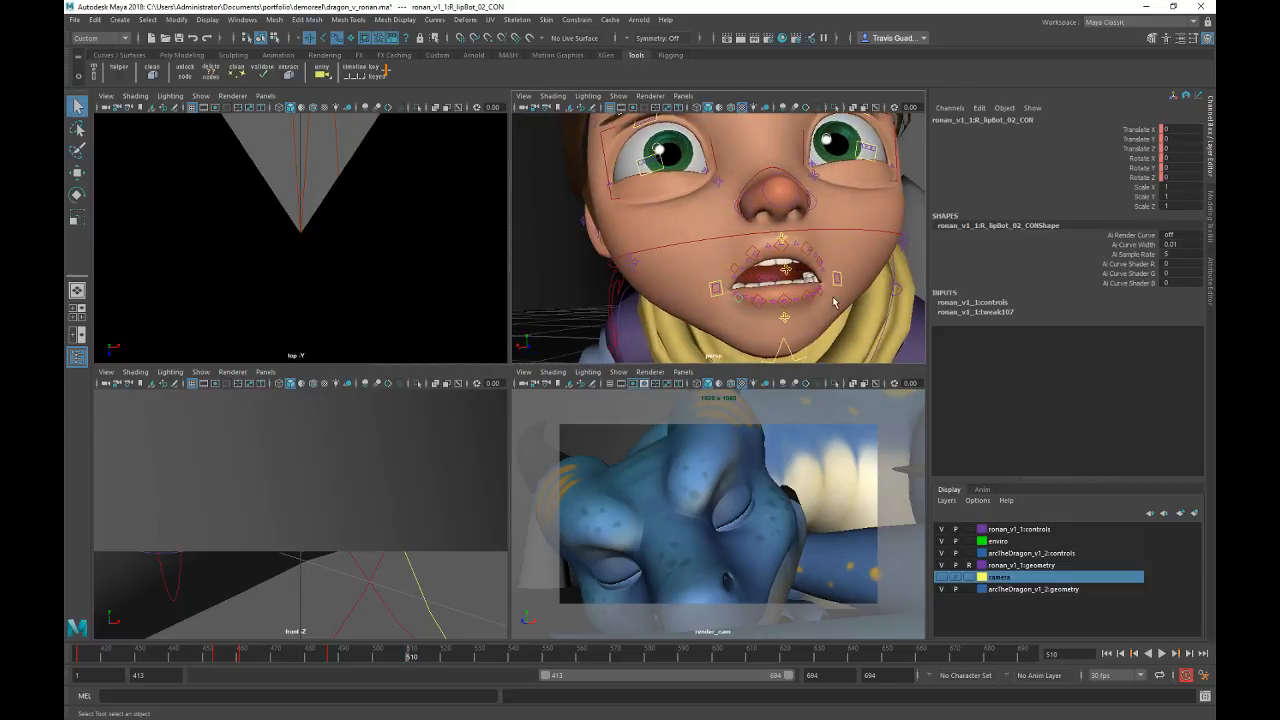
click(821, 296)
click(1132, 140)
middle_drag(761, 139, 757, 140)
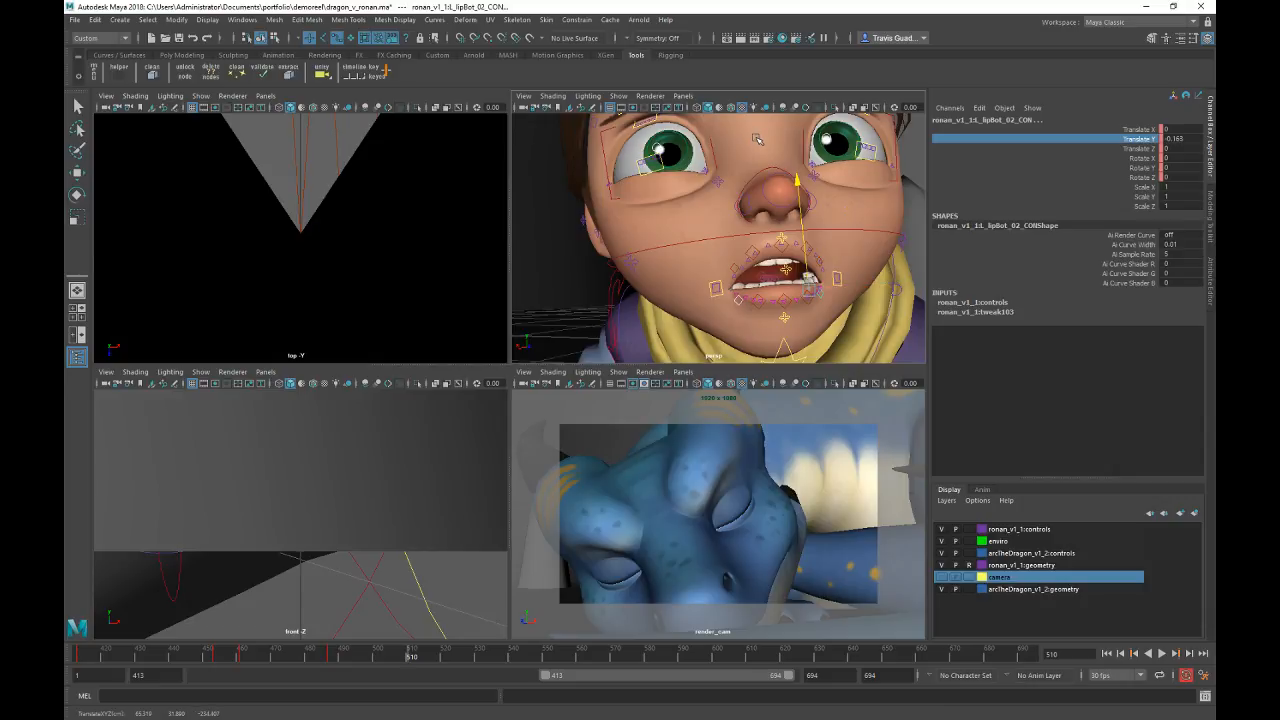
Step: Raise the inner bottom lip controls (lipBot_01) on both sides to about 0.266 in Translate Y
click(762, 302)
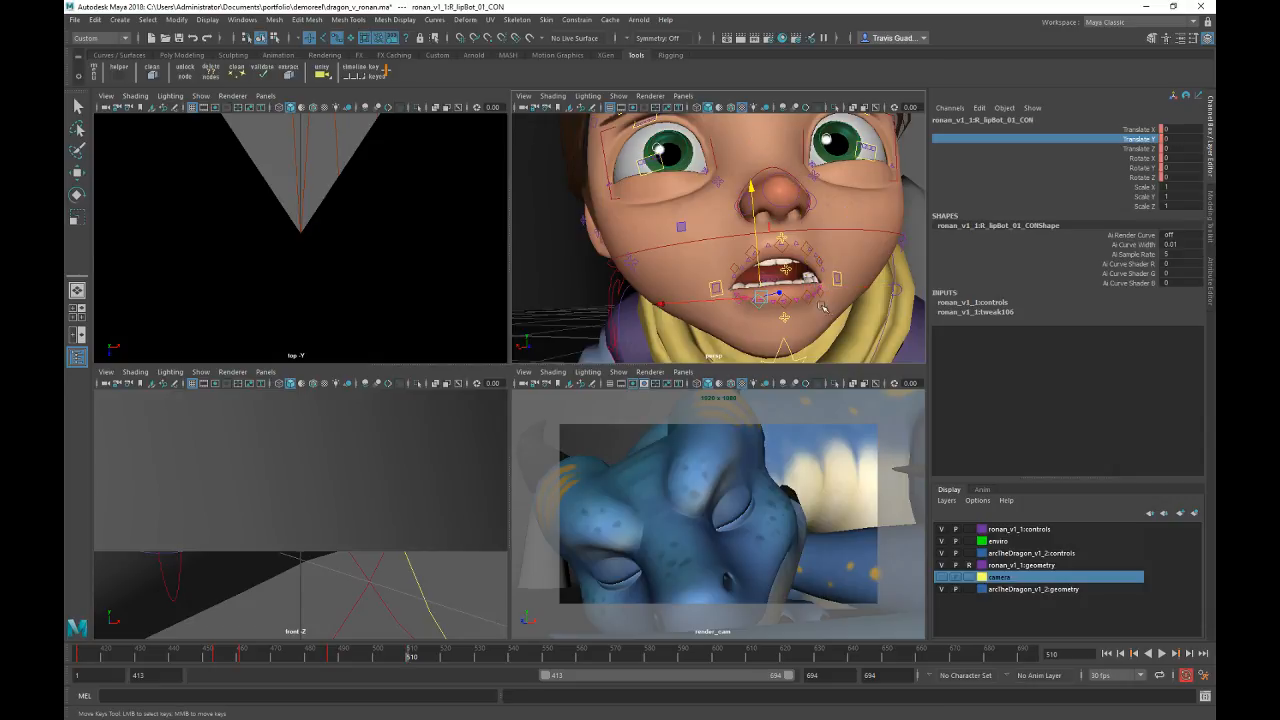
click(797, 294)
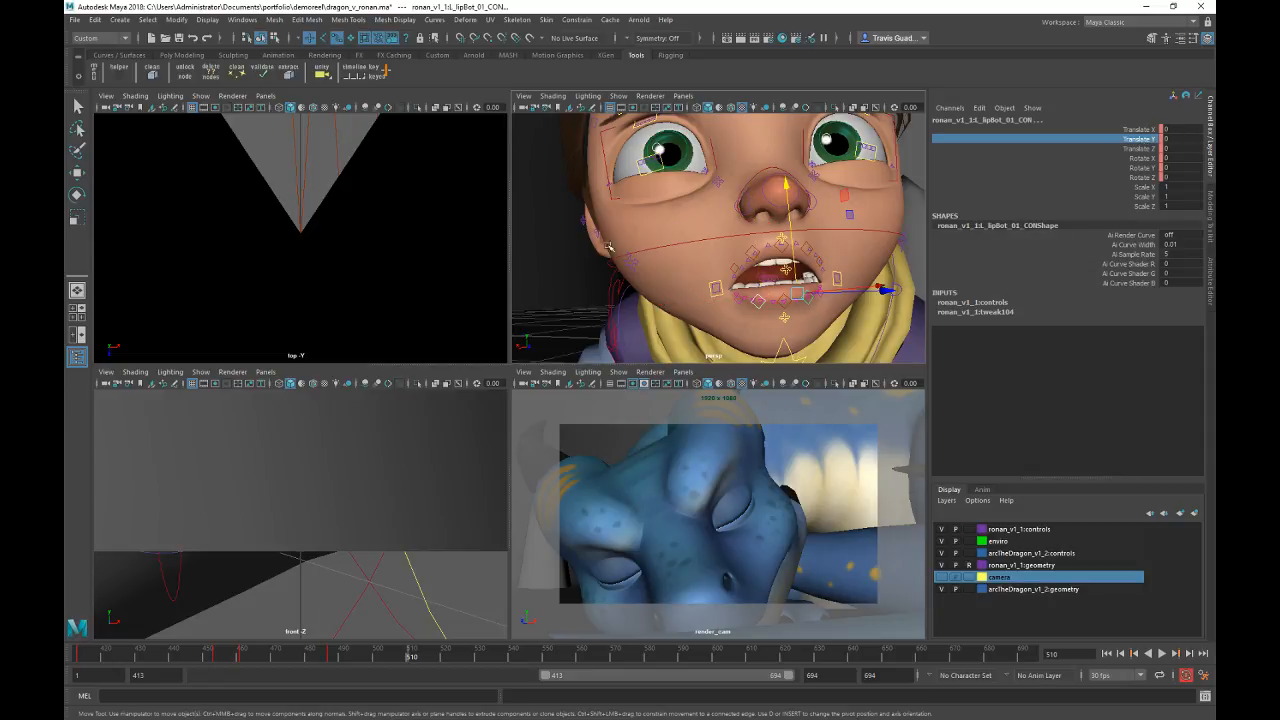
middle_drag(609, 246, 626, 238)
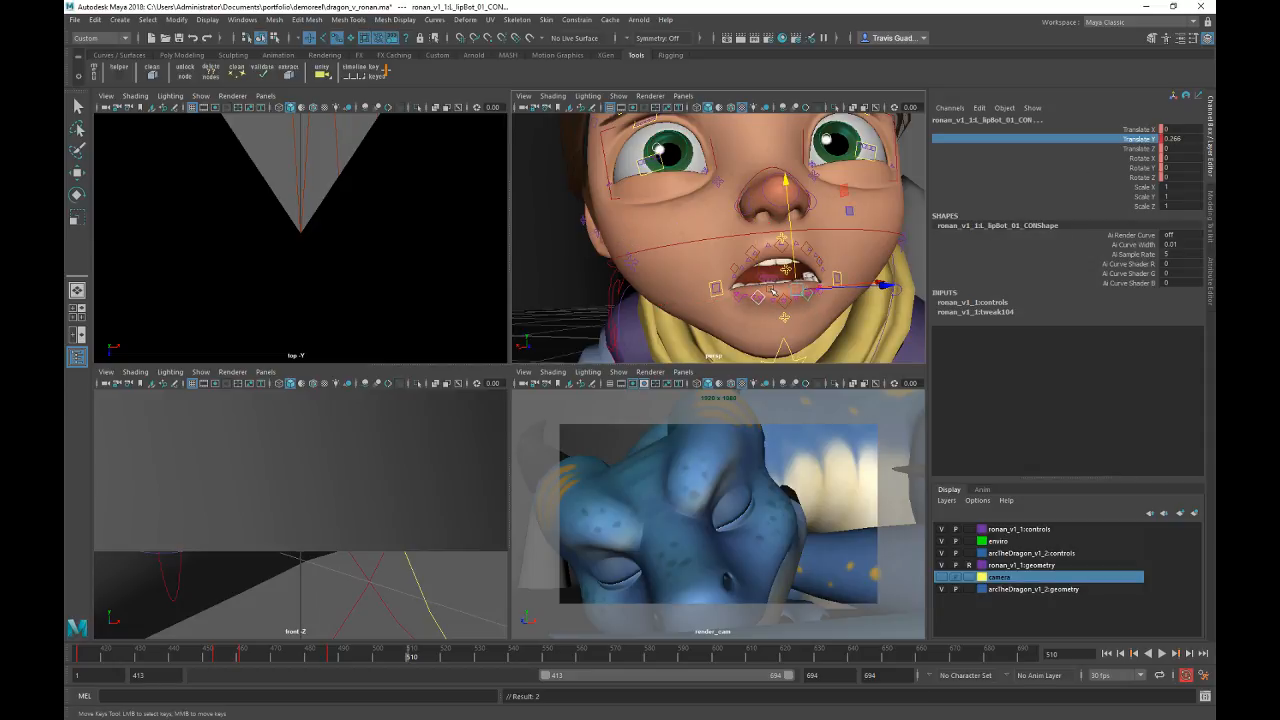
Step: Lower the bottom lip middle master control to about -0.767 in Translate Y at frame 510
alt+drag(772, 290, 840, 297)
click(746, 314)
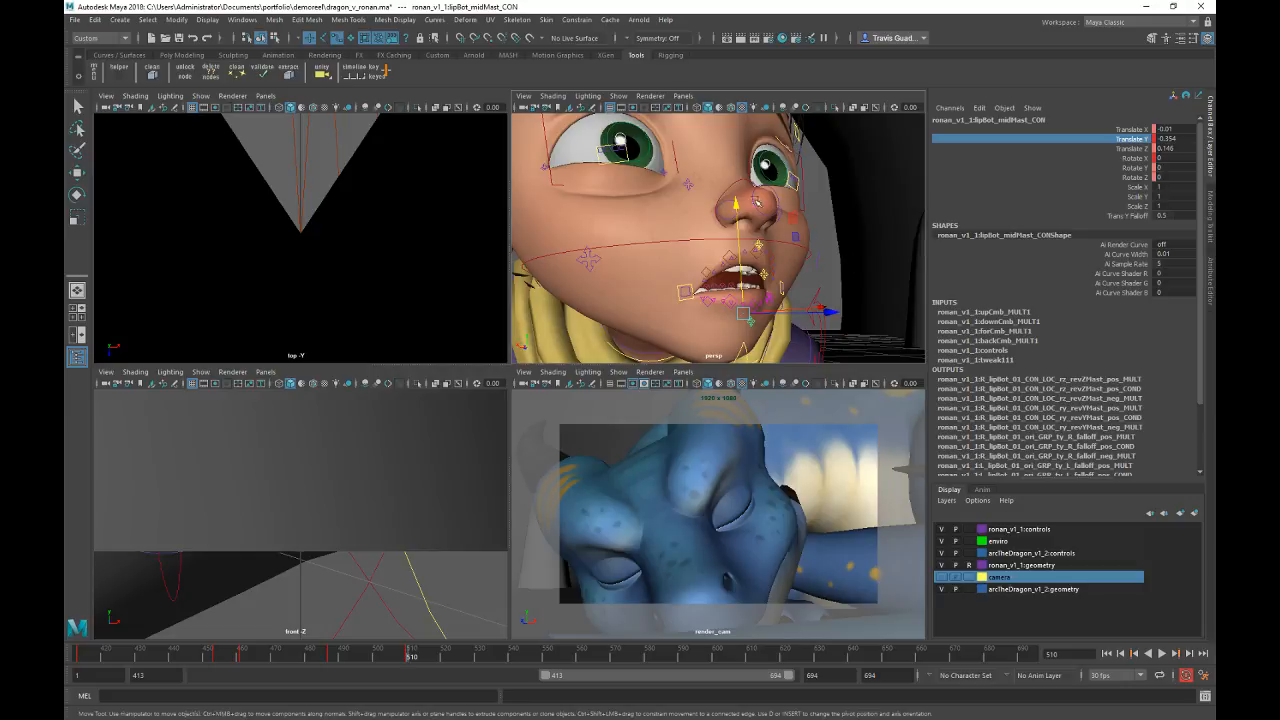
drag(738, 204, 808, 208)
middle_drag(840, 194, 840, 197)
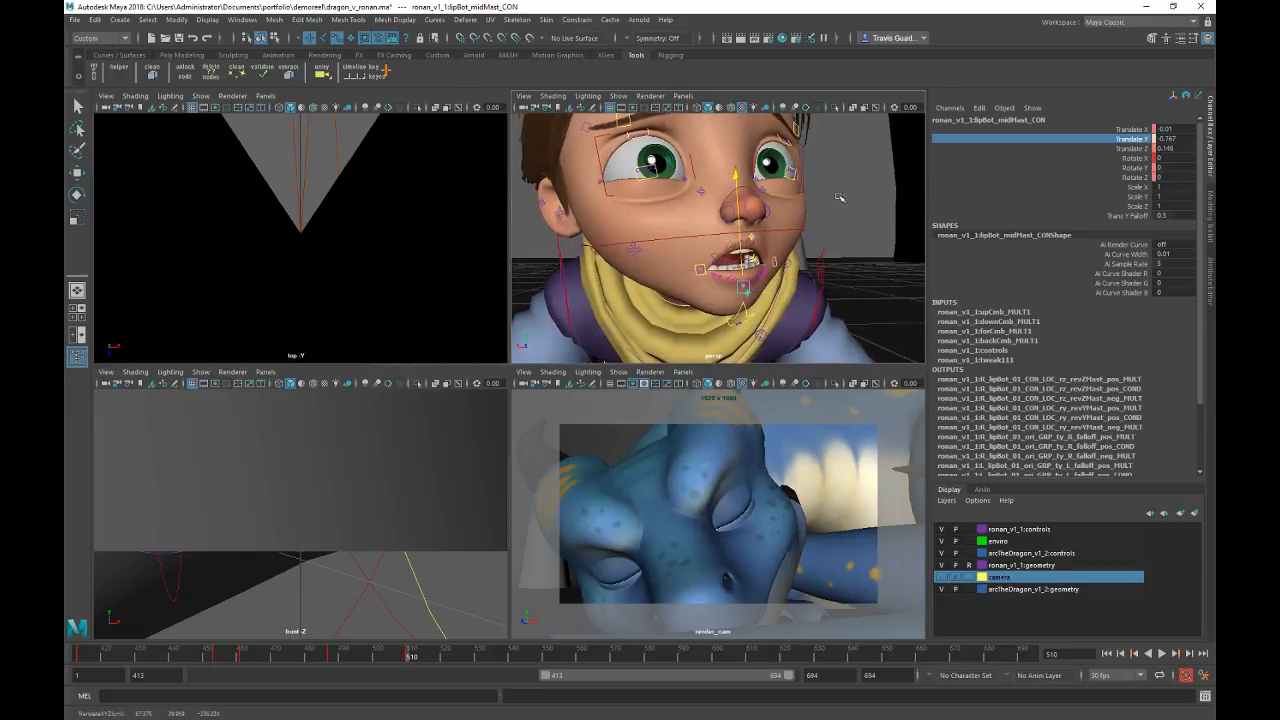
alt+drag(840, 197, 820, 228)
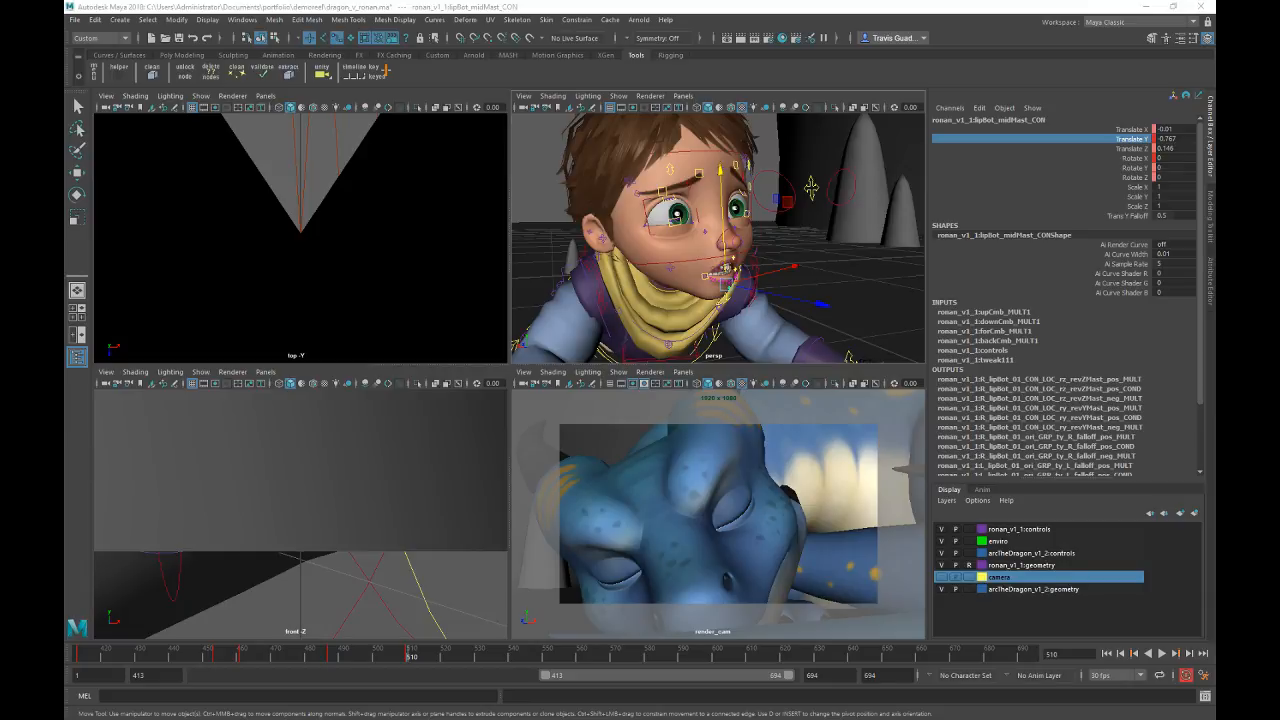
Step: Adjust the jaw control (jaw_CON) slightly in Translate Y at frame 510
alt+drag(814, 249, 759, 291)
click(728, 301)
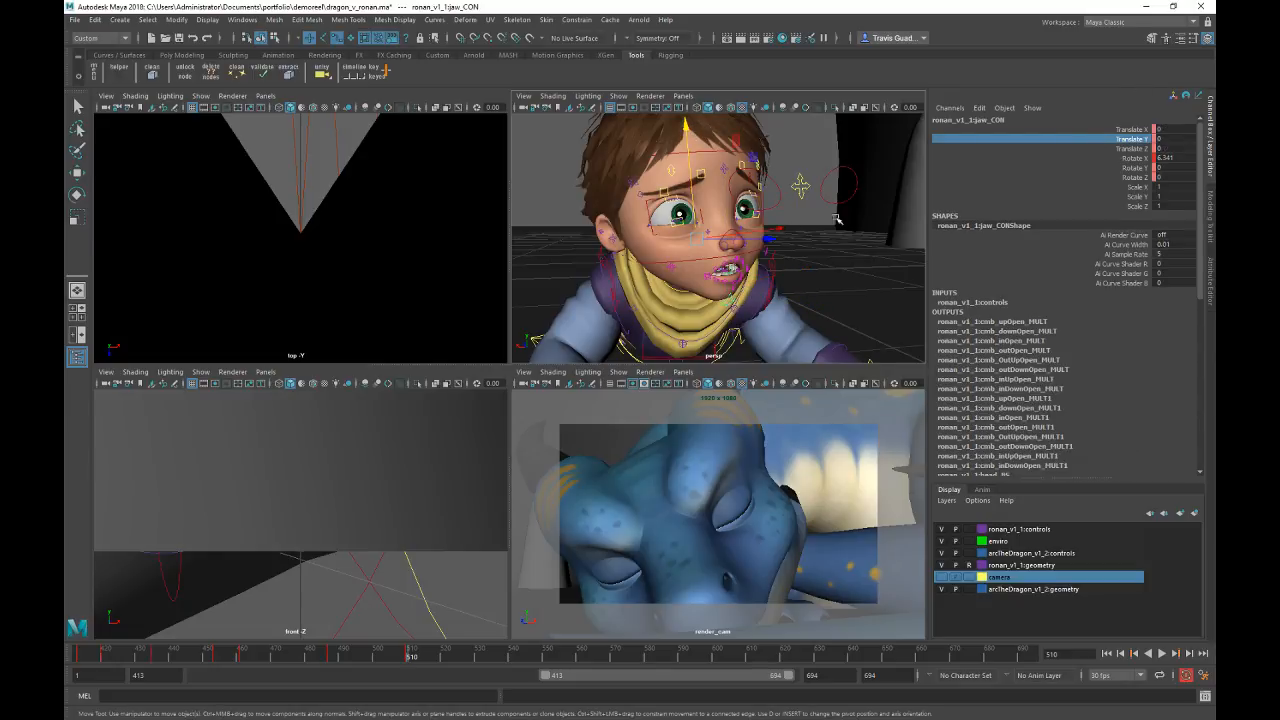
middle_drag(846, 215, 840, 224)
Step: Move both cheek controls to about 0.338 in Translate Y and -0.405 in Translate Z at frame 510
alt+drag(836, 245, 682, 270)
click(677, 267)
shift+click(782, 252)
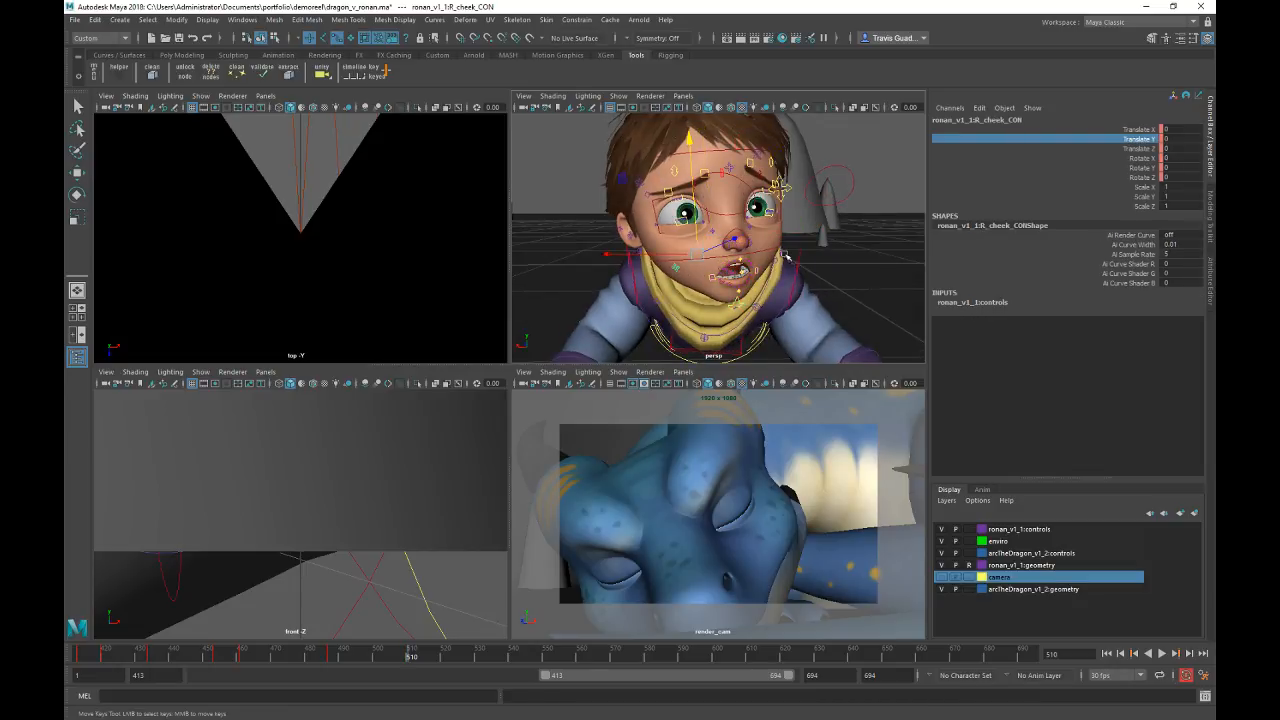
key(w)
click(1140, 149)
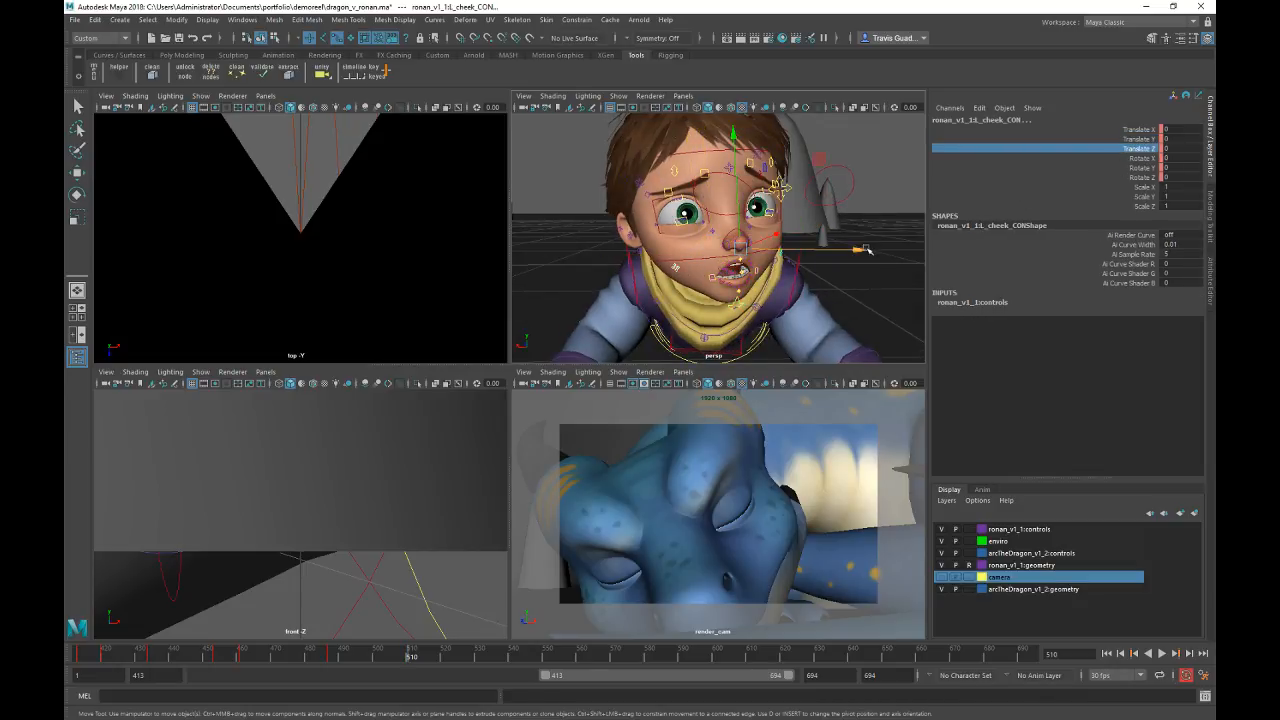
middle_drag(866, 250, 858, 248)
drag(860, 249, 782, 256)
drag(742, 190, 762, 187)
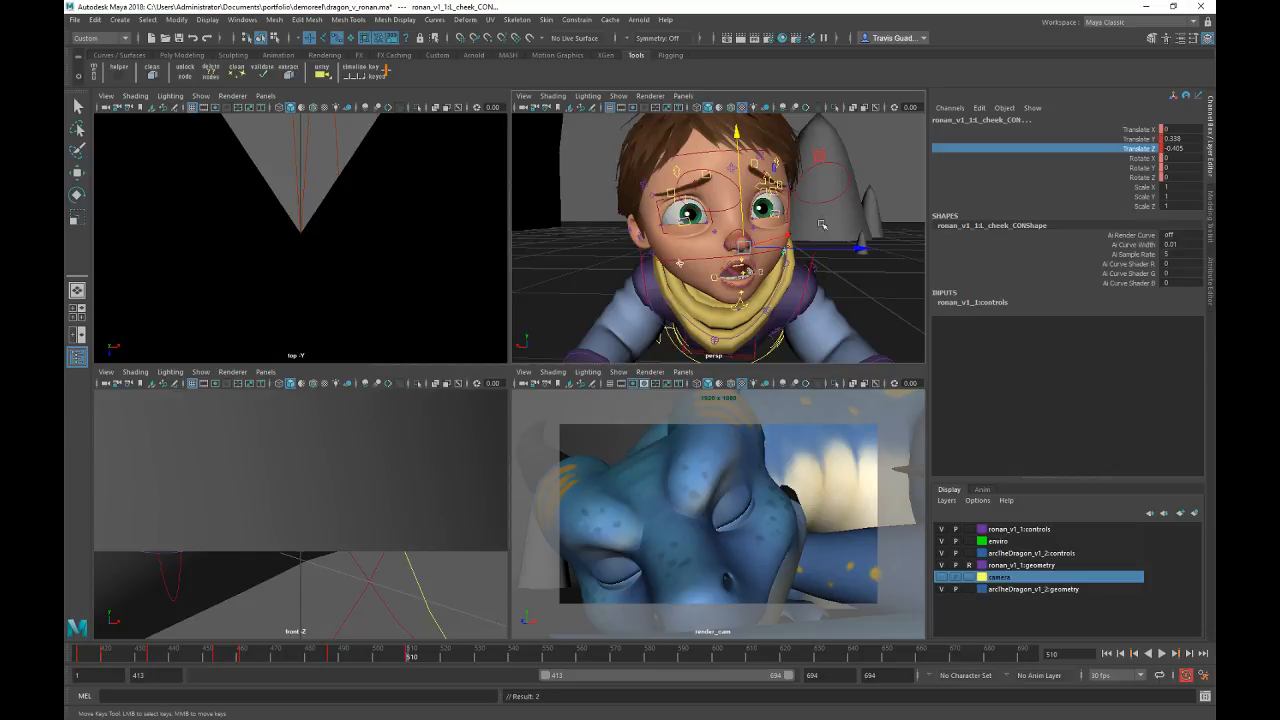
Step: Deselect the cheek controls and examine the boy's facial expression from several angles
alt+drag(823, 226, 838, 220)
key(q)
click(857, 290)
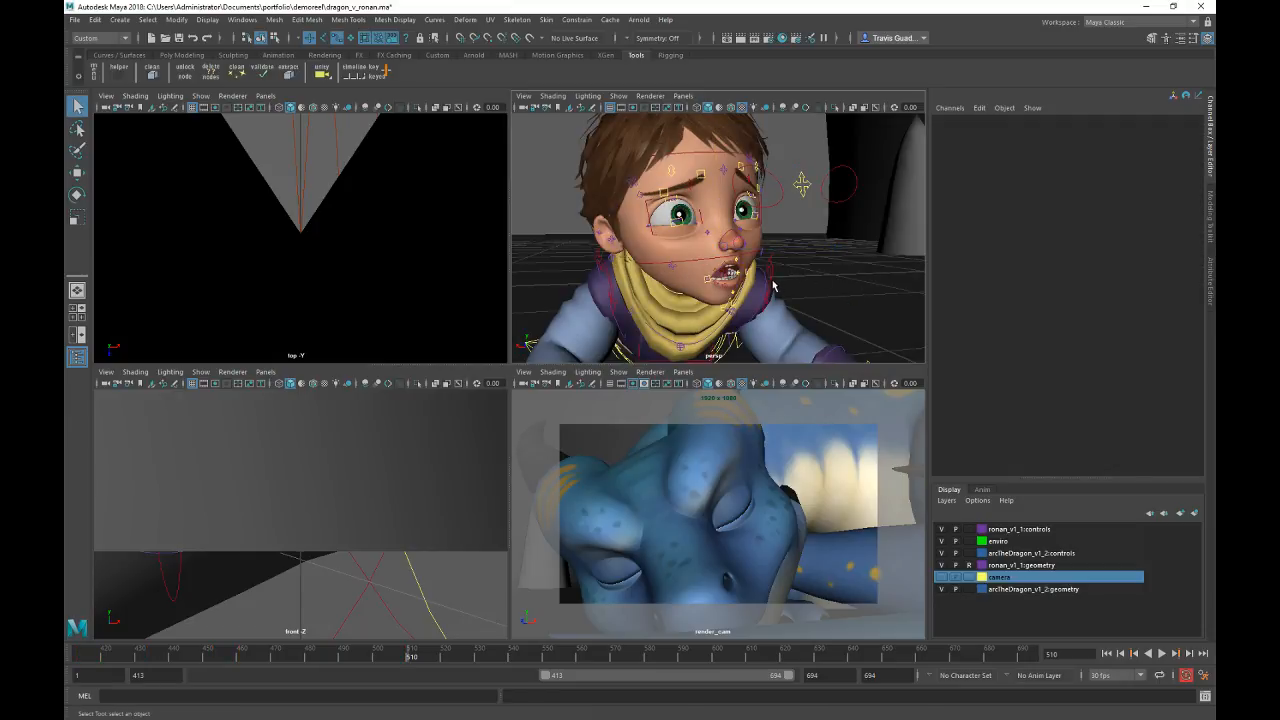
alt+right_drag(725, 260, 764, 268)
alt+drag(764, 268, 825, 264)
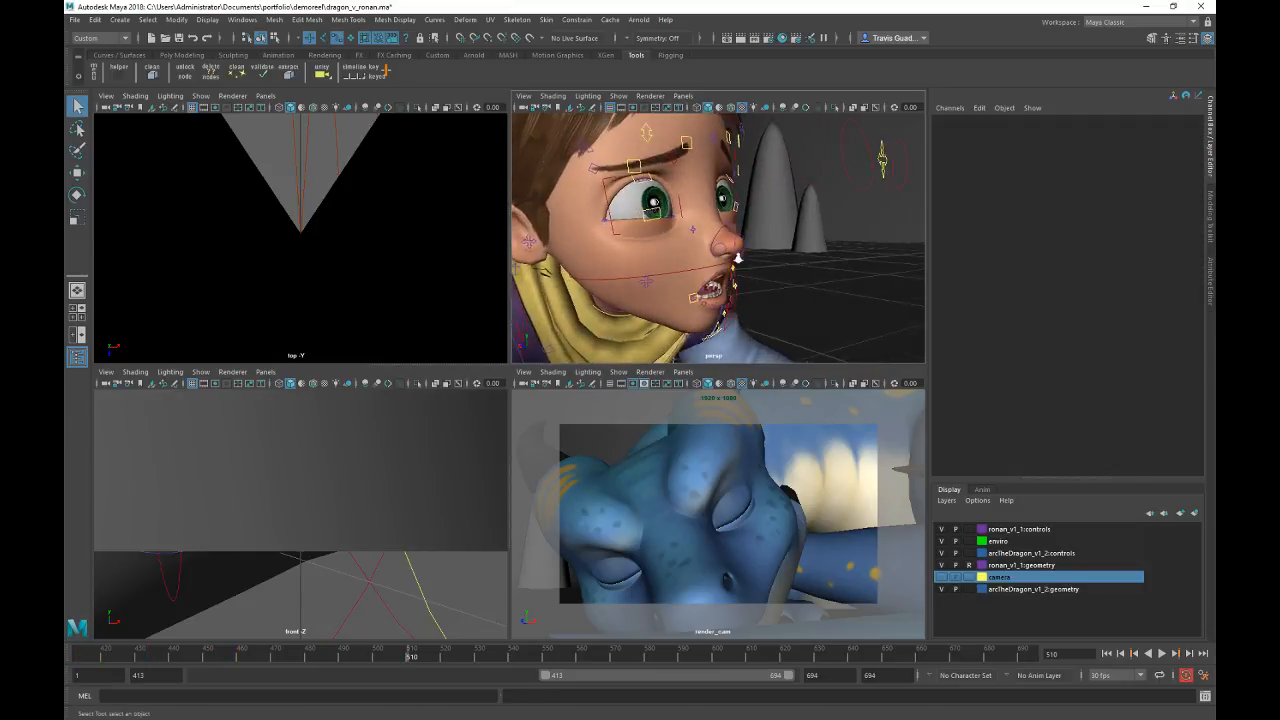
alt+right_drag(825, 264, 780, 267)
alt+drag(780, 267, 720, 279)
Step: Lower the head control (head_CON) at frame 494 to about -1.981 in Translate Y and 1.316 in Translate Z
drag(812, 146, 555, 335)
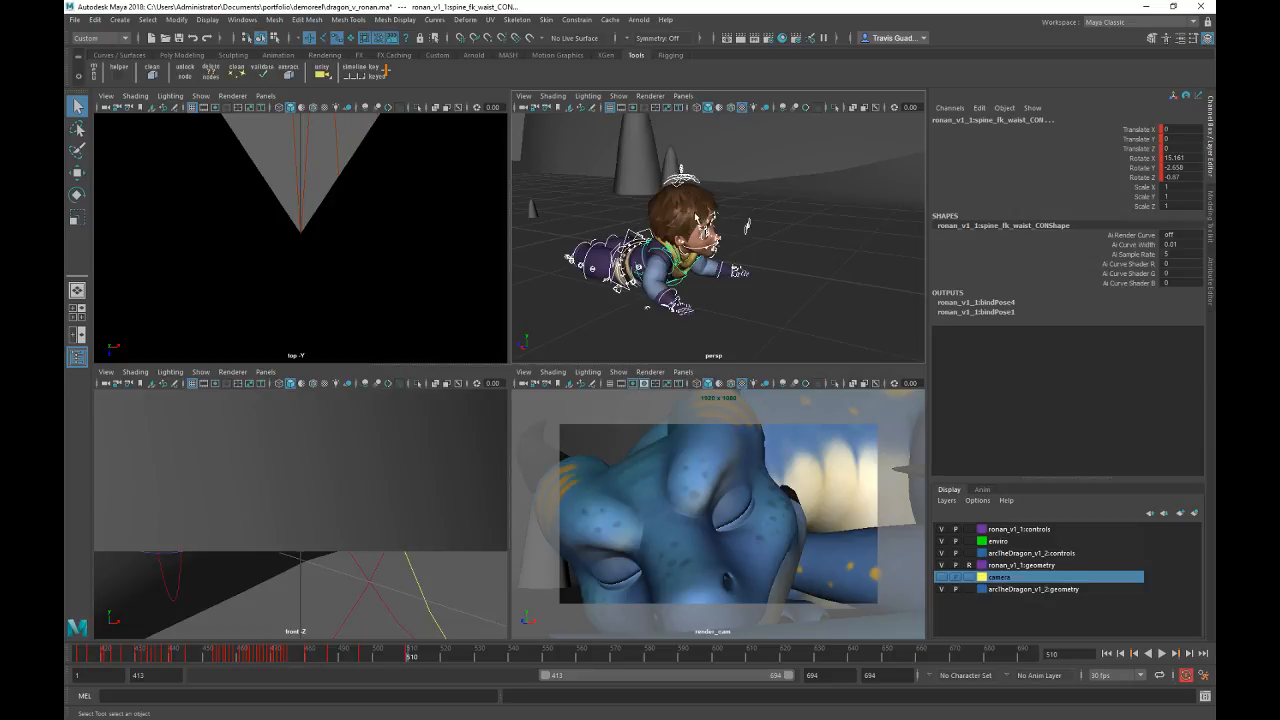
click(700, 187)
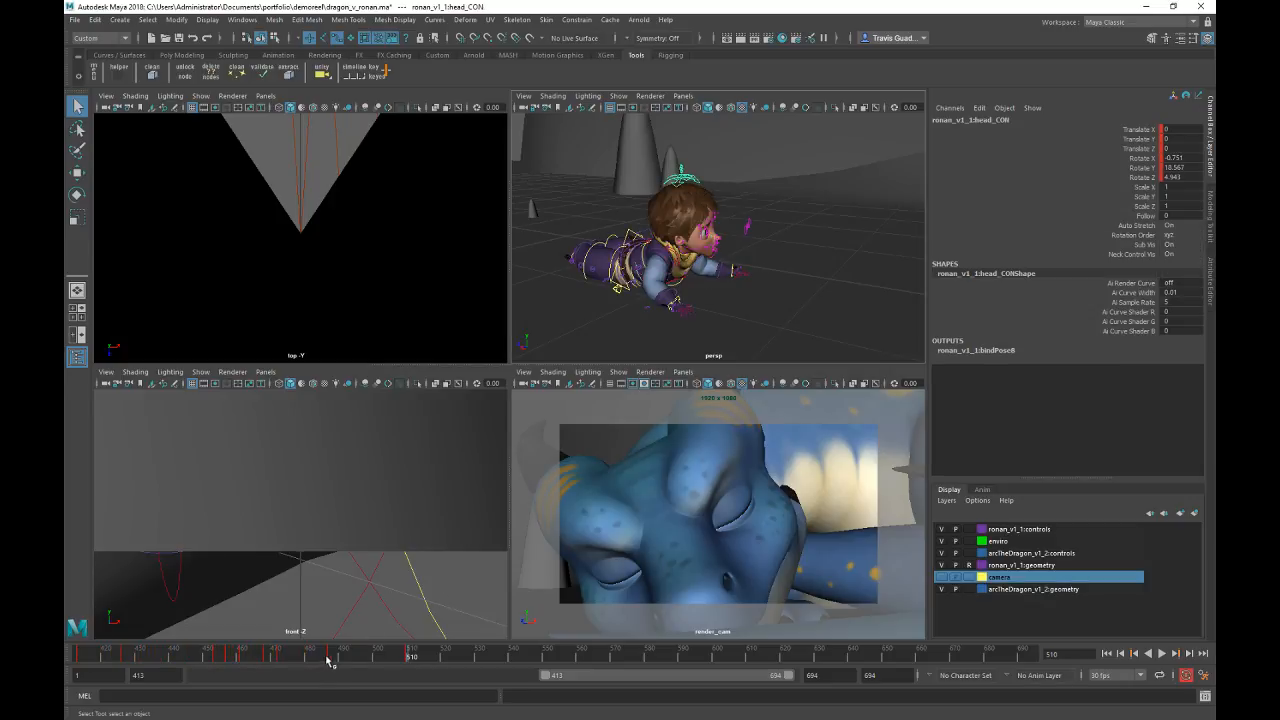
drag(330, 655, 357, 651)
key(r)
alt+drag(756, 292, 780, 275)
key(e)
key(w)
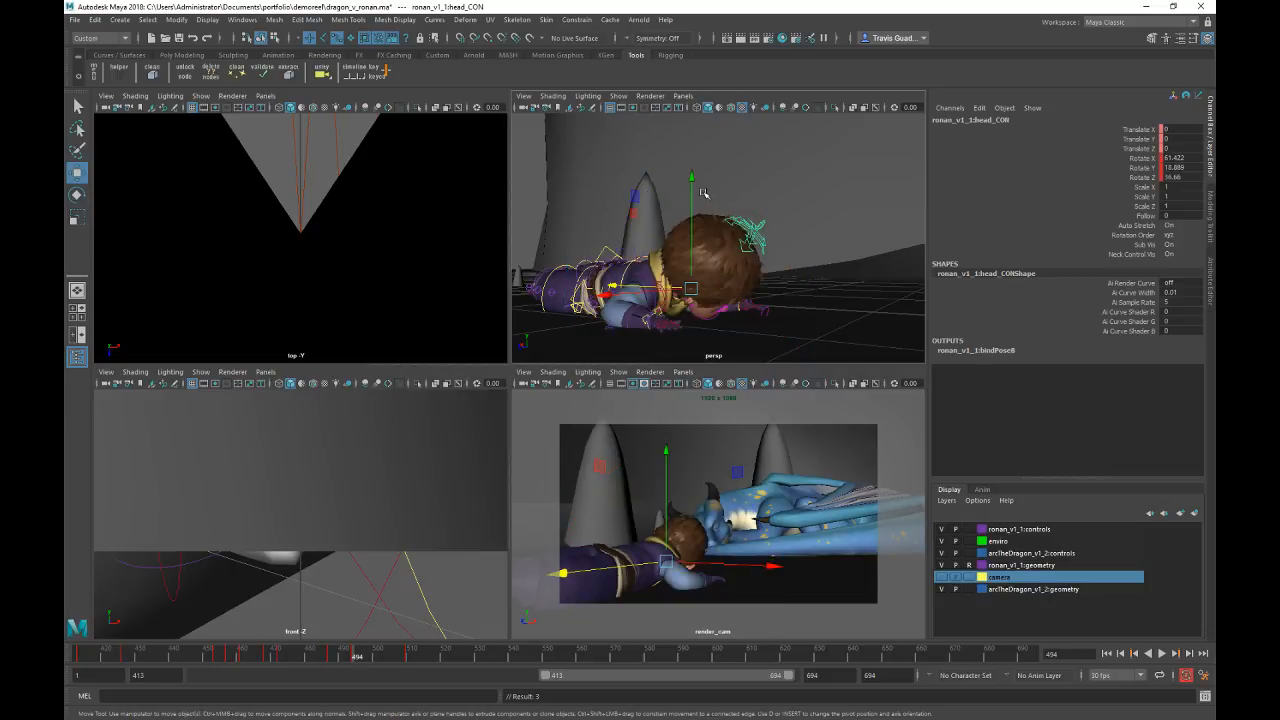
drag(692, 176, 691, 190)
Step: Compare the head pose with the previous key at frame 487 and key the head control at frame 494
key(comma)
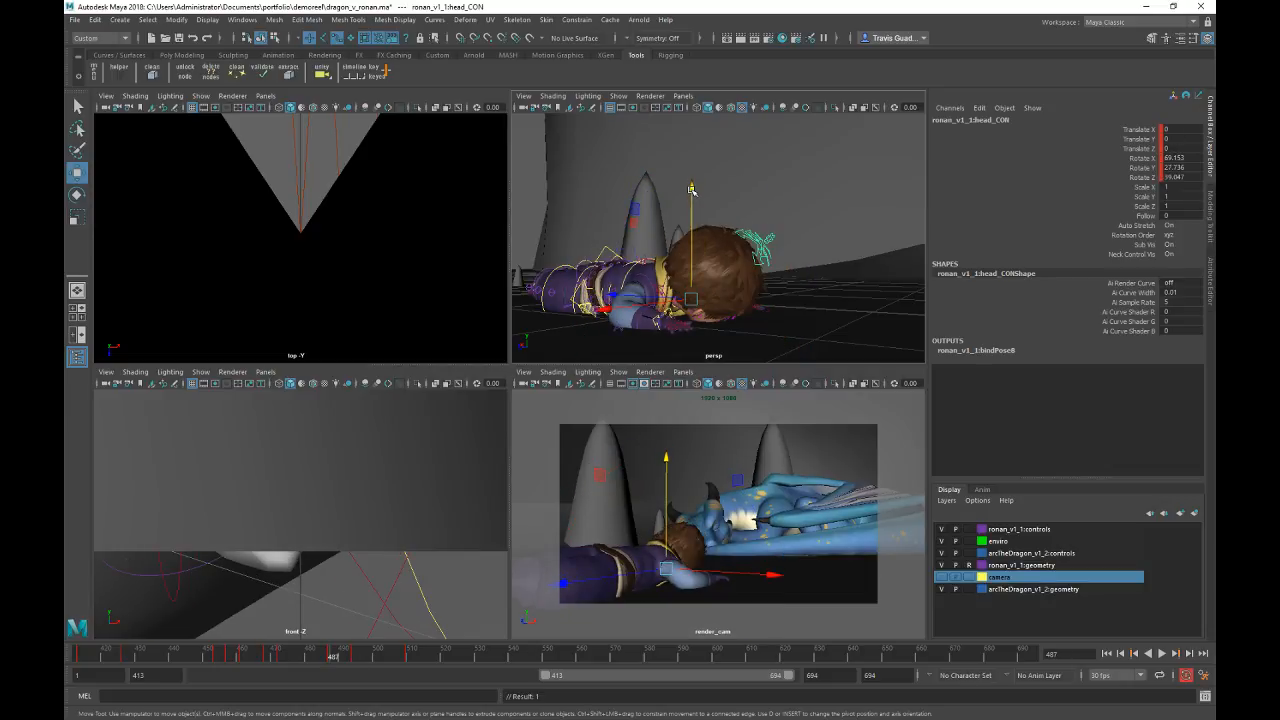
key(period)
alt+drag(676, 267, 645, 293)
key(comma)
key(period)
key(s)
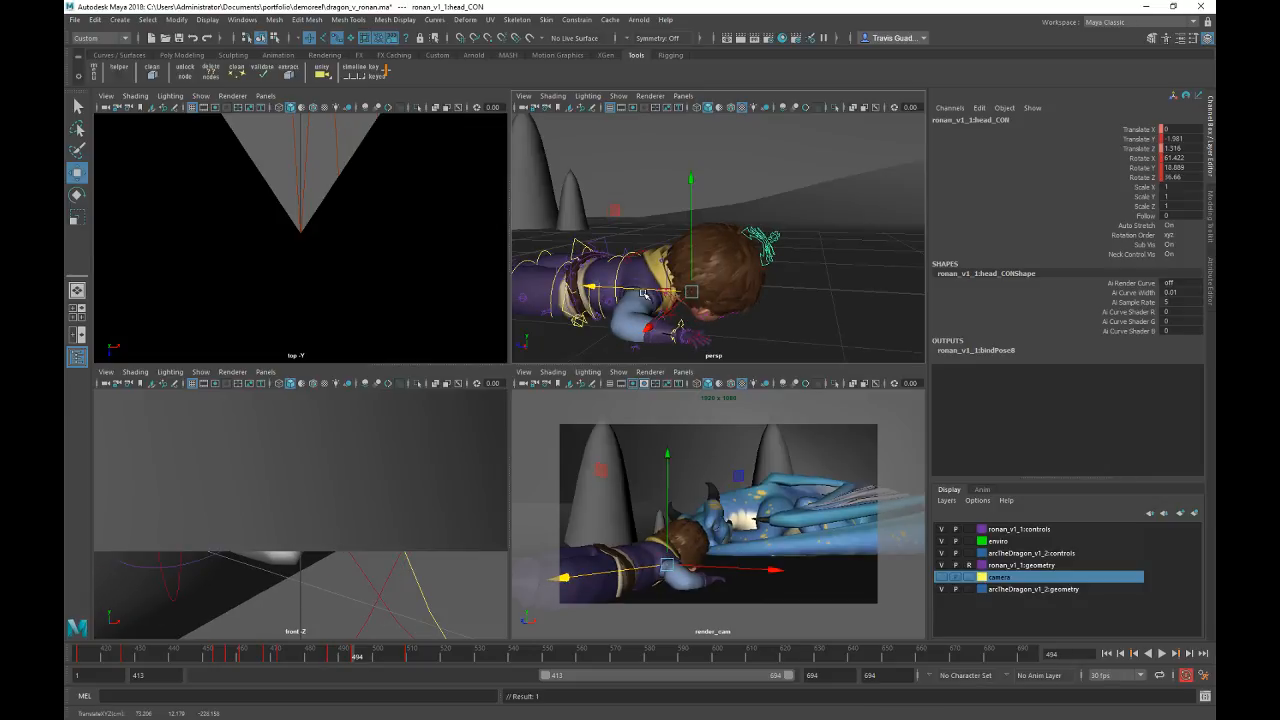
Step: Review the boy's body motion between frames 476 and 494, viewing the pose from behind down to the legs
key(comma)
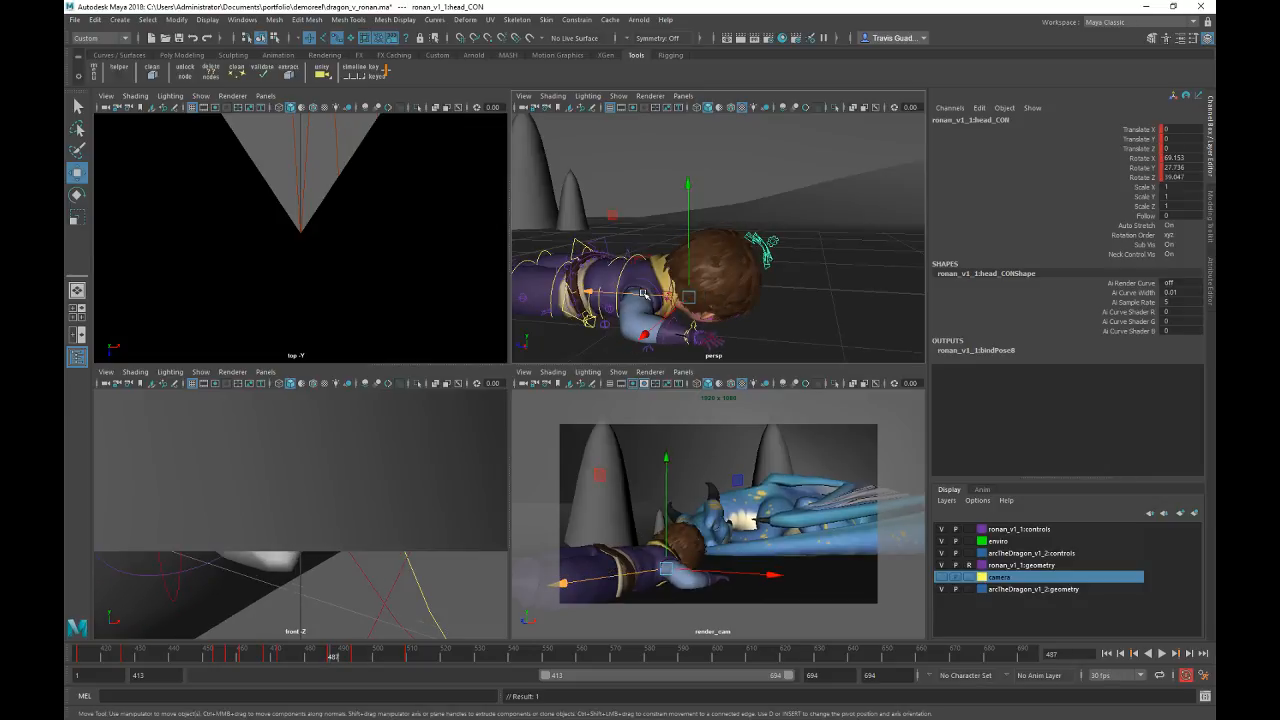
key(period)
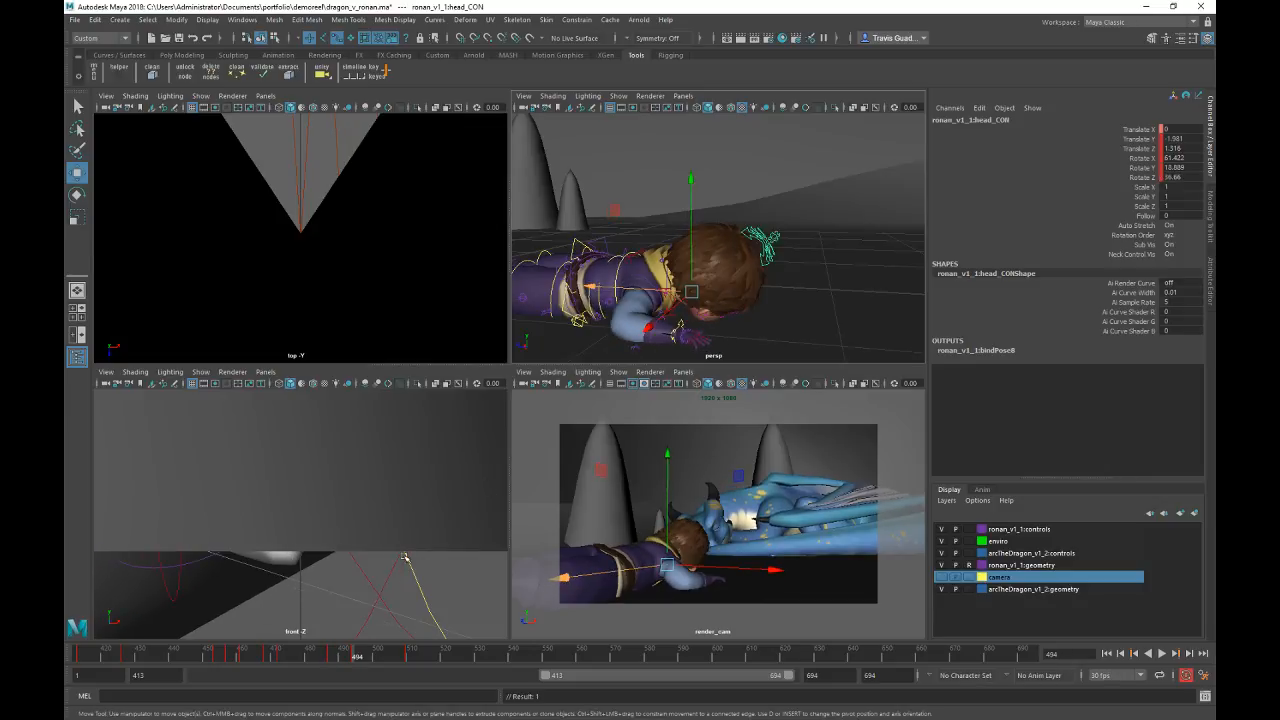
mouse_move(330, 655)
mouse_down()
mouse_move(382, 650)
mouse_move(317, 655)
mouse_move(346, 655)
mouse_up()
alt+drag(610, 285, 776, 286)
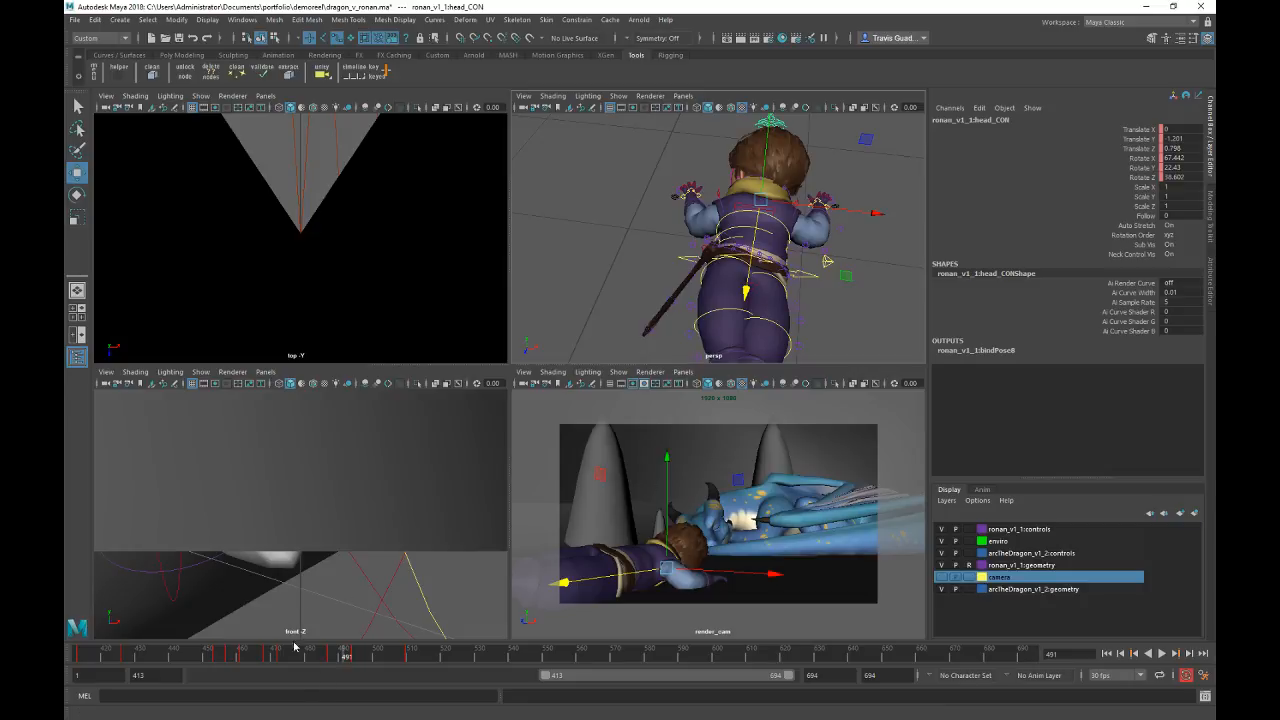
mouse_move(291, 652)
mouse_down()
mouse_move(305, 655)
mouse_move(210, 660)
mouse_move(295, 656)
mouse_up()
alt+middle_drag(728, 285, 715, 214)
alt+drag(694, 214, 716, 208)
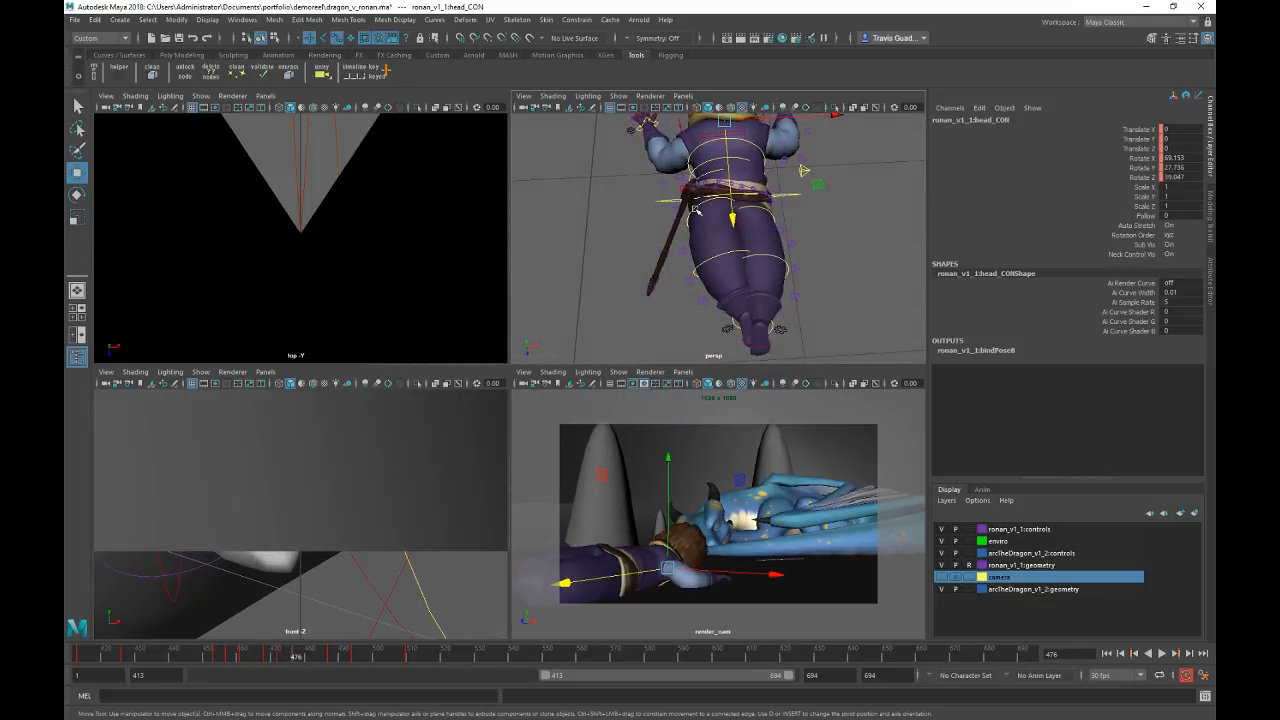
Step: Rotate the left hip FK control (L_leg_hip_FK_CON) at frame 487 to adjust the left leg's lying pose
click(722, 299)
key(comma)
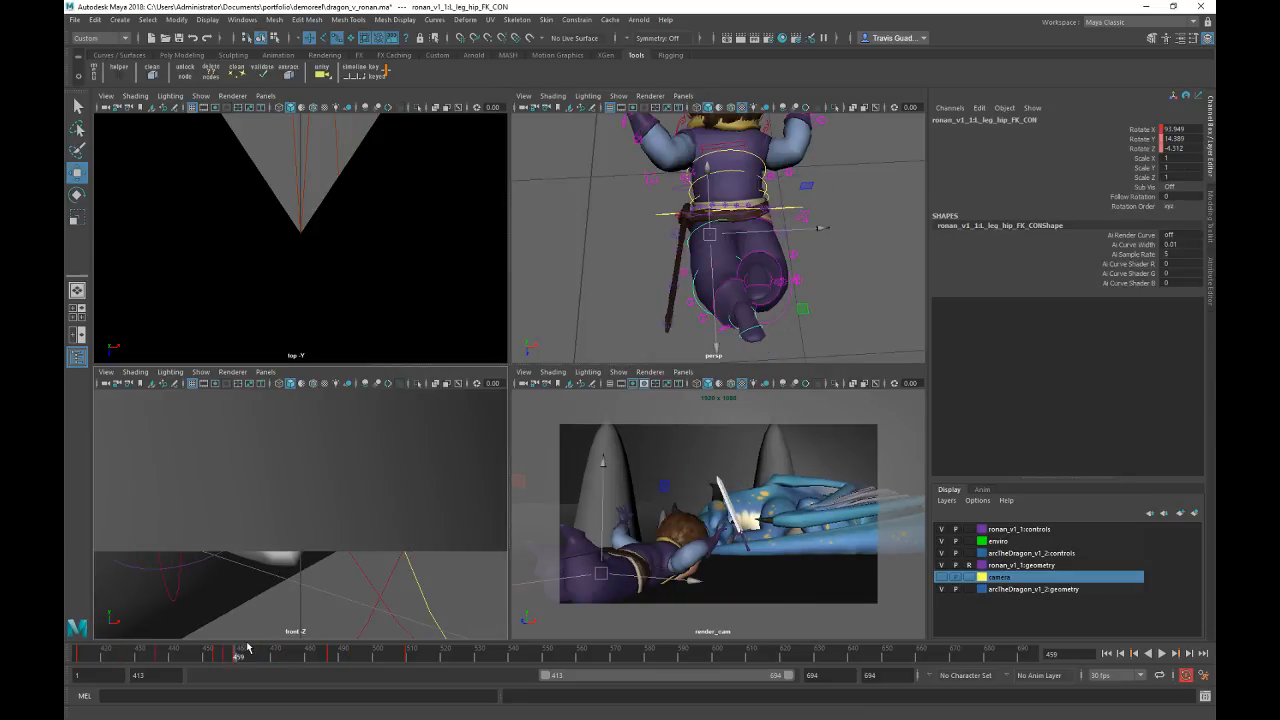
key(period)
key(period)
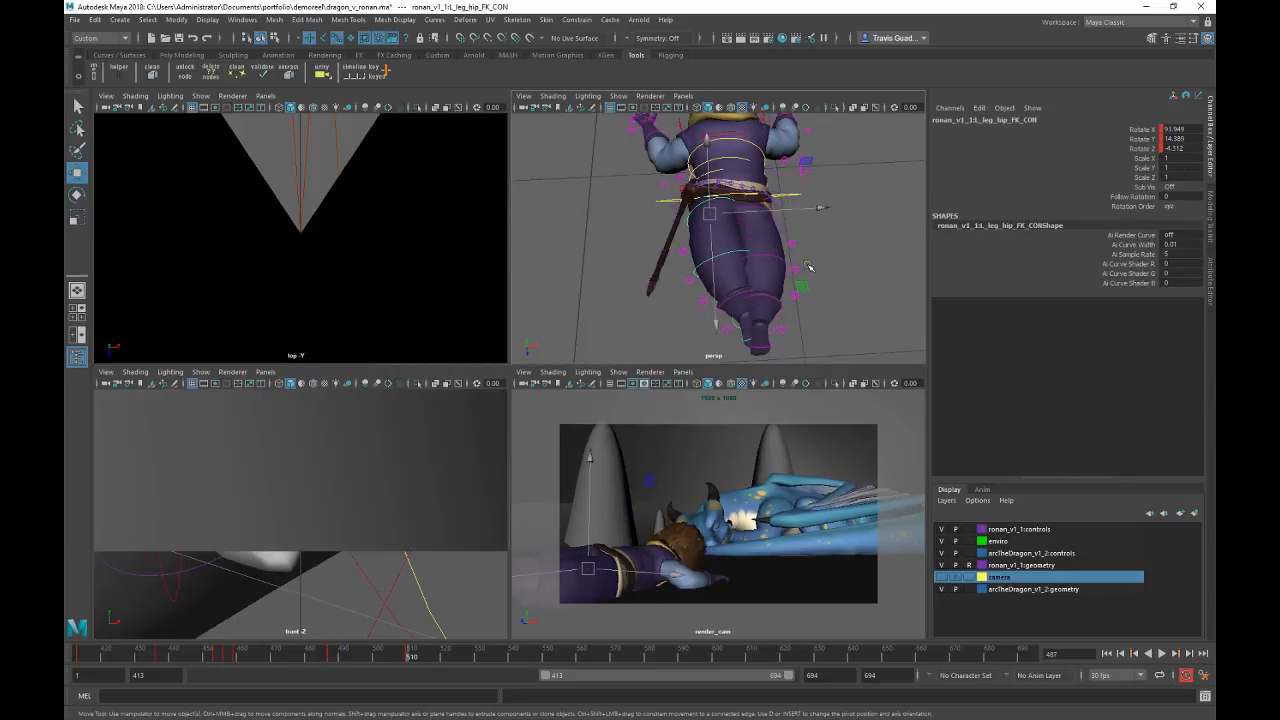
key(comma)
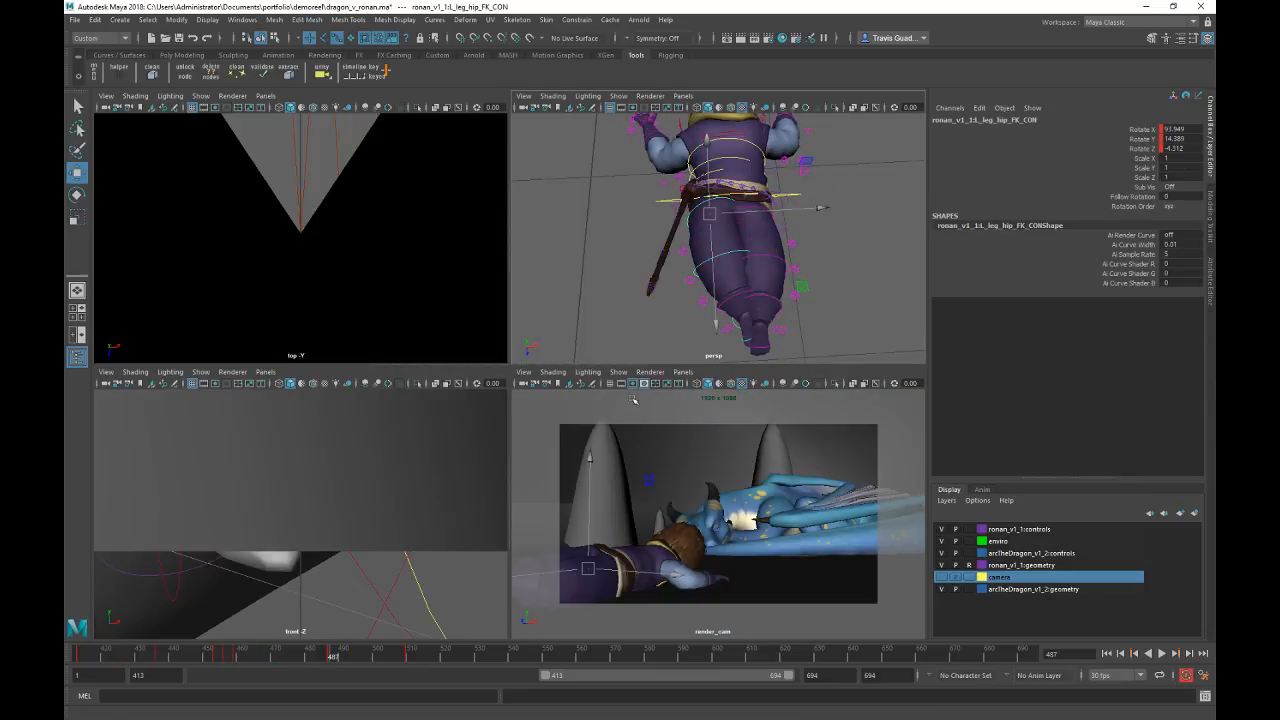
key(e)
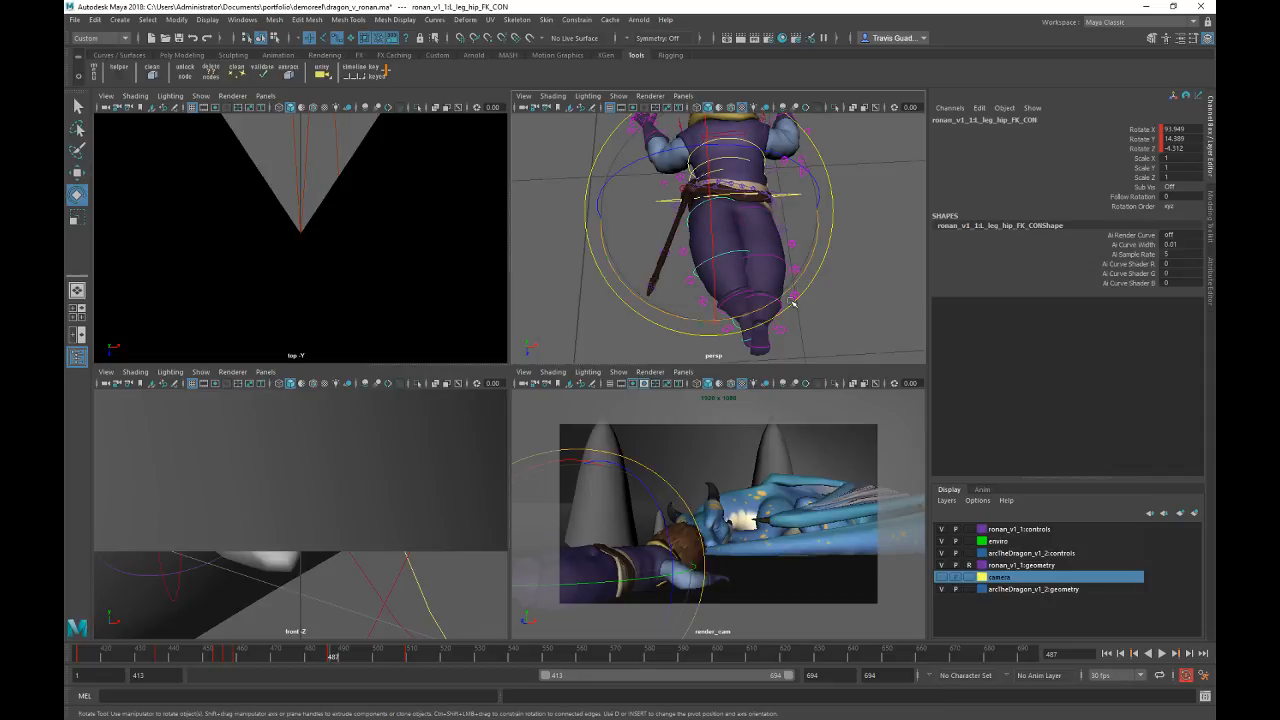
drag(792, 295, 831, 263)
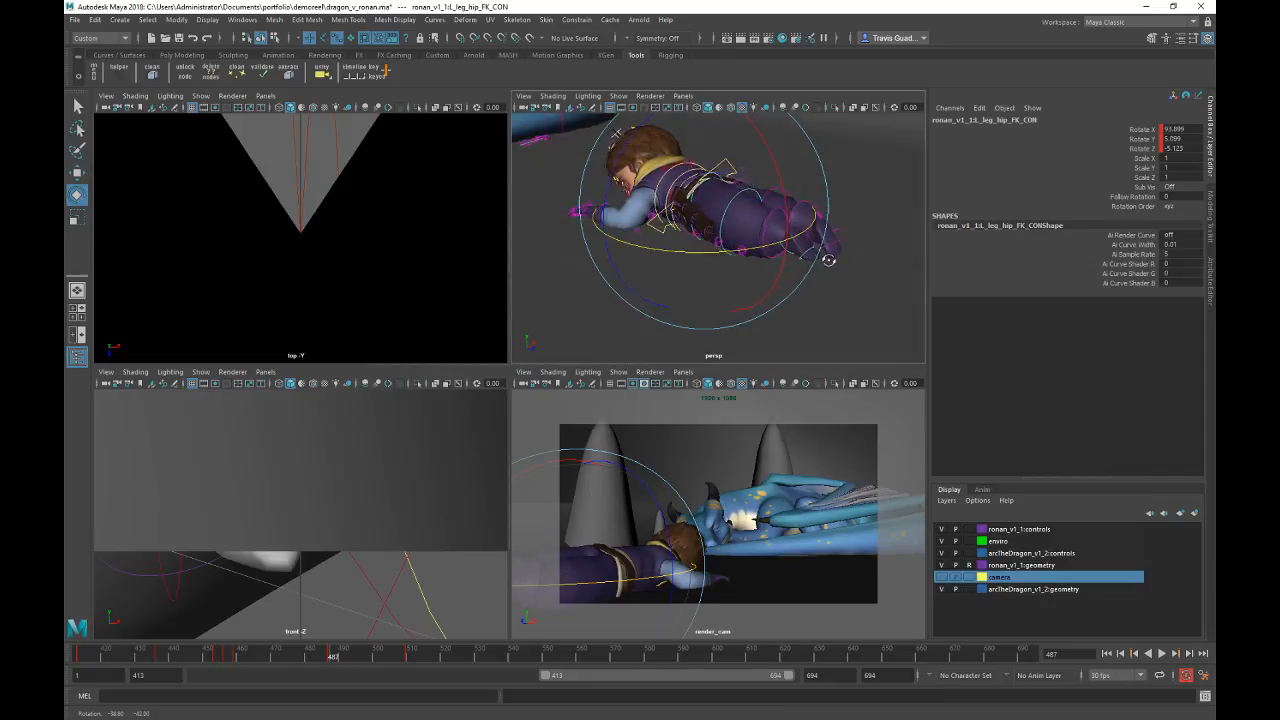
mouse_move(788, 224)
mouse_down()
mouse_move(787, 213)
mouse_move(800, 240)
mouse_move(770, 226)
mouse_up()
Step: Rotate the right hip FK control (R_leg_hip_FK_CON) slightly at frame 487 and deselect it
click(736, 232)
click(736, 232)
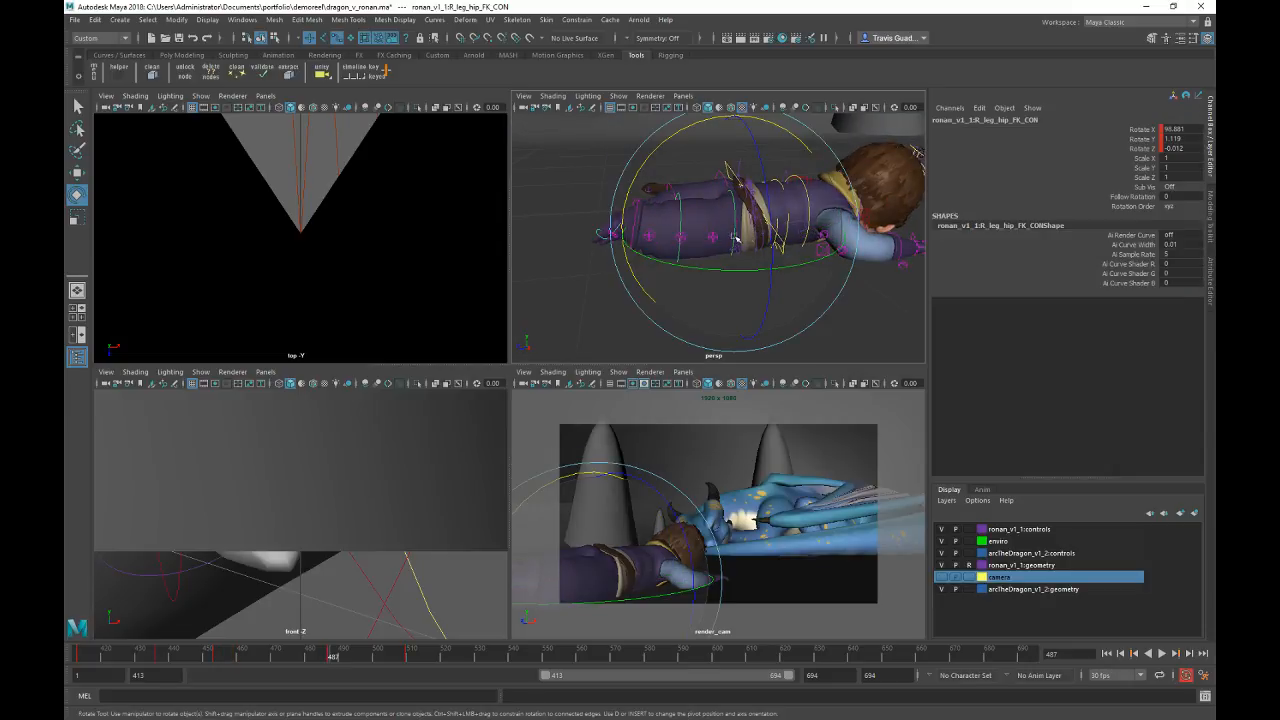
mouse_move(664, 138)
mouse_down()
mouse_move(654, 152)
mouse_move(659, 135)
mouse_up()
click(847, 333)
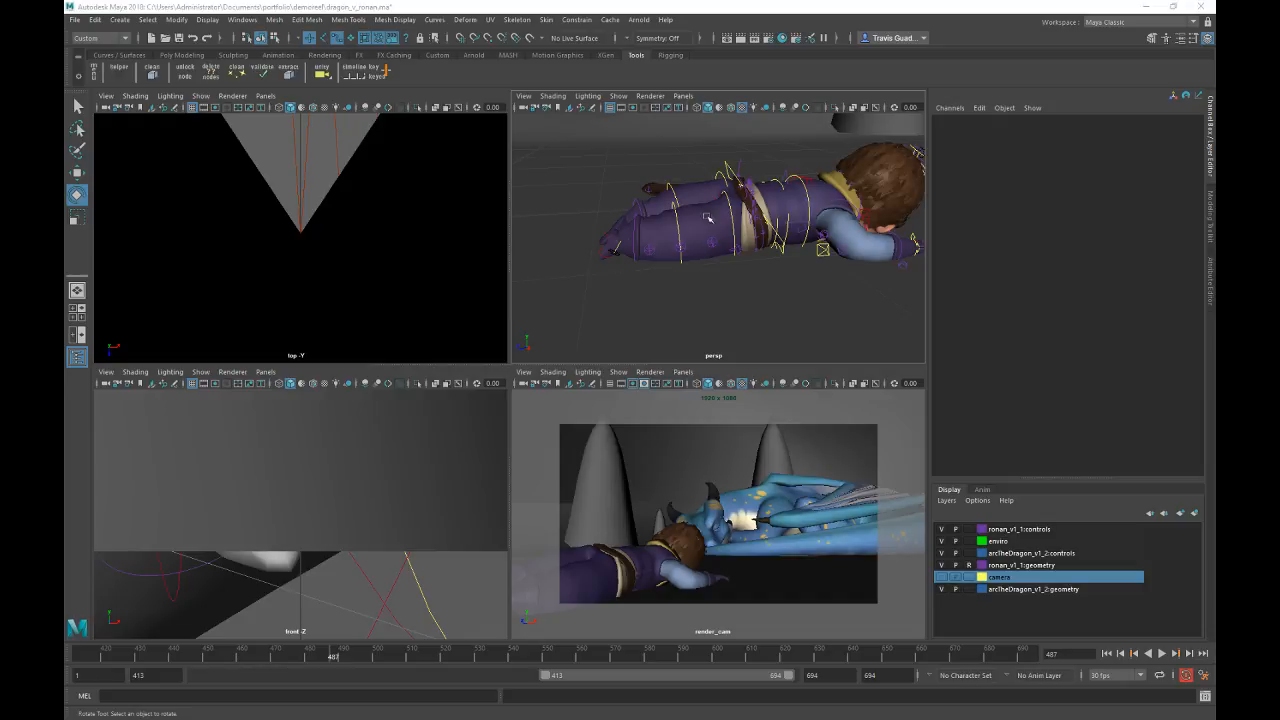
Step: Key the right foot's IK/FK attribute (R_leg_foot_EX) at value 1 on frame 475
alt+drag(697, 226, 717, 231)
alt+right_drag(717, 231, 671, 266)
alt+drag(671, 266, 758, 268)
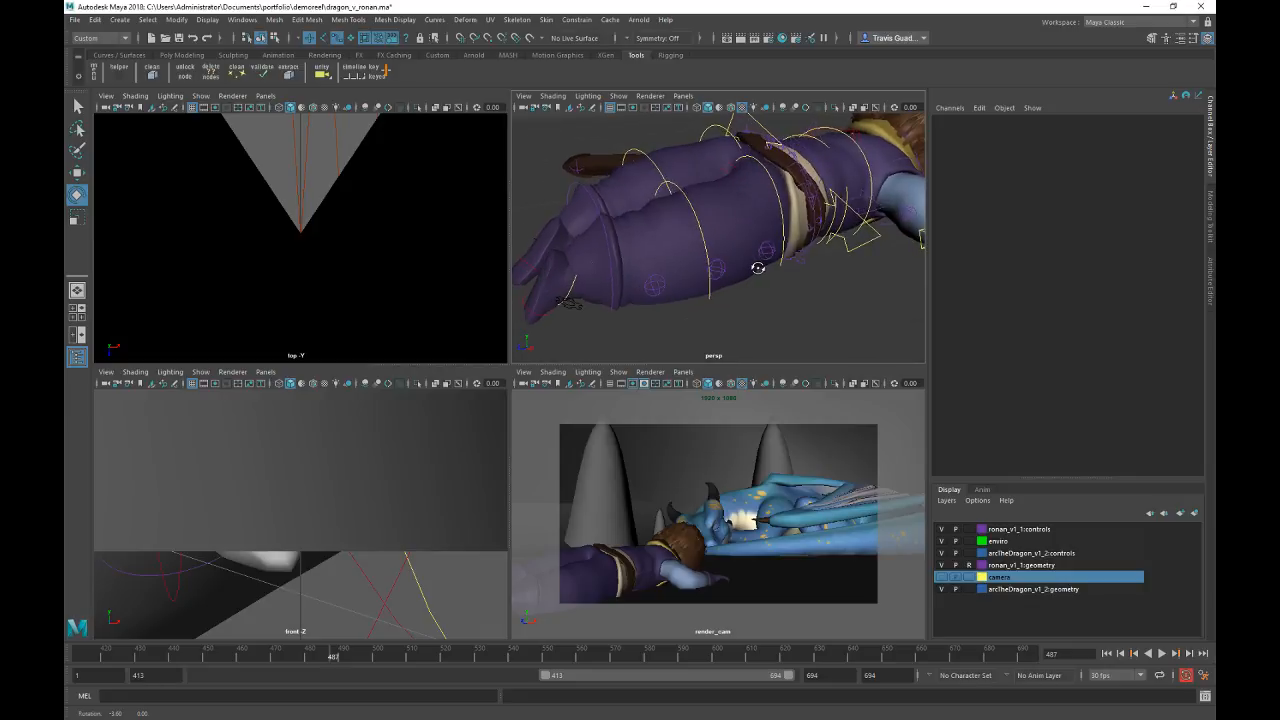
click(574, 306)
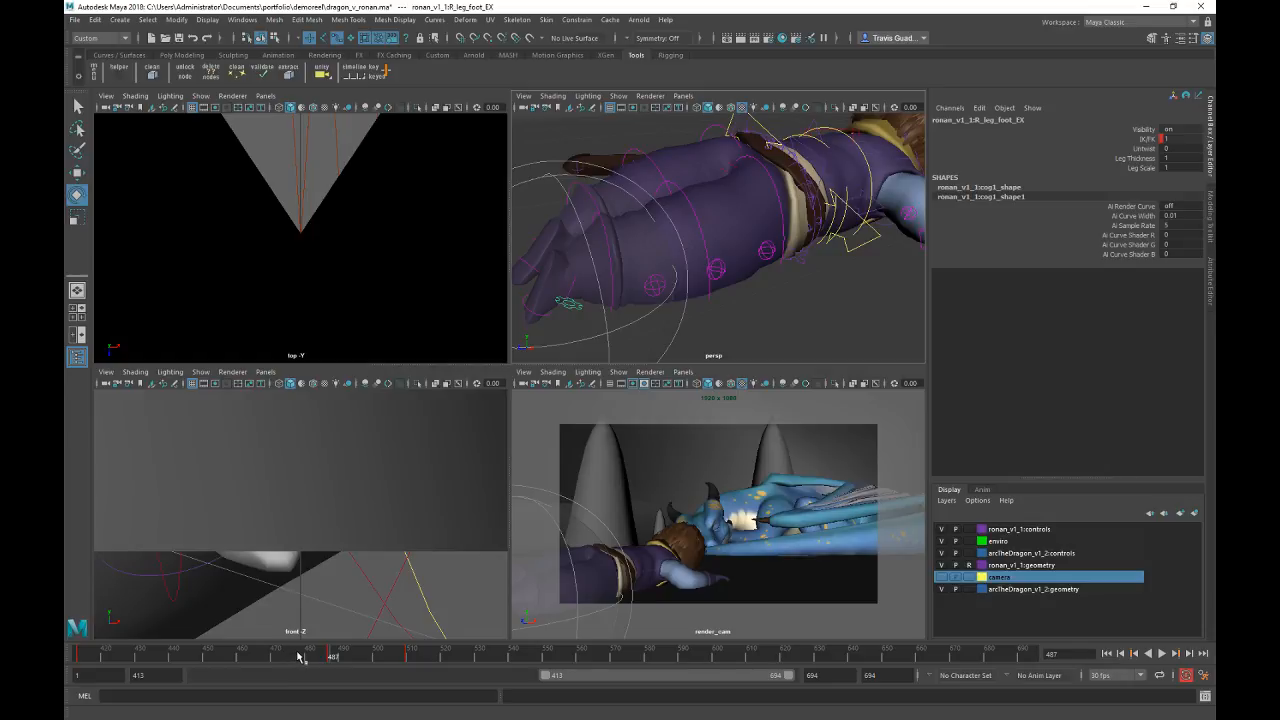
key(alt+v)
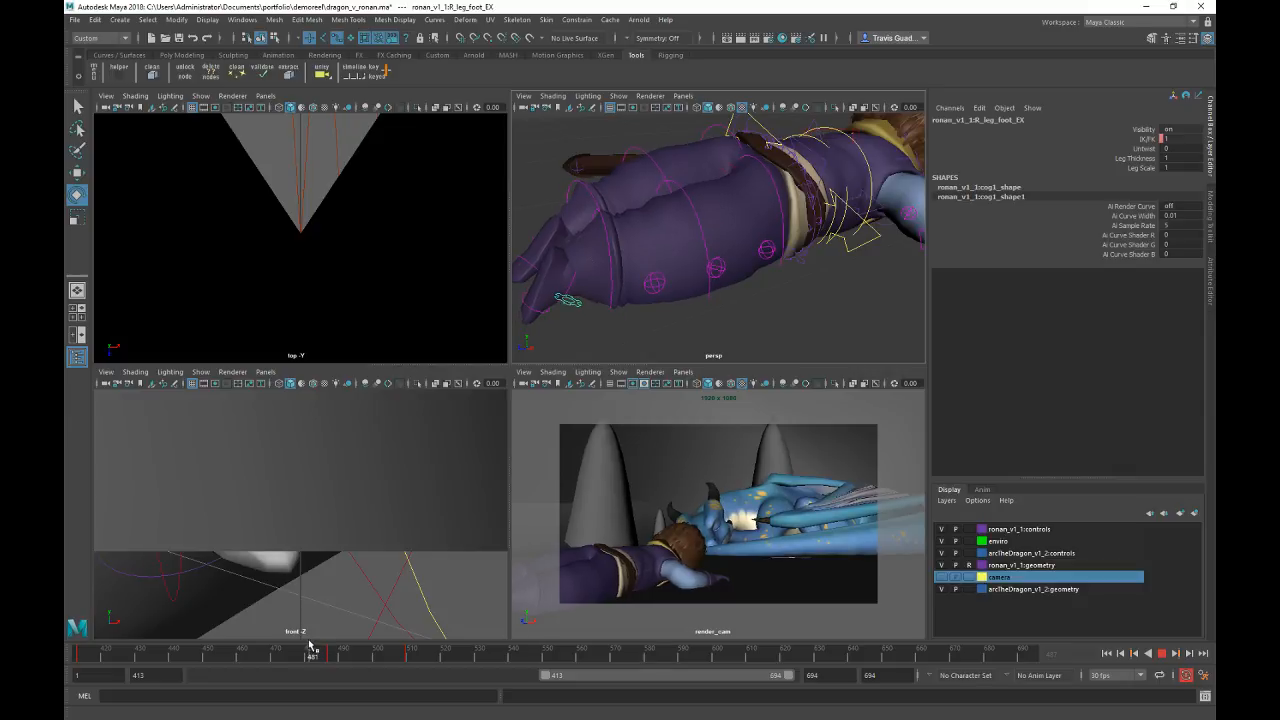
drag(308, 647, 290, 650)
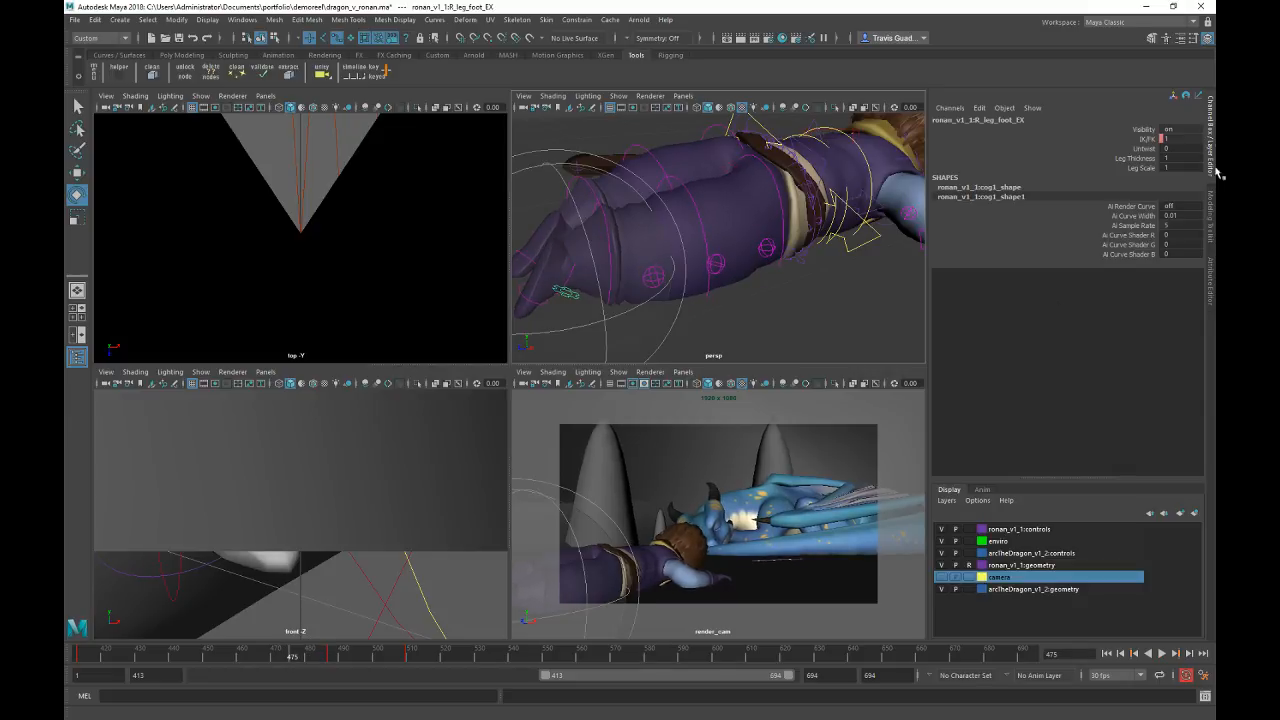
click(1139, 140)
right_click(1139, 141)
click(1140, 161)
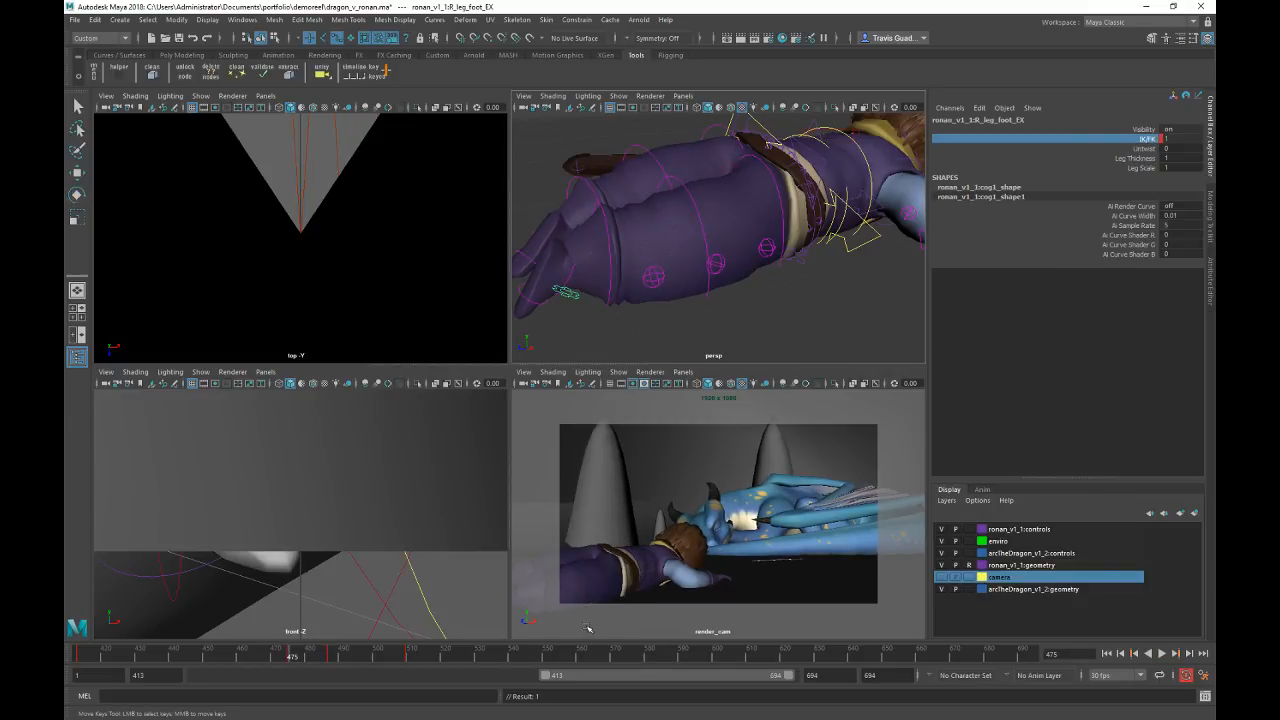
Step: Switch the left leg to IK at frame 479 by setting the IK/FK attribute of L_leg_foot_EX to 0
alt+drag(665, 285, 789, 293)
click(790, 292)
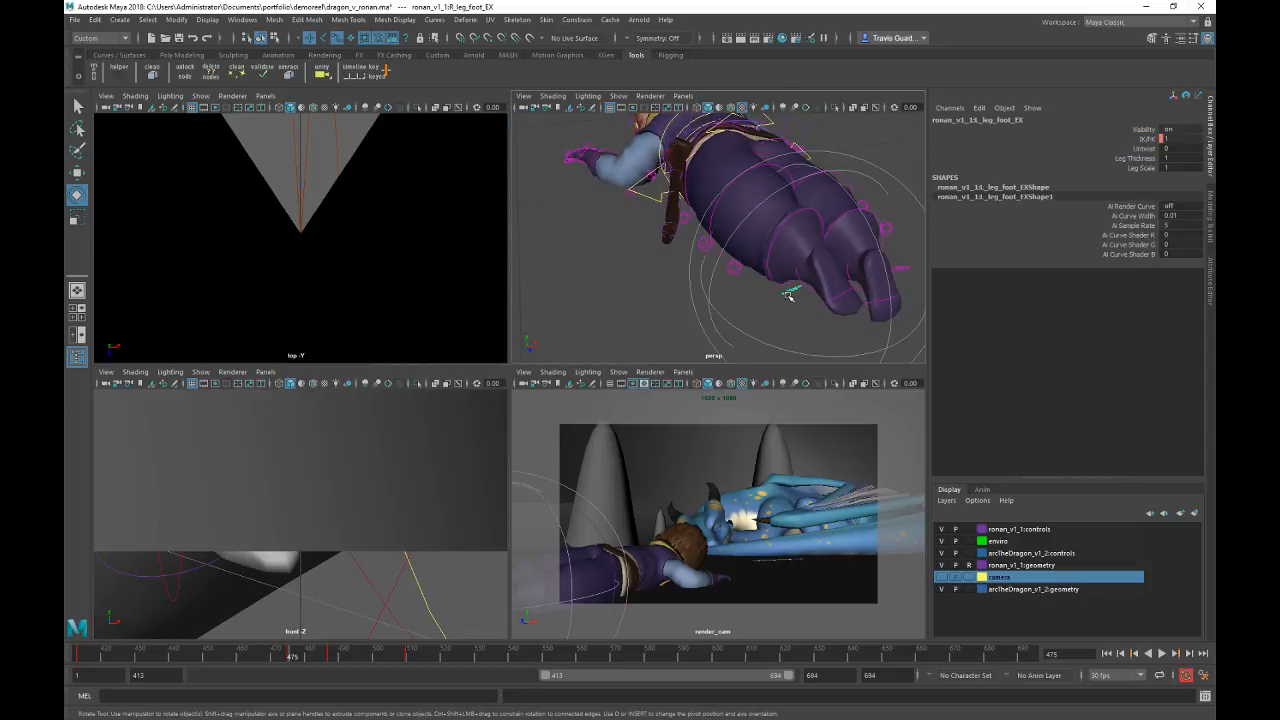
key(alt+period)
key(alt+period)
key(alt+period)
key(alt+period)
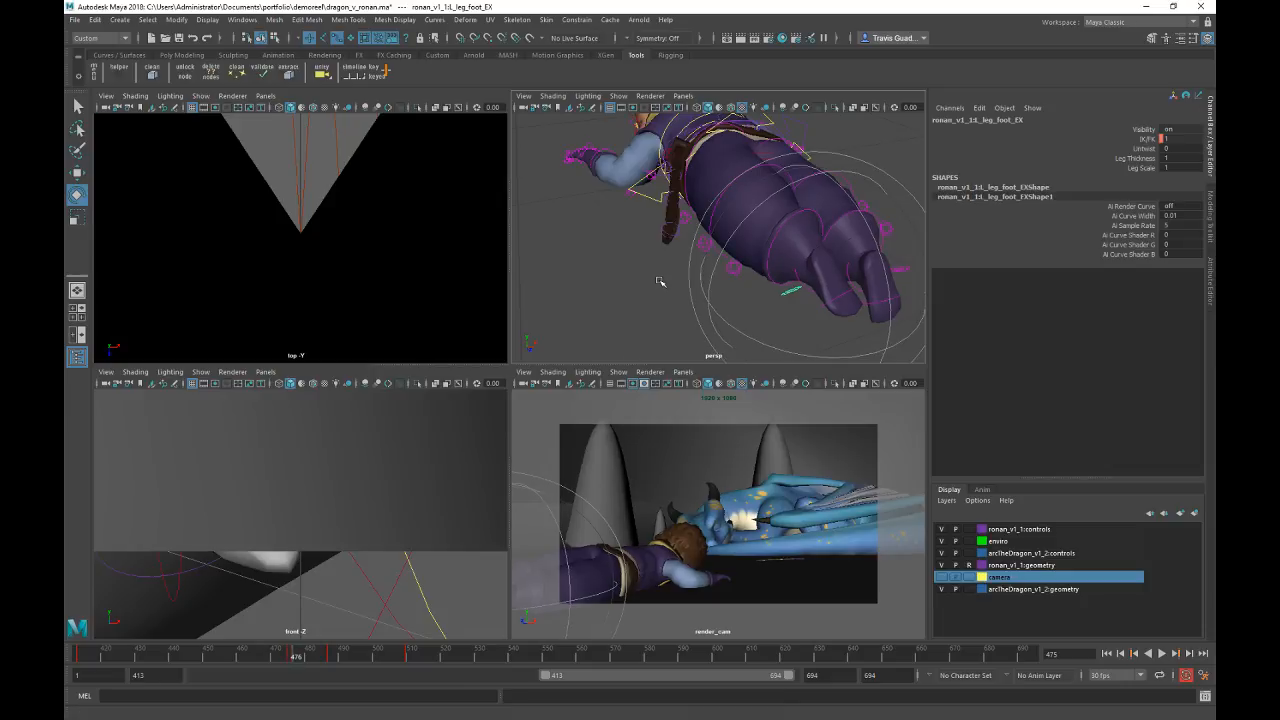
click(1182, 138)
text(0)
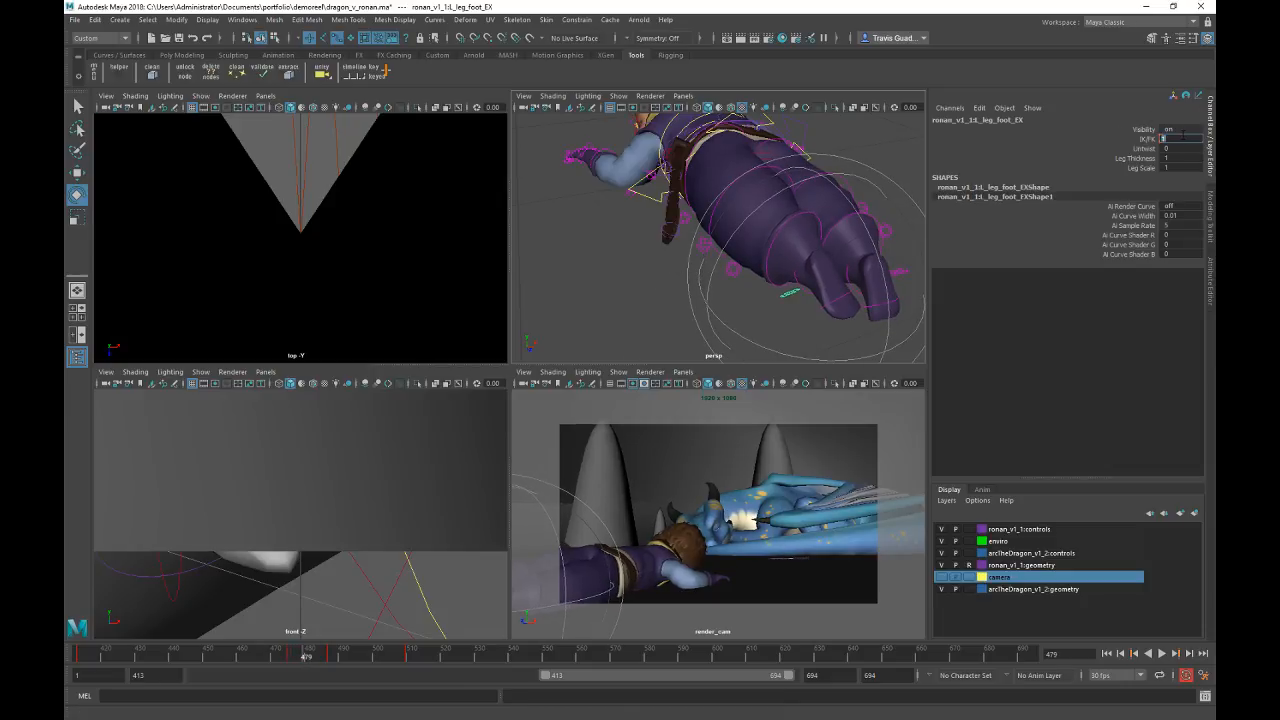
key(Return)
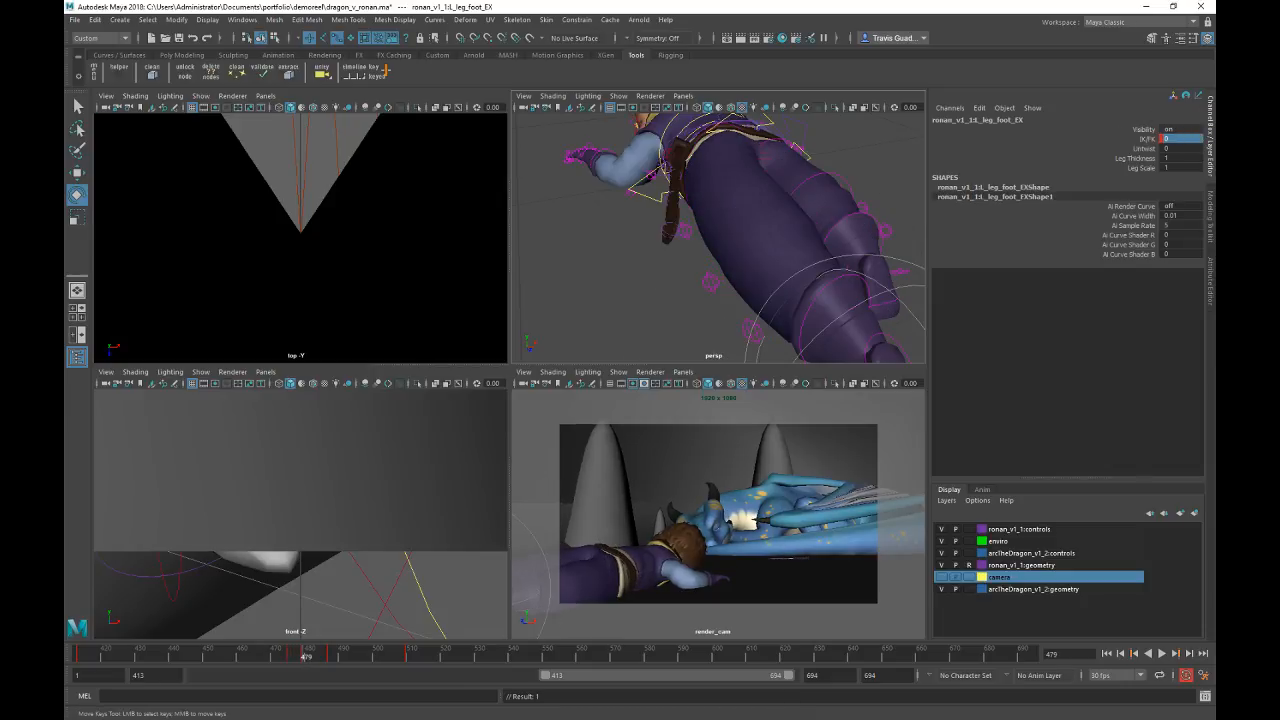
Step: Switch the right leg to IK at frame 479 by setting the IK/FK attribute of R_leg_foot_EX to 0
alt+drag(540, 203, 678, 261)
click(690, 268)
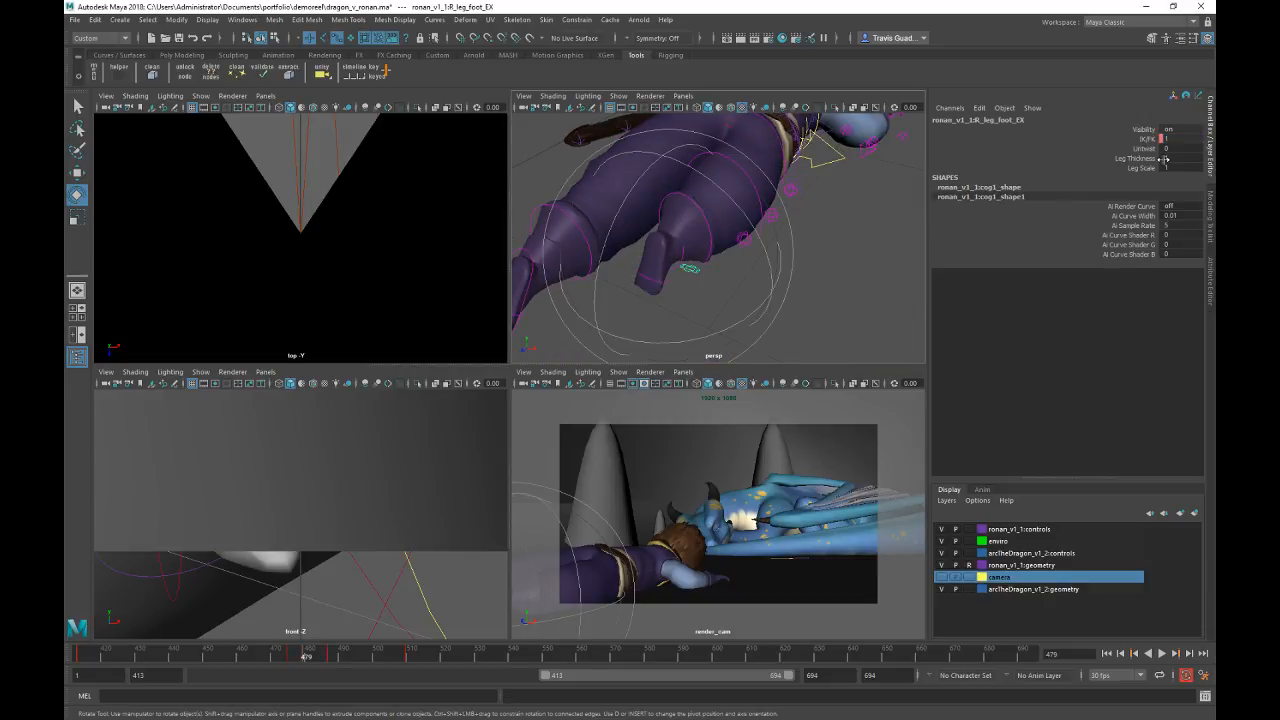
text(0)
key(Return)
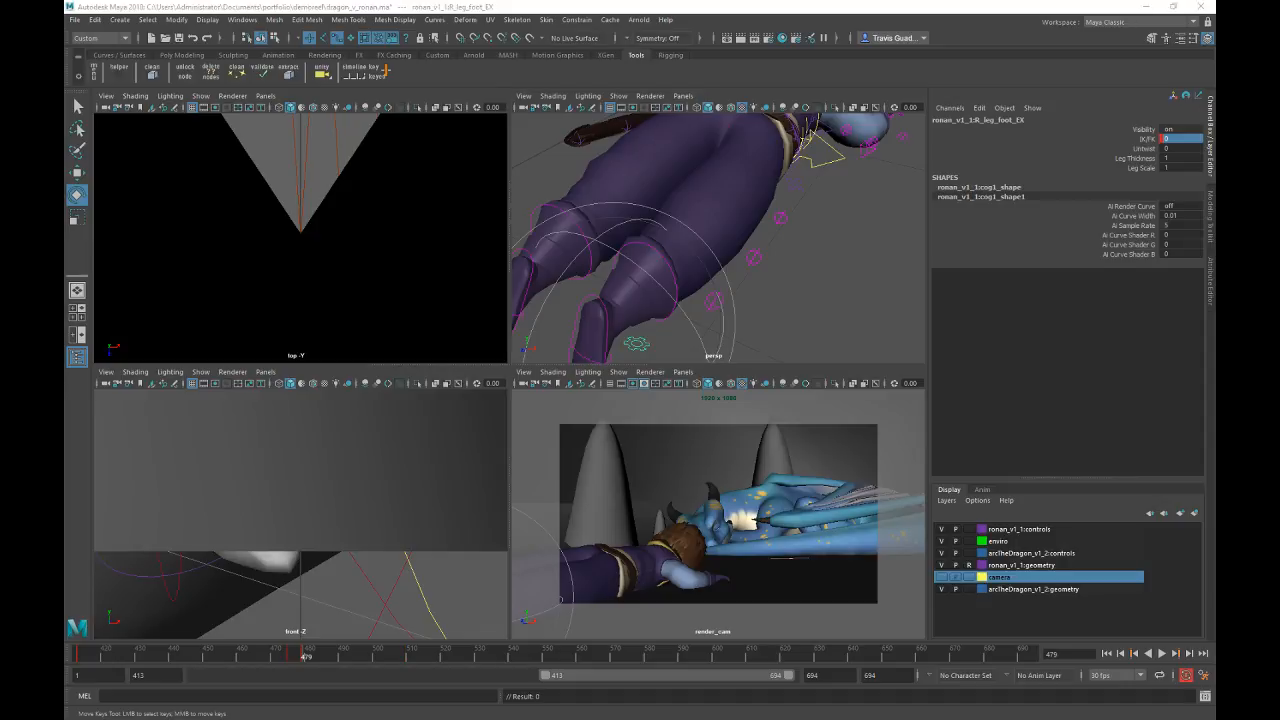
Step: Examine the boy's legs from several angles and compare their poses at frames 475 and 479
alt+right_drag(663, 280, 637, 266)
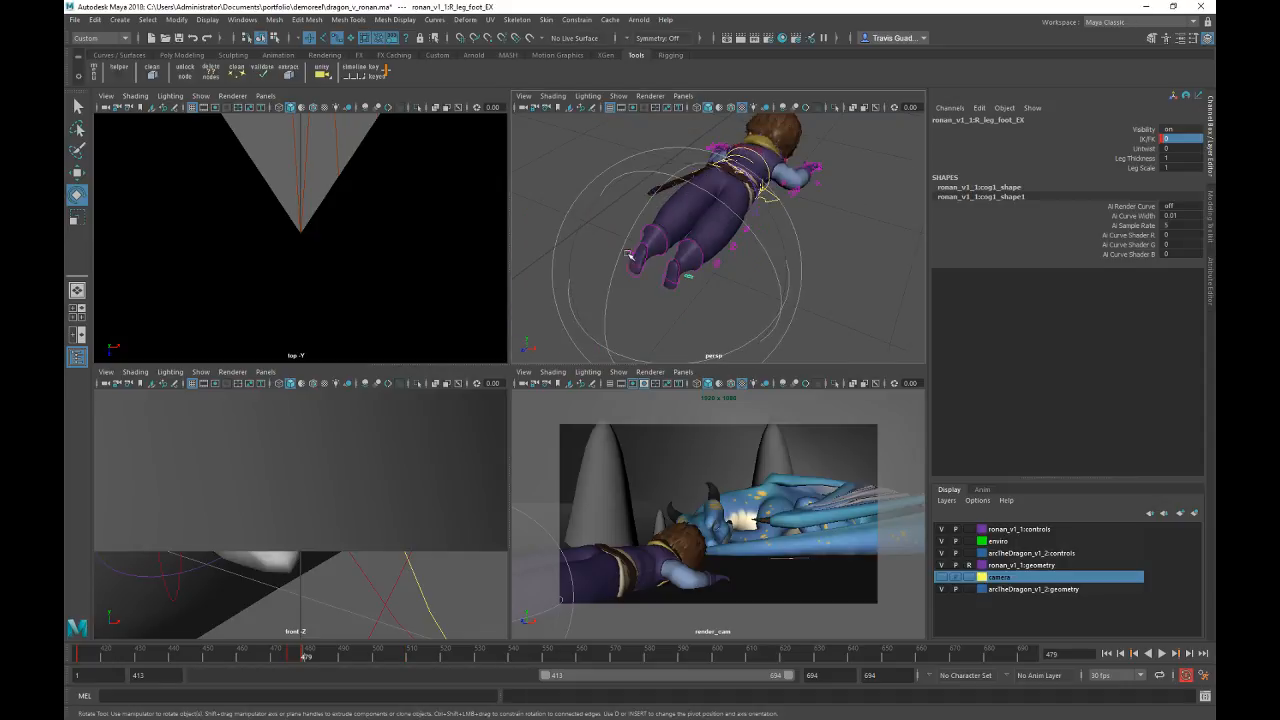
alt+drag(637, 266, 634, 237)
alt+middle_drag(634, 237, 711, 283)
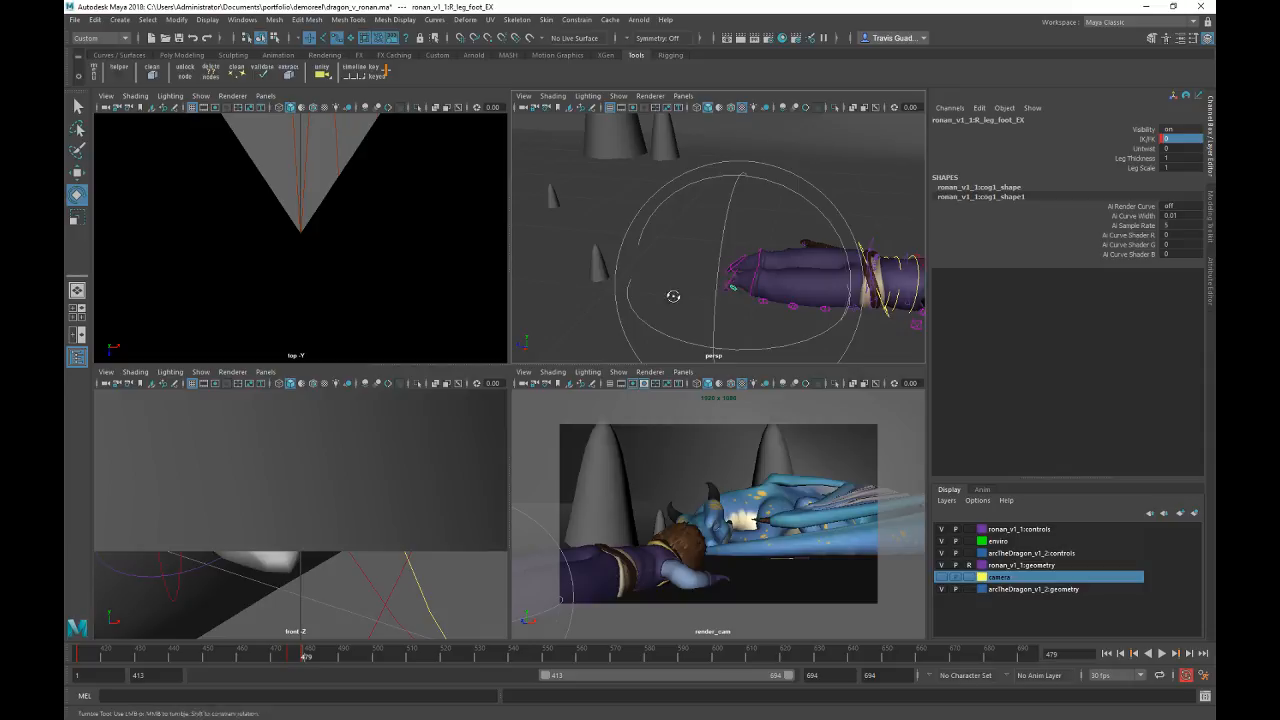
mouse_move(737, 286)
alt+mouse_down()
mouse_move(700, 285)
mouse_move(733, 282)
alt+mouse_up()
alt+middle_drag(733, 281, 657, 277)
alt+right_drag(657, 277, 826, 326)
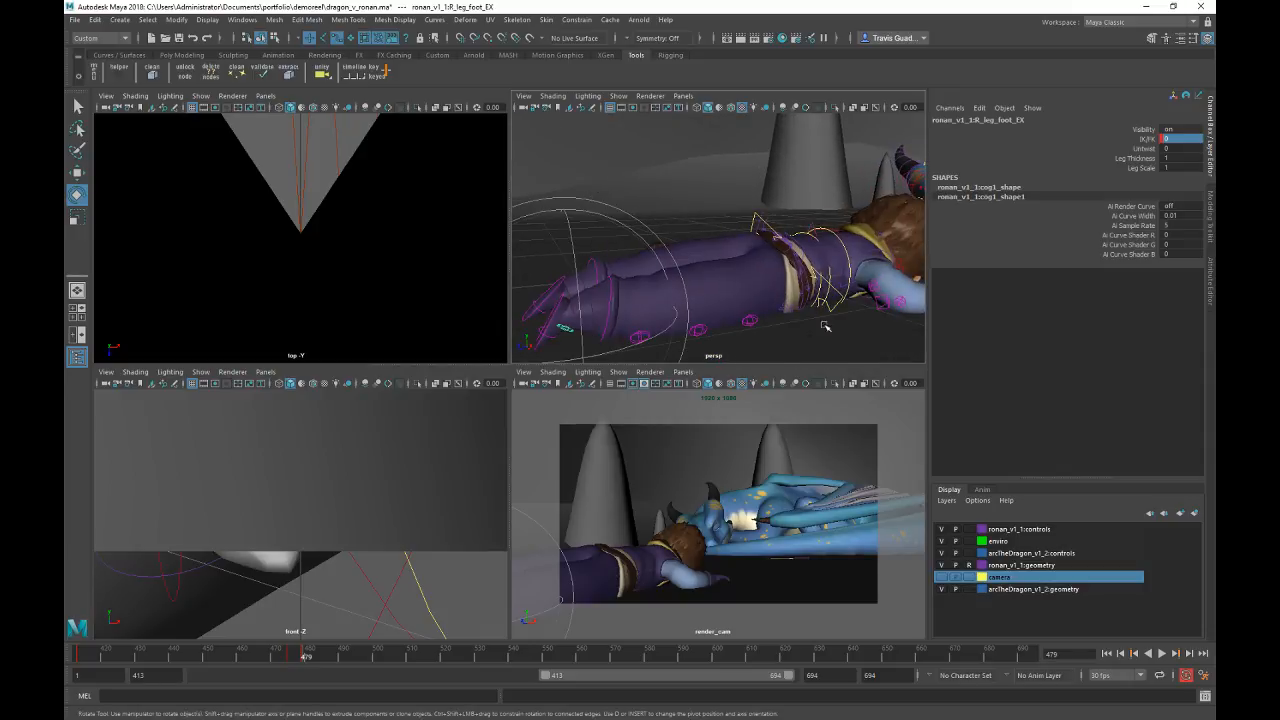
alt+middle_drag(781, 359, 776, 329)
alt+drag(776, 329, 715, 300)
click(712, 302)
click(607, 251)
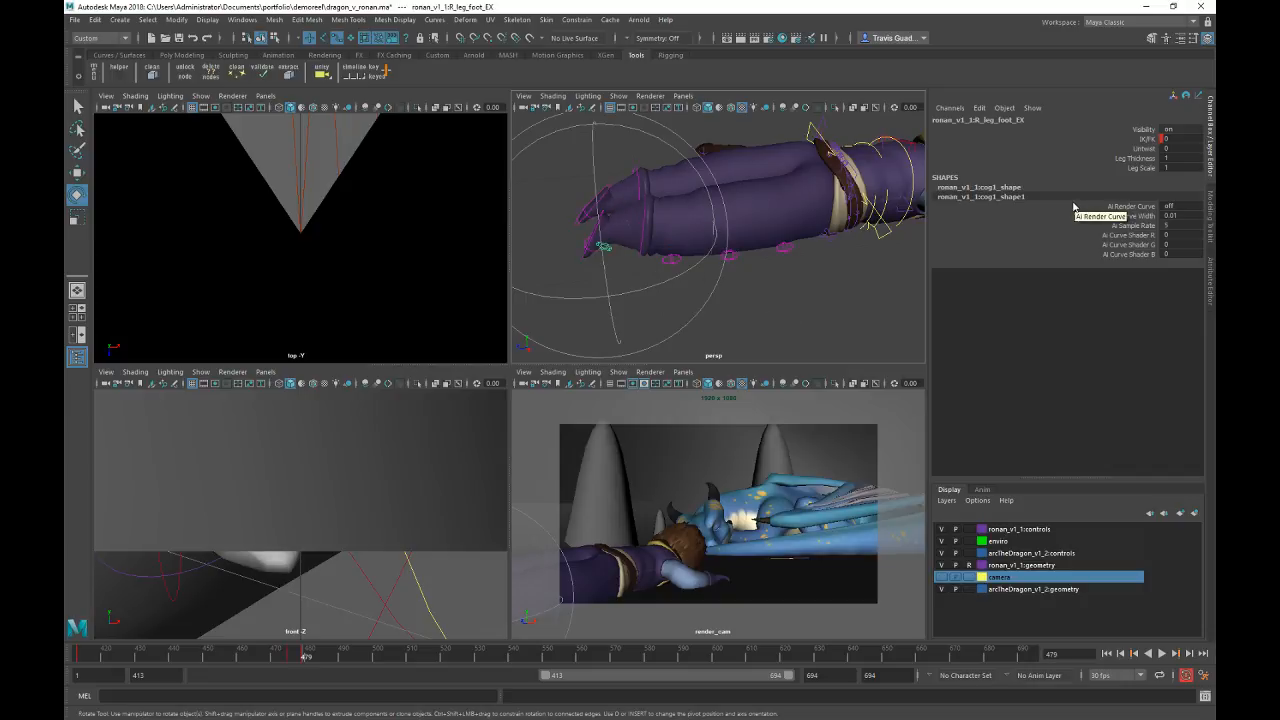
key(comma)
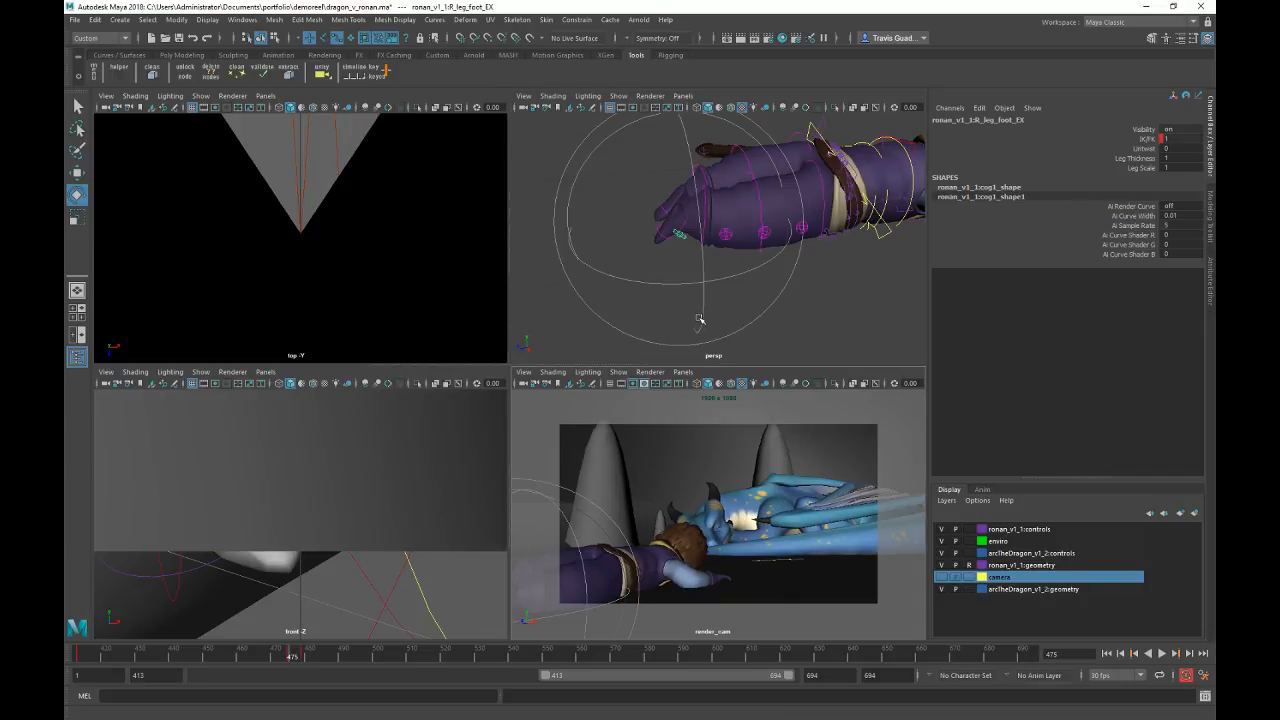
key(period)
click(834, 300)
alt+drag(691, 294, 791, 343)
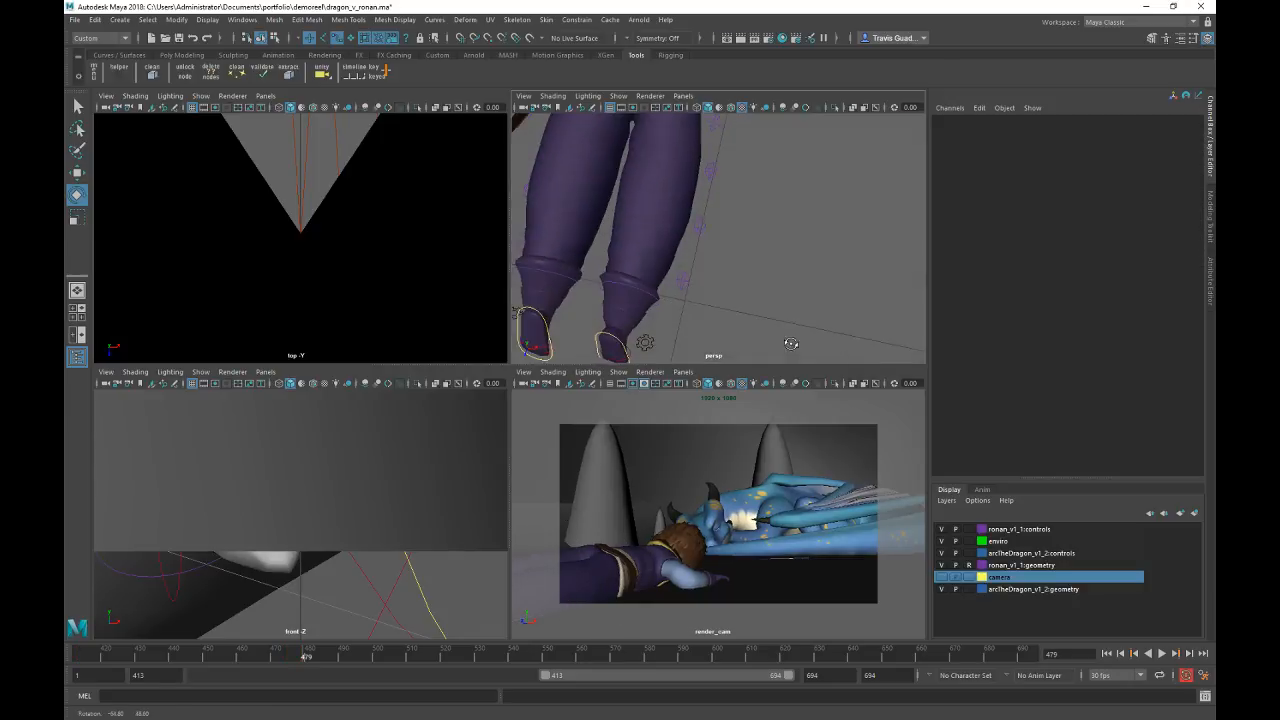
Step: Move both foot IK controls together at frame 479, bringing the right foot to about 723.751 in Translate Z
key(q)
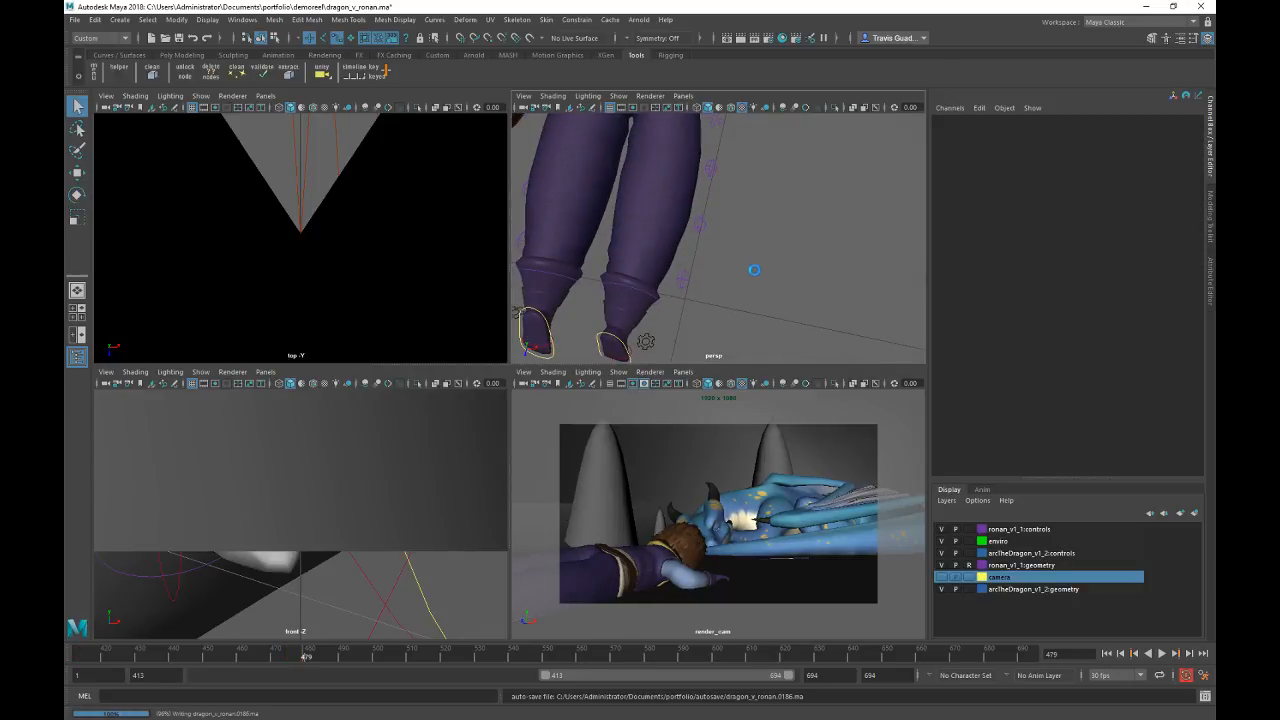
key(e)
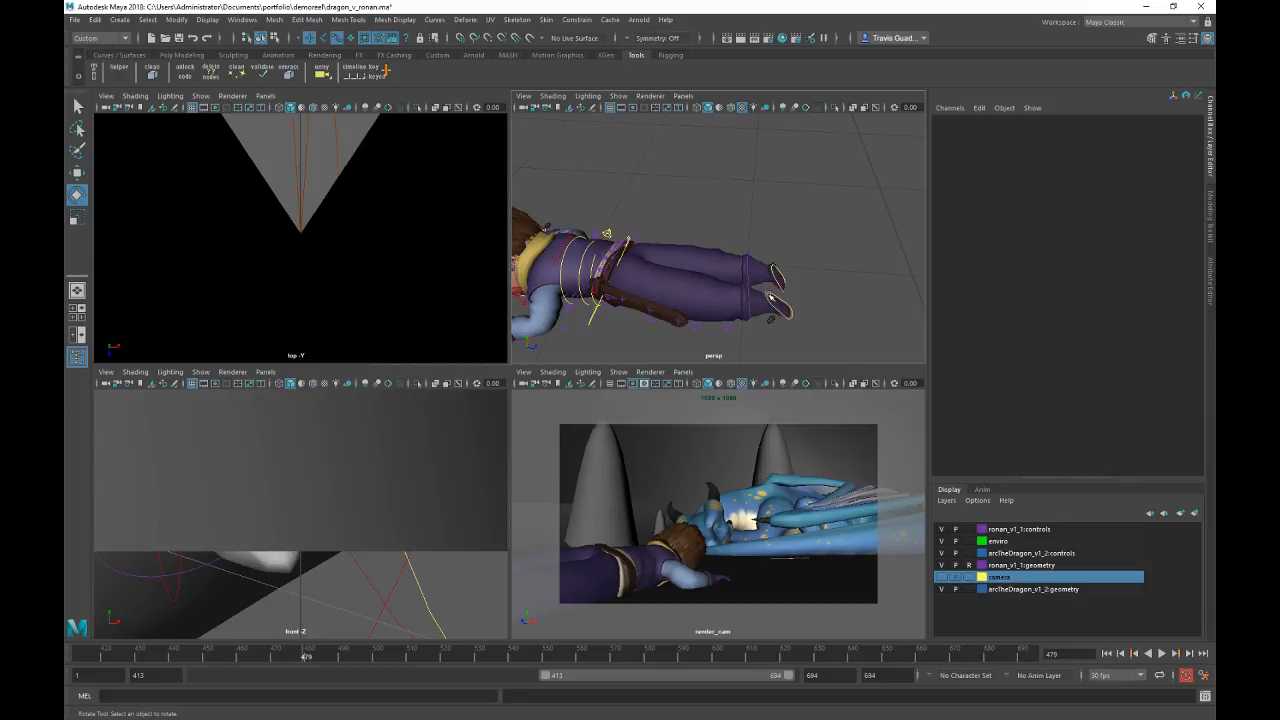
click(774, 300)
key(q)
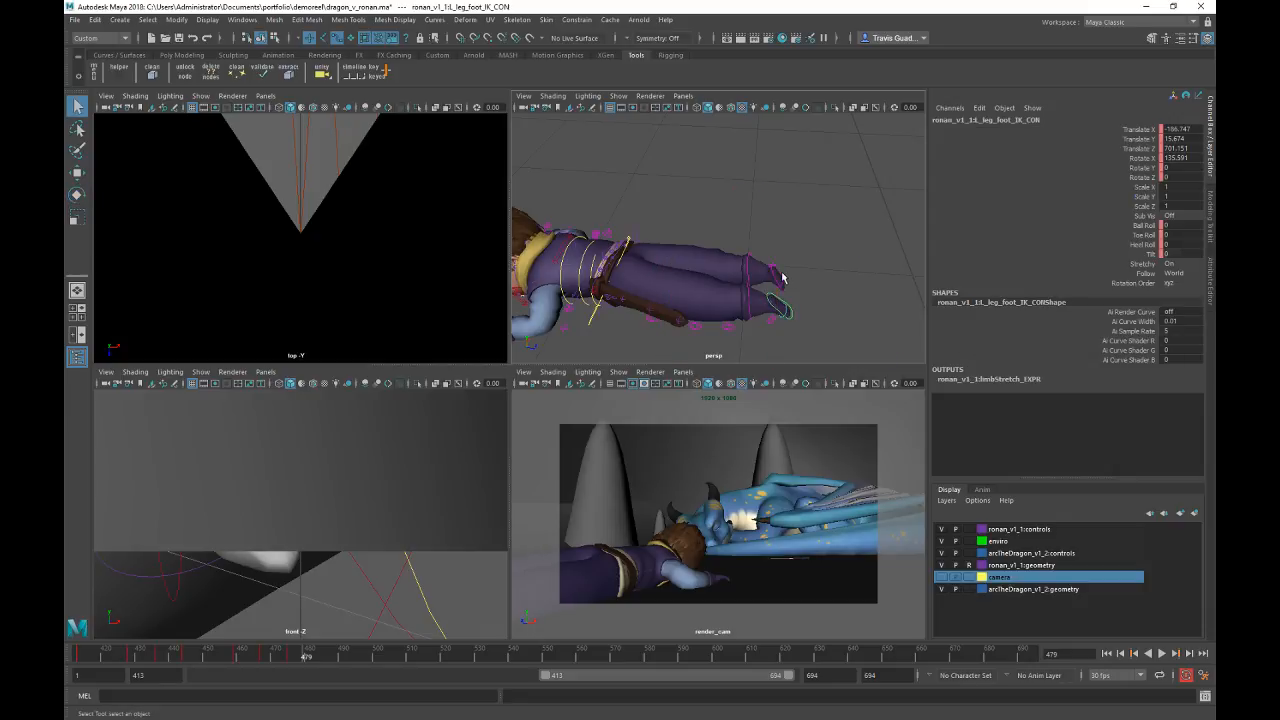
click(782, 276)
key(w)
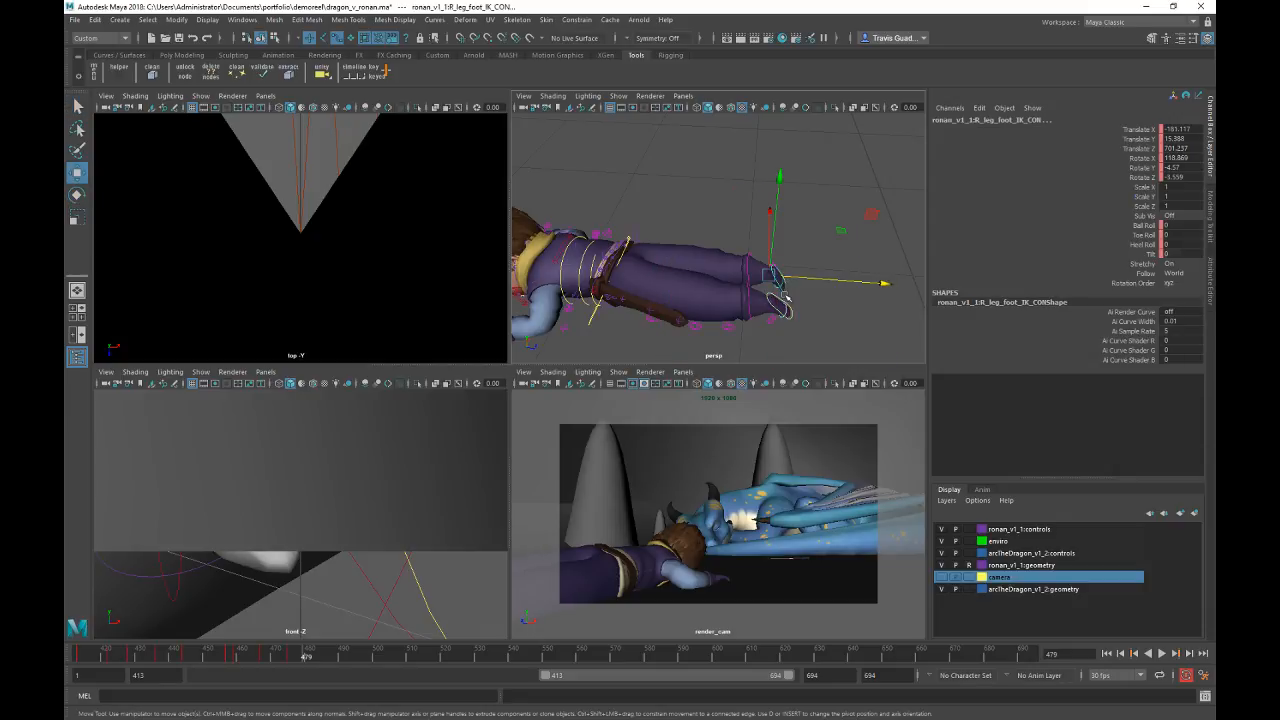
drag(857, 283, 603, 307)
alt+right_drag(603, 307, 791, 277)
alt+drag(791, 277, 765, 254)
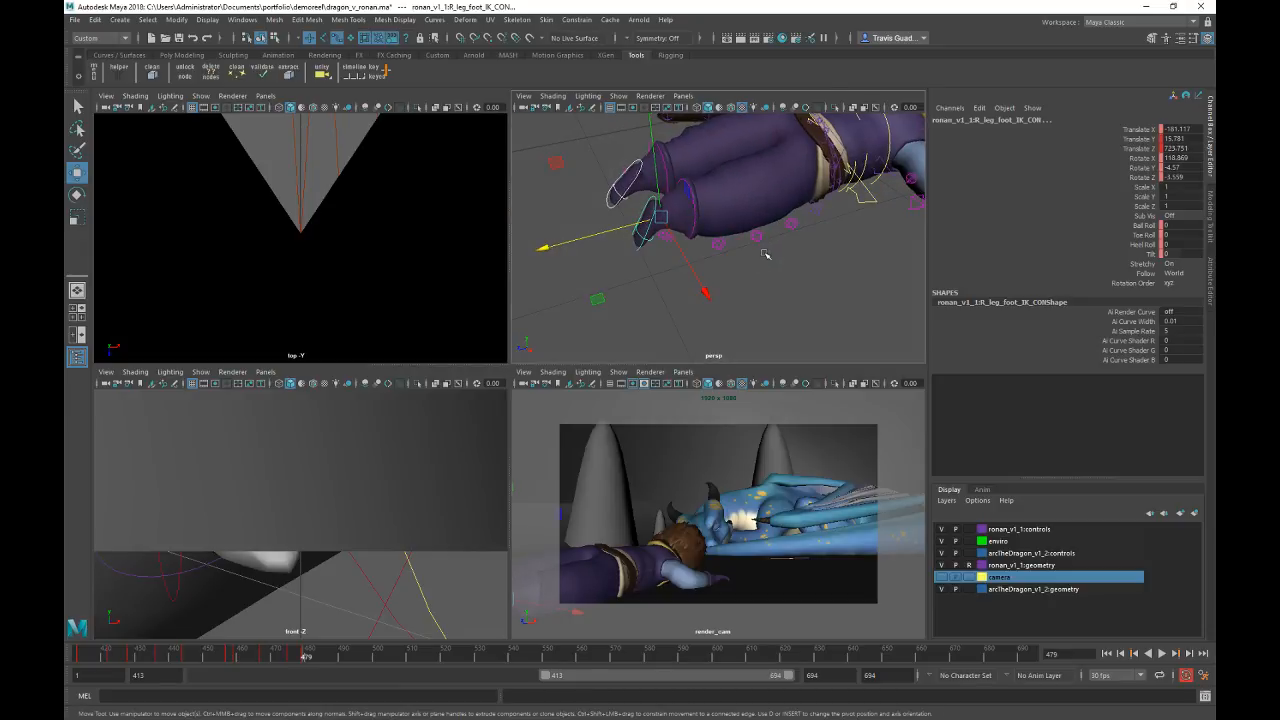
alt+middle_drag(774, 228, 770, 278)
Step: Review the FK-to-IK leg transition between frames 475 and 479 by stepping through the keys and playing it back
key(alt+comma)
key(alt+comma)
key(alt+comma)
key(alt+comma)
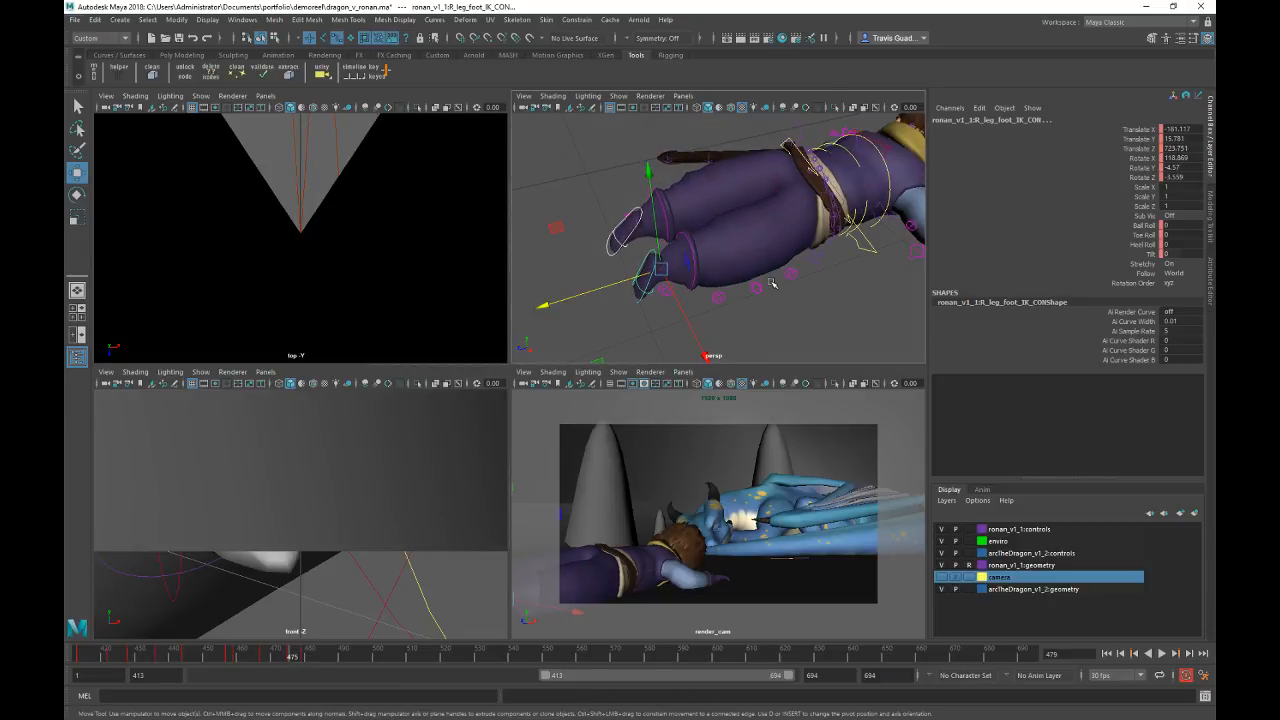
key(period)
key(comma)
key(period)
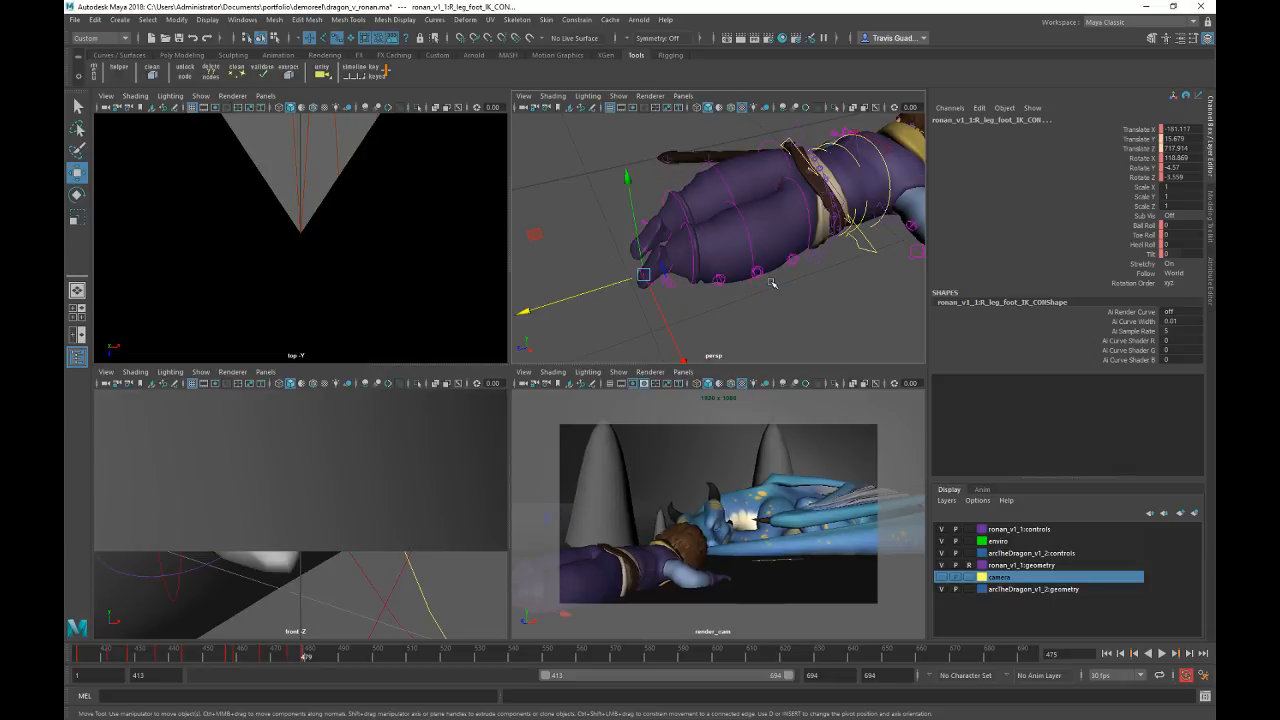
alt+drag(740, 278, 742, 270)
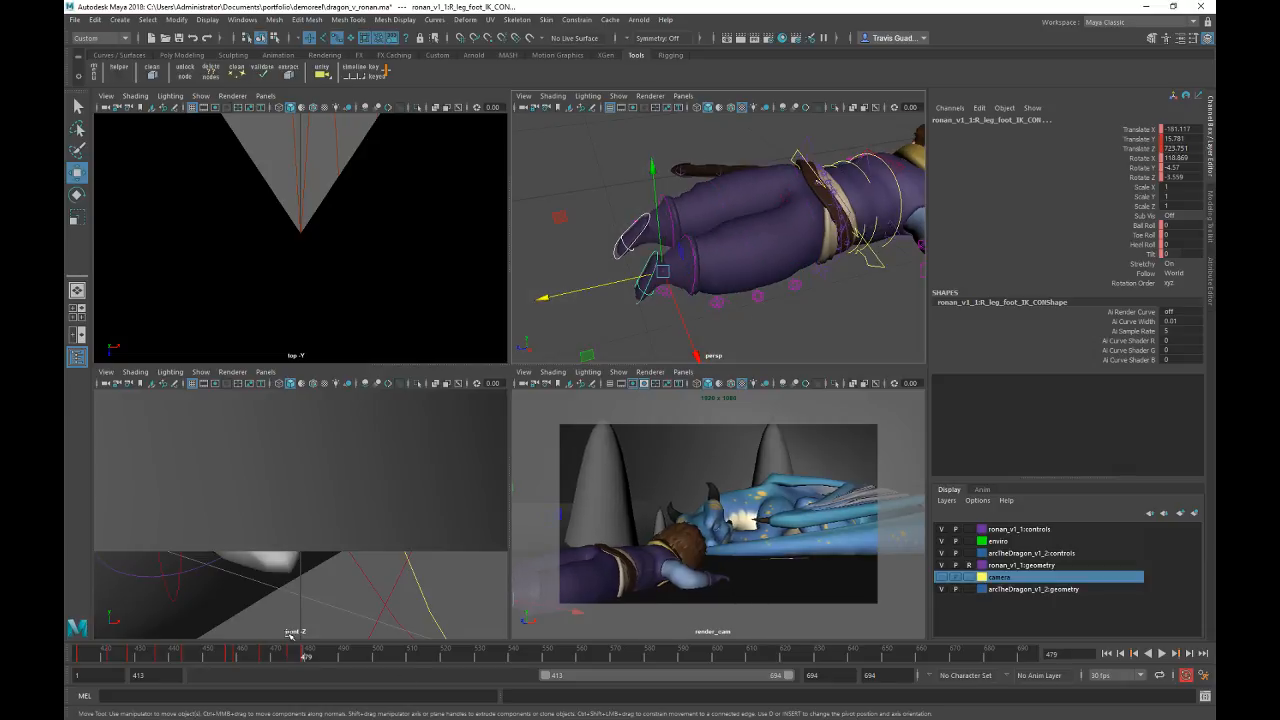
key(alt+v)
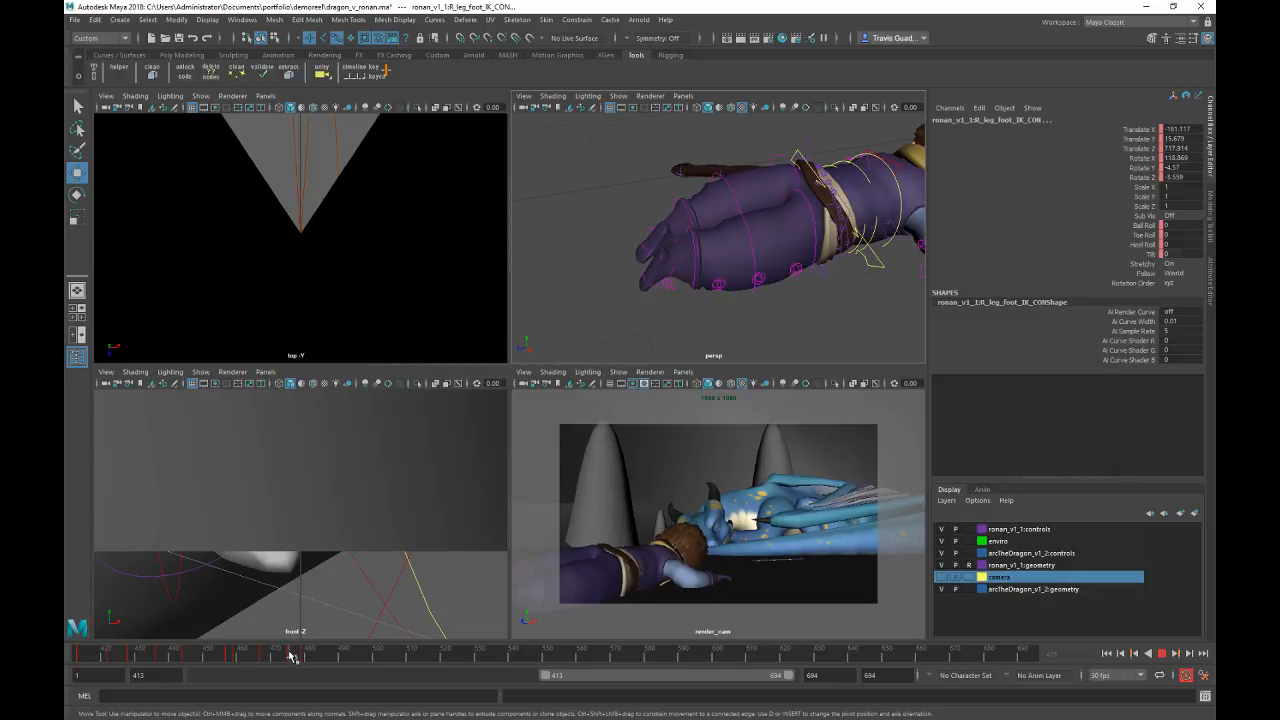
key(alt+v)
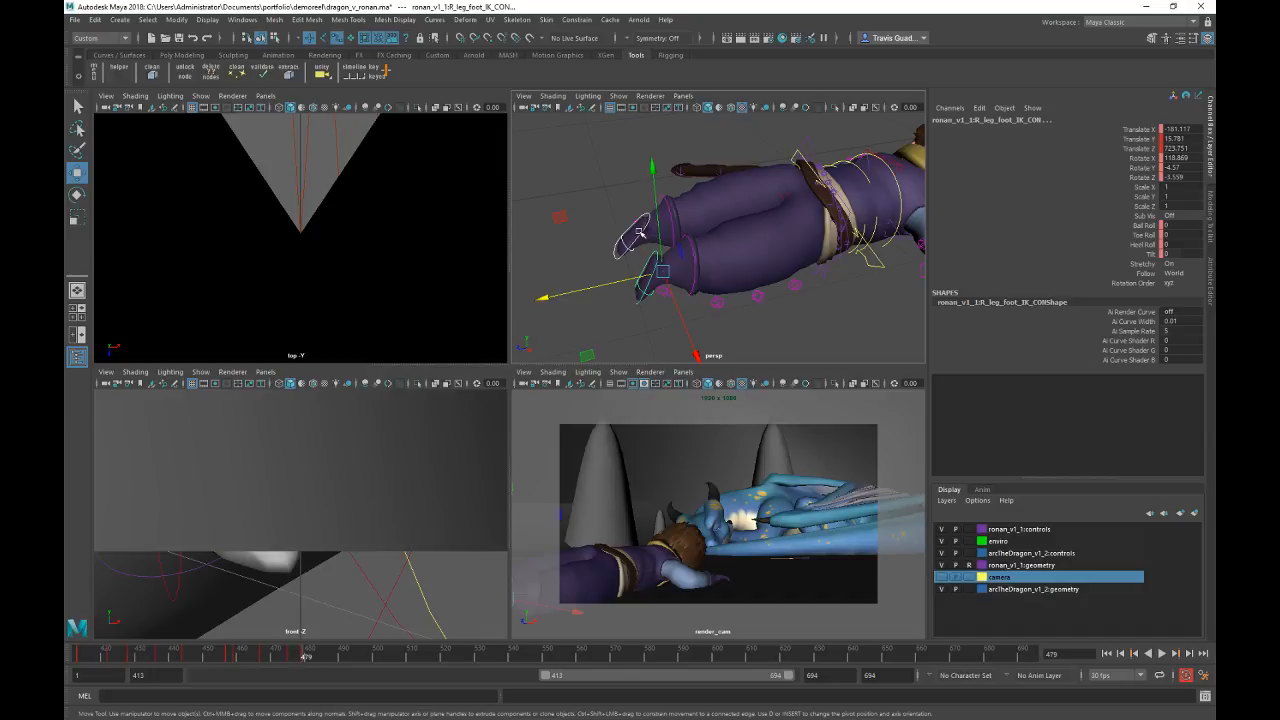
Step: Copy the keys of both foot IK controls at frame 479 and paste them at frame 475
click(640, 232)
drag(607, 240, 624, 236)
click(643, 290)
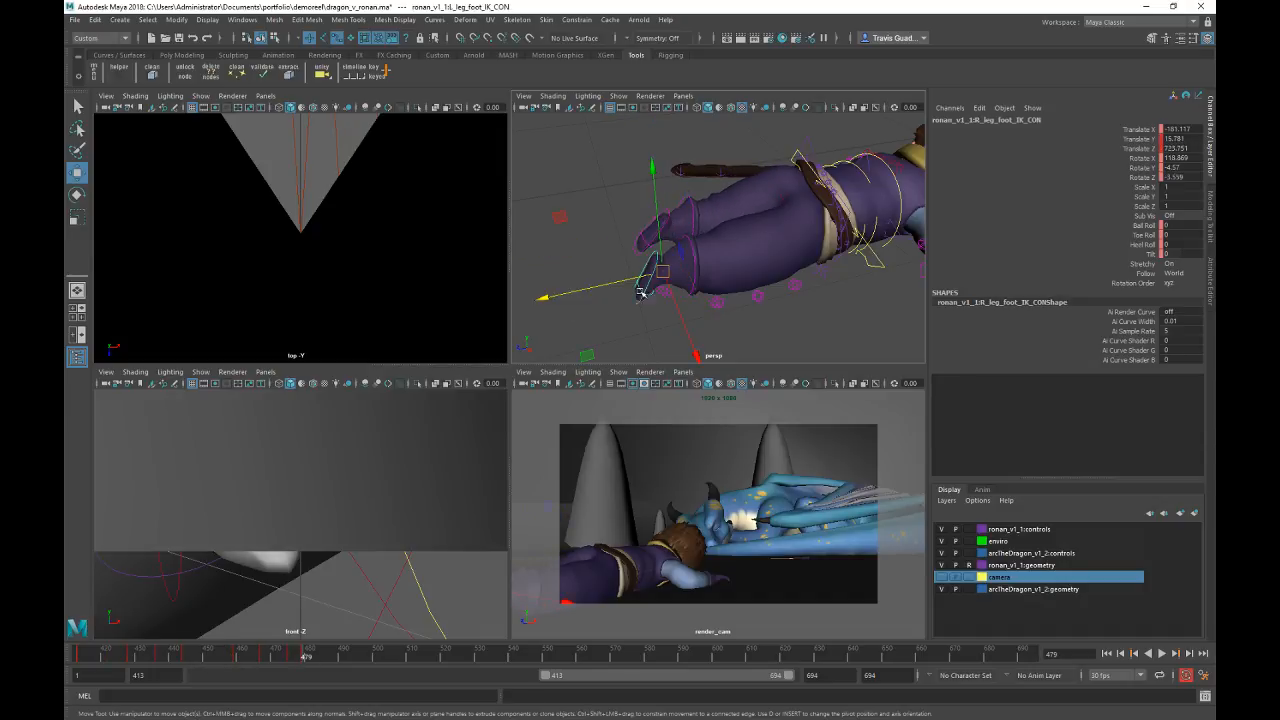
drag(615, 283, 620, 281)
click(658, 240)
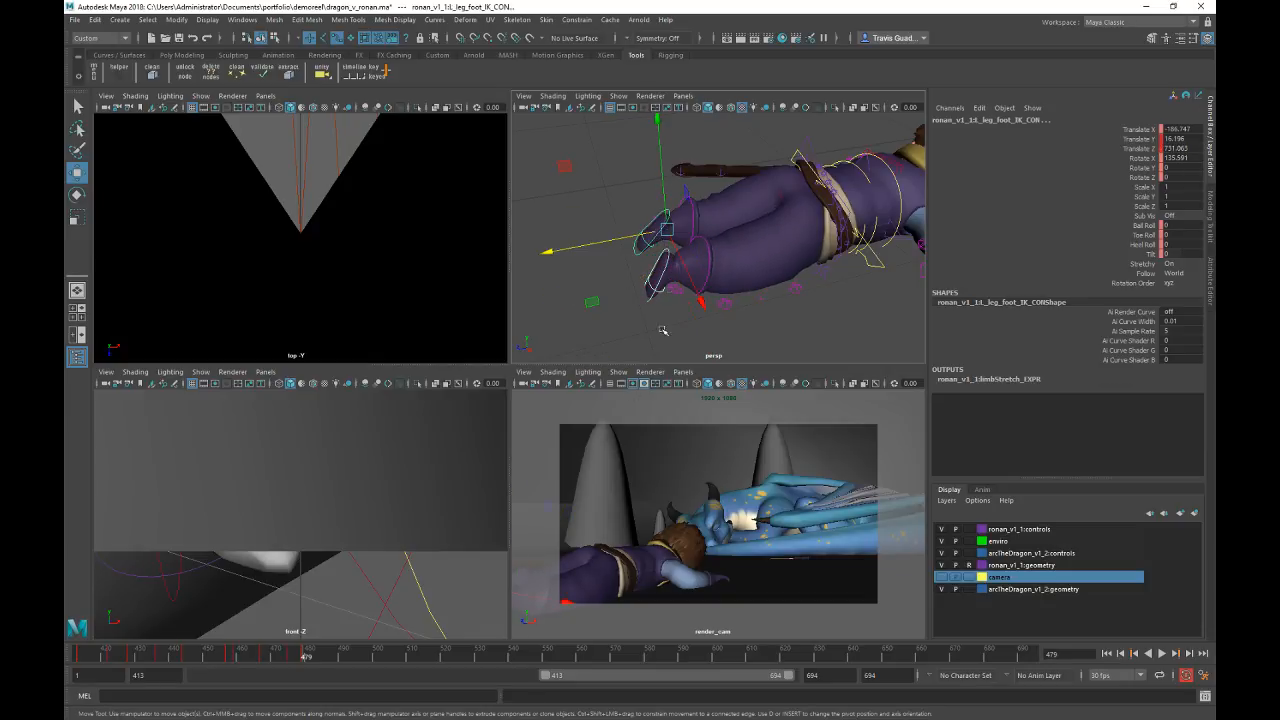
right_click(317, 656)
click(368, 476)
click(290, 656)
right_click(305, 657)
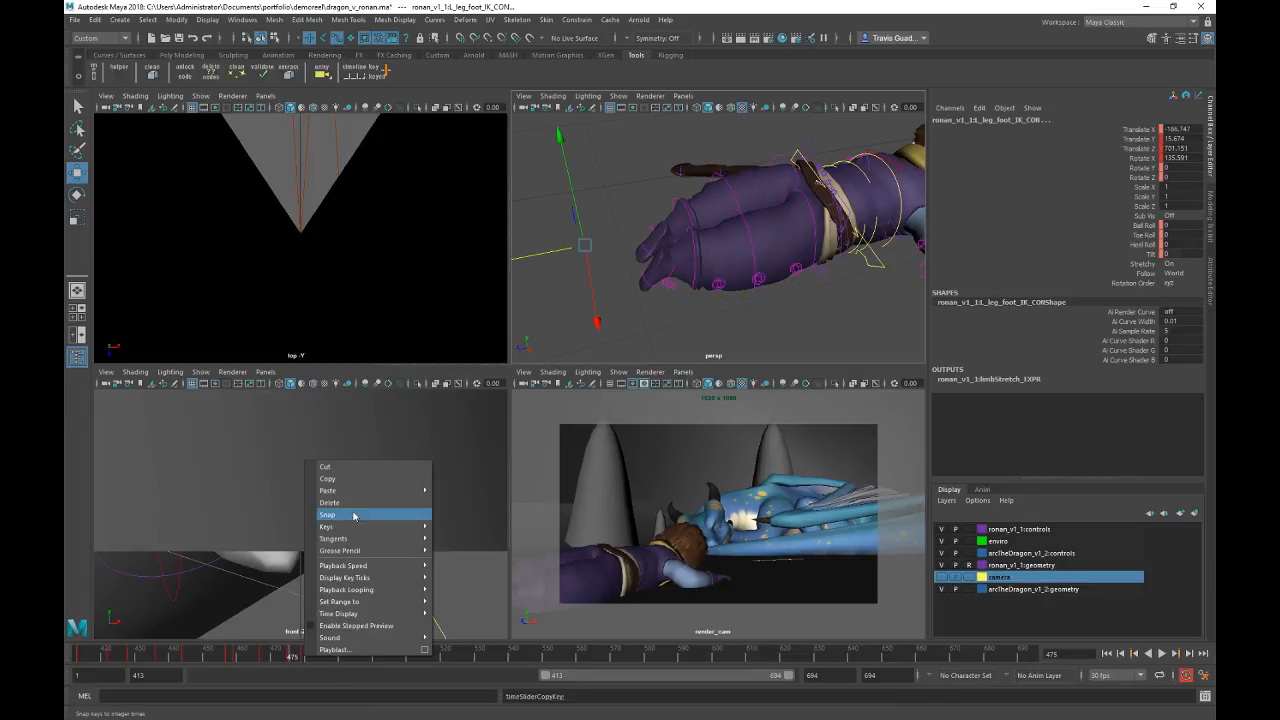
mouse_move(330, 490)
click(458, 492)
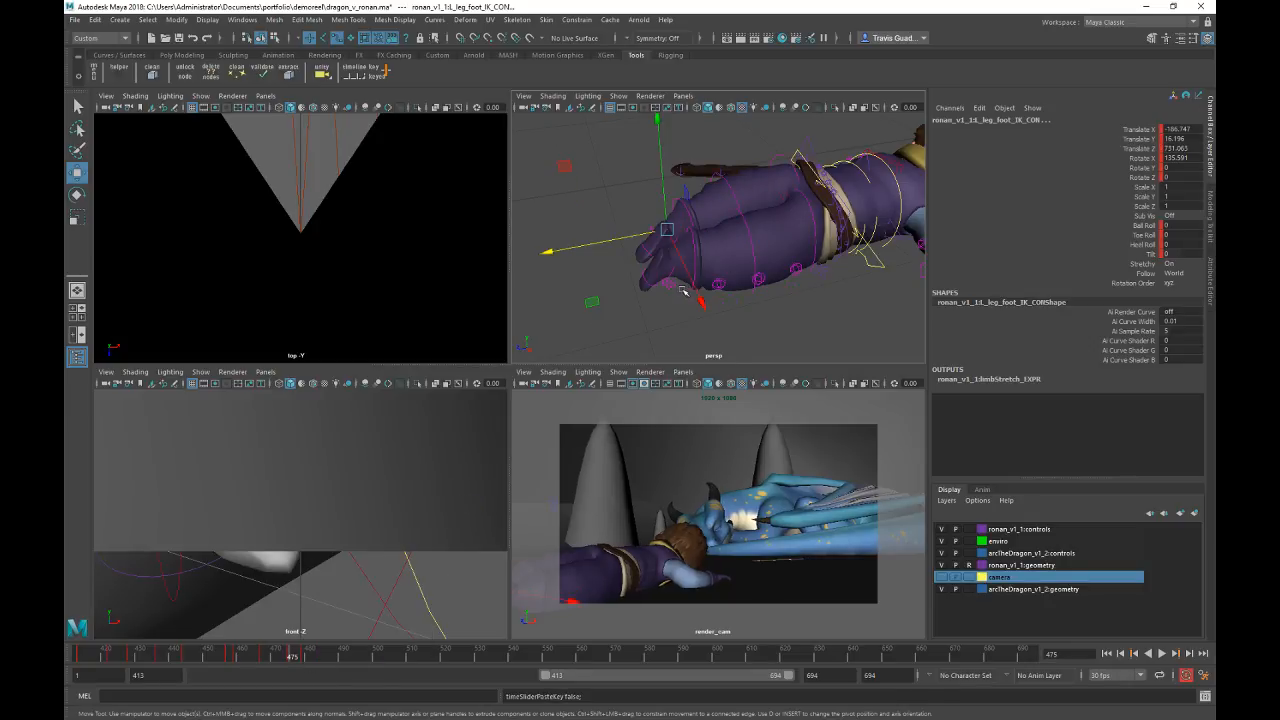
Step: Delete the keys at frame 467 on the boy's left and right leg IK/FK switch controls
click(675, 289)
alt+drag(675, 289, 693, 277)
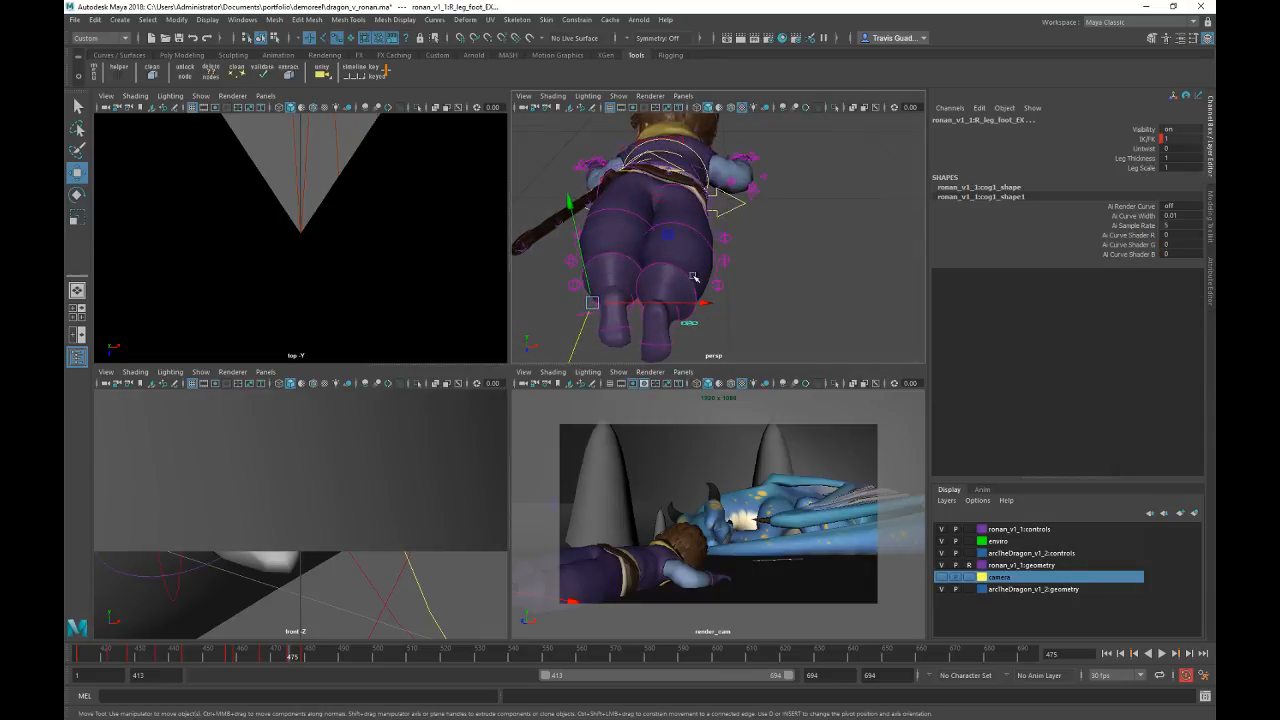
click(689, 323)
alt+drag(749, 323, 660, 312)
shift+drag(290, 656, 263, 657)
key(alt+v)
right_click(263, 657)
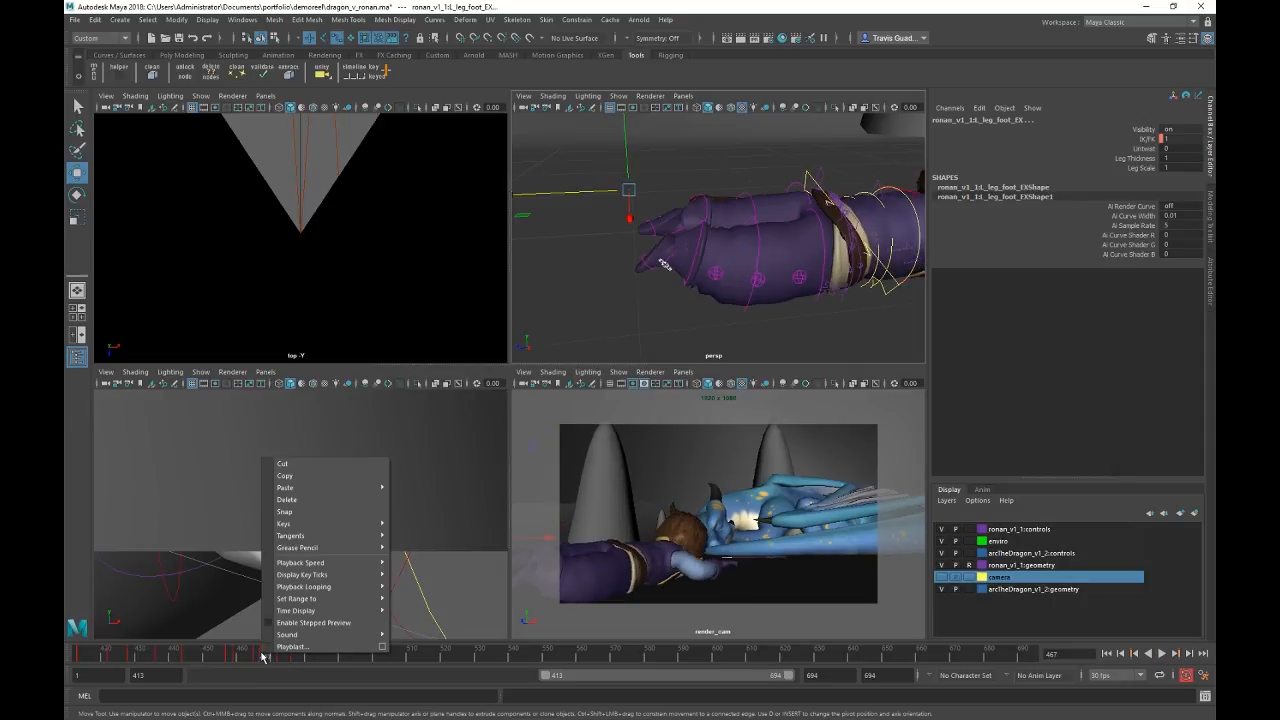
click(320, 507)
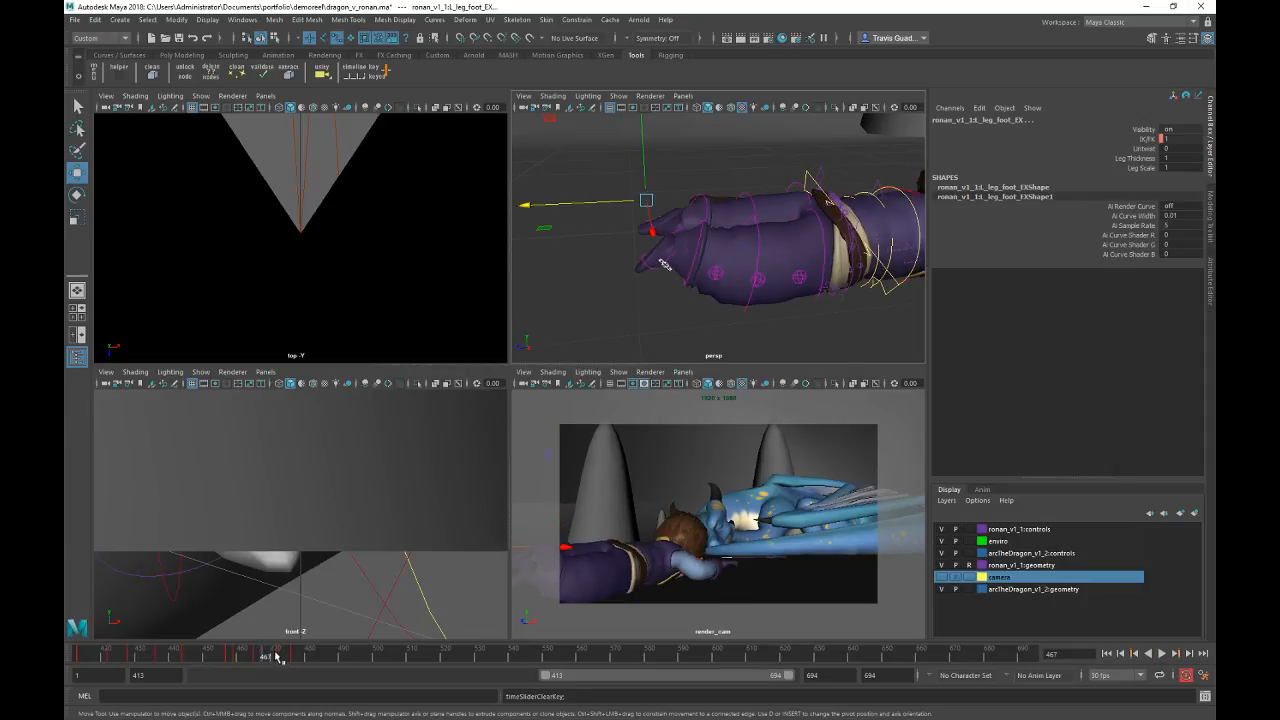
Step: Shift both legs' IK/FK switch keys earlier, to around frames 466 to 471, and play back the transition
mouse_move(278, 657)
mouse_down()
mouse_move(297, 660)
mouse_move(285, 660)
mouse_up()
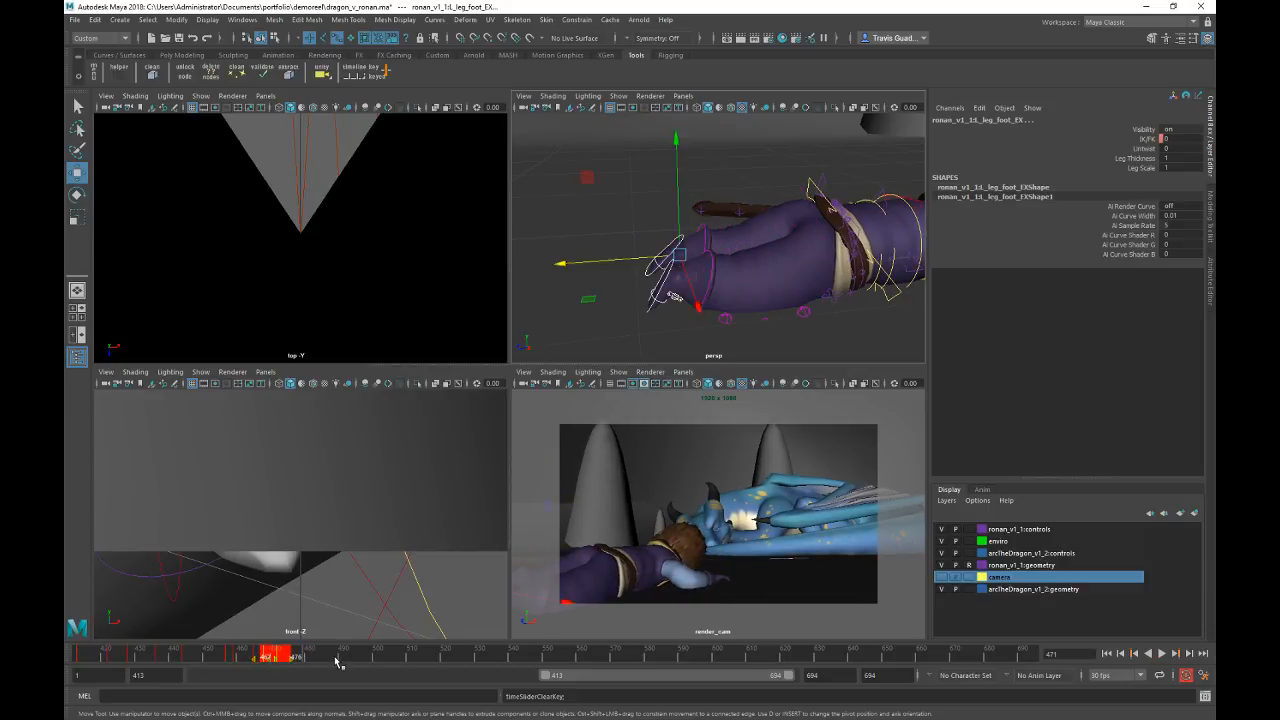
click(270, 657)
mouse_move(270, 655)
mouse_down()
mouse_move(291, 656)
mouse_move(233, 665)
mouse_move(285, 658)
mouse_move(268, 661)
mouse_up()
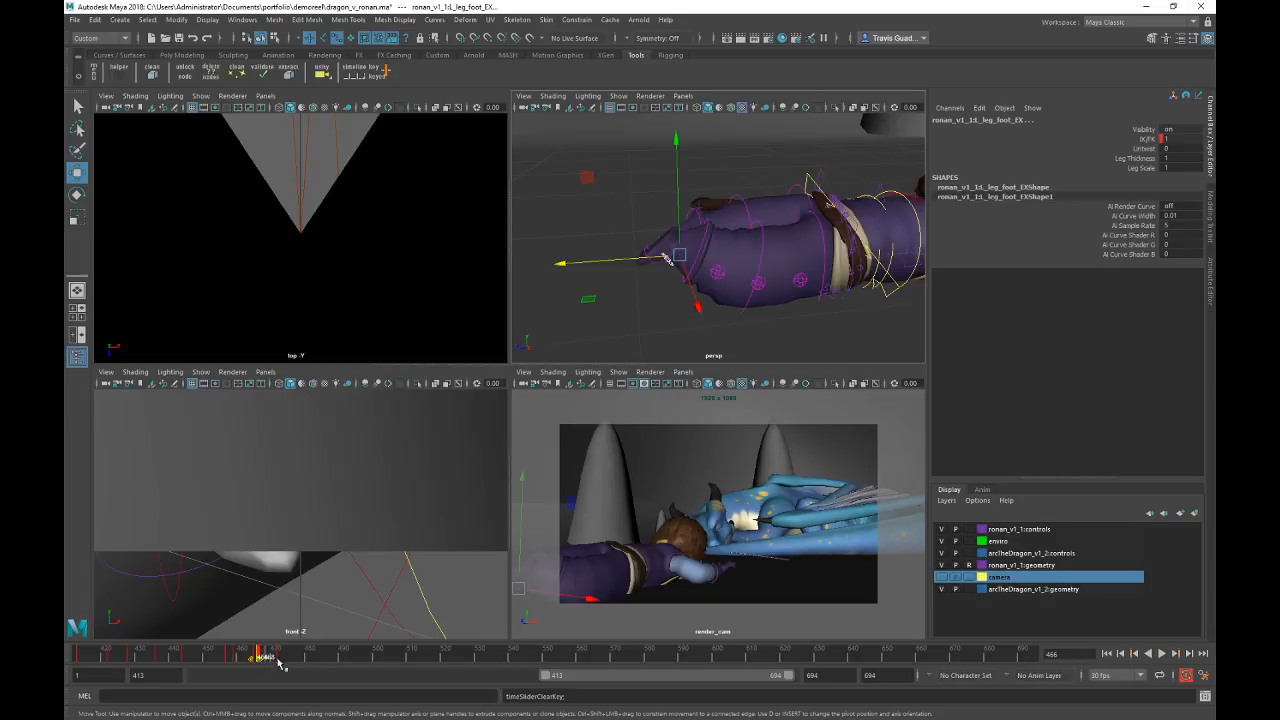
key(alt+v)
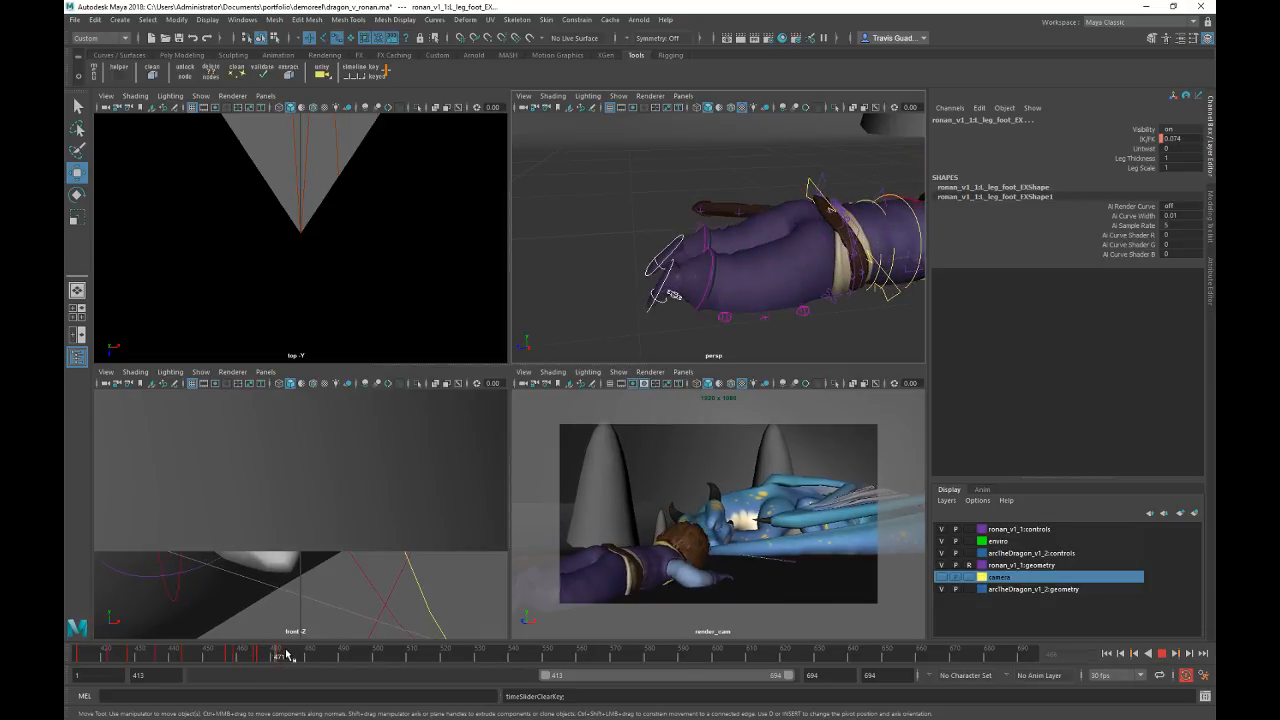
click(301, 656)
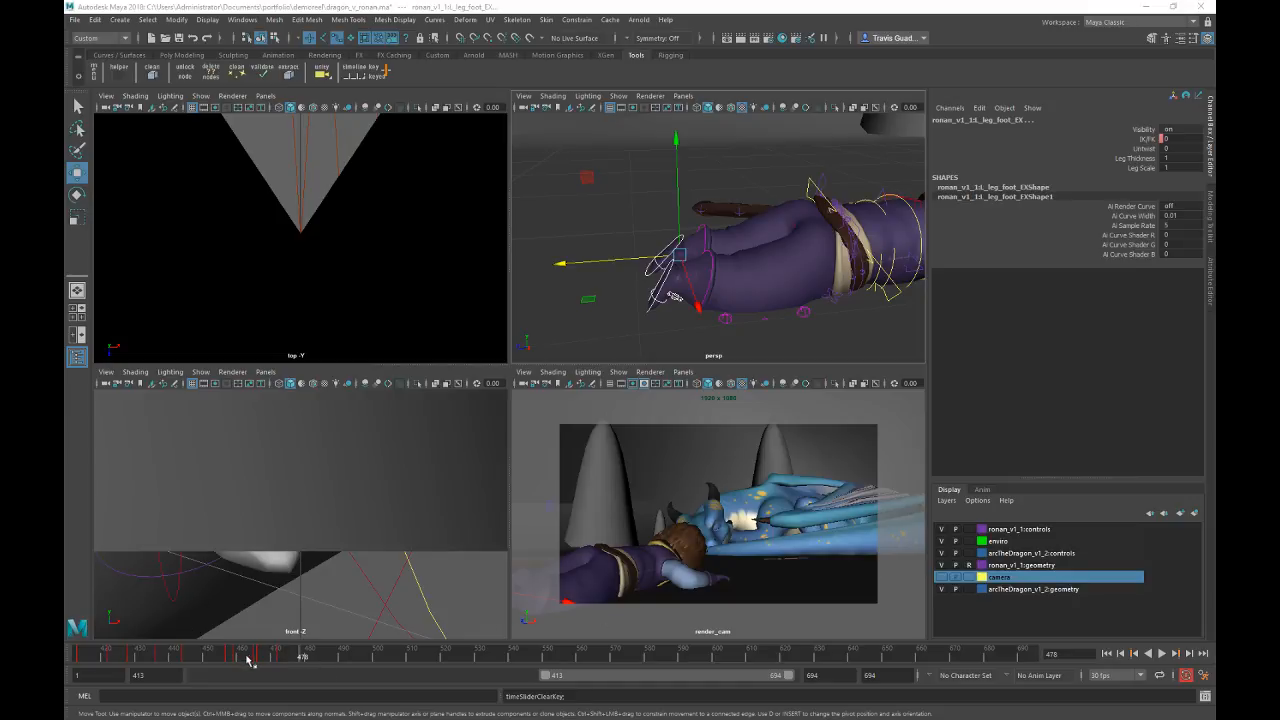
key(alt+v)
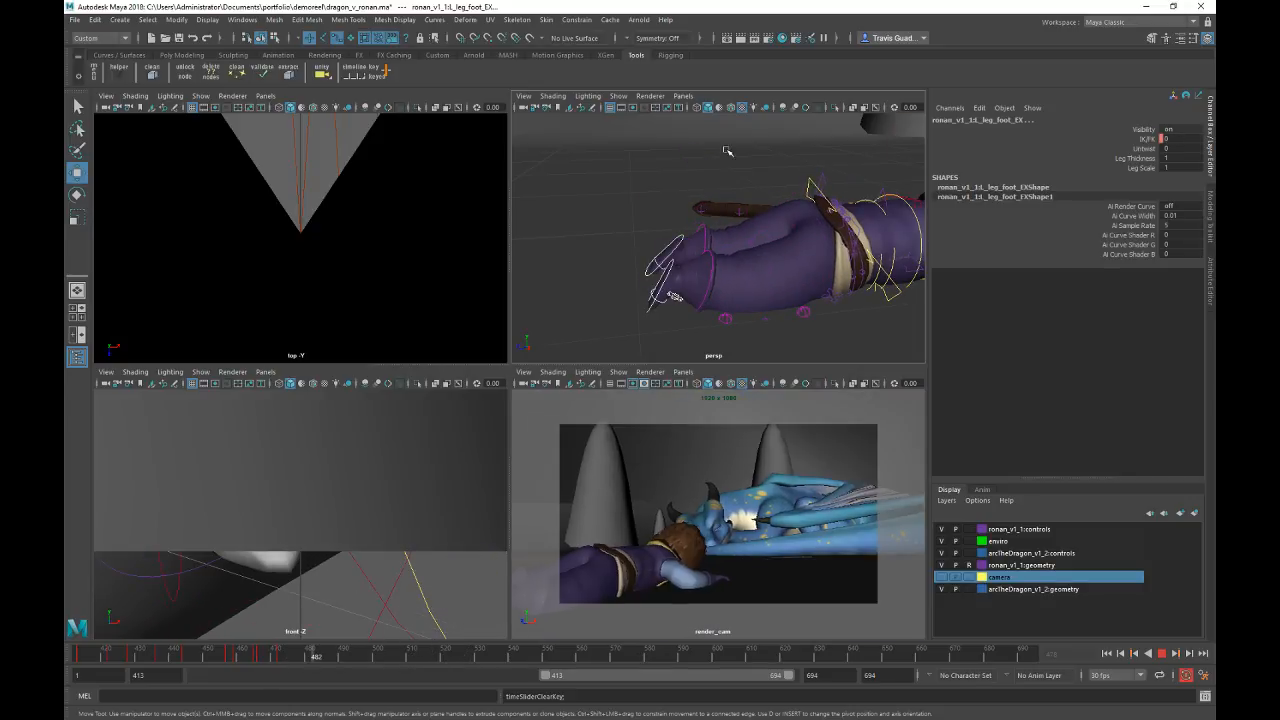
key(alt+v)
Step: At frame 490, move the left foot IK control to about 743.3 in Translate Z and rotate it to about 142.6, -9.9, 16
click(649, 234)
click(672, 243)
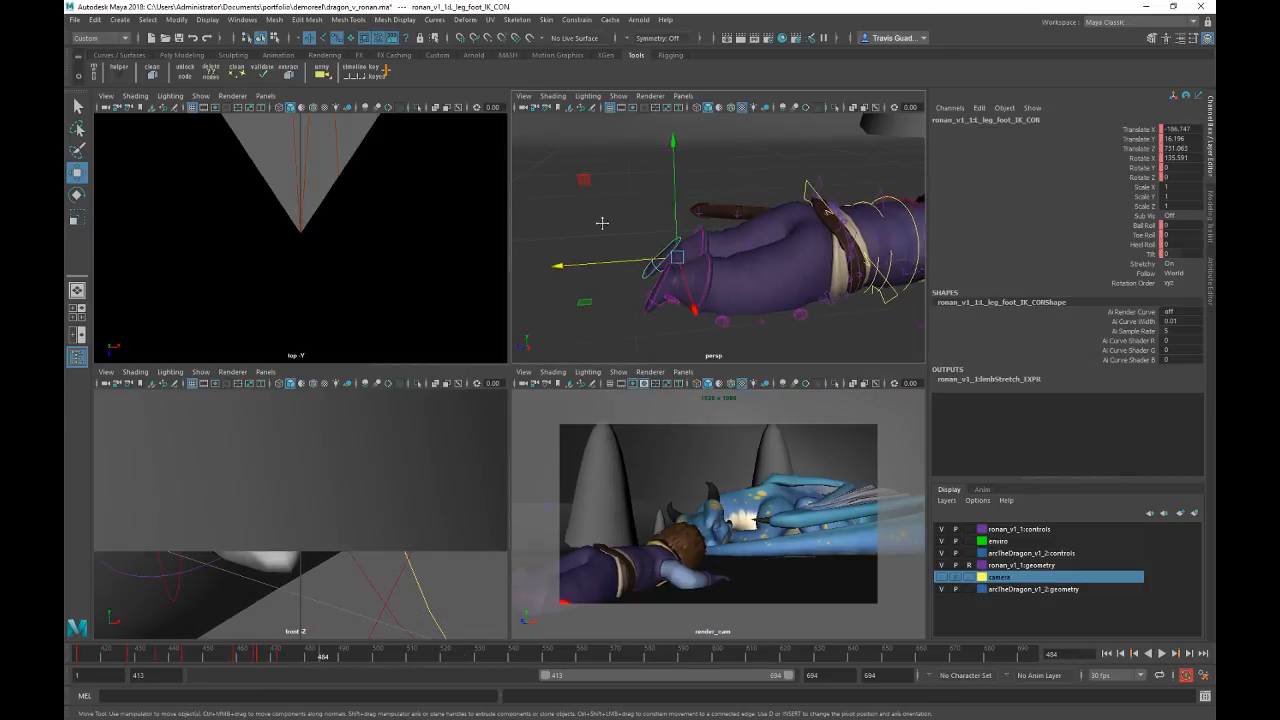
alt+drag(602, 223, 780, 234)
alt+right_drag(780, 234, 690, 230)
alt+drag(690, 230, 735, 215)
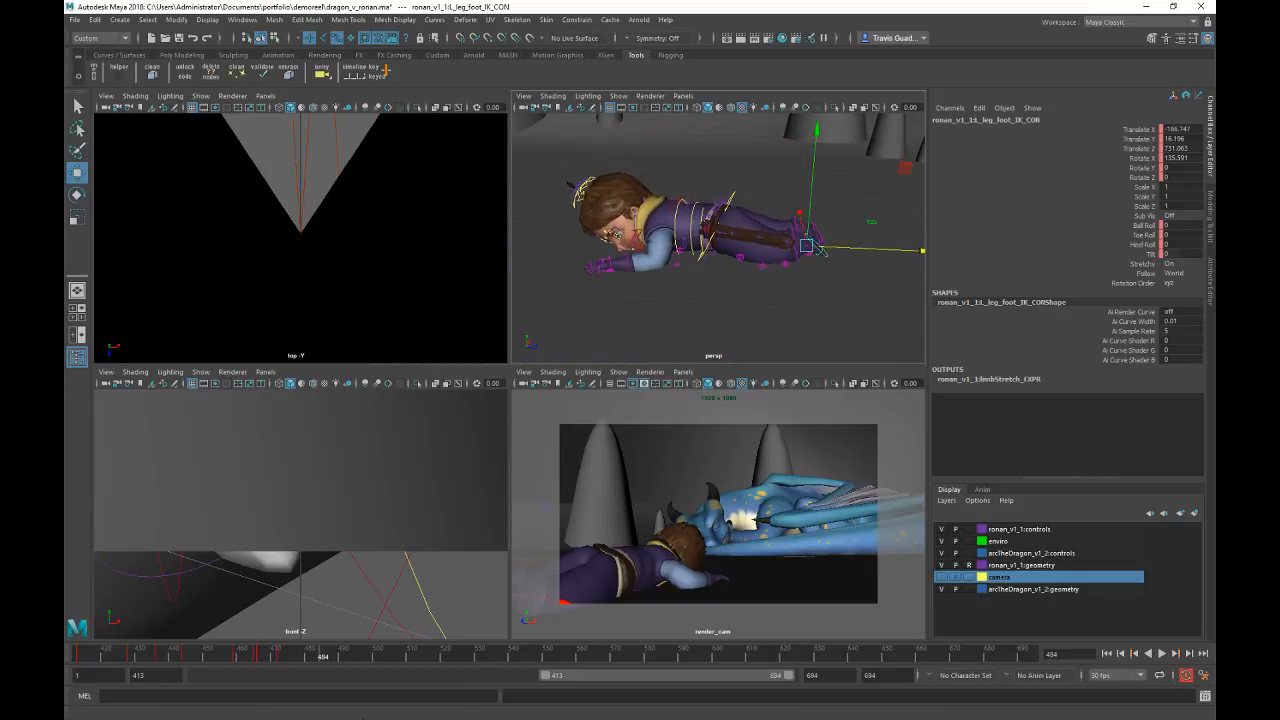
key(alt+v)
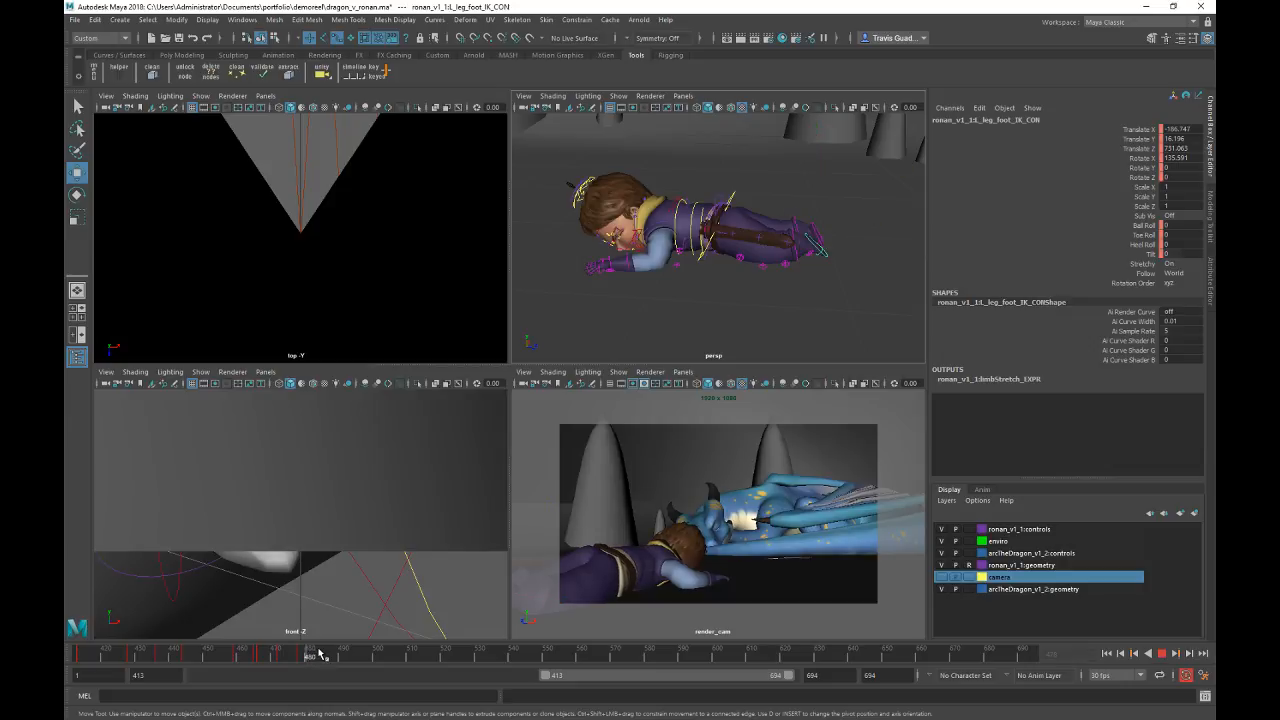
key(alt+v)
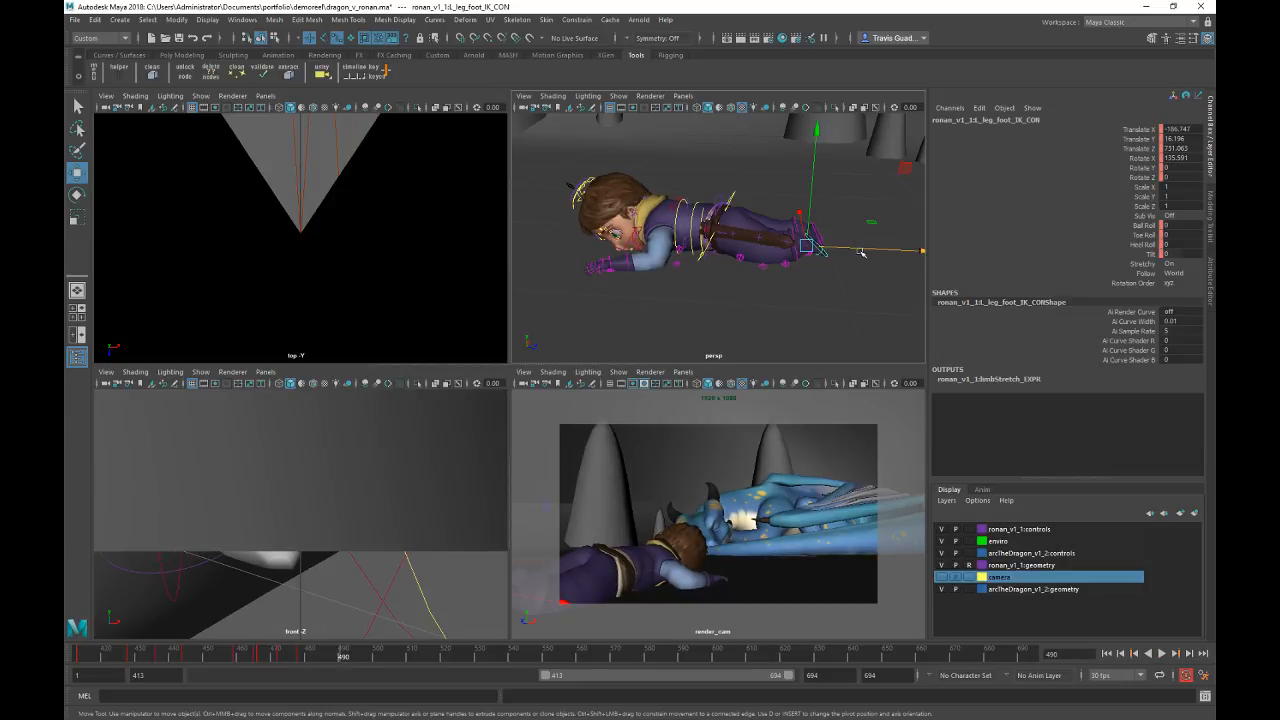
drag(860, 252, 845, 251)
key(e)
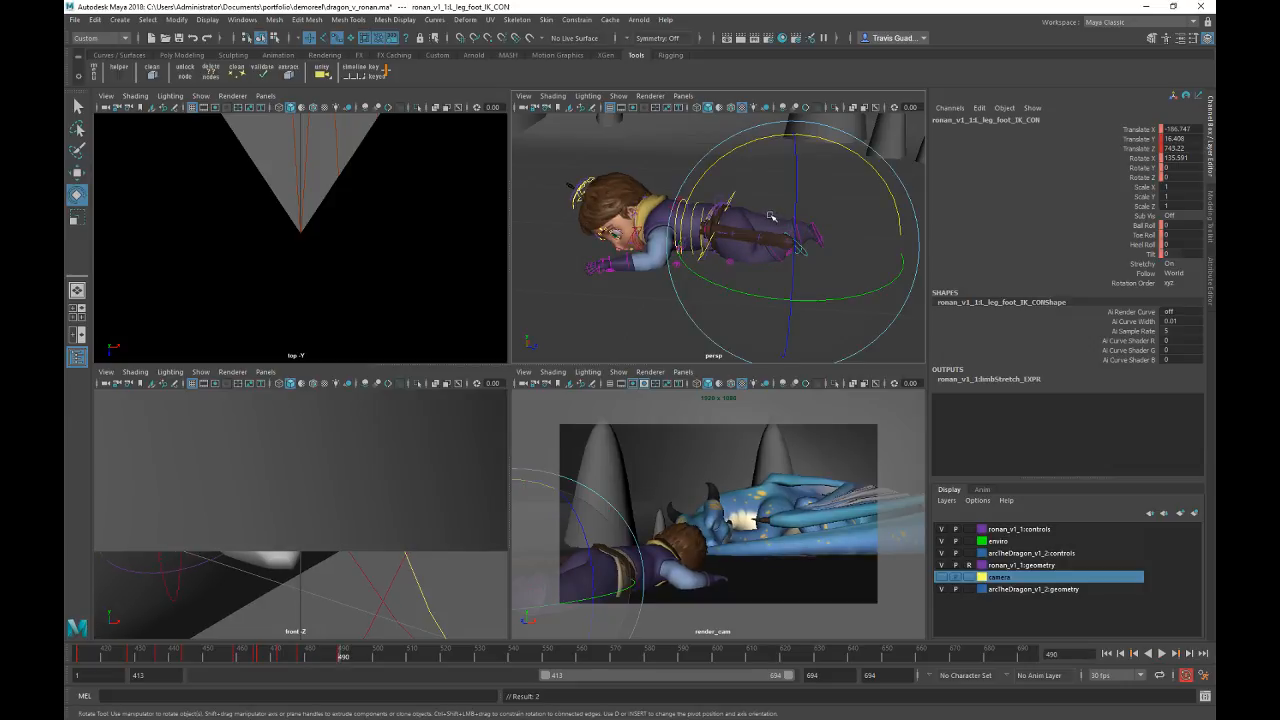
drag(770, 215, 855, 308)
key(w)
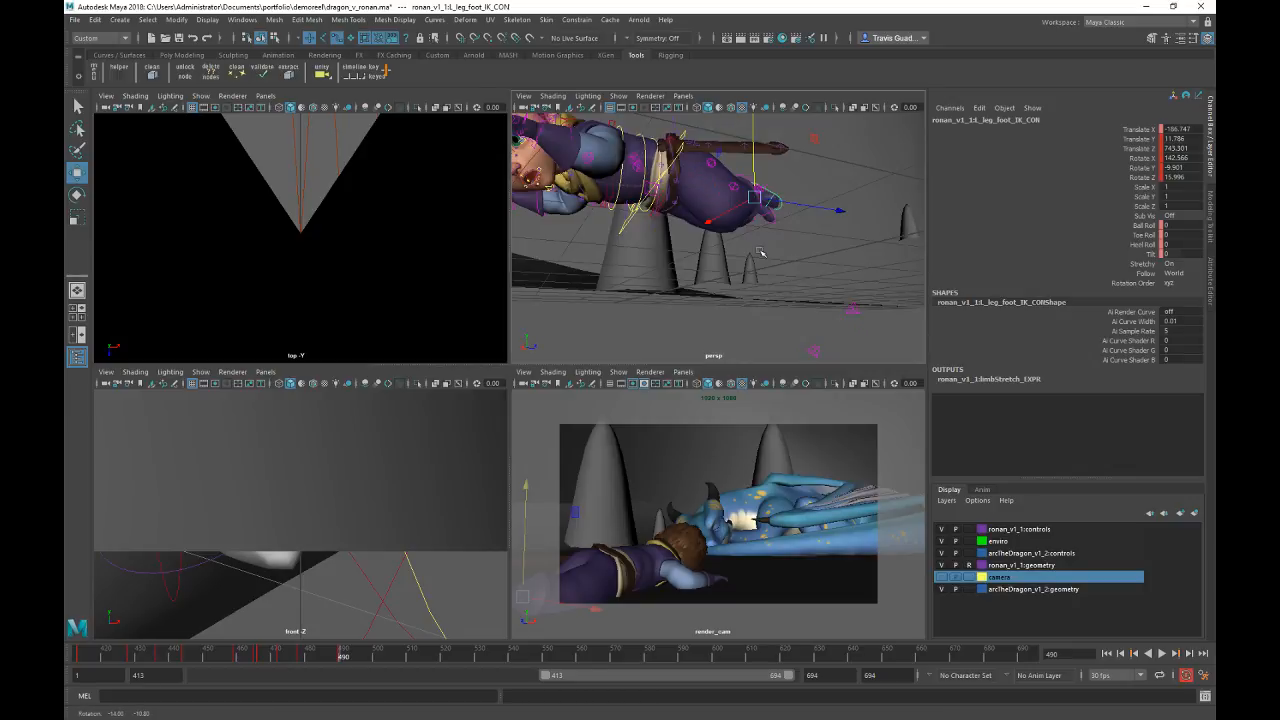
Step: Reposition the left knee IK control at frame 490 to about -30 in Translate Y and -20.7 in Translate Z
click(856, 308)
drag(848, 210, 801, 304)
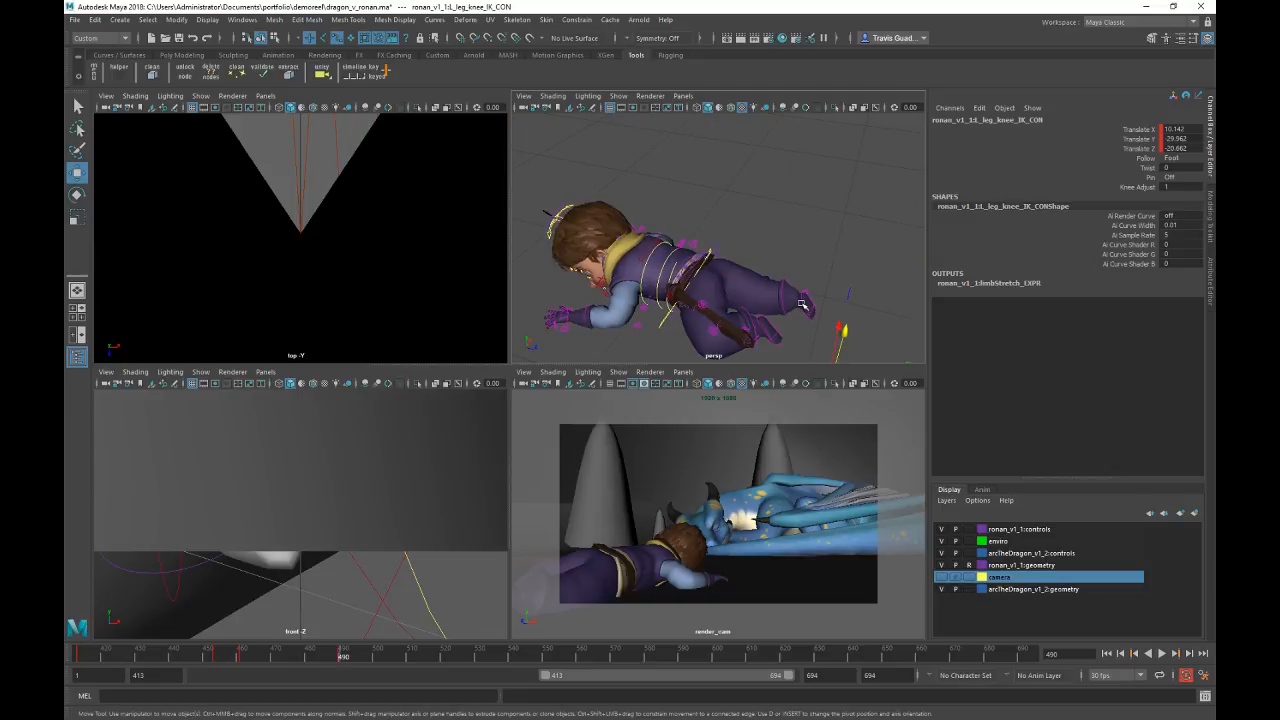
scroll(693, 290, up, 3)
Step: Delete the keys of the sword sheath's base control at frames 487 and 510
click(690, 301)
key(e)
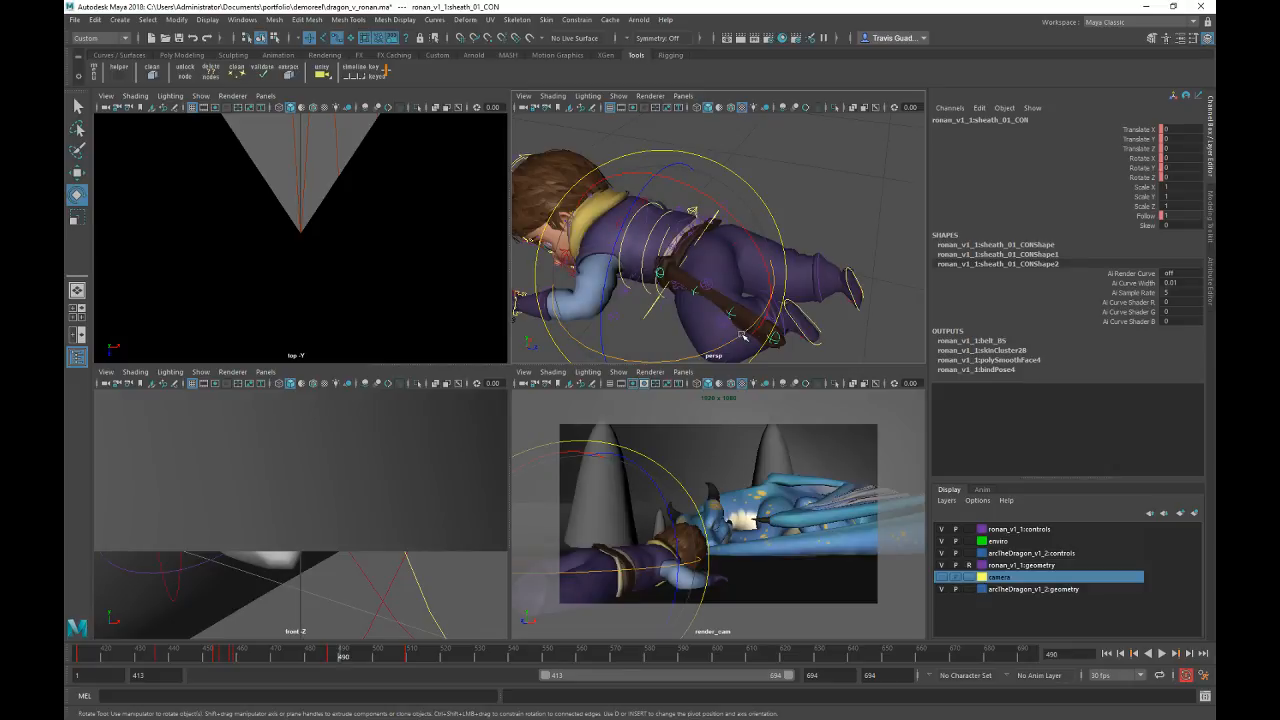
click(804, 316)
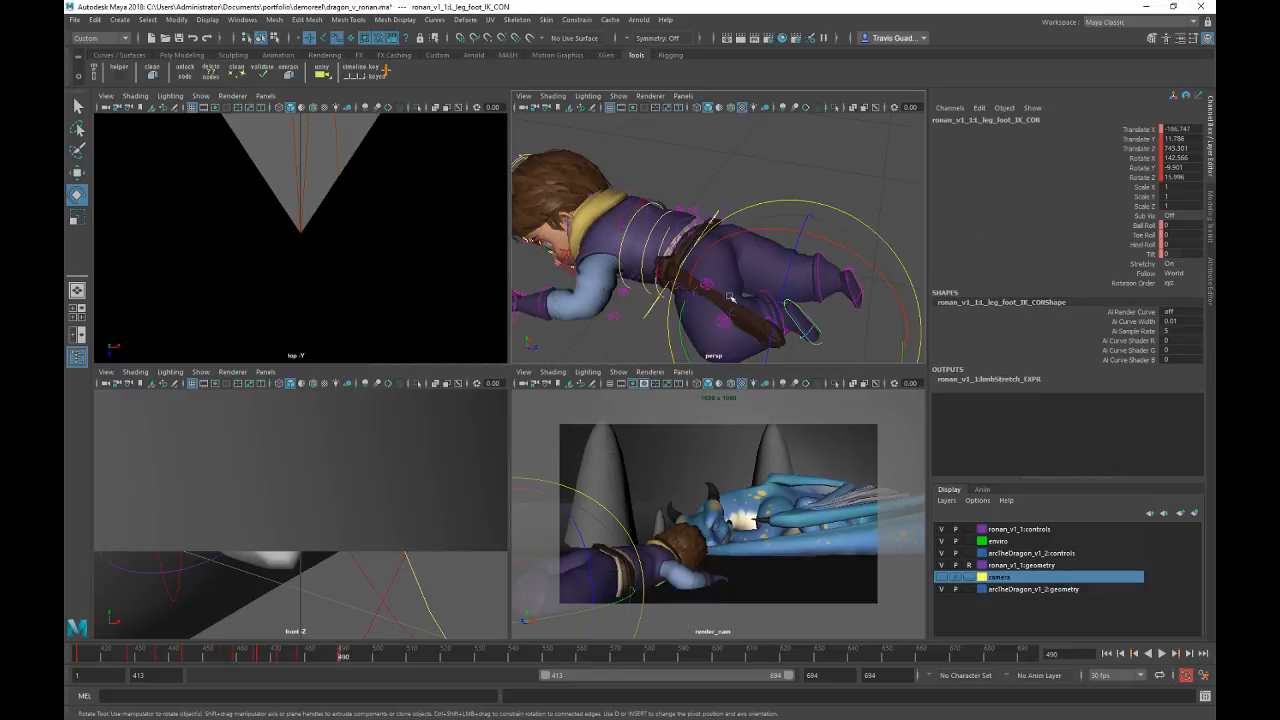
key(comma)
click(678, 258)
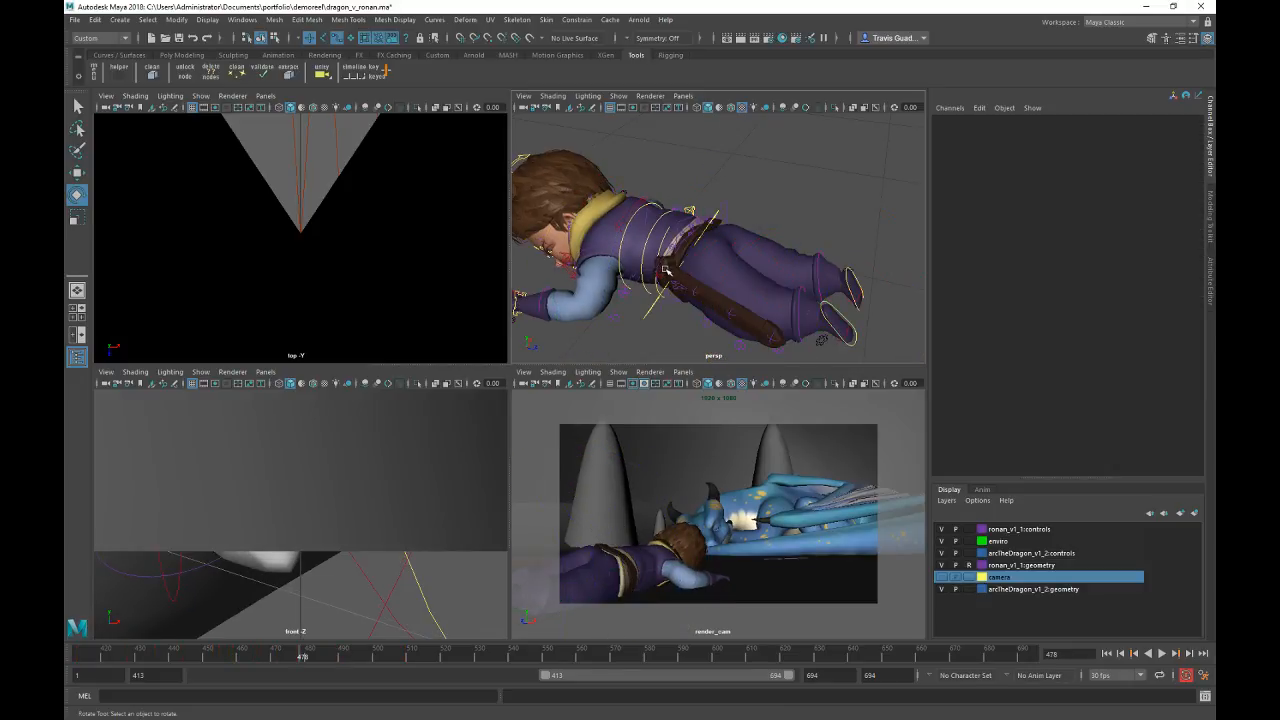
click(665, 270)
key(period)
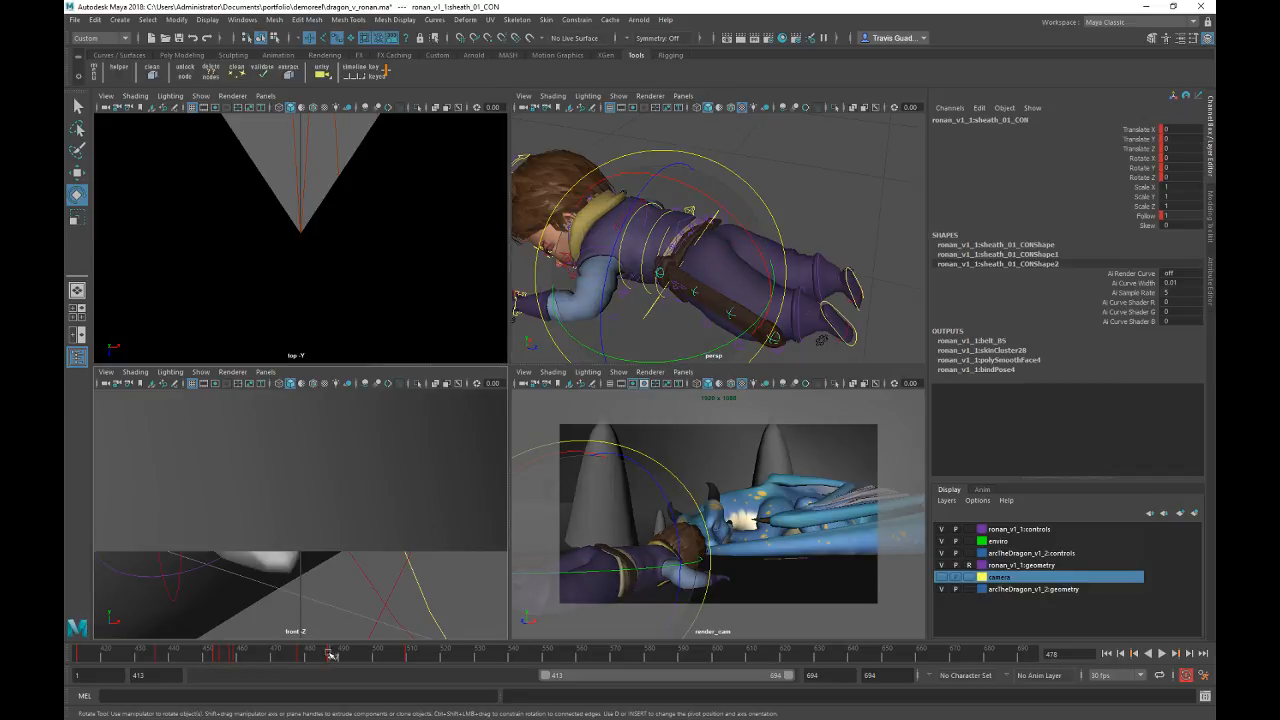
right_click(331, 657)
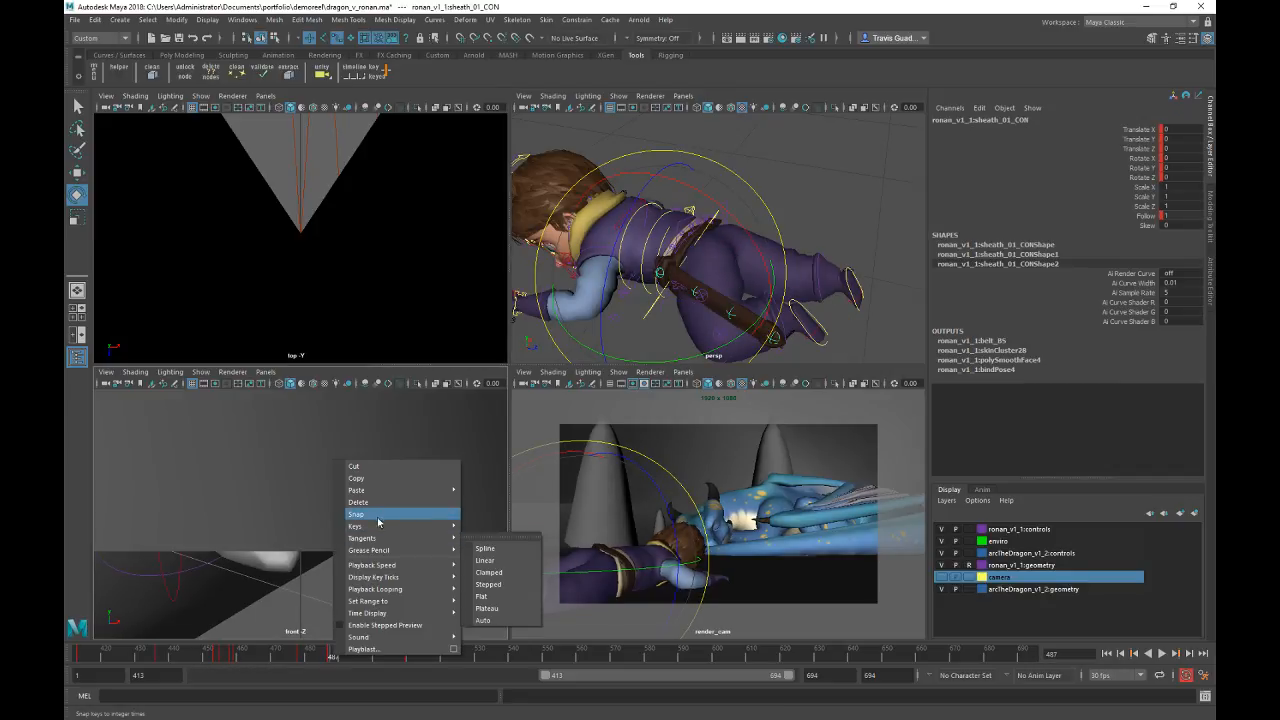
click(393, 504)
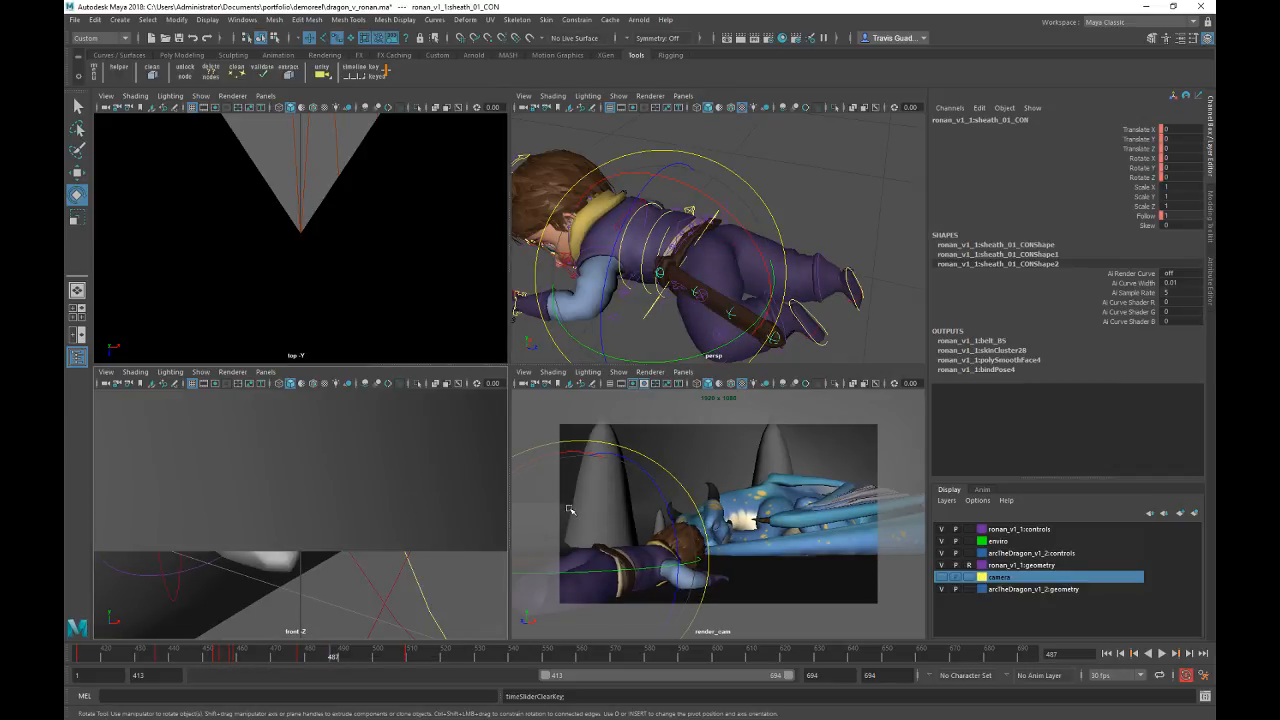
key(period)
right_click(419, 660)
click(466, 505)
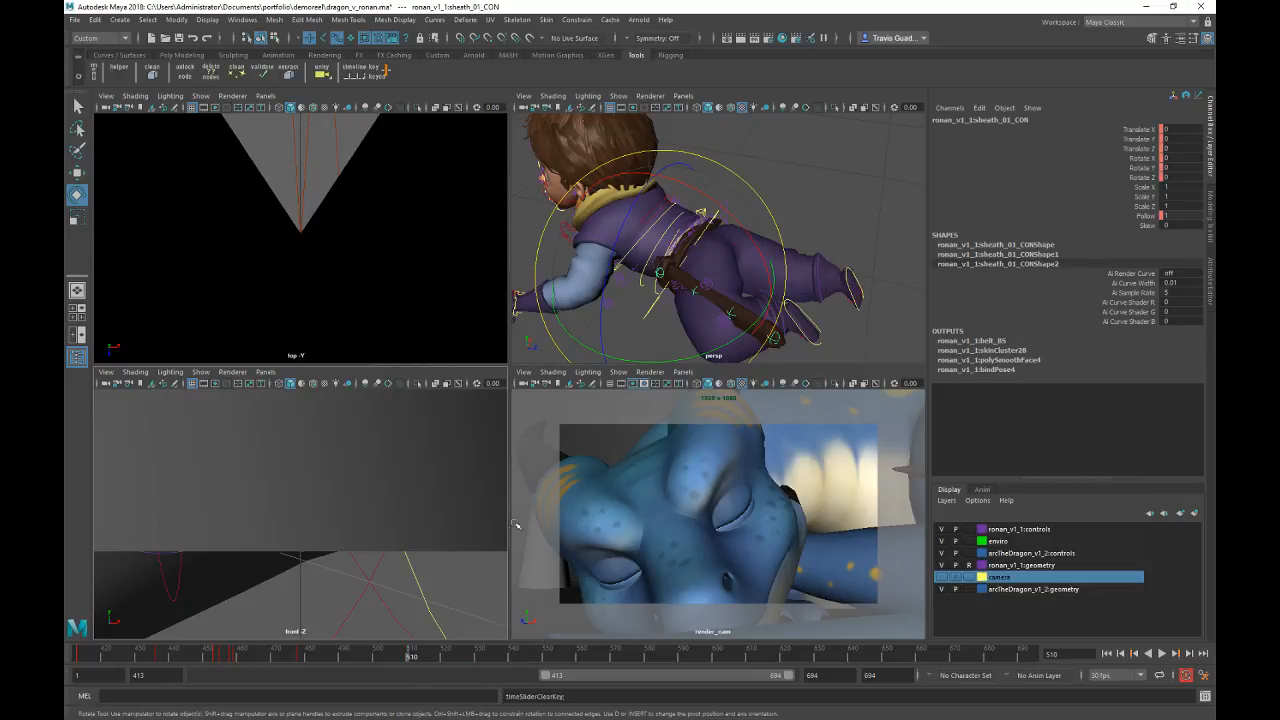
Step: Rotate the sheath's base control at frame 490 to about -3.4, 8.4, 9.9 and scrub through its motion
drag(840, 425, 775, 262)
click(838, 309)
key(period)
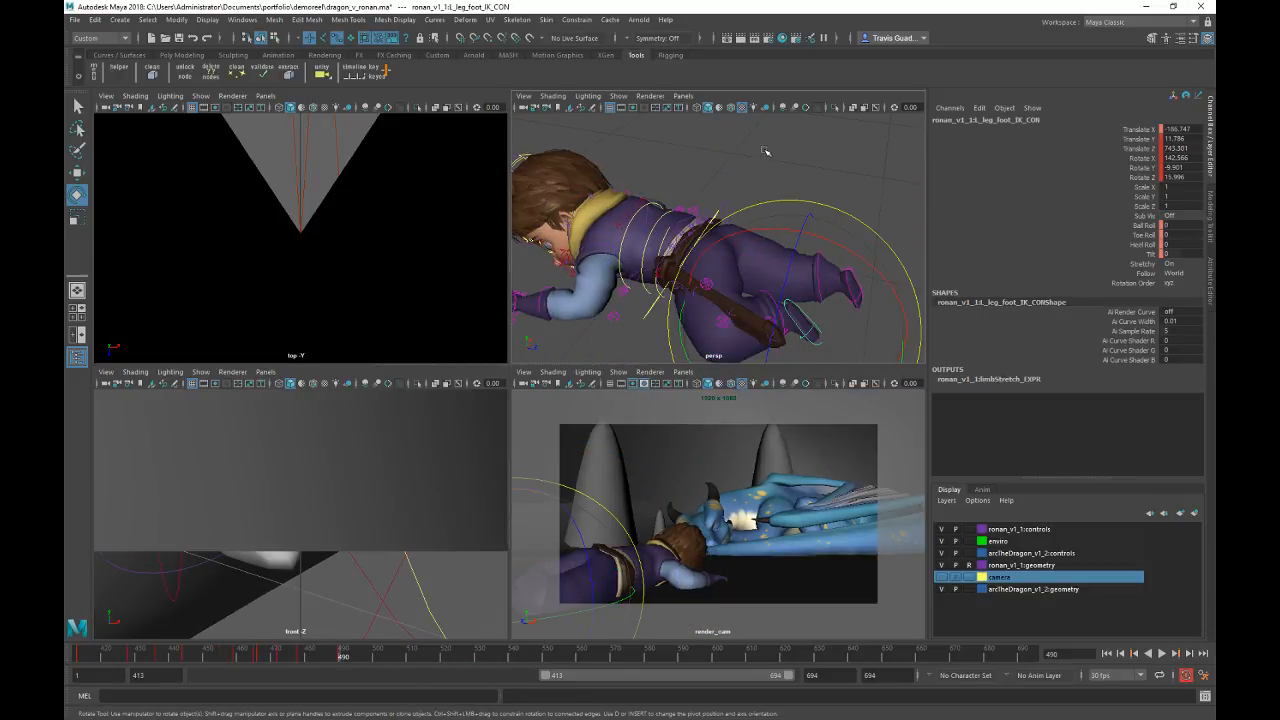
click(766, 151)
click(660, 275)
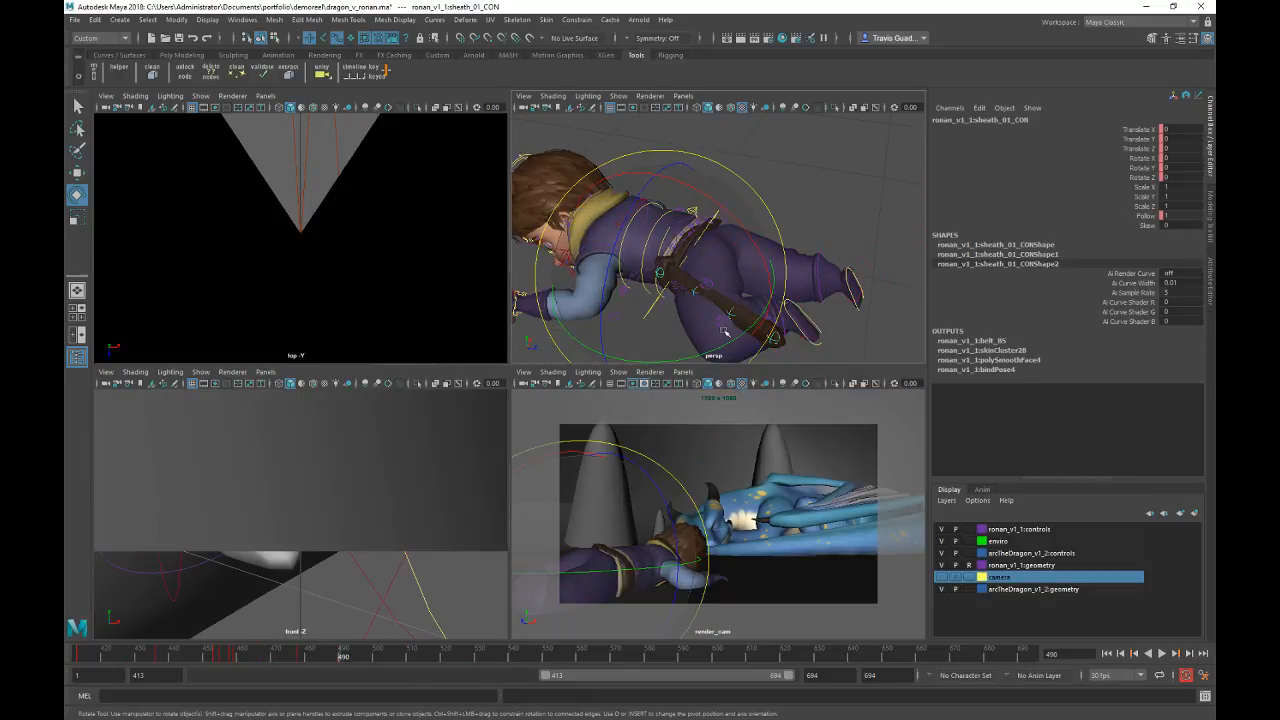
drag(652, 215, 634, 211)
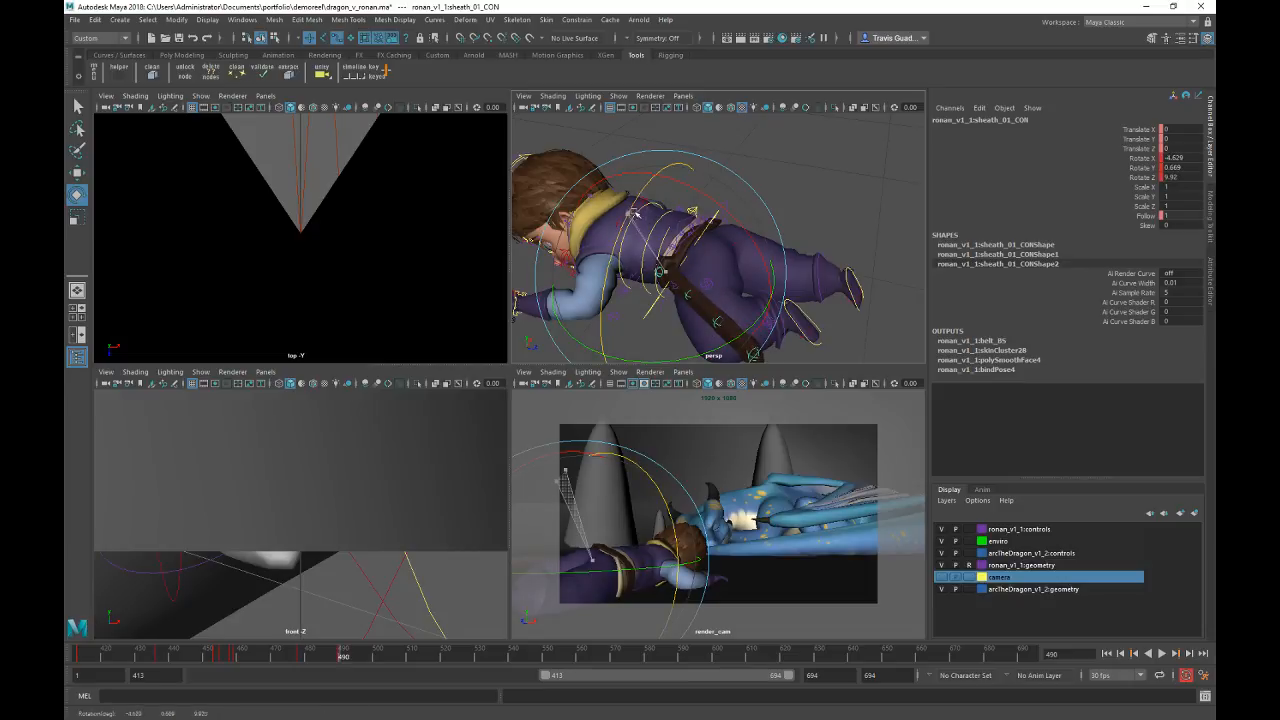
drag(704, 253, 718, 297)
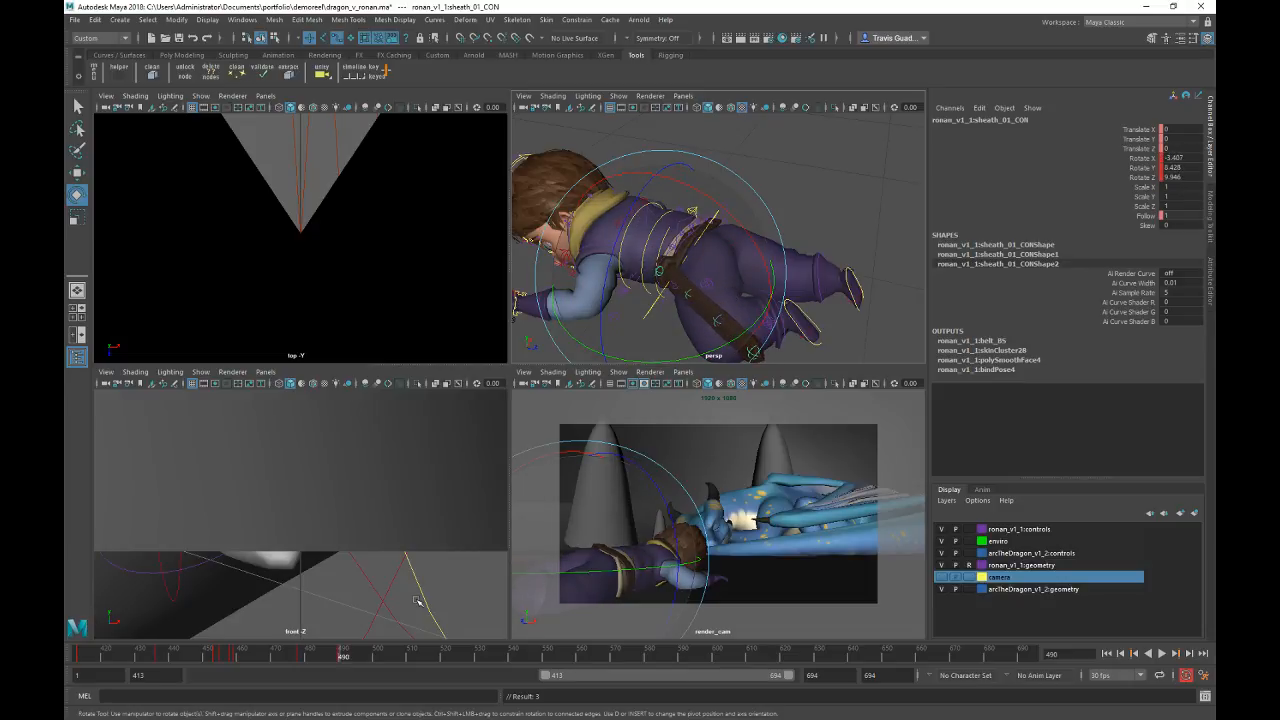
mouse_move(309, 652)
mouse_down()
mouse_move(357, 652)
mouse_move(316, 657)
mouse_move(329, 657)
mouse_up()
click(340, 656)
click(302, 657)
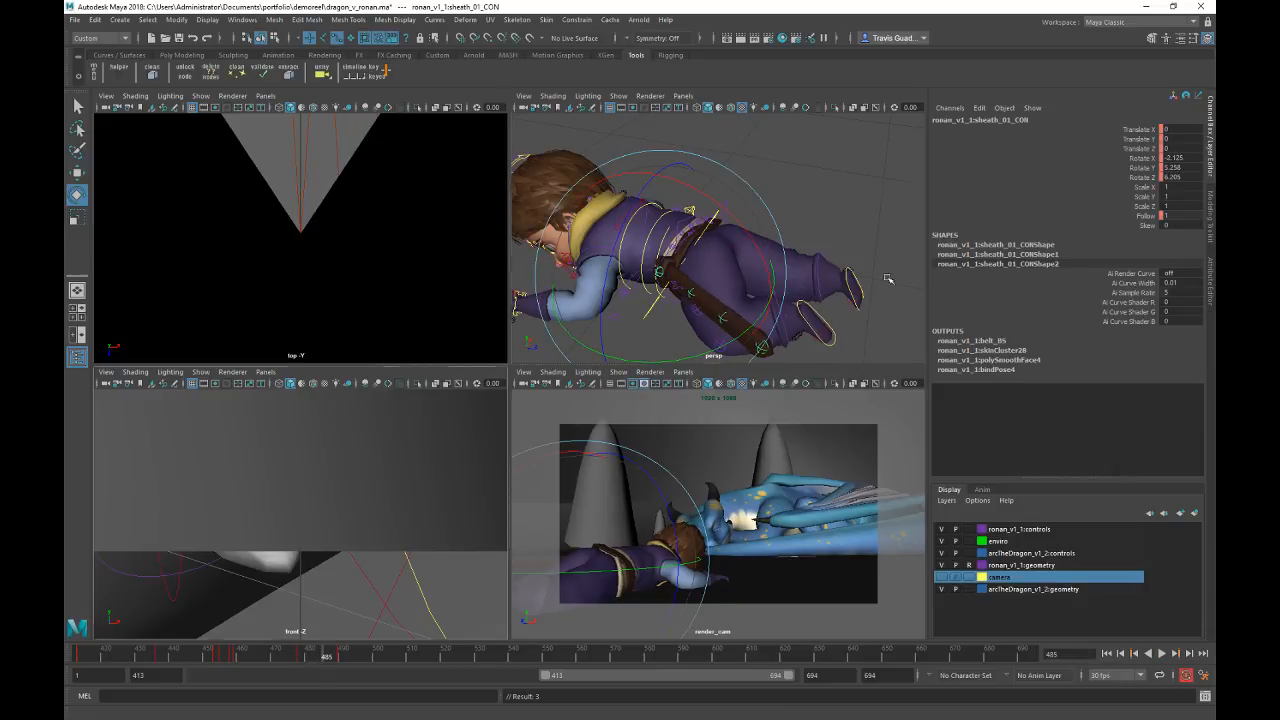
Step: Move the left knee IK control at frame 485 to about 11 in Translate X, -35.3 in Y and -25.2 in Z
alt+drag(760, 240, 810, 186)
click(782, 302)
alt+drag(782, 302, 858, 249)
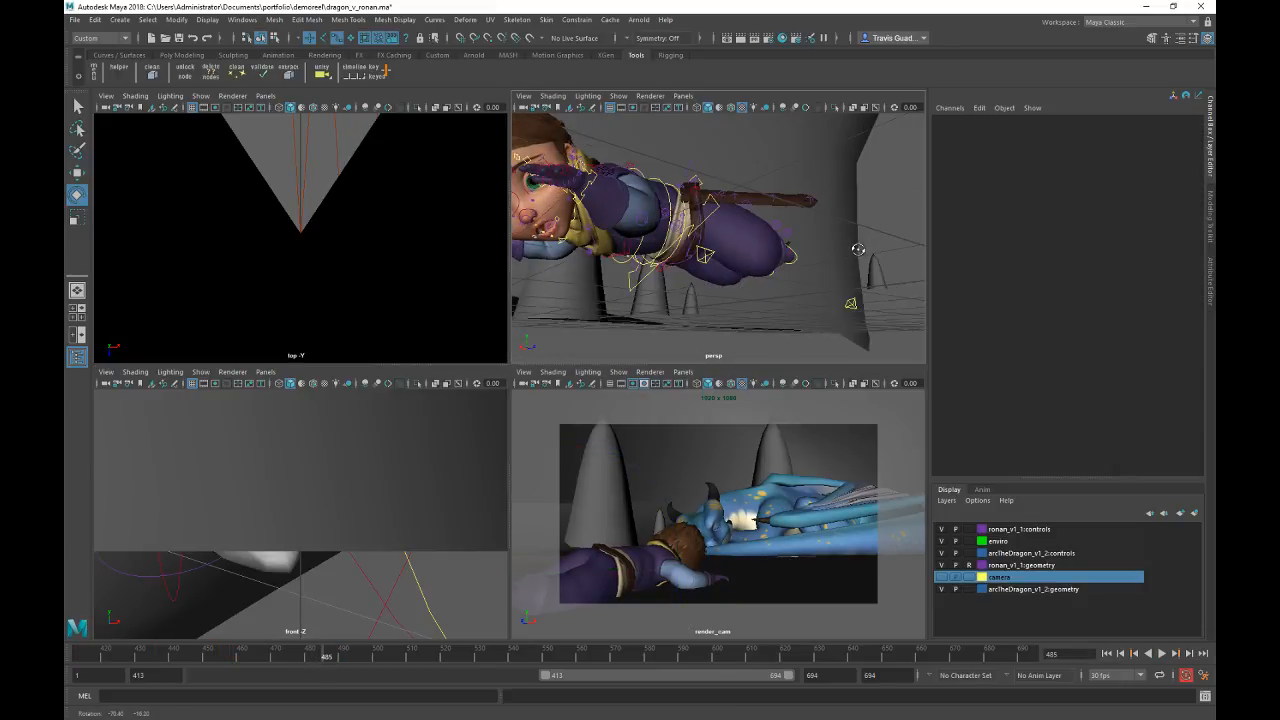
alt+drag(810, 309, 760, 290)
click(692, 263)
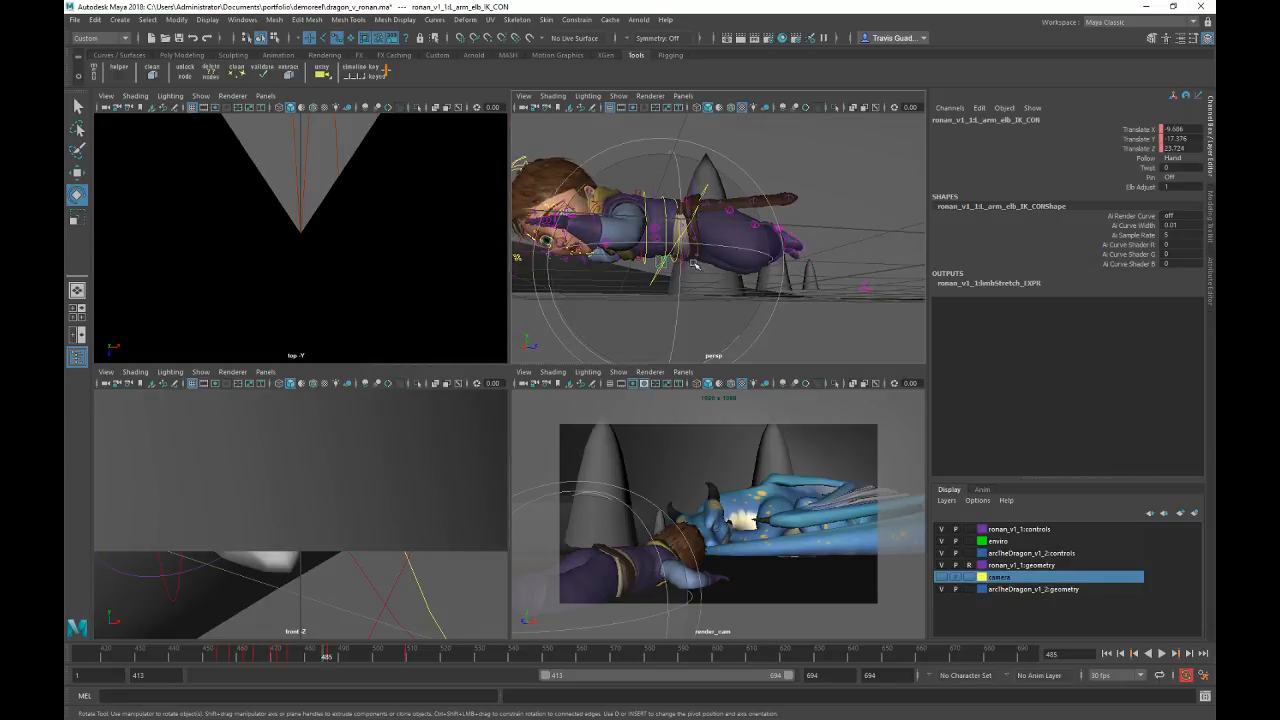
key(w)
click(864, 287)
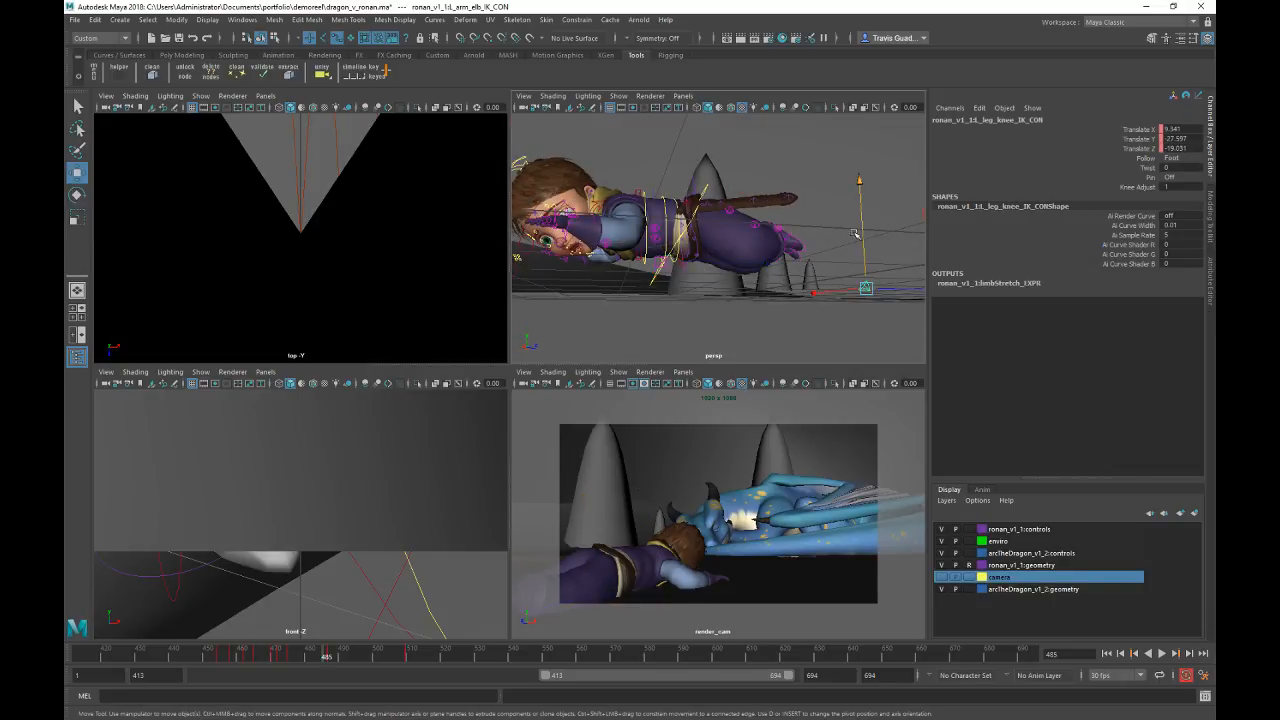
alt+middle_drag(857, 226, 817, 234)
drag(817, 234, 760, 240)
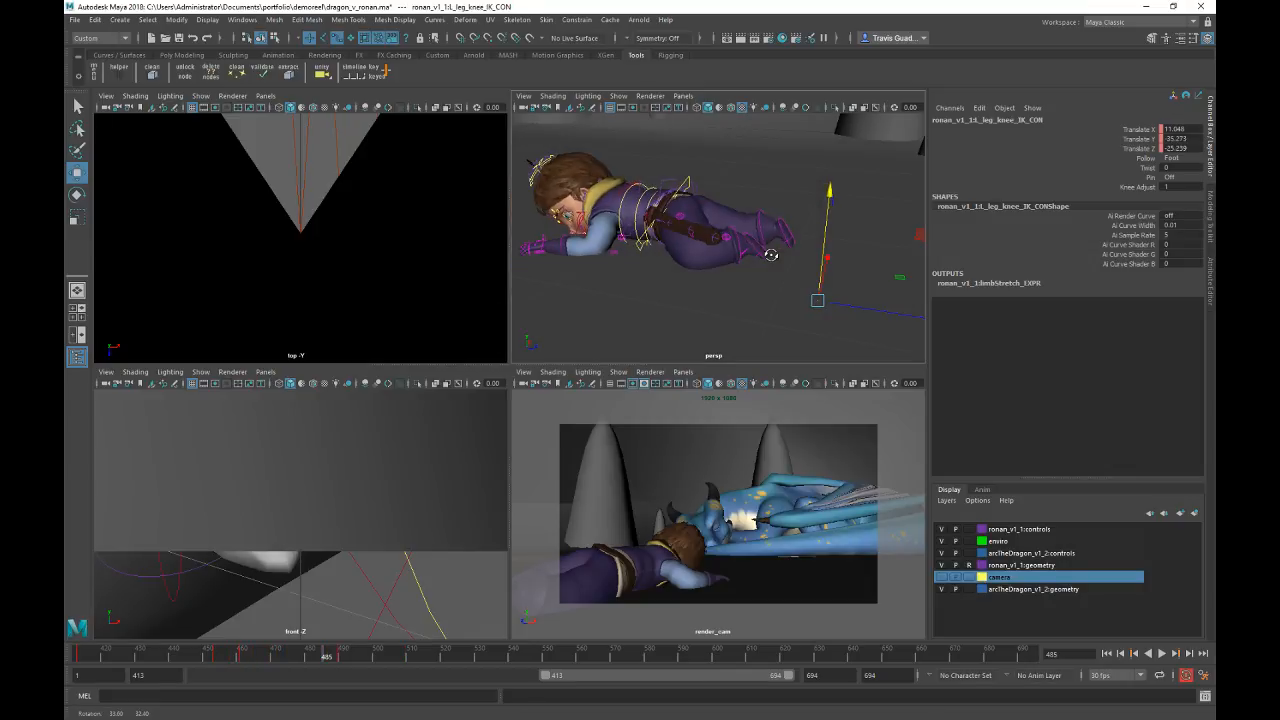
Step: Move the left foot IK control's key at frame 490 to frame 495 and play back the leg motion
key(alt+v)
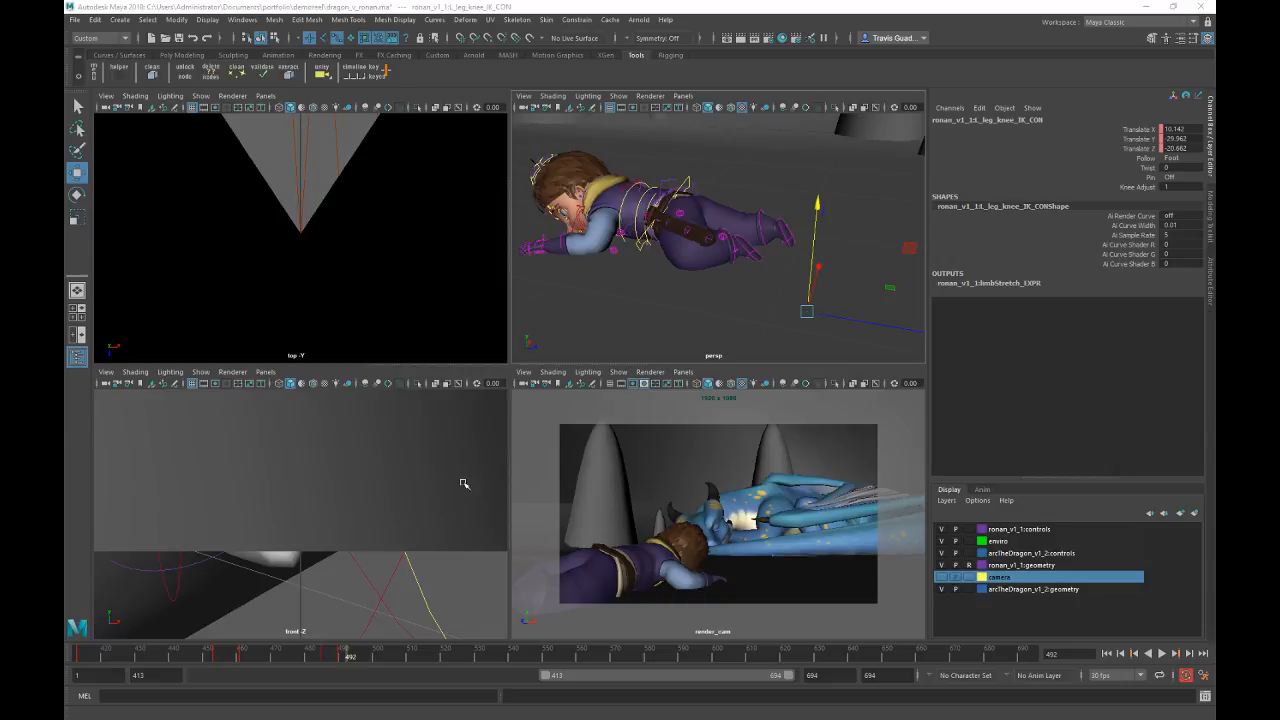
drag(315, 658, 360, 655)
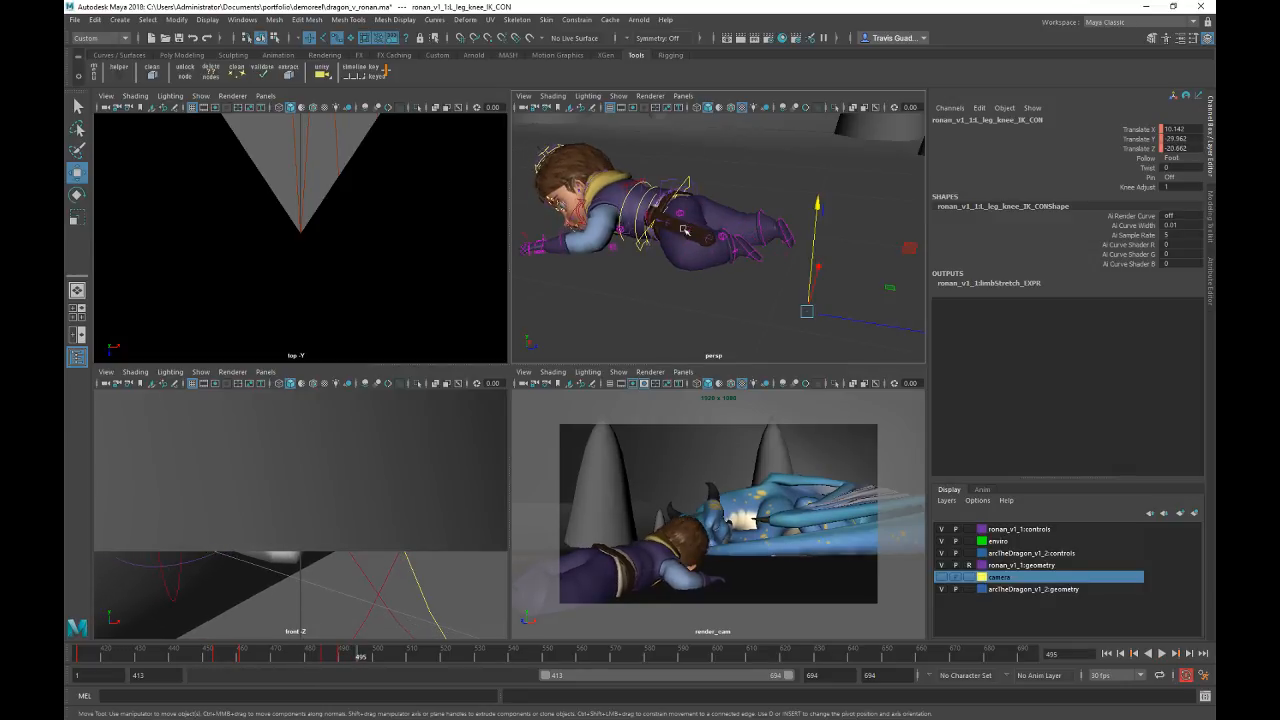
click(750, 247)
alt+drag(733, 286, 765, 334)
click(325, 656)
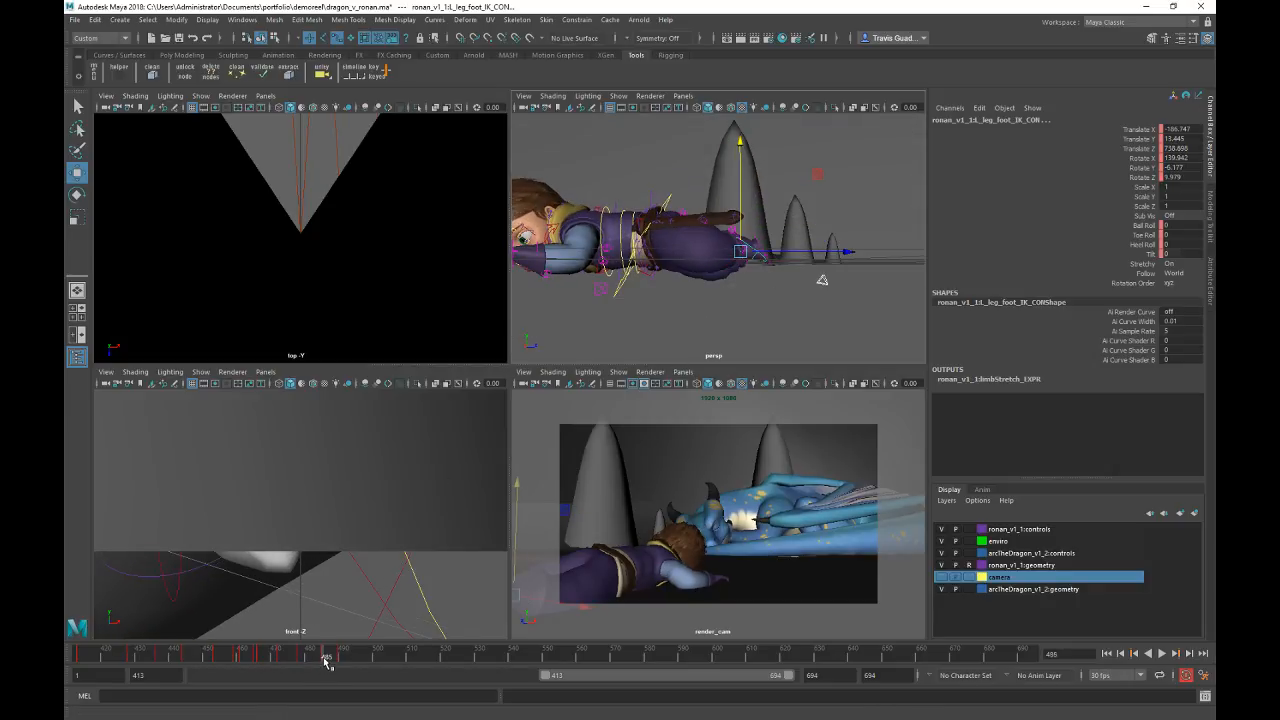
click(335, 658)
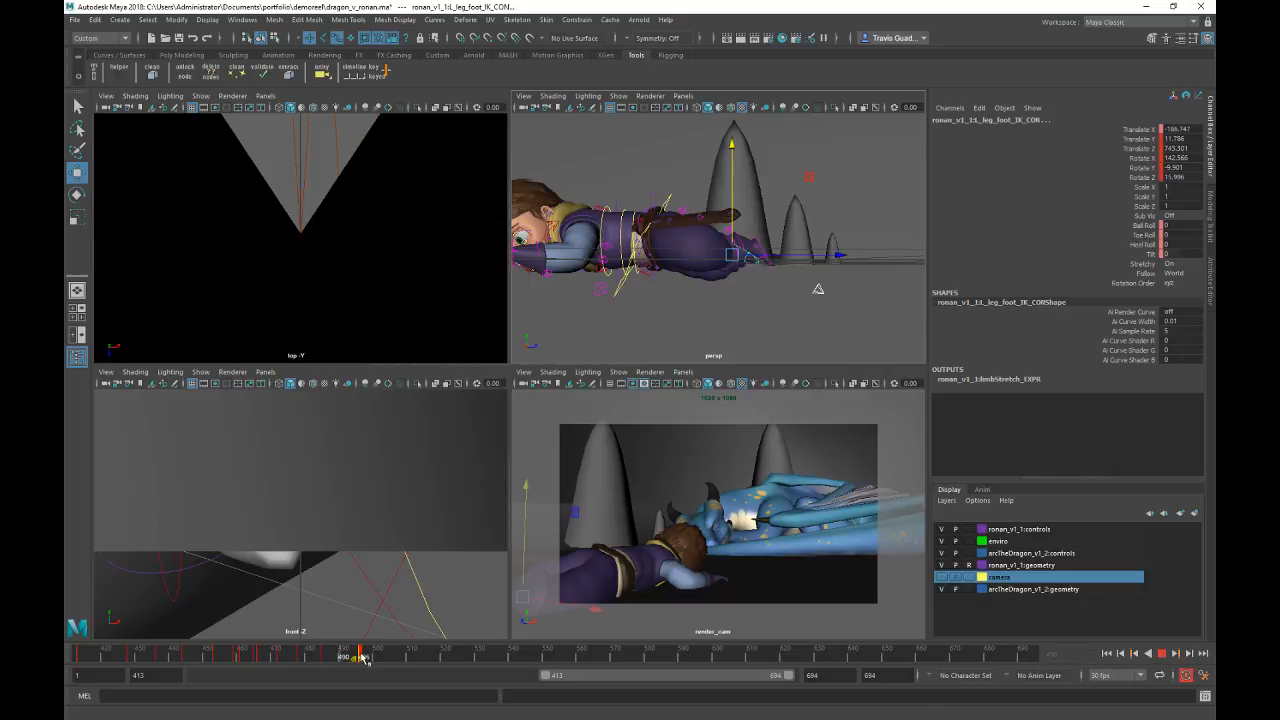
drag(362, 658, 408, 656)
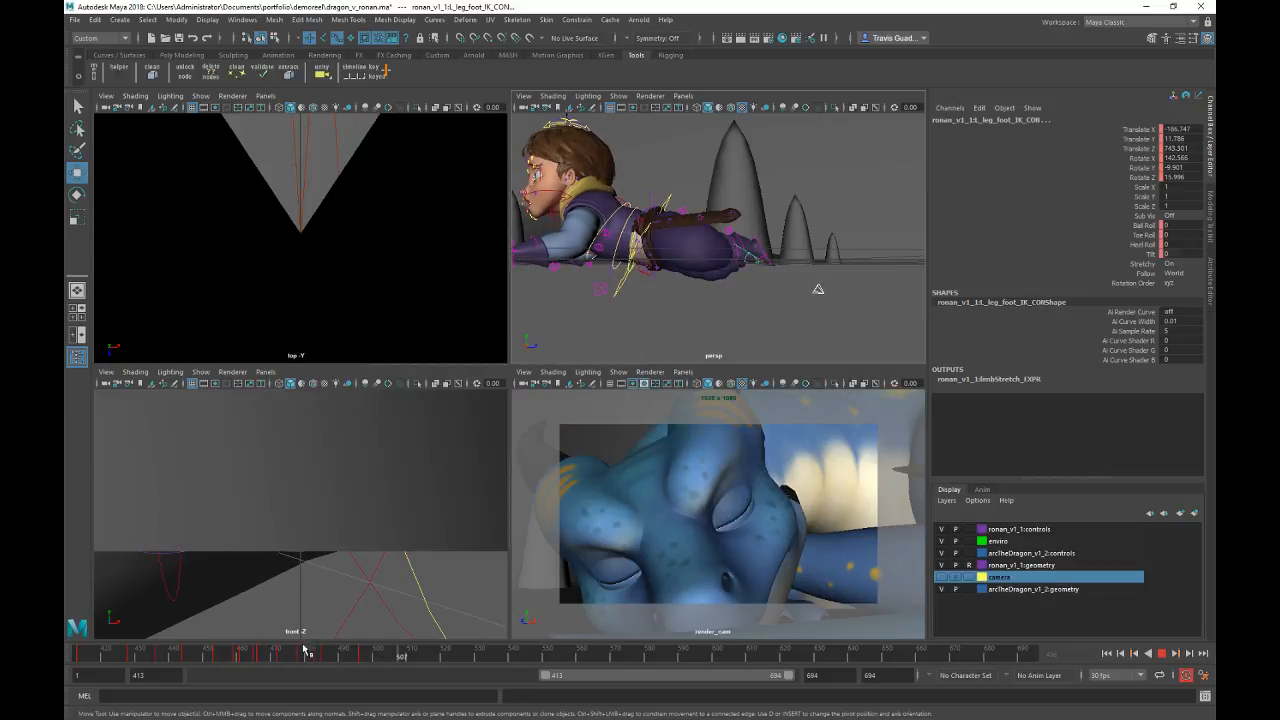
click(304, 651)
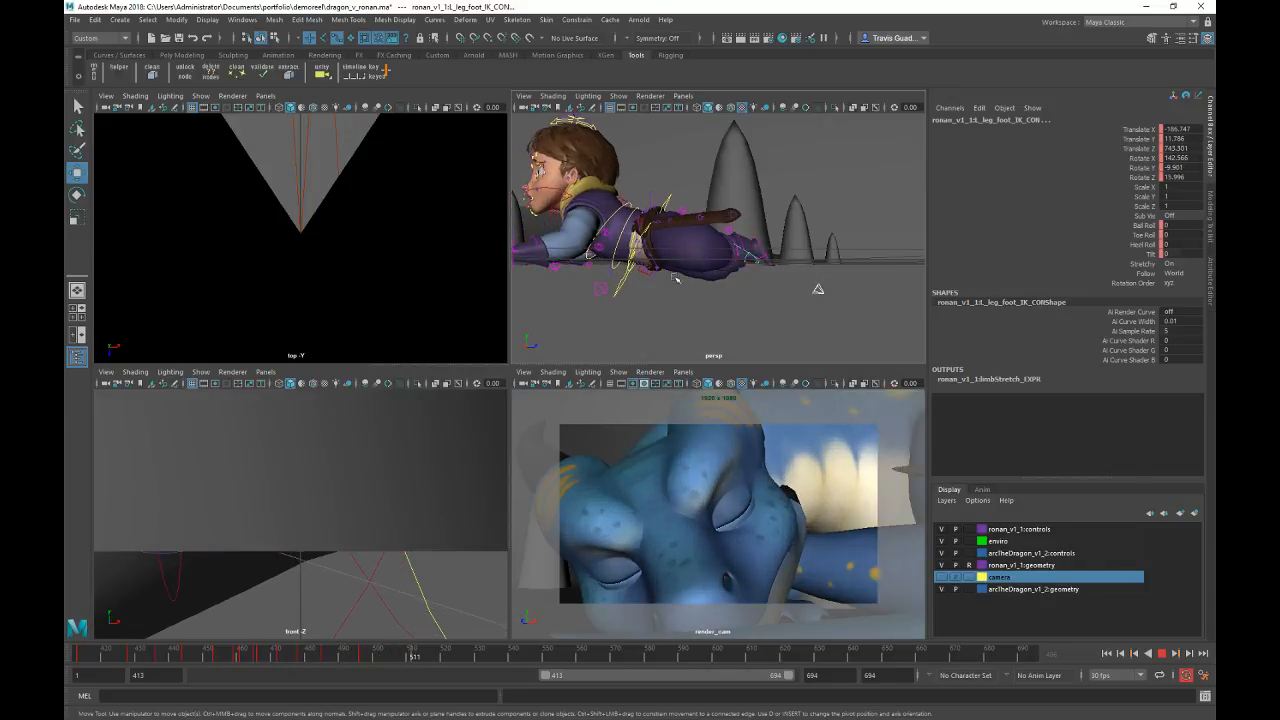
Step: Rotate the right clavicle control at frame 494, bringing Rotate Z to about 3.1, and scrub through the shoulder motion
alt+drag(676, 279, 750, 298)
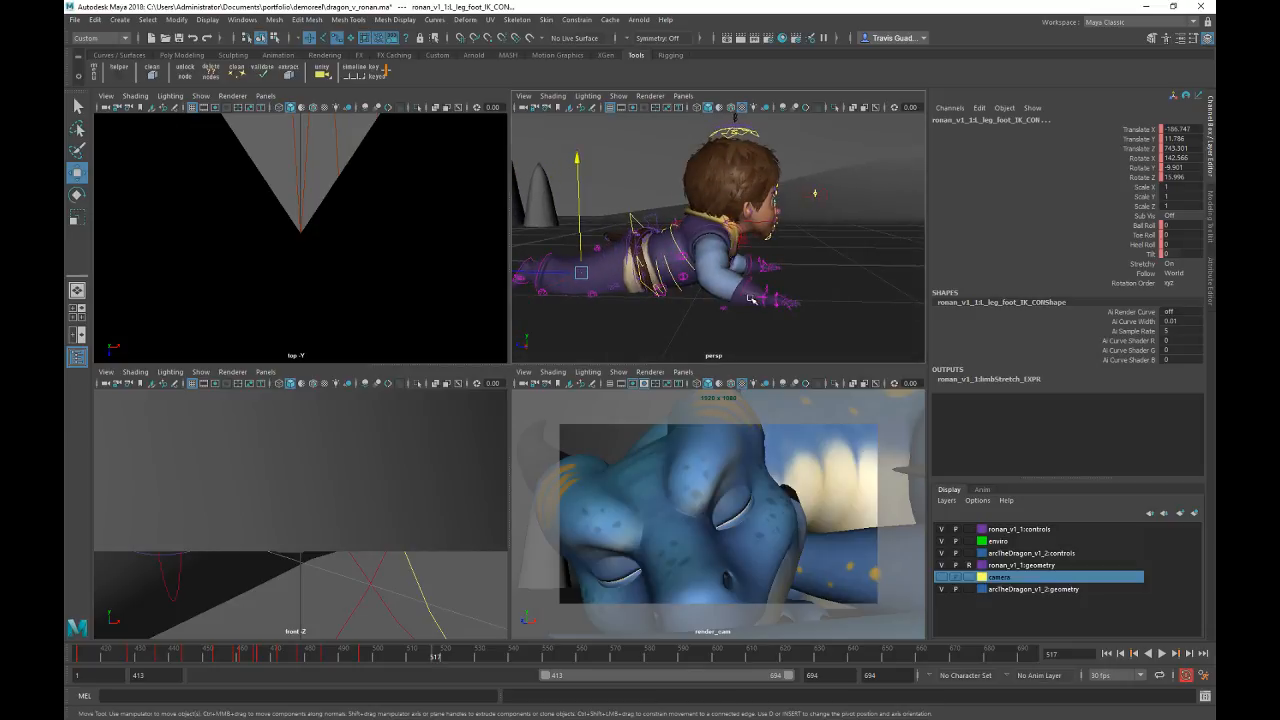
click(318, 655)
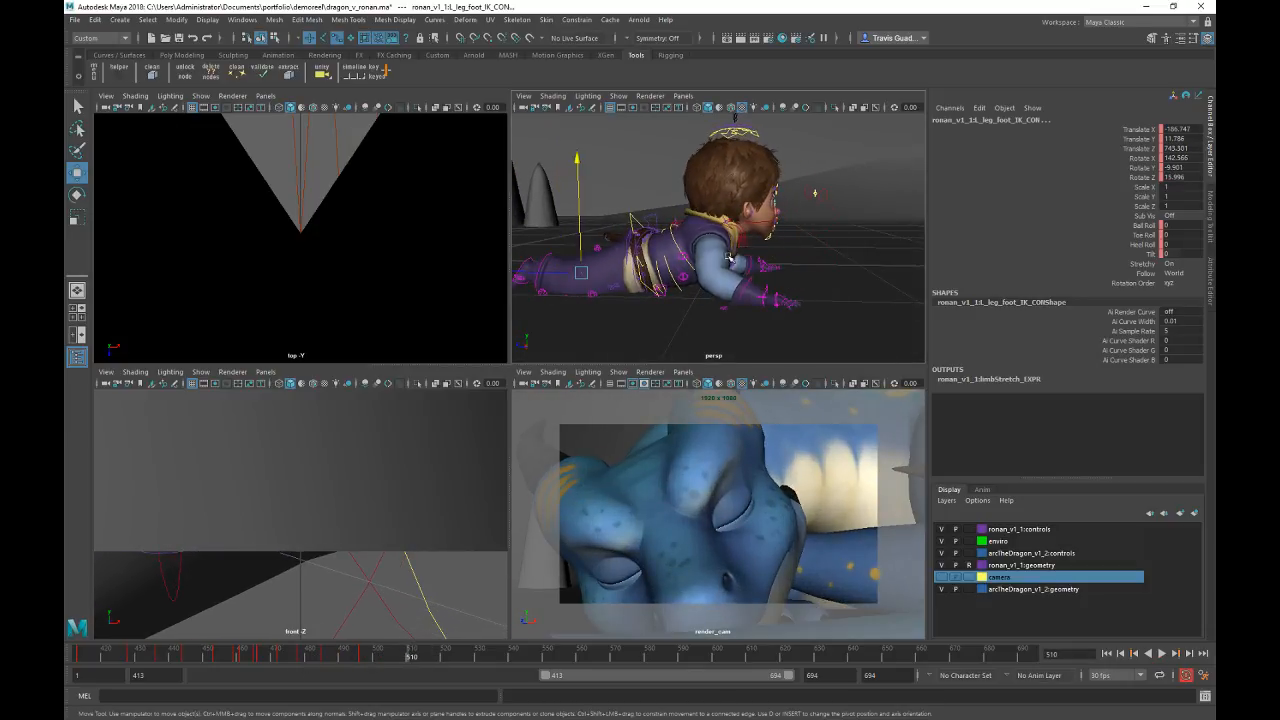
alt+drag(774, 231, 804, 264)
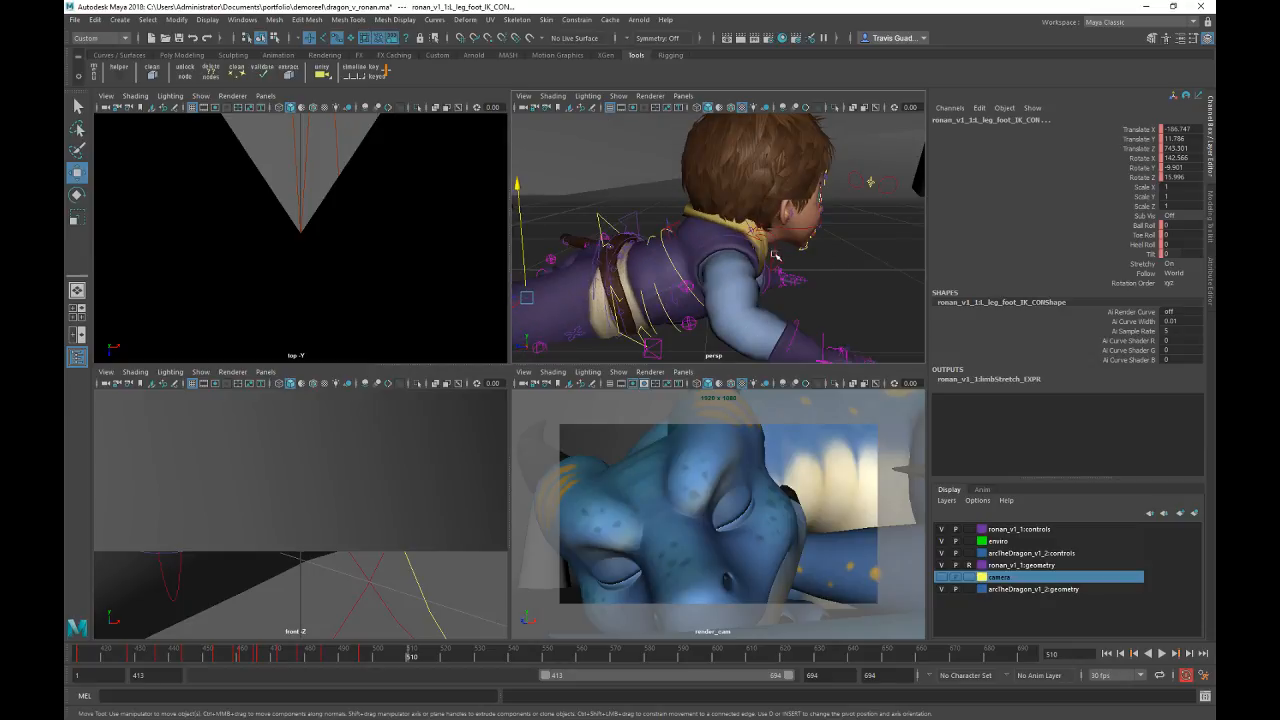
click(775, 250)
key(e)
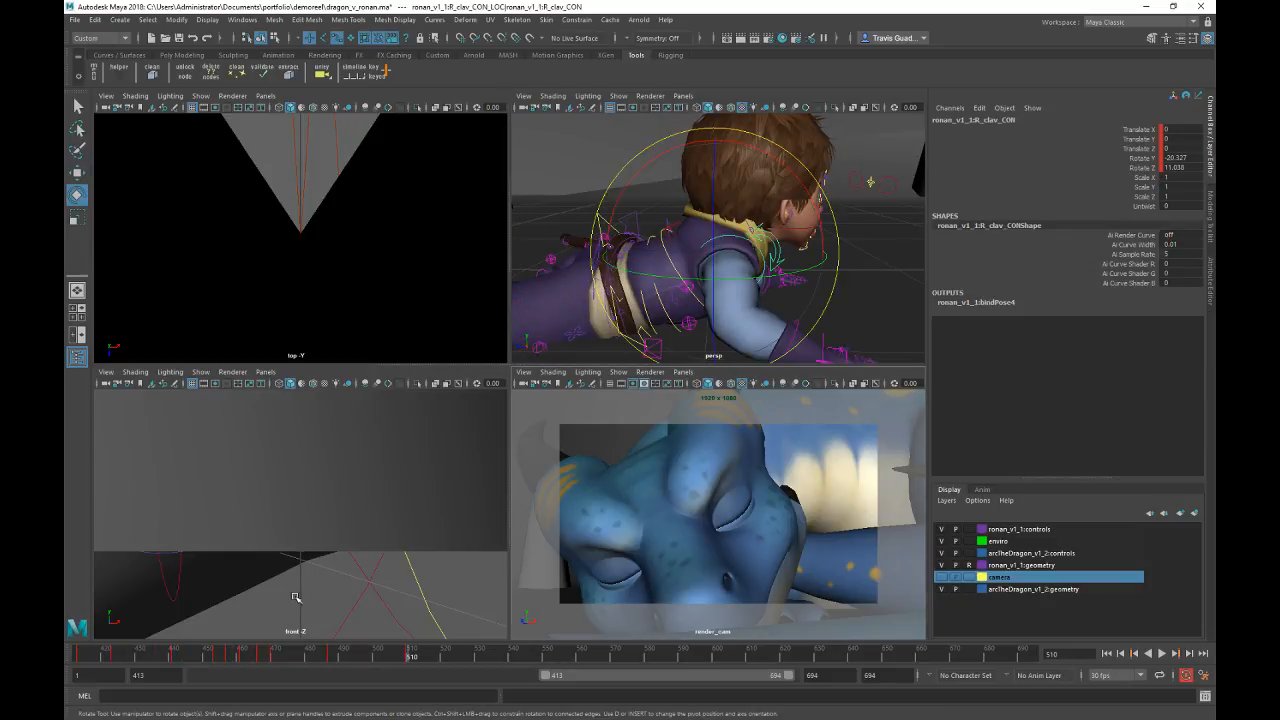
click(281, 654)
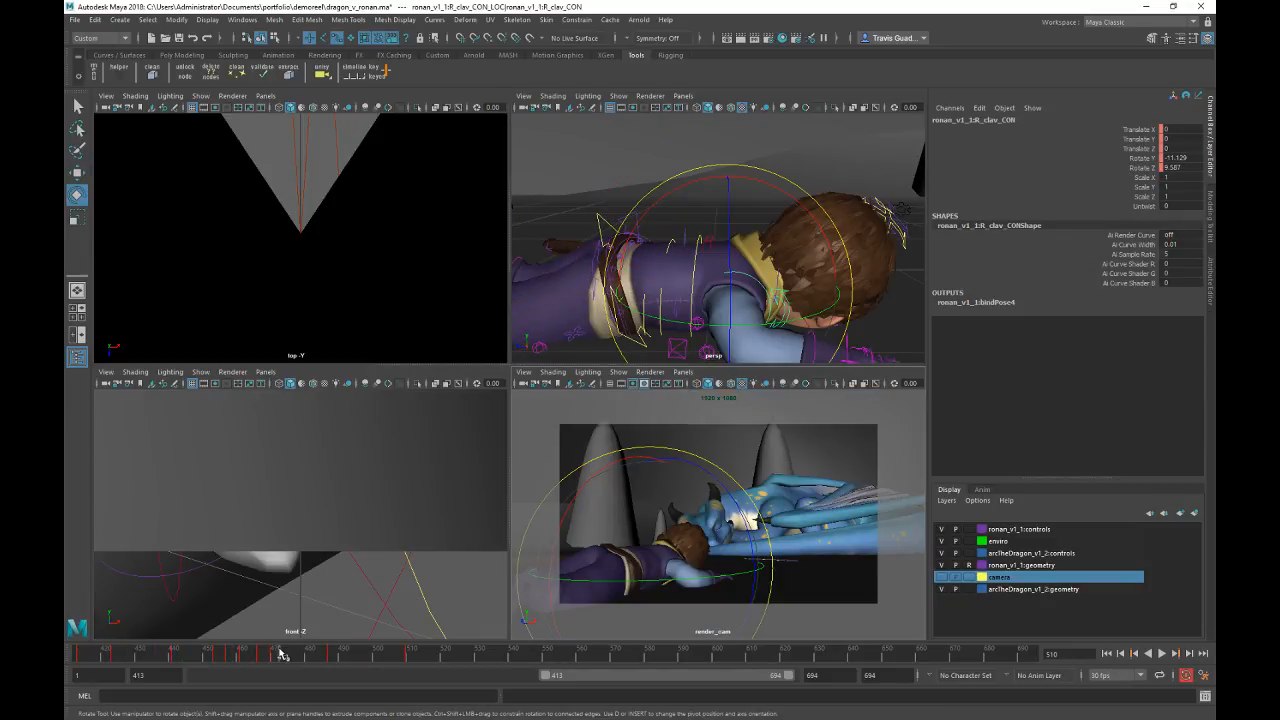
key(alt+v)
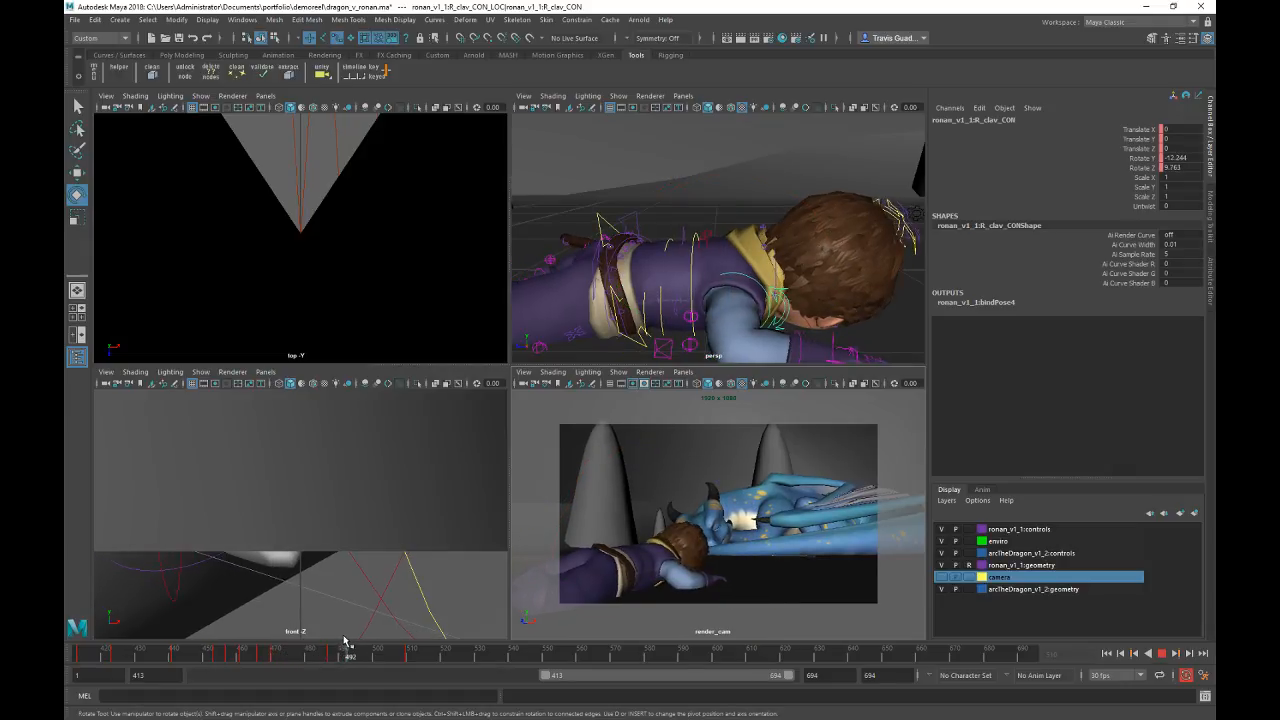
drag(344, 640, 331, 650)
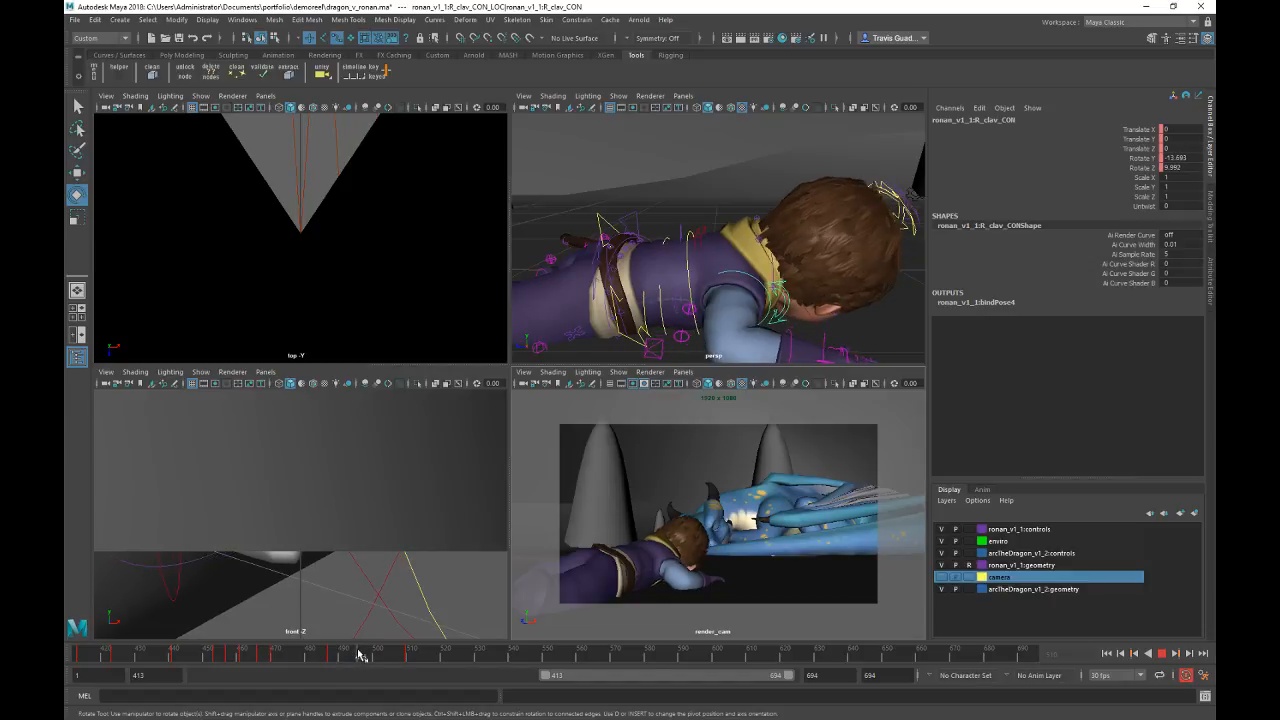
key(alt+v)
drag(757, 315, 750, 258)
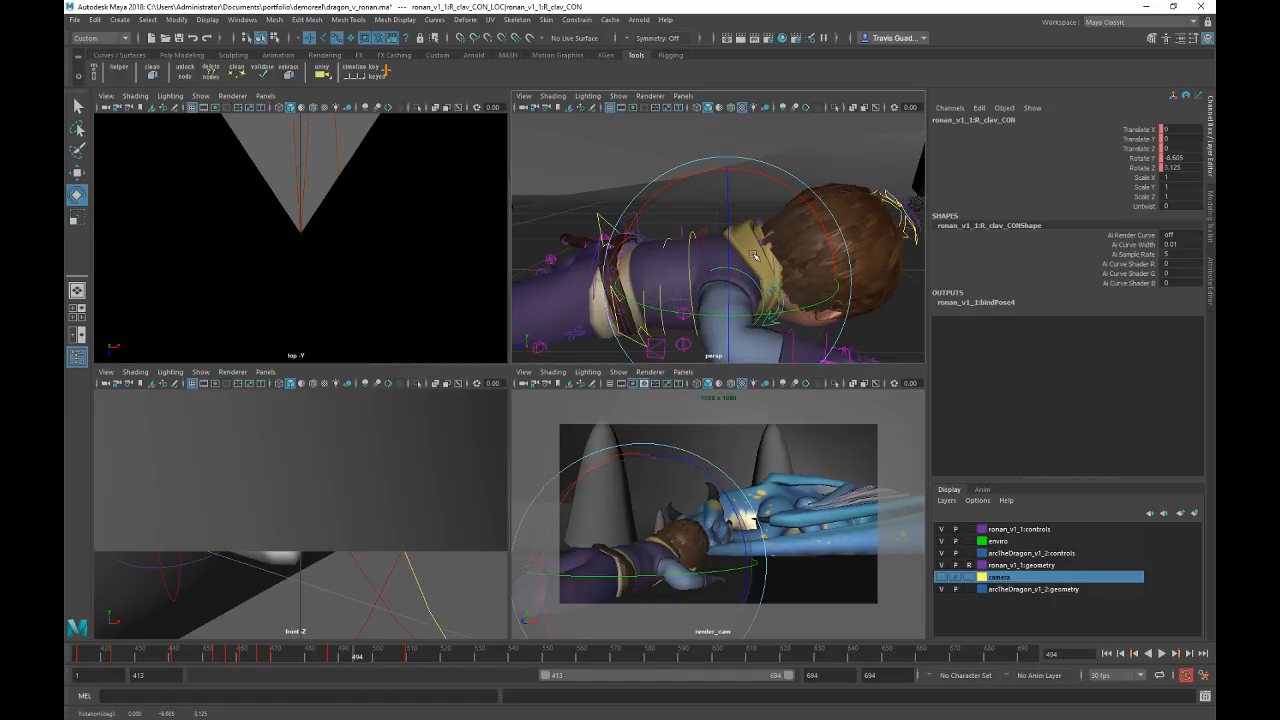
click(331, 656)
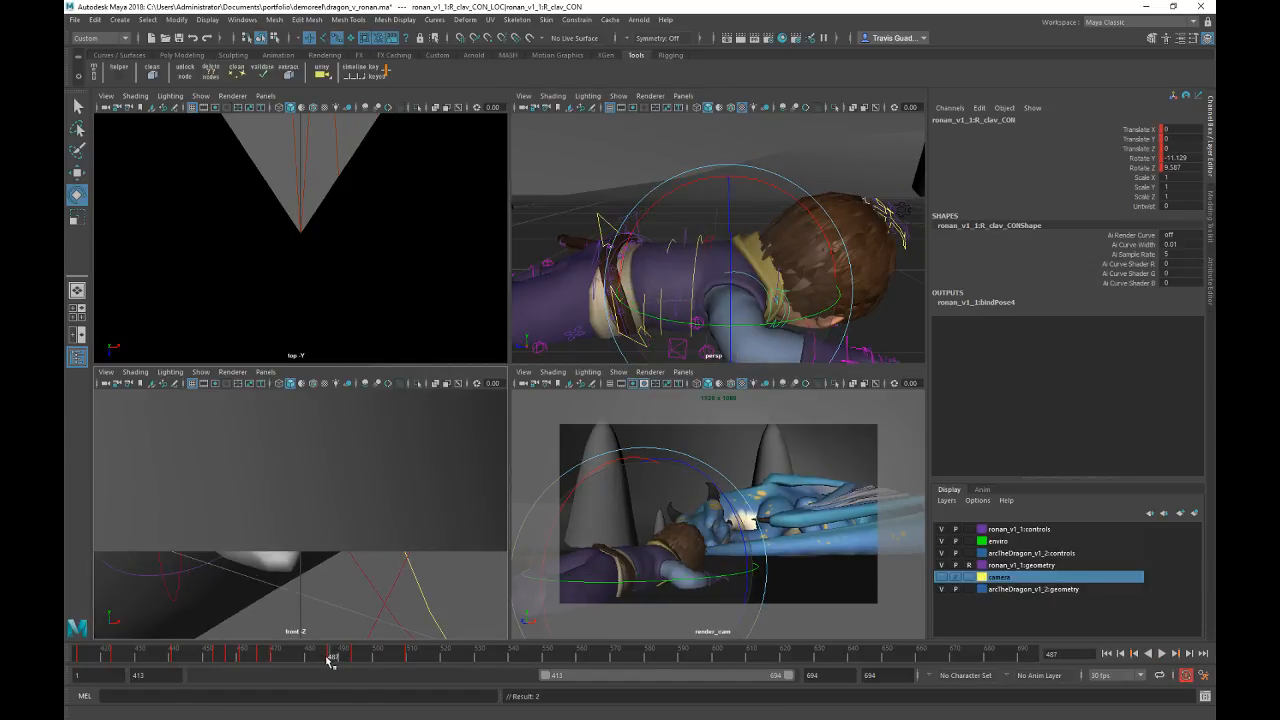
drag(350, 658, 384, 657)
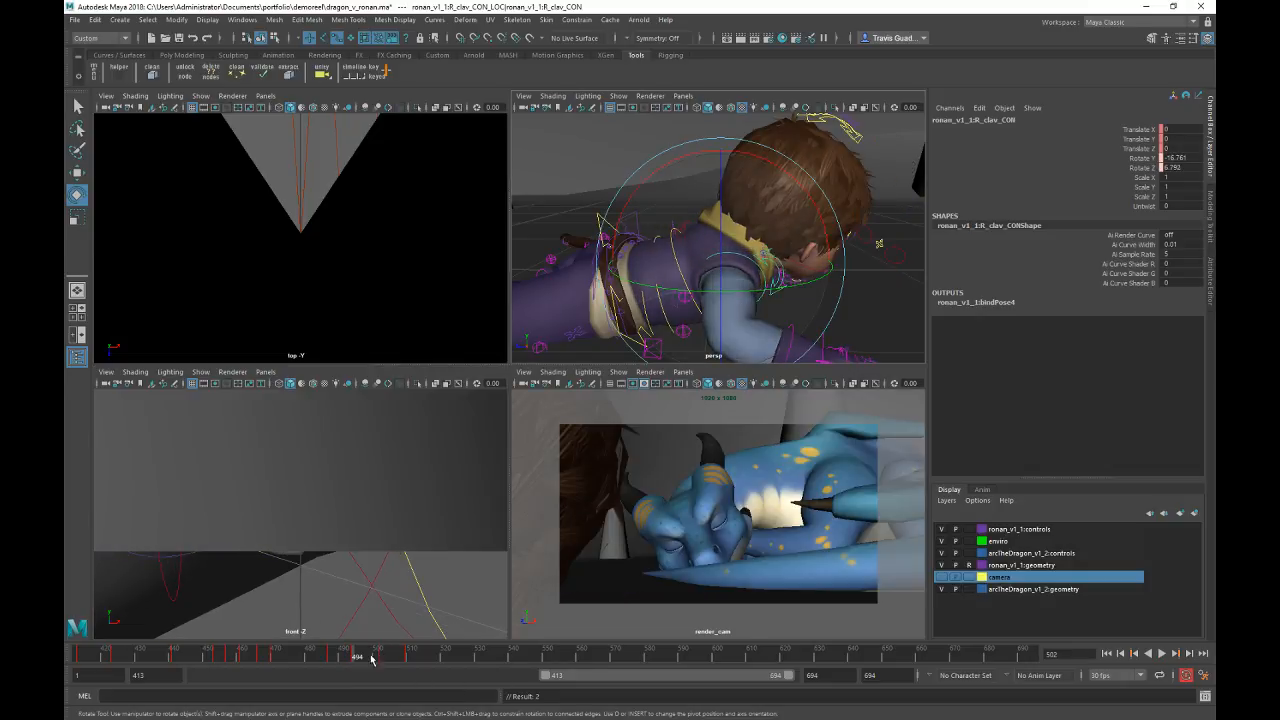
Step: Play back the push-up and examine the boy's shoulders, arms and torso from several angles
click(367, 657)
key(alt+v)
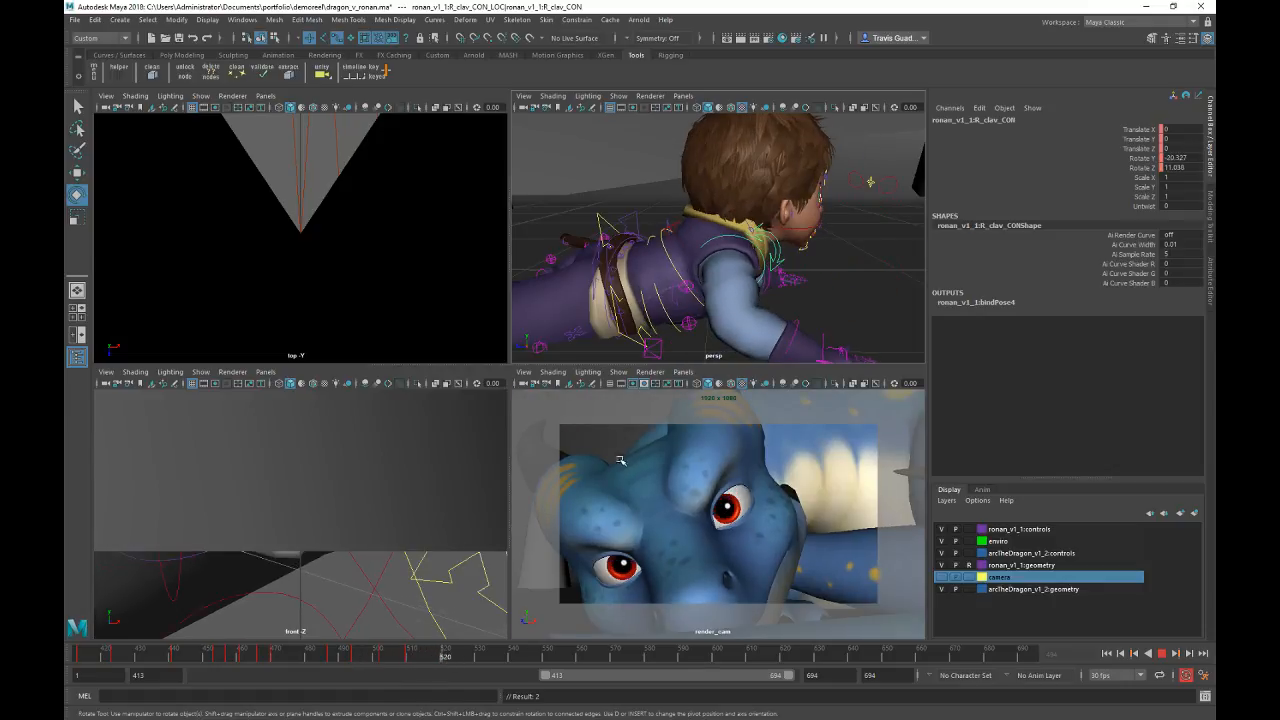
key(alt+v)
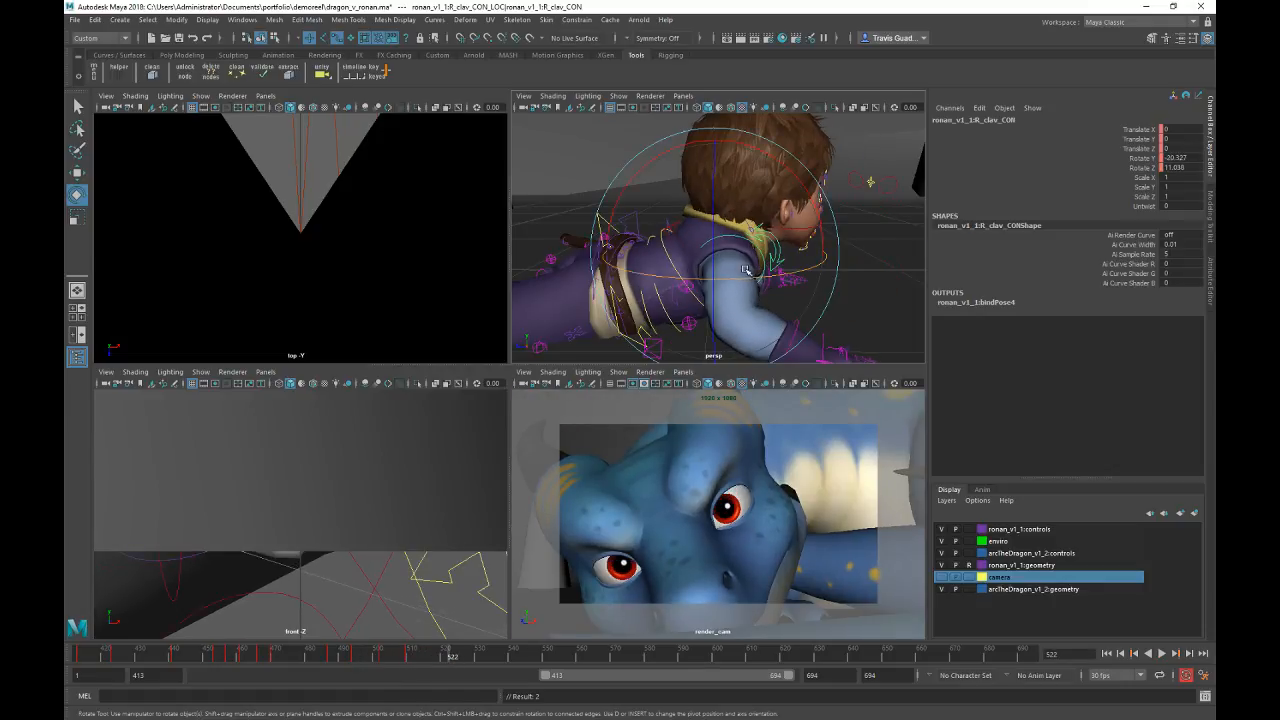
alt+drag(822, 268, 650, 272)
alt+right_drag(650, 272, 777, 277)
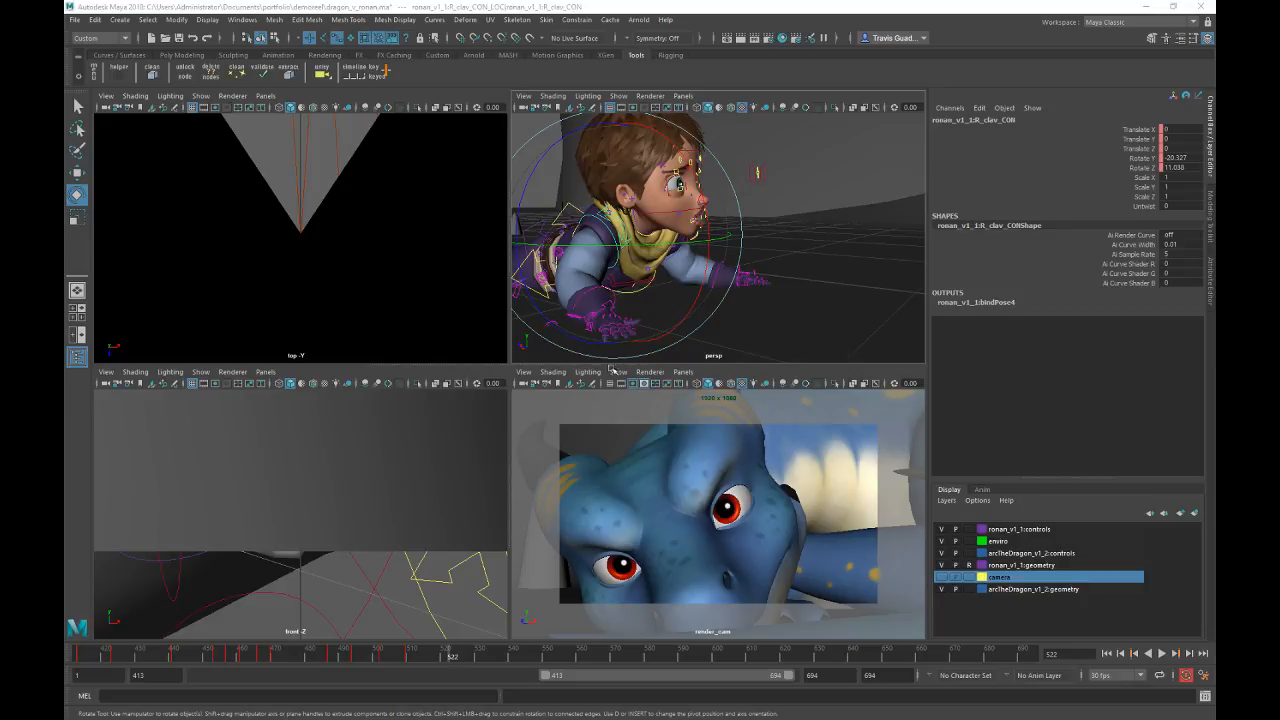
mouse_move(318, 662)
mouse_down()
mouse_move(425, 660)
mouse_move(294, 667)
mouse_move(389, 655)
mouse_move(303, 656)
mouse_move(339, 655)
mouse_up()
alt+drag(610, 230, 640, 260)
alt+middle_drag(640, 260, 702, 215)
alt+drag(702, 215, 663, 214)
Step: Rotate the hip wiggle control at frame 510 to about 26.8 in X, 10.4 in Y and 1.9 in Z
click(709, 217)
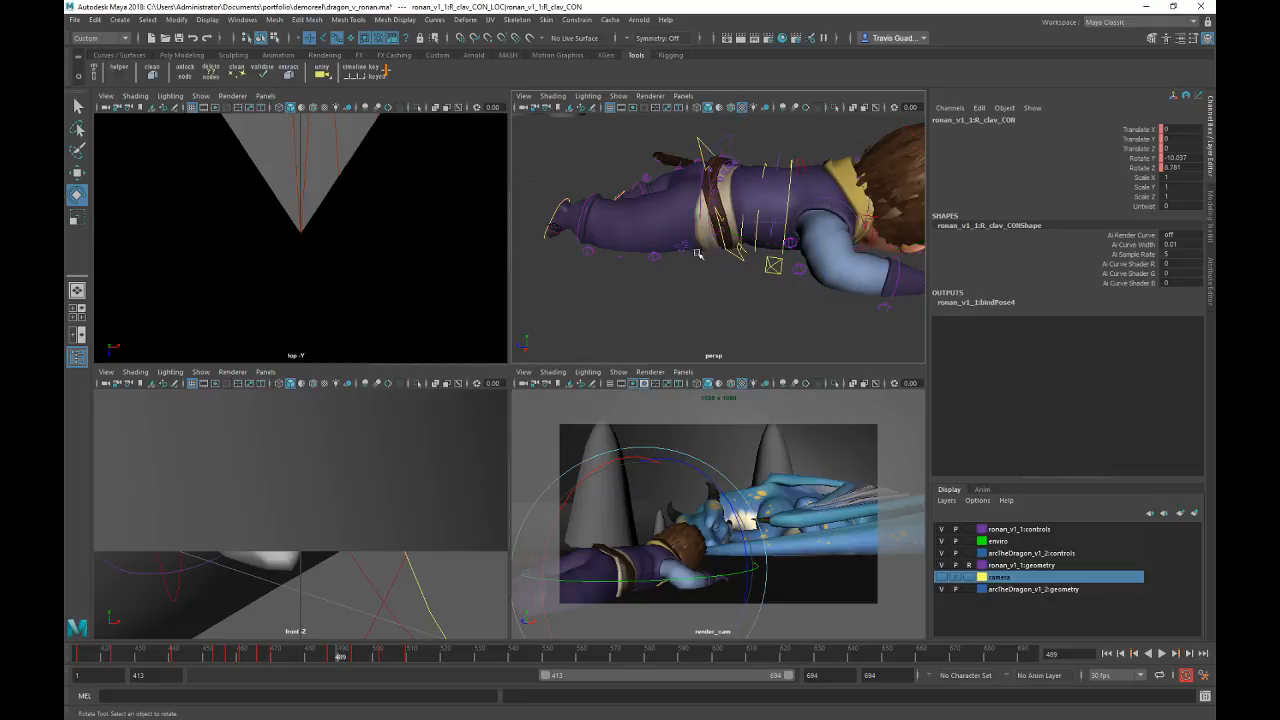
click(720, 146)
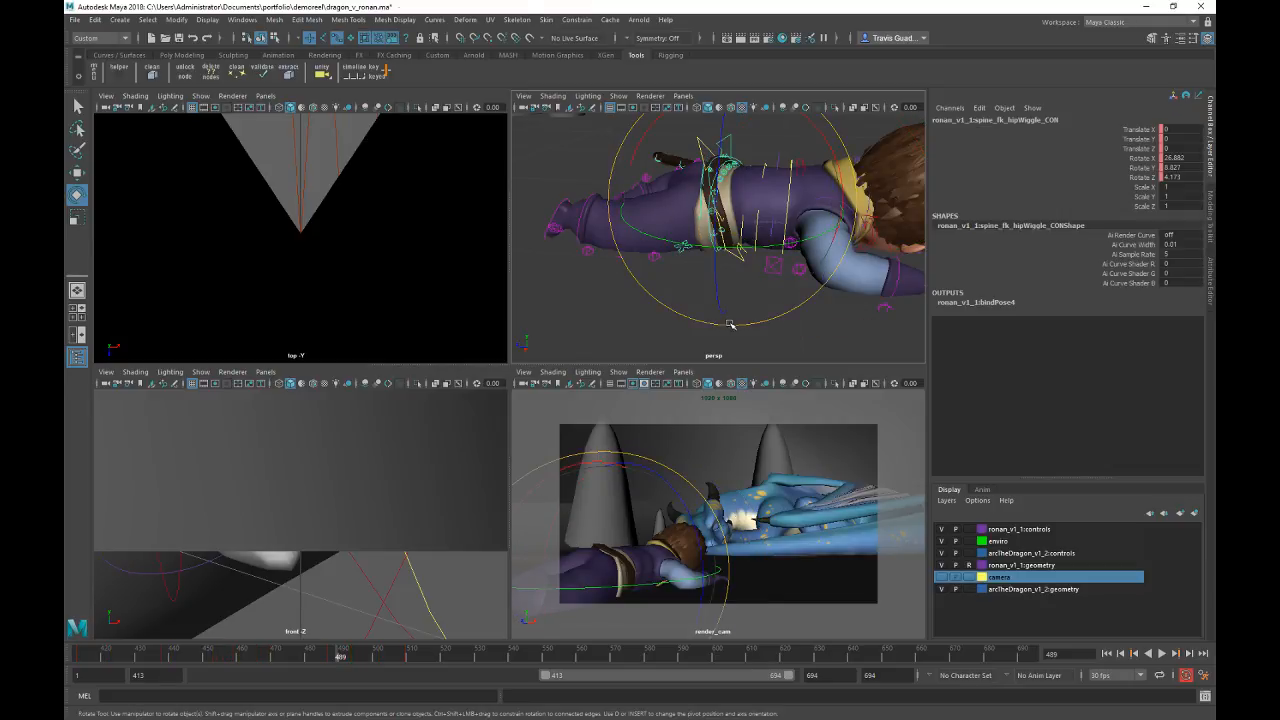
key(alt+v)
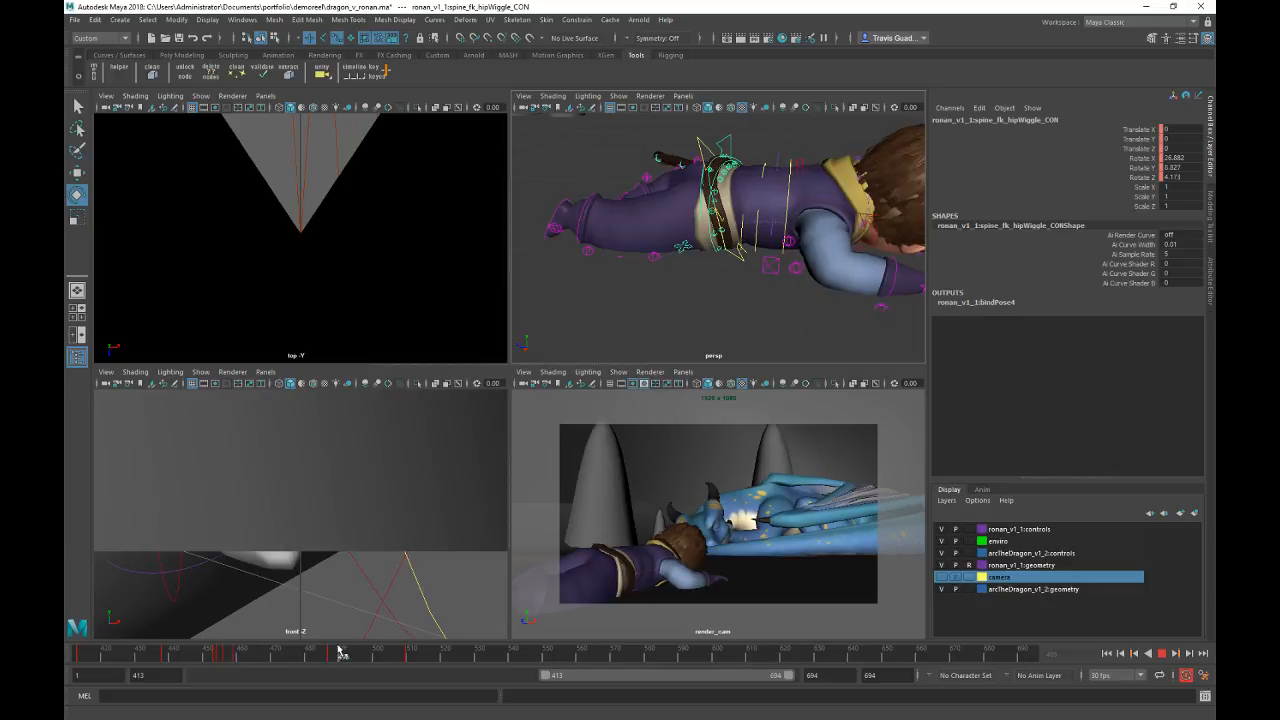
mouse_move(338, 650)
mouse_down()
mouse_move(276, 661)
mouse_move(410, 650)
mouse_up()
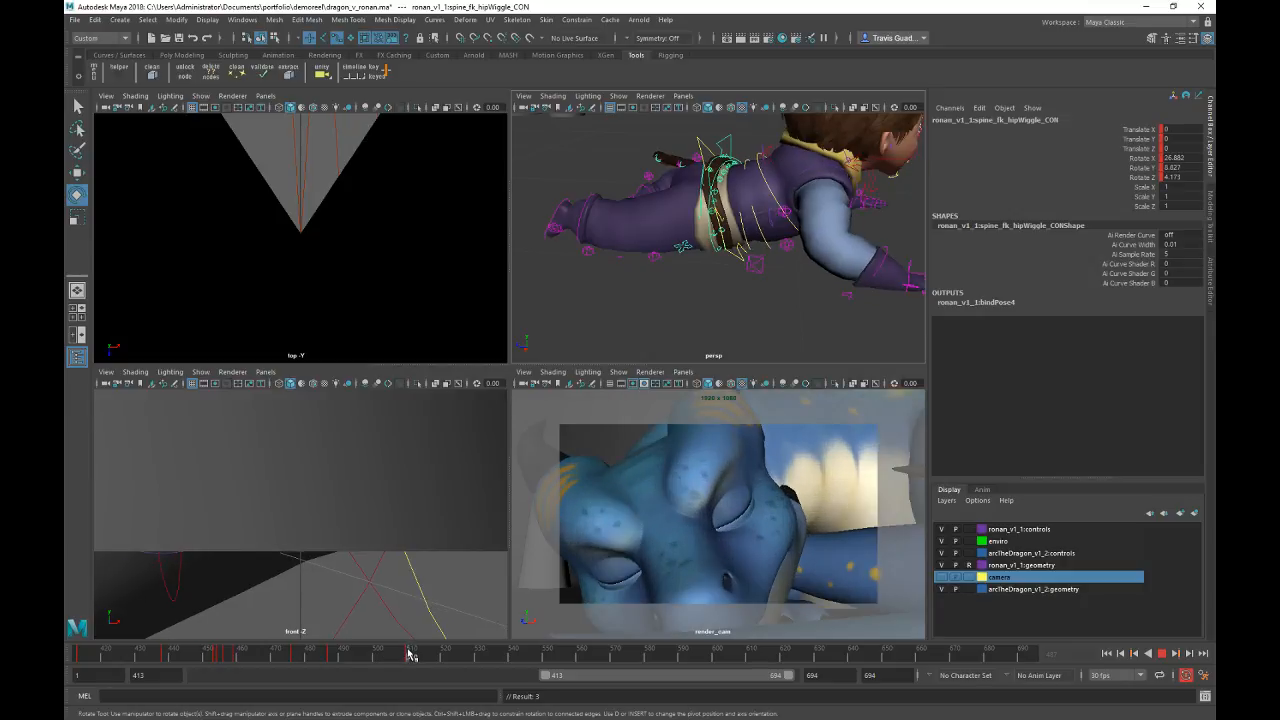
drag(815, 228, 803, 245)
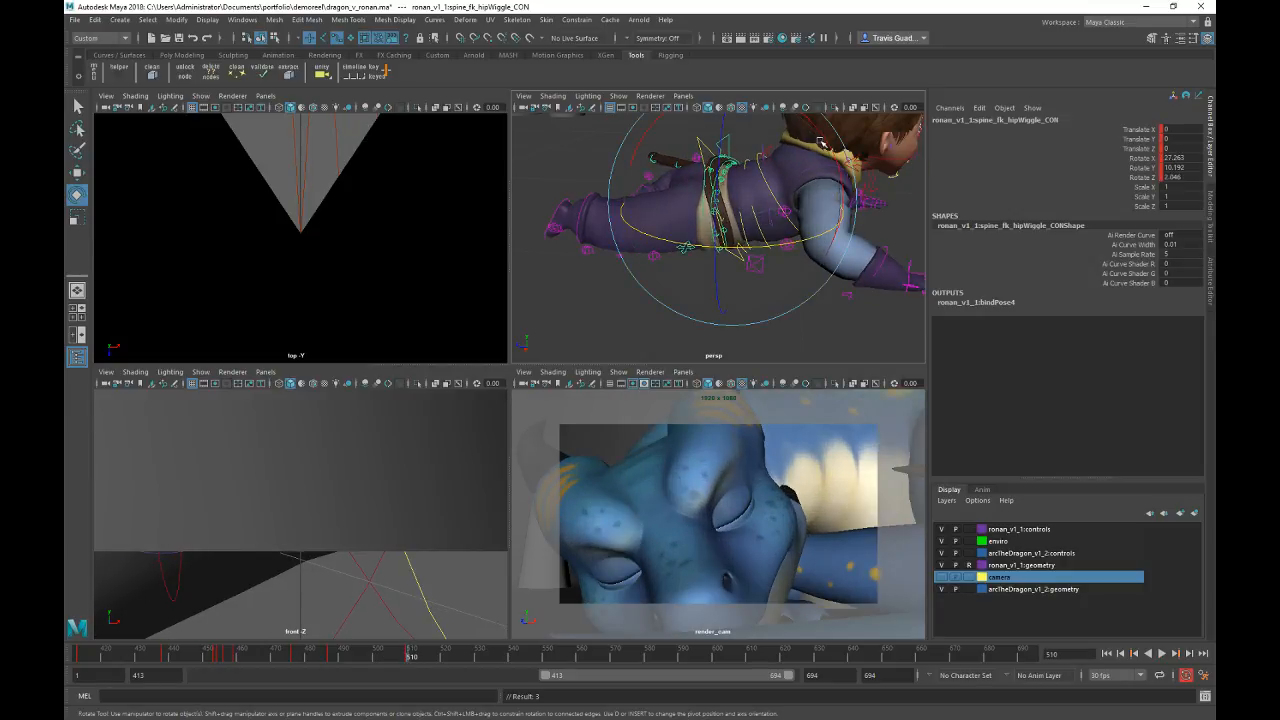
mouse_move(820, 142)
mouse_down()
mouse_move(812, 127)
mouse_move(822, 140)
mouse_up()
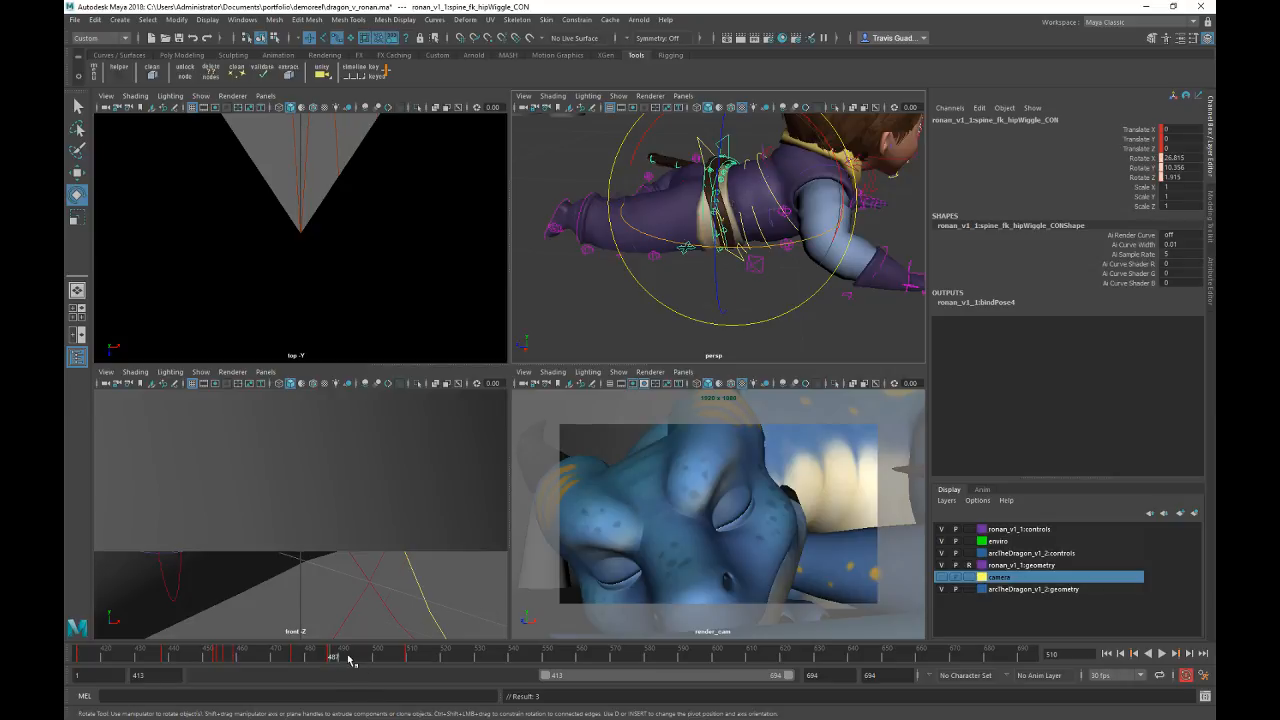
Step: Play back and scrub the hip motion between frames 487 and 510, examining the body from the side and front
drag(348, 658, 363, 657)
key(alt+v)
click(328, 656)
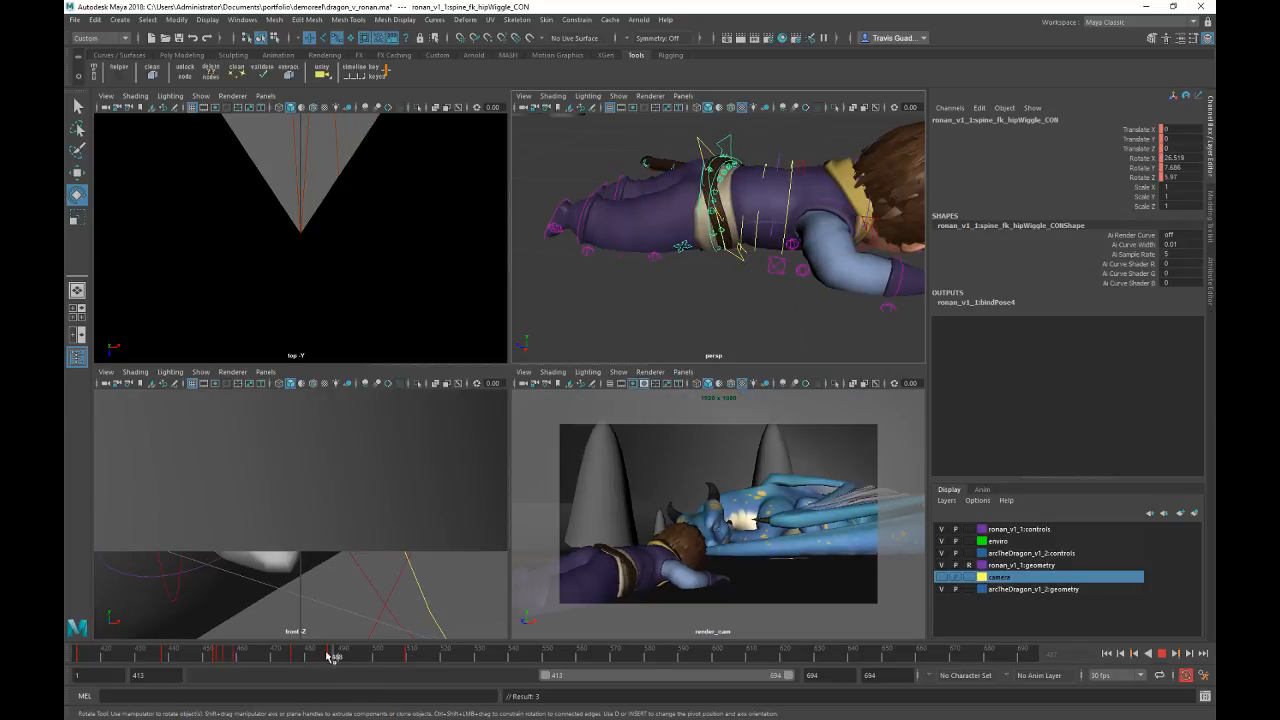
click(311, 657)
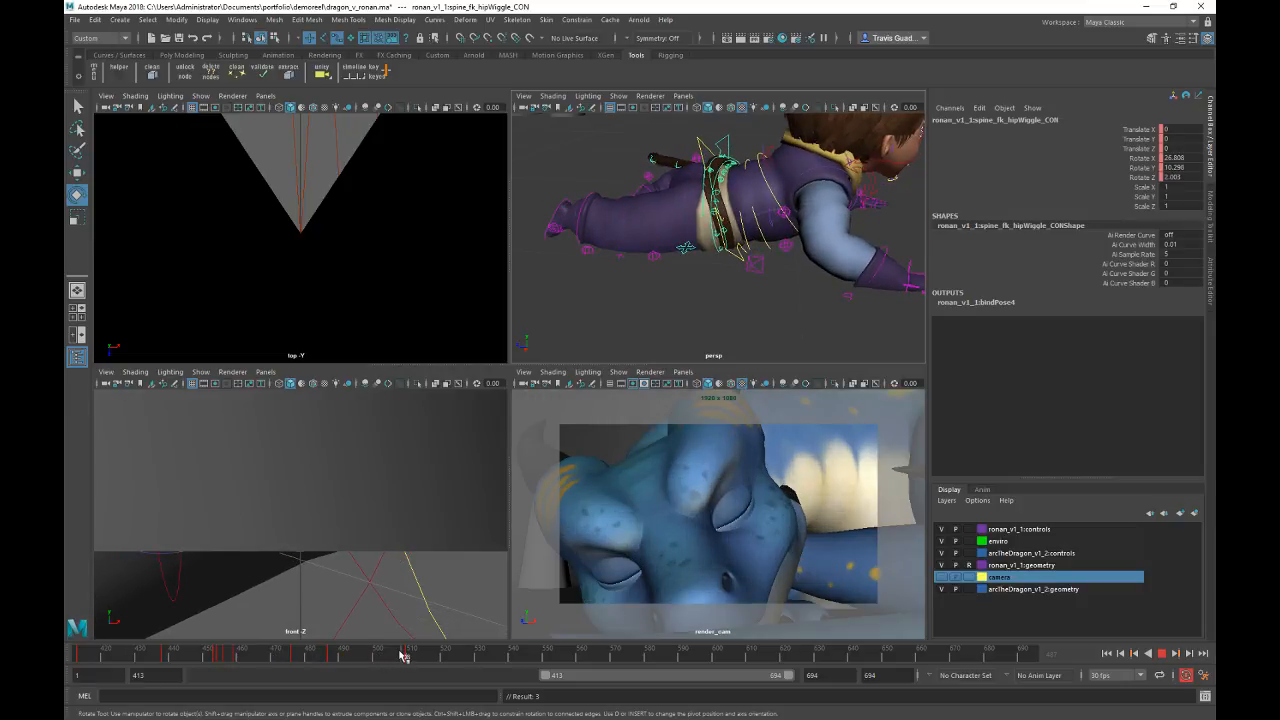
alt+drag(790, 235, 727, 248)
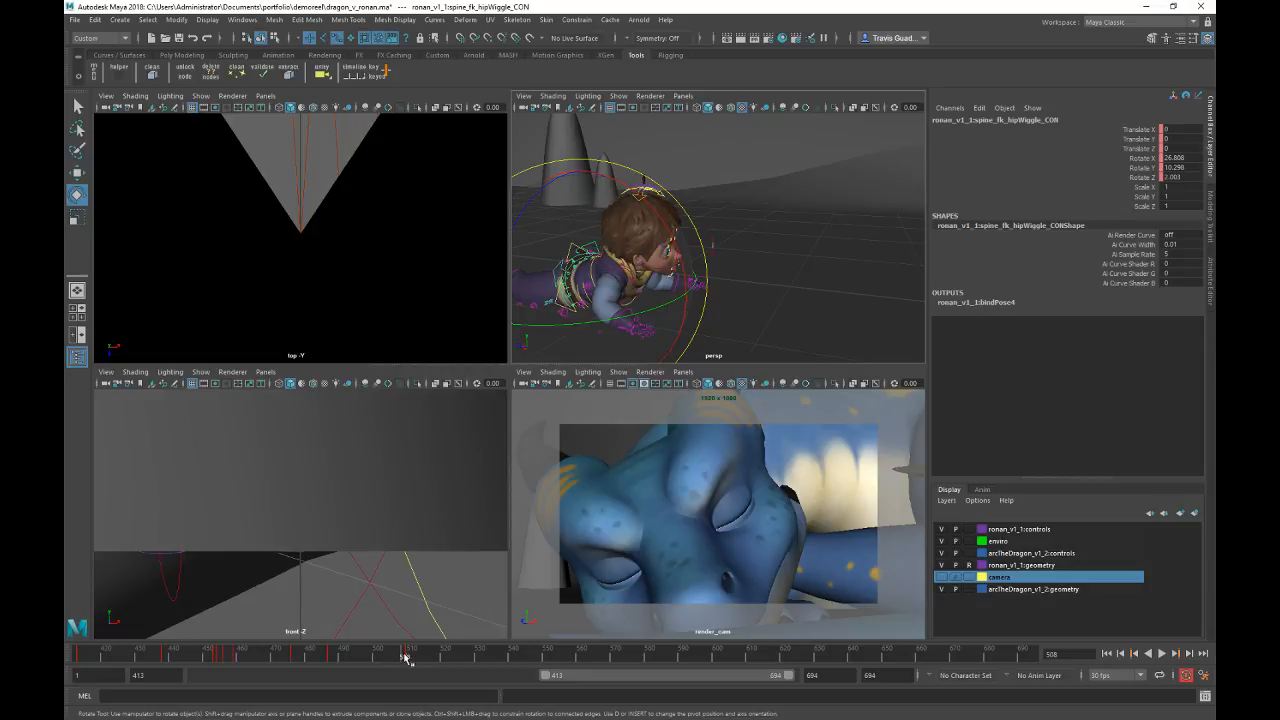
key(alt+v)
click(362, 656)
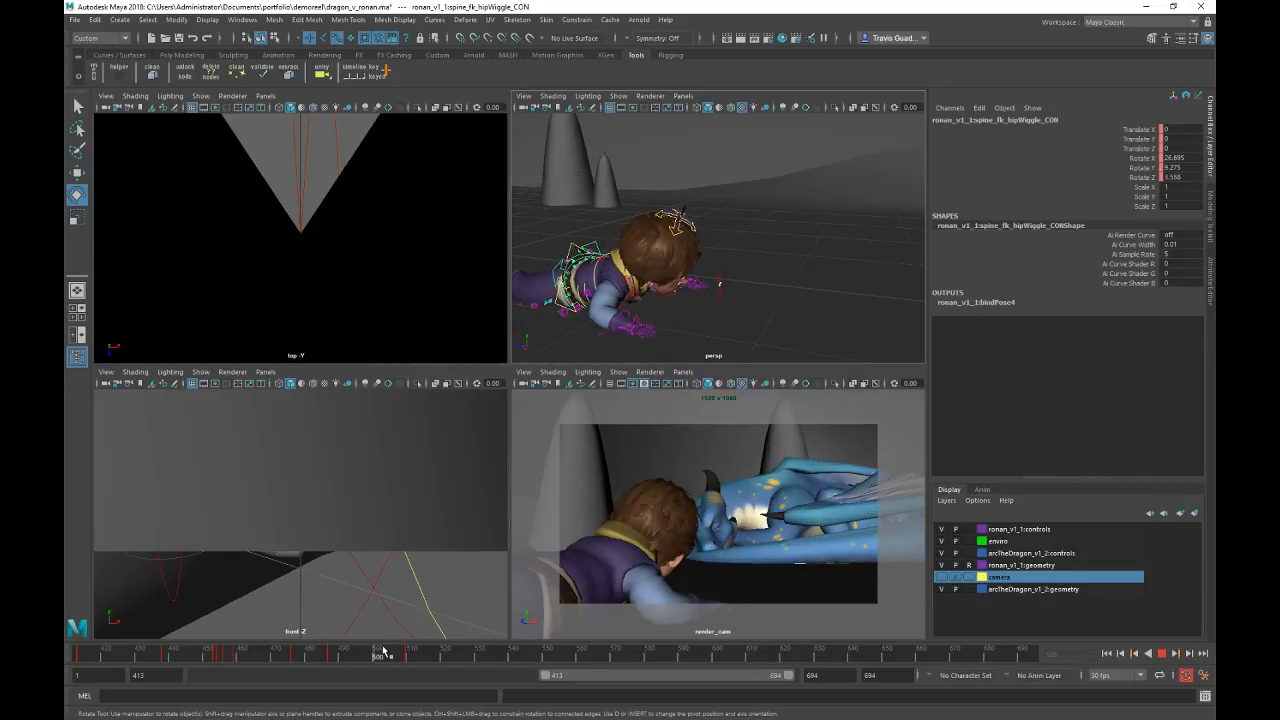
key(alt+v)
Step: Rotate the head control at frame 503 to about -3.6, 23.2, 7.8 and compare it with the next key's pose
click(720, 197)
click(661, 201)
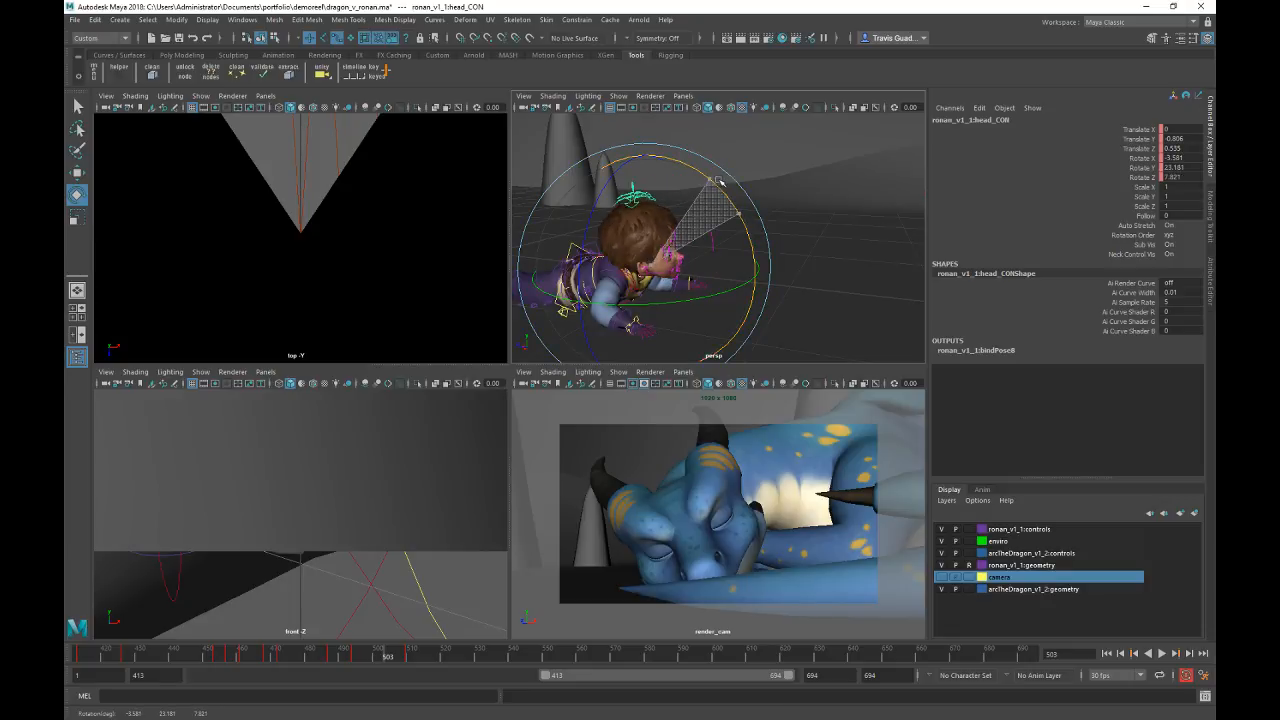
key(period)
drag(719, 181, 677, 240)
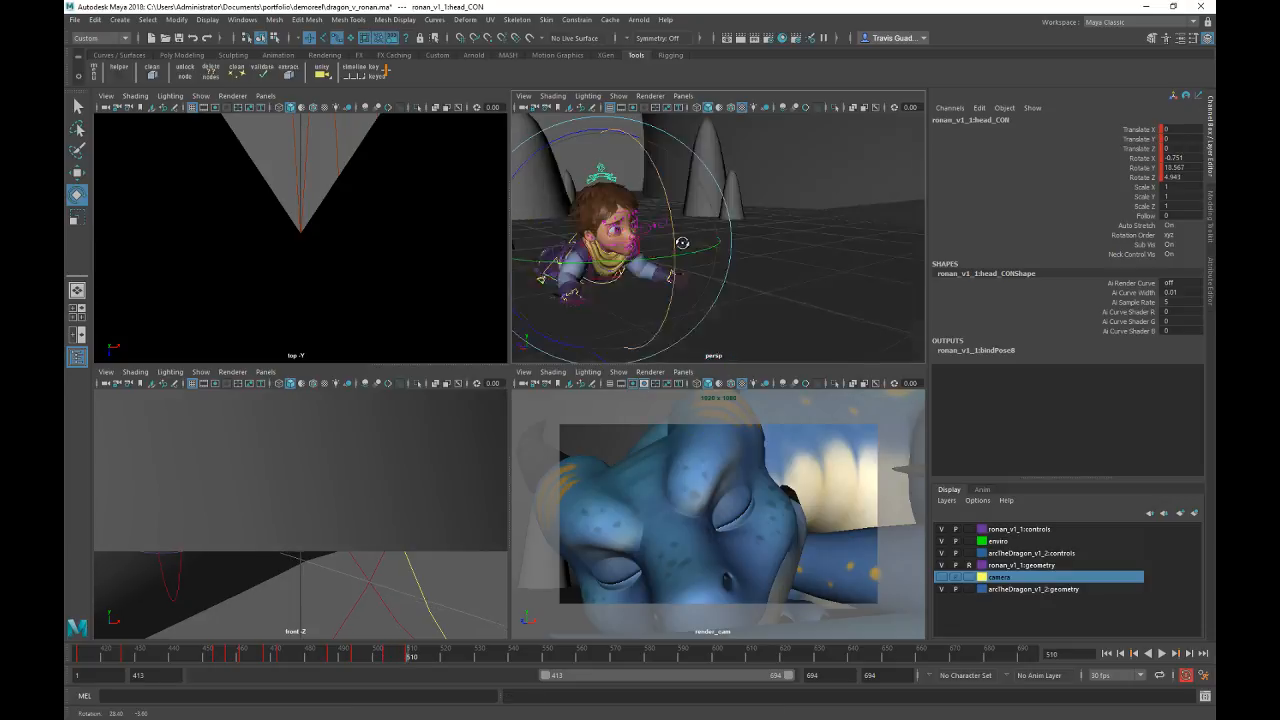
alt+right_drag(677, 240, 737, 277)
key(comma)
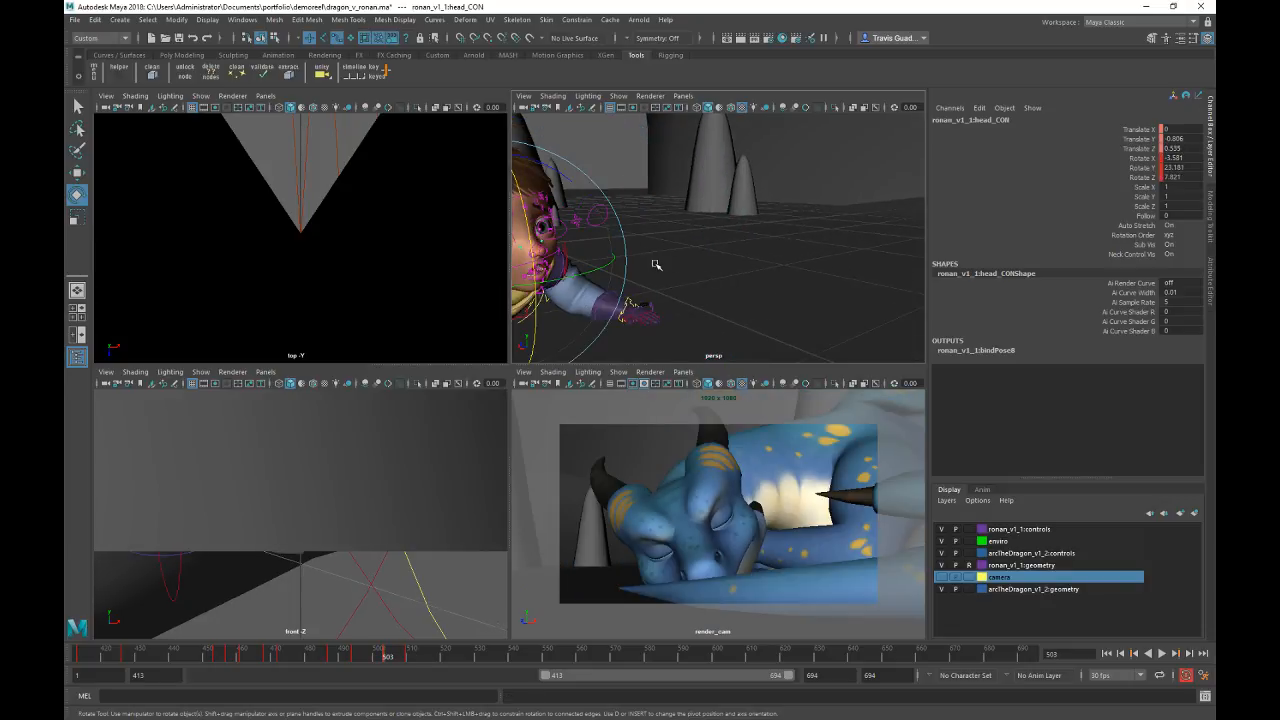
key(f)
key(alt+v)
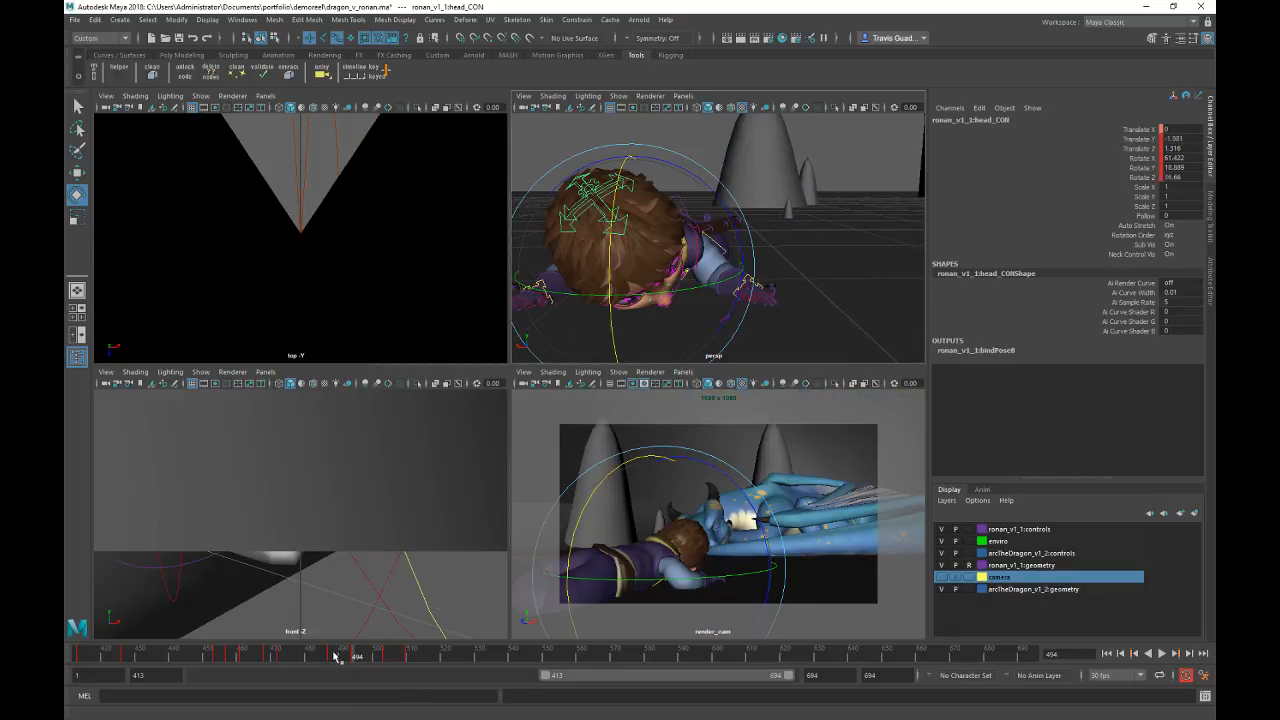
Step: Rotate the head control at frame 494 to about 72 in X, 19.4 in Y and 39.7 in Z
mouse_move(404, 641)
mouse_down()
mouse_move(331, 657)
mouse_move(354, 654)
mouse_up()
drag(624, 461, 646, 462)
click(342, 656)
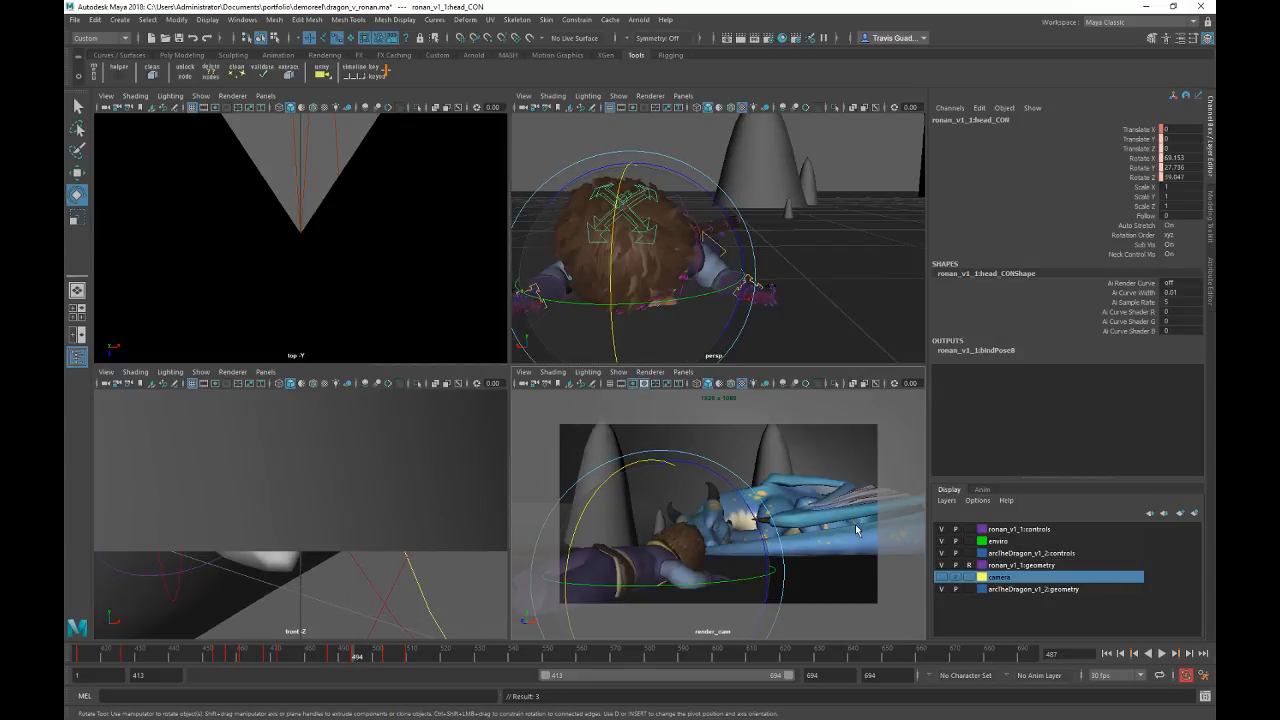
drag(741, 574, 753, 572)
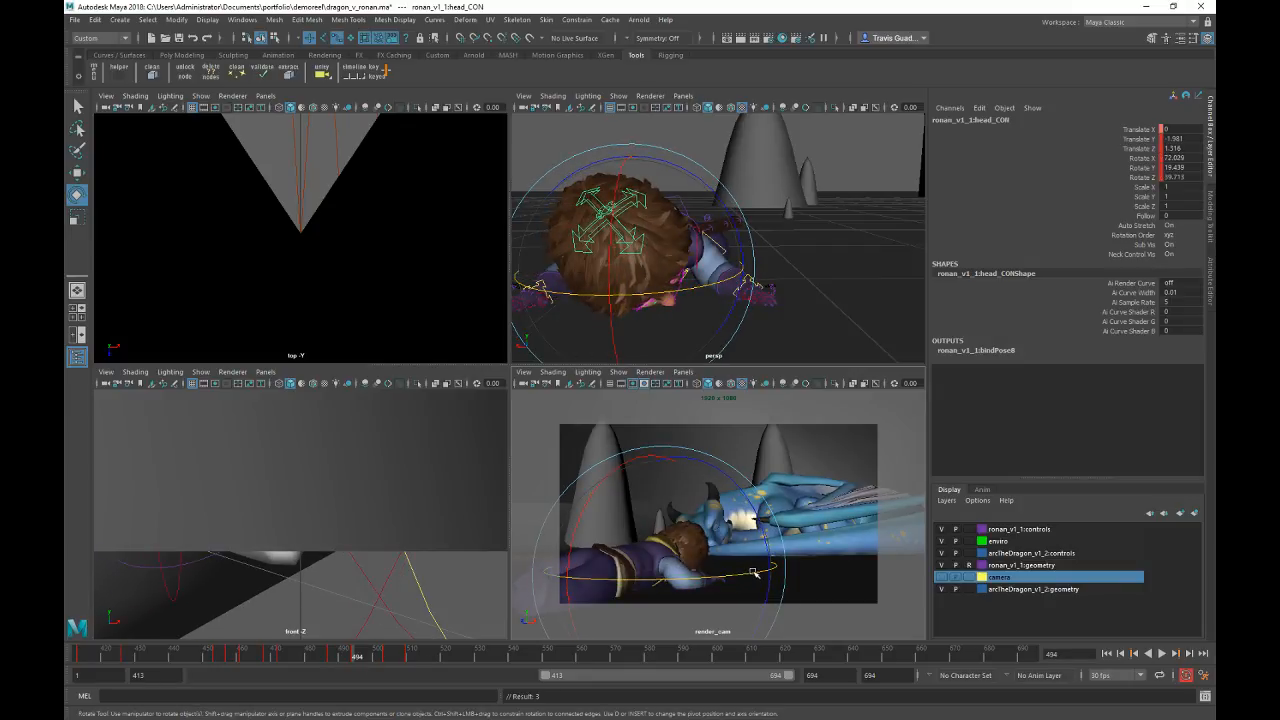
Step: Set the head control's Translate X, Y and Z to 0 at frame 503
key(w)
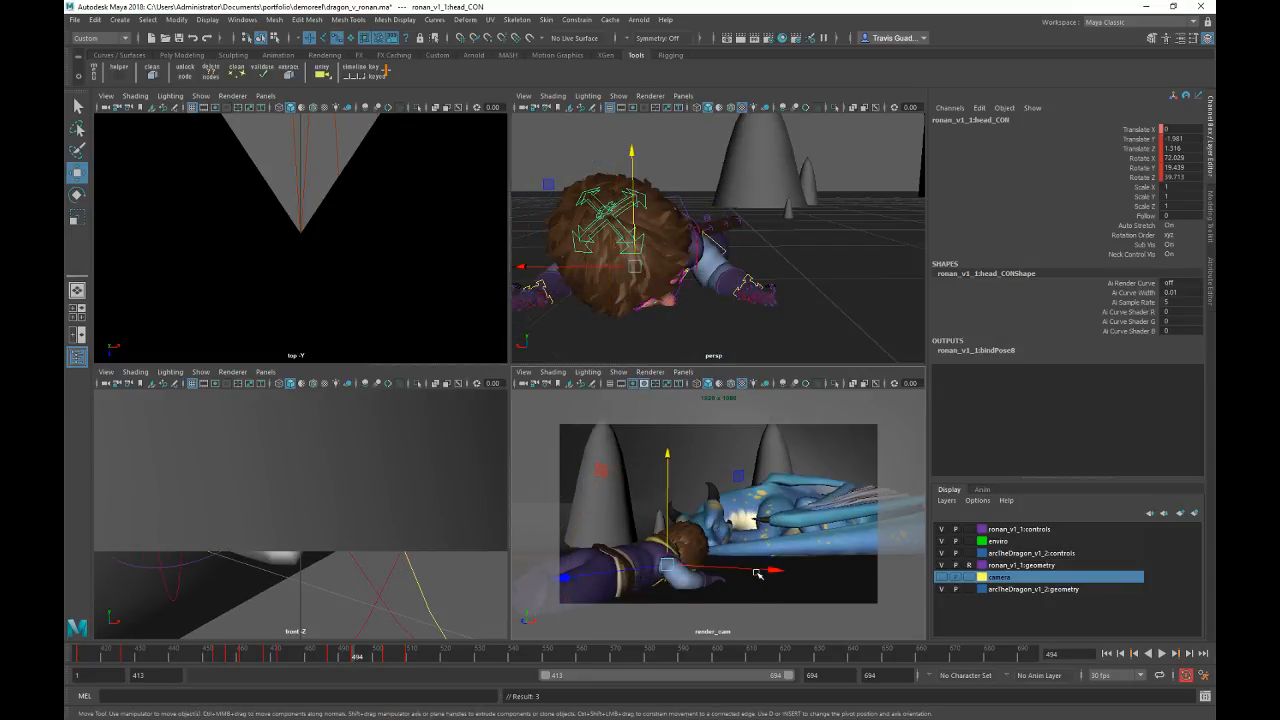
drag(776, 572, 774, 574)
key(period)
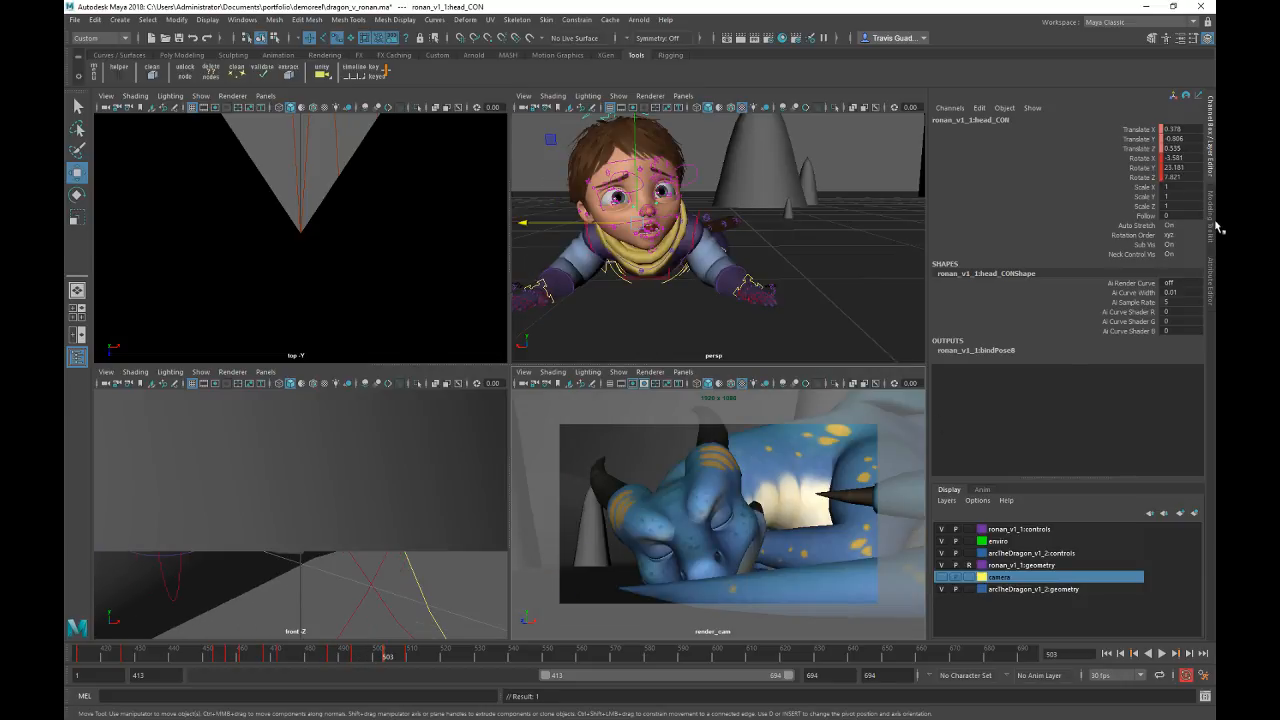
text(0)
key(Return)
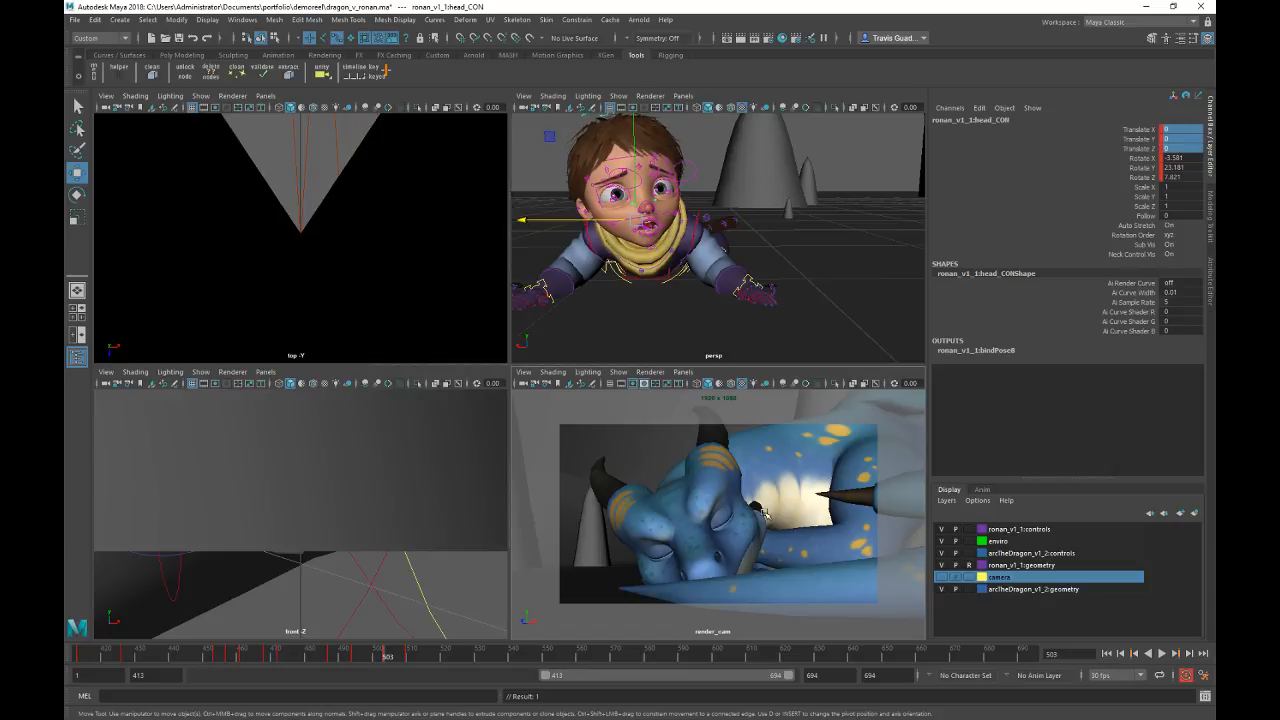
Step: Play back and scrub the head motion from about frame 484 to 513 and on through the shot, examining it from a three-quarter angle
drag(324, 662, 397, 658)
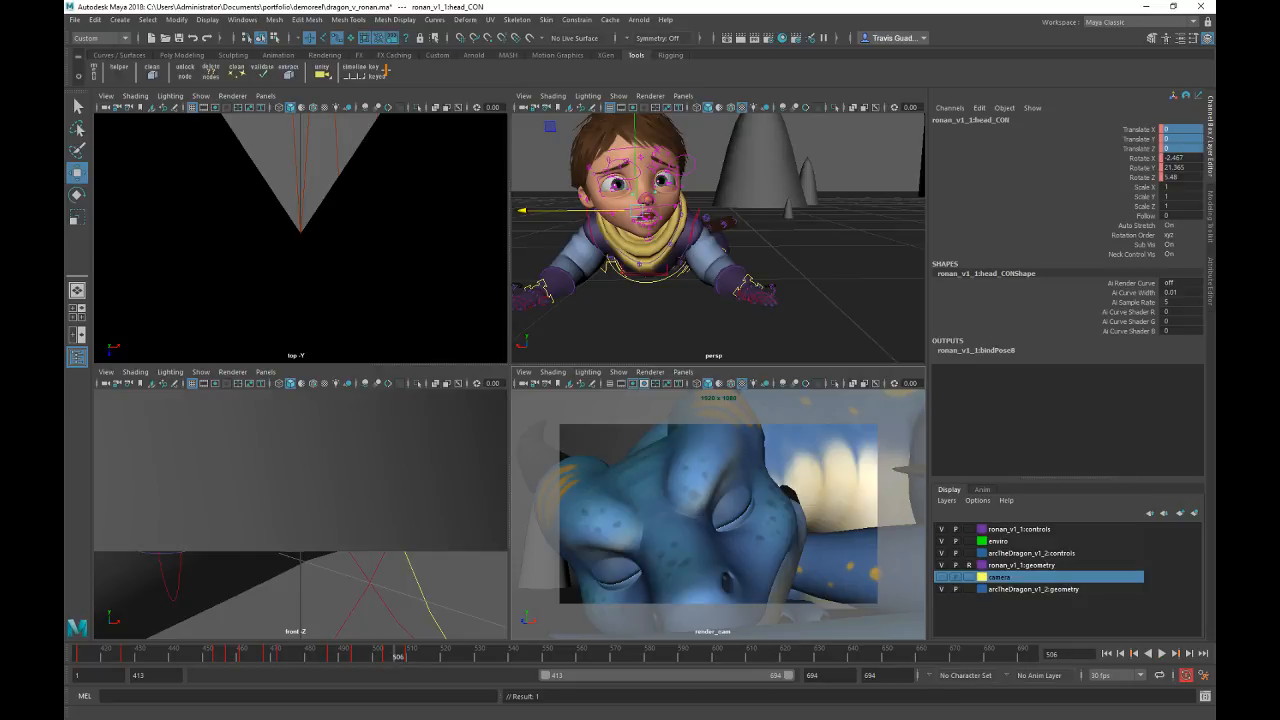
key(alt+v)
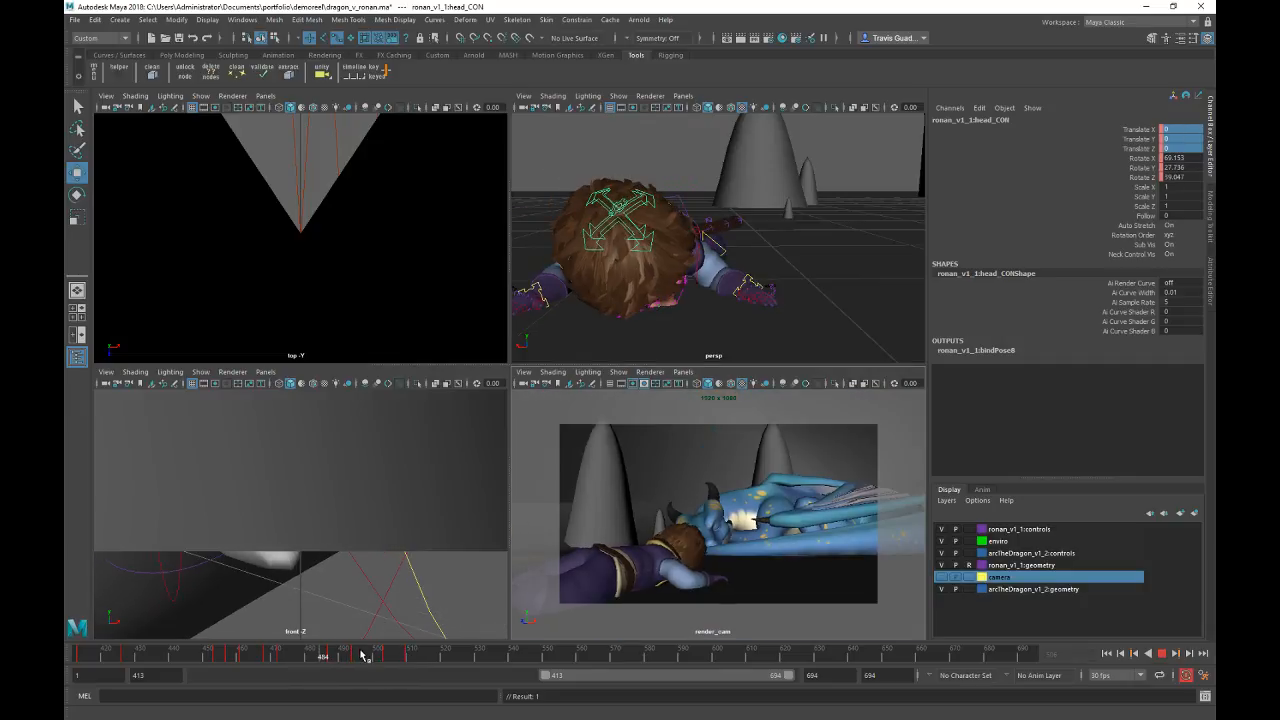
click(419, 657)
alt+drag(614, 283, 360, 351)
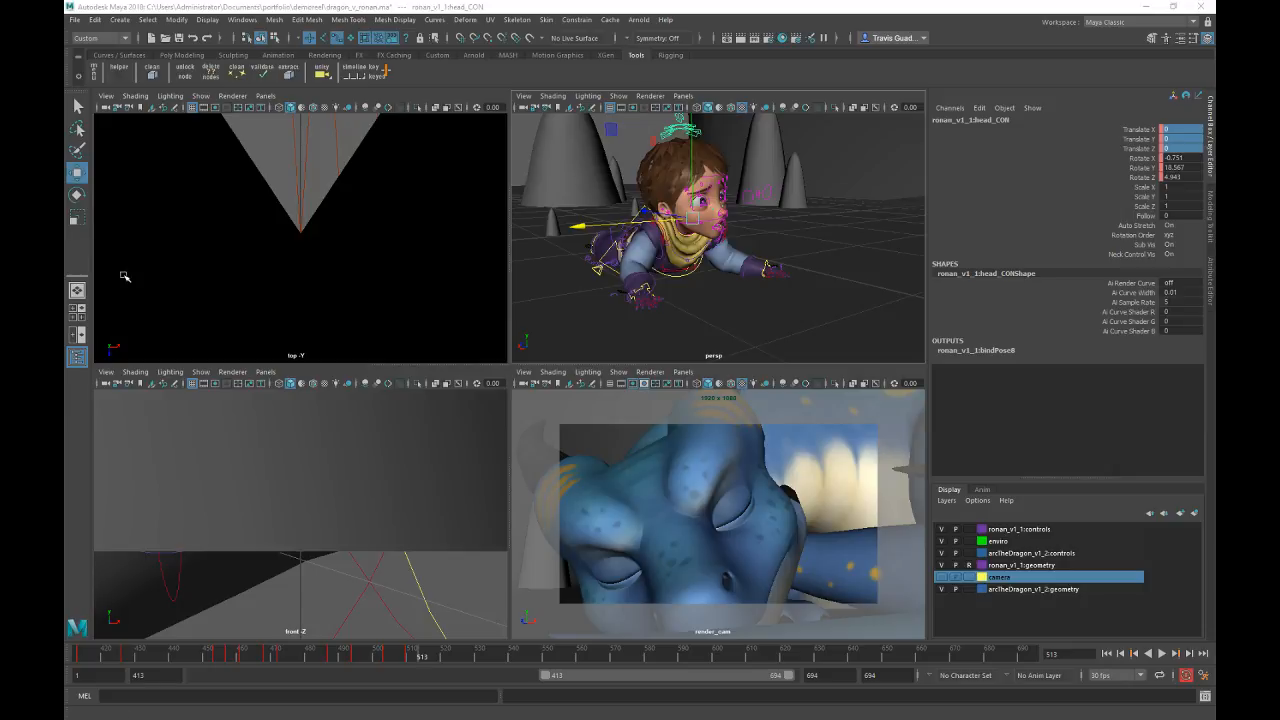
click(373, 653)
mouse_move(373, 657)
mouse_down()
mouse_move(410, 655)
mouse_move(331, 655)
mouse_move(357, 657)
mouse_up()
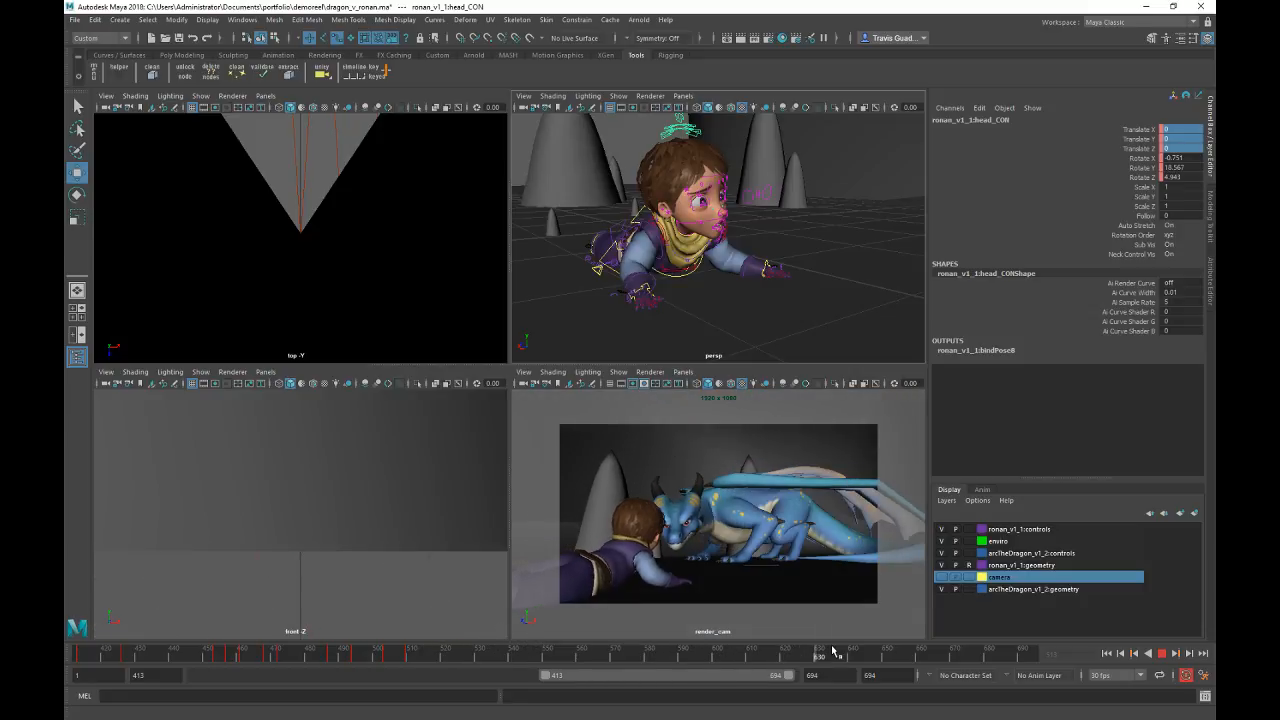
drag(614, 656, 642, 654)
key(alt+v)
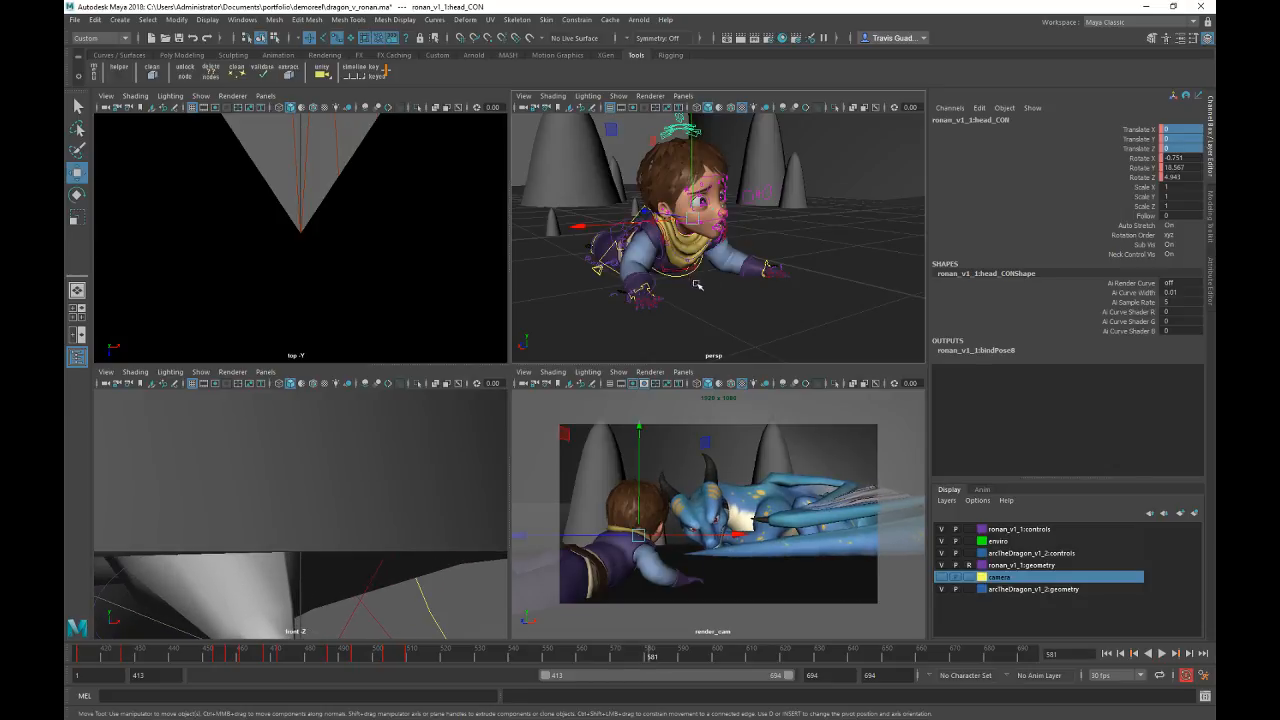
Step: Examine the boy's push-up and settle from the side while replaying from about frame 484 to 535
alt+drag(697, 283, 754, 224)
alt+middle_drag(754, 224, 757, 271)
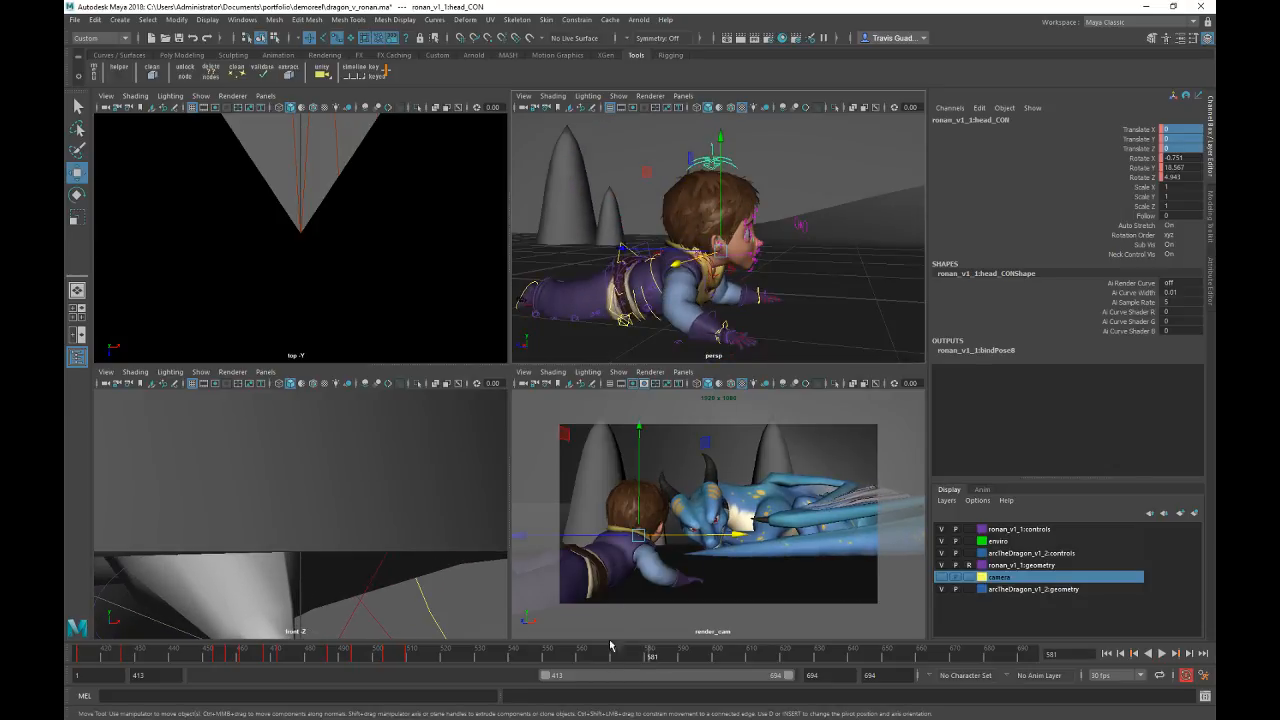
click(534, 656)
key(alt+v)
click(425, 656)
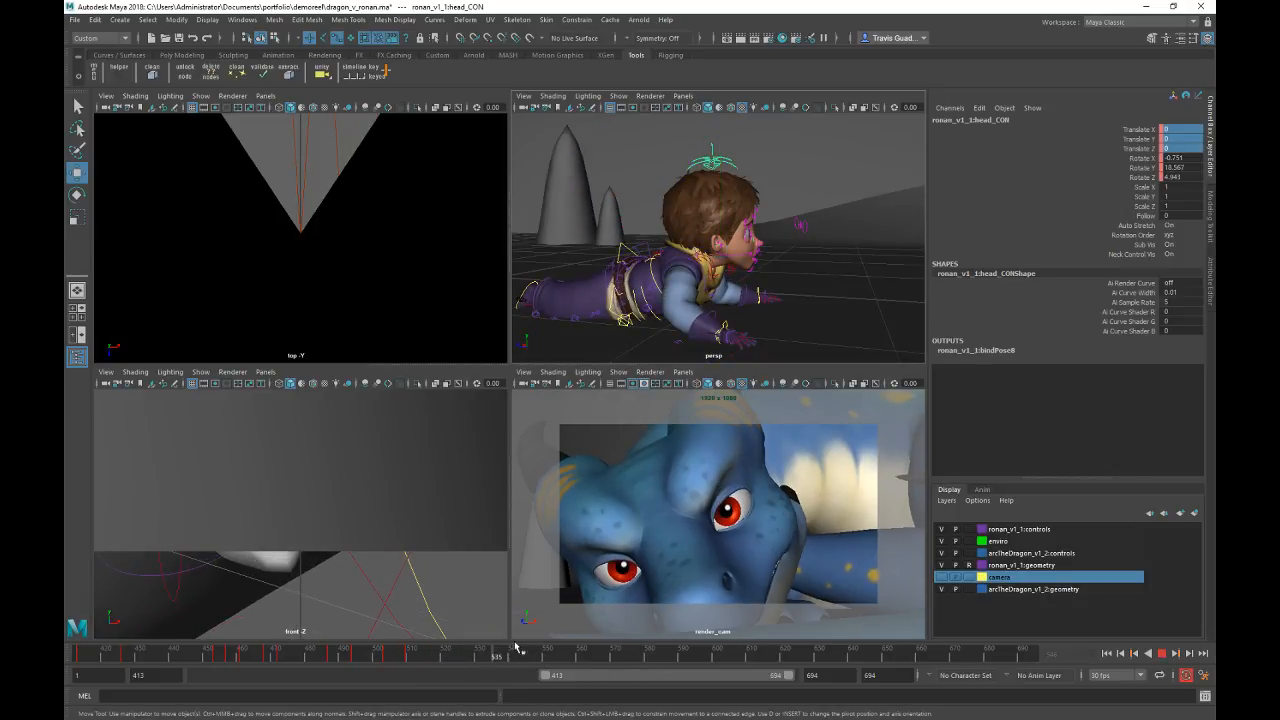
click(320, 654)
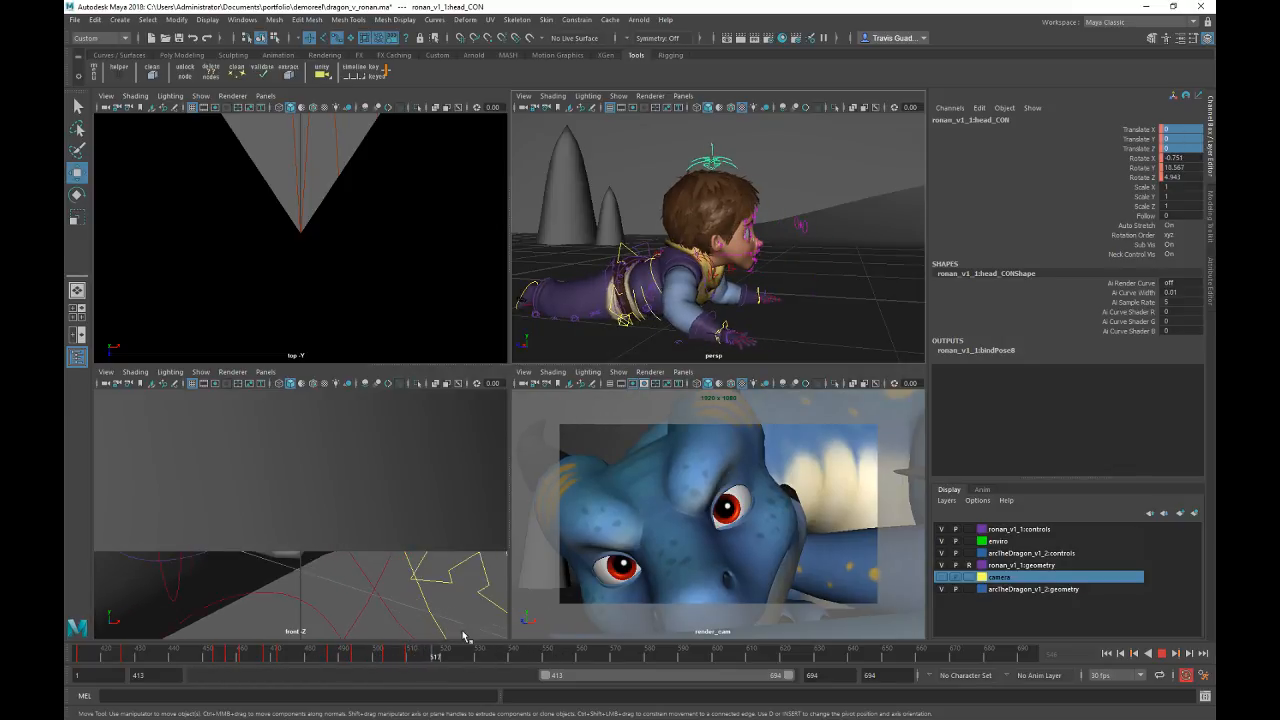
key(alt+v)
Step: Rotate the spine master control slightly to about 62.3 in X at frame 531
alt+drag(612, 212, 637, 337)
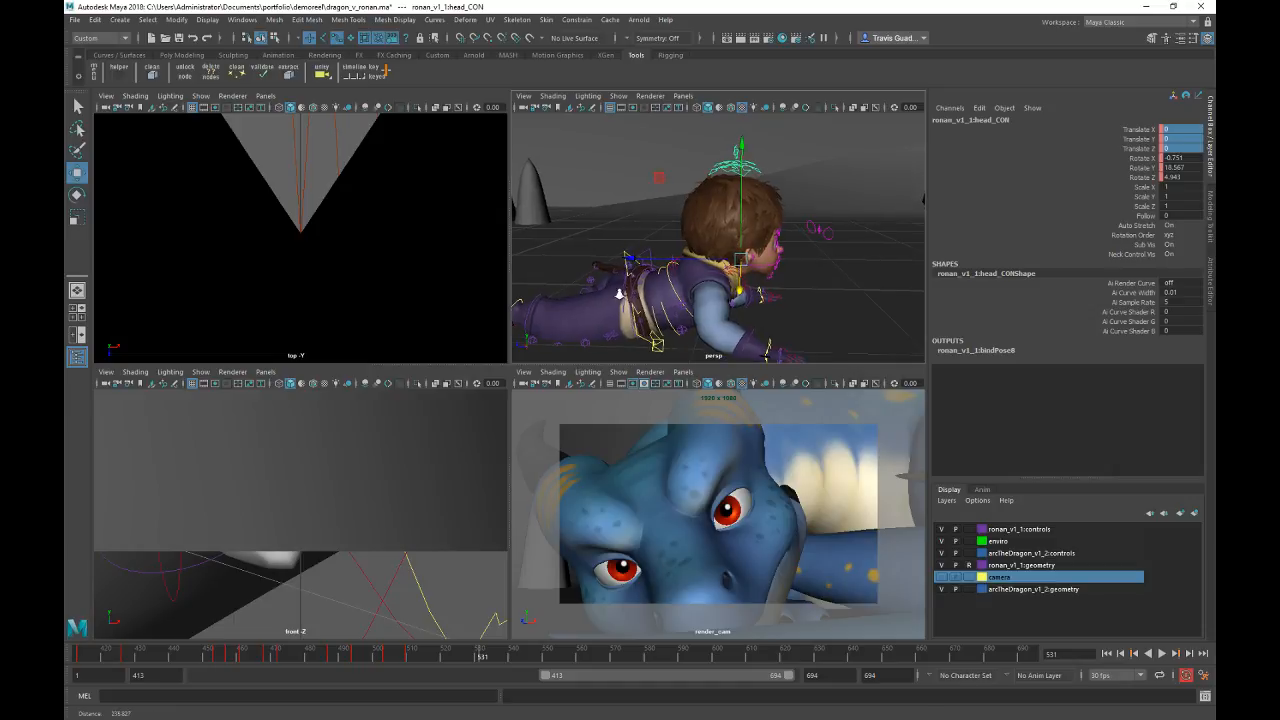
click(638, 338)
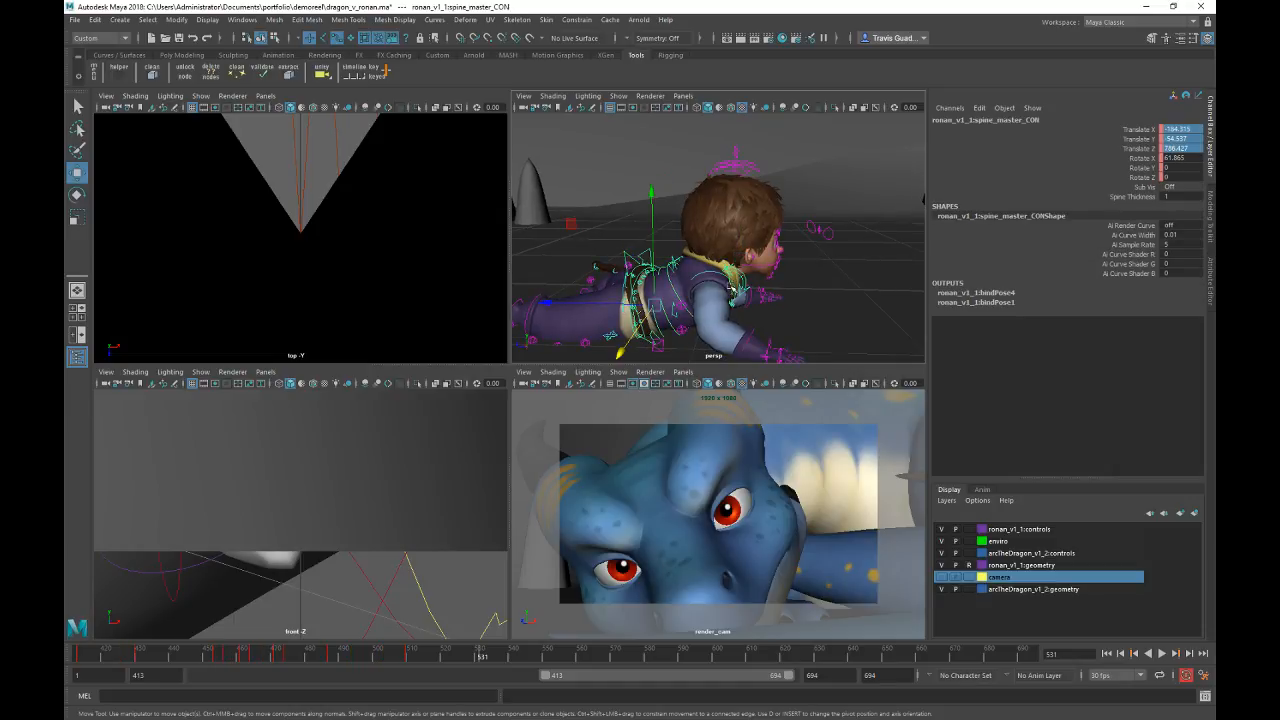
key(e)
drag(735, 236, 734, 237)
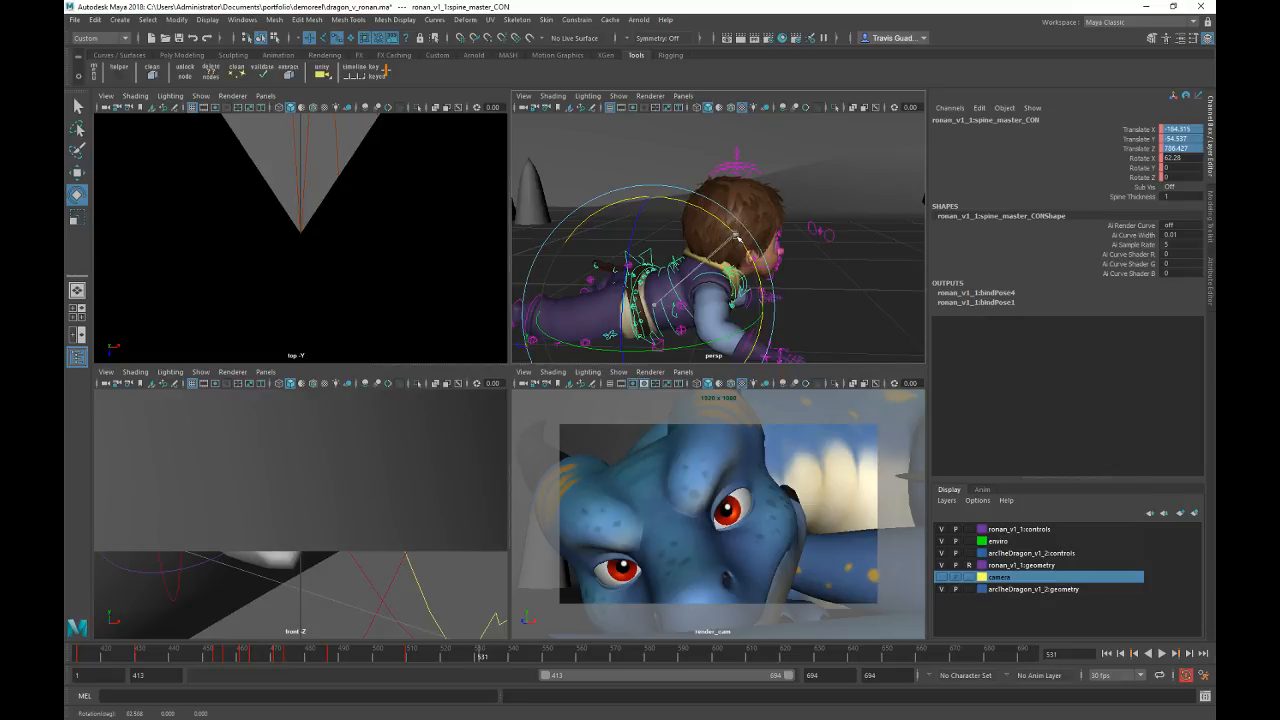
Step: Rotate the middle spine FK control at frame 531 to about -11.1, -1.6 and 2.9
click(663, 292)
click(666, 292)
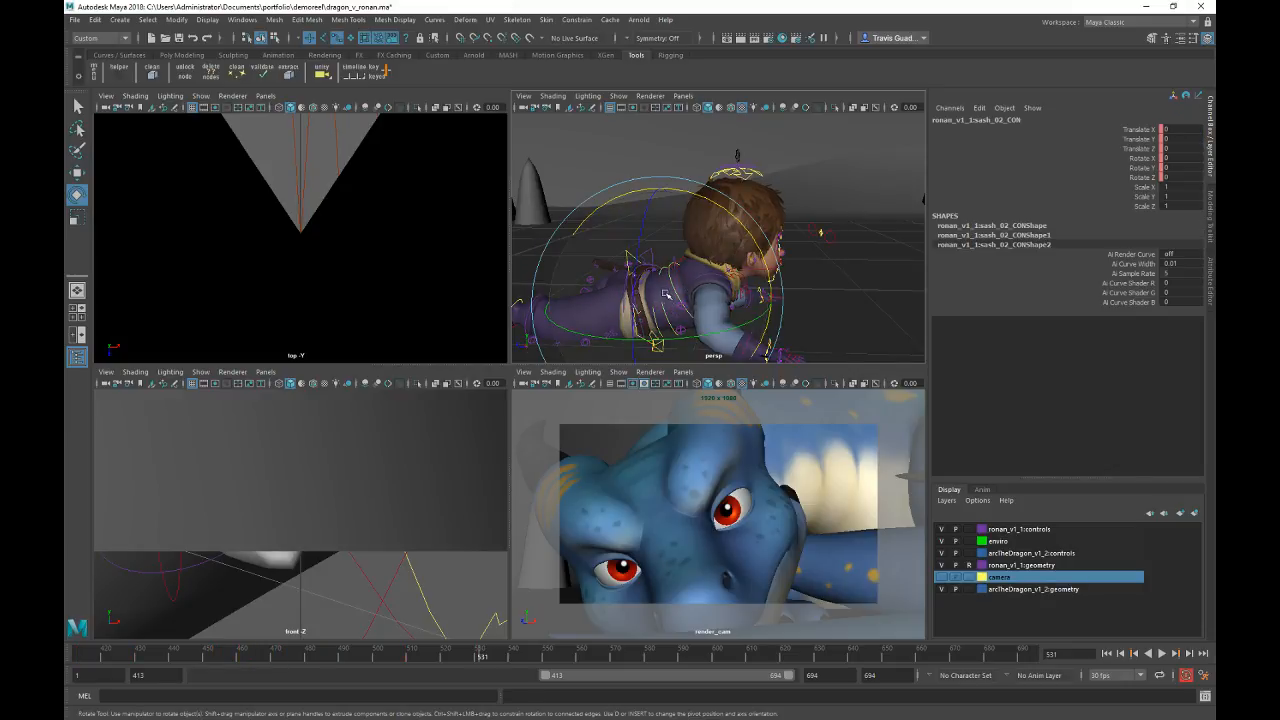
click(655, 318)
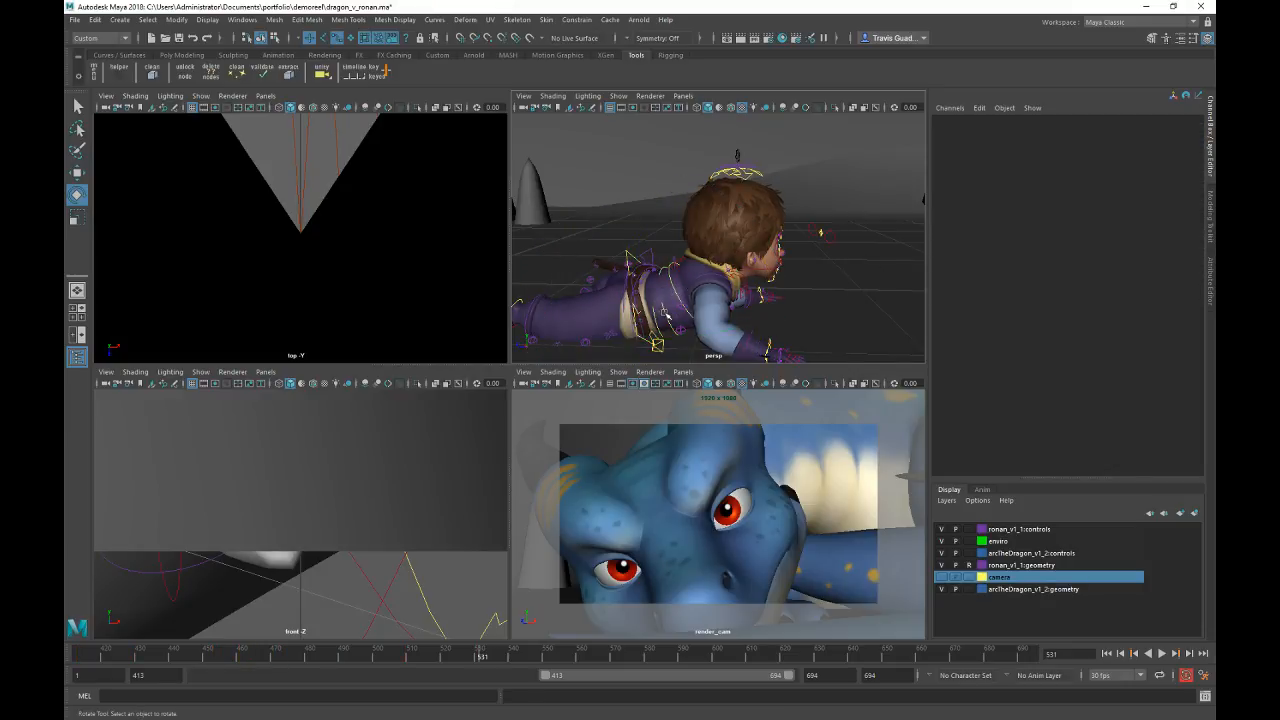
click(665, 312)
drag(767, 244, 755, 238)
Step: Replay the middle spine motion between about frames 486 and 531 to check how the torso settles
drag(372, 655, 391, 655)
key(alt+v)
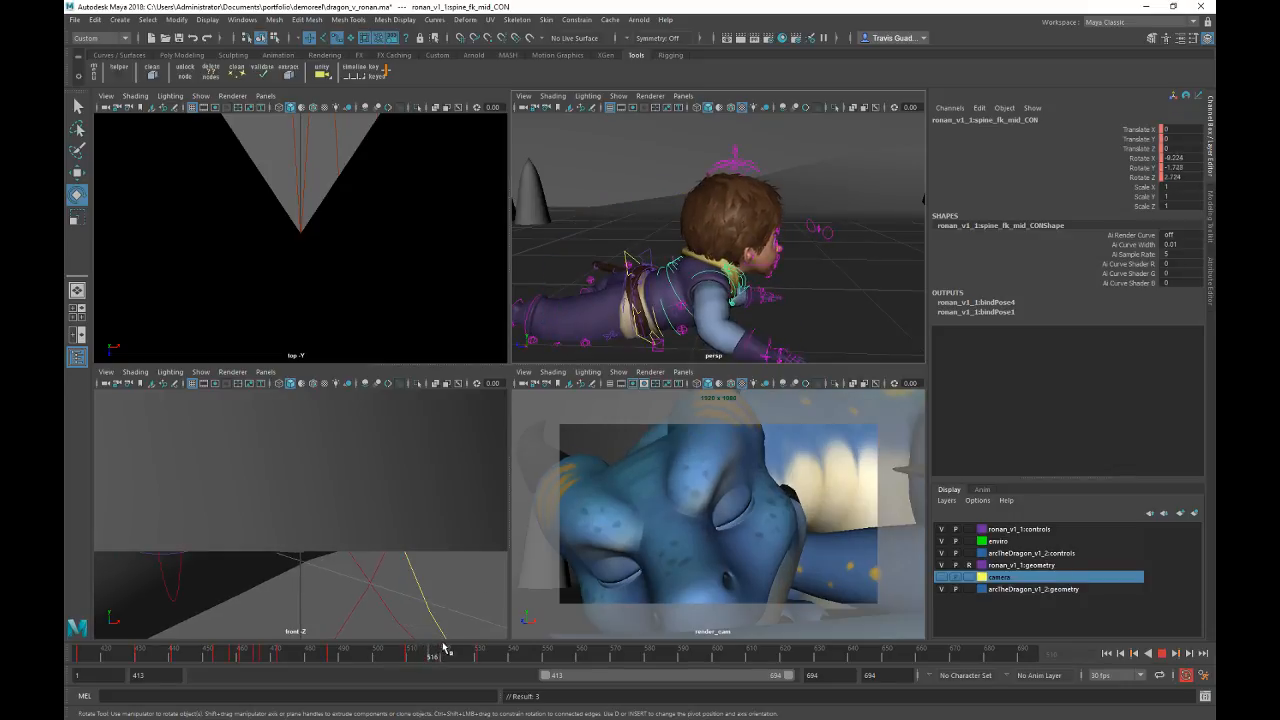
key(alt+v)
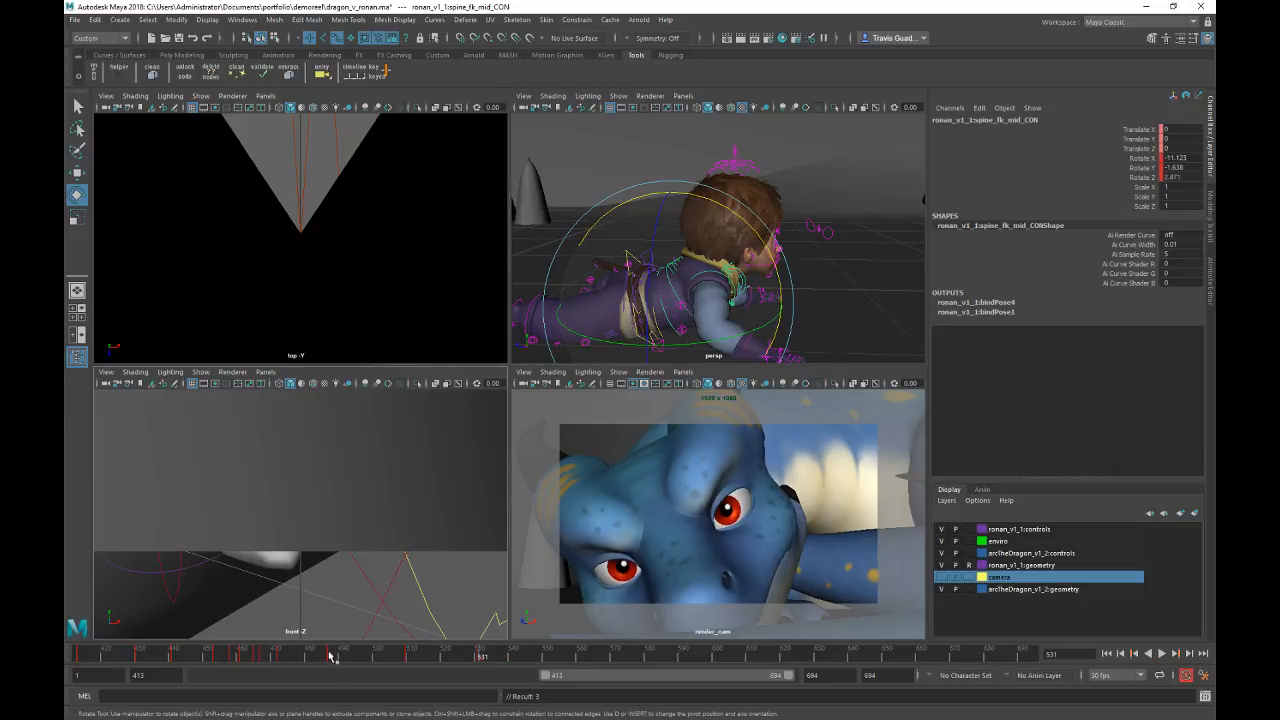
click(329, 655)
key(alt+v)
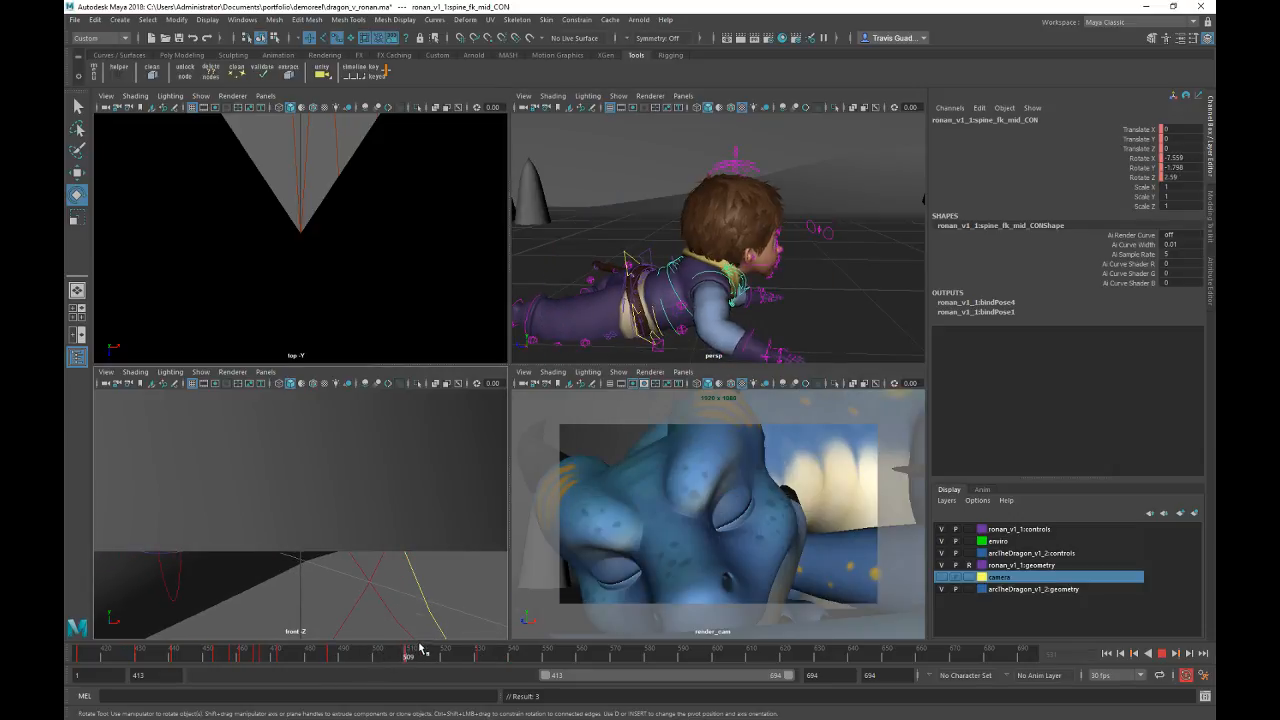
key(alt+v)
Step: Select all of the boy's controls and key them at frame 531
scroll(823, 178, down, 5)
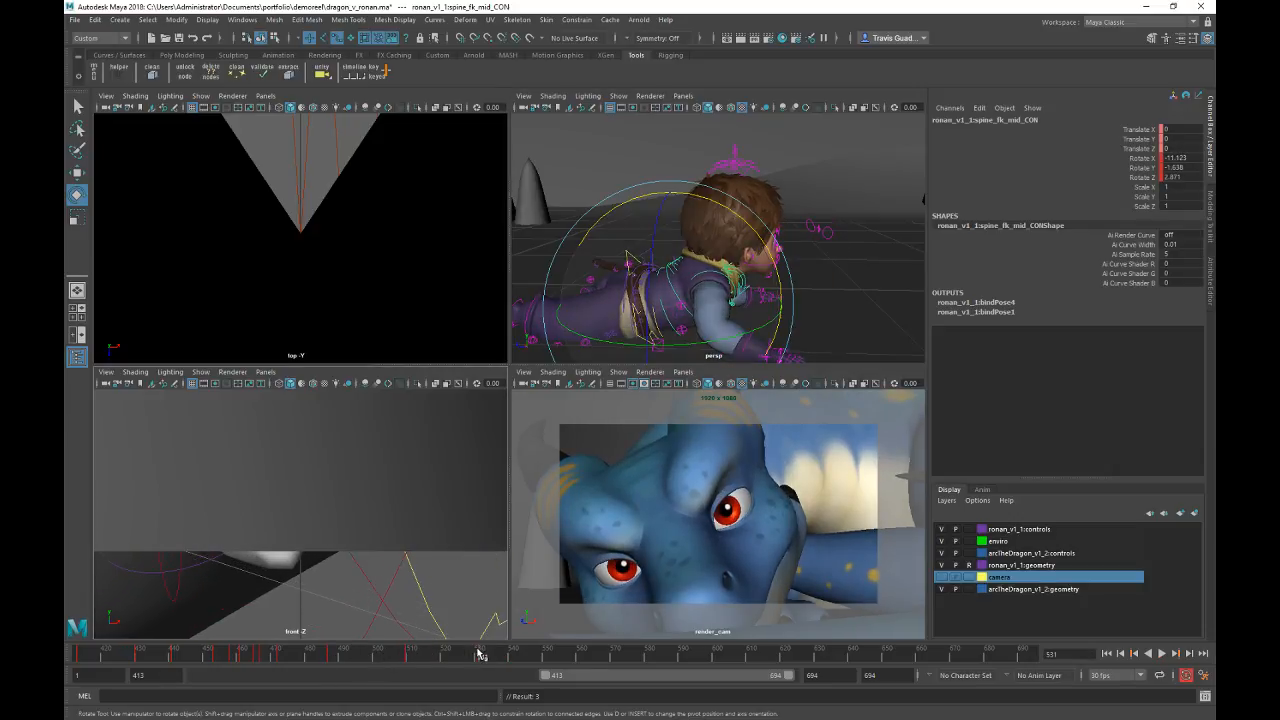
click(823, 178)
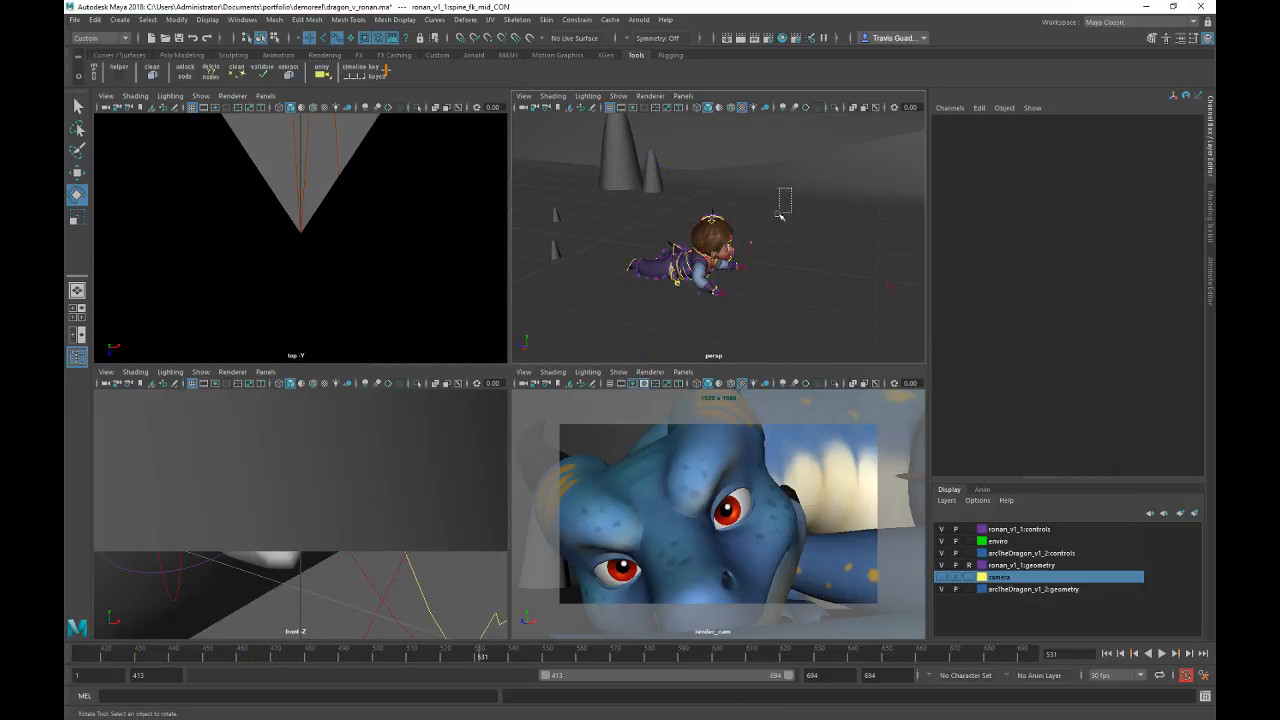
click(591, 317)
key(s)
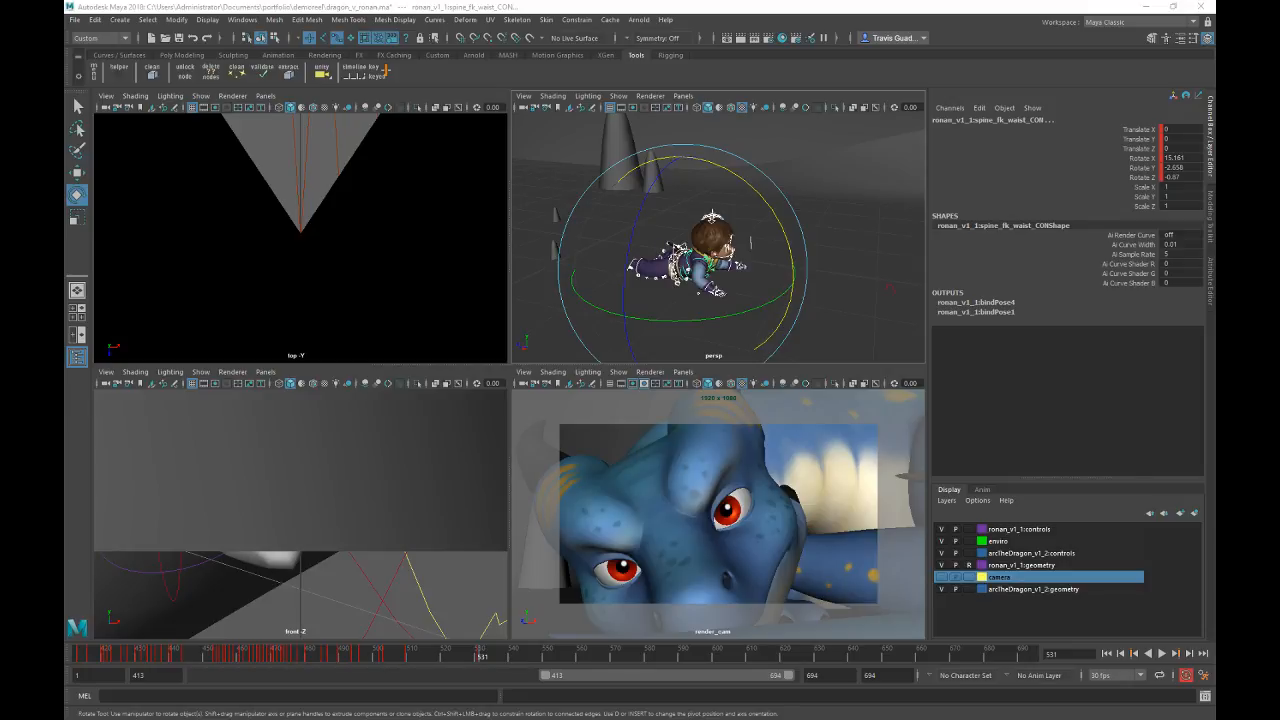
Step: Play back the shot from about frame 507 and scrub to frame 543 to review the held pose
click(398, 654)
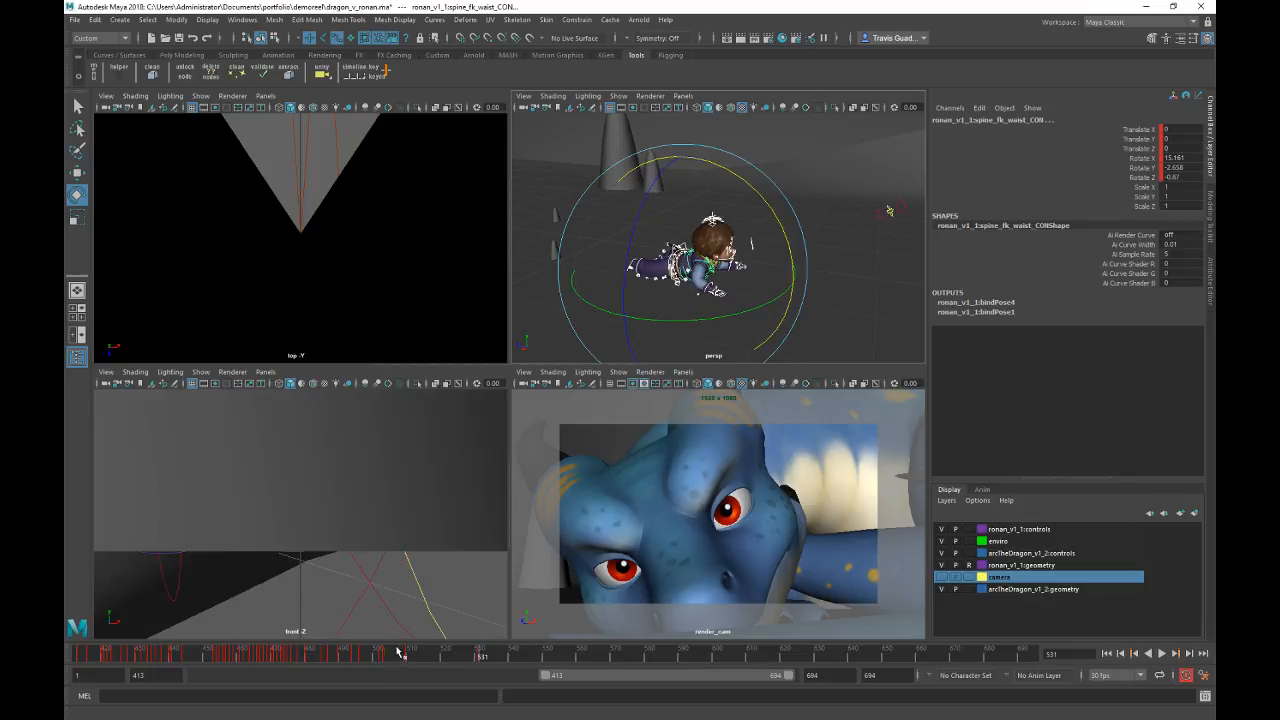
key(alt+v)
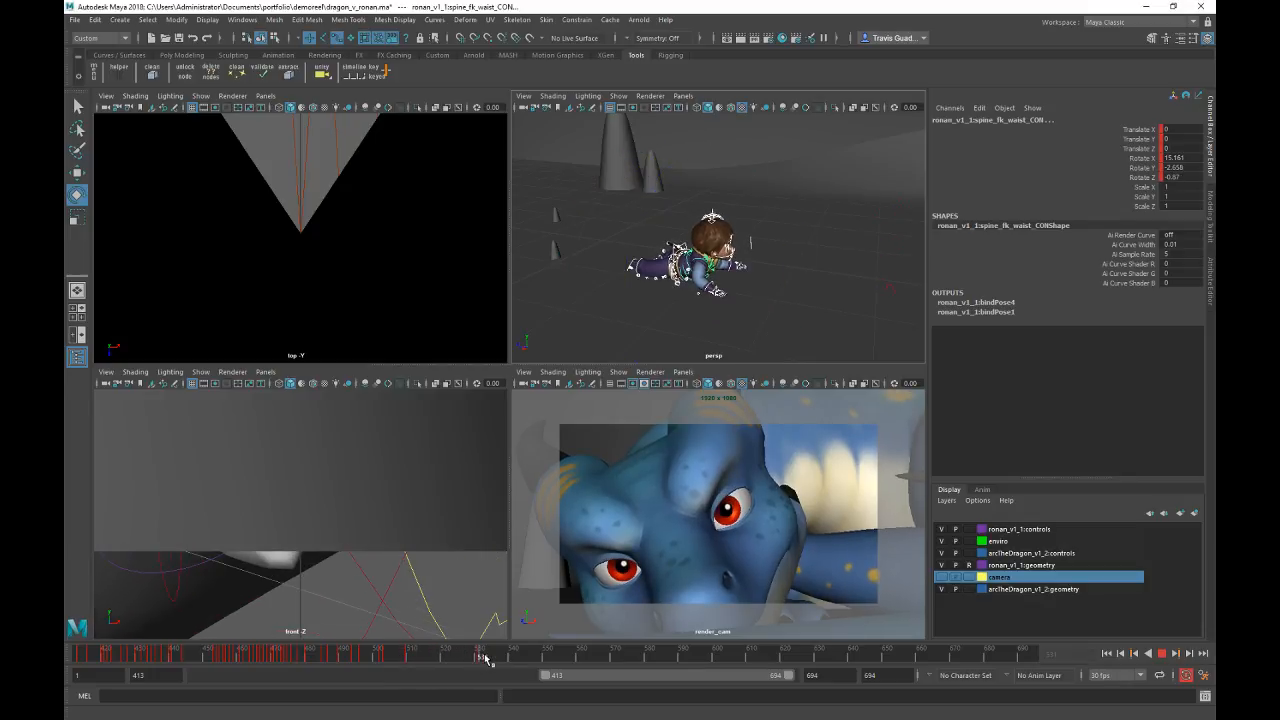
key(alt+v)
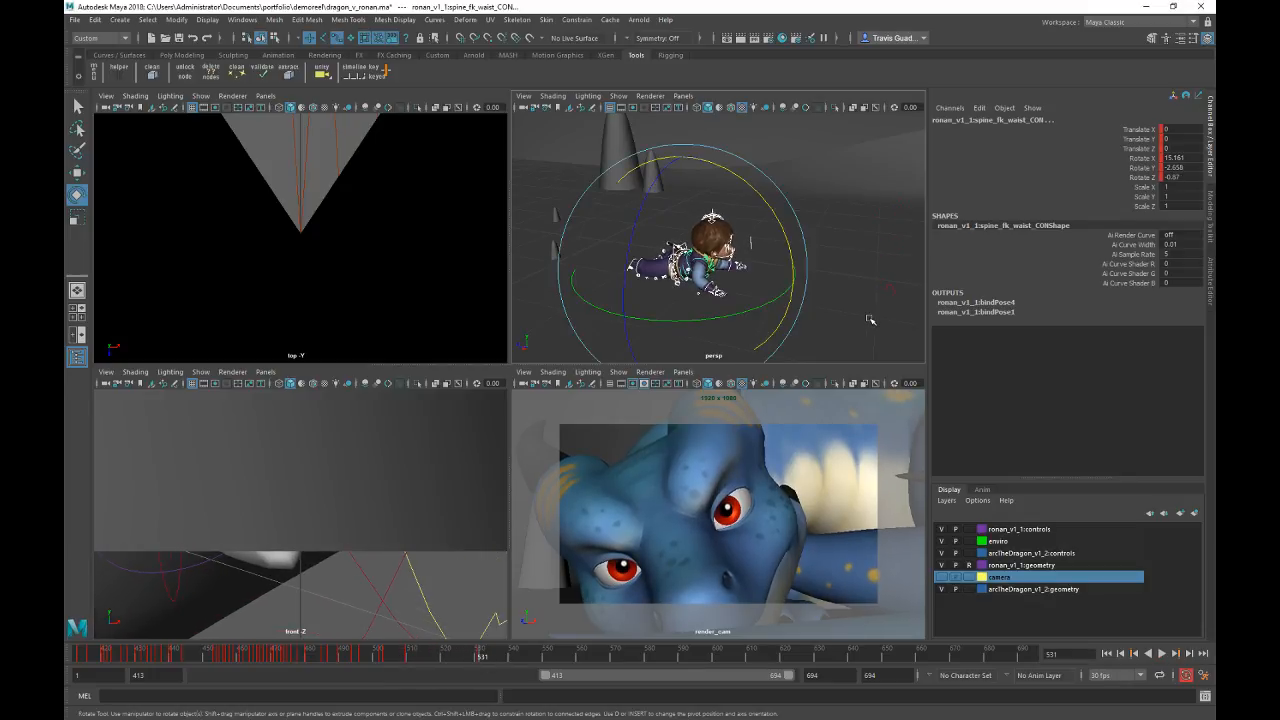
key(alt+v)
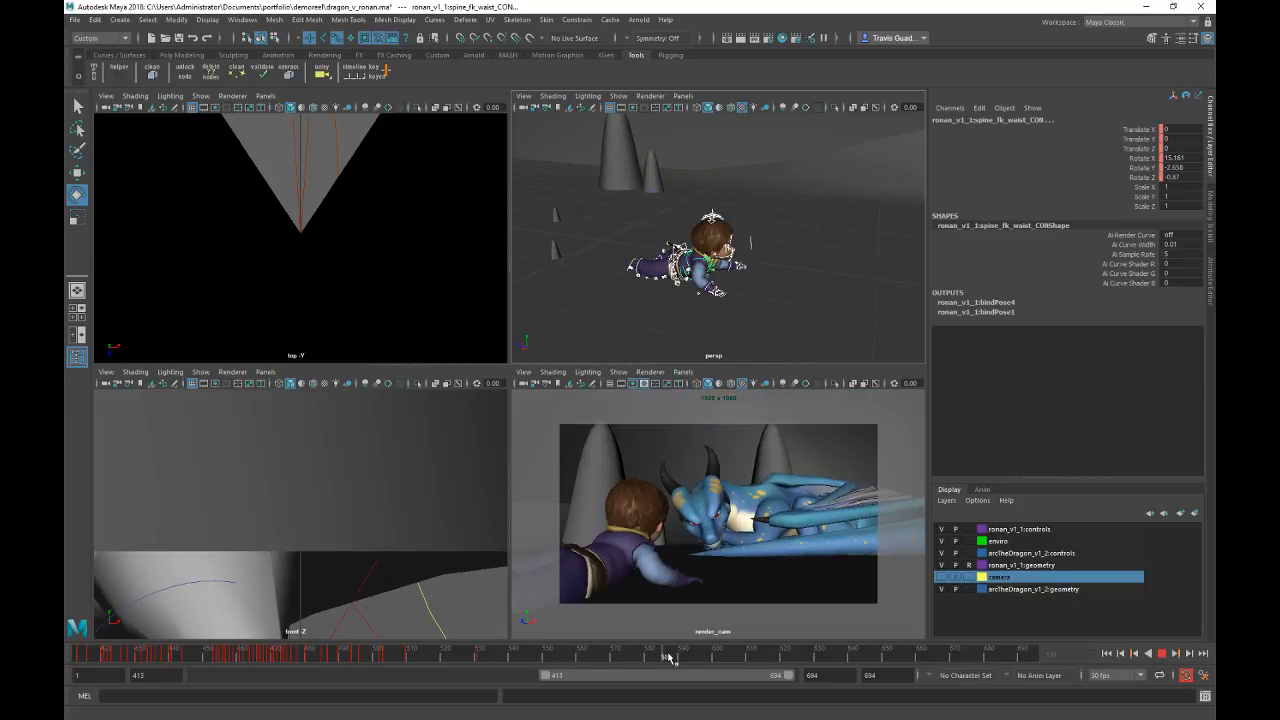
drag(641, 660, 523, 658)
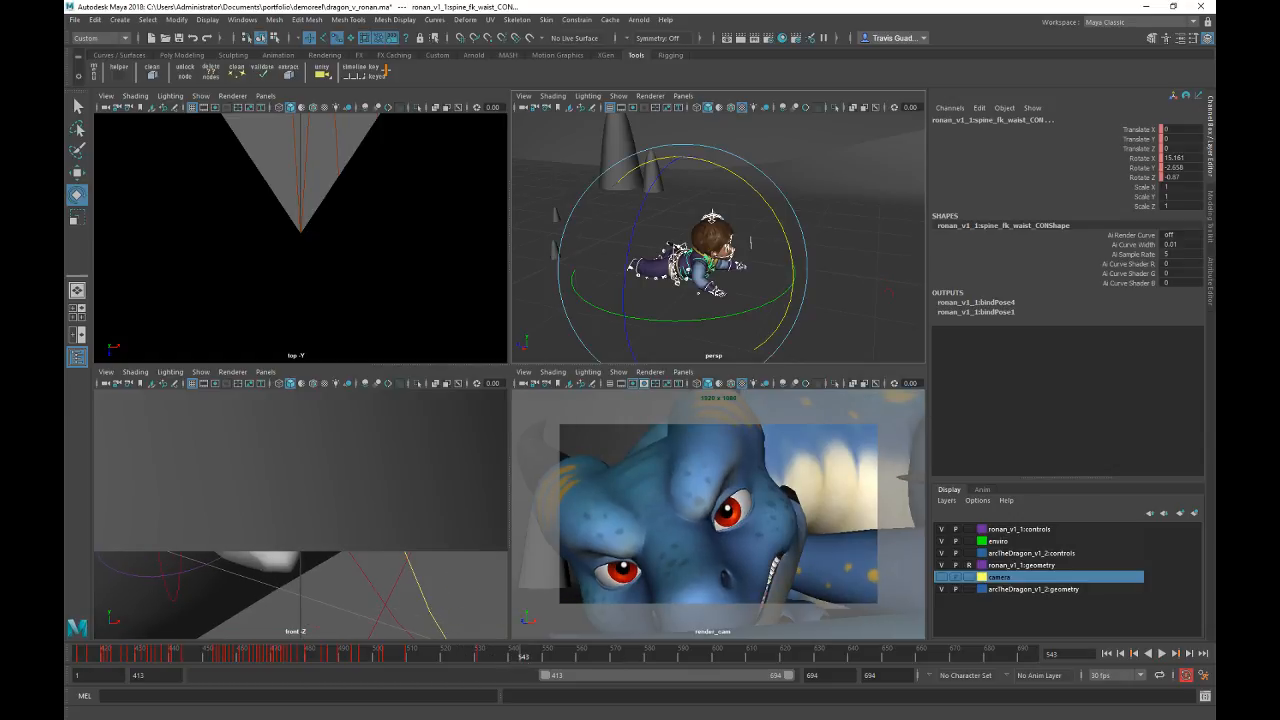
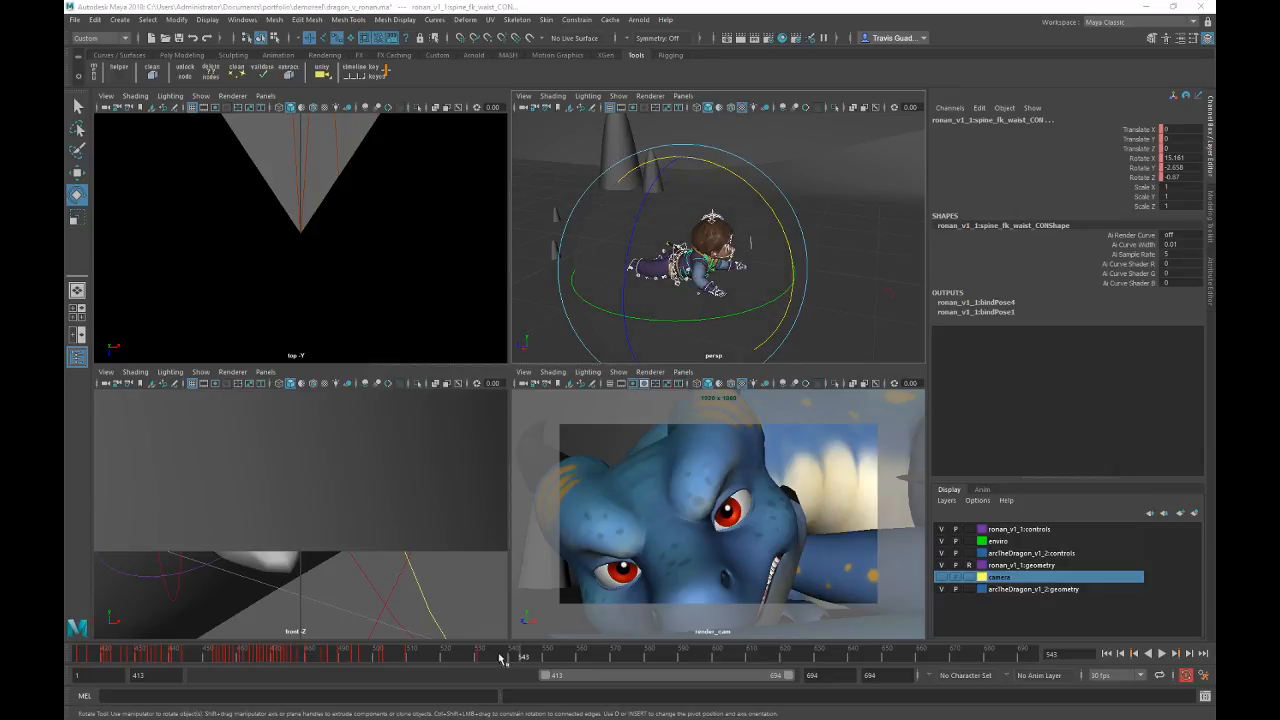
Step: Find the first frame of the camera cut back to the boy and key all of his controls at frame 575
alt+drag(829, 333, 762, 235)
key(alt+v)
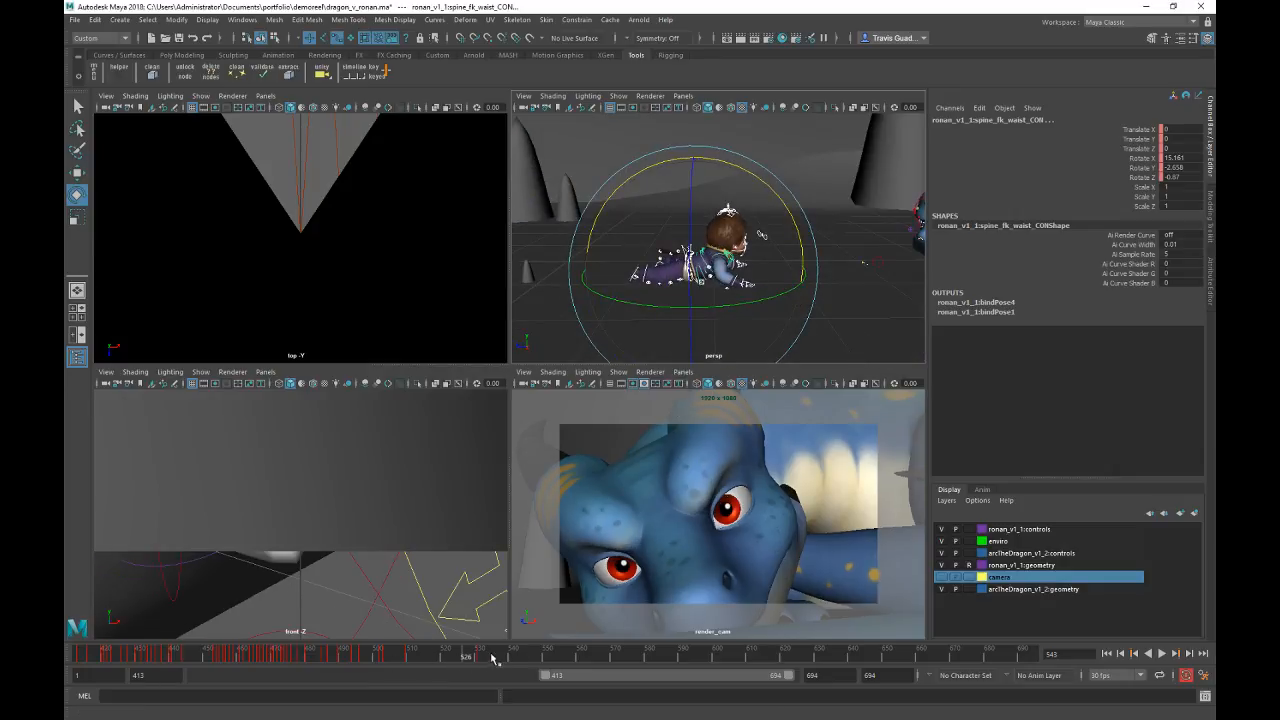
click(631, 658)
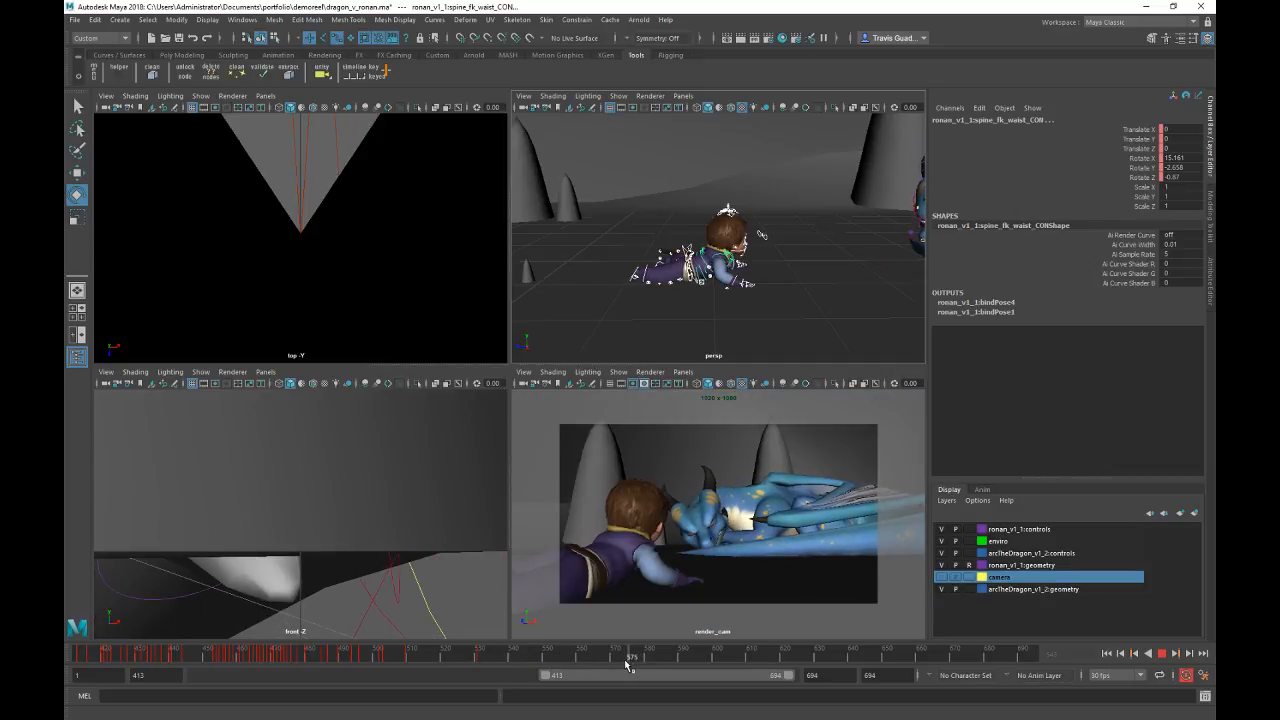
key(alt+comma)
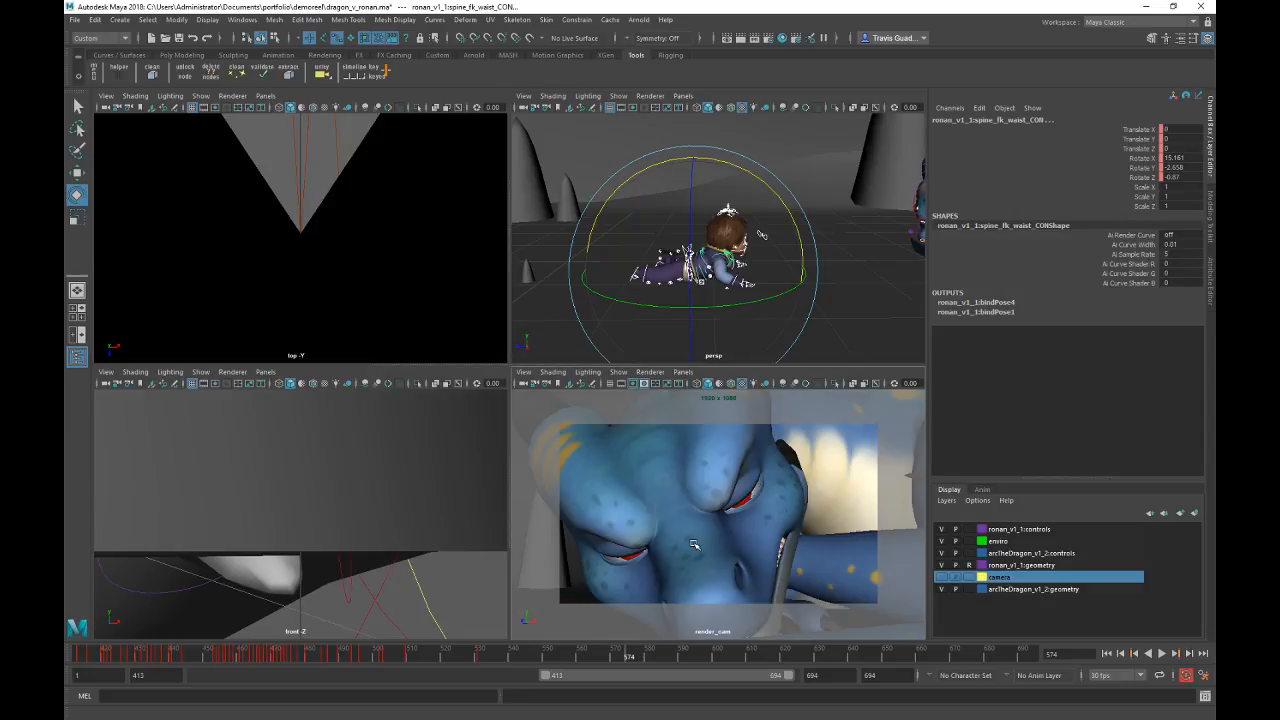
key(alt+period)
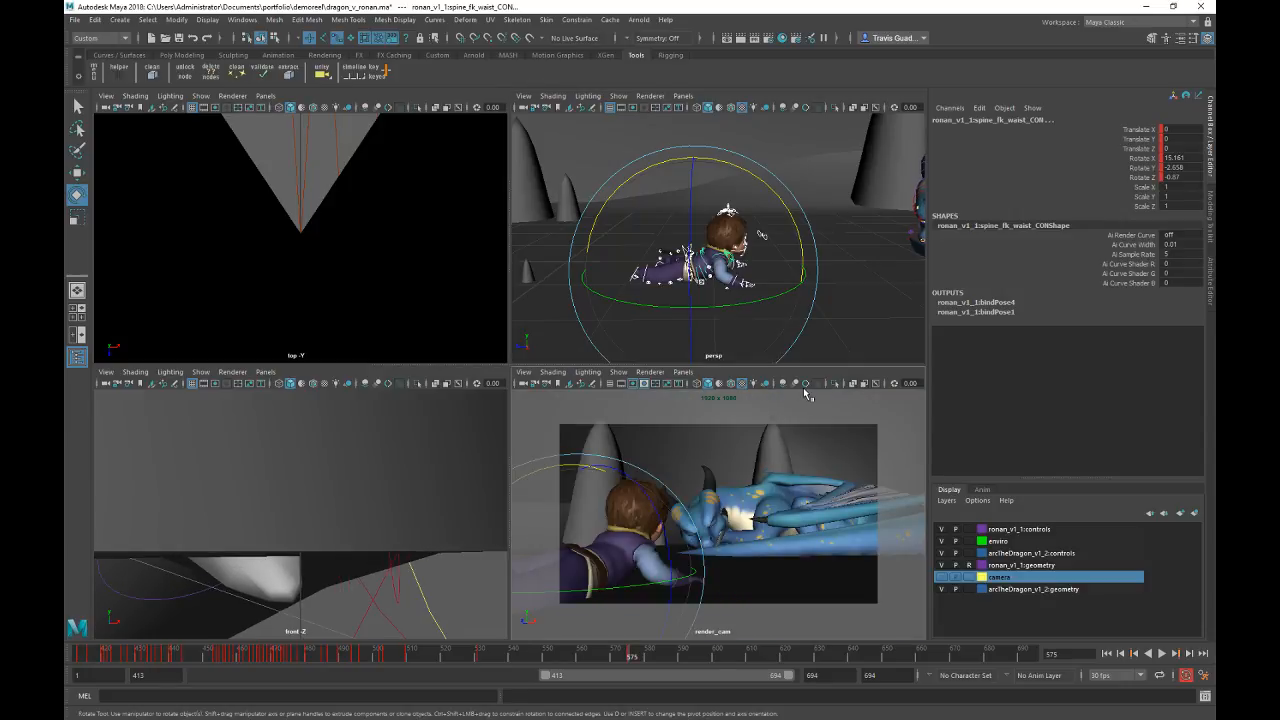
alt+right_drag(697, 219, 780, 226)
alt+middle_drag(780, 226, 713, 247)
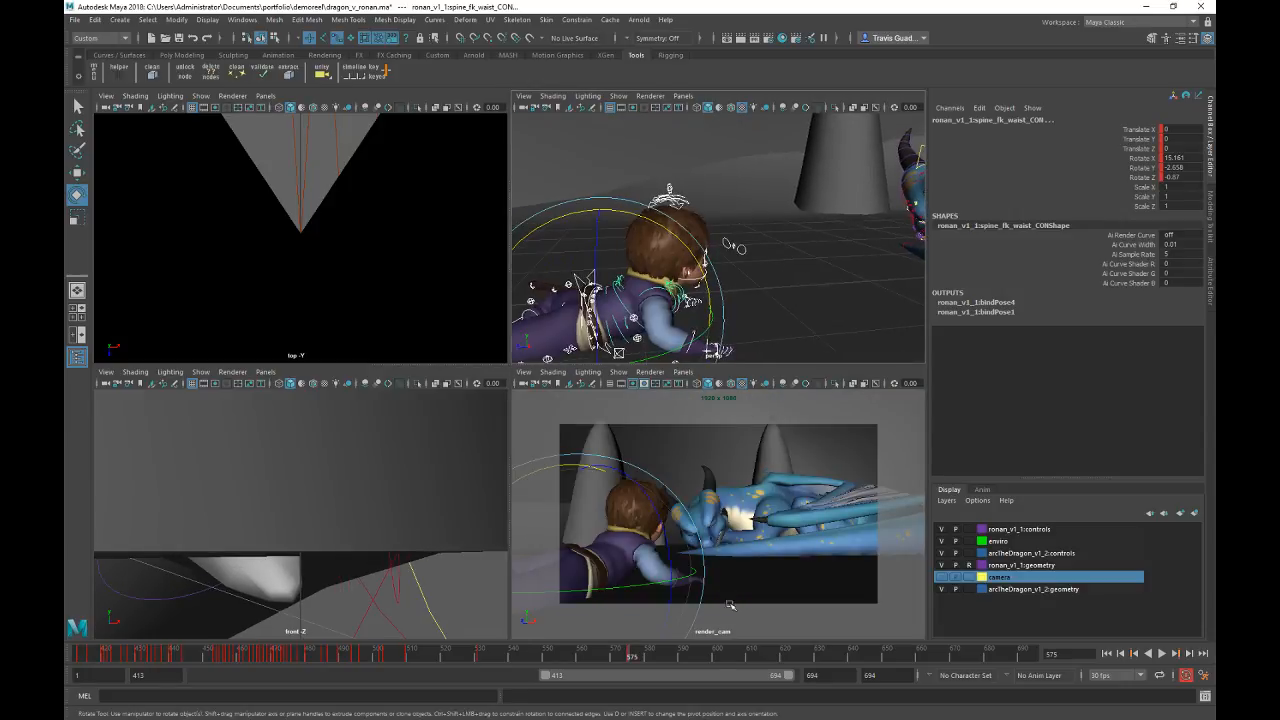
Step: At frame 599, rotate the boy's FK waist control to about 11.365 in X, -2.71 in Y and -0.692 in Z
drag(623, 652, 712, 648)
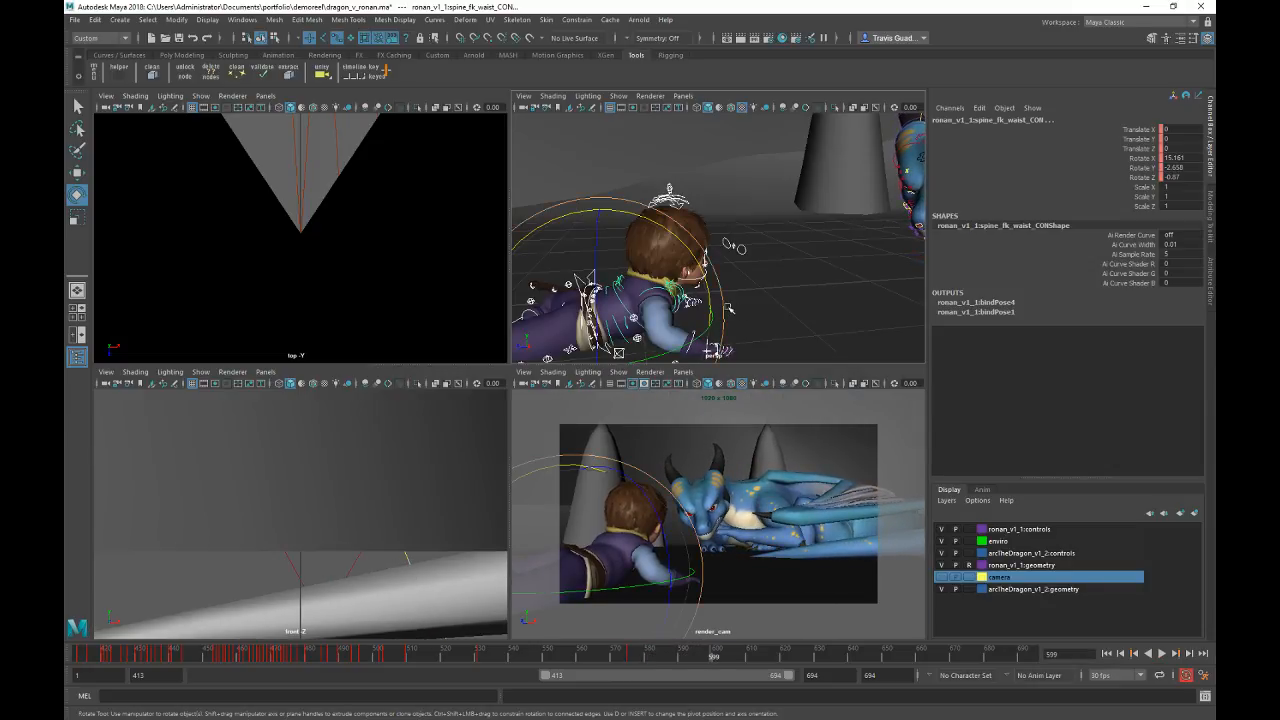
key(w)
alt+drag(729, 309, 655, 310)
click(687, 277)
click(637, 306)
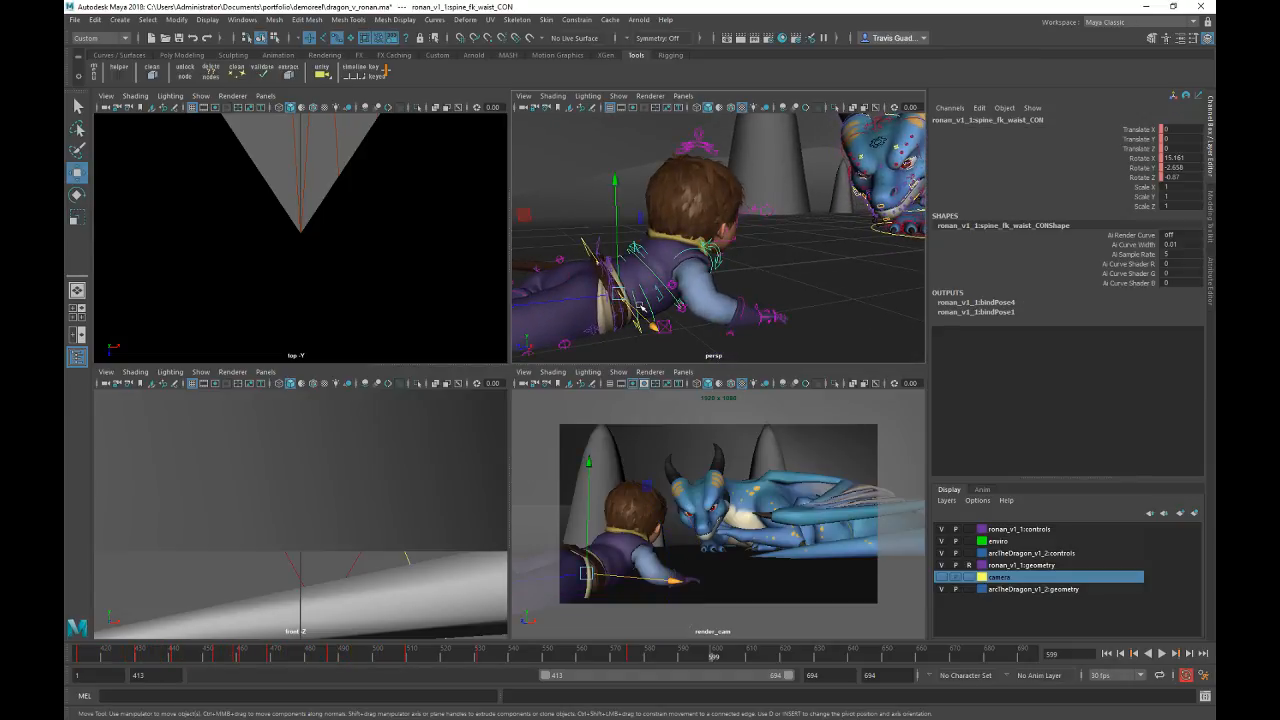
key(e)
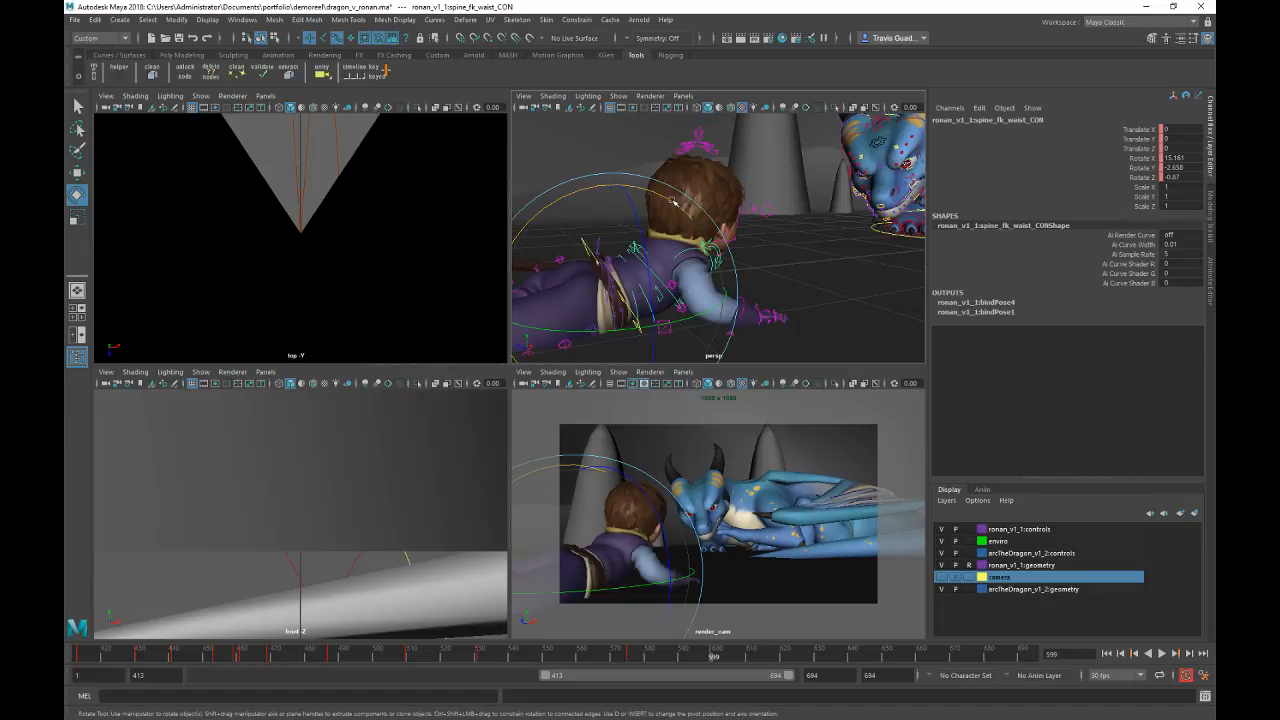
drag(668, 202, 664, 200)
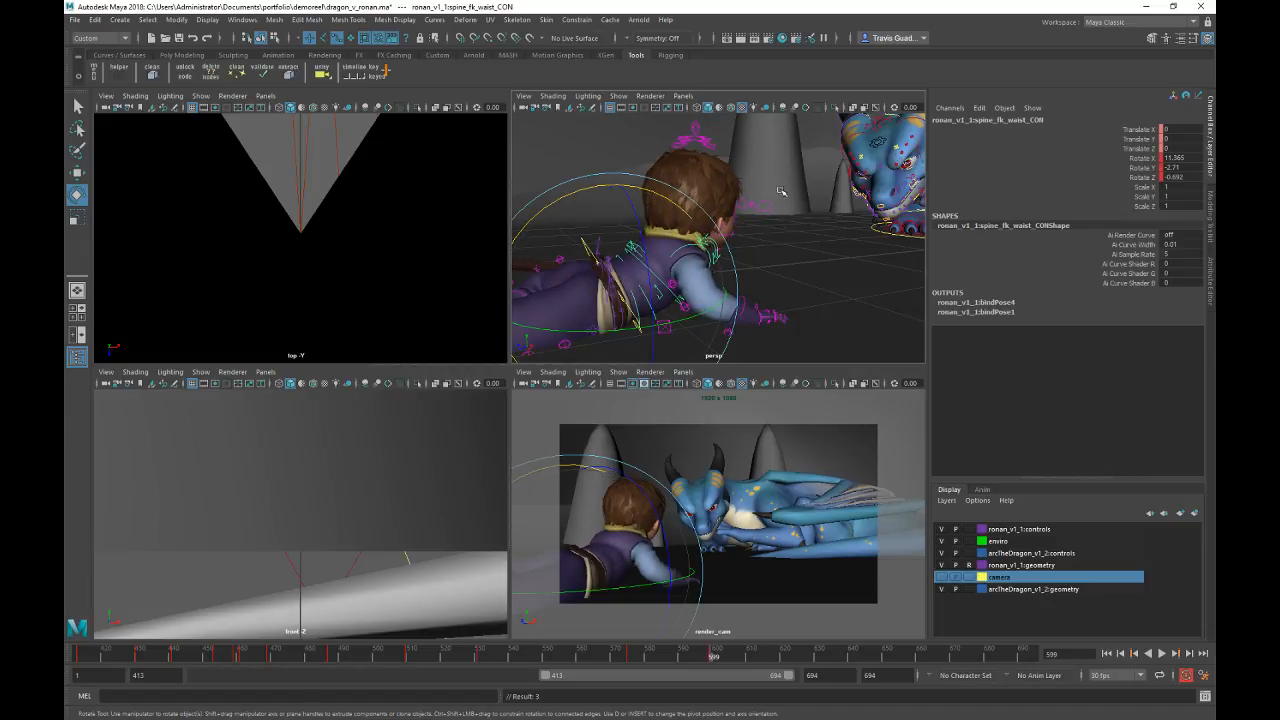
Step: Tilt the boy's head control slightly and key it at frame 599, then scrub from about frame 575 to check the motion
click(696, 143)
drag(592, 468, 583, 477)
key(s)
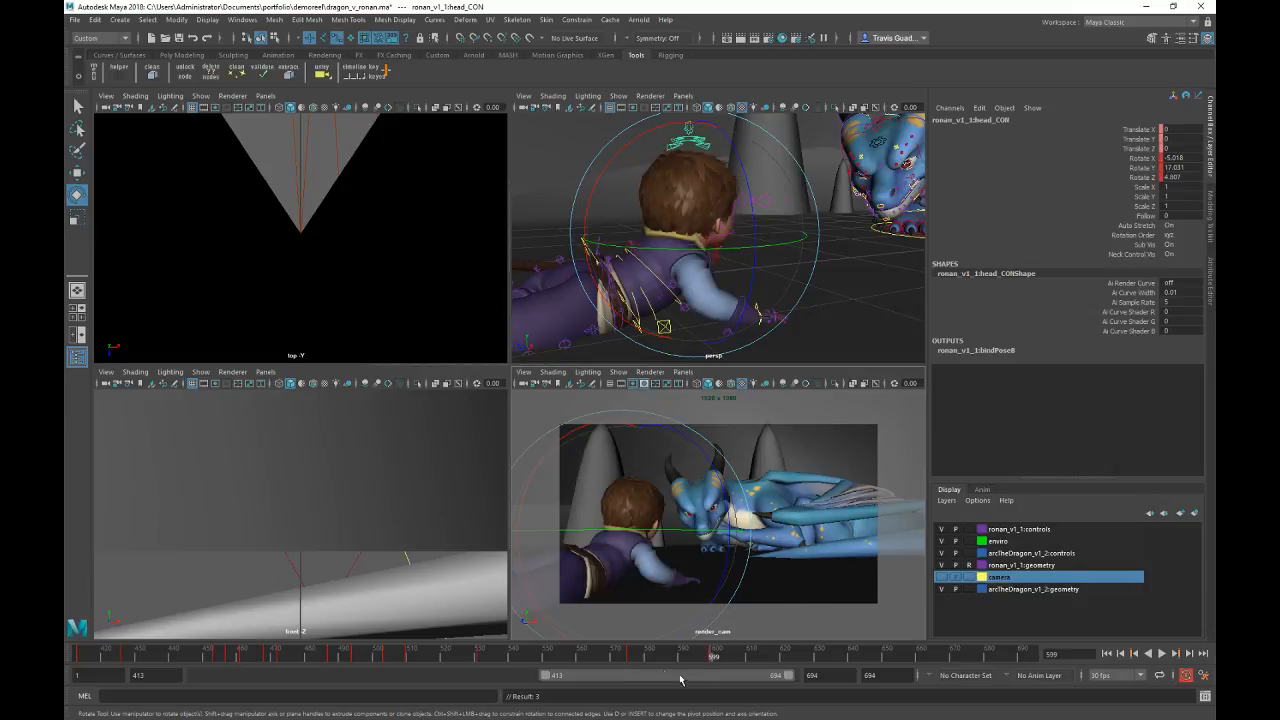
drag(633, 658, 712, 658)
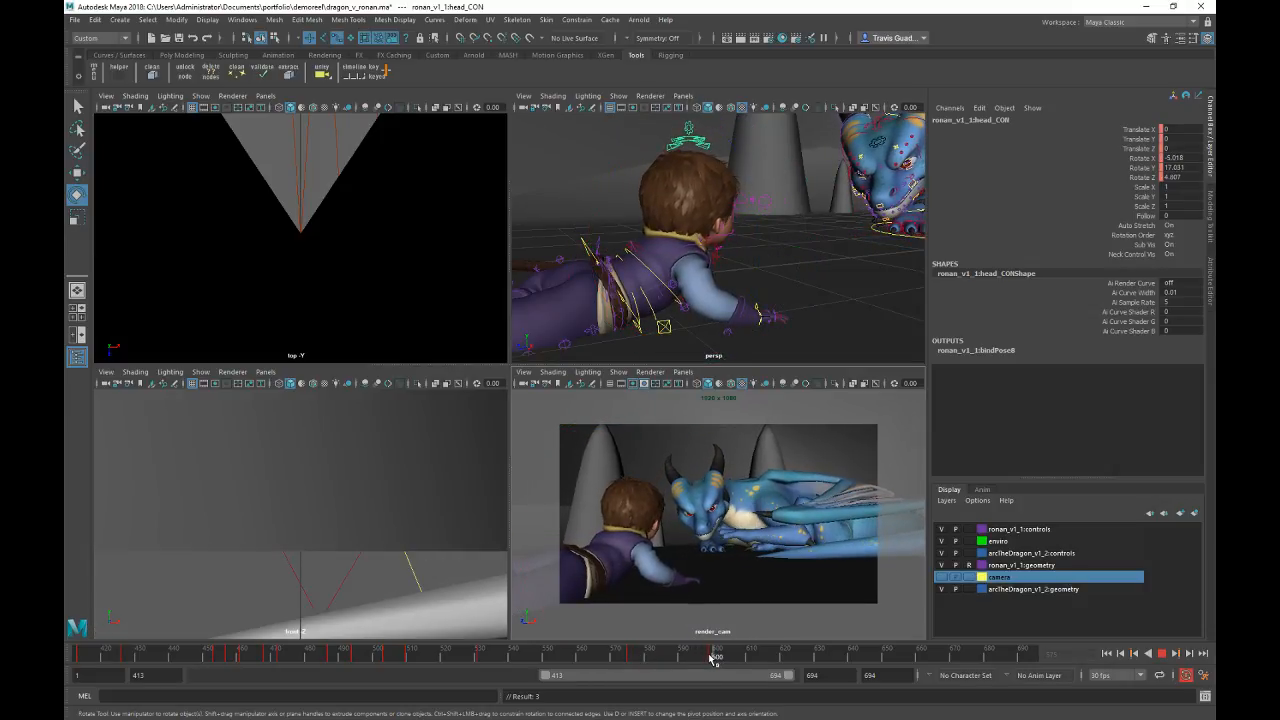
Step: Select all of the boy's controls at frame 599 and frame him in the perspective view
scroll(563, 193, down, 5)
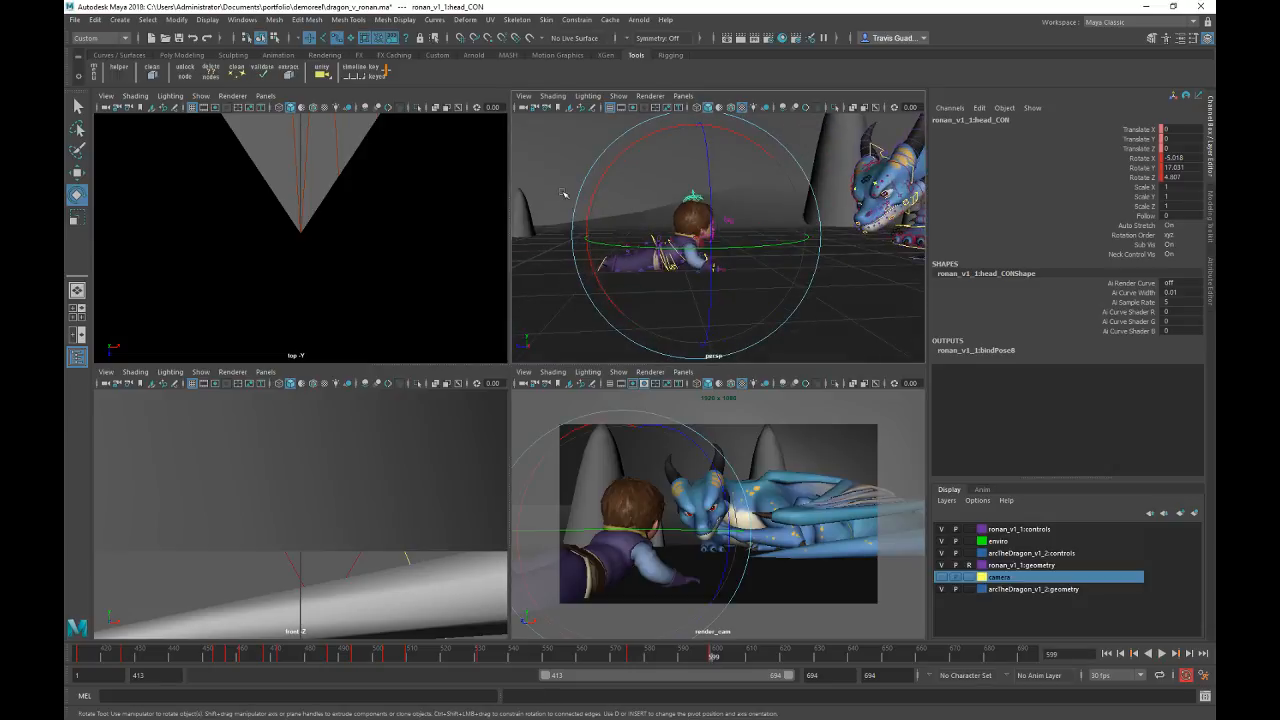
drag(550, 149, 778, 315)
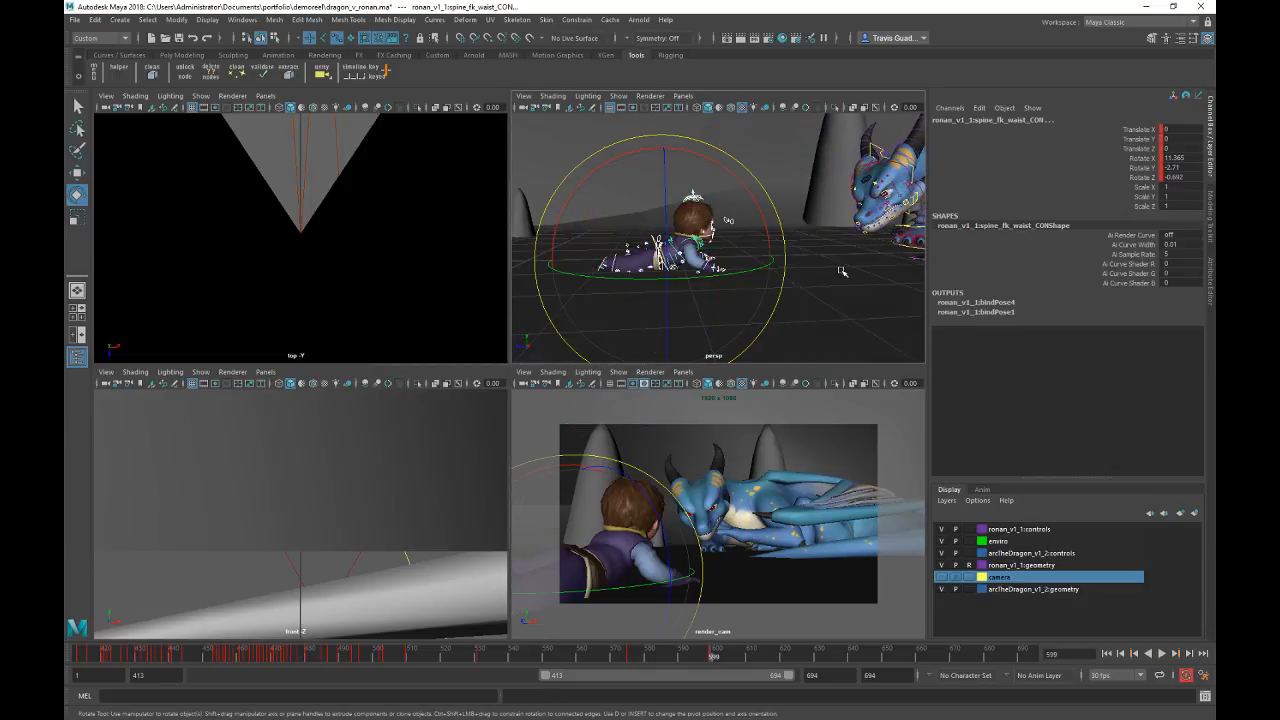
alt+right_drag(706, 287, 772, 302)
alt+drag(740, 272, 778, 240)
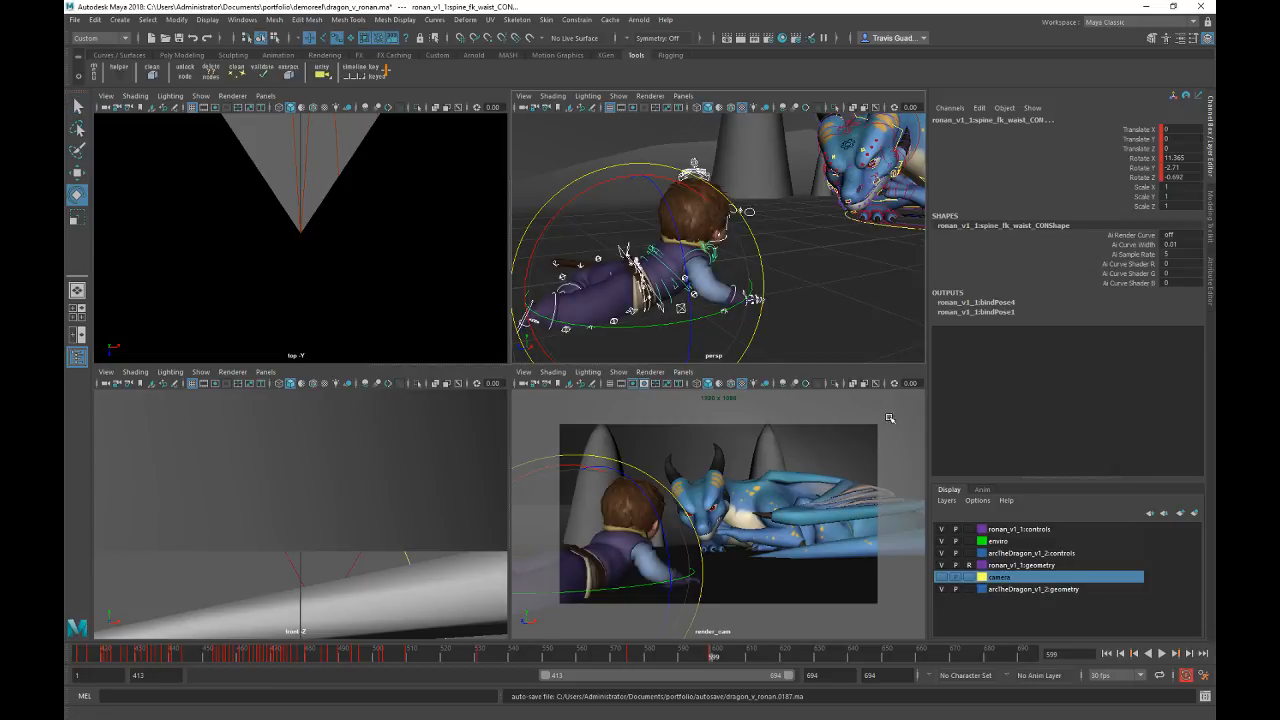
Step: Play back the shot between frames 599 and 686 to review the boy's held pose against the dragon's movement
key(alt+v)
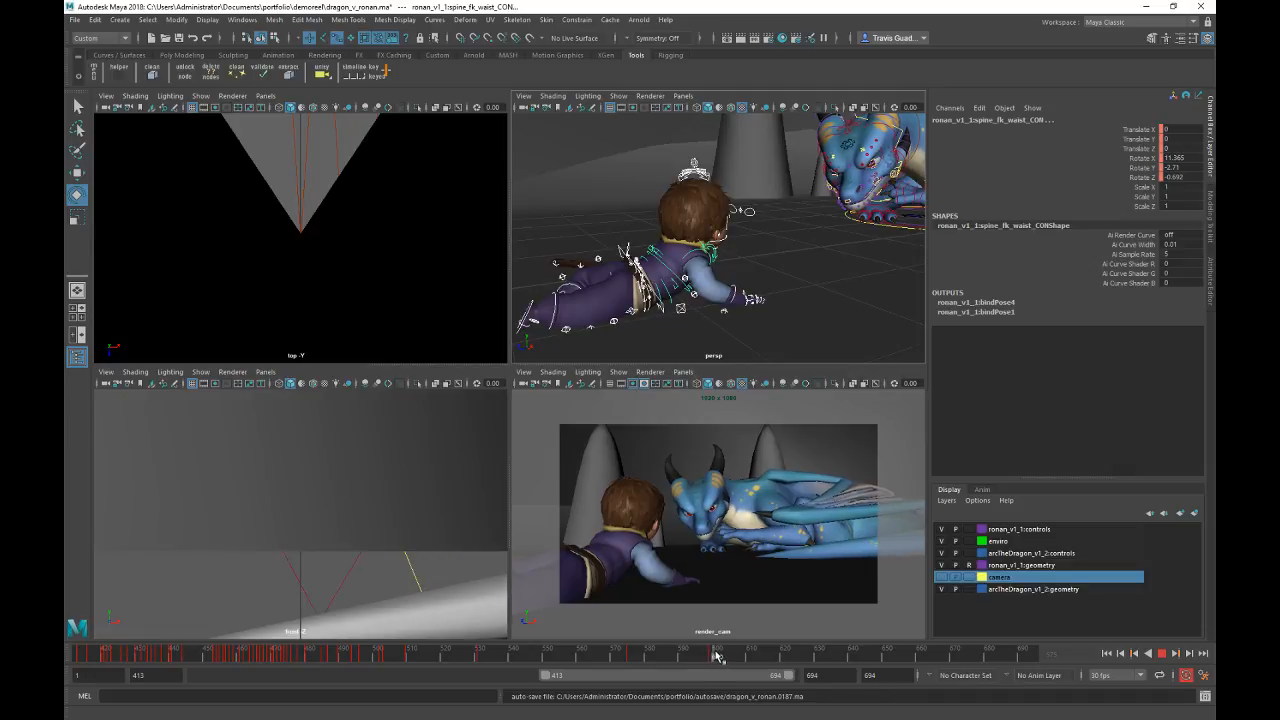
click(750, 655)
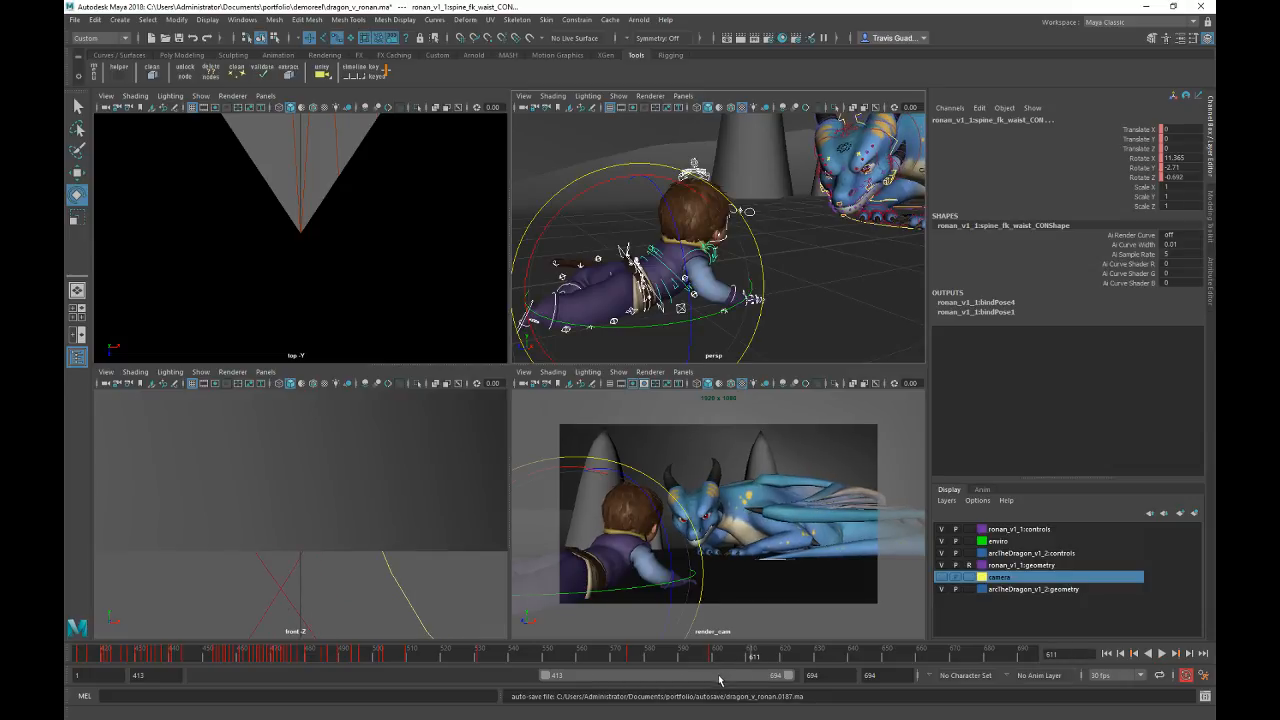
key(alt+v)
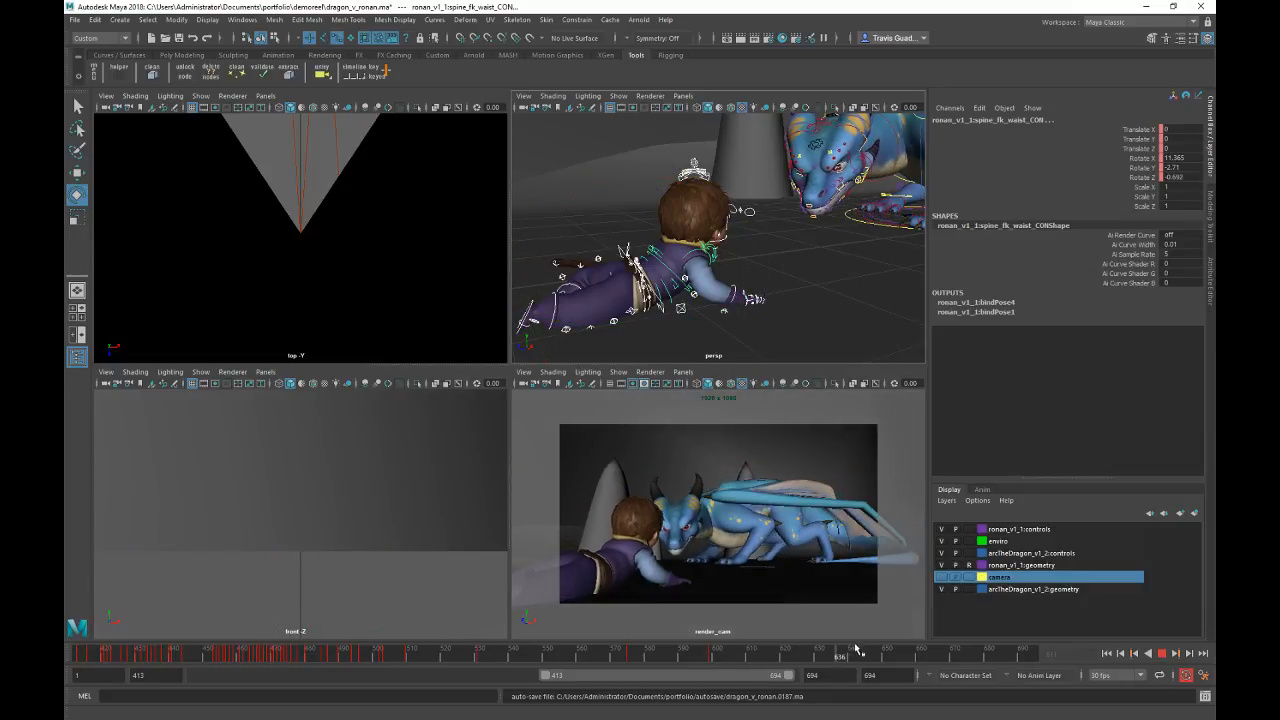
click(1007, 651)
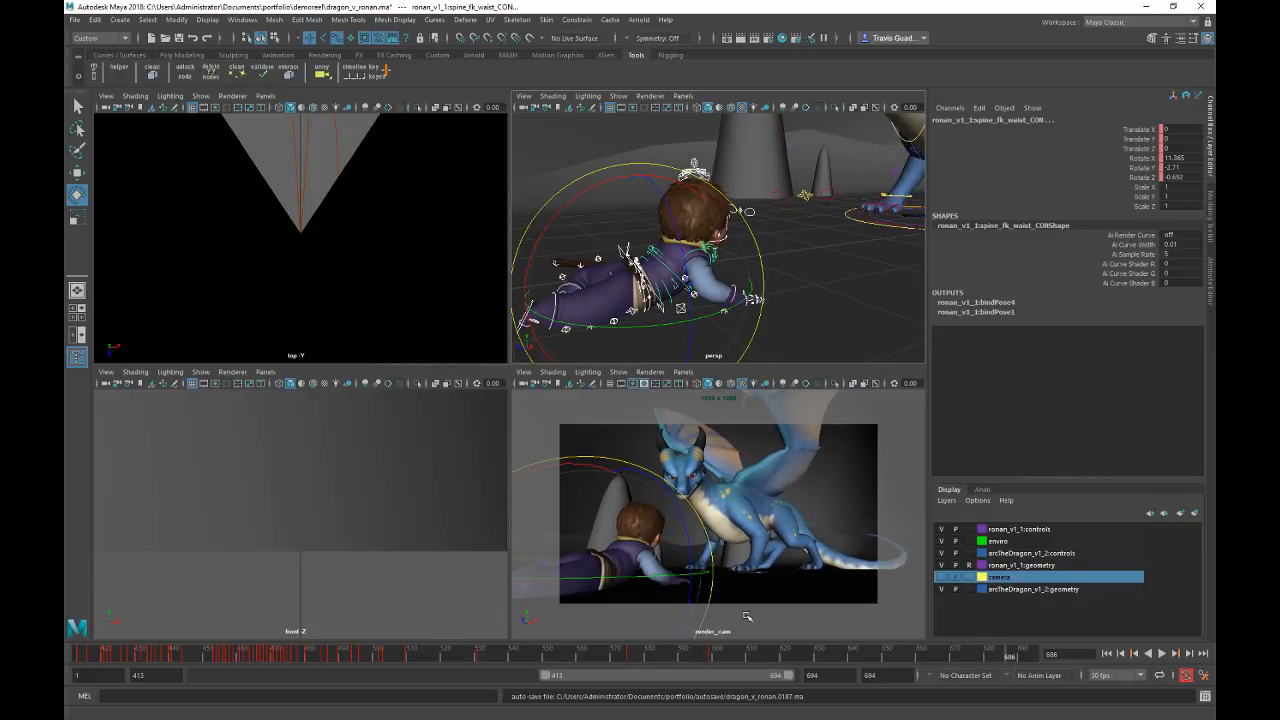
click(713, 656)
key(alt+v)
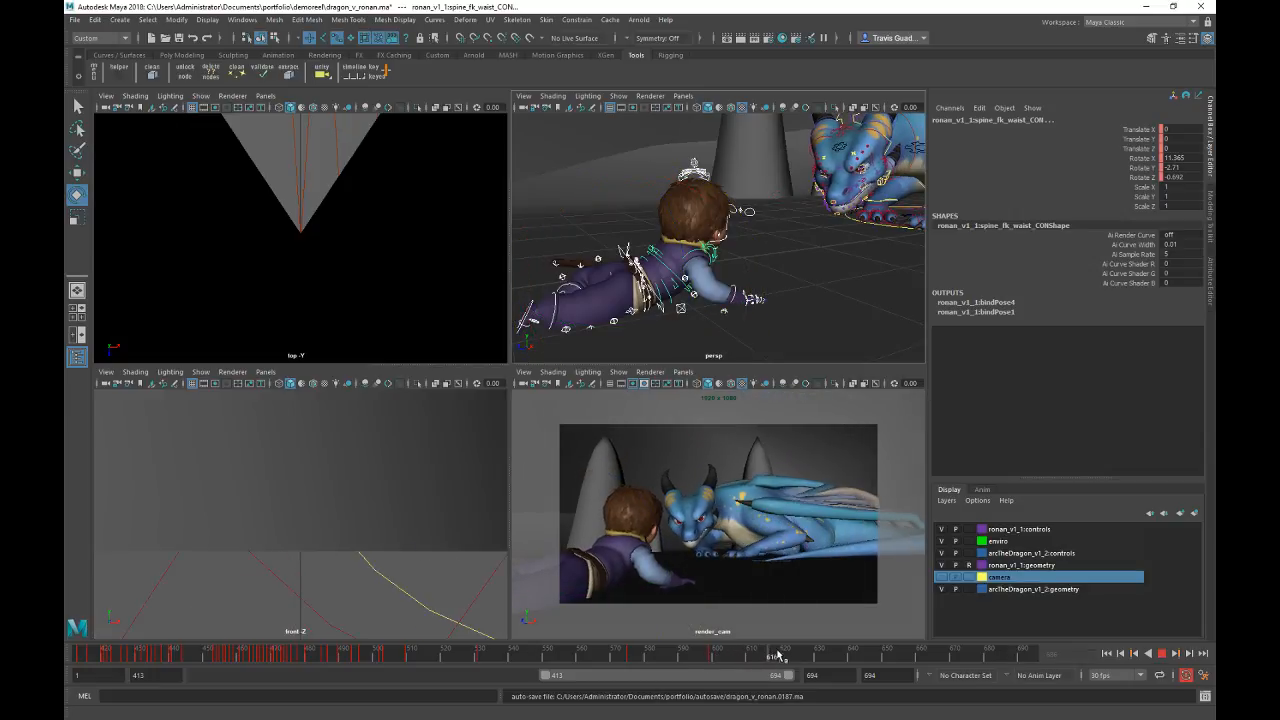
Step: At frame 588, raise the boy's upper-spine IK control to about 0.263 in Translate Y and -0.315 in Translate Z
drag(592, 652, 677, 645)
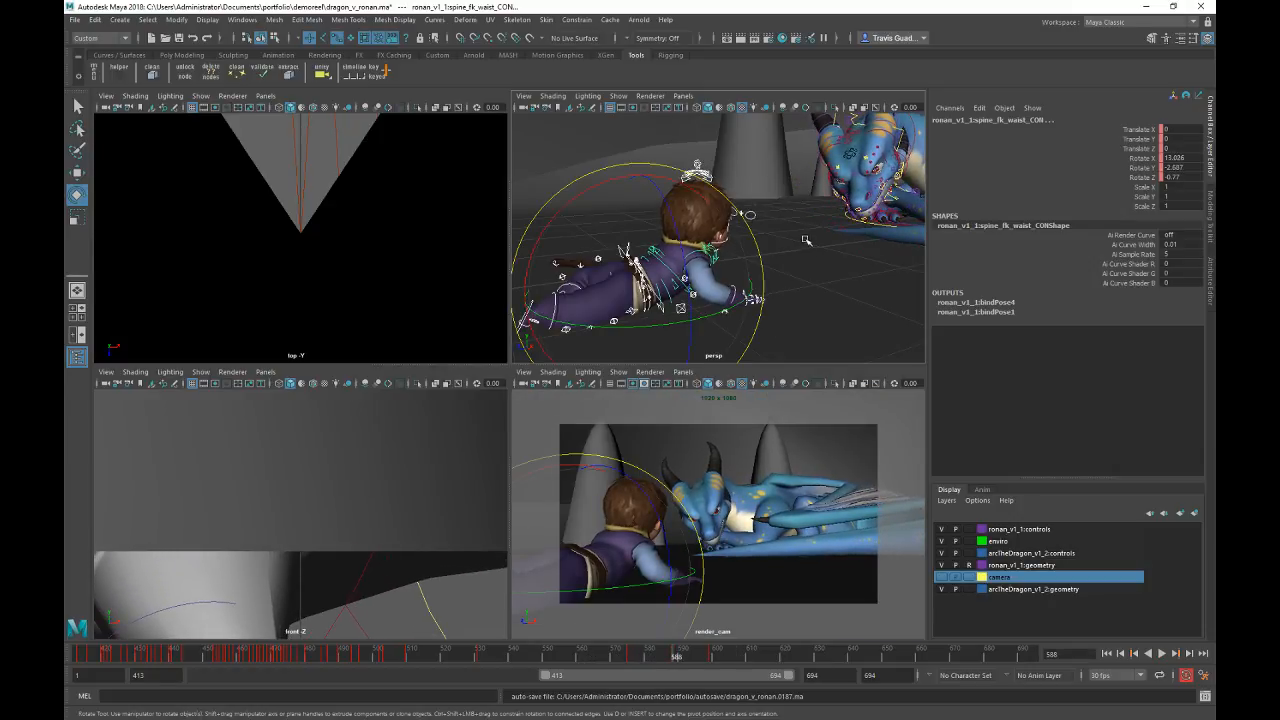
scroll(778, 288, up, 3)
click(845, 299)
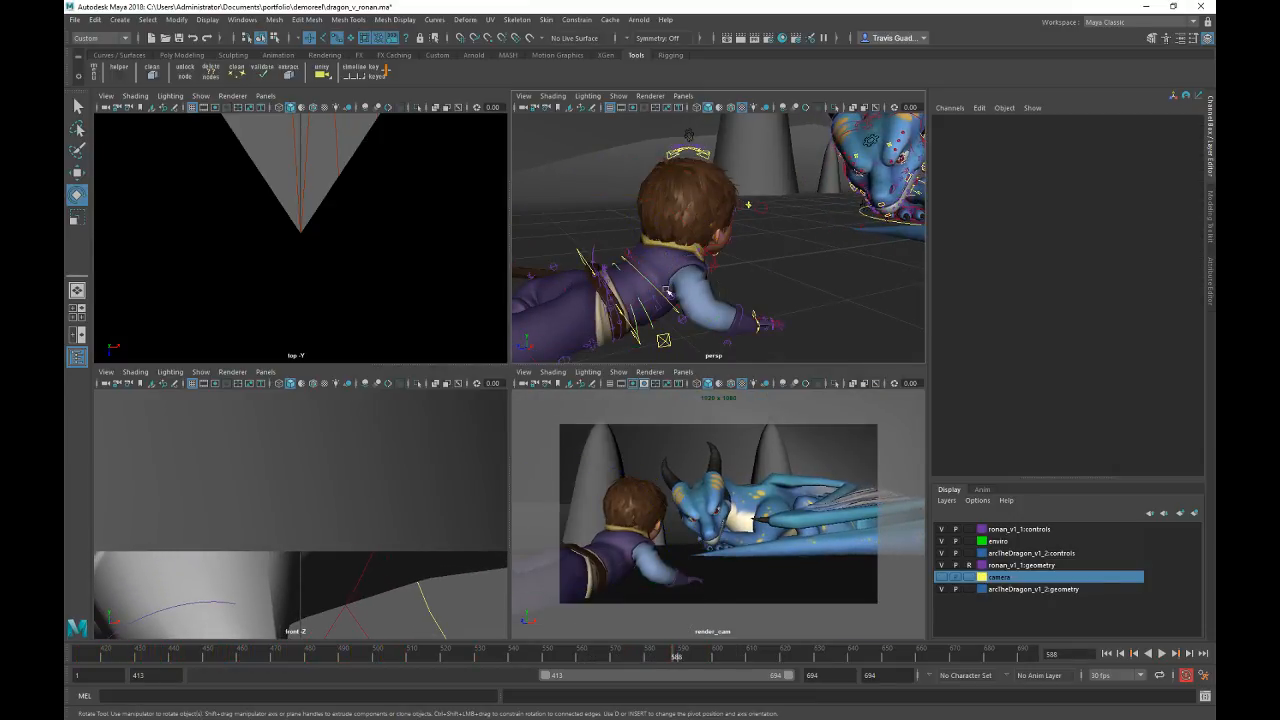
click(639, 260)
alt+right_drag(642, 264, 694, 308)
alt+drag(694, 308, 662, 304)
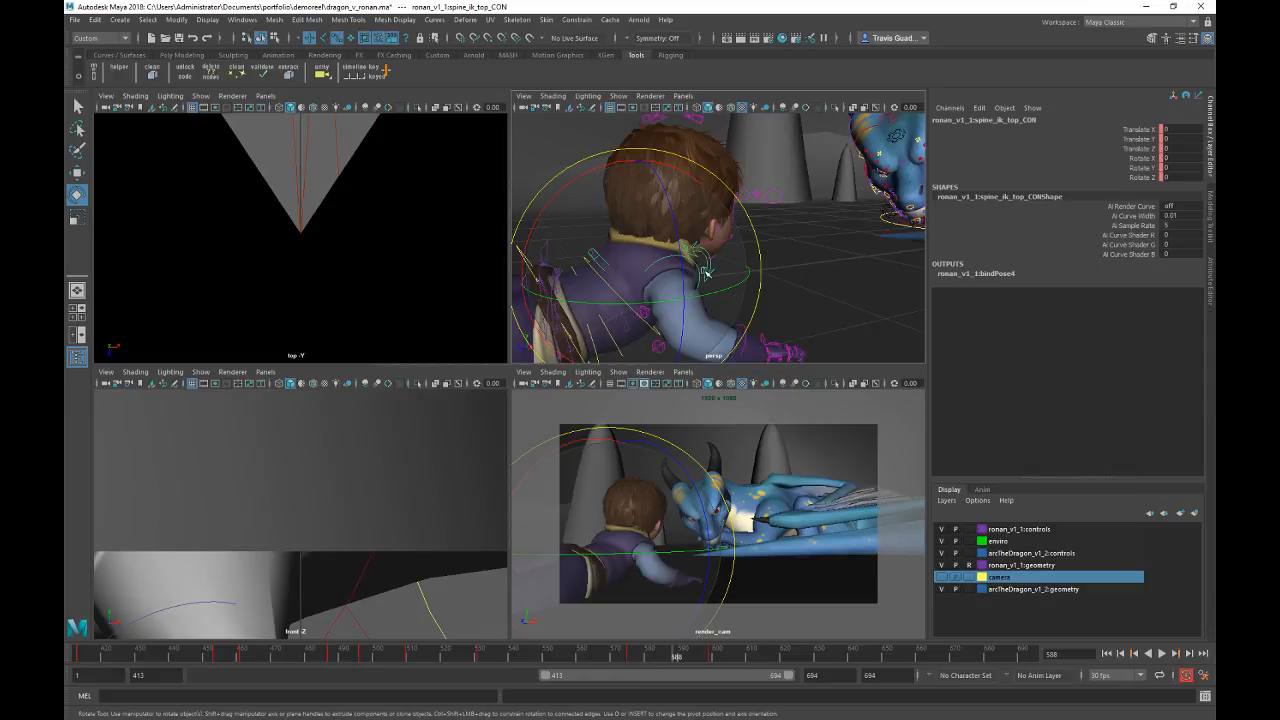
key(r)
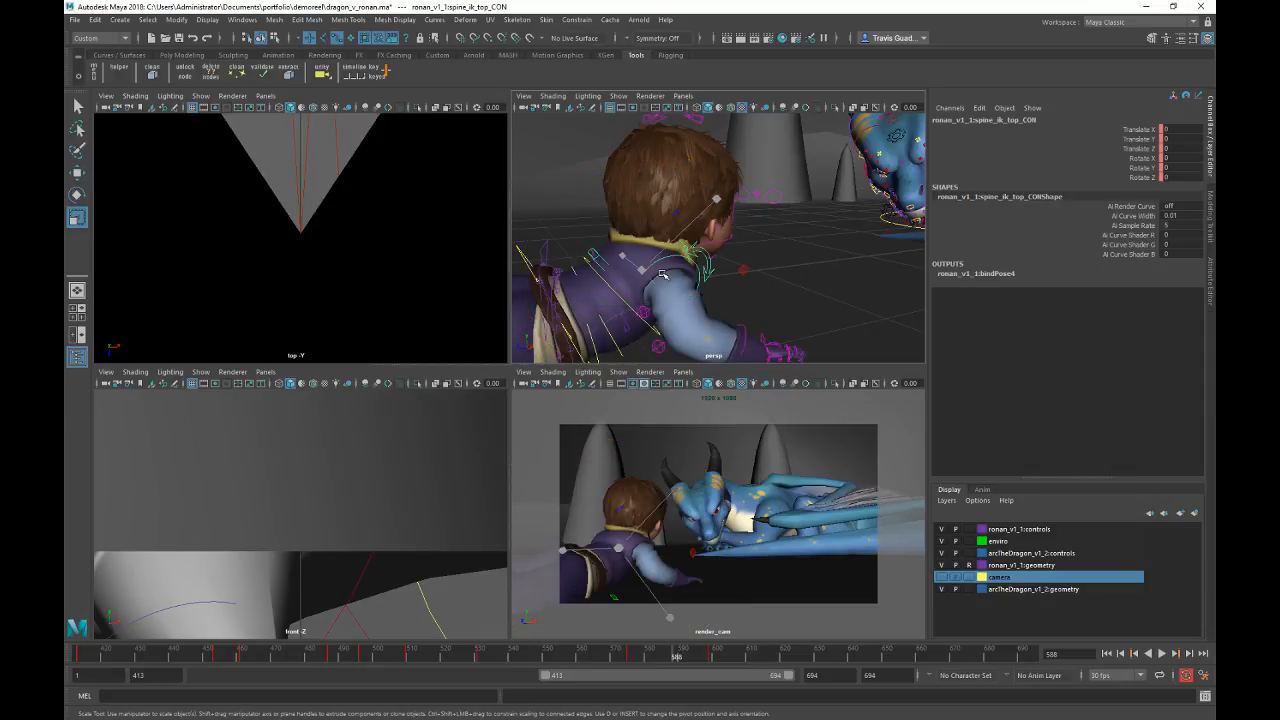
key(w)
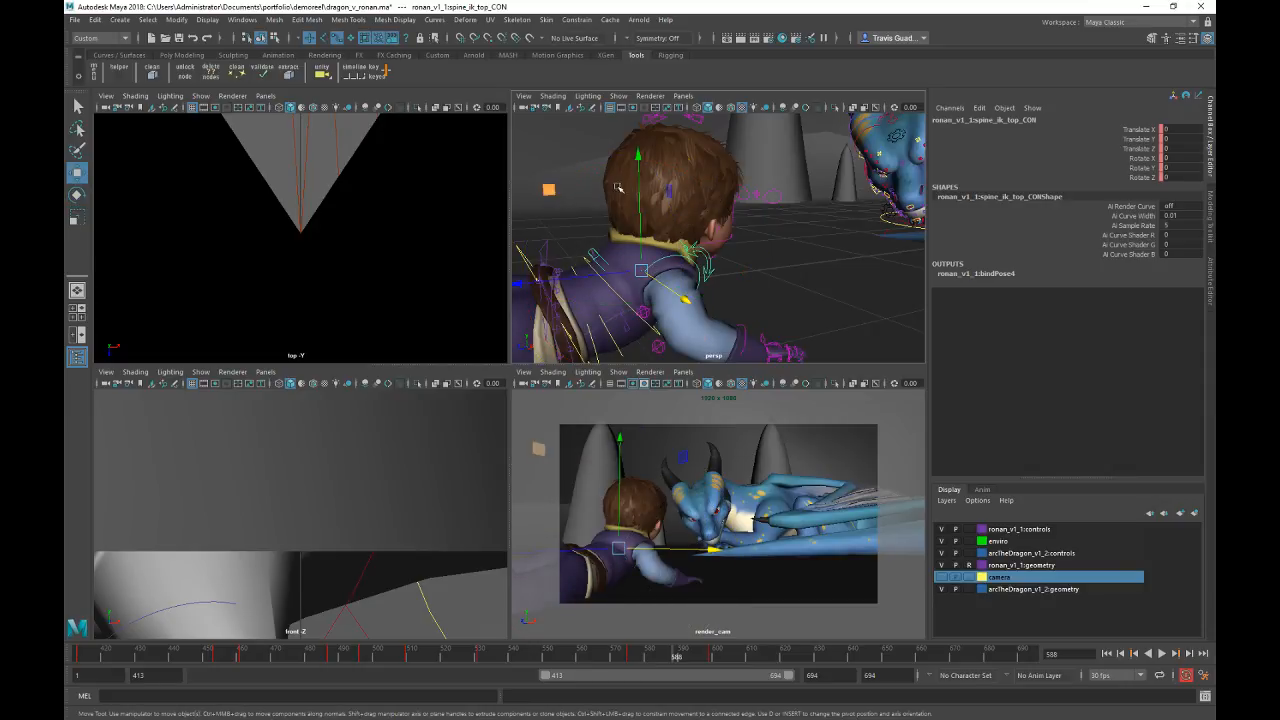
drag(645, 200, 648, 199)
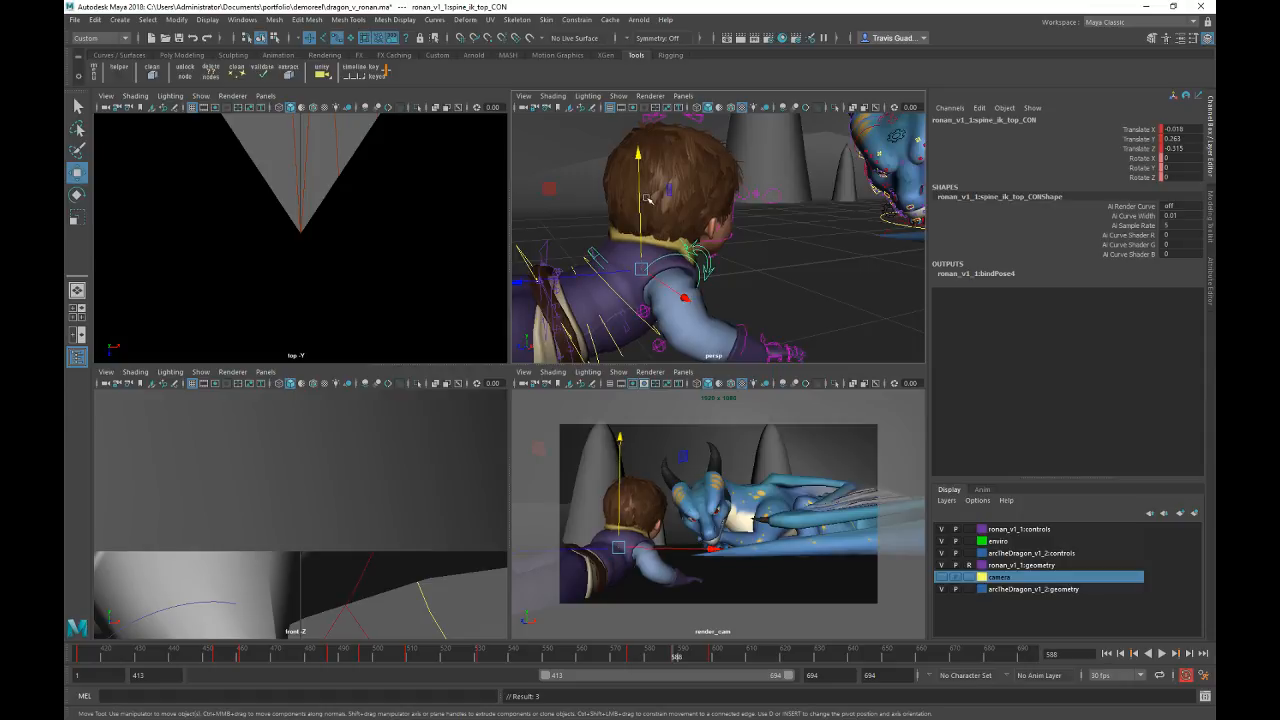
Step: Lower the upper-spine IK control to about Translate Y -0.399 at frame 599 and -0.673 at frame 606, and replay the motion
key(period)
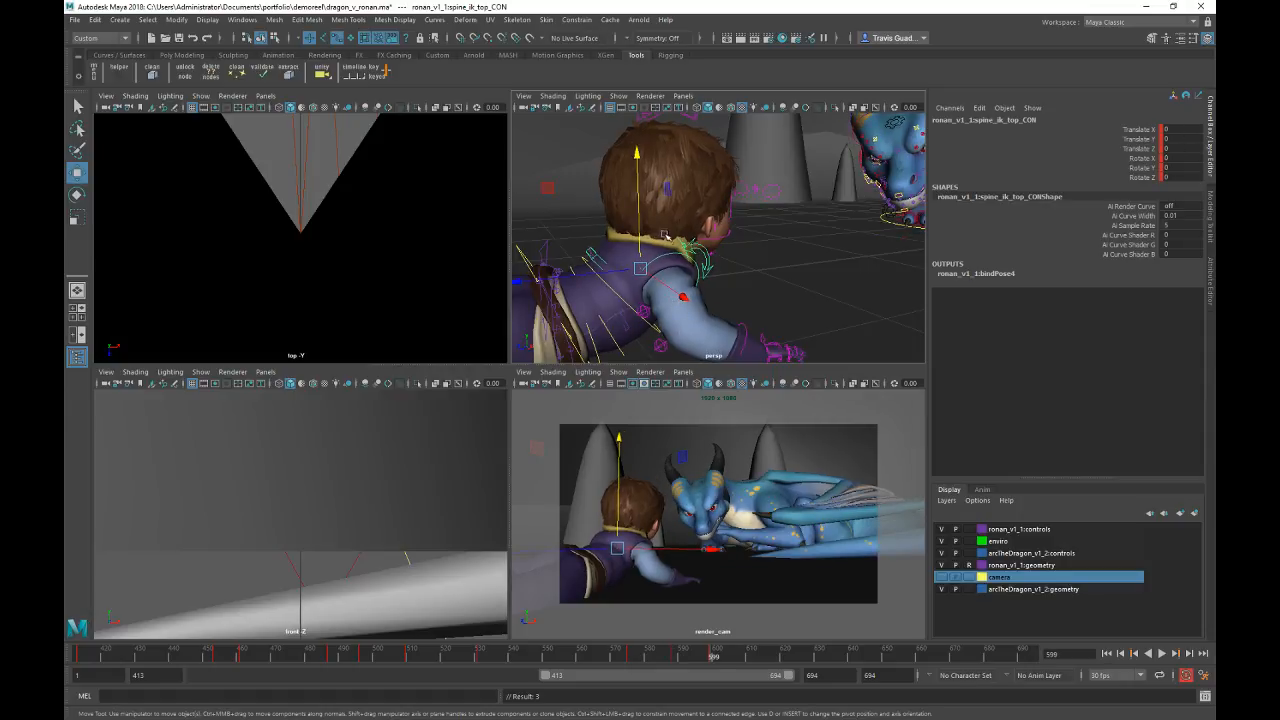
drag(643, 218, 641, 226)
mouse_move(672, 657)
mouse_down()
mouse_move(643, 657)
mouse_move(715, 657)
mouse_move(525, 659)
mouse_move(735, 660)
mouse_up()
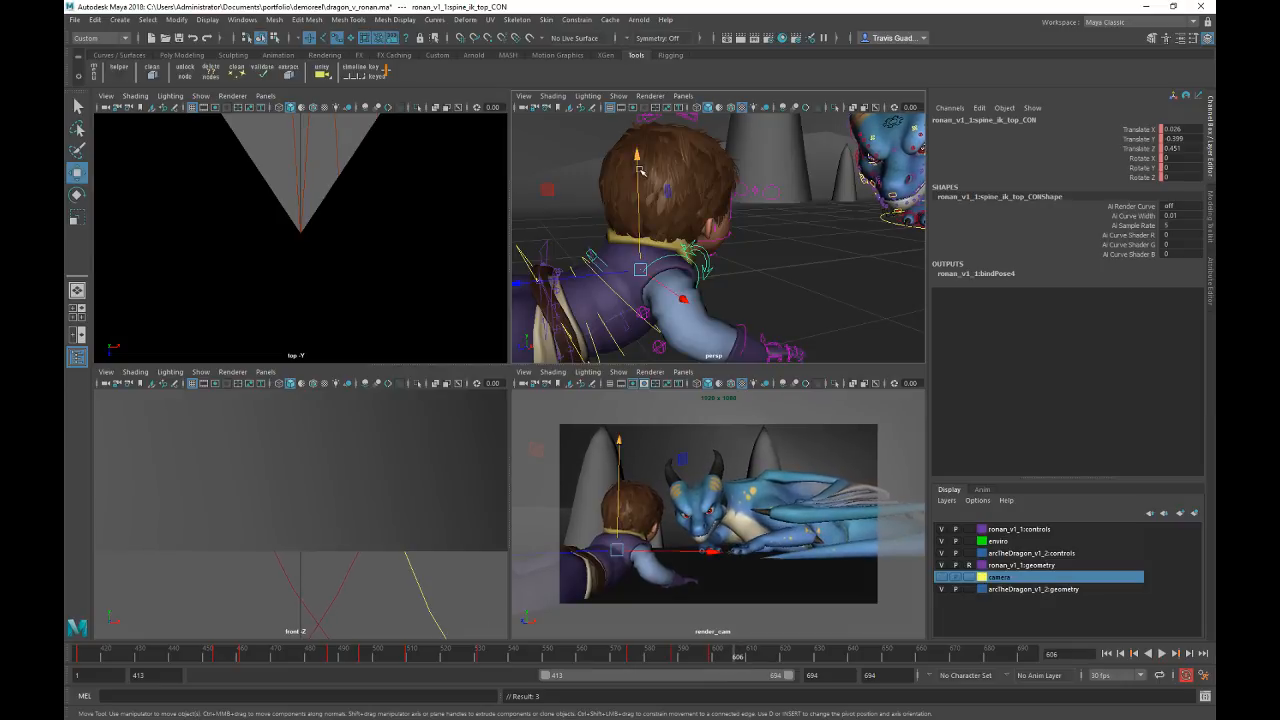
drag(642, 172, 642, 174)
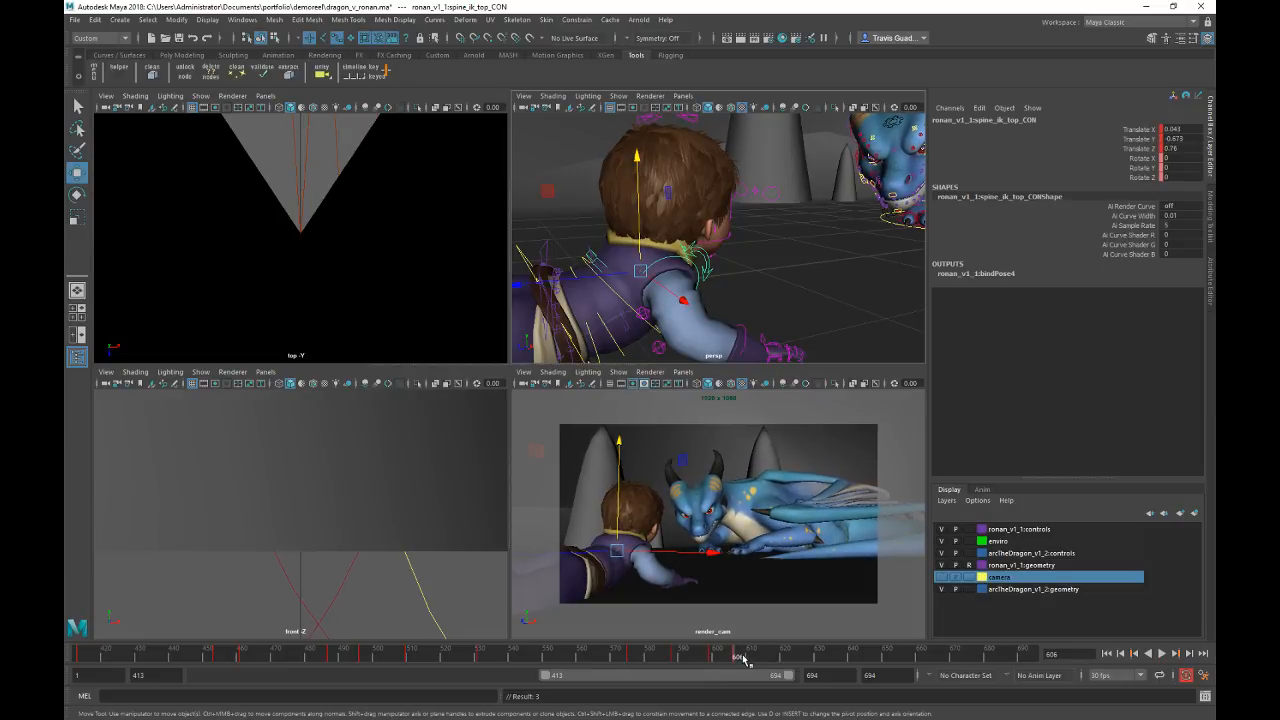
key(alt+v)
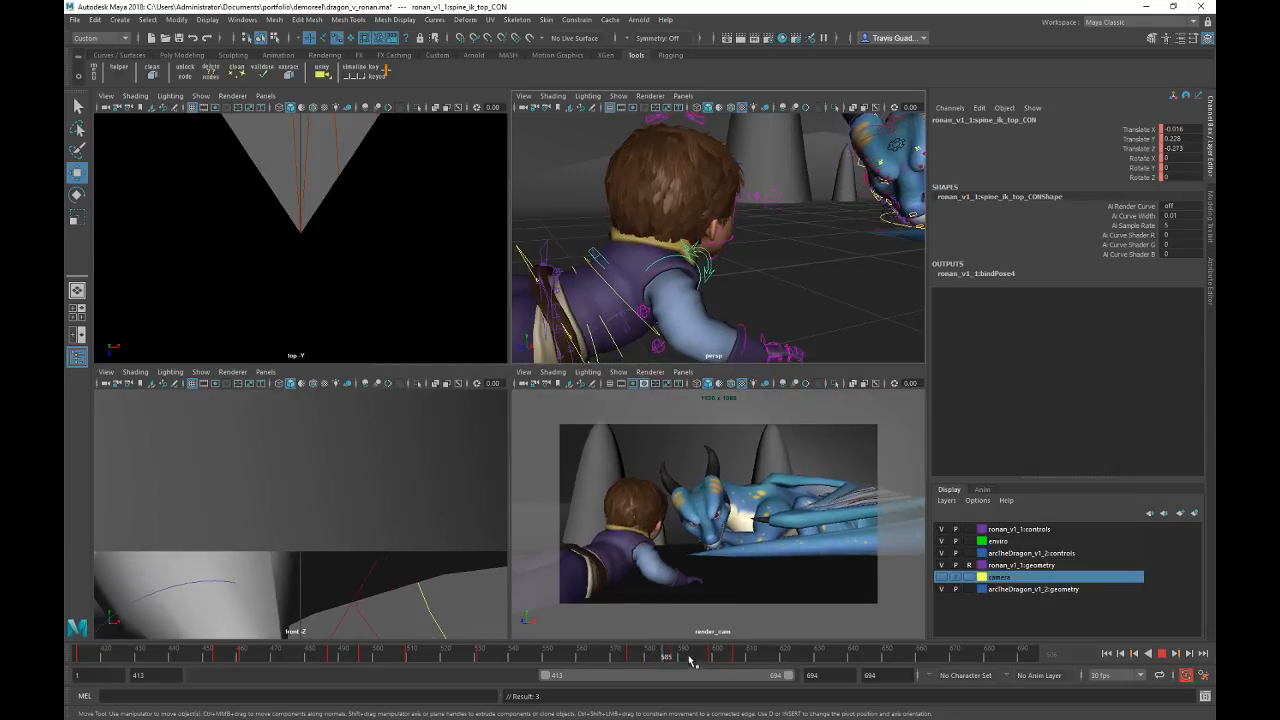
Step: Select all of the boy's controls and copy their keys from frame 575 to about frame 620
click(632, 660)
alt+right_drag(760, 258, 508, 229)
alt+right_drag(700, 228, 620, 280)
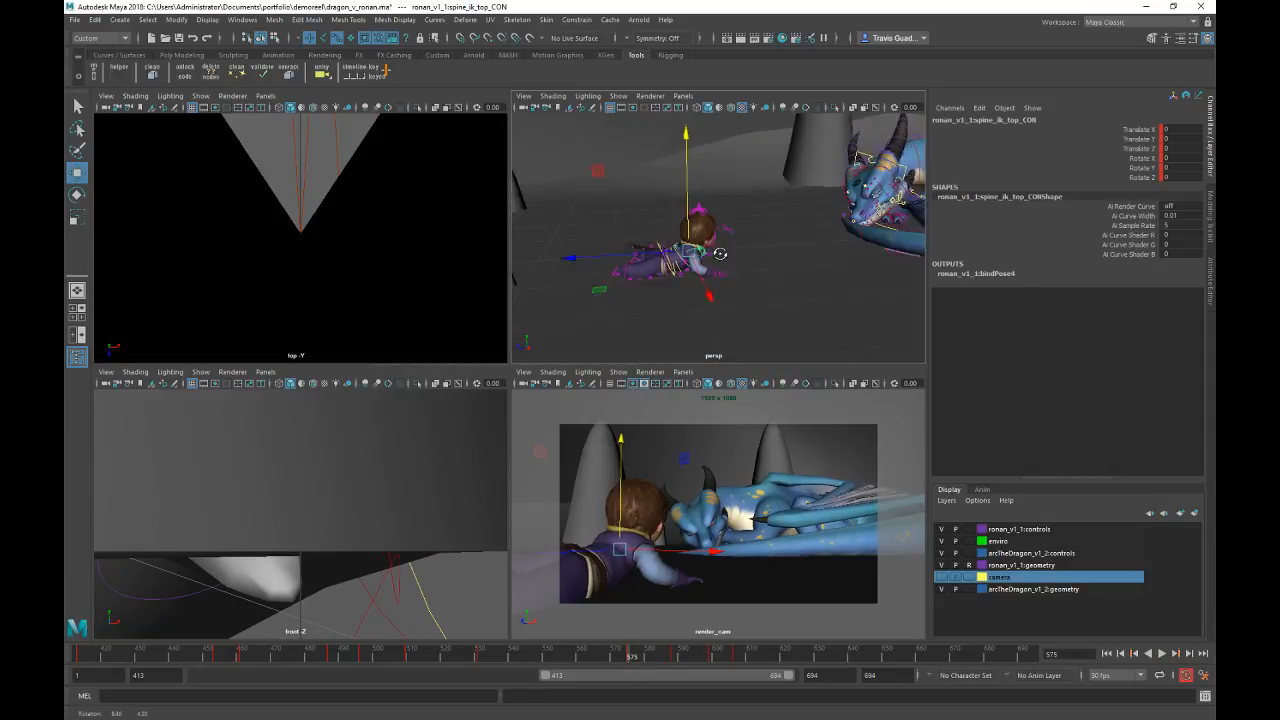
click(555, 97)
click(793, 267)
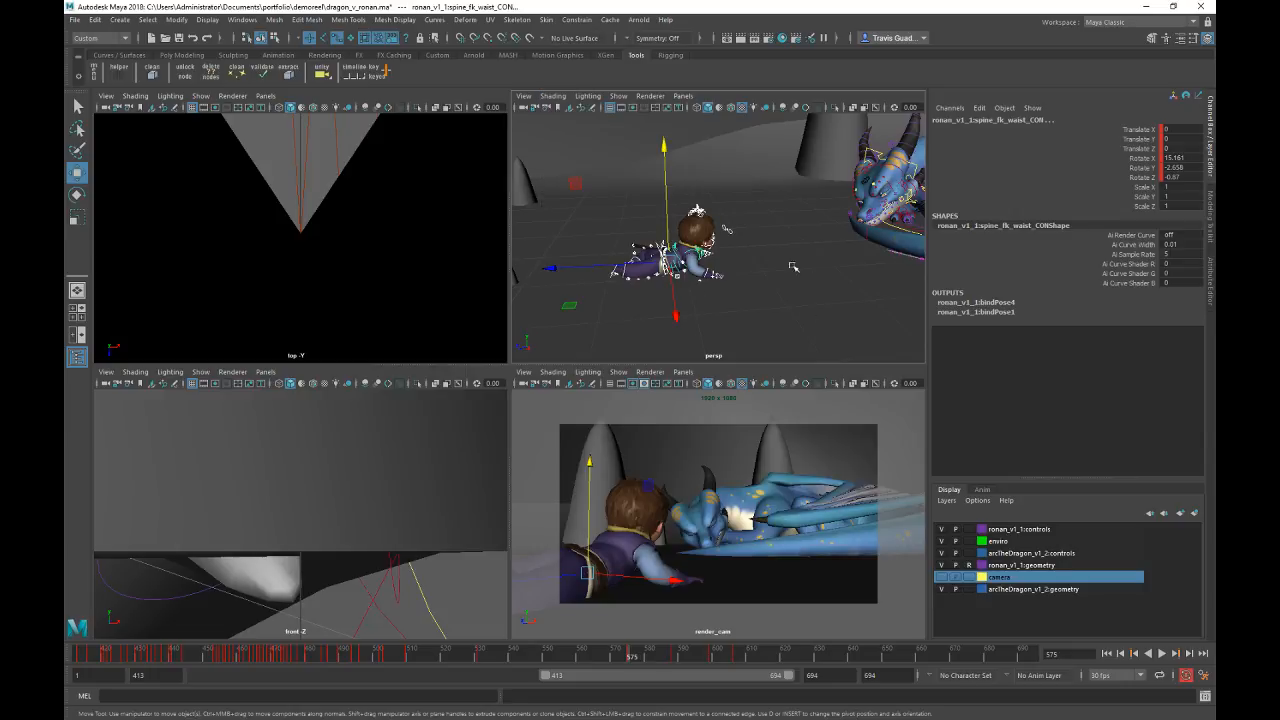
alt+right_drag(793, 267, 766, 289)
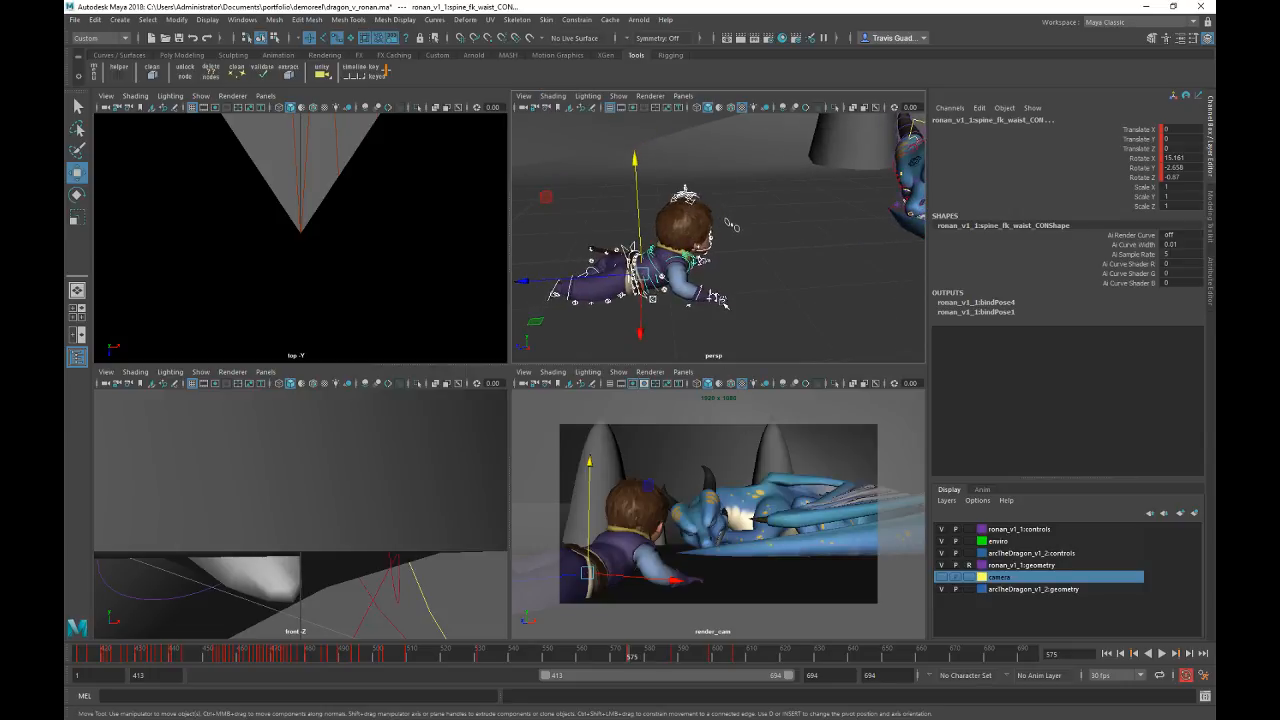
drag(631, 658, 734, 660)
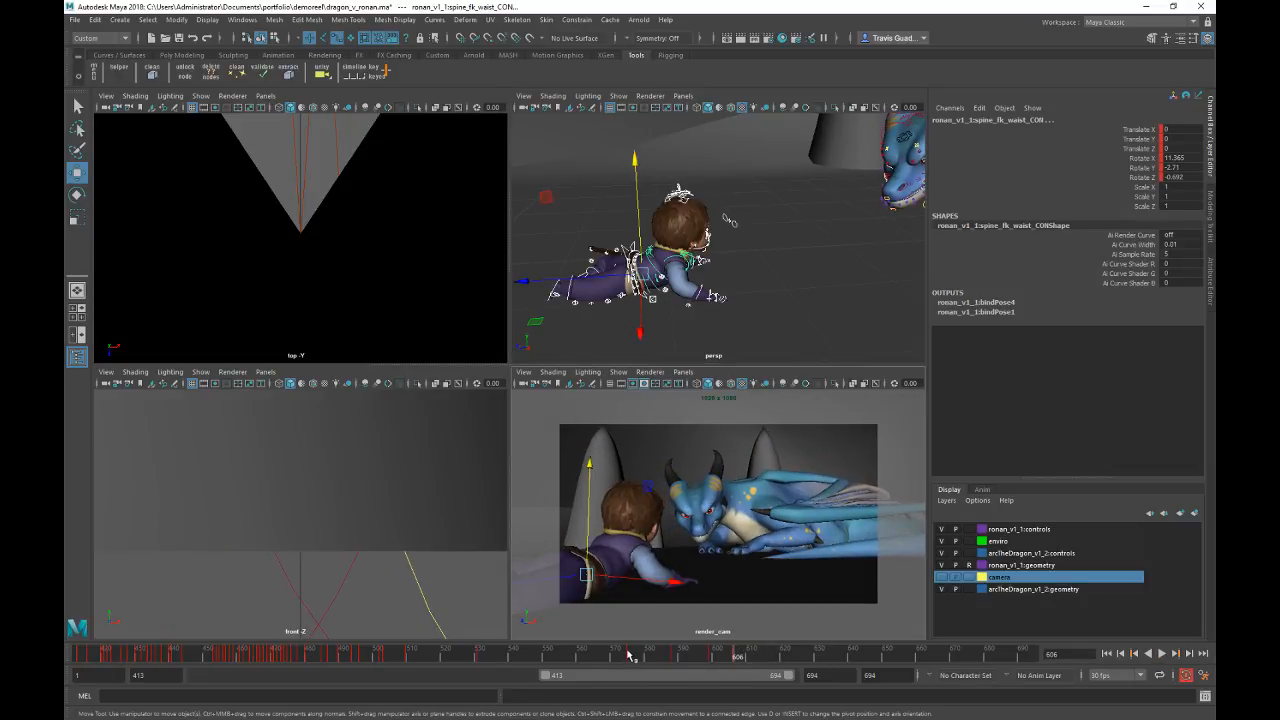
shift+drag(628, 656, 780, 657)
right_click(735, 656)
click(759, 477)
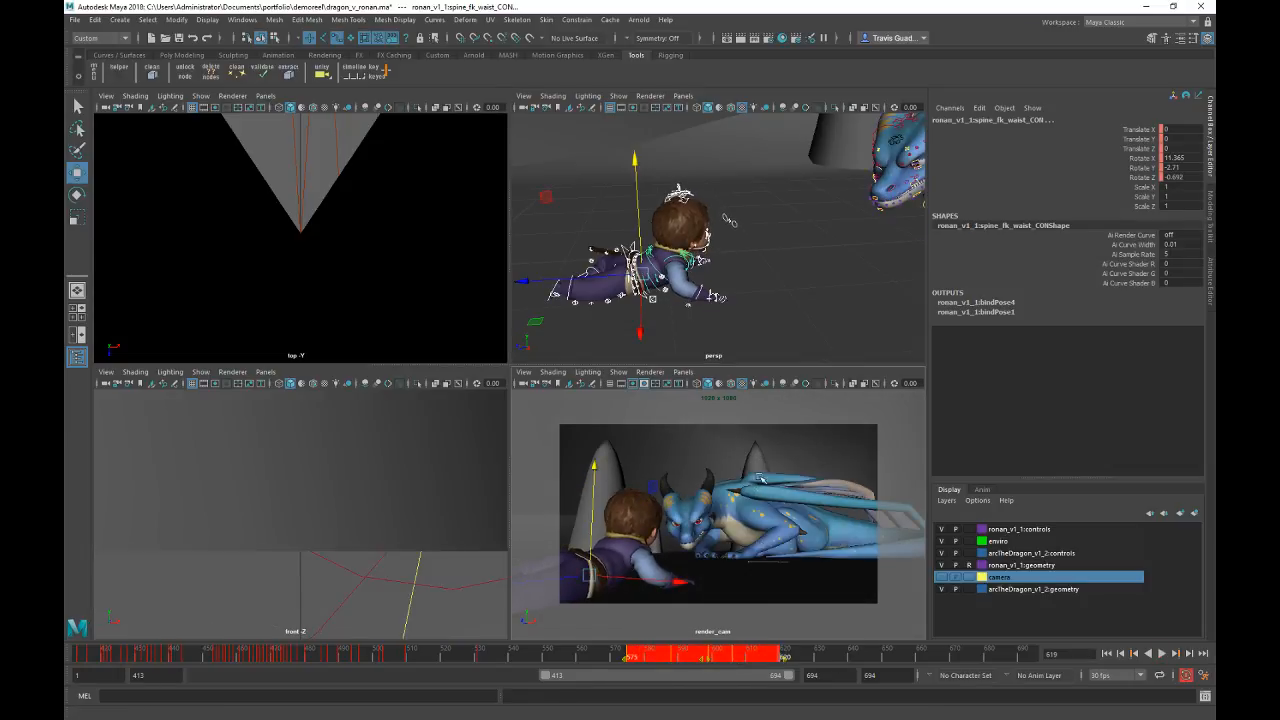
Step: Paste the copied keys onto the boy's controls at frame 606 and play back the repeated breathing motion
click(737, 658)
right_click(752, 658)
mouse_move(800, 490)
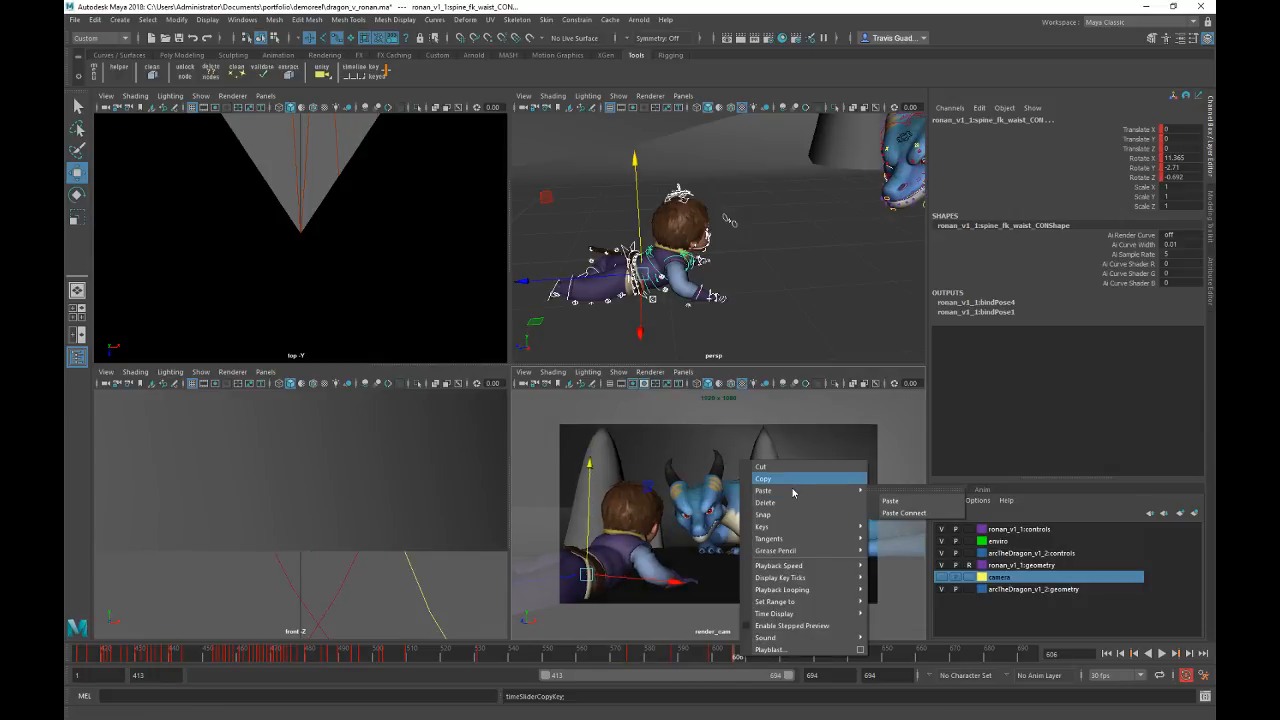
click(890, 500)
key(alt+v)
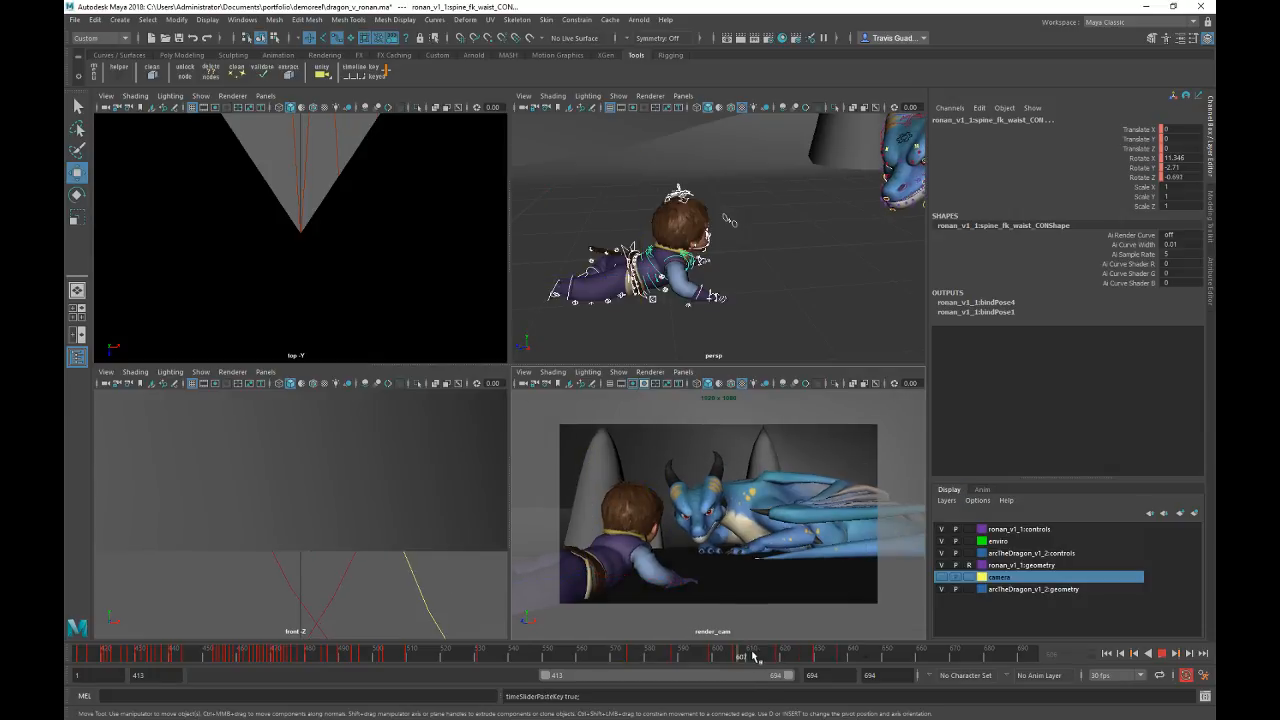
Step: Paste the copied keys again at frame 637, replay the extended motion and go to frame 668
click(842, 658)
right_click(842, 658)
mouse_move(900, 487)
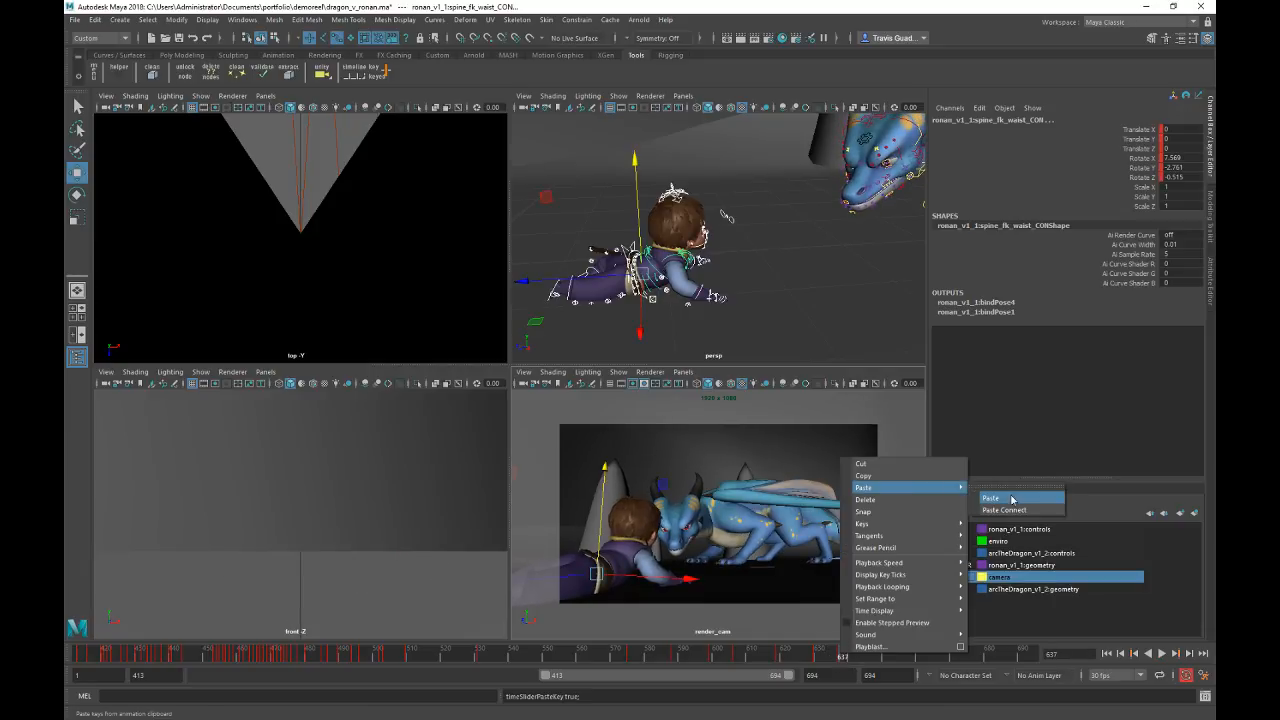
click(1012, 499)
key(alt+v)
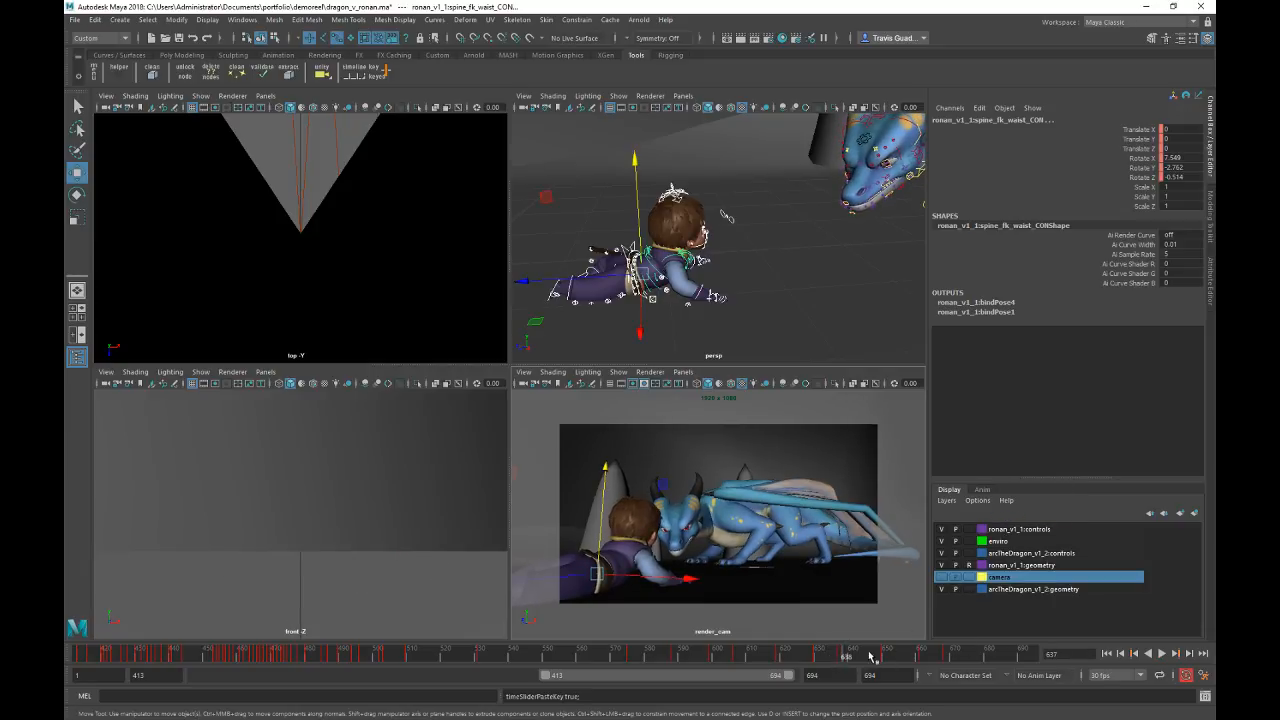
drag(930, 653, 715, 653)
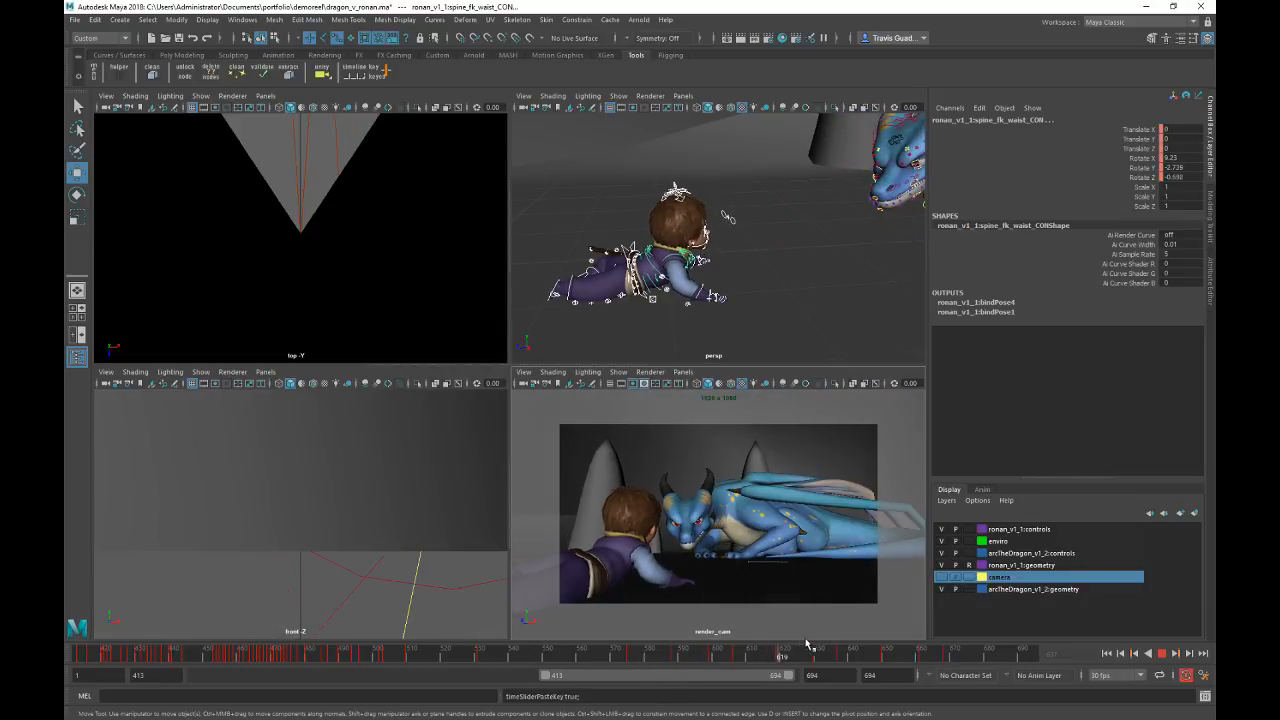
click(947, 653)
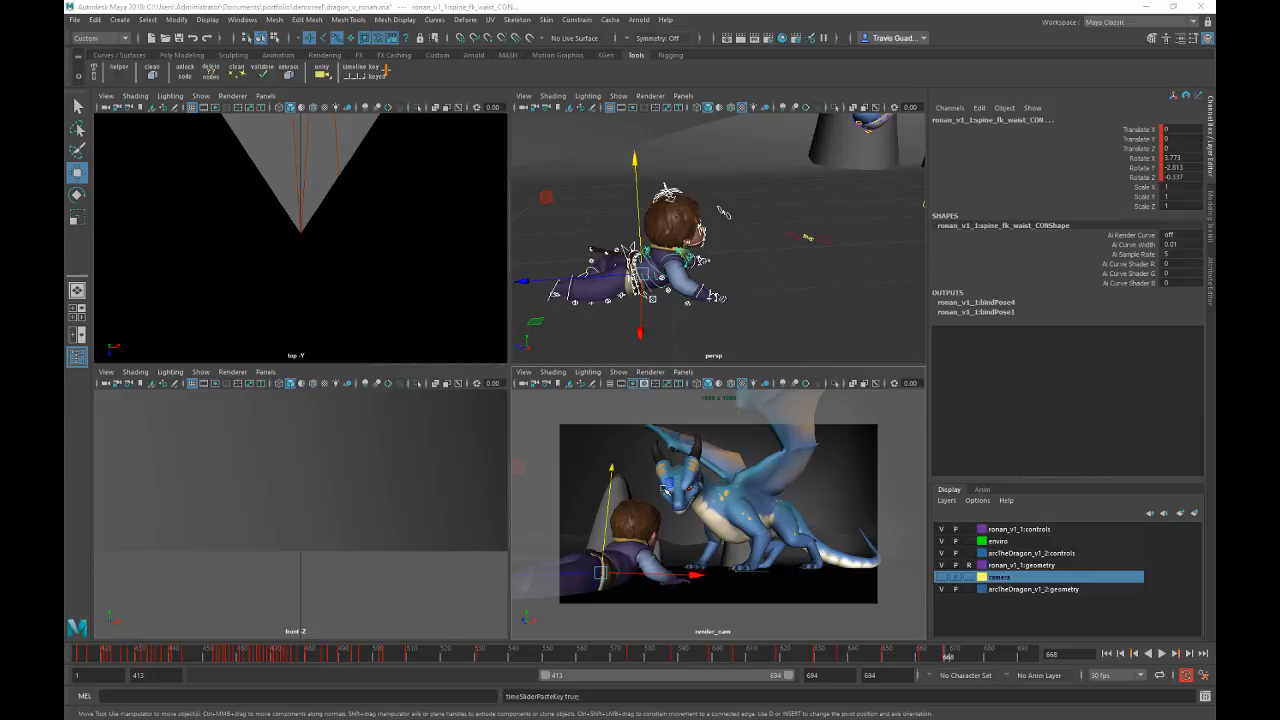
Step: Examine the boy's prone pose from several angles at frame 668 and replay the surrounding motion
key(alt+v)
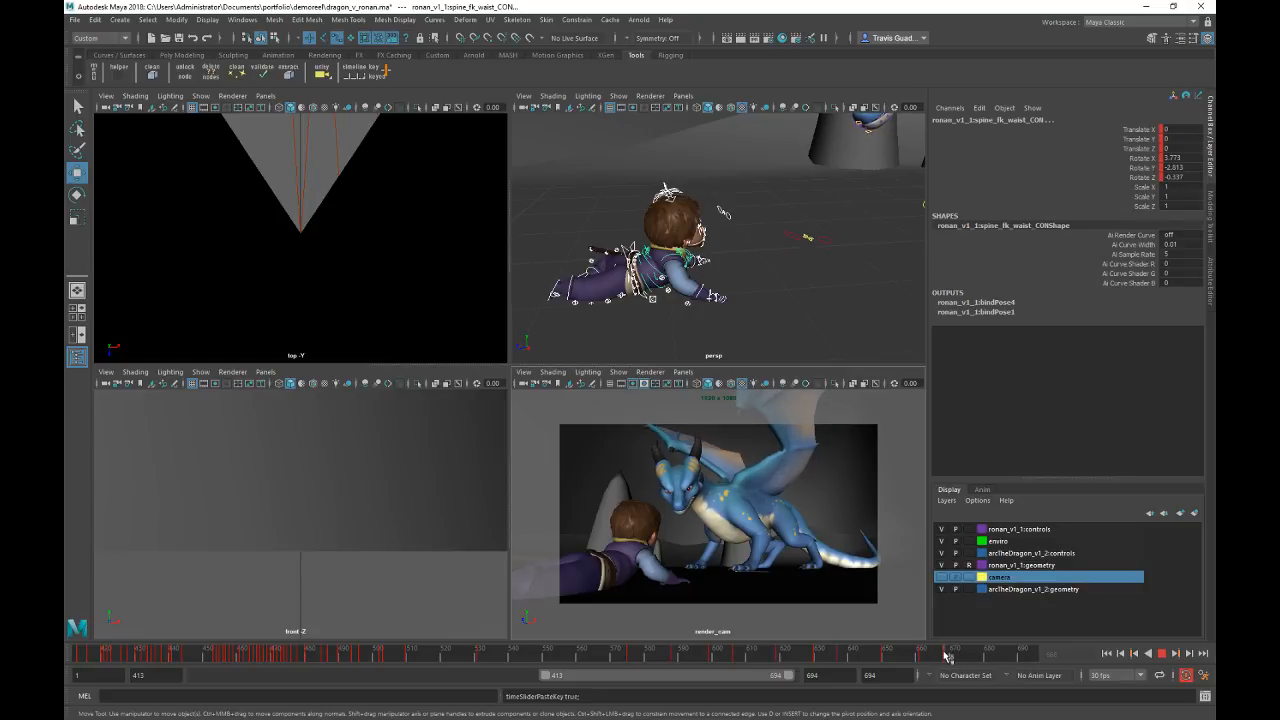
click(946, 655)
alt+drag(722, 211, 721, 204)
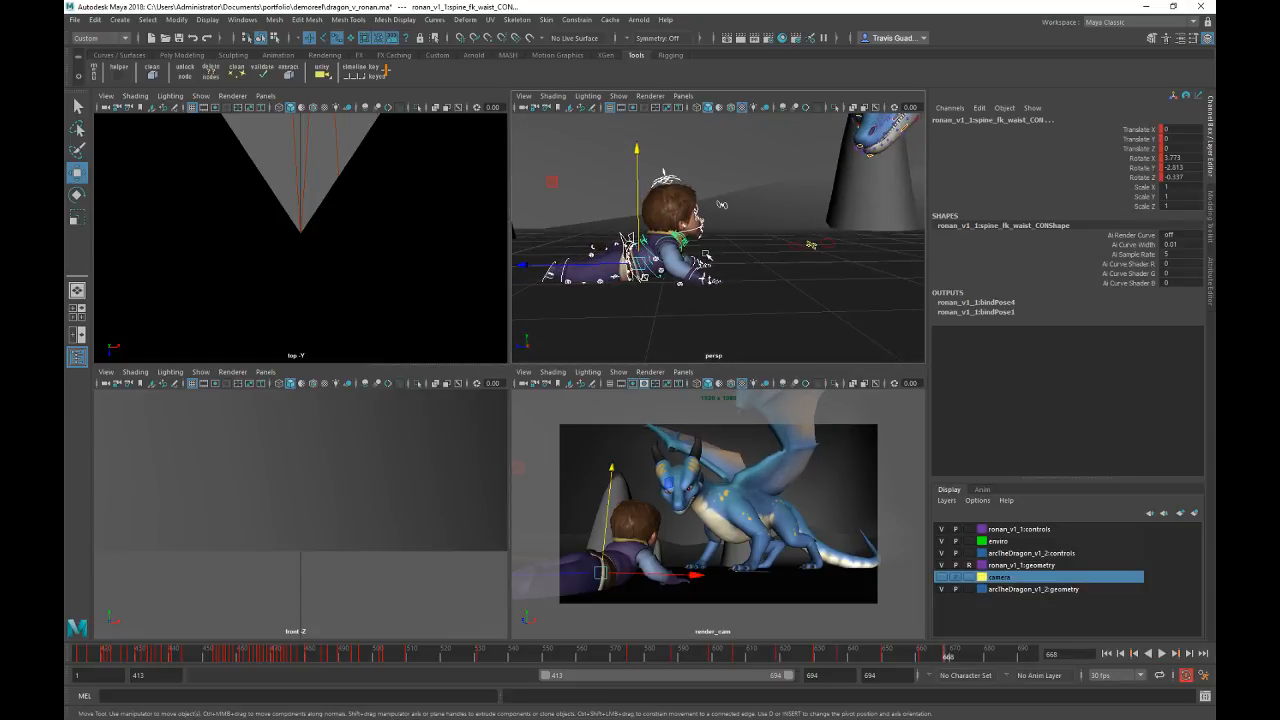
alt+drag(721, 310, 735, 324)
alt+middle_drag(735, 324, 797, 304)
alt+drag(797, 304, 777, 270)
alt+right_drag(730, 279, 766, 283)
alt+drag(766, 283, 741, 306)
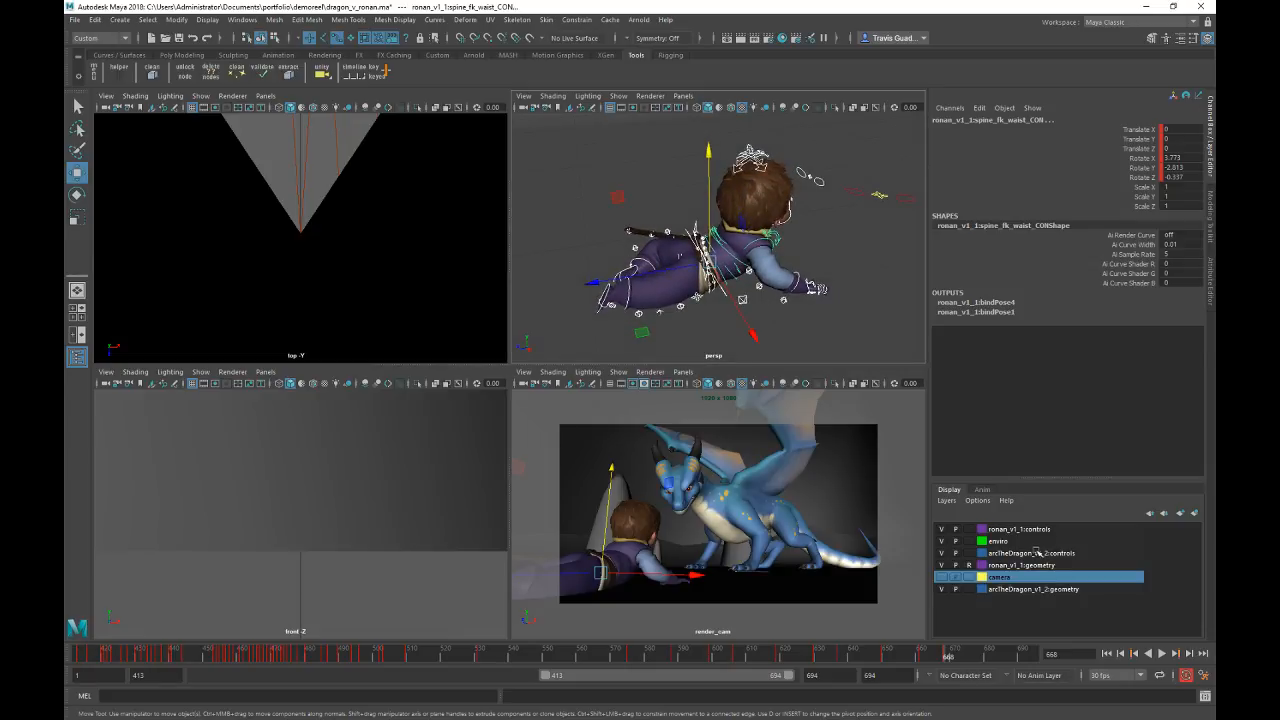
key(ctrl+z)
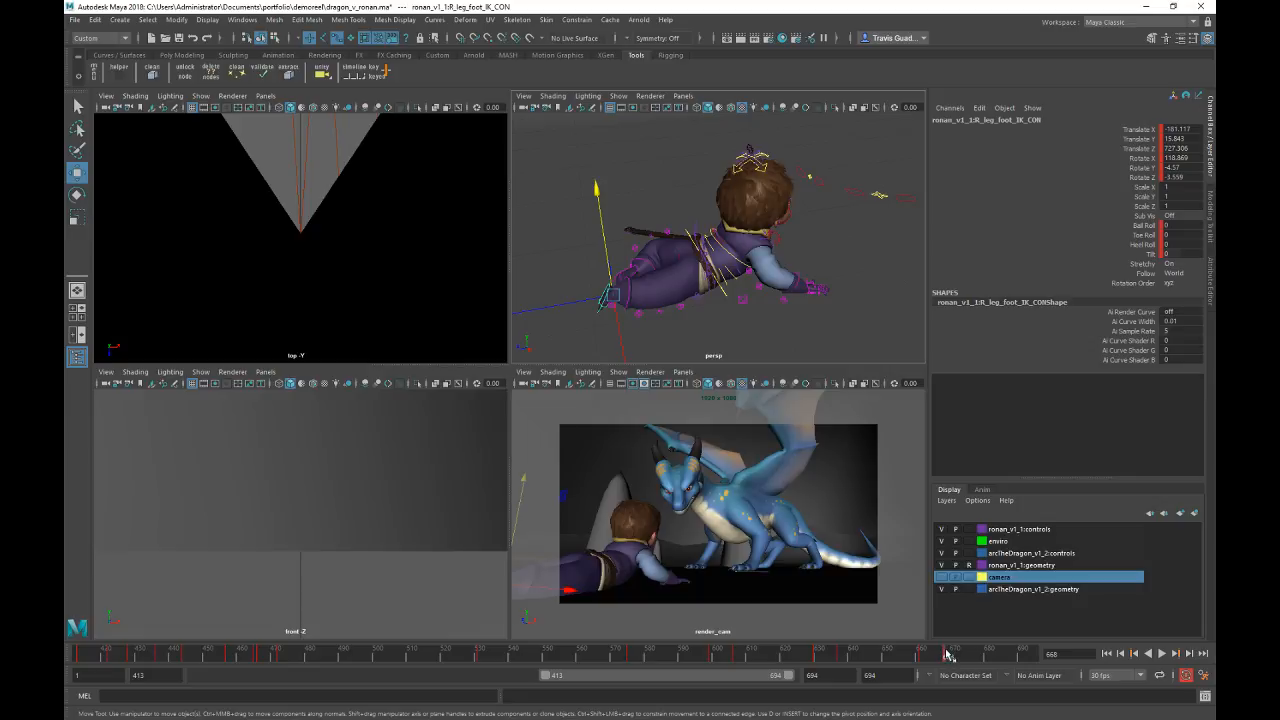
key(alt+v)
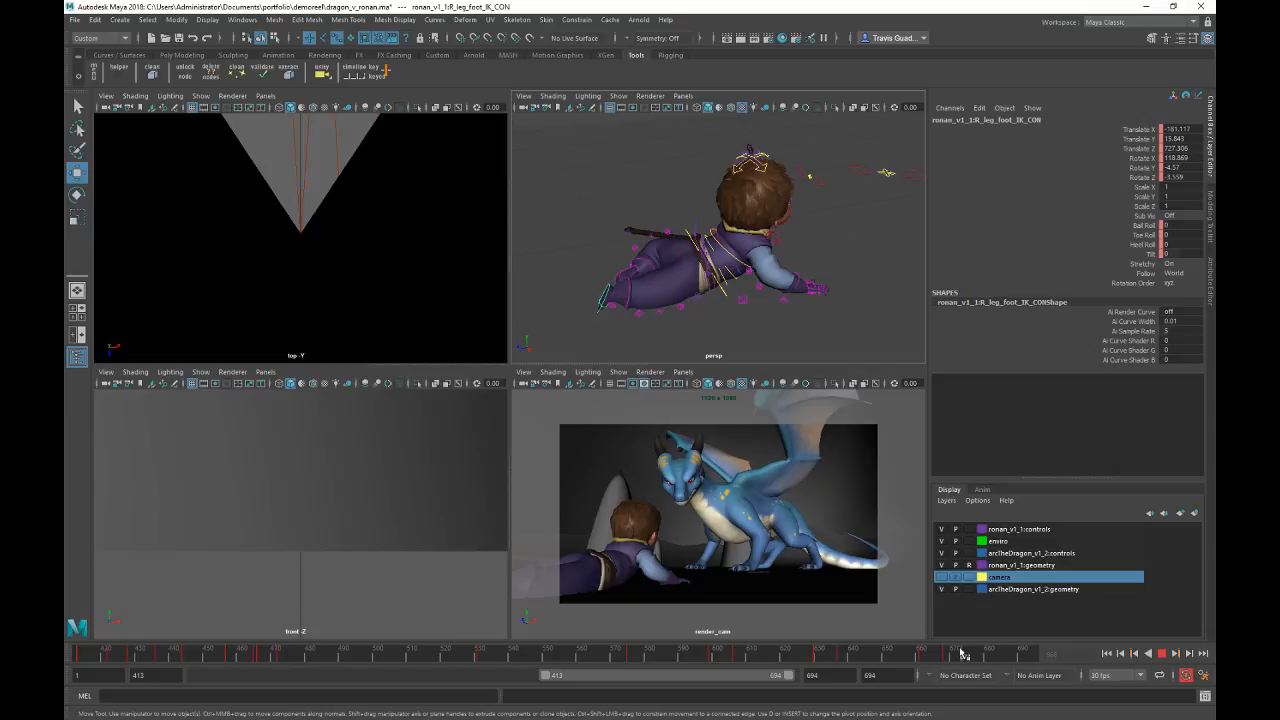
Step: At frame 677, raise the boy's spine master control to about Translate Y -39.567 to lift his hips
drag(941, 655, 978, 652)
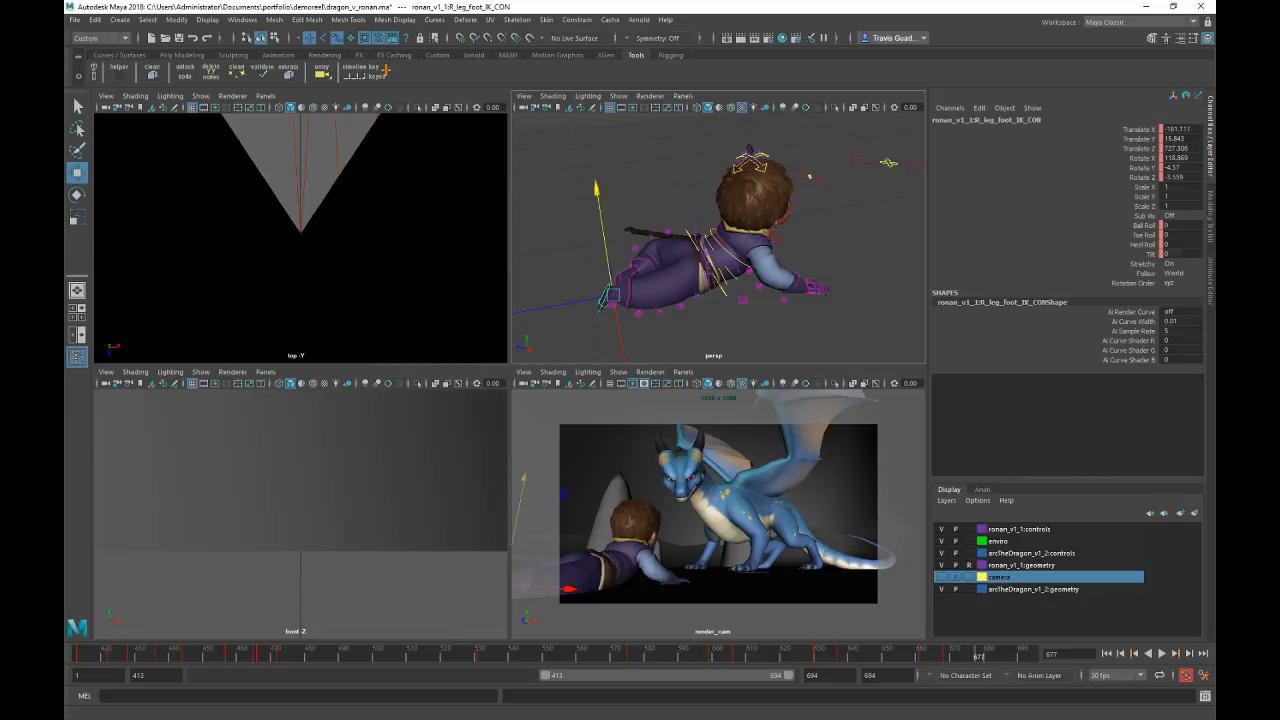
drag(568, 302, 610, 296)
alt+drag(767, 300, 728, 268)
scroll(763, 294, up, 5)
click(731, 237)
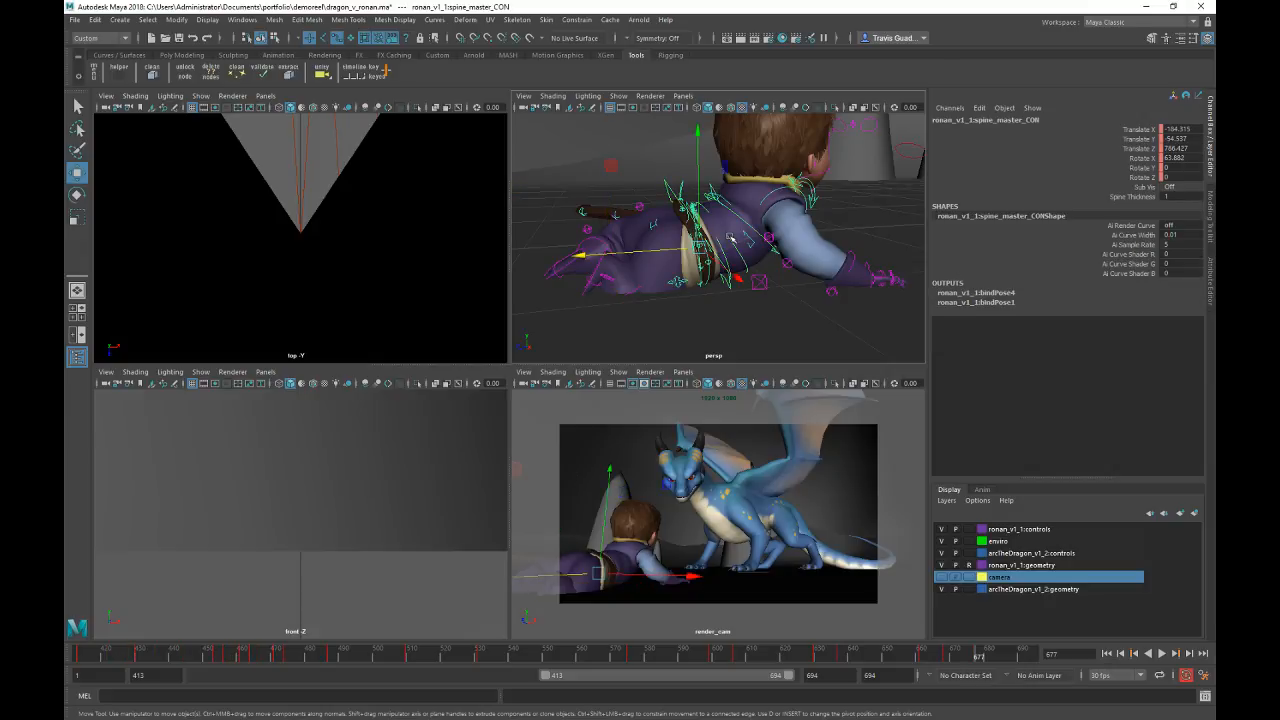
drag(697, 190, 710, 158)
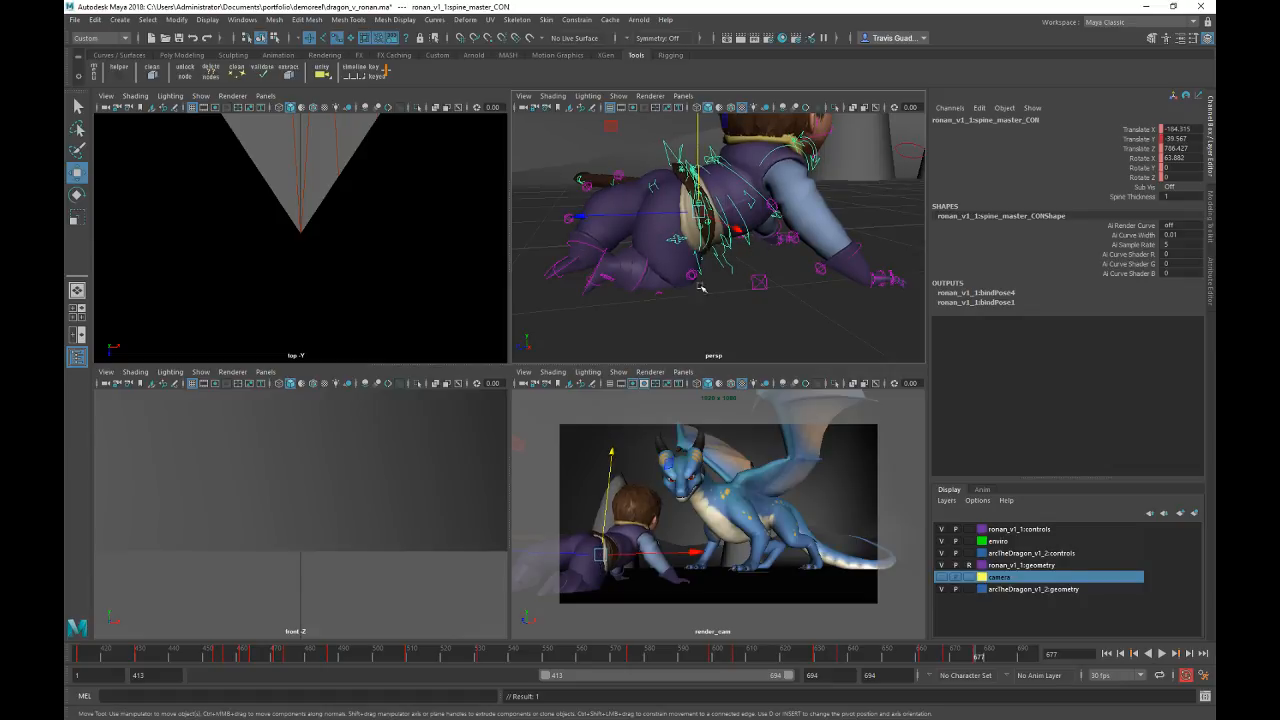
Step: Reposition the right knee IK control at frame 677 to about Translate X -41.15 and Translate Z 9.27
click(762, 287)
mouse_move(765, 290)
alt+mouse_down()
mouse_move(808, 234)
mouse_move(697, 230)
mouse_move(750, 272)
alt+mouse_up()
click(704, 324)
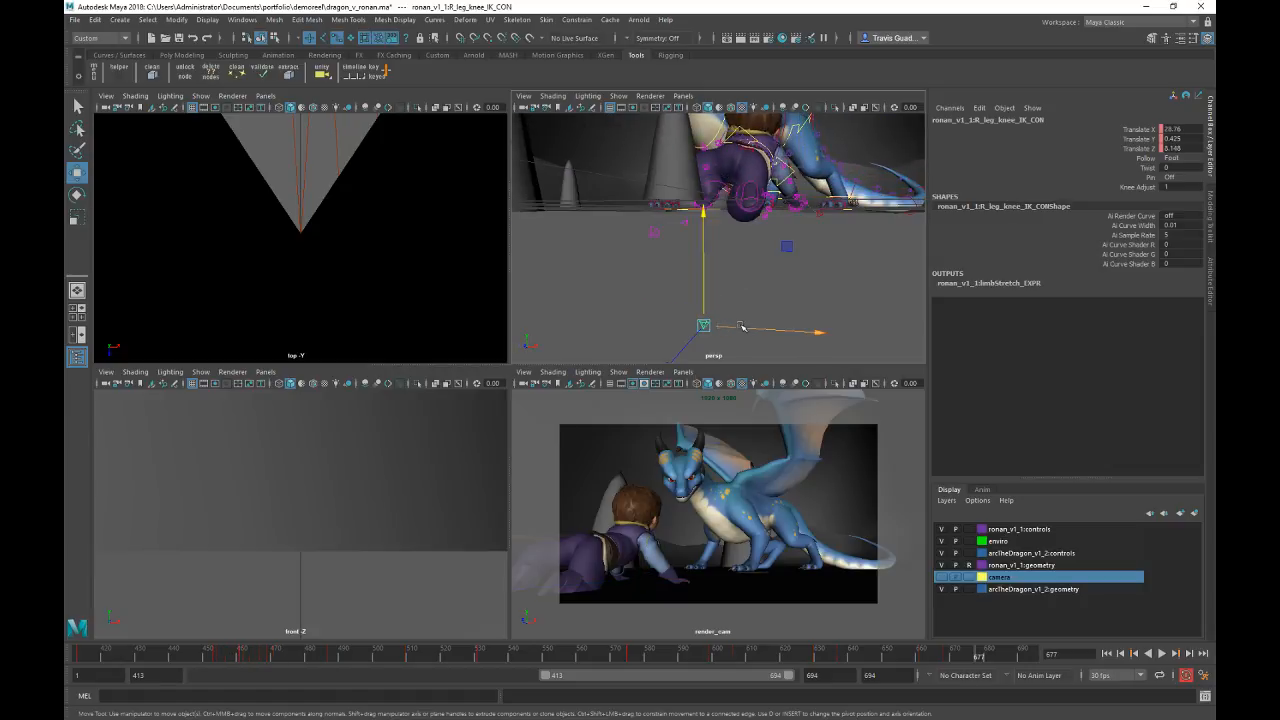
drag(704, 324, 823, 332)
alt+drag(807, 238, 749, 257)
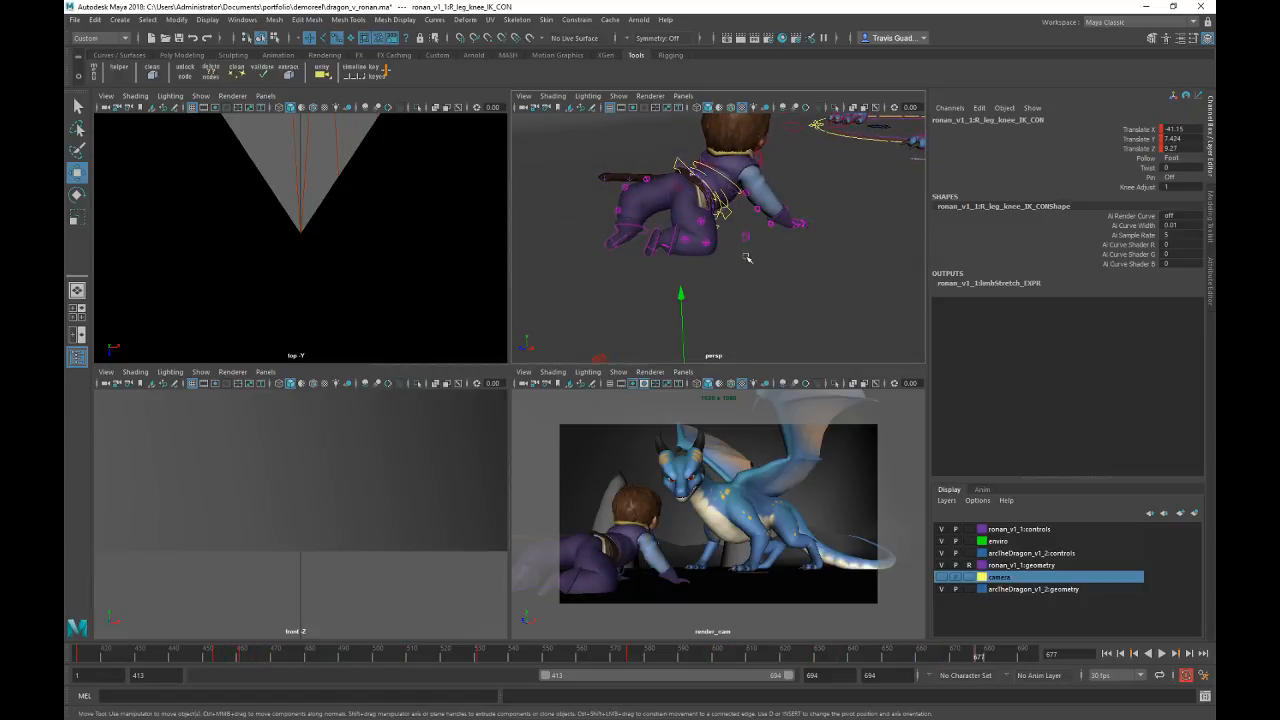
alt+right_drag(749, 257, 763, 257)
alt+drag(763, 257, 769, 271)
alt+middle_drag(769, 271, 804, 308)
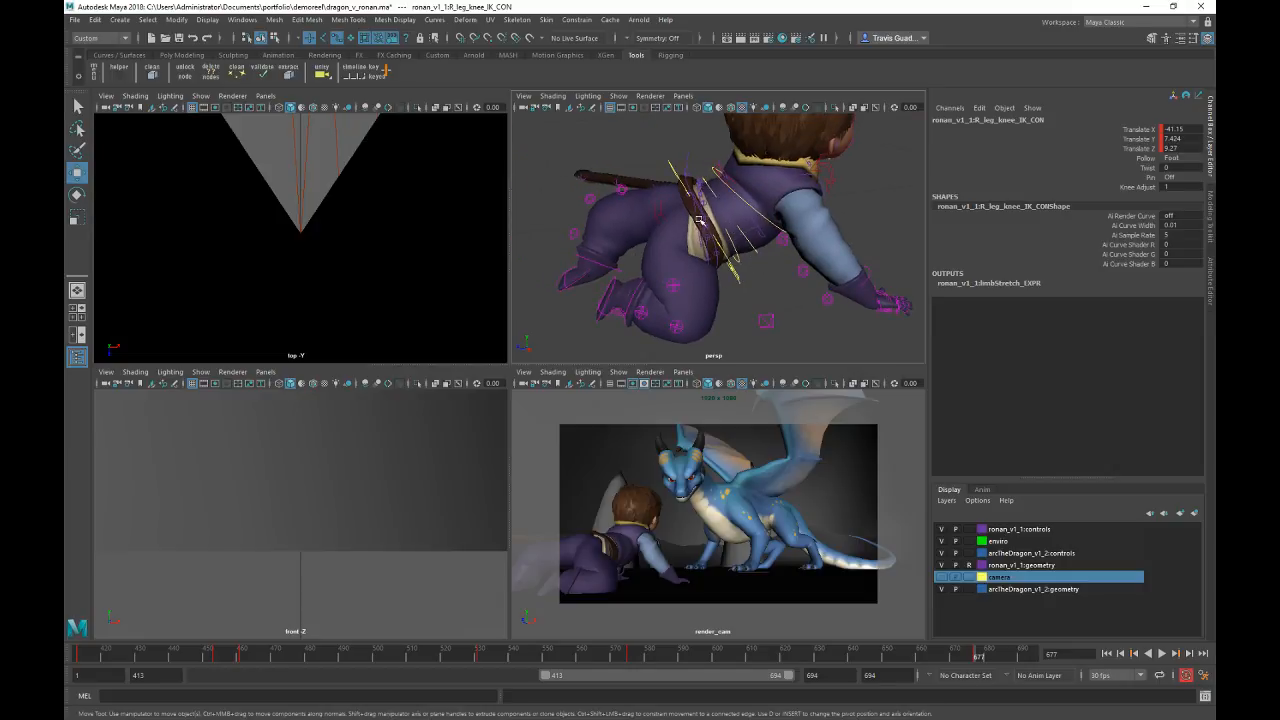
Step: Pose the left leg at frame 677 with its knee IK control at about Translate X 20.813, Y 6.197 and Z -87.858
click(695, 215)
key(e)
drag(715, 303, 735, 247)
click(745, 265)
click(872, 252)
key(w)
scroll(735, 247, up, 3)
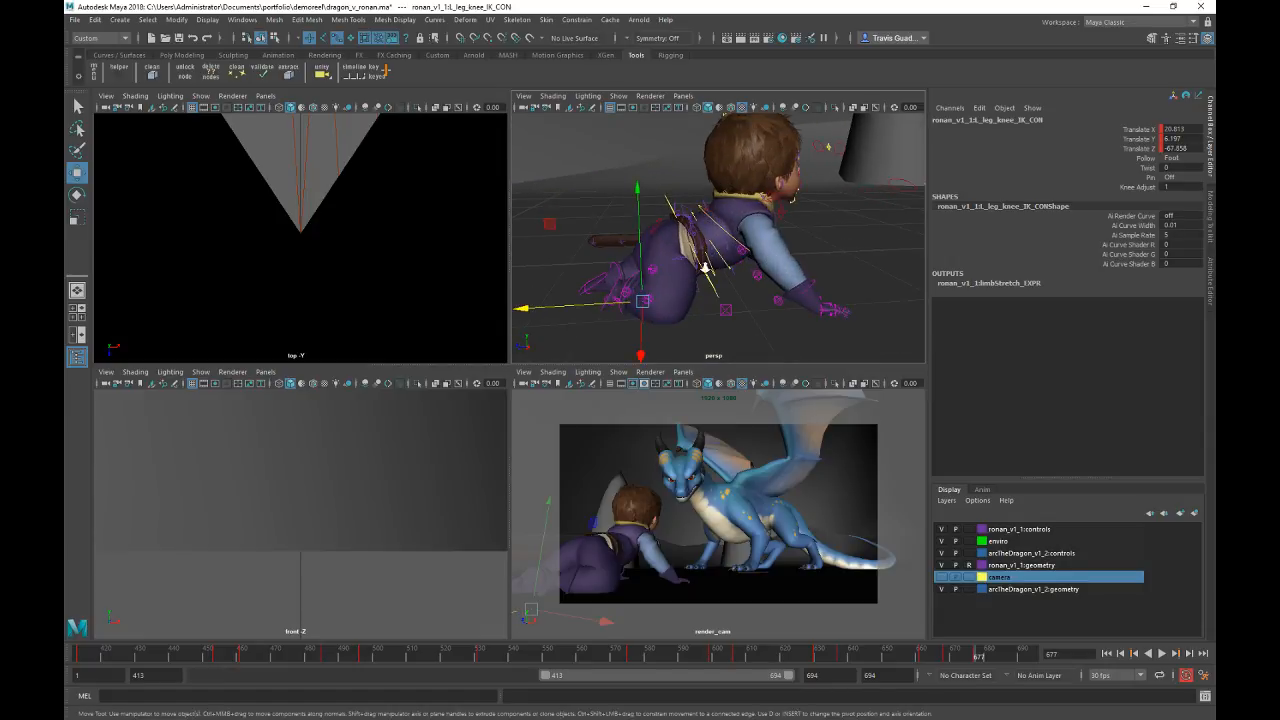
Step: Tilt the spine master control about X and set the mid-spine FK control's Rotate X to about -10.44 at frame 677
click(773, 185)
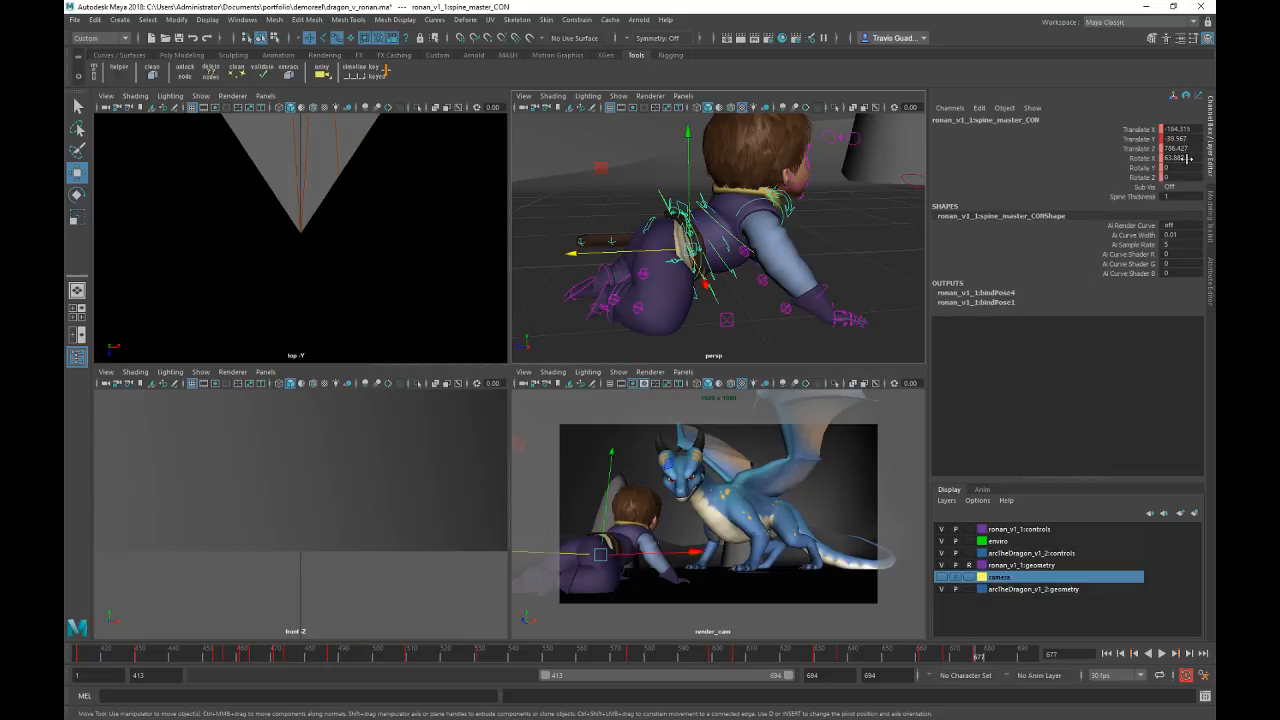
click(1137, 159)
middle_drag(857, 196, 843, 194)
click(726, 249)
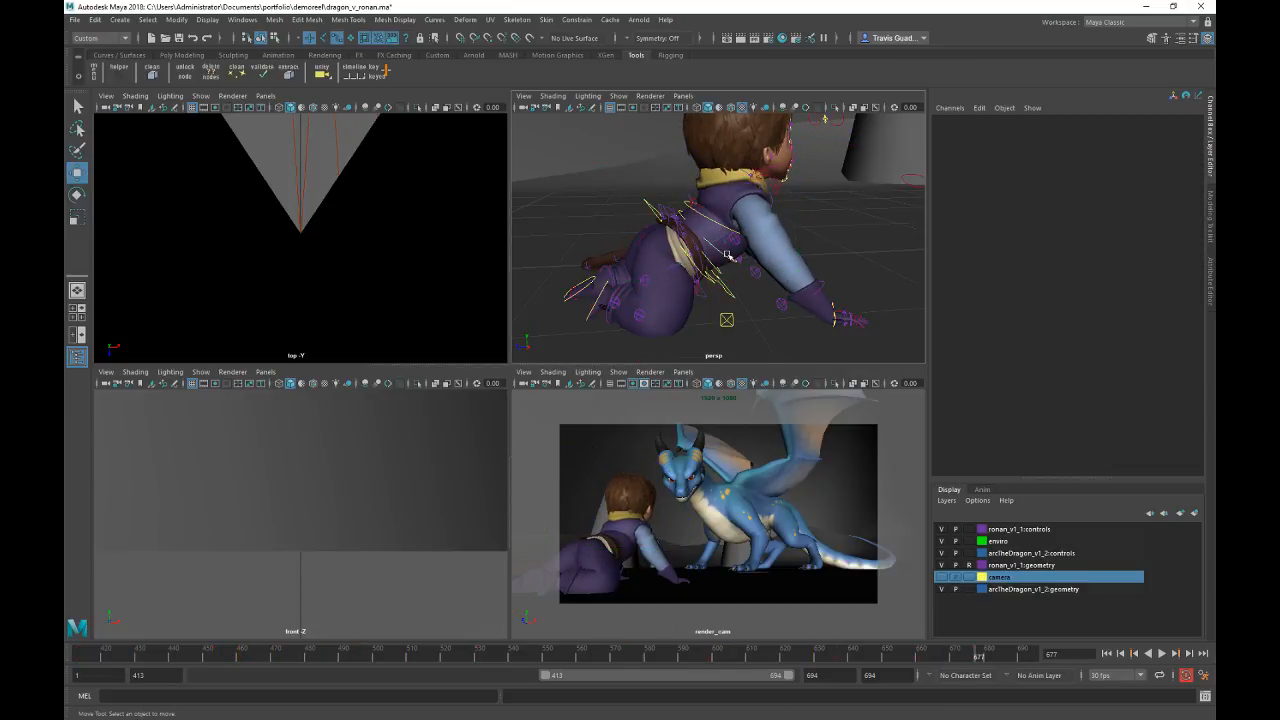
click(730, 252)
click(1142, 159)
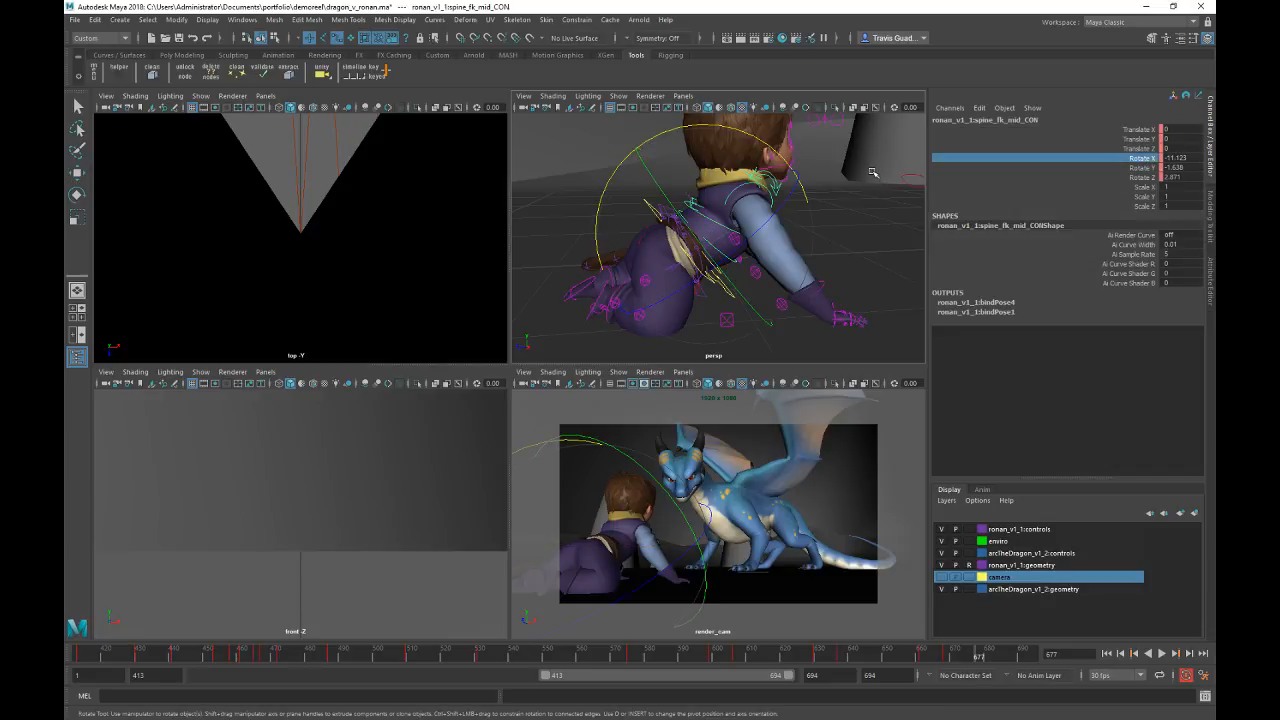
middle_drag(875, 173, 876, 186)
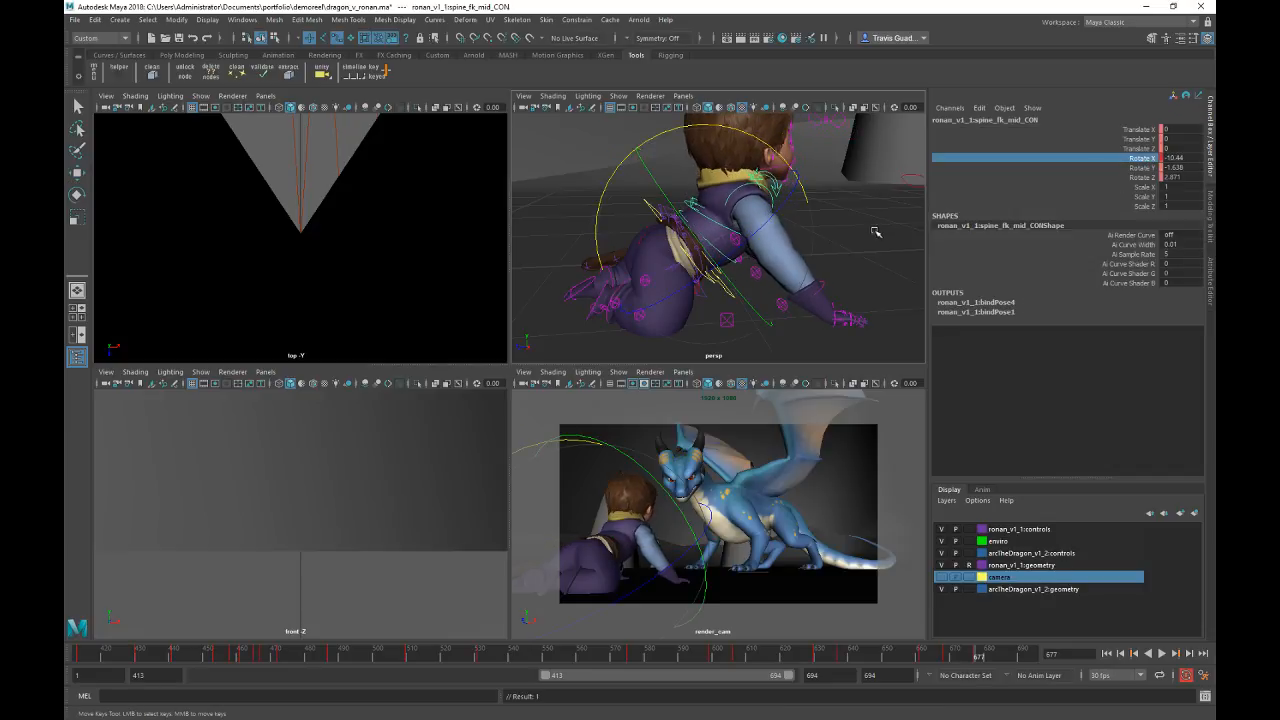
Step: Set the chest FK control's Rotate X to about -0.842 at frame 677 and replay the motion into the pose
click(776, 231)
click(720, 220)
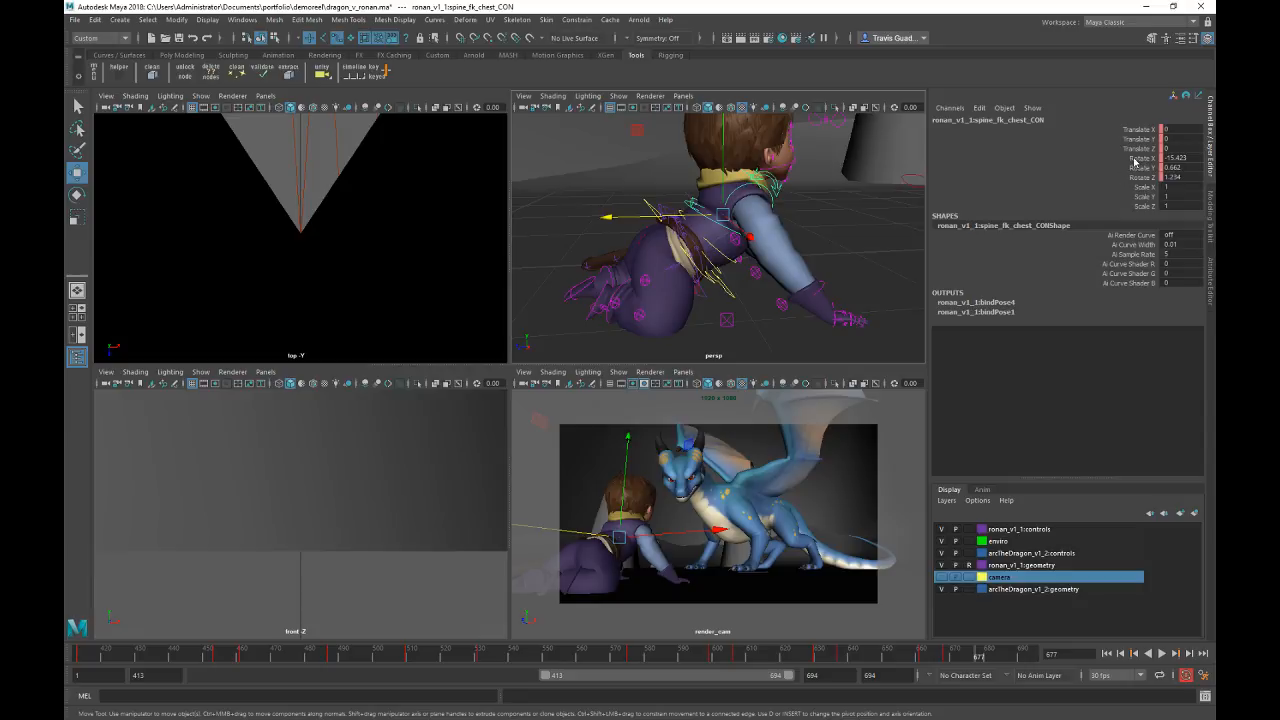
click(1140, 158)
middle_drag(857, 194, 857, 195)
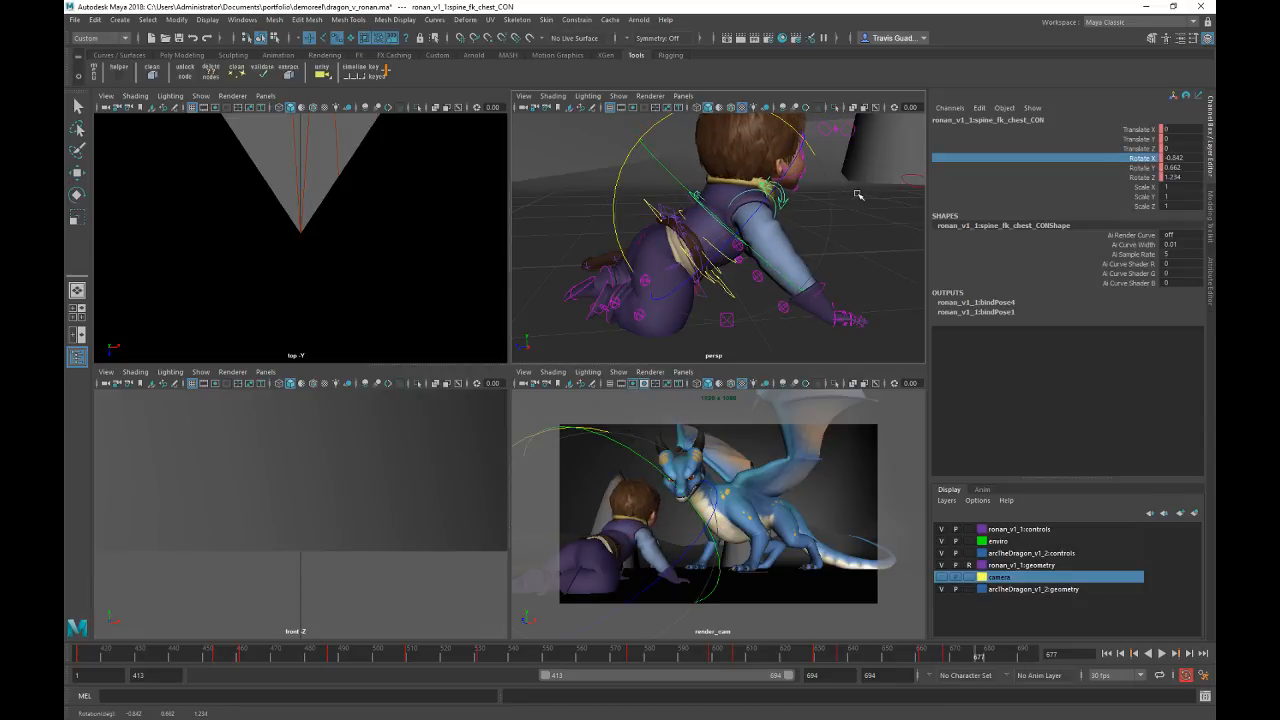
alt+drag(866, 200, 838, 222)
alt+middle_drag(838, 222, 834, 232)
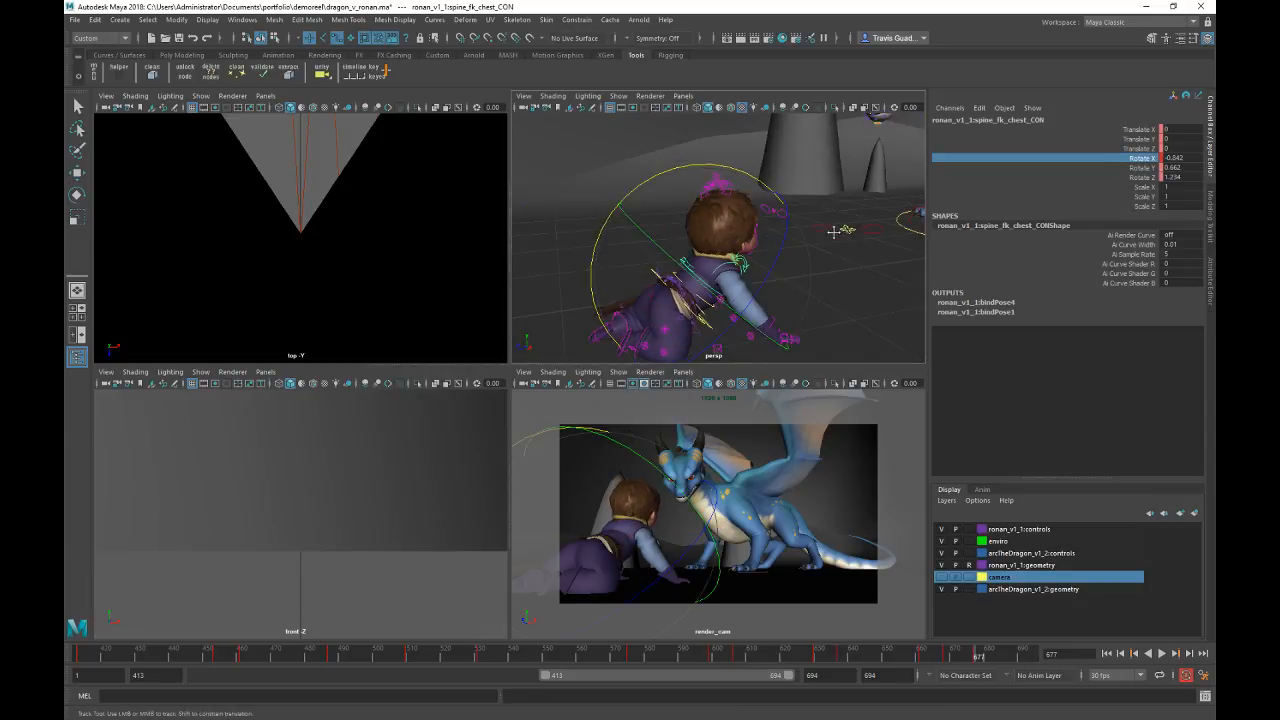
alt+drag(834, 232, 814, 199)
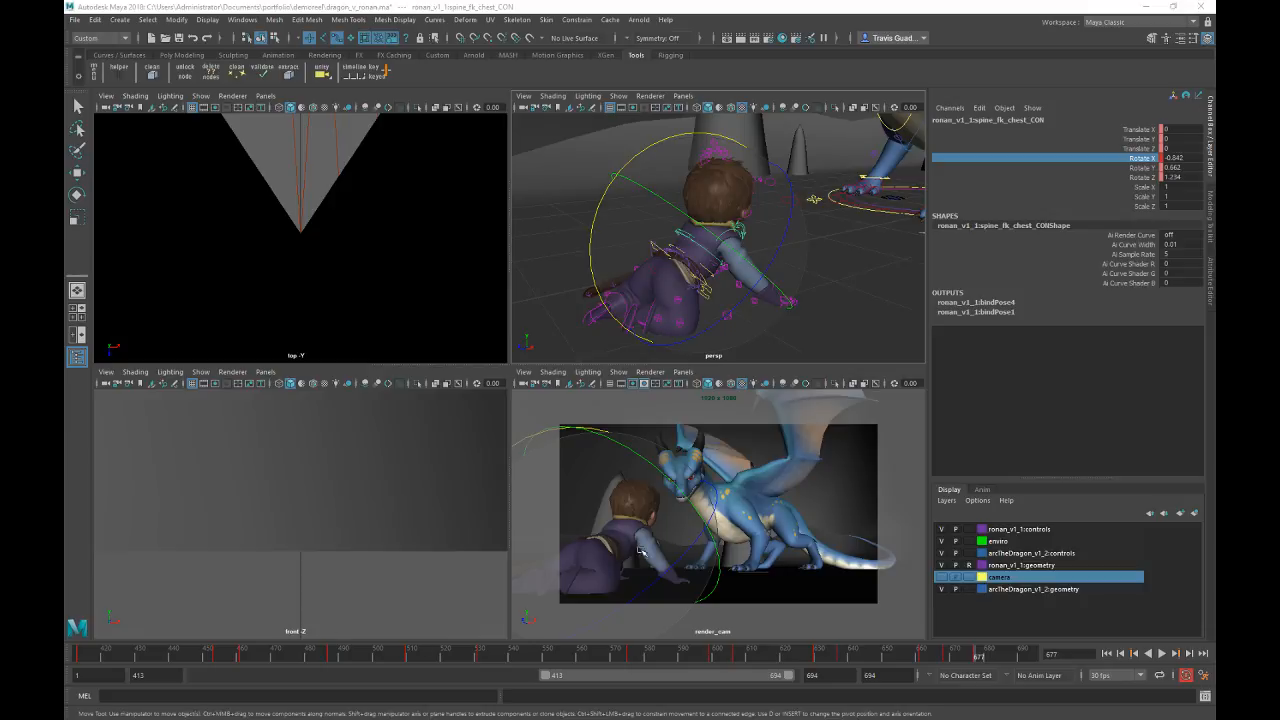
click(920, 656)
key(alt+v)
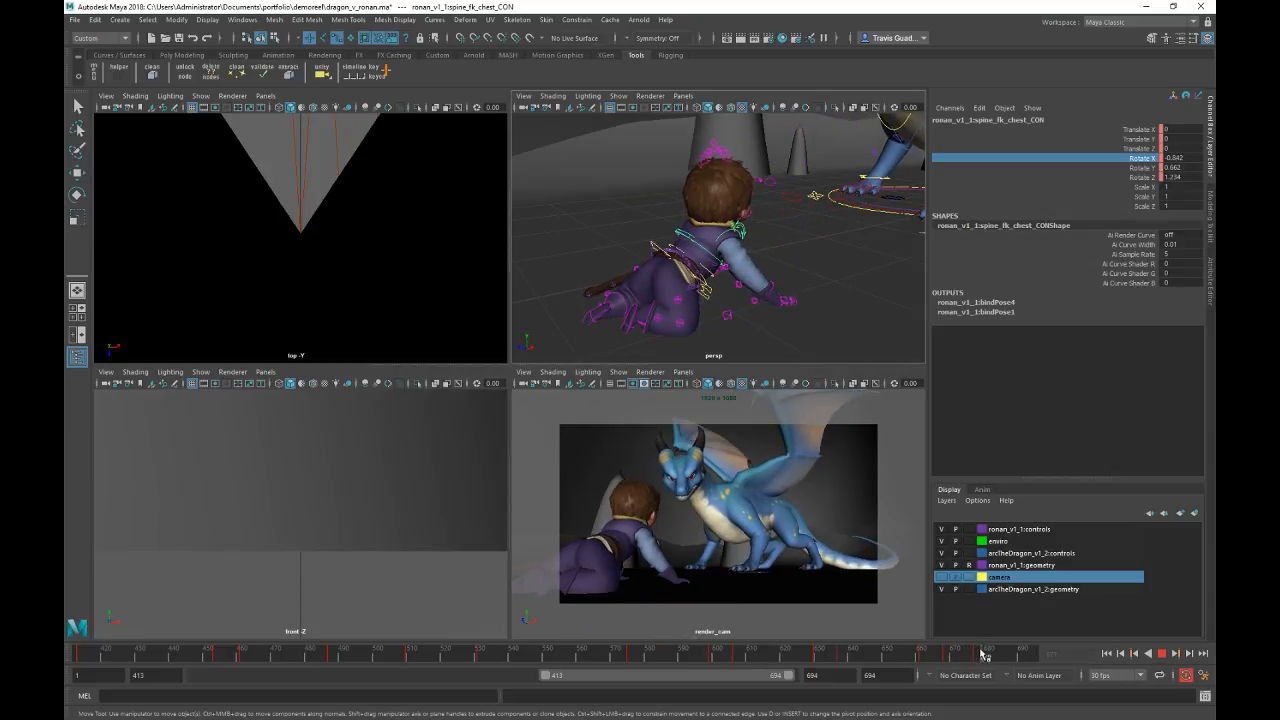
key(alt+v)
key(alt+period)
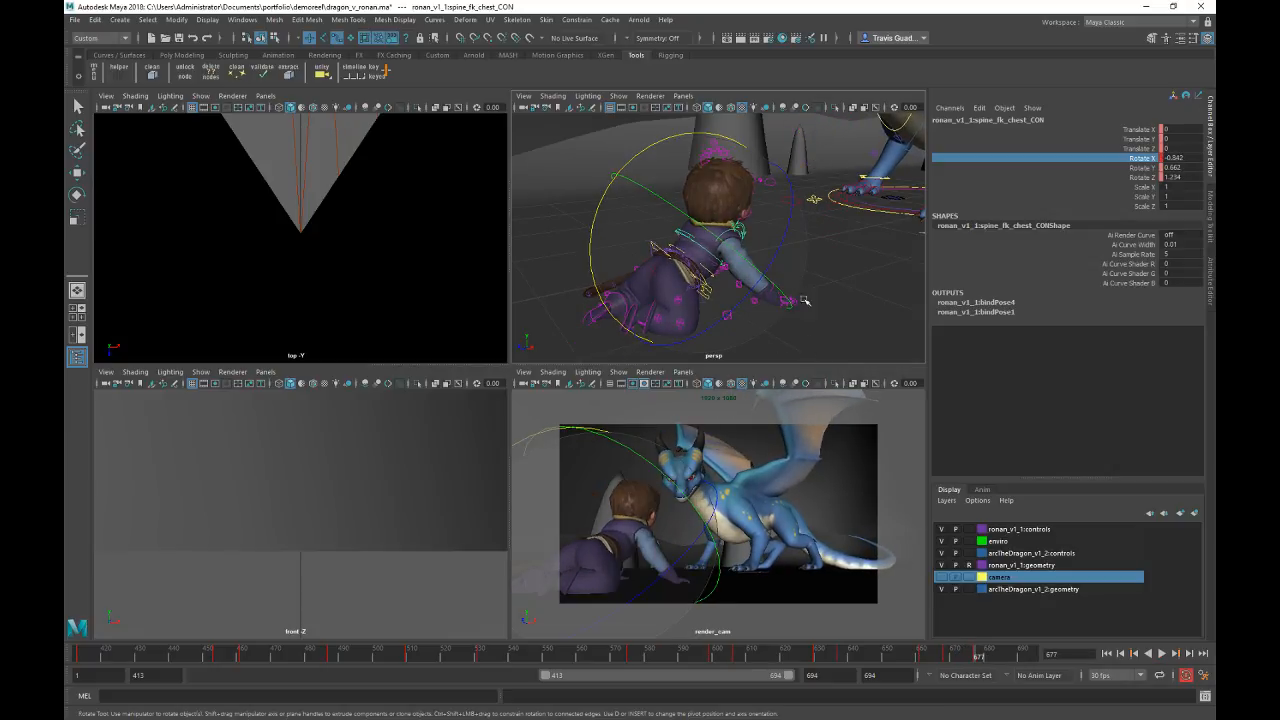
Step: Reposition the right hand IK control at frame 677 to about Translate Y -86.767 and Translate Z 827.869
click(785, 318)
alt+drag(785, 318, 688, 275)
scroll(743, 316, up, 5)
click(743, 287)
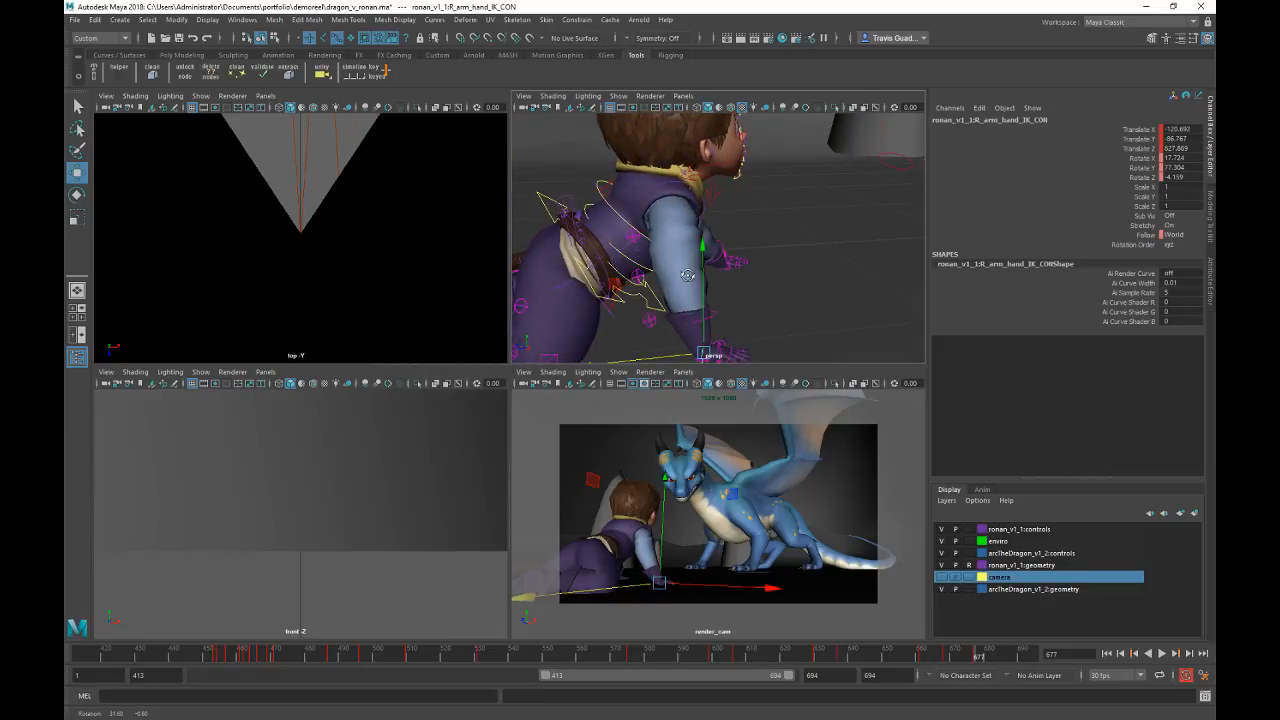
Step: Rotate the upper-spine IK control at frame 677 to about X 11.319, Y -1.295 and Z 3.369, and replay
click(713, 190)
key(e)
drag(713, 212, 706, 210)
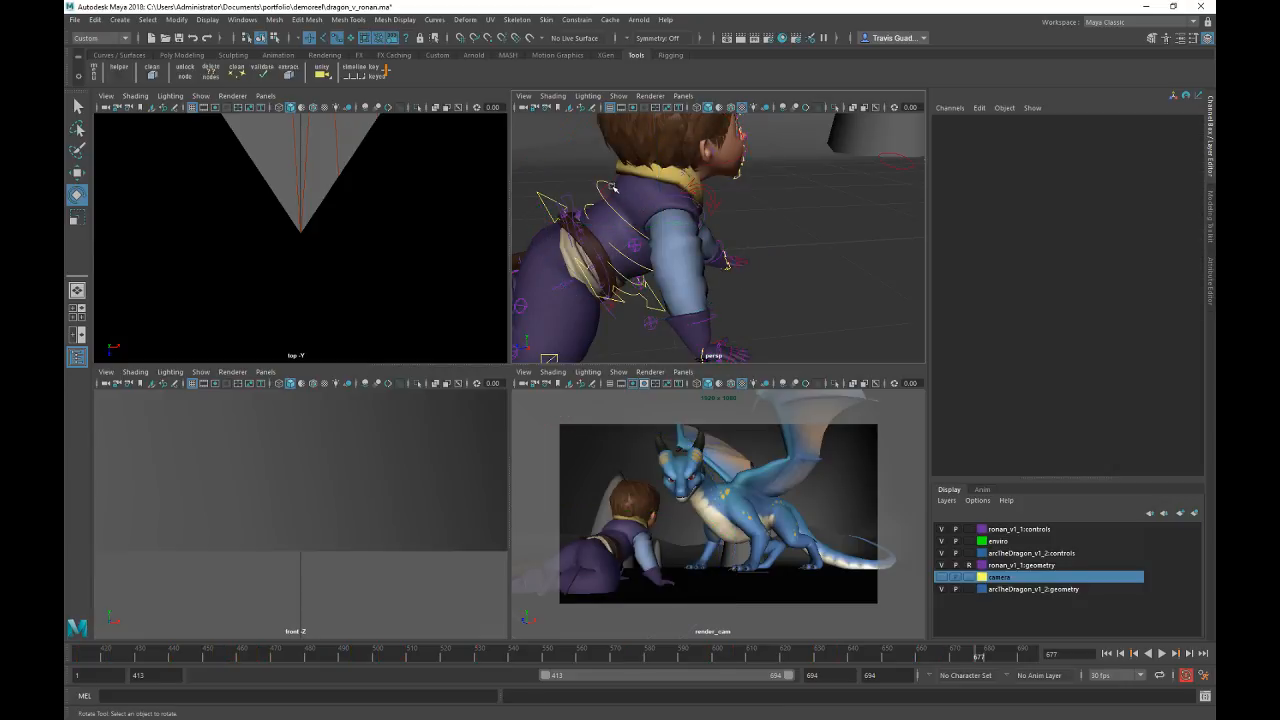
click(740, 155)
mouse_move(740, 155)
mouse_down()
mouse_move(763, 168)
mouse_move(753, 160)
mouse_up()
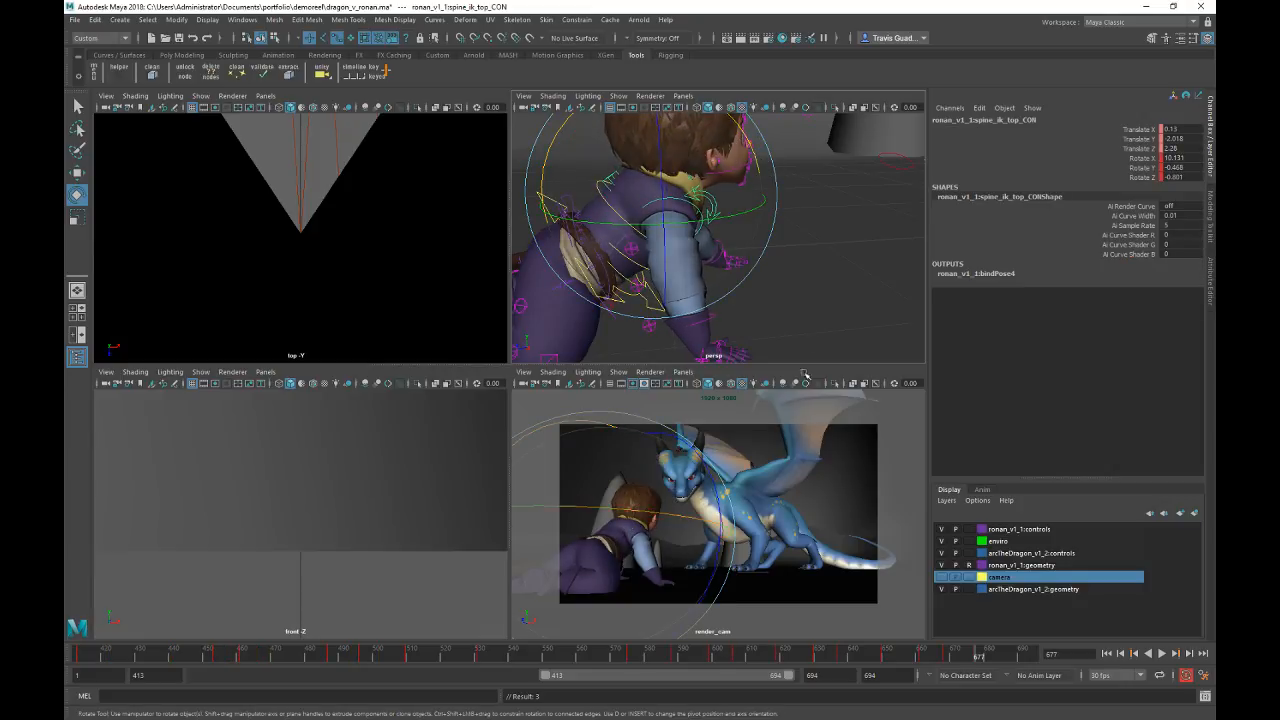
drag(646, 266, 648, 285)
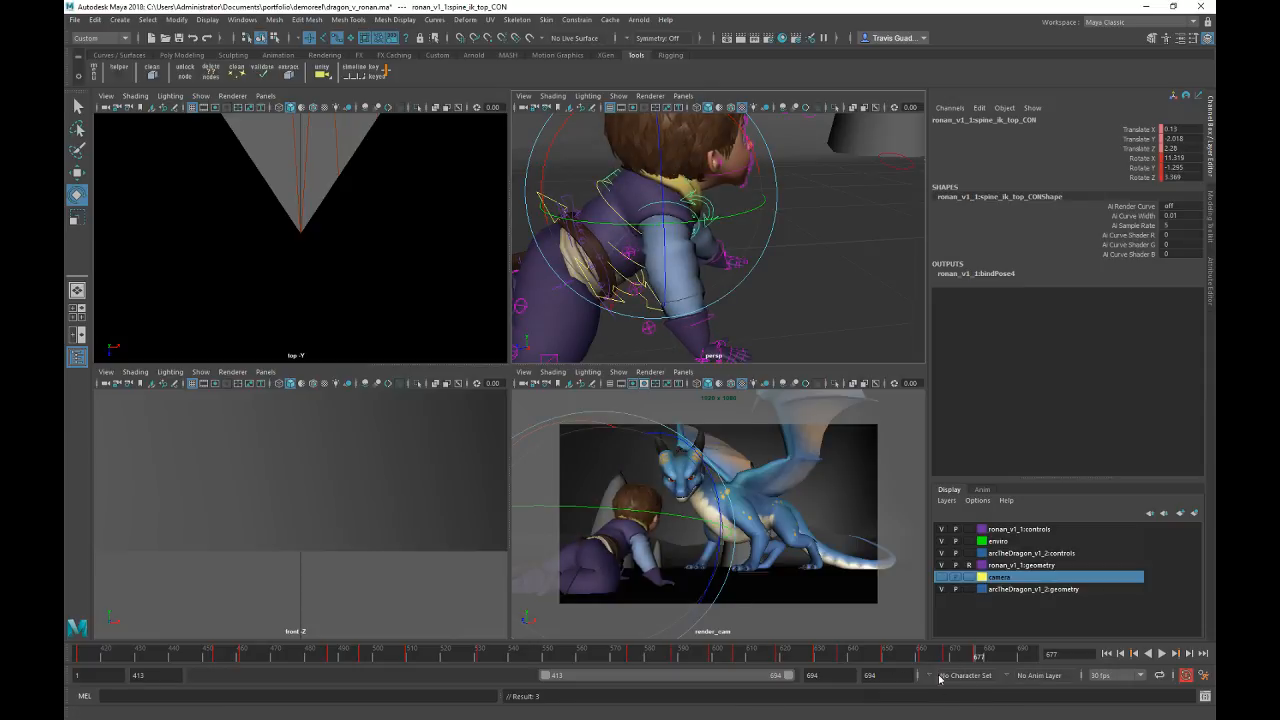
key(alt+v)
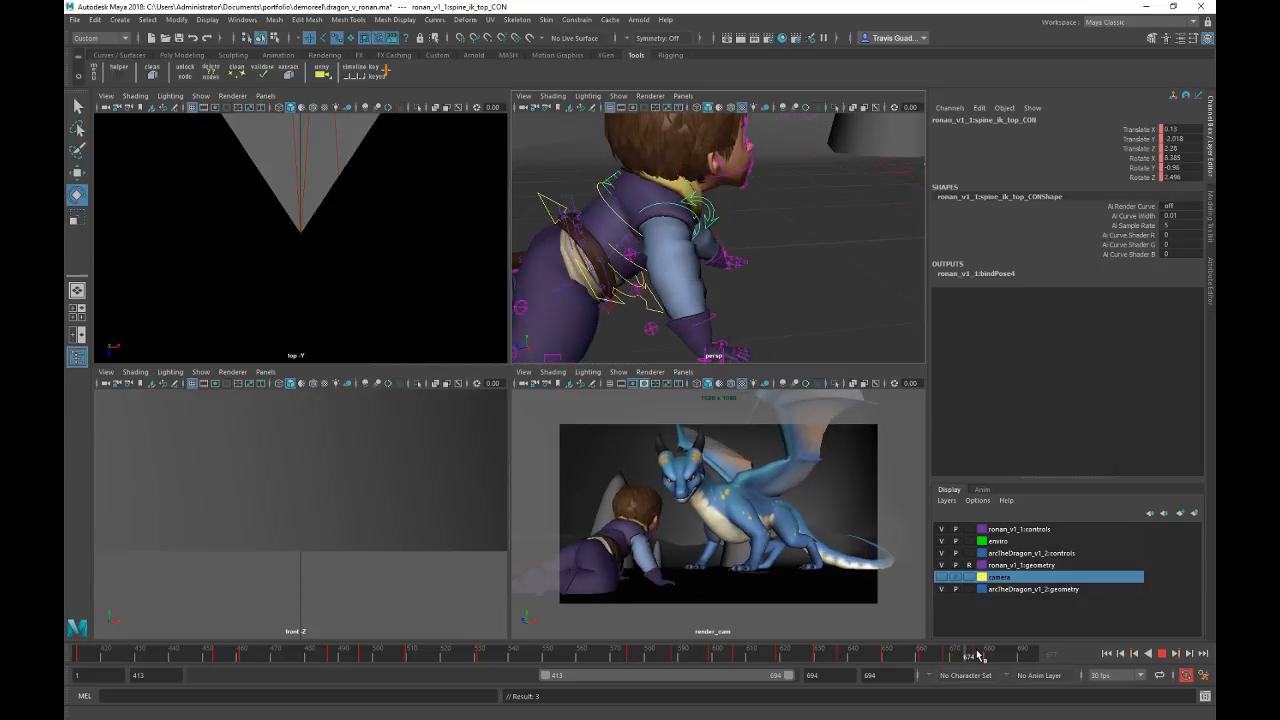
Step: At frame 675, rotate the head control to about X 14.706, Y 10.210 and Z 10.574, and replay the head dip
mouse_move(991, 655)
mouse_down()
mouse_move(898, 656)
mouse_move(973, 659)
mouse_up()
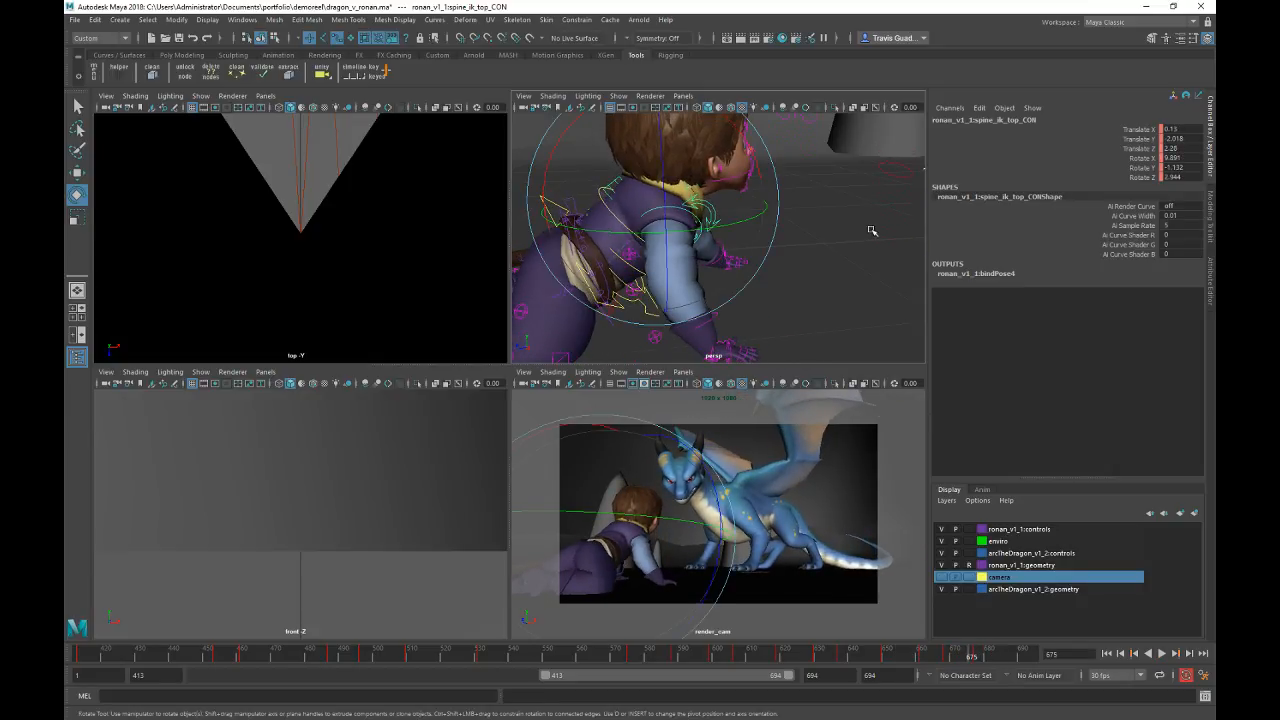
click(868, 228)
alt+middle_drag(776, 192, 763, 250)
click(690, 172)
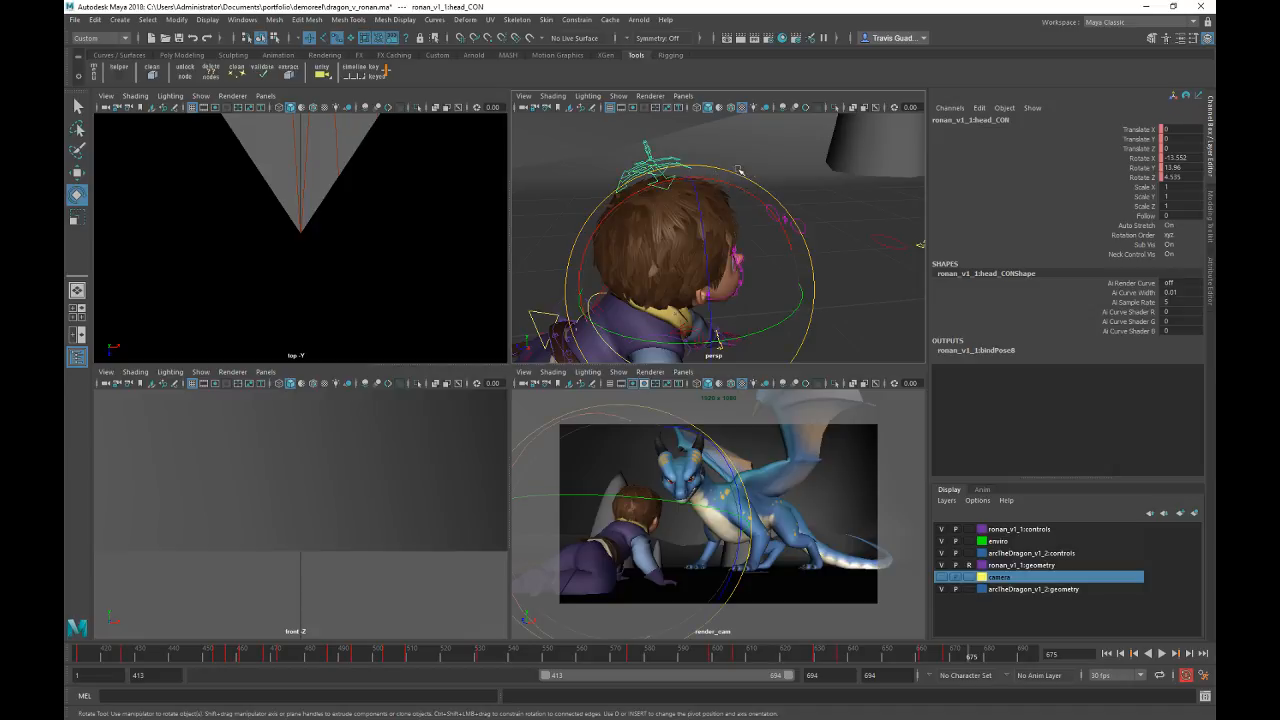
drag(744, 188, 792, 219)
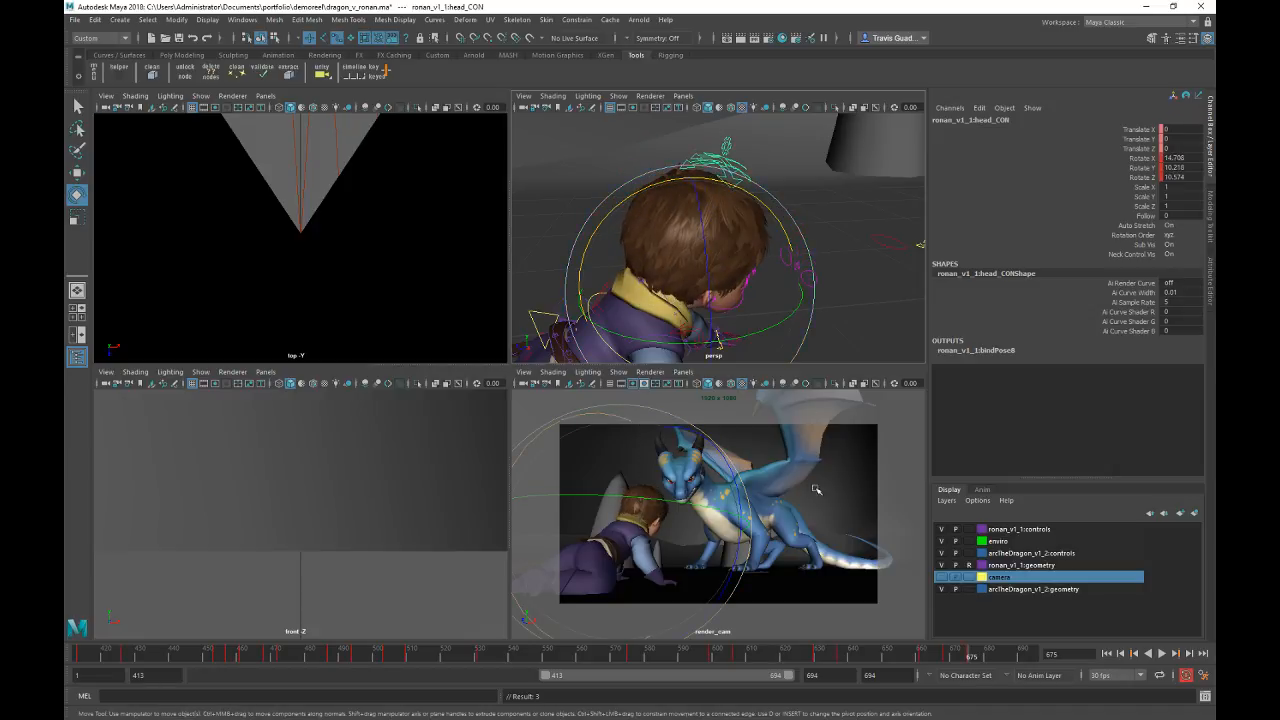
key(alt+v)
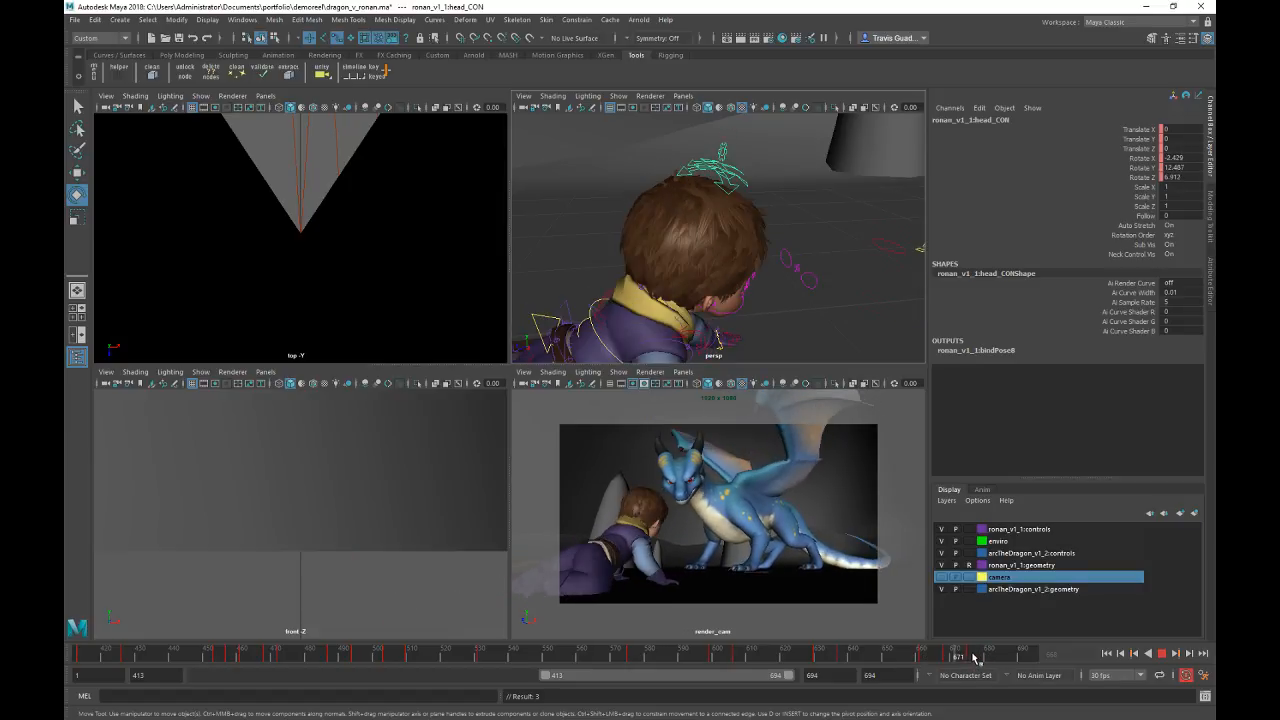
key(alt+v)
Step: At frame 668, move the left hand IK control to about Translate X -253.919, Y -98.528 and Z 821.804, and replay
key(e)
alt+drag(890, 240, 806, 309)
click(806, 309)
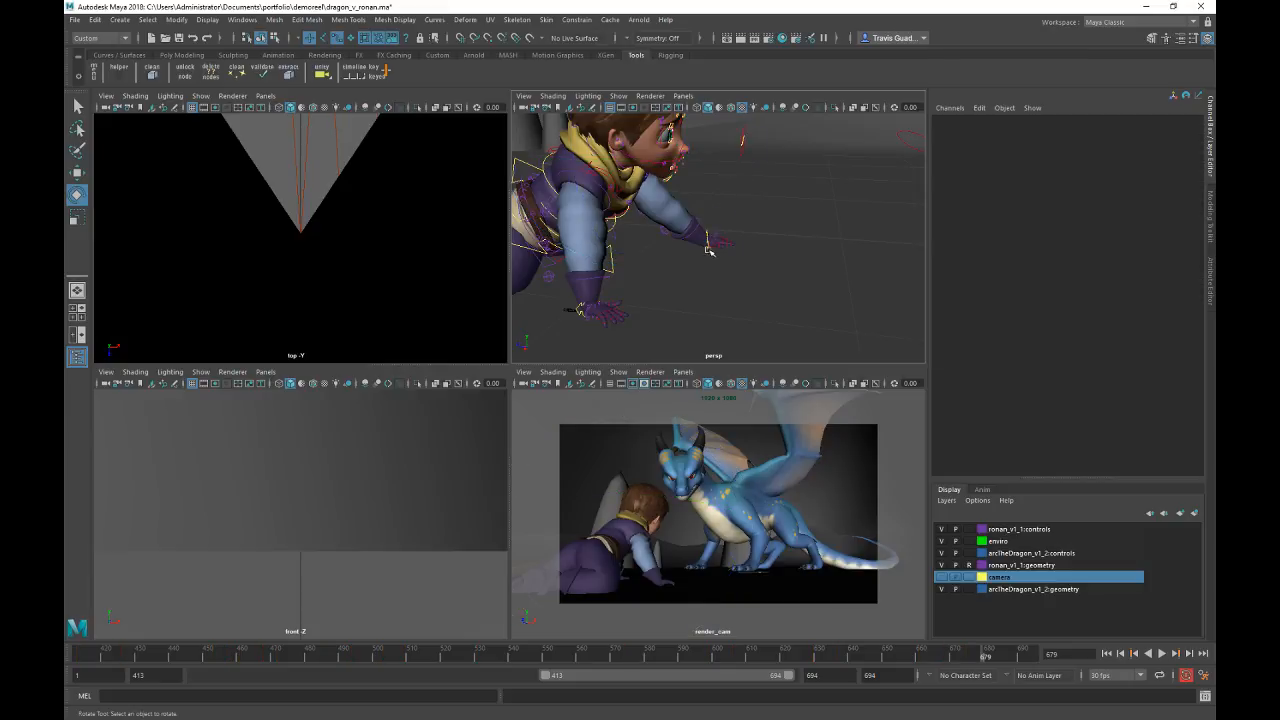
click(710, 248)
mouse_move(948, 656)
mouse_down()
mouse_move(874, 660)
mouse_move(948, 657)
mouse_up()
key(alt+v)
key(alt+v)
key(w)
alt+drag(765, 264, 661, 286)
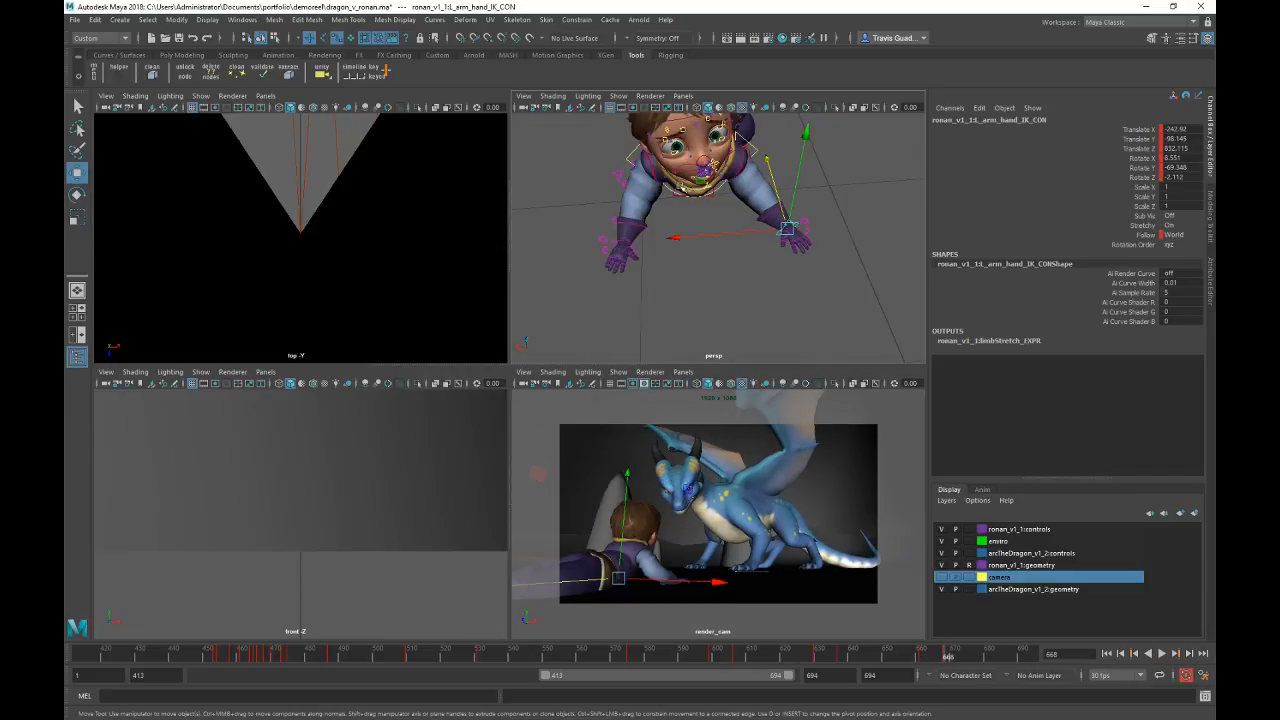
drag(677, 241, 679, 240)
drag(700, 182, 675, 171)
alt+drag(726, 210, 668, 235)
drag(779, 294, 775, 295)
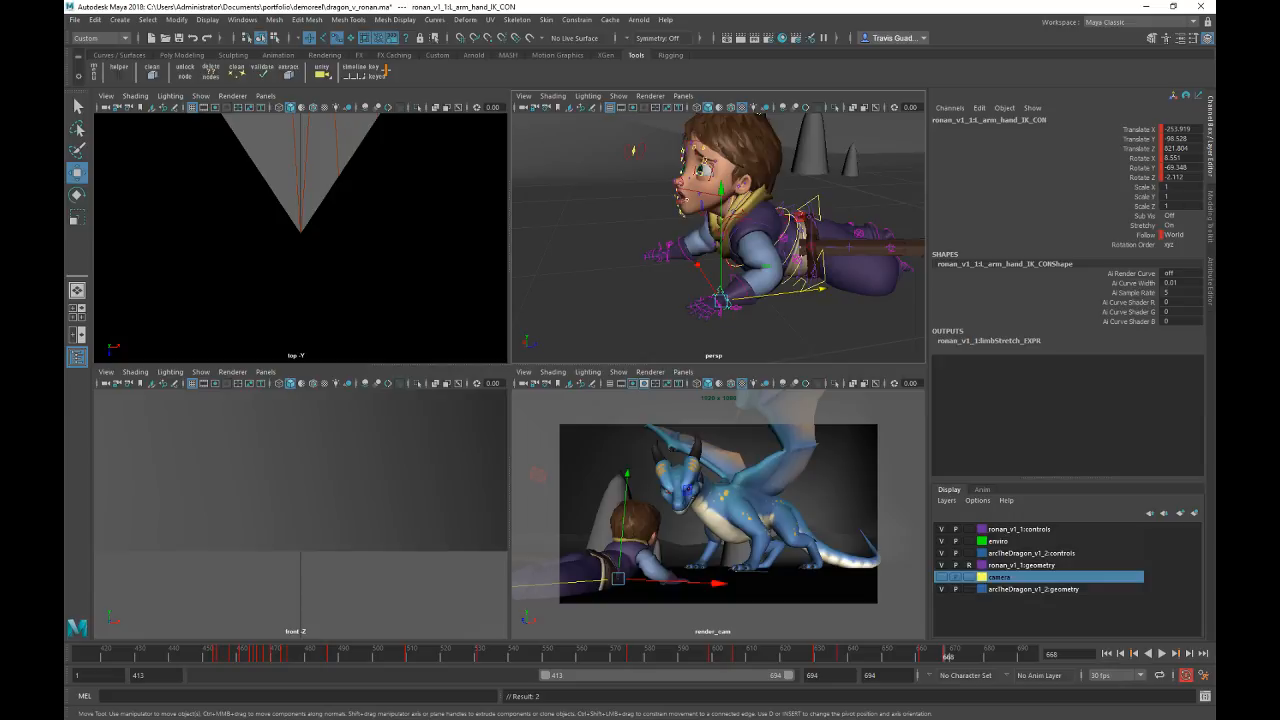
key(alt+v)
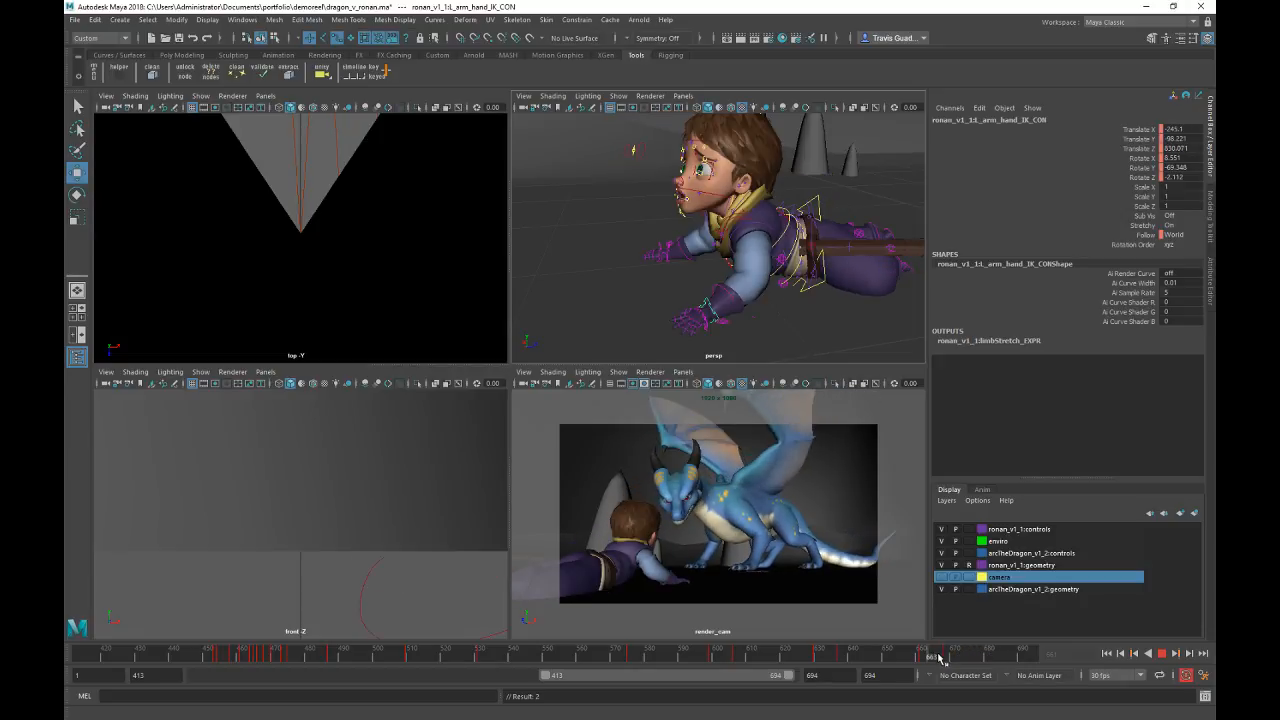
Step: At frame 688, rotate the spine master control to about Rotate X 16.838 to raise the boy's torso
click(1017, 658)
alt+drag(815, 212, 826, 244)
click(797, 236)
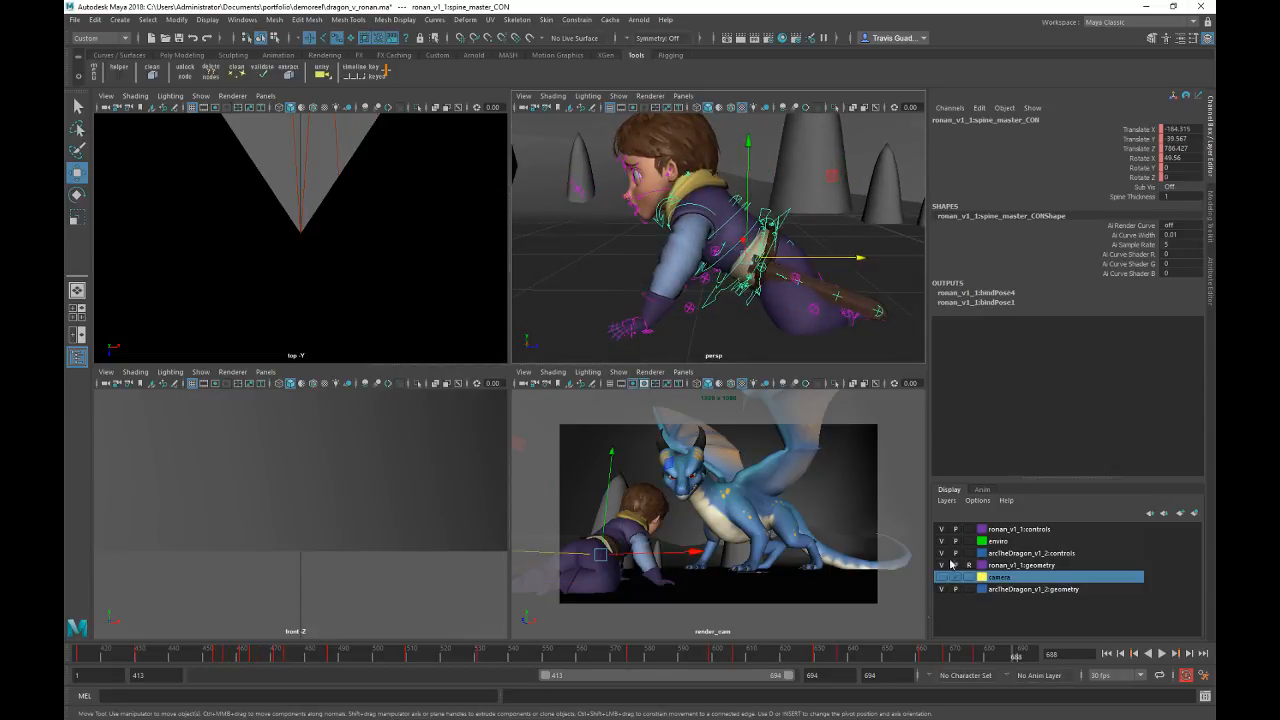
drag(920, 660, 1014, 658)
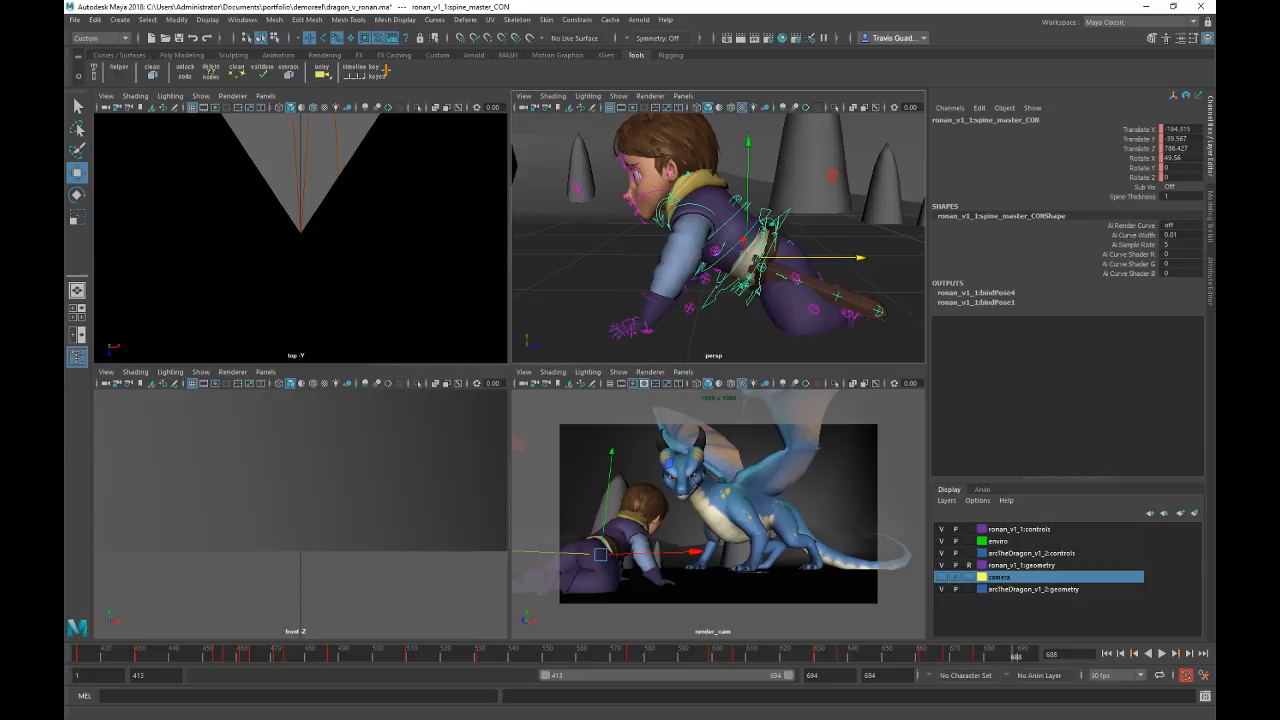
key(e)
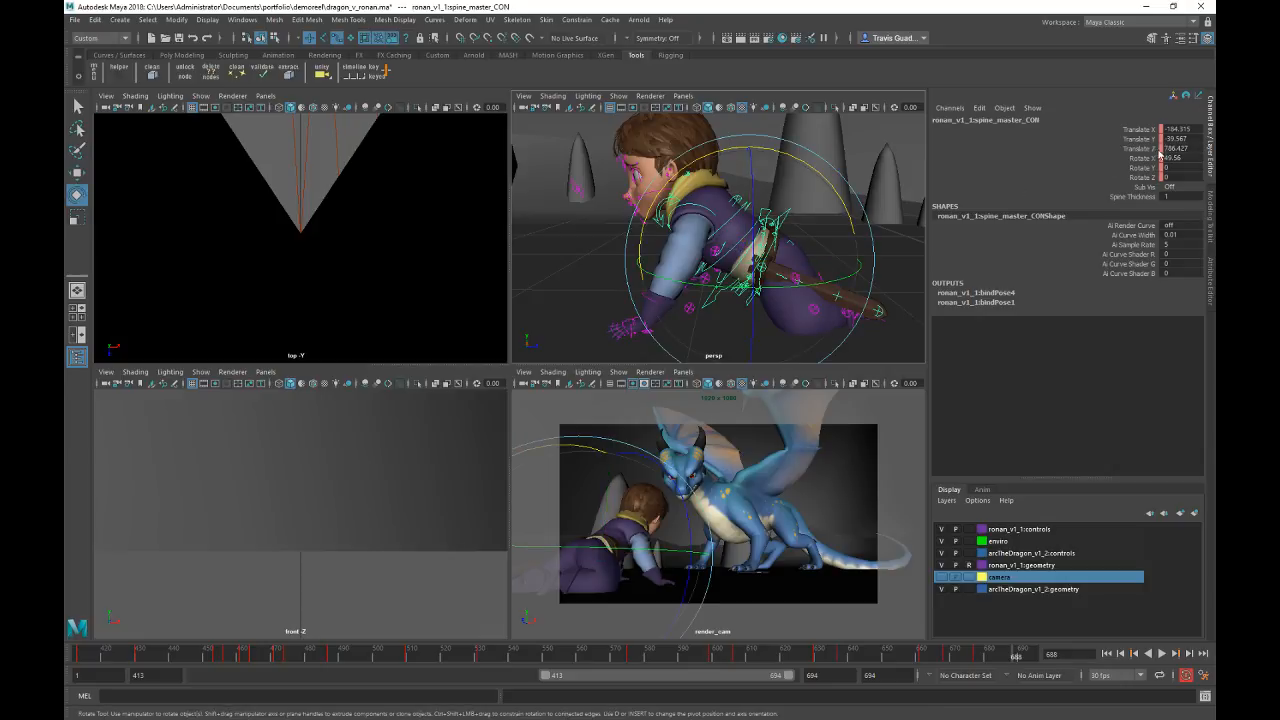
click(1137, 159)
middle_drag(925, 190, 882, 215)
Step: At frame 688, move the left foot IK control to about Translate Y 13.325, Z 831.46 and rotate it to about X -30.152, Y 11.861, Z -14.62
key(w)
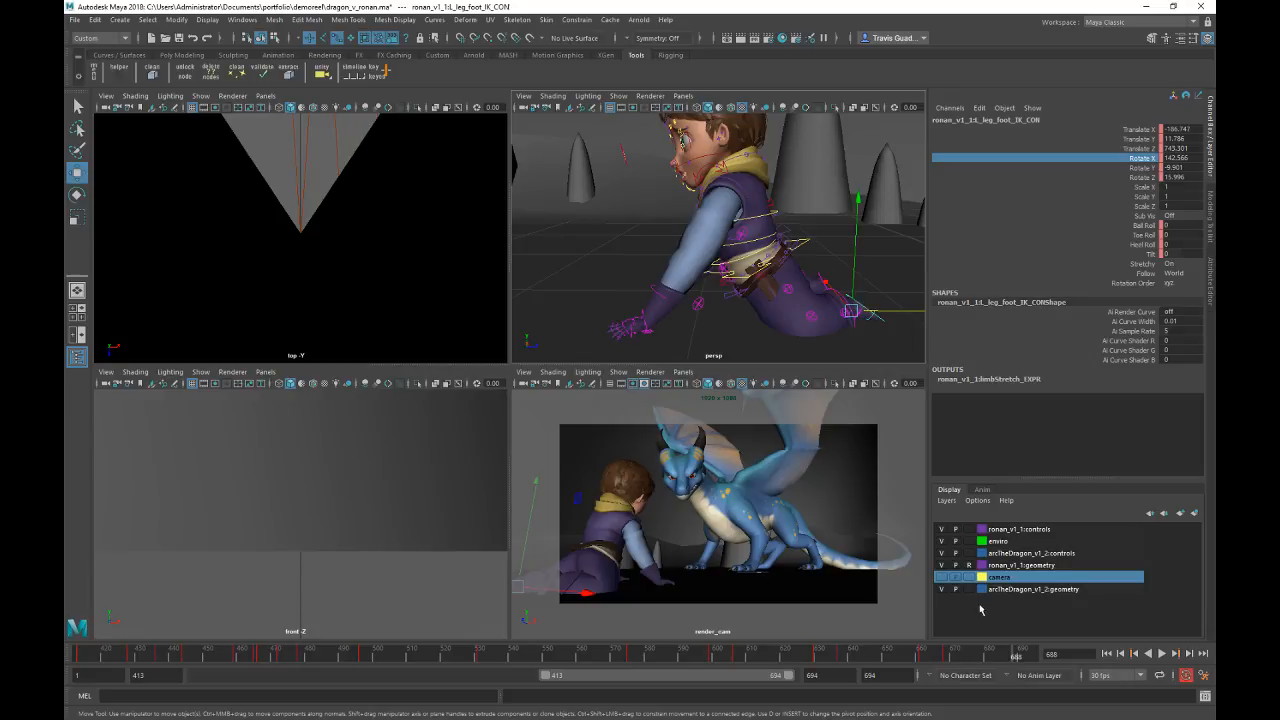
key(alt+v)
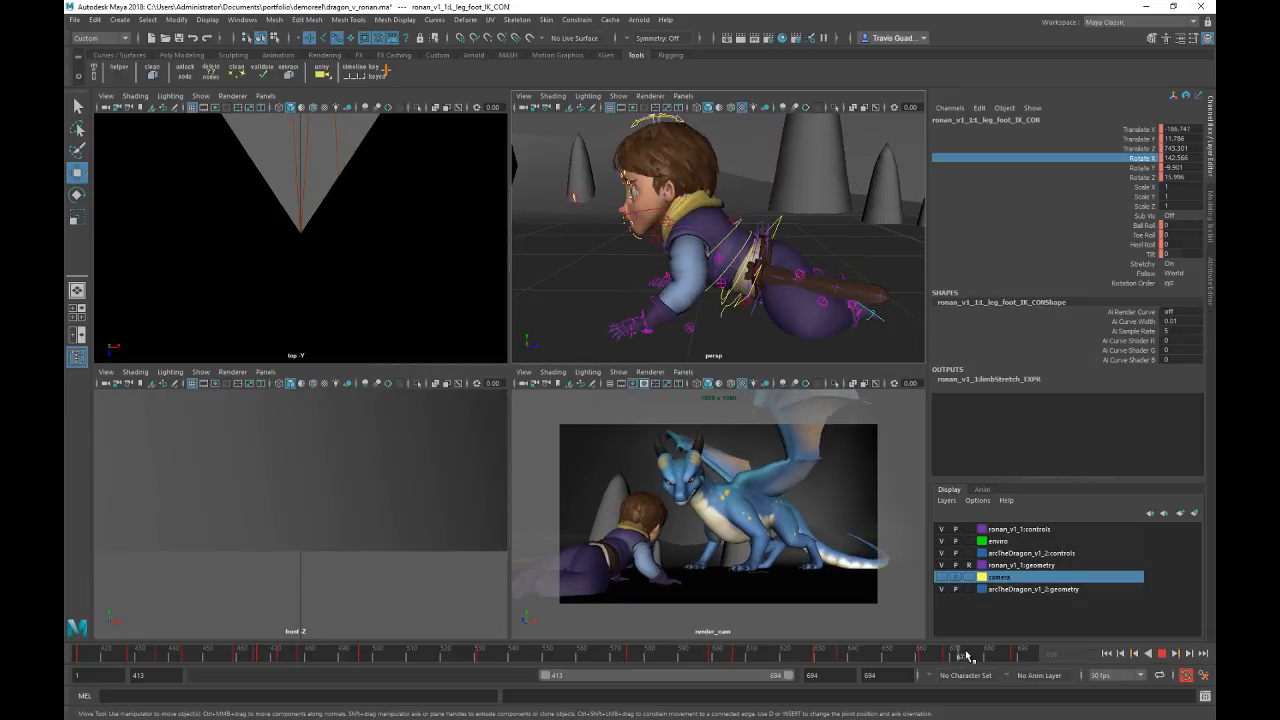
key(alt+v)
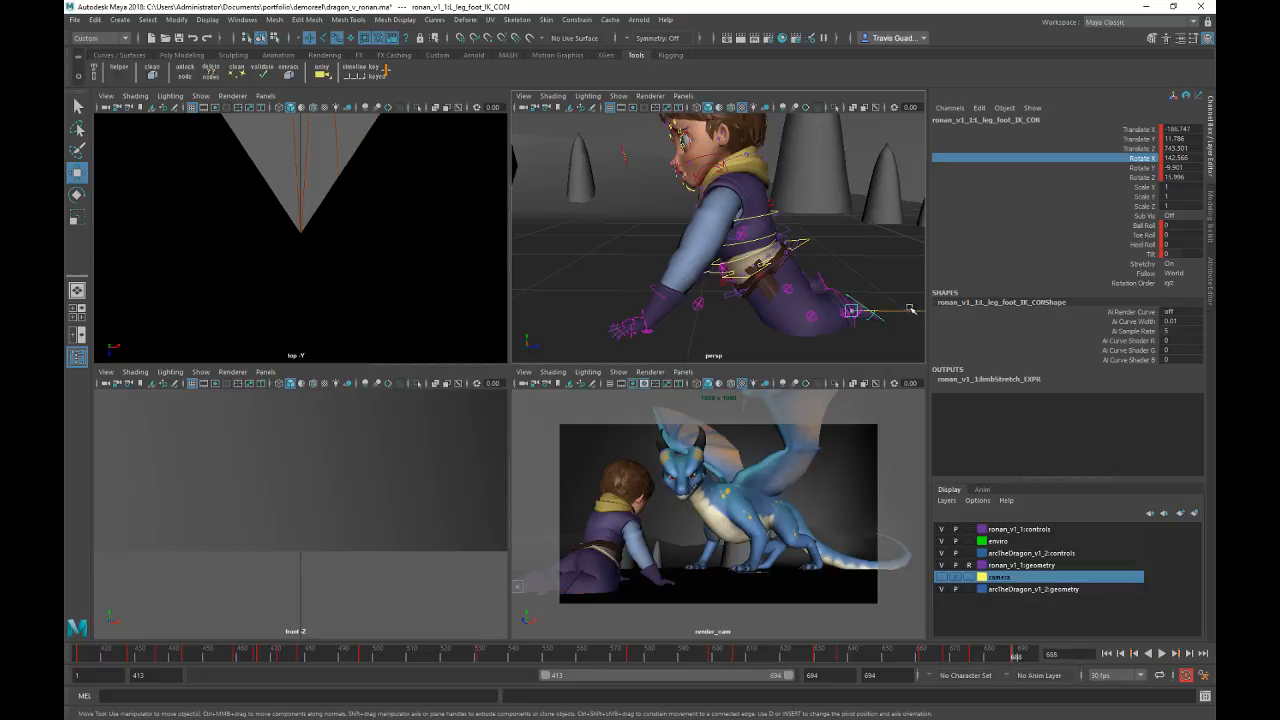
drag(910, 310, 789, 506)
key(e)
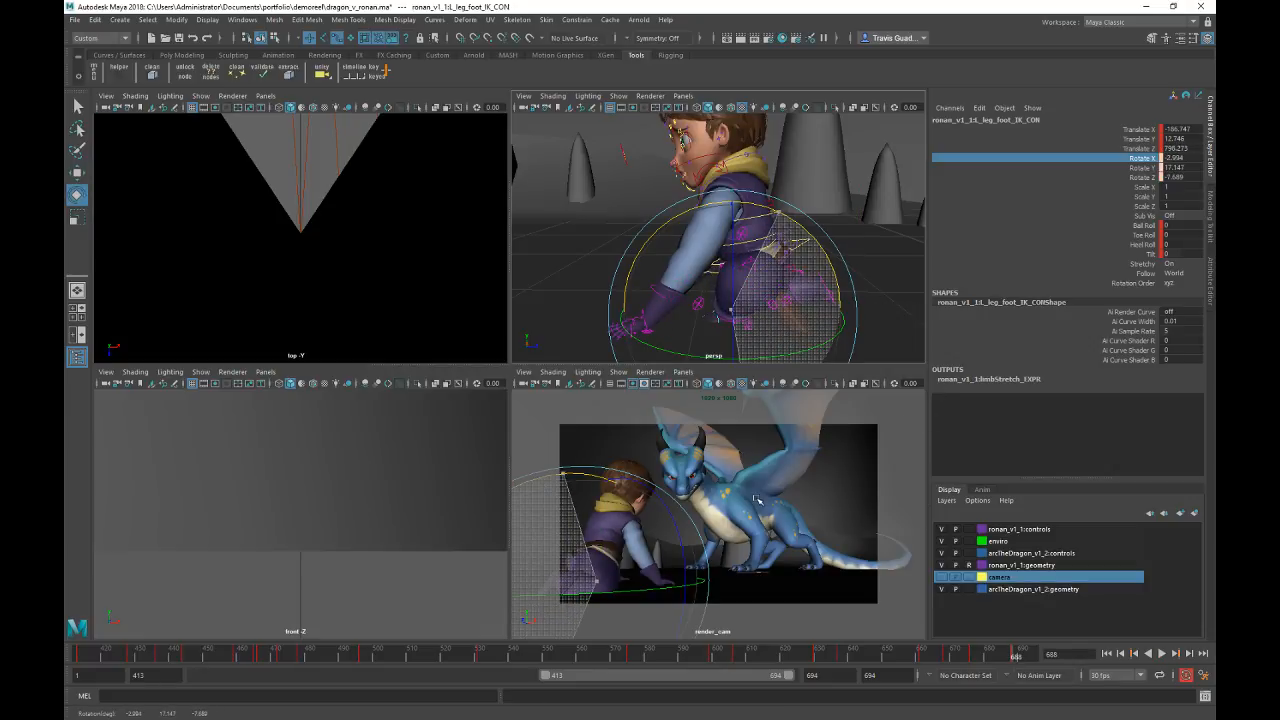
drag(711, 499, 740, 272)
key(w)
key(e)
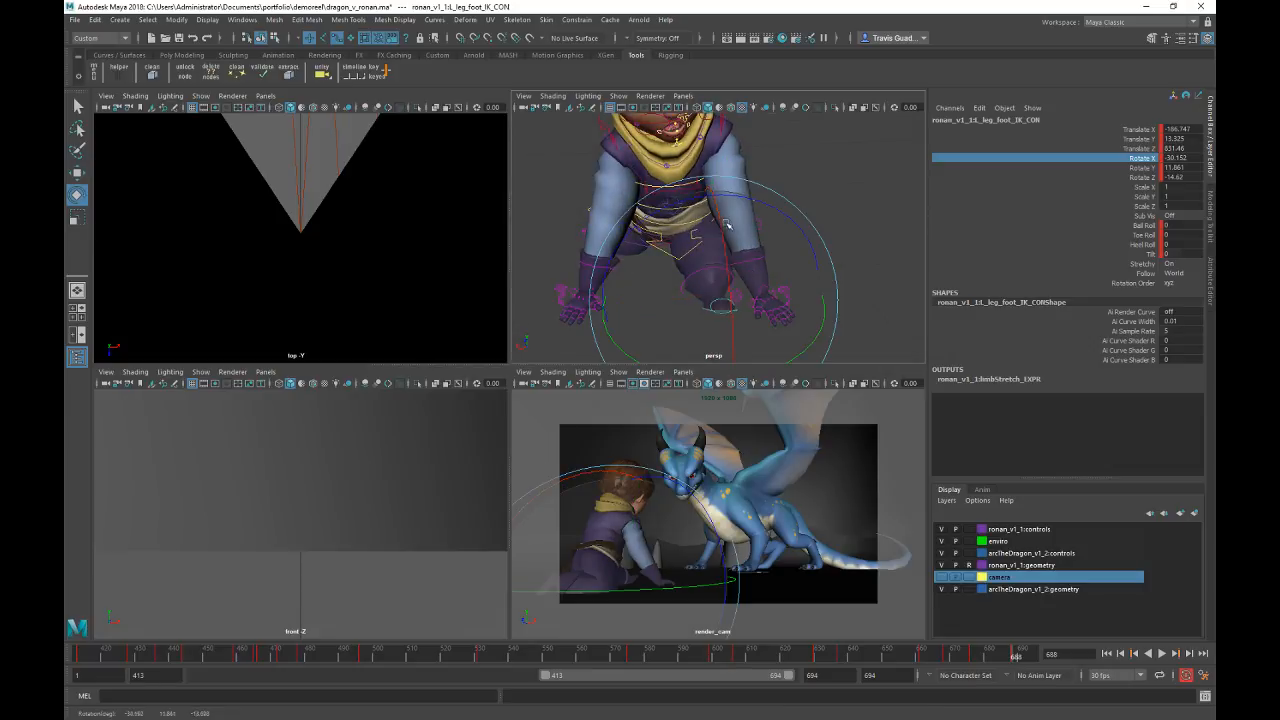
Step: At frame 688, move the right foot IK control to about Translate Z 818.276 and rotate it to about X -70.613, Y 5.093, Z 2.758
alt+drag(738, 202, 636, 266)
click(594, 256)
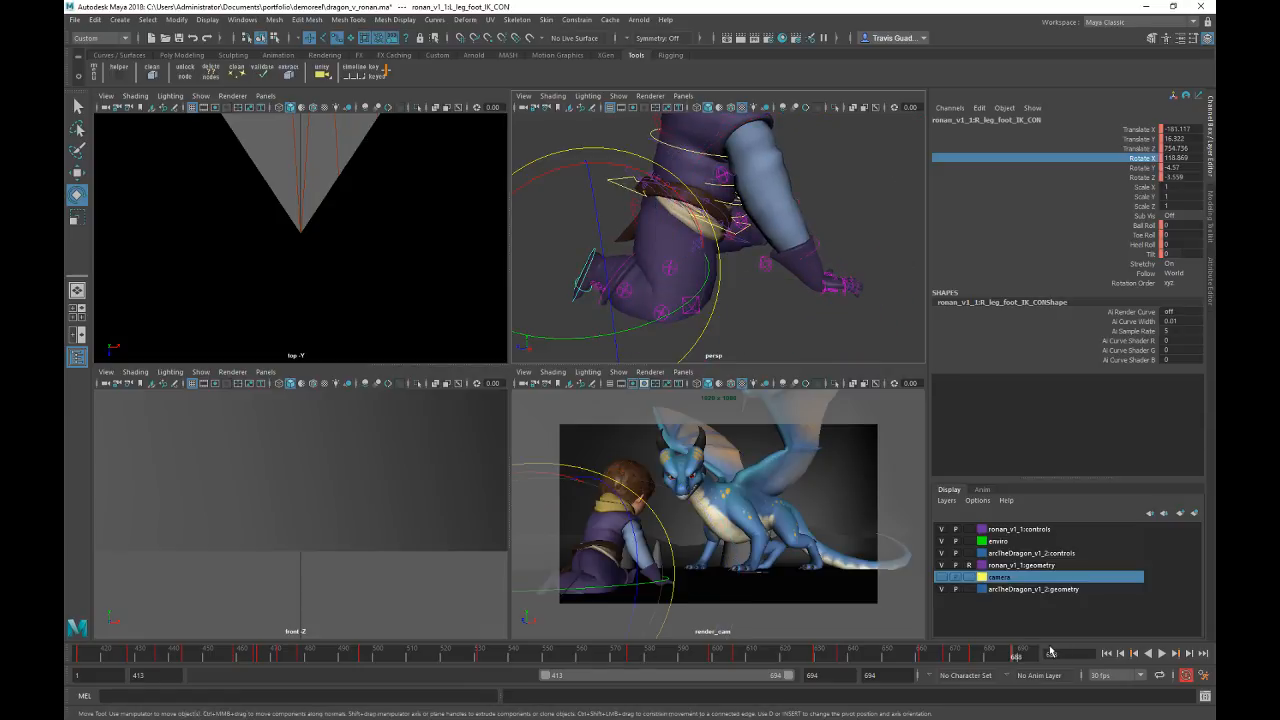
key(w)
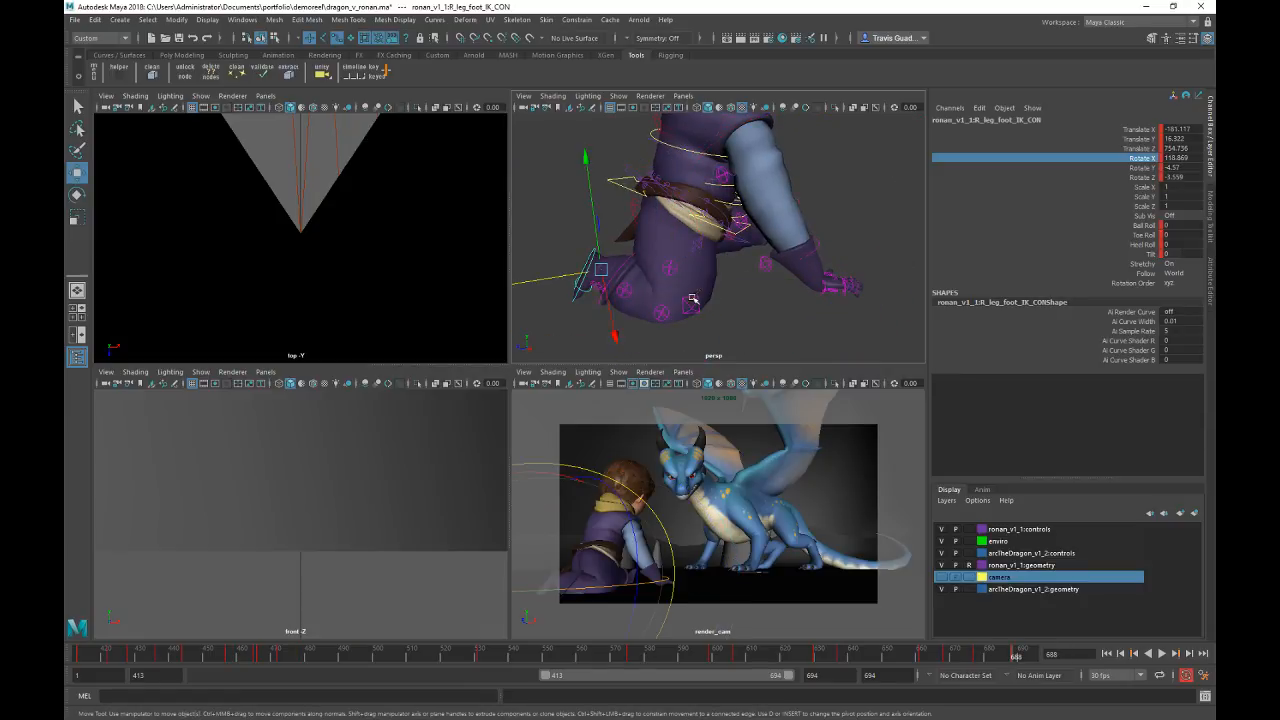
drag(549, 271, 685, 286)
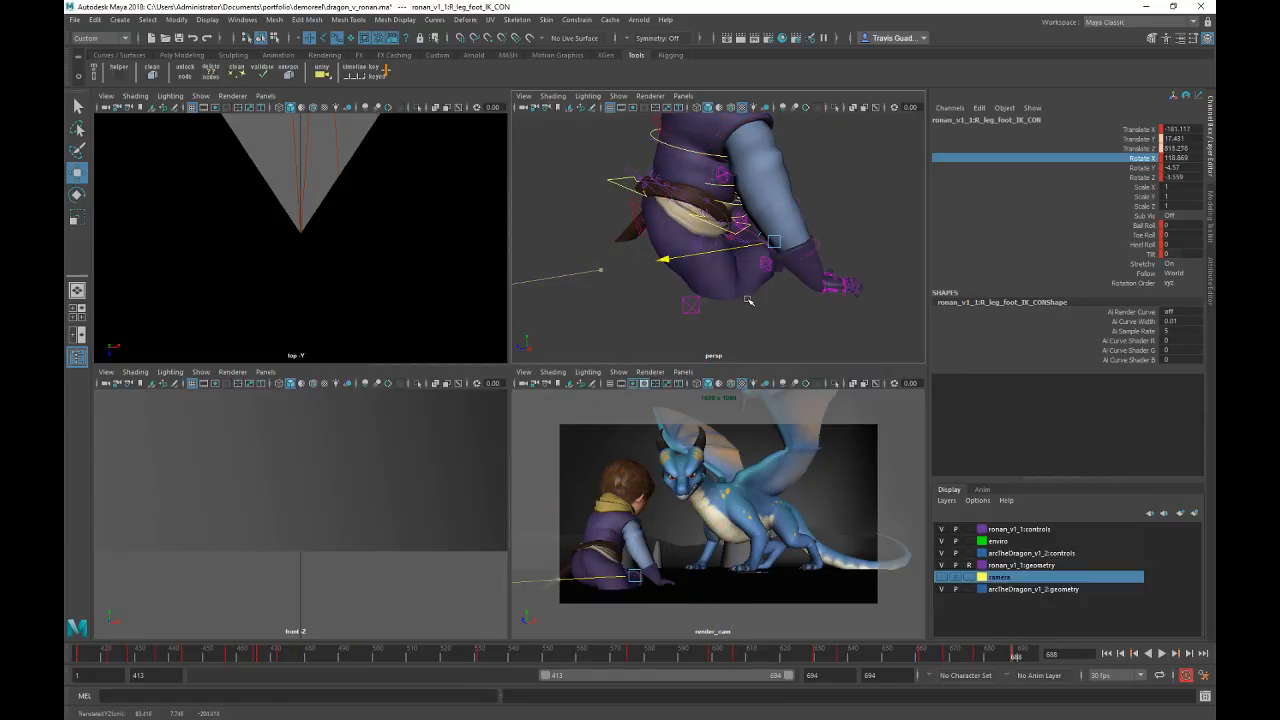
key(e)
alt+drag(808, 220, 854, 157)
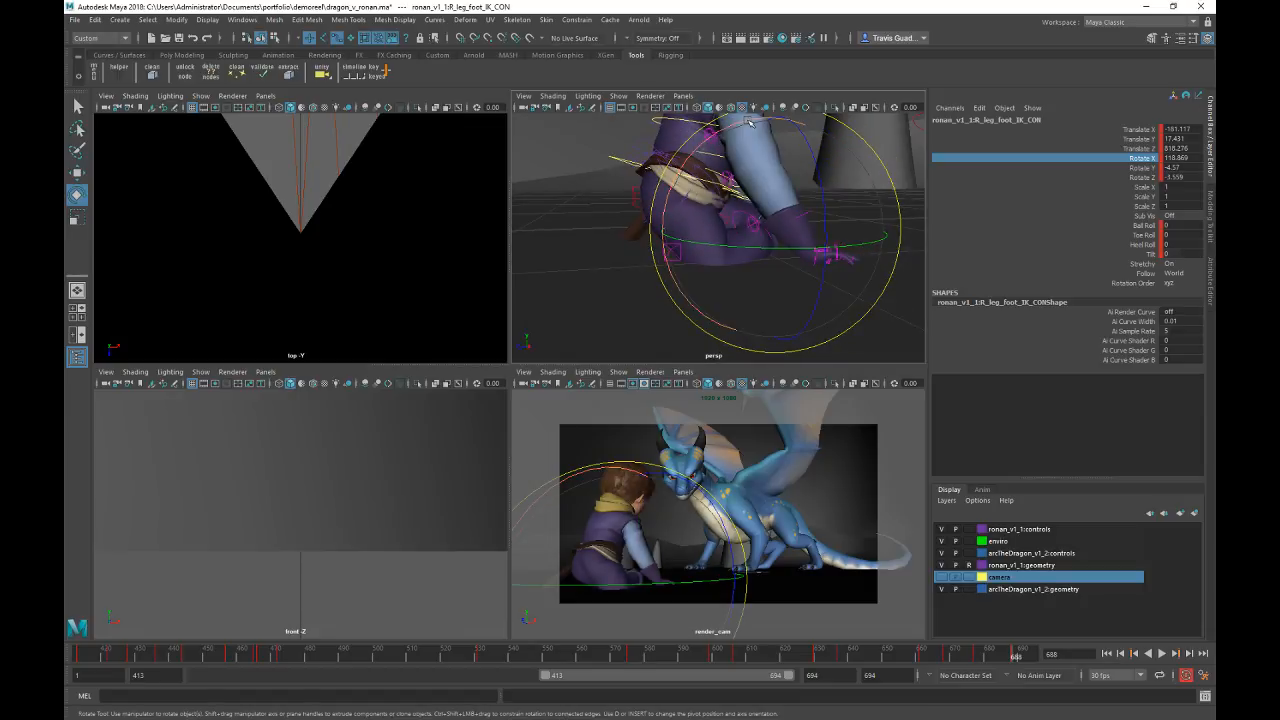
drag(748, 122, 853, 347)
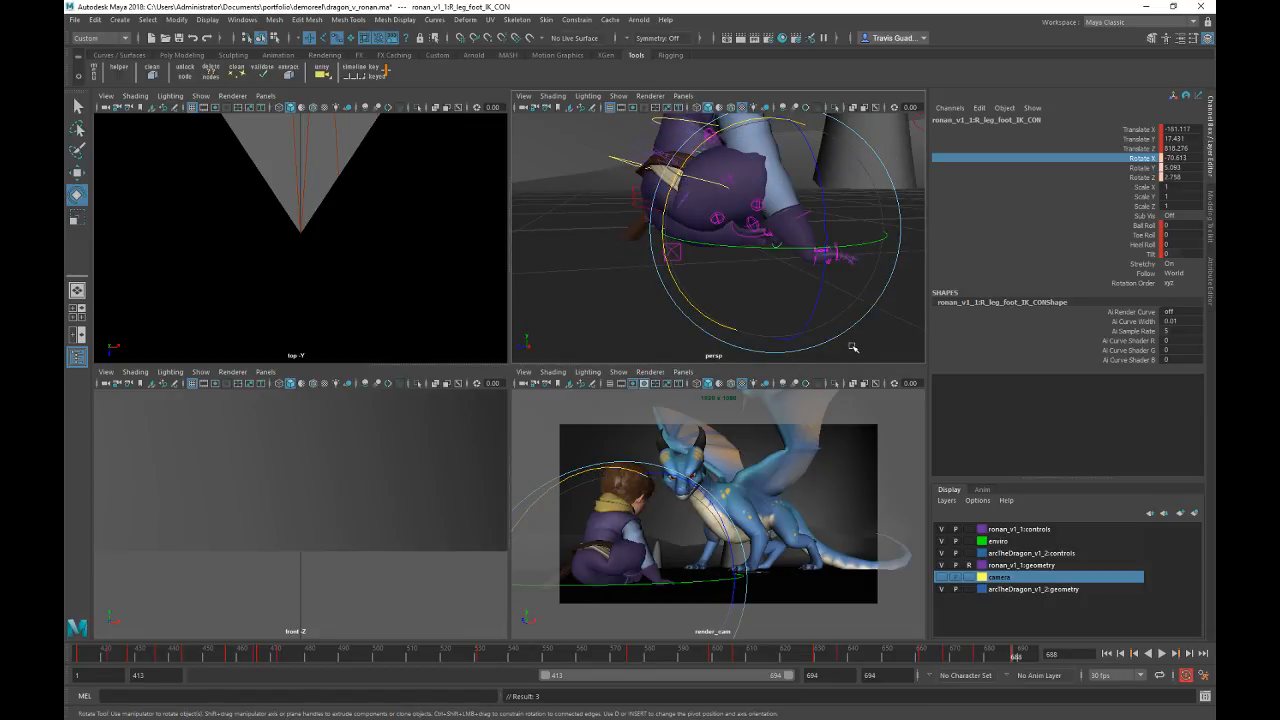
Step: Fine-tune the right foot IK control's position at frame 688 so the foot sits under the bent leg
key(w)
drag(690, 231, 745, 292)
key(e)
key(w)
mouse_move(675, 247)
alt+mouse_down()
mouse_move(743, 246)
mouse_move(719, 250)
mouse_move(706, 193)
mouse_move(618, 242)
mouse_move(622, 192)
mouse_move(845, 173)
mouse_move(745, 200)
mouse_move(694, 240)
alt+mouse_up()
scroll(640, 245, up, 4)
Step: Compare the boy's leg and arm poses at frames 688 and 673 from several angles
click(571, 229)
click(628, 194)
alt+middle_drag(694, 240, 800, 278)
alt+drag(800, 262, 945, 407)
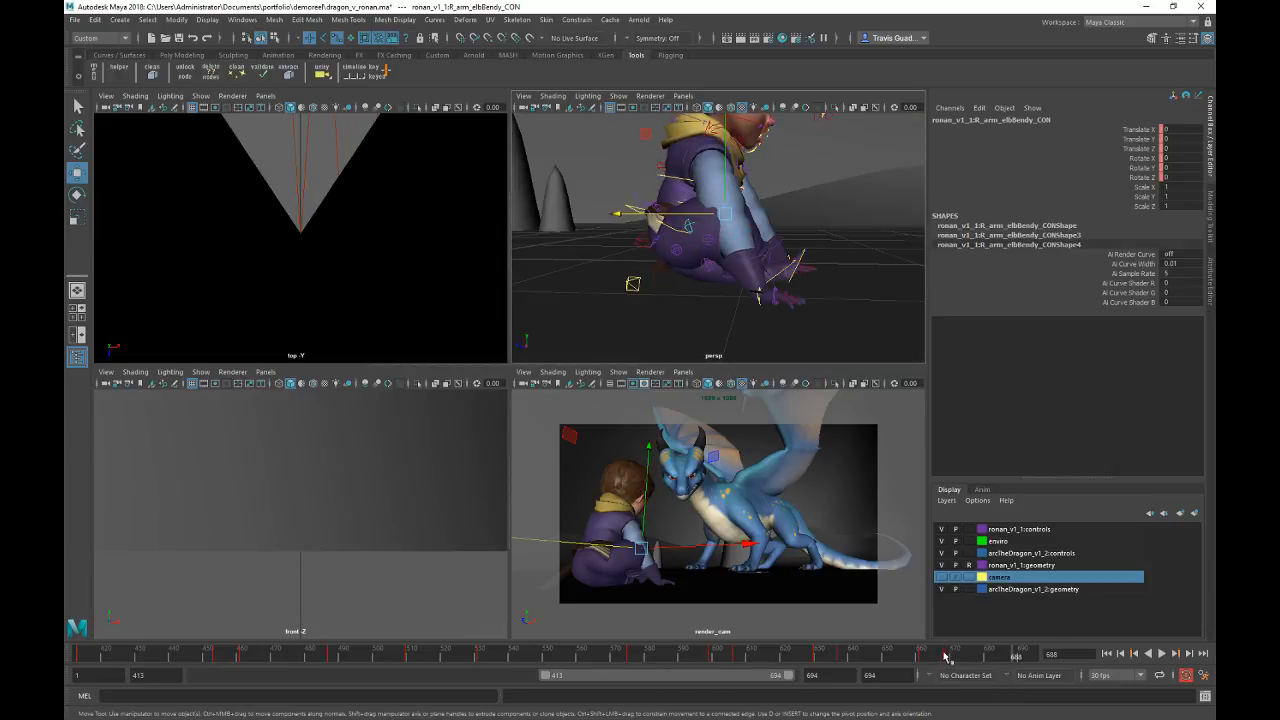
drag(947, 656, 965, 656)
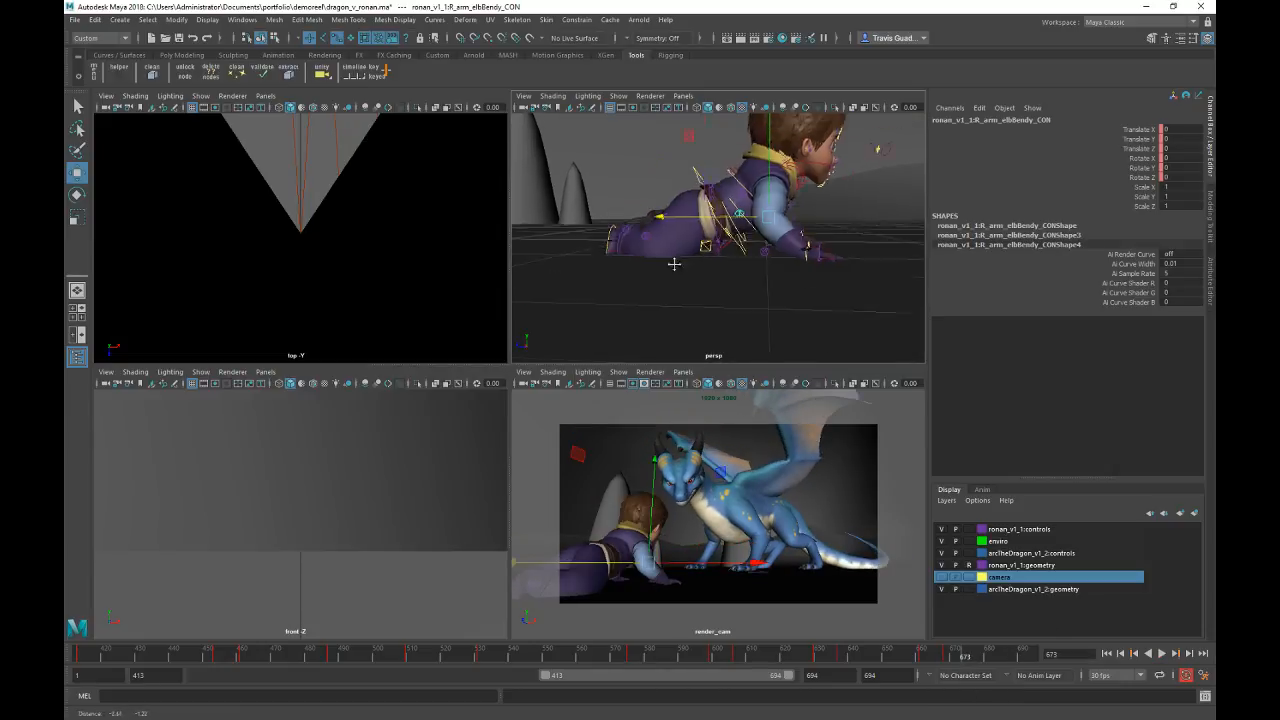
alt+drag(674, 264, 668, 233)
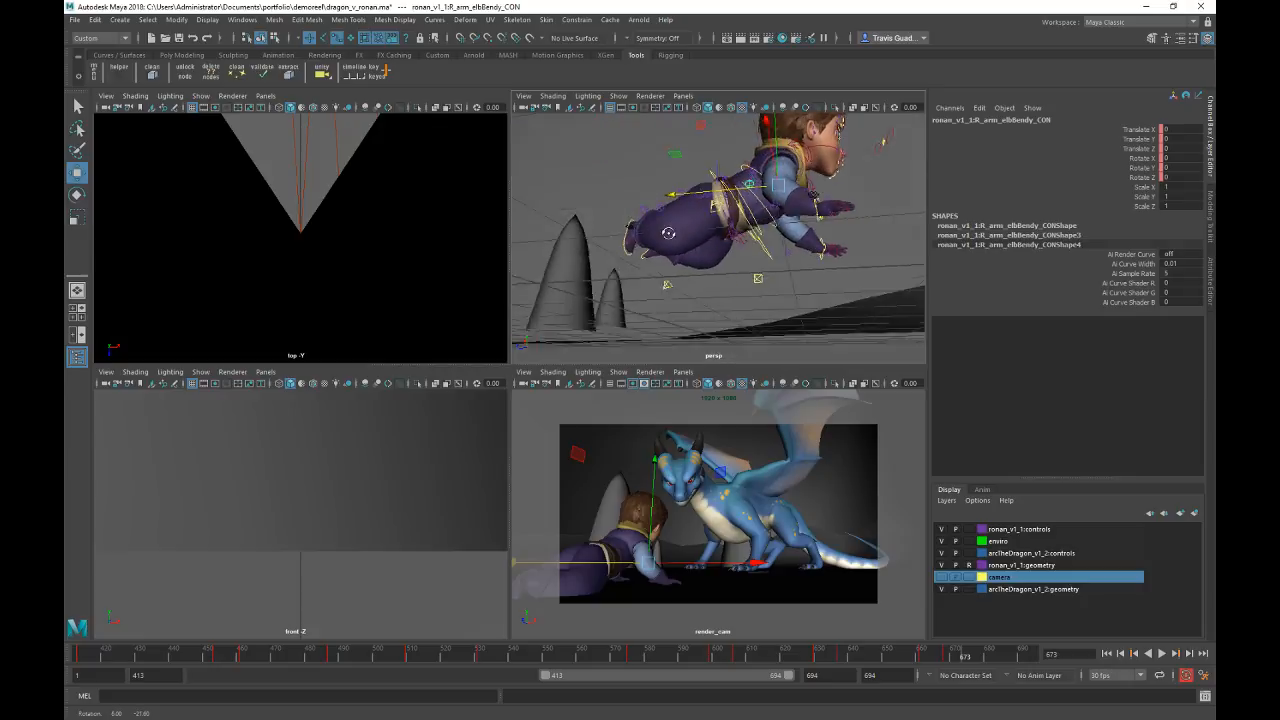
alt+right_drag(668, 233, 768, 242)
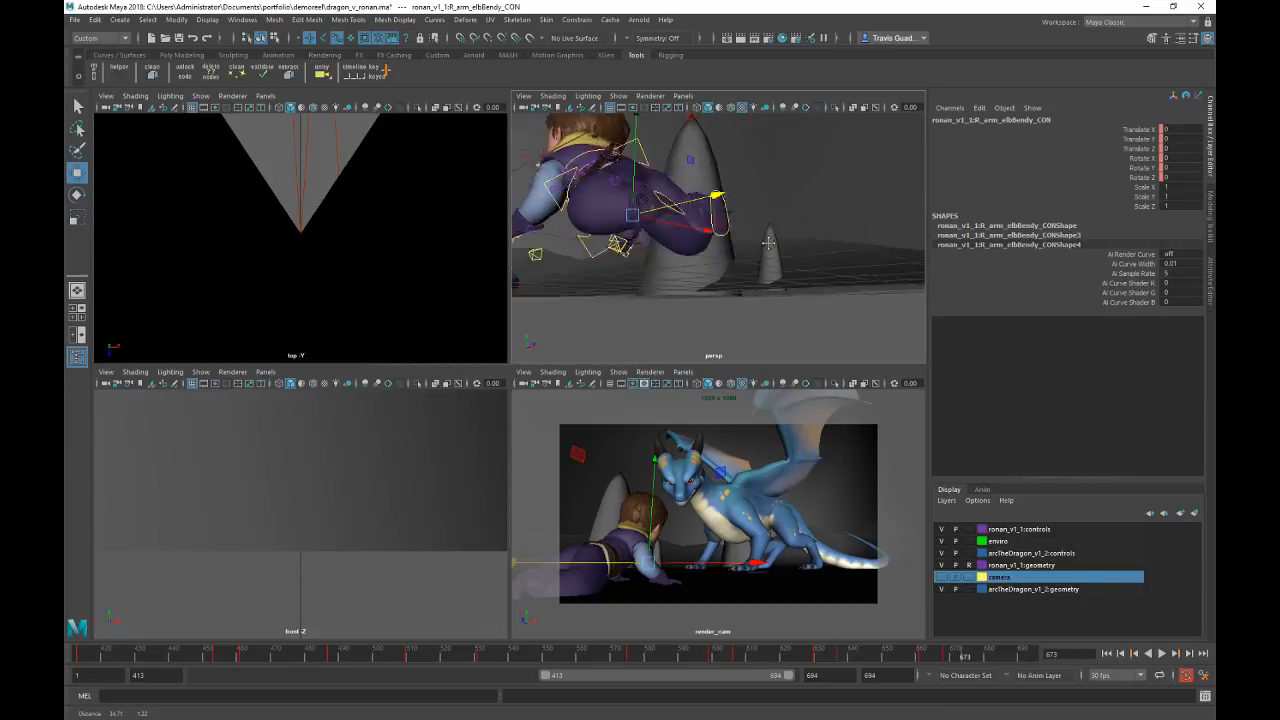
alt+drag(768, 242, 790, 262)
Step: At frame 688, move the right knee IK control sideways along X to redirect the bent right knee
click(682, 356)
alt+middle_drag(690, 190, 674, 257)
alt+right_drag(674, 257, 740, 303)
alt+drag(740, 303, 765, 308)
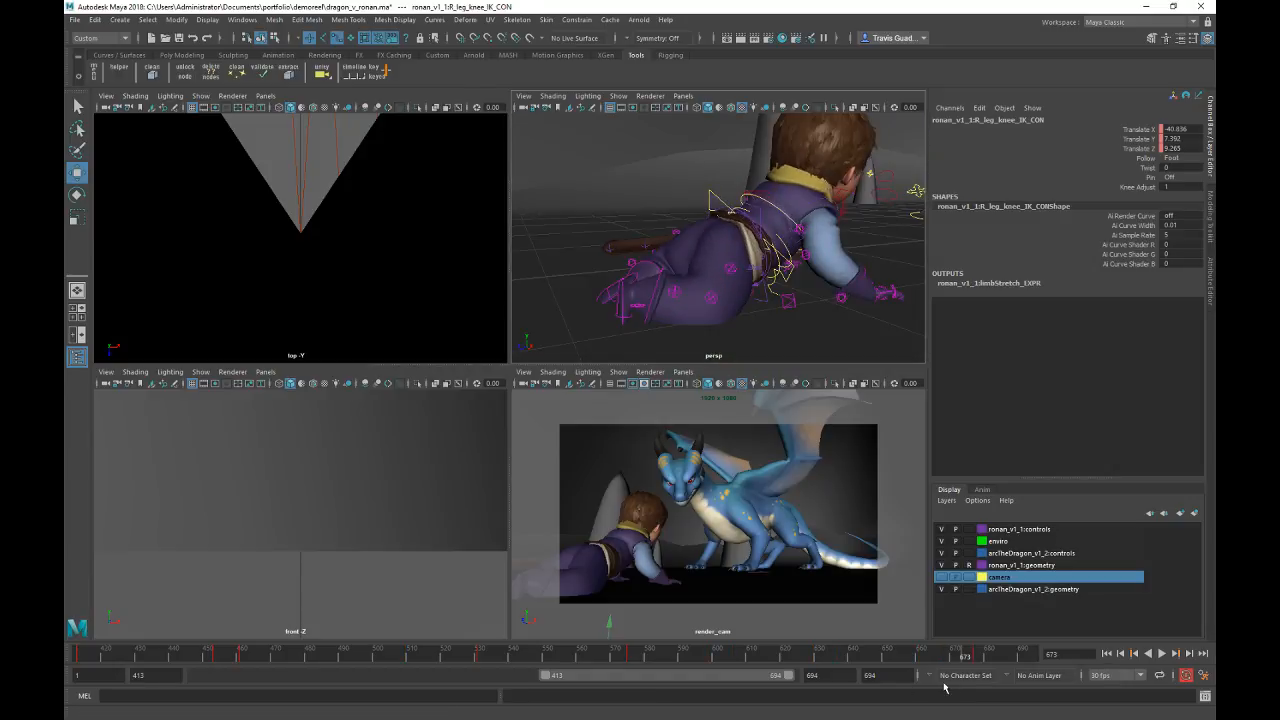
drag(968, 656, 1020, 652)
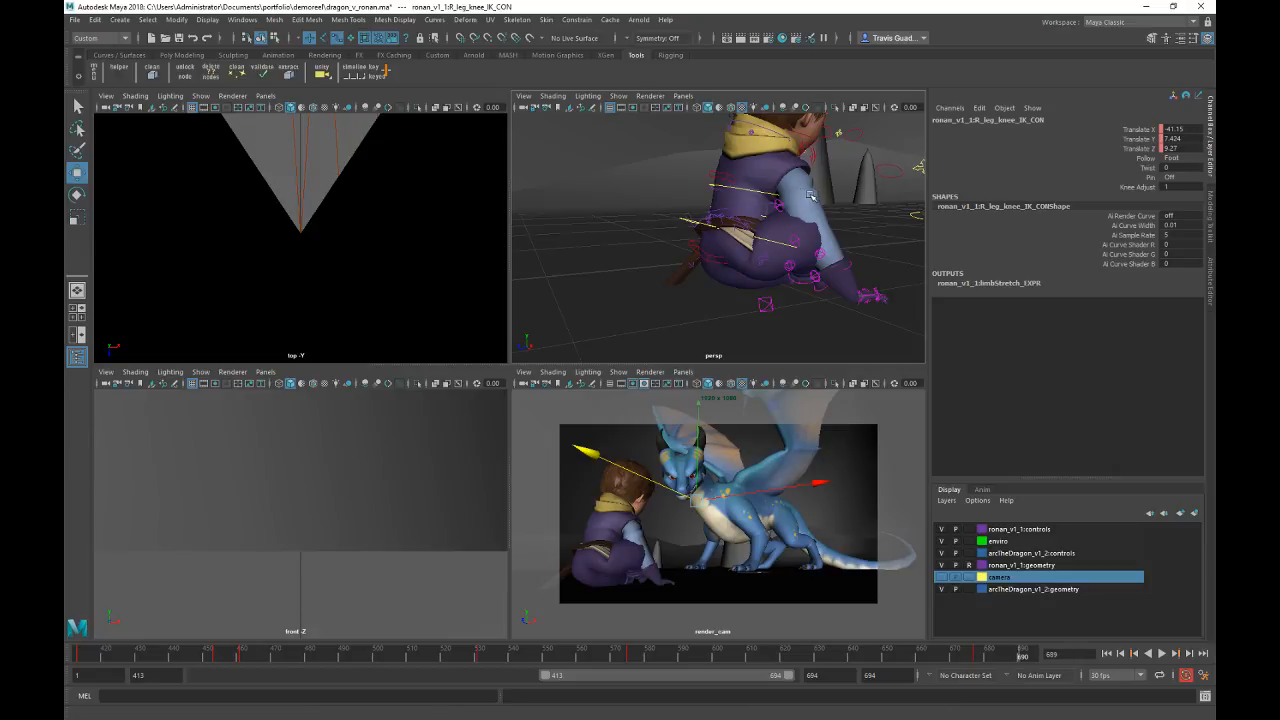
key(alt+period)
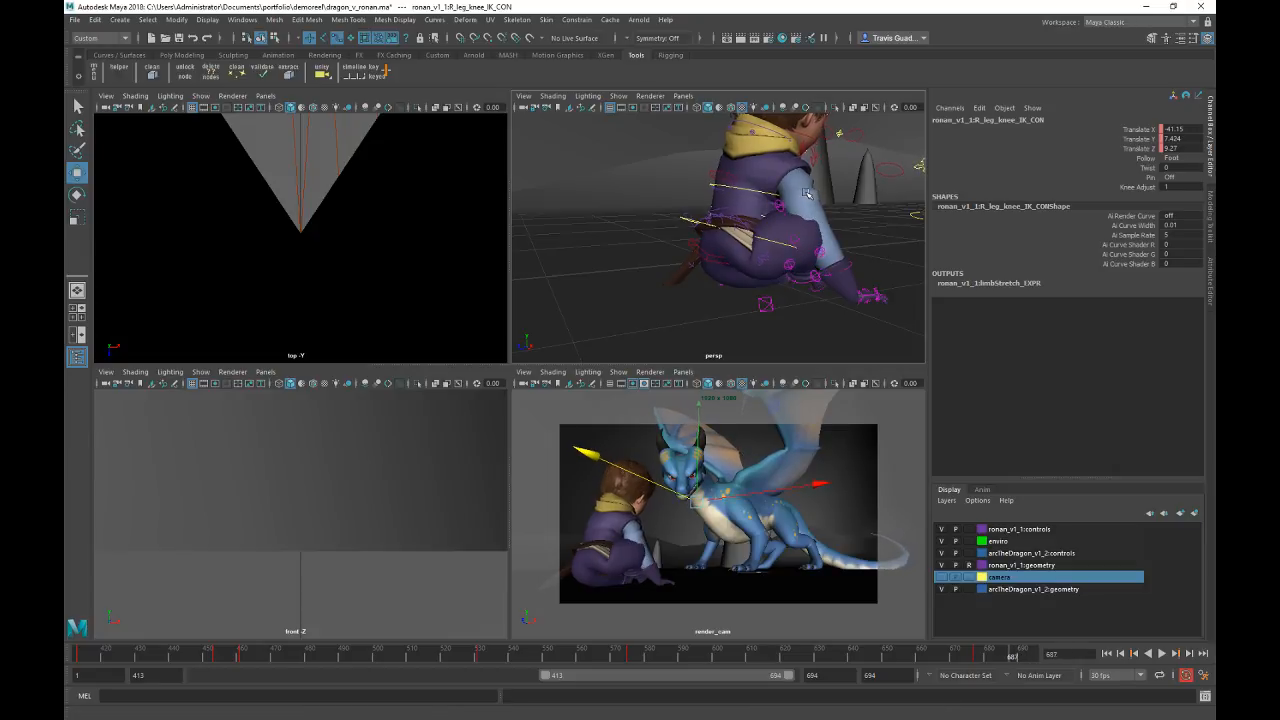
alt+drag(828, 224, 785, 235)
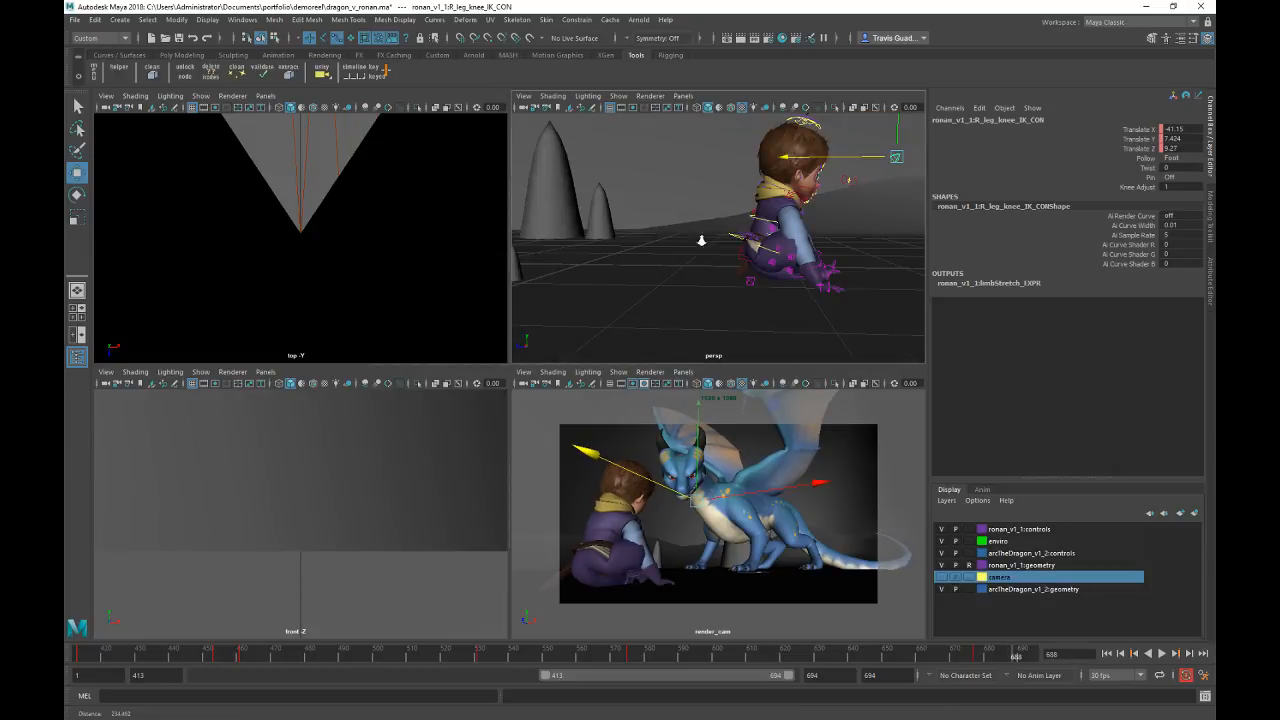
alt+drag(833, 179, 600, 221)
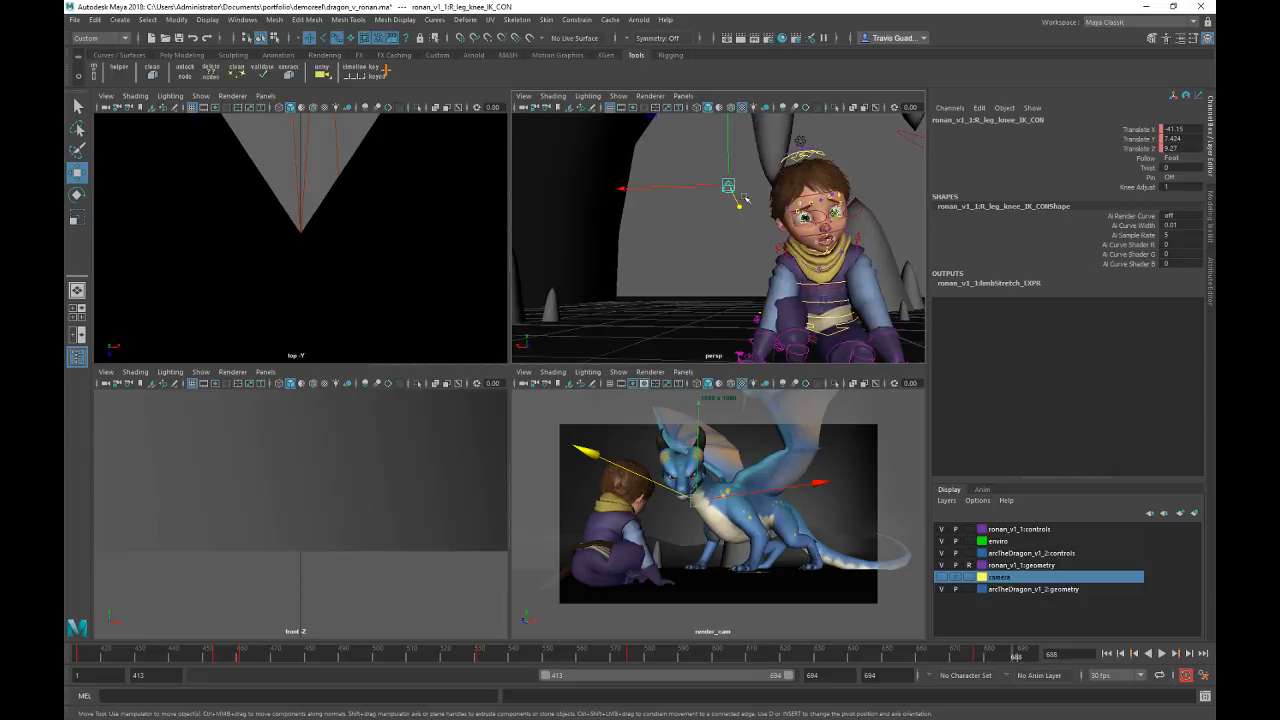
drag(664, 187, 970, 248)
alt+middle_drag(796, 258, 847, 224)
Step: At frame 688, rotate the spine master control to about Rotate X -22.393, tipping the hips back into a sitting pose
alt+drag(847, 224, 698, 284)
click(707, 320)
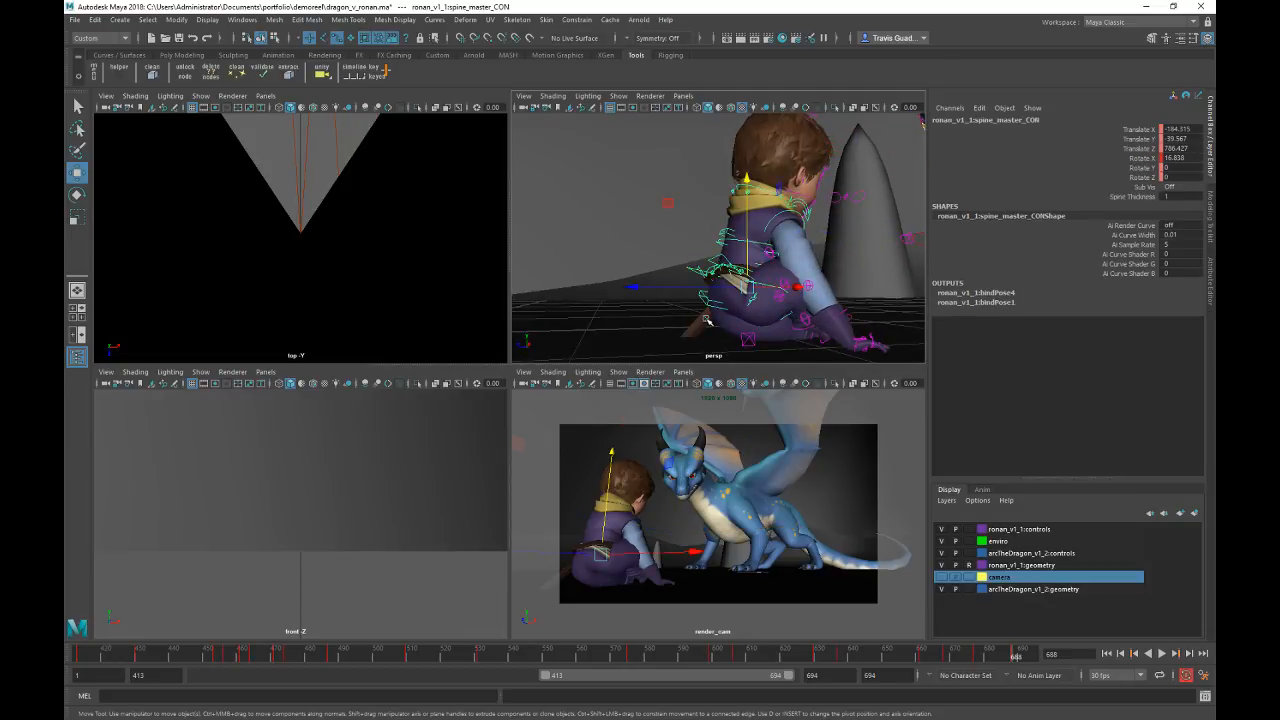
key(e)
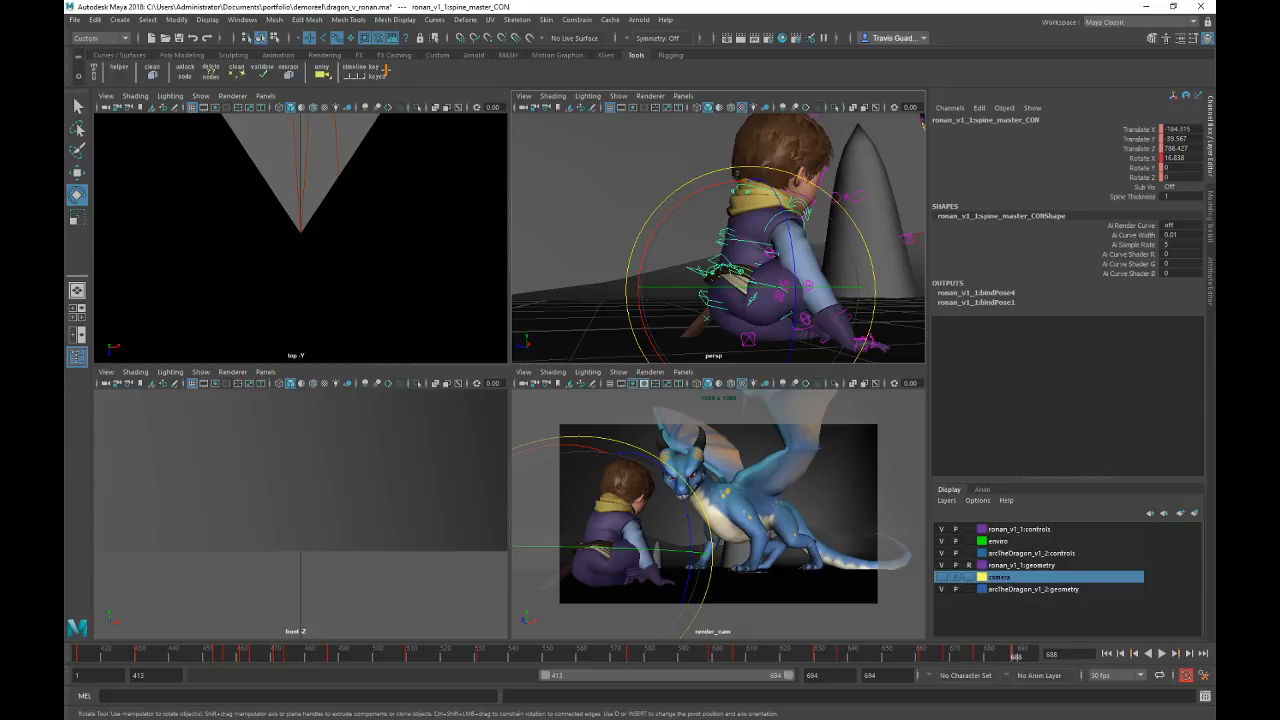
drag(725, 176, 641, 229)
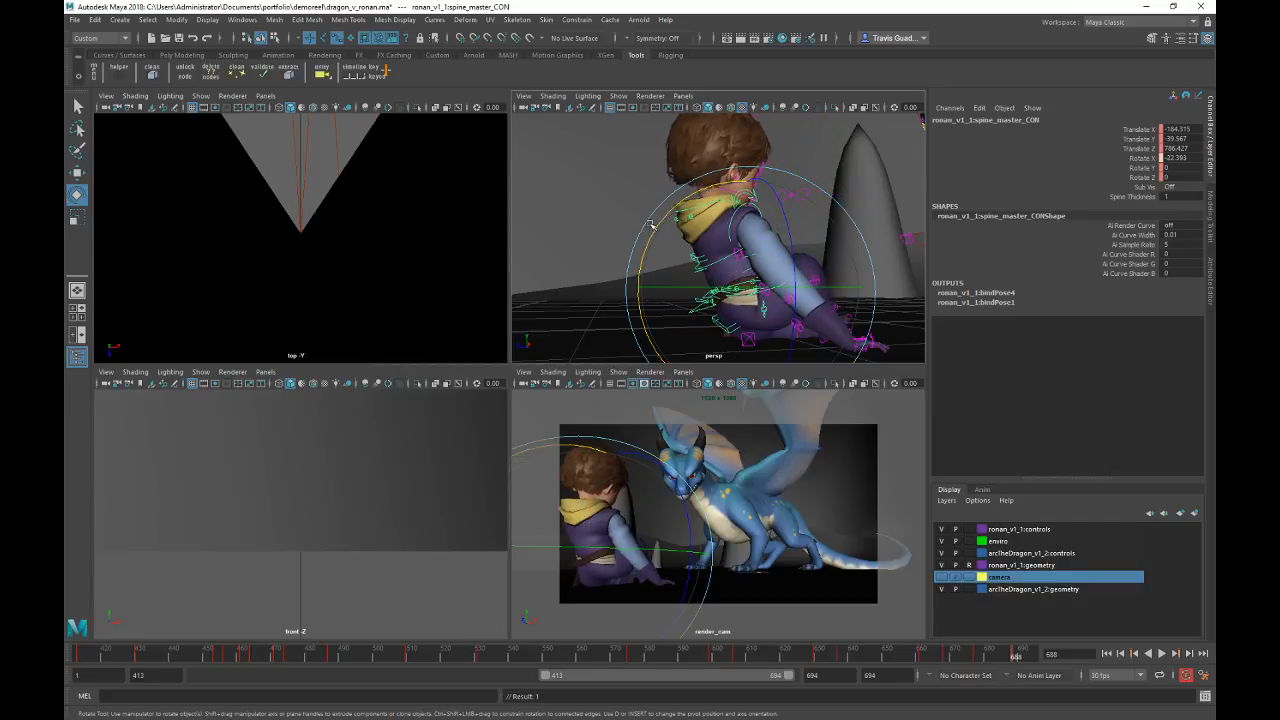
alt+middle_drag(582, 233, 571, 187)
alt+drag(571, 187, 562, 225)
Step: Rotate the torso's spine controls at frame 688 to curl the upper body forward over the hips
click(645, 180)
alt+middle_drag(652, 200, 611, 263)
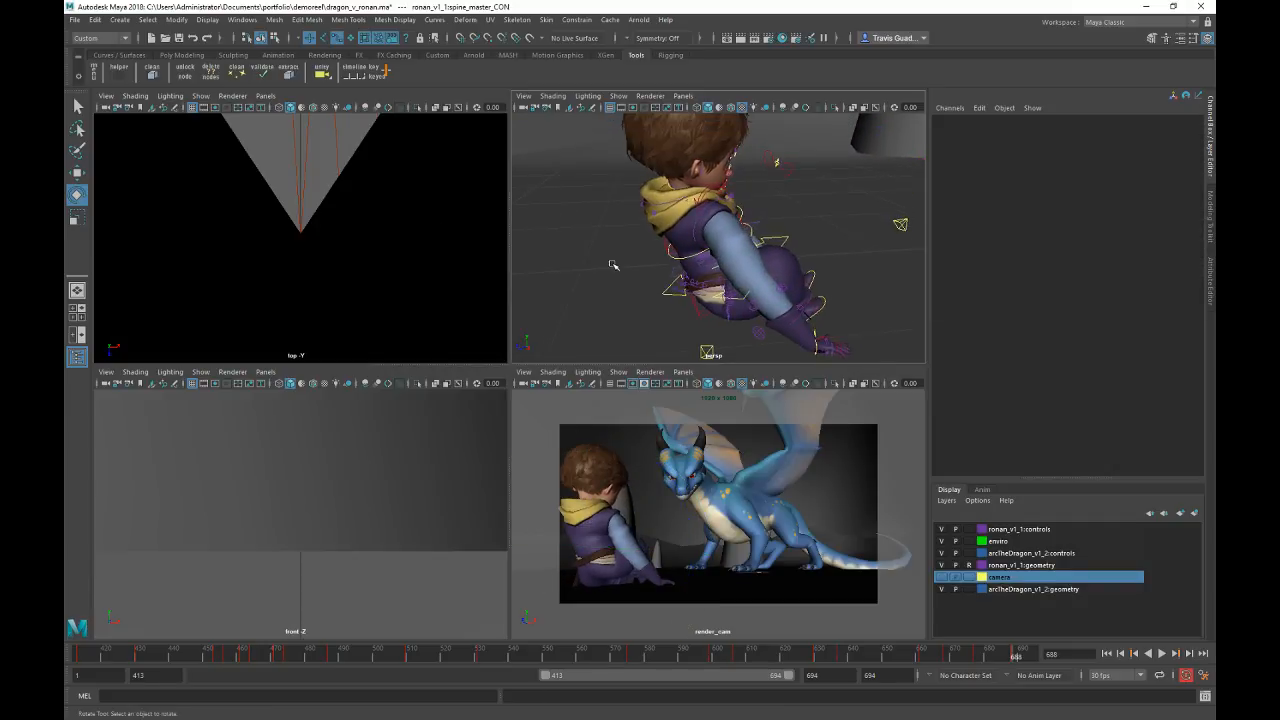
alt+right_drag(611, 263, 865, 298)
alt+drag(865, 298, 748, 274)
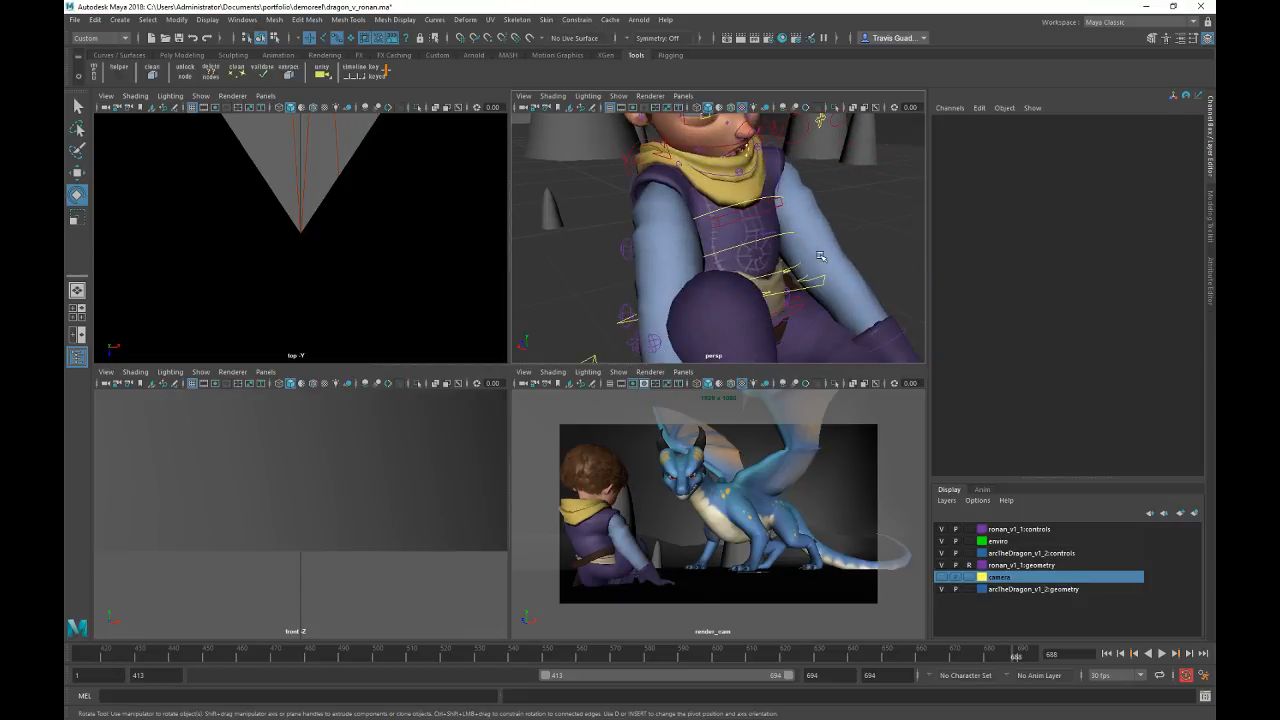
click(829, 209)
drag(787, 226, 884, 203)
click(884, 203)
click(801, 235)
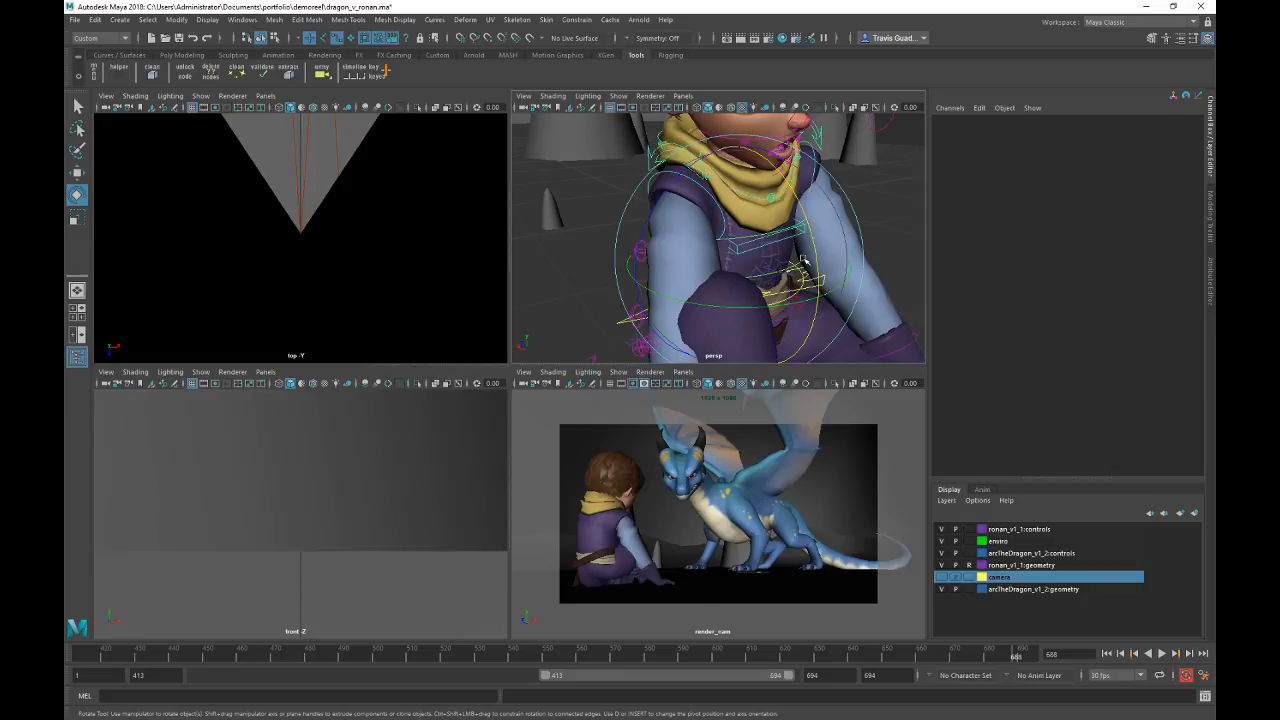
drag(812, 243, 819, 267)
Step: Refine the forward lean of the chest from the side view at frame 688 by rotating the upper torso
alt+drag(740, 264, 814, 231)
click(832, 233)
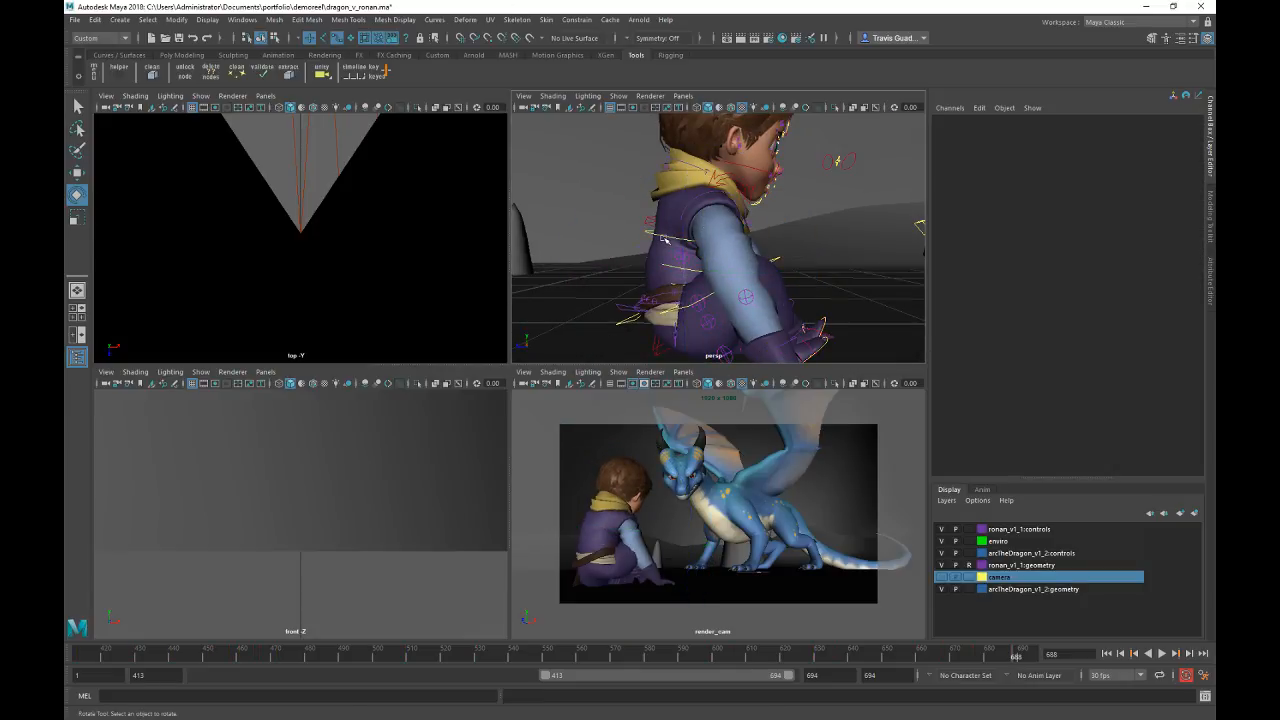
click(779, 210)
drag(797, 183, 884, 240)
click(884, 240)
Step: Set all translate and rotate channels of the spine IK top control to 0 at frame 688
click(657, 206)
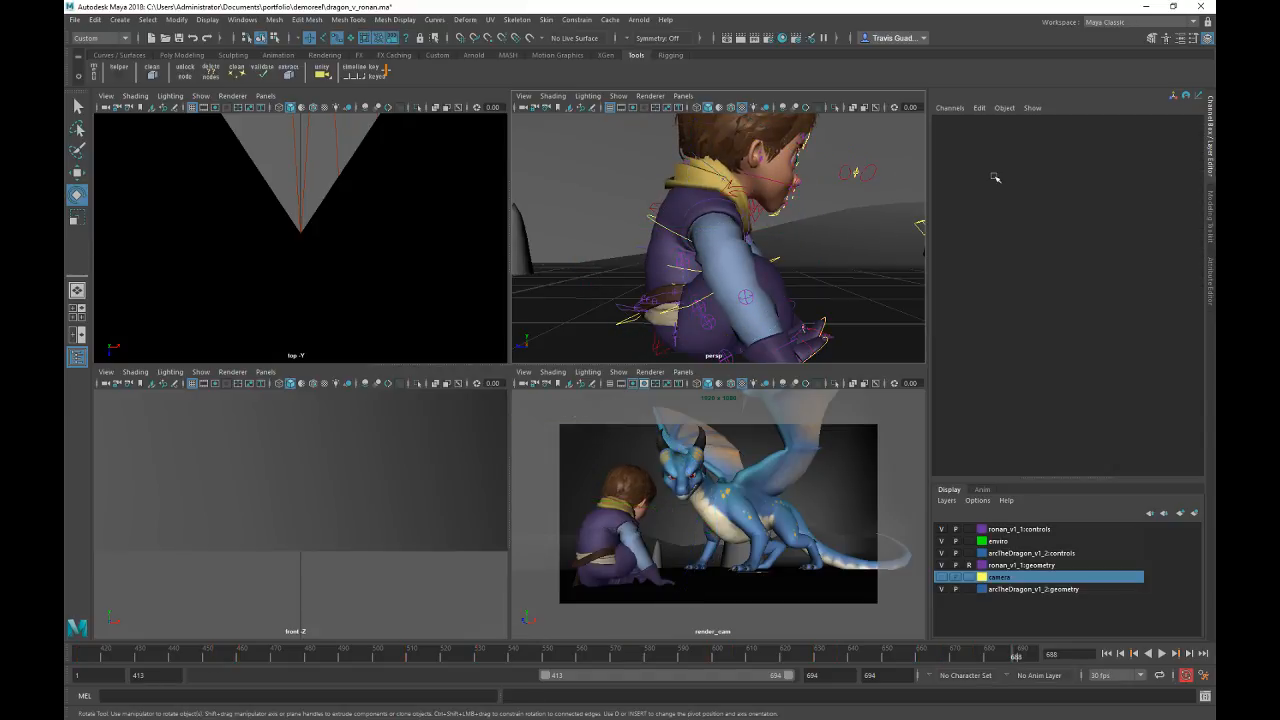
drag(1183, 131, 1182, 174)
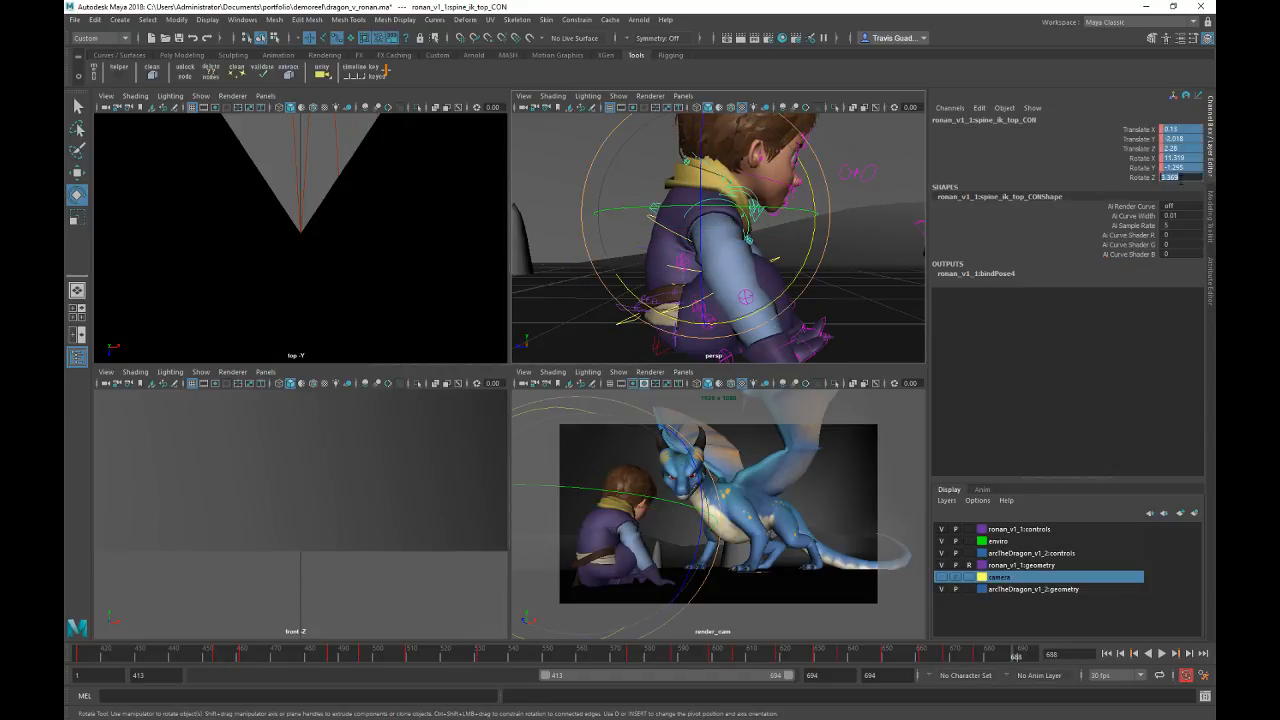
text(0)
key(Return)
Step: Lower the spine master control at frame 688 to about Translate Y -45.835 and key it
alt+drag(860, 252, 665, 233)
alt+right_drag(665, 233, 767, 257)
click(602, 227)
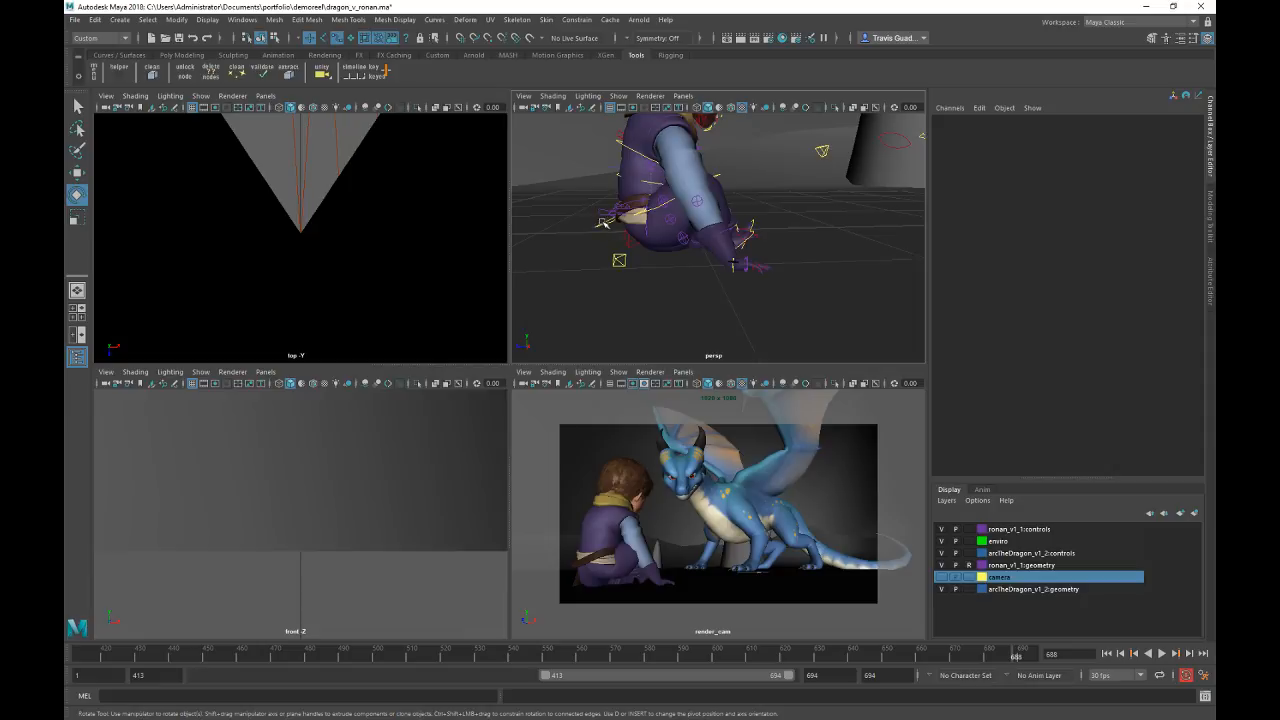
click(603, 229)
key(w)
drag(652, 134, 652, 152)
key(s)
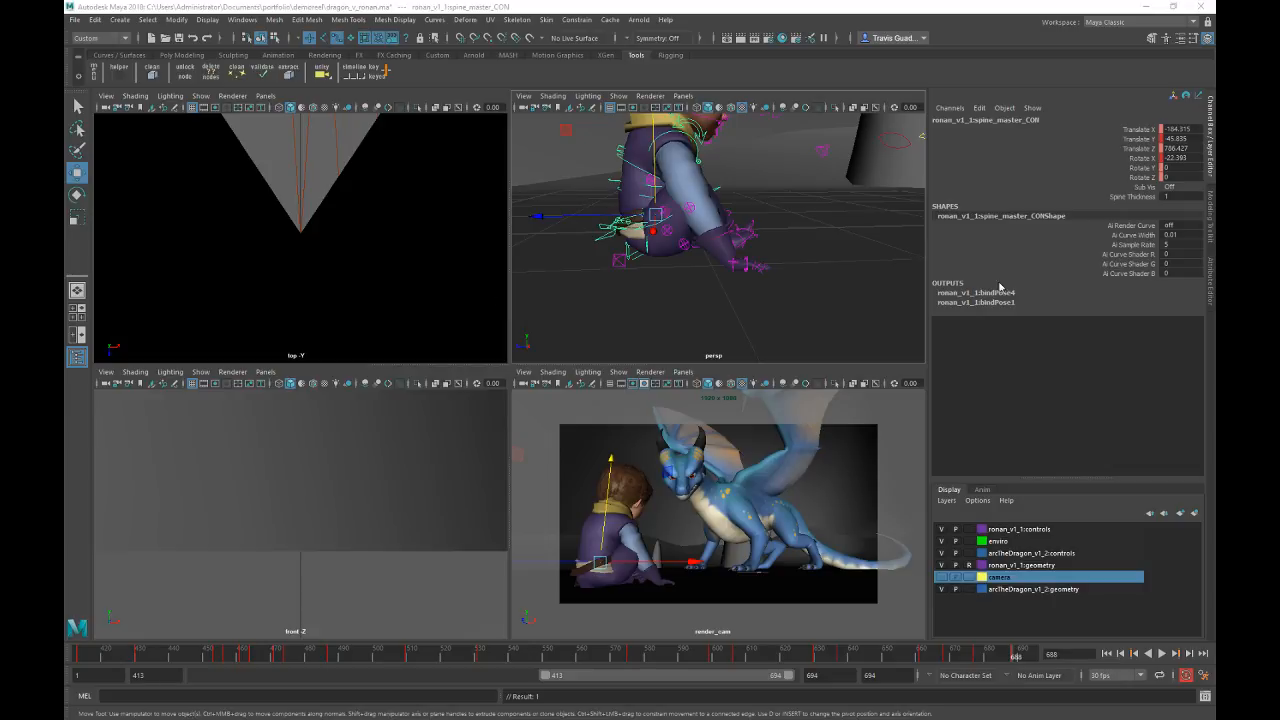
Step: Move the right hand IK control back beside the boy's hips at frame 688, to about Translate Z 803.478
alt+drag(785, 227, 687, 314)
click(677, 312)
alt+right_drag(687, 314, 754, 331)
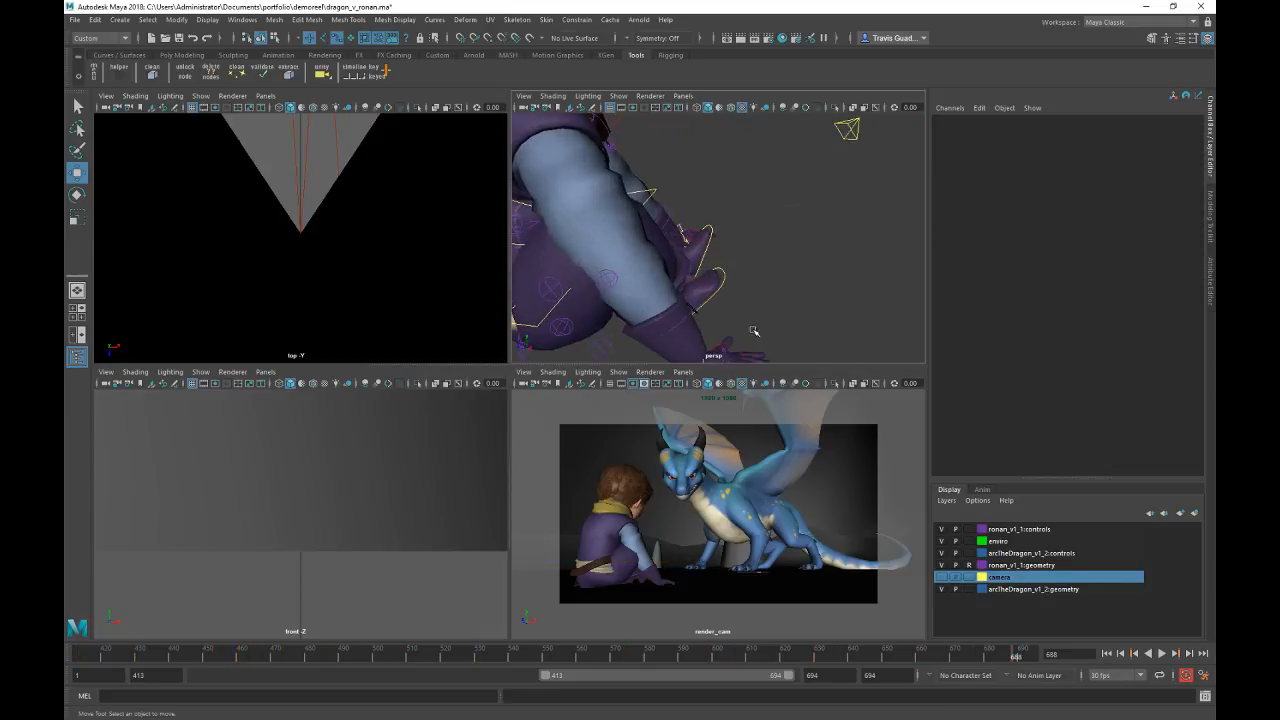
alt+middle_drag(754, 331, 748, 294)
click(763, 310)
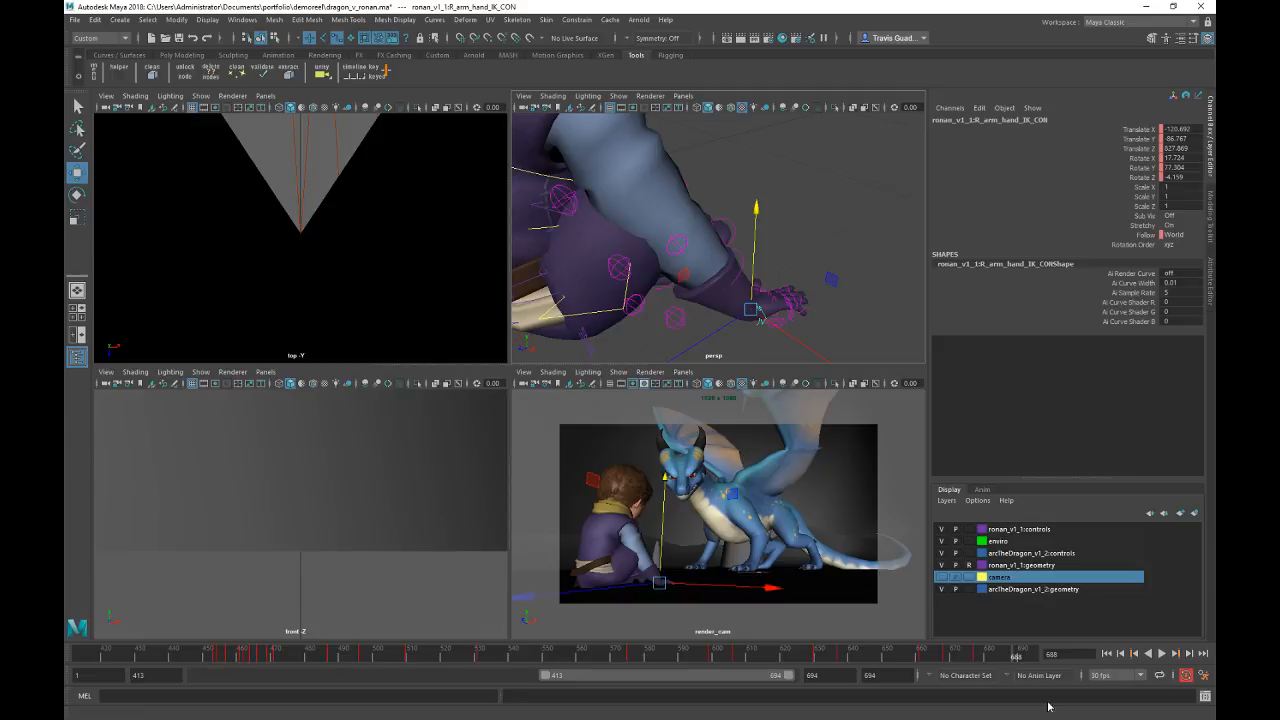
key(alt+v)
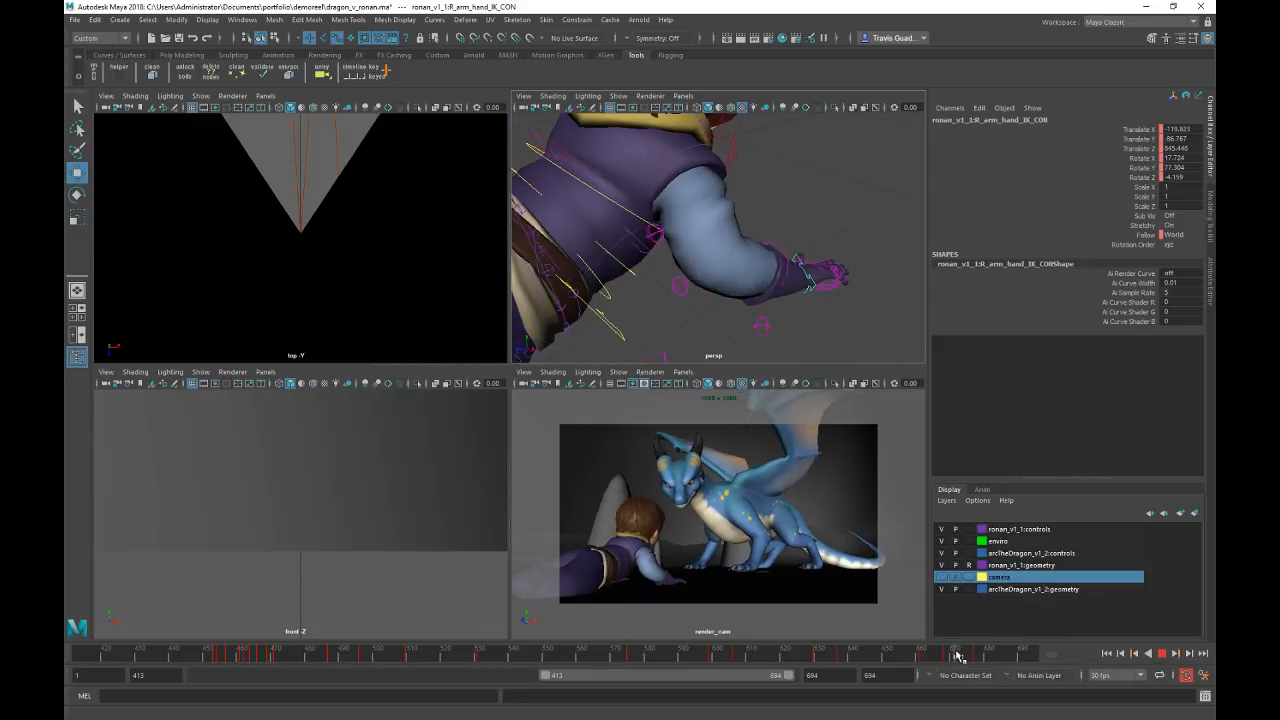
click(975, 656)
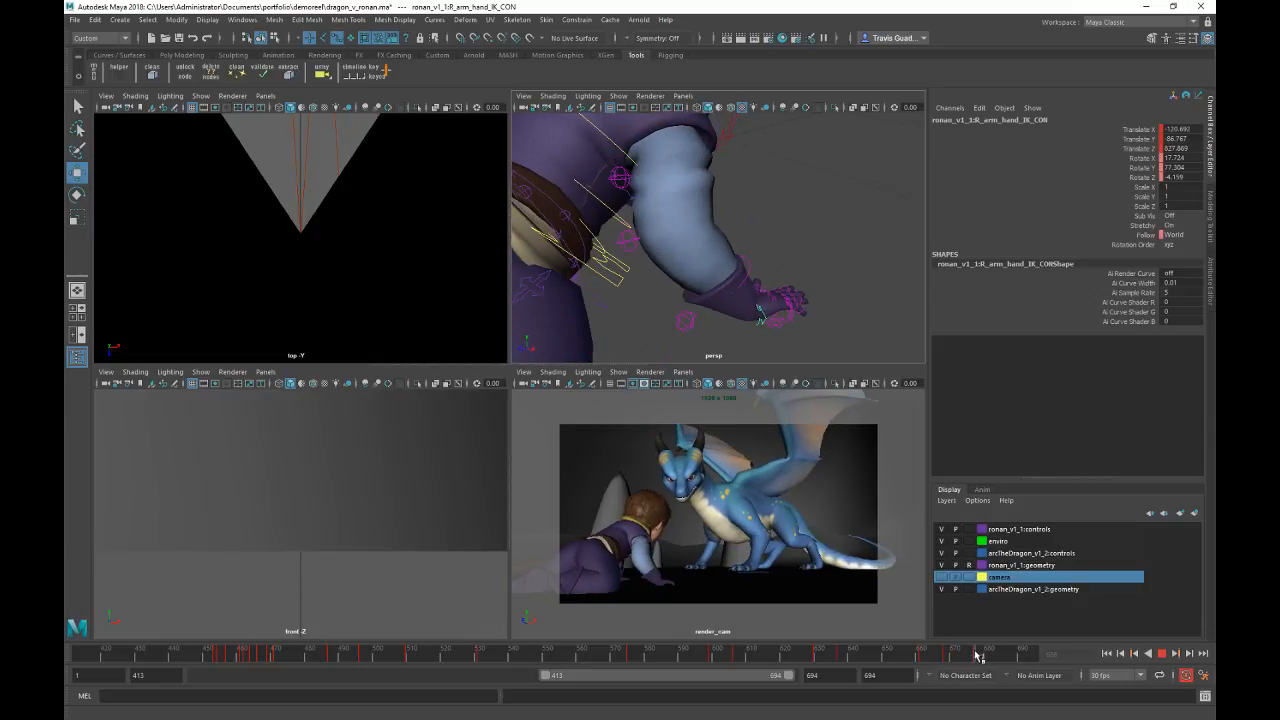
drag(972, 655, 1014, 658)
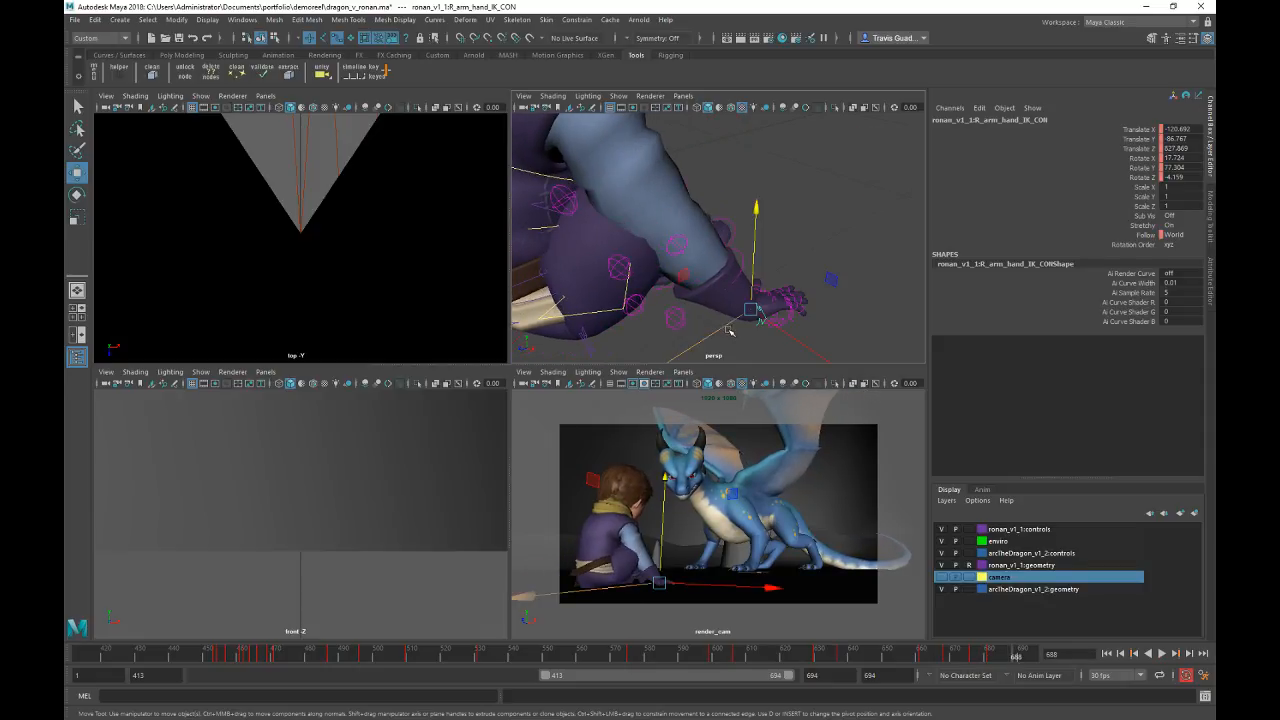
drag(729, 331, 632, 390)
Step: Rotate the right hand IK control at frame 688 to about Rotate Y 20.634 so the planted palm turns outward
alt+right_drag(857, 274, 740, 280)
alt+drag(740, 280, 719, 283)
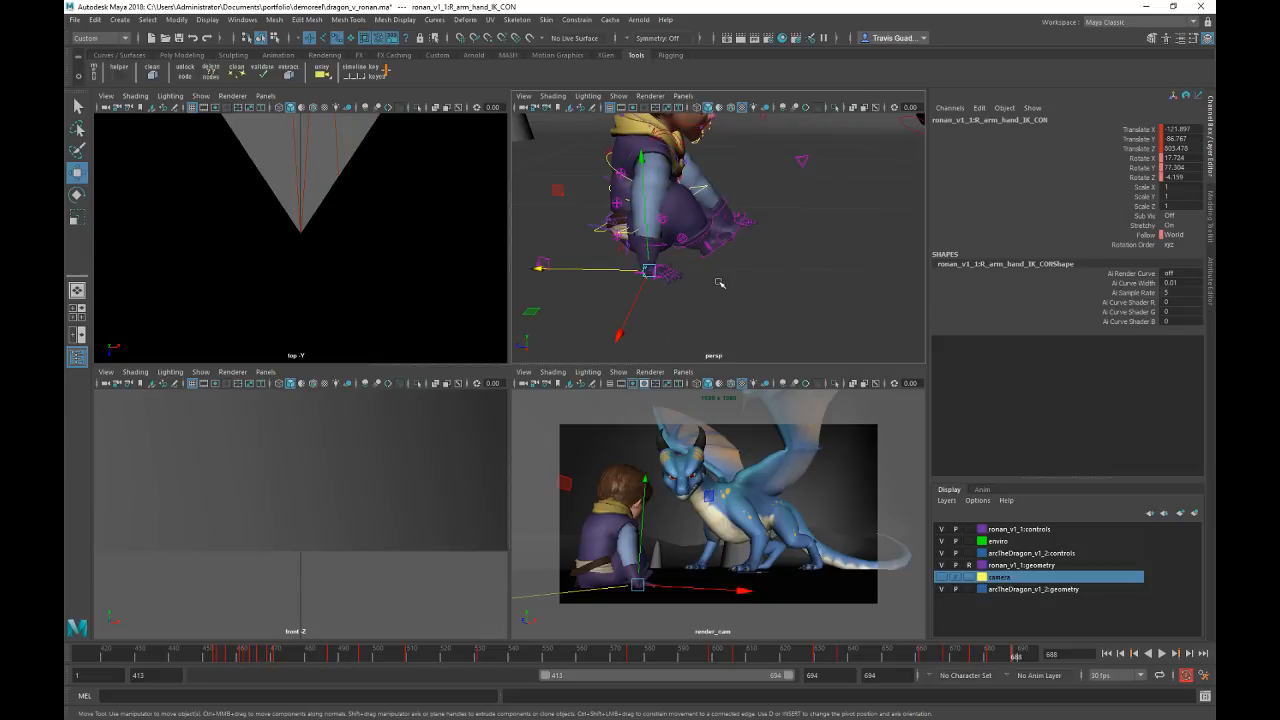
key(e)
click(688, 327)
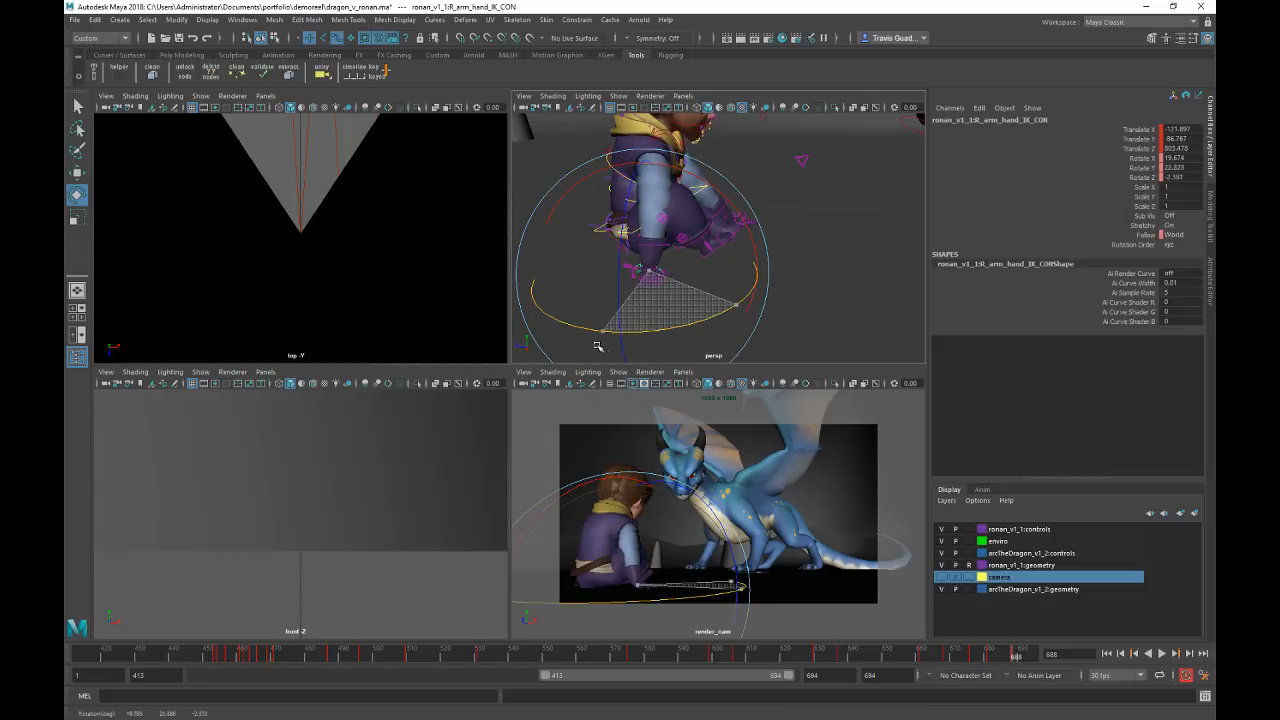
drag(615, 341, 635, 338)
key(q)
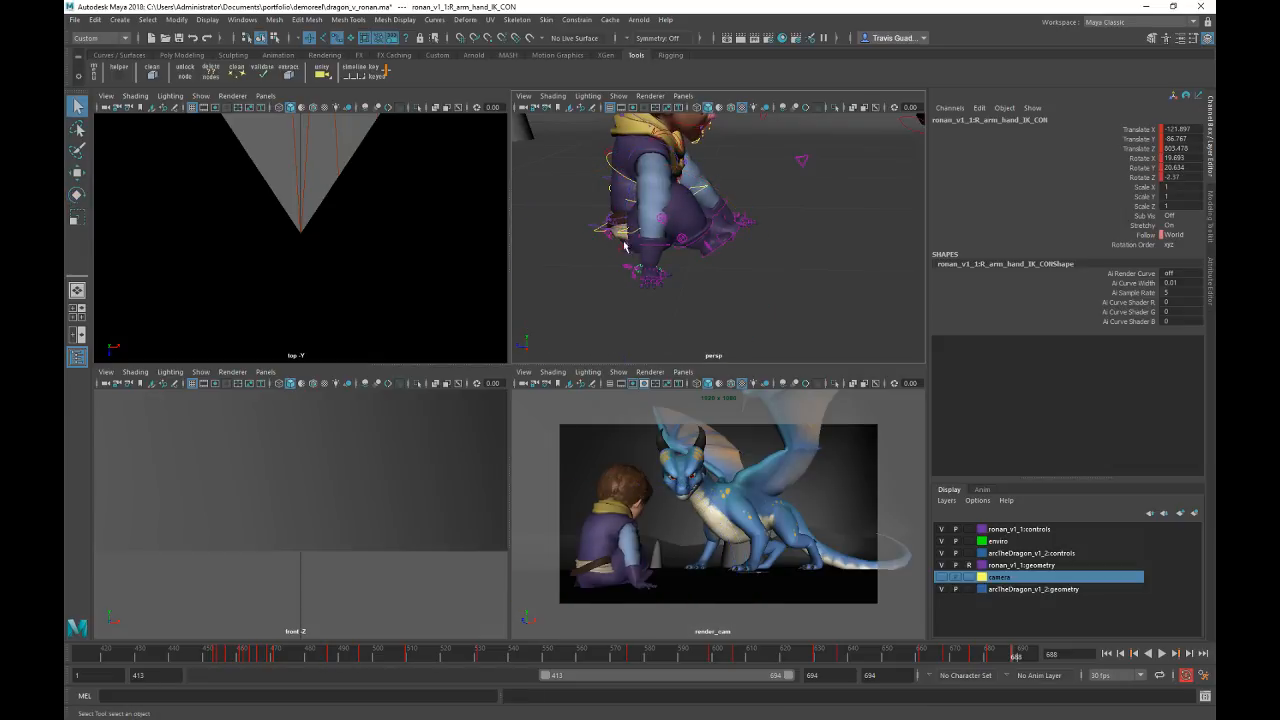
Step: Move the right elbow IK control outward behind the boy at frame 688, to about Translate X -41.964, Y -6.77, Z 12.541
click(611, 234)
key(w)
alt+drag(615, 245, 695, 262)
alt+right_drag(700, 265, 632, 277)
alt+drag(632, 277, 690, 300)
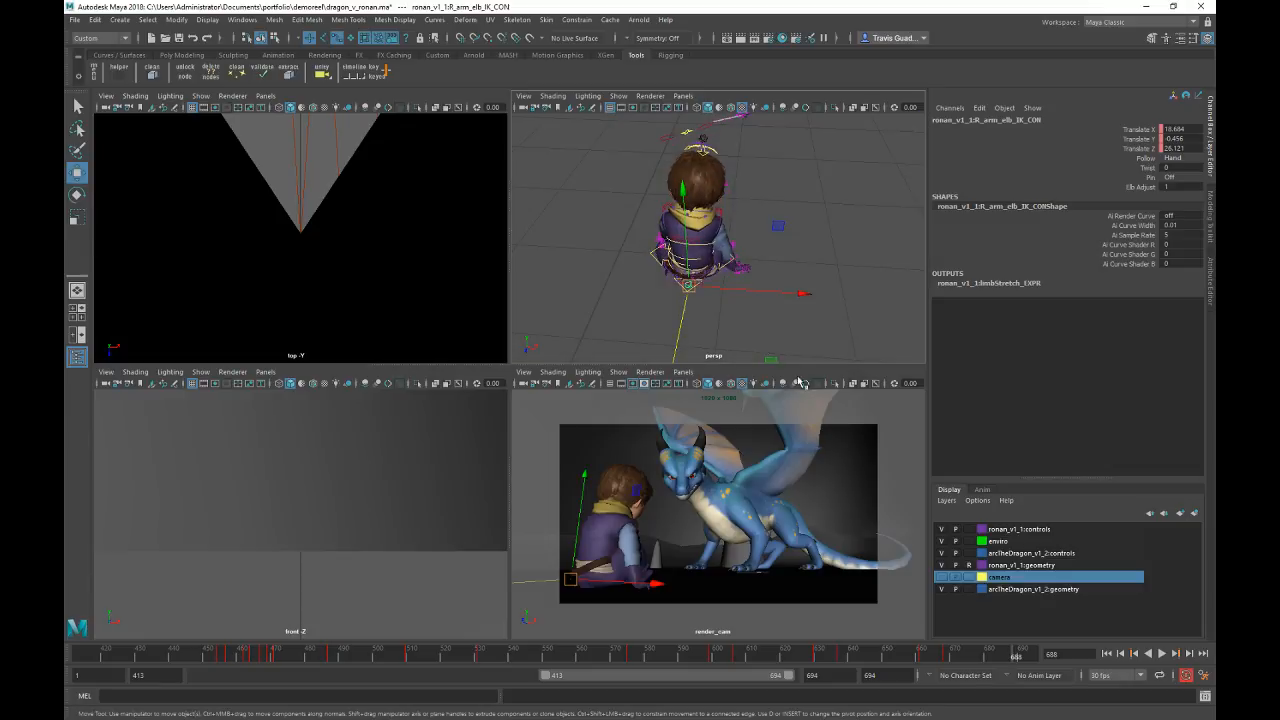
shift+middle_drag(773, 360, 857, 359)
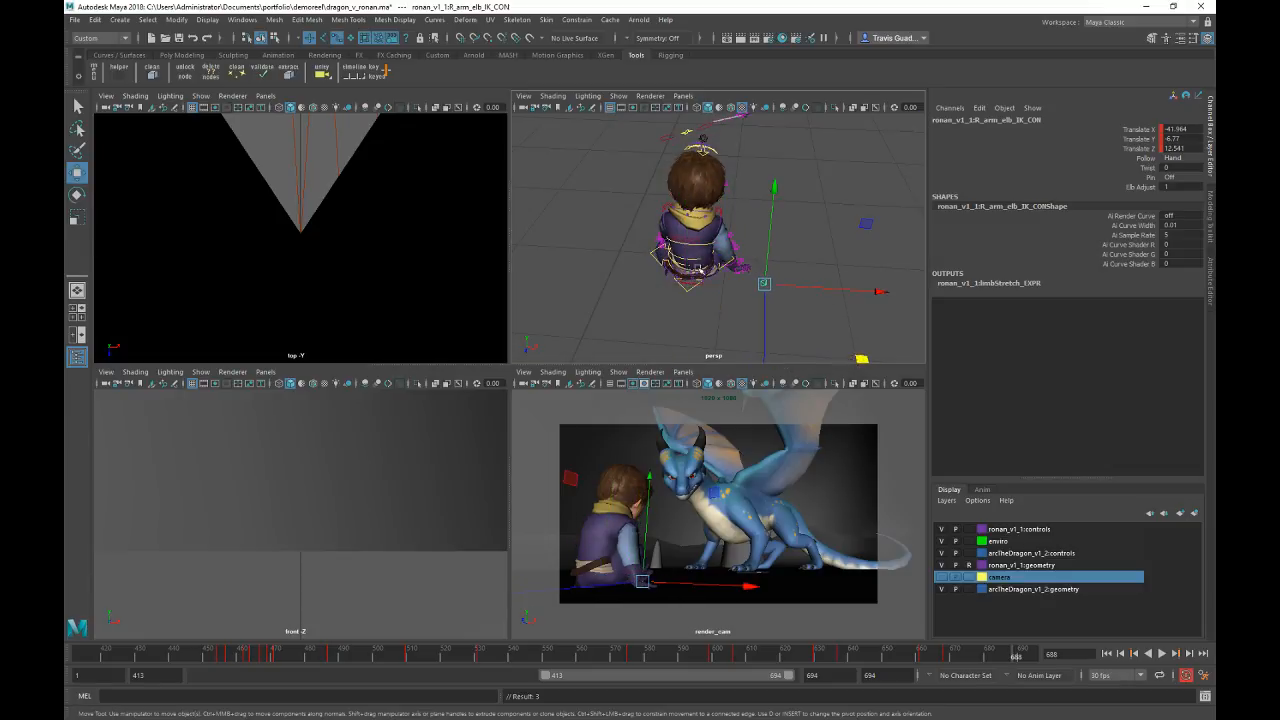
Step: Rotate the FK waist control backward at frame 688 to straighten the boy's hunched upper body
alt+drag(850, 352, 780, 277)
alt+right_drag(780, 277, 717, 254)
alt+drag(717, 254, 752, 260)
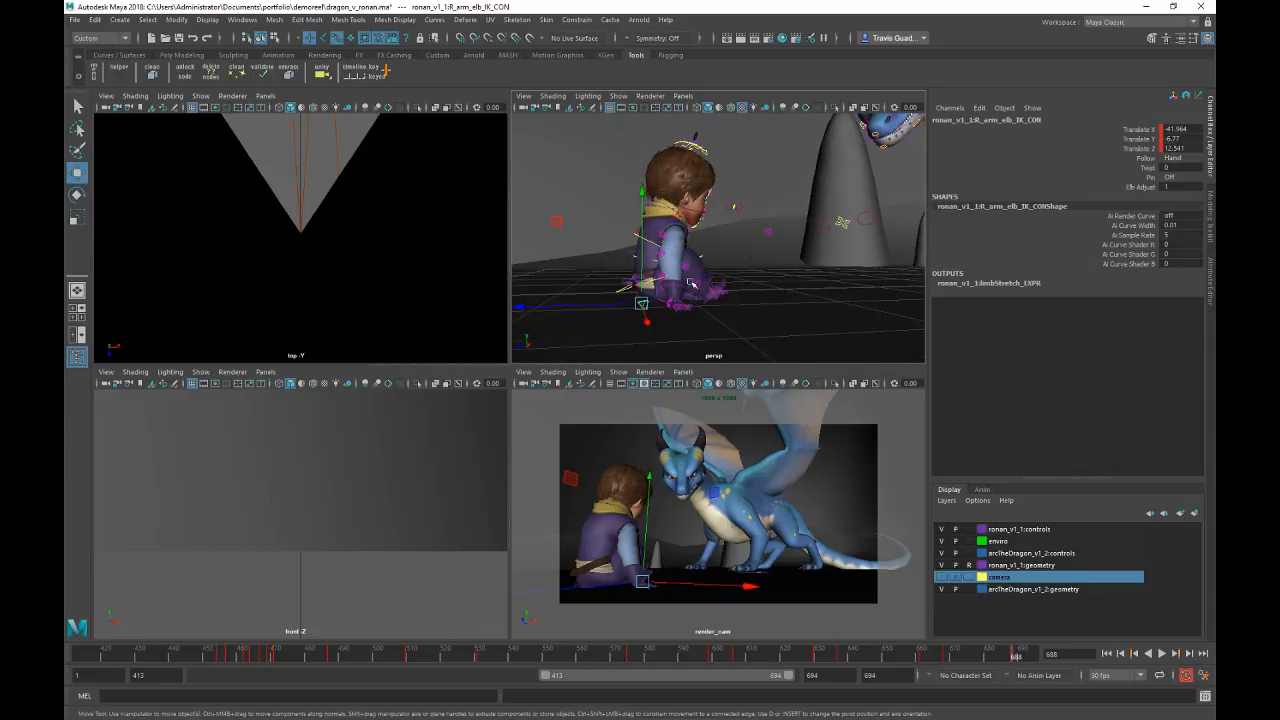
alt+right_drag(752, 260, 790, 266)
click(790, 266)
mouse_move(594, 290)
alt+mouse_down()
mouse_move(676, 284)
mouse_move(617, 283)
alt+mouse_up()
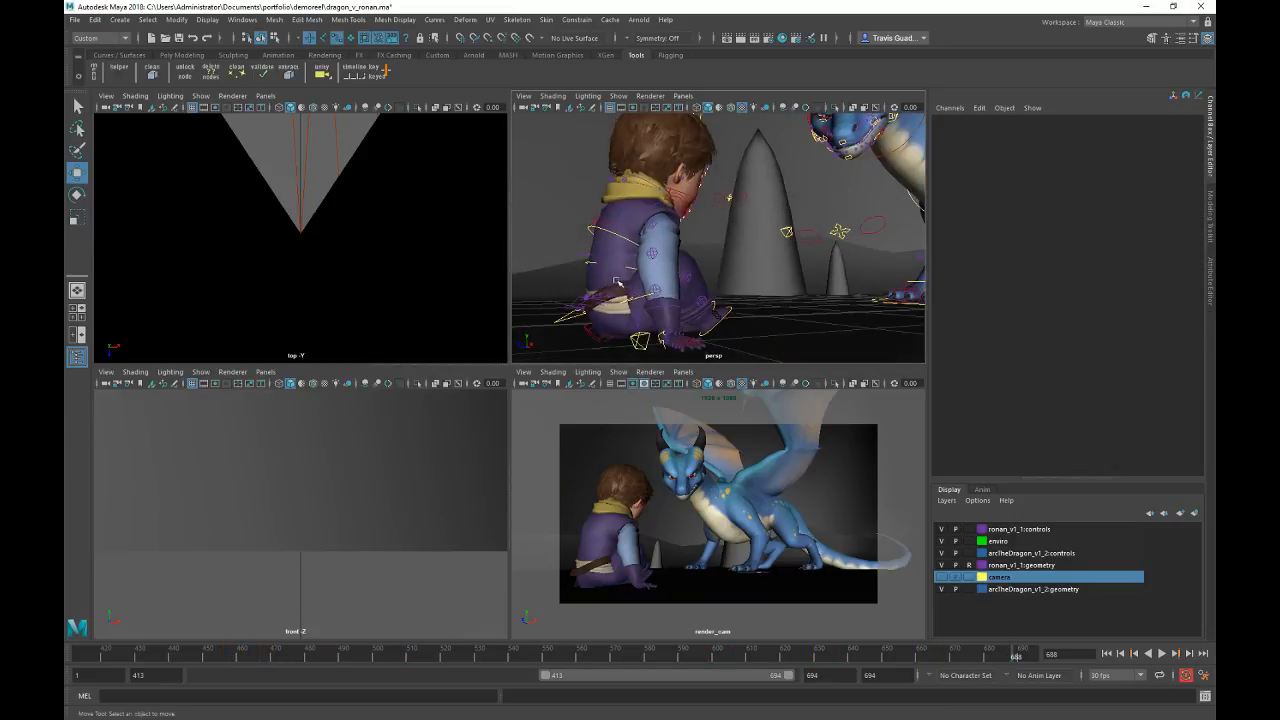
click(593, 265)
alt+drag(772, 257, 715, 258)
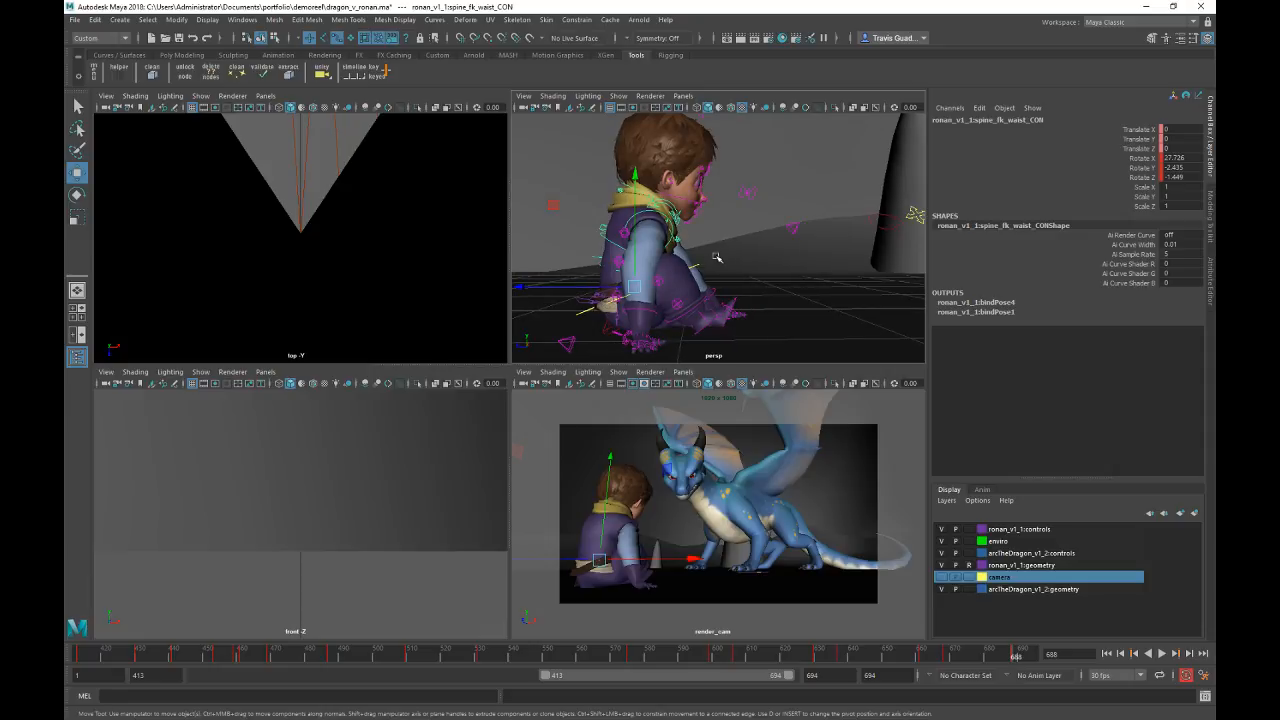
key(e)
drag(656, 303, 692, 236)
click(889, 251)
Step: Reset the hip wiggle control's rotation at frame 688 and tilt the boy's seated body backward from the hips
click(582, 312)
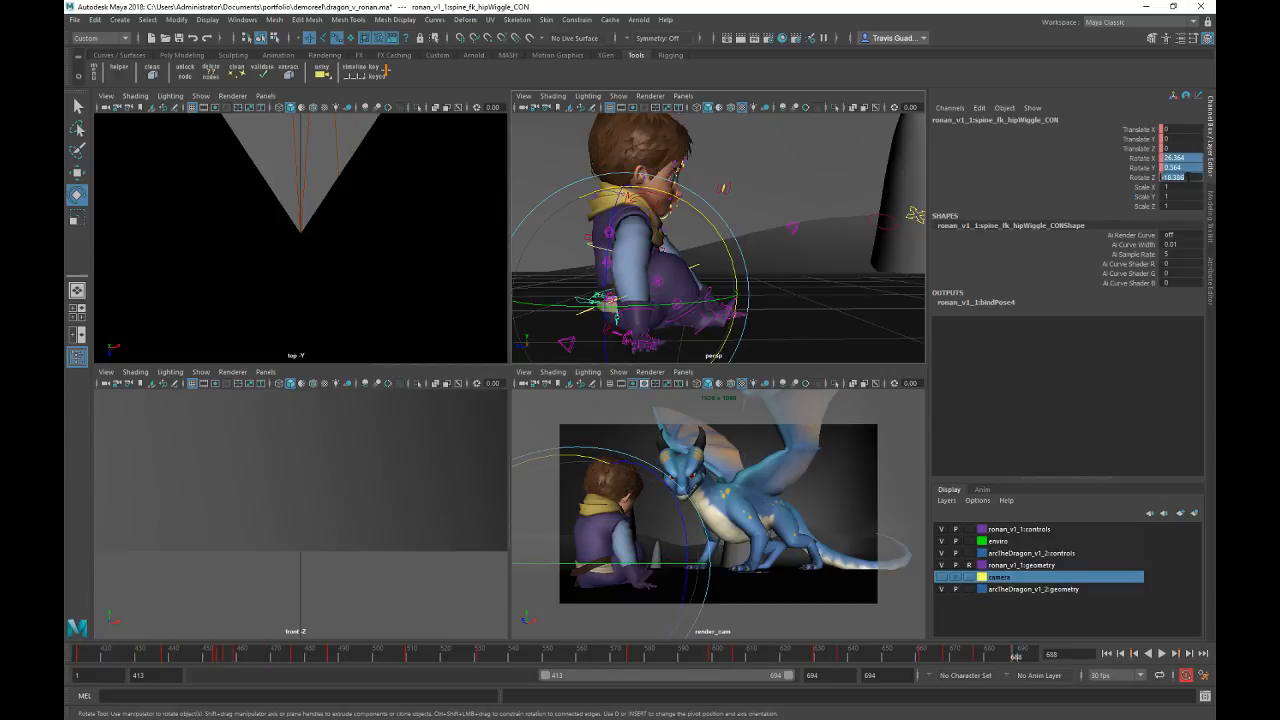
click(810, 310)
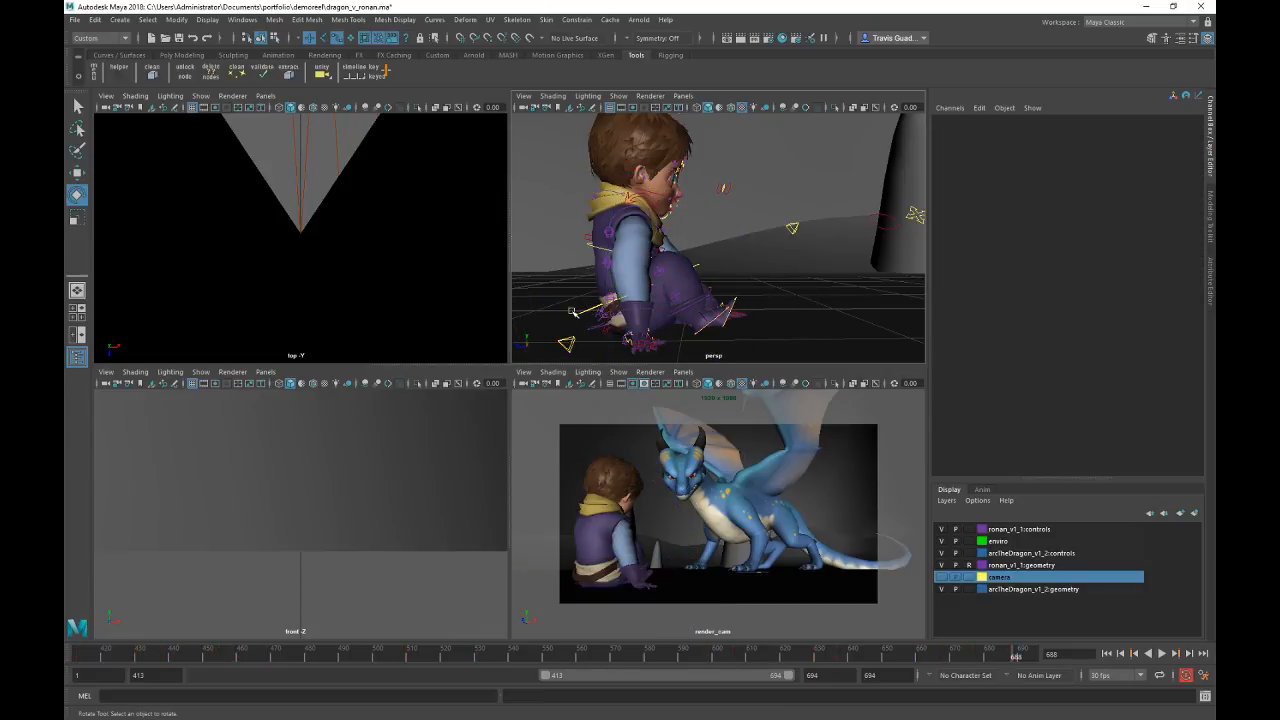
click(588, 316)
drag(731, 242, 786, 342)
click(784, 280)
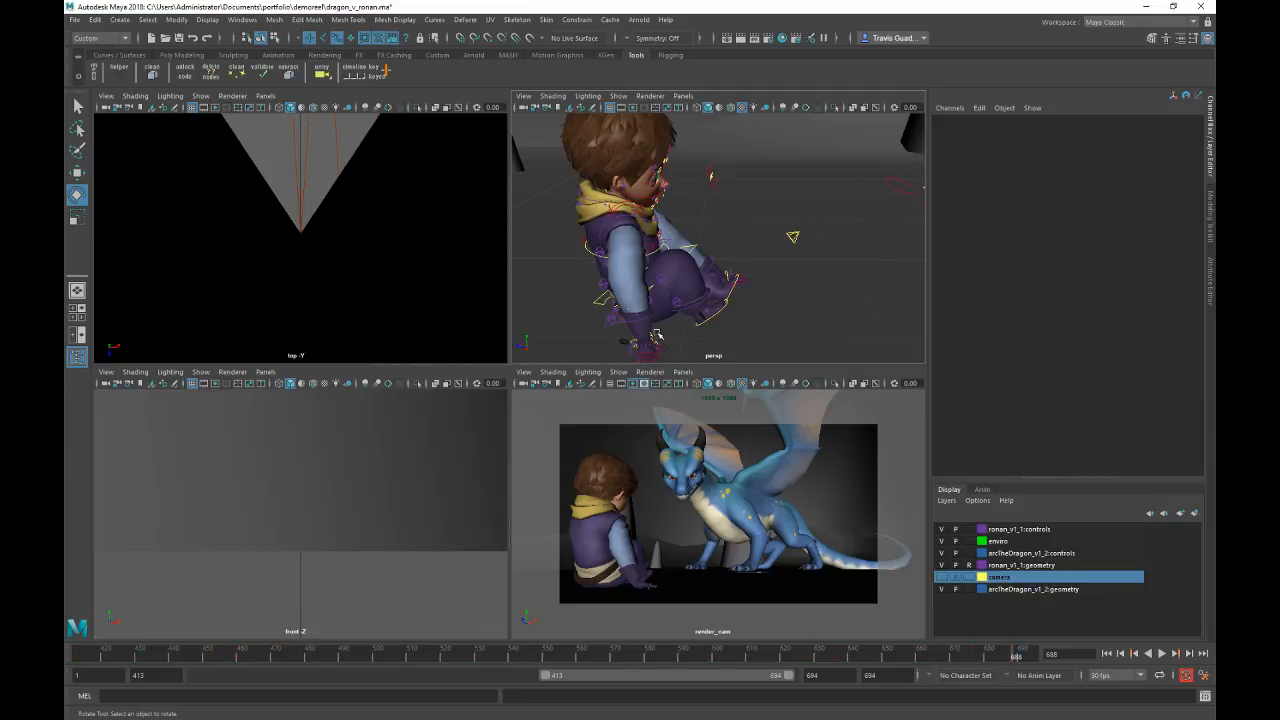
Step: Shift the right hand IK control farther behind the hips at frame 688, to about Translate X -126.029 and Z 789.145
click(656, 336)
key(w)
alt+drag(680, 322, 662, 328)
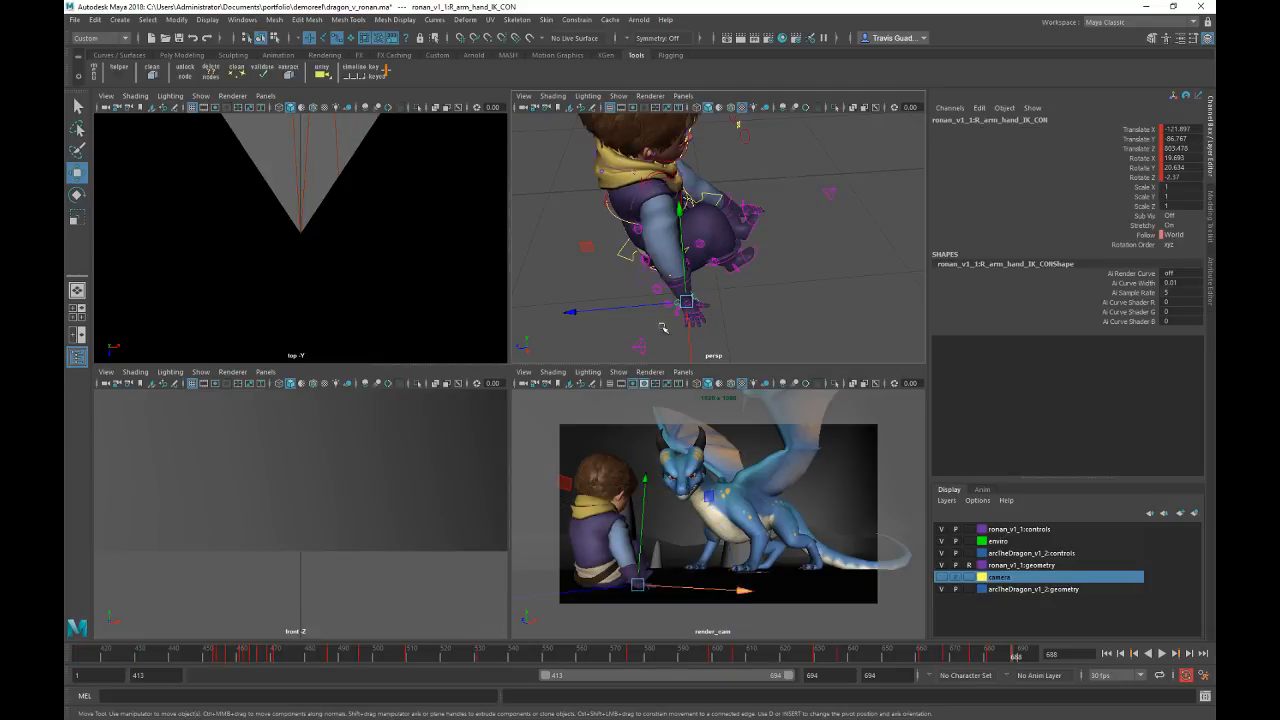
alt+middle_drag(665, 291, 690, 232)
drag(628, 312, 848, 268)
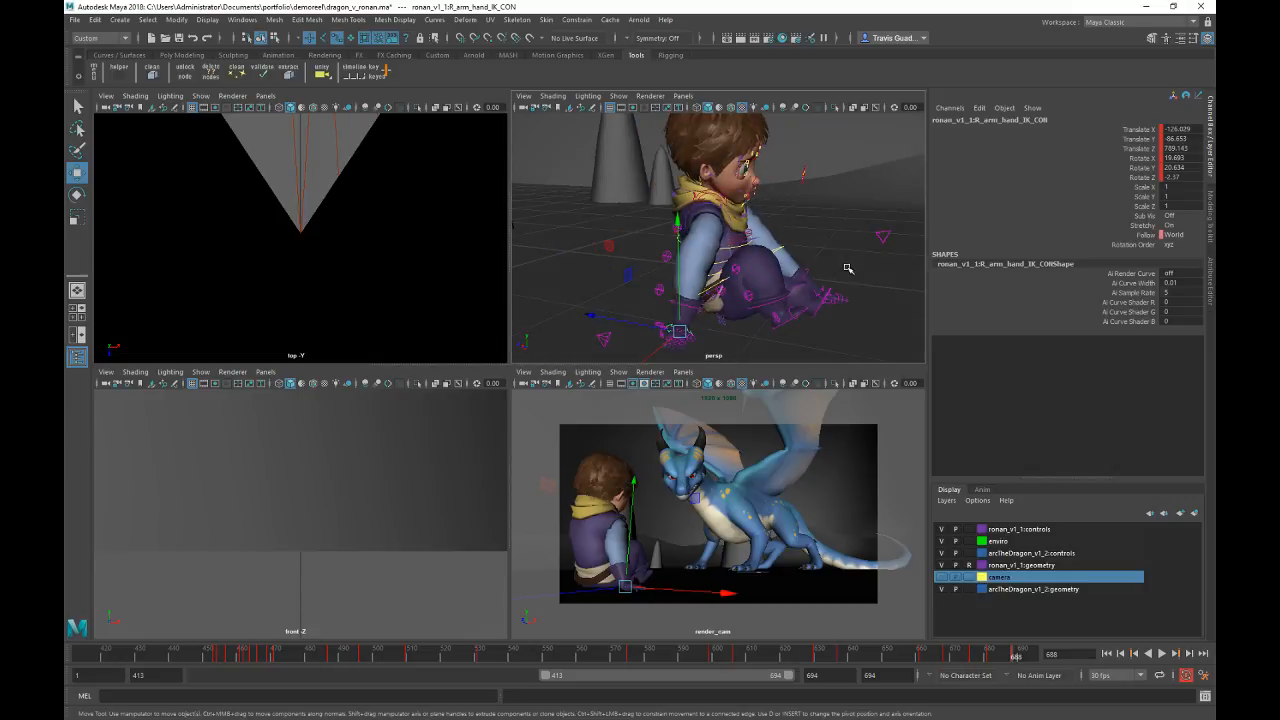
Step: Rotate the boy's right clavicle control to about Y 6.9 and Z -6.2 at frame 688
click(714, 220)
key(e)
drag(767, 205, 668, 216)
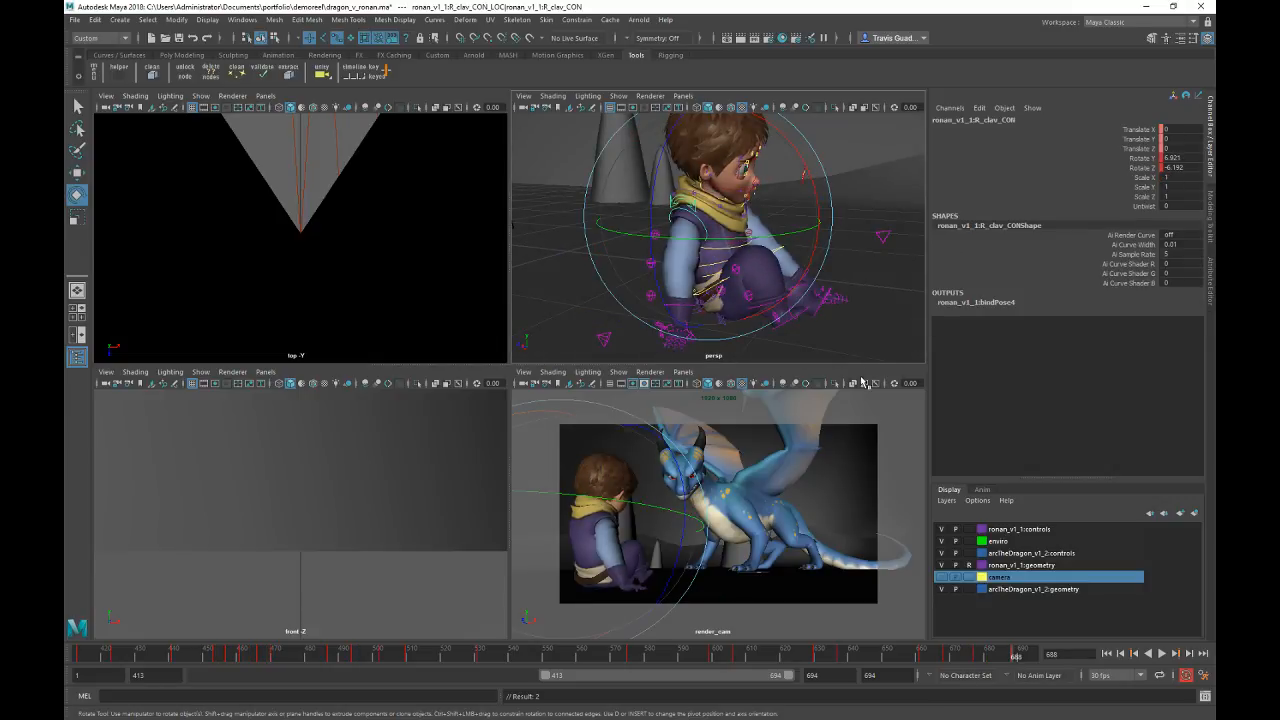
alt+drag(791, 309, 735, 323)
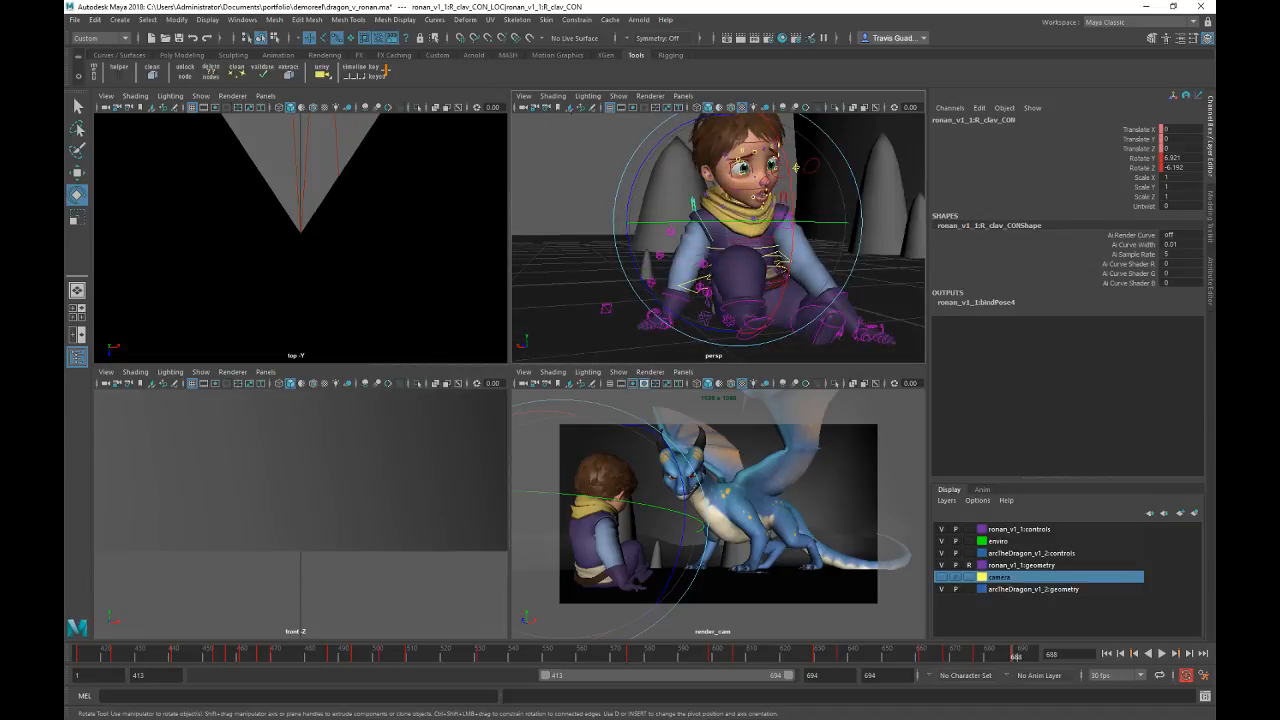
alt+drag(796, 168, 692, 294)
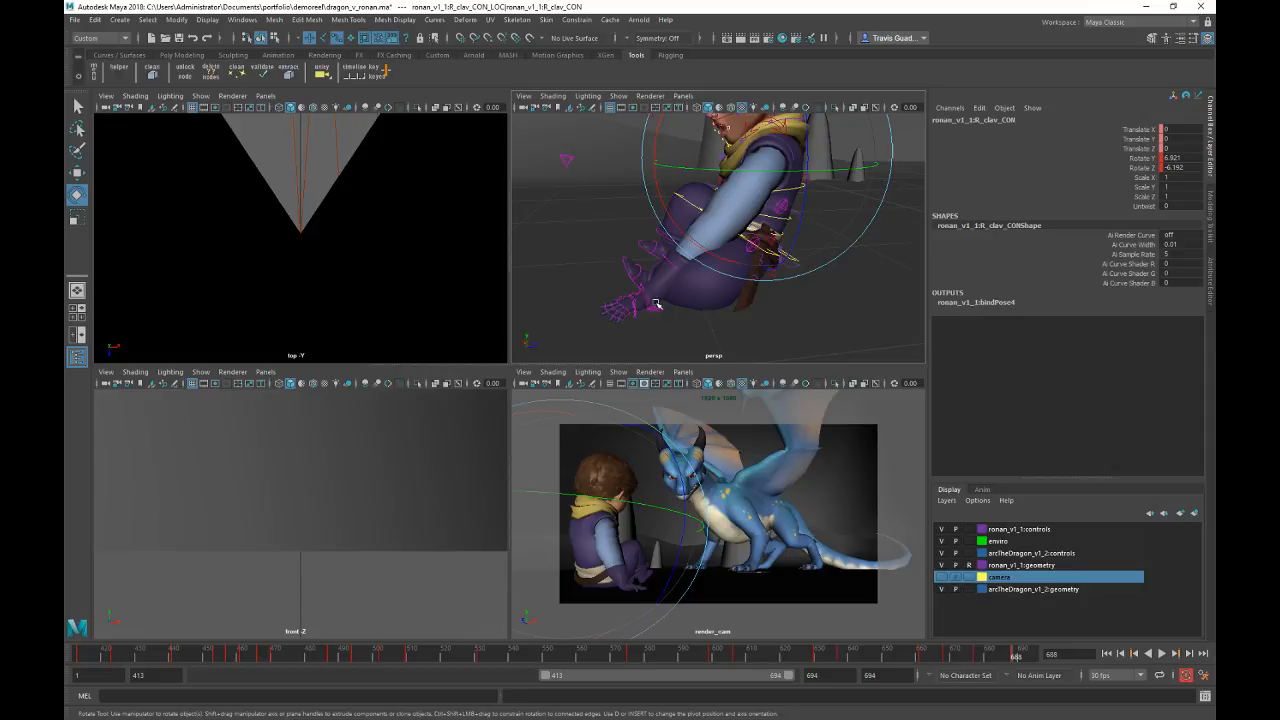
Step: Select the left hand IK control and review the boy's sit-up motion from frame 659 onward
click(656, 304)
click(916, 654)
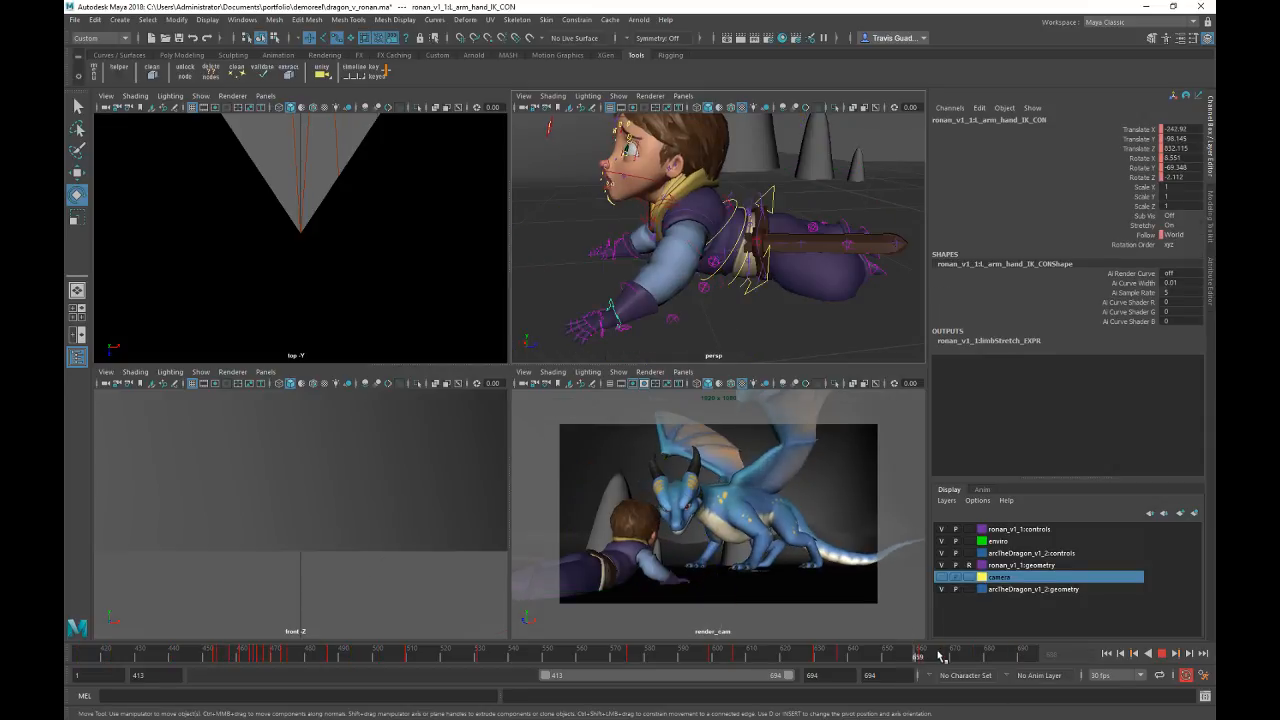
key(alt+v)
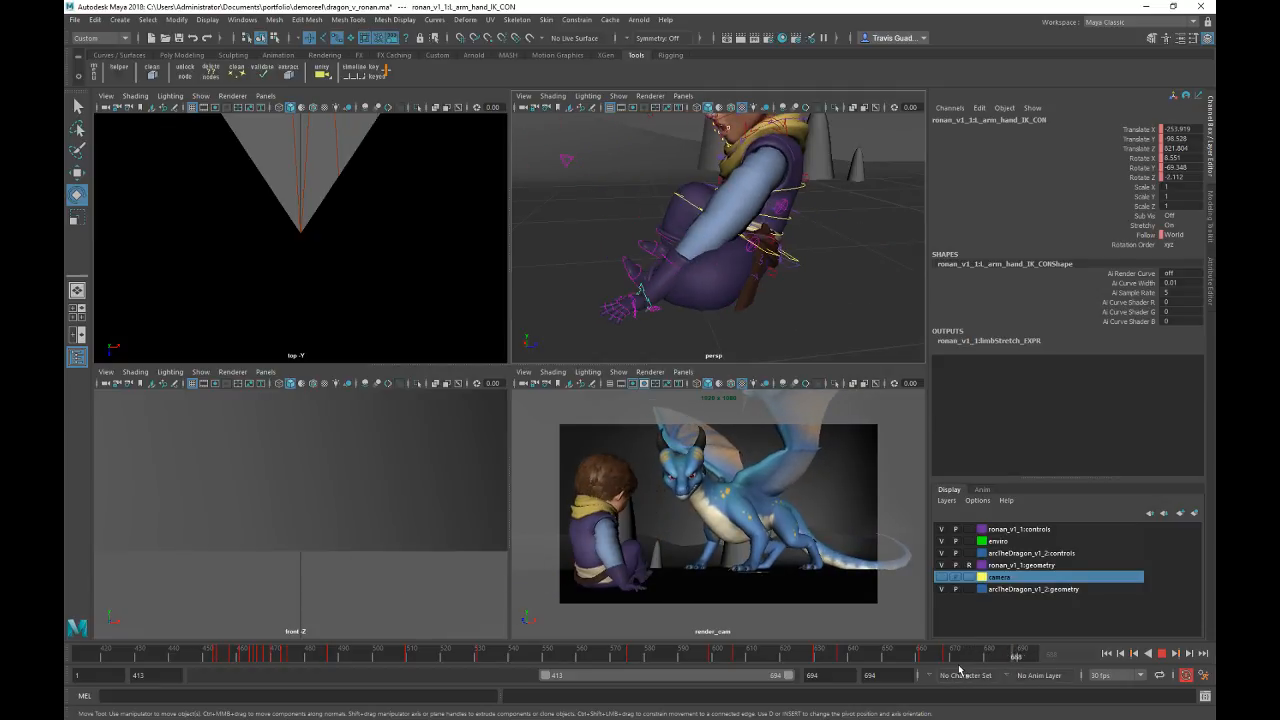
Step: At frame 682, raise the hip wiggle control to about Translate Y 2.56 and key its translation
drag(960, 662, 986, 658)
key(e)
alt+drag(819, 223, 840, 249)
alt+right_drag(840, 249, 851, 256)
click(828, 201)
key(w)
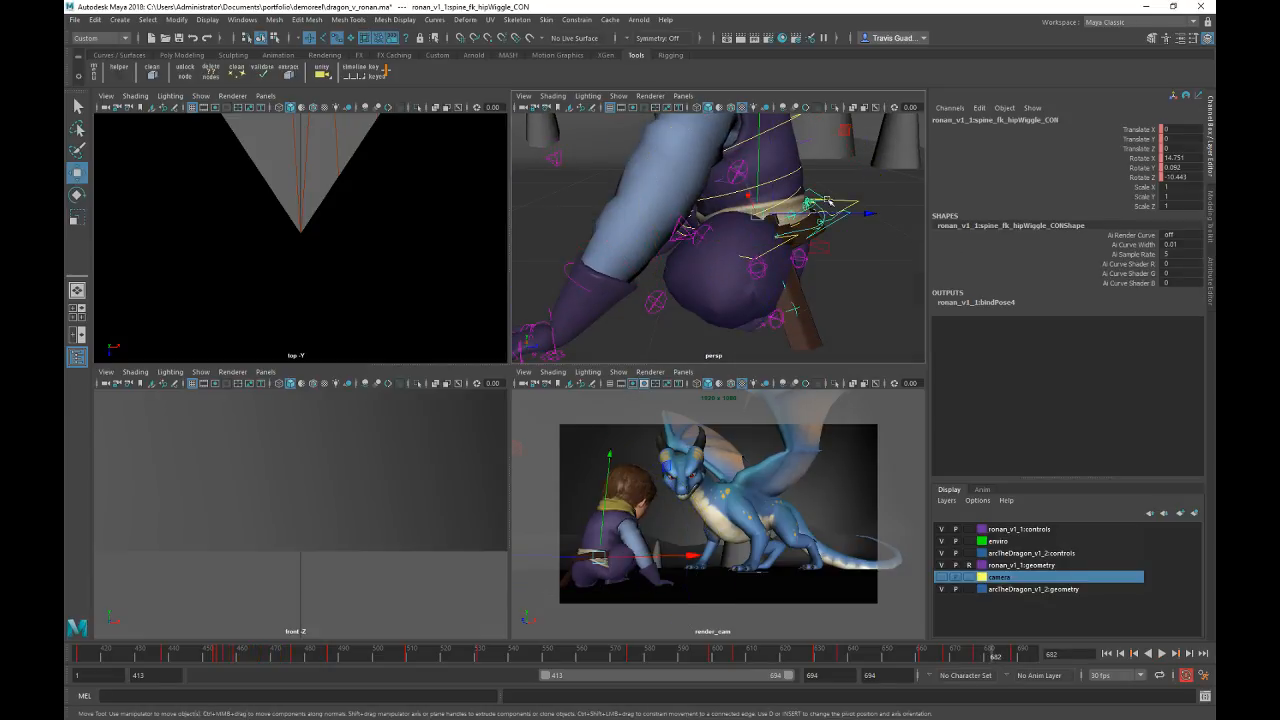
middle_drag(760, 170, 773, 157)
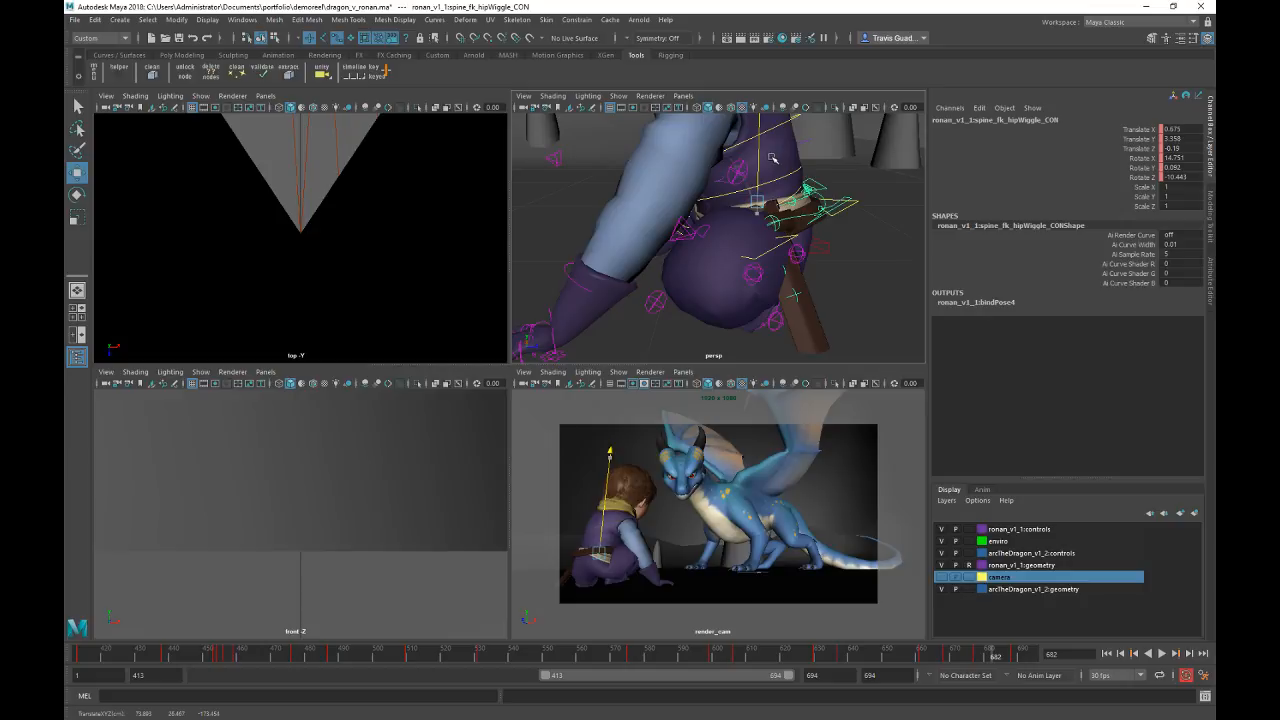
key(shift+w)
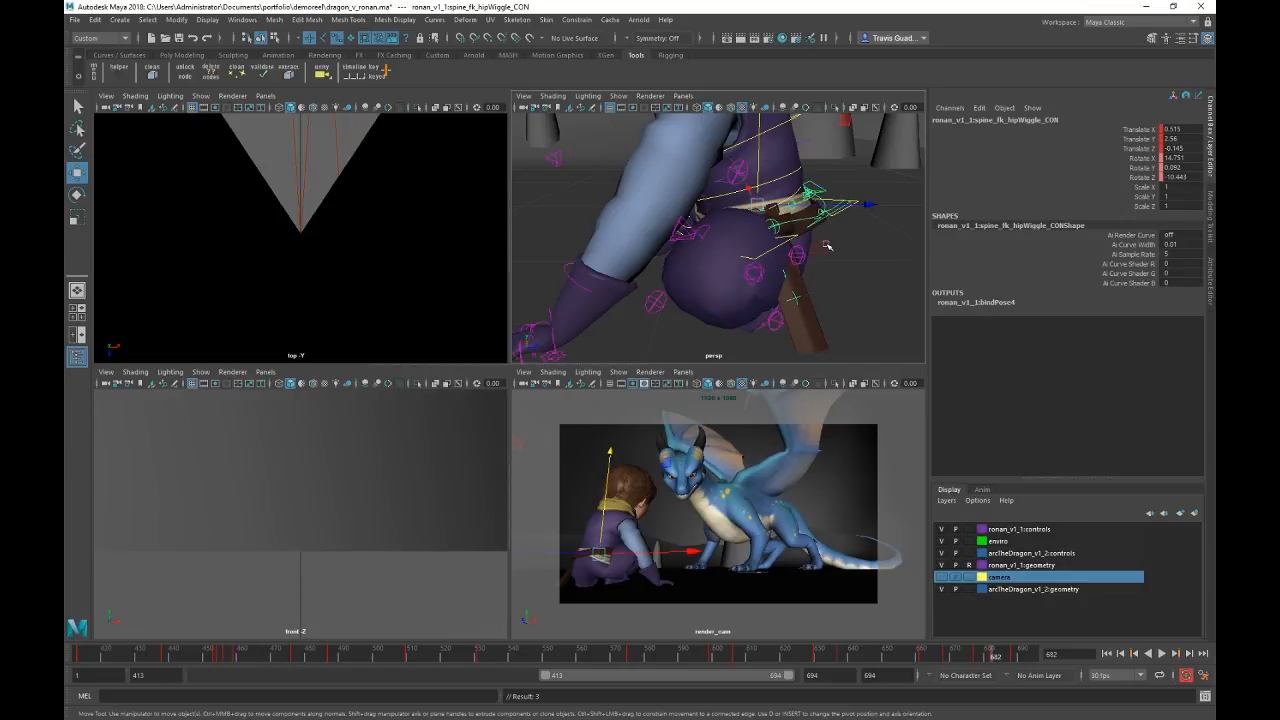
scroll(802, 186, down, 3)
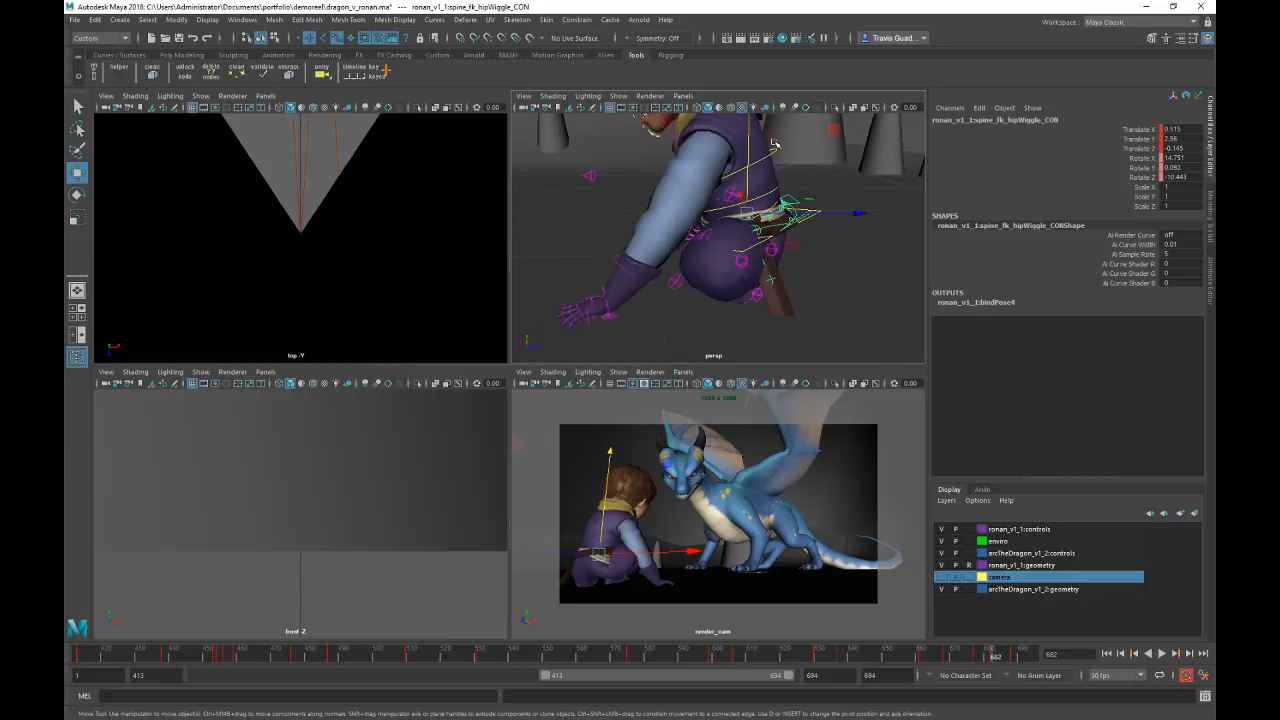
Step: Raise the spine master control at frame 682 and scrub the surrounding frames to check the hip motion
click(797, 184)
click(818, 213)
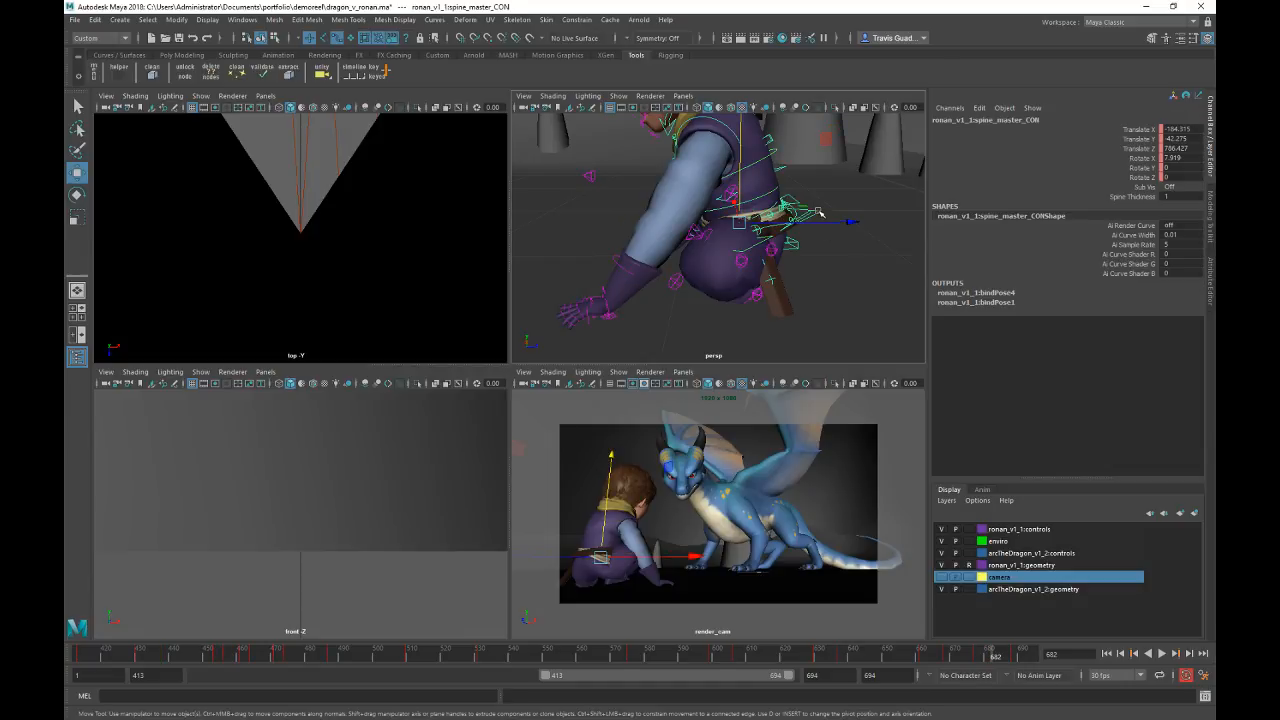
drag(744, 176, 758, 160)
click(978, 657)
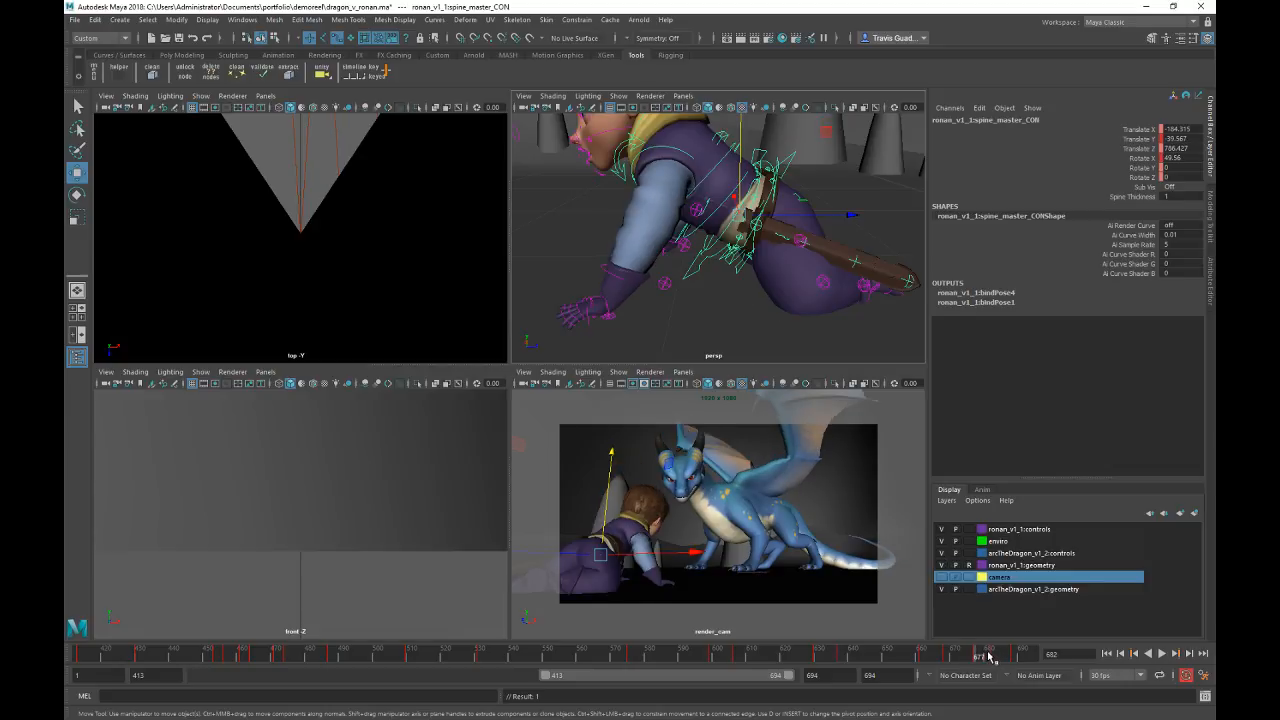
drag(963, 657, 986, 670)
Step: At frame 680, bend the FK spine controls forward to about Rotate X 26 on the waist and key them
alt+drag(807, 272, 783, 334)
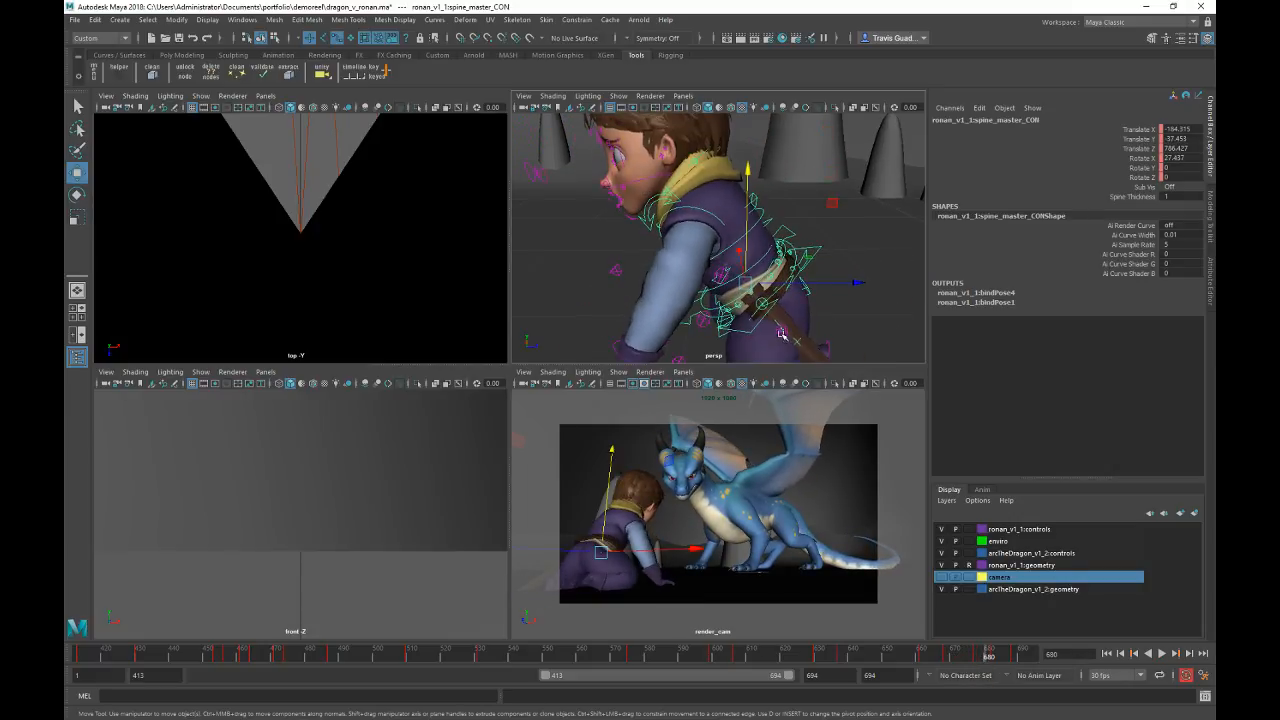
click(770, 283)
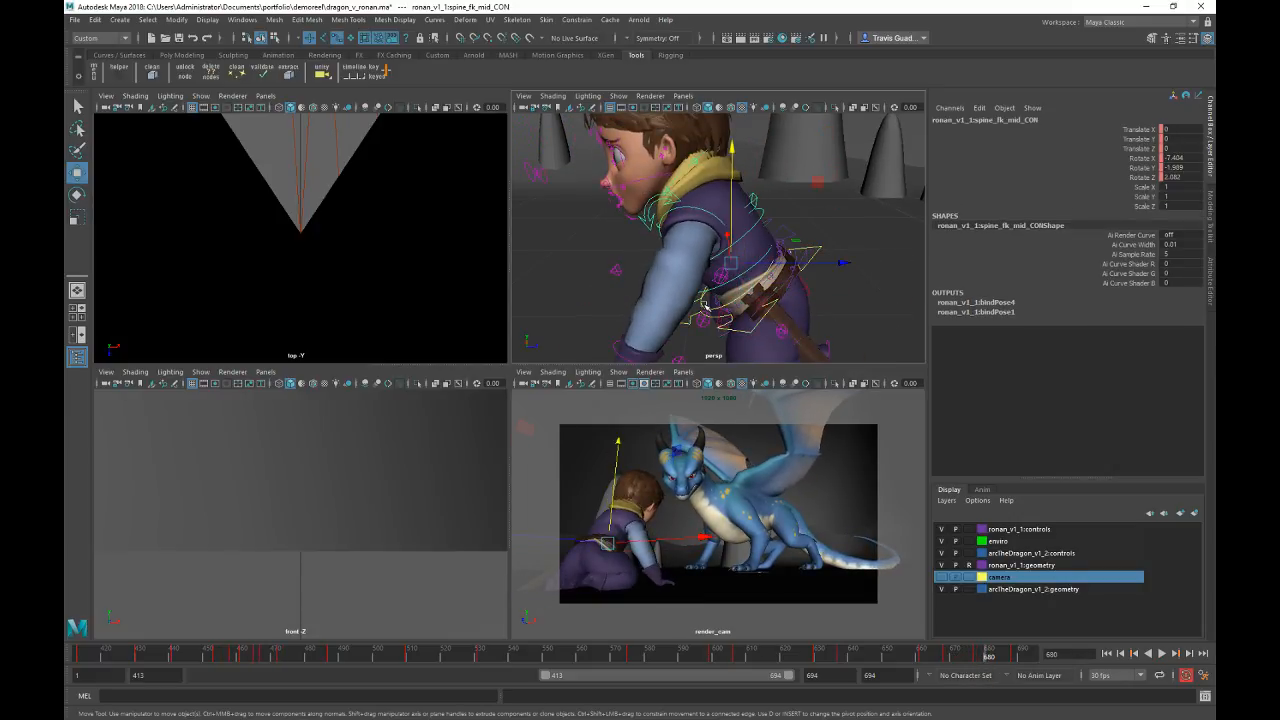
key(e)
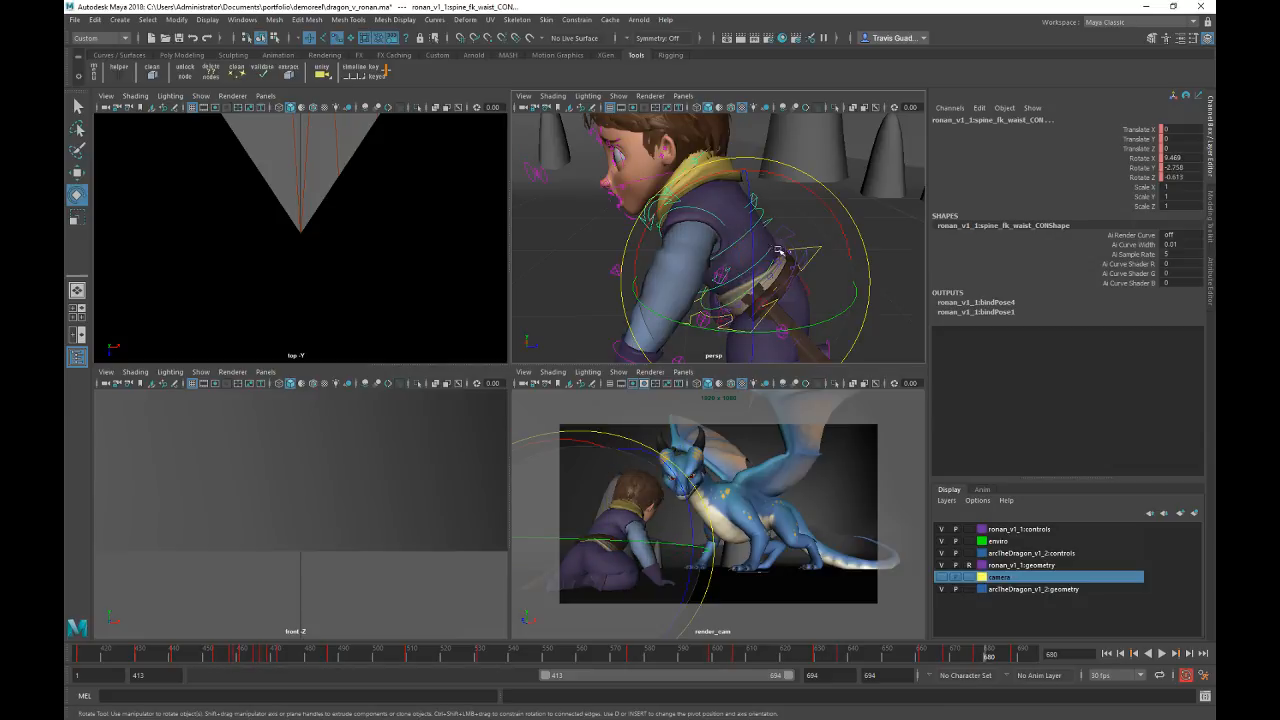
drag(804, 192, 768, 174)
key(s)
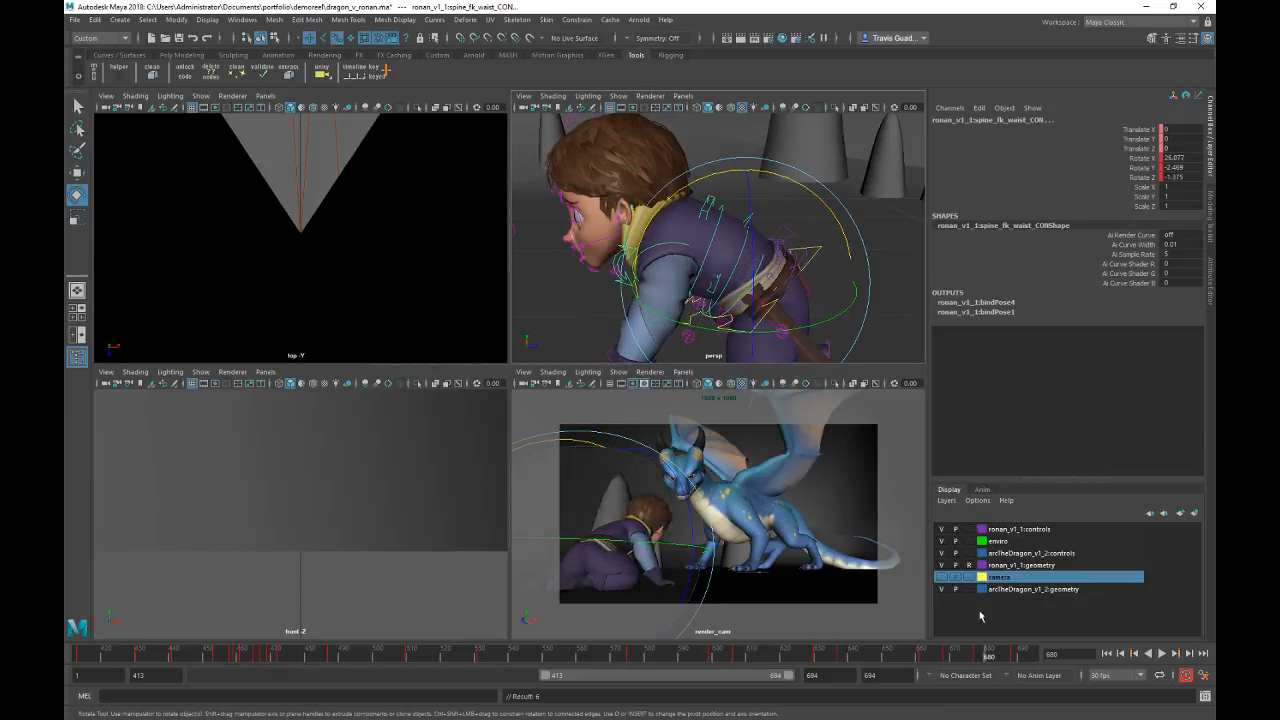
Step: Play back the end of the shot through frame 694 to review the spine bend
drag(981, 655, 963, 657)
key(alt+v)
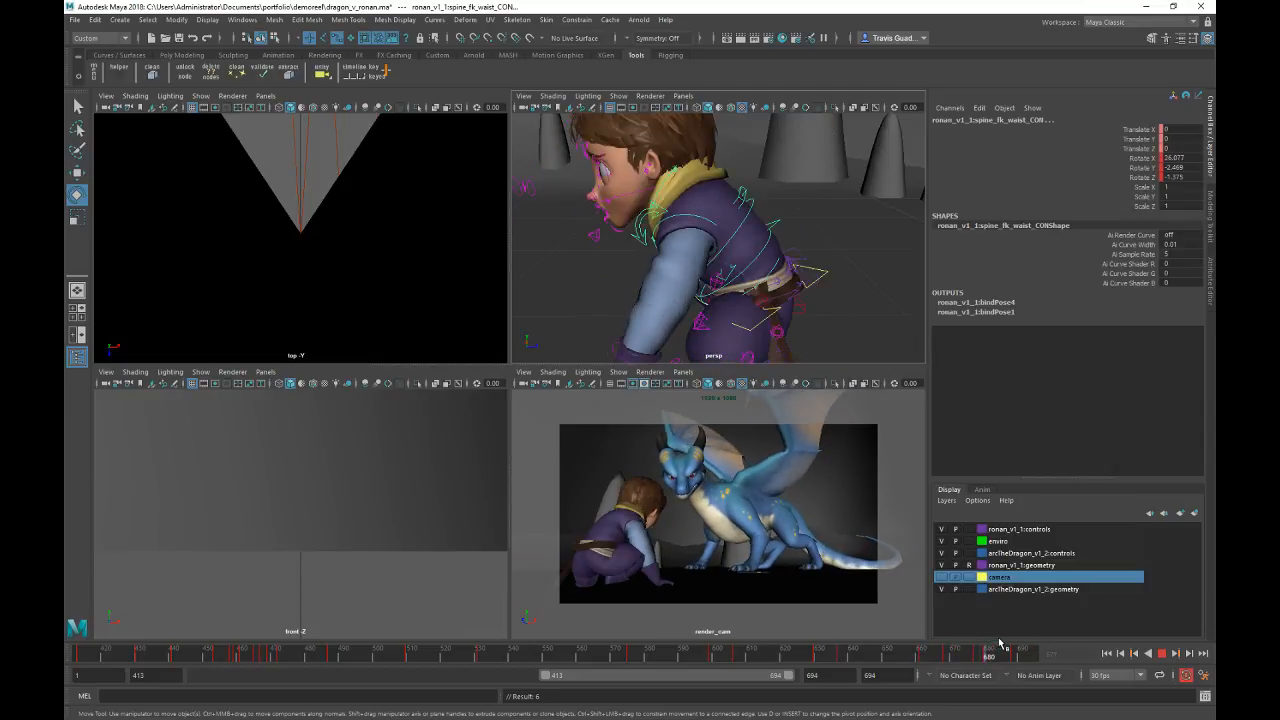
mouse_move(1042, 637)
mouse_down()
mouse_move(973, 643)
mouse_move(1036, 637)
mouse_up()
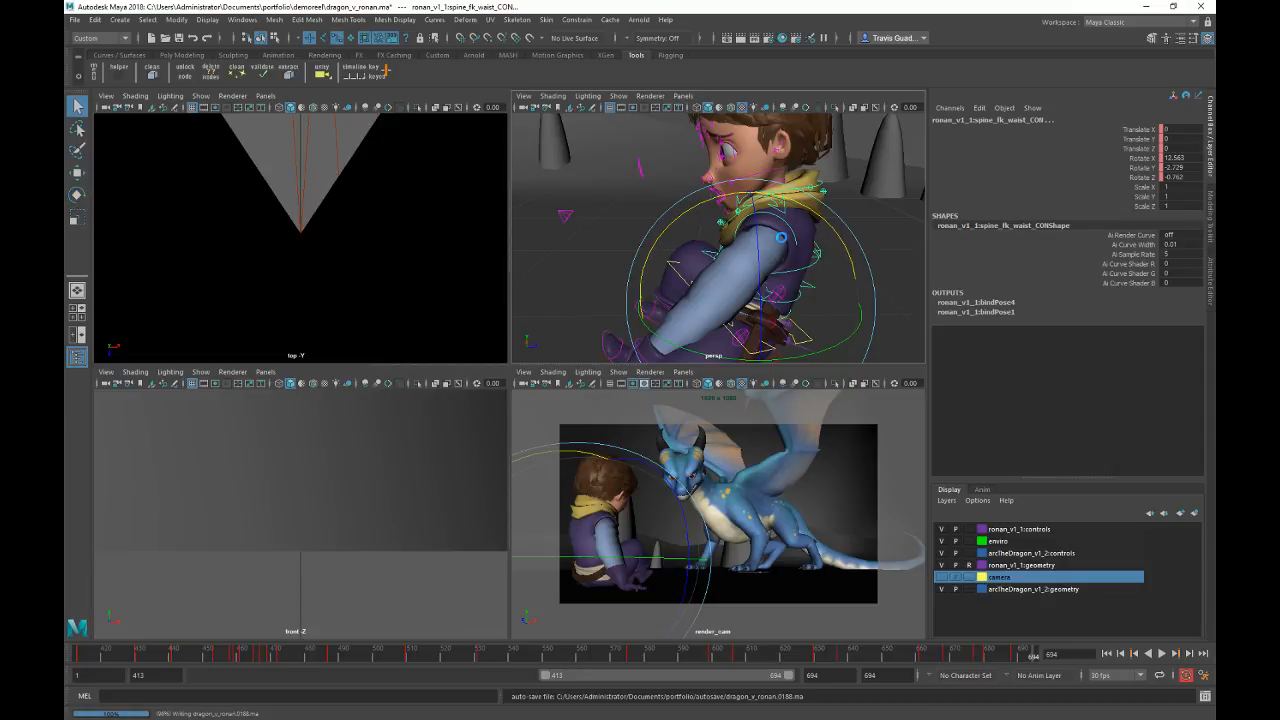
Step: At frame 688, move the right foot IK control forward to about Translate Z 841 and rotate it to about X -72
alt+drag(776, 240, 856, 236)
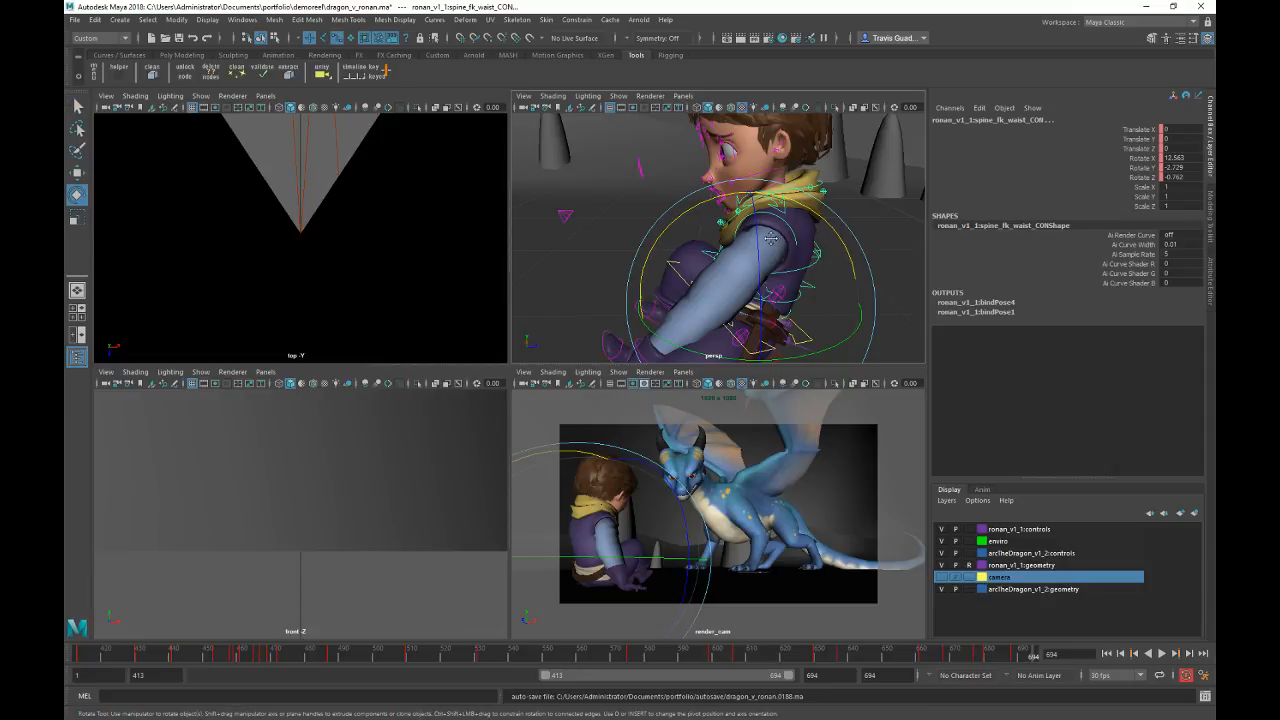
alt+middle_drag(736, 345, 762, 260)
alt+drag(709, 248, 615, 239)
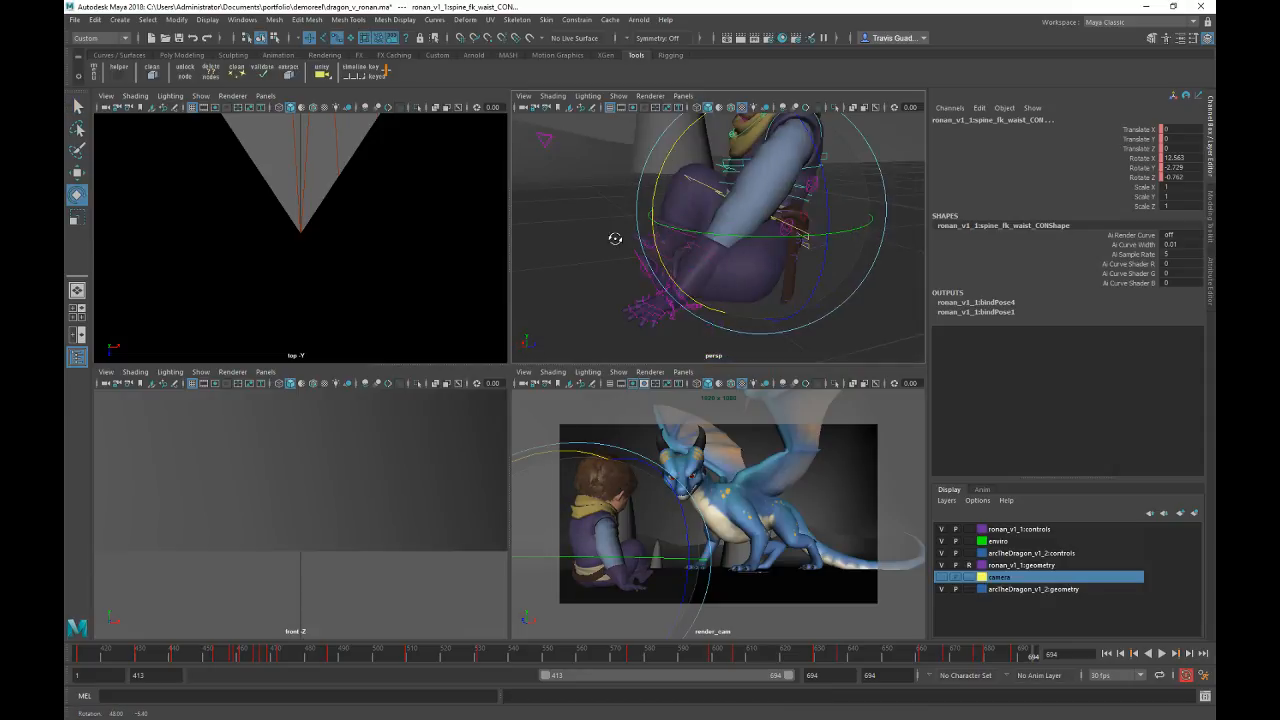
click(811, 337)
alt+drag(540, 252, 789, 253)
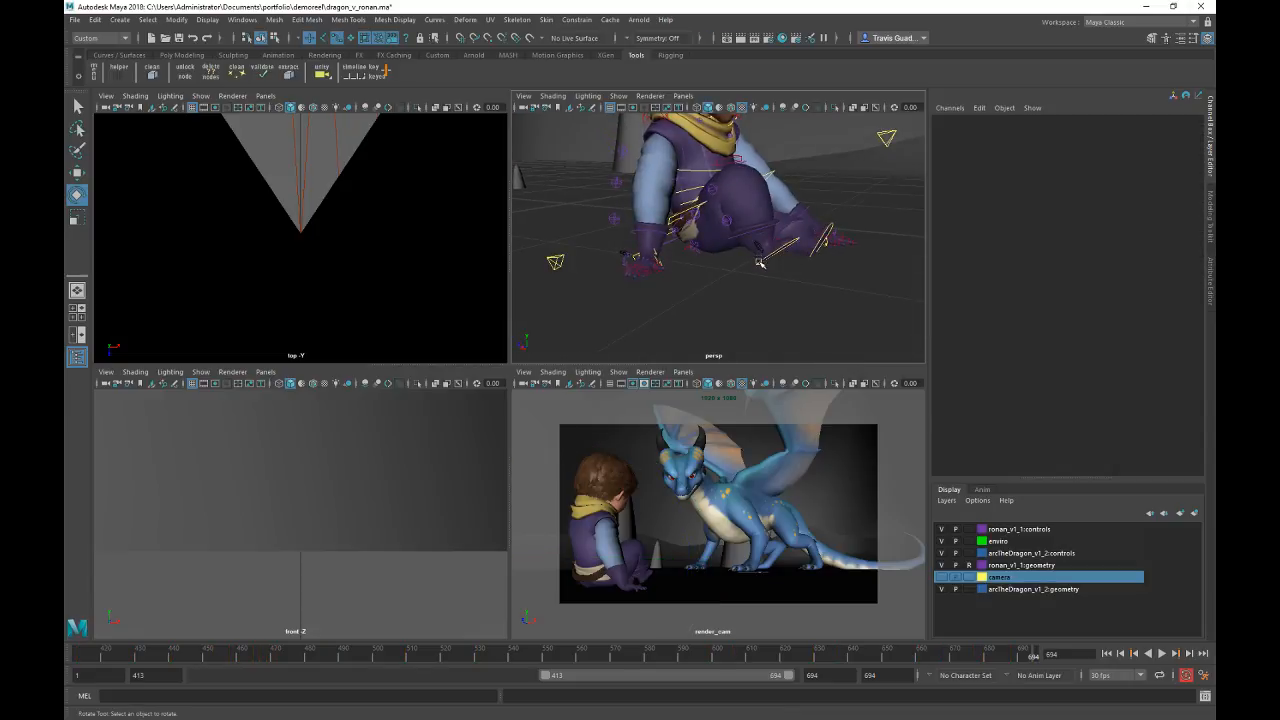
click(760, 263)
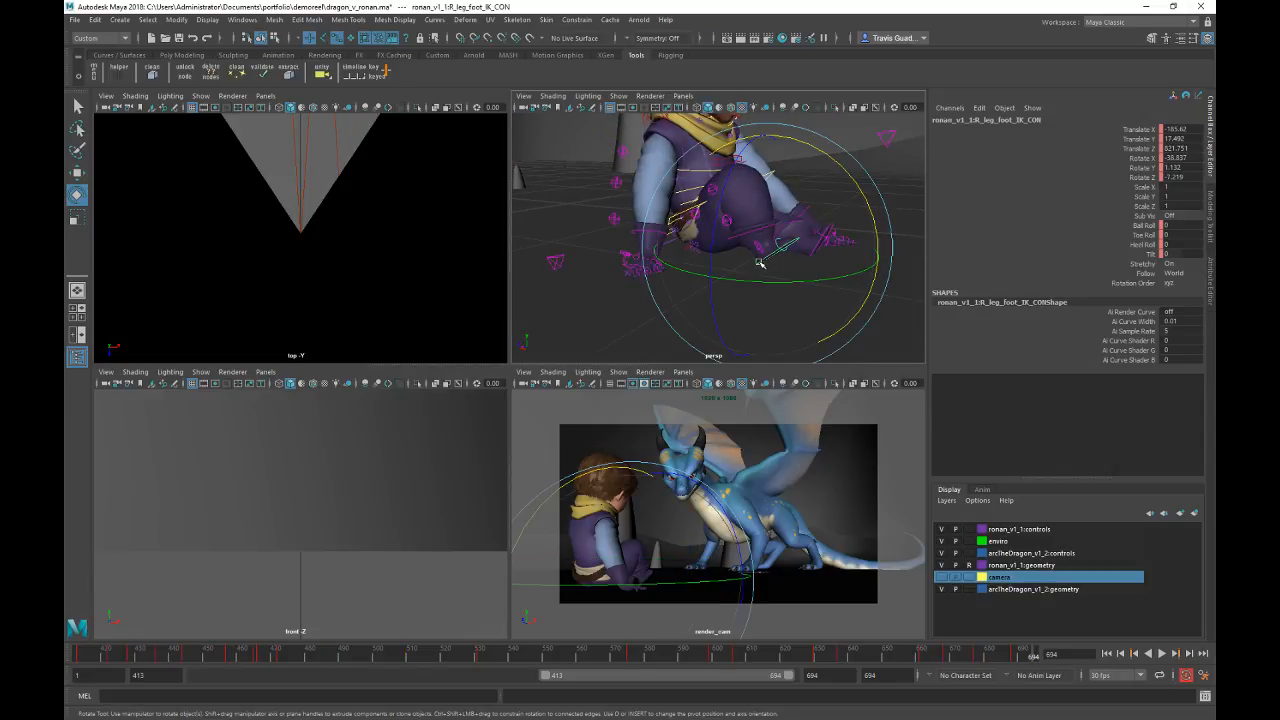
key(w)
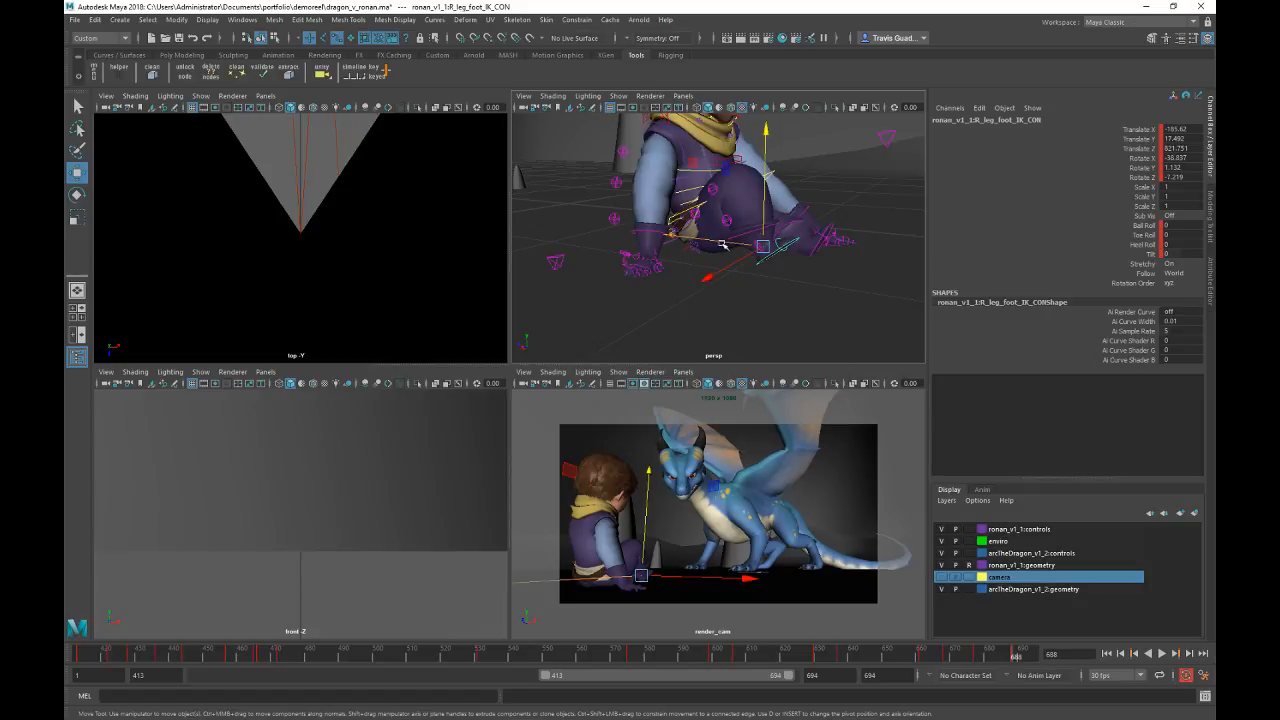
drag(722, 244, 762, 242)
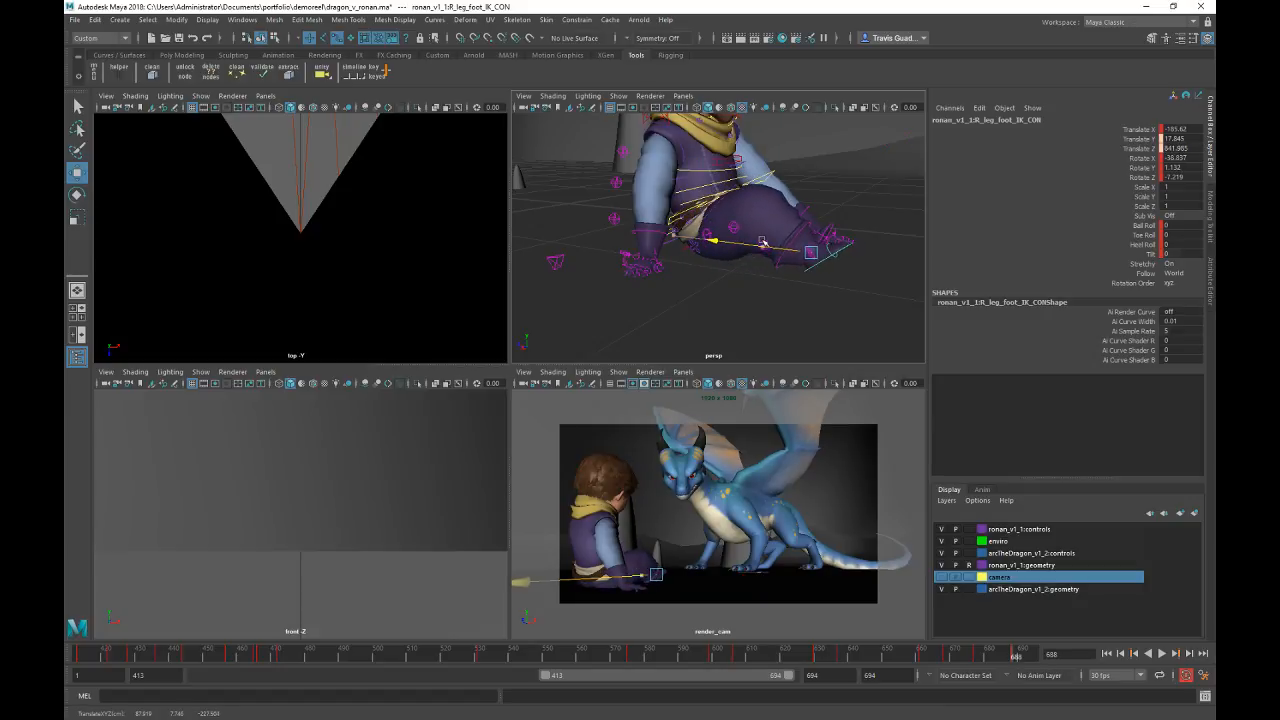
key(e)
drag(805, 136, 846, 147)
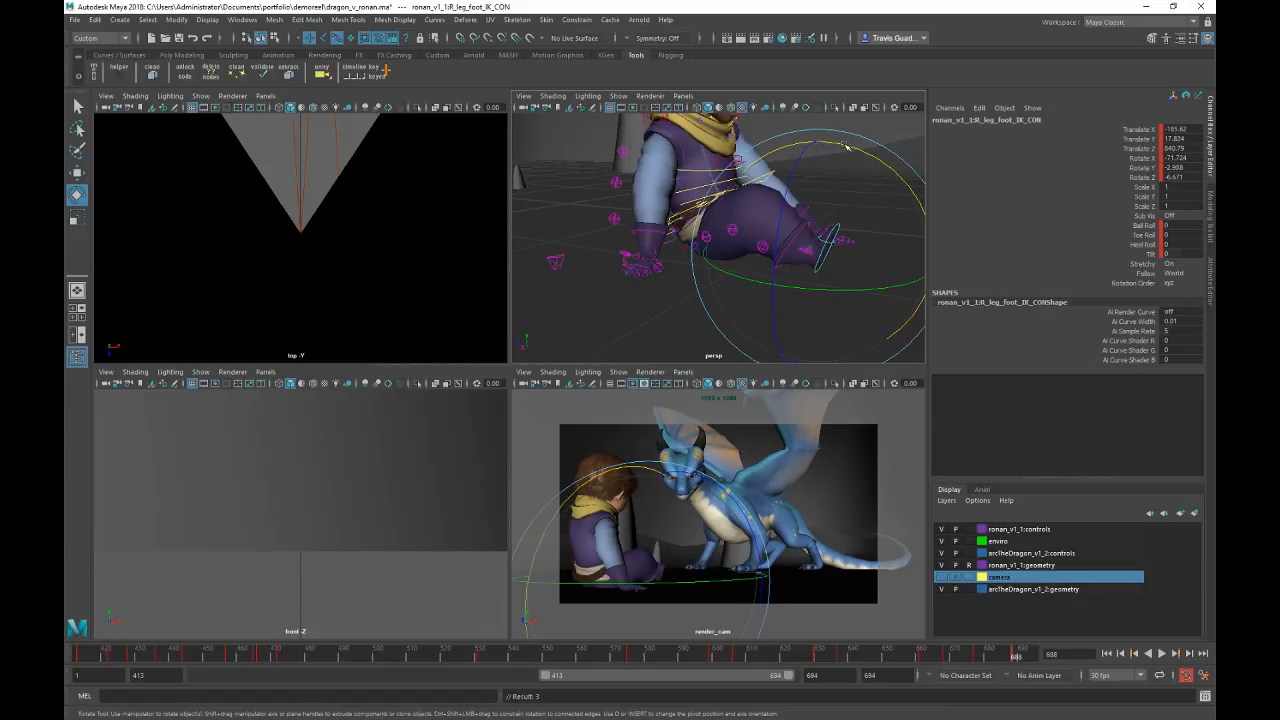
Step: Inspect the left knee and left hand IK controls, and review the left hand's motion up to frame 694
key(w)
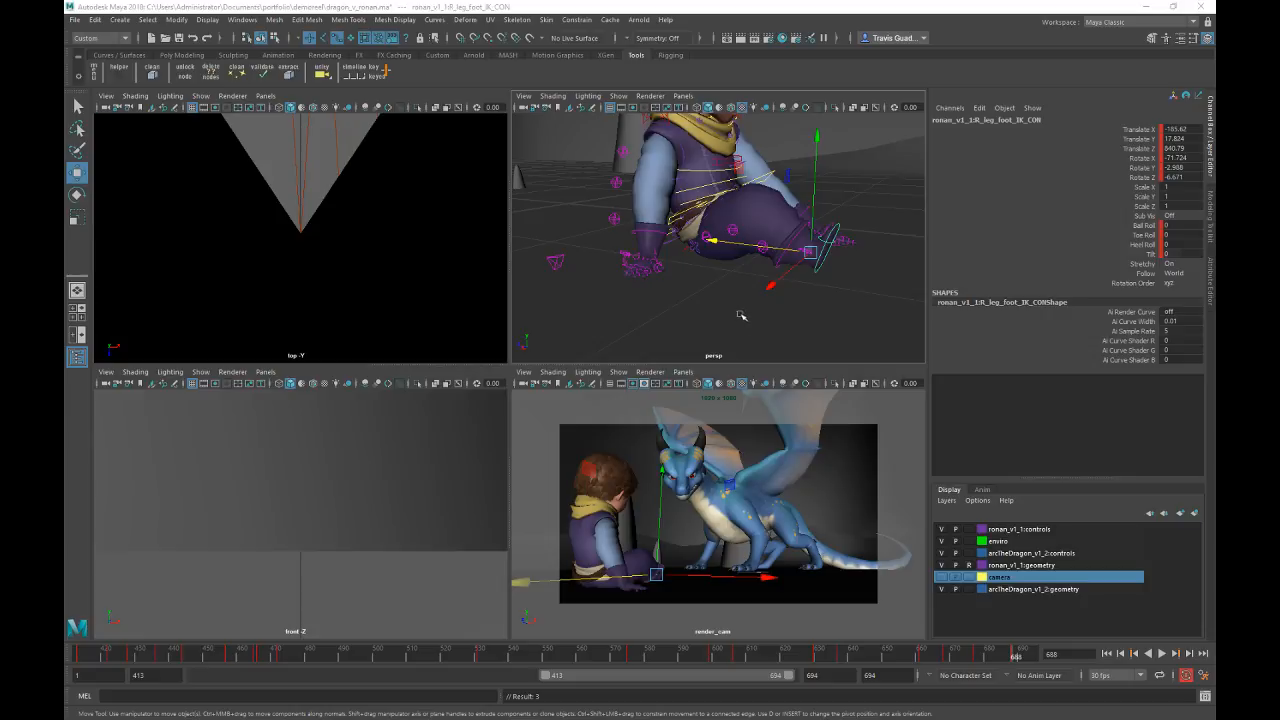
alt+drag(740, 315, 786, 261)
click(746, 262)
click(810, 218)
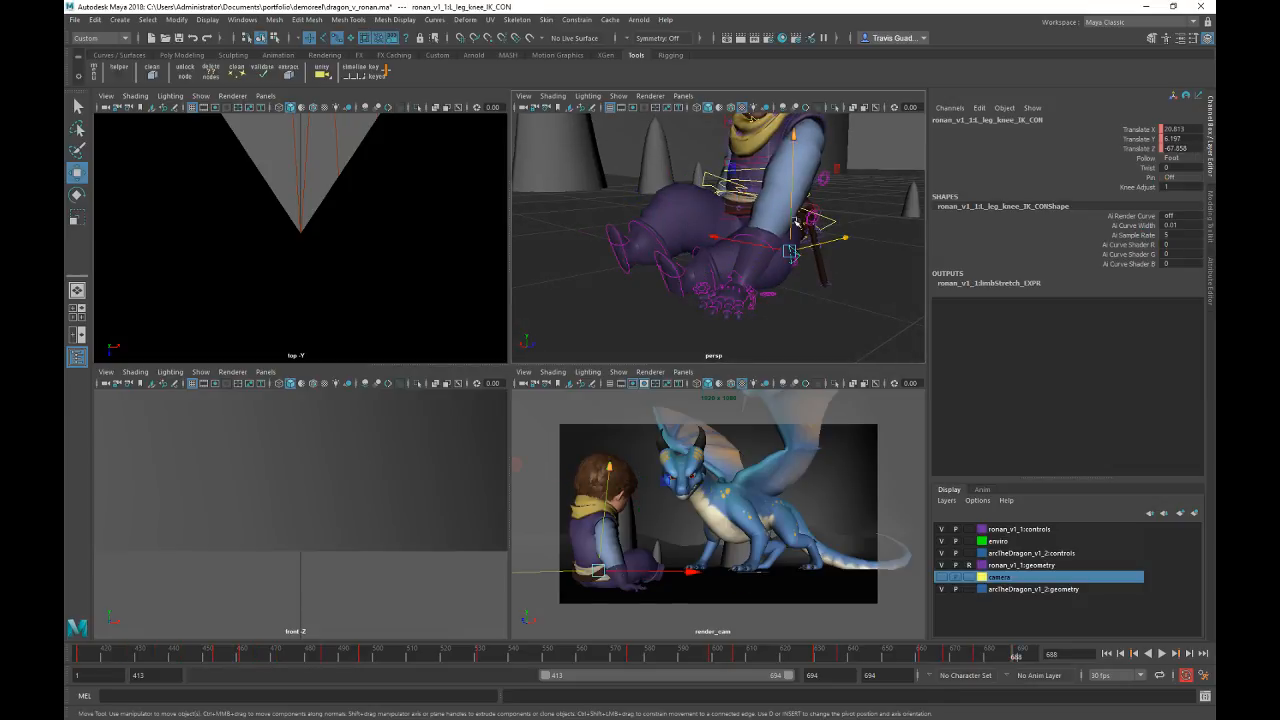
mouse_move(797, 180)
alt+mouse_down()
mouse_move(858, 175)
mouse_move(768, 170)
mouse_move(778, 166)
alt+mouse_up()
alt+drag(778, 166, 637, 256)
click(629, 276)
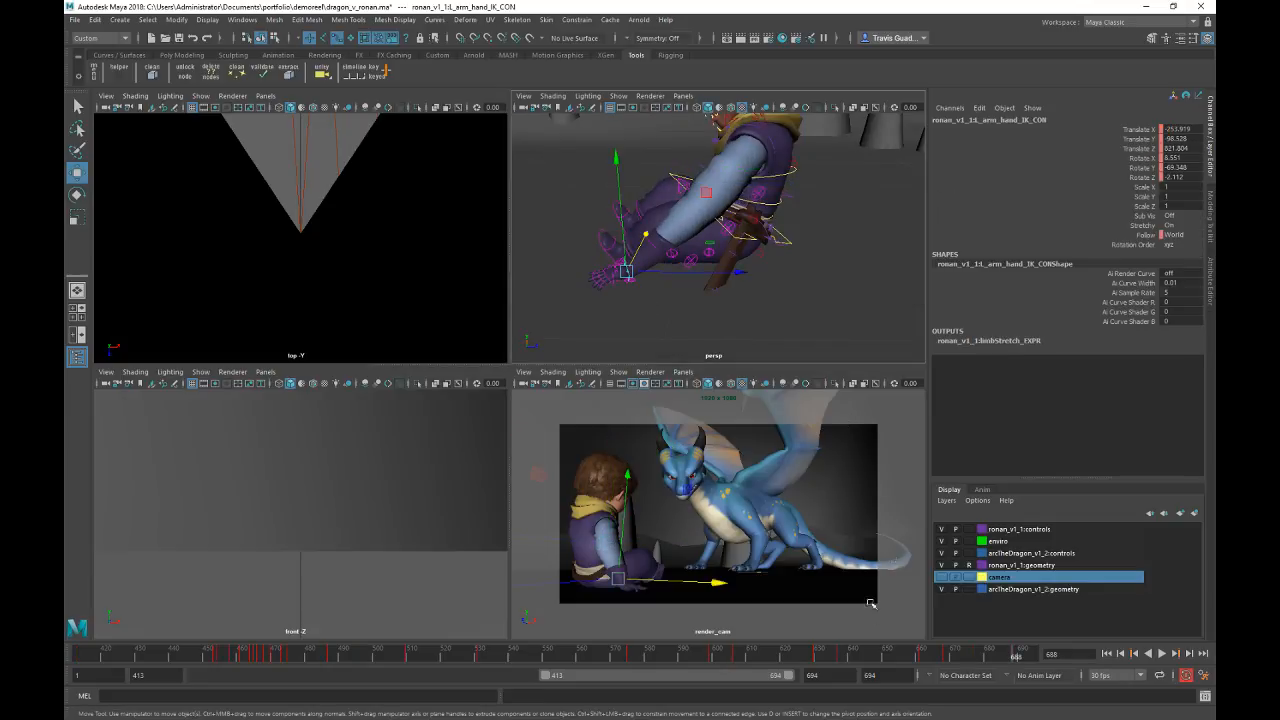
drag(903, 655, 1020, 638)
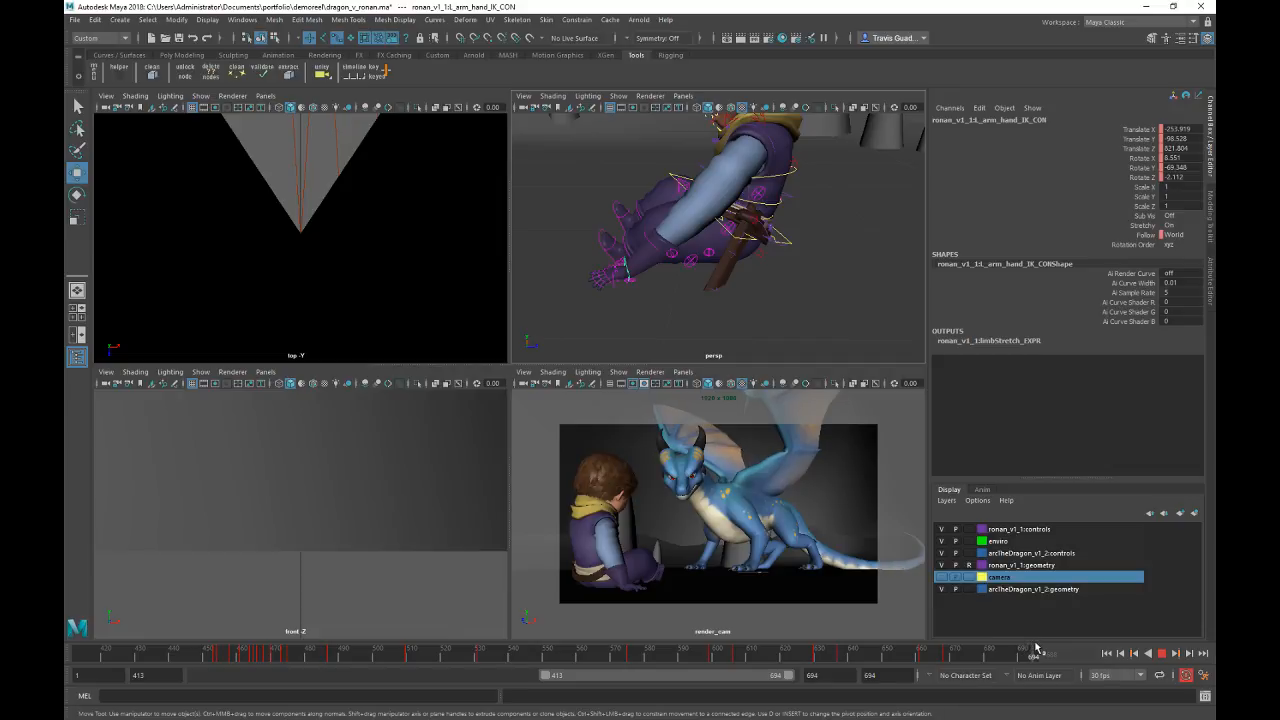
mouse_move(995, 652)
mouse_down()
mouse_move(1025, 651)
mouse_move(943, 657)
mouse_move(1016, 653)
mouse_up()
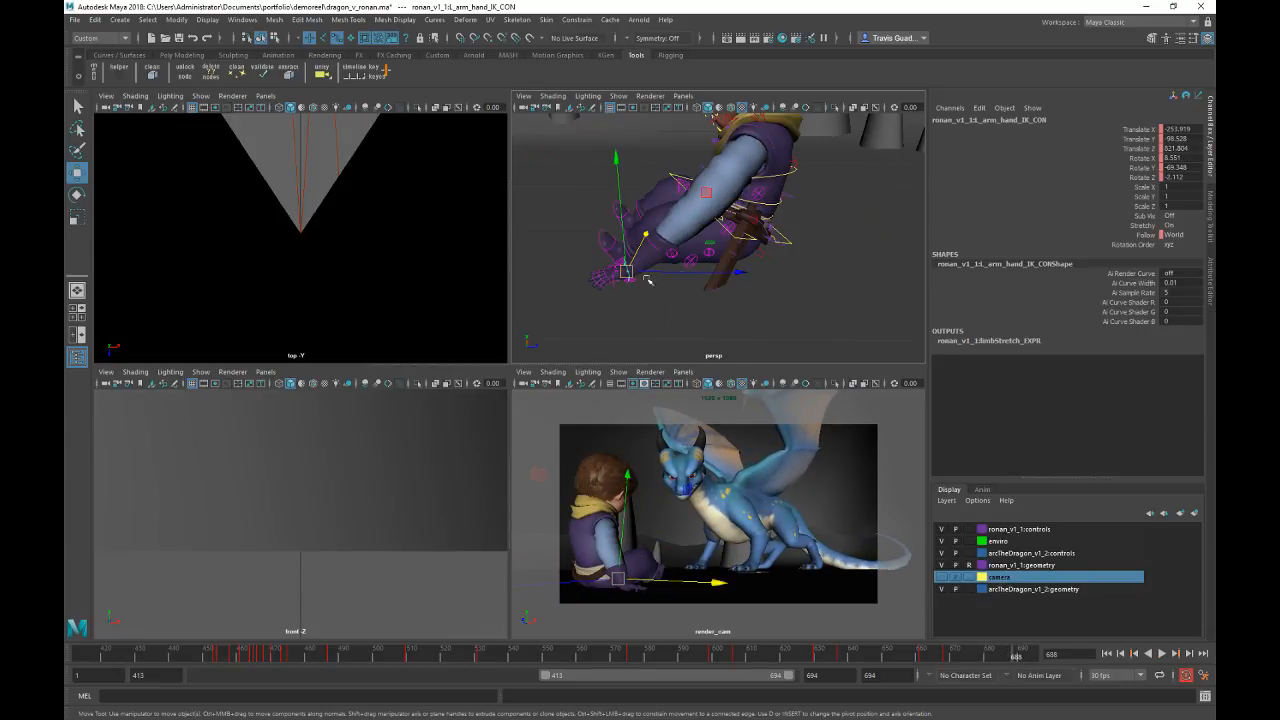
Step: At frame 688, move the left hand IK control back to about Translate Z 765 and rotate it to about Y -28
alt+drag(780, 266, 716, 257)
key(e)
drag(766, 339, 856, 302)
key(w)
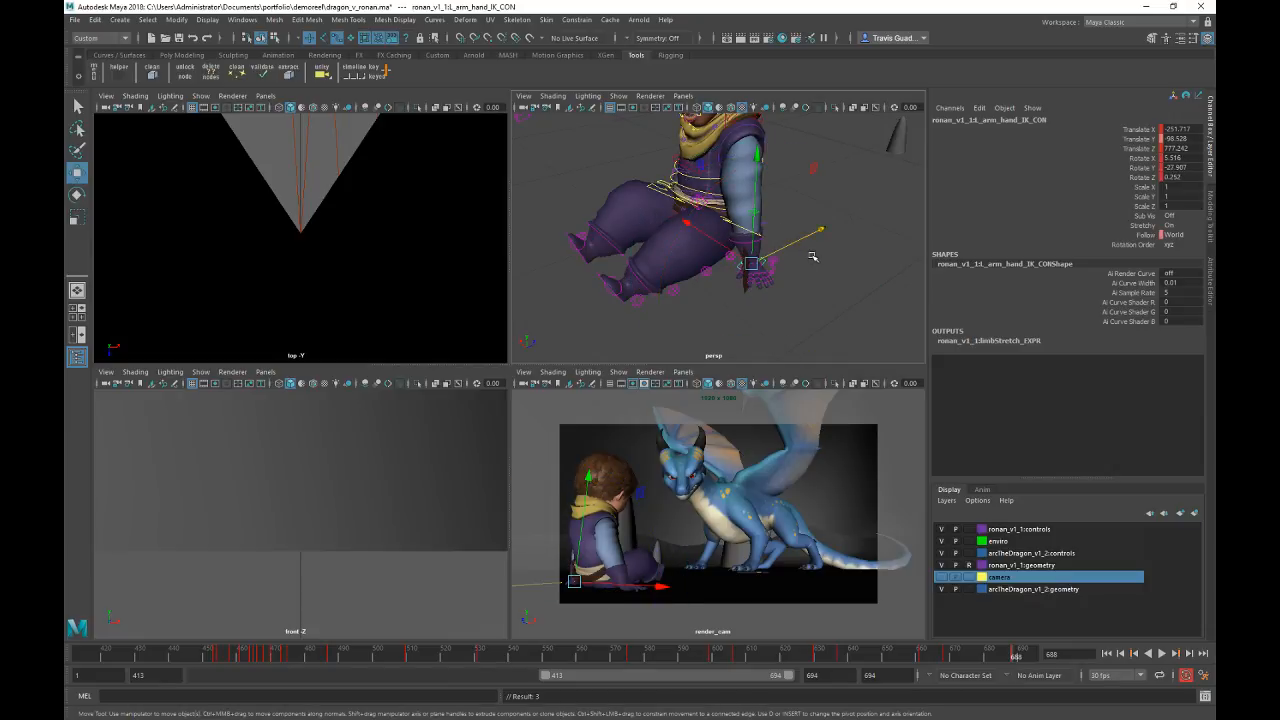
mouse_move(812, 257)
alt+mouse_down()
mouse_move(749, 256)
mouse_move(826, 269)
alt+mouse_up()
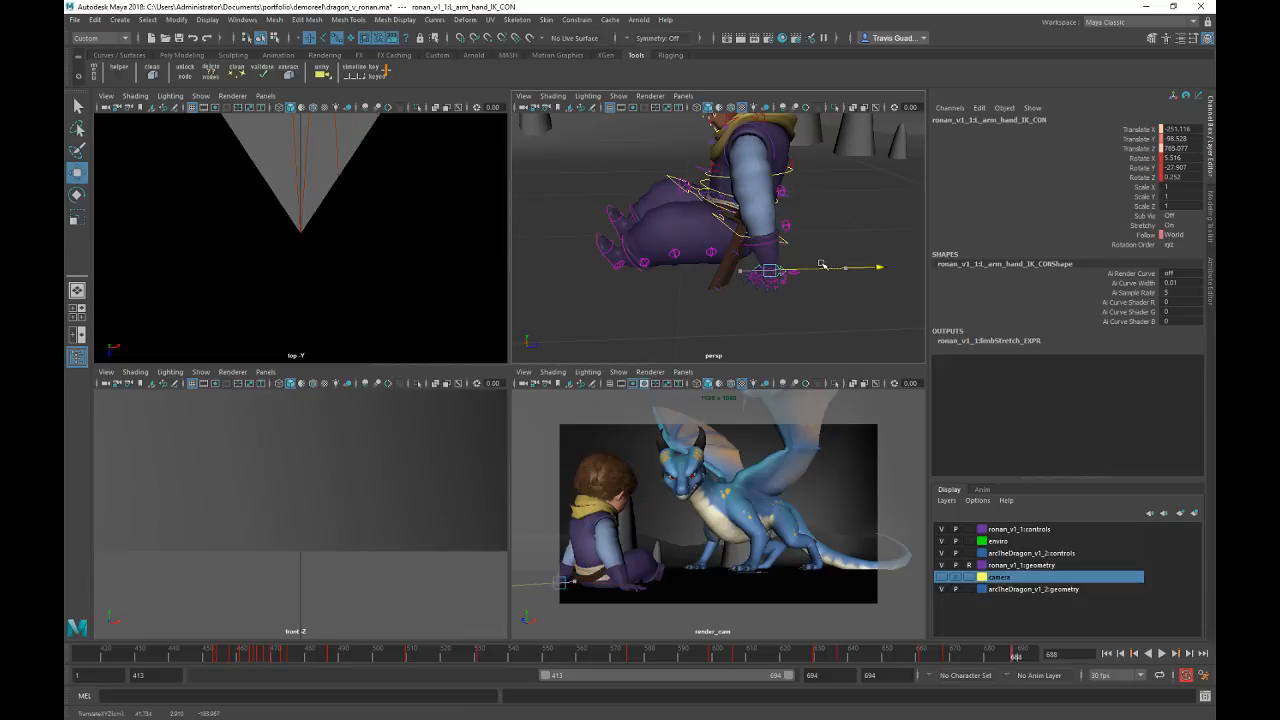
Step: Rotate the left clavicle control at frame 688 to suit the hand planted behind the body
click(767, 118)
key(f)
key(e)
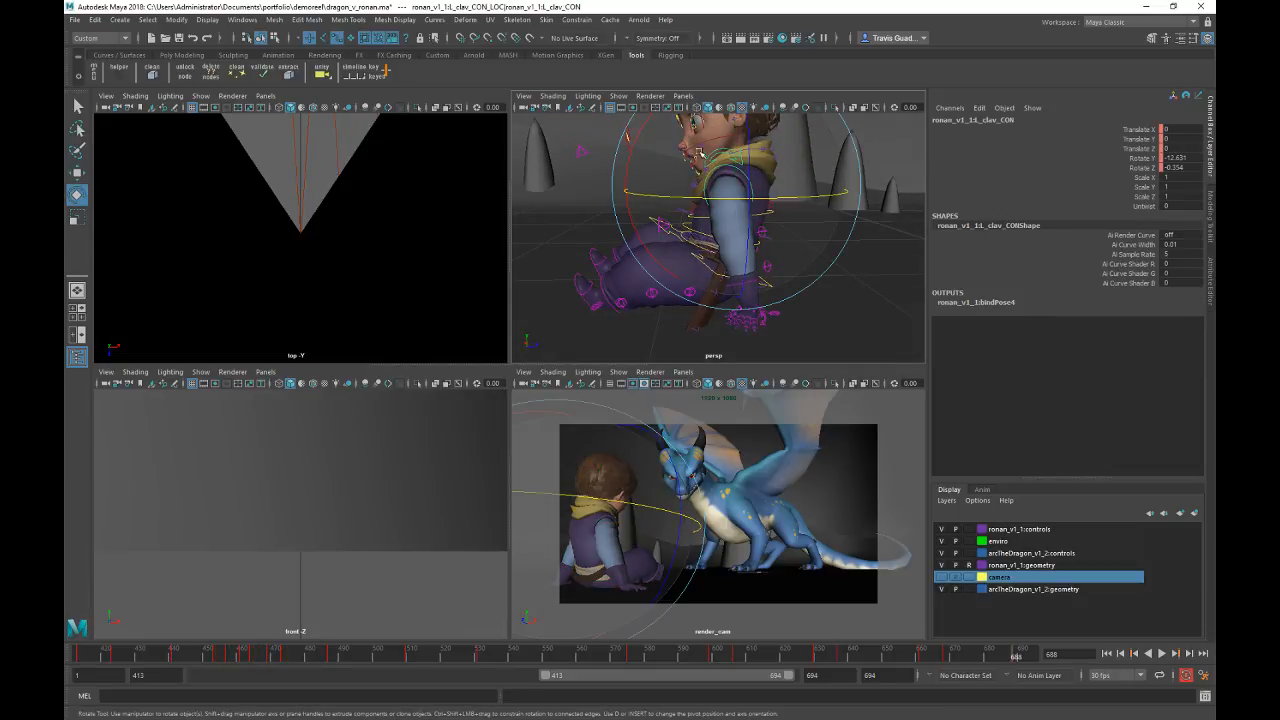
drag(700, 152, 801, 187)
alt+drag(854, 331, 717, 270)
Step: Clear the selection and scrub back through the sit-up to review the revised pose
click(794, 340)
alt+drag(801, 265, 632, 171)
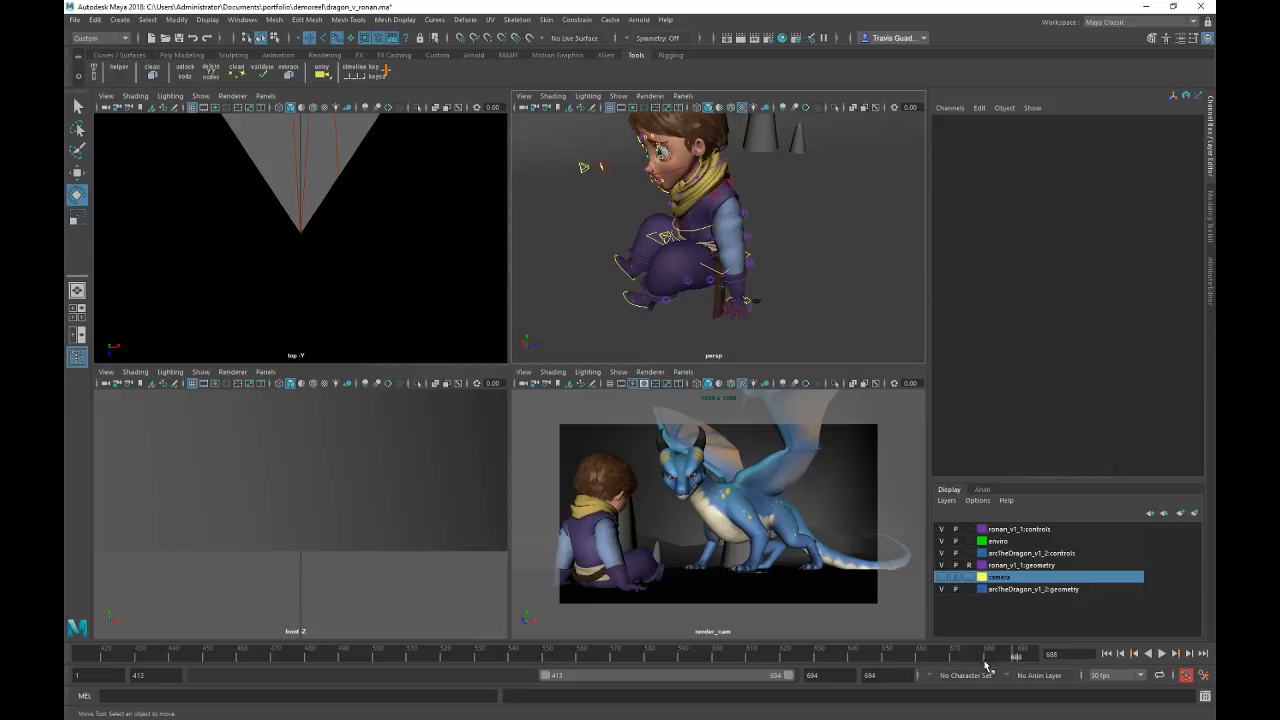
drag(985, 664, 899, 675)
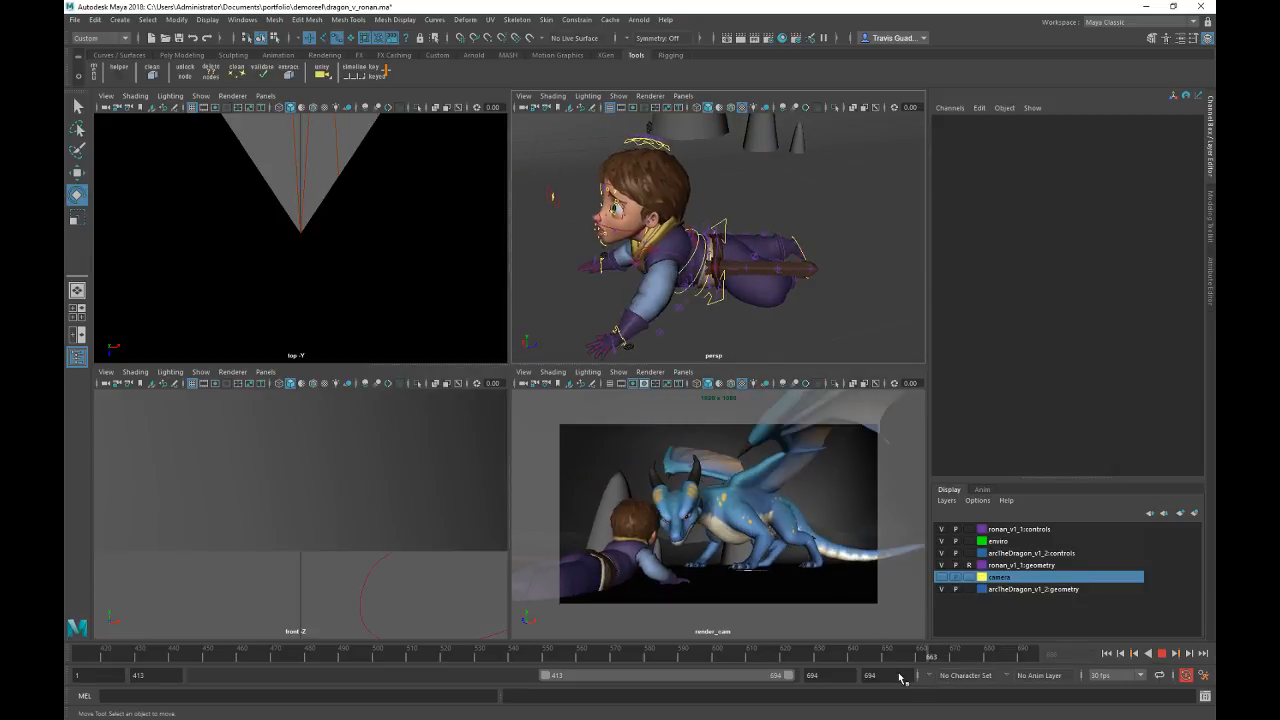
Step: At frame 688, move the boy's left elbow IK control to about X 8.9, Y 19.3, Z 4.1
alt+drag(804, 358, 830, 280)
key(e)
click(796, 183)
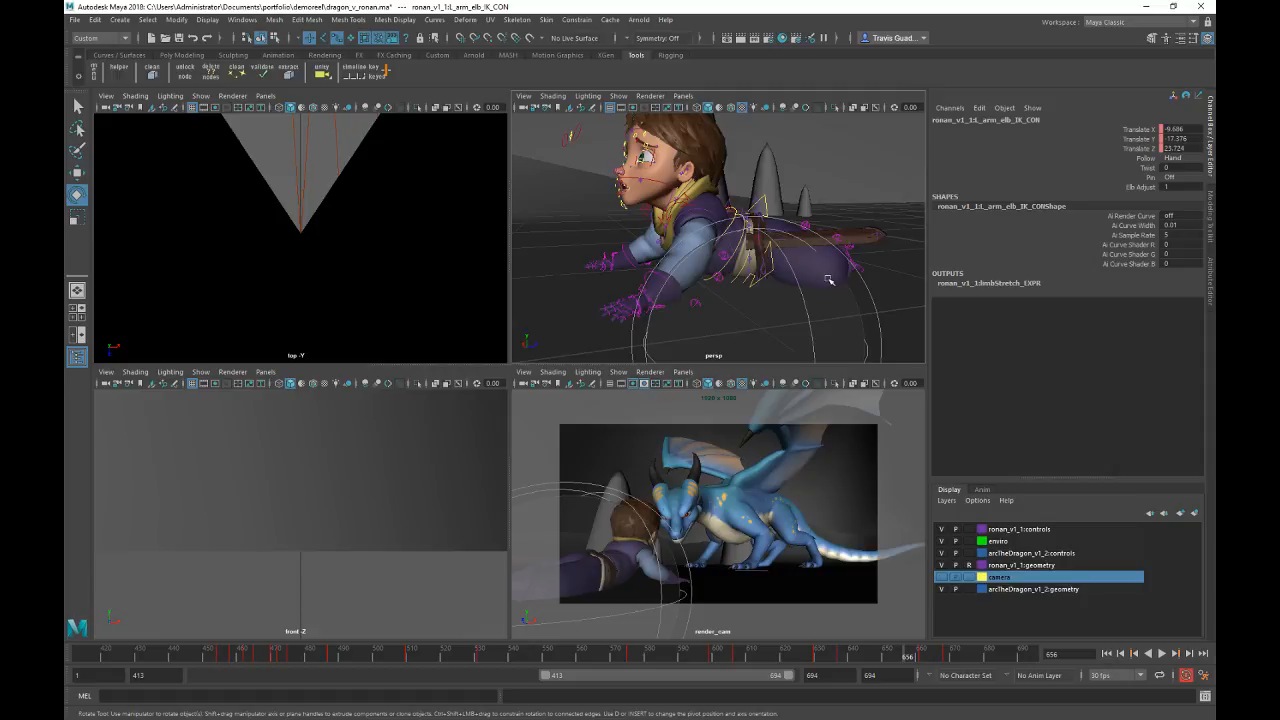
key(w)
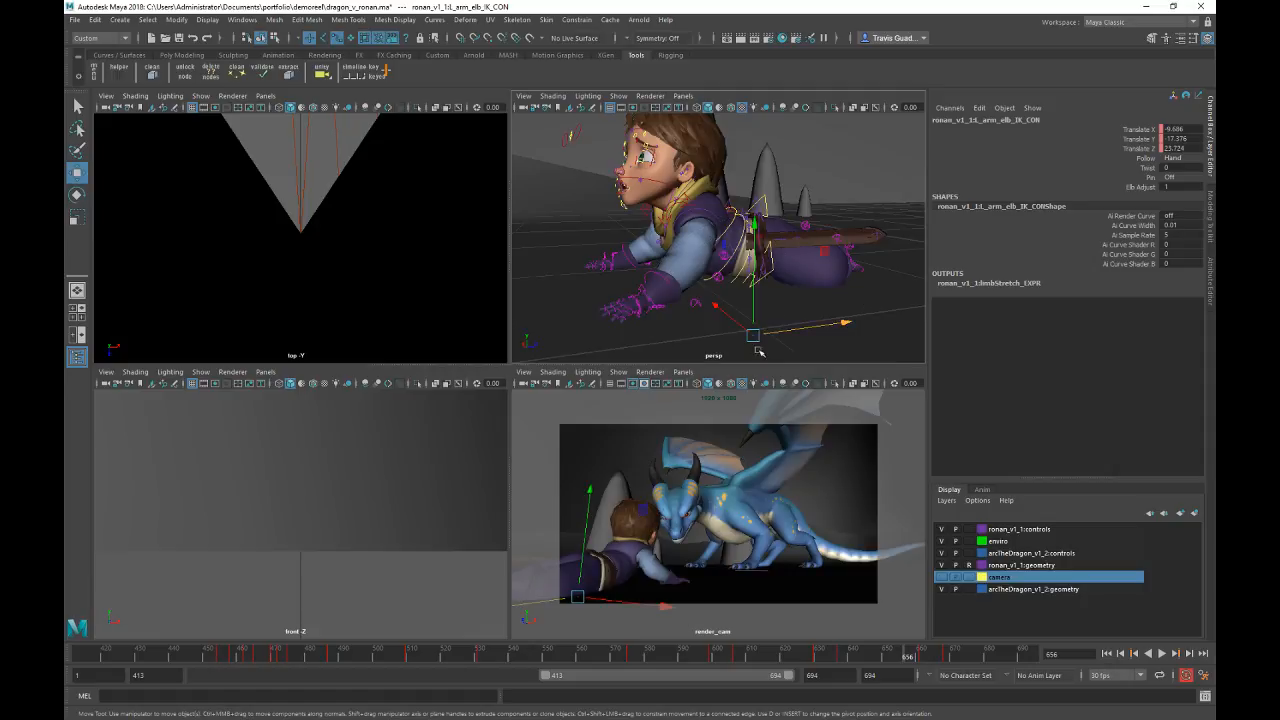
key(alt+v)
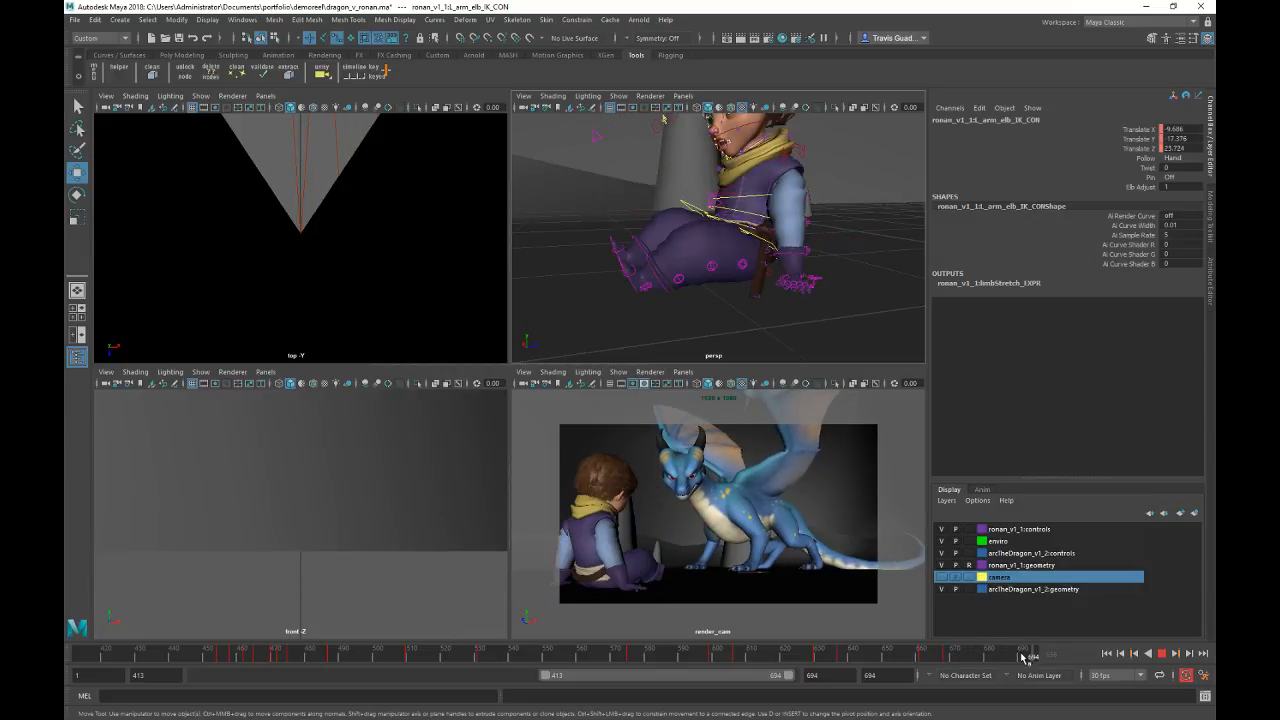
key(alt+v)
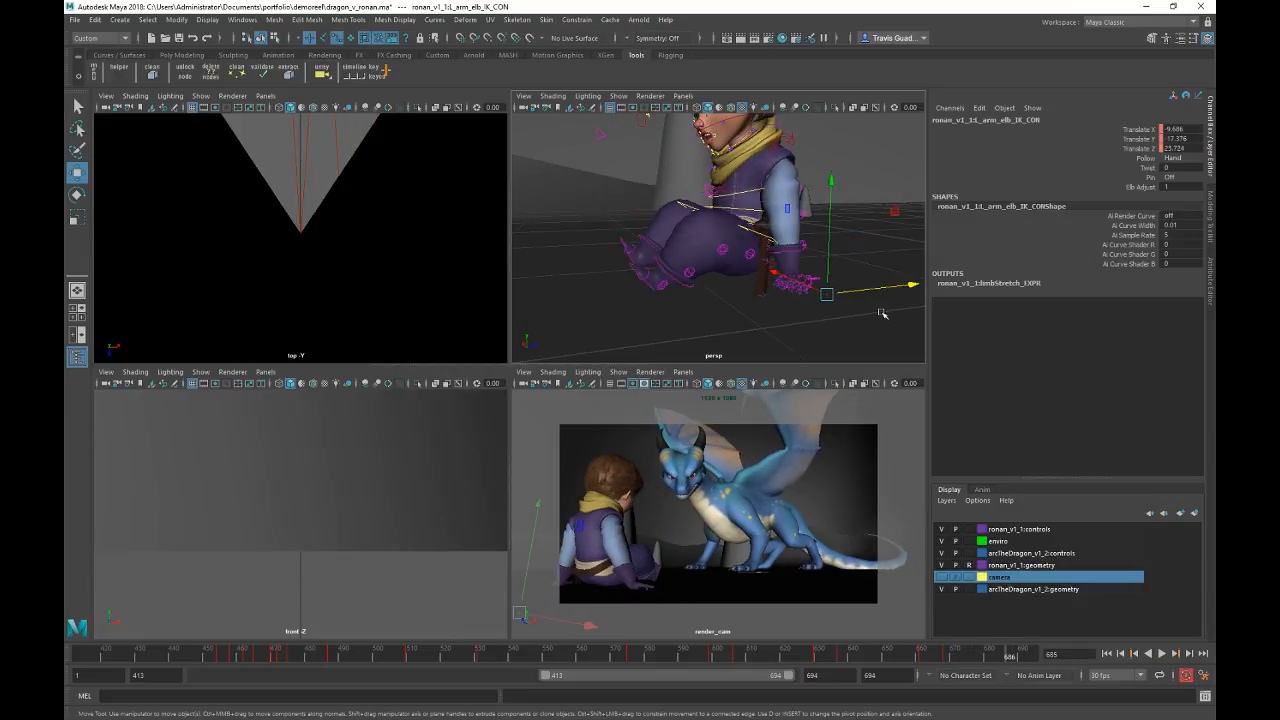
alt+drag(855, 285, 877, 269)
alt+middle_drag(877, 269, 801, 252)
alt+drag(801, 252, 746, 195)
drag(753, 148, 752, 132)
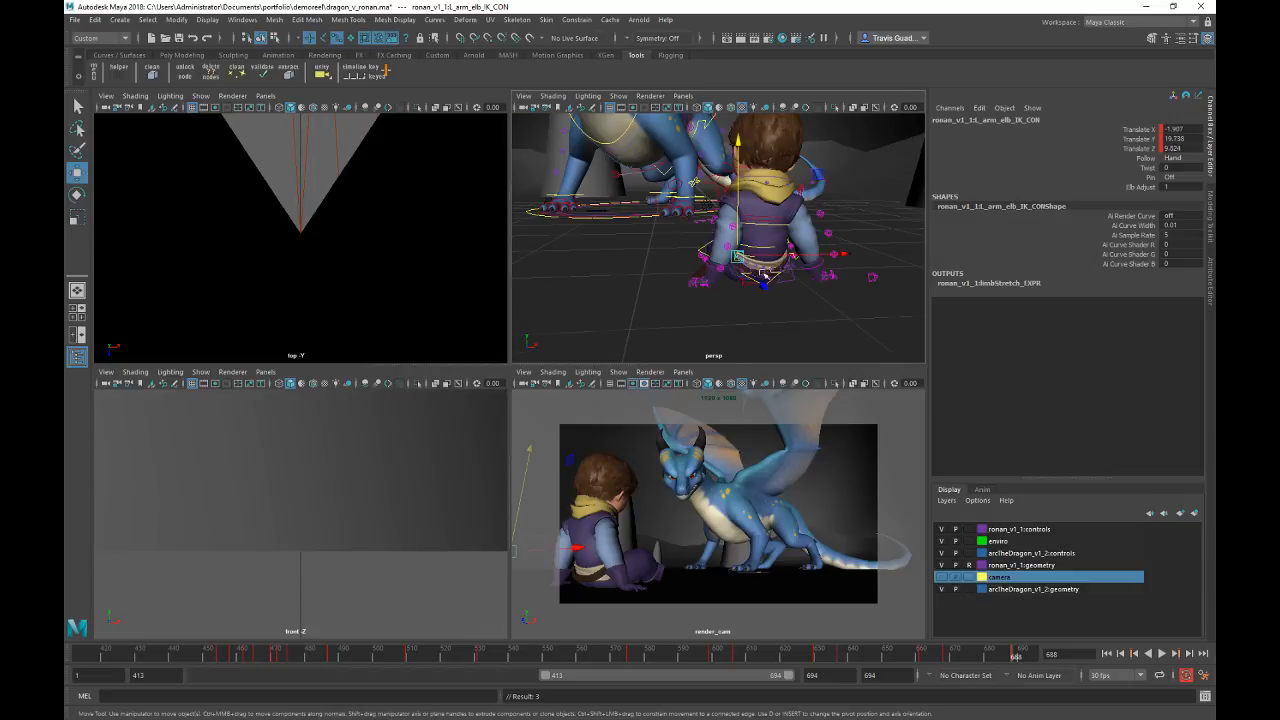
alt+drag(752, 240, 806, 248)
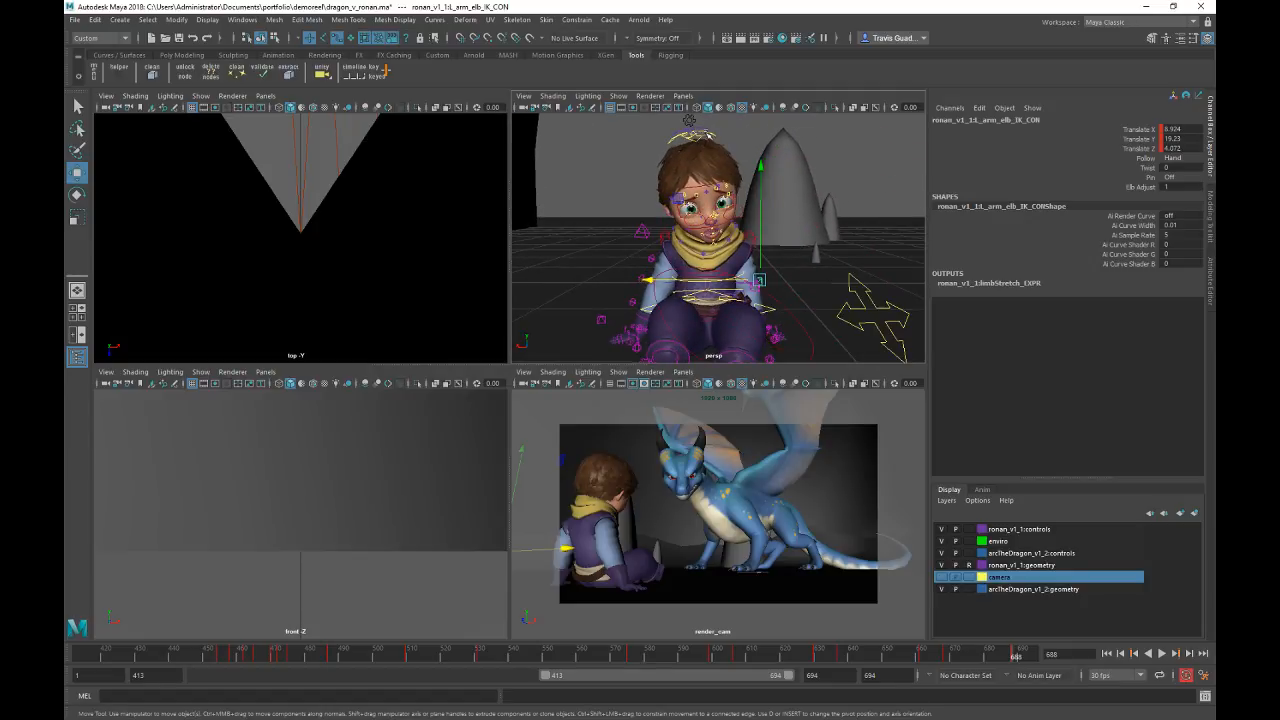
Step: Tilt the boy's head up at frame 688 by rotating the head control to about X -22.4, Y 10.9, Z 4.3
click(688, 120)
key(e)
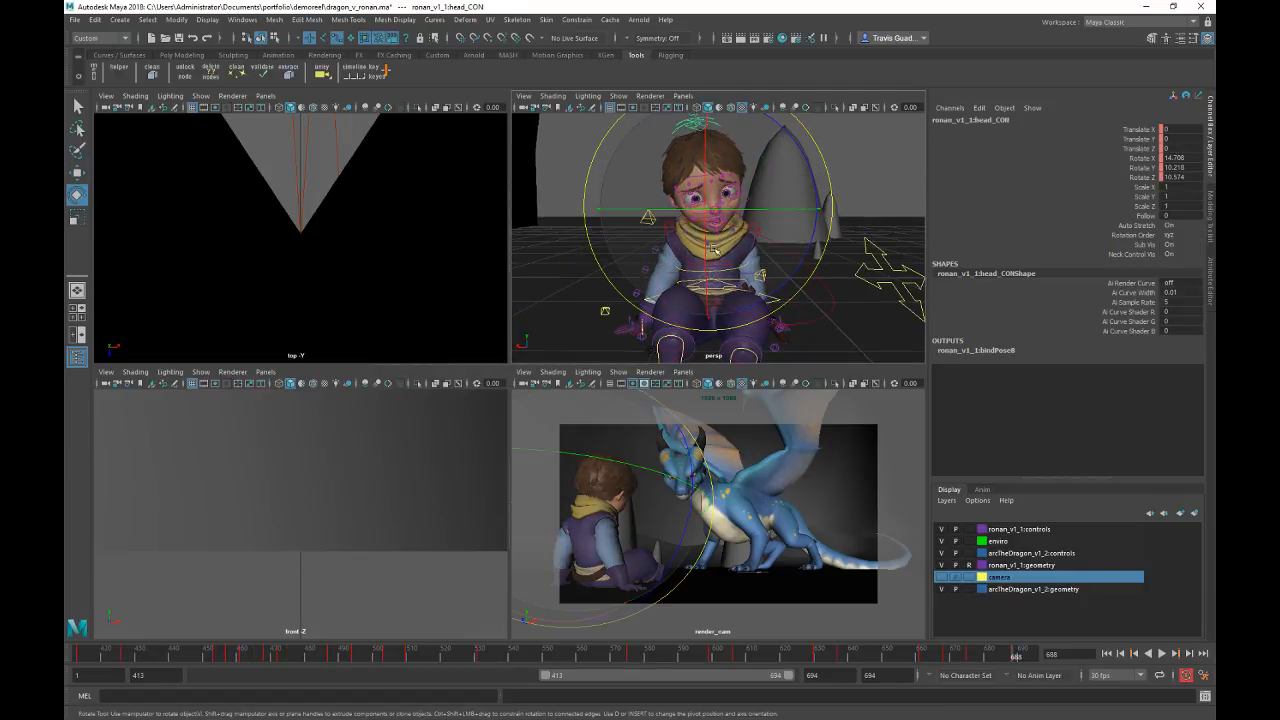
drag(683, 193, 724, 218)
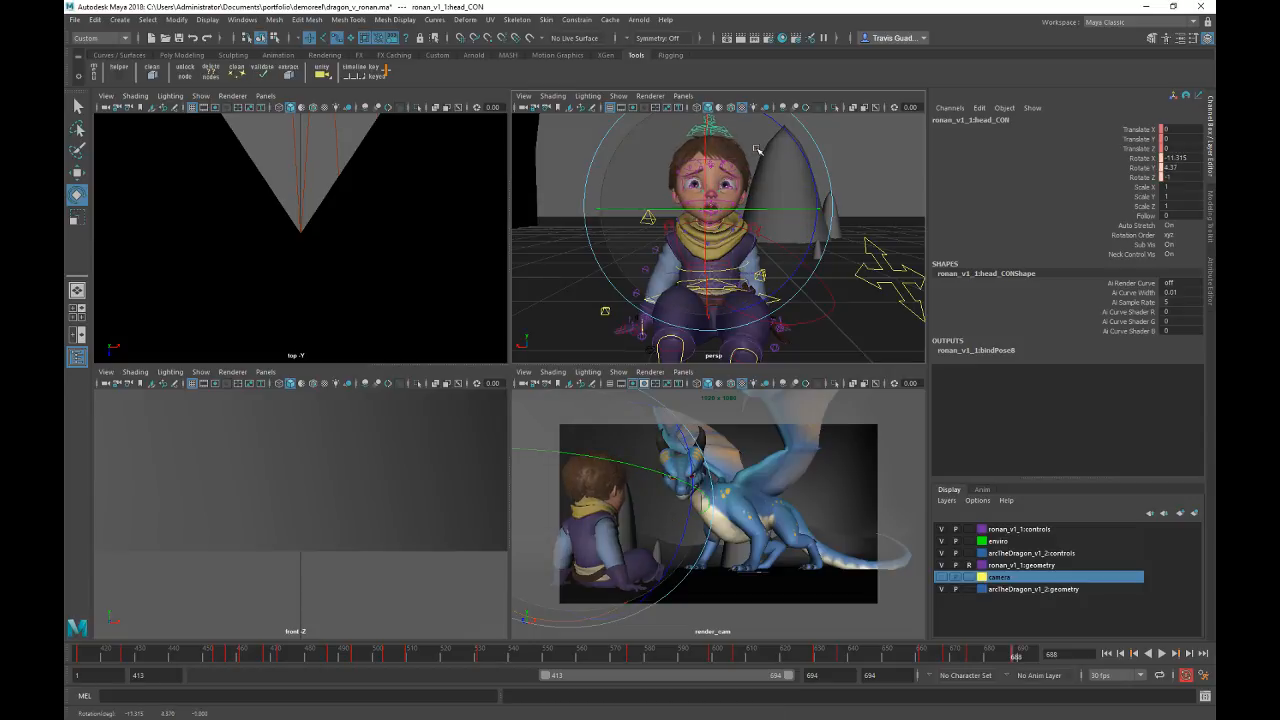
drag(737, 261, 744, 256)
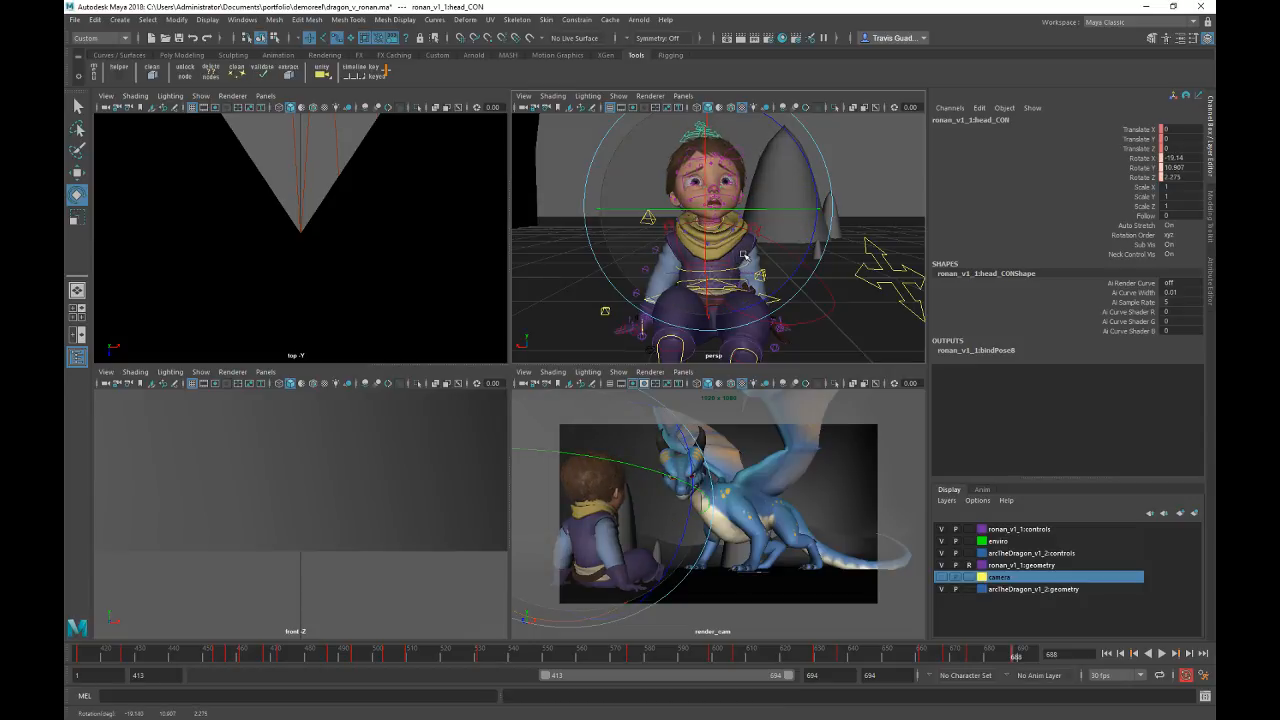
drag(536, 555, 539, 560)
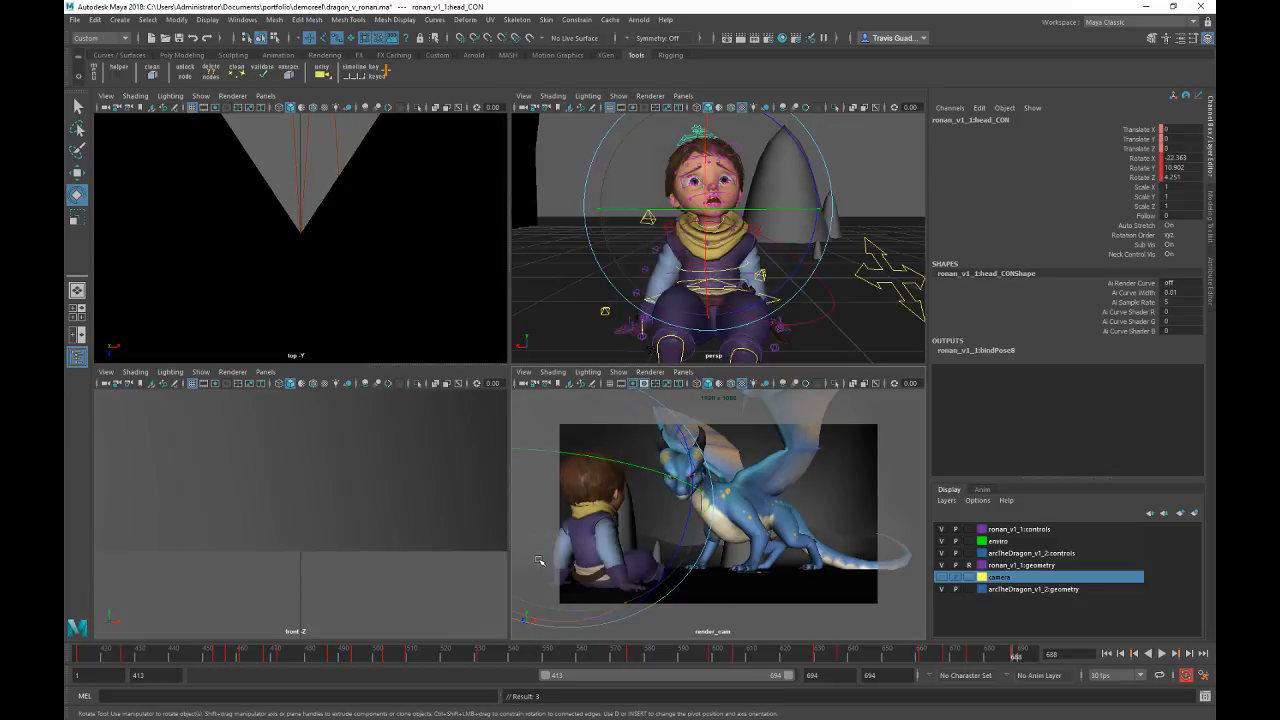
Step: Rotate the boy's head control downward at frame 681 and review the head motion through the sit-up
click(910, 657)
key(alt+v)
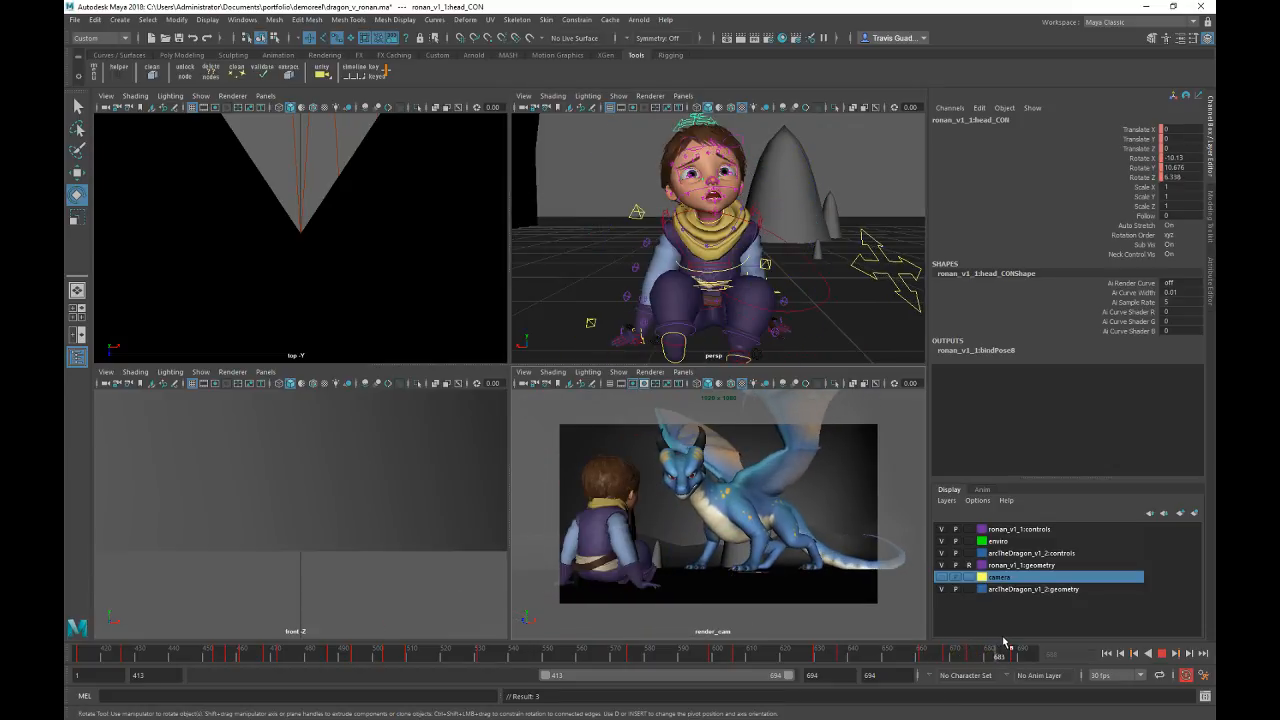
click(989, 652)
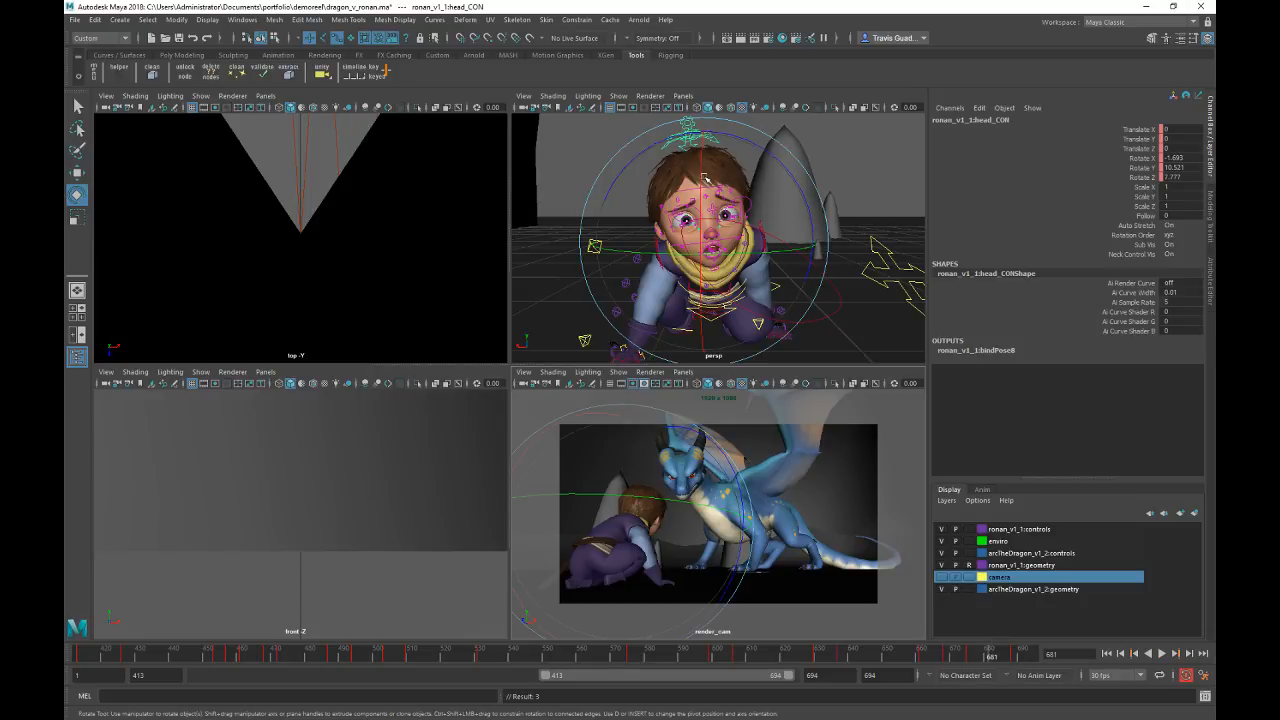
drag(704, 178, 680, 345)
key(alt+v)
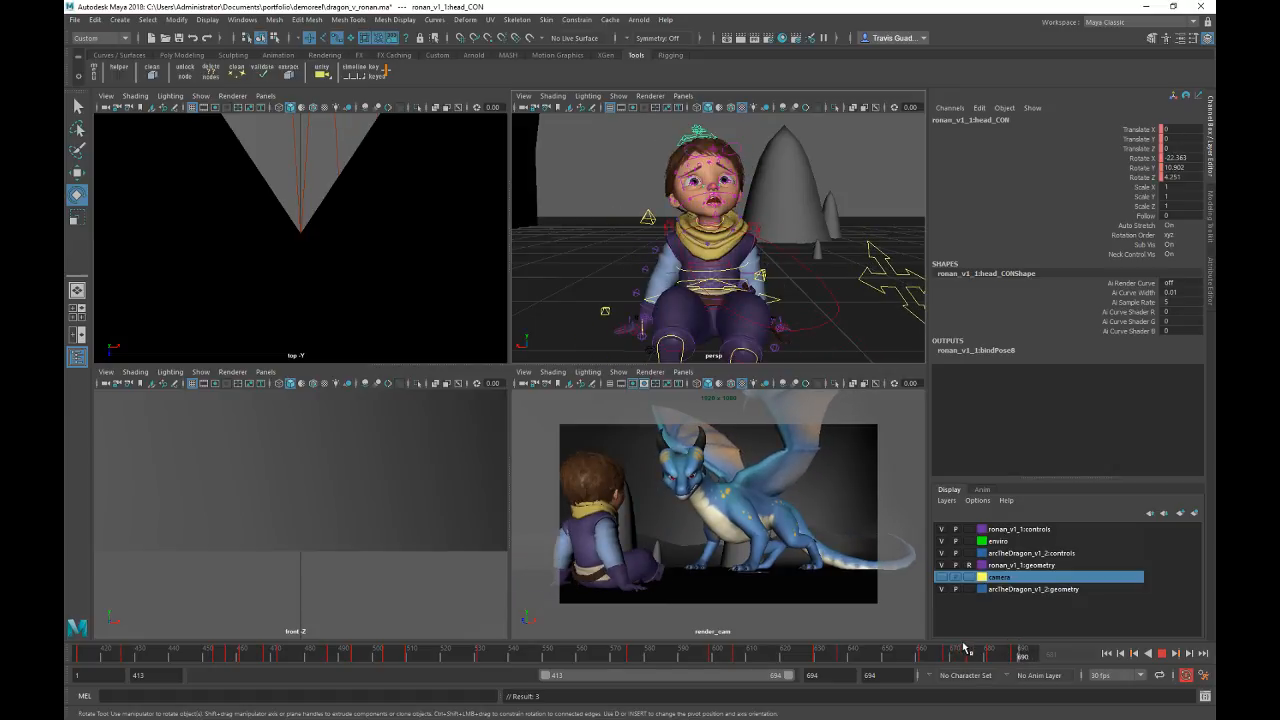
drag(922, 656, 995, 650)
mouse_move(1008, 648)
mouse_down()
mouse_move(1032, 648)
mouse_move(1014, 656)
mouse_up()
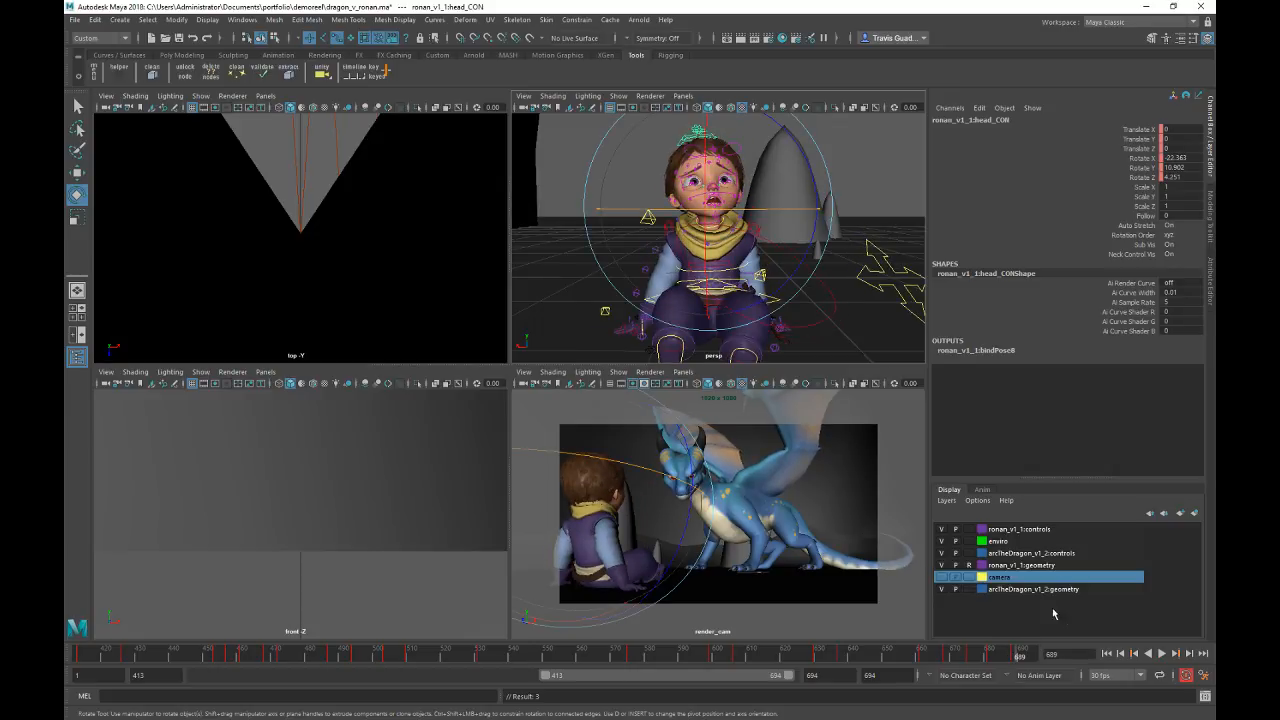
Step: Make the camera layer visible, check the camera controller's motion around frame 689, and delete its last key beyond that frame
click(938, 577)
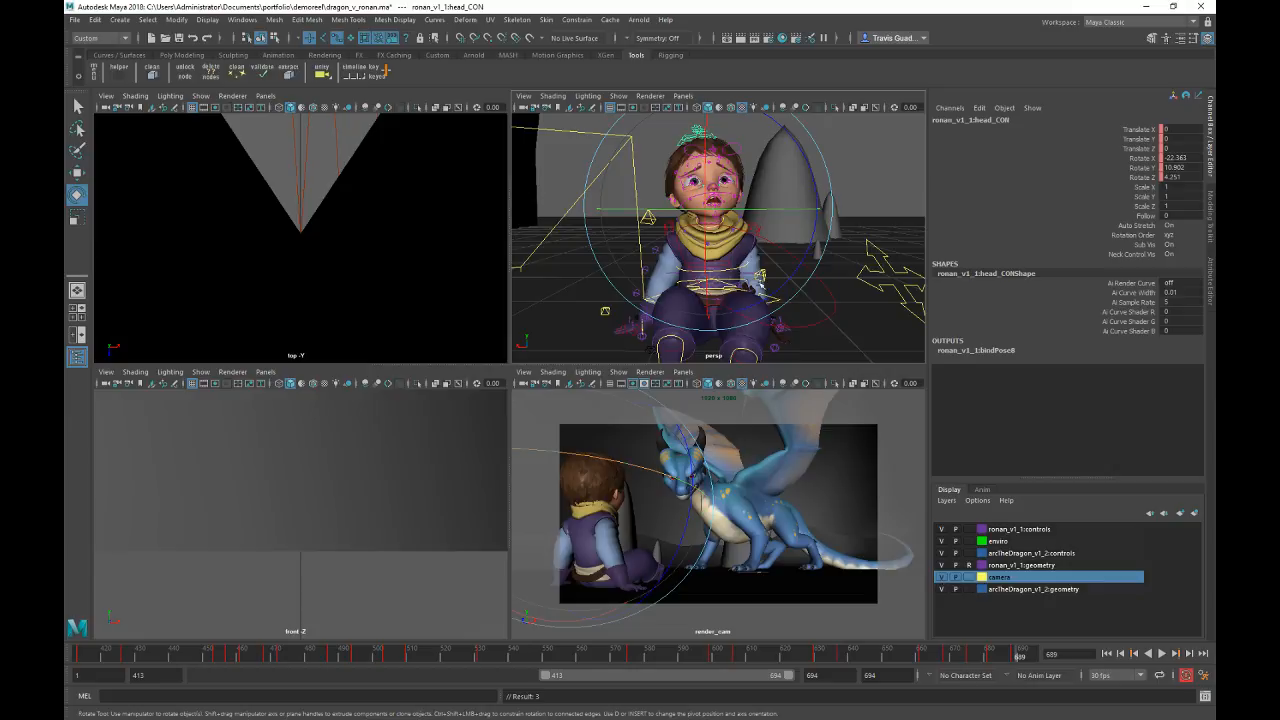
click(557, 127)
click(553, 130)
alt+drag(553, 130, 756, 281)
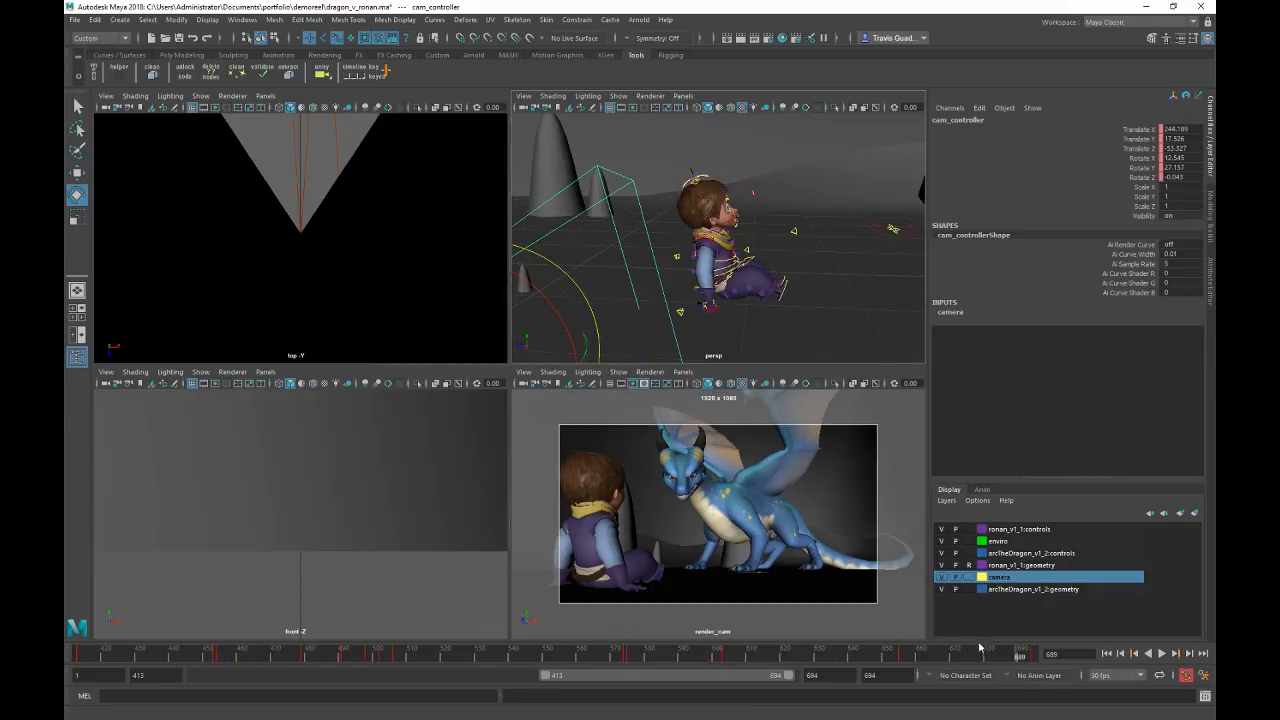
key(alt+v)
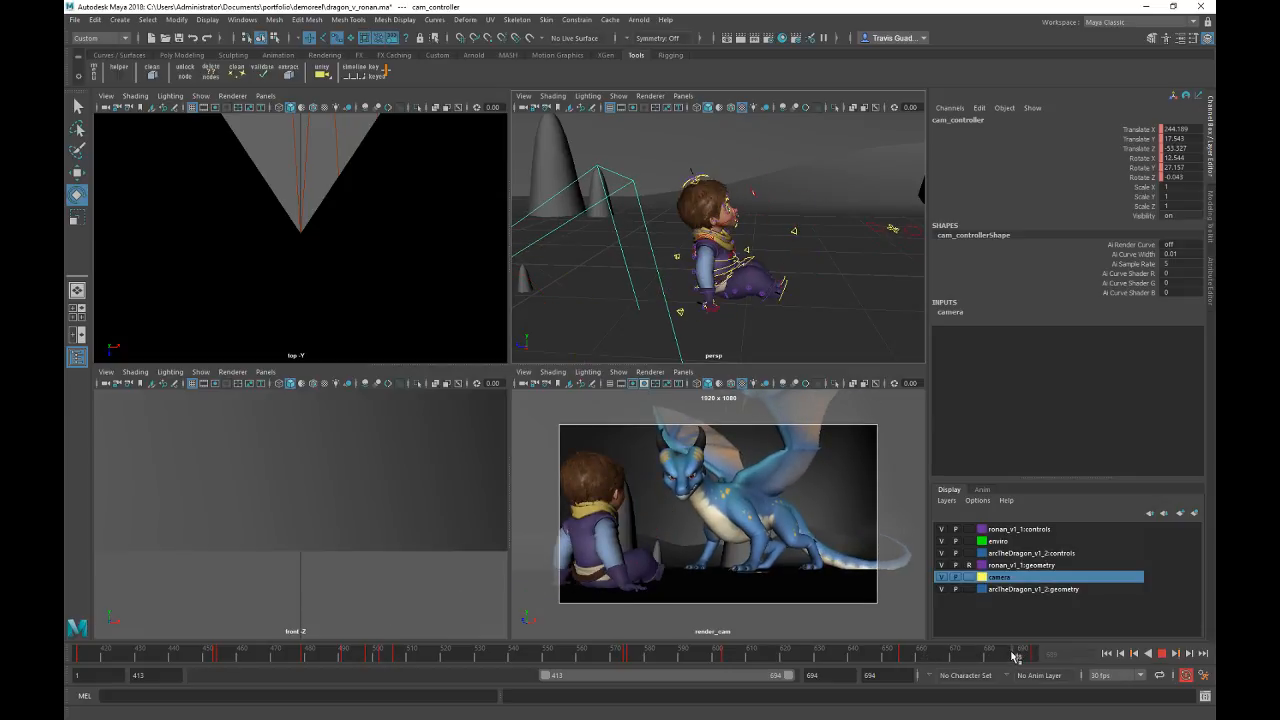
key(alt+v)
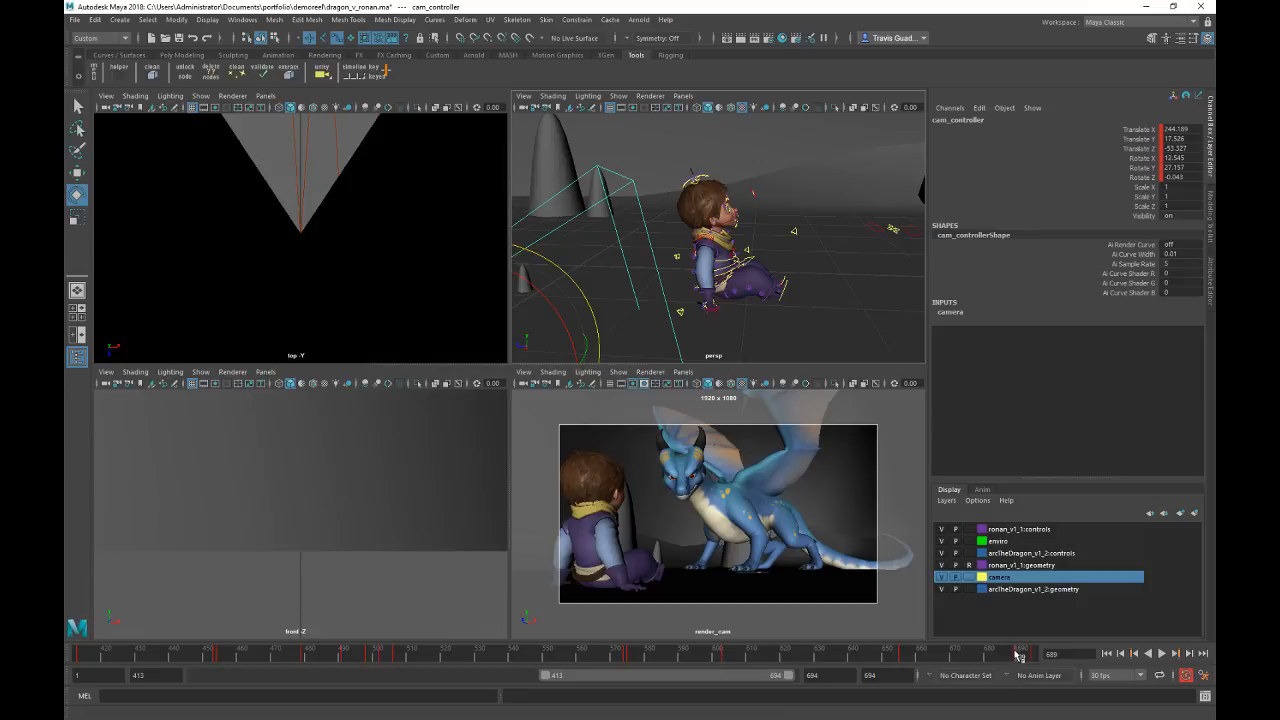
right_click(1020, 650)
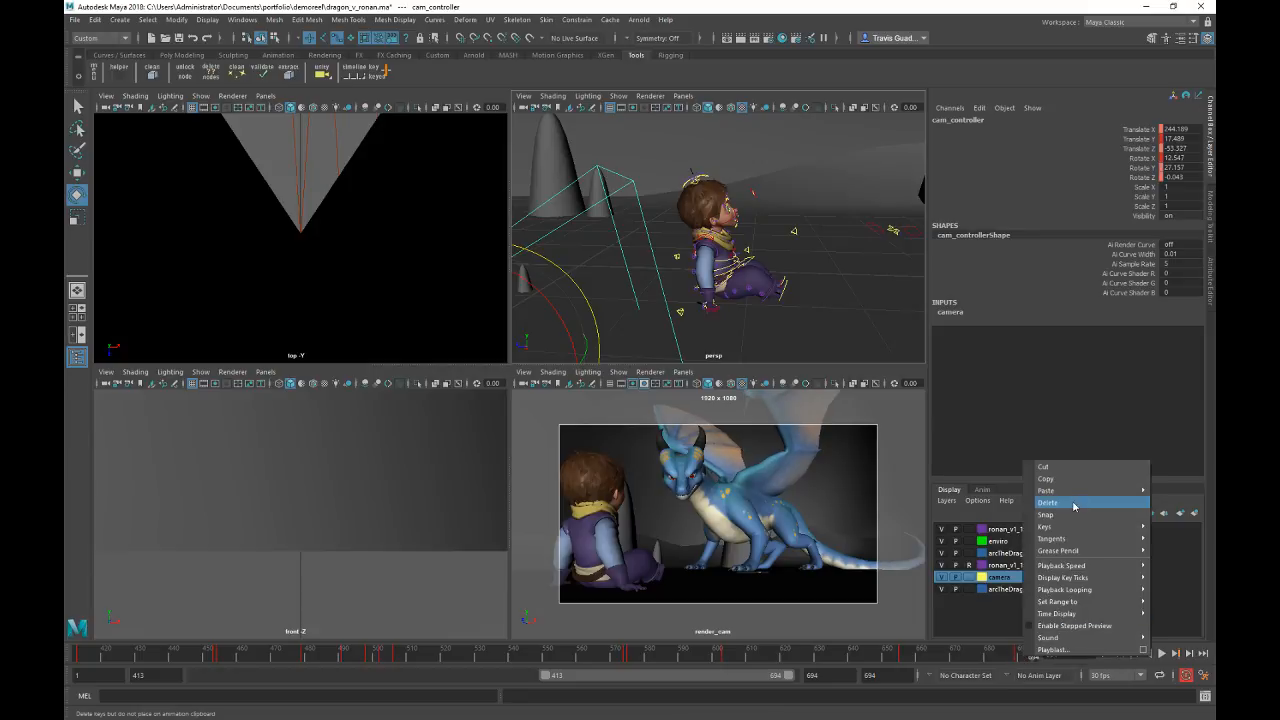
click(1072, 504)
key(alt+v)
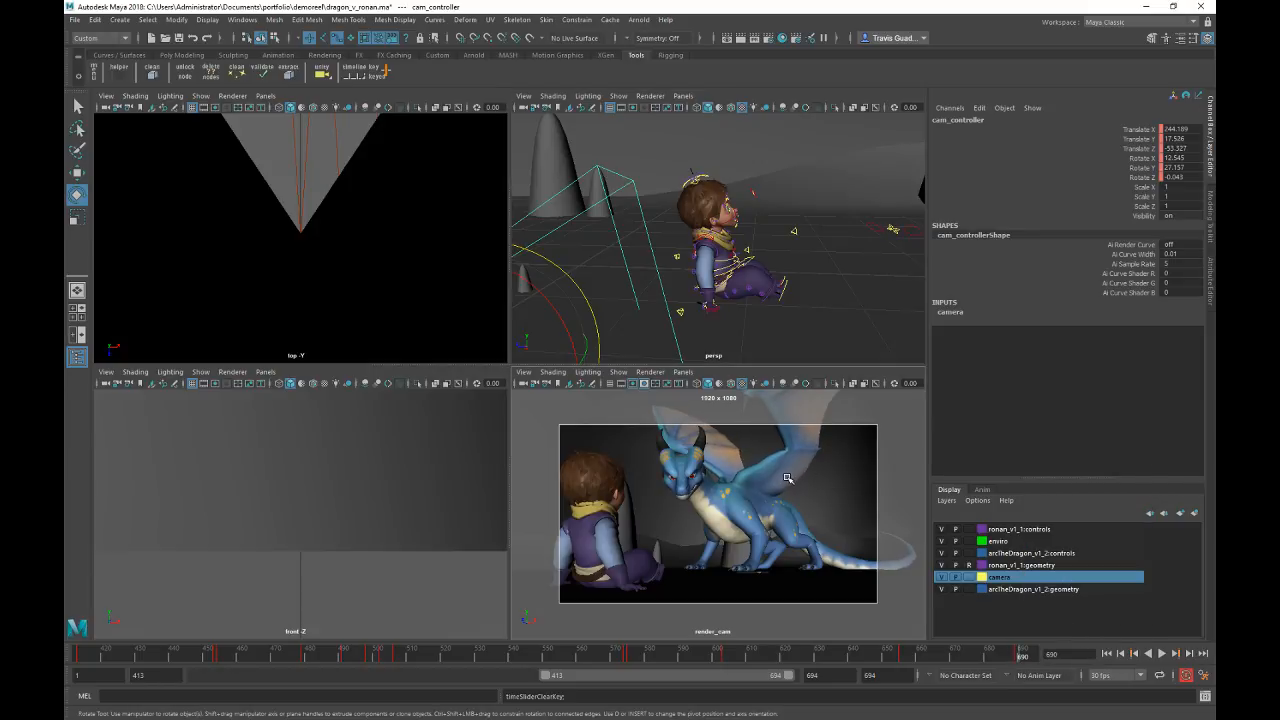
Step: Key the camera controller and render_cam's focal length at frames 689 and 690 for a camera cut
key(alt+comma)
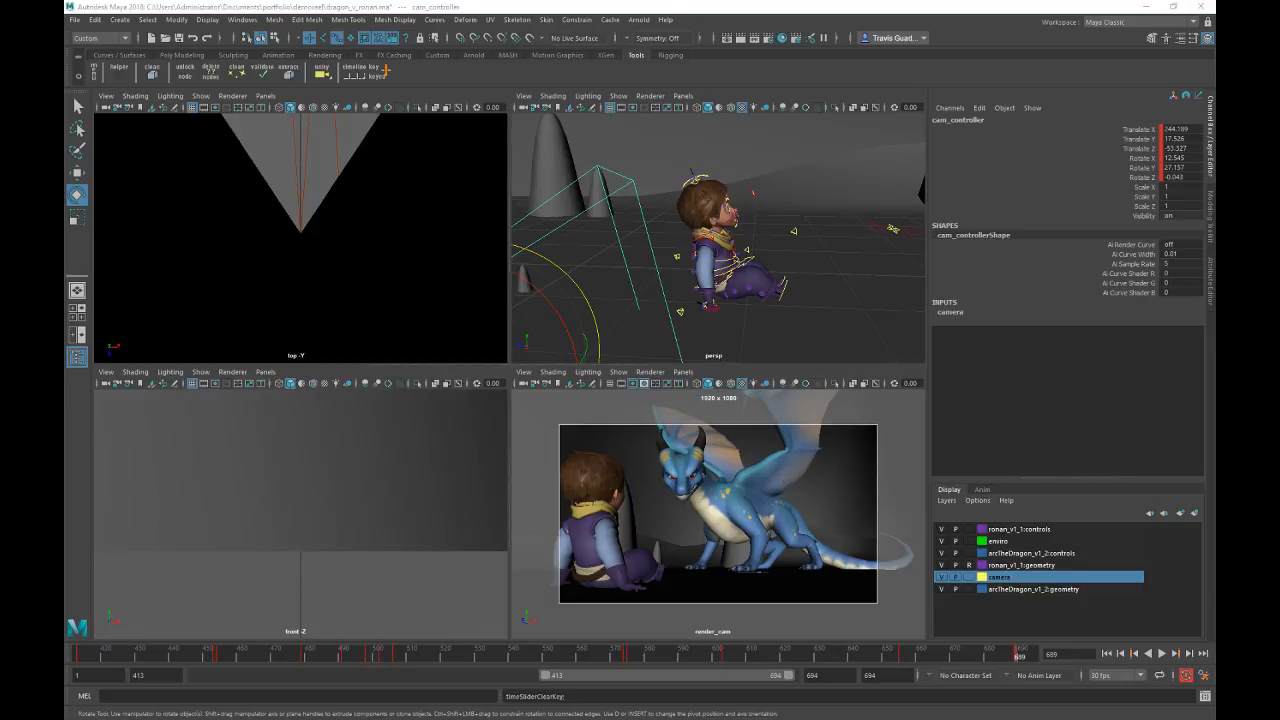
key(Down)
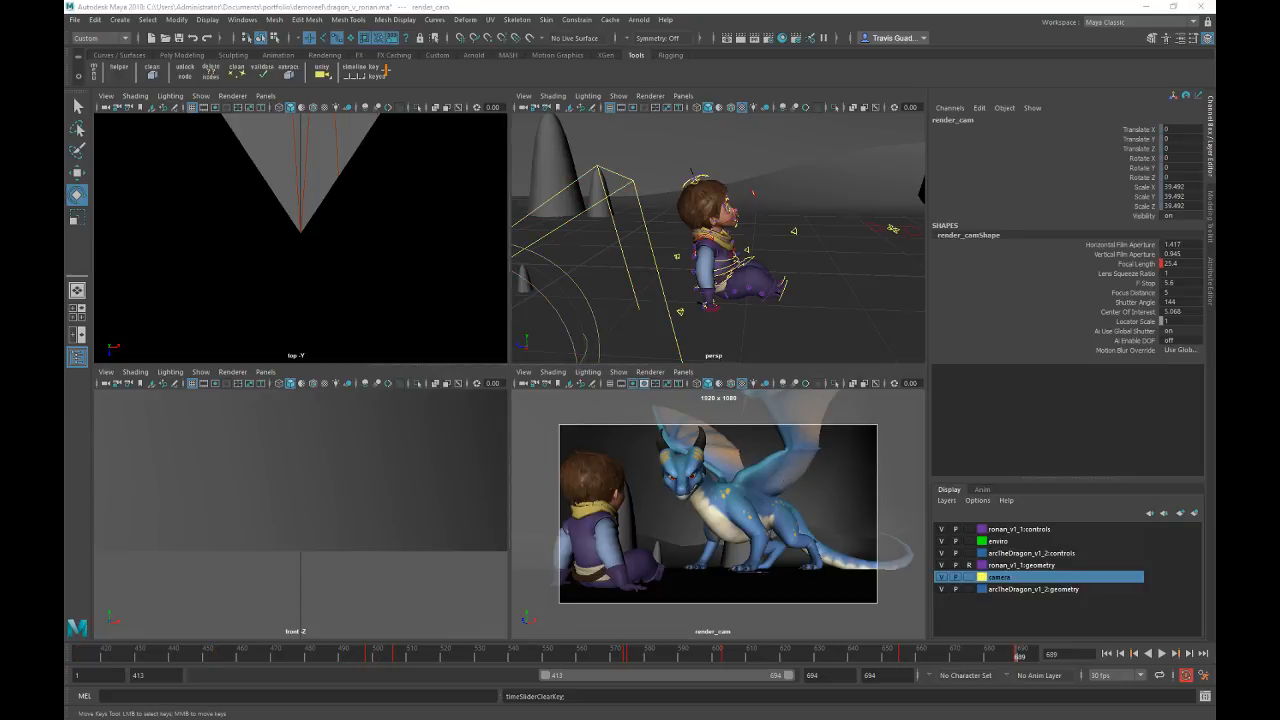
key(alt+period)
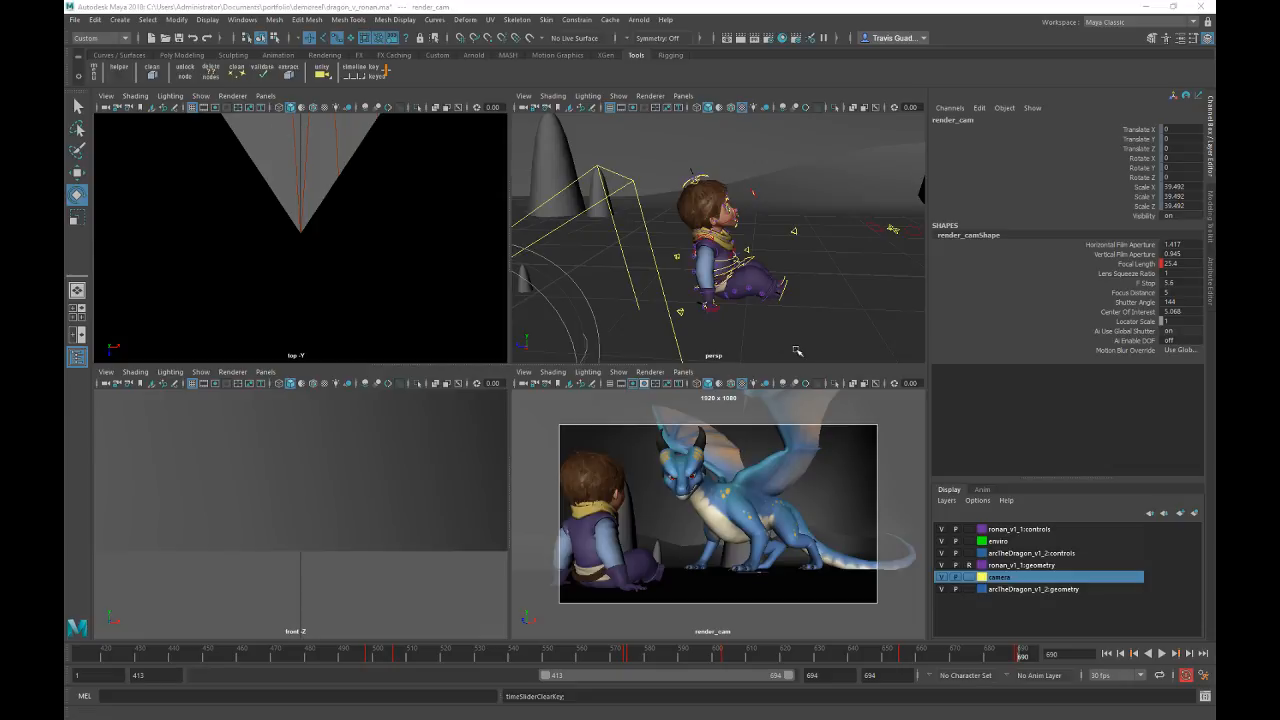
Step: At frame 690, rotate the camera controller around to about Rotate Y 178.6 so it points back toward the boy
alt+right_drag(766, 318, 653, 260)
alt+drag(684, 244, 787, 252)
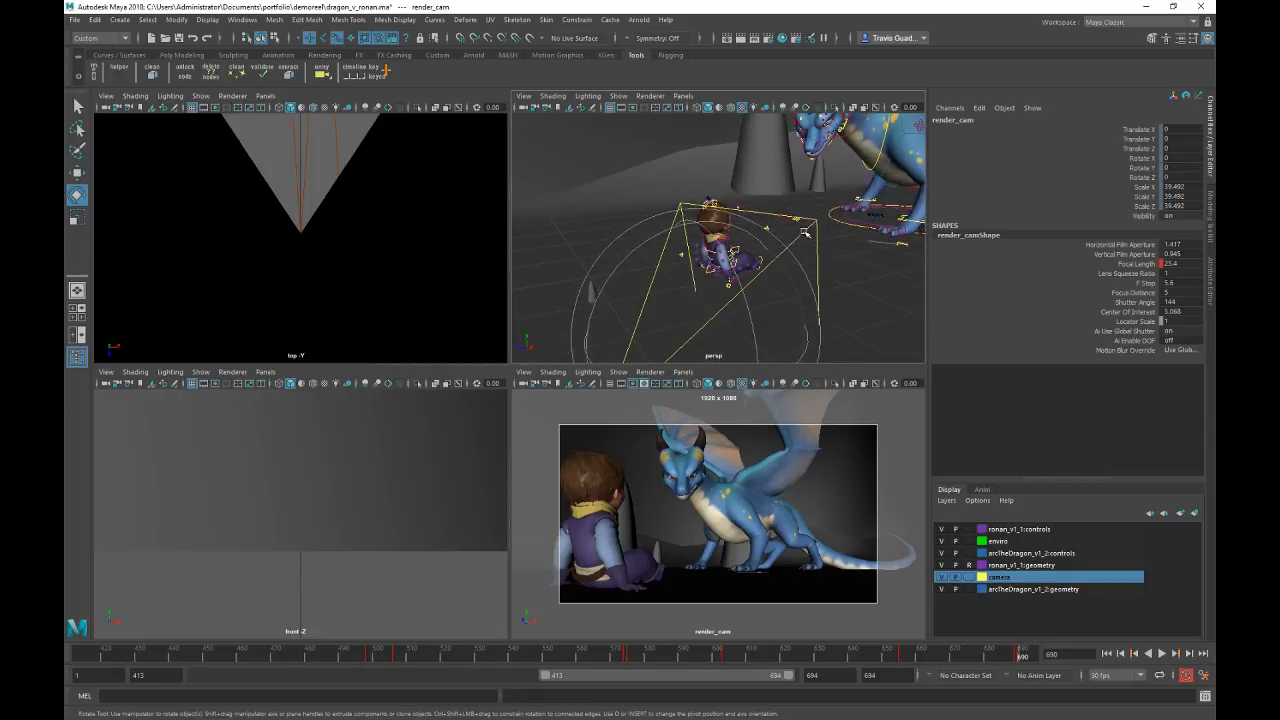
click(808, 234)
alt+drag(726, 341, 710, 320)
key(w)
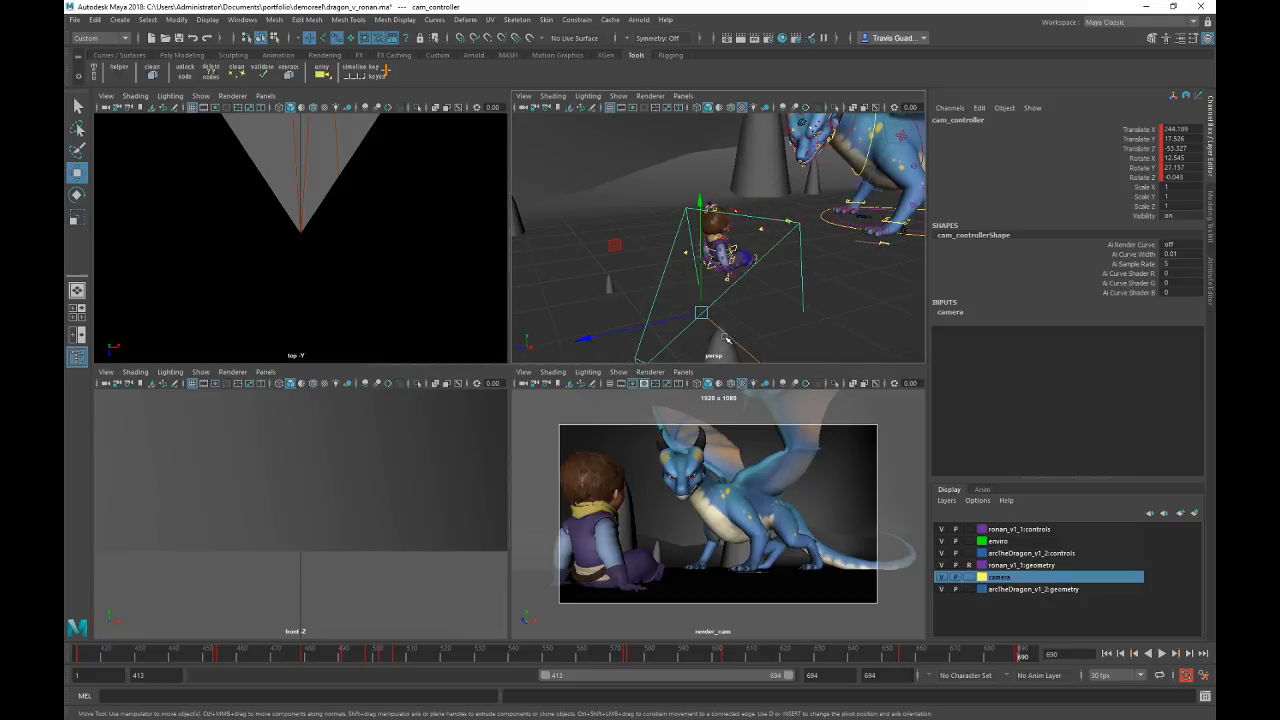
key(e)
alt+middle_drag(734, 314, 740, 252)
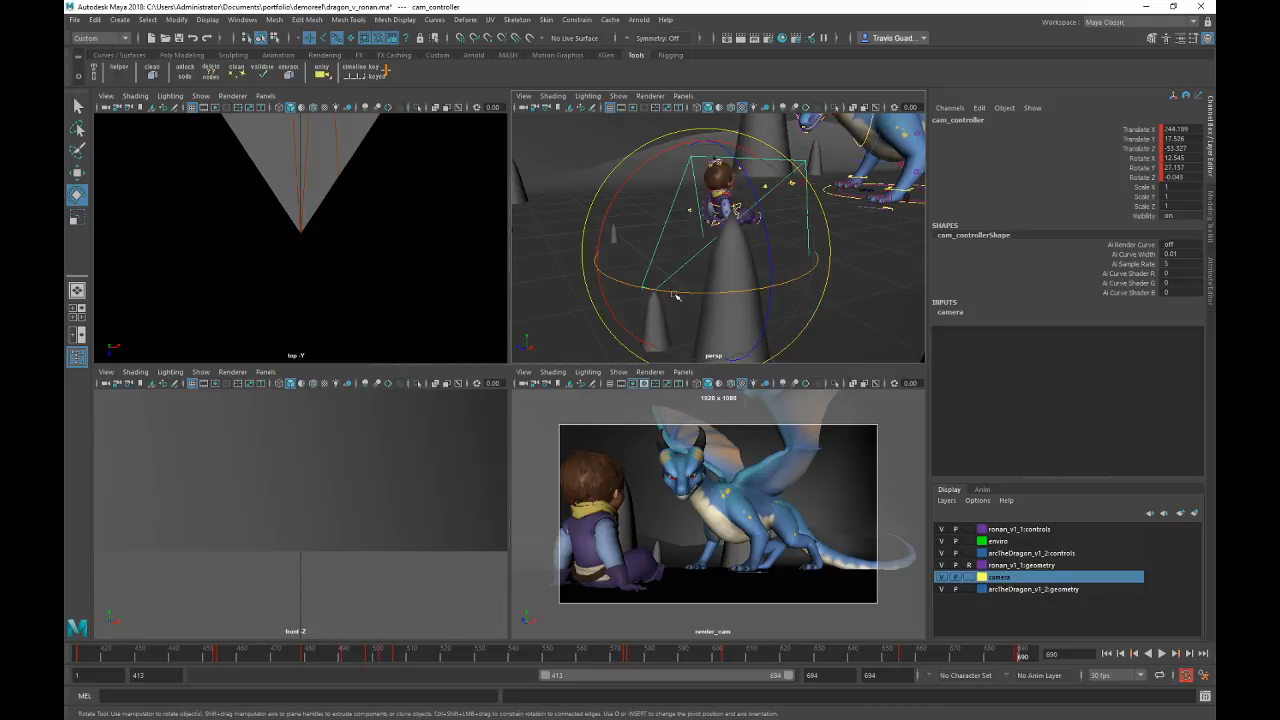
drag(680, 292, 812, 282)
Step: Move the camera controller in front of the boy to about Translate X 48 and Translate Z -423.5
middle_drag(533, 348, 690, 331)
key(w)
alt+middle_drag(730, 212, 708, 293)
alt+drag(707, 292, 895, 263)
alt+drag(890, 256, 686, 251)
alt+middle_drag(684, 249, 714, 240)
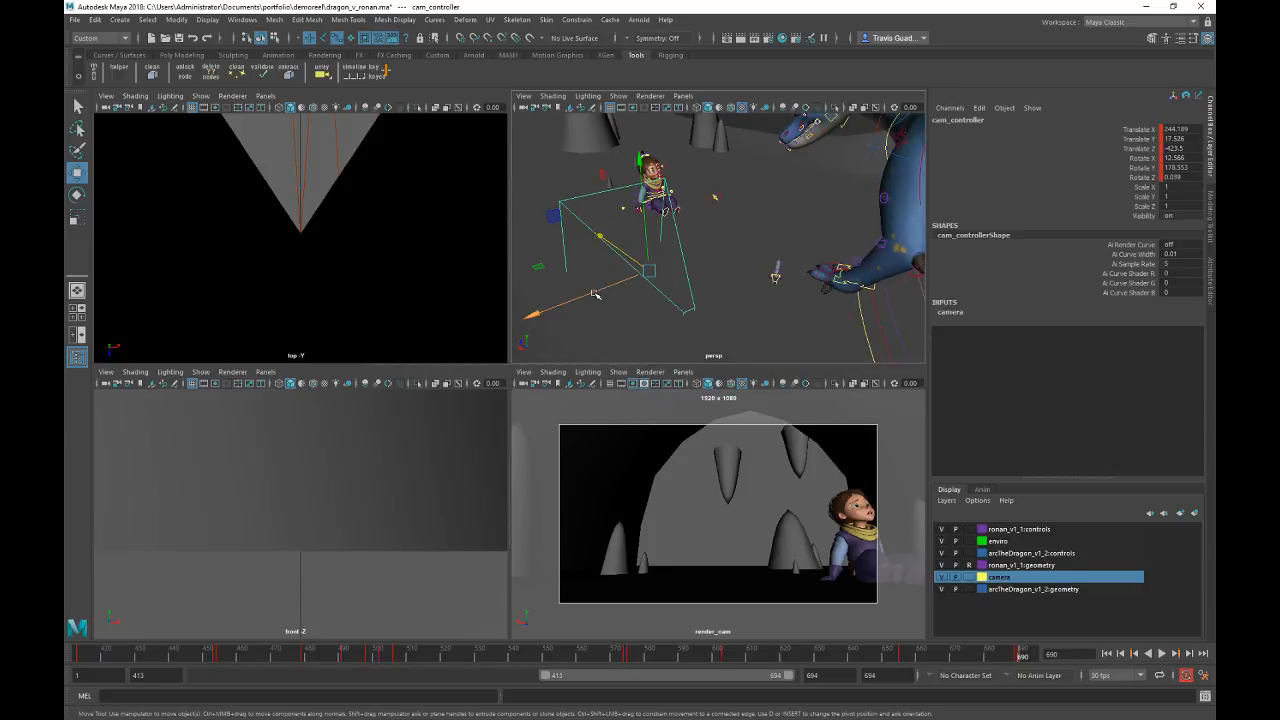
drag(598, 293, 727, 272)
alt+middle_drag(744, 237, 707, 302)
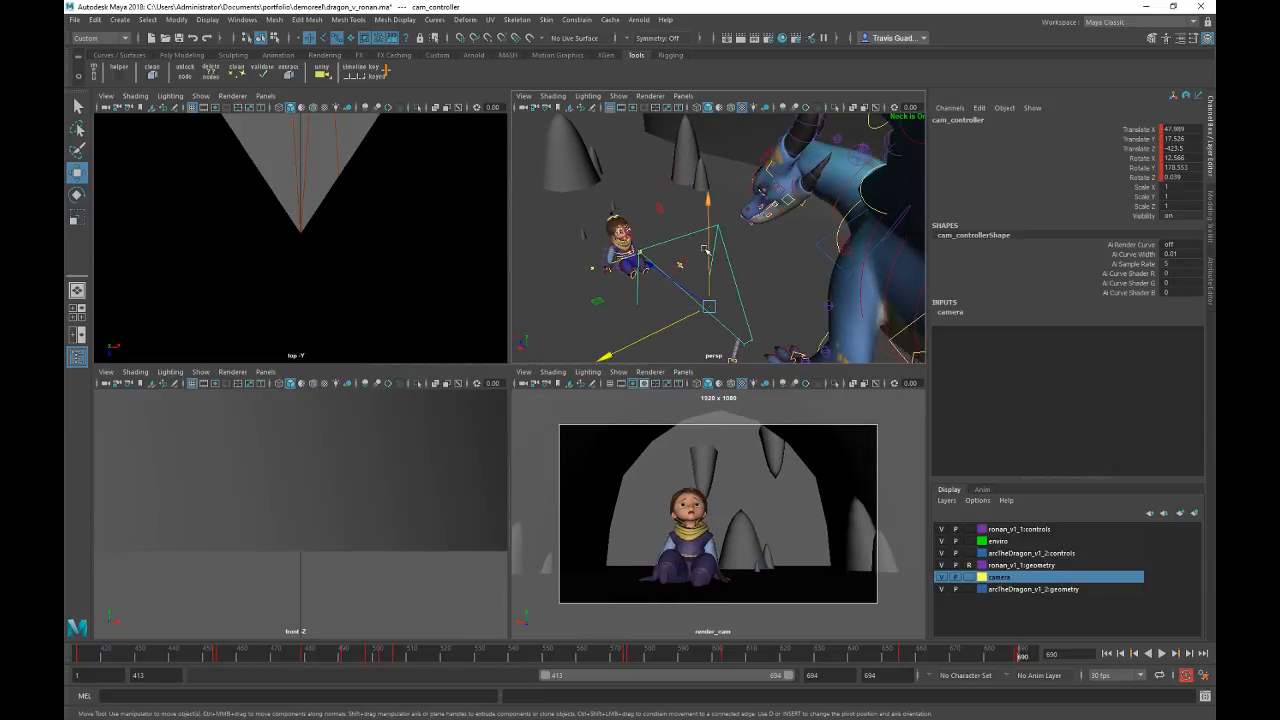
Step: Raise and pull back the camera controller to about Y 247.8, Z -601, tilted down to about Rotate X -26.6
drag(707, 285, 787, 205)
key(e)
key(w)
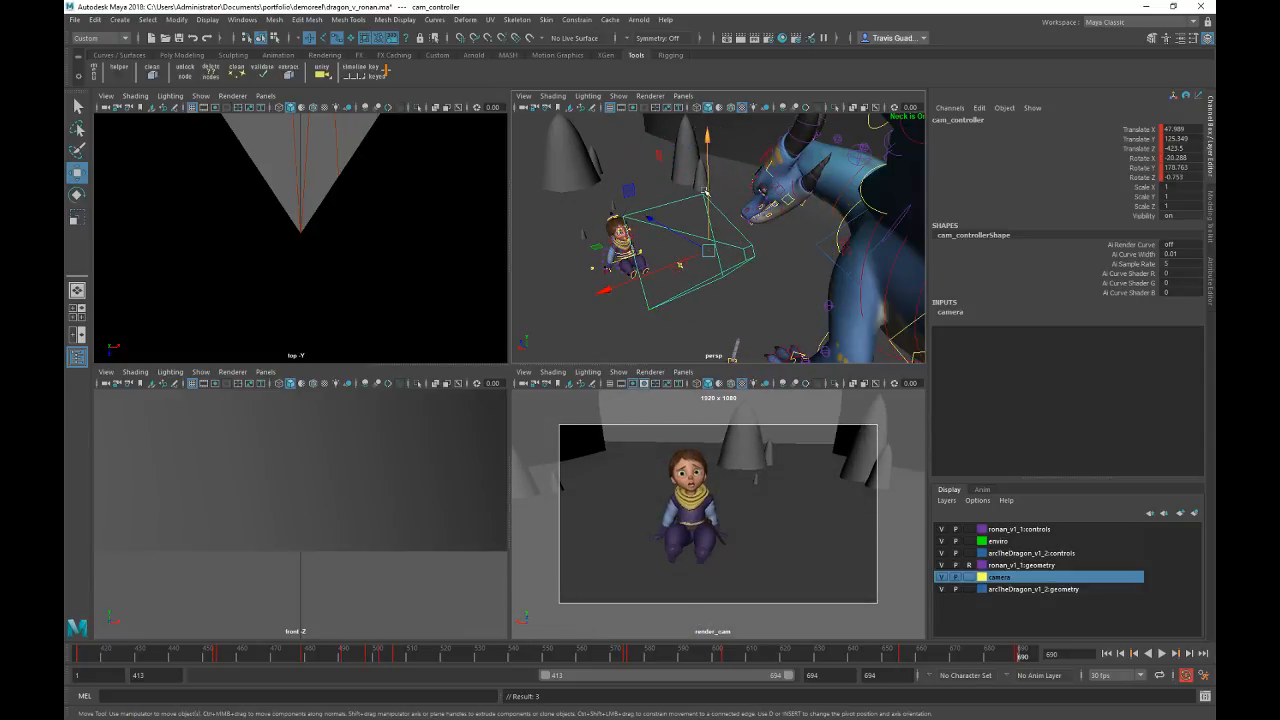
drag(707, 195, 690, 135)
middle_drag(677, 125, 798, 75)
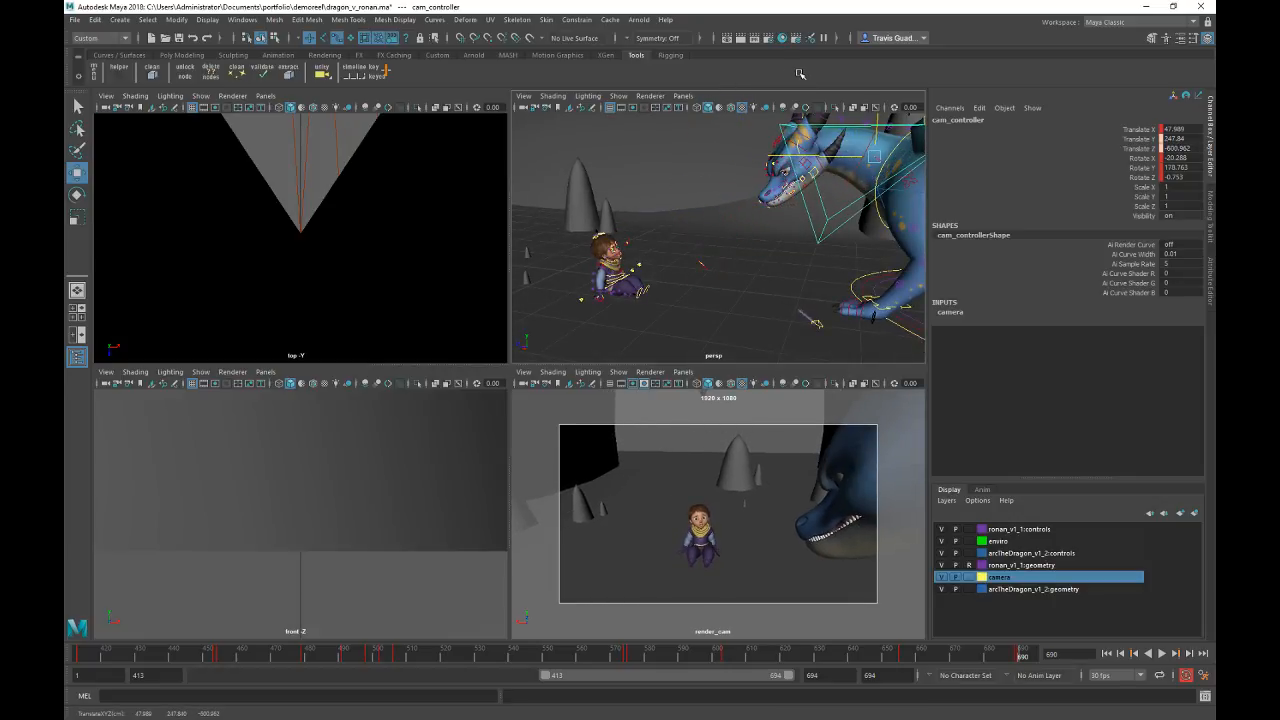
key(e)
drag(772, 146, 778, 160)
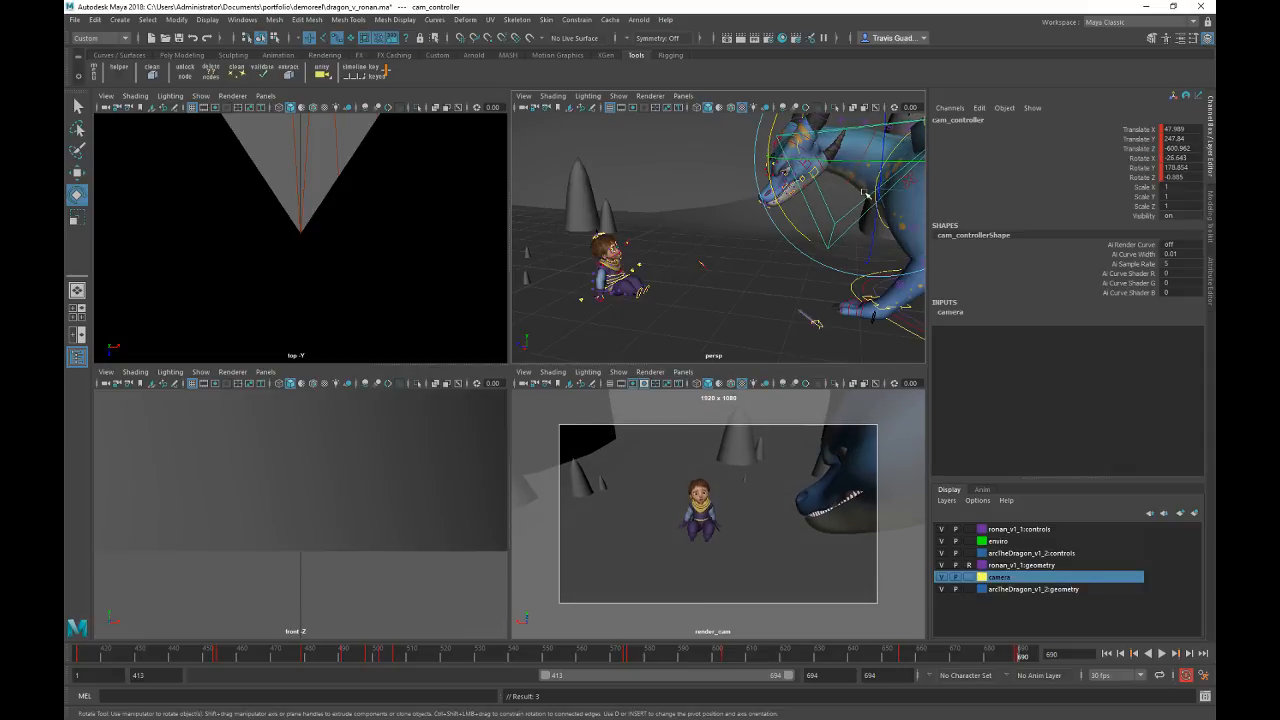
Step: Raise render_cam's focal length to about 49.6 at frame 690 to frame the boy more tightly
alt+middle_drag(849, 165, 813, 238)
alt+drag(813, 238, 826, 242)
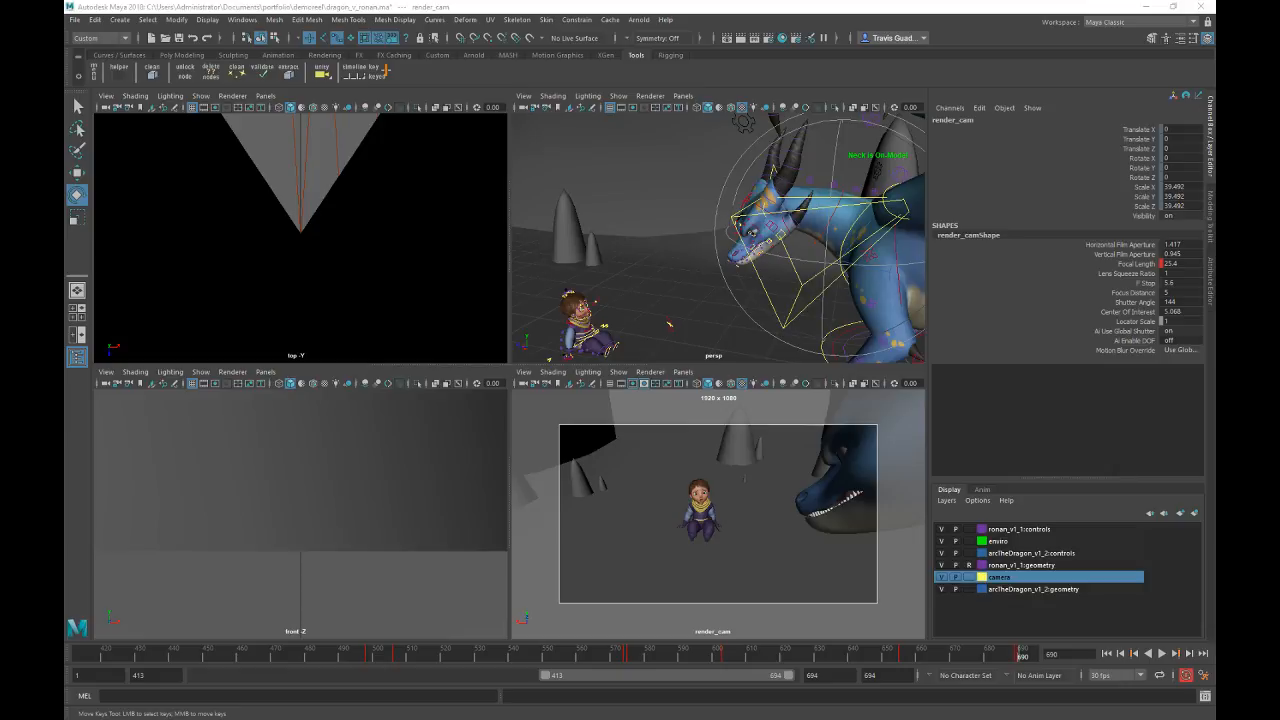
click(1133, 265)
middle_drag(630, 188, 775, 180)
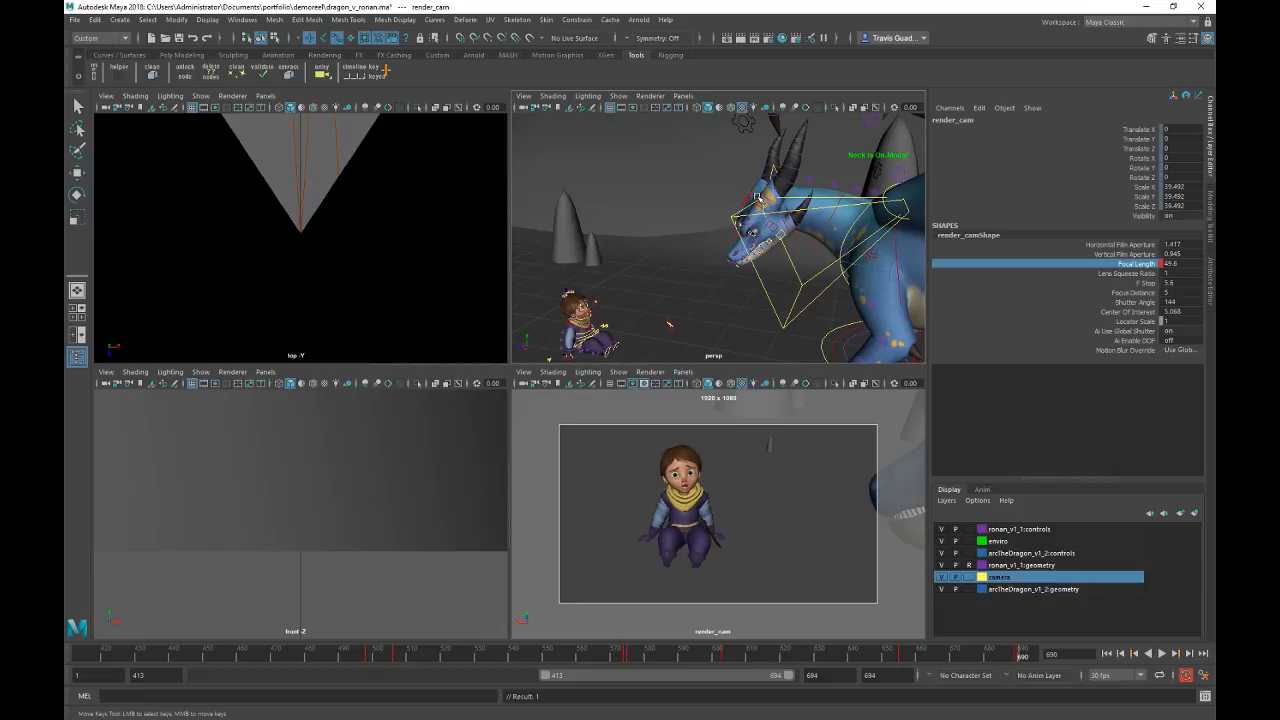
Step: Move the camera controller behind the dragon's head, looking down at the boy, to about Translate X -113.2, Y 432.6, Z -601
click(816, 213)
key(e)
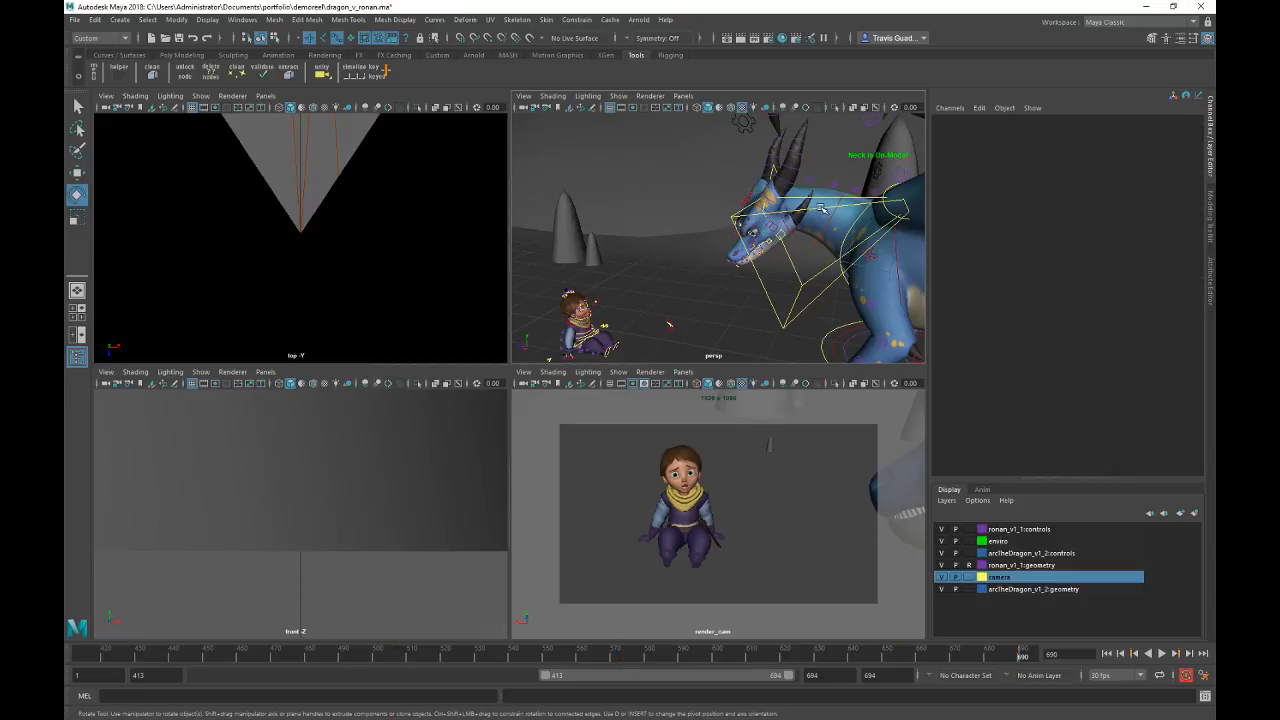
click(820, 216)
alt+drag(882, 211, 873, 252)
alt+drag(792, 226, 662, 211)
key(w)
drag(580, 211, 805, 255)
key(e)
key(w)
drag(776, 205, 621, 188)
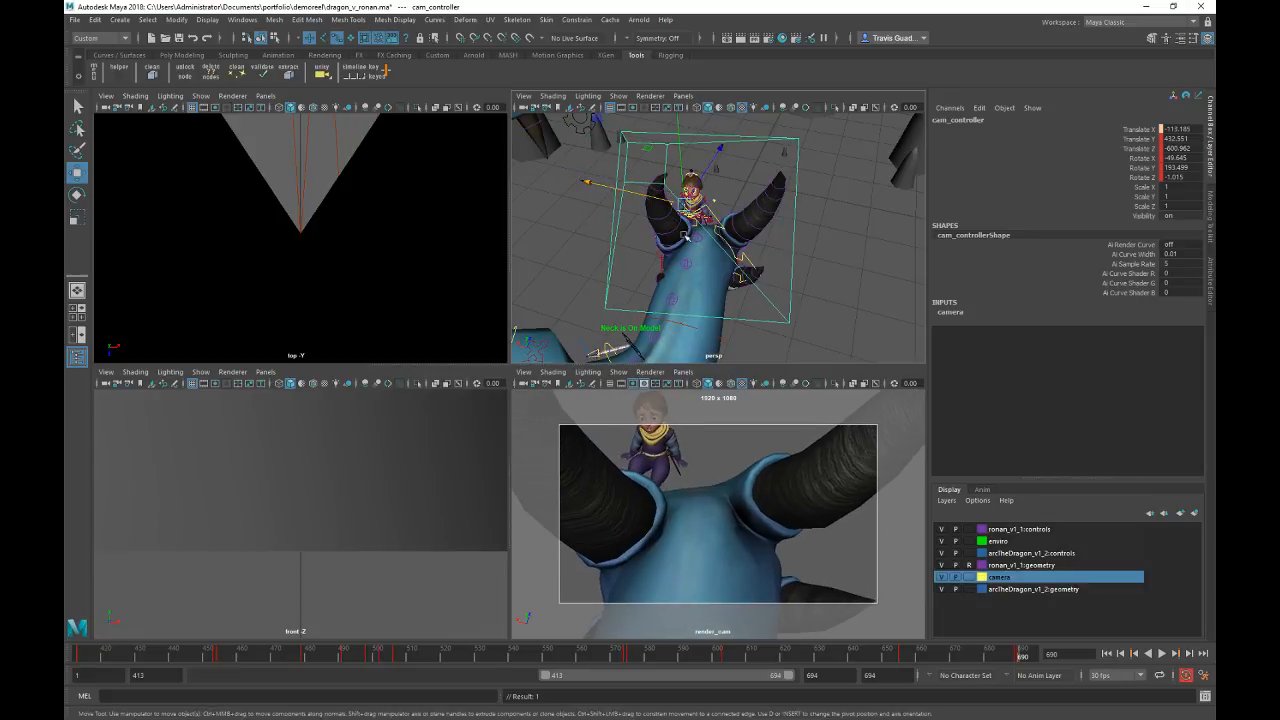
Step: Rotate the camera controller to about Rotate X -42.6, Y 199.8, Z 2.7 to bring the boy into frame
key(e)
mouse_move(706, 282)
mouse_down()
mouse_move(728, 275)
mouse_move(709, 290)
mouse_up()
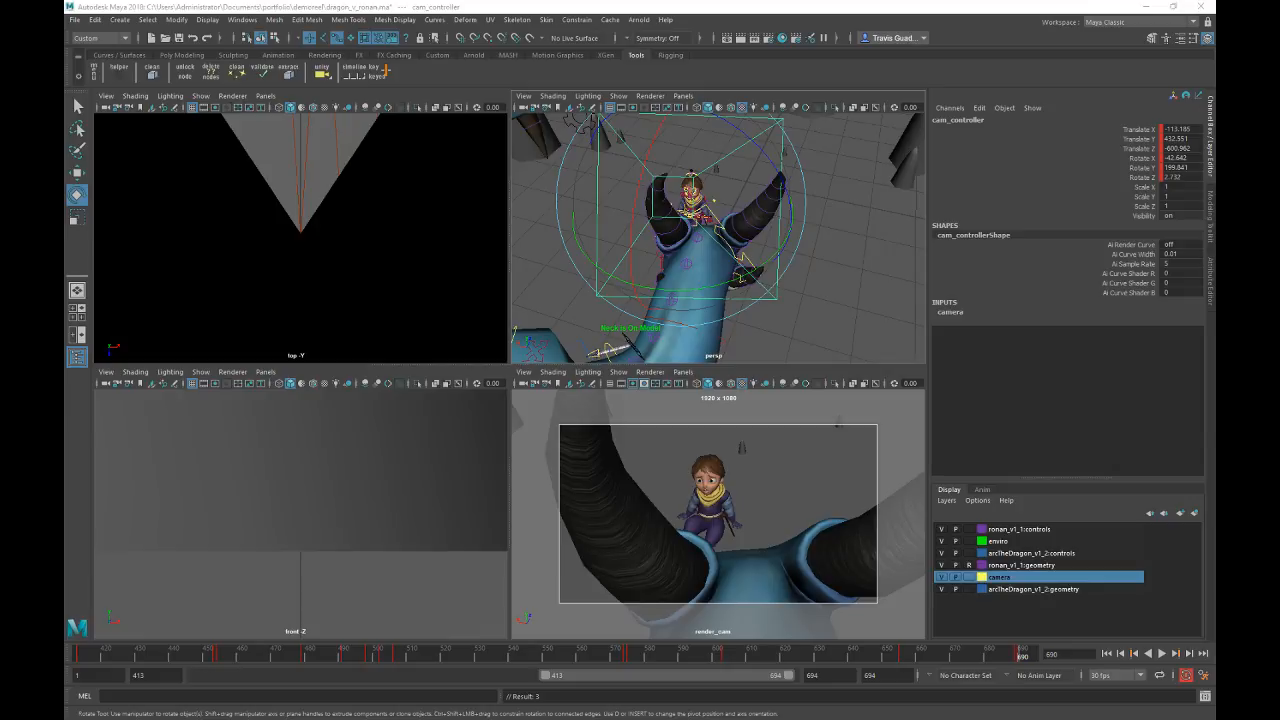
mouse_move(697, 268)
alt+mouse_down()
mouse_move(724, 277)
mouse_move(710, 253)
alt+mouse_up()
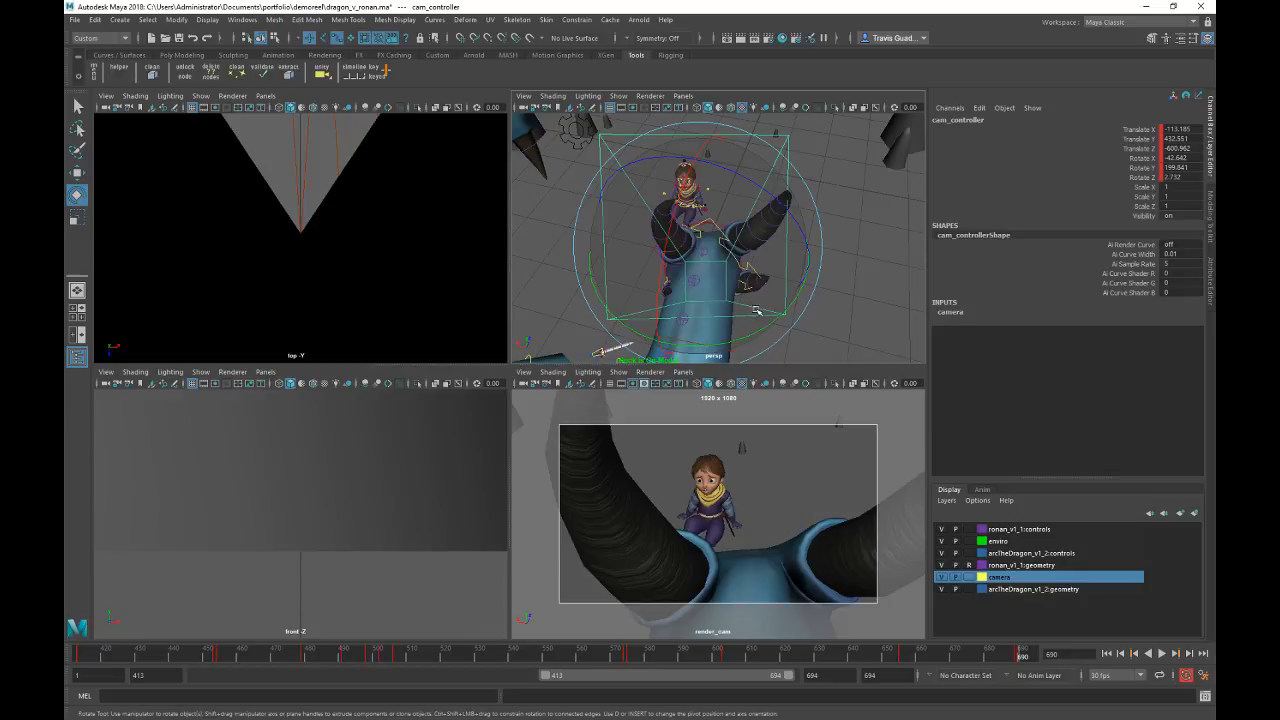
Step: Center the boy between the dragon's horns with the camera controller at about Translate X -132.3, Z -577.8 and Rotate Y 207.8
key(w)
drag(652, 180, 680, 178)
key(e)
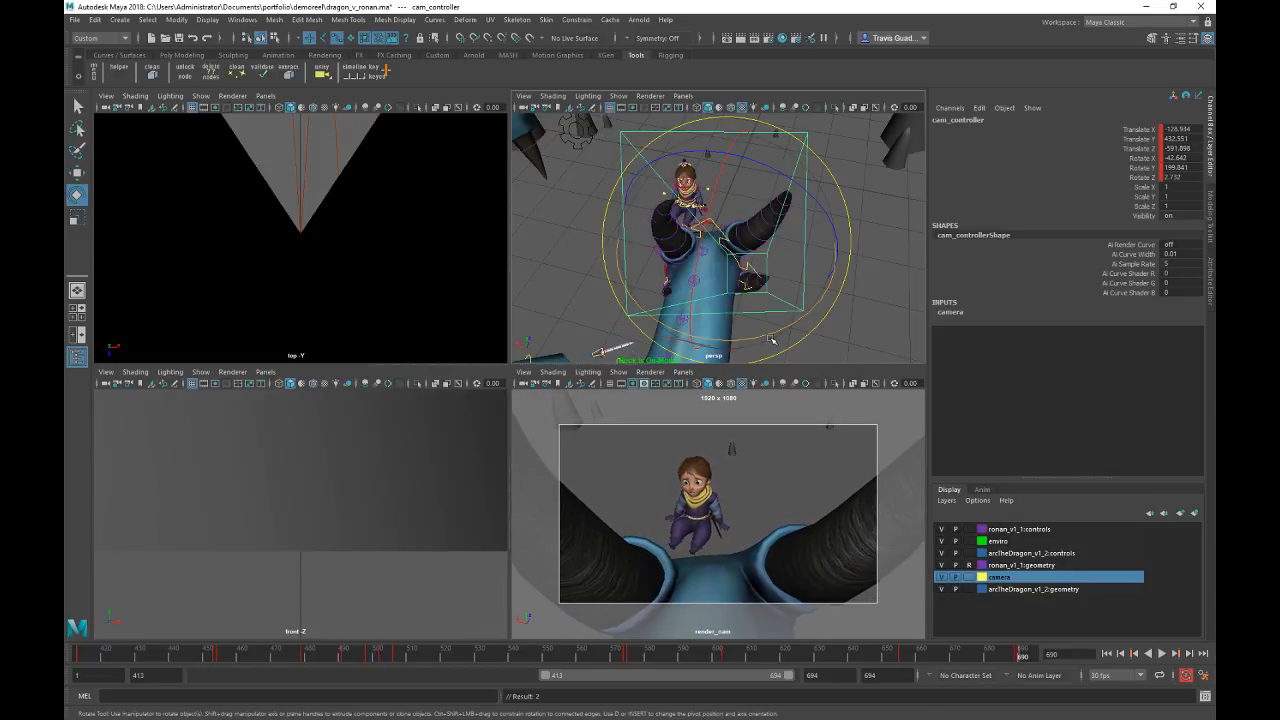
drag(778, 322, 793, 326)
key(w)
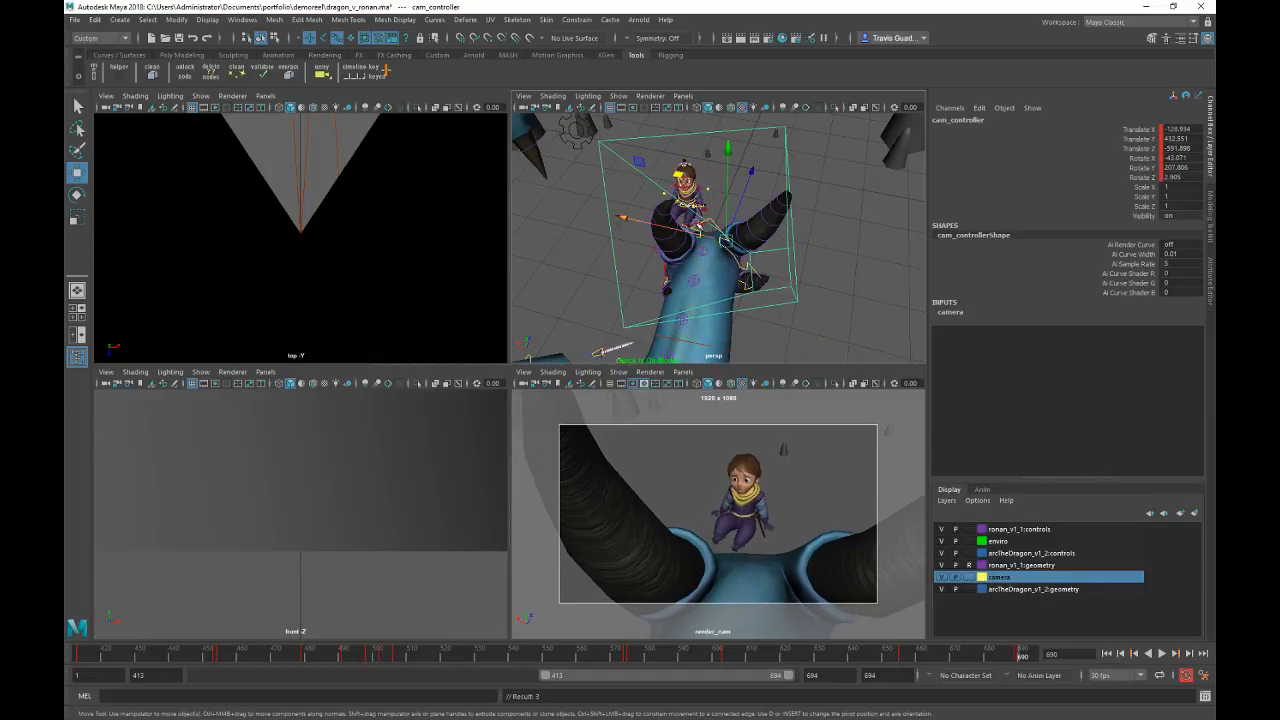
drag(728, 242, 738, 228)
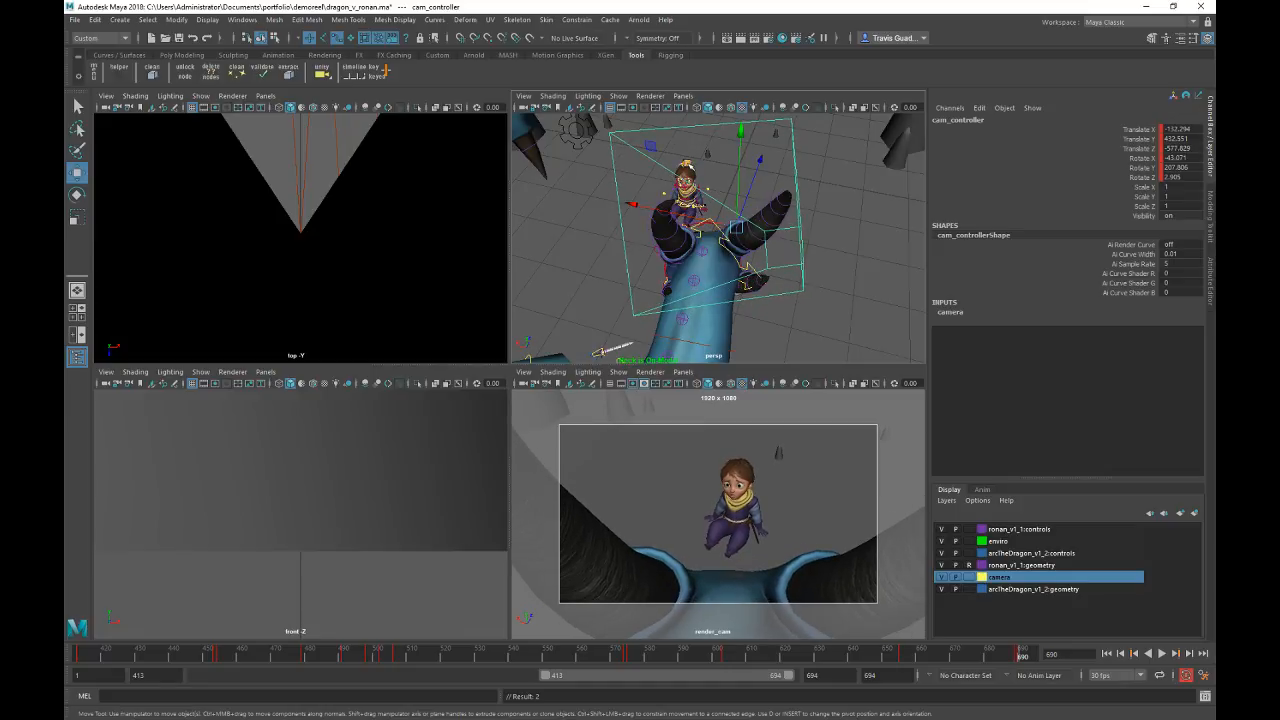
mouse_move(790, 268)
alt+mouse_down()
mouse_move(722, 267)
mouse_move(806, 249)
alt+mouse_up()
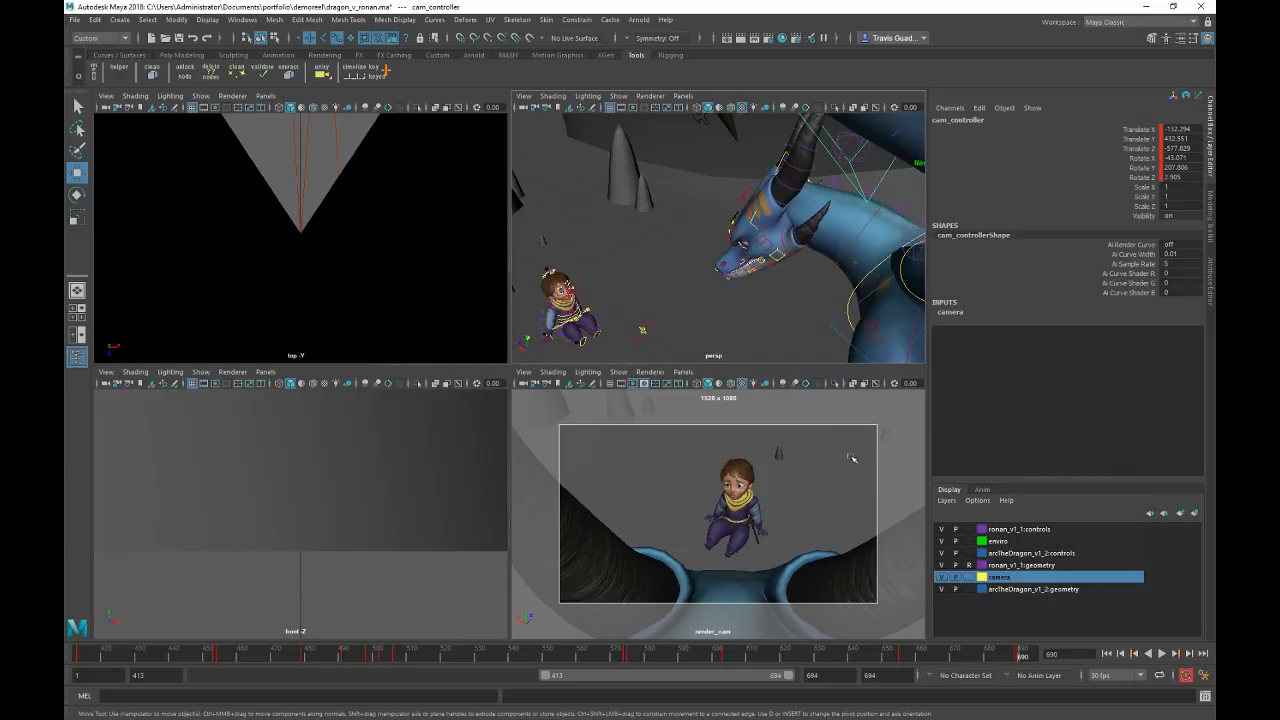
Step: Review the camera cut by stepping back to frame 689 and scrubbing through the shot up to frame 690
middle_click(774, 548)
key(alt+comma)
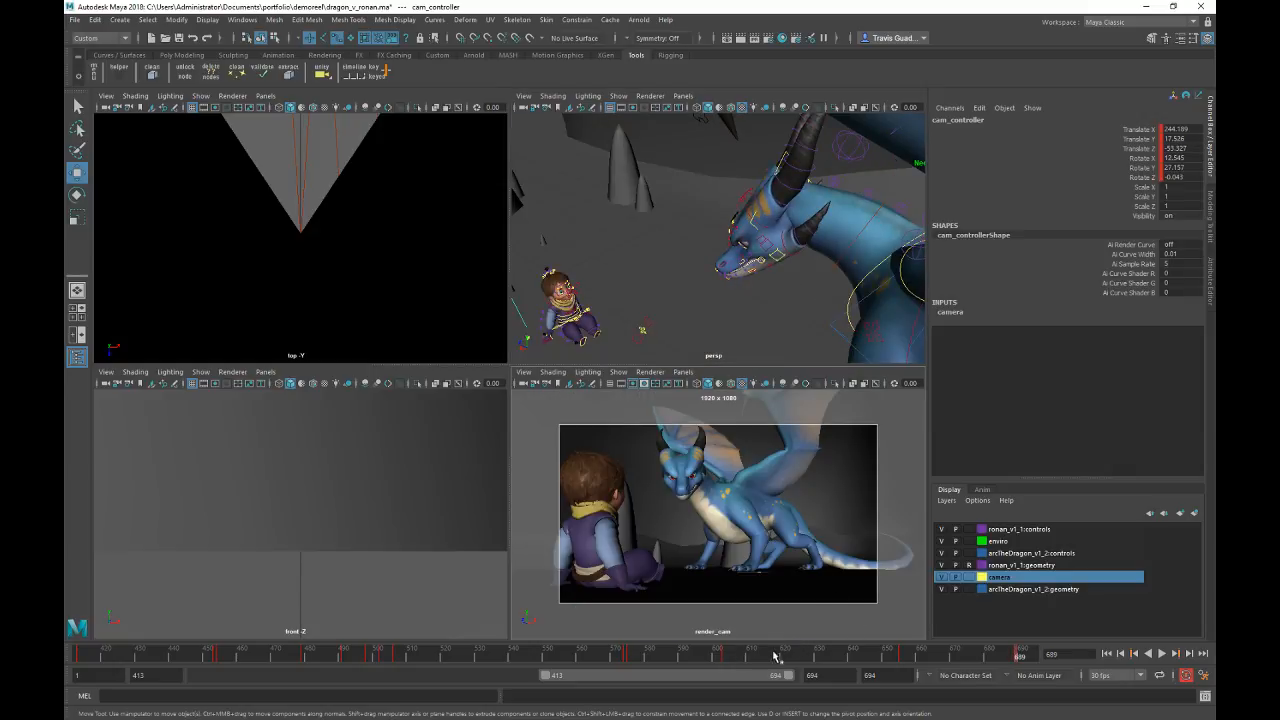
drag(776, 656, 1020, 656)
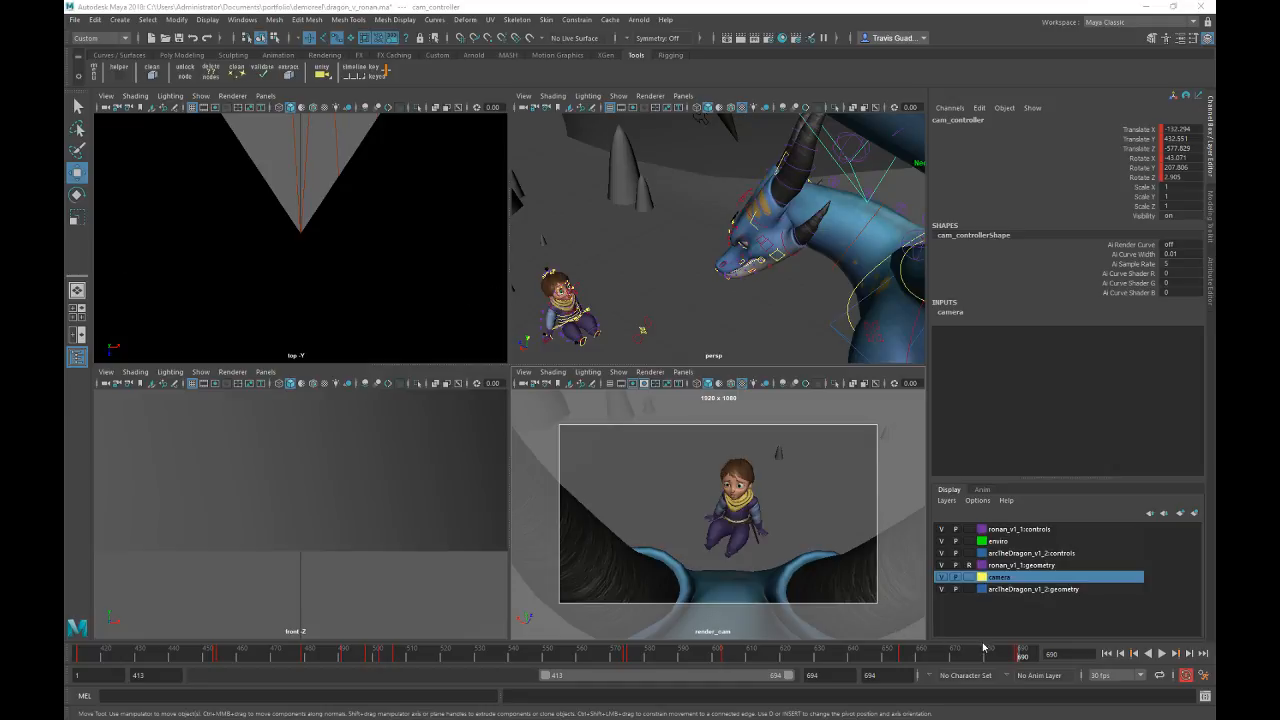
alt+middle_drag(617, 280, 727, 238)
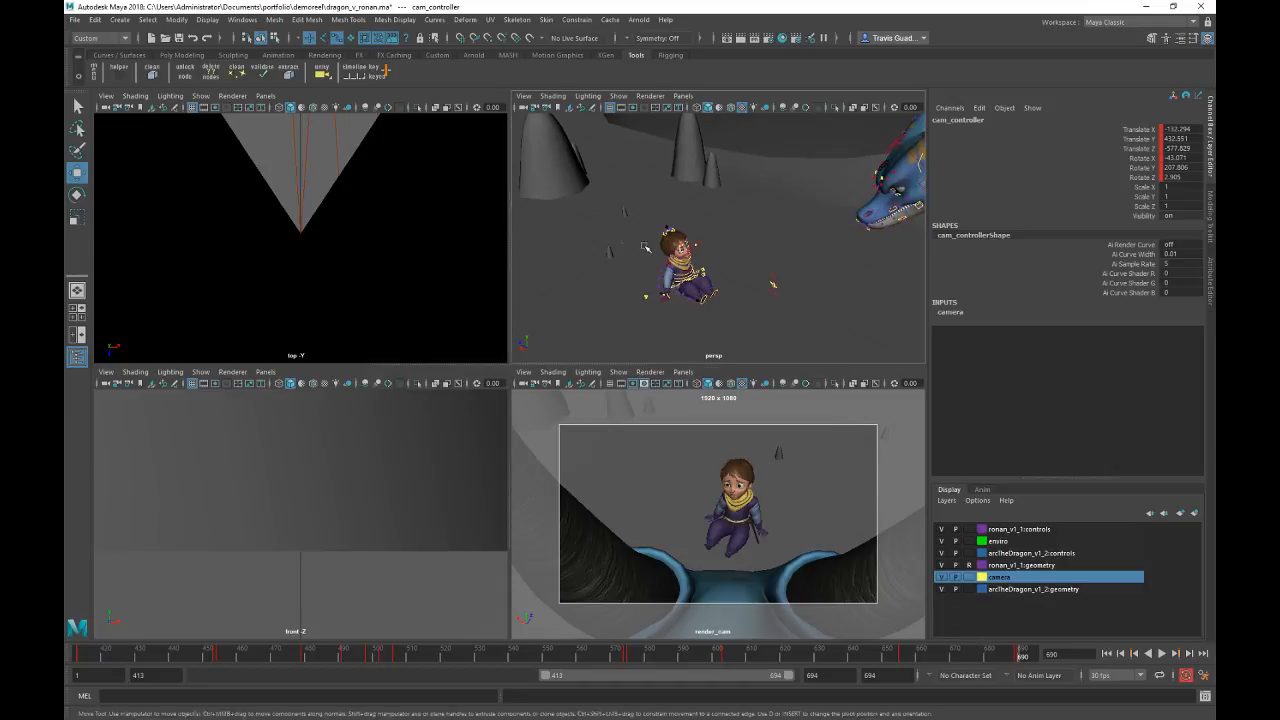
alt+right_drag(727, 238, 800, 240)
alt+drag(800, 240, 738, 239)
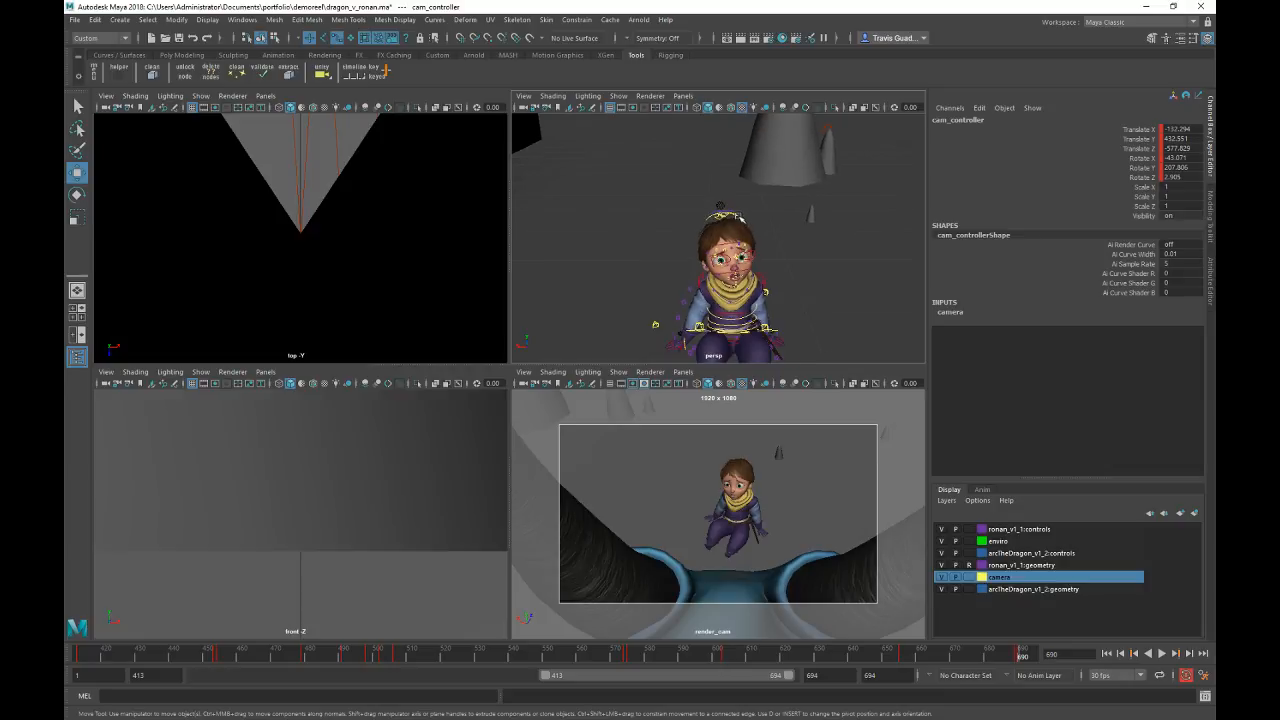
click(764, 249)
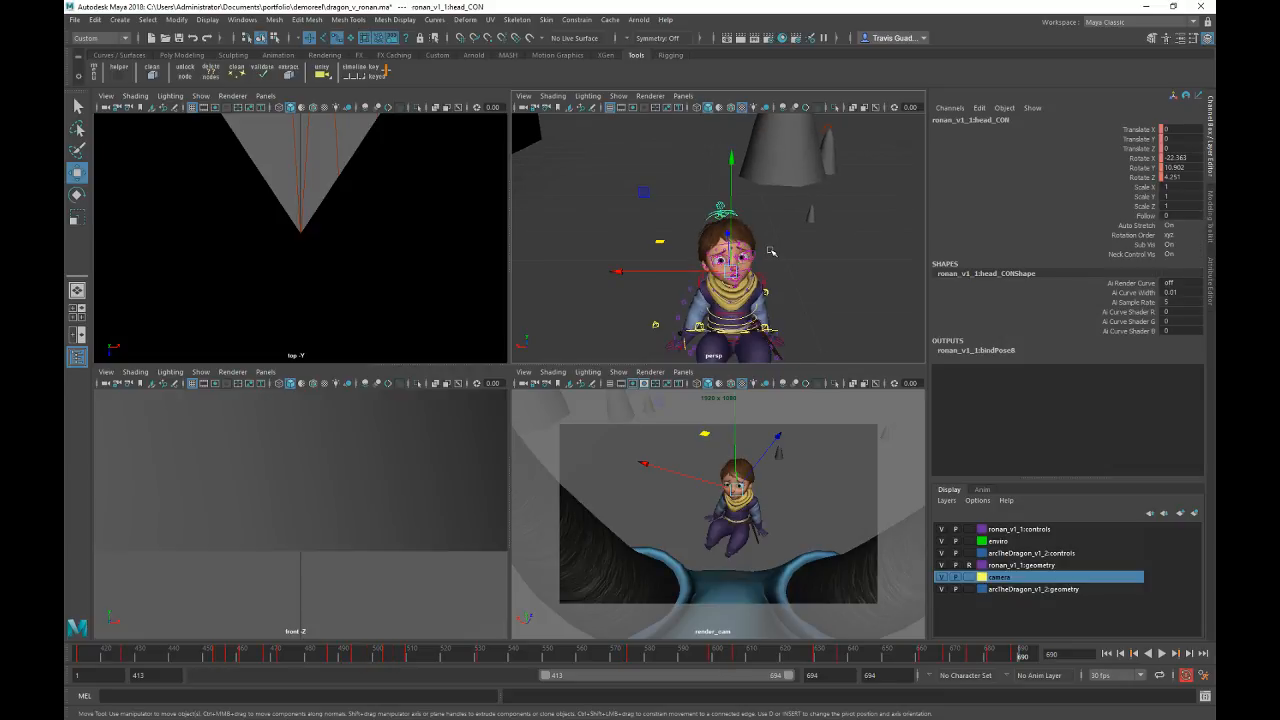
key(e)
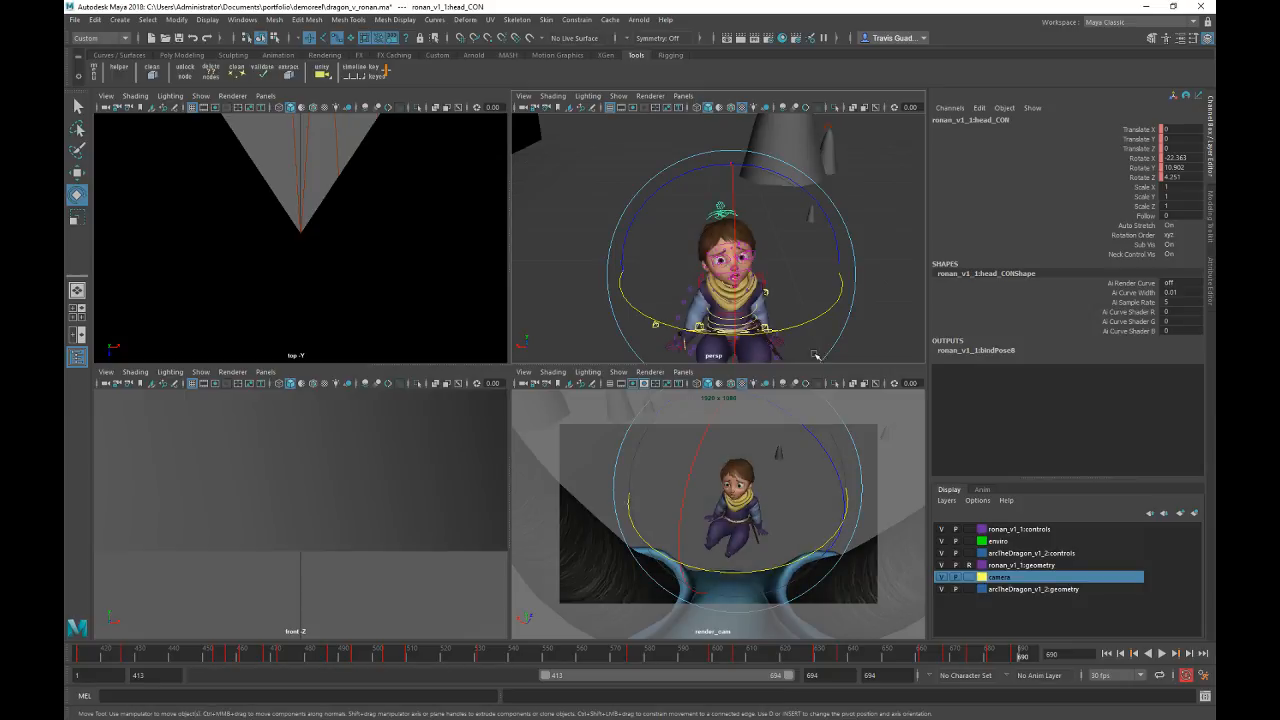
click(862, 311)
alt+middle_drag(764, 275, 744, 232)
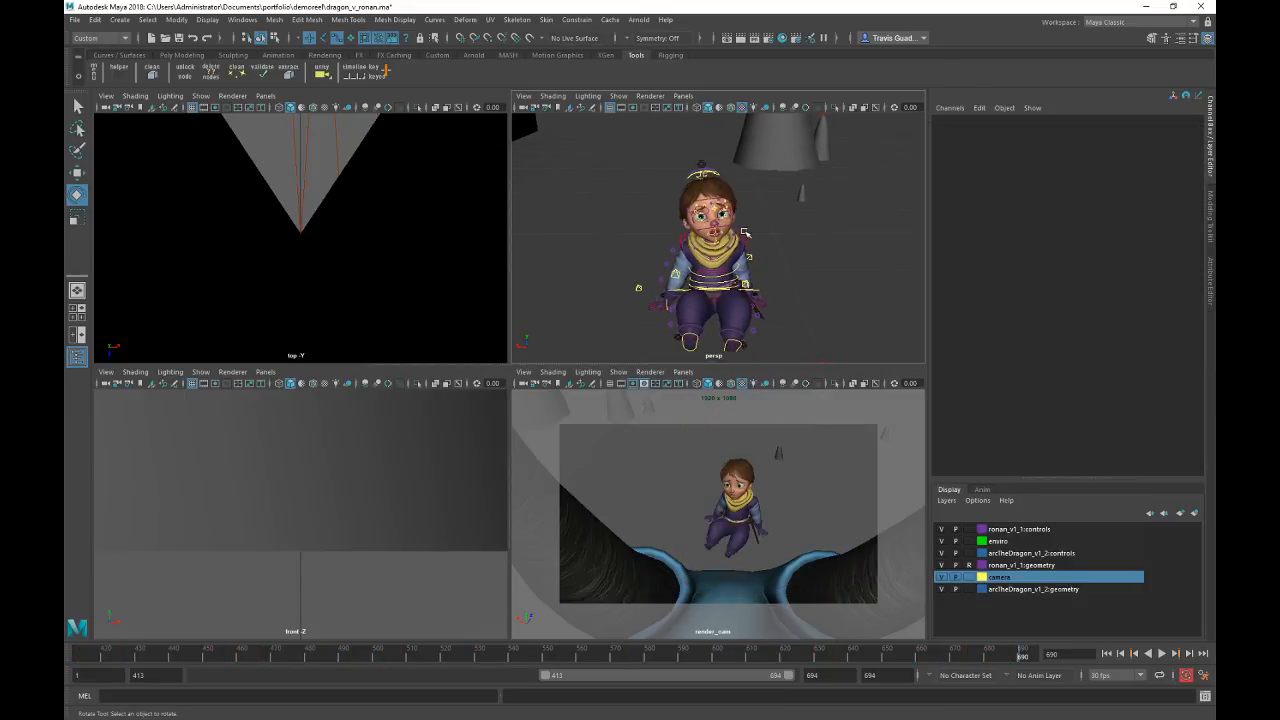
Step: Turn the boy's spine master control to about Rotate Y 14.3 and shift it to about Translate X -193.9, Z 769.9
click(761, 291)
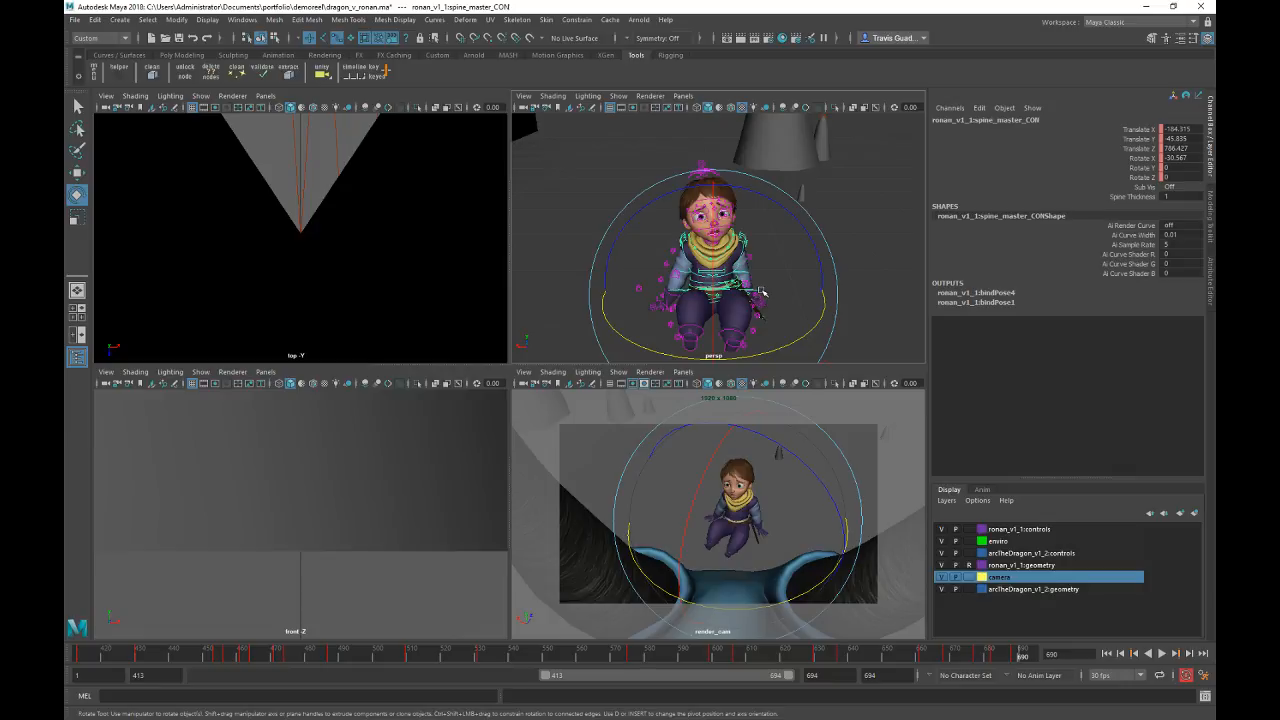
key(w)
key(alt+v)
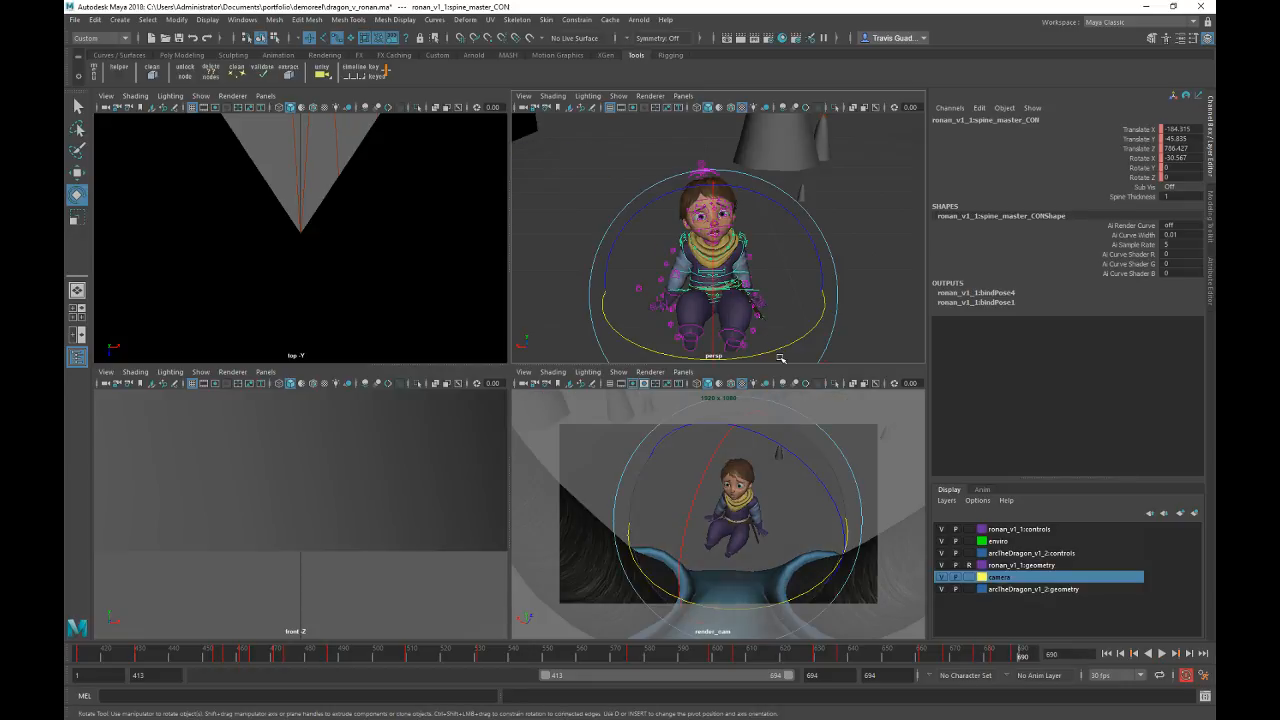
drag(778, 352, 751, 254)
key(w)
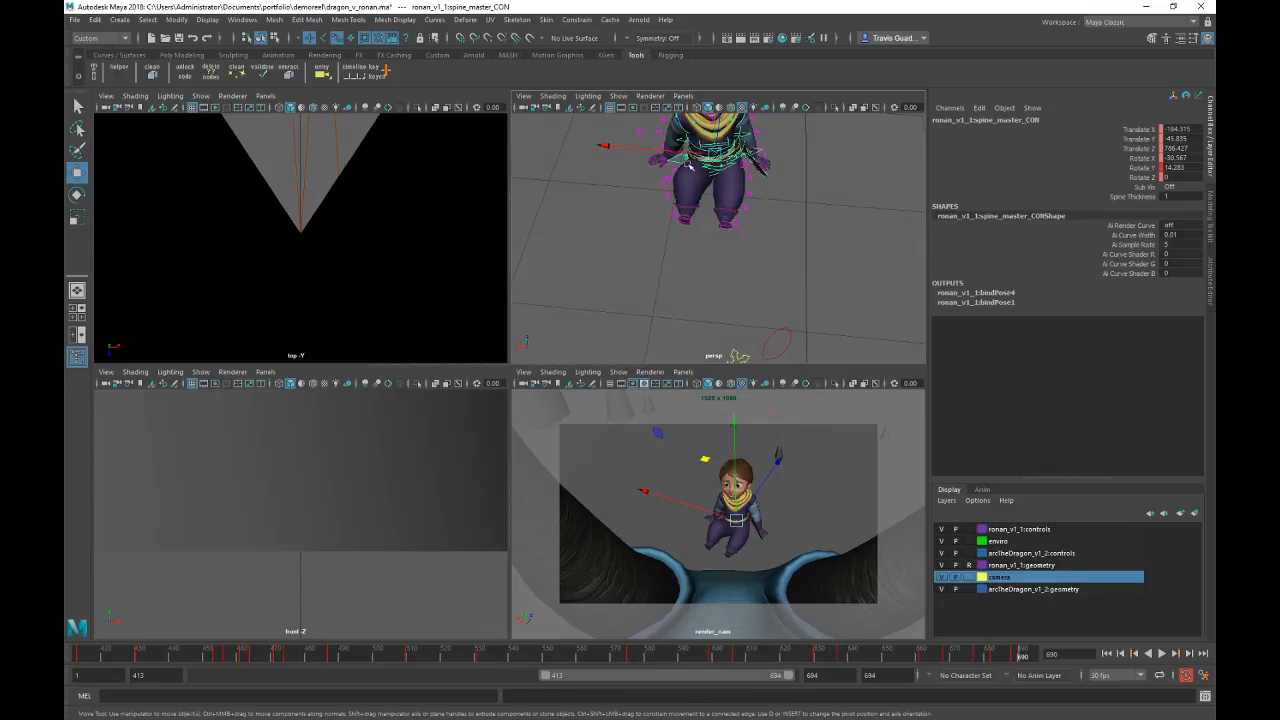
alt+middle_drag(688, 165, 688, 240)
drag(657, 184, 643, 186)
mouse_move(707, 276)
alt+mouse_down()
mouse_move(712, 244)
mouse_move(722, 256)
alt+mouse_up()
alt+middle_drag(733, 269, 728, 238)
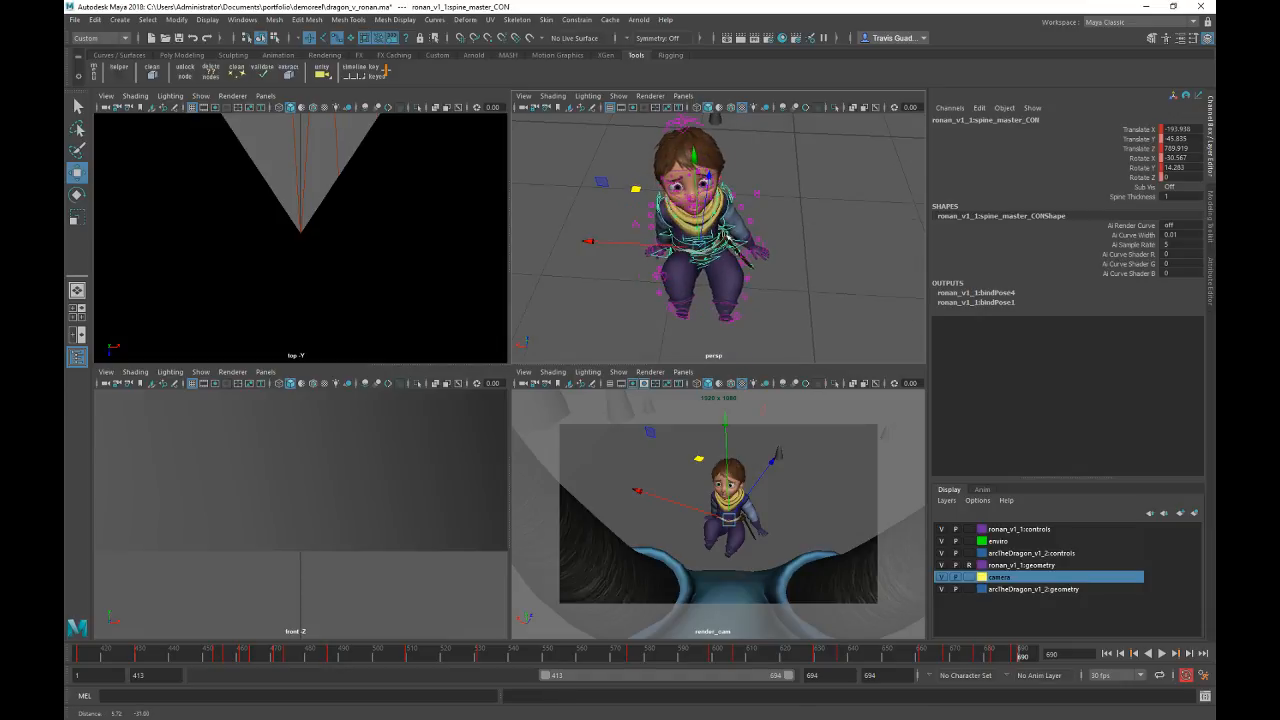
Step: Move the boy's left foot control outward to about Translate X -174.9, Z 835.1 and turn it to about Rotate Z -16
click(724, 332)
click(724, 319)
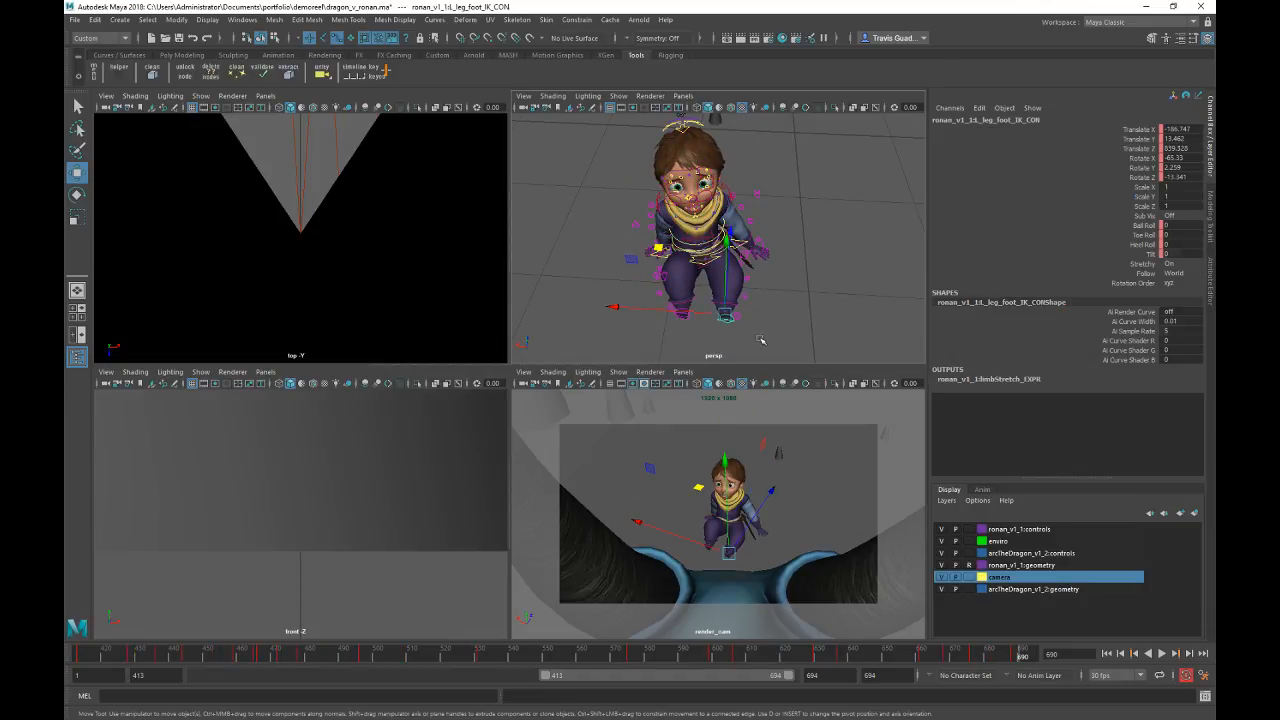
drag(740, 304, 757, 298)
key(e)
drag(860, 340, 857, 284)
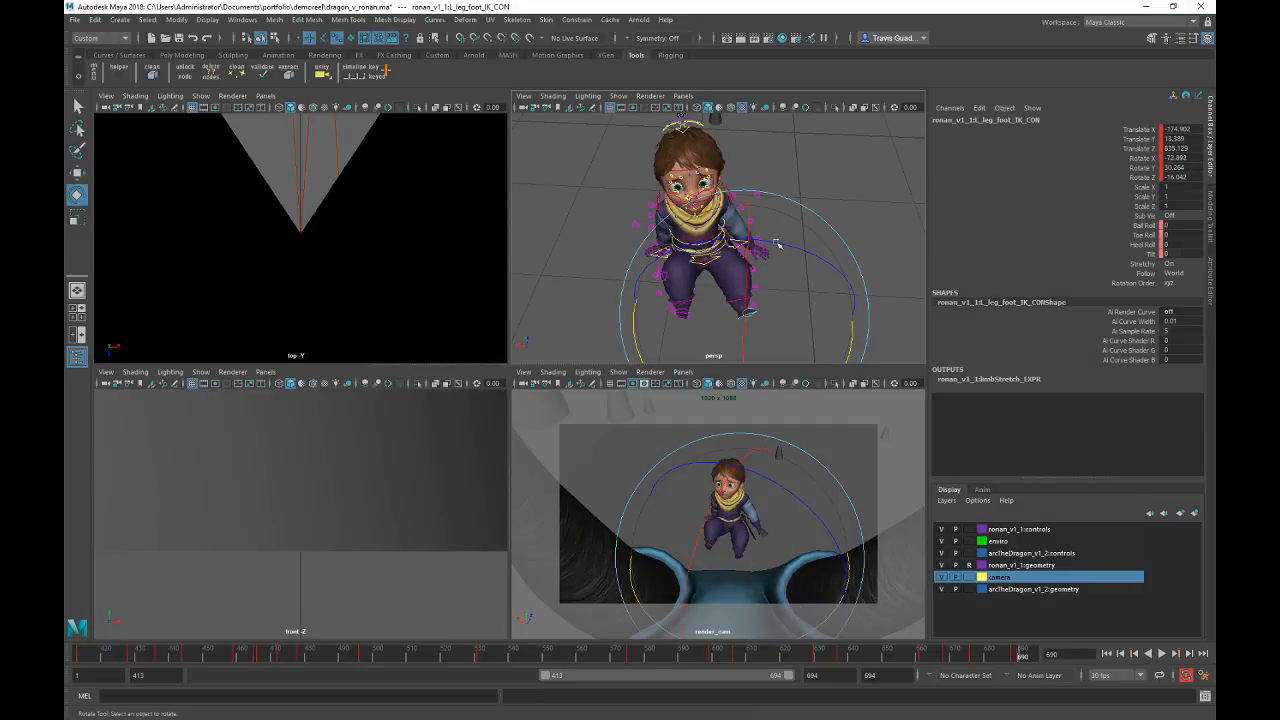
Step: Move the boy's right foot IK control to about Translate X -181.7, Z 848.8 and rotate it to splay the leg outward
click(697, 320)
click(687, 318)
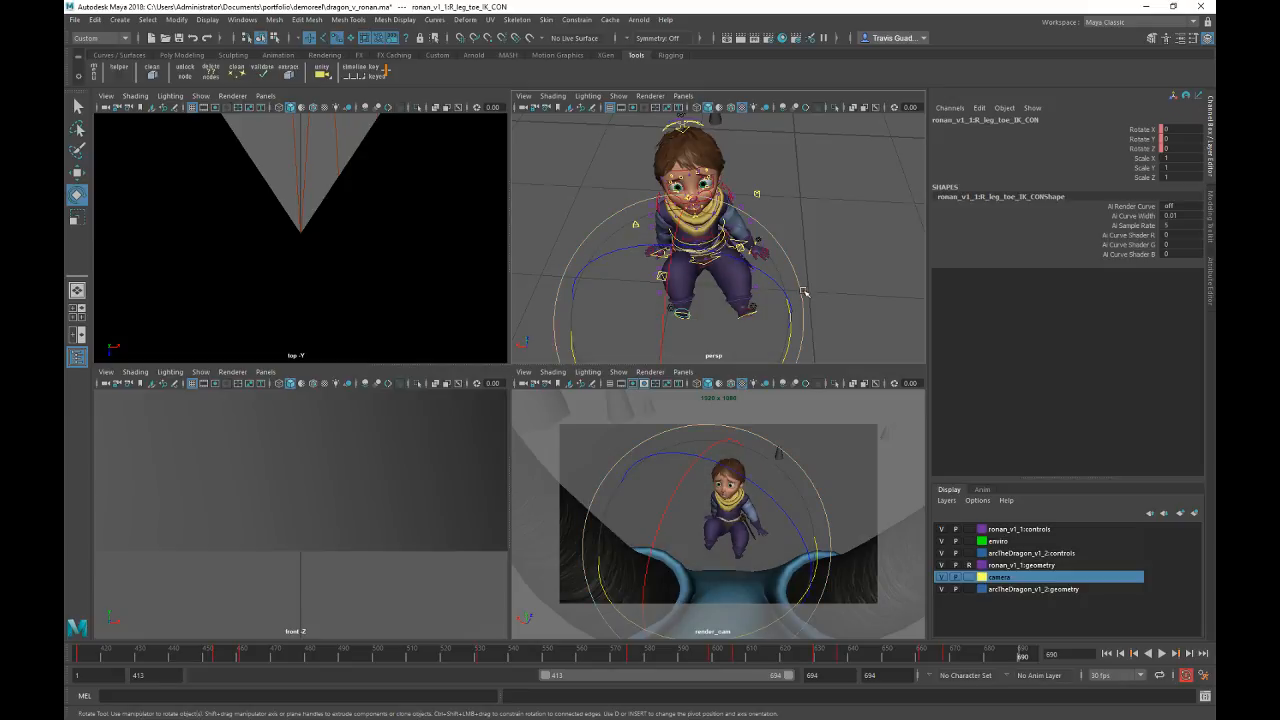
key(q)
click(686, 322)
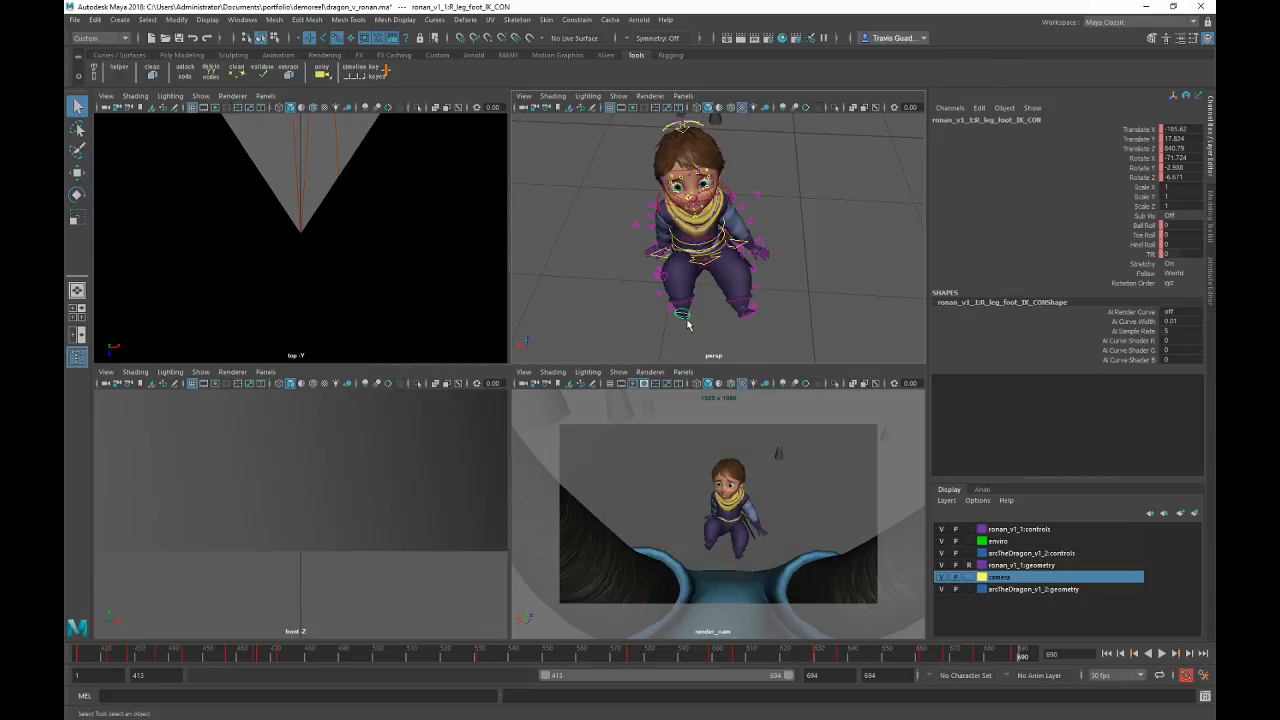
key(w)
middle_drag(622, 244, 627, 255)
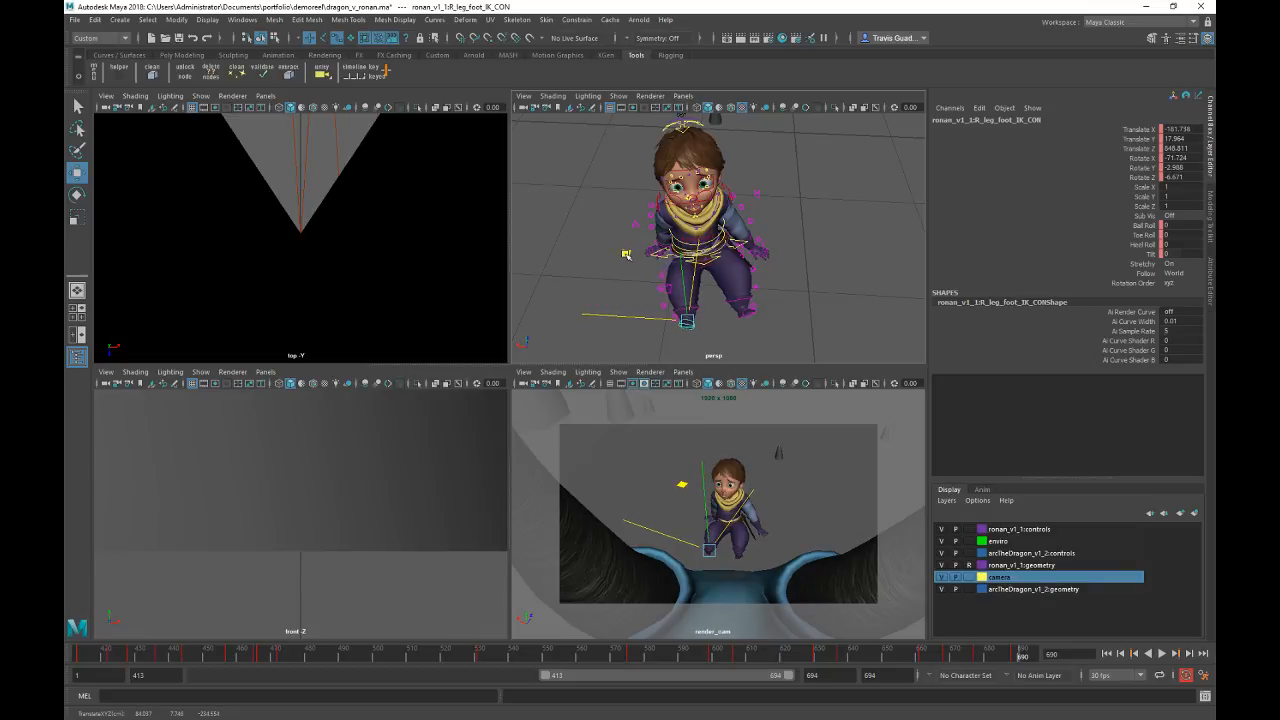
key(e)
drag(797, 356, 725, 300)
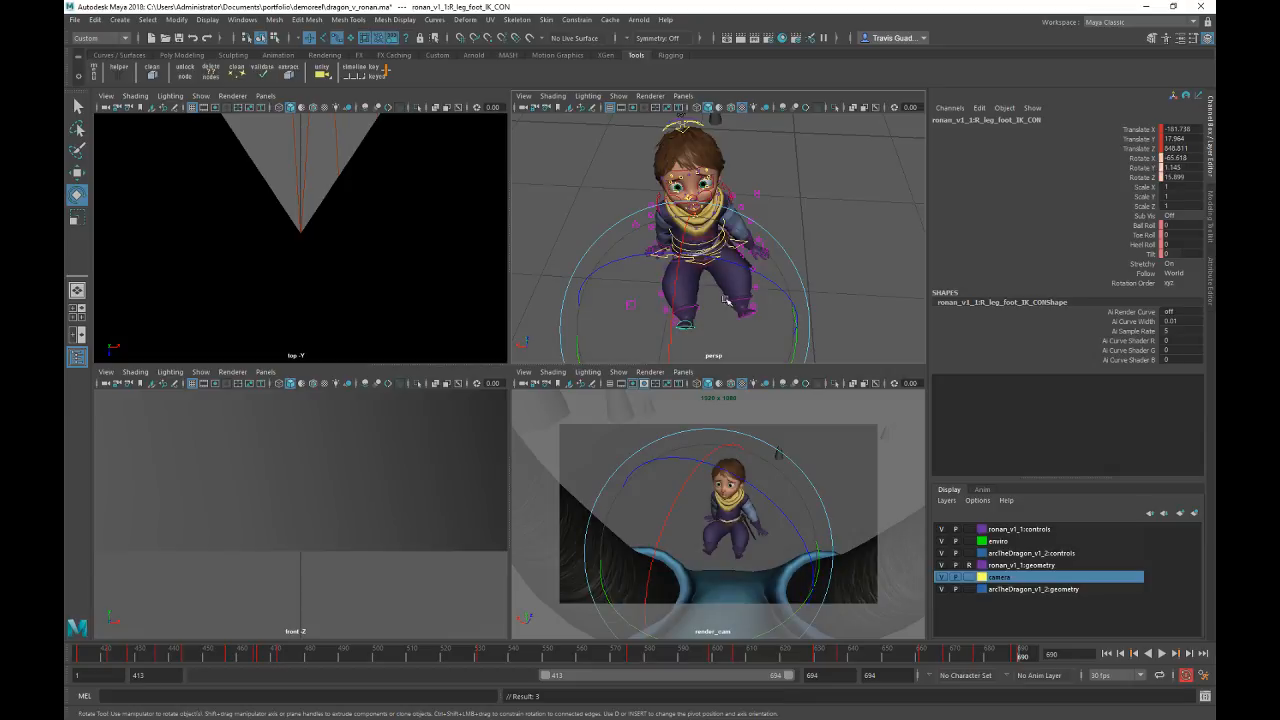
drag(663, 360, 673, 385)
click(726, 255)
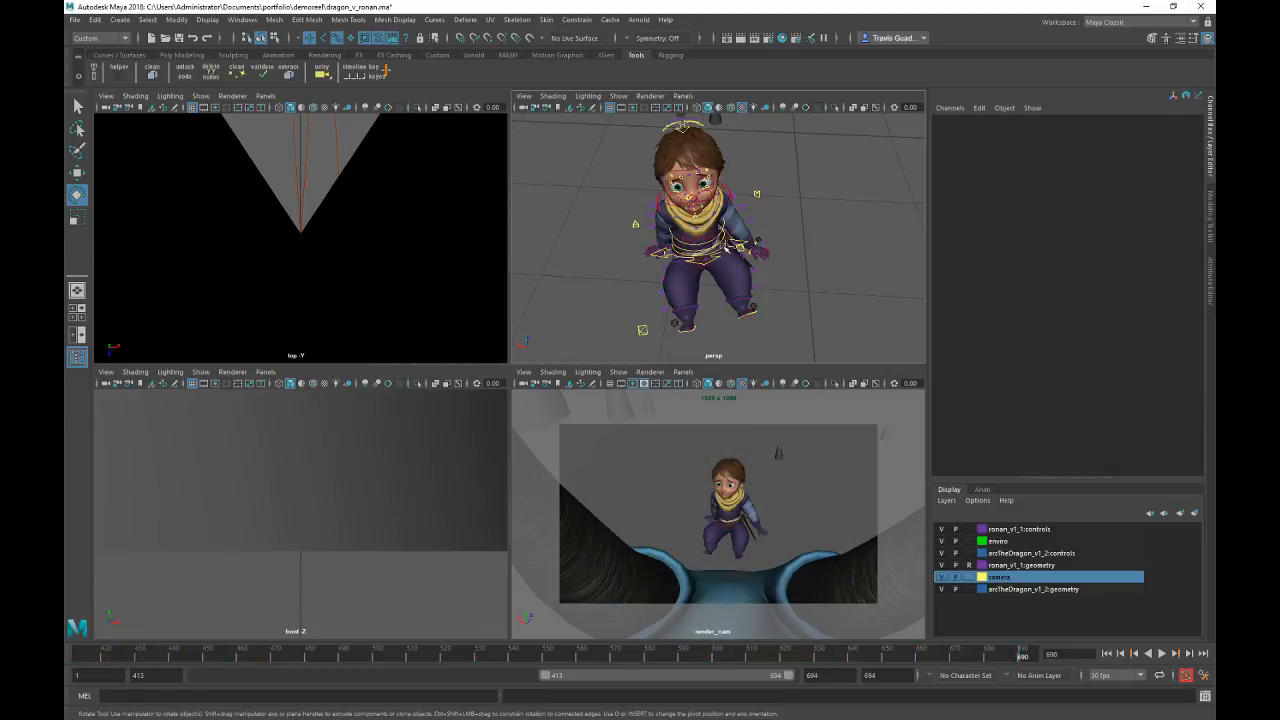
Step: Try rotating the boy's hip wiggle control, and undo that rotation
click(722, 248)
click(722, 251)
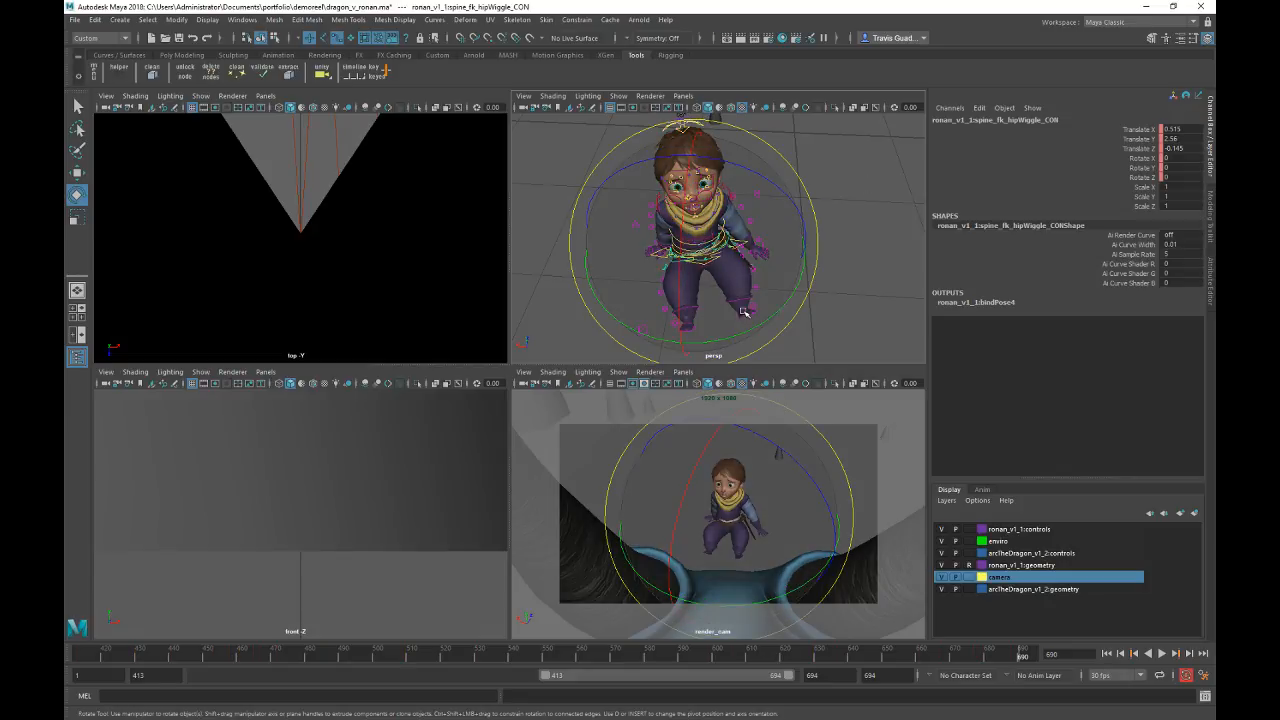
drag(745, 333, 746, 328)
key(ctrl+z)
click(854, 289)
Step: Rotate the boy's FK waist control slightly to adjust his torso
alt+right_drag(748, 252, 898, 304)
click(692, 278)
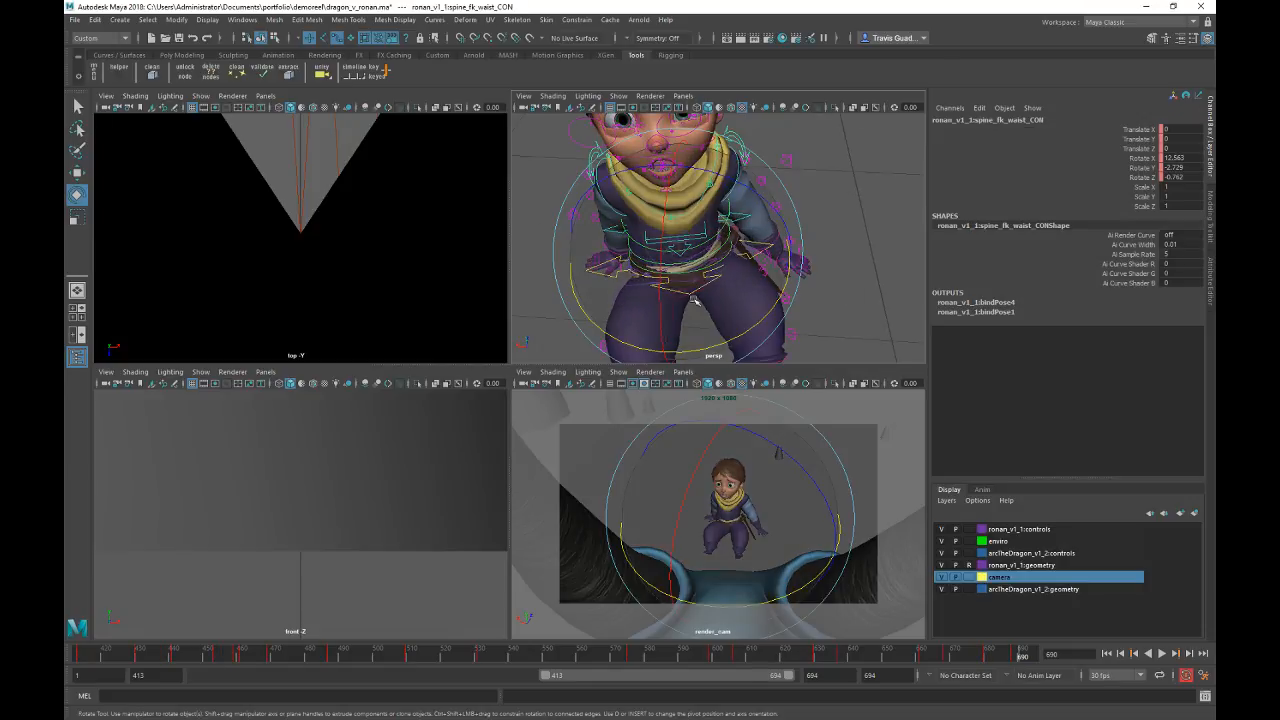
drag(730, 350, 737, 345)
click(823, 189)
Step: Rotate the boy's head control to about Rotate X -32.3, Z 1.9 so he looks up toward the camera, and key its rotation
mouse_move(726, 160)
alt+mouse_down()
mouse_move(722, 190)
mouse_move(704, 170)
alt+mouse_up()
click(700, 166)
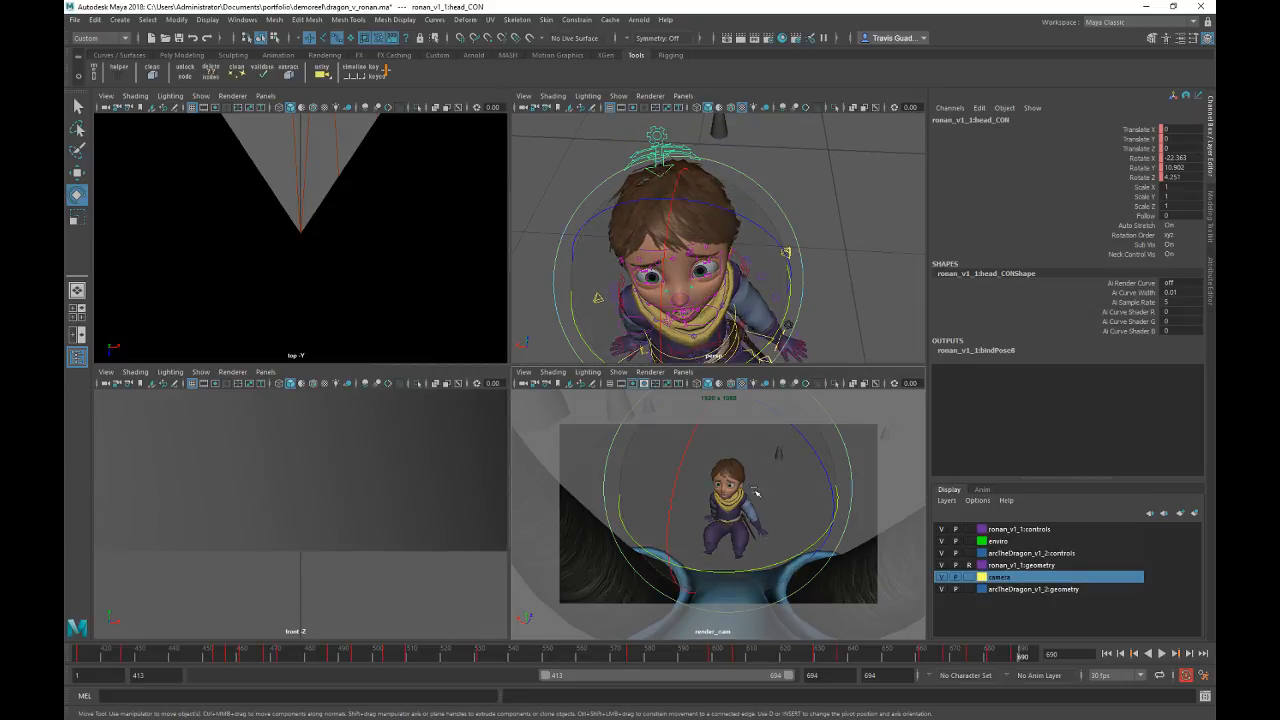
mouse_move(770, 564)
mouse_down()
mouse_move(802, 545)
mouse_move(779, 548)
mouse_up()
key(shift+e)
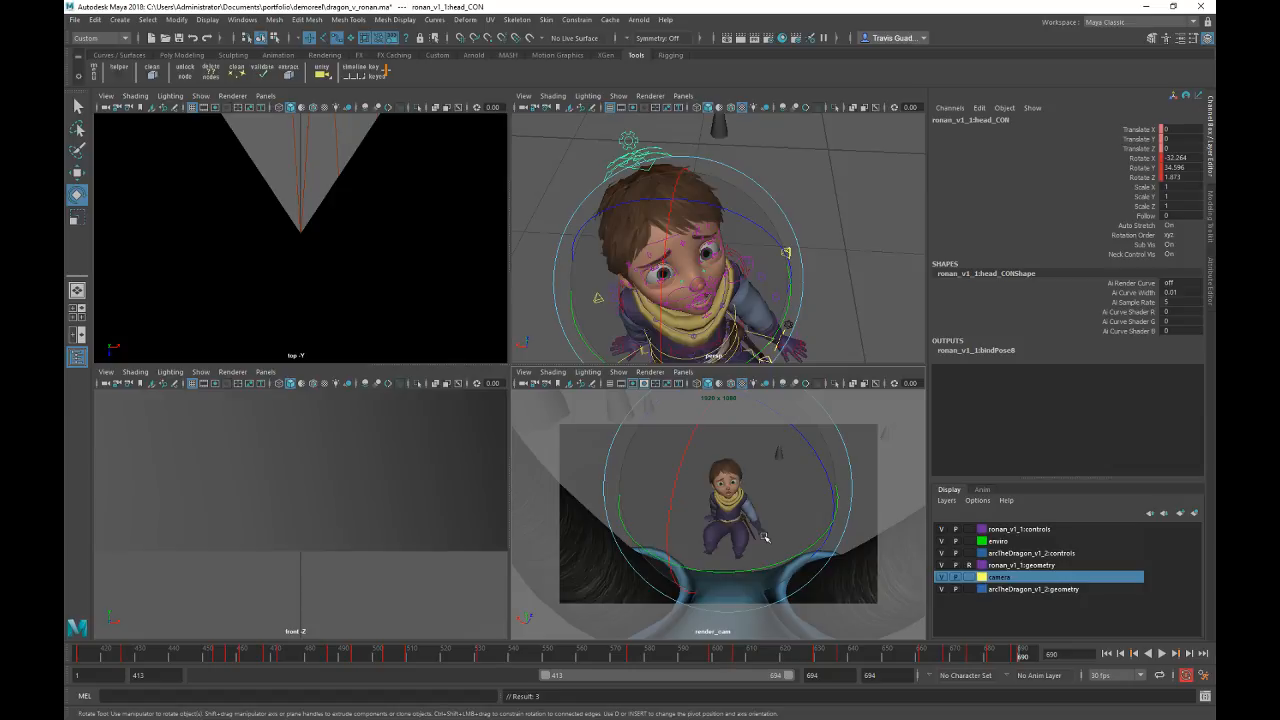
click(843, 213)
Step: Move the boy's left hand IK control to about Translate X -271.9, Y -99.2, Z 752 and rotate it to about X 5.2, Z 8.4
alt+drag(792, 332, 796, 306)
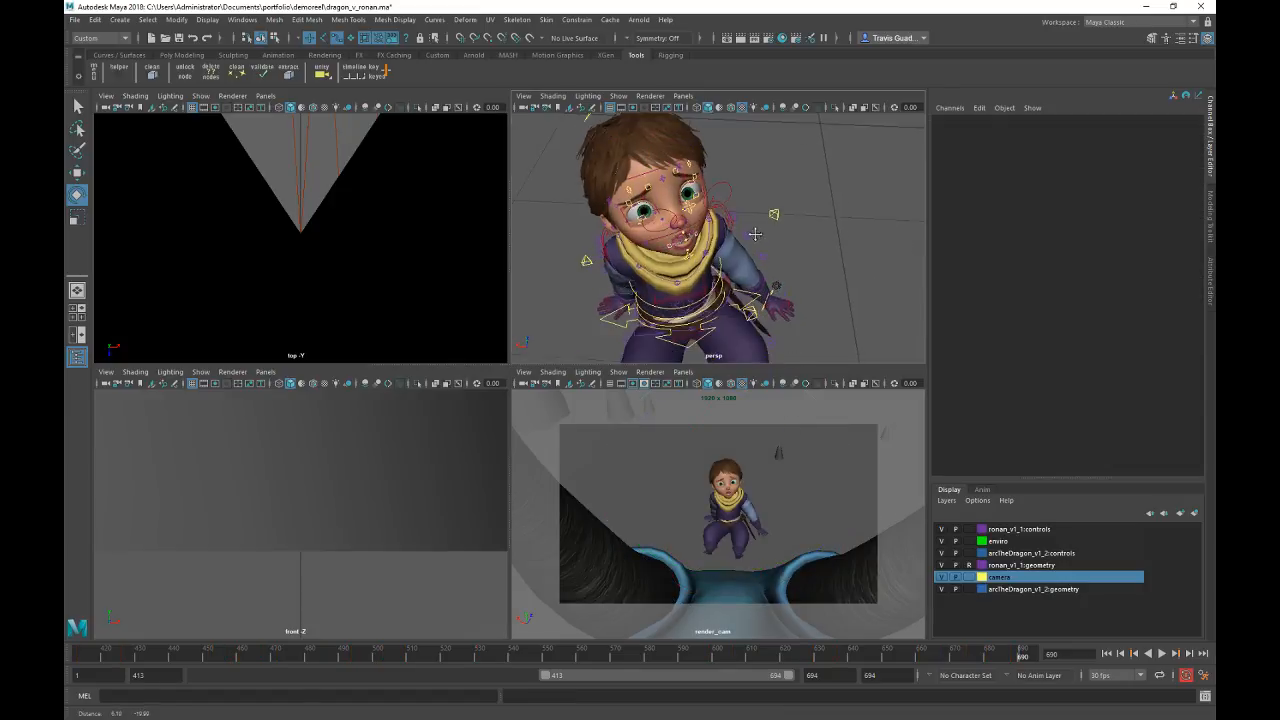
alt+right_drag(796, 306, 828, 316)
click(783, 317)
key(w)
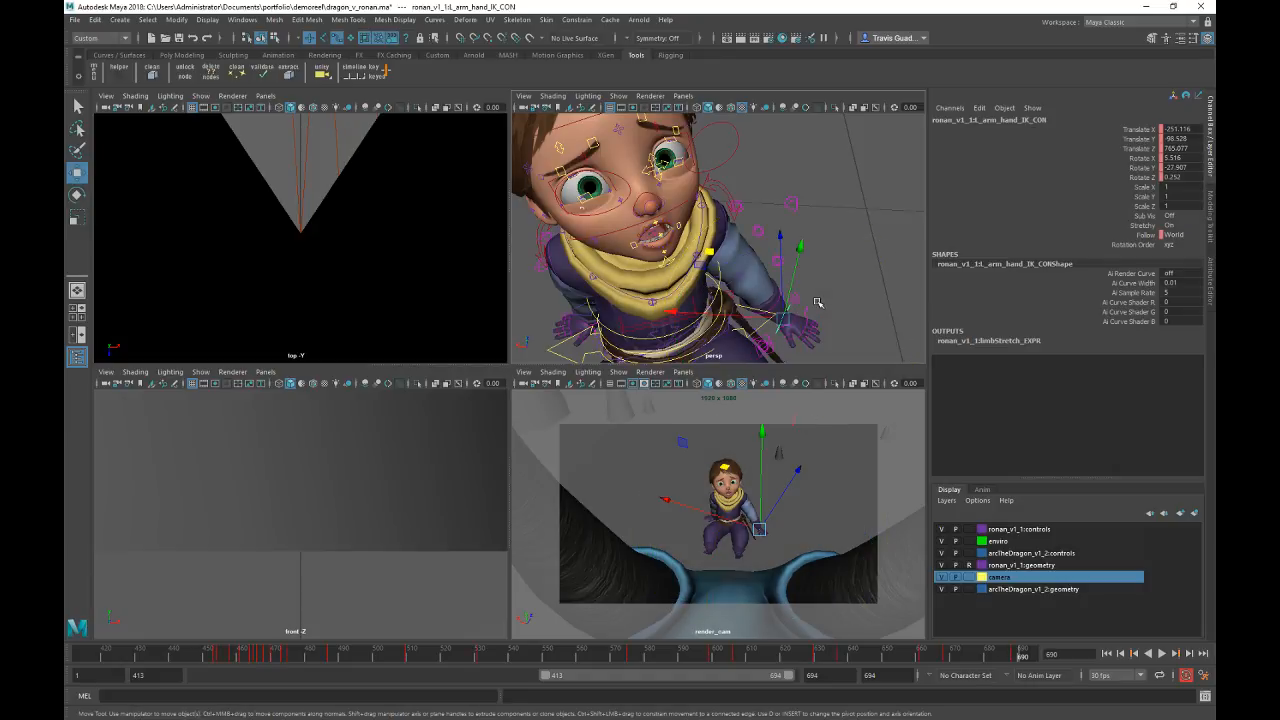
alt+drag(770, 300, 766, 213)
alt+drag(808, 172, 730, 140)
alt+middle_drag(750, 190, 752, 118)
alt+drag(786, 213, 796, 288)
key(e)
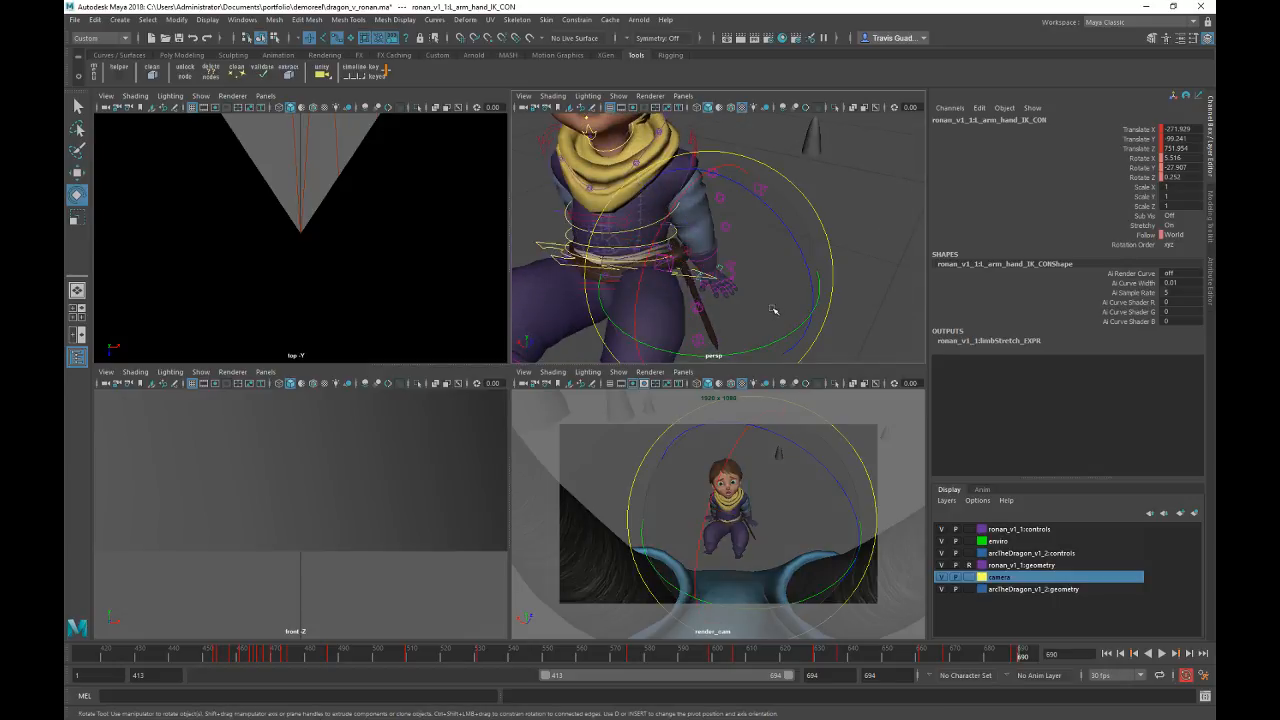
drag(781, 345, 797, 341)
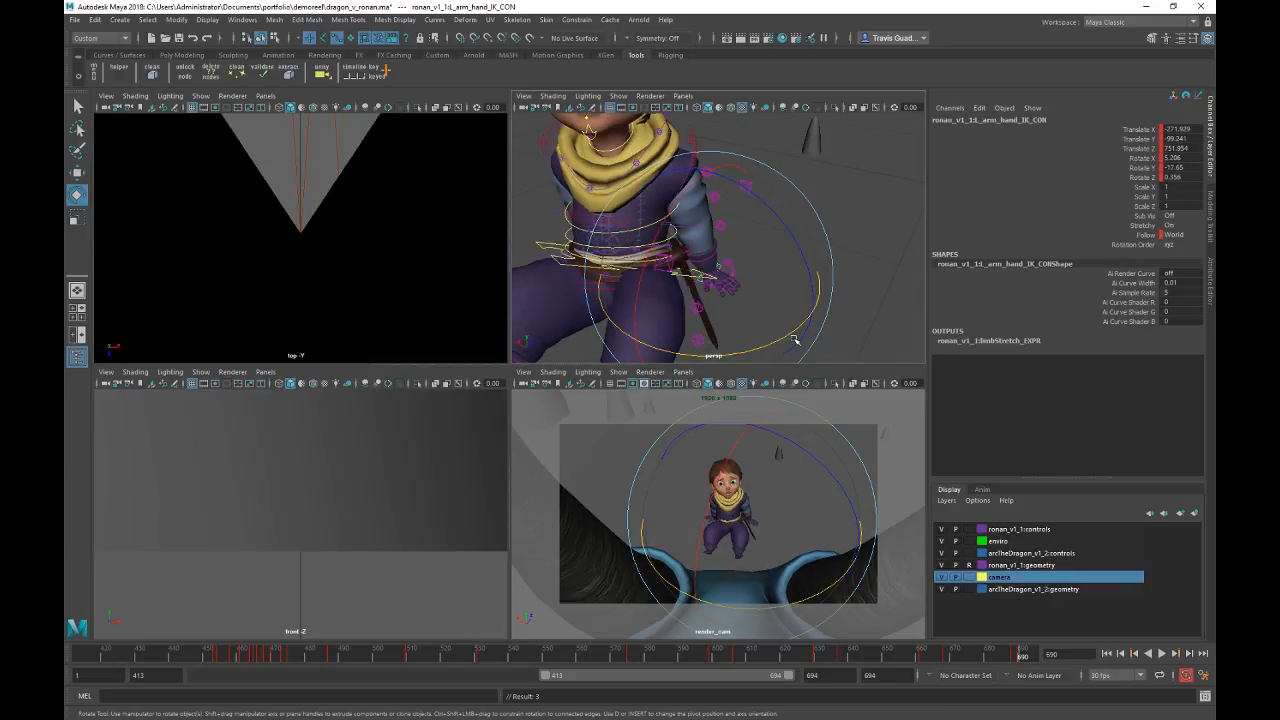
alt+middle_drag(690, 255, 738, 226)
alt+drag(668, 194, 741, 201)
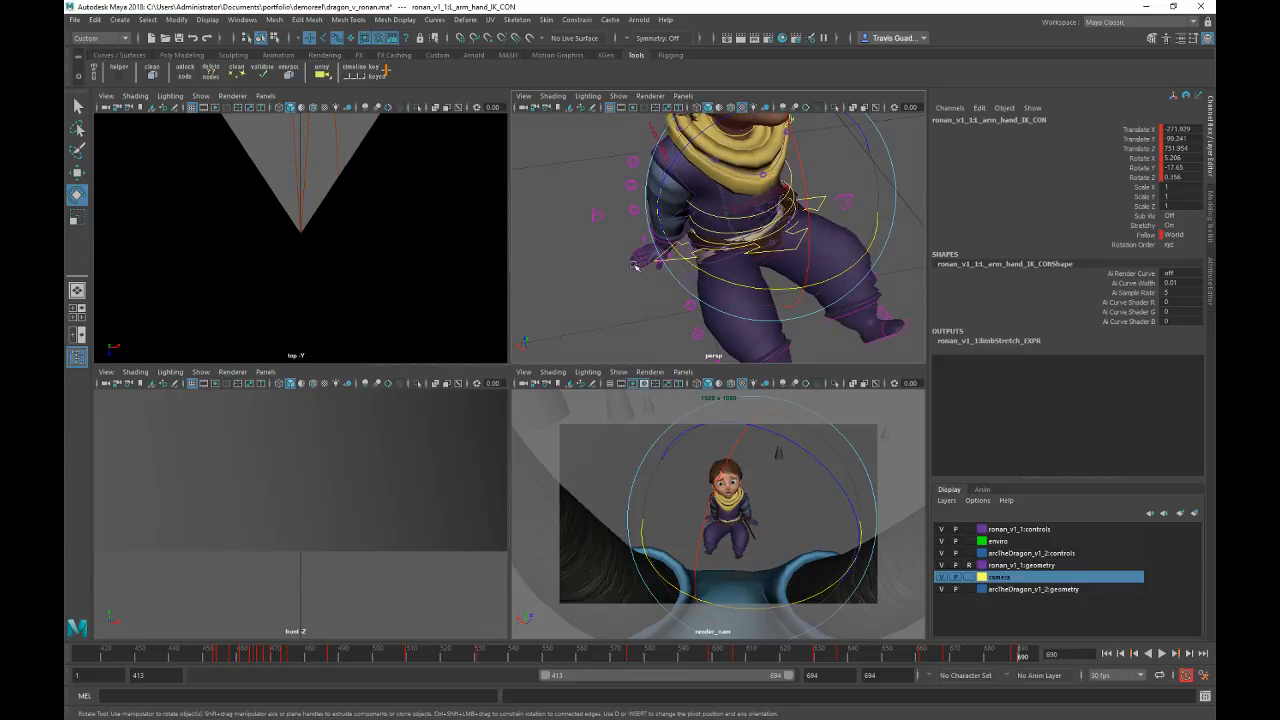
Step: Move the boy's right hand IK control to about Translate X -129.6, Y -86.5, Z 794.6 and rotate it to about Y 41.9
click(625, 285)
alt+drag(625, 285, 662, 252)
click(680, 297)
key(w)
drag(614, 190, 605, 193)
key(e)
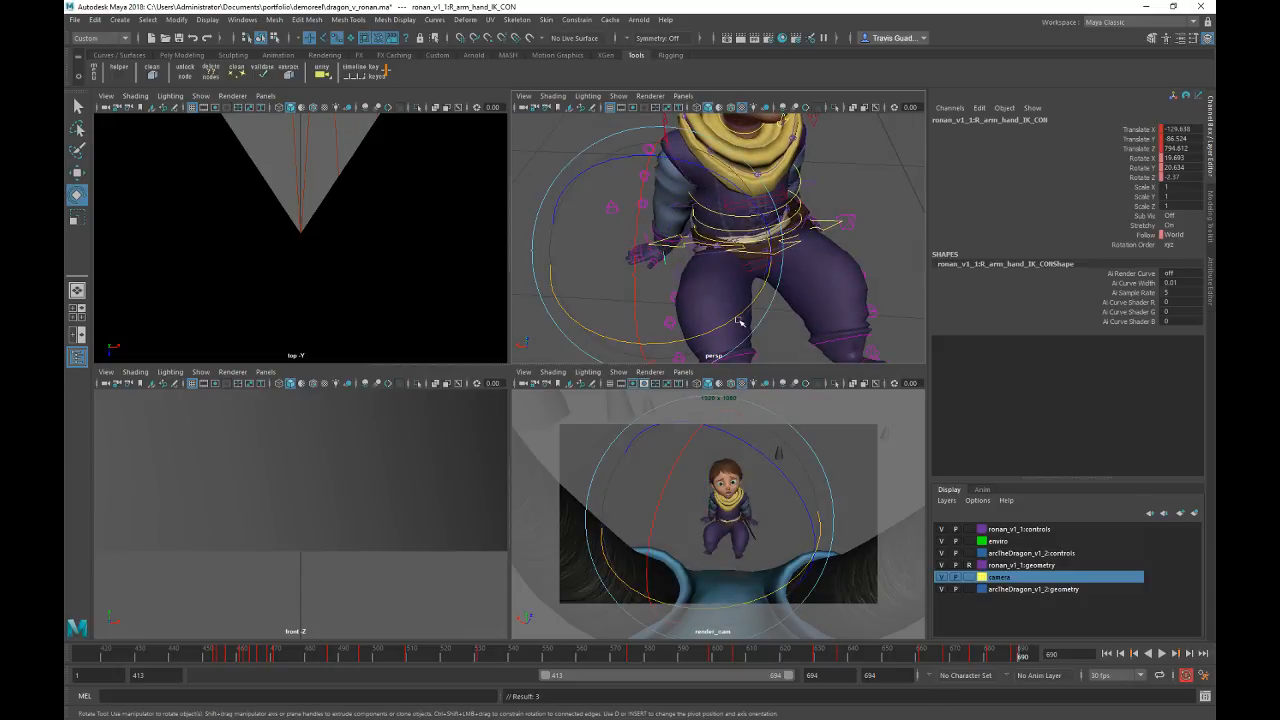
drag(740, 320, 769, 310)
key(ctrl+z)
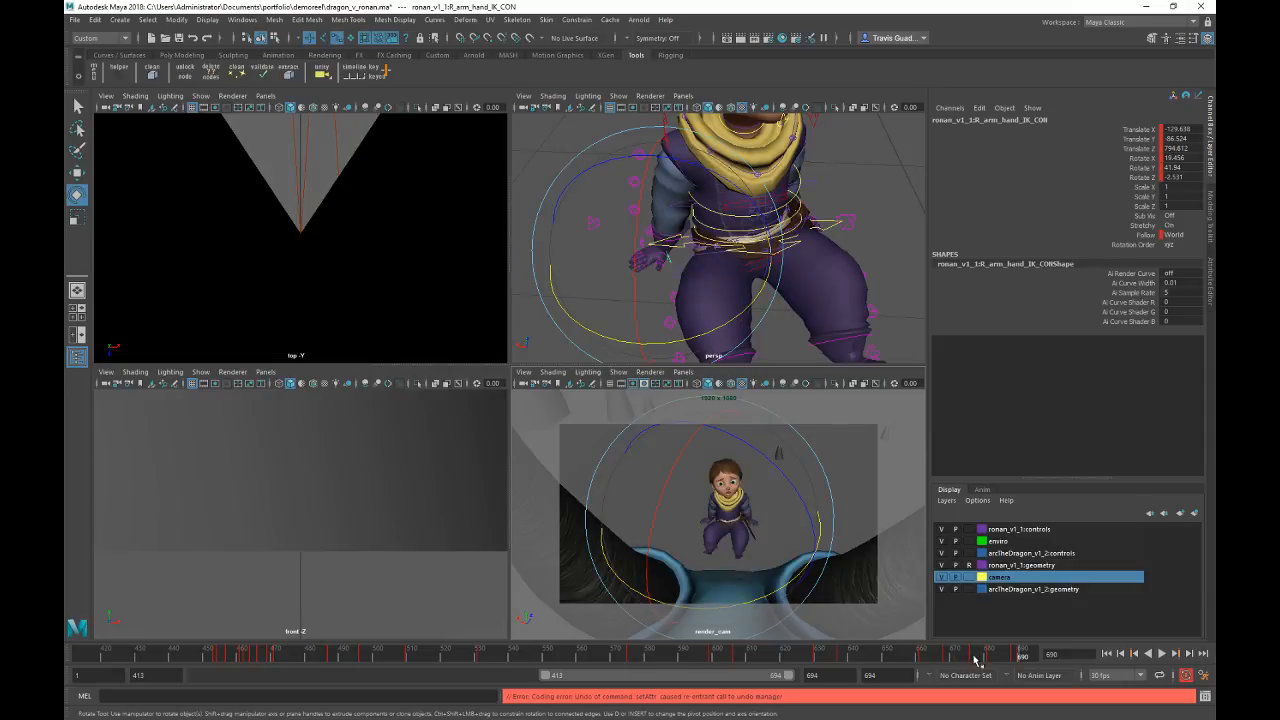
Step: Delete the boy's spine master control key at frame 688, just before the camera cut
drag(982, 659, 1021, 656)
key(alt+comma)
key(alt+period)
click(826, 228)
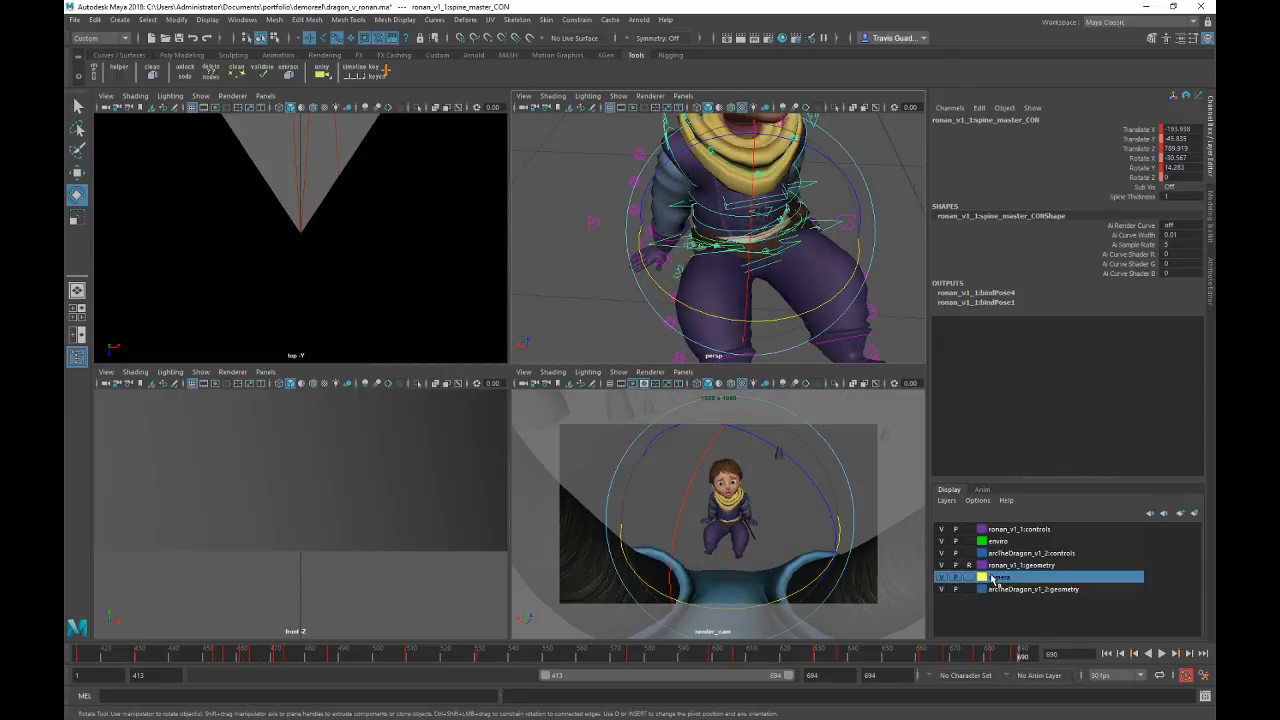
right_click(1013, 658)
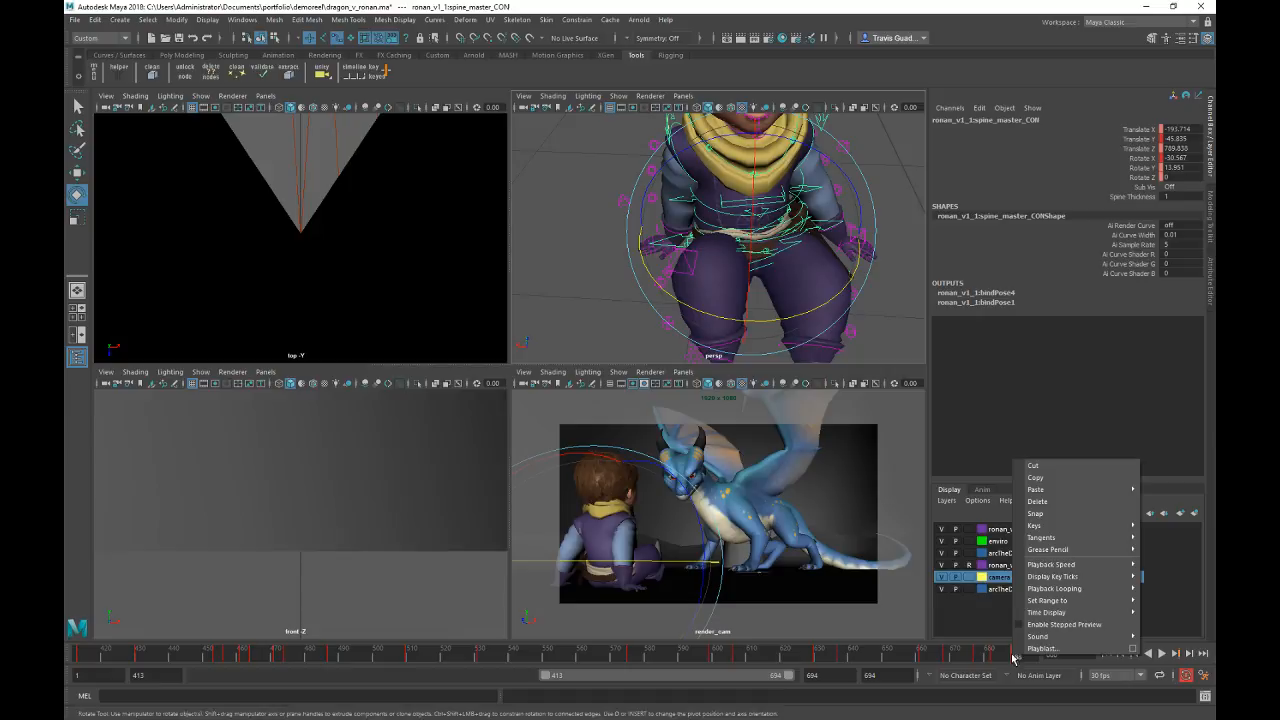
click(1060, 502)
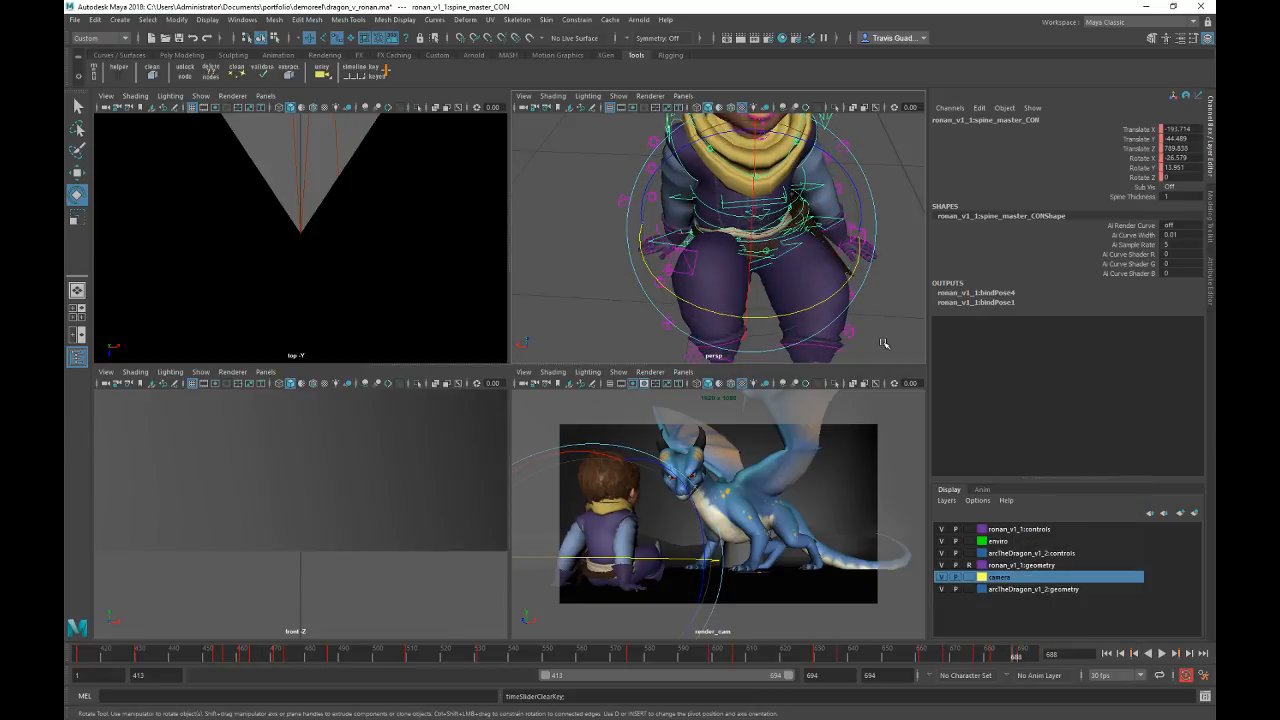
click(888, 301)
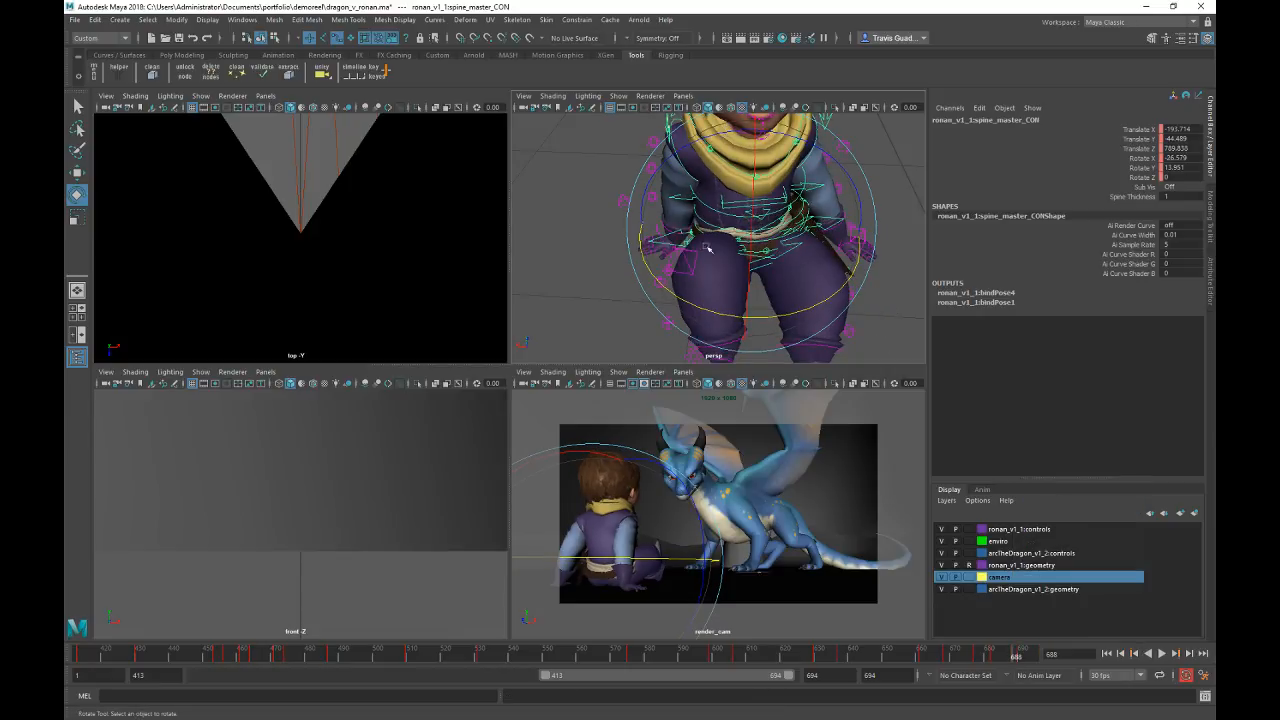
Step: Copy the boy's left hand IK key from frame 690 and paste it at frame 688
click(852, 240)
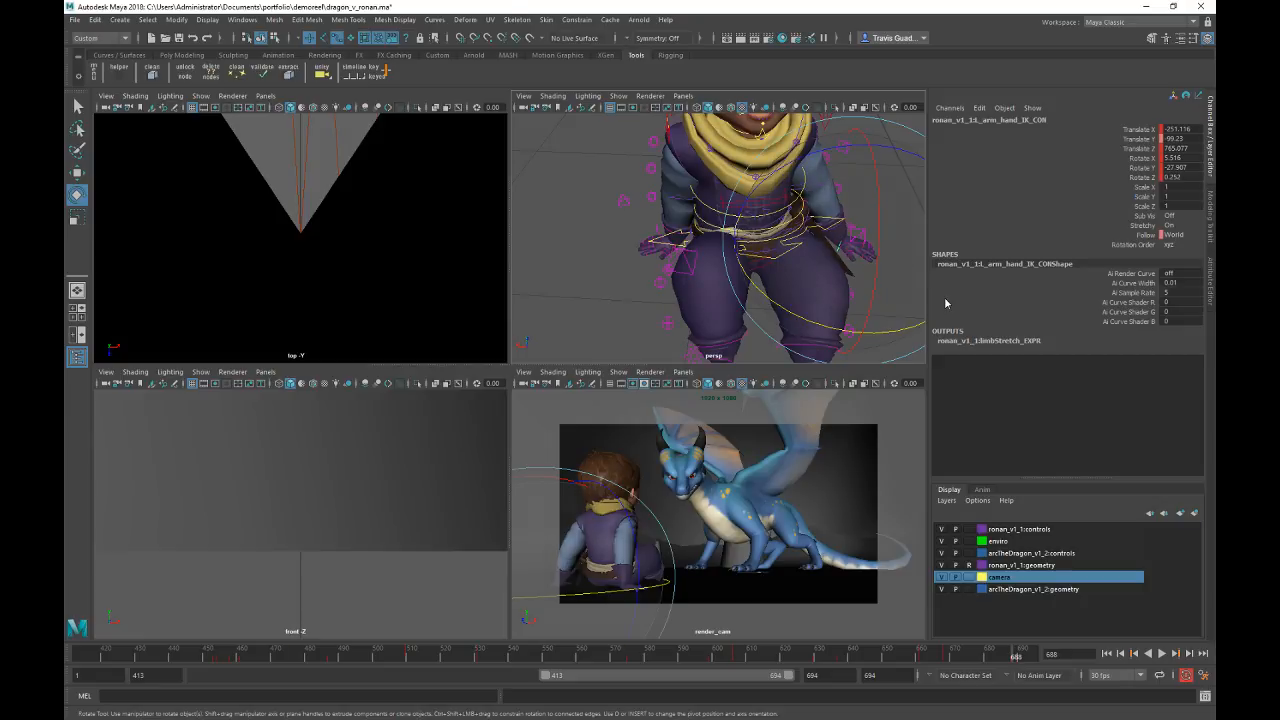
right_click(1022, 656)
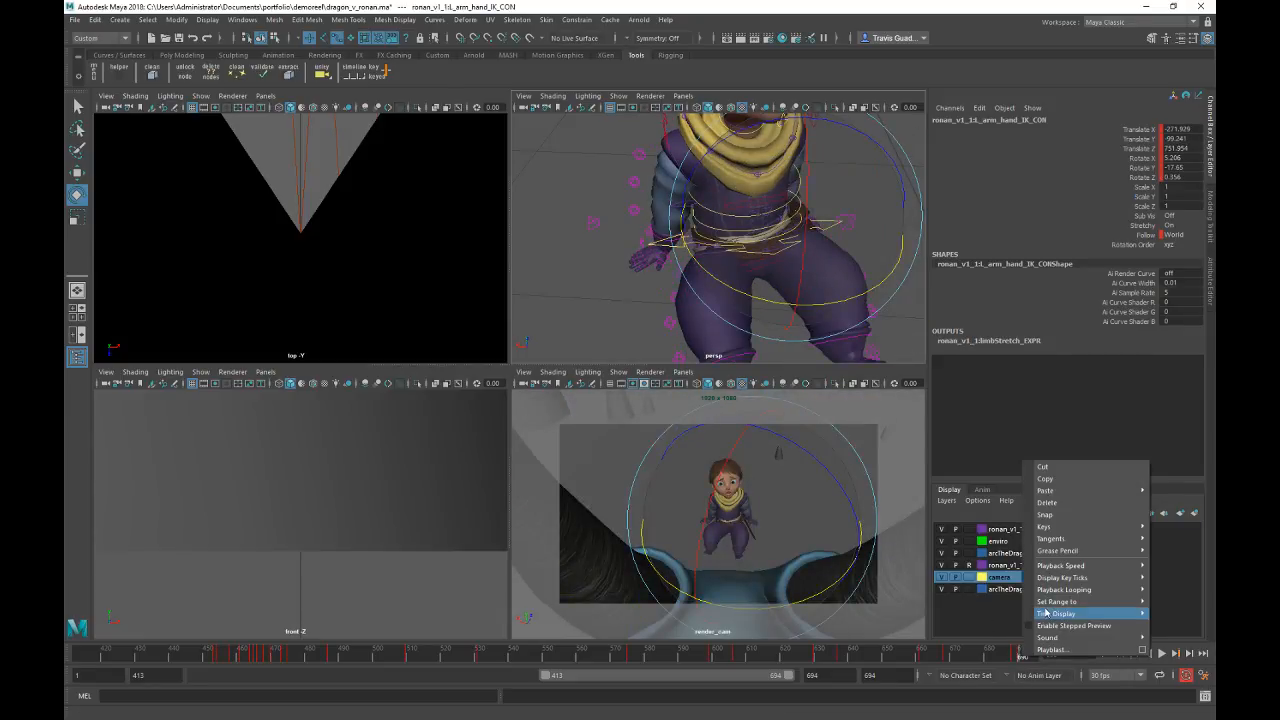
click(1062, 484)
click(1015, 655)
right_click(1015, 655)
mouse_move(1045, 491)
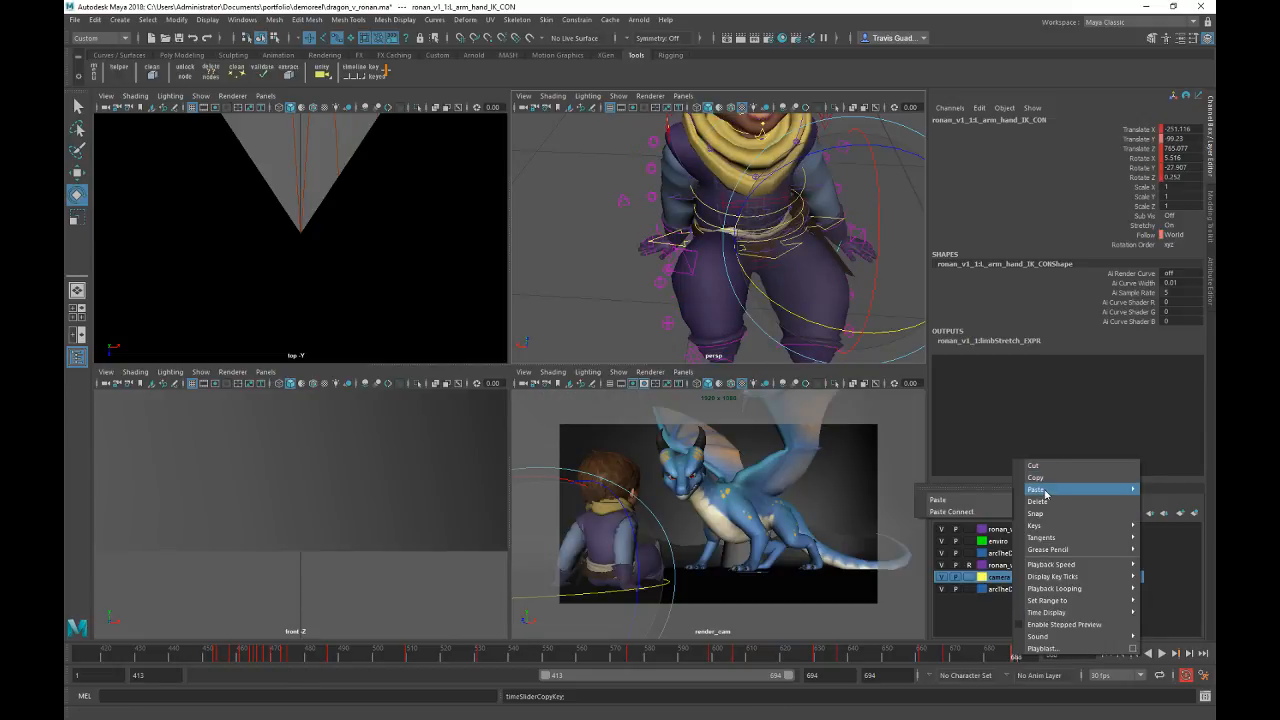
click(995, 500)
Step: At frame 683, raise the left hand IK control to about Translate Y -80.1 and rotate it to about X -3.4, Y 8.9, Z -41.9
mouse_move(948, 657)
mouse_down()
mouse_move(1022, 655)
mouse_move(955, 653)
mouse_move(998, 656)
mouse_up()
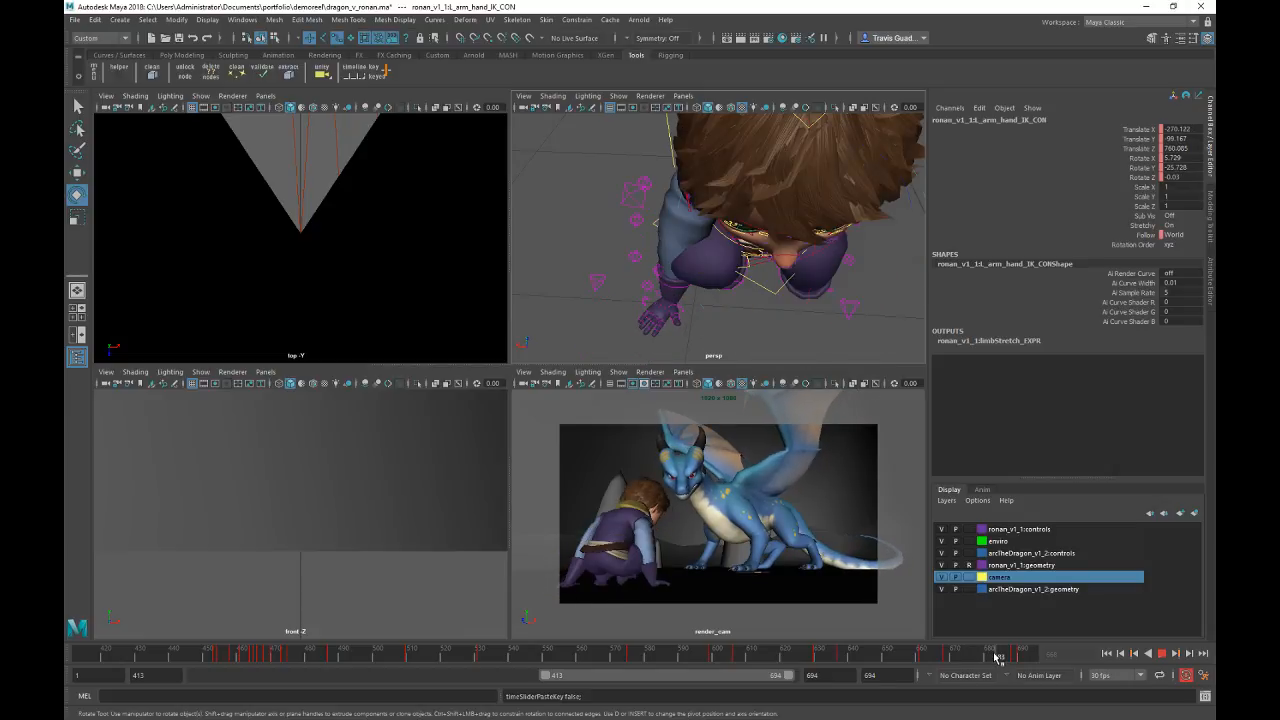
key(w)
drag(580, 497, 590, 484)
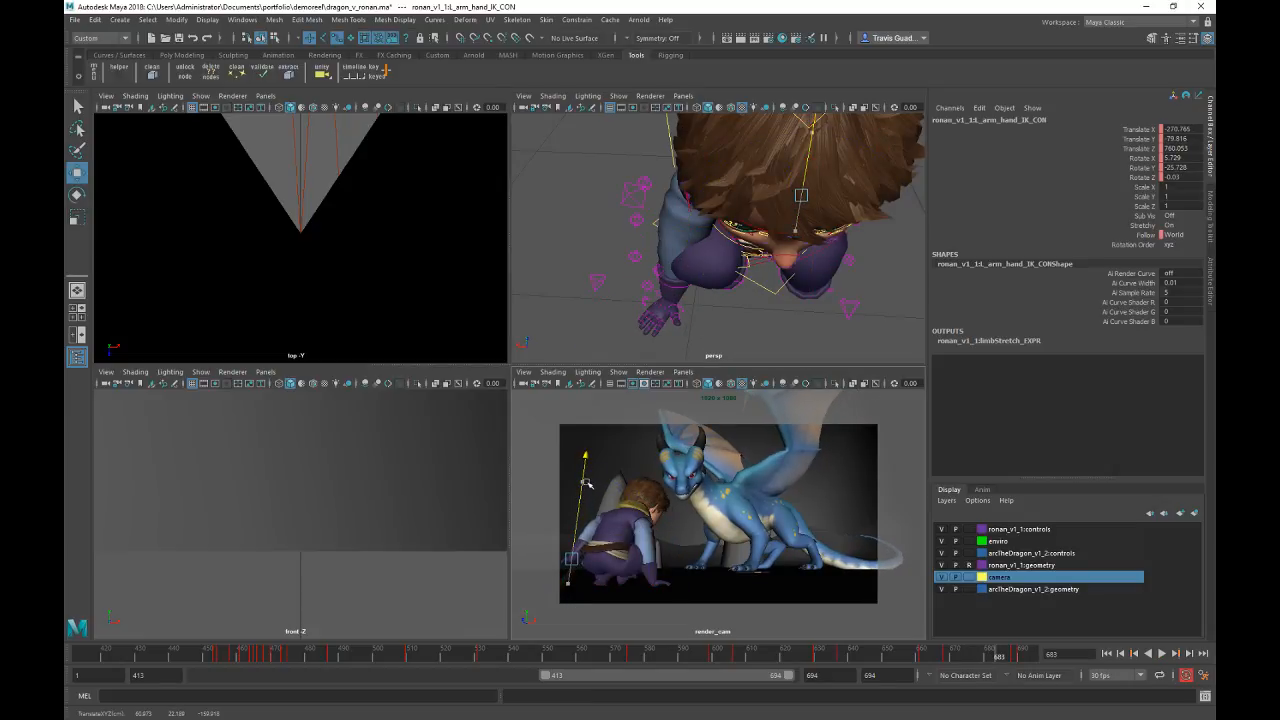
key(e)
drag(609, 531, 655, 554)
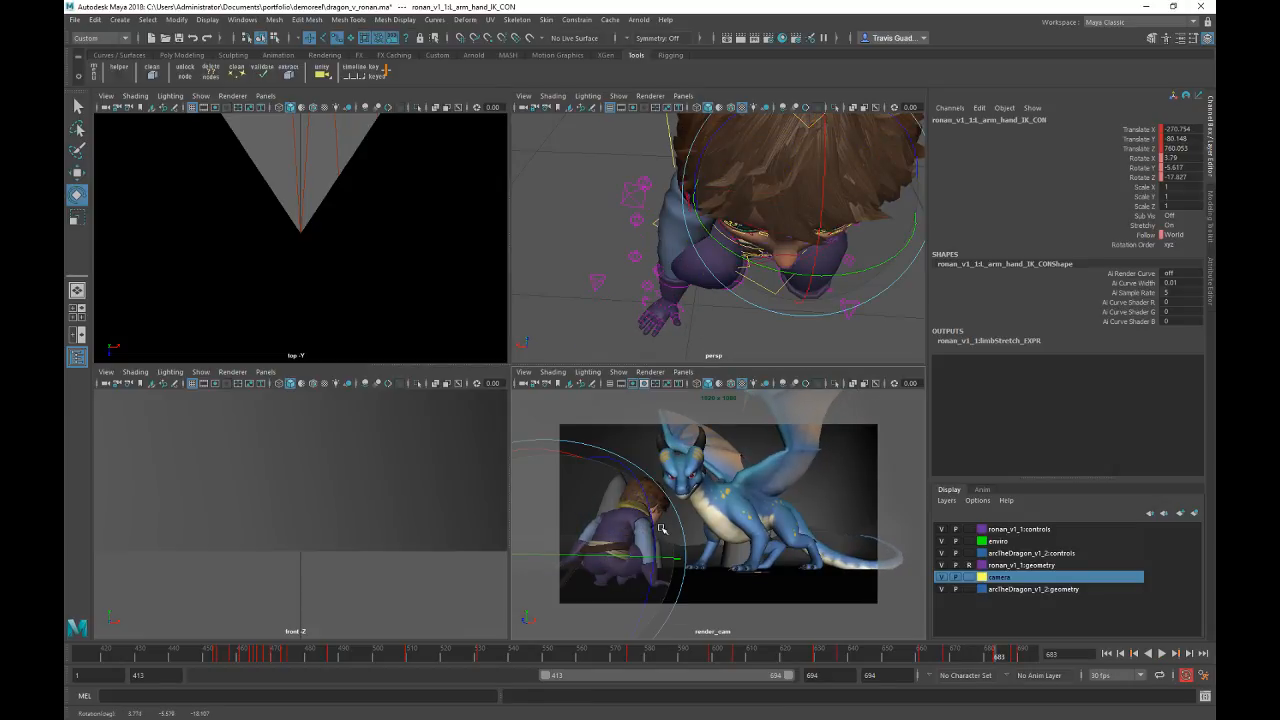
drag(679, 496, 685, 493)
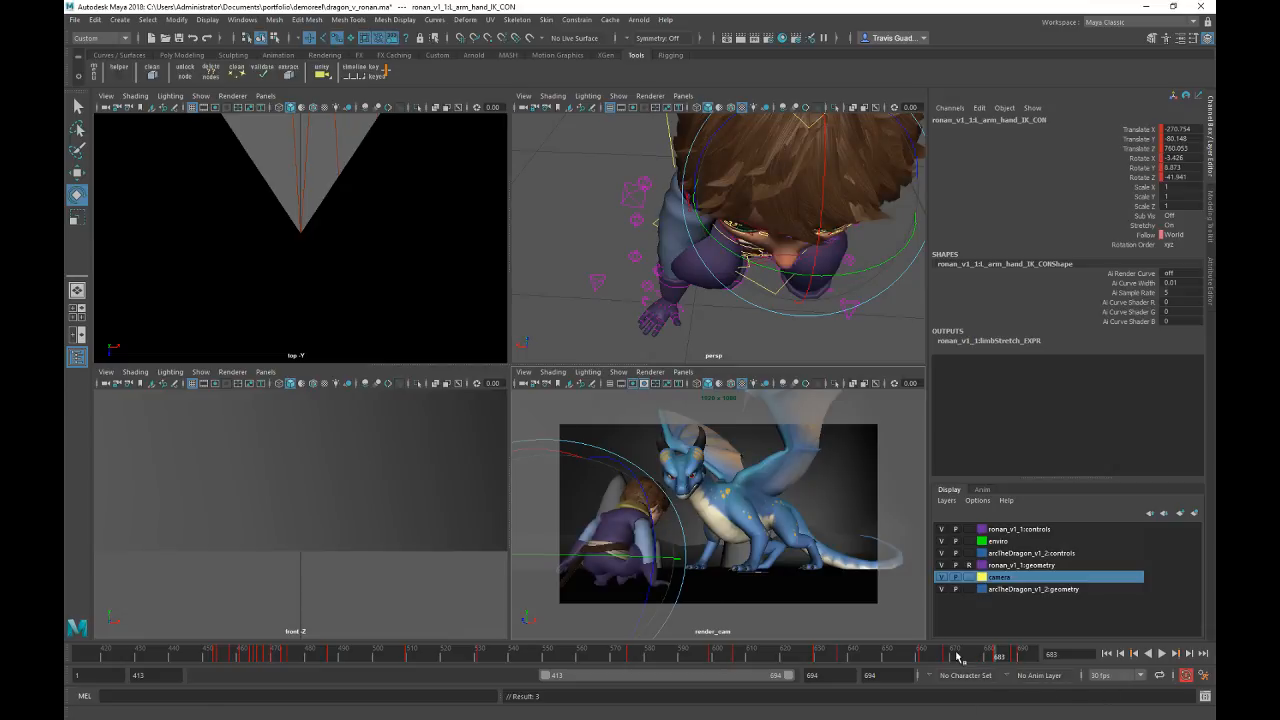
key(alt+v)
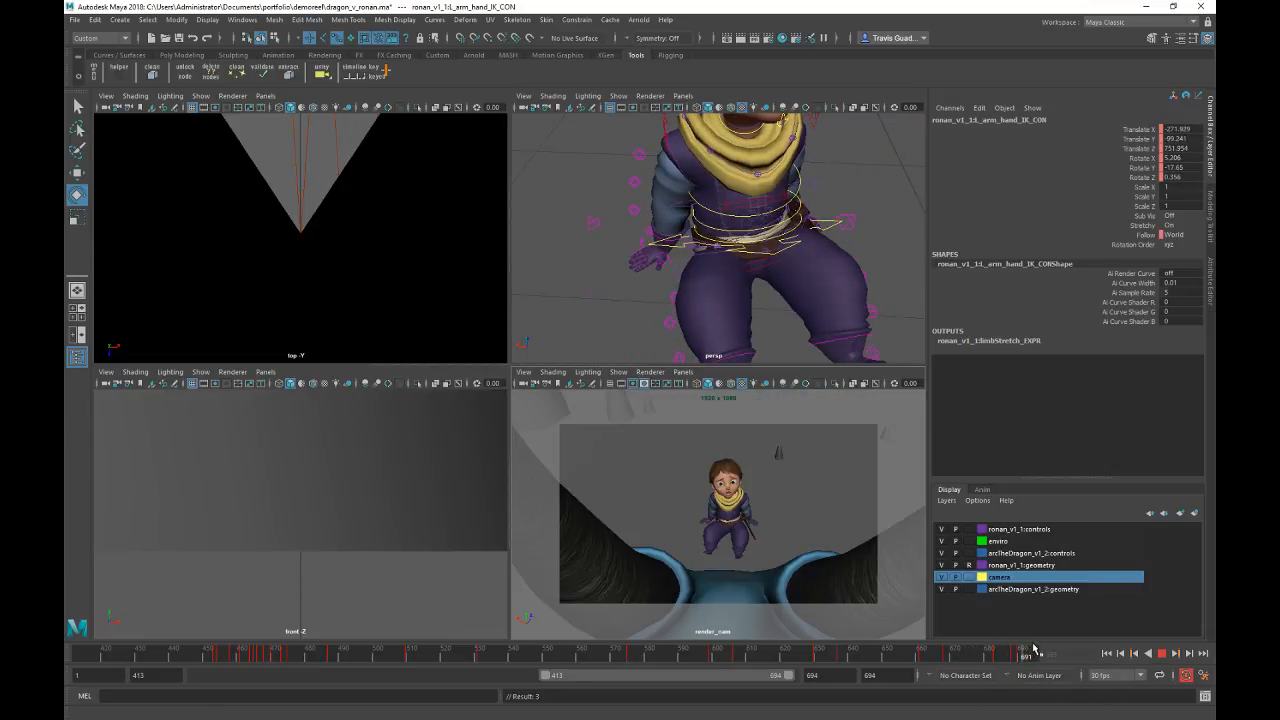
mouse_move(1034, 649)
mouse_down()
mouse_move(951, 662)
mouse_move(1027, 647)
mouse_move(971, 654)
mouse_move(1013, 651)
mouse_up()
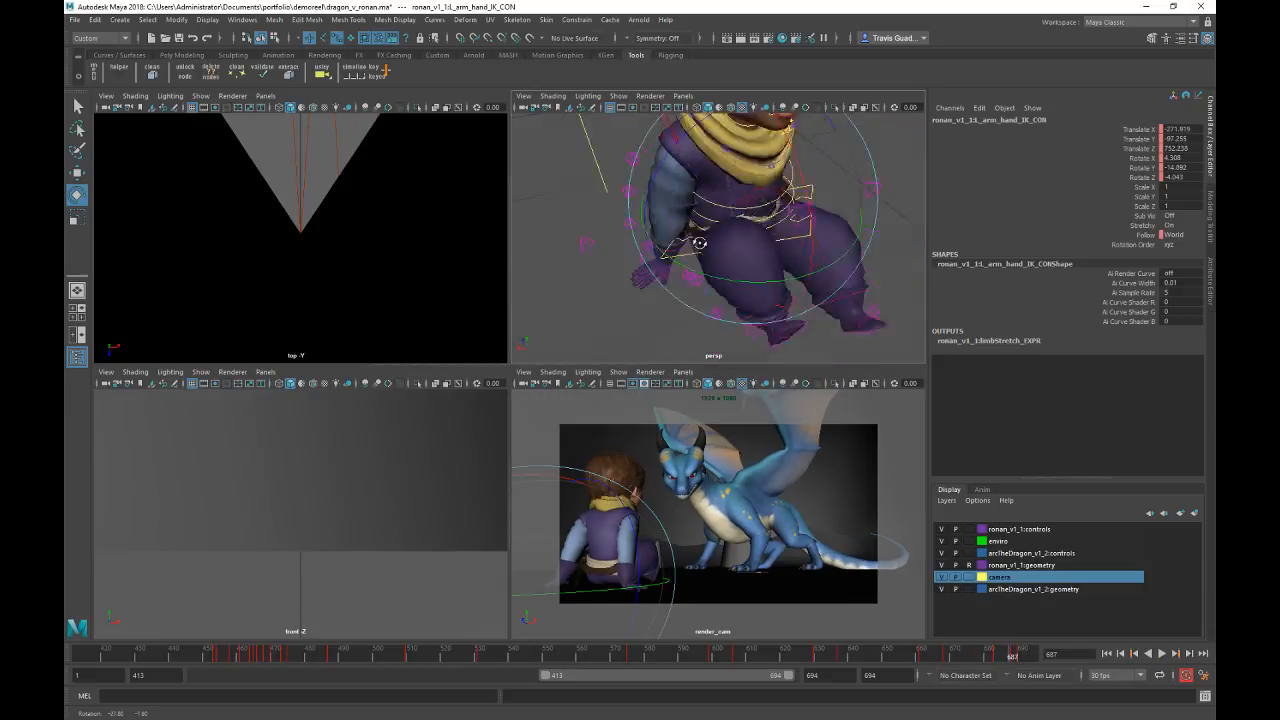
Step: Copy the boy's right hand IK key from frame 690 and paste it at frame 688
alt+drag(700, 243, 768, 236)
click(795, 331)
click(653, 287)
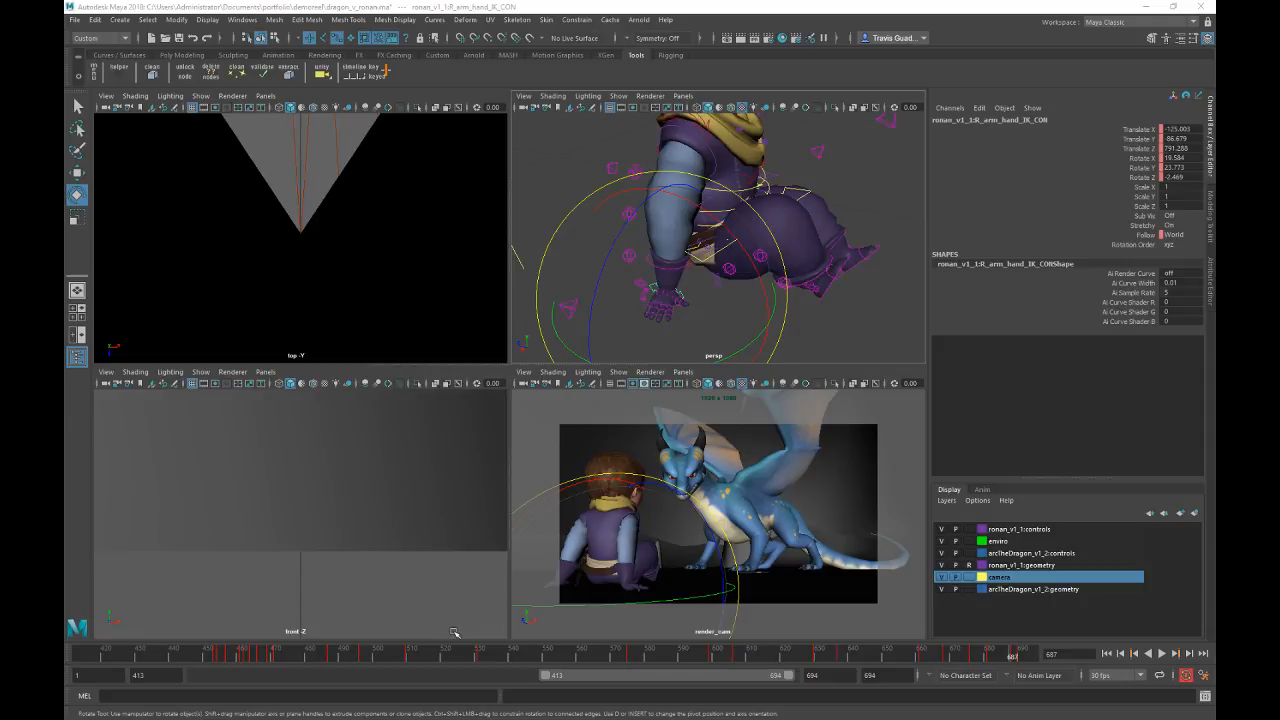
key(alt+v)
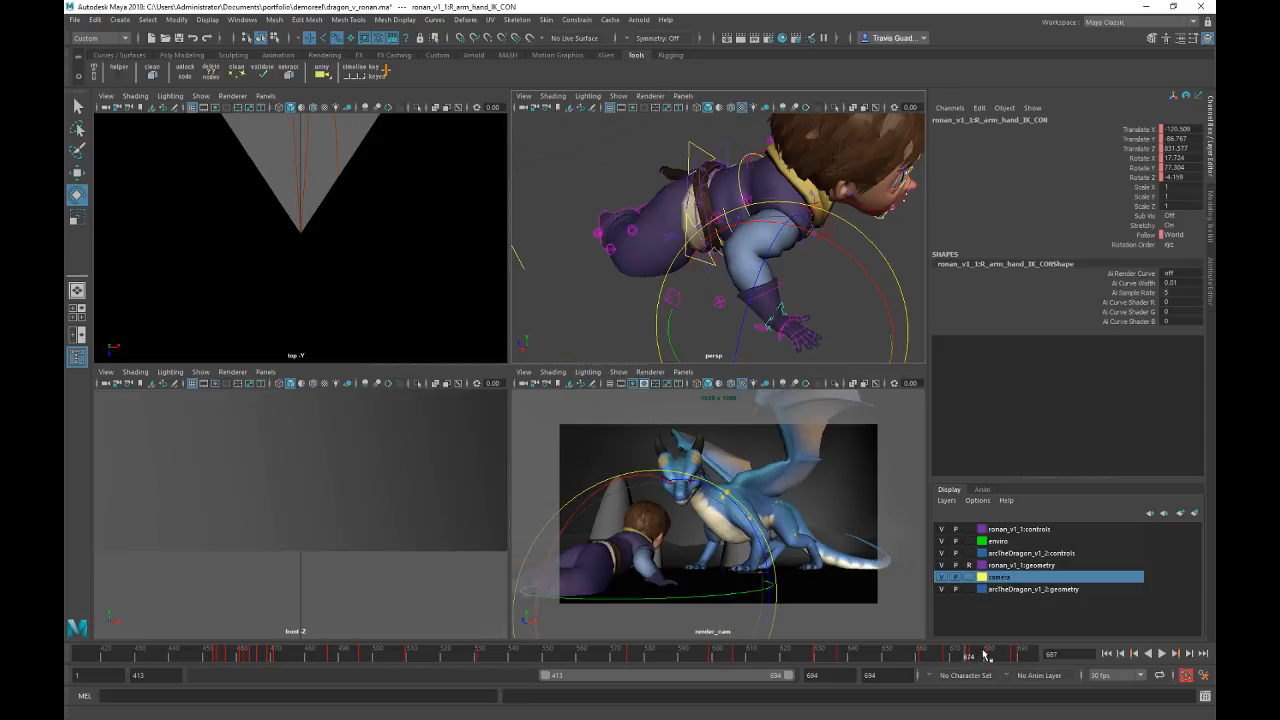
click(1036, 655)
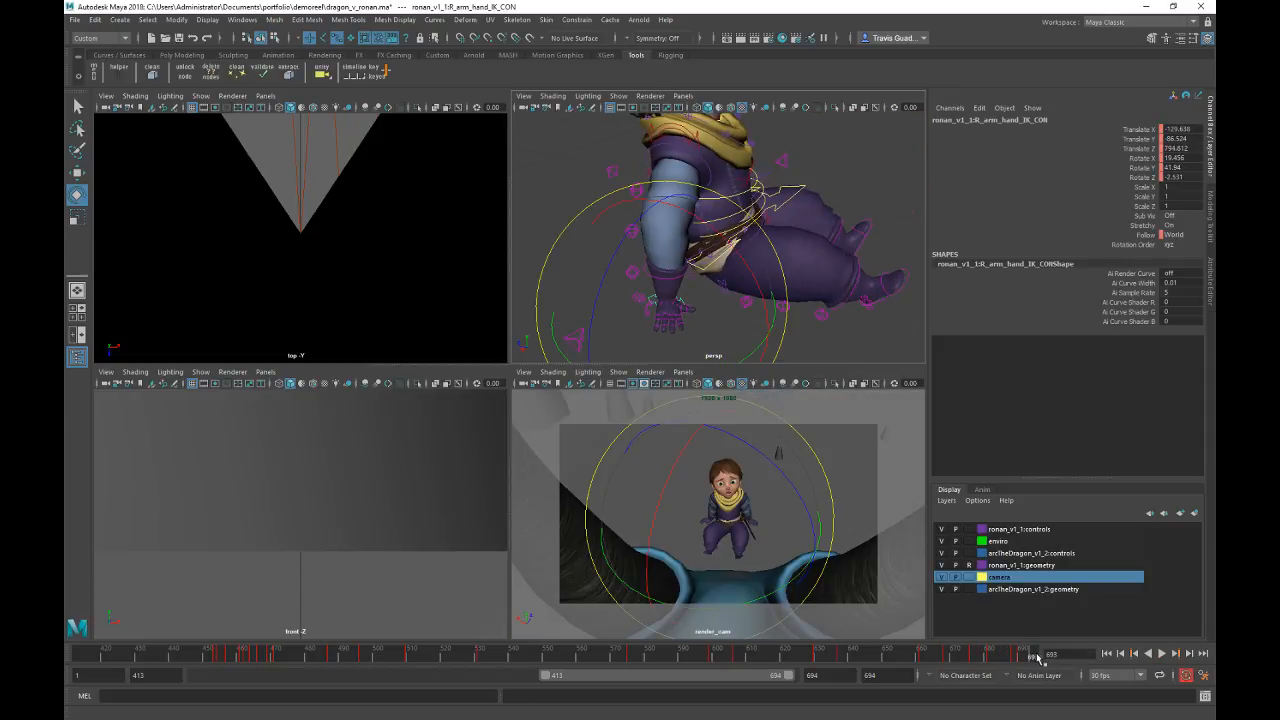
click(1023, 655)
right_click(1024, 655)
click(1066, 477)
click(1016, 655)
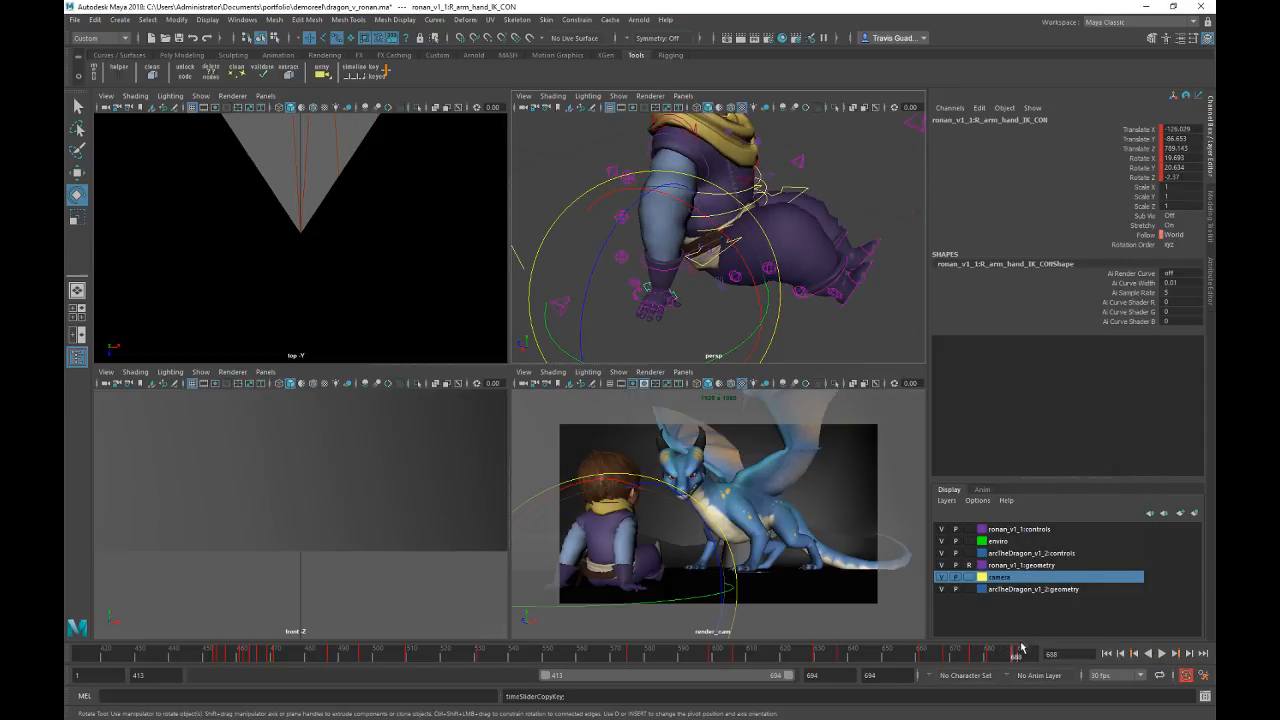
right_click(1028, 655)
mouse_move(1077, 484)
click(997, 493)
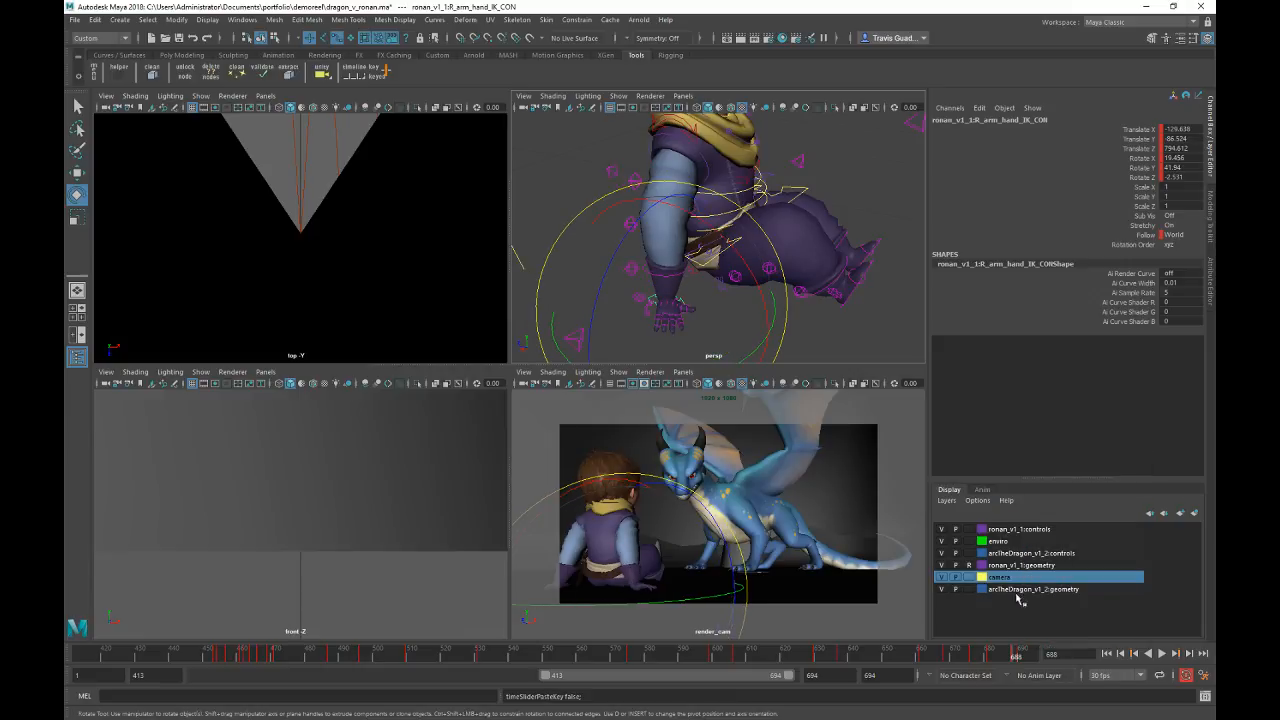
Step: At frame 688, move the boy's right elbow IK control to about Translate X -25.8, Y -12.5, Z -4.2, and check the motion
key(alt+v)
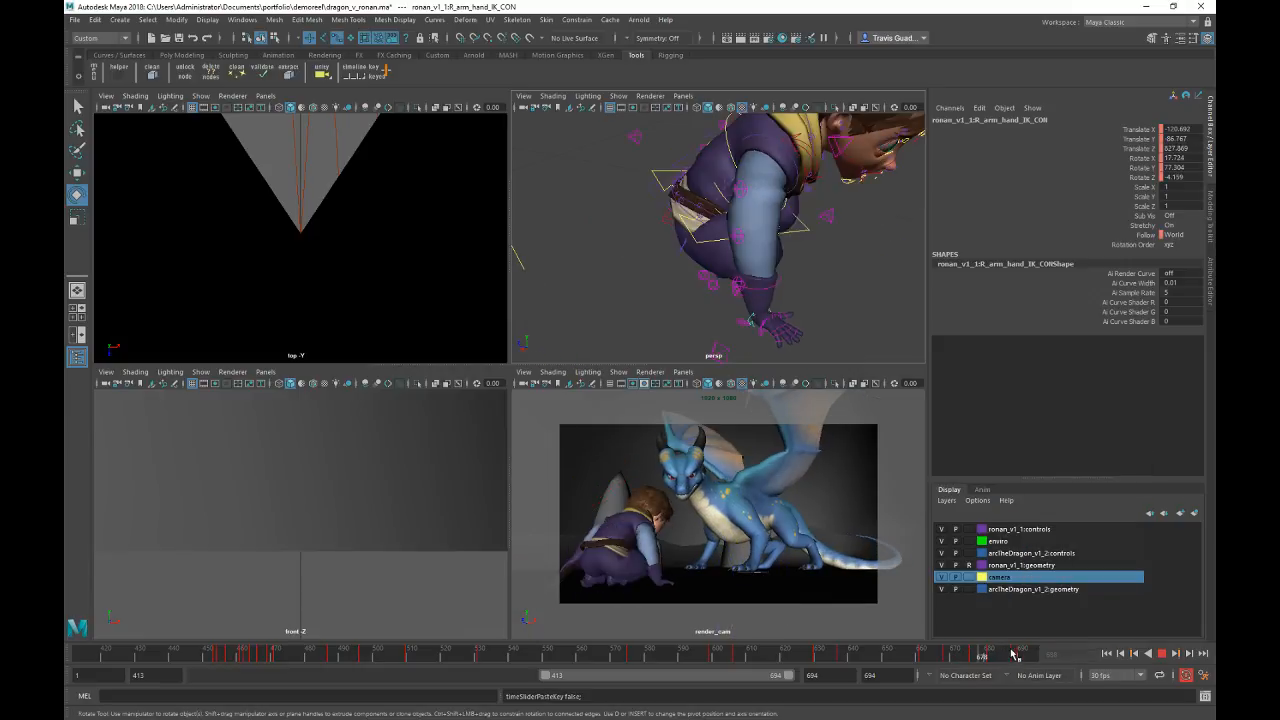
key(alt+v)
alt+middle_drag(678, 304, 763, 251)
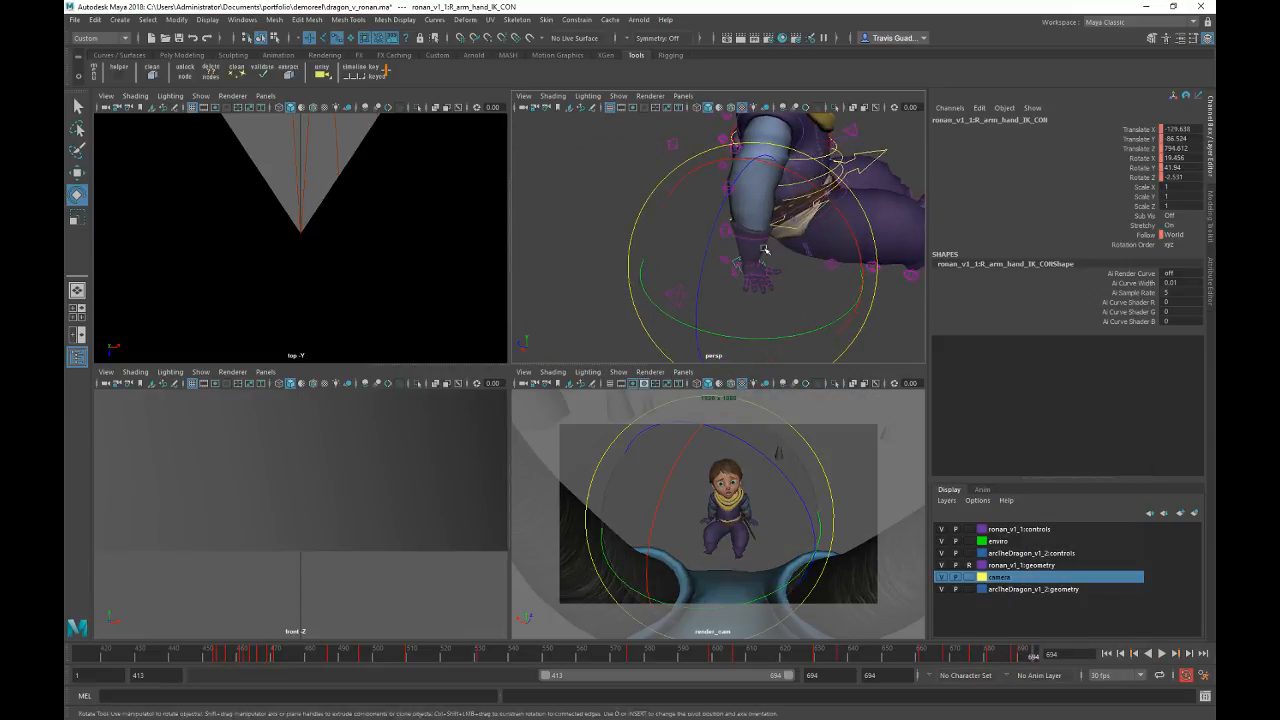
alt+drag(763, 251, 794, 243)
click(577, 264)
click(723, 292)
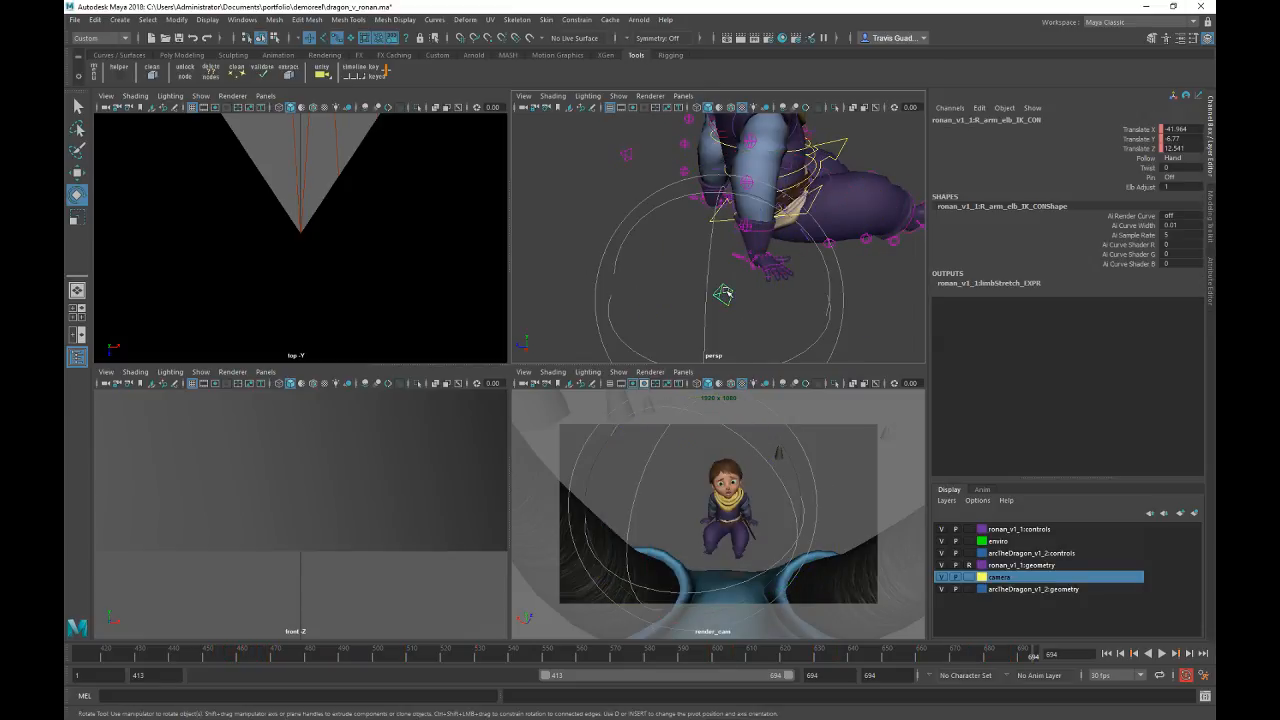
key(w)
key(comma)
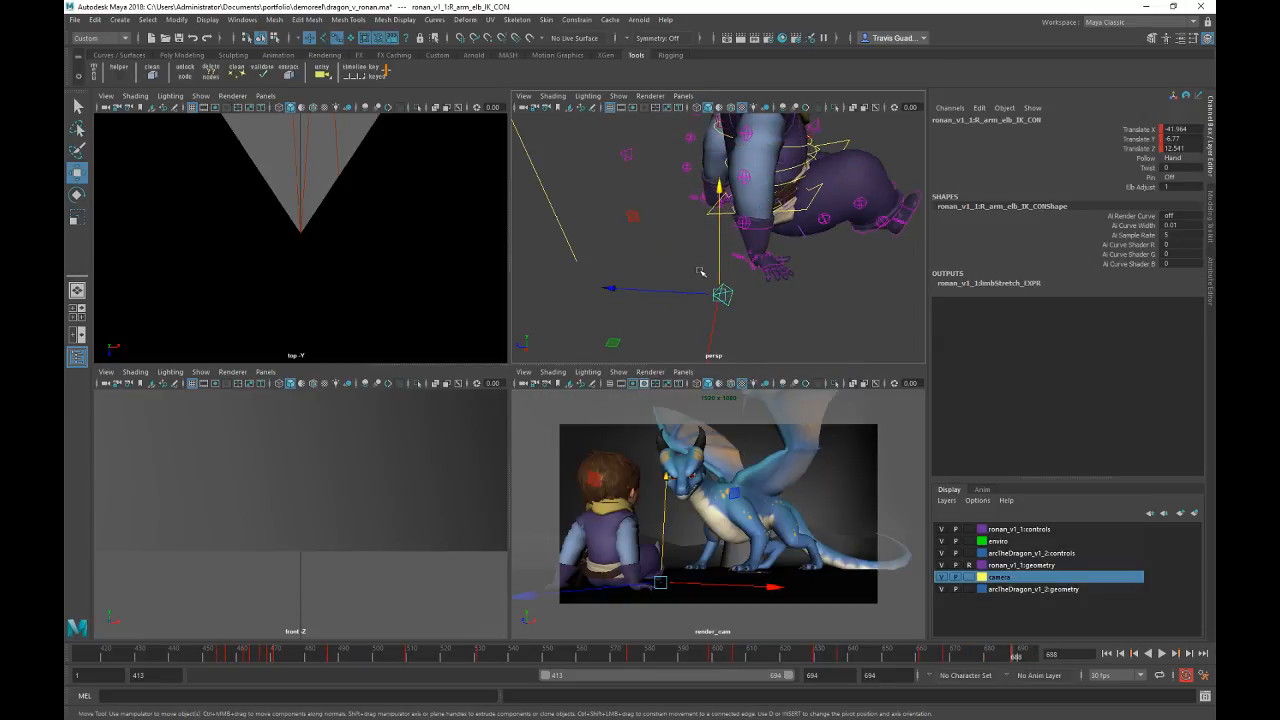
drag(690, 292, 605, 290)
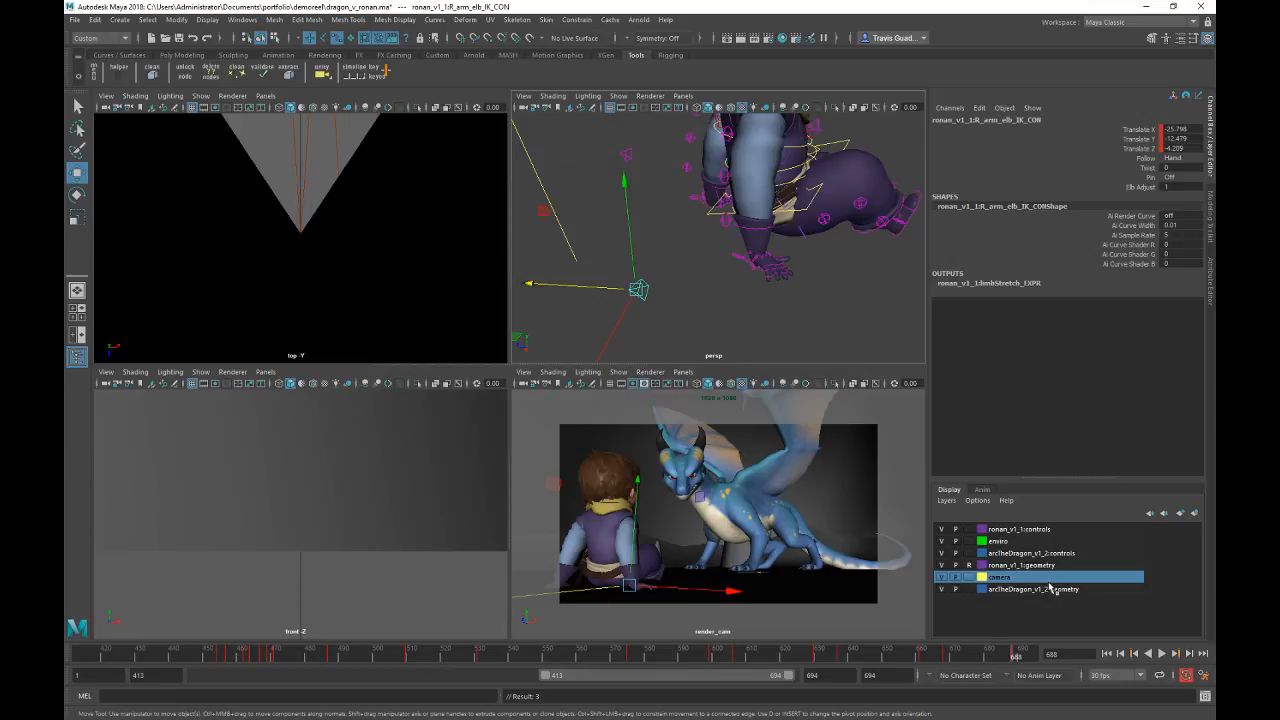
key(alt+v)
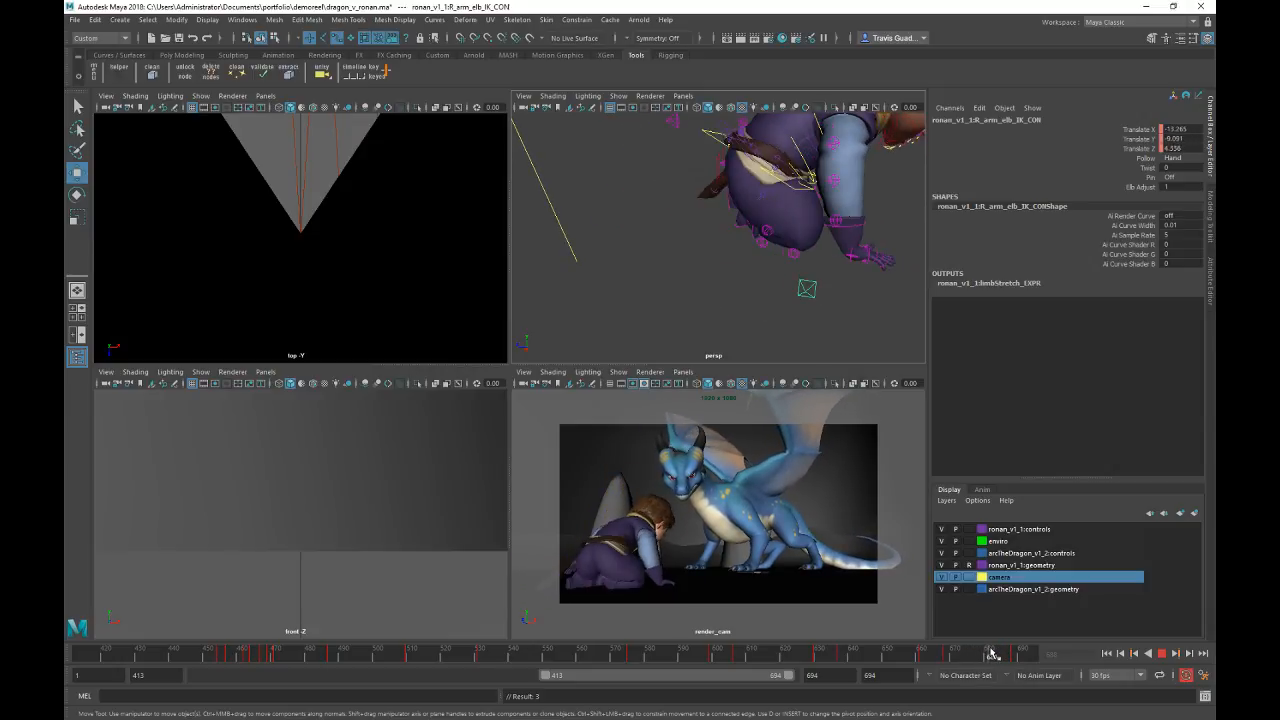
Step: At frame 682, move the boy's right foot IK control to about Translate X -190.3, Y 16.1, Z 788.3
click(992, 652)
alt+drag(808, 220, 866, 290)
alt+right_drag(866, 290, 808, 320)
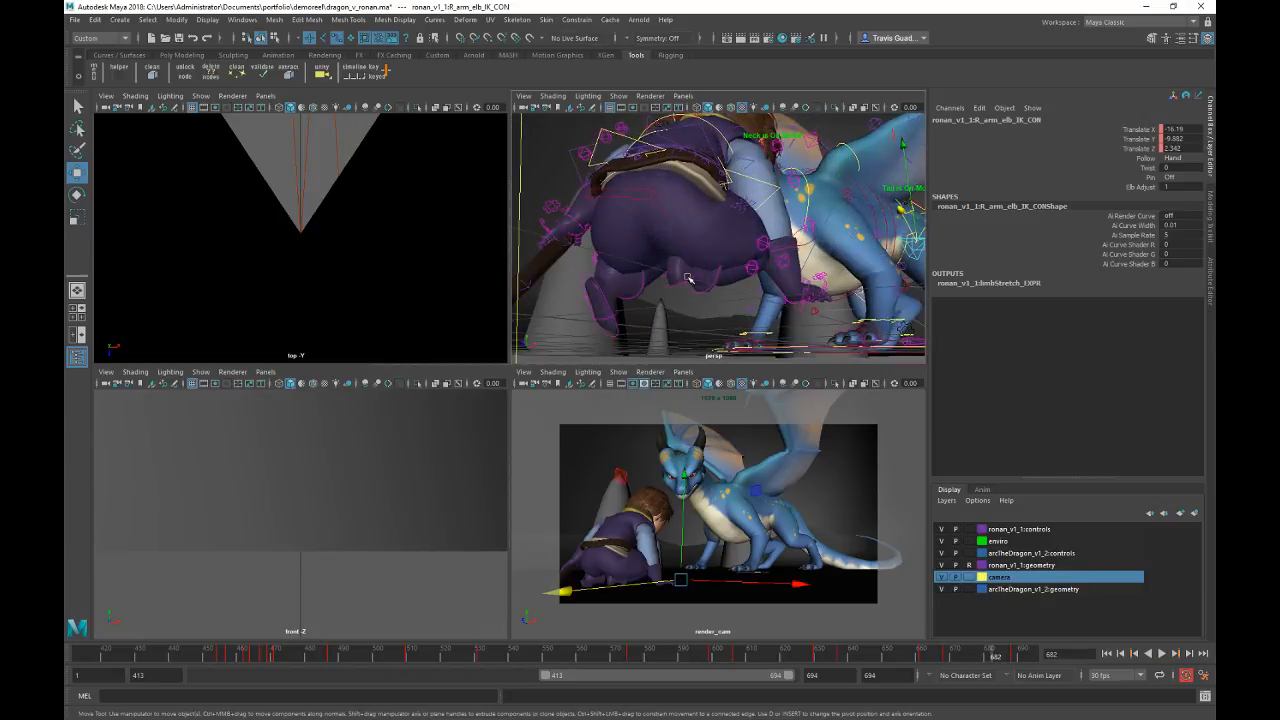
alt+middle_drag(750, 342, 657, 282)
click(633, 264)
alt+drag(645, 271, 734, 271)
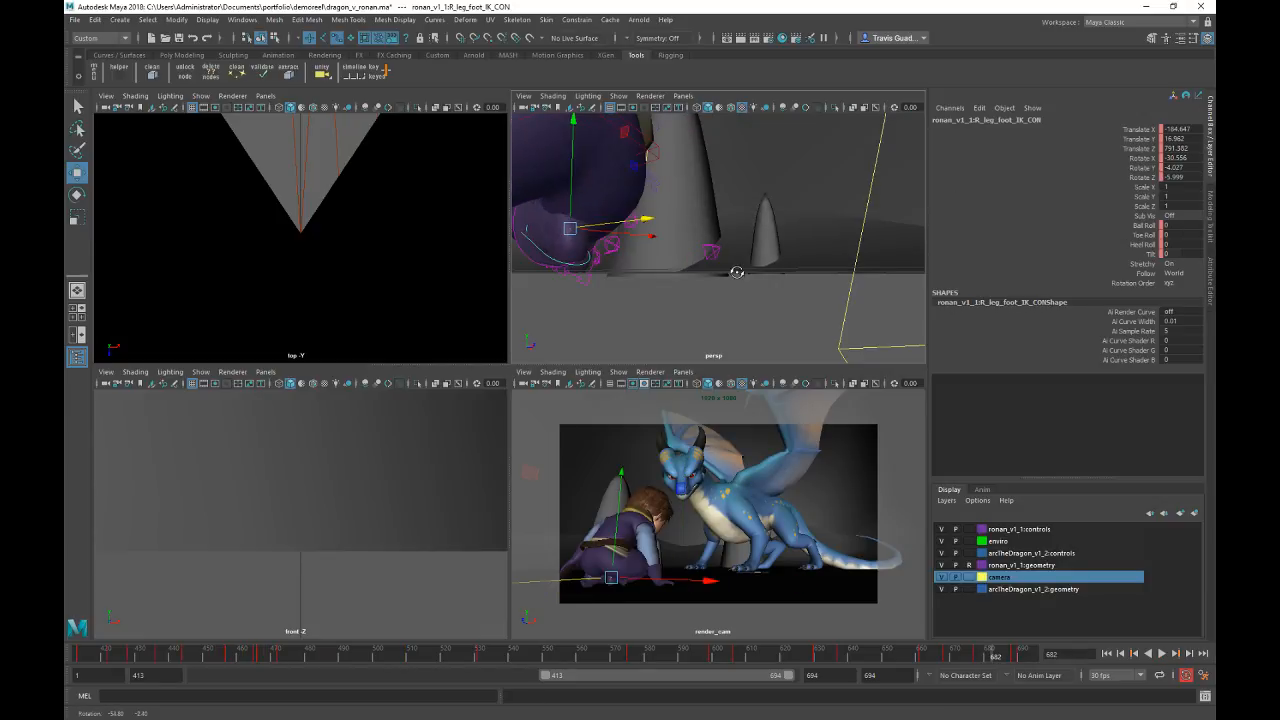
click(689, 283)
click(620, 266)
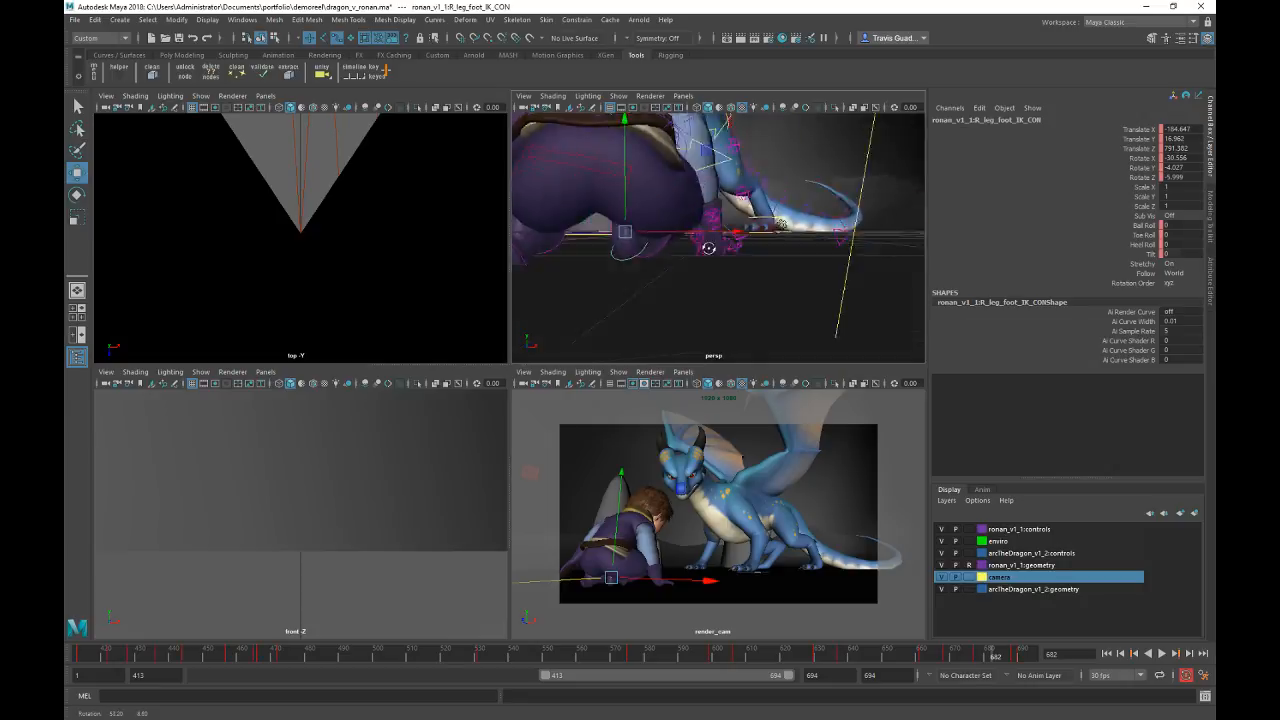
key(f)
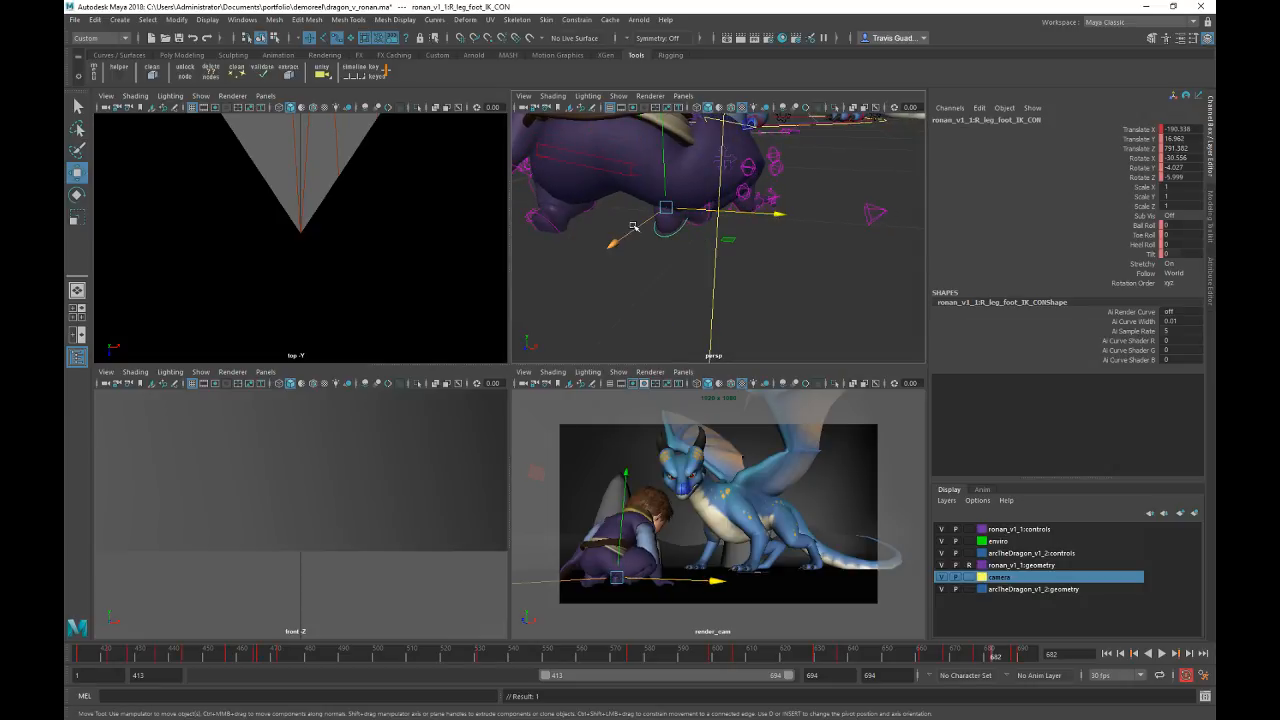
drag(634, 228, 622, 239)
Step: Rotate the boy's right foot IK control to about X 14.4, Y 1.4, Z -7.1
mouse_move(698, 222)
alt+mouse_down()
mouse_move(694, 189)
mouse_move(692, 203)
alt+mouse_up()
key(r)
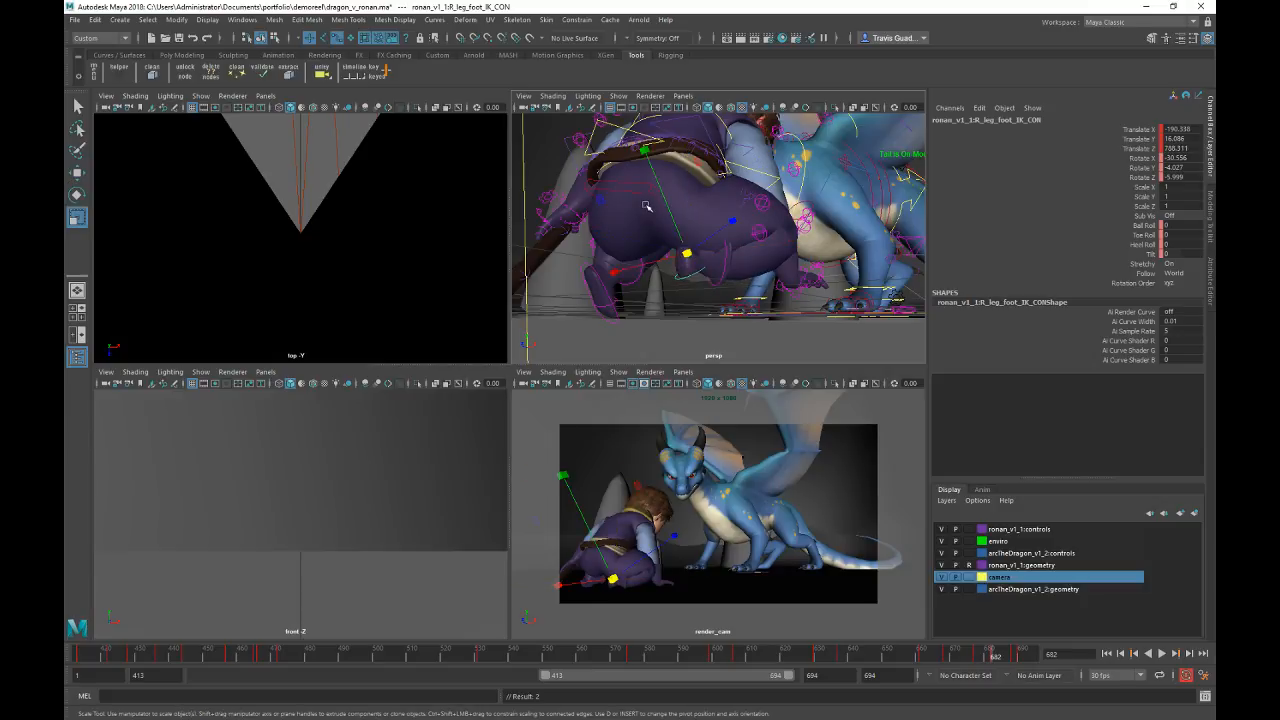
key(e)
drag(615, 190, 790, 82)
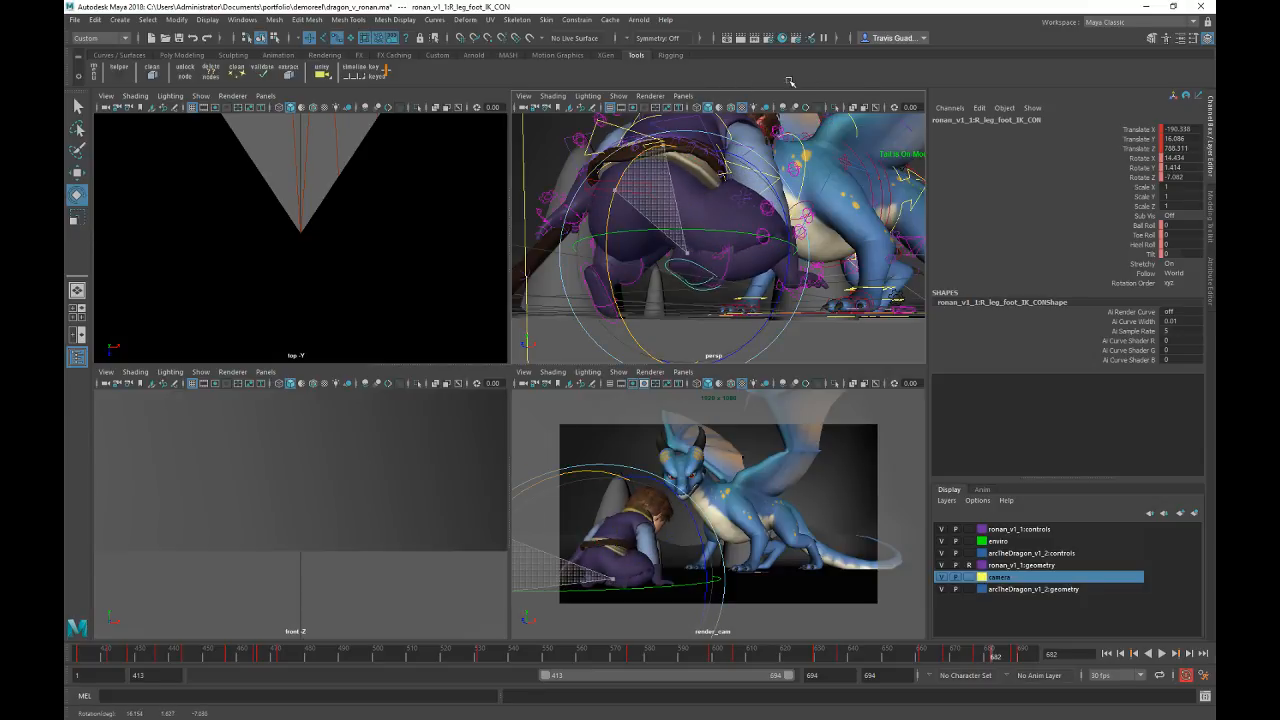
Step: Try moving the boy's right elbow IK control at frame 682, and undo that move
alt+drag(692, 190, 880, 248)
middle_drag(855, 342, 739, 375)
alt+drag(900, 340, 826, 165)
click(845, 232)
key(w)
key(ctrl+z)
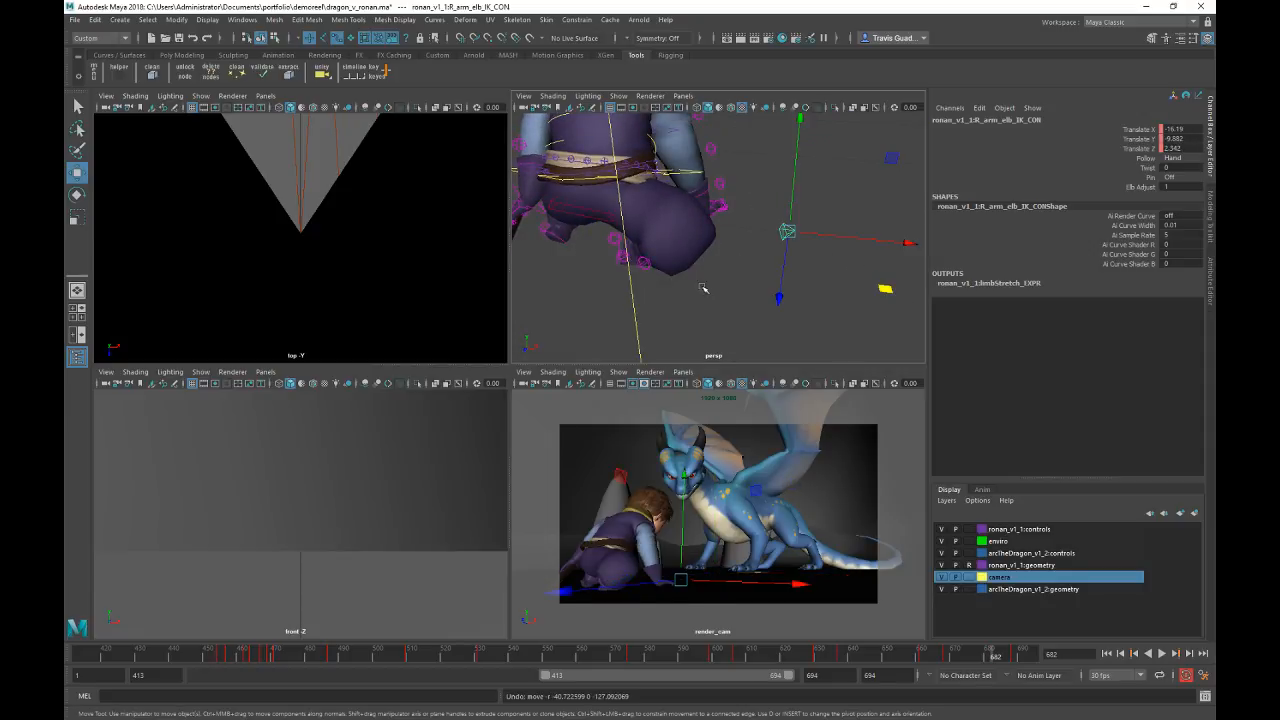
Step: Lower the boy's right foot IK control to about Translate Y 13.8 and rotate it further to about X 104, Y 17.7
alt+drag(703, 288, 779, 225)
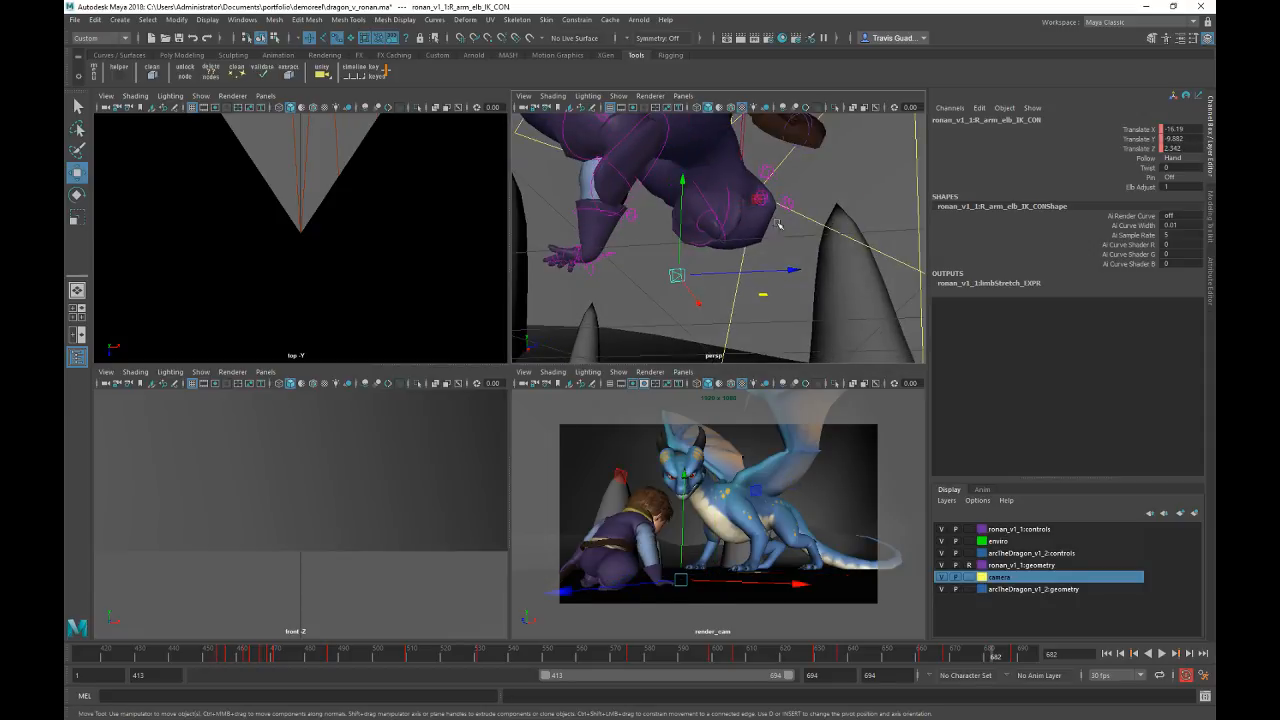
click(710, 202)
drag(689, 146, 668, 162)
key(e)
key(w)
key(e)
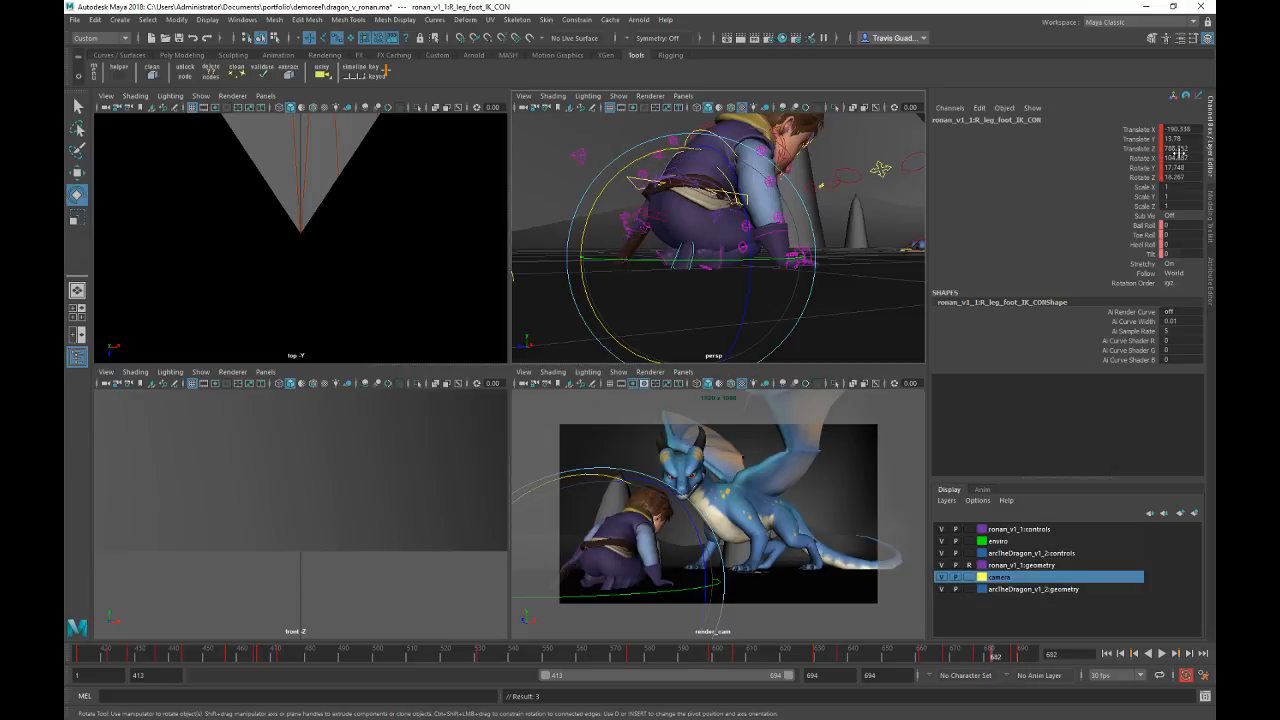
Step: Rotate the boy's right foot IK control at frame 682 to about X 113.4, Y 7.4, Z 23.7
click(1141, 158)
middle_drag(866, 150, 874, 151)
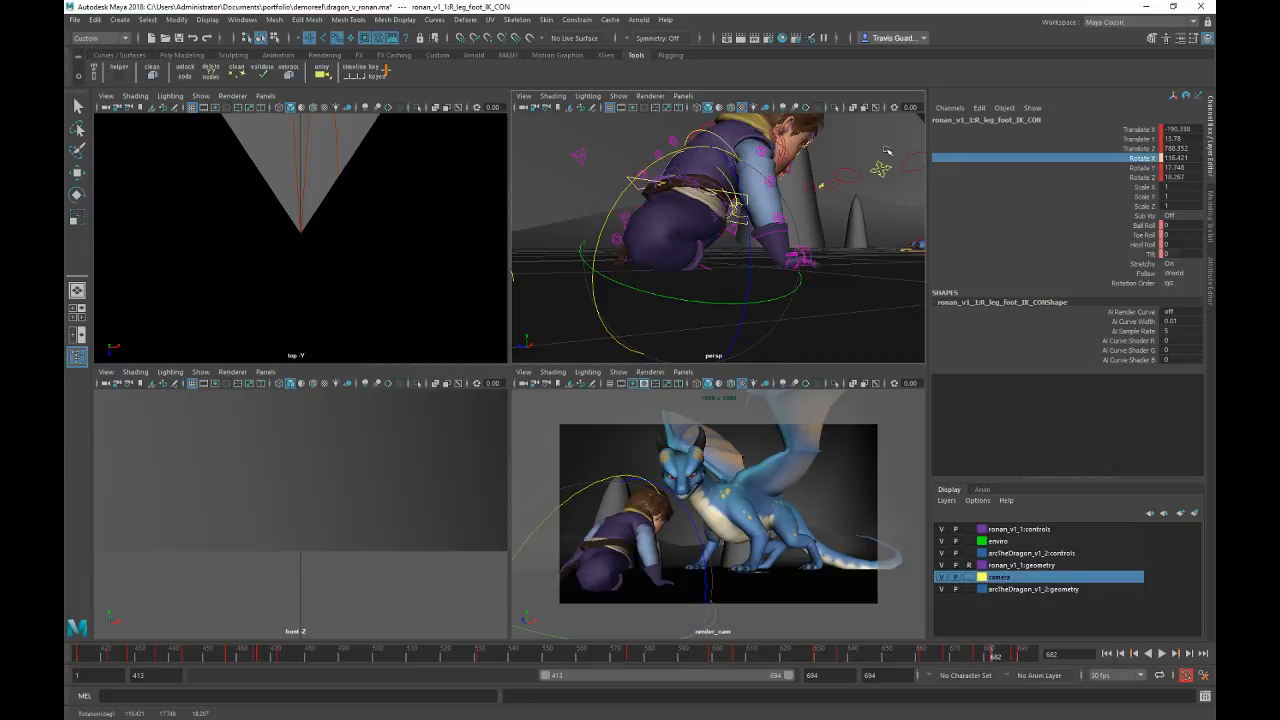
mouse_move(702, 300)
mouse_down()
mouse_move(713, 308)
mouse_move(699, 303)
mouse_up()
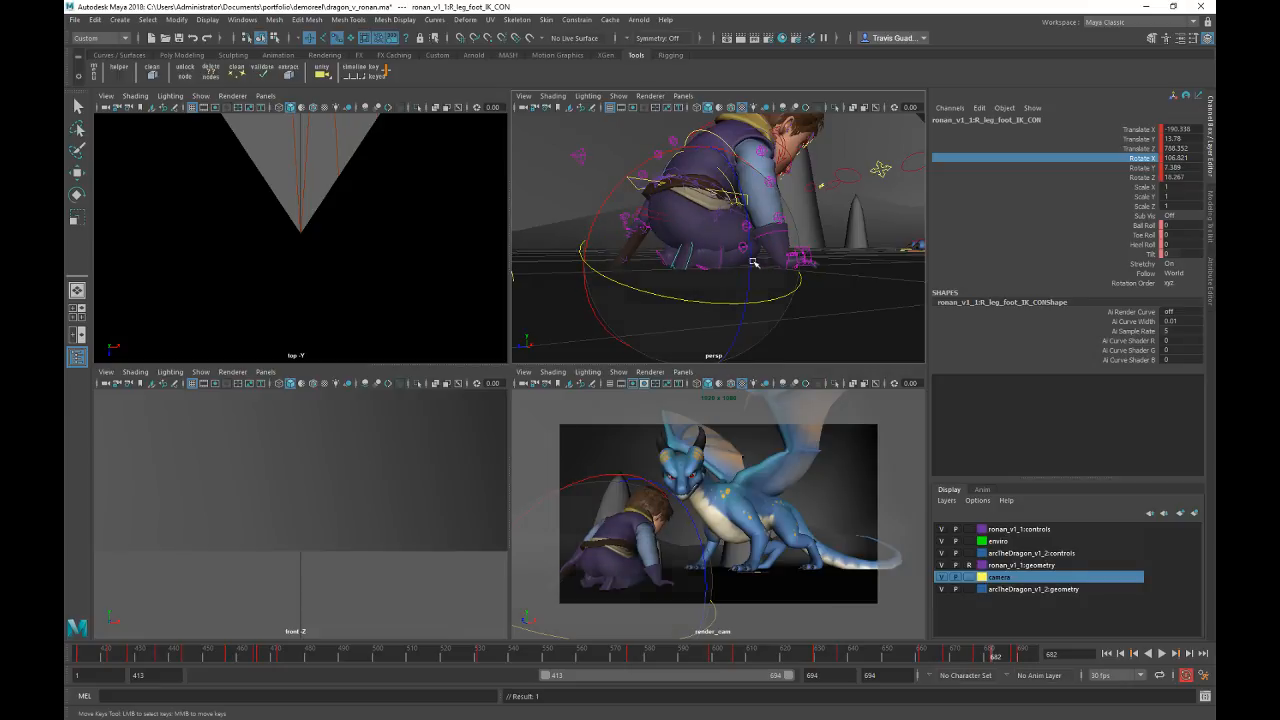
drag(750, 243, 688, 204)
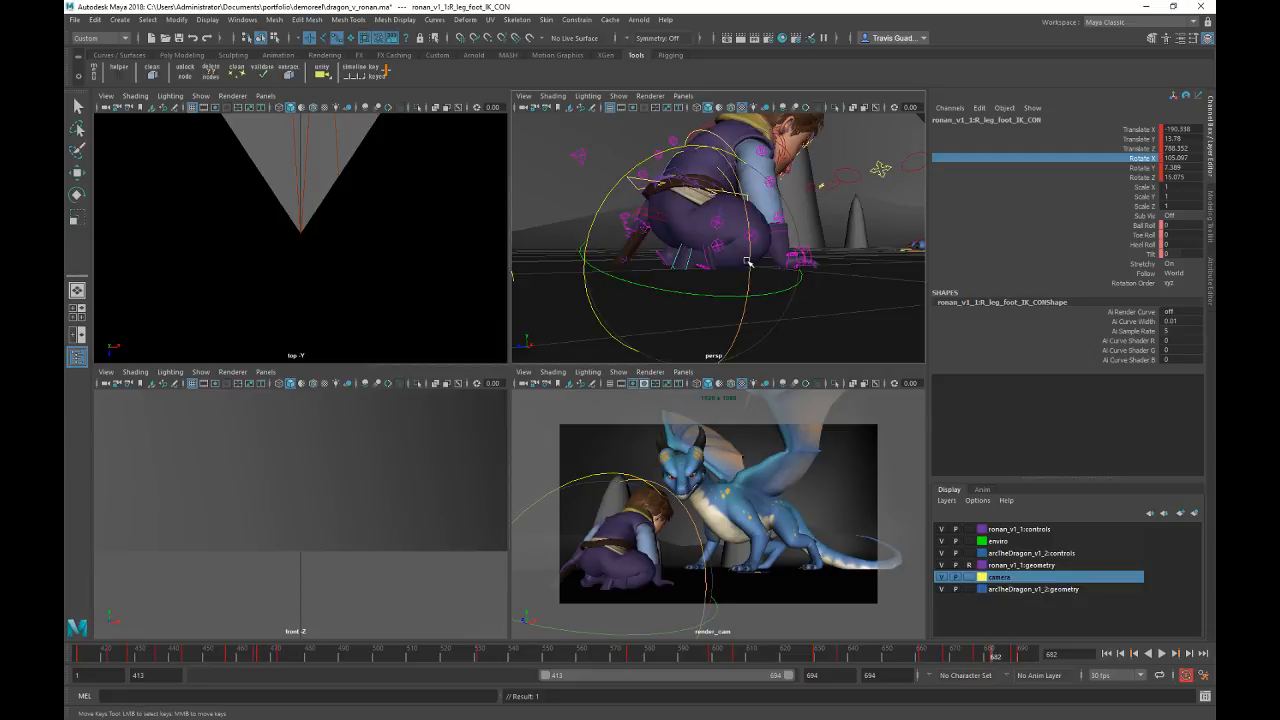
drag(747, 261, 754, 283)
drag(625, 184, 735, 320)
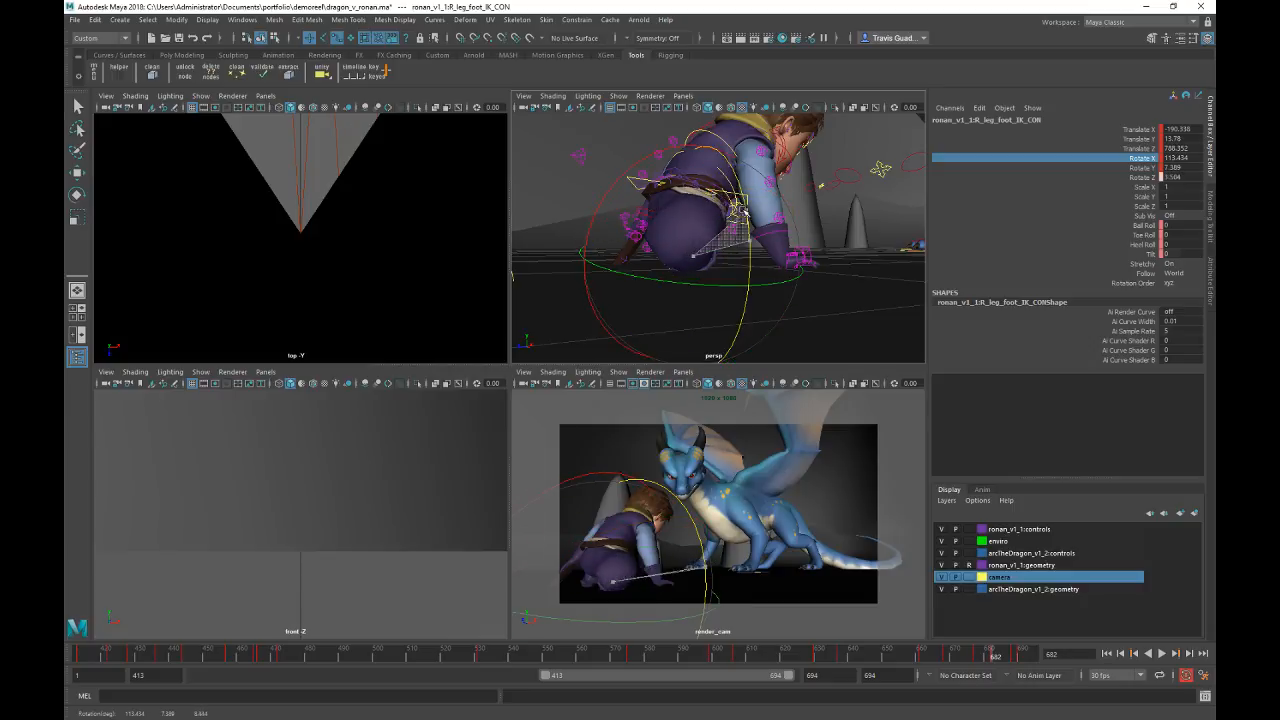
key(ctrl+z)
alt+drag(776, 236, 757, 266)
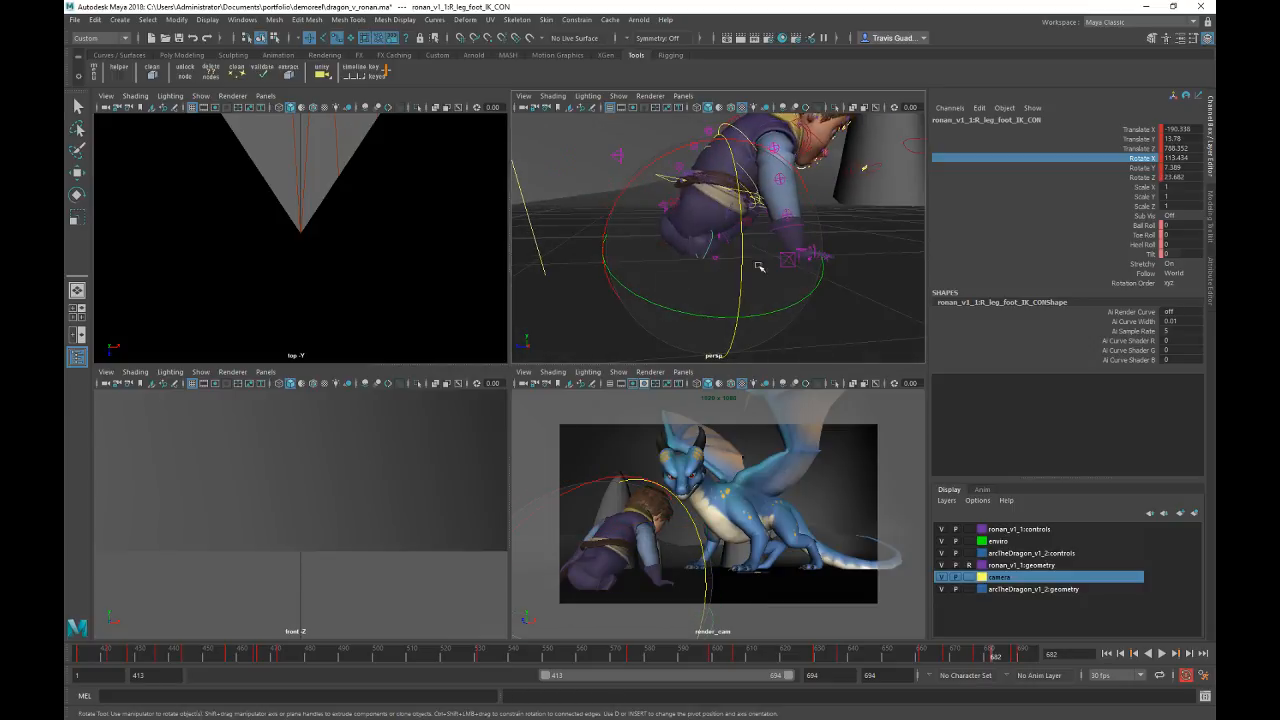
click(861, 199)
click(744, 206)
alt+drag(744, 206, 790, 240)
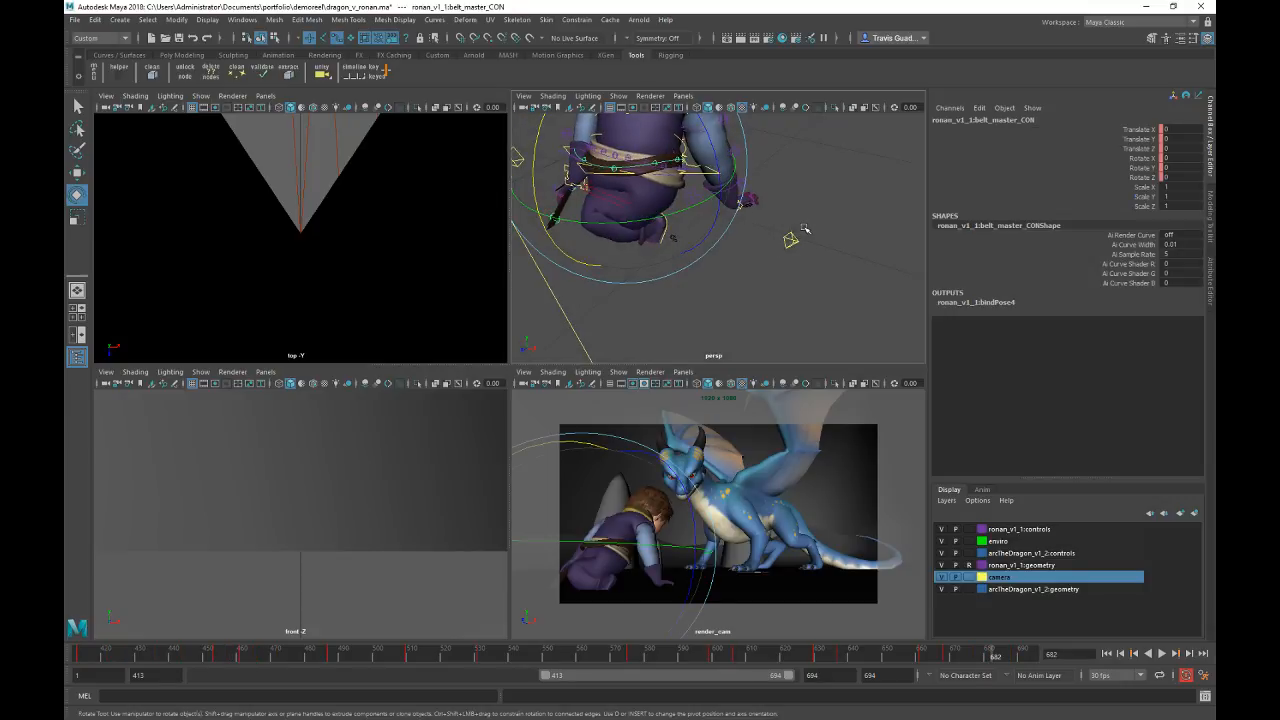
click(803, 228)
click(695, 197)
key(w)
alt+drag(760, 198, 674, 239)
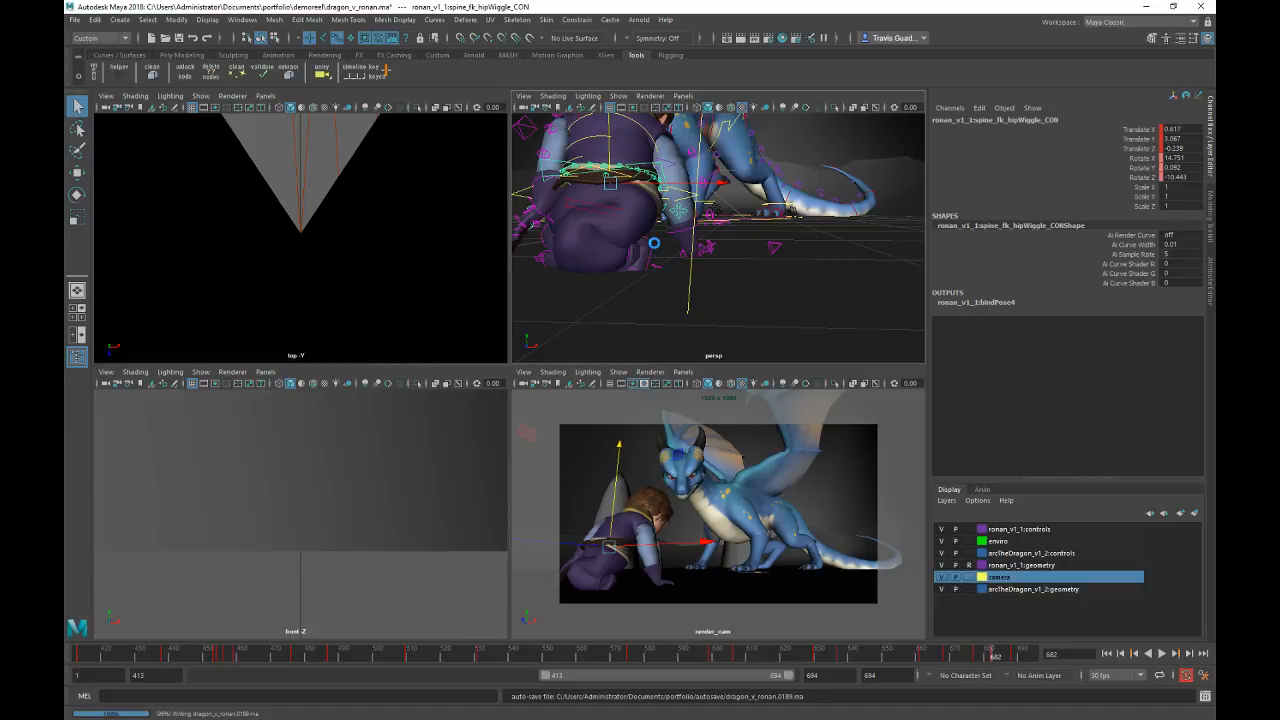
click(655, 244)
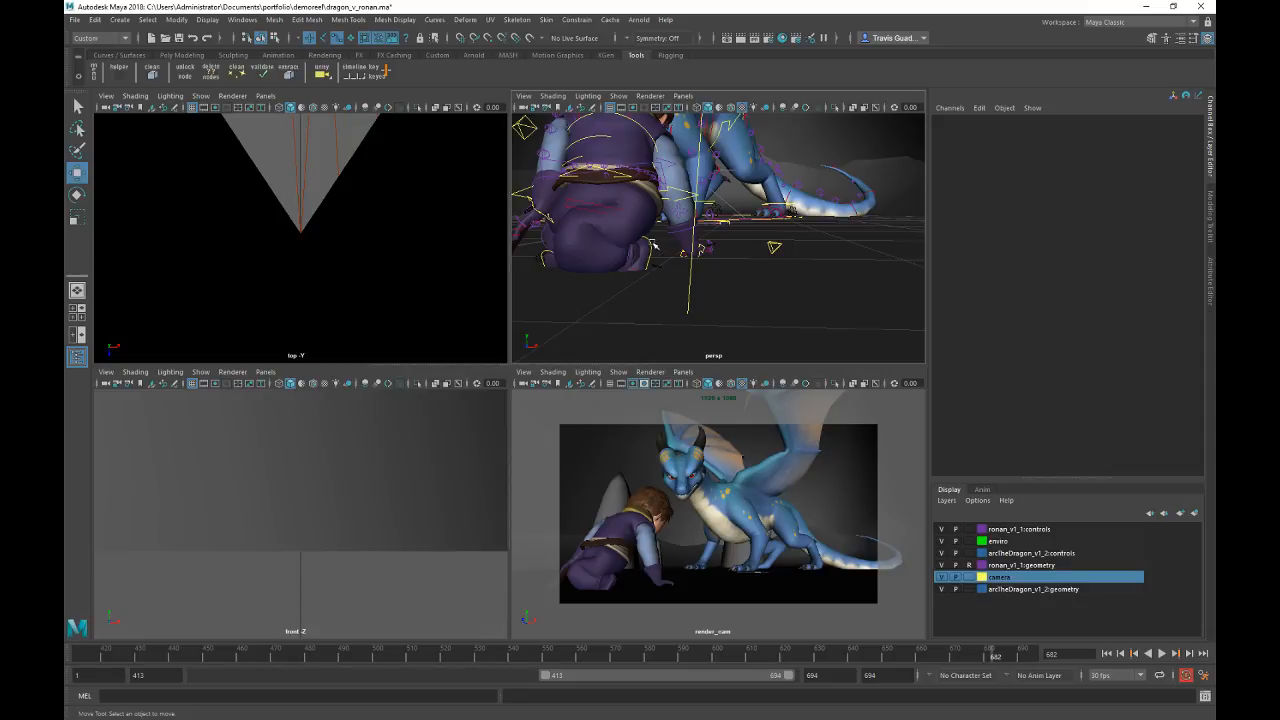
Step: Try lowering the boy's right foot IK control at frame 682, and undo that move
click(656, 250)
middle_drag(655, 210, 653, 257)
mouse_move(606, 229)
alt+mouse_down()
mouse_move(547, 206)
mouse_move(589, 213)
mouse_move(603, 236)
alt+mouse_up()
key(ctrl+z)
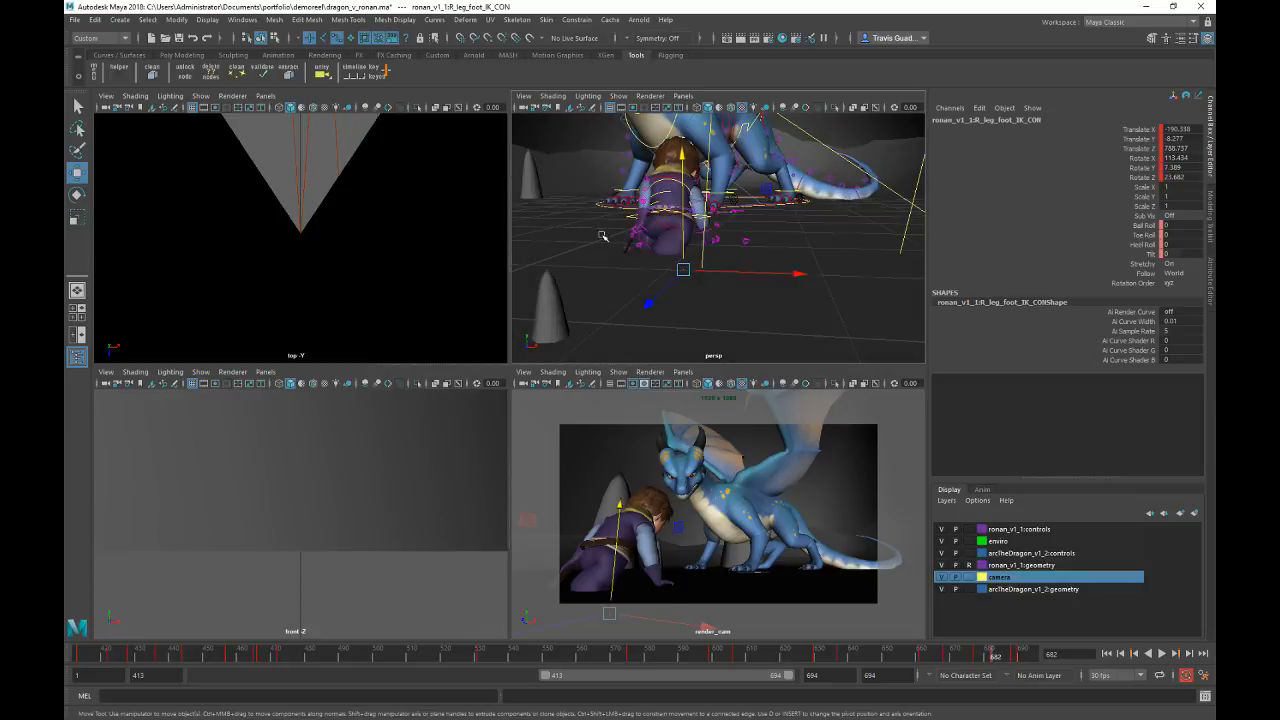
key(ctrl+z)
Step: Lower the boy's right foot IK control to about Translate Y 8.4 at frame 682 and play back the motion around it
alt+right_drag(655, 248, 786, 271)
alt+drag(786, 271, 704, 257)
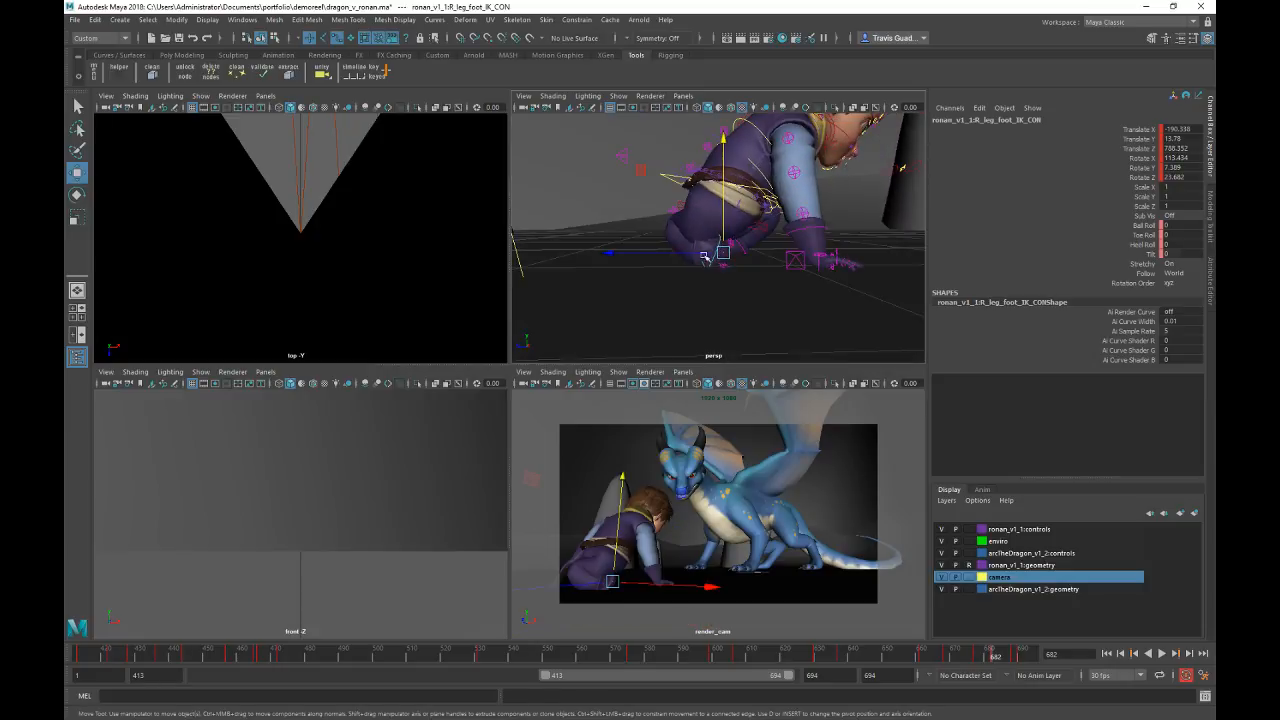
drag(724, 199, 724, 213)
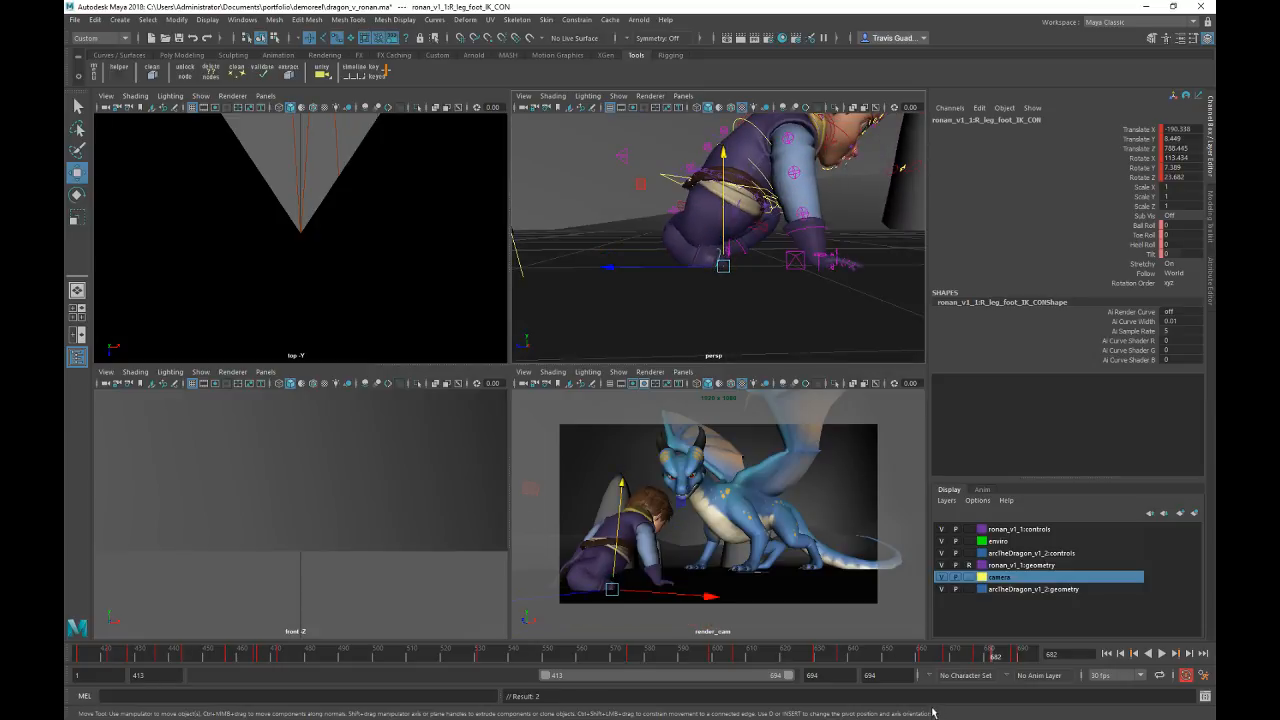
key(alt+v)
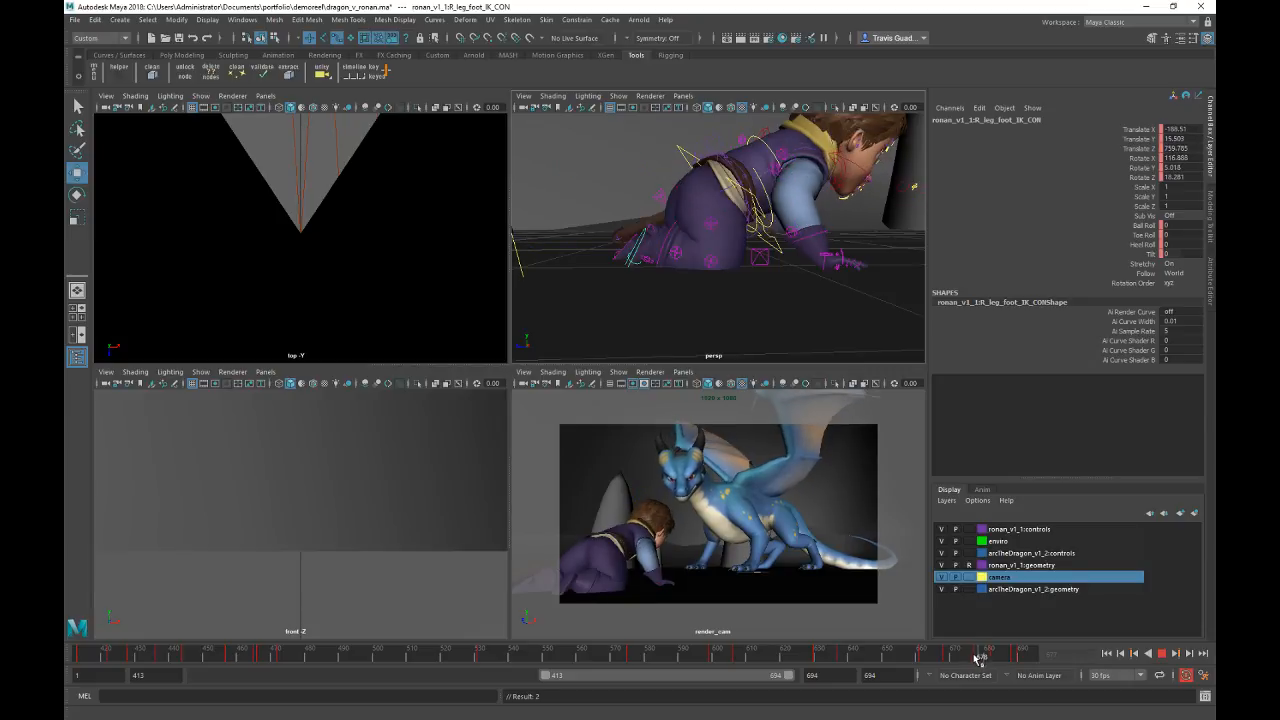
click(977, 657)
click(744, 261)
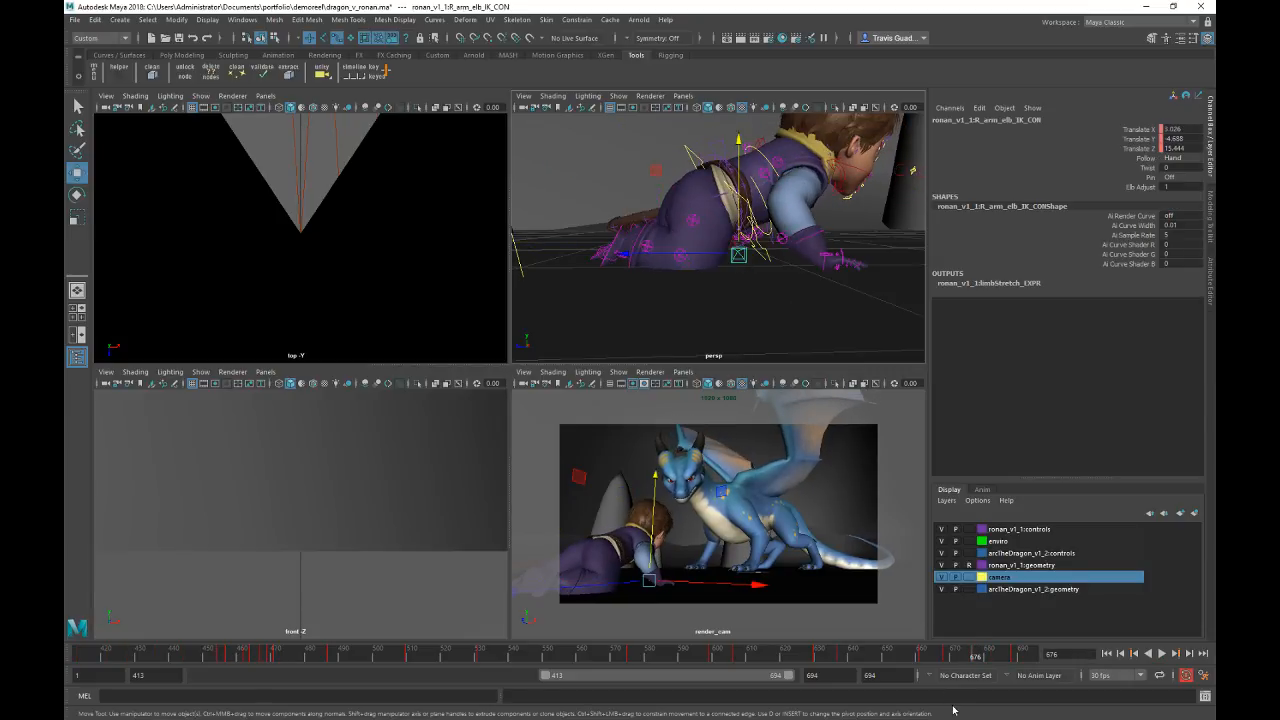
key(alt+v)
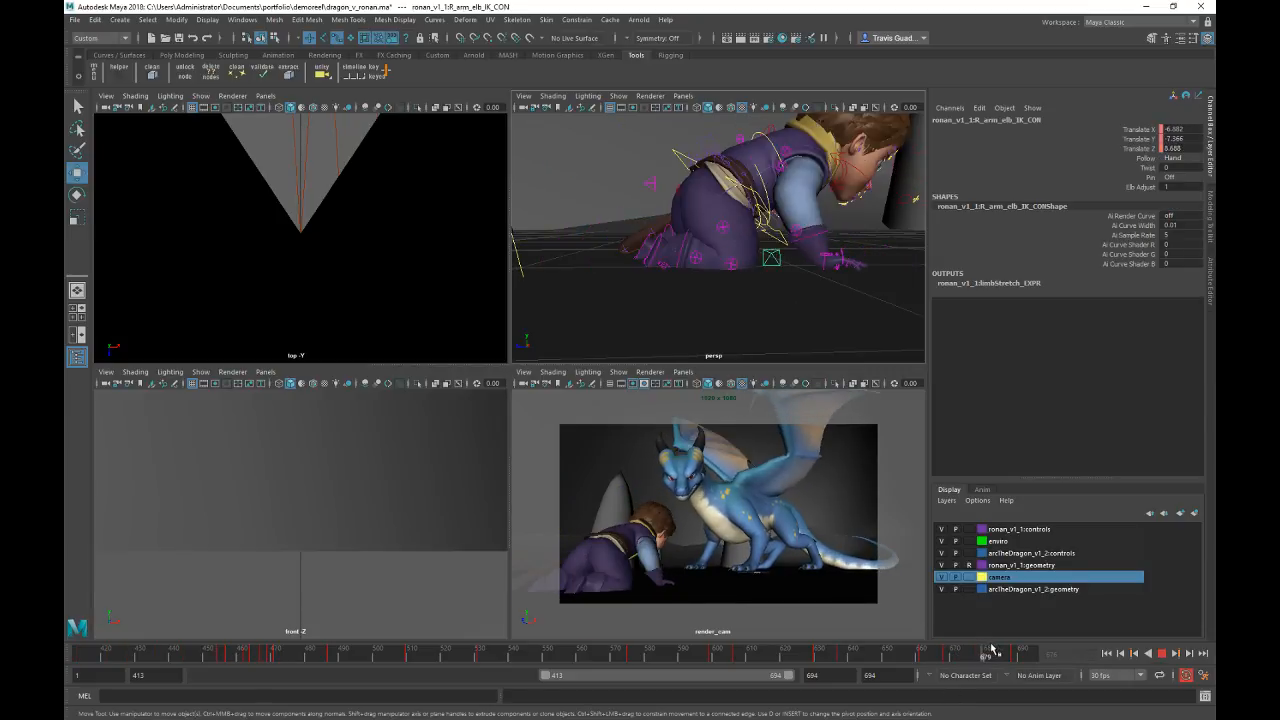
Step: Try moving the boy's left knee IK control at frame 684, and undo that move
click(998, 650)
drag(687, 260, 863, 249)
click(682, 158)
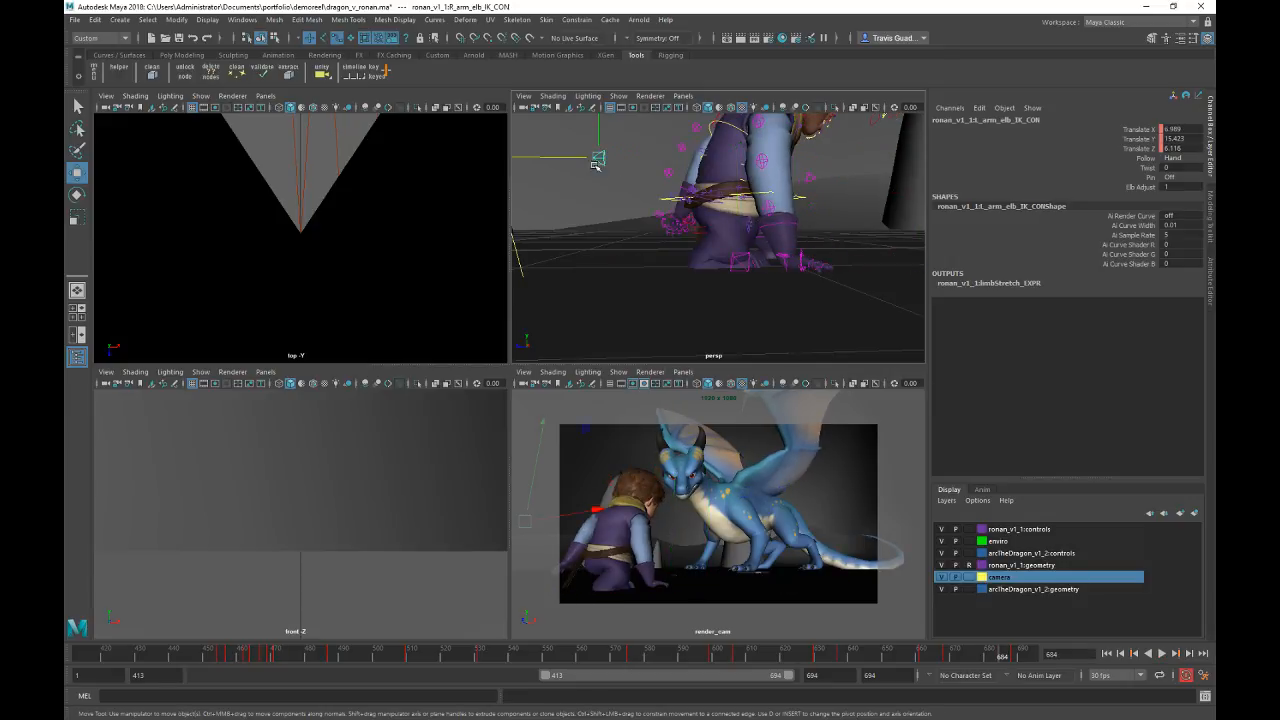
click(822, 195)
alt+drag(824, 196, 790, 218)
key(ctrl+z)
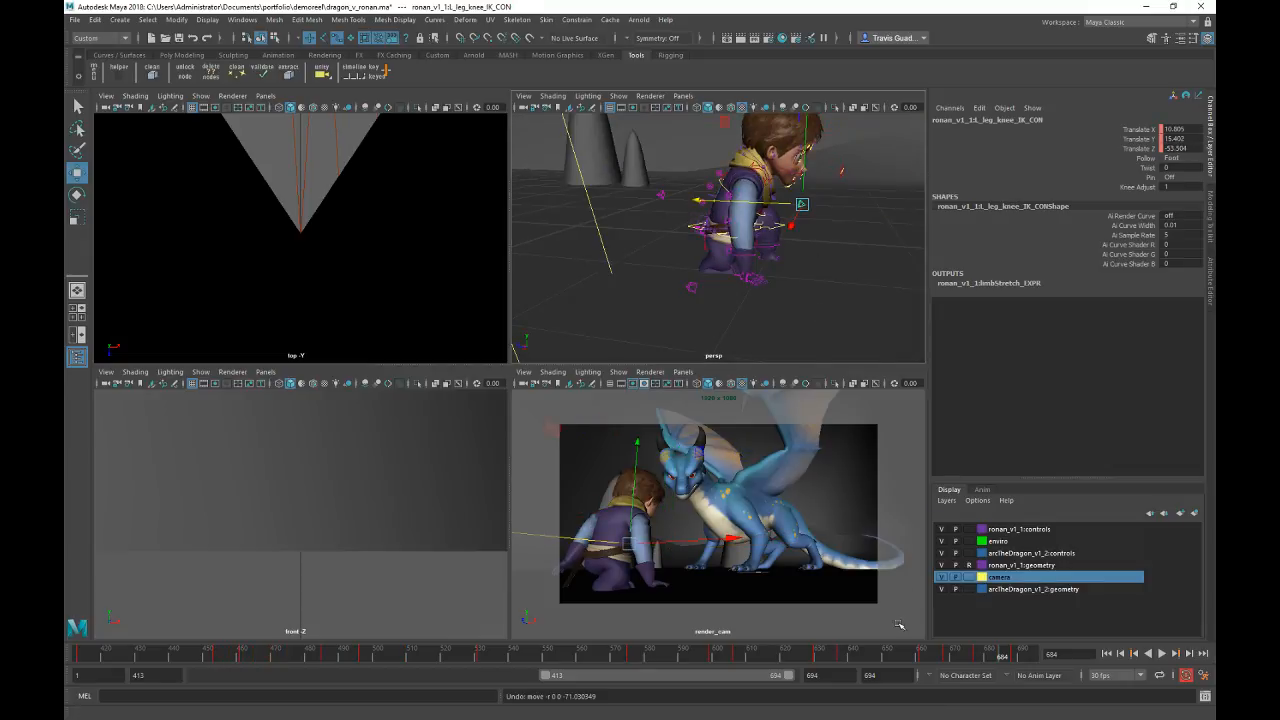
alt+drag(828, 338, 752, 210)
Step: At frame 684, move the boy's right knee IK control to about Translate X -1.4, Y 43.9, Z -67.9 and play back the result
click(757, 299)
alt+middle_drag(758, 203, 773, 279)
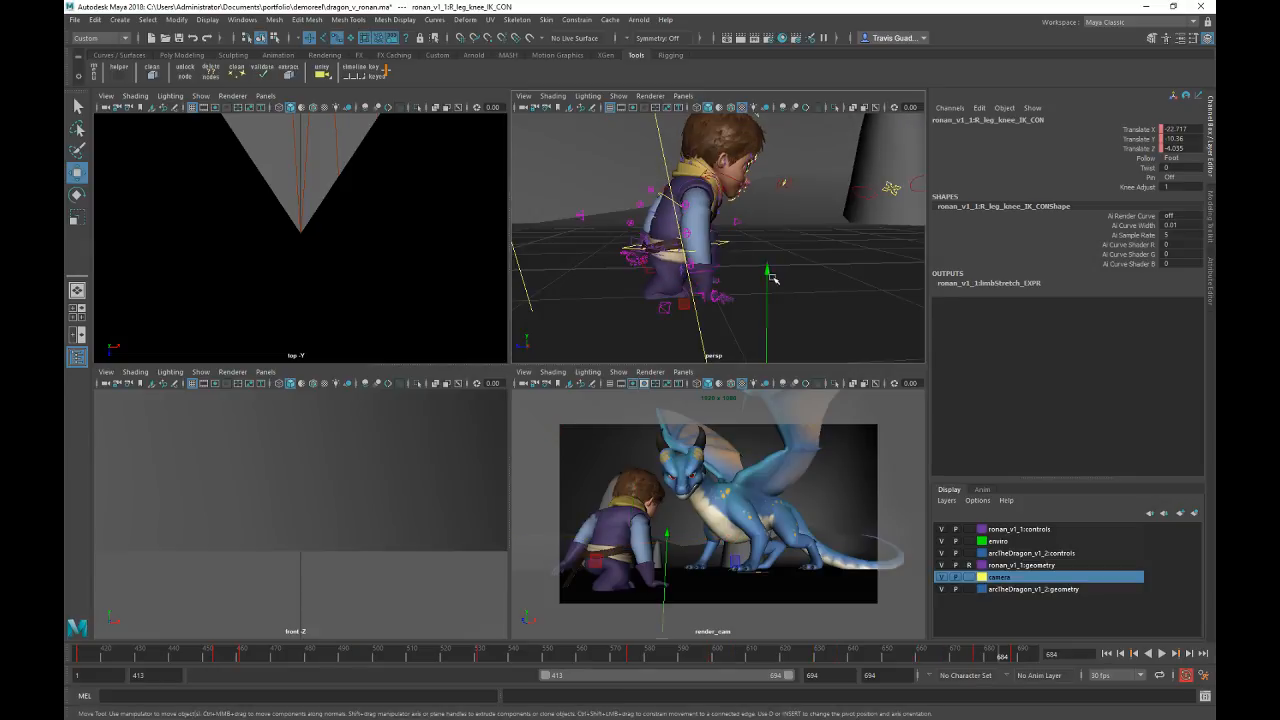
drag(767, 268, 768, 150)
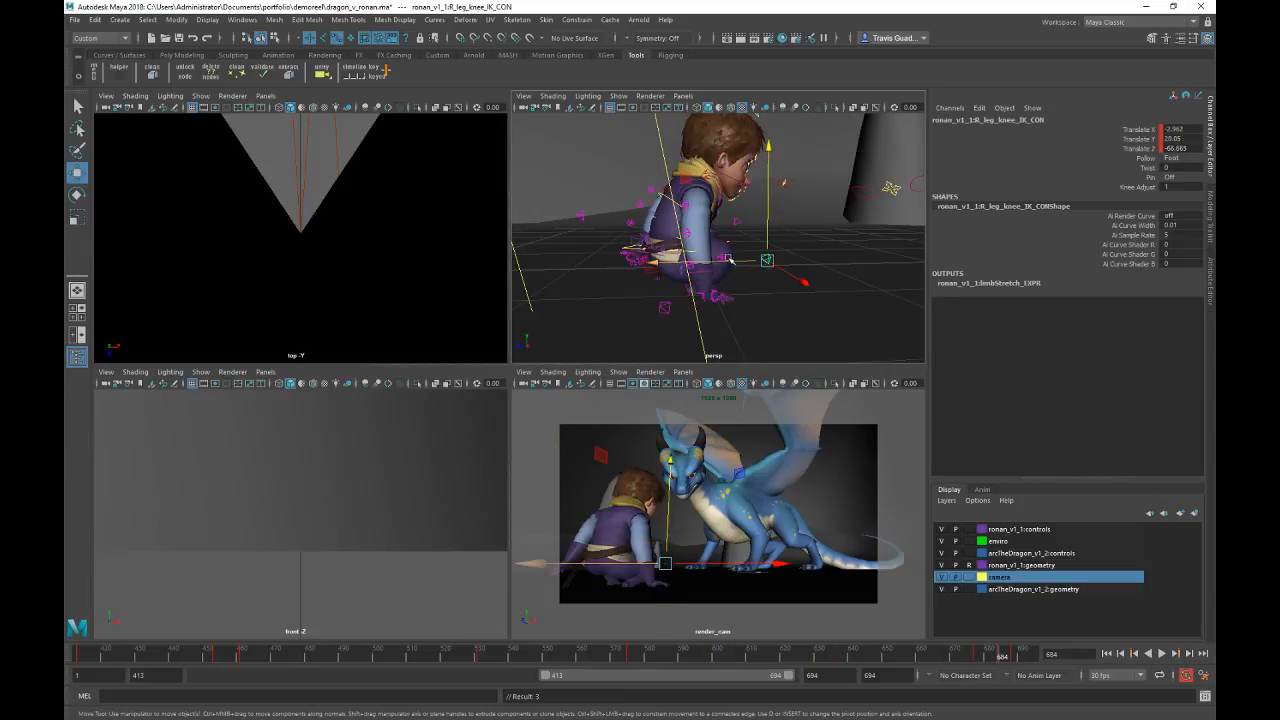
drag(731, 263, 805, 213)
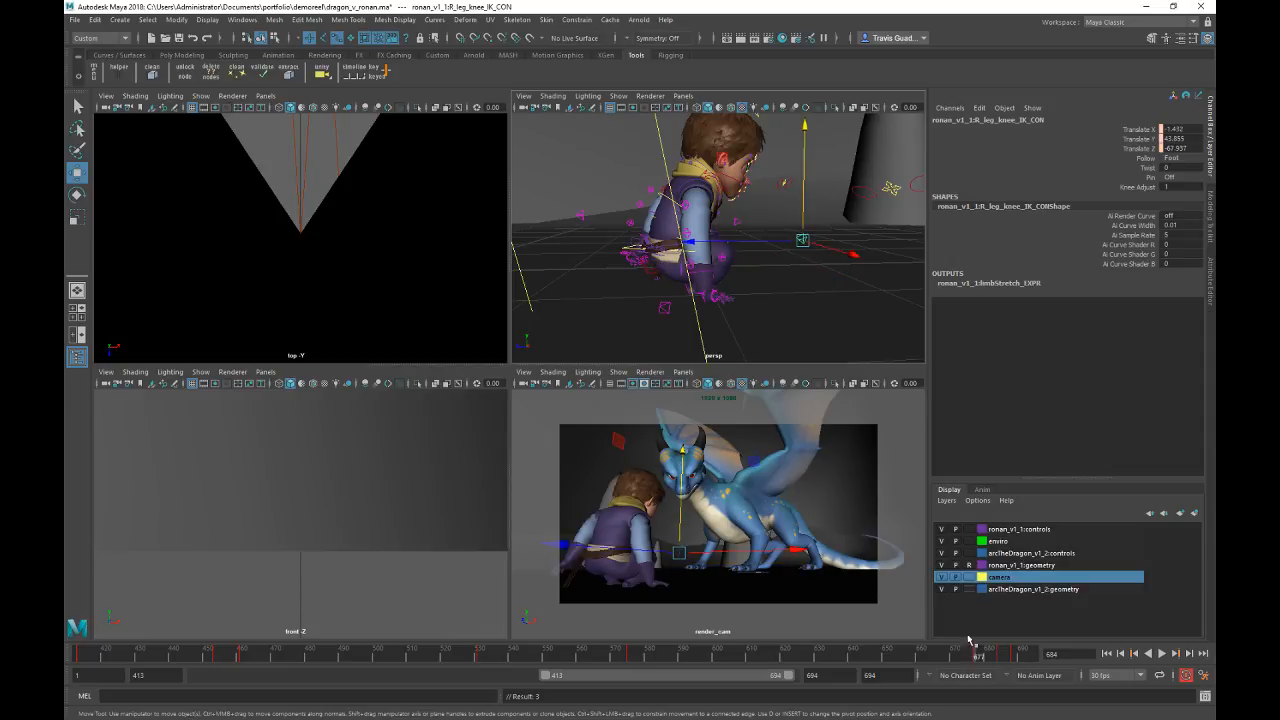
key(alt+v)
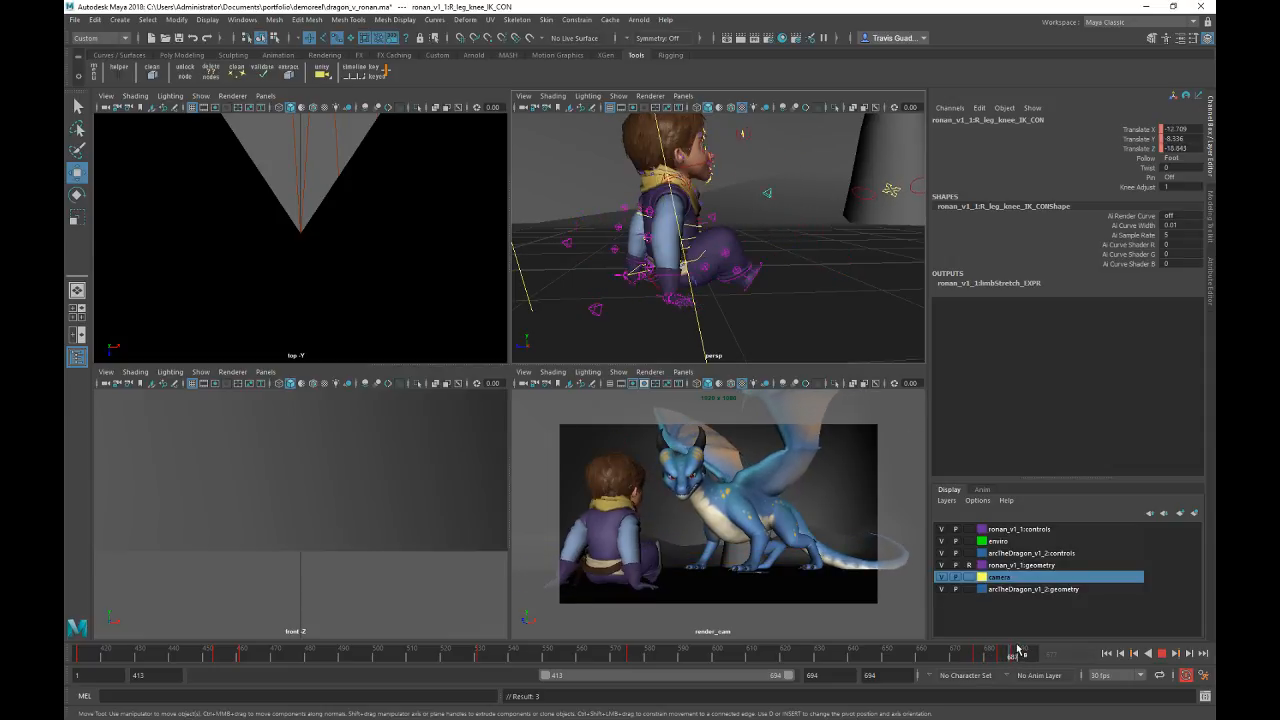
Step: At frame 682, raise the boy's right foot IK control to about Translate Y 15.2 and rotate it to about X 143.7, Y 2.3, Z 11.3
mouse_move(1016, 651)
mouse_down()
mouse_move(933, 656)
mouse_move(996, 658)
mouse_up()
click(820, 297)
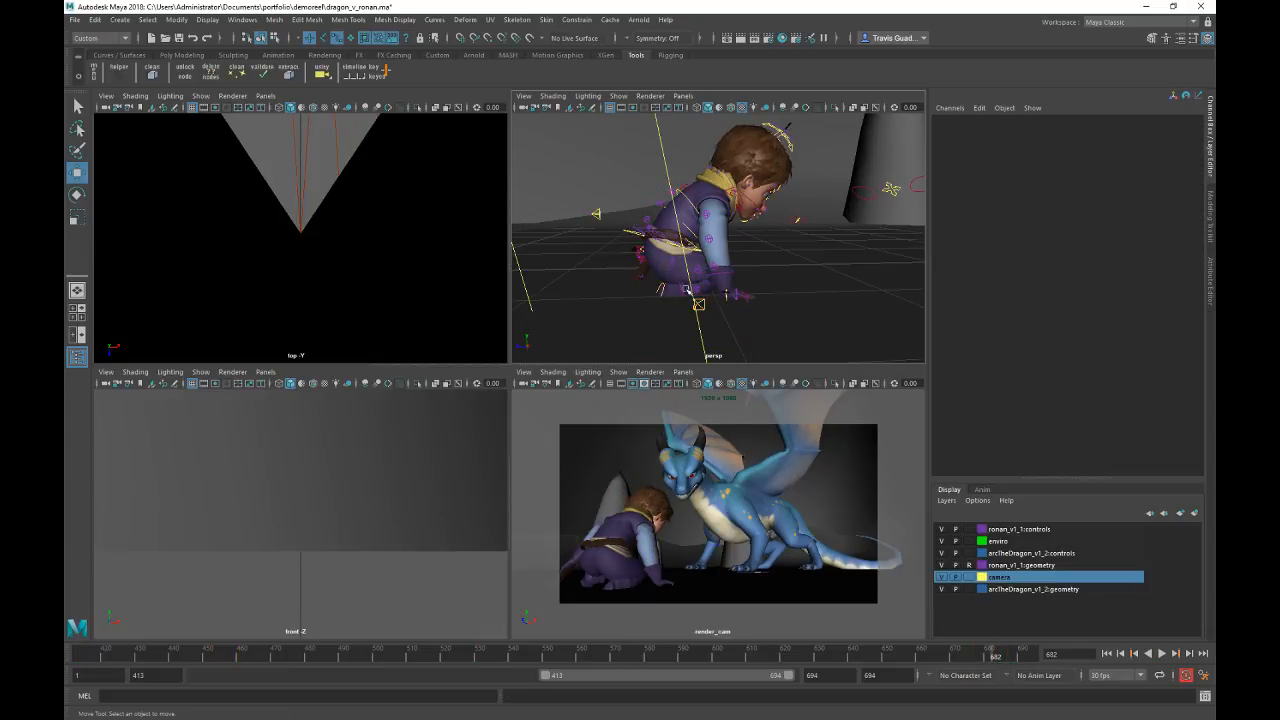
click(665, 263)
mouse_move(665, 259)
mouse_down()
mouse_move(665, 270)
mouse_move(666, 240)
mouse_up()
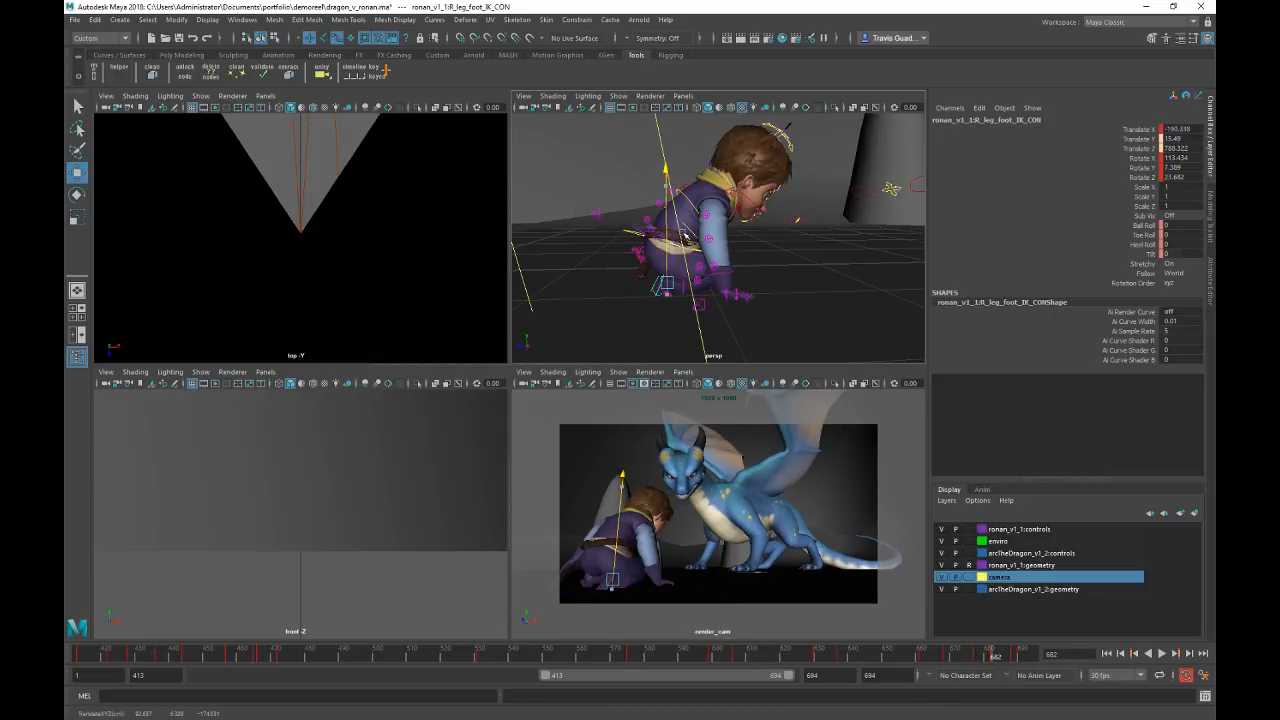
key(e)
drag(765, 258, 719, 260)
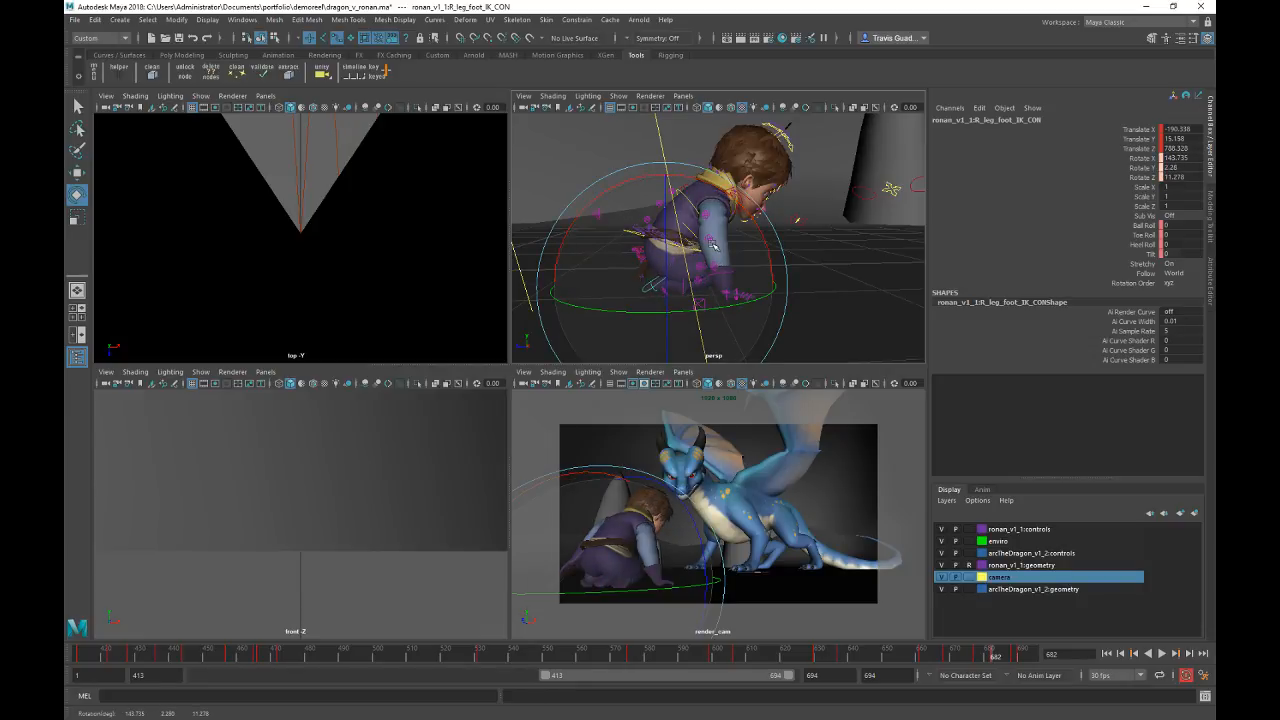
key(w)
middle_click(808, 440)
click(985, 655)
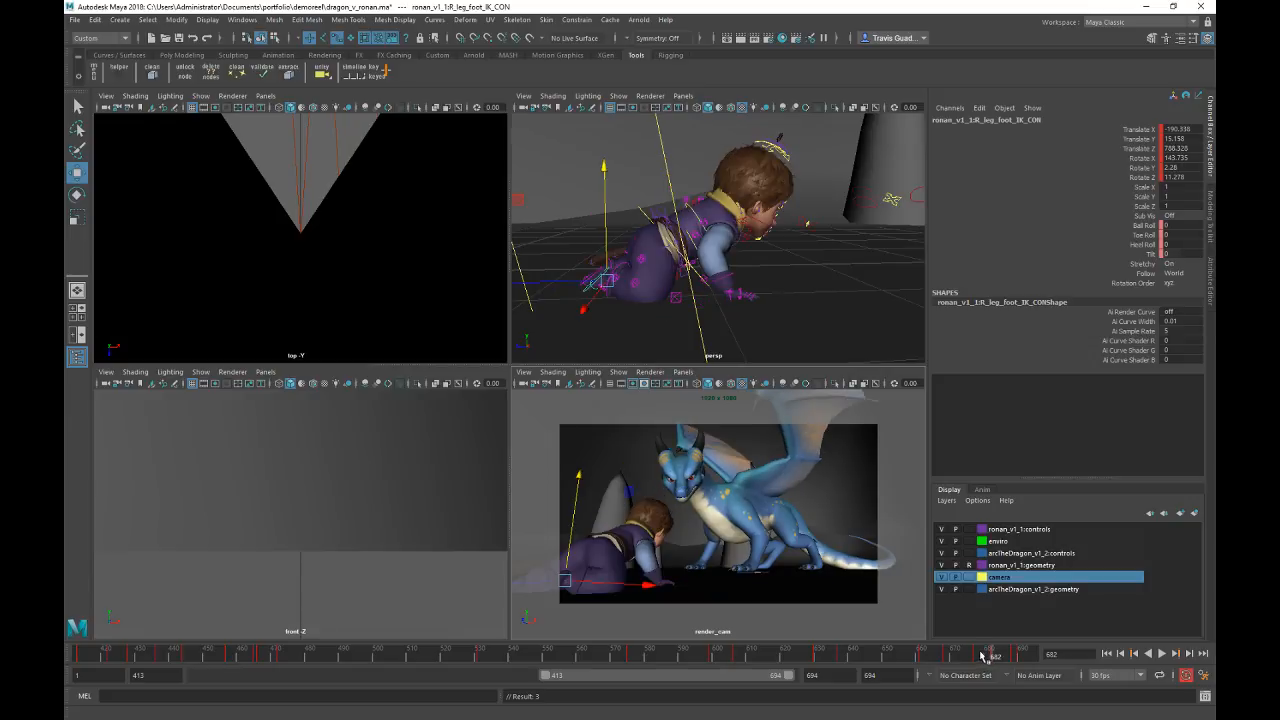
key(alt+v)
Step: At frame 684, rotate the boy's right foot IK control to about X 127.8 and play back the motion
mouse_move(996, 651)
mouse_down()
mouse_move(1030, 651)
mouse_move(954, 653)
mouse_move(1002, 652)
mouse_up()
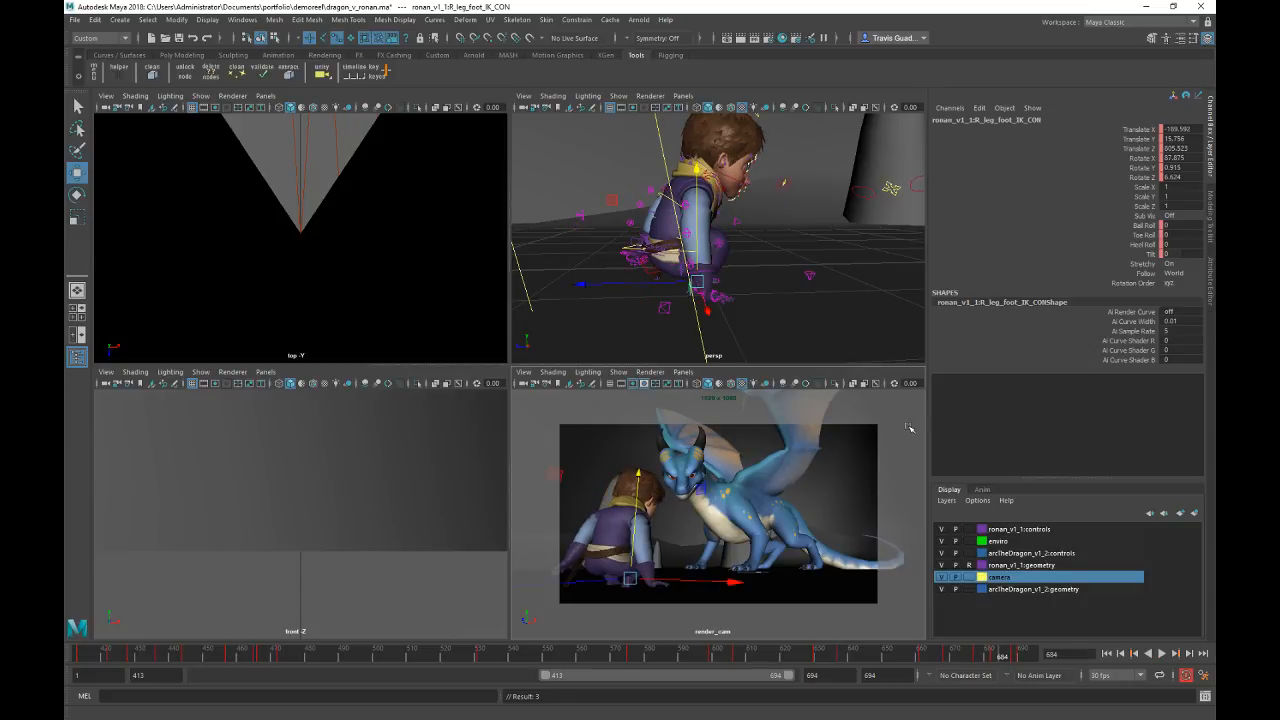
key(e)
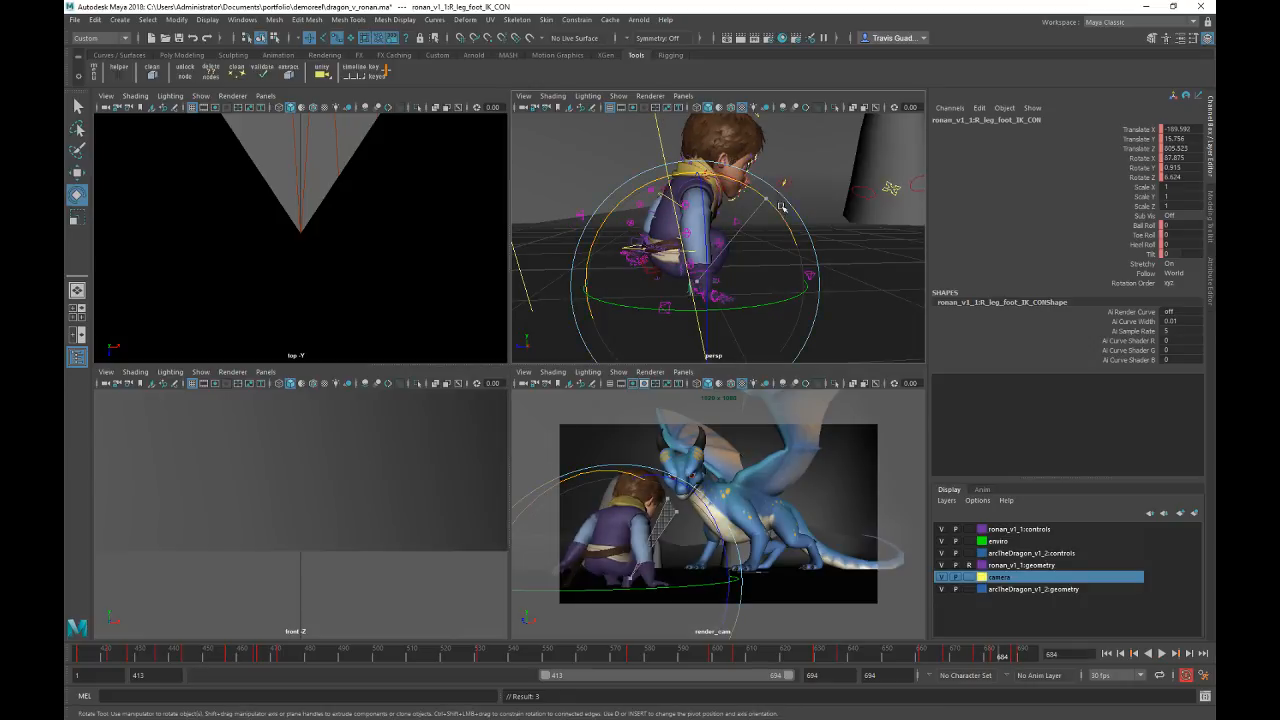
drag(781, 206, 795, 234)
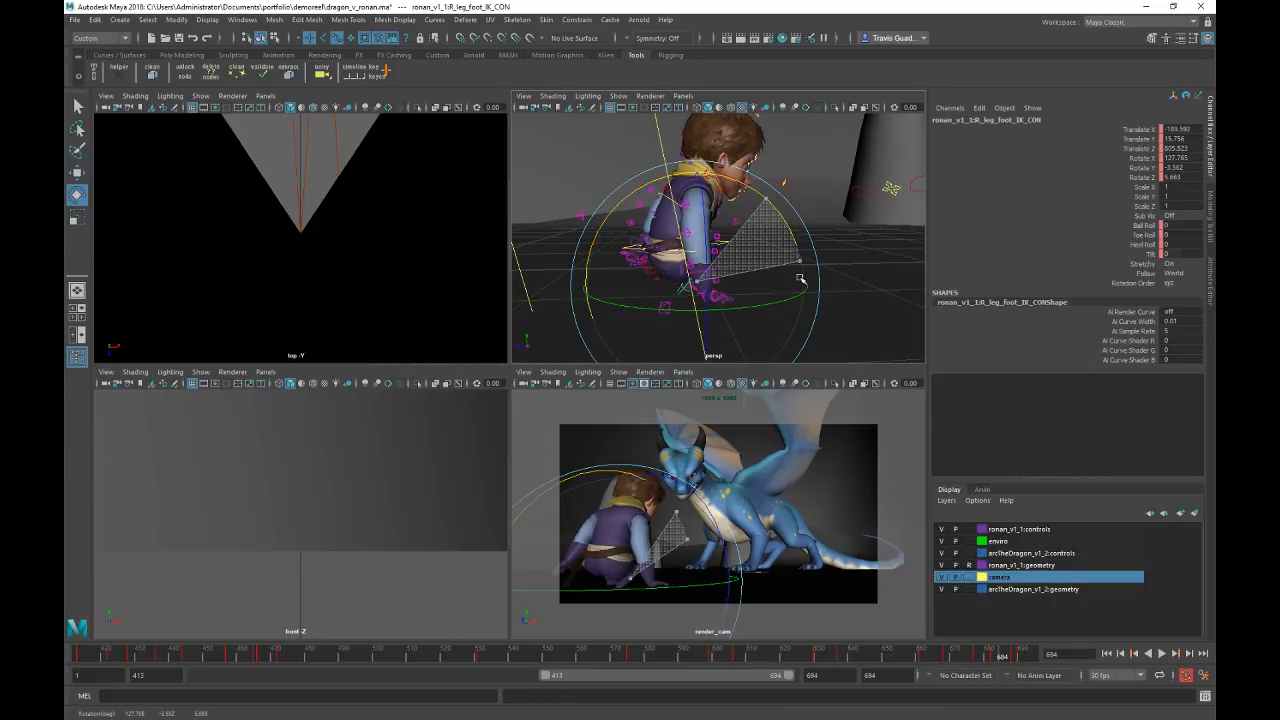
mouse_move(800, 279)
mouse_down()
mouse_move(706, 276)
mouse_move(812, 271)
mouse_up()
key(alt+v)
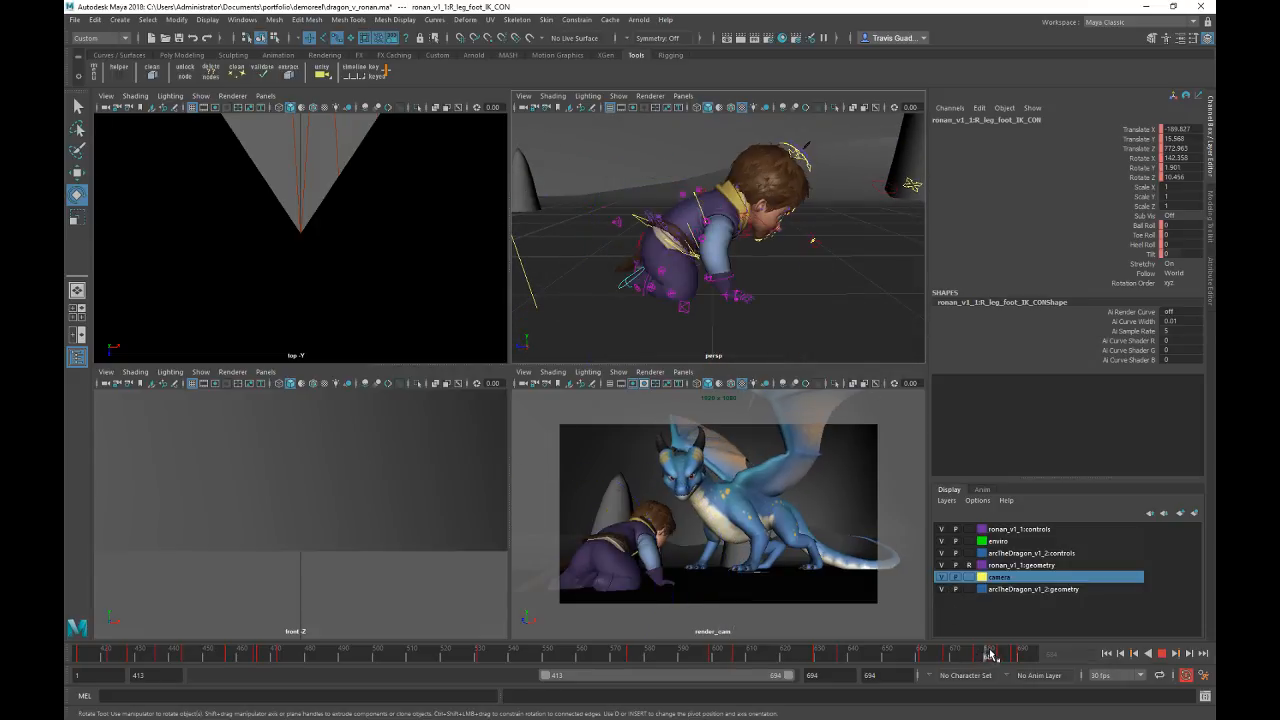
Step: Delete the right foot IK control's key just before frame 690
mouse_move(1027, 649)
mouse_down()
mouse_move(976, 656)
mouse_move(1035, 656)
mouse_move(983, 657)
mouse_move(1035, 656)
mouse_move(1023, 658)
mouse_up()
right_click(1012, 657)
click(1041, 501)
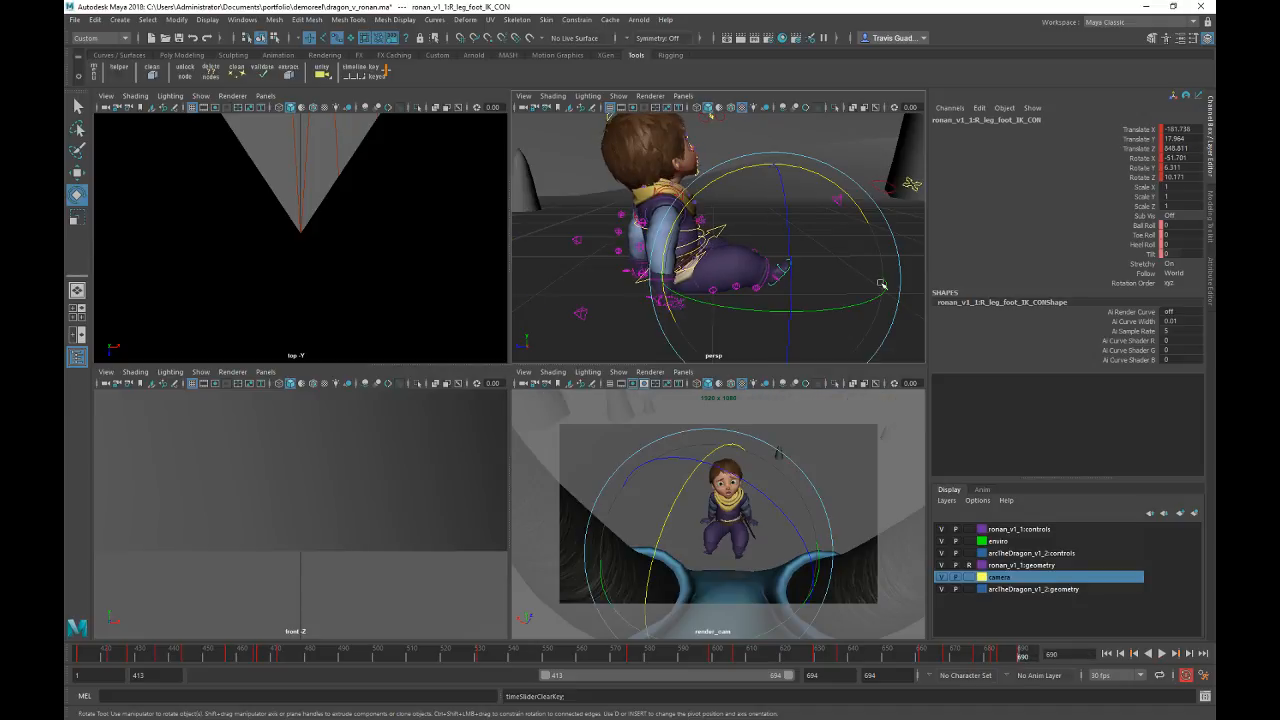
Step: At frame 690, move the right foot IK control to about Translate Y 18.1, Z 856.4 and rotate it to about X -78.5, Y 10.2, Z 6.2
key(w)
drag(743, 273, 755, 271)
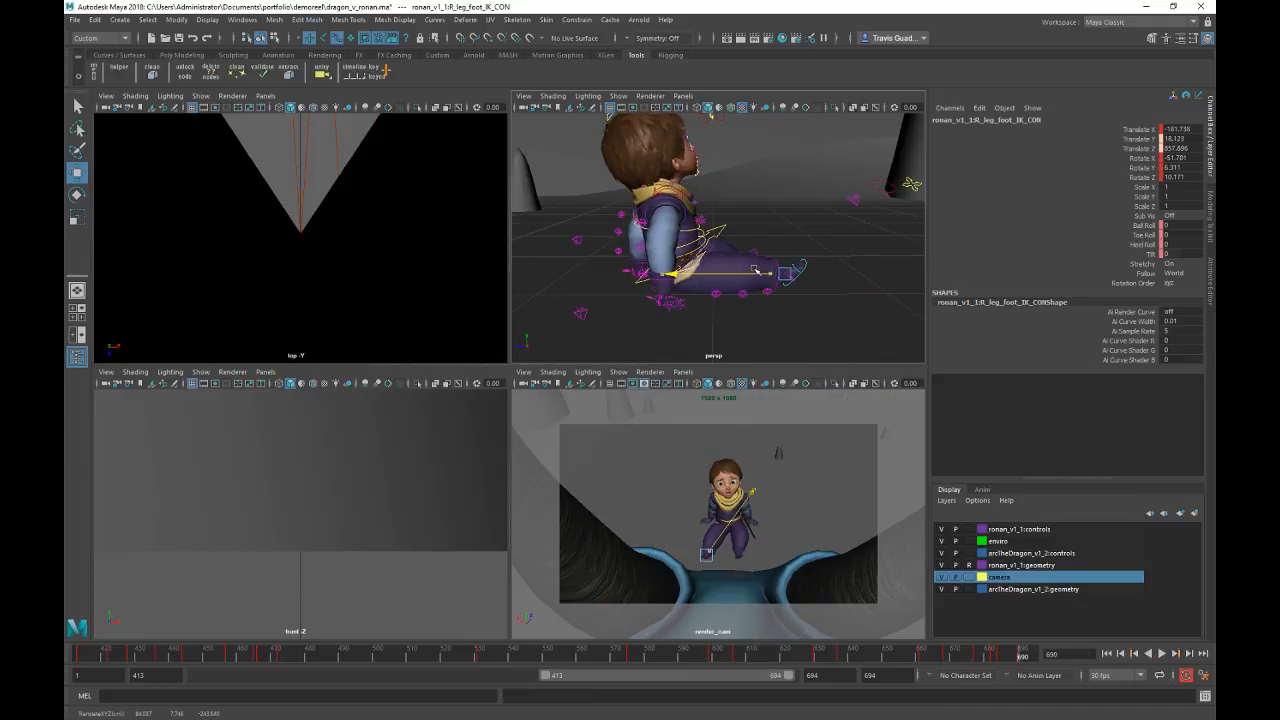
key(e)
drag(772, 168, 724, 209)
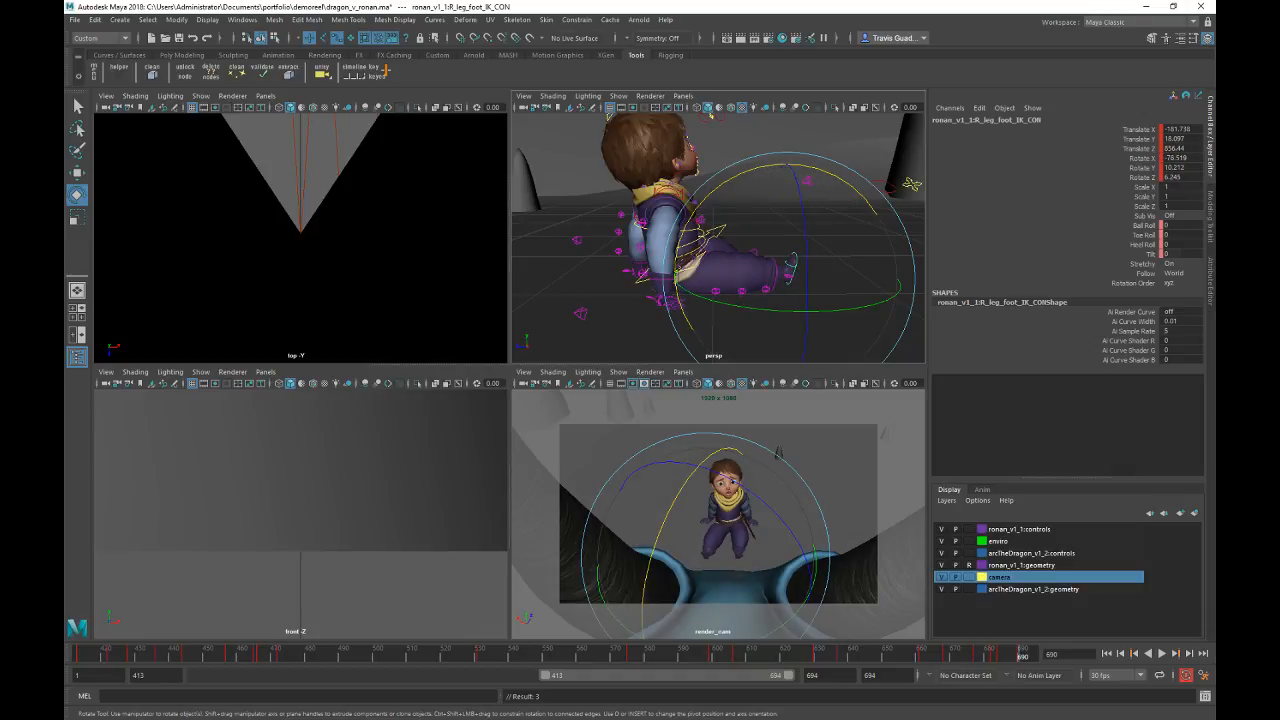
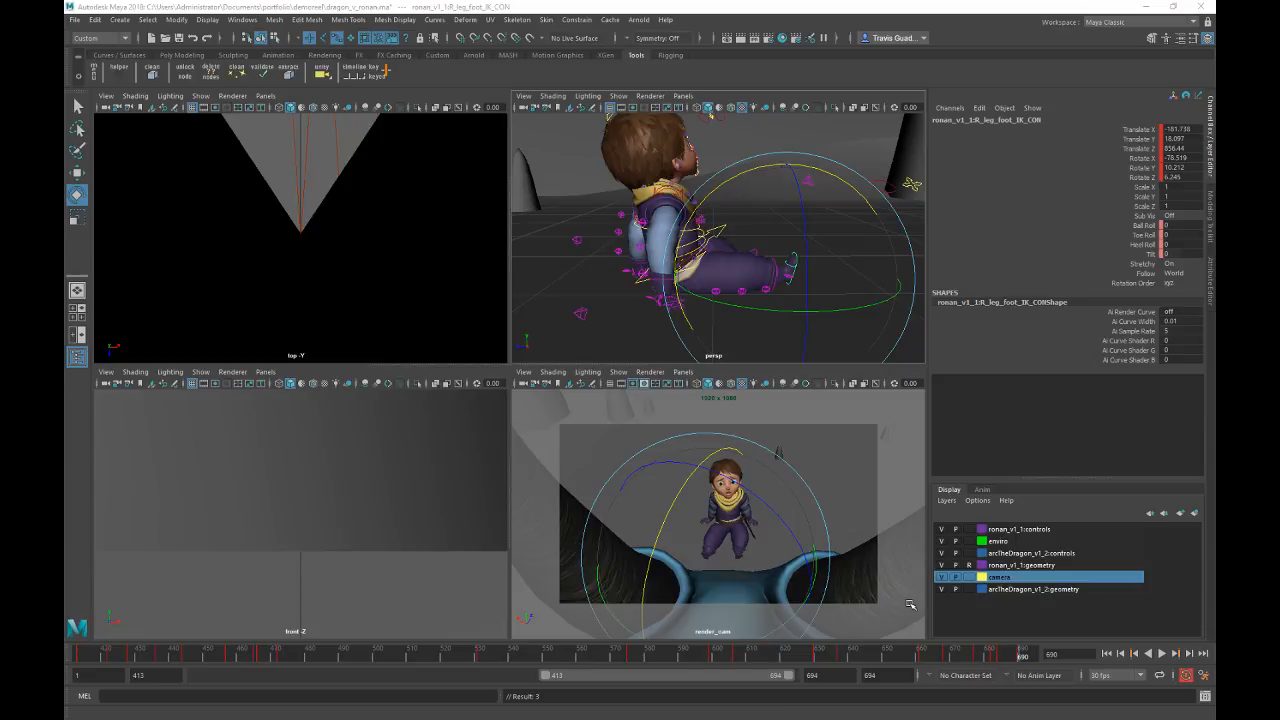
Step: Rotate the boy's hip wiggle control at frame 684, and return to frame 682
drag(926, 655, 1000, 661)
click(860, 228)
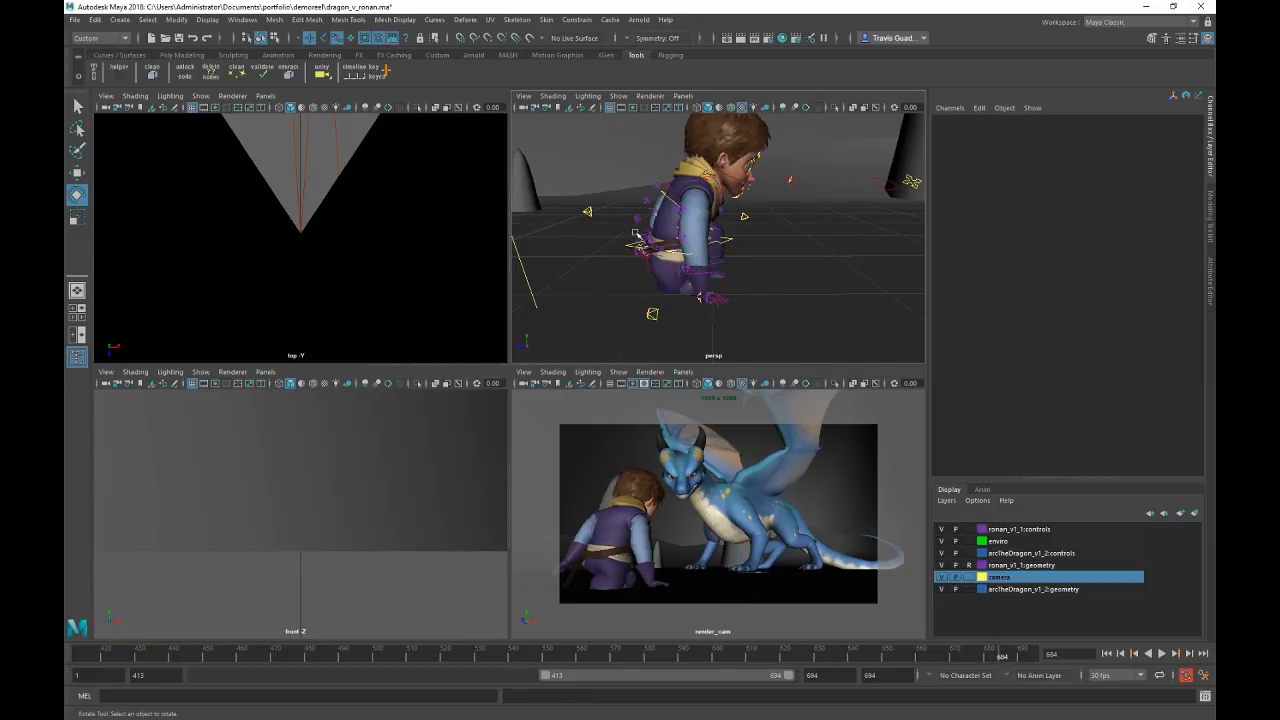
click(770, 182)
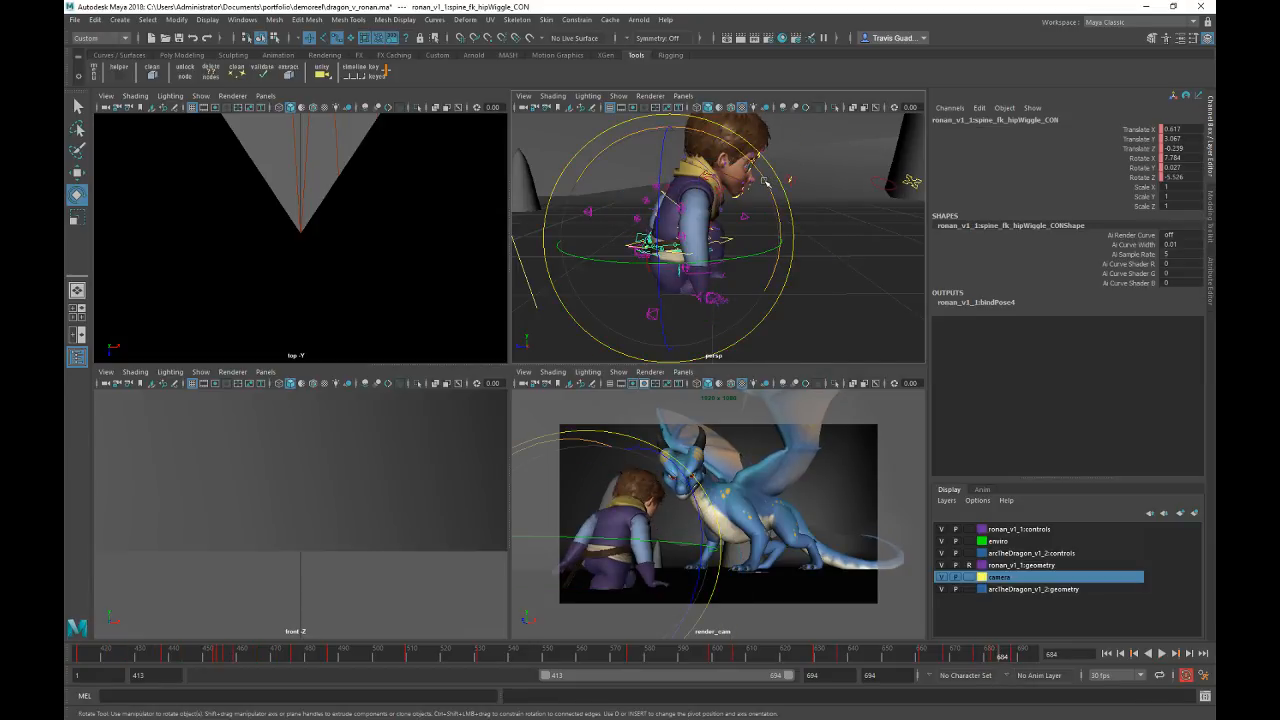
drag(766, 182, 716, 147)
click(993, 657)
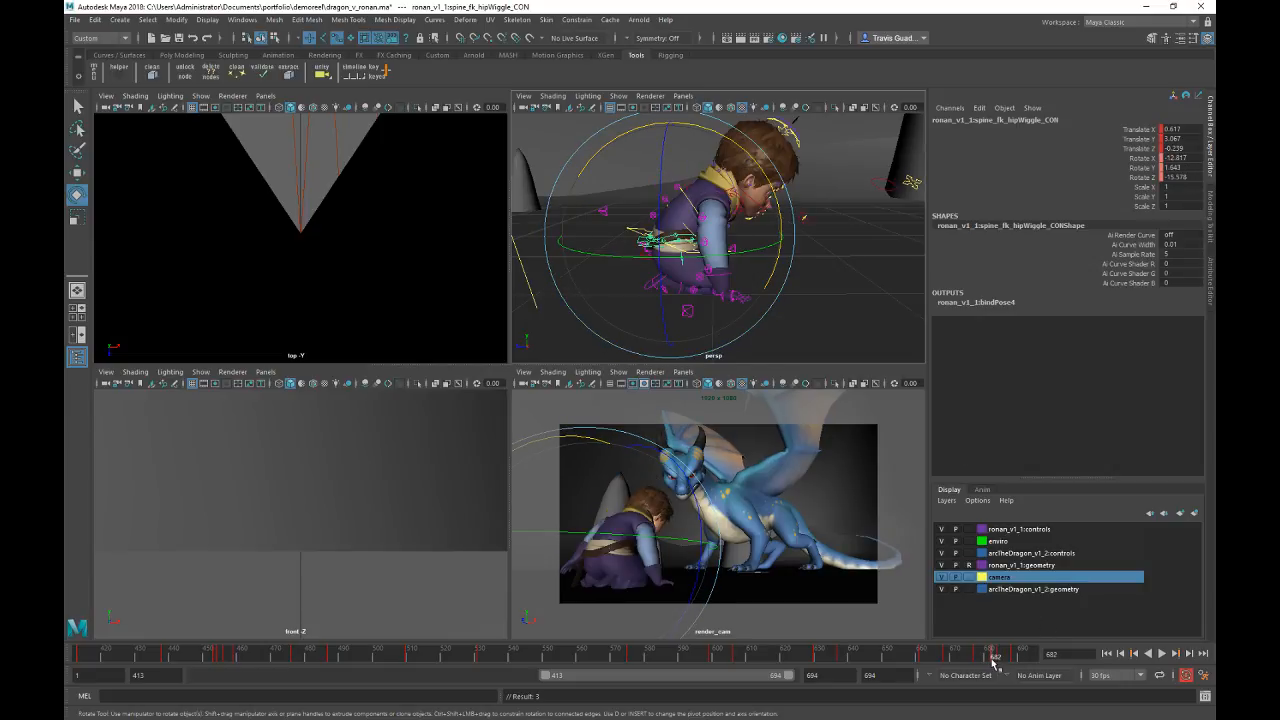
Step: At frame 682, rotate the boy's hip wiggle control to about X -34, Y -1.4, Z -19.6 and play back the motion
drag(768, 182, 734, 150)
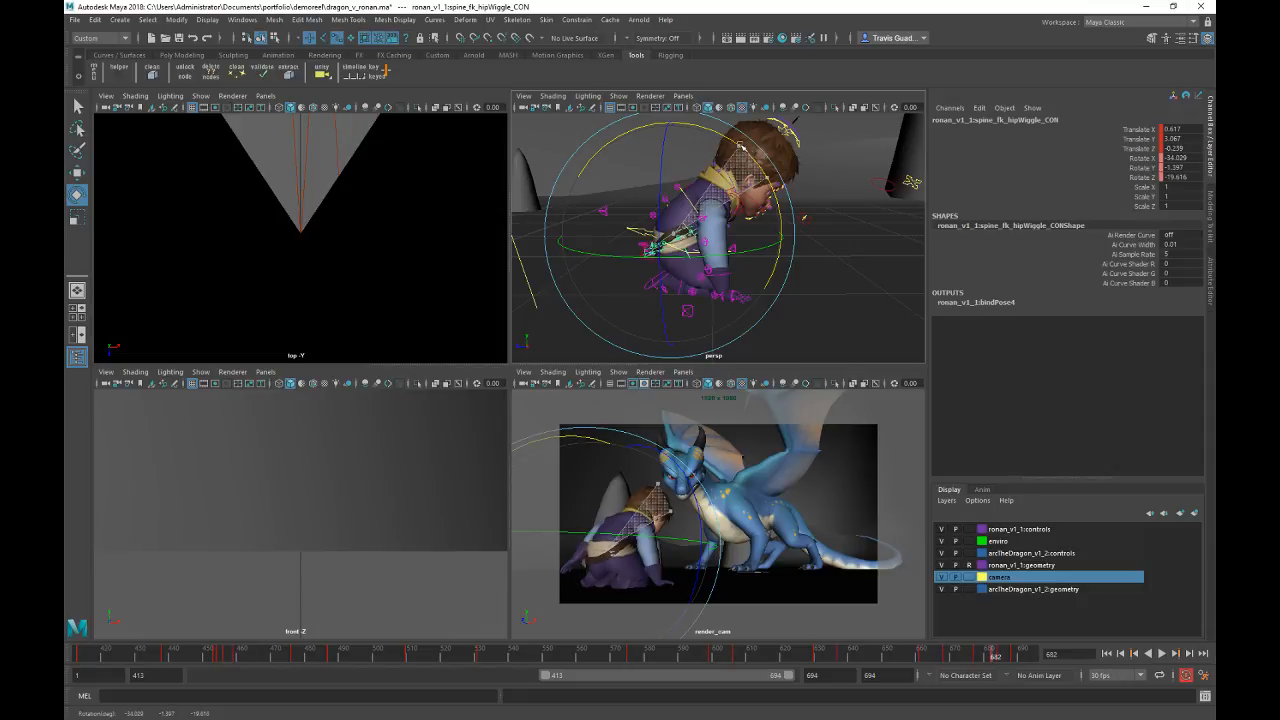
key(alt+v)
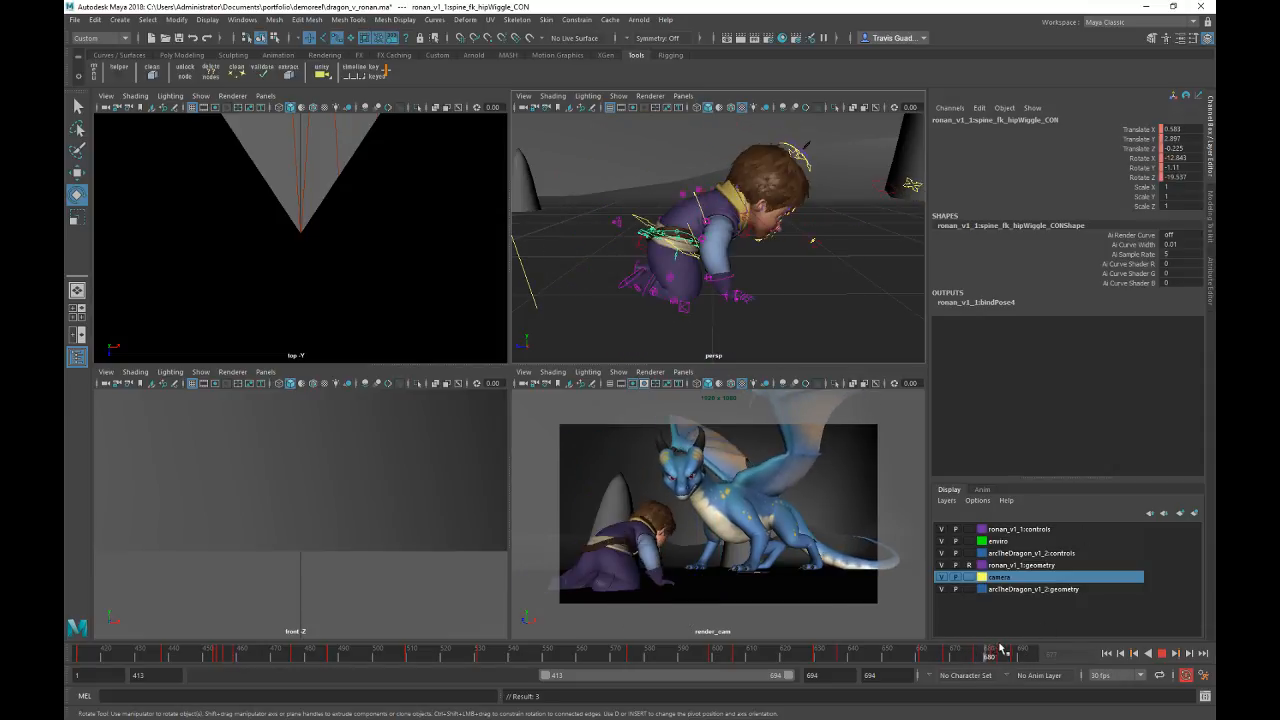
click(1030, 650)
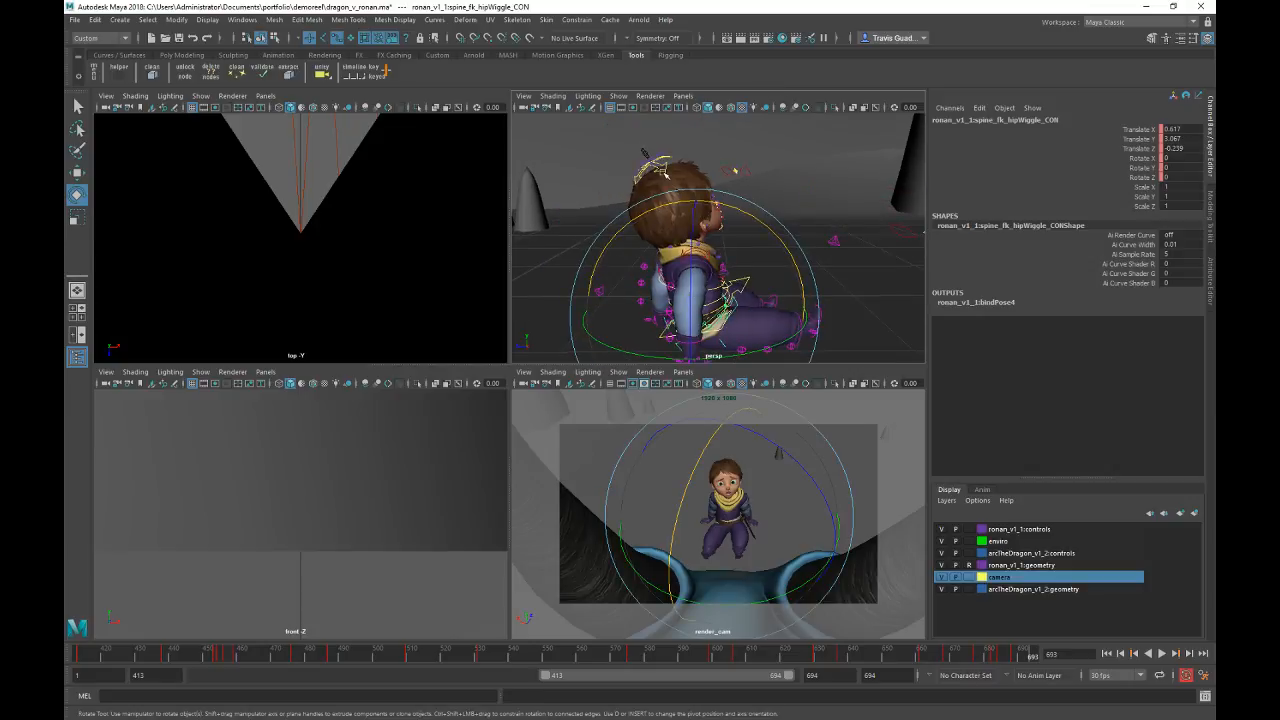
Step: Delete the boy's head control key just before frame 690 and play back the motion leading into the cut
click(664, 167)
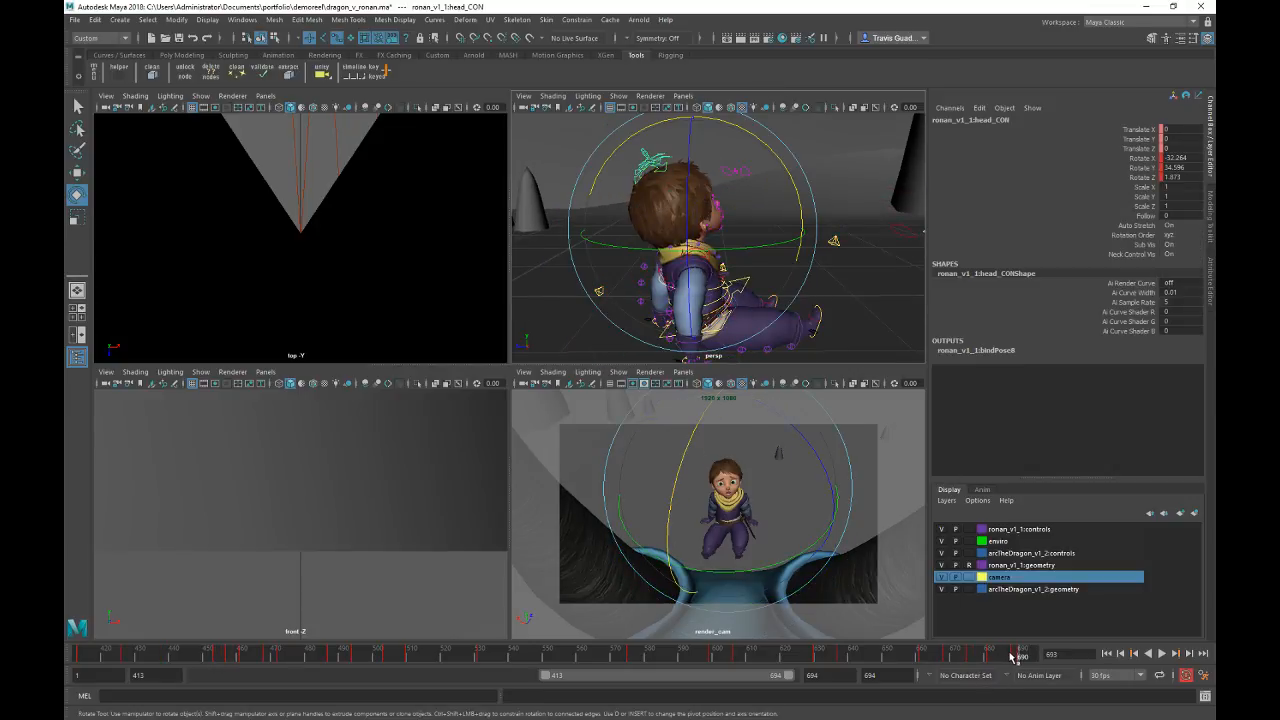
click(1012, 655)
right_click(1012, 655)
click(1049, 500)
key(alt+v)
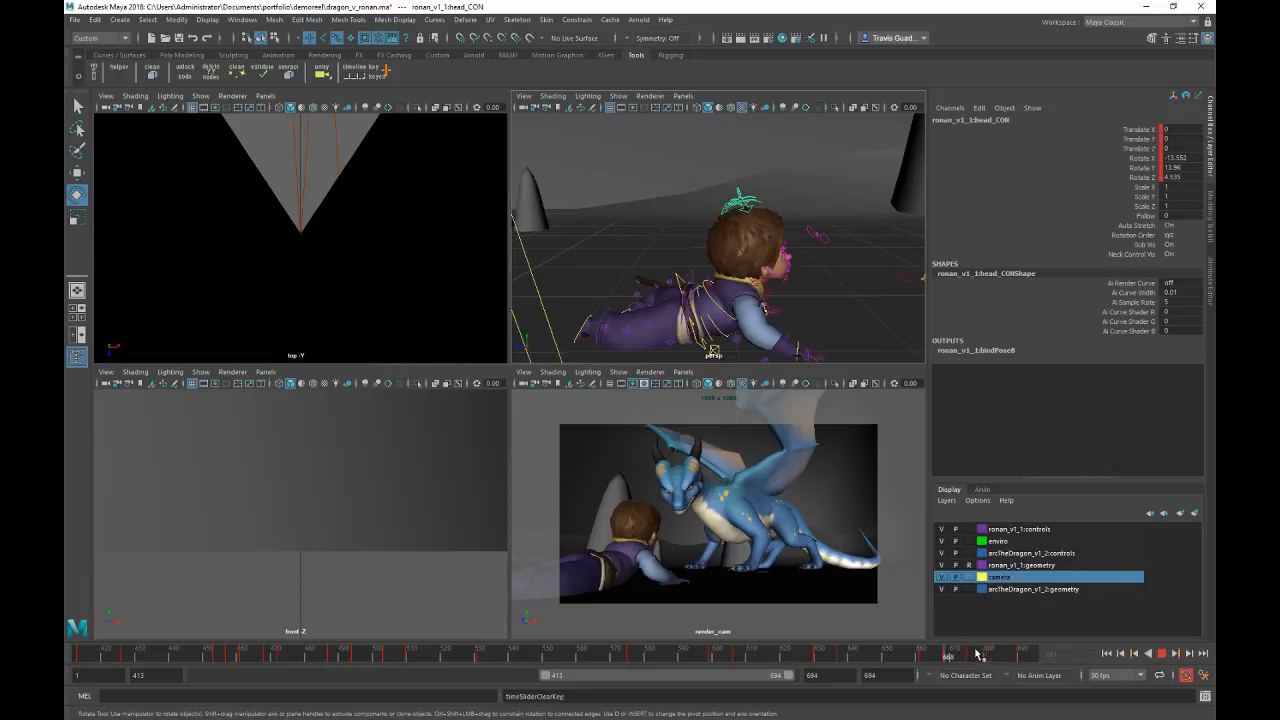
click(1030, 652)
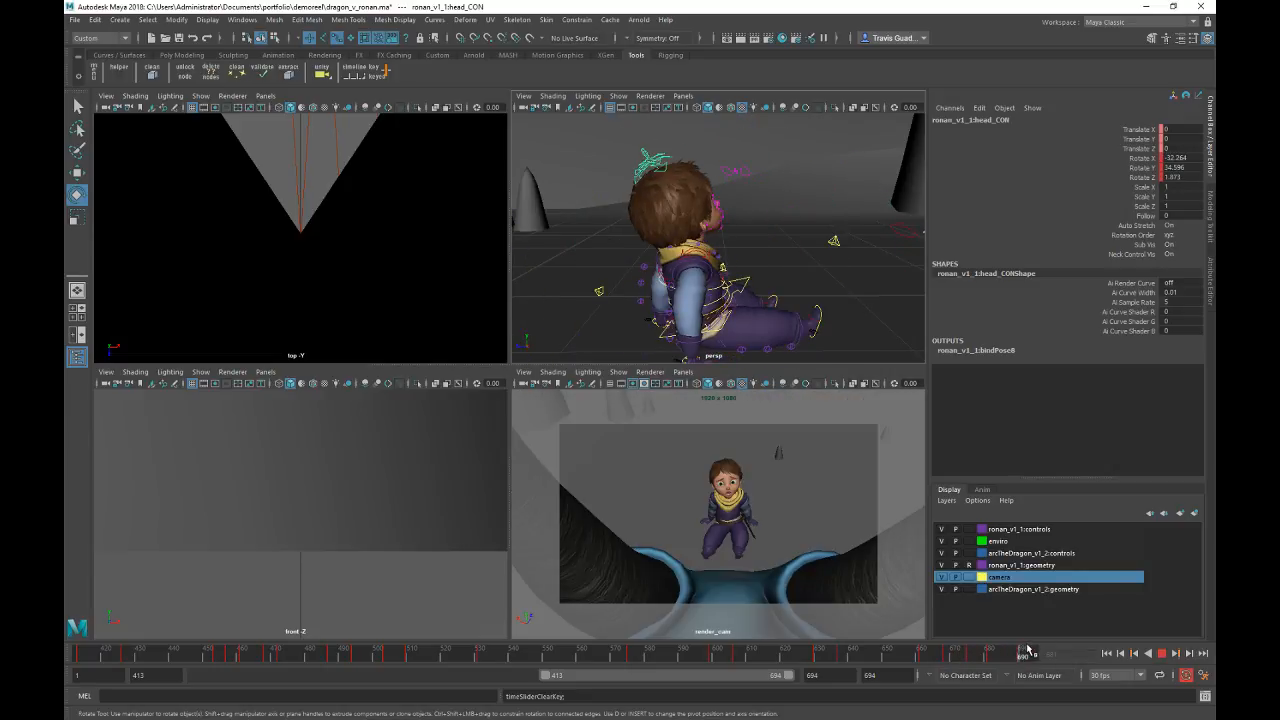
Step: Delete the boy's left foot IK control key at frame 688 and play back the motion
click(876, 345)
click(774, 302)
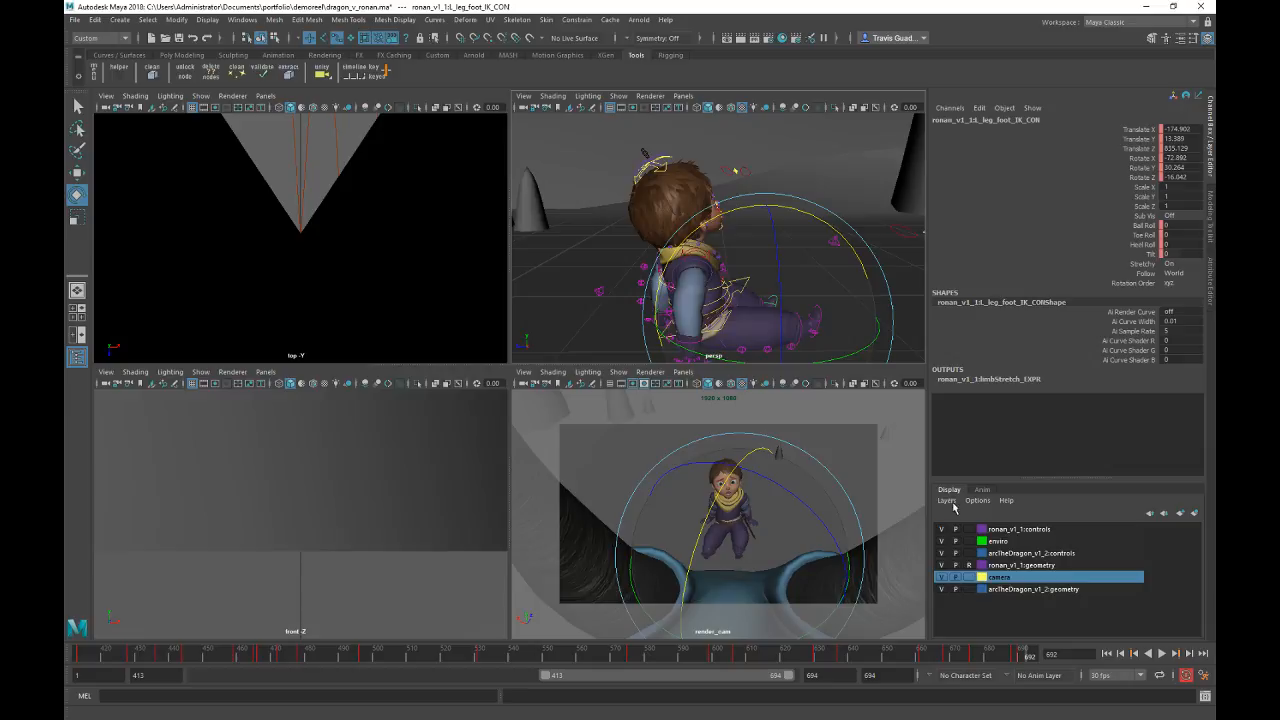
click(1008, 651)
right_click(1008, 651)
click(884, 582)
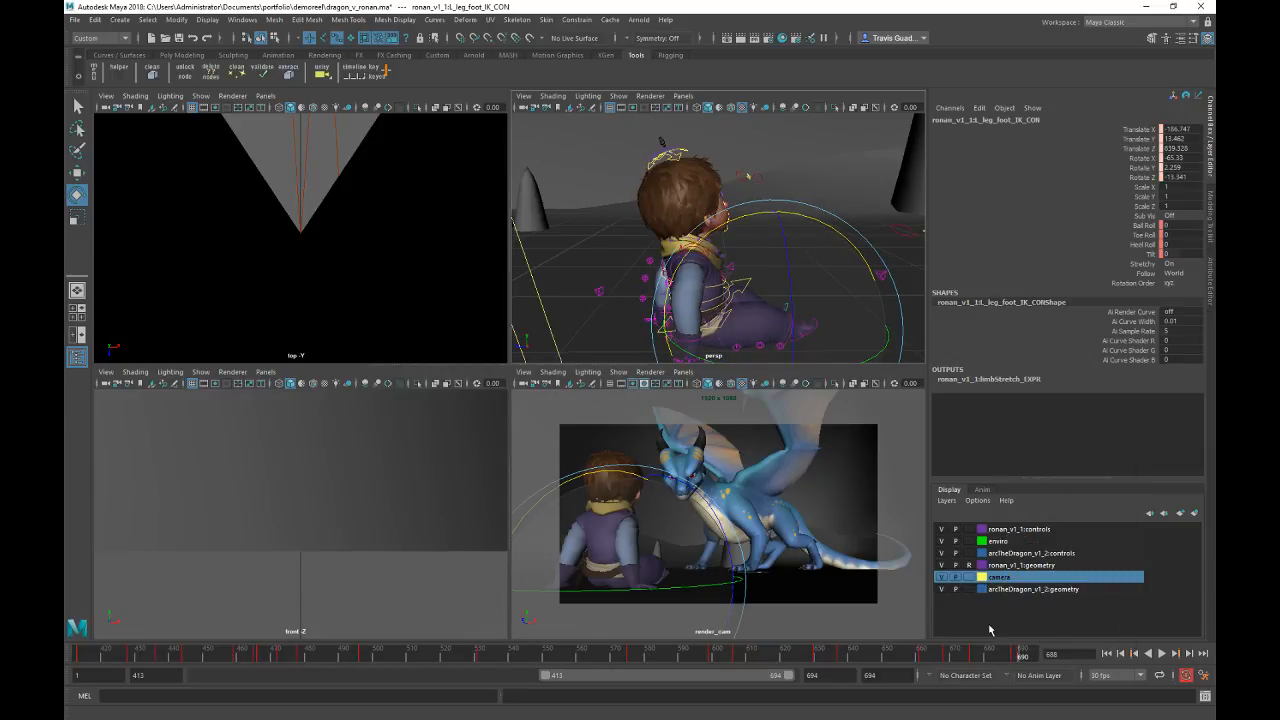
click(1021, 656)
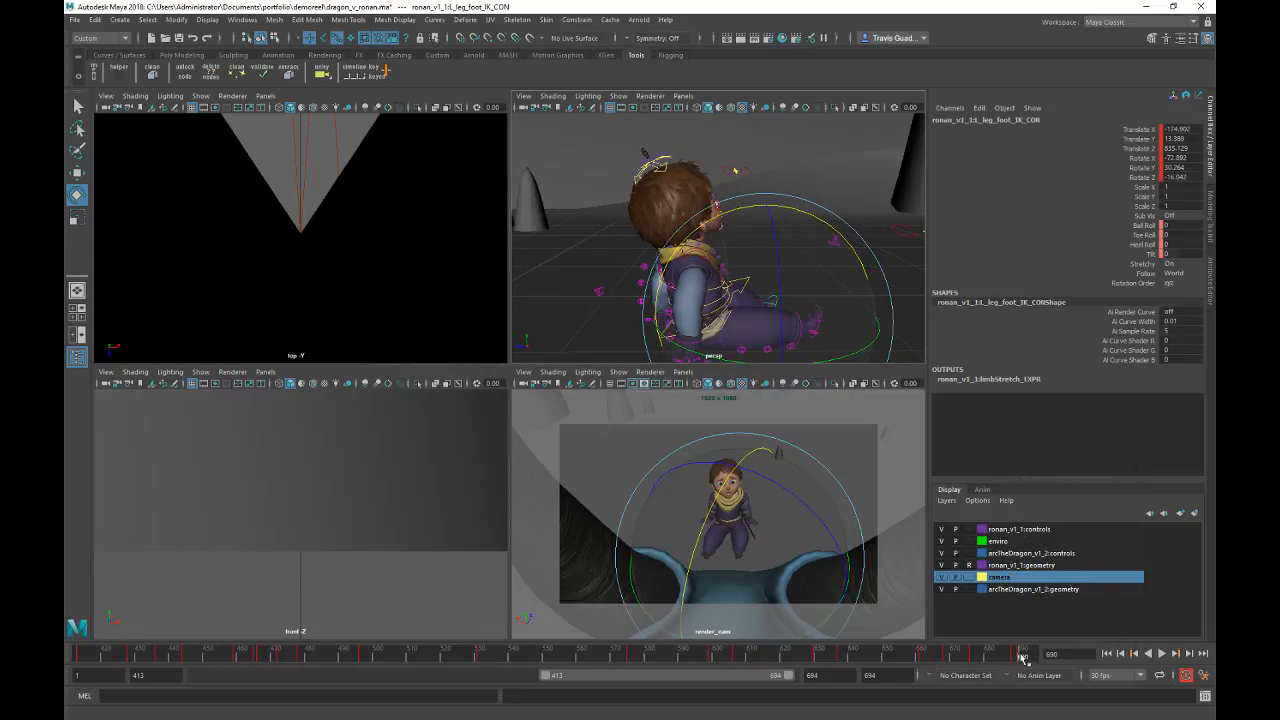
key(comma)
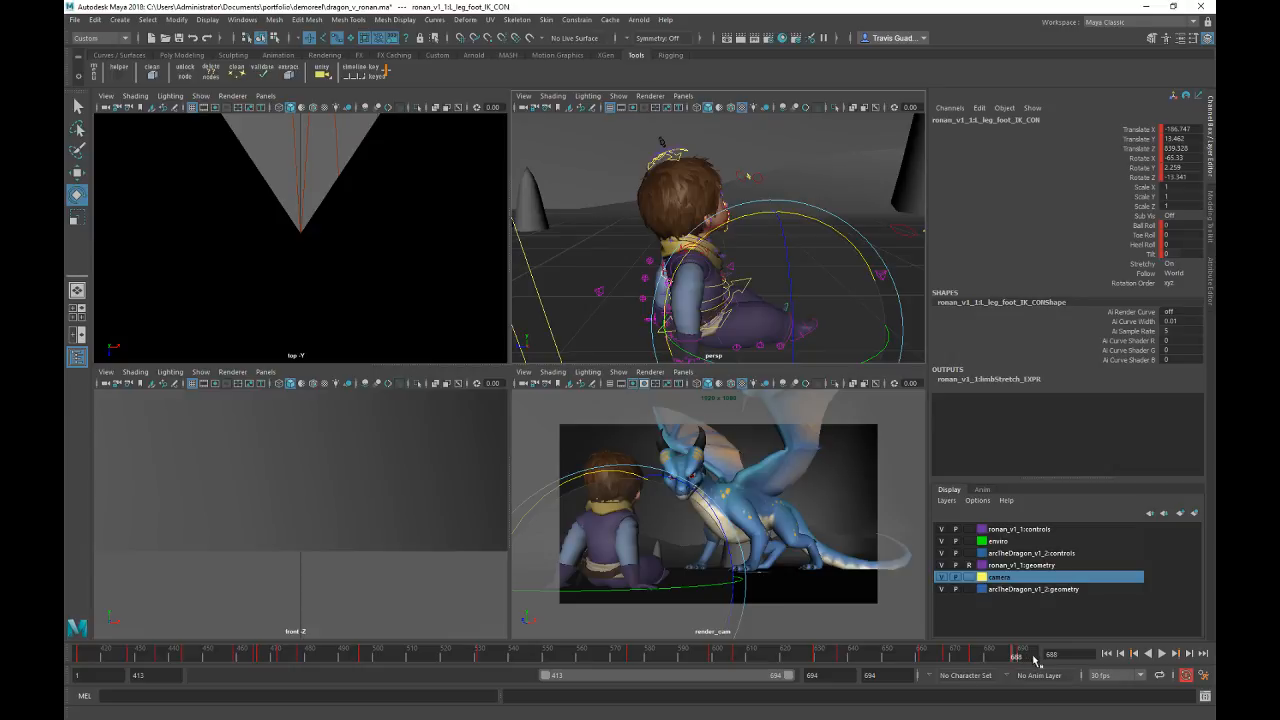
right_click(1016, 664)
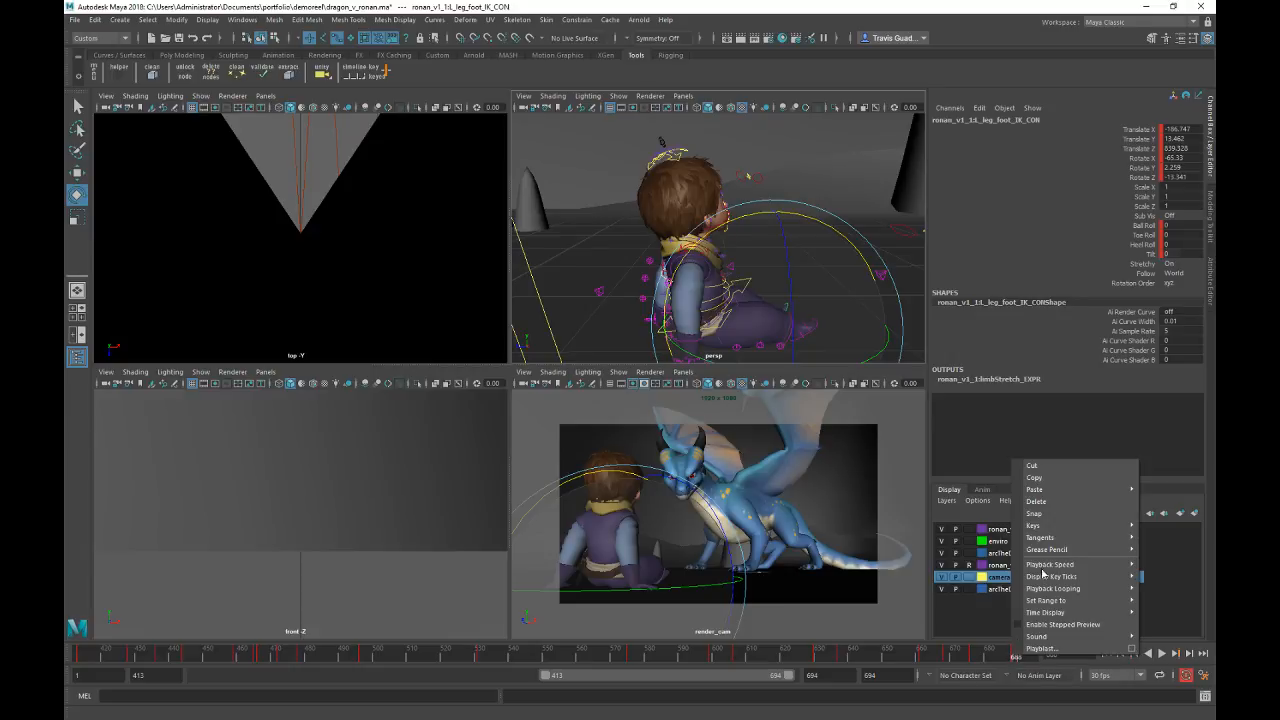
click(1059, 502)
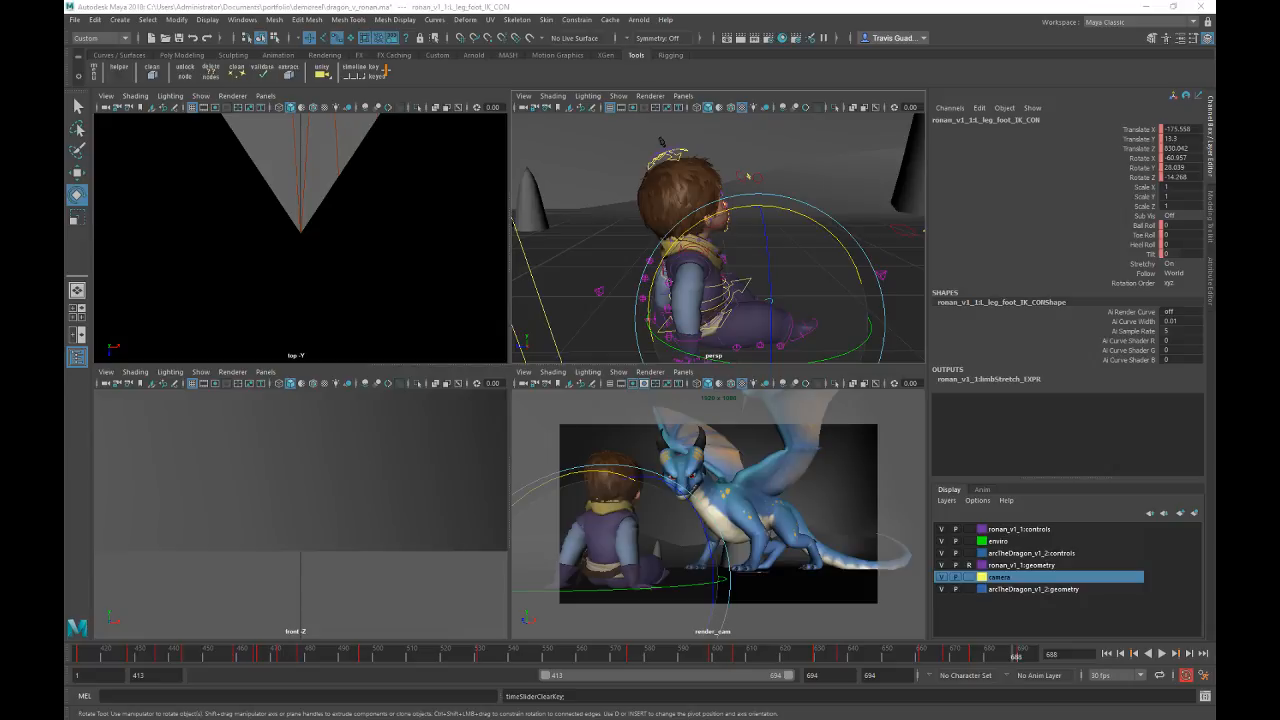
click(922, 657)
key(alt+v)
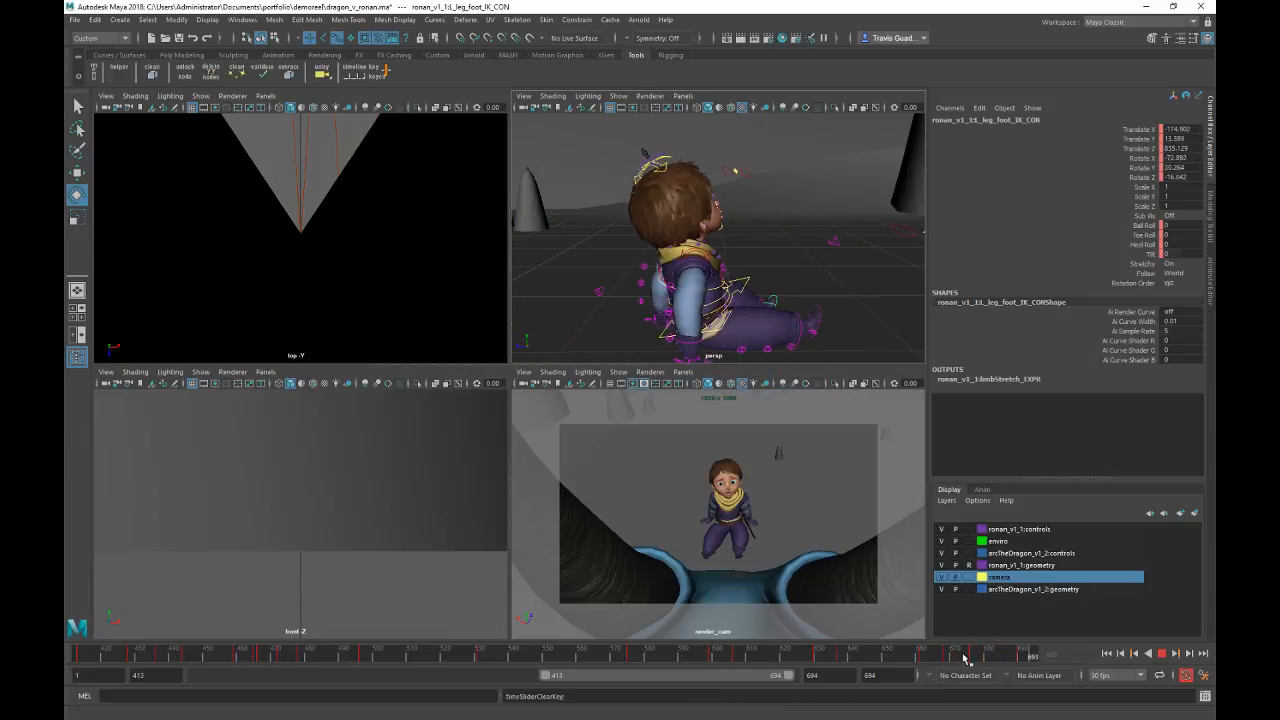
Step: At frame 682, raise the left foot IK control to about Translate Y 15.7 and rotate it to about X 136.7, Y 14.4, Z 64.9
click(995, 655)
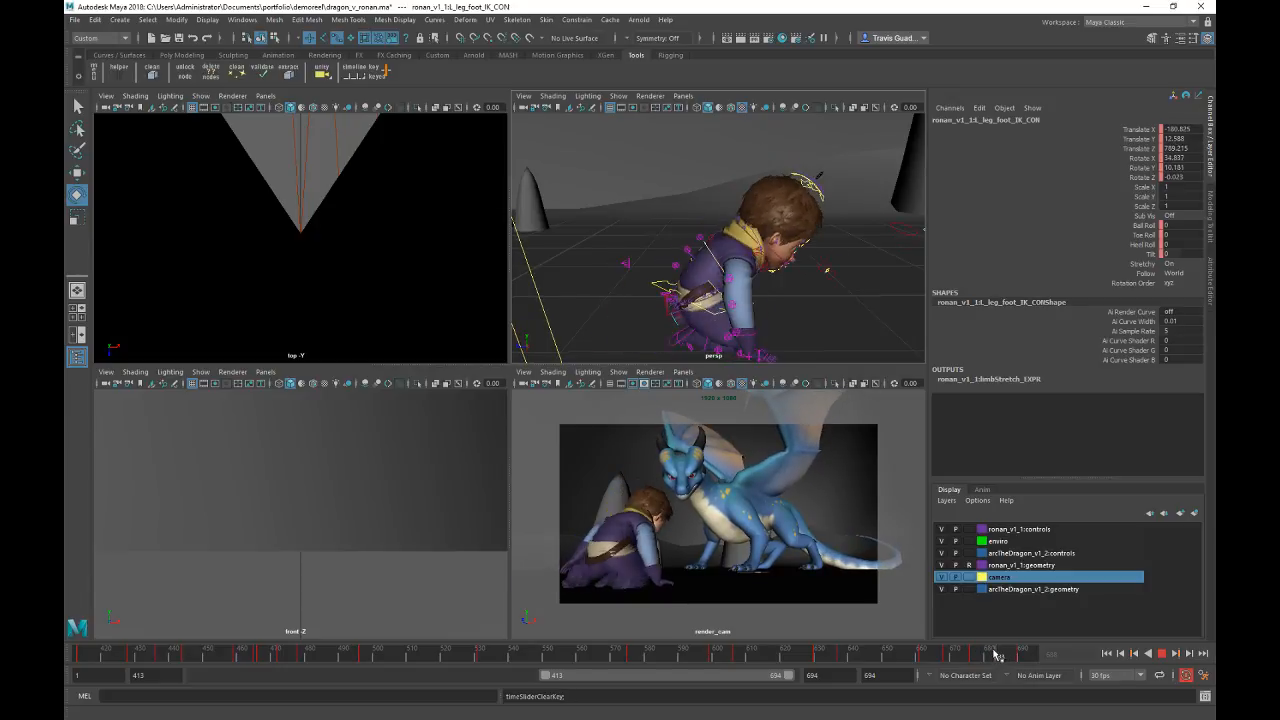
alt+drag(652, 236, 789, 266)
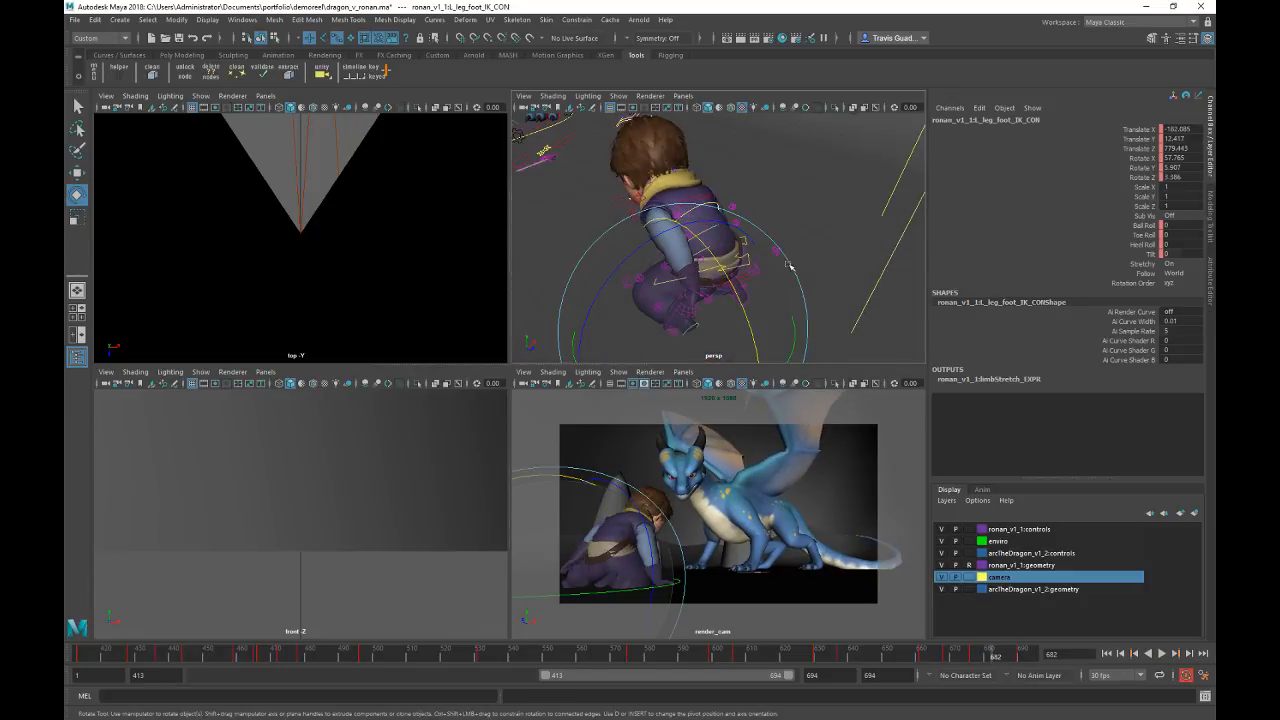
key(alt+v)
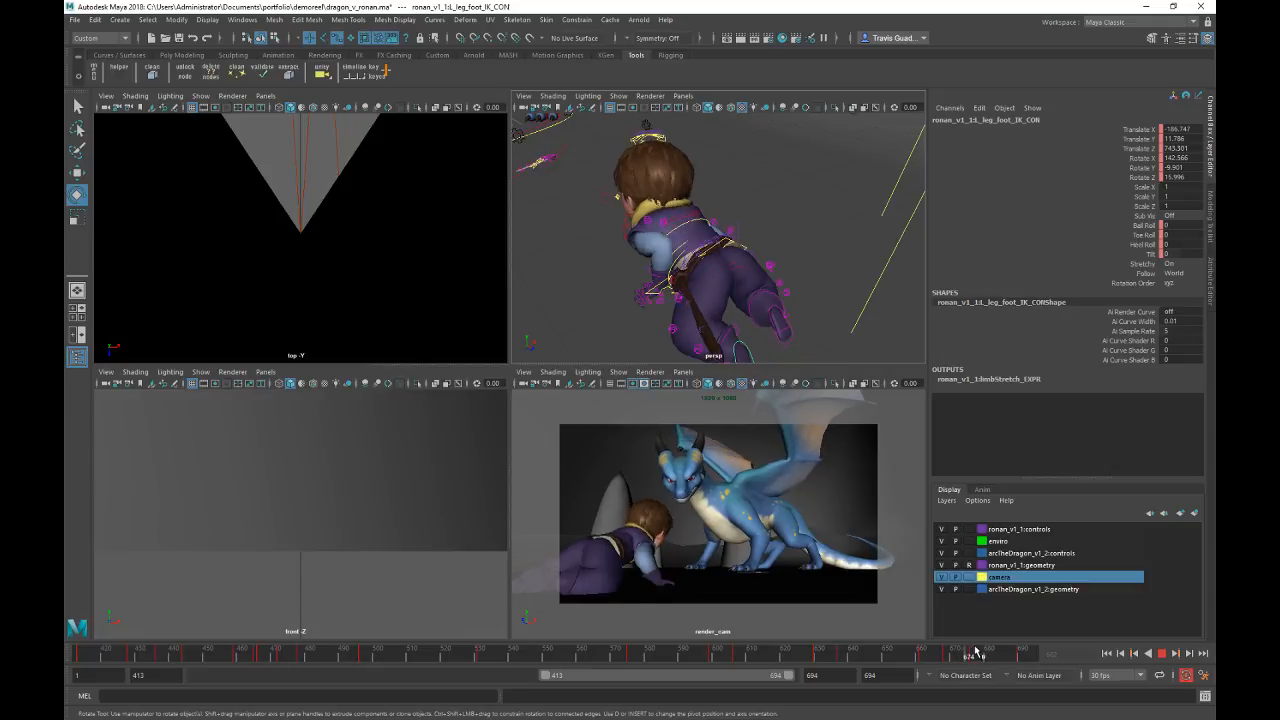
click(992, 652)
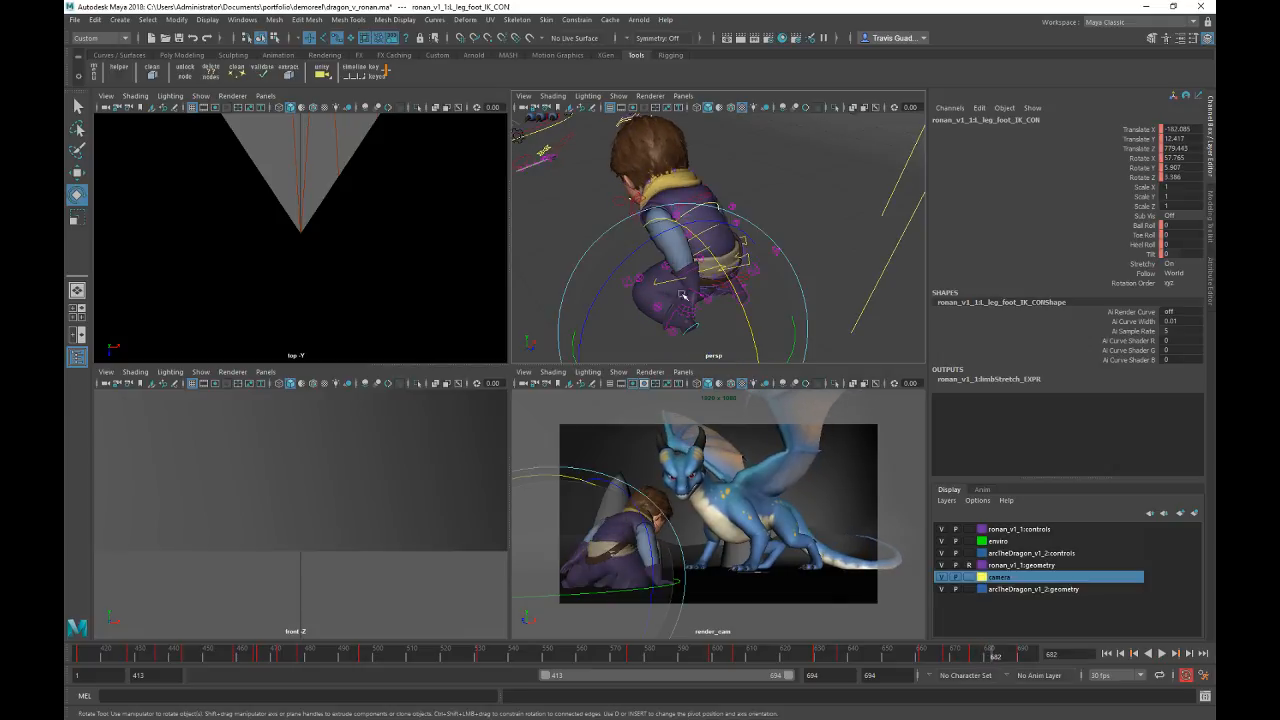
alt+drag(699, 283, 701, 211)
key(w)
key(e)
key(q)
key(w)
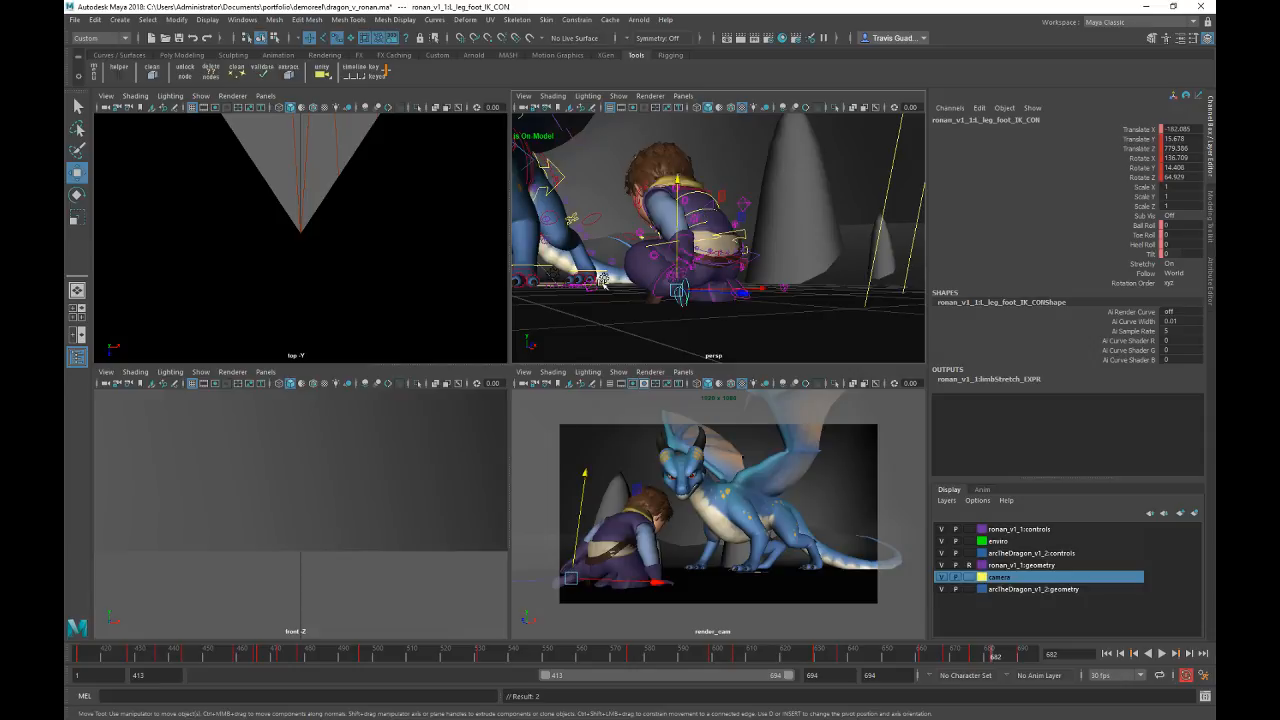
Step: Move the left knee IK control at frame 682 to about Translate X -12.4, Y 34.1, Z -119.7 and play back the motion
click(594, 288)
click(594, 290)
alt+drag(604, 319, 569, 282)
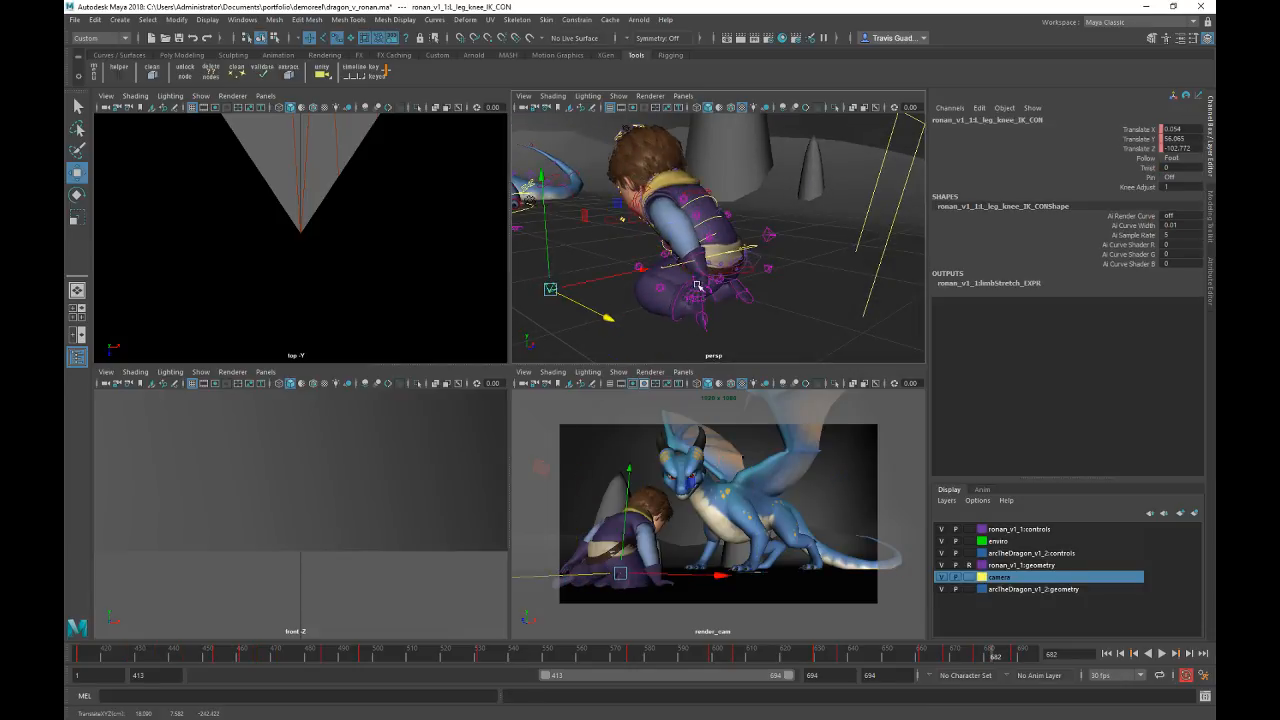
alt+drag(700, 288, 745, 271)
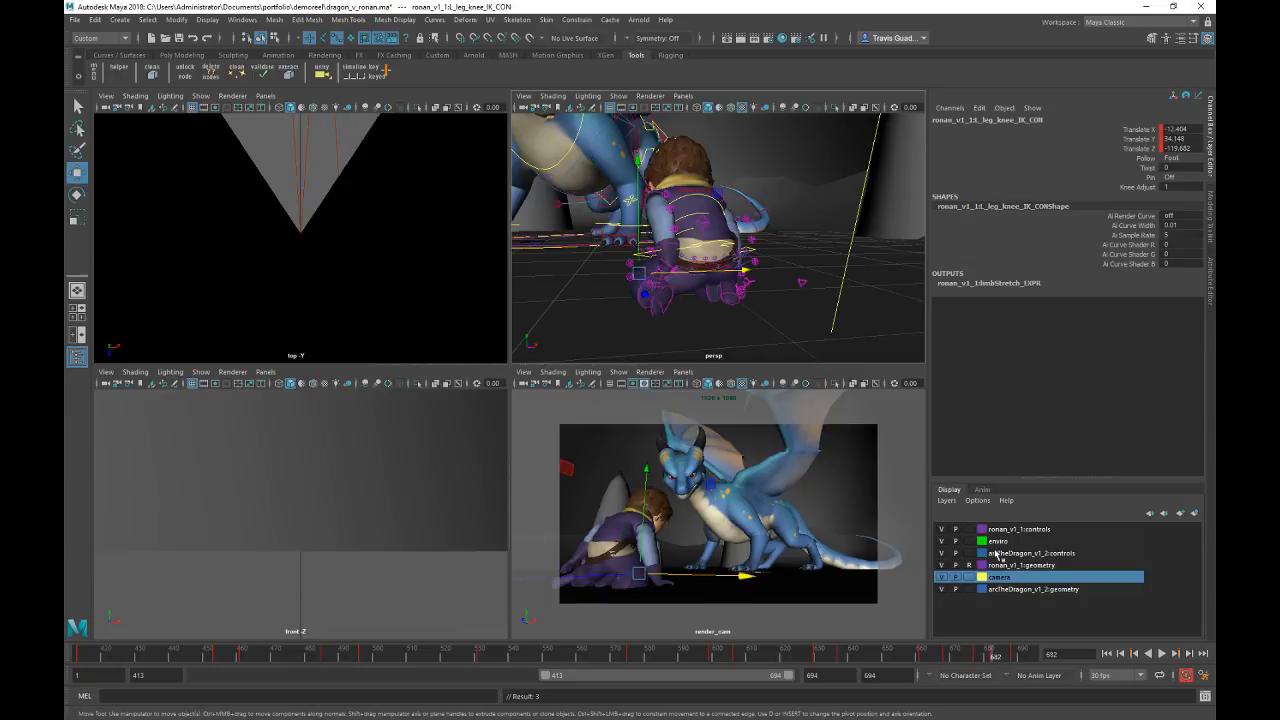
key(alt+v)
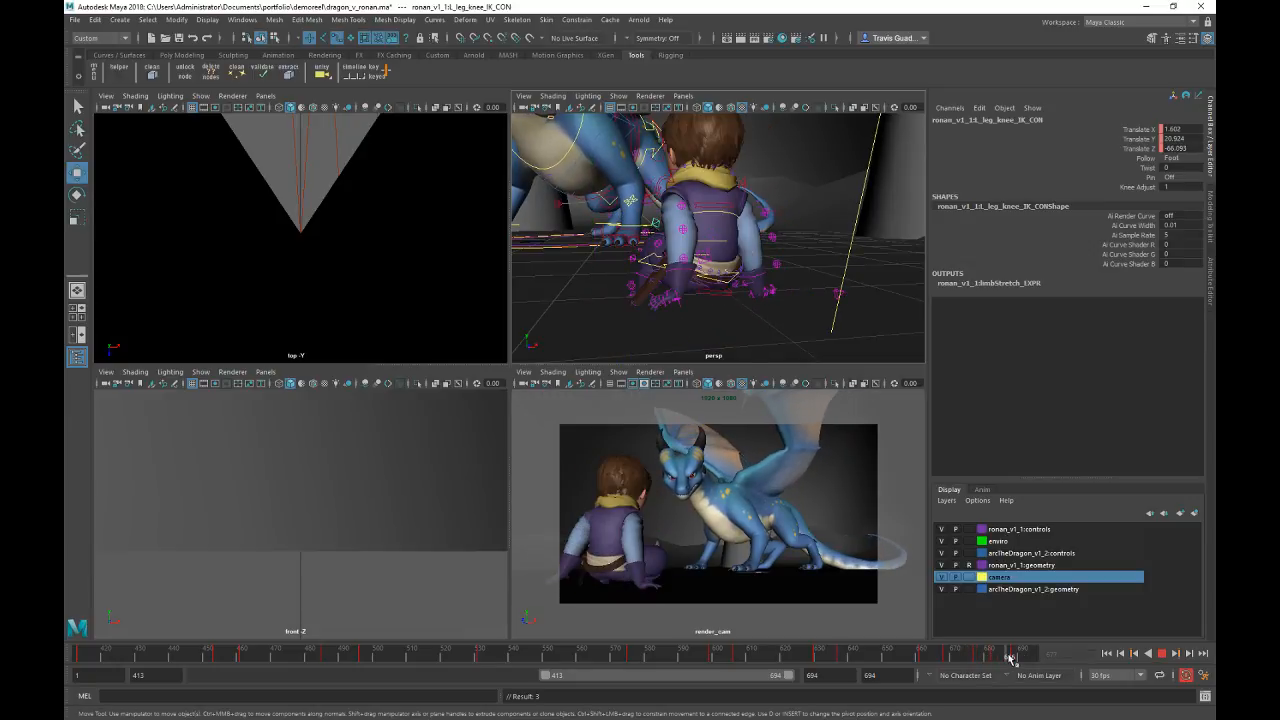
Step: At frame 686, move the left foot IK control to about Translate X -167.6, adjust its rotation, and review the motion
click(1010, 658)
alt+drag(628, 270, 714, 293)
click(633, 307)
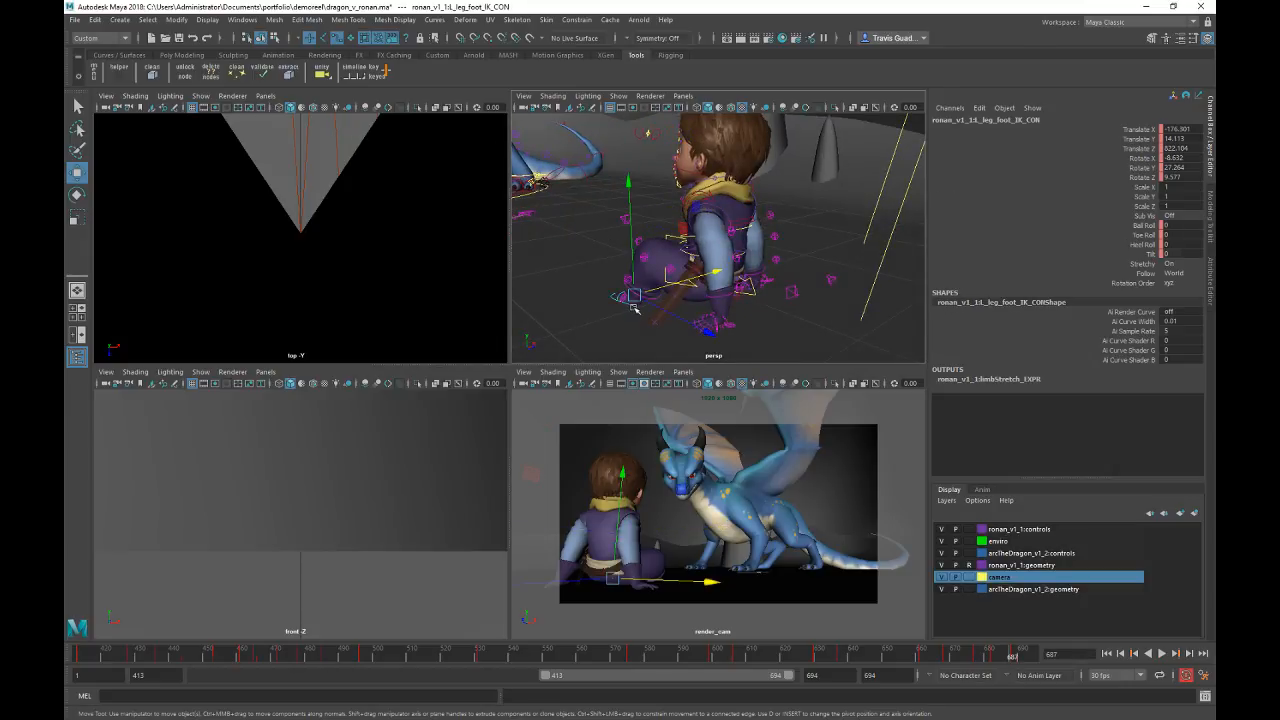
drag(1002, 659, 1008, 658)
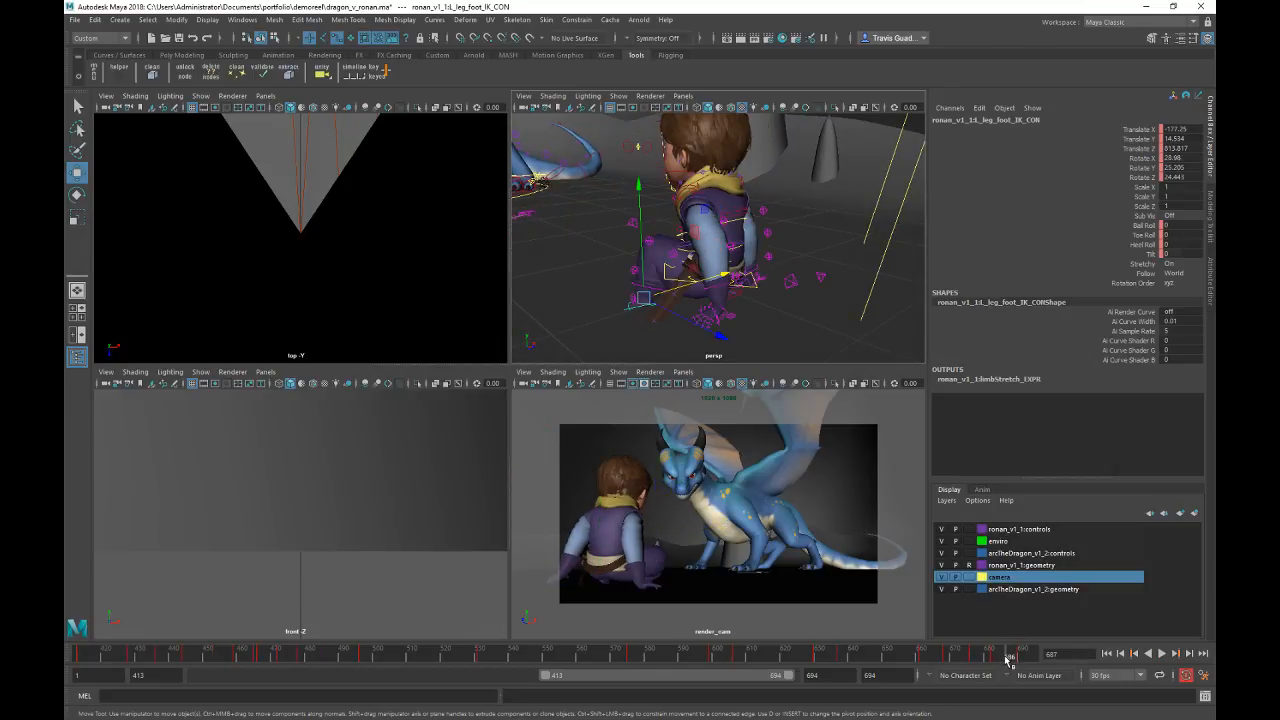
mouse_move(716, 279)
mouse_down()
mouse_move(722, 290)
mouse_move(724, 270)
mouse_up()
key(e)
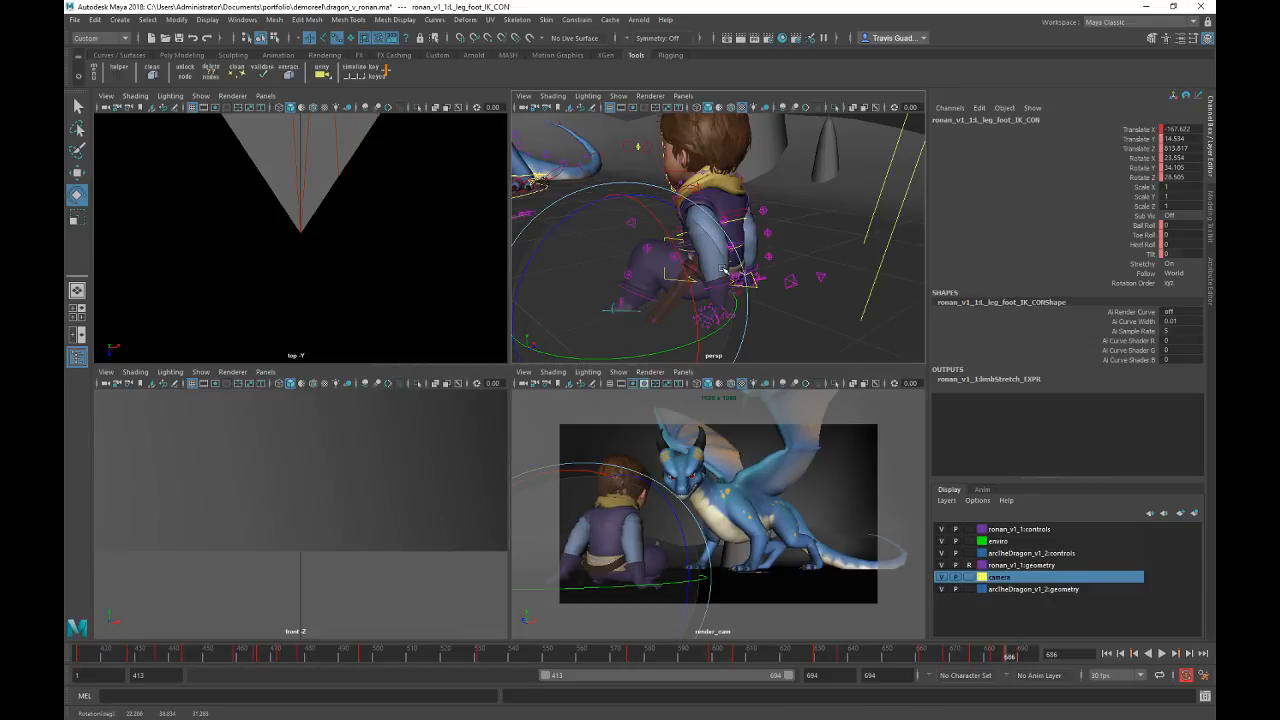
mouse_move(692, 365)
mouse_down()
mouse_move(689, 344)
mouse_move(709, 347)
mouse_up()
click(992, 657)
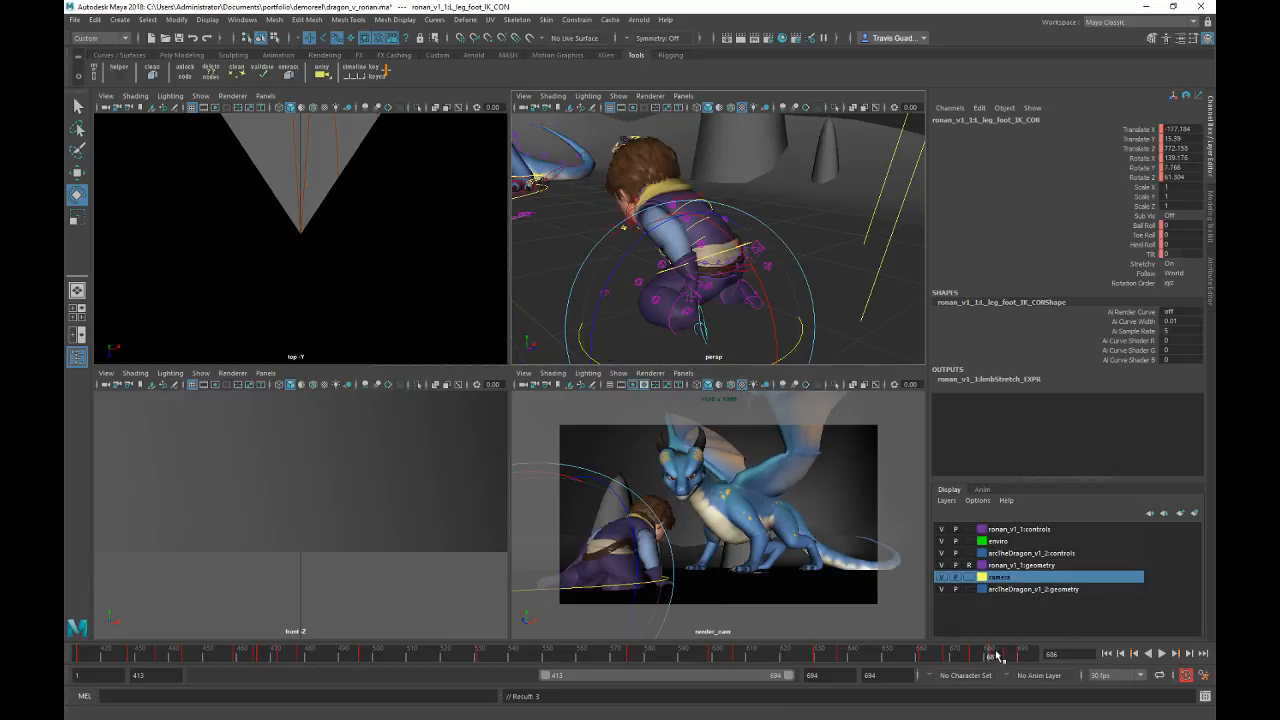
key(alt+v)
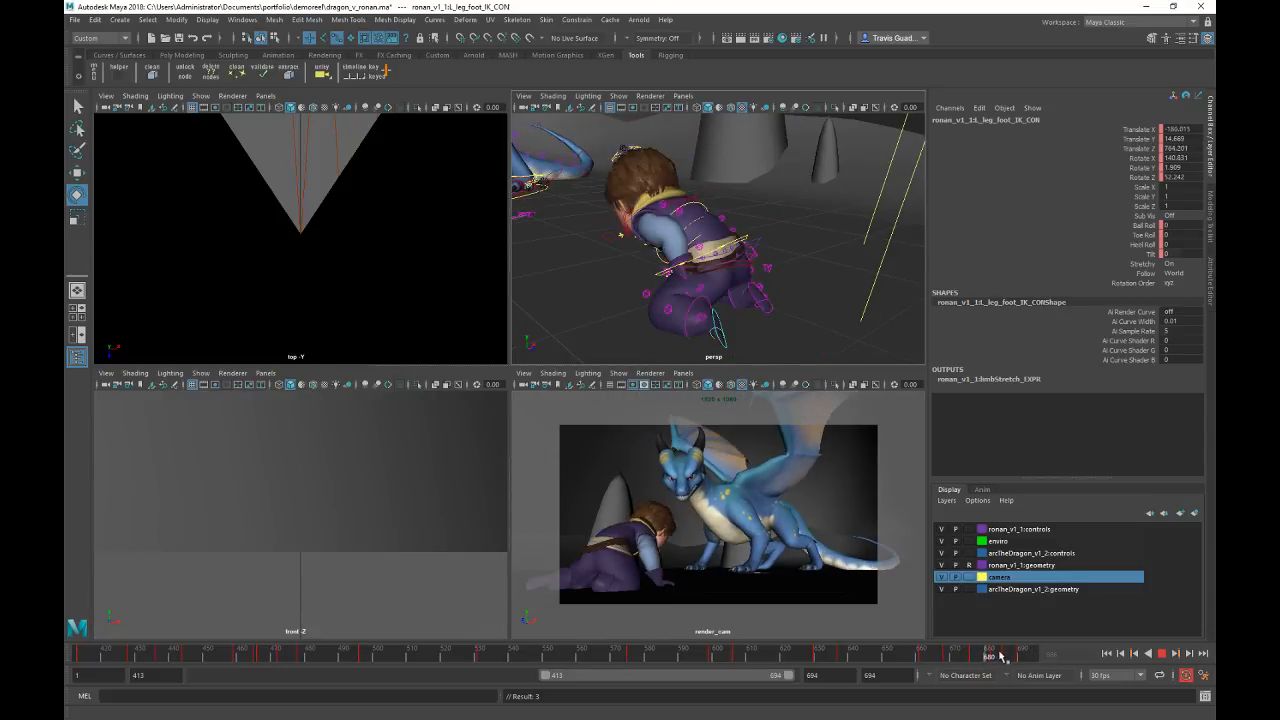
click(1035, 654)
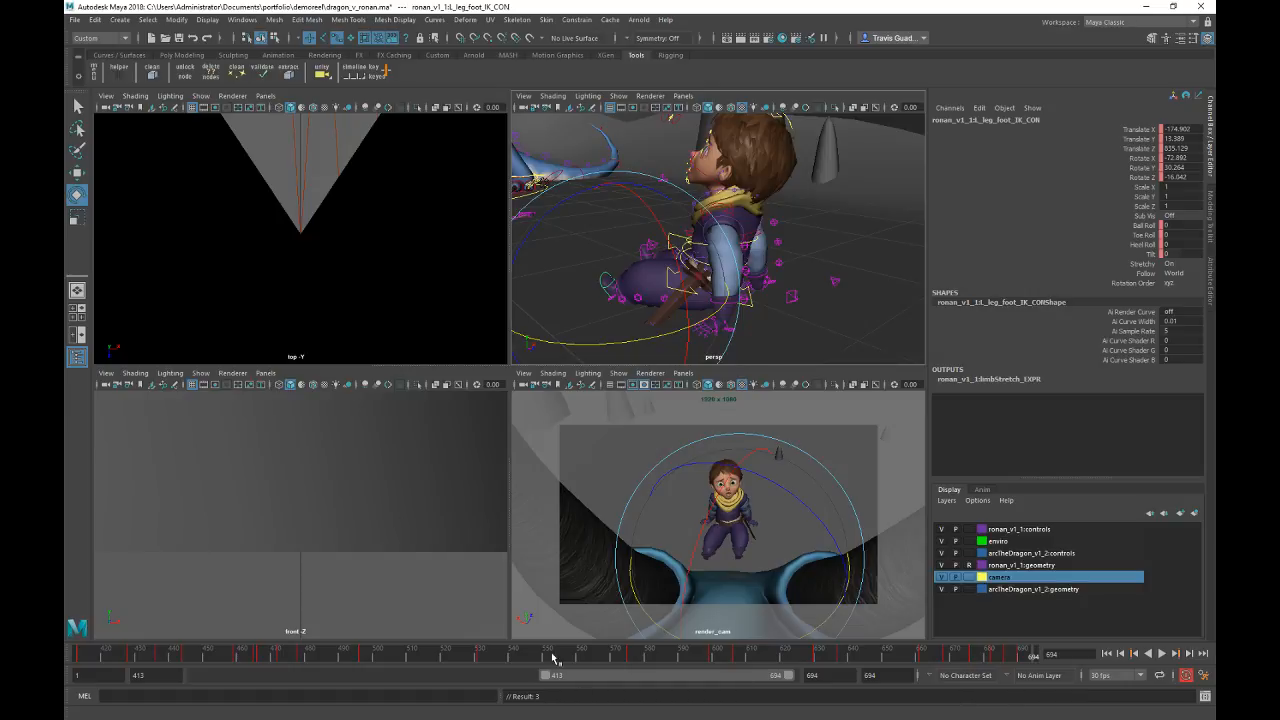
key(alt+v)
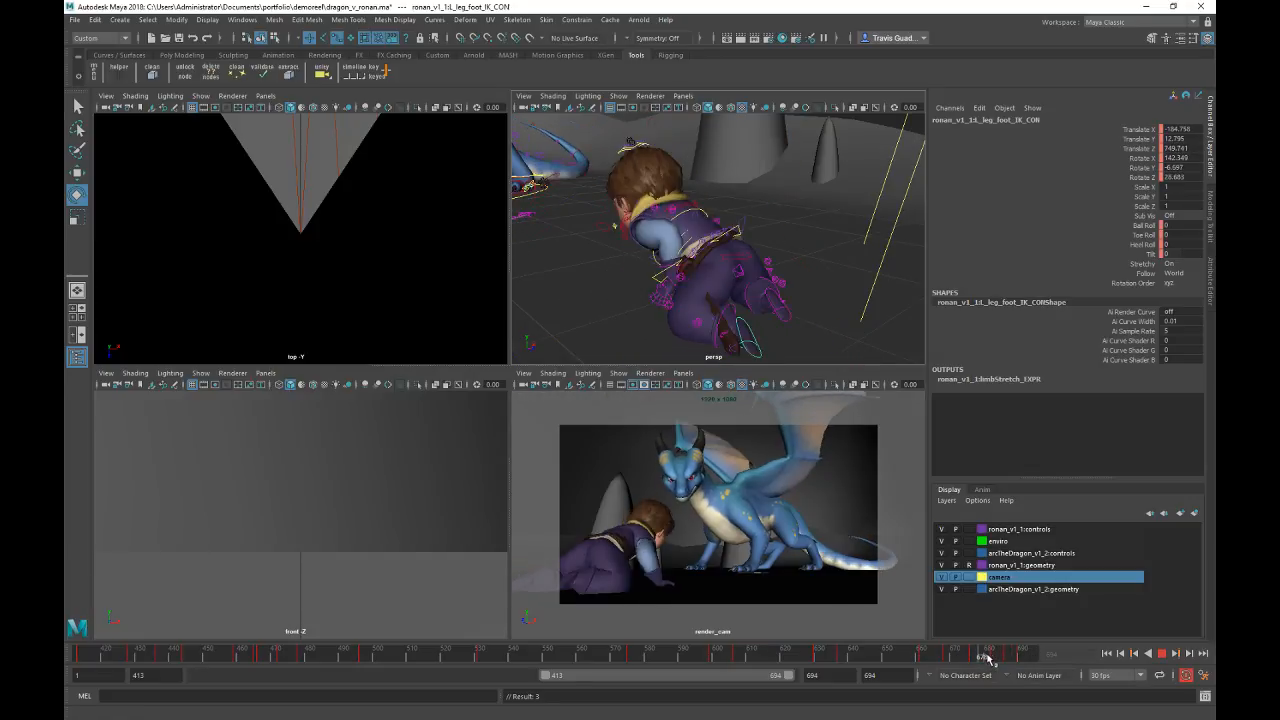
Step: At frame 682, rotate the hip wiggle control to about X -37.8, Y 2.5, Z 1.2 and play back the motion
drag(1022, 656, 992, 658)
click(765, 262)
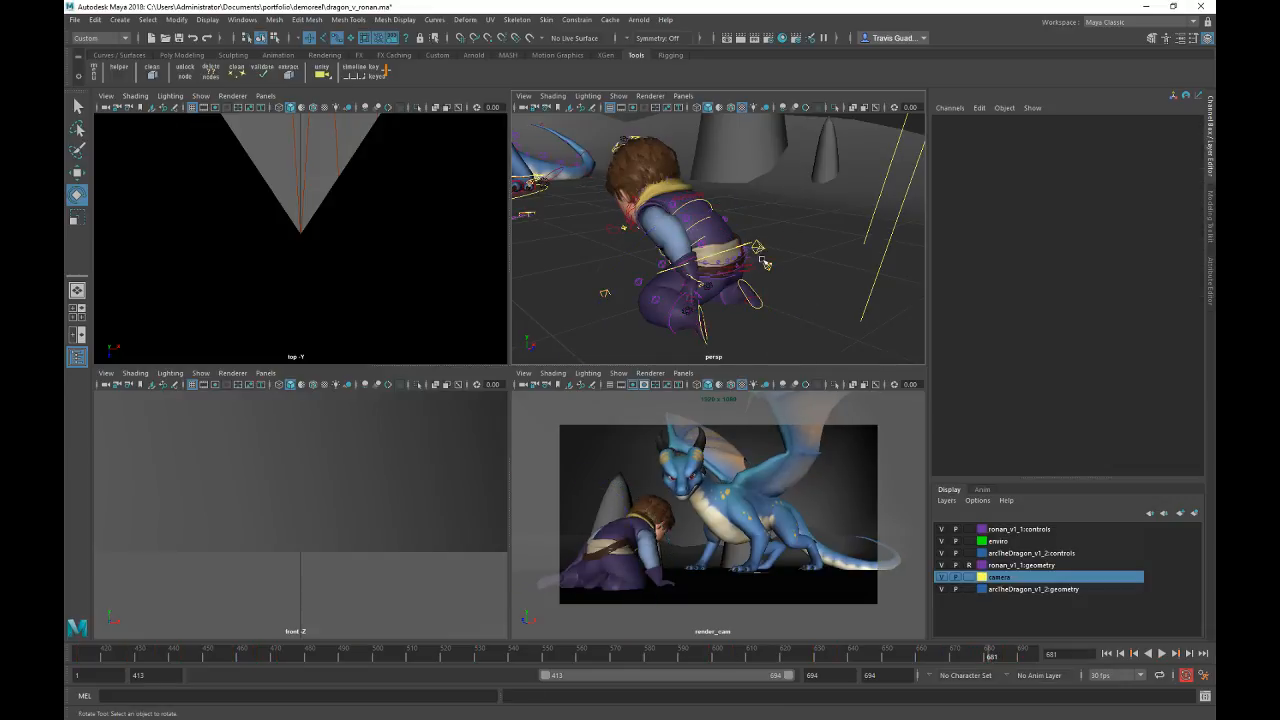
click(756, 262)
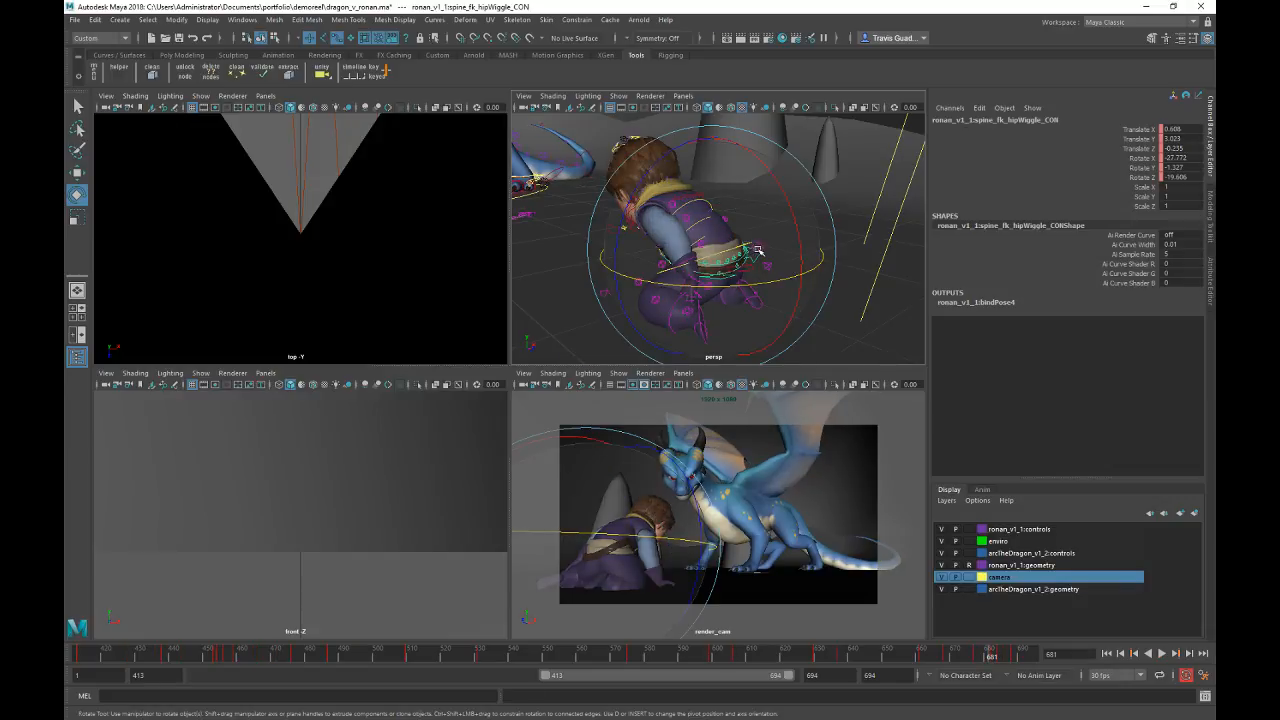
key(period)
alt+drag(732, 213, 655, 190)
drag(664, 142, 709, 141)
key(alt+v)
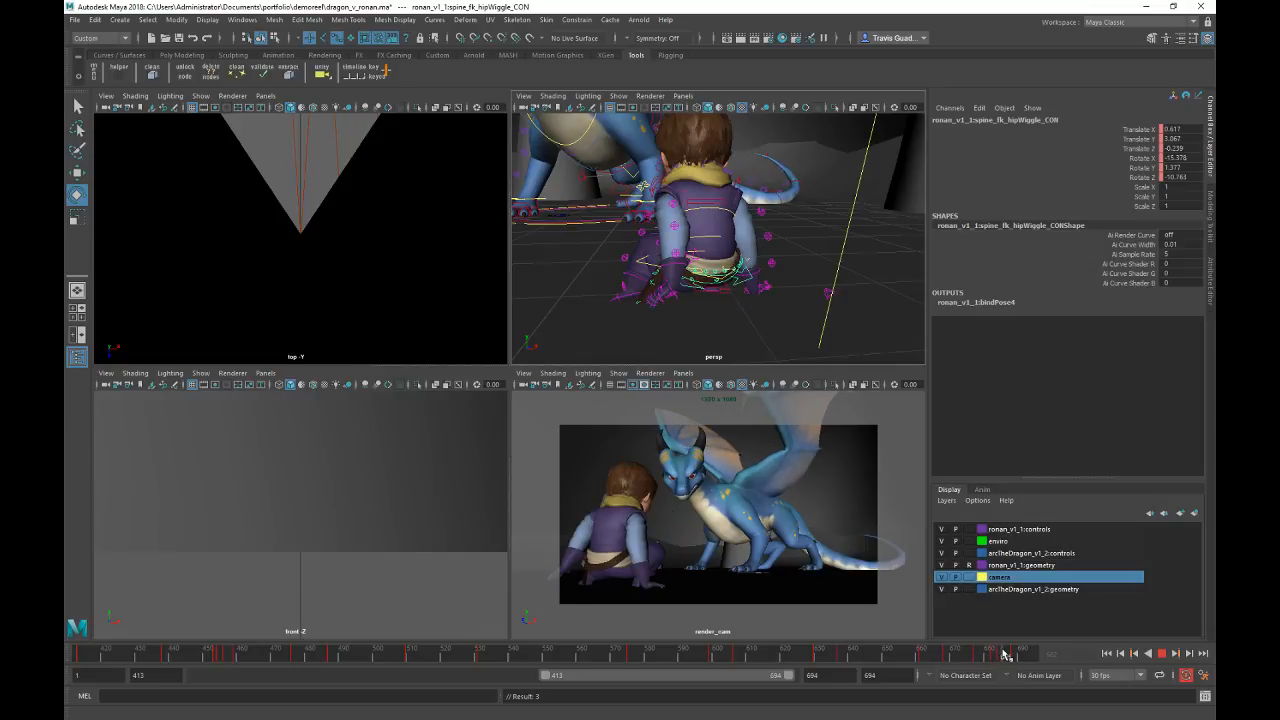
Step: At frame 684, rotate the hip wiggle control to about X -27.2, Y 0.4, Z 7.6, play back, and return to frame 682
key(alt+v)
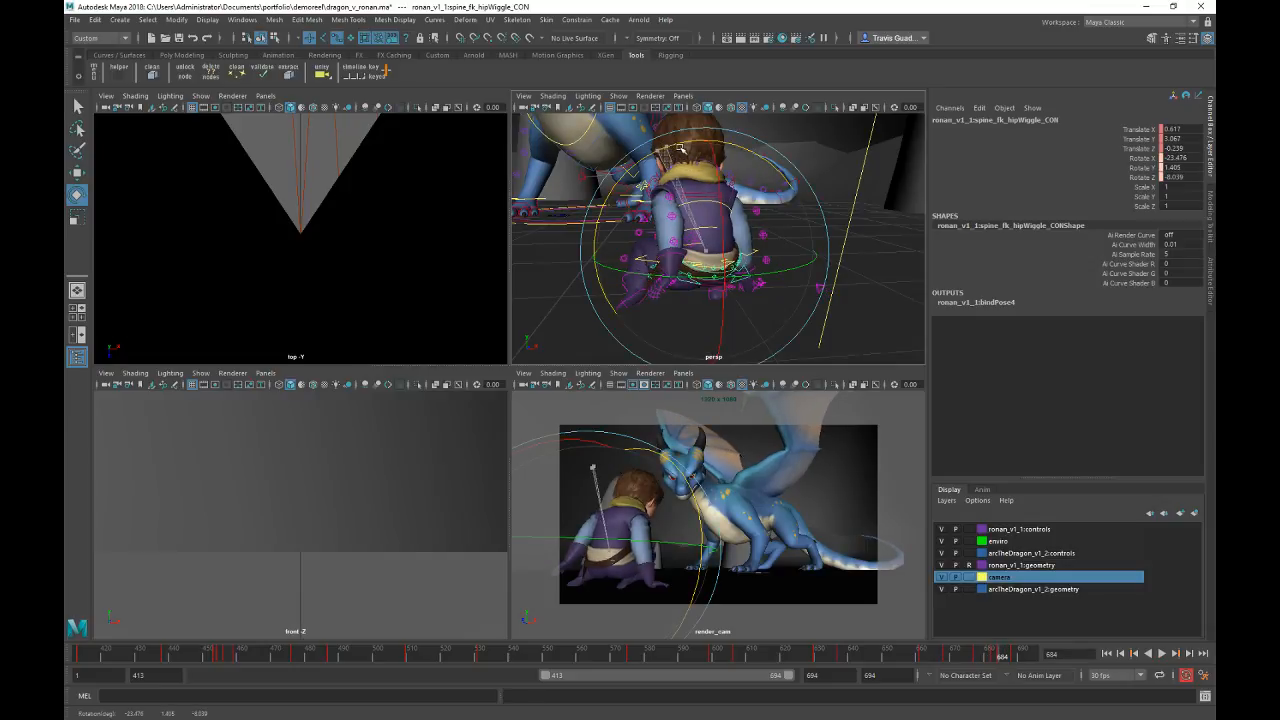
drag(680, 148, 707, 150)
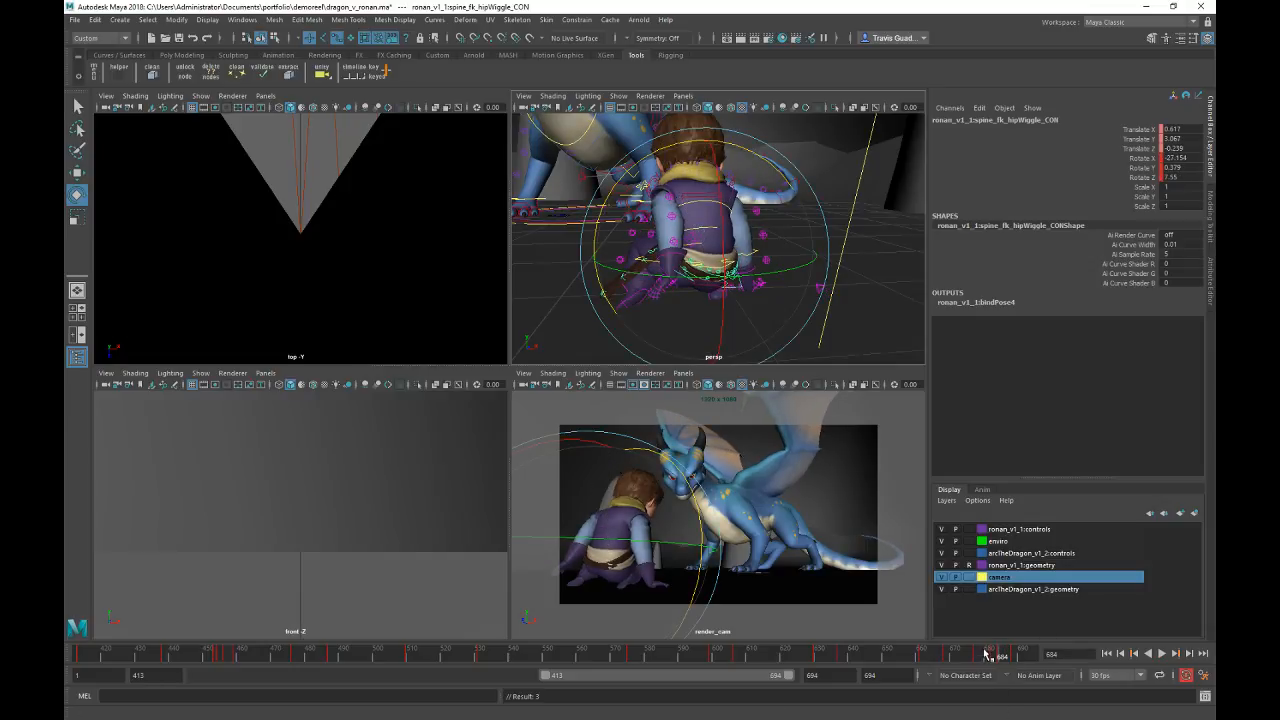
key(alt+v)
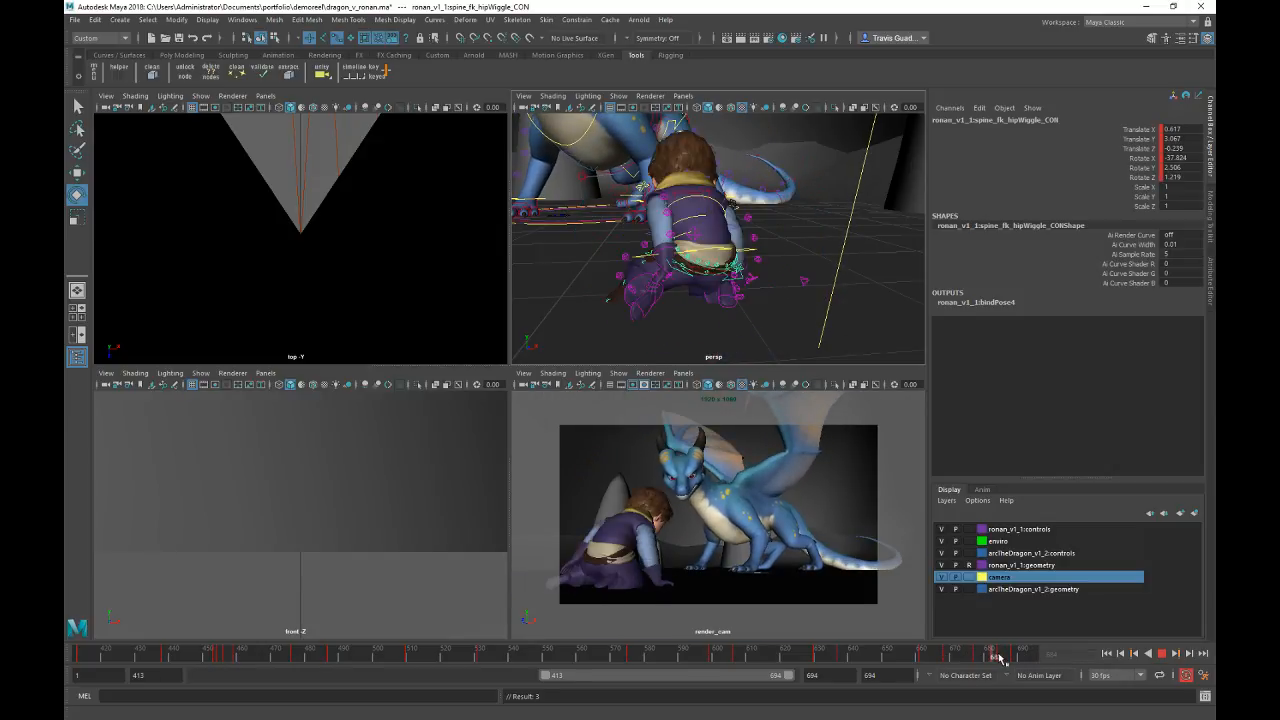
click(996, 657)
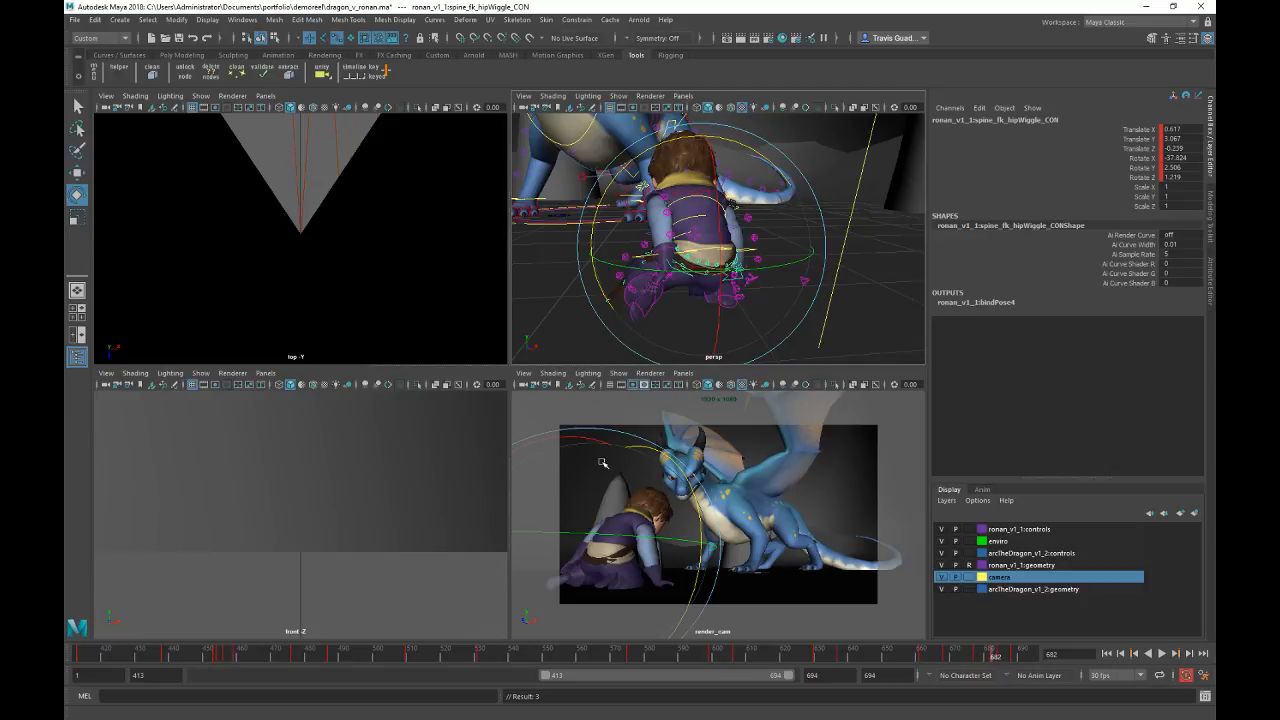
Step: Rotate the hip wiggle control to about X -38.5, Y 2.6, Z 6.9 at frame 682 and X -28.3, Y 0.3, Z 12.2 at frame 684
drag(656, 148, 659, 152)
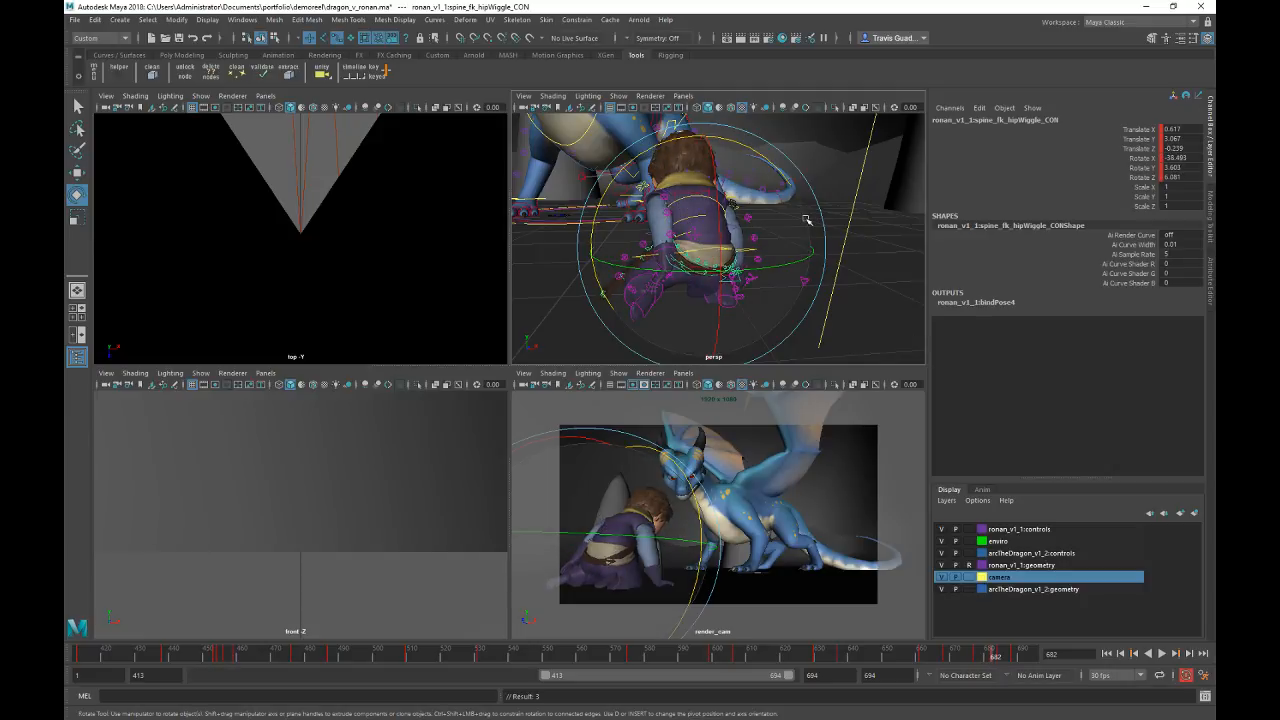
key(alt+period)
key(alt+period)
drag(666, 149, 678, 147)
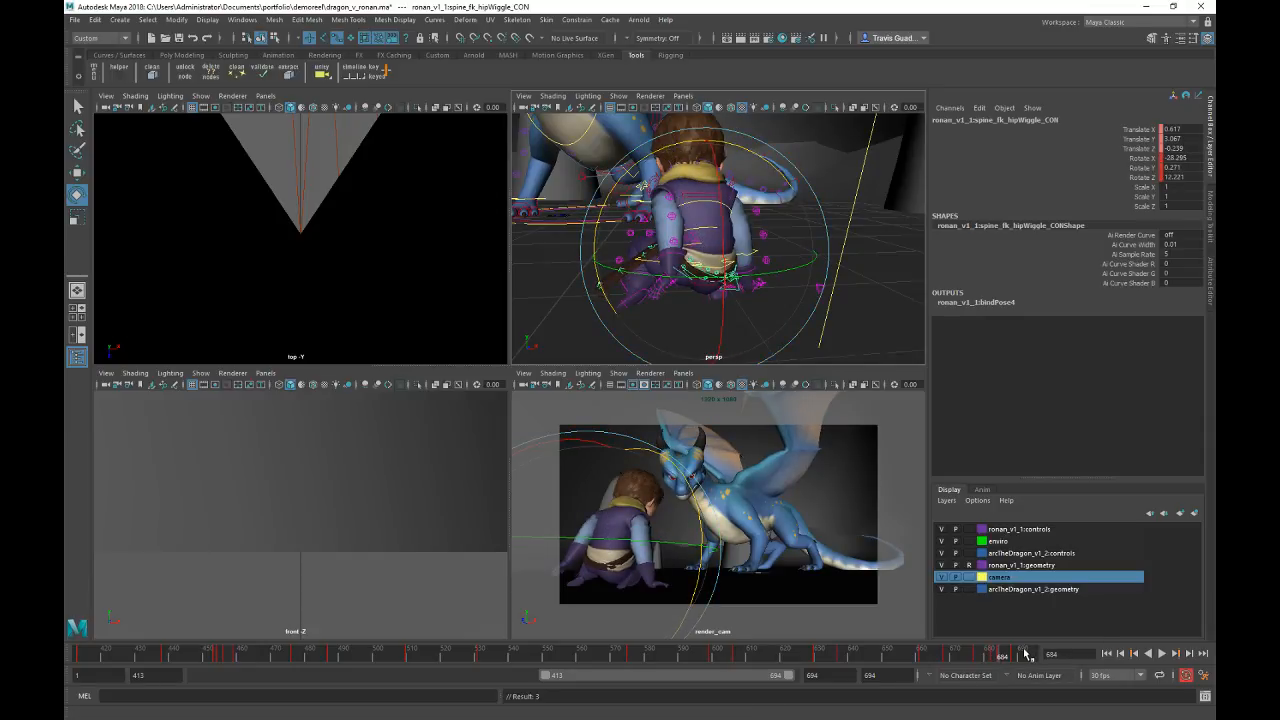
key(alt+v)
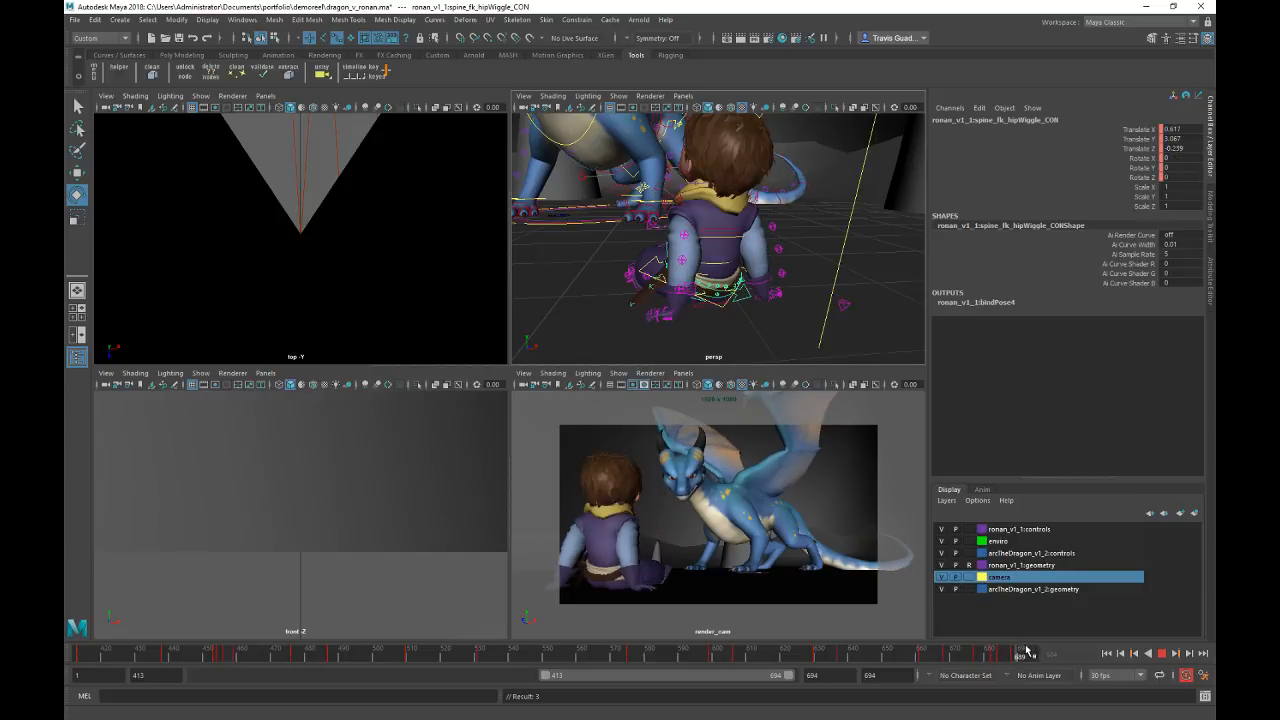
click(1030, 652)
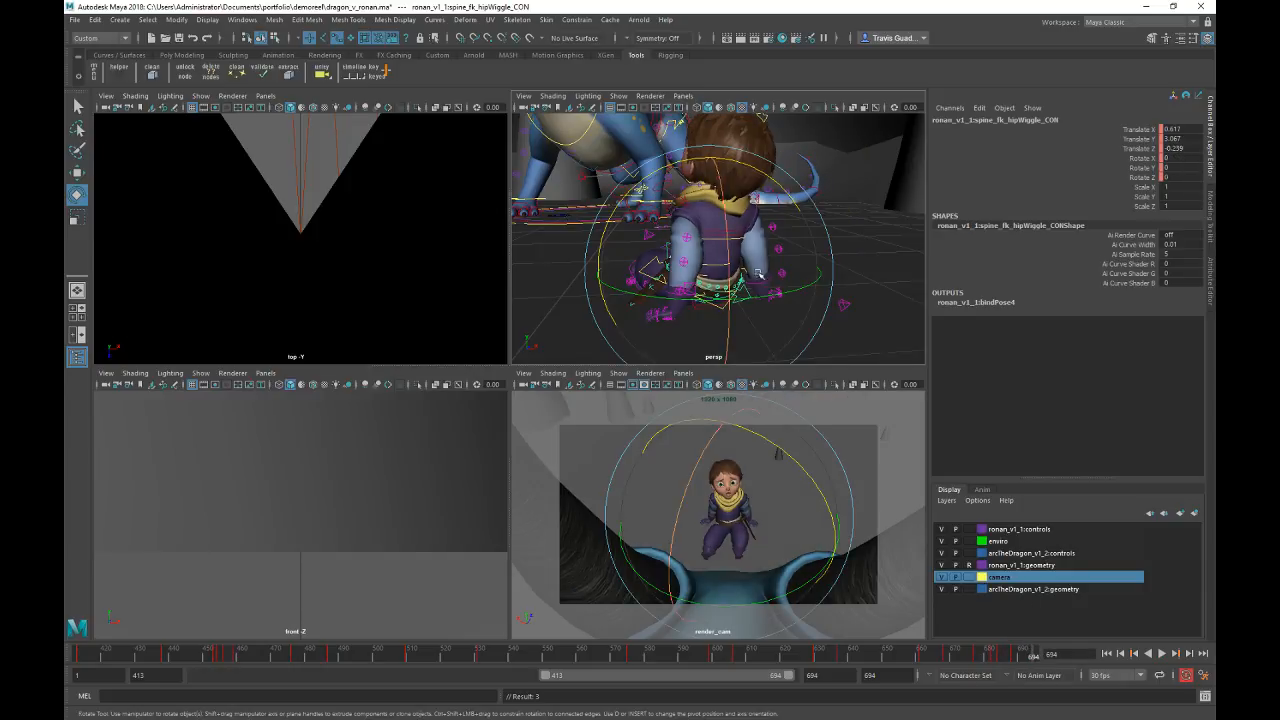
Step: Select the right foot IK control at frame 694, extend the playback end to frame 734, and play back the motion
alt+drag(862, 192, 664, 136)
click(884, 319)
alt+drag(876, 232, 848, 274)
click(785, 298)
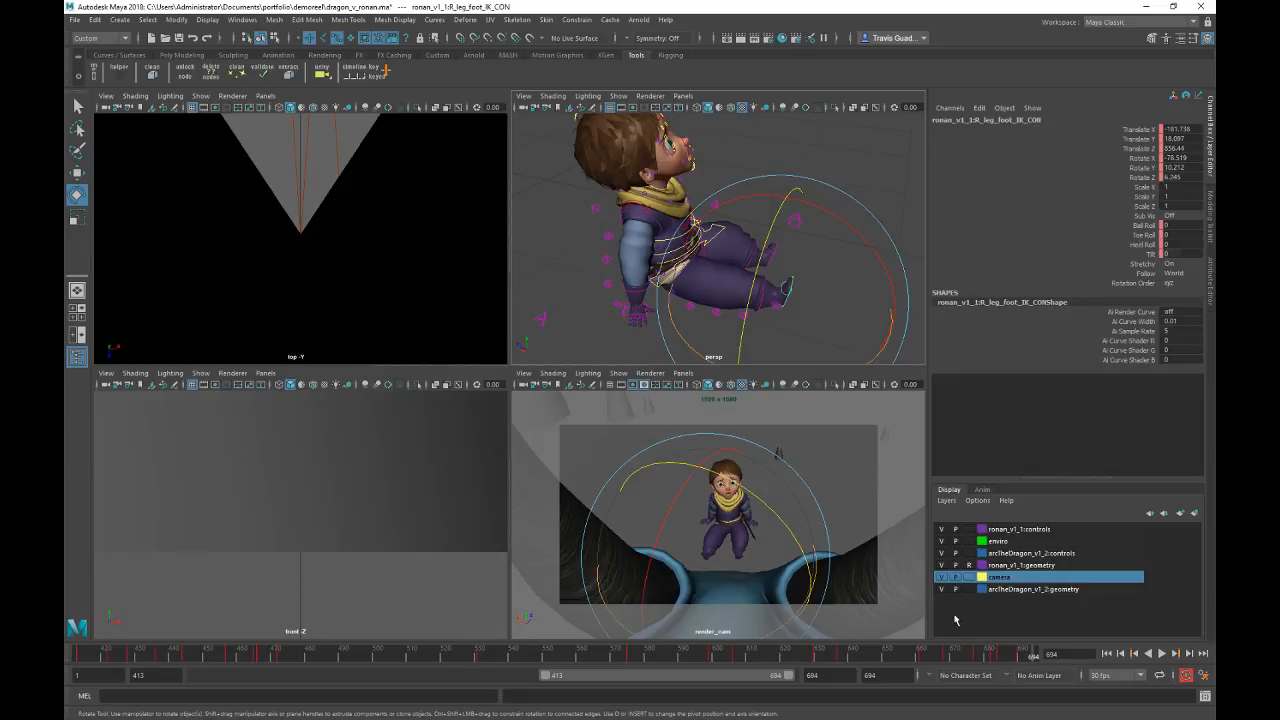
click(813, 675)
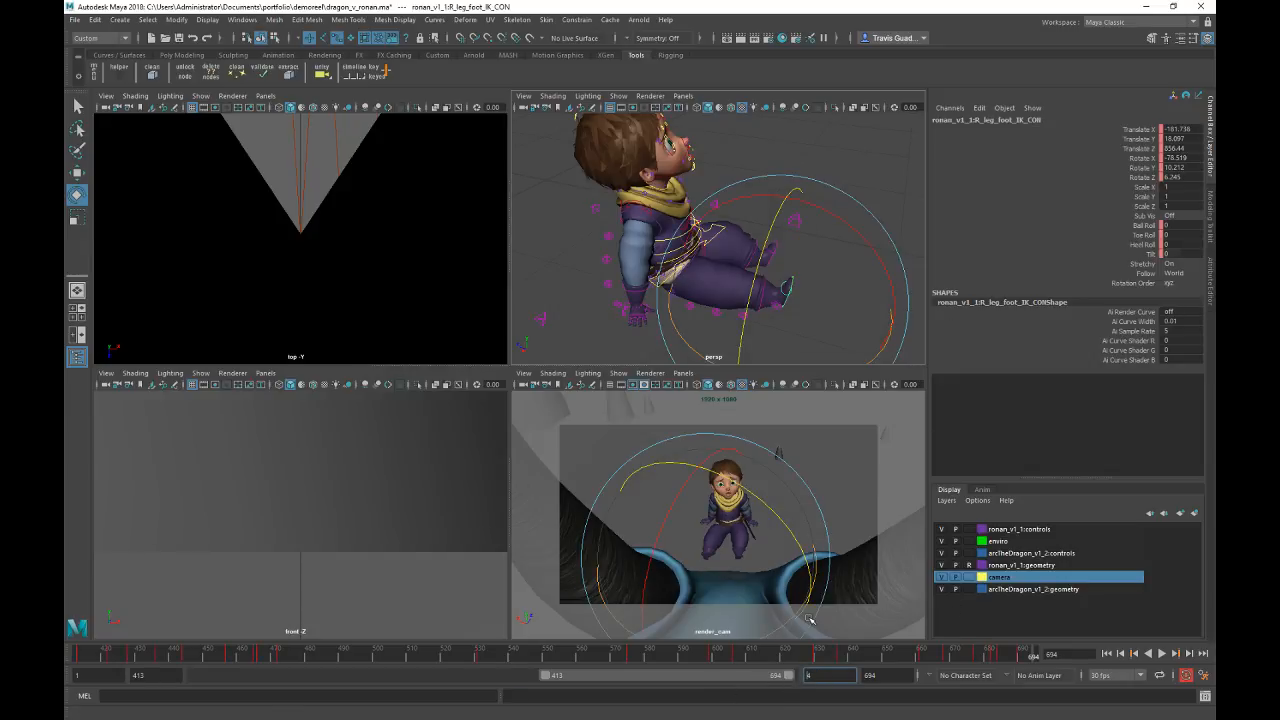
text(734)
key(Return)
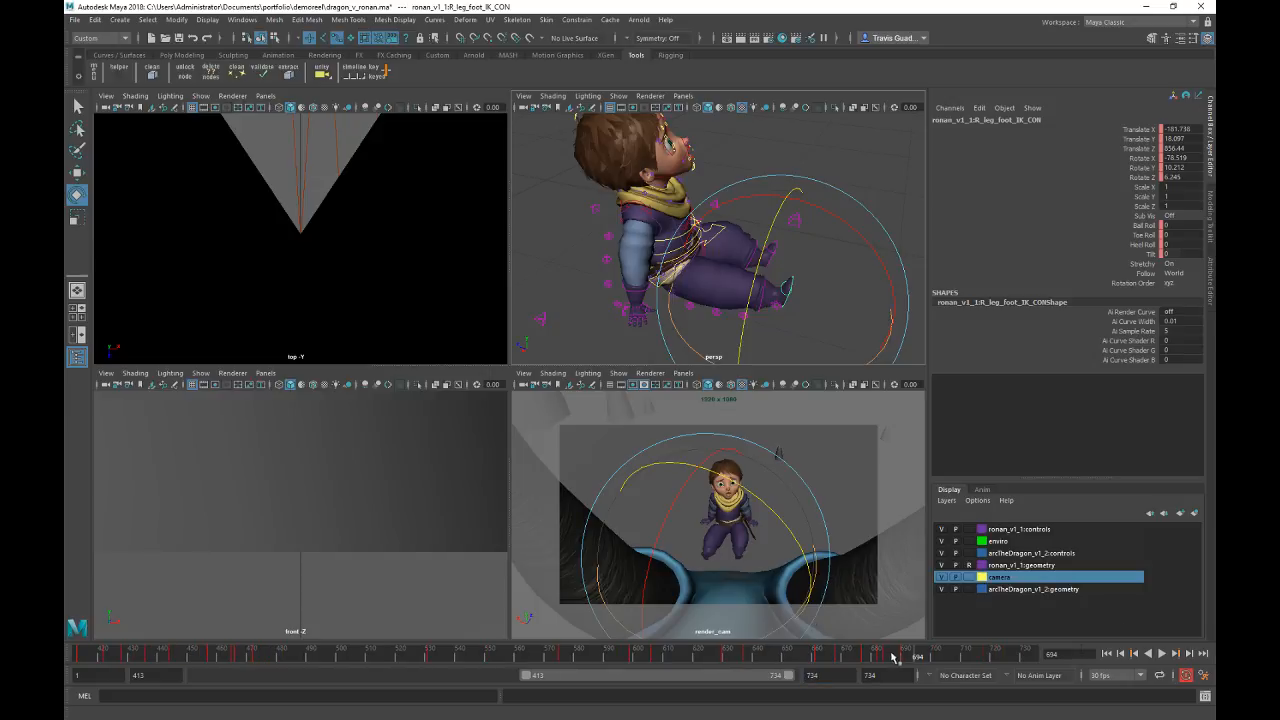
key(alt+v)
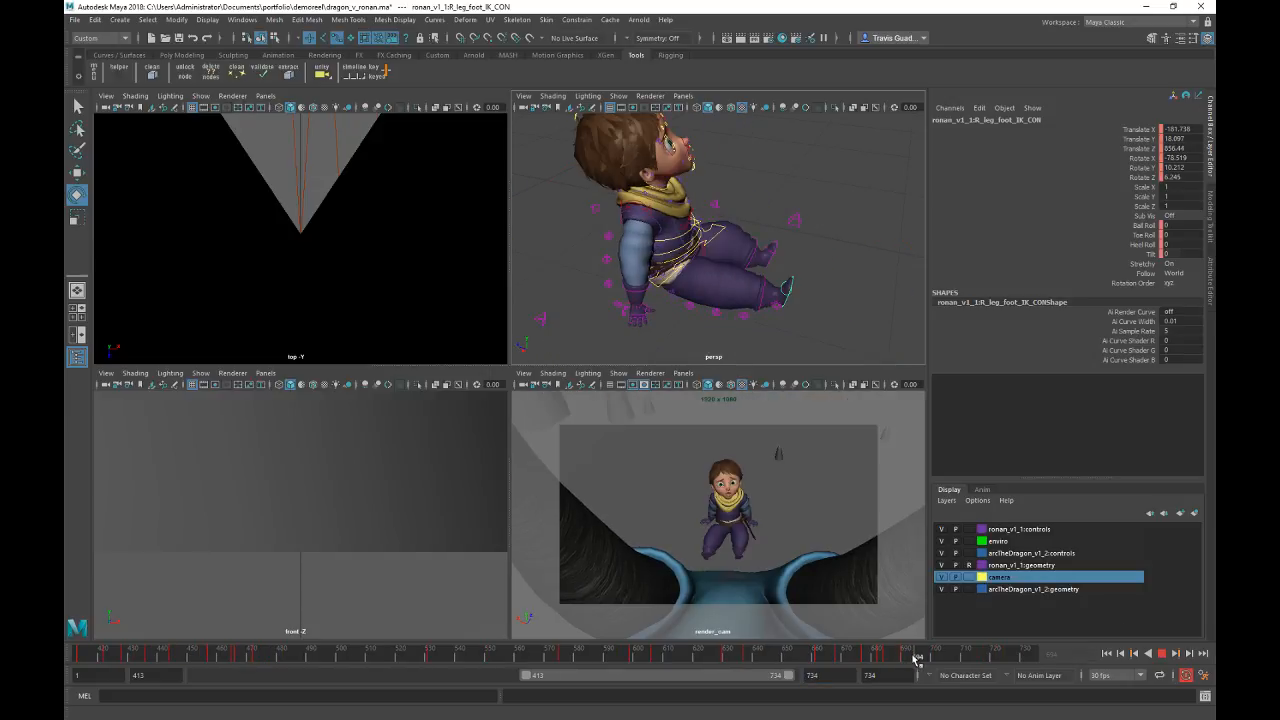
key(alt+v)
Step: At frame 694, move the right foot IK control to about Translate X -166, Y 18, Z 848.2
key(w)
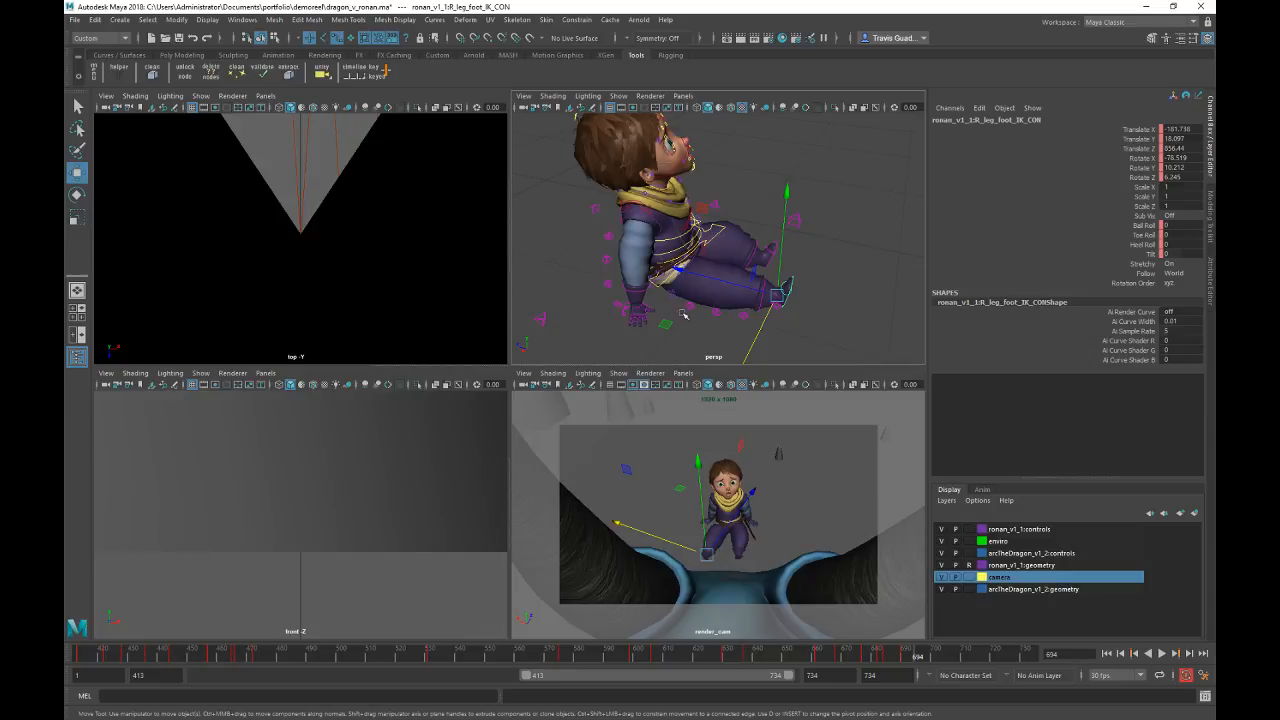
mouse_move(777, 295)
mouse_down()
mouse_move(802, 285)
mouse_move(732, 300)
mouse_move(742, 294)
mouse_move(714, 258)
mouse_move(770, 290)
mouse_up()
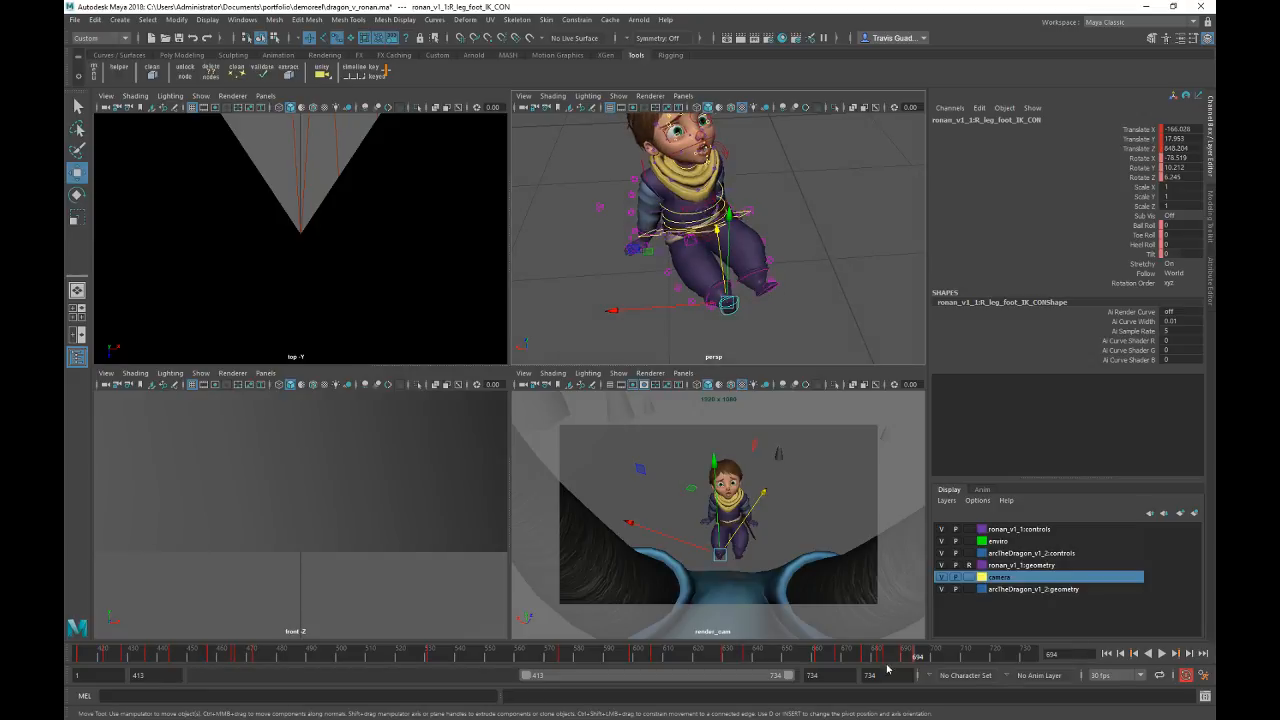
drag(884, 654, 918, 657)
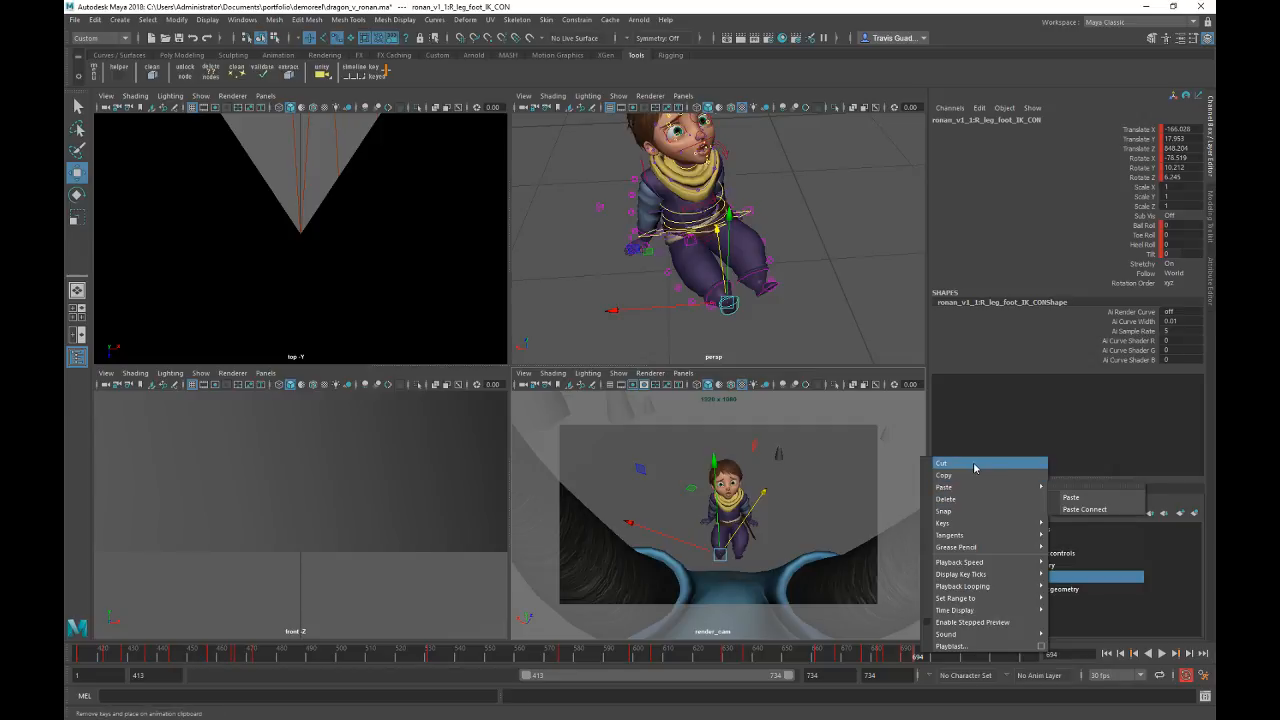
Step: Cut the right foot IK control's key at frame 694 and paste it at frame 690
click(962, 464)
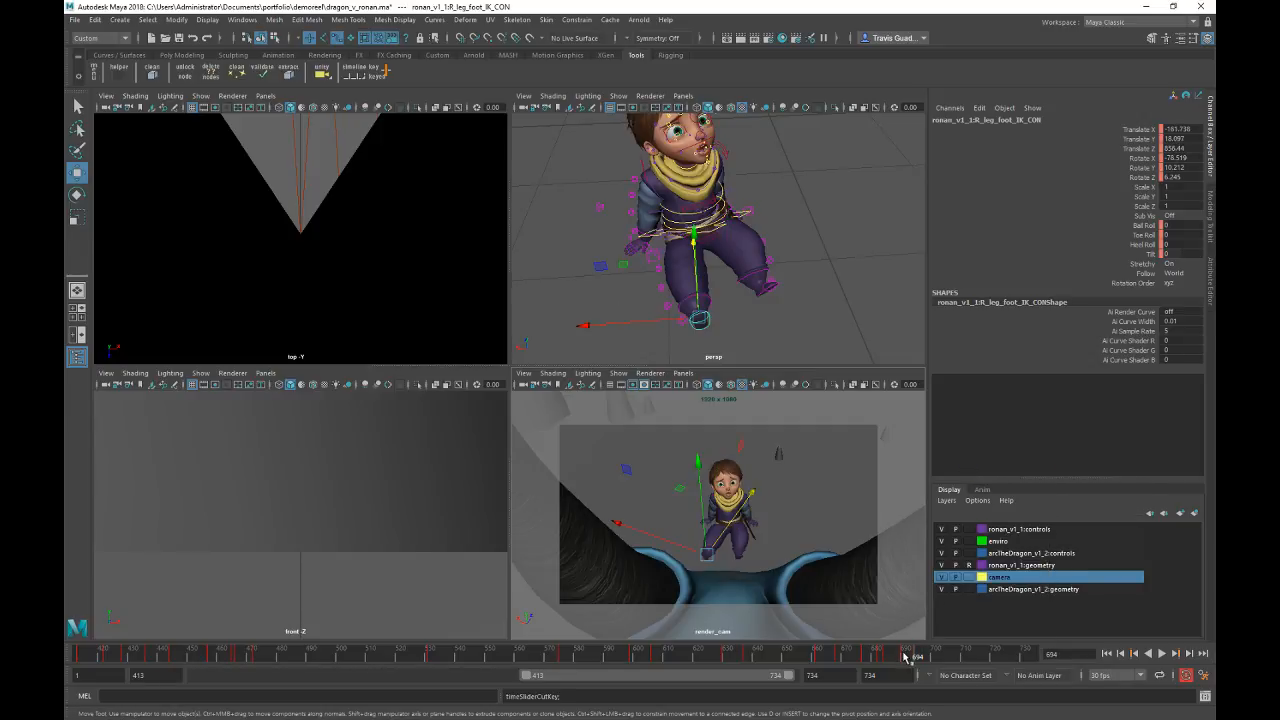
click(904, 656)
click(903, 656)
right_click(904, 656)
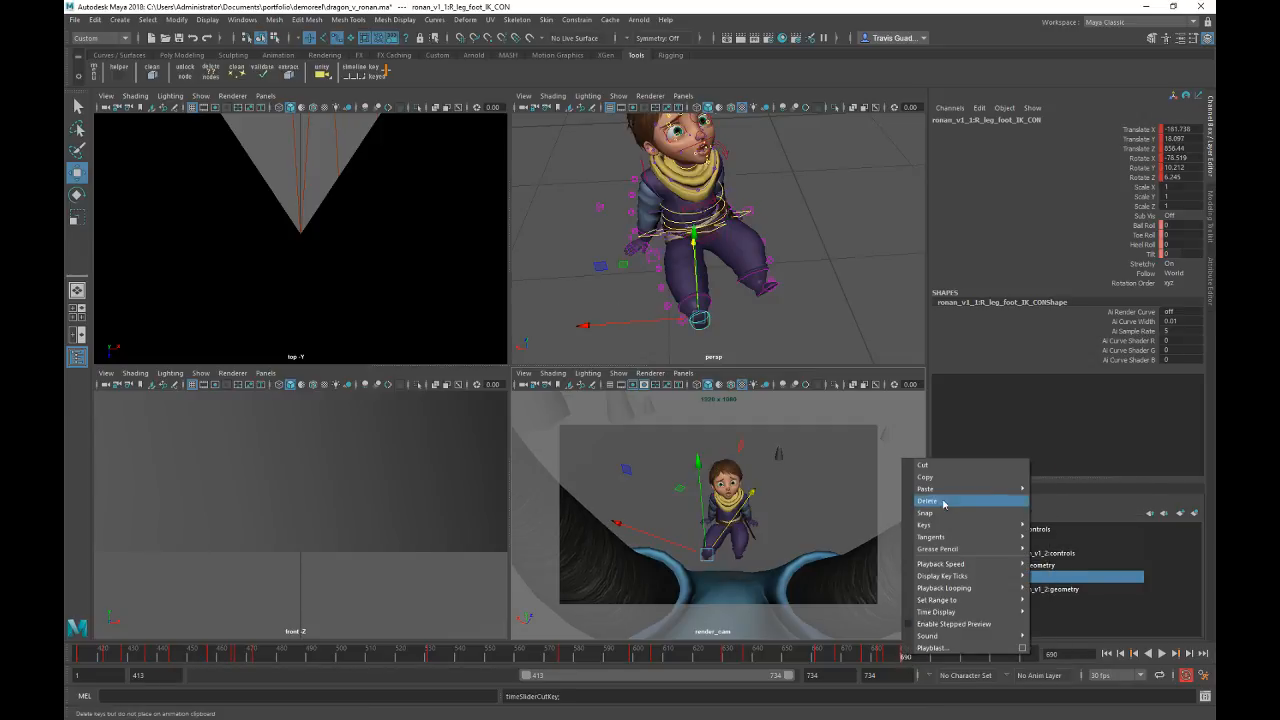
mouse_move(960, 488)
click(1052, 498)
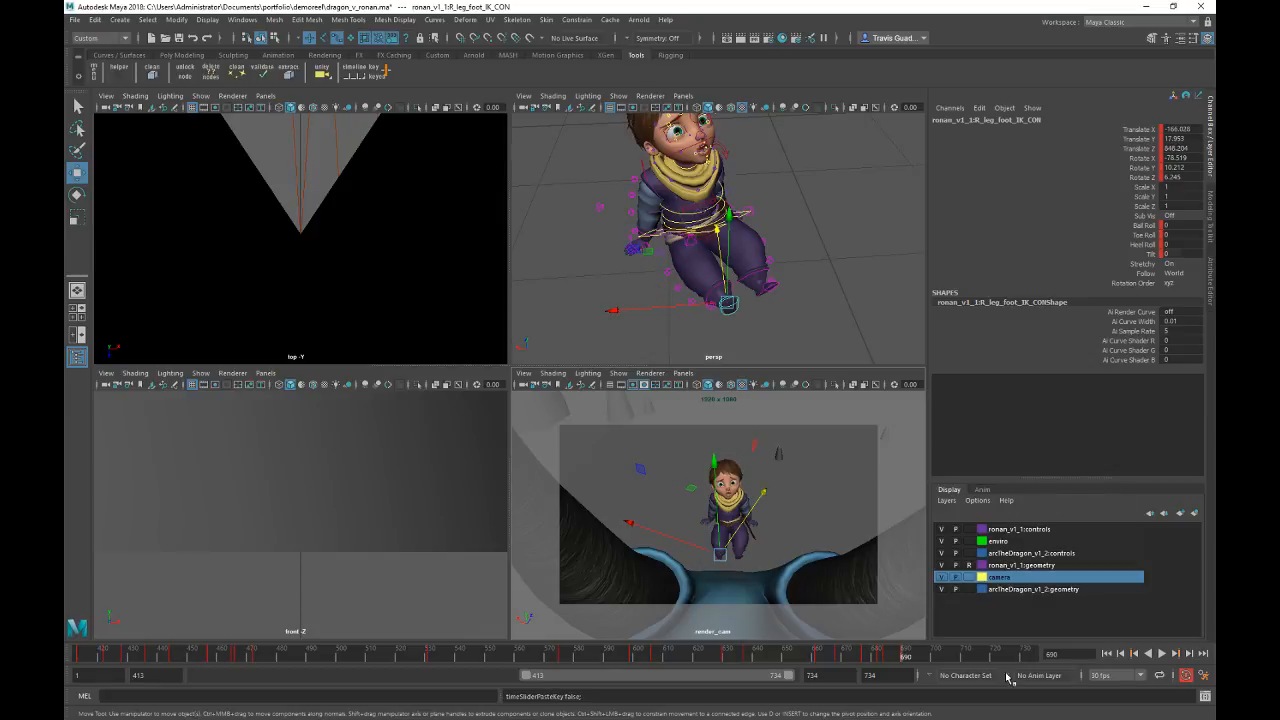
Step: At frame 687, rotate the right foot IK control to about X 32.1, Y 16.8, Z 57.5 and play back the motion
mouse_move(876, 656)
mouse_down()
mouse_move(912, 656)
mouse_move(884, 657)
mouse_move(895, 650)
mouse_up()
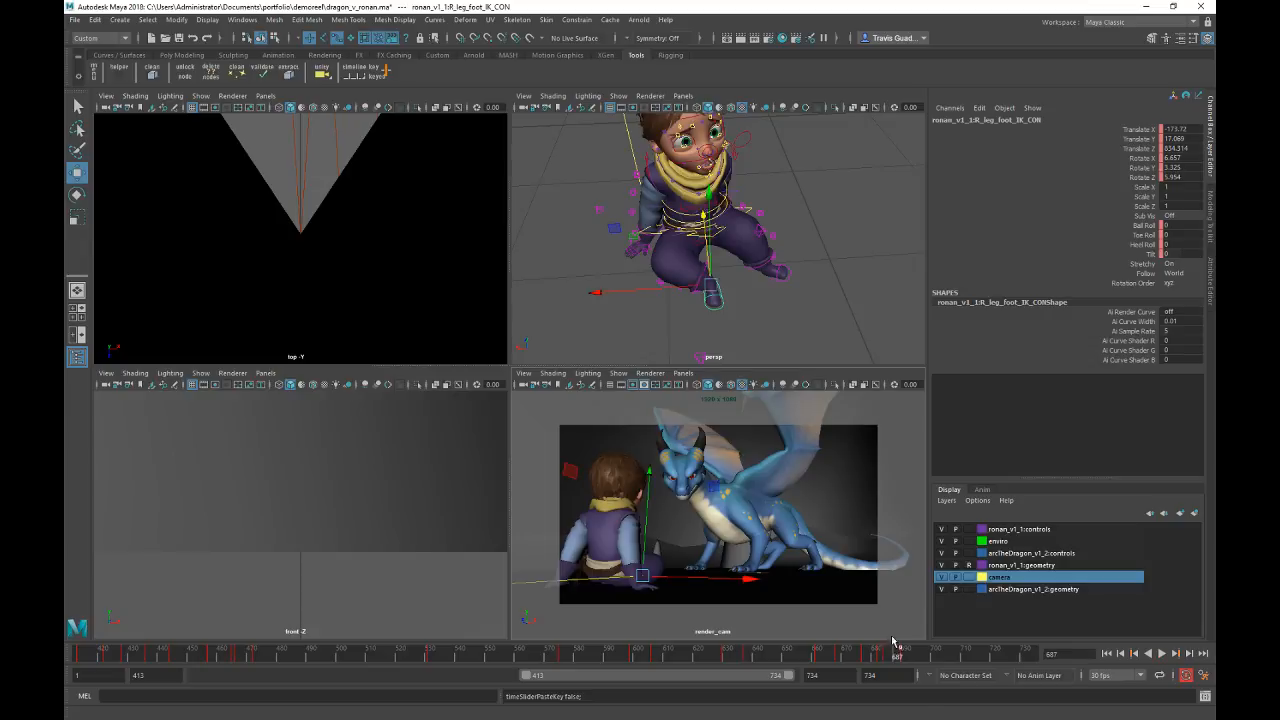
alt+drag(642, 245, 677, 221)
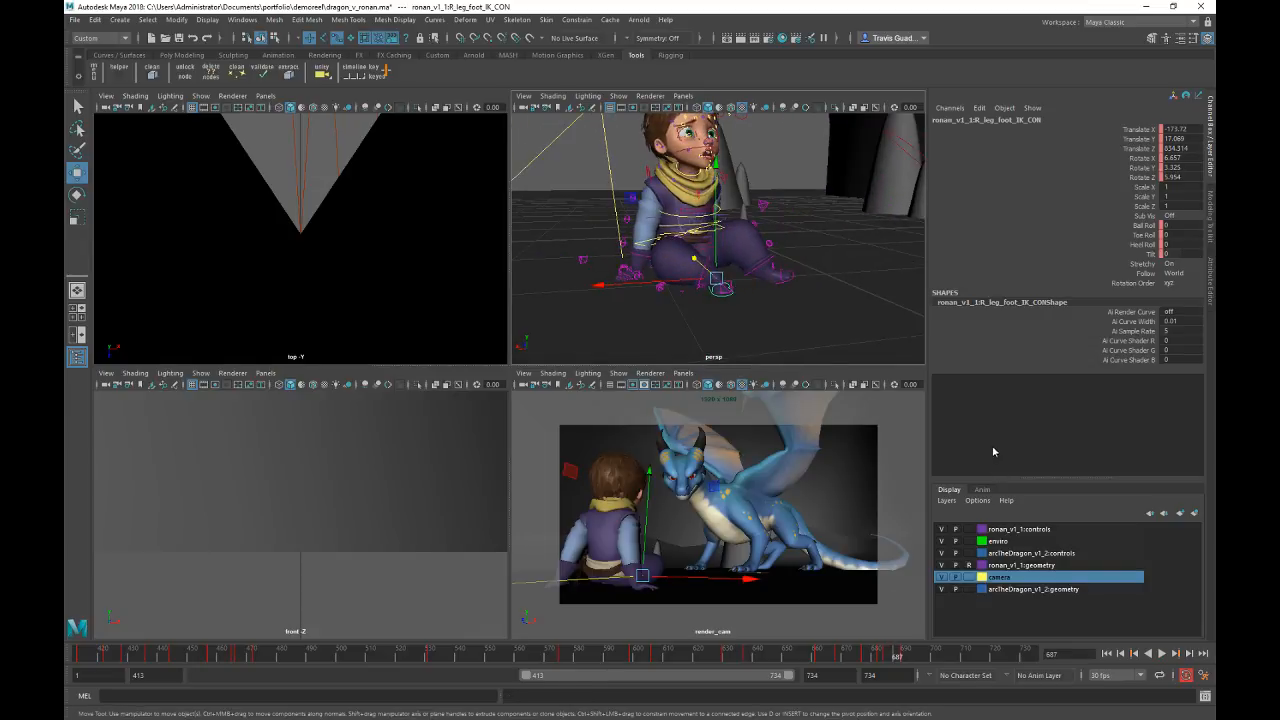
mouse_move(736, 312)
alt+mouse_down()
mouse_move(760, 305)
mouse_move(732, 314)
alt+mouse_up()
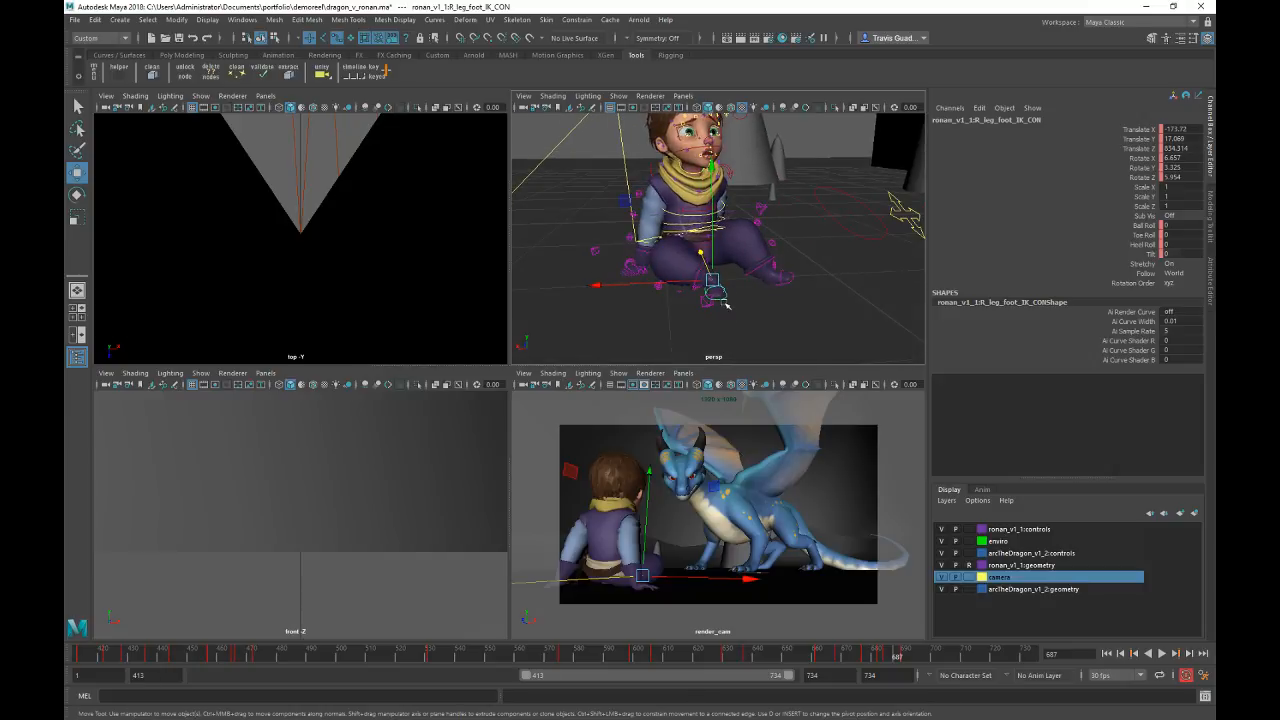
key(e)
drag(695, 222, 755, 318)
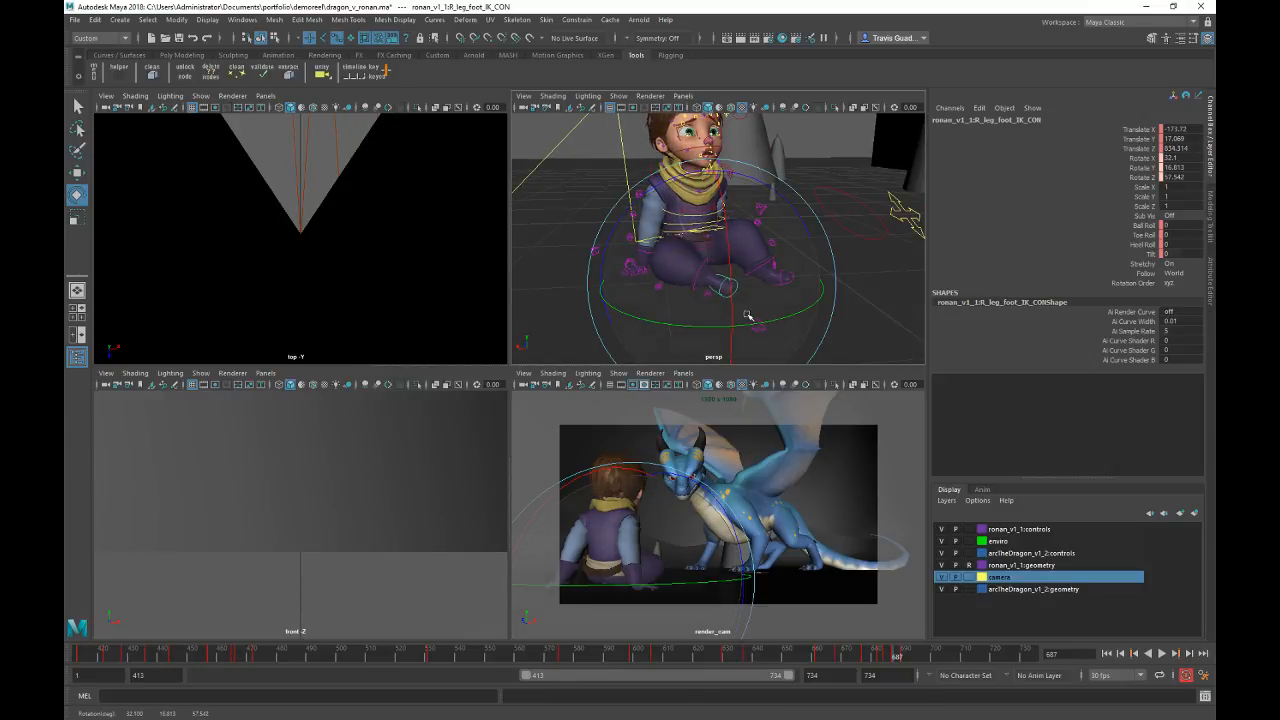
click(880, 657)
key(alt+v)
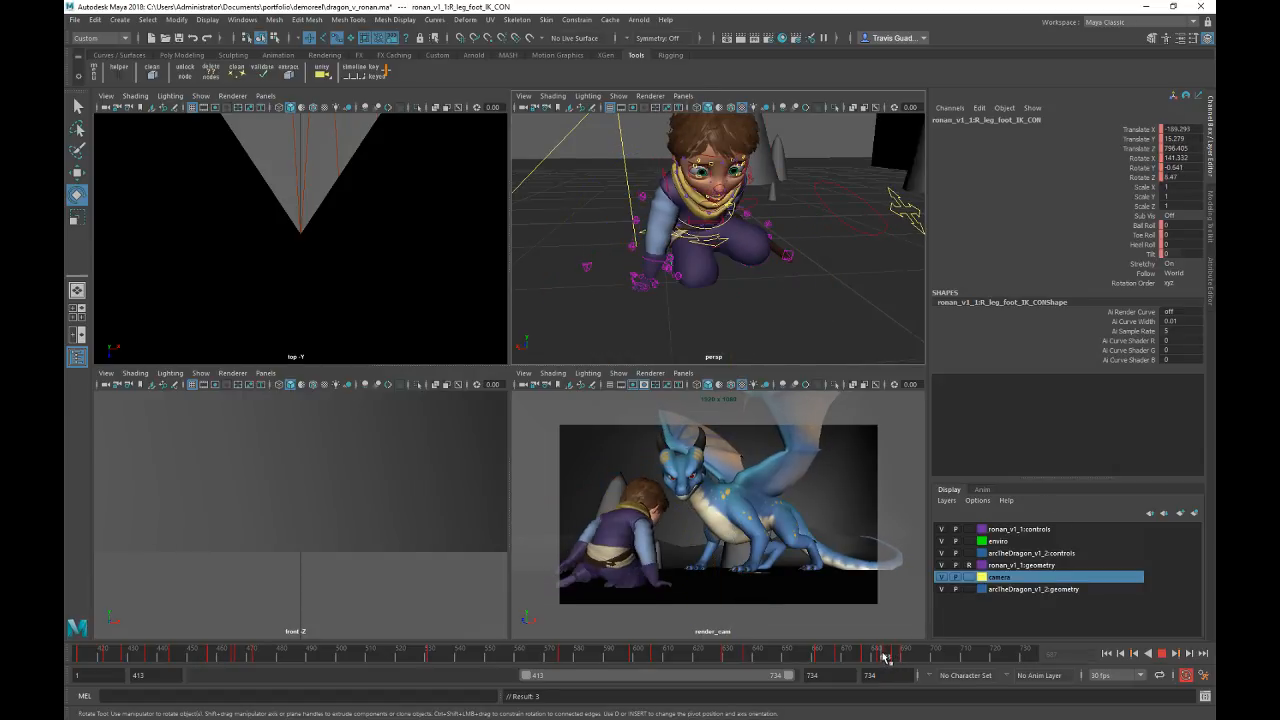
Step: Set the right foot IK control to about Translate X -177.8 at frame 684 and shift it the same way at frame 682
click(884, 657)
key(w)
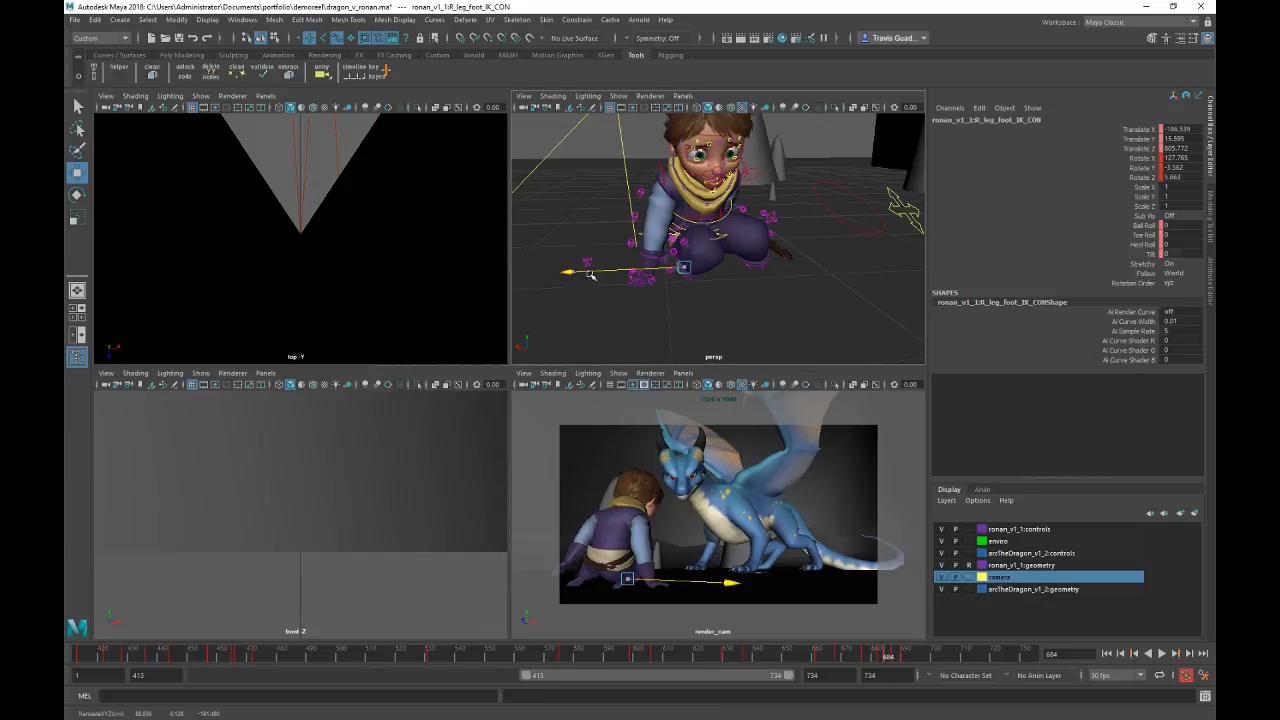
drag(591, 275, 605, 273)
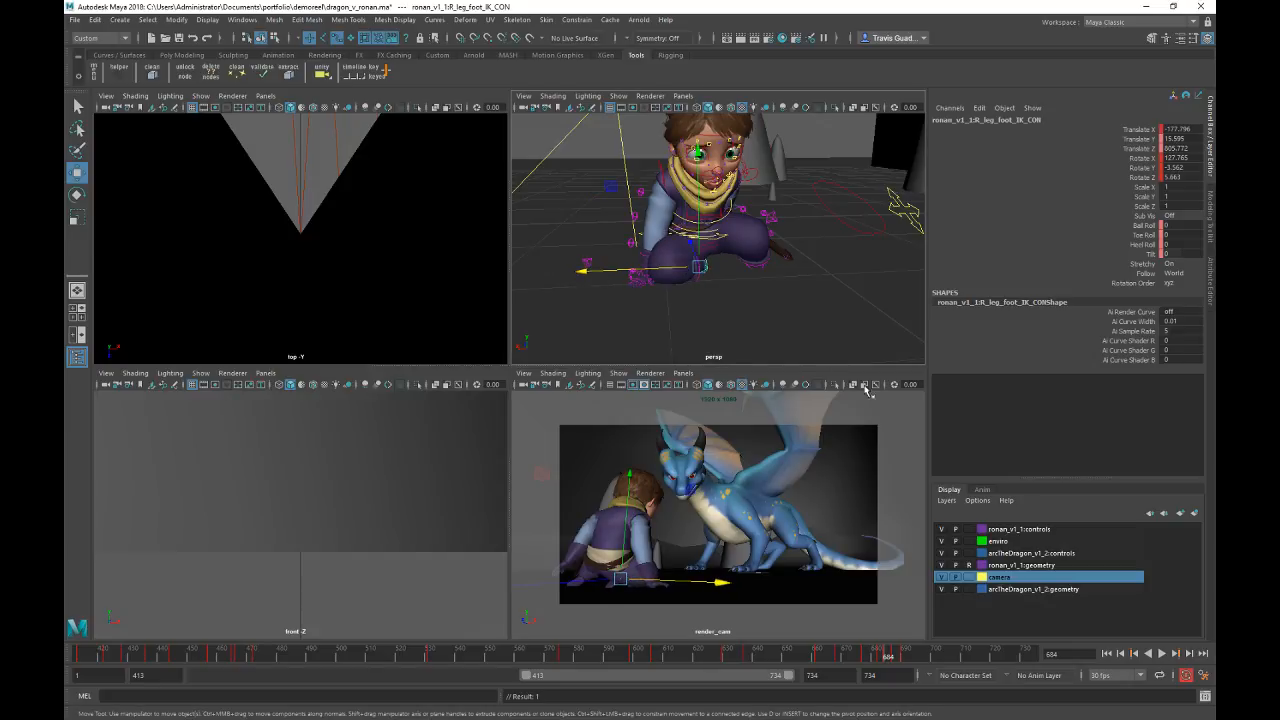
mouse_move(867, 390)
mouse_down()
mouse_move(876, 399)
mouse_move(862, 383)
mouse_up()
drag(602, 262, 628, 253)
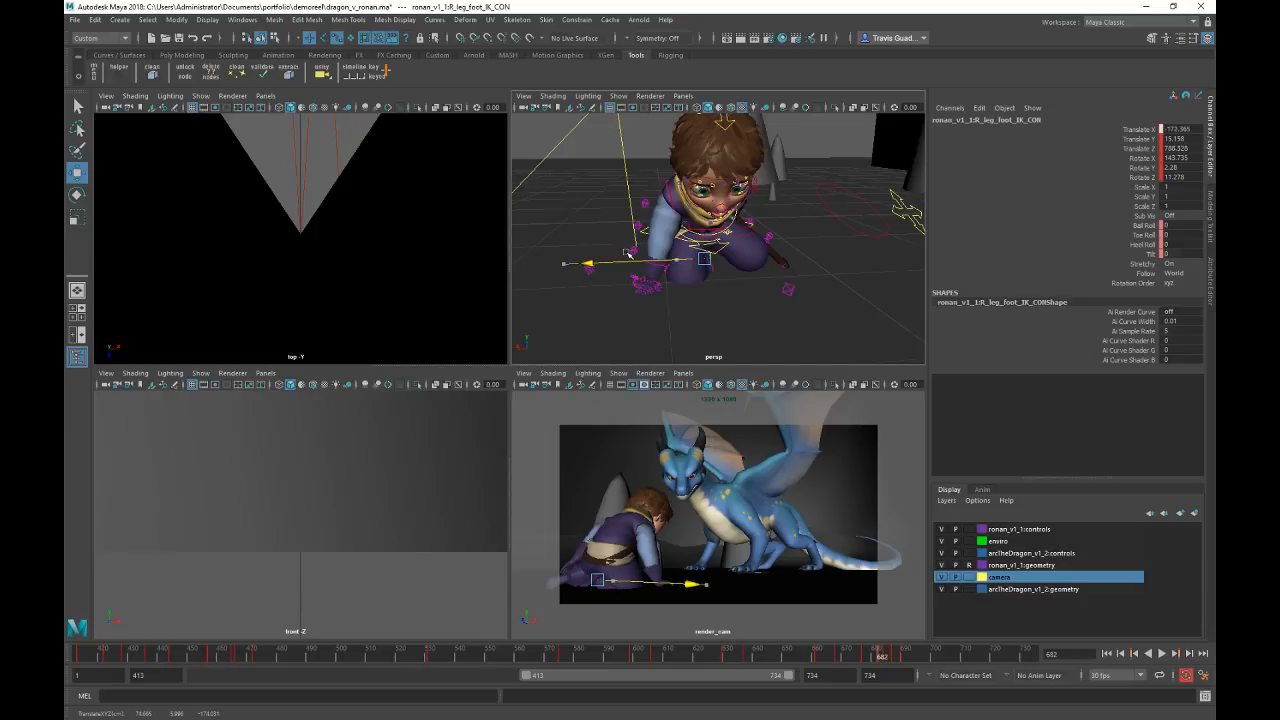
mouse_move(869, 661)
mouse_down()
mouse_move(902, 653)
mouse_move(872, 652)
mouse_move(896, 652)
mouse_move(884, 652)
mouse_up()
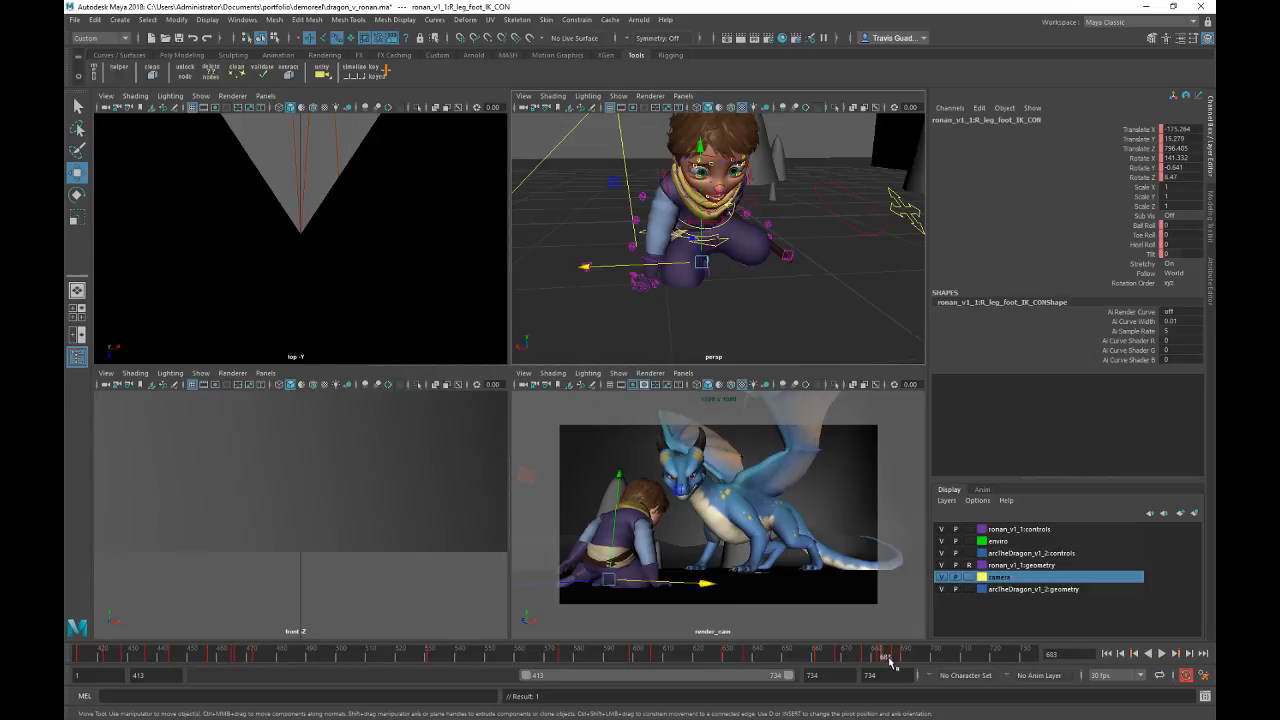
Step: At frame 684, rotate the right foot IK control to about X 128, Y -3, Z 36 and play back the motion
key(e)
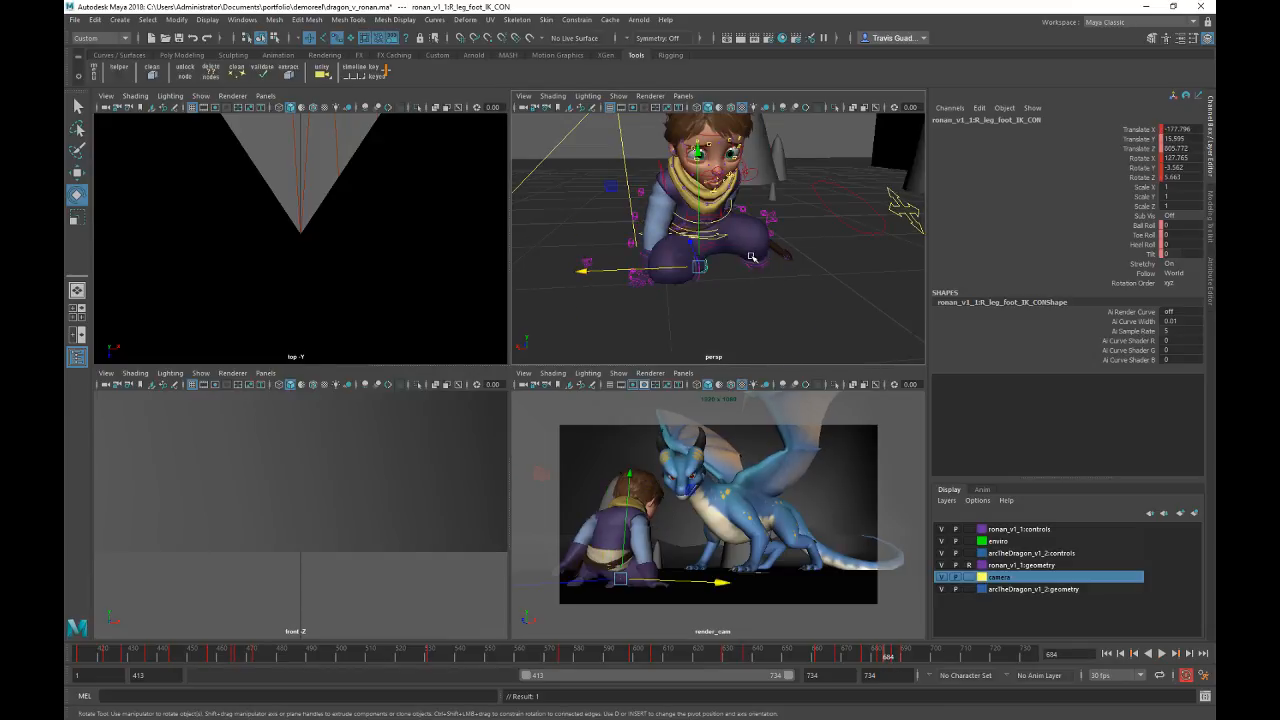
drag(774, 191, 722, 162)
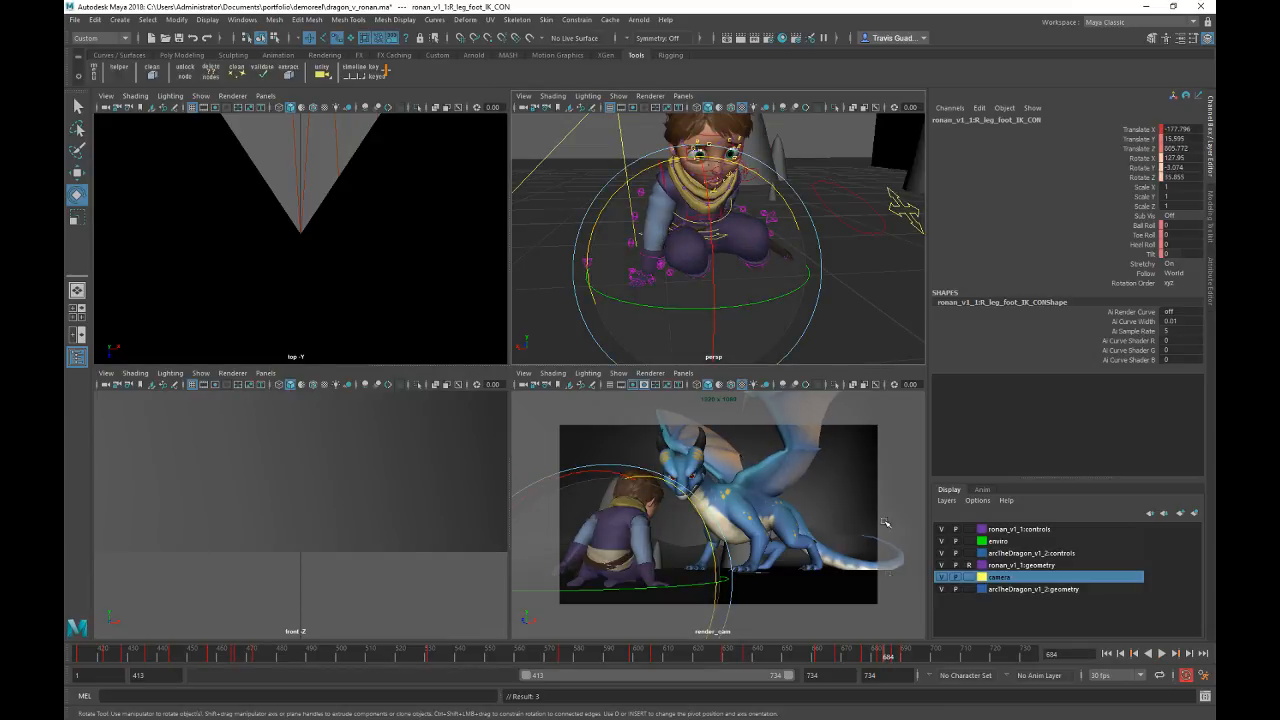
drag(886, 652, 881, 656)
key(alt+v)
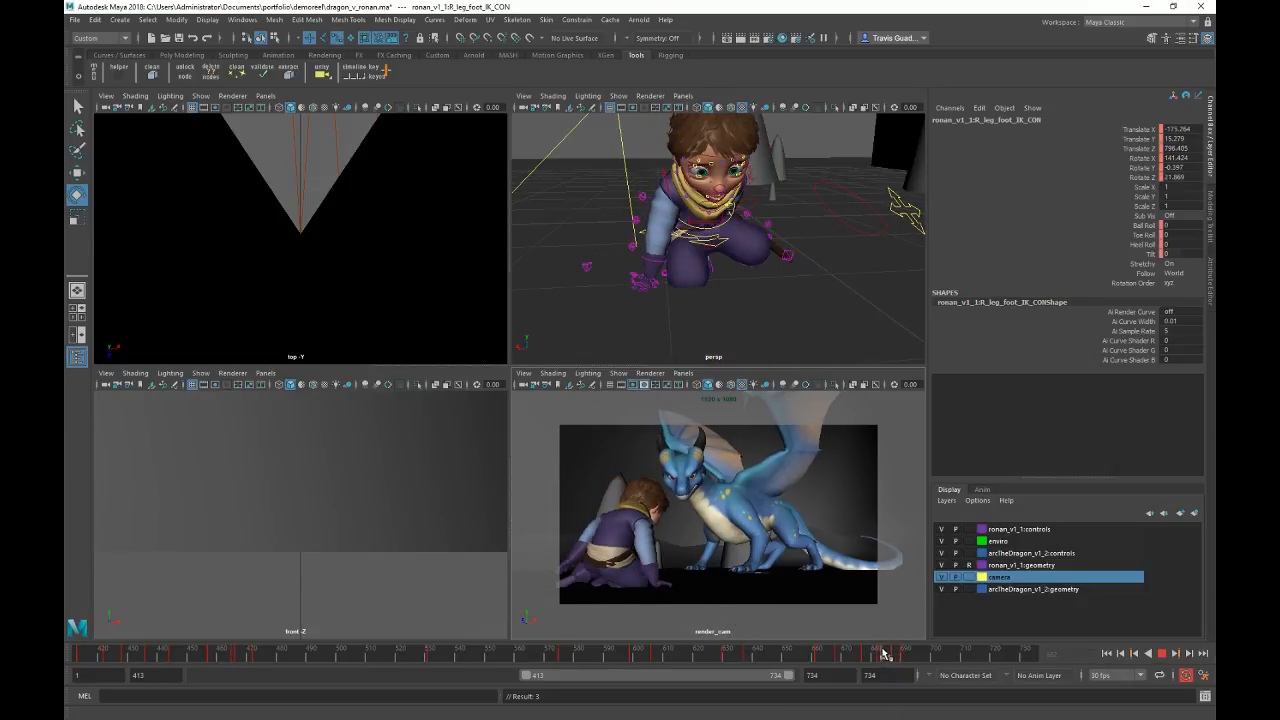
Step: Review the motion from frame 690, and at frame 700 move the right foot IK control to about Translate Y 17.7, Z 831.8
drag(892, 656, 905, 655)
key(w)
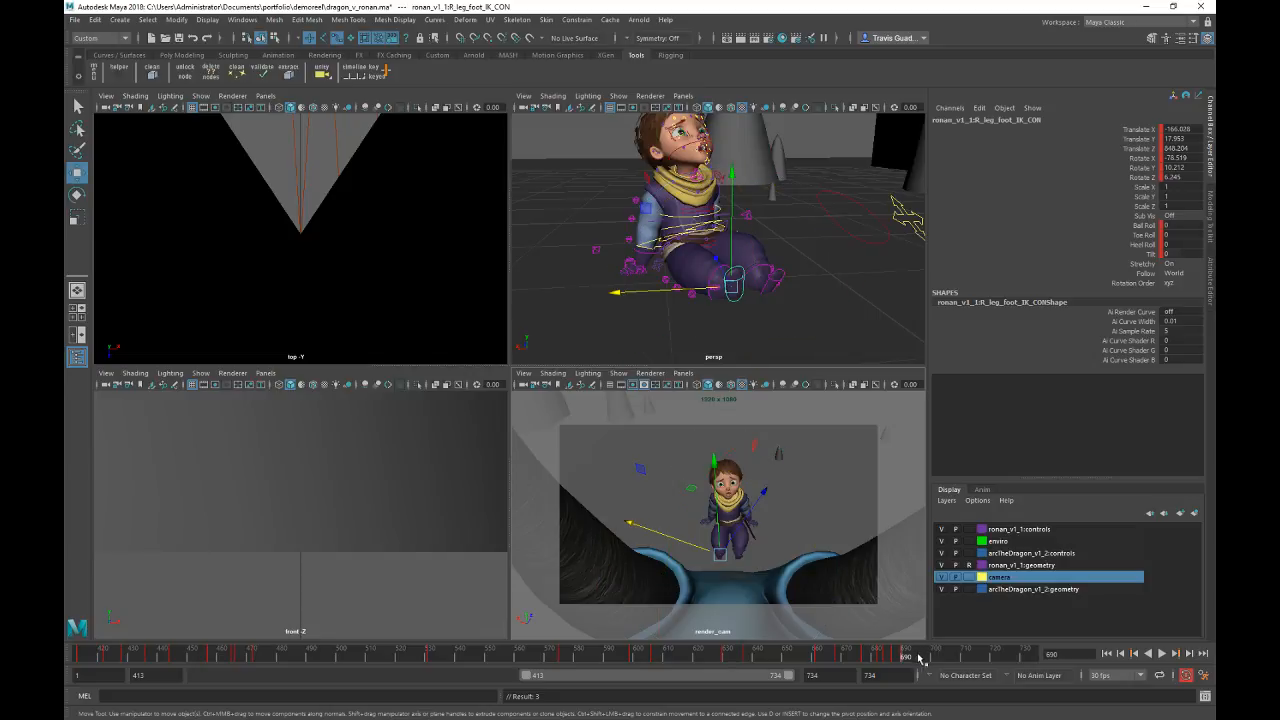
key(alt+v)
drag(932, 656, 933, 656)
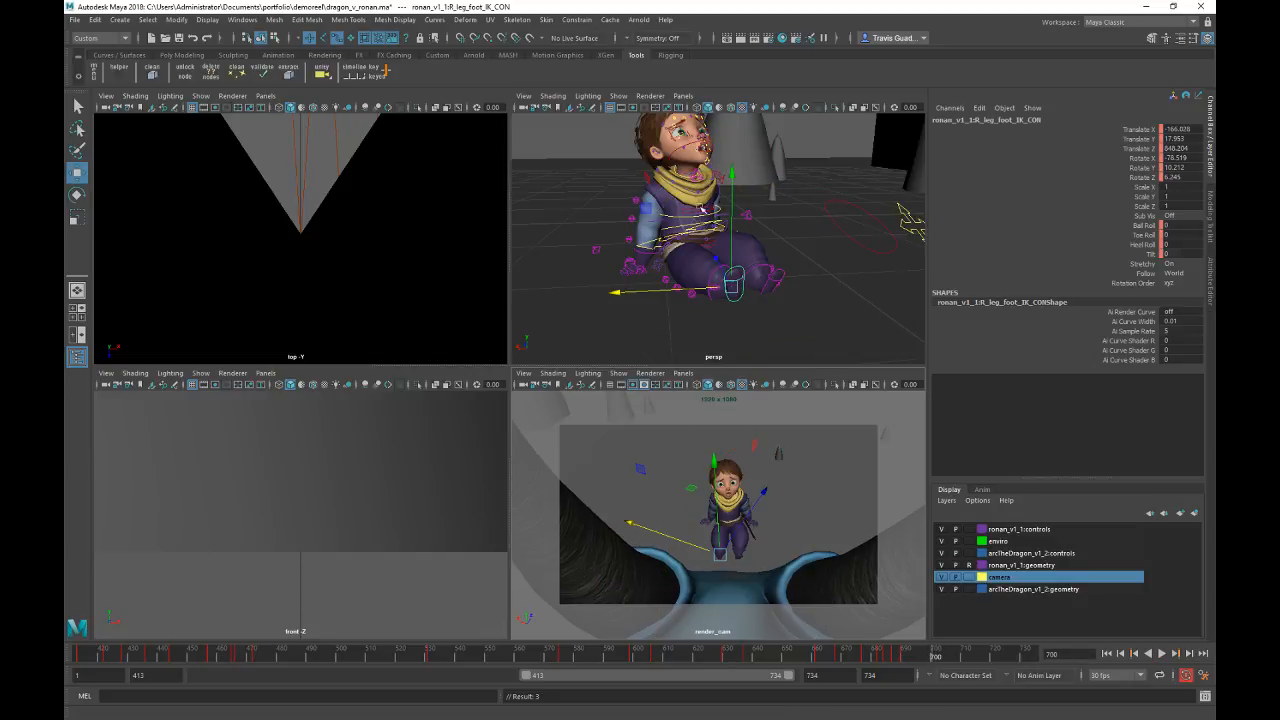
alt+drag(662, 226, 607, 268)
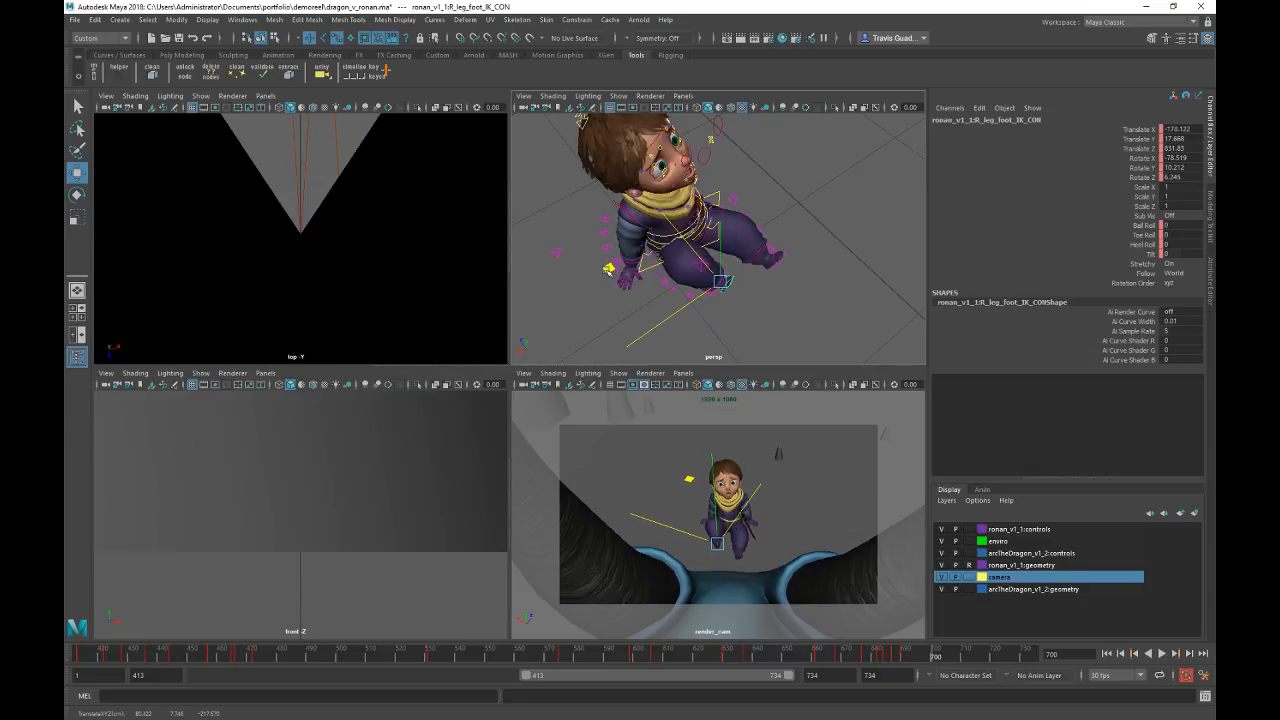
Step: At frame 700, move the left foot IK control to about Translate X -174.1, Y 13.5, Z 842 and play back the motion
click(769, 264)
drag(652, 247, 663, 254)
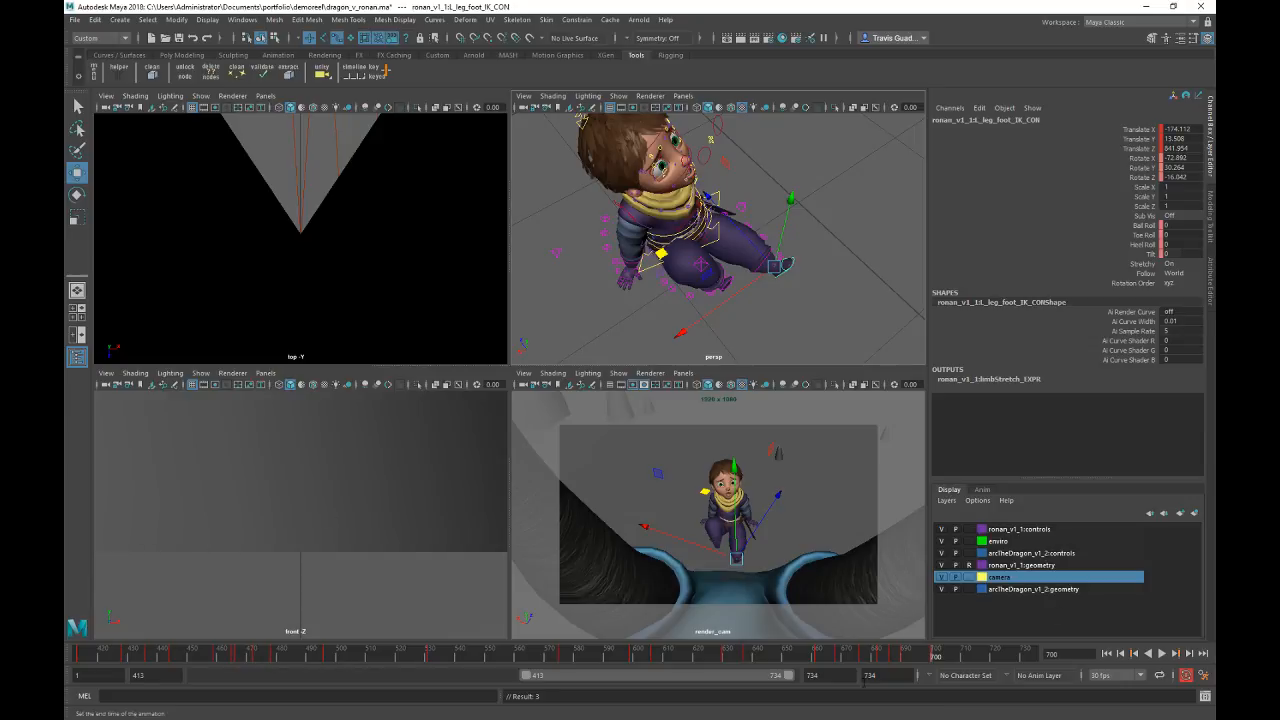
click(885, 654)
key(alt+v)
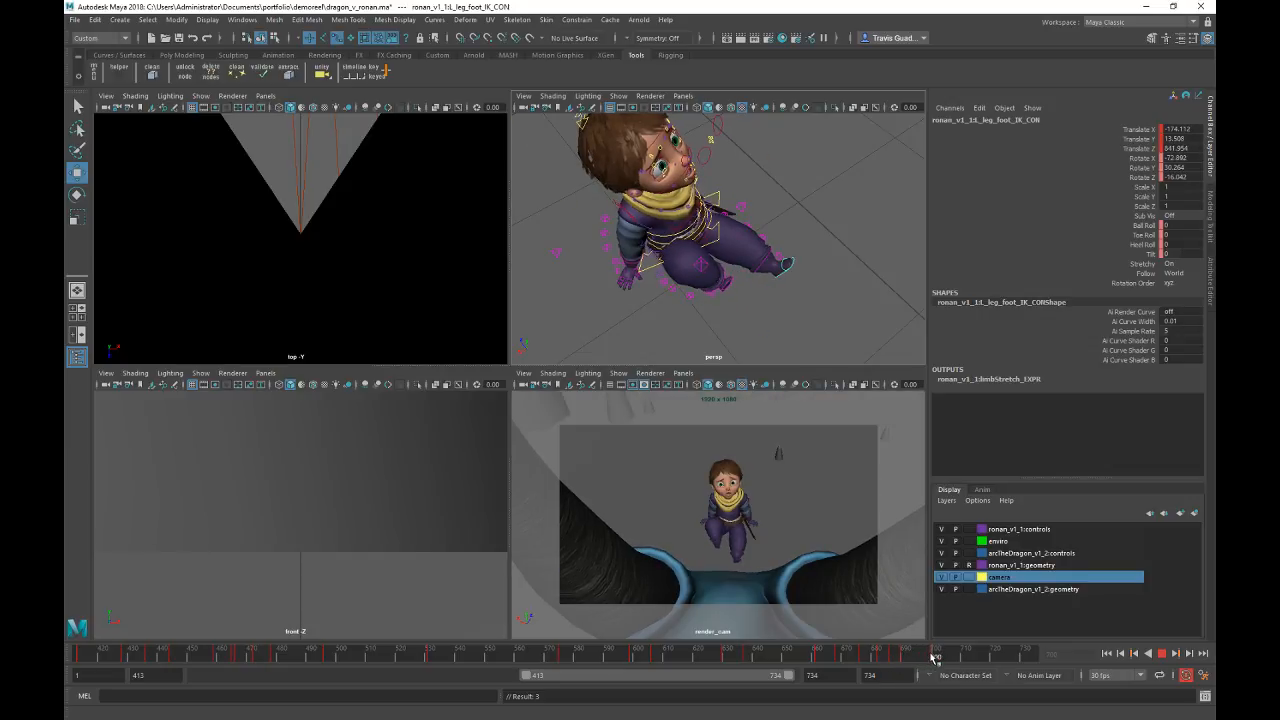
click(932, 656)
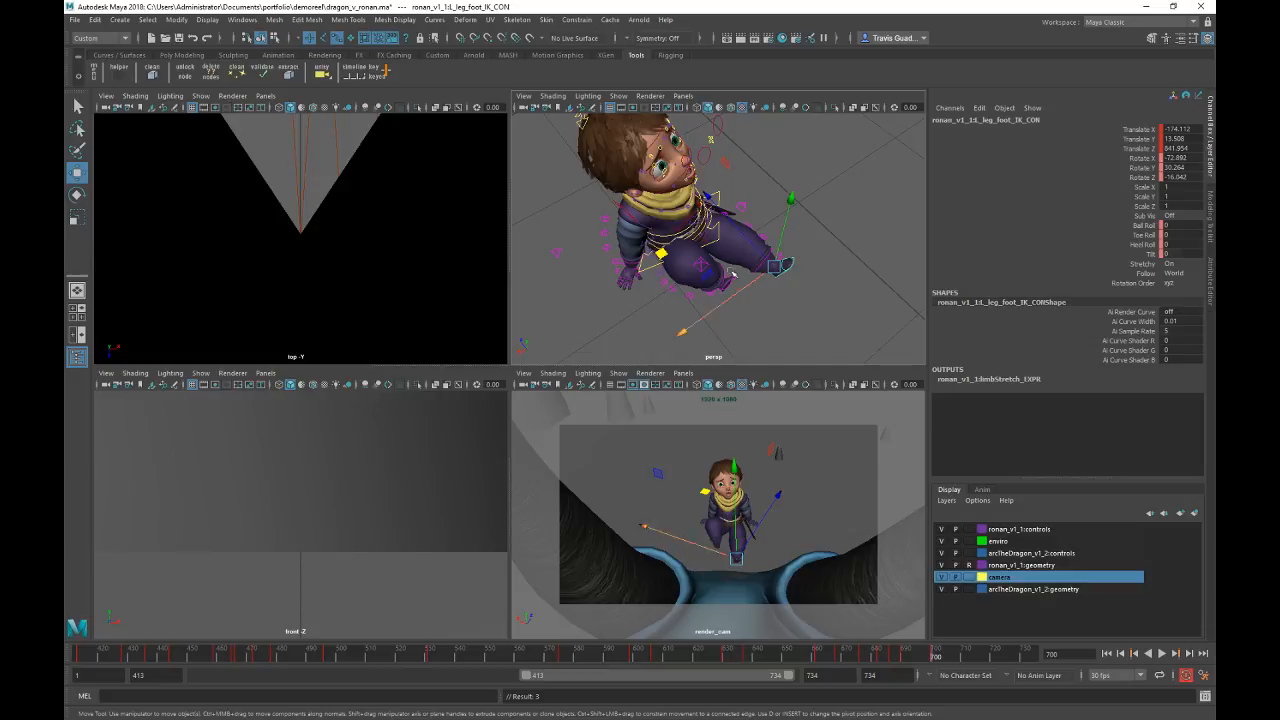
Step: At frame 700, rotate the right foot IK control to about X -59.1, Y 18.6, Z 4.5 and play back the motion
click(811, 326)
alt+drag(811, 326, 766, 331)
click(714, 318)
key(e)
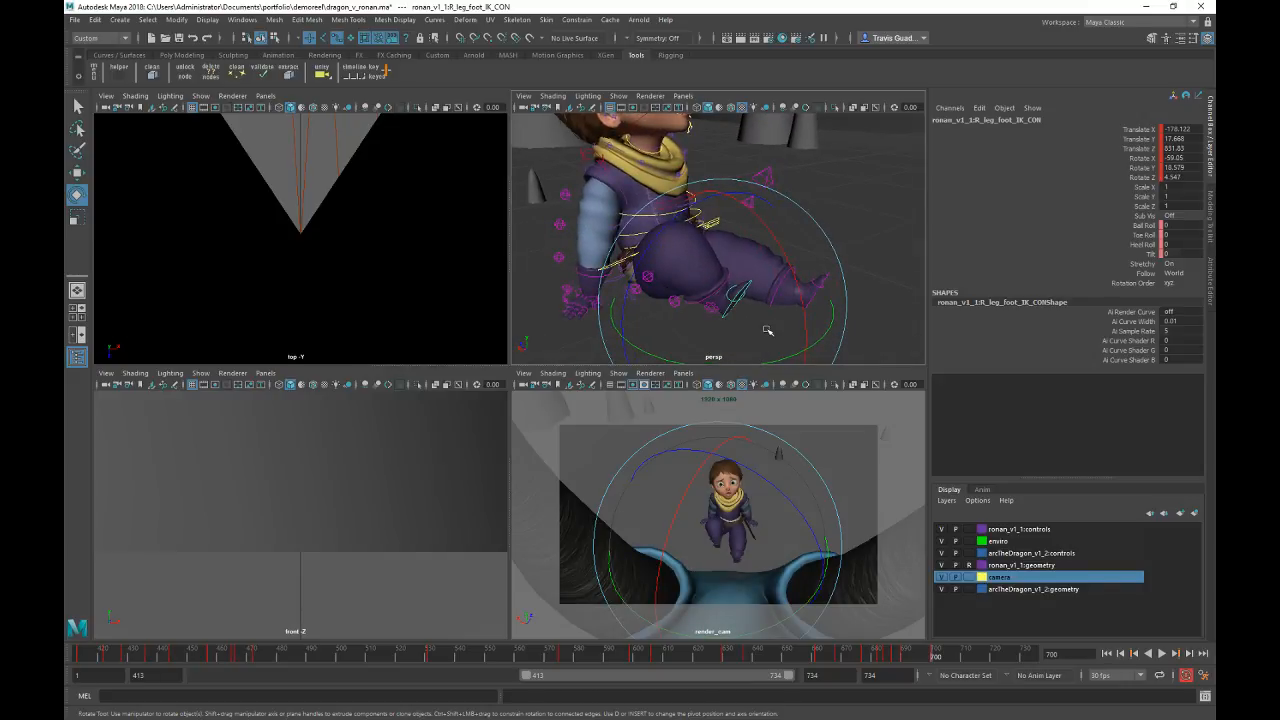
key(alt+v)
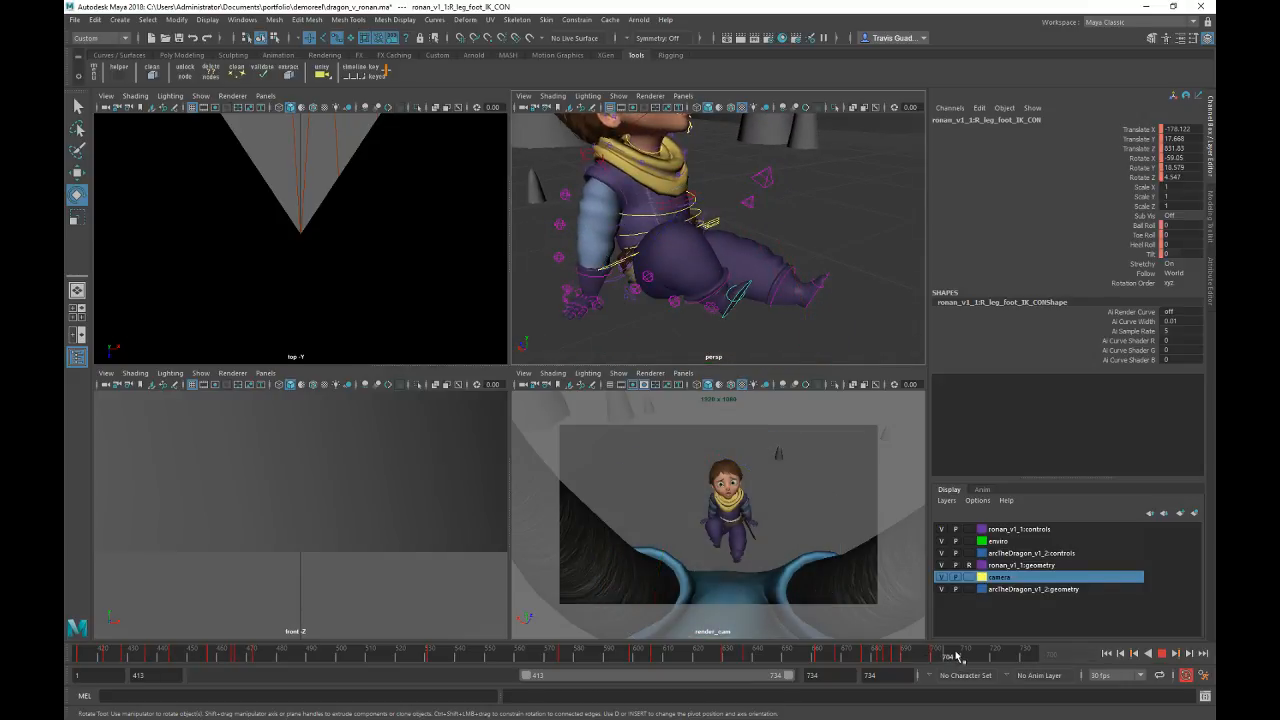
key(w)
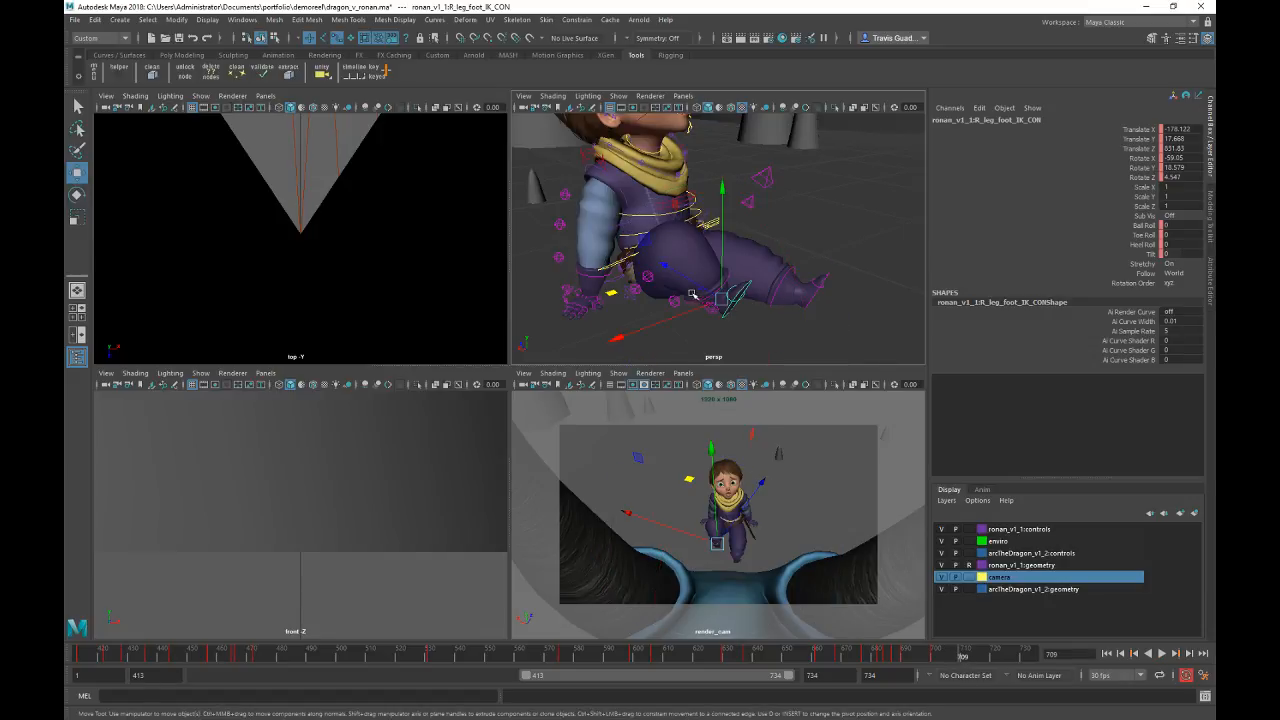
Step: At frame 709, move the right foot IK control to about Translate X -168.5, Z 850.6 and the left one to about X -183.5, Z 817
key(alt+v)
drag(718, 300, 748, 308)
click(810, 299)
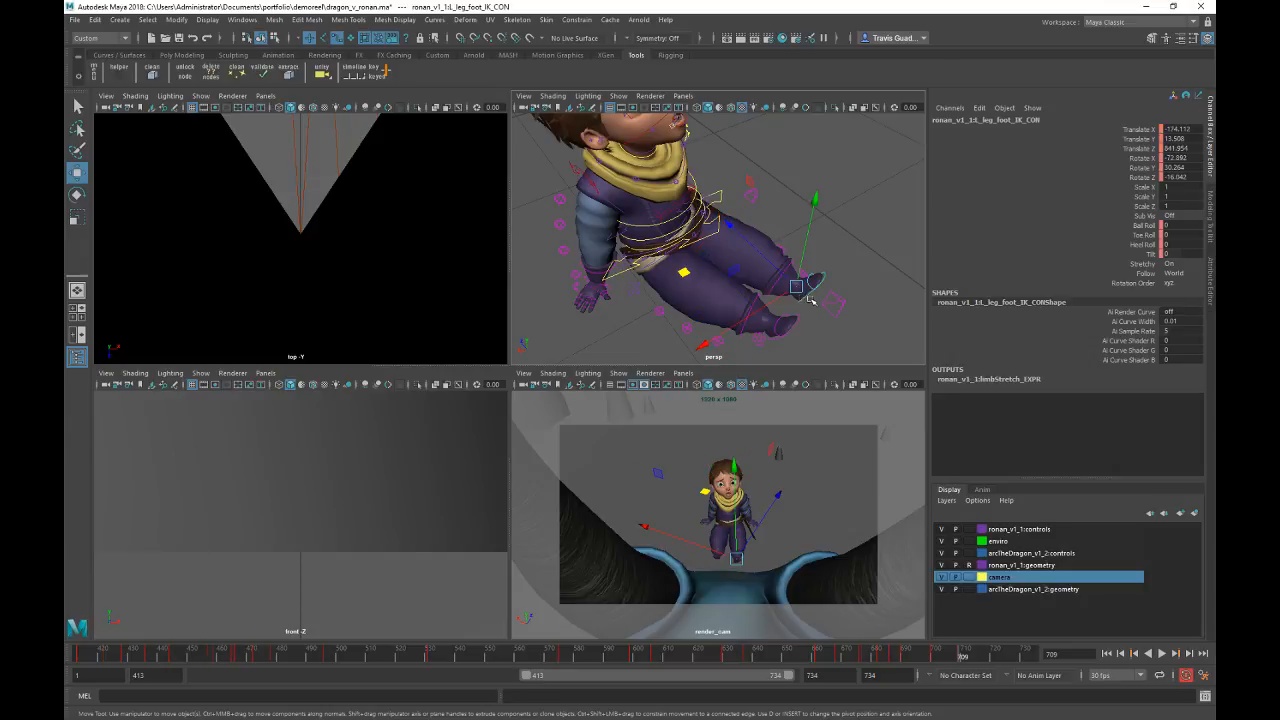
drag(684, 269, 712, 173)
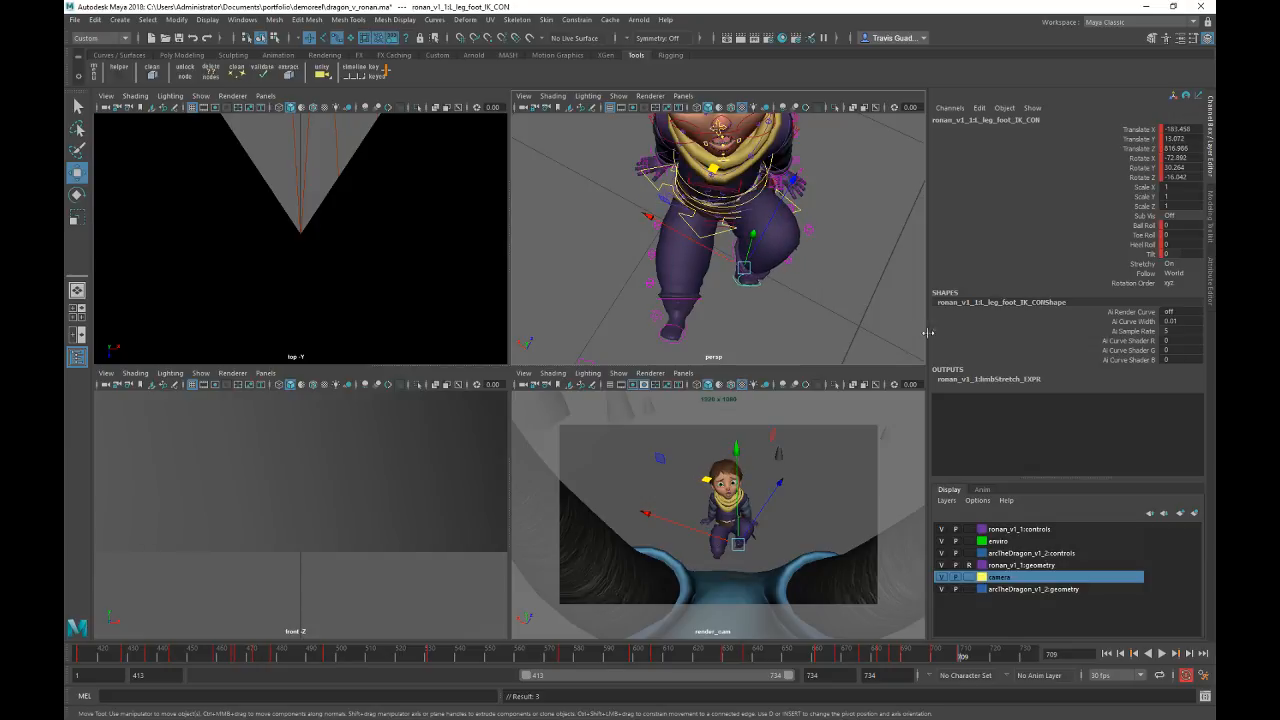
key(alt+v)
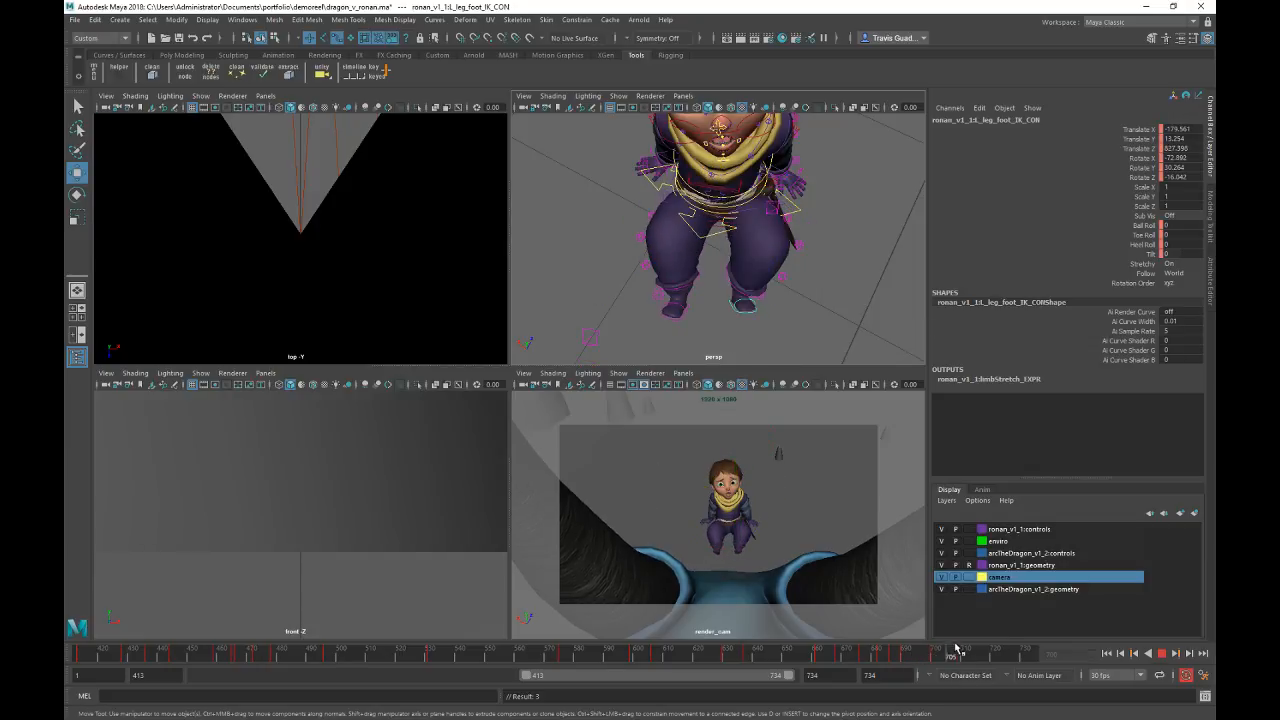
drag(970, 647, 958, 657)
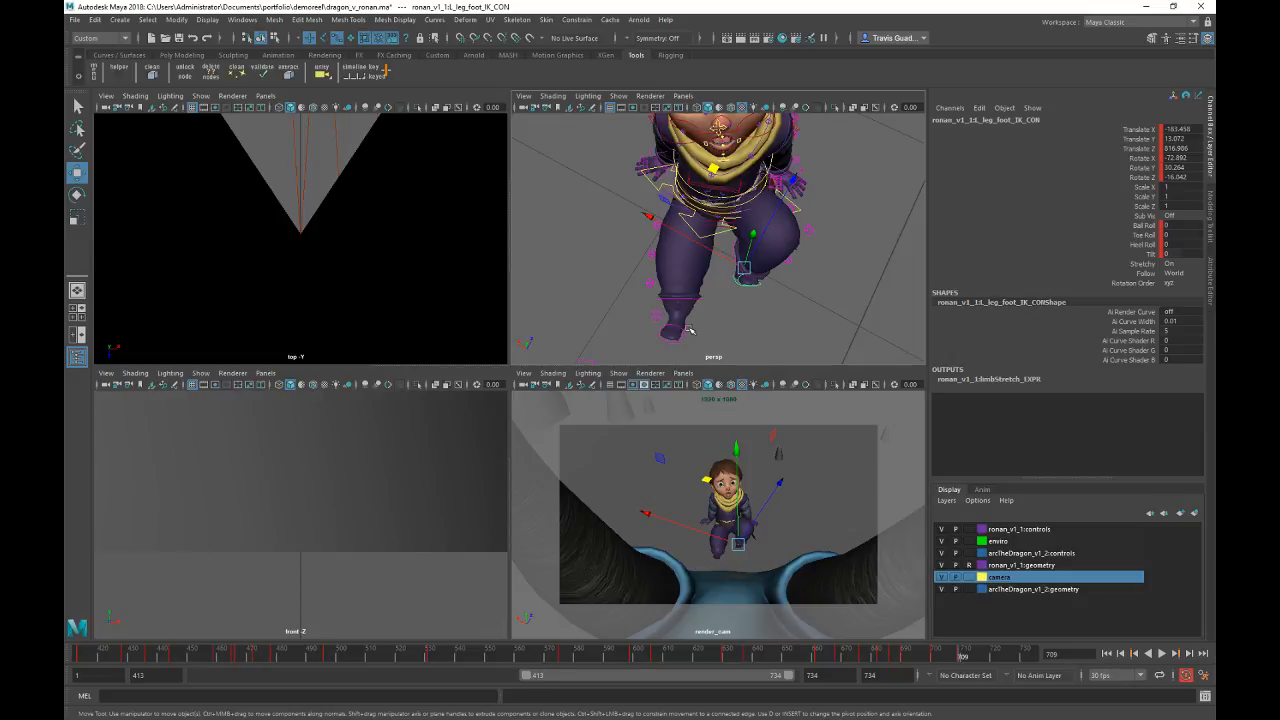
Step: Copy both foot IK controls' keys from frame 700 and paste them at frame 717
shift+click(687, 328)
key(comma)
key(period)
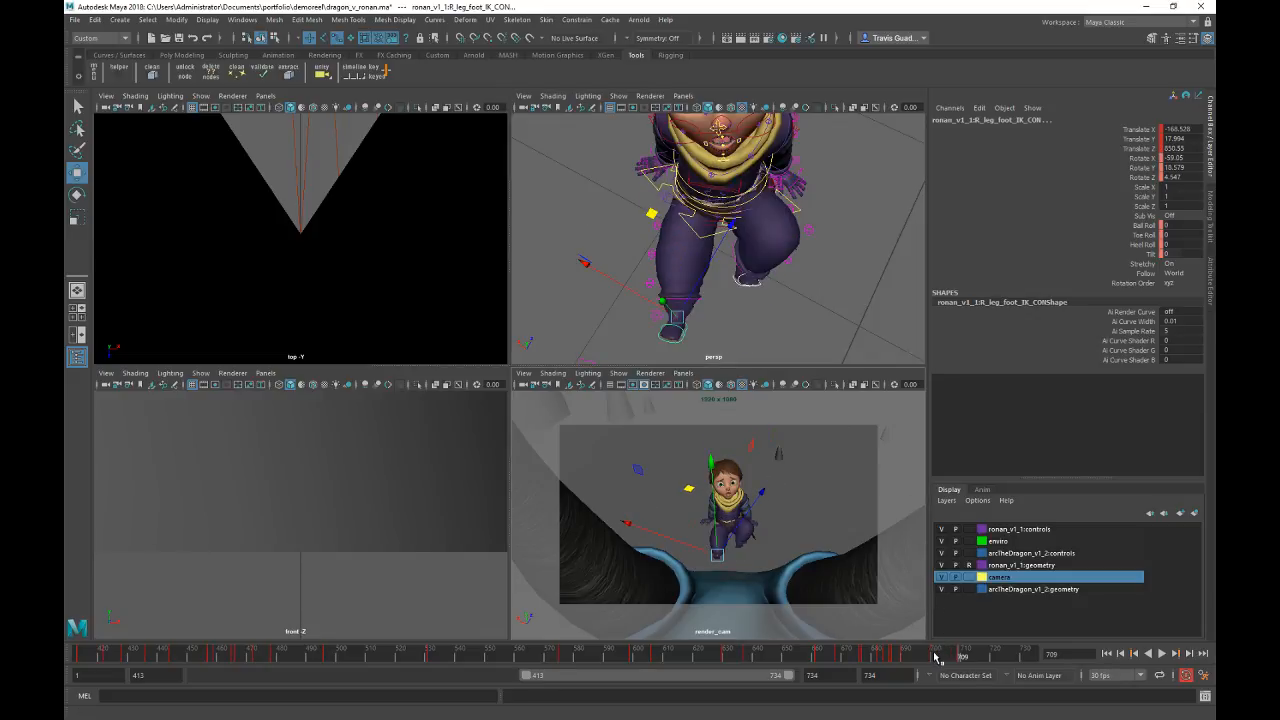
right_click(938, 657)
click(980, 479)
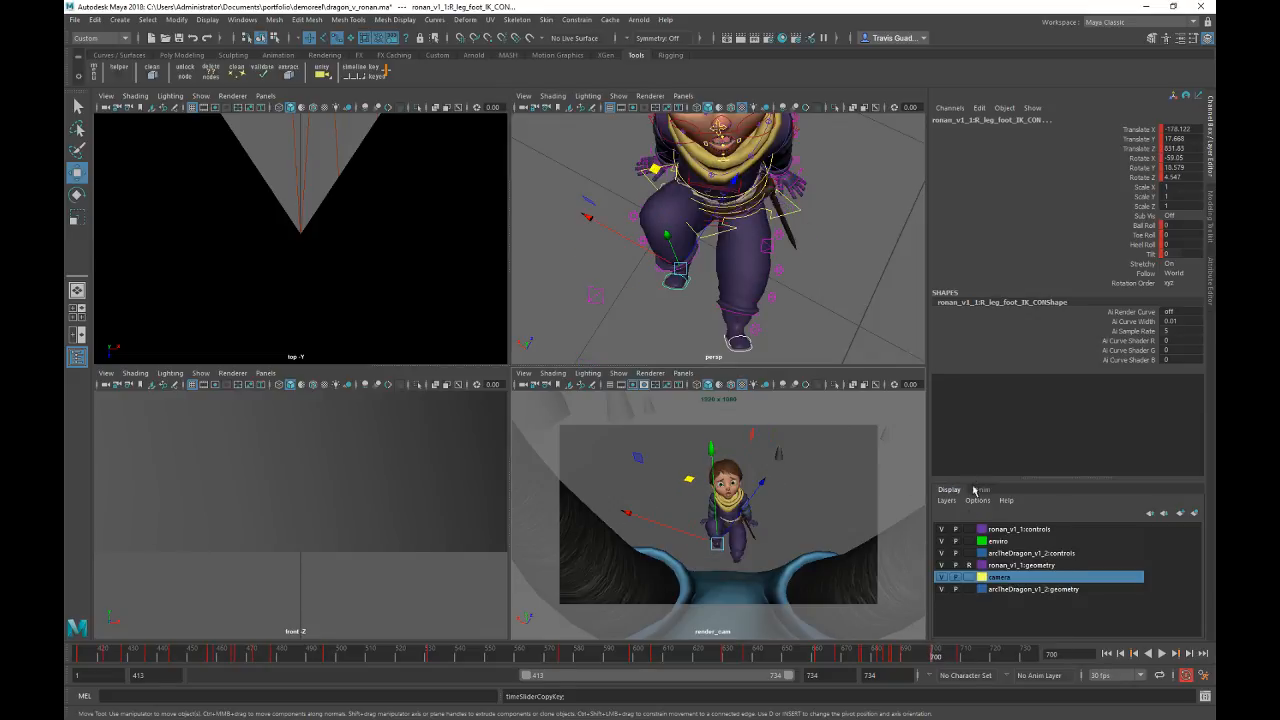
key(s)
drag(979, 660, 982, 659)
right_click(984, 659)
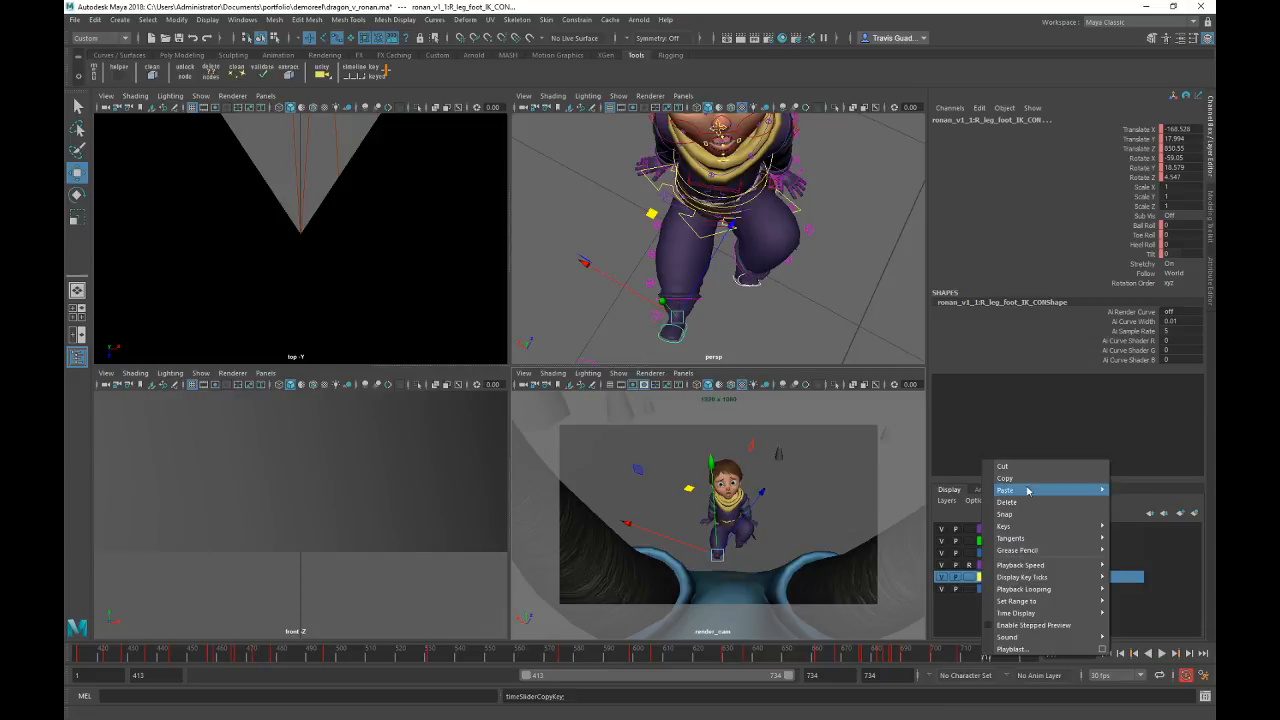
click(1150, 503)
Step: Copy both foot IK controls' keys from frame 709, paste them at frame 726 and play back the motion
right_click(968, 658)
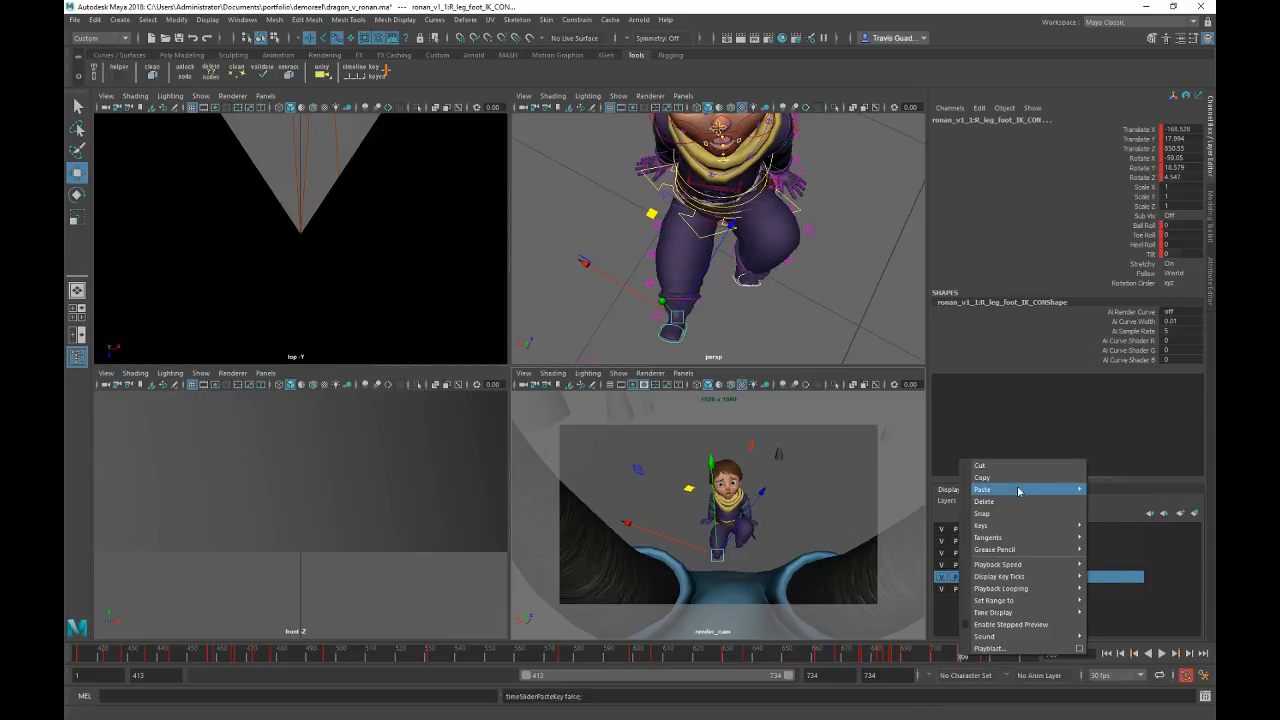
click(985, 482)
drag(972, 658, 996, 659)
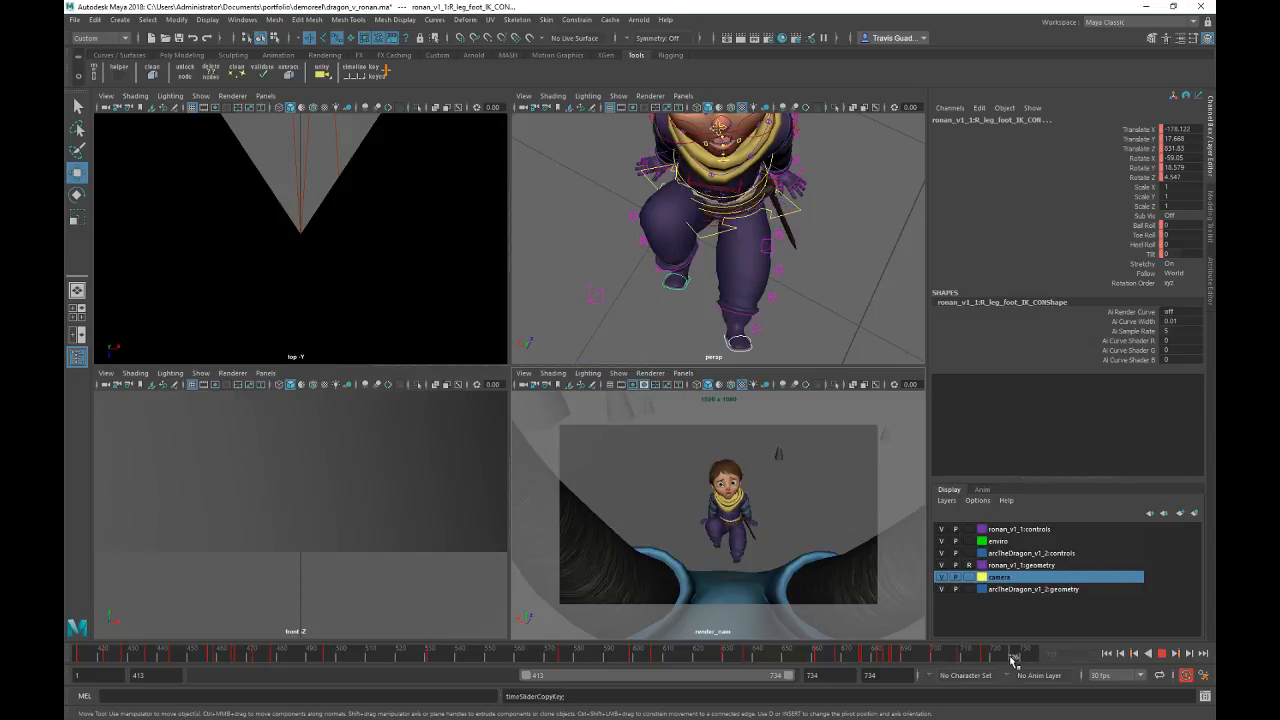
right_click(1012, 659)
mouse_move(1060, 492)
click(971, 505)
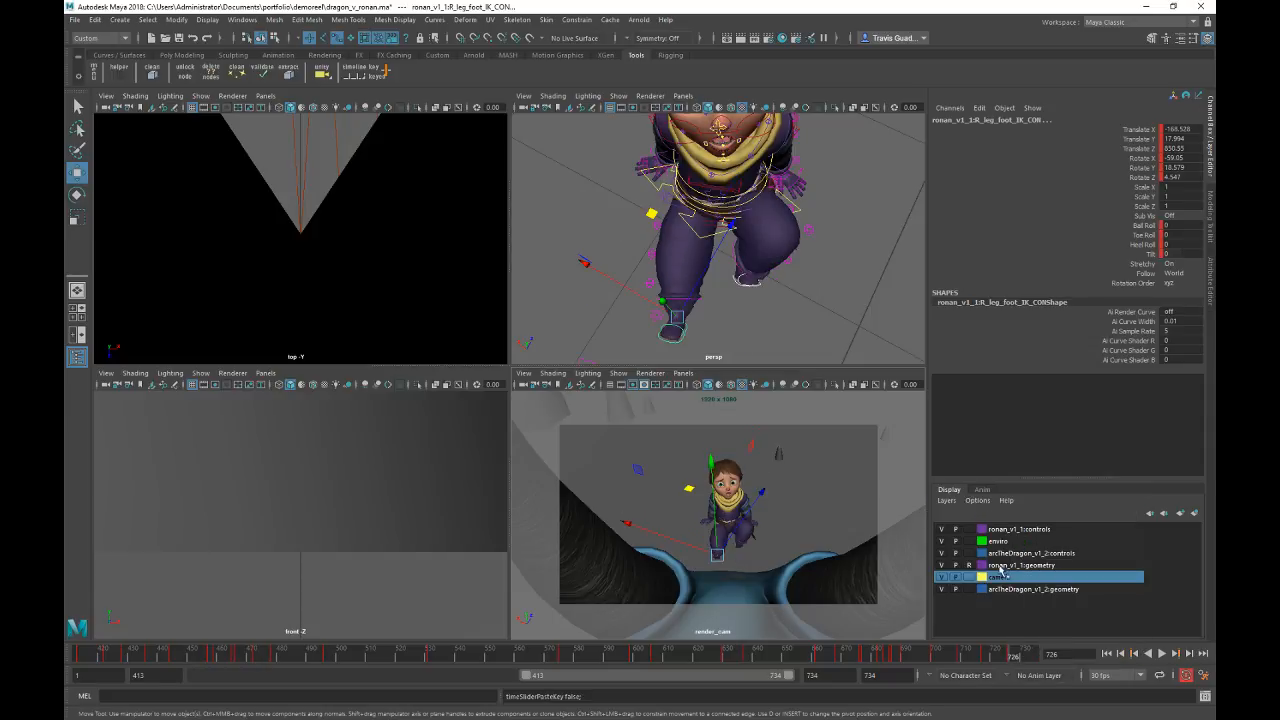
click(900, 658)
key(alt+v)
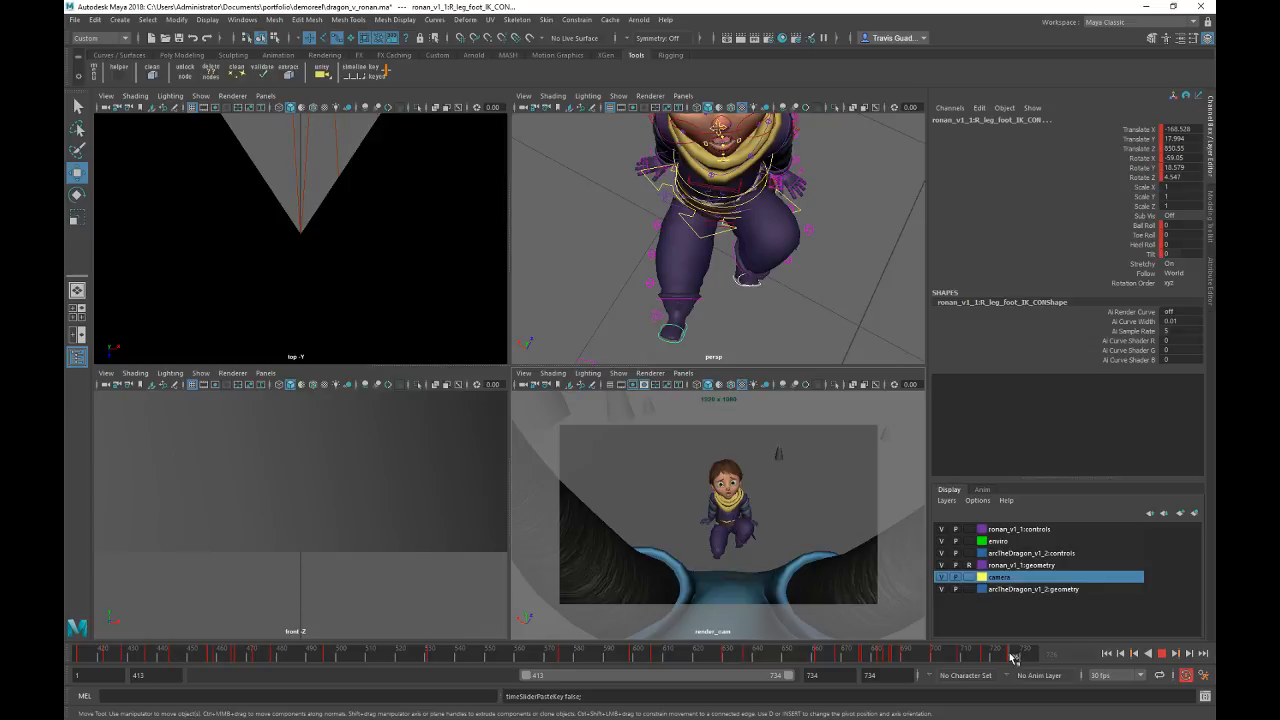
Step: Copy both foot IK controls' keys from frame 717 and paste them at frame 738
click(986, 656)
right_click(988, 656)
click(1037, 477)
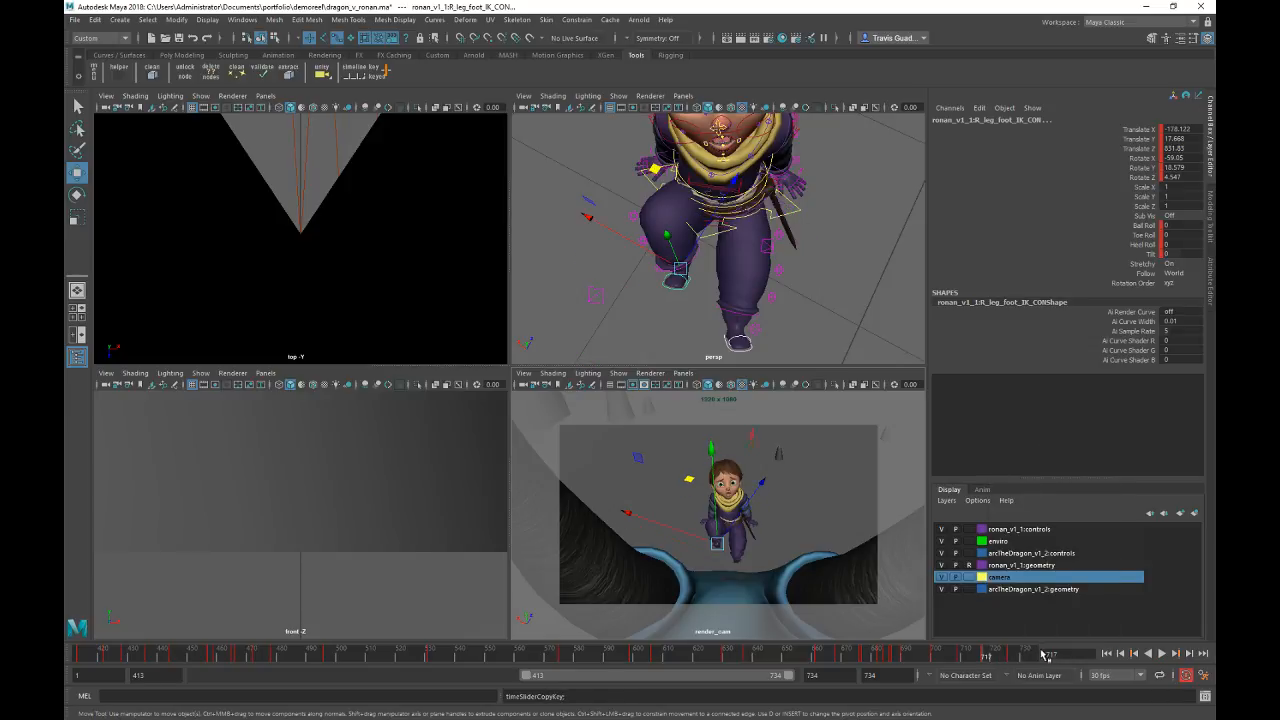
click(1036, 654)
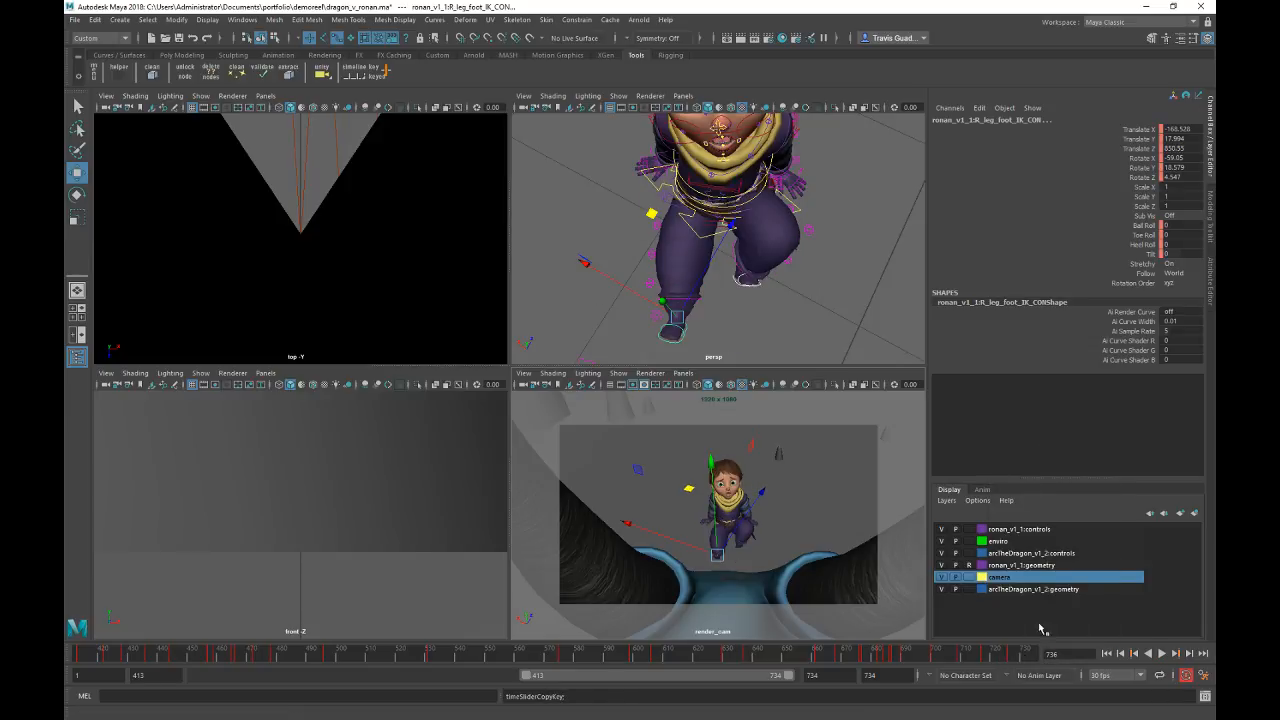
right_click(1036, 654)
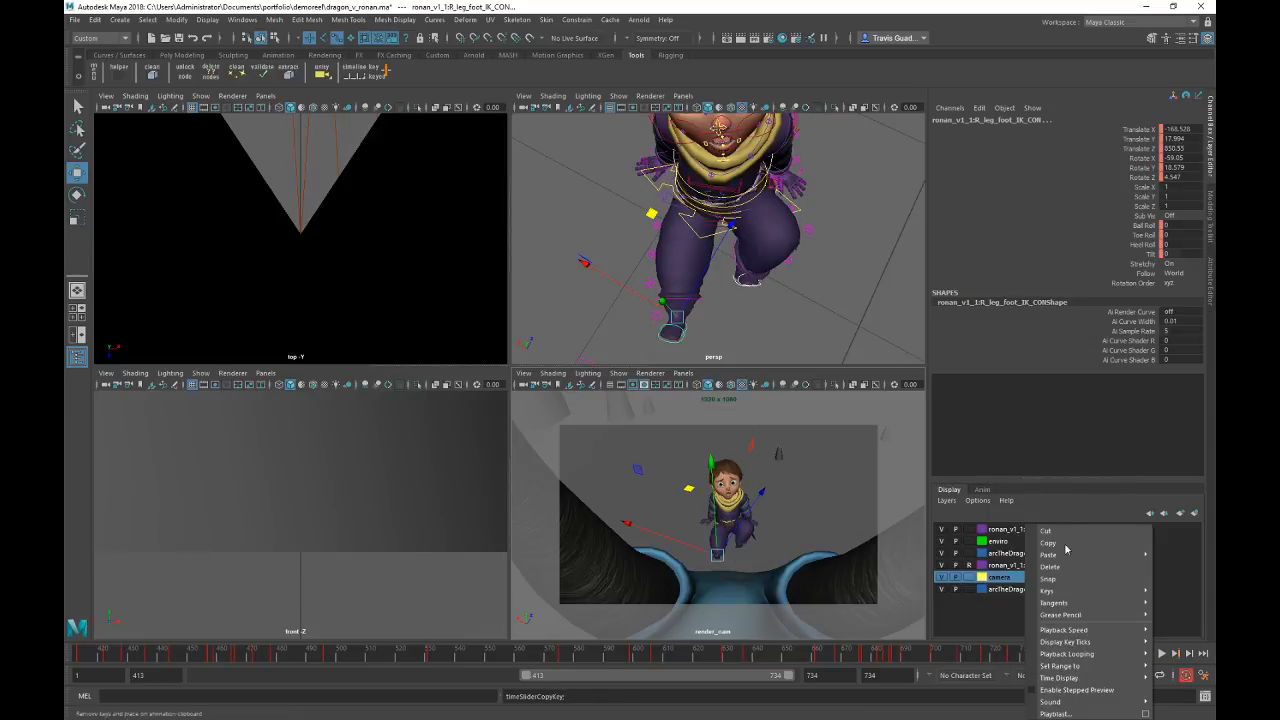
mouse_move(1073, 557)
click(995, 567)
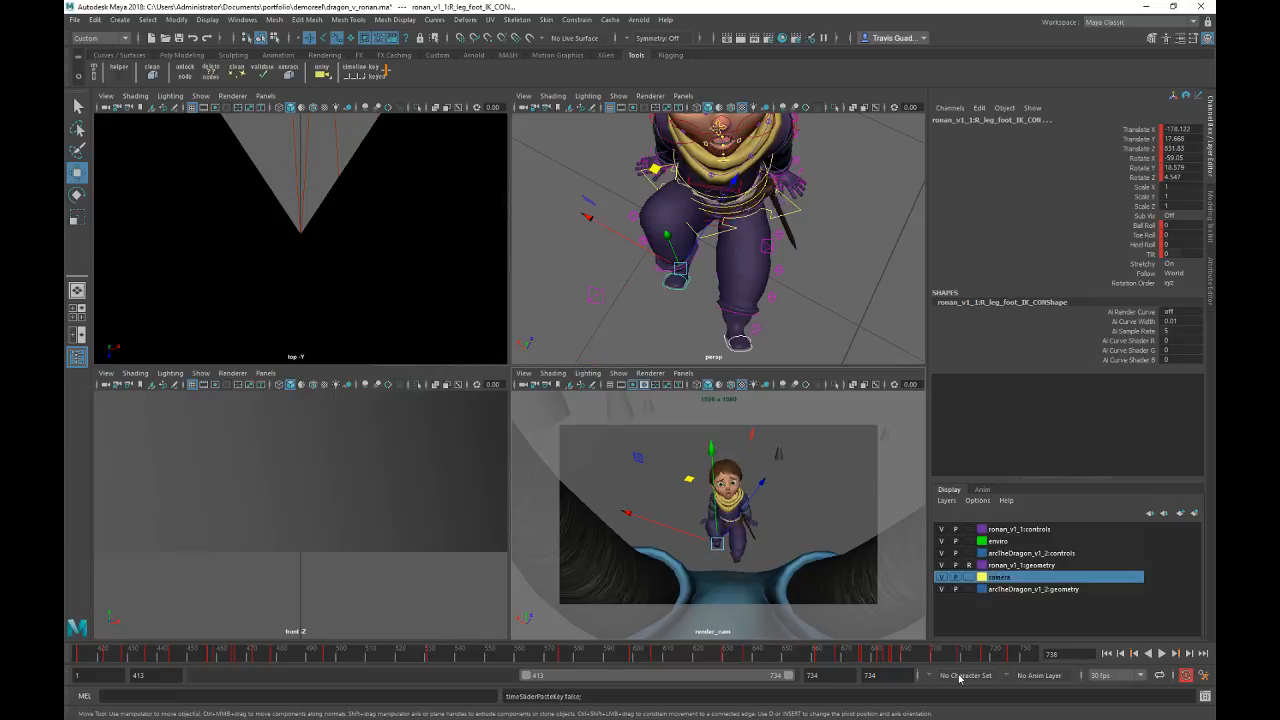
Step: Extend the playback range to end at frame 738 and play back the alternating foot motion
click(812, 675)
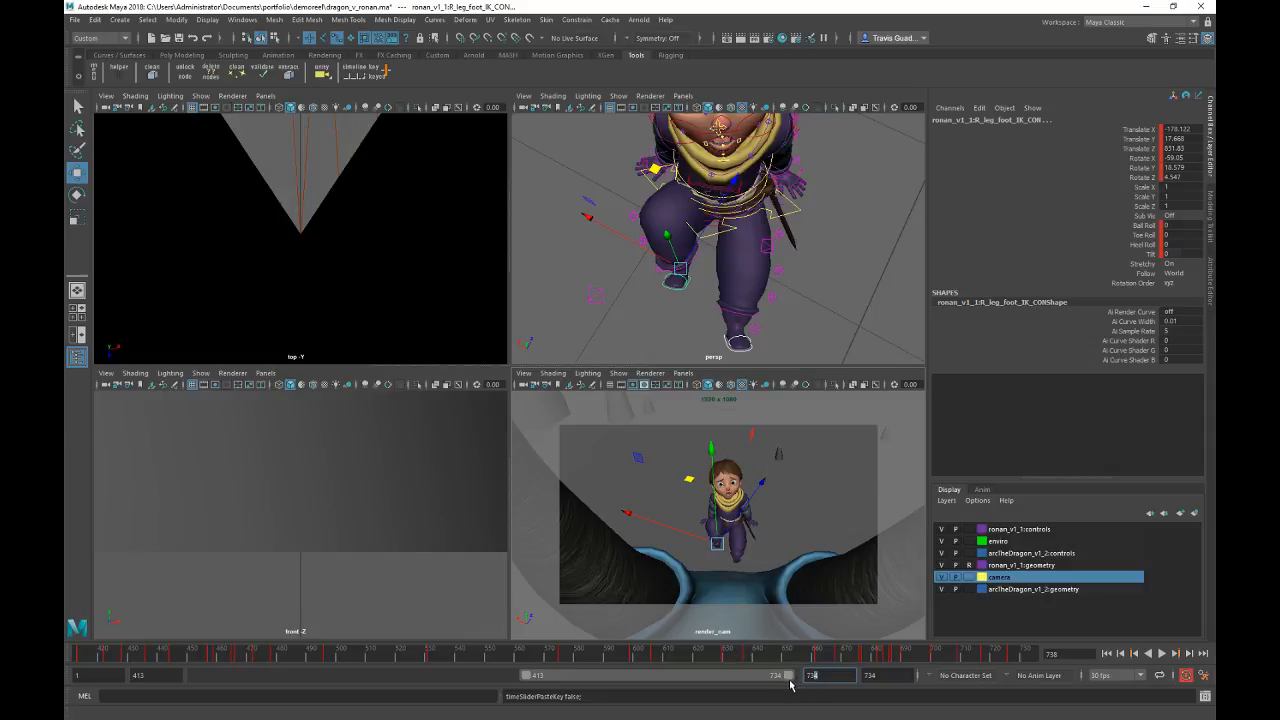
text(8)
key(Return)
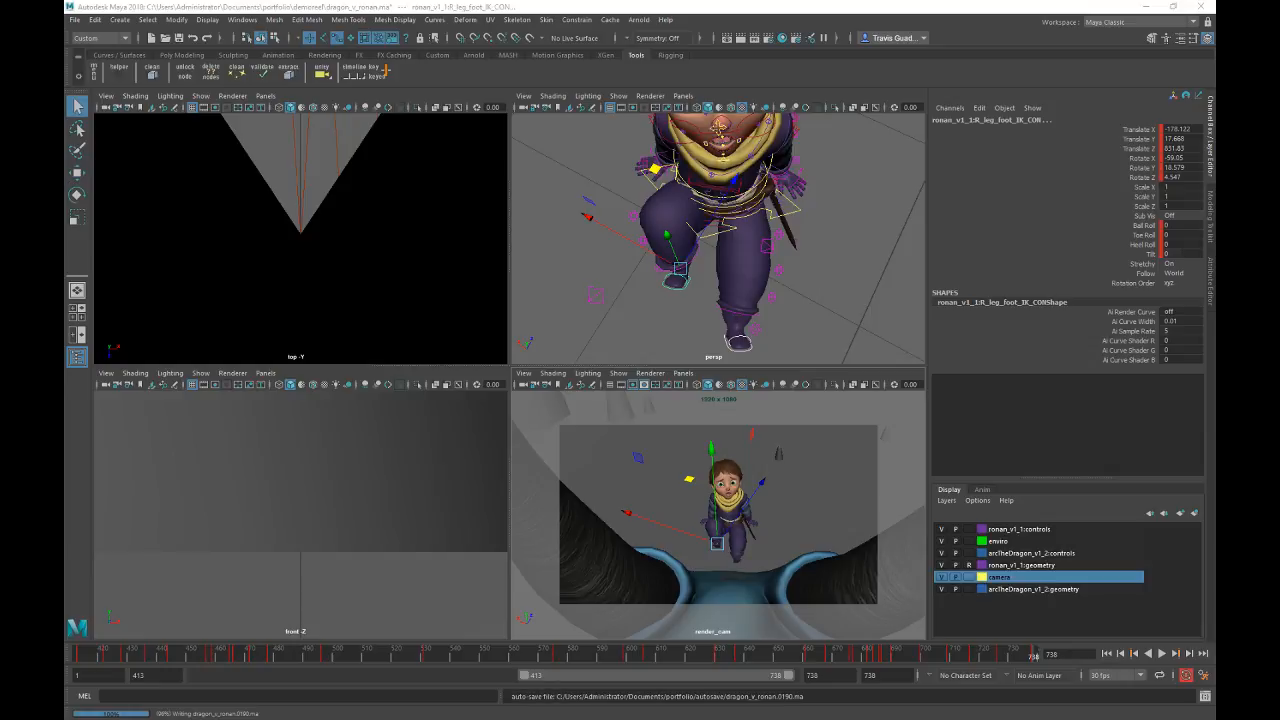
key(w)
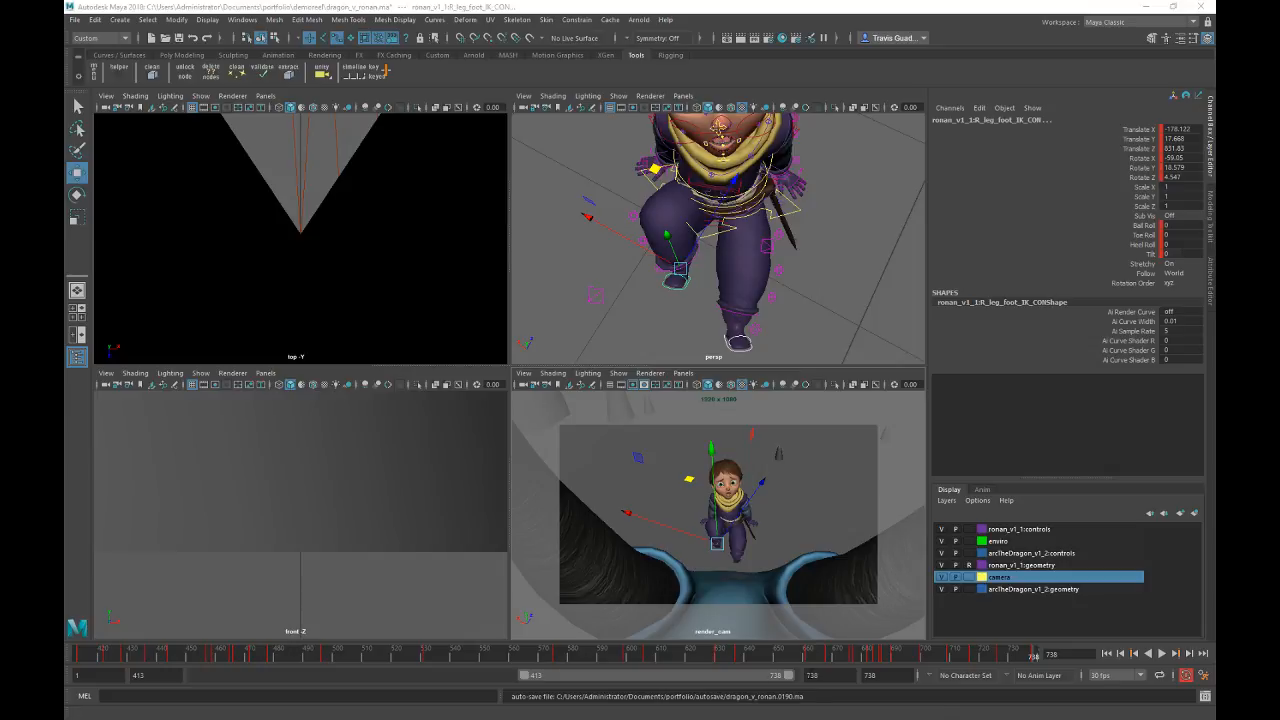
click(819, 658)
key(alt+v)
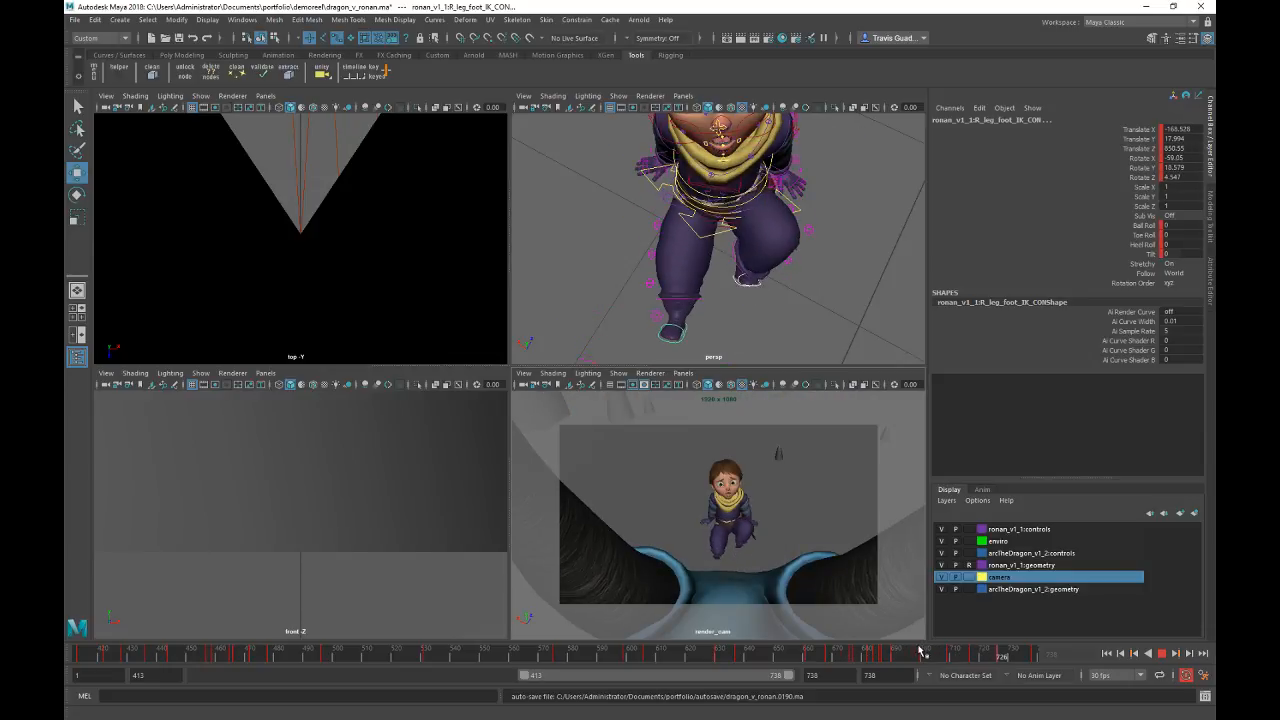
key(alt+v)
Step: At frame 738, move the boy's spine master control back to about Translate X -216.2, Z 751.9 and play back from frame 690
alt+drag(747, 288, 905, 230)
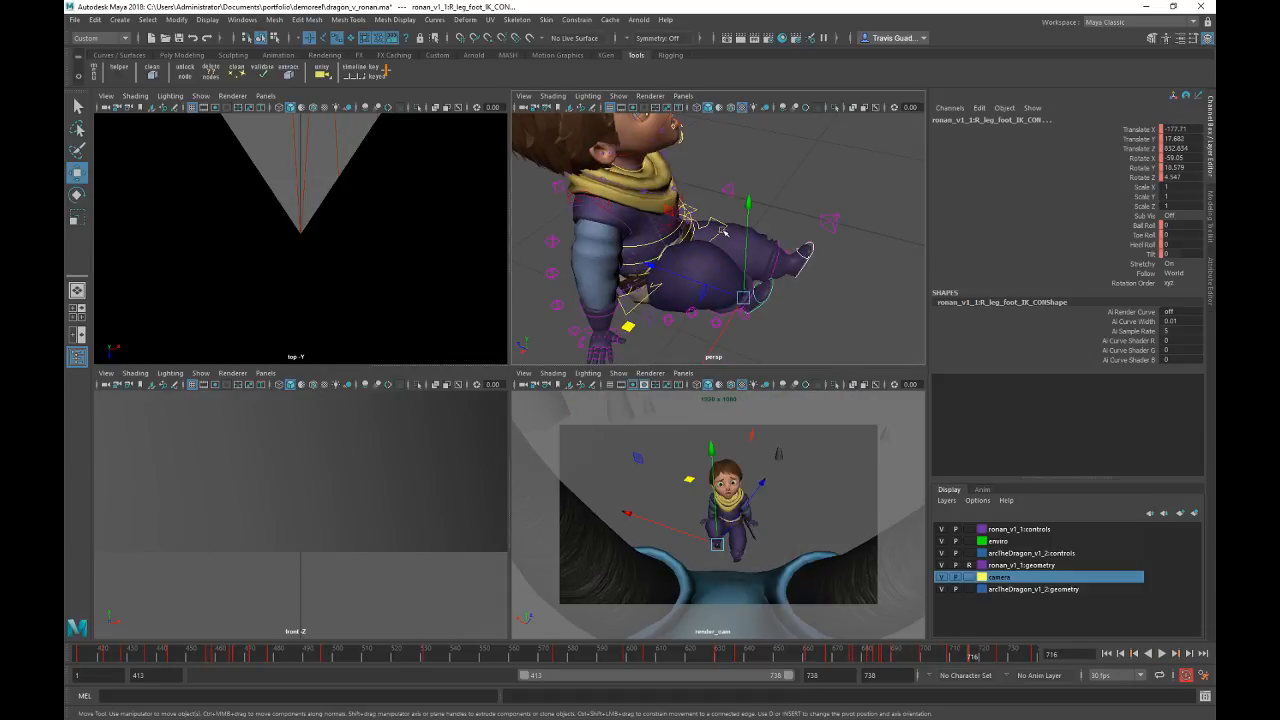
click(724, 226)
click(888, 656)
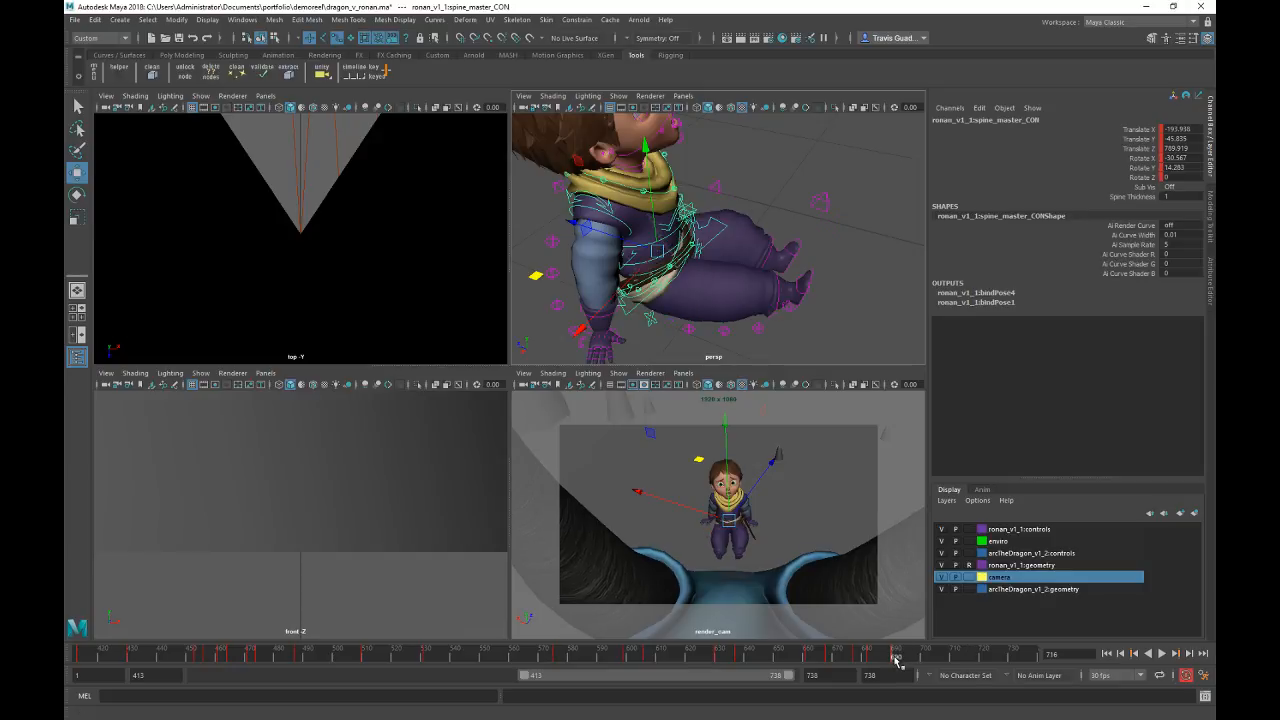
key(alt+v)
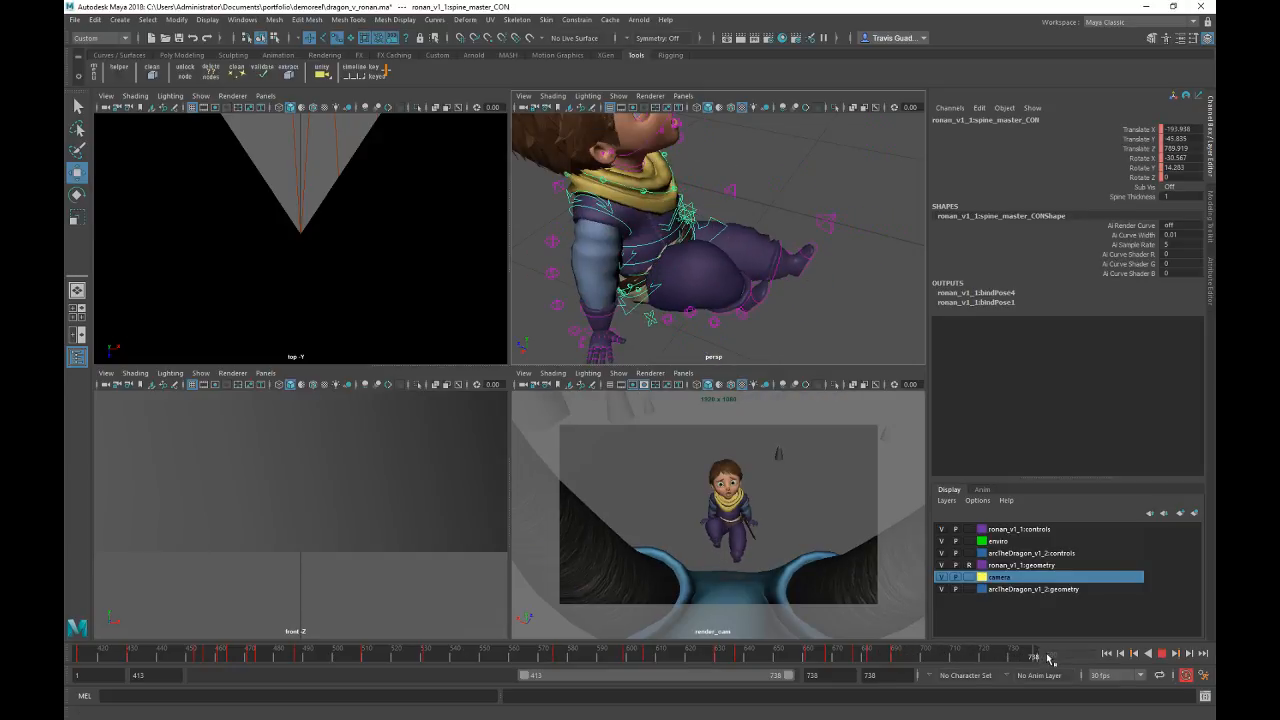
scroll(606, 262, down, 5)
alt+drag(606, 257, 521, 281)
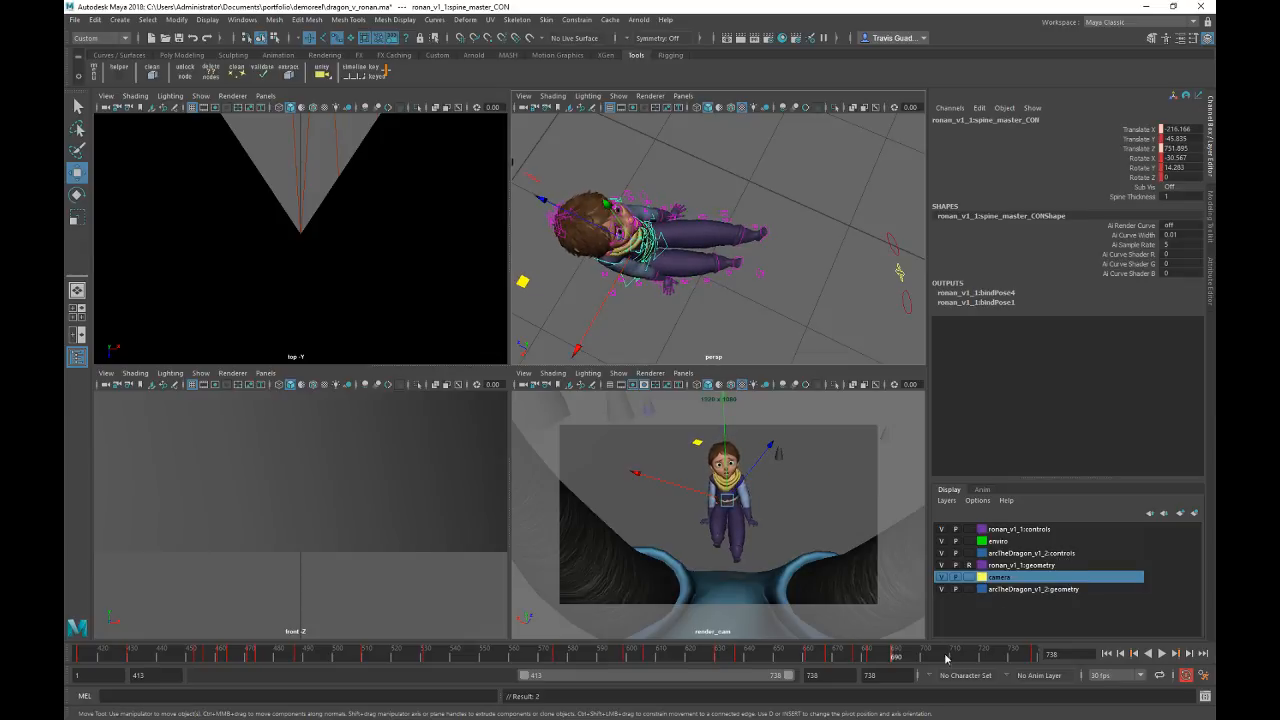
click(899, 659)
key(alt+v)
drag(960, 656, 1065, 657)
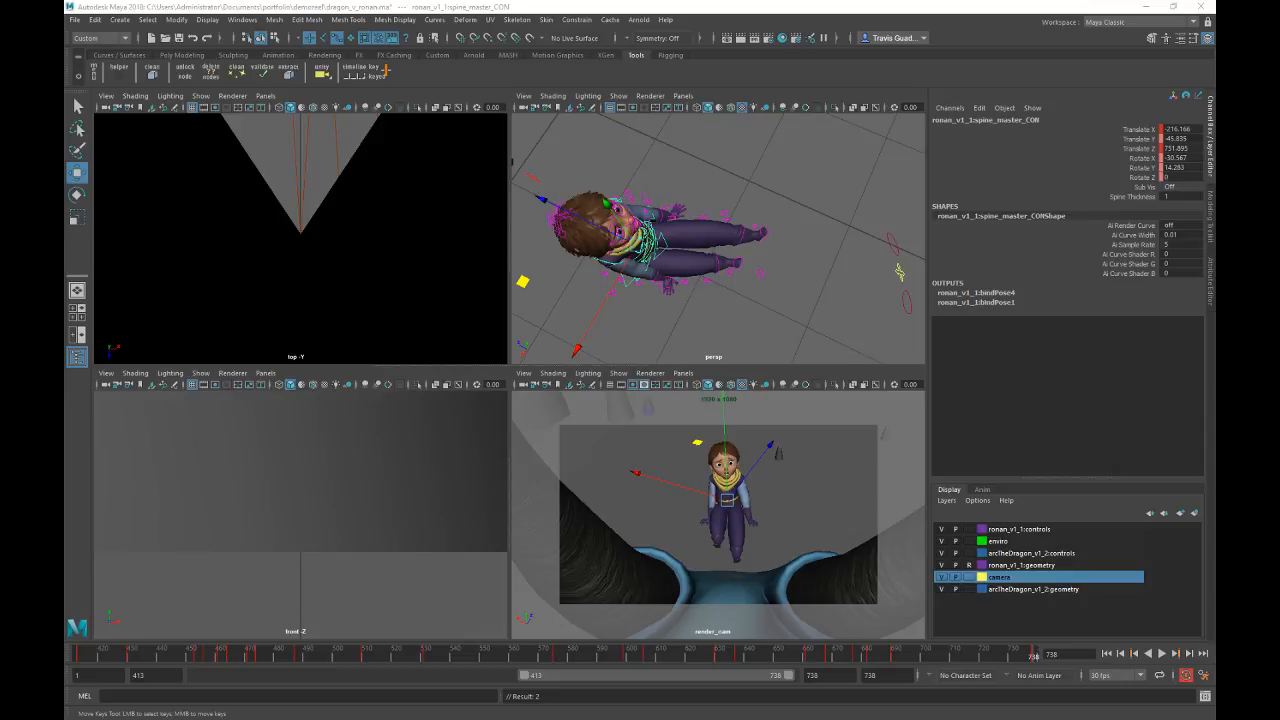
Step: At frame 711, key the spine master control's Translate X and Z at about -209.1 and 766, and review the motion
key(comma)
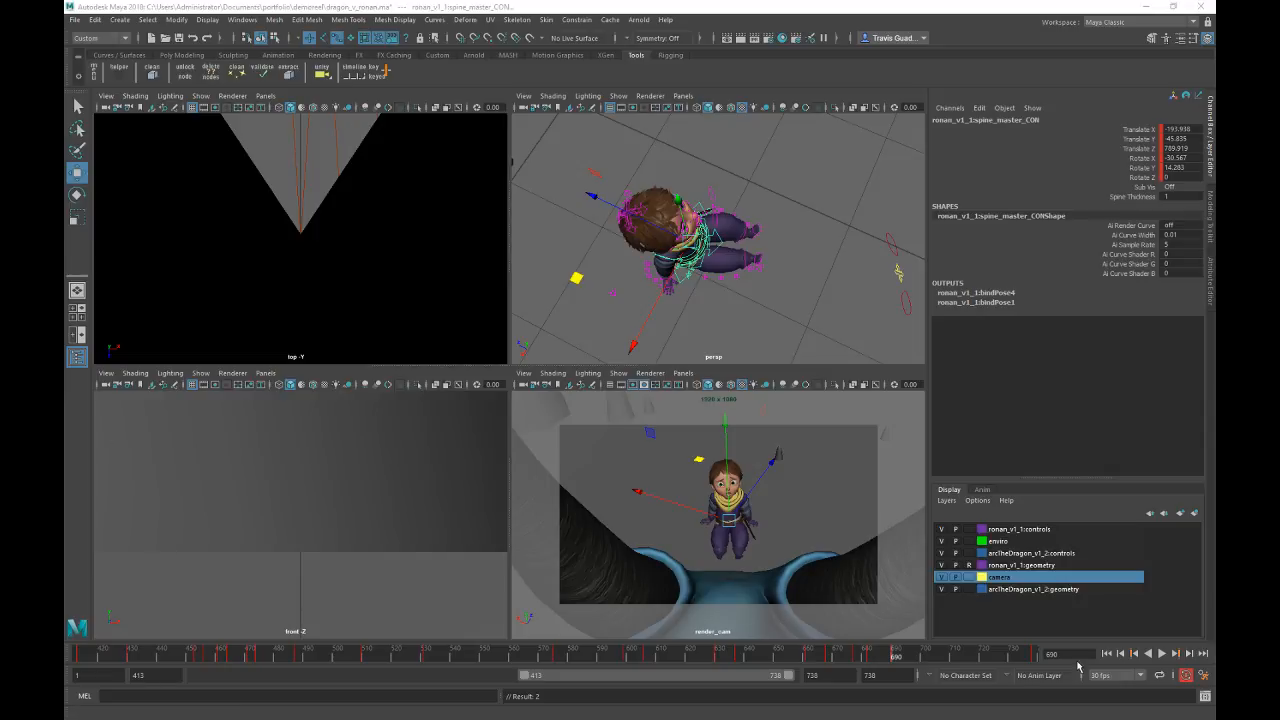
click(836, 654)
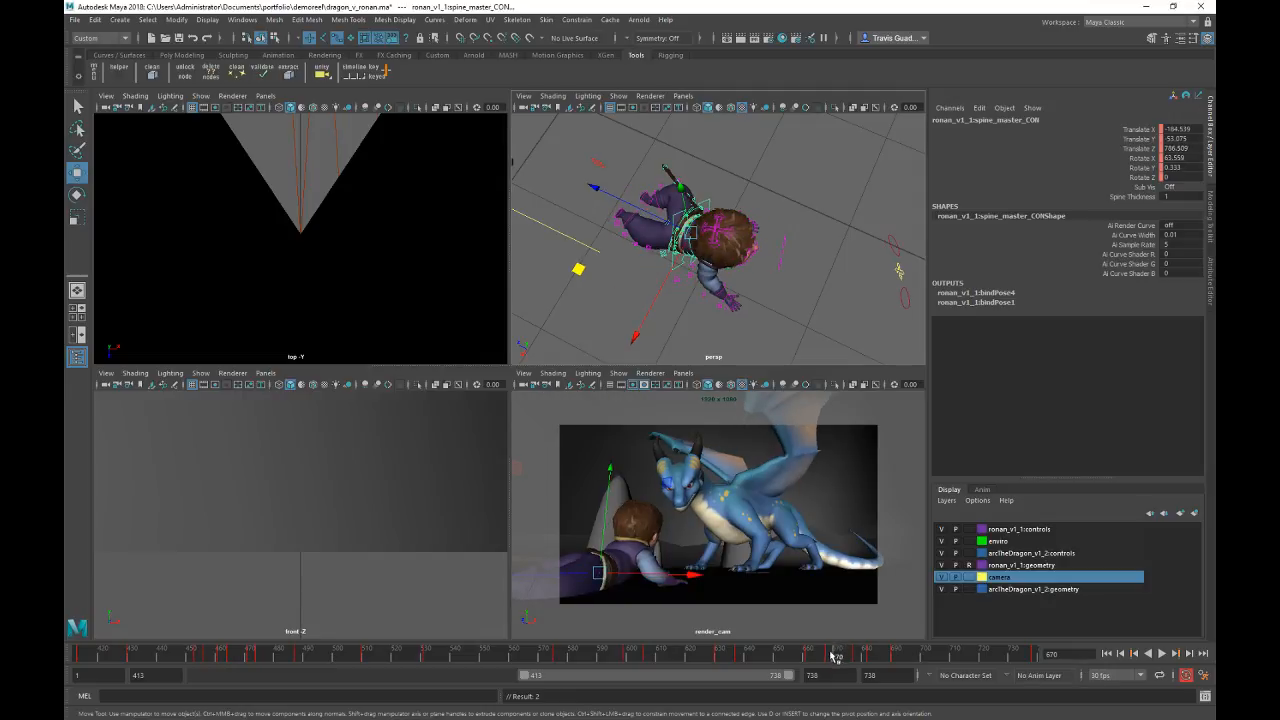
drag(836, 656, 957, 657)
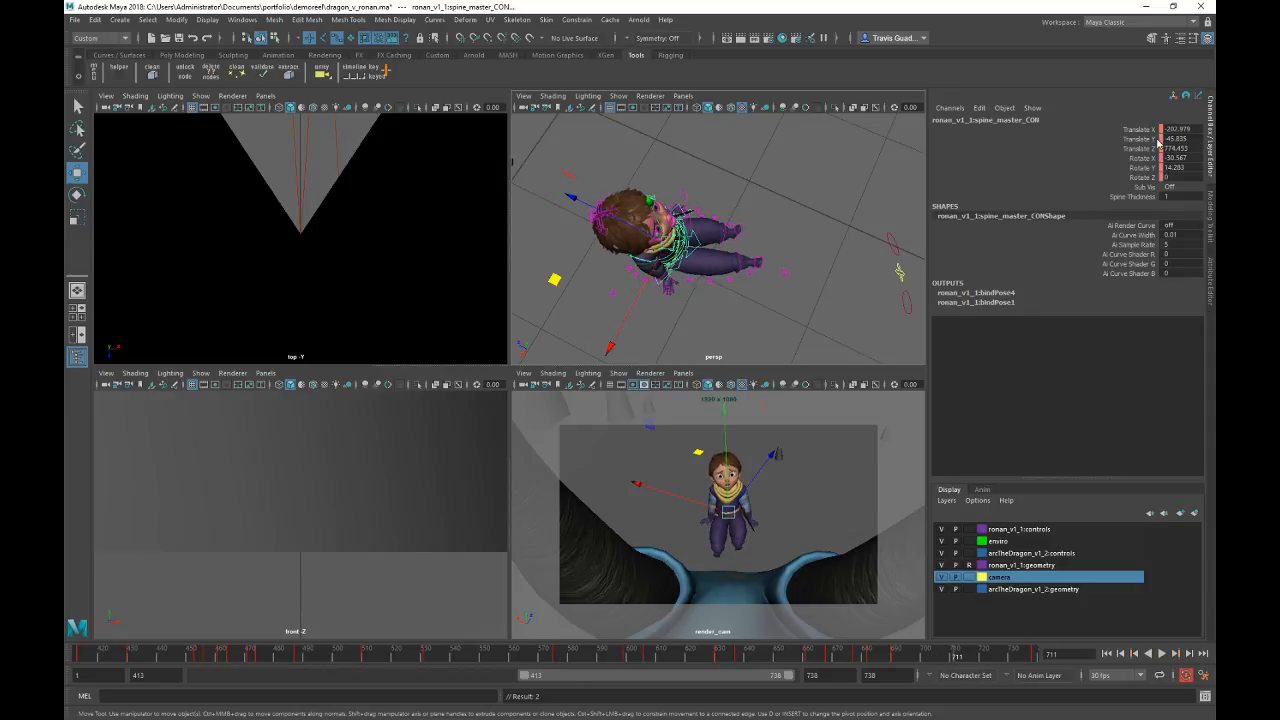
drag(1150, 129, 1142, 148)
right_click(1139, 168)
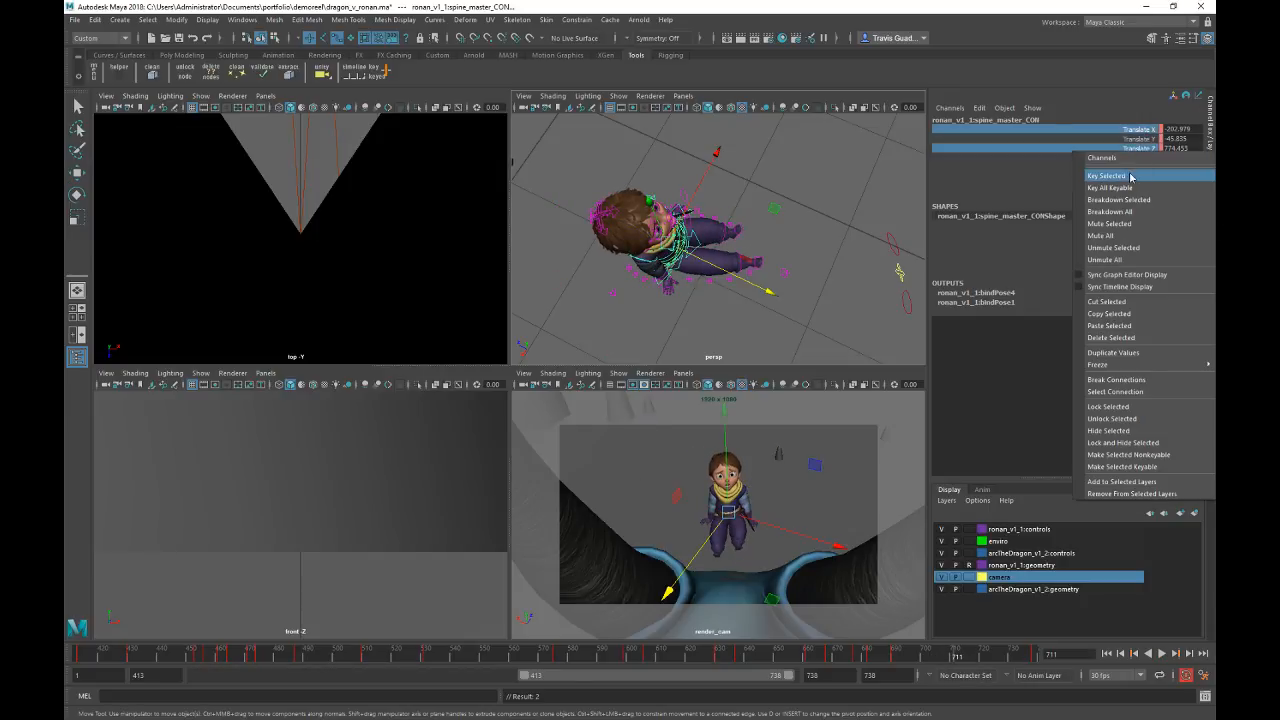
click(1120, 176)
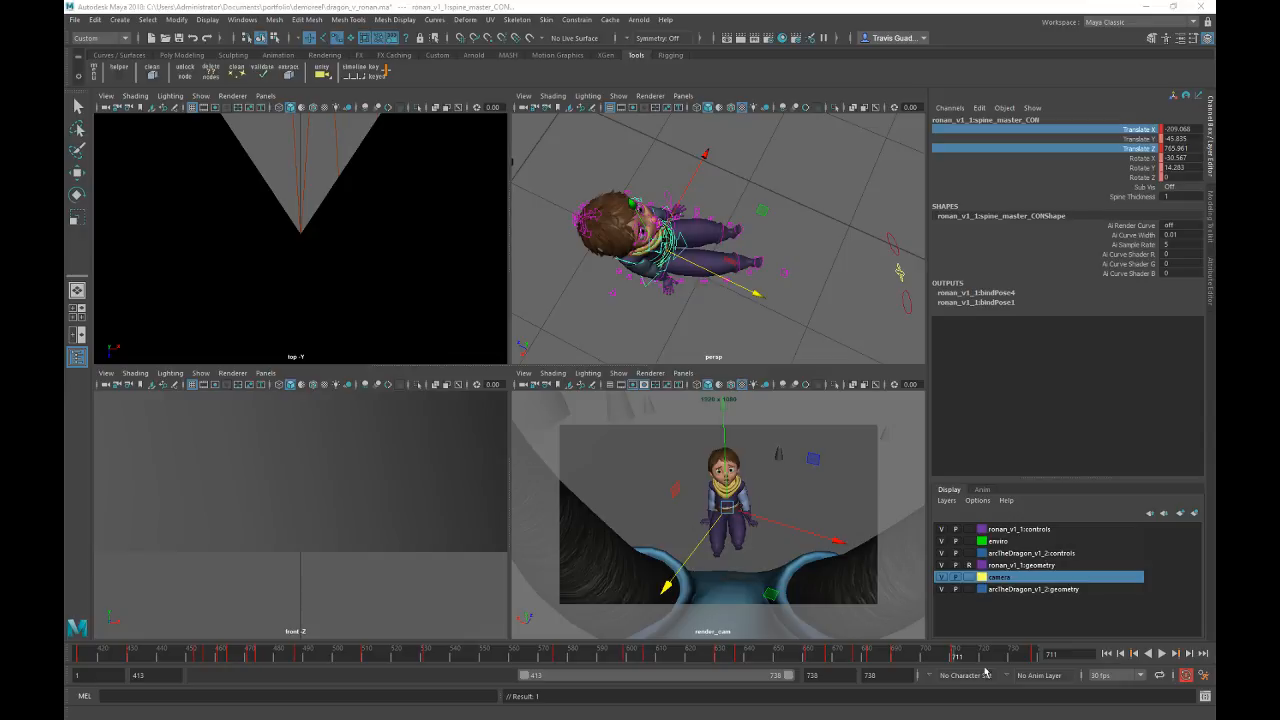
drag(859, 656, 1057, 653)
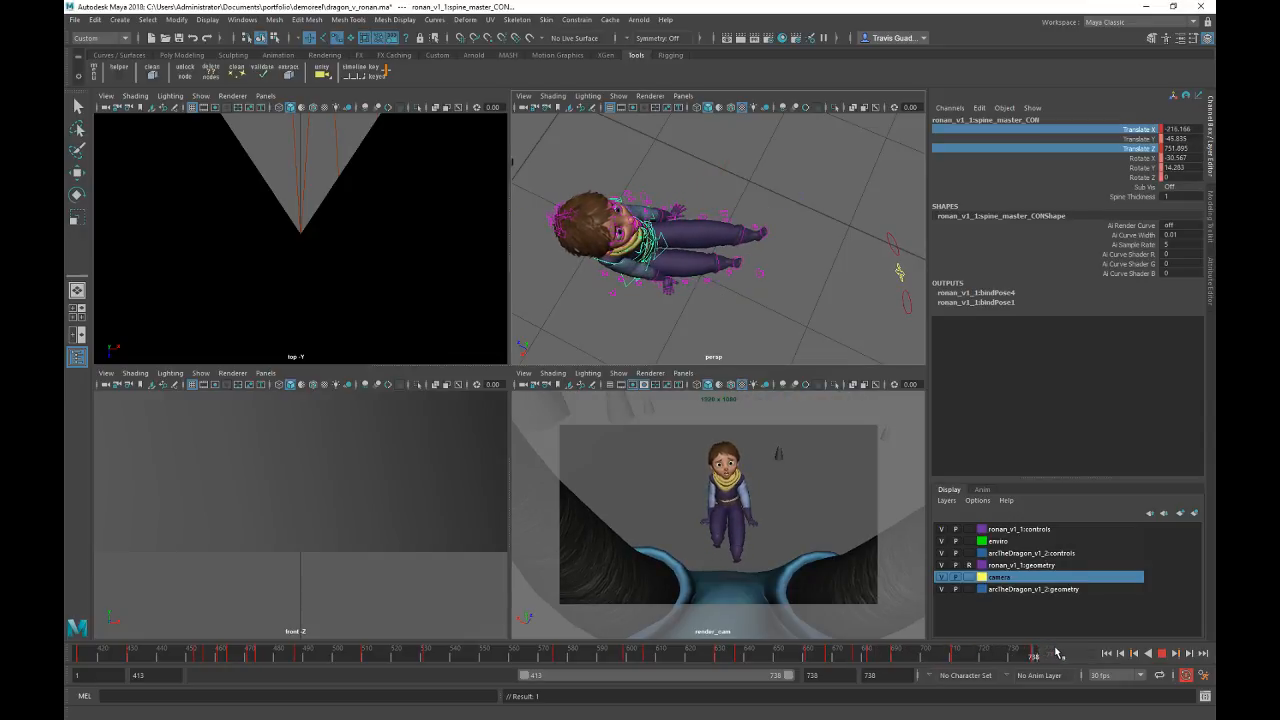
Step: Select both foot IK controls and slide them backward together at frame 717
click(728, 263)
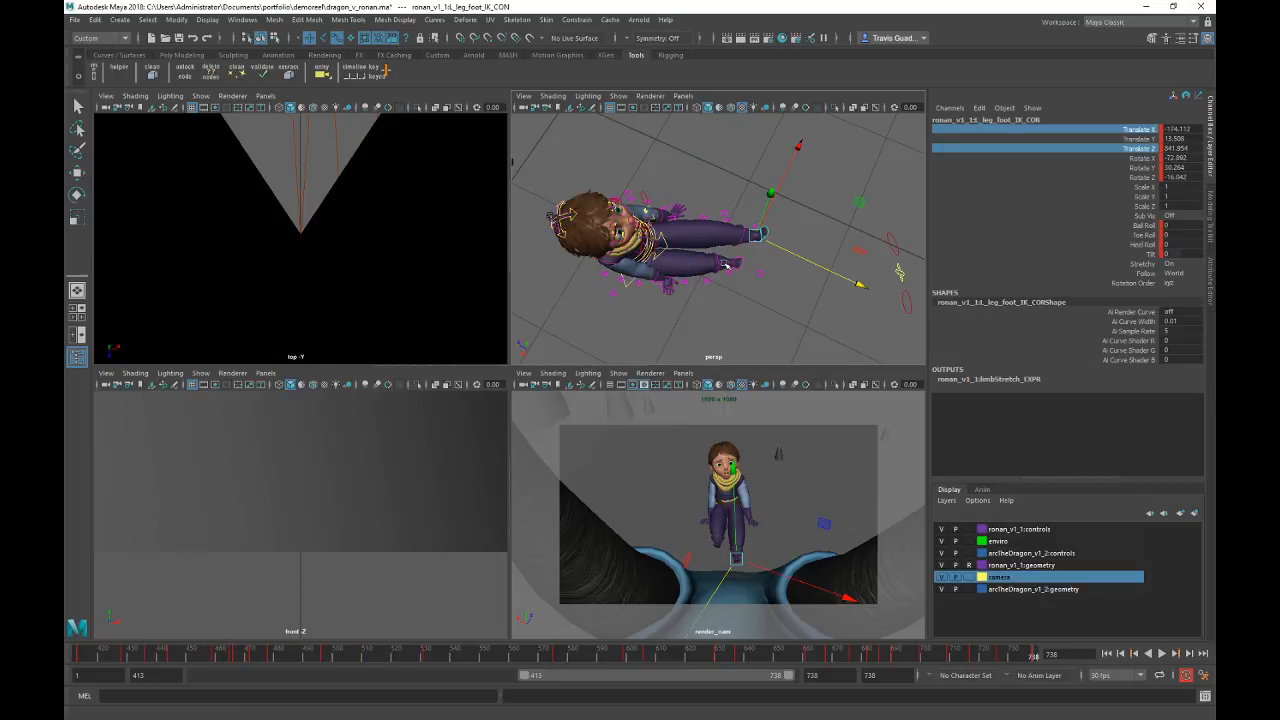
alt+drag(726, 264, 709, 215)
alt+right_drag(744, 288, 863, 317)
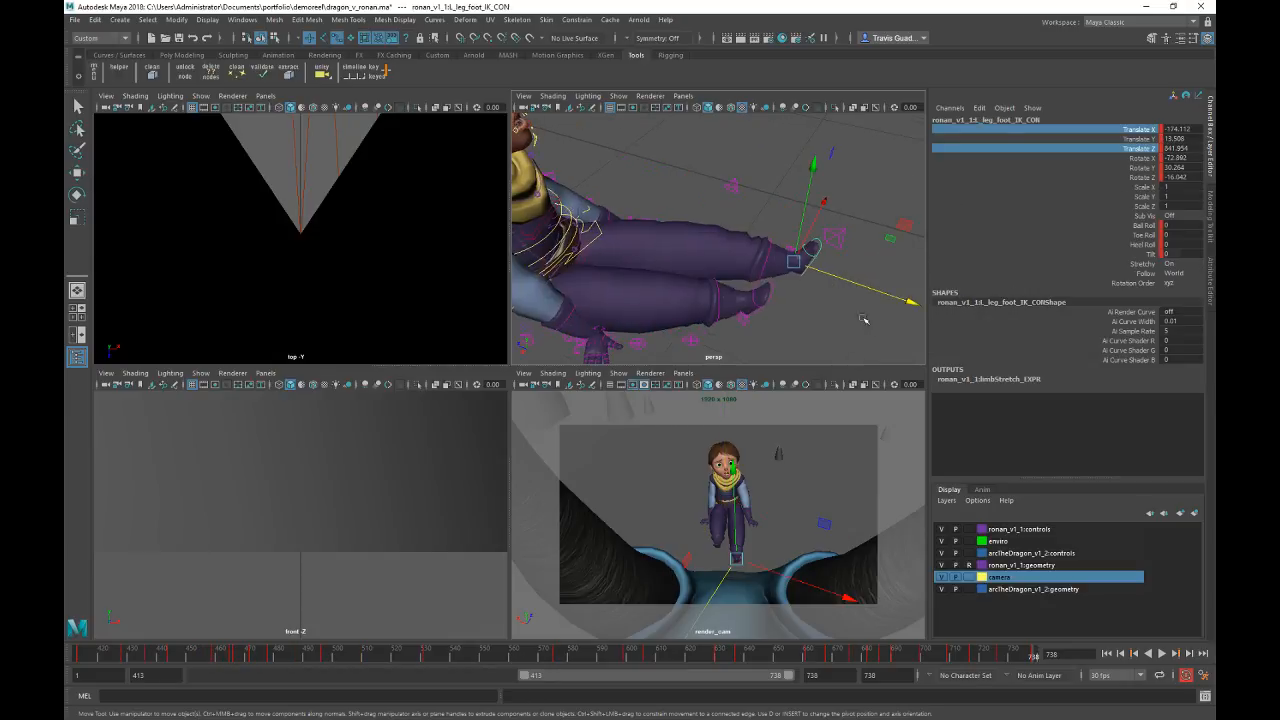
click(755, 316)
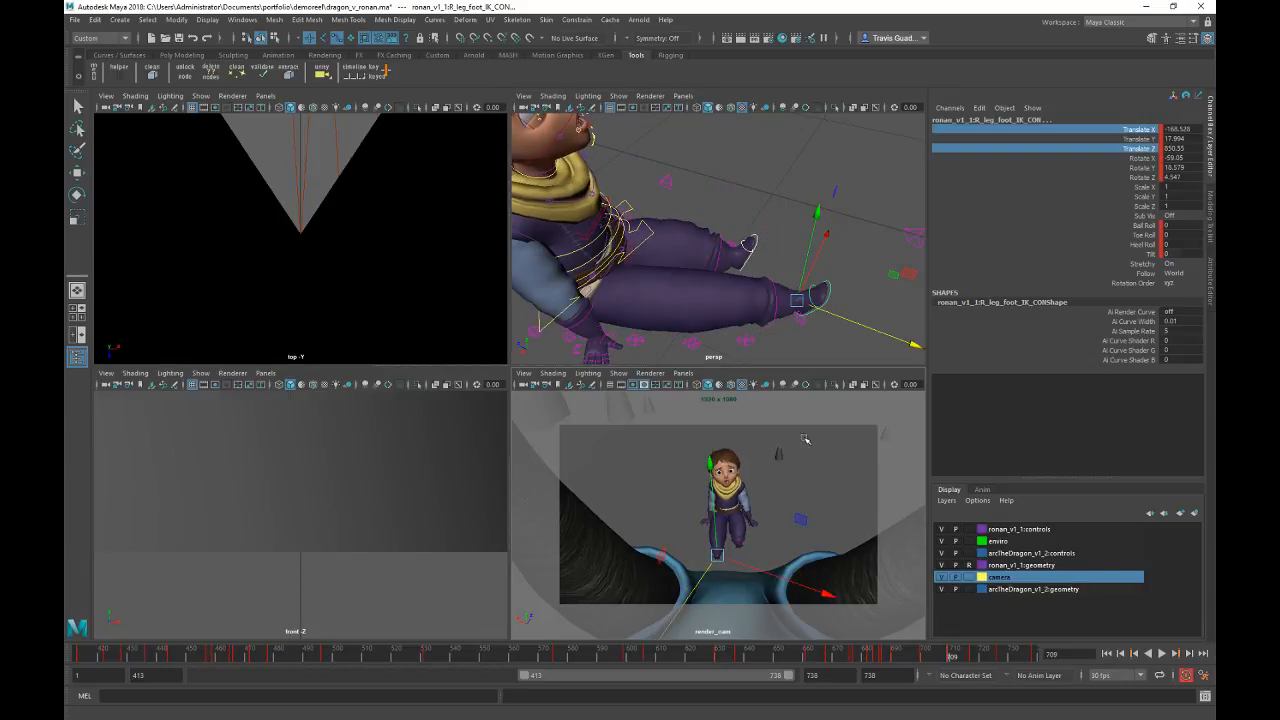
alt+drag(818, 266, 895, 270)
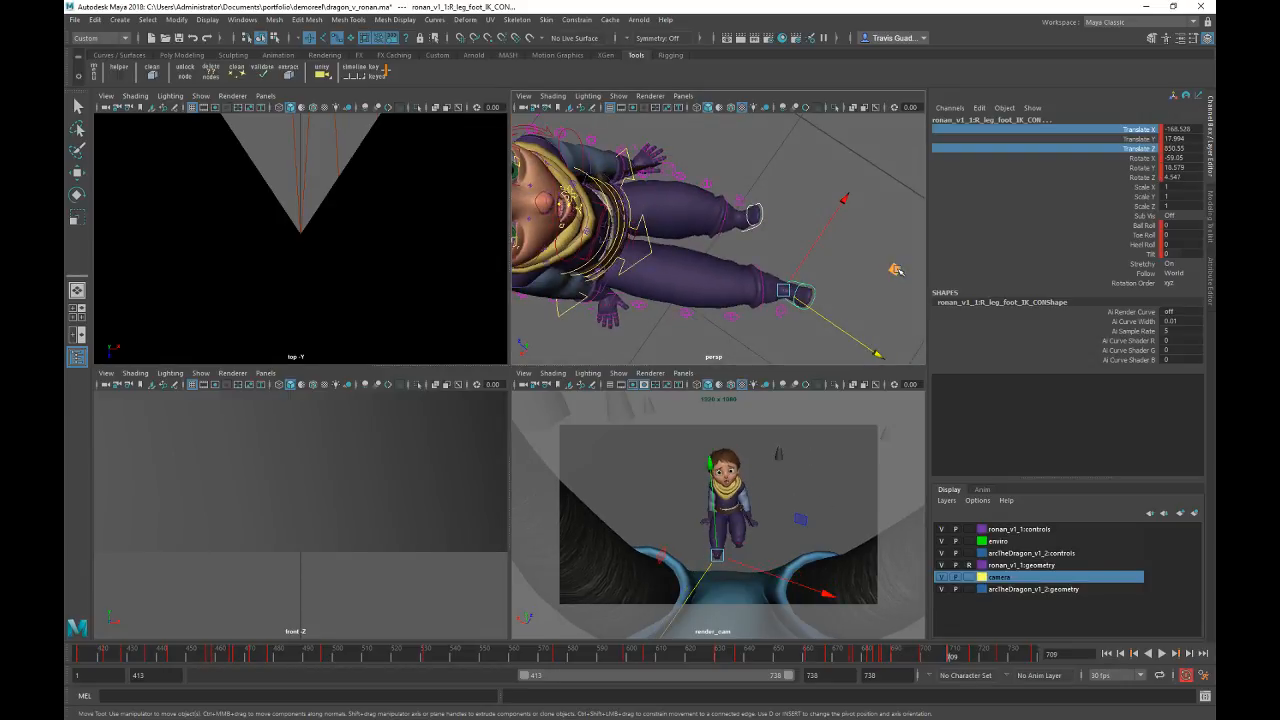
middle_drag(895, 270, 819, 263)
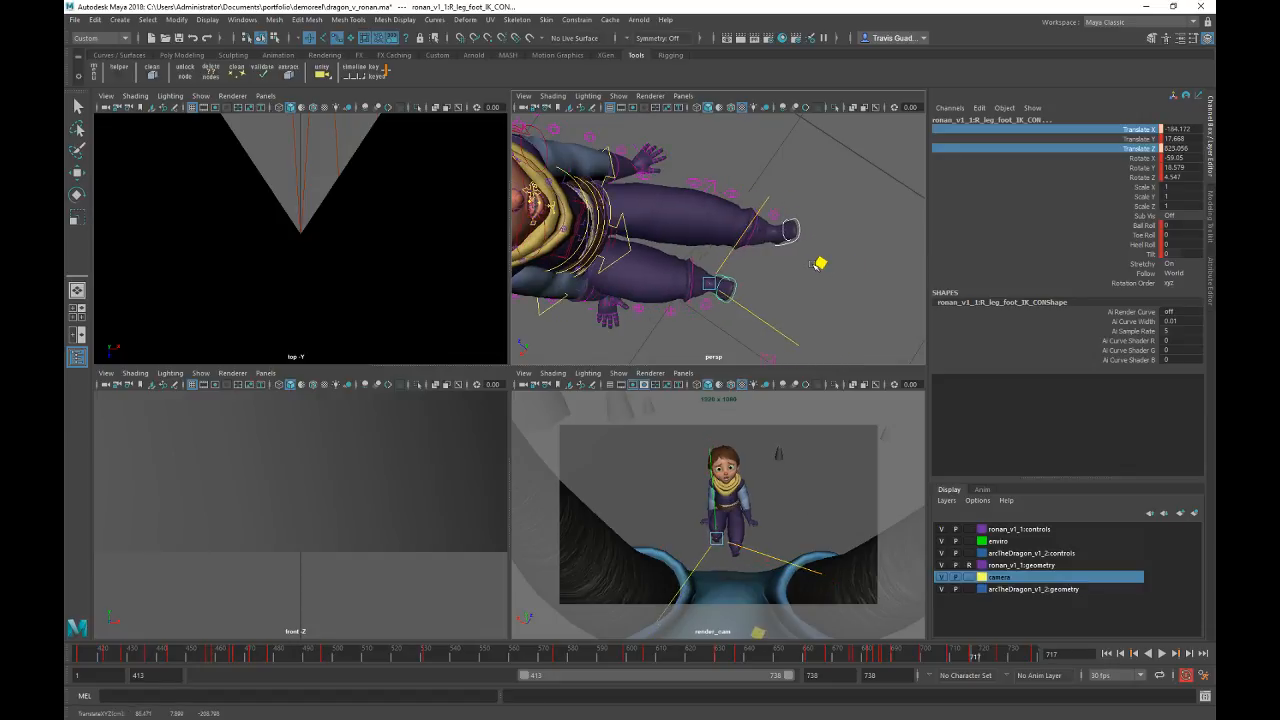
drag(816, 264, 799, 262)
key(period)
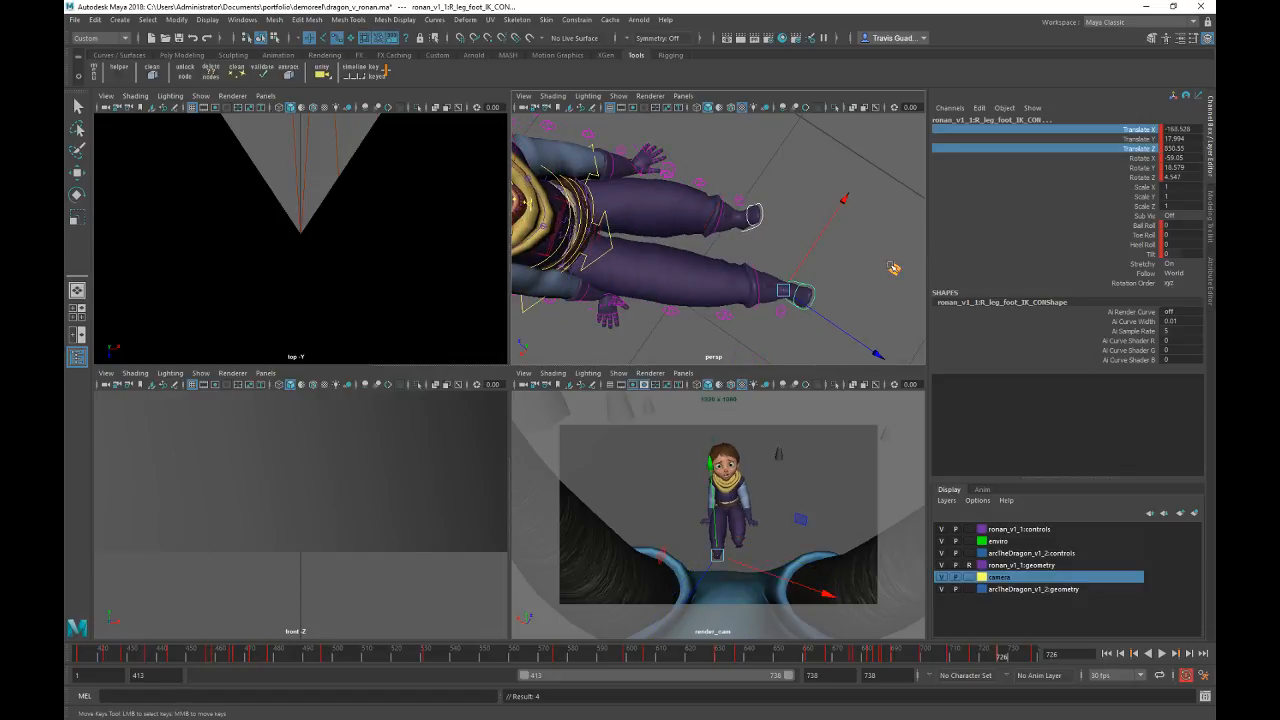
Step: Slide both feet back at frames 726 and 738, with the right foot at about Translate X -192.1, Z 804.8 at frame 738
middle_drag(894, 268, 838, 269)
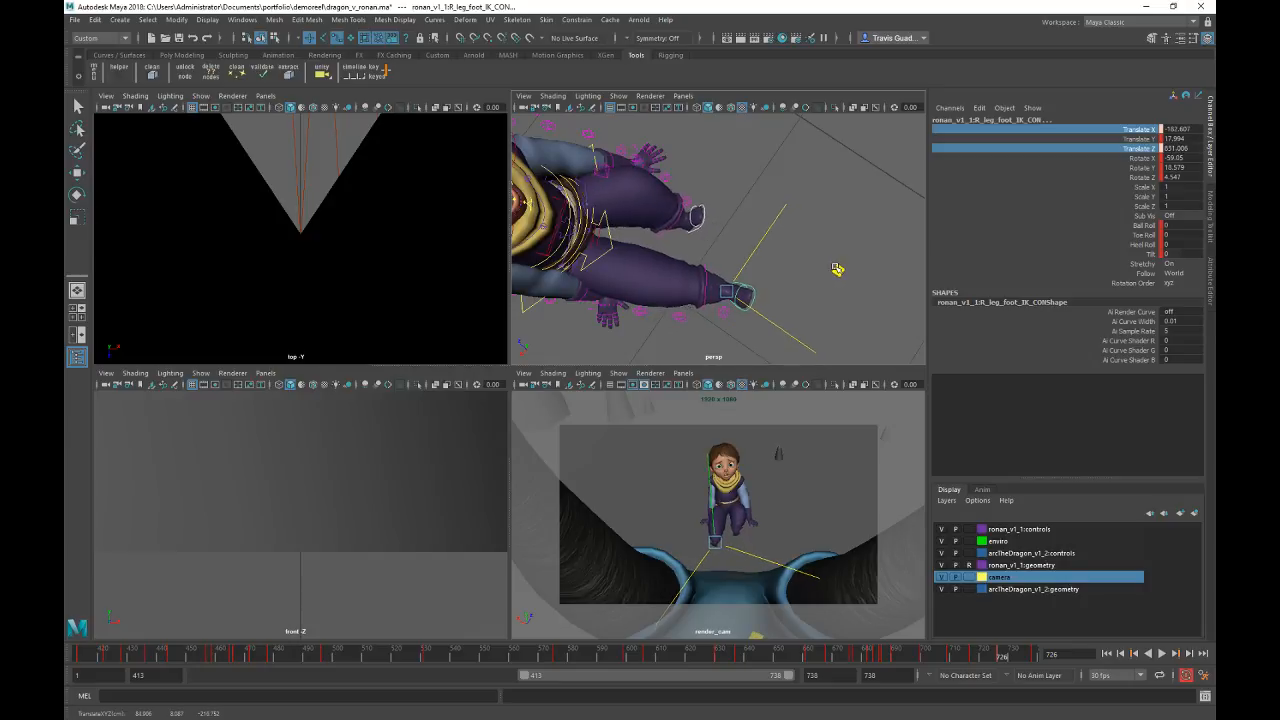
drag(838, 269, 775, 254)
key(period)
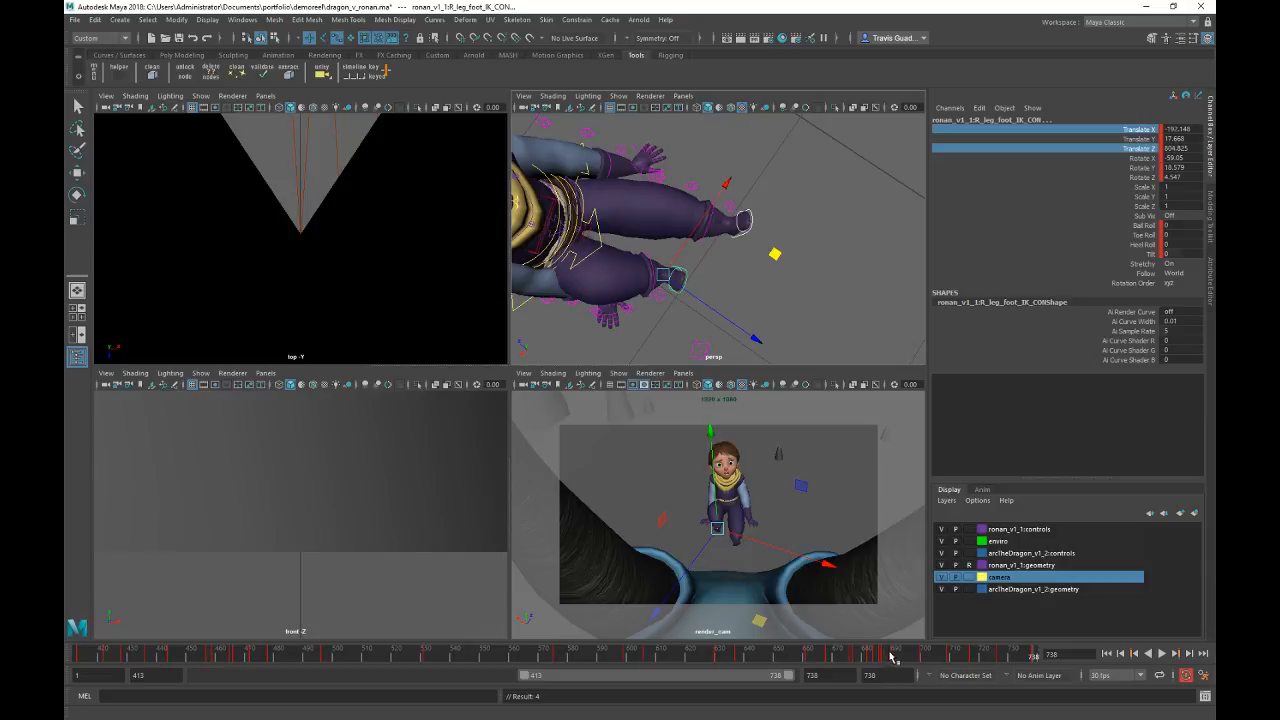
Step: Save the scene and review the shot enlarged through render_cam, from before the cut through frame 738
drag(890, 653, 1078, 658)
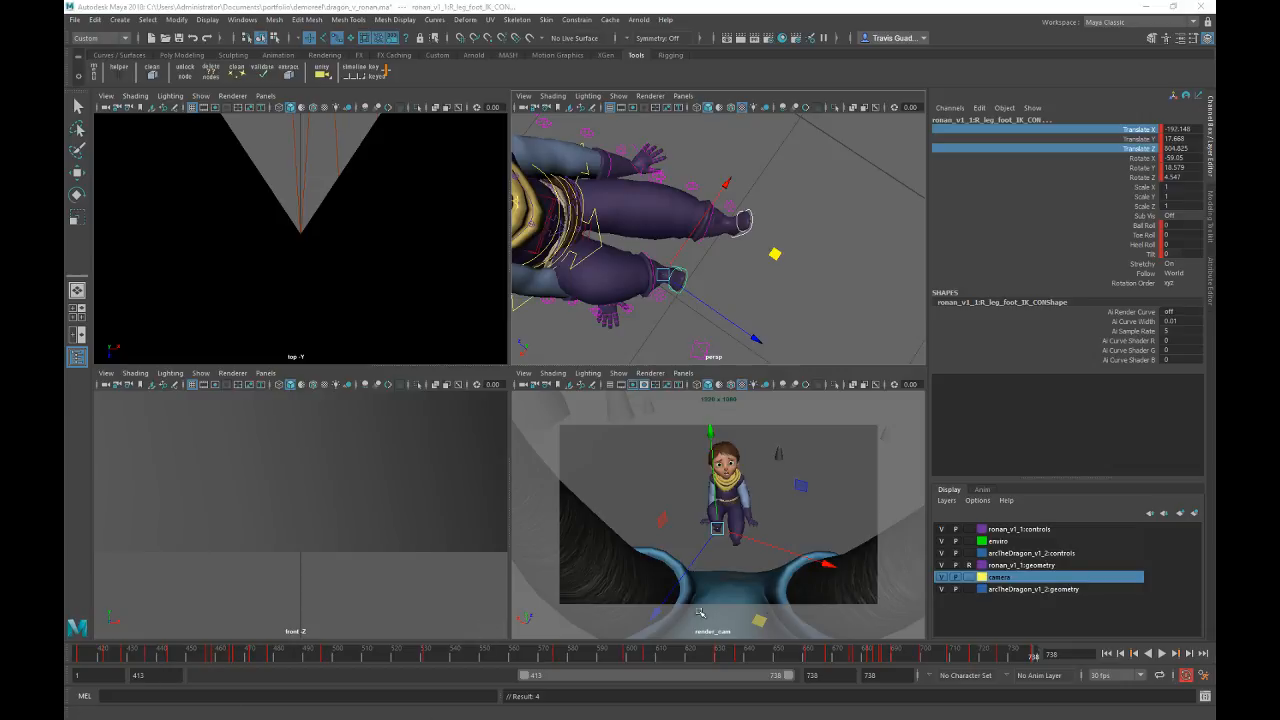
key(ctrl+s)
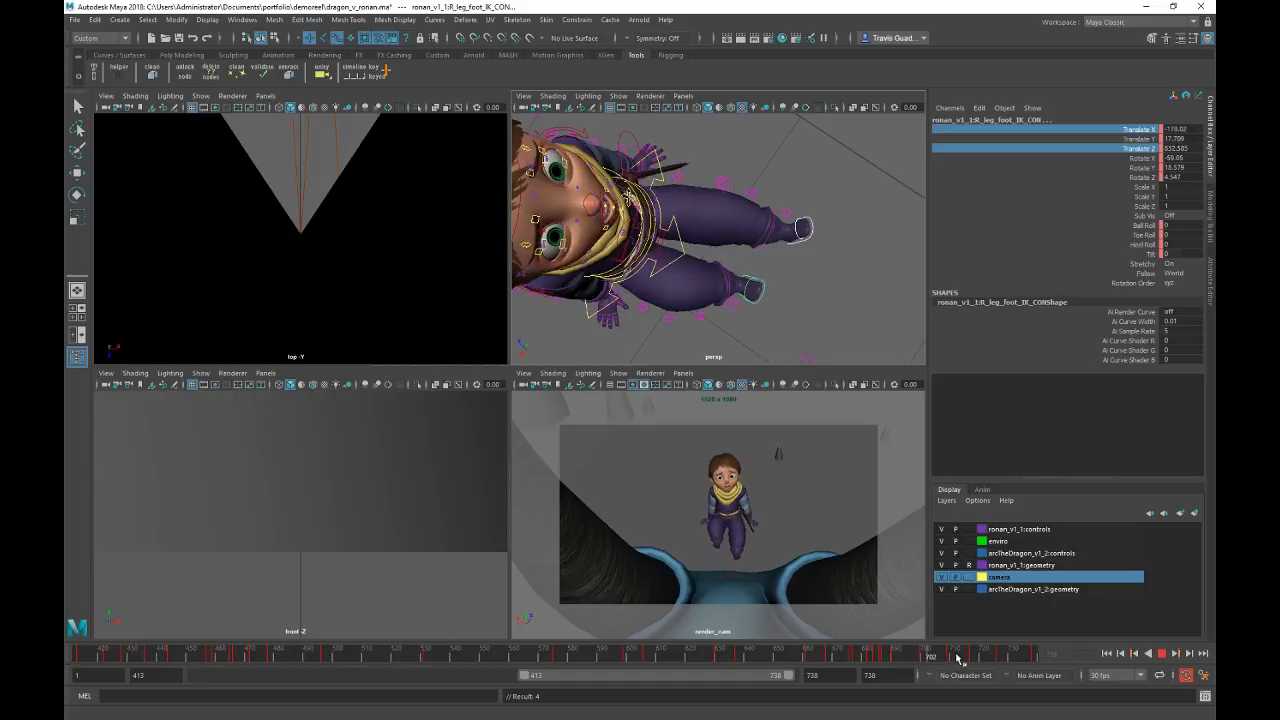
click(847, 648)
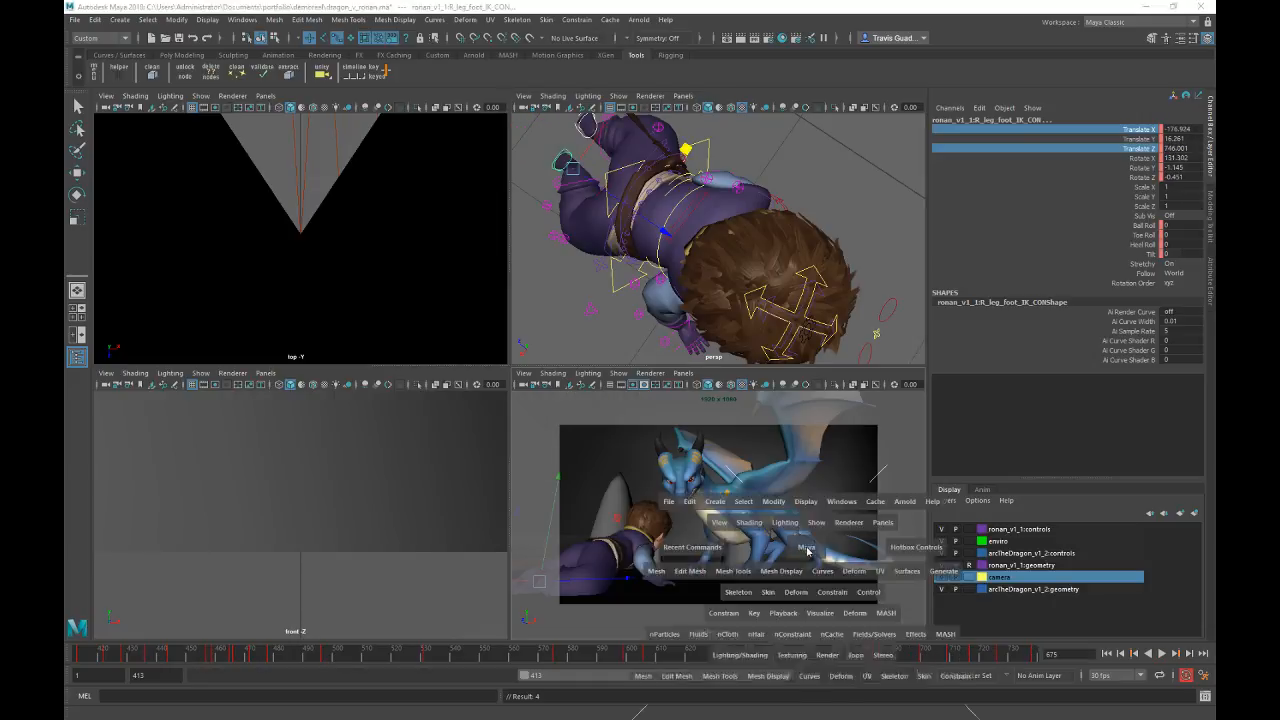
key(space)
drag(846, 658, 1082, 656)
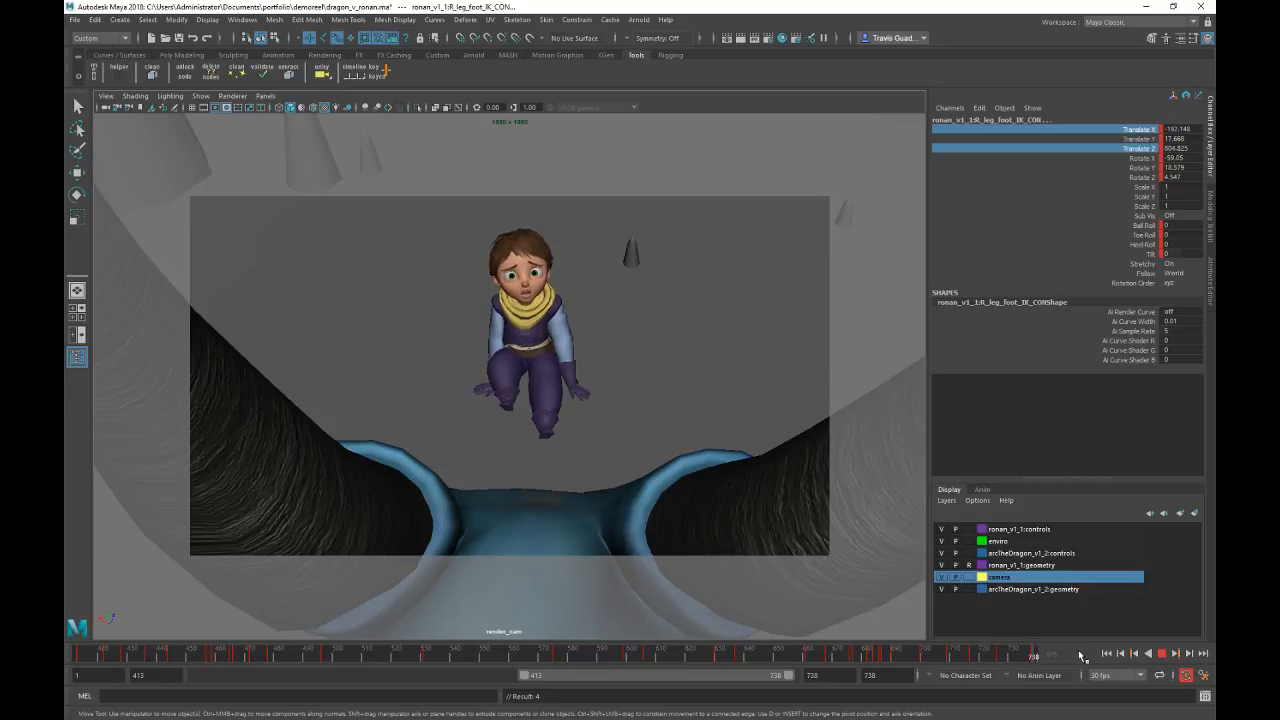
key(space)
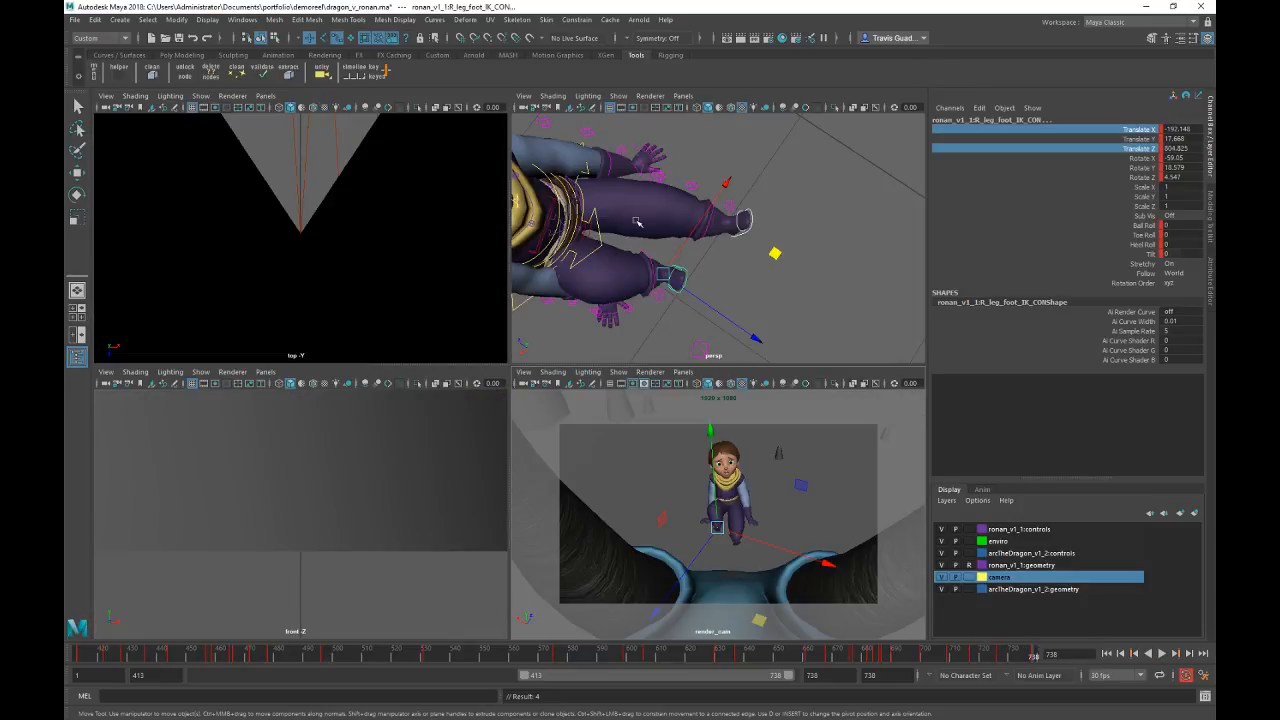
Step: At frame 698, key the left hand IK control at about Translate X -276.4, Z 745.7 and Rotate Y 23.2, and play back
alt+drag(636, 222, 752, 272)
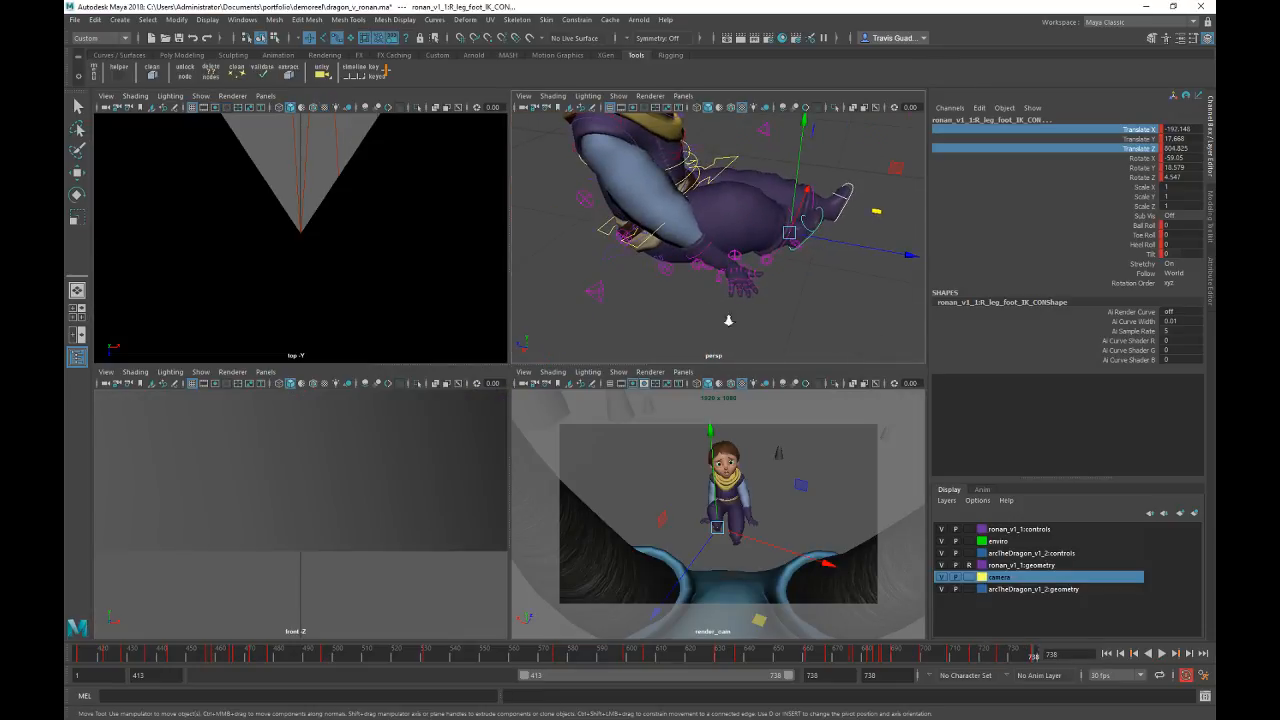
scroll(728, 320, up, 5)
click(666, 288)
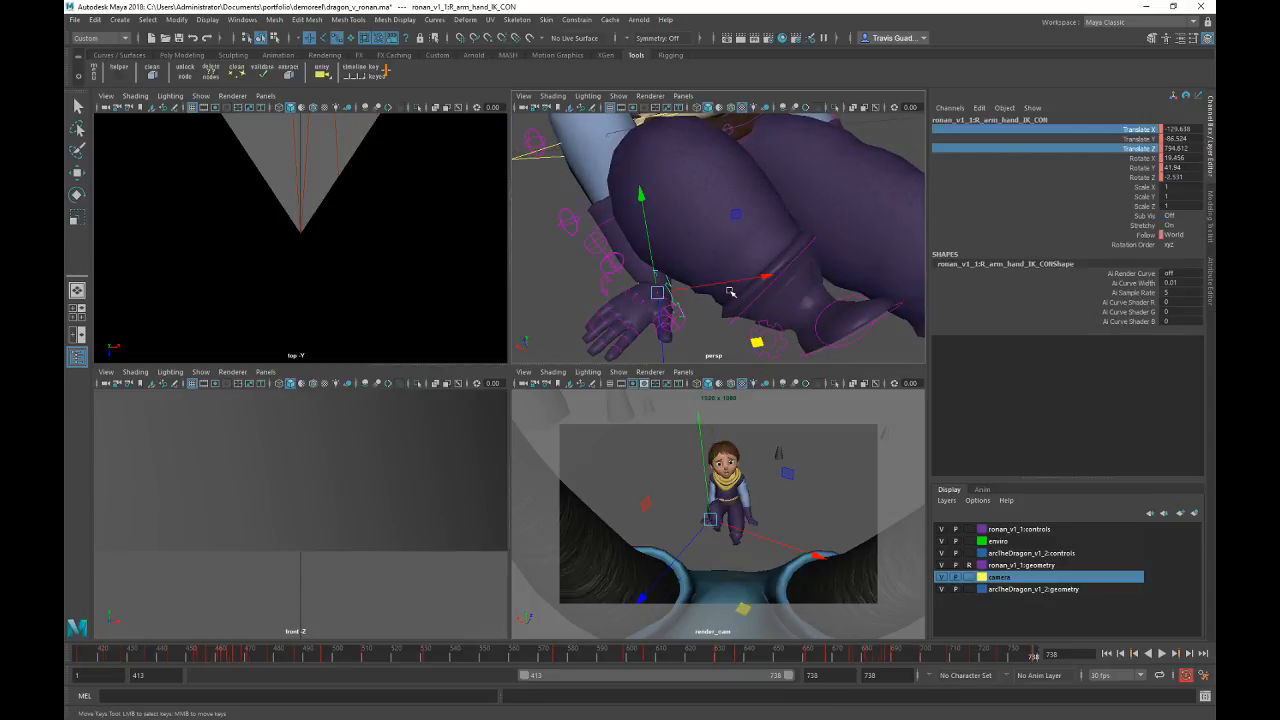
scroll(666, 288, down, 5)
key(alt+v)
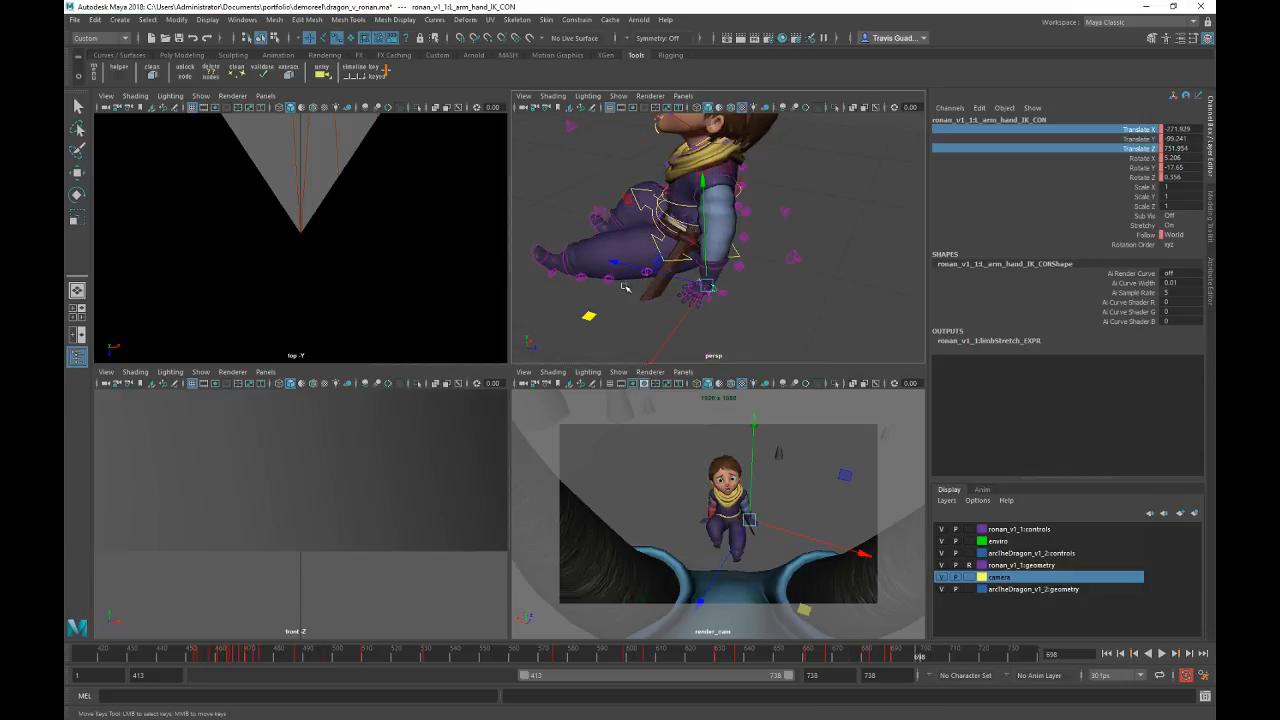
drag(598, 315, 610, 315)
key(e)
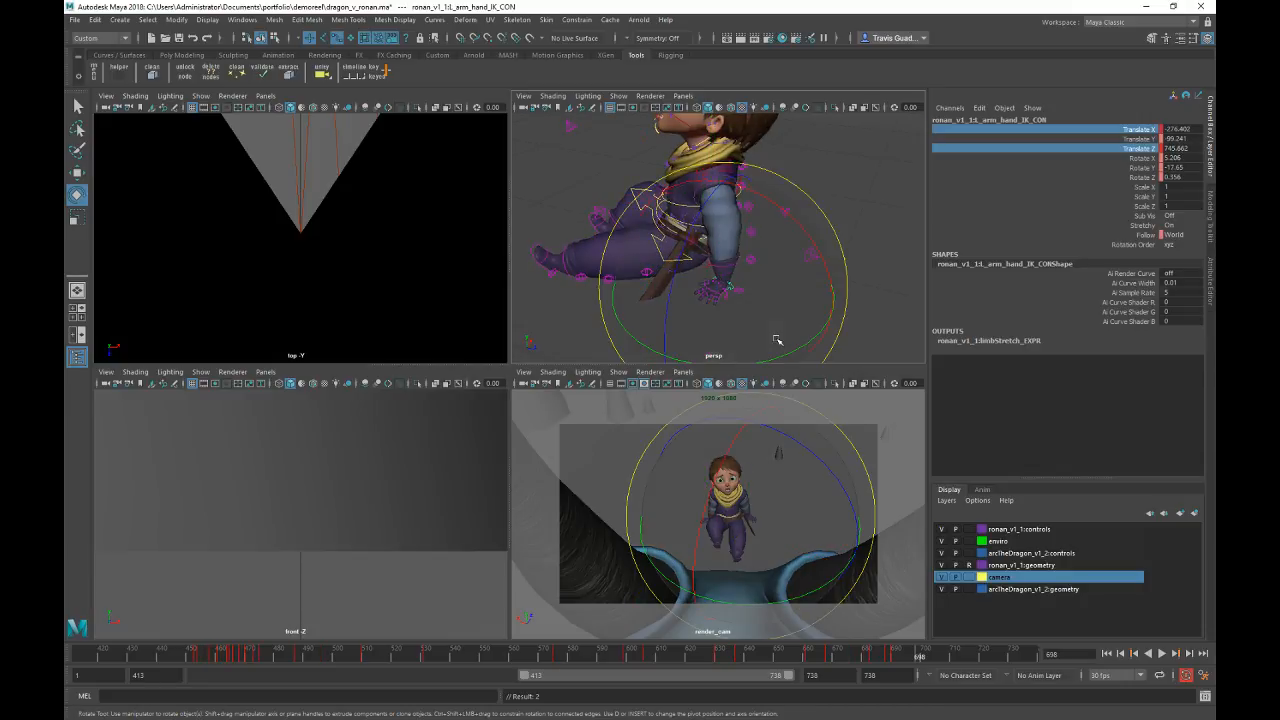
drag(778, 350, 874, 322)
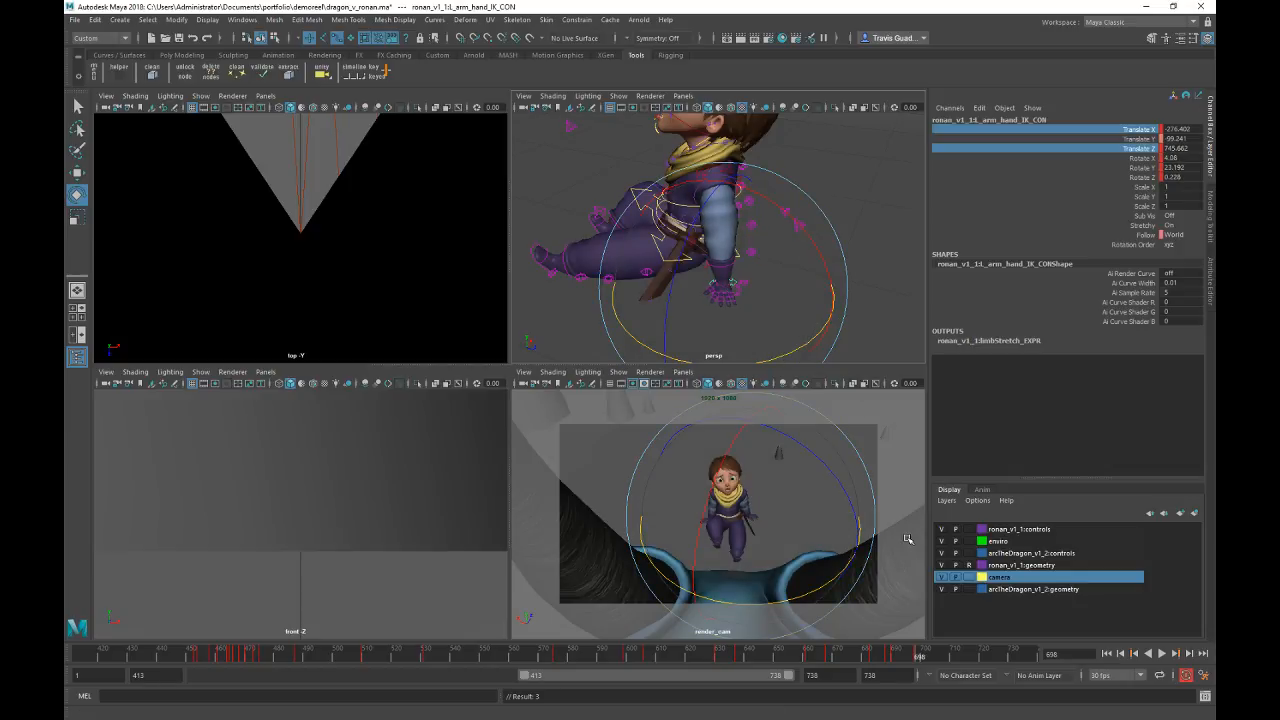
key(alt+v)
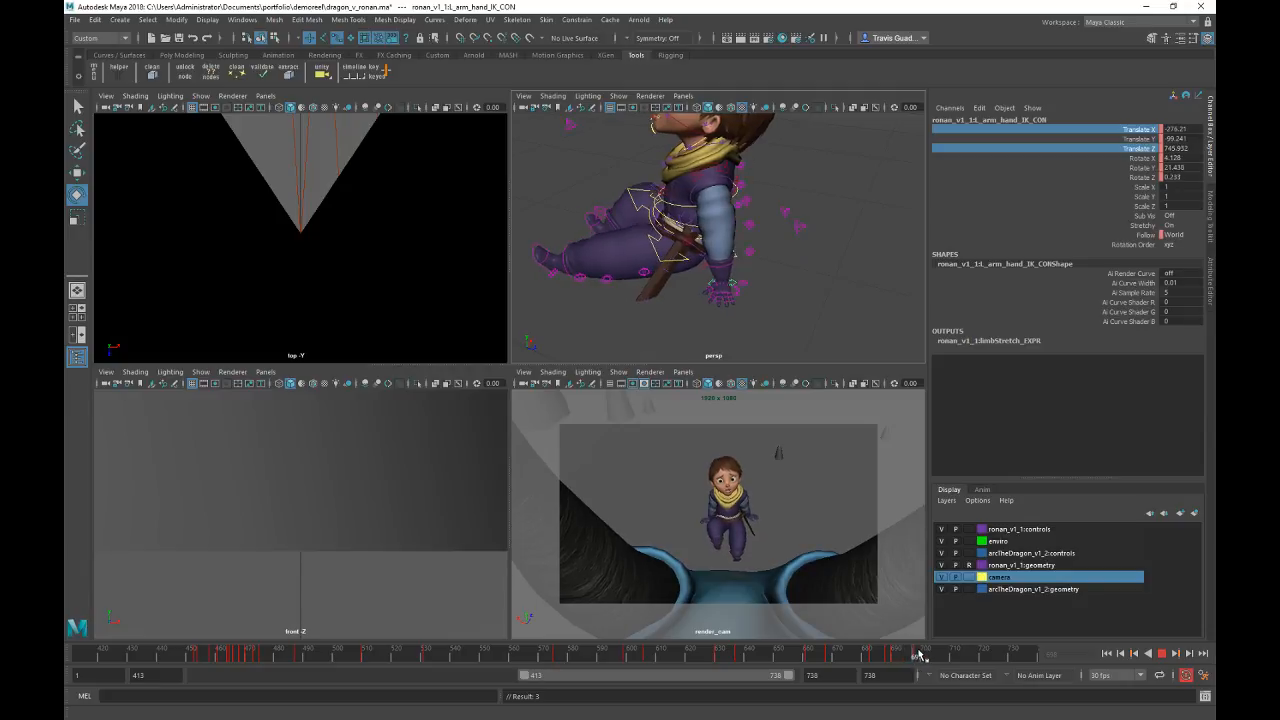
drag(917, 654, 915, 654)
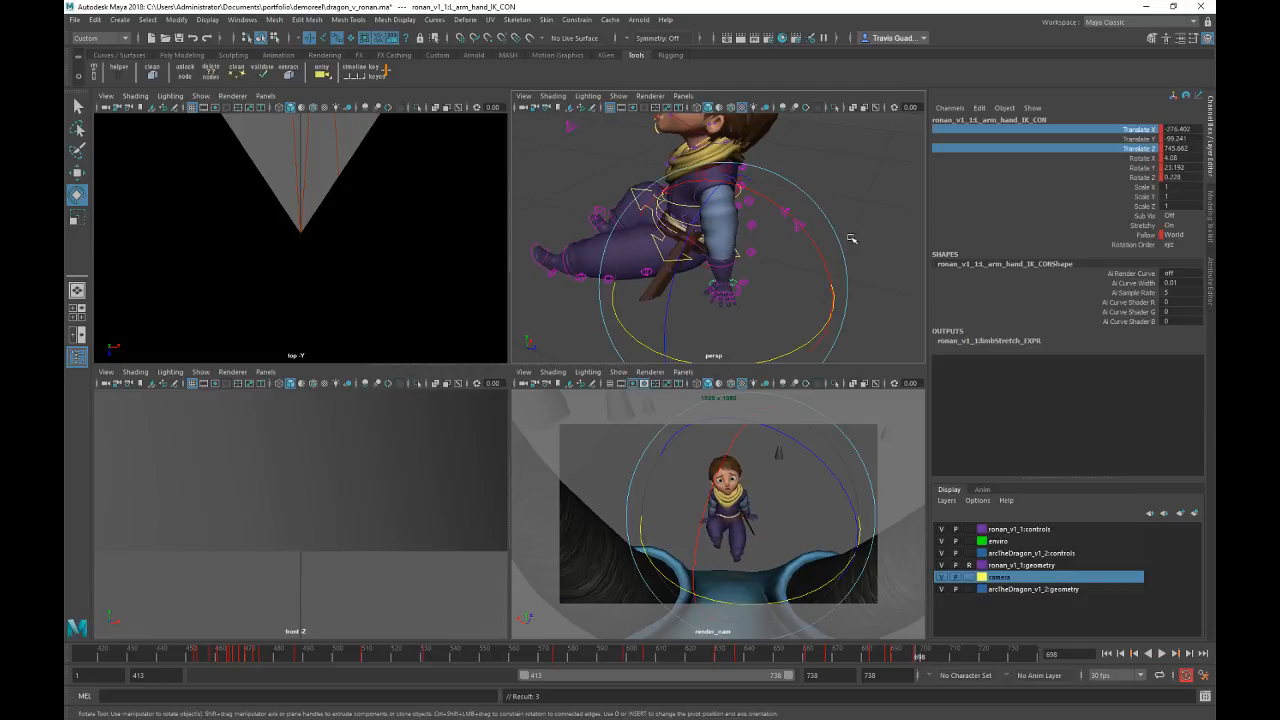
Step: At frame 710, key the right hand IK control at about Translate X -149.3, Z 776.2 and Rotate Y 8.9, and review the motion
alt+drag(546, 180, 788, 258)
click(776, 313)
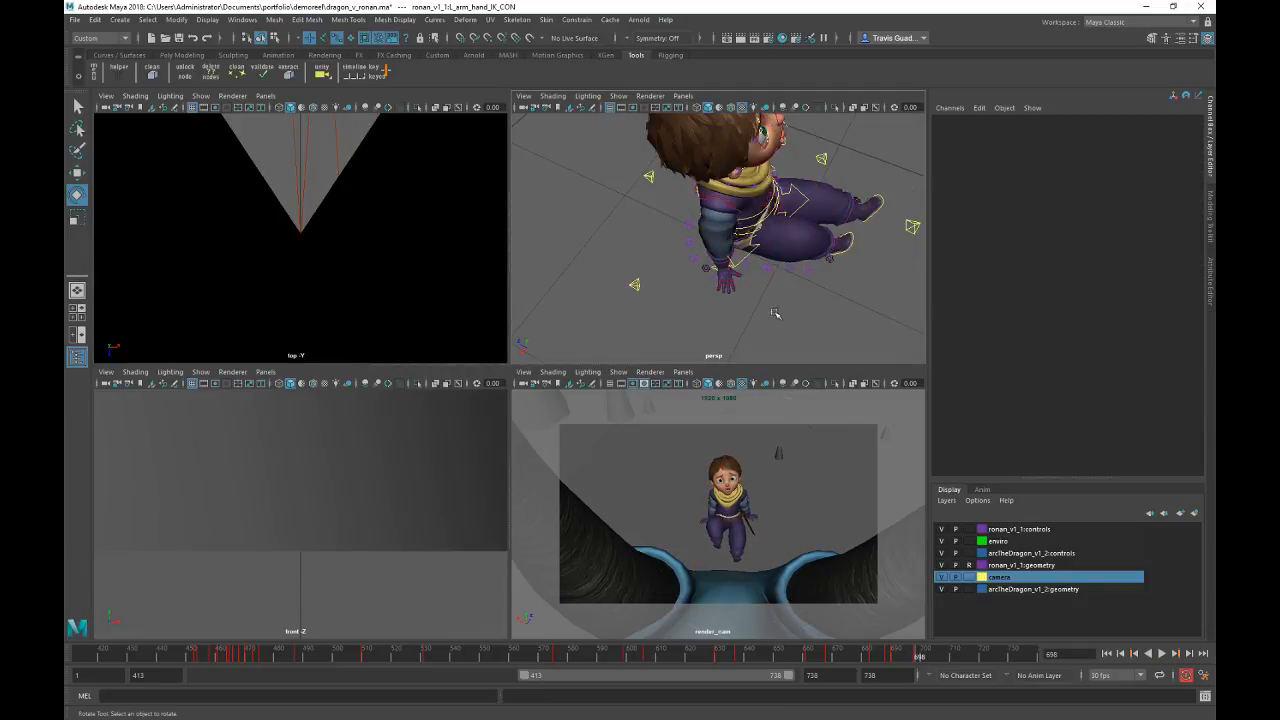
key(ctrl+z)
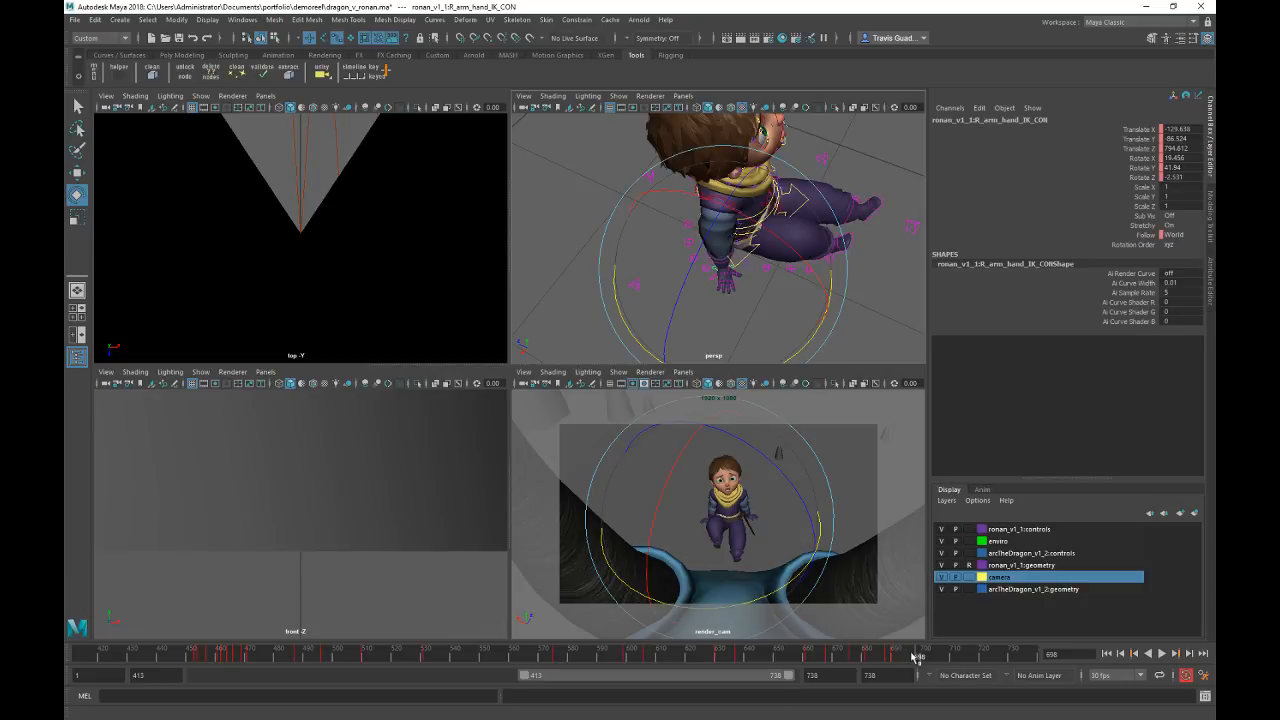
drag(917, 655, 953, 654)
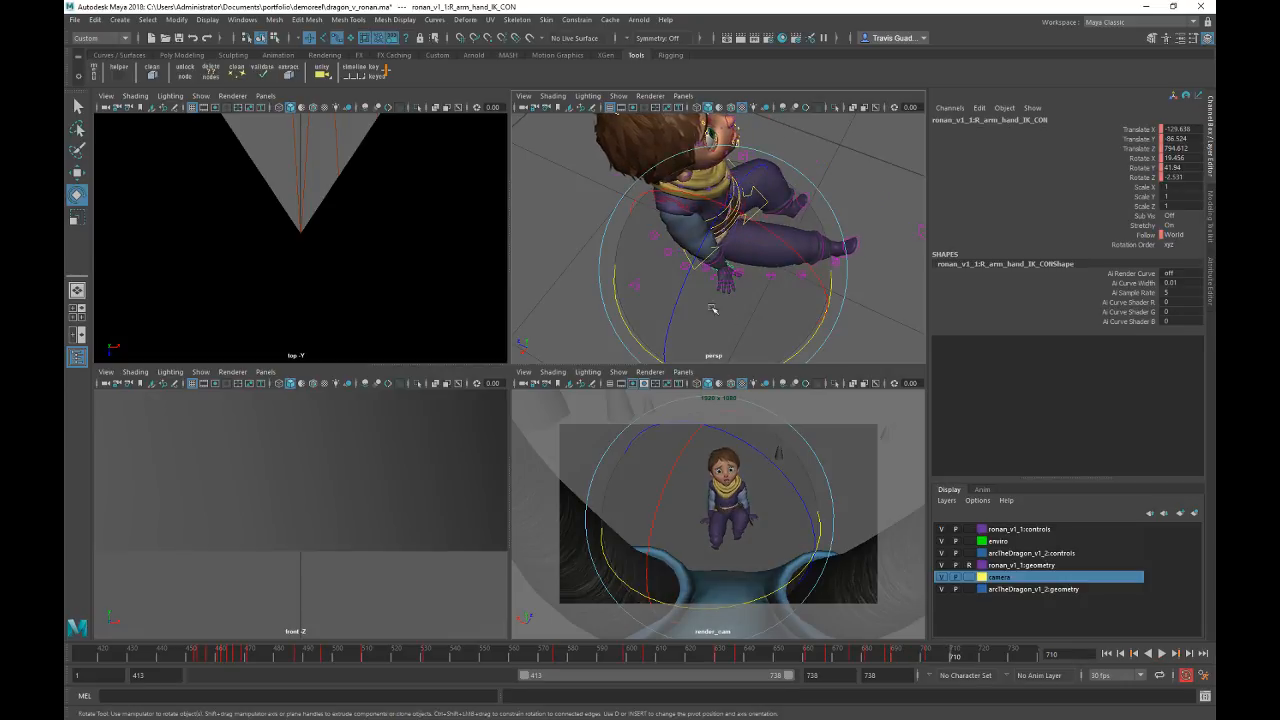
key(w)
drag(616, 295, 559, 308)
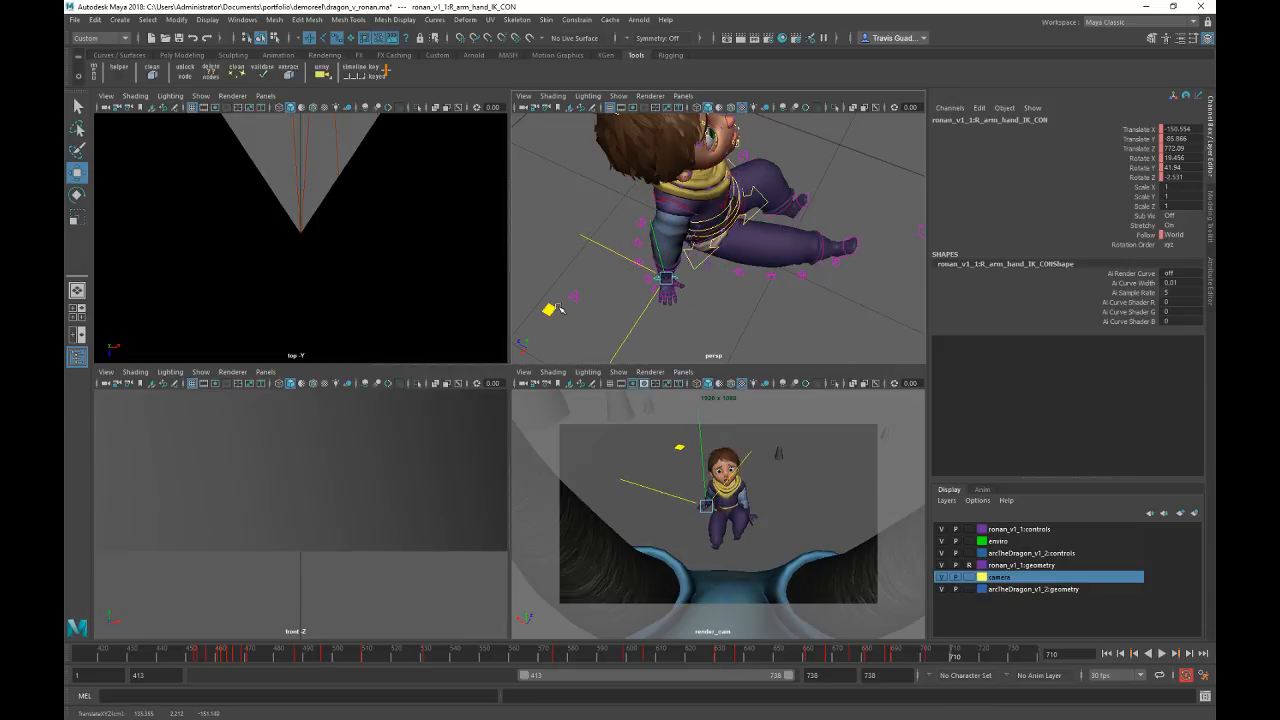
key(e)
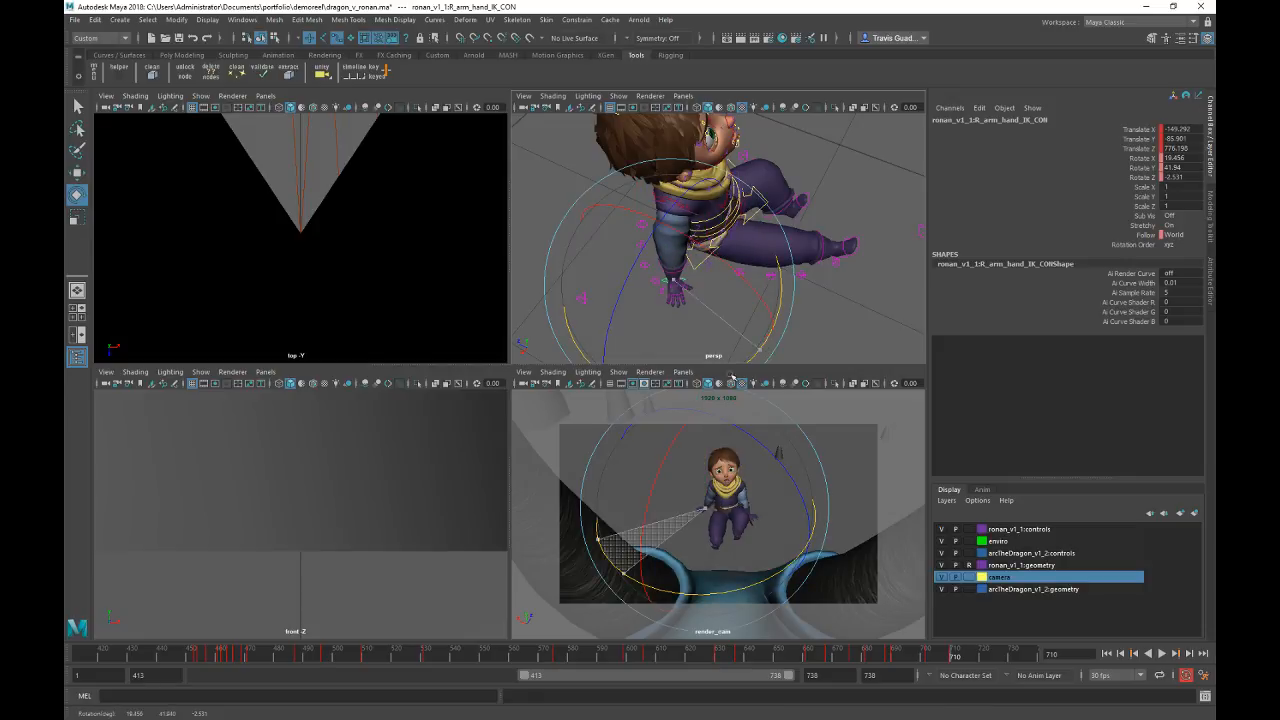
drag(704, 386, 704, 385)
key(s)
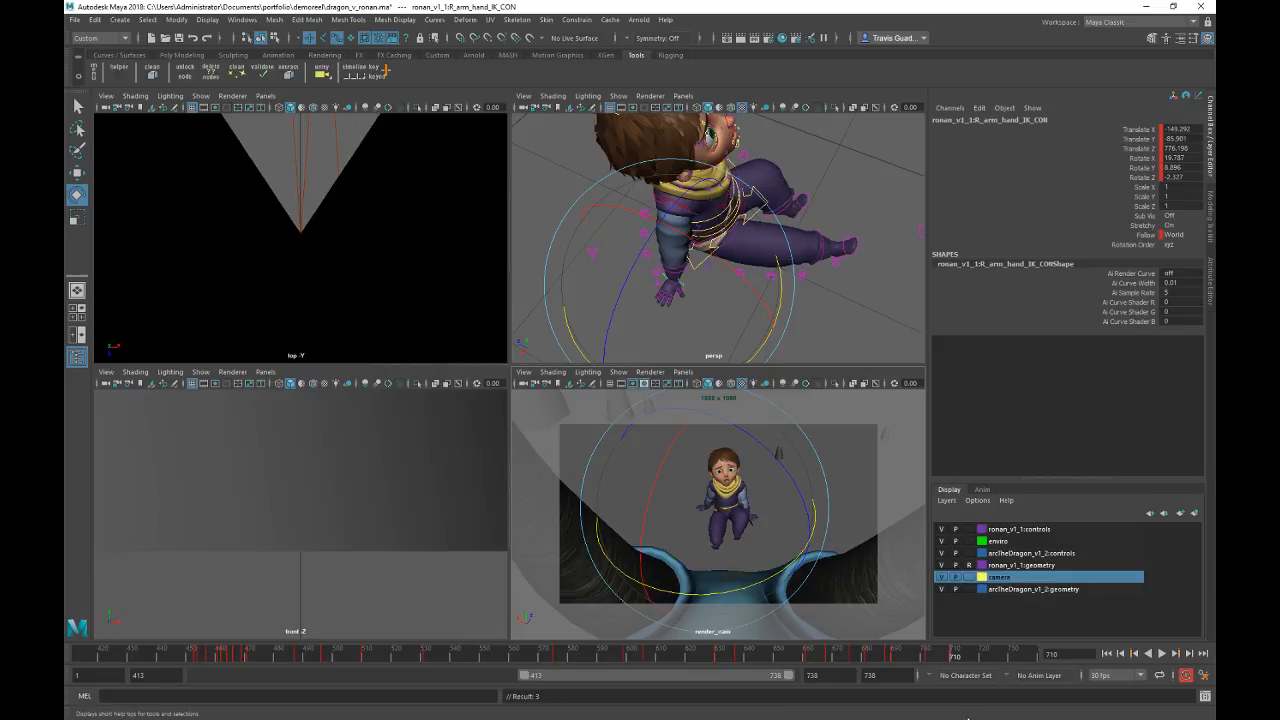
key(alt+v)
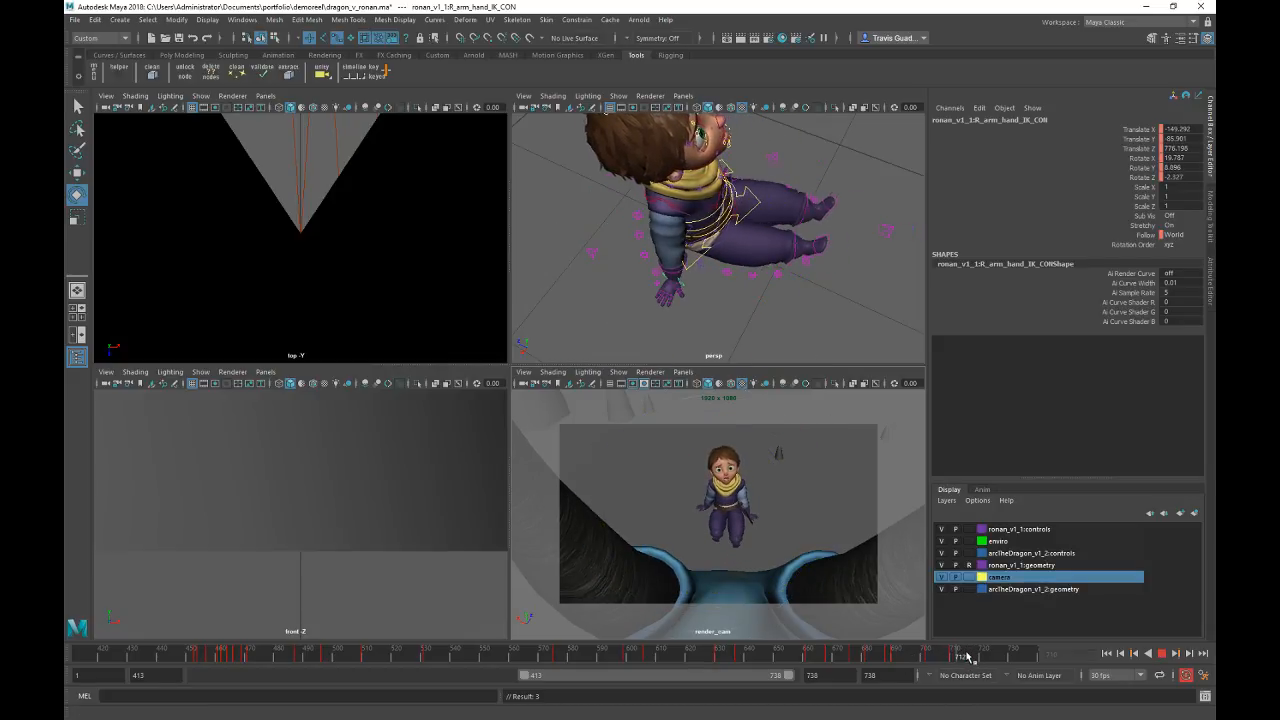
click(949, 655)
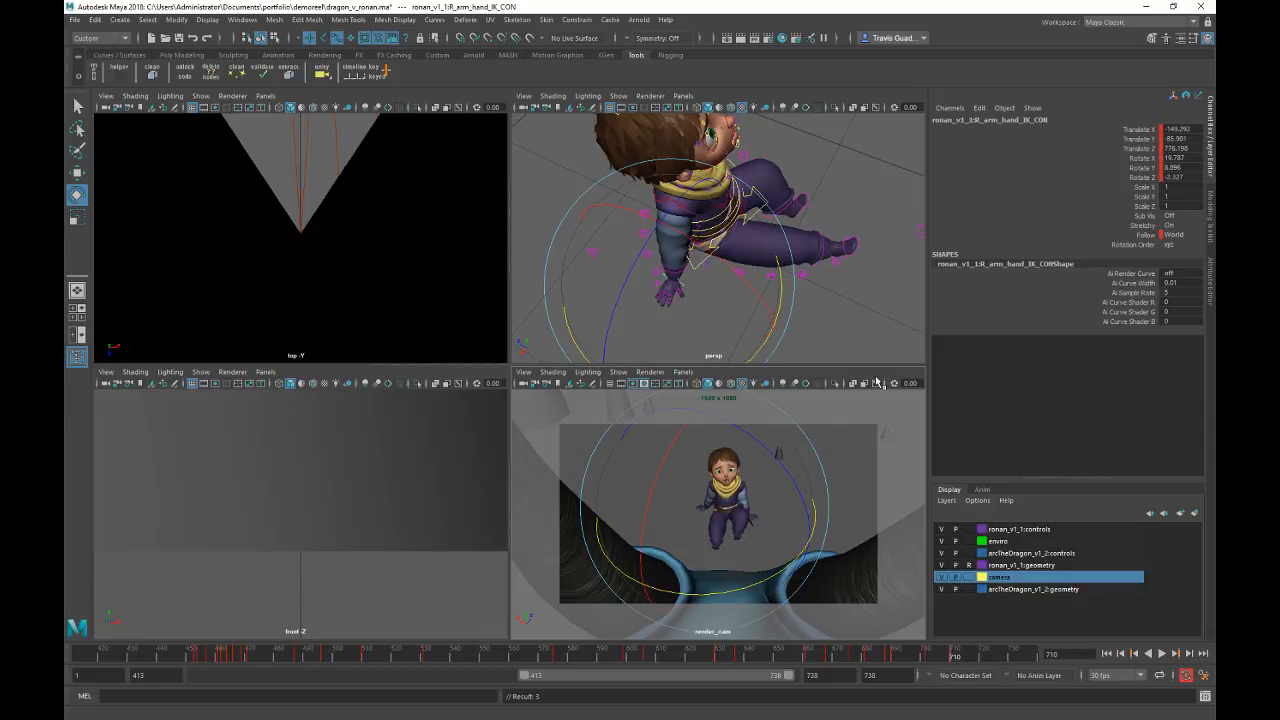
Step: At frame 718, move the left hand IK control backward to about Translate X -290.5, Z 718.3
alt+drag(730, 157, 730, 302)
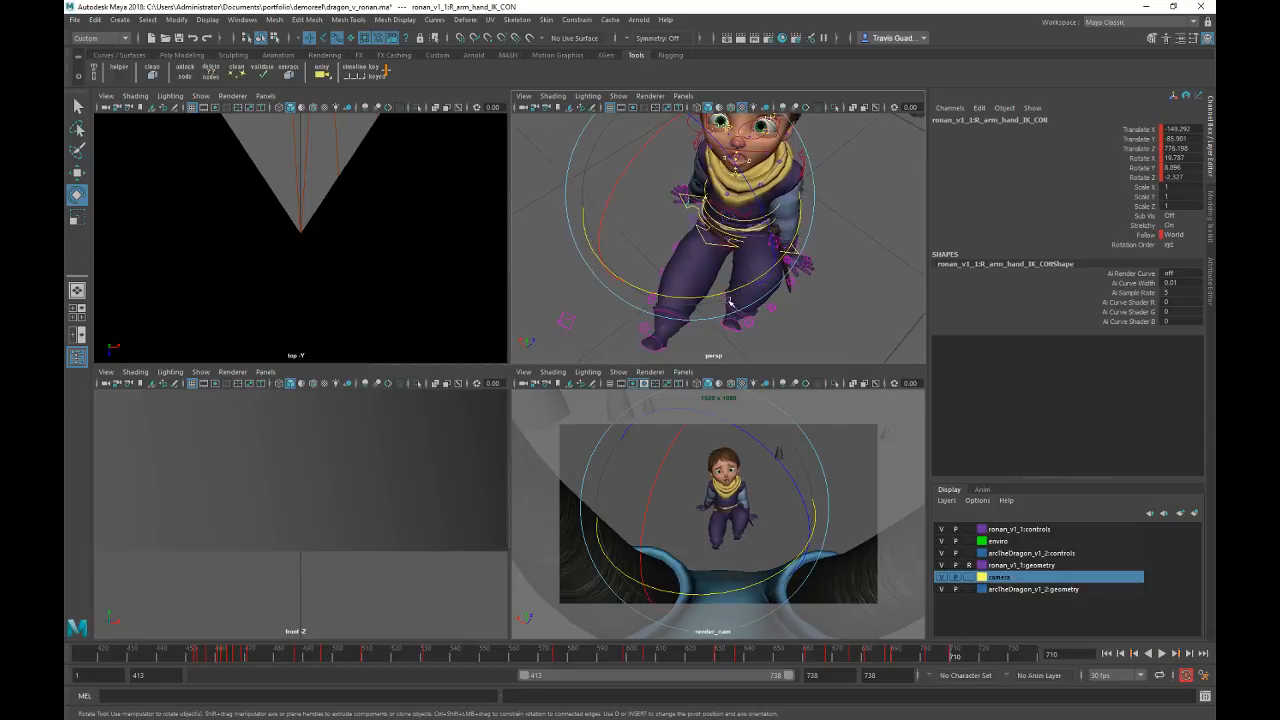
click(880, 282)
alt+middle_drag(848, 286, 823, 247)
scroll(822, 248, up, 4)
alt+drag(822, 250, 763, 252)
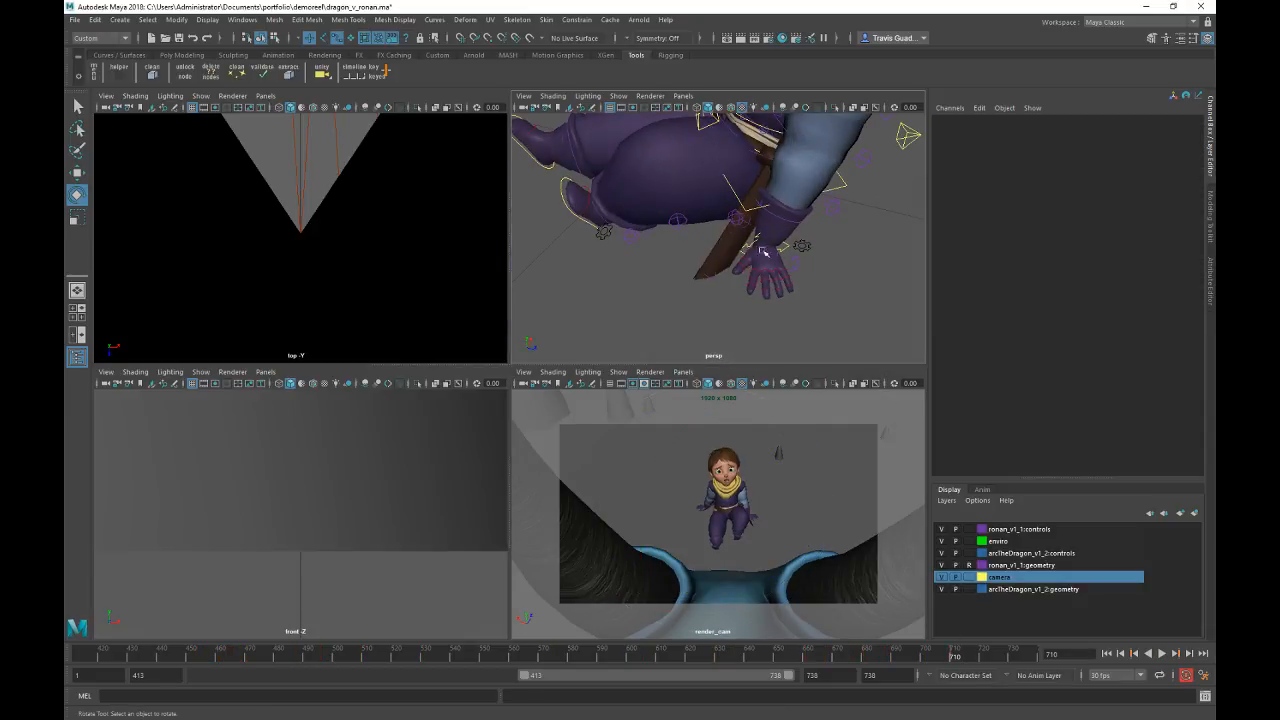
click(787, 245)
key(alt+v)
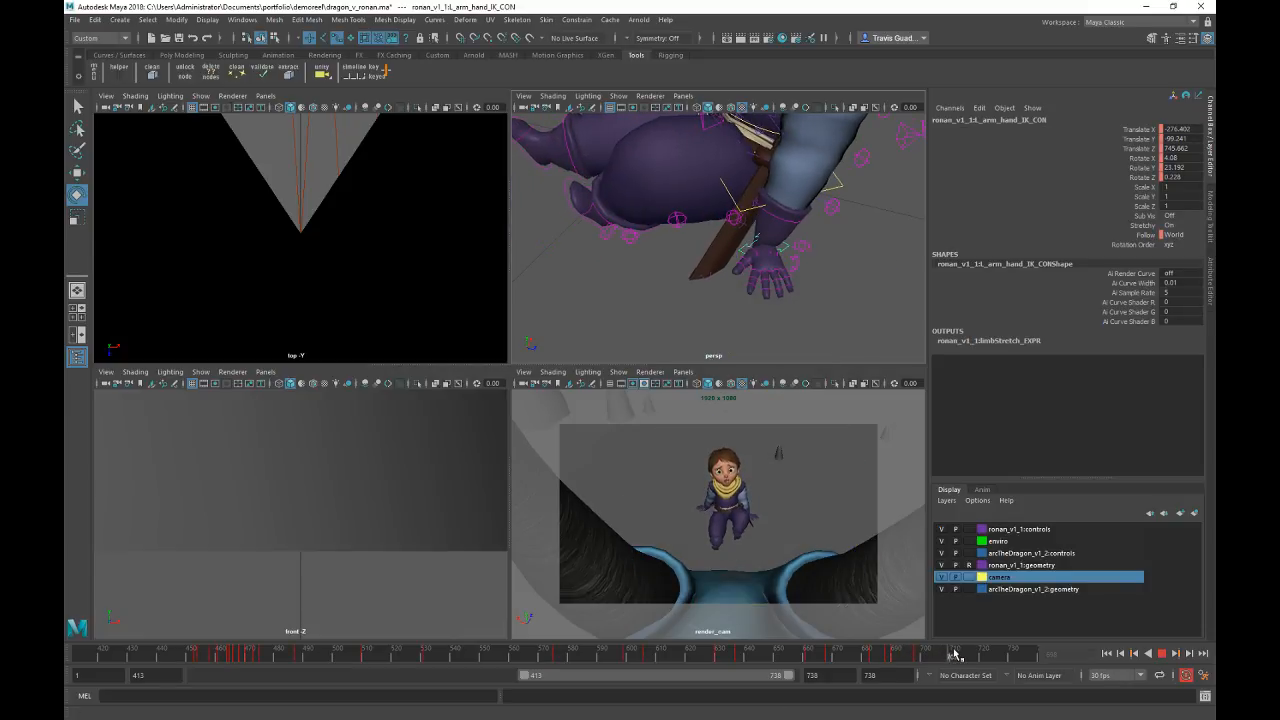
click(957, 655)
key(alt+v)
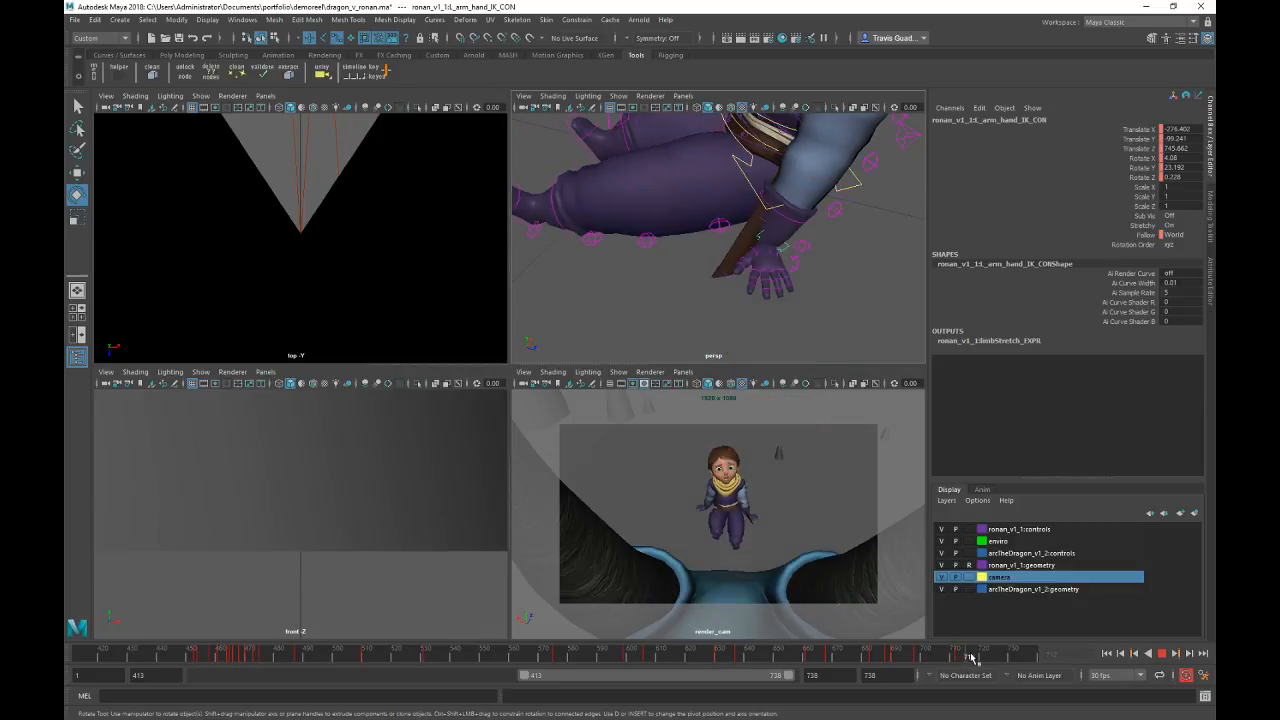
click(975, 657)
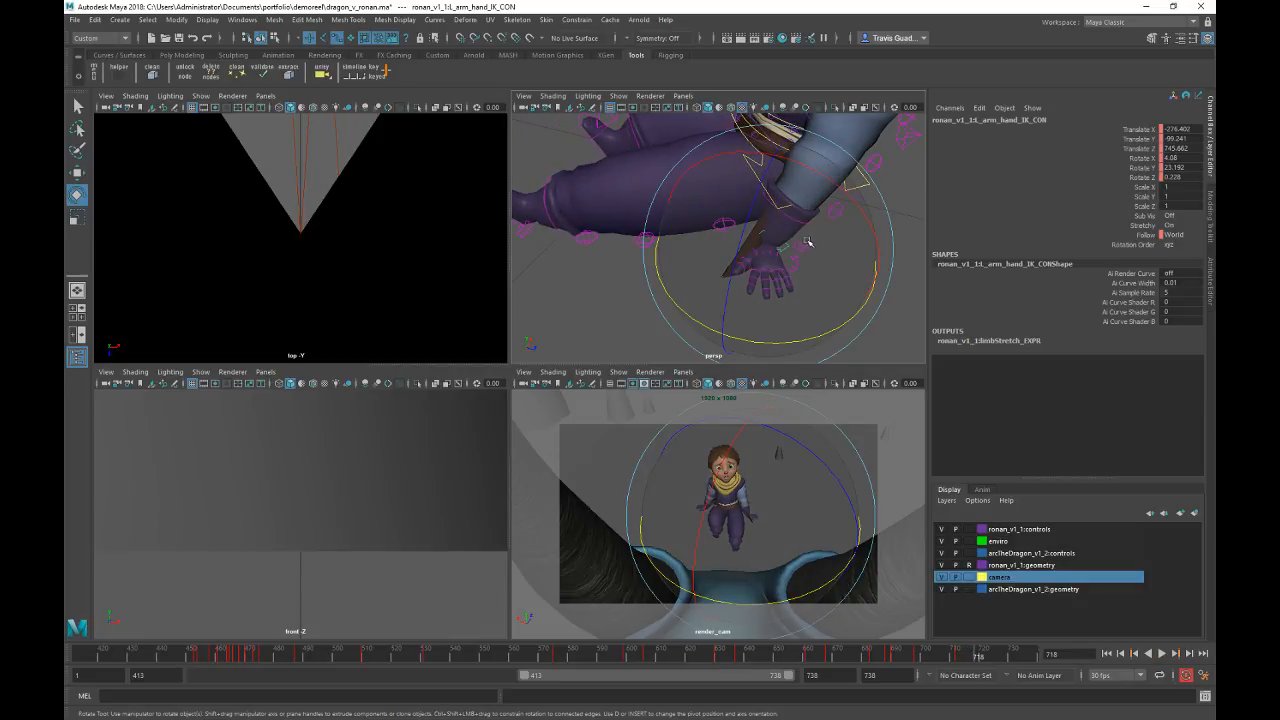
scroll(783, 248, down, 3)
alt+drag(783, 250, 779, 264)
key(w)
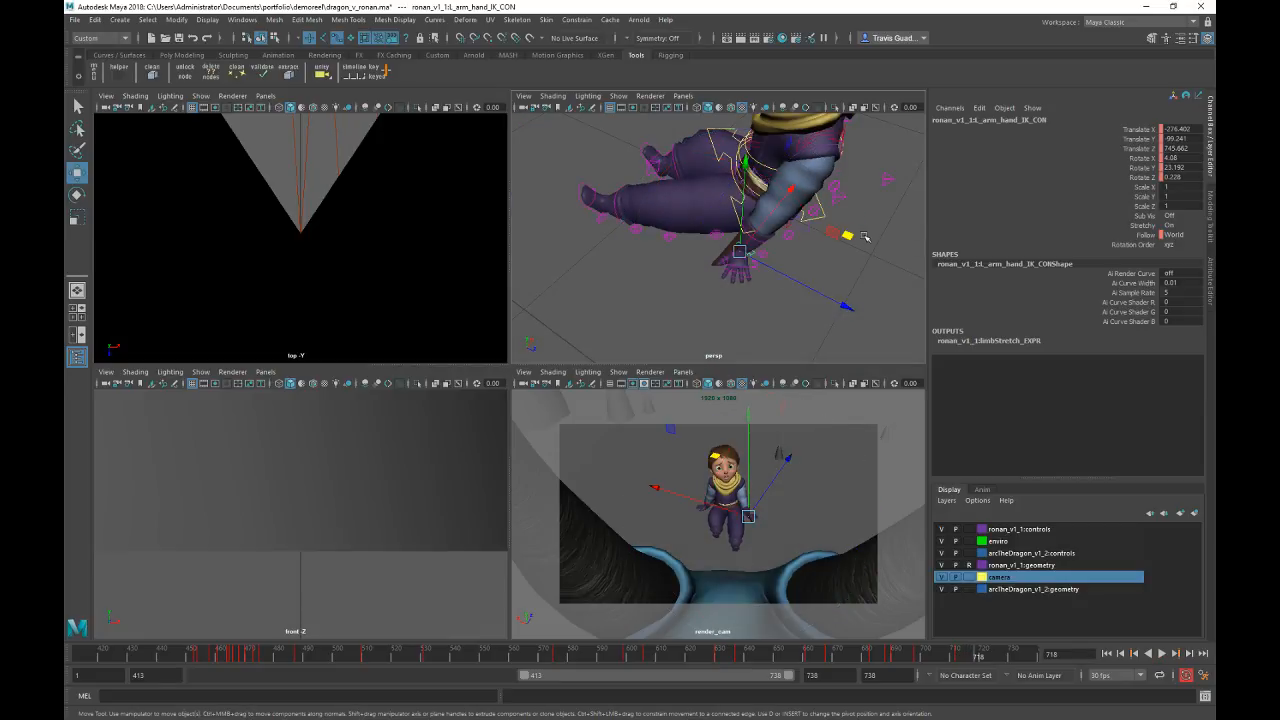
drag(849, 235, 925, 241)
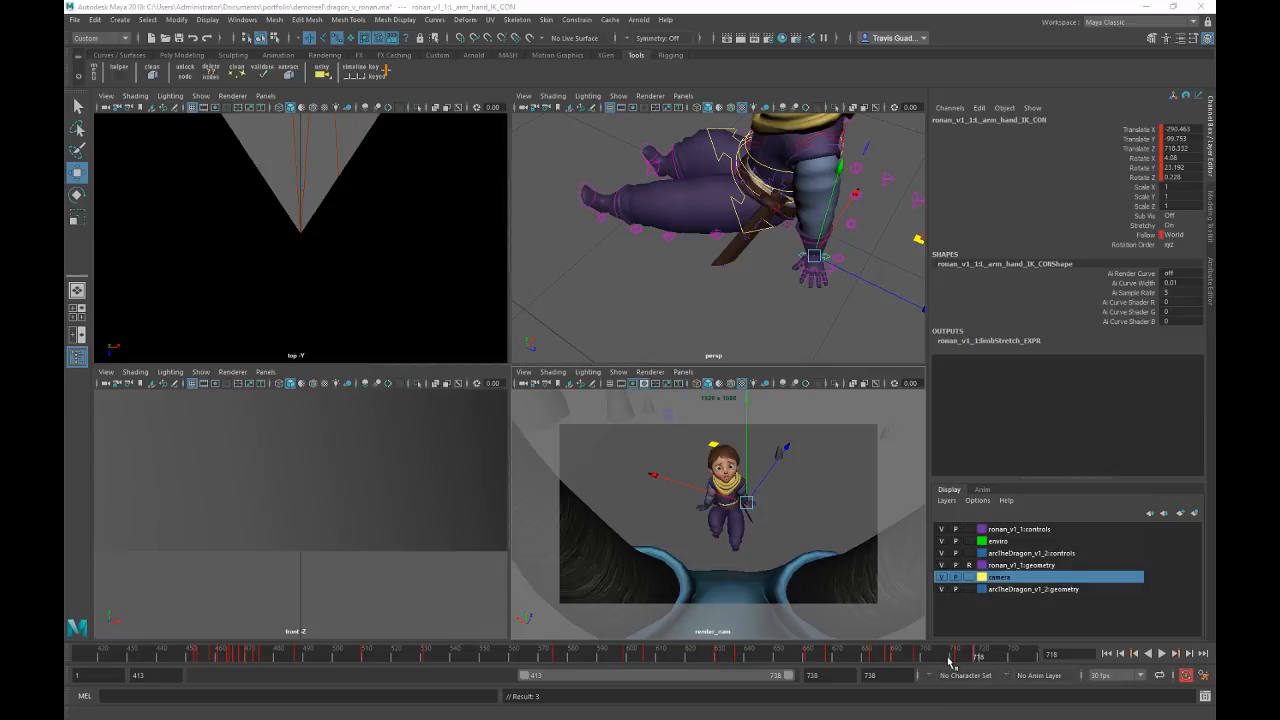
Step: At frame 729, move the right hand IK control backward to about Translate X -152.7, Z 763.5 and check the hand placement
key(alt+v)
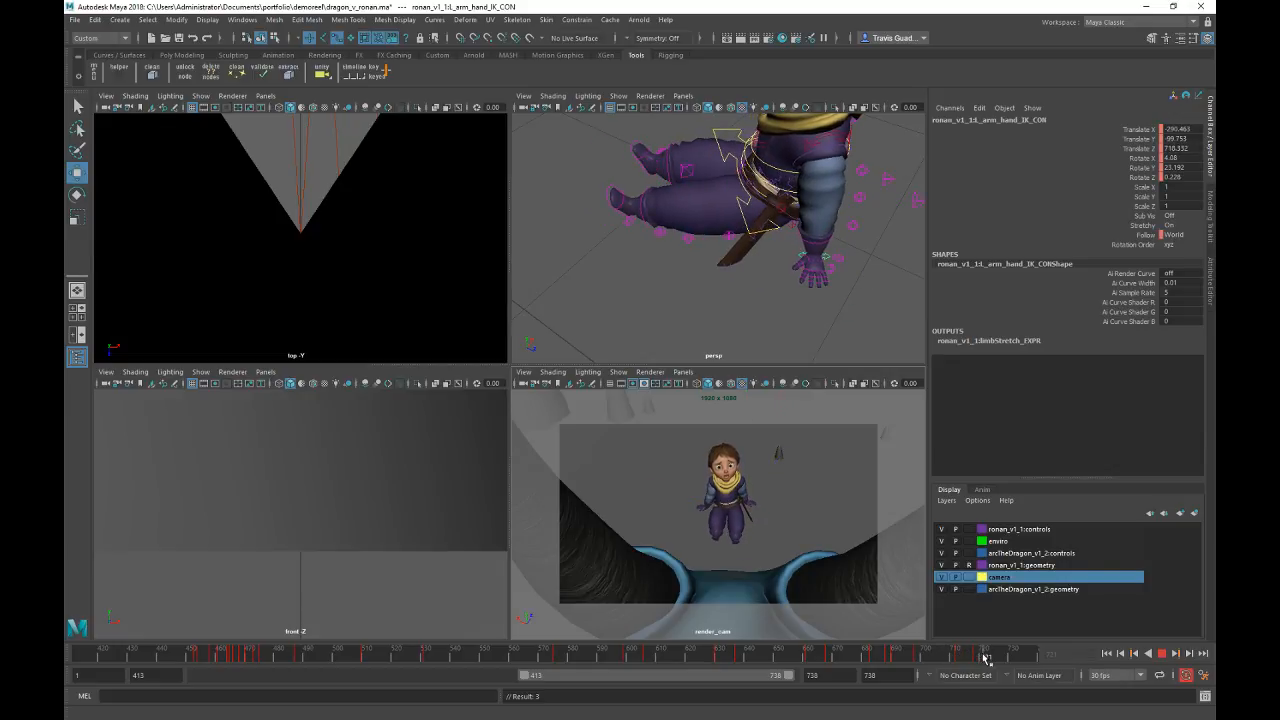
key(alt+v)
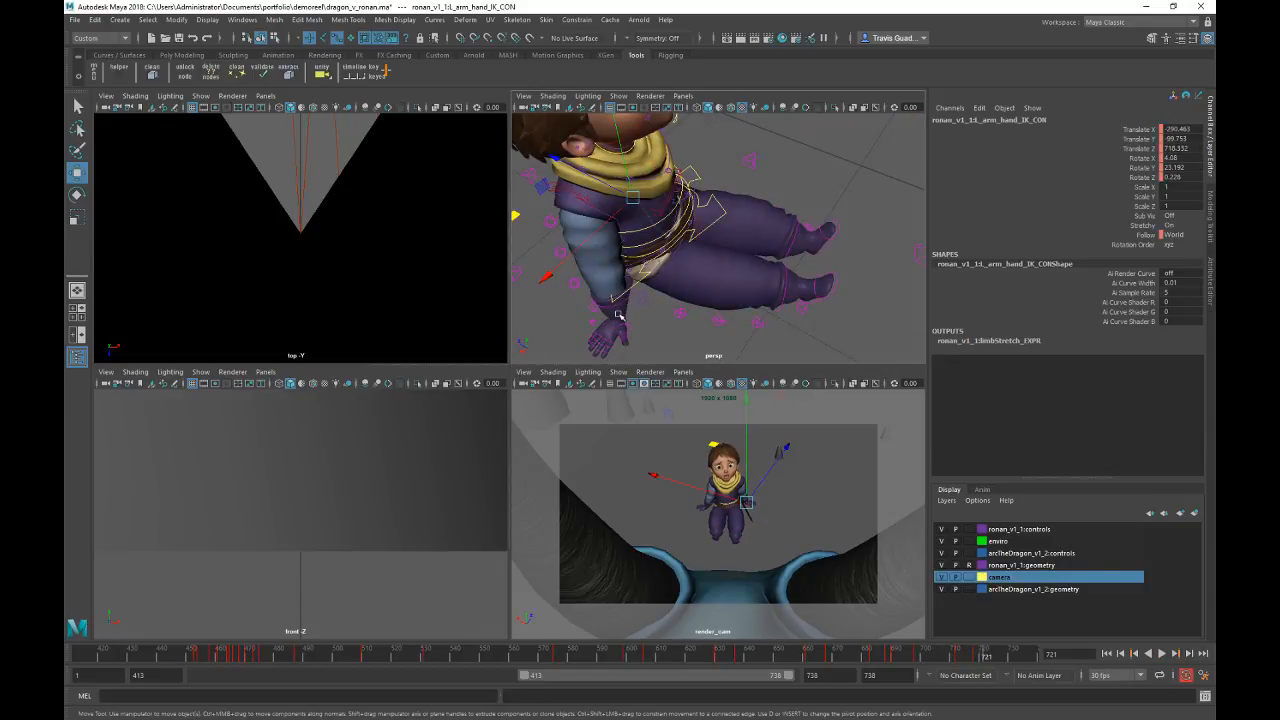
click(618, 316)
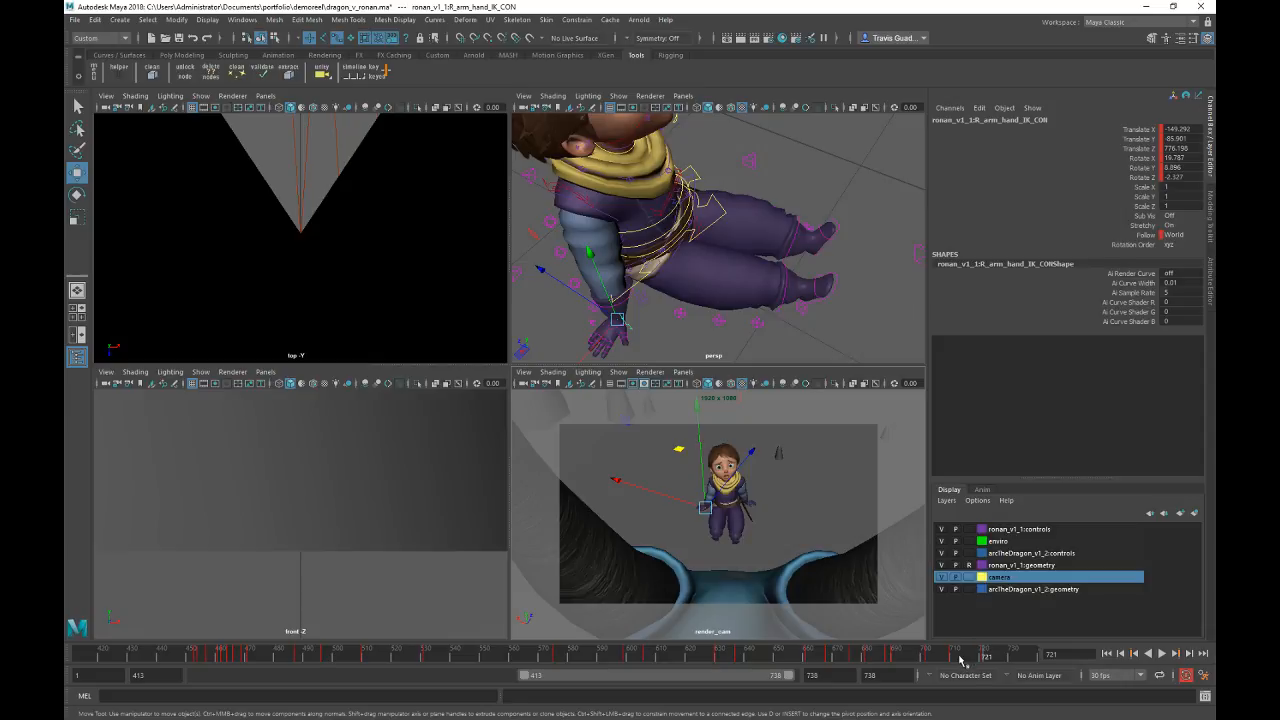
key(alt+v)
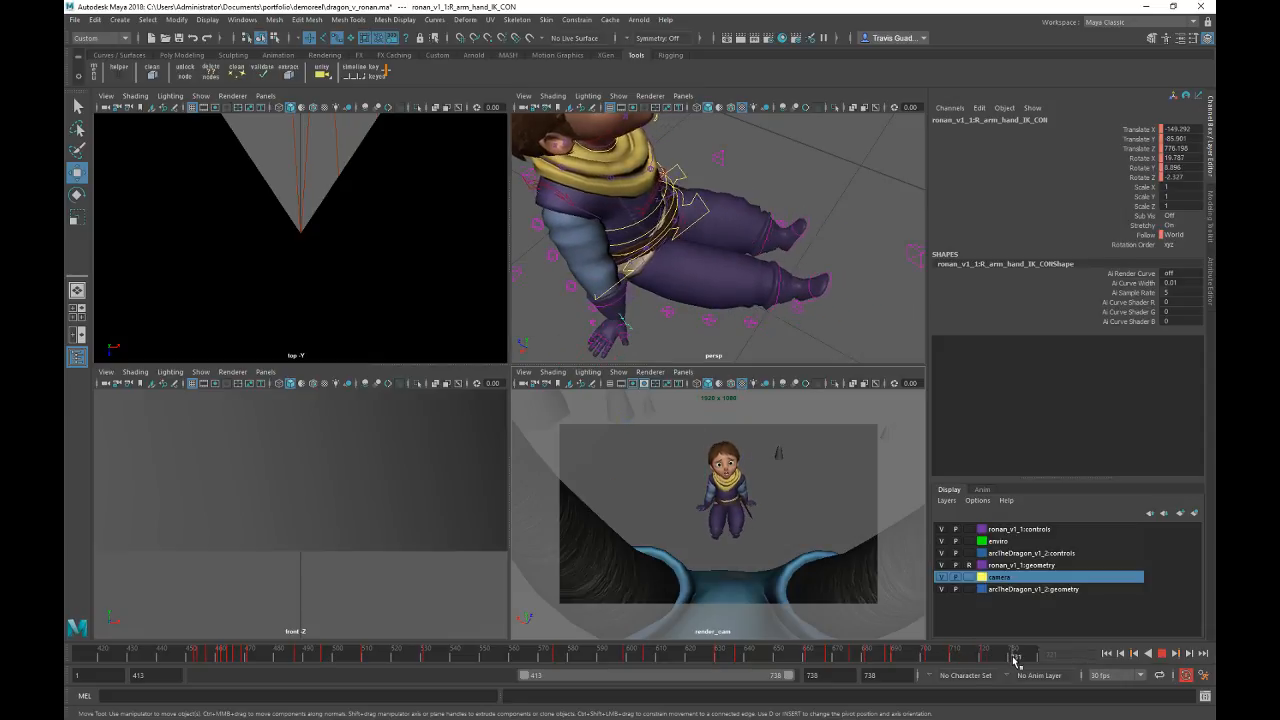
key(alt+v)
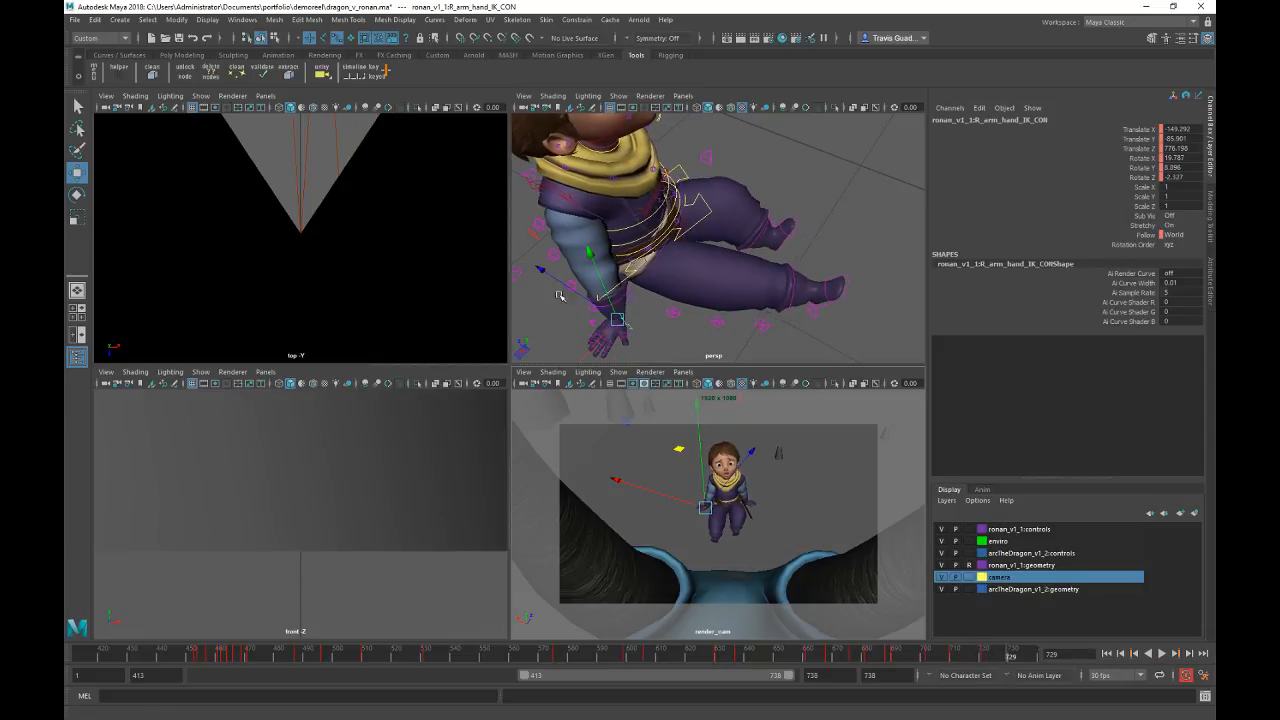
alt+middle_drag(577, 292, 668, 240)
drag(595, 290, 560, 281)
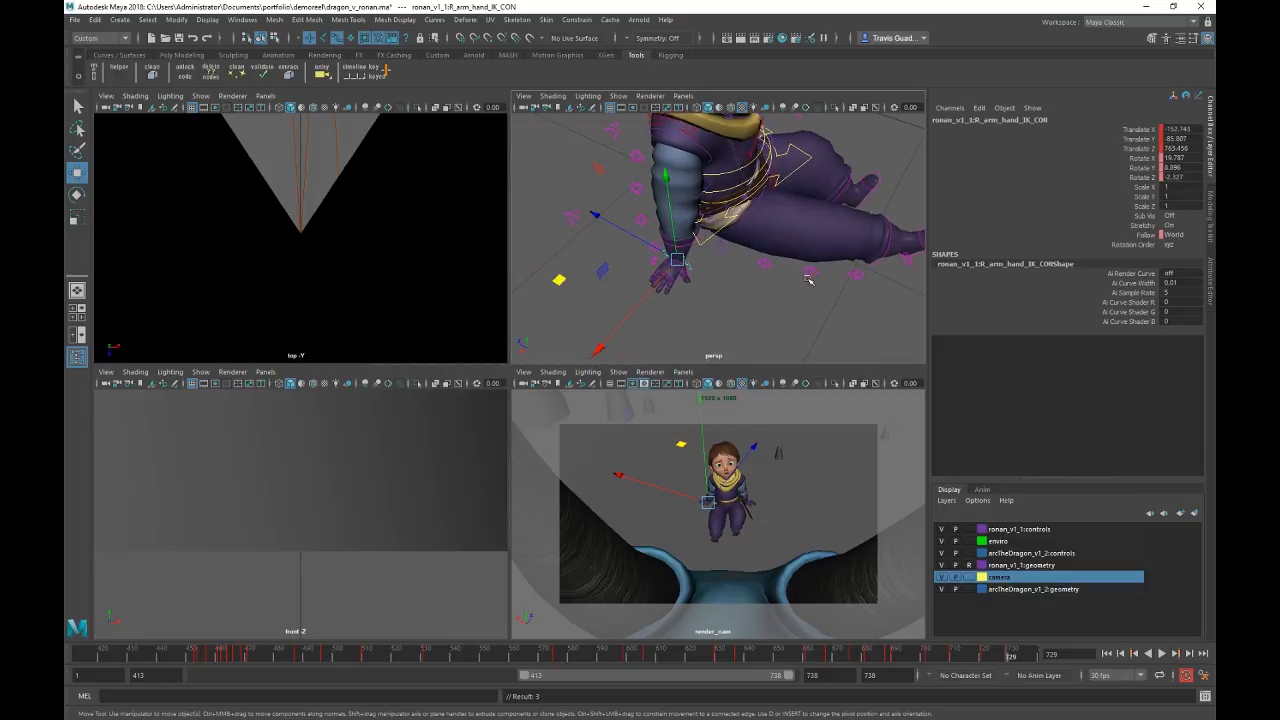
alt+middle_drag(810, 273, 796, 360)
alt+drag(796, 360, 722, 235)
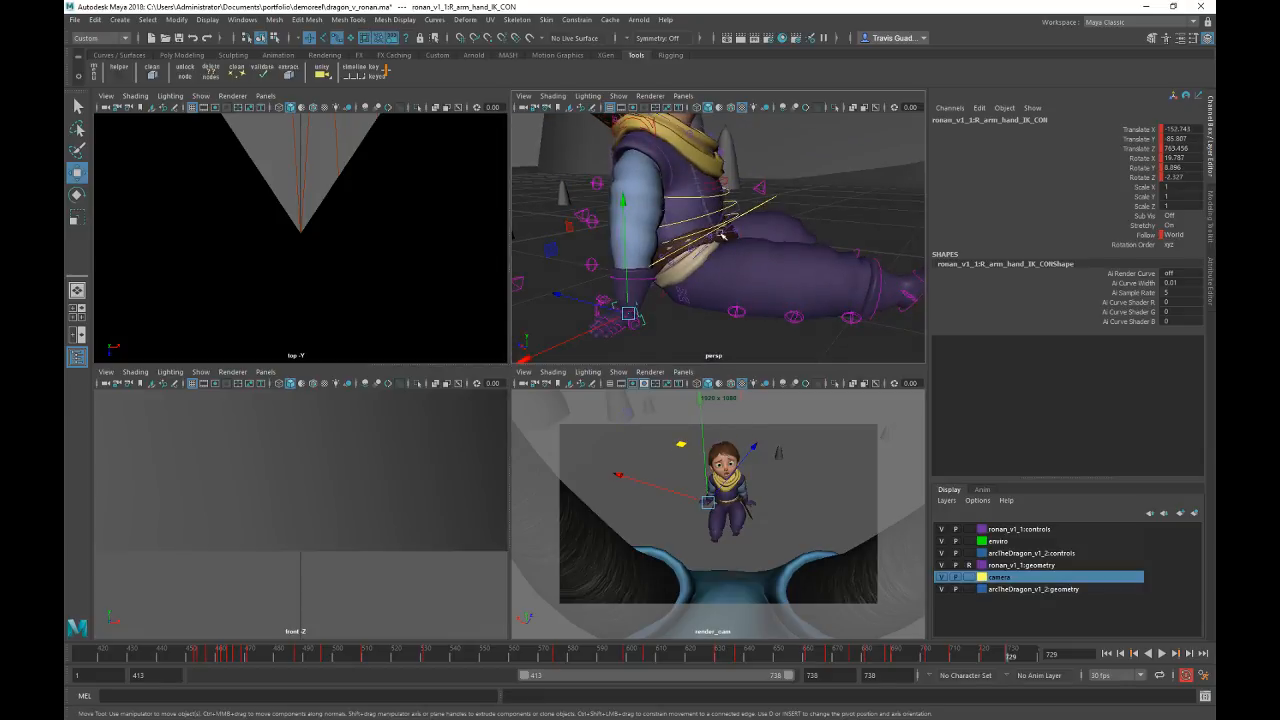
Step: Play back the shots before and after the cut through frame 738 to review the boy's backward scoot
click(841, 655)
key(alt+v)
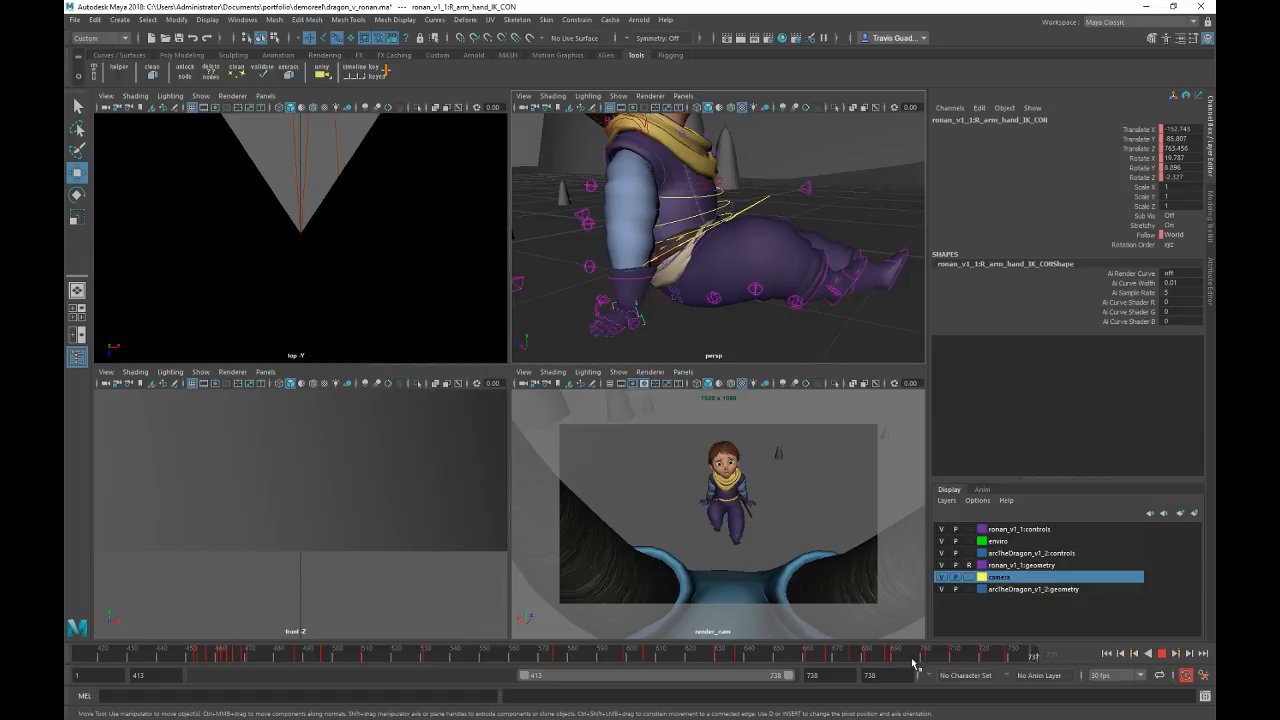
click(828, 659)
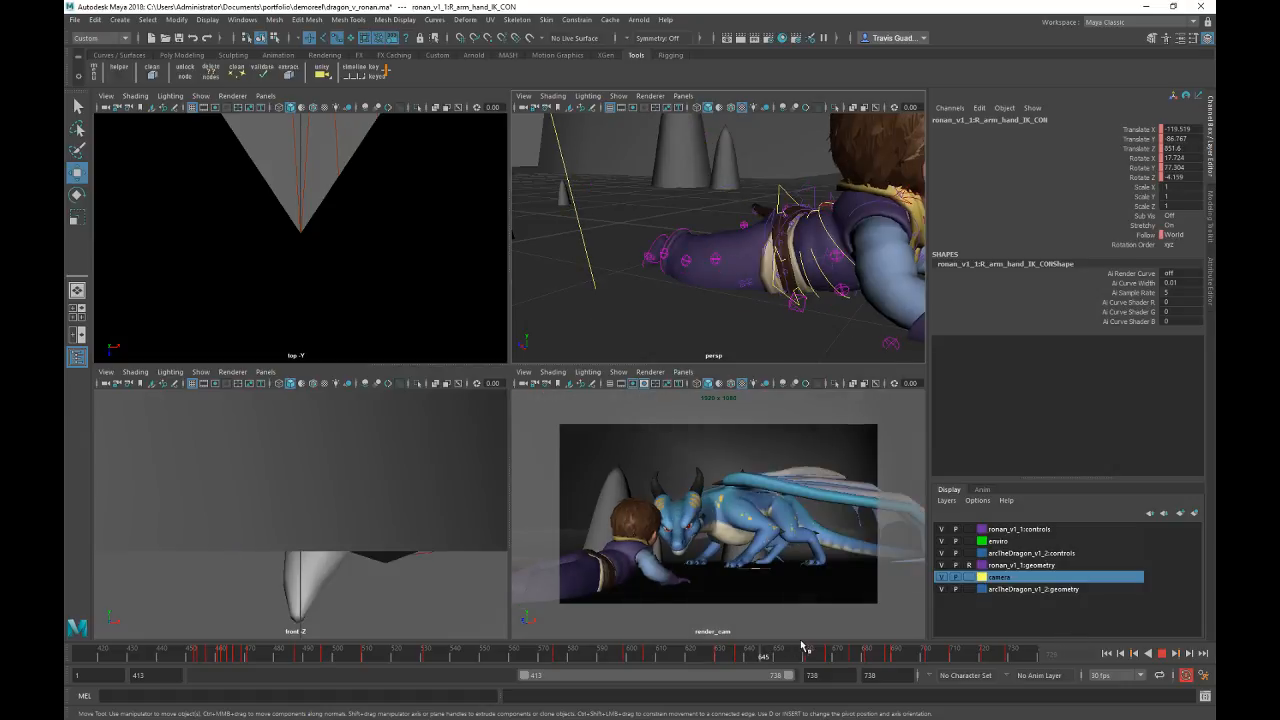
click(910, 655)
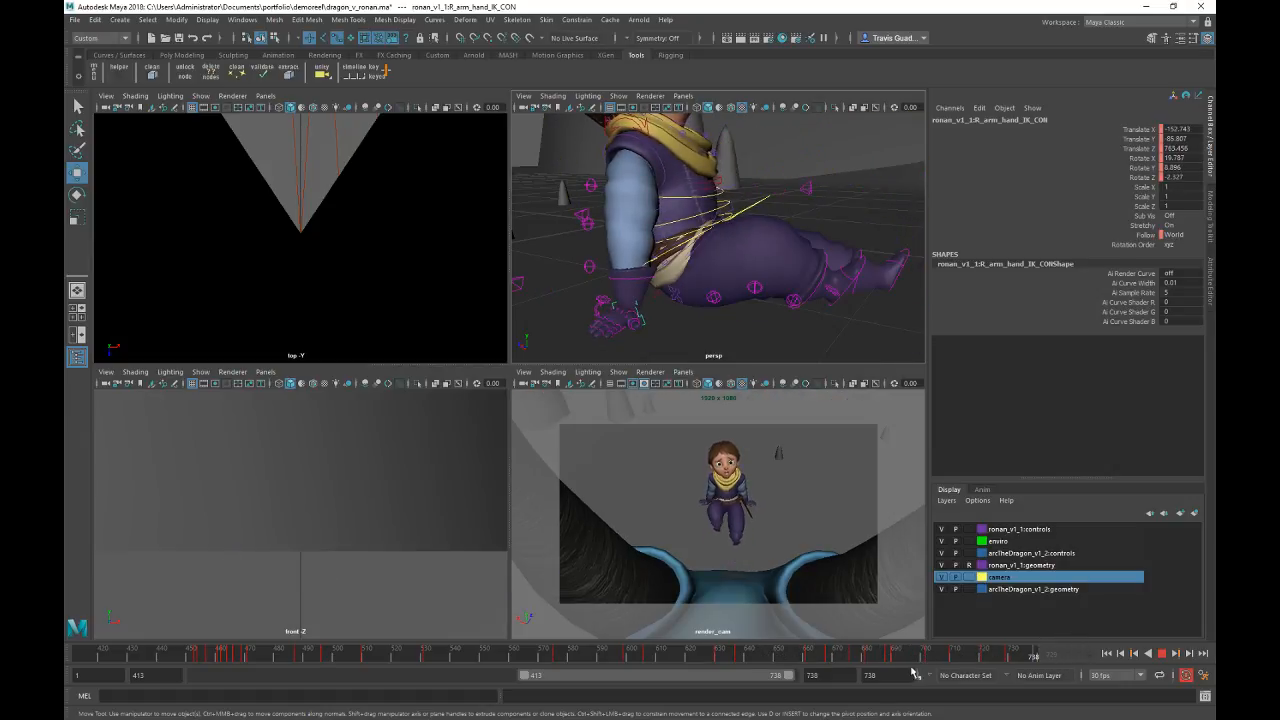
drag(912, 672, 868, 672)
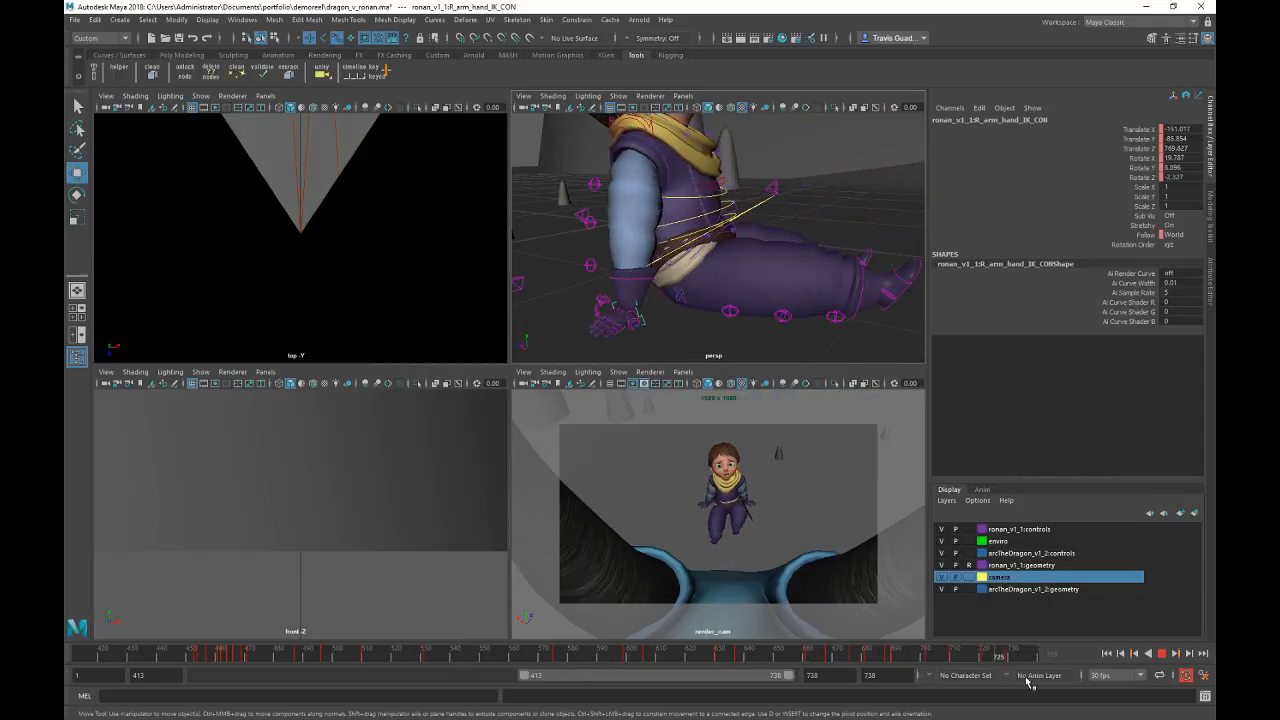
scroll(772, 236, down, 8)
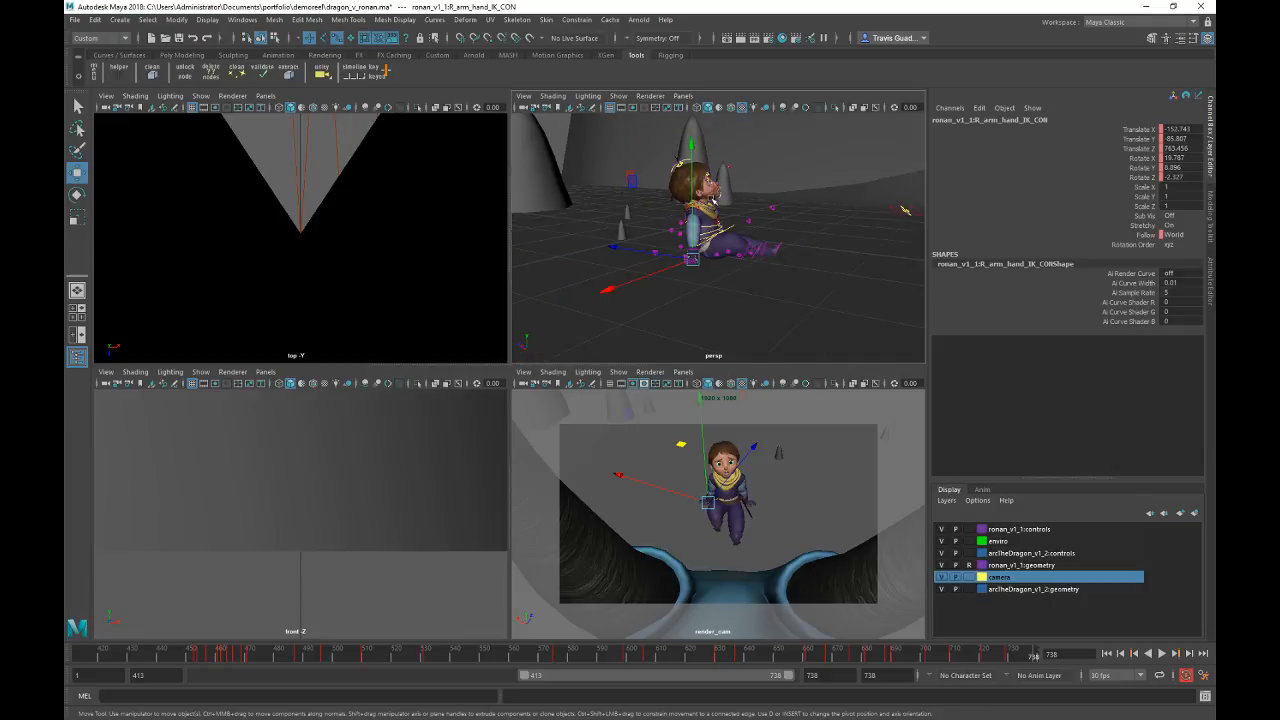
Step: At frame 738, move cam_controller to about Translate X -110.1, Y 383, Z -513.1 and tilt it to about Rotate X -49.4
alt+middle_drag(788, 204, 634, 257)
scroll(742, 218, down, 2)
alt+drag(876, 156, 778, 200)
click(817, 188)
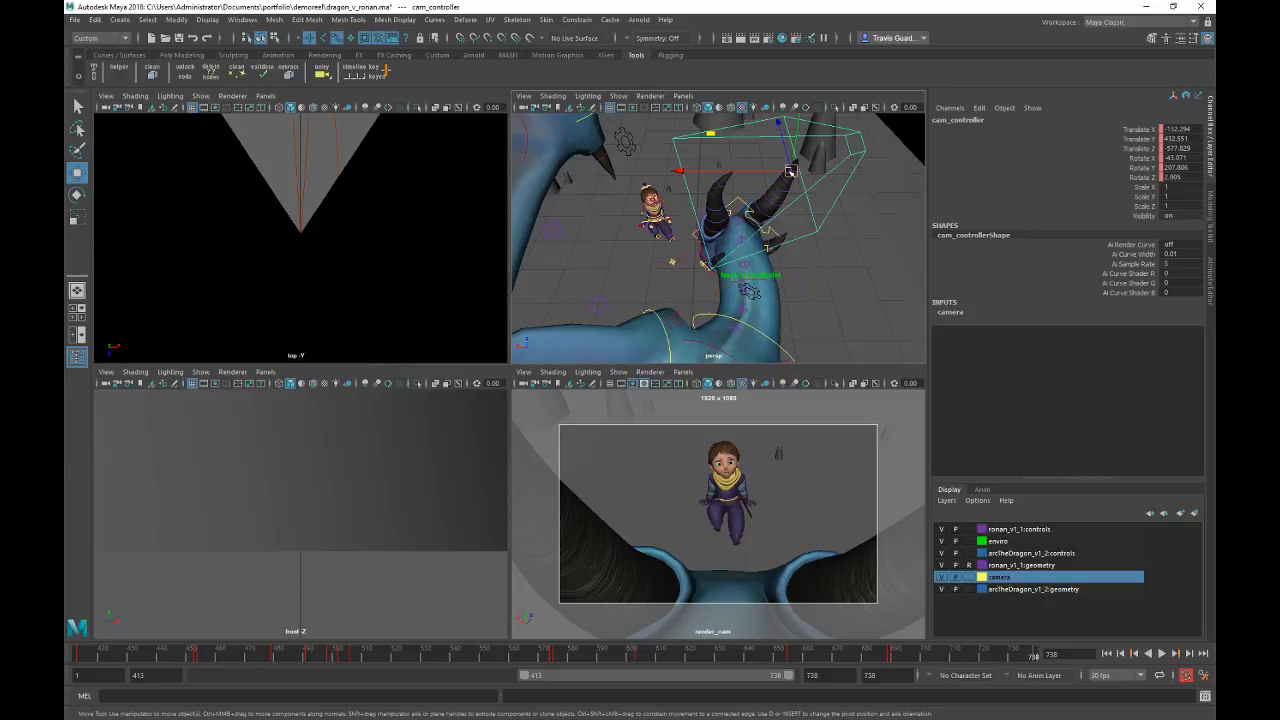
alt+drag(756, 168, 750, 206)
alt+middle_drag(750, 206, 758, 130)
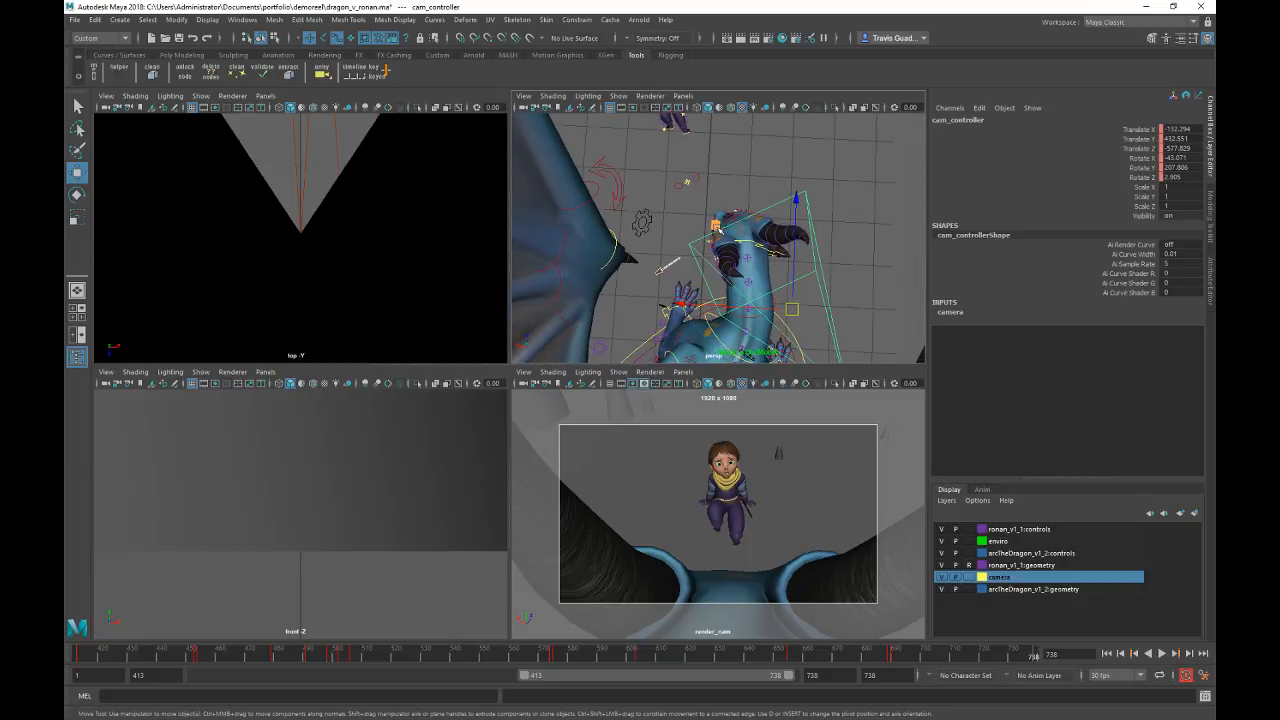
drag(717, 226, 771, 264)
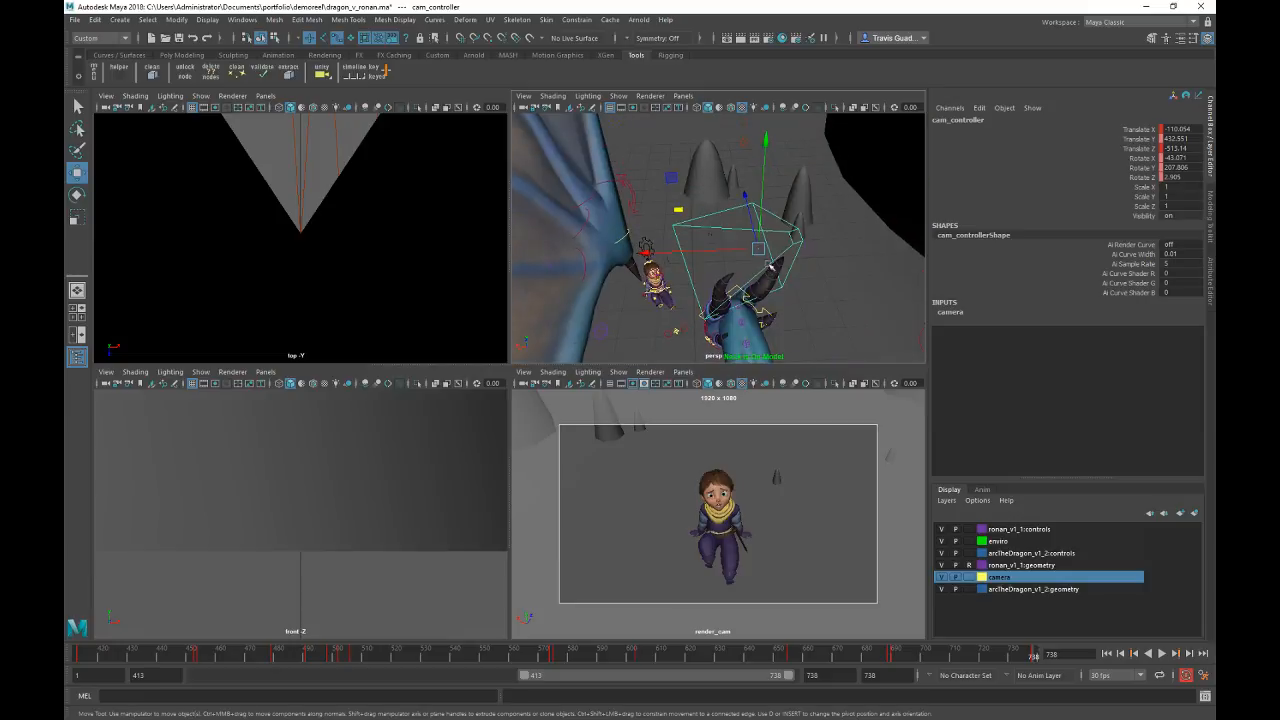
drag(764, 162, 766, 193)
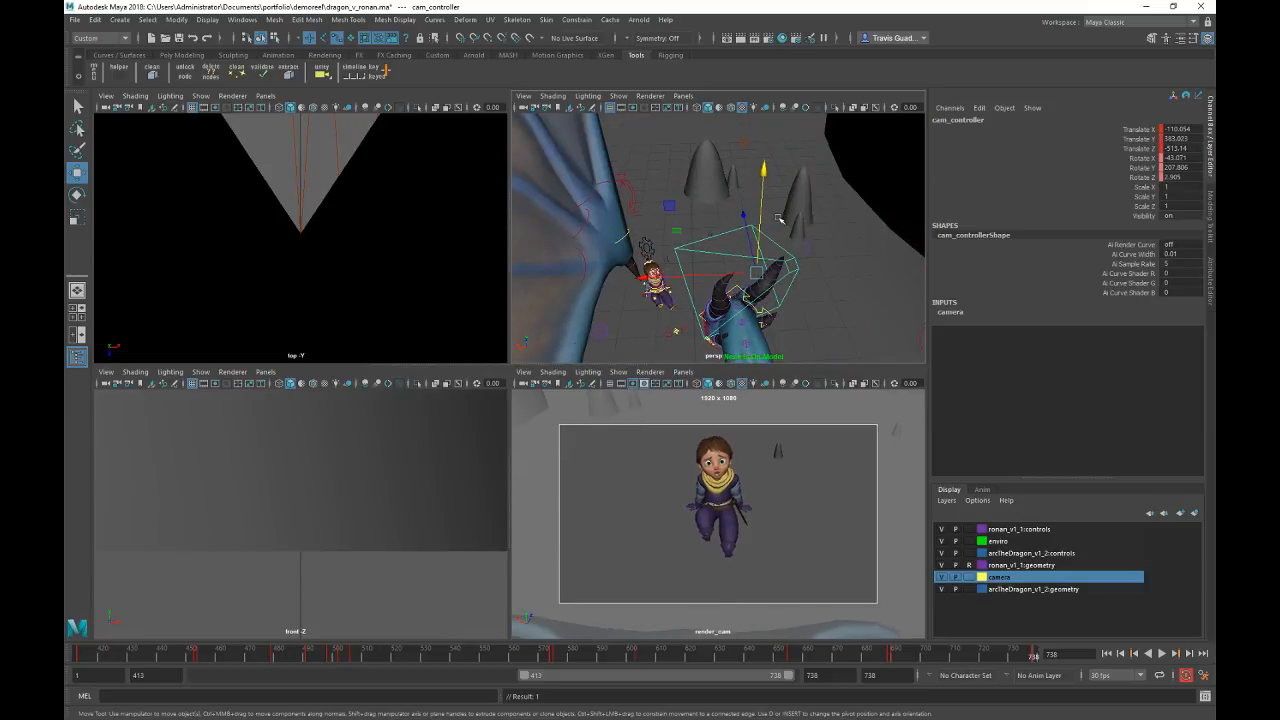
key(e)
drag(805, 250, 769, 310)
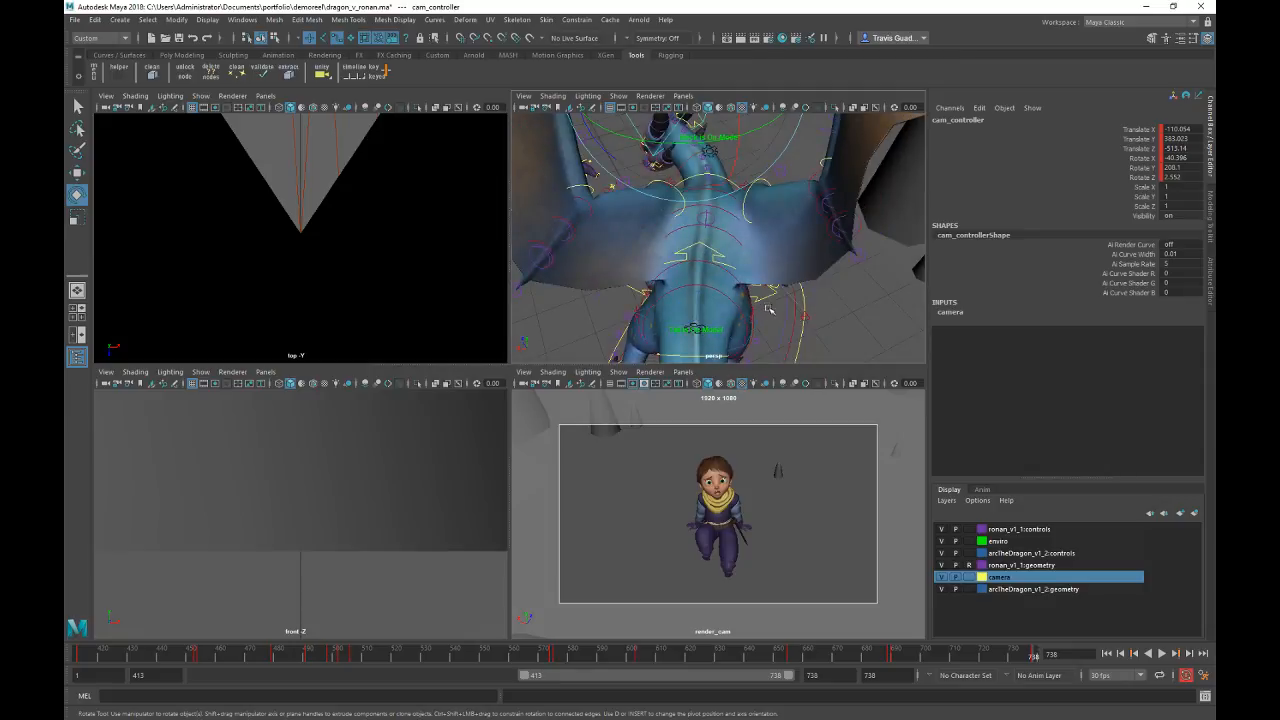
Step: At frame 738, shift the dragon's spine root FK control forward and turn it to about Rotate Y 25.1
click(769, 297)
key(w)
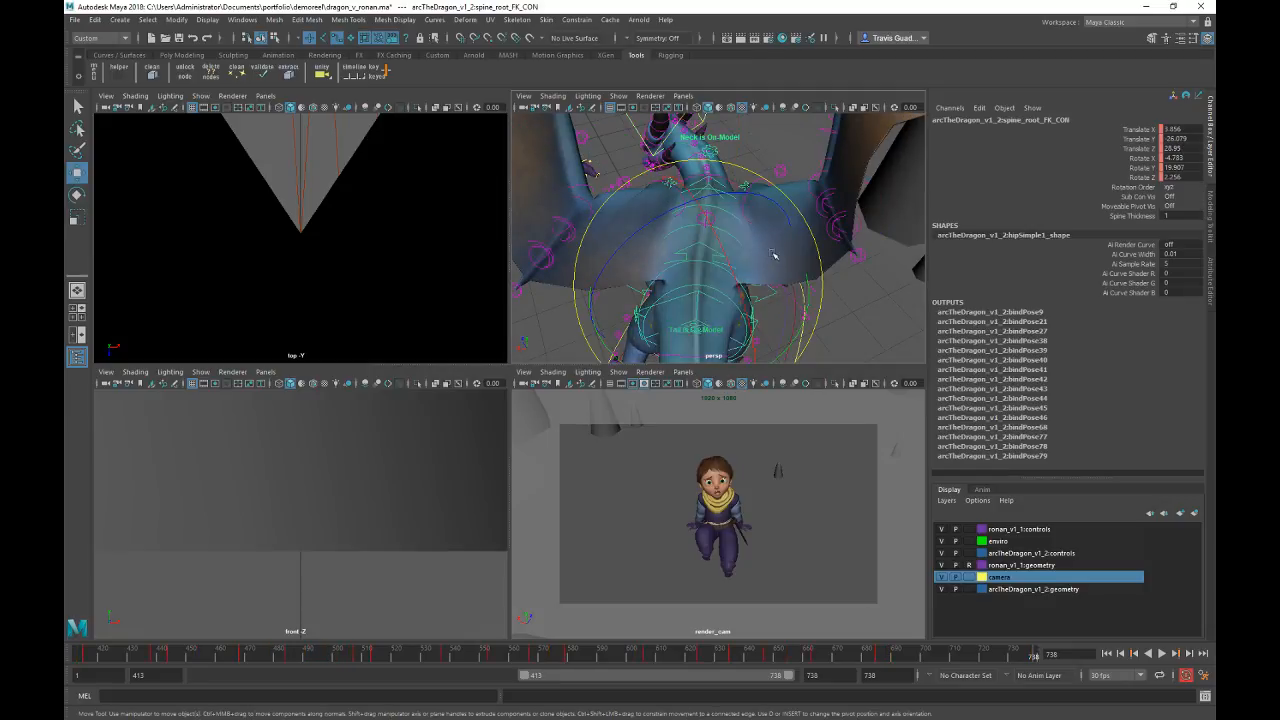
alt+drag(751, 243, 748, 190)
alt+right_drag(748, 190, 728, 188)
alt+drag(728, 188, 895, 338)
scroll(748, 208, up, 4)
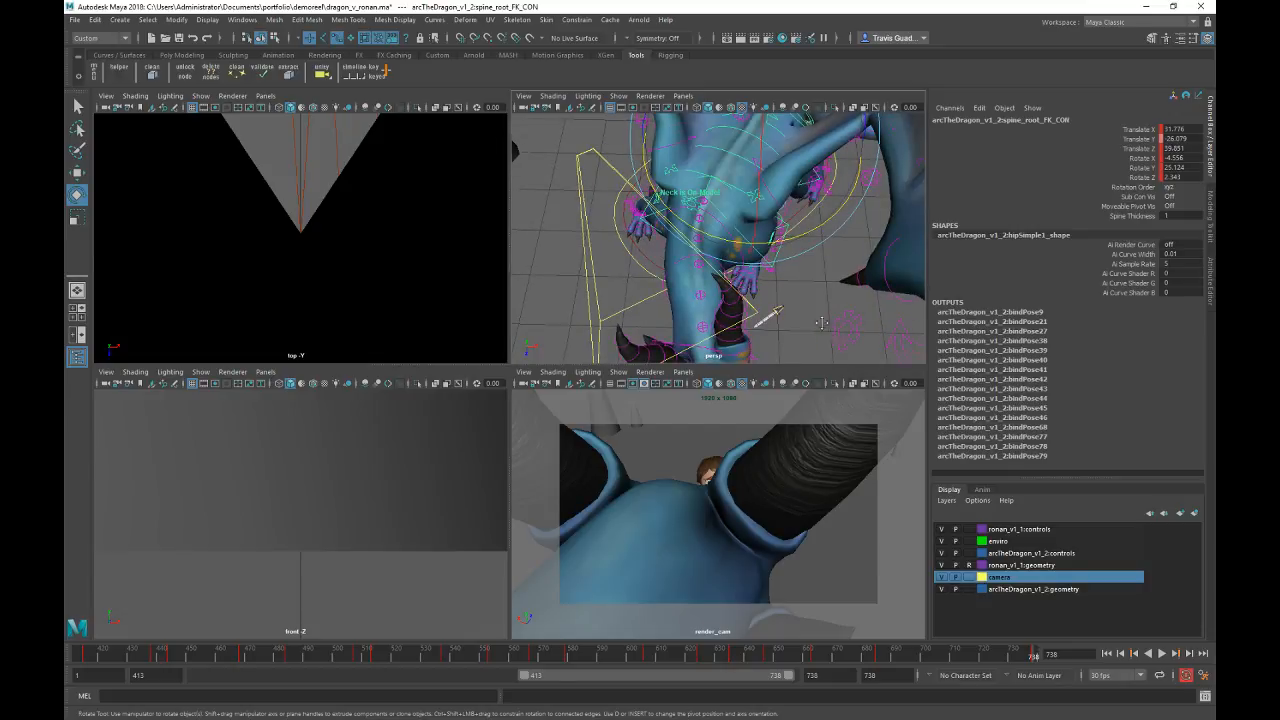
alt+drag(820, 322, 817, 294)
Step: Zero the X, Y and Z rotations of the dragon's head IK isolate control at frame 738
click(730, 261)
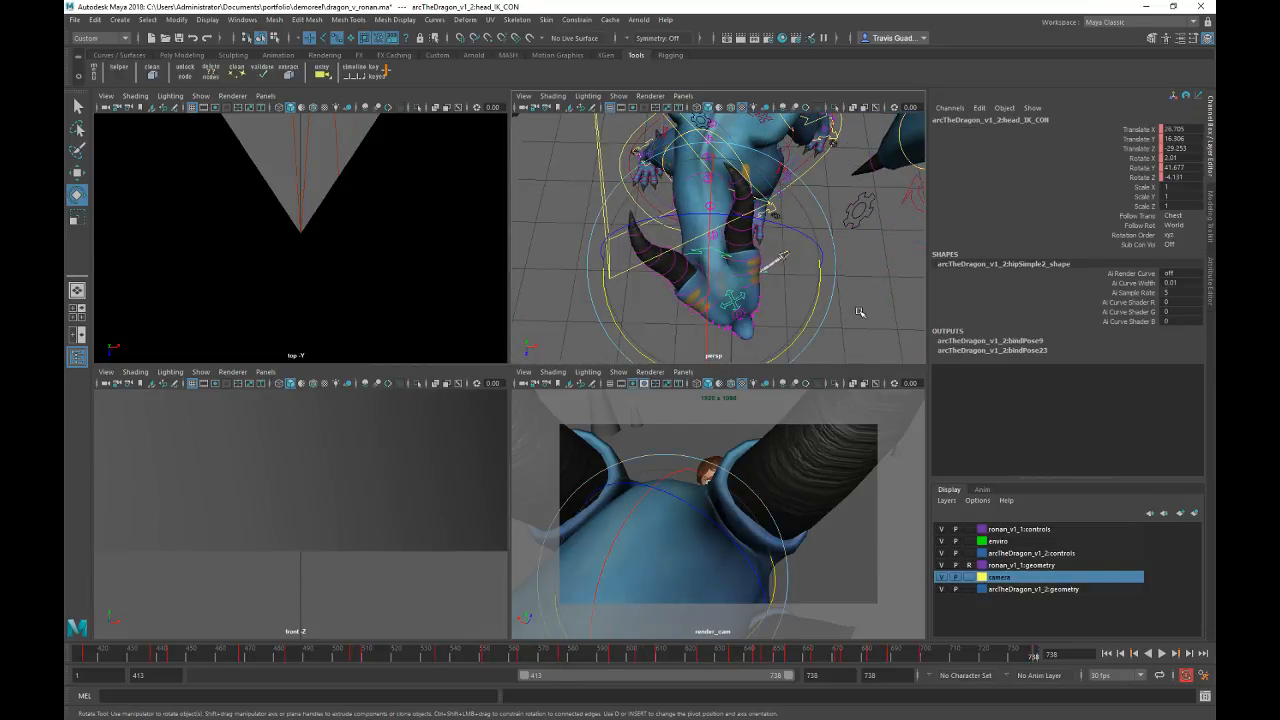
click(740, 302)
click(887, 276)
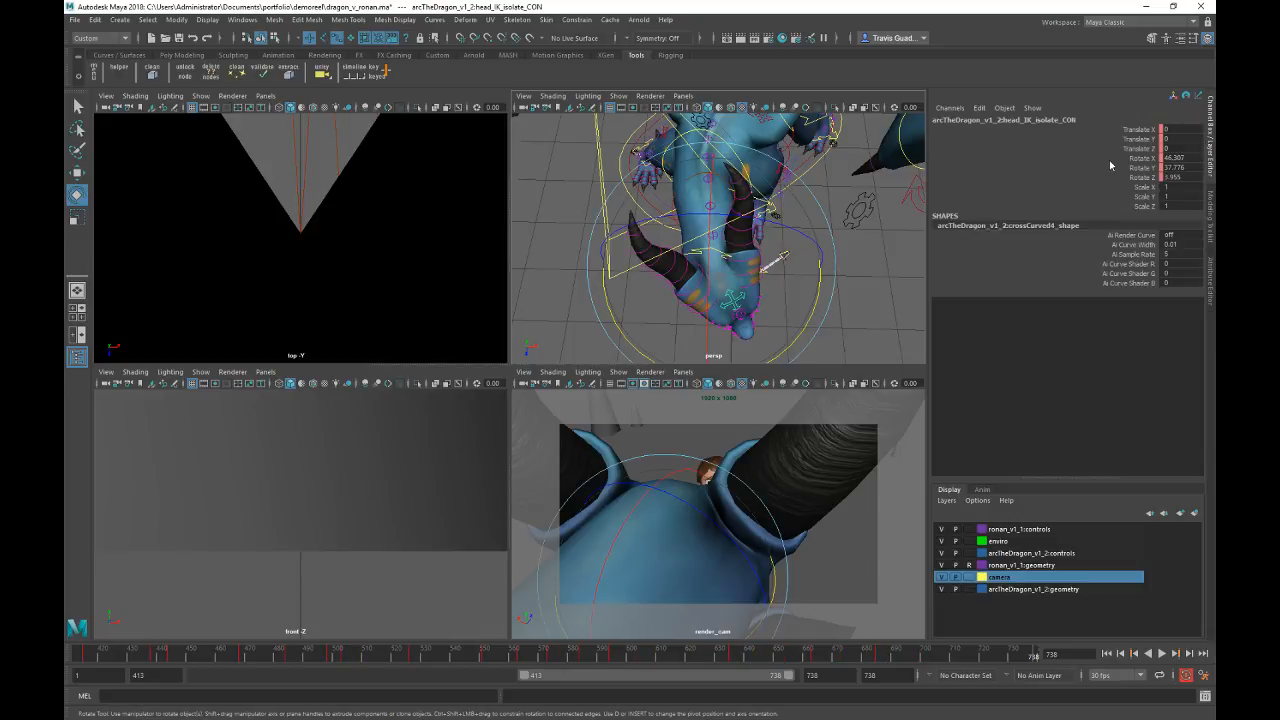
text(0)
key(Return)
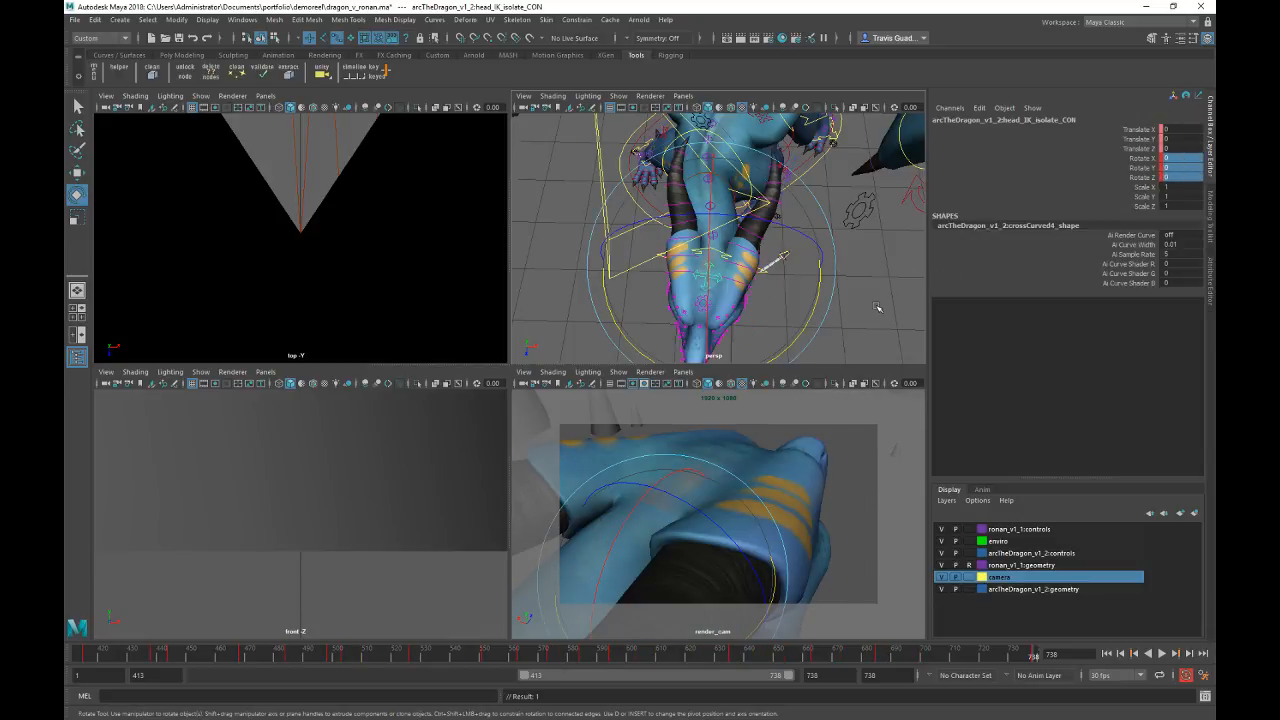
click(862, 306)
Step: Set Rotate X of the dragon's head IK isolate control to about 40.1 at frame 738
click(714, 250)
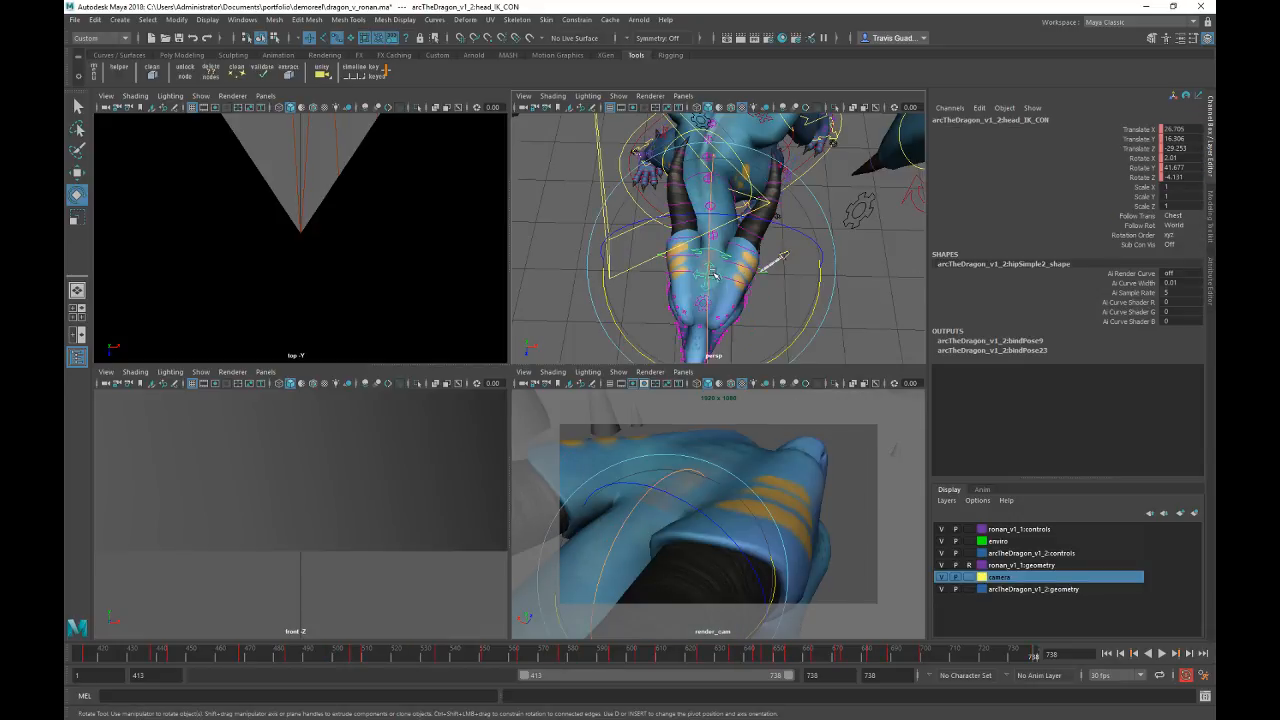
click(880, 308)
key(ctrl+z)
click(1142, 159)
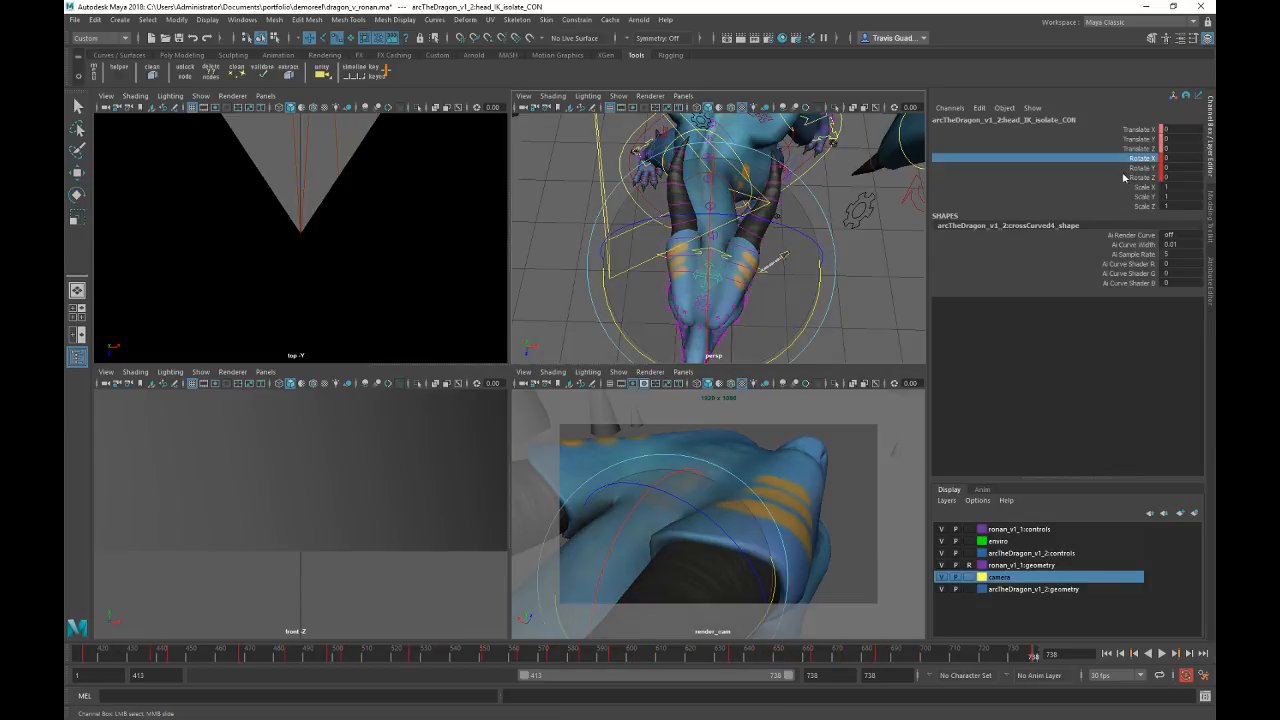
middle_drag(823, 325, 849, 321)
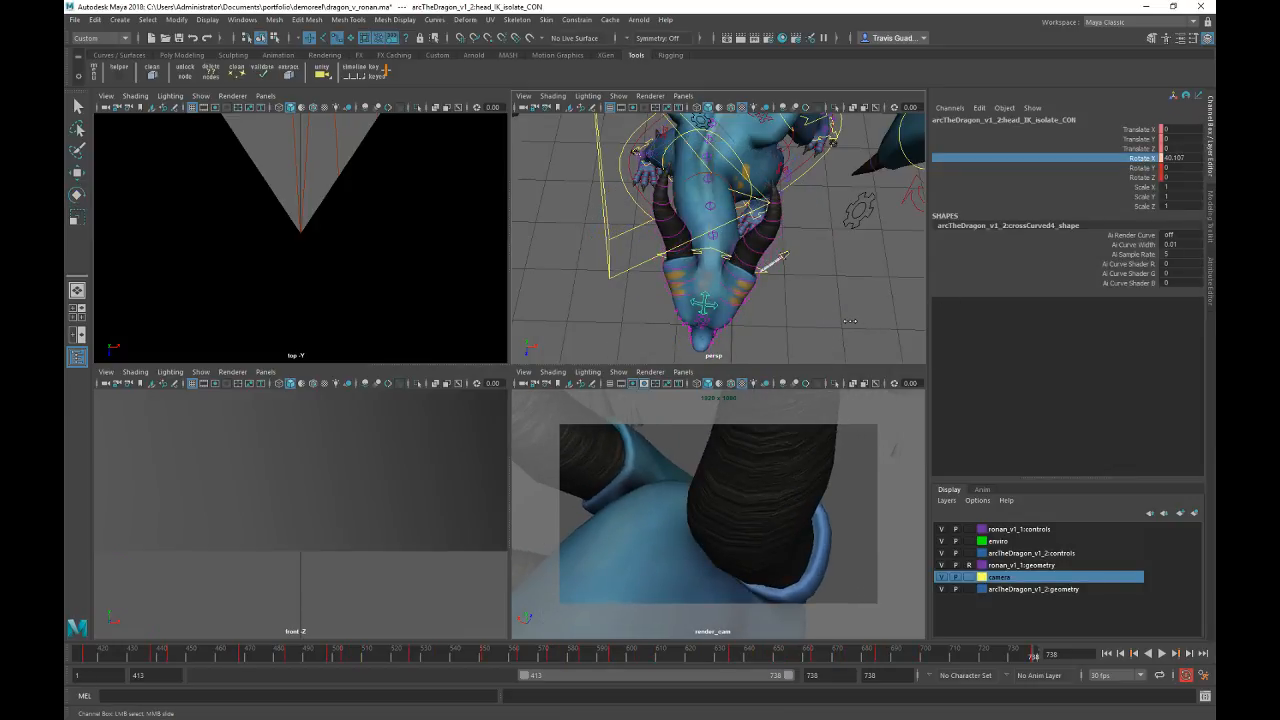
click(846, 302)
Step: Pose the dragon's head IK control at frame 738 at about Translate X 1.8, Z -23.9 and Rotate X -7.3, Y 73.7, Z -13.9
click(781, 355)
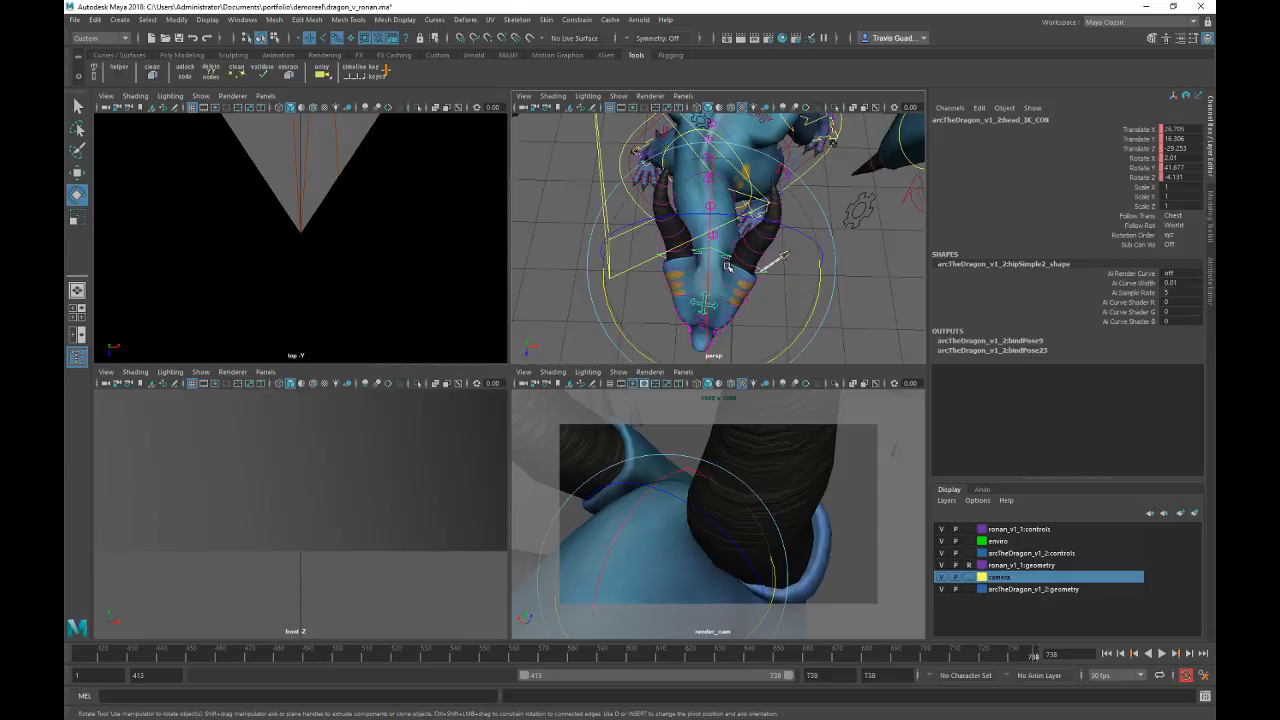
drag(781, 355, 852, 313)
key(w)
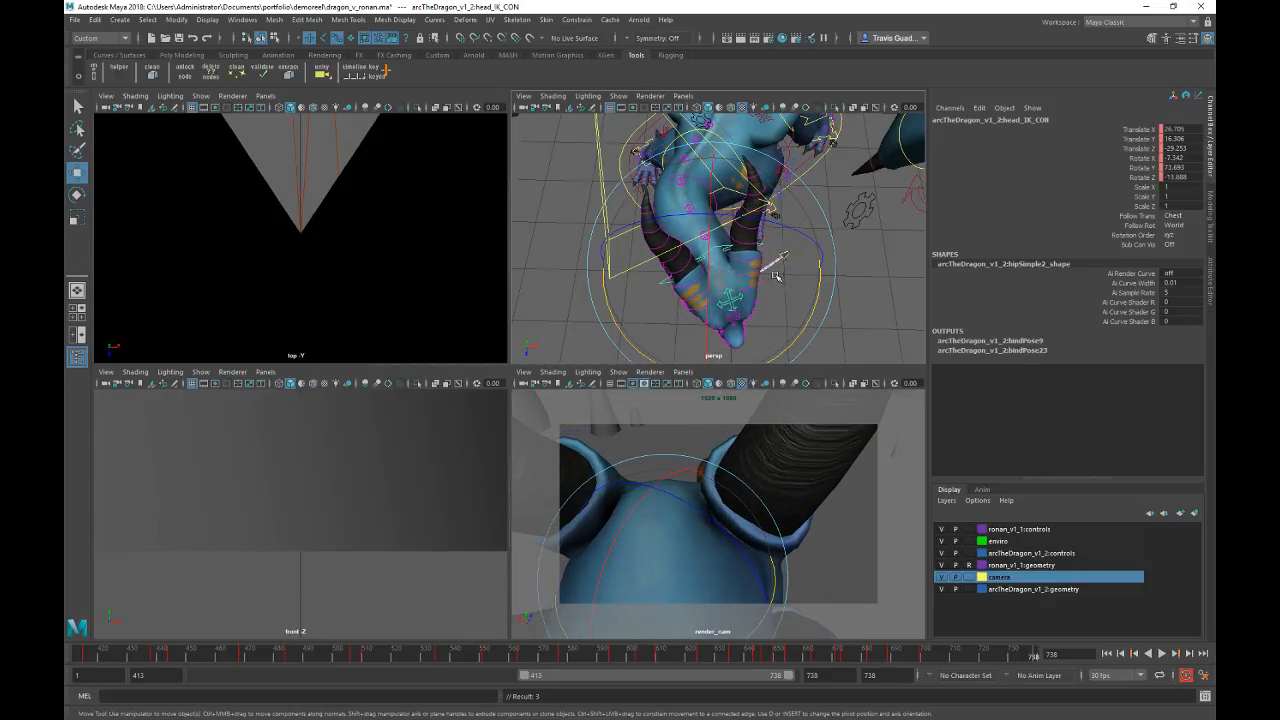
mouse_move(798, 349)
mouse_down()
mouse_move(820, 332)
mouse_move(811, 347)
mouse_move(781, 339)
mouse_up()
middle_drag(778, 328, 768, 324)
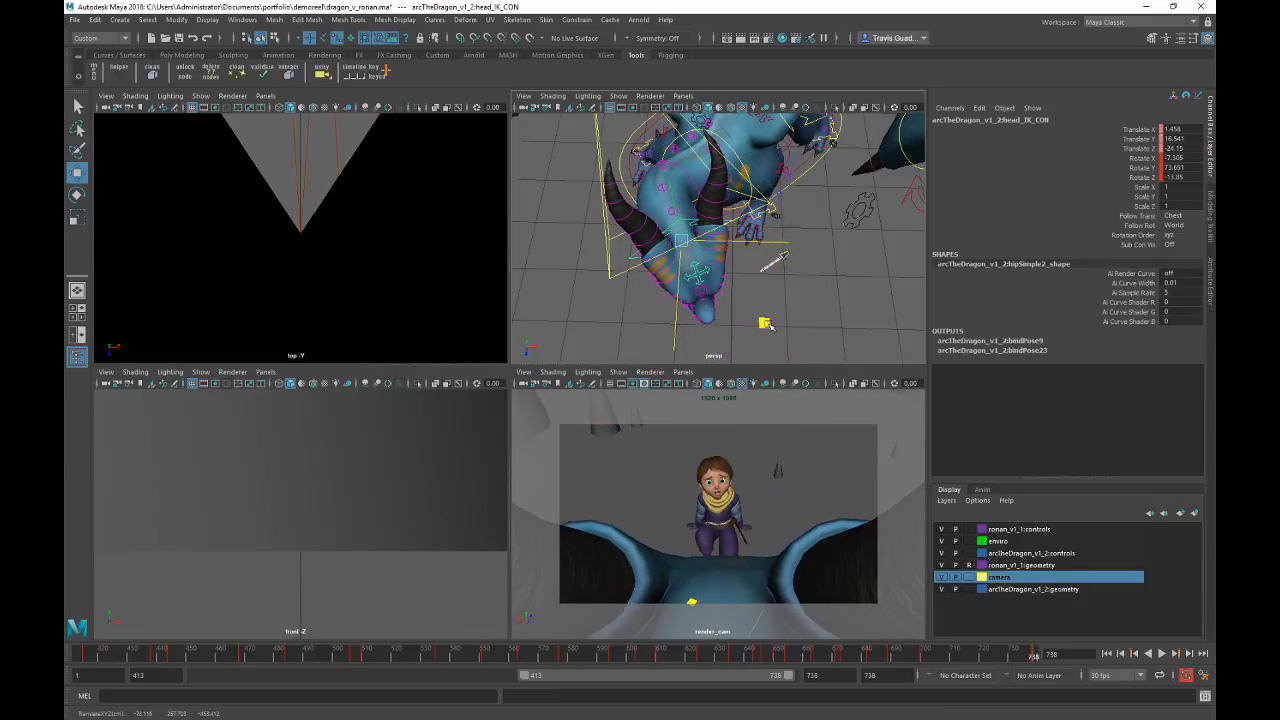
drag(769, 326, 682, 283)
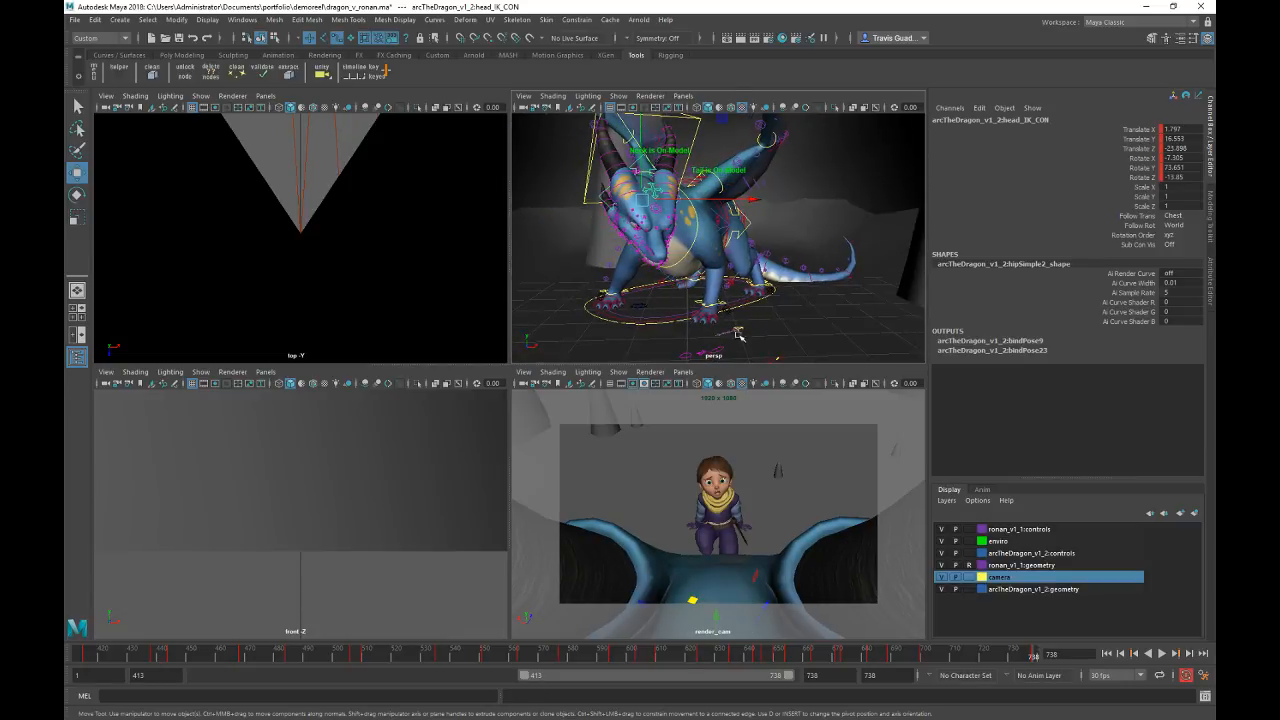
Step: Move the dragon's right foot IK control at frame 738 to about Translate X 103, Z 87.4
click(631, 317)
alt+drag(624, 300, 759, 298)
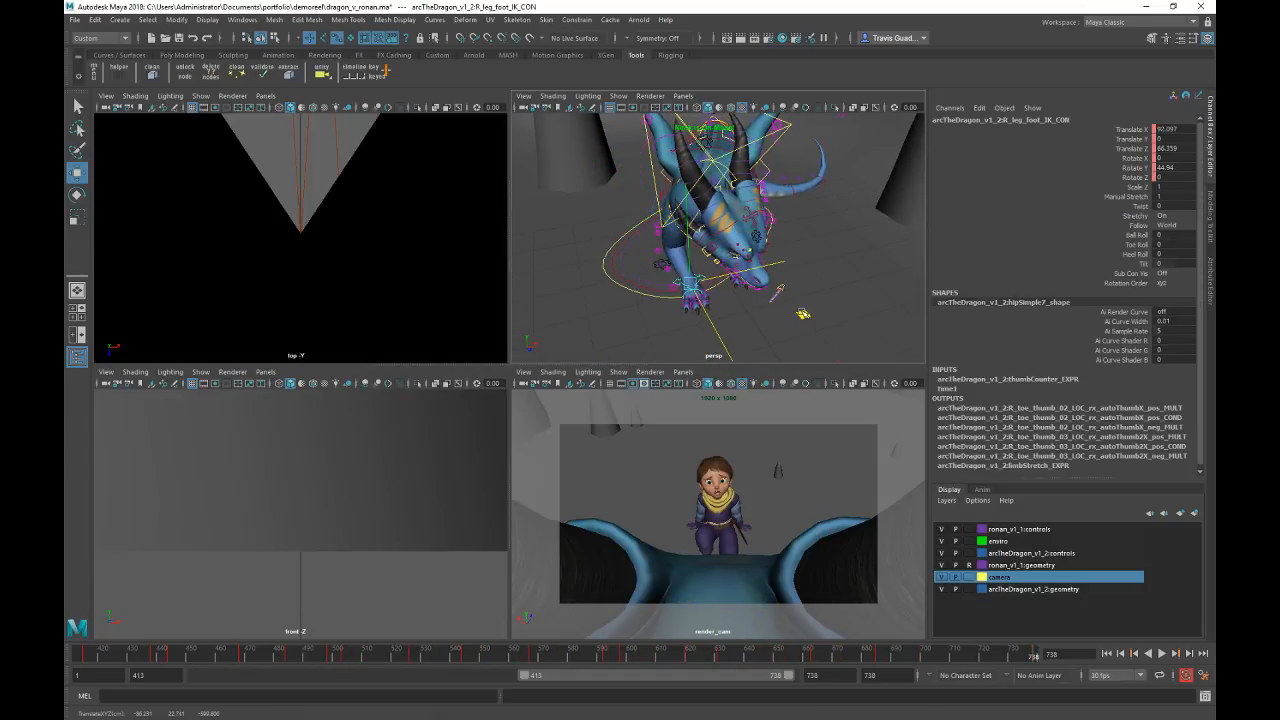
alt+drag(800, 328, 773, 300)
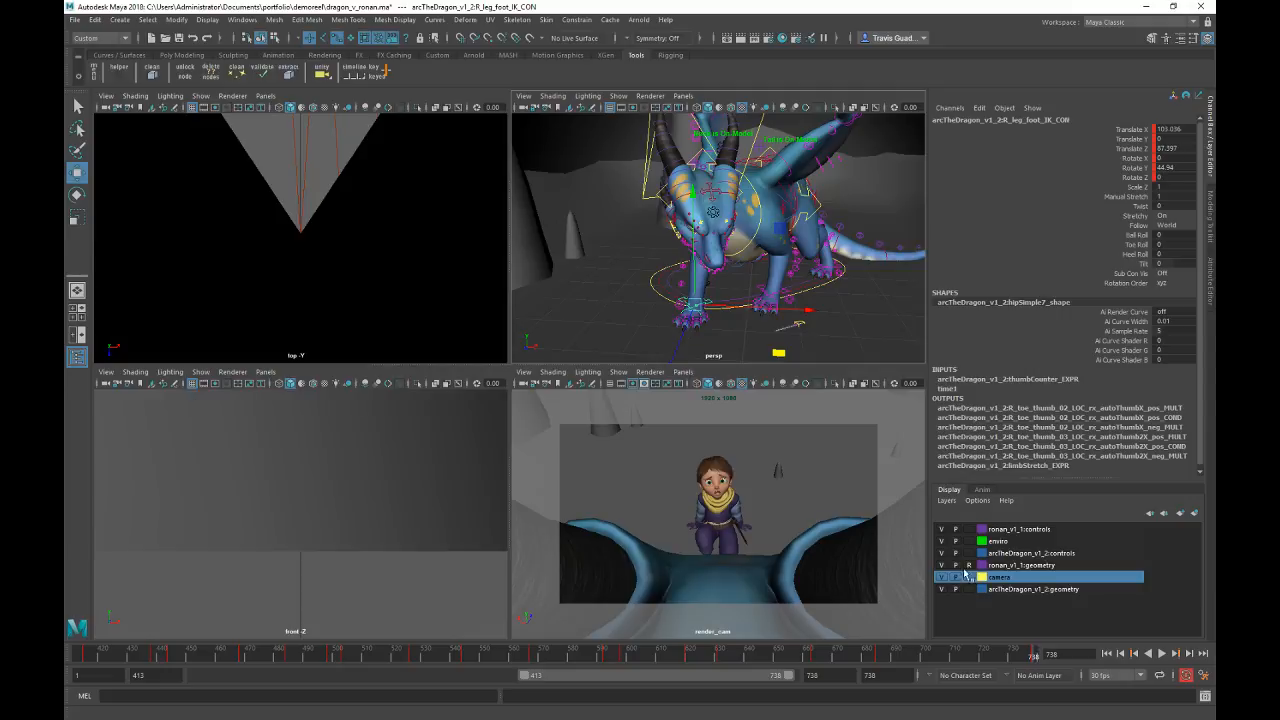
Step: Lower the dragon's head IK control slightly at frame 738 to about Translate Y 13.9, Z -23.8
click(872, 655)
key(alt+v)
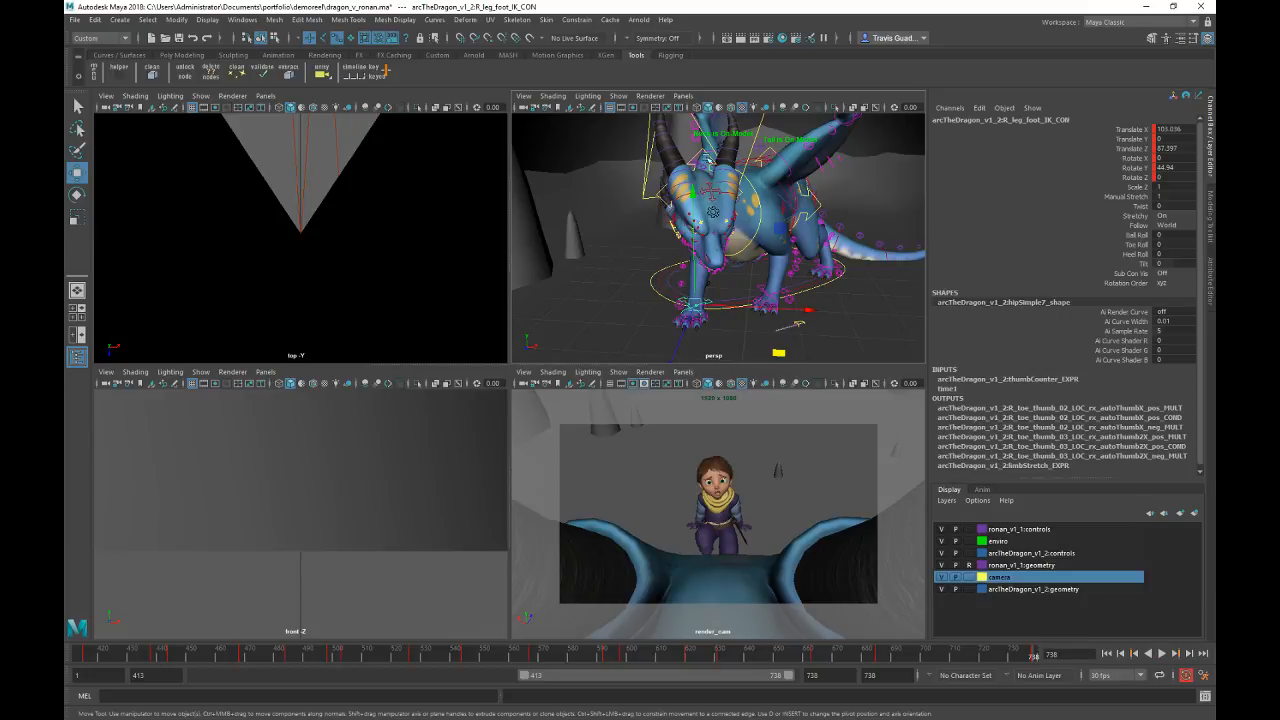
click(718, 156)
drag(704, 128, 704, 133)
Step: Increase Rotate Y of the dragon's head IK control slightly at frame 700 and play back the shot
click(925, 653)
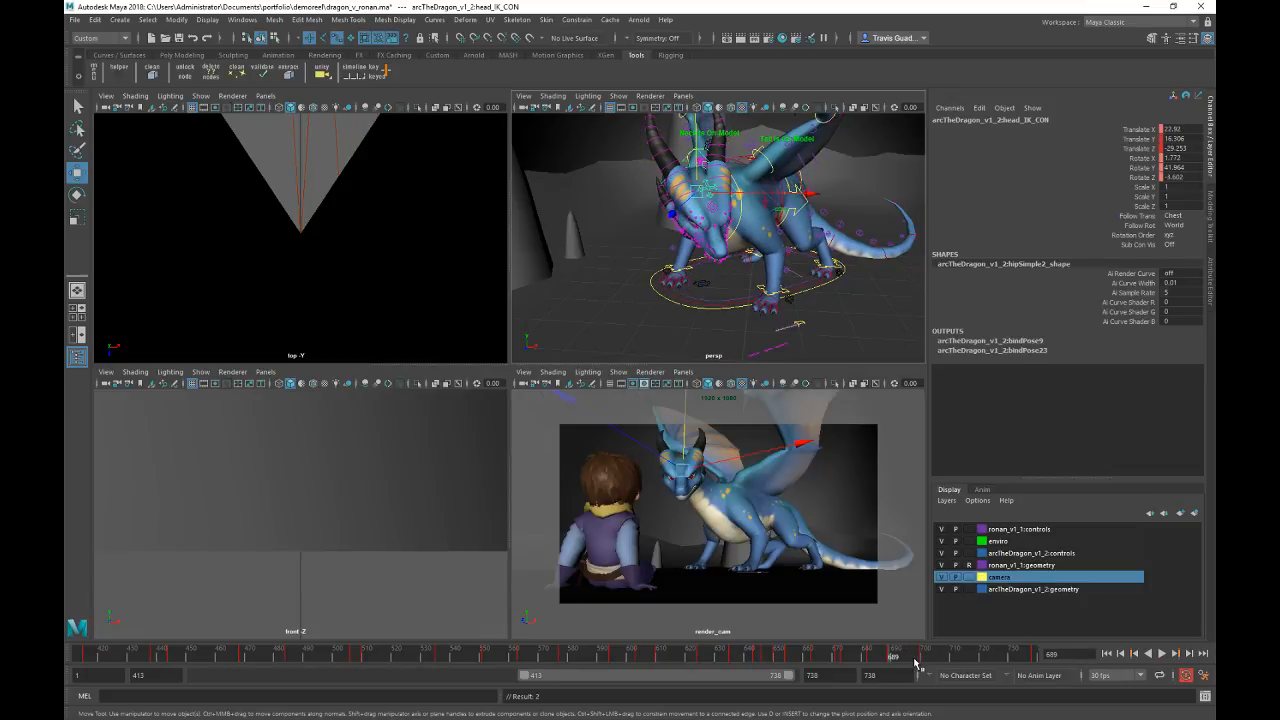
click(916, 658)
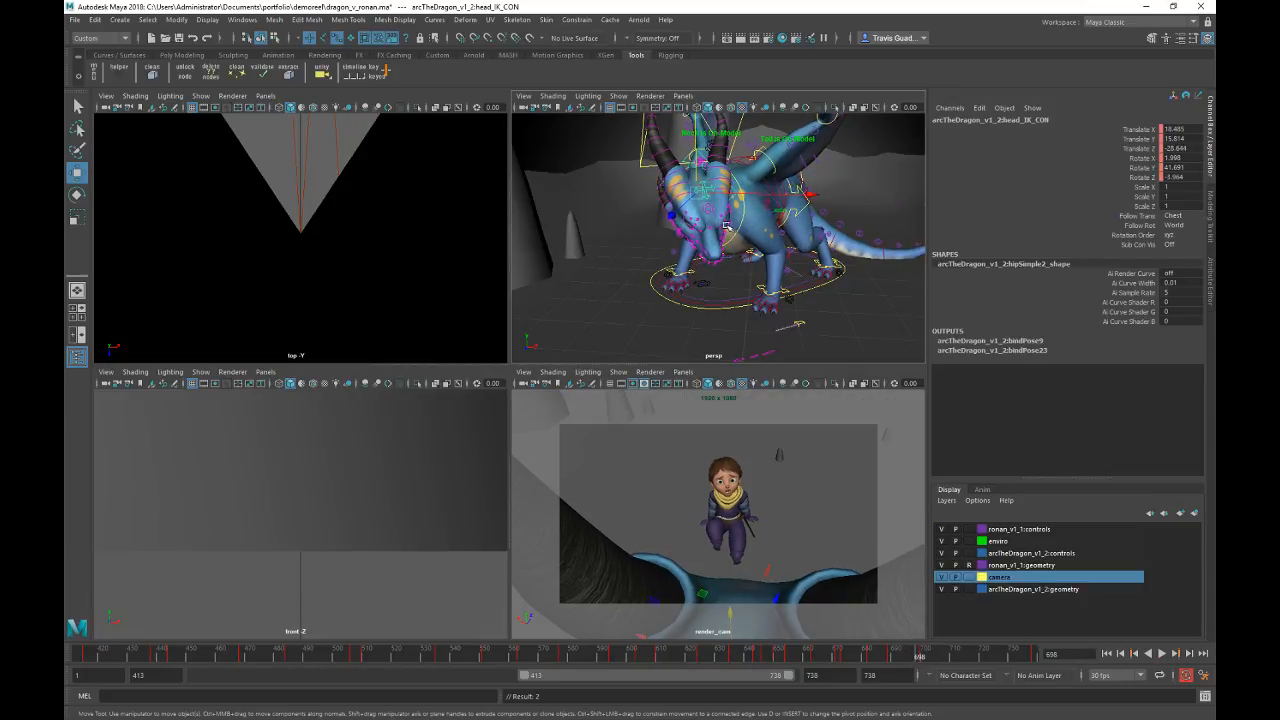
key(period)
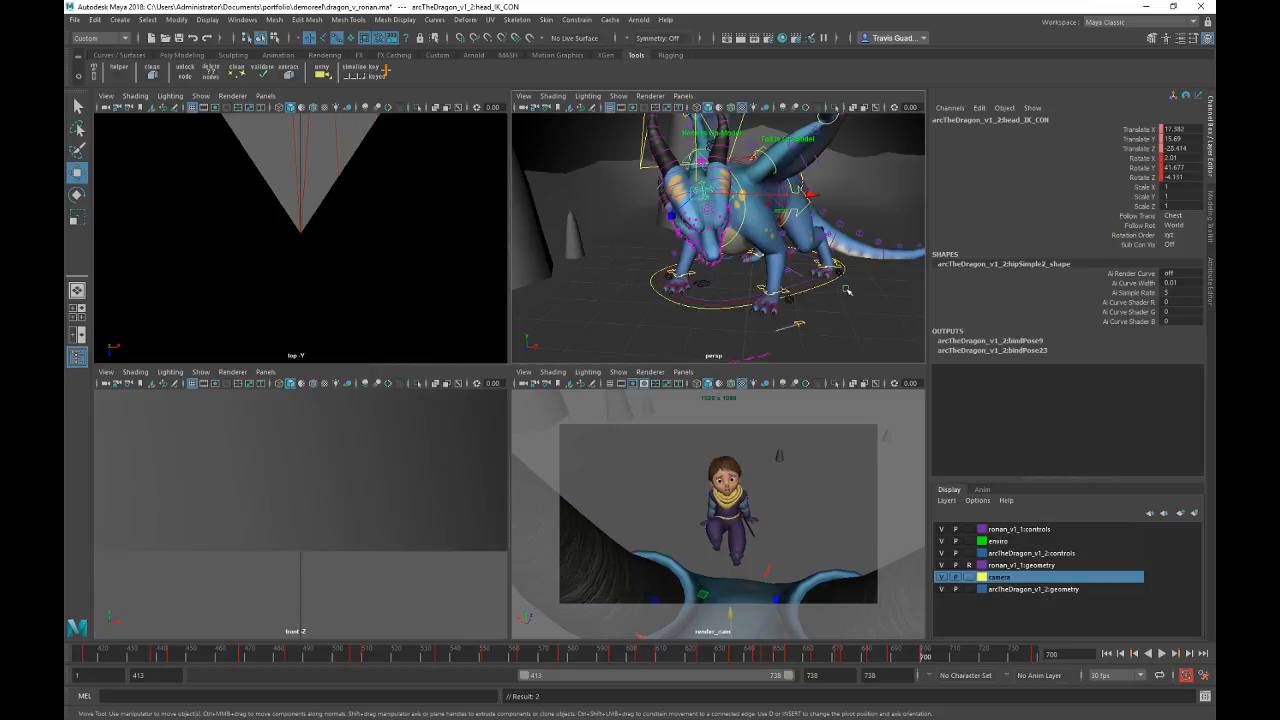
click(1141, 168)
middle_drag(853, 289, 860, 289)
key(comma)
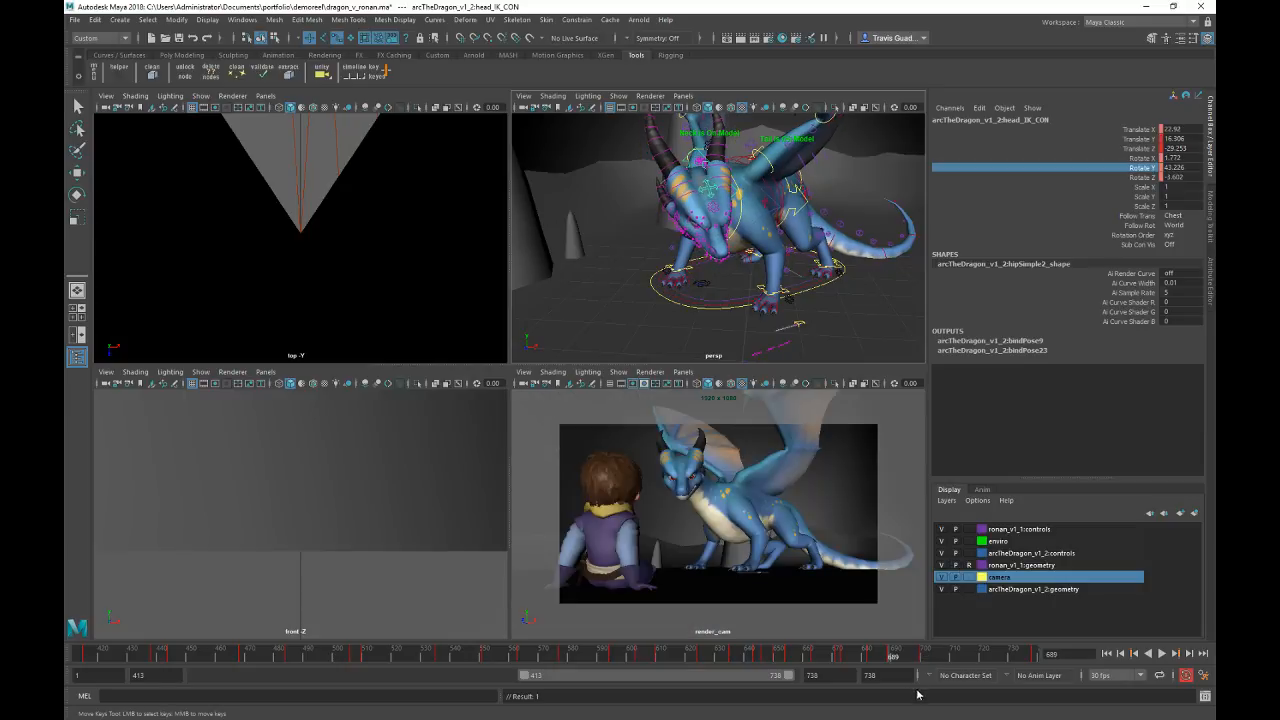
key(alt+v)
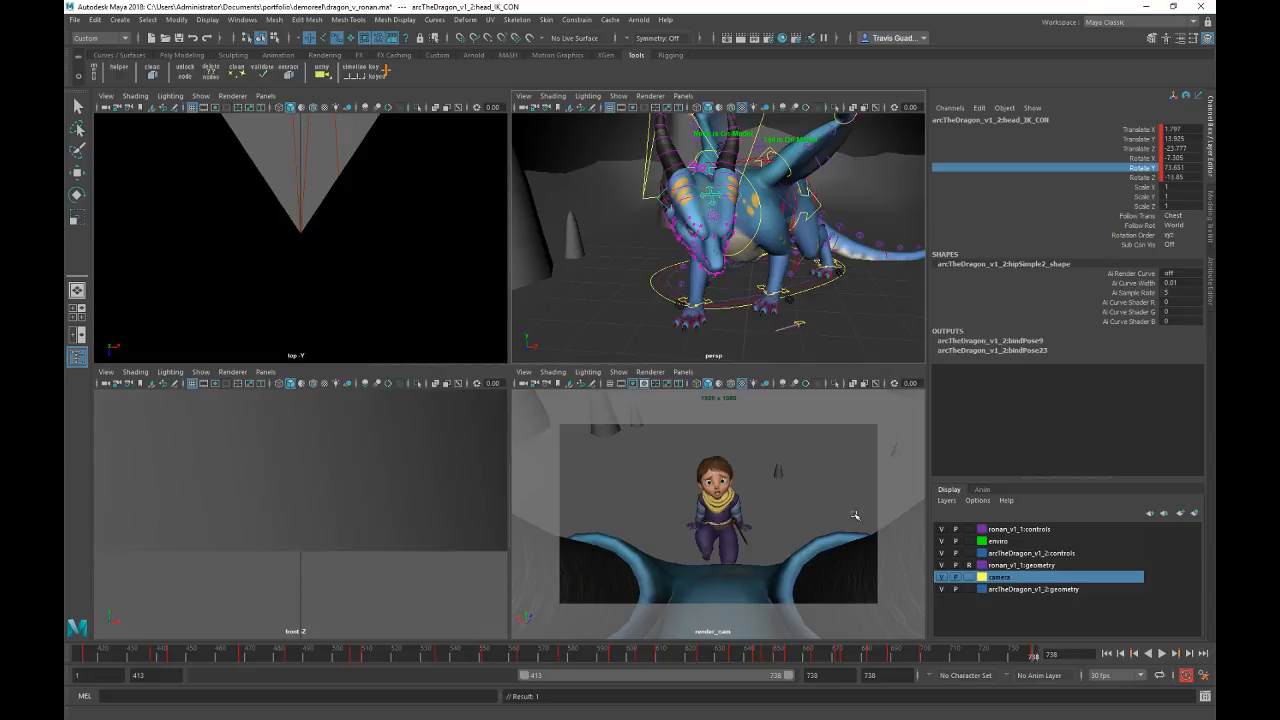
Step: Move the dragon's head IK control at frame 738 to about Translate X 24.9, Y 13.8, Z -27.2
click(645, 183)
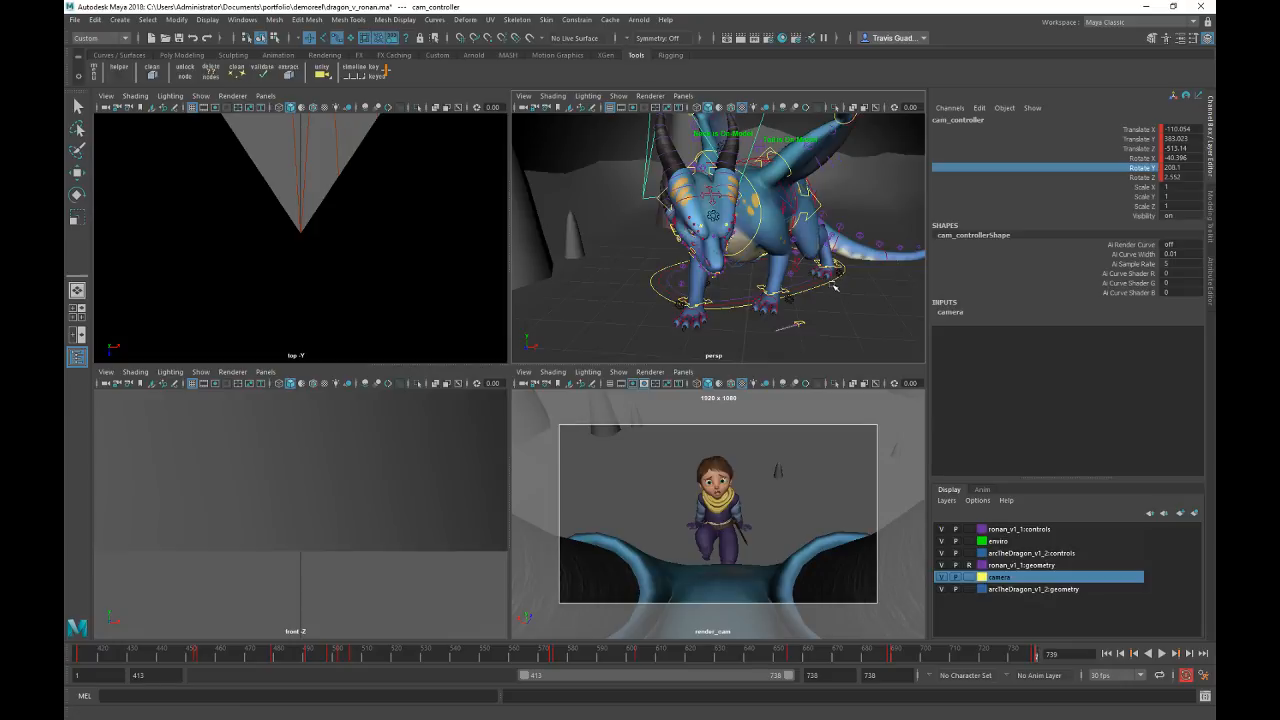
alt+drag(834, 287, 898, 295)
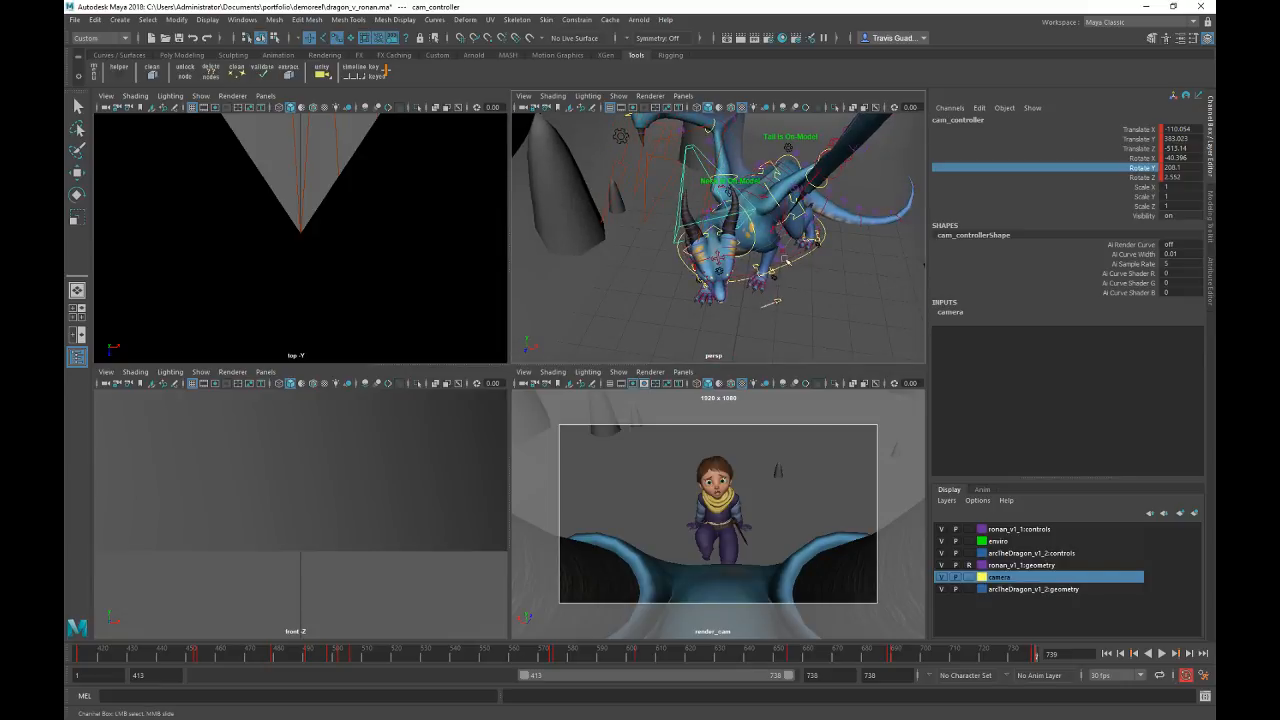
click(718, 232)
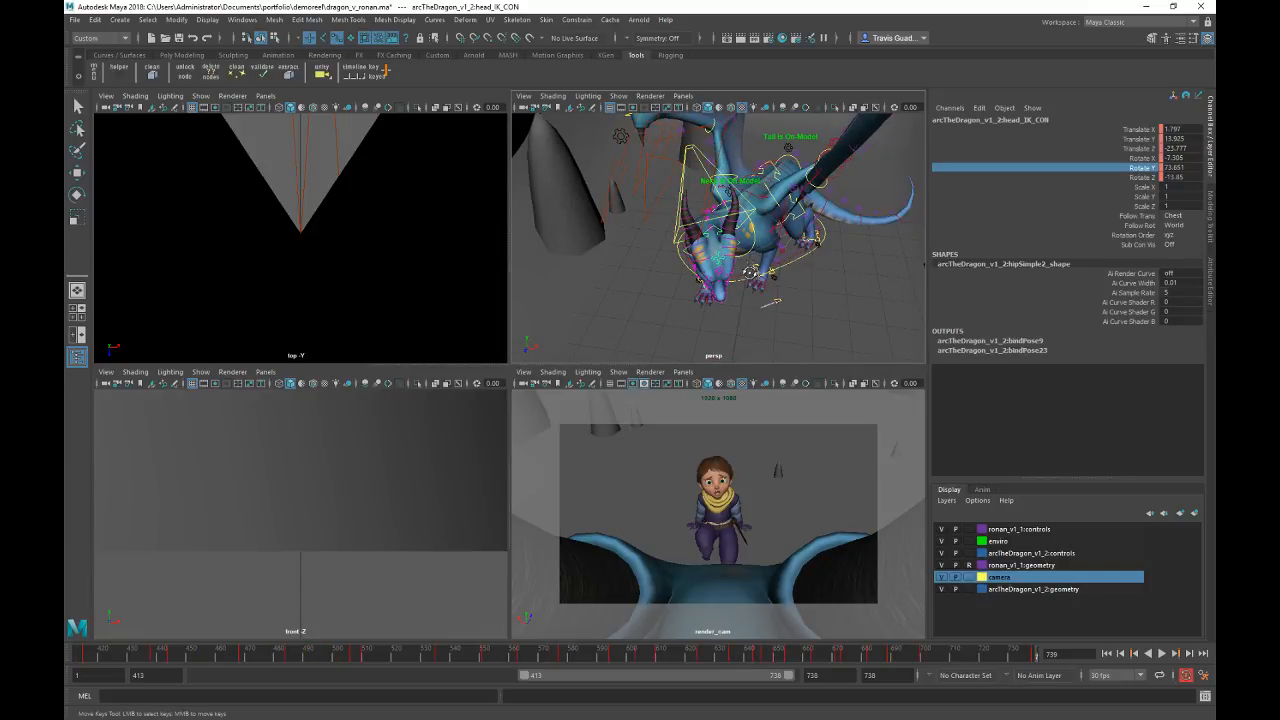
key(f)
alt+right_drag(757, 268, 837, 309)
alt+drag(837, 309, 801, 272)
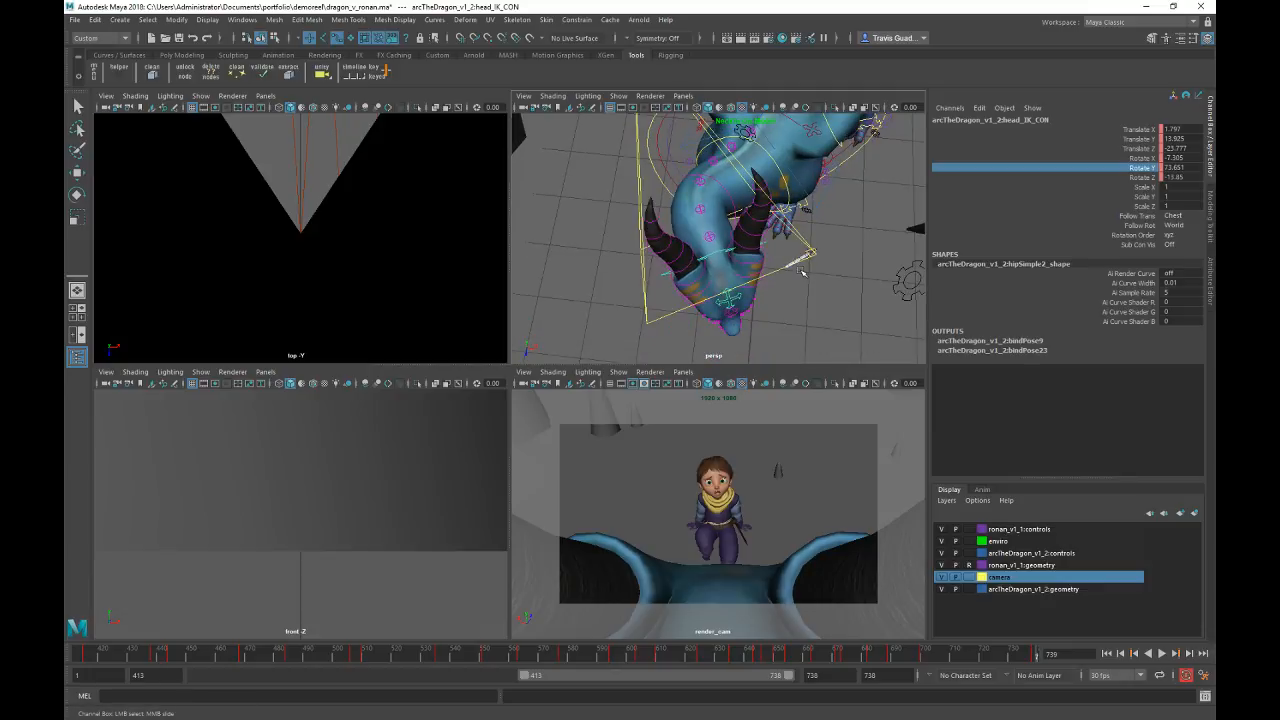
key(w)
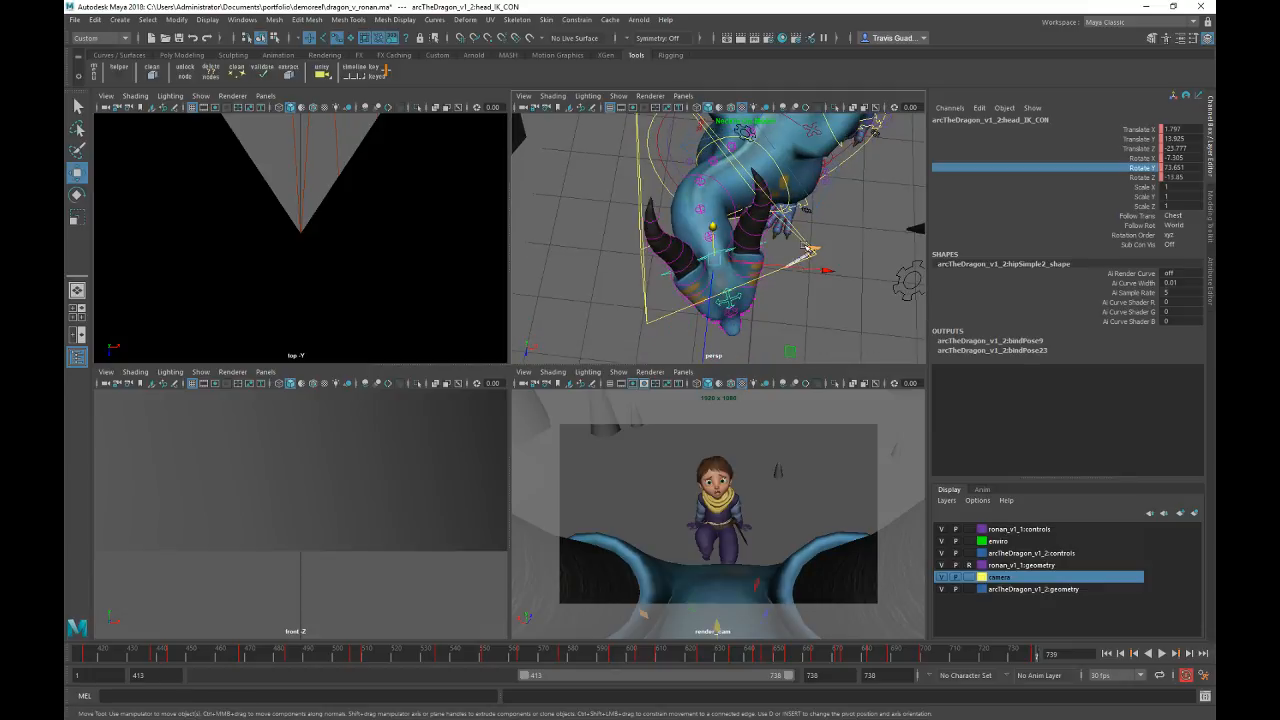
middle_drag(803, 320, 820, 377)
drag(820, 377, 817, 380)
Step: Zero the head IK control's rotations at frame 738 and rotate it to about X -1.4, Y 49, Z -3.0
drag(1176, 157, 1179, 176)
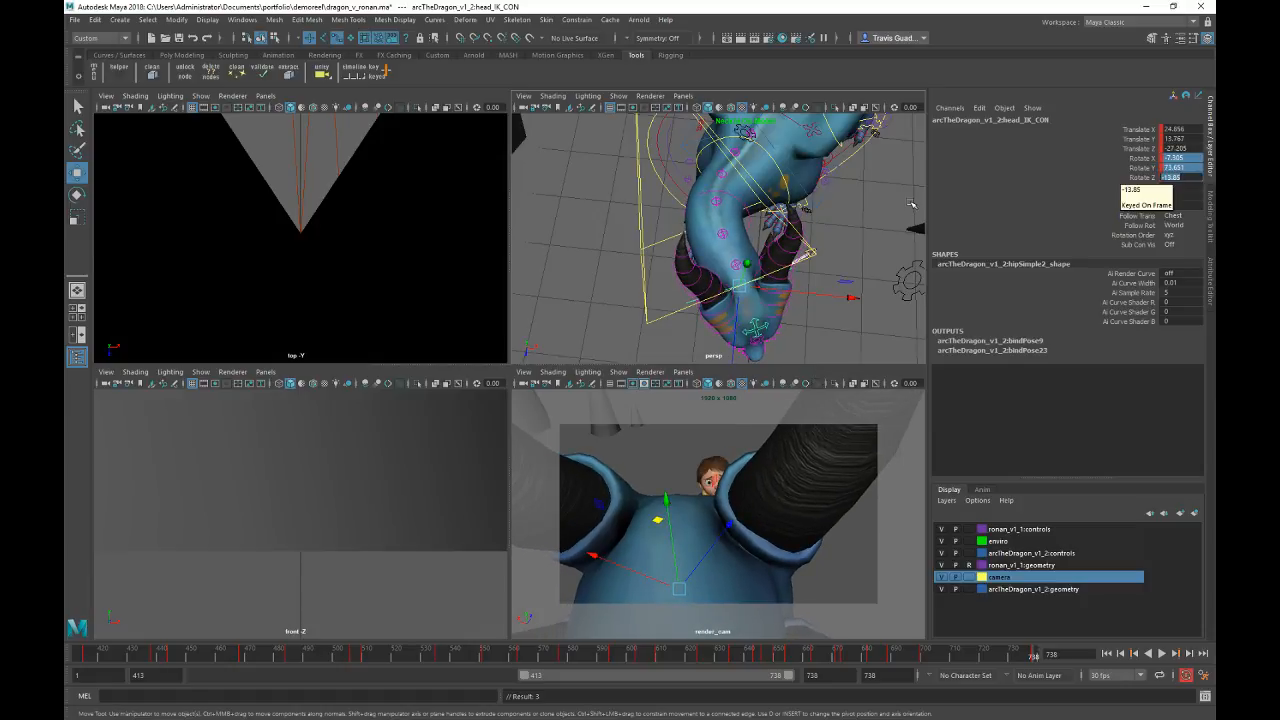
text(0)
key(Return)
alt+drag(911, 204, 892, 243)
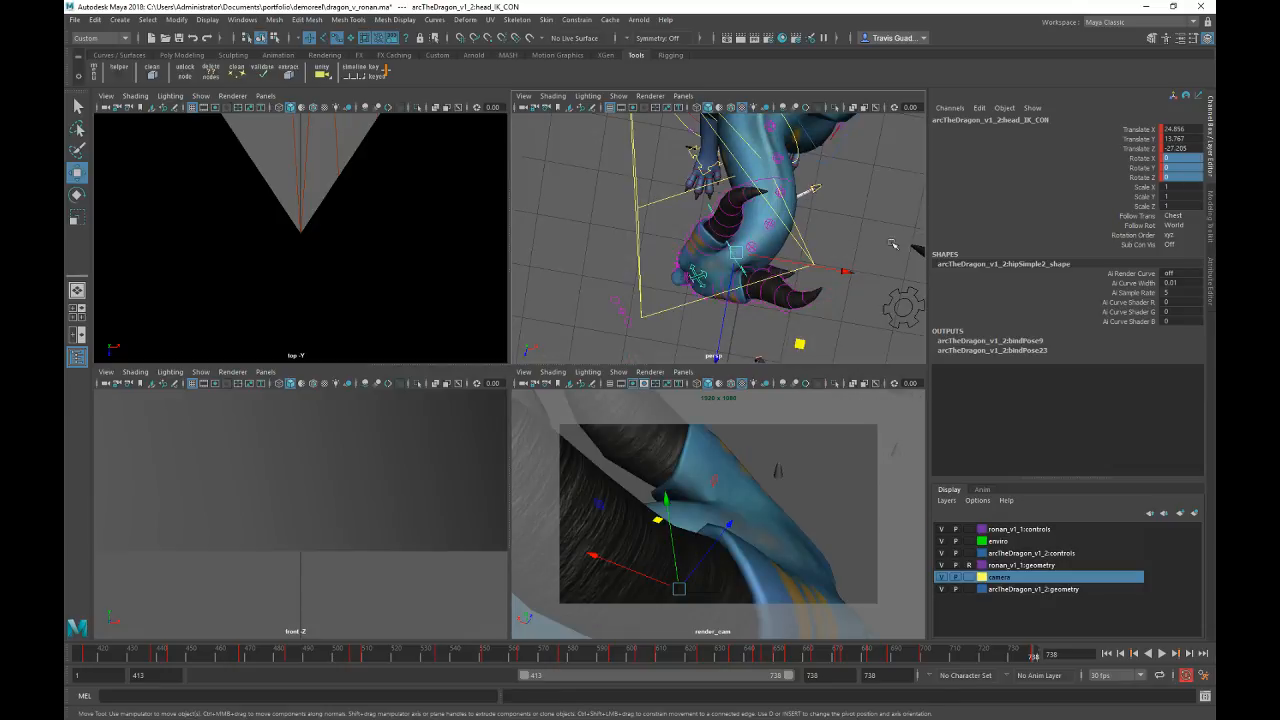
key(e)
drag(800, 205, 767, 158)
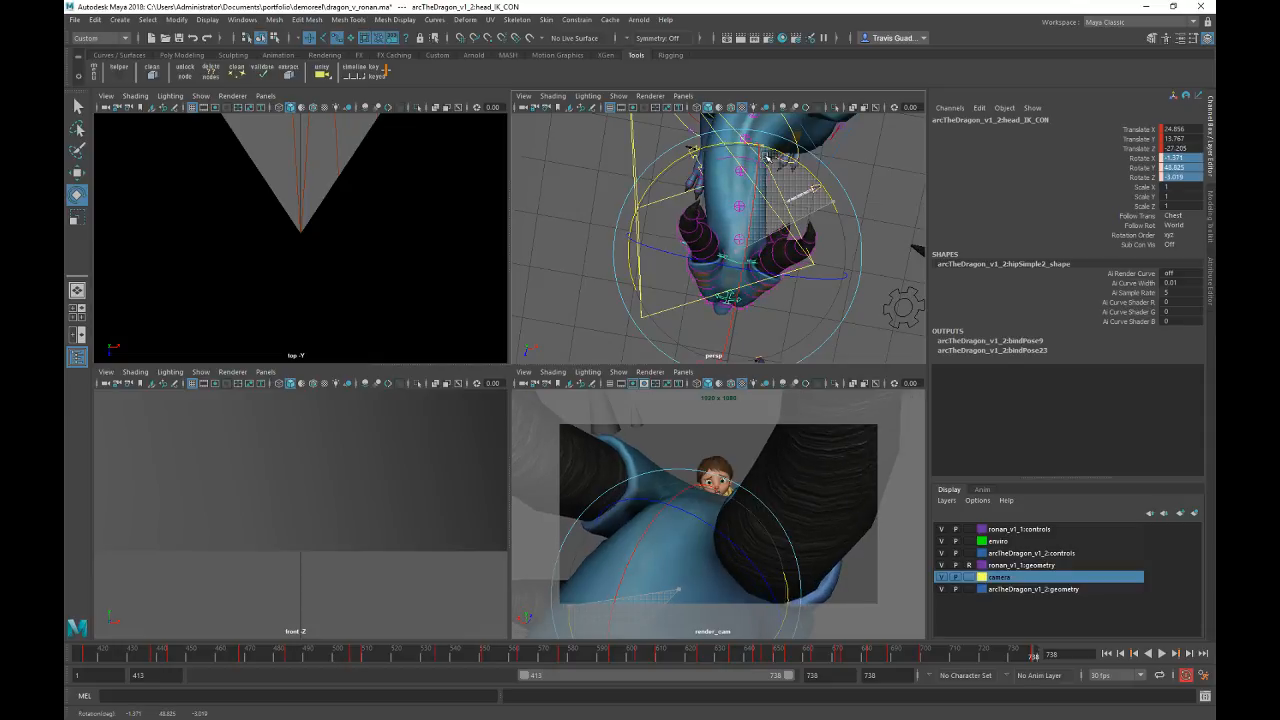
Step: Rotate the dragon's head IK isolate control at frame 738 to straighten the head toward the boy
click(826, 322)
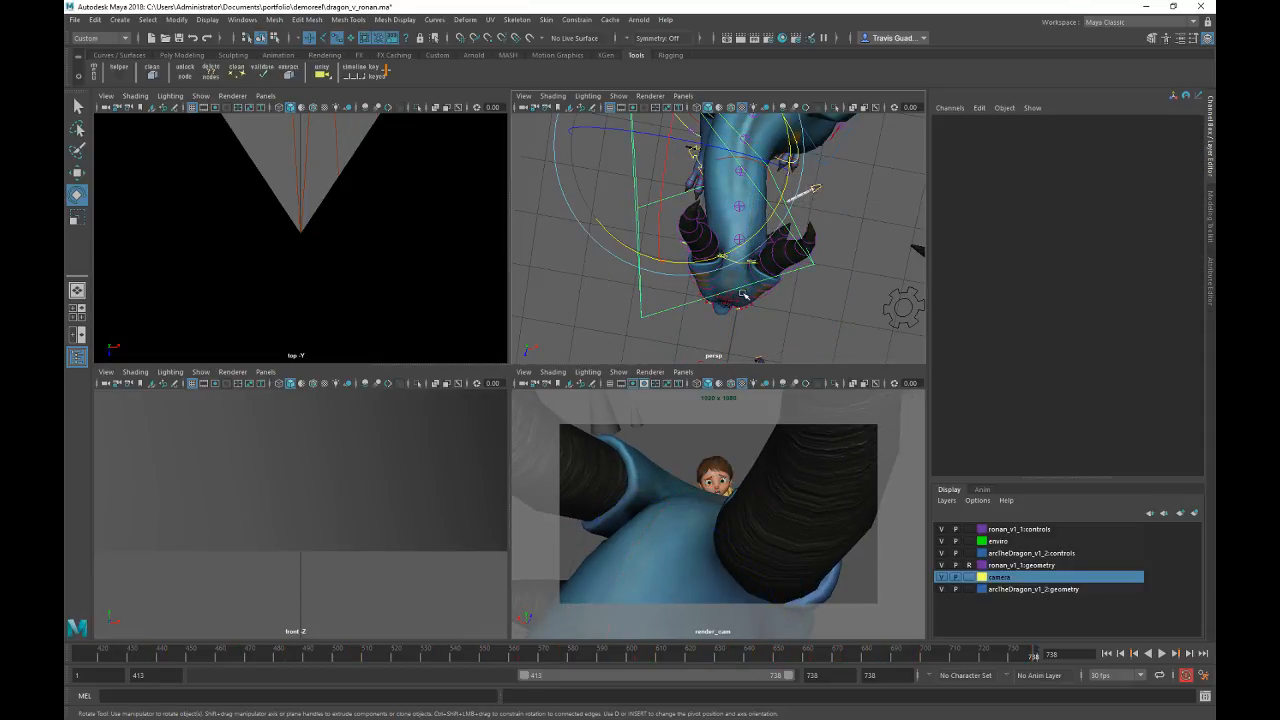
click(826, 323)
click(731, 299)
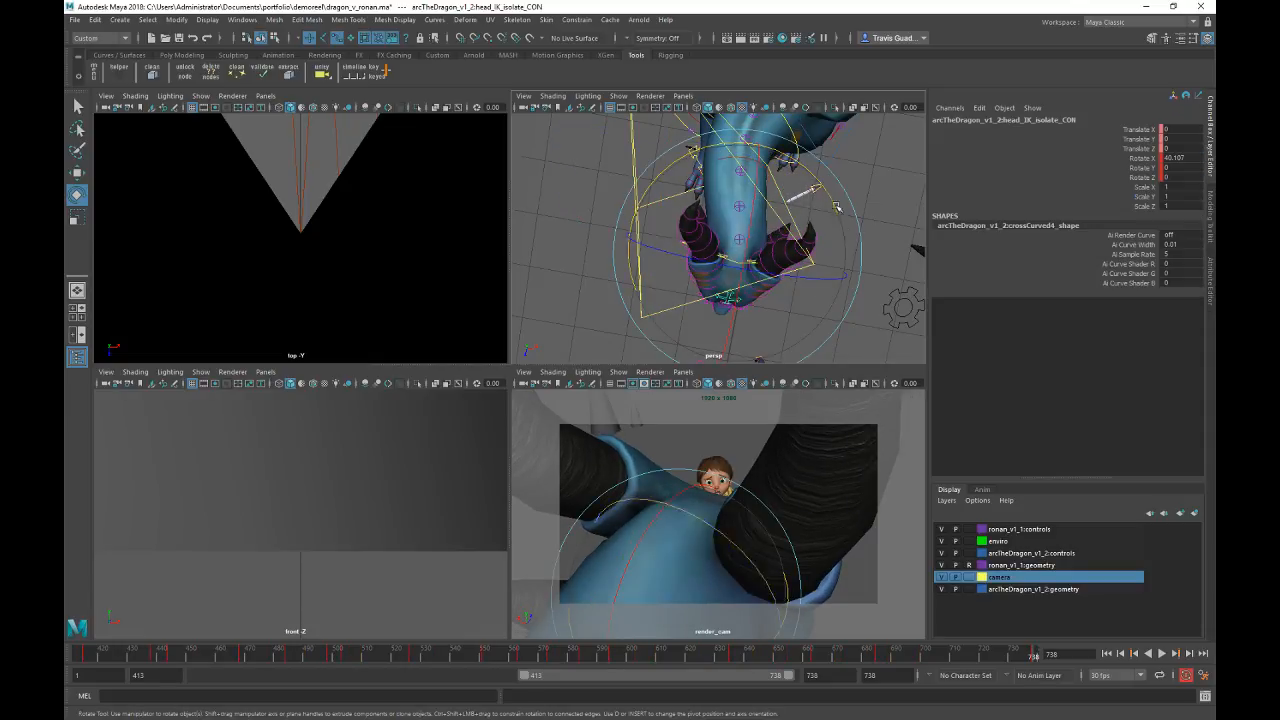
drag(825, 190, 803, 179)
click(890, 210)
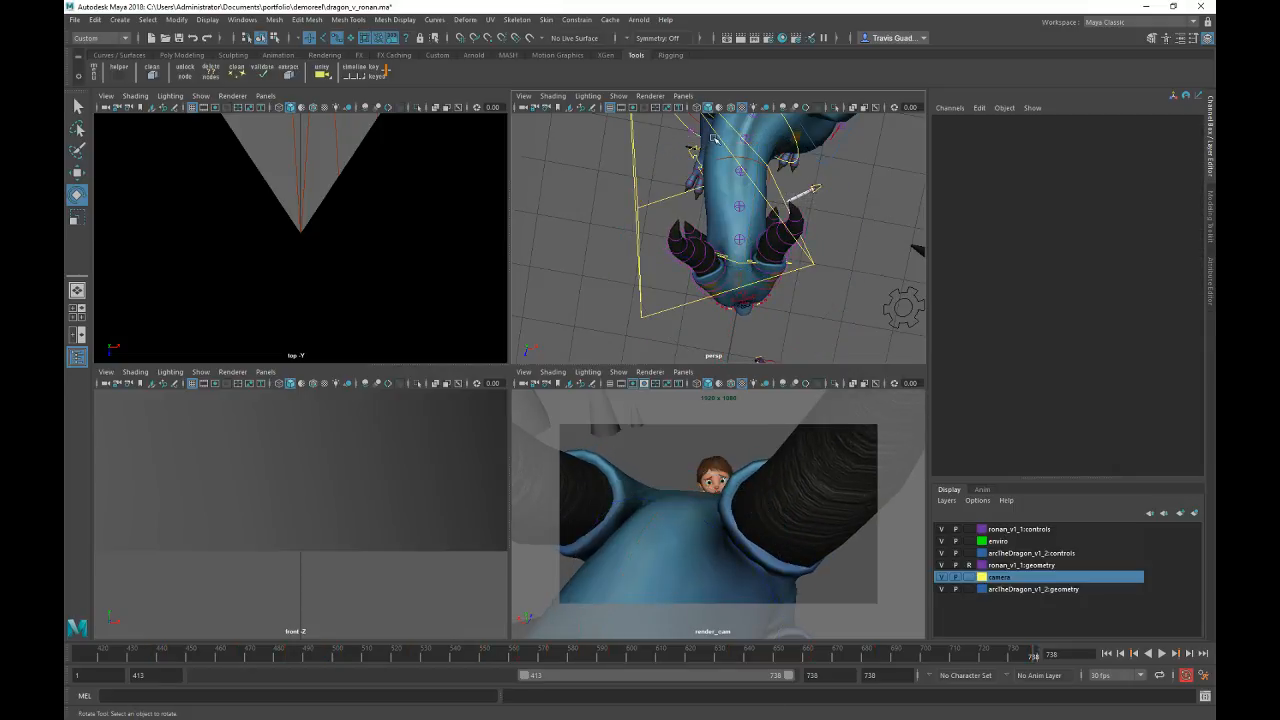
Step: Move the camera controller at frame 738 to about Translate X -67.6, Z -493.2, rotate it to about Y 203, and play back the shot
click(738, 170)
alt+drag(783, 222, 794, 257)
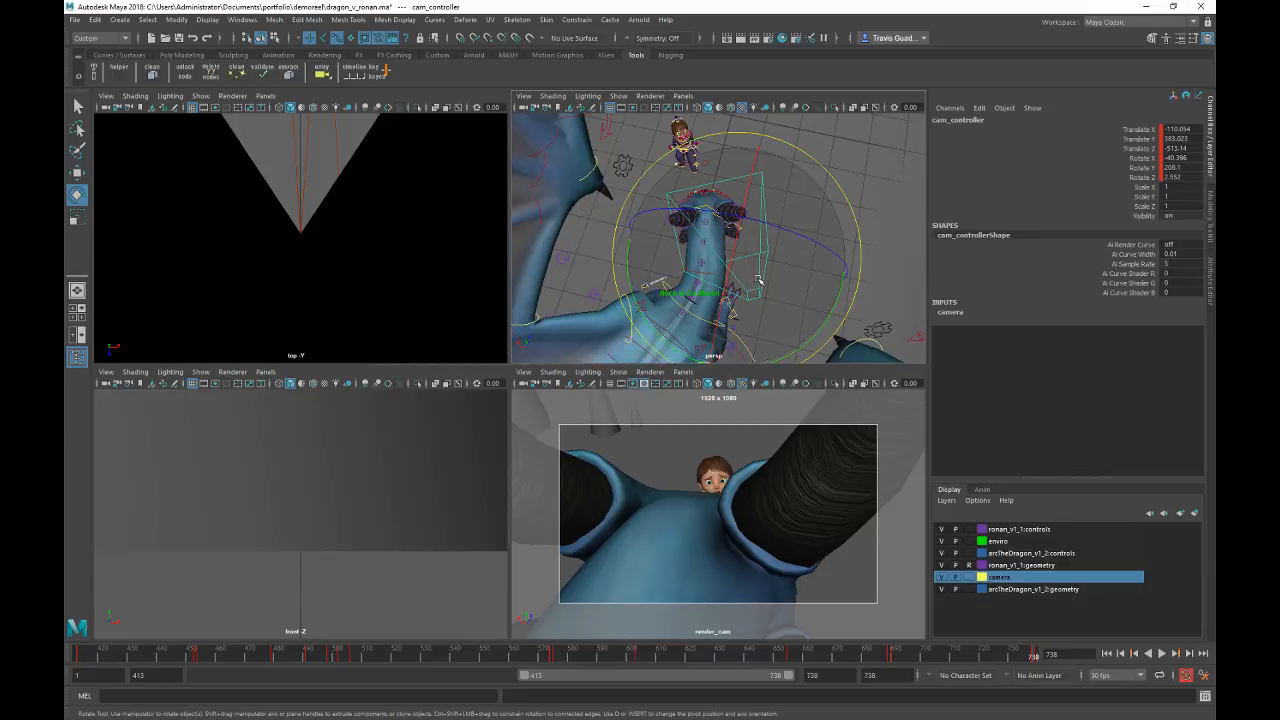
key(w)
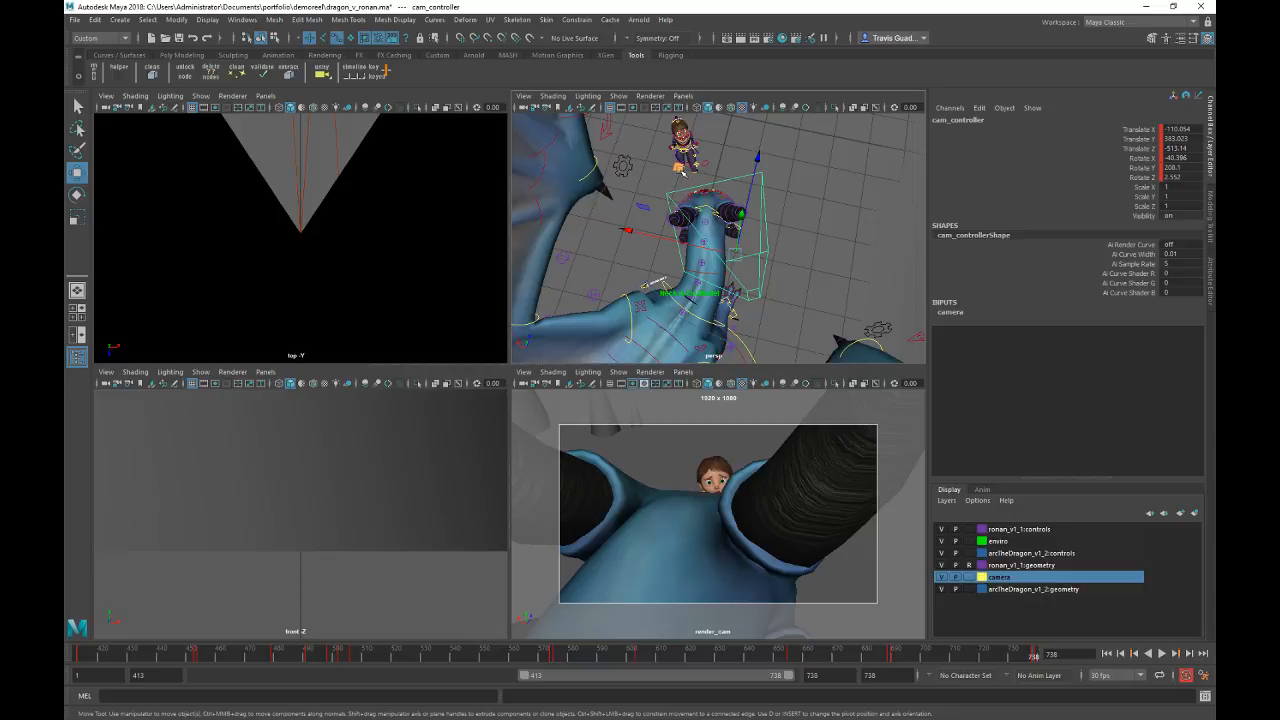
drag(674, 185, 660, 150)
key(e)
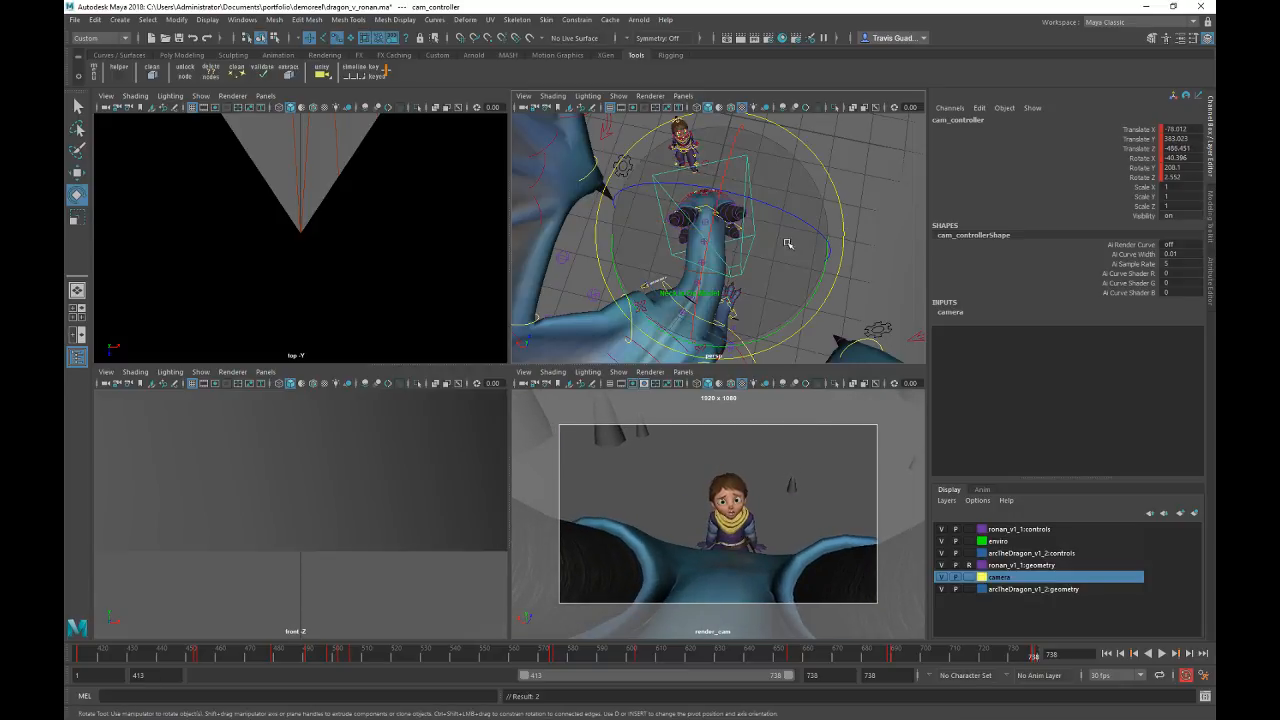
drag(805, 330, 795, 316)
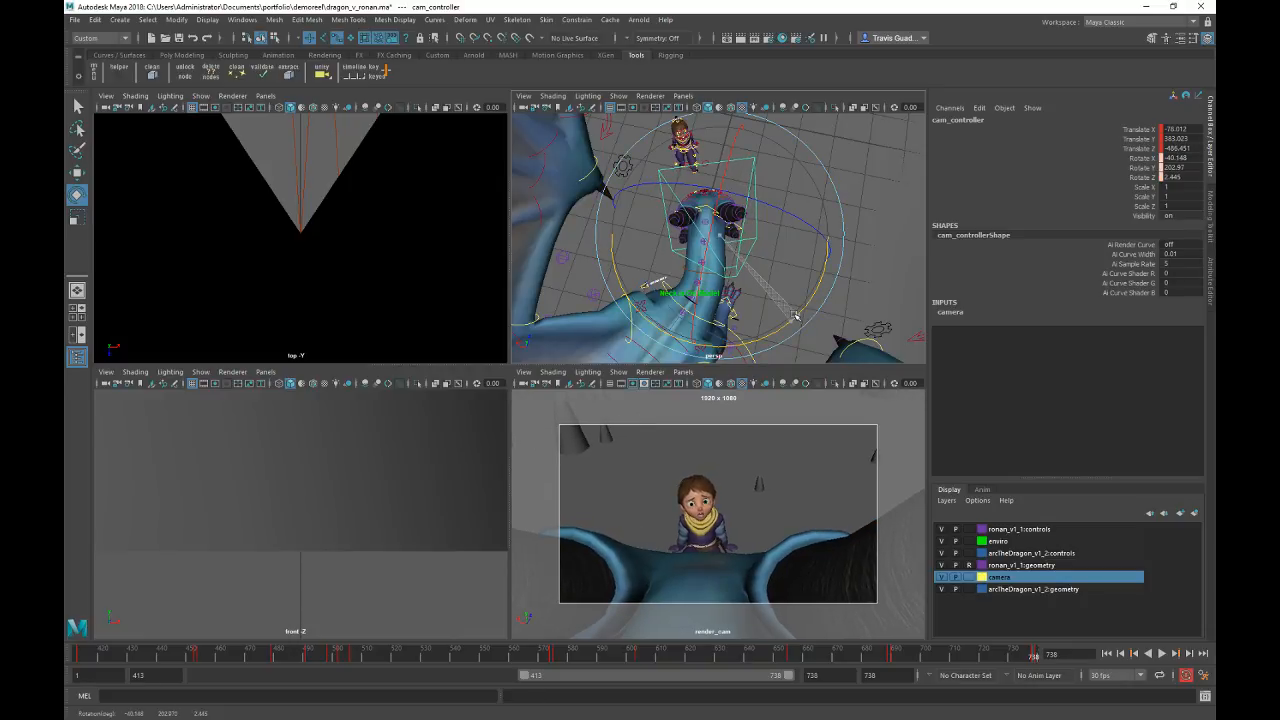
key(w)
mouse_move(665, 150)
mouse_down()
mouse_move(670, 140)
mouse_move(660, 152)
mouse_up()
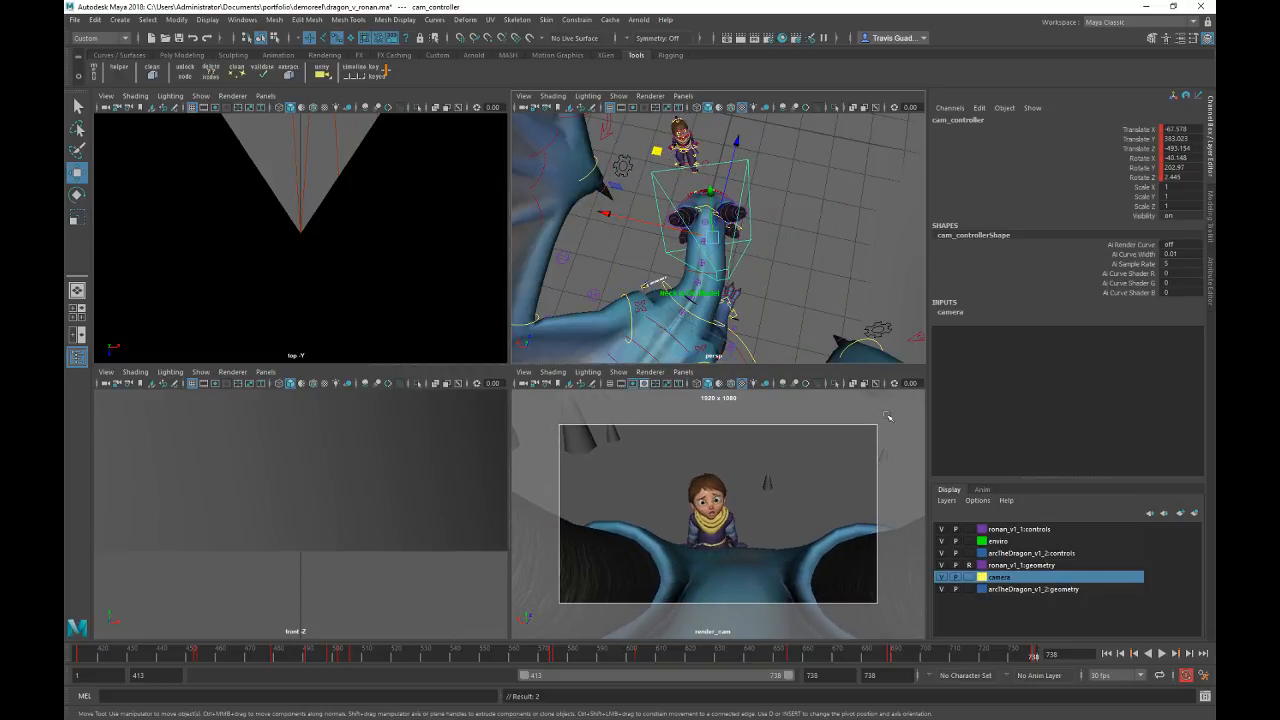
click(896, 659)
key(alt+v)
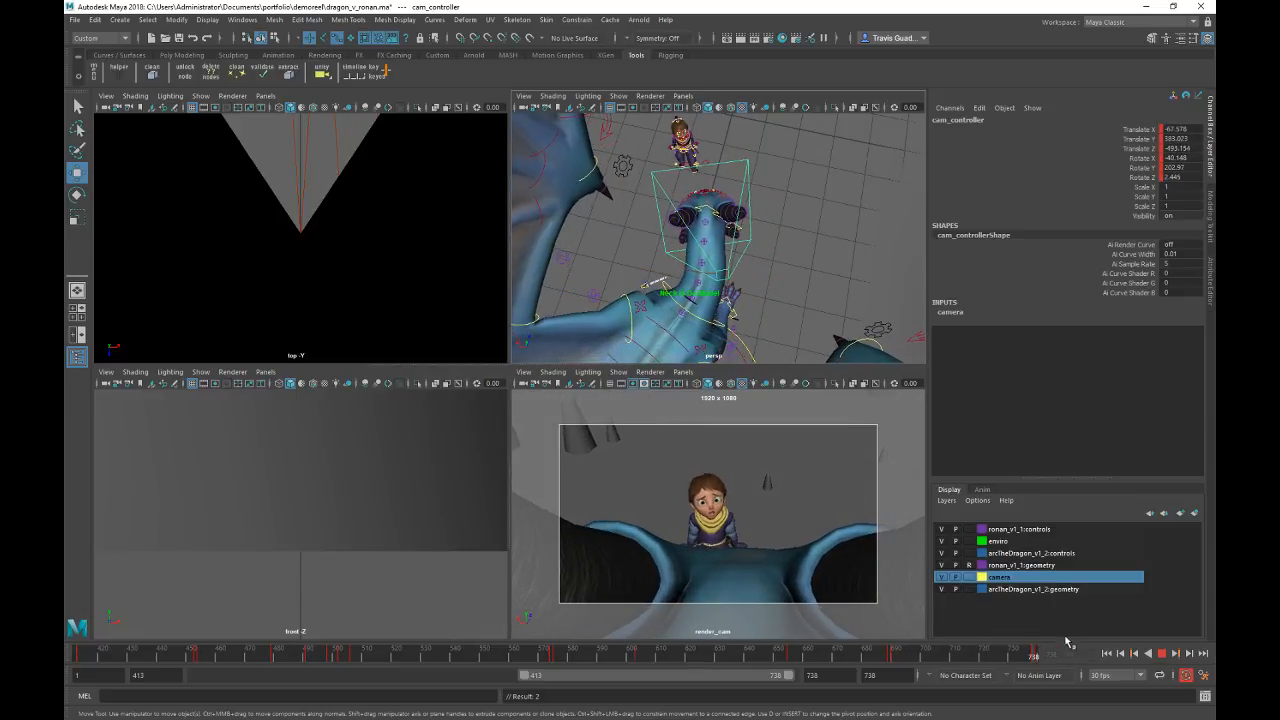
Step: Refine the camera controller at frame 738 to about Rotate Y 207.4, Translate X -78.3, Z -487.5, and play back the sequence
key(e)
drag(790, 324, 803, 318)
key(w)
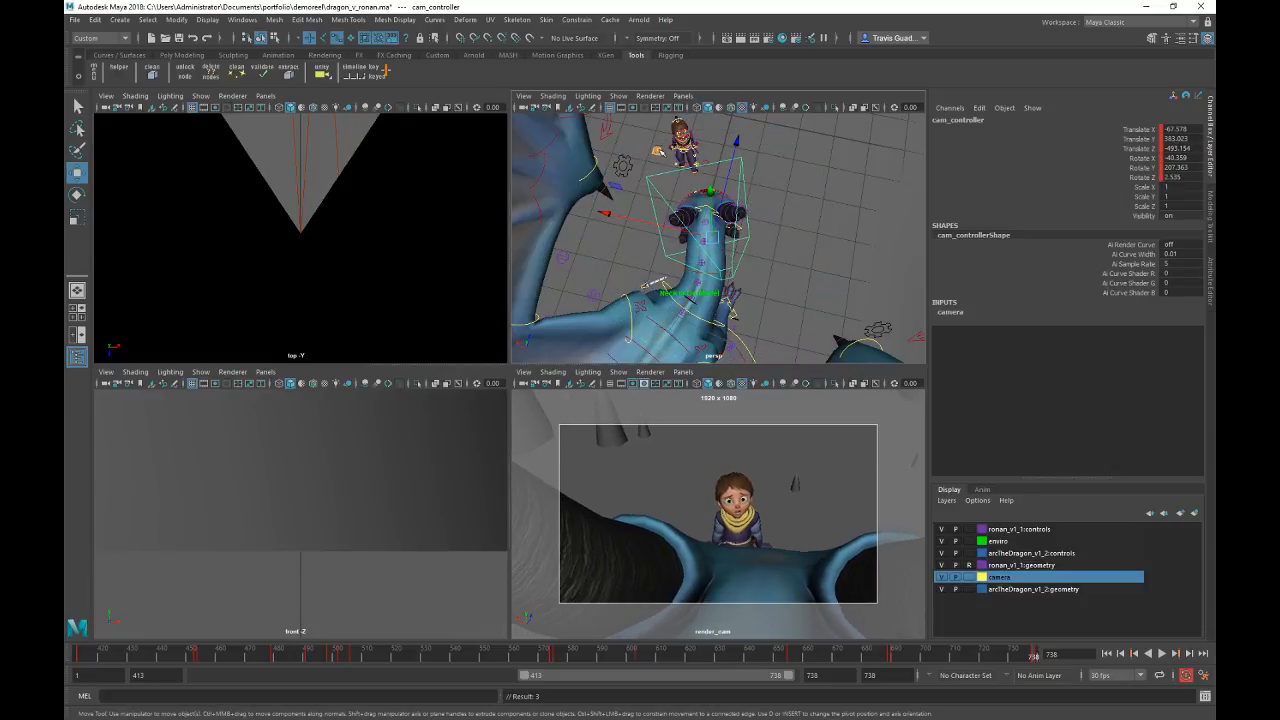
drag(657, 150, 663, 150)
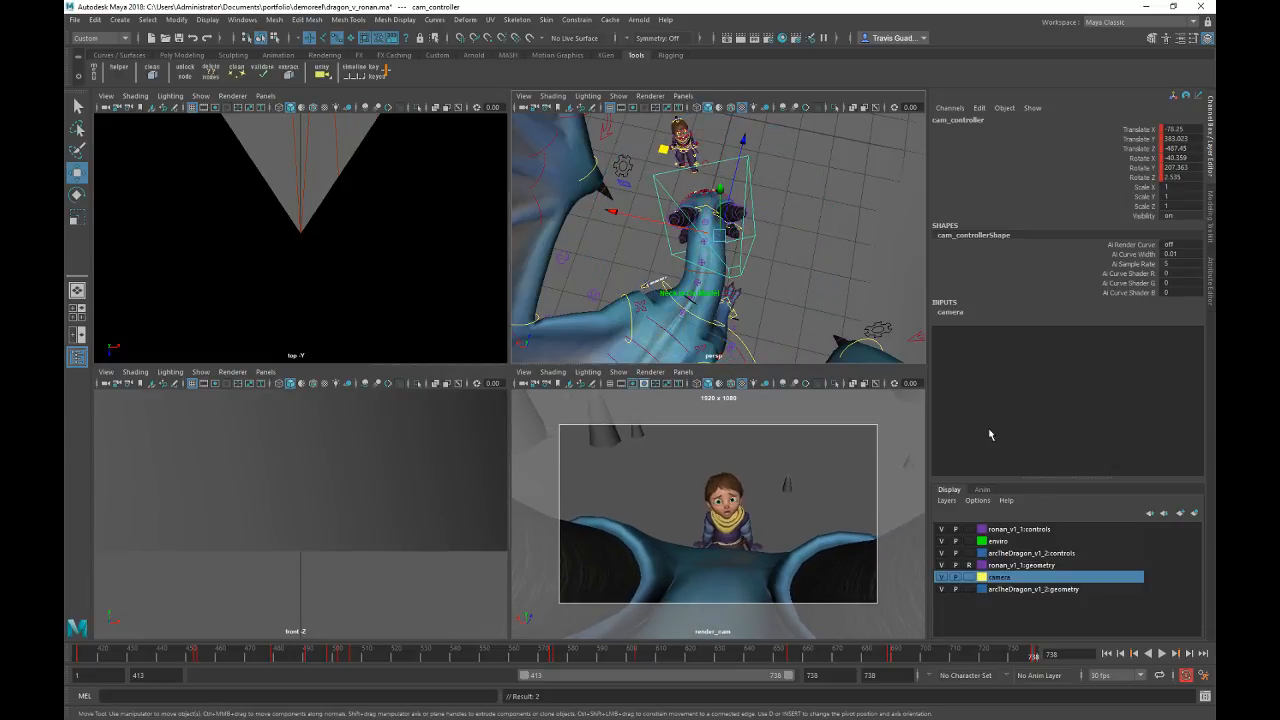
click(888, 657)
key(alt+v)
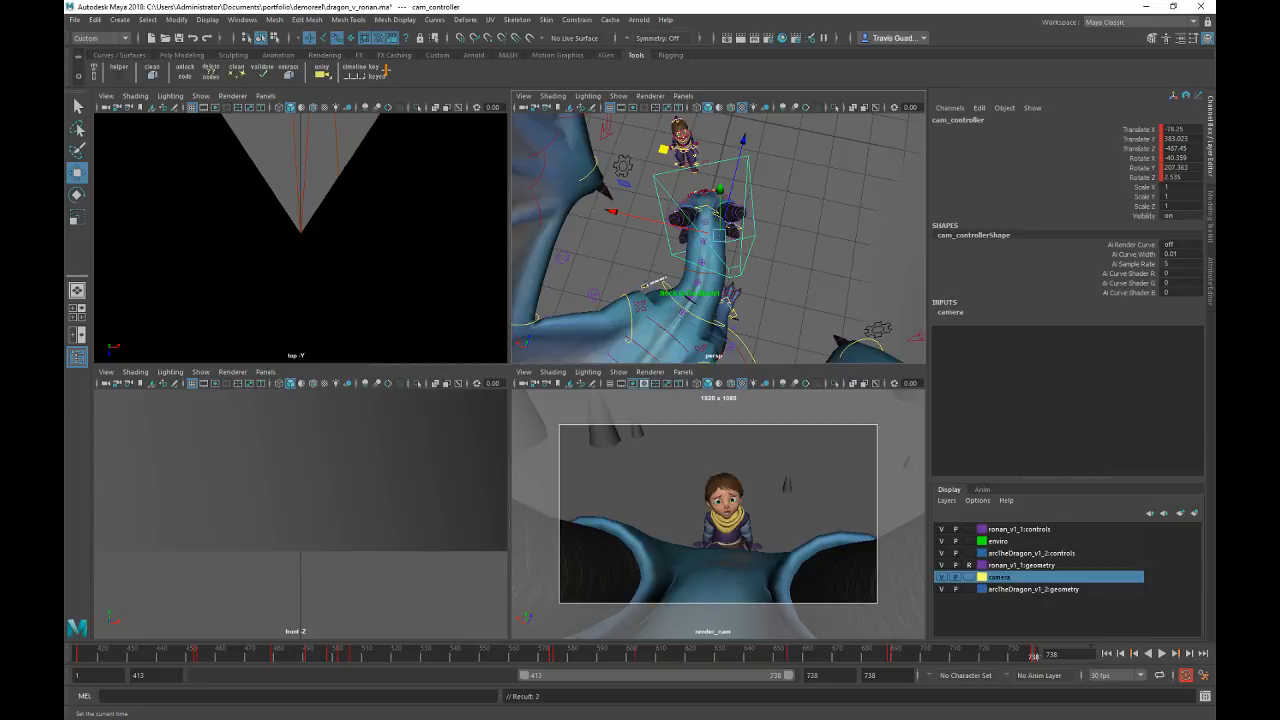
click(783, 657)
key(alt+v)
Step: Tilt the camera controller to about Rotate X -44.2 at frame 738, move it to about X -76.5, Y 401.8, Z -485.3, and play back
drag(663, 148, 660, 141)
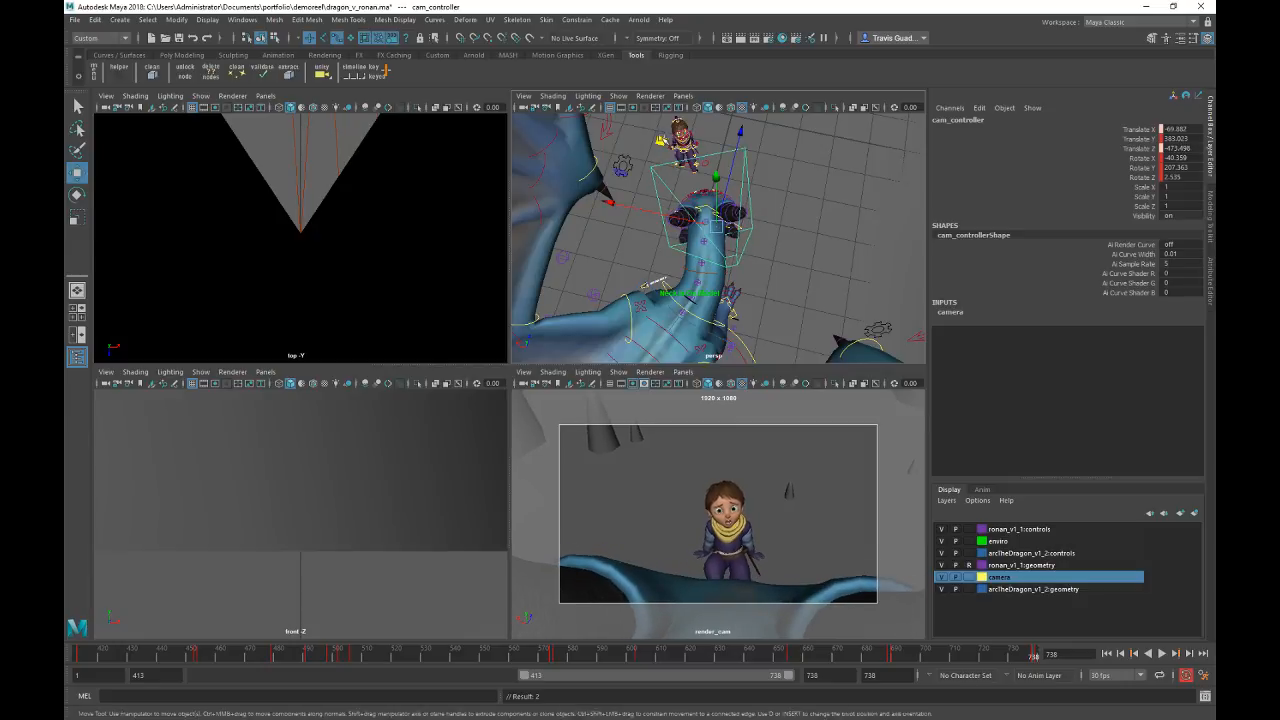
key(e)
drag(718, 193, 720, 196)
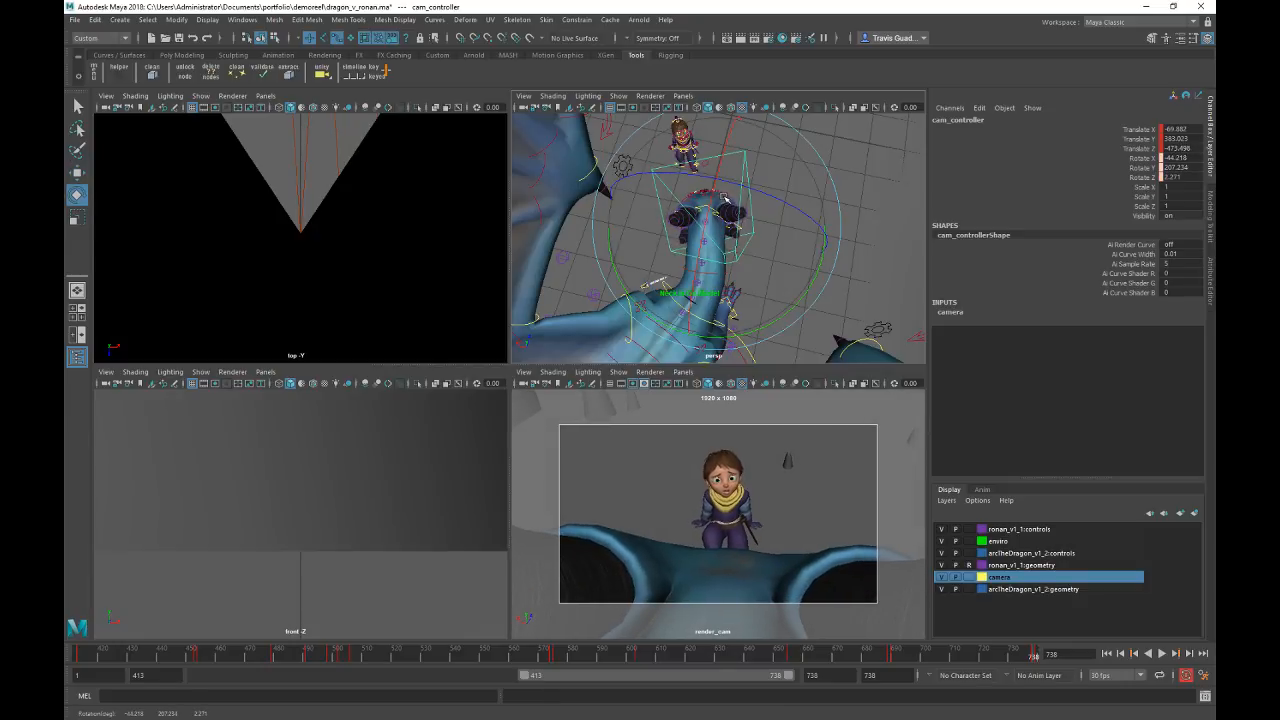
key(w)
drag(661, 142, 659, 139)
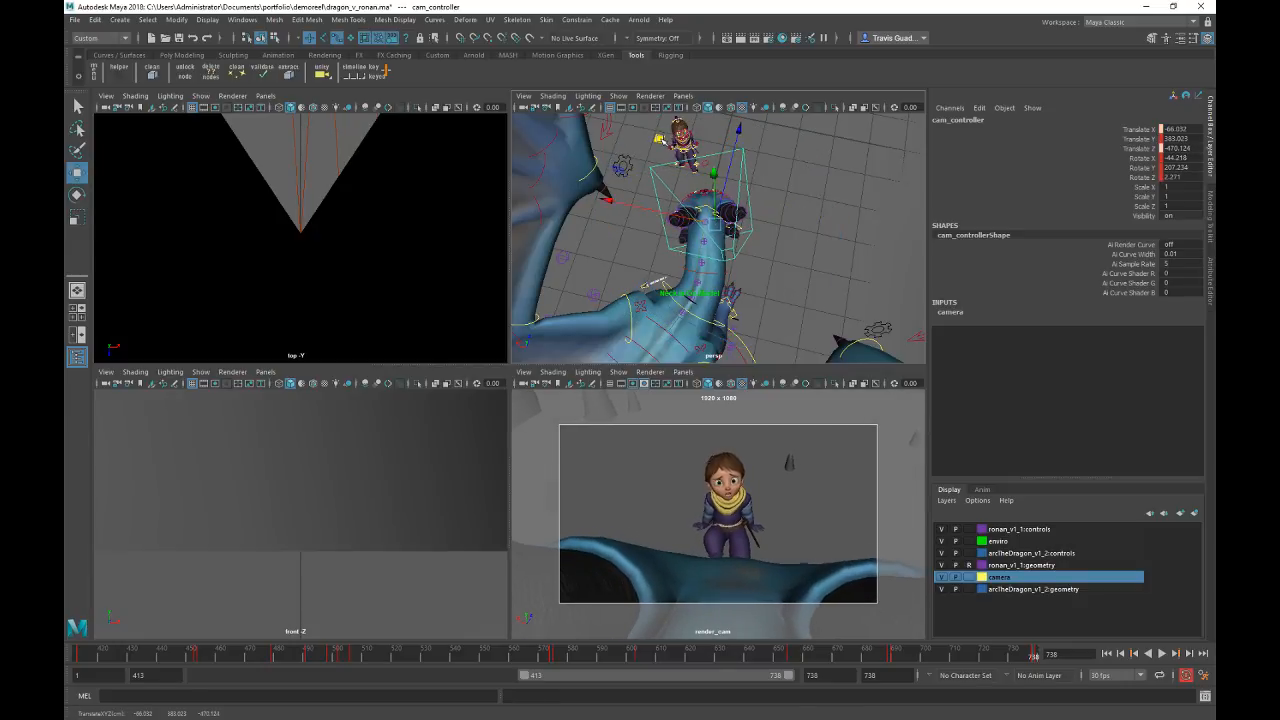
drag(714, 171, 664, 147)
click(894, 657)
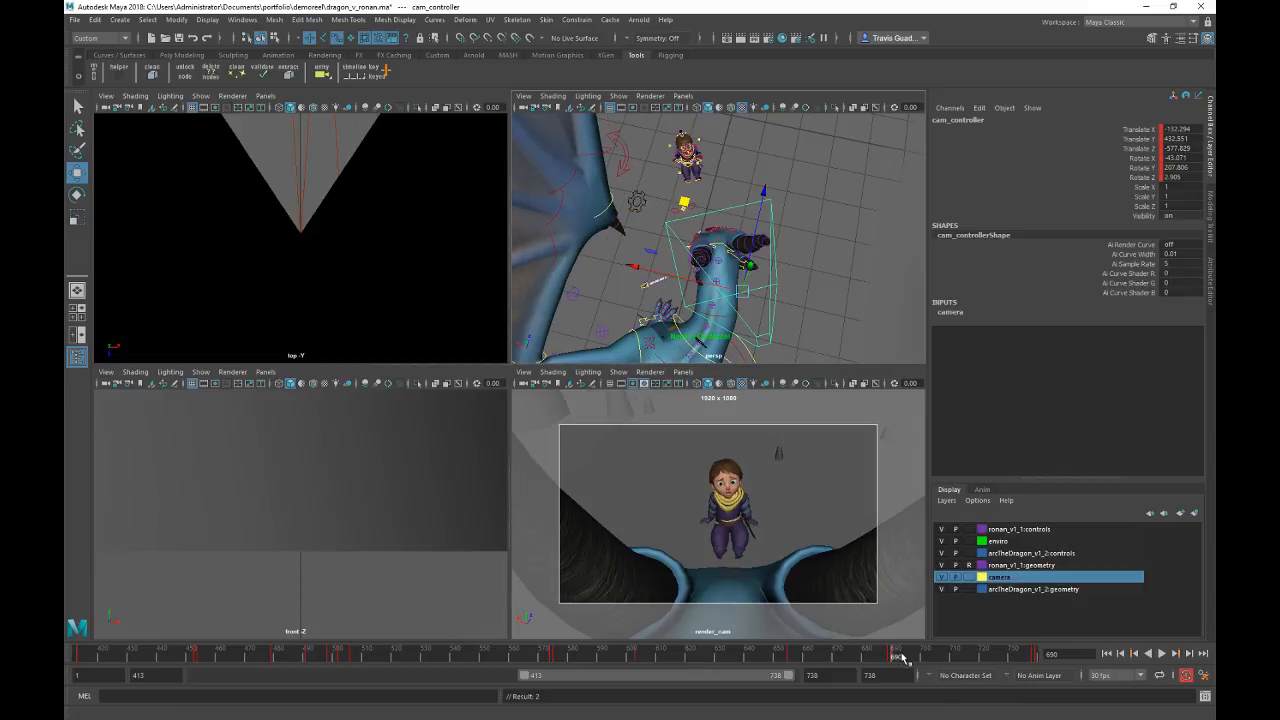
key(alt+v)
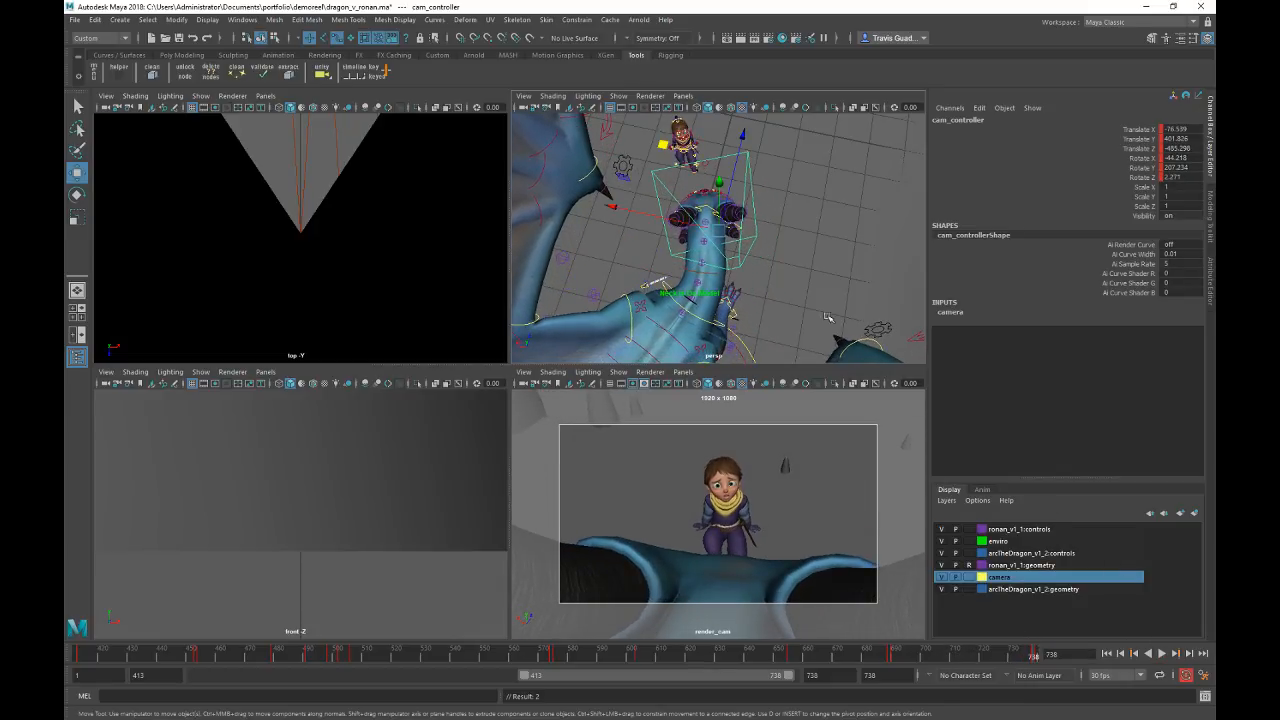
Step: Lower the dragon's head IK control at frame 738 to about Translate Y -3.2, Z -28.4
click(805, 172)
alt+drag(779, 230, 698, 150)
click(708, 168)
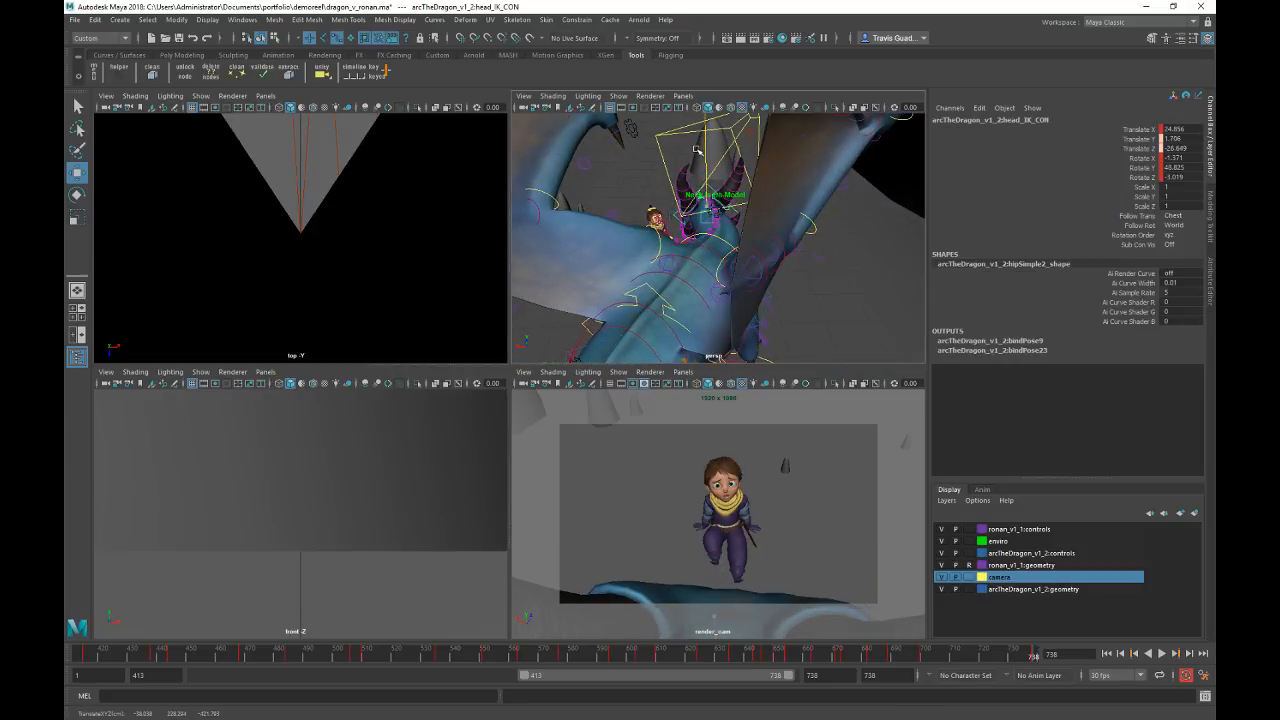
alt+drag(668, 298, 745, 172)
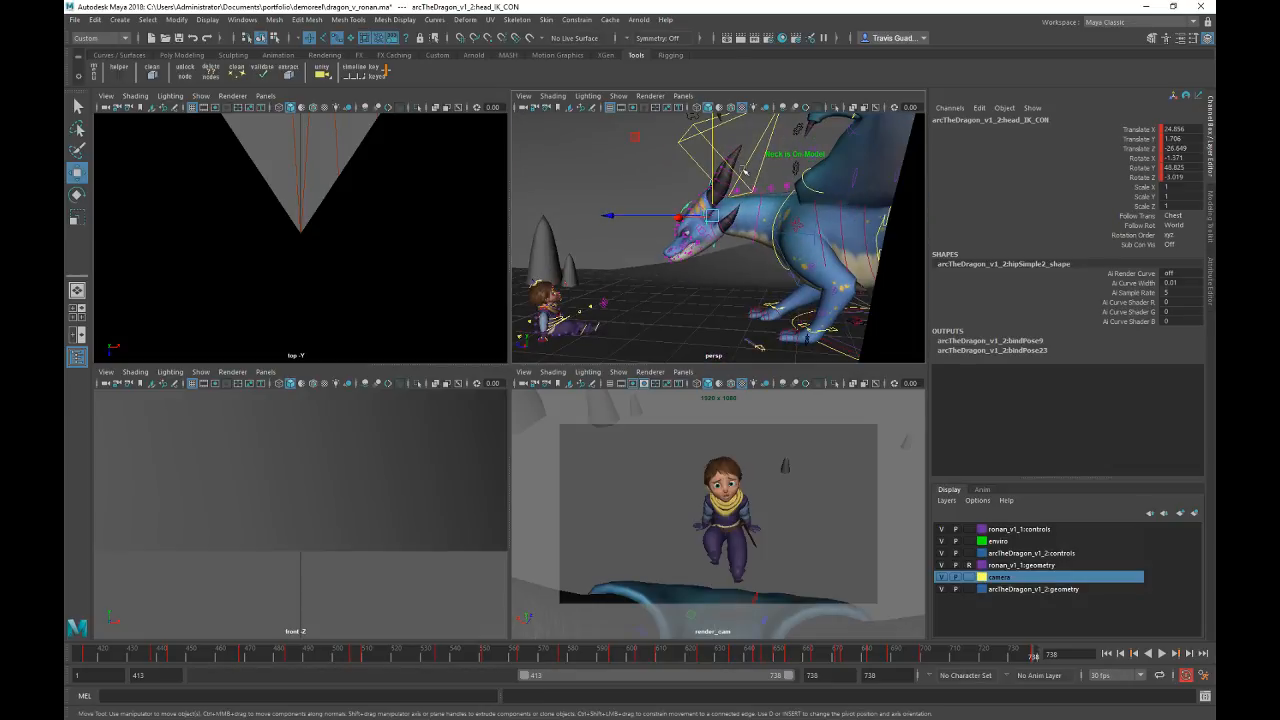
middle_drag(716, 136, 716, 137)
drag(714, 141, 714, 156)
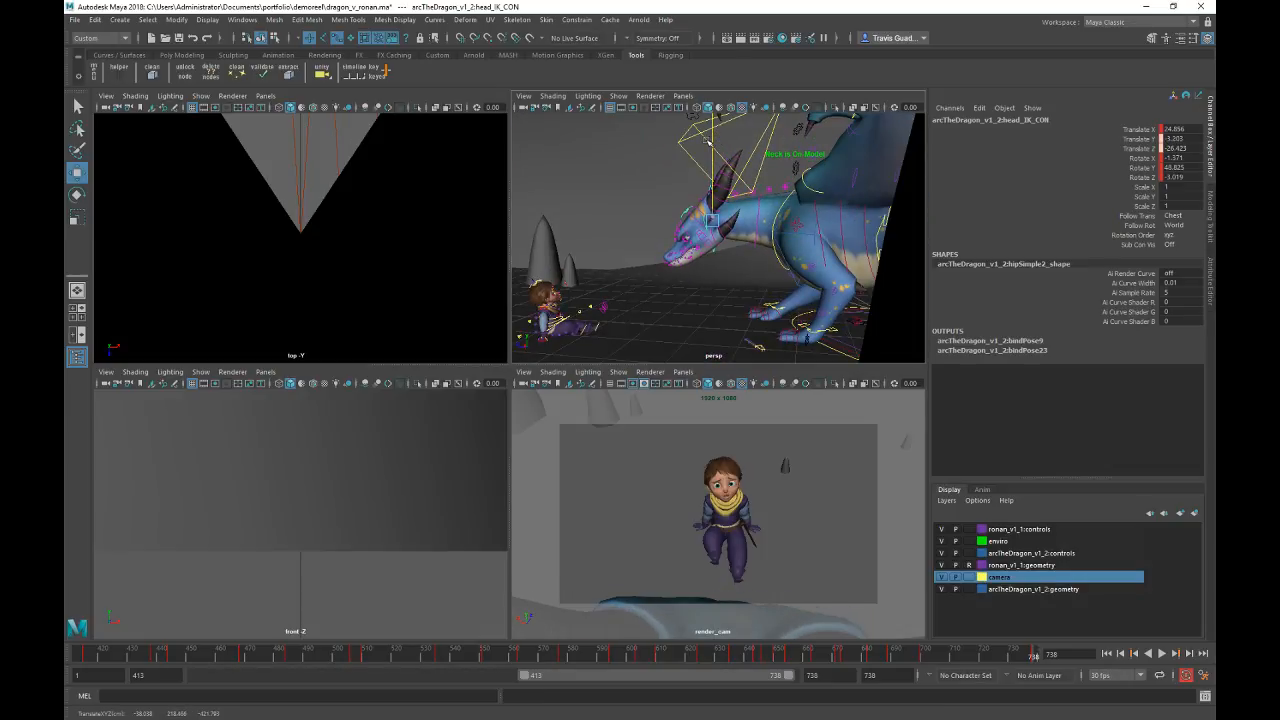
alt+drag(828, 273, 690, 330)
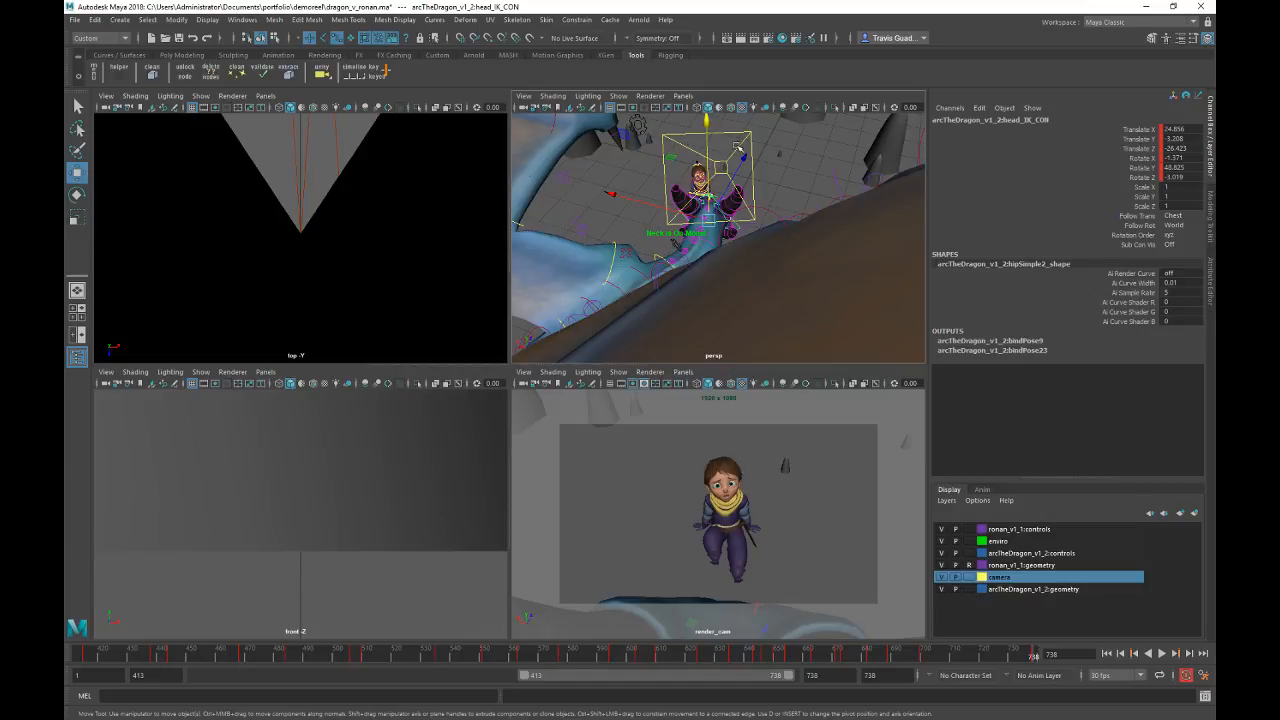
Step: Lower the camera controller at frame 738 to about Translate Y 368.3, tilt it to about Rotate X -42, Y 207, and play back the shot
click(738, 149)
drag(718, 129, 706, 150)
key(e)
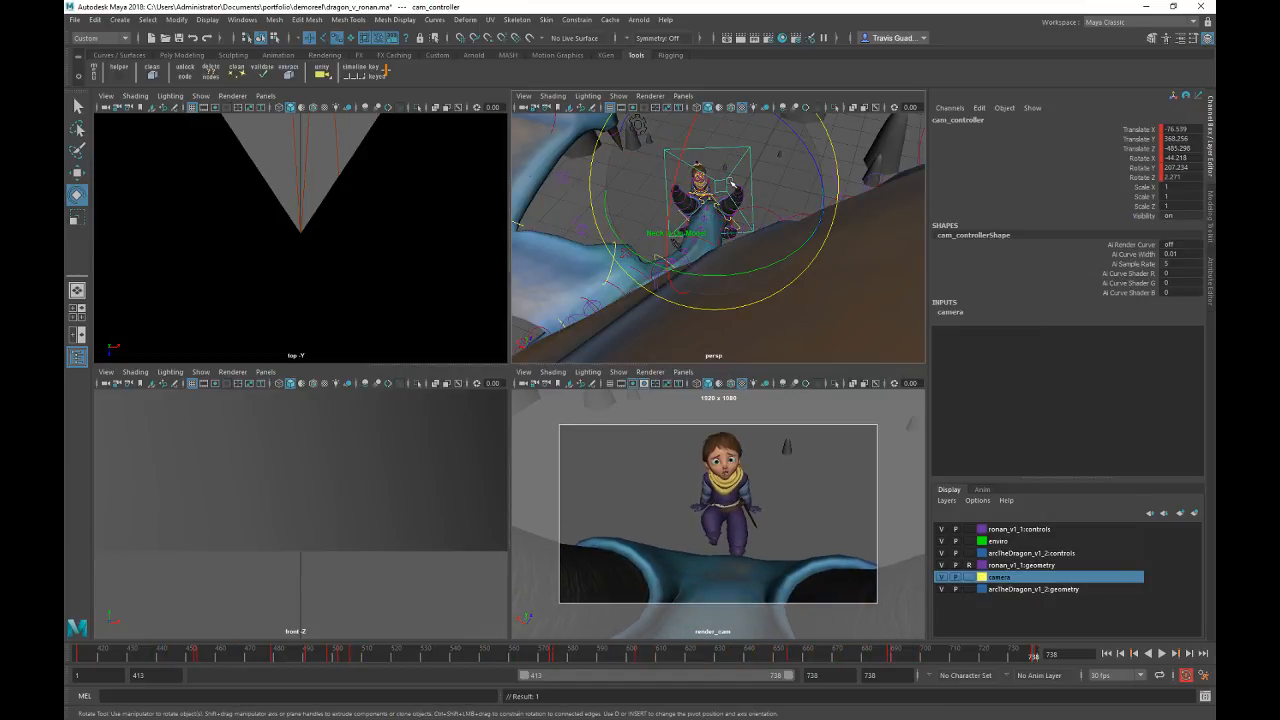
drag(745, 192, 732, 191)
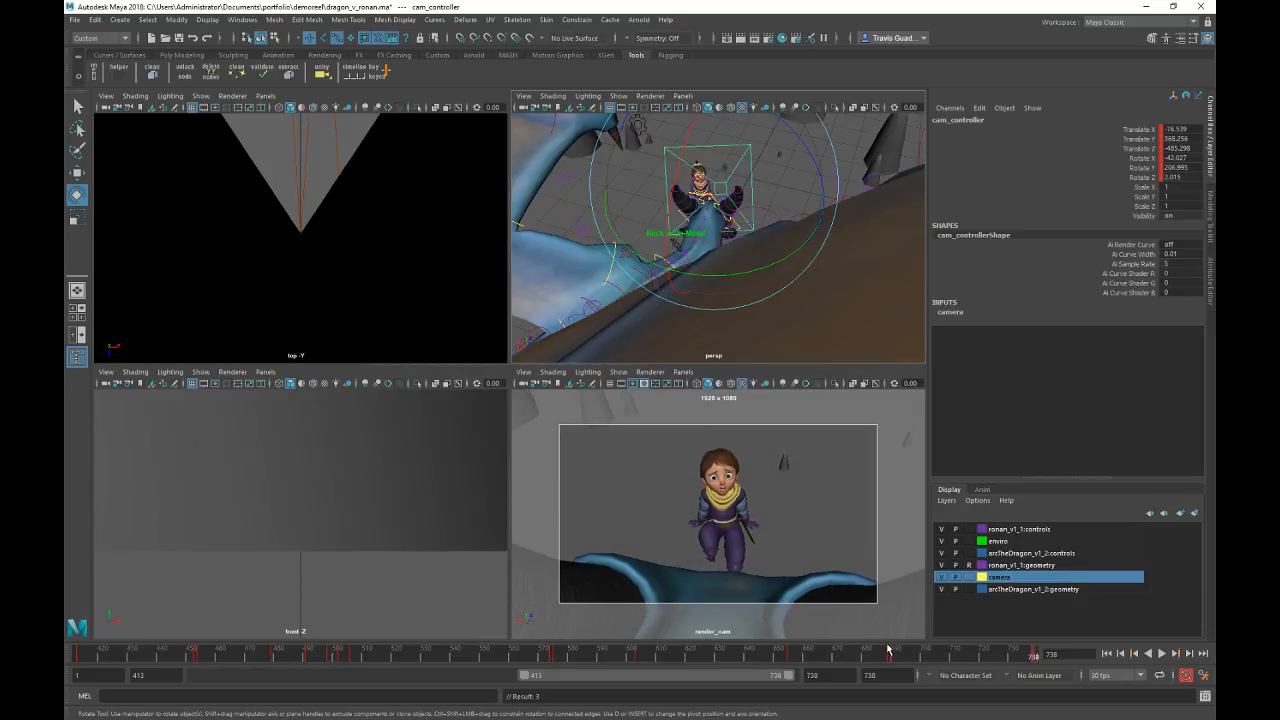
click(888, 655)
key(alt+v)
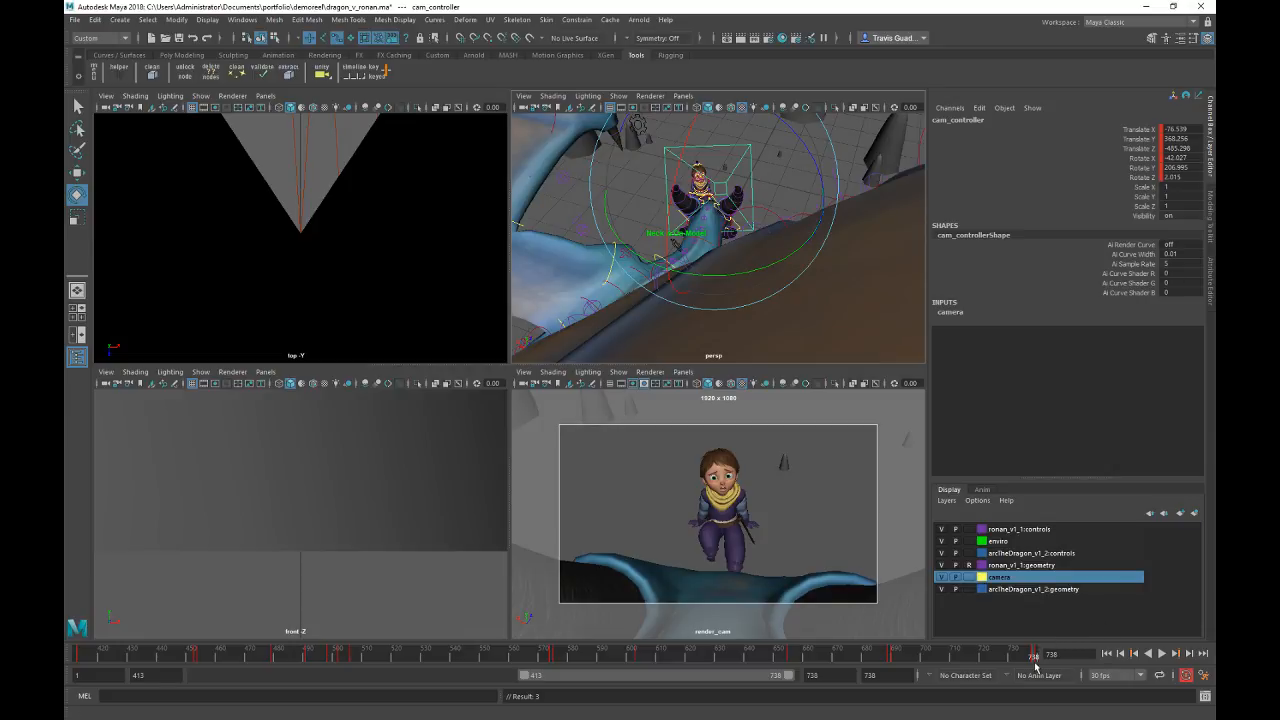
drag(829, 660, 969, 660)
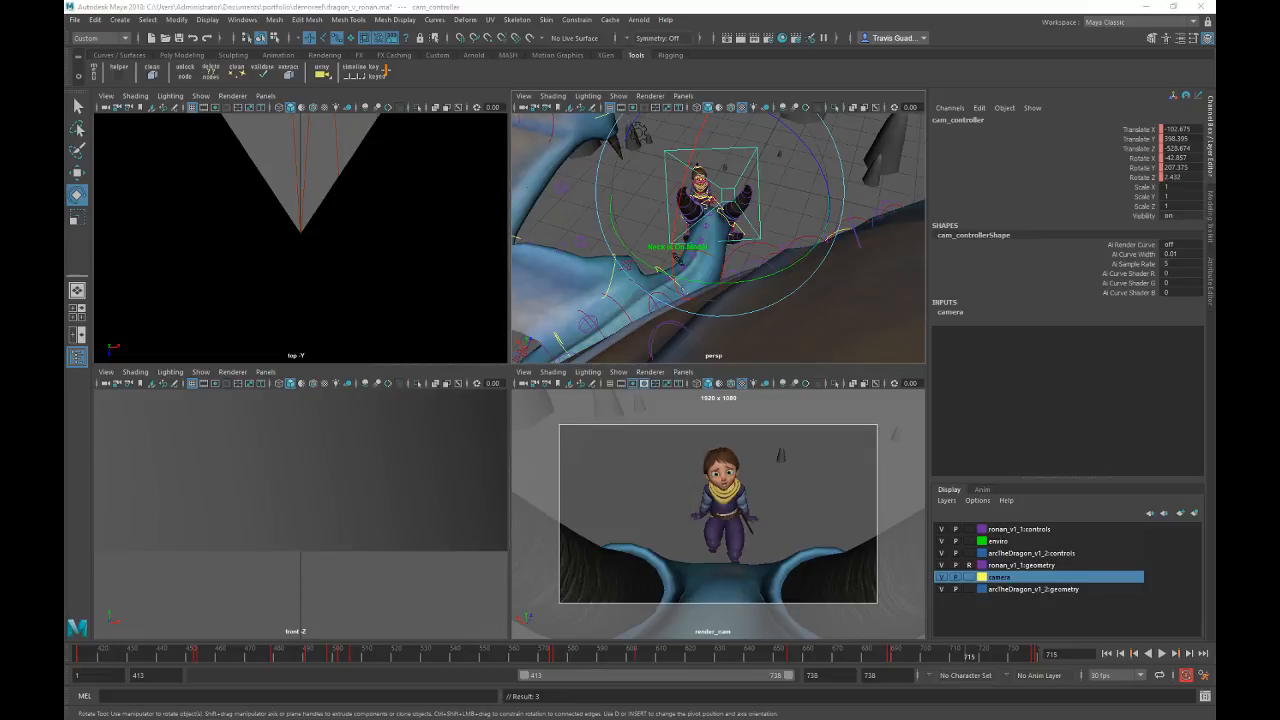
drag(880, 655, 1034, 656)
drag(818, 660, 1030, 655)
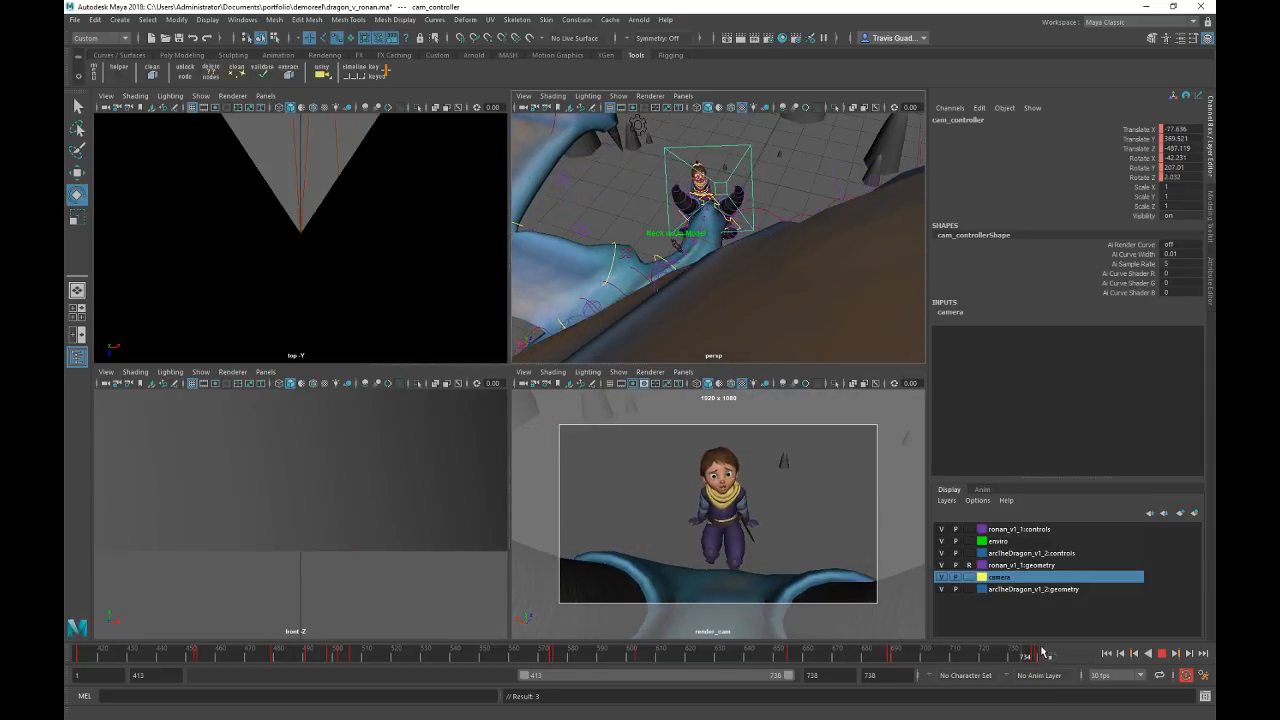
drag(816, 664, 1080, 648)
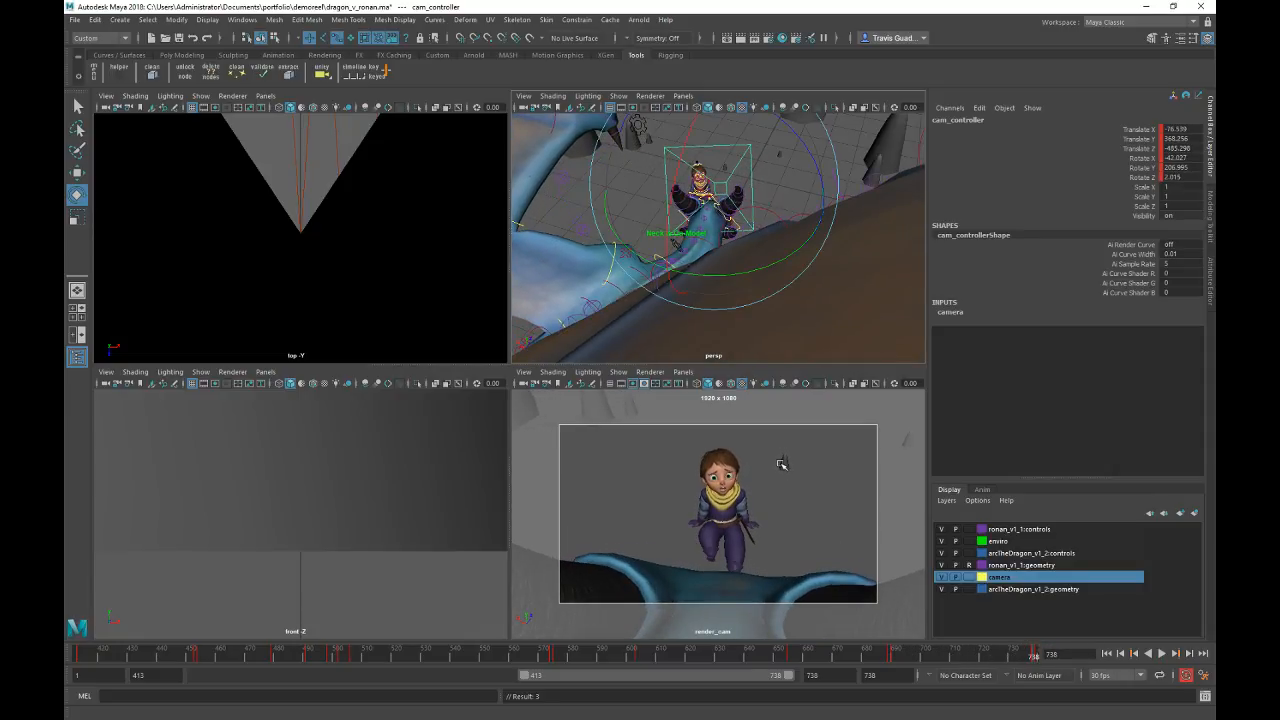
Step: At frame 739, rotate the camera controller to about X -48, Y 164, Z -33 and move it to about X 173.6, Y -46.8, Z -329
key(alt+period)
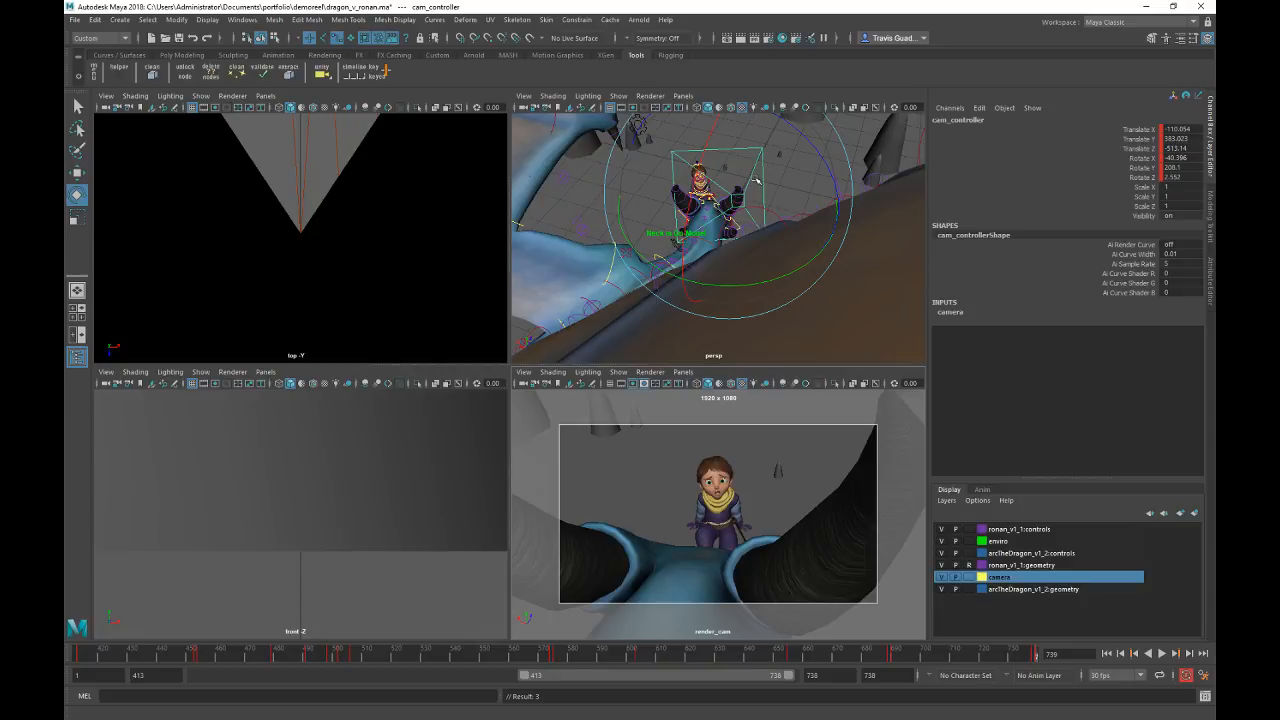
click(865, 206)
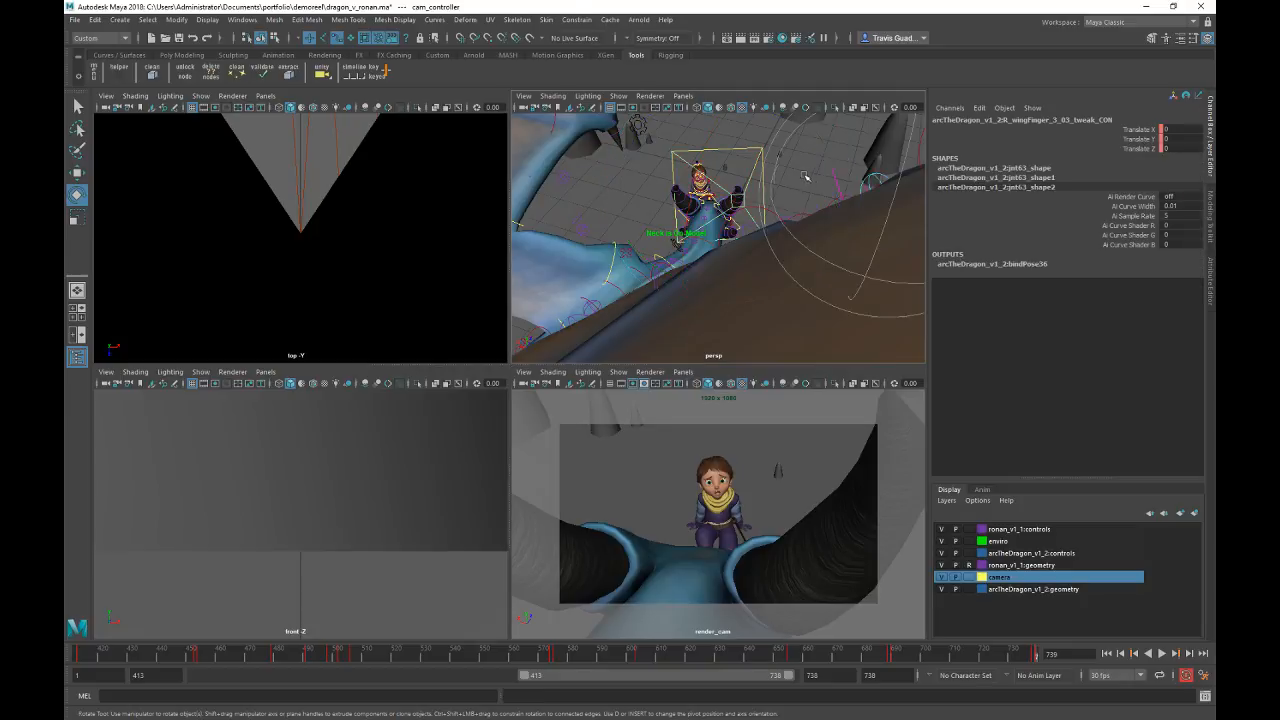
click(706, 152)
key(f)
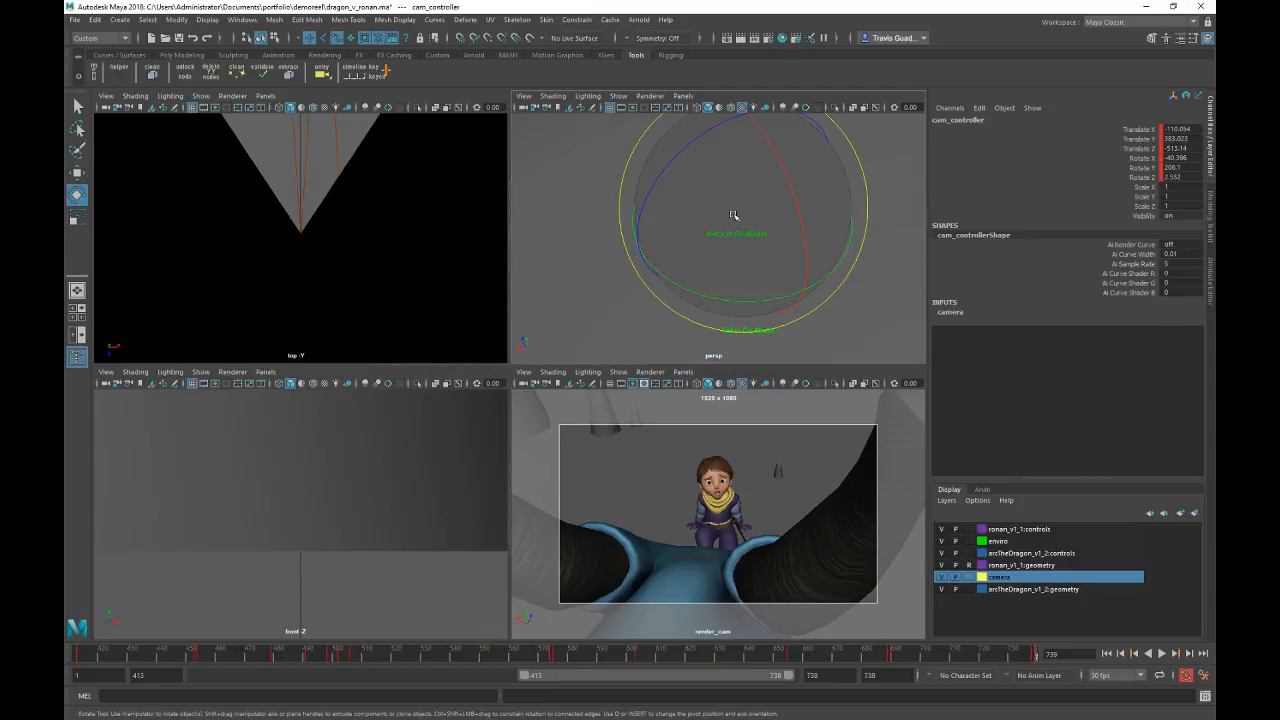
alt+drag(733, 215, 841, 205)
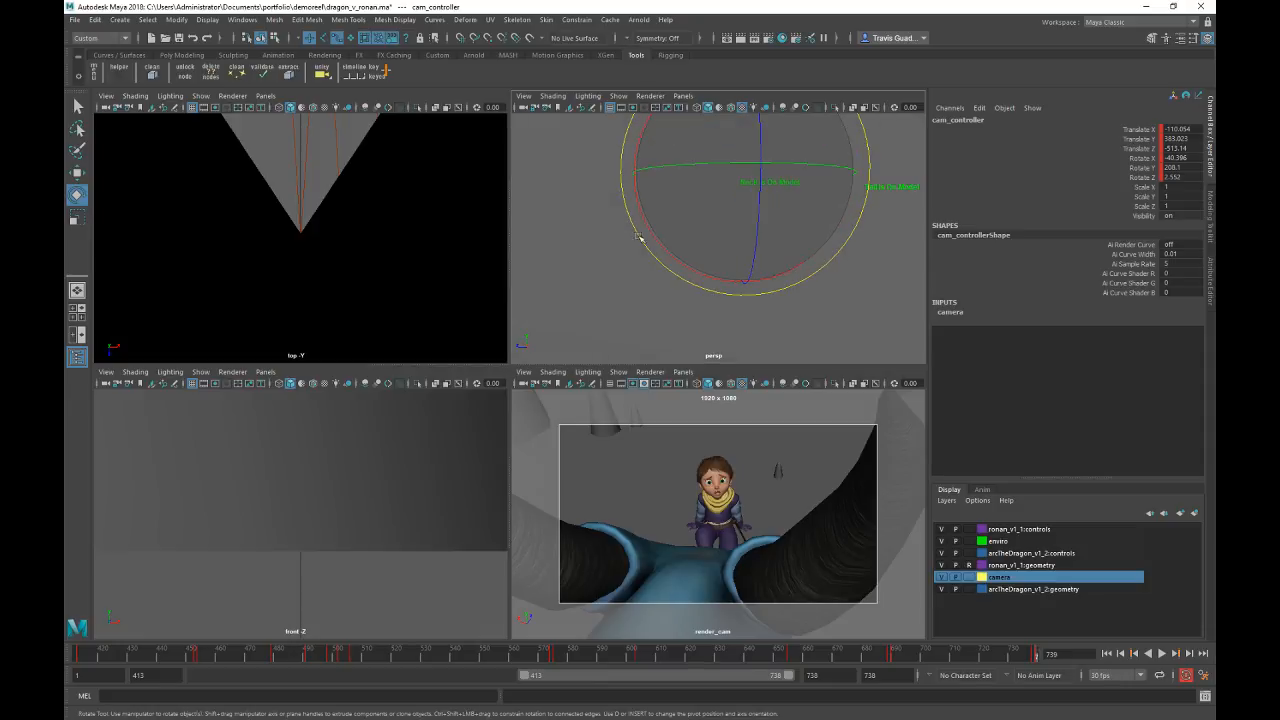
scroll(790, 230, down, 5)
drag(882, 244, 748, 392)
key(w)
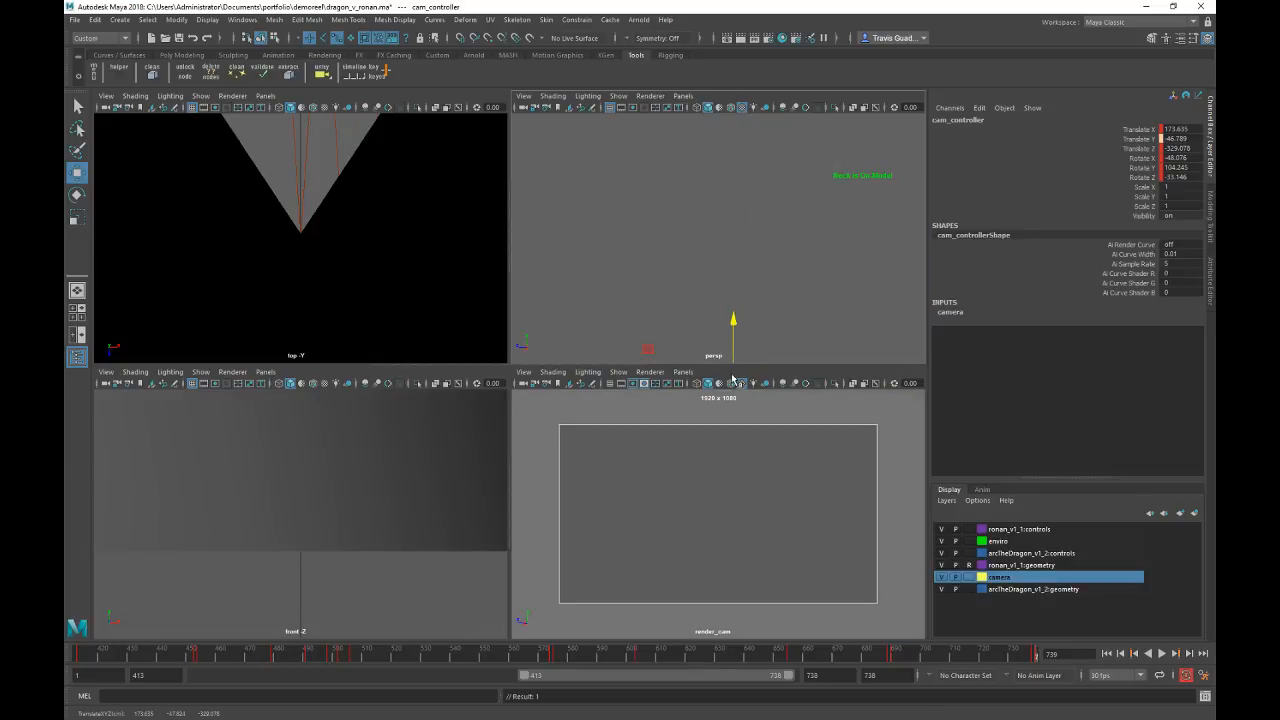
Step: Place the camera controller beside the seated boy at frame 739, about Translate X 294.5, Y 61.2, Z -223.1, Rotate X -18.3, Y 100.5, Z -11
alt+middle_drag(704, 312, 697, 226)
alt+drag(697, 226, 791, 168)
alt+drag(811, 265, 815, 208)
key(e)
key(w)
drag(655, 307, 435, 380)
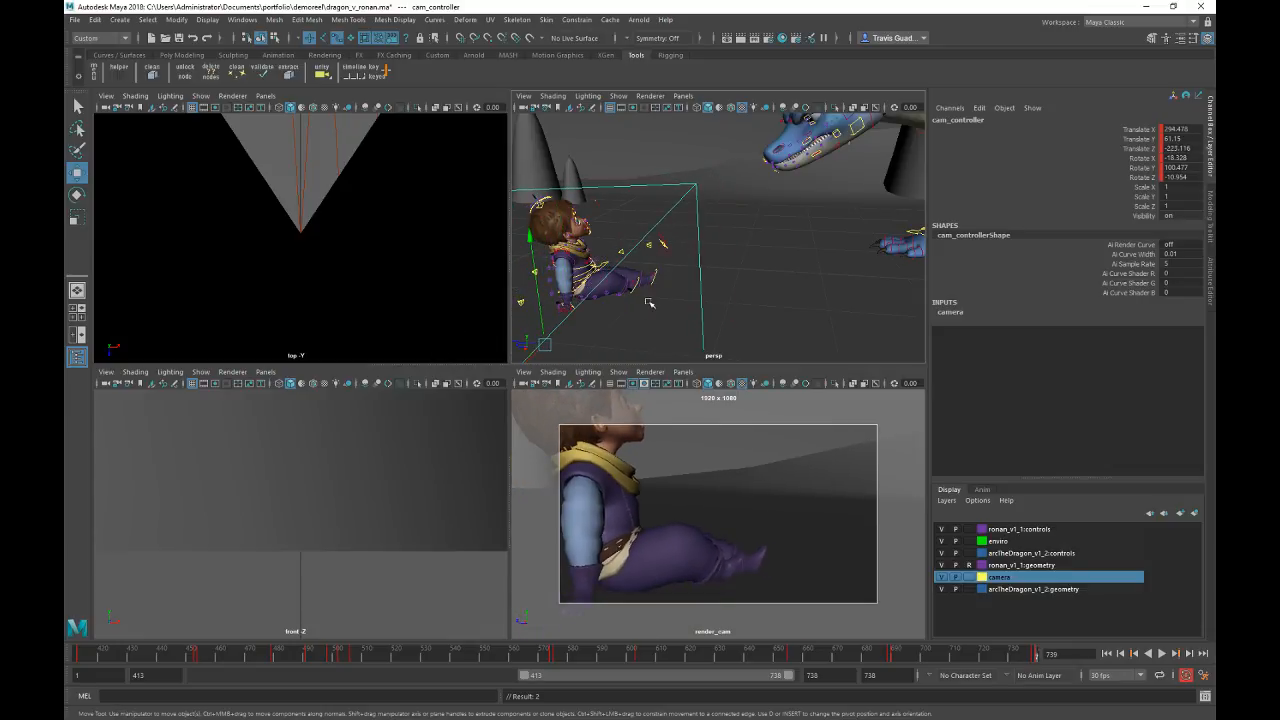
Step: Move the camera controller to frame the boy's head, with Translate X 305.944, Translate Y 97.397 and Translate Z -205.117
drag(538, 256, 545, 198)
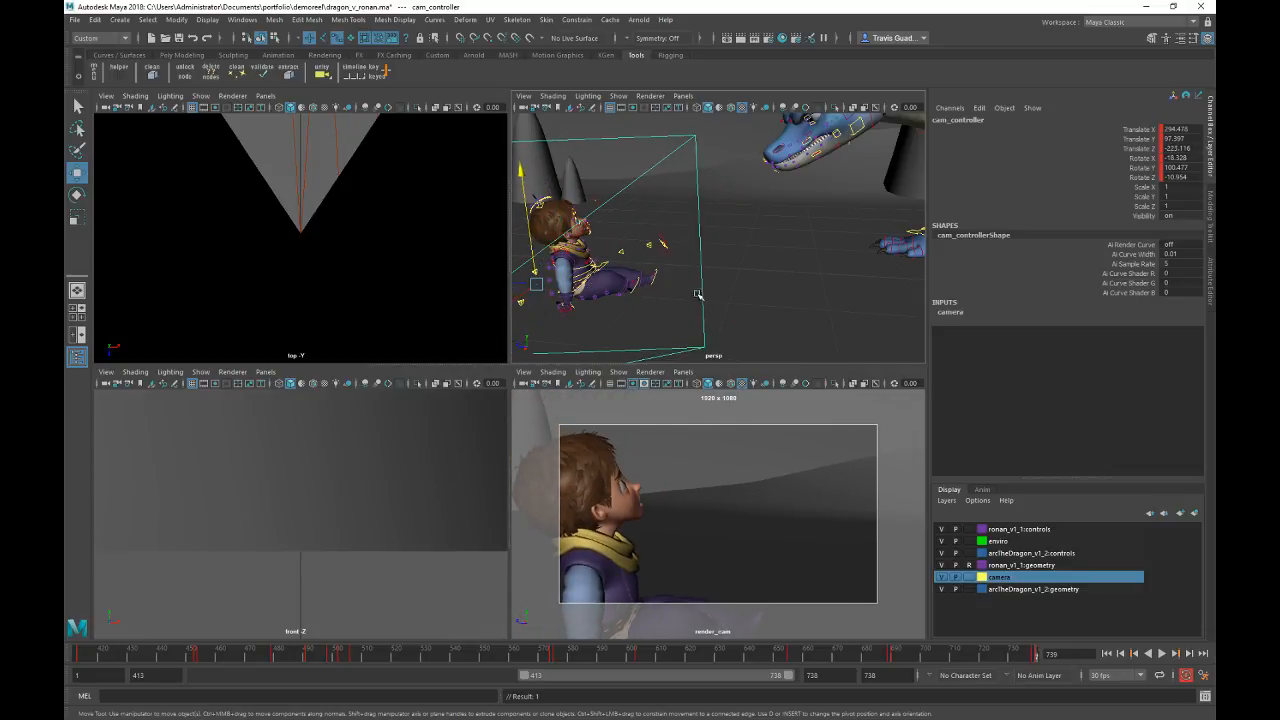
alt+middle_drag(694, 290, 799, 217)
alt+drag(799, 217, 737, 277)
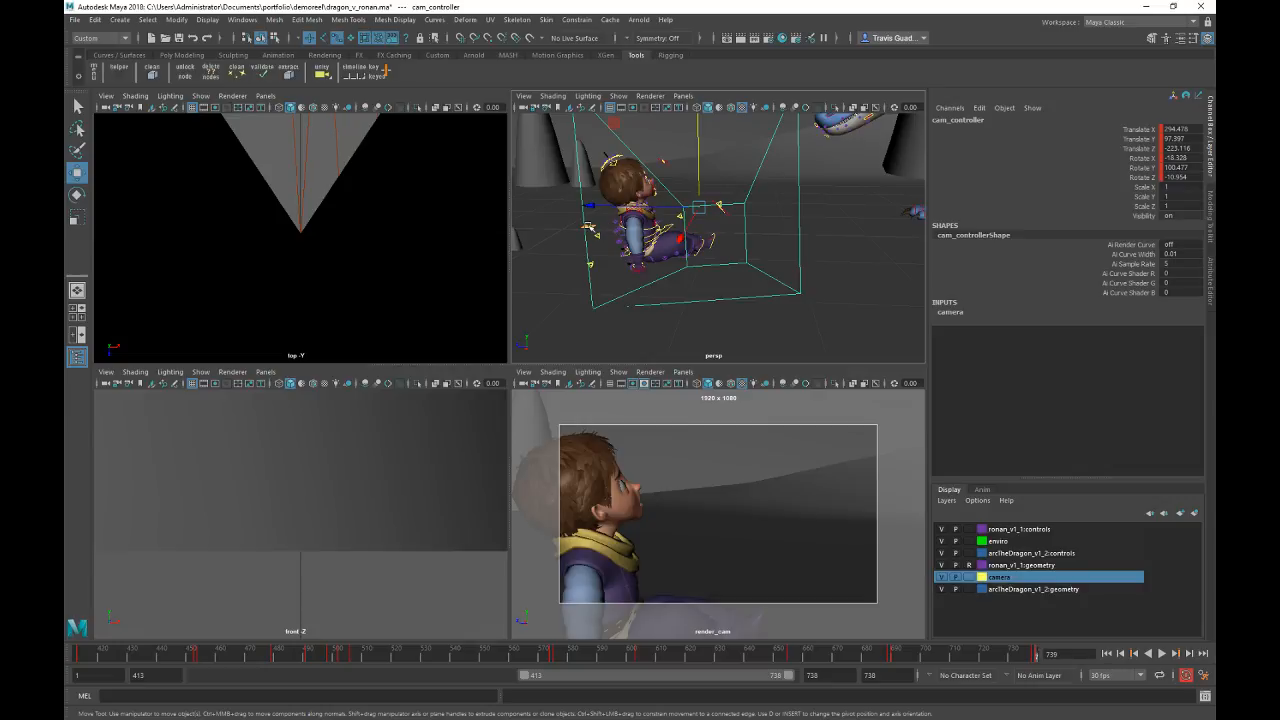
drag(589, 227, 549, 231)
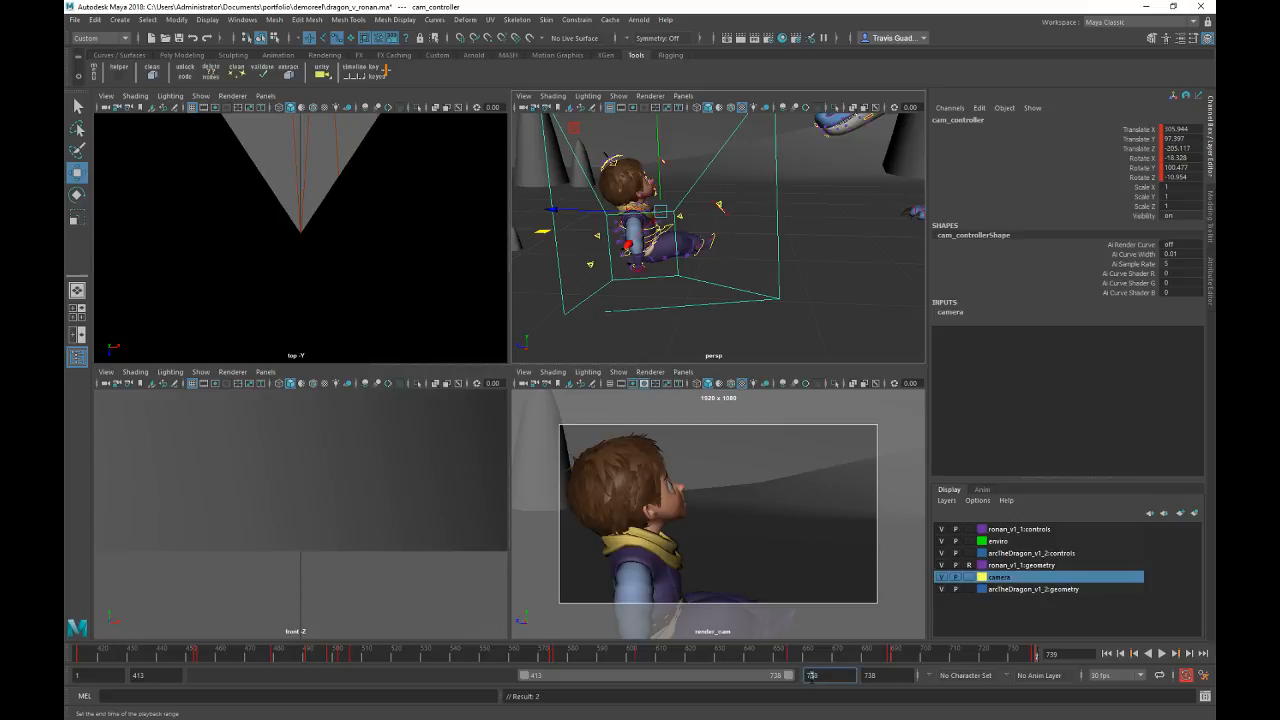
Step: Extend the playback range to end at frame 788 and move the current time to frame 738
text(8)
key(Return)
key(alt+v)
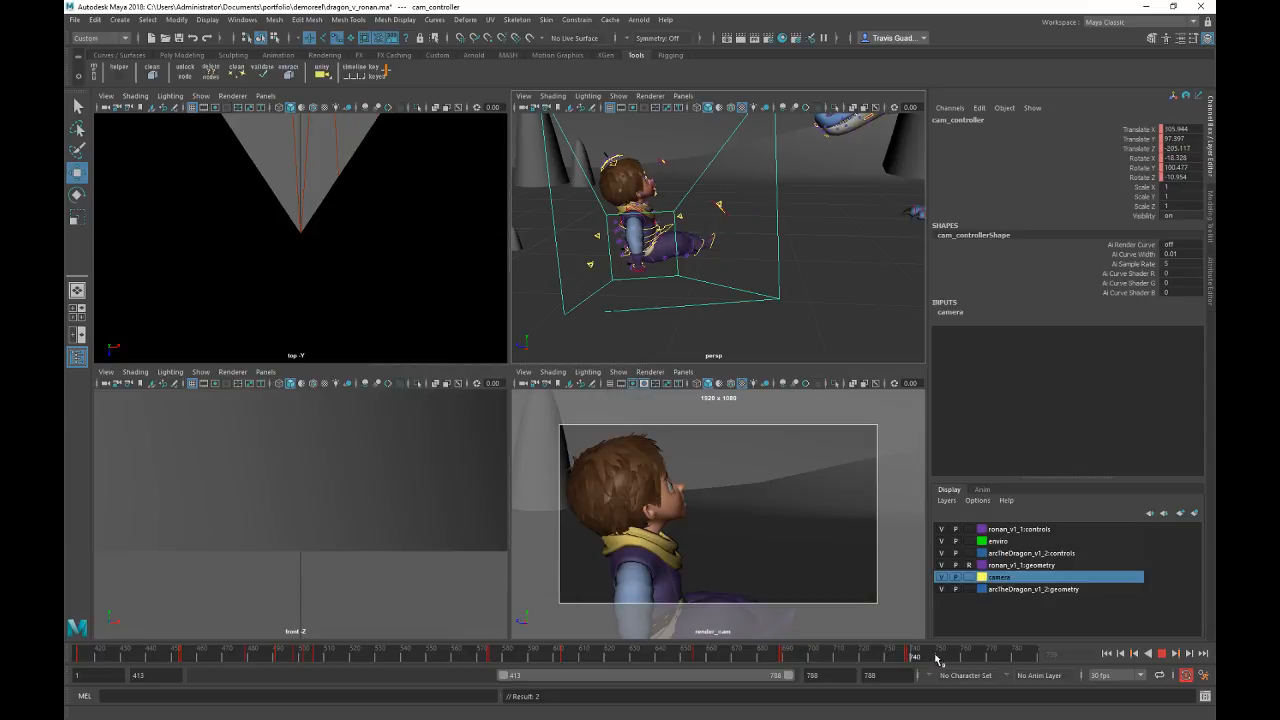
drag(909, 661, 910, 658)
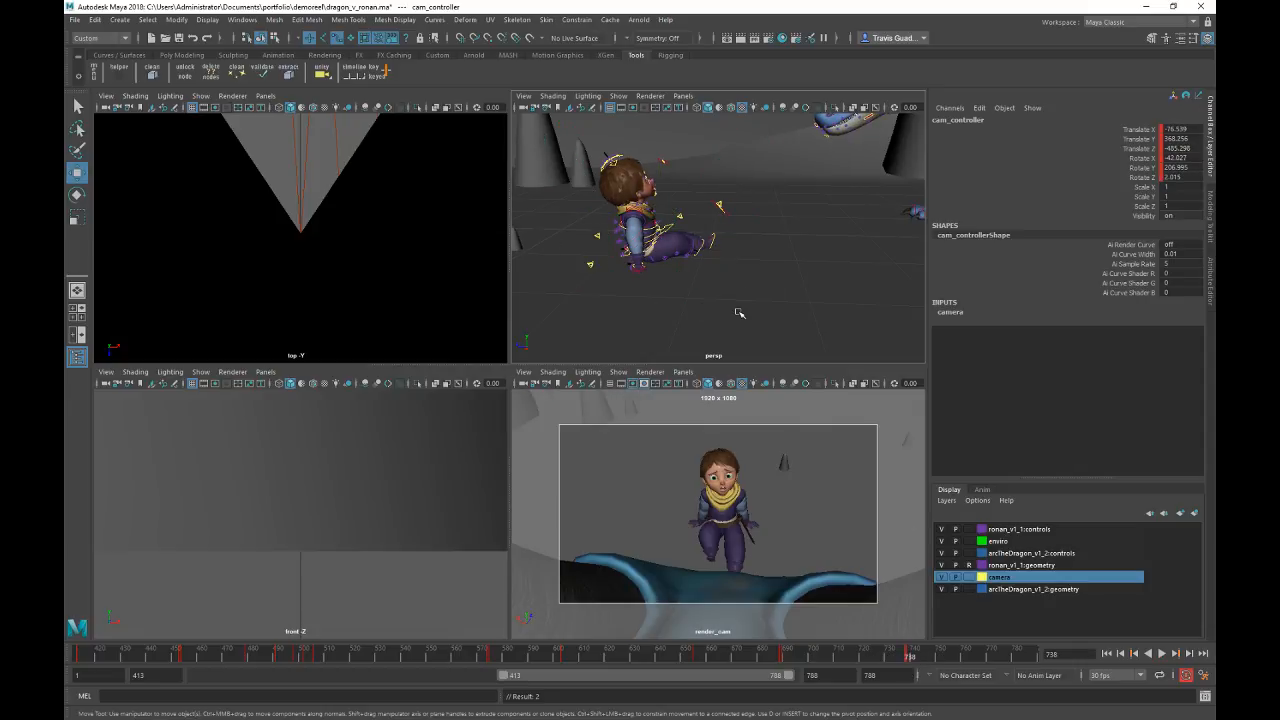
click(768, 297)
drag(762, 142, 552, 306)
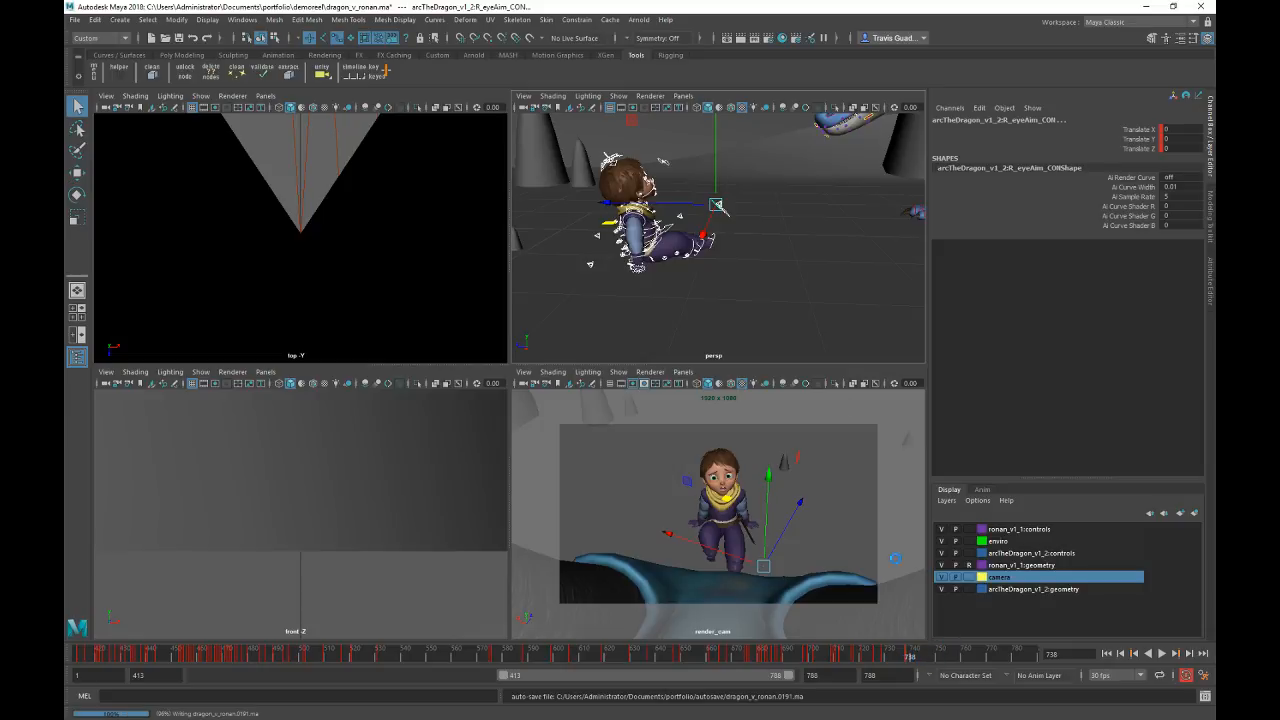
key(w)
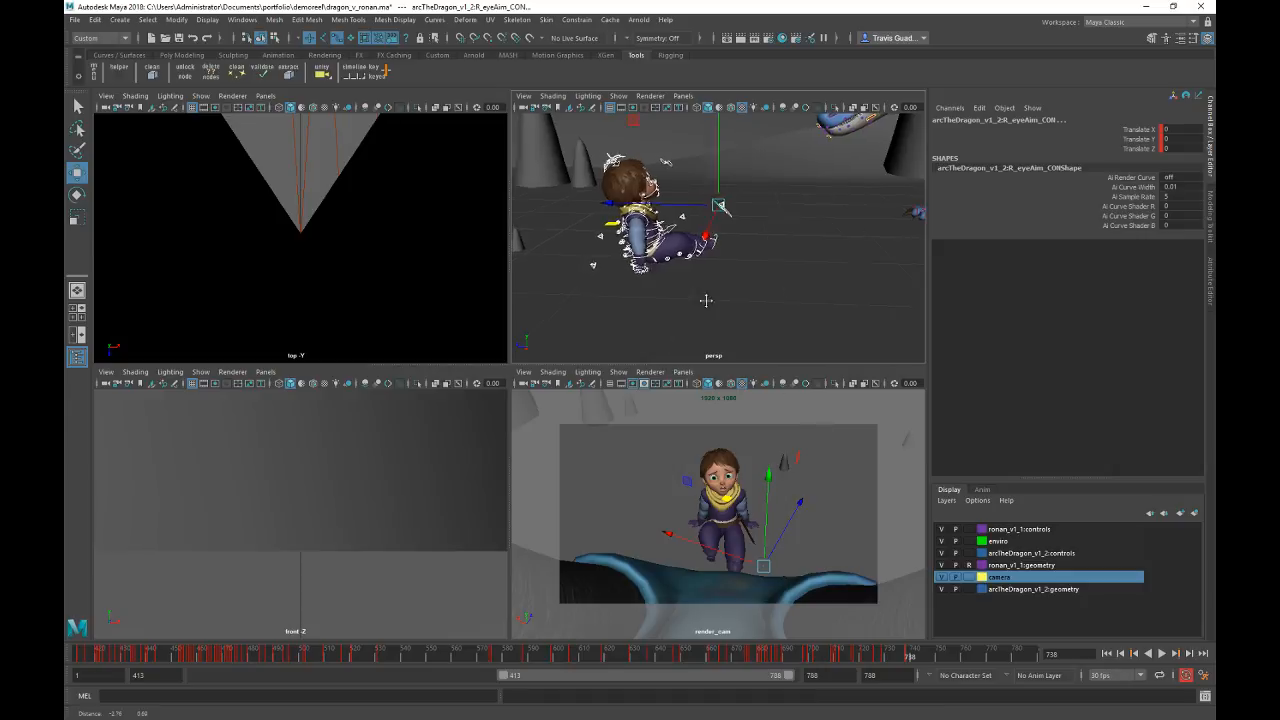
alt+drag(708, 300, 663, 280)
alt+right_drag(663, 280, 766, 266)
alt+middle_drag(741, 240, 836, 300)
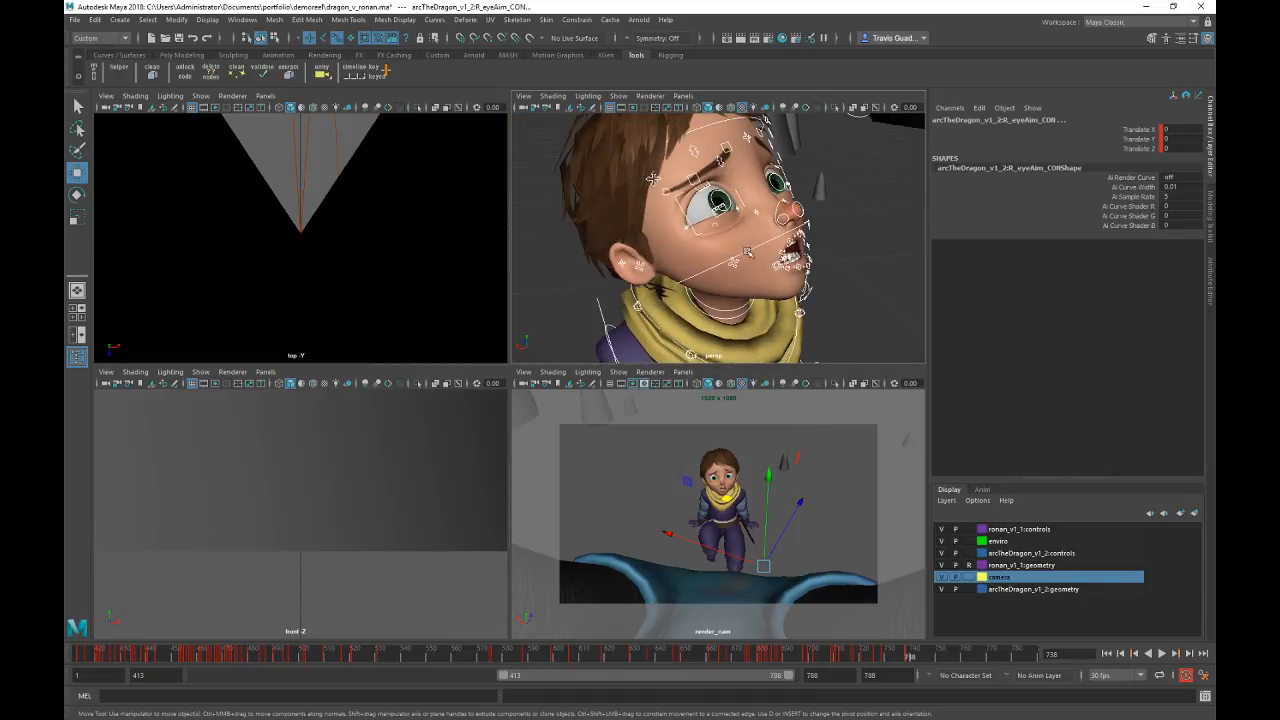
key(q)
click(796, 240)
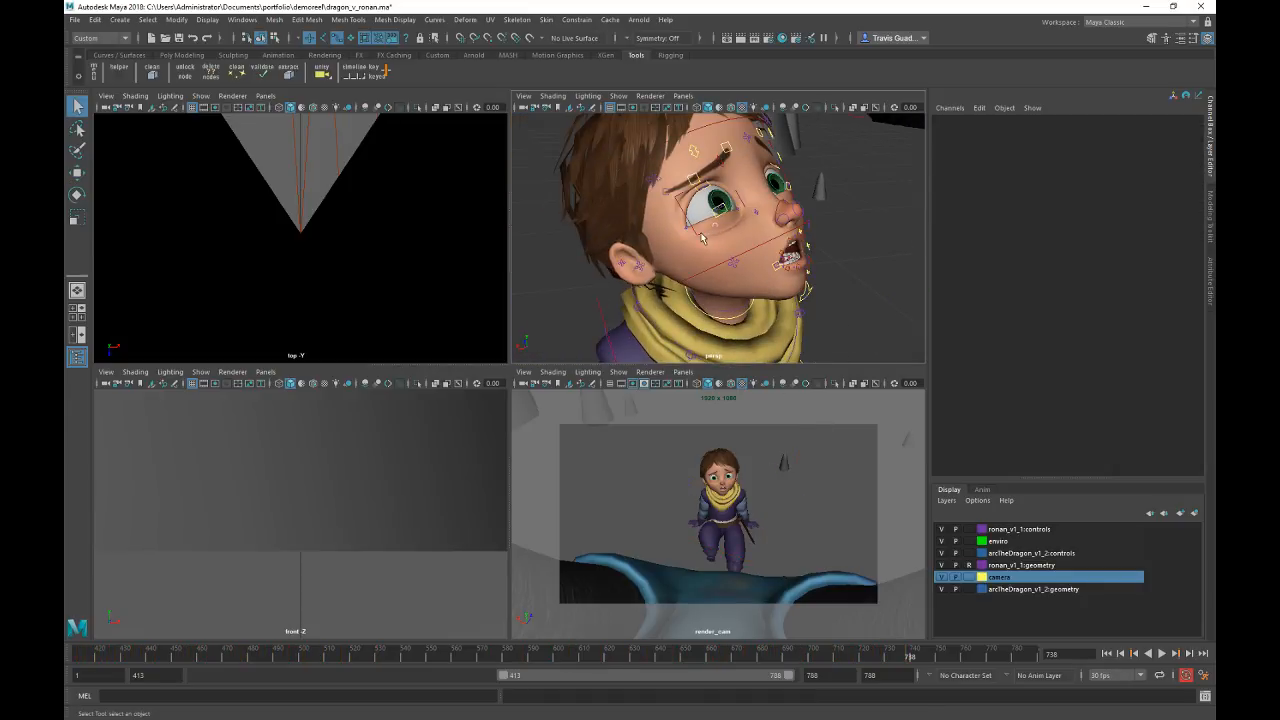
Step: Select the upper eyelid controls of both of the boy's eyes
alt+drag(704, 240, 873, 130)
alt+middle_drag(689, 217, 680, 257)
alt+right_drag(680, 257, 701, 281)
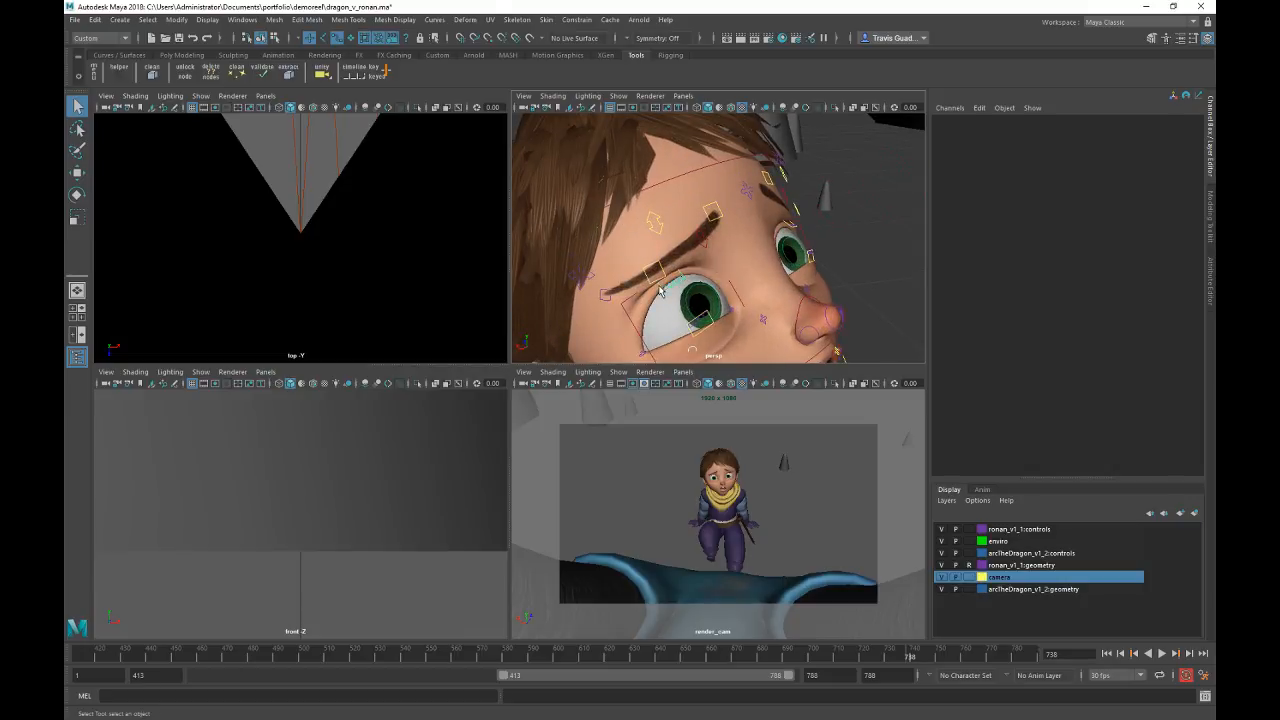
click(660, 290)
alt+drag(765, 289, 750, 273)
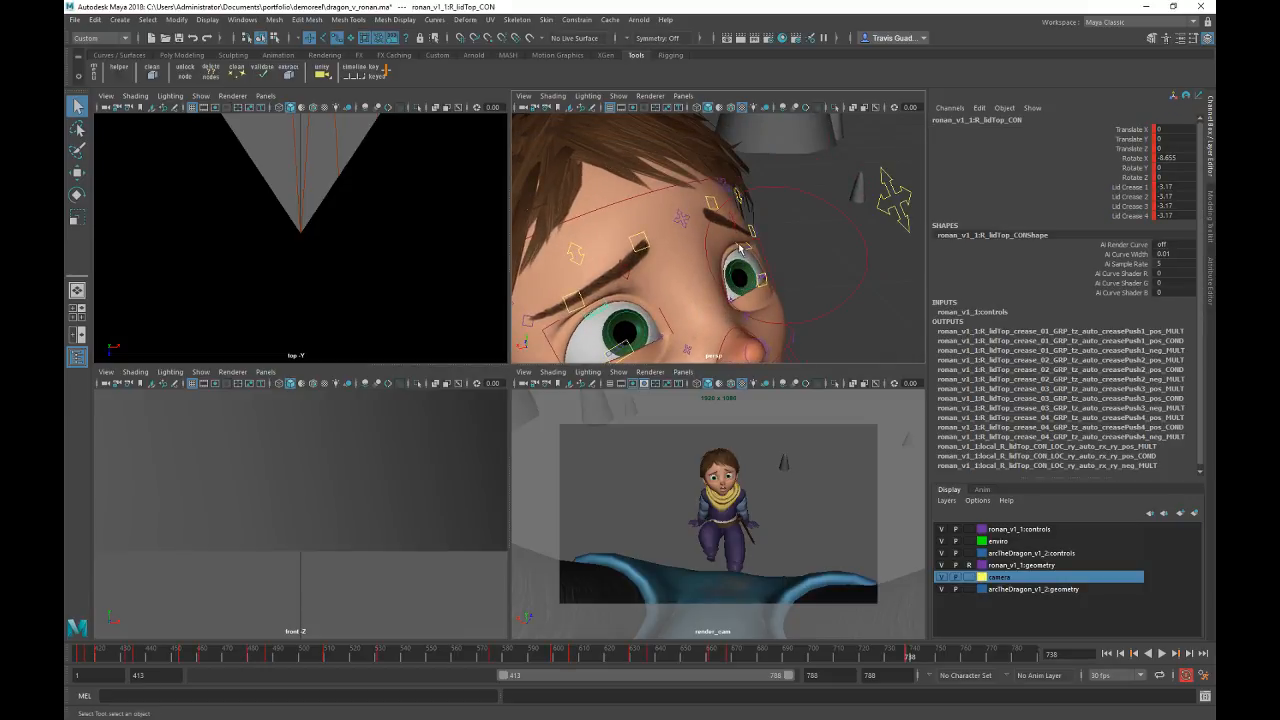
click(744, 248)
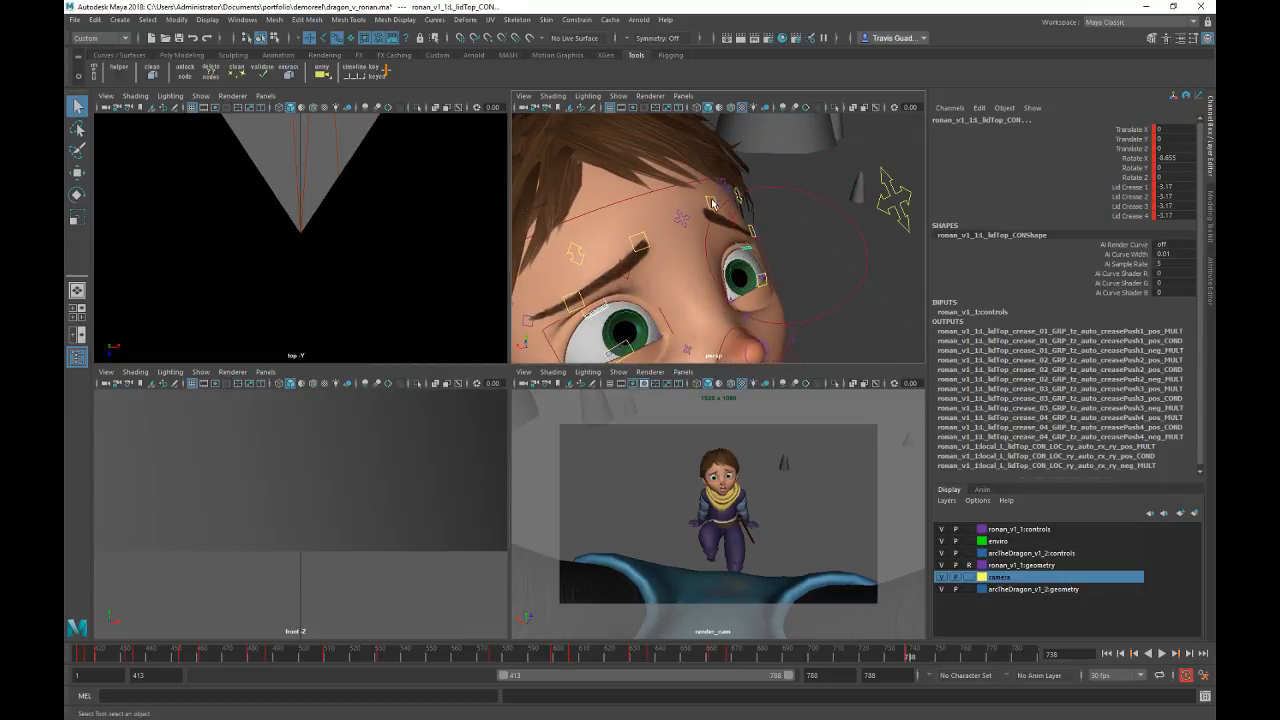
Step: Add the eyebrow controls and the lower eyelid controls on both sides of the boy's face to the selection
click(640, 243)
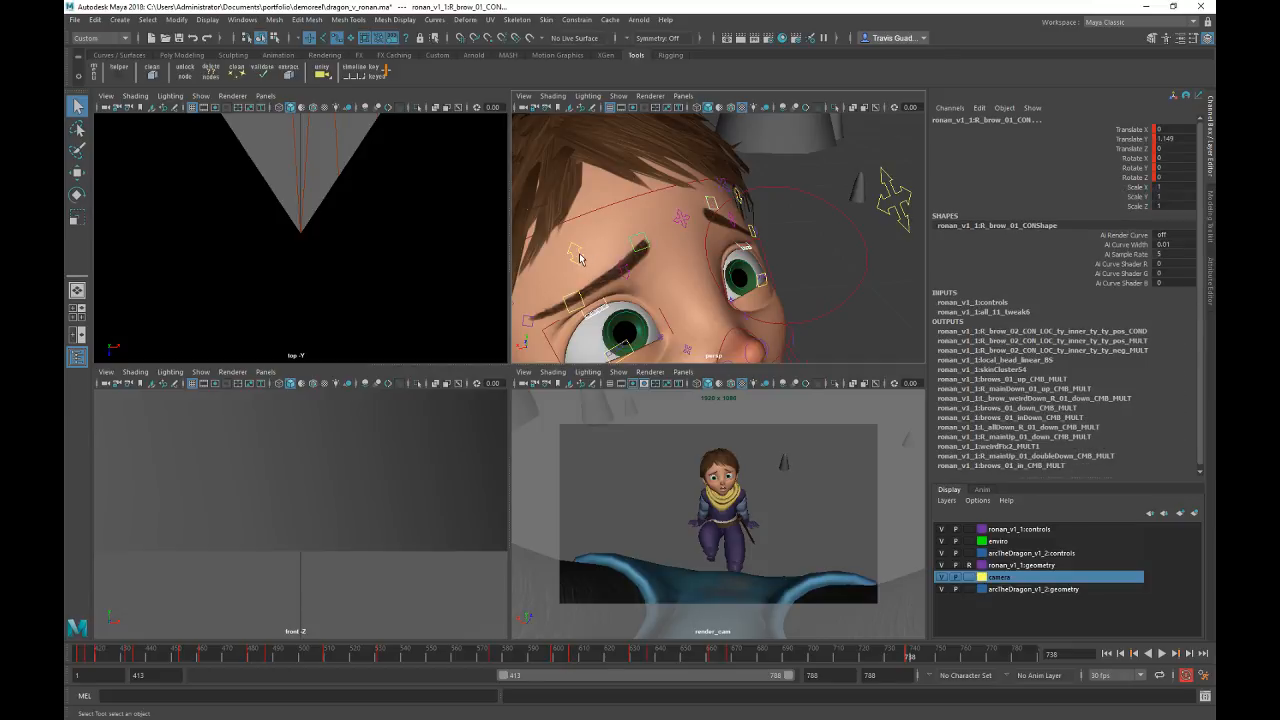
click(720, 240)
click(738, 224)
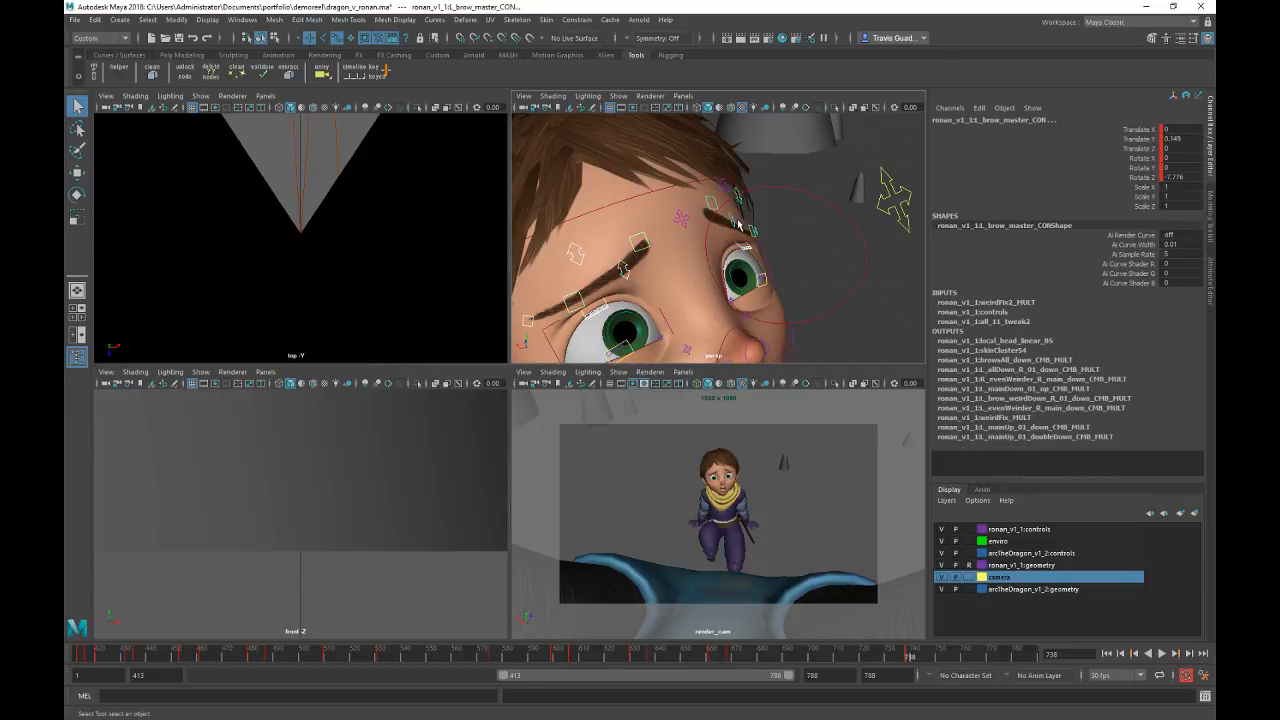
click(628, 265)
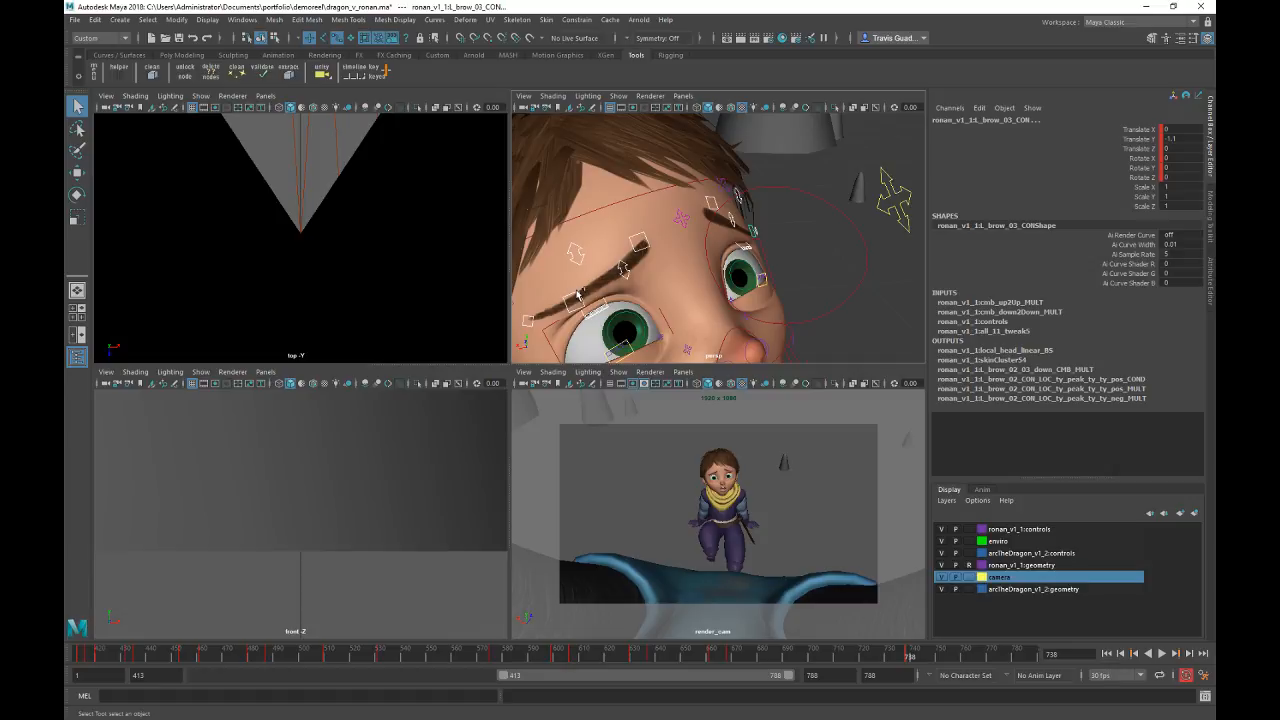
click(621, 318)
click(658, 341)
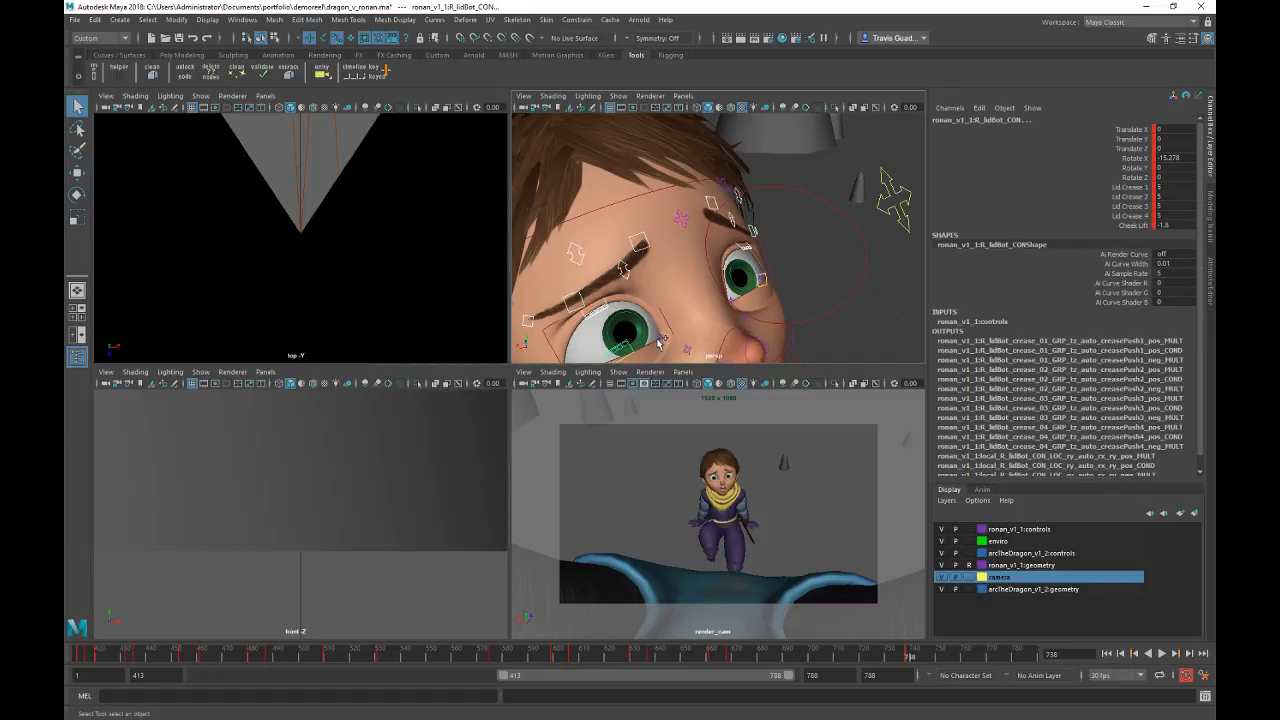
click(760, 285)
alt+drag(826, 309, 864, 294)
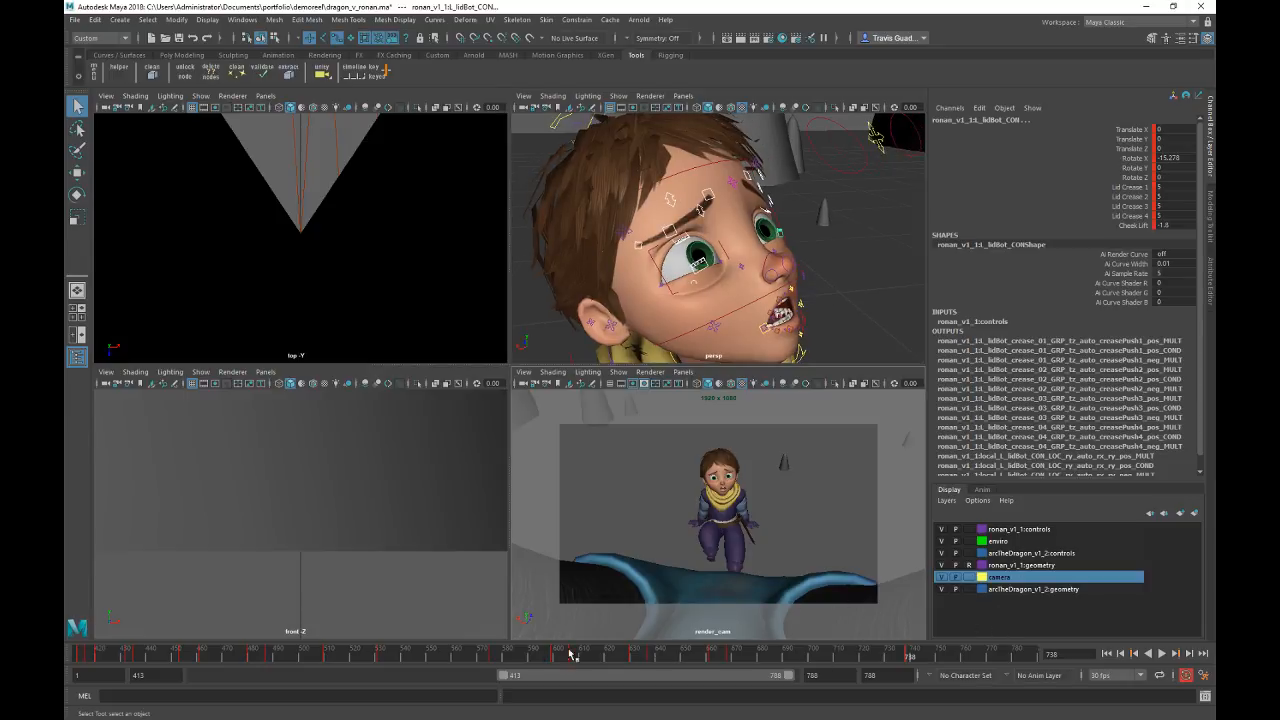
Step: Copy the selected brow and eyelid controls' keys at frame 461
drag(487, 653, 193, 656)
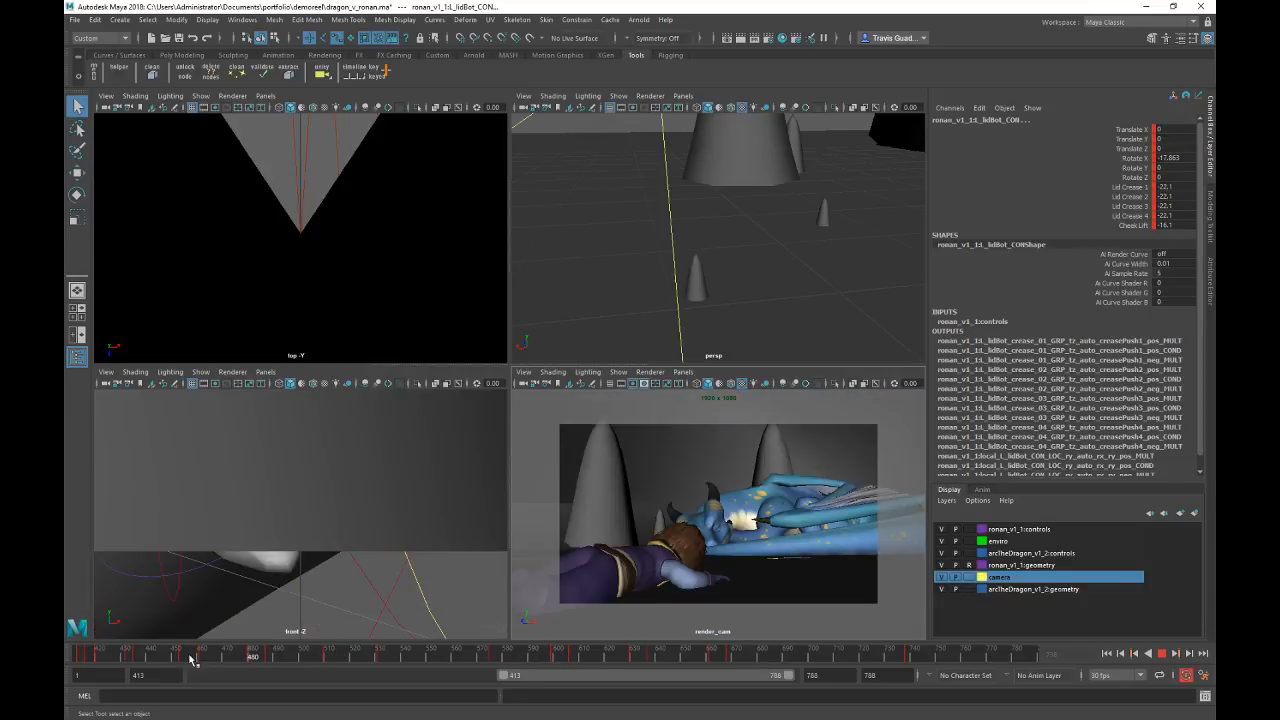
key(f)
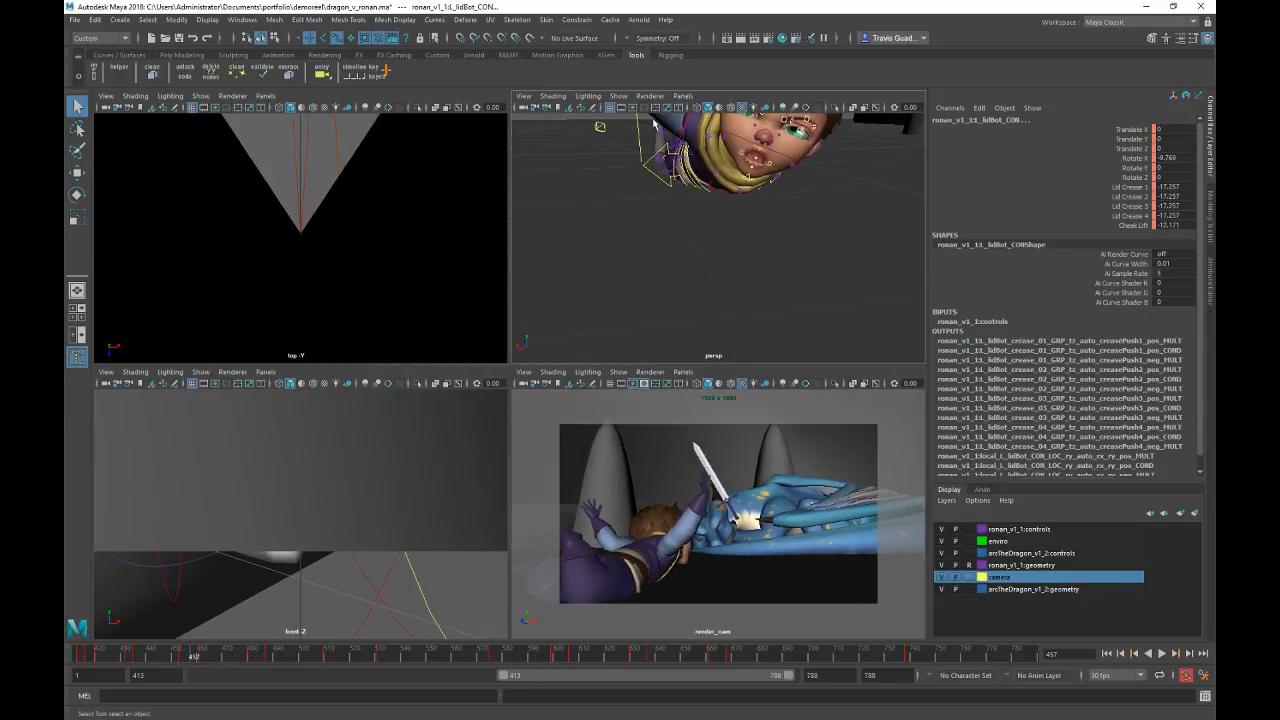
click(200, 654)
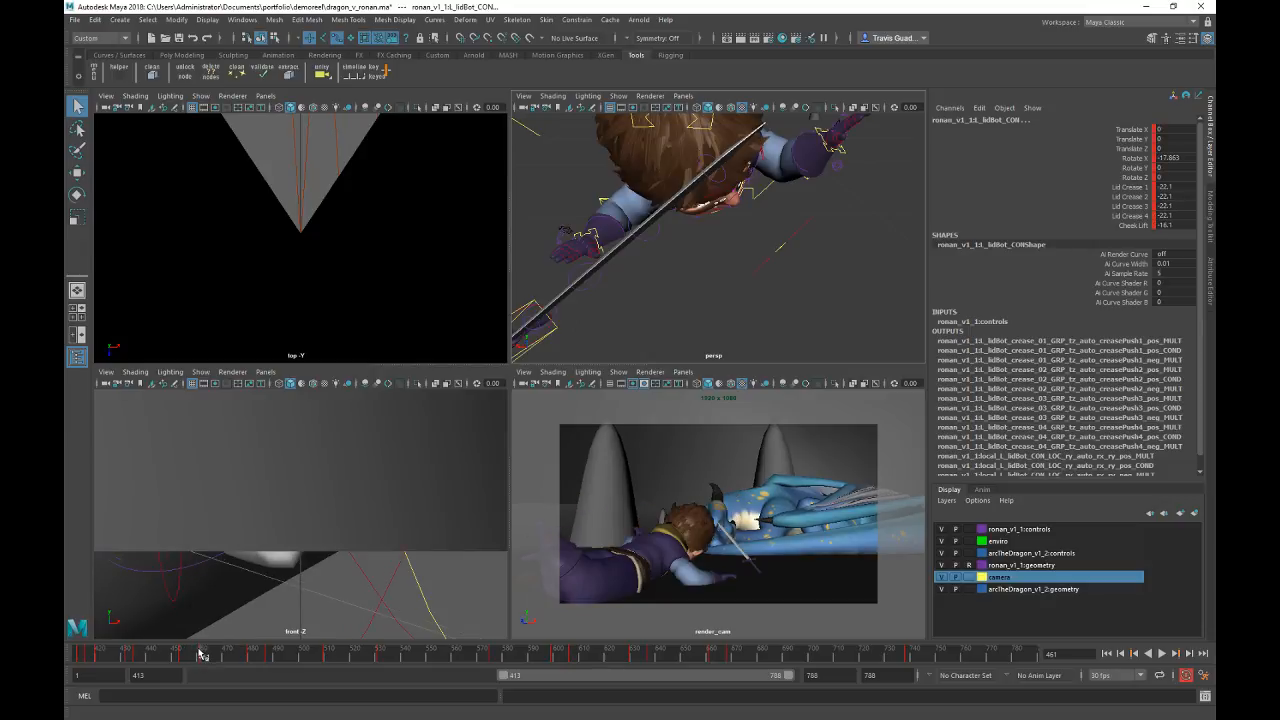
right_click(200, 654)
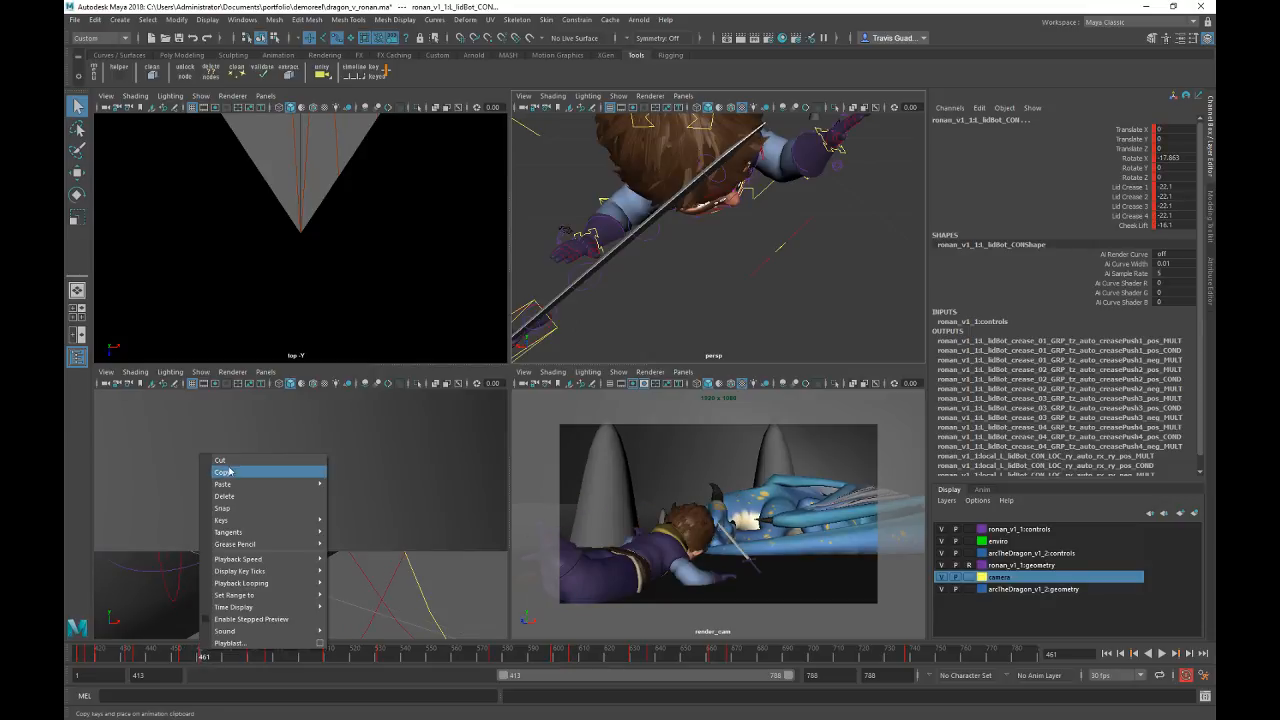
click(226, 473)
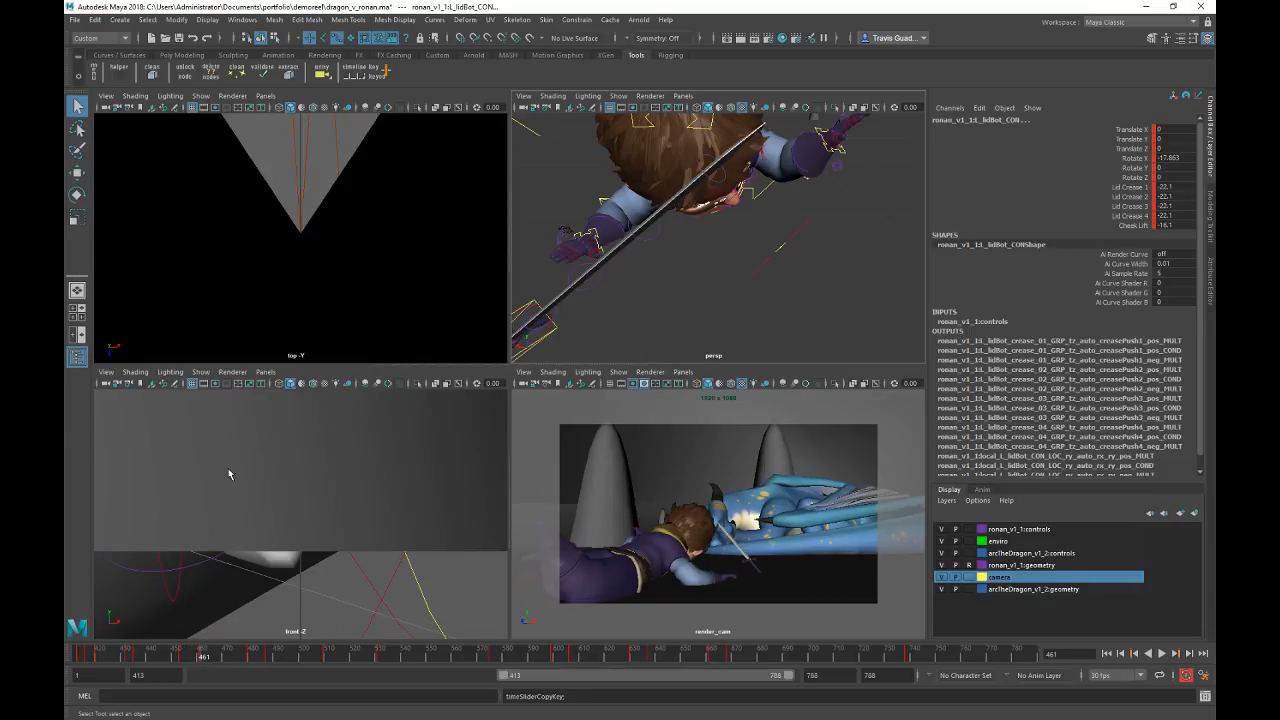
Step: Paste the copied brow and eyelid keys at frame 749
drag(676, 655, 913, 657)
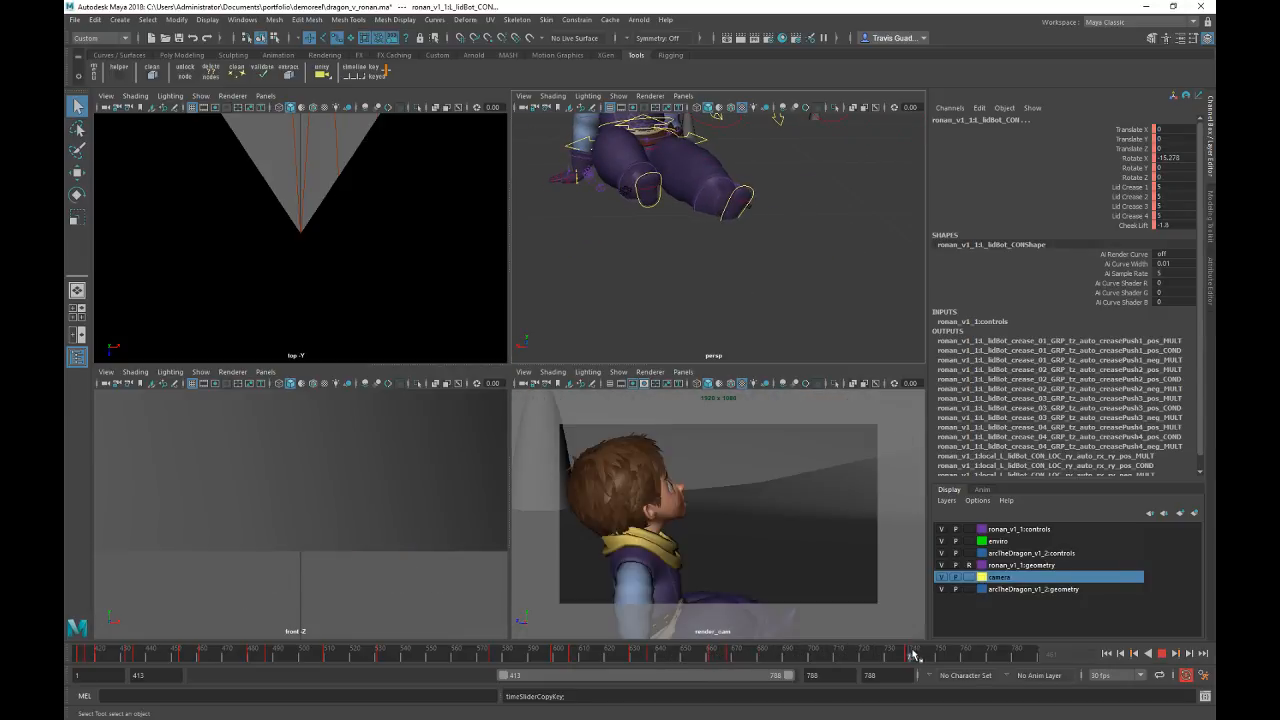
right_click(937, 656)
mouse_move(1040, 520)
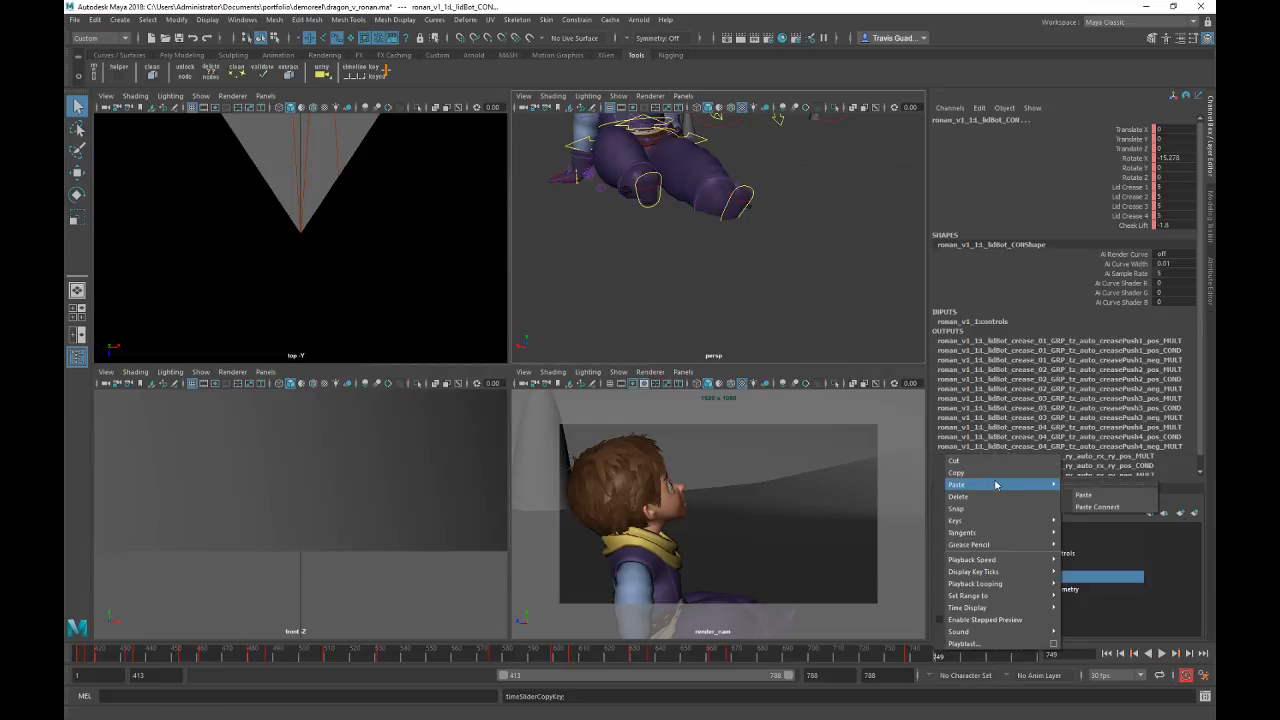
click(1115, 495)
Step: Select the boy's jaw control and adjust its Rotate X to -1.68 at frame 749
alt+middle_drag(705, 204, 738, 400)
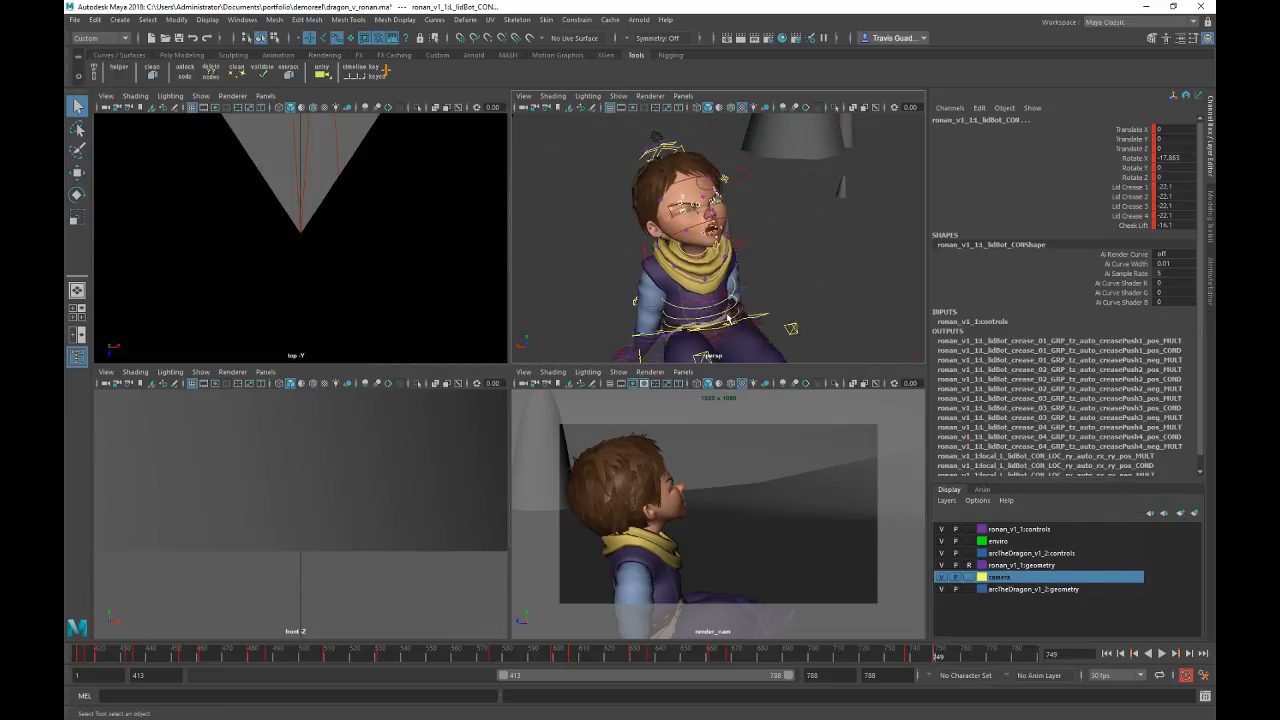
alt+drag(700, 320, 765, 310)
alt+right_drag(745, 290, 829, 300)
click(771, 238)
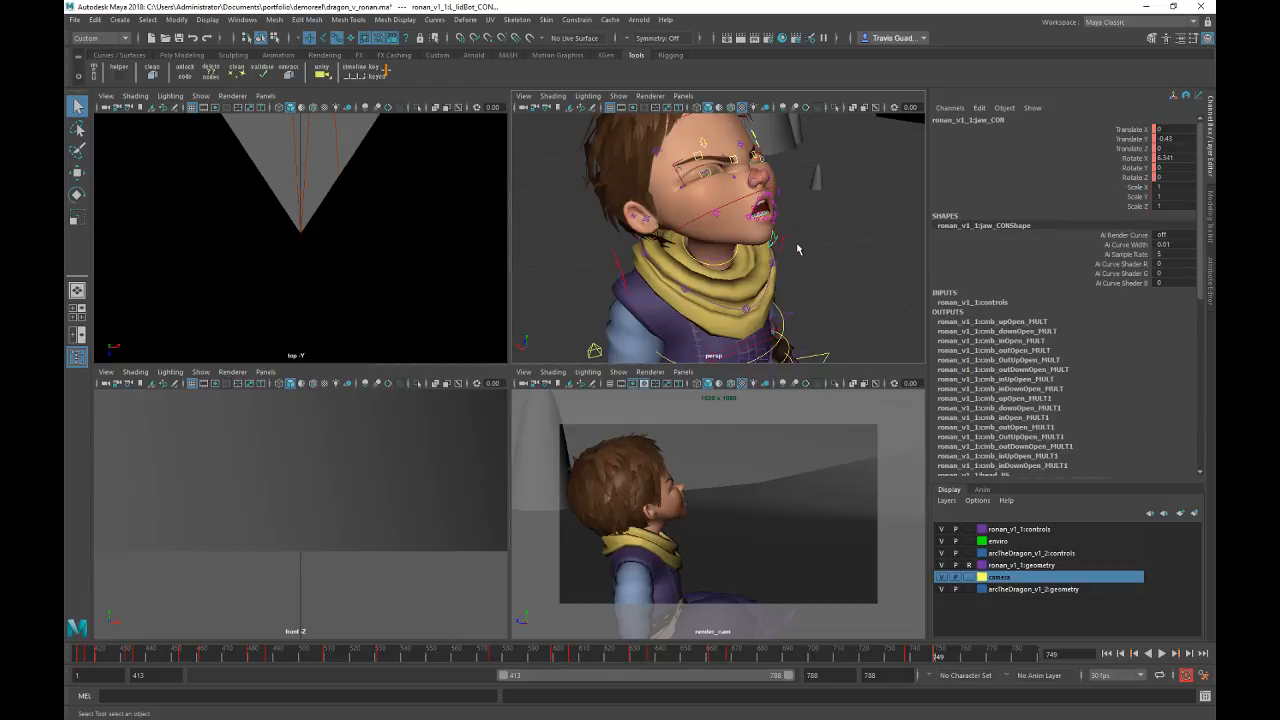
click(1110, 158)
middle_drag(822, 289, 823, 291)
Step: Reset the jaw control's Rotate X to 0 and readjust it to about -3.435 so the teeth close
alt+drag(823, 291, 780, 237)
alt+right_drag(780, 237, 886, 289)
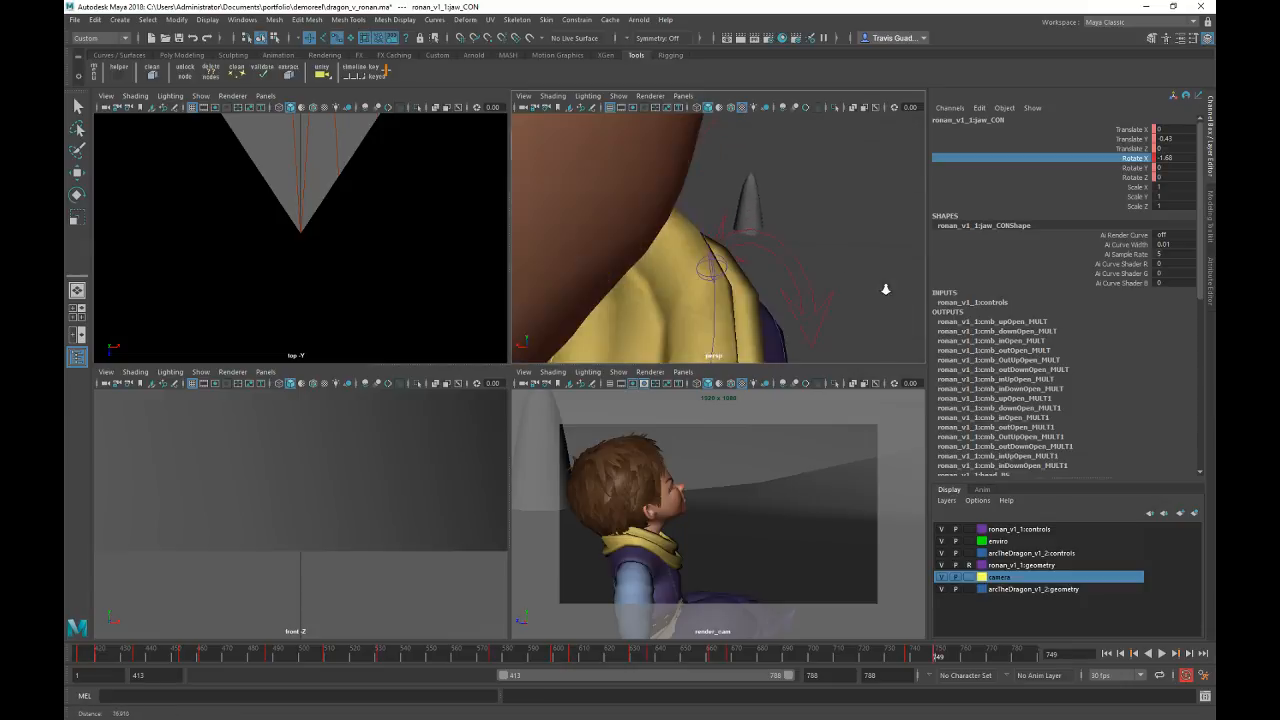
alt+middle_drag(620, 205, 729, 251)
alt+right_drag(729, 251, 679, 268)
alt+drag(679, 268, 666, 271)
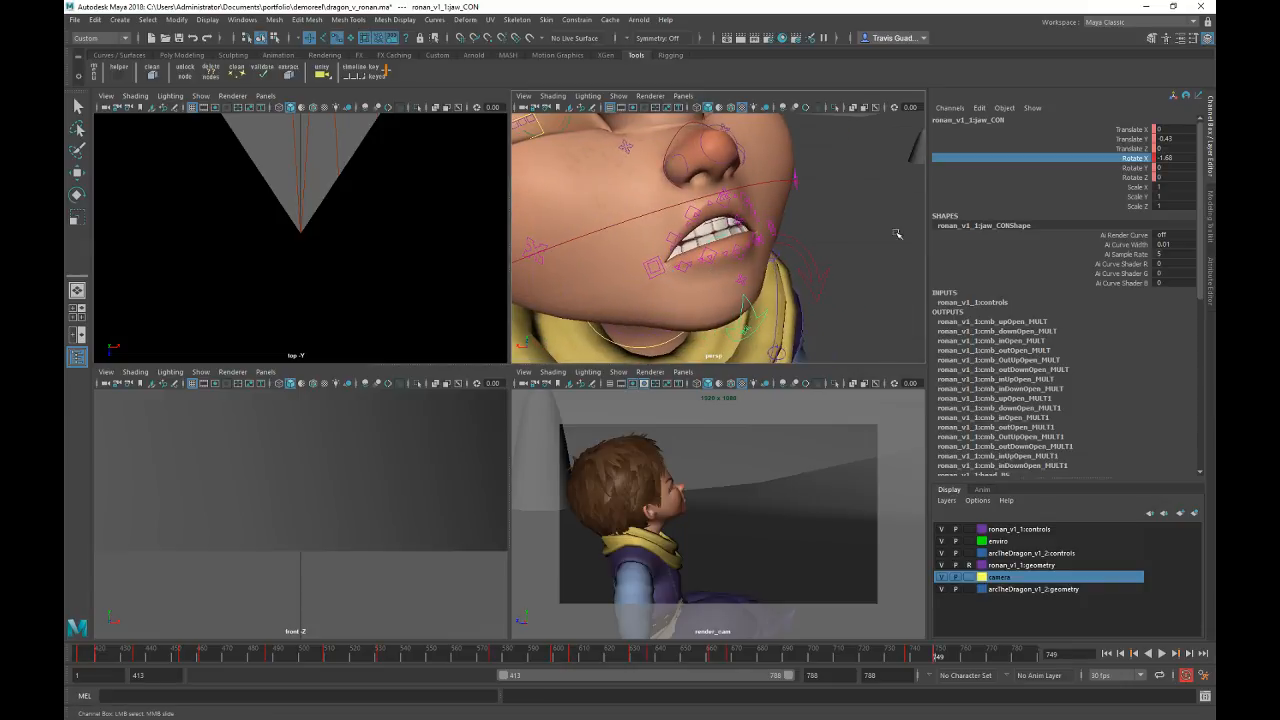
click(1163, 158)
text(0)
key(Return)
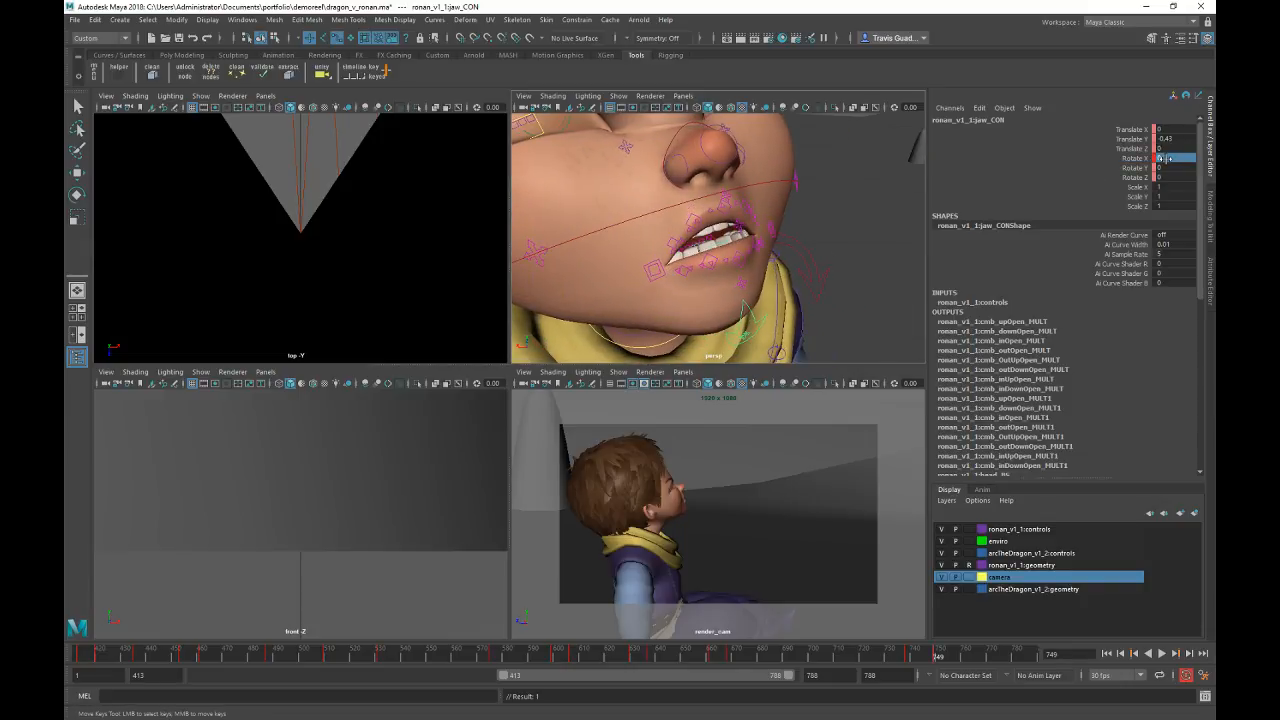
click(1128, 158)
mouse_move(857, 300)
middle_down()
mouse_move(870, 300)
mouse_move(855, 300)
middle_up()
key(w)
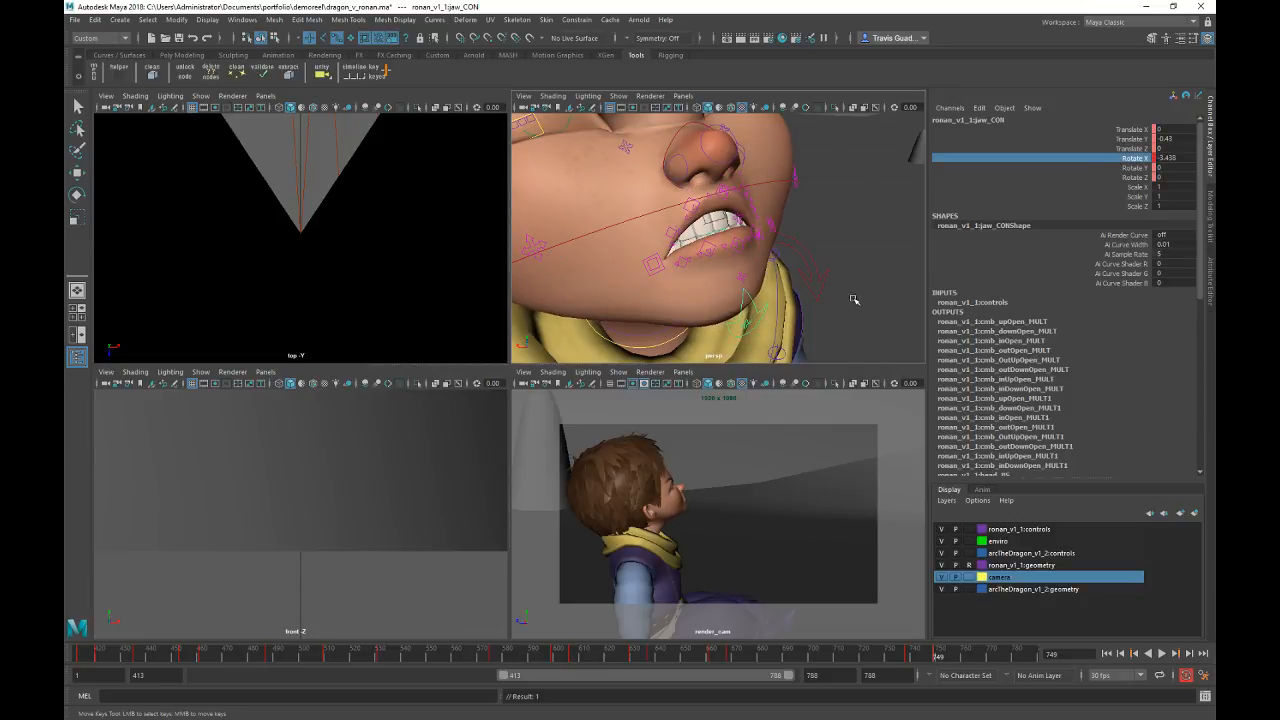
Step: Select both mouth corner controls and adjust their Translate Y to about -0.669
key(q)
click(775, 226)
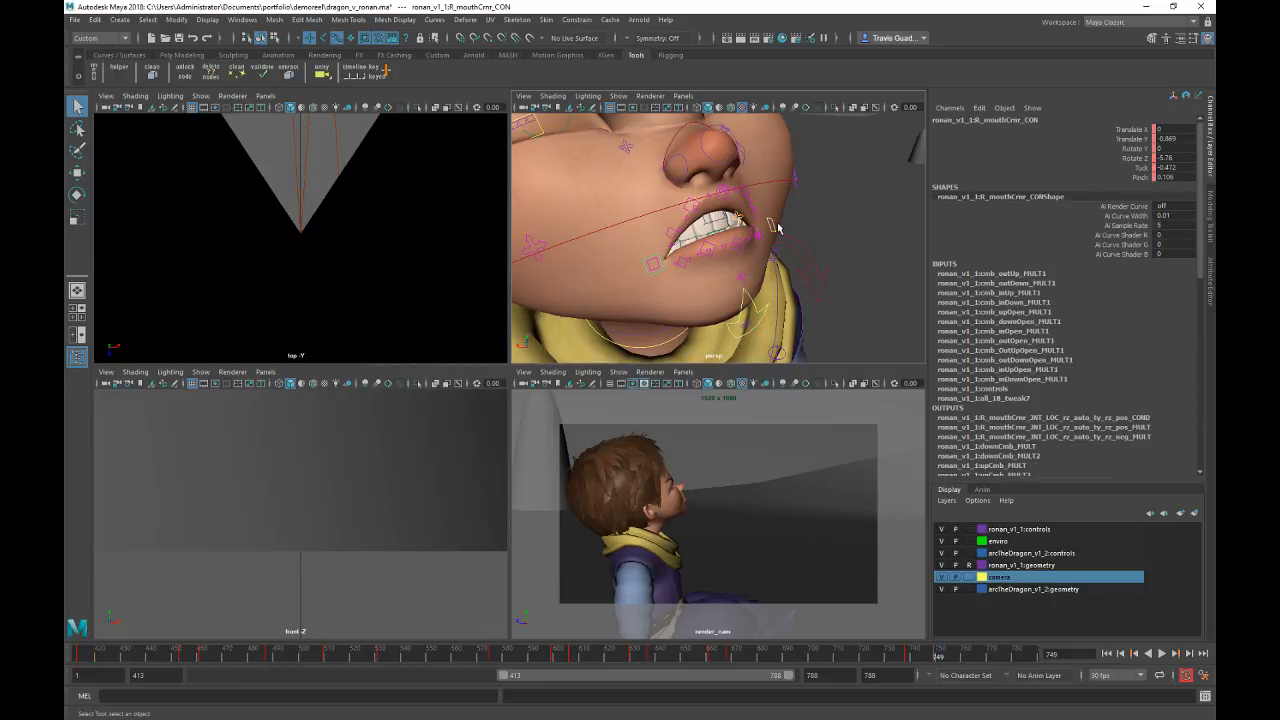
shift+click(772, 223)
click(1141, 138)
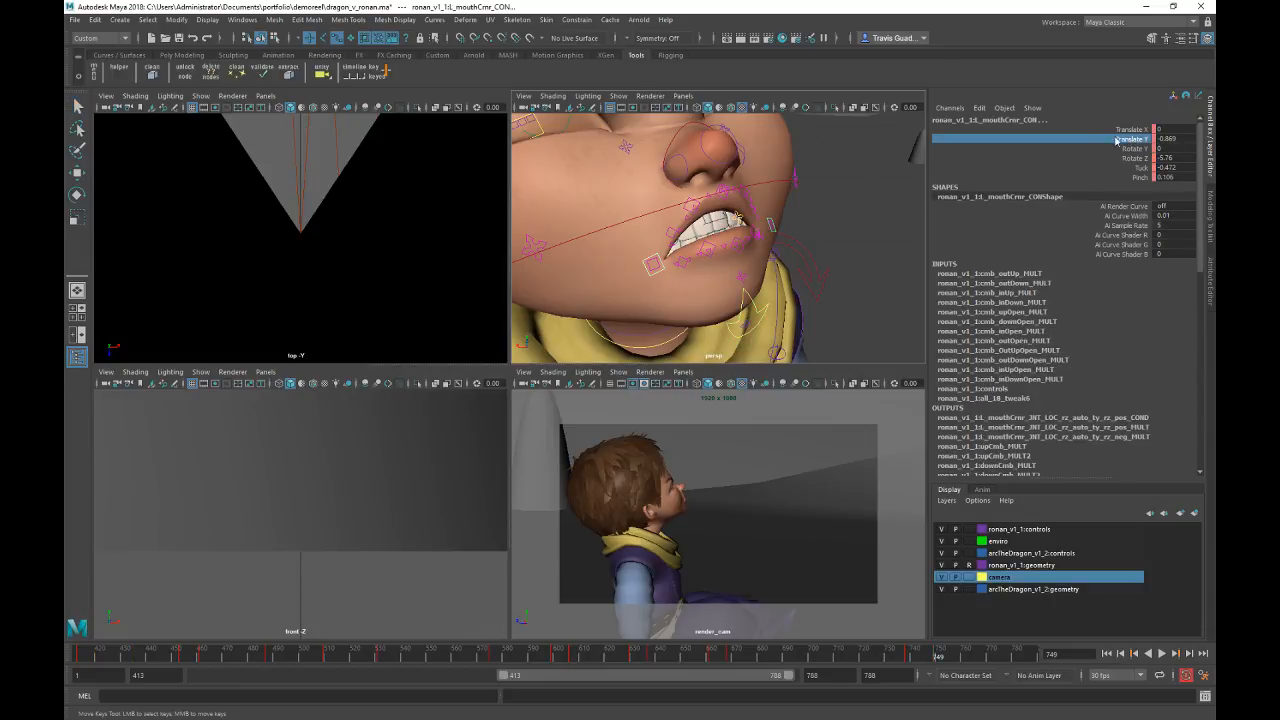
middle_drag(882, 224, 876, 250)
Step: Widen the mouth corners with Translate X at 3.1 and turn them with Rotate Z at about 4.553
click(1095, 130)
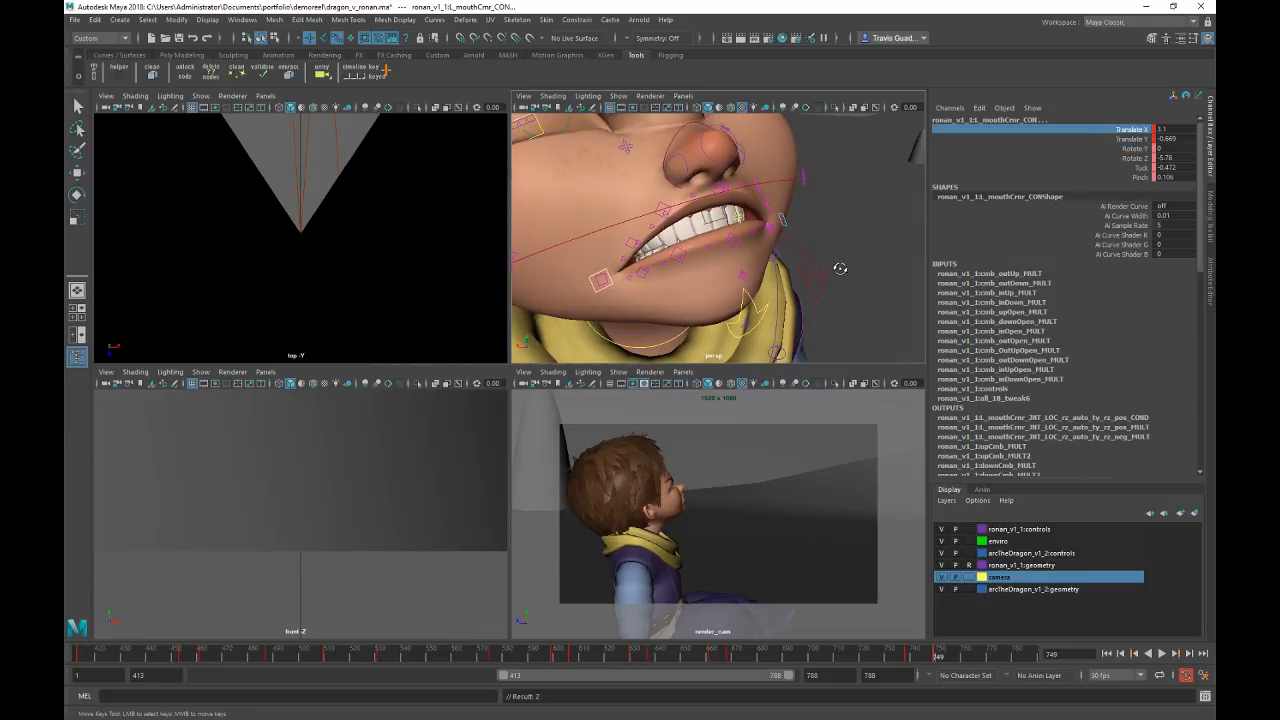
alt+drag(840, 268, 633, 293)
key([)
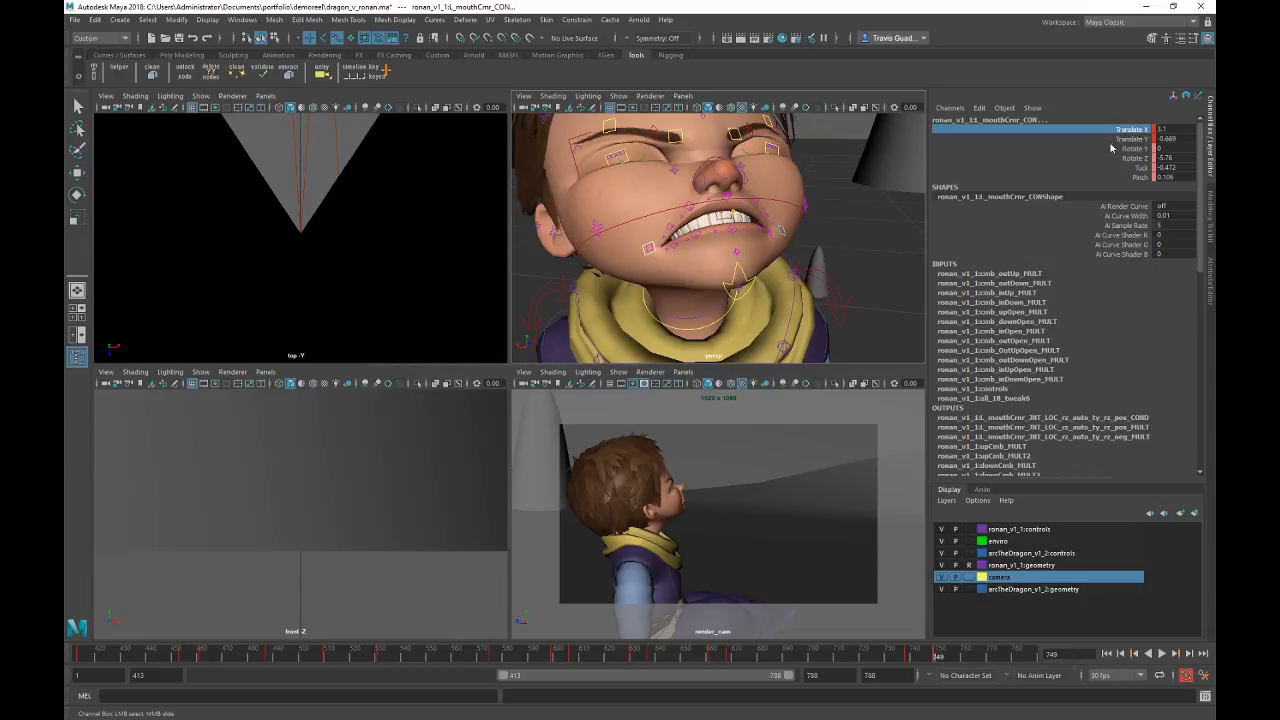
click(1125, 158)
middle_drag(837, 194, 836, 193)
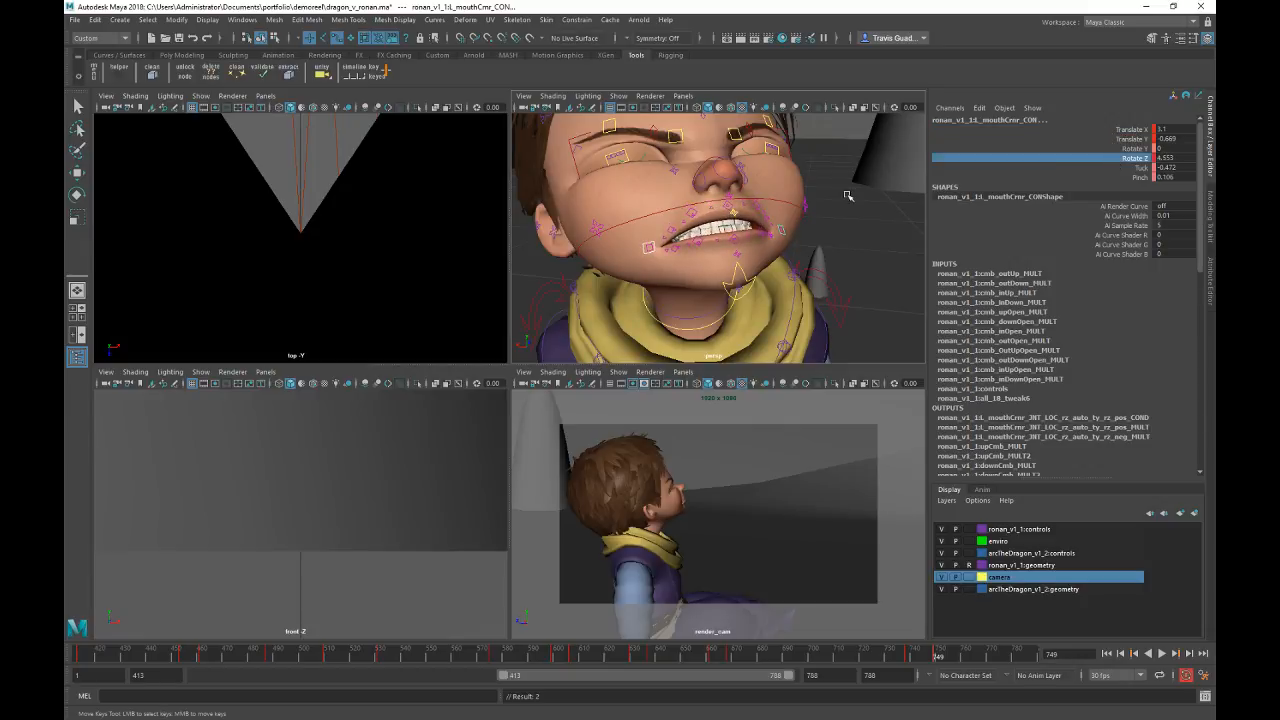
Step: Set both mouth corner controls to a Pinch of about -0.194 and a Tuck of about -0.872
alt+drag(836, 193, 814, 213)
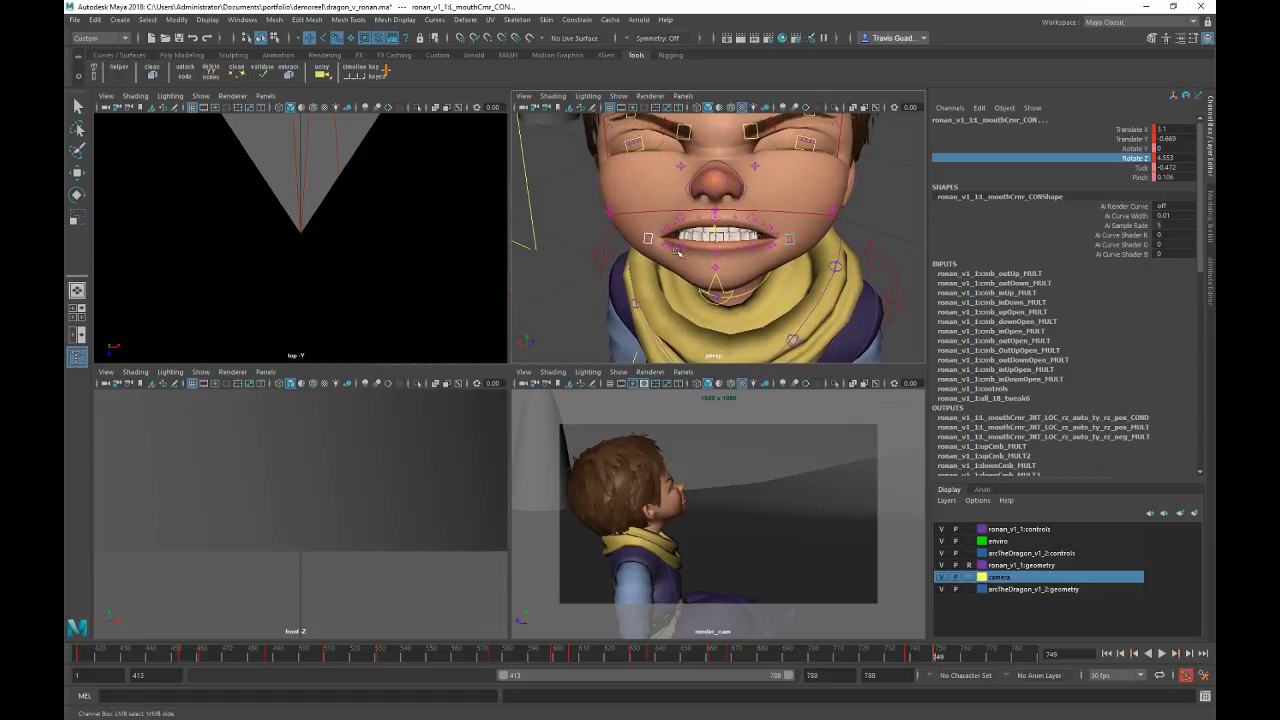
alt+drag(678, 252, 692, 265)
click(1140, 177)
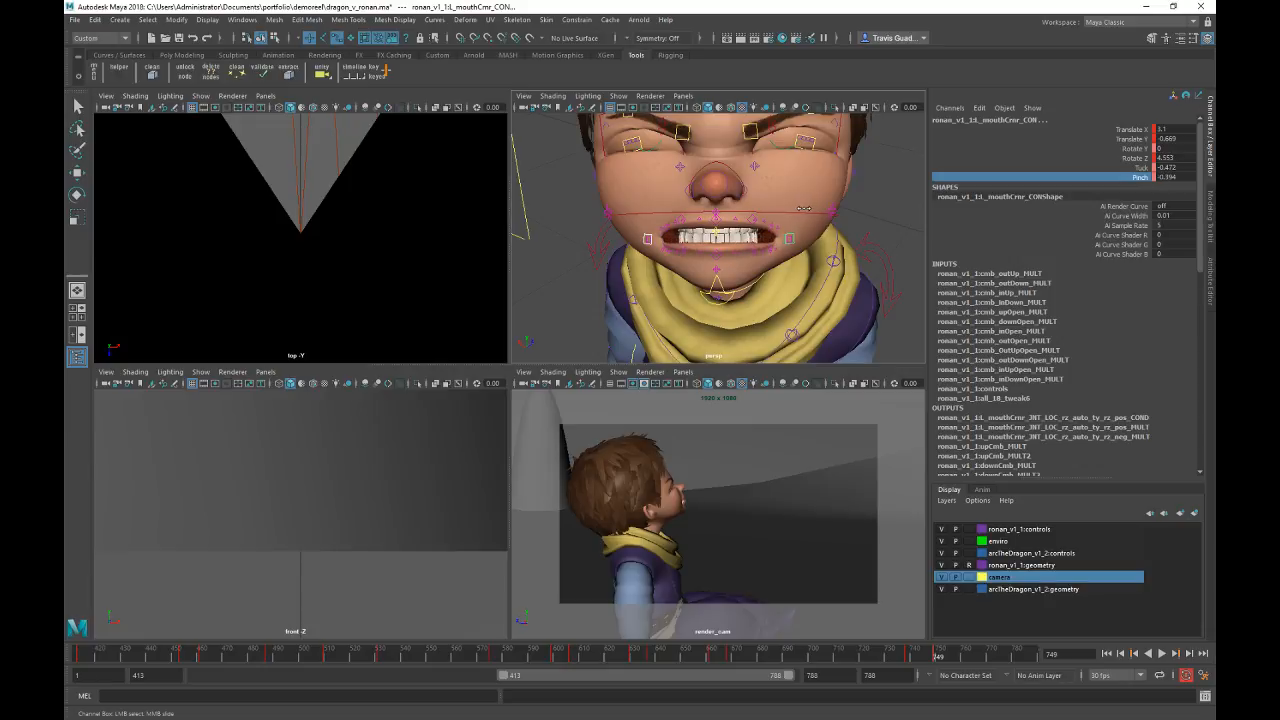
middle_drag(805, 209, 806, 209)
click(1123, 167)
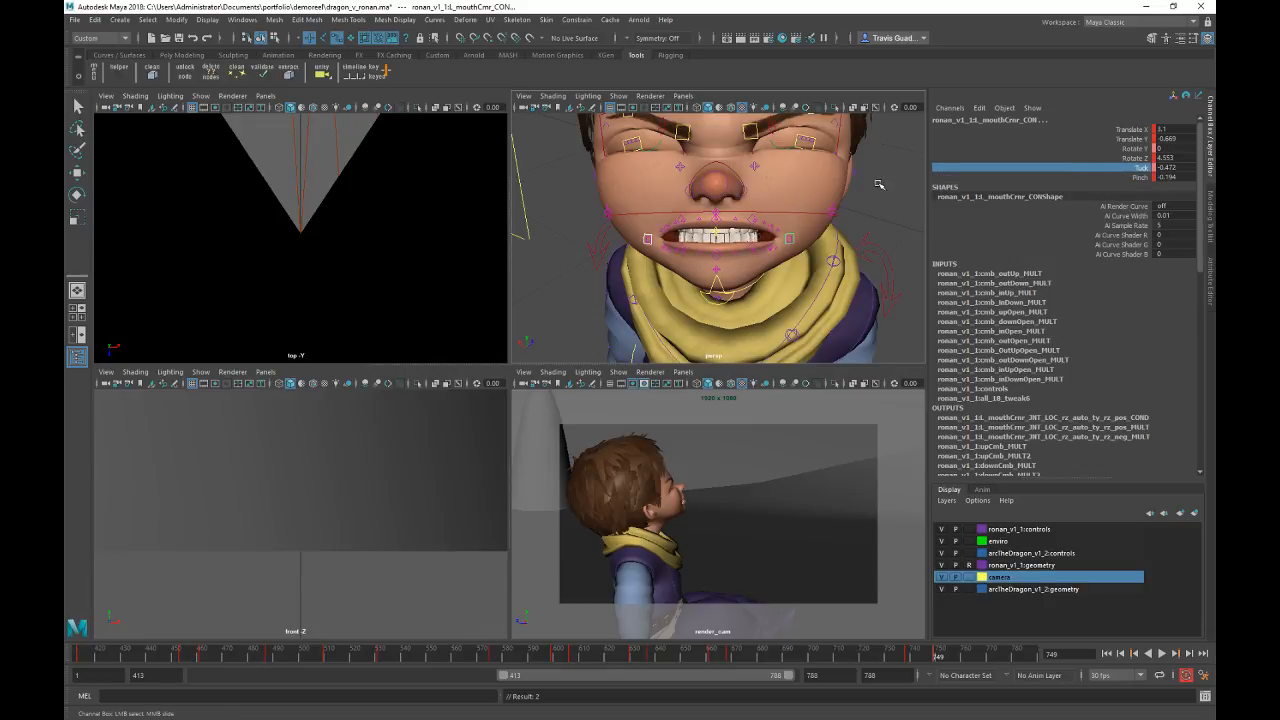
middle_drag(876, 182, 876, 184)
Step: Adjust both mouth corners to Translate X 2.4 and Translate Y about -0.069
mouse_move(876, 184)
alt+mouse_down()
mouse_move(887, 199)
mouse_move(922, 199)
mouse_move(869, 199)
alt+mouse_up()
click(1110, 139)
click(1118, 129)
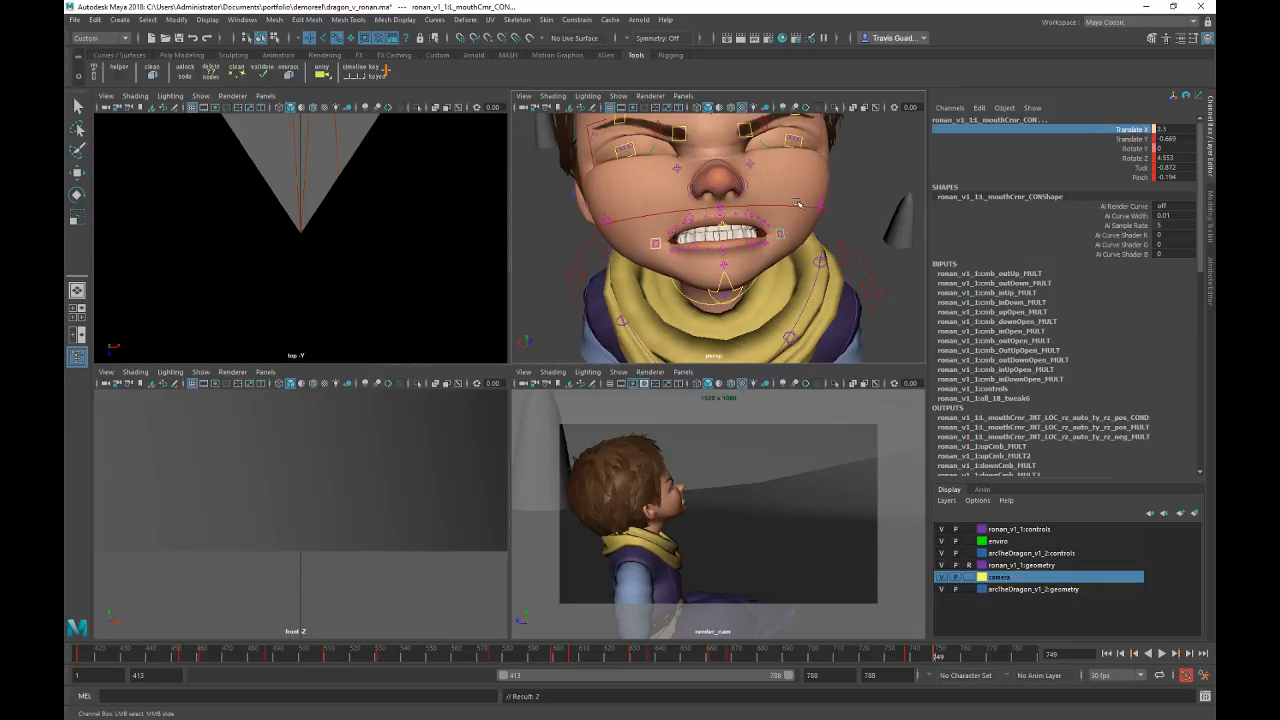
alt+drag(798, 203, 855, 200)
click(1115, 140)
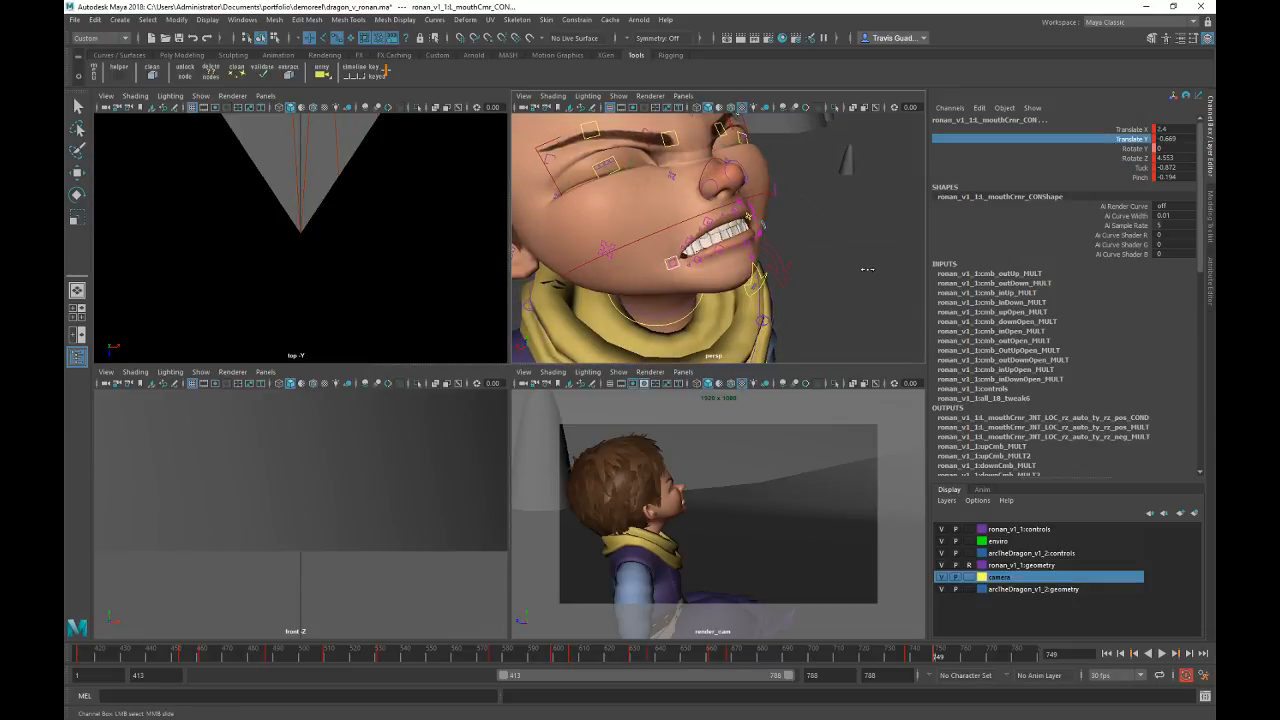
middle_drag(867, 269, 877, 266)
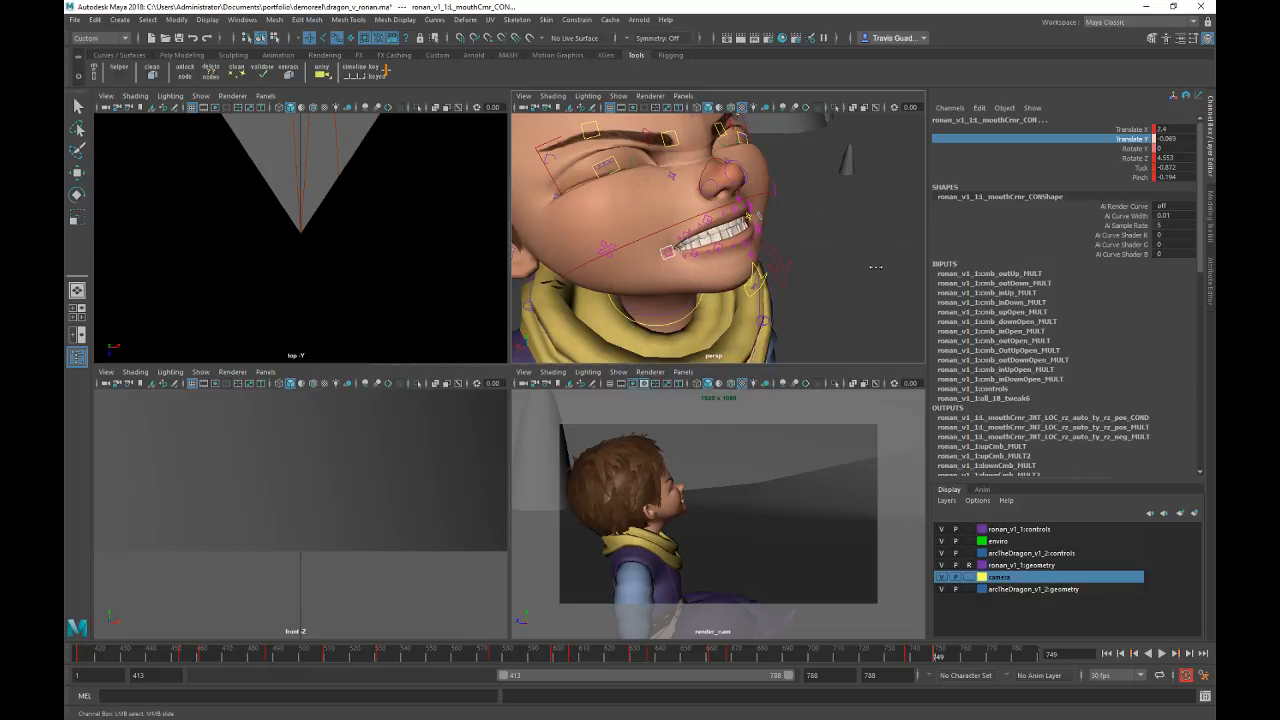
alt+drag(875, 267, 789, 269)
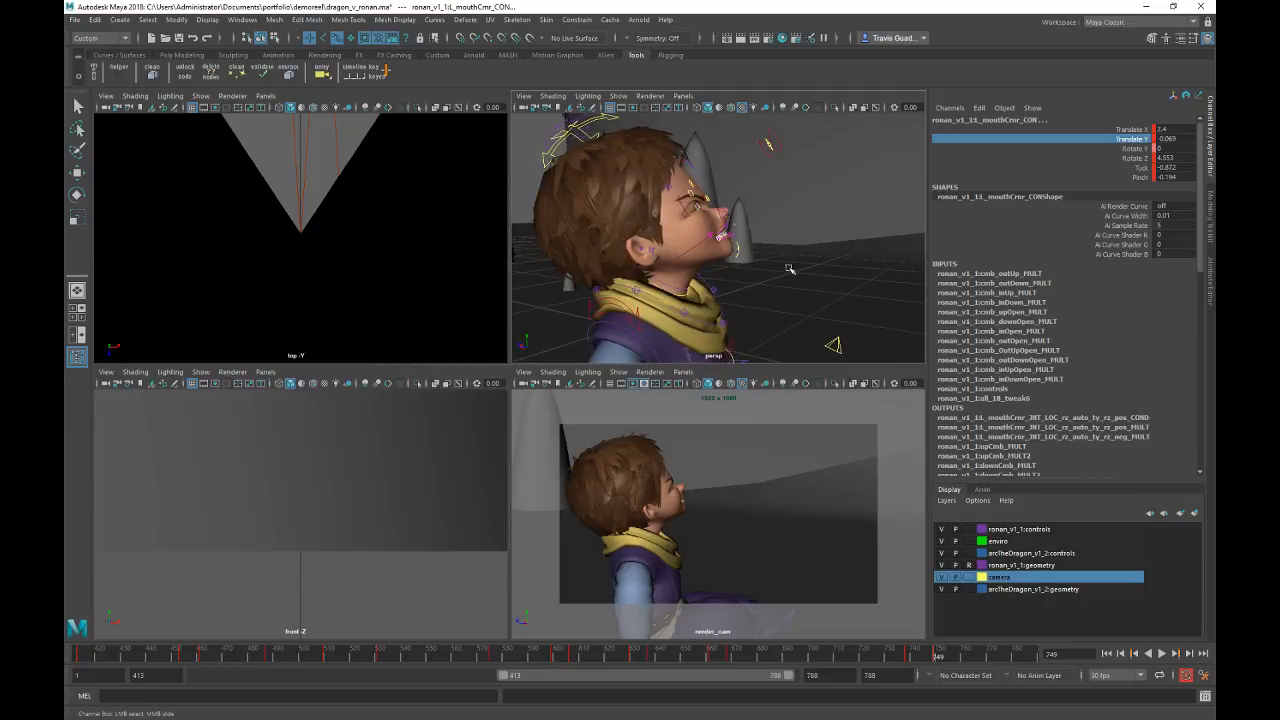
Step: Rotate the boy's head control so his face turns toward the render camera
key(q)
click(659, 187)
click(617, 121)
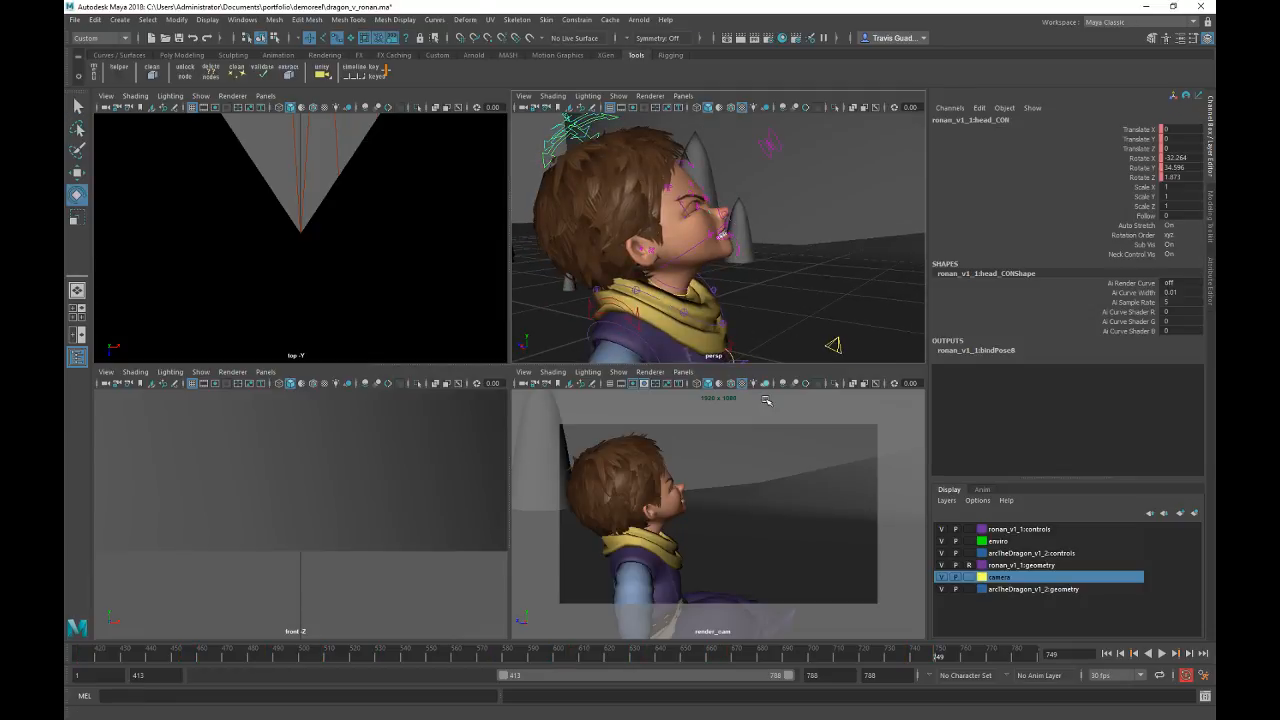
key(e)
drag(640, 545, 590, 572)
drag(660, 578, 604, 586)
click(854, 227)
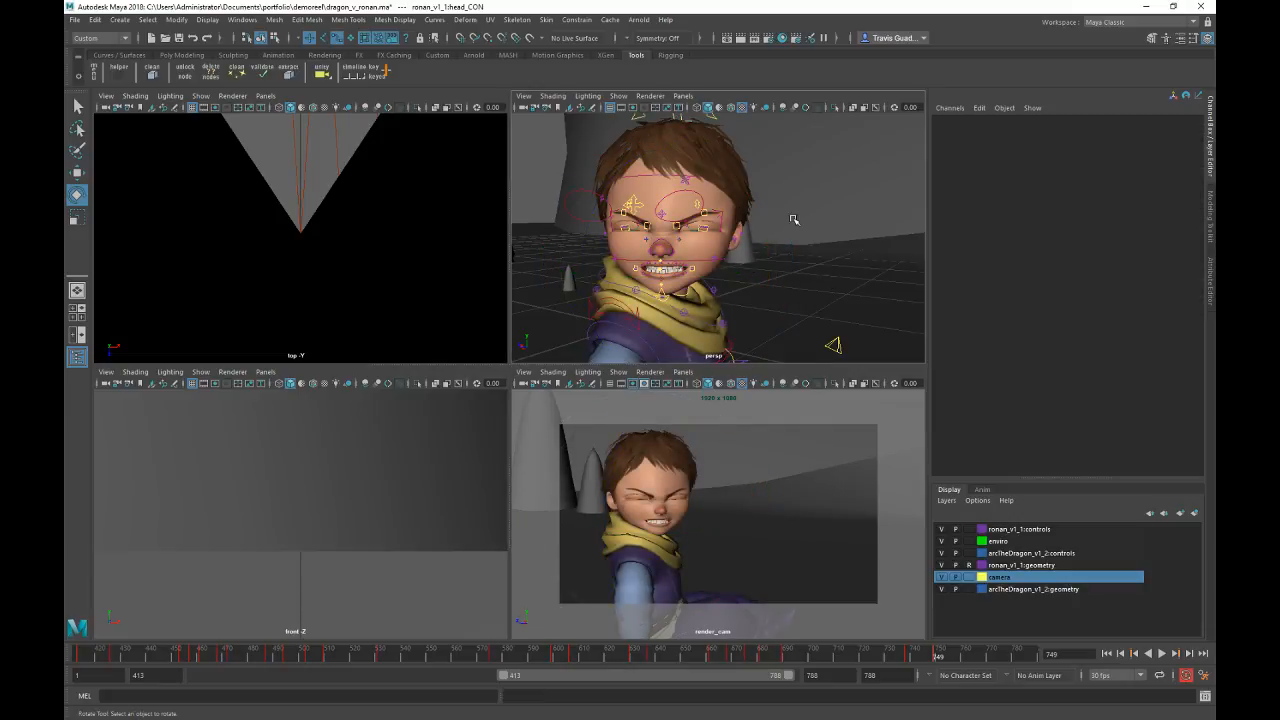
Step: Select both outer brow controls and lower them with Translate Y at about -1
alt+middle_drag(682, 196, 763, 223)
scroll(760, 224, up, 4)
click(699, 226)
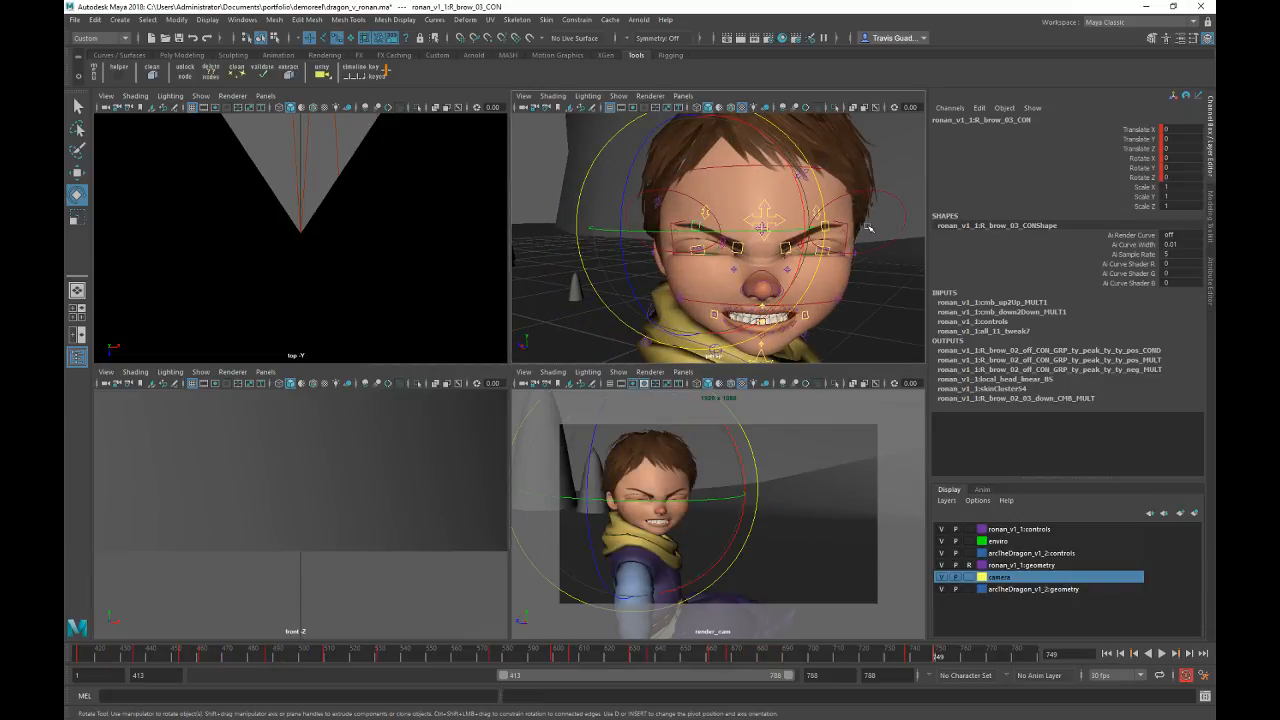
key(q)
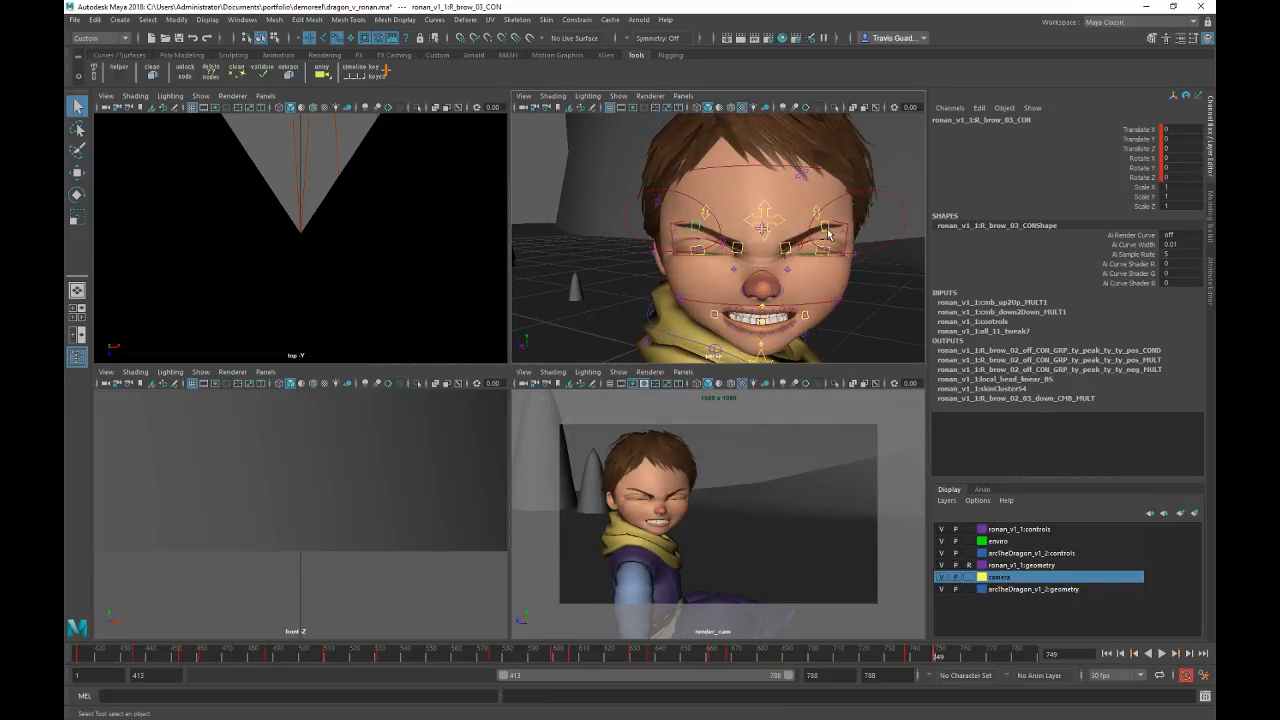
click(828, 232)
click(1140, 139)
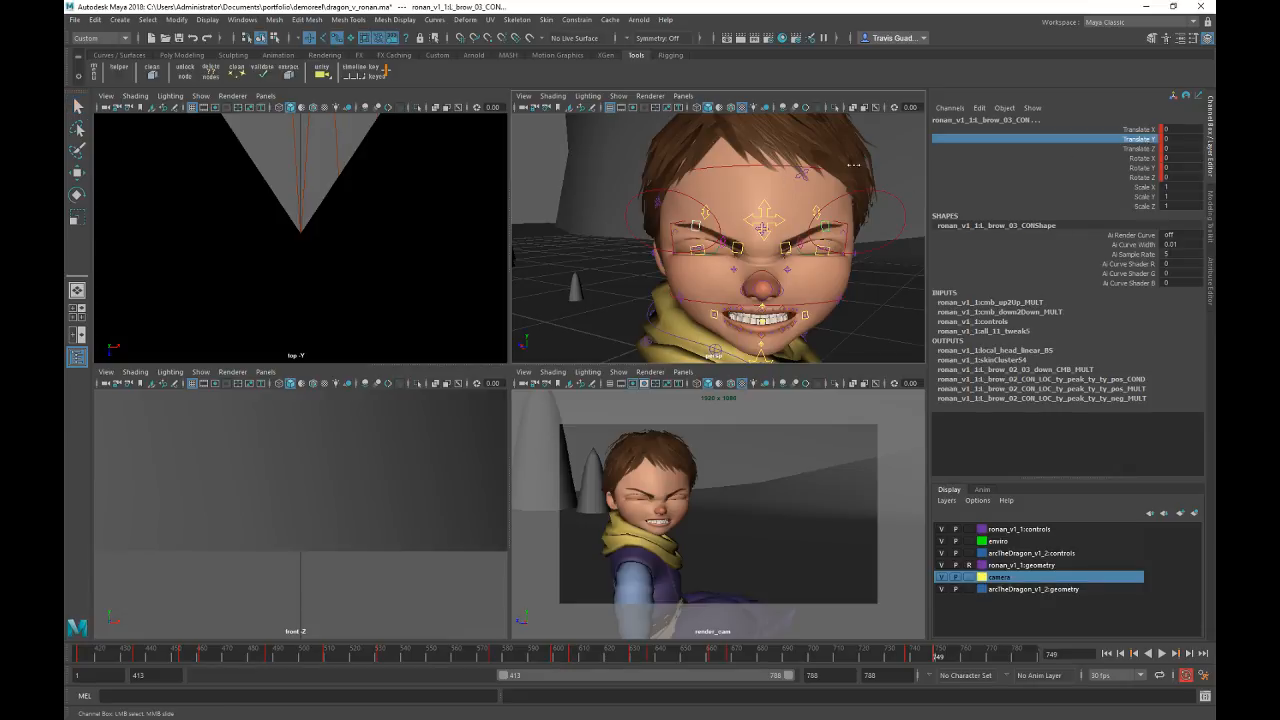
middle_drag(852, 164, 851, 173)
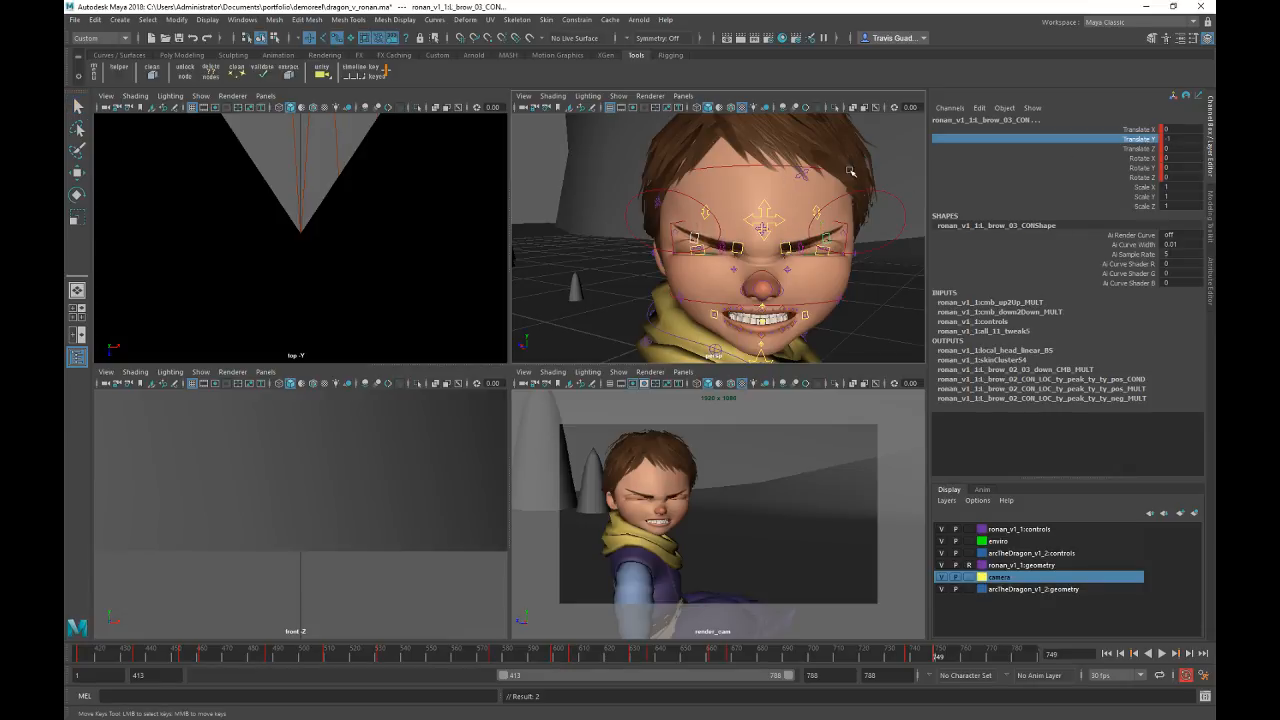
Step: Rotate the mid-spine and spine master controls toward the camera, with the master at about -30.717, 0.342 and 6.556
alt+middle_drag(783, 311, 804, 236)
alt+right_drag(806, 236, 769, 283)
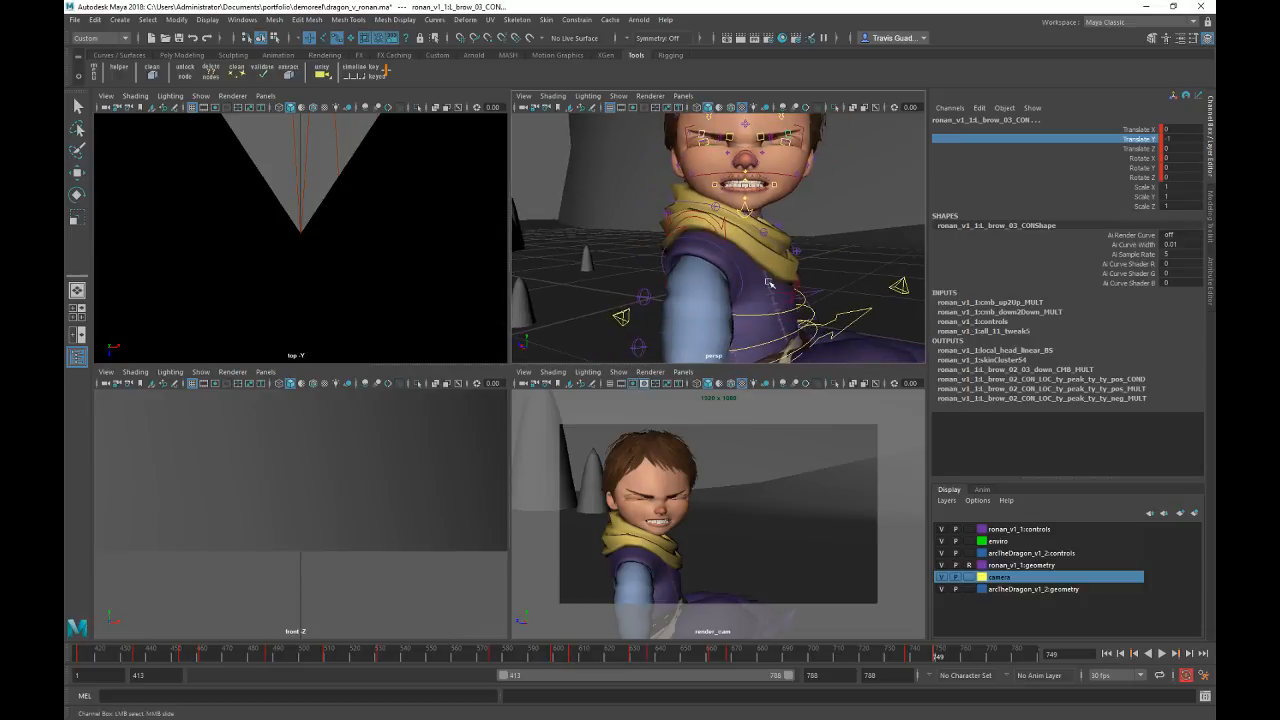
click(803, 332)
key(e)
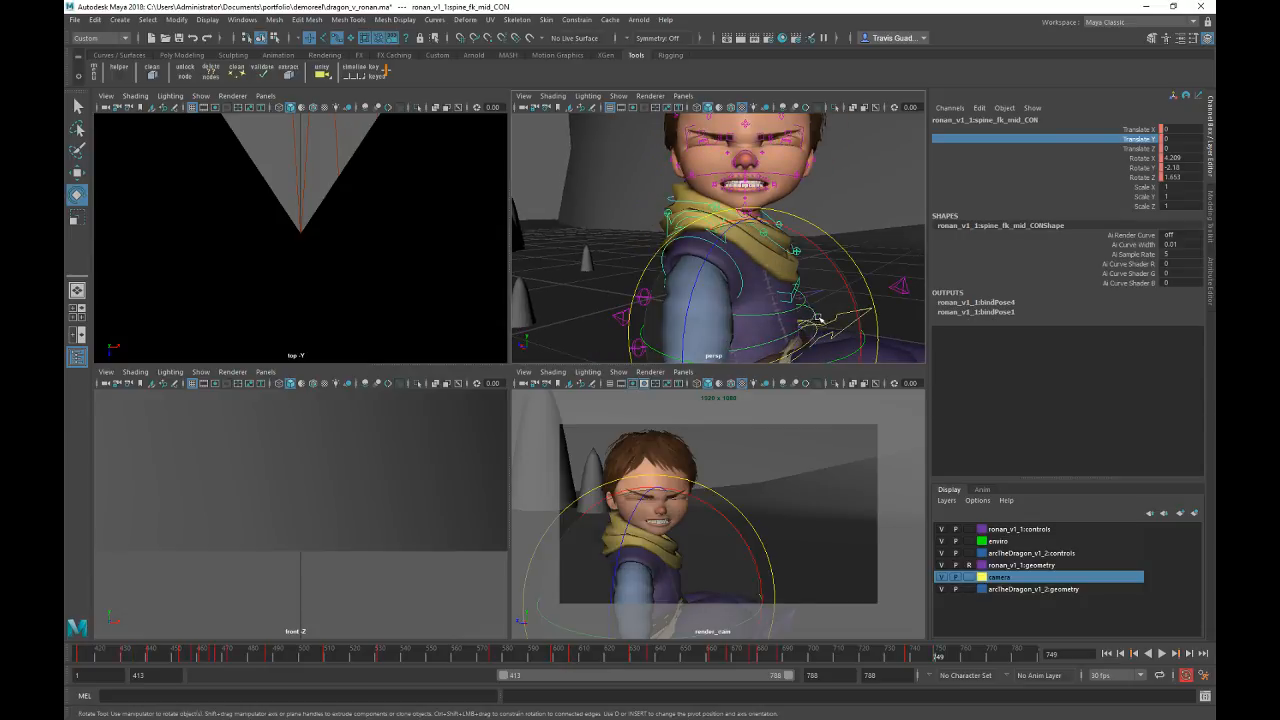
drag(818, 320, 814, 367)
click(833, 300)
click(820, 318)
click(855, 332)
click(857, 326)
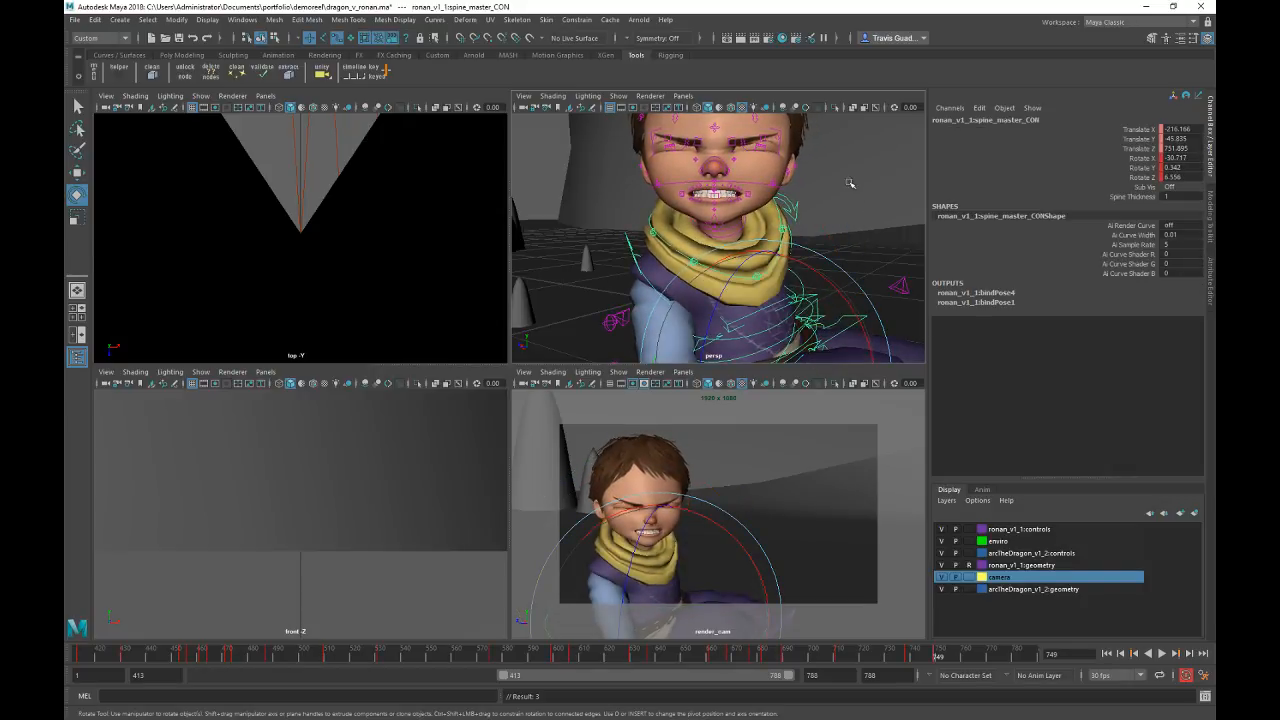
click(853, 171)
Step: Rotate the chest control to about 29.213 in X, -14.89 in Y and -8.712 in Z
alt+middle_drag(798, 279, 804, 262)
click(806, 262)
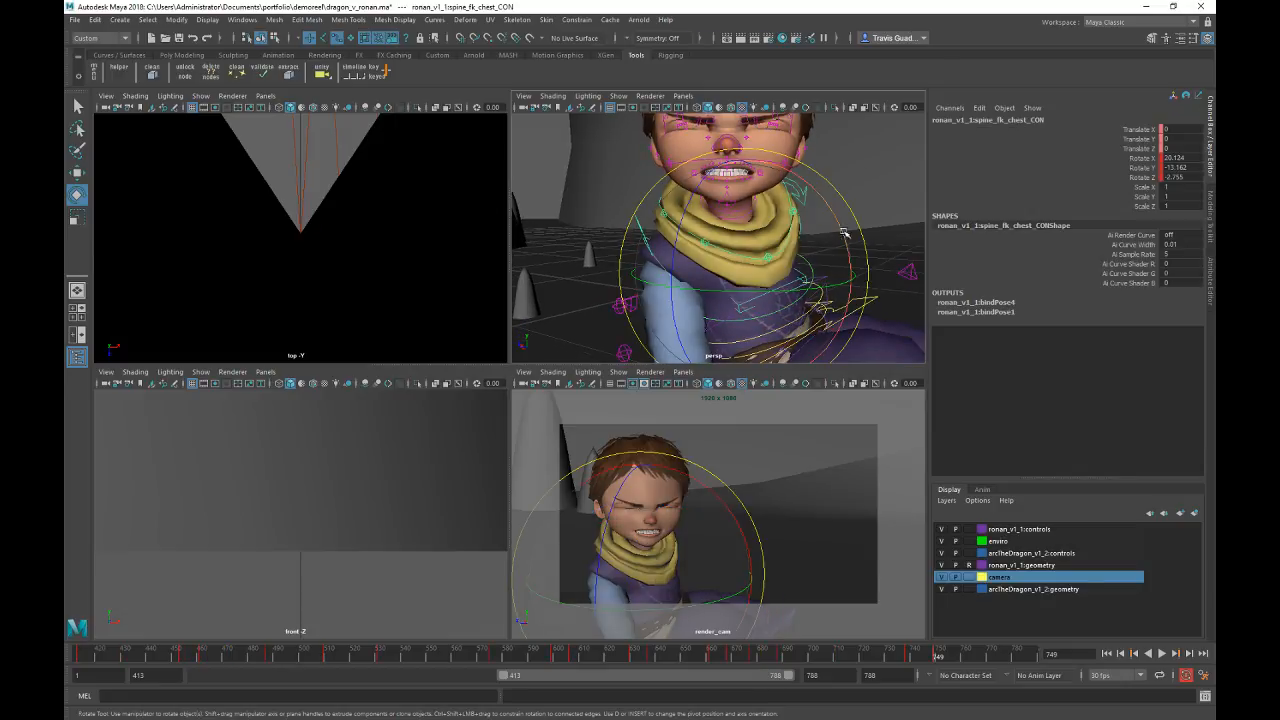
drag(822, 256, 852, 242)
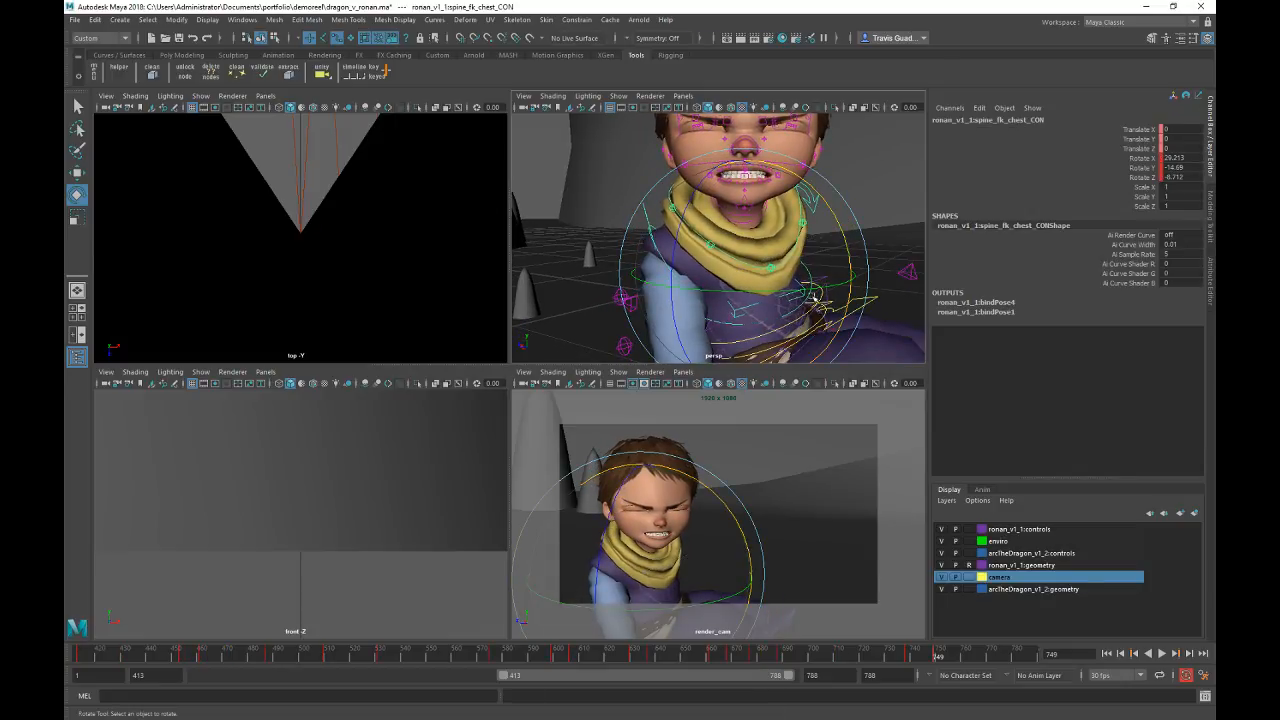
Step: Twist the mid-spine control to a Rotate Y of about -34.13
click(800, 316)
click(789, 328)
drag(858, 292, 801, 306)
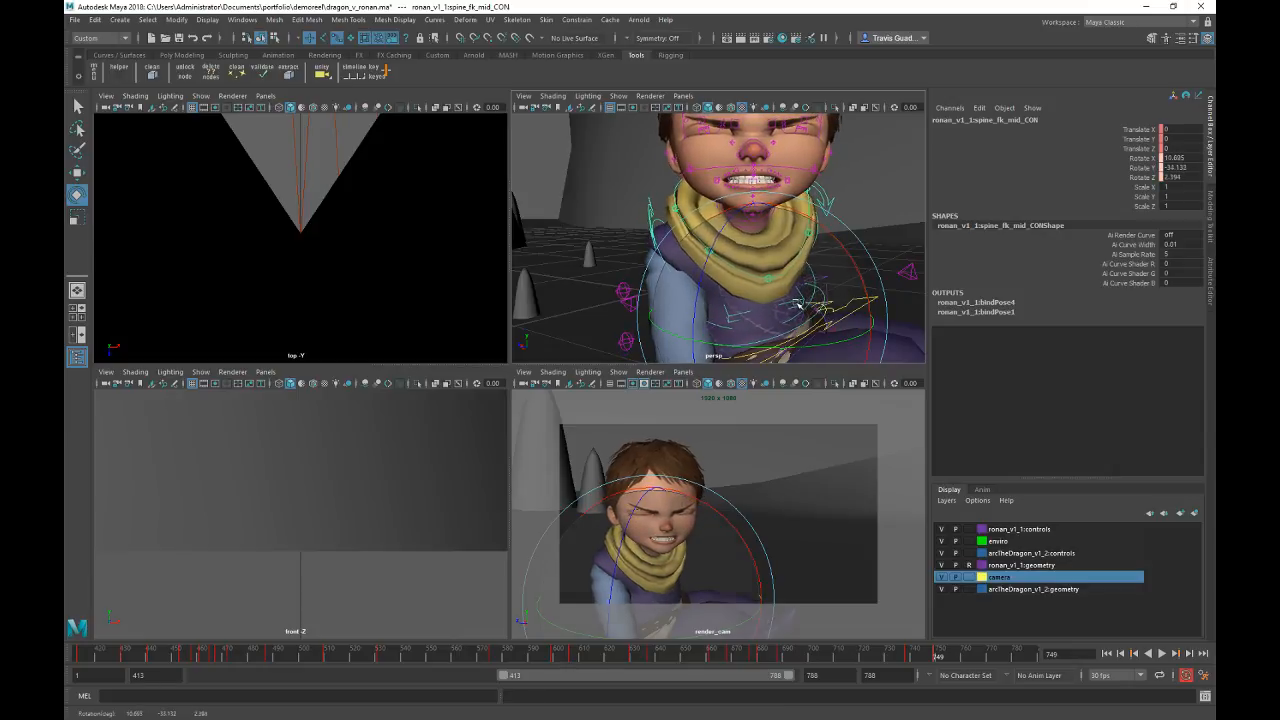
click(857, 194)
Step: Rotate the head control to about 19.104 in X, -72.303 in Y and -19.927 in Z
alt+right_drag(857, 194, 785, 120)
alt+middle_drag(785, 120, 757, 162)
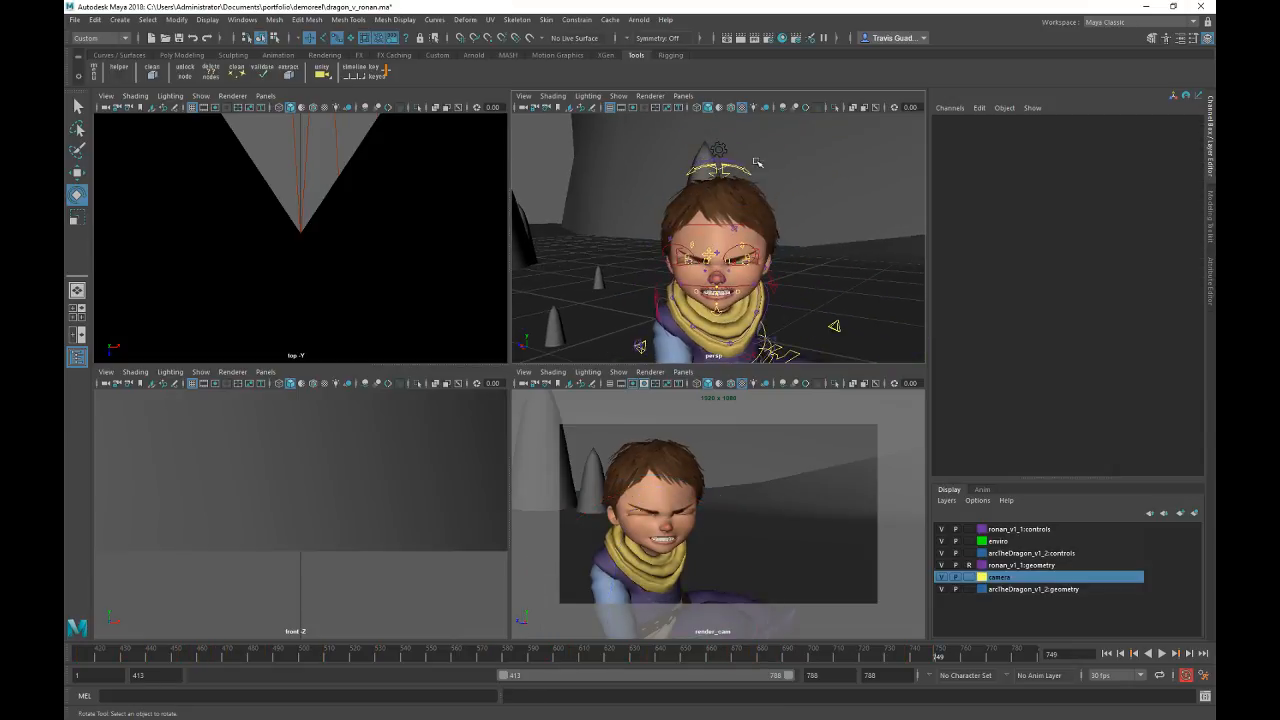
click(747, 172)
drag(662, 588, 652, 604)
Step: Move the right hand IK control outward from the body to about 739 in Translate Z and key its translation
alt+middle_drag(735, 320, 780, 205)
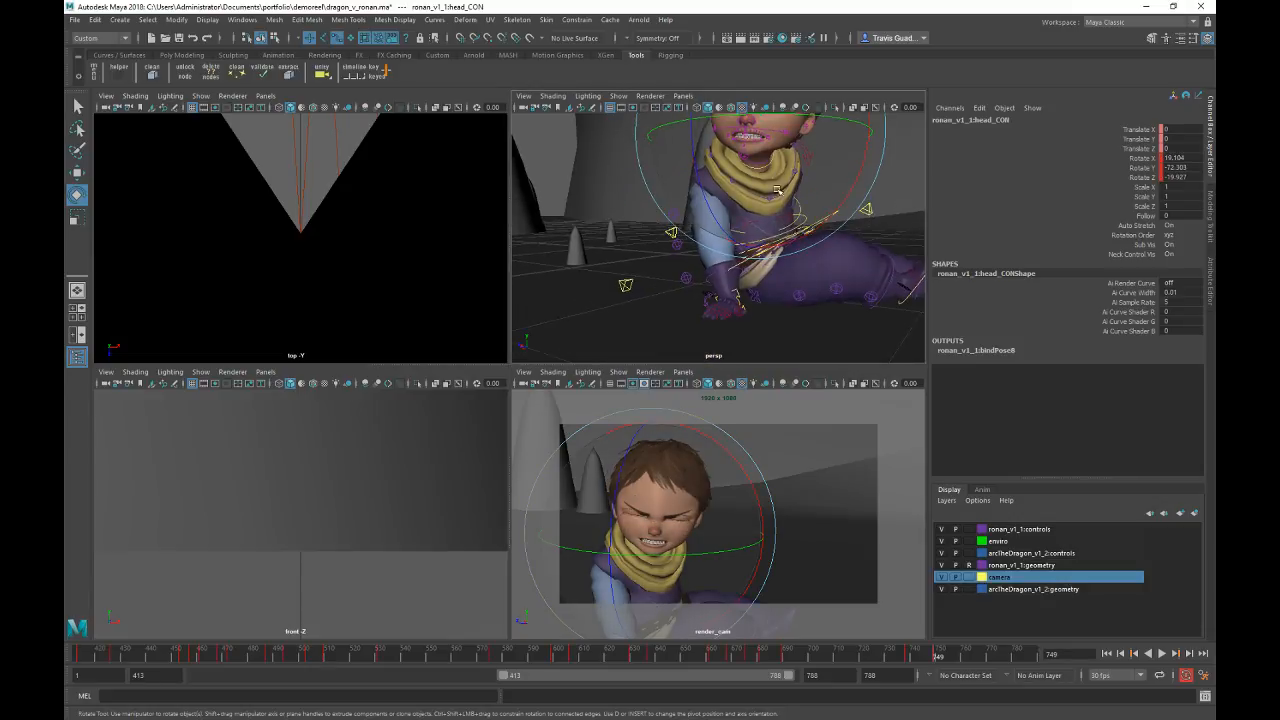
alt+drag(740, 300, 773, 311)
click(757, 298)
key(w)
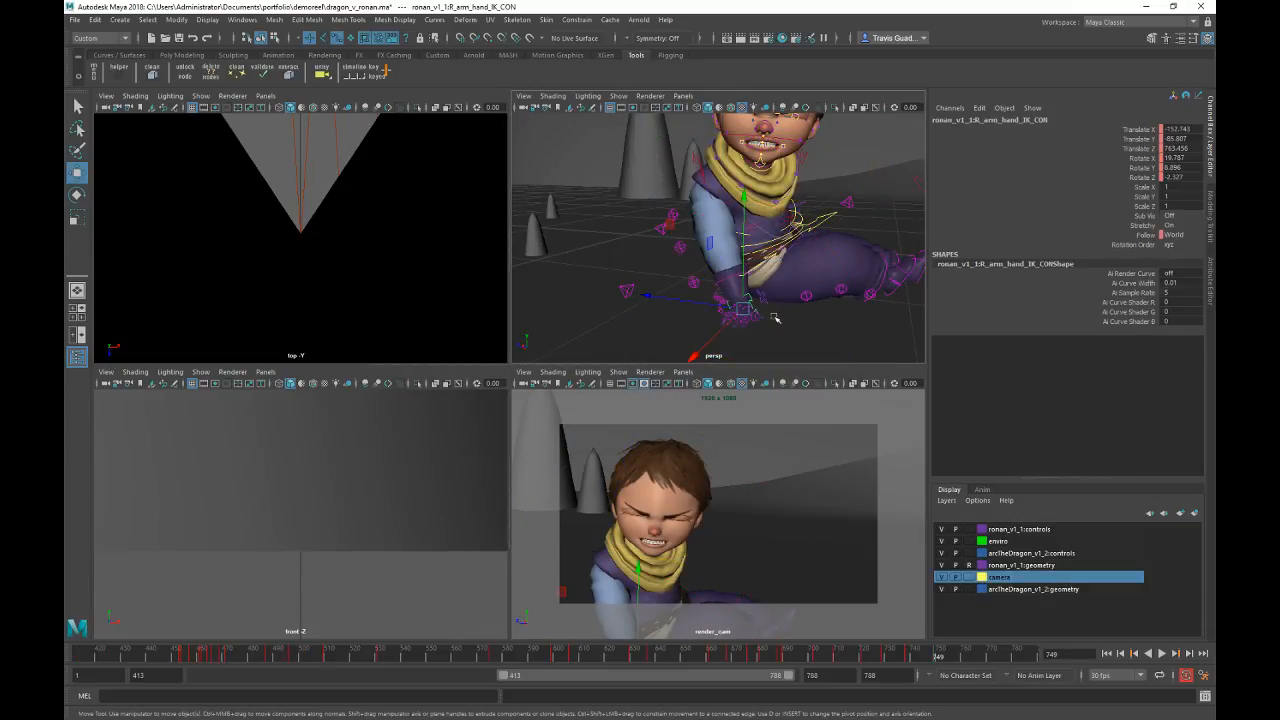
click(672, 306)
drag(672, 306, 645, 305)
key(shift+w)
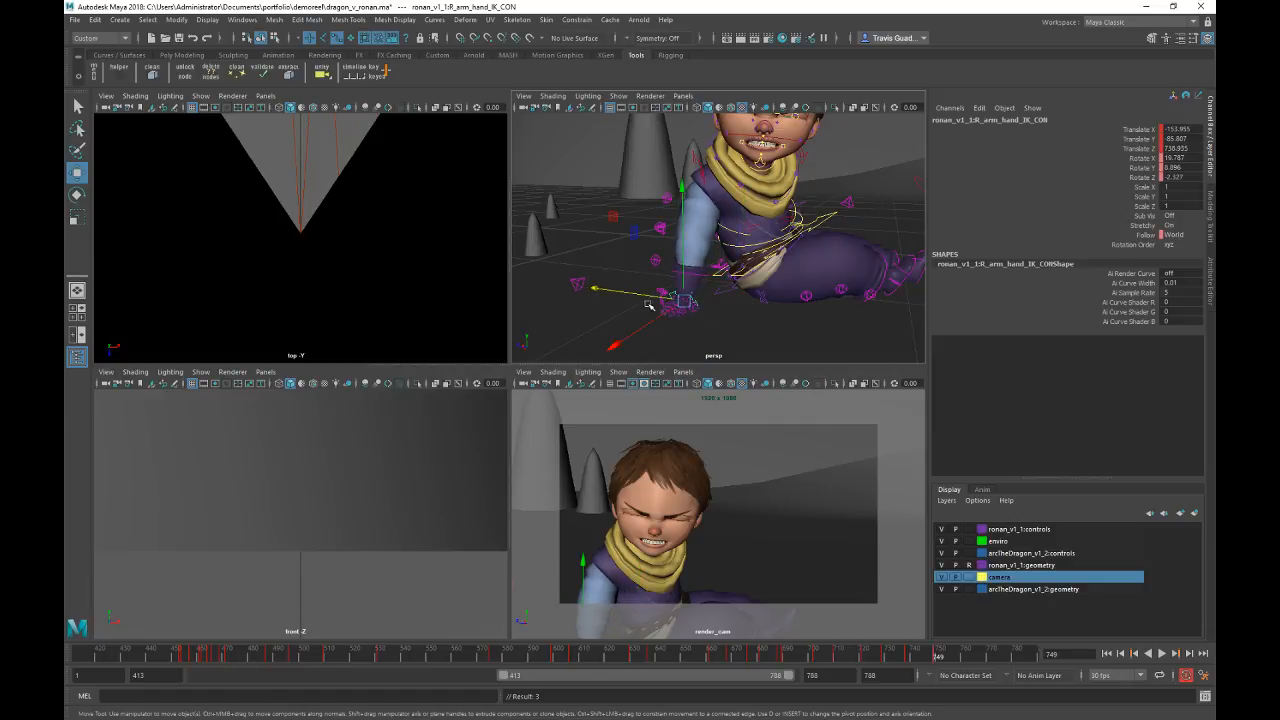
Step: Rotate the right clavicle control to about -4.74 in Y and -11.87 in Z and key it
click(704, 168)
key(e)
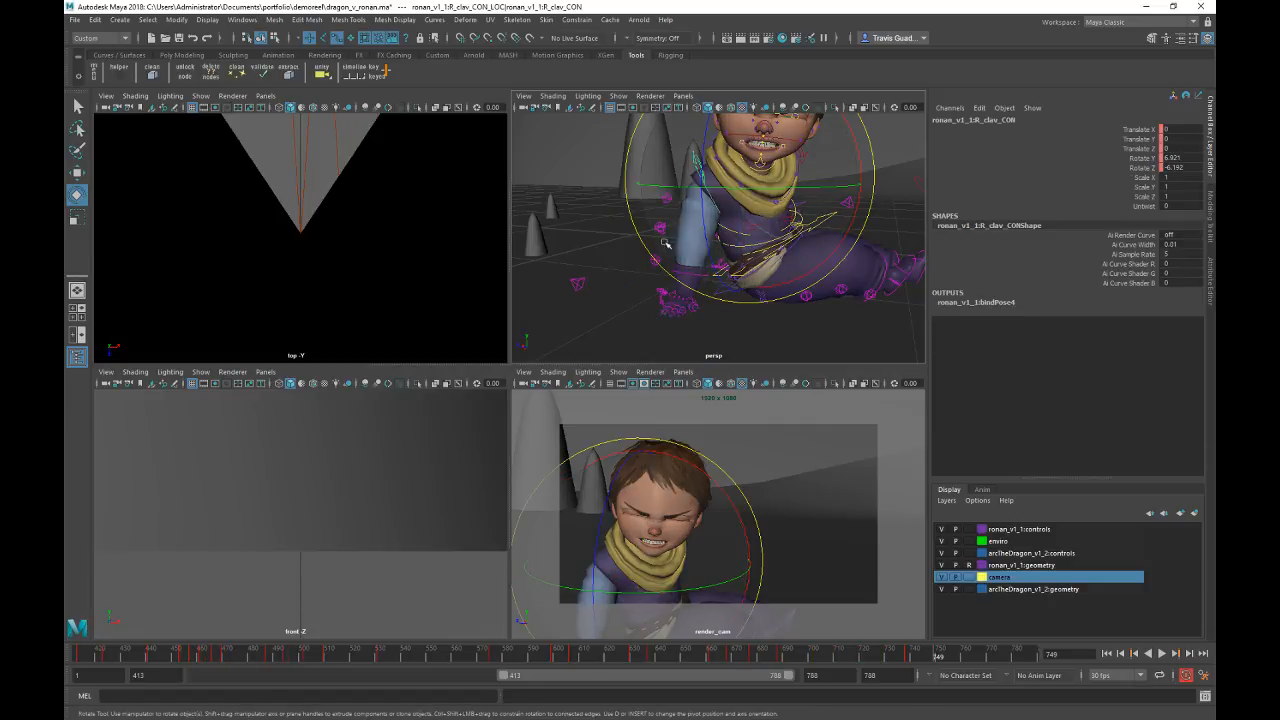
drag(668, 243, 689, 264)
key(s)
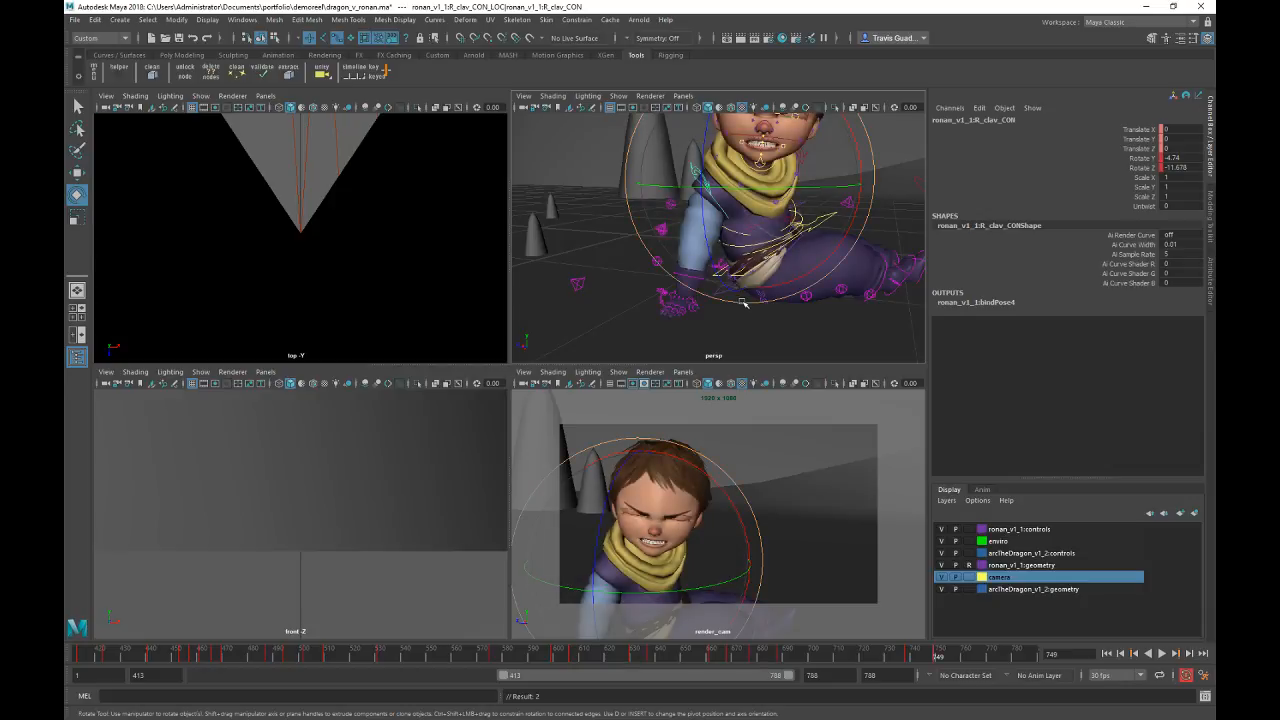
Step: Move the left hand IK control to about -293.18 in X, -80.253 in Y and 760.177 in Z
alt+drag(832, 244, 766, 306)
click(738, 326)
key(w)
drag(720, 215, 643, 174)
alt+middle_drag(689, 254, 721, 228)
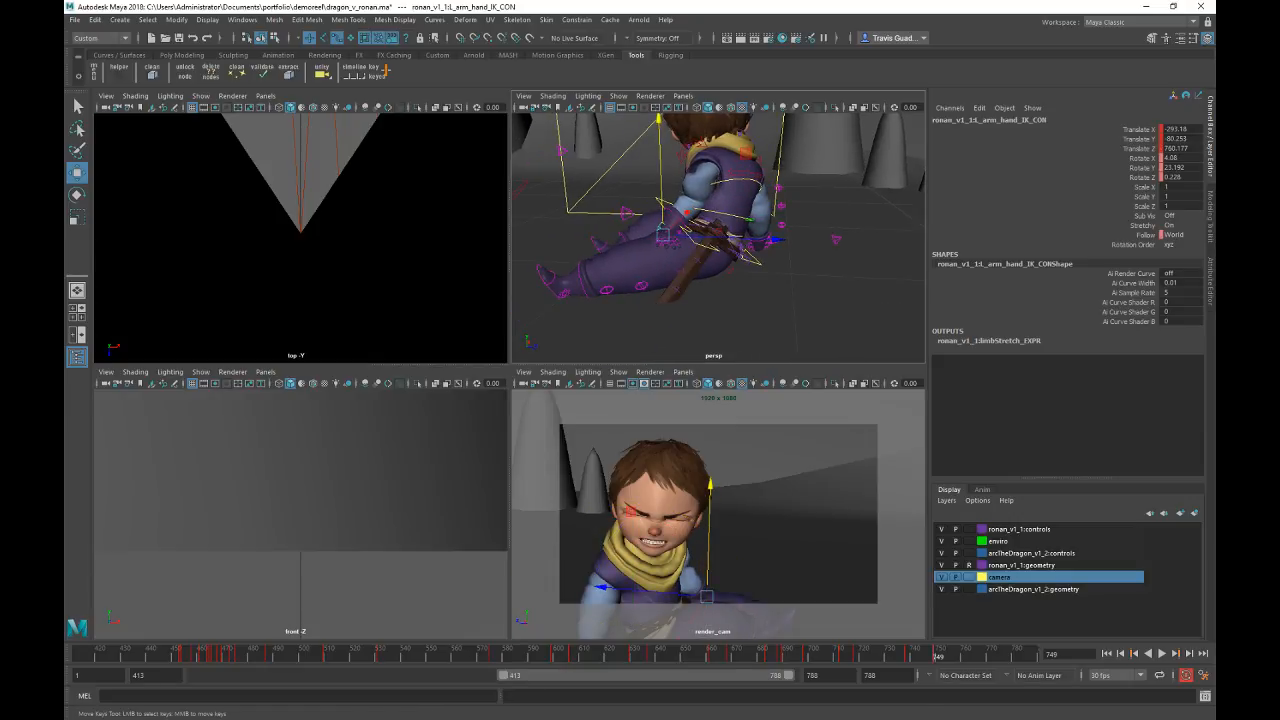
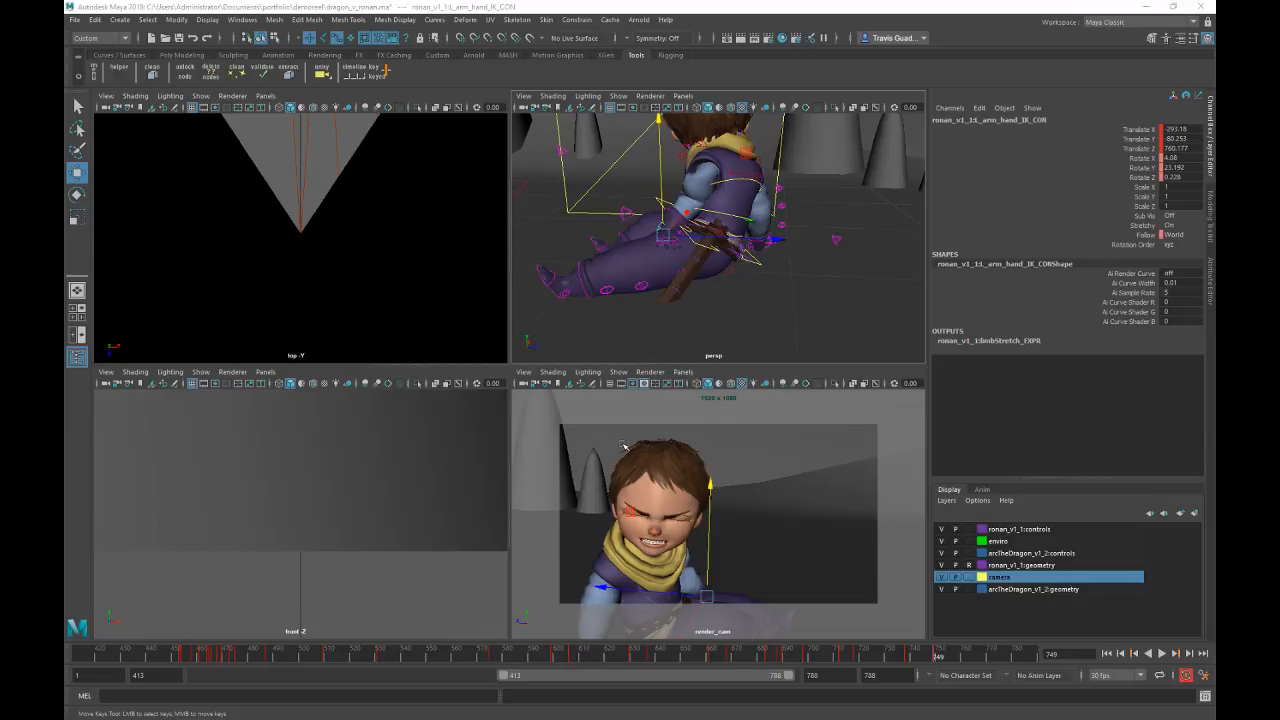
Step: Rotate the left hand IK control to about -89.875 in X, -46.787 in Y and 133.477 in Z
alt+drag(718, 222, 733, 234)
alt+right_drag(733, 234, 811, 284)
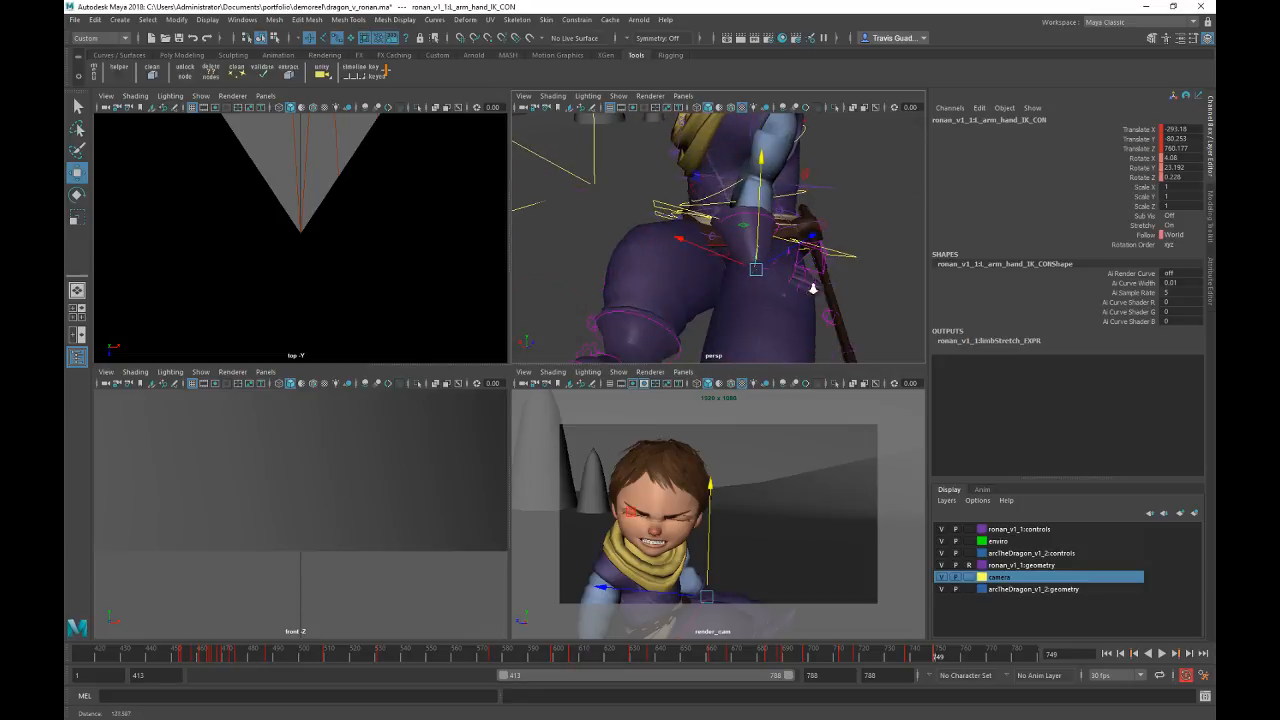
key(e)
drag(806, 299, 617, 299)
drag(768, 288, 711, 222)
Step: Raise the left hand IK control and bring it forward to about -318.396, -65.727 and 769.265
key(w)
drag(765, 174, 773, 296)
alt+drag(844, 330, 806, 330)
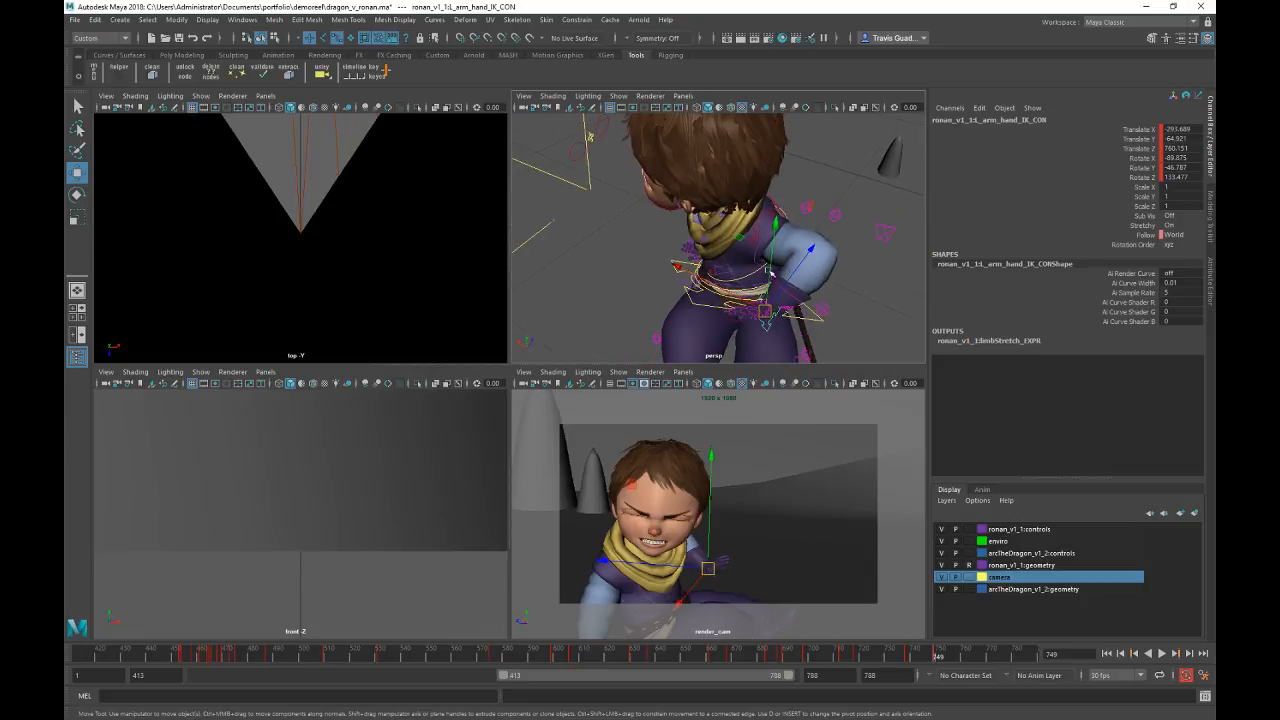
drag(739, 222, 661, 224)
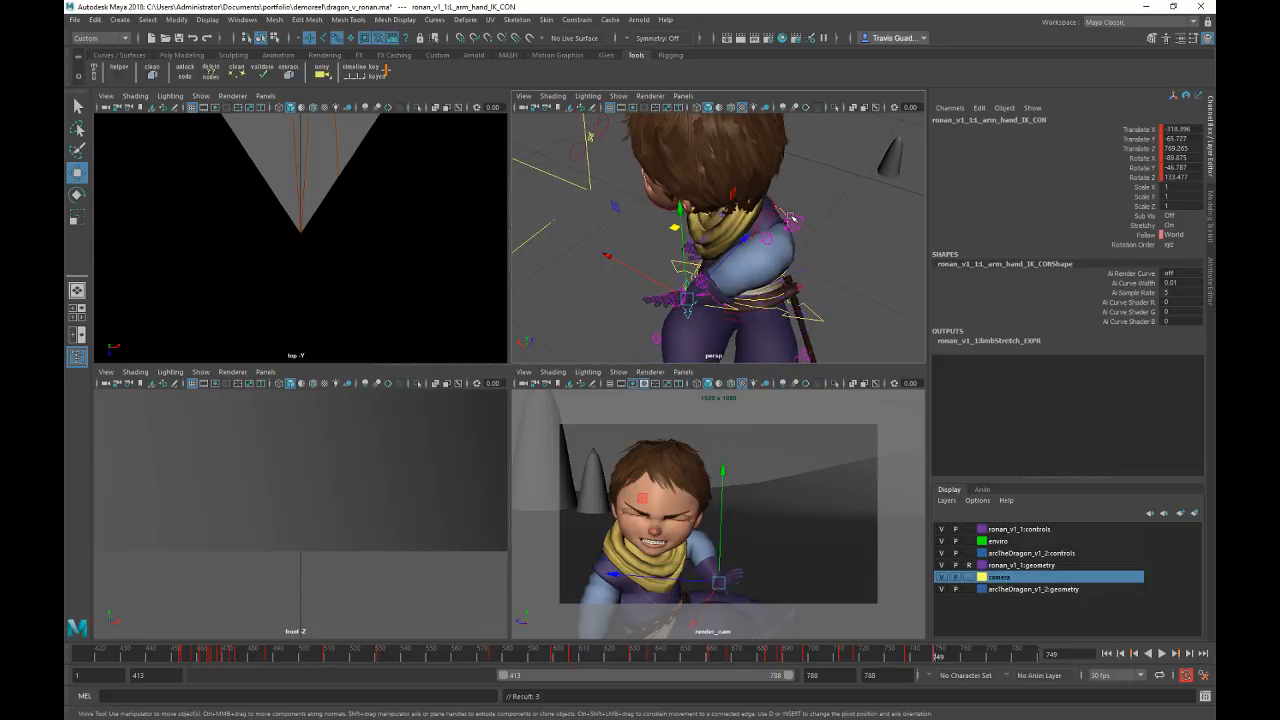
Step: Lower the left elbow control and adjust the rotation of the left clavicle control
click(791, 219)
alt+drag(791, 219, 865, 190)
drag(826, 125, 812, 252)
click(801, 178)
key(e)
key(ctrl+z)
click(869, 312)
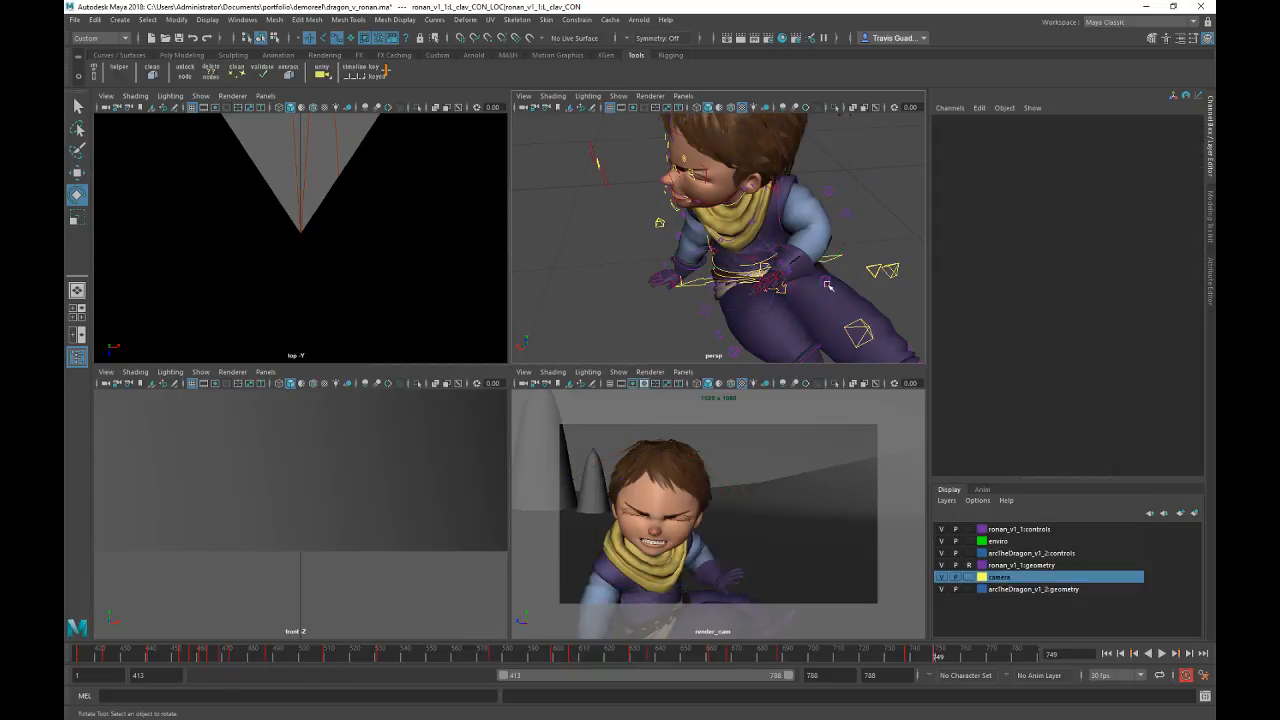
Step: Move the left hand IK control in front of the chest and rotate it to about -95.305, 25.459 and 164.611
click(768, 286)
key(w)
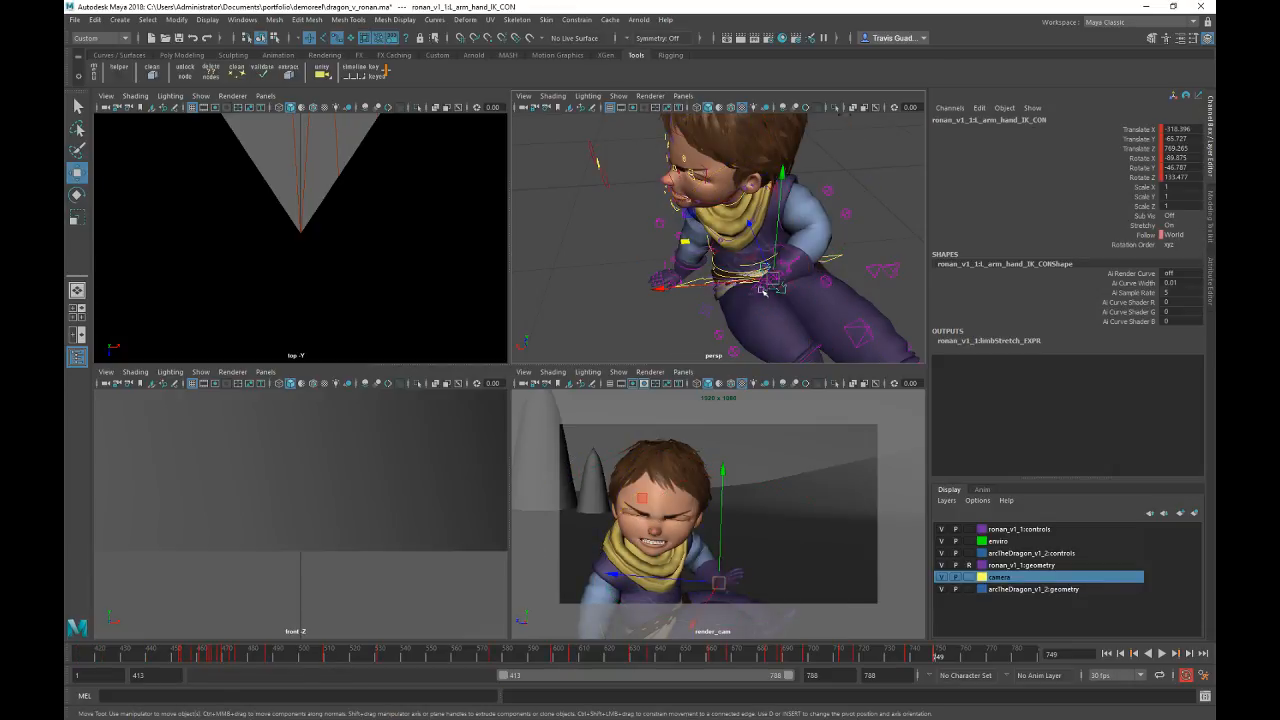
drag(712, 287, 617, 300)
key(e)
key(w)
Step: Move the left elbow IK control to about -4.589 in X, -18.18 in Y and 47.814 in Z to lower the elbow
alt+drag(636, 164, 682, 150)
click(768, 137)
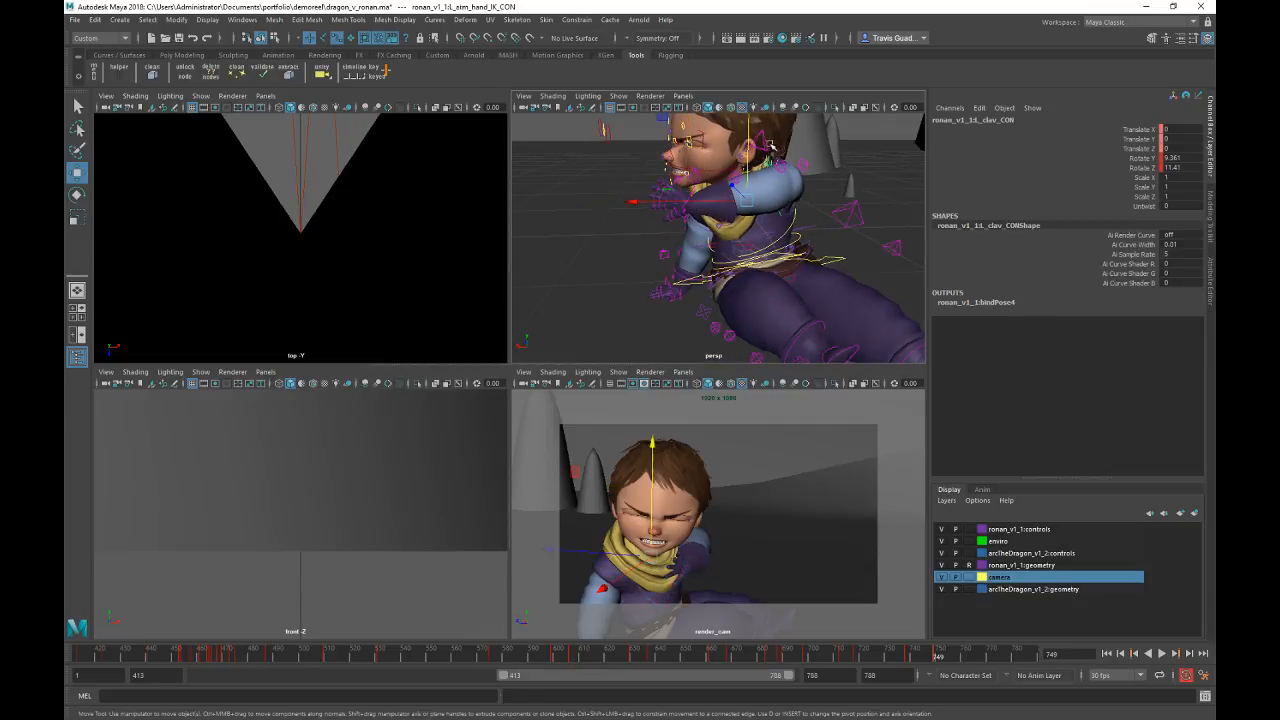
drag(766, 122, 698, 250)
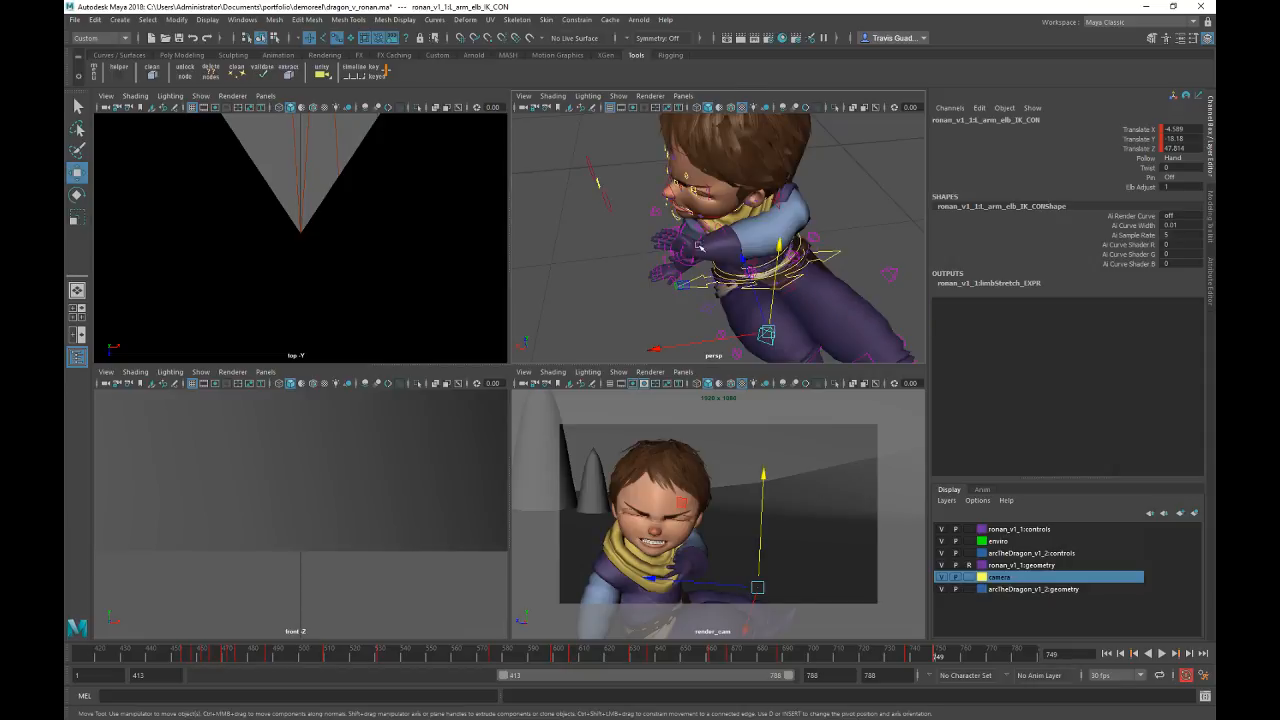
Step: Nudge the left hand IK control at frame 749 to about -338.477, -52.752 and 759.67, and play back the motion
click(704, 242)
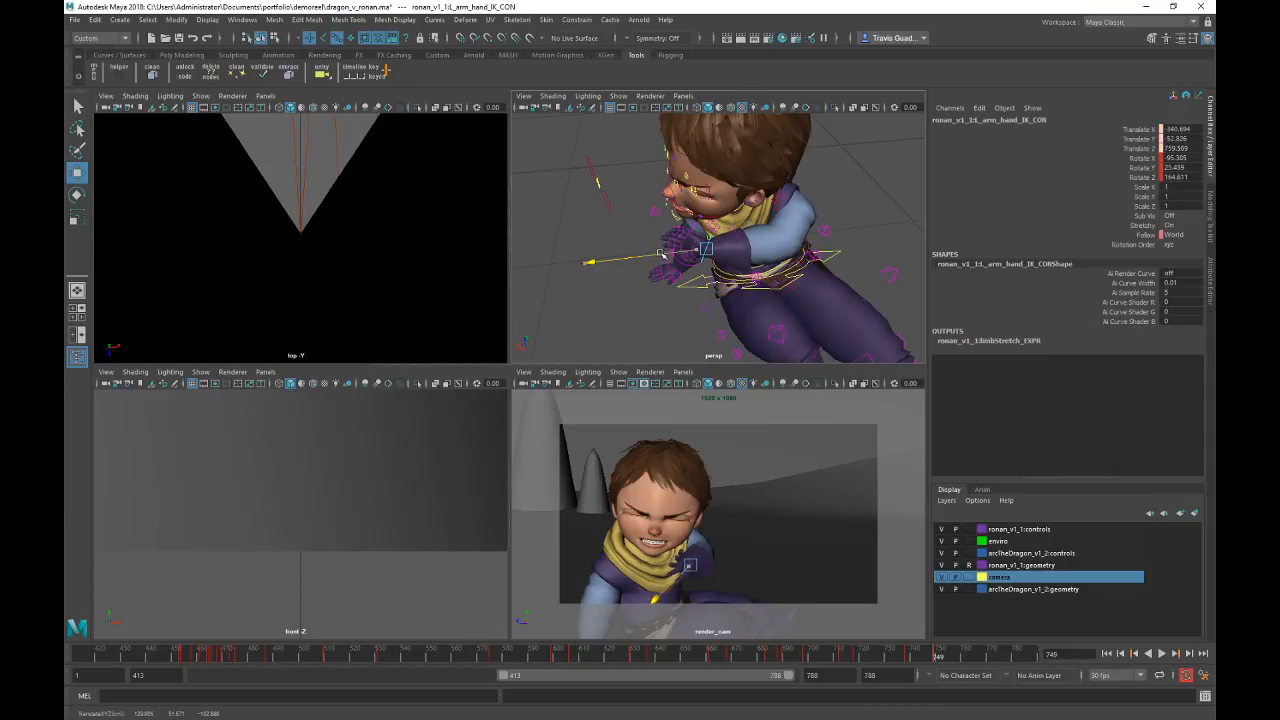
drag(665, 252, 673, 252)
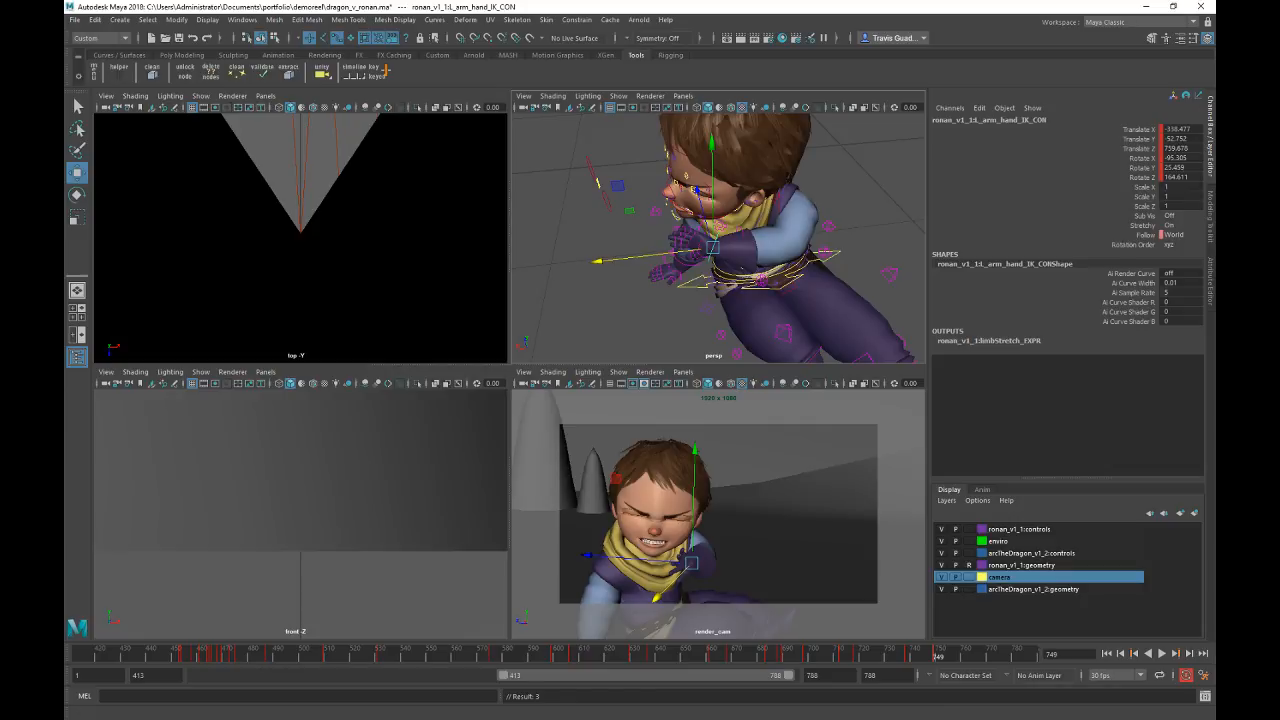
drag(907, 651, 903, 654)
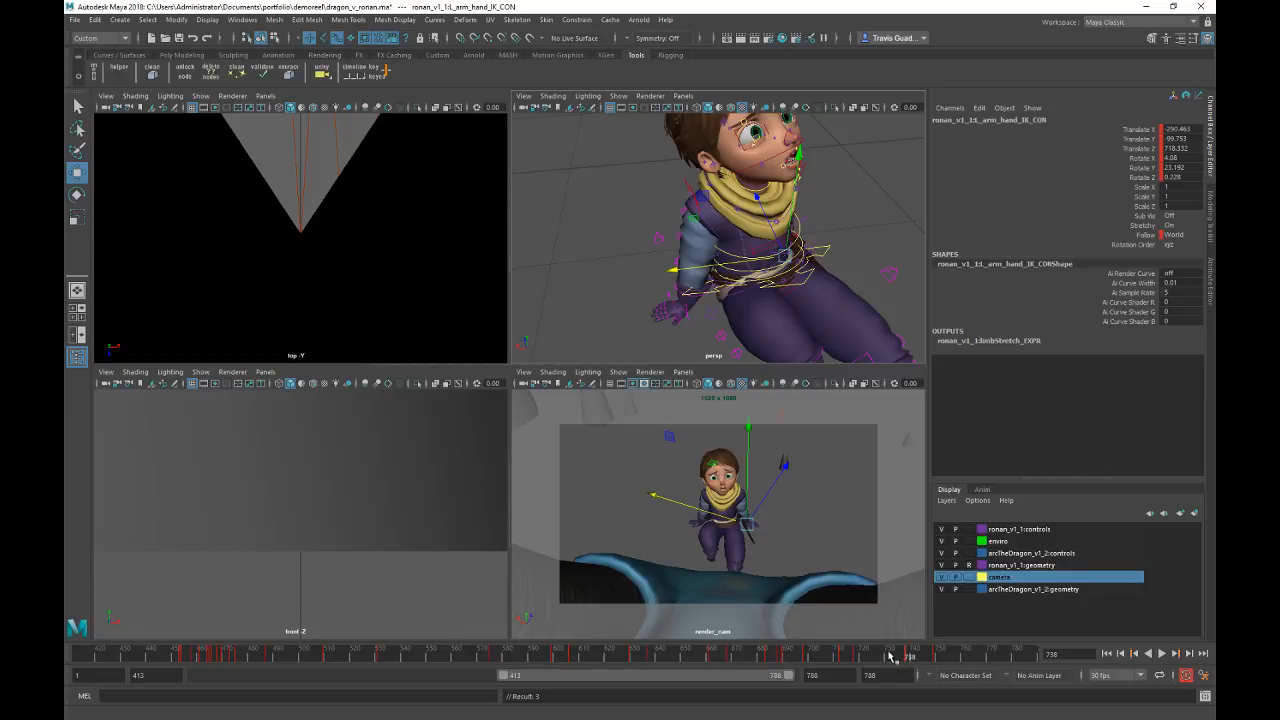
key(alt+v)
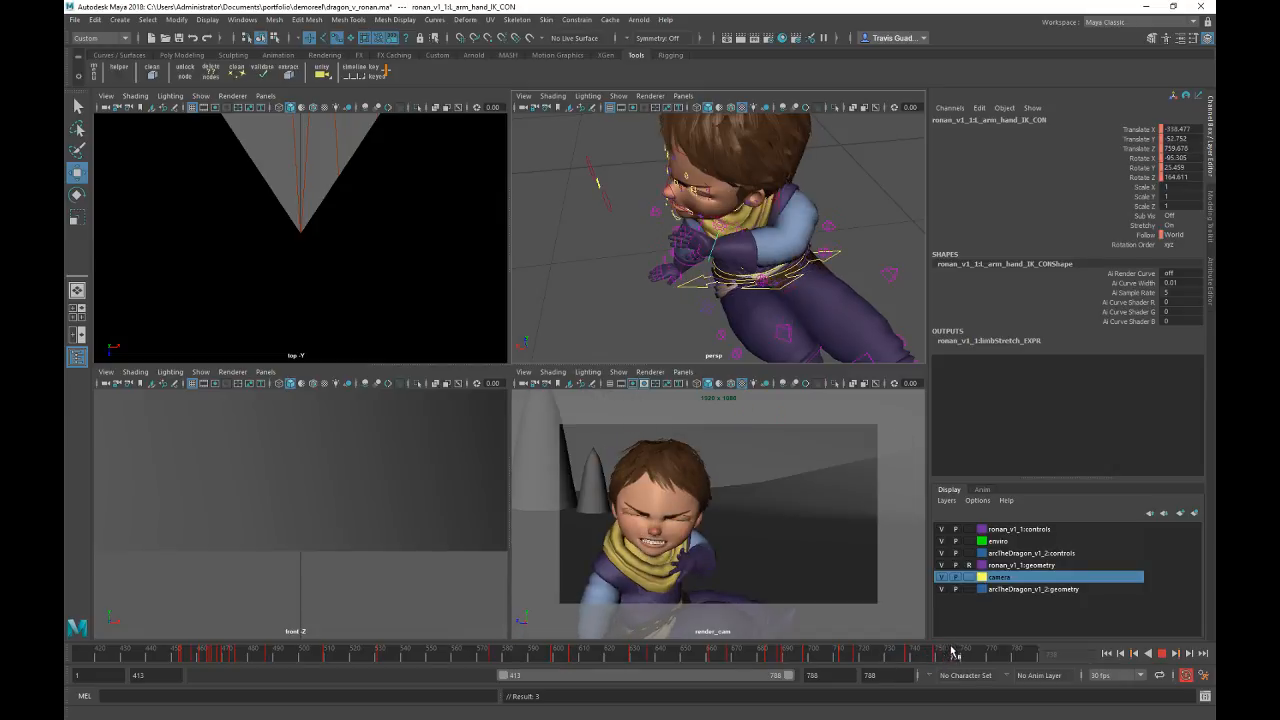
Step: At frame 745, move the left hand IK control outward to about -307.053, -66.285 and 763.473 and adjust its rotation
drag(926, 655, 922, 655)
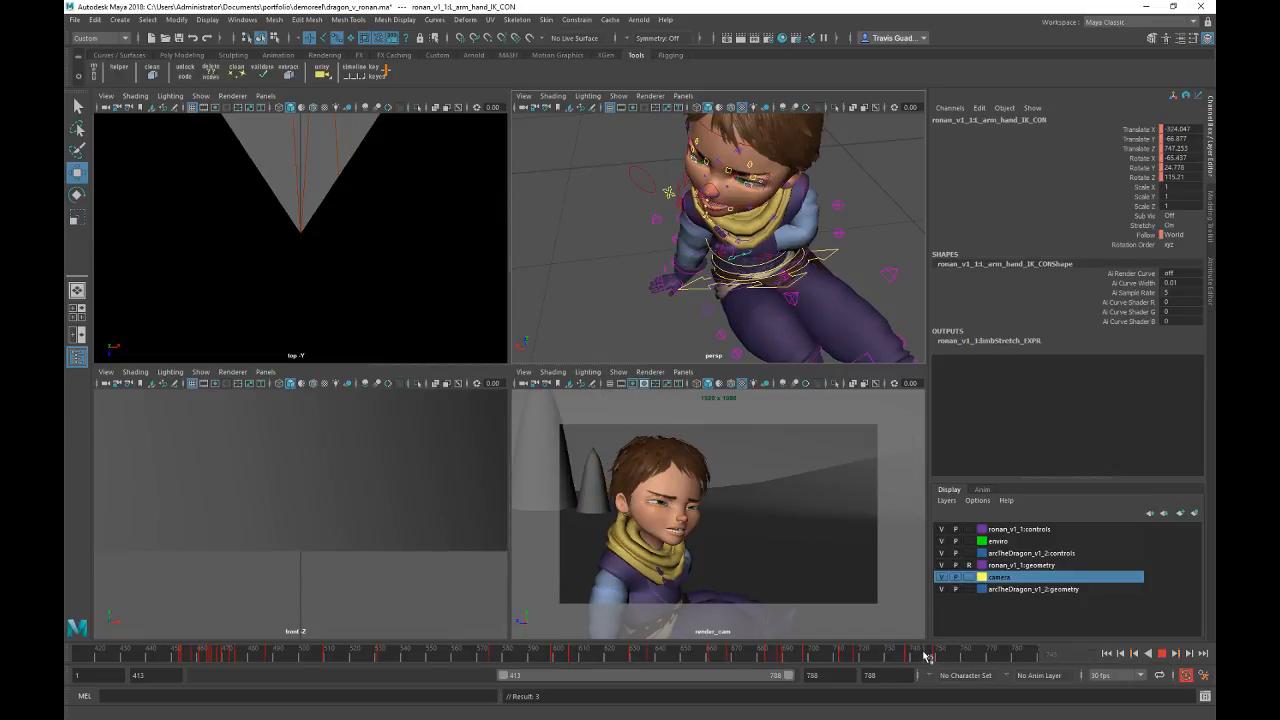
alt+drag(644, 217, 714, 236)
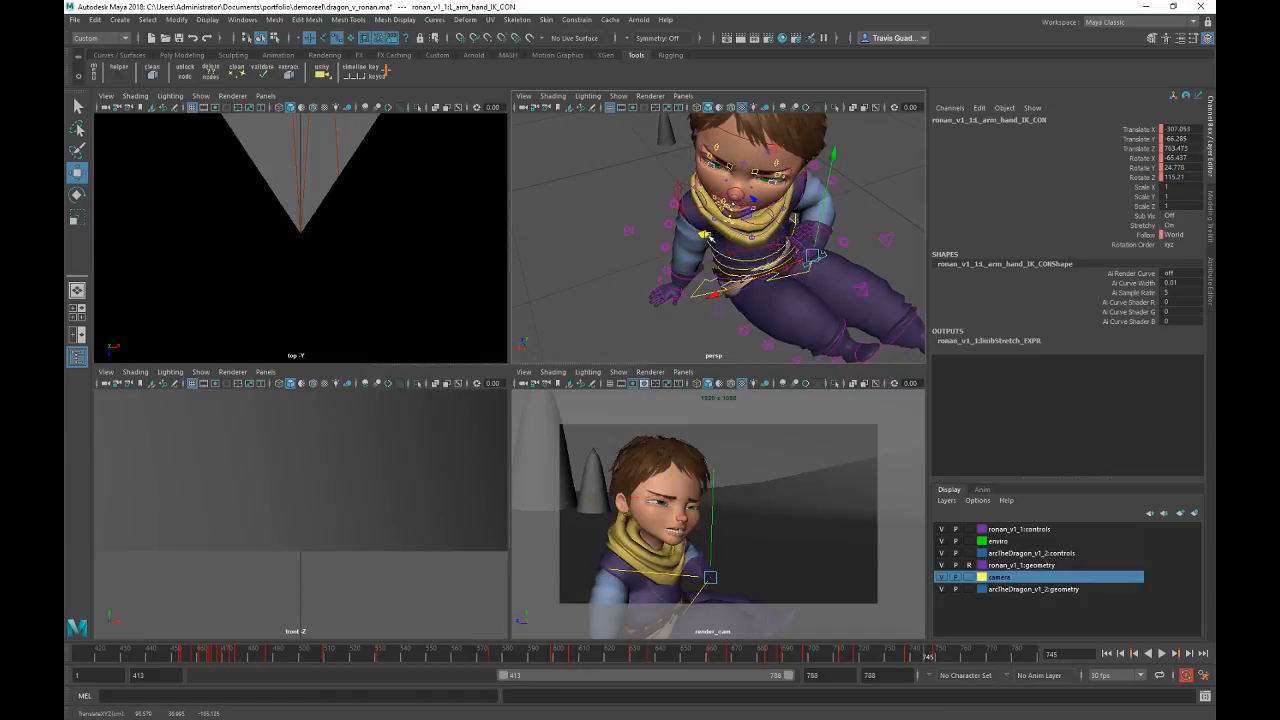
key(e)
drag(859, 274, 520, 228)
key(w)
click(889, 240)
key(ctrl+z)
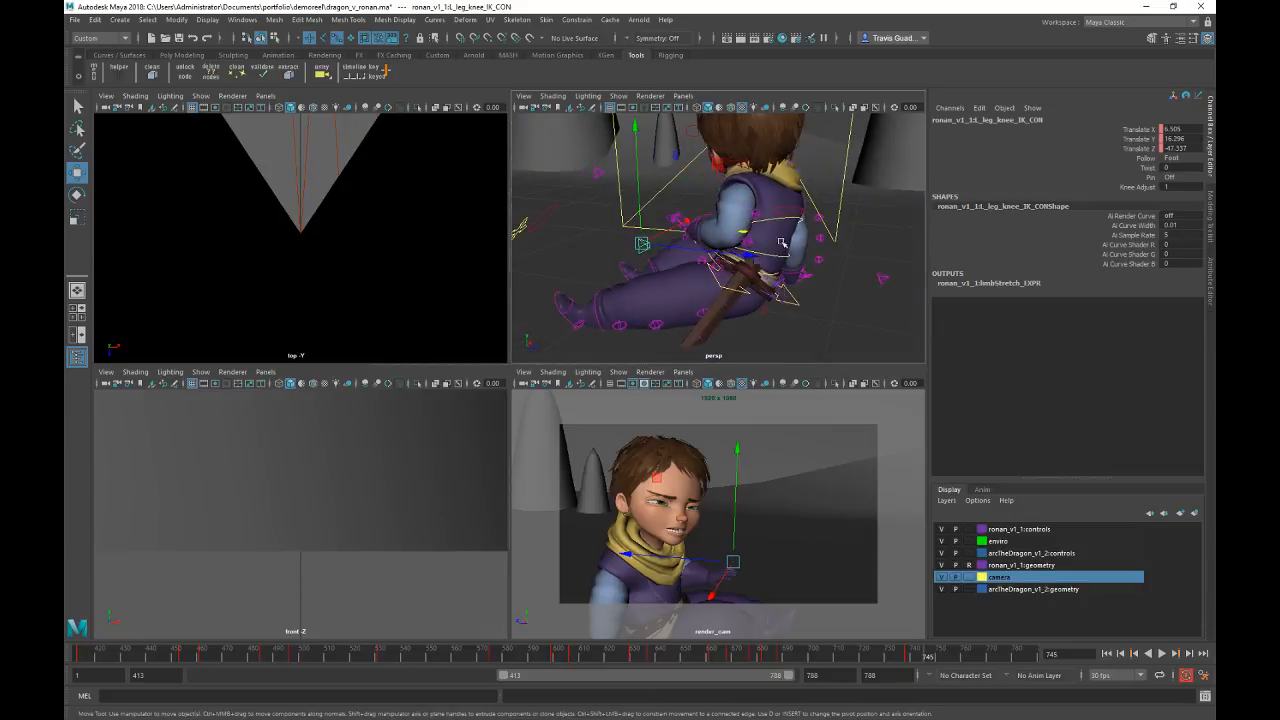
Step: Move the left elbow IK control at frame 745 to about -13.804, -19.568 and 2.041, and play back the motion
click(881, 280)
alt+drag(843, 298, 740, 275)
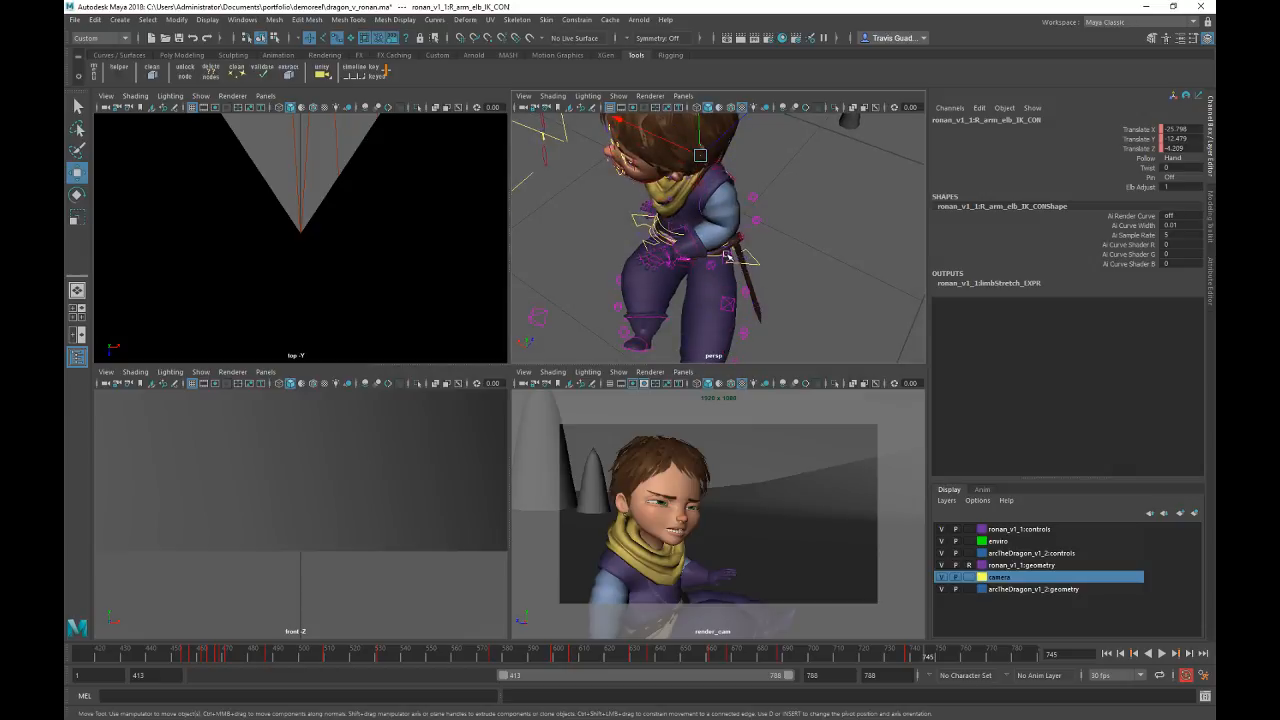
click(728, 257)
middle_drag(691, 240, 770, 261)
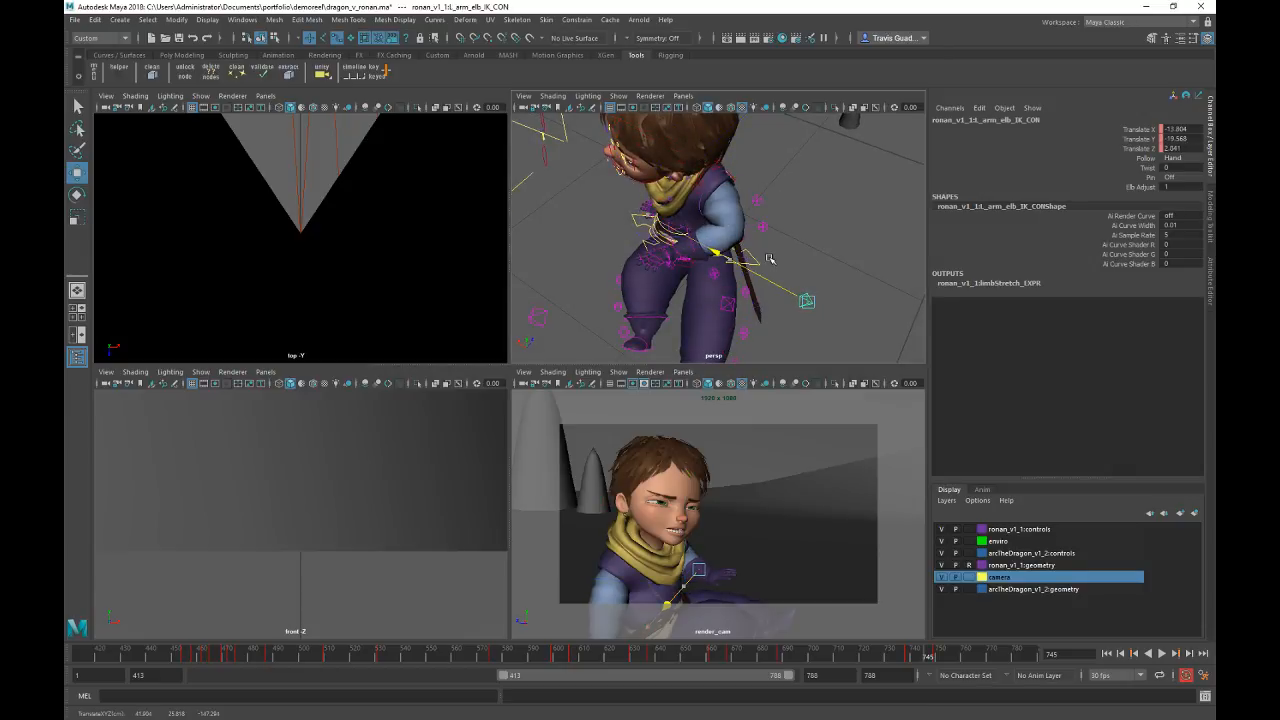
key(alt+v)
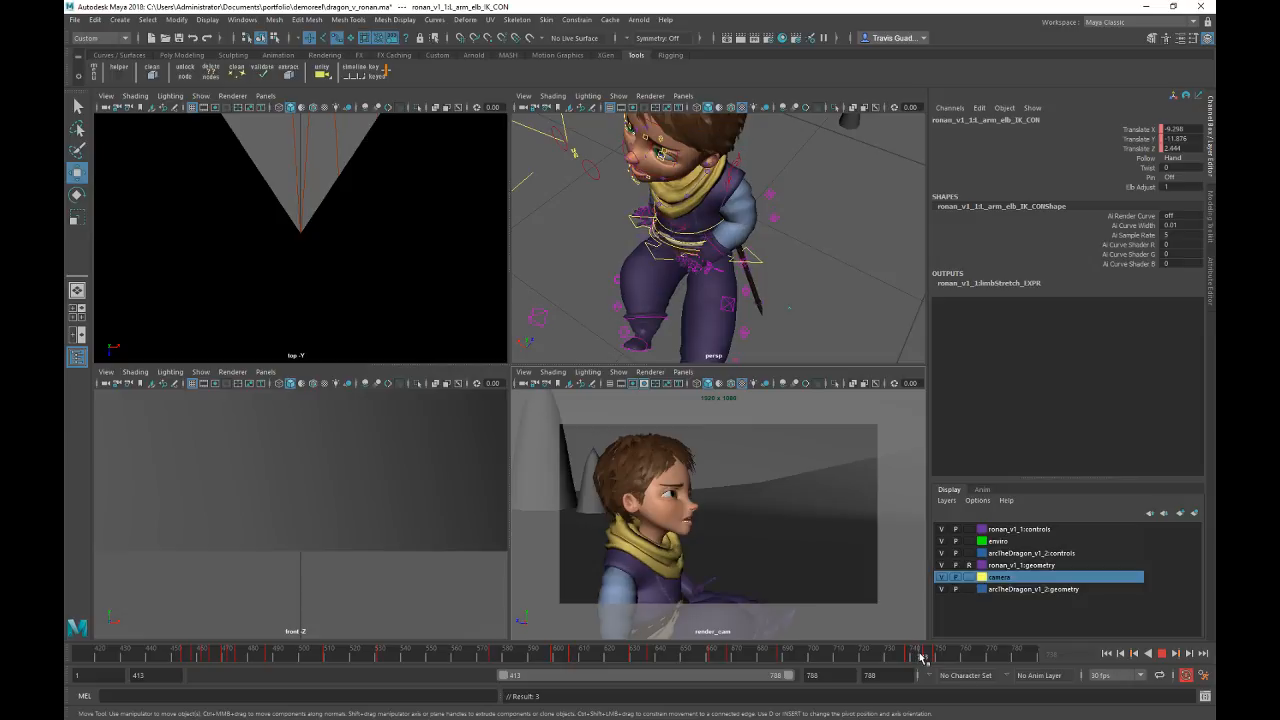
Step: At frame 742, shift the left hand IK control beside the left hip to about -283.169, -83.208 and 746.352
click(917, 657)
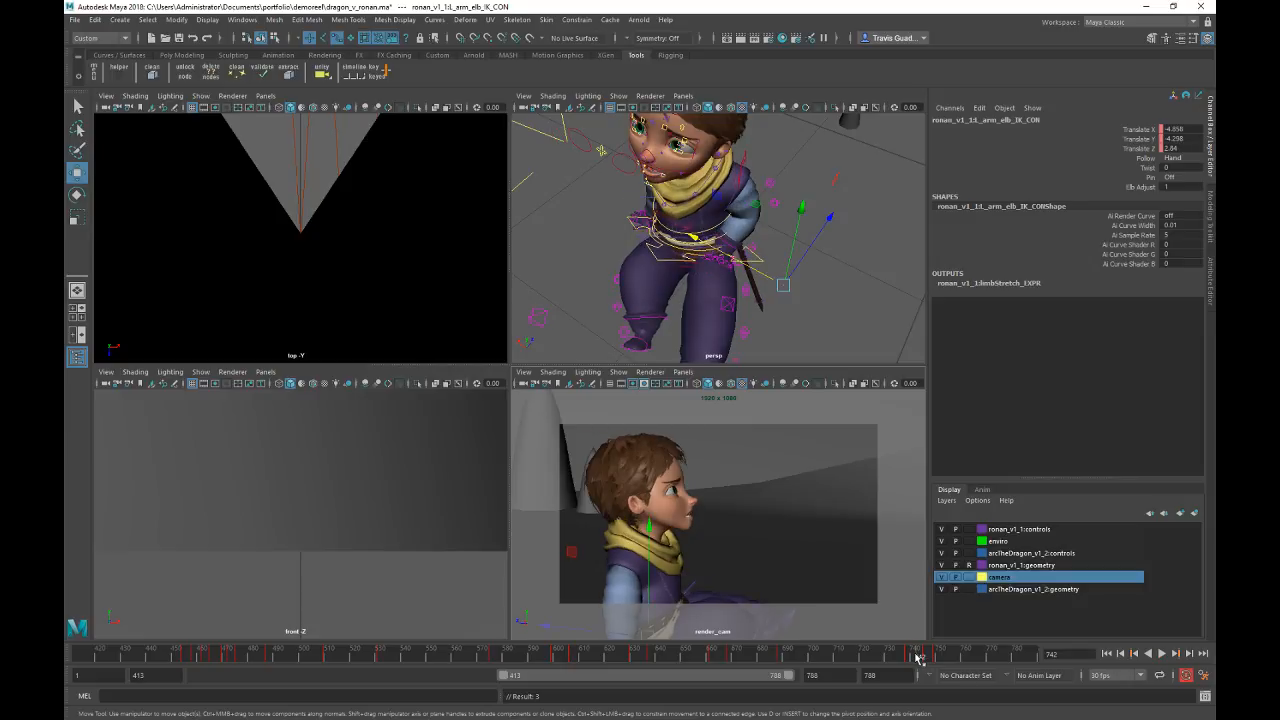
click(804, 339)
scroll(752, 287, up, 6)
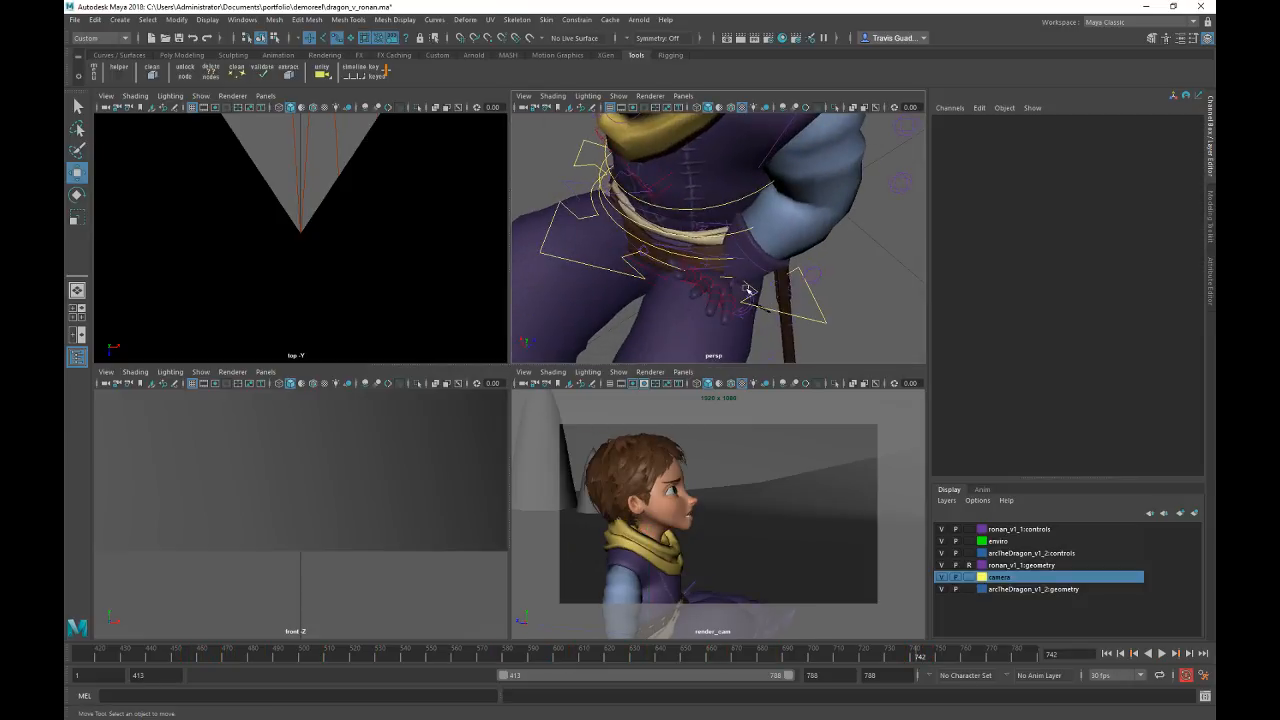
alt+drag(768, 292, 648, 287)
click(703, 257)
scroll(786, 296, down, 5)
drag(624, 221, 655, 232)
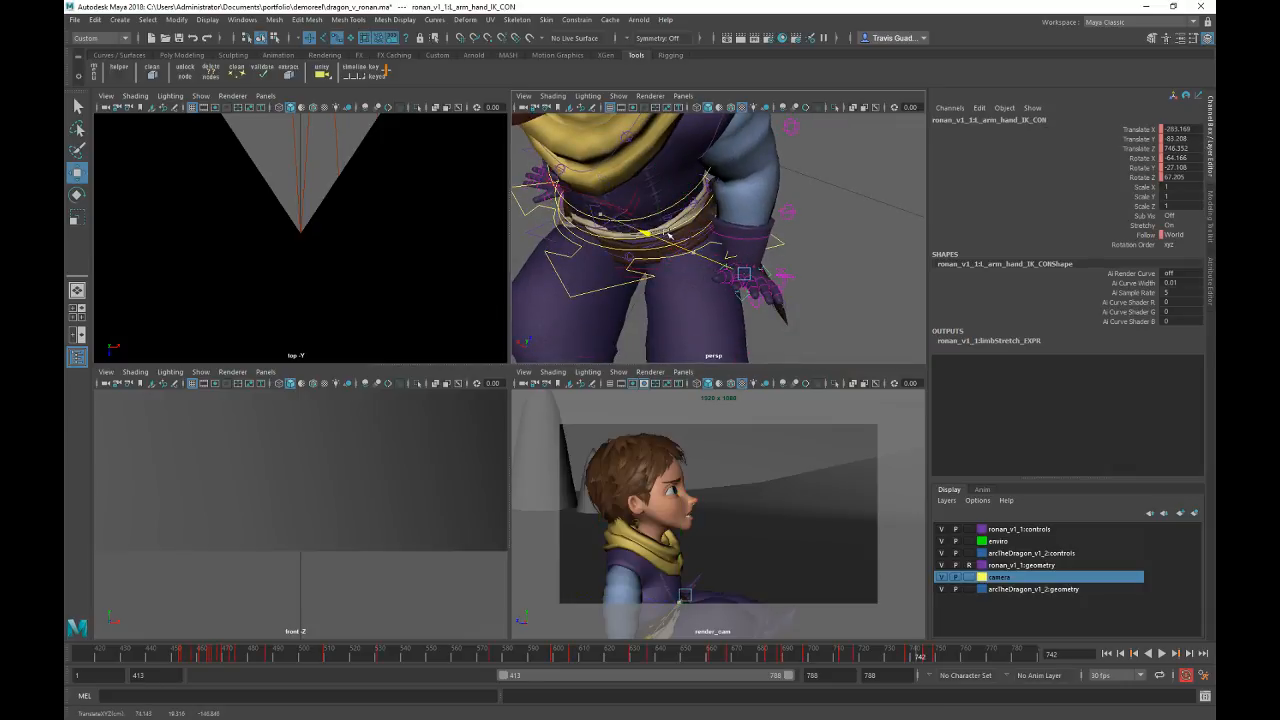
Step: Rotate the left hand IK control to about 30.78, -33.071 and -21.96, and move it to about -278.11, -83.047 and 741.586
key(r)
key(e)
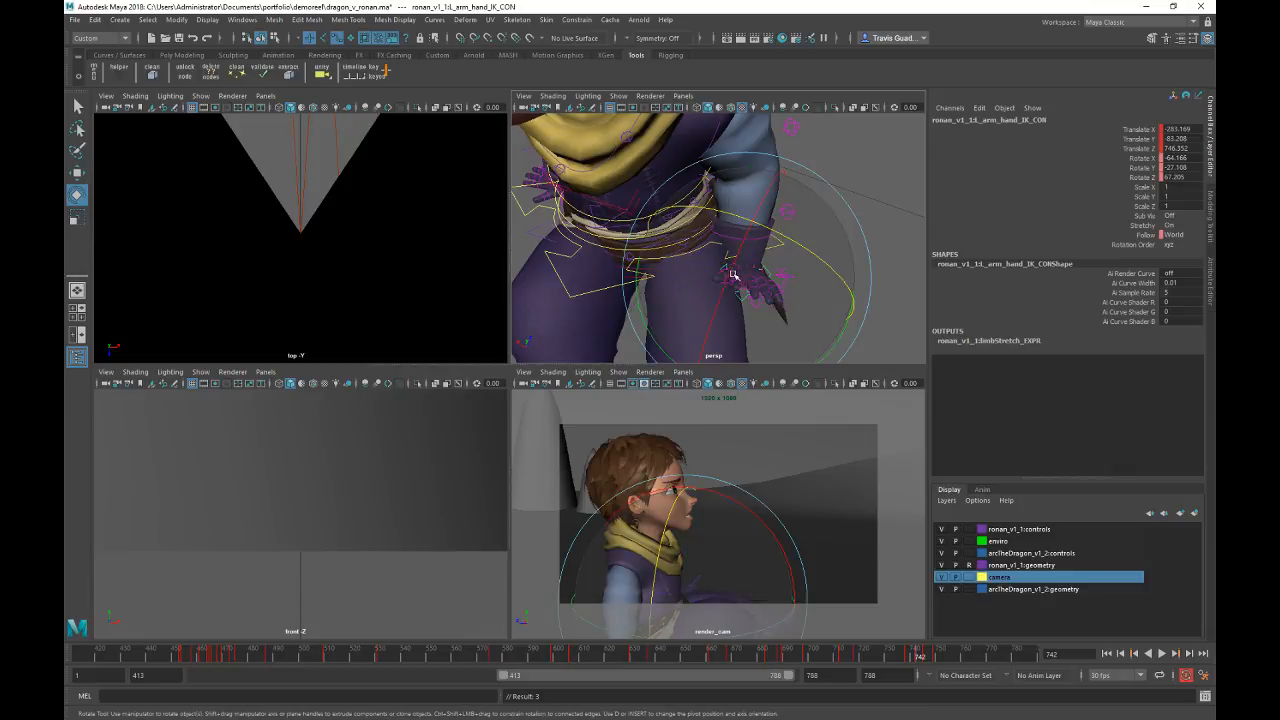
drag(738, 277, 753, 358)
key(w)
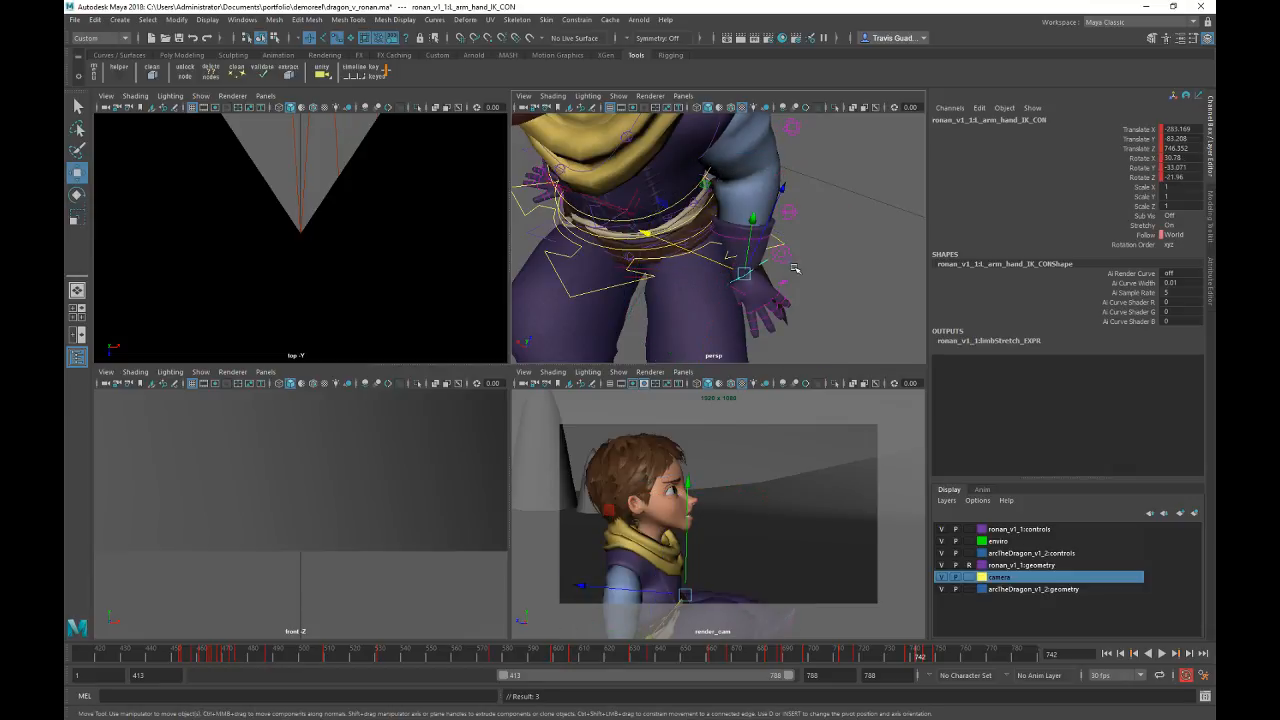
middle_drag(708, 257, 790, 254)
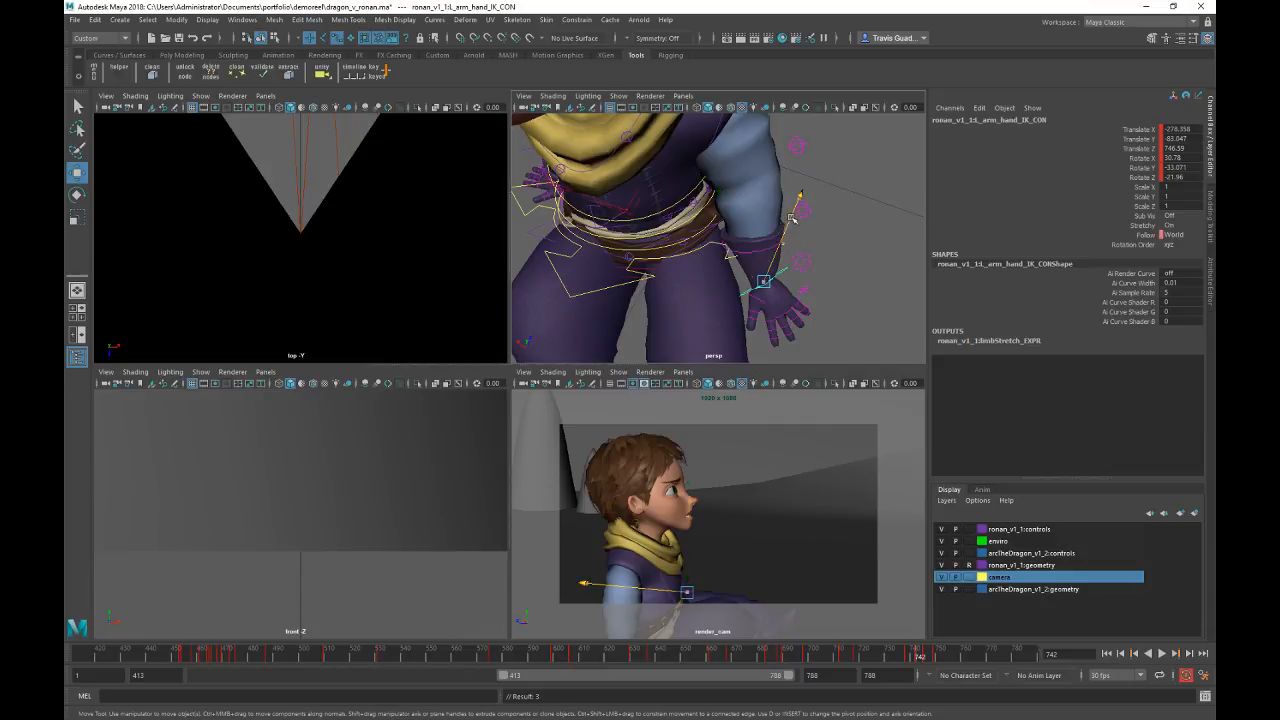
drag(792, 218, 799, 200)
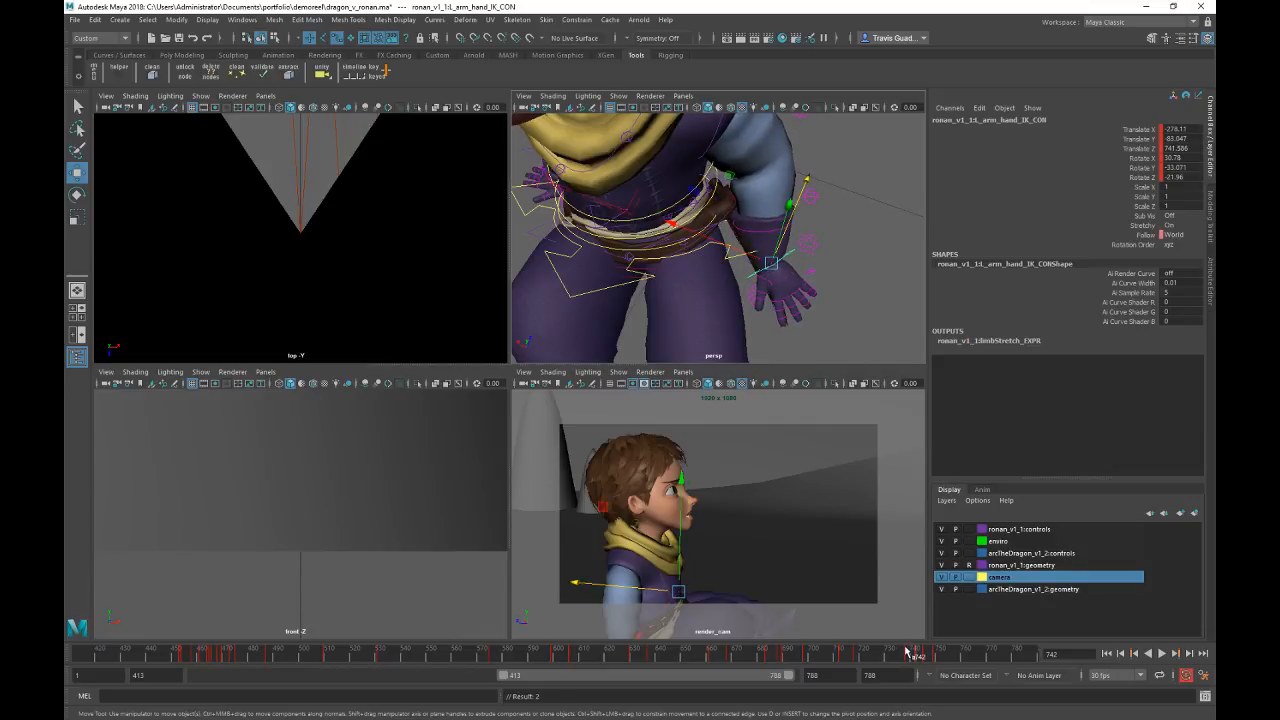
key(alt+v)
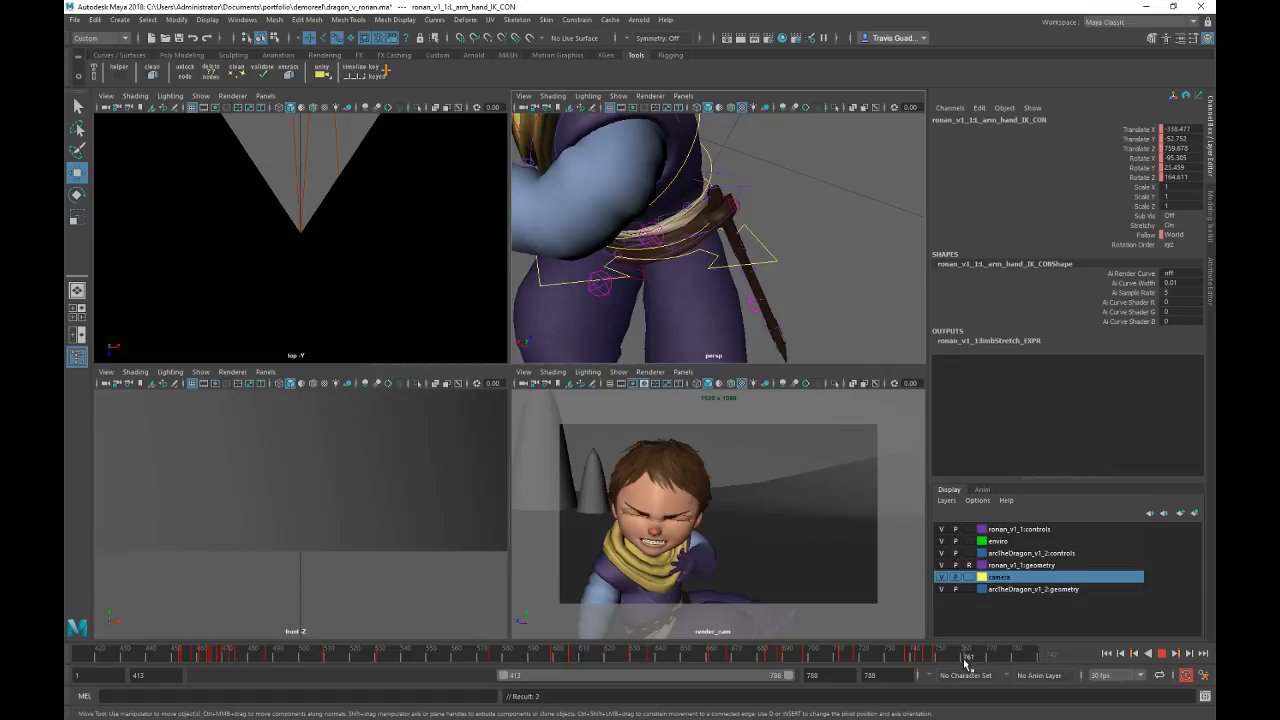
Step: At frame 761, rotate the middle spine FK control to about 13.509, -34.543 and 8.897
alt+right_drag(791, 314, 715, 275)
alt+drag(715, 275, 640, 222)
alt+right_drag(640, 222, 667, 258)
key(e)
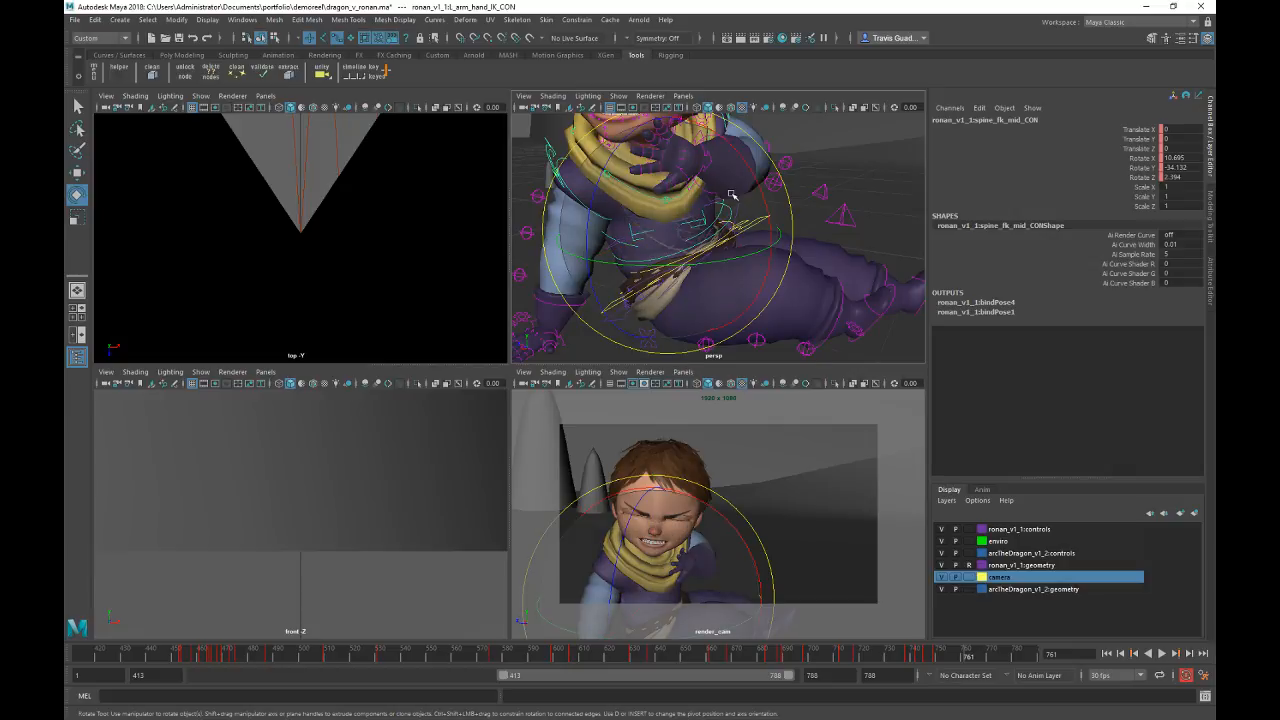
drag(744, 180, 767, 185)
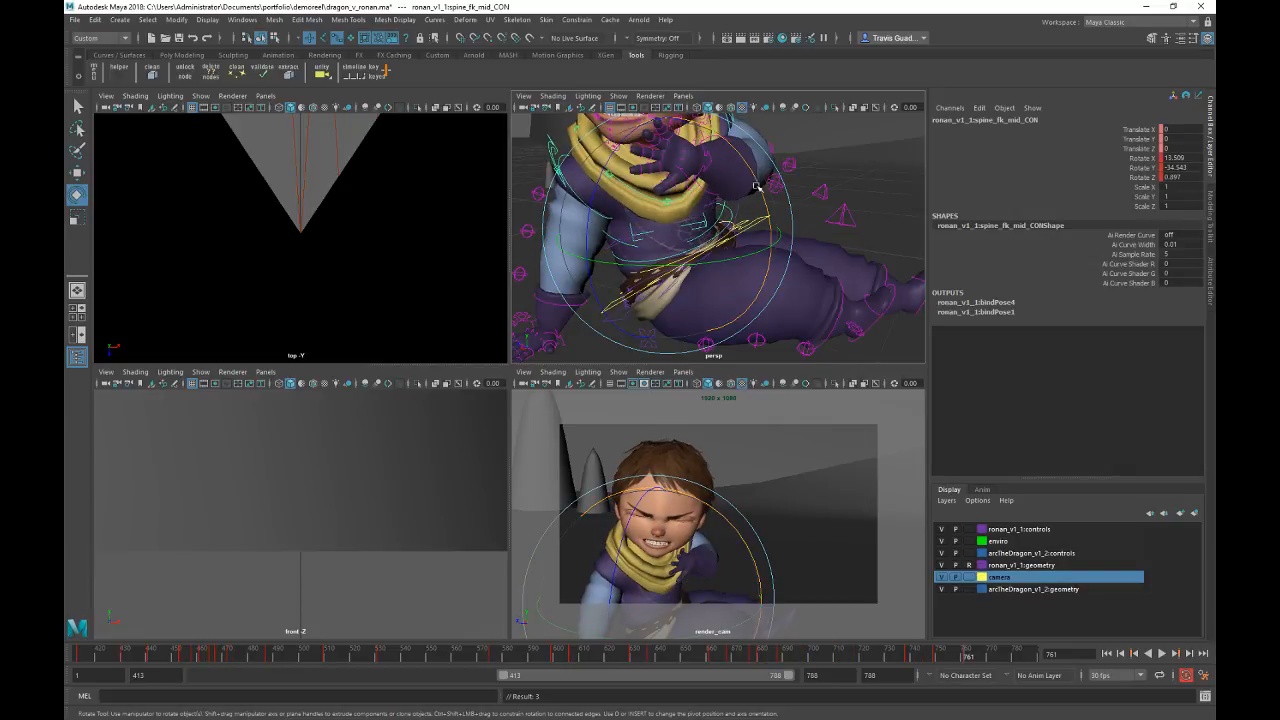
alt+right_drag(839, 245, 766, 220)
alt+middle_drag(705, 172, 781, 221)
alt+drag(781, 221, 793, 174)
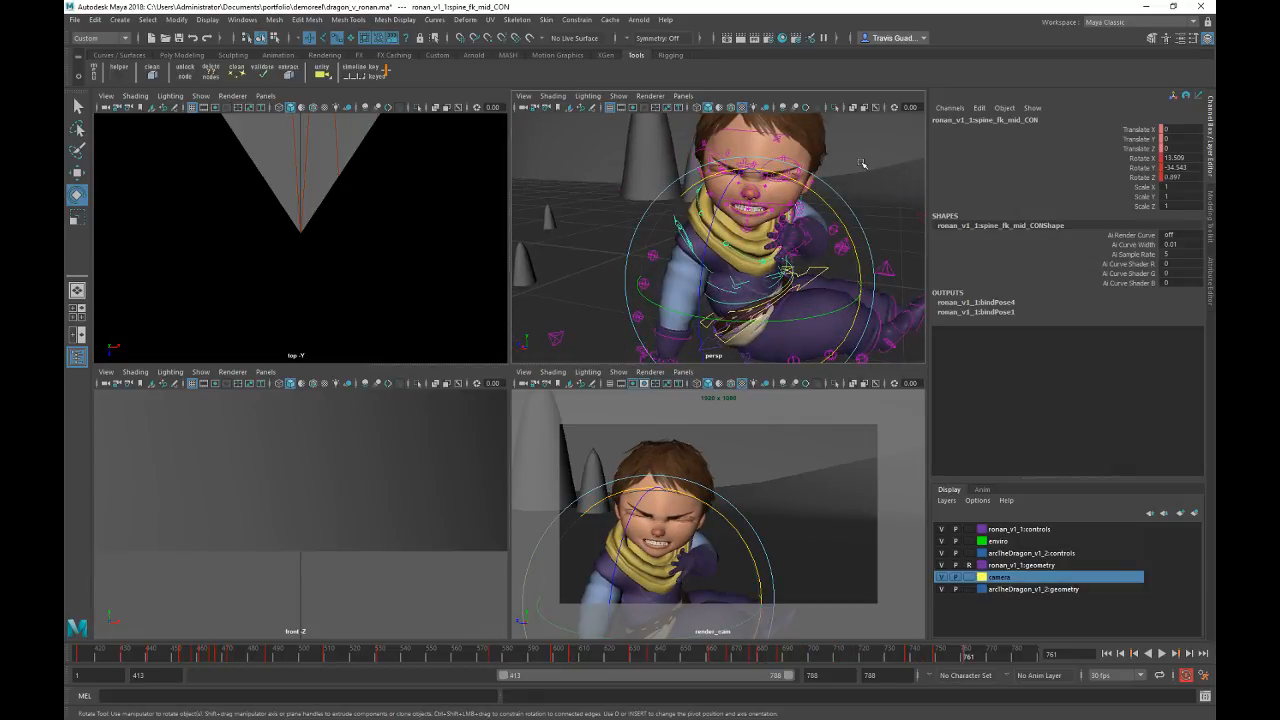
Step: Rotate the head control at frame 761 to about 34, -73.8 and -34.5
click(859, 161)
alt+middle_drag(856, 150, 752, 229)
click(721, 159)
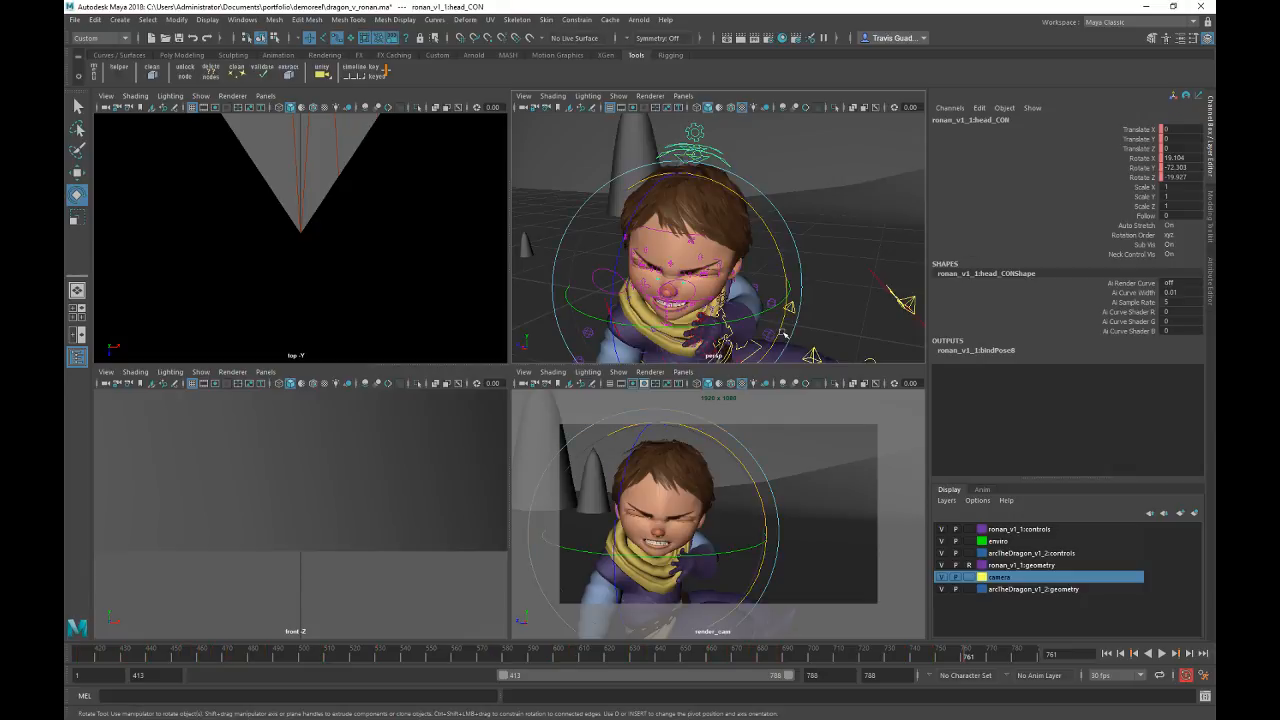
drag(717, 587, 705, 594)
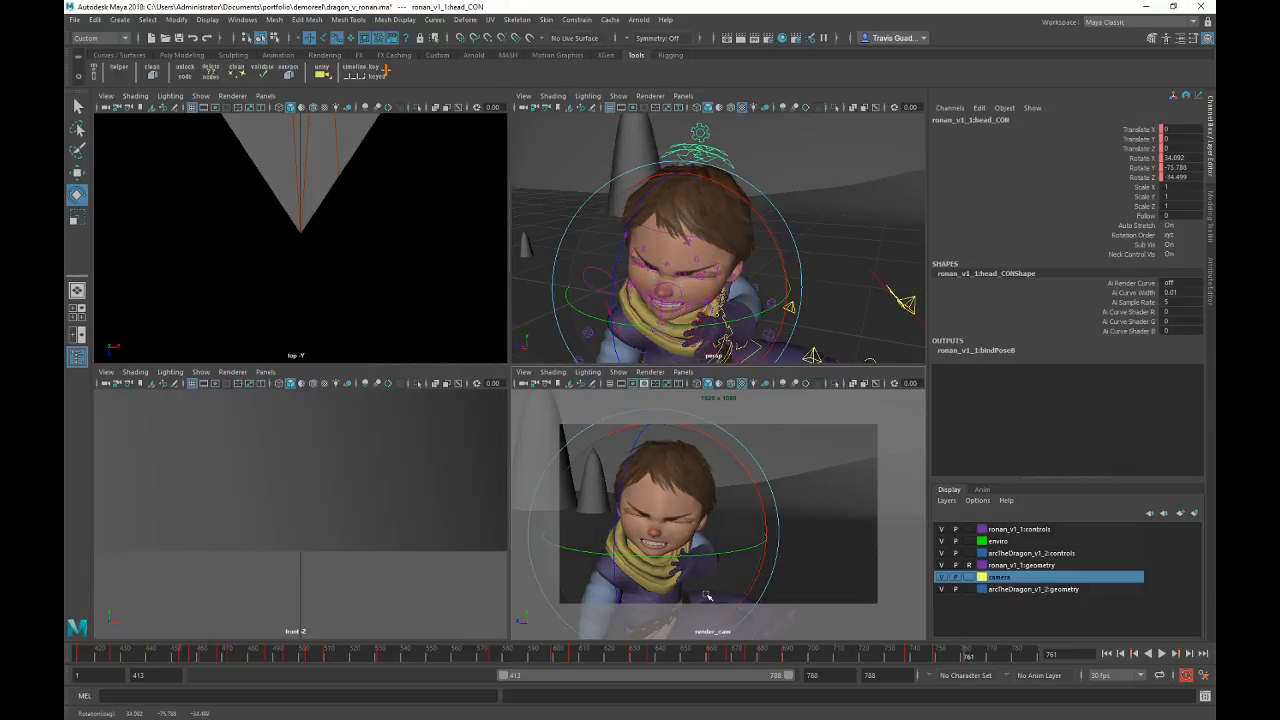
Step: Rotate the left hand IK control to about -94.51, 28.922 and 164.375, raise it to about -52.352 in Y, and scrub through the motion
click(826, 257)
click(725, 317)
drag(725, 317, 717, 312)
key(w)
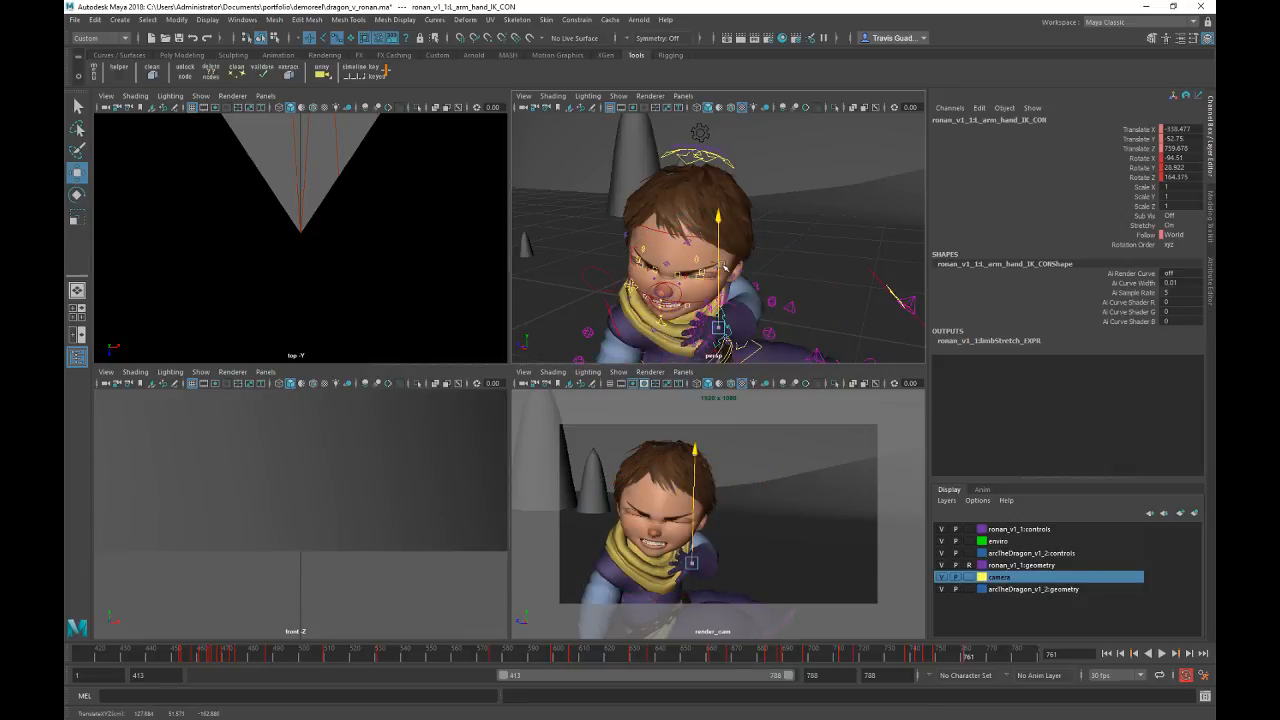
drag(720, 267, 727, 266)
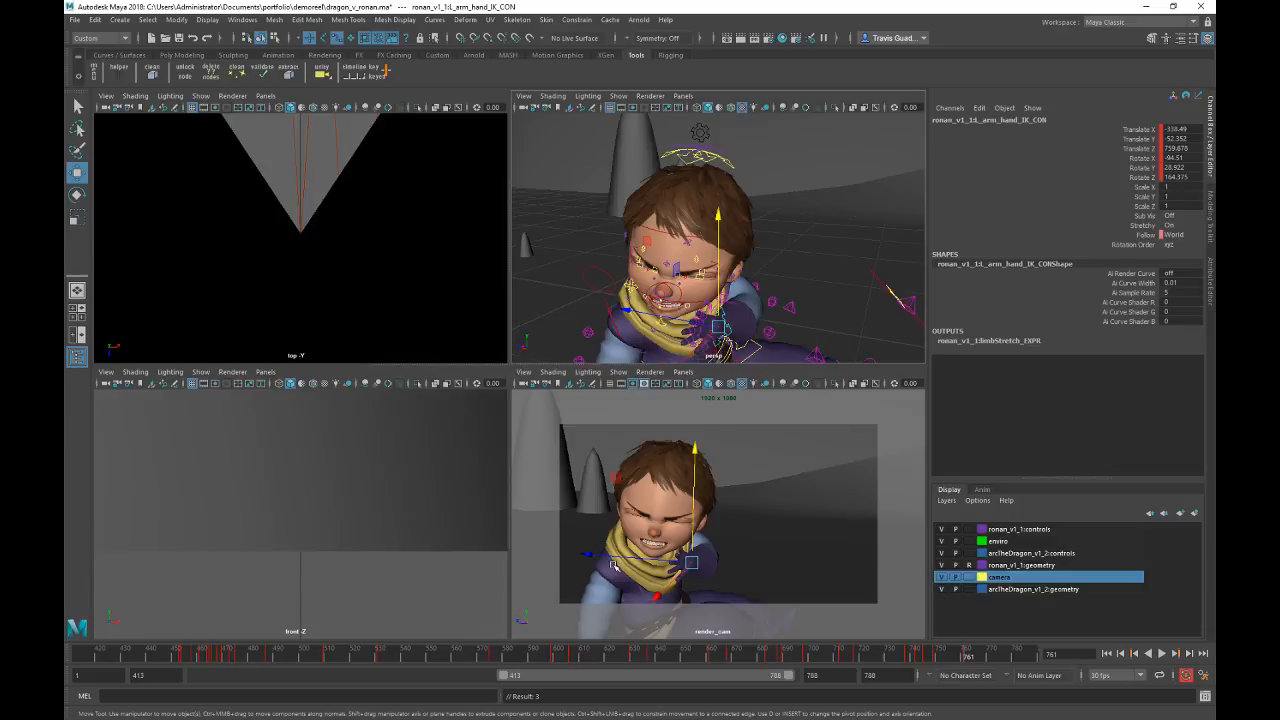
click(903, 655)
drag(903, 655, 968, 652)
key(w)
Step: Pull the right foot IK control in toward the body at frame 761, to about -210.103, 17.546 and 797.808
alt+middle_drag(761, 308, 754, 243)
alt+right_drag(754, 243, 684, 258)
mouse_move(682, 262)
alt+mouse_down()
mouse_move(673, 245)
mouse_move(662, 251)
alt+mouse_up()
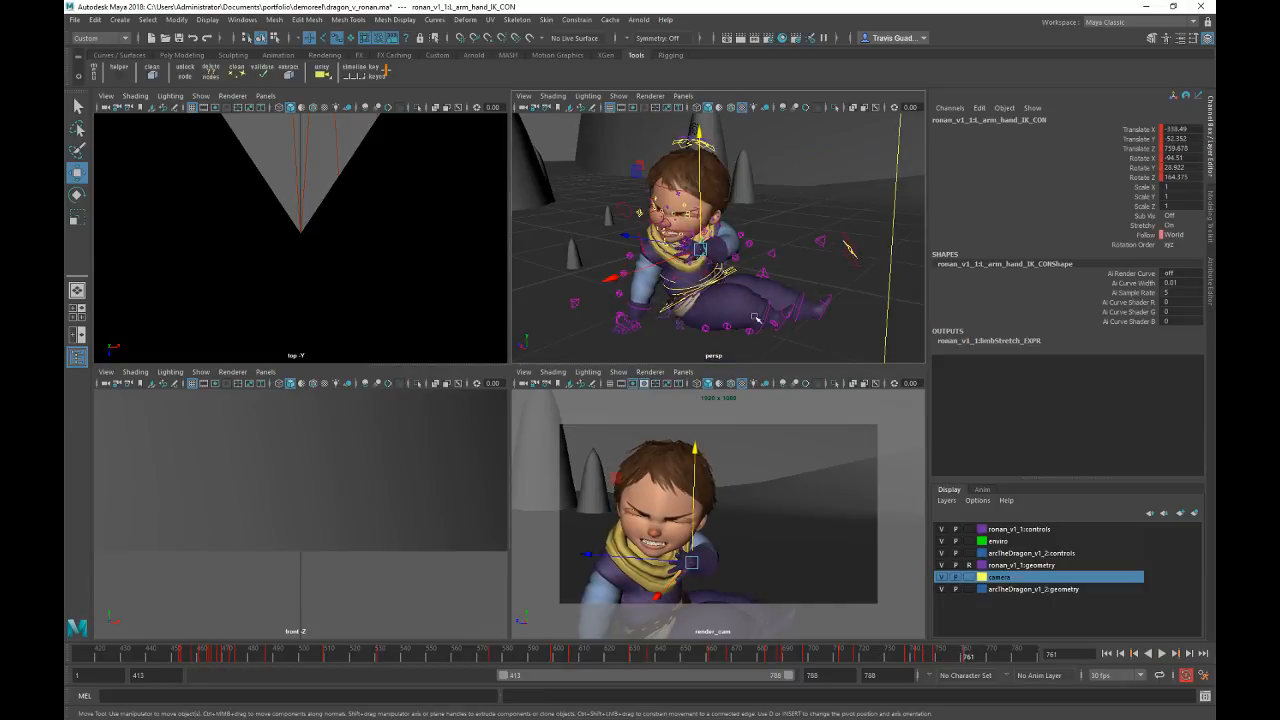
key(period)
key(comma)
click(800, 320)
mouse_move(800, 320)
alt+mouse_down()
mouse_move(778, 335)
mouse_move(790, 312)
alt+mouse_up()
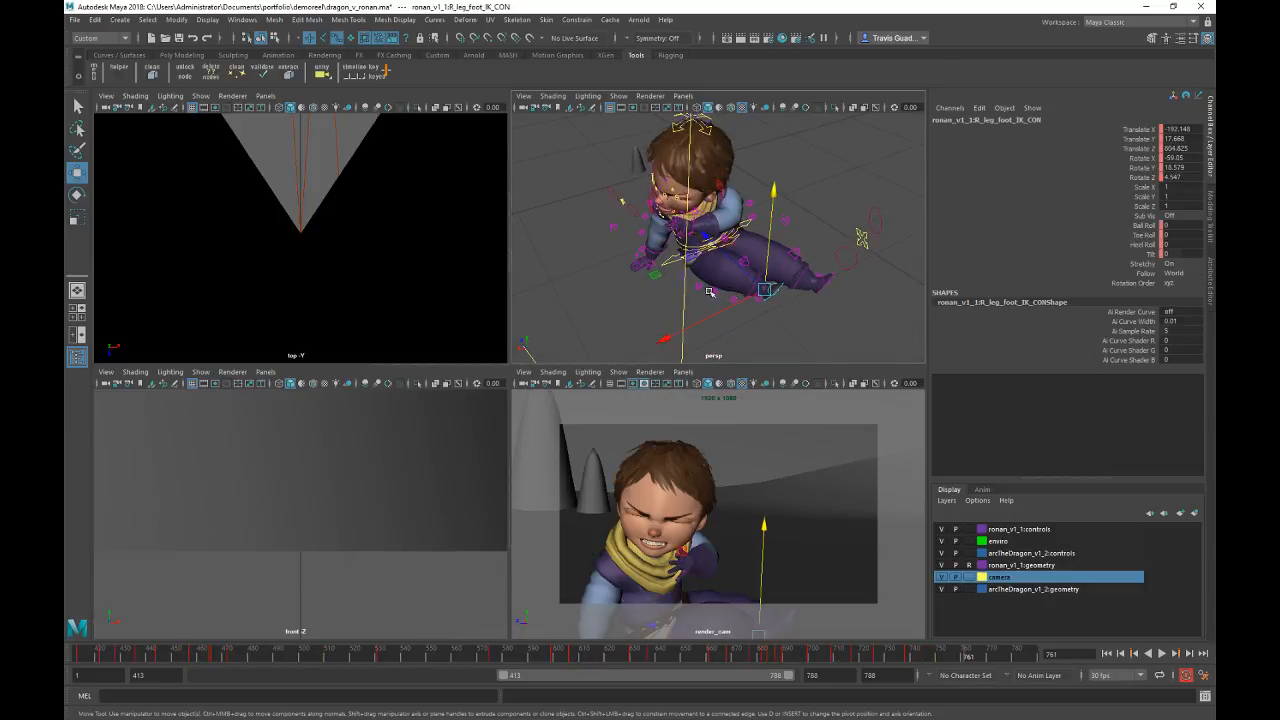
drag(657, 277, 626, 281)
Step: Pull the left foot IK control in toward the body to about -203.353, 13.297 and 802.845
click(815, 283)
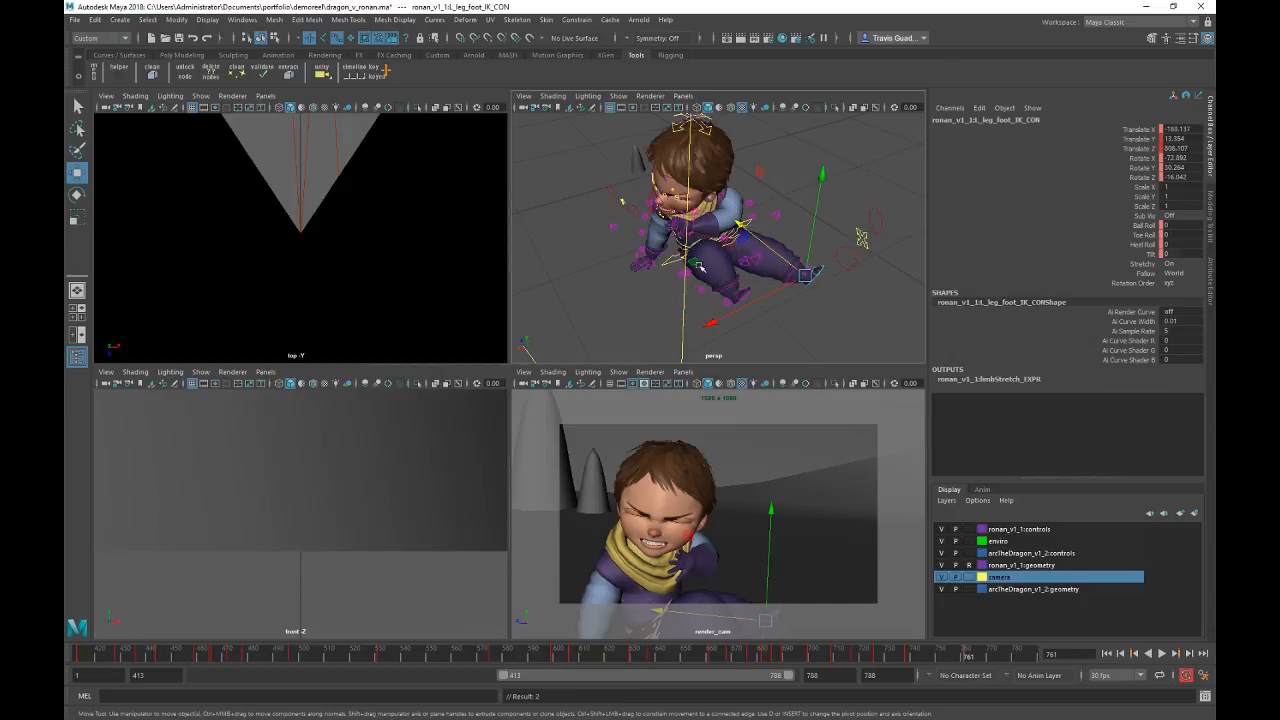
drag(772, 287, 676, 270)
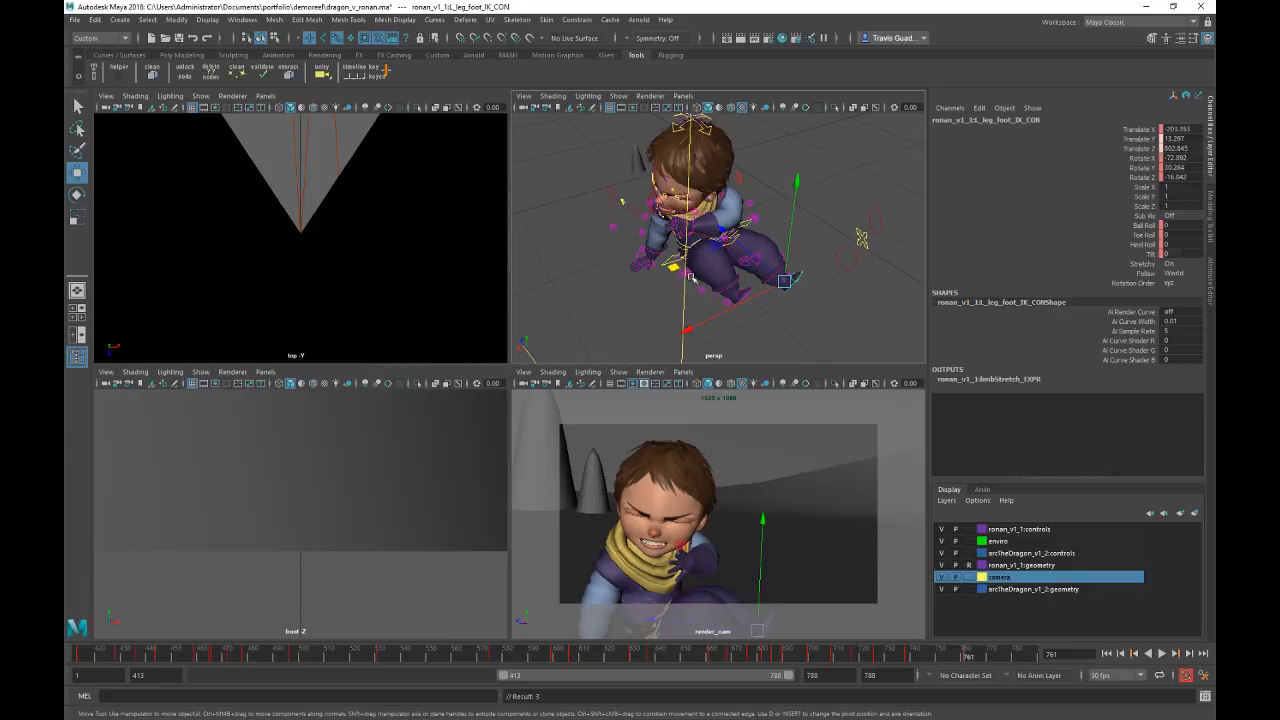
click(803, 326)
Step: Rotate the right foot IK control to about -33.245, 6.893 and 15.123, and scrub through the frames up to 761
alt+drag(753, 310, 706, 297)
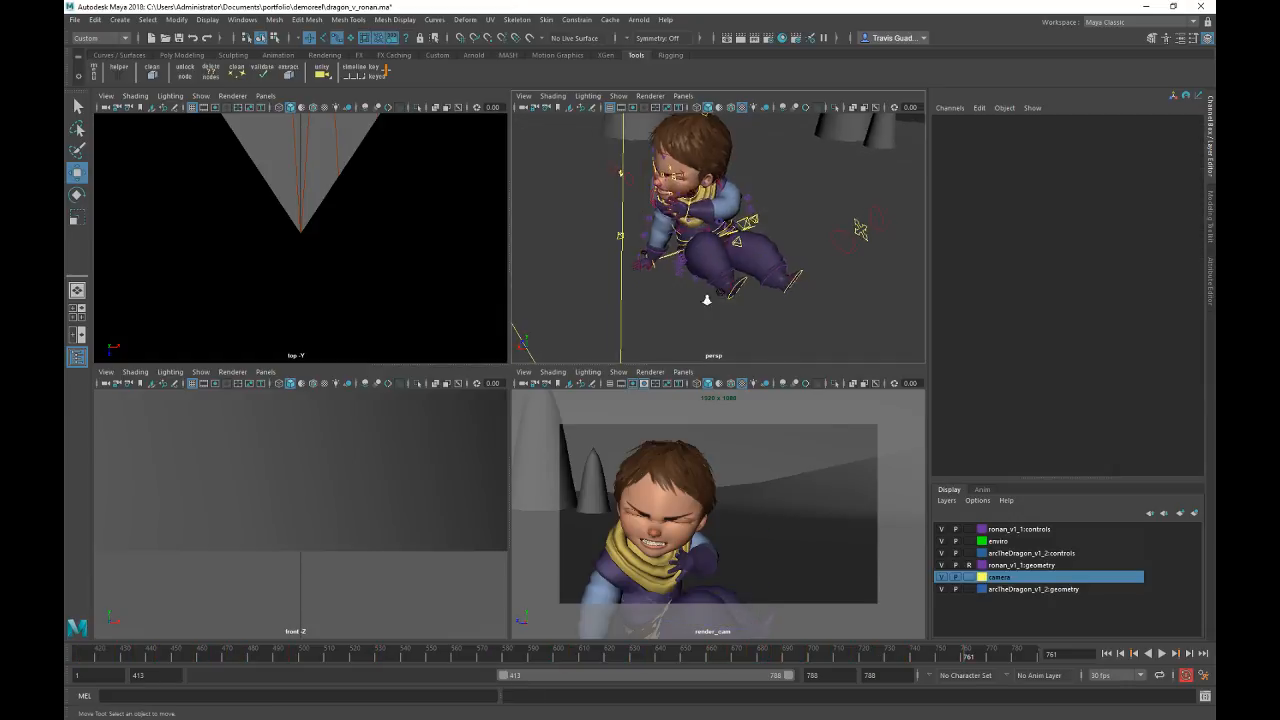
alt+right_drag(706, 297, 771, 335)
click(742, 340)
key(e)
drag(786, 321, 765, 354)
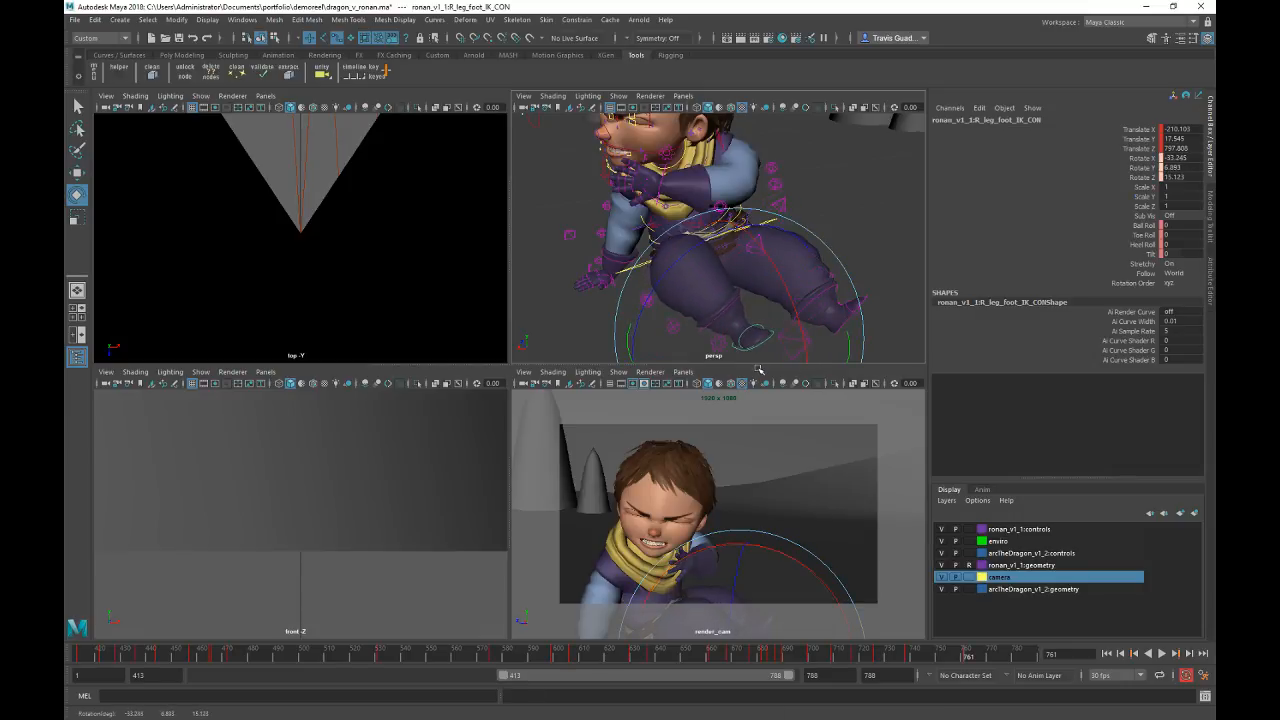
click(911, 660)
drag(911, 660, 966, 660)
key(q)
Step: Move the left foot IK control to about 13.148 in Y and 794.294 in Z, and review the motion around frame 752
click(840, 330)
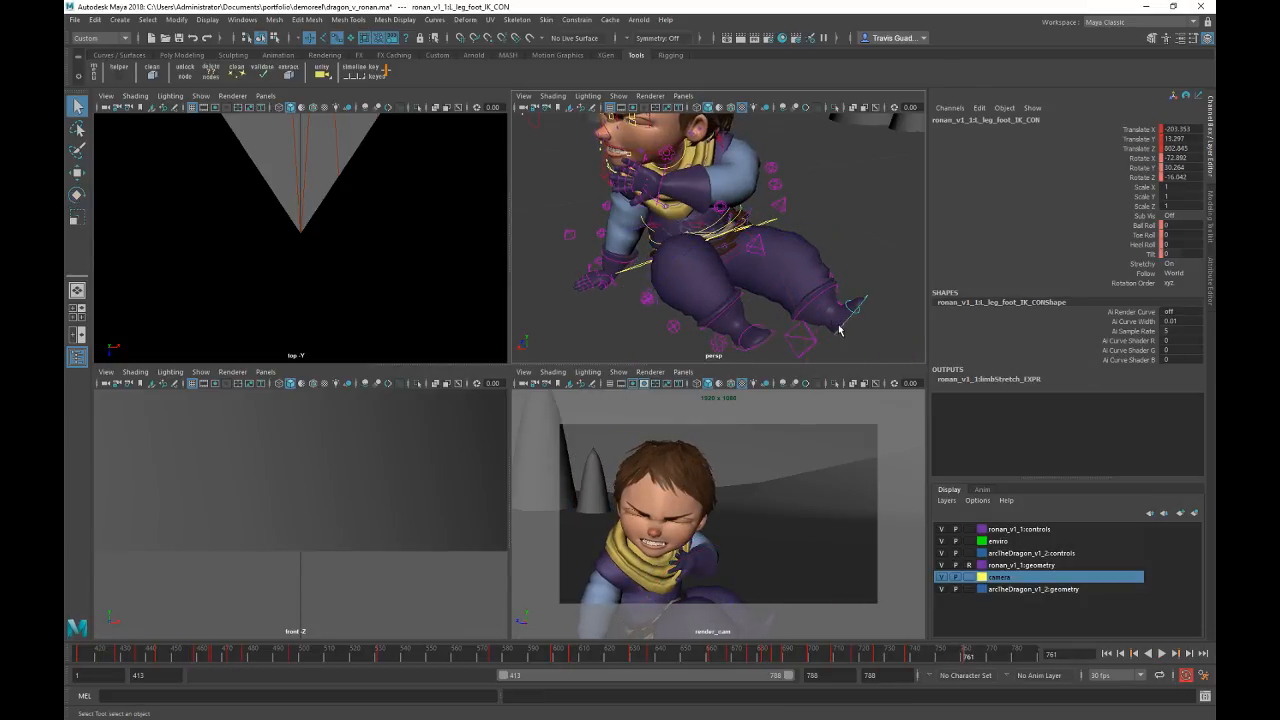
key(w)
drag(788, 286, 774, 280)
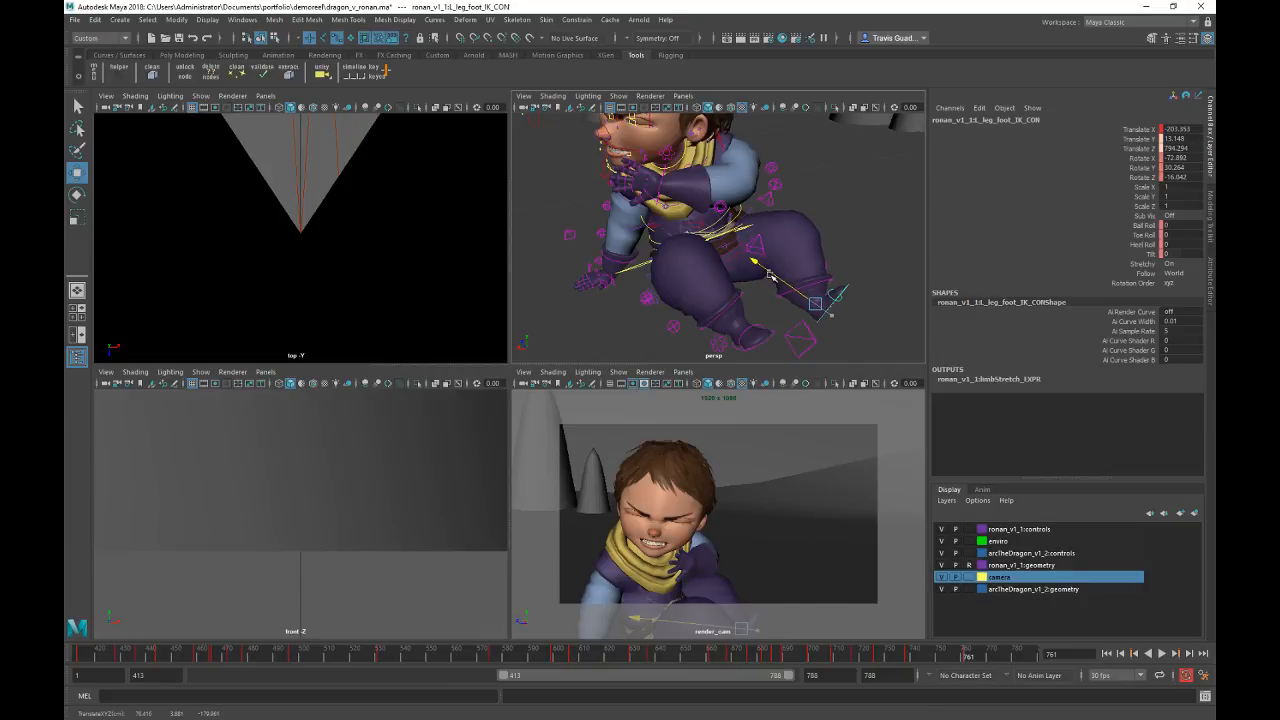
click(916, 660)
key(alt+v)
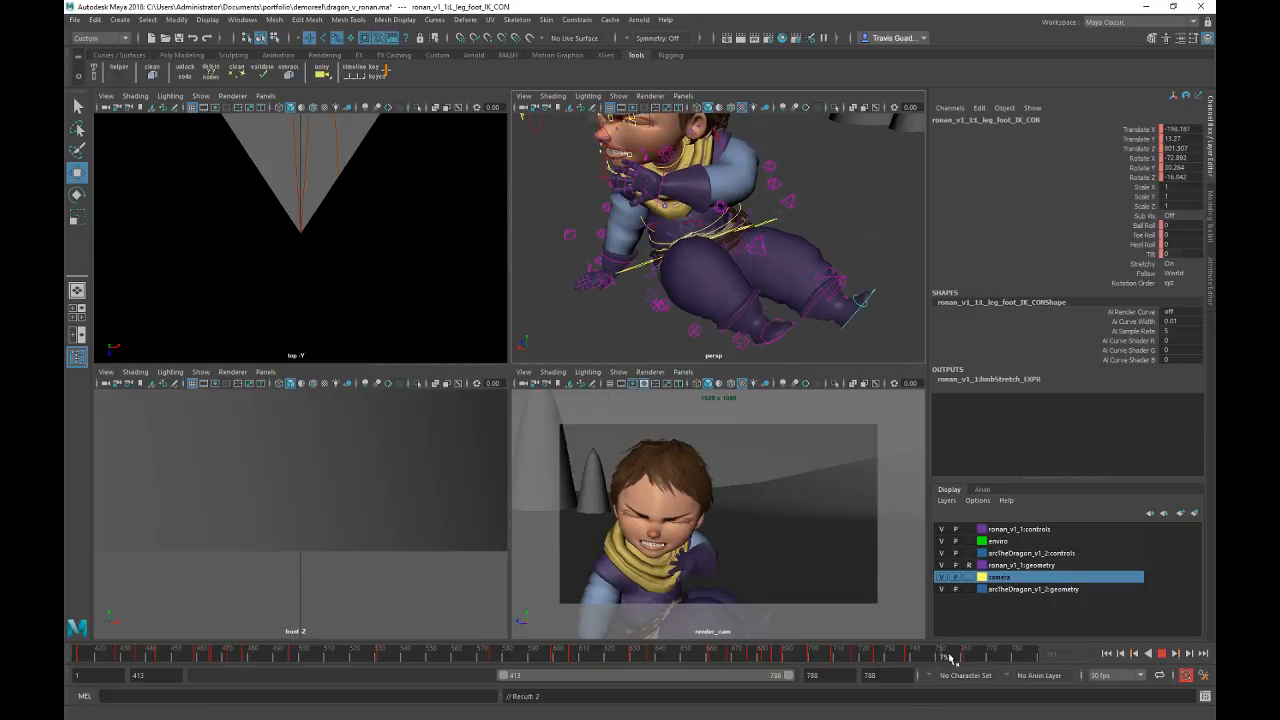
drag(942, 660, 942, 660)
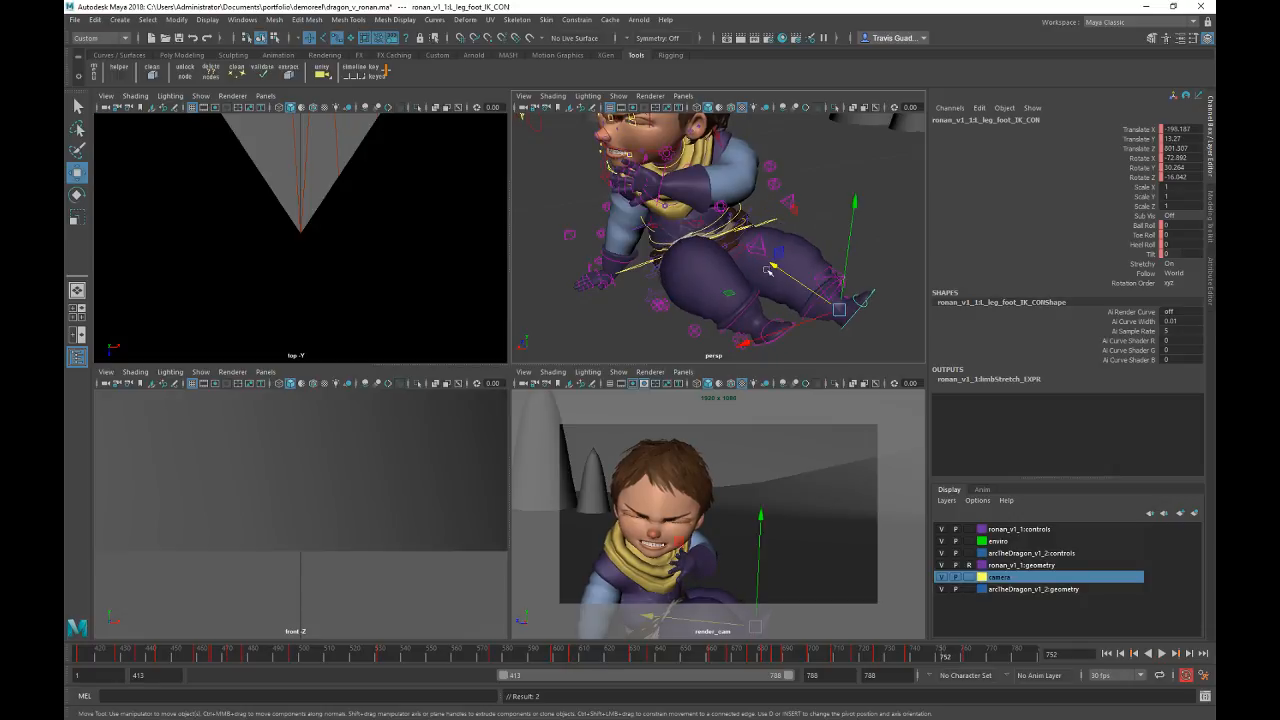
Step: Pull the left foot IK control in toward the body at frame 752 and review the motion up to frame 760
drag(789, 275, 800, 309)
drag(909, 657, 965, 657)
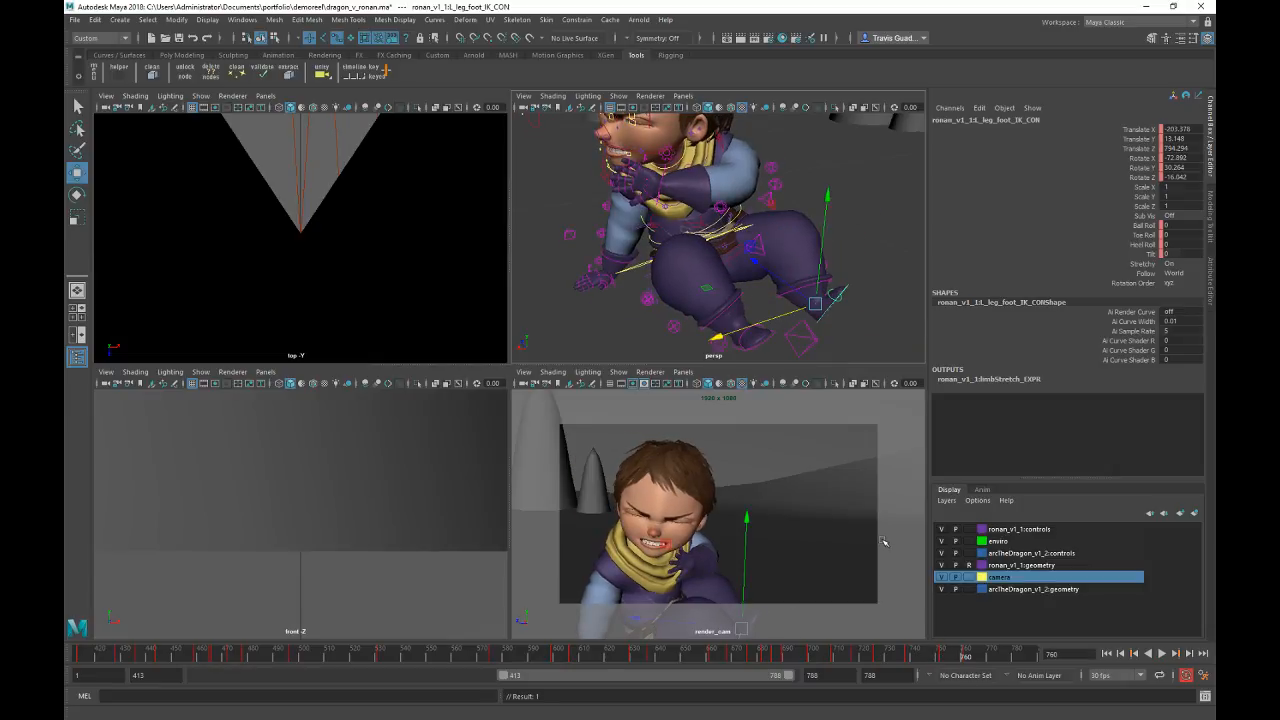
Step: Rotate the camera controller at frame 739 to about -51.388 in X and 103.897 in Y, and play back the shot
scroll(780, 245, down, 4)
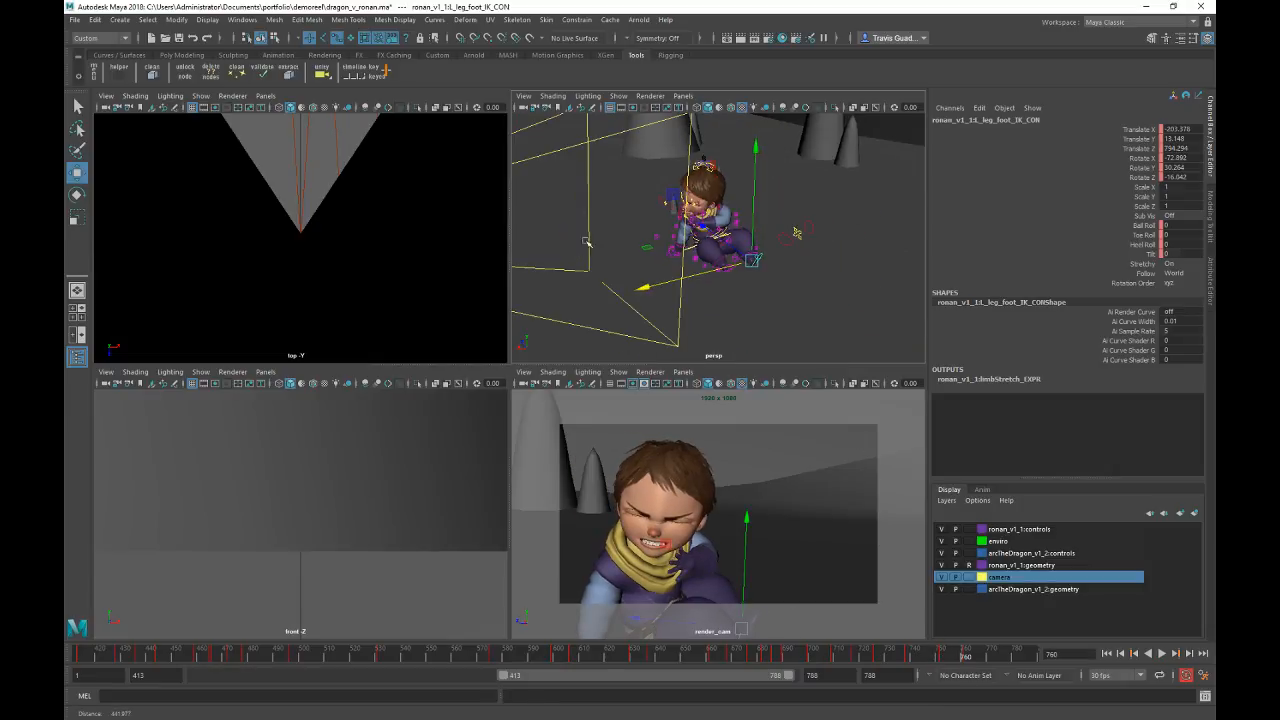
click(613, 155)
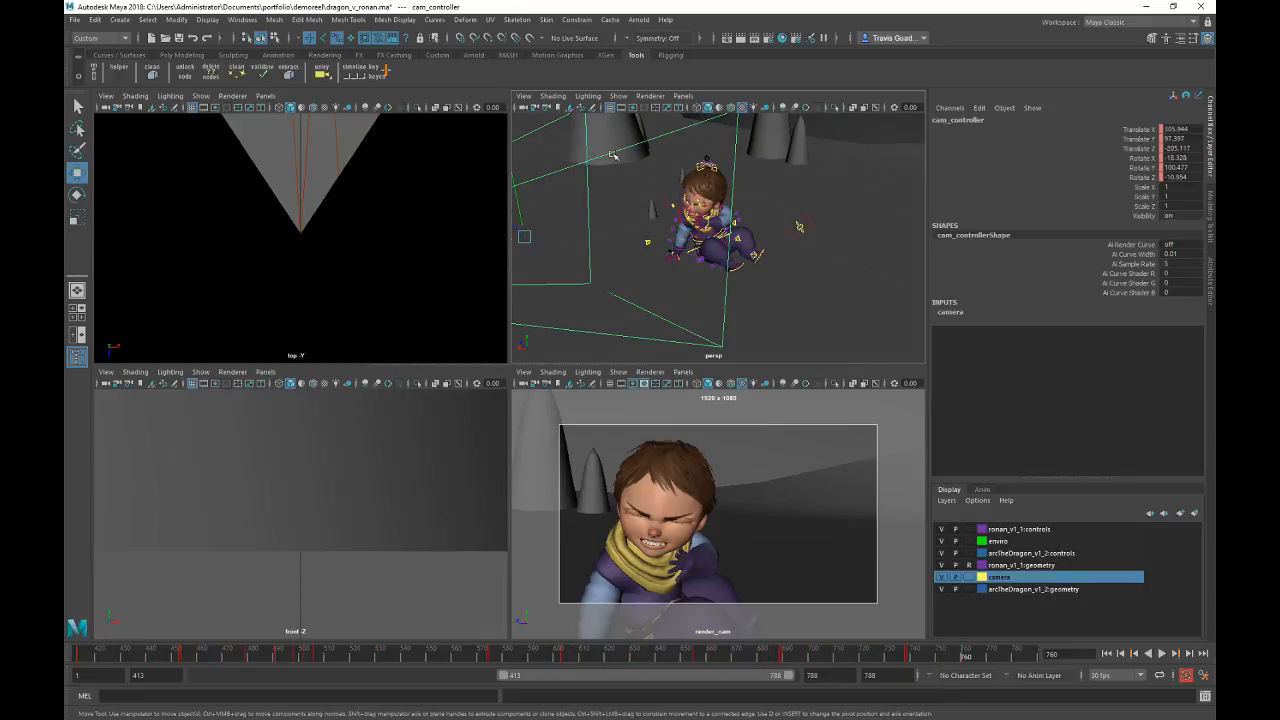
key(e)
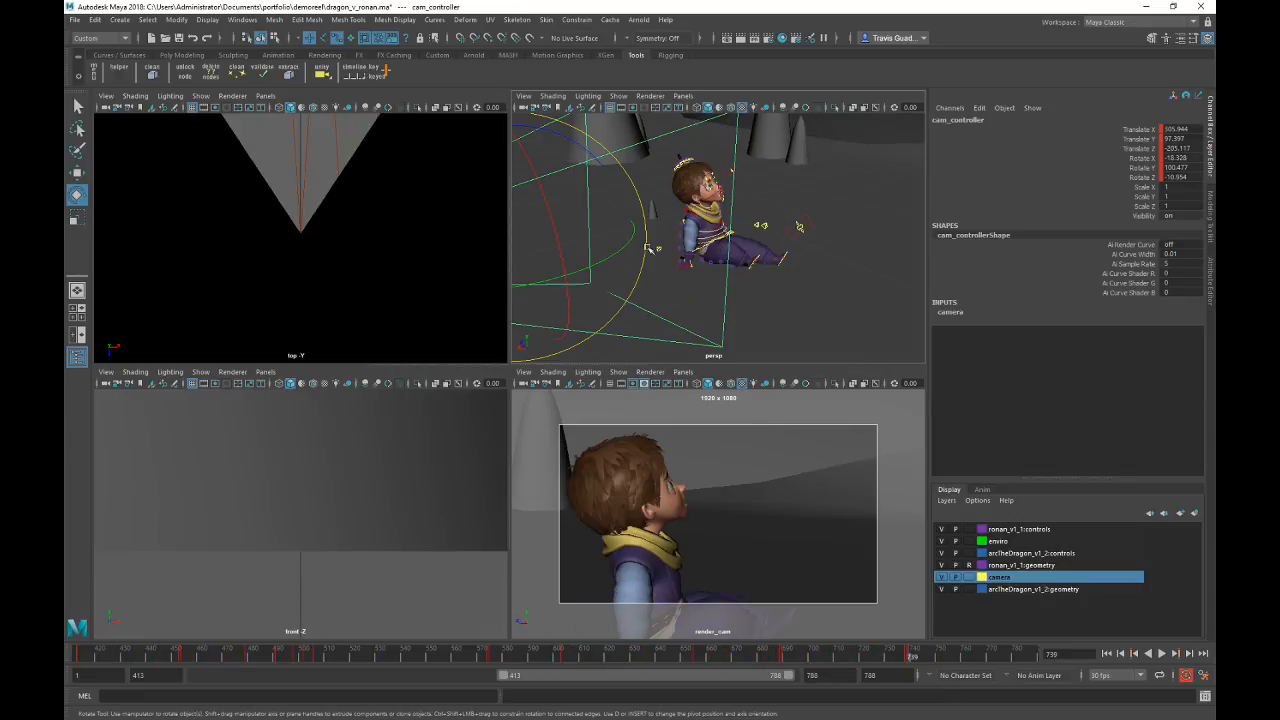
drag(604, 262, 543, 201)
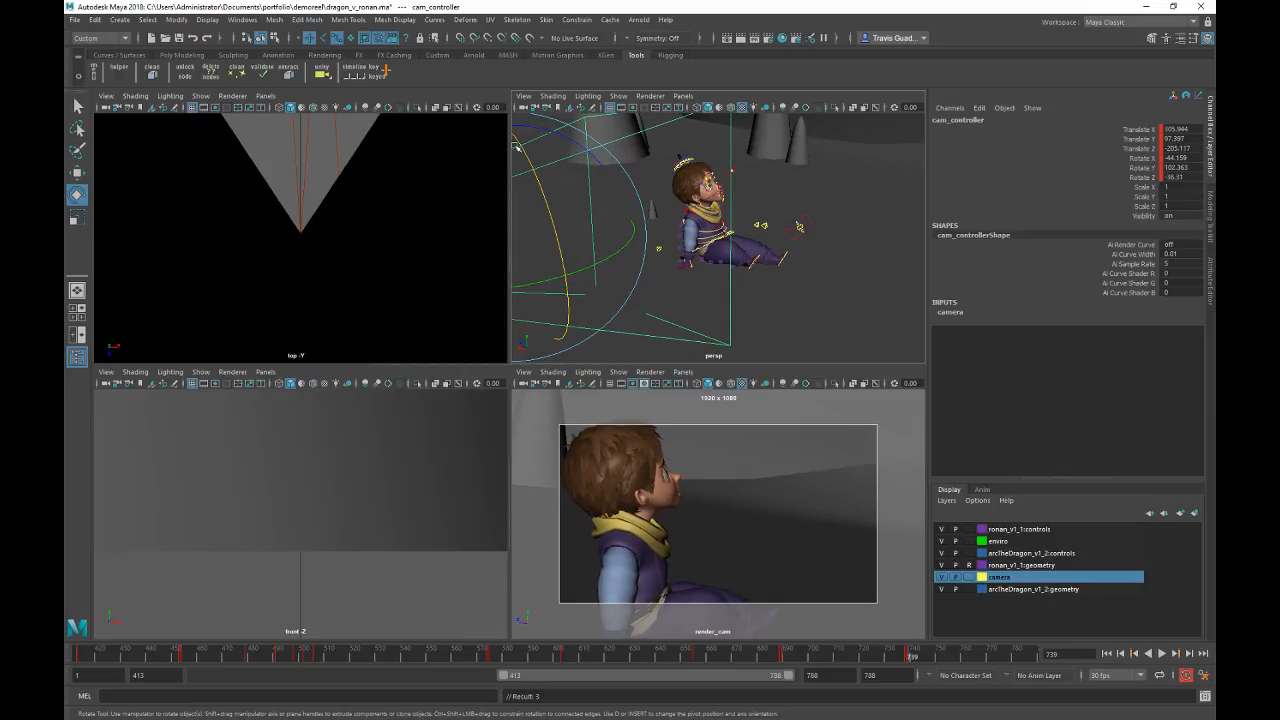
drag(566, 136, 579, 148)
key(alt+v)
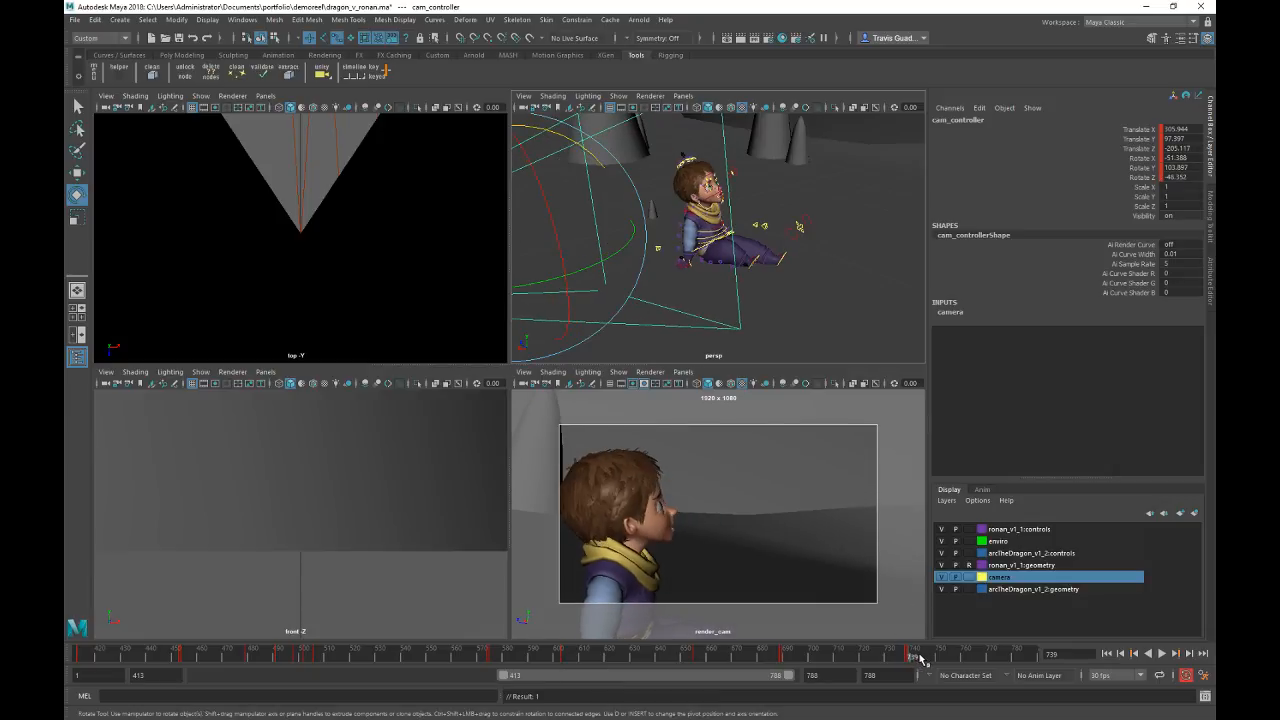
key(alt+v)
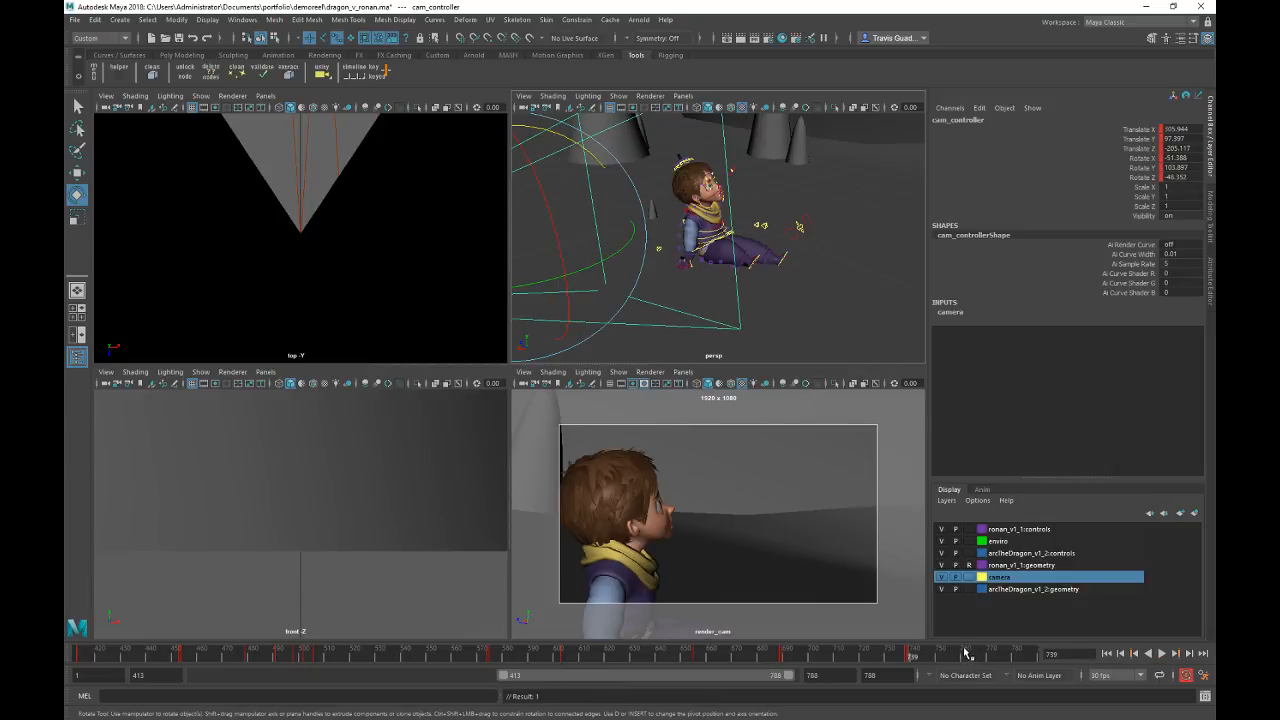
Step: Lower the camera controller to about 86.594 in Y and review the shot through frame 771
key(w)
alt+drag(571, 166, 645, 165)
drag(909, 654, 990, 657)
key(alt+v)
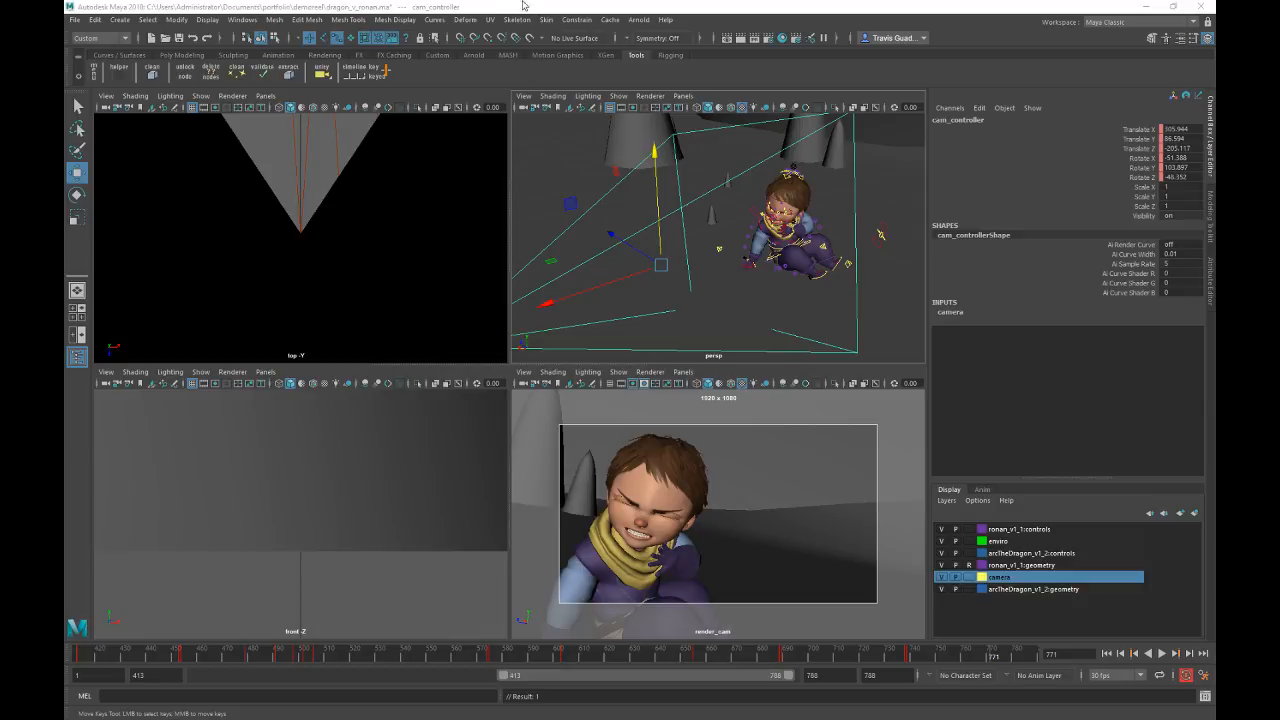
click(491, 7)
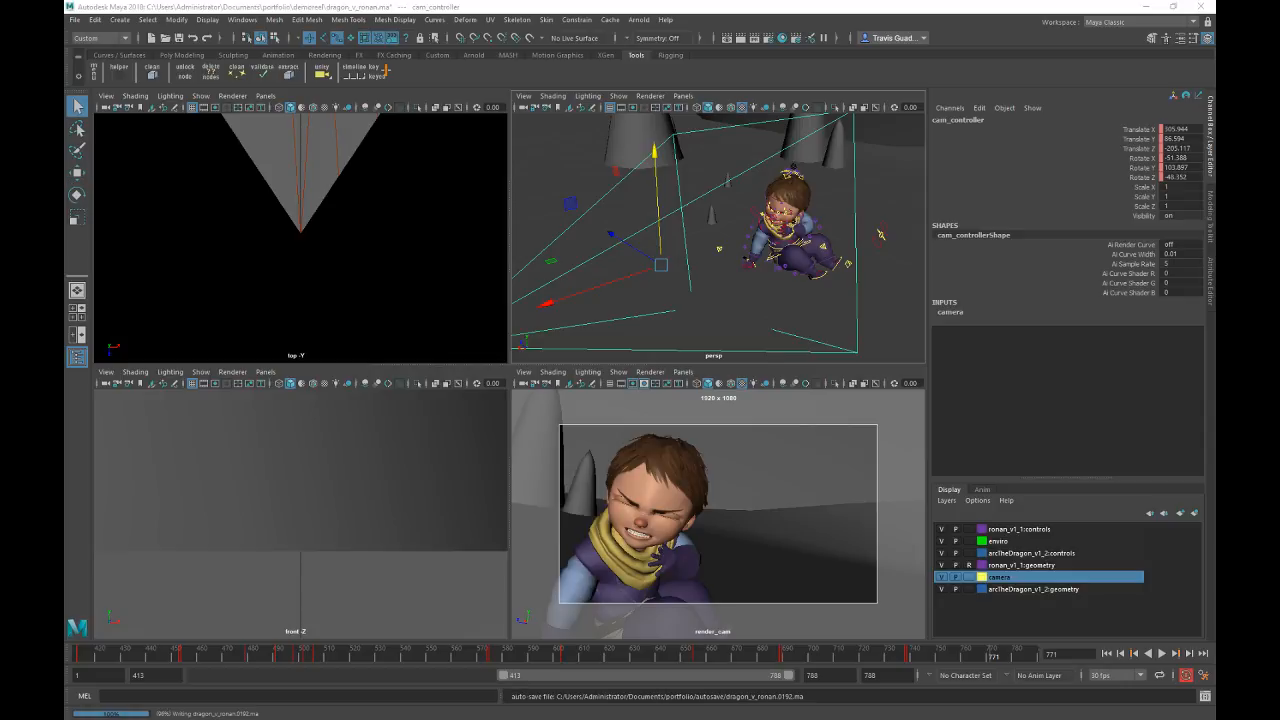
key(w)
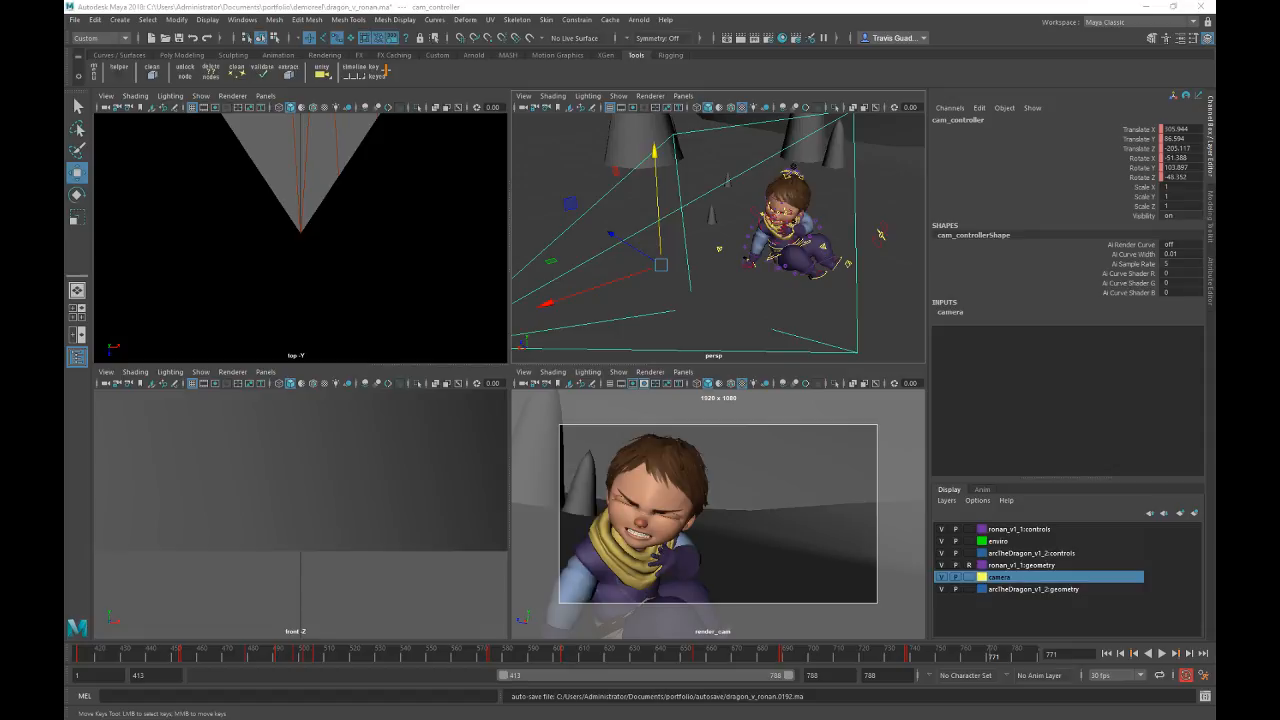
drag(64, 92, 353, 49)
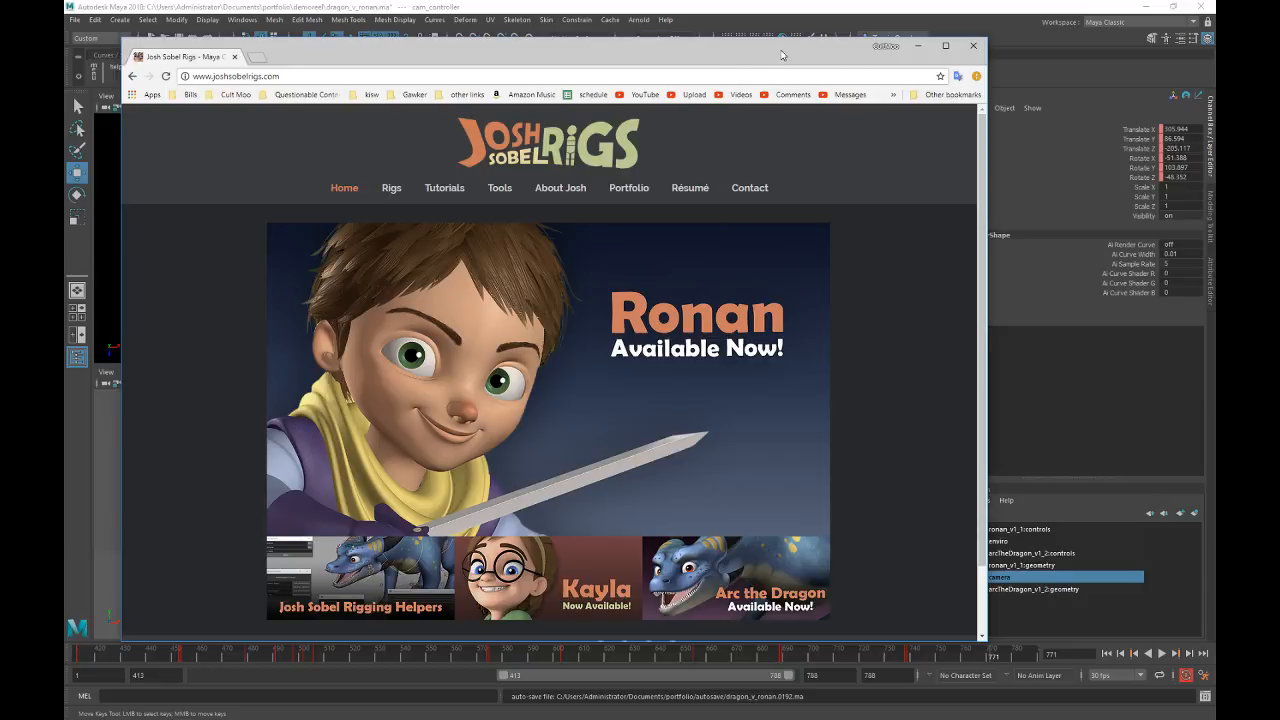
mouse_move(787, 46)
mouse_down()
mouse_move(766, 46)
mouse_move(783, 61)
mouse_up()
click(294, 90)
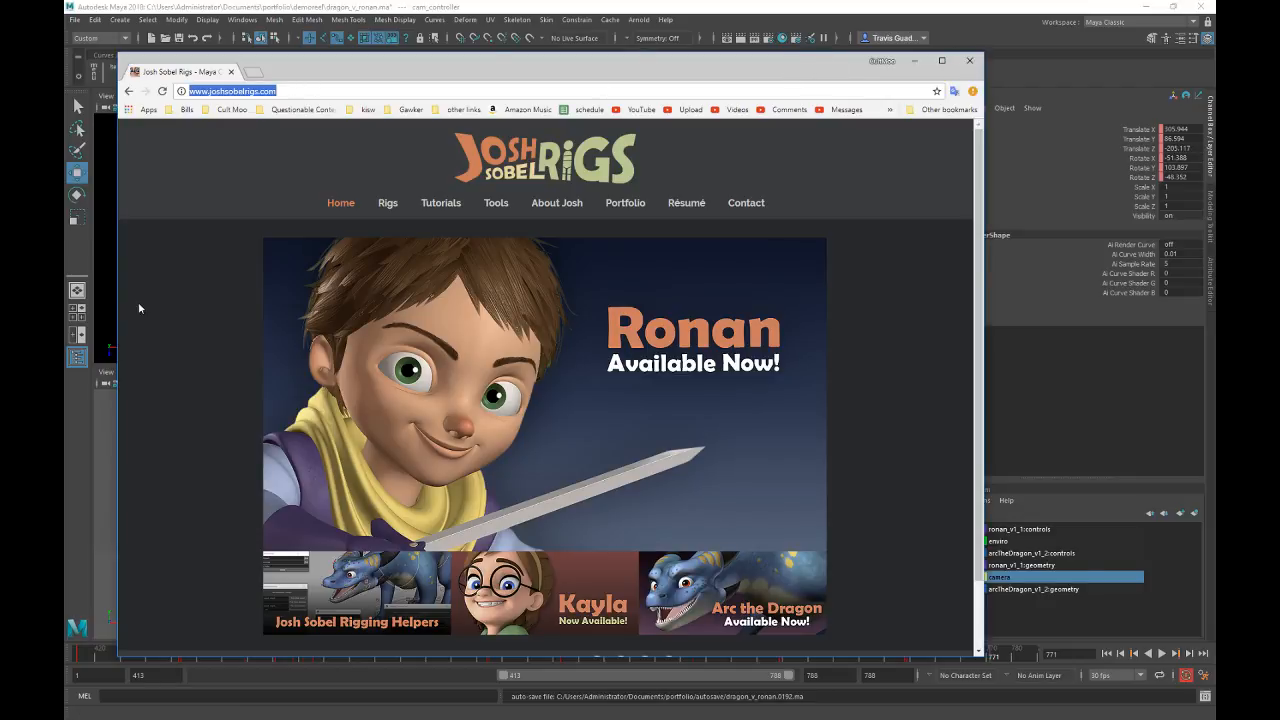
drag(801, 75, 6, 75)
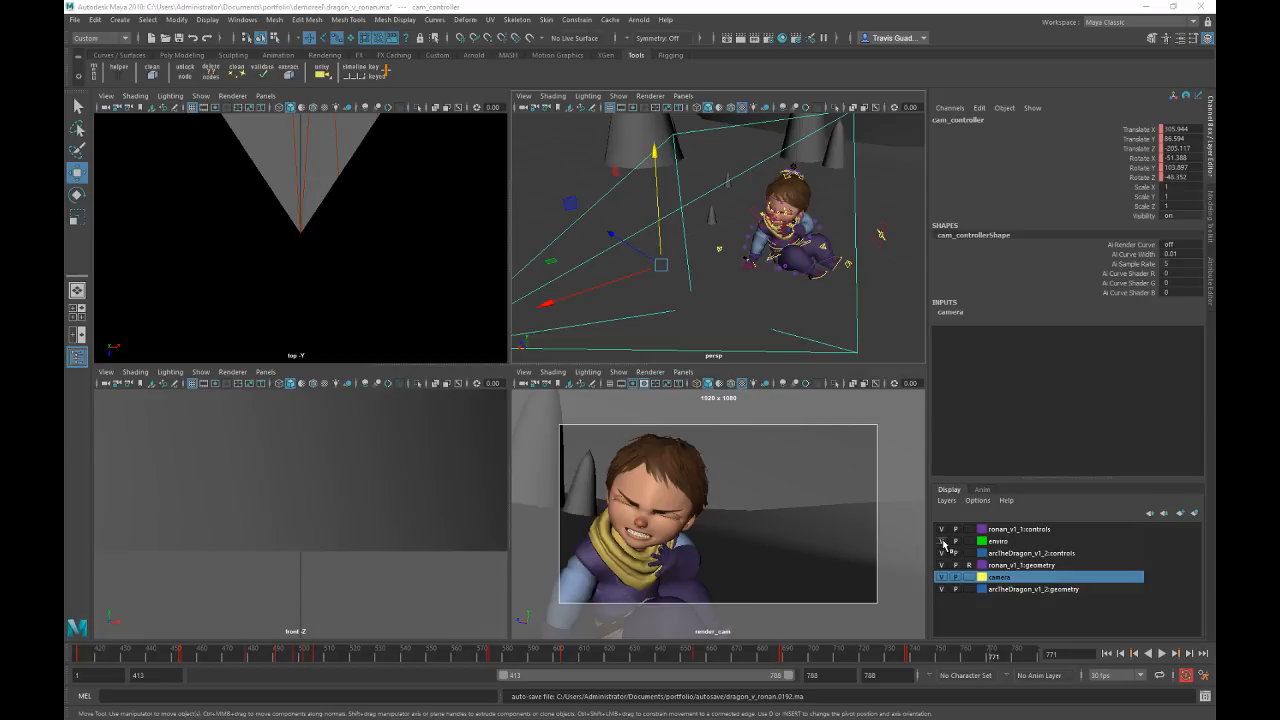
Step: Rotate the dragon's spine root FK control at frame 771 to about -4.097, 34.415 and 2.572
alt+right_drag(863, 170, 682, 236)
alt+drag(682, 230, 857, 246)
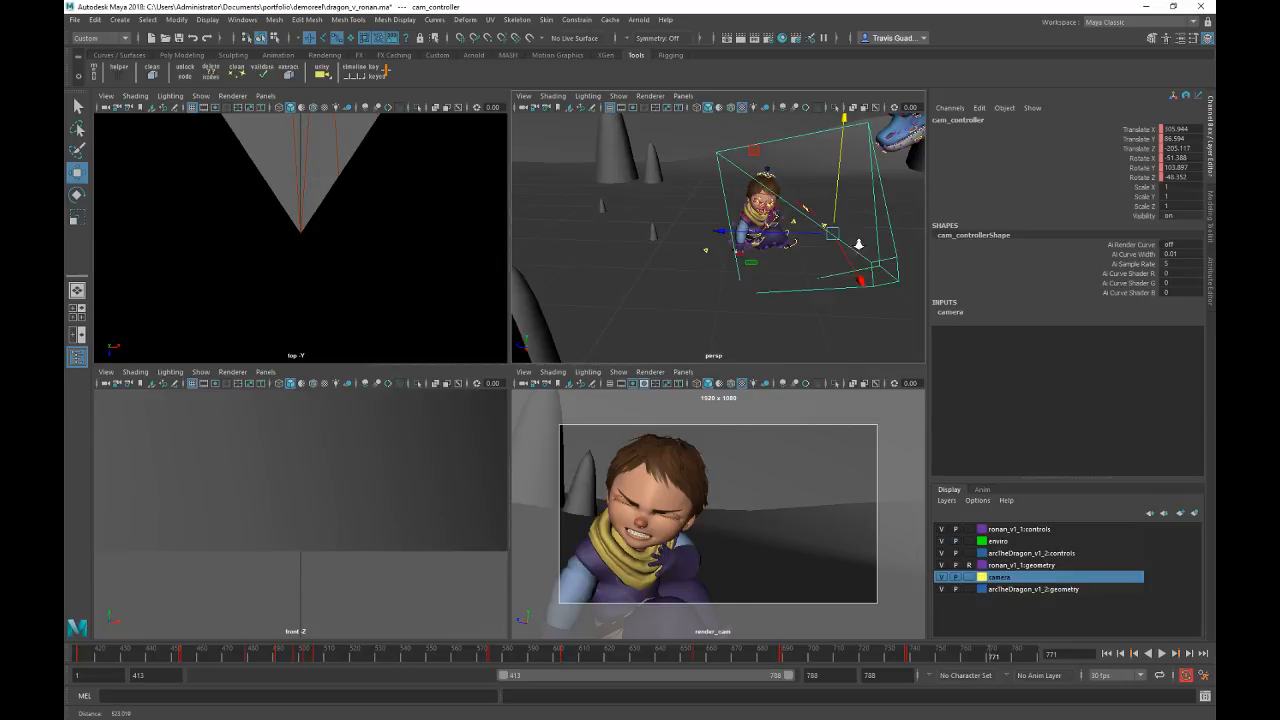
alt+middle_drag(857, 246, 668, 233)
alt+drag(669, 234, 771, 223)
alt+middle_drag(771, 223, 686, 286)
alt+drag(686, 286, 846, 244)
alt+middle_drag(846, 244, 806, 237)
alt+drag(806, 237, 770, 199)
click(708, 254)
alt+drag(708, 254, 690, 214)
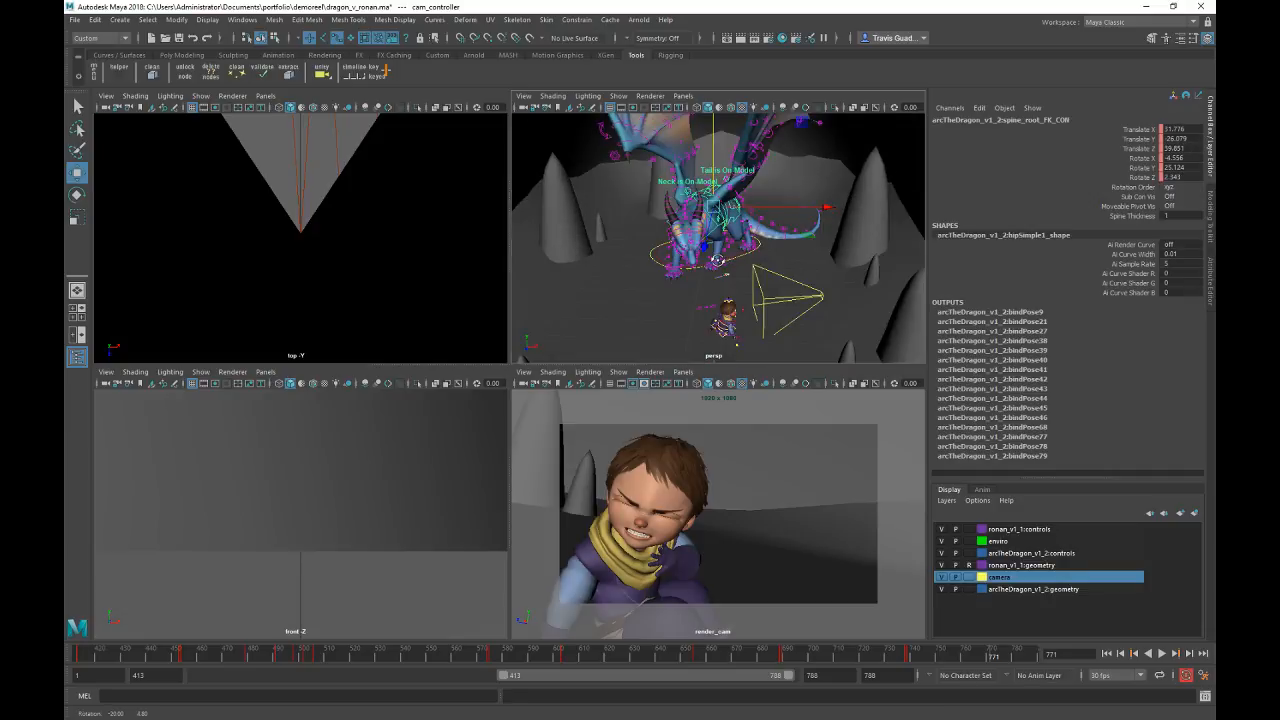
alt+middle_drag(690, 214, 703, 210)
key(f)
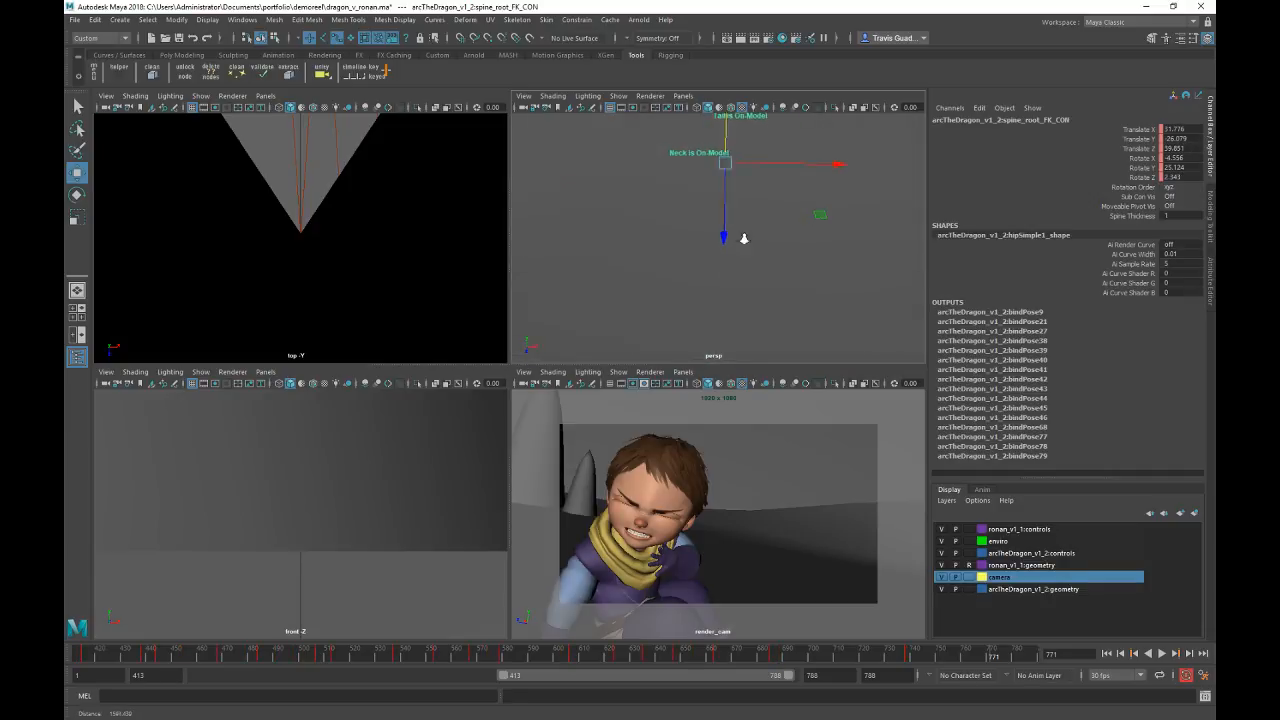
scroll(745, 240, down, 3)
alt+drag(762, 259, 759, 183)
key(e)
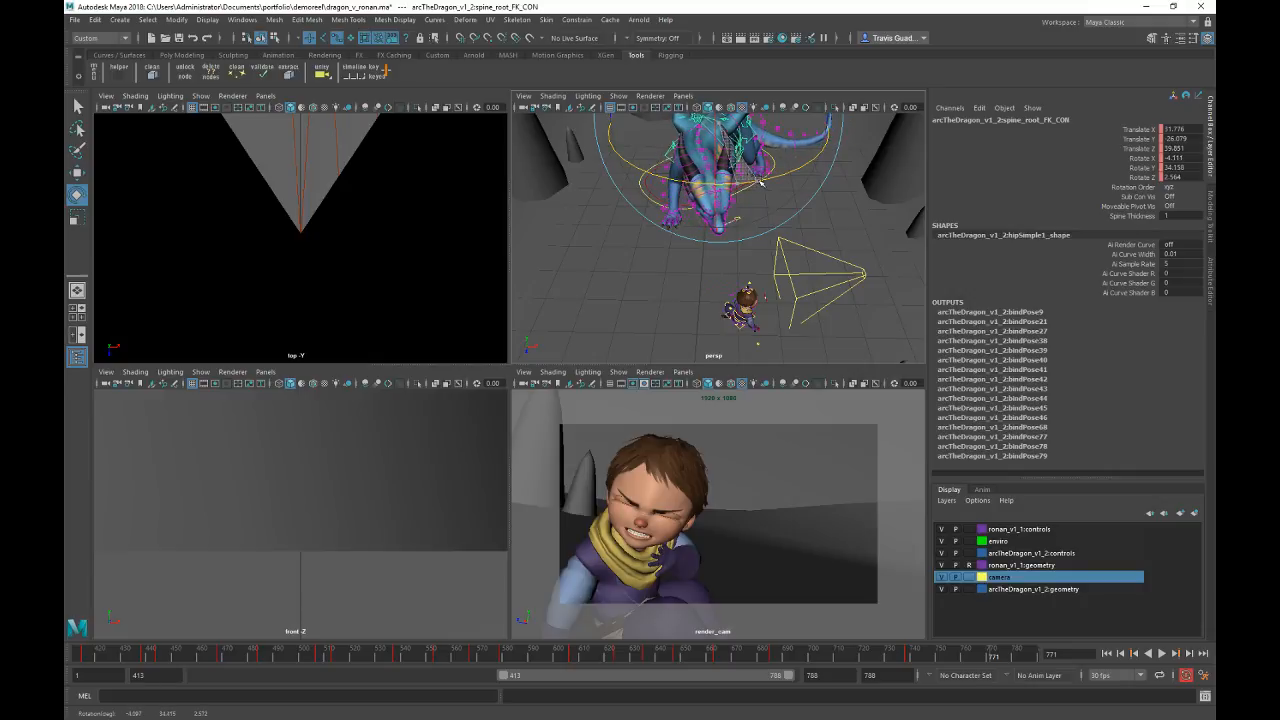
Step: Lower the dragon's head IK control at frame 771 to about -23.17 in Y and -25.504 in Z
key(f)
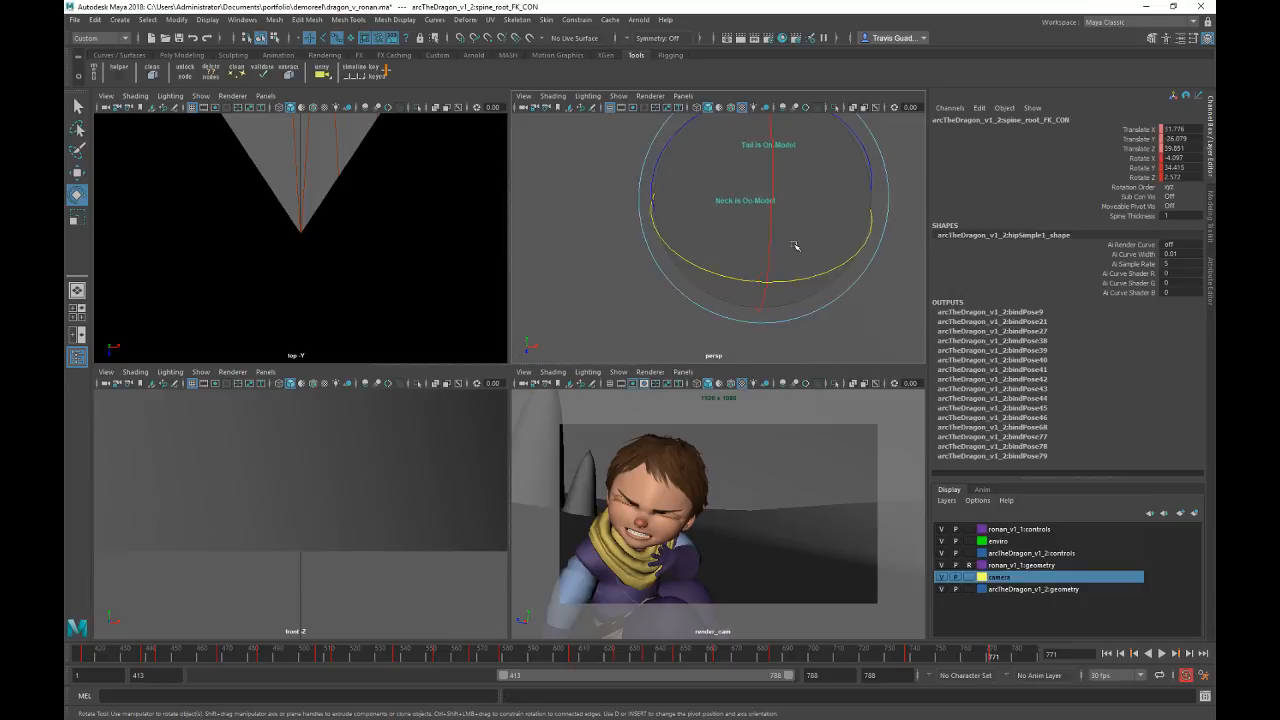
alt+drag(794, 246, 694, 220)
alt+right_drag(694, 220, 650, 216)
alt+middle_drag(706, 214, 775, 212)
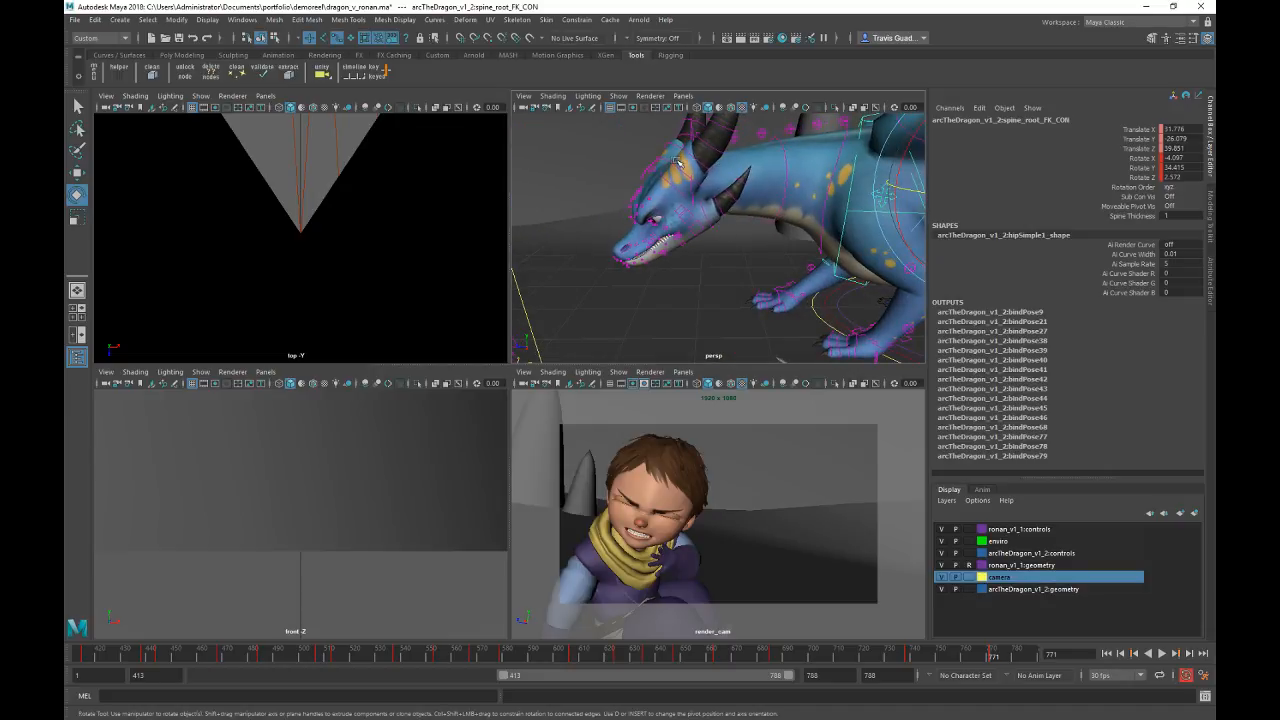
alt+drag(698, 152, 806, 175)
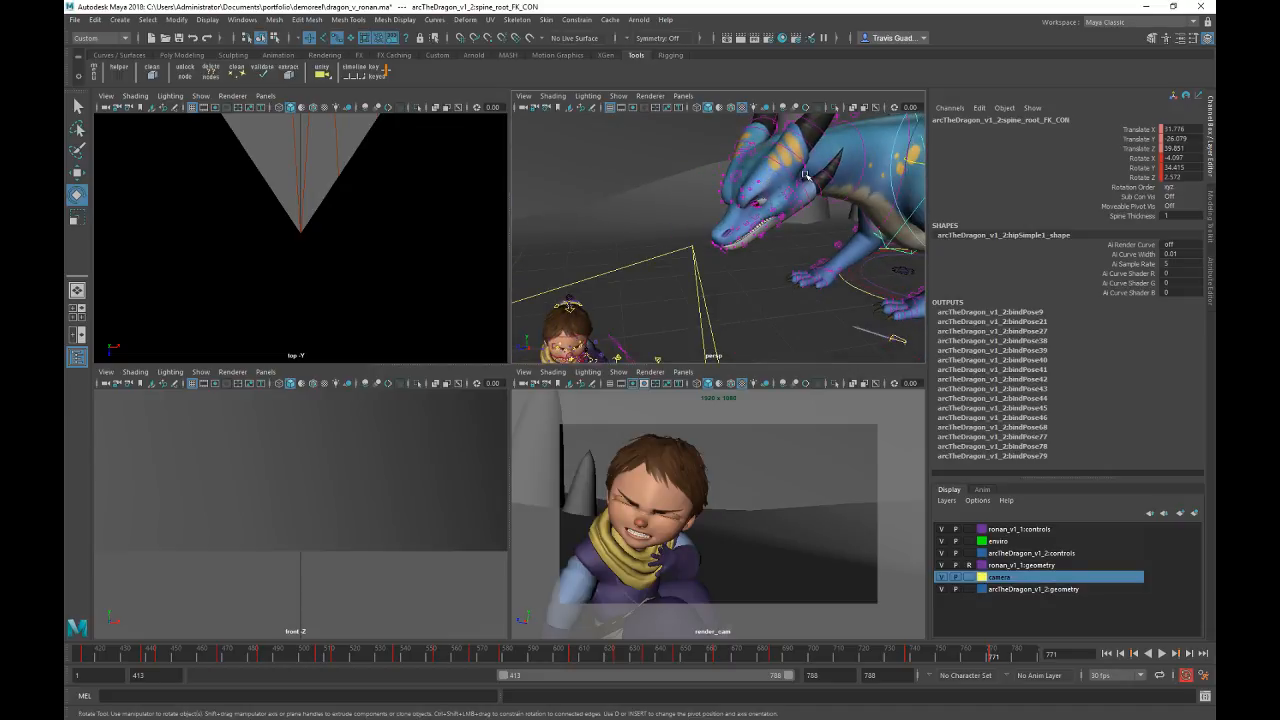
click(806, 175)
alt+right_drag(859, 275, 710, 274)
alt+drag(710, 274, 778, 236)
key(w)
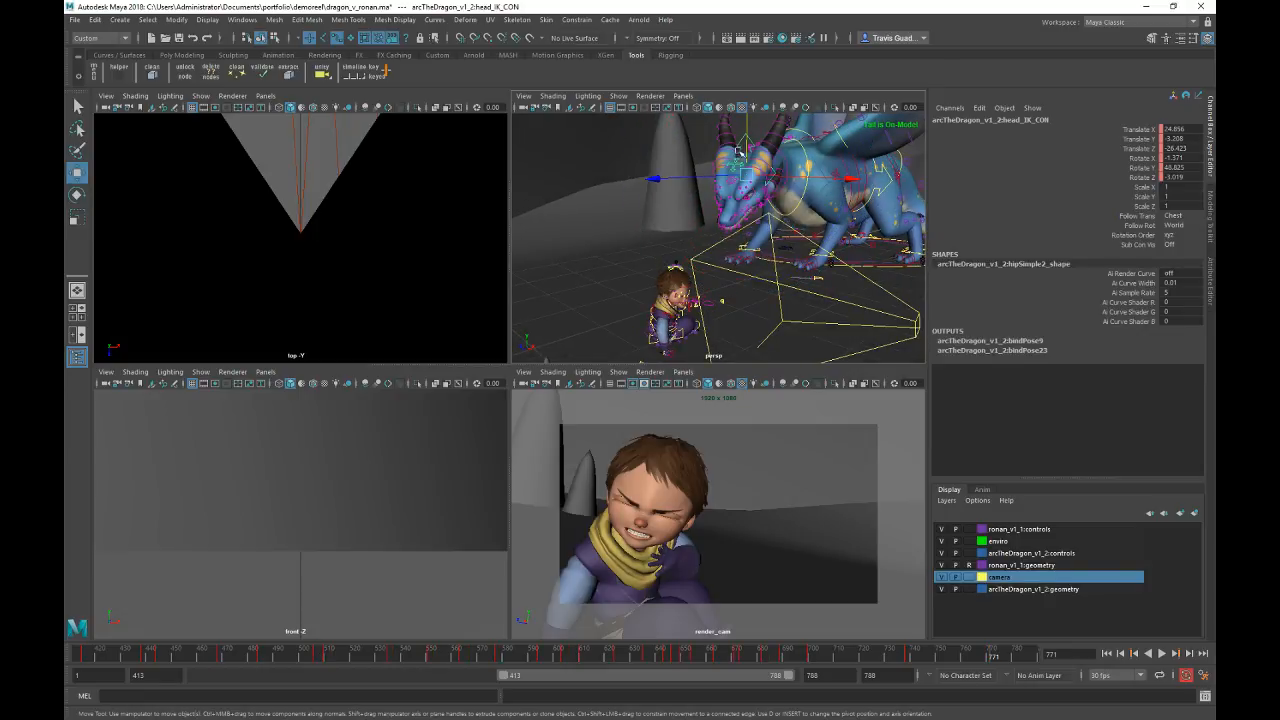
drag(748, 128, 752, 152)
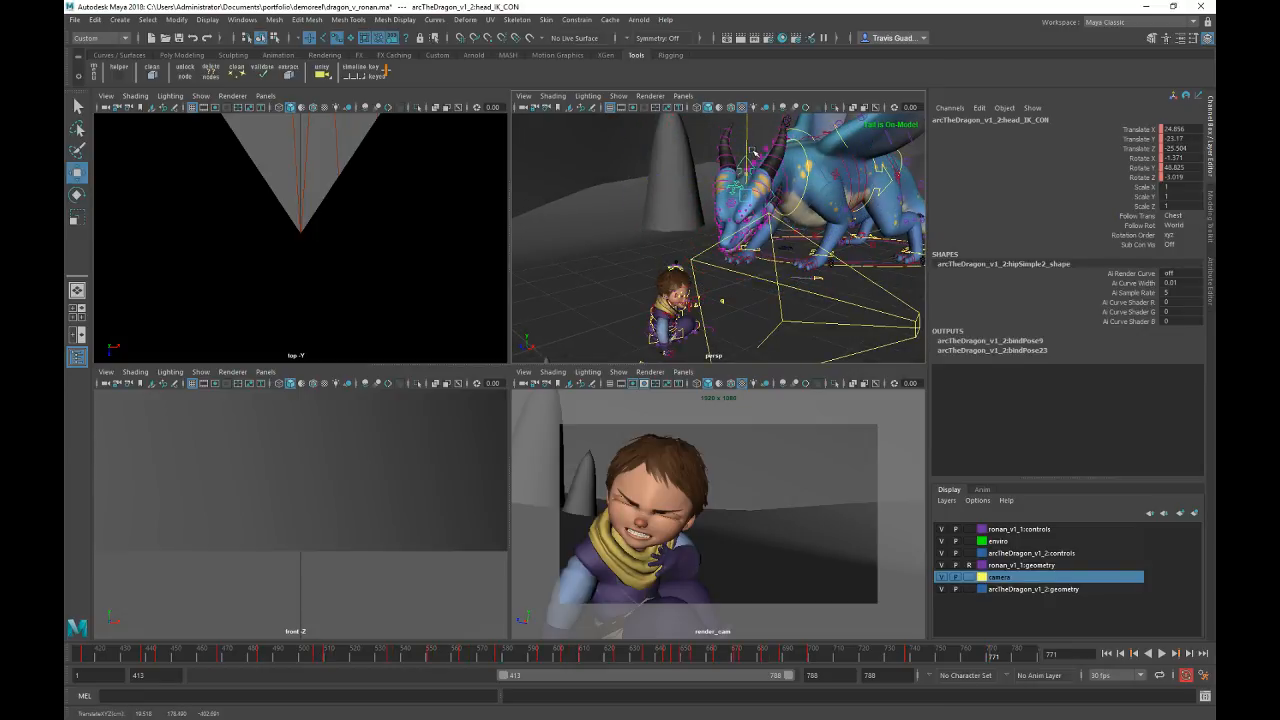
Step: Rotate the dragon's chest IK control at frame 771 to about -0.601, 17.011 and 3.273
alt+drag(868, 300, 771, 291)
alt+middle_drag(771, 291, 671, 255)
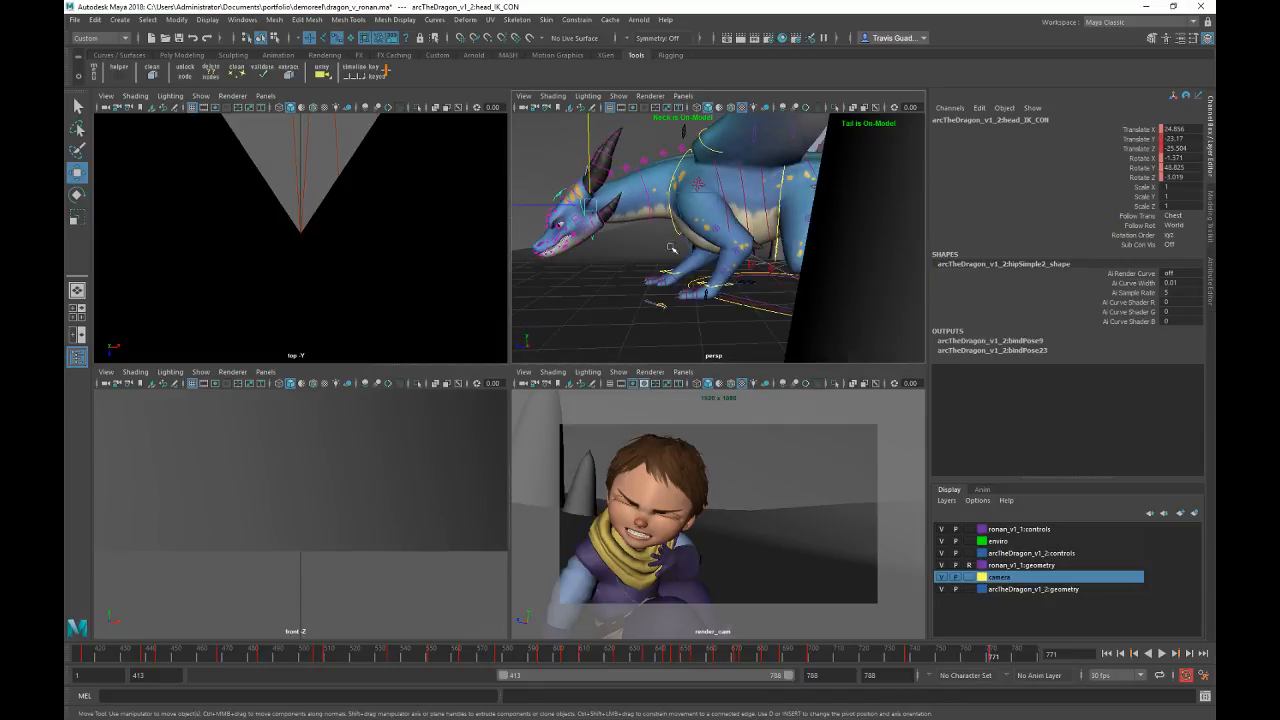
alt+drag(671, 247, 784, 292)
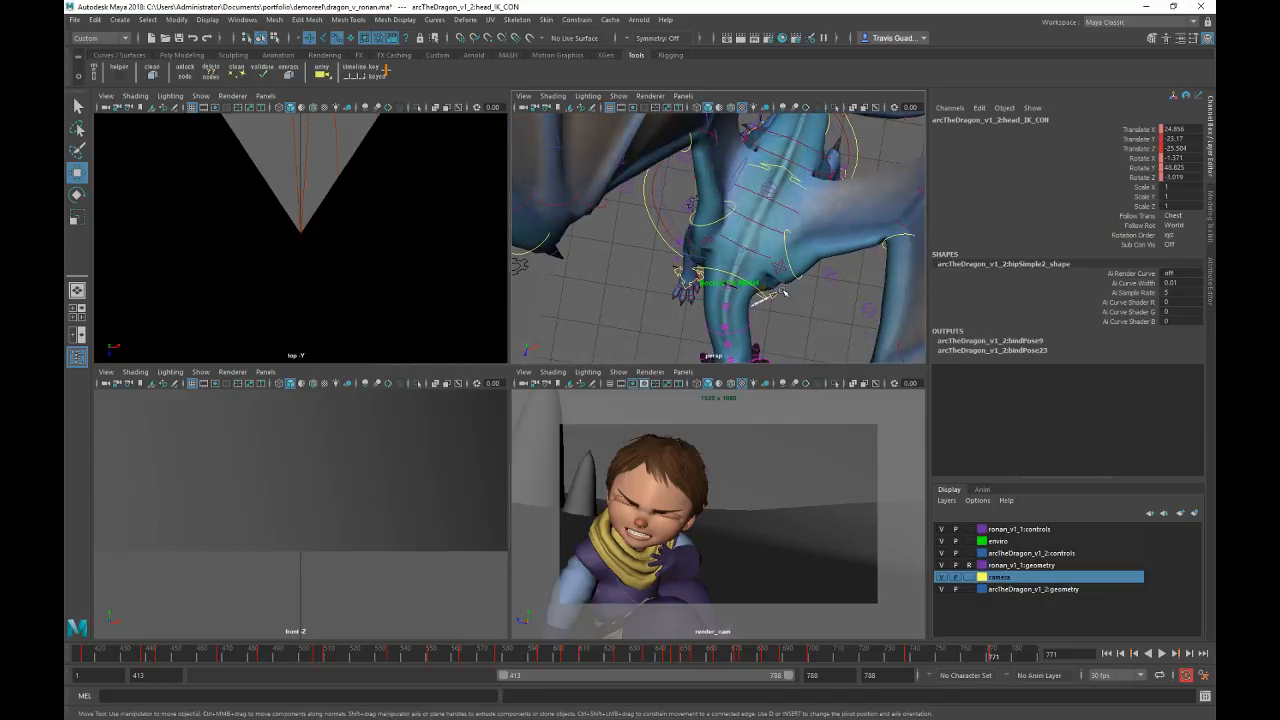
click(836, 322)
key(e)
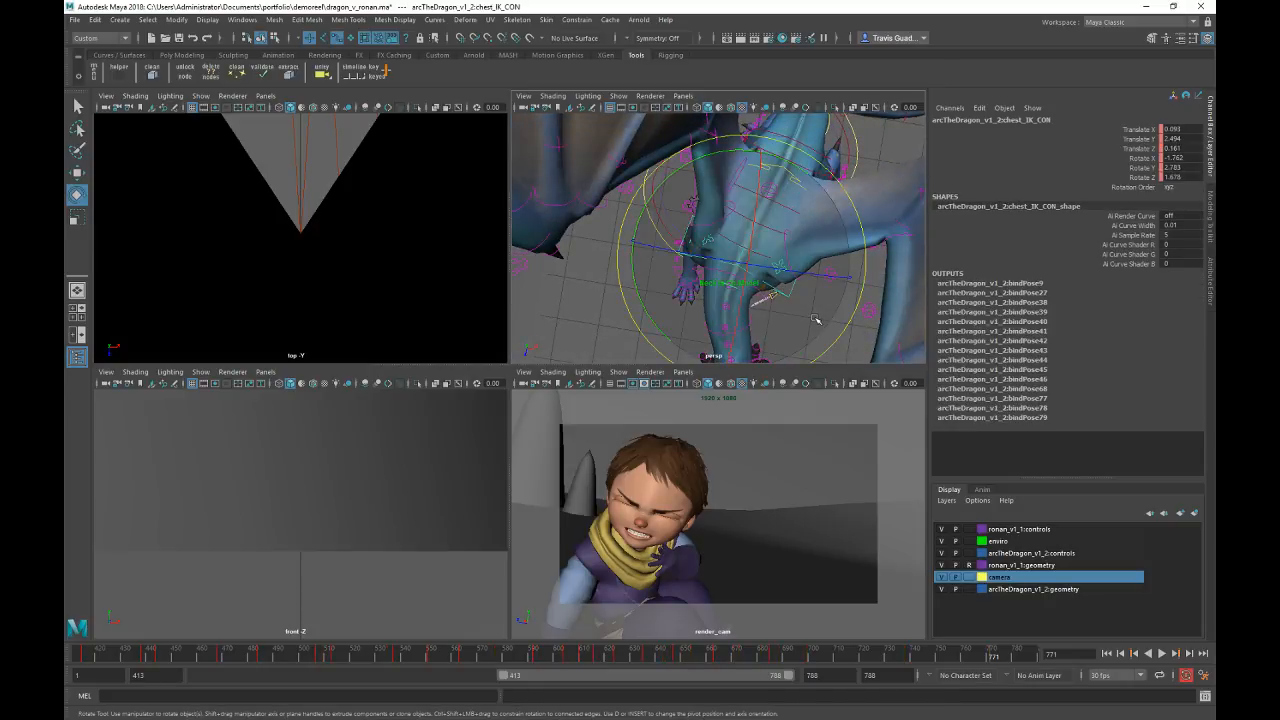
drag(662, 294, 658, 321)
alt+middle_drag(838, 322, 838, 235)
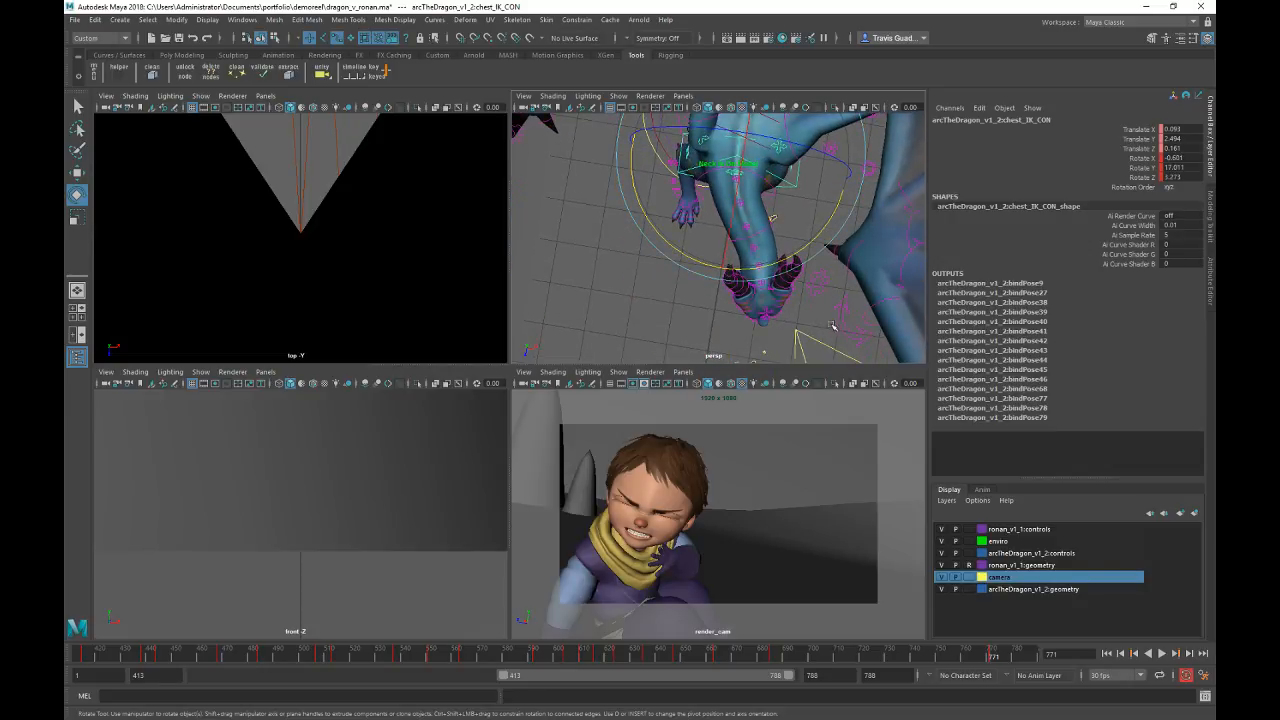
Step: Move the dragon's head IK control to about 9.965, -22.36 and -7.92 at frame 771, and scrub back to frame 738
click(806, 323)
click(768, 295)
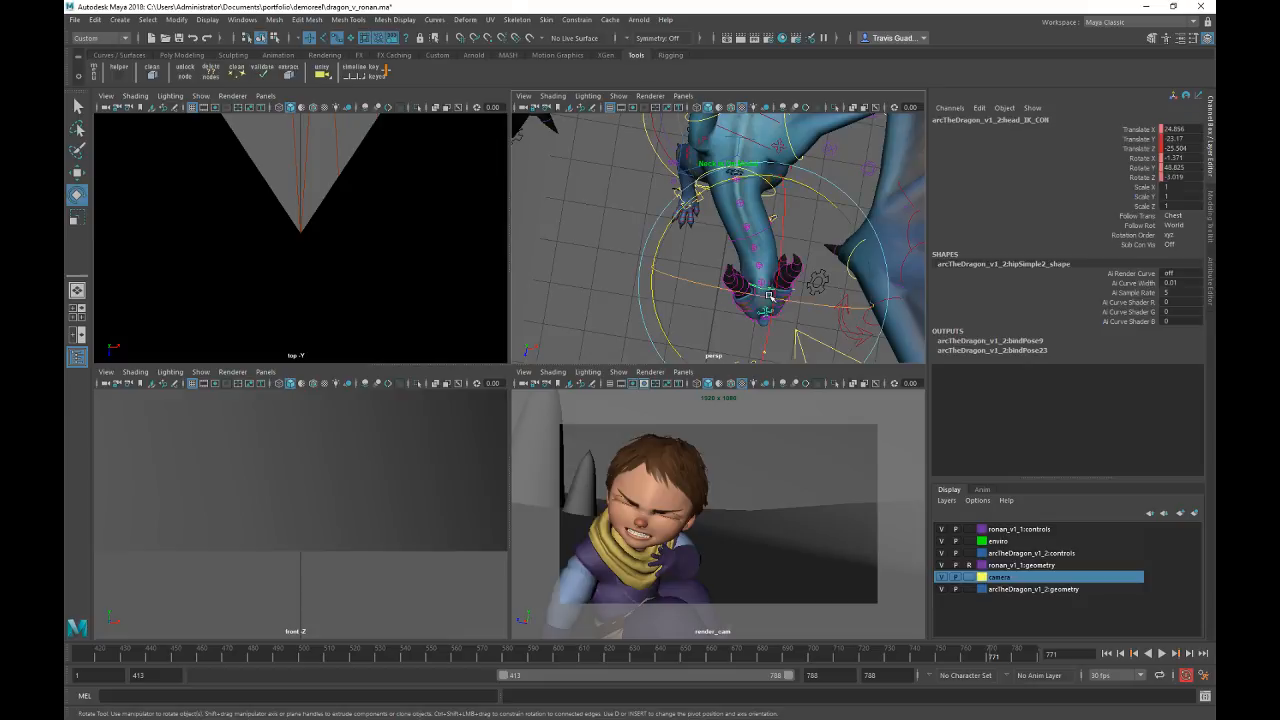
key(w)
drag(842, 304, 894, 218)
key(e)
key(w)
alt+middle_drag(817, 205, 803, 254)
alt+drag(803, 254, 749, 237)
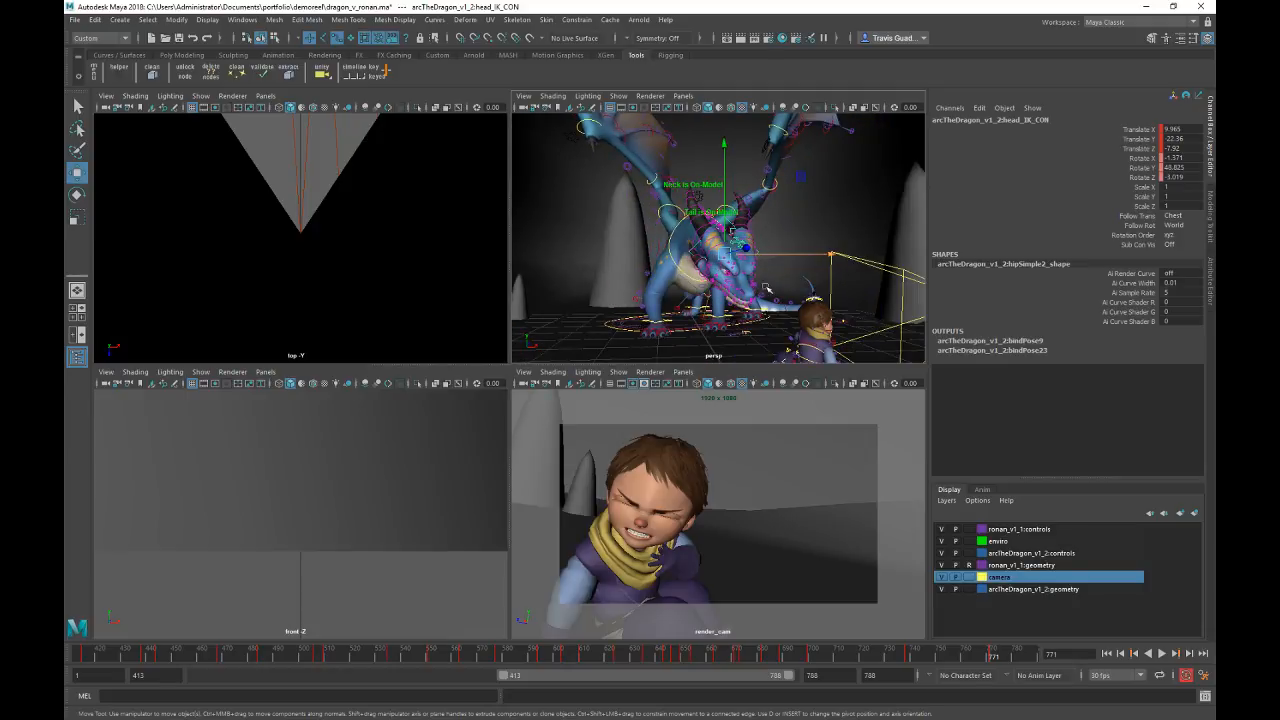
drag(976, 656, 909, 657)
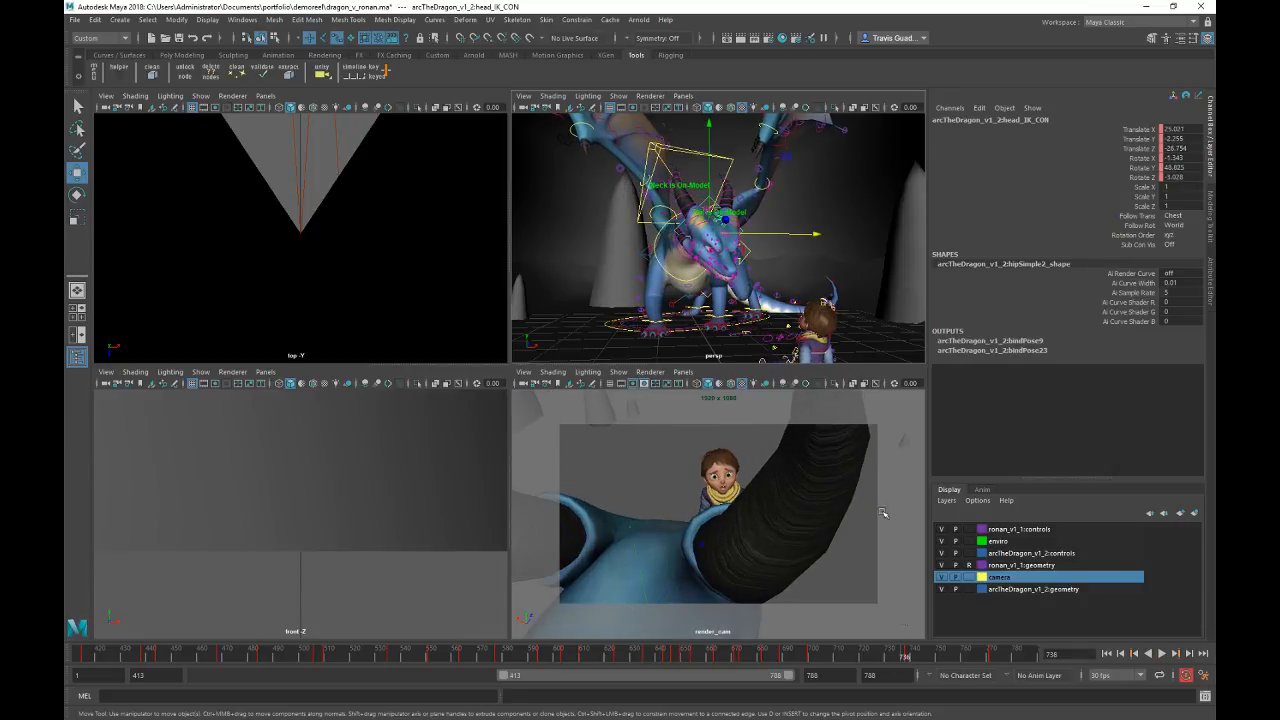
Step: Delete the dragon's chest IK control key at frame 771 and scrub to frame 739
click(646, 252)
drag(992, 657, 962, 661)
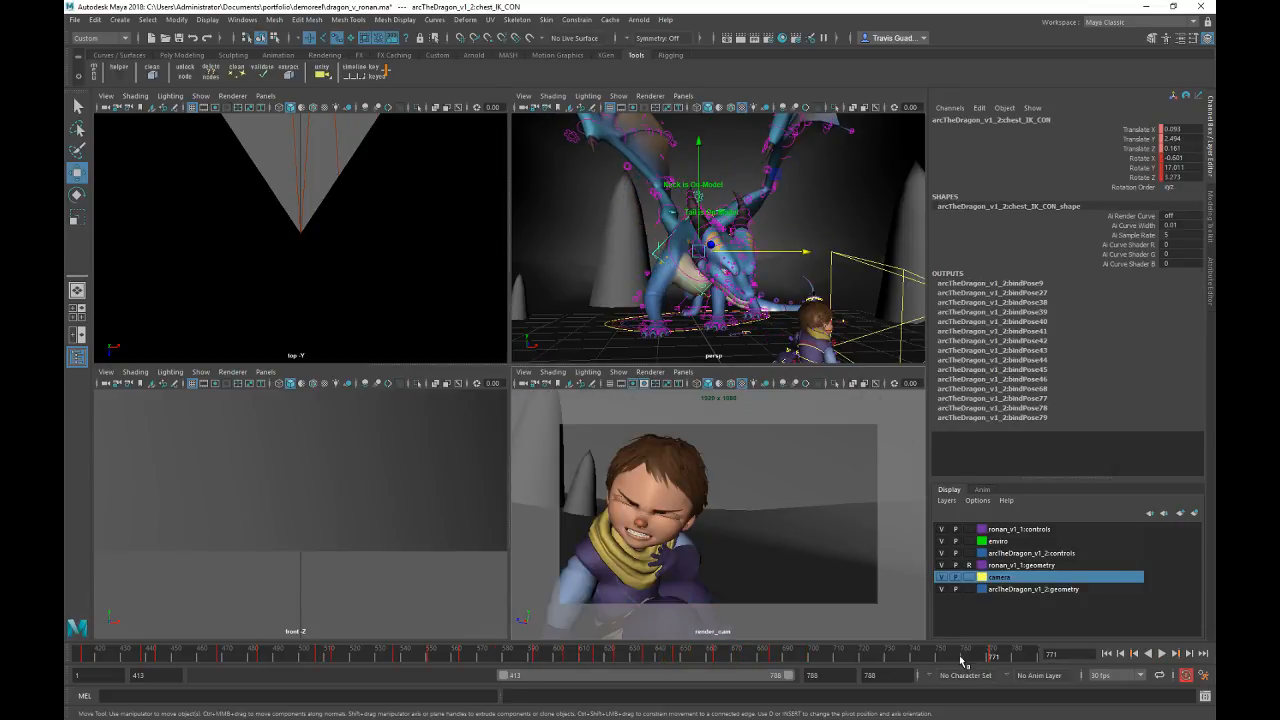
right_click(961, 658)
click(1016, 505)
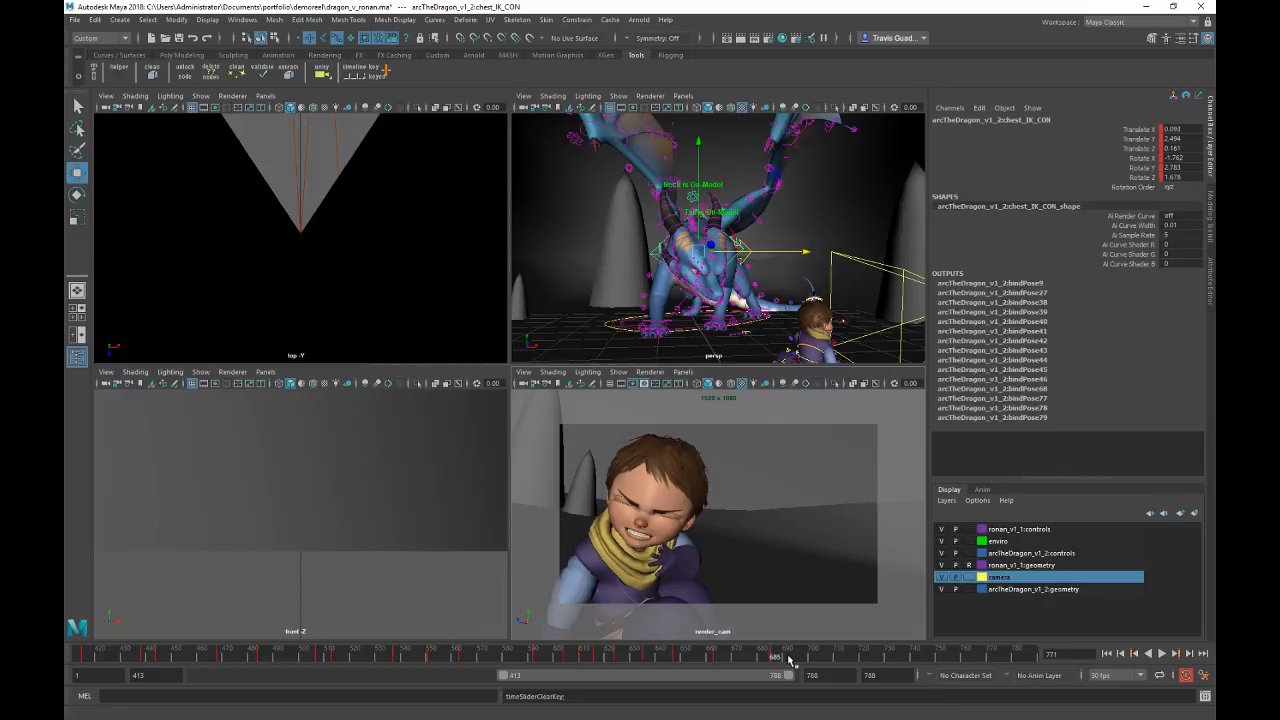
mouse_move(820, 662)
mouse_down()
mouse_move(790, 662)
mouse_move(911, 658)
mouse_up()
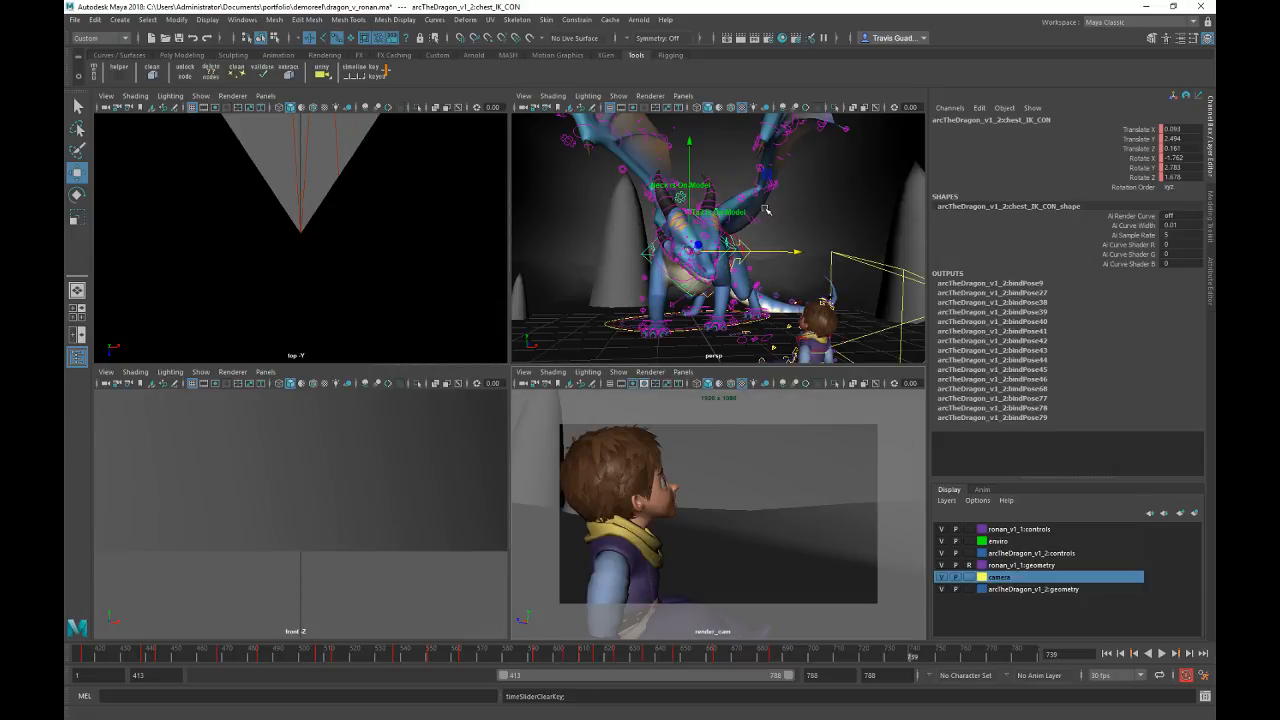
Step: Deselect the dragon's chest IK control and examine the dragon's pose at frame 739 from several angles
alt+drag(722, 260, 818, 300)
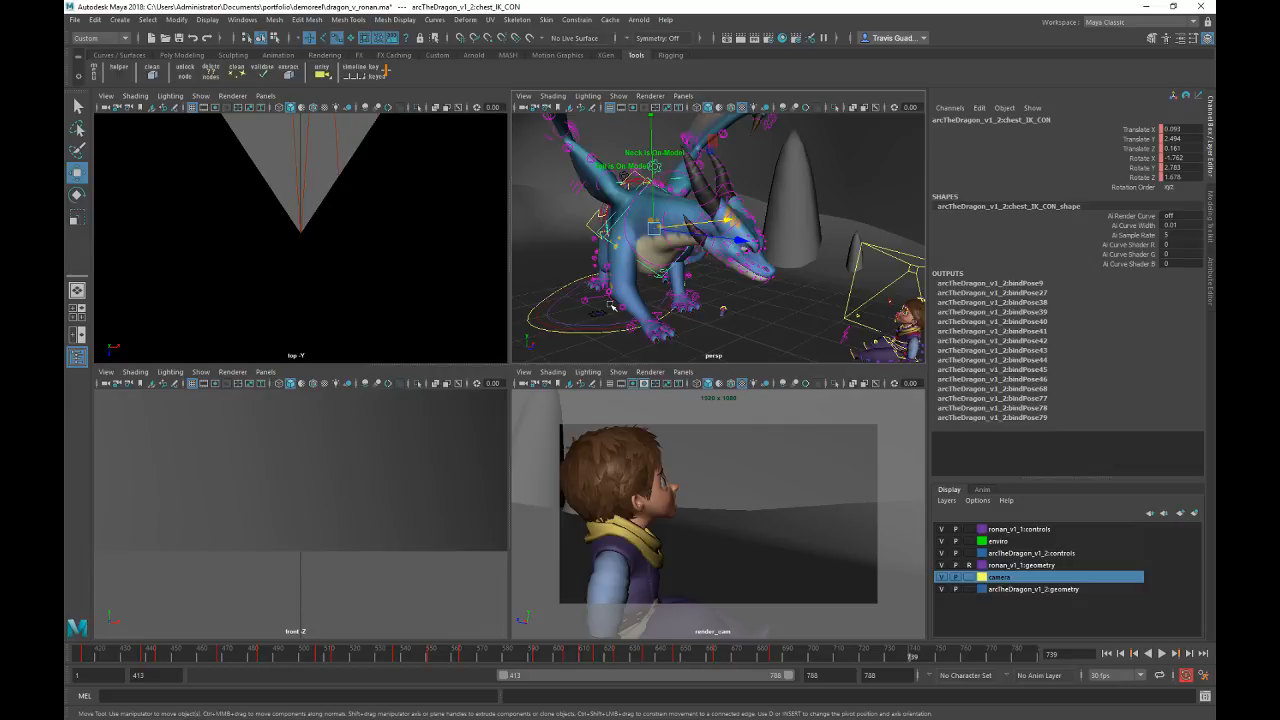
alt+drag(732, 214, 858, 180)
click(864, 212)
alt+middle_drag(858, 180, 837, 146)
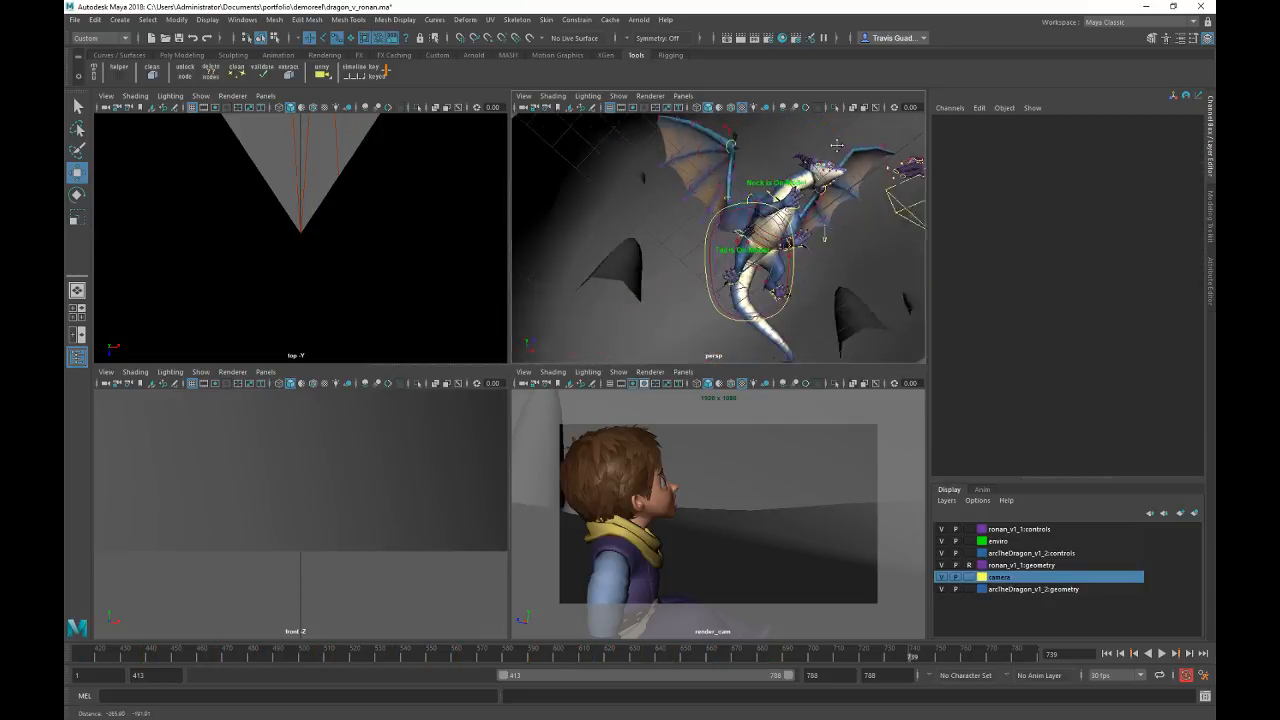
alt+drag(837, 146, 907, 170)
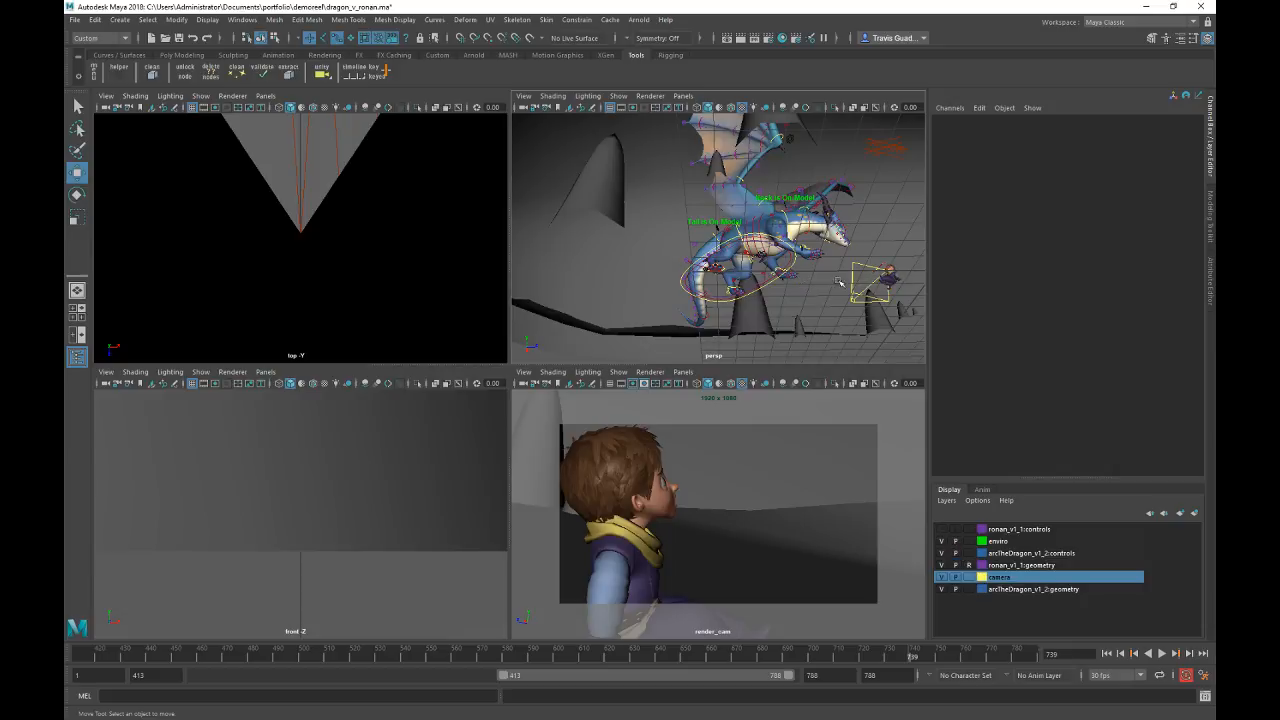
Step: Select all of the dragon's rig controls at frame 739
alt+drag(839, 282, 605, 275)
alt+middle_drag(840, 236, 720, 297)
alt+drag(720, 297, 790, 136)
scroll(818, 270, down, 5)
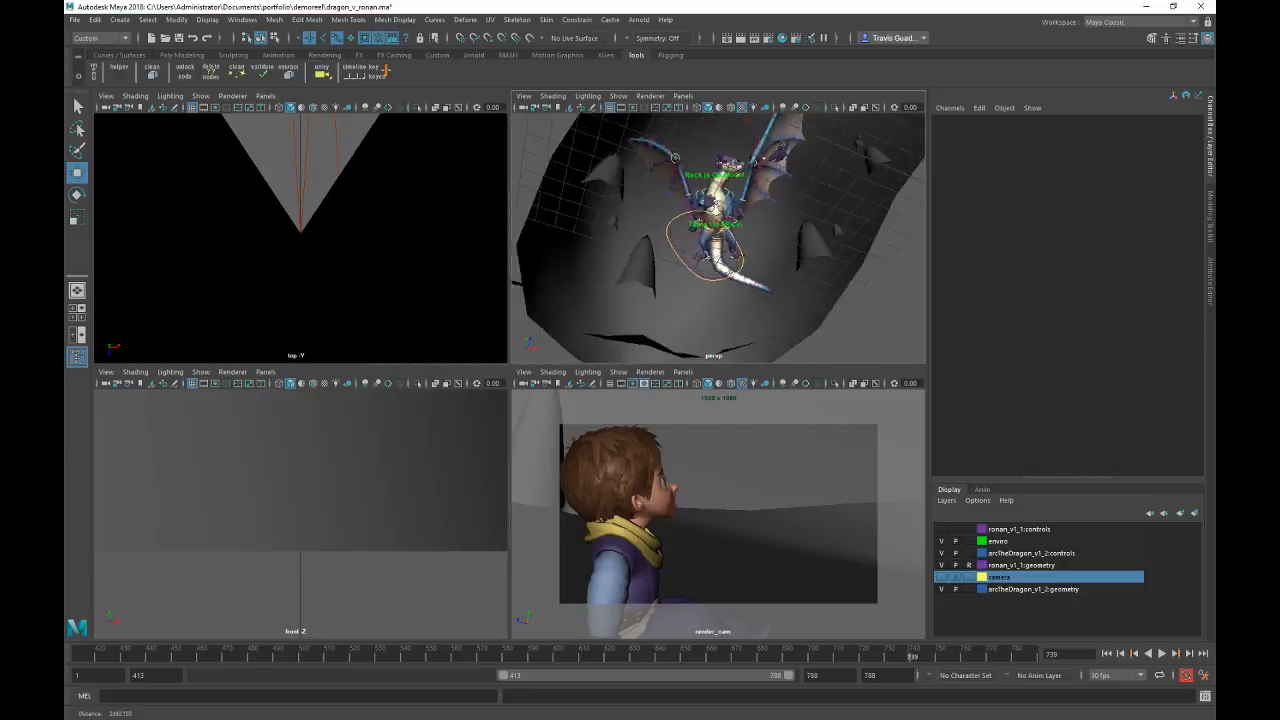
scroll(860, 300, down, 3)
drag(887, 327, 562, 117)
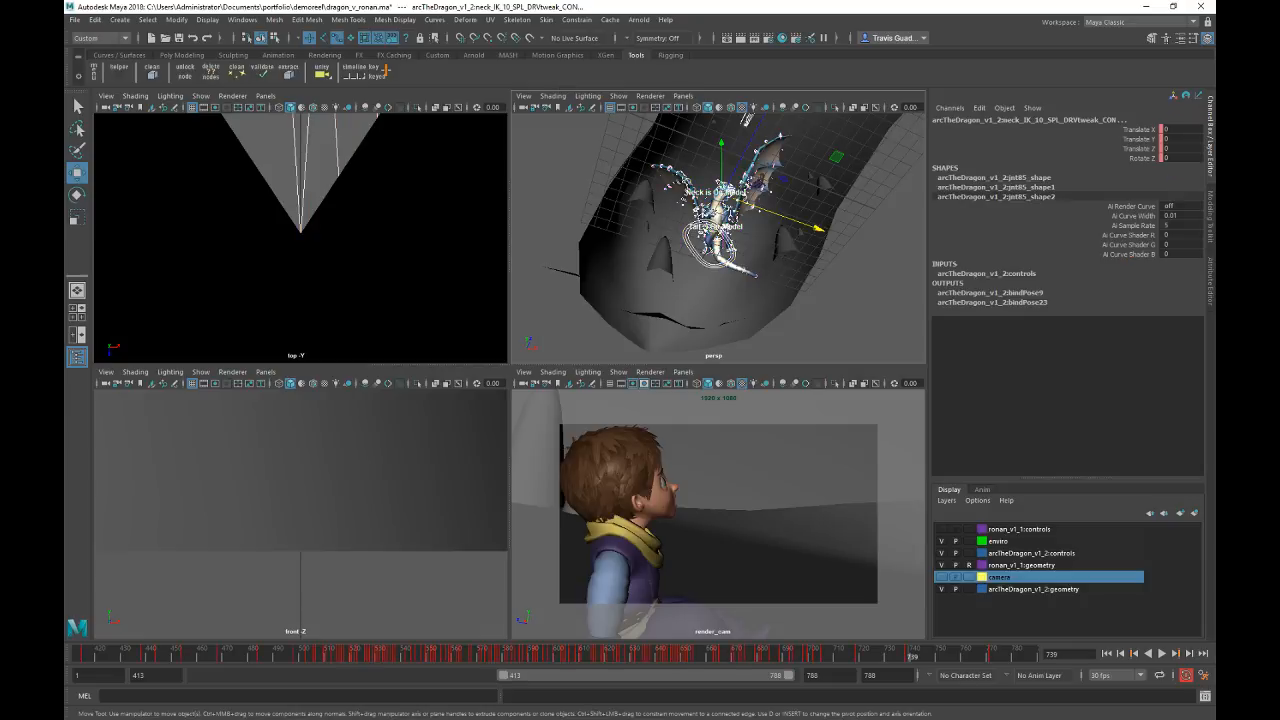
Step: Compare the dragon's pose at frames 738 and 771 from several angles
alt+drag(779, 258, 700, 275)
scroll(657, 246, up, 5)
alt+drag(806, 316, 802, 285)
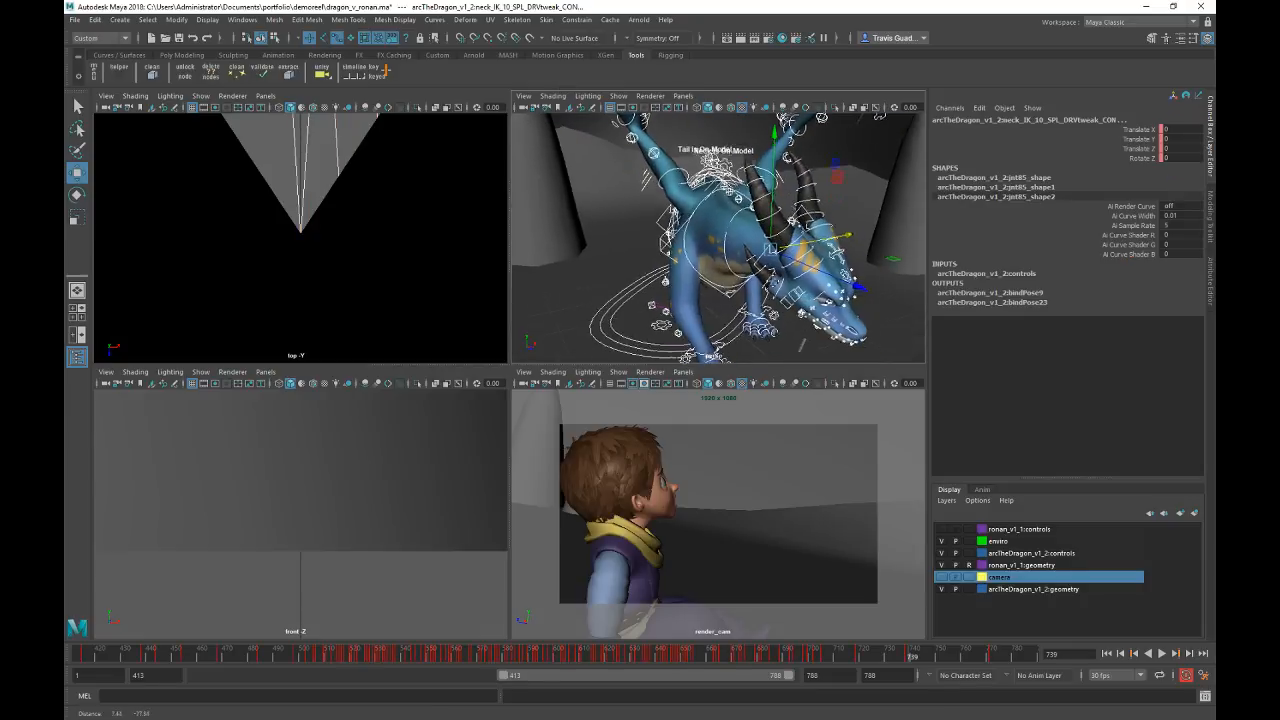
click(909, 659)
click(803, 545)
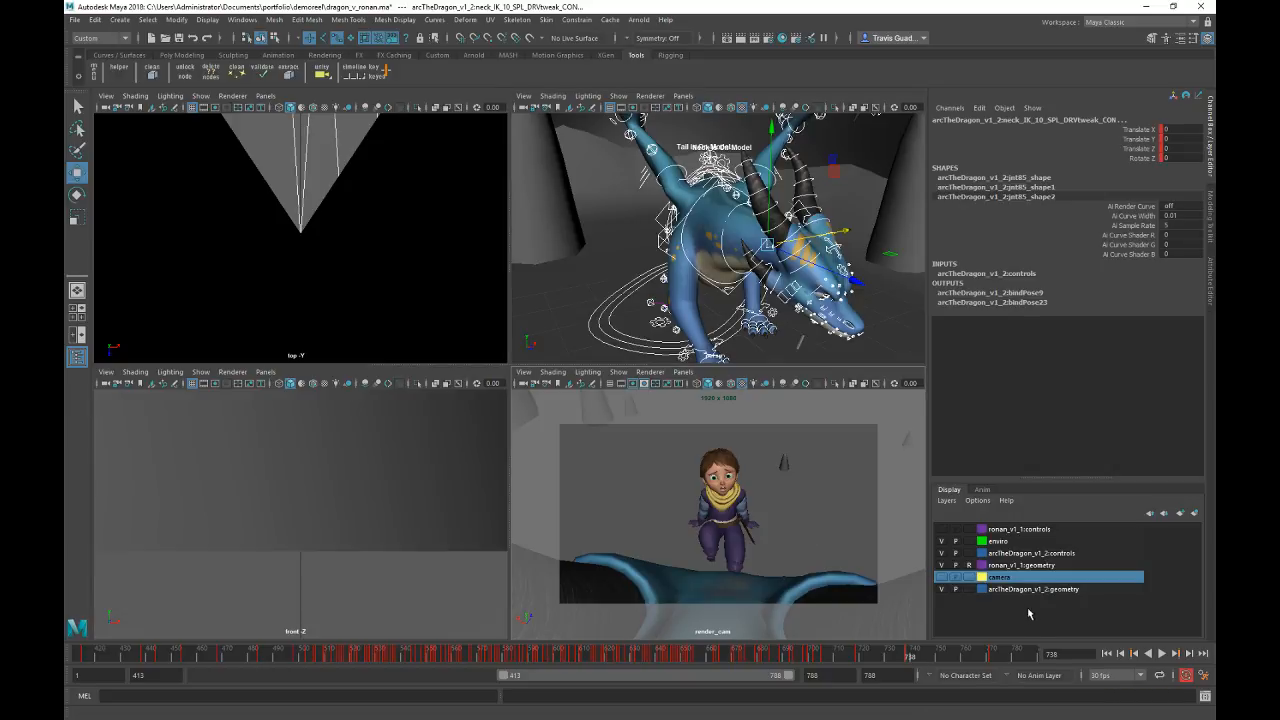
alt+drag(672, 236, 758, 222)
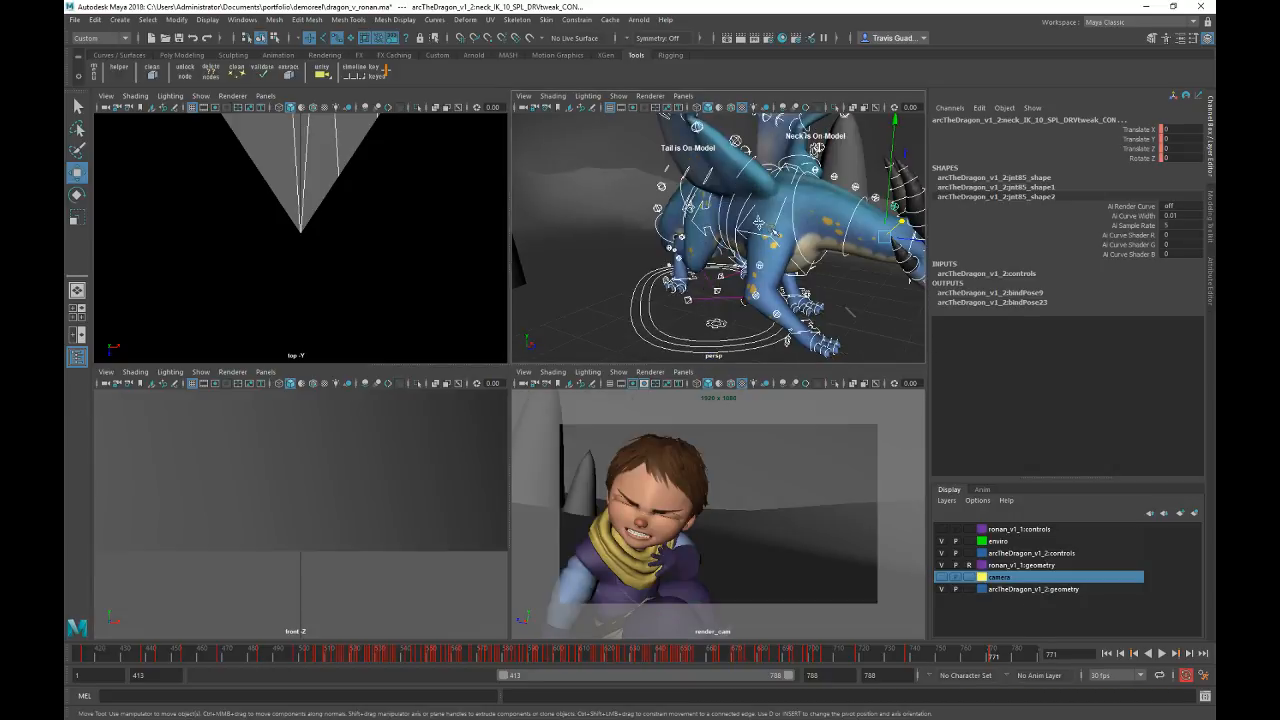
Step: Pose the dragon's chest IK control at frame 771, rotating it to about -0.524, 17.78 and 3.371
click(812, 264)
key(f)
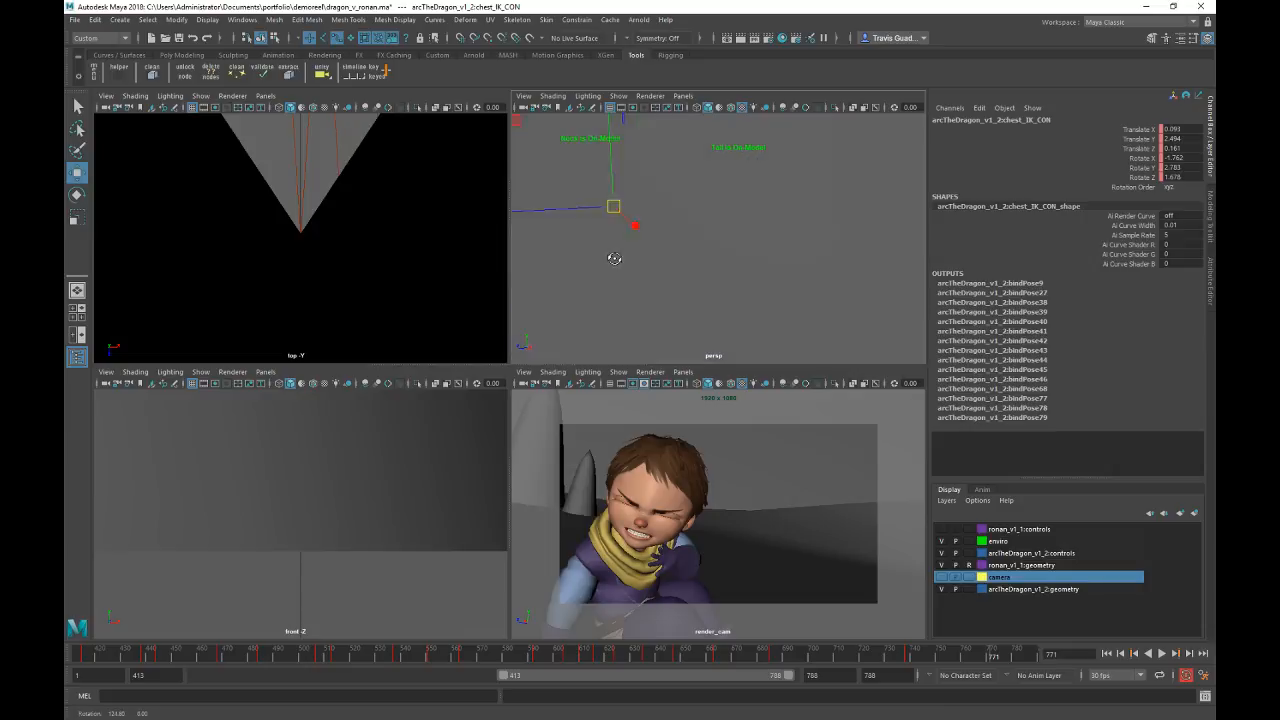
alt+middle_drag(614, 260, 828, 240)
mouse_move(828, 240)
alt+mouse_down()
mouse_move(831, 263)
mouse_move(640, 220)
mouse_move(790, 208)
mouse_move(815, 261)
alt+mouse_up()
alt+drag(724, 279, 683, 236)
key(e)
click(623, 344)
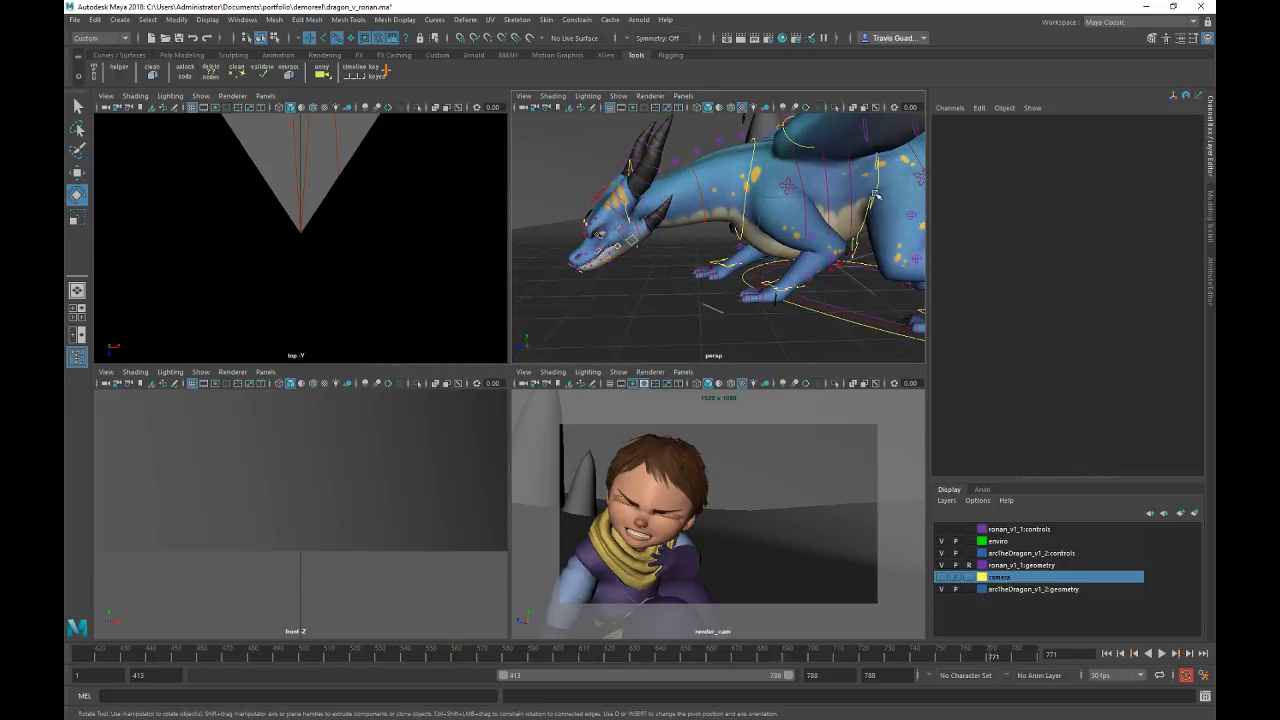
Step: Move the dragon's spine root FK control at frame 771 to about 65.632, -30.893 and 64.176
click(882, 202)
key(w)
alt+drag(789, 214, 873, 175)
alt+drag(760, 210, 822, 238)
drag(692, 164, 664, 184)
drag(784, 182, 772, 183)
alt+drag(773, 241, 747, 250)
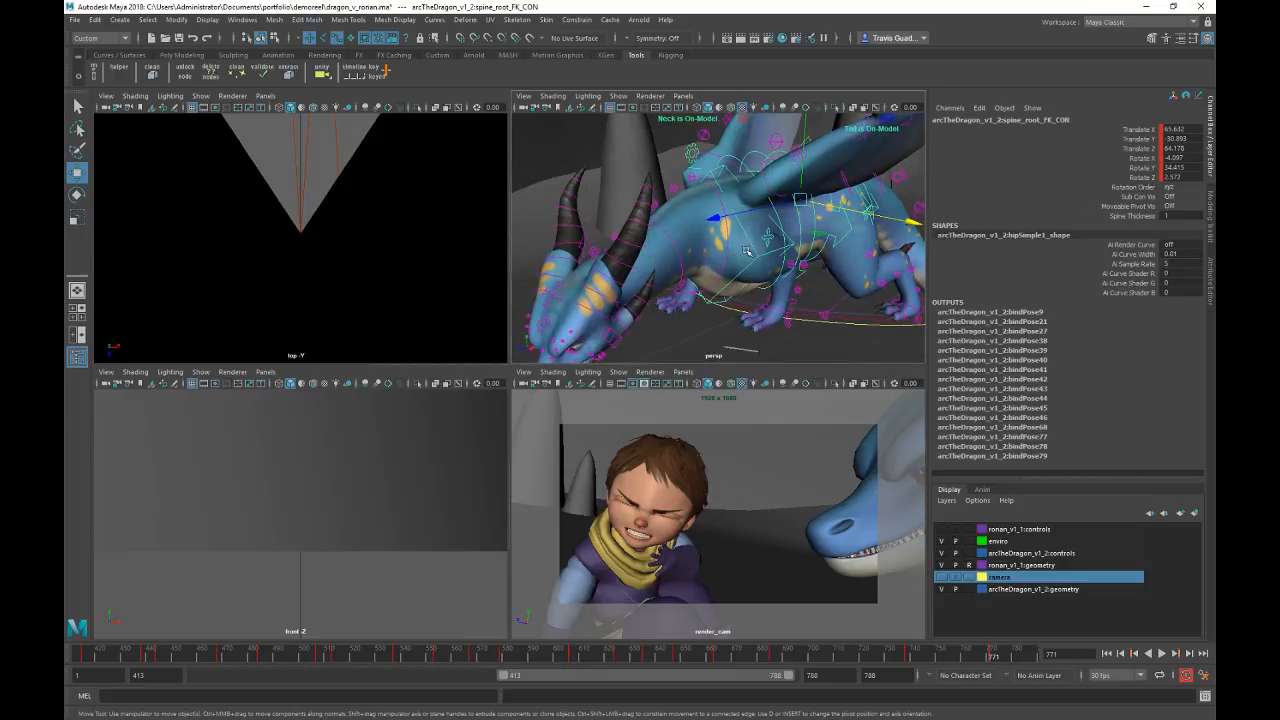
Step: Fine-tune the rotation of the dragon's chest IK control at frame 771 and deselect it
click(785, 255)
key(e)
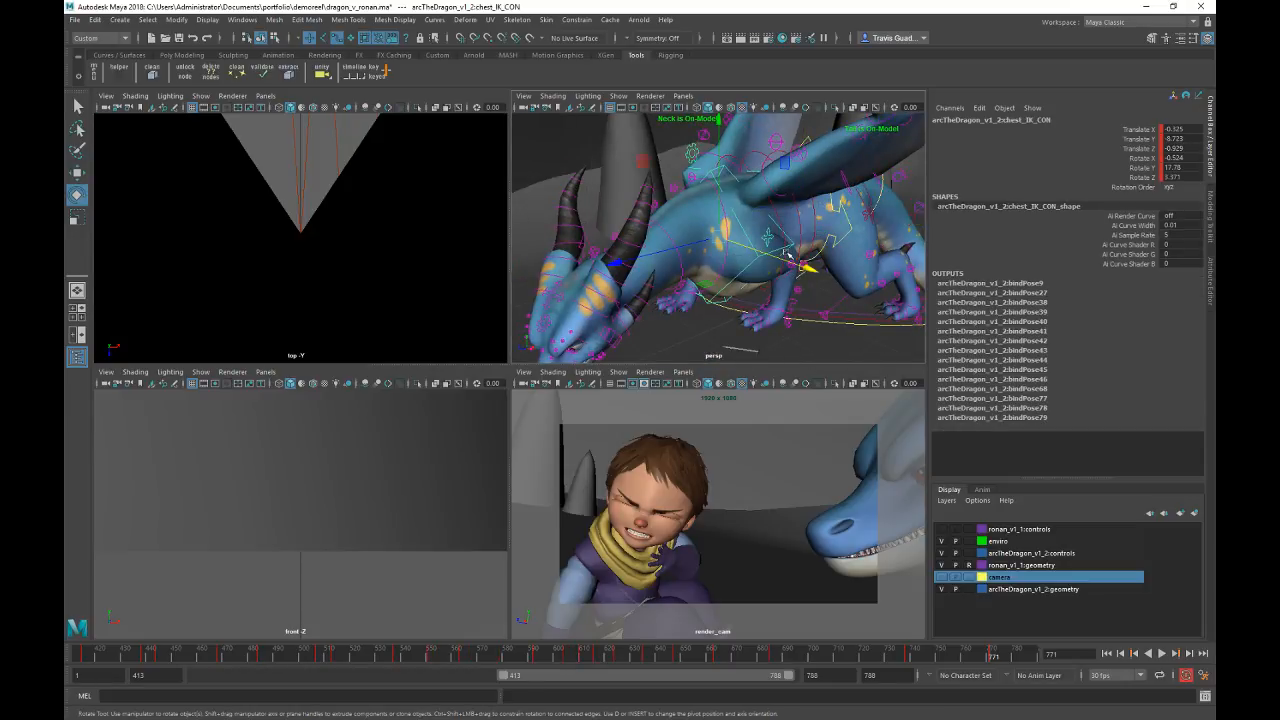
alt+drag(635, 248, 683, 175)
click(750, 314)
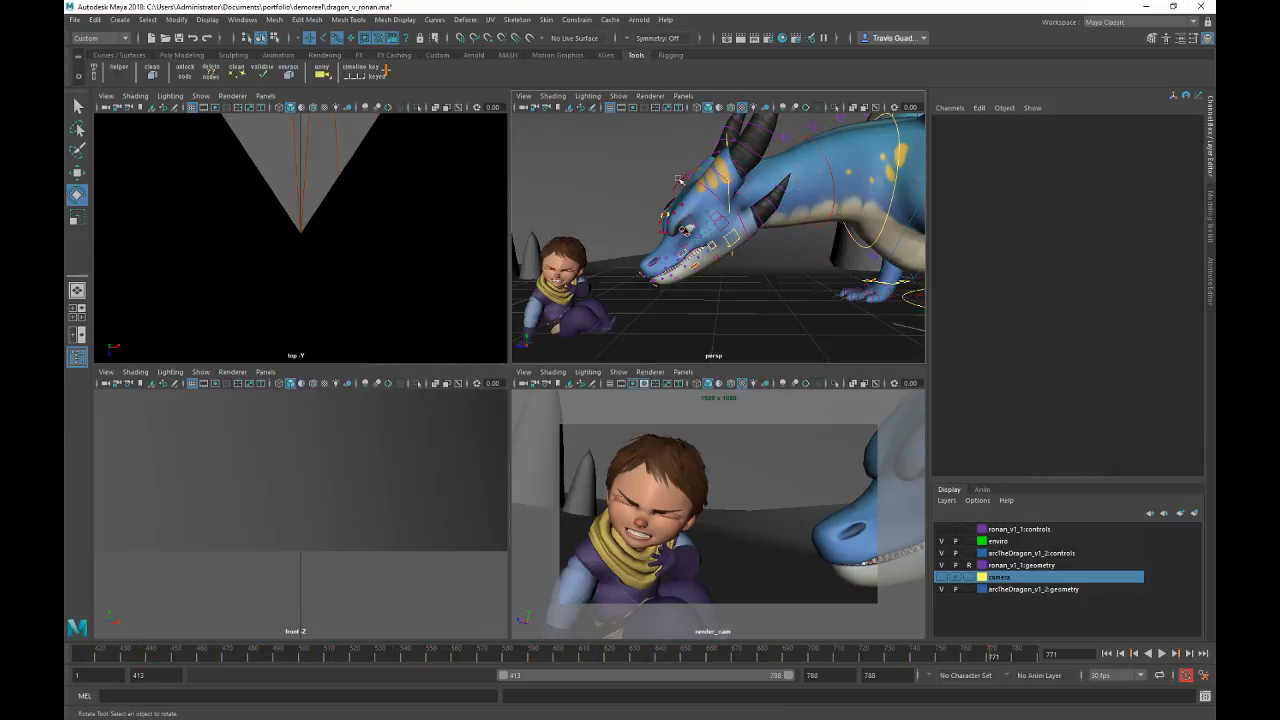
Step: Move the dragon's head IK isolate control at frame 771 to about 0.277, -6.608 and 18.52
click(680, 182)
key(w)
alt+drag(729, 219, 695, 157)
middle_drag(695, 157, 680, 163)
Step: Rotate the dragon's head IK isolate control to about 23.266, 21.568 and -7.042, turning the snout toward the boy
key(e)
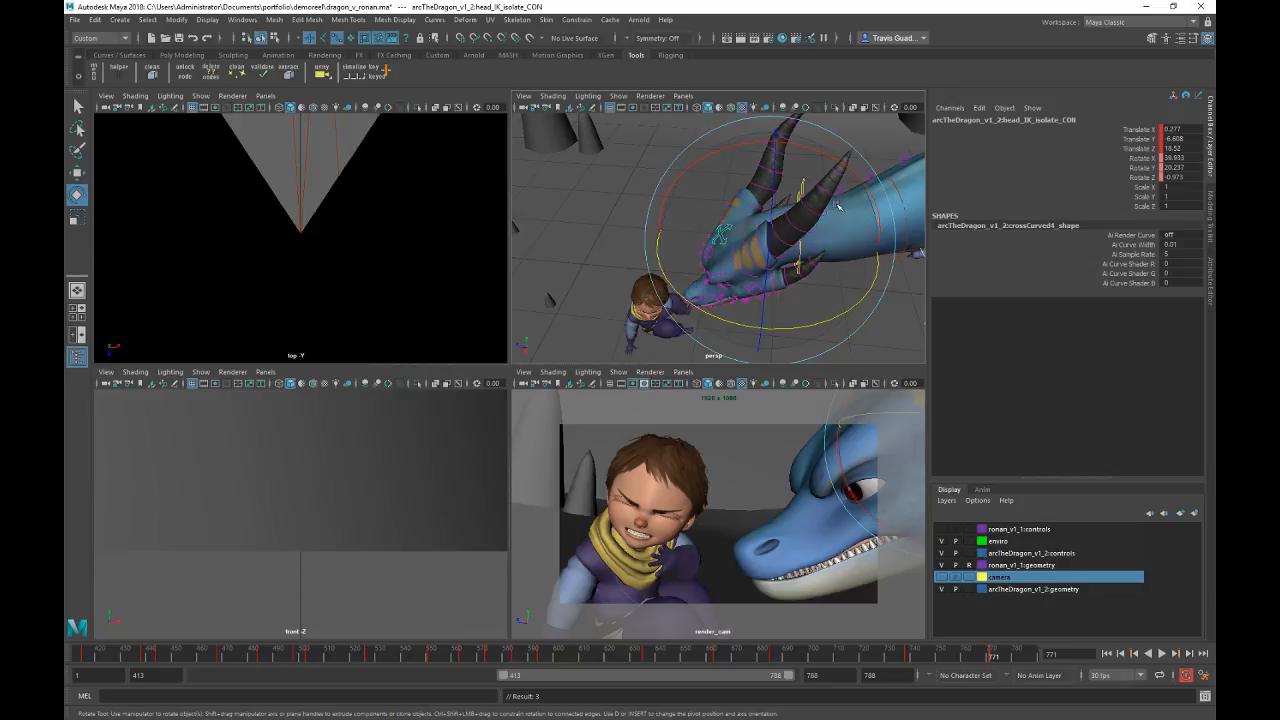
drag(854, 168, 886, 171)
drag(884, 512, 880, 508)
alt+drag(618, 250, 840, 328)
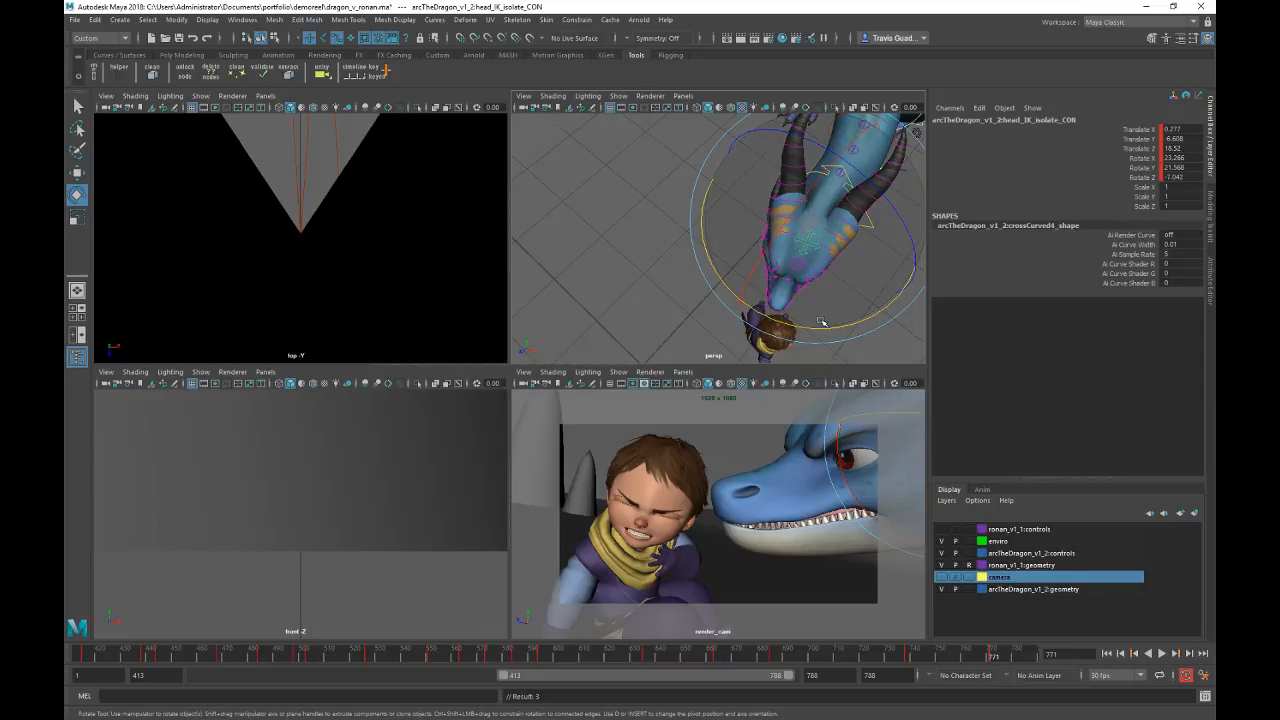
Step: Shift the dragon's head IK isolate control sideways to about 5.908, -6.634 and 17.954 at frame 771
key(w)
alt+drag(868, 298, 799, 278)
alt+middle_drag(708, 342, 720, 273)
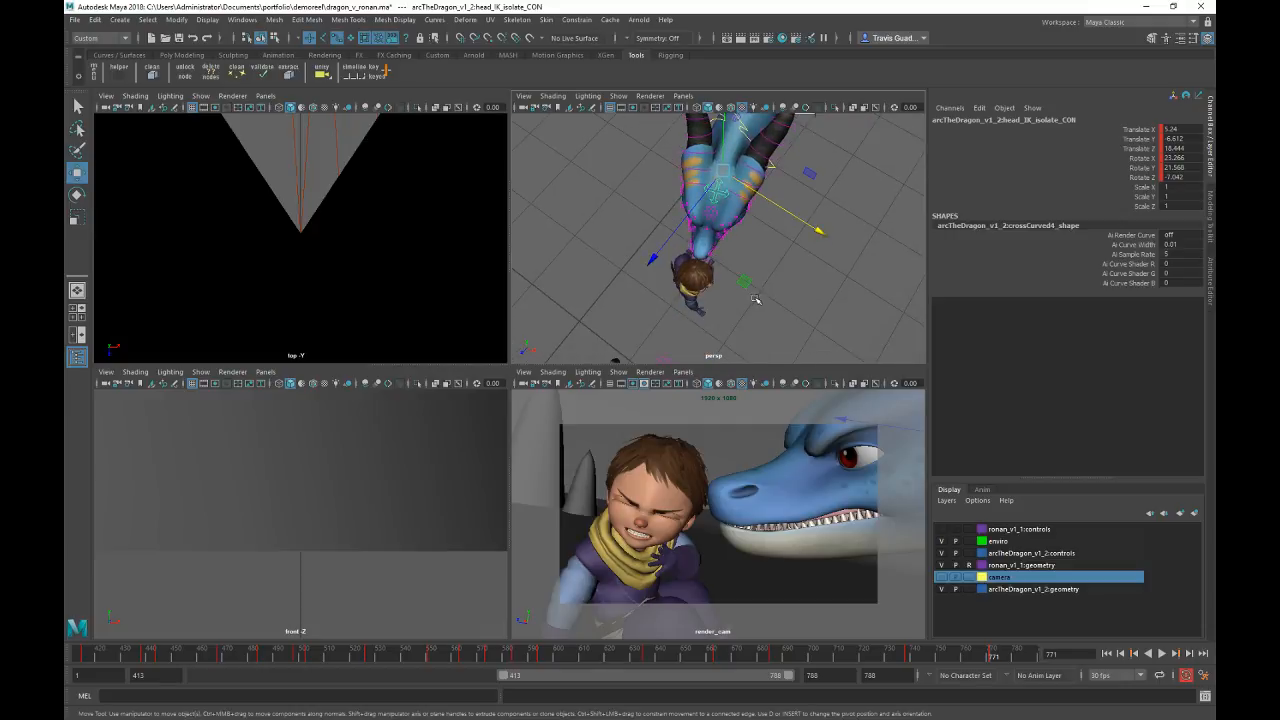
drag(745, 282, 747, 282)
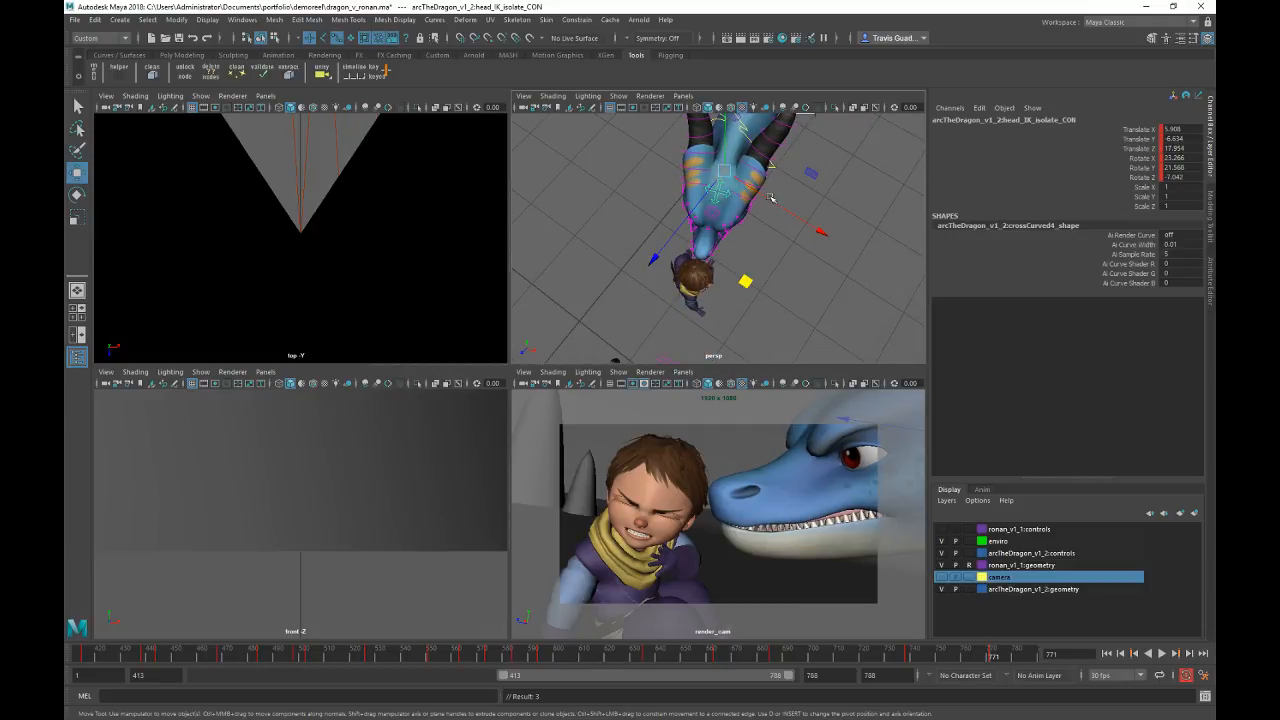
alt+drag(763, 157, 836, 272)
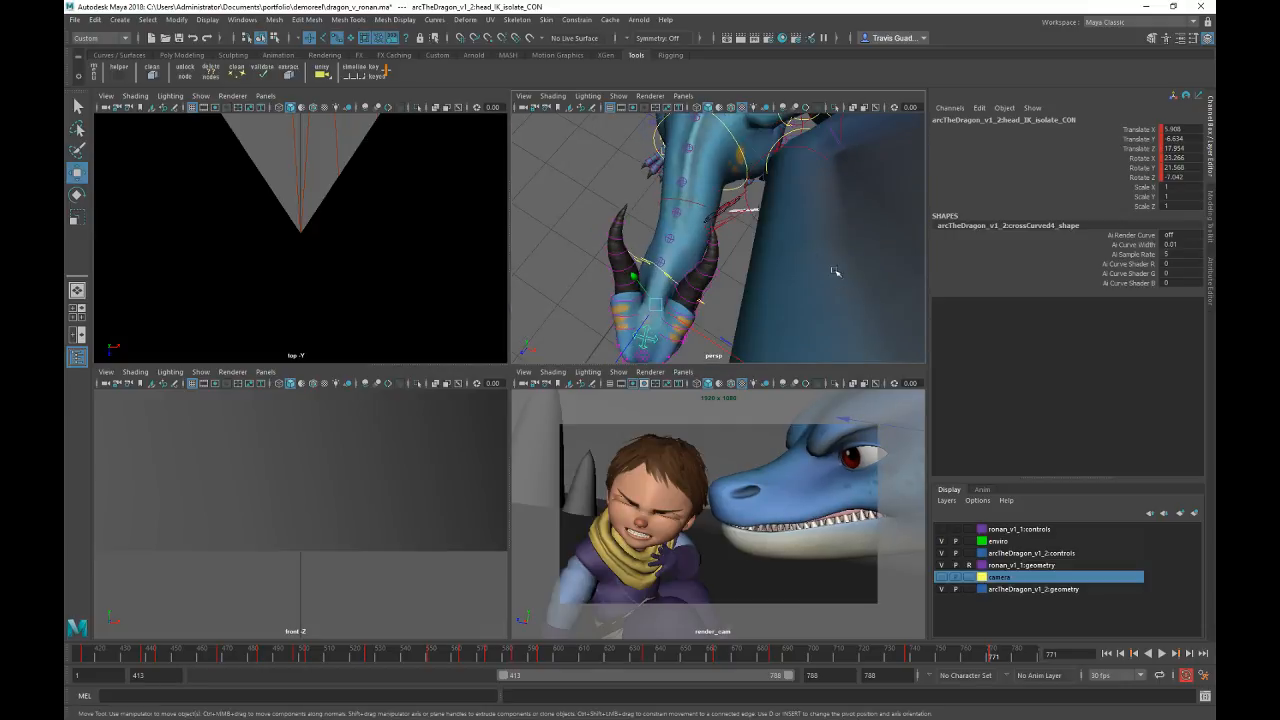
click(691, 201)
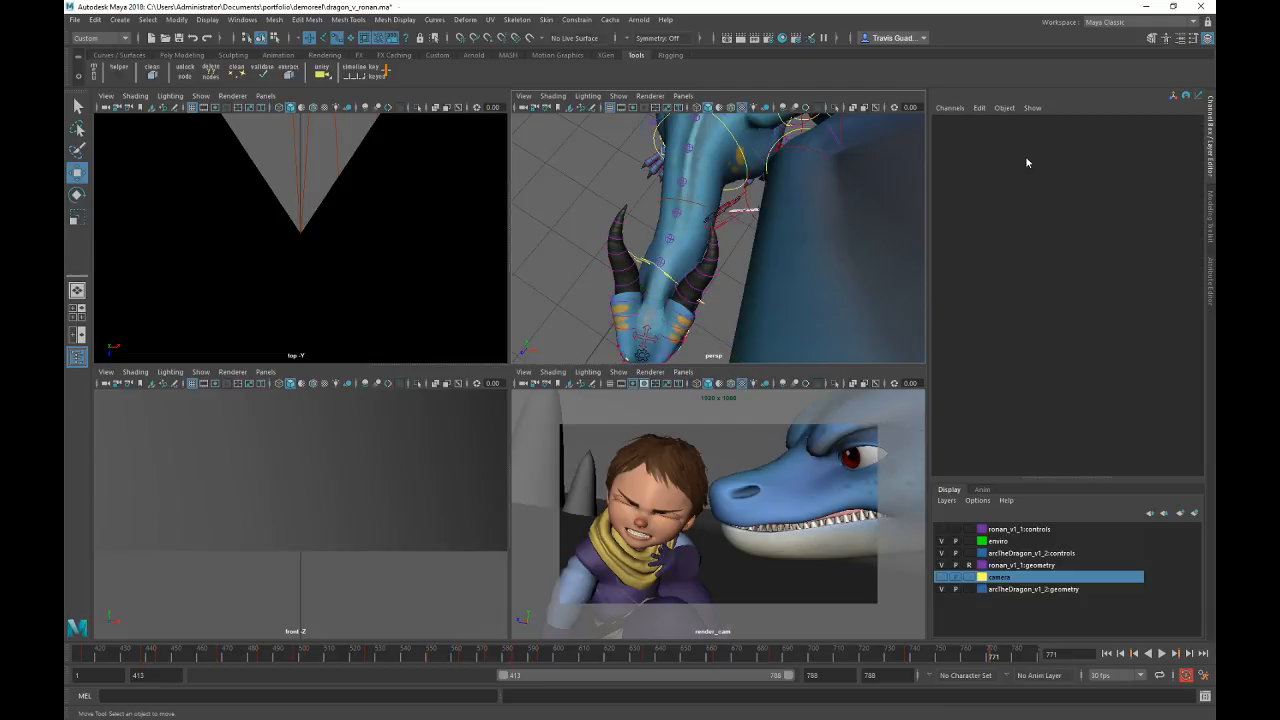
click(697, 205)
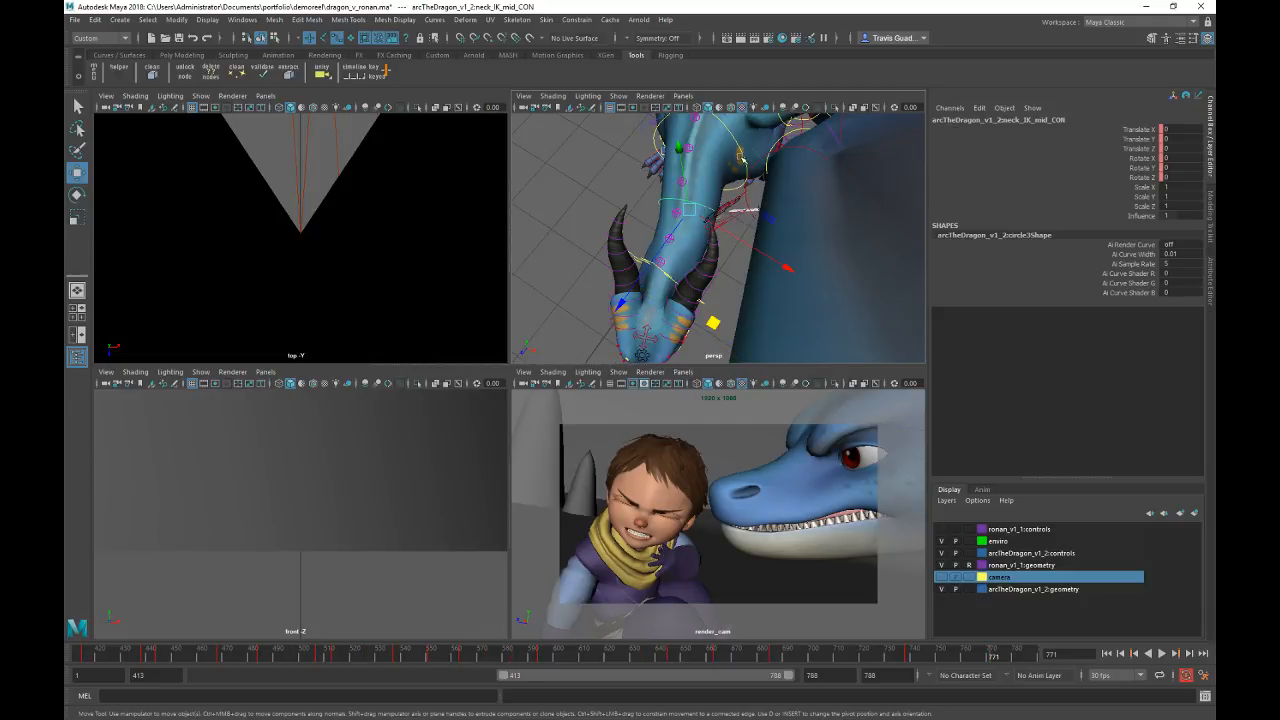
click(733, 237)
key(e)
drag(728, 256, 770, 261)
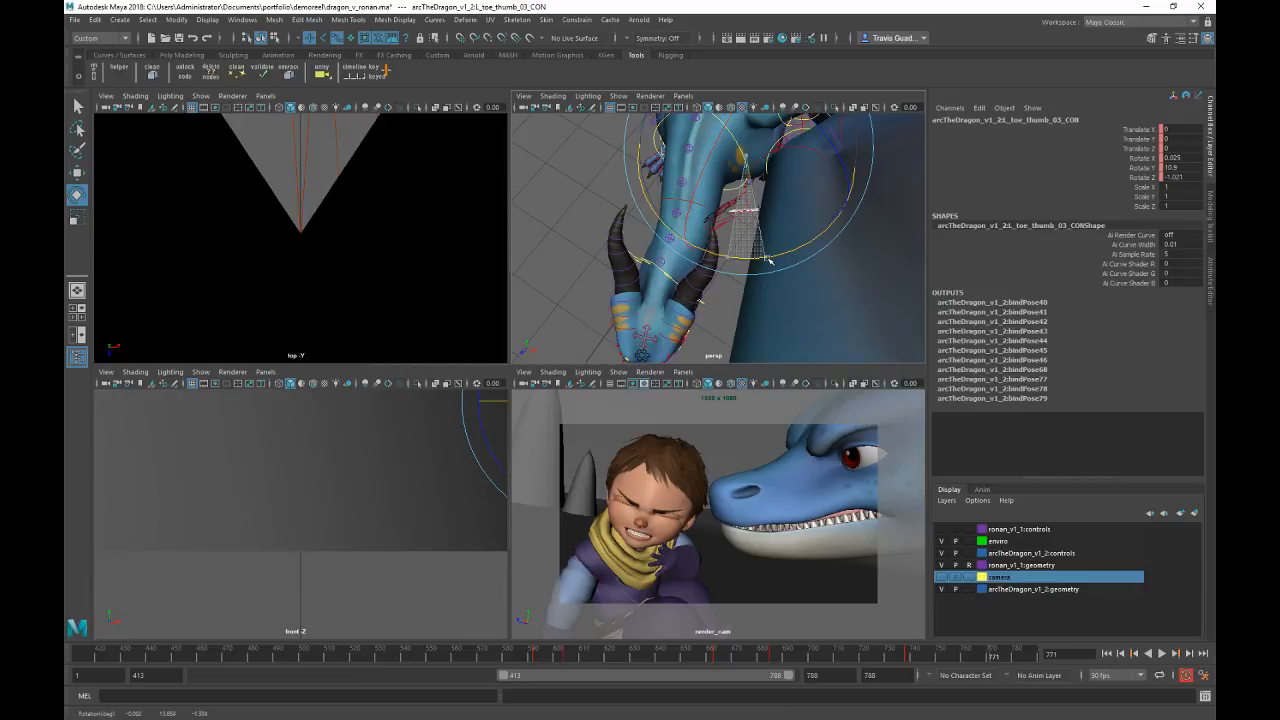
click(685, 184)
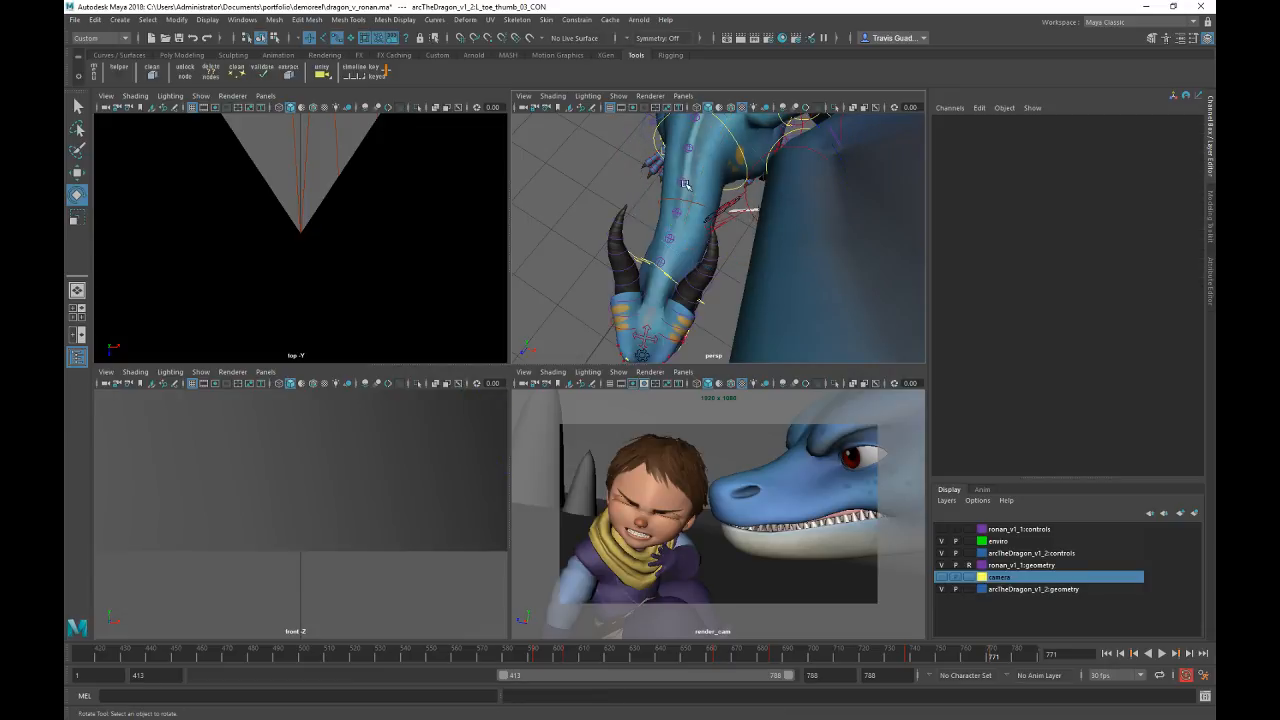
Step: Rotate the dragon's neck base control at frame 771 to about -0.553, -9.942 and -0.702
click(726, 243)
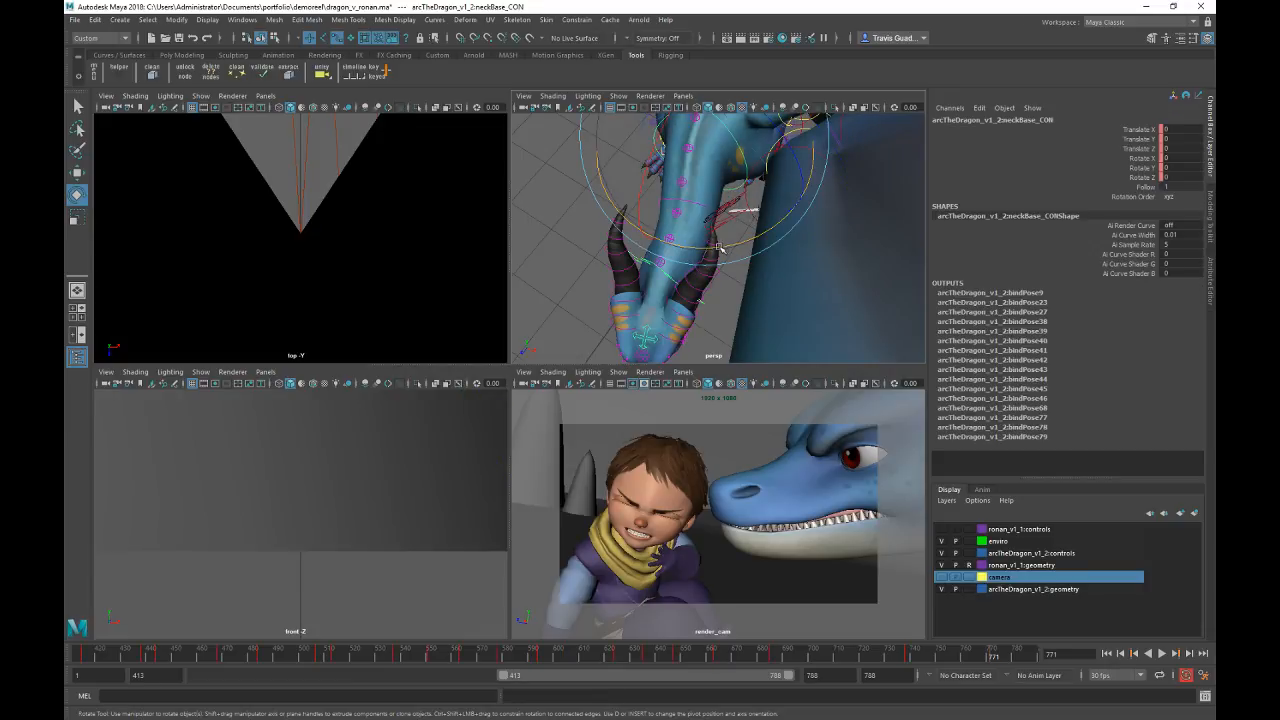
drag(718, 246, 692, 254)
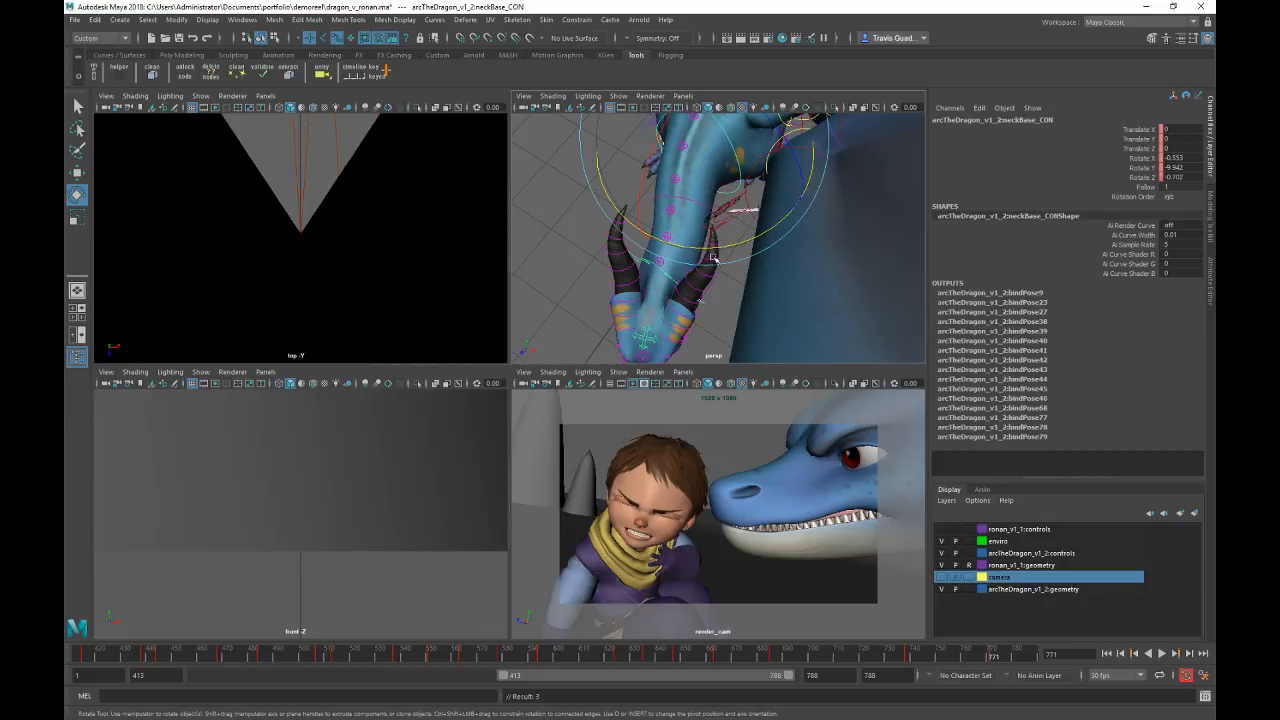
alt+drag(774, 261, 826, 234)
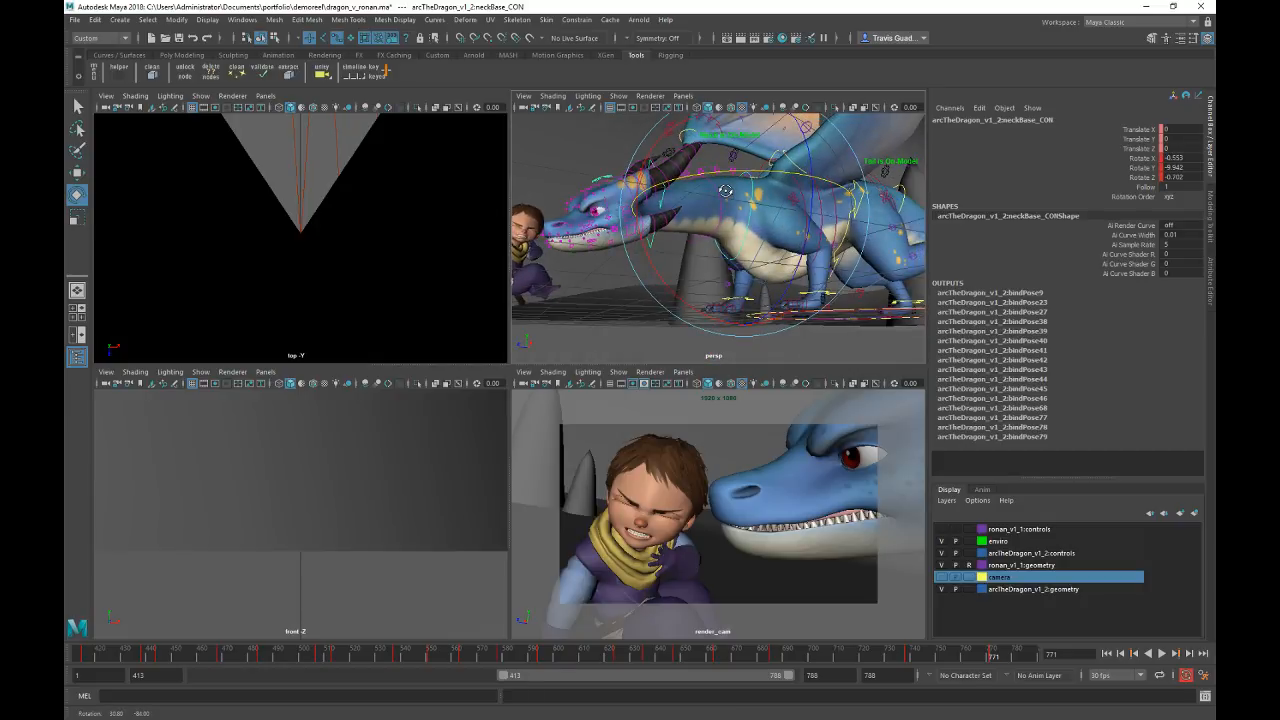
Step: Play back the dragon's lunge from about frame 739 and examine its in-between pose at frame 749
click(912, 658)
key(alt+v)
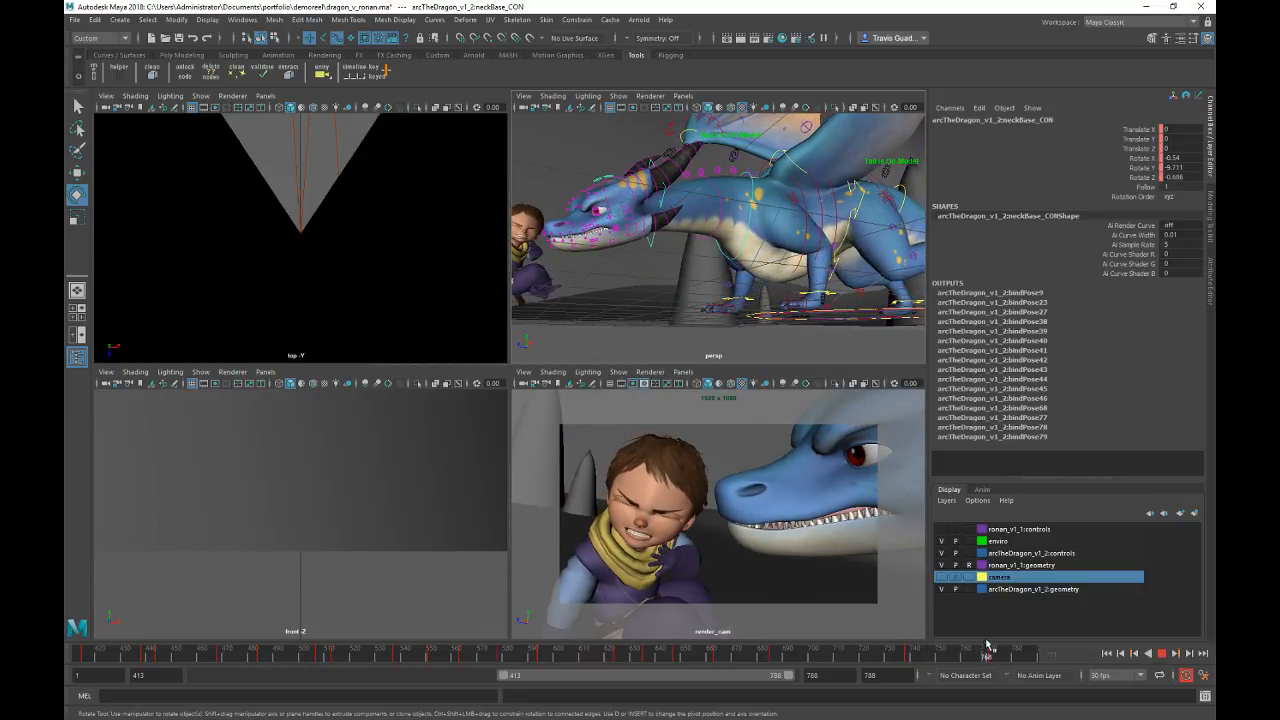
drag(987, 645, 937, 656)
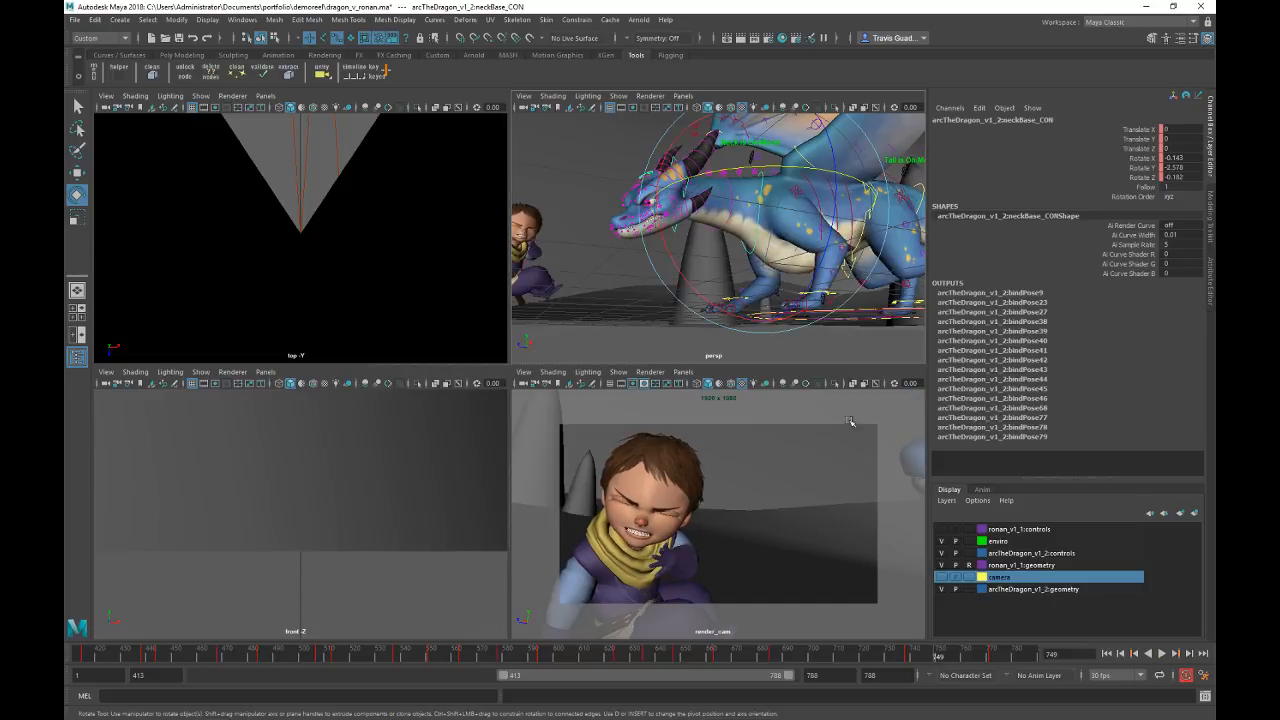
alt+drag(700, 250, 768, 283)
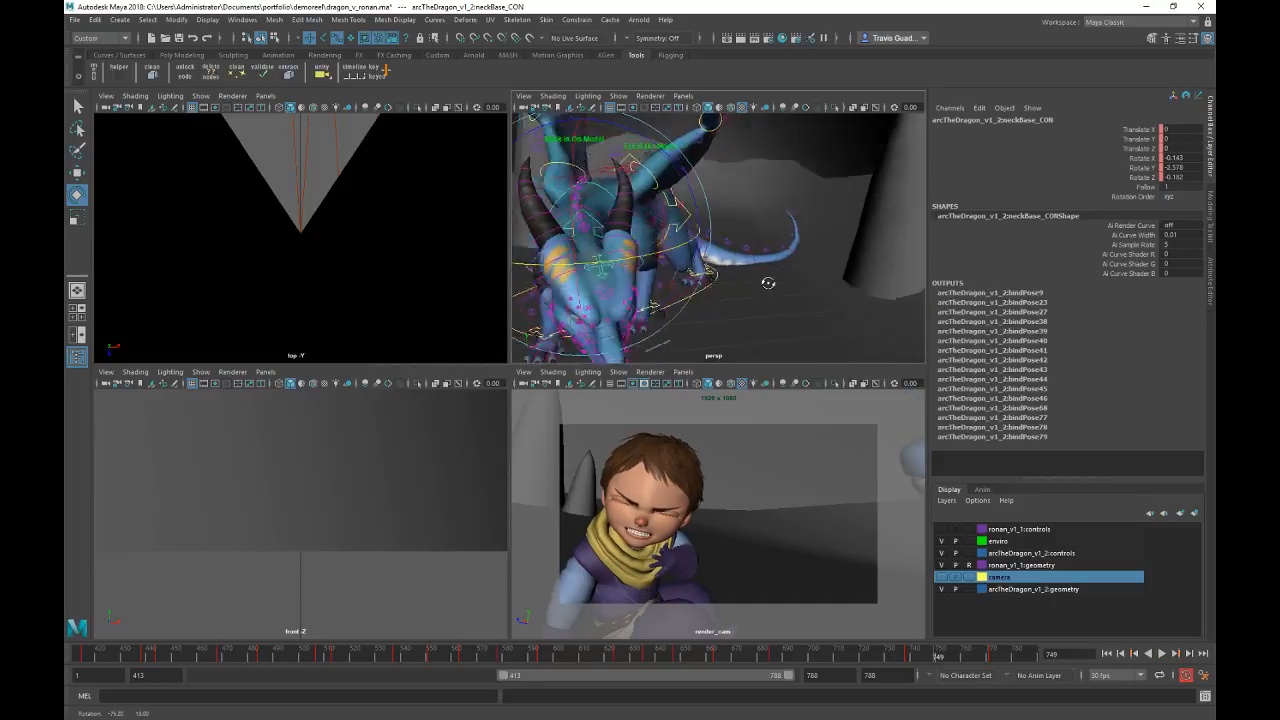
alt+right_drag(768, 283, 740, 300)
alt+drag(740, 300, 832, 340)
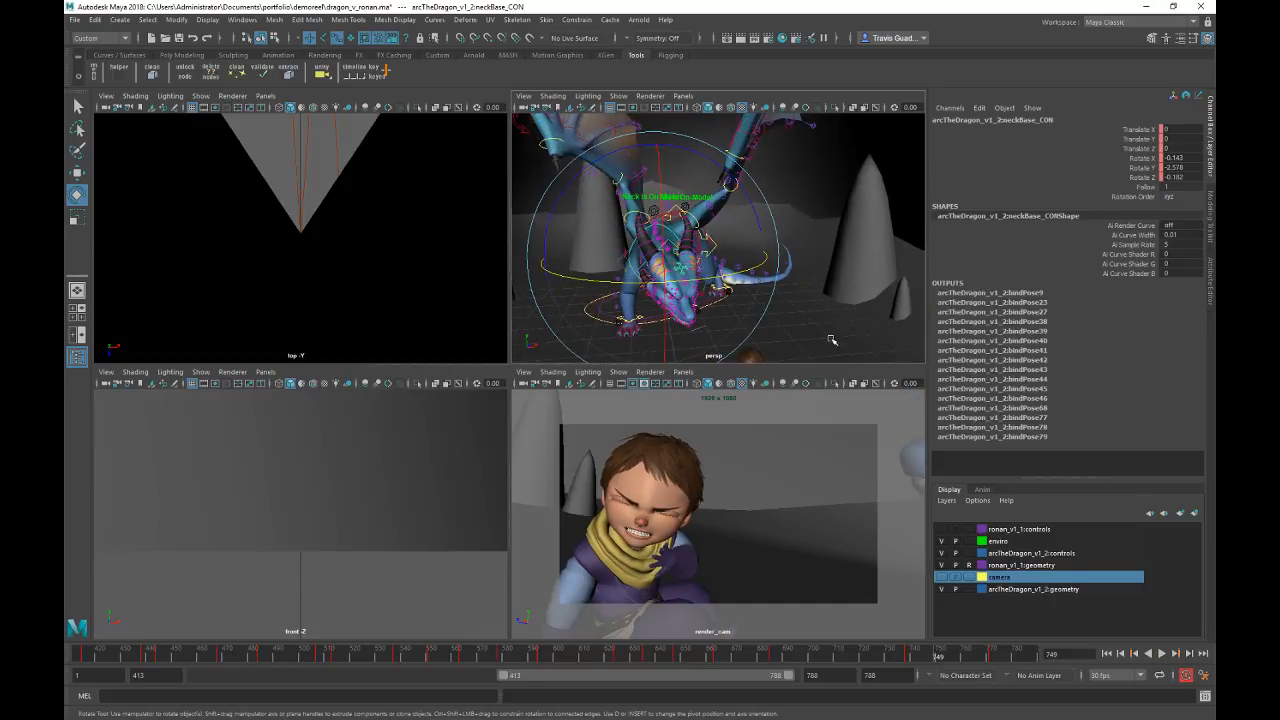
Step: Select all of the dragon's rig controls, key a near-final lunge pose at about frame 753, and play back the timing
drag(829, 390, 830, 392)
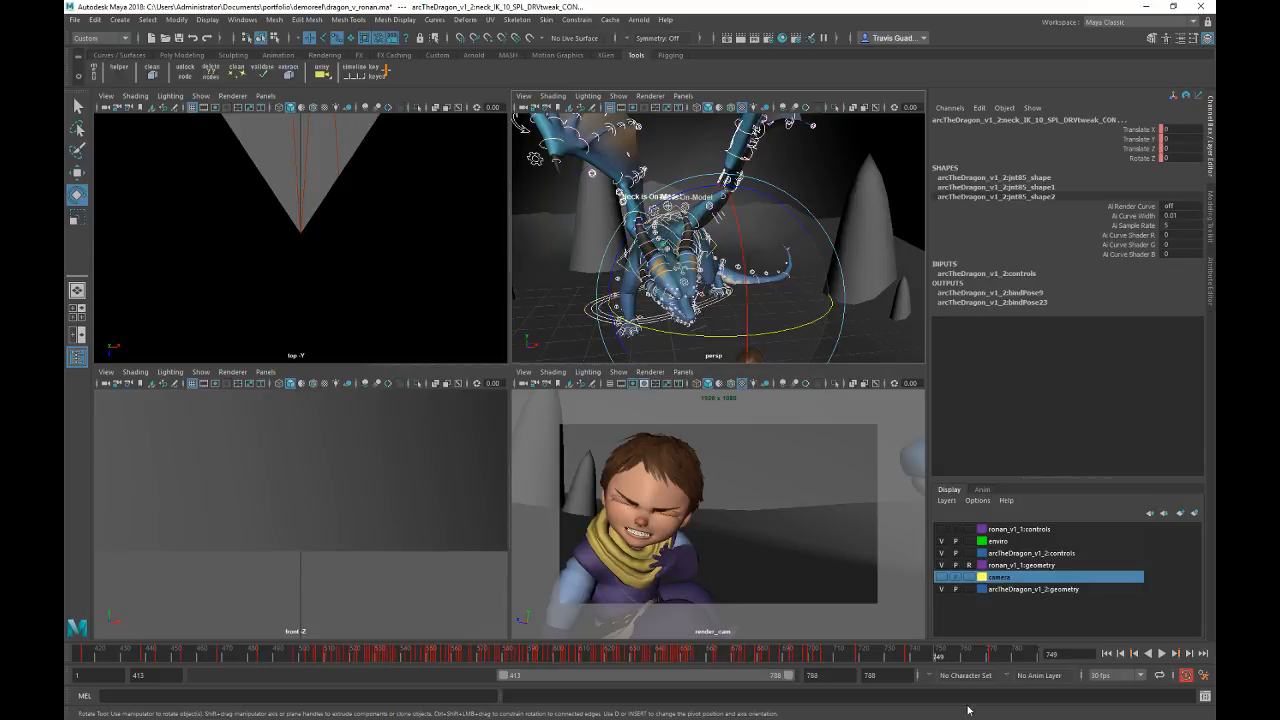
mouse_move(958, 658)
mouse_down()
mouse_move(985, 657)
mouse_move(883, 661)
mouse_move(985, 660)
mouse_move(909, 657)
mouse_move(955, 657)
mouse_move(944, 658)
mouse_up()
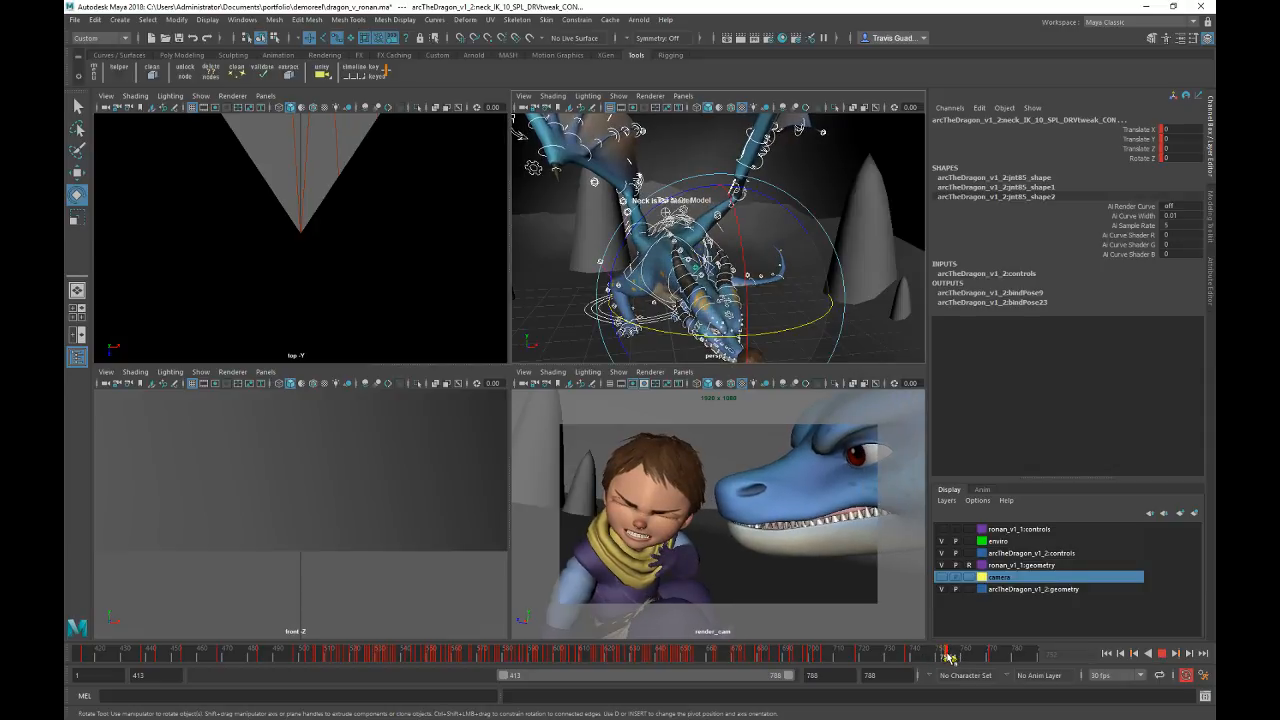
key(alt+v)
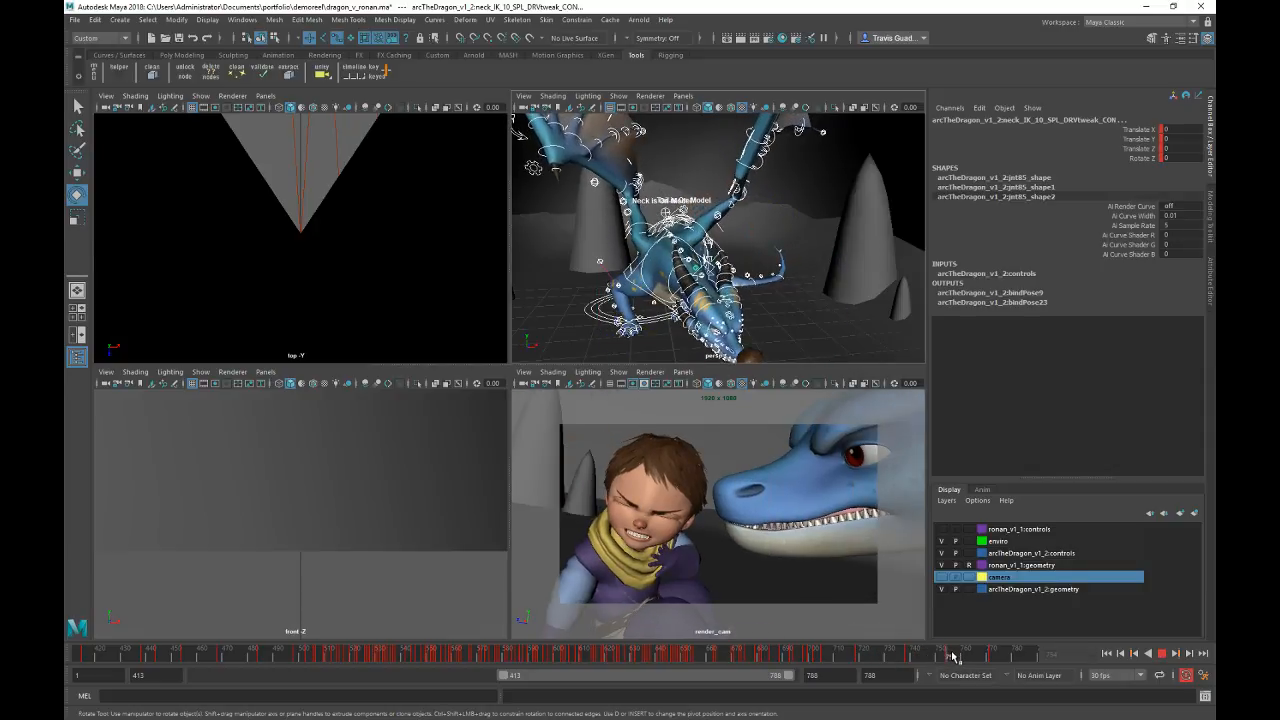
key(alt+v)
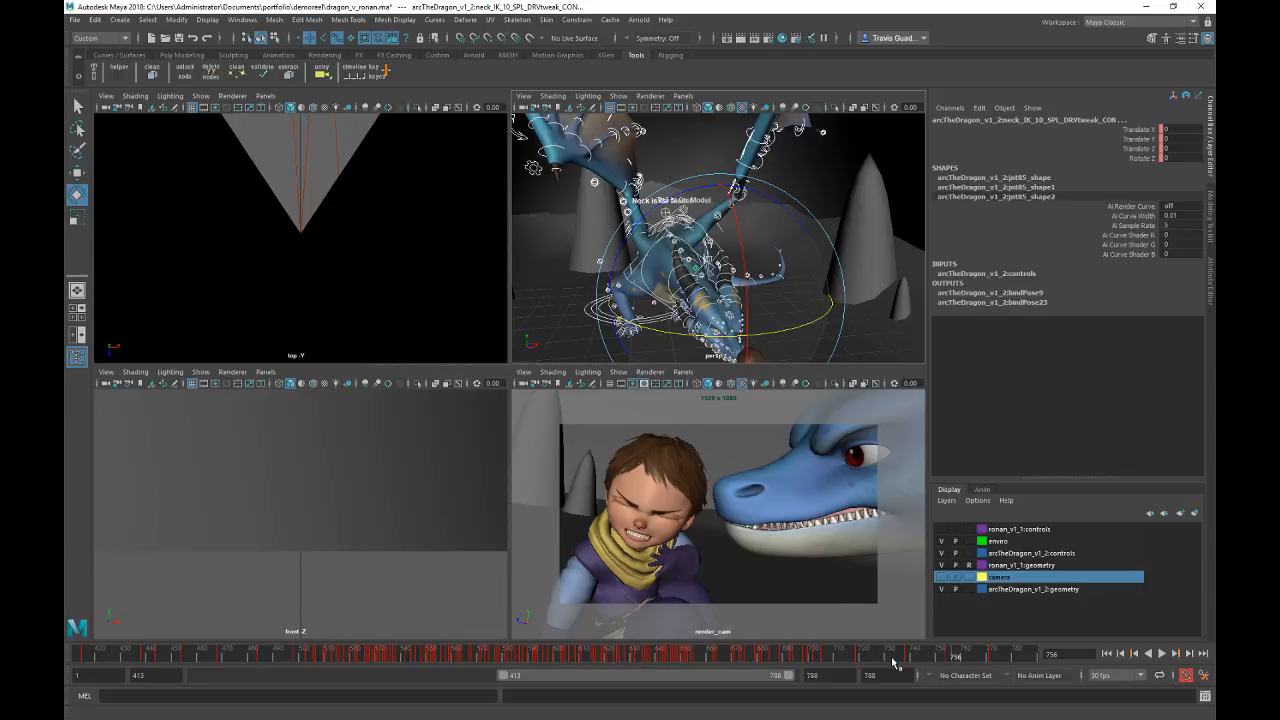
key(alt+v)
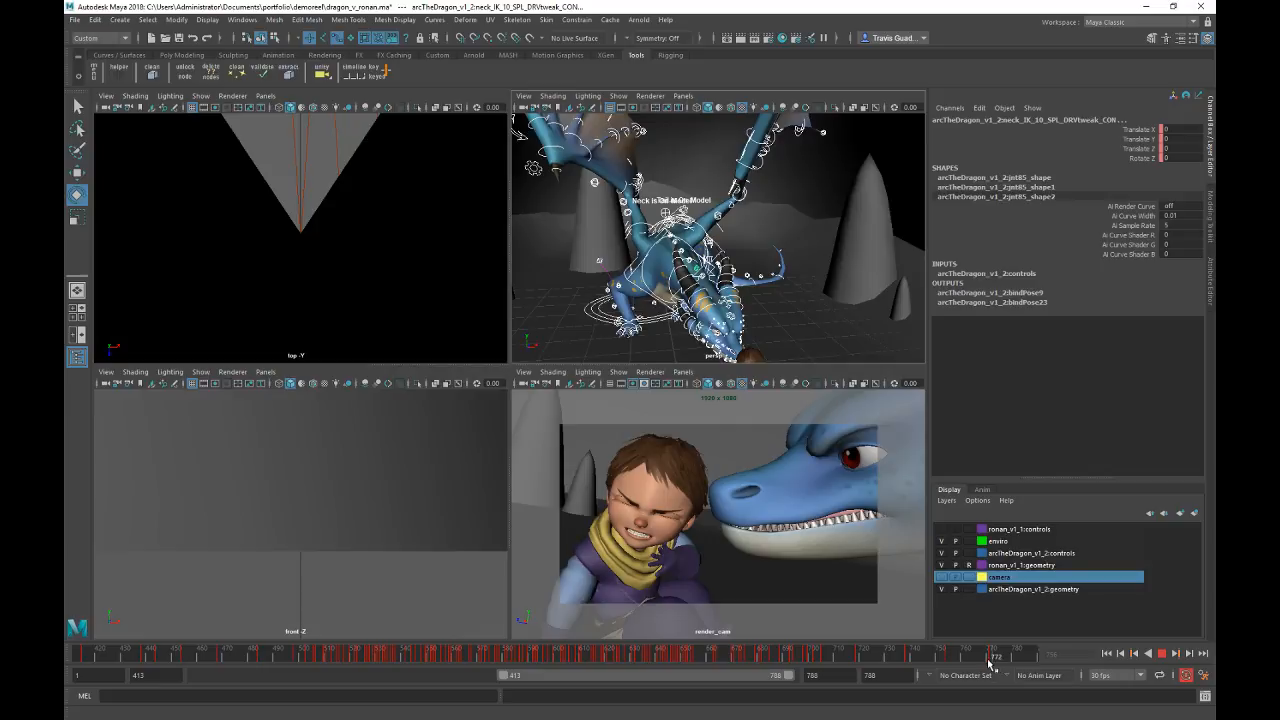
key(alt+v)
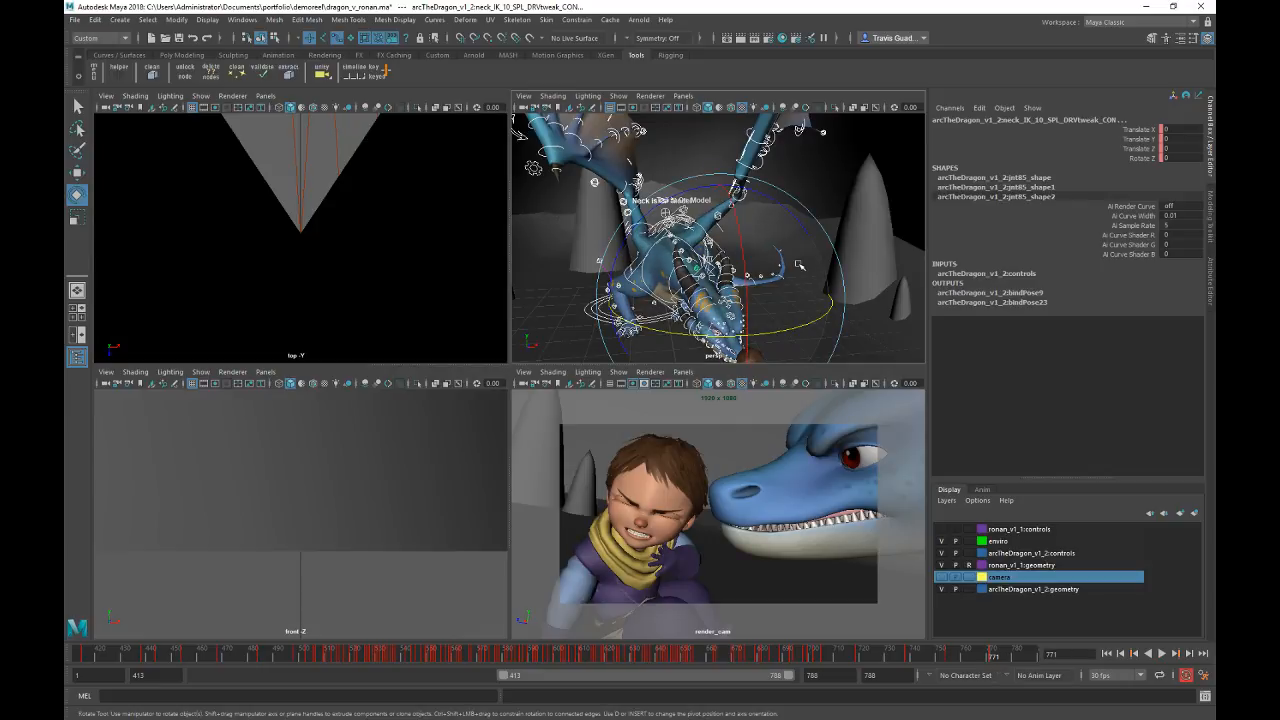
Step: Scrub to frame 788, deselect the dragon's controls and examine the staging of the dragon and boy
alt+drag(788, 264, 738, 262)
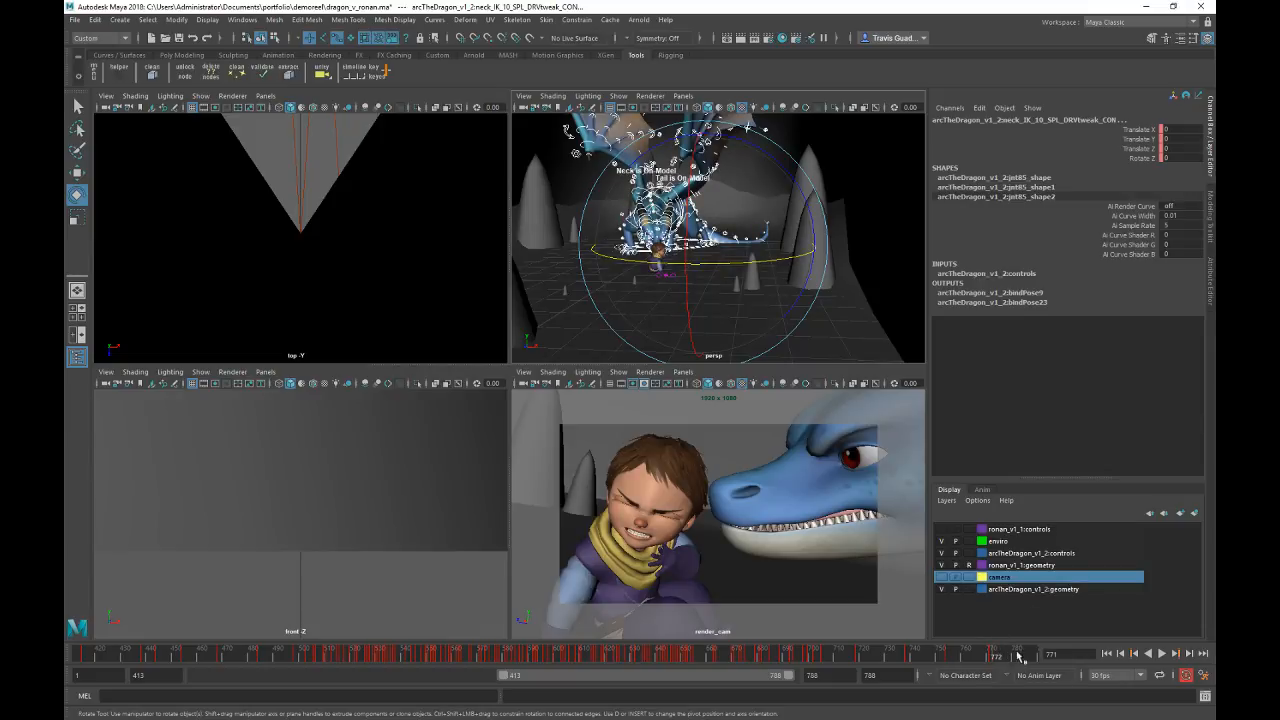
drag(1020, 656, 1033, 656)
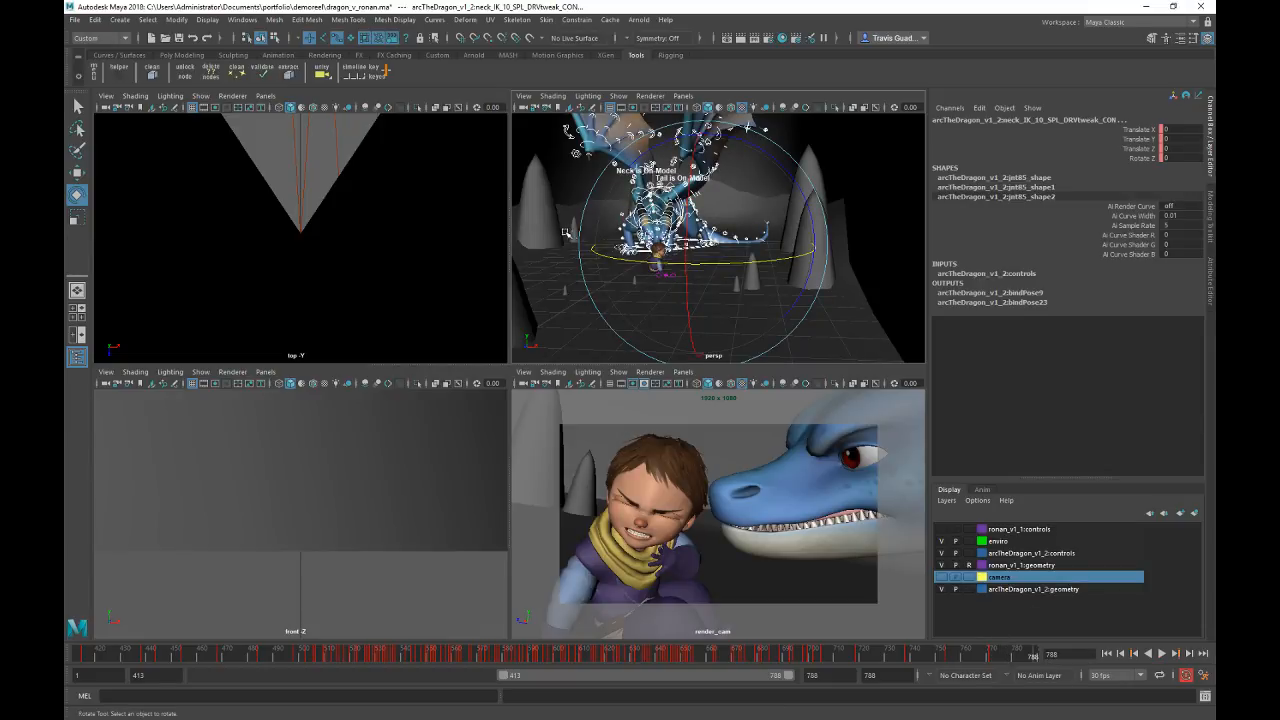
click(862, 318)
alt+right_drag(862, 318, 715, 225)
alt+drag(715, 225, 770, 276)
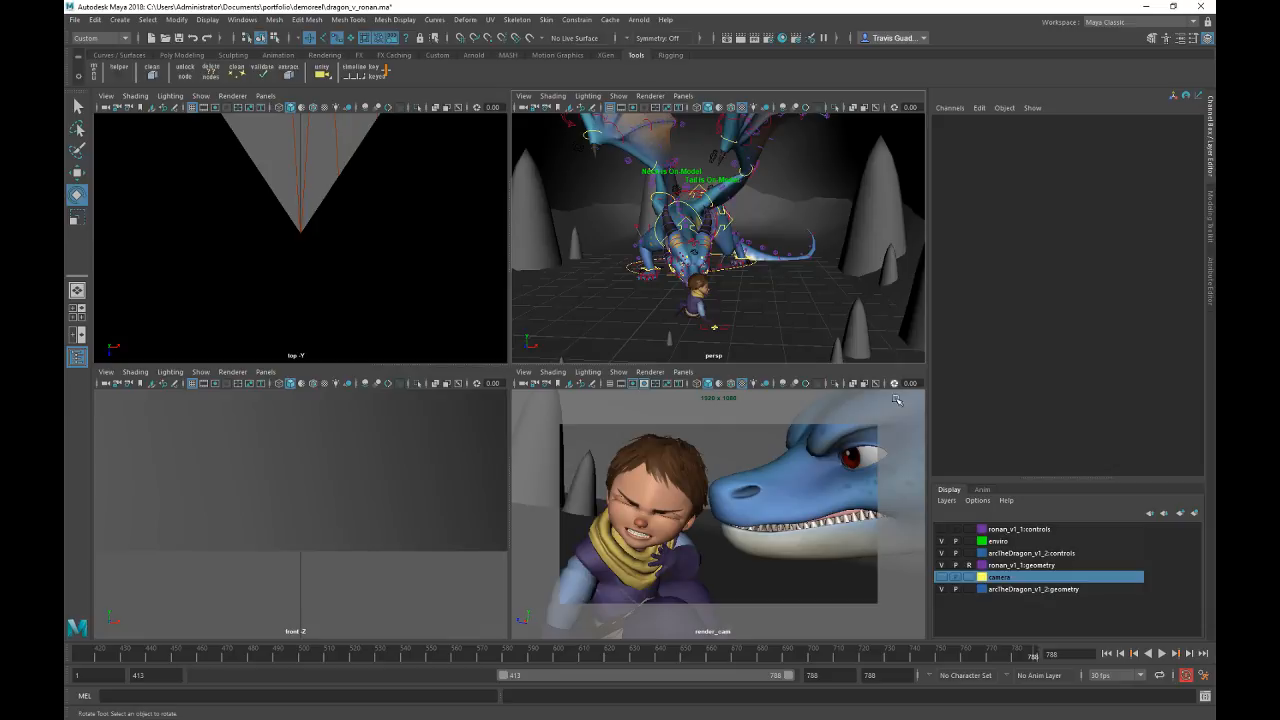
Step: Extend the playback range to frames 1 to 788 and playblast the whole shot through the render camera
double_click(648, 677)
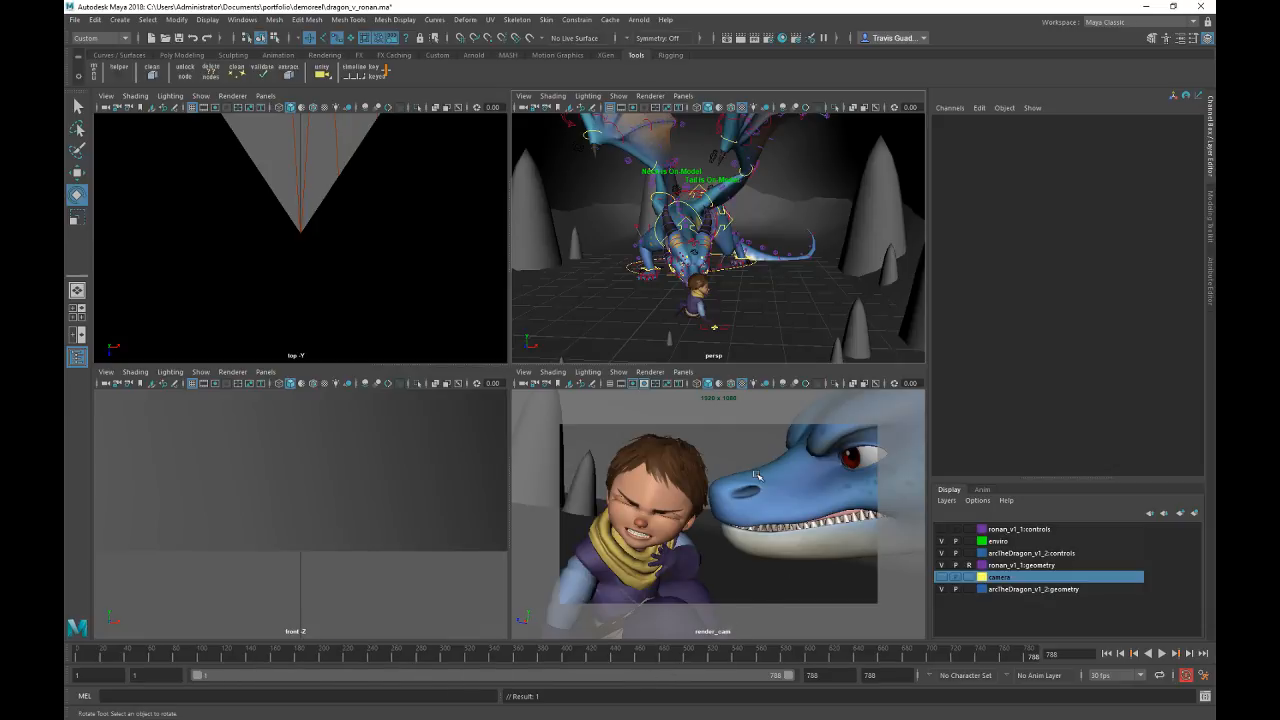
key(space)
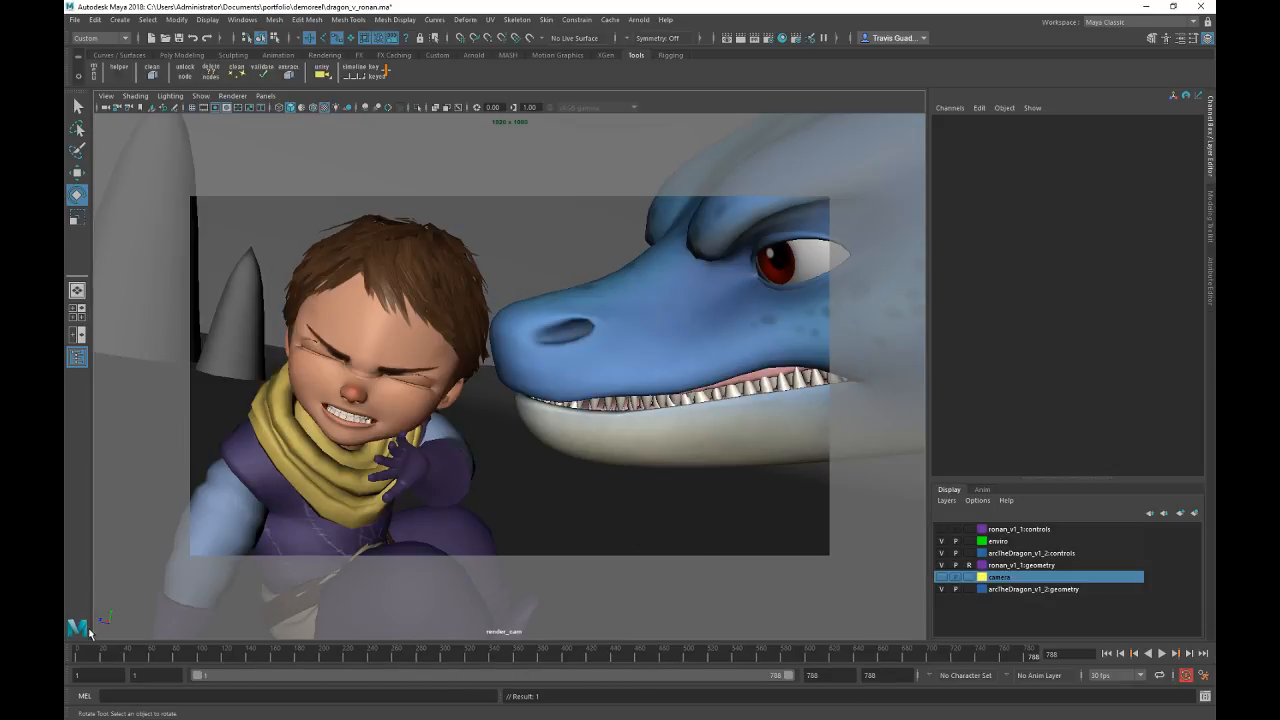
click(76, 659)
key(alt+v)
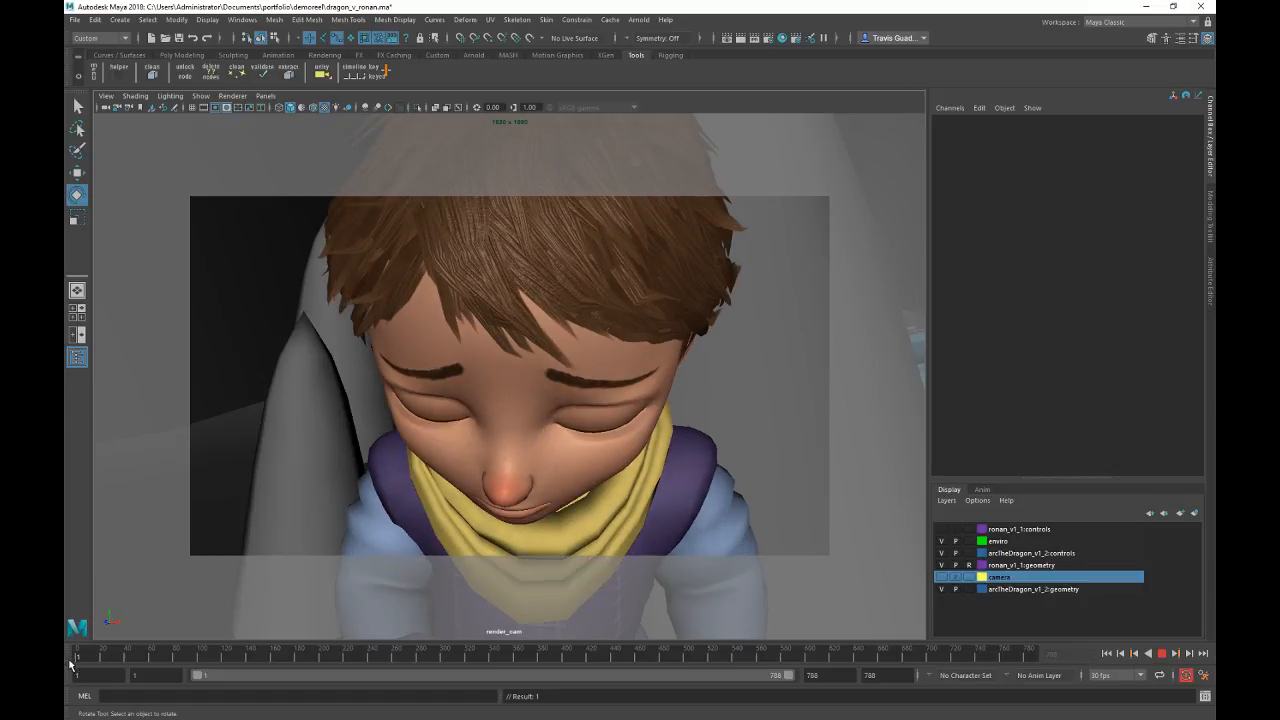
right_click(138, 660)
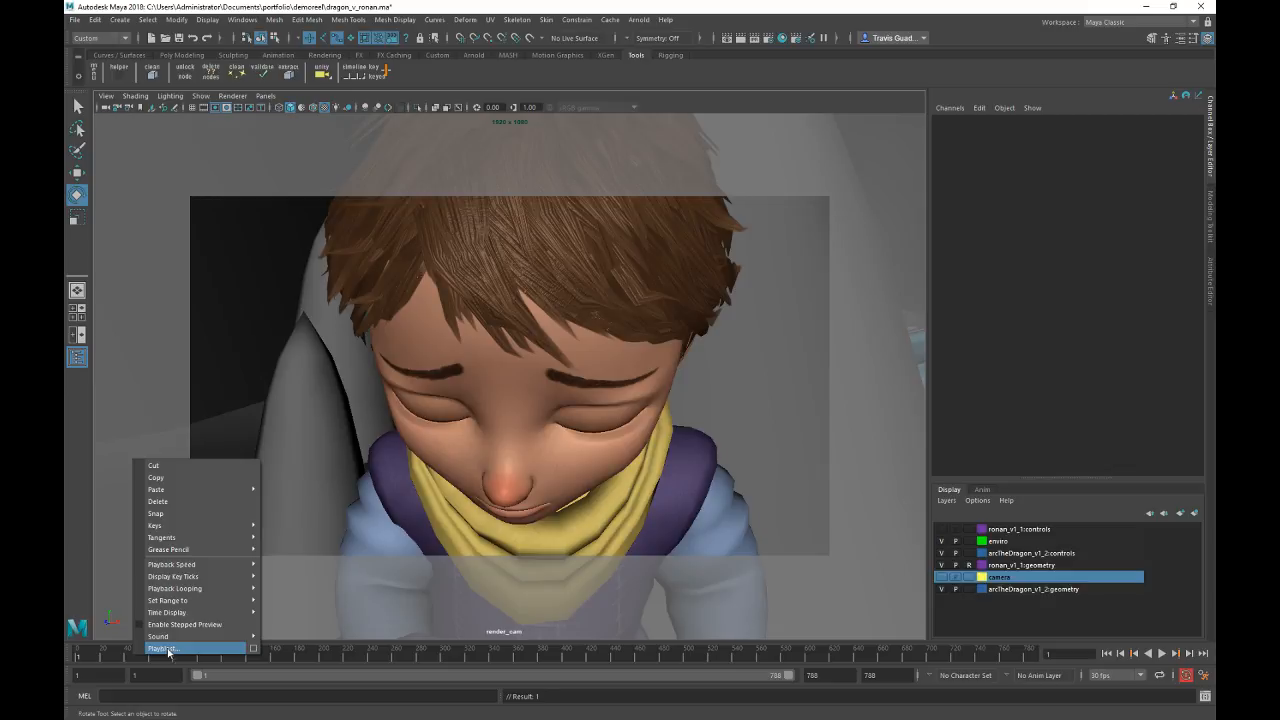
click(255, 650)
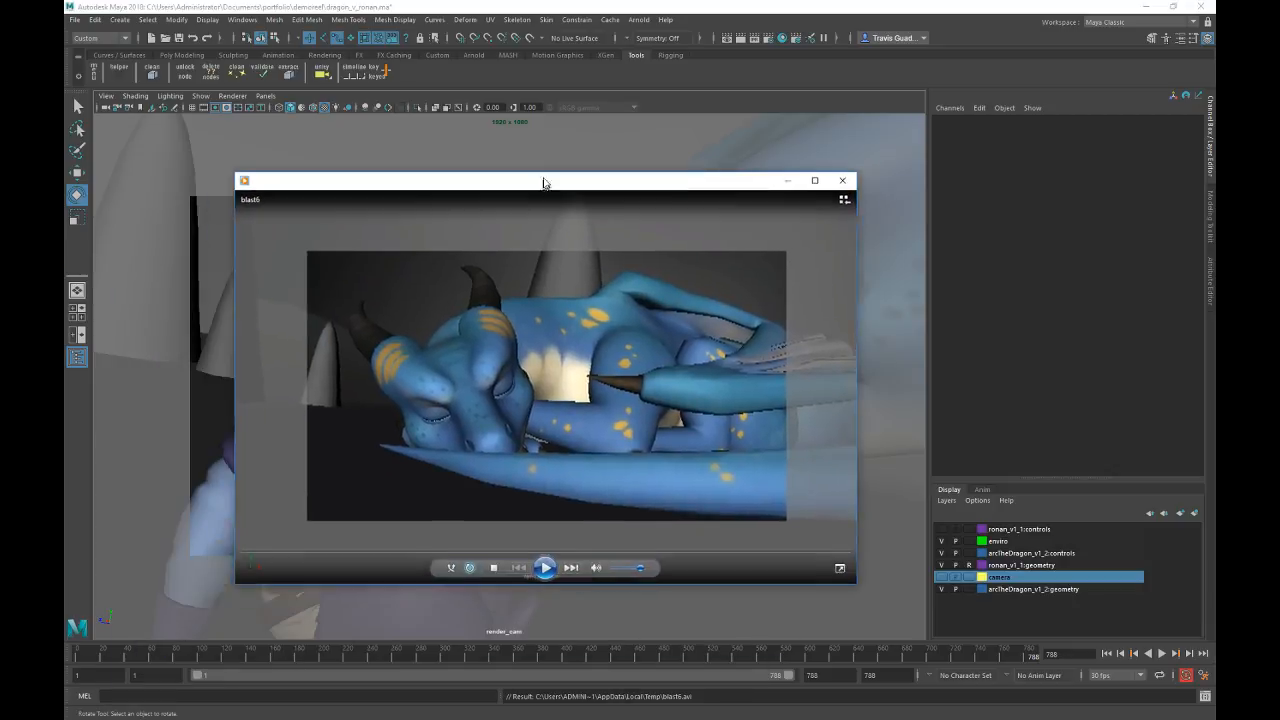
Step: Maximize the finished playblast, review its opening shots of the boy and sleeping dragon, and close the player
double_click(543, 166)
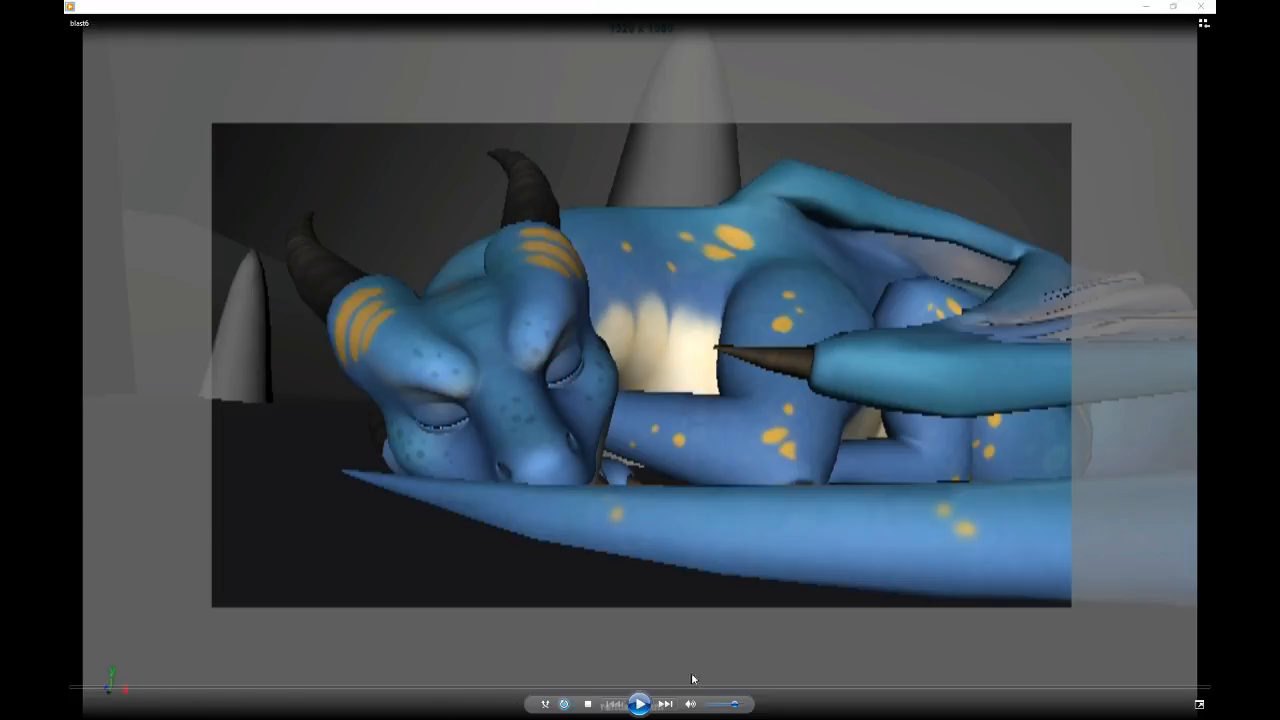
click(639, 704)
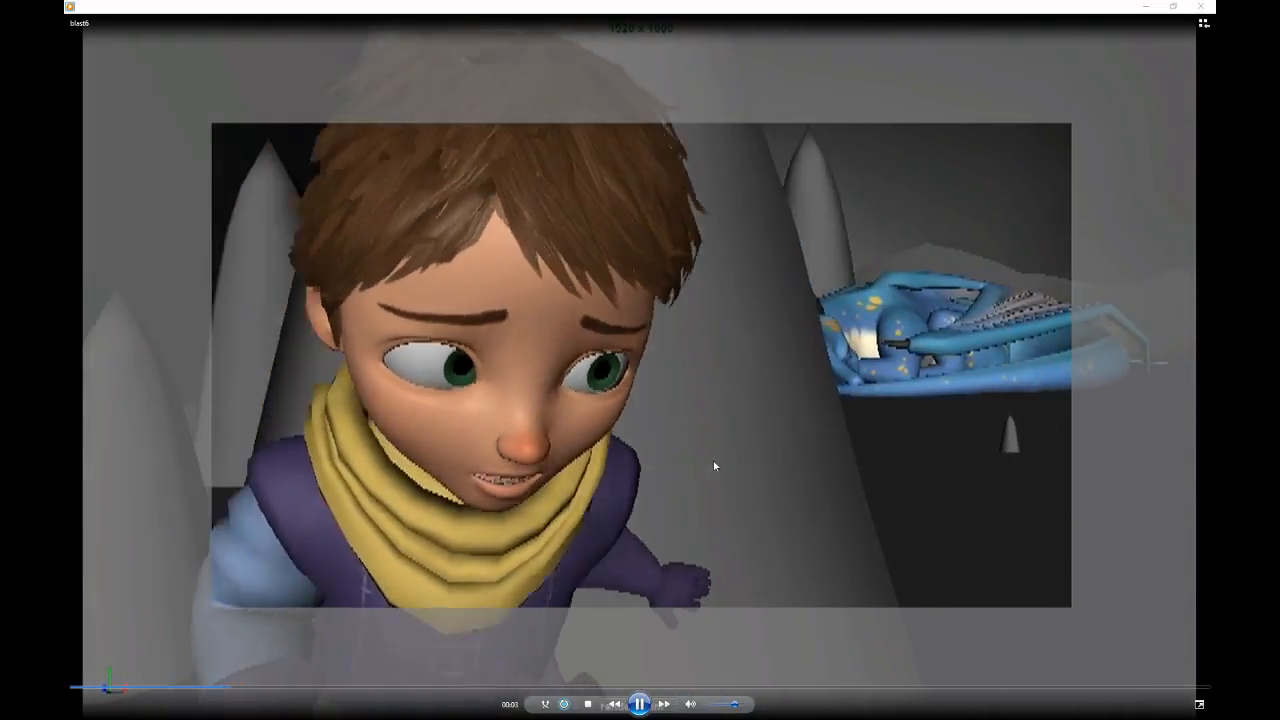
click(653, 407)
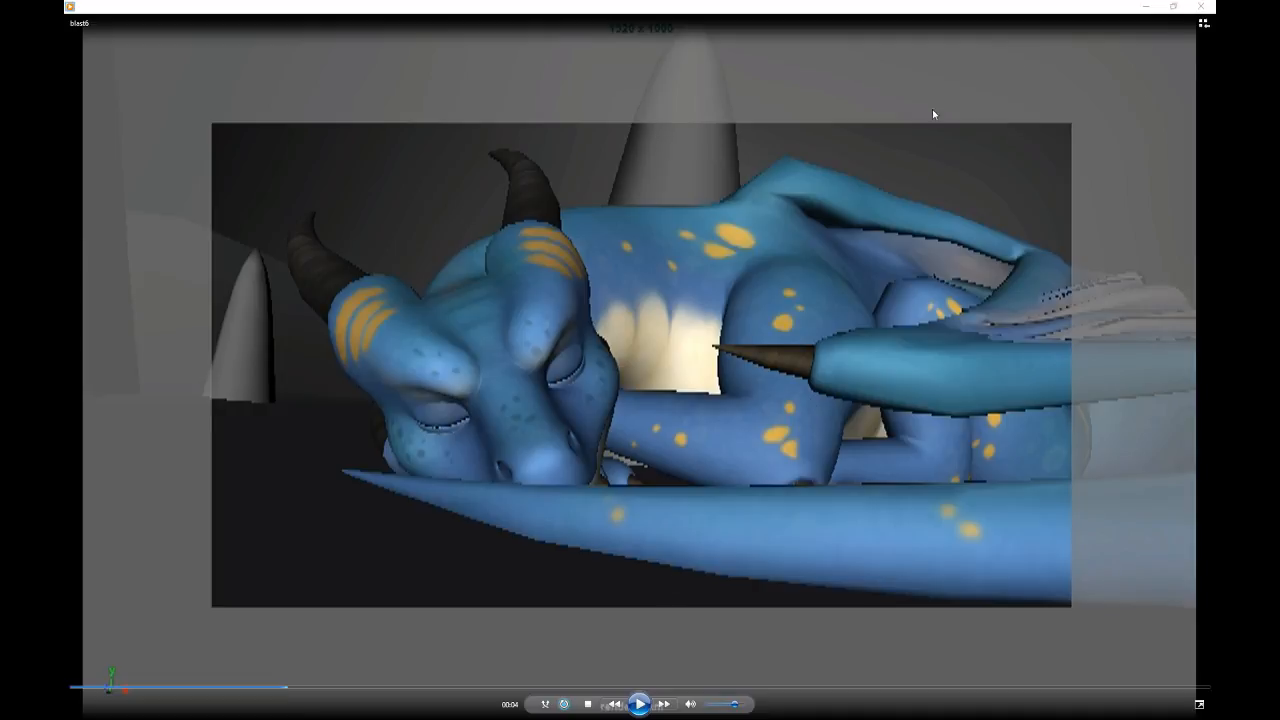
click(648, 705)
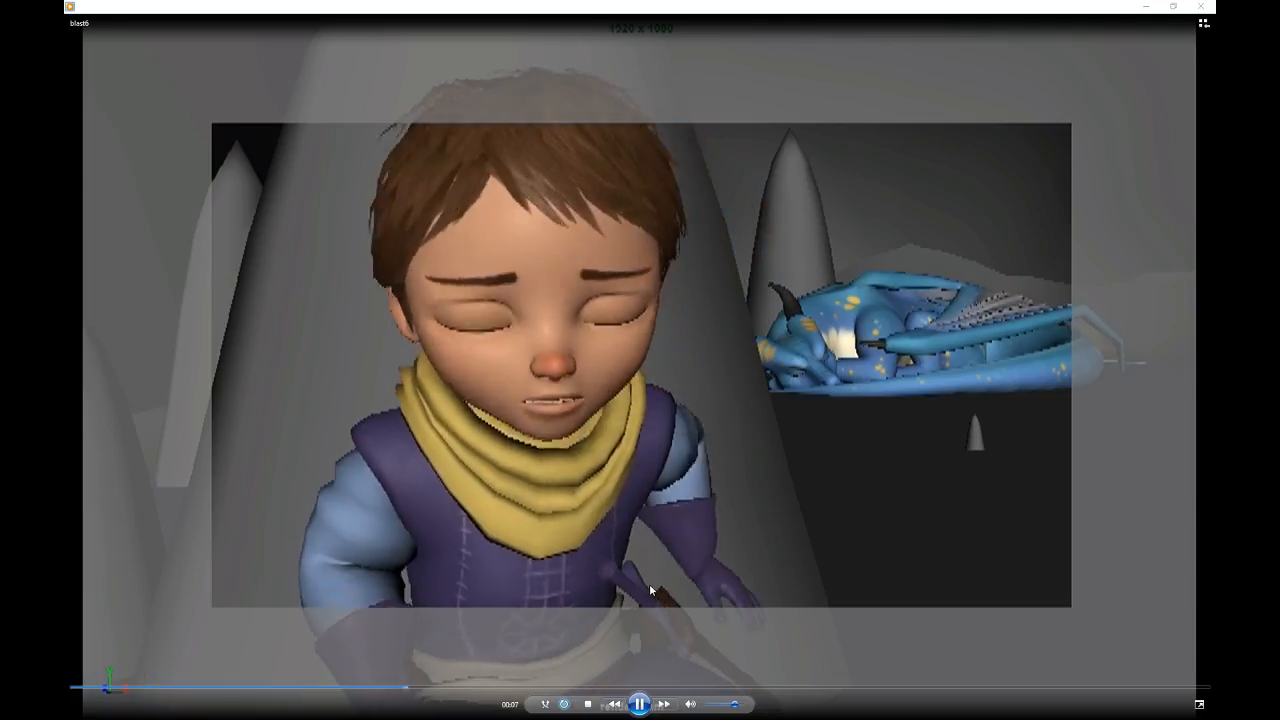
click(1208, 6)
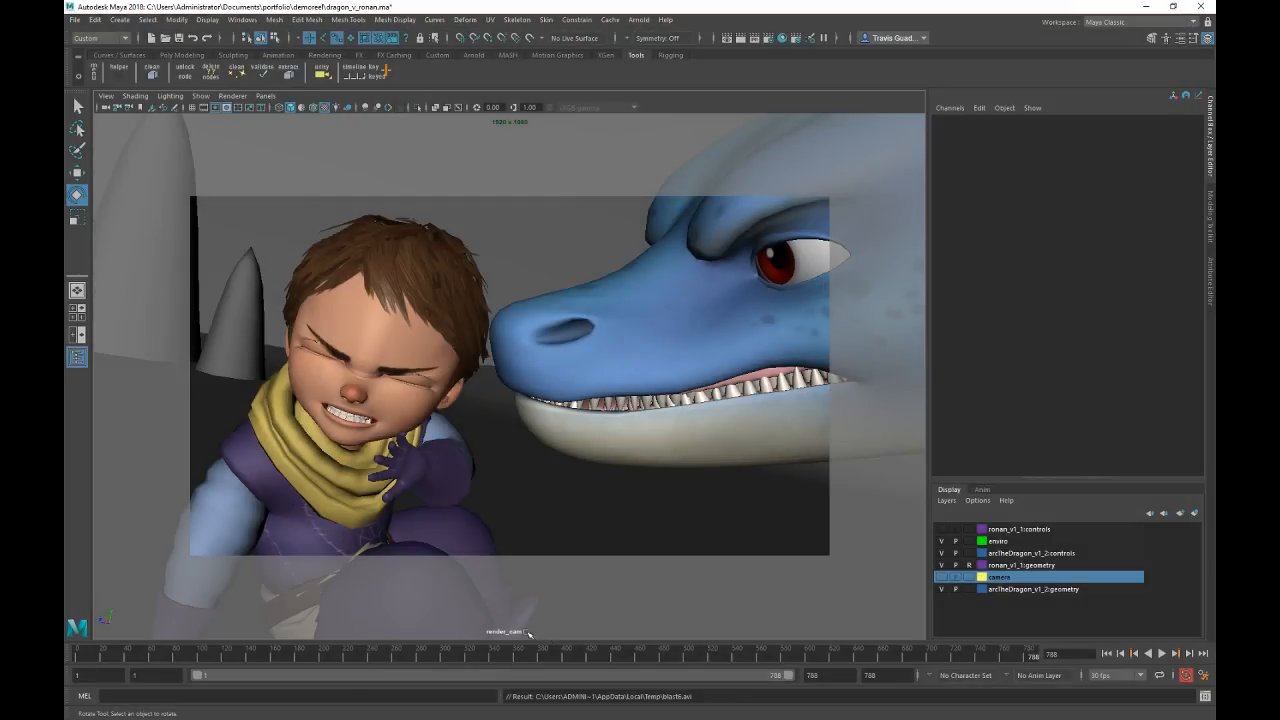
Step: Scrub to frame 215, find the crouching boy in the perspective view and show the ronan_v1_1:controls layer
drag(104, 660, 340, 655)
key(space)
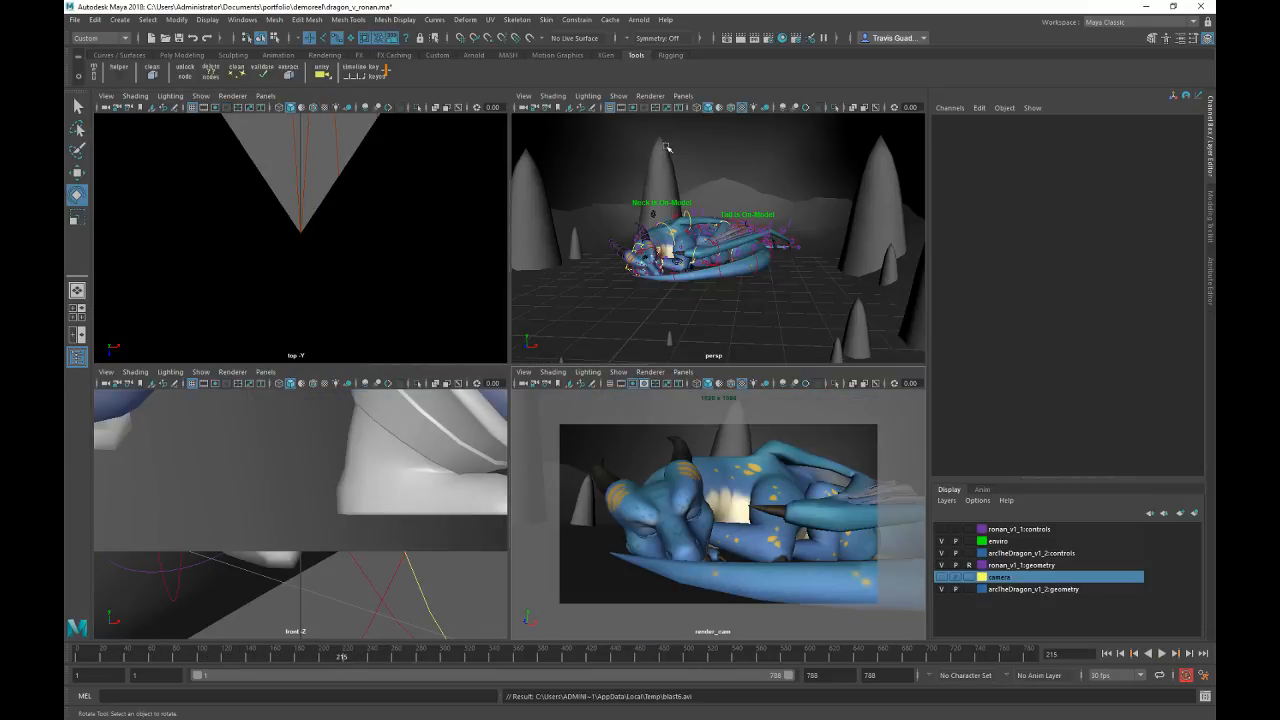
key(space)
alt+middle_drag(588, 354, 697, 343)
alt+right_drag(697, 343, 501, 376)
alt+drag(501, 376, 534, 334)
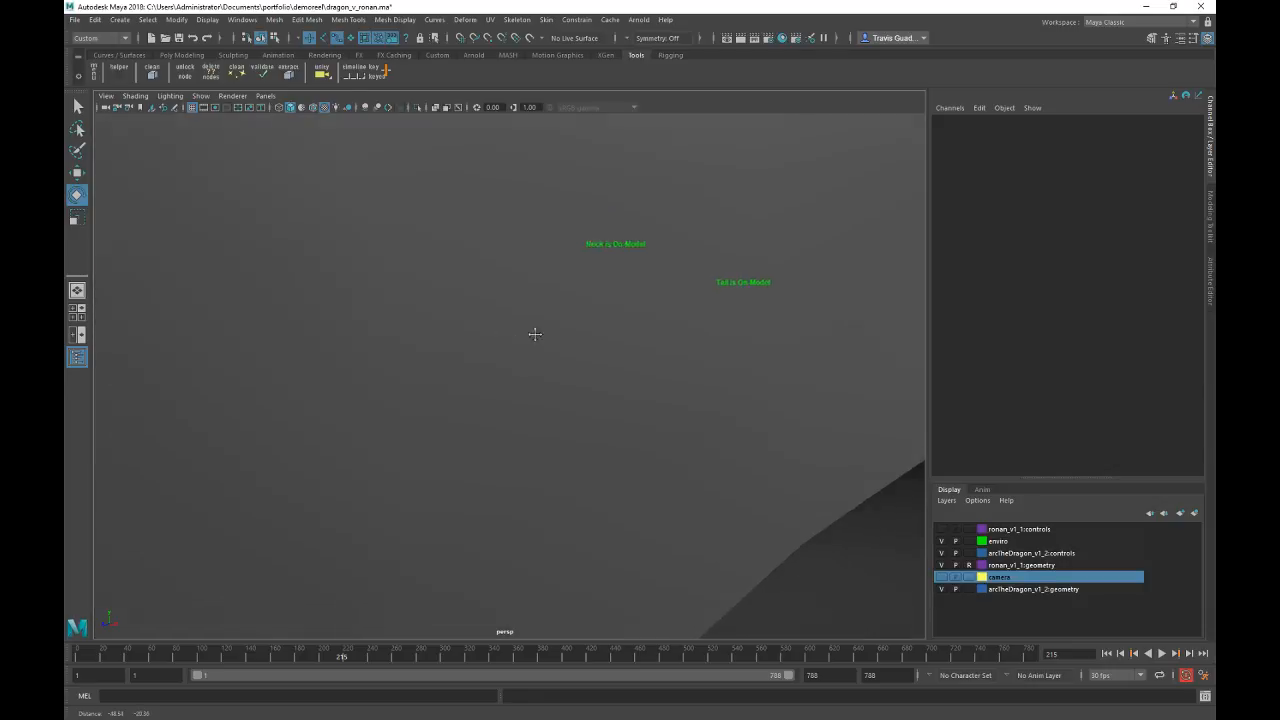
alt+middle_drag(534, 334, 474, 351)
alt+right_drag(474, 351, 528, 368)
alt+middle_drag(528, 368, 749, 415)
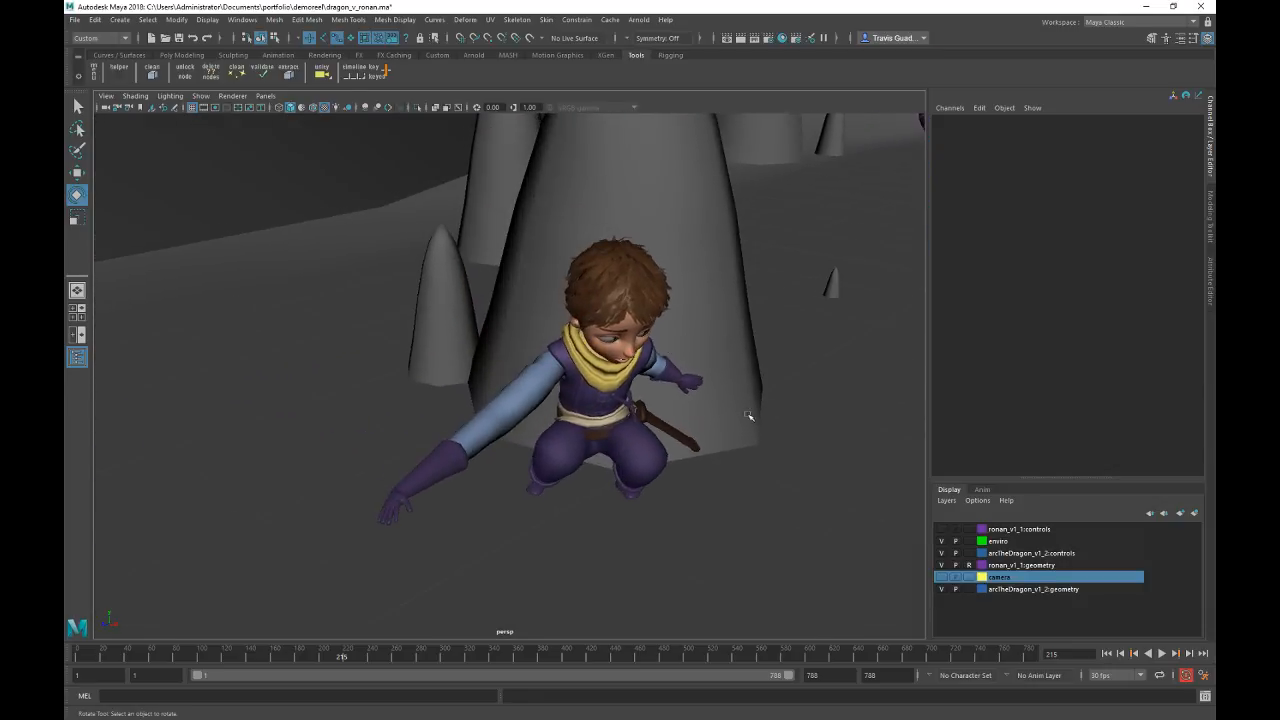
click(941, 530)
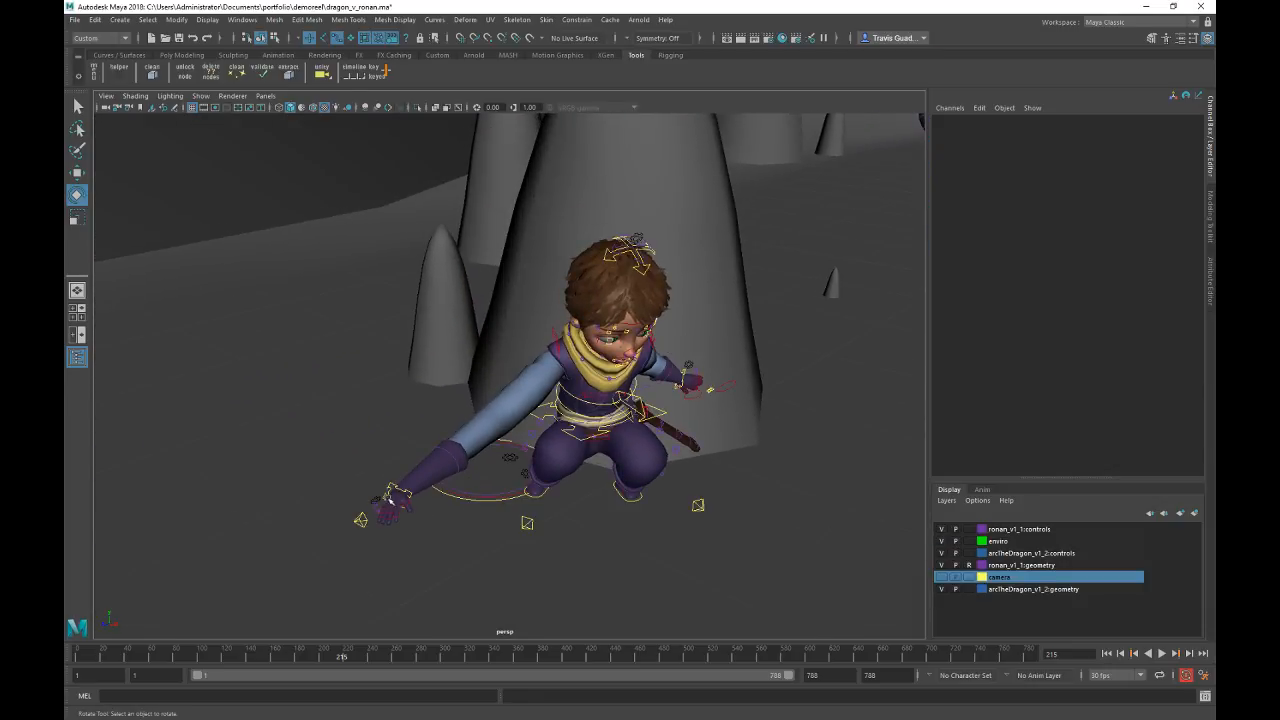
Step: Inspect the boy's right-hand settings control, go to the key at frame 222 and select the right elbow IK control
click(376, 498)
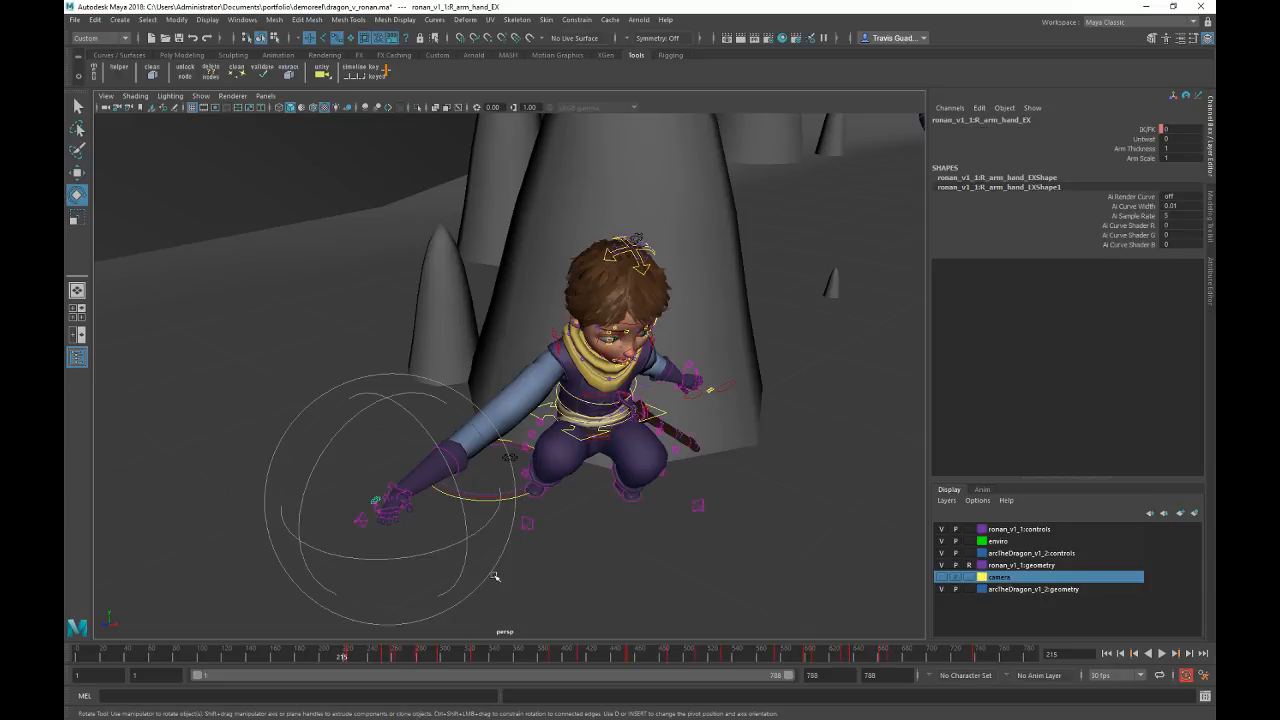
key(period)
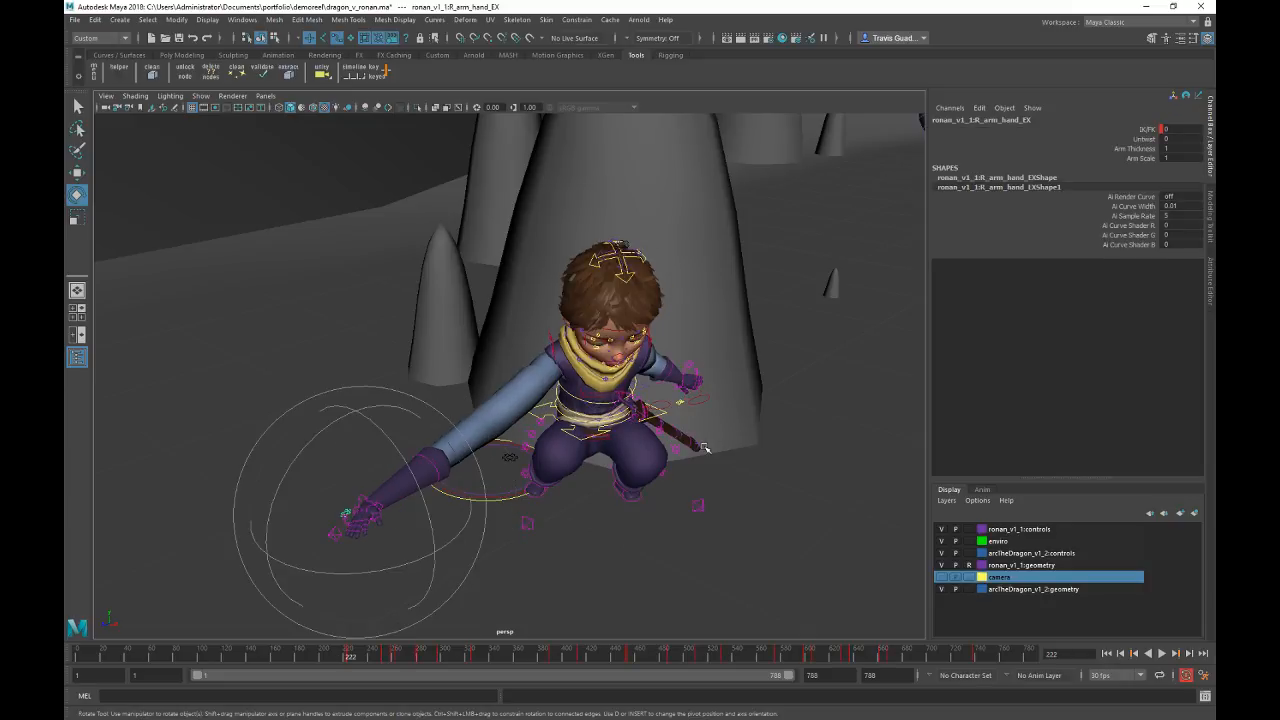
click(340, 520)
click(333, 535)
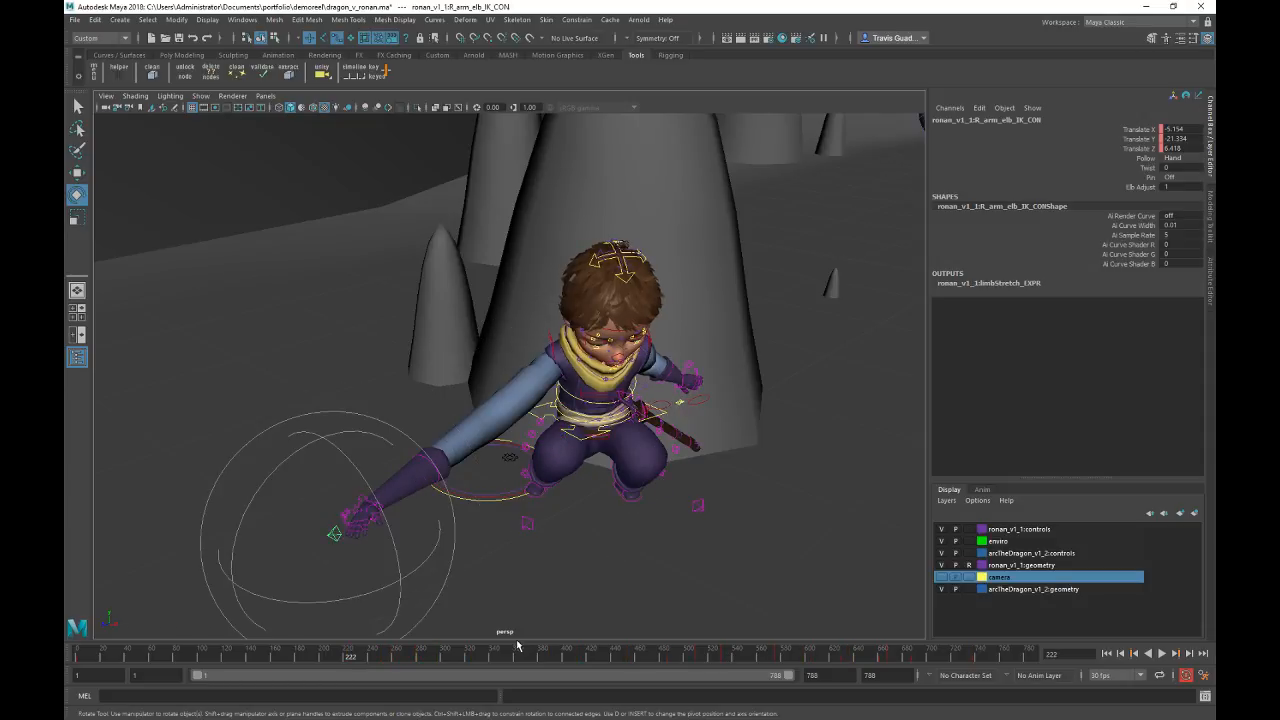
Step: Copy the boy's right elbow IK control key from frame 1 and paste it at frame 222
key(alt+shift+v)
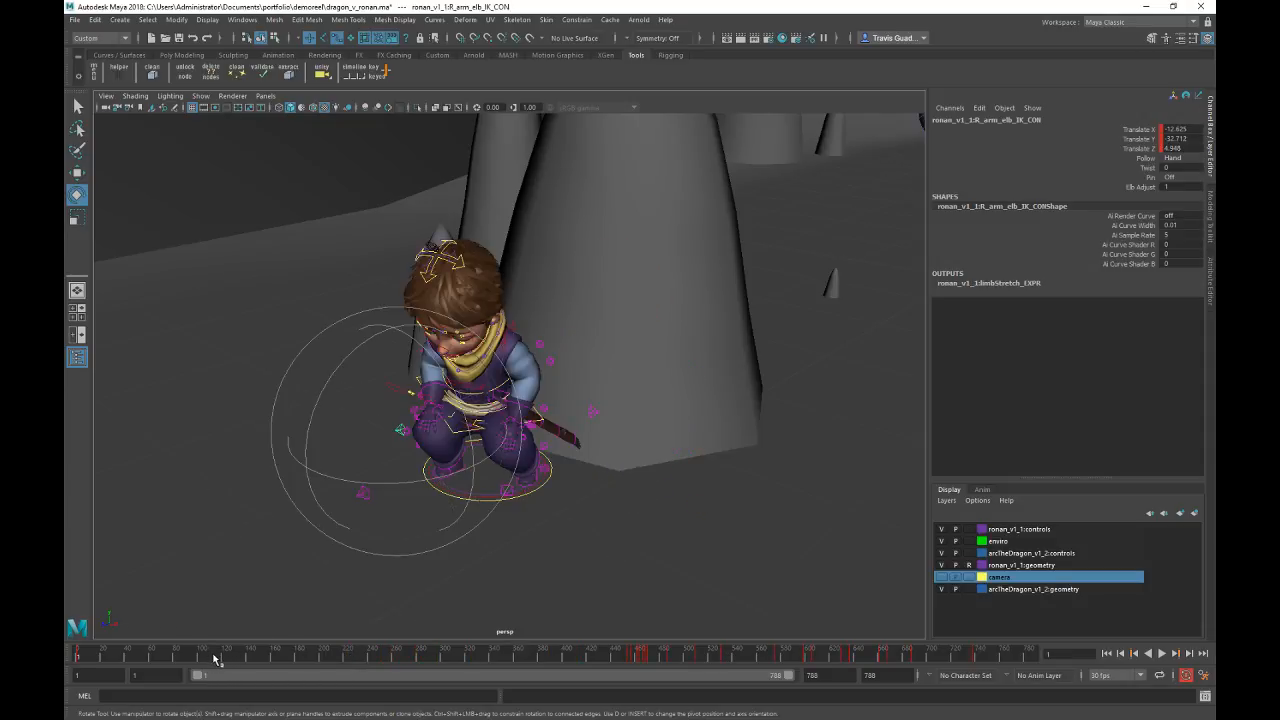
right_click(99, 649)
click(135, 472)
click(128, 655)
key(alt+v)
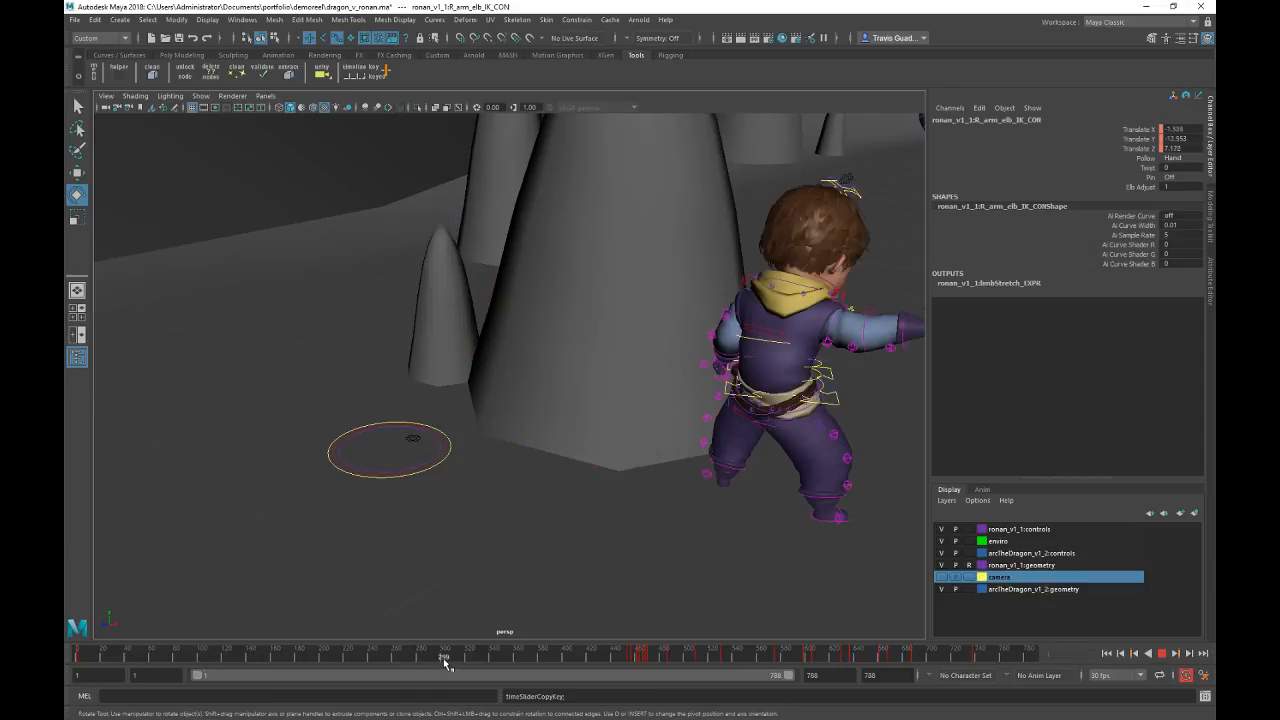
drag(355, 667, 346, 668)
click(348, 670)
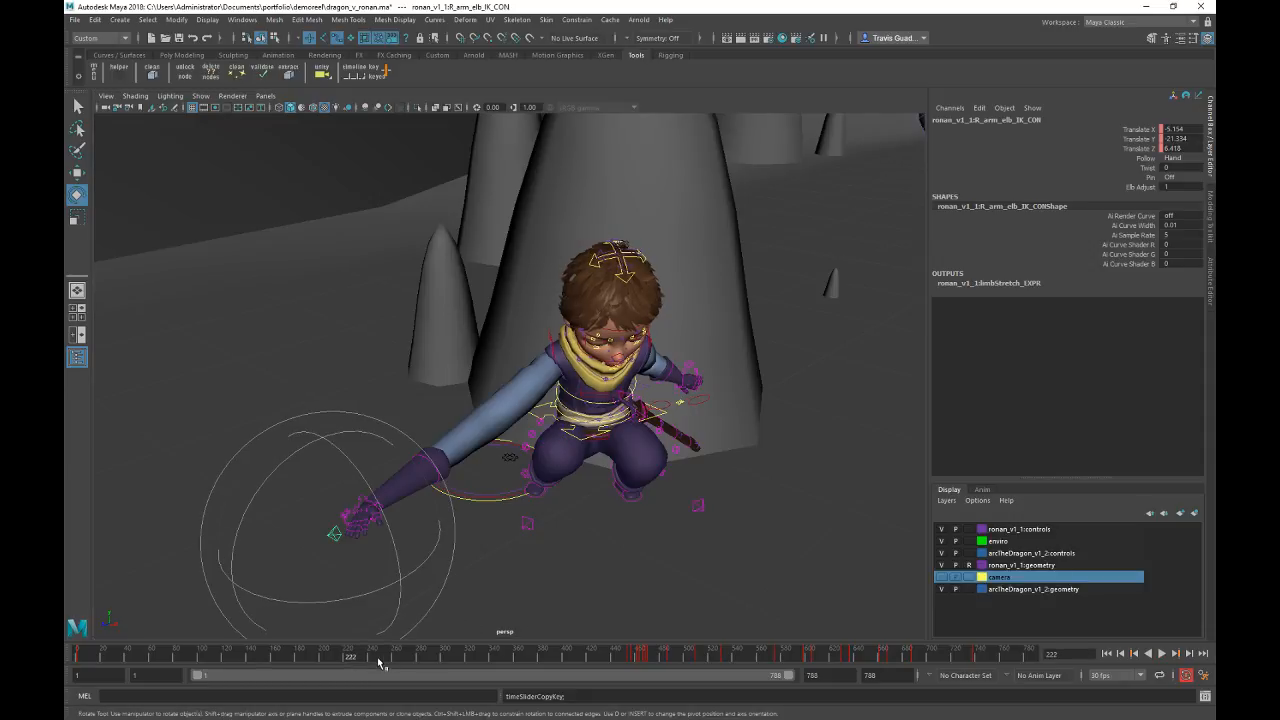
right_click(379, 662)
mouse_move(425, 500)
click(528, 504)
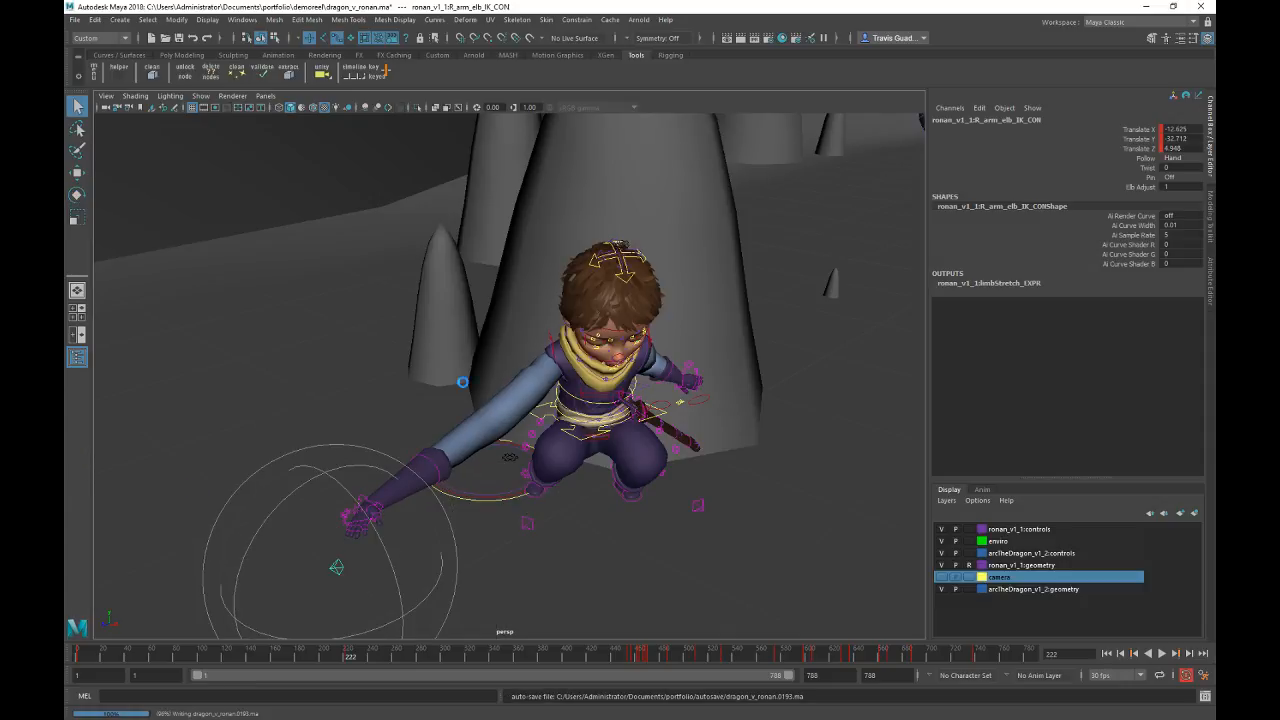
key(e)
Step: Inspect the boy's rig options control and examine the reach of his outstretched right arm from the side
alt+middle_drag(400, 426, 376, 471)
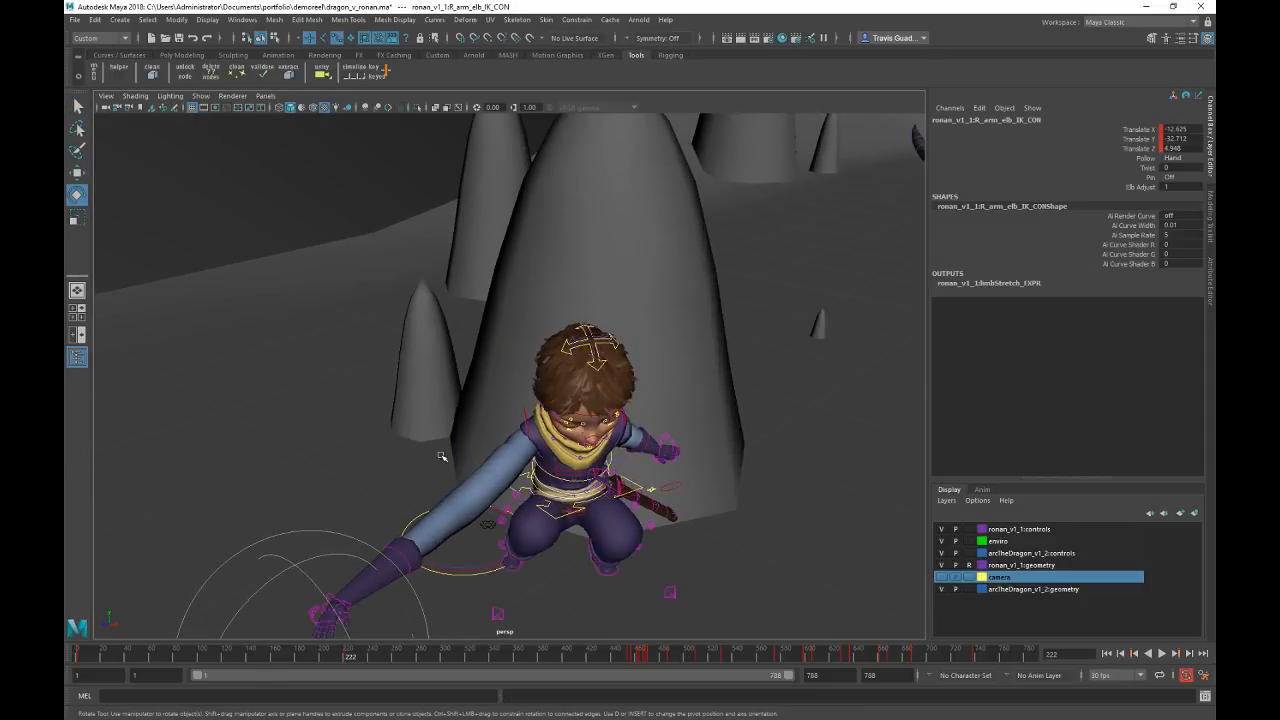
alt+middle_drag(536, 389, 564, 317)
alt+drag(564, 317, 591, 334)
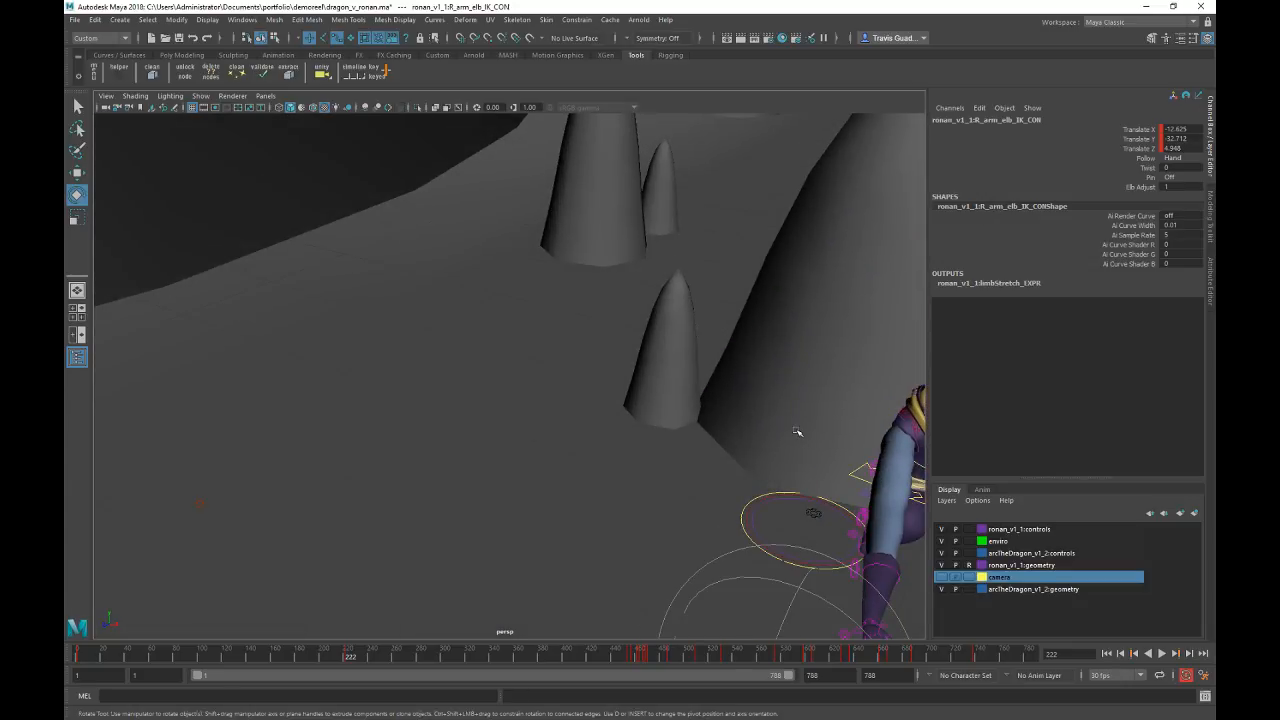
click(808, 504)
click(816, 516)
key(f)
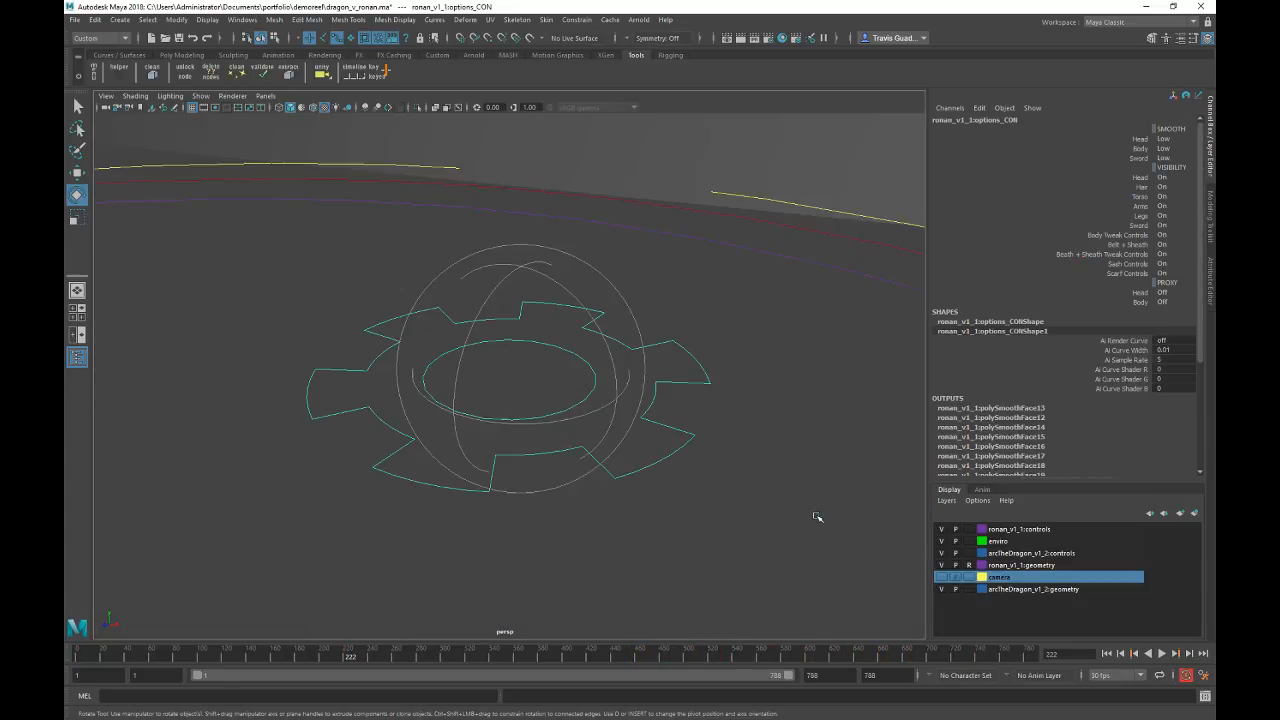
alt+right_drag(766, 490, 274, 357)
alt+drag(274, 357, 626, 386)
alt+middle_drag(626, 386, 590, 610)
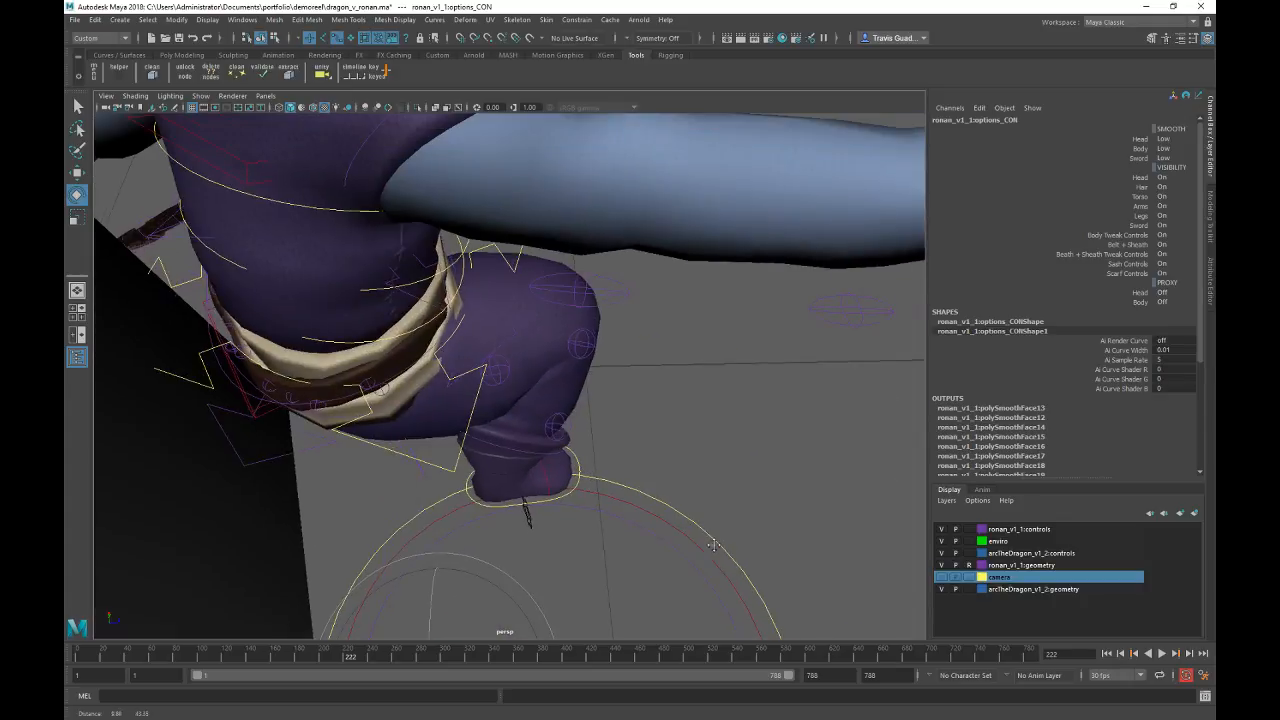
alt+drag(590, 610, 700, 500)
alt+right_drag(700, 500, 660, 420)
alt+middle_drag(700, 370, 337, 391)
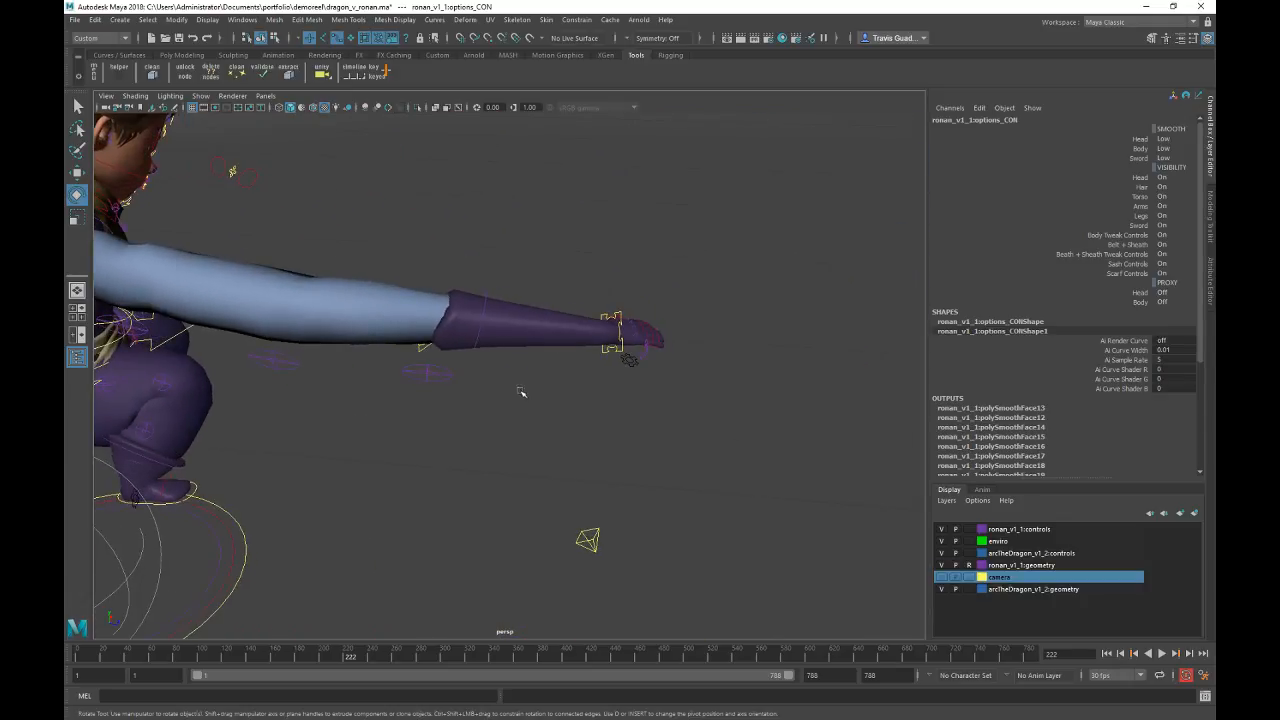
Step: Check the right arm's IK/FK settings control and select the boy's right hand IK control at frame 222
click(630, 361)
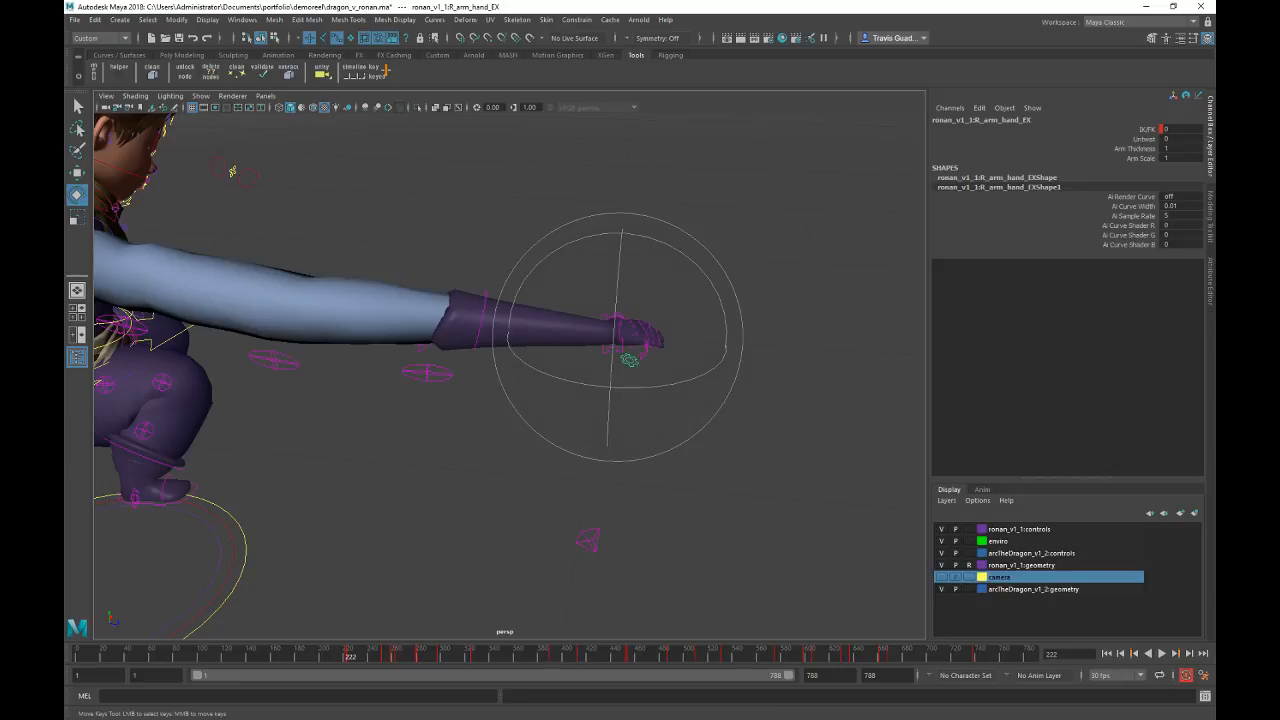
alt+middle_drag(235, 277, 391, 302)
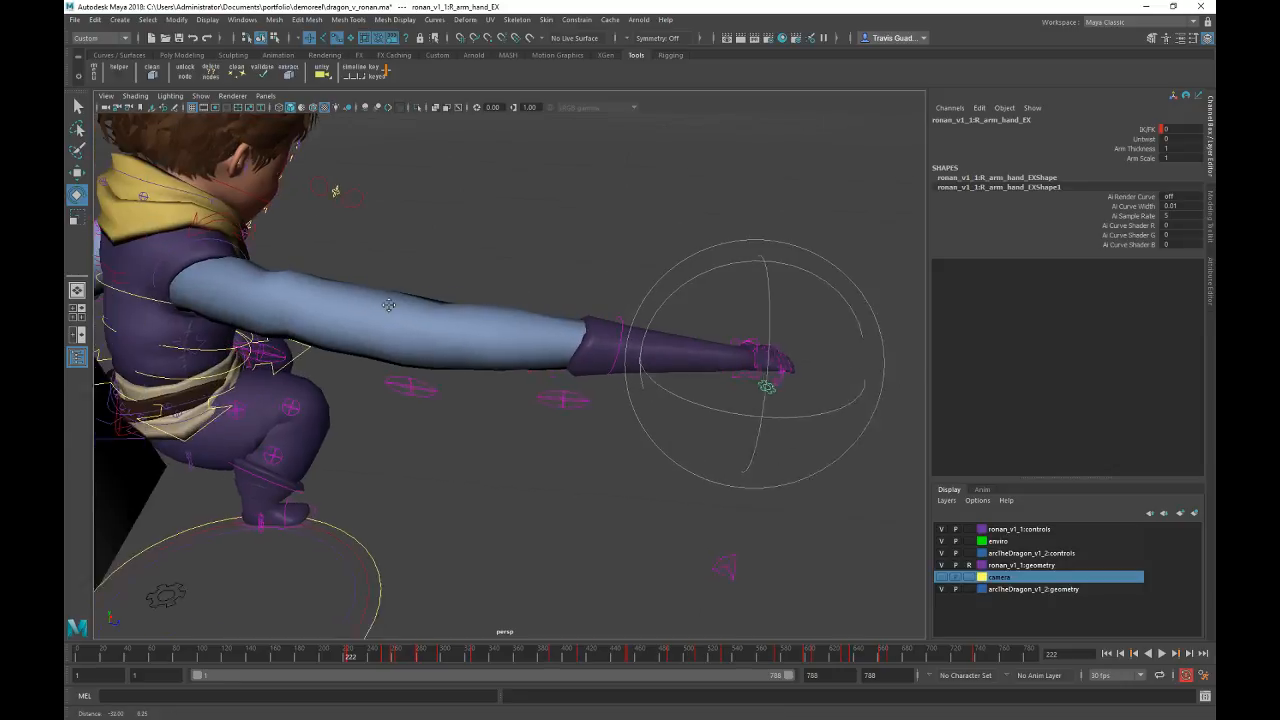
alt+drag(391, 302, 369, 297)
click(486, 496)
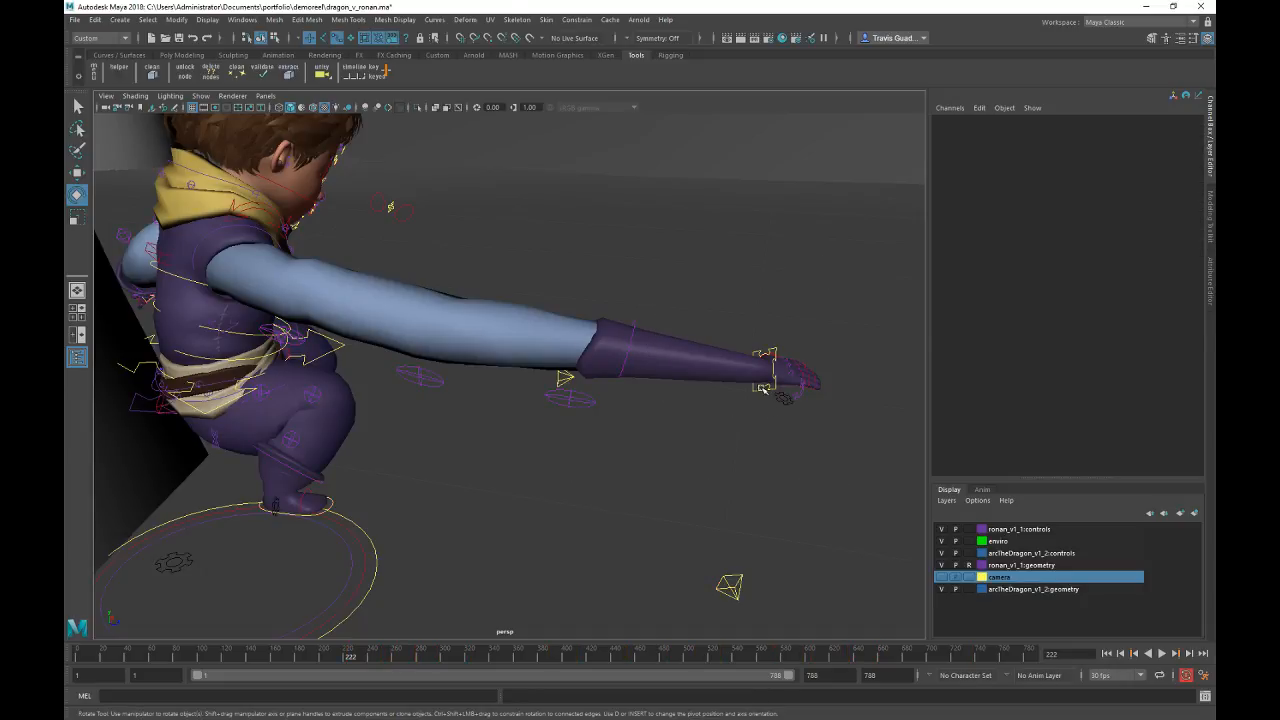
click(763, 389)
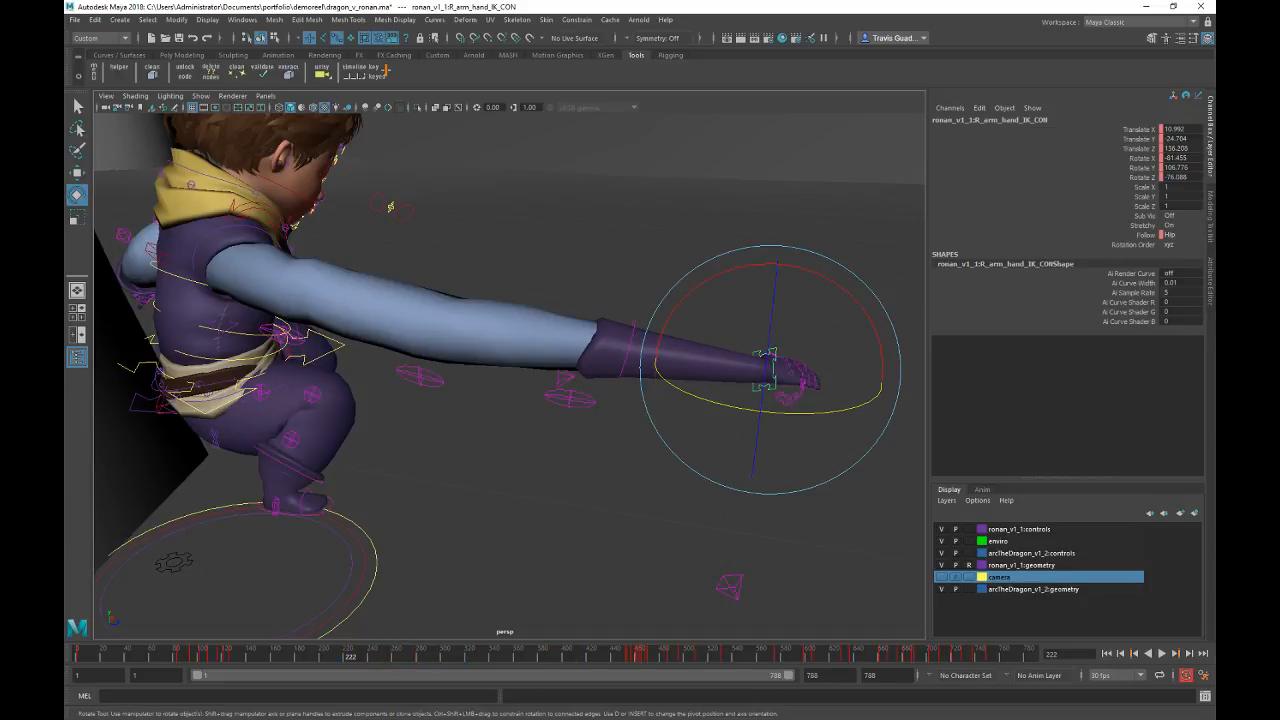
Step: Play the motion from frame 126 and examine the boy's right hand up close around frame 156
key(alt+Tab)
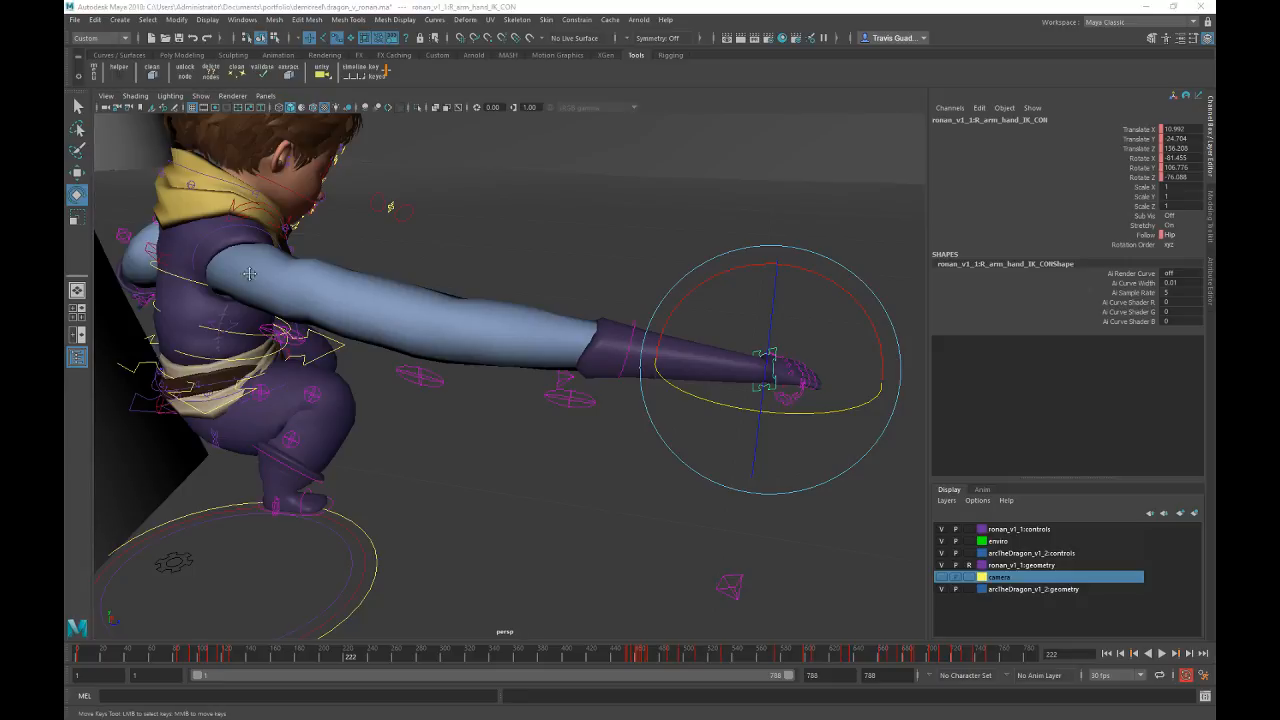
click(207, 655)
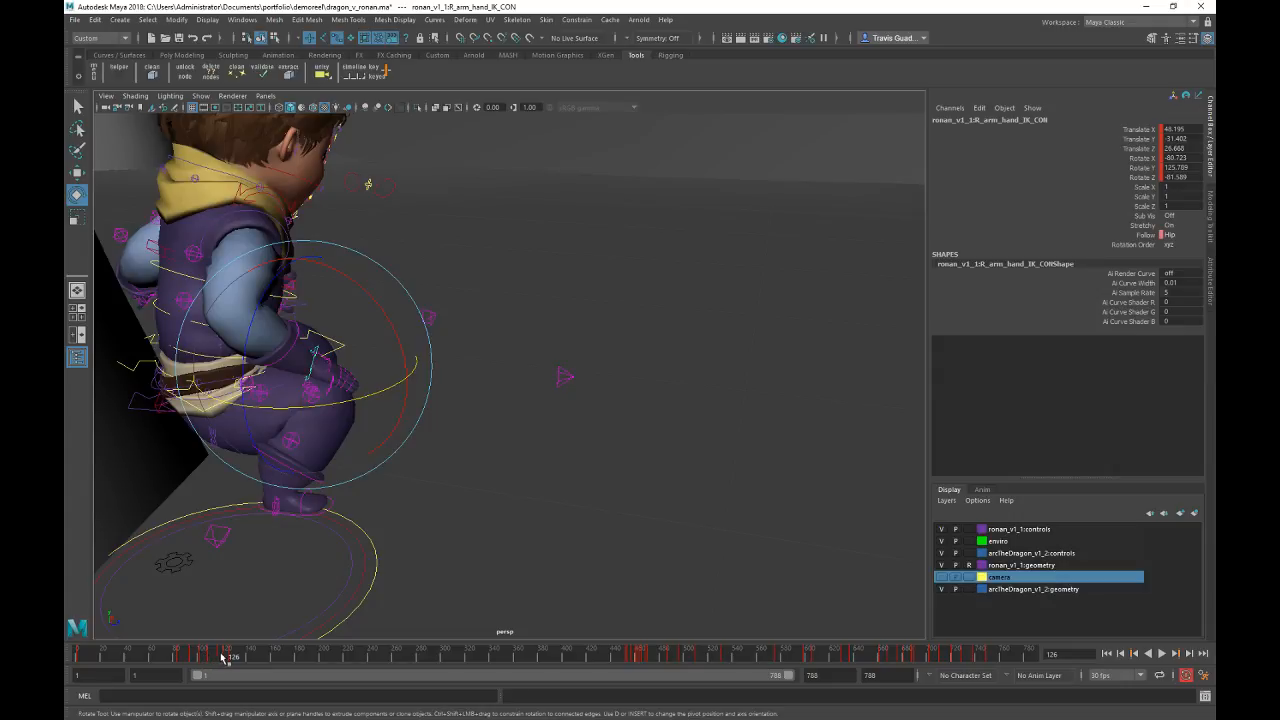
key(alt+v)
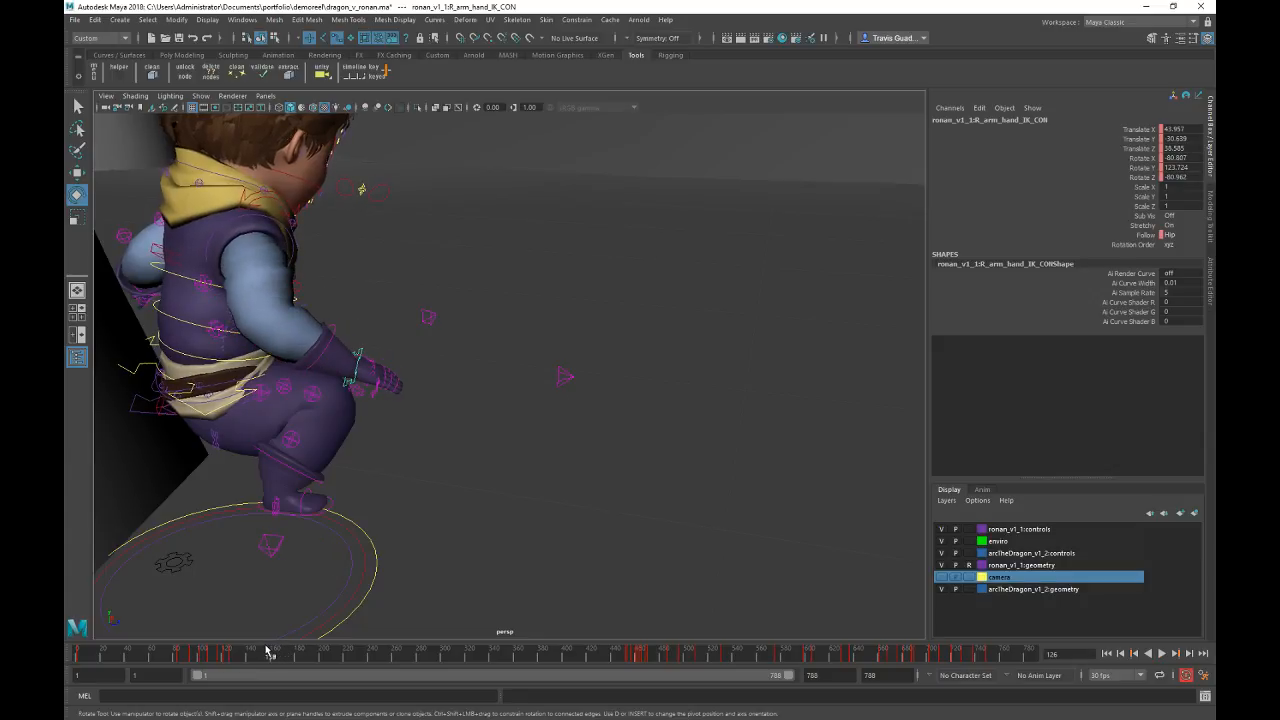
drag(266, 650, 268, 650)
scroll(529, 429, up, 5)
alt+middle_drag(500, 390, 654, 426)
alt+drag(654, 426, 657, 467)
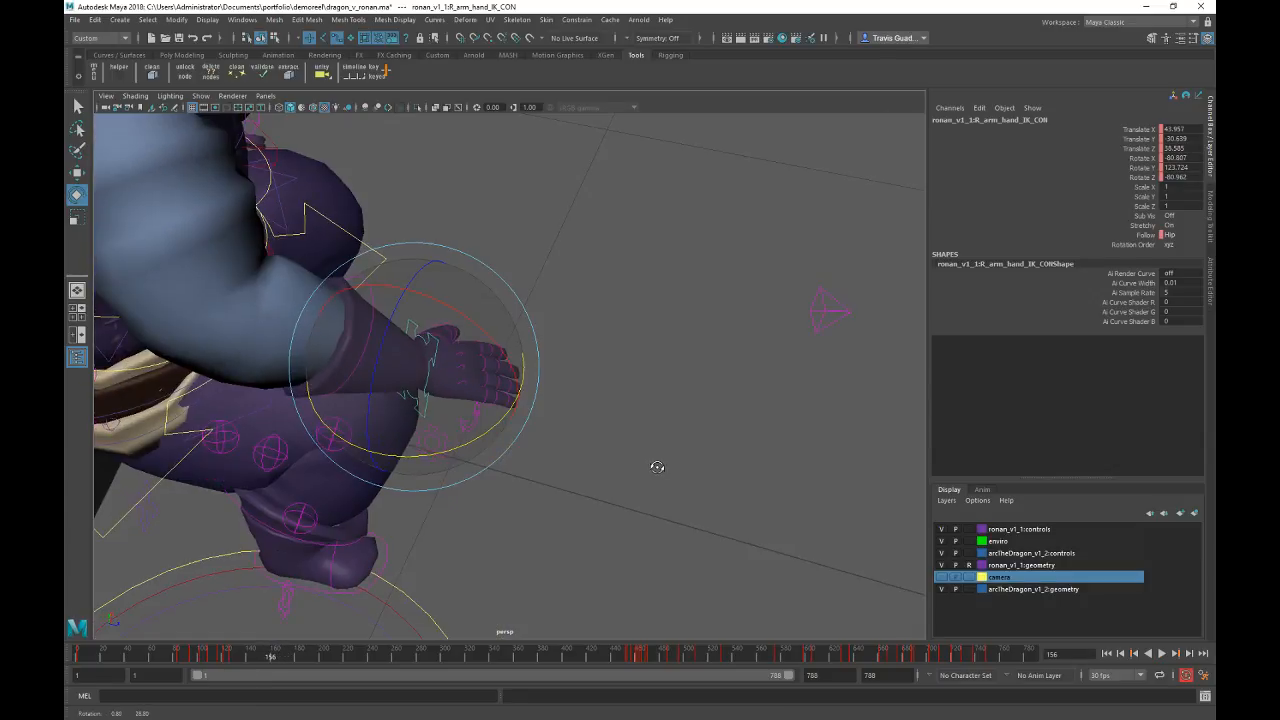
key(alt+period)
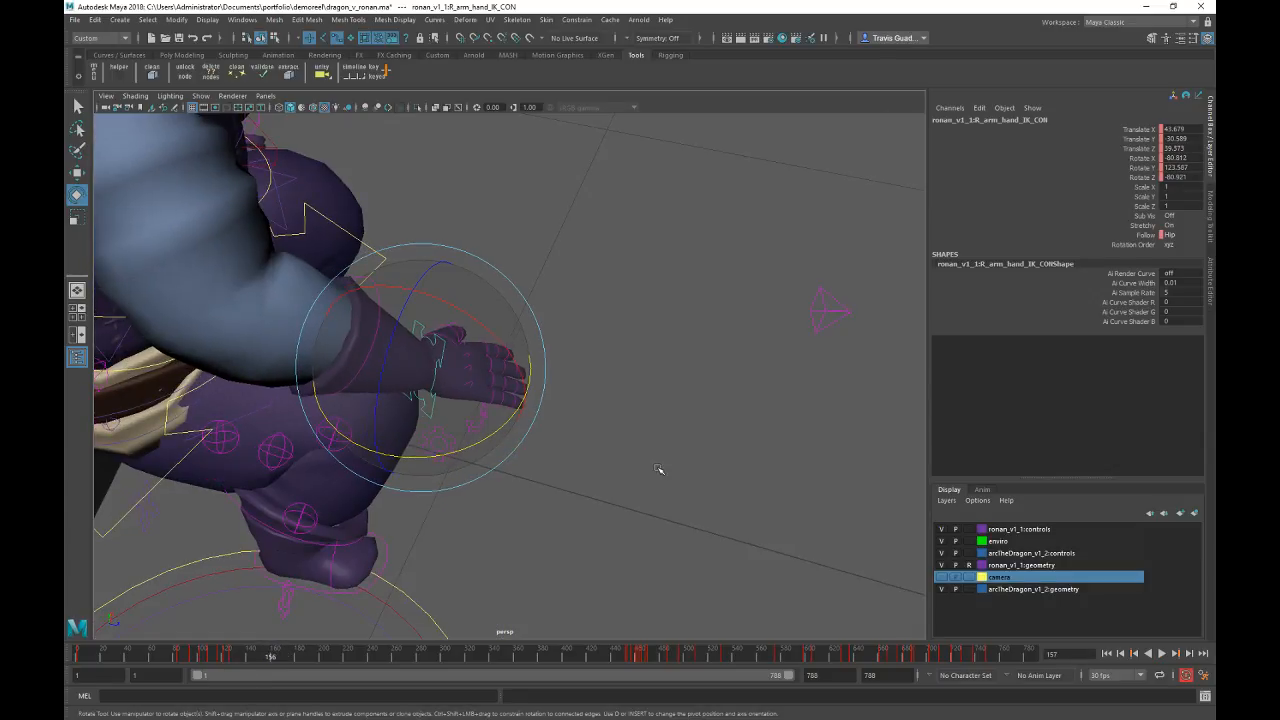
key(alt+comma)
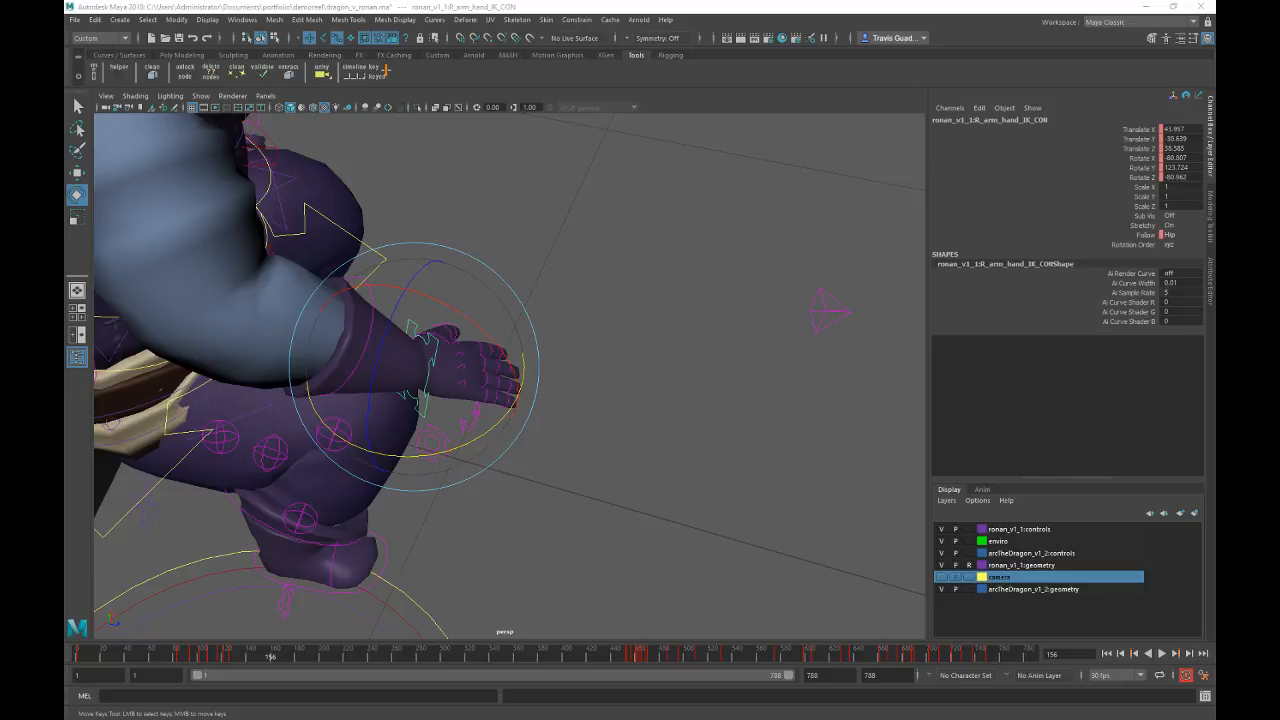
Step: Copy the boy's right hand IK control key from frame 126 and paste it at frame 452
key(comma)
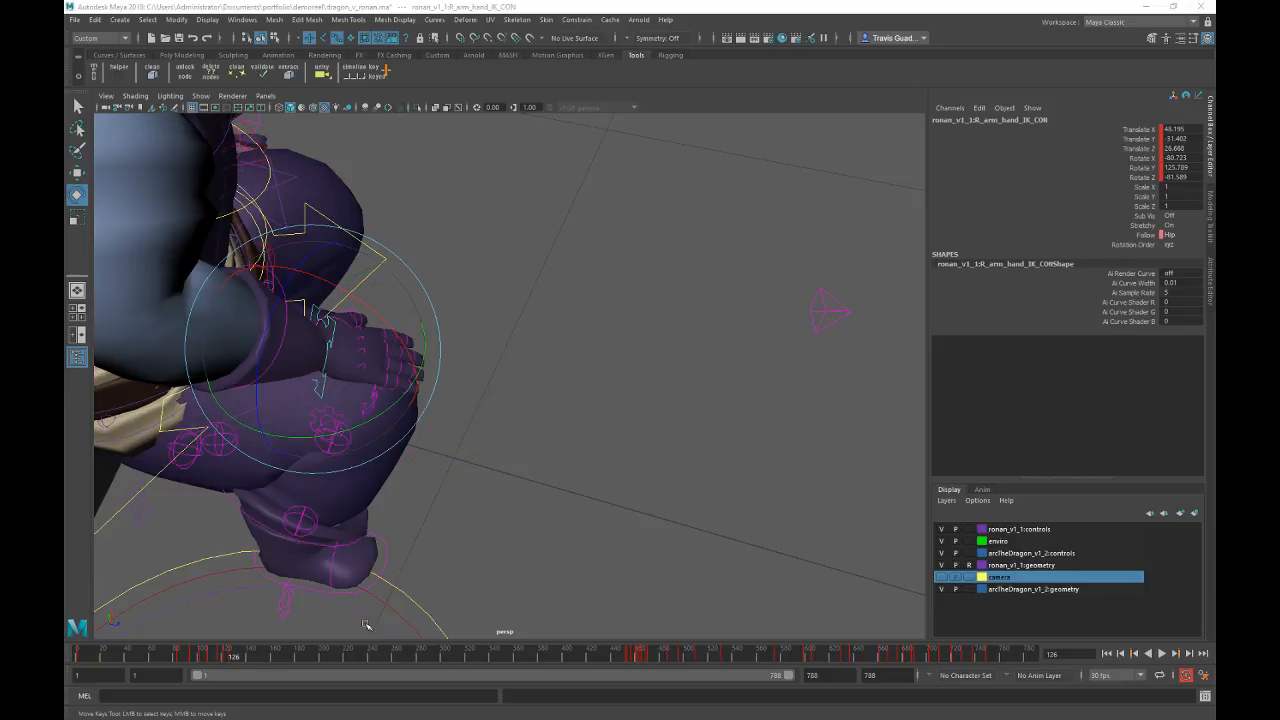
right_click(241, 659)
click(296, 481)
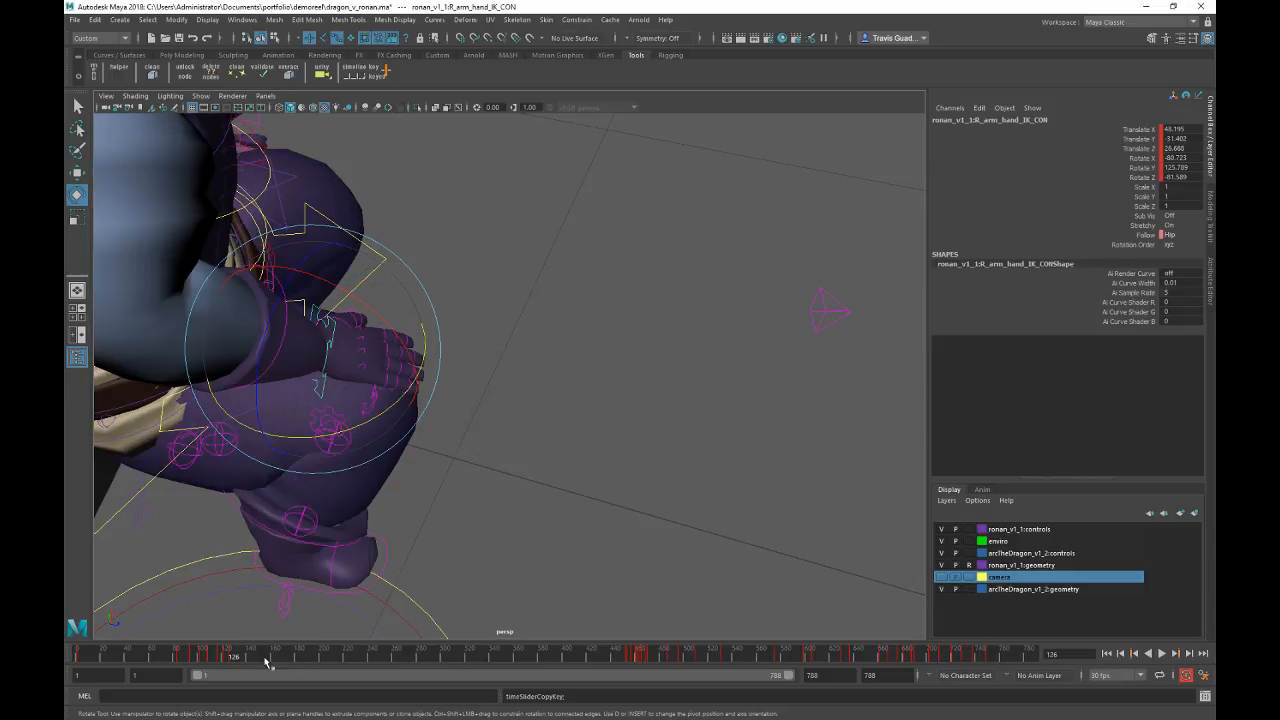
drag(248, 661, 347, 658)
right_click(628, 656)
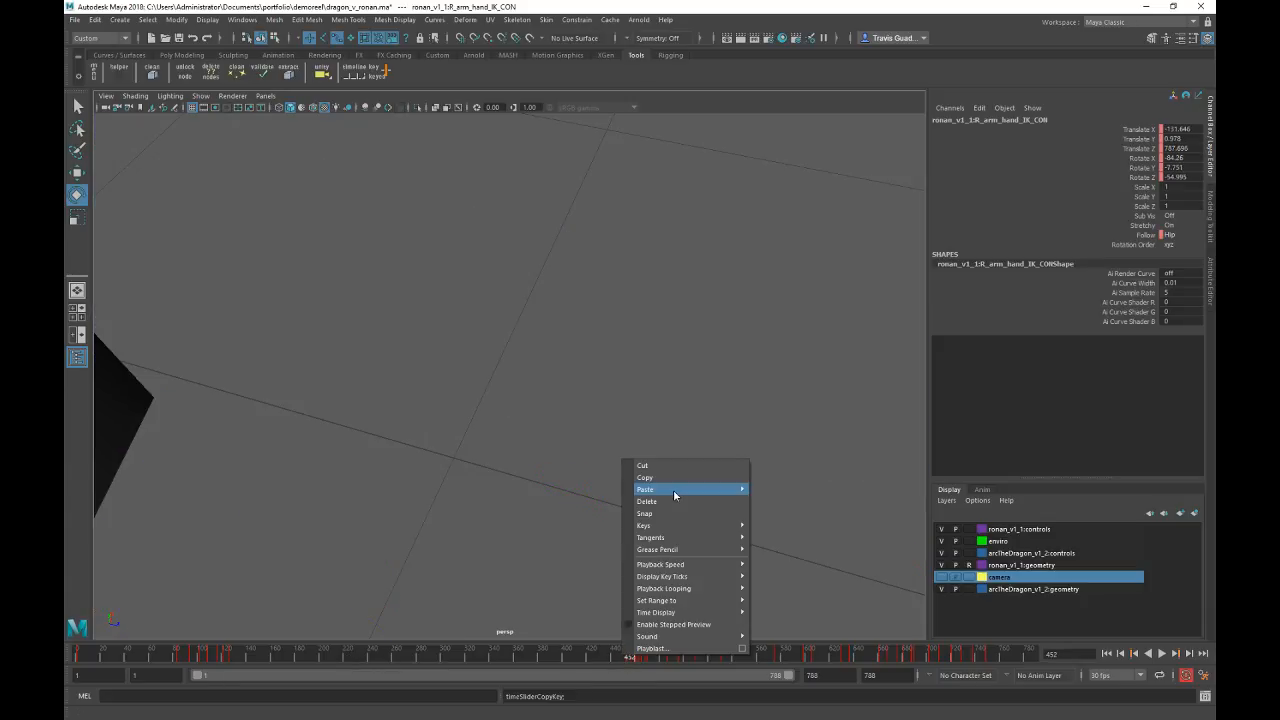
mouse_move(668, 489)
click(786, 502)
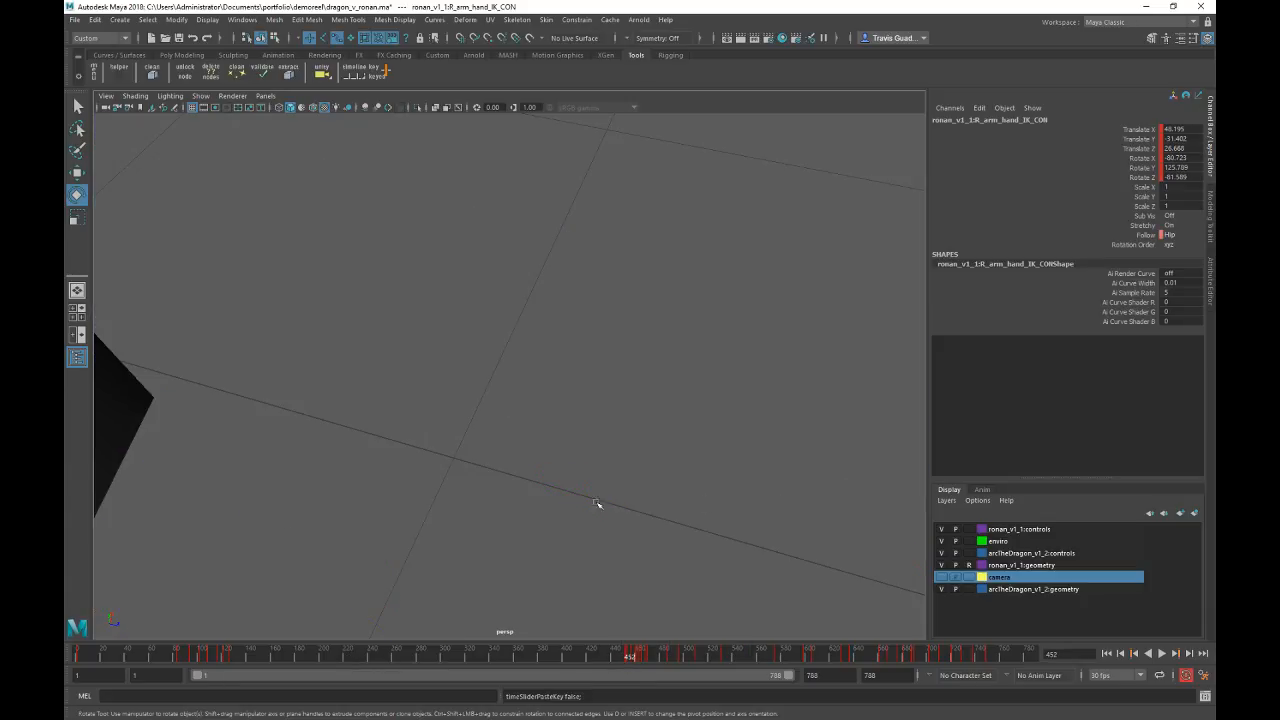
Step: Check the right hand around frame 163, and scrub the shot through the render camera up to frame 696
drag(243, 655, 278, 655)
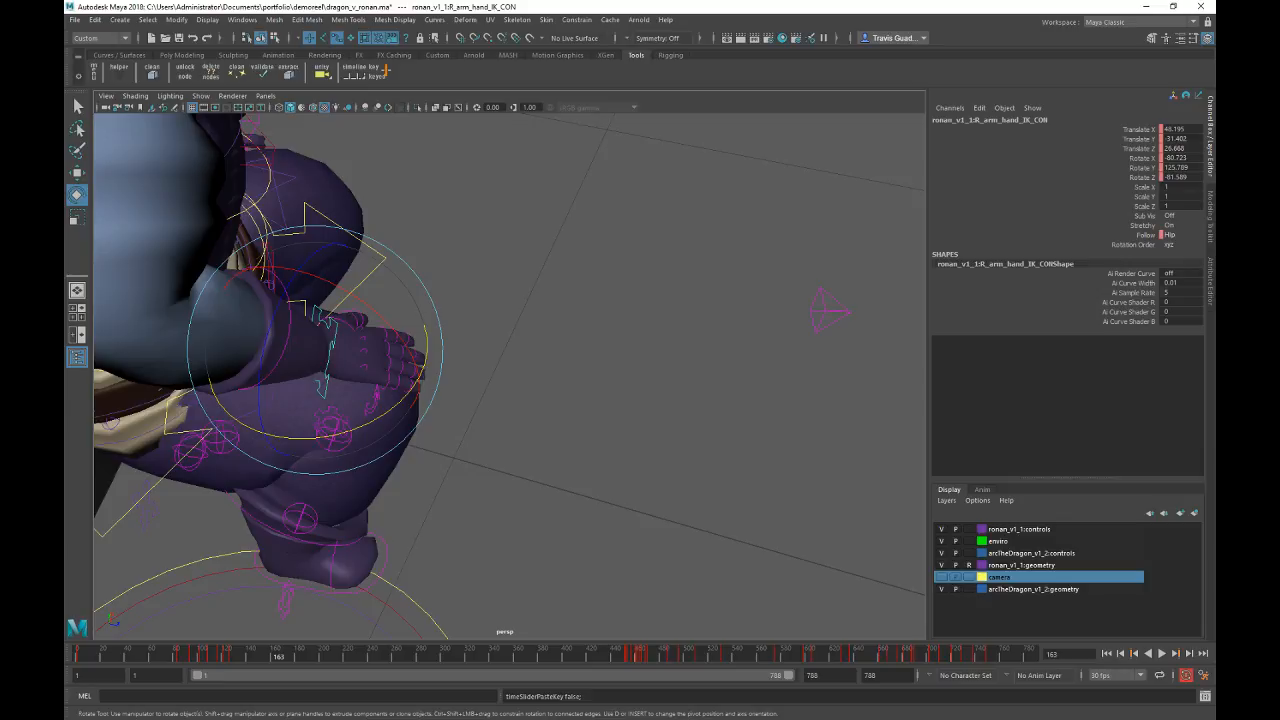
key(space)
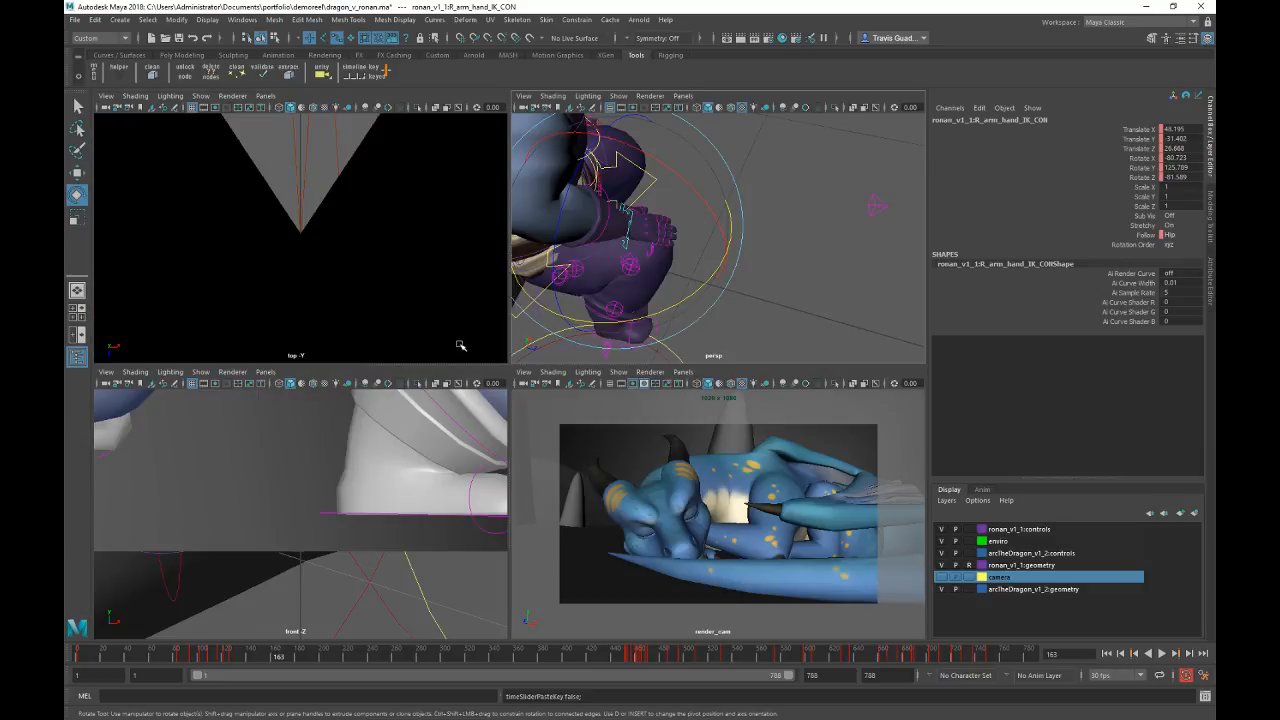
key(space)
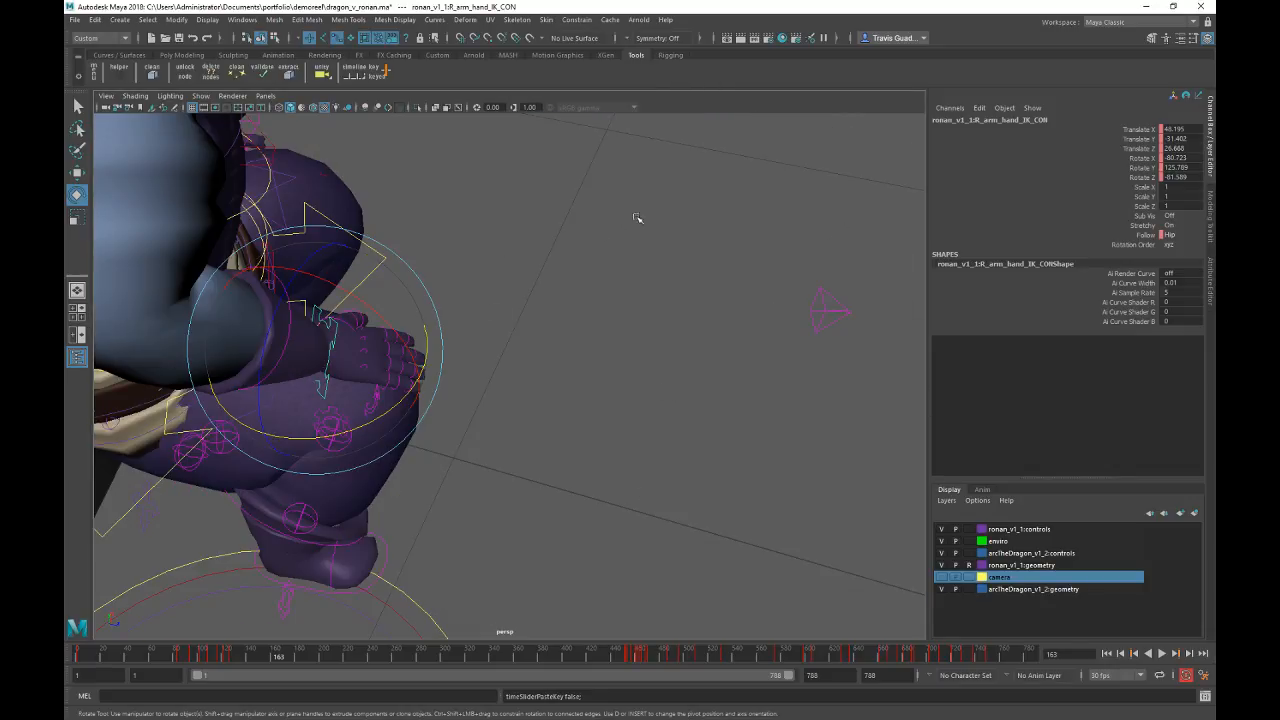
key(space)
key(space)
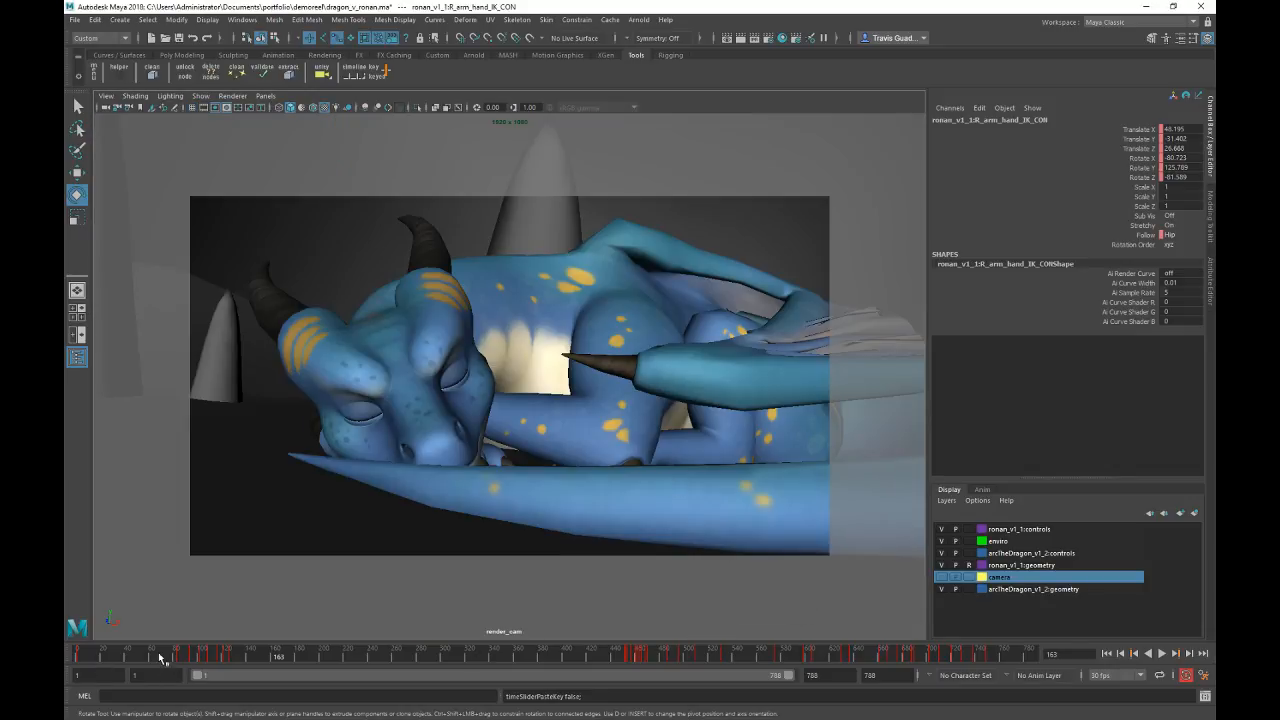
drag(187, 657, 923, 631)
Step: Bring the boy into close perspective view at frame 696 and select his spine master control
key(space)
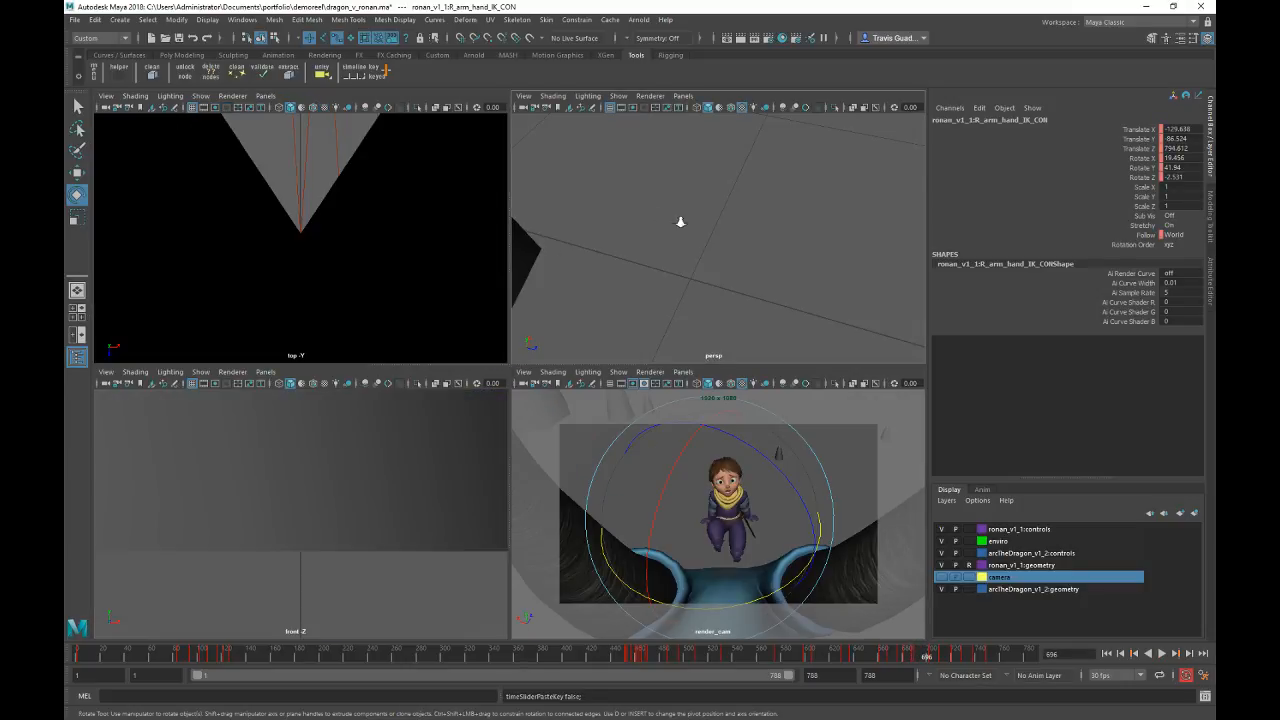
alt+right_drag(739, 223, 600, 206)
alt+drag(600, 206, 742, 386)
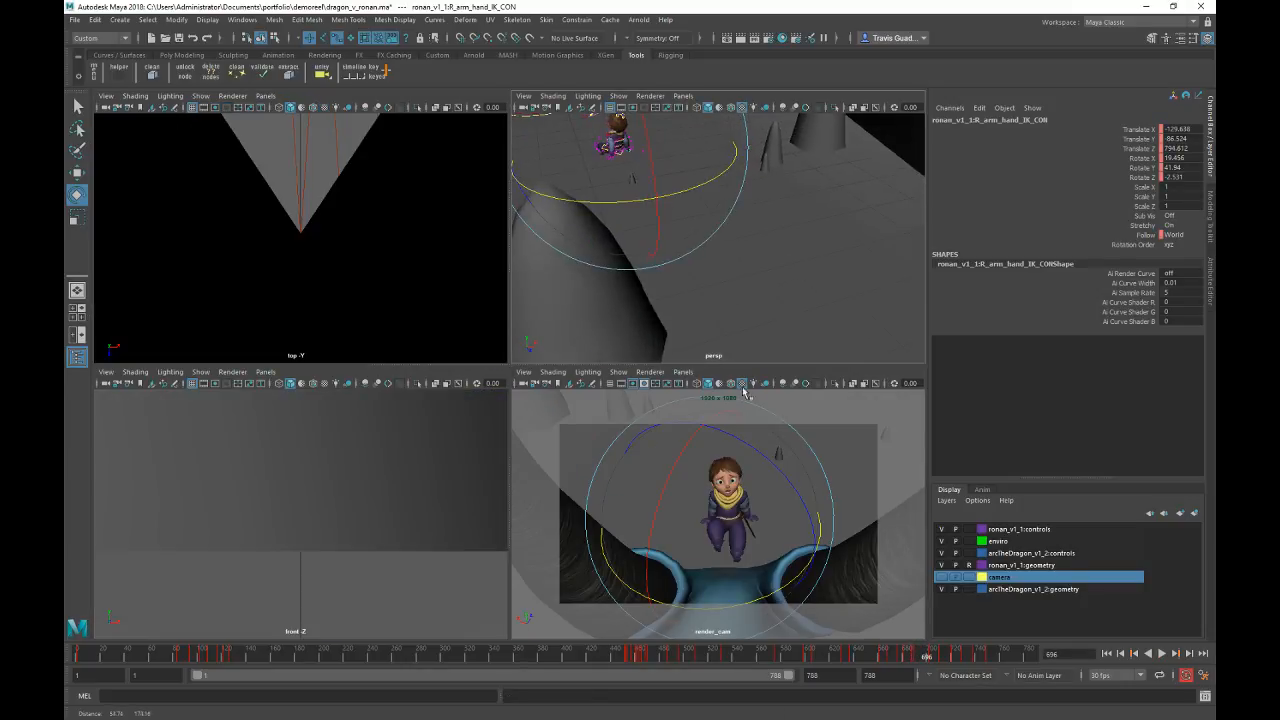
click(809, 251)
click(643, 152)
key(f)
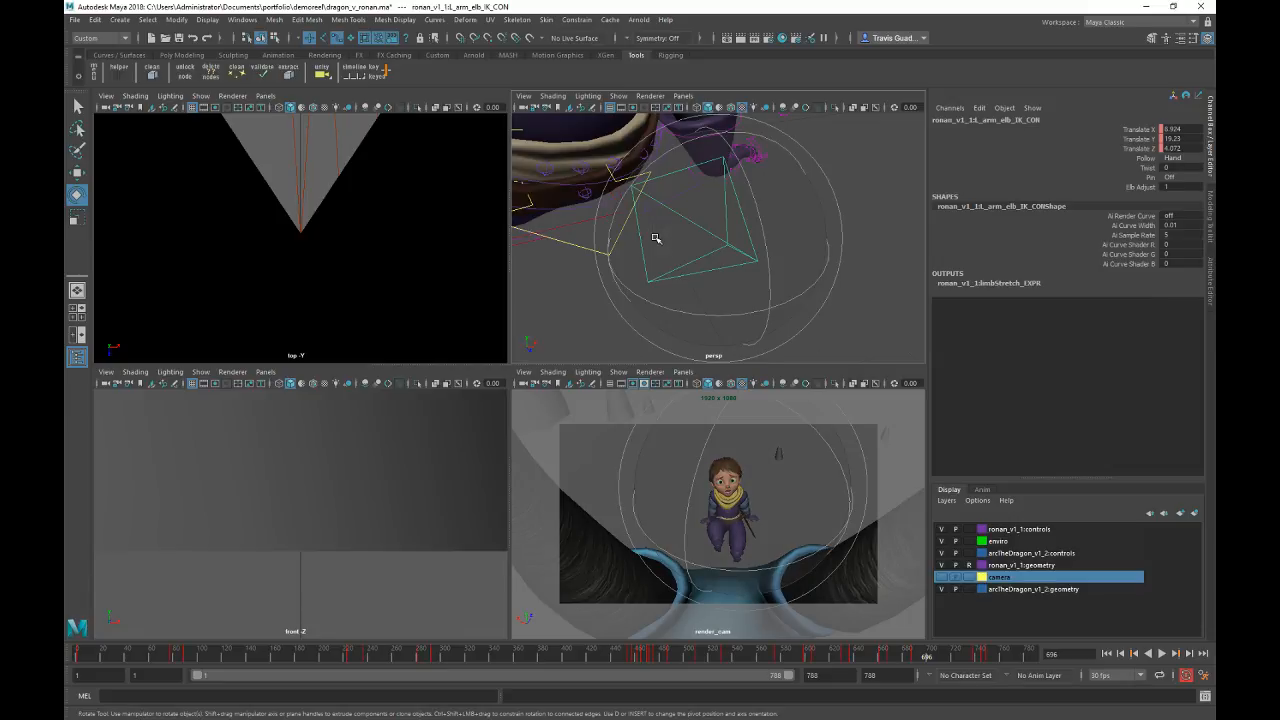
click(868, 286)
alt+drag(640, 250, 884, 294)
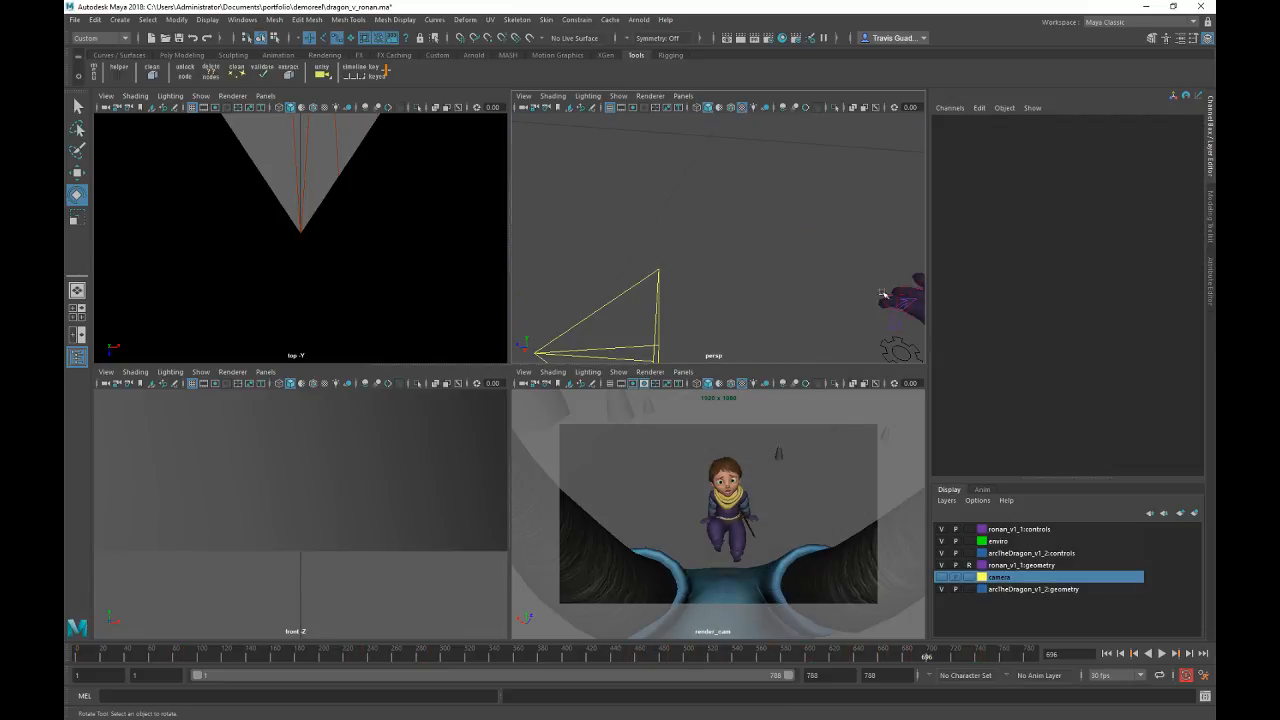
alt+right_drag(852, 260, 662, 258)
alt+drag(662, 258, 420, 104)
alt+right_drag(685, 270, 571, 277)
alt+drag(571, 277, 664, 265)
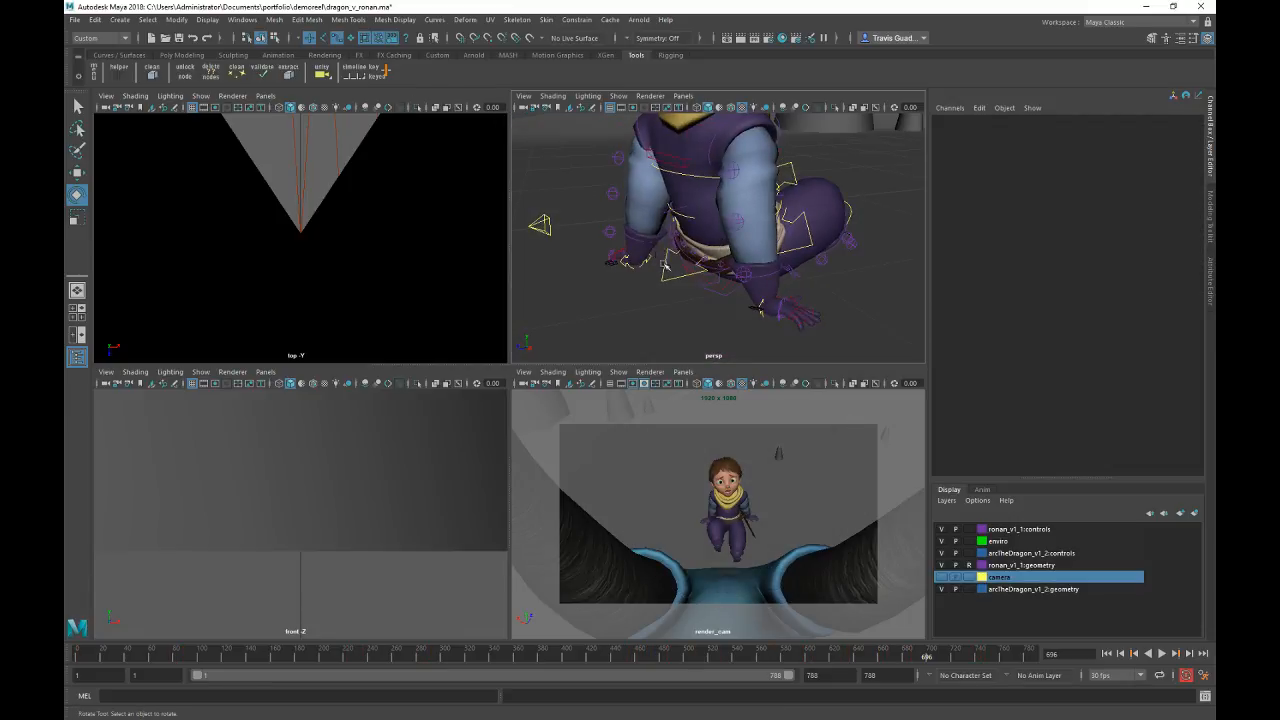
click(674, 281)
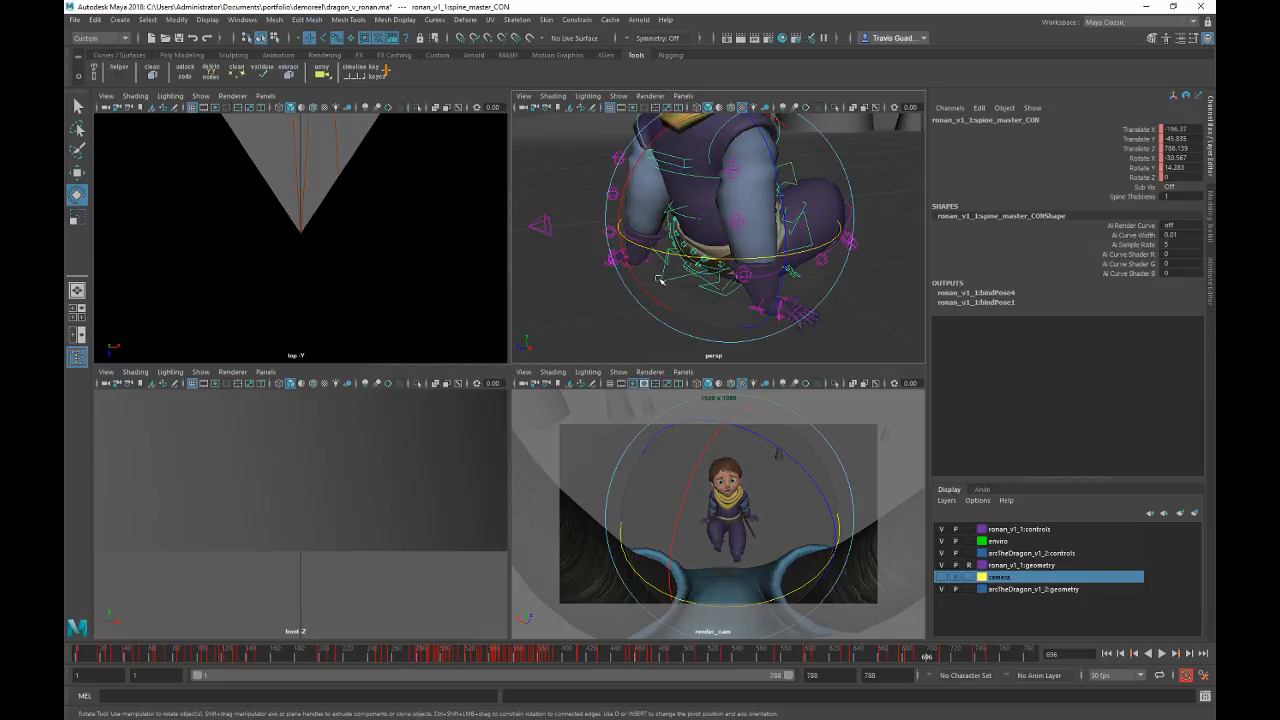
Step: Examine the boy's seated pose at frame 696 from the front, side and above
key(space)
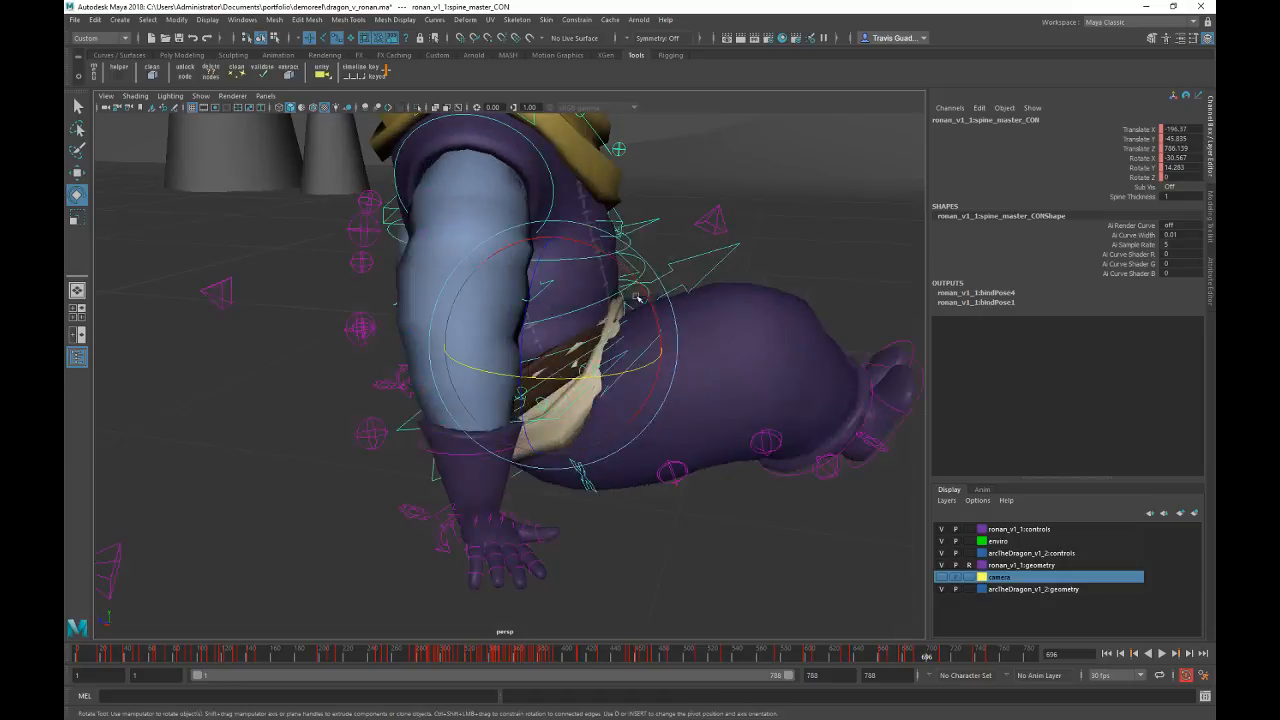
alt+right_drag(637, 298, 560, 302)
alt+drag(749, 306, 738, 337)
alt+right_drag(738, 337, 742, 338)
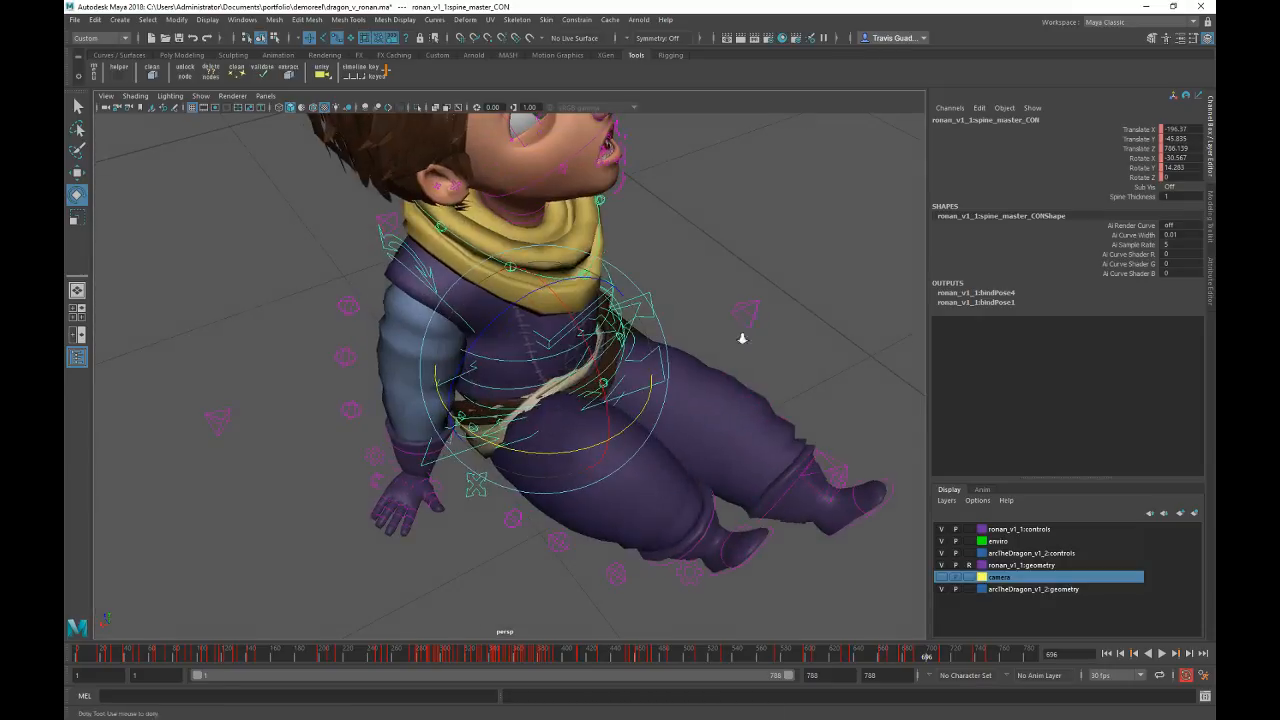
alt+drag(742, 338, 676, 298)
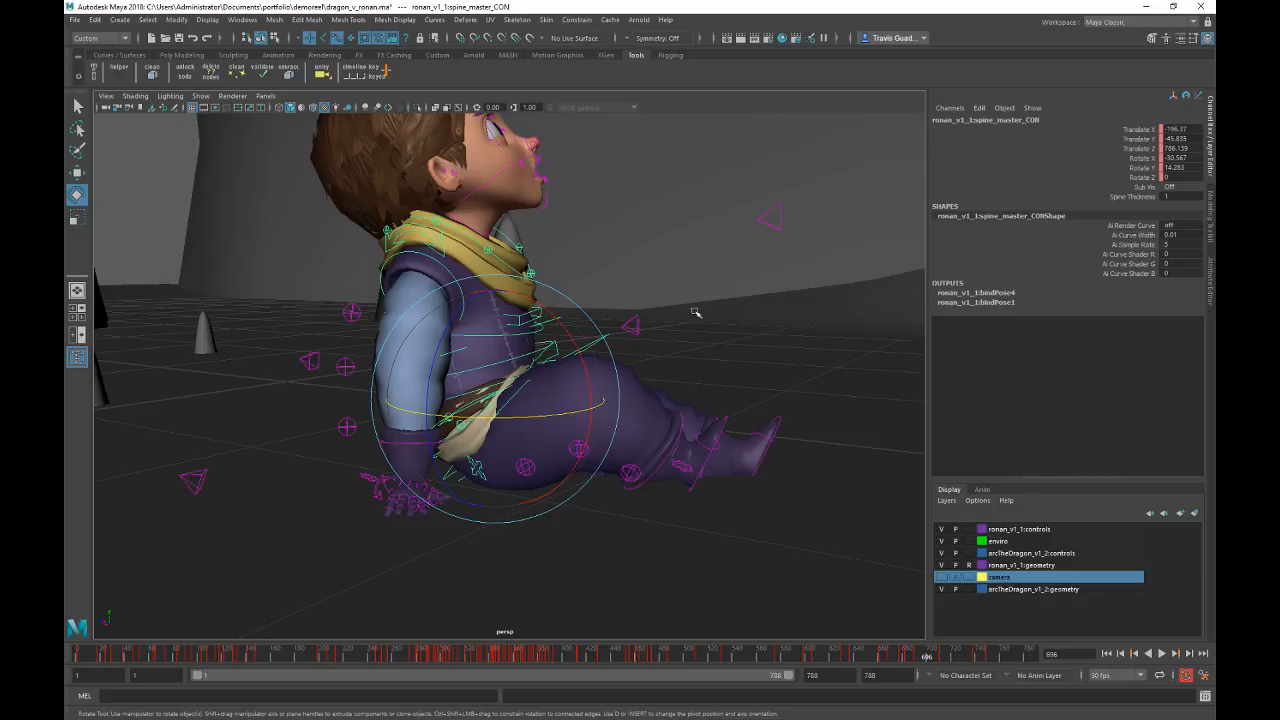
alt+middle_drag(688, 284, 760, 335)
alt+drag(792, 356, 595, 380)
alt+middle_drag(595, 380, 672, 312)
alt+right_drag(672, 312, 625, 335)
alt+drag(625, 335, 586, 323)
alt+right_drag(586, 323, 636, 370)
alt+drag(636, 370, 711, 350)
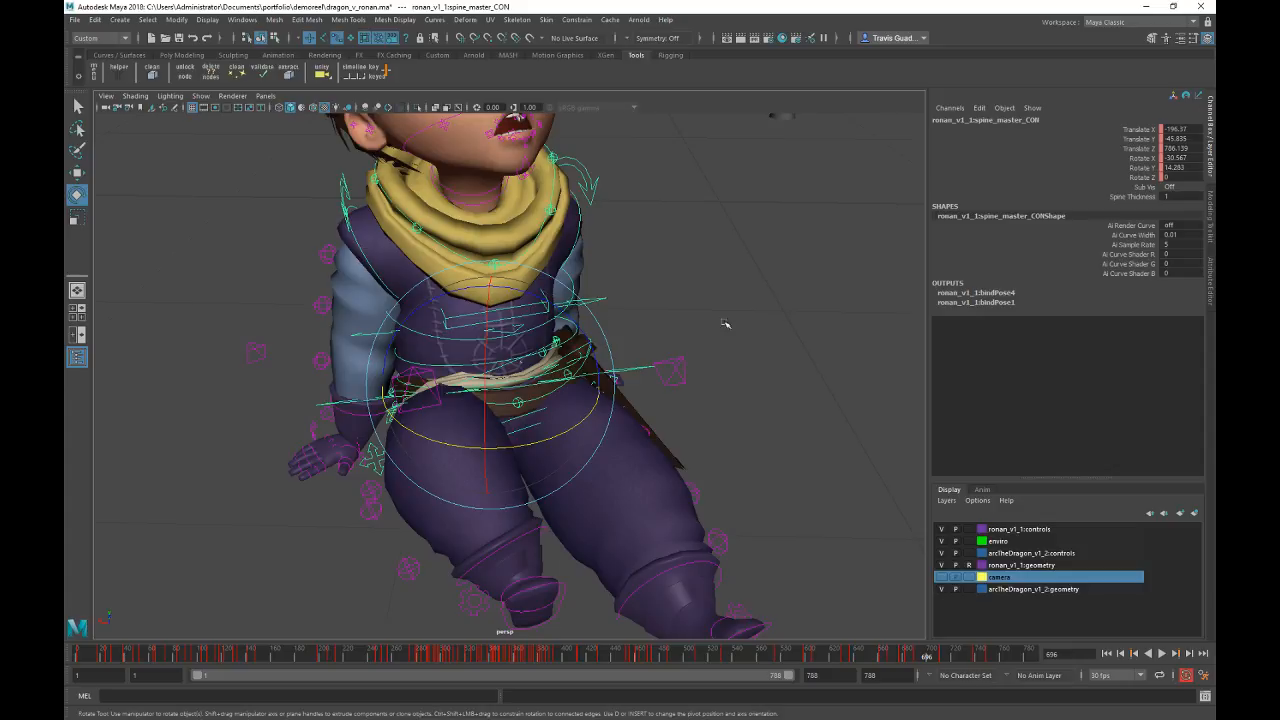
alt+drag(726, 323, 664, 317)
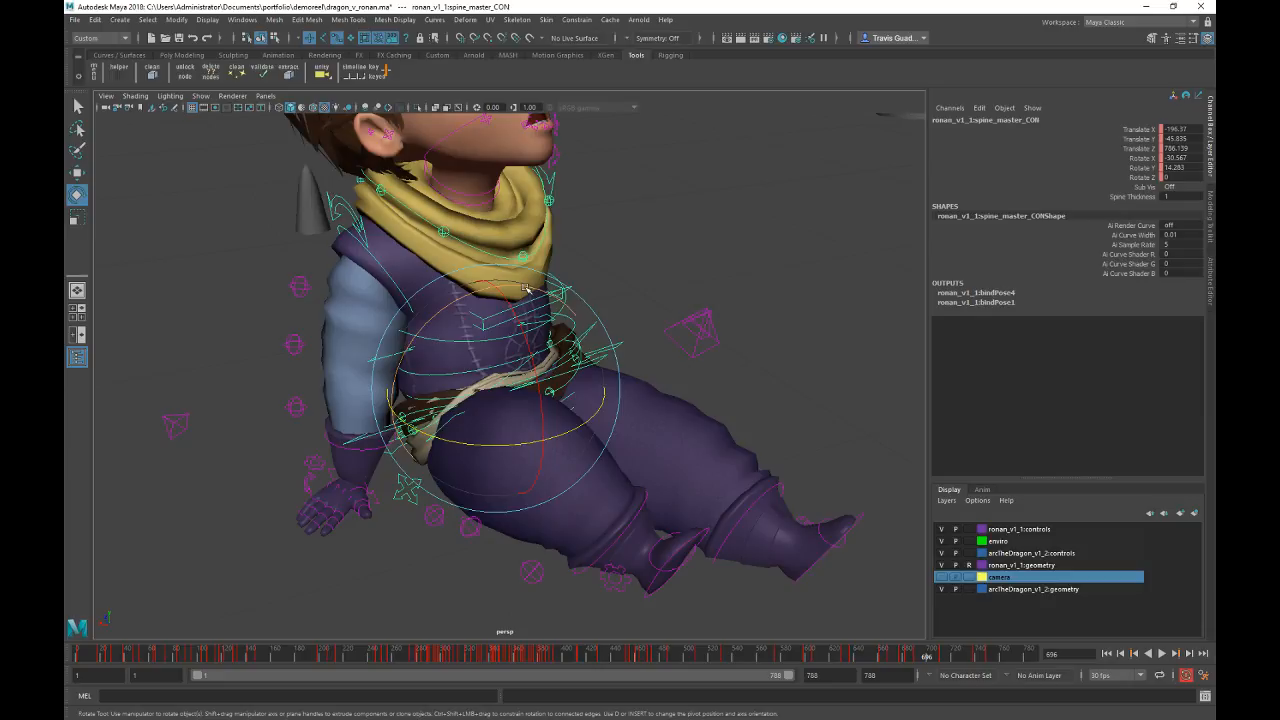
alt+drag(774, 434, 746, 421)
alt+right_drag(746, 421, 620, 262)
alt+middle_drag(620, 262, 571, 383)
alt+drag(571, 383, 635, 370)
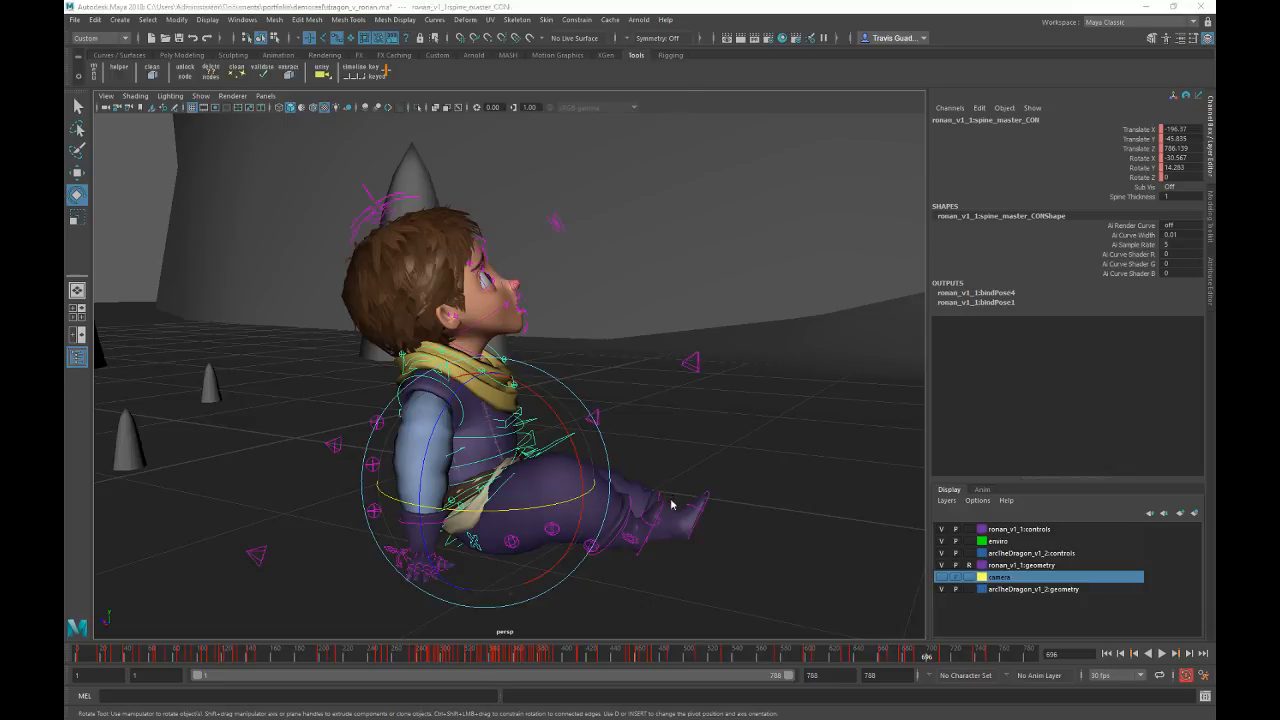
Step: Return to the render camera and play the shot of the boy facing the dragon around frame 616
key(space)
key(space)
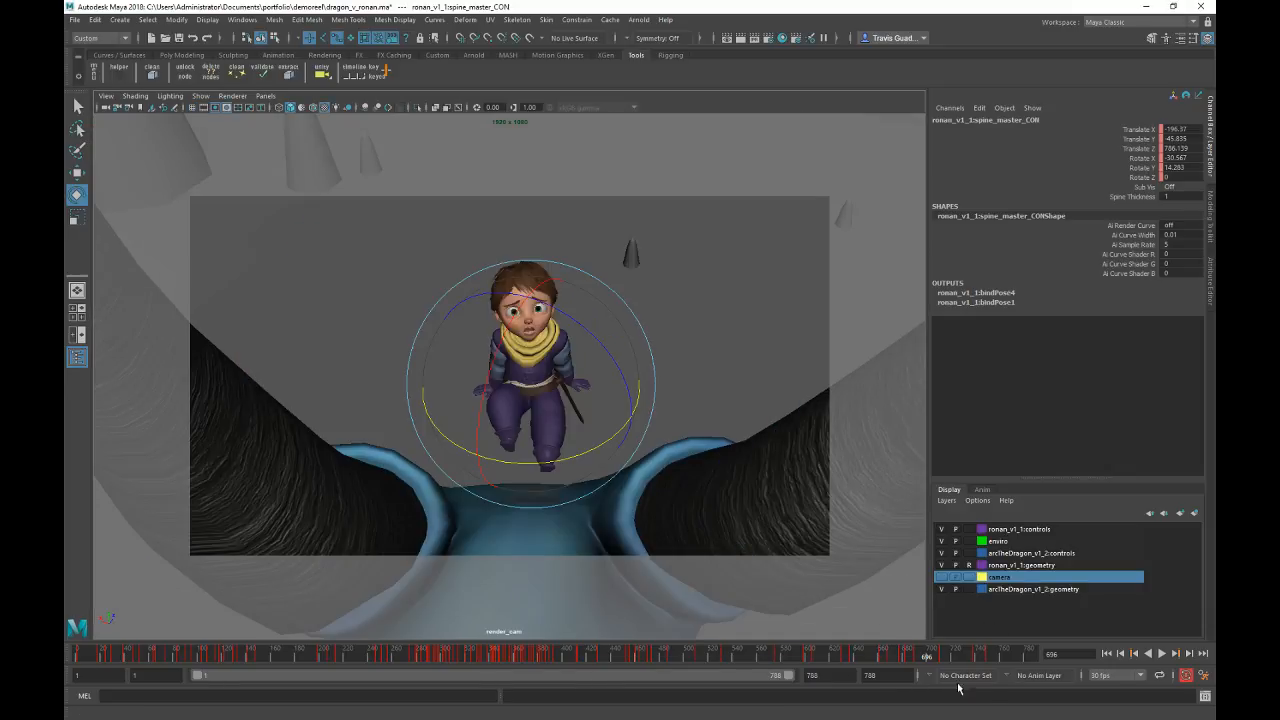
click(832, 658)
key(alt+v)
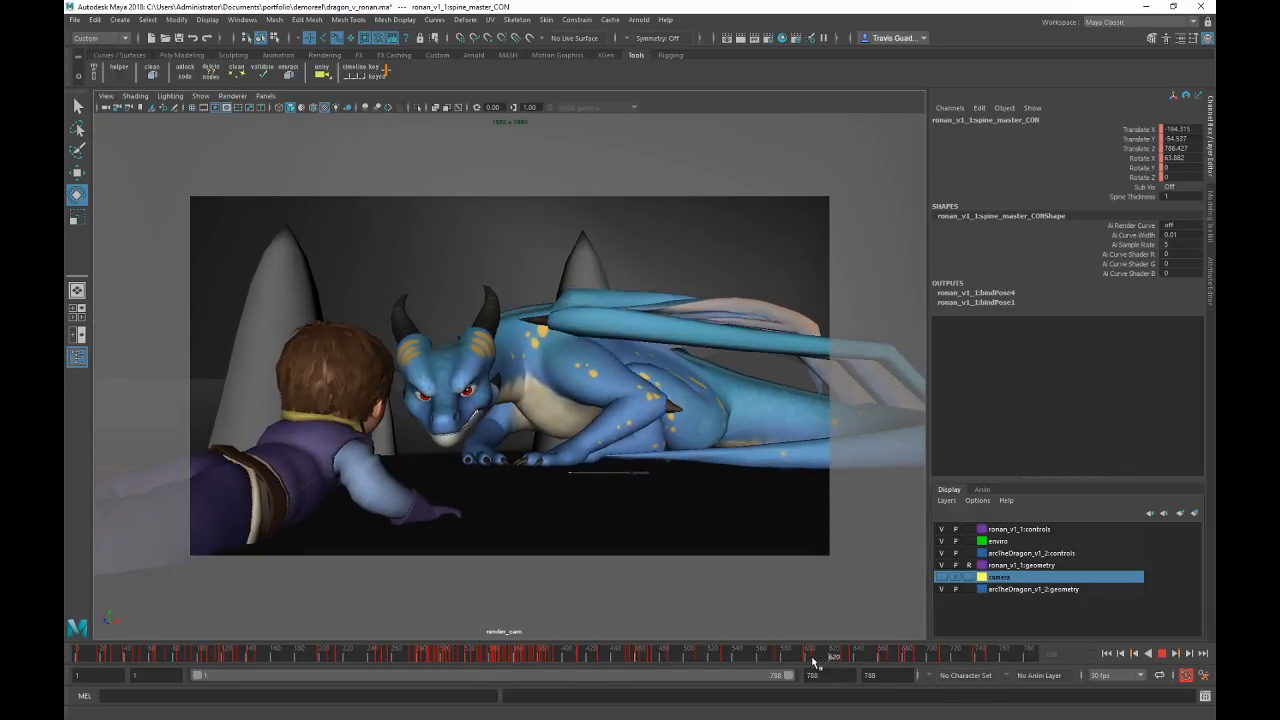
click(826, 657)
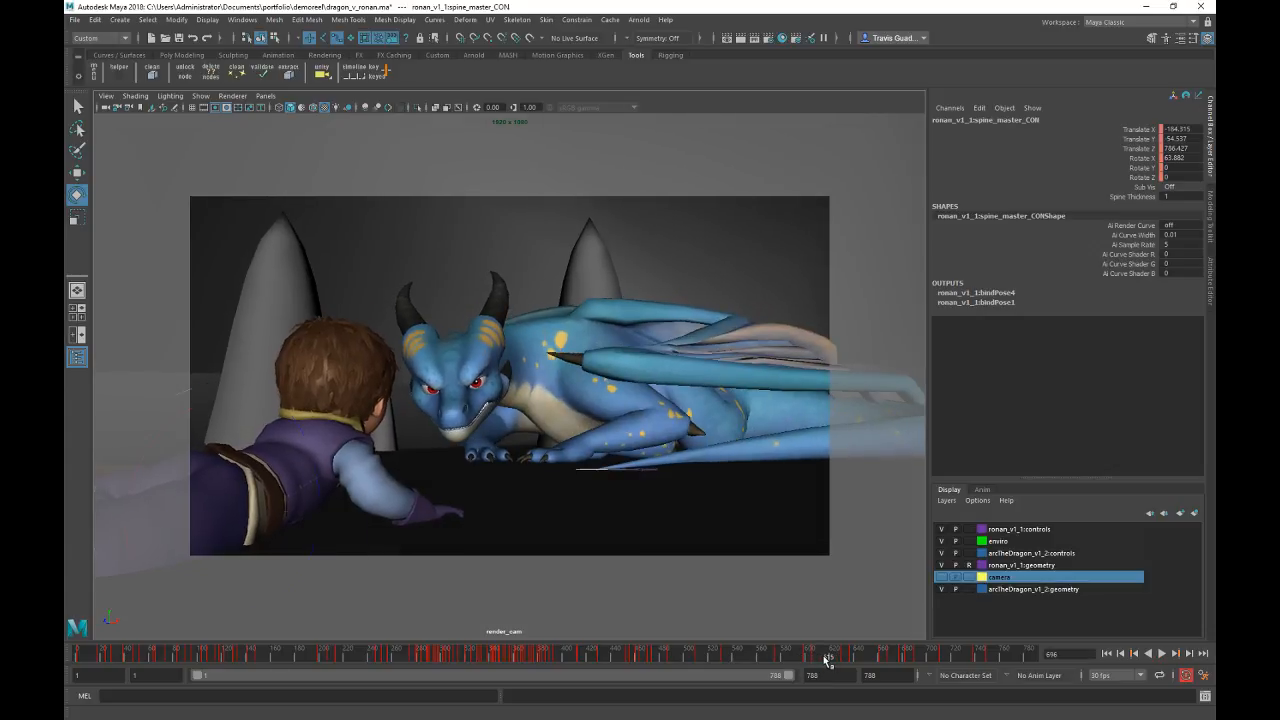
Step: Cap the playback start at frame 575, where the wide shot begins, and replay the range, stopping at frame 678
key(comma)
key(comma)
key(comma)
key(comma)
key(period)
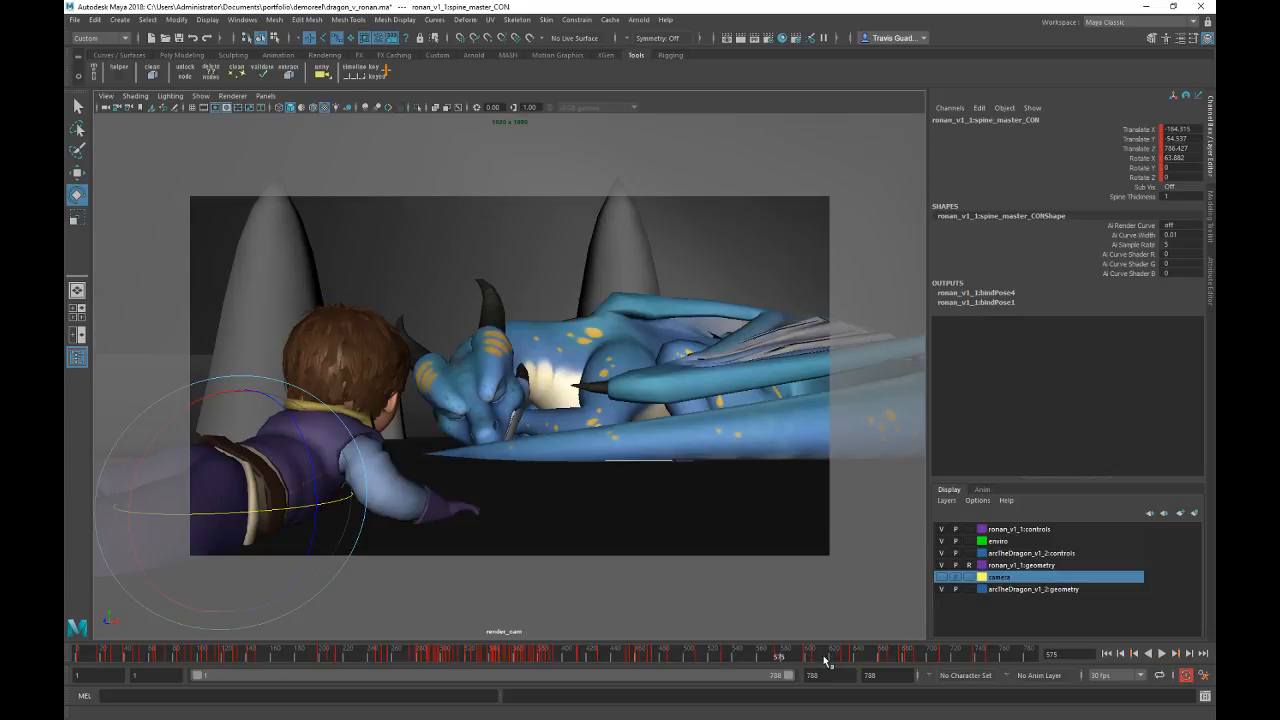
key(alt+period)
key(alt+period)
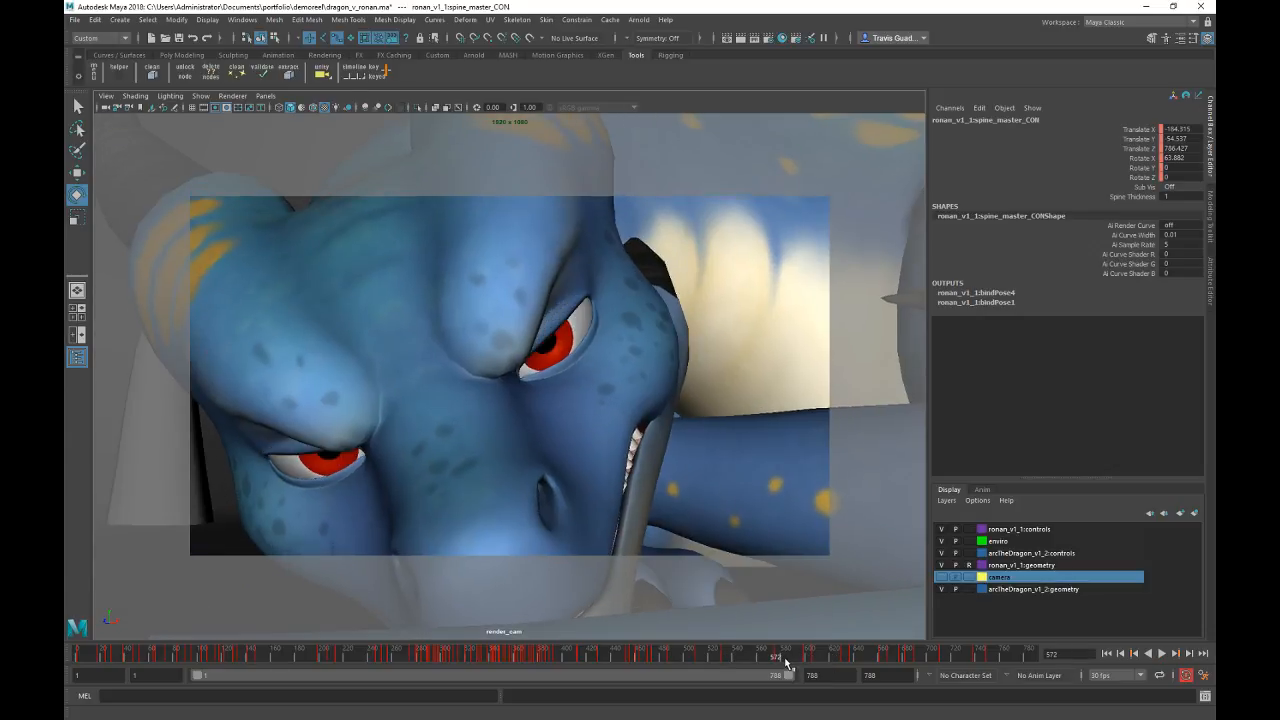
key(alt+comma)
key(alt+comma)
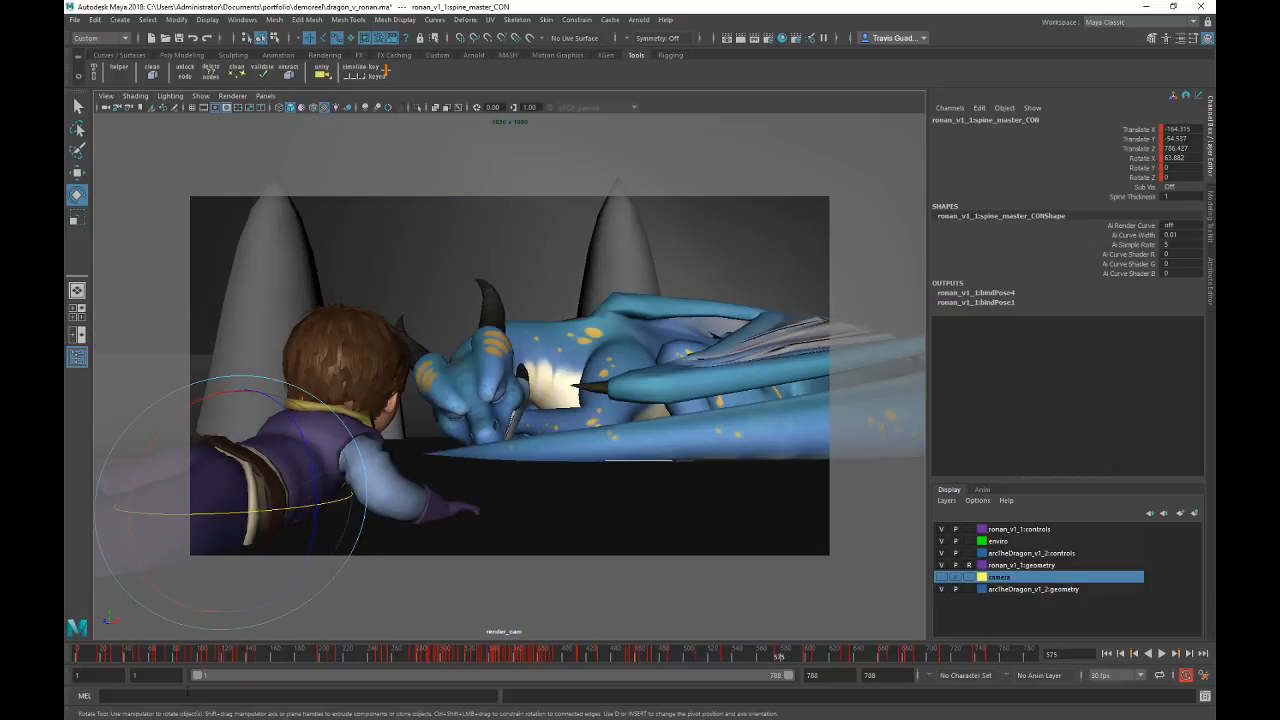
right_click(342, 78)
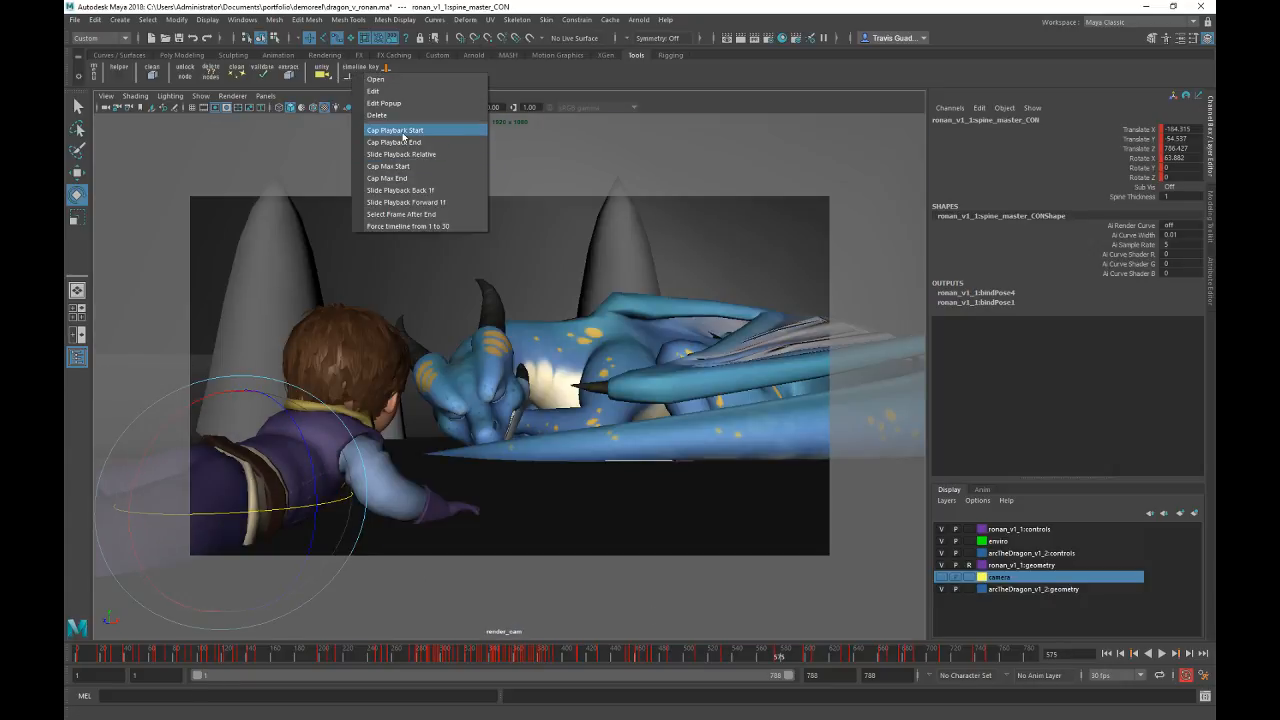
click(400, 132)
key(alt+v)
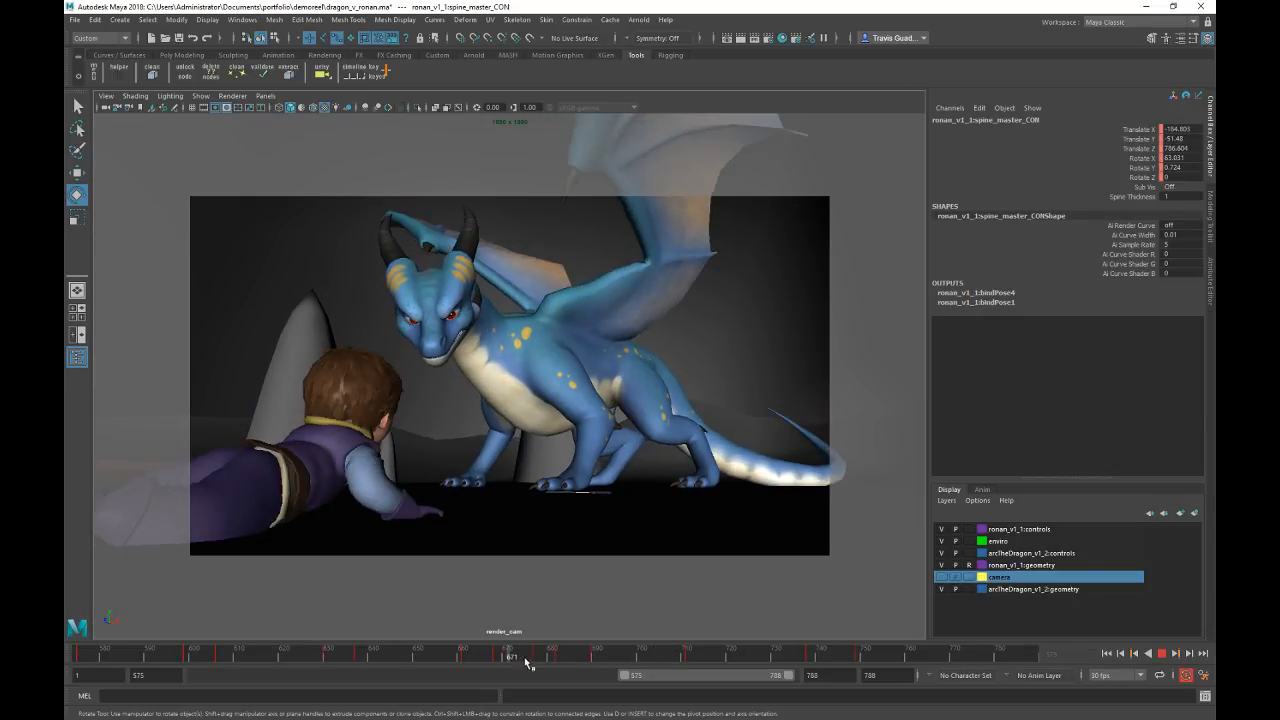
mouse_move(585, 660)
mouse_down()
mouse_move(457, 662)
mouse_move(543, 657)
mouse_up()
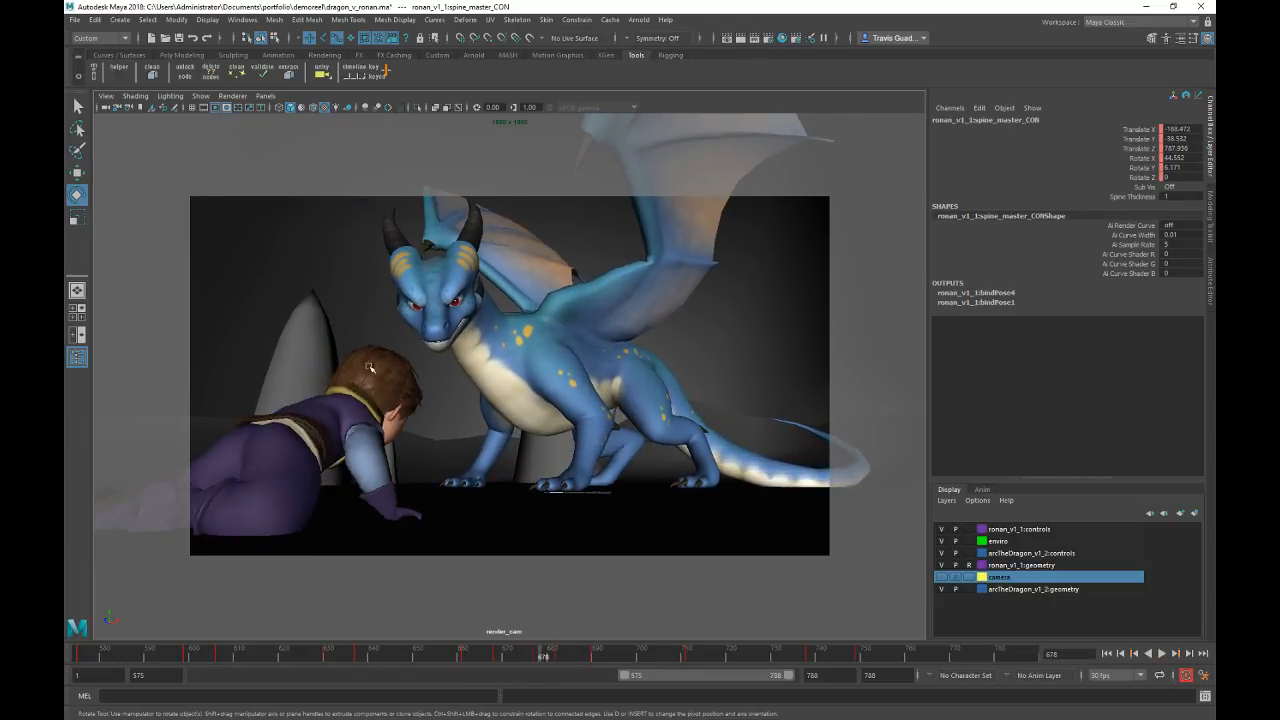
Step: Delete the key on the boy's hip wiggle control at frame 677 and replay the motion
key(space)
click(814, 303)
scroll(757, 271, up, 5)
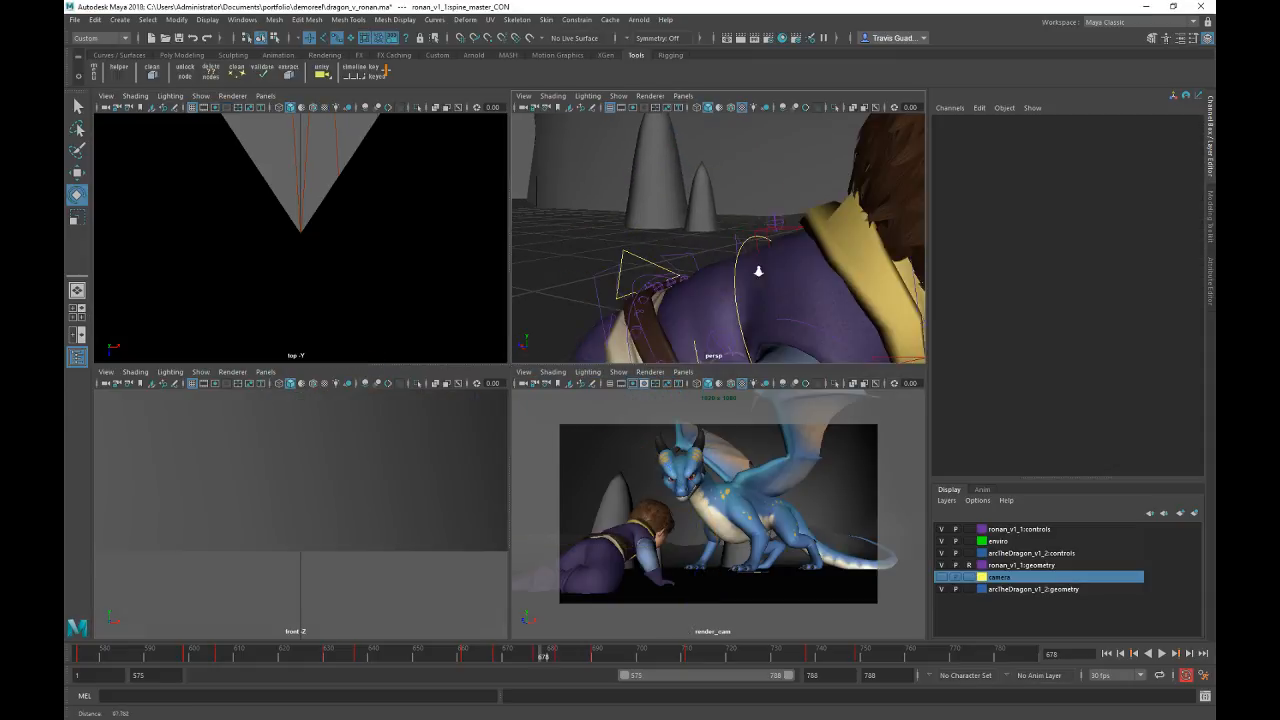
alt+drag(757, 271, 726, 274)
click(680, 283)
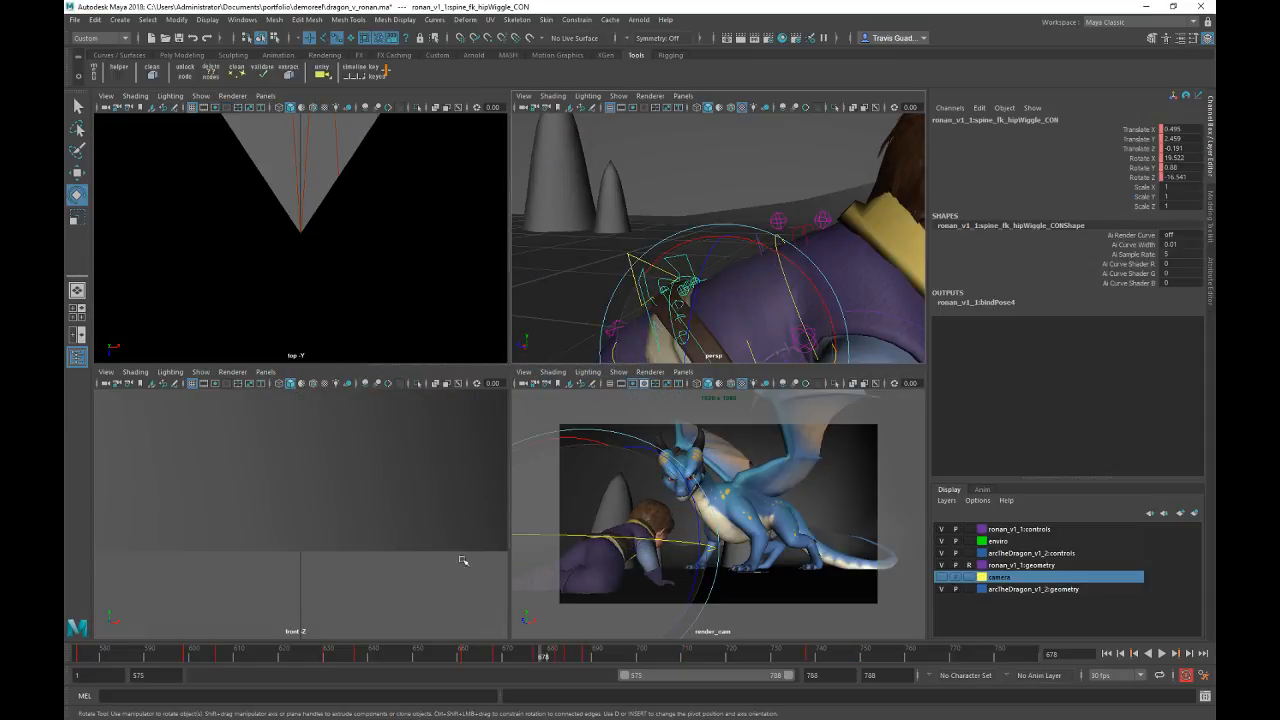
middle_click(553, 440)
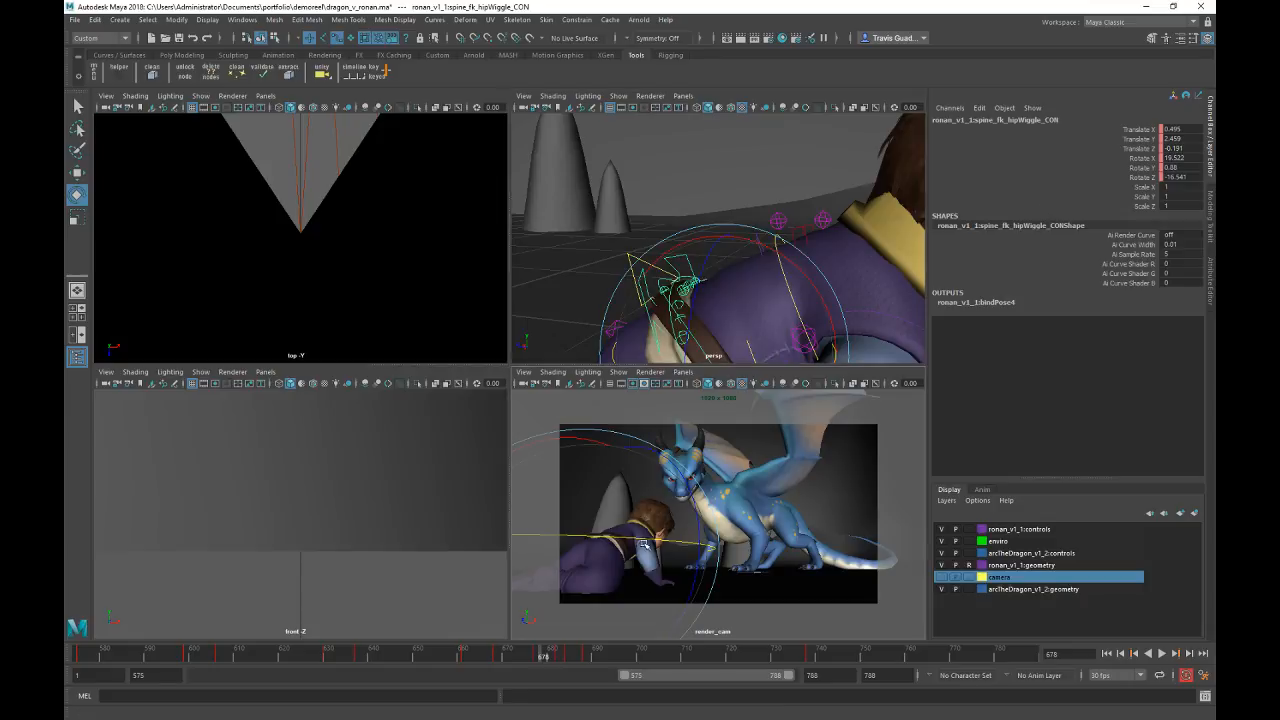
mouse_move(539, 652)
mouse_down()
mouse_move(484, 648)
mouse_move(538, 657)
mouse_up()
right_click(538, 657)
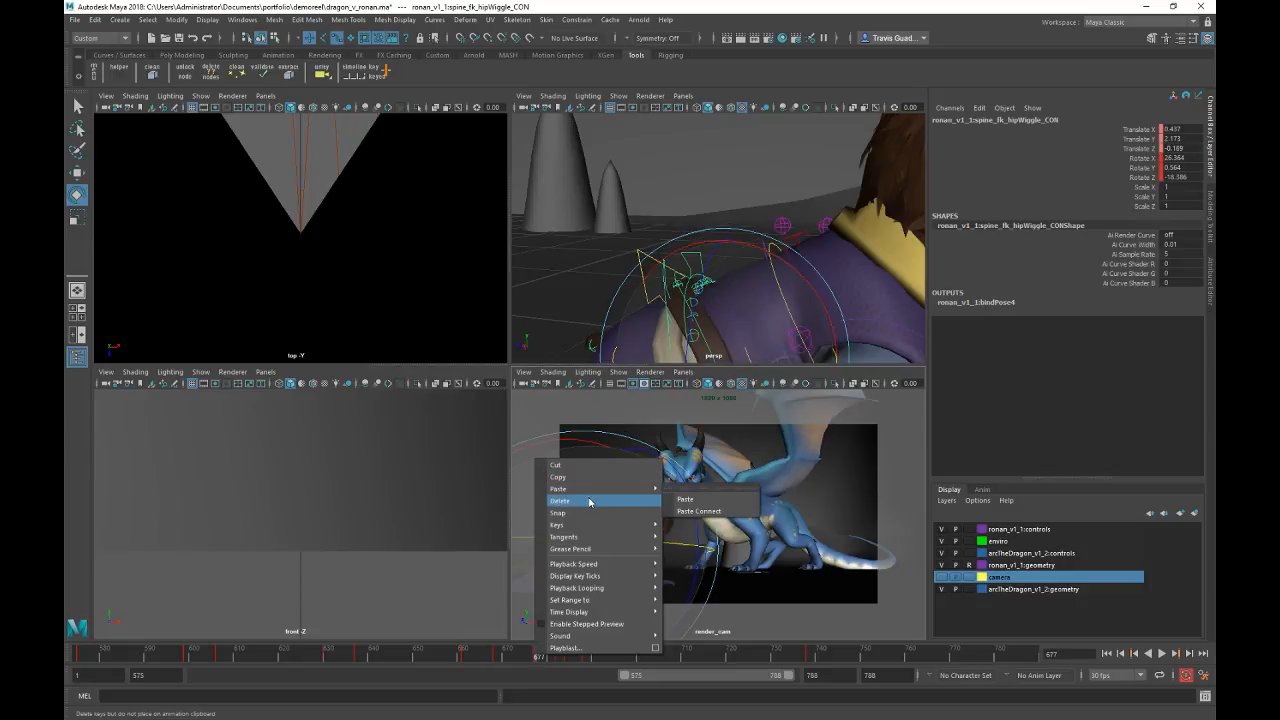
click(577, 543)
key(alt+v)
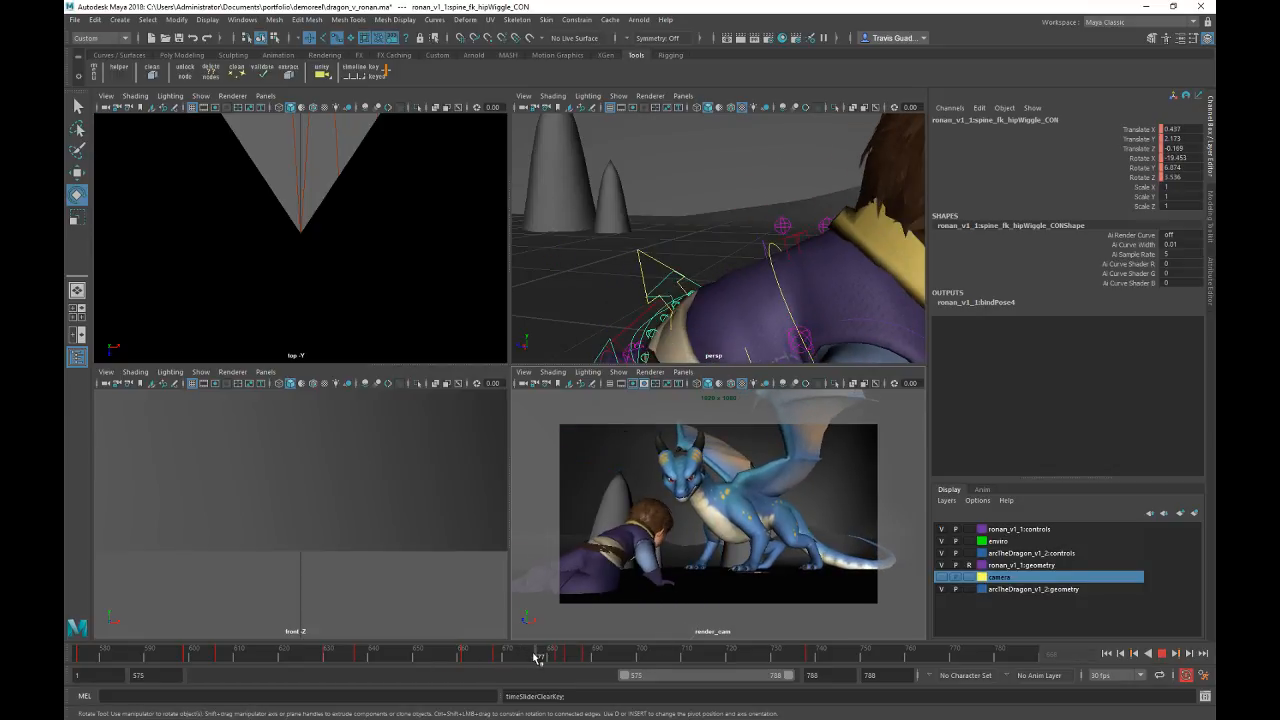
key(alt+v)
Step: Reposition the boy's hip wiggle control at frame 677 with the Move tool and play the shot to frame 749
key(w)
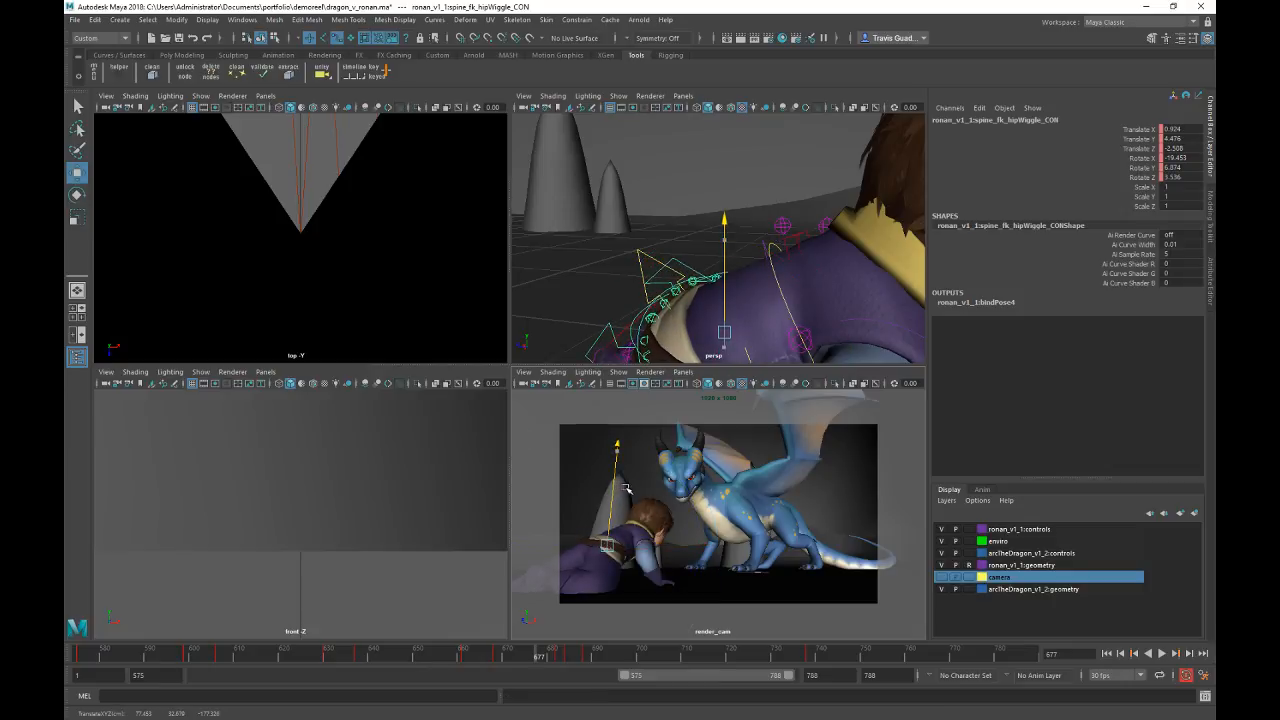
drag(606, 545, 598, 542)
key(alt+v)
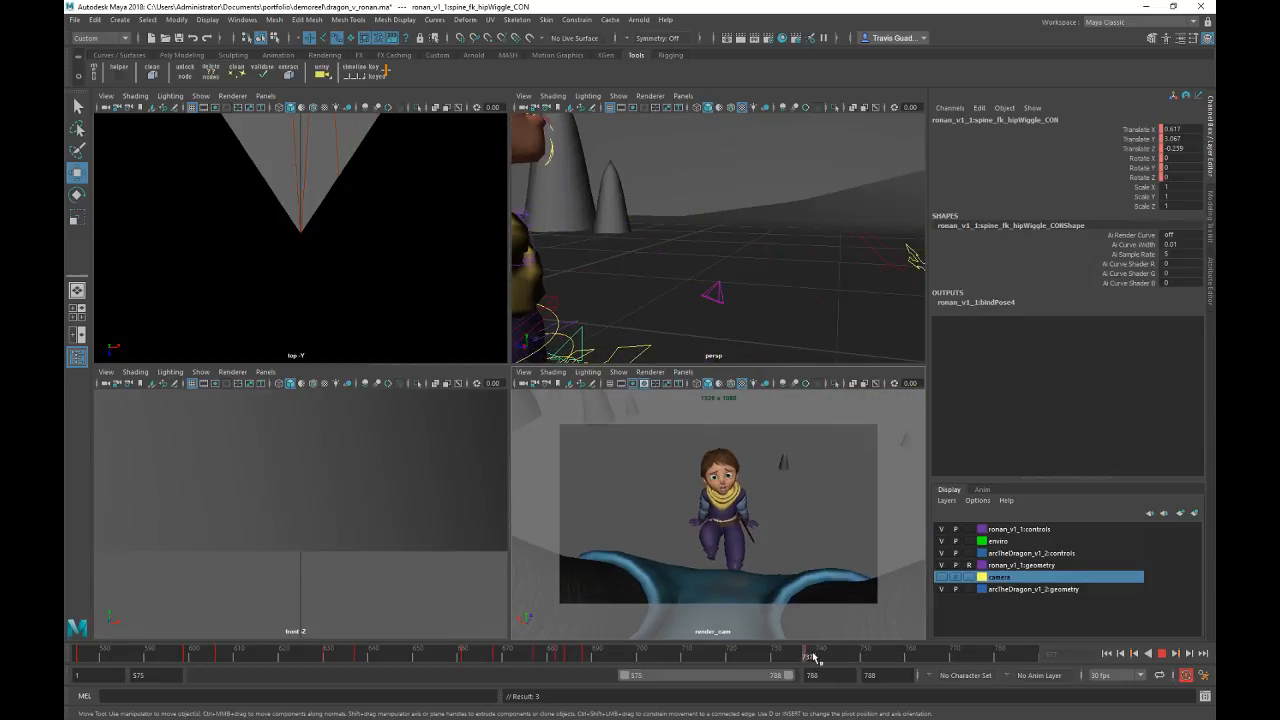
key(alt+v)
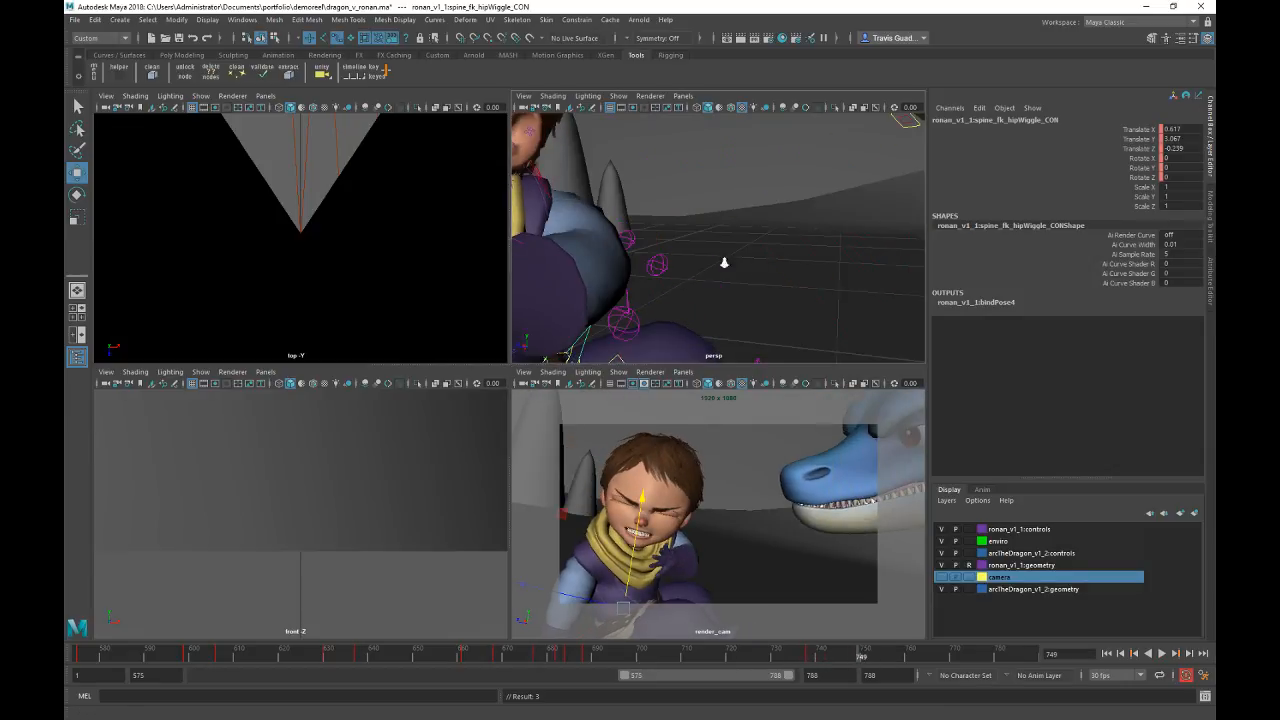
Step: Show the camera layer, select the camera controller beside the boy, and replay the shot from frame 707
key(f)
mouse_move(723, 260)
alt+right_down()
mouse_move(716, 286)
mouse_move(706, 276)
alt+right_up()
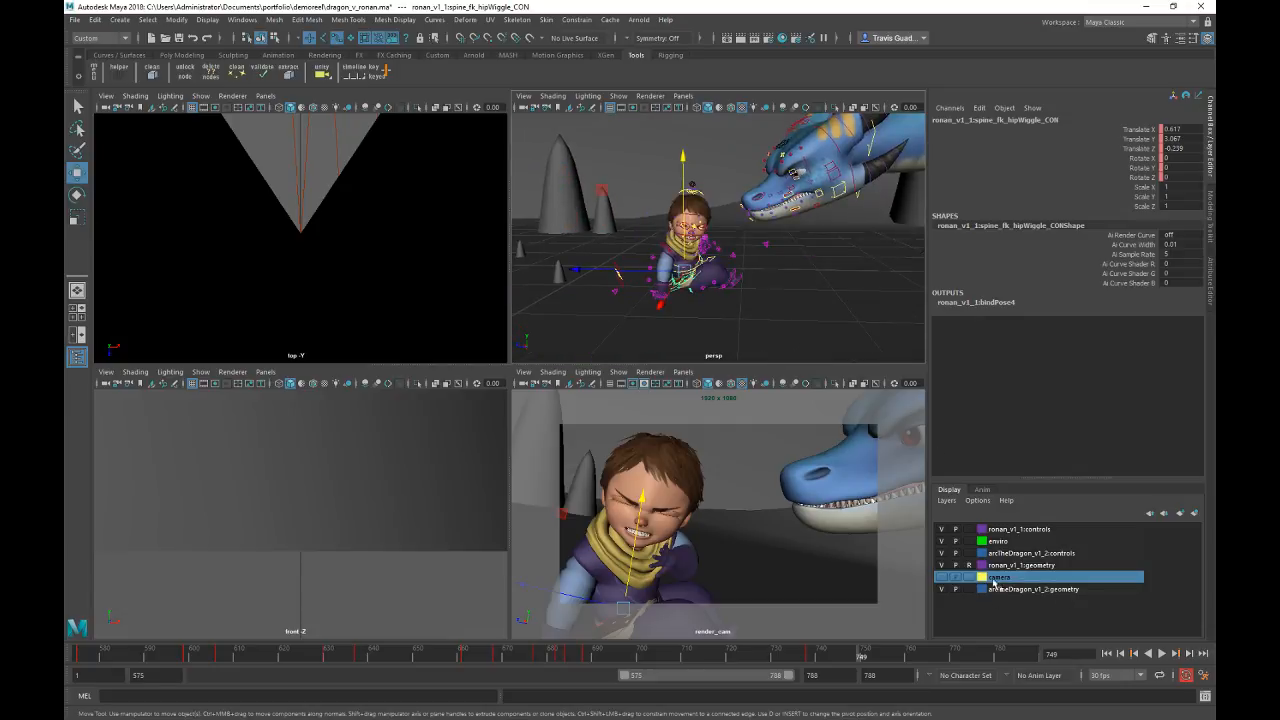
click(941, 577)
click(781, 286)
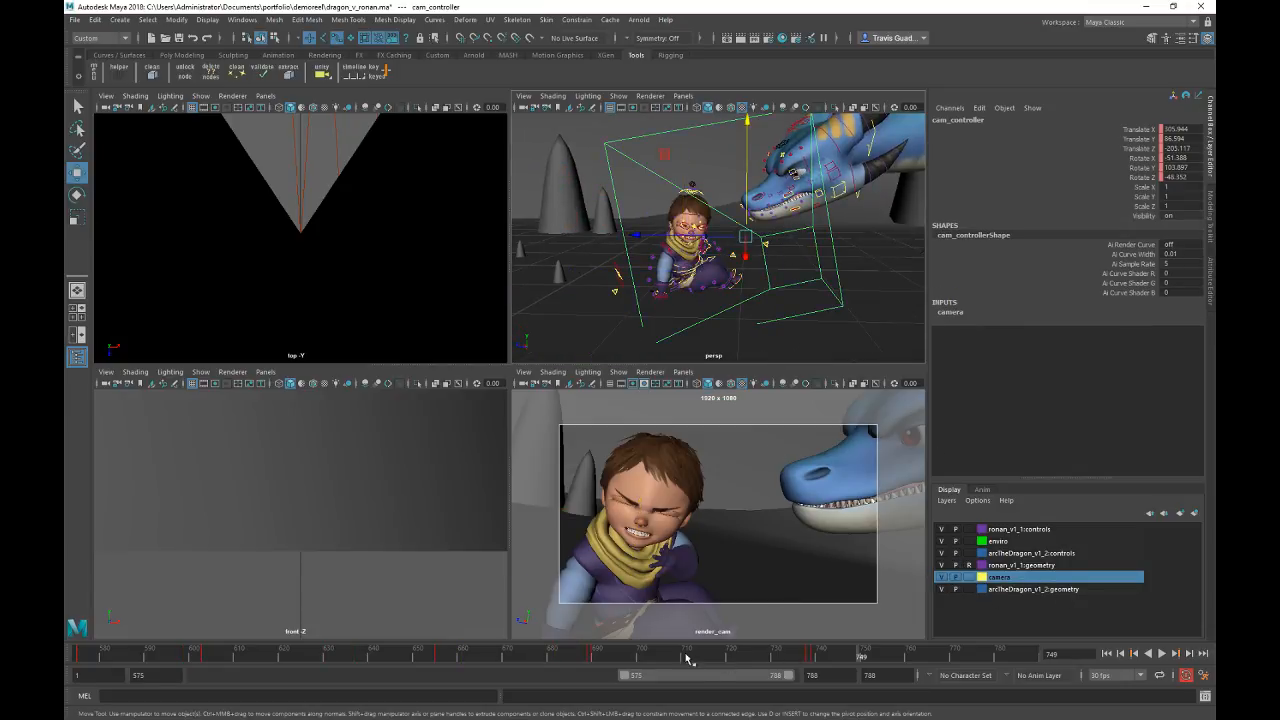
click(672, 656)
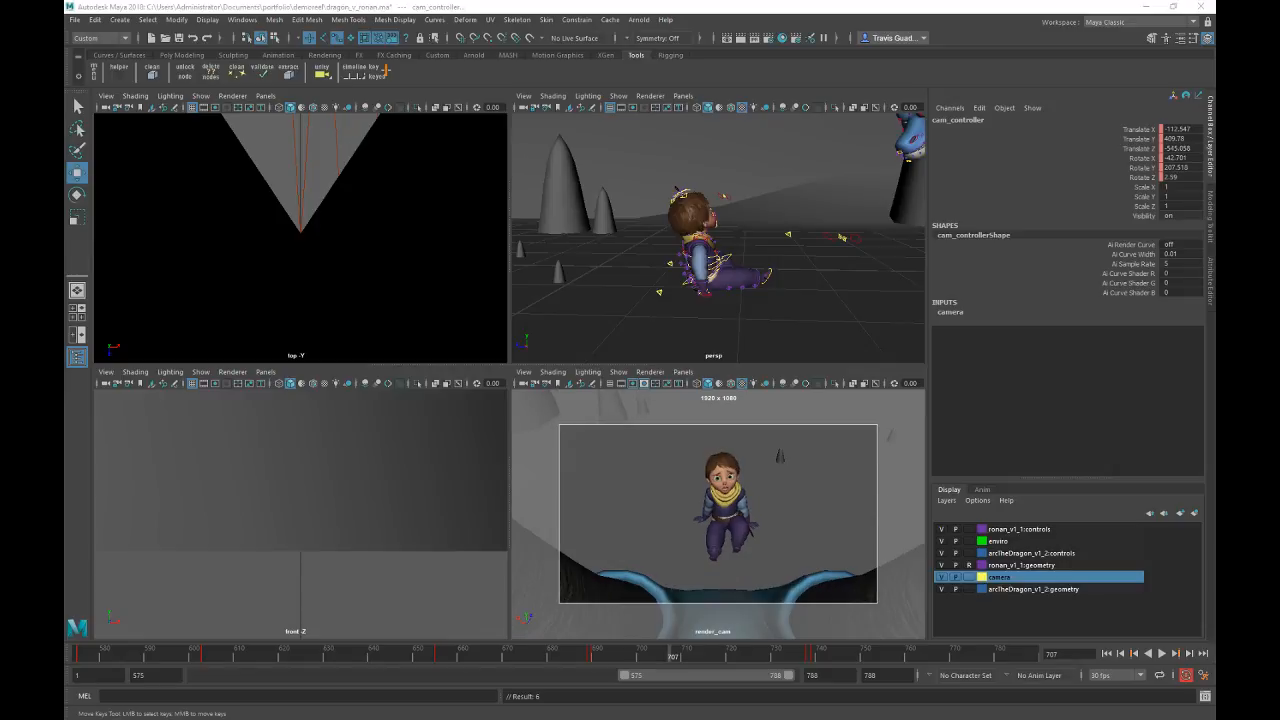
key(alt+v)
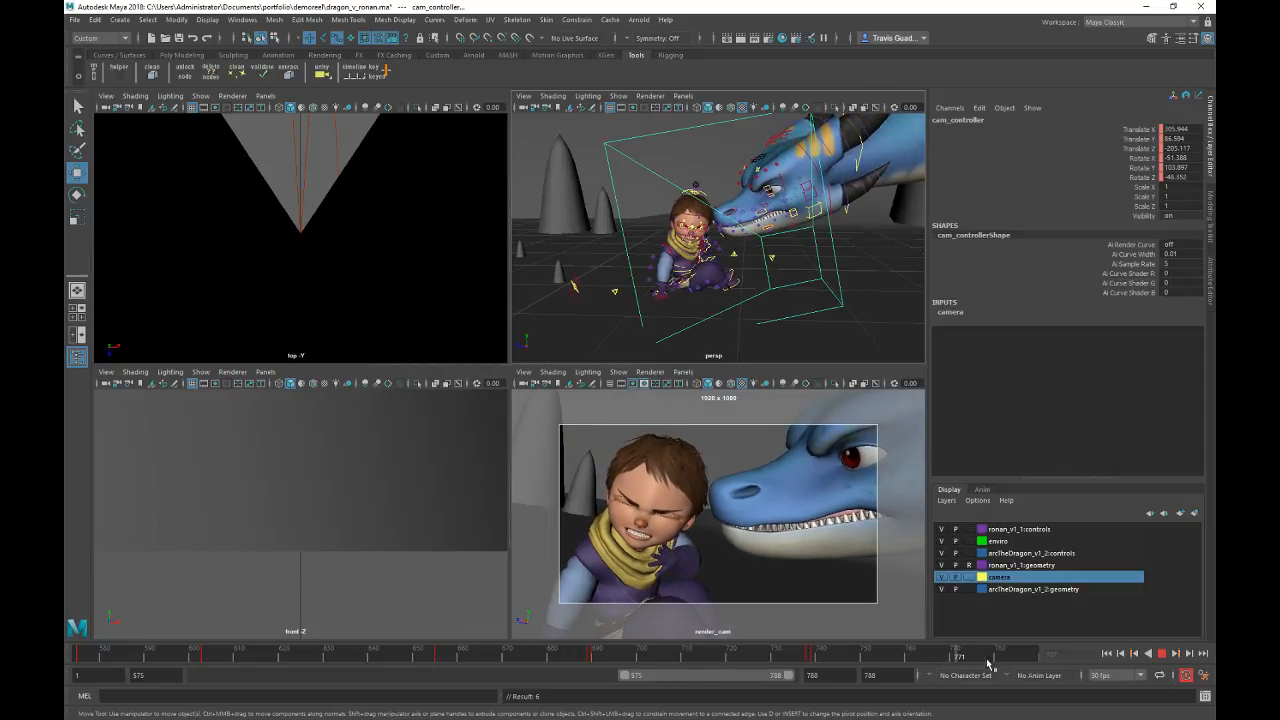
Step: Clear the selection and make a playblast of the render camera range from frame 575 to 788
click(725, 449)
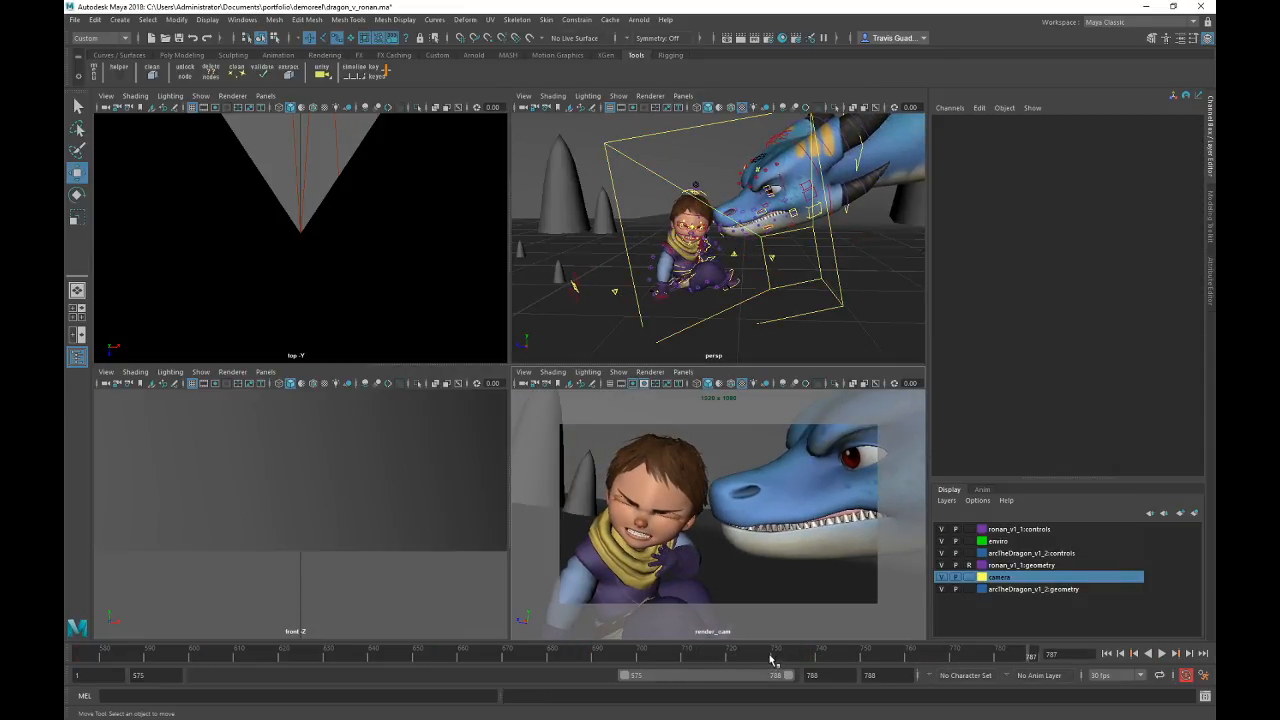
right_click(772, 660)
click(808, 650)
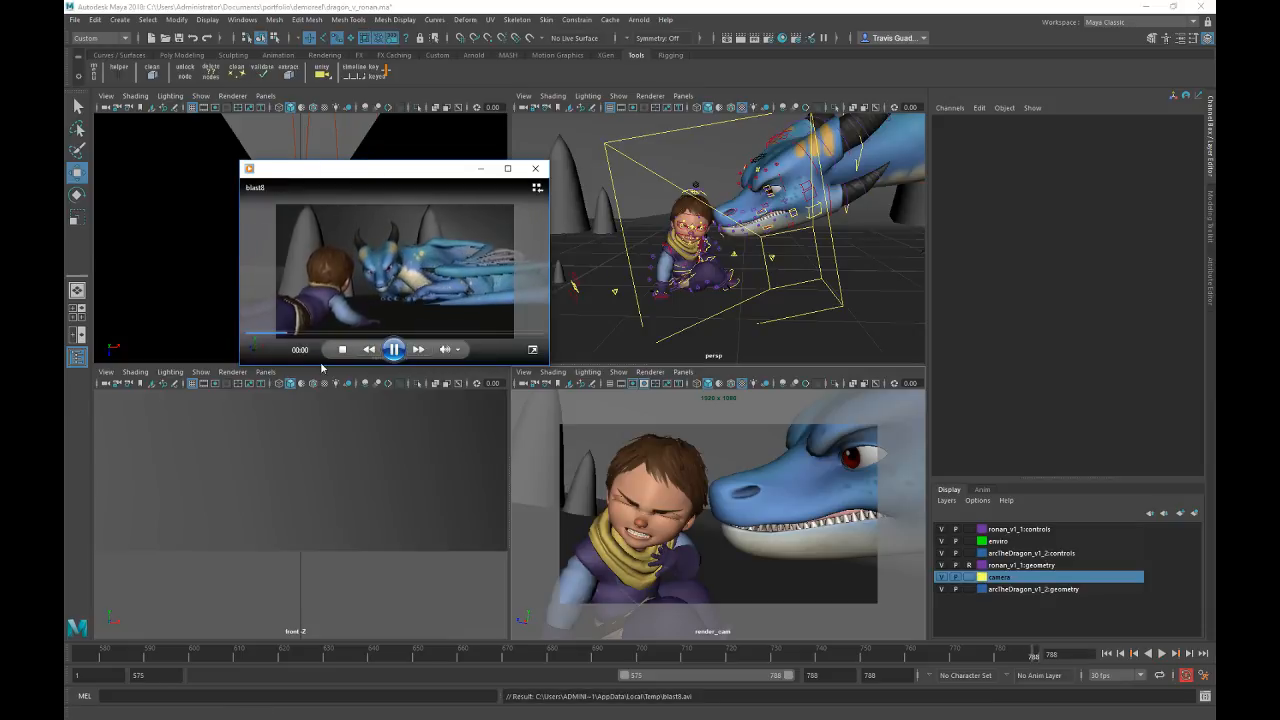
Step: Watch the playblast maximized, replaying its individual shots, and close the player
double_click(449, 175)
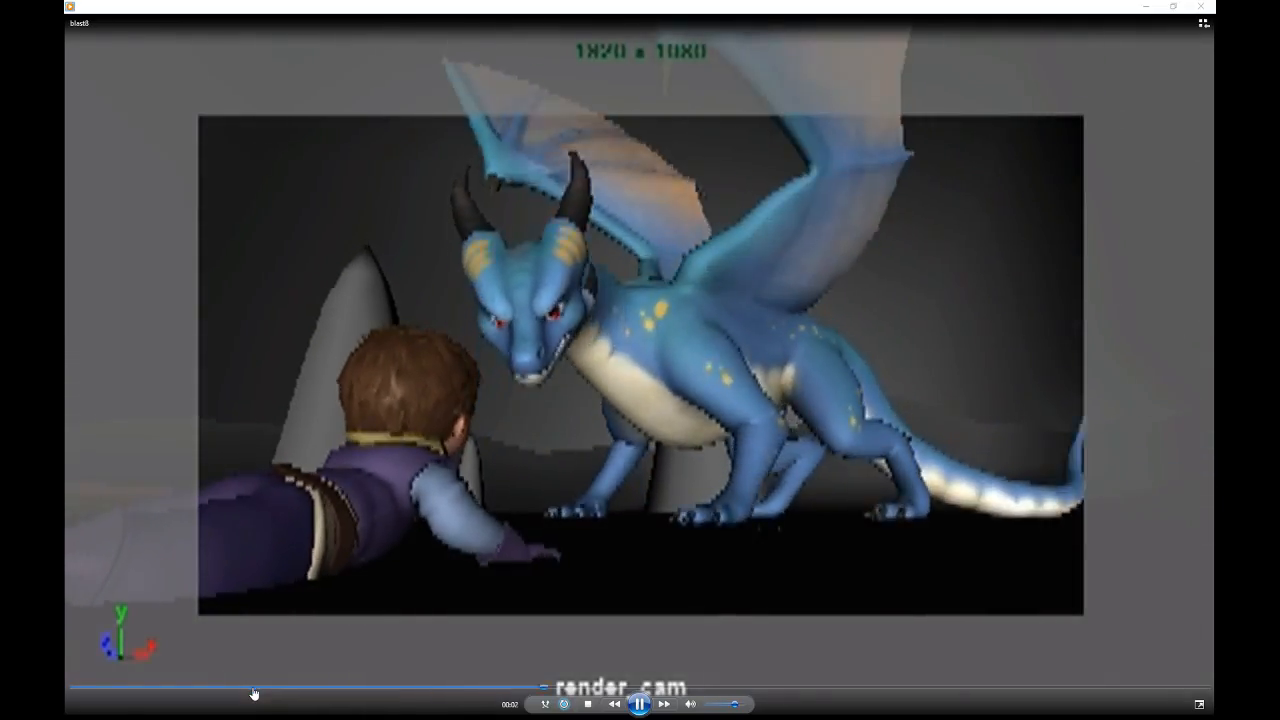
click(254, 690)
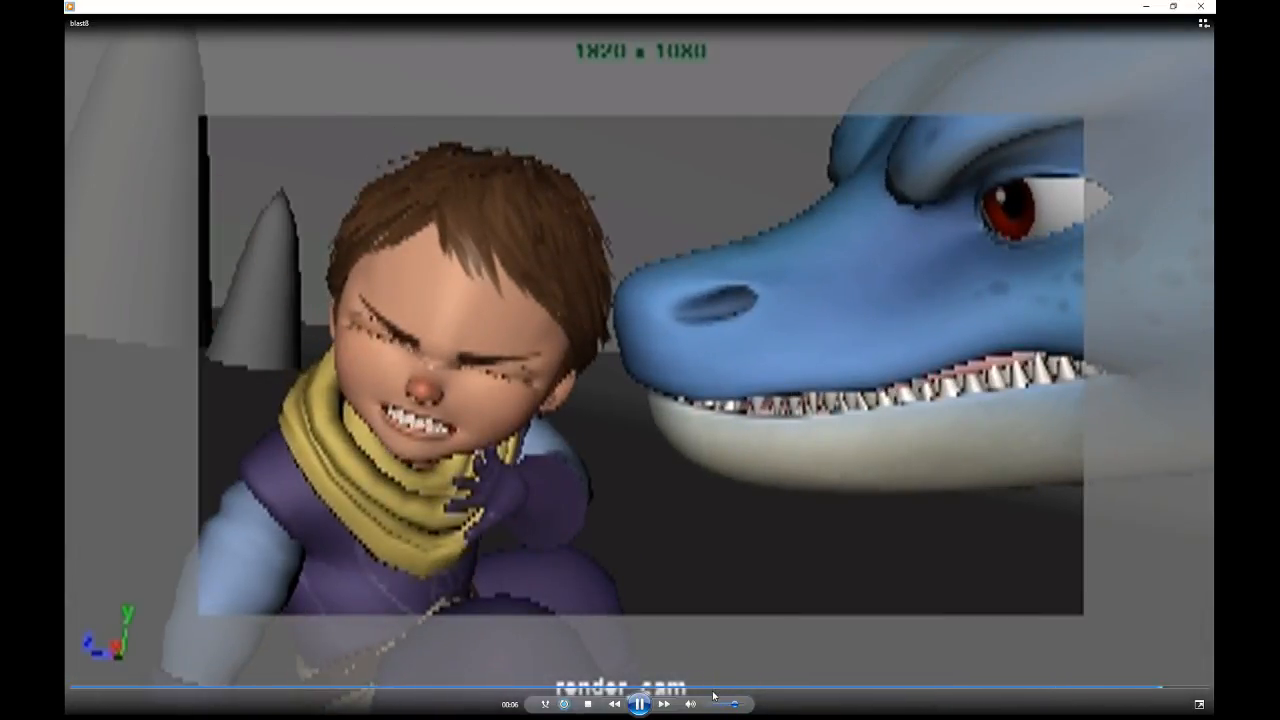
click(712, 690)
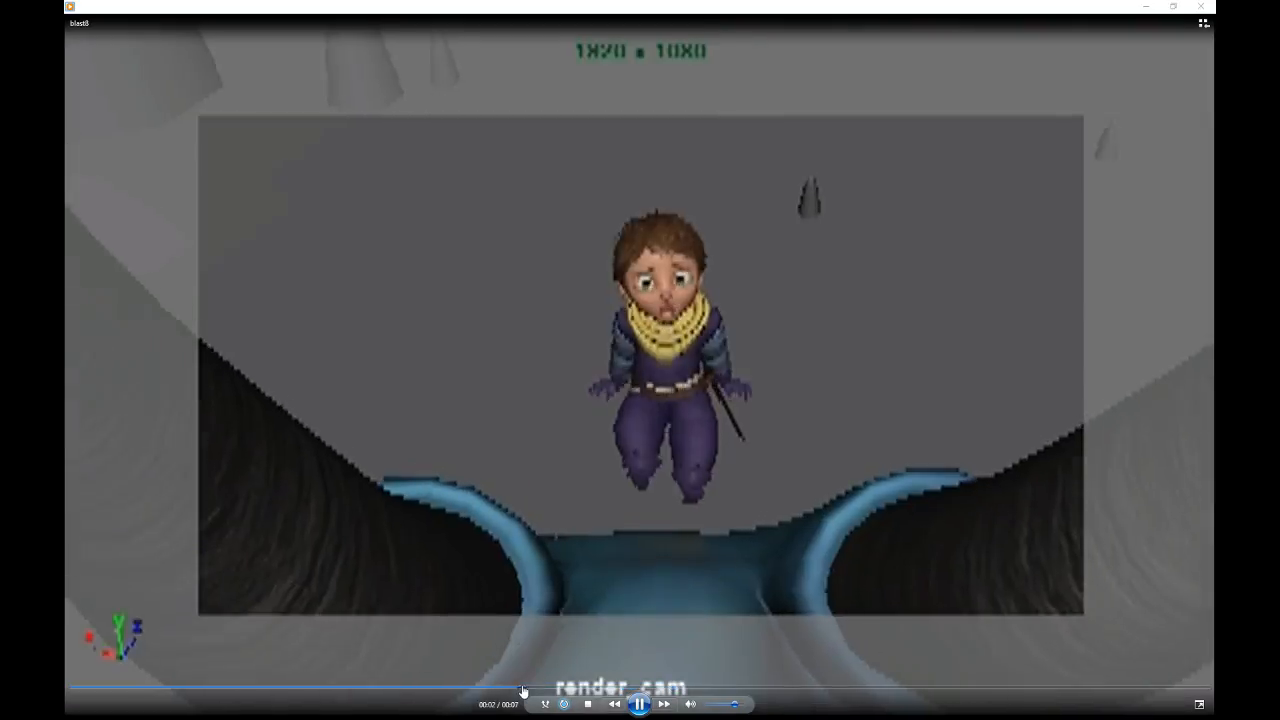
click(522, 690)
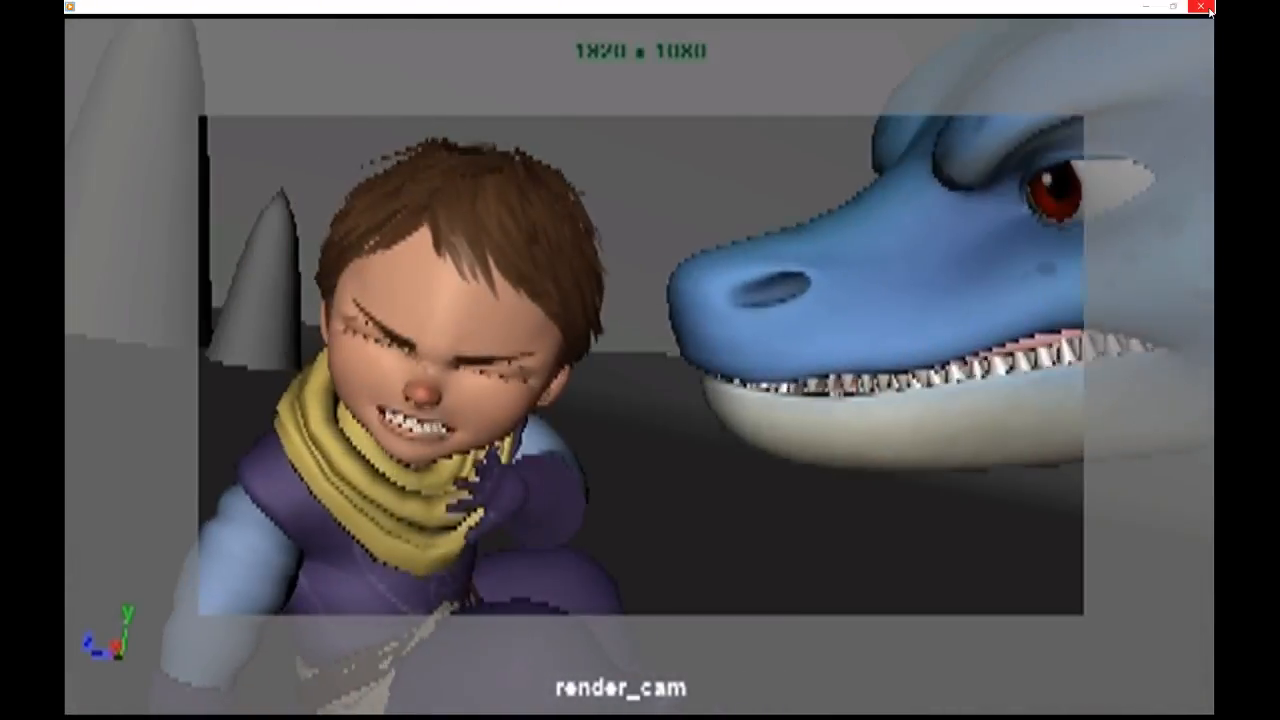
click(1208, 8)
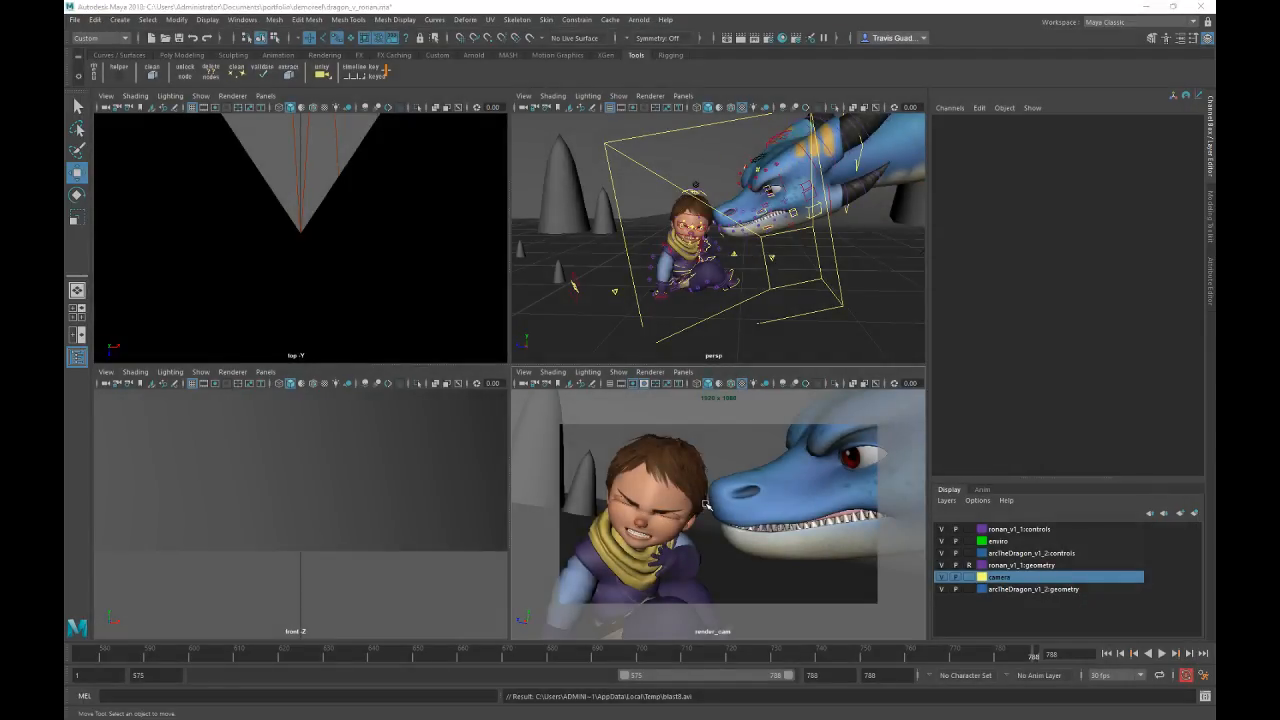
Step: Scrub the render camera shot to frame 678 and select the boy's spine master control in the perspective view
key(space)
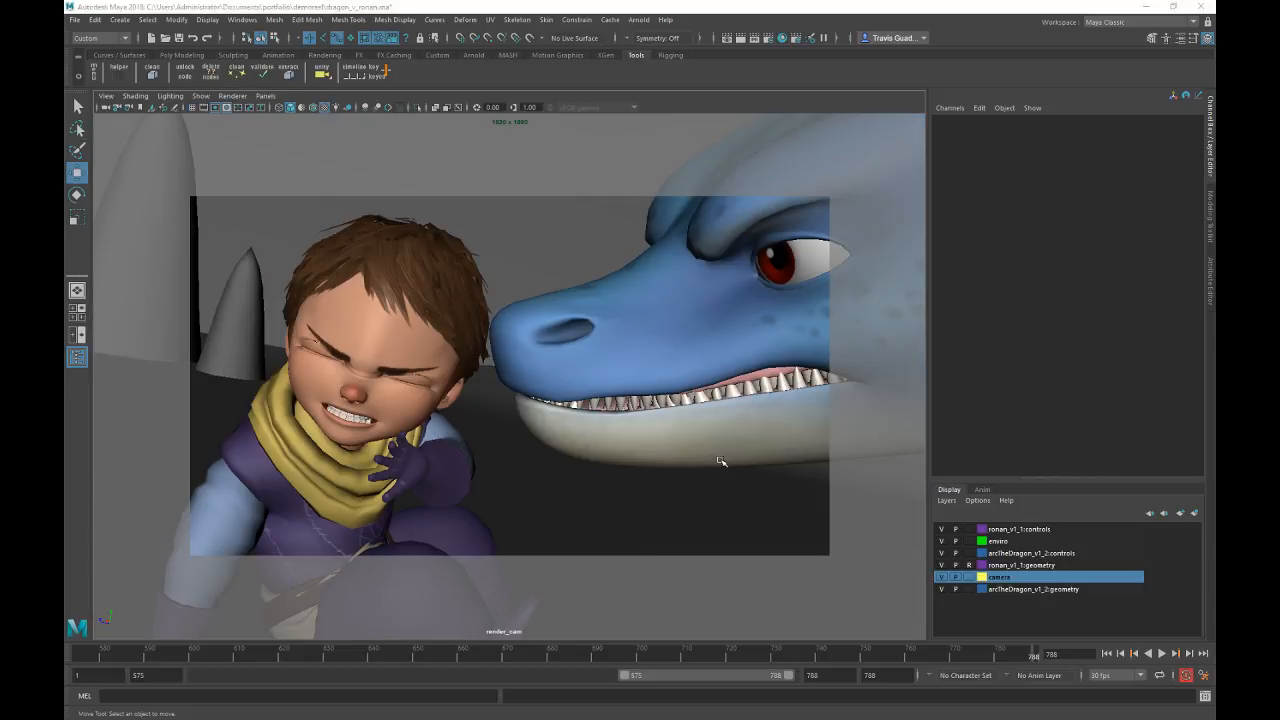
key(space)
key(space)
drag(240, 660, 543, 657)
key(space)
key(f)
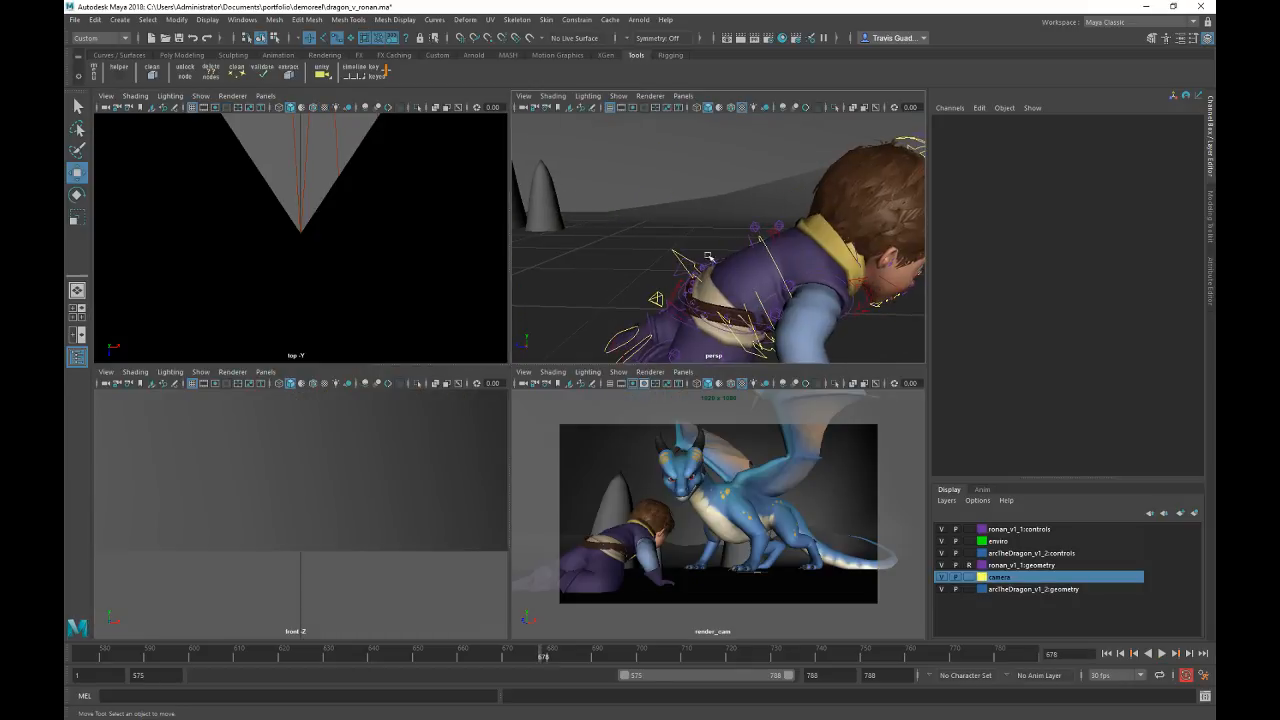
click(626, 219)
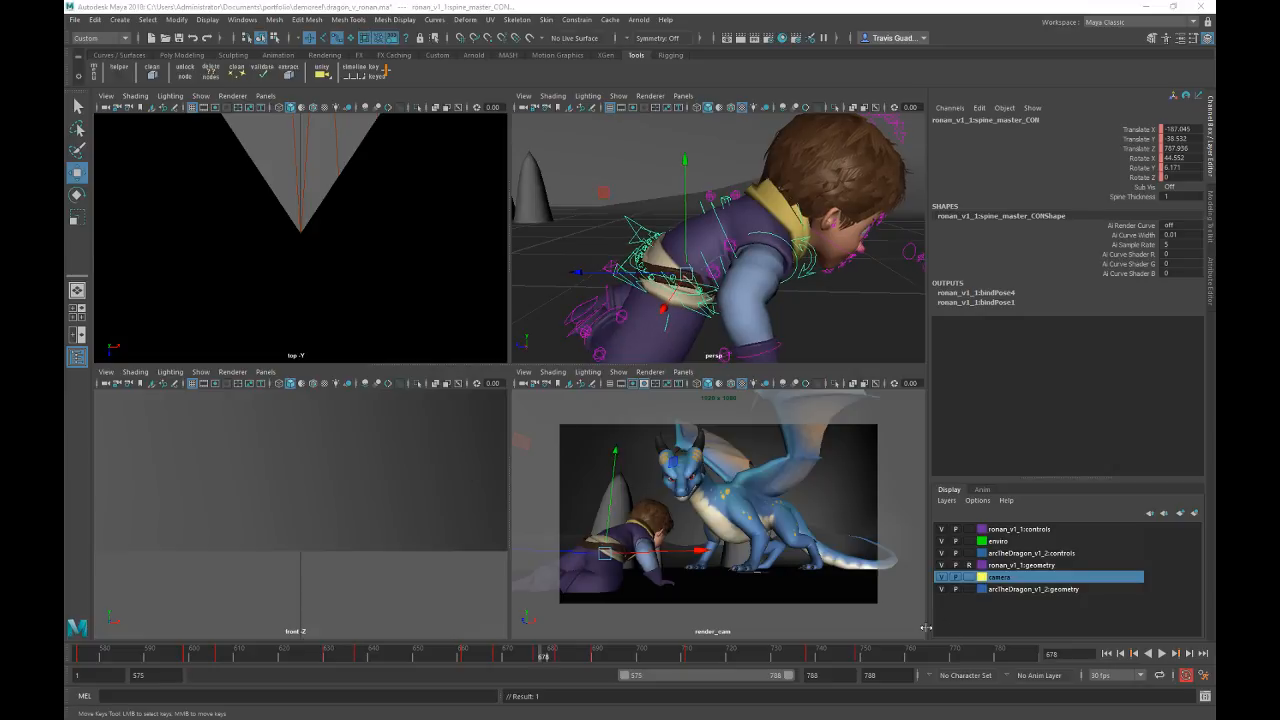
Step: Select the boy's mid spine control, undo its last change at frame 677, and replay from frame 660
mouse_move(471, 659)
mouse_down()
mouse_move(548, 652)
mouse_move(534, 654)
mouse_up()
click(707, 284)
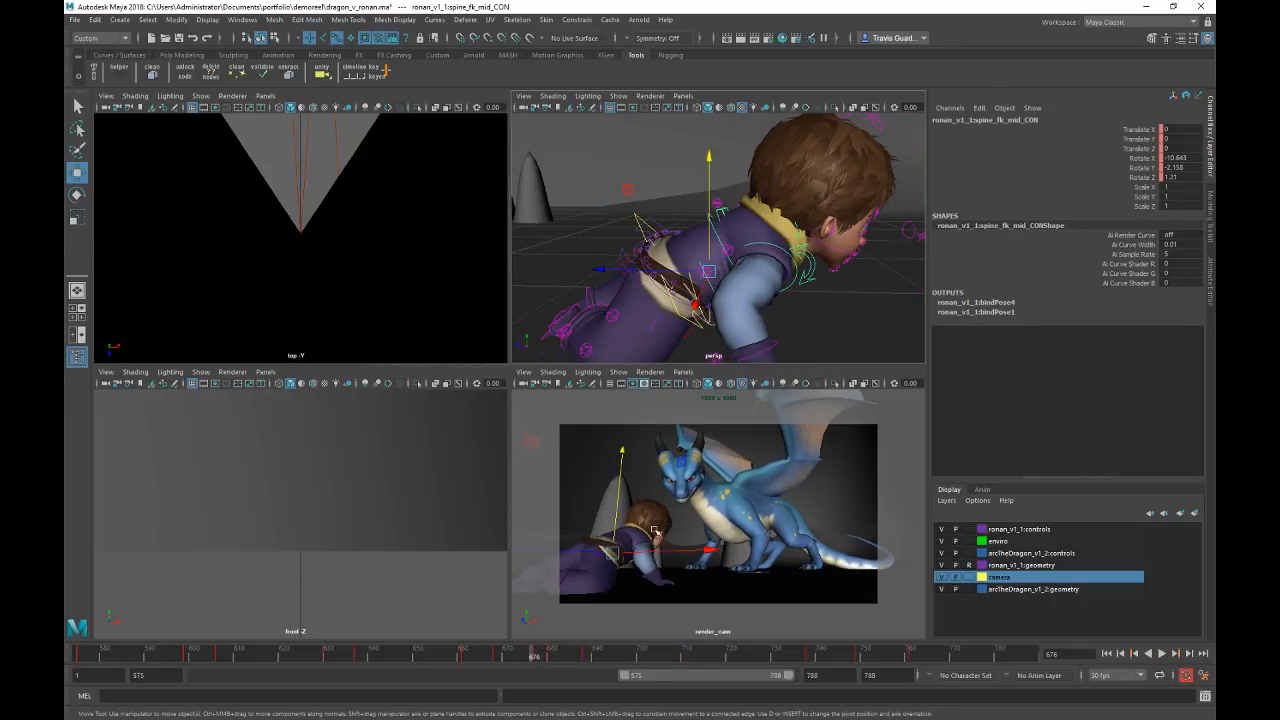
click(538, 652)
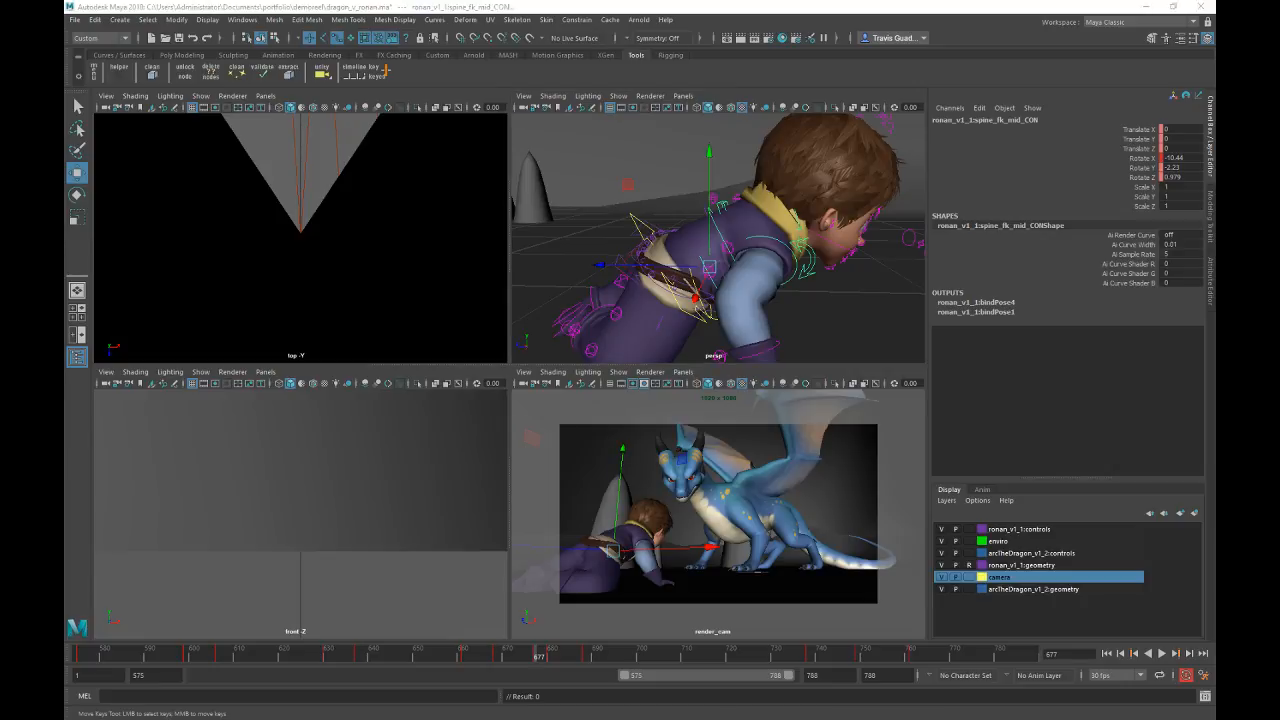
key(ctrl+z)
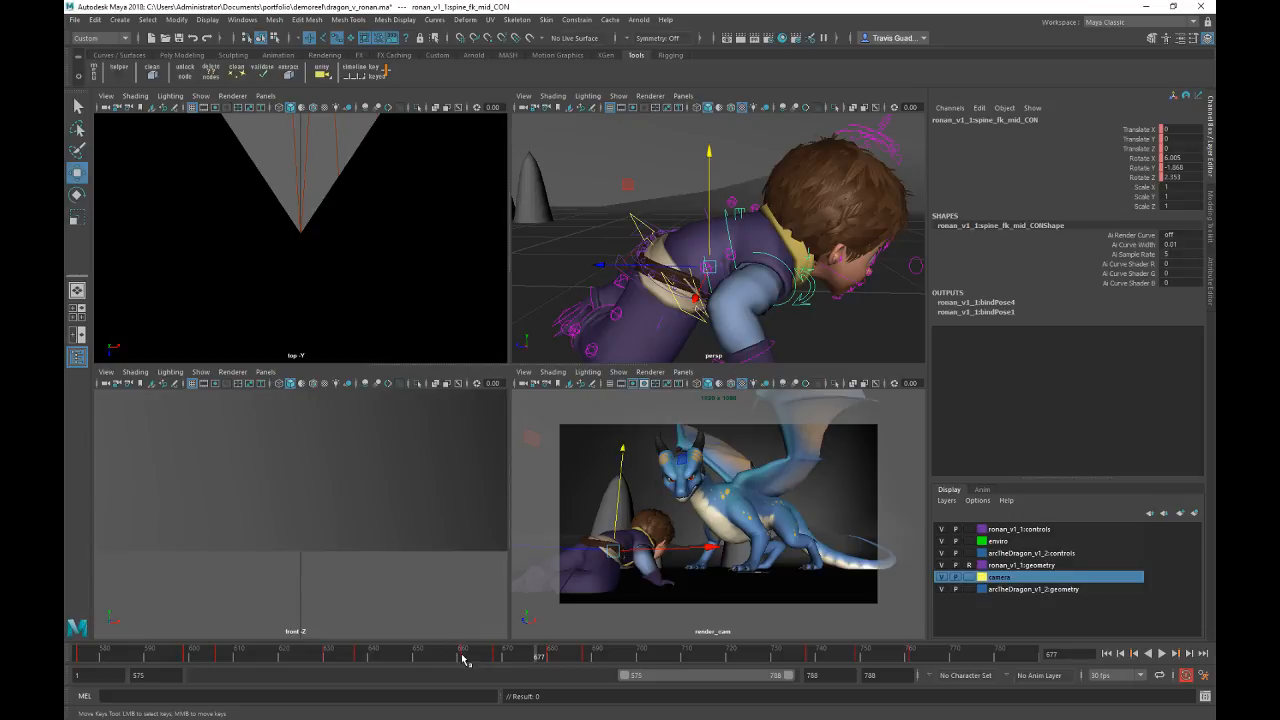
click(464, 656)
key(alt+v)
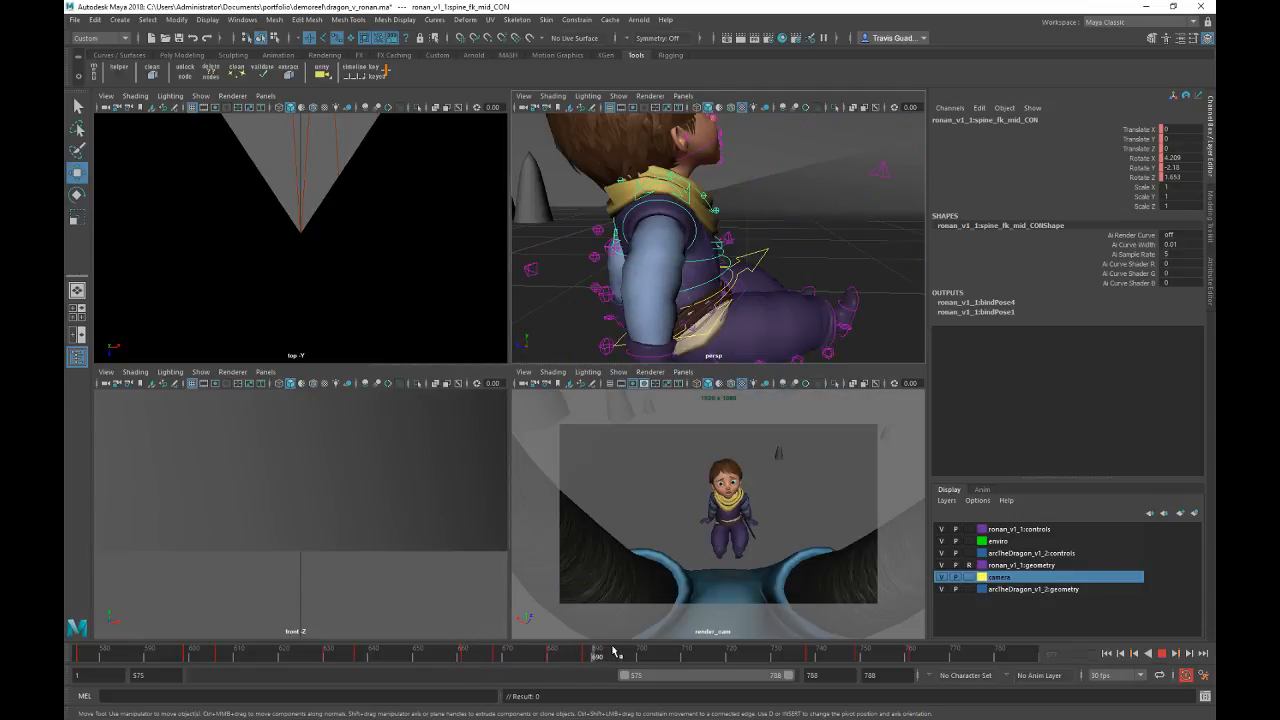
Step: Select both of the boy's foot IK controls at frame 695 and play back the leg motion
click(520, 650)
drag(520, 650, 618, 643)
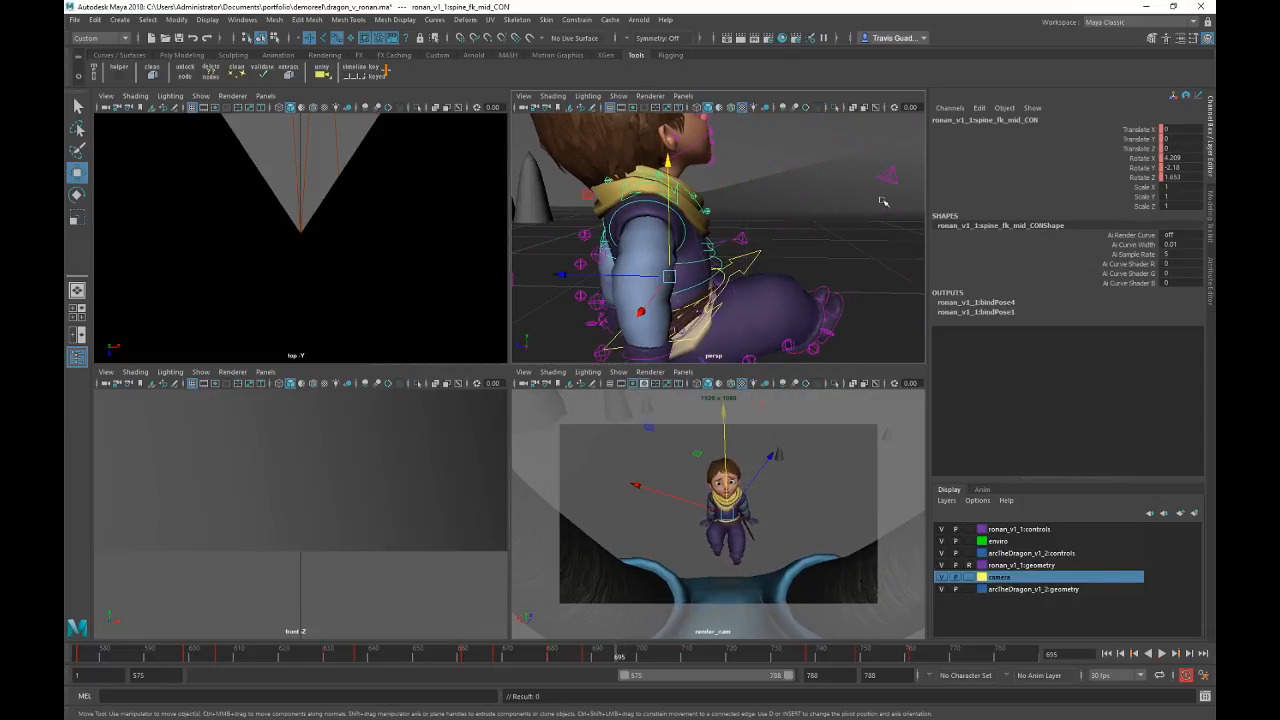
alt+drag(880, 202, 848, 507)
click(771, 316)
shift+click(792, 281)
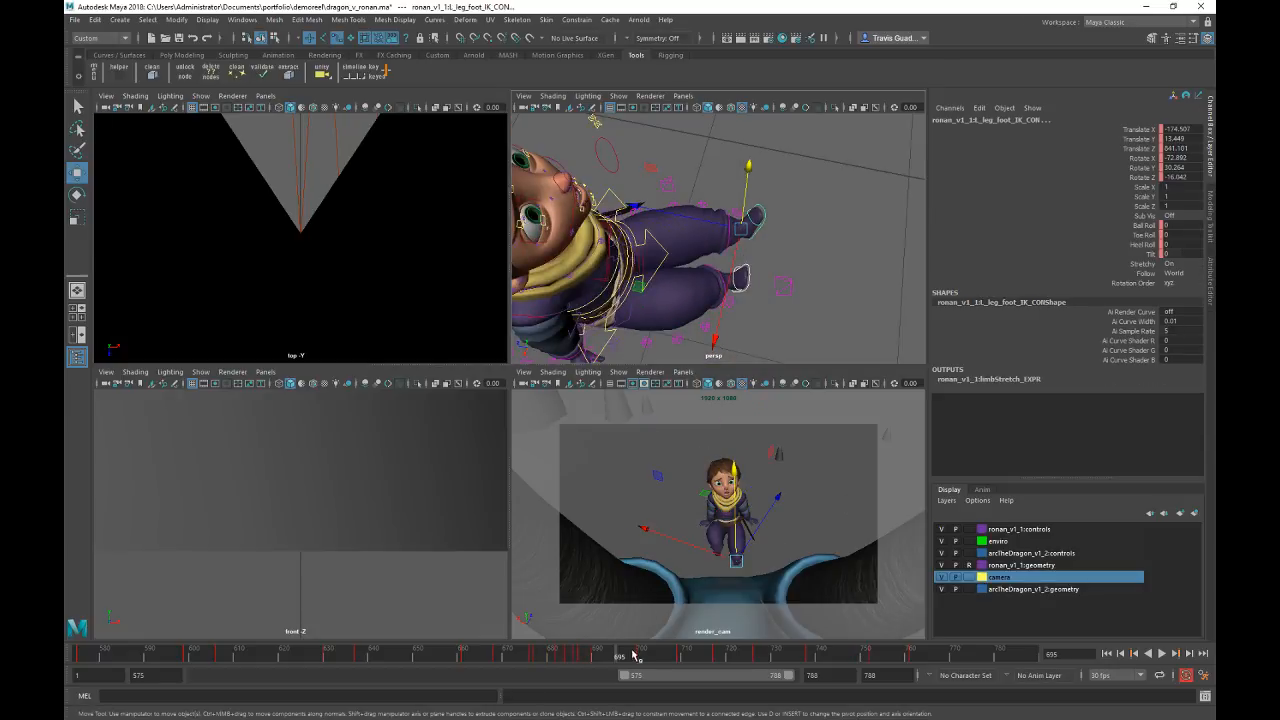
key(alt+v)
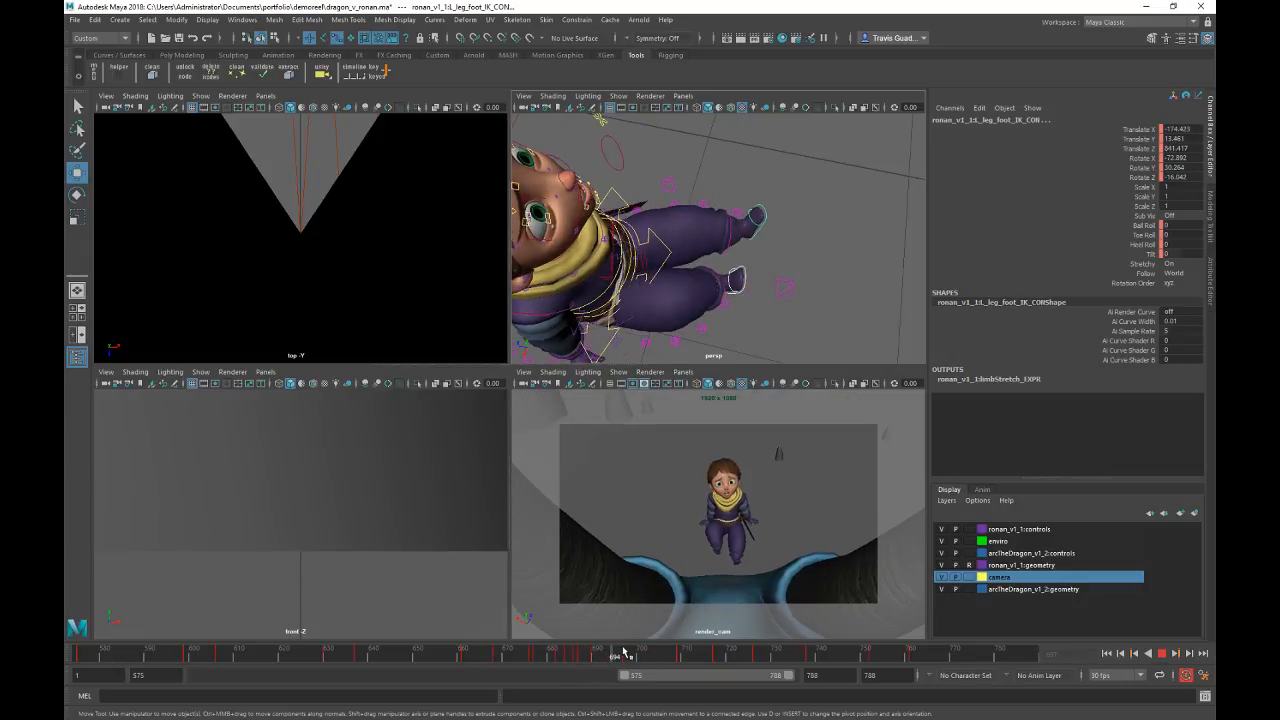
Step: Retime the selected foot keys near frame 704 and replay the leg motion, stopping at frame 708
drag(643, 652, 679, 654)
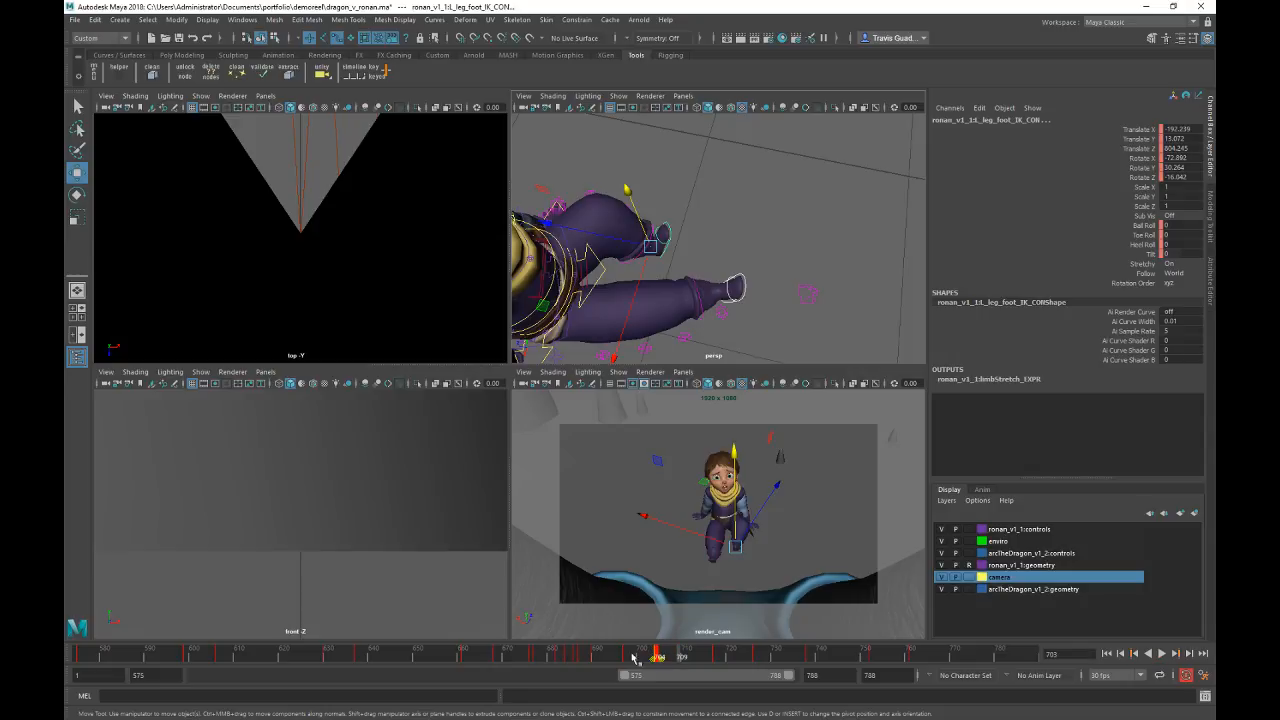
click(589, 655)
key(alt+v)
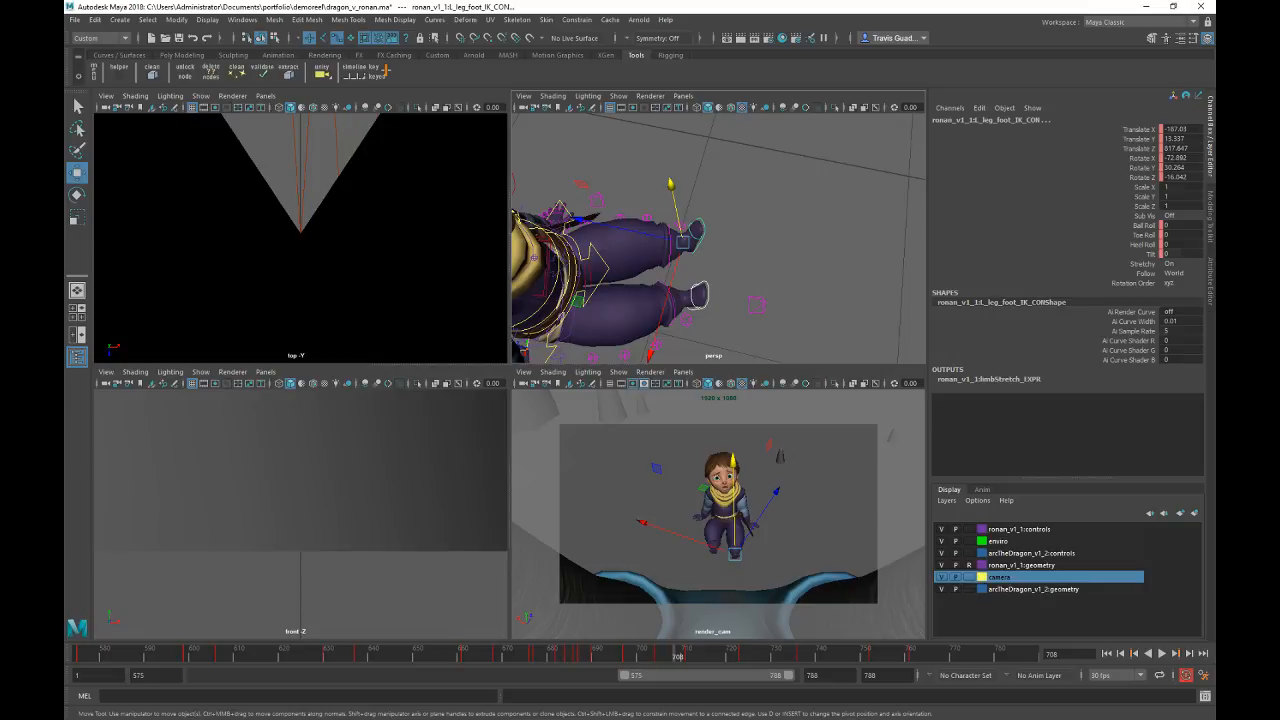
drag(524, 655, 679, 658)
Step: Select the boy's right foot IK control at frame 708 and ready it for moving in a side view of the legs
alt+drag(710, 296, 757, 304)
alt+right_drag(757, 304, 805, 322)
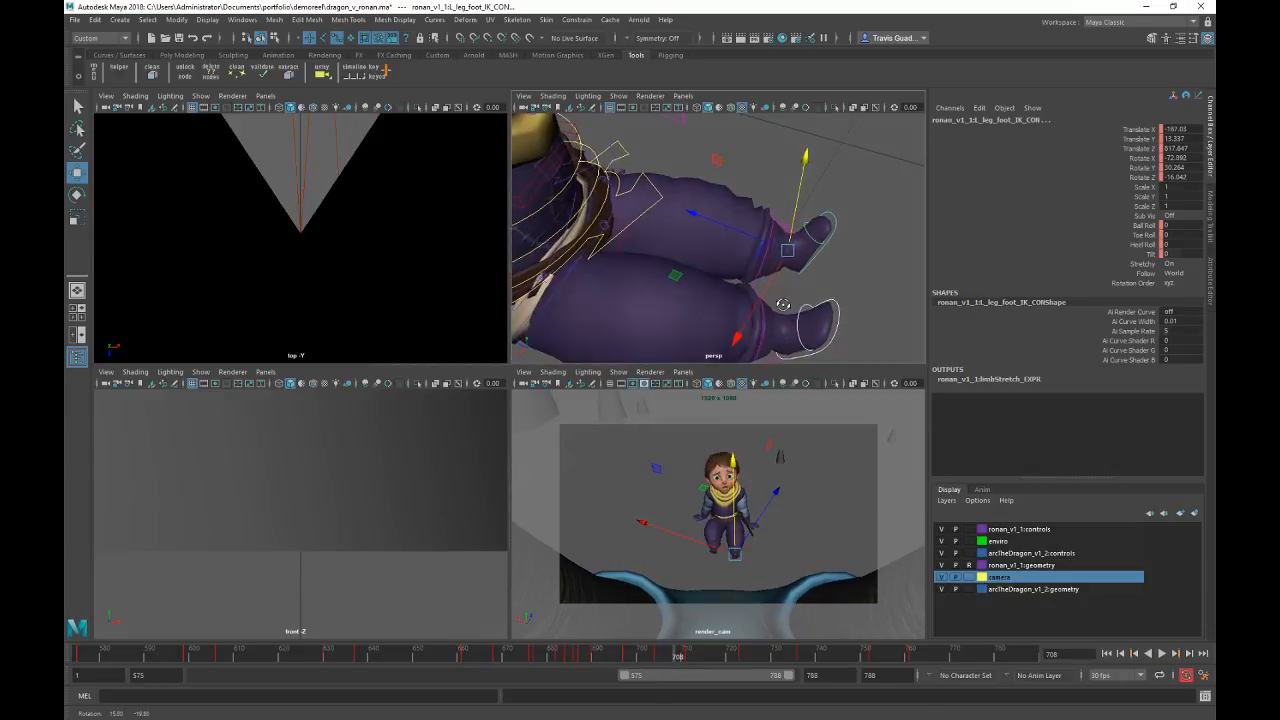
alt+middle_drag(805, 322, 748, 281)
alt+drag(748, 281, 745, 238)
click(740, 283)
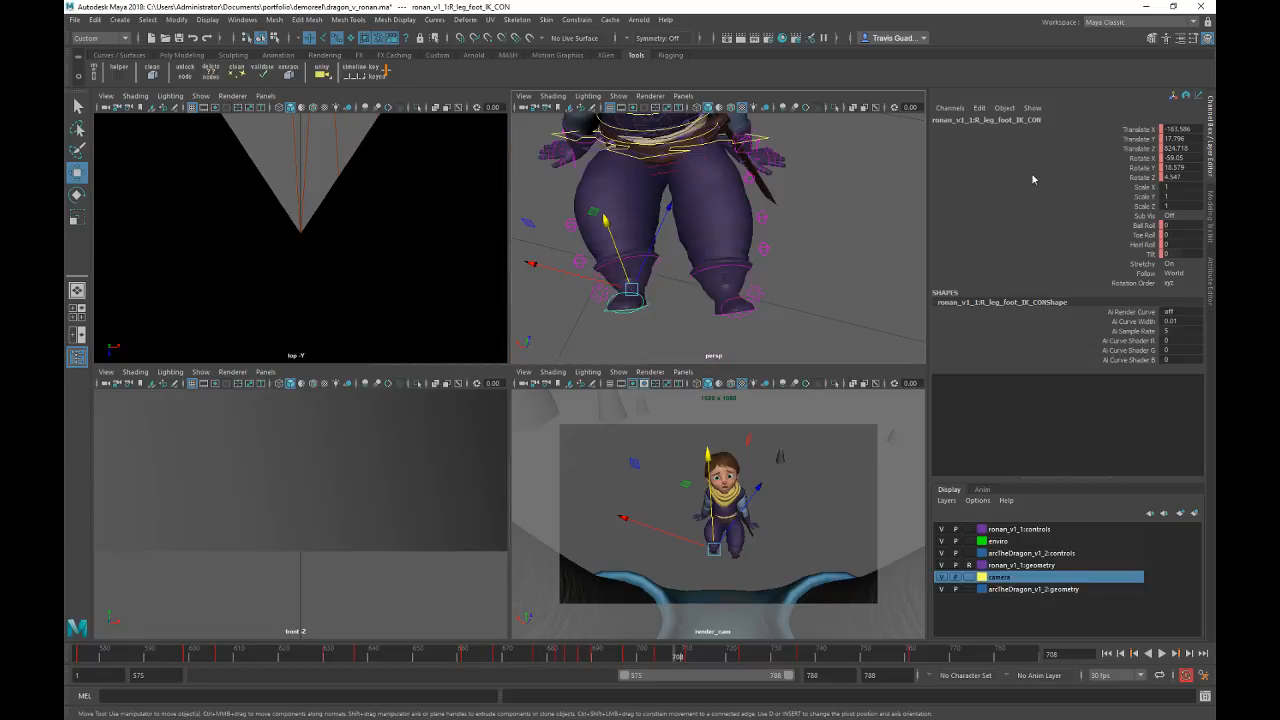
click(1147, 131)
click(1115, 149)
alt+right_drag(814, 257, 706, 248)
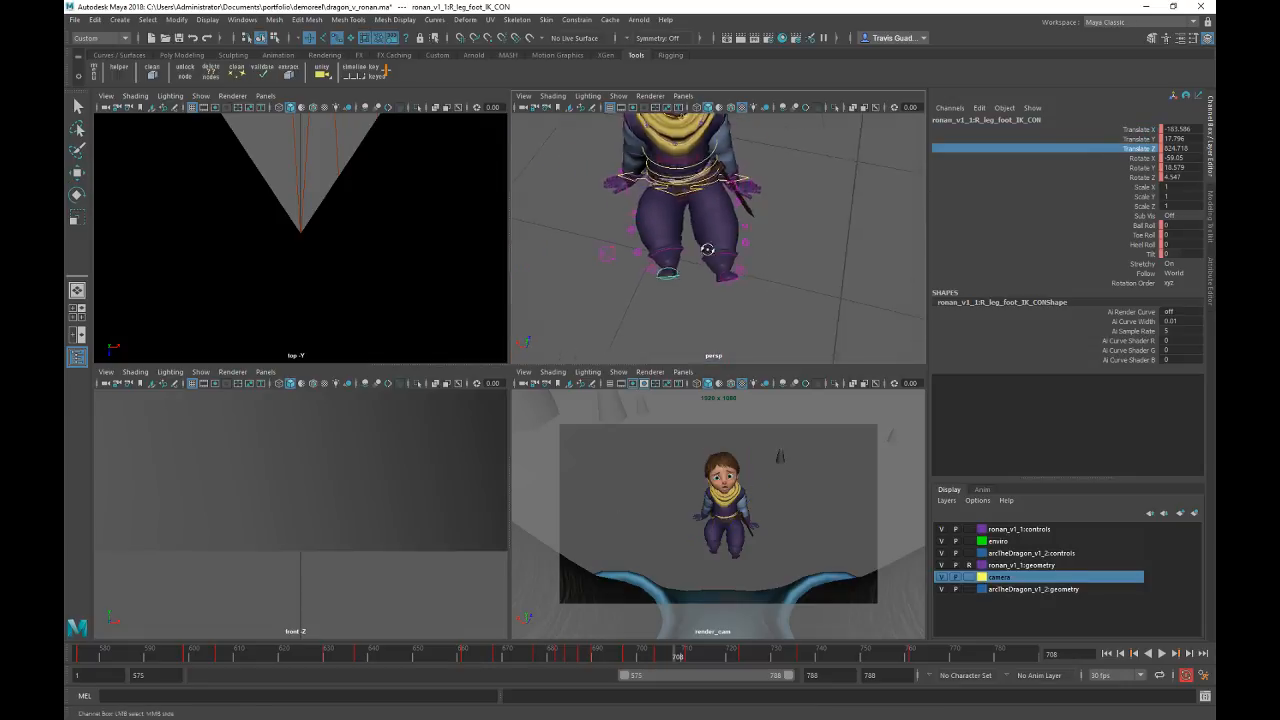
alt+drag(706, 248, 813, 231)
key(w)
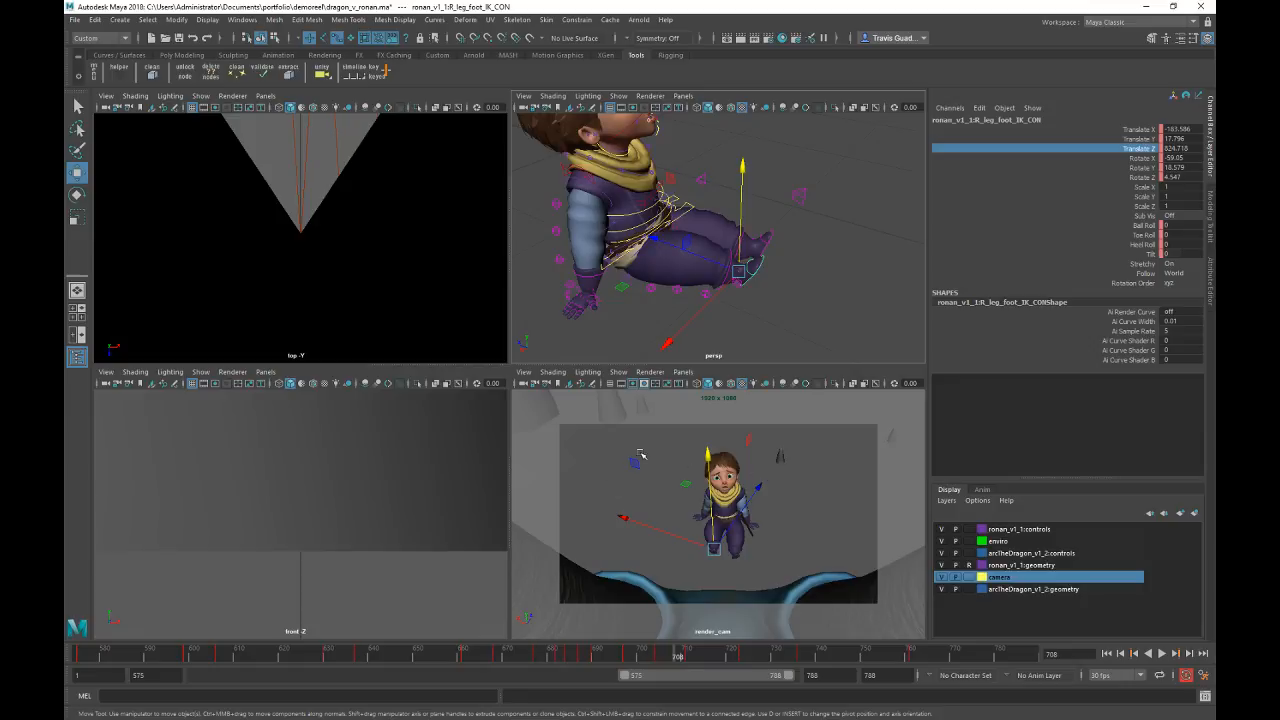
Step: Reposition the boy's right foot IK control at frames 695 and 697 in the perspective view
drag(600, 658, 619, 653)
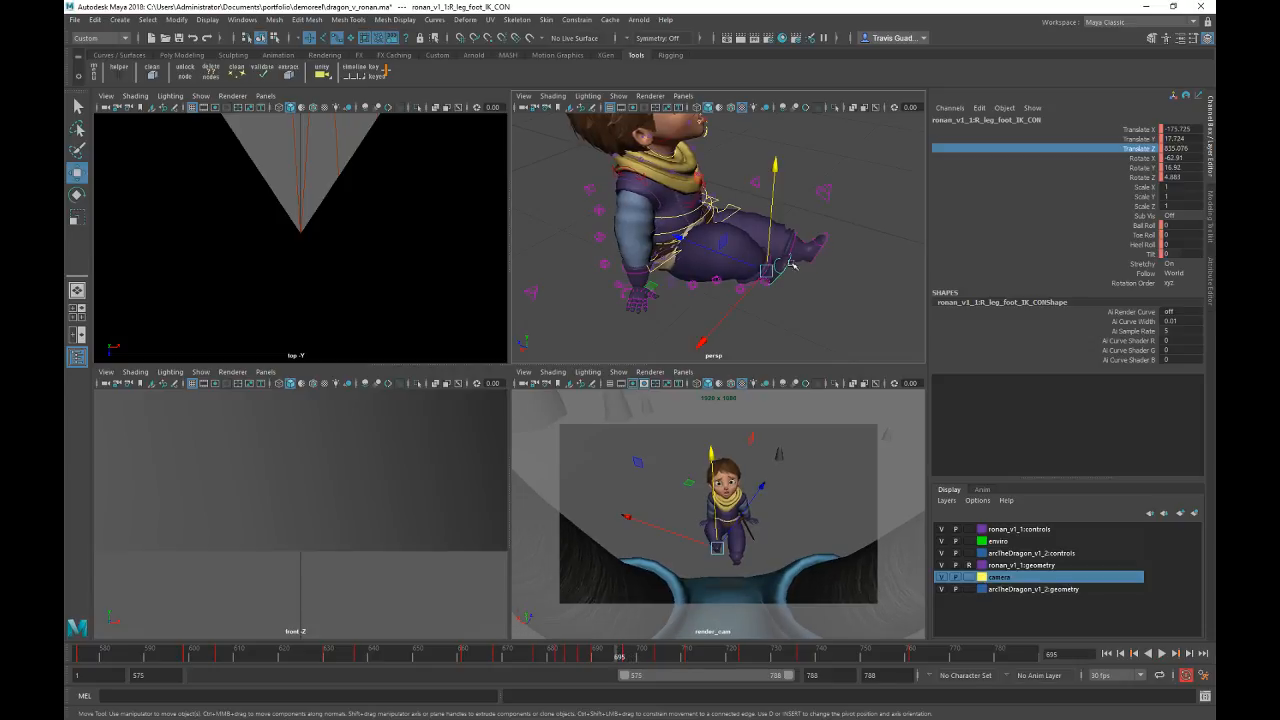
drag(651, 285, 637, 290)
key(.)
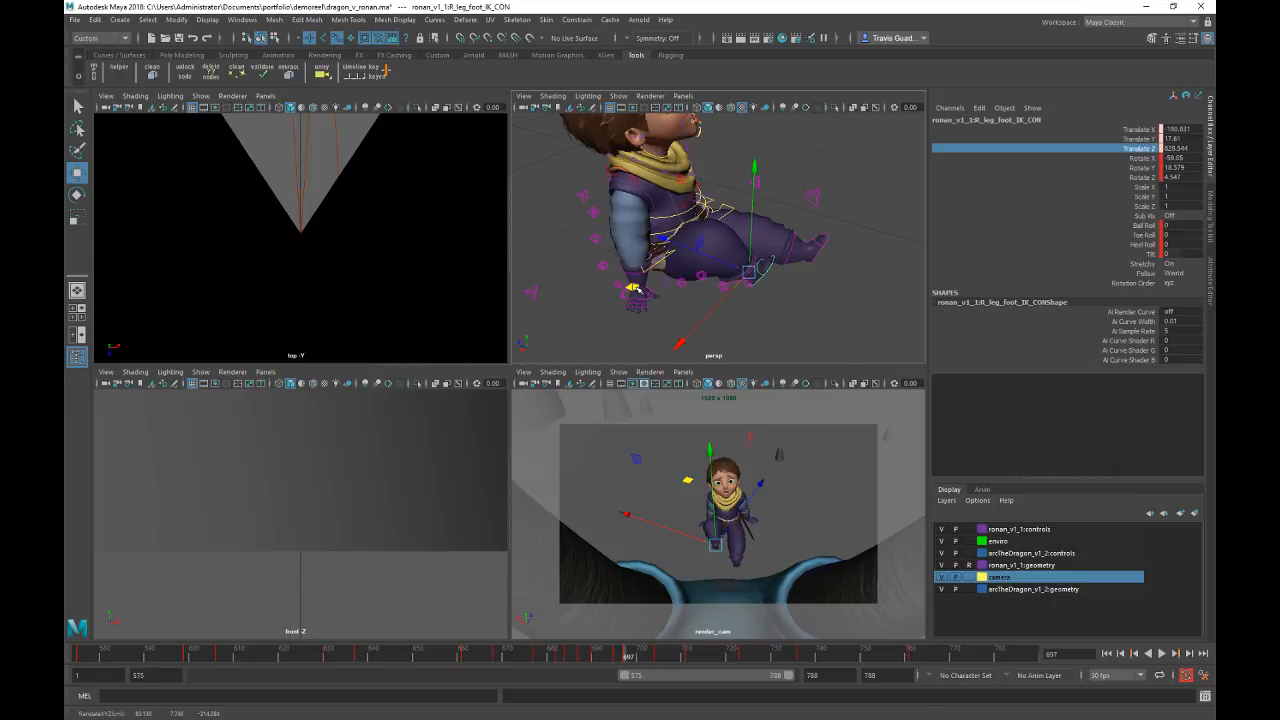
alt+drag(804, 306, 797, 326)
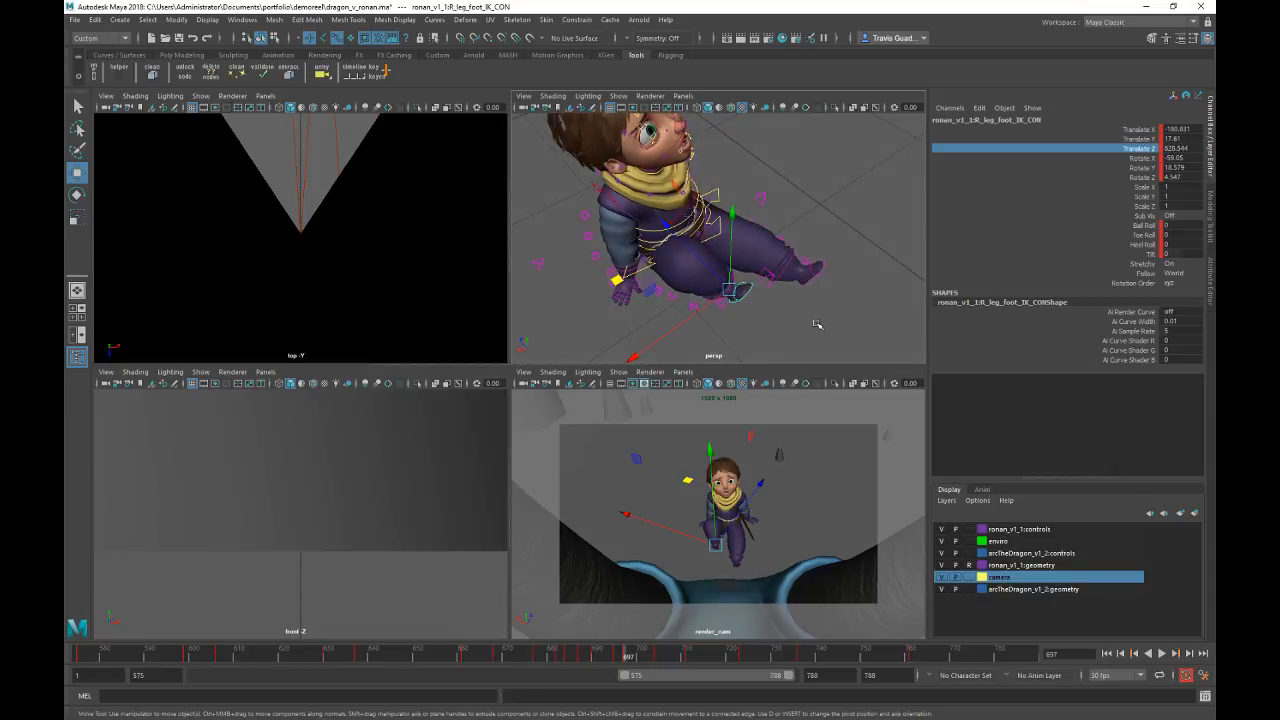
key(.)
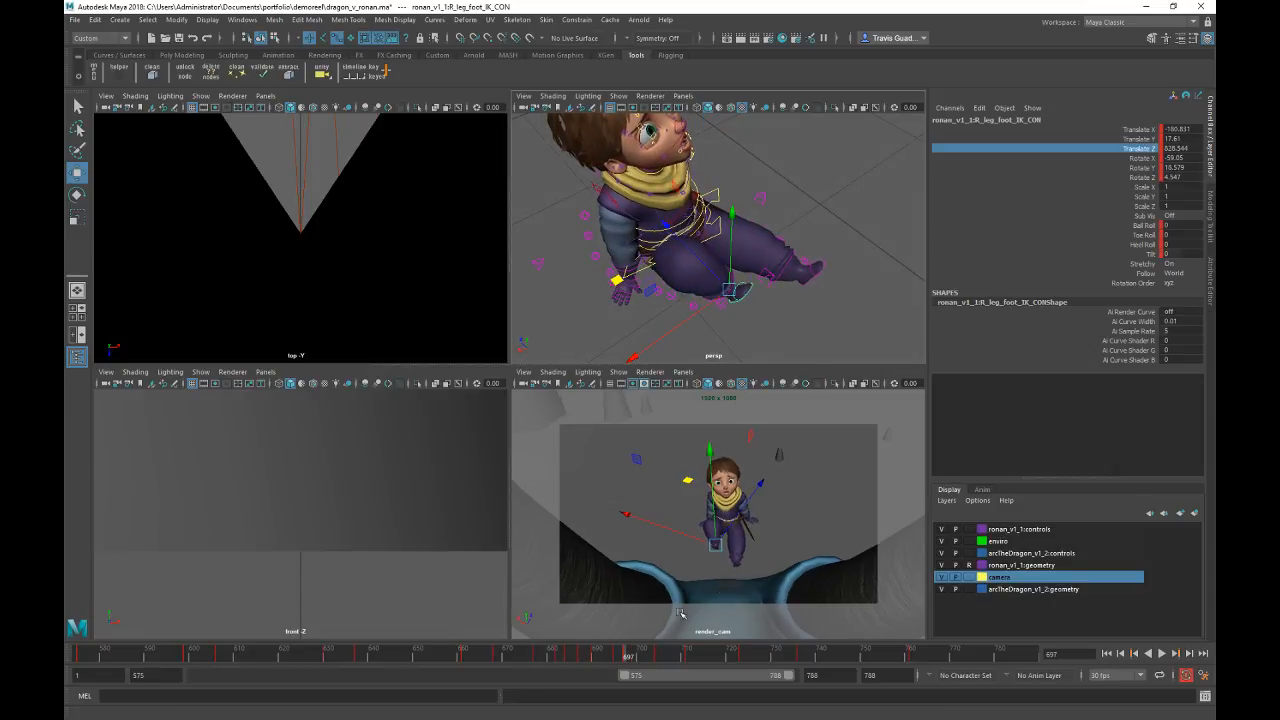
key(.)
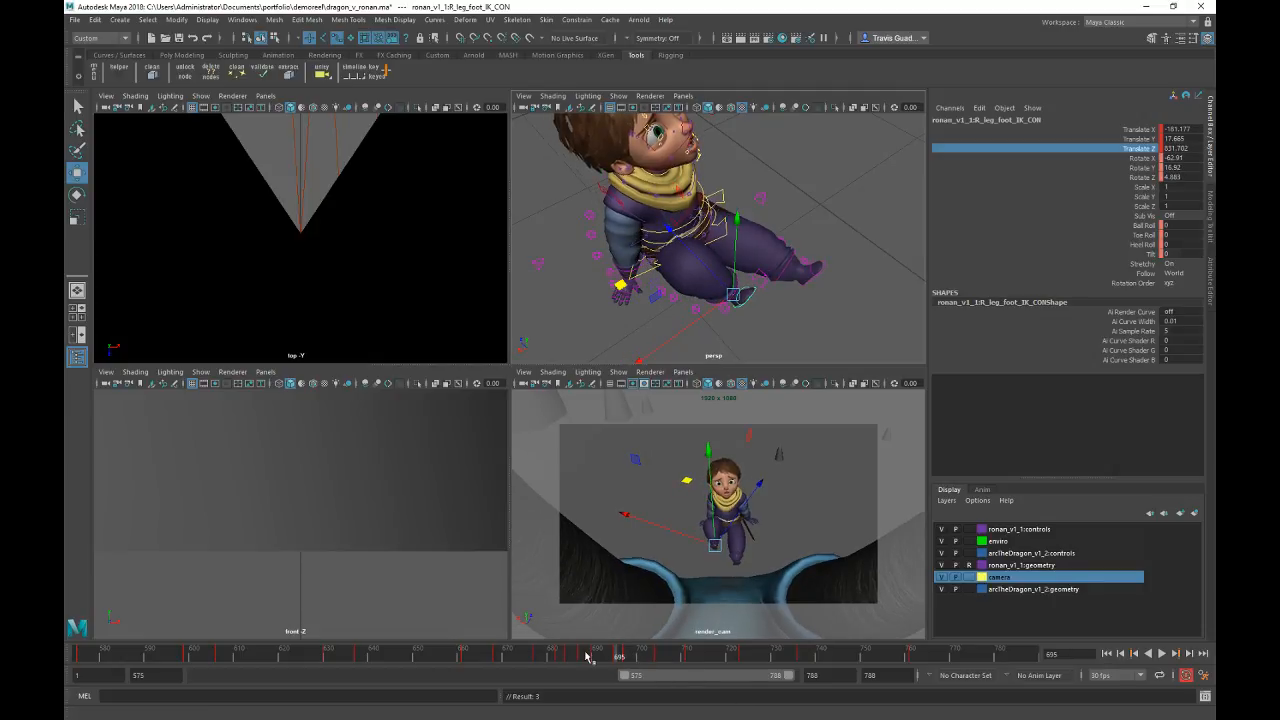
Step: Replay the leg motion and adjust the right foot IK control's position at frame 704
key(alt+v)
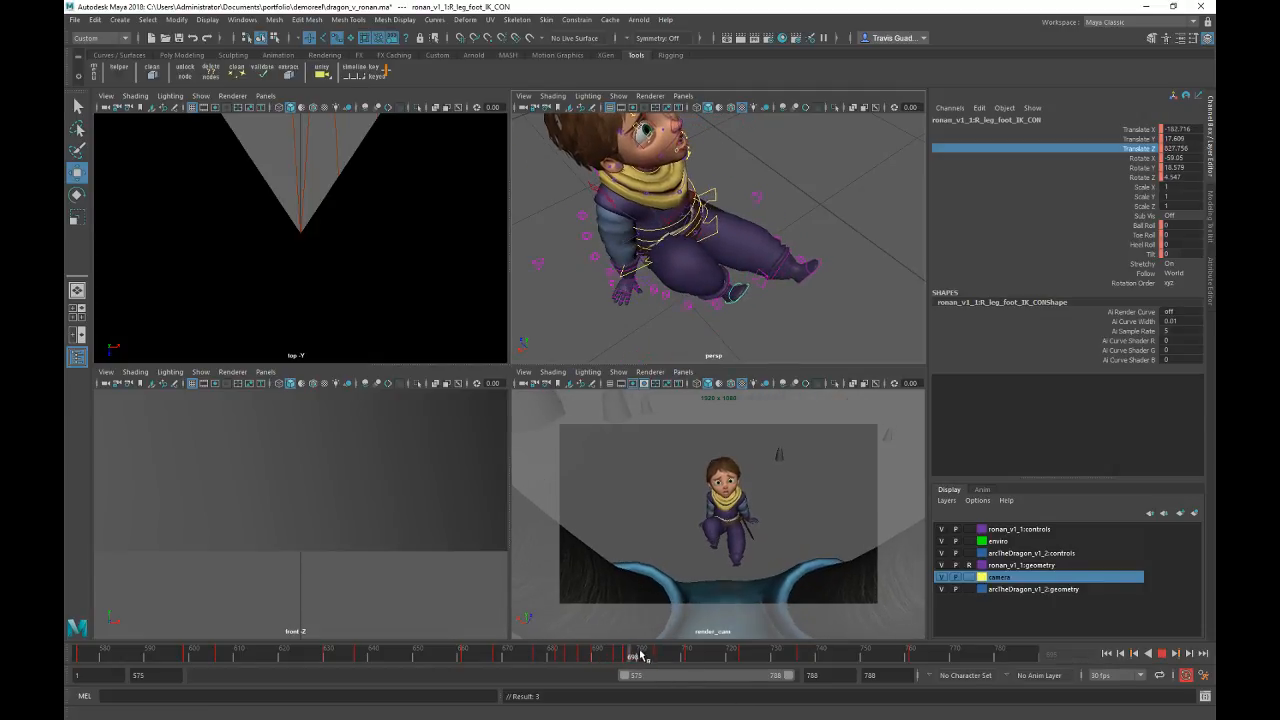
key(alt+v)
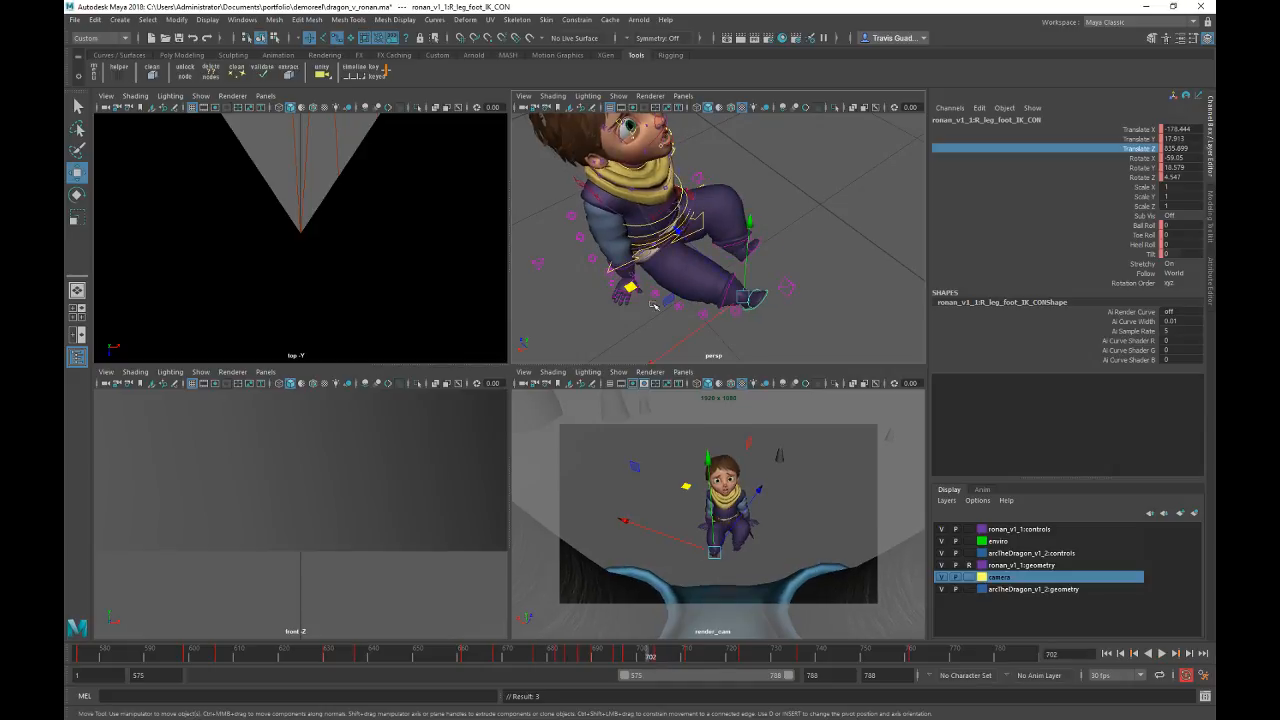
key(.)
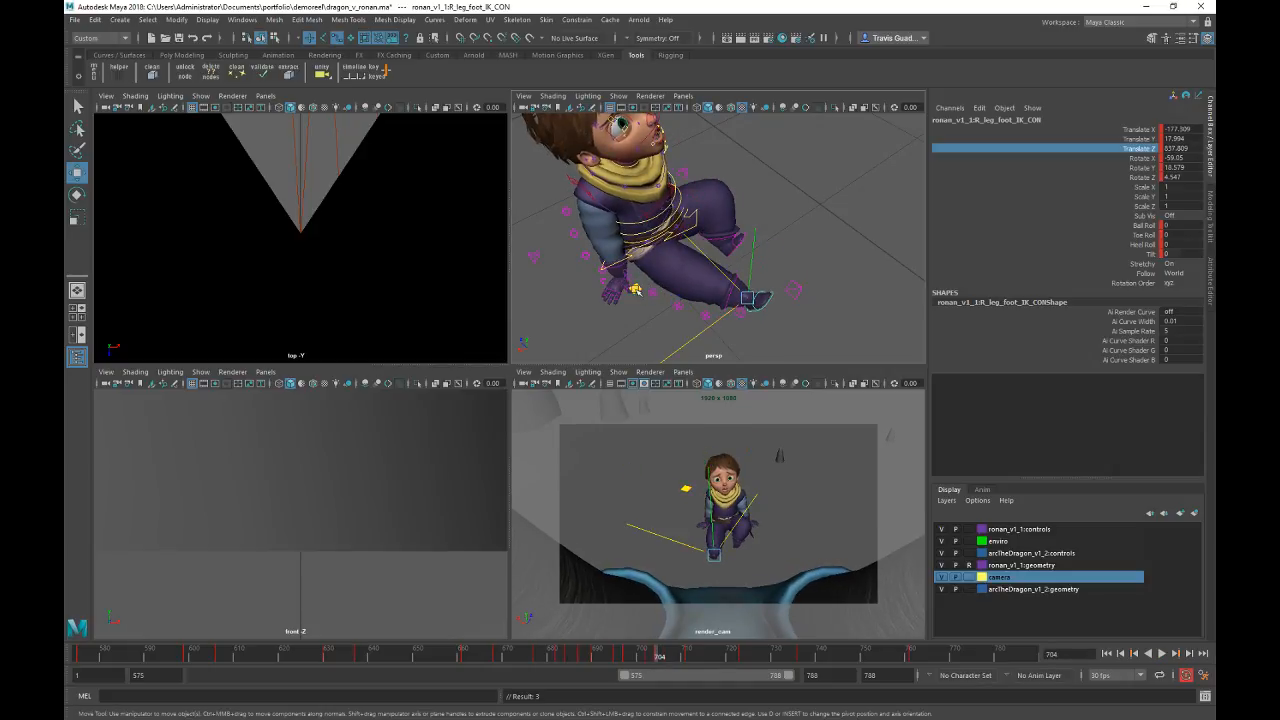
drag(636, 290, 641, 290)
key(alt+v)
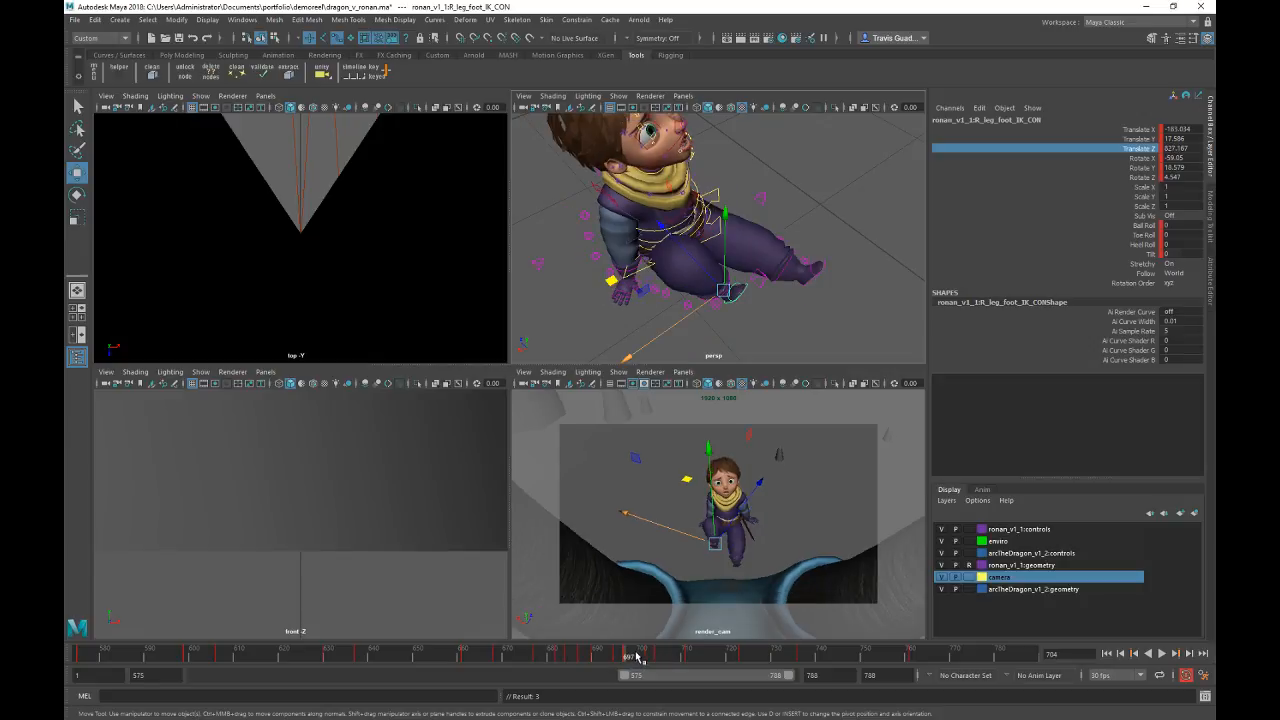
Step: Move the right foot IK control at frame 711, copy that key to frame 709, and replay the motion
click(690, 657)
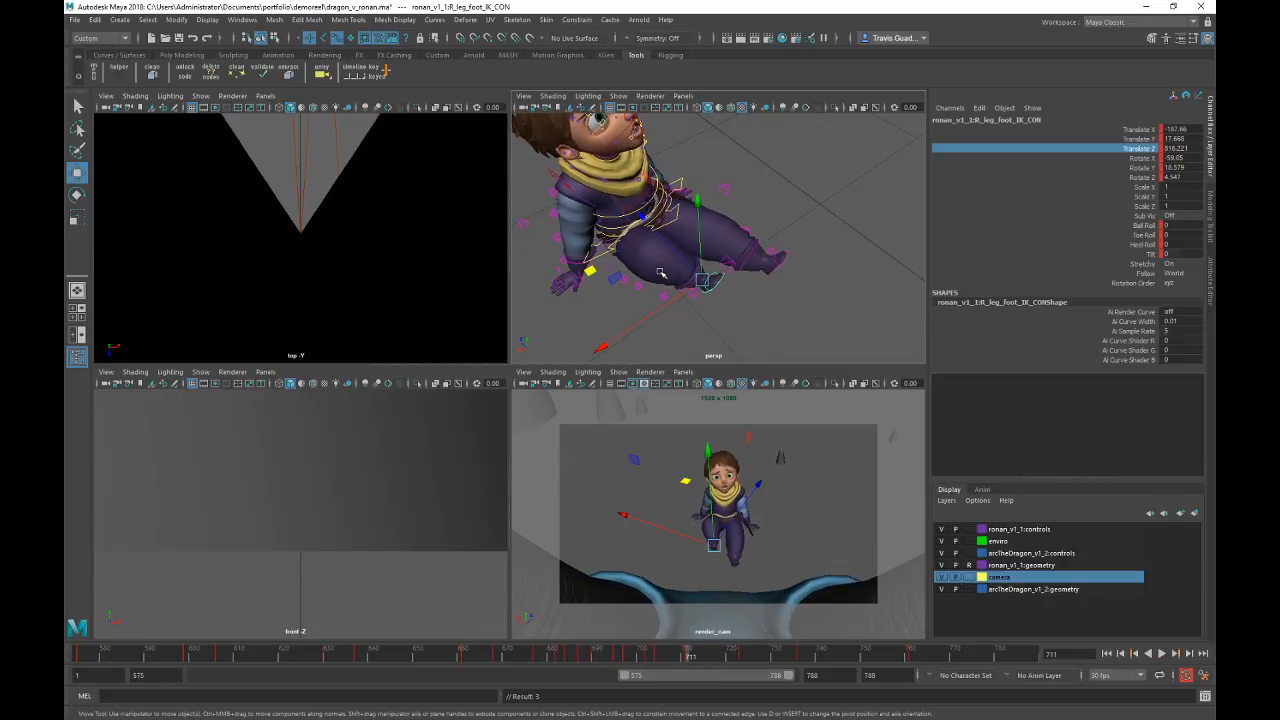
drag(593, 268, 583, 263)
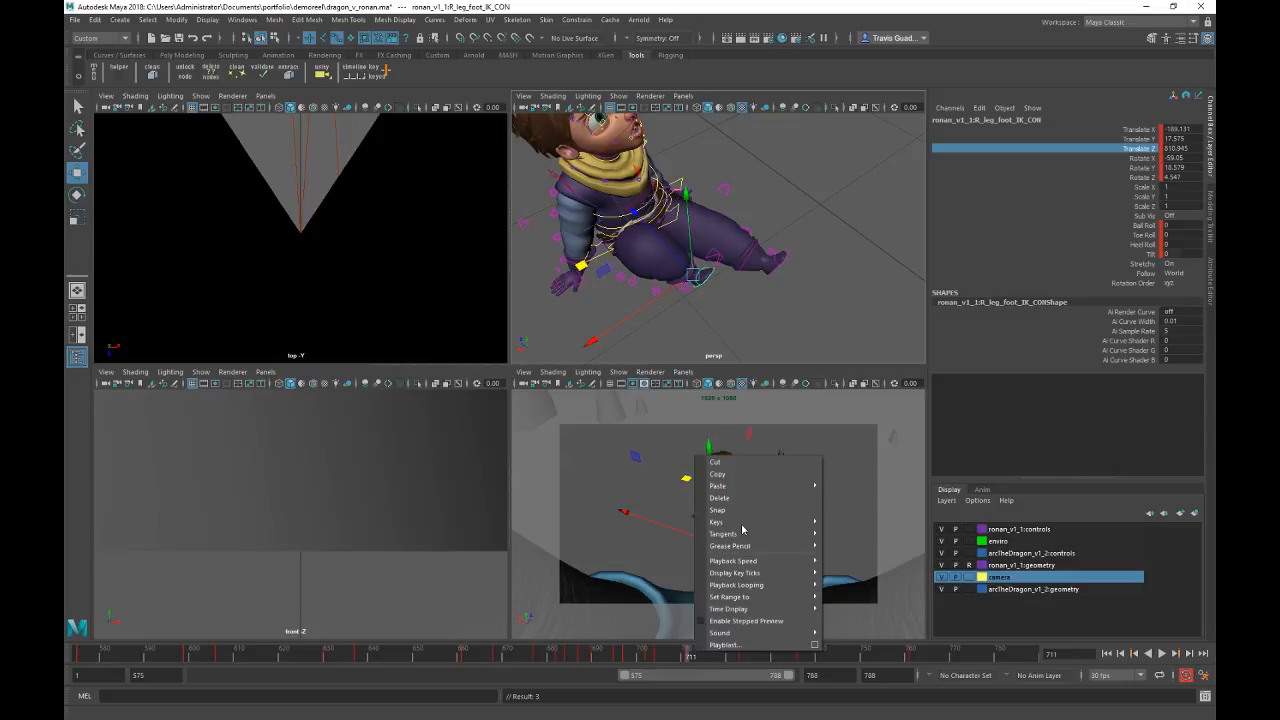
click(750, 474)
click(679, 656)
right_click(679, 656)
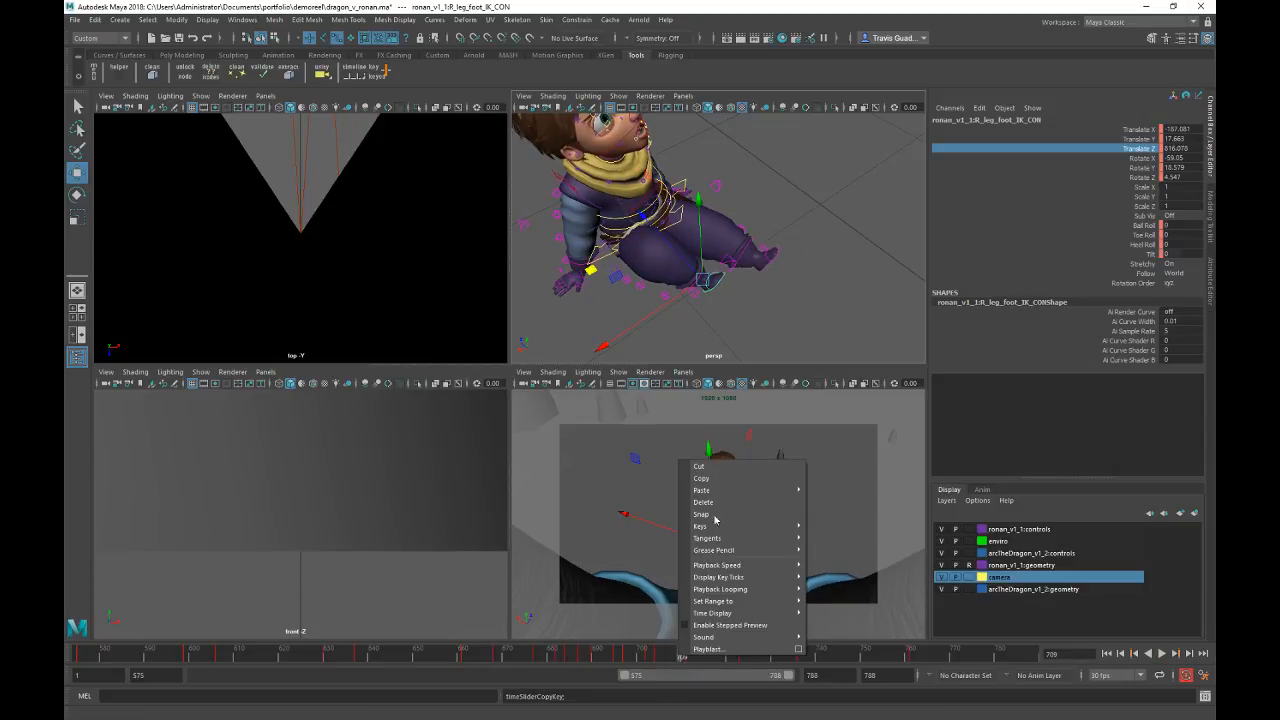
mouse_move(760, 490)
click(859, 501)
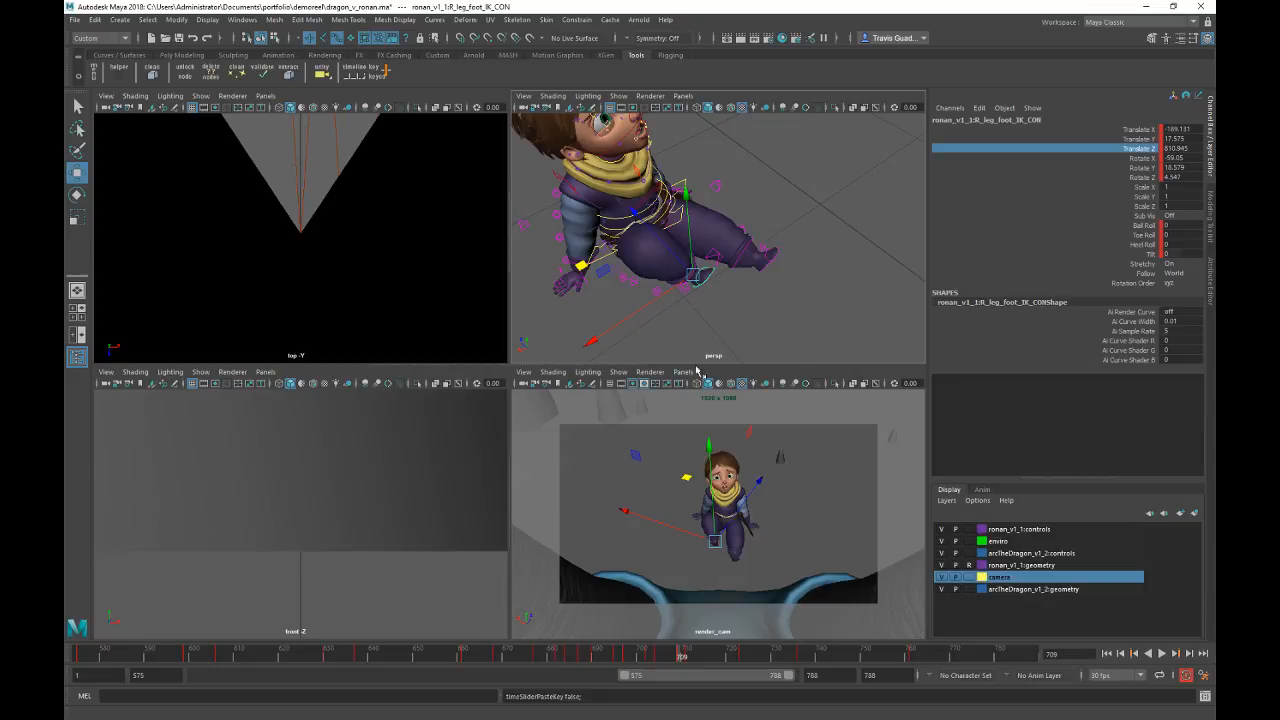
key(alt+v)
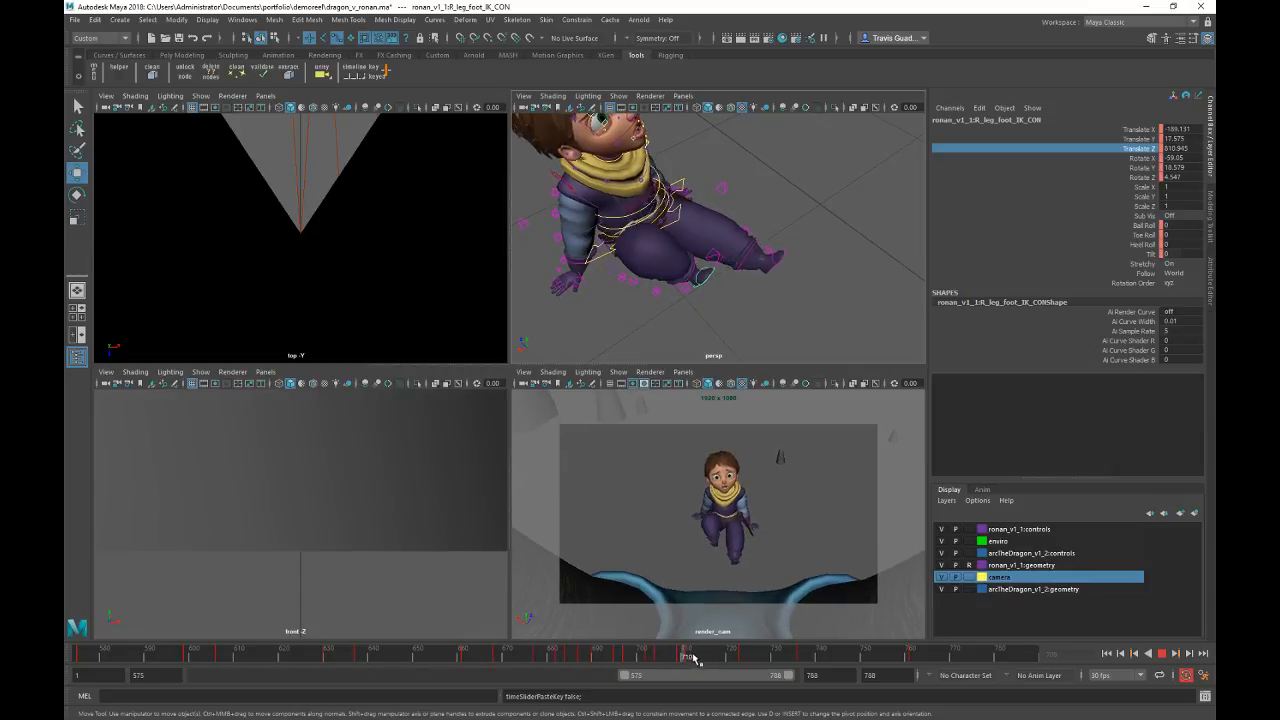
Step: Pull the right foot IK control back at frame 723, retime that key slightly earlier, and replay the leg motion
click(745, 655)
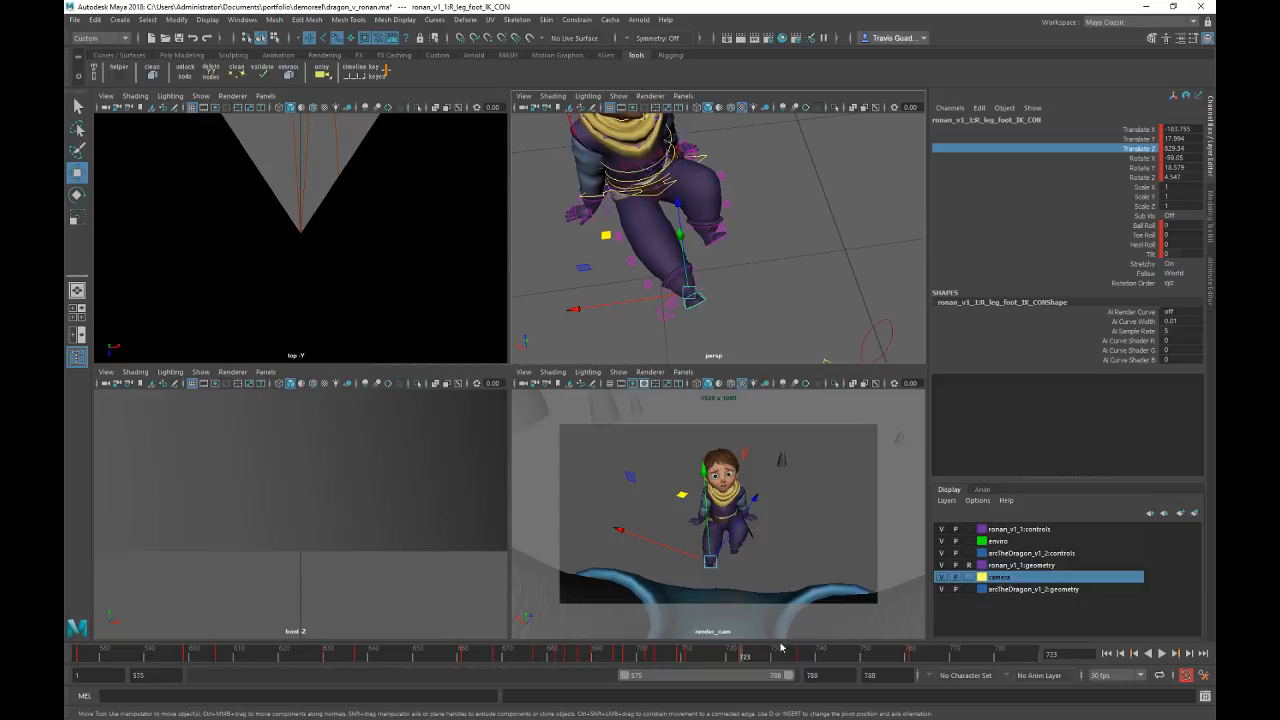
drag(605, 235, 598, 215)
key(alt+v)
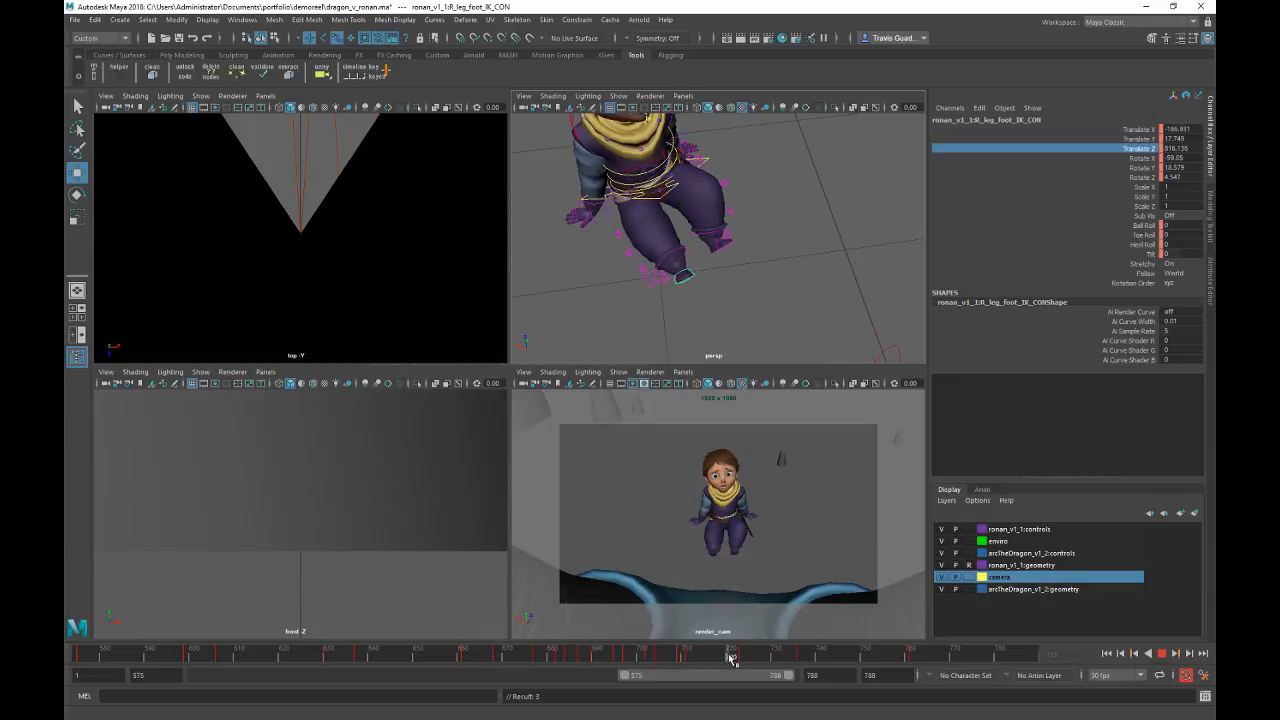
key(alt+v)
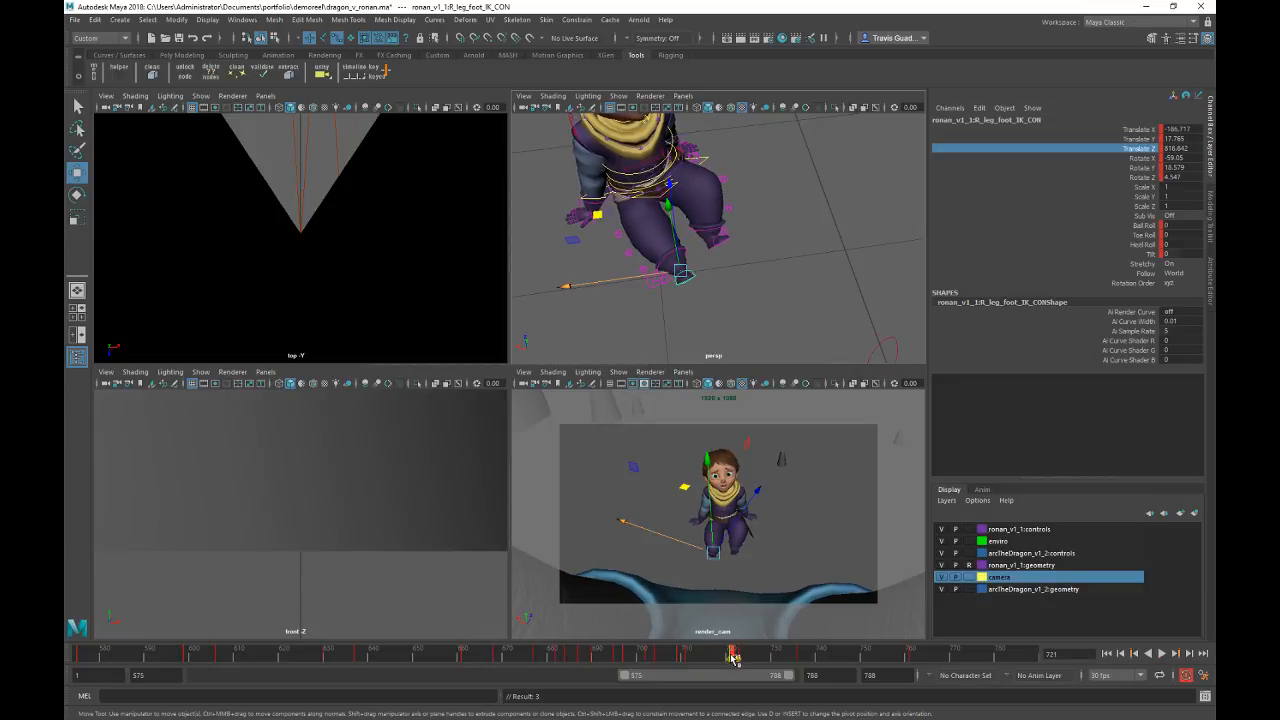
key(alt+v)
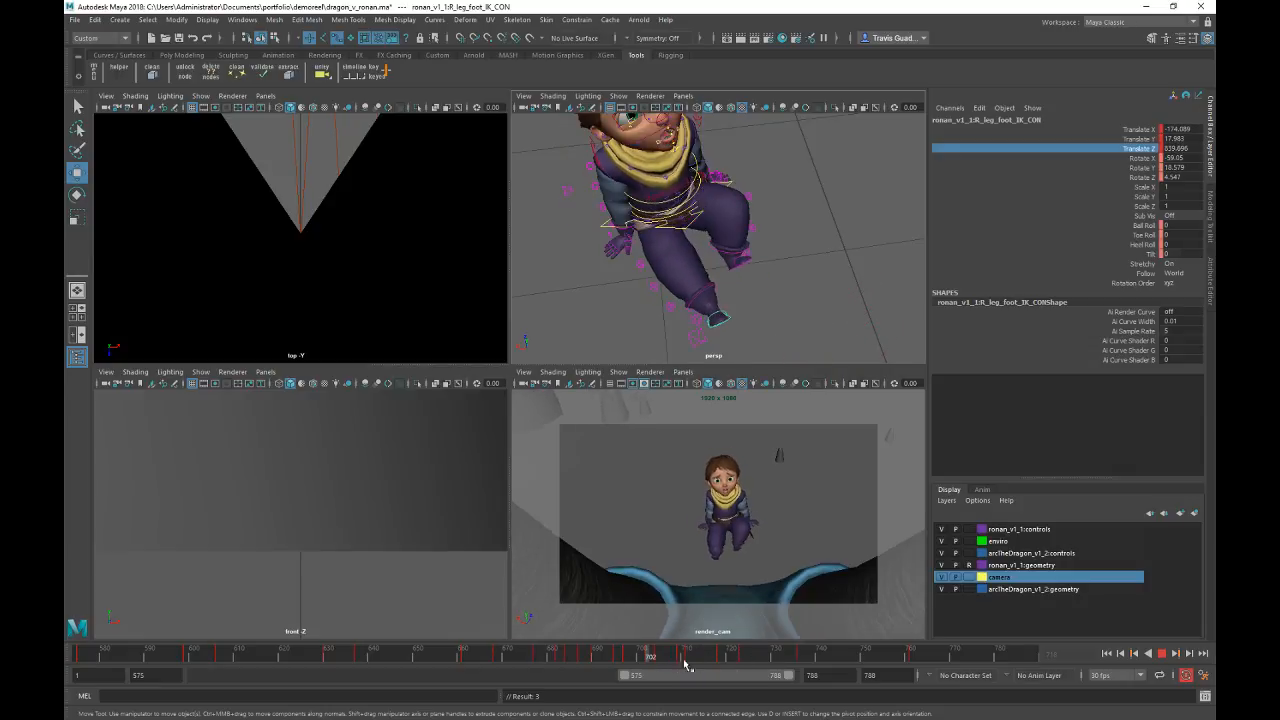
click(752, 658)
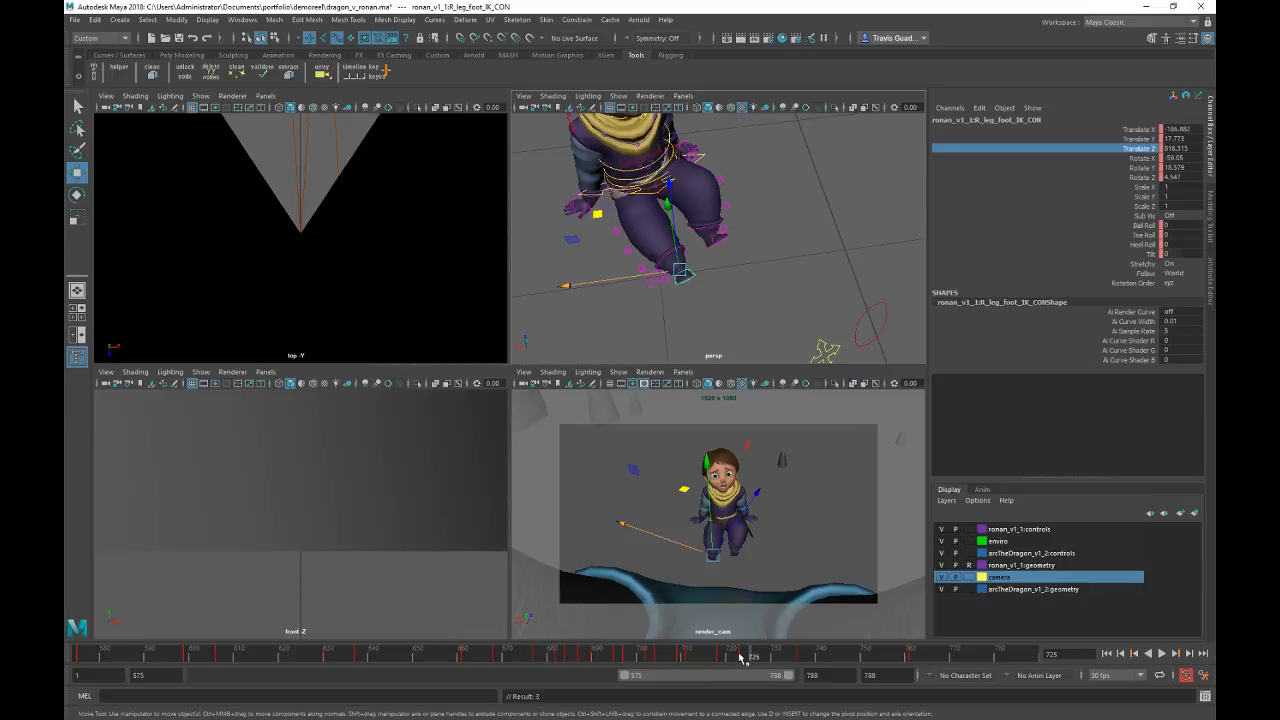
key(alt+v)
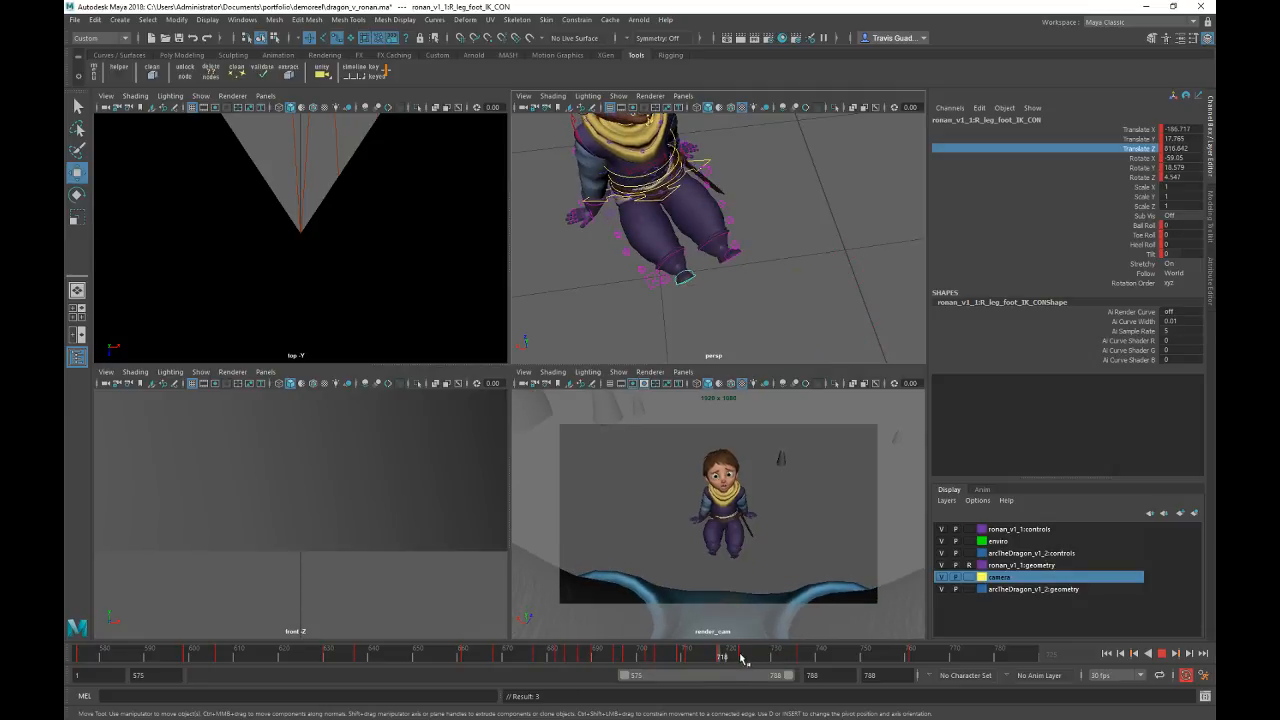
Step: Shift the right foot IK control near frame 731 and review the motion through frame 743
drag(787, 658, 779, 657)
drag(590, 204, 582, 198)
key(alt+v)
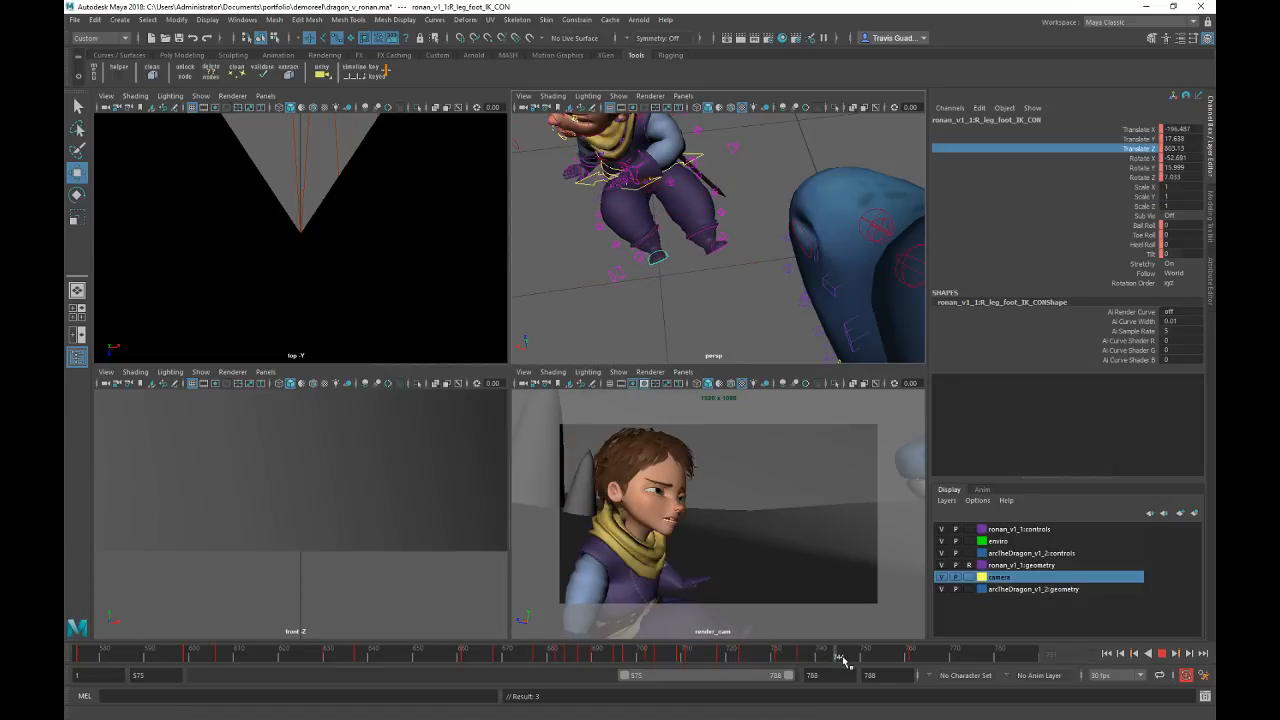
drag(593, 660, 834, 662)
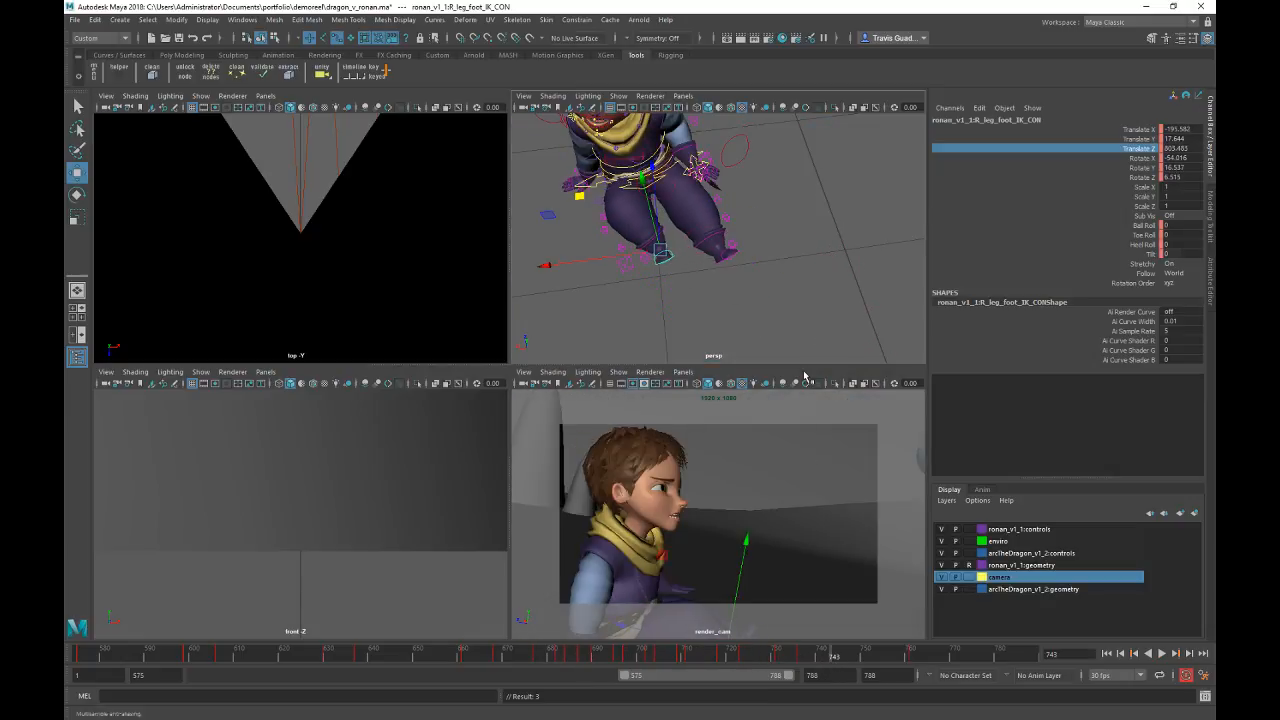
Step: Select the boy's left foot IK control and retime its key near frame 703 to frame 701
click(719, 257)
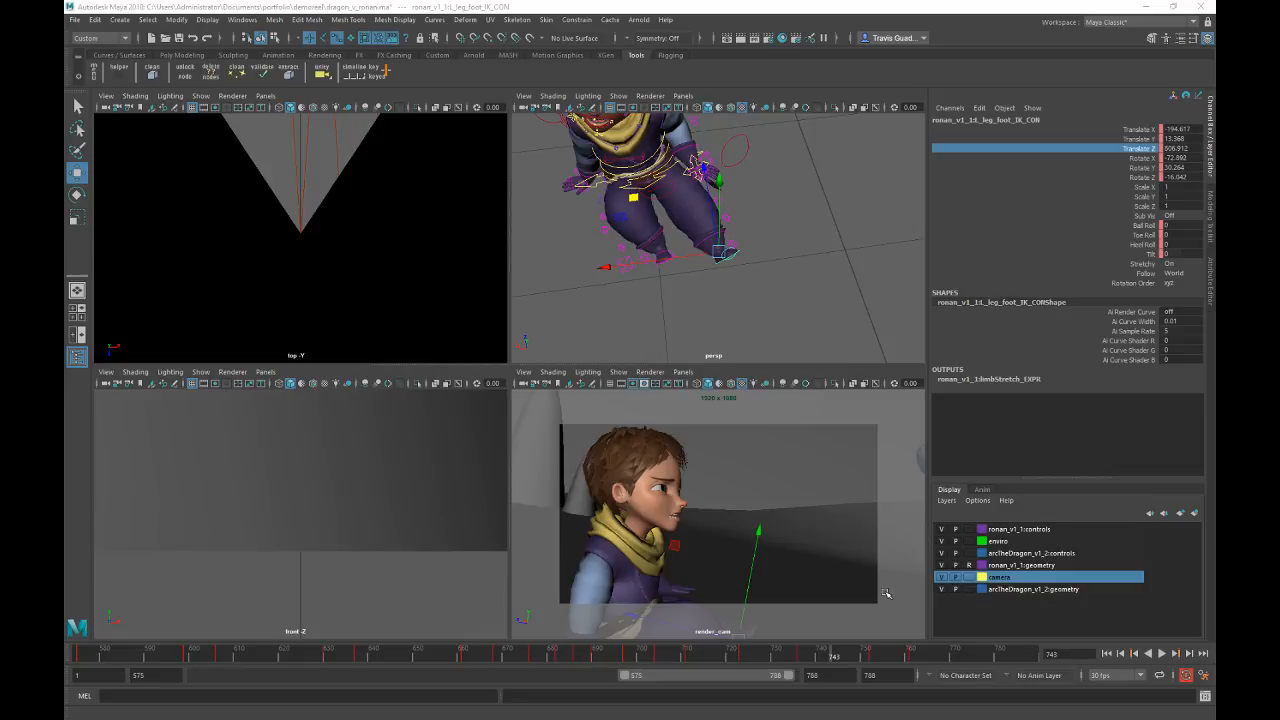
drag(710, 662, 655, 660)
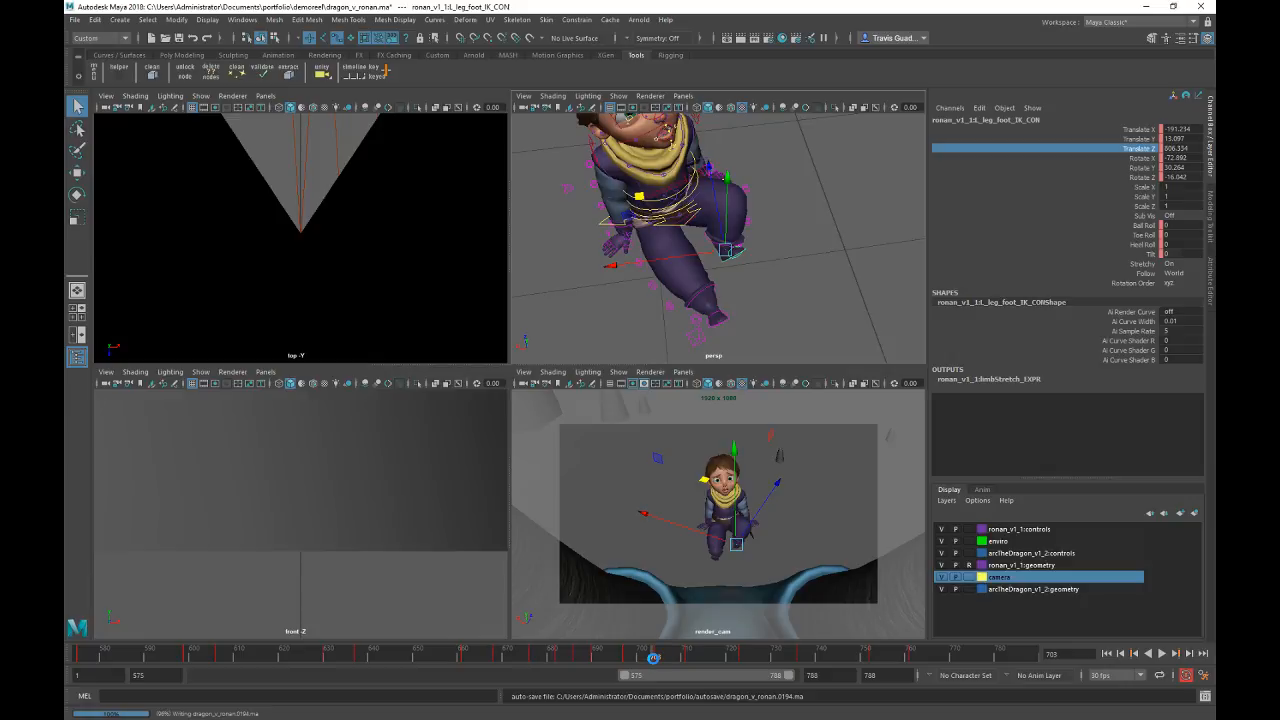
key(alt+v)
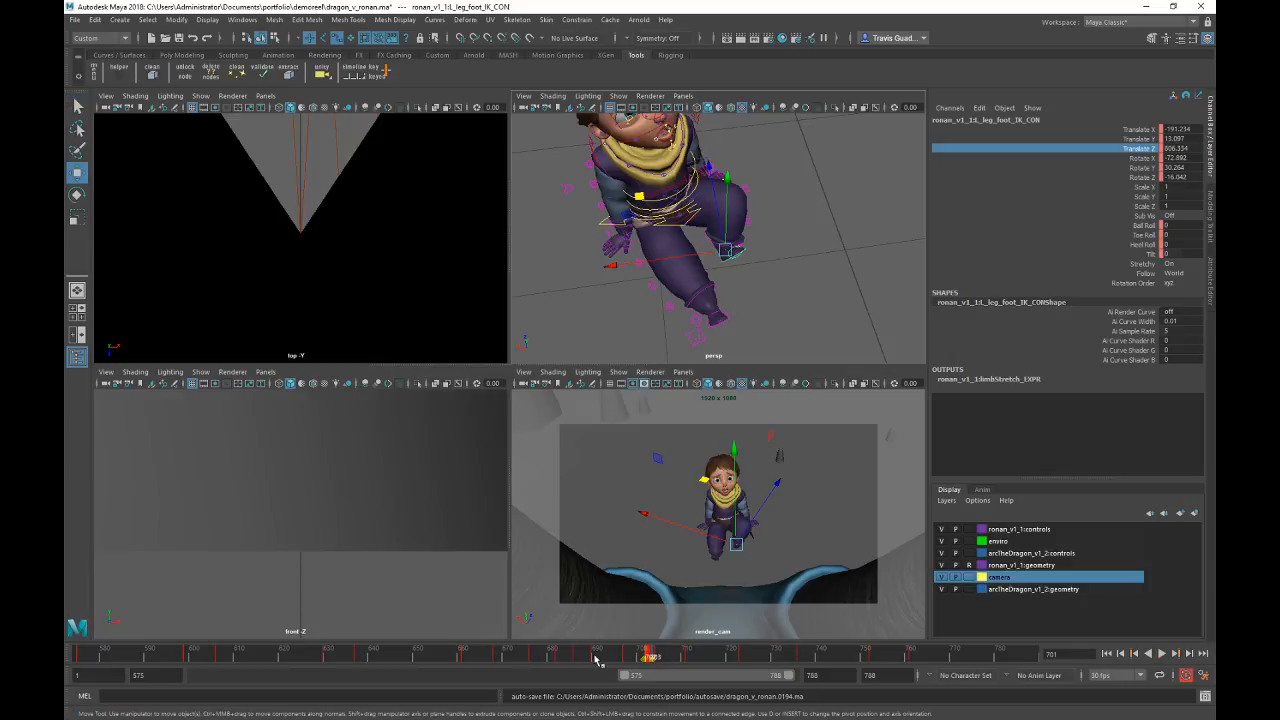
Step: Pull the left foot IK control back toward the body at frame 719 and key its translation
drag(688, 663, 728, 659)
click(684, 662)
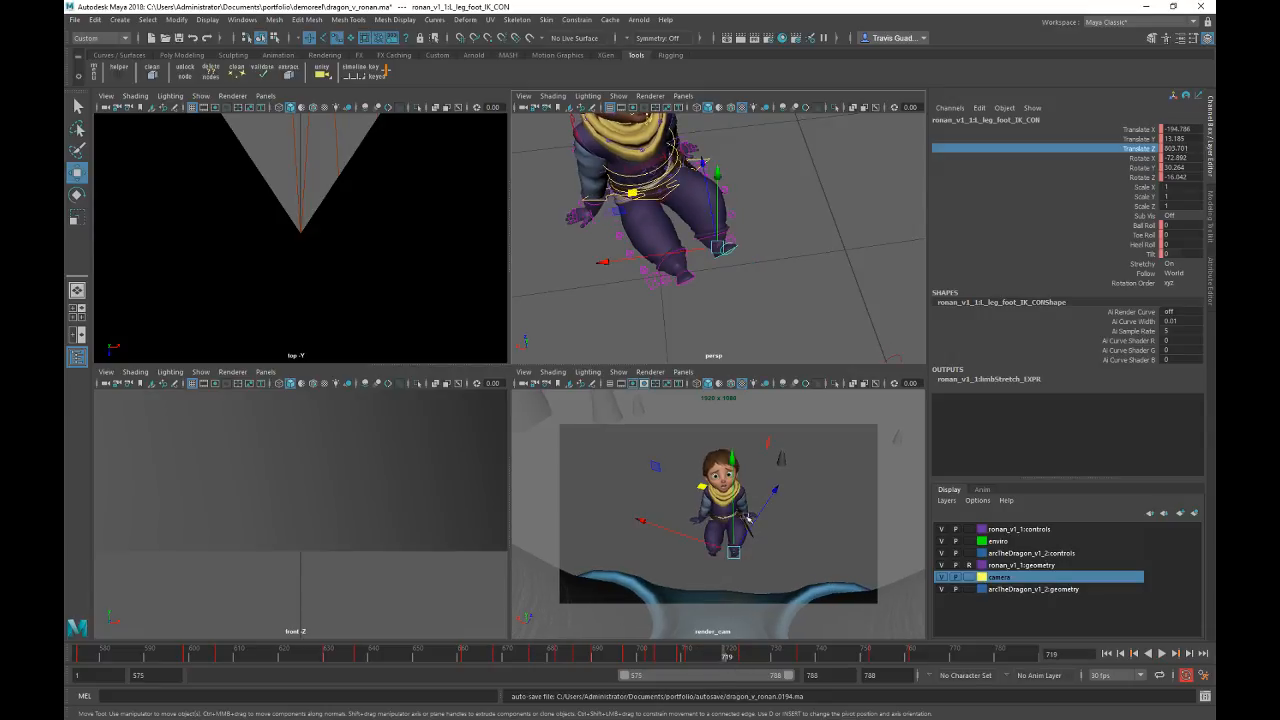
alt+drag(661, 219, 661, 236)
drag(625, 192, 607, 172)
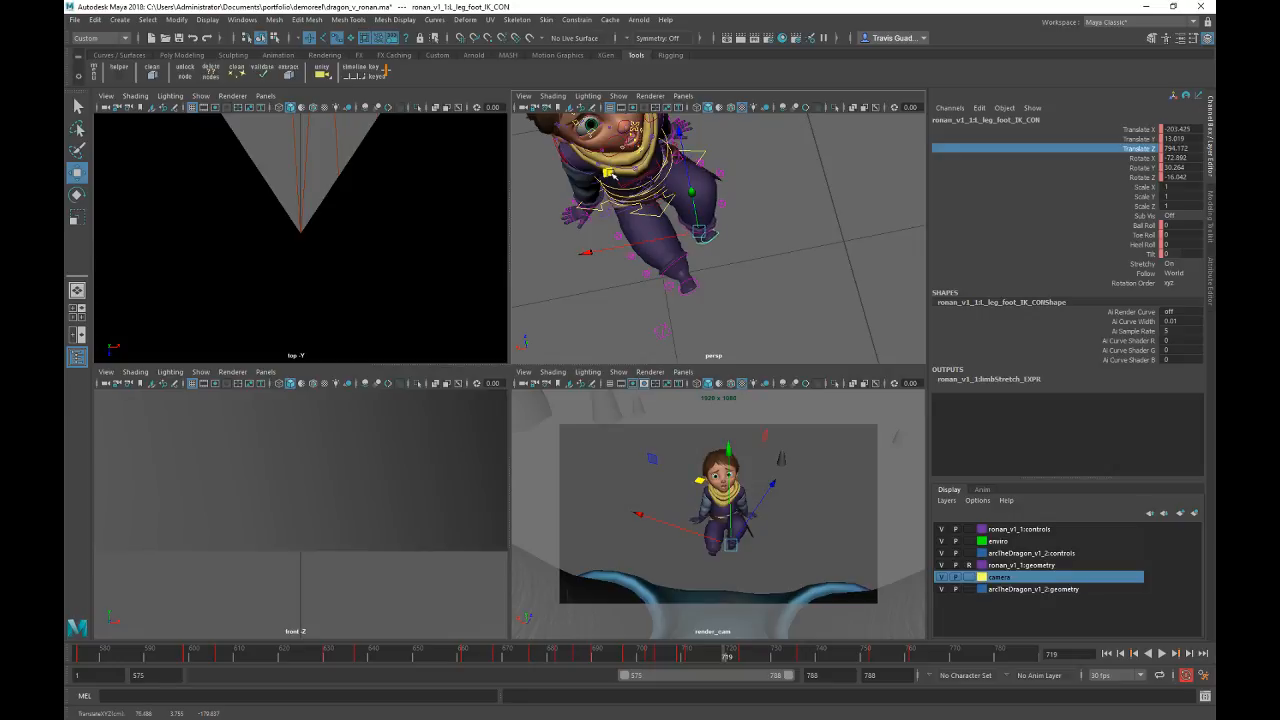
key(shift+w)
Step: Adjust the left foot IK control's position at frames 723 and 731
drag(659, 655, 744, 659)
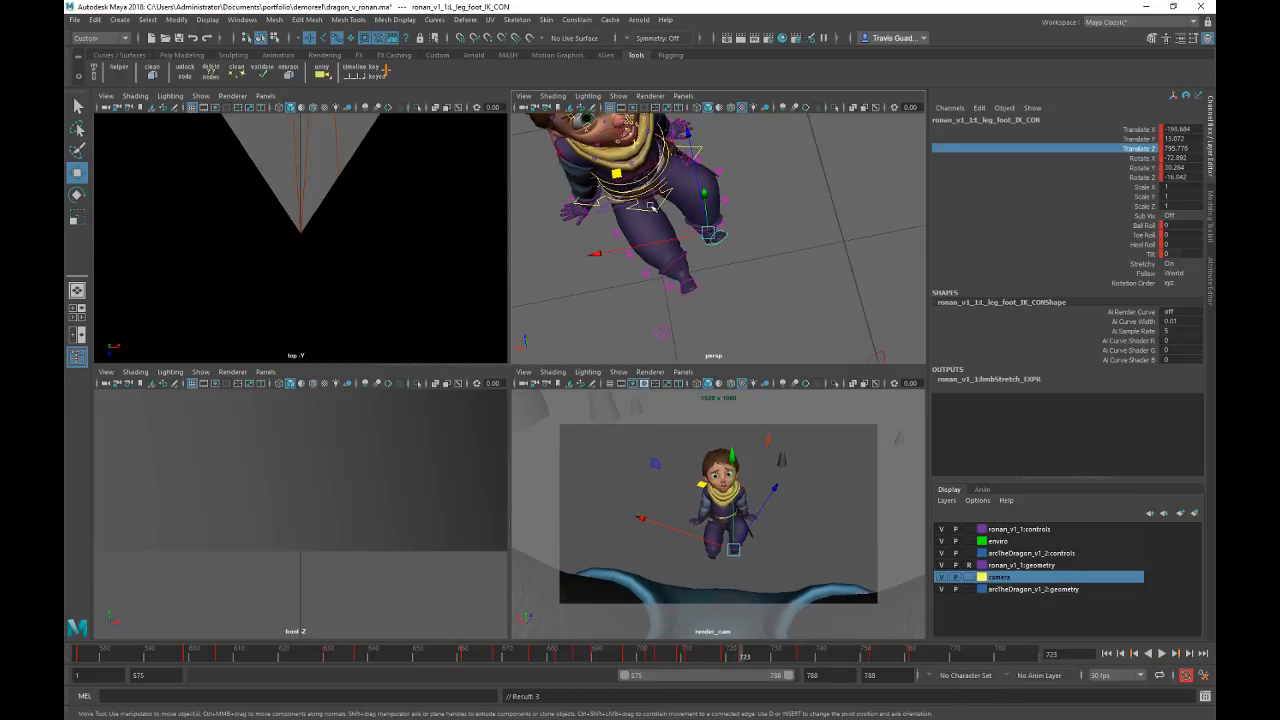
drag(615, 171, 607, 168)
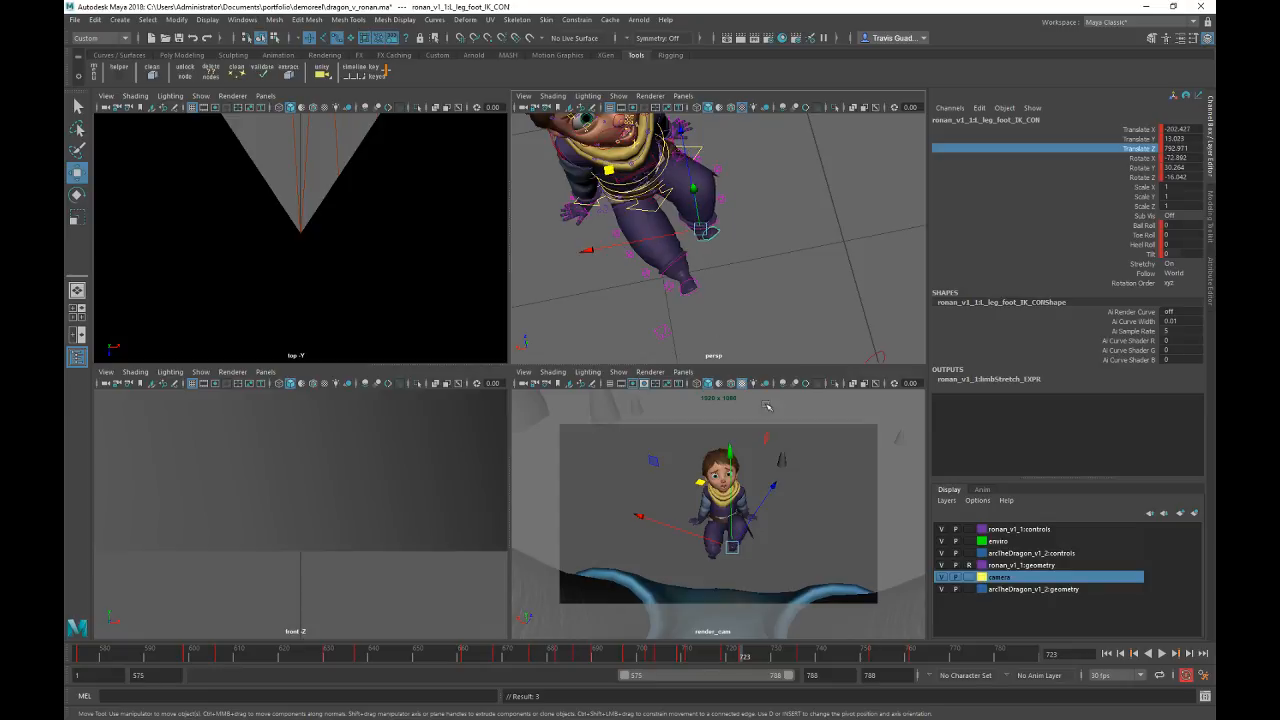
drag(727, 657, 777, 660)
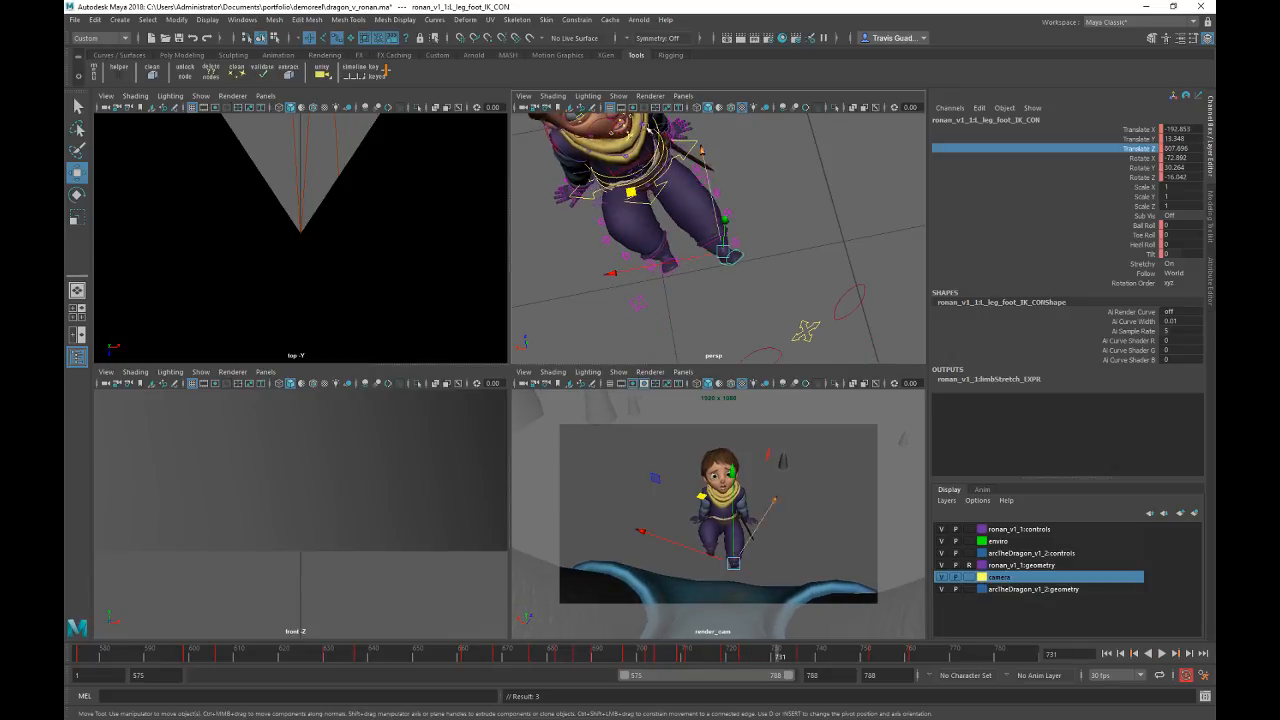
drag(629, 195, 627, 196)
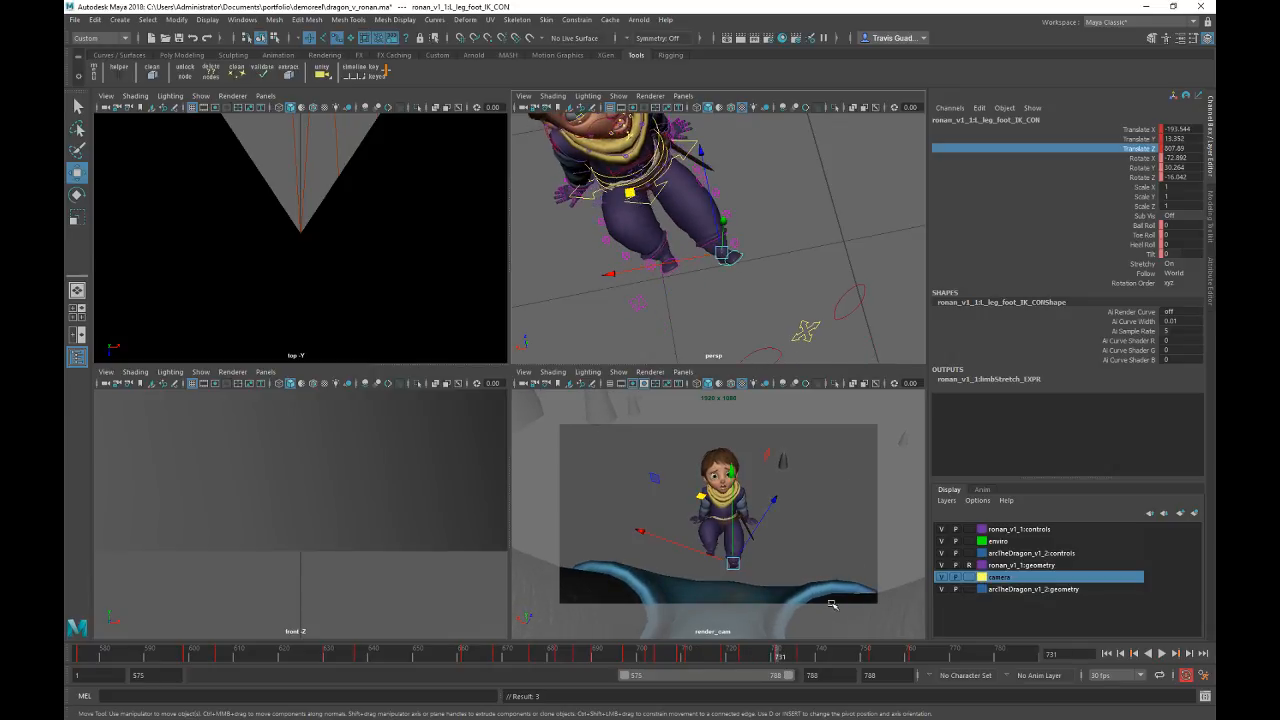
Step: Key the left foot IK control at frame 731, copy that key to frame 736 and play back the result
key(s)
right_click(786, 659)
click(818, 481)
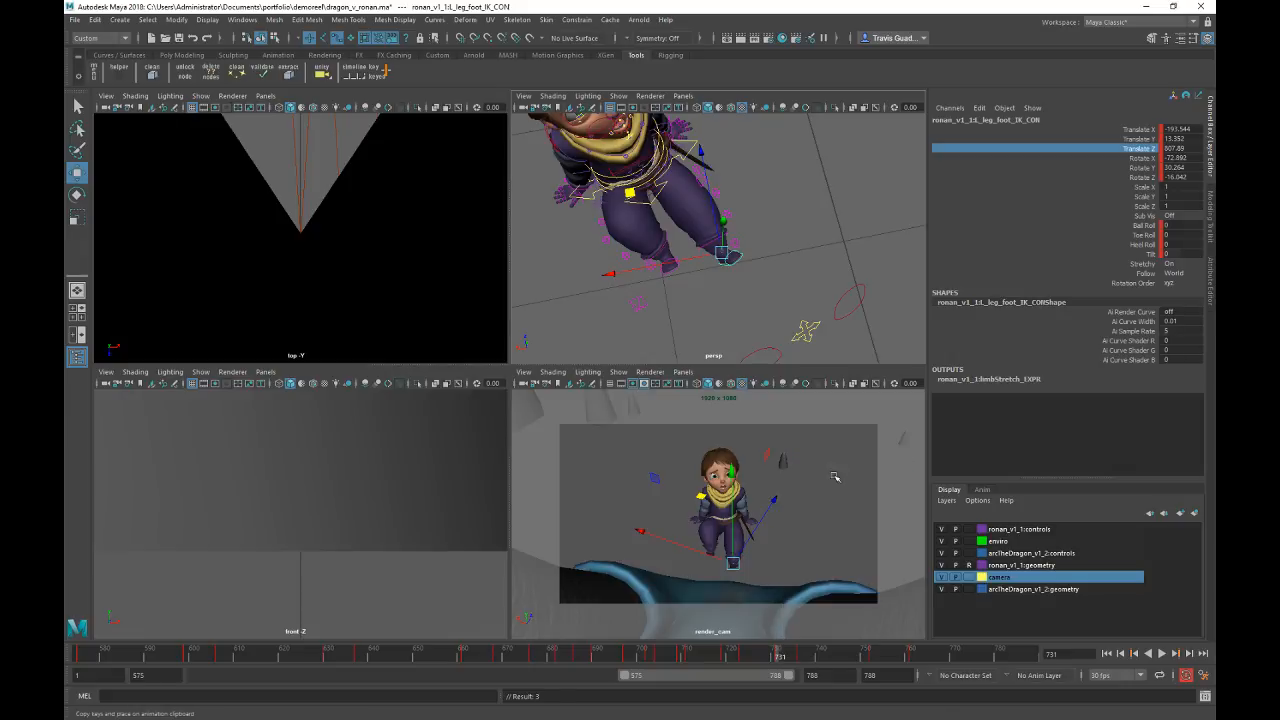
click(805, 660)
right_click(805, 660)
mouse_move(841, 495)
click(967, 507)
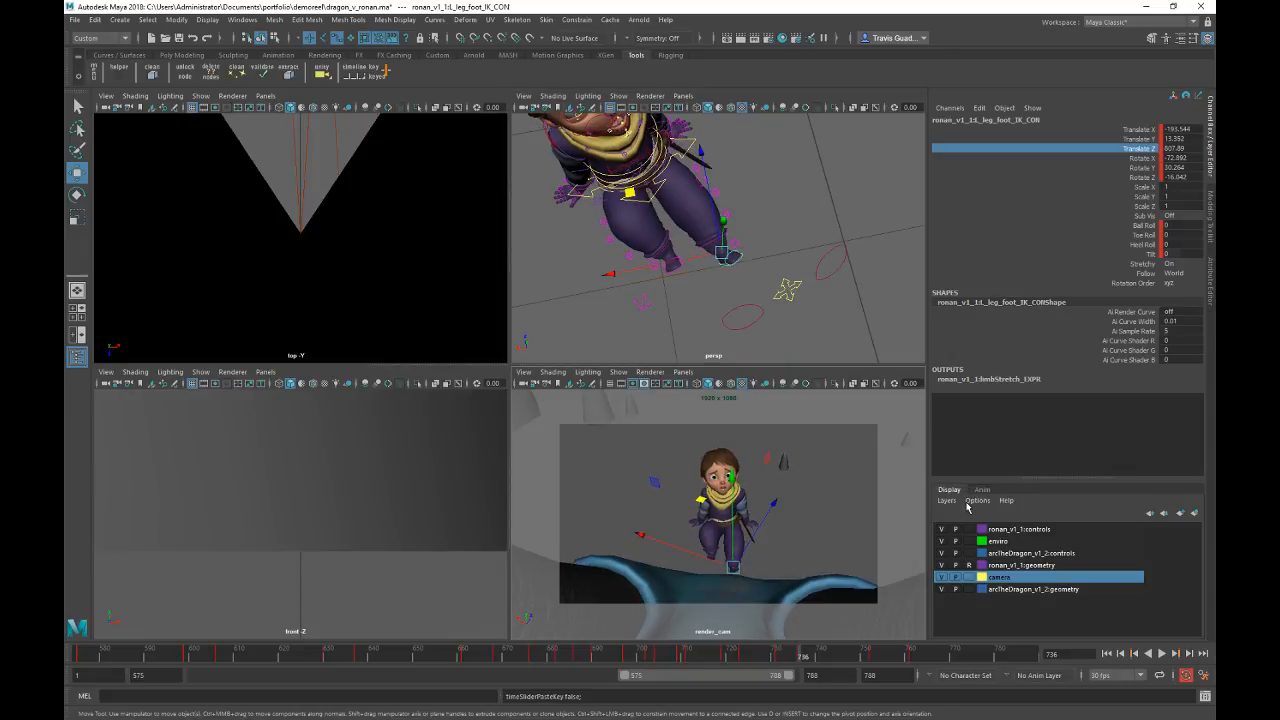
key(alt+v)
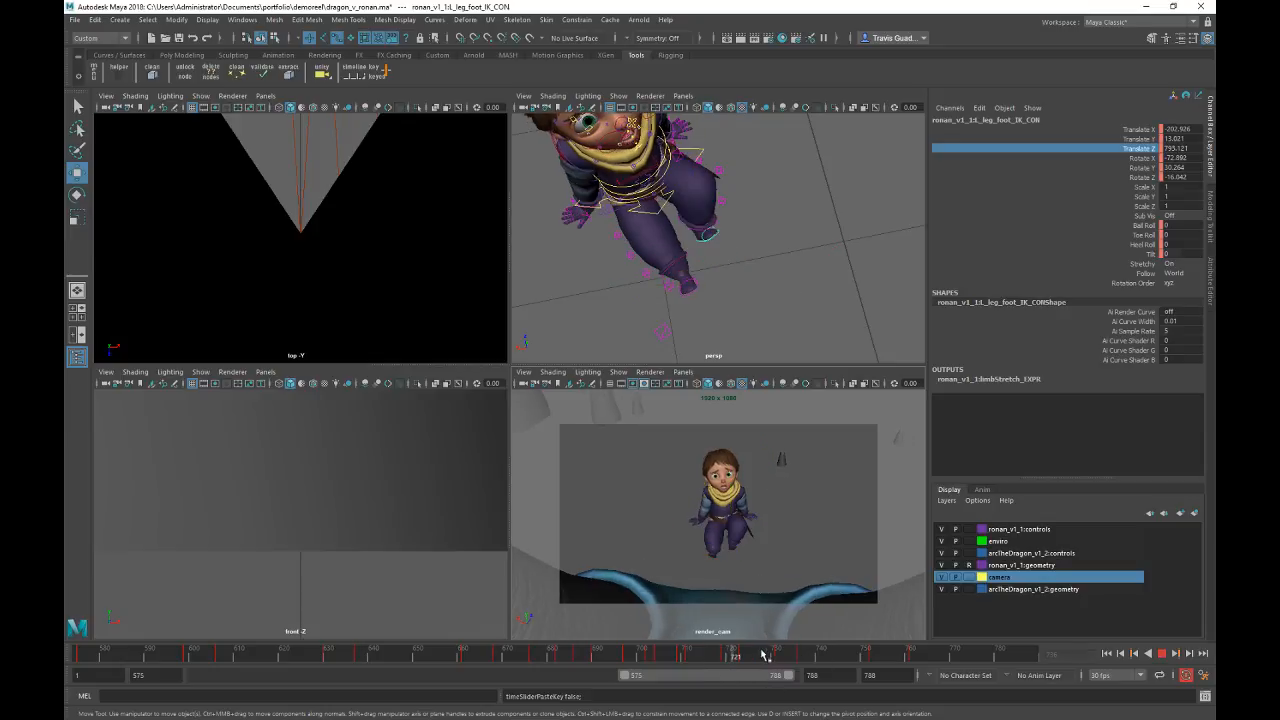
key(Escape)
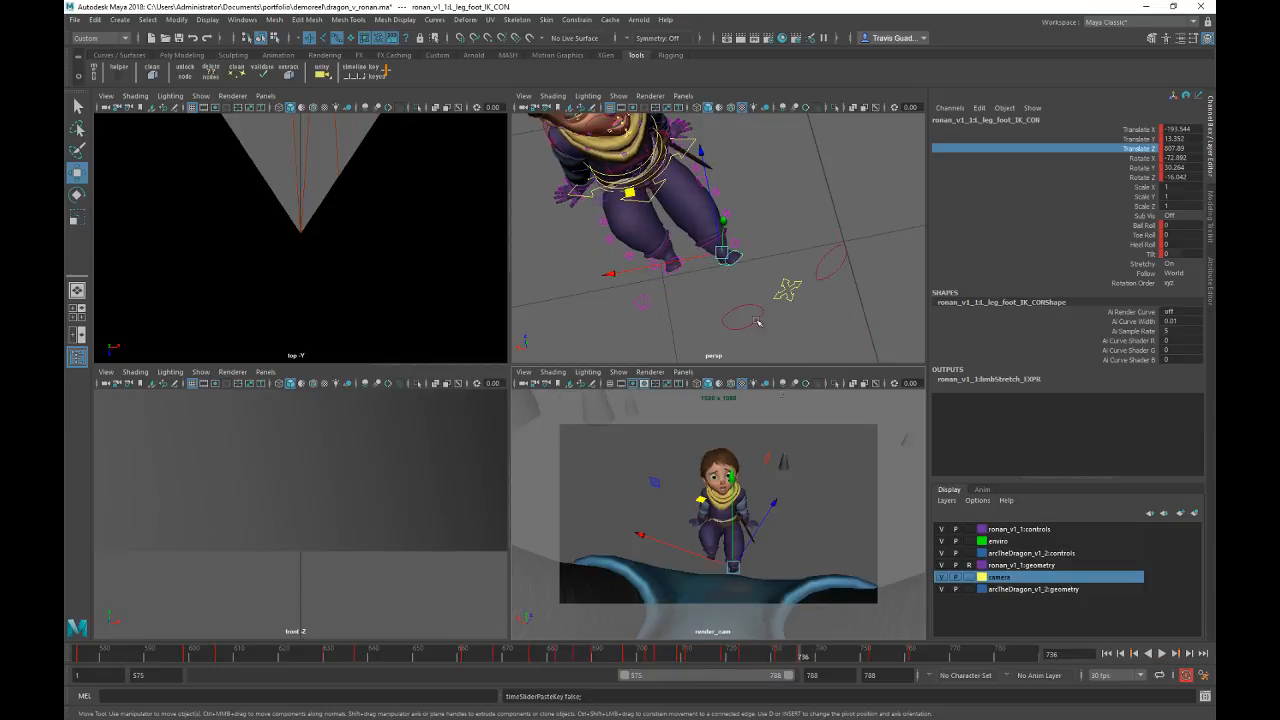
Step: Nudge the left foot IK control slightly at frame 736 and undo the accidental selection of the sheath control
drag(630, 191, 627, 191)
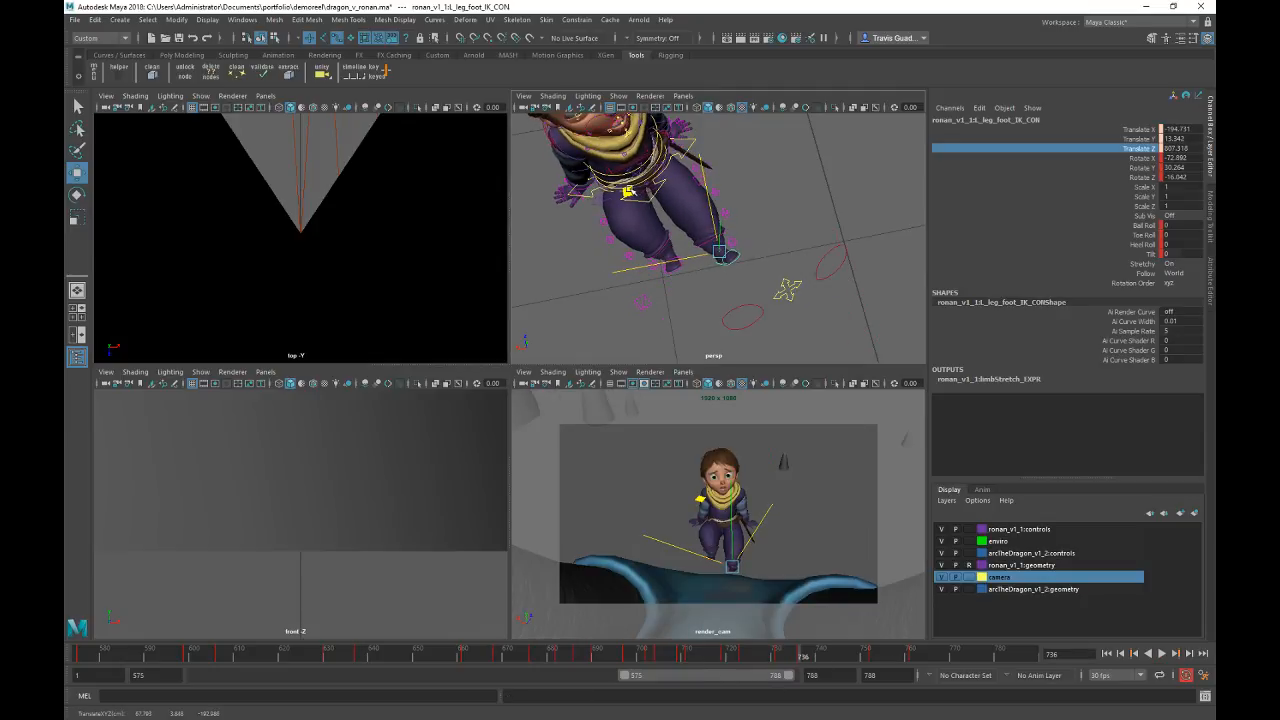
click(688, 153)
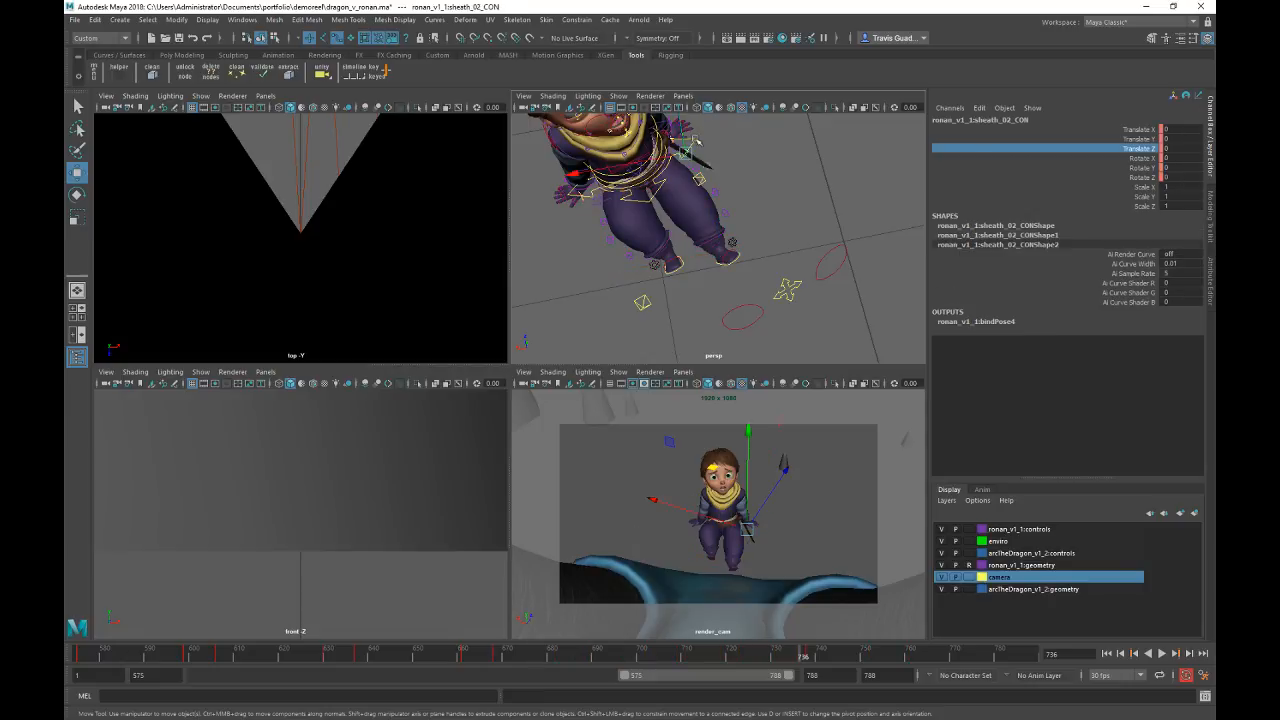
key(ctrl+z)
key(ctrl+z)
key(ctrl+z)
Step: Review the boy's motion through the render camera from frame 711 through the cut, with the camera view enlarged
drag(808, 656, 689, 660)
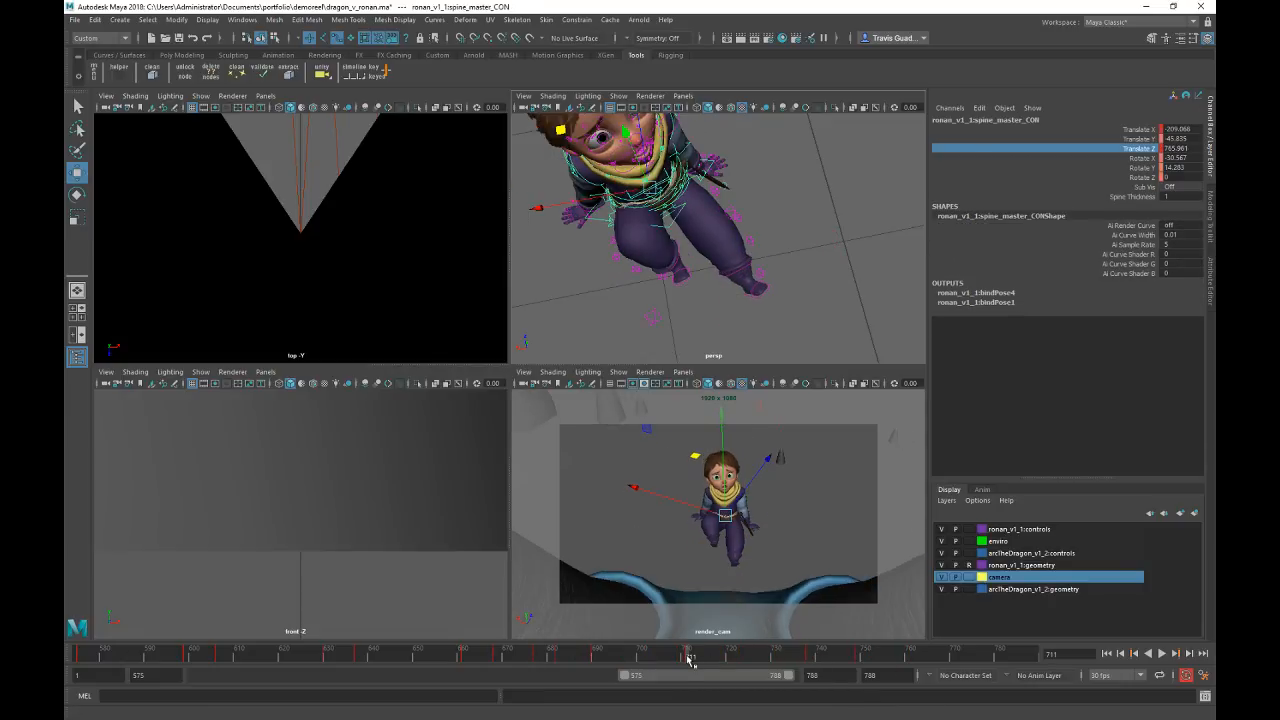
key(alt+v)
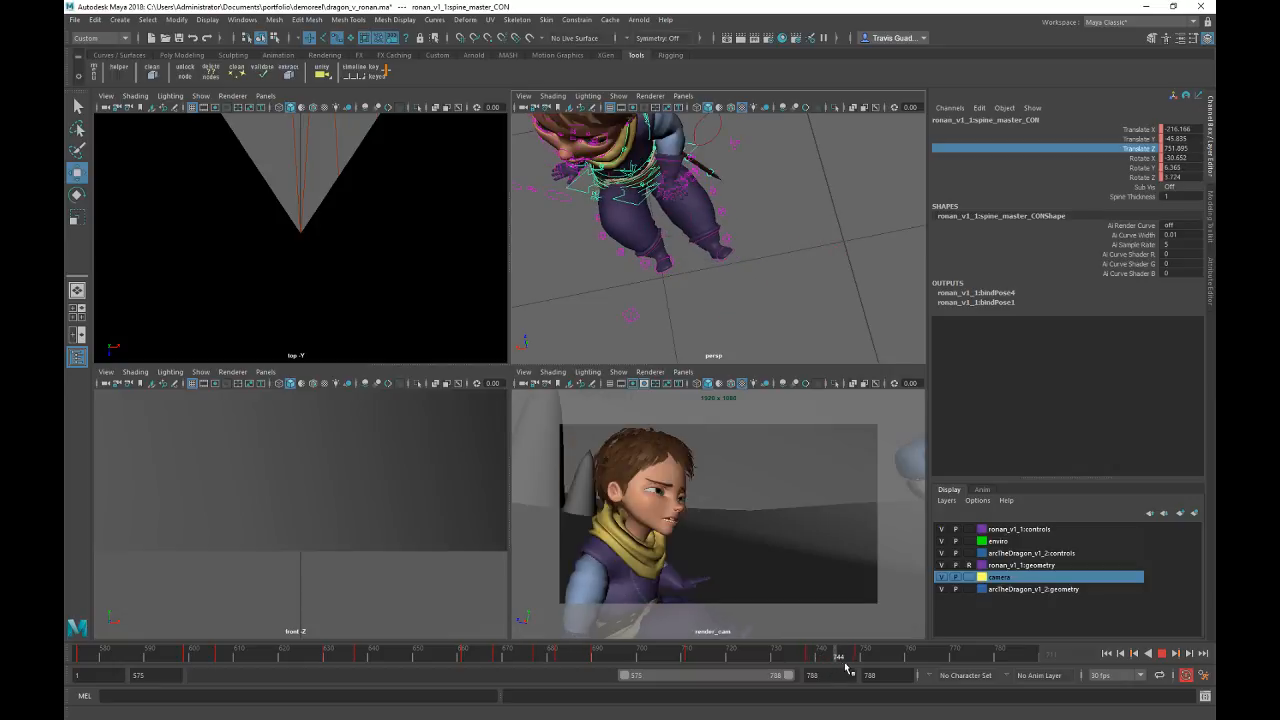
drag(866, 662, 775, 660)
key(space)
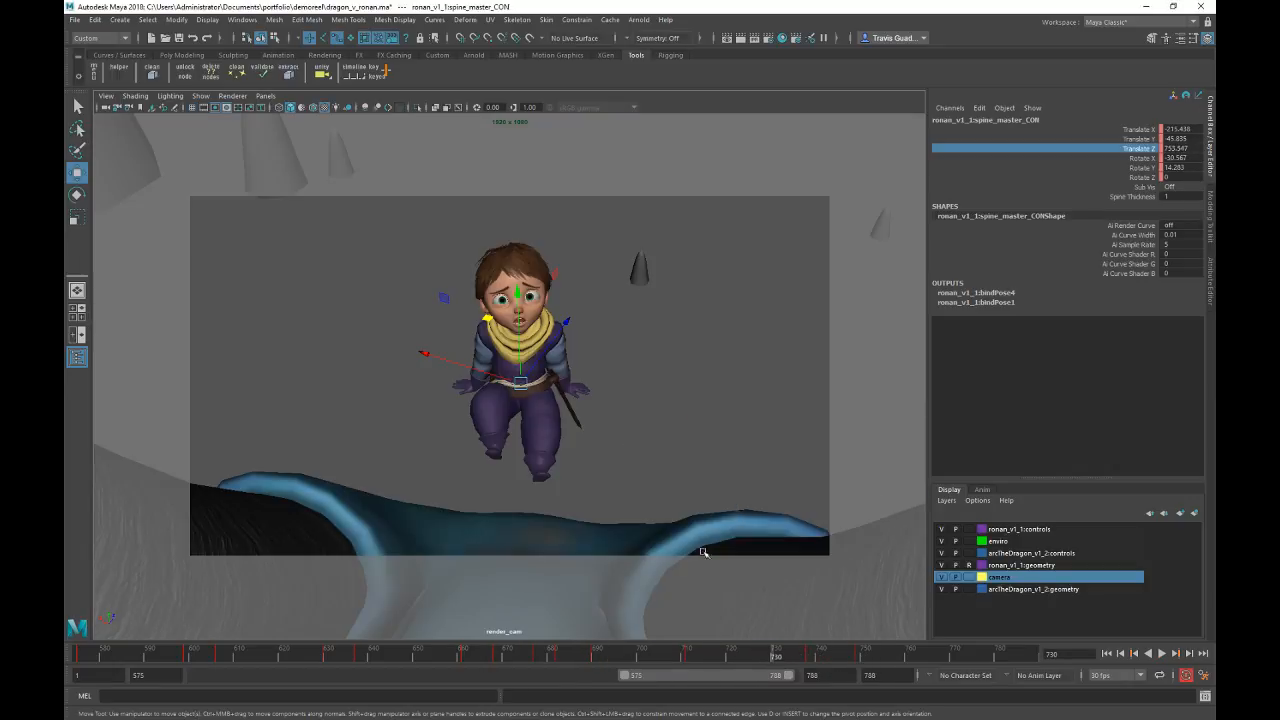
drag(575, 658, 798, 655)
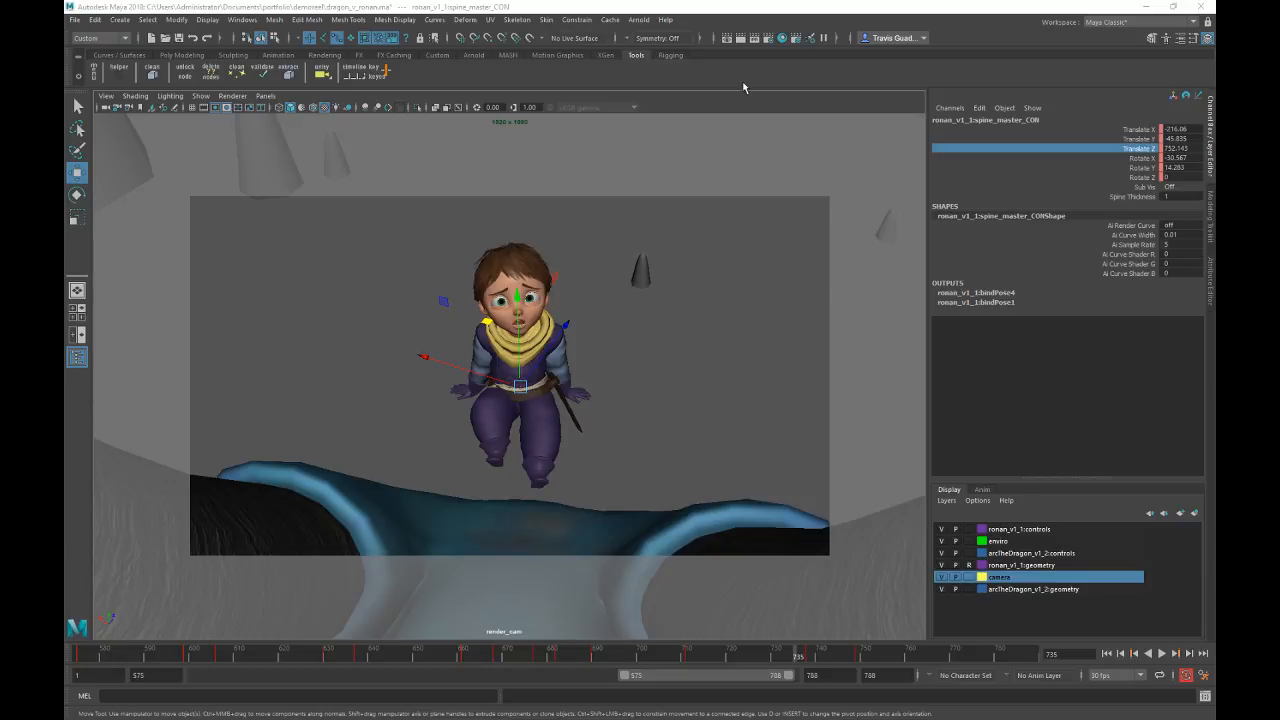
key(space)
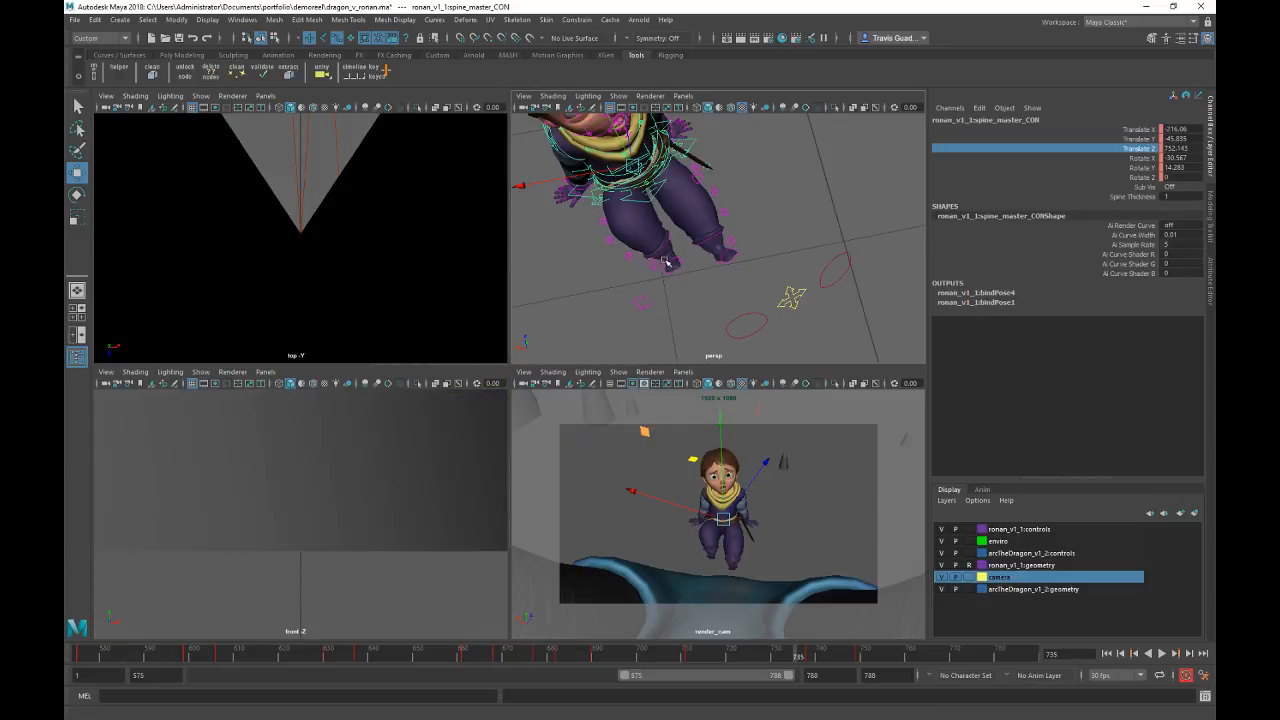
Step: Select the boy's right and left foot IK controls together and frame them in the perspective view
scroll(665, 262, up, 2)
click(645, 295)
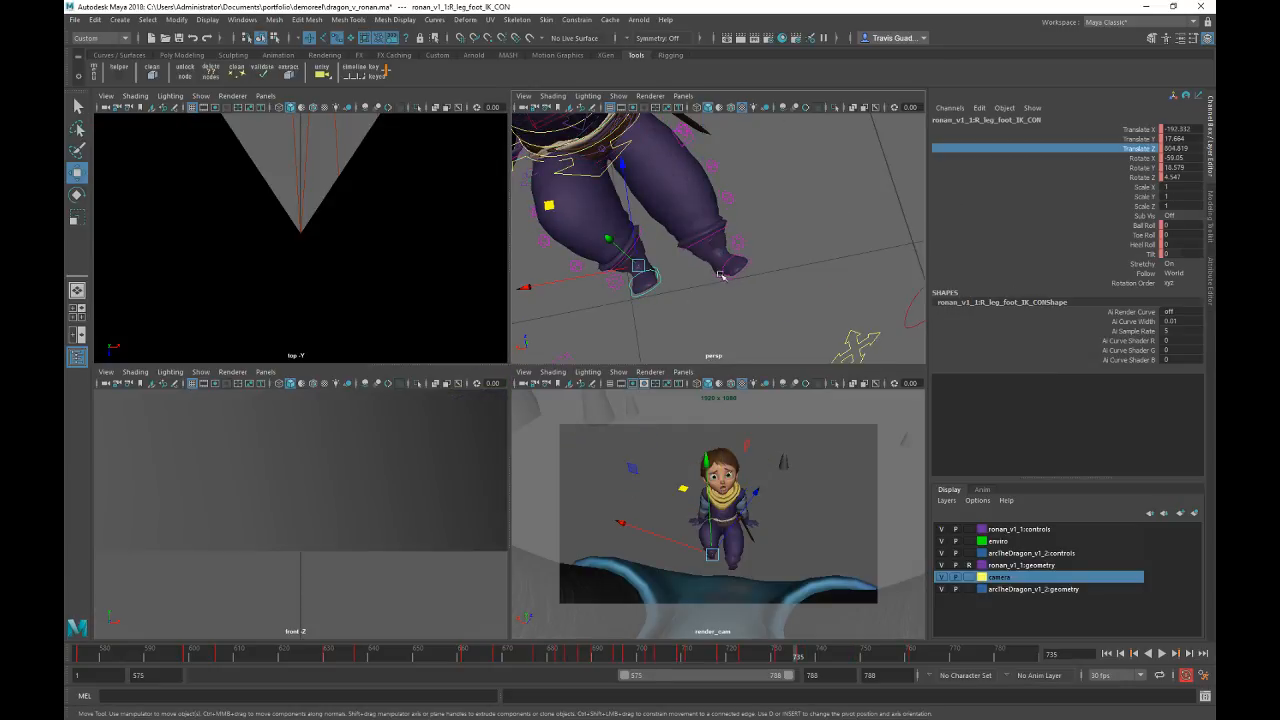
shift+click(721, 275)
scroll(721, 275, down, 3)
alt+drag(721, 275, 750, 235)
alt+middle_drag(750, 235, 746, 282)
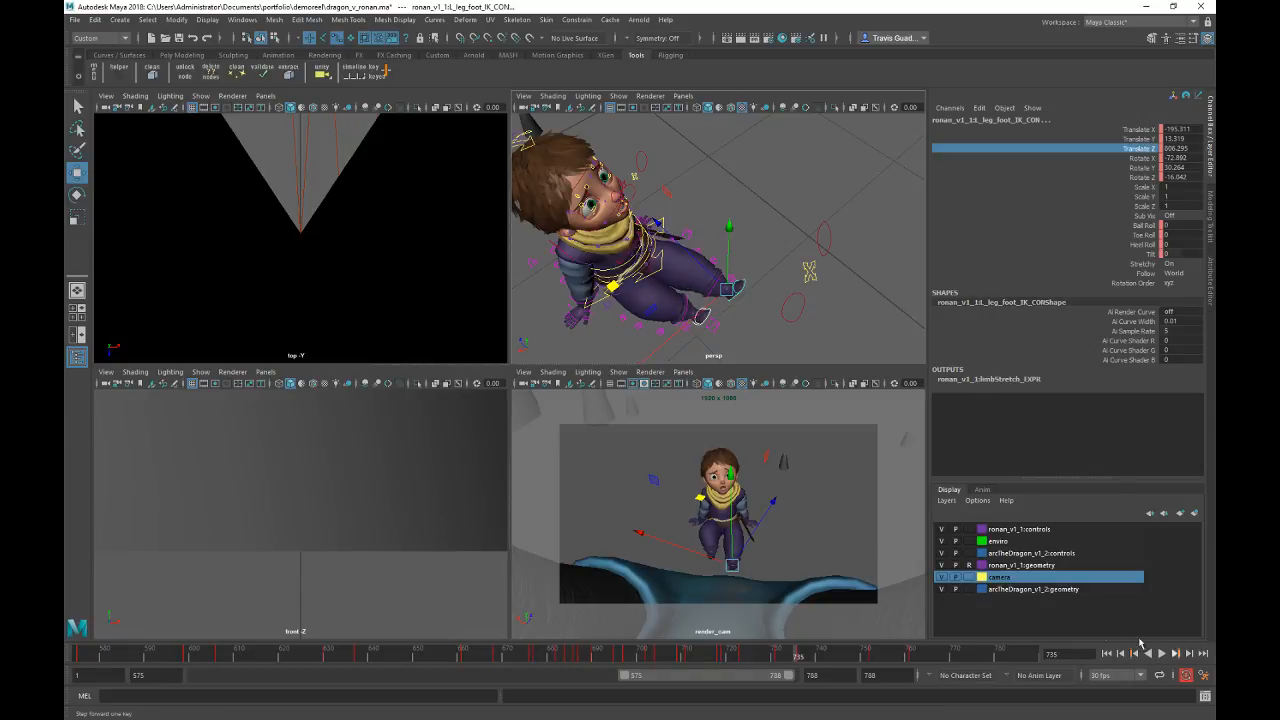
Step: Examine how both feet alternate in the perspective view, playing and scrubbing the range up to frame 721
drag(678, 658, 735, 660)
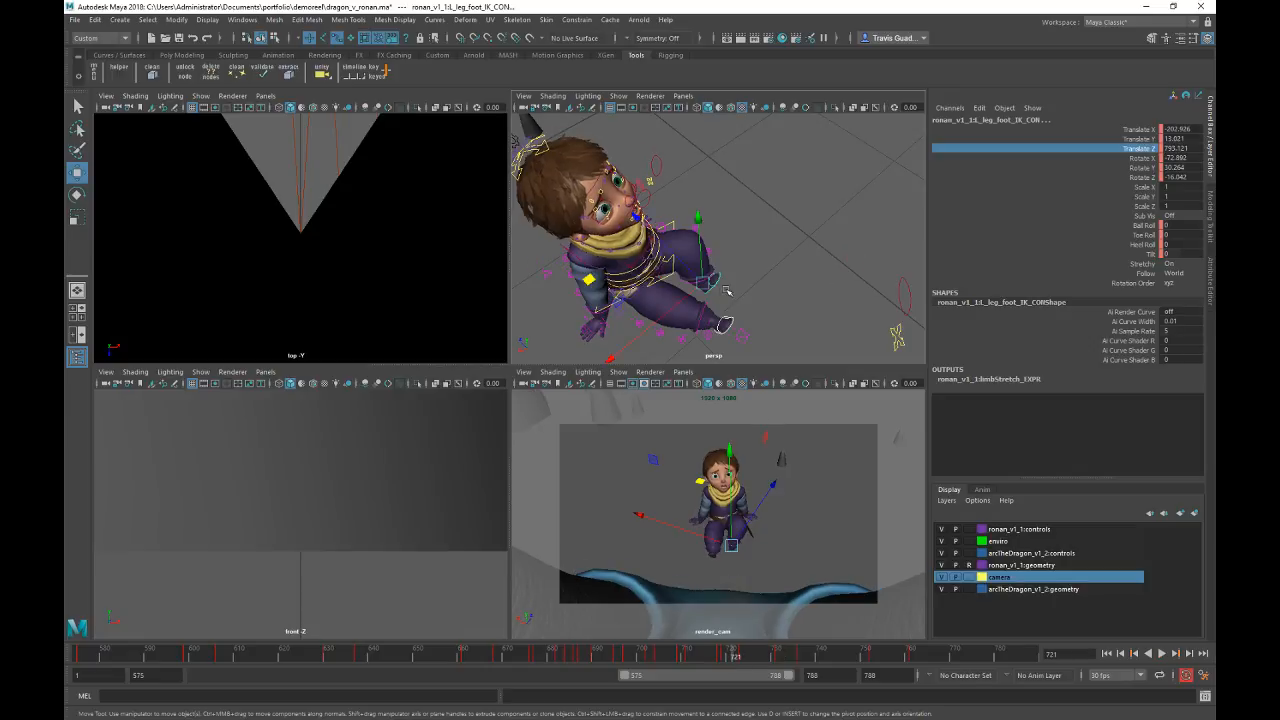
alt+drag(727, 291, 566, 371)
scroll(690, 280, up, 5)
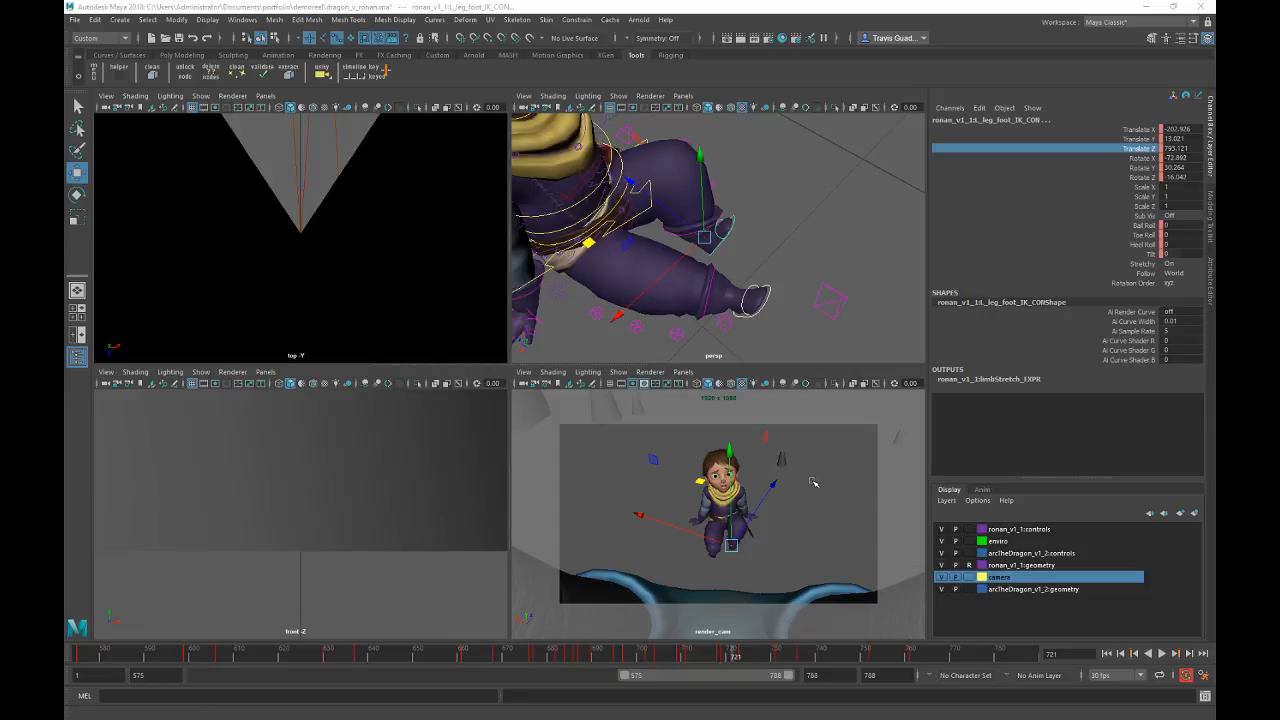
click(519, 659)
key(alt+v)
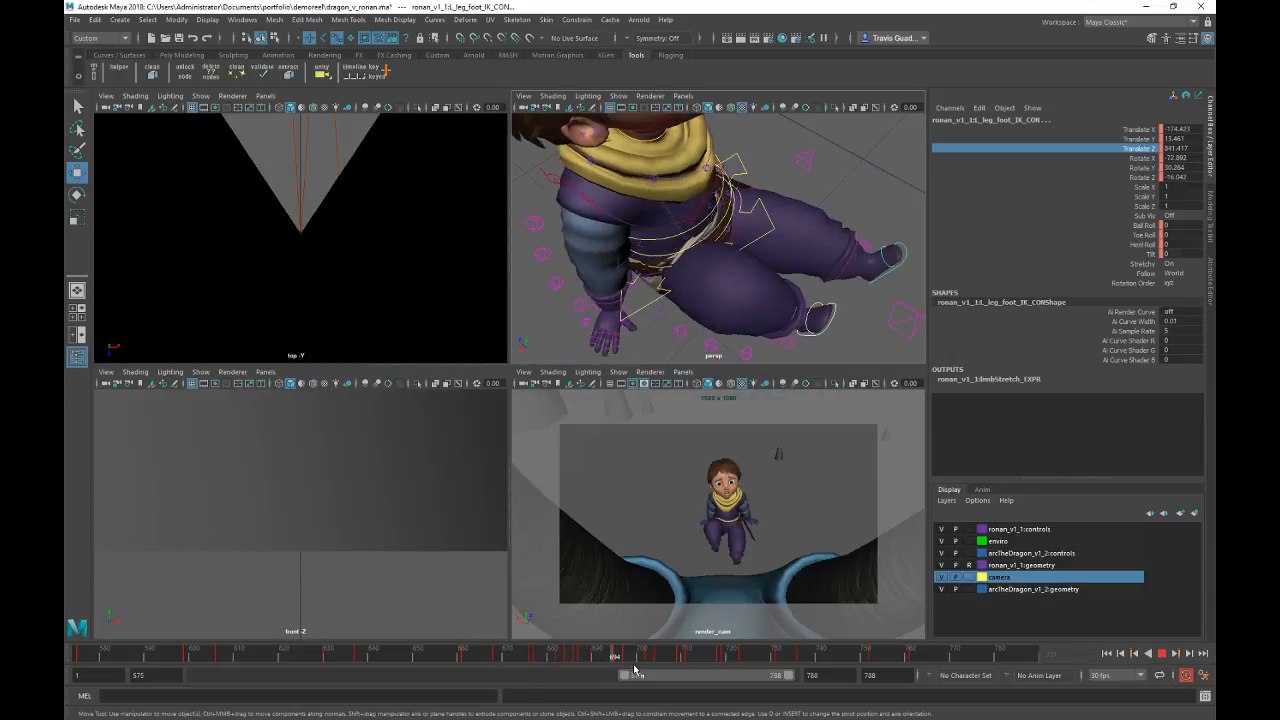
key(alt+v)
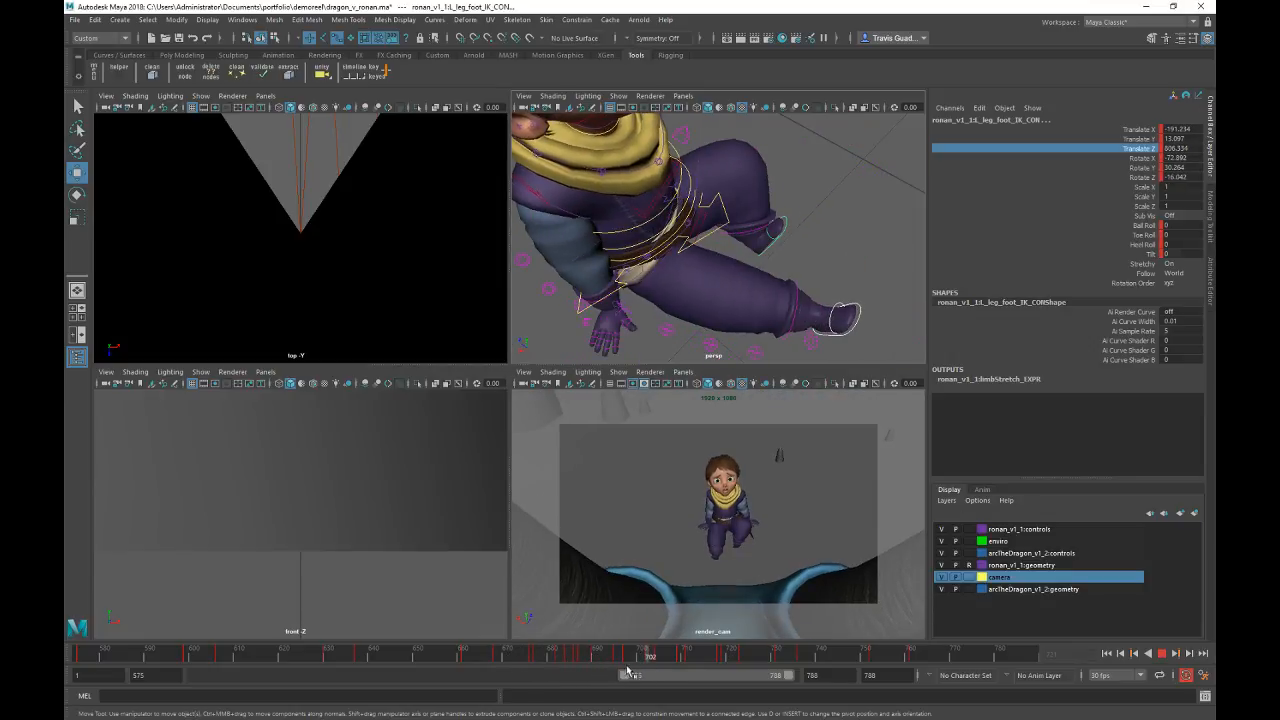
drag(625, 661, 596, 665)
key(alt+v)
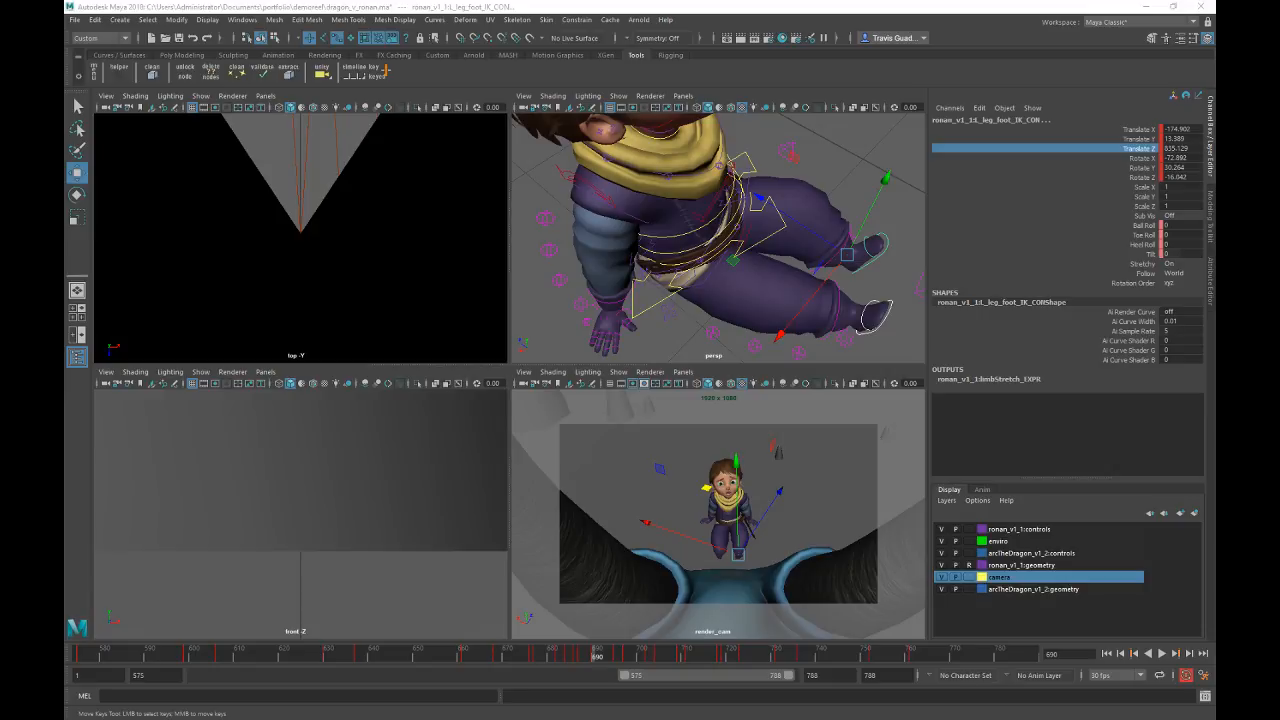
Step: Rotate the boy's right foot IK control at frame 699 to about -94.3 in X and 21.7 in Y
scroll(698, 258, up, 5)
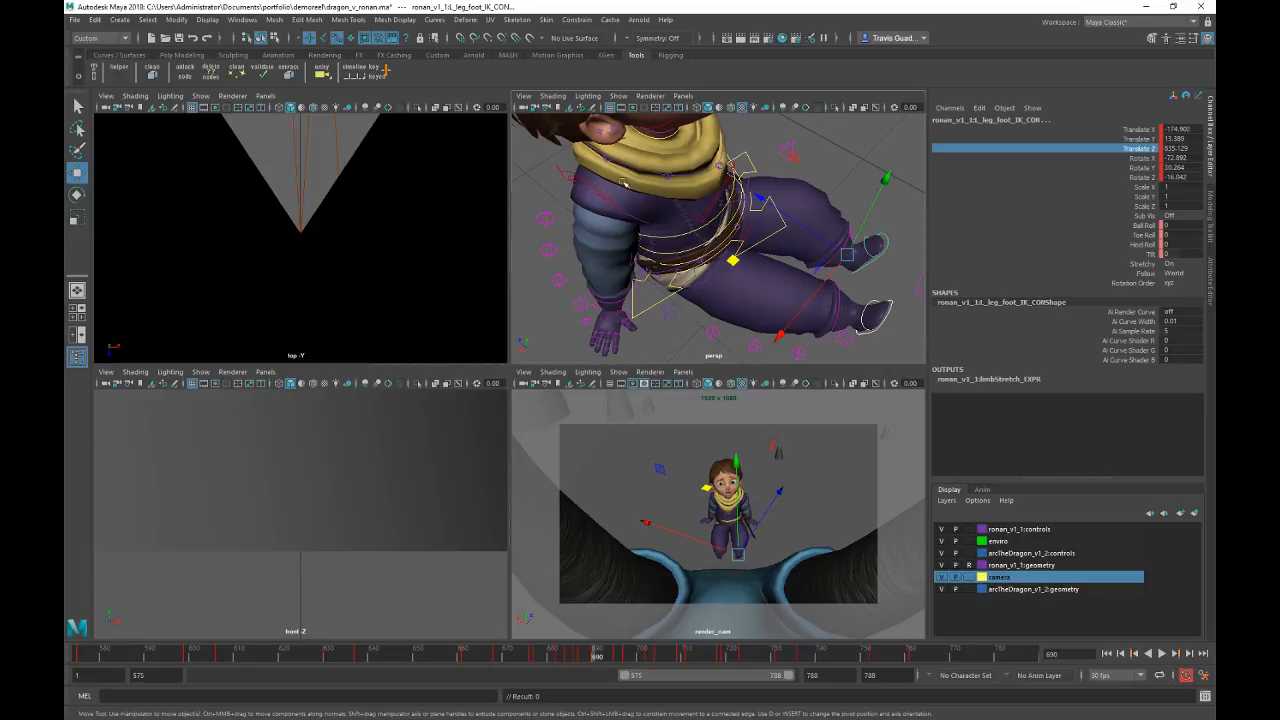
alt+drag(698, 258, 730, 308)
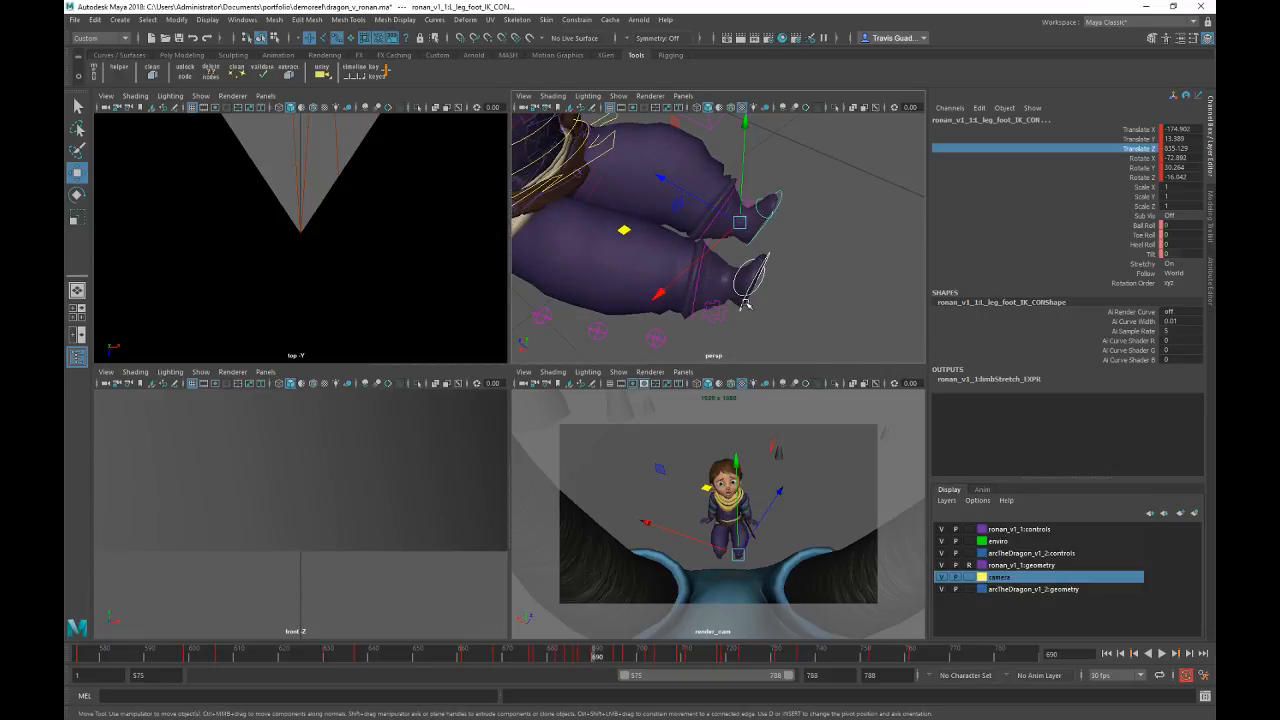
click(745, 301)
key(e)
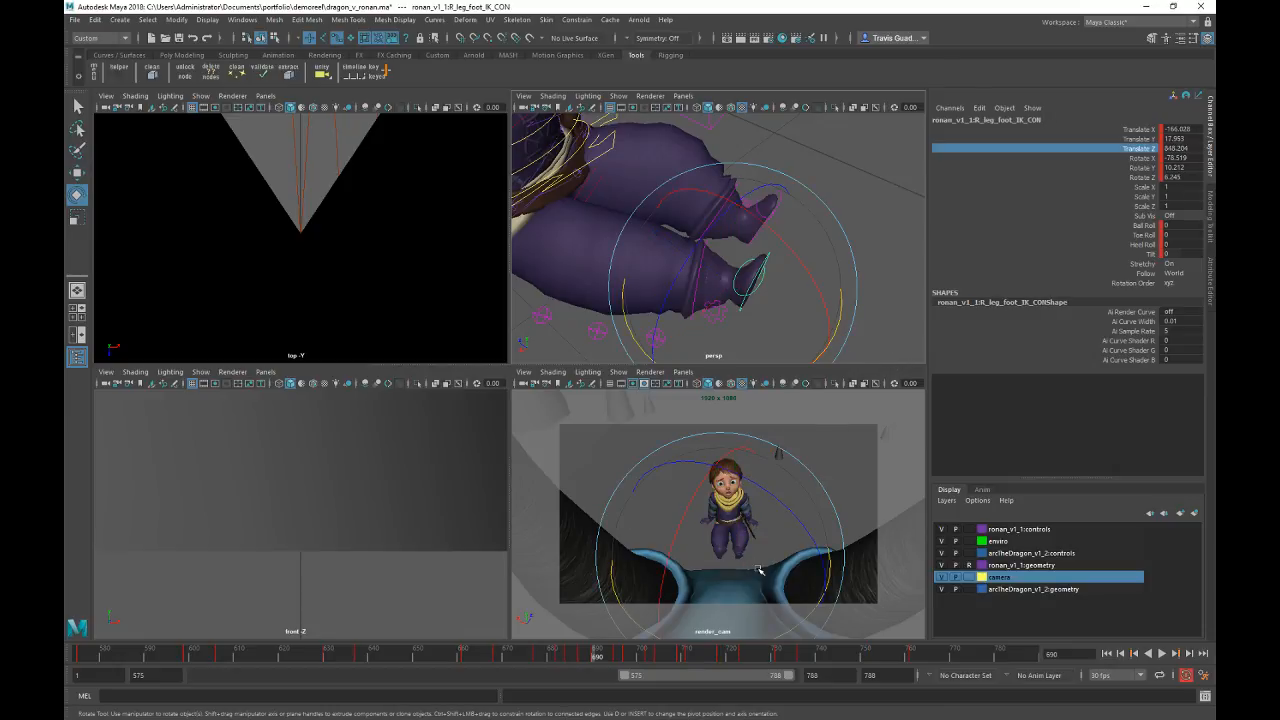
drag(559, 659, 636, 658)
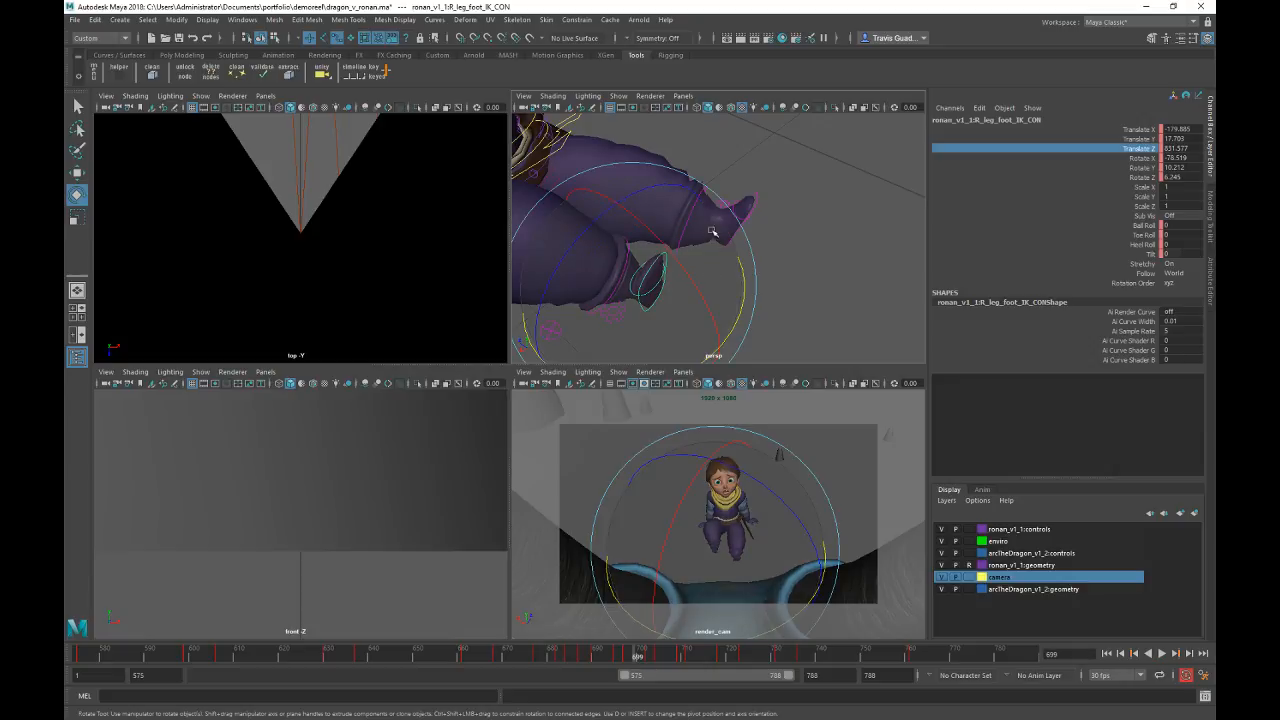
drag(715, 229, 693, 202)
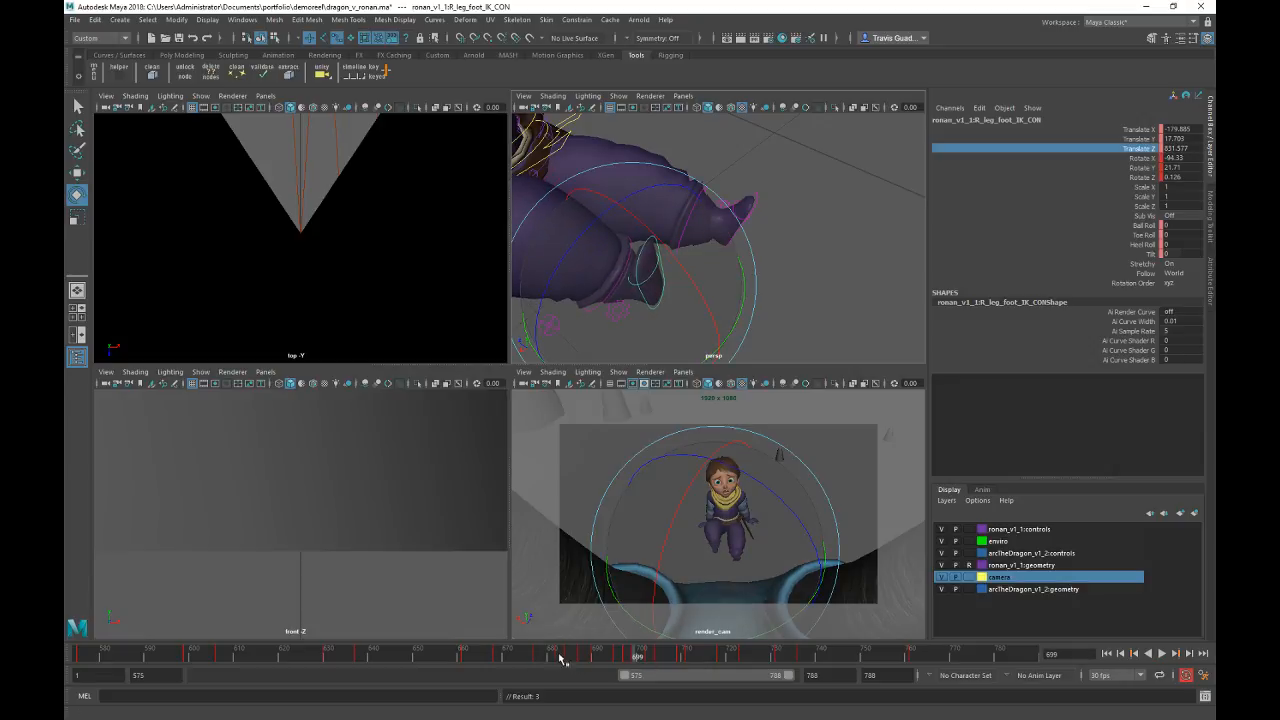
Step: Rotate the right foot IK control at frame 692 to about -46.0 in X, 26.6 in Y and -14.5 in Z
key(alt+v)
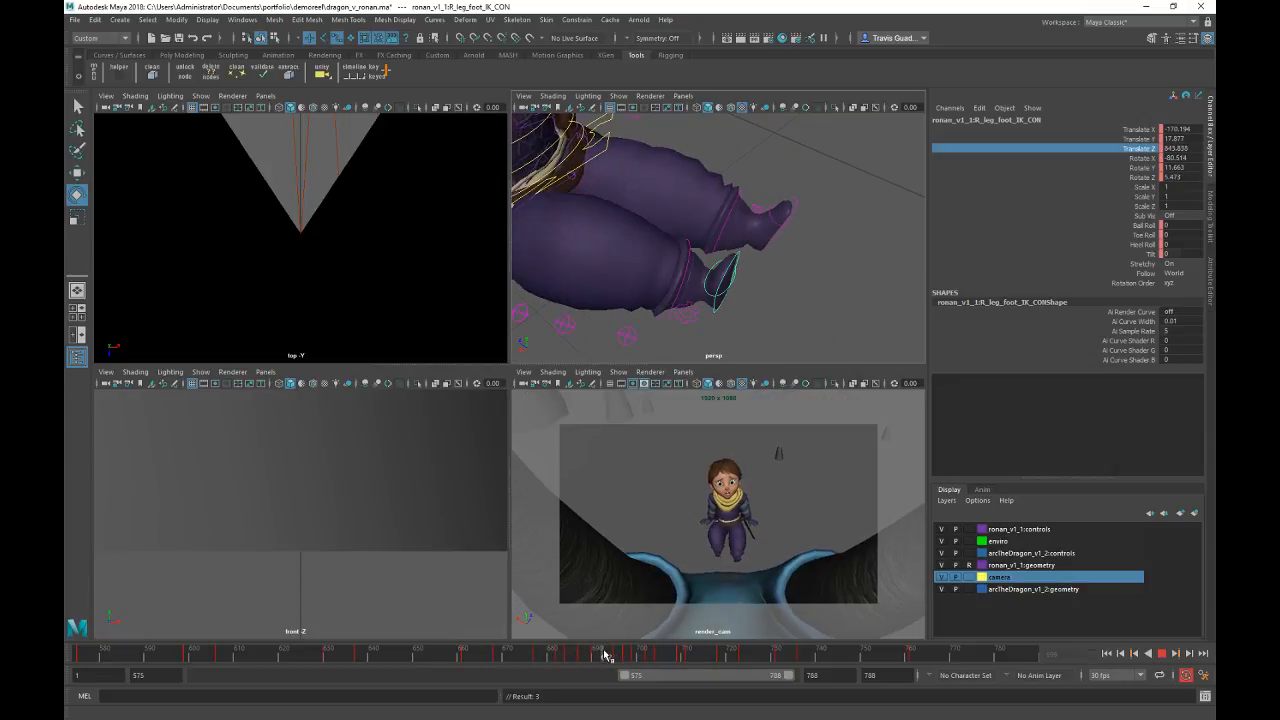
key(alt+v)
drag(800, 215, 822, 285)
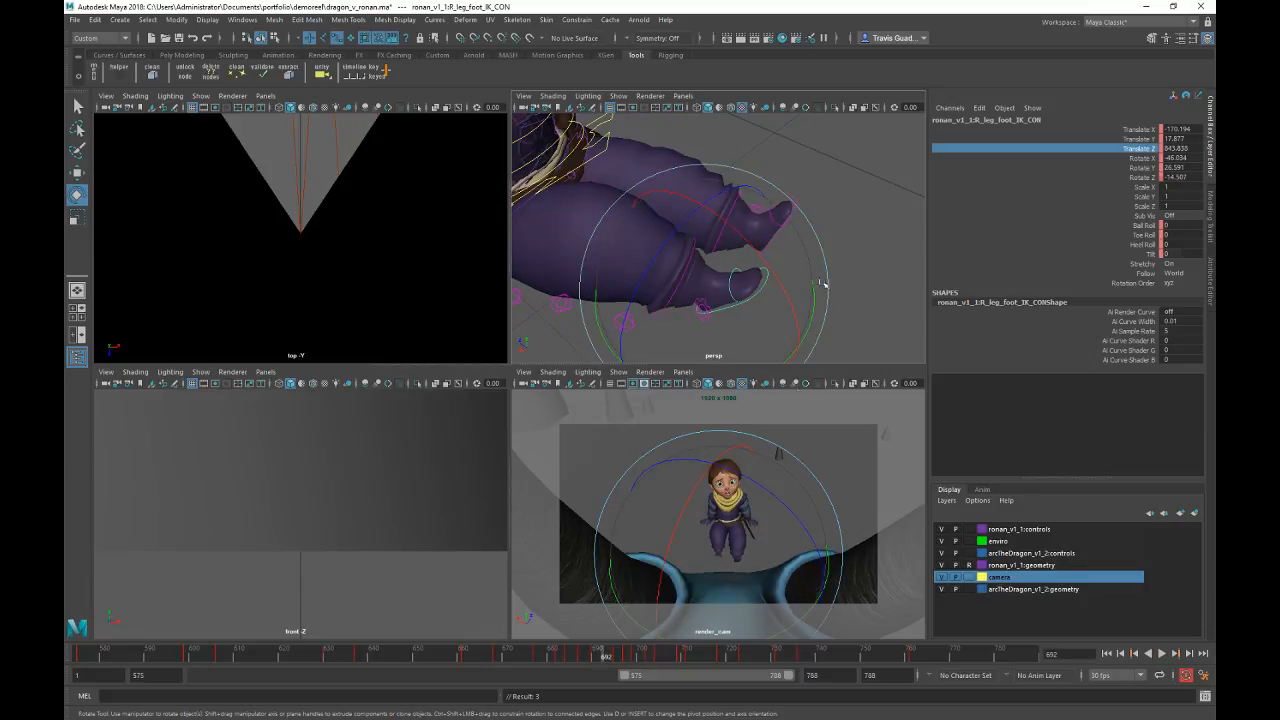
key(alt+v)
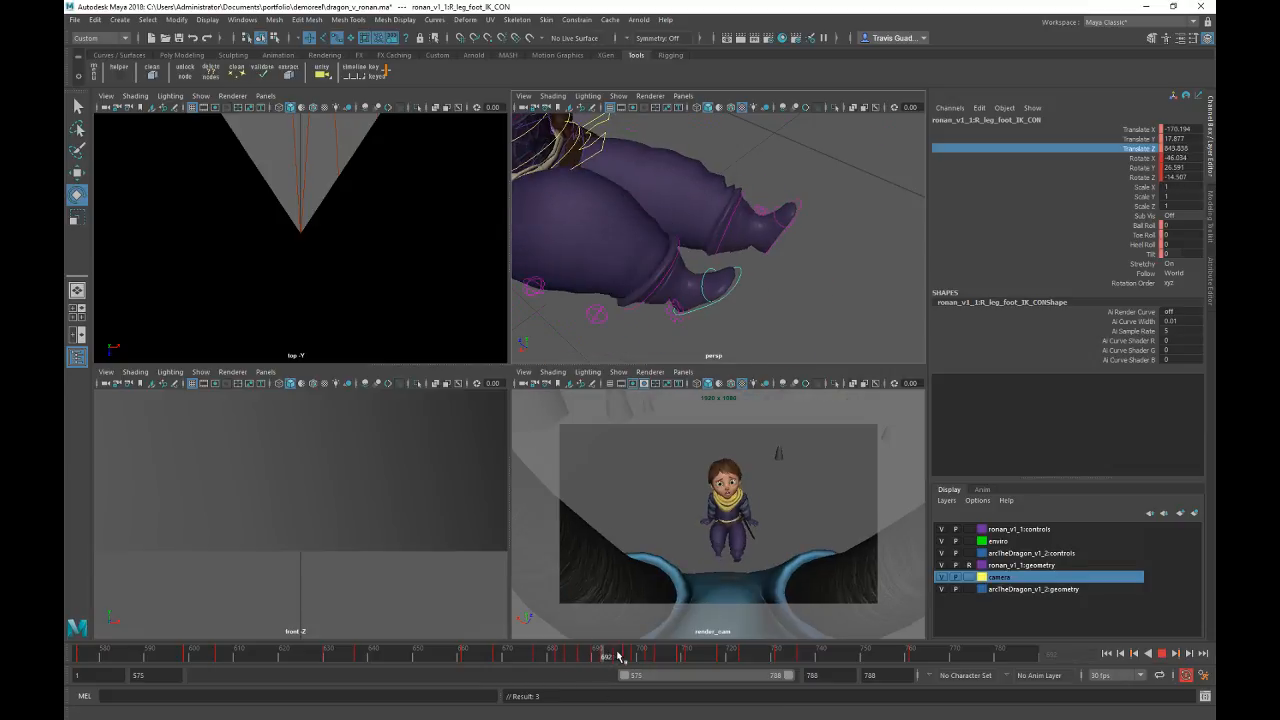
Step: Rotate the right foot IK control at frame 708 to about -50.7, 40.1, -13.7 and key its rotation
drag(622, 657, 677, 662)
key(e)
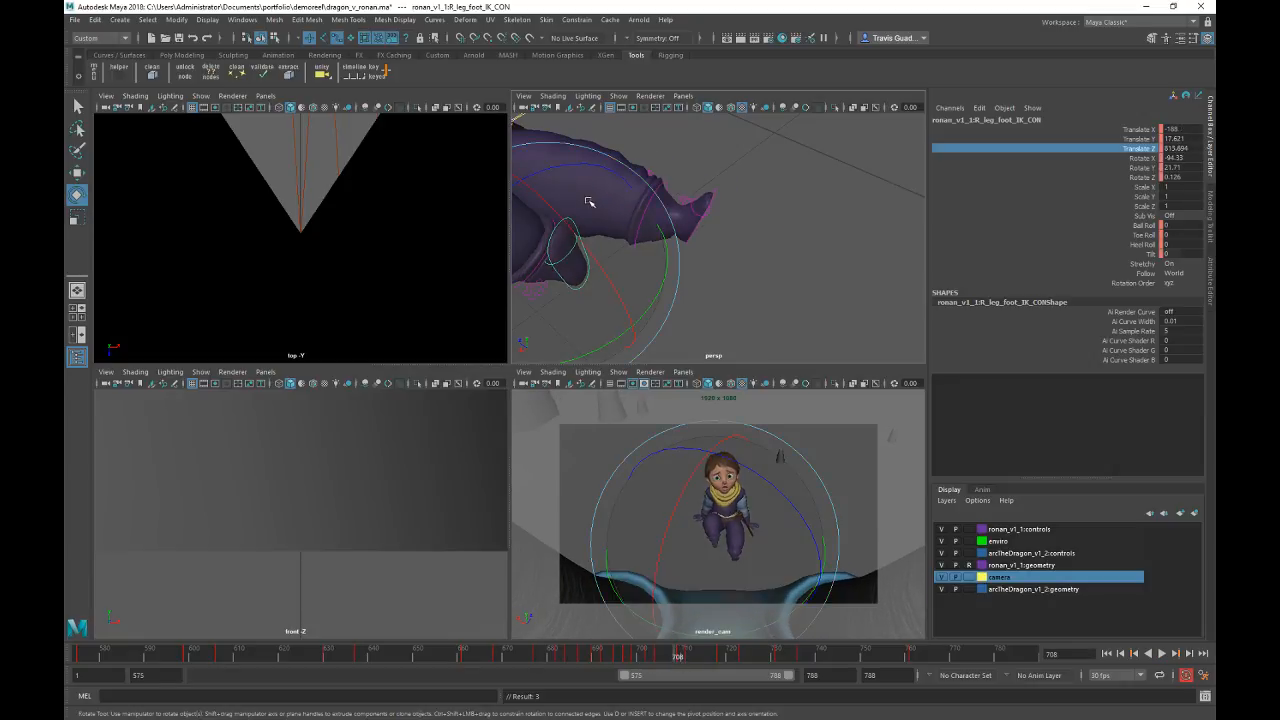
key(shift+e)
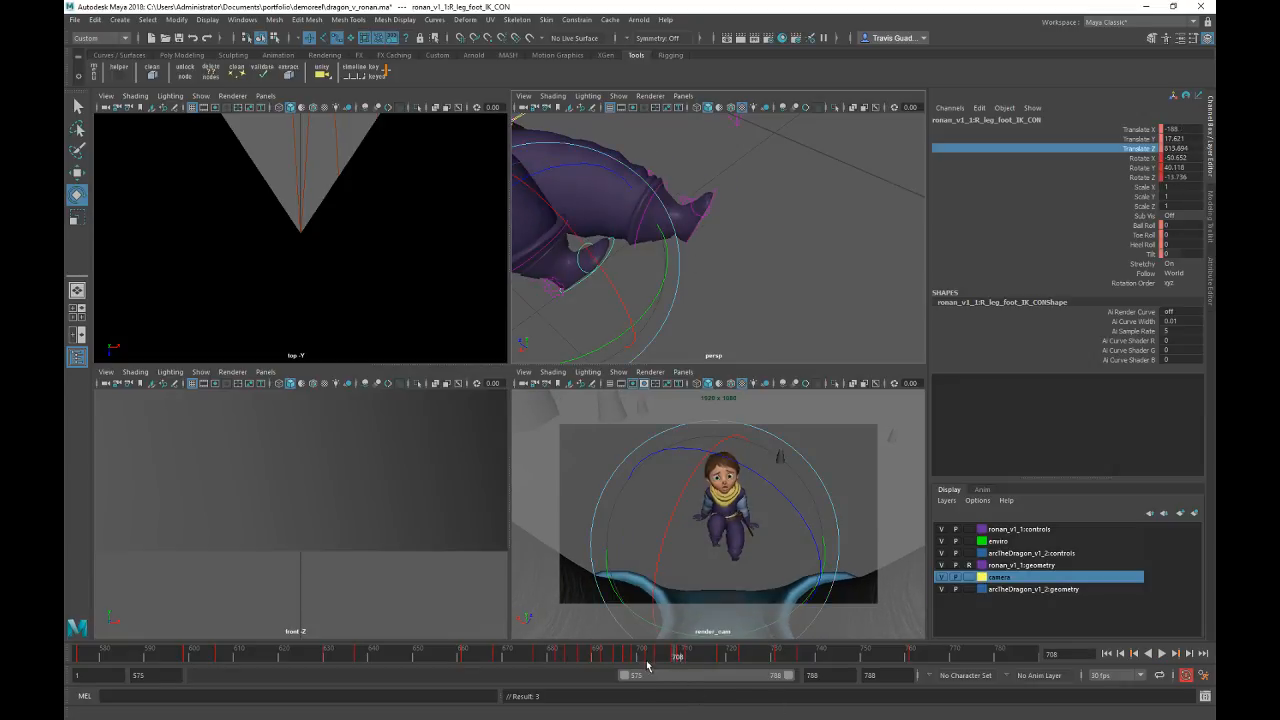
Step: Adjust the right foot IK control's rotation at frame 715, key it and play back the preceding frames
drag(632, 658, 708, 655)
drag(791, 309, 715, 287)
key(shift+e)
key(alt+v)
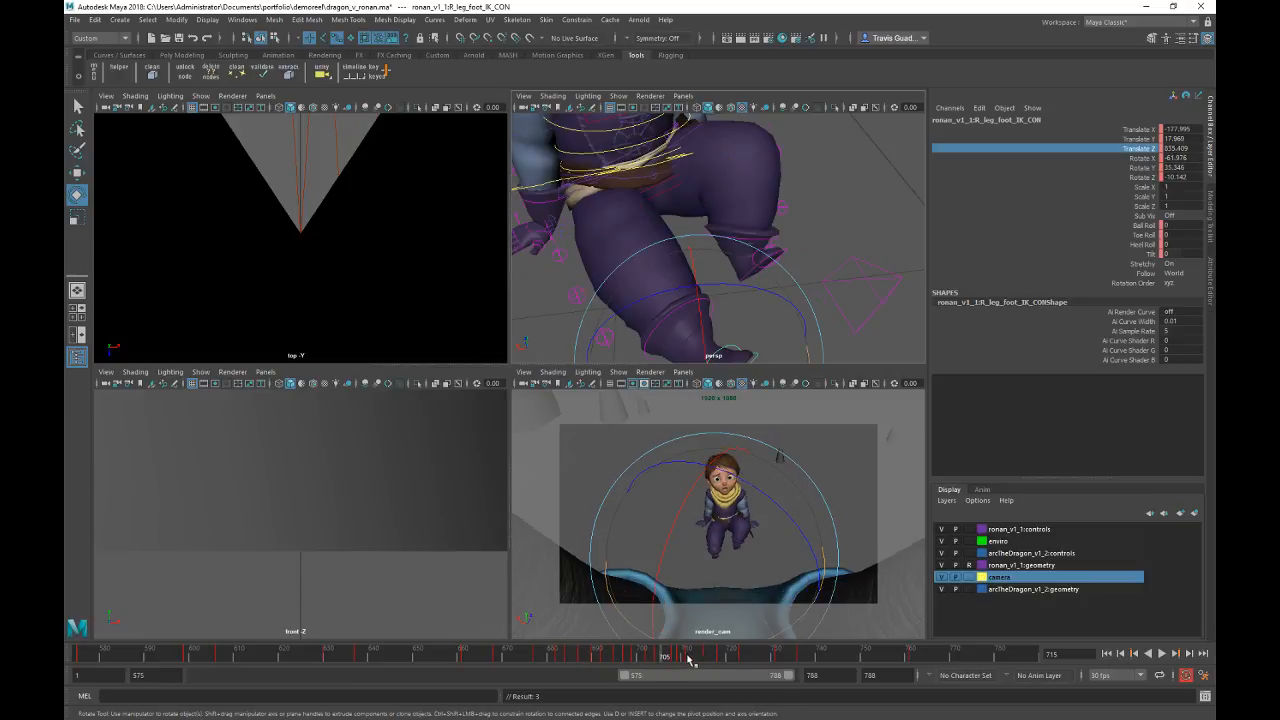
Step: Rotate the right foot IK control to about -53.0 in X at frame 726 and -90.9 in X at frame 738
click(755, 660)
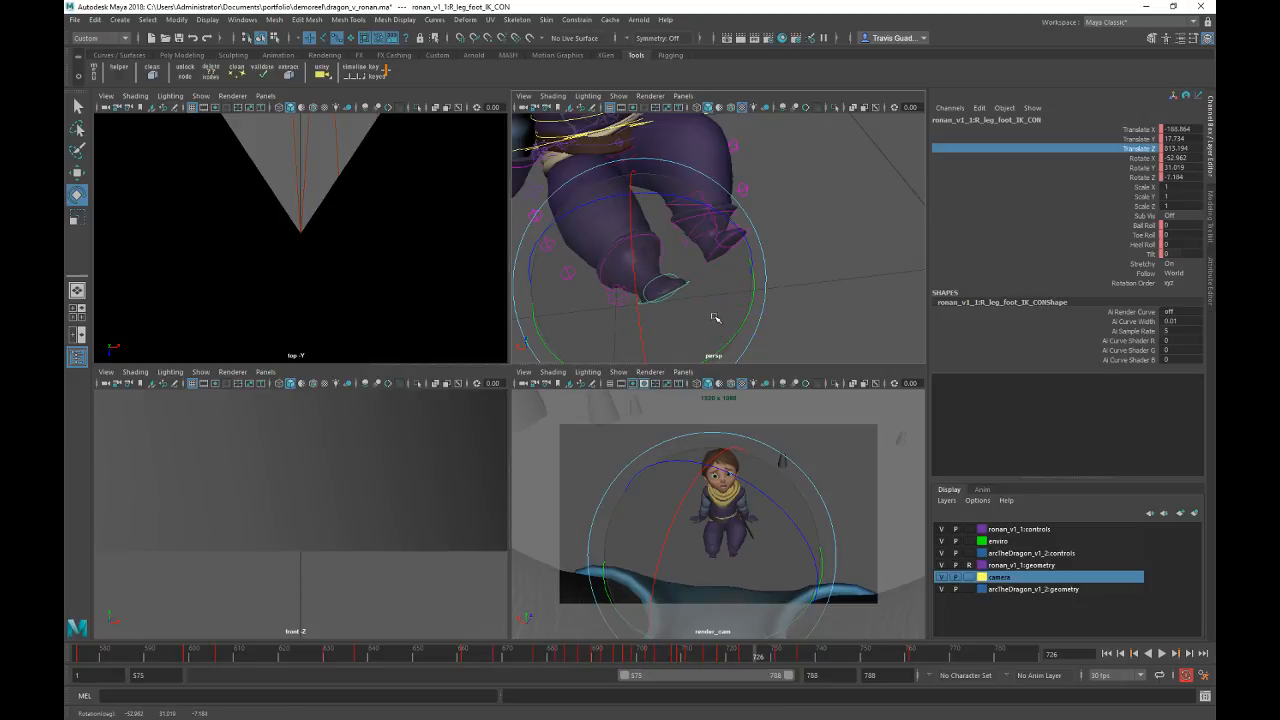
key(alt+v)
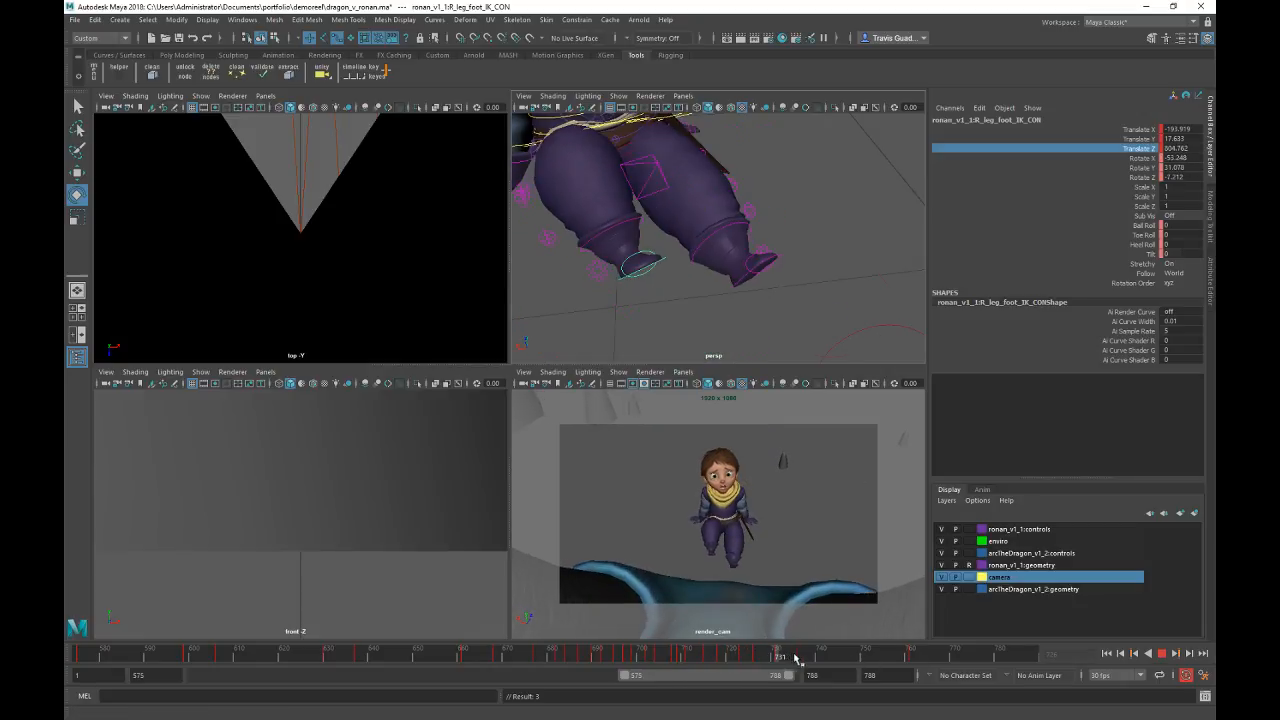
key(alt+v)
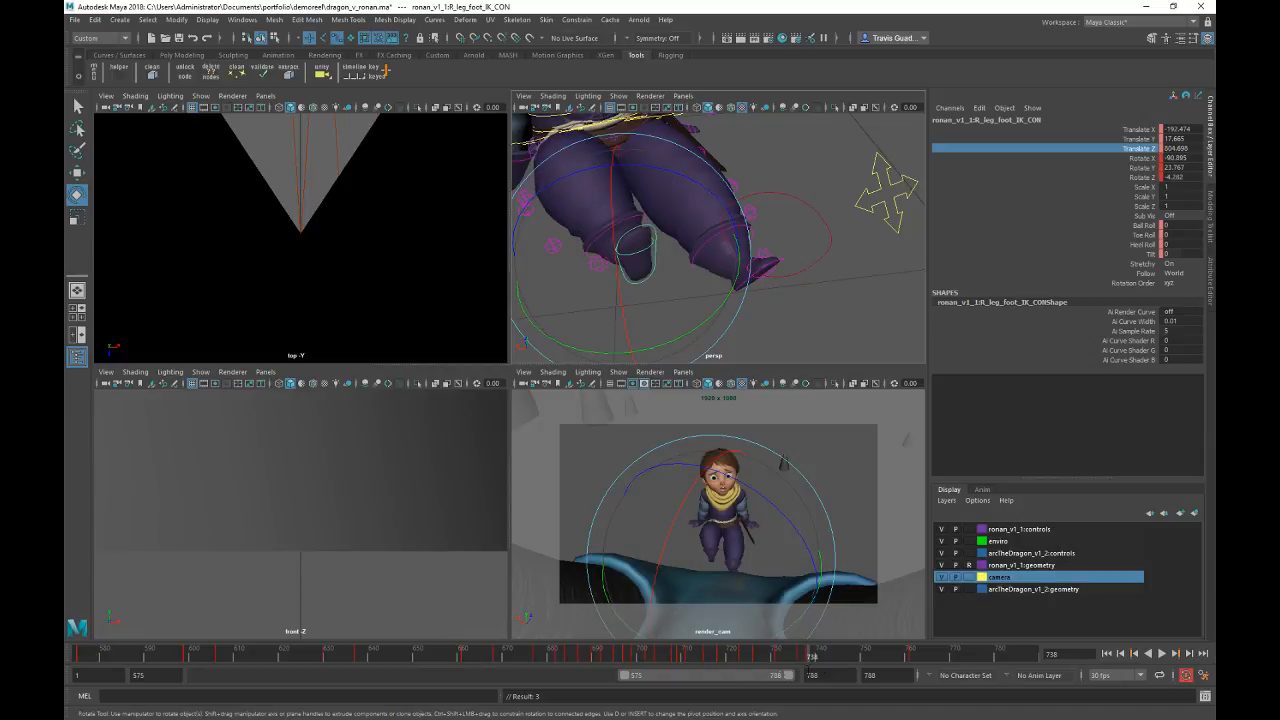
Step: Rotate the right foot IK control at frame 749 to about -52.7, 20.8, -6.8 and play back the surrounding frames
click(757, 657)
key(alt+v)
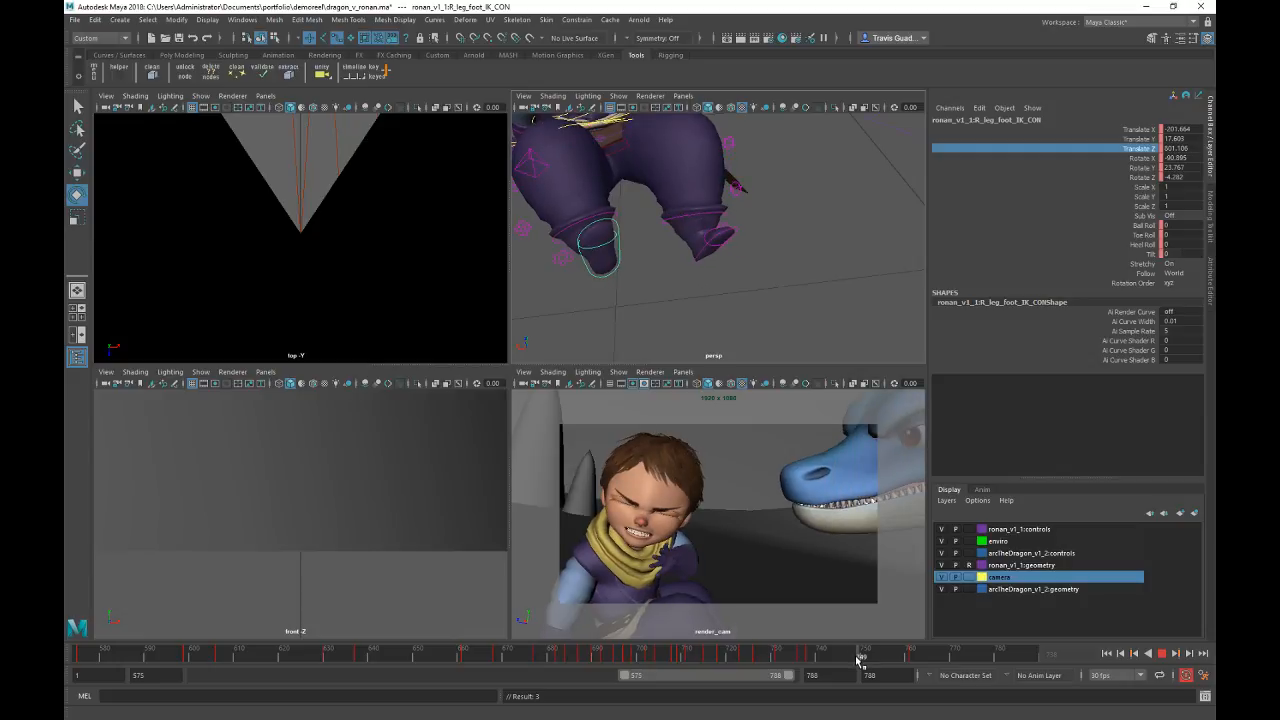
key(alt+v)
drag(668, 322, 619, 338)
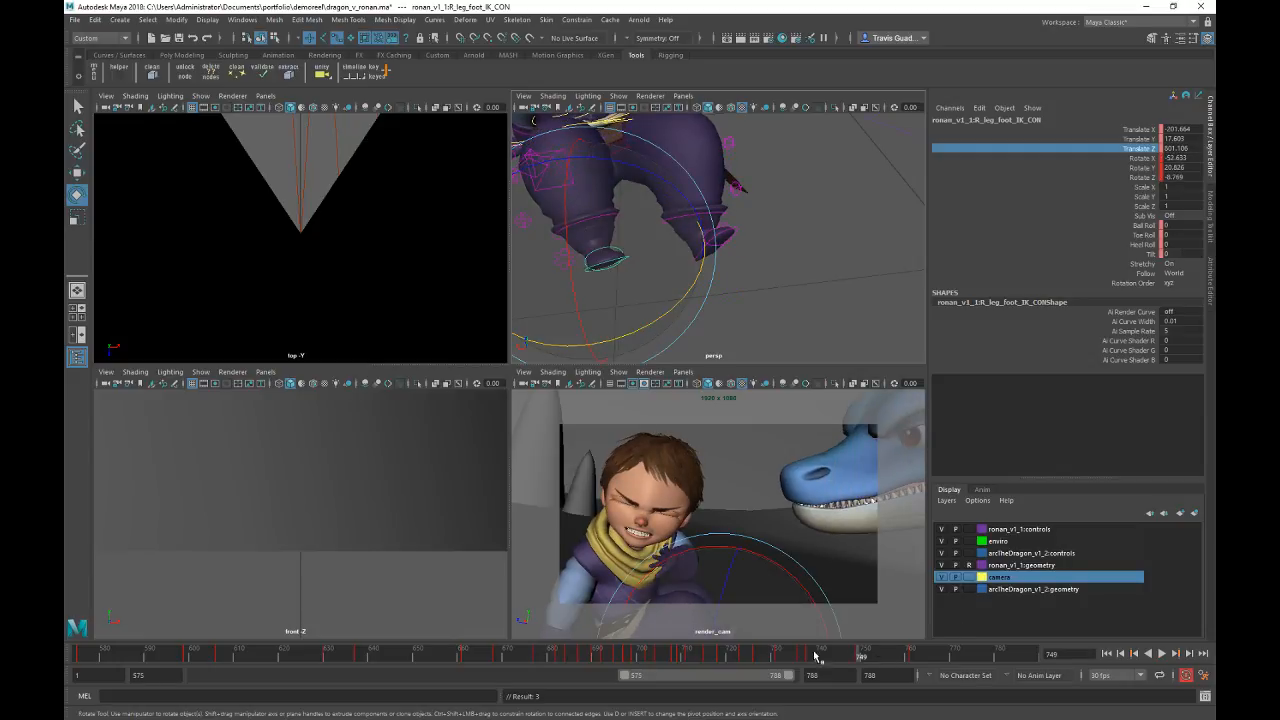
click(806, 658)
key(alt+v)
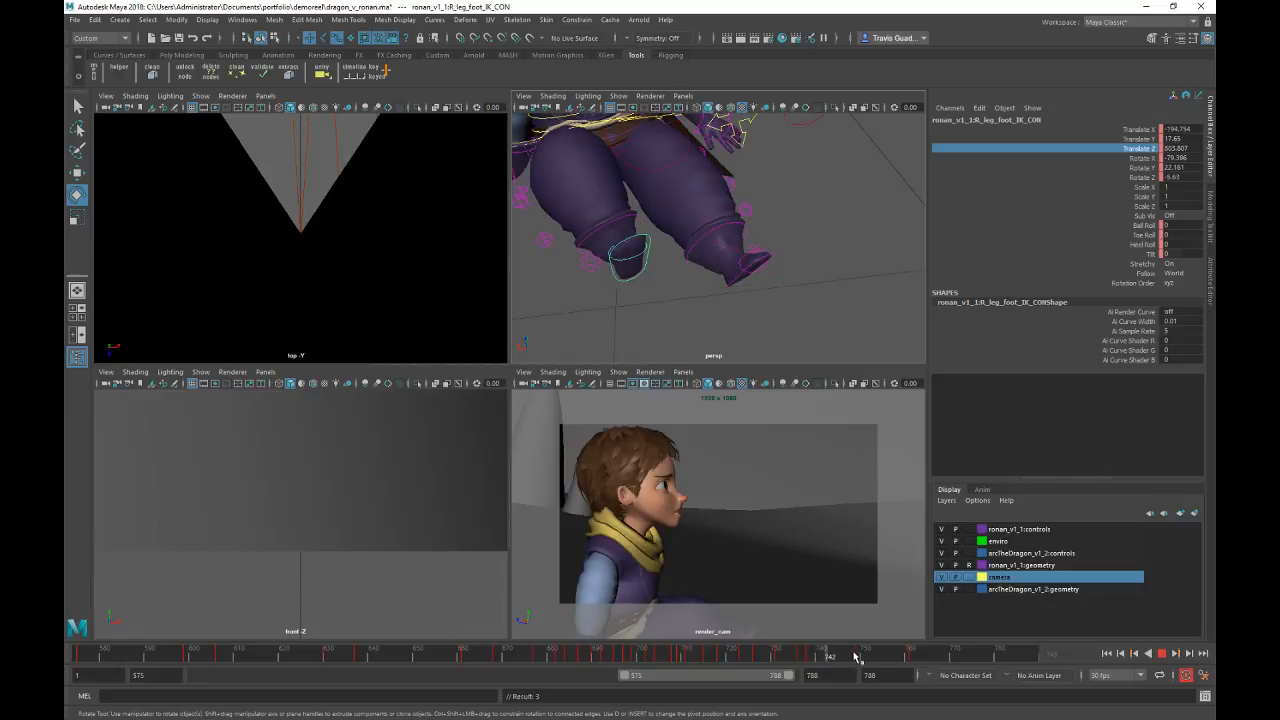
Step: Rotate the right foot IK control around frame 761 and play back the surrounding frames
click(912, 659)
alt+drag(577, 279, 617, 274)
alt+middle_drag(617, 274, 645, 253)
alt+right_drag(645, 253, 614, 194)
alt+drag(614, 194, 668, 293)
drag(839, 653, 917, 662)
drag(704, 300, 686, 286)
key(alt+v)
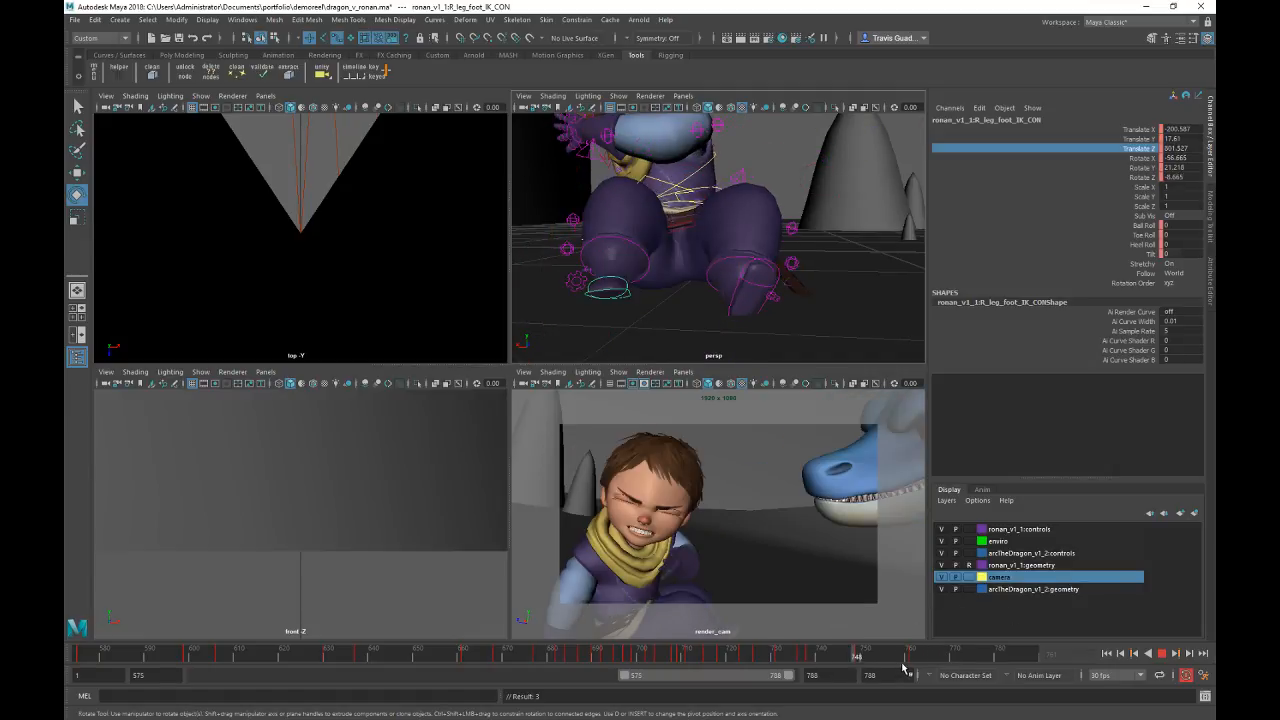
key(alt+v)
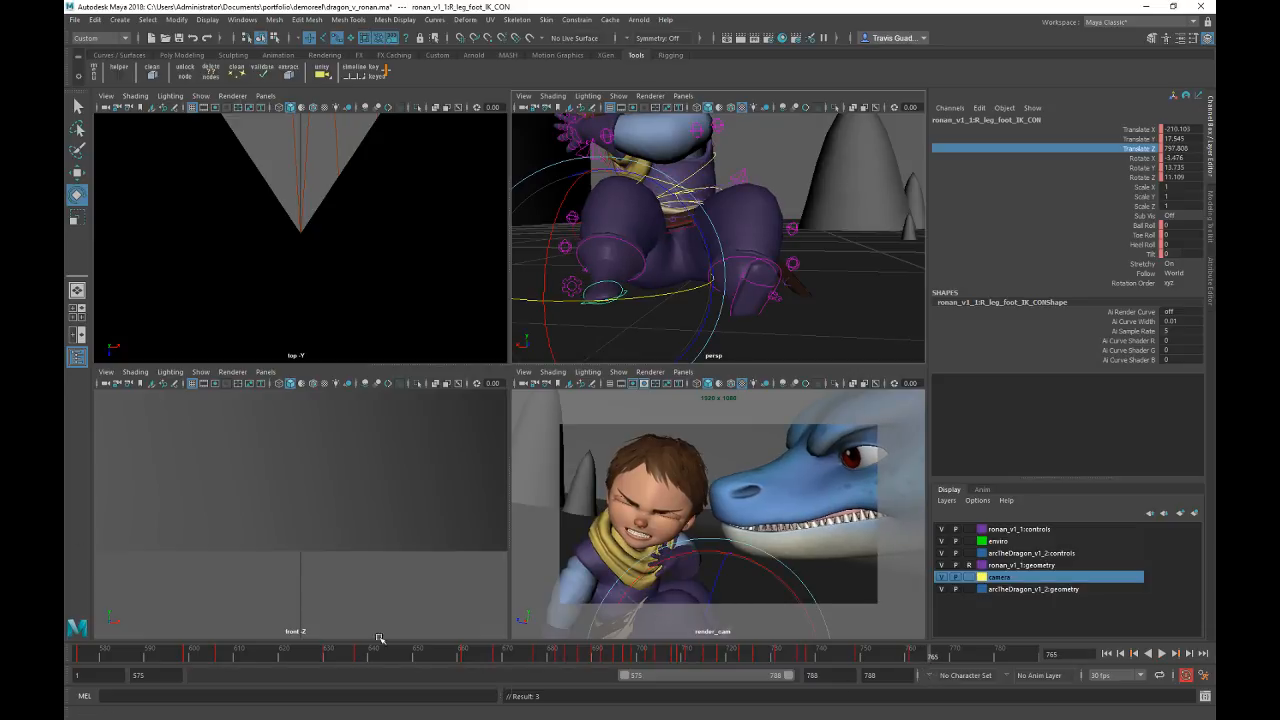
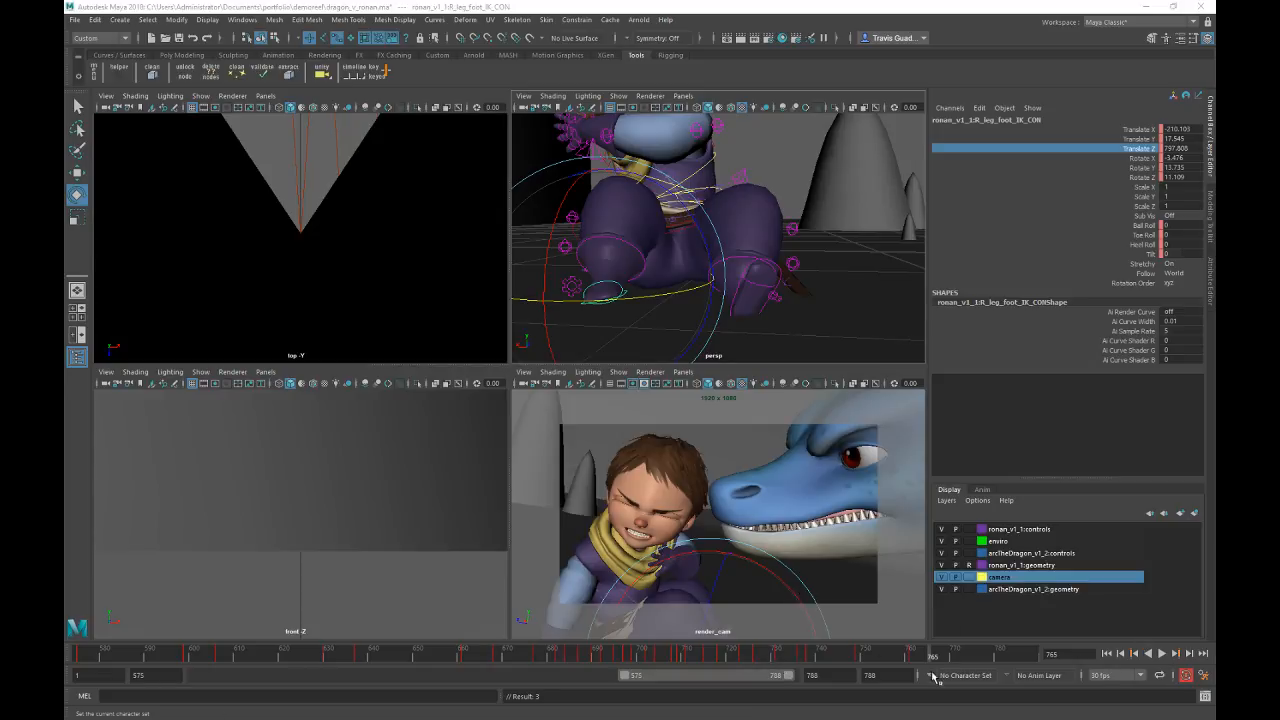
click(732, 656)
key(alt+v)
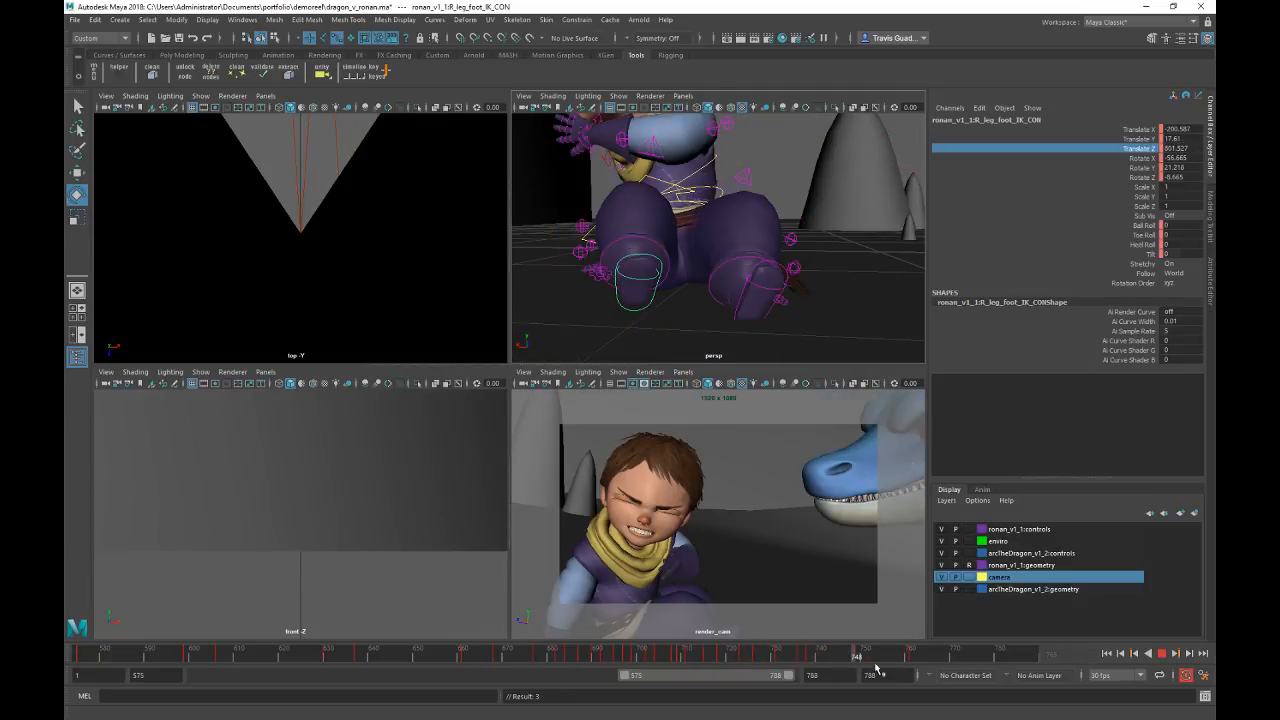
key(alt+v)
Step: Rotate the left foot IK control at frame 699 to about -47.4, 42.2, -14.8 and play back the following frames
click(743, 305)
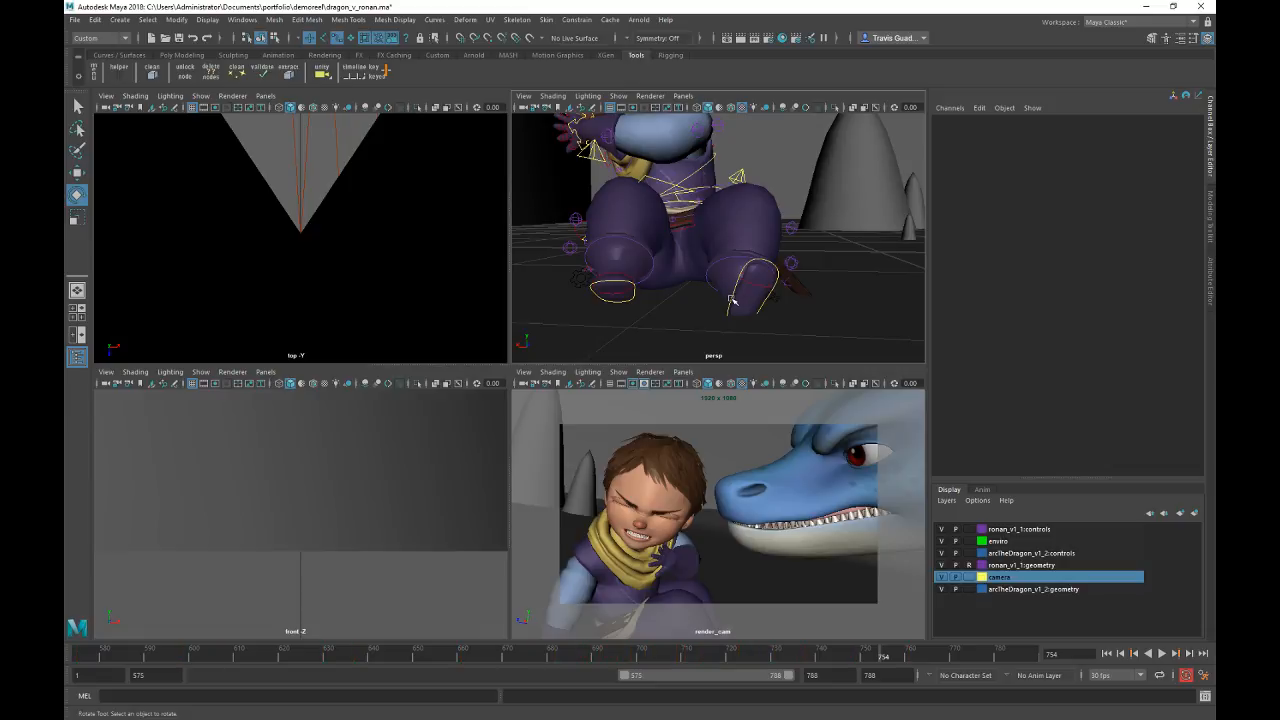
click(736, 301)
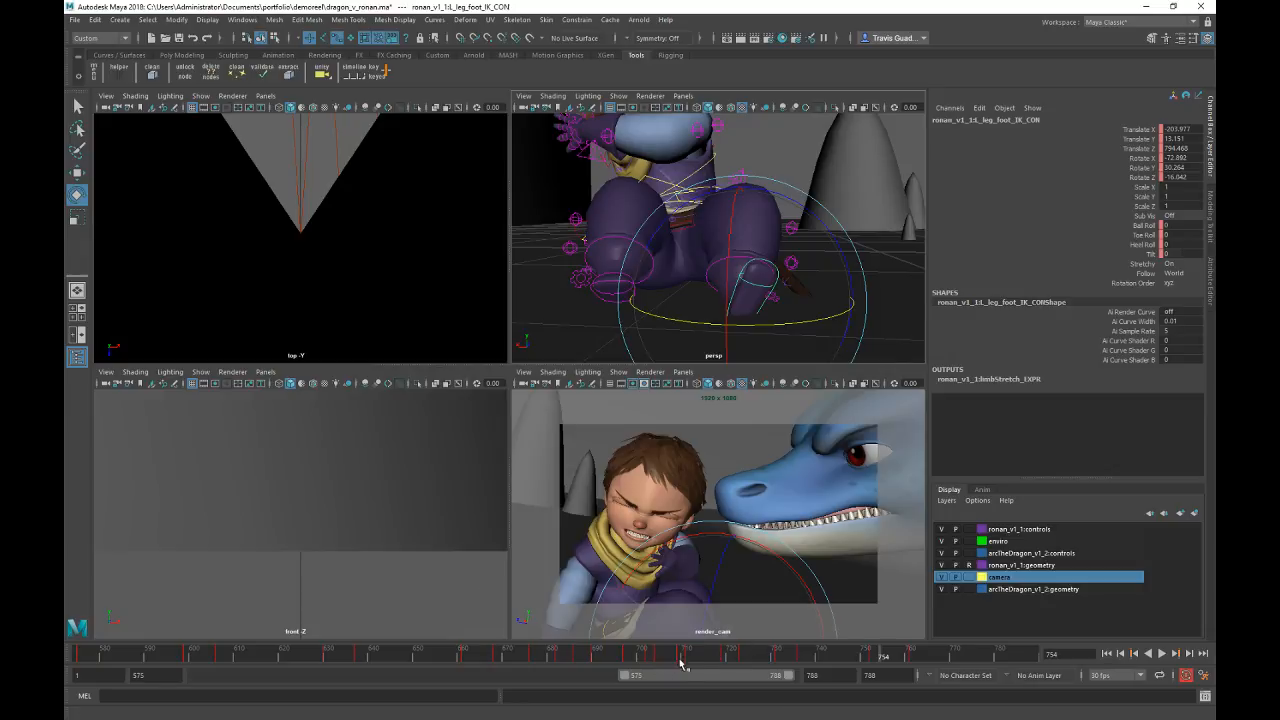
drag(680, 660, 623, 625)
alt+drag(806, 234, 800, 275)
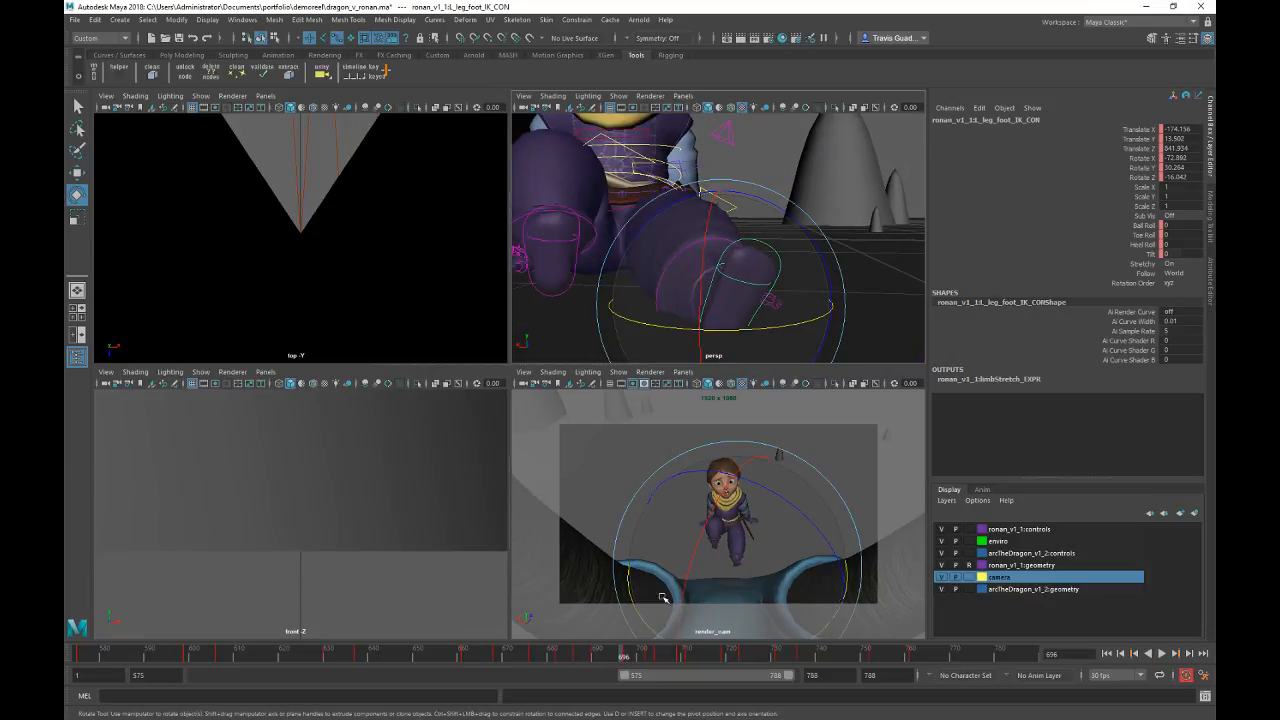
drag(475, 660, 637, 660)
drag(746, 277, 753, 333)
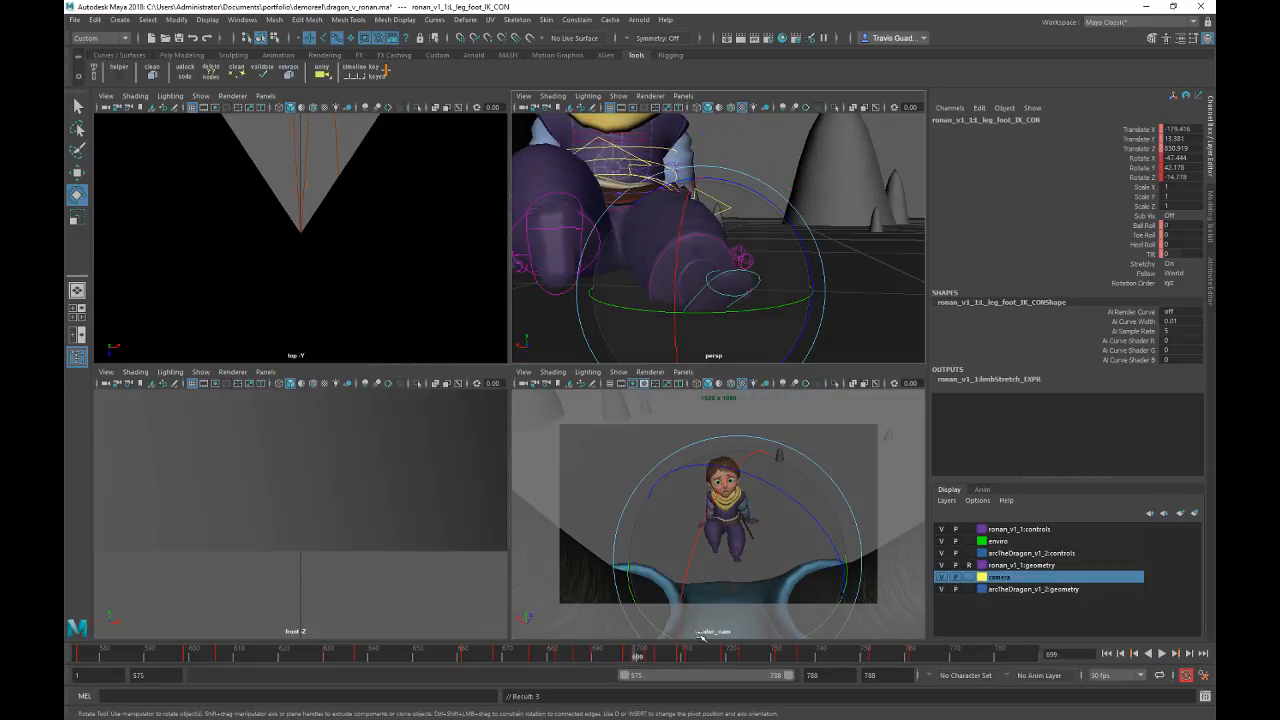
key(alt+v)
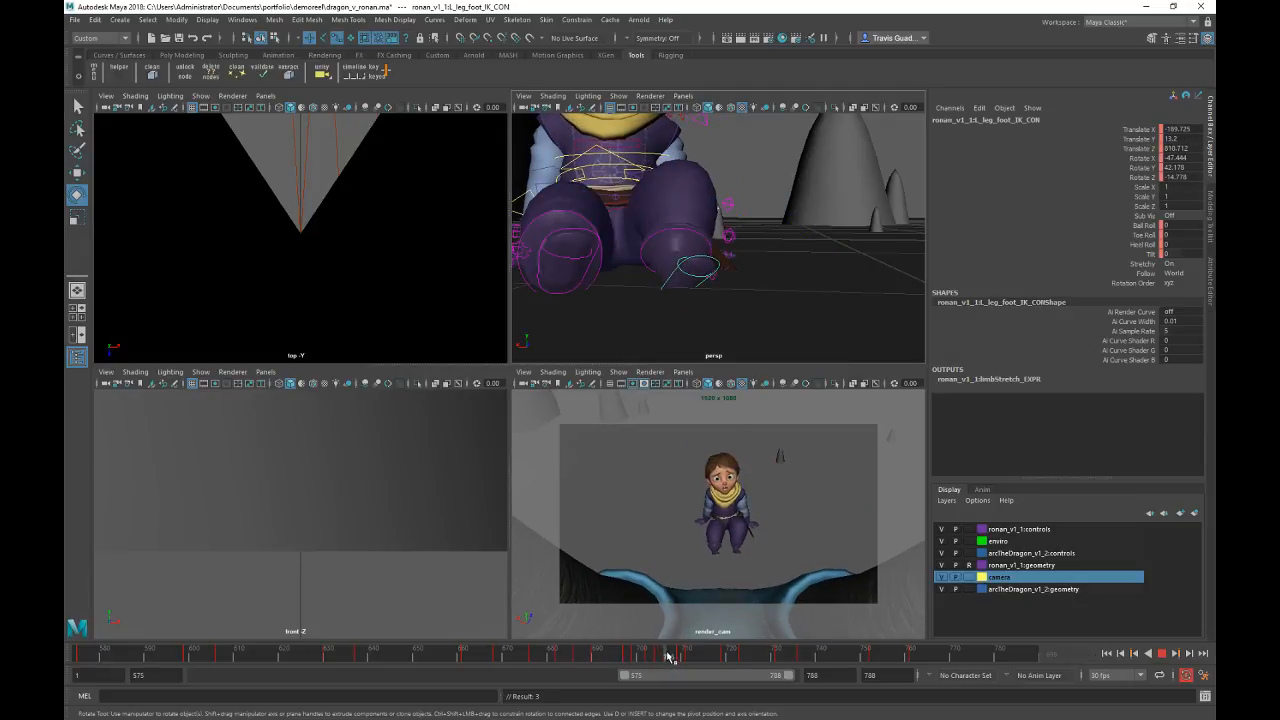
Step: Rotate the left foot IK control at frame 706 to about -83.4, 28.1, -14.3 and continue the playback
key(alt+v)
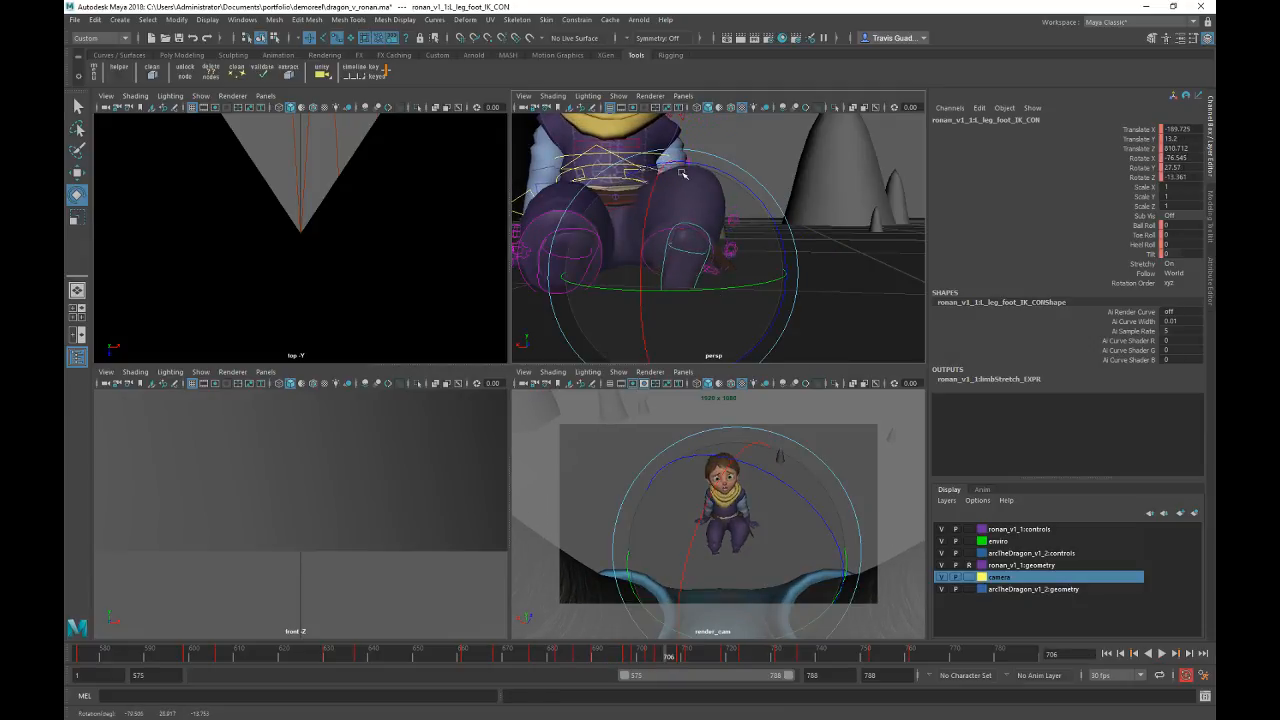
drag(683, 174, 726, 487)
key(alt+v)
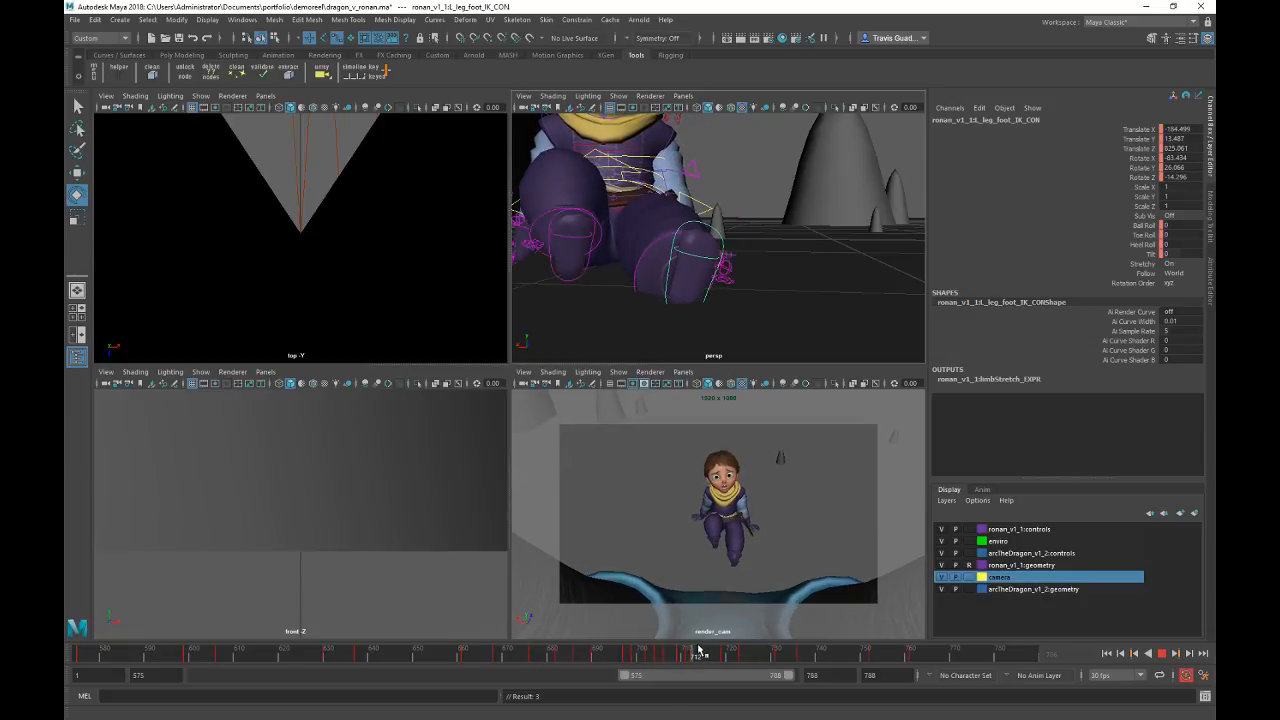
Step: Rotate the left foot IK control to about -36.7, 33.2, -4.9 at frame 714 and -66.5, 27.3, -7.7 at frame 724
key(alt+v)
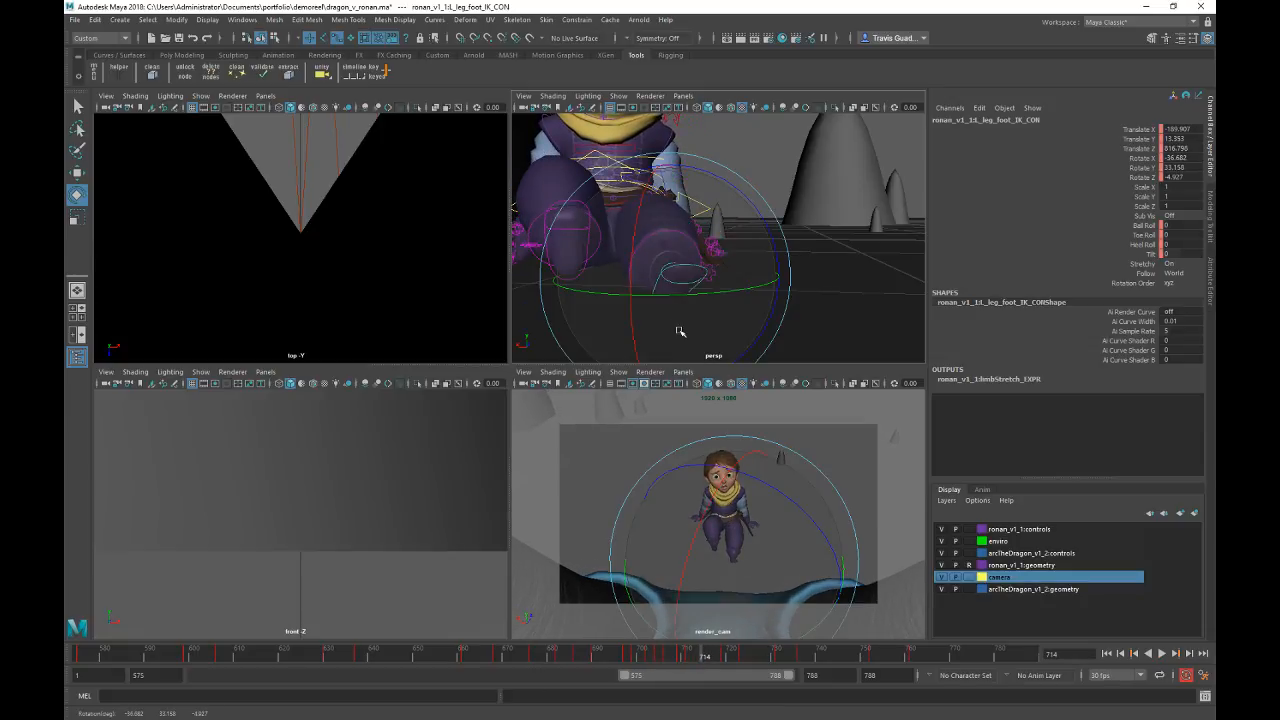
key(alt+v)
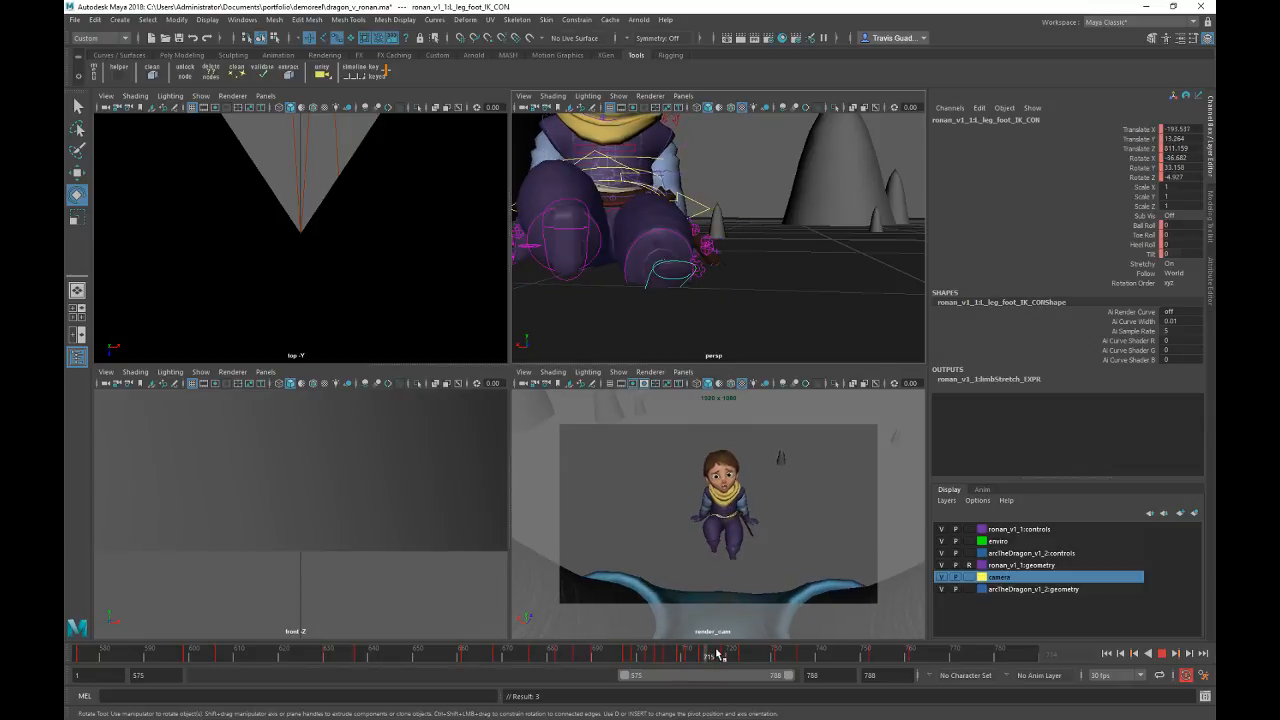
drag(747, 660, 746, 659)
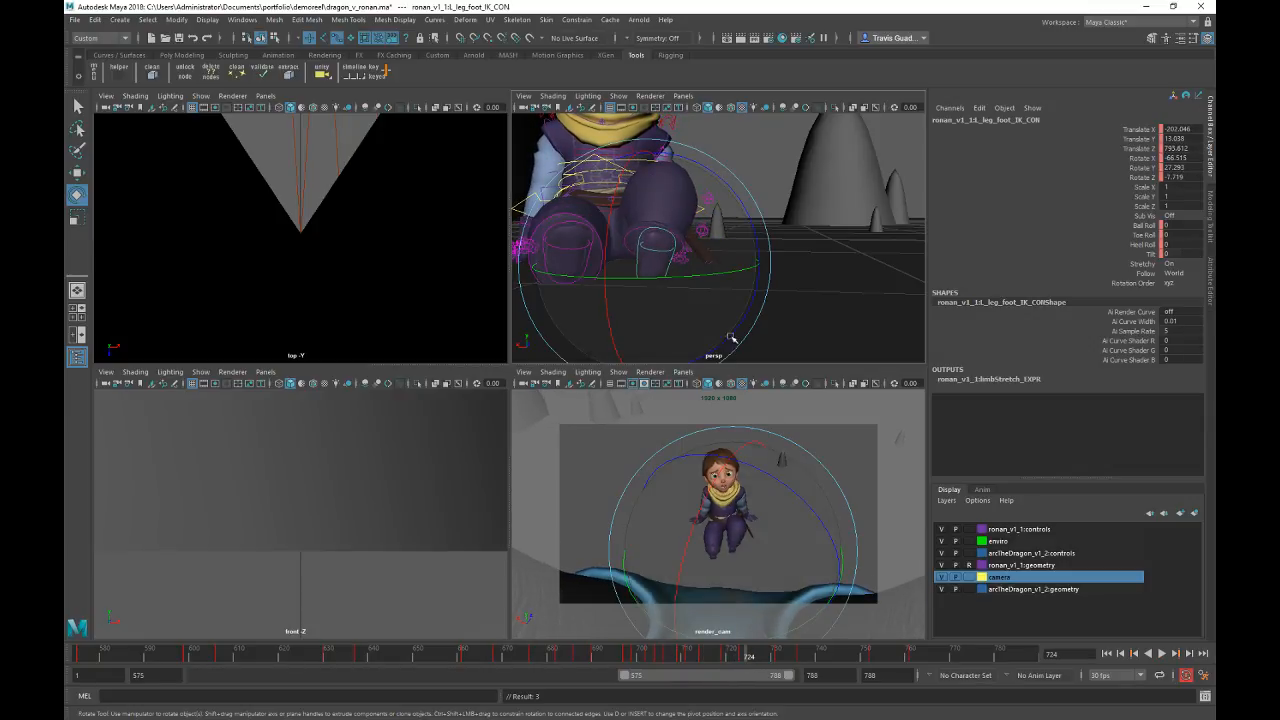
key(alt+v)
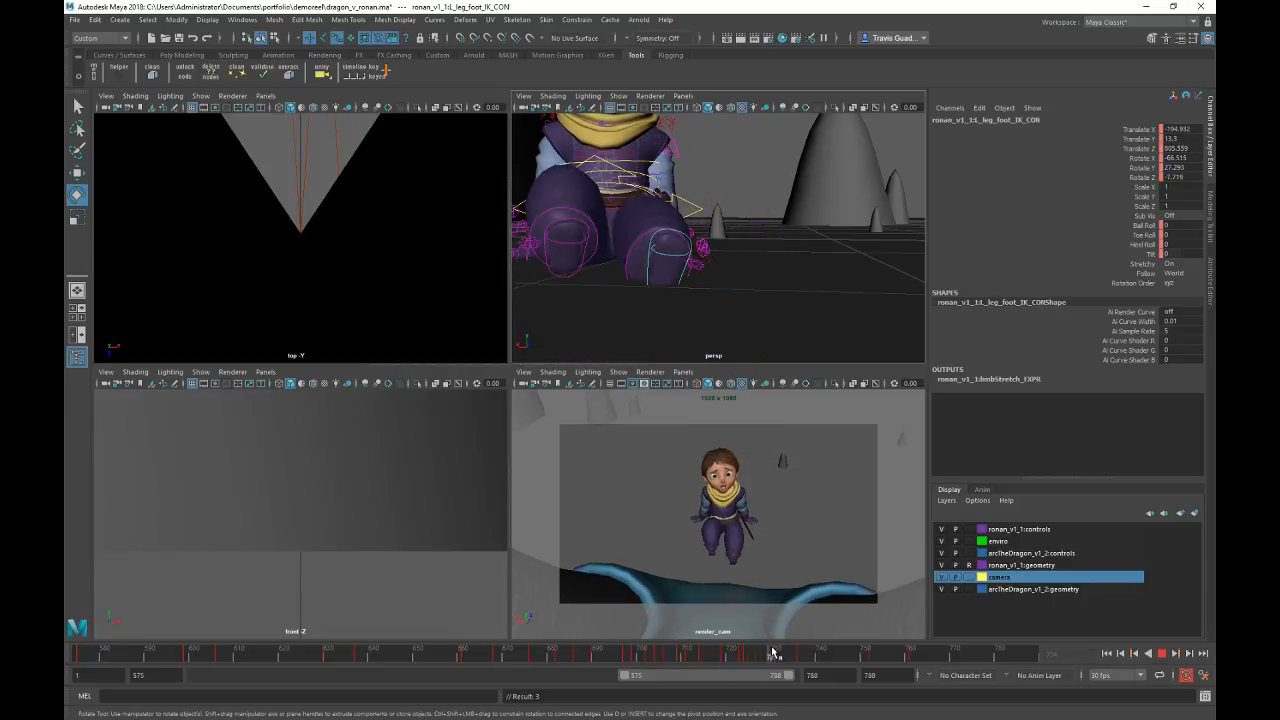
Step: Rotate the left foot IK control at frame 761 to about -57.4, 24.9, -9.1 and play back the scooting motion
mouse_move(790, 655)
mouse_down()
mouse_move(920, 663)
mouse_move(910, 656)
mouse_up()
alt+drag(716, 262, 772, 354)
drag(757, 291, 782, 280)
click(912, 657)
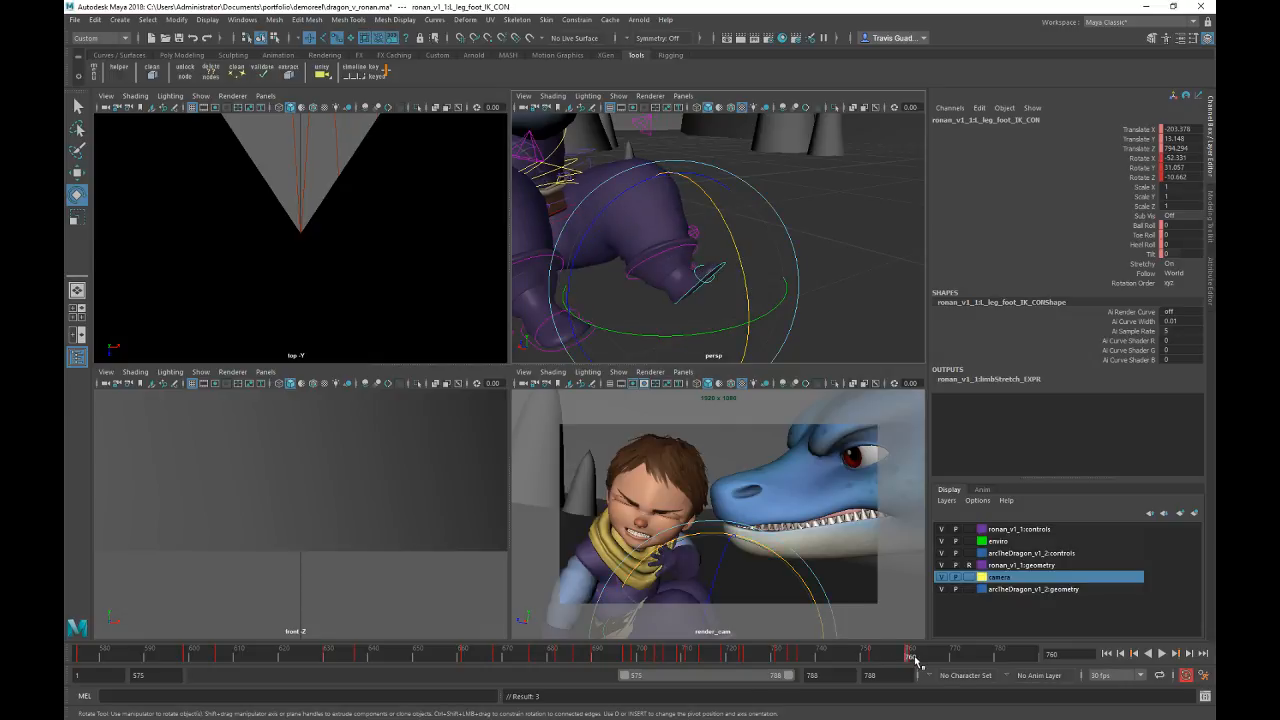
key(ctrl+z)
drag(767, 256, 731, 244)
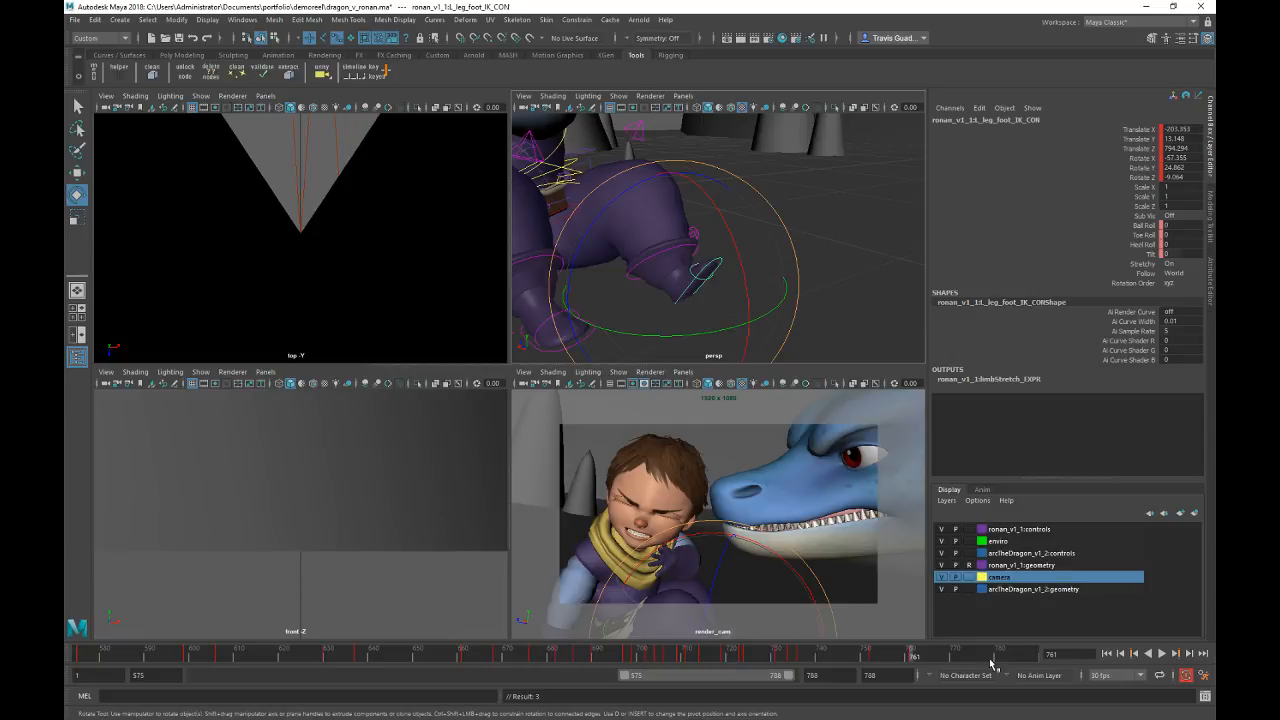
key(alt+v)
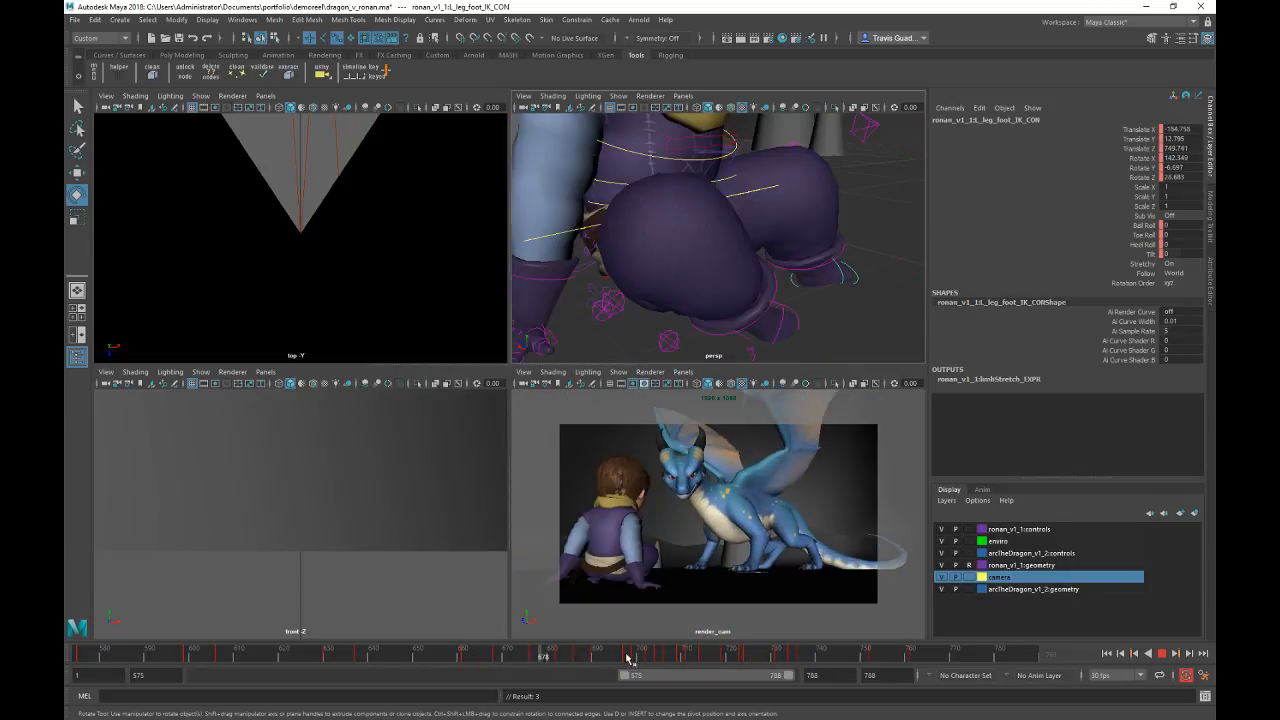
key(alt+v)
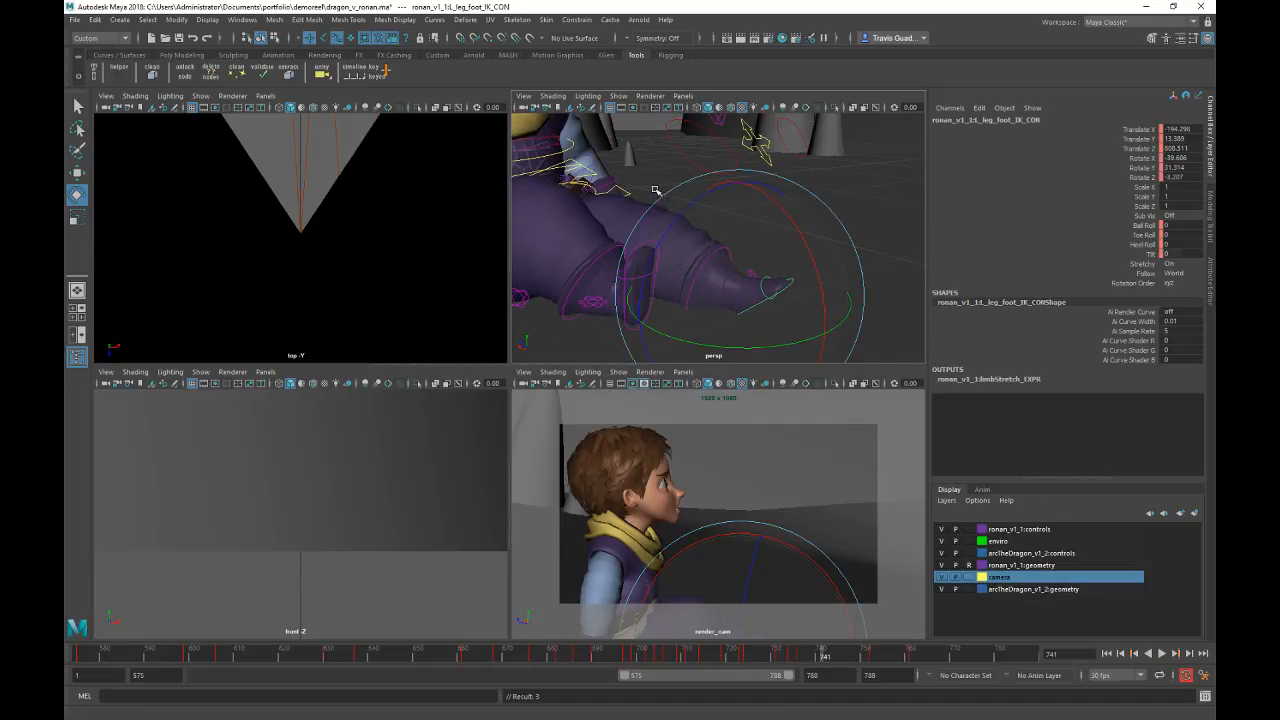
Step: Select the boy's hip wiggle control and rotate it at frame 696 to about -20.3, 4.4, -18.2
alt+drag(655, 190, 770, 281)
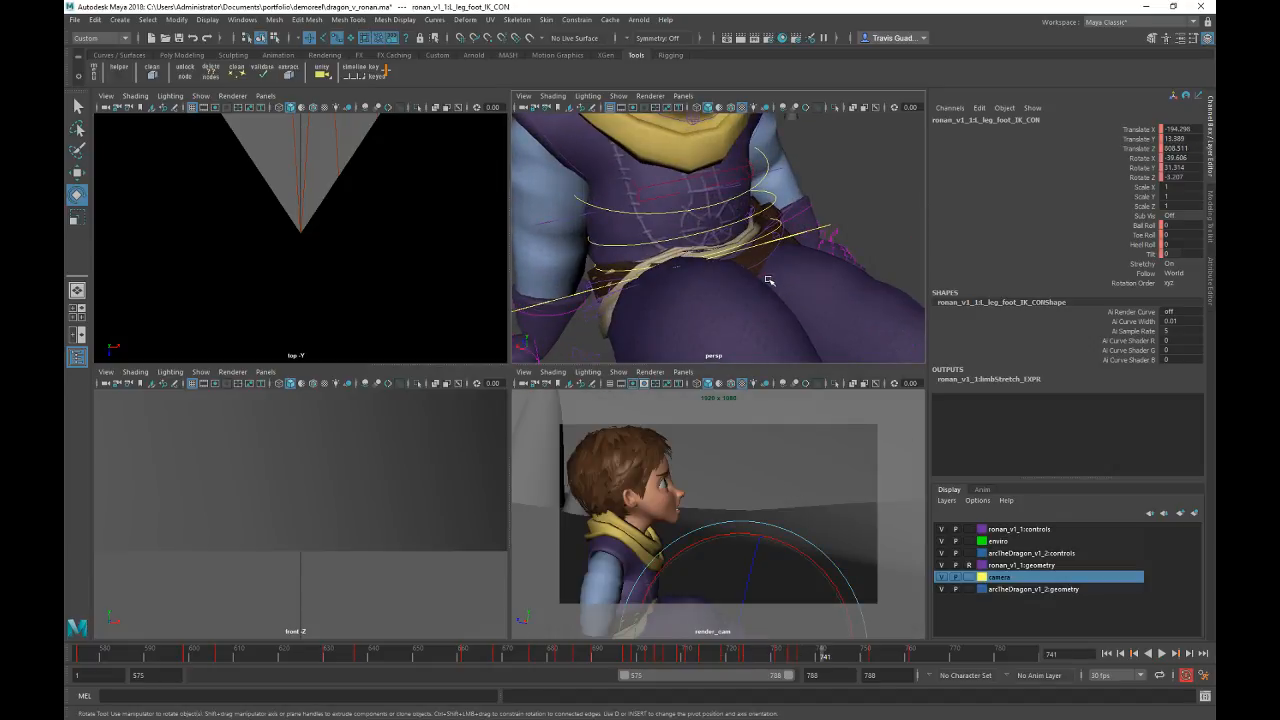
click(601, 291)
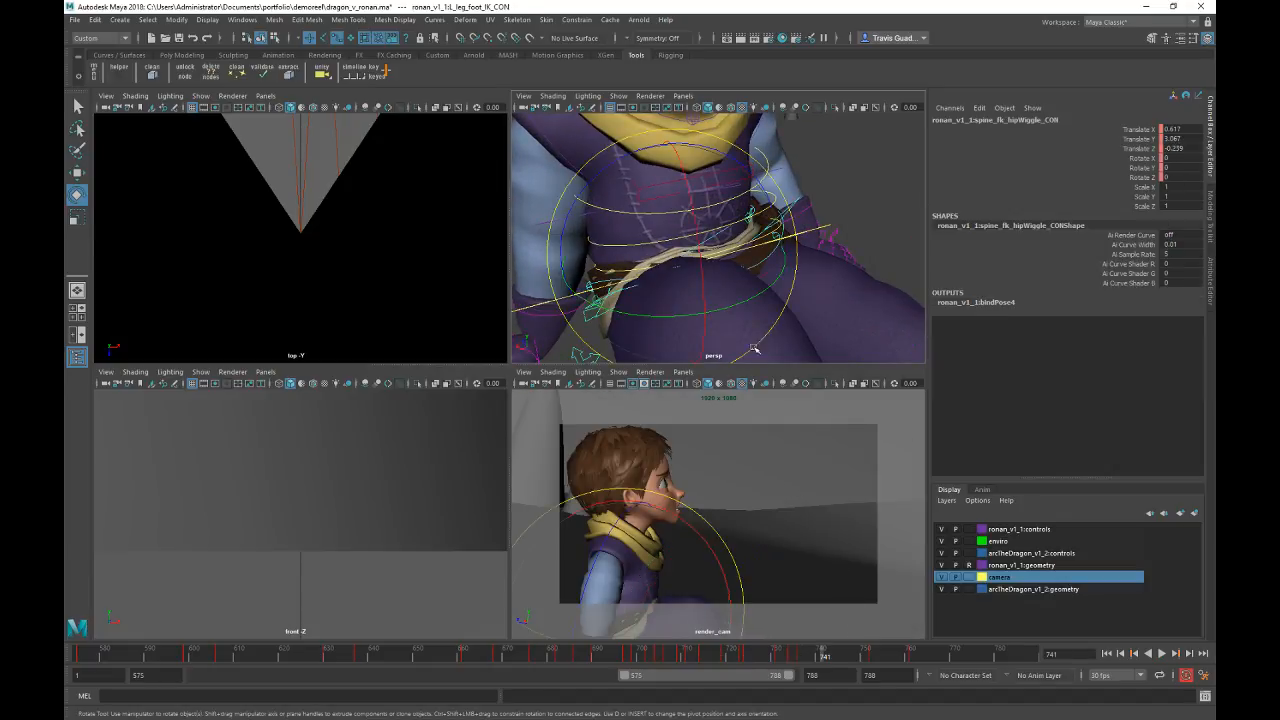
alt+drag(757, 349, 686, 334)
alt+right_drag(686, 334, 757, 332)
mouse_move(757, 332)
alt+mouse_down()
mouse_move(760, 300)
mouse_move(757, 335)
alt+mouse_up()
drag(812, 655, 600, 655)
key(f)
alt+drag(690, 290, 722, 290)
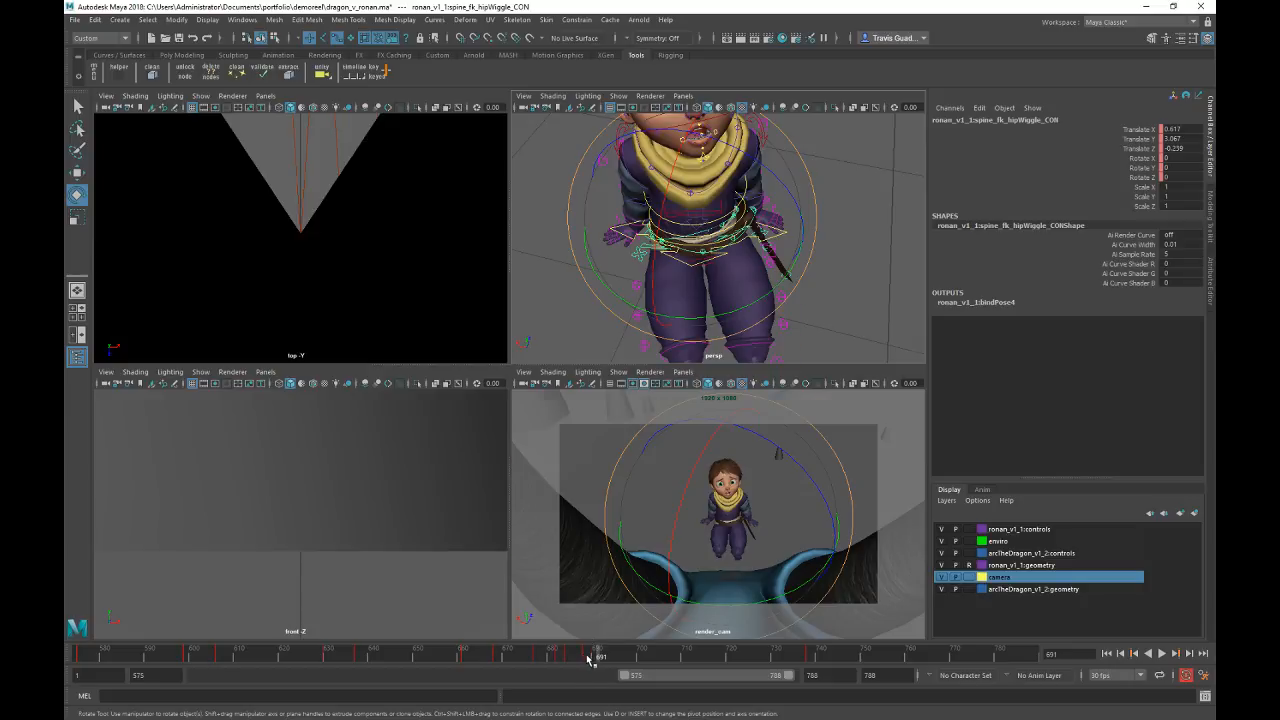
key(alt+v)
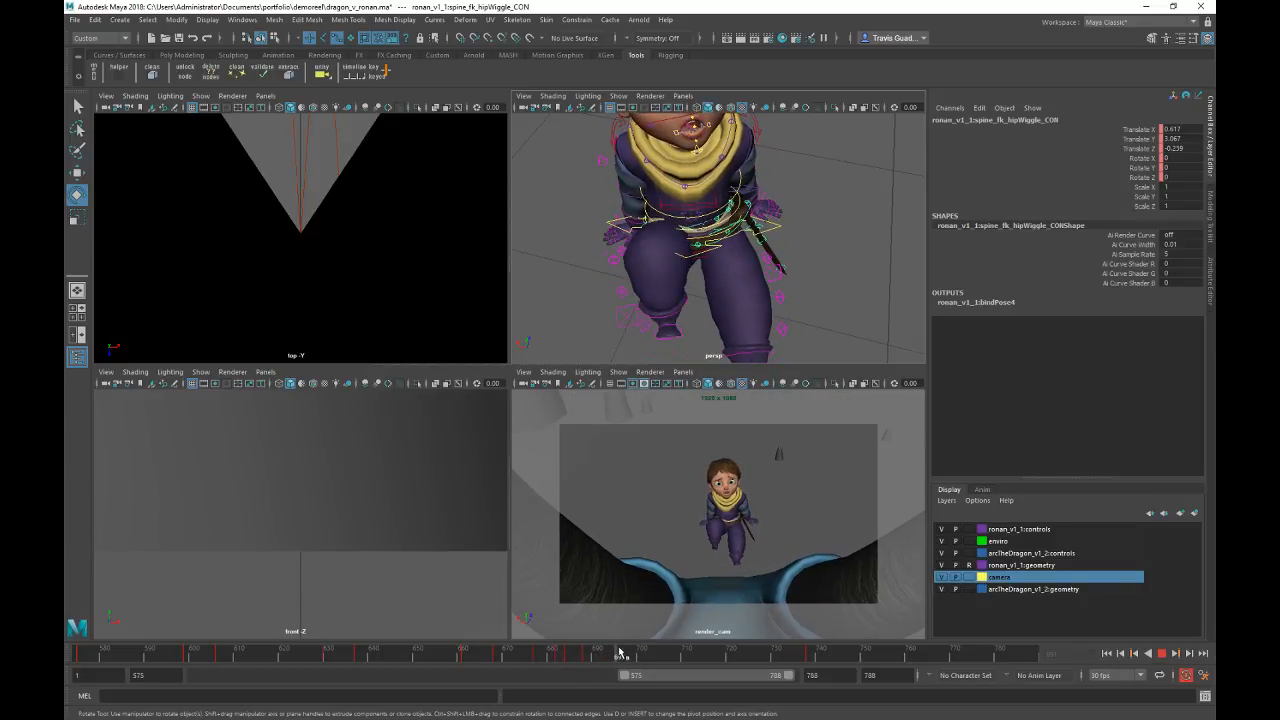
drag(666, 264, 611, 237)
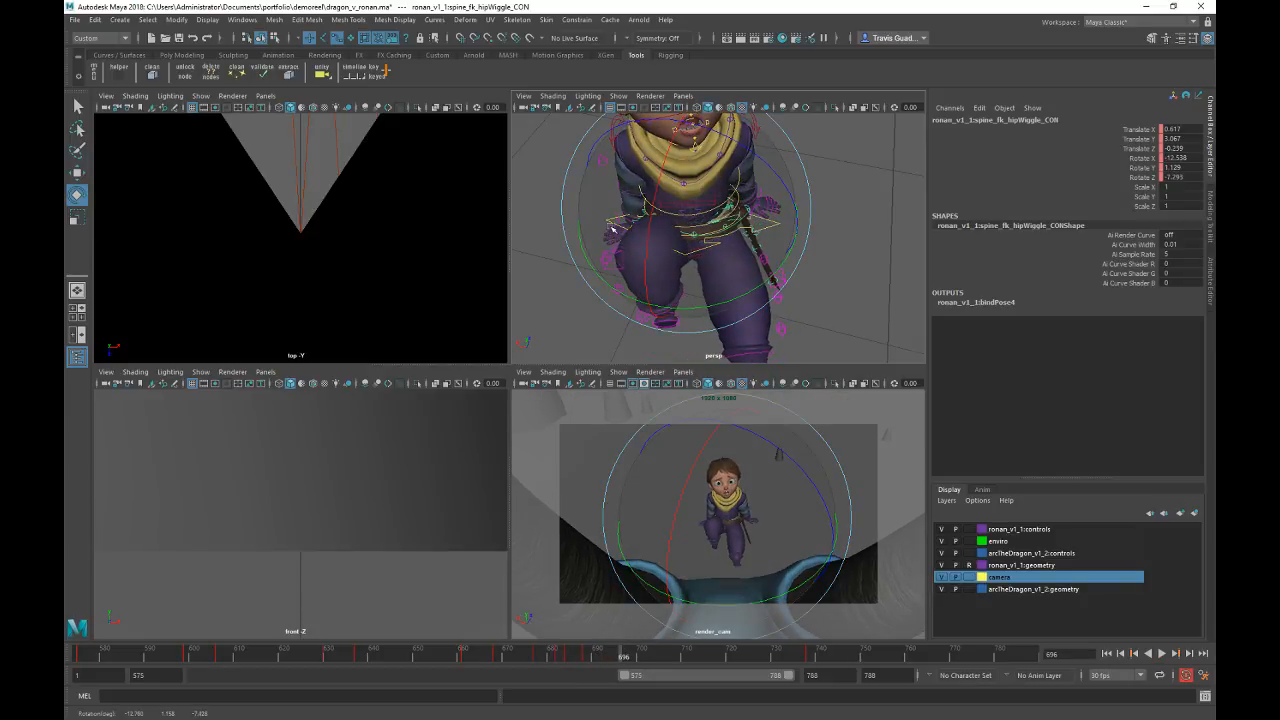
drag(772, 266, 755, 273)
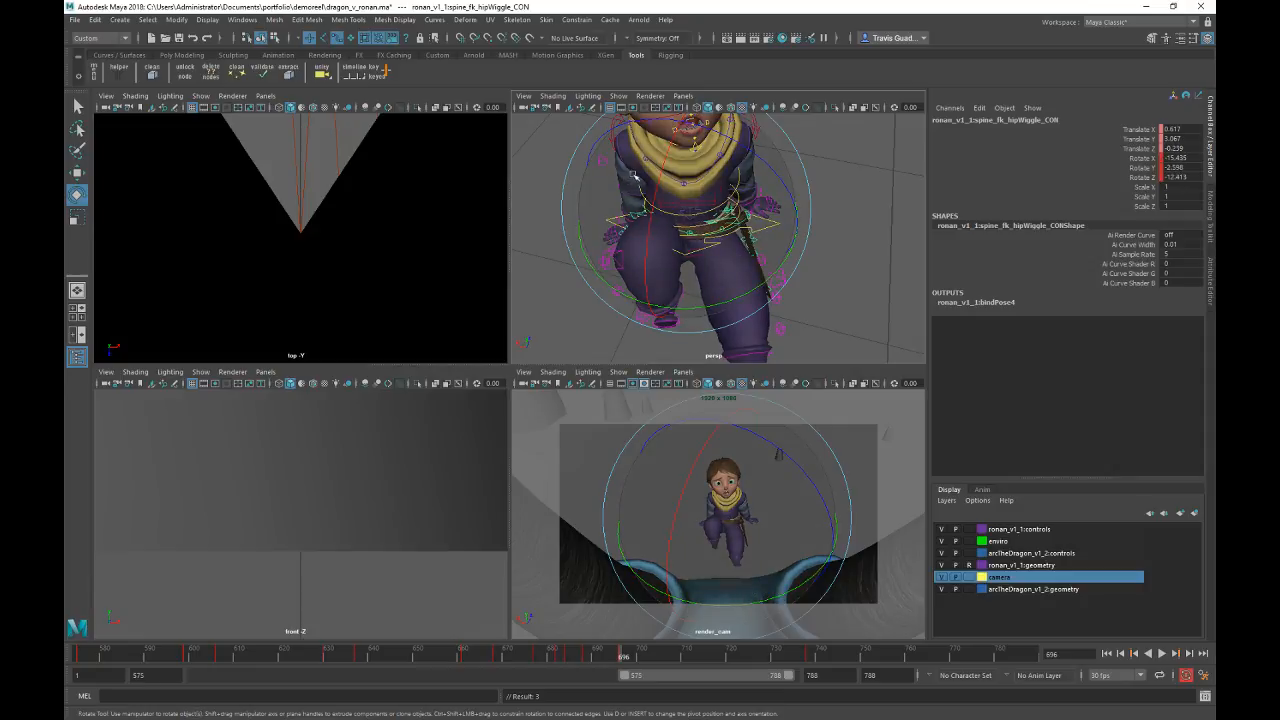
drag(634, 175, 650, 178)
alt+drag(732, 347, 752, 302)
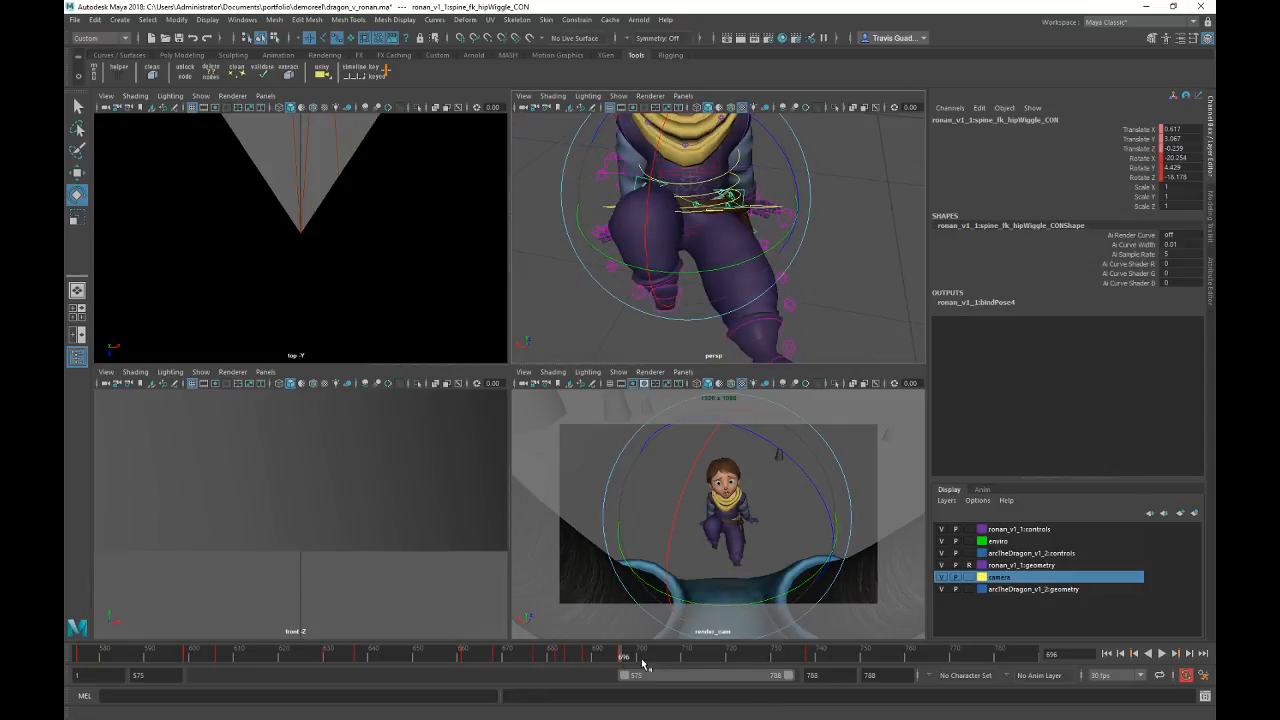
Step: Rotate the hip wiggle control at frame 702 so the hips tilt the opposite way from frame 696
key(alt+v)
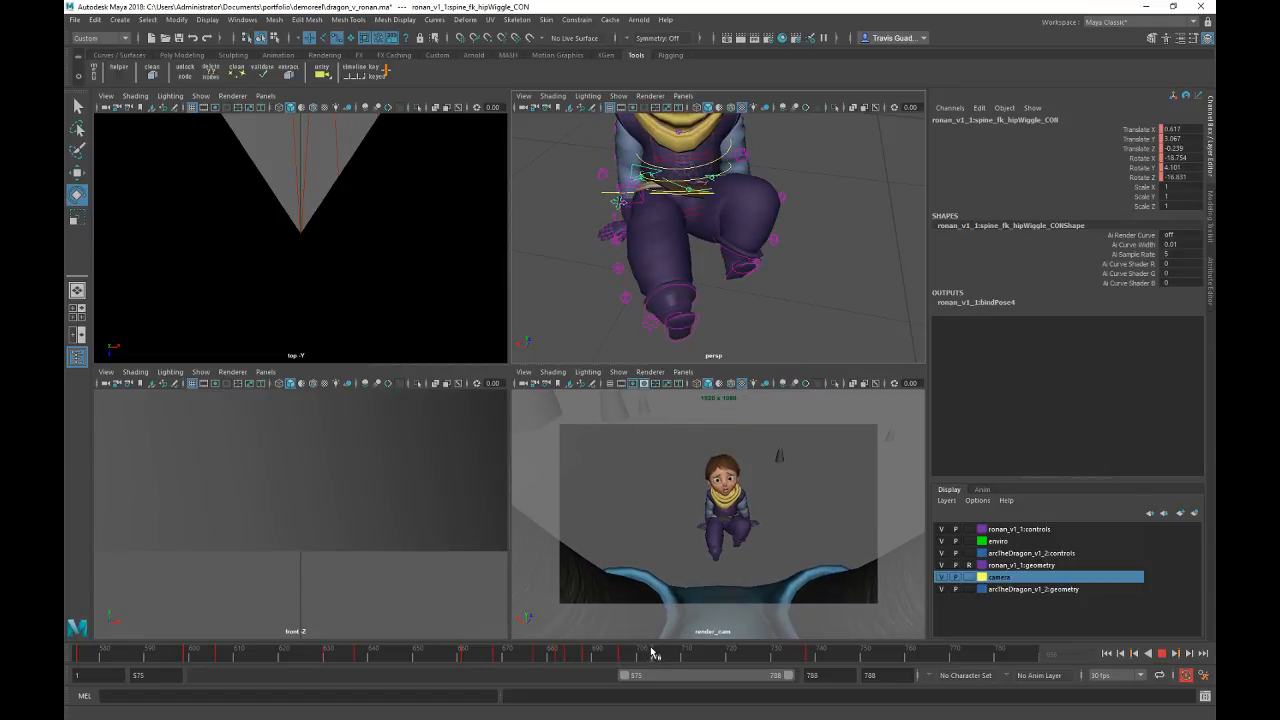
alt+drag(730, 238, 780, 156)
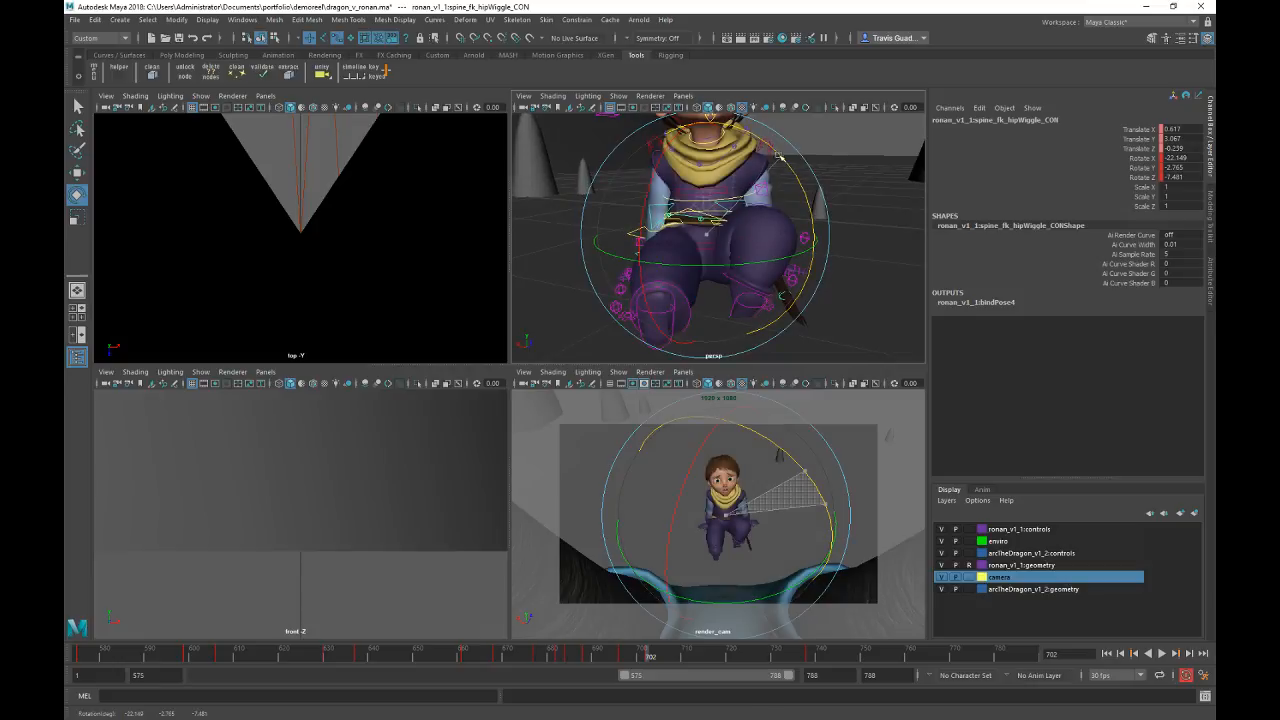
drag(755, 200, 751, 303)
alt+drag(758, 250, 766, 321)
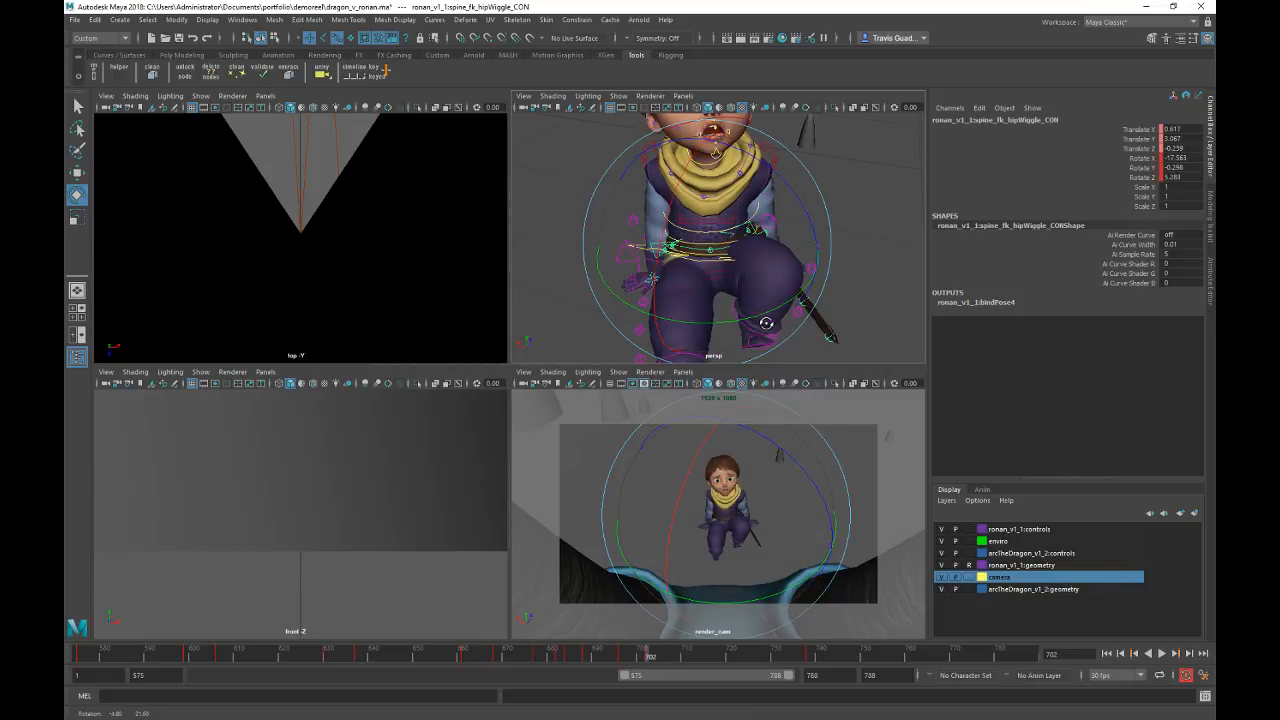
mouse_move(766, 177)
mouse_down()
mouse_move(756, 170)
mouse_move(754, 186)
mouse_up()
Step: Rotate the hip wiggle control at frame 709 to about -26, 2, -17
drag(606, 656, 680, 660)
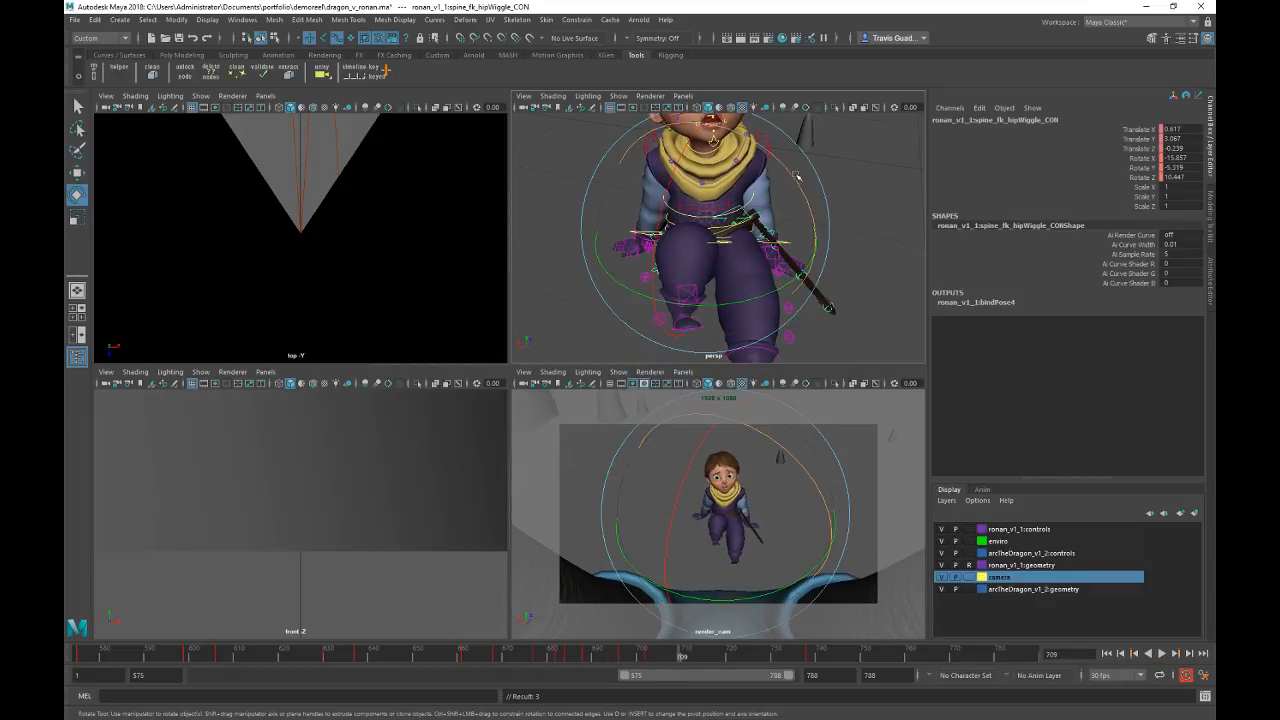
drag(803, 175, 829, 191)
drag(667, 198, 718, 250)
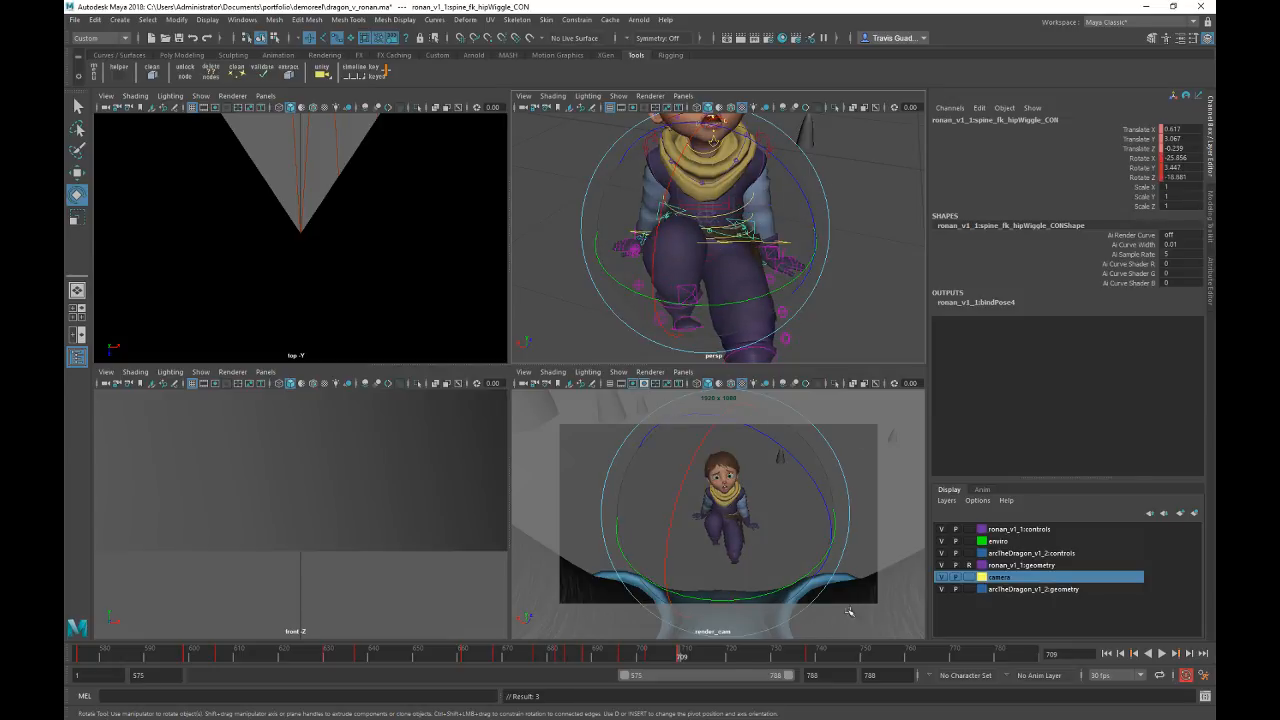
Step: Rotate the hip wiggle control at frame 720 to about -17.1, -11.7, 15.9, key its rotation, and adjust its rotation around frame 730
drag(696, 655, 731, 655)
drag(799, 168, 698, 202)
key(shift+e)
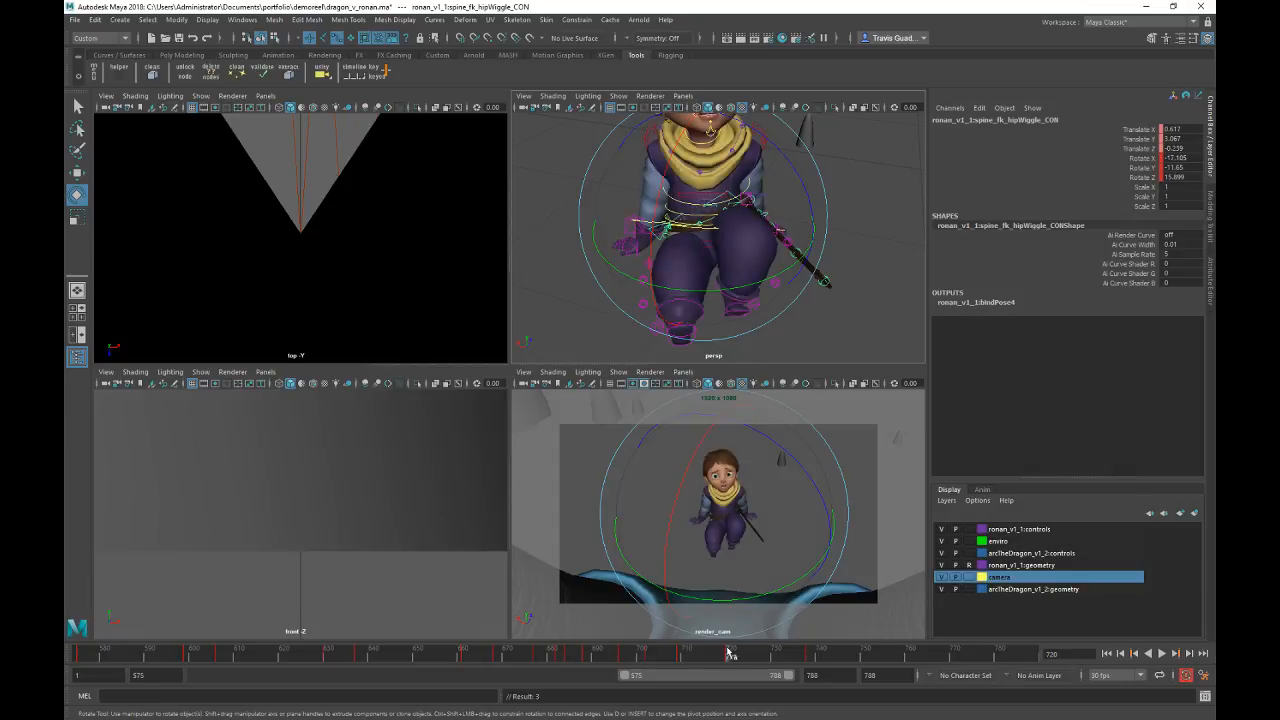
drag(685, 657, 775, 660)
drag(604, 176, 610, 146)
Step: Rotate the hip wiggle control at frame 738 to about -16.5 in X and 11.5 in Y, and play back the shot
drag(724, 657, 821, 653)
key(comma)
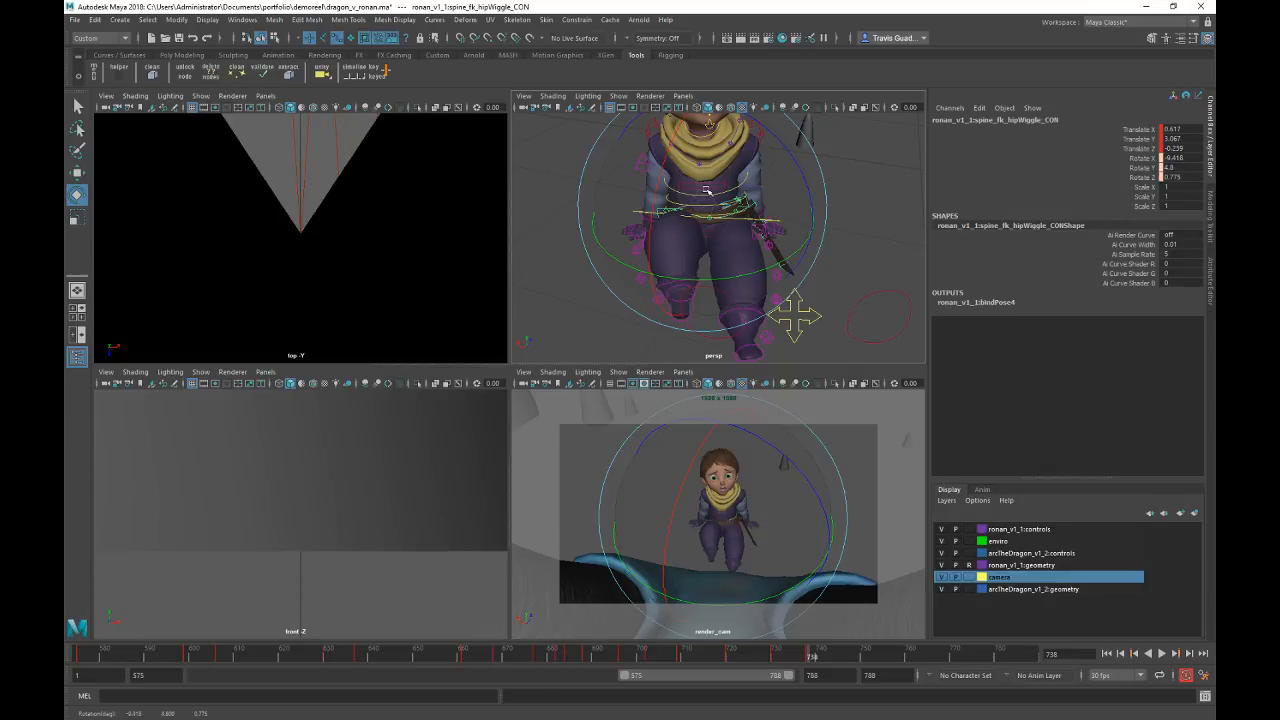
click(706, 188)
drag(645, 137, 648, 140)
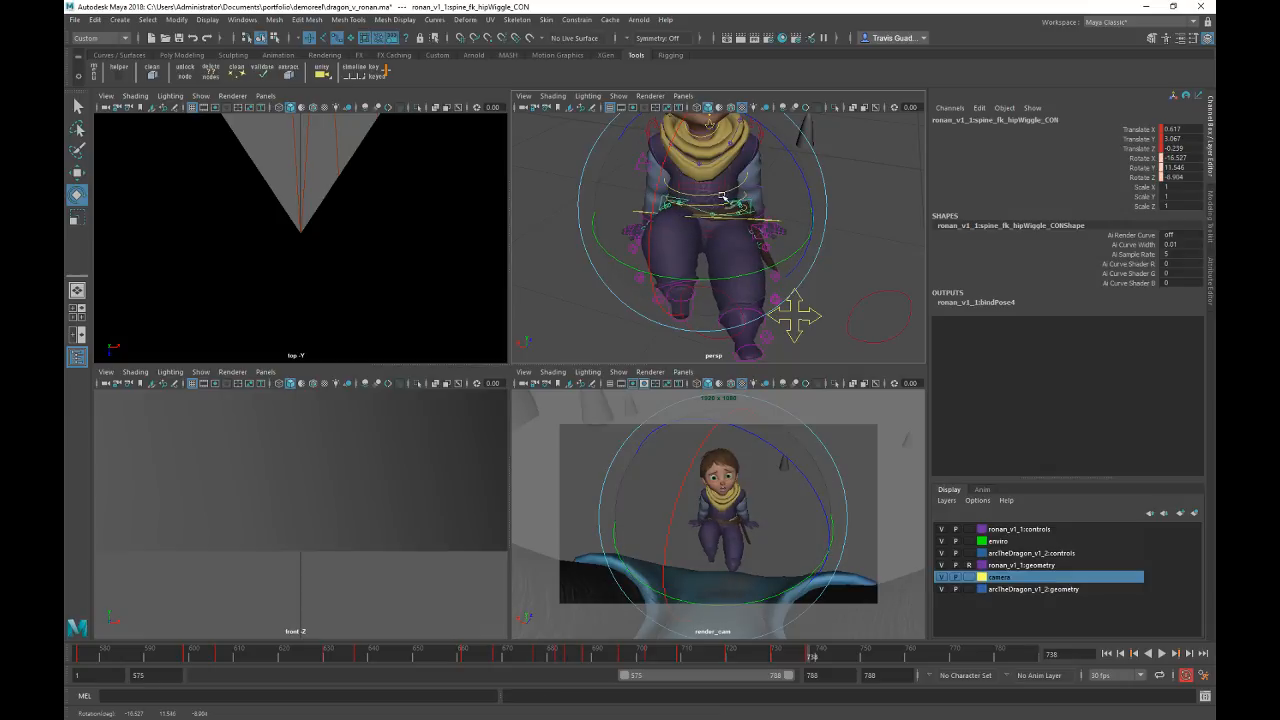
key(alt+v)
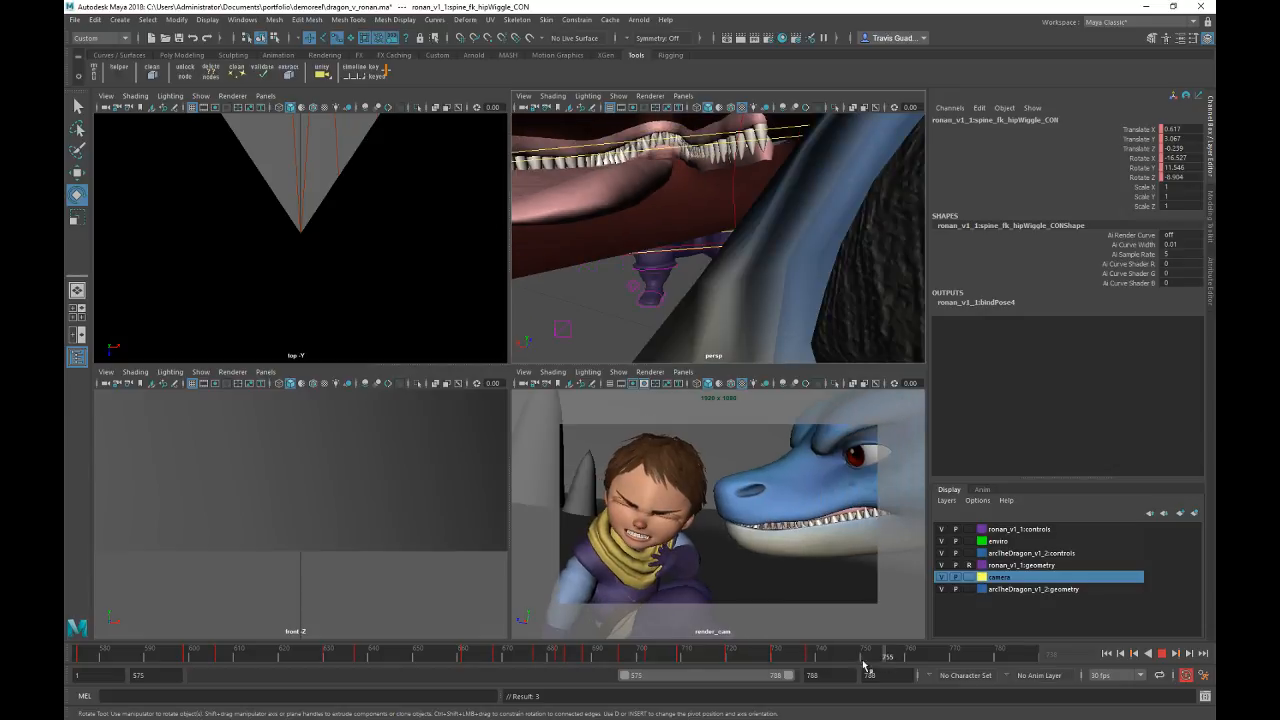
Step: Rotate the hip wiggle control at frame 753 to about -20.9, -3.9, -7.4, and scrub from about frame 737 to 766 to check the motion
drag(858, 664, 878, 662)
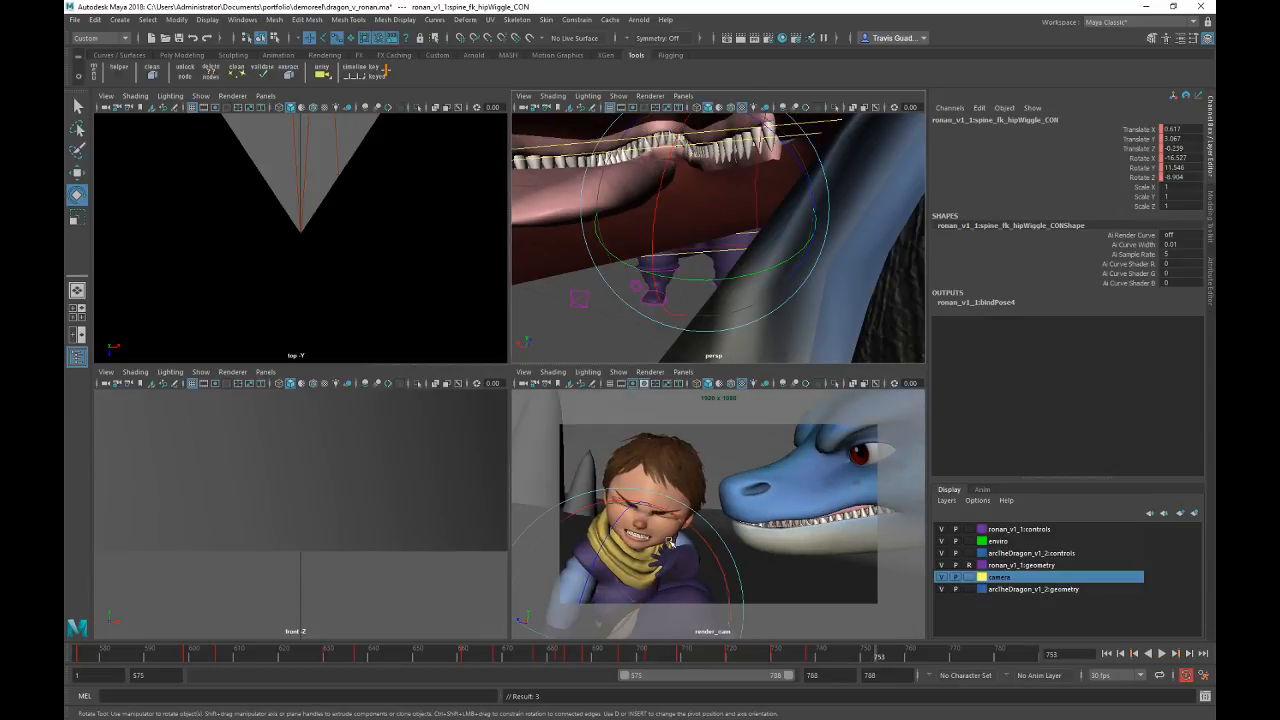
mouse_move(693, 212)
alt+mouse_down()
mouse_move(751, 255)
mouse_move(822, 257)
alt+mouse_up()
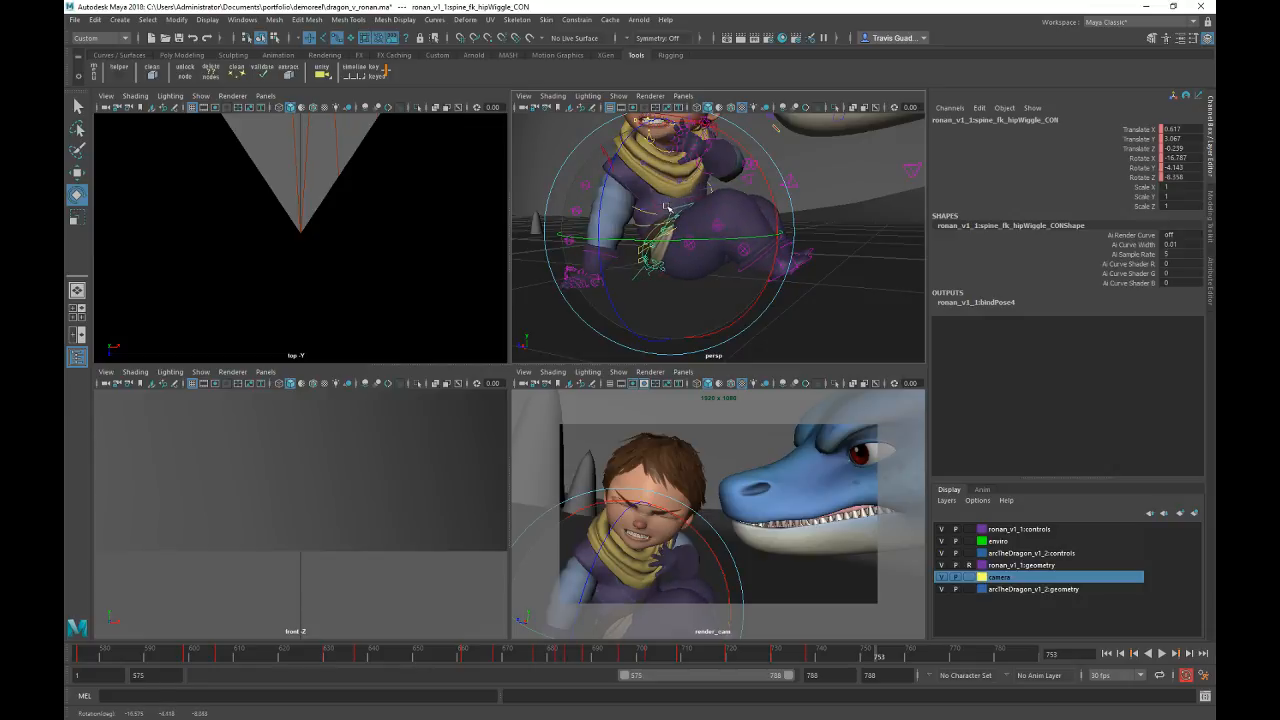
drag(667, 207, 665, 212)
drag(713, 557, 712, 578)
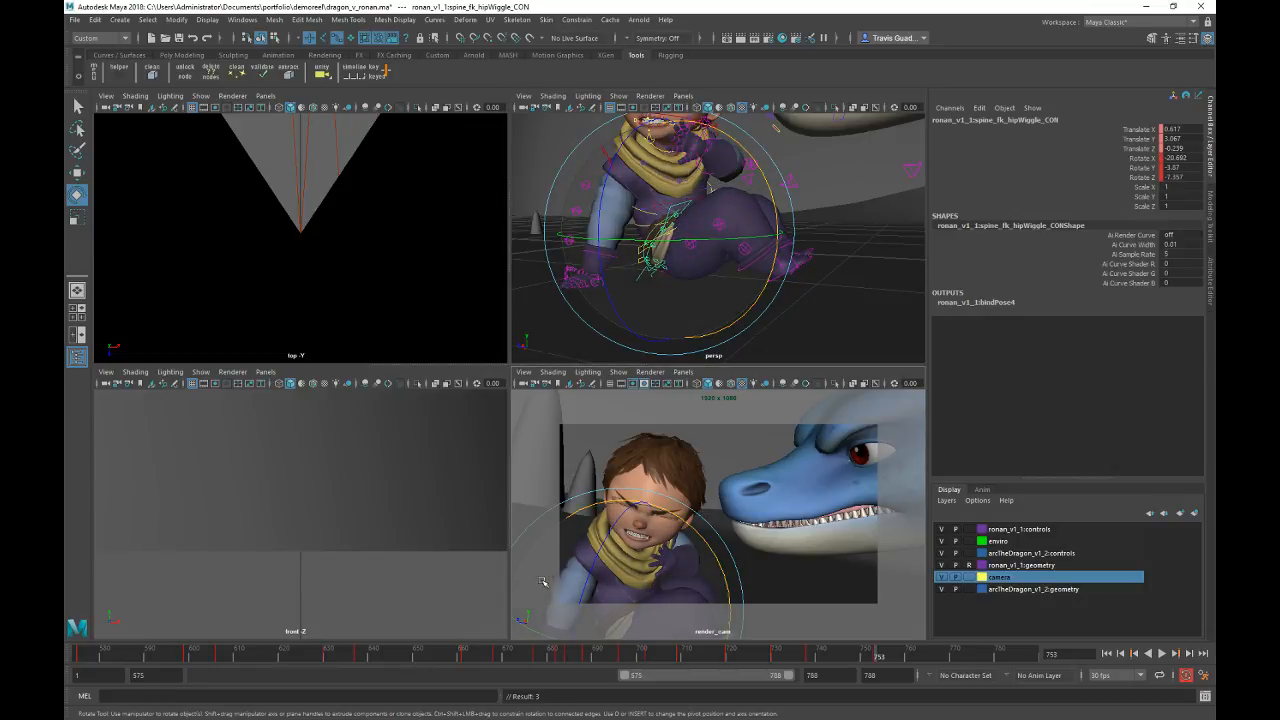
click(808, 655)
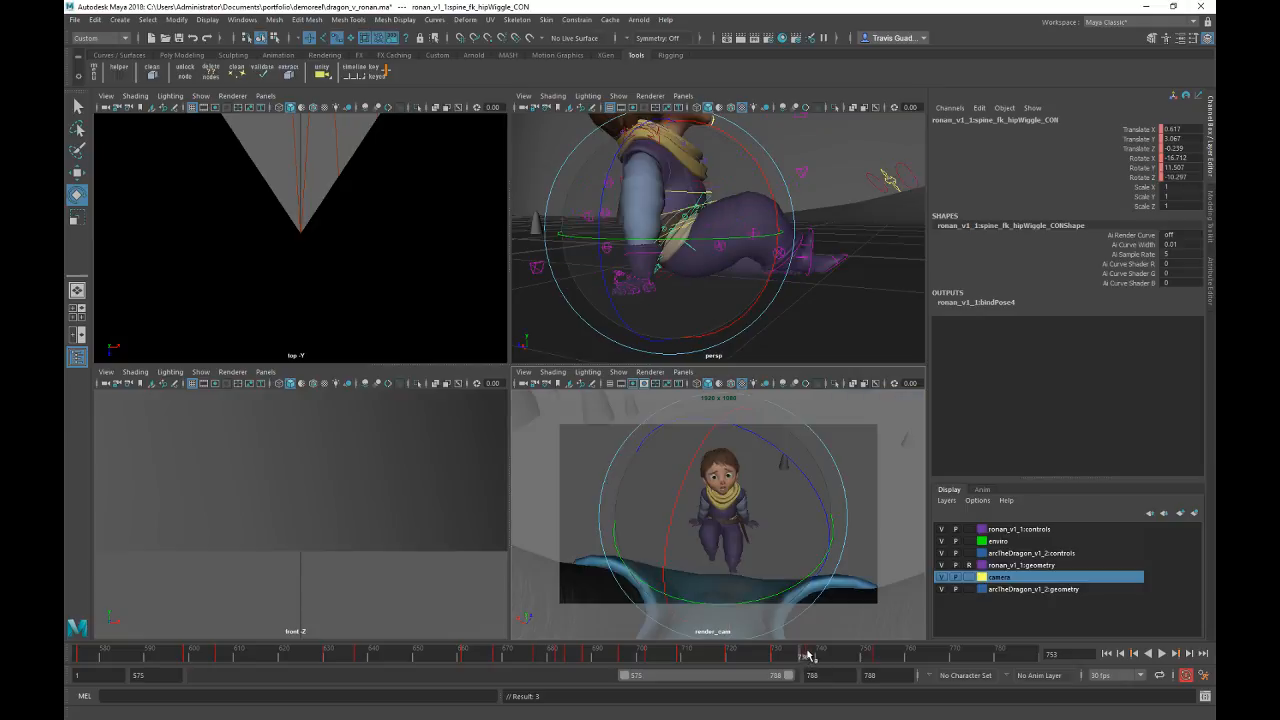
drag(808, 655, 937, 657)
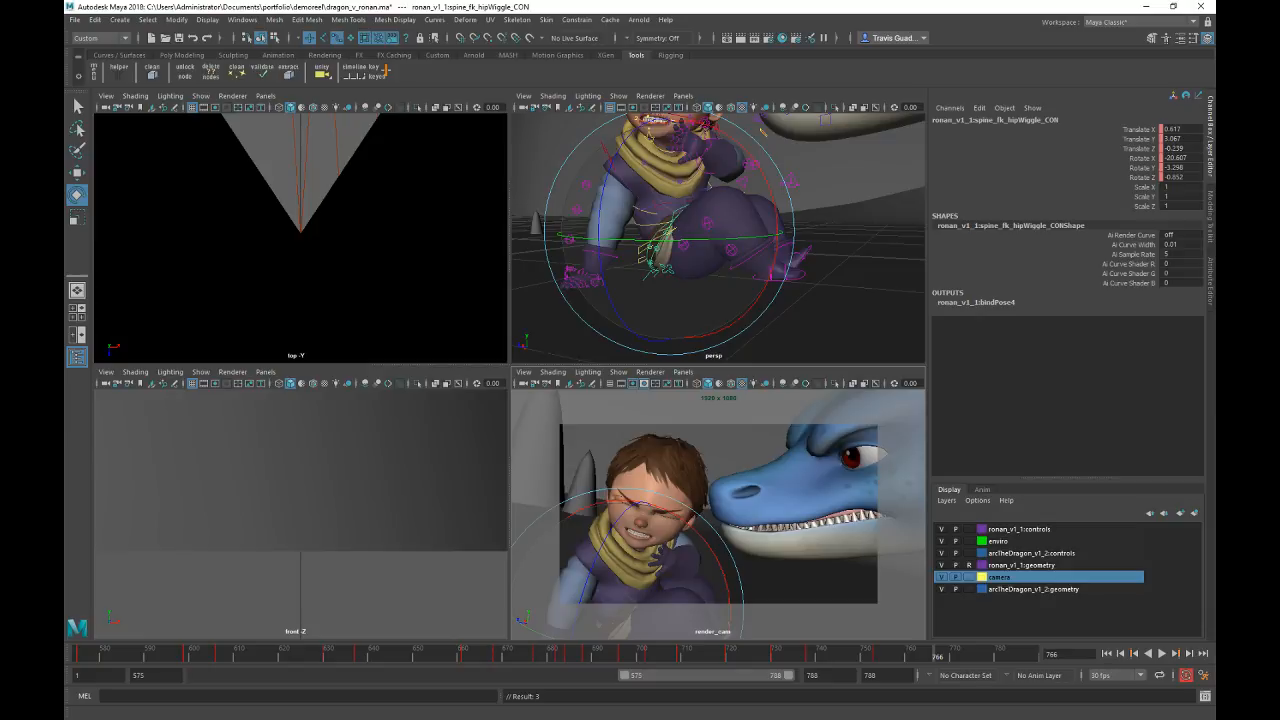
Step: Play back and scrub the shot from the boy lying down through the dragon close-up, examining the hip motion and final pose
click(724, 656)
key(alt+v)
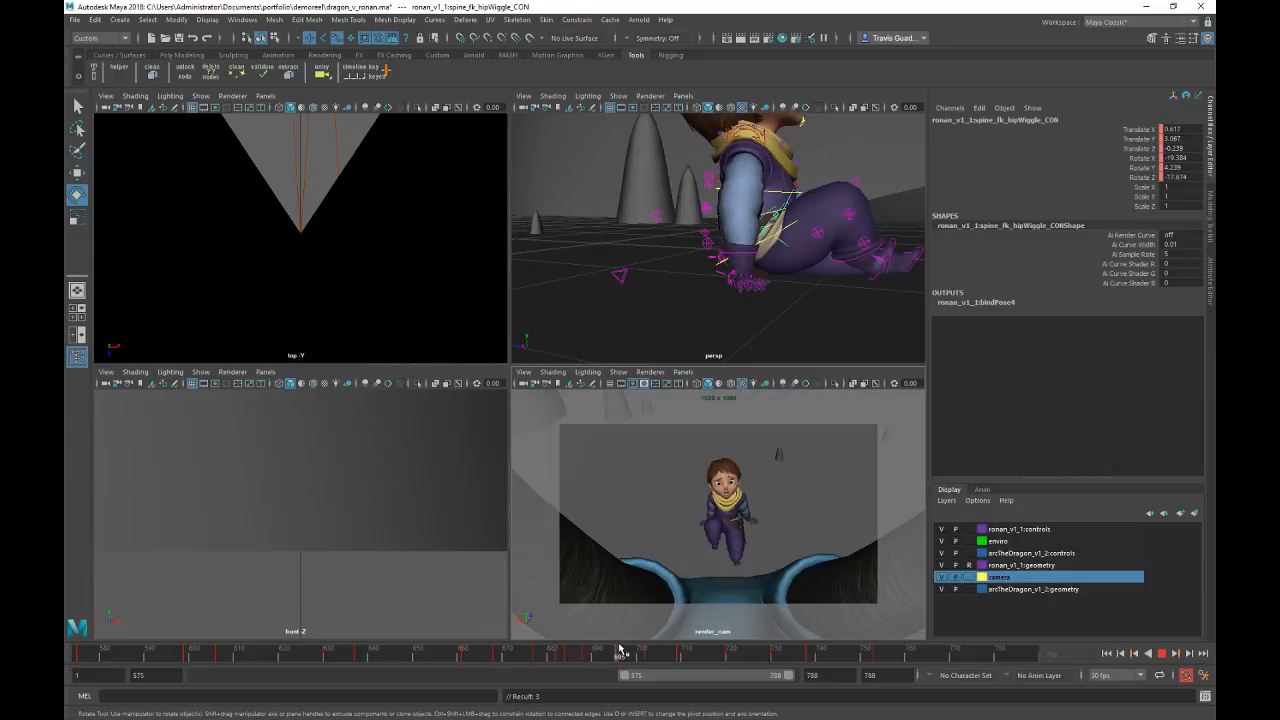
click(493, 655)
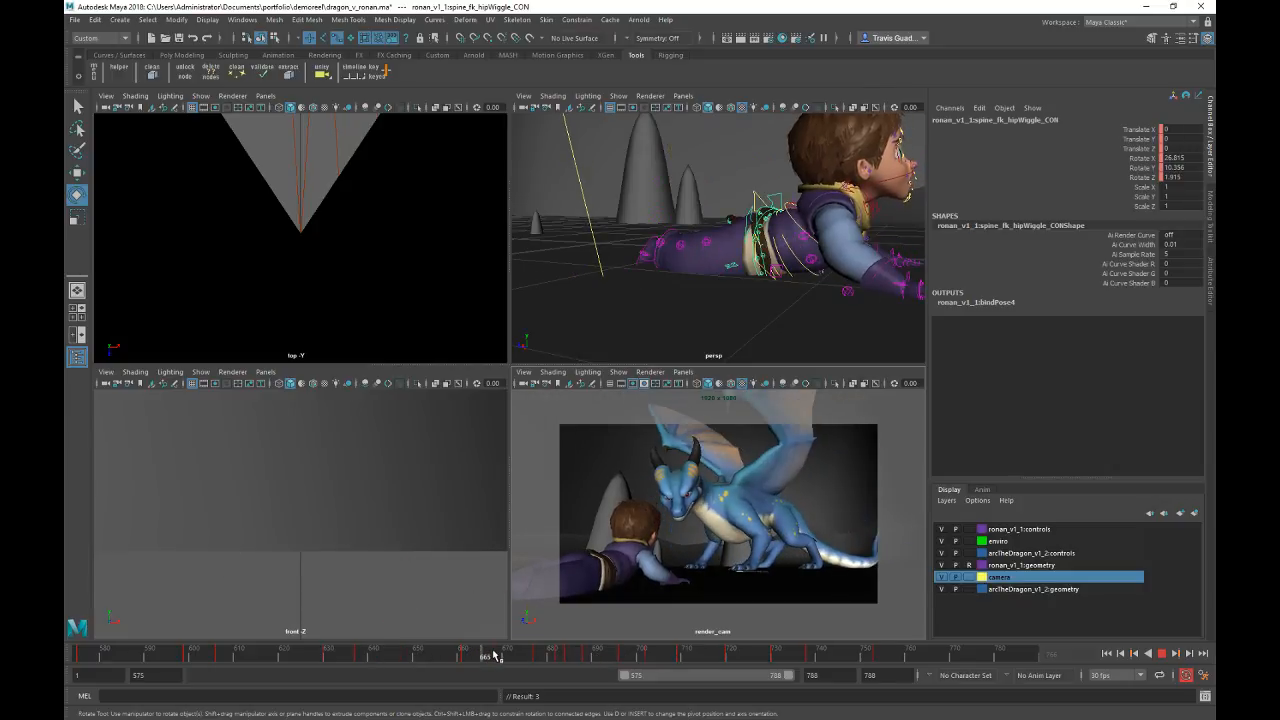
click(334, 659)
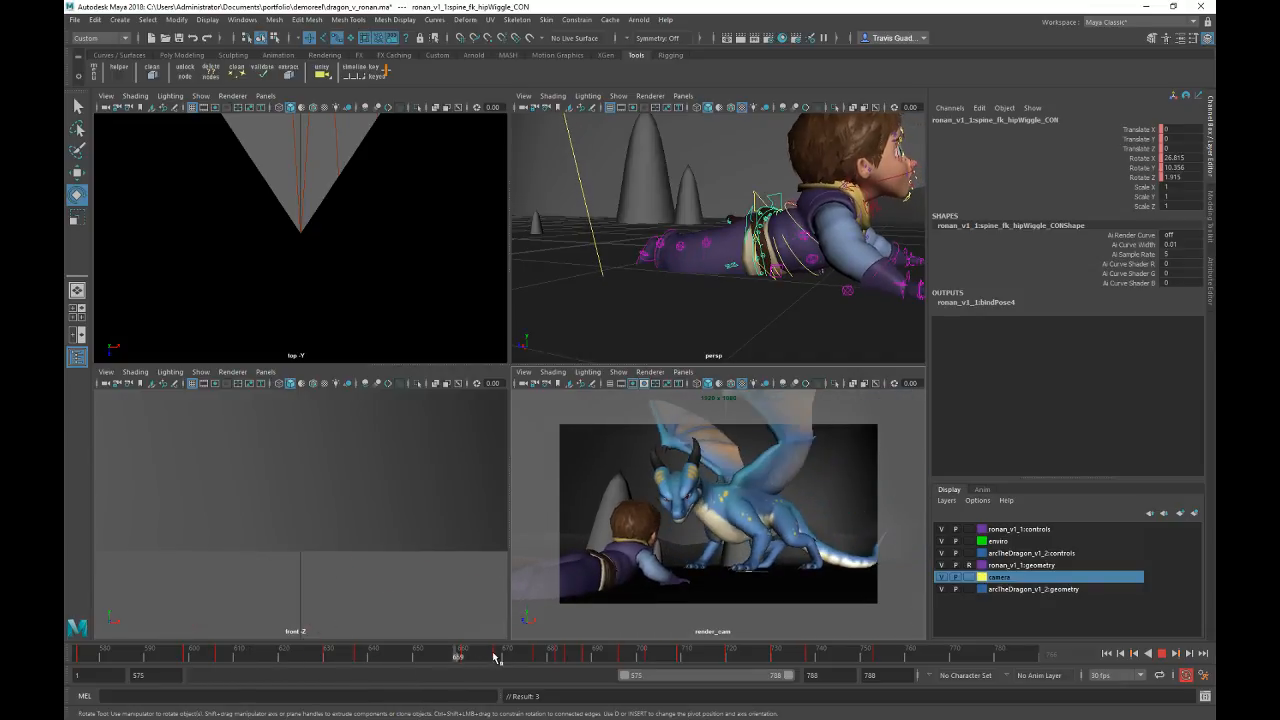
mouse_move(598, 655)
mouse_down()
mouse_move(496, 656)
mouse_move(872, 644)
mouse_move(629, 650)
mouse_move(928, 656)
mouse_up()
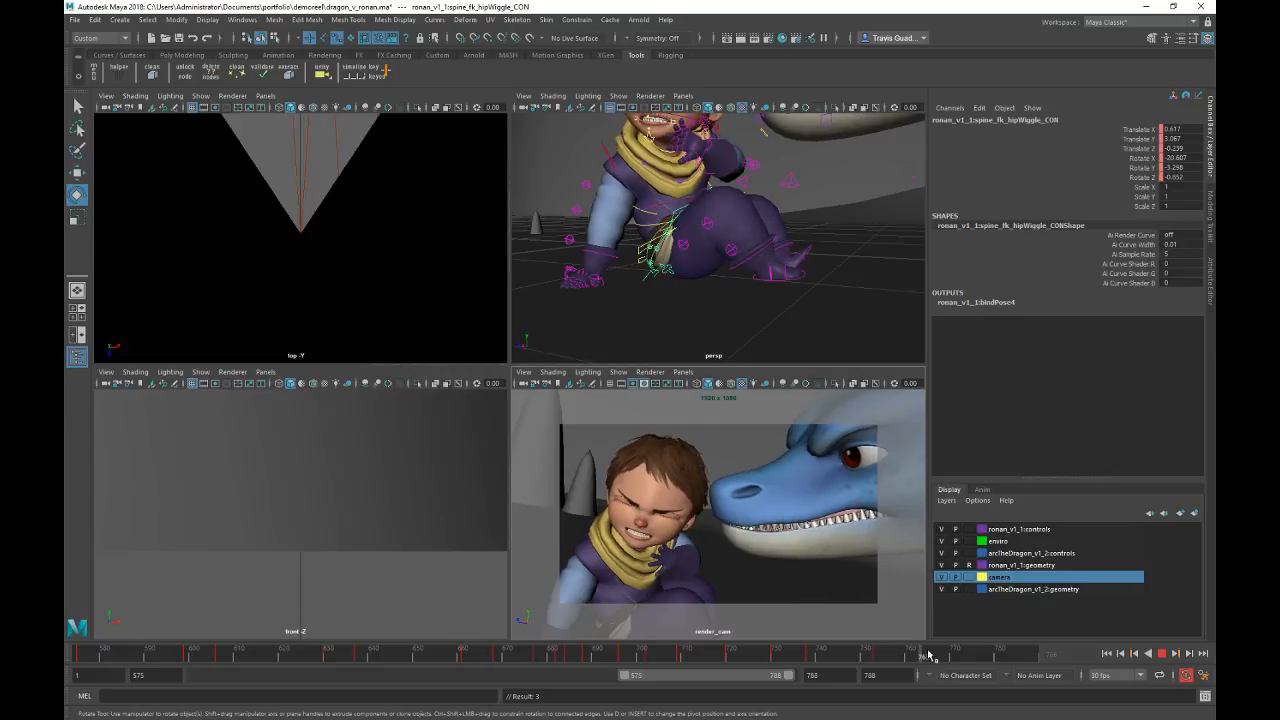
drag(1007, 654, 1040, 648)
alt+drag(851, 238, 660, 232)
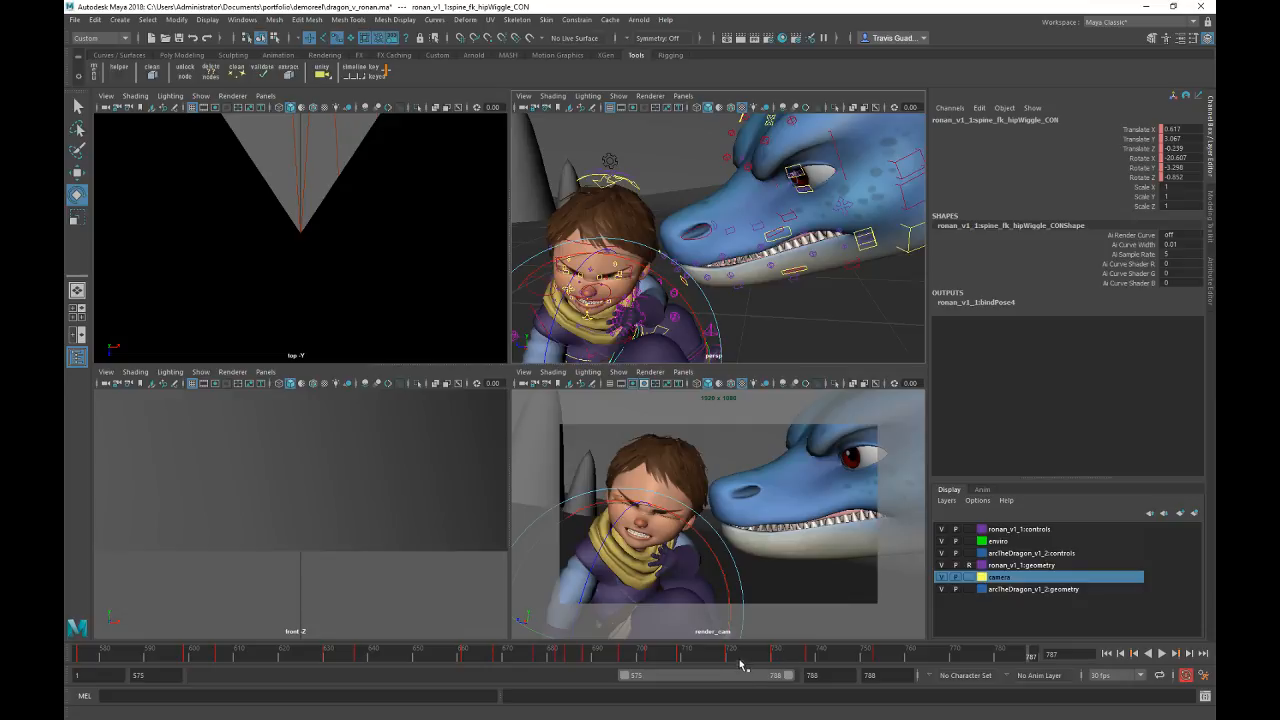
Step: Review the end of the shot, go to frame 718, and select the character's sword sheath control sheath_01_CON beside the belt
drag(741, 664, 920, 650)
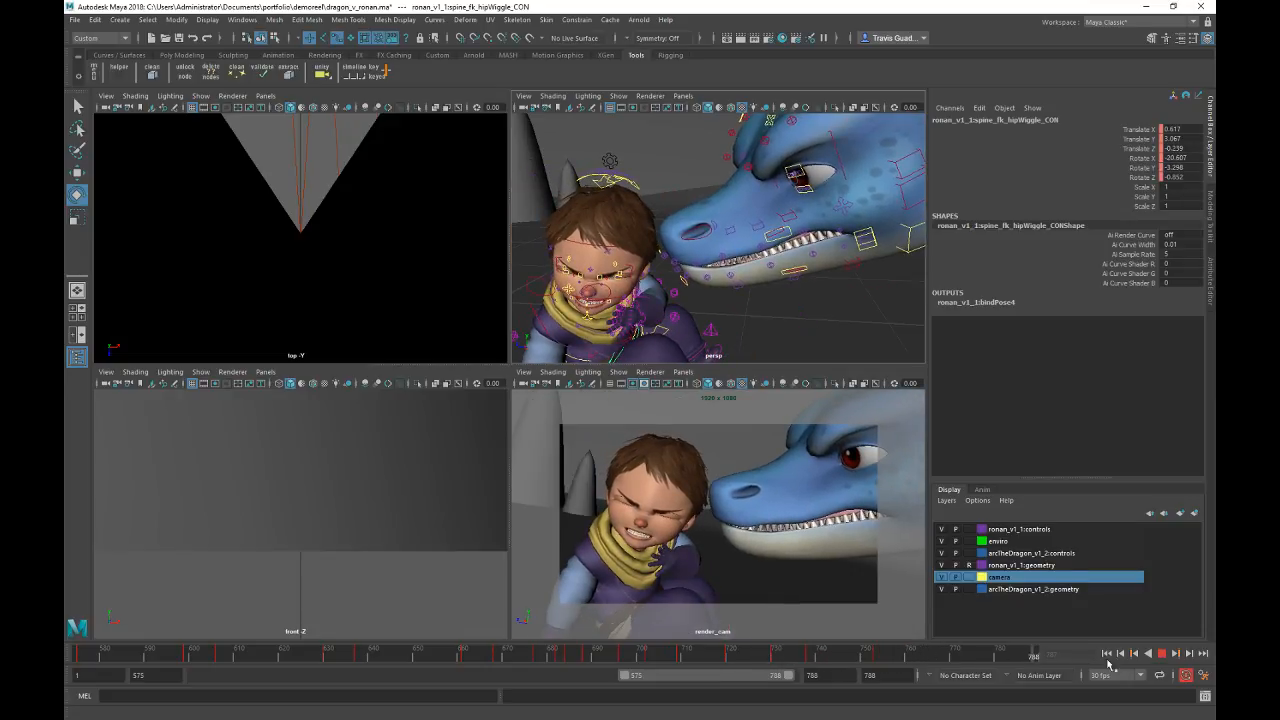
click(722, 660)
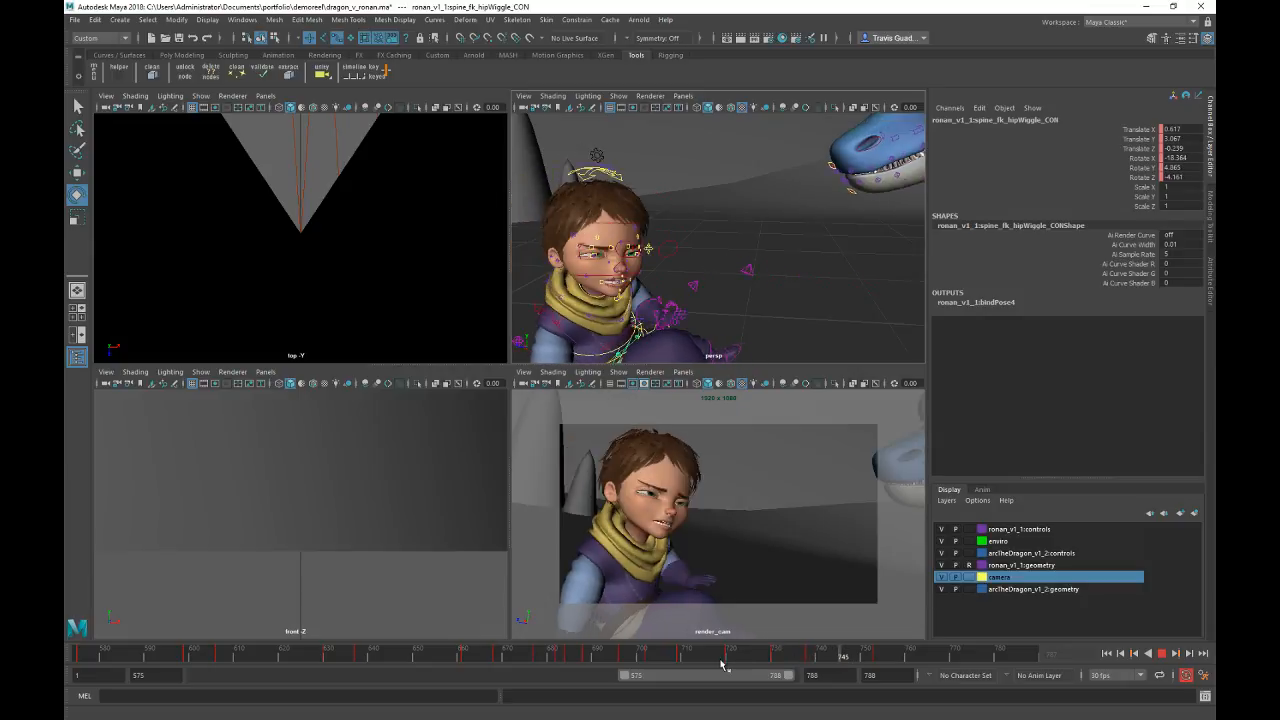
click(722, 662)
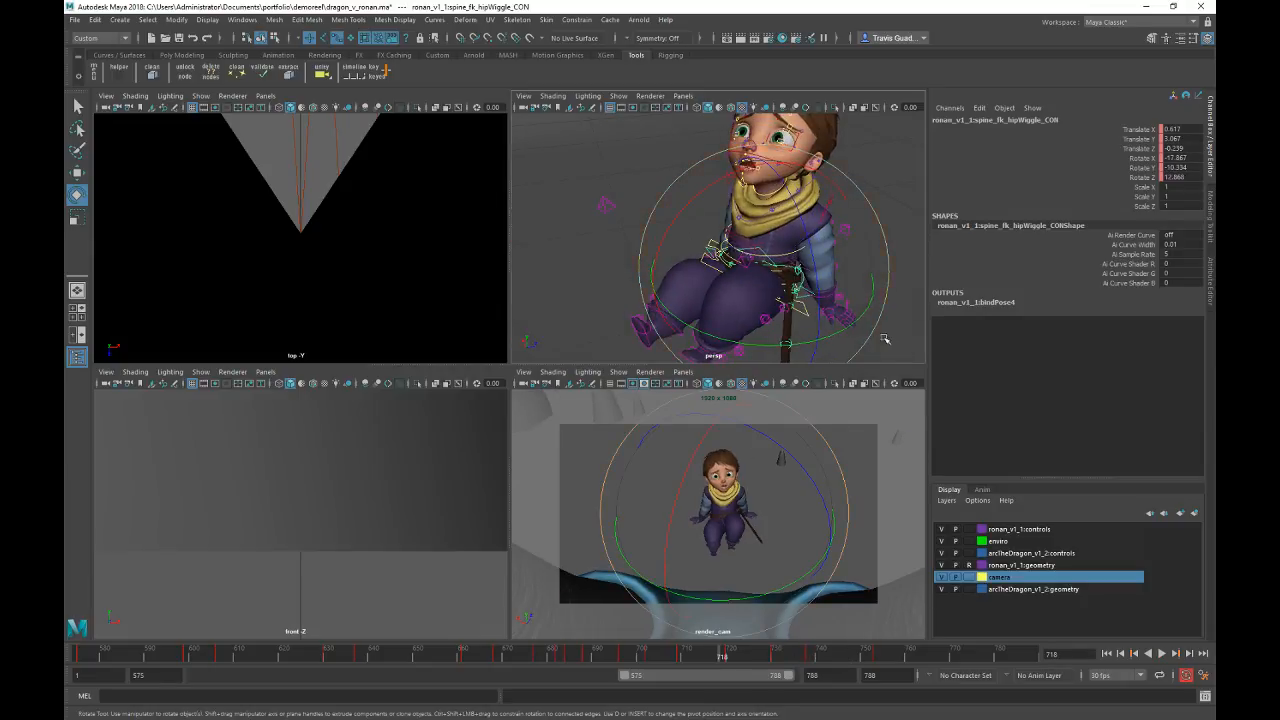
click(897, 341)
alt+drag(850, 310, 697, 268)
scroll(690, 262, up, 5)
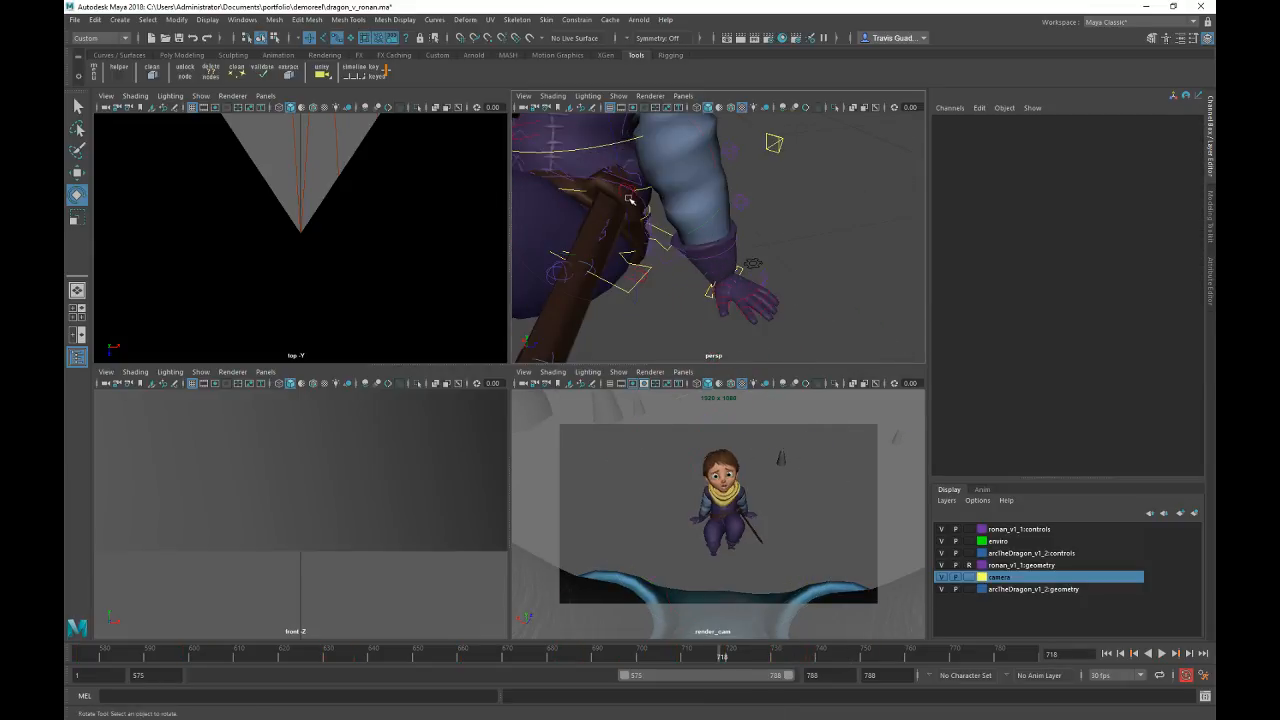
click(629, 199)
scroll(640, 205, down, 5)
alt+drag(684, 216, 716, 310)
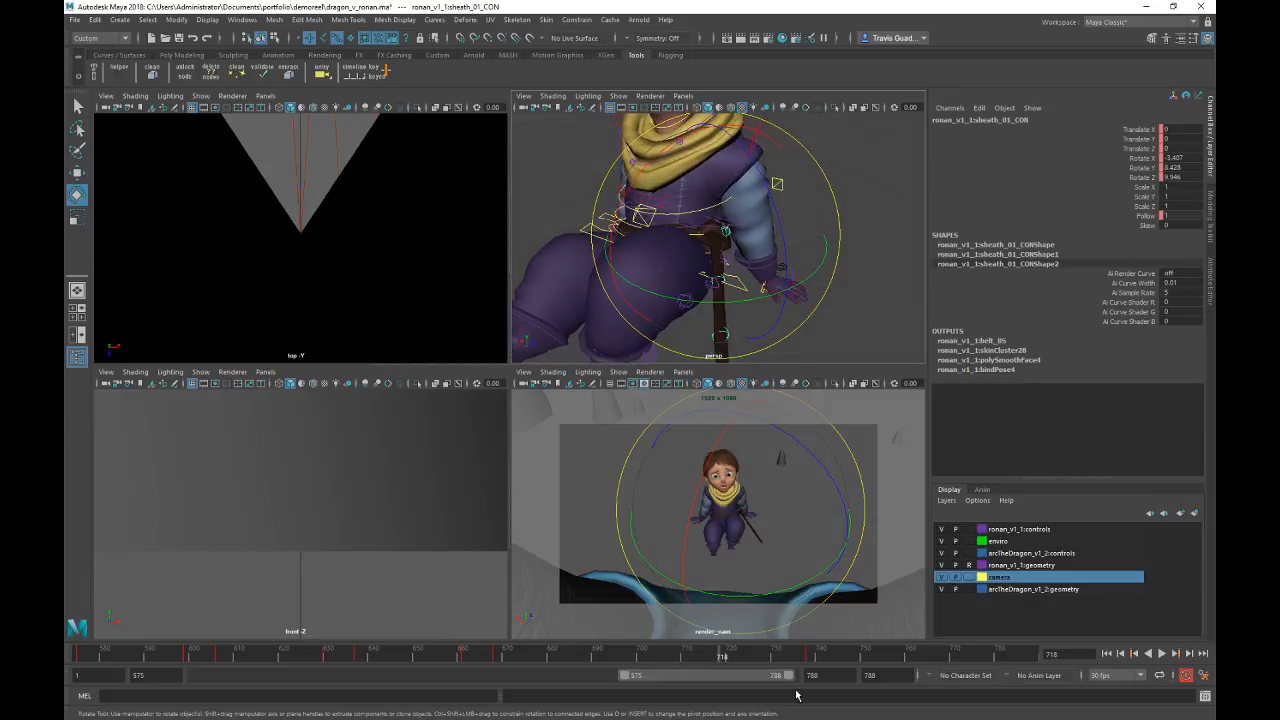
Step: Rotate the sheath control at frame 691 to about -26.7, 9.5 and 15.7 in X, Y and Z so it clears the leg
drag(503, 648, 579, 655)
scroll(723, 337, down, 5)
alt+drag(650, 345, 613, 303)
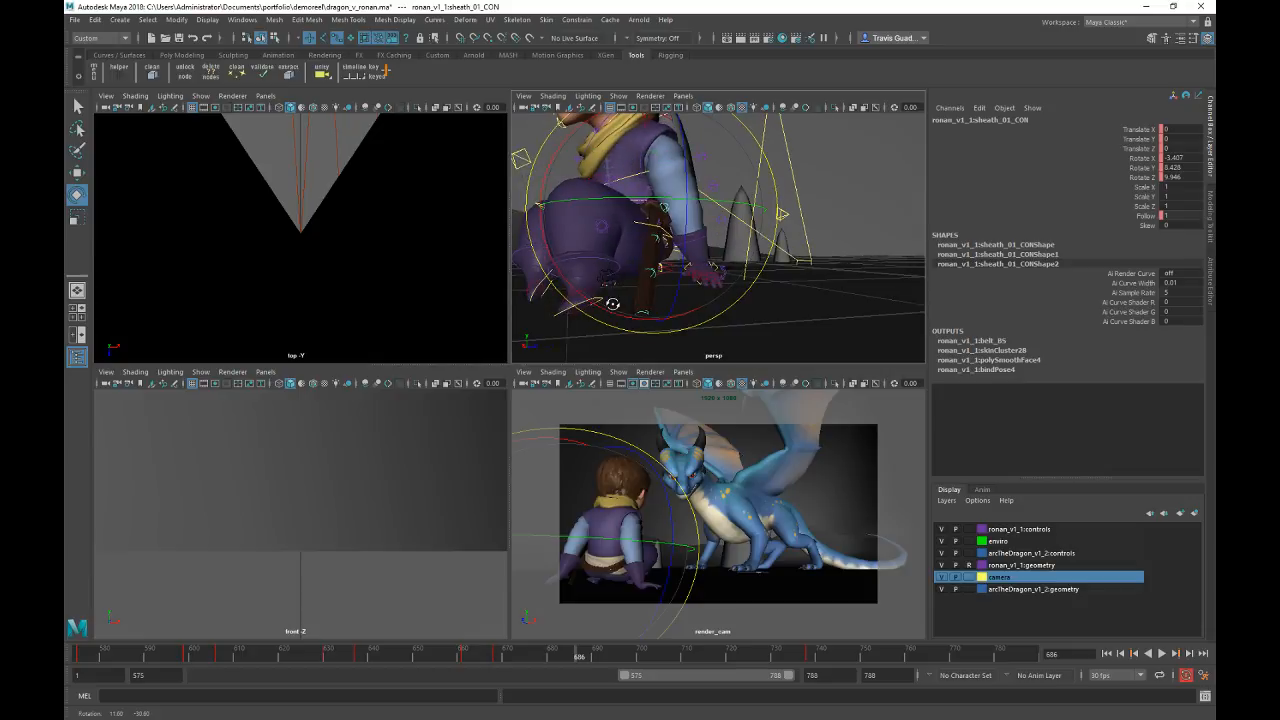
drag(549, 662, 600, 656)
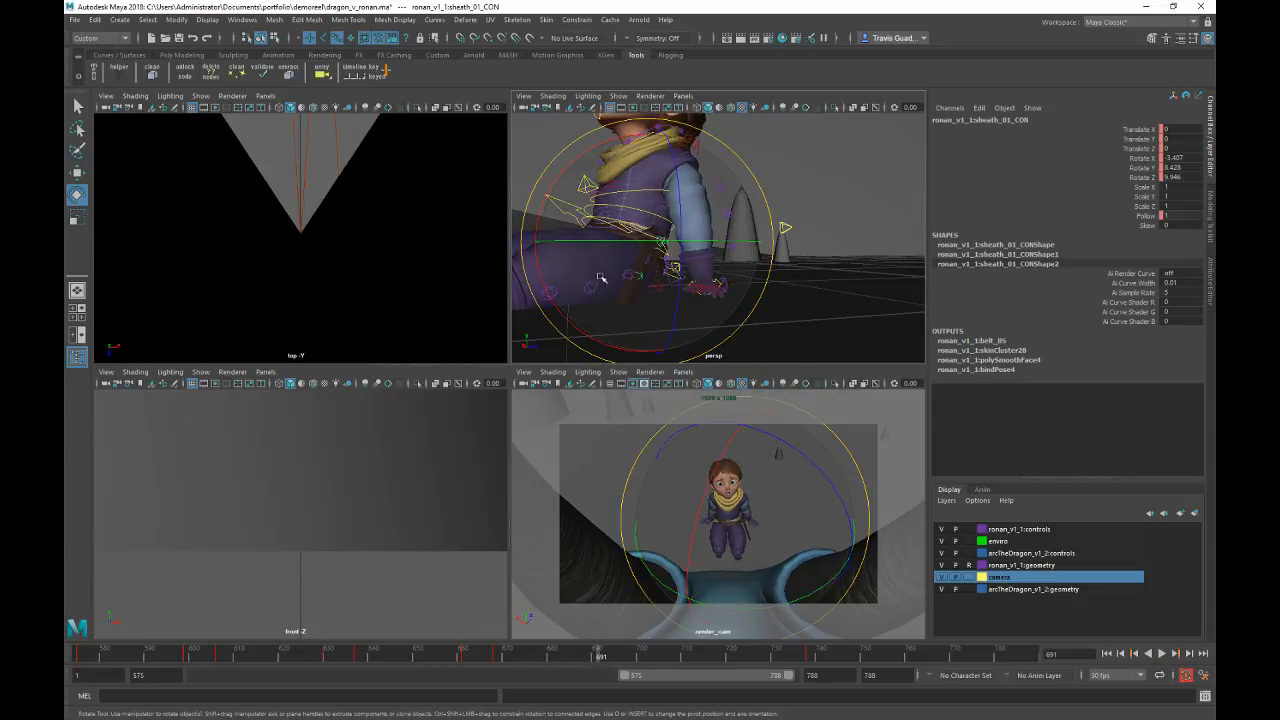
drag(600, 280, 808, 243)
drag(703, 260, 622, 330)
drag(666, 204, 742, 178)
drag(746, 222, 765, 320)
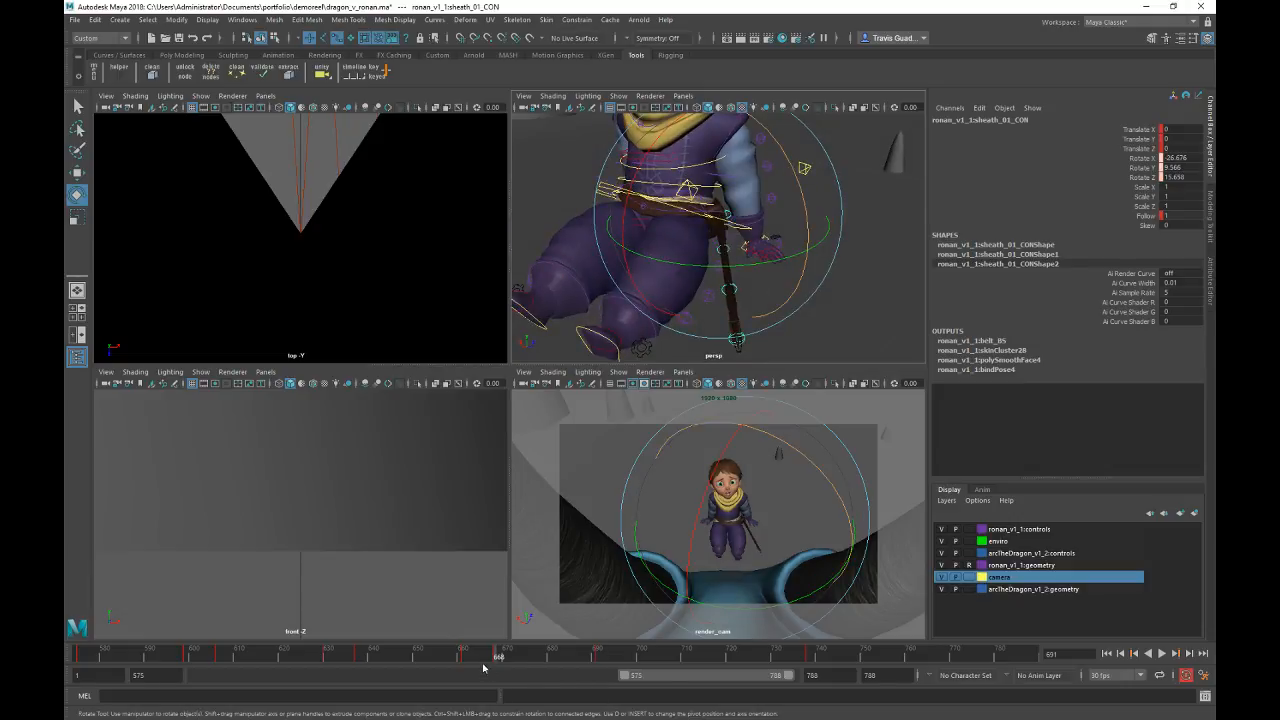
Step: Rotate the sheath control at frame 700 to about -8.8, 13.2 and 4.7 in X, Y and Z
key(alt+v)
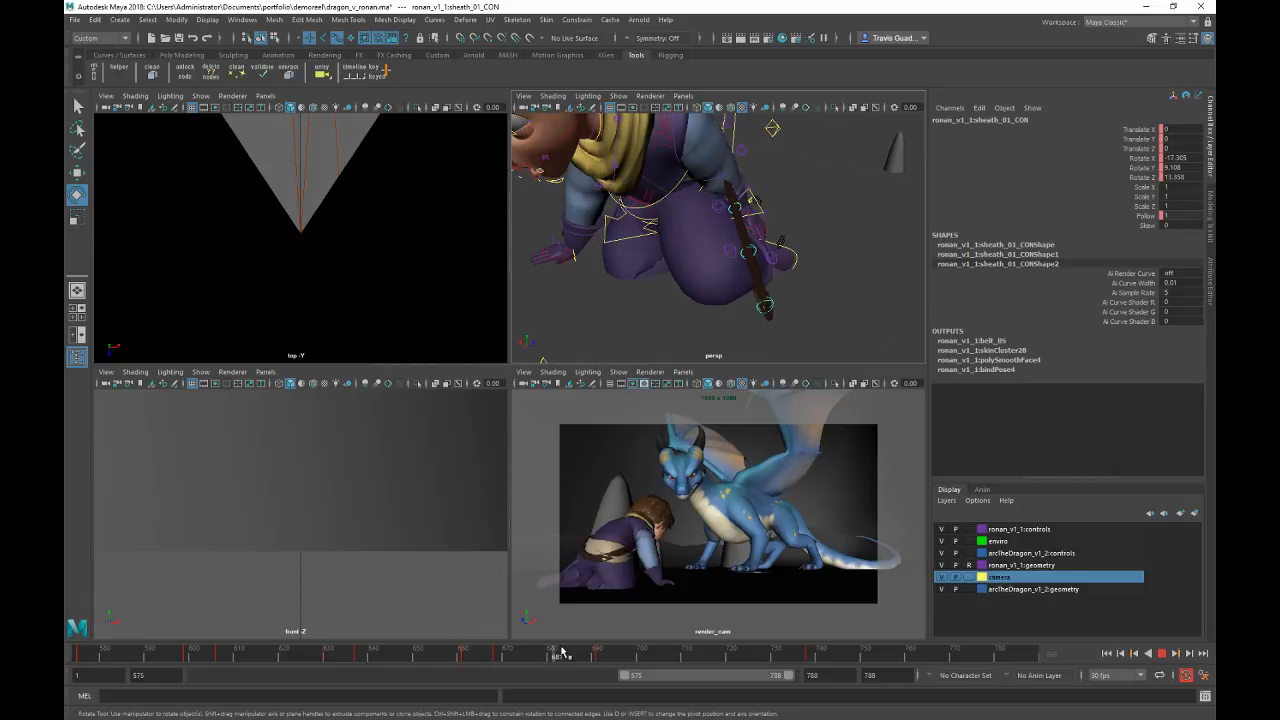
click(640, 657)
alt+drag(797, 266, 734, 281)
mouse_move(734, 281)
alt+mouse_down()
mouse_move(686, 280)
mouse_move(757, 266)
mouse_move(746, 299)
alt+mouse_up()
click(602, 656)
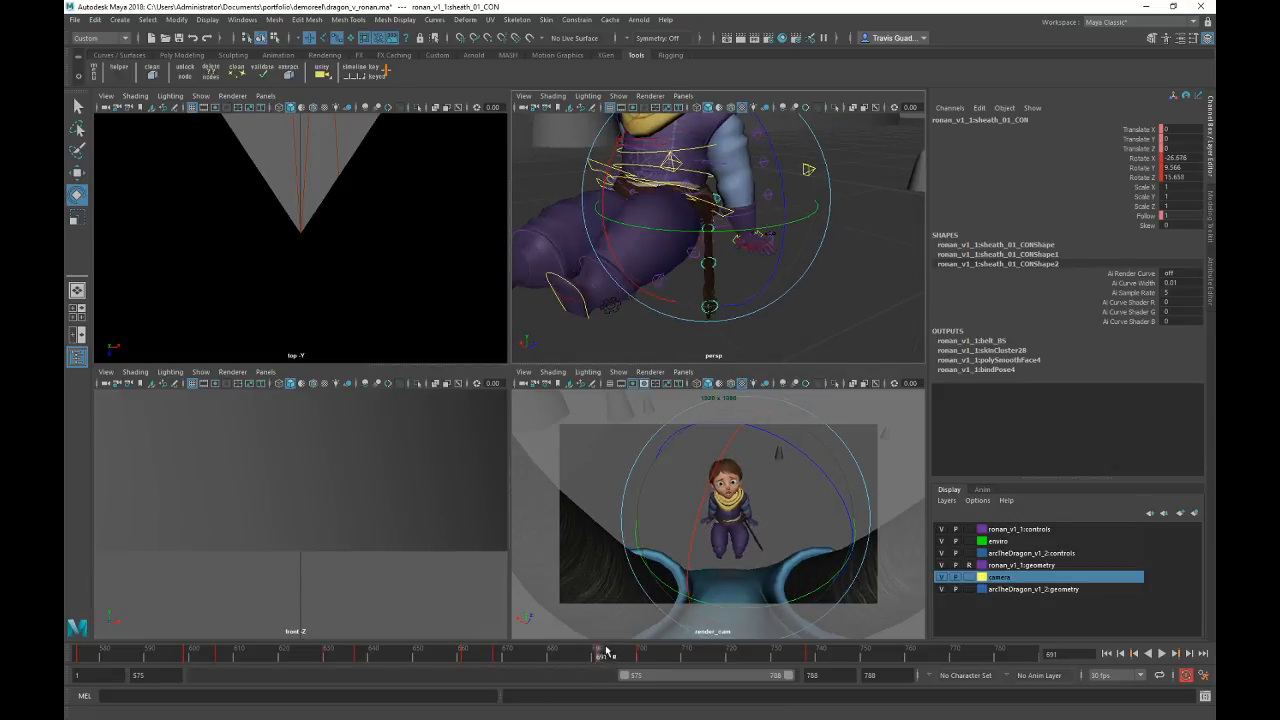
key(alt+v)
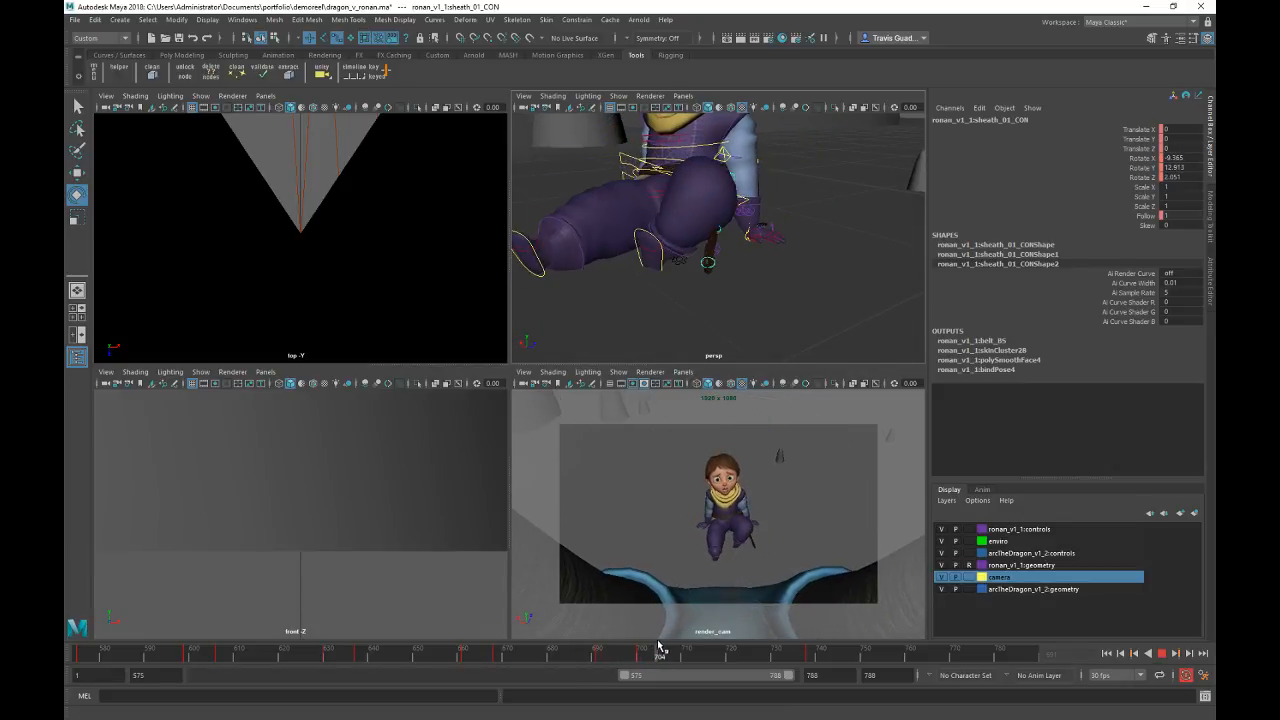
drag(655, 655, 602, 657)
key(period)
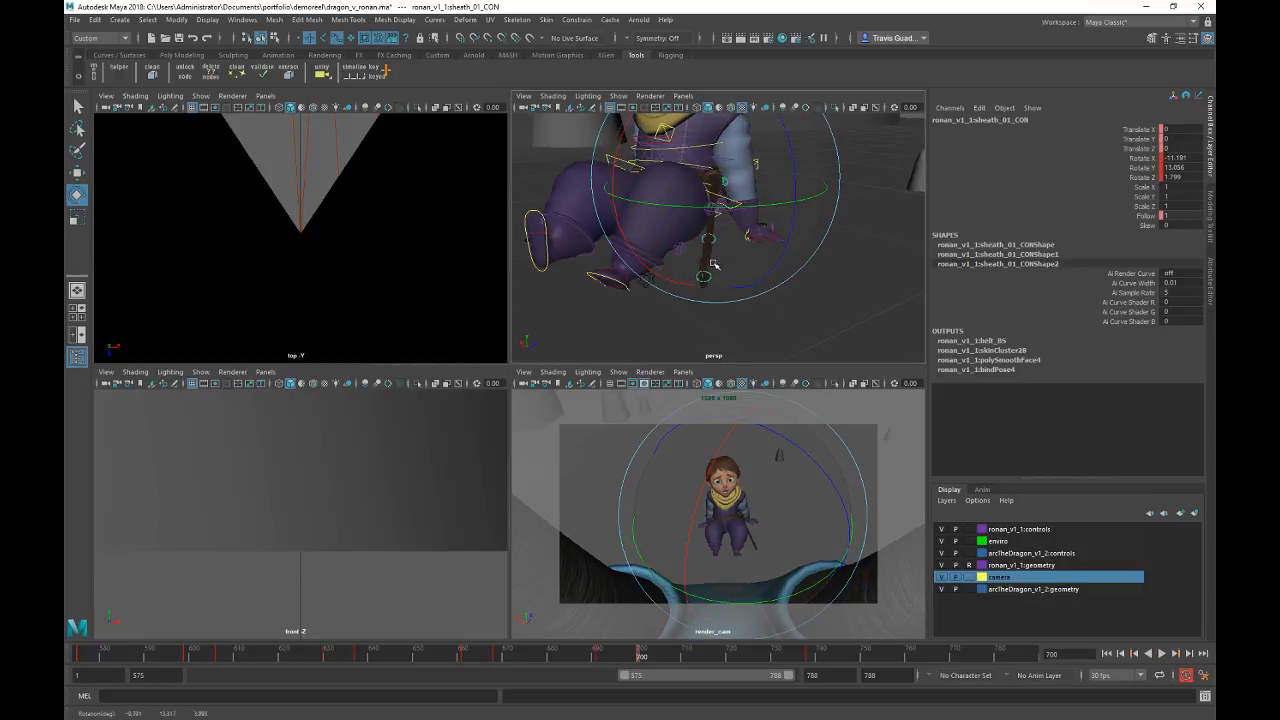
Step: Rotate the sheath control to about -6.5, 15.4 and 24.7 at frame 706, and rotate it again at frame 710
click(601, 655)
key(alt+v)
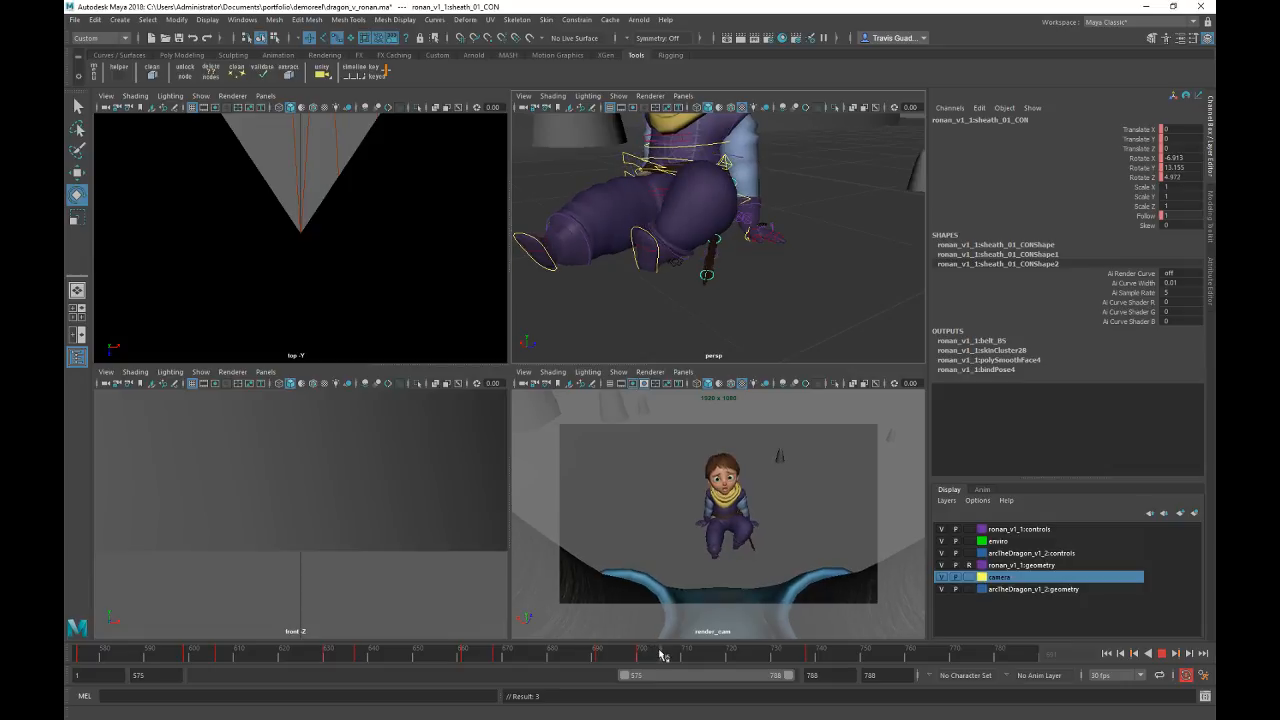
key(alt+v)
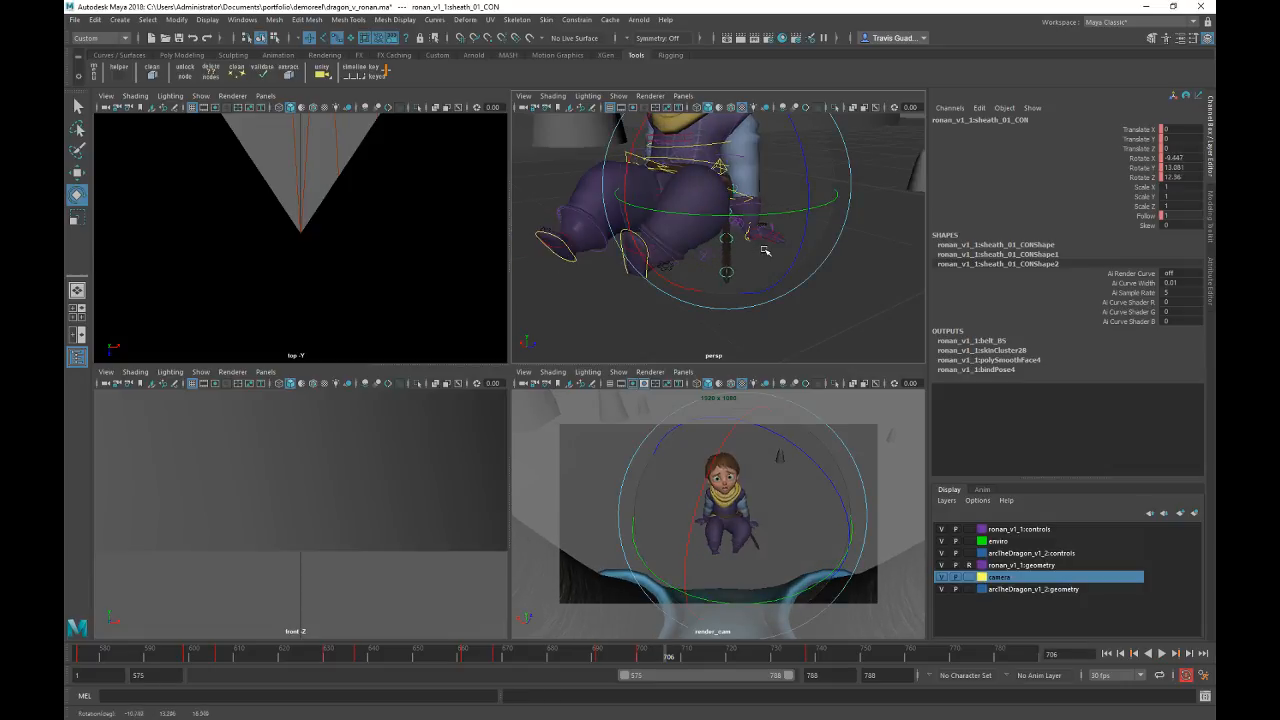
click(640, 655)
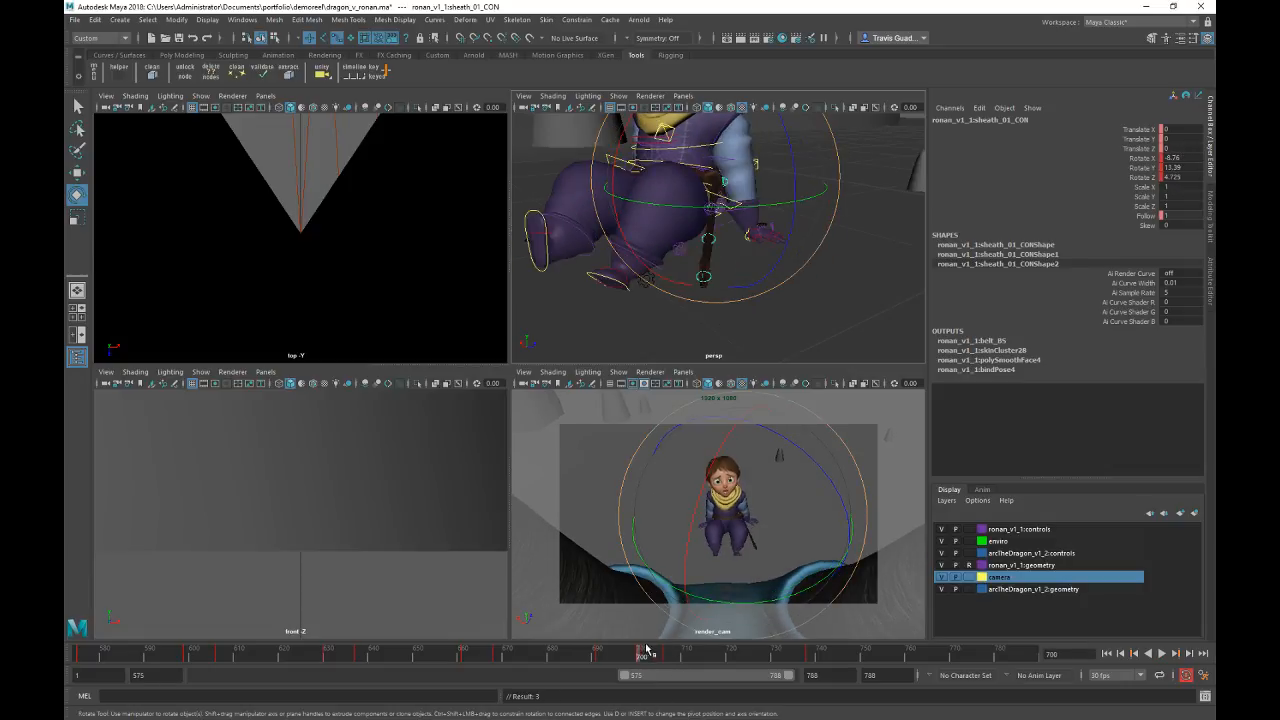
key(alt+v)
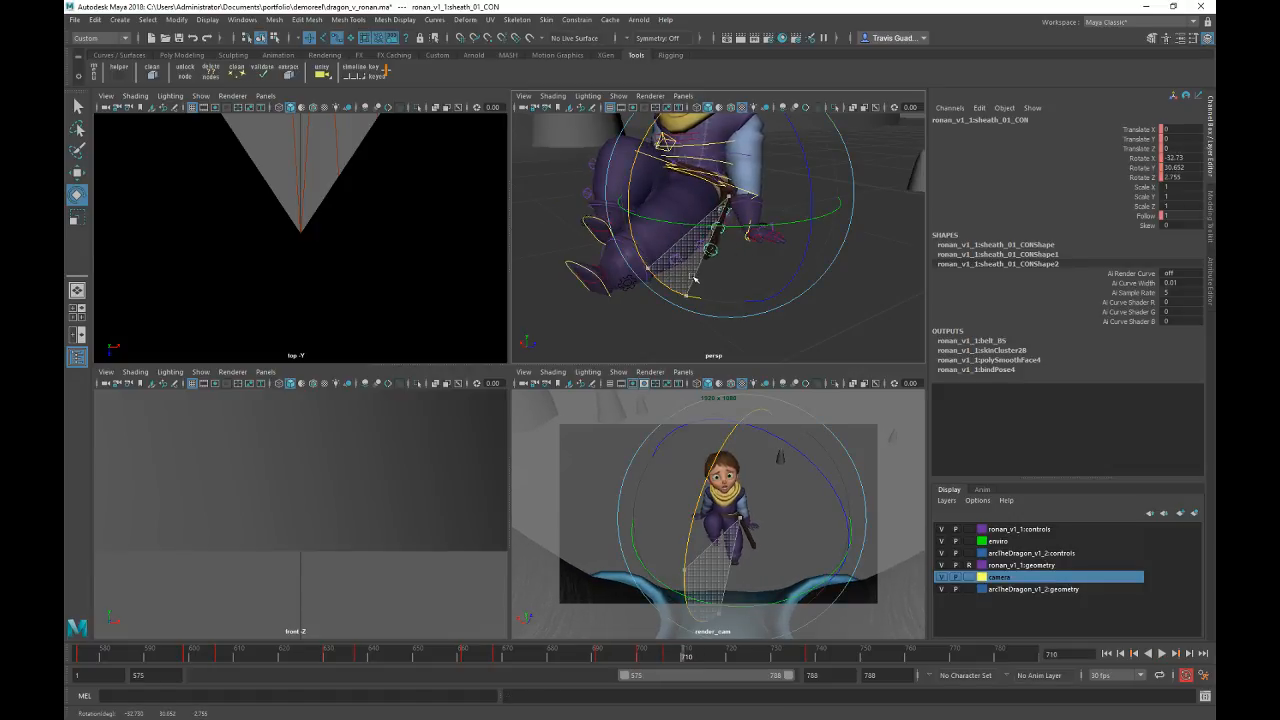
click(665, 656)
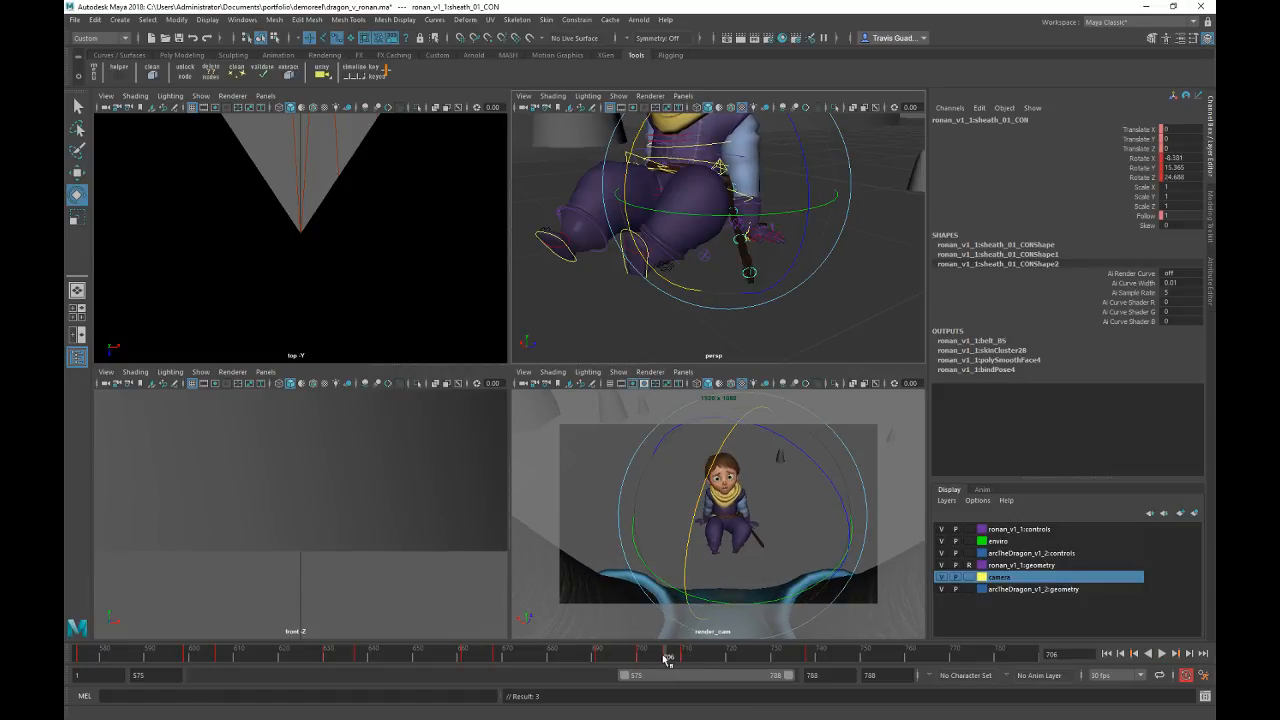
key(alt+v)
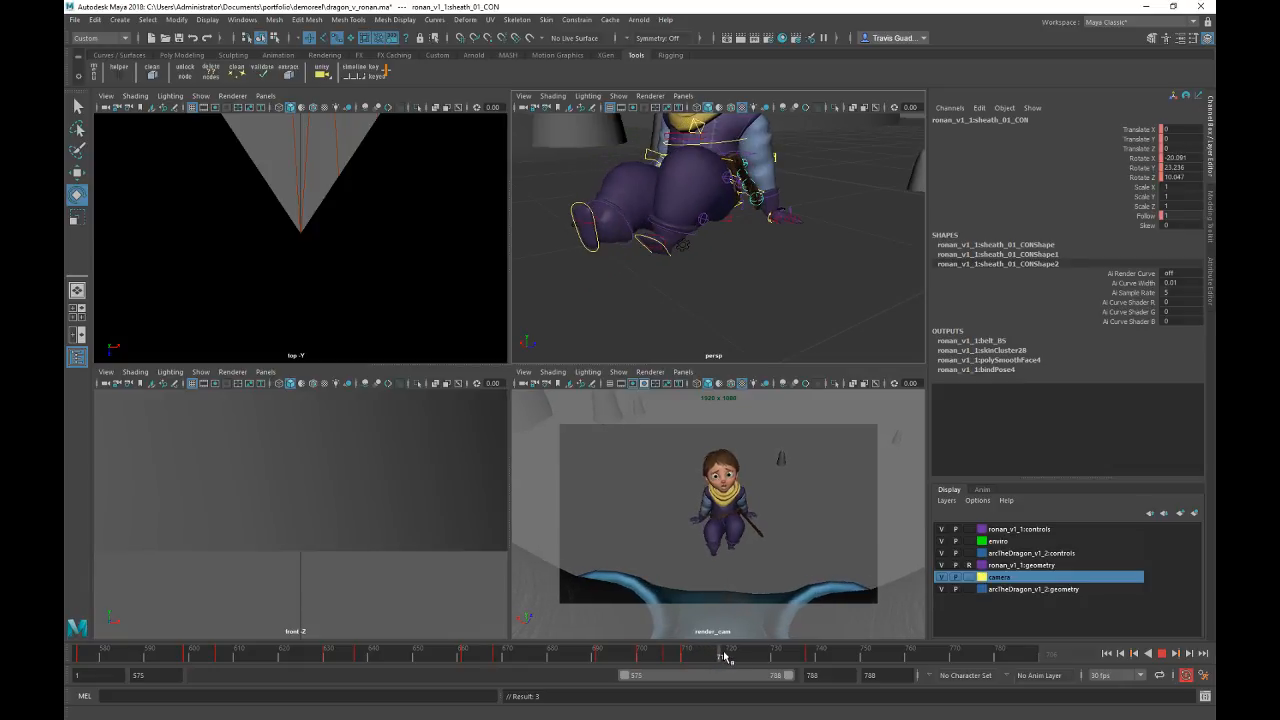
Step: Rotate the sheath control at frame 720 to about 0.8, 25 and -2.7 in X, Y and Z
click(731, 656)
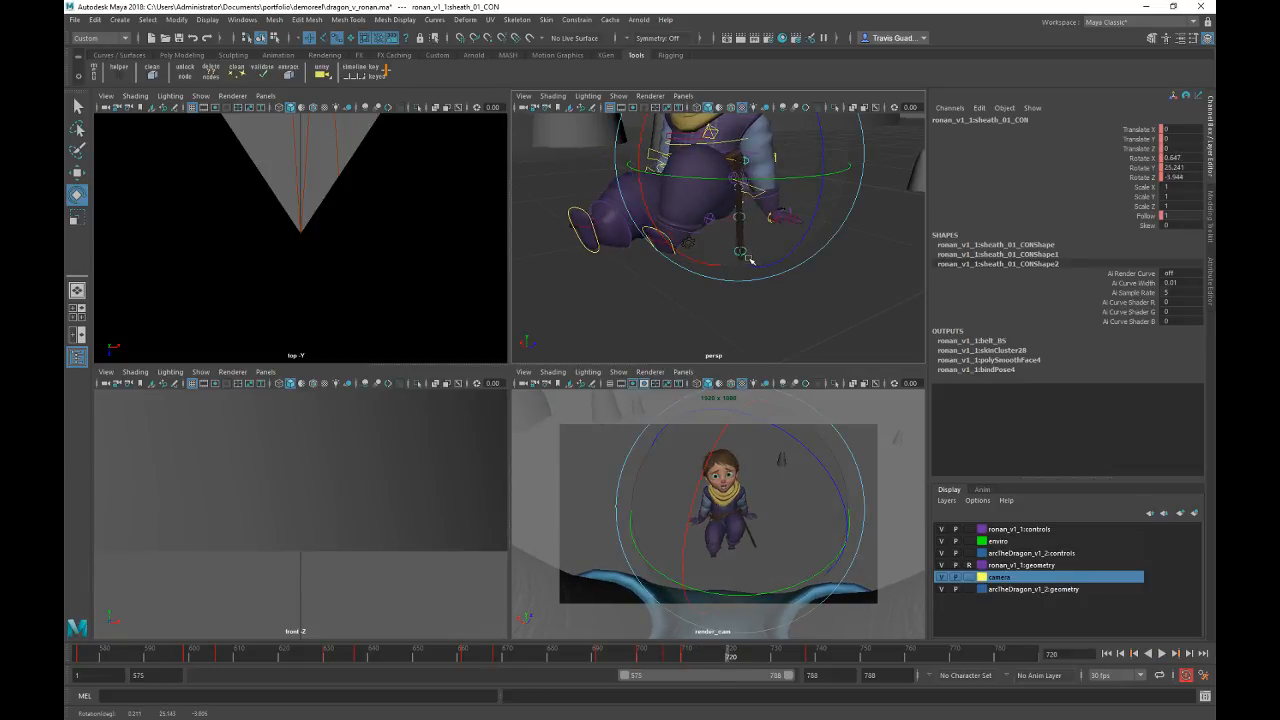
alt+drag(750, 260, 814, 257)
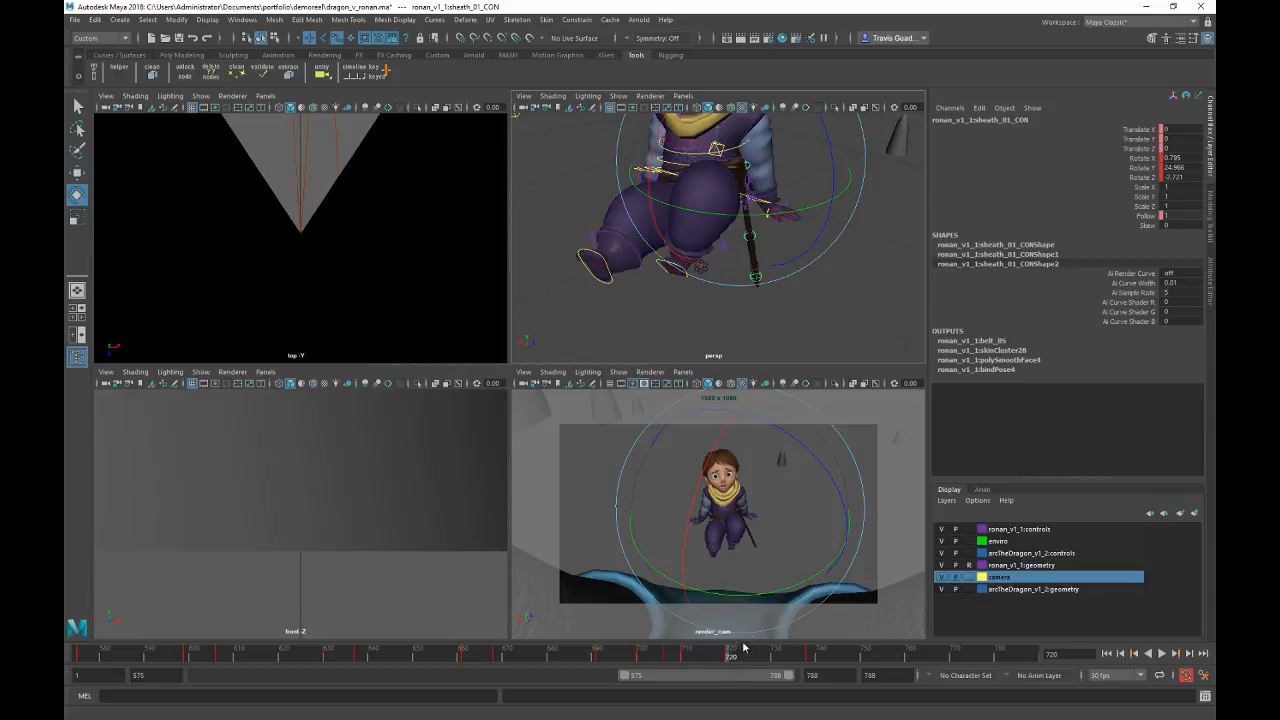
key(alt+v)
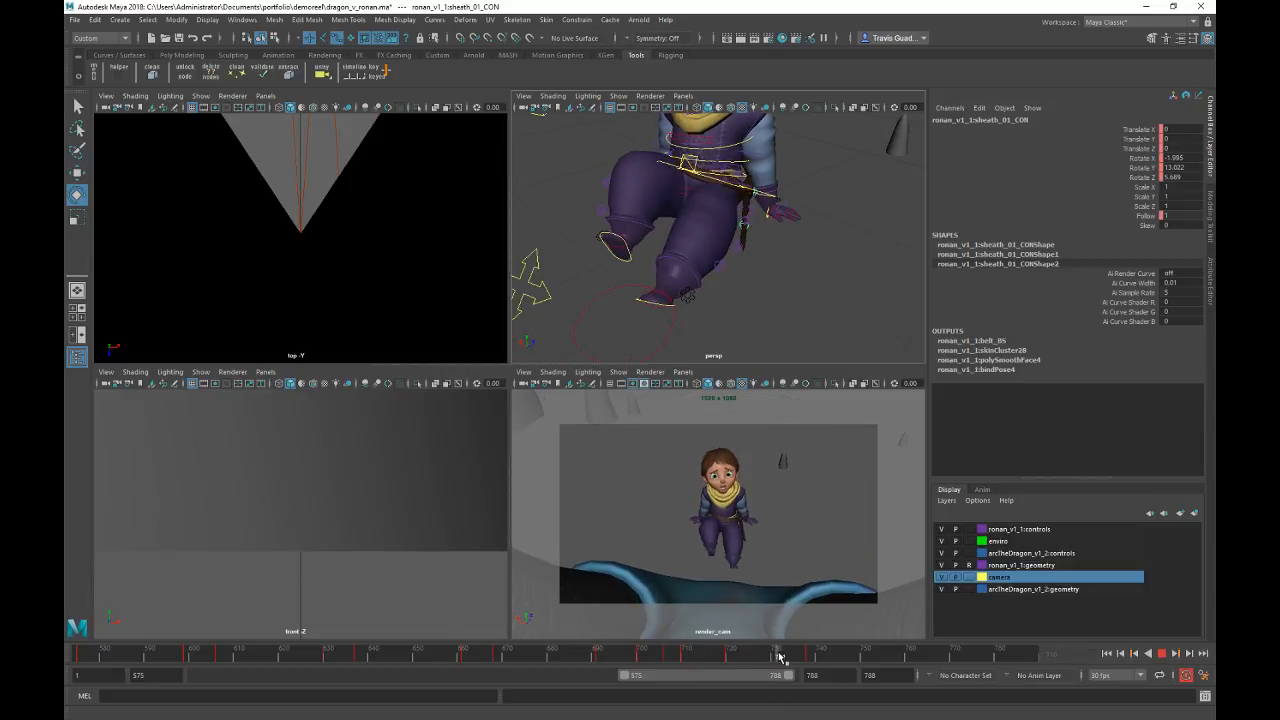
Step: Rotate the sheath control to about -25.8, 20.4 and -1.1 at frame 729 and -26.2, 4.3 and 2.9 at frame 738
key(alt+v)
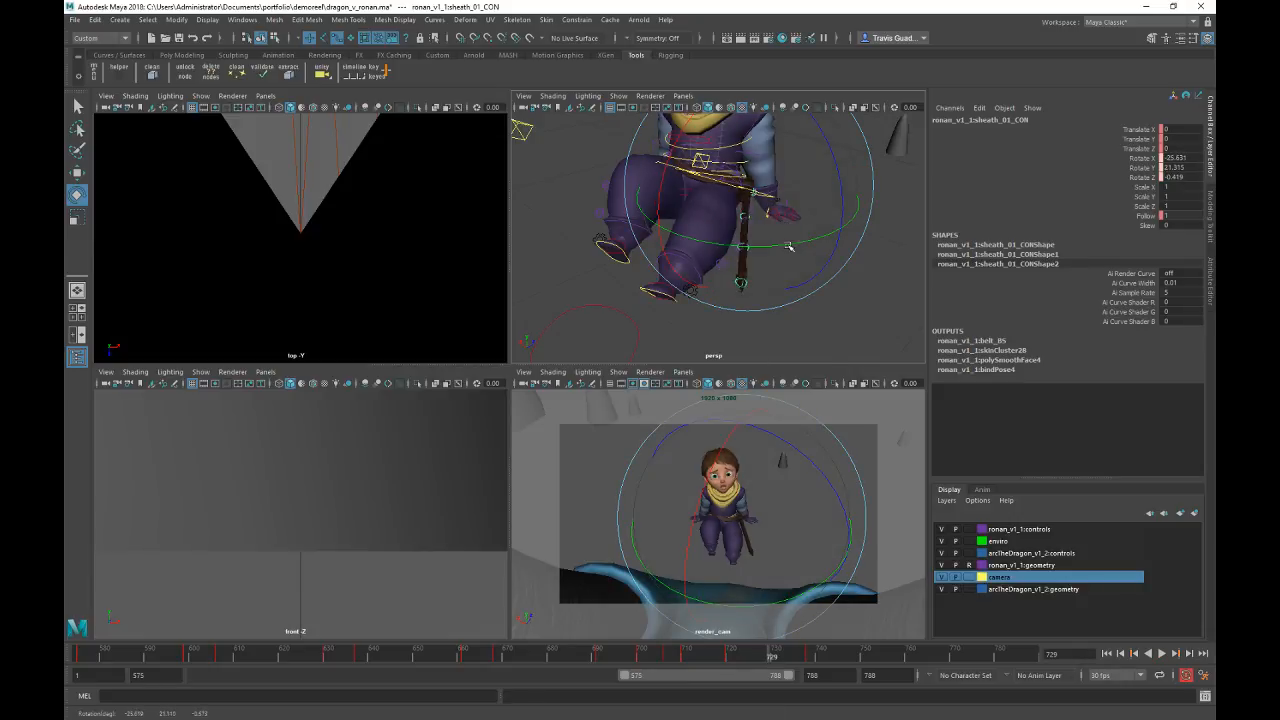
drag(766, 656, 812, 654)
drag(752, 307, 746, 203)
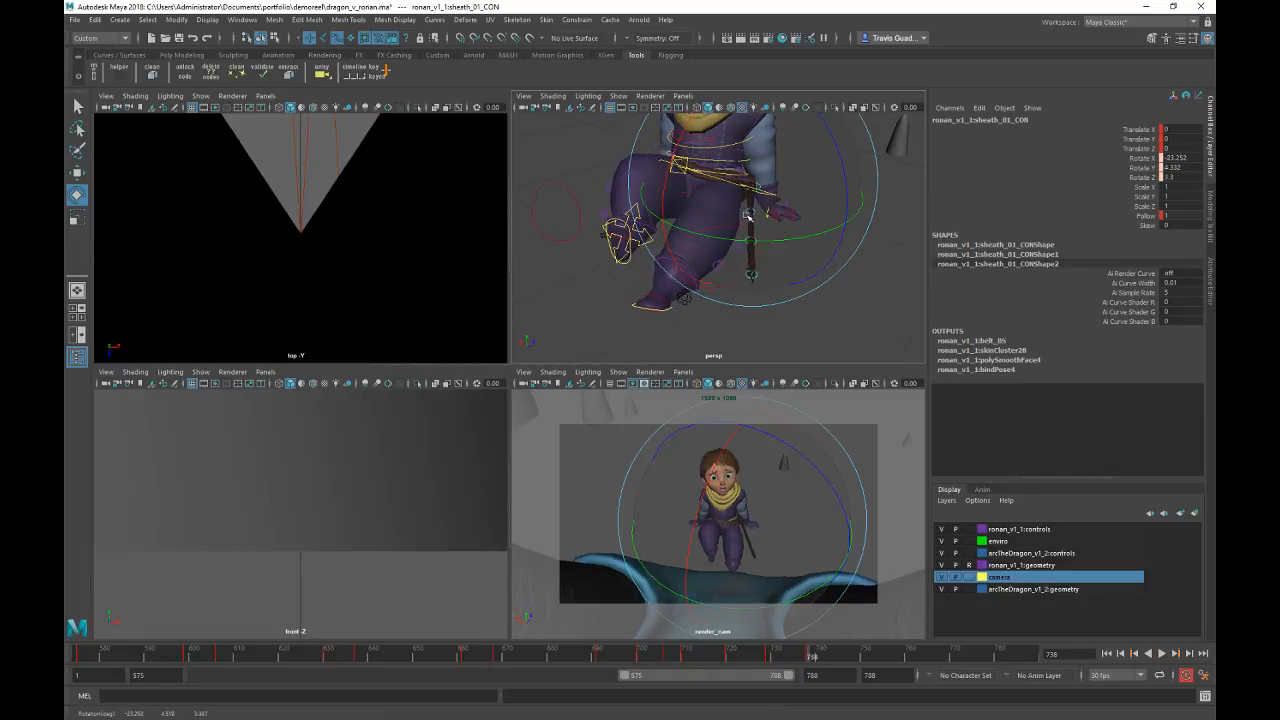
Step: Try rotating the sheath control to about -27.6, 19.1 and 9.9 at frame 729, and undo that rotation
click(771, 654)
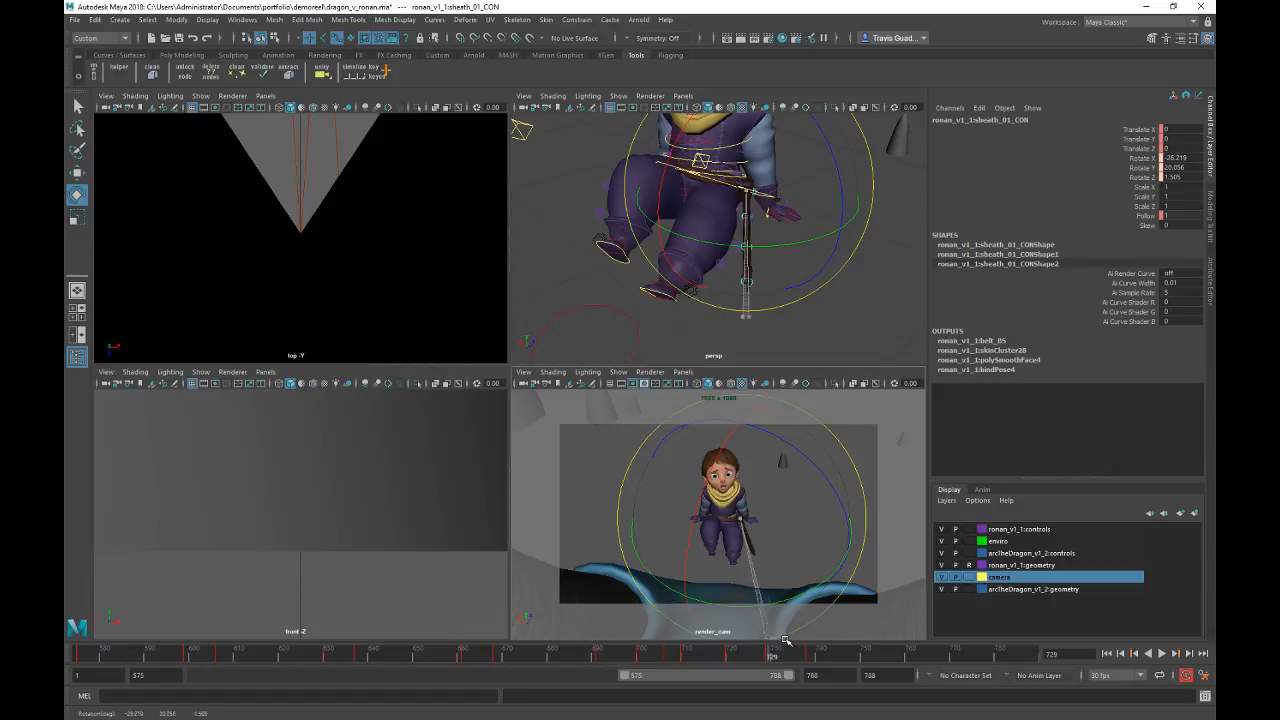
drag(799, 646, 800, 648)
key(ctrl+x)
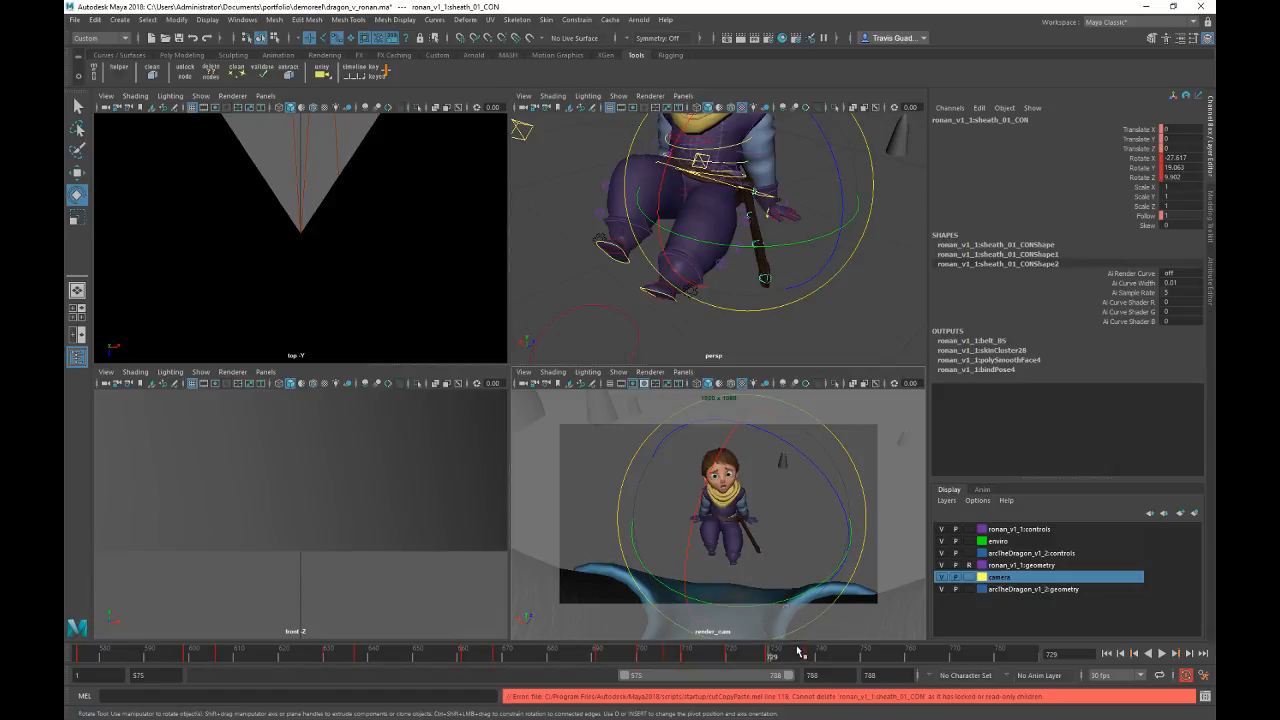
key(ctrl+z)
key(ctrl+z)
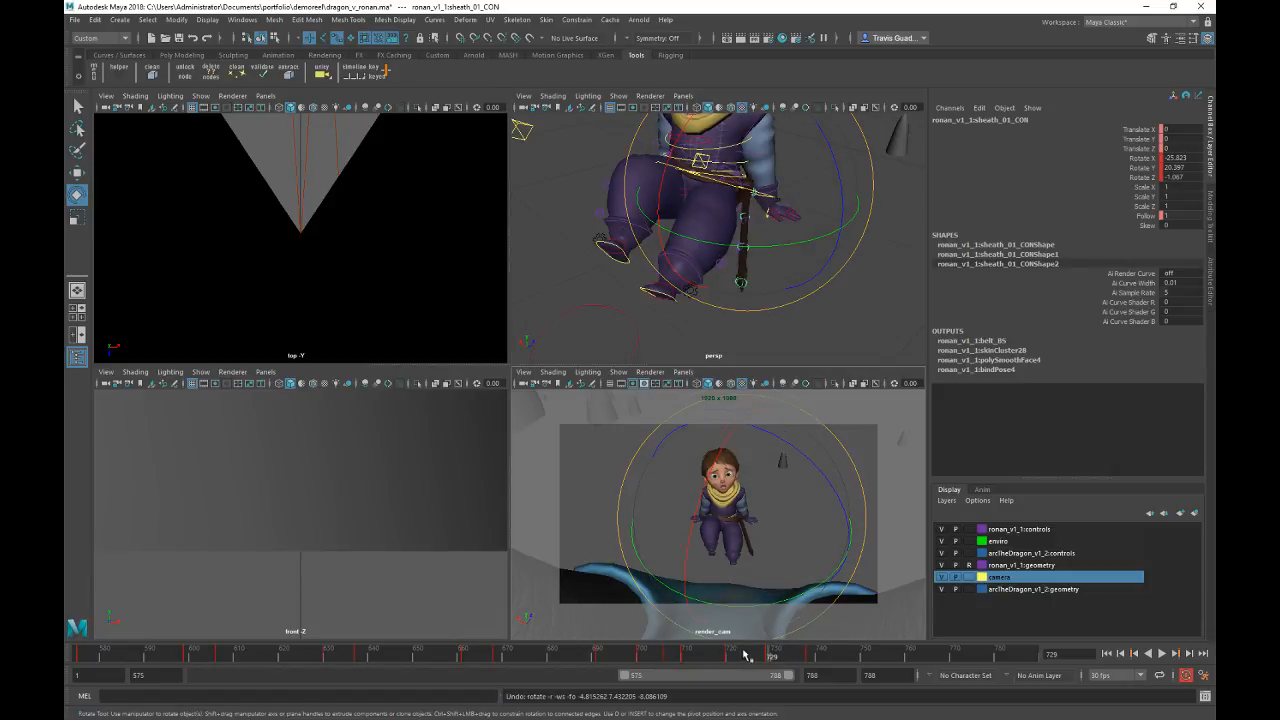
Step: Select belt_master_CON and rotate it at frame 754 to about 20.6 in Y and -1.1 in Z, adjusting X as well
key(alt+v)
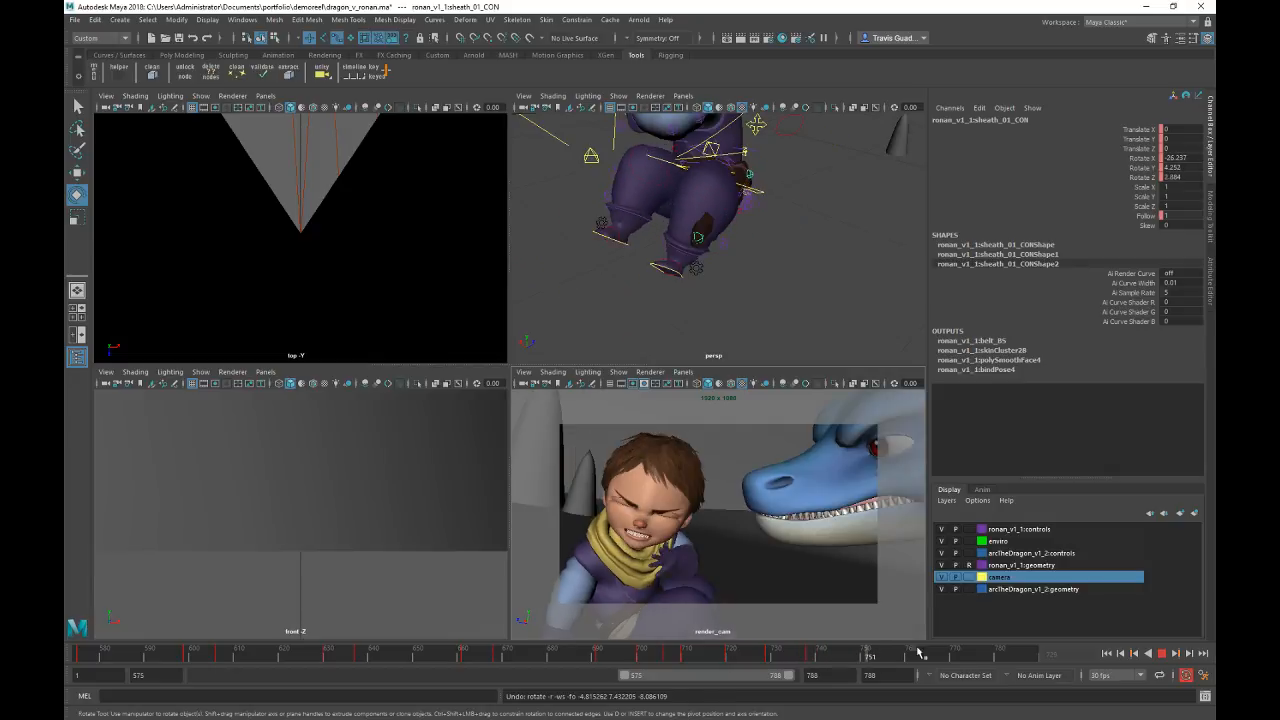
click(812, 655)
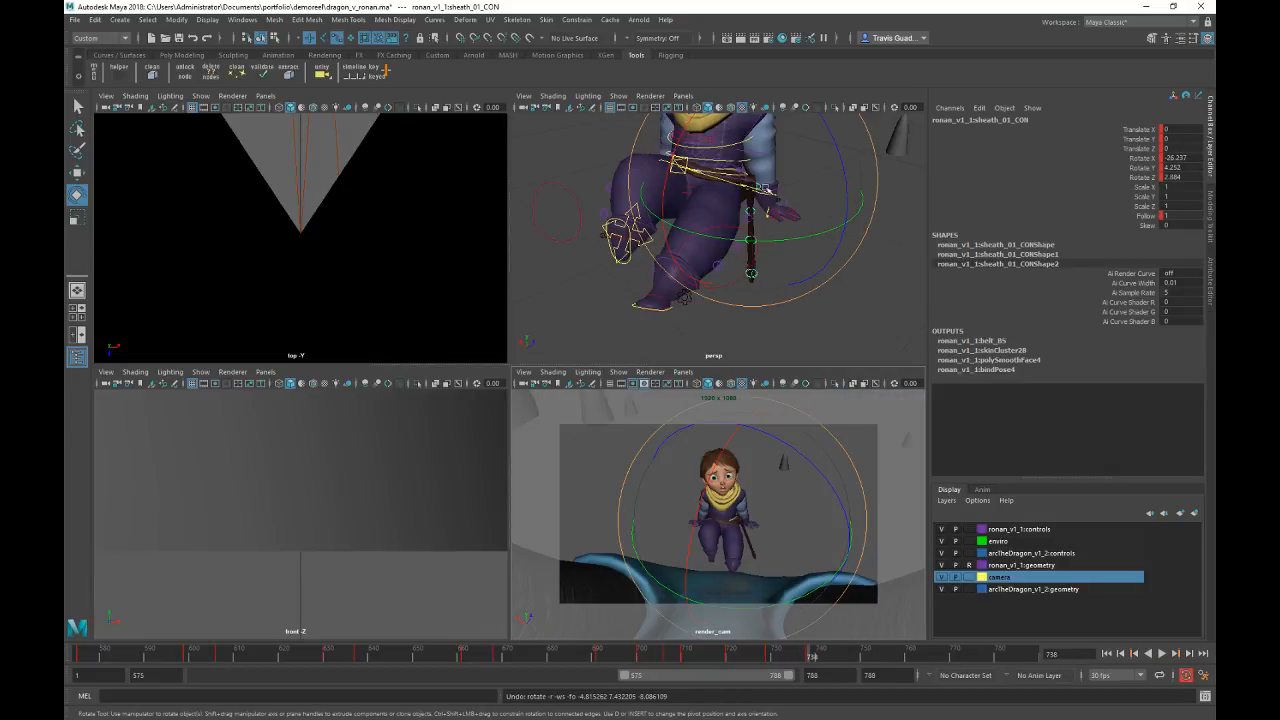
alt+drag(823, 332, 848, 356)
click(848, 354)
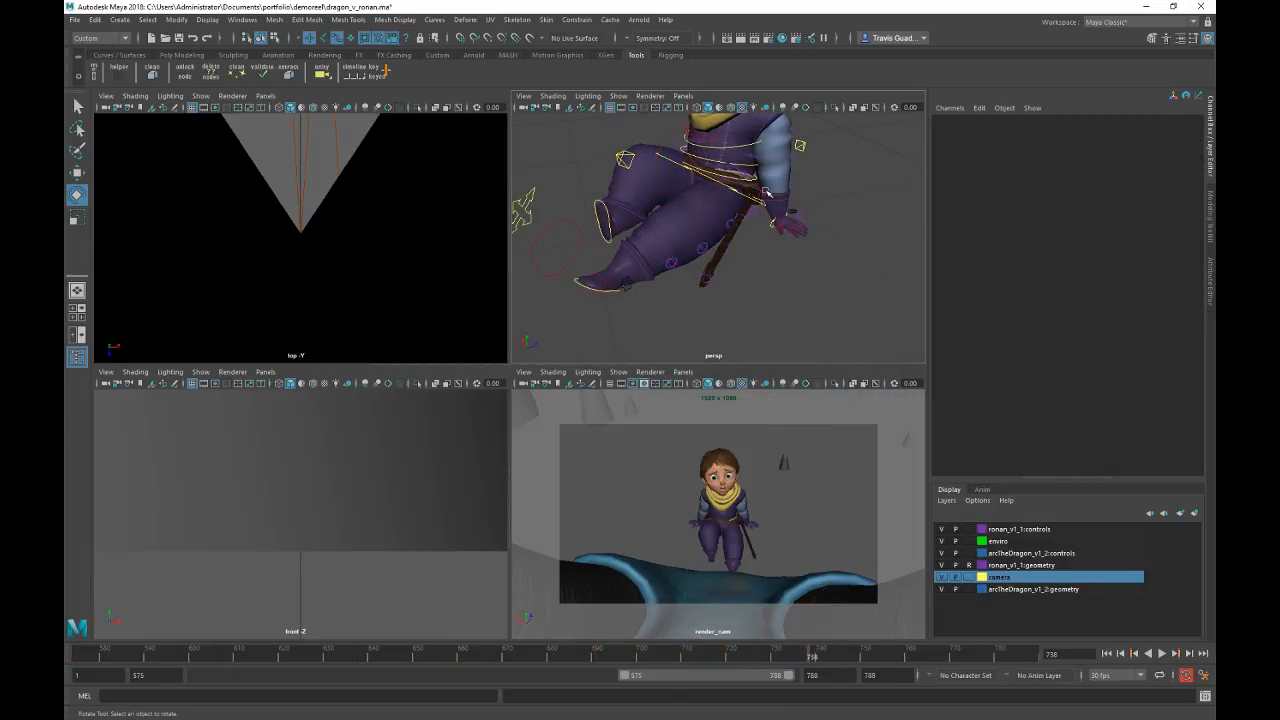
click(766, 191)
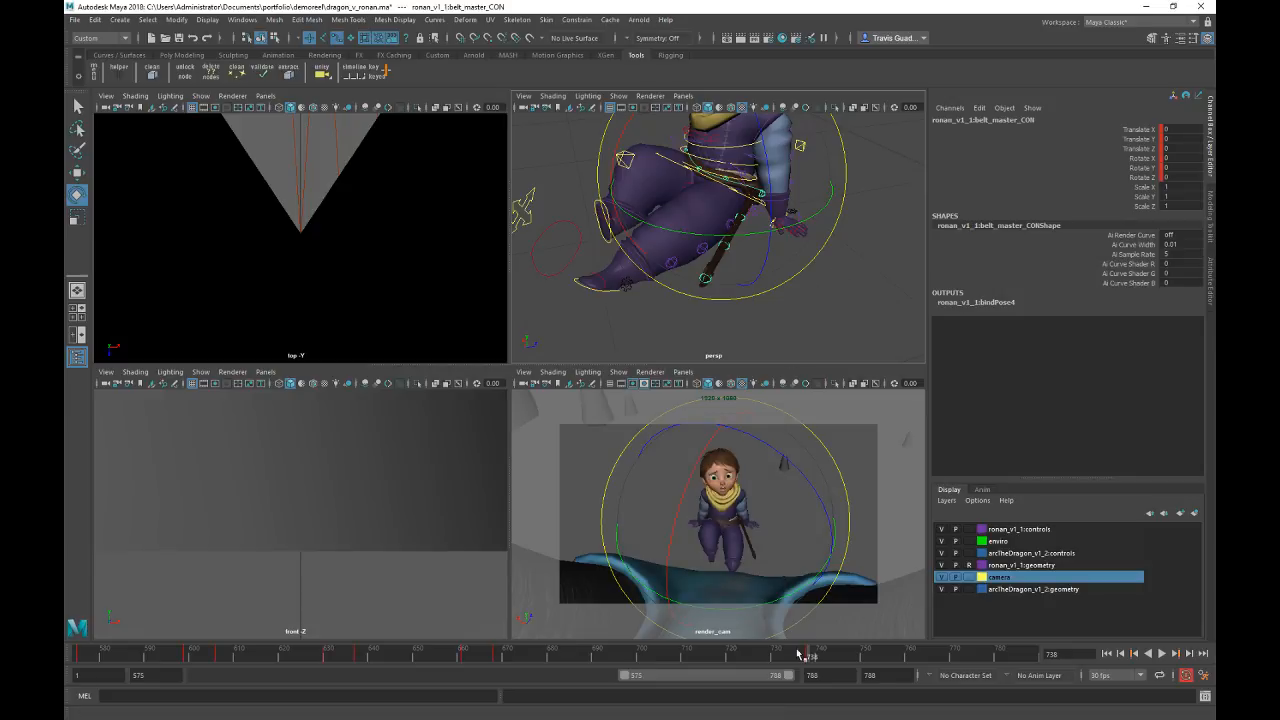
drag(826, 652, 881, 653)
drag(808, 242, 741, 197)
mouse_move(741, 197)
alt+mouse_down()
mouse_move(757, 186)
mouse_move(758, 200)
alt+mouse_up()
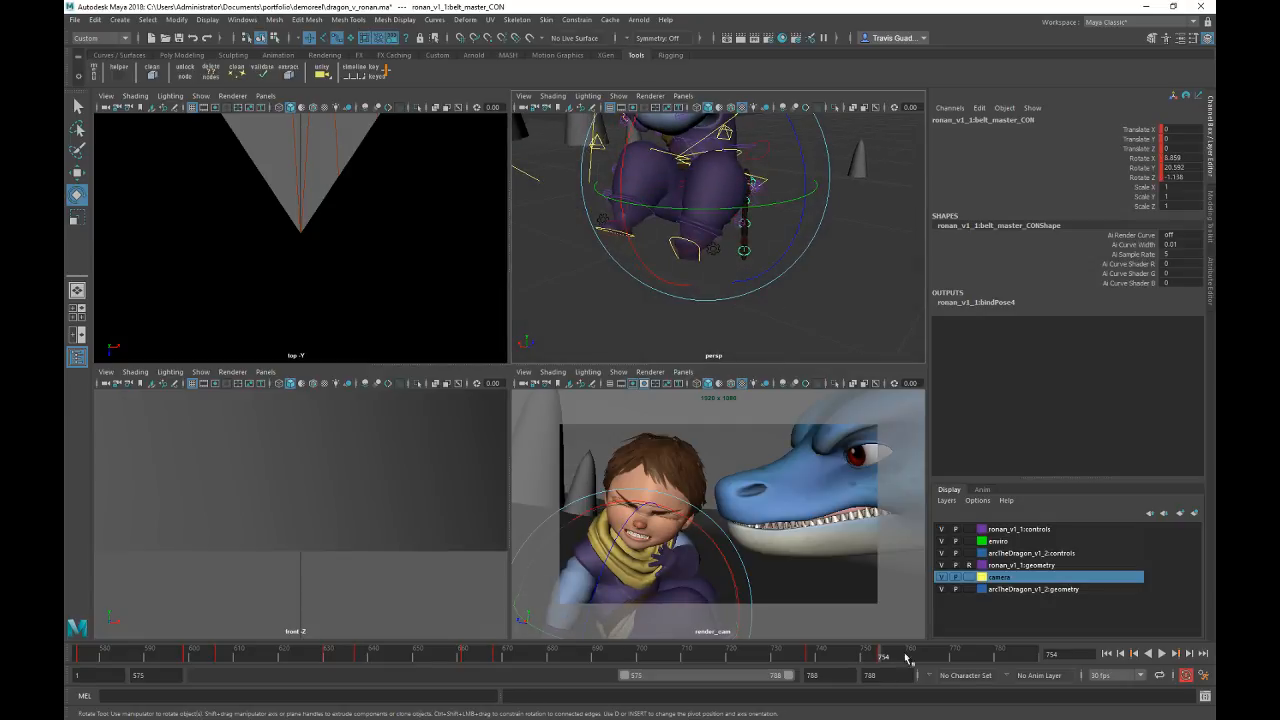
Step: Check the belt and sheath motion around frame 760, and play the shot from its beginning in an enlarged render_cam view
drag(813, 660, 912, 658)
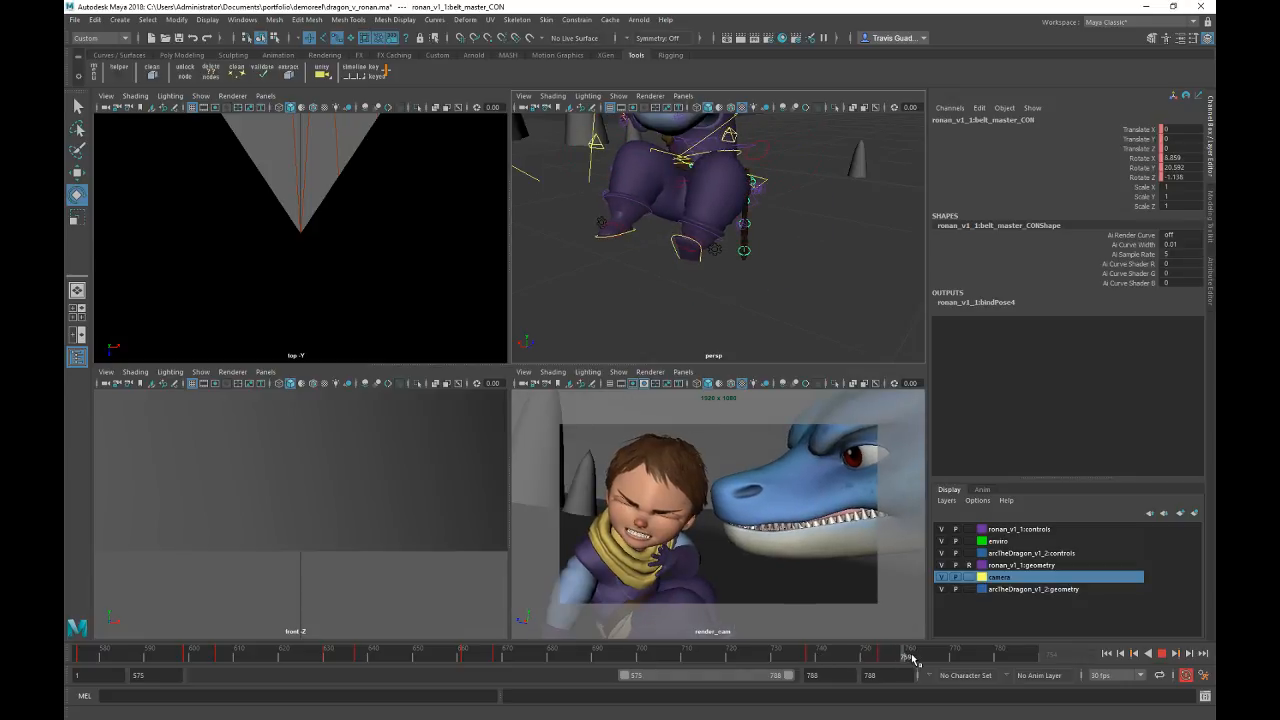
key(space)
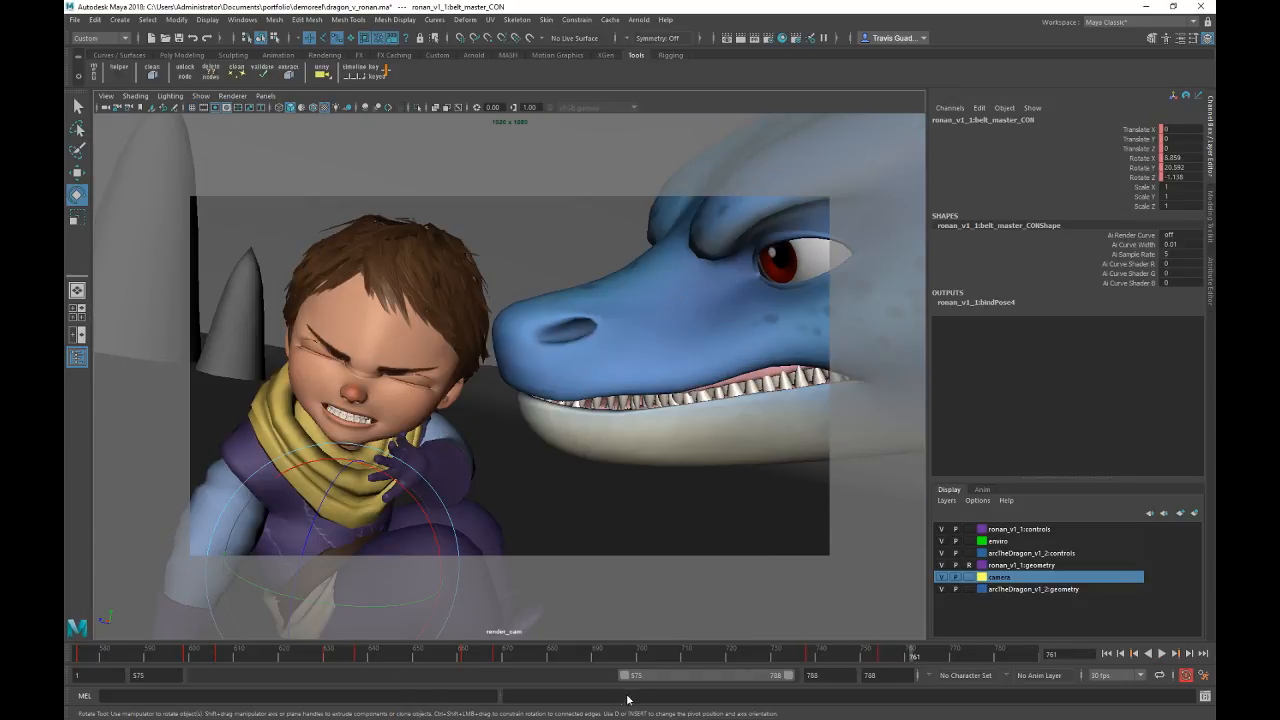
click(100, 659)
key(alt+v)
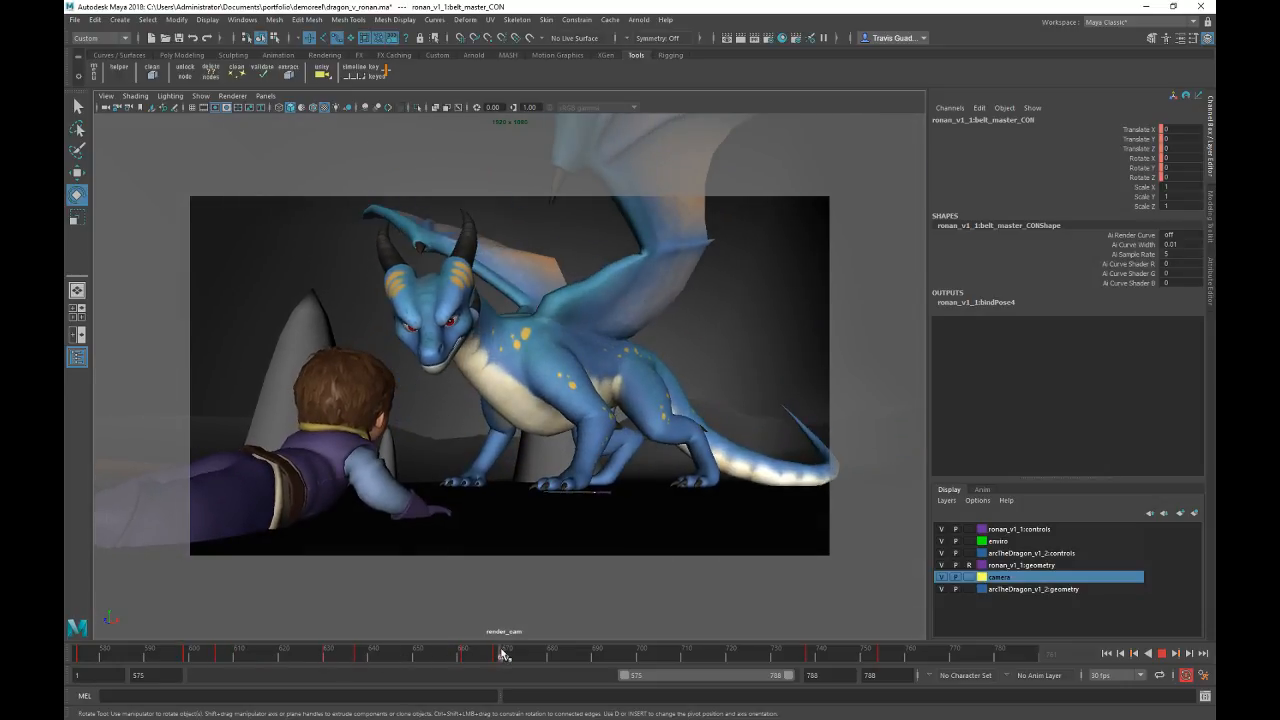
Step: Playblast the shot, watch the preview, and close the playback window
click(315, 658)
right_click(430, 660)
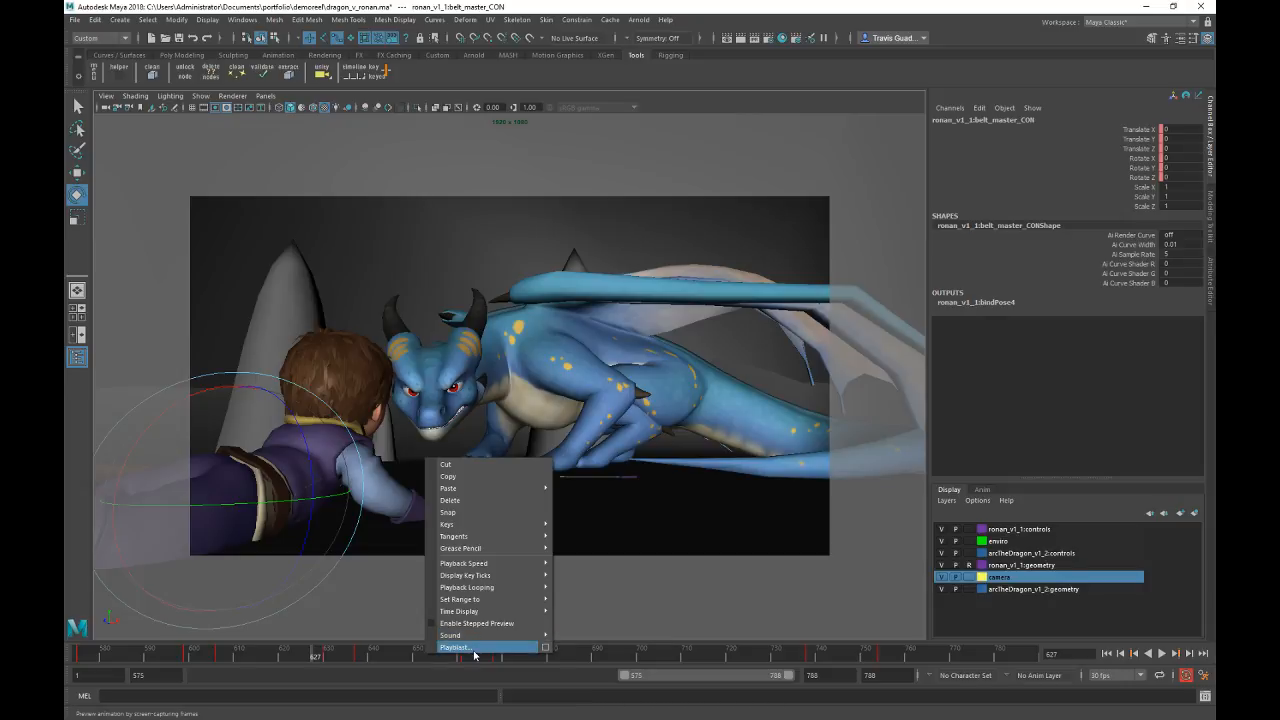
click(476, 647)
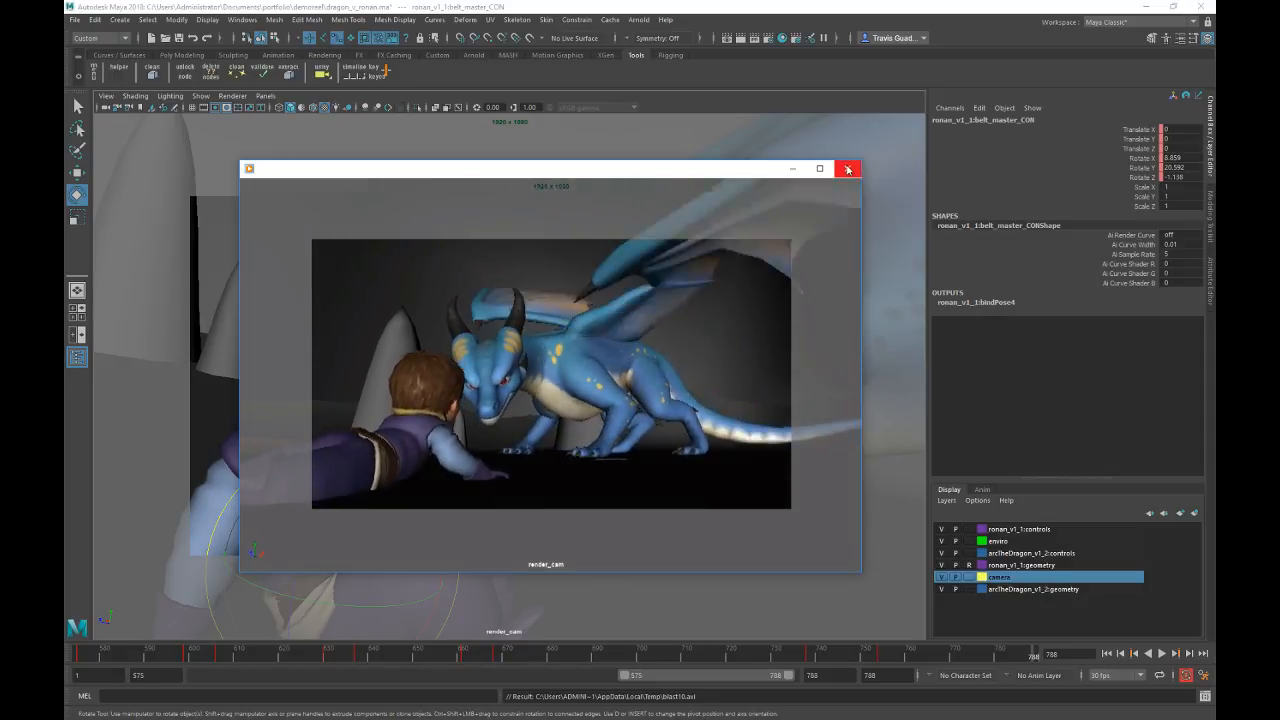
click(847, 169)
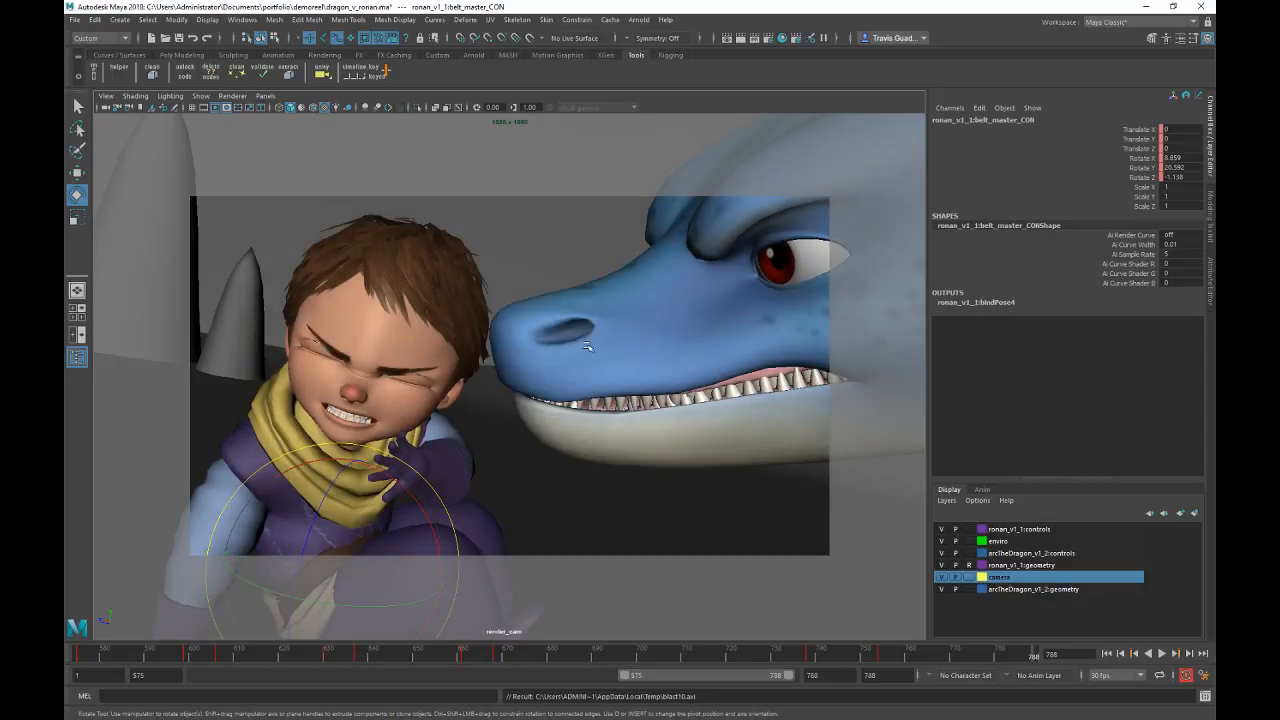
Step: Scrub and play the render_cam shot between about frames 654 and 693 to check the boy's motion, stopping at frame 686
drag(364, 661, 610, 663)
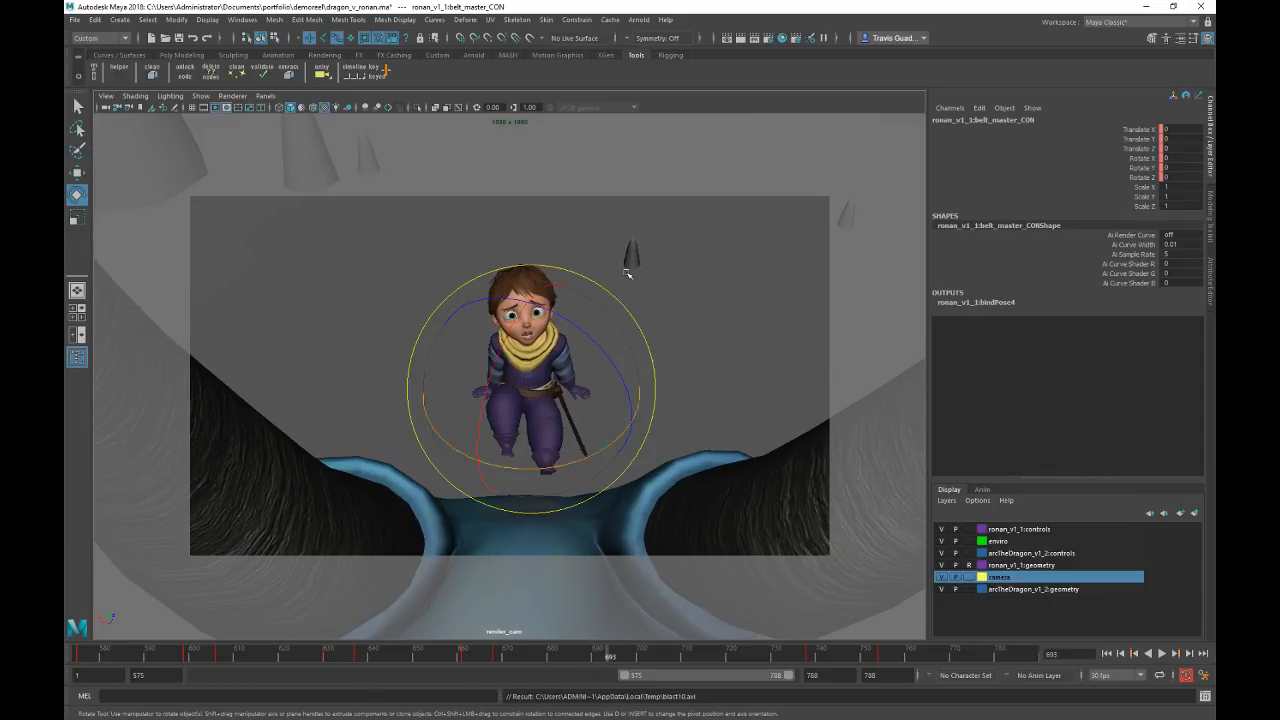
key(space)
alt+drag(696, 227, 657, 235)
key(space)
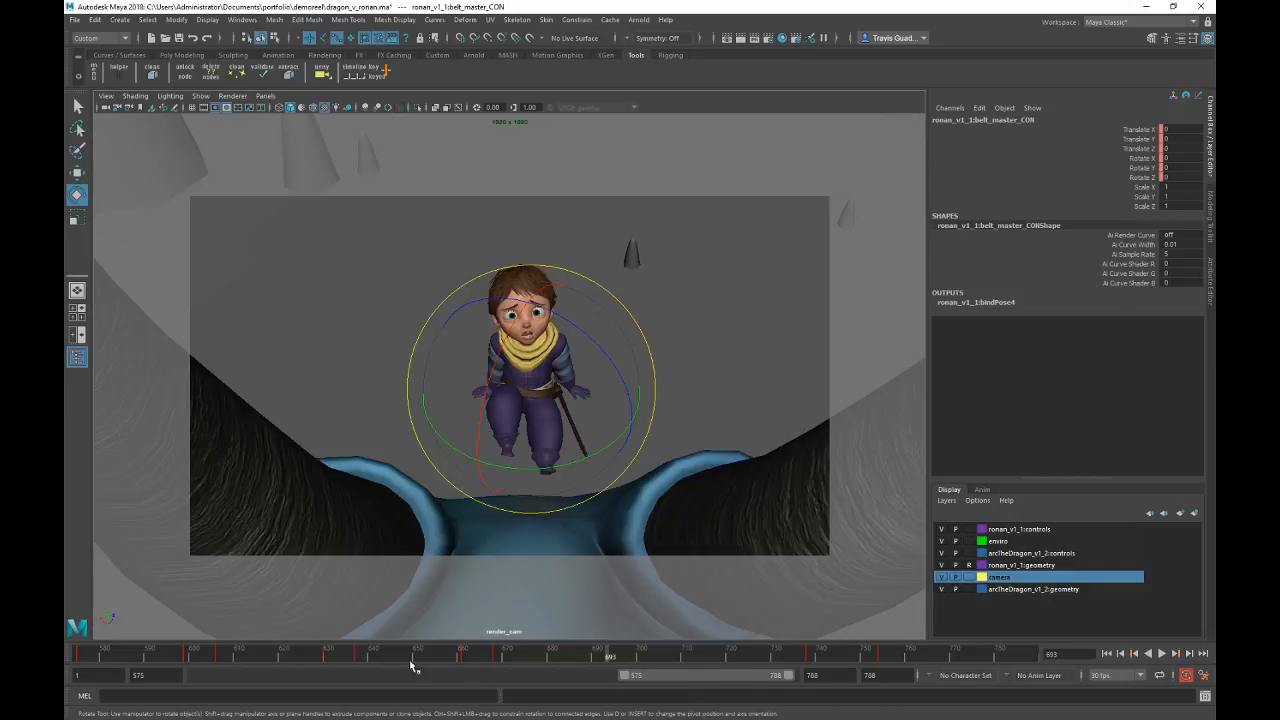
click(438, 658)
key(alt+v)
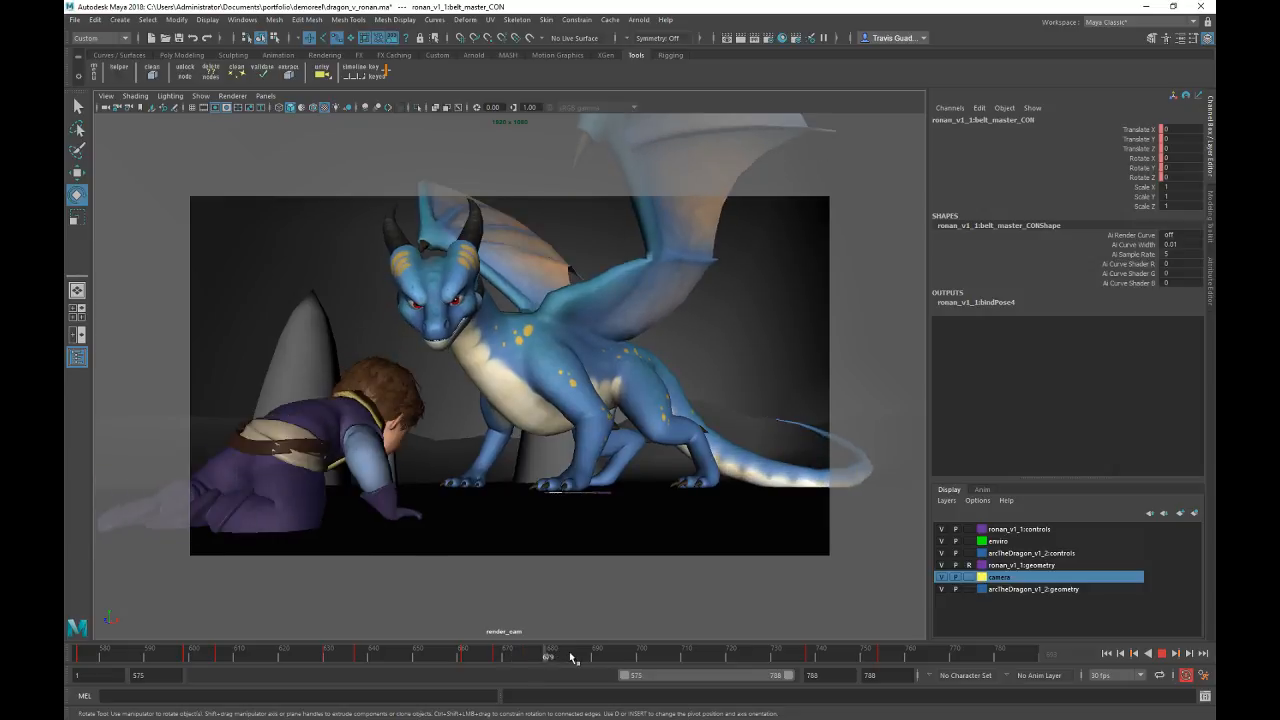
mouse_move(590, 655)
mouse_down()
mouse_move(567, 658)
mouse_move(578, 658)
mouse_up()
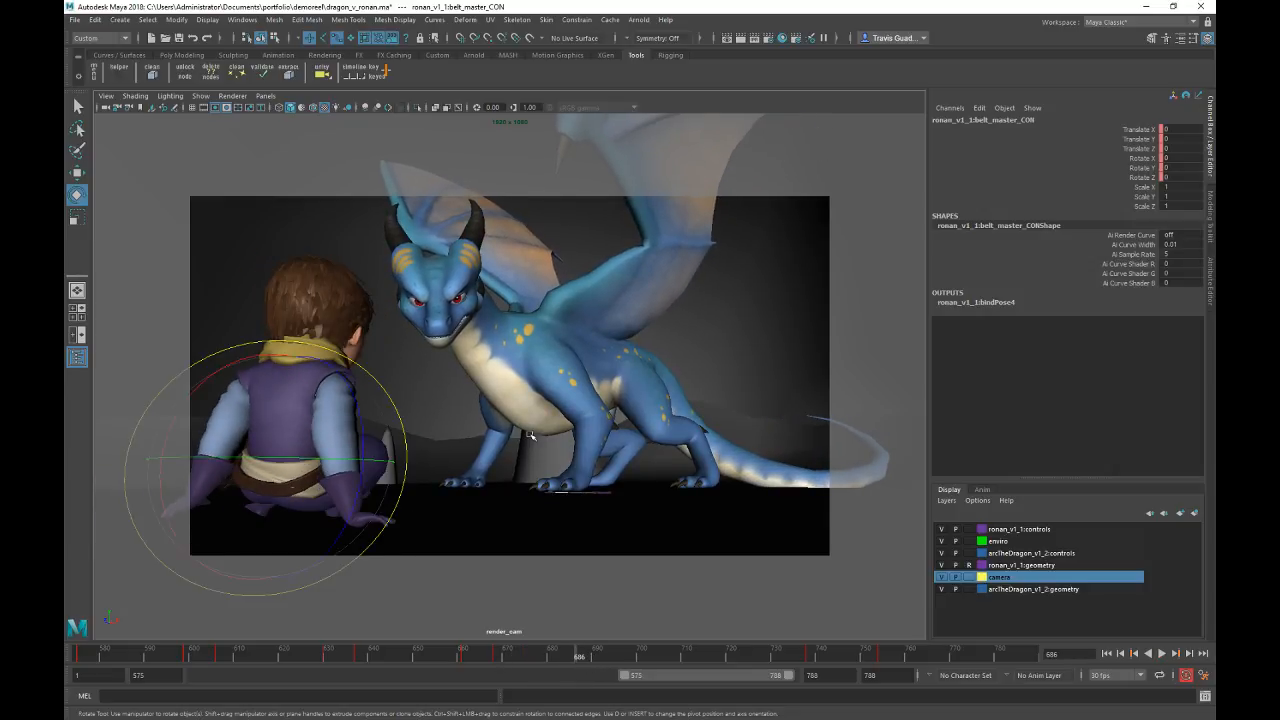
Step: Hide the camera layer and select all of the boy's controls in the perspective view
key(space)
alt+drag(709, 202, 742, 202)
alt+right_drag(742, 202, 660, 204)
alt+drag(660, 204, 760, 226)
alt+right_drag(760, 226, 722, 190)
alt+drag(722, 190, 780, 163)
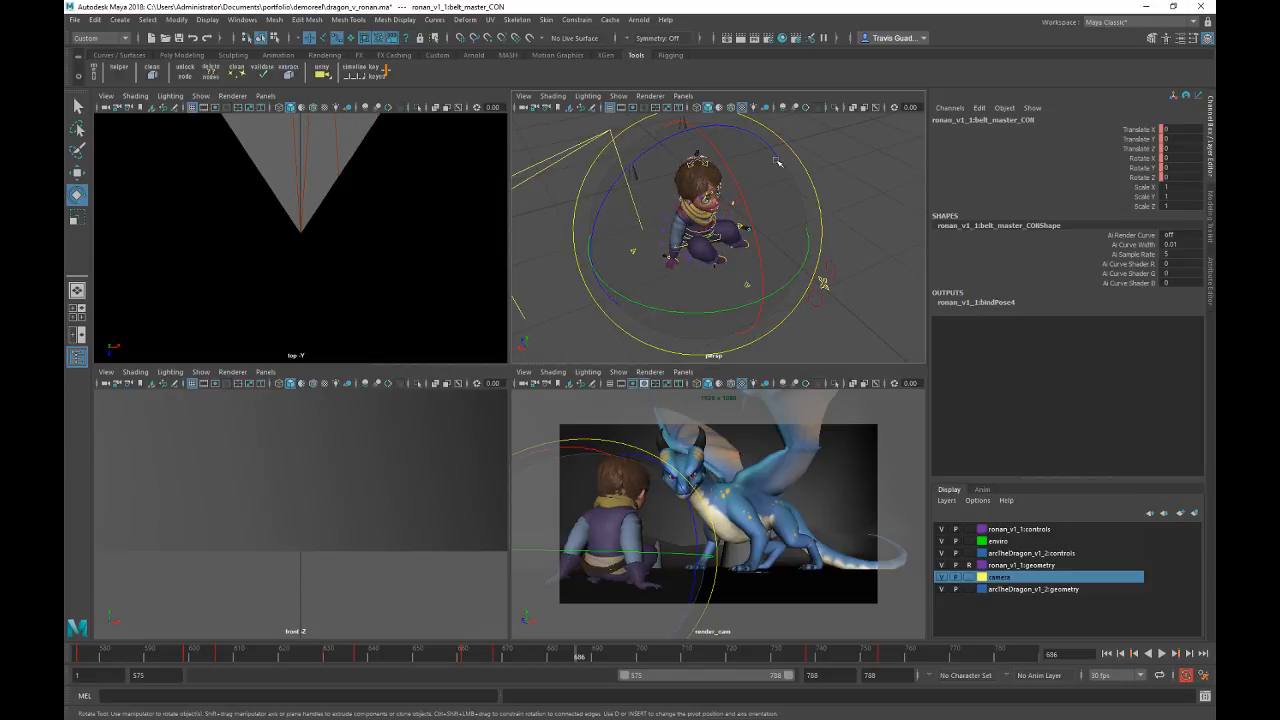
click(941, 577)
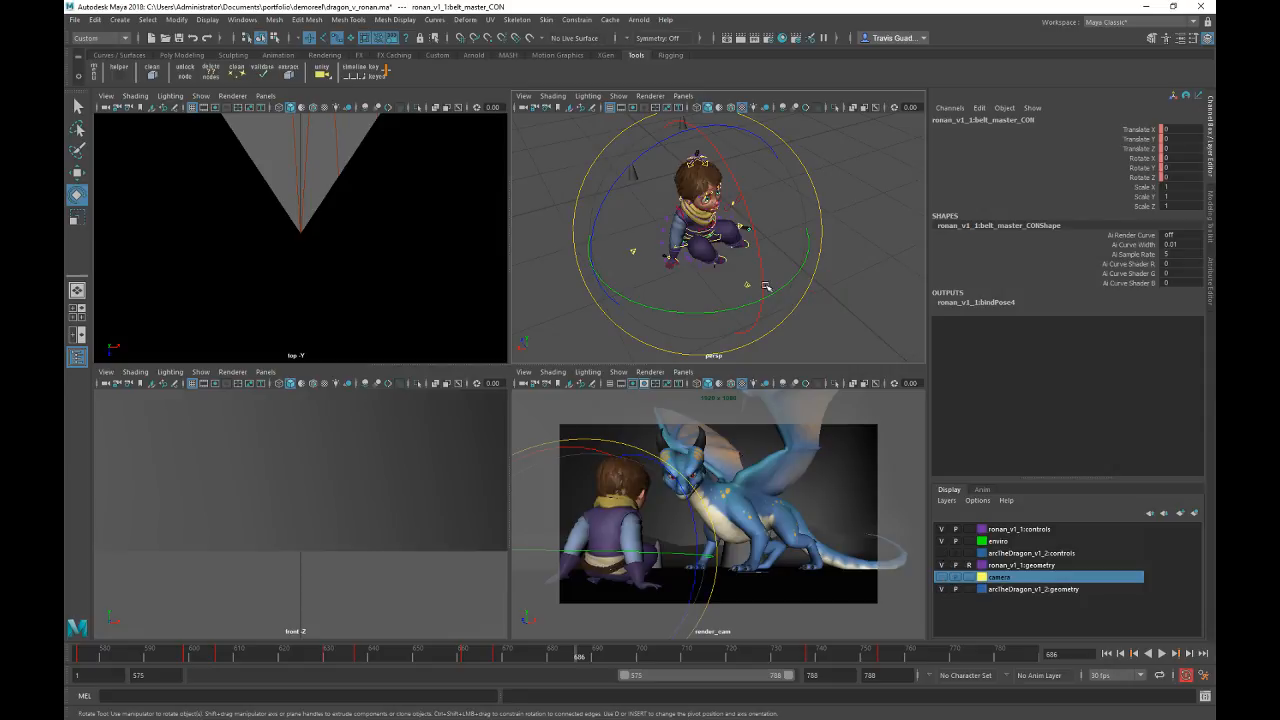
alt+drag(765, 287, 834, 263)
click(851, 334)
drag(848, 343, 528, 117)
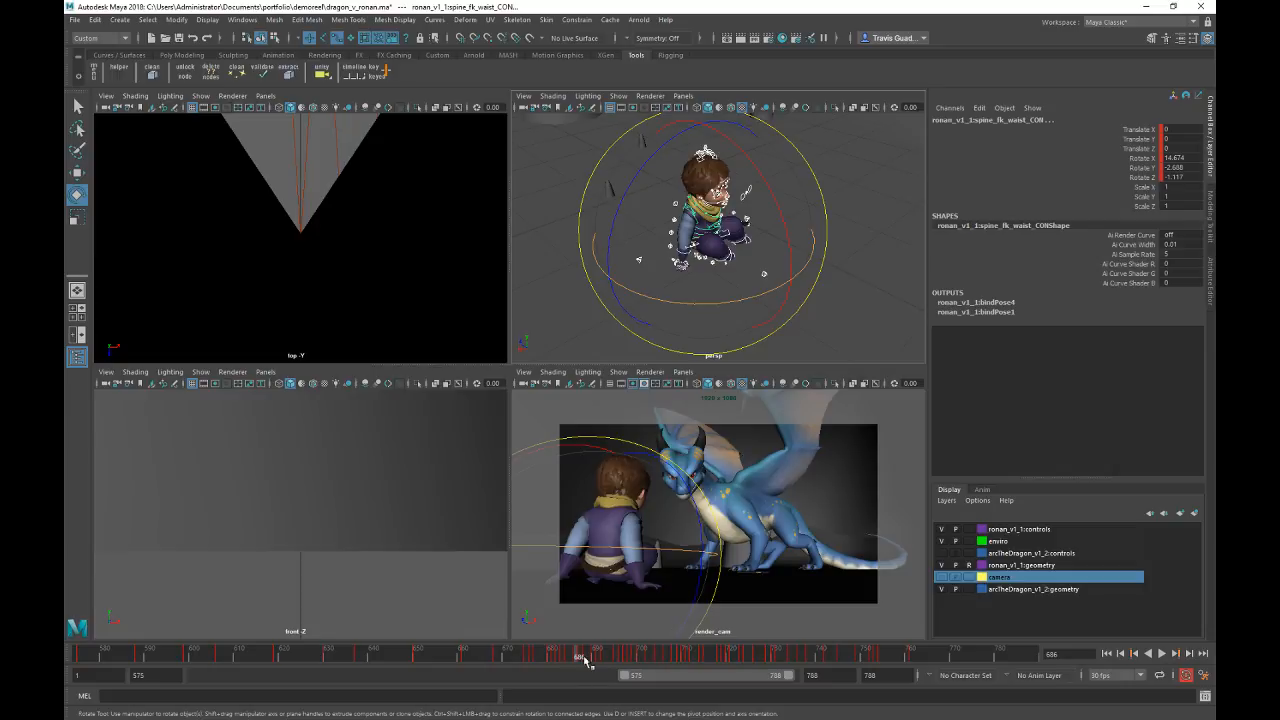
Step: Play through the boy's sit-up motion and delete the selected controls' keys around frames 687 and 688
key(alt+v)
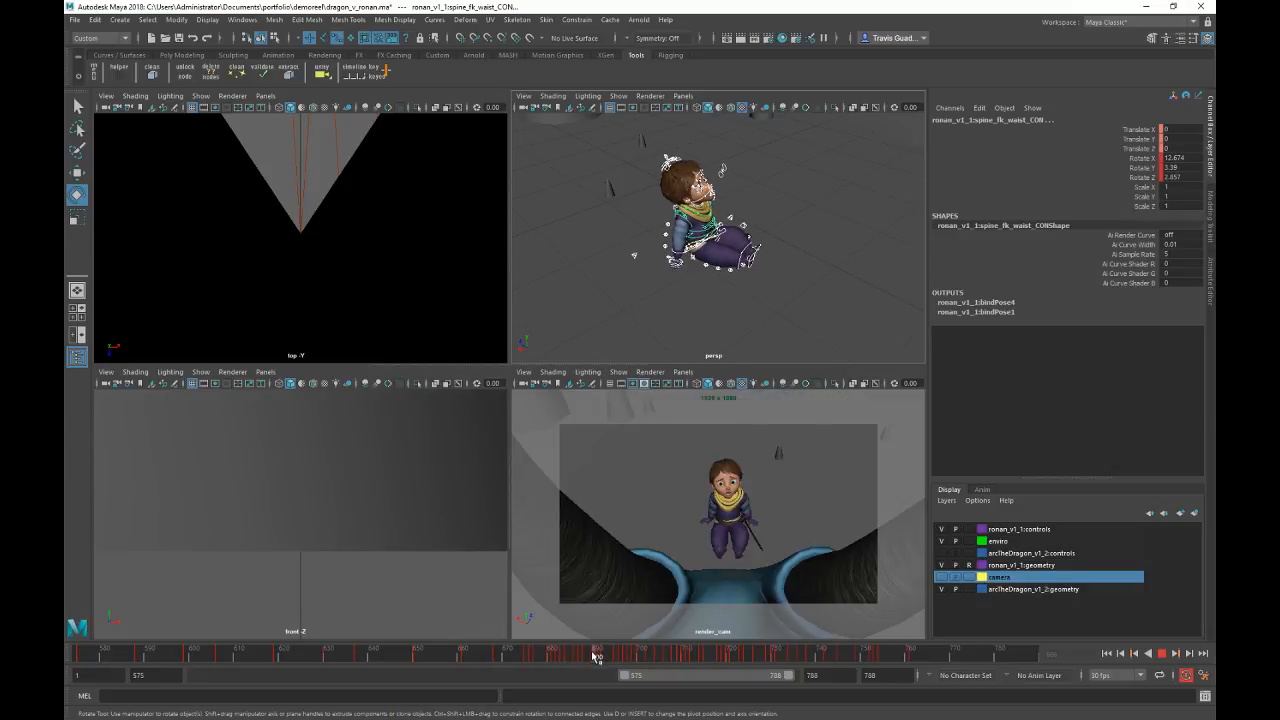
click(594, 656)
click(584, 655)
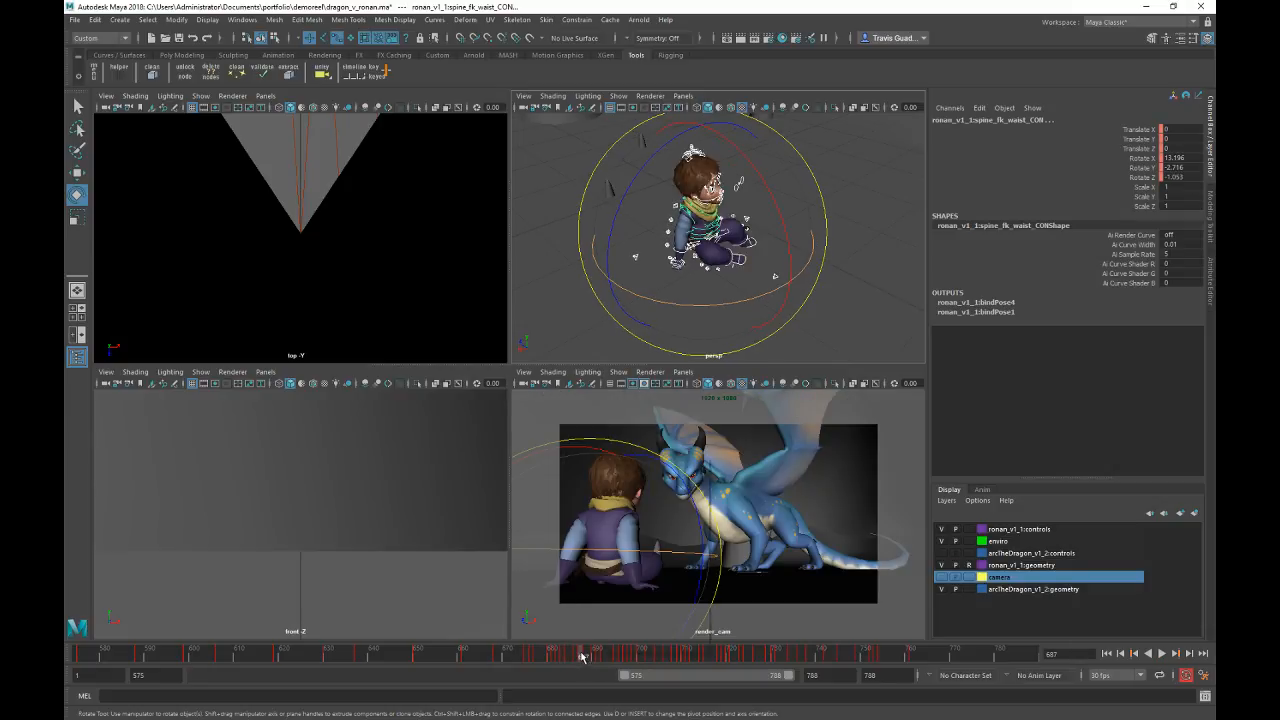
right_click(580, 655)
click(605, 503)
right_click(594, 654)
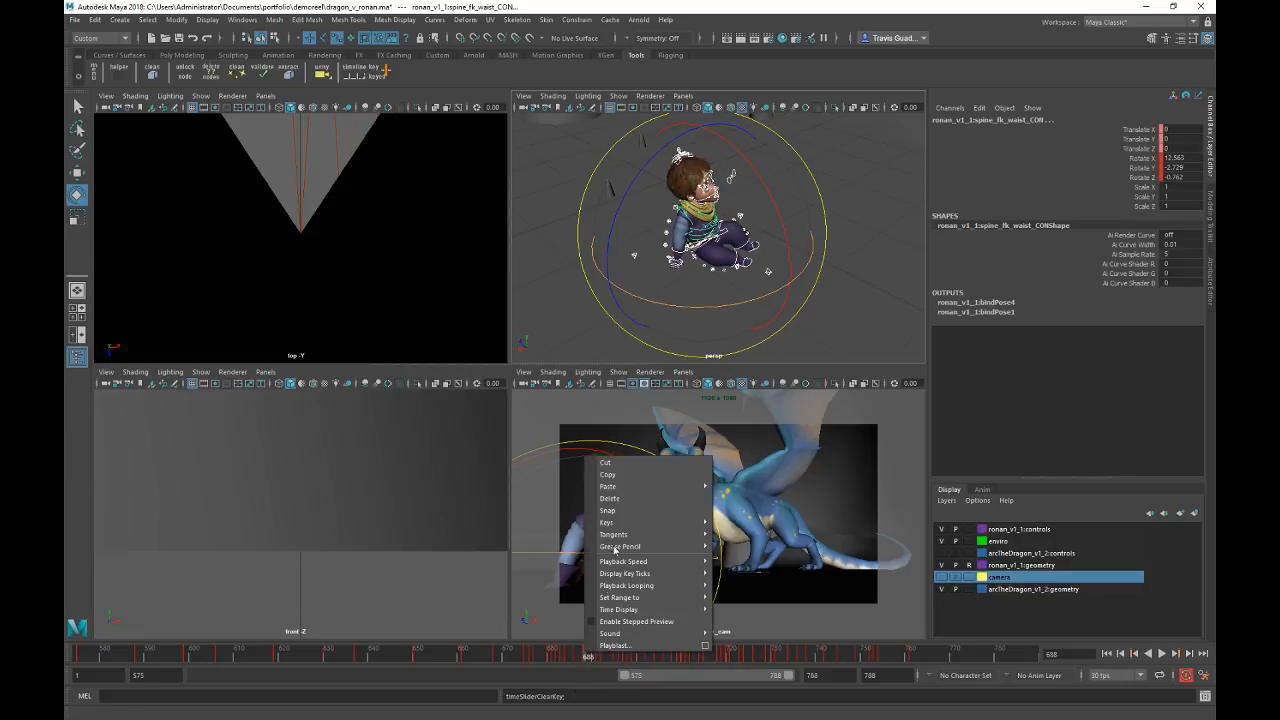
click(625, 499)
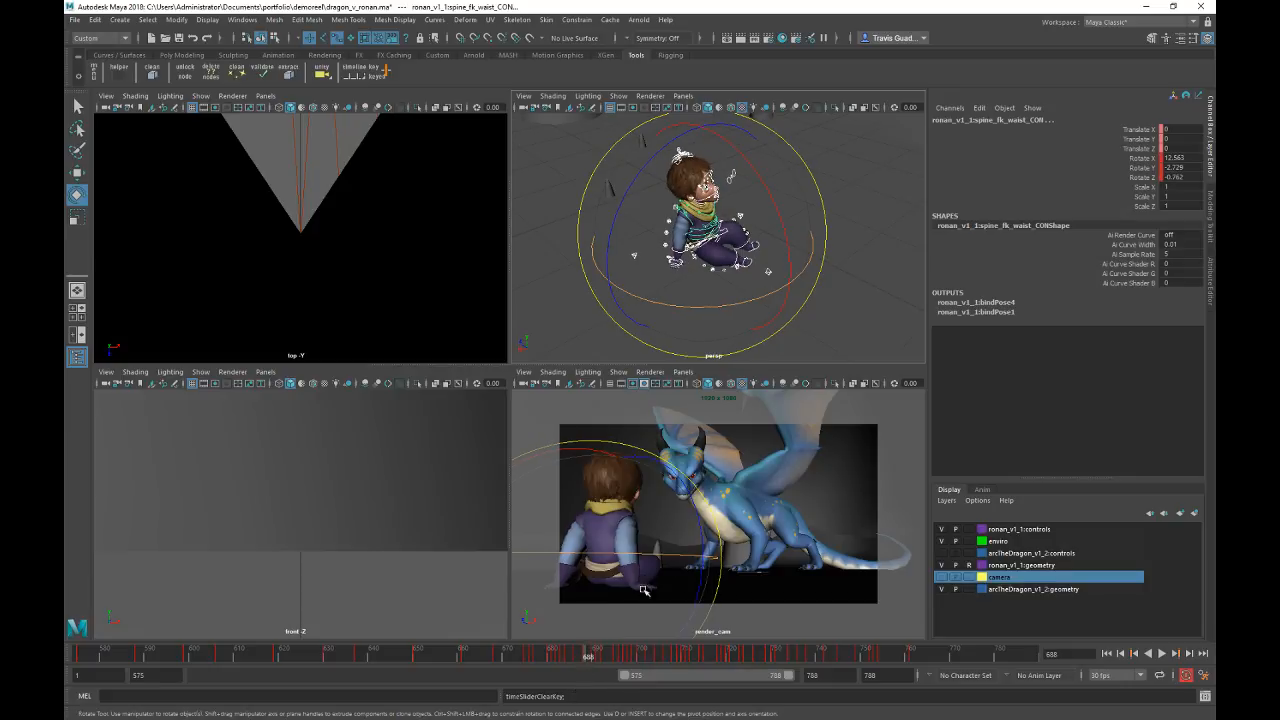
Step: Replay and scrub frames 670 to 688 to examine the boy's sit-up motion without the deleted keys
key(alt+v)
click(563, 654)
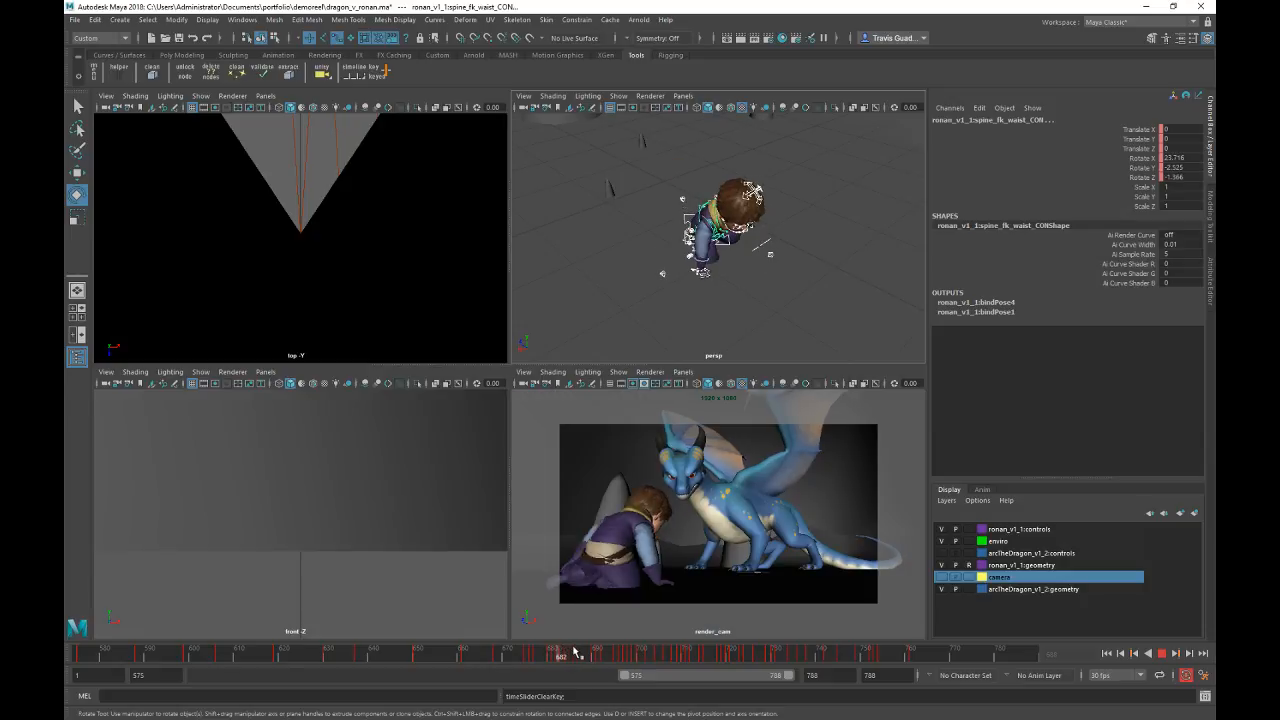
click(563, 654)
click(503, 657)
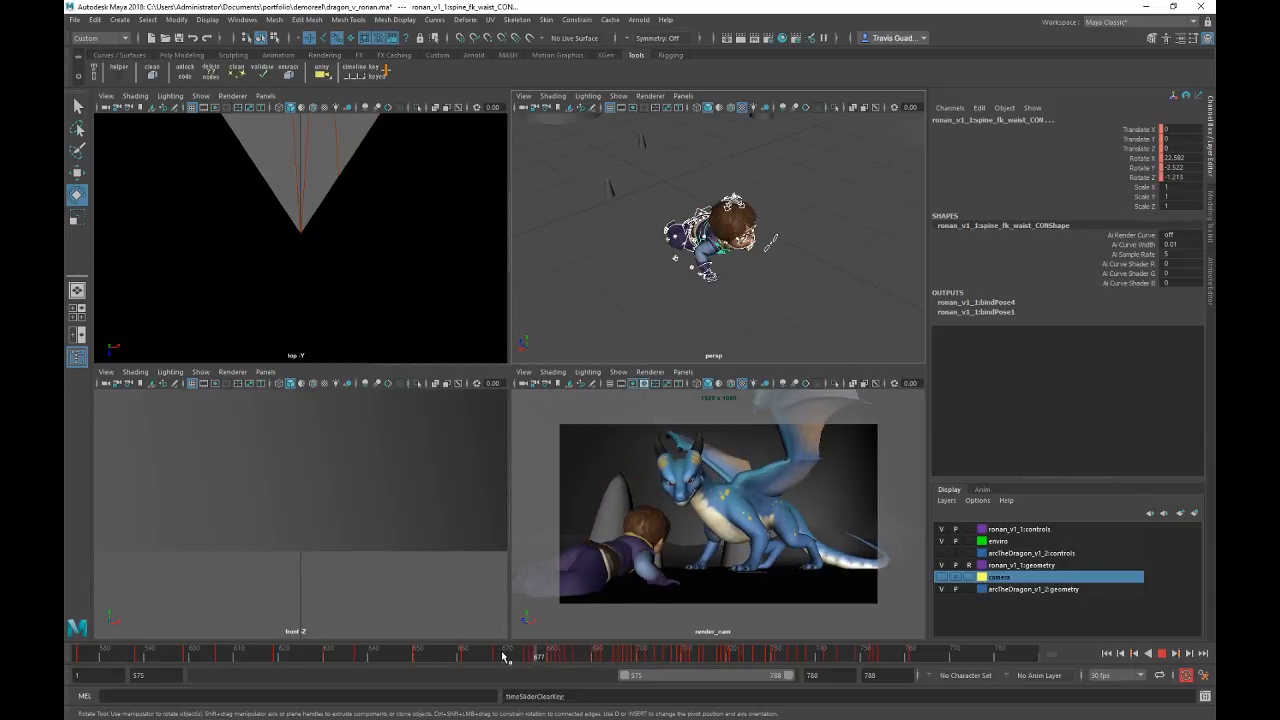
drag(503, 657, 574, 657)
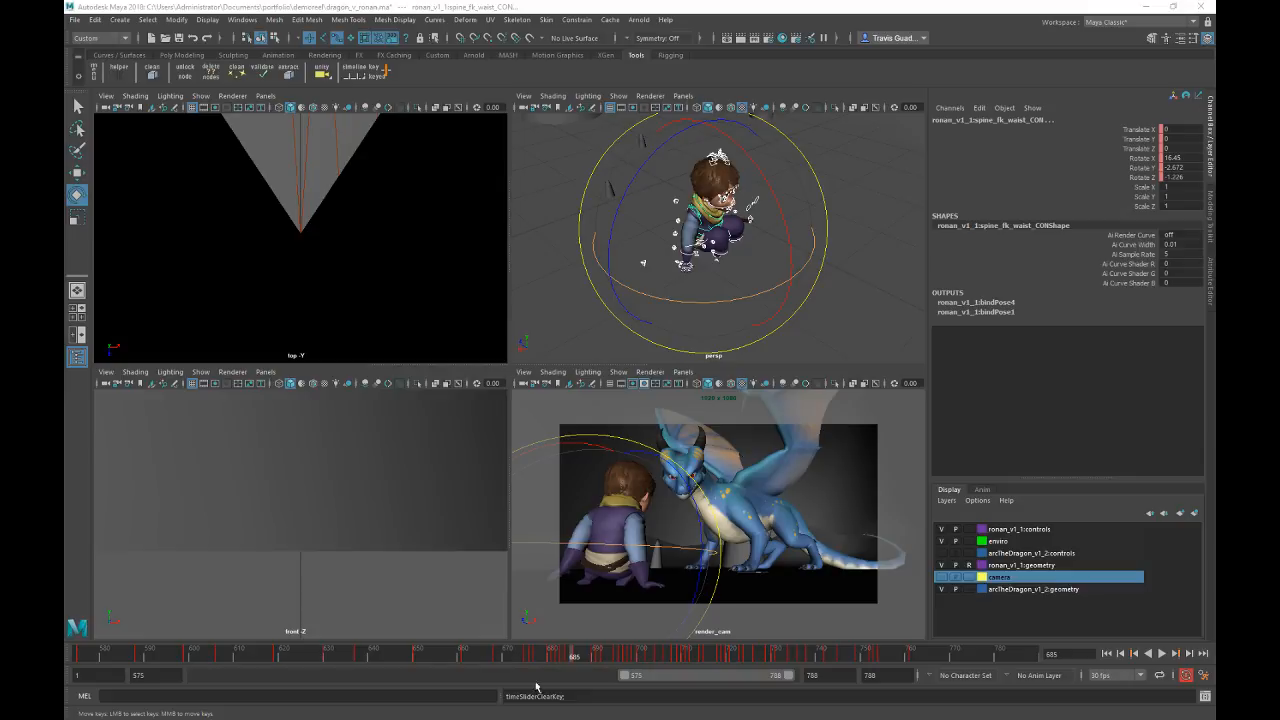
click(491, 654)
key(alt+v)
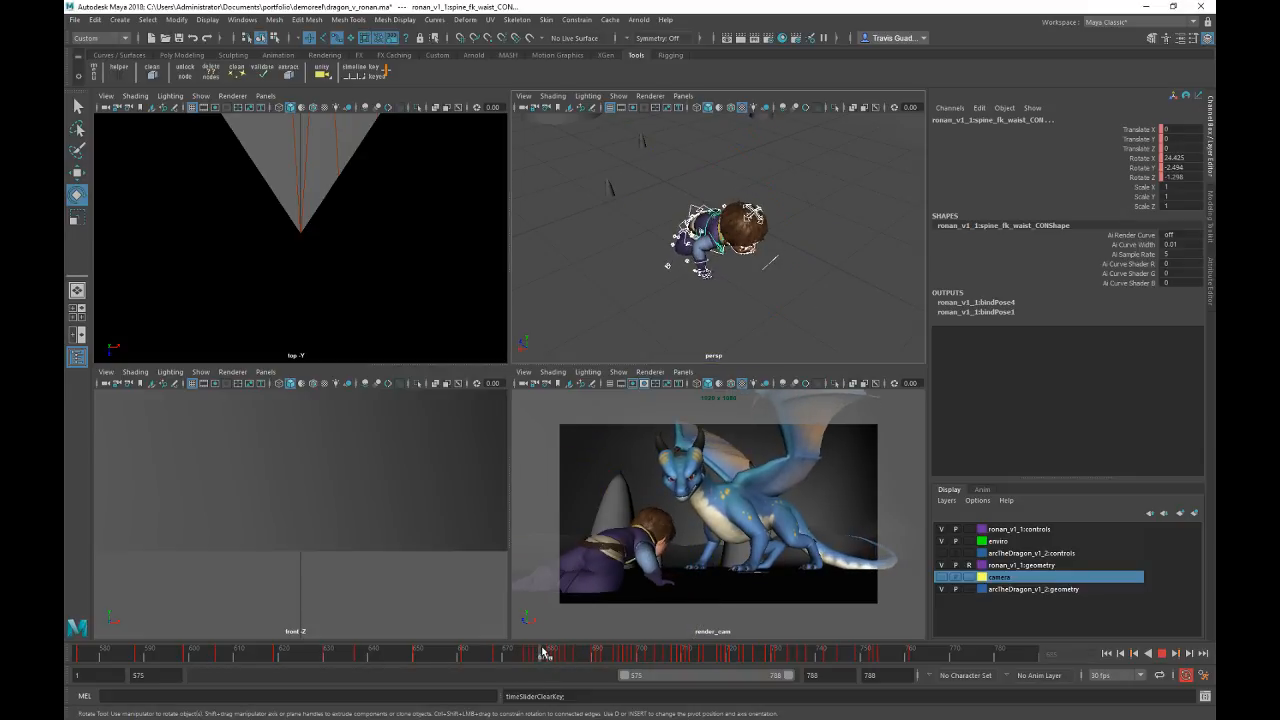
click(537, 655)
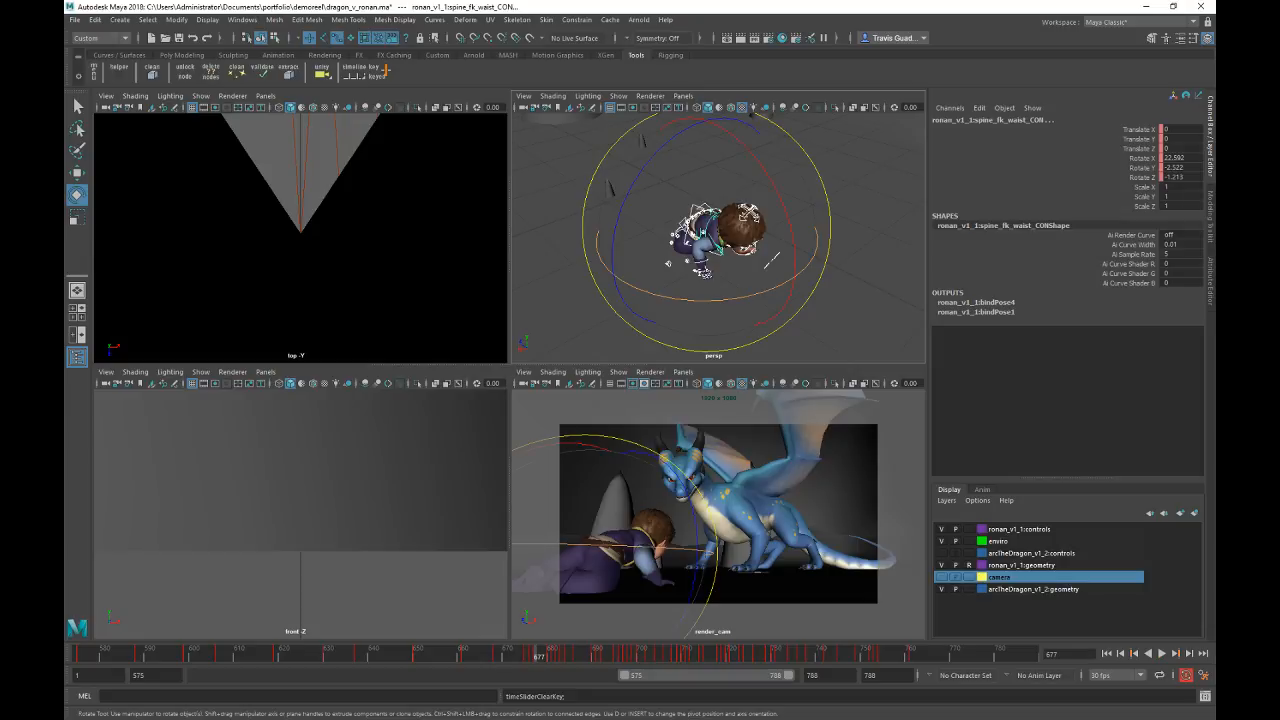
key(d)
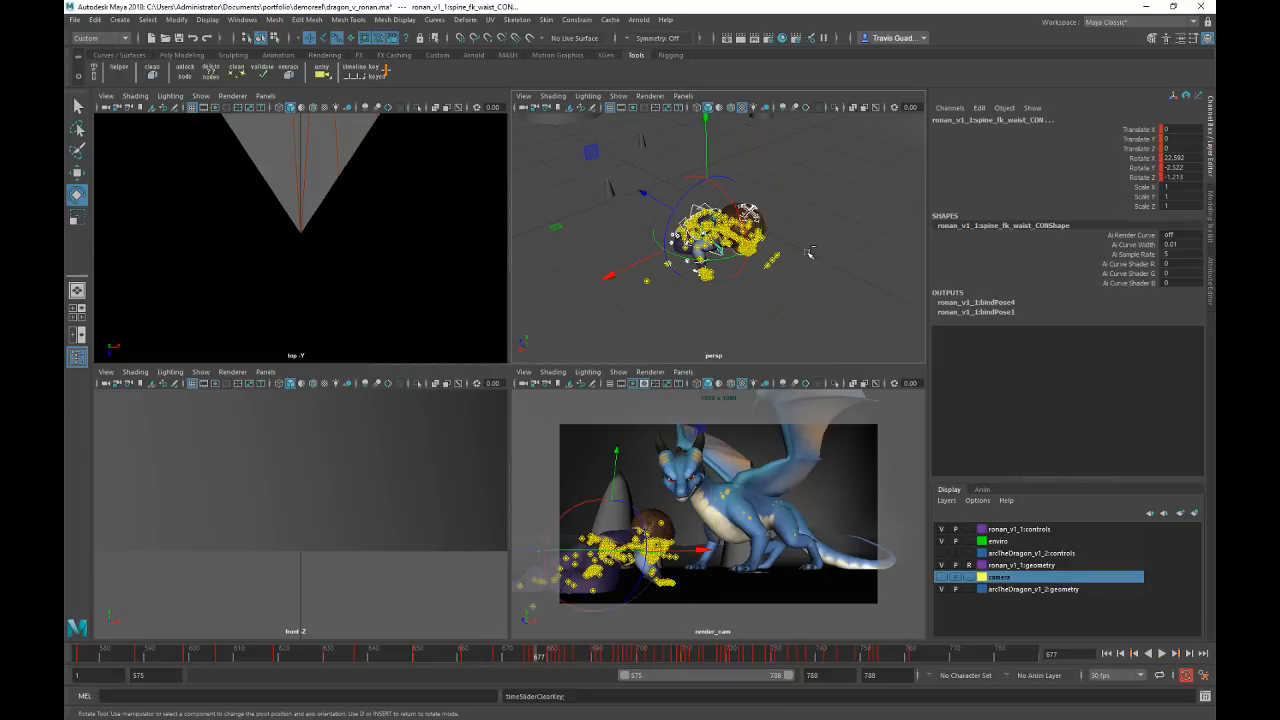
key(ctrl+z)
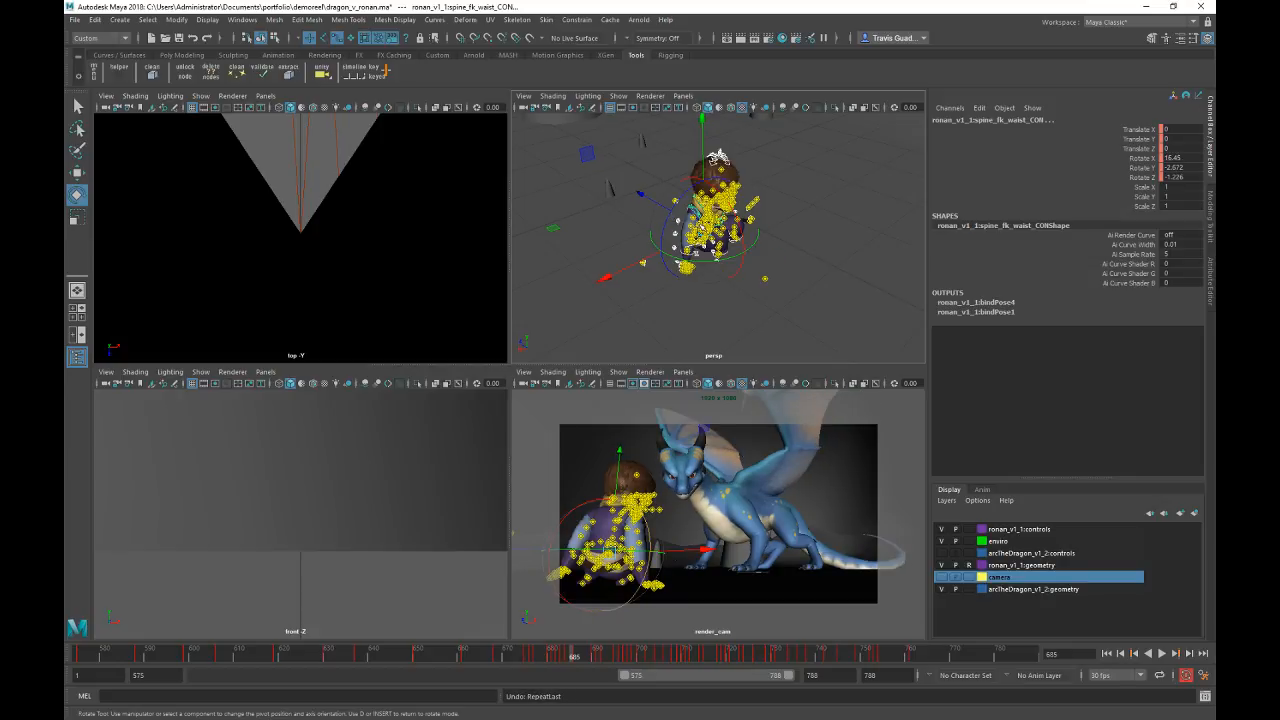
scroll(815, 240, up, 5)
scroll(822, 235, up, 5)
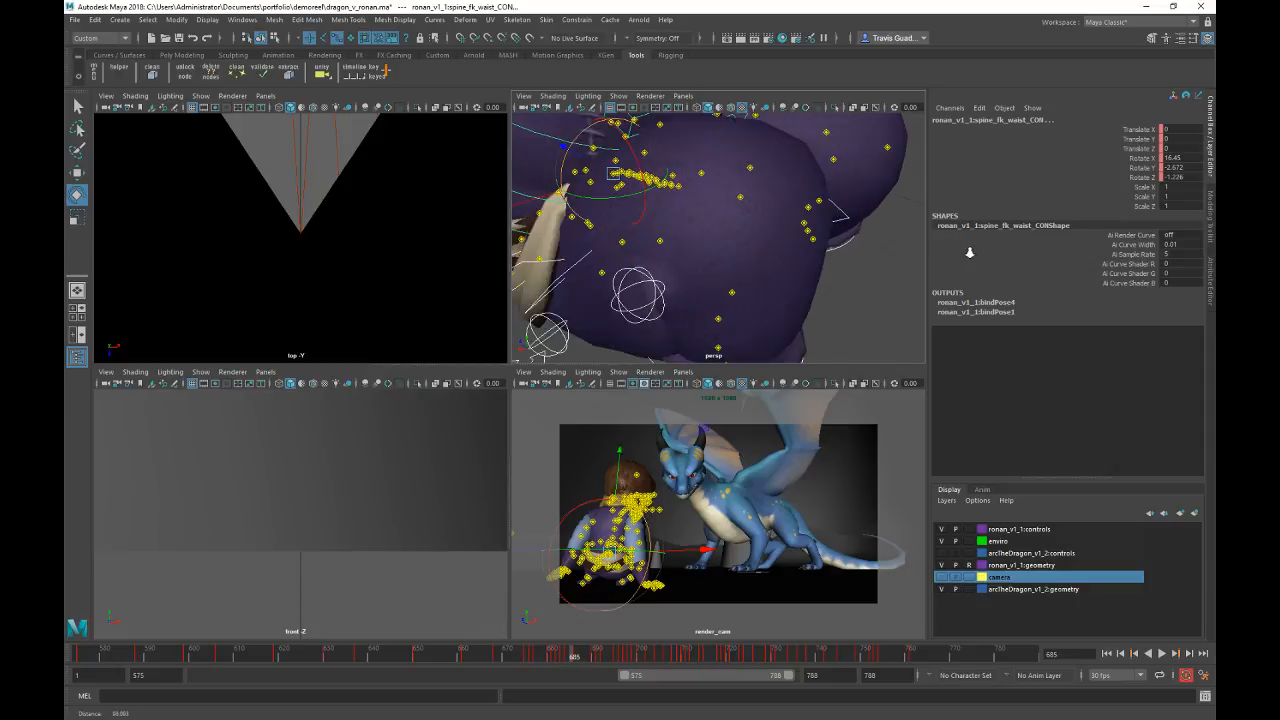
scroll(696, 284, down, 5)
scroll(696, 284, down, 1)
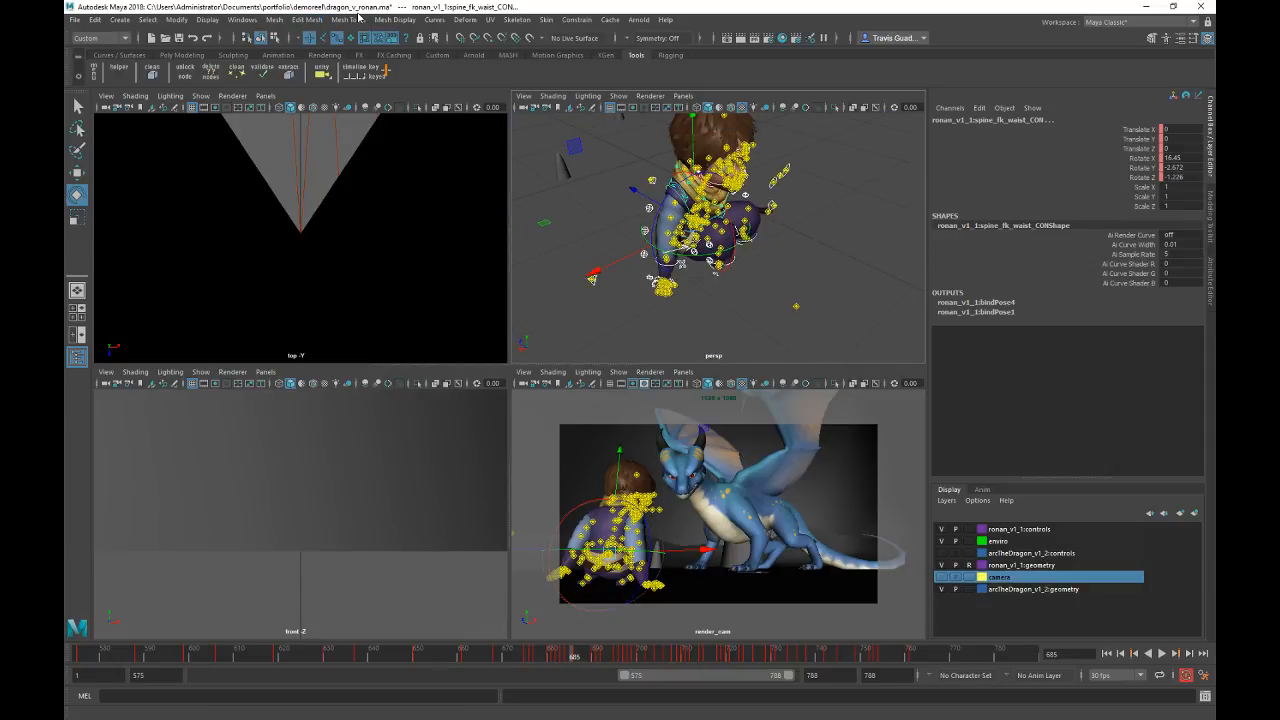
Step: Open the Hotkey Editor to review the shortcuts, close it, and leave custom pivot editing
click(242, 19)
mouse_move(261, 41)
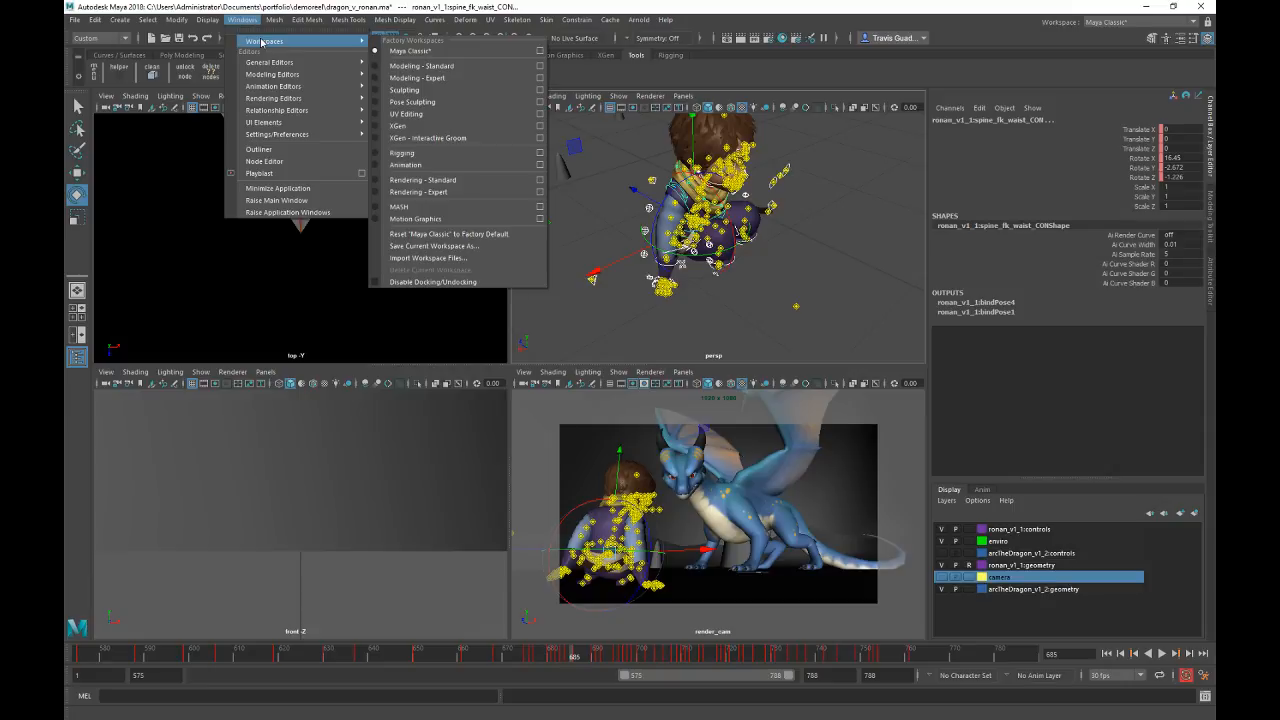
mouse_move(300, 134)
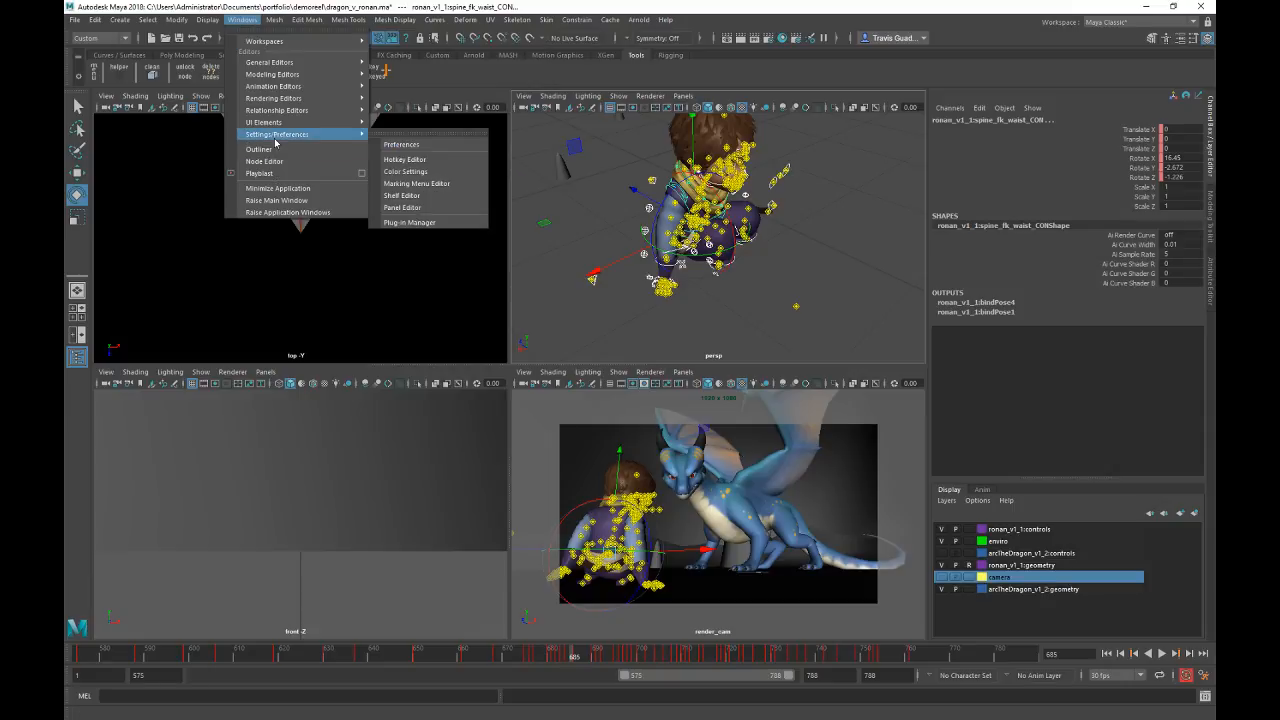
click(422, 159)
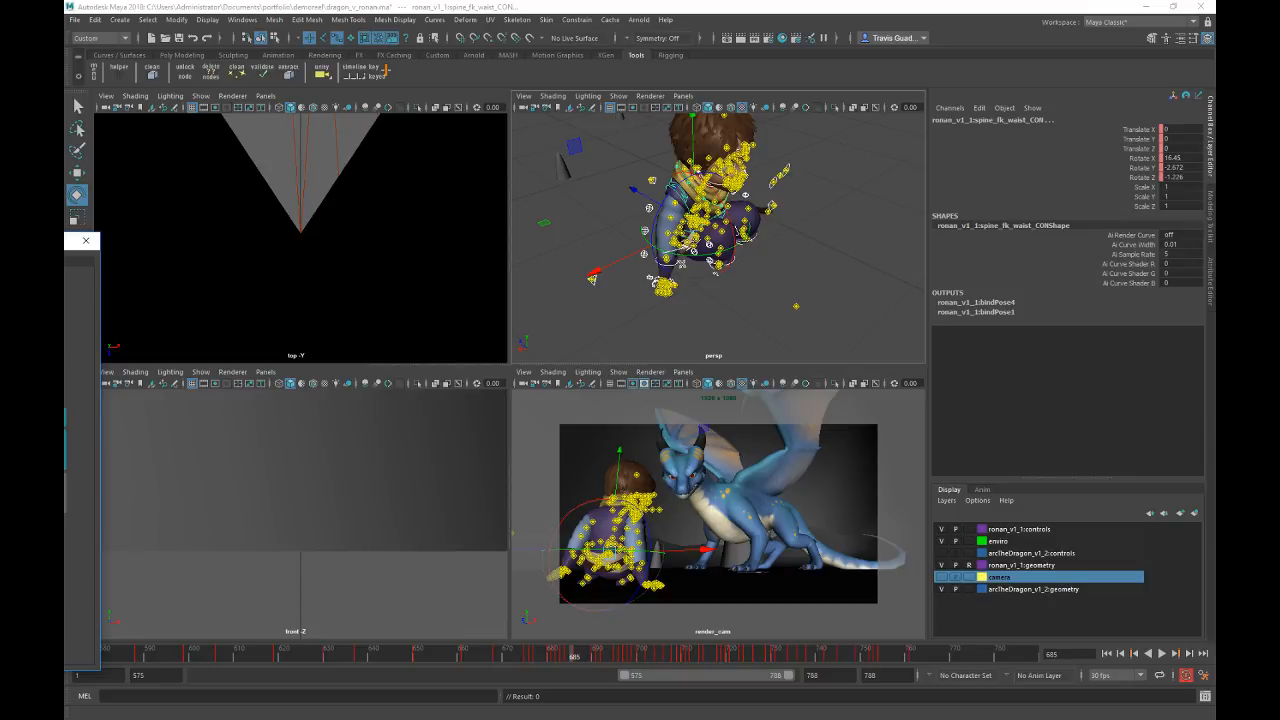
click(855, 6)
key(d)
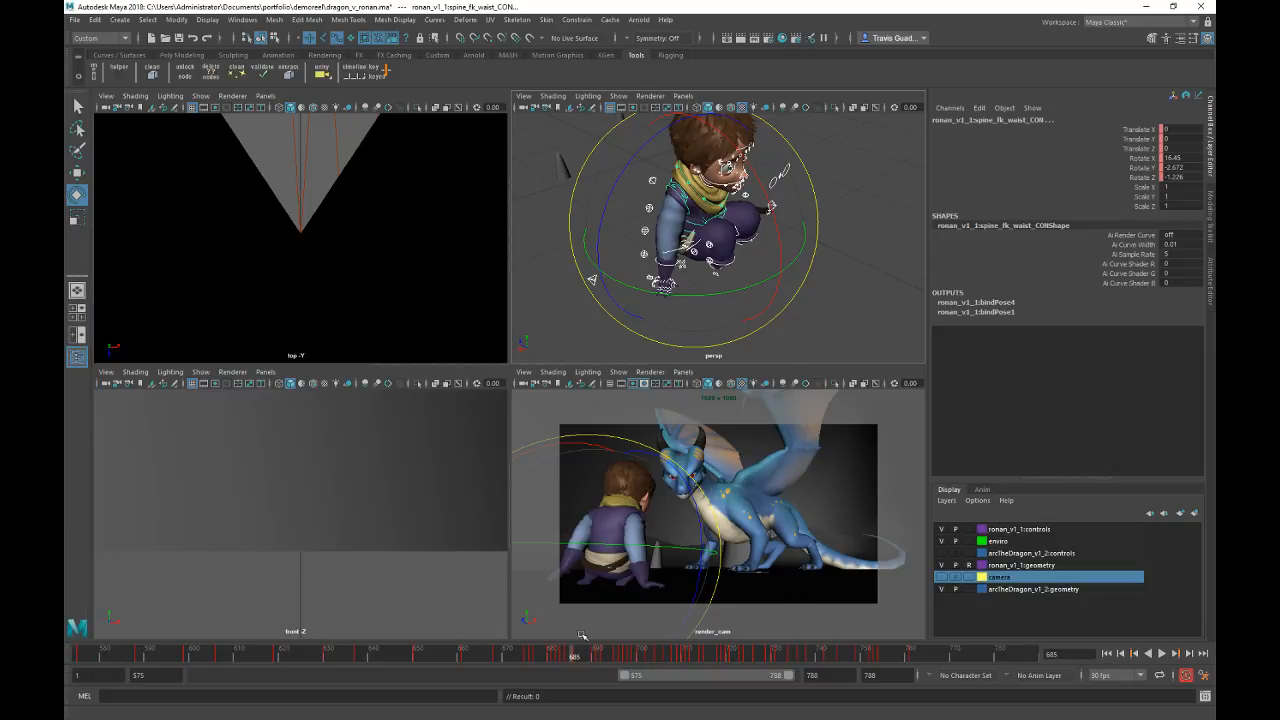
Step: Rotate spine_fk_mid_CON at frame 690 to about 23.4, -3.8 and 0.5, and play back the change
click(509, 658)
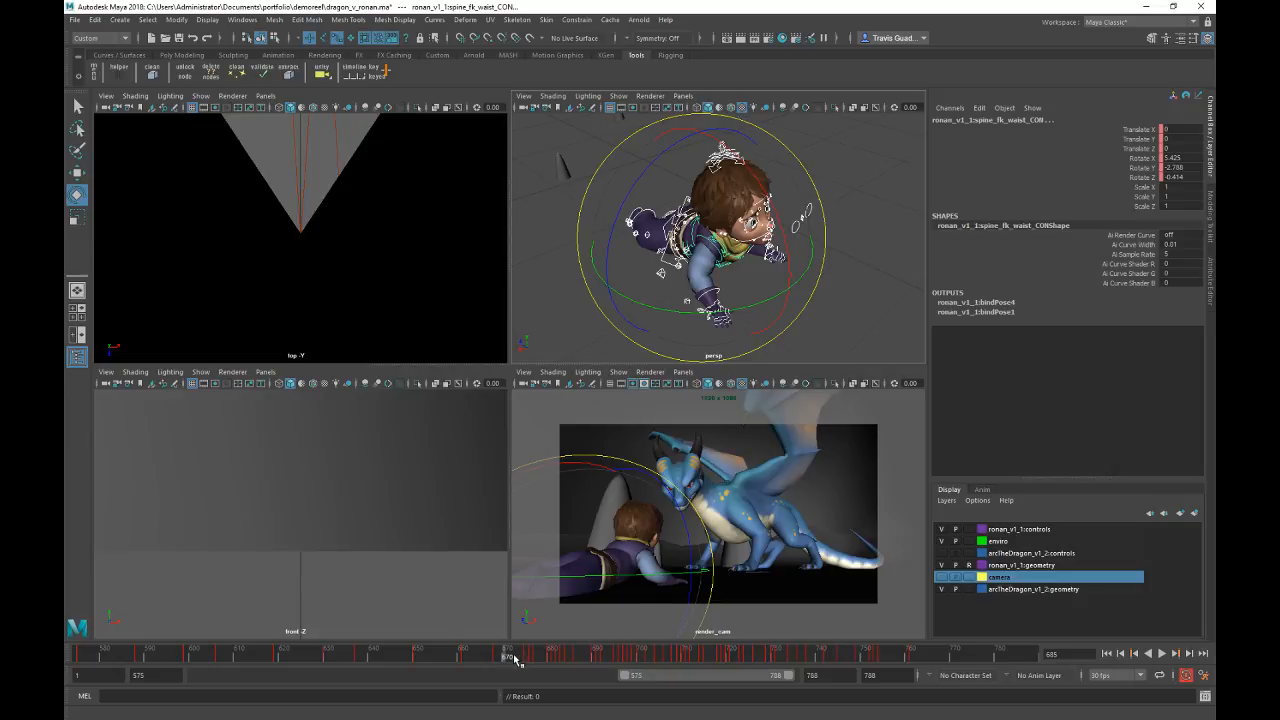
drag(515, 658, 598, 658)
alt+middle_drag(701, 236, 731, 281)
alt+right_drag(731, 281, 757, 283)
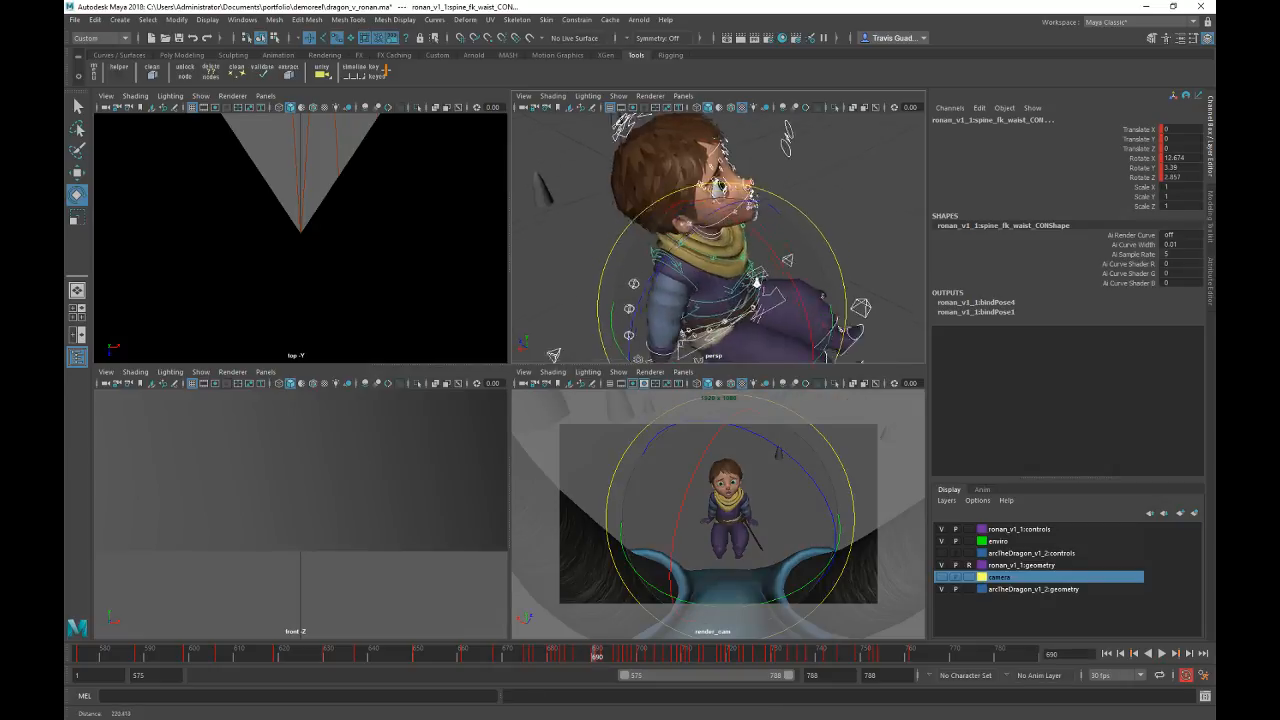
alt+drag(757, 283, 776, 238)
click(759, 238)
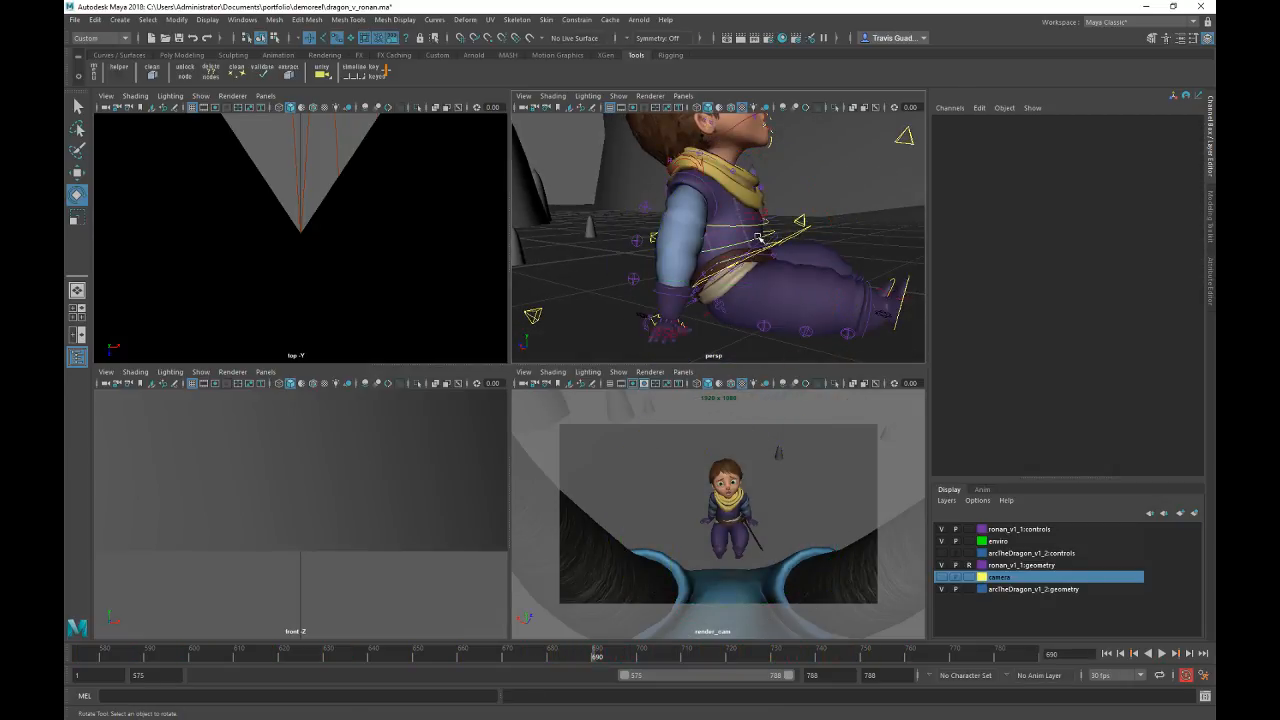
click(768, 246)
drag(787, 262, 737, 191)
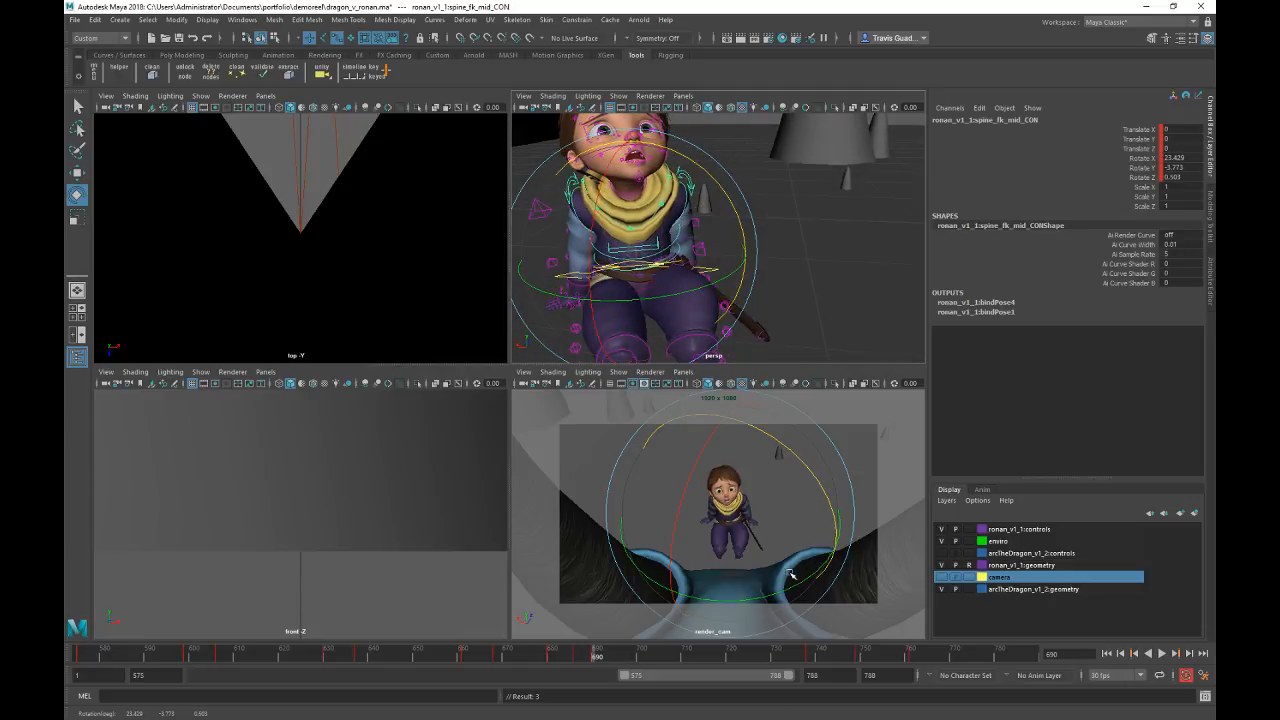
key(comma)
key(comma)
key(alt+v)
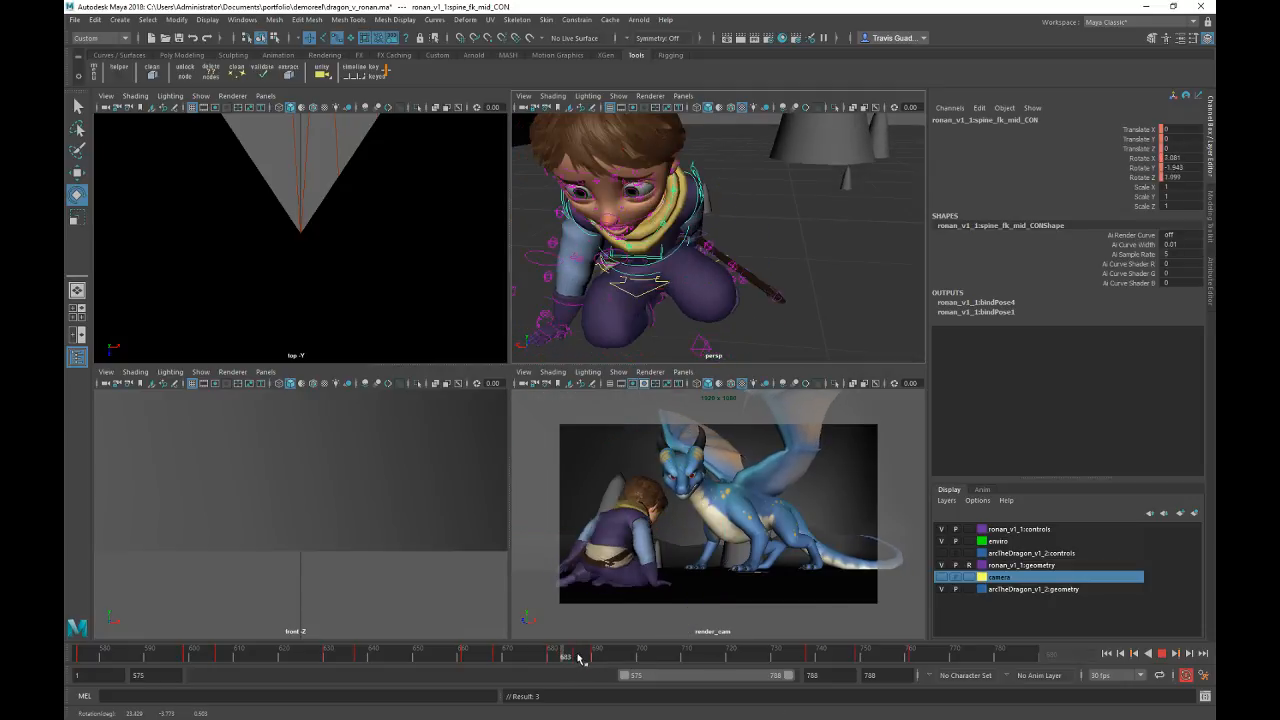
Step: Try a further rotation of spine_fk_mid_CON, delete its key at frame 686, and replay the motion
drag(616, 653, 669, 655)
drag(720, 515, 720, 501)
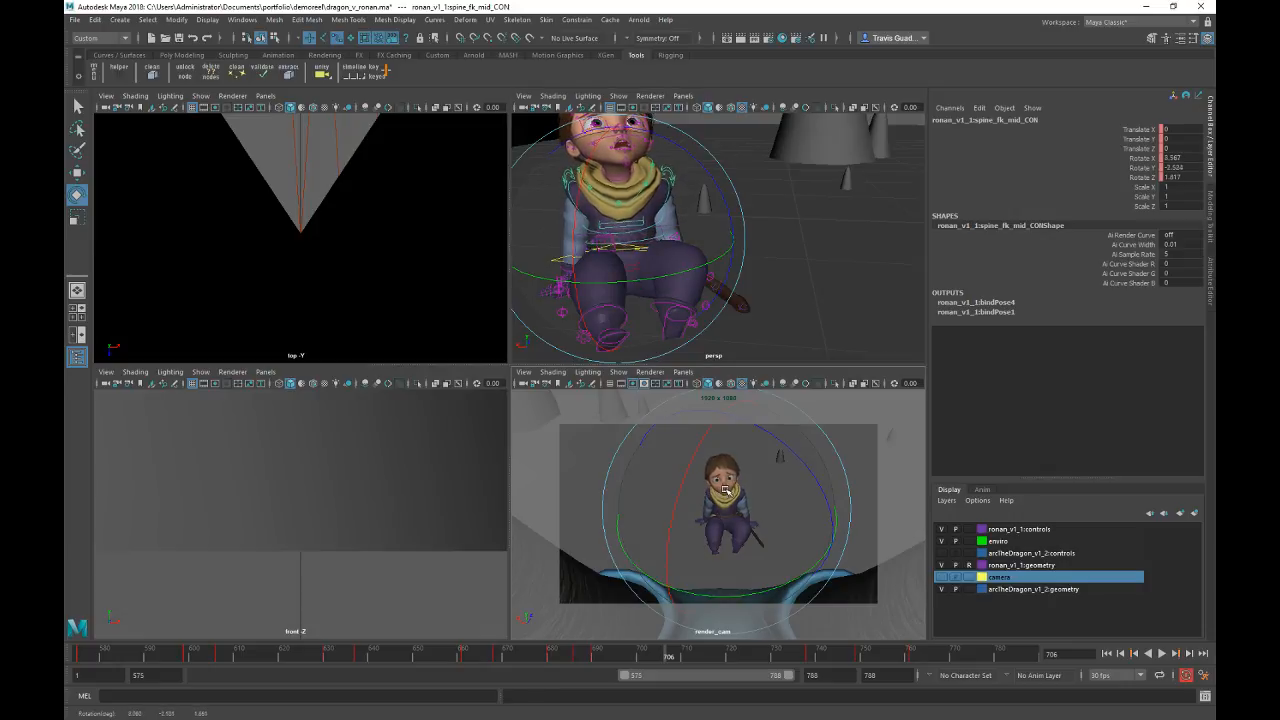
mouse_move(597, 652)
mouse_down()
mouse_move(548, 644)
mouse_move(537, 656)
mouse_move(624, 655)
mouse_move(576, 656)
mouse_up()
right_click(576, 656)
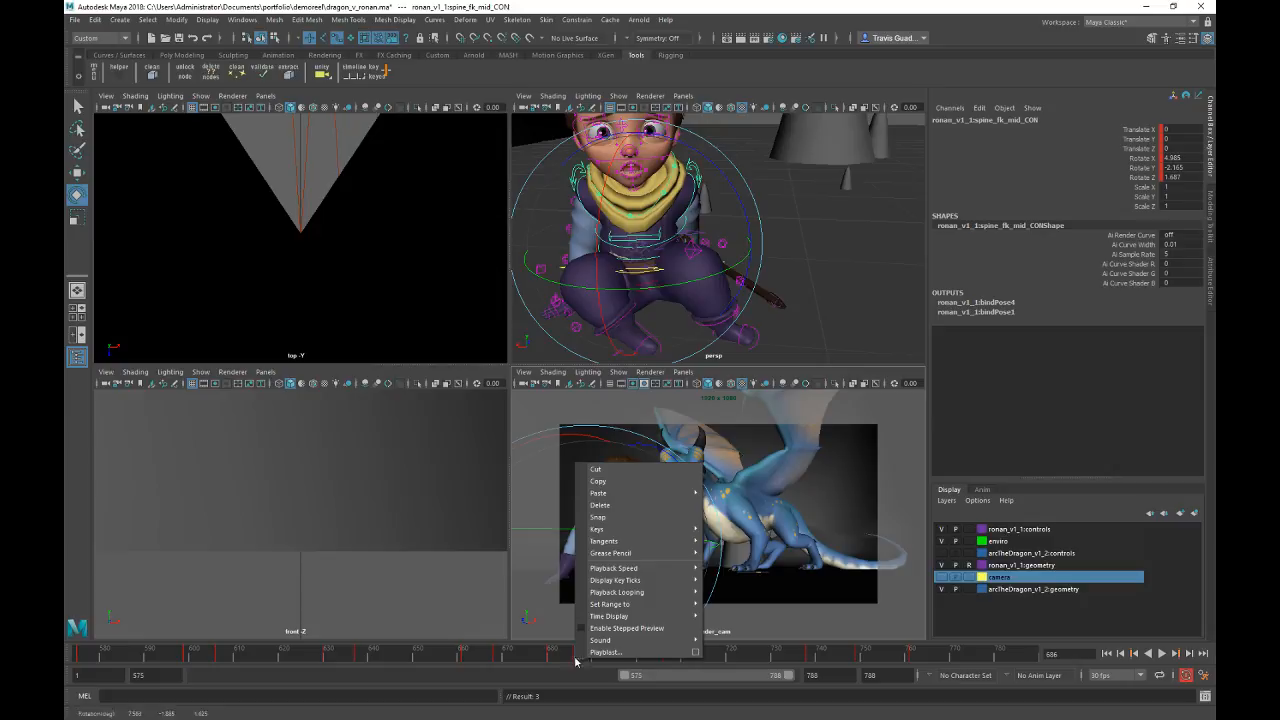
click(618, 505)
key(alt+v)
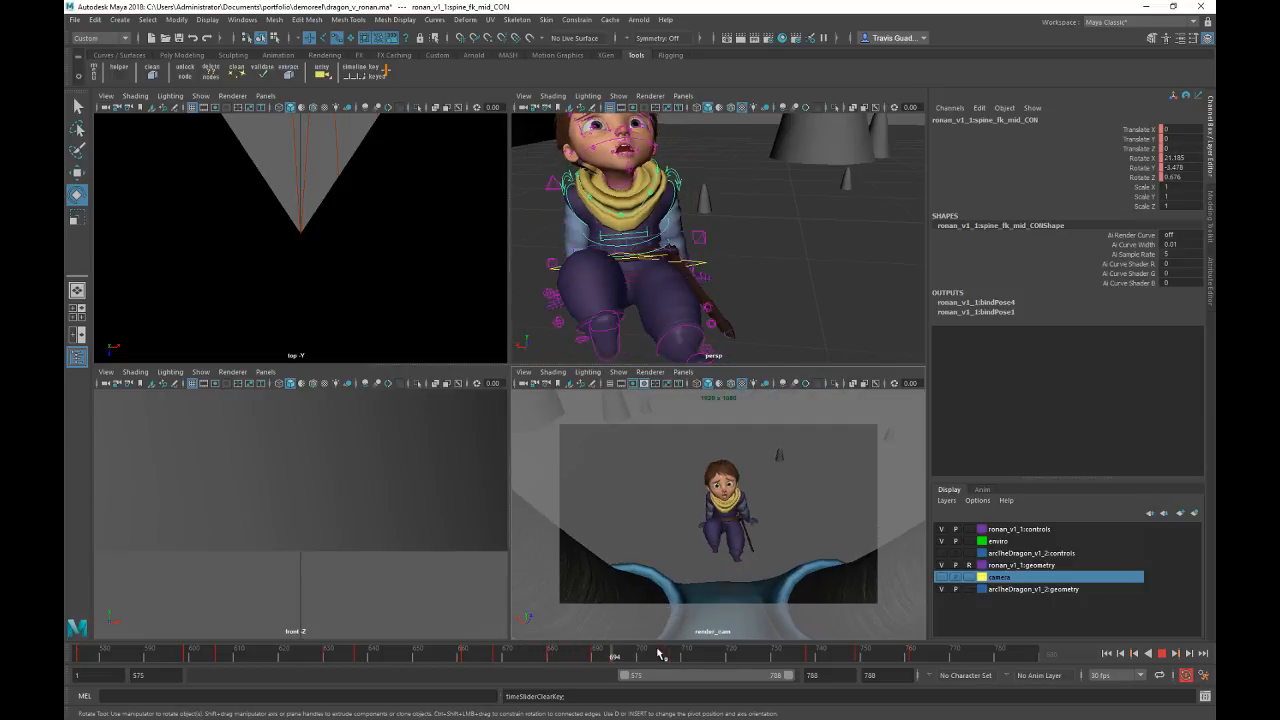
Step: Select the right and left foot IK controls together at frame 740
click(820, 660)
alt+drag(750, 276, 821, 287)
click(720, 331)
click(711, 307)
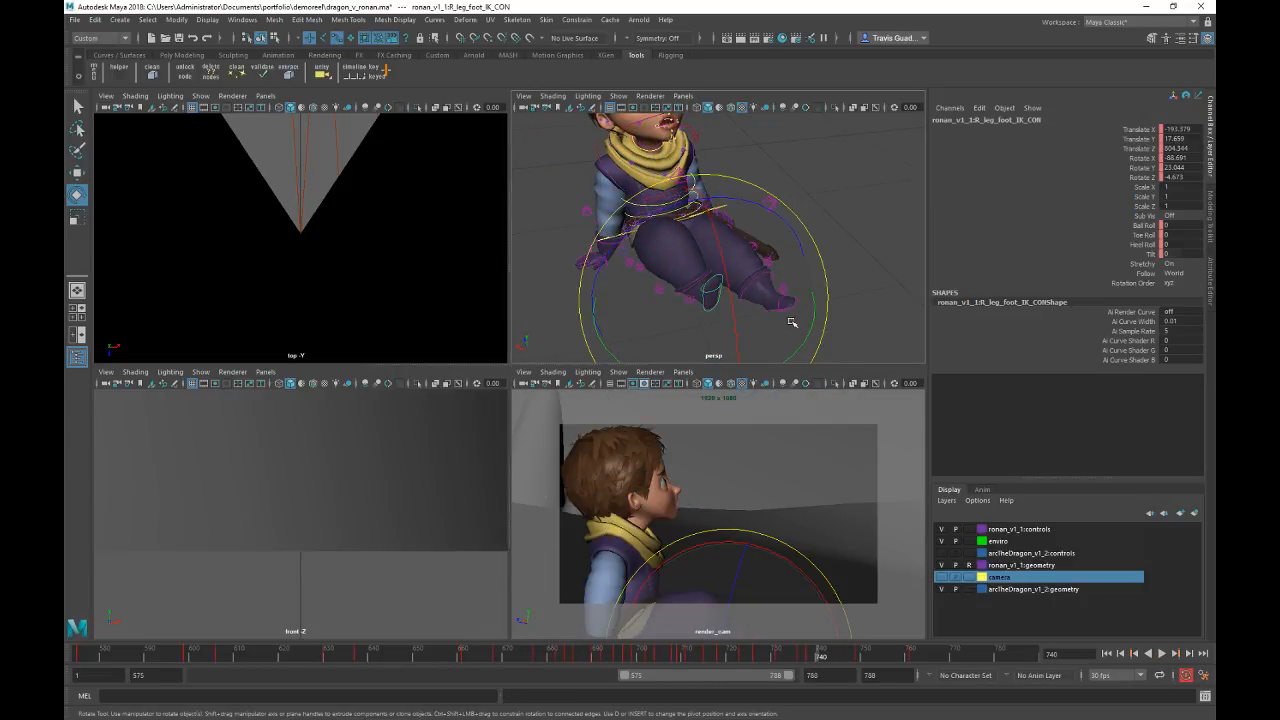
key(w)
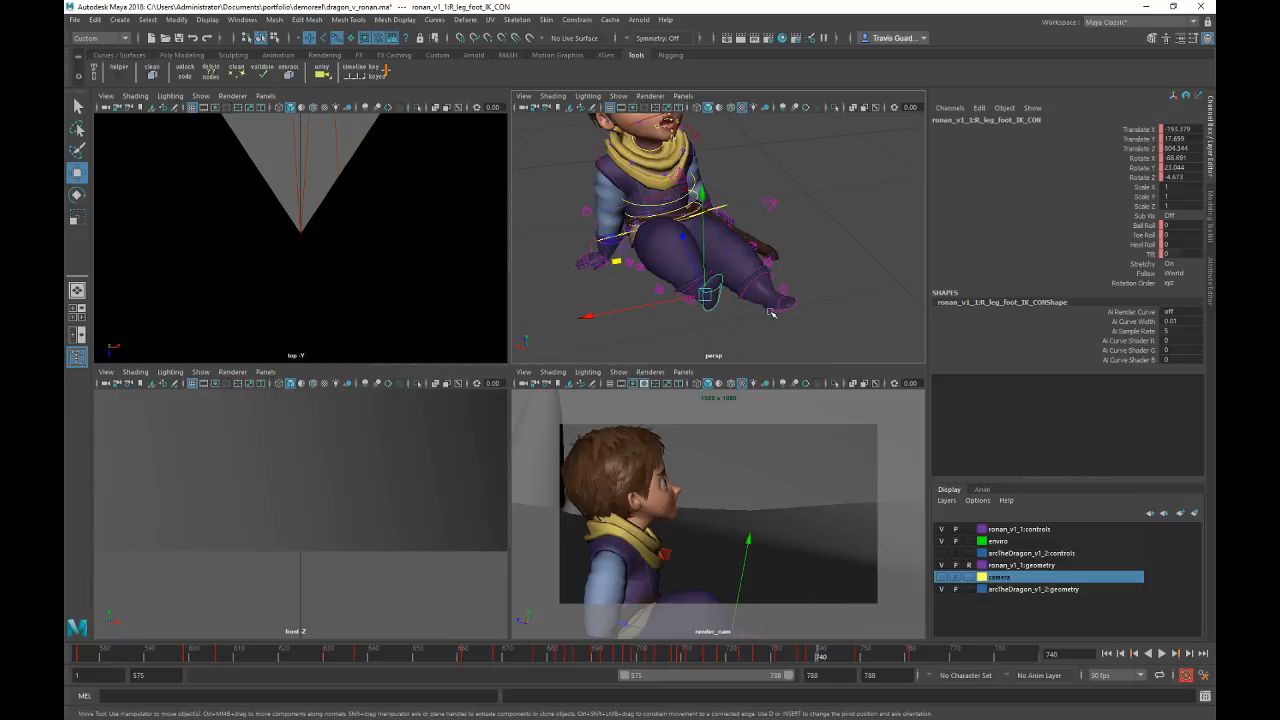
click(770, 313)
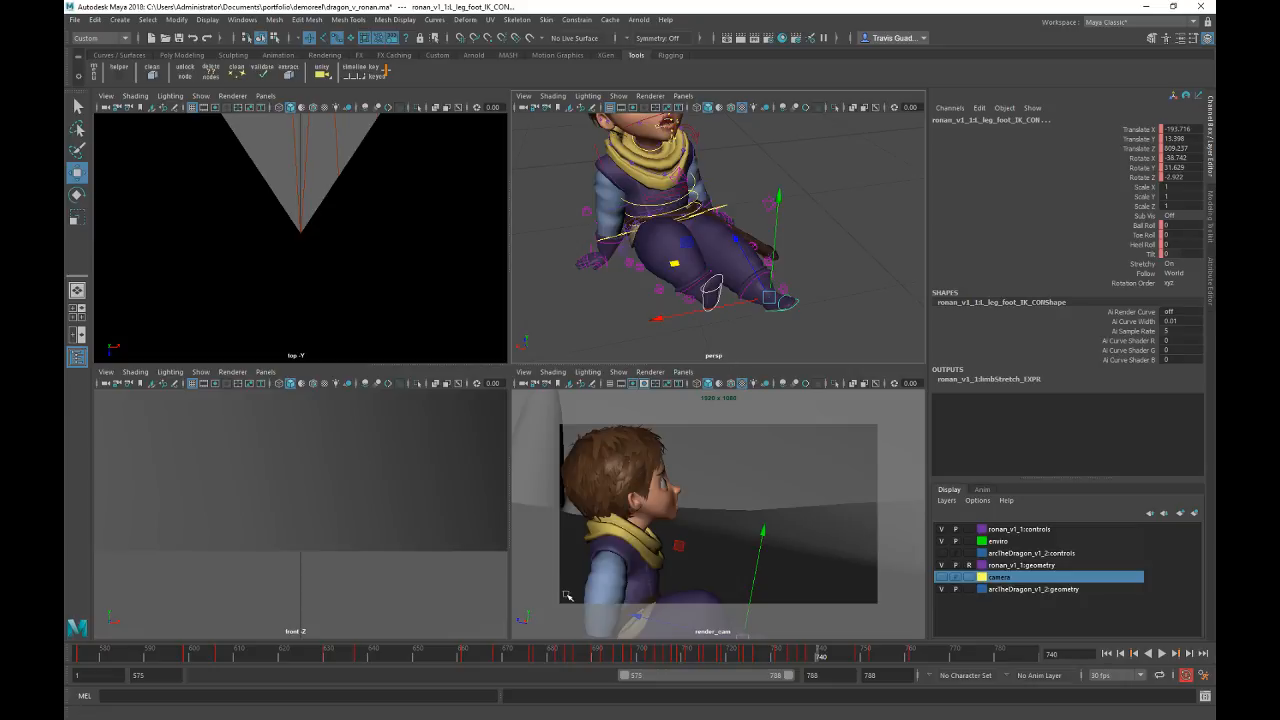
Step: Shift both foot controls' keys between frame 694 and about 734 one frame earlier, and replay the motion
click(616, 657)
key(alt+v)
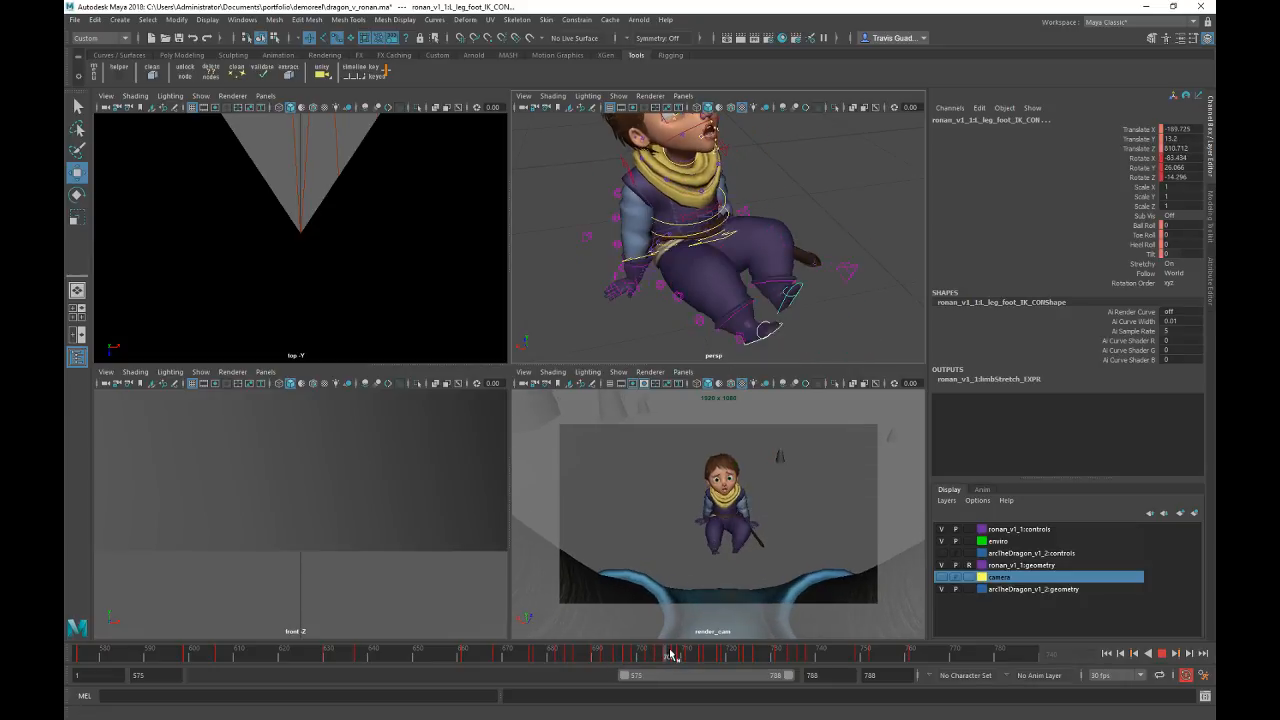
drag(687, 655, 609, 656)
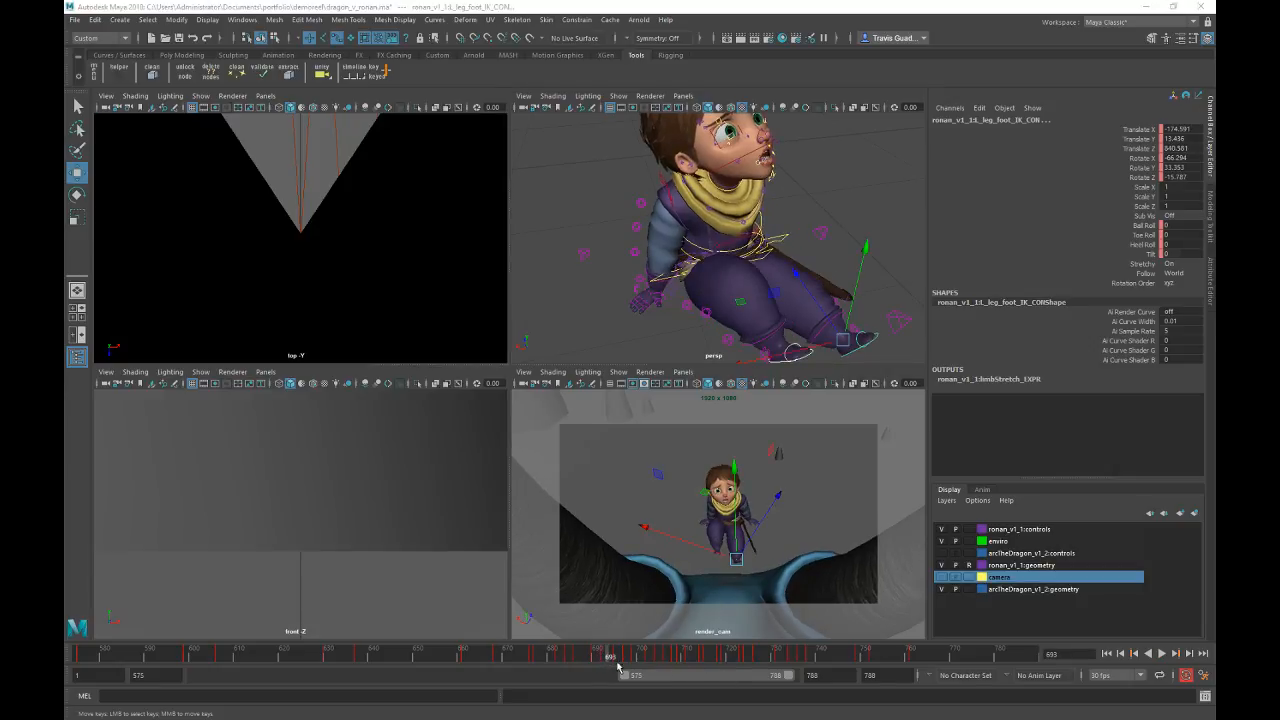
key(alt+v)
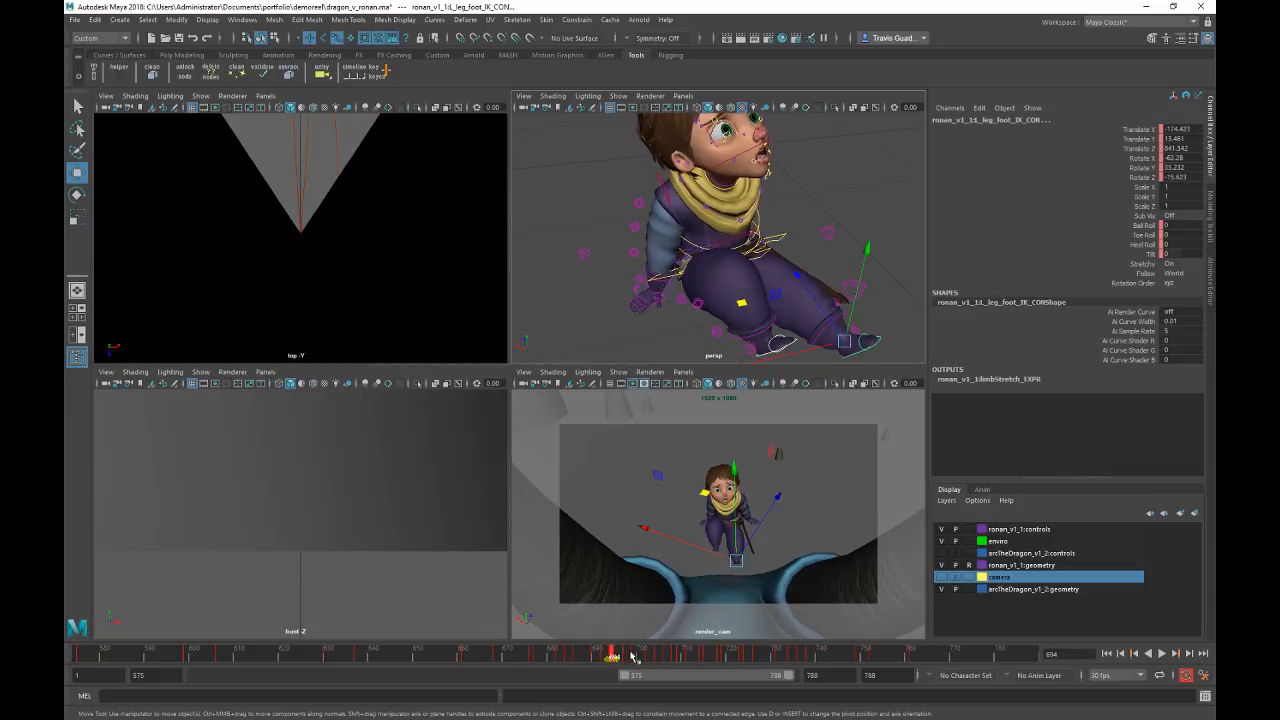
shift+drag(614, 655, 793, 659)
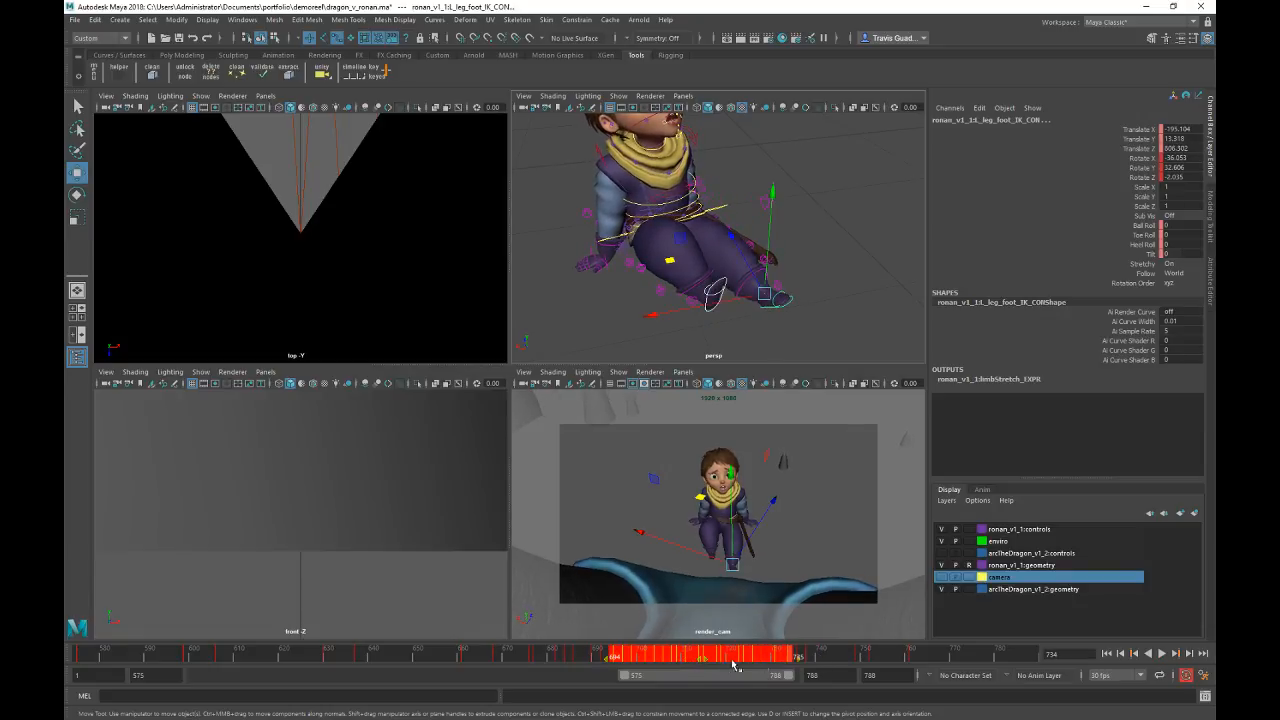
drag(712, 660, 709, 660)
click(558, 657)
key(alt+v)
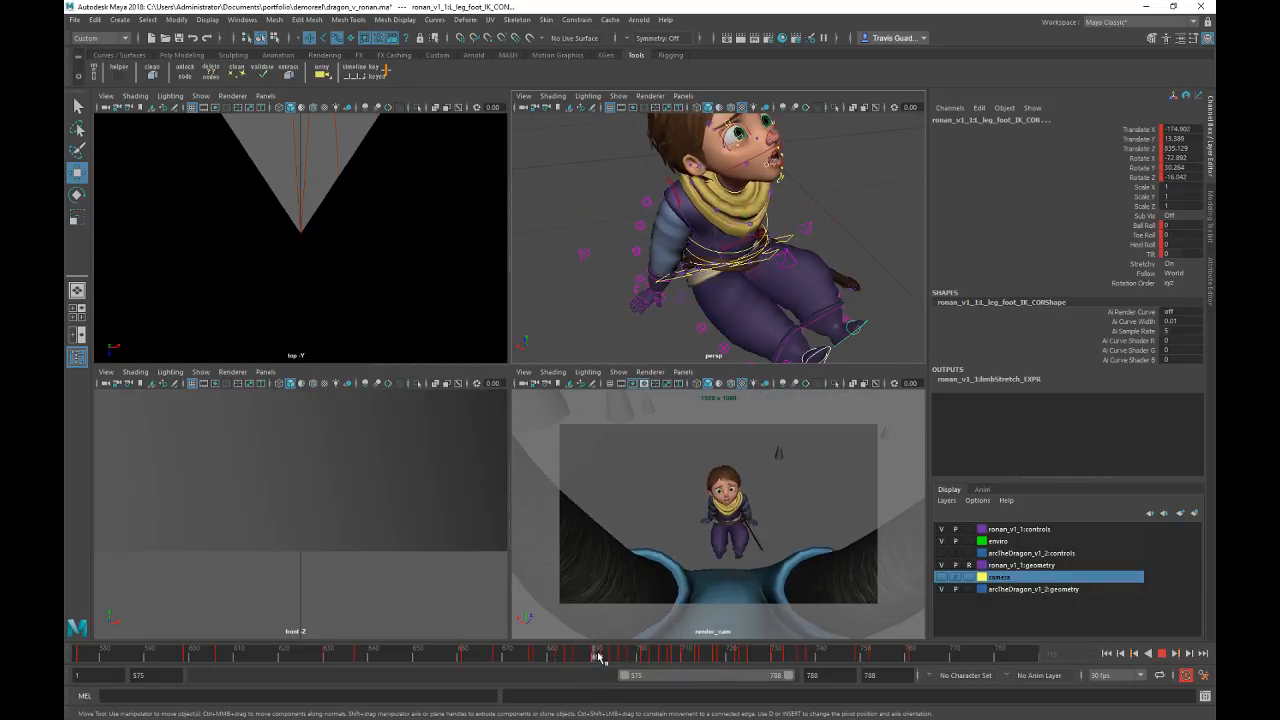
Step: Shift both foot controls' keys between frame 695 and about 739 one frame earlier, and play back the result
drag(655, 656, 818, 656)
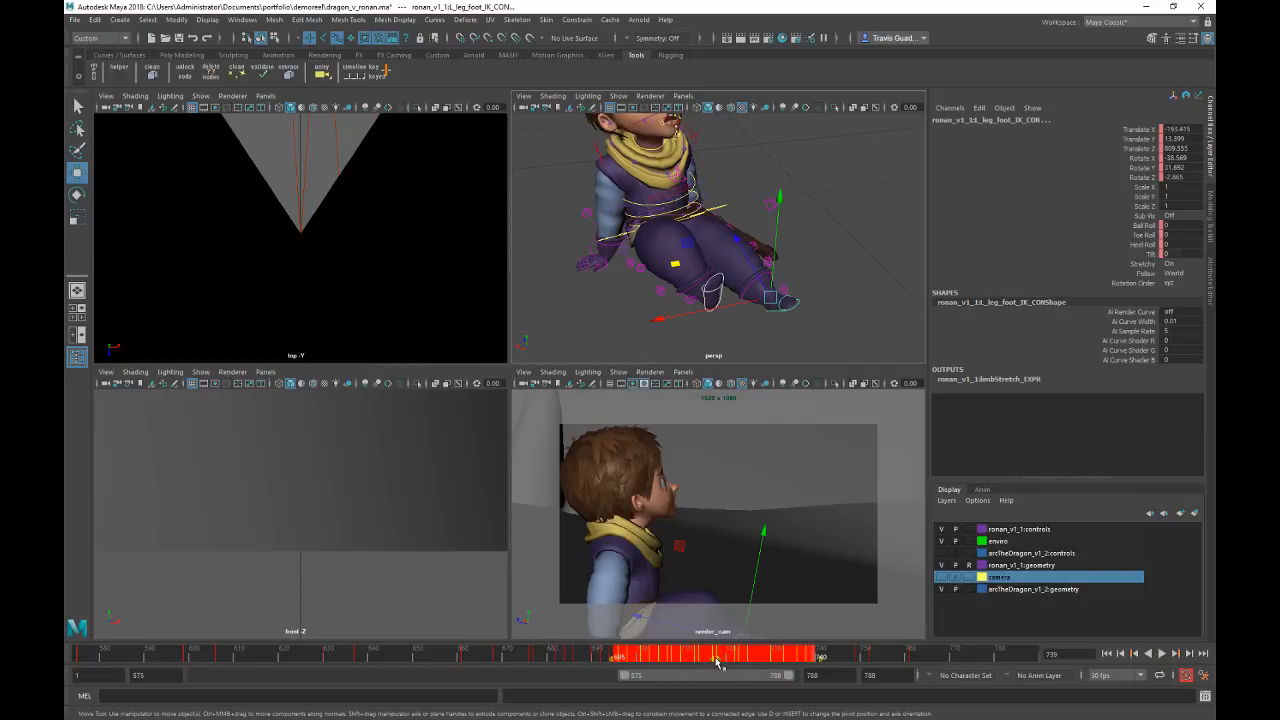
drag(715, 660, 711, 660)
click(561, 660)
key(alt+v)
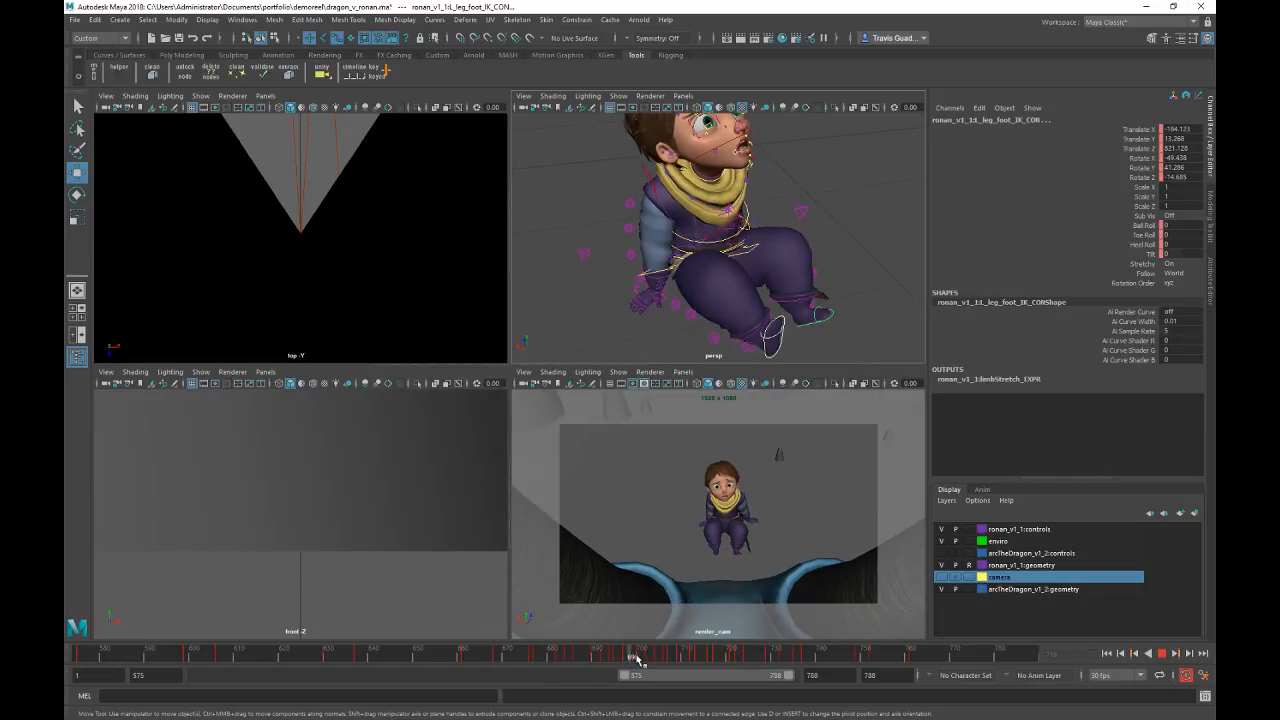
Step: Retime both foot controls' keys between frame 699 and about 738, and replay from around frame 682
shift+drag(636, 658, 811, 653)
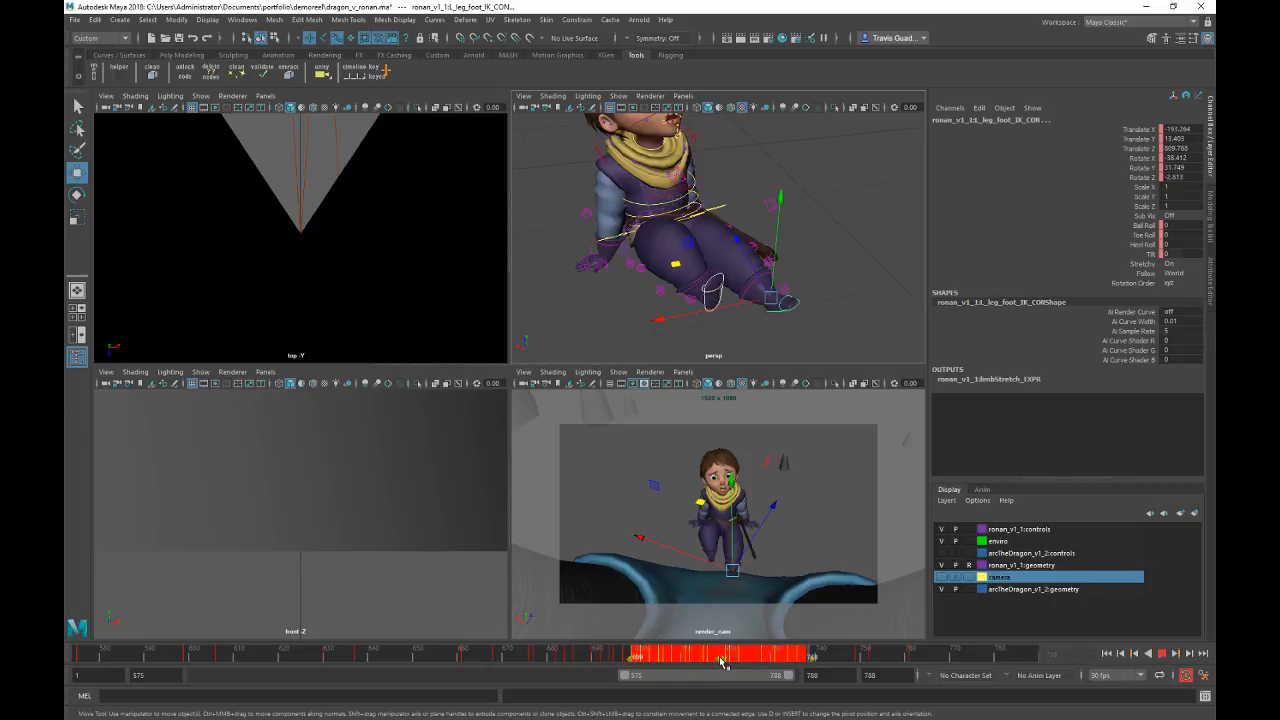
key(alt+v)
click(561, 660)
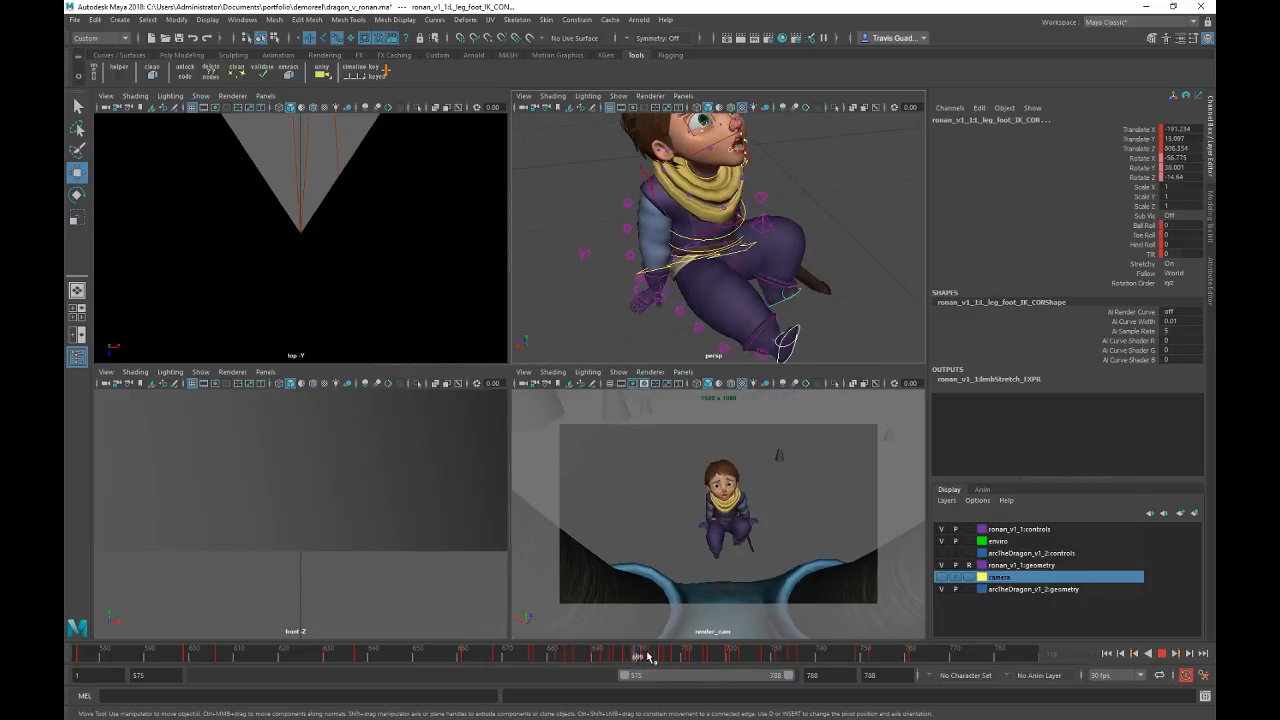
Step: Select R_leg_foot_IK_CON, check its motion around frames 694 and 726, and delete its Rotate X key near frame 689
mouse_move(737, 660)
mouse_down()
mouse_move(705, 662)
mouse_move(782, 666)
mouse_move(490, 662)
mouse_move(828, 665)
mouse_move(560, 654)
mouse_move(757, 652)
mouse_up()
alt+drag(622, 300, 565, 292)
alt+right_drag(565, 292, 660, 321)
click(631, 317)
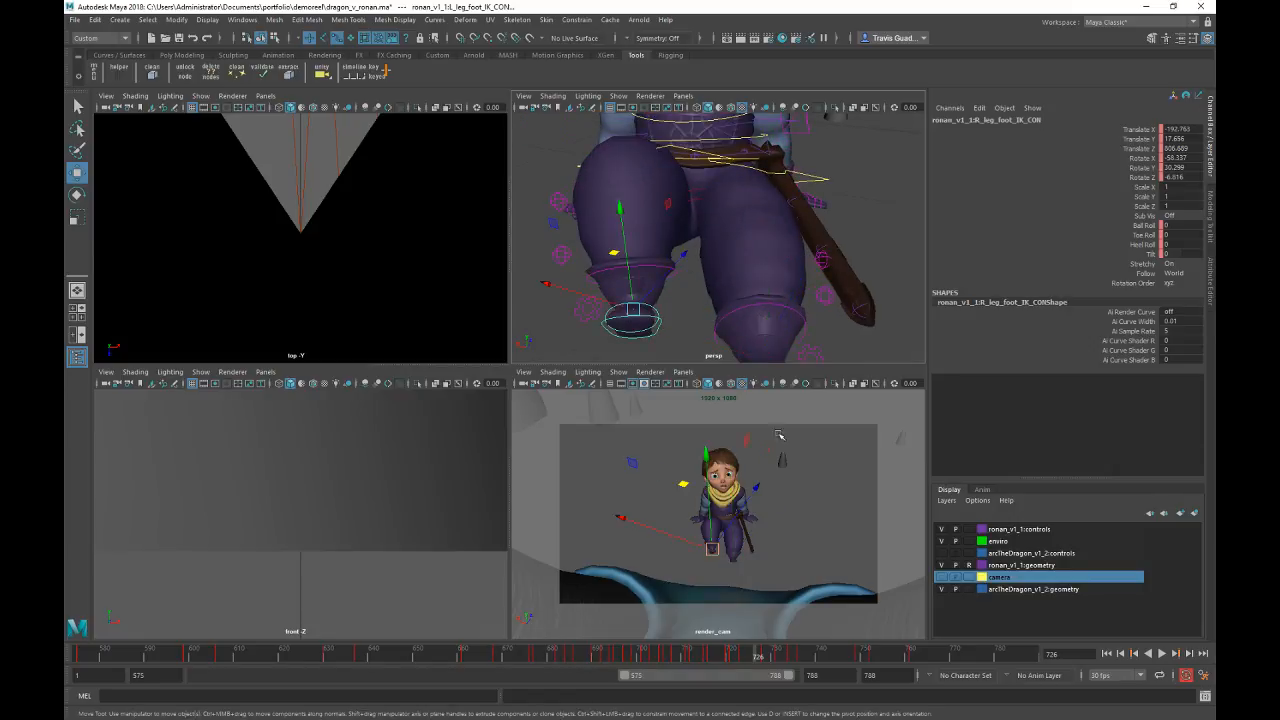
drag(549, 657, 613, 656)
alt+drag(593, 281, 634, 284)
alt+right_drag(634, 284, 655, 284)
alt+drag(655, 284, 608, 288)
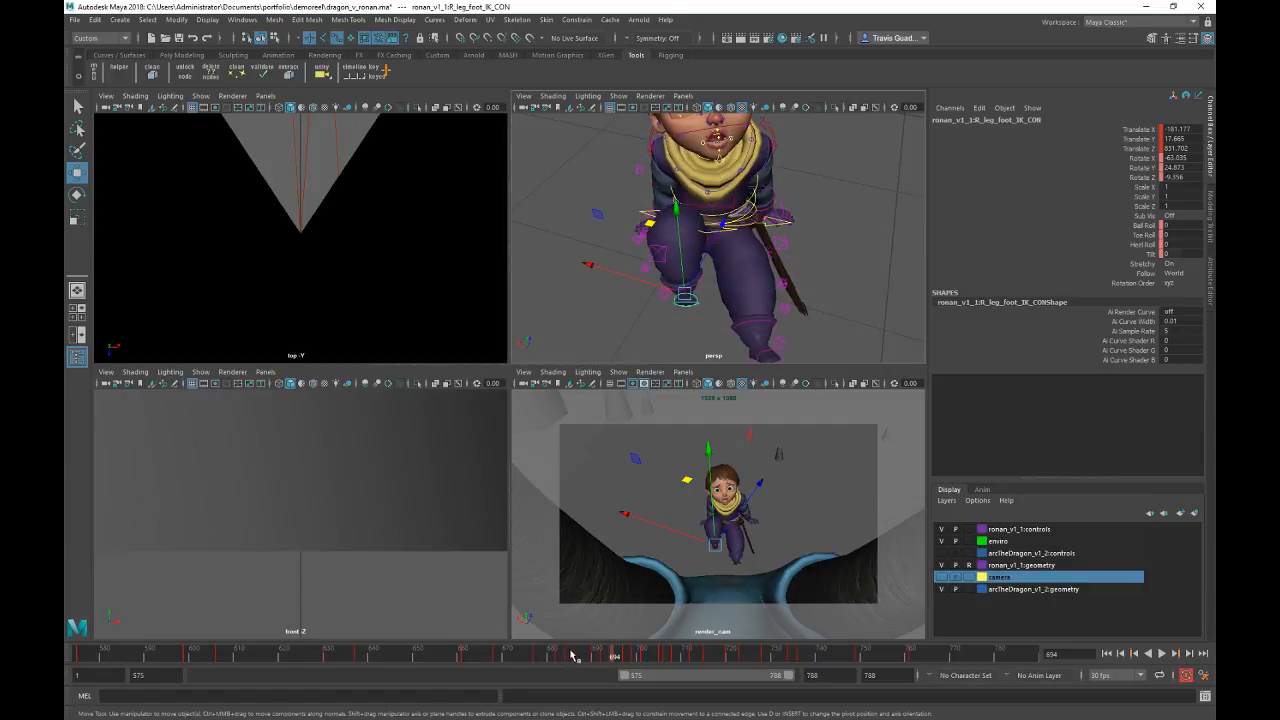
key(alt+v)
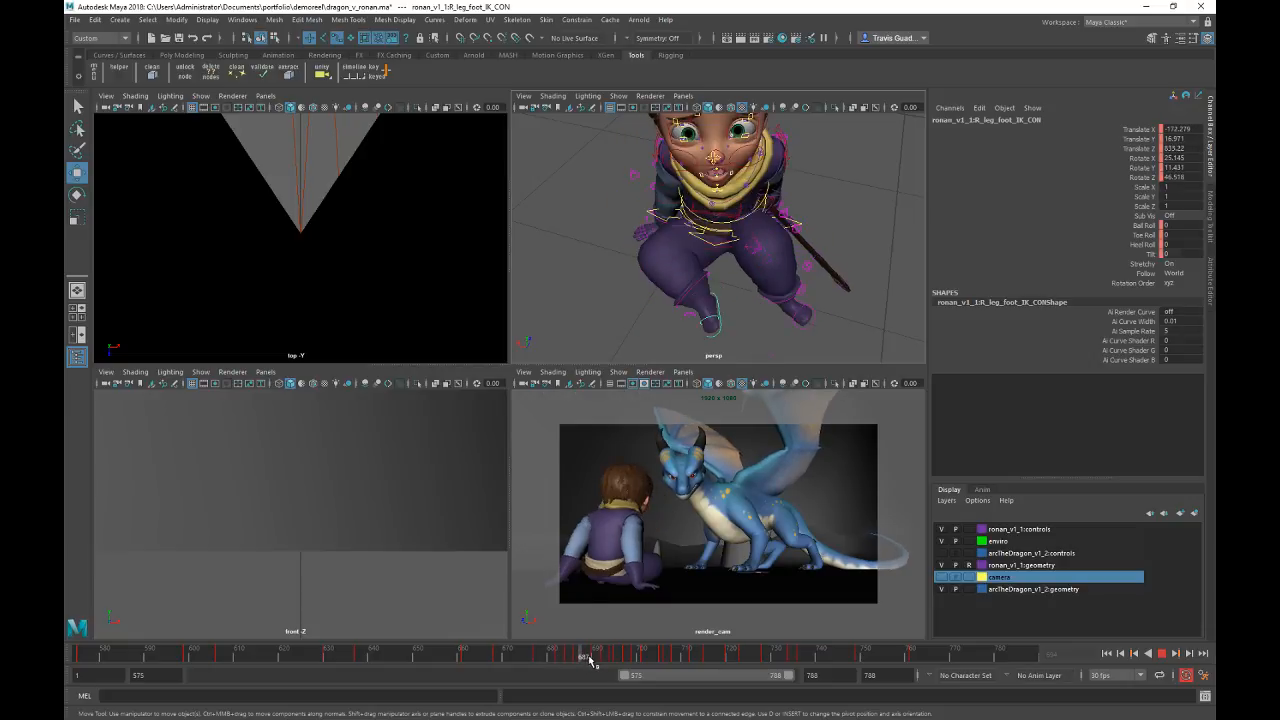
click(592, 655)
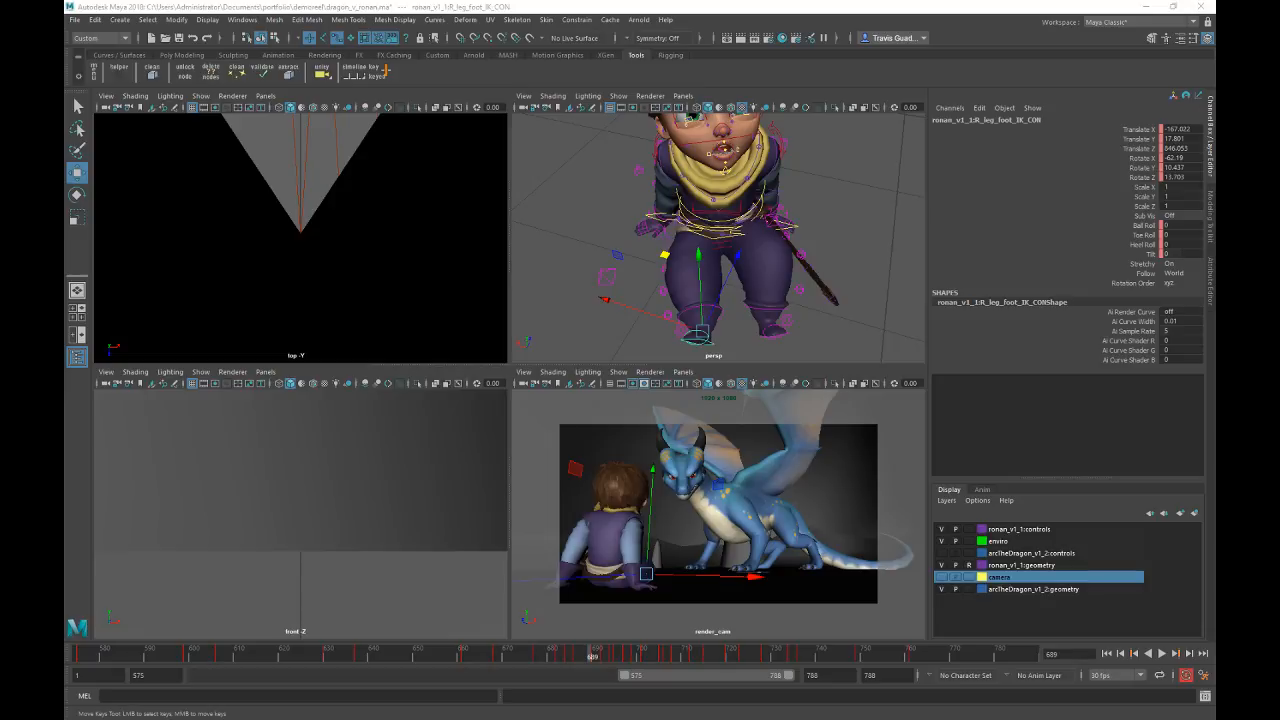
key(Delete)
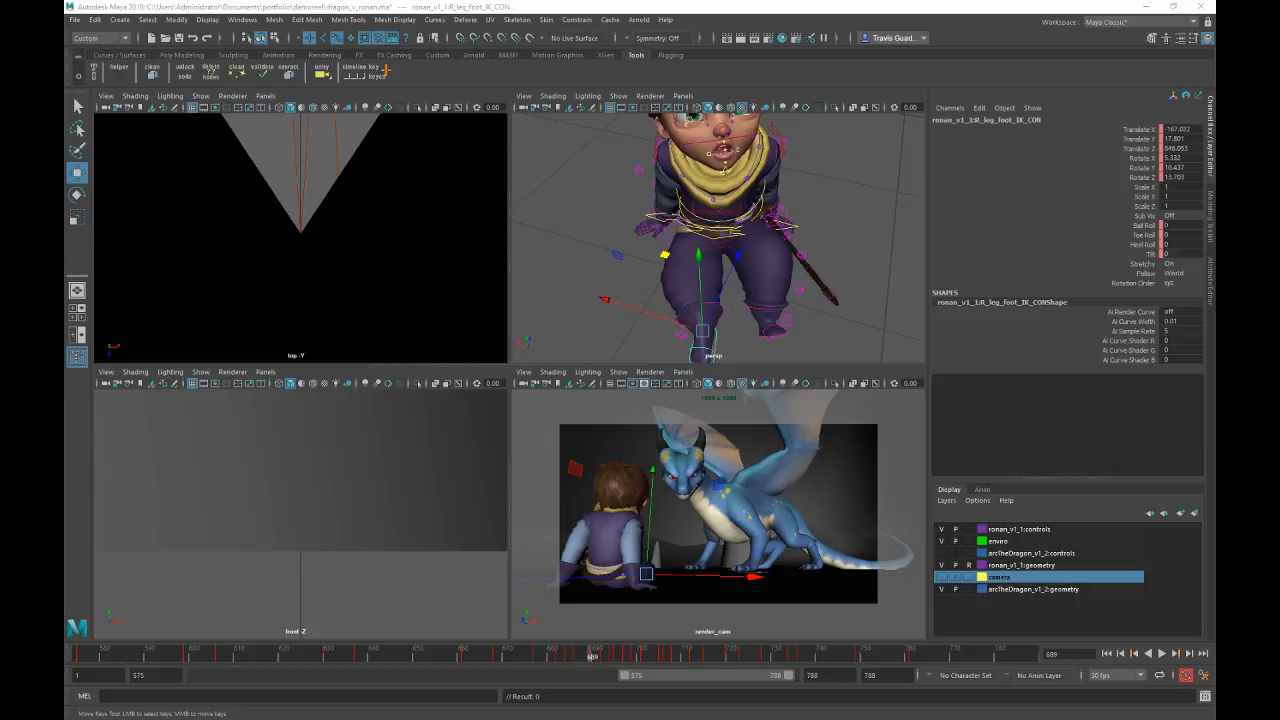
Step: Rotate R_leg_foot_IK_CON at frame 688 to about -42.9, 23.8 and 25.3
drag(550, 657, 585, 664)
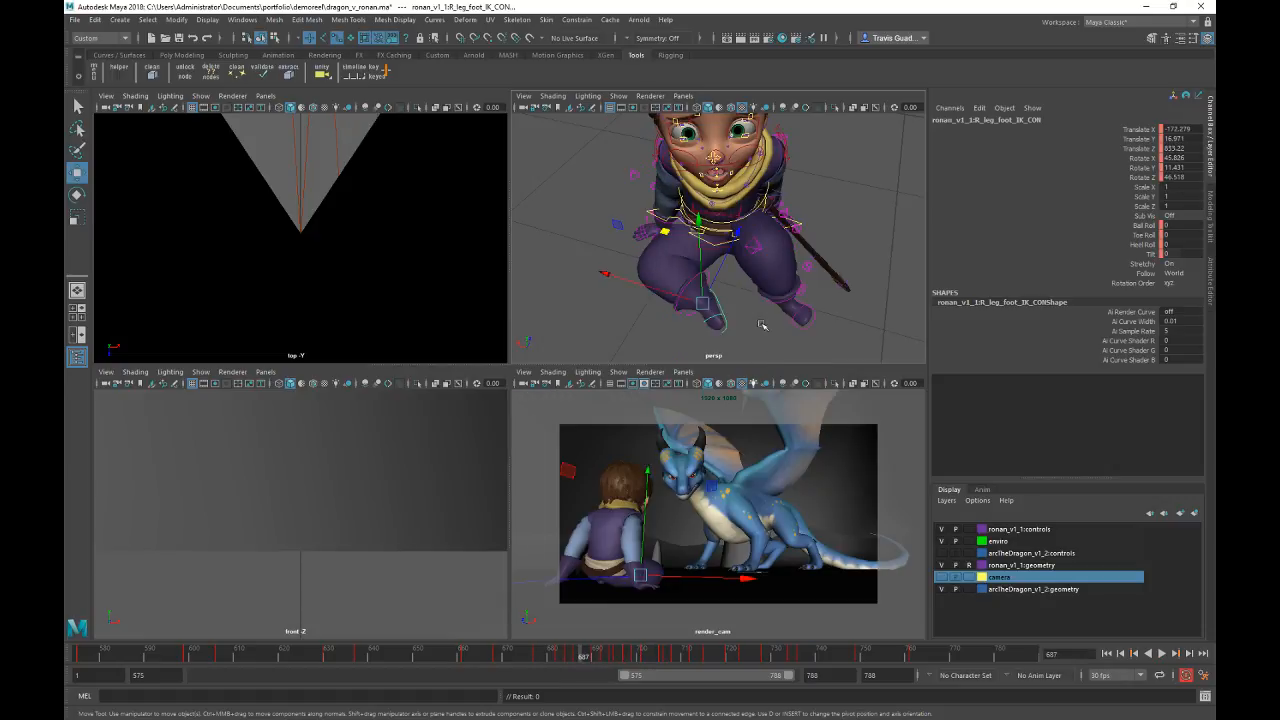
alt+drag(757, 326, 857, 314)
alt+middle_drag(857, 310, 704, 310)
alt+right_drag(704, 310, 737, 326)
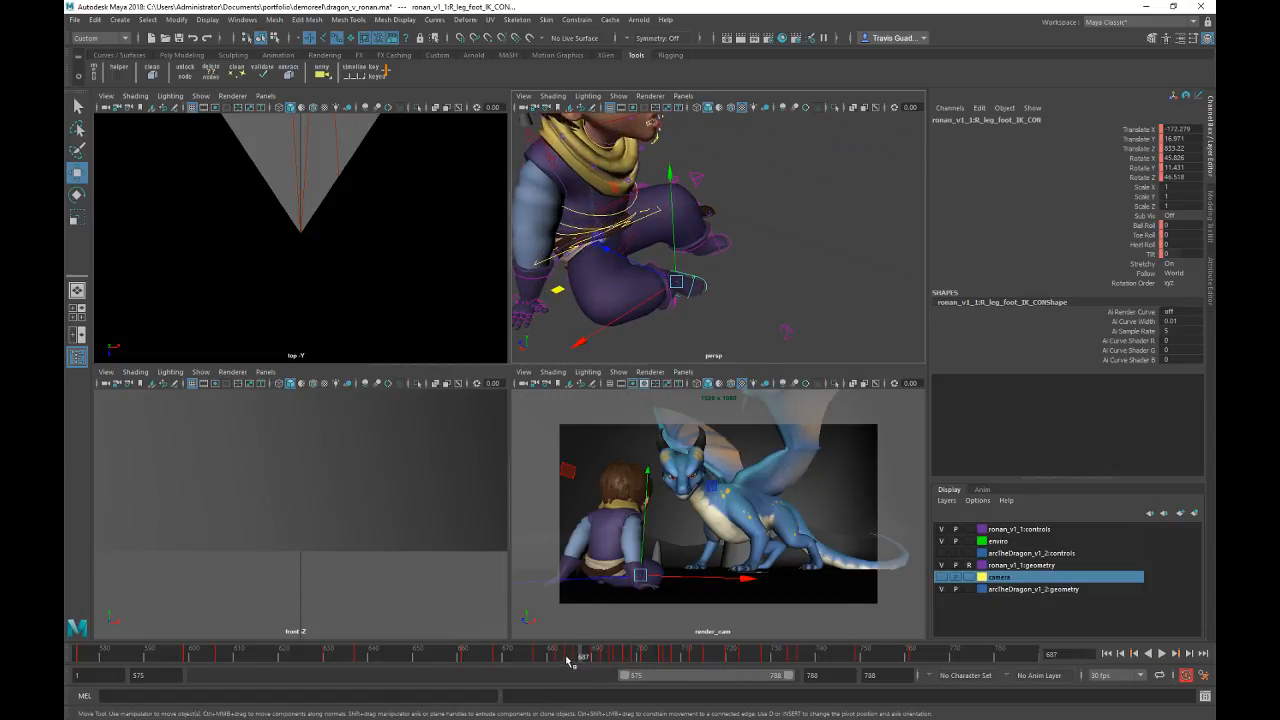
mouse_move(567, 657)
mouse_down()
mouse_move(600, 657)
mouse_move(570, 657)
mouse_move(588, 657)
mouse_up()
key(e)
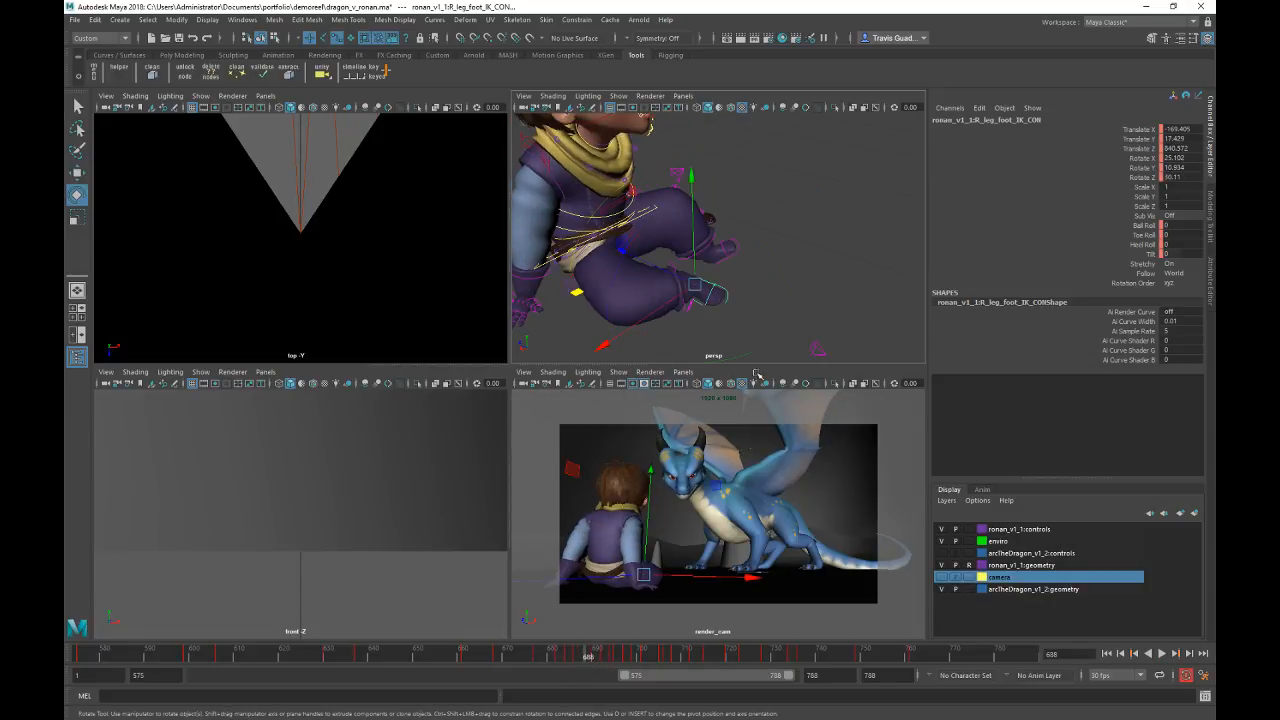
drag(708, 196, 610, 232)
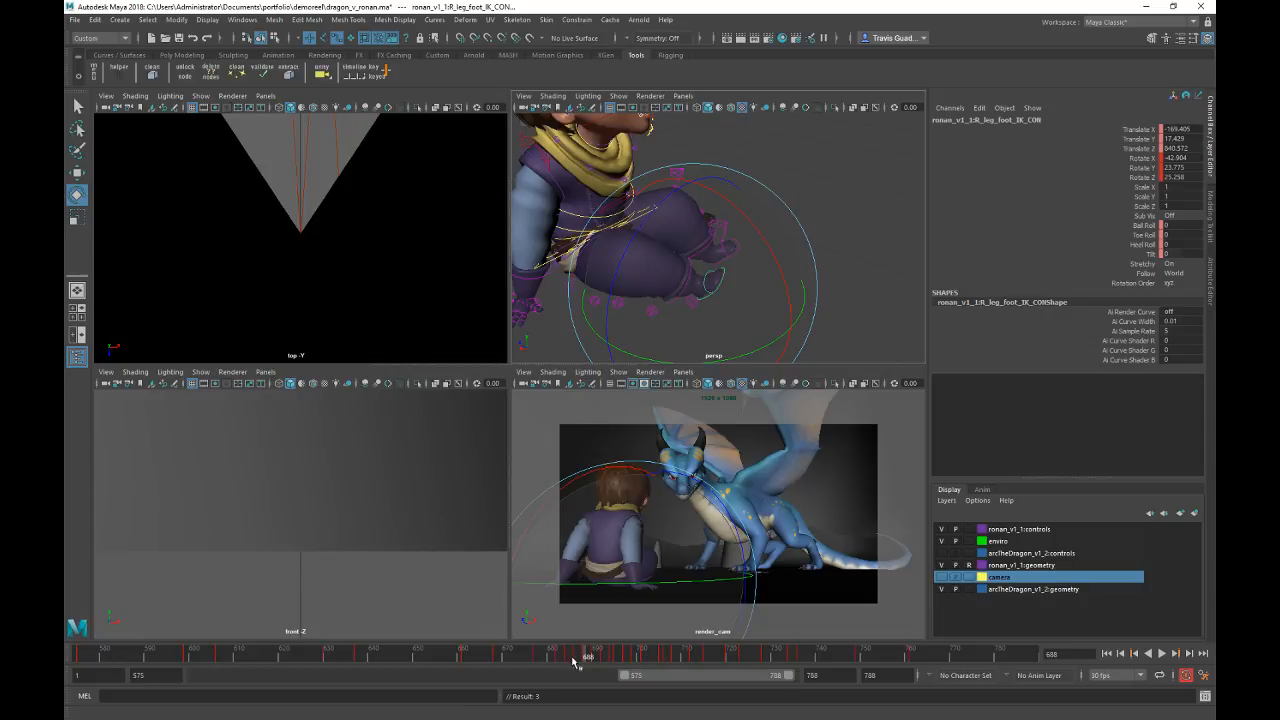
Step: Rotate R_leg_foot_IK_CON at frame 694 to about -21.2, 37.2 and 9.8, and key the rotation
drag(570, 654, 614, 656)
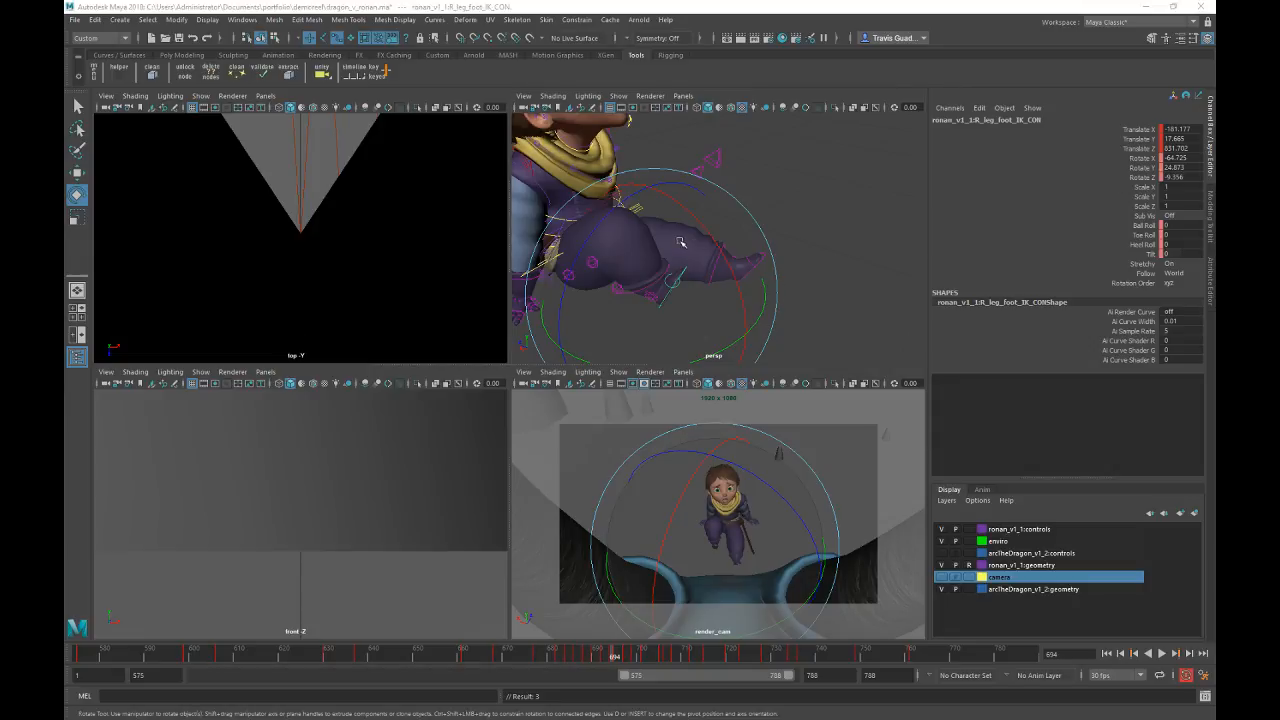
drag(754, 280, 743, 306)
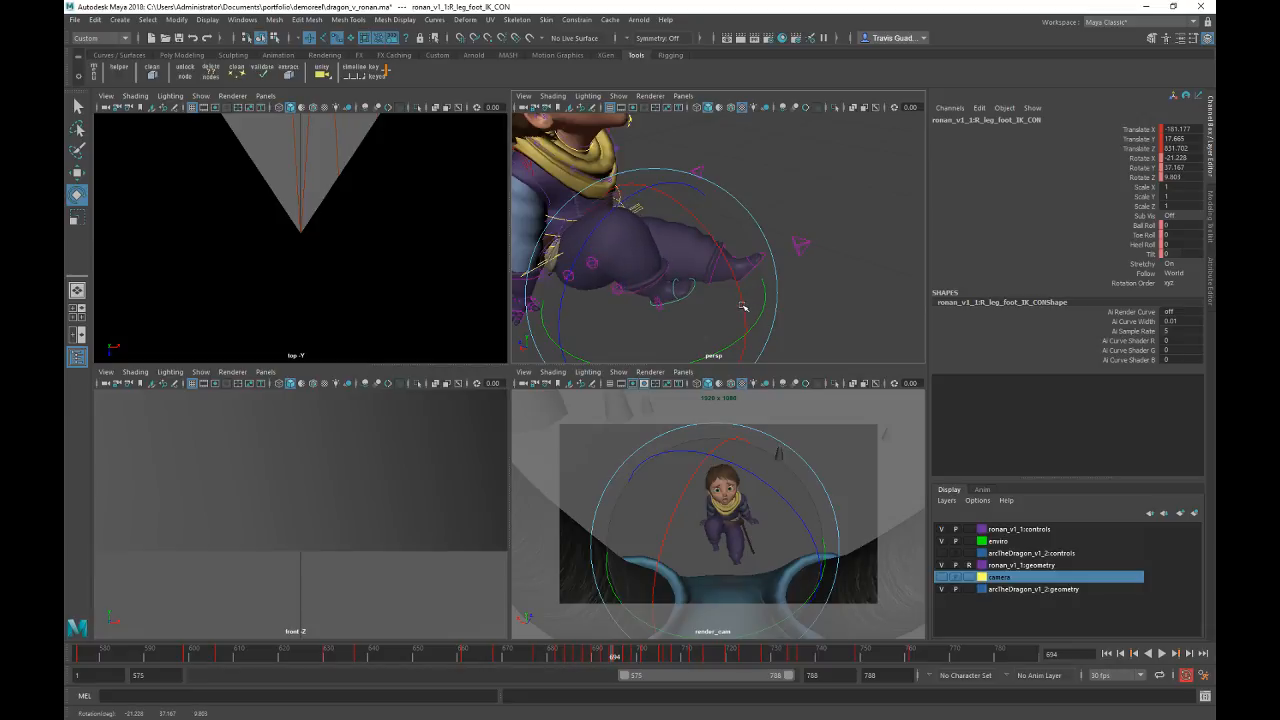
key(shift+e)
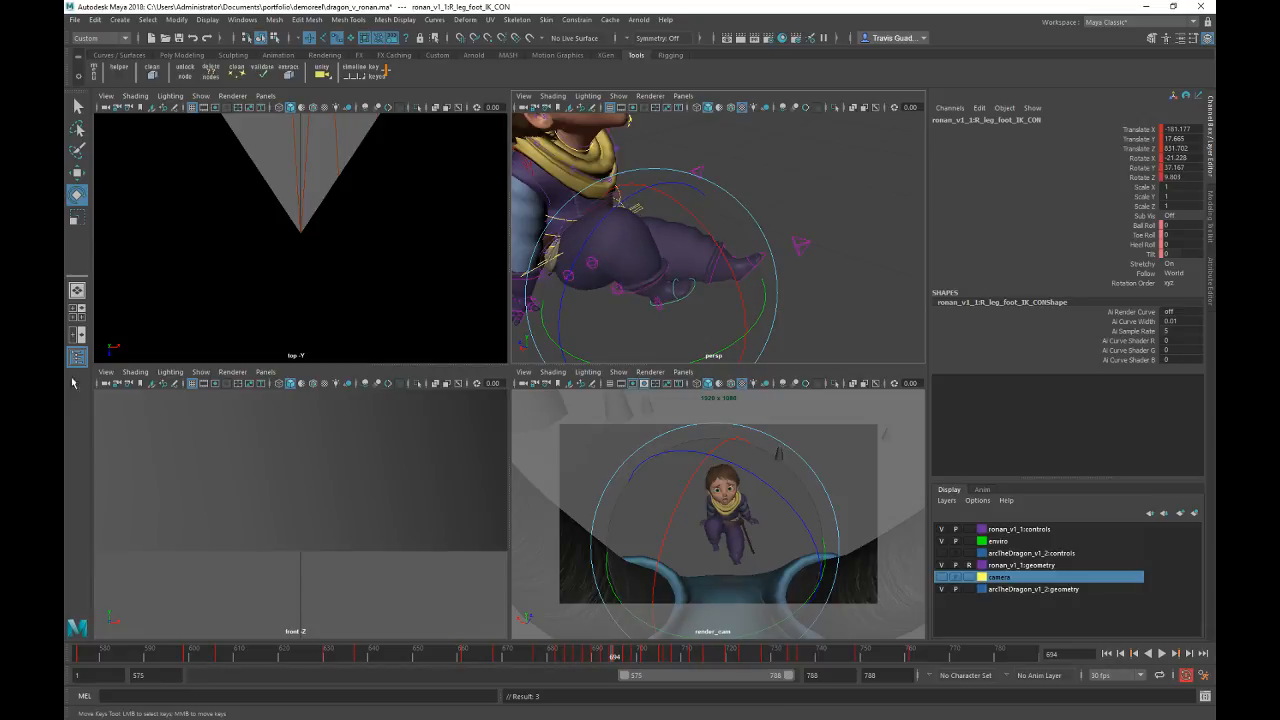
Step: Play through frames 699 to 702 and rotate R_leg_foot_IK_CON at frame 702 to about -41.1, 31.0 and 1.4
key(alt+v)
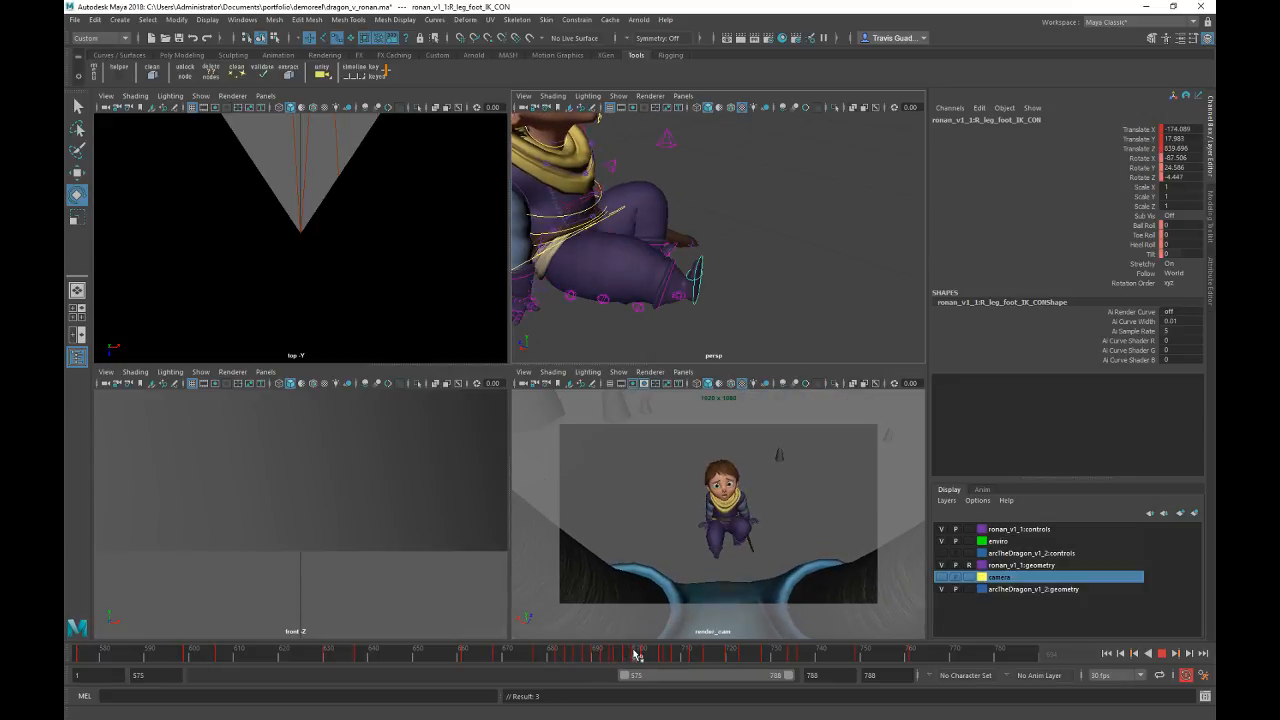
click(636, 655)
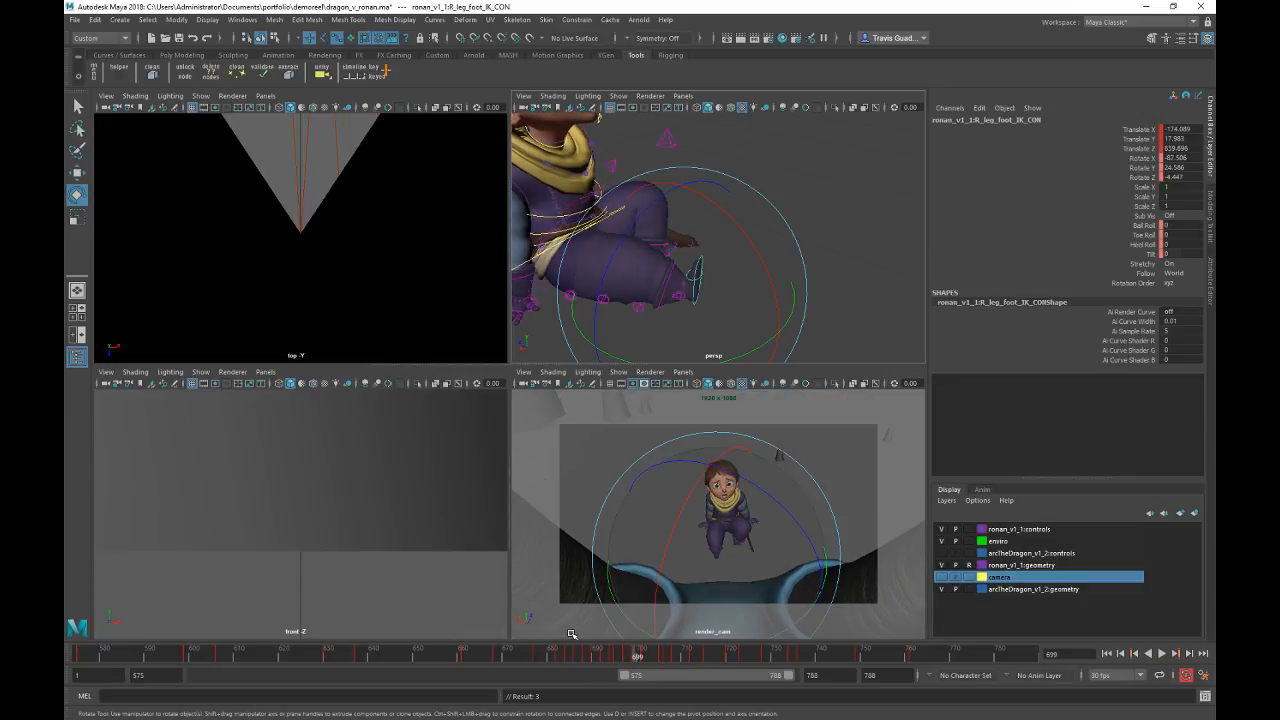
key(alt+v)
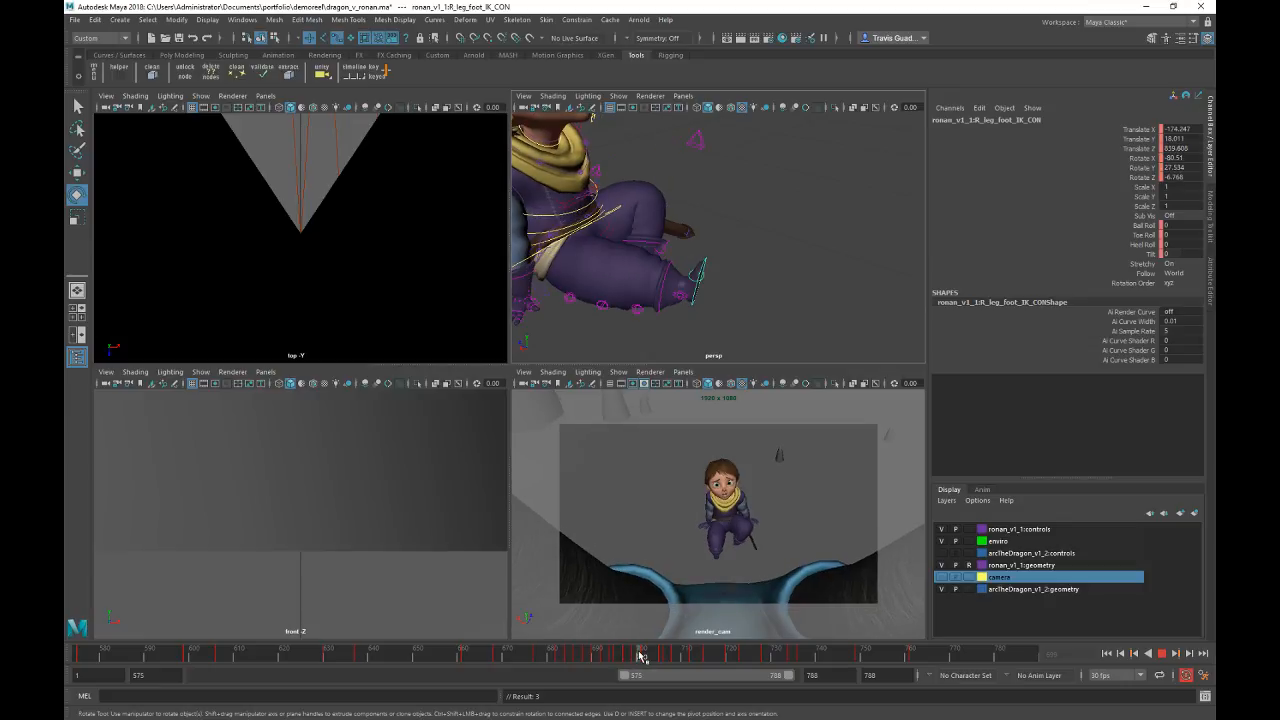
click(640, 655)
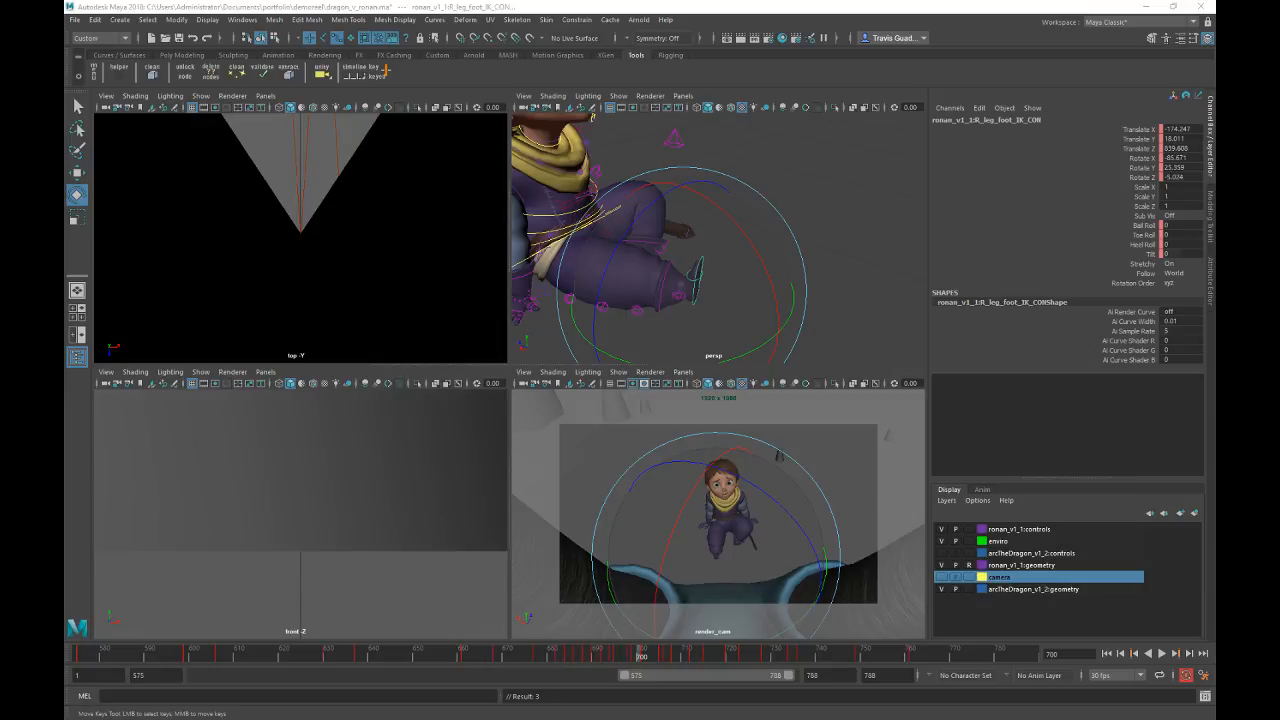
key(alt+v)
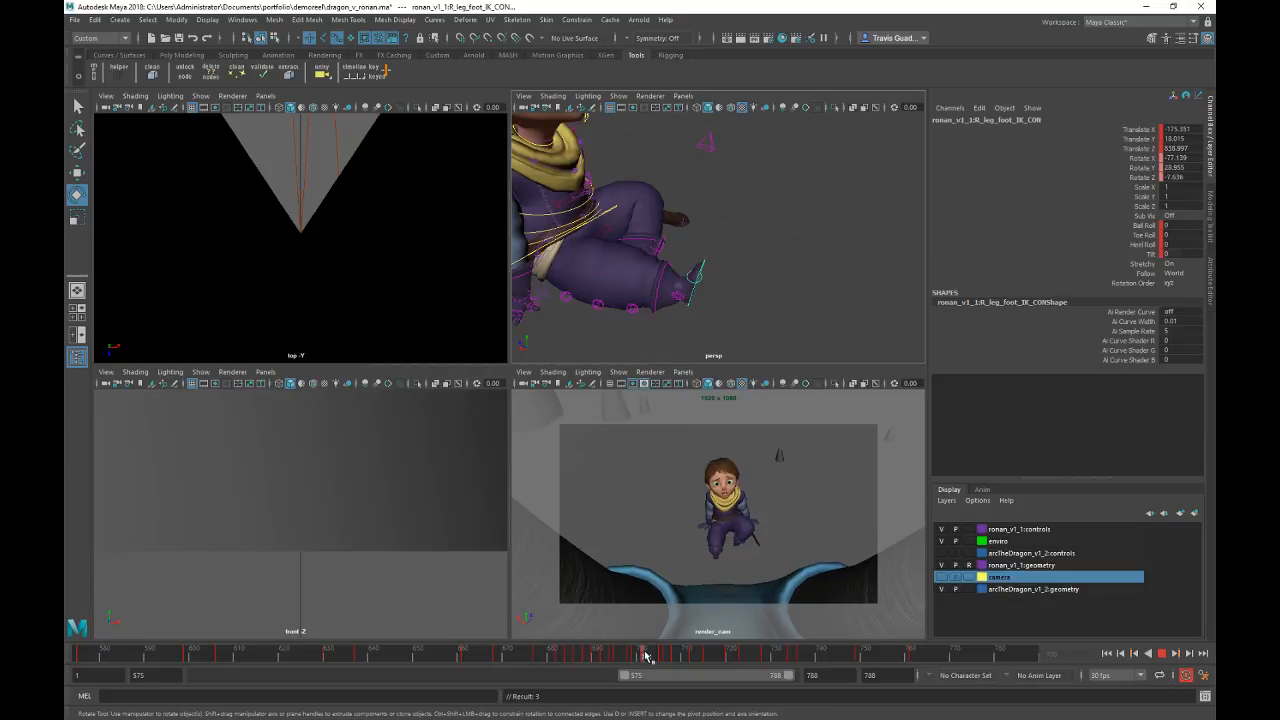
click(645, 655)
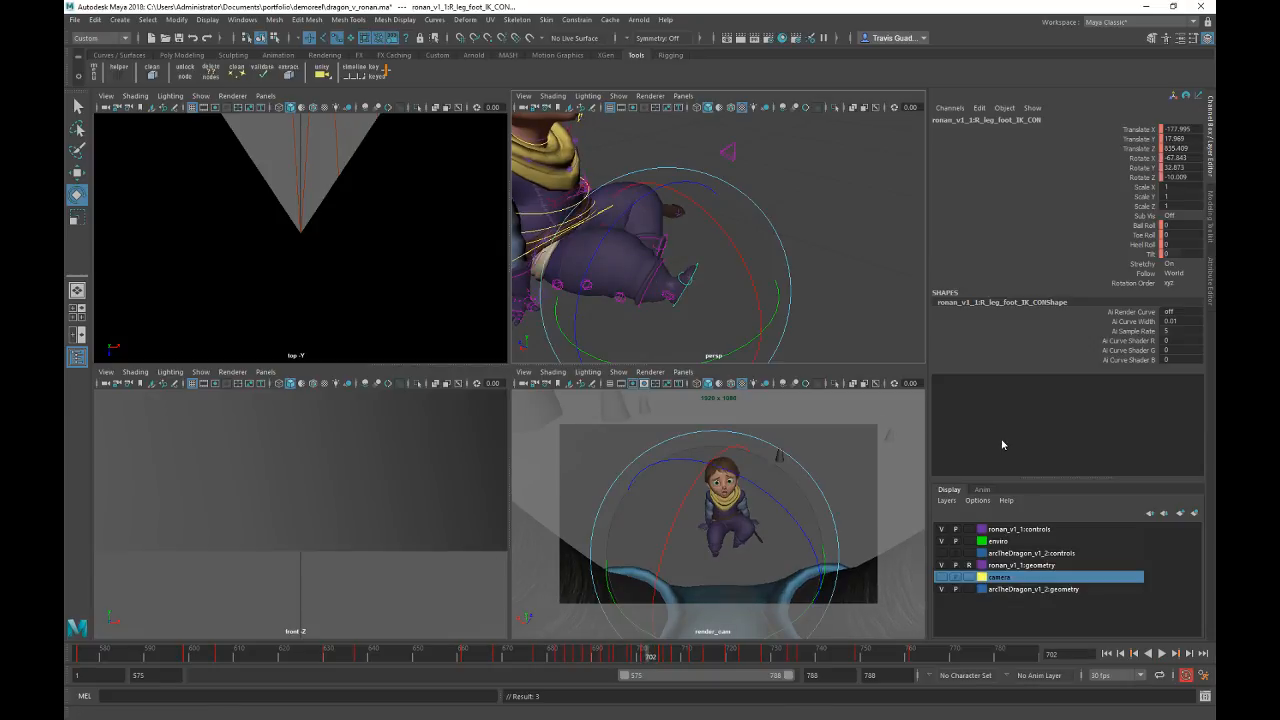
mouse_move(755, 246)
alt+mouse_down()
mouse_move(651, 269)
mouse_move(649, 283)
mouse_move(763, 257)
alt+mouse_up()
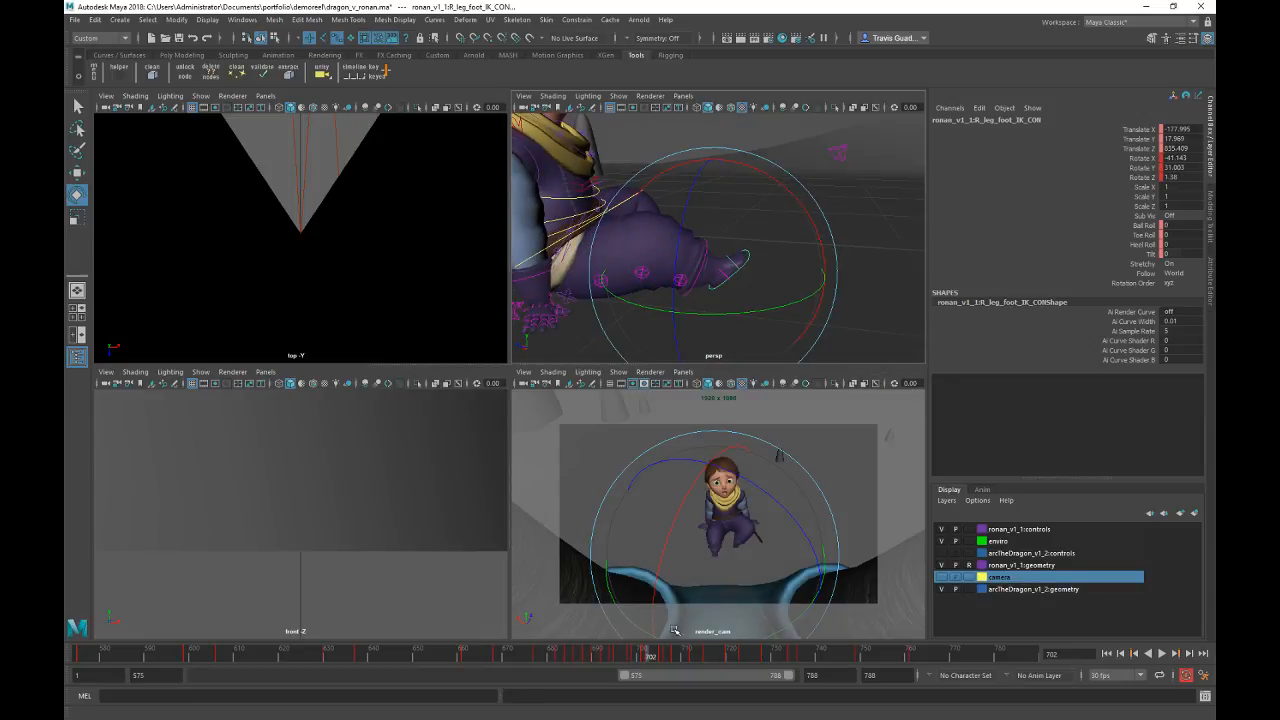
Step: Rotate R_leg_foot_IK_CON at frame 708 to about -32.7, 33.0 and 4.8, and play back the leg motion
drag(631, 653, 677, 656)
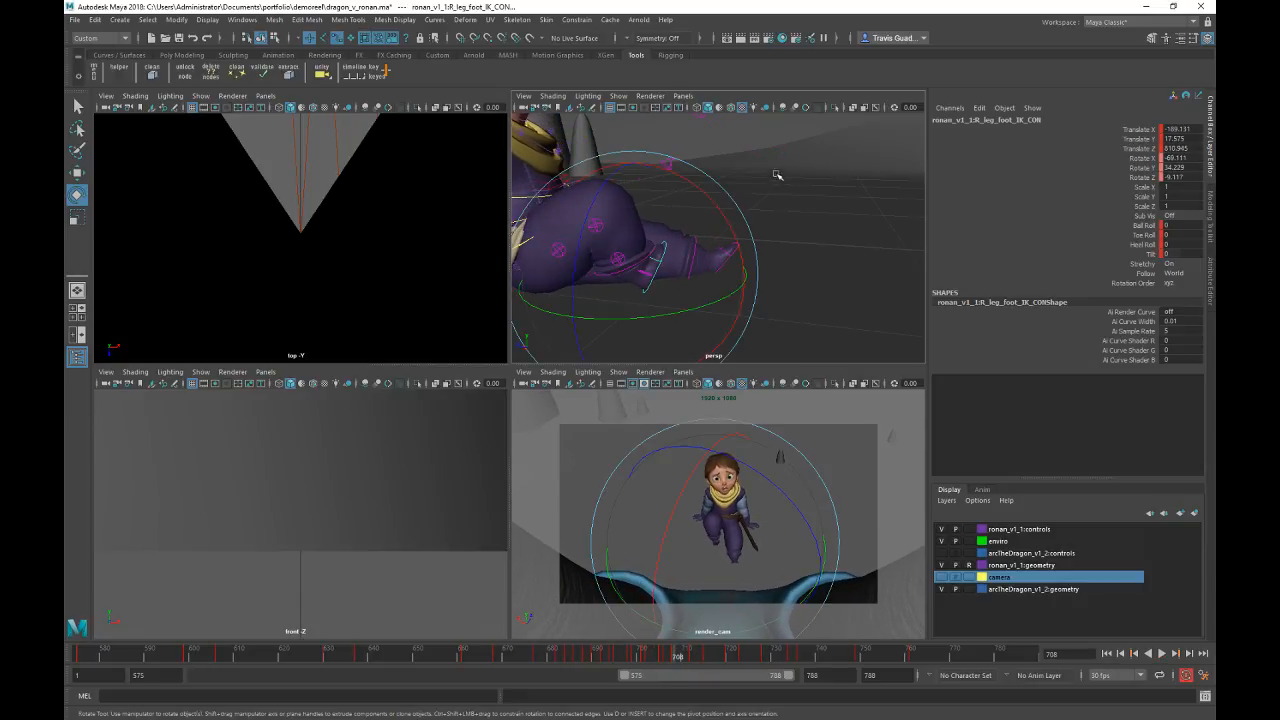
alt+drag(777, 174, 640, 224)
drag(636, 269, 761, 266)
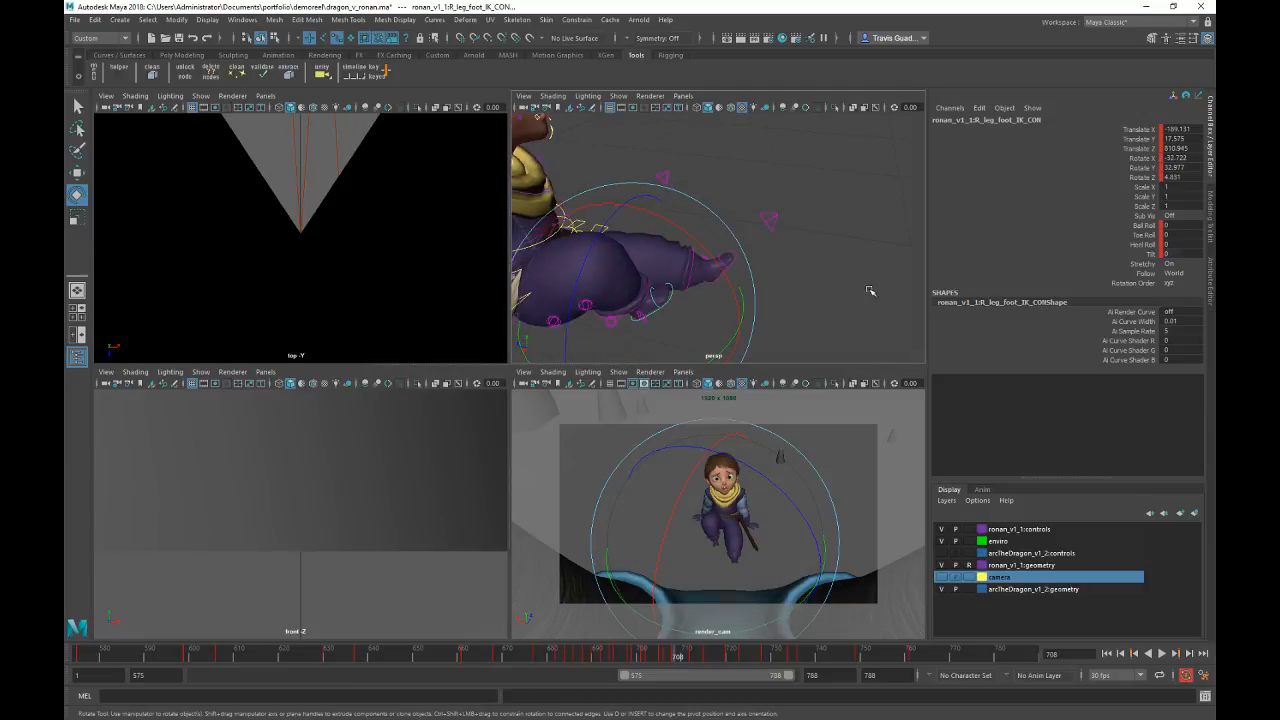
alt+drag(869, 290, 789, 314)
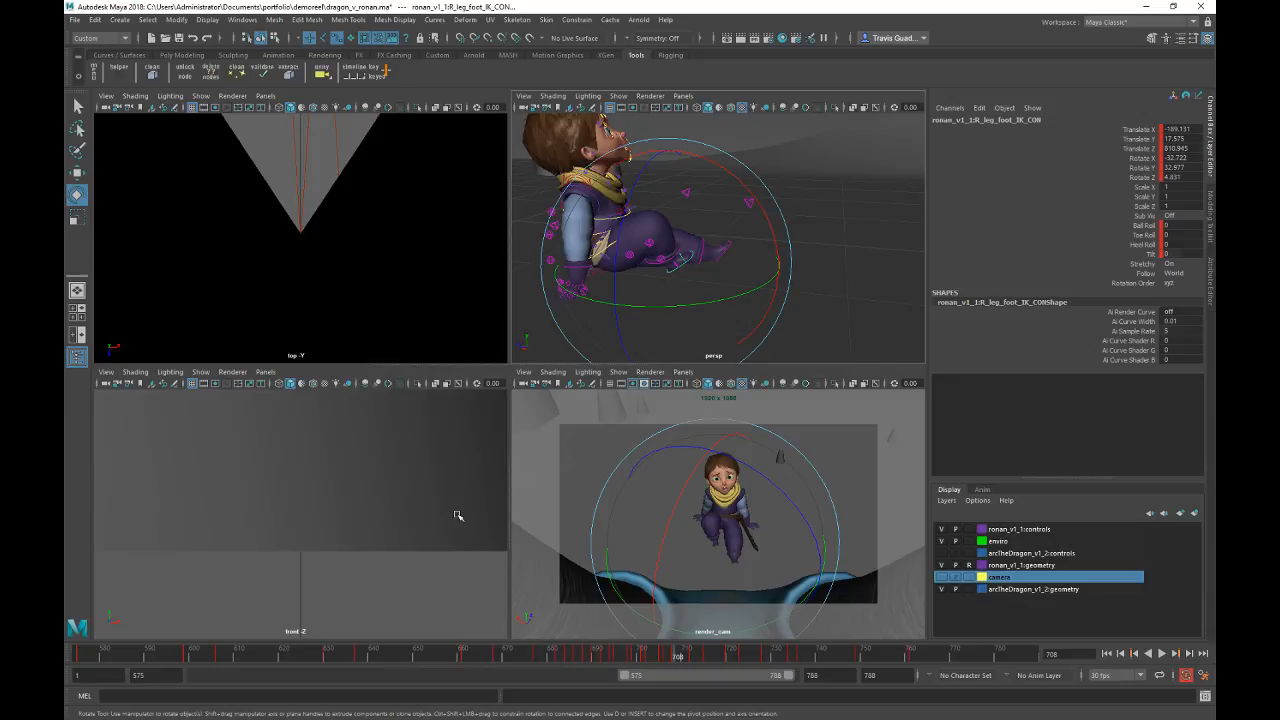
key(alt+v)
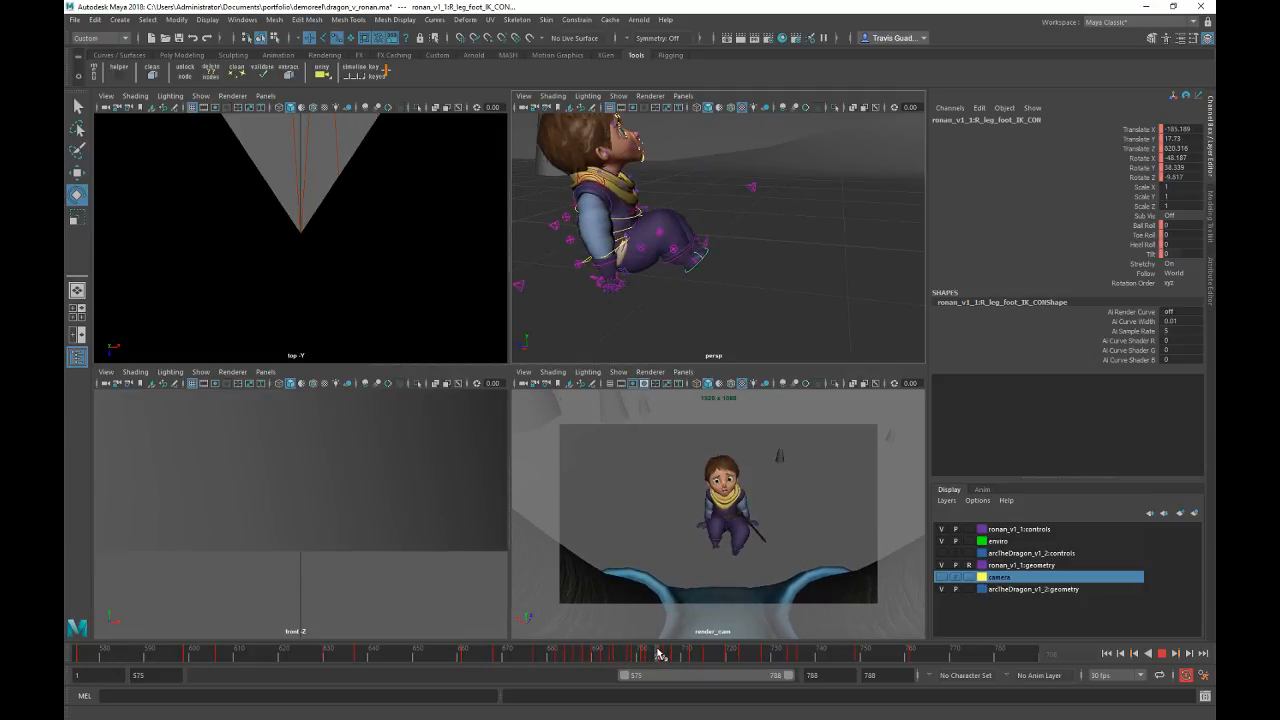
Step: Undo the last rotation change on R_leg_foot_IK_CON at frame 705 and play back the leg motion through frame 736
click(660, 654)
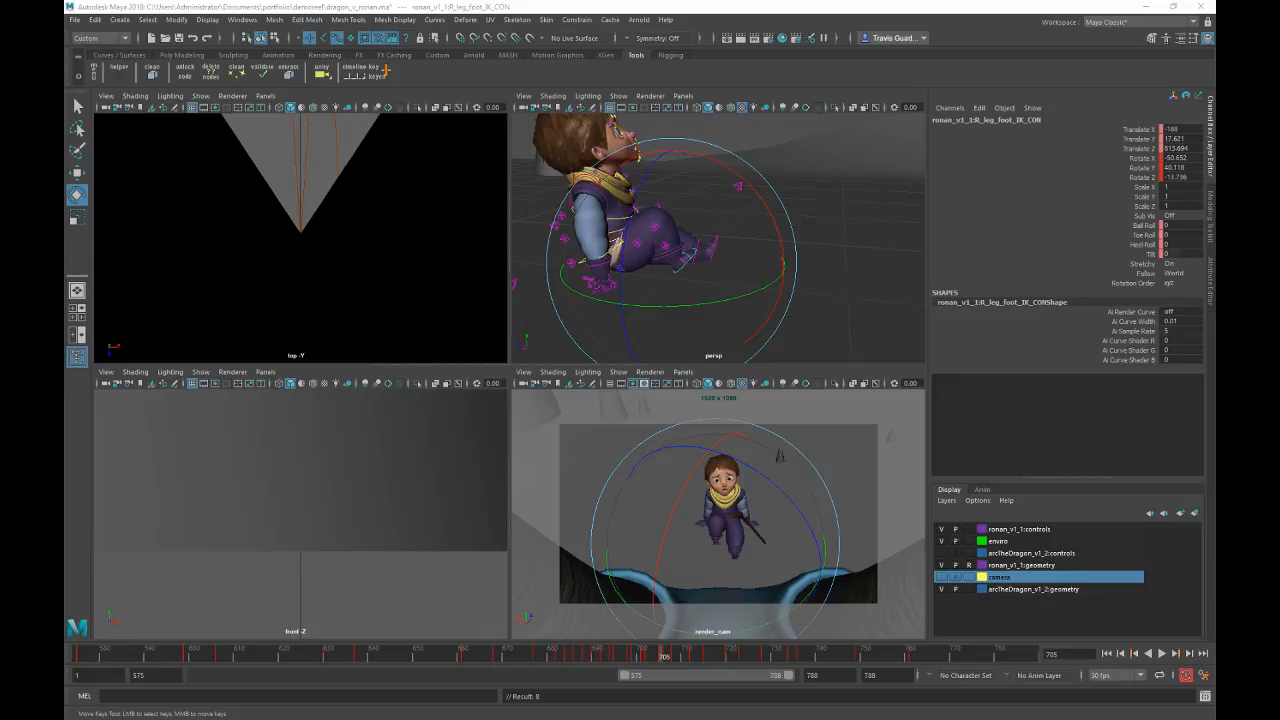
key(ctrl+z)
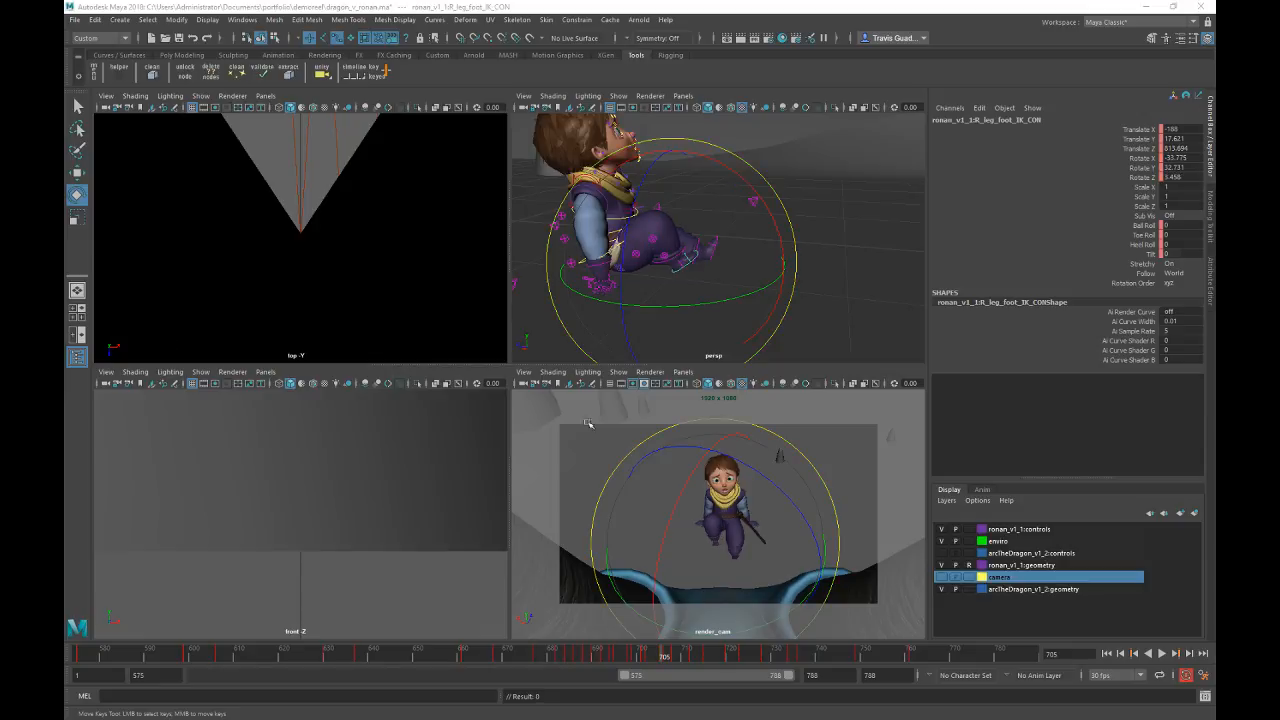
key(alt+v)
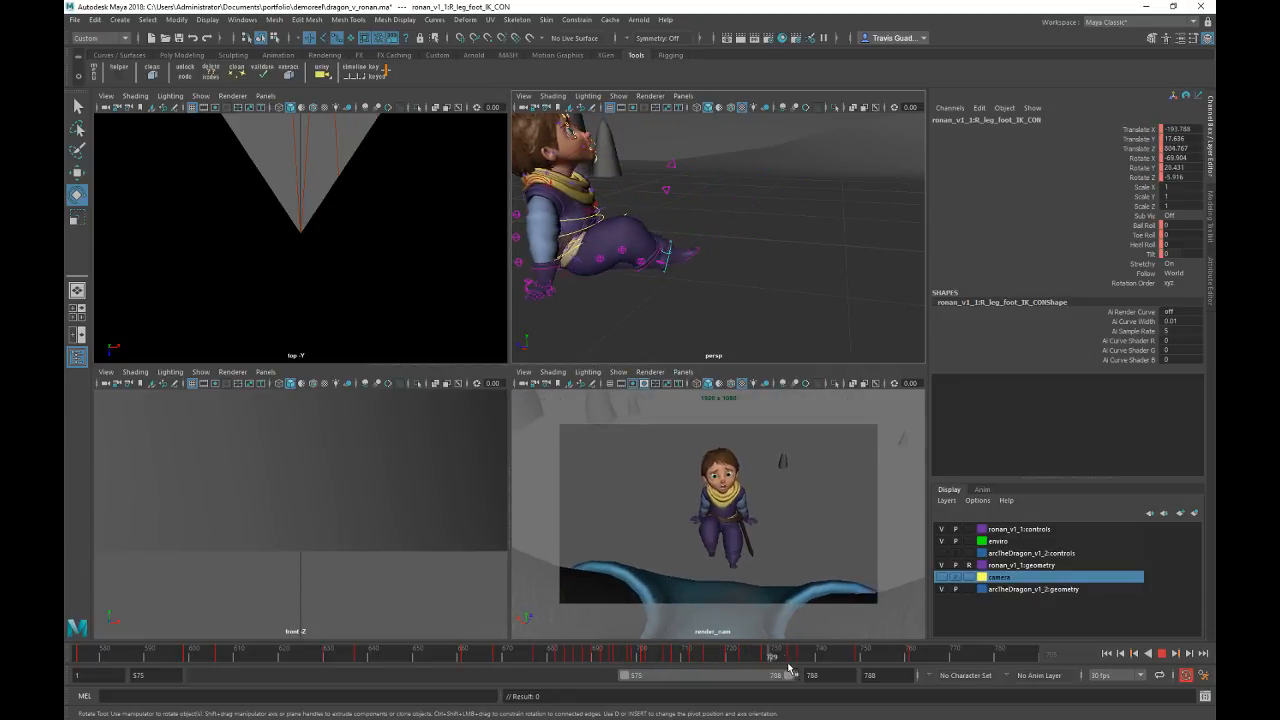
drag(726, 669, 801, 664)
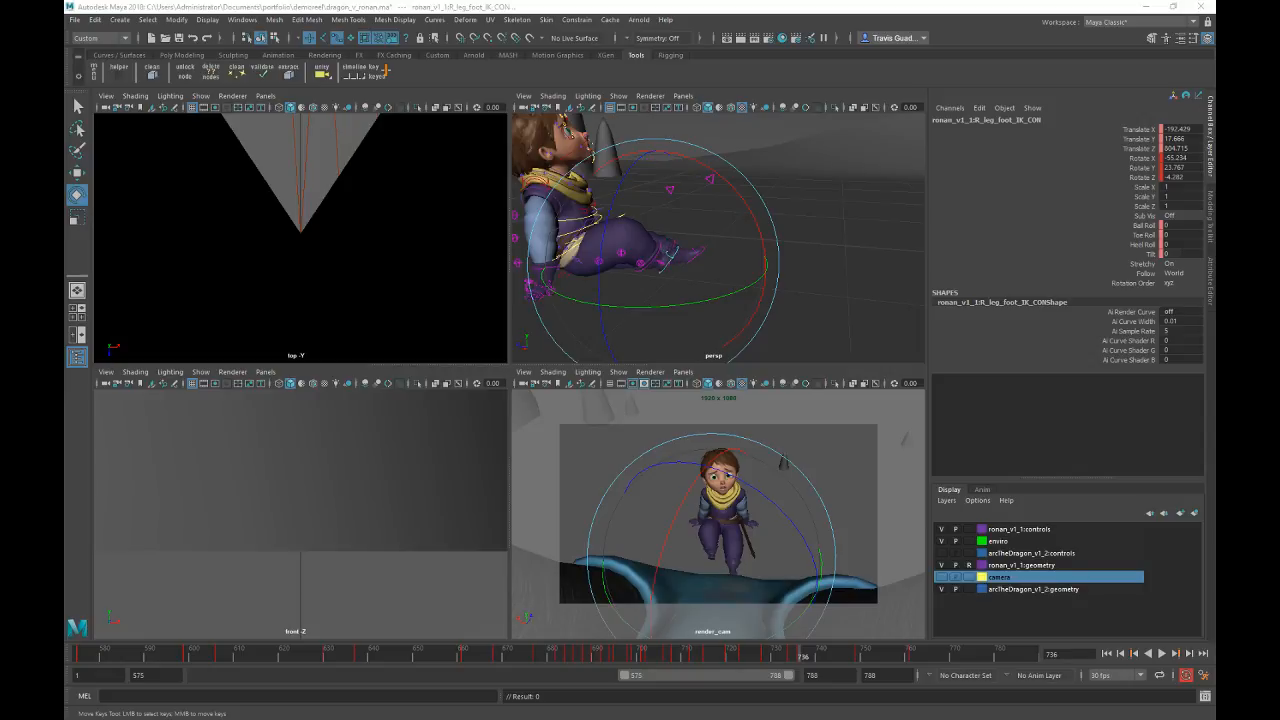
key(alt+v)
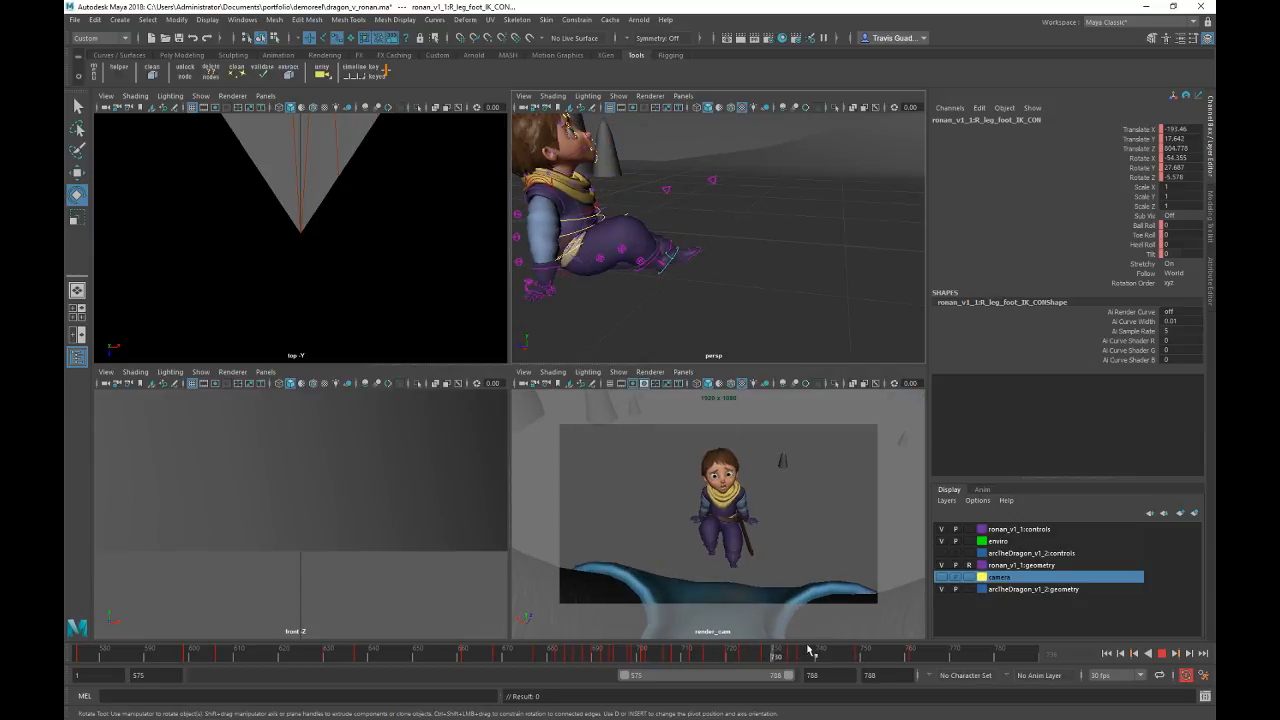
Step: Go to frame 743, get a closer view of the boy's feet and select L_leg_foot_IK_CON
click(829, 652)
alt+drag(717, 266, 693, 287)
alt+right_drag(693, 287, 826, 297)
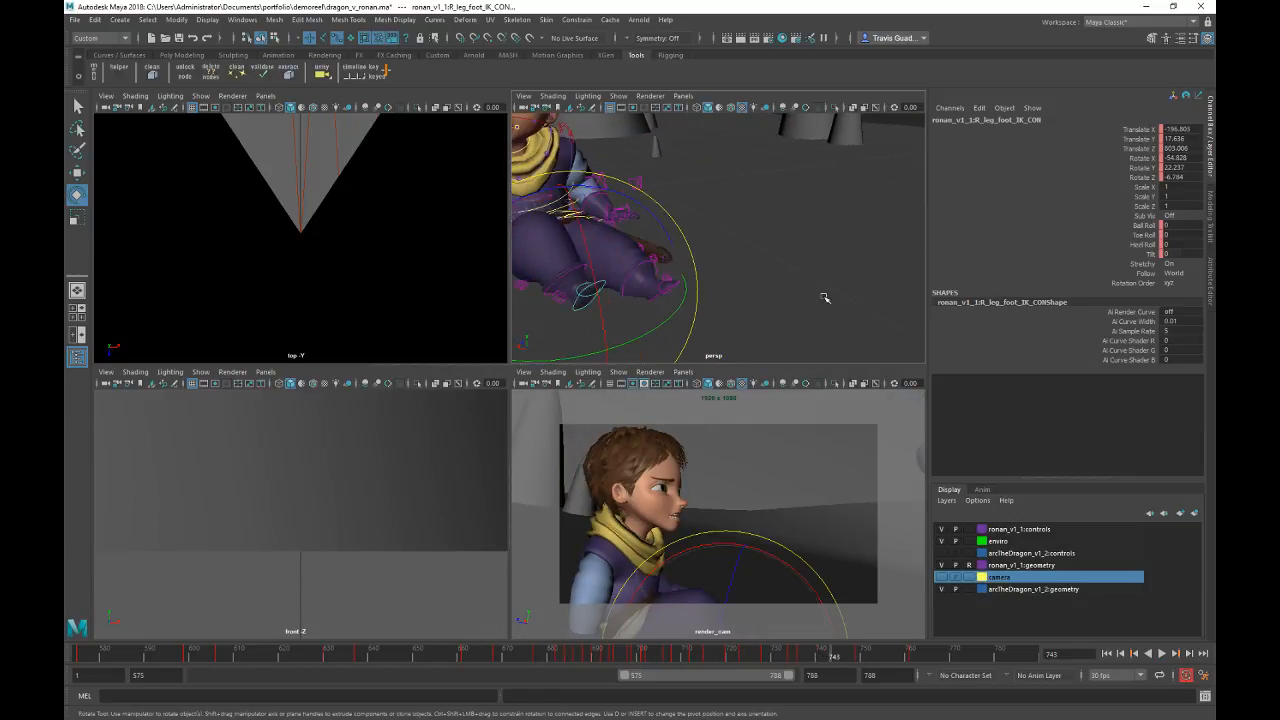
click(645, 299)
click(664, 290)
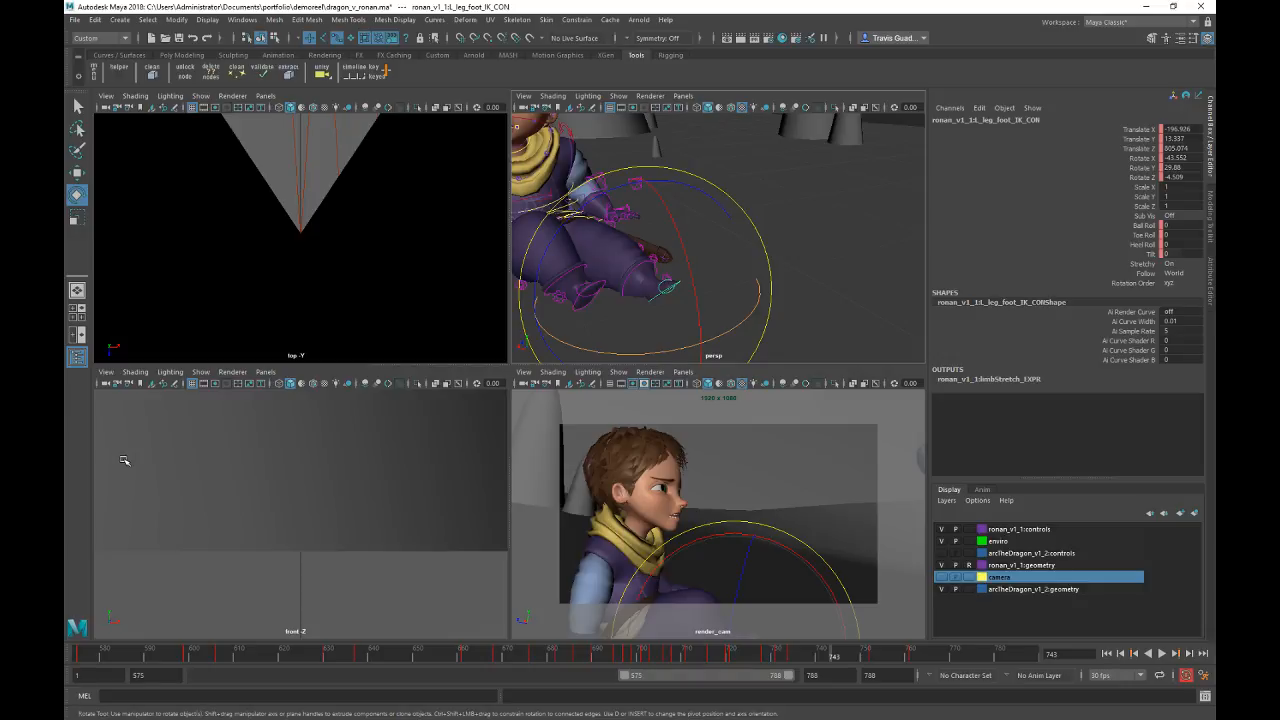
Step: Play back and scrub the left foot's motion repeatedly up to frame 734 to check its settling
click(722, 657)
key(alt+v)
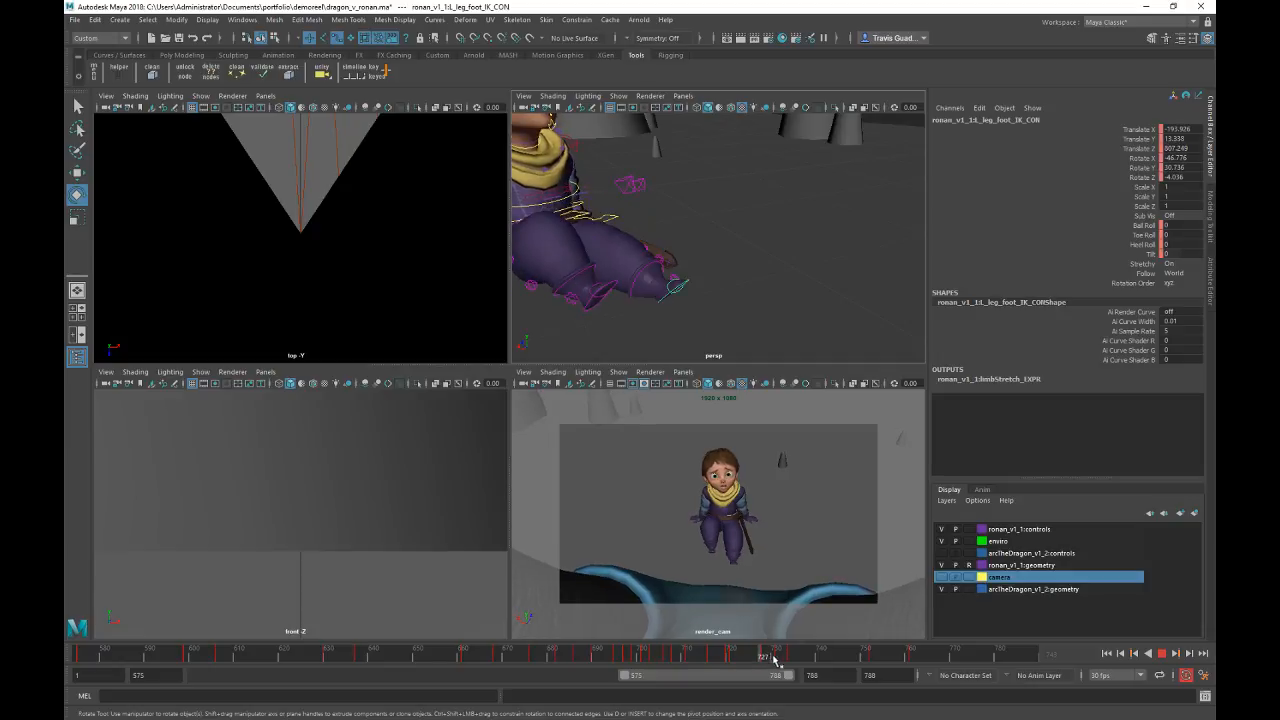
drag(738, 657, 794, 672)
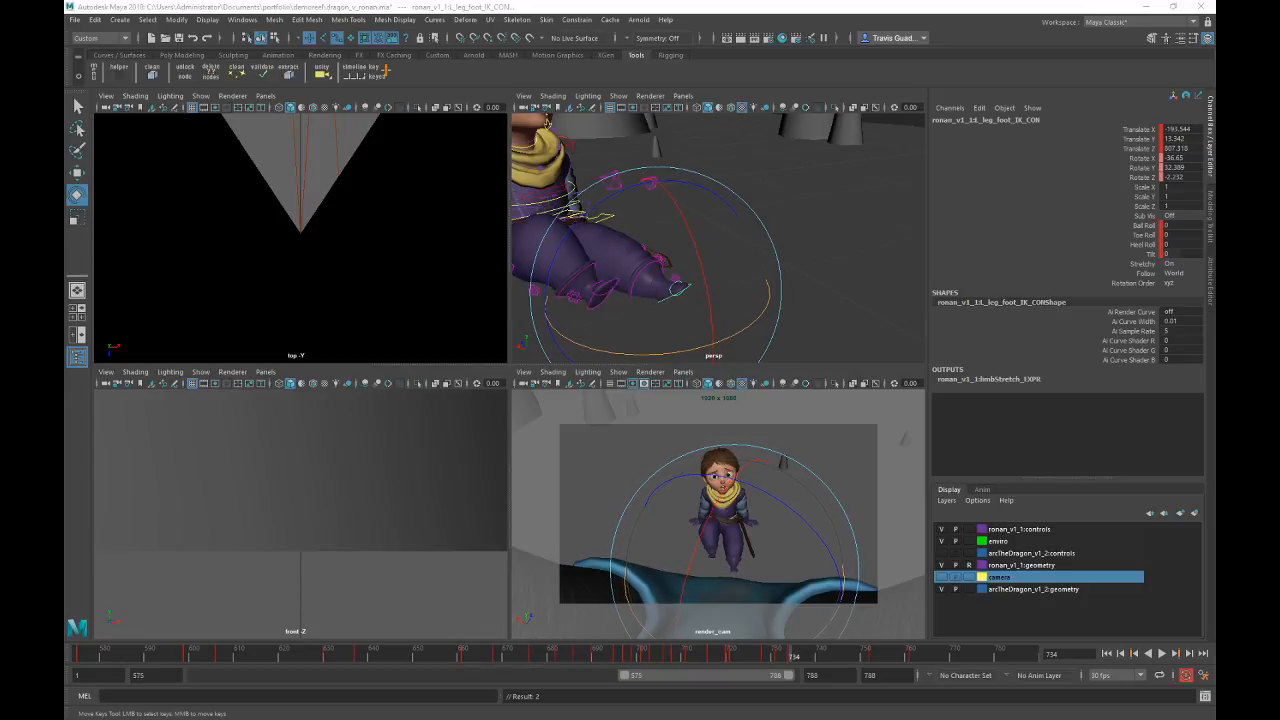
click(685, 654)
key(alt+v)
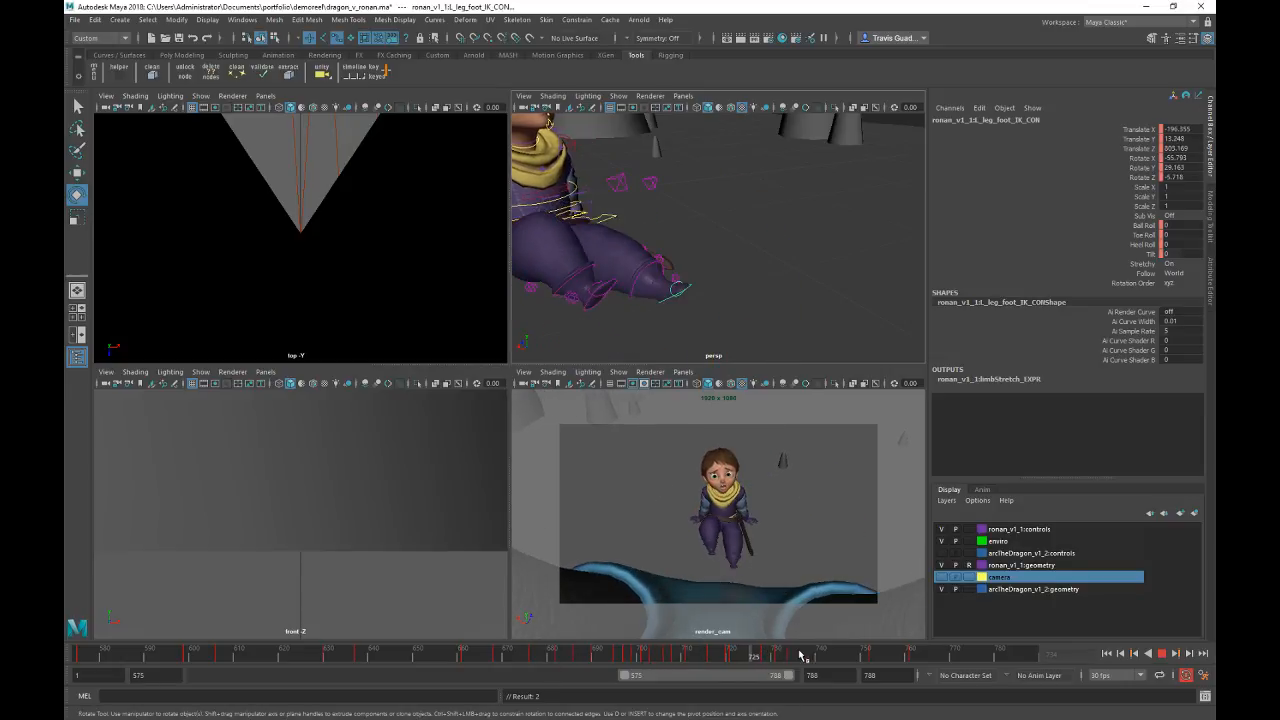
drag(772, 657, 528, 655)
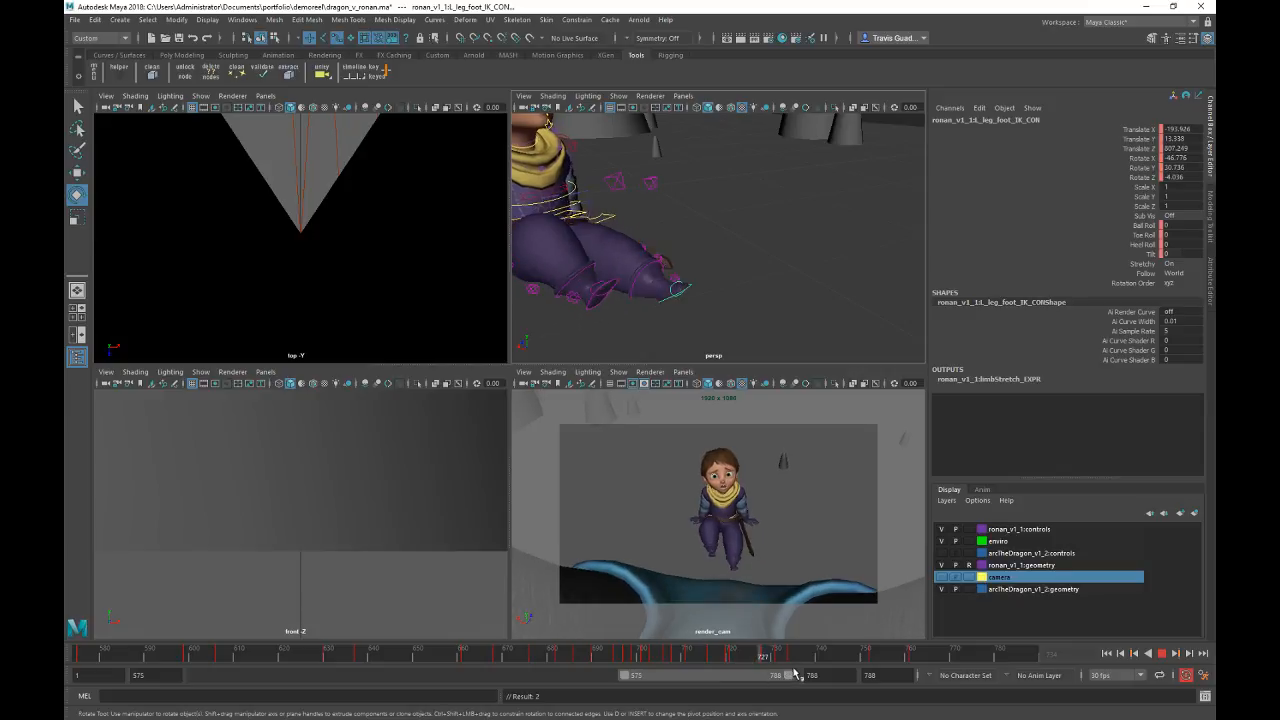
Step: Frame the whole boy in the perspective view at frame 725 and select all of his rig controls
click(753, 657)
alt+right_drag(742, 240, 680, 223)
alt+middle_drag(680, 223, 791, 246)
alt+right_drag(791, 246, 653, 165)
drag(587, 138, 821, 324)
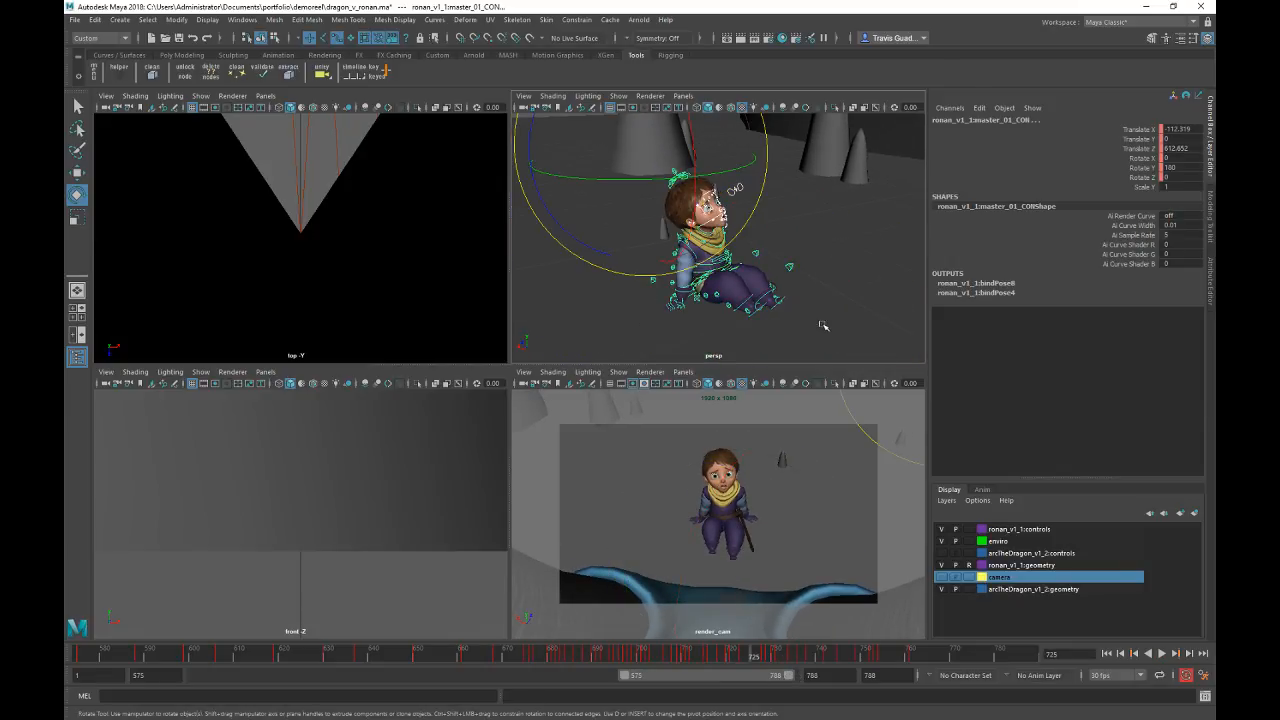
Step: Scrub and replay the boy's sit-up with all controls selected, checking the body motion around frames 692 to 735
drag(529, 657, 604, 656)
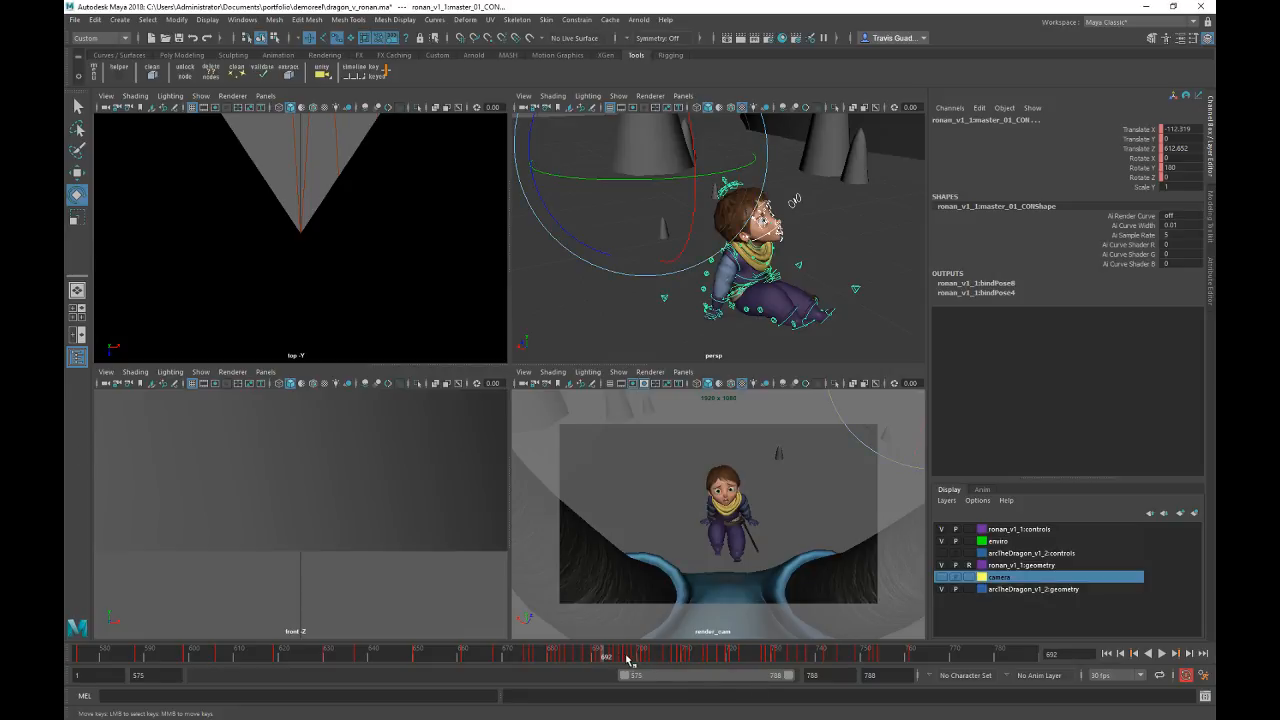
key(alt+v)
click(695, 657)
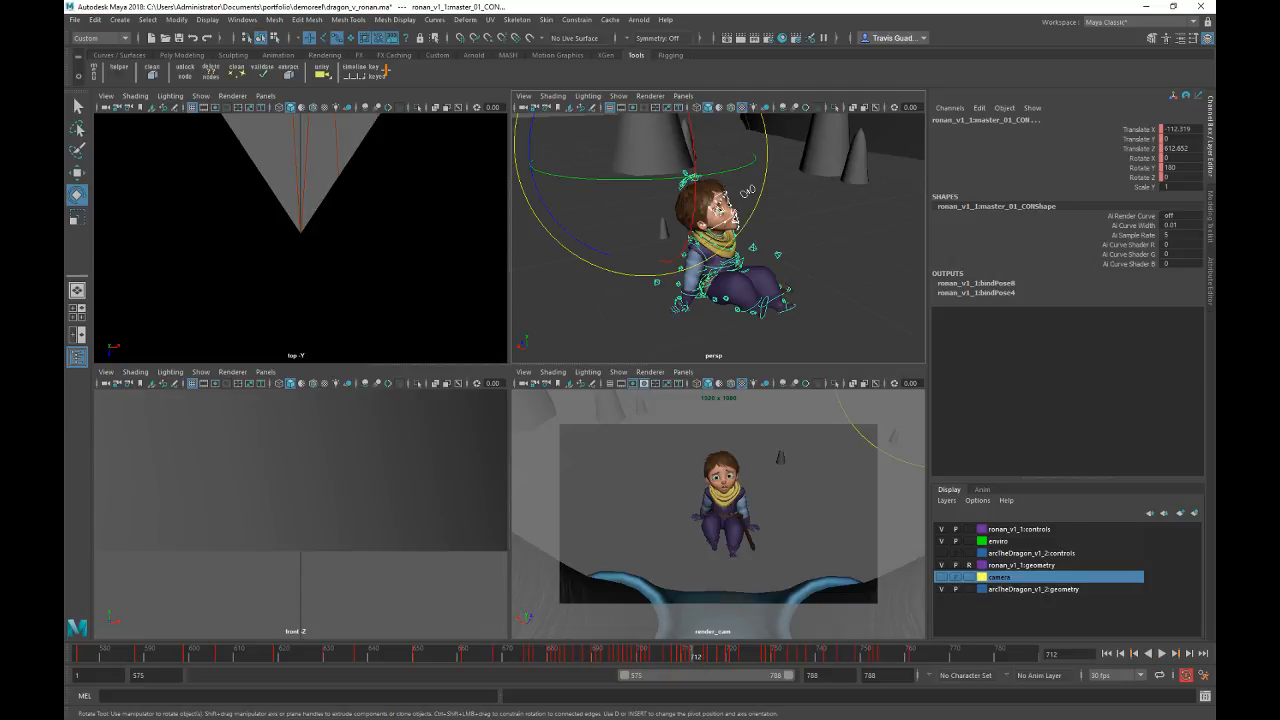
key(r)
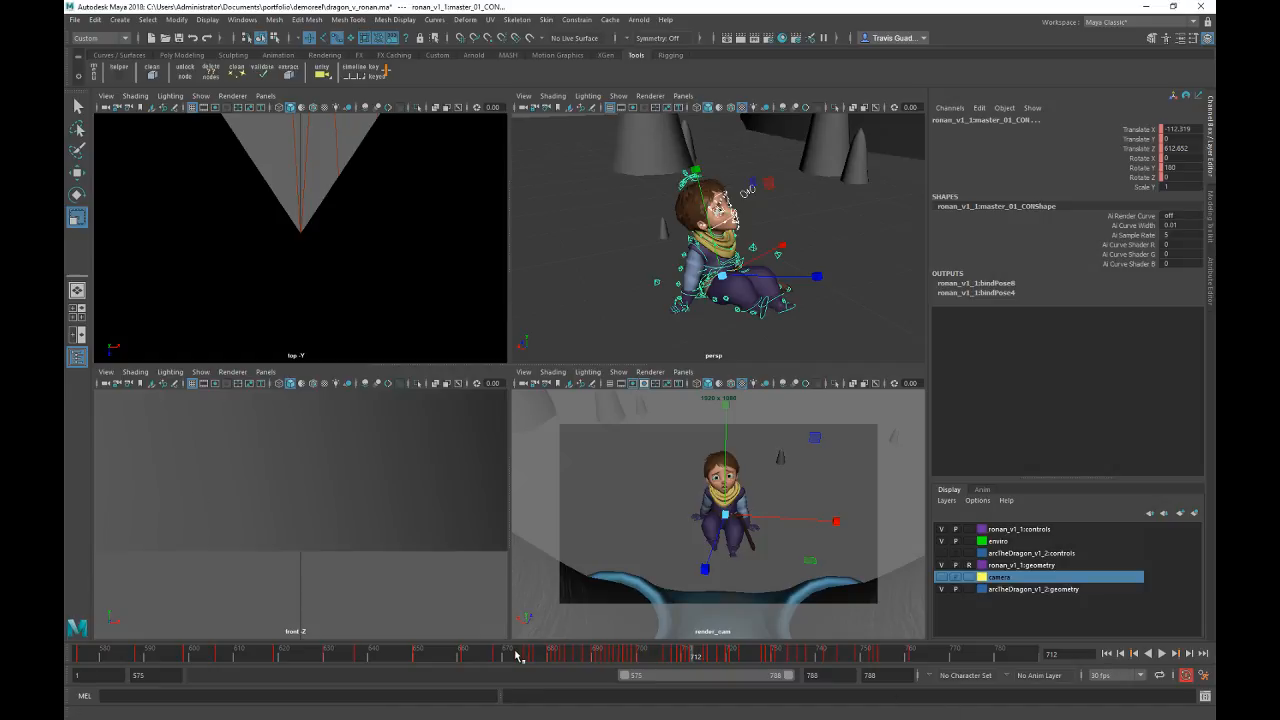
drag(517, 656, 710, 663)
click(556, 657)
key(alt+v)
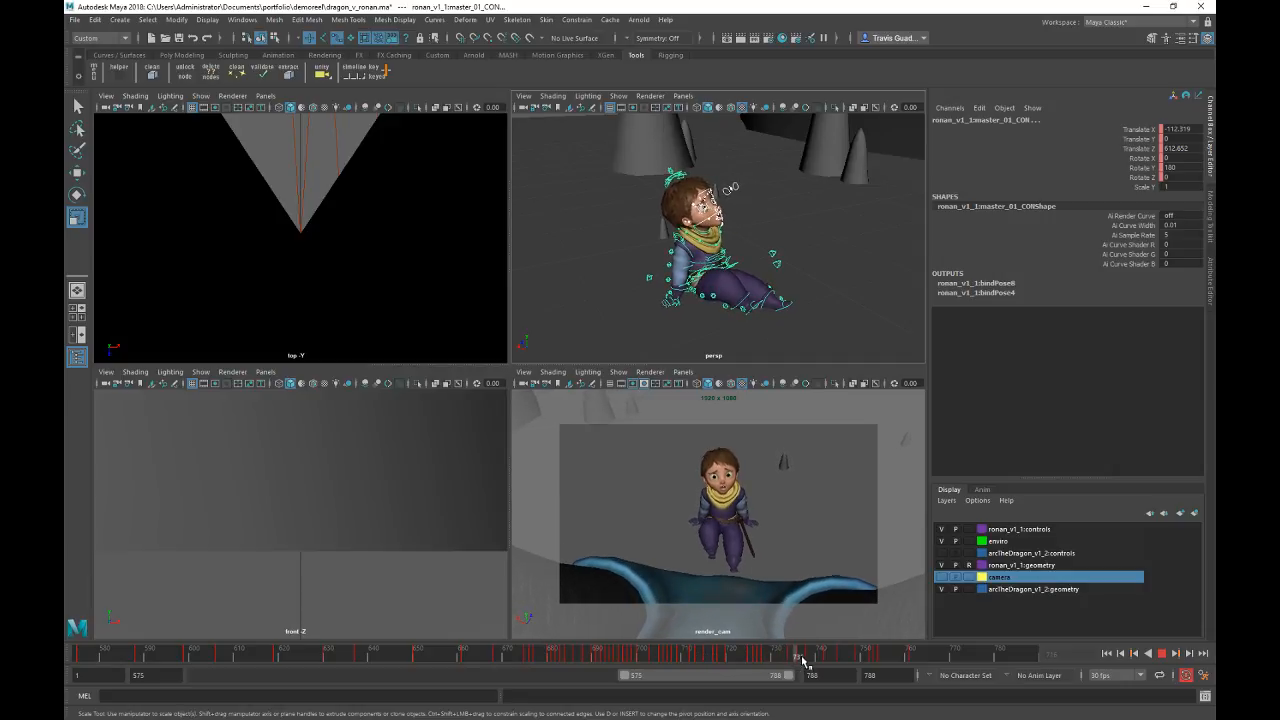
click(568, 660)
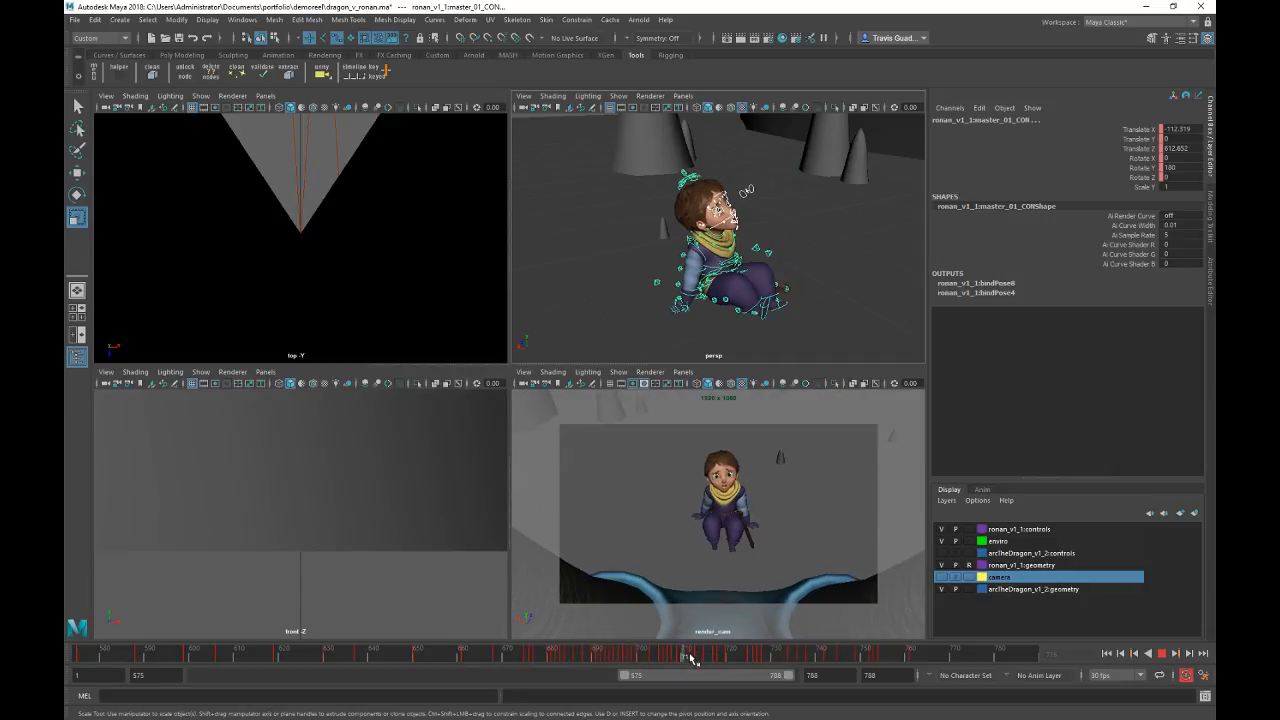
key(alt+v)
Step: Select spine_master_CON at frame 712 and examine its keys and the hip area up close
alt+right_drag(645, 275, 762, 300)
alt+drag(762, 300, 764, 298)
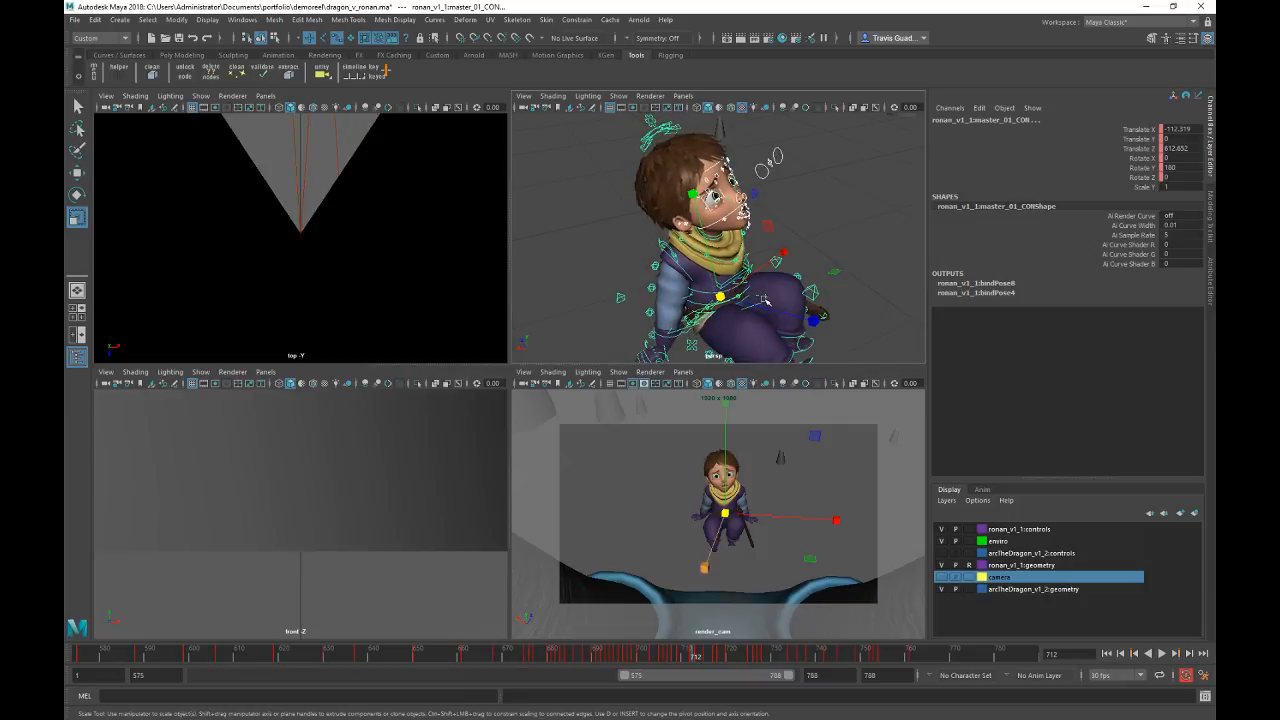
click(692, 344)
alt+middle_drag(692, 344, 690, 270)
alt+right_drag(690, 270, 757, 329)
alt+drag(757, 329, 757, 316)
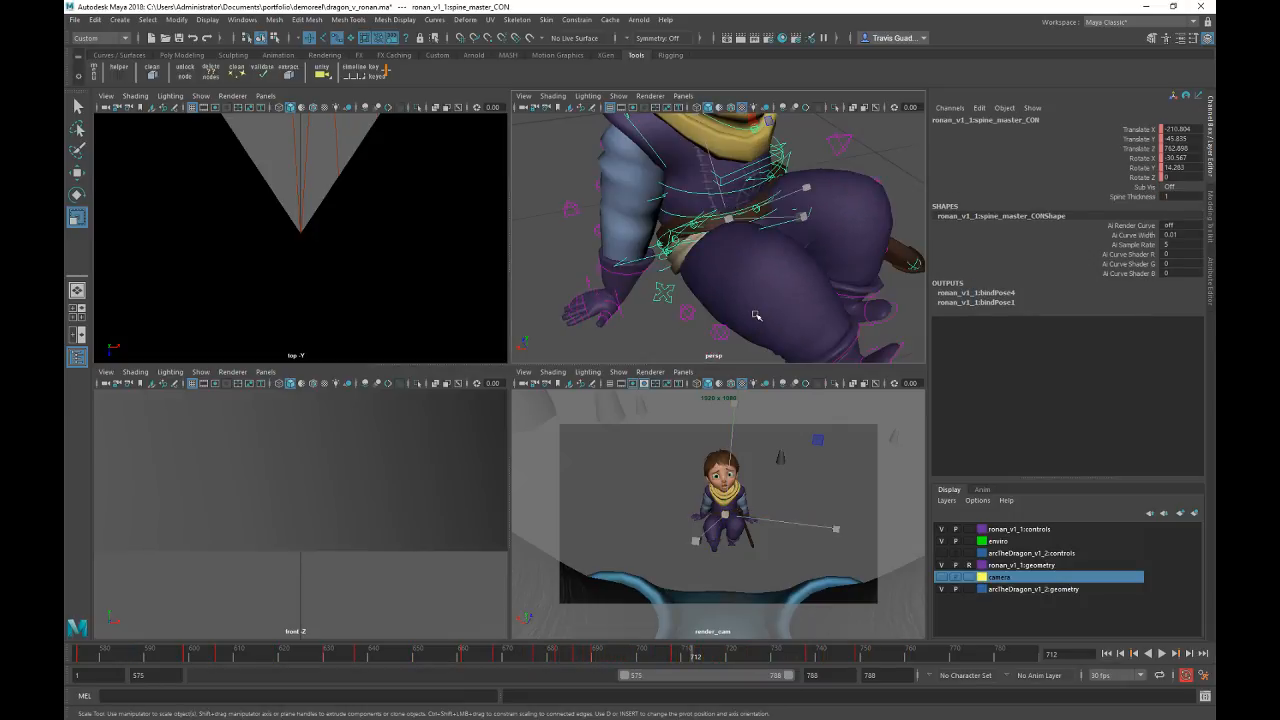
Step: Select spine_fk_hipWiggle_CON at frame 678 and preview the hip motion in an enlarged render_cam view through frame 738
drag(514, 661, 543, 661)
click(644, 138)
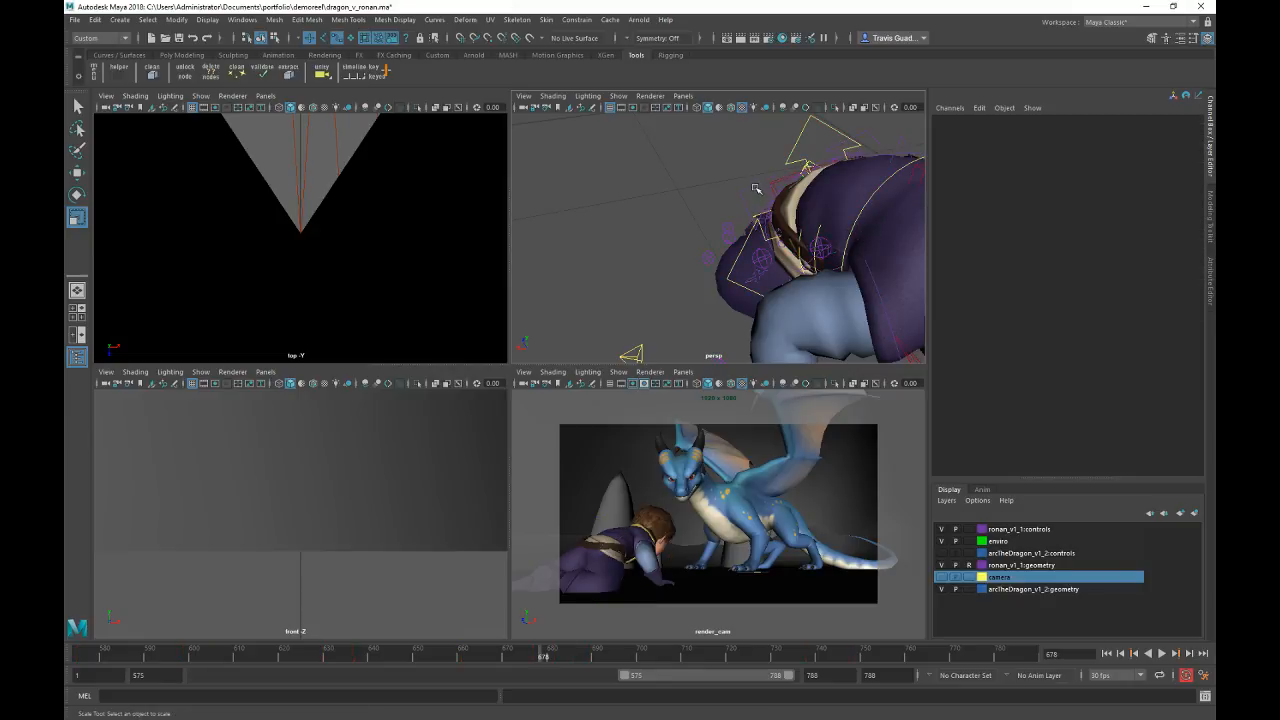
click(754, 188)
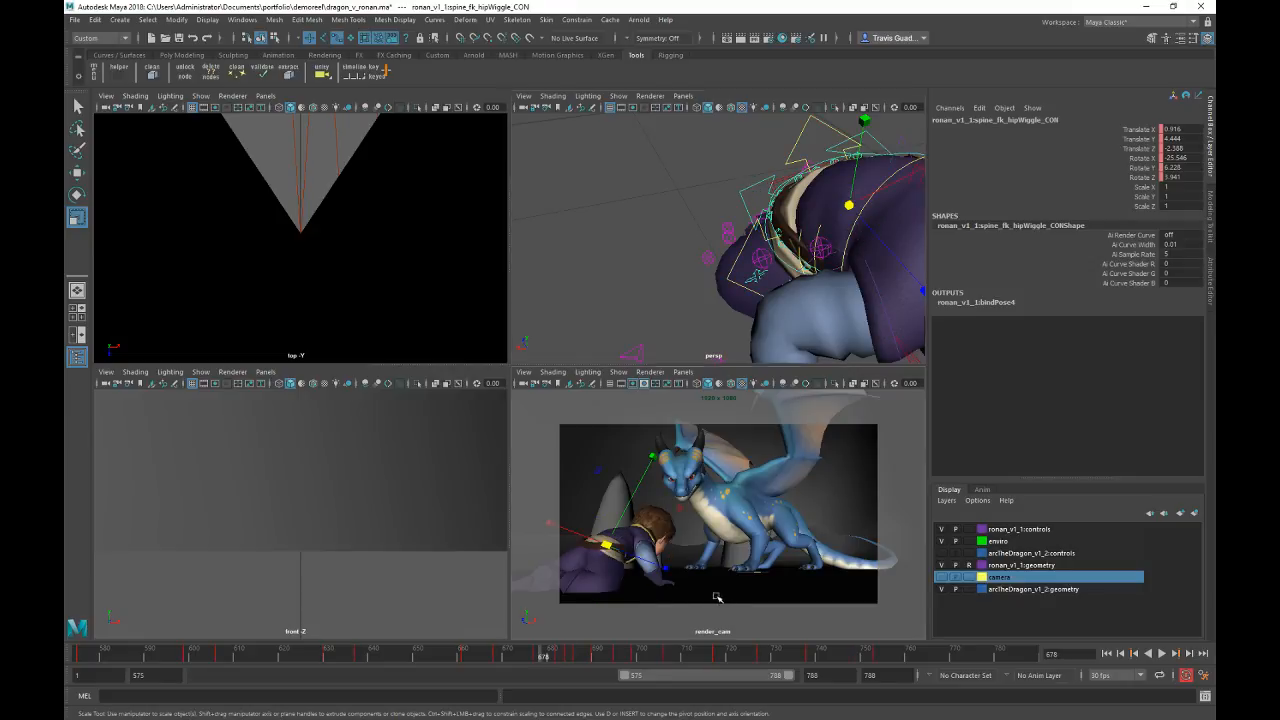
key(space)
key(alt+v)
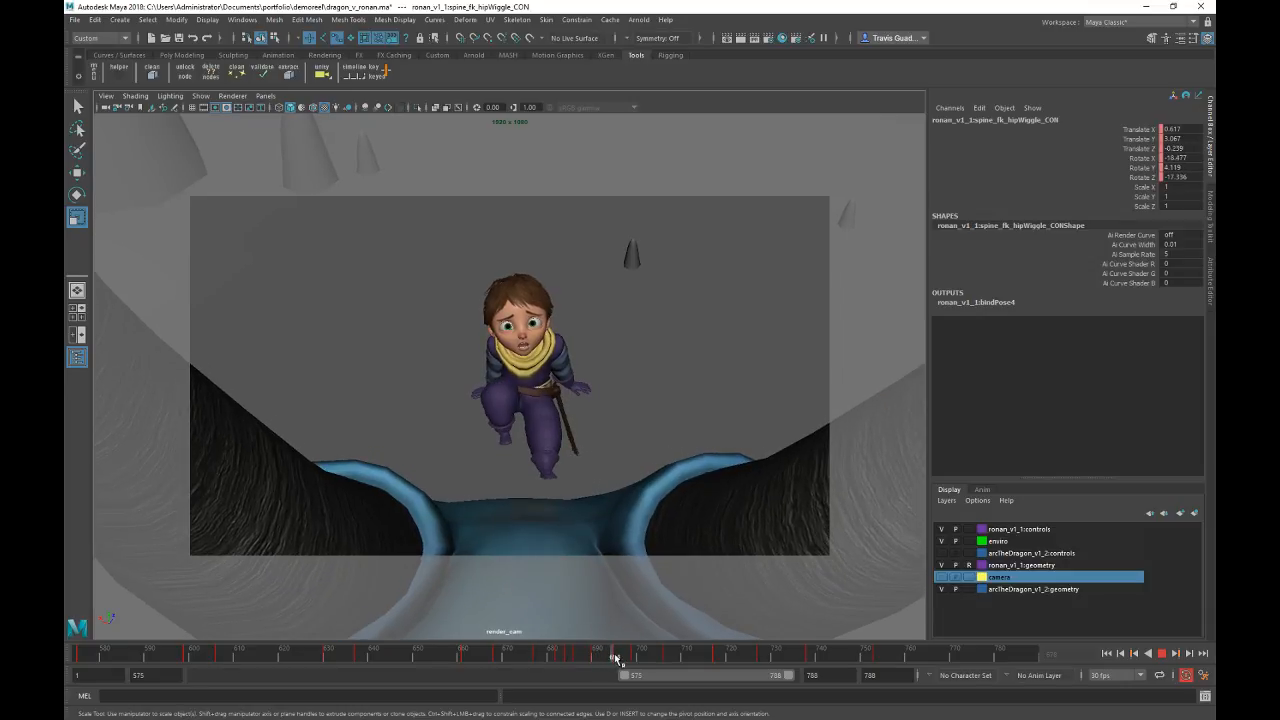
click(574, 658)
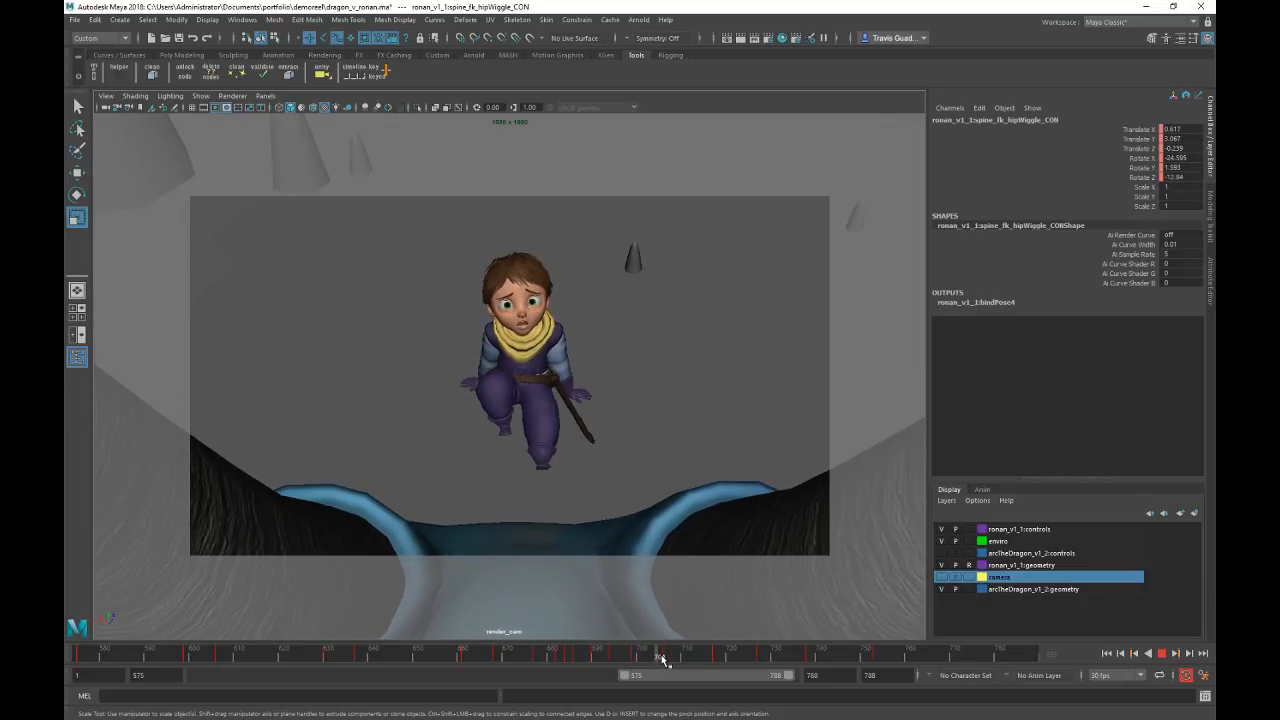
drag(665, 659, 812, 667)
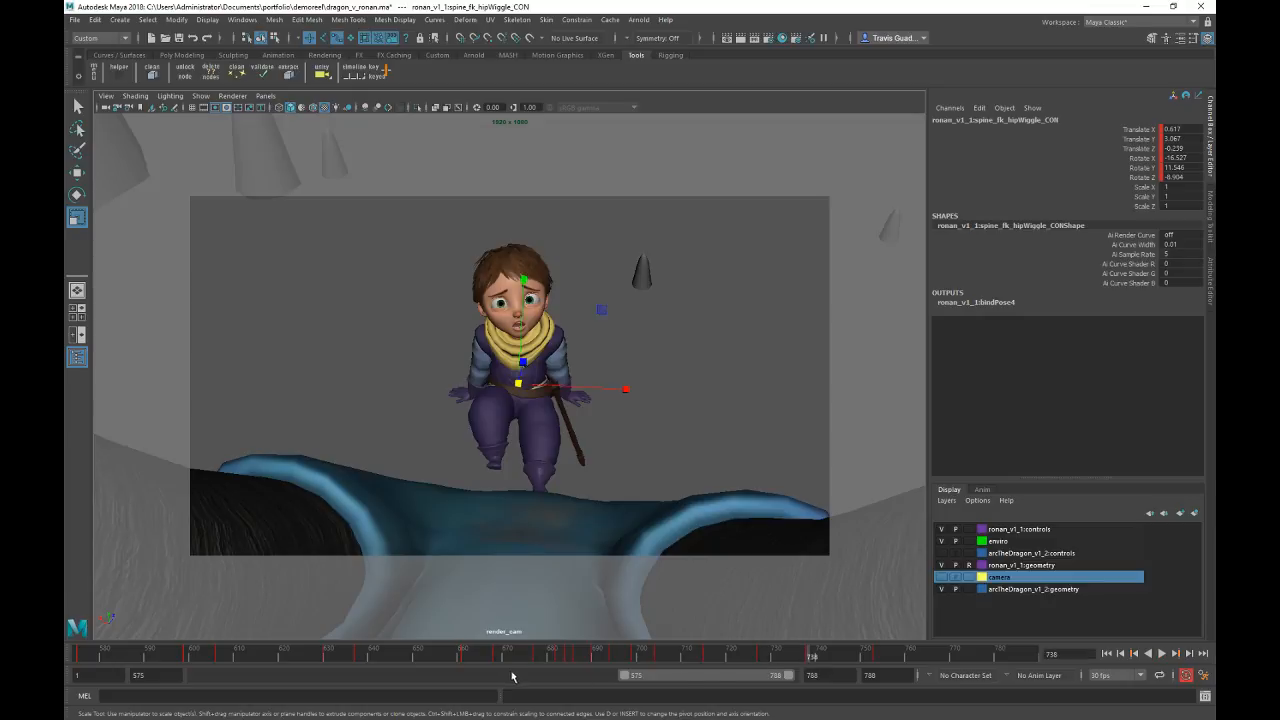
Step: Select the sword sheath control sheath_01_CON at frame 703 and return to the enlarged render_cam view
drag(527, 657, 655, 655)
key(space)
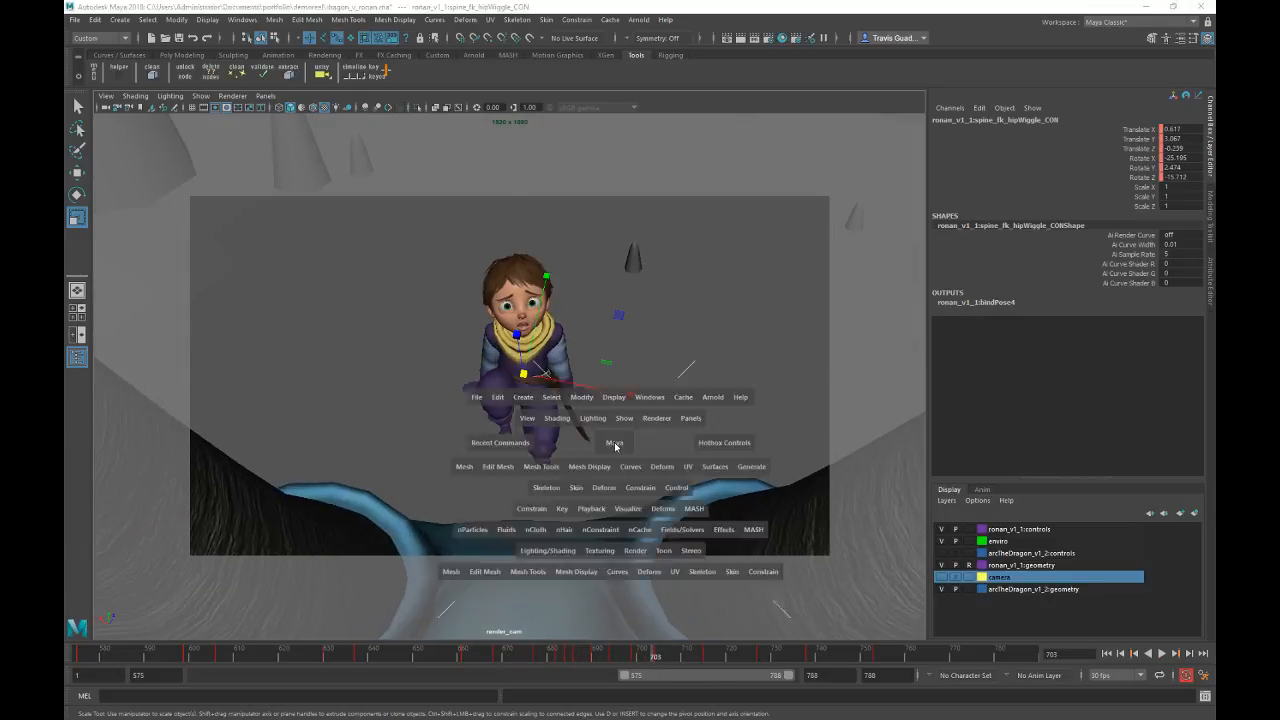
alt+drag(663, 281, 722, 279)
alt+right_drag(722, 279, 575, 258)
click(777, 136)
alt+drag(575, 258, 655, 342)
key(space)
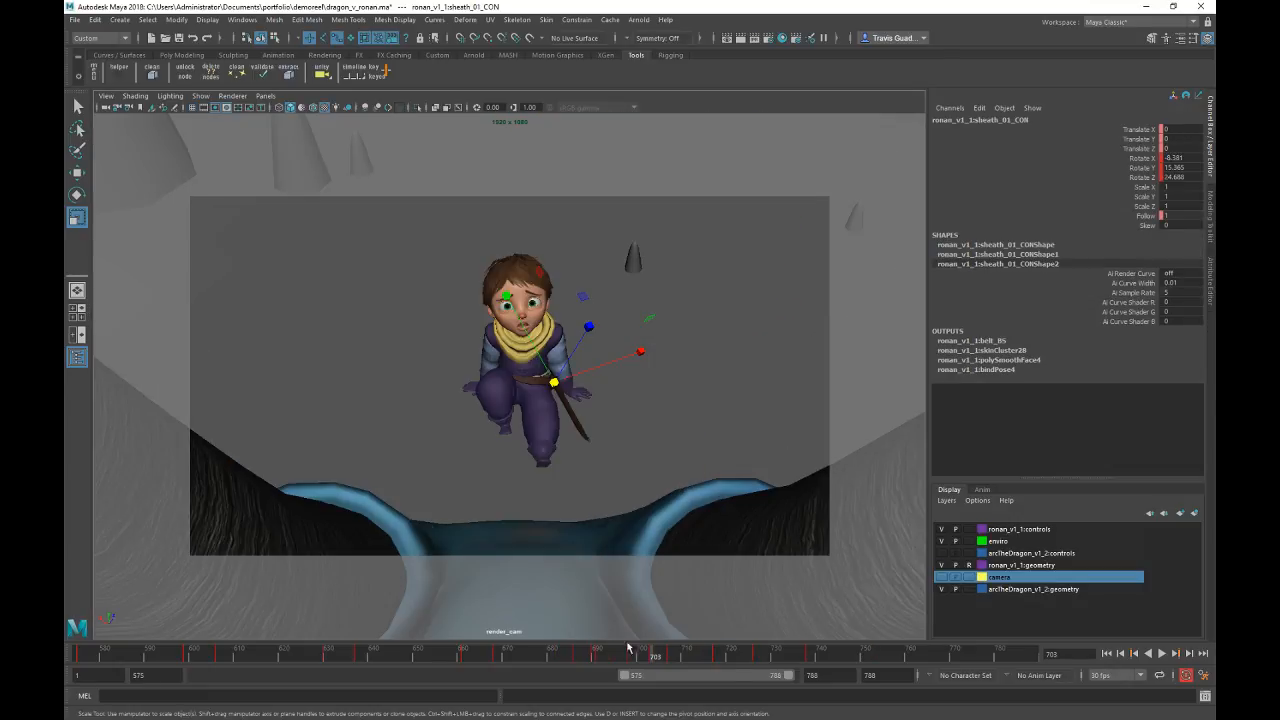
Step: Delete the sheath_01_CON keys in the frame range 691 to 726 and play back the sheath motion
drag(535, 655, 741, 656)
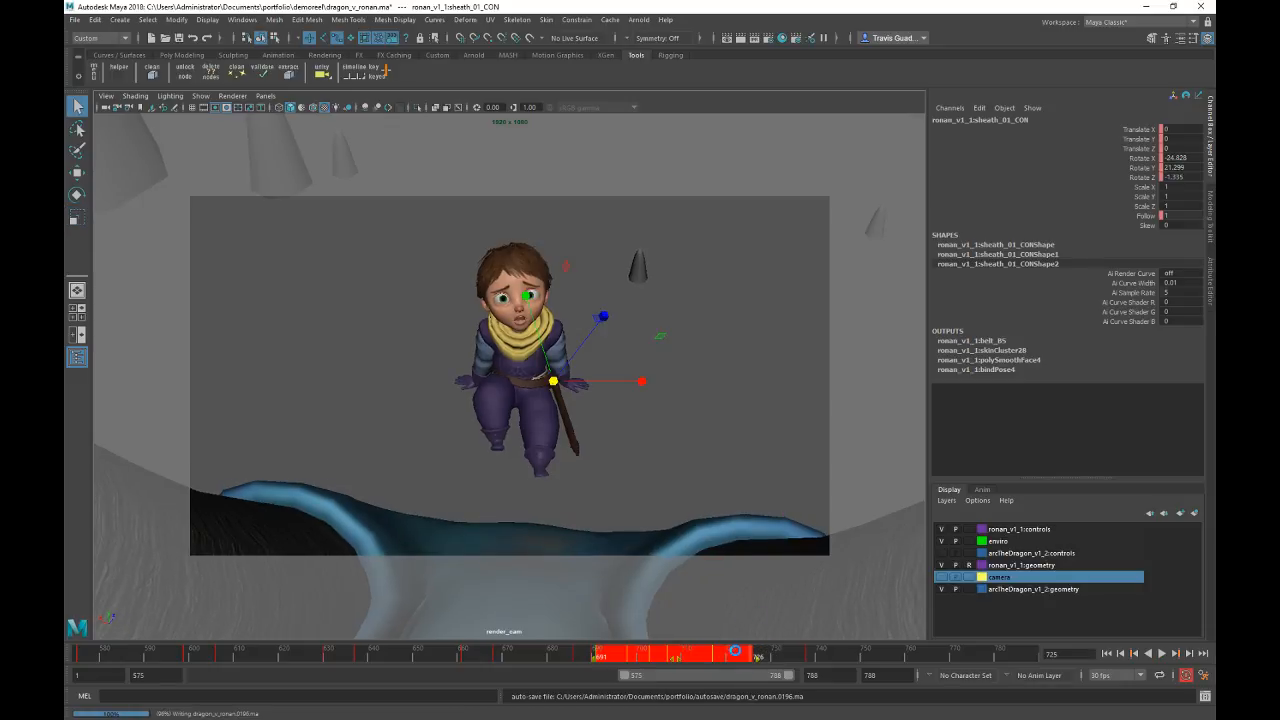
right_click(722, 655)
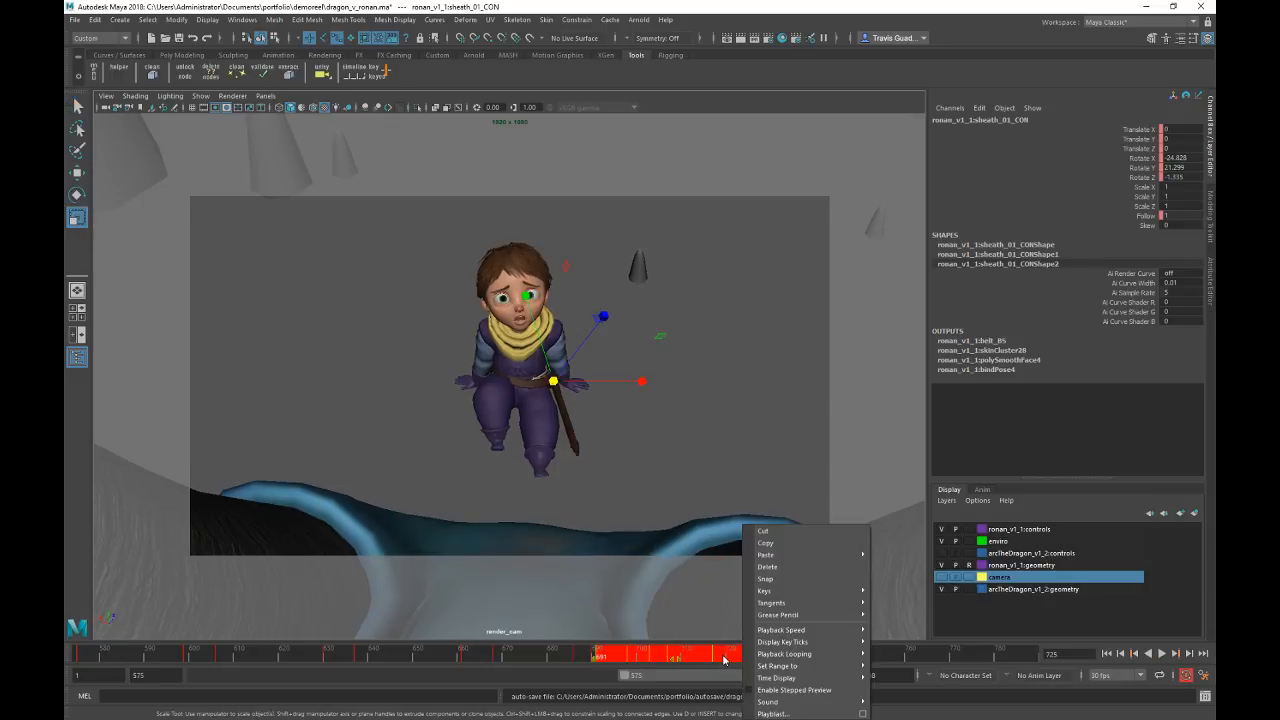
click(777, 572)
key(alt+v)
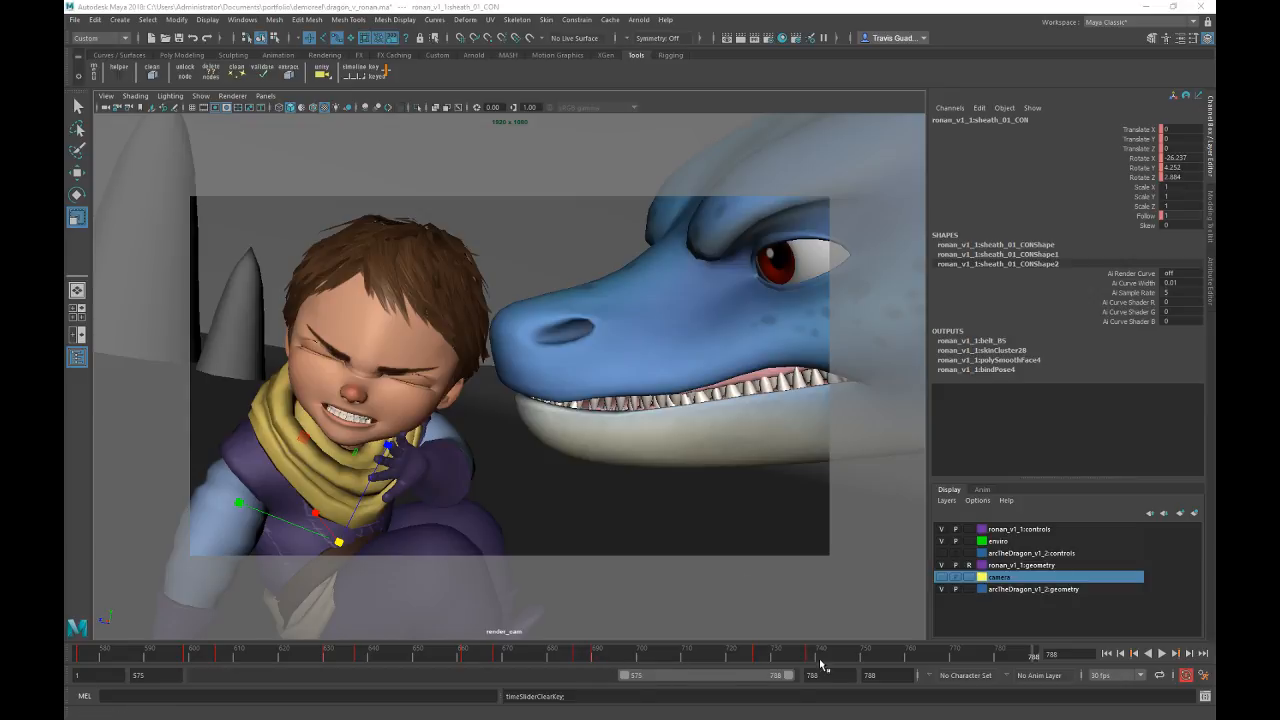
Step: Create a playblast of the shot from the render_cam view
click(789, 657)
right_click(789, 656)
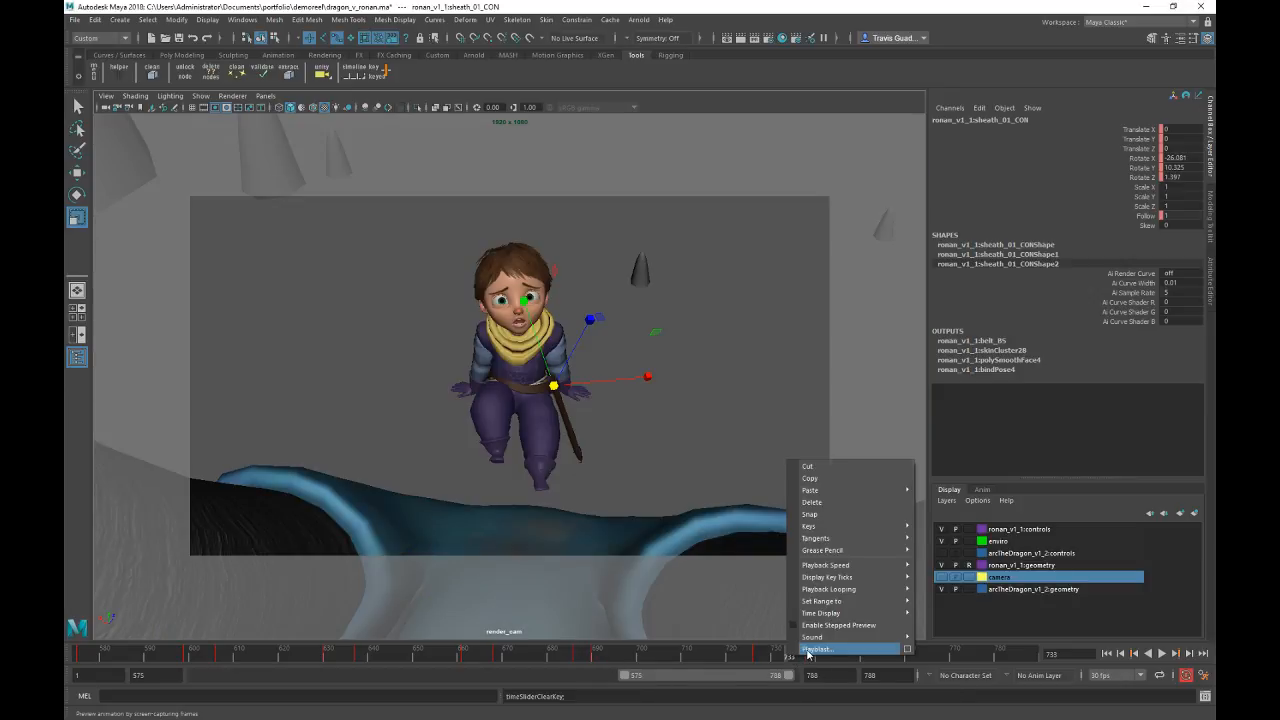
click(815, 649)
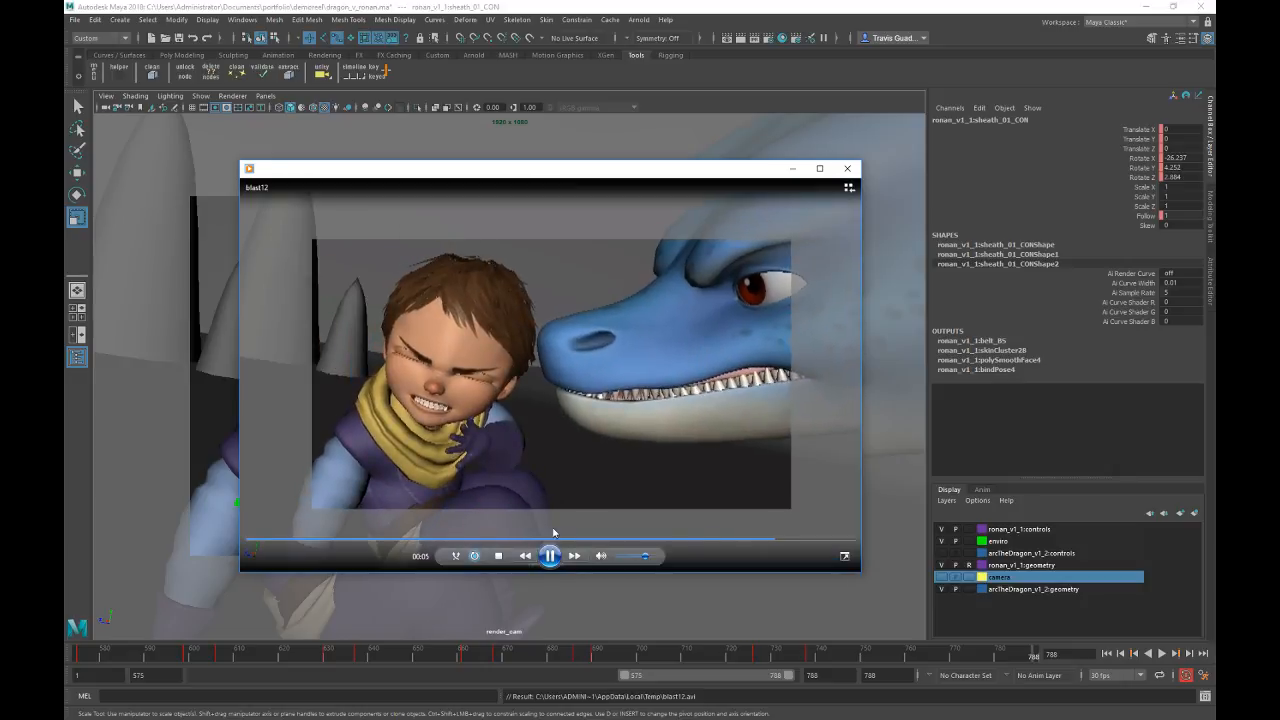
Step: Replay the blast12 playblast from about two seconds in, reviewing the boy's sit-up several times
click(510, 539)
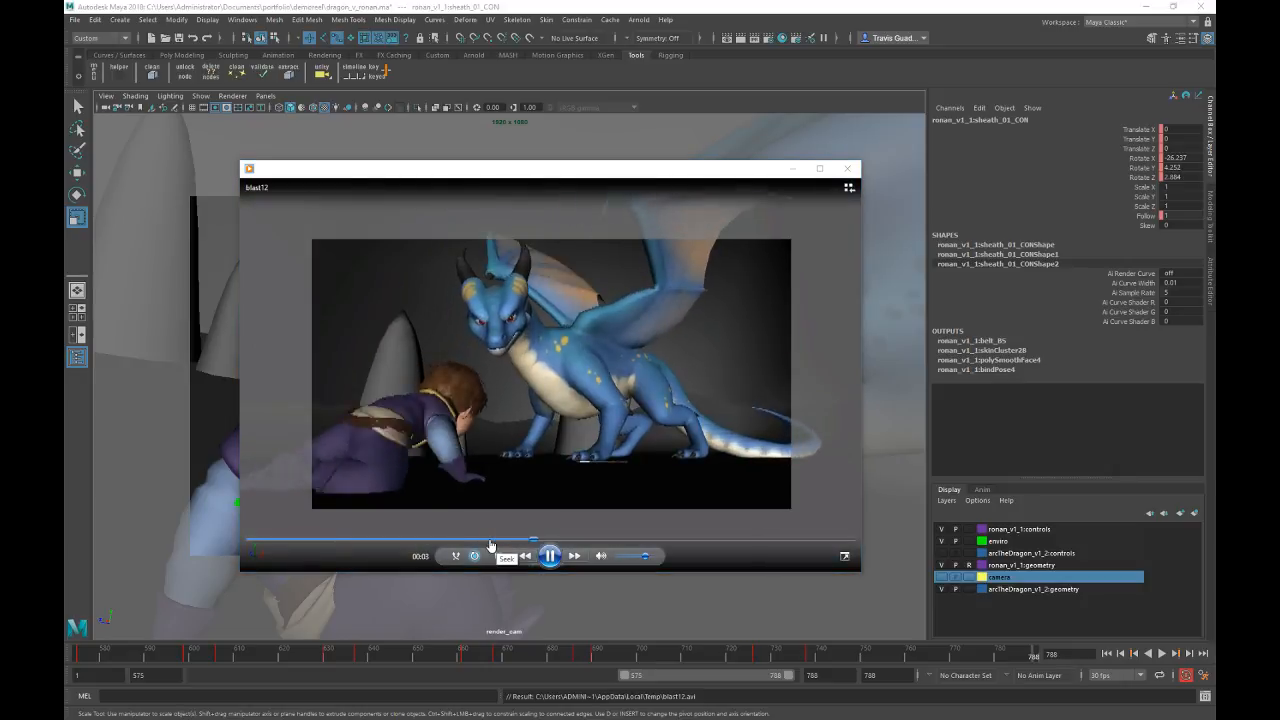
click(490, 540)
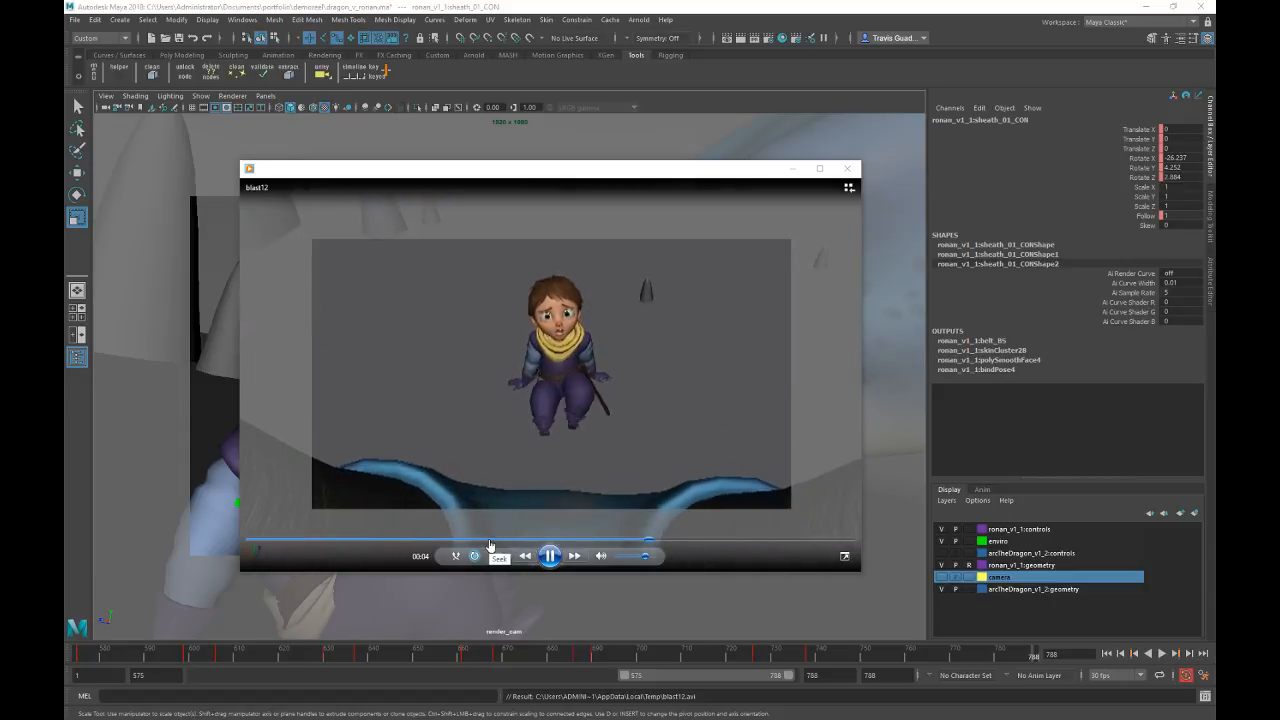
click(490, 540)
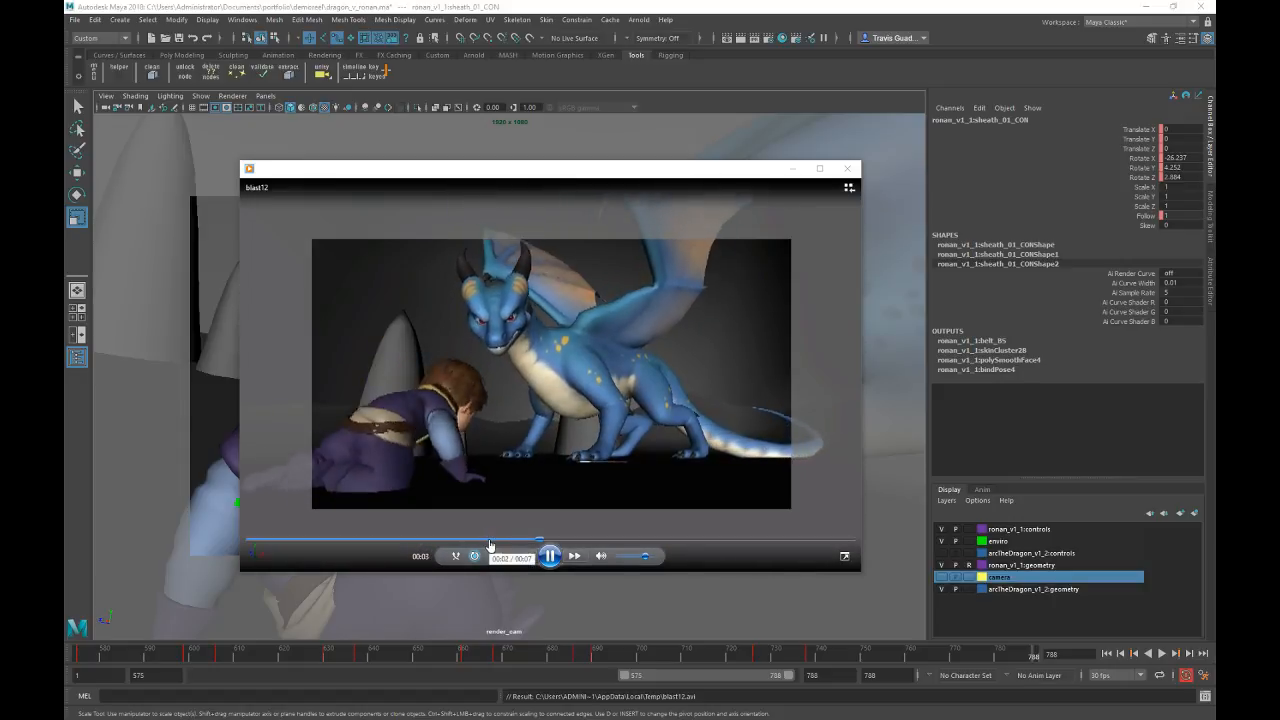
click(490, 540)
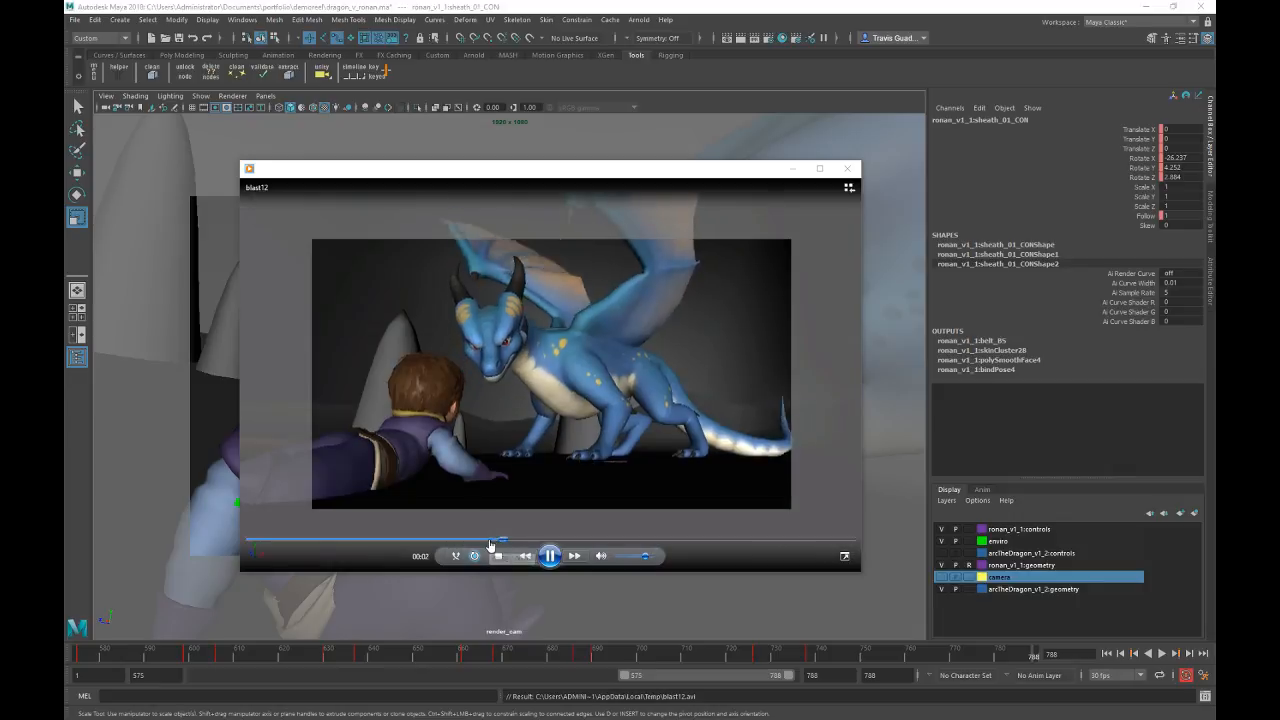
Step: Stop and close the blast12 playblast, and scrub the shot to the boy's sit-up around frame 688
click(549, 555)
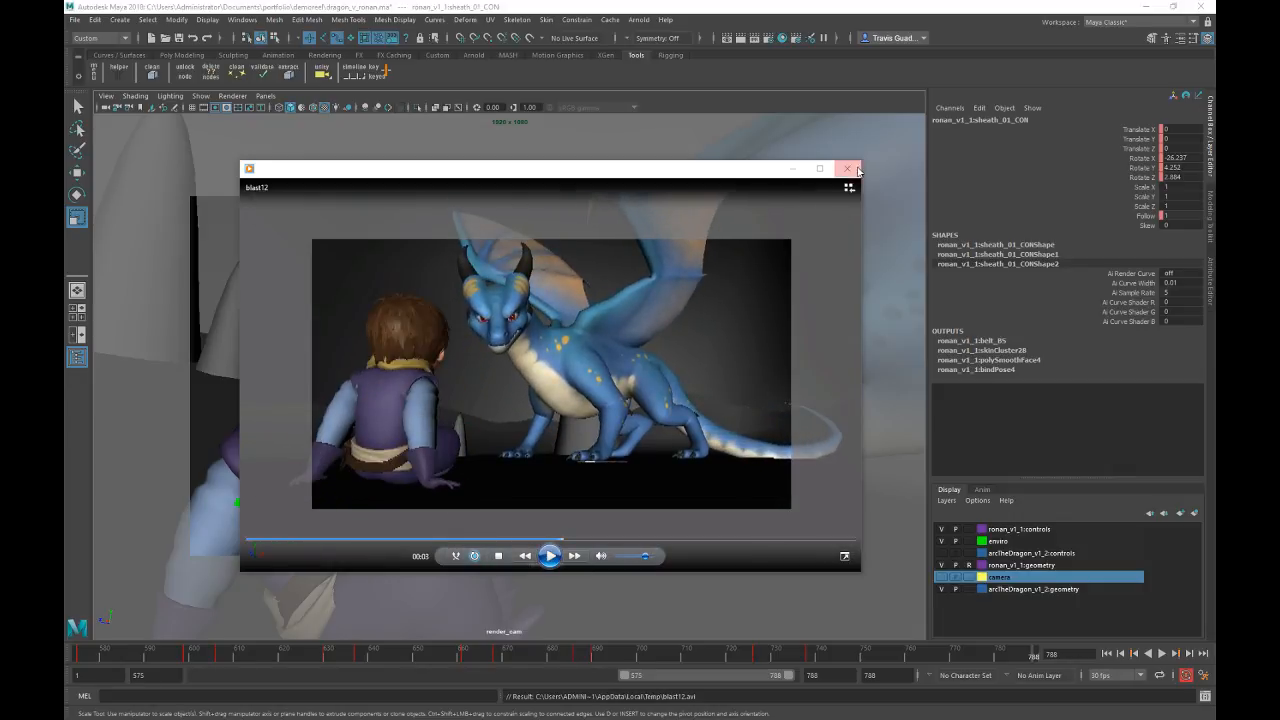
click(847, 168)
drag(435, 657, 588, 655)
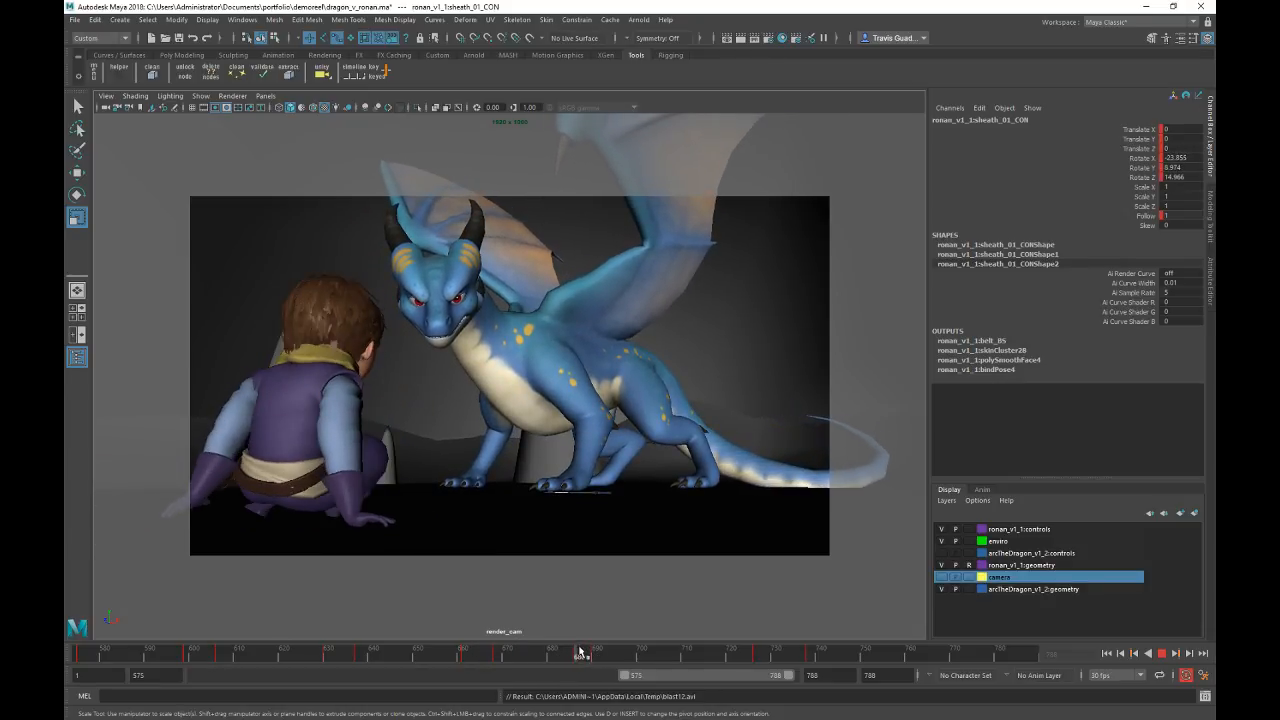
Step: Select the boy's body controls in the persp view, shift their sit-up keys slightly later, and play the result around frame 688
key(space)
alt+right_drag(752, 226, 630, 240)
alt+drag(630, 240, 747, 267)
drag(778, 137, 611, 360)
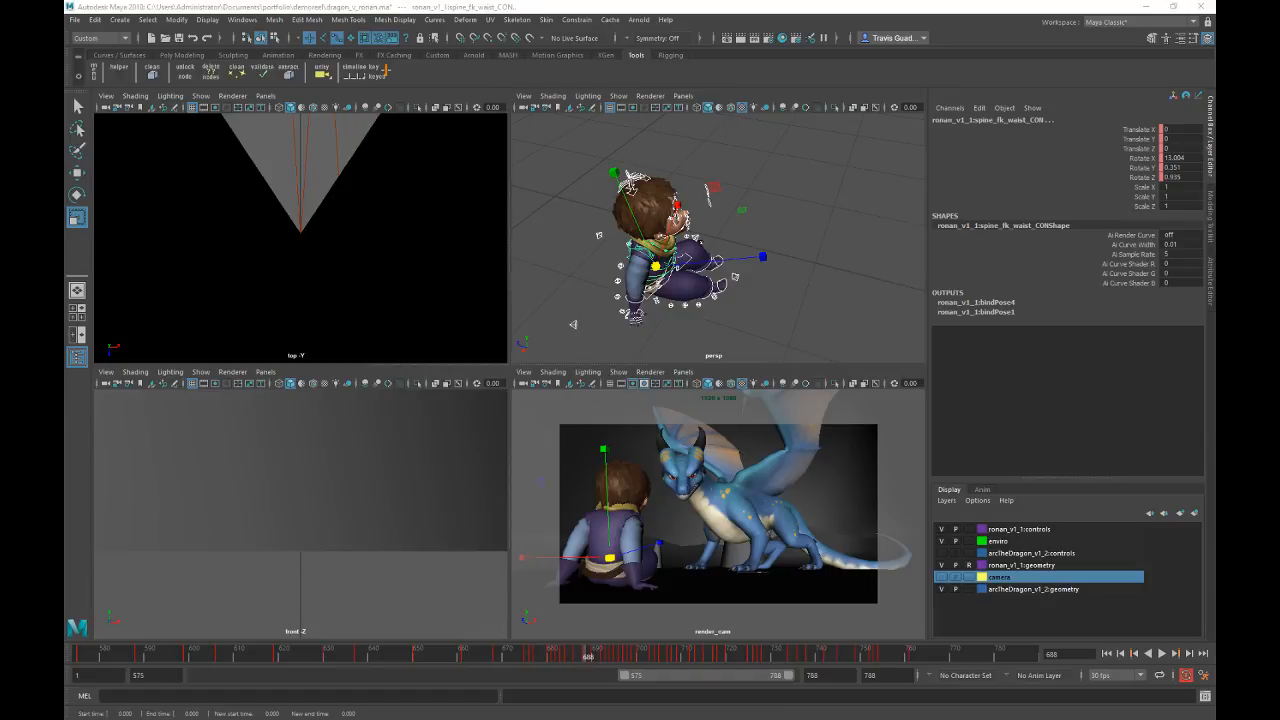
key(w)
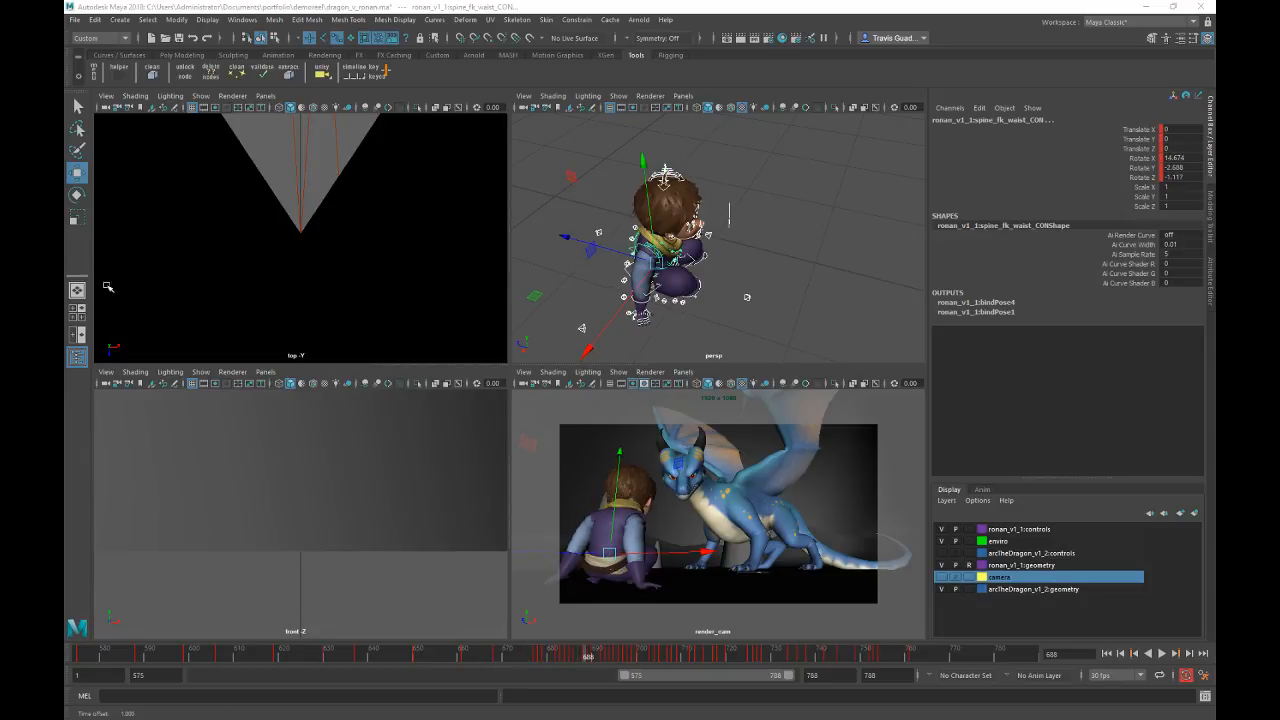
drag(547, 652, 602, 655)
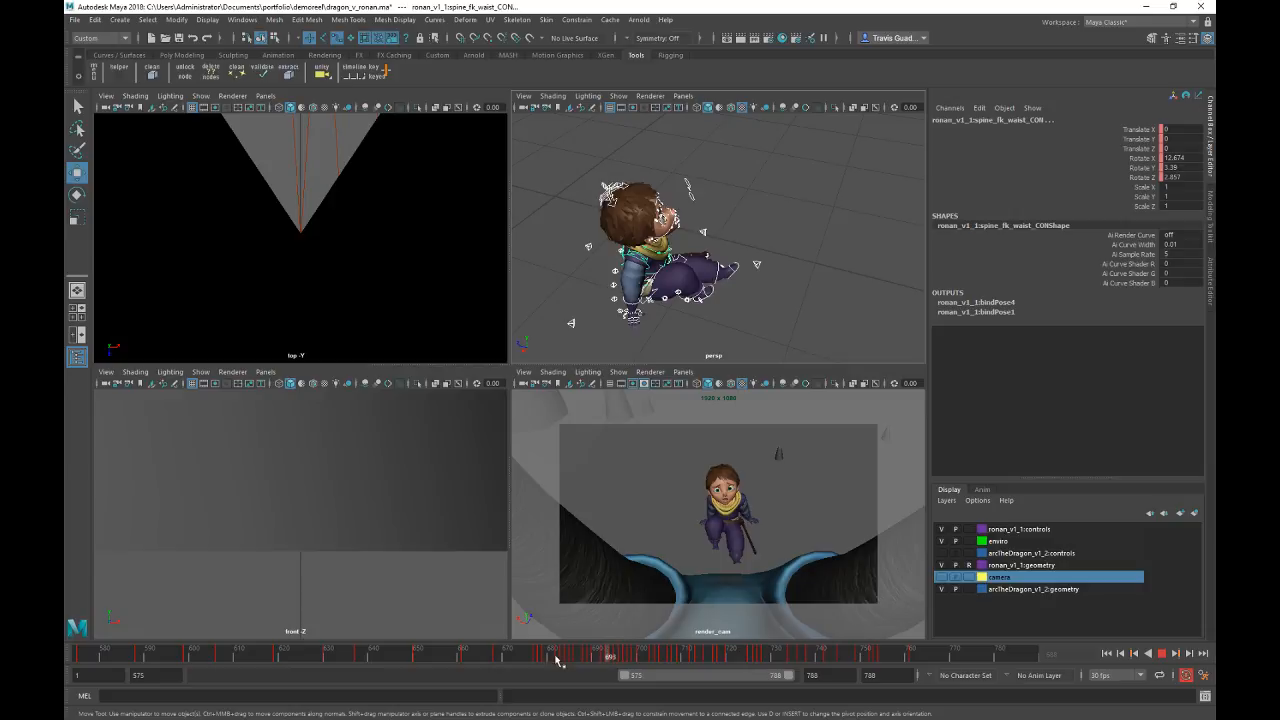
drag(557, 660, 588, 657)
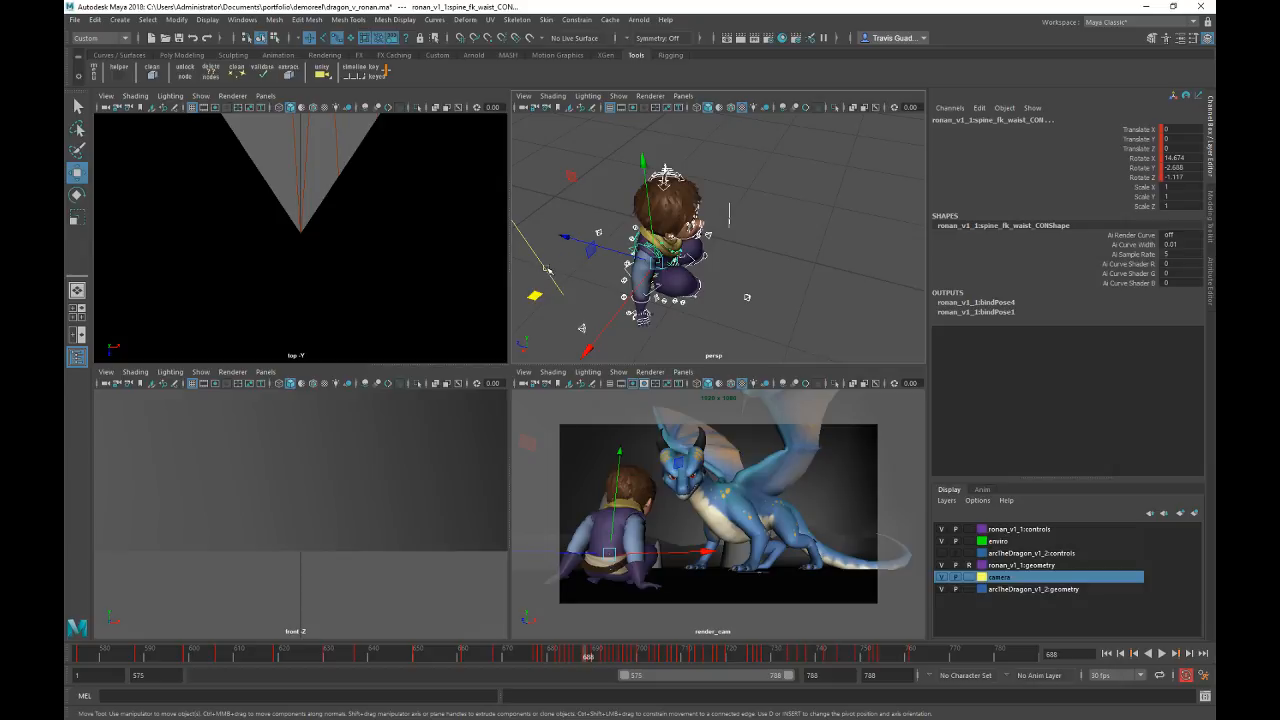
Step: Select cam_controller and render_cam, try shifting the camera keys near frame 688 one frame earlier, and undo the key edit
click(761, 577)
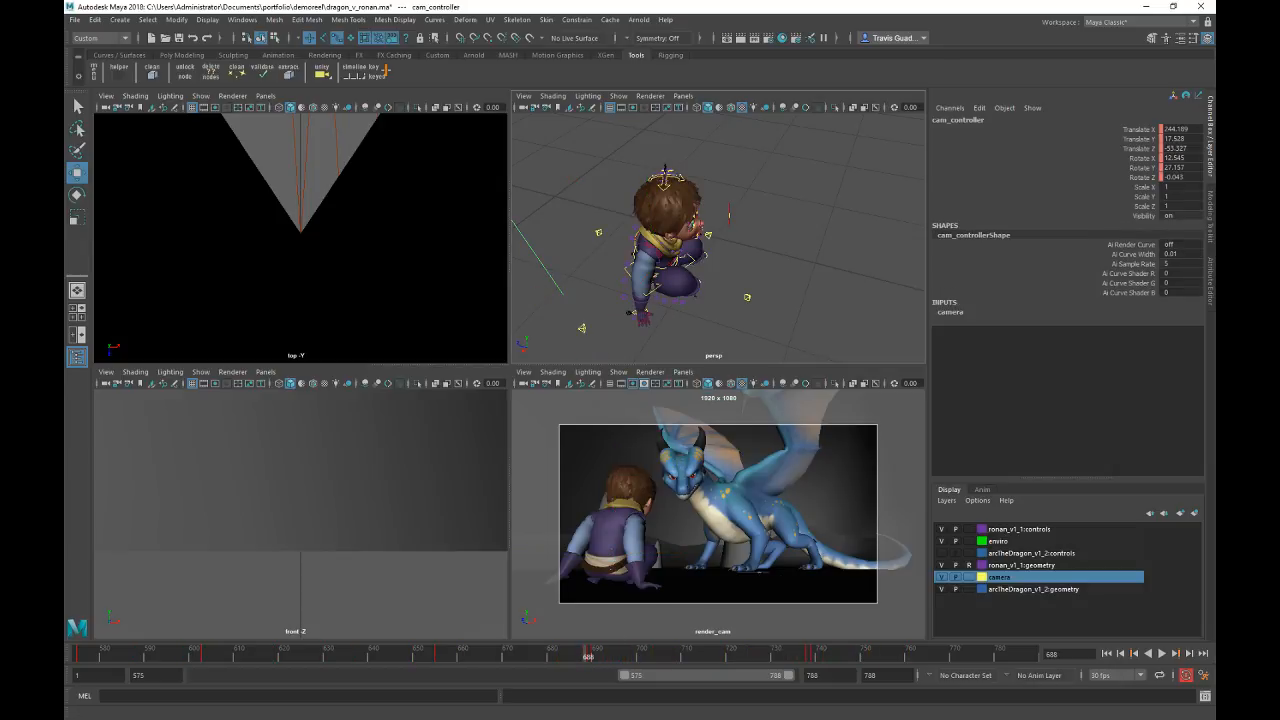
click(523, 383)
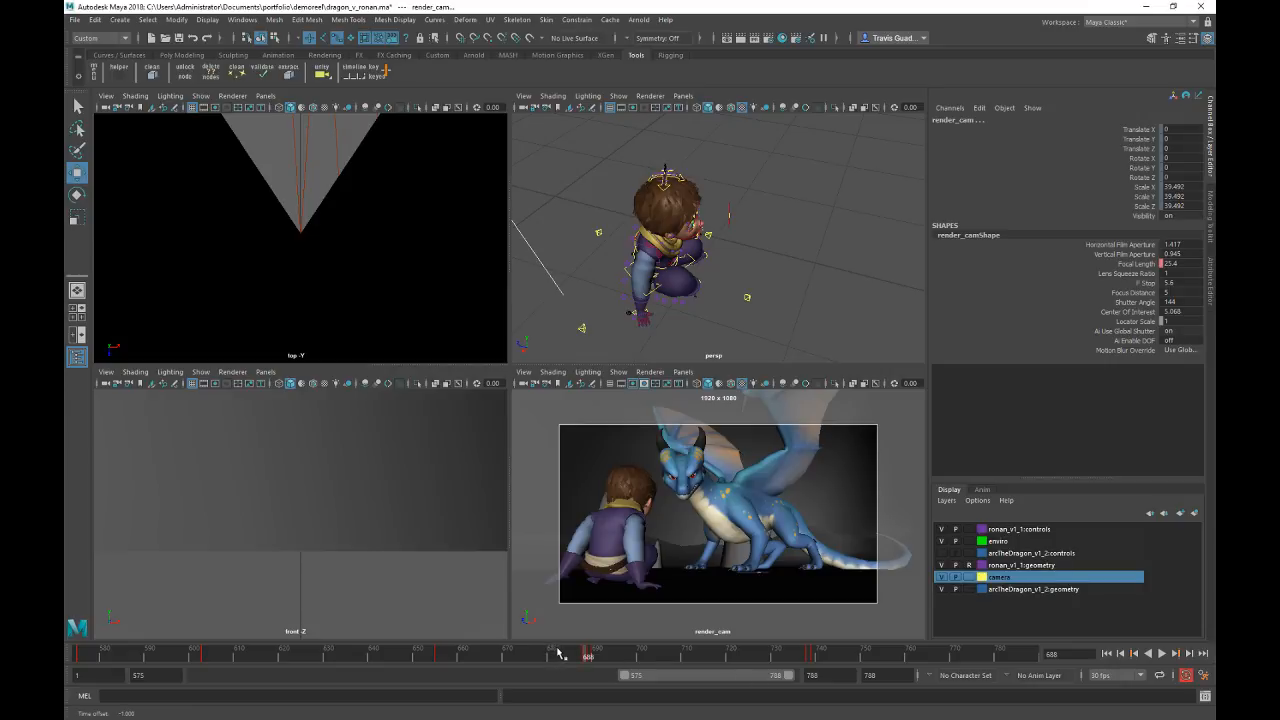
key(alt+v)
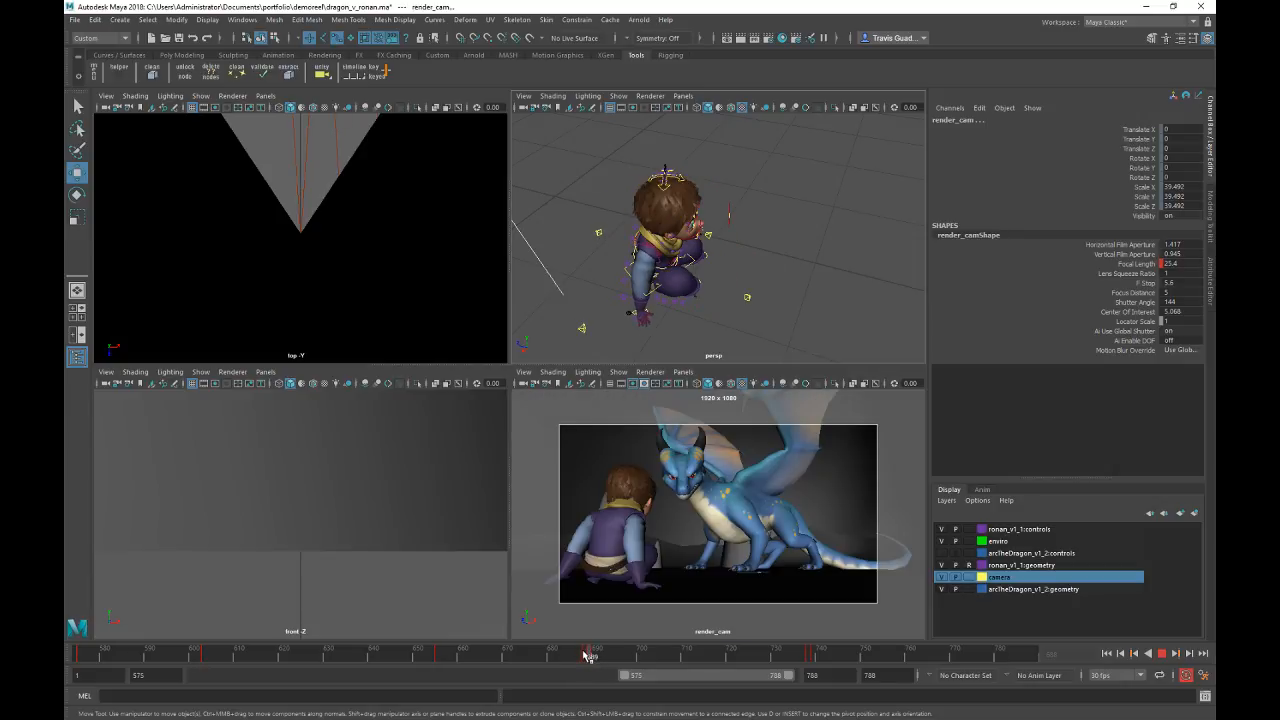
click(587, 655)
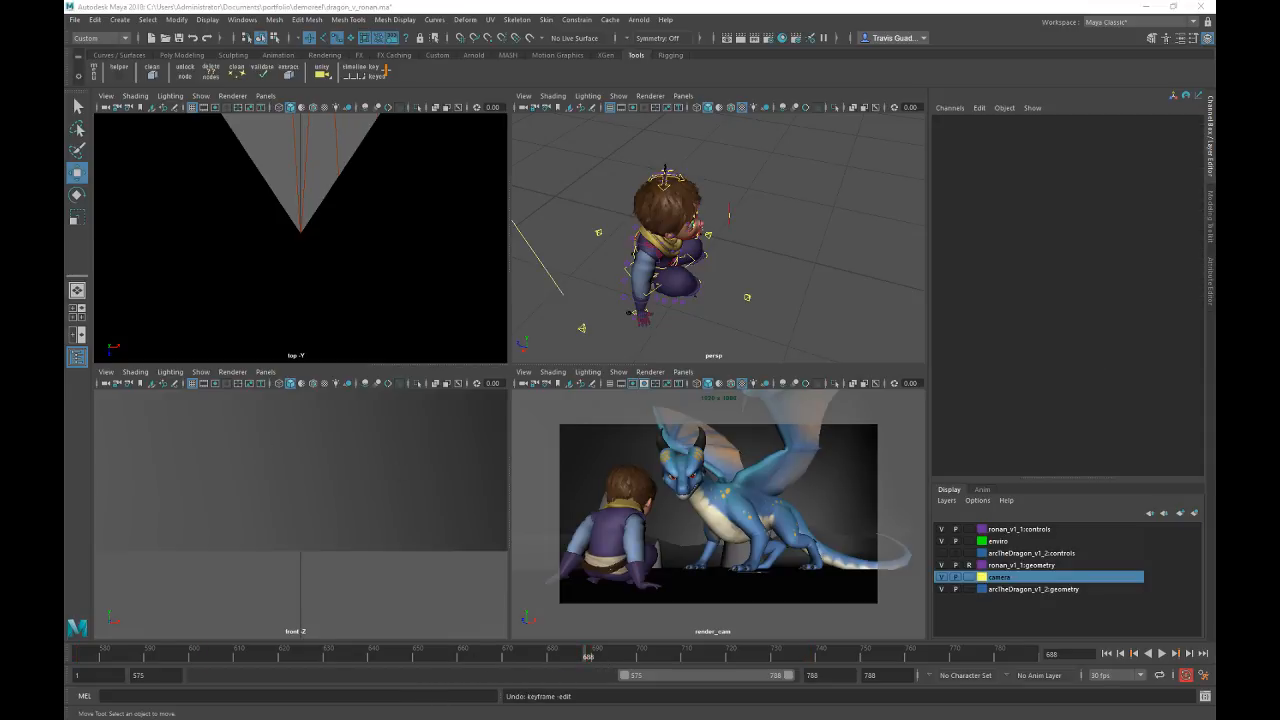
key(ctrl+z)
key(ctrl+z)
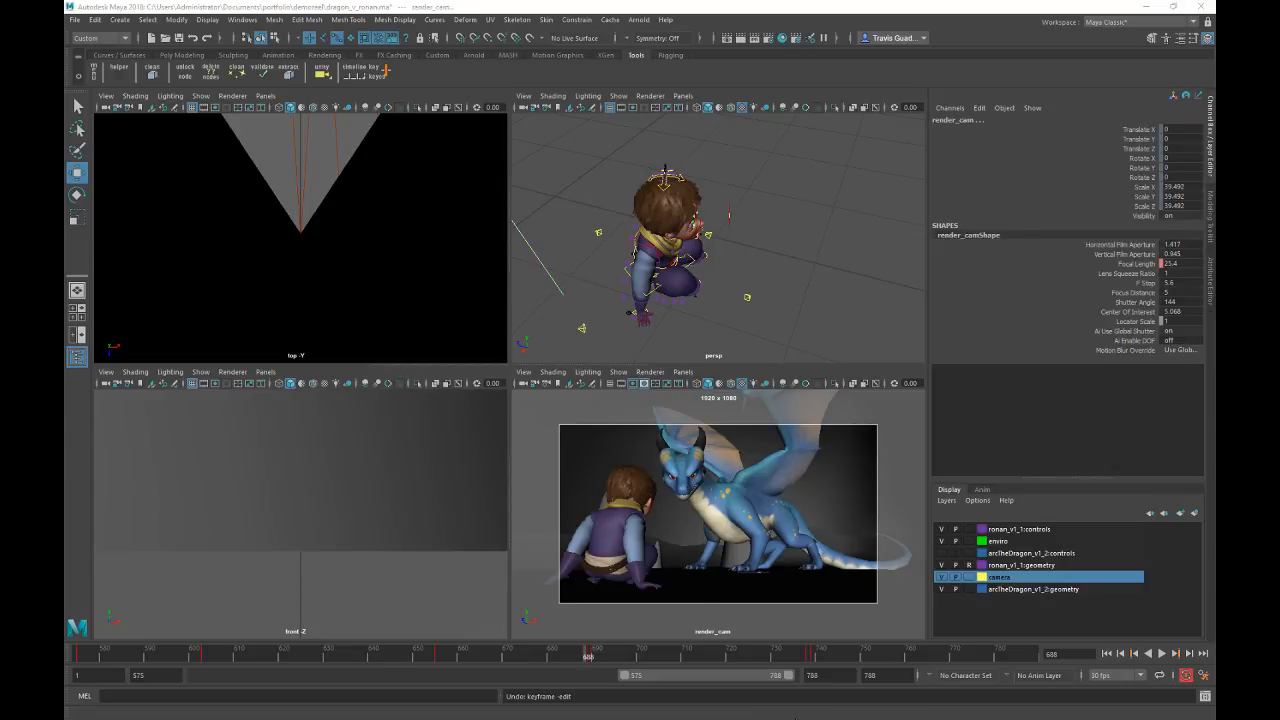
Step: Shift render_cam's keys around the cut near frame 688 slightly earlier and play back the cut
shift+drag(576, 653, 602, 658)
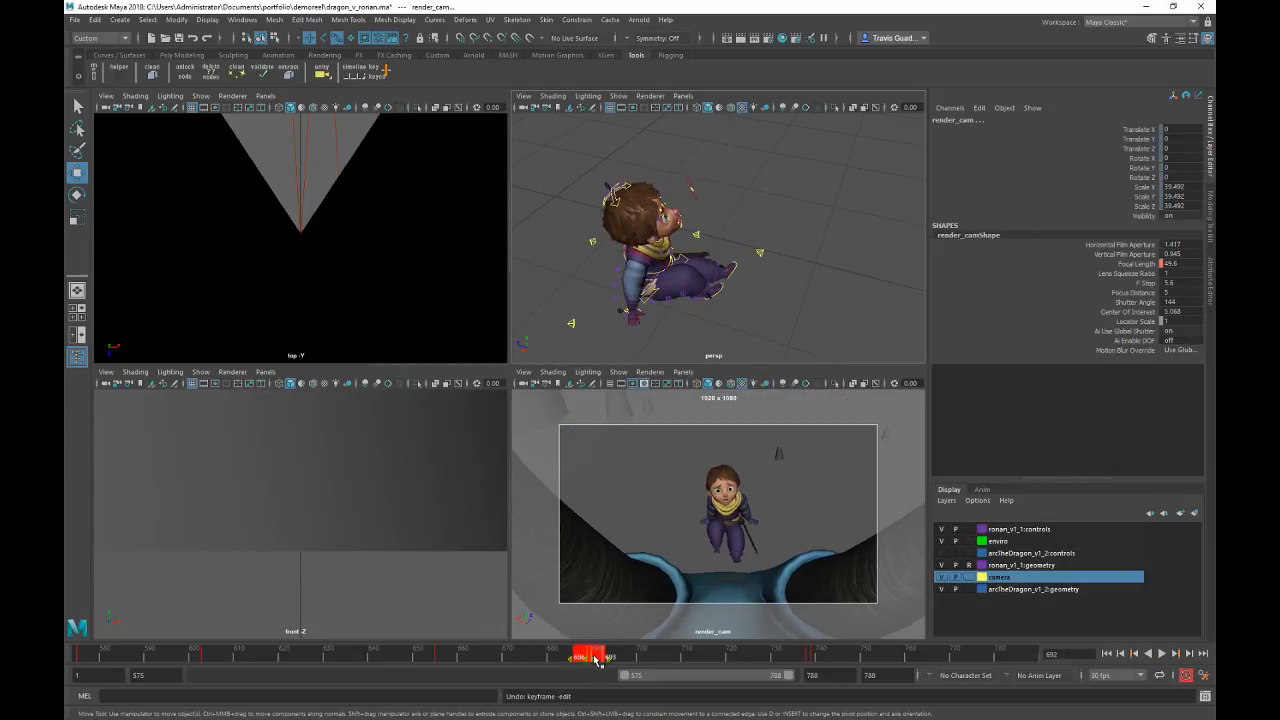
key(alt+v)
key(alt+v)
click(487, 661)
key(alt+v)
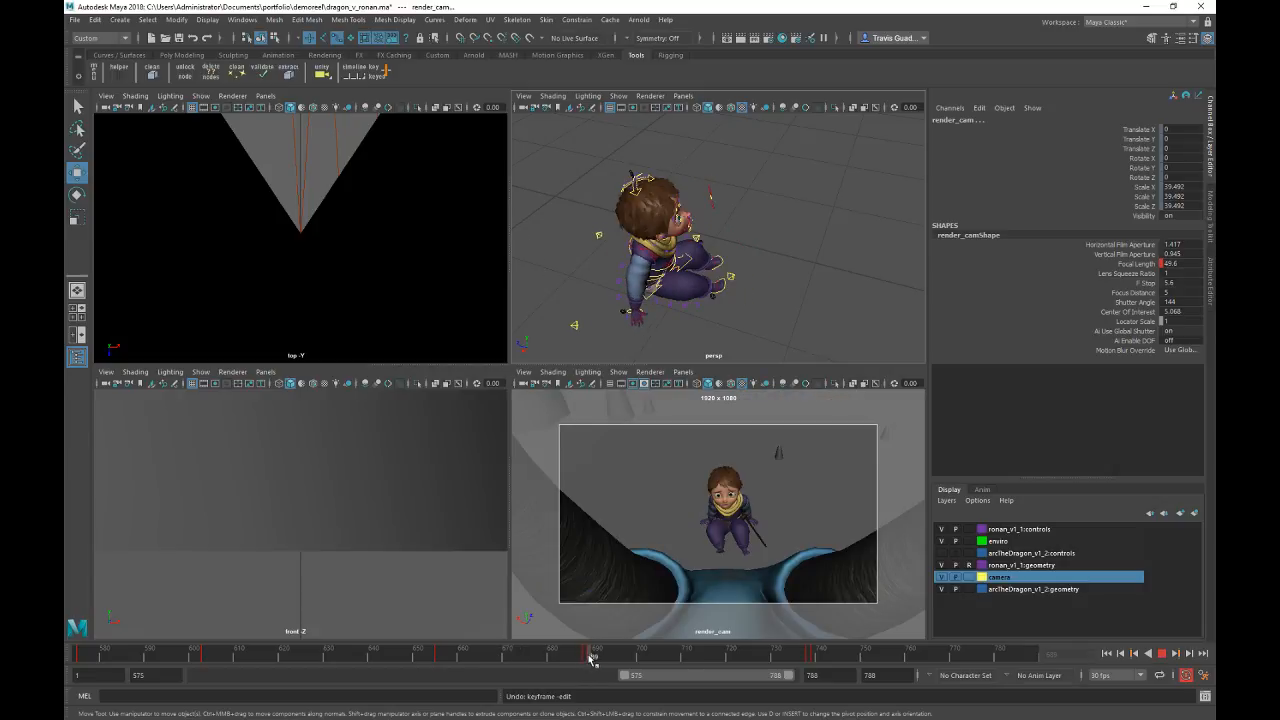
Step: Move render_cam's cut keys a little further ahead of frame 688 and check the timing in playback
click(570, 659)
drag(570, 659, 593, 658)
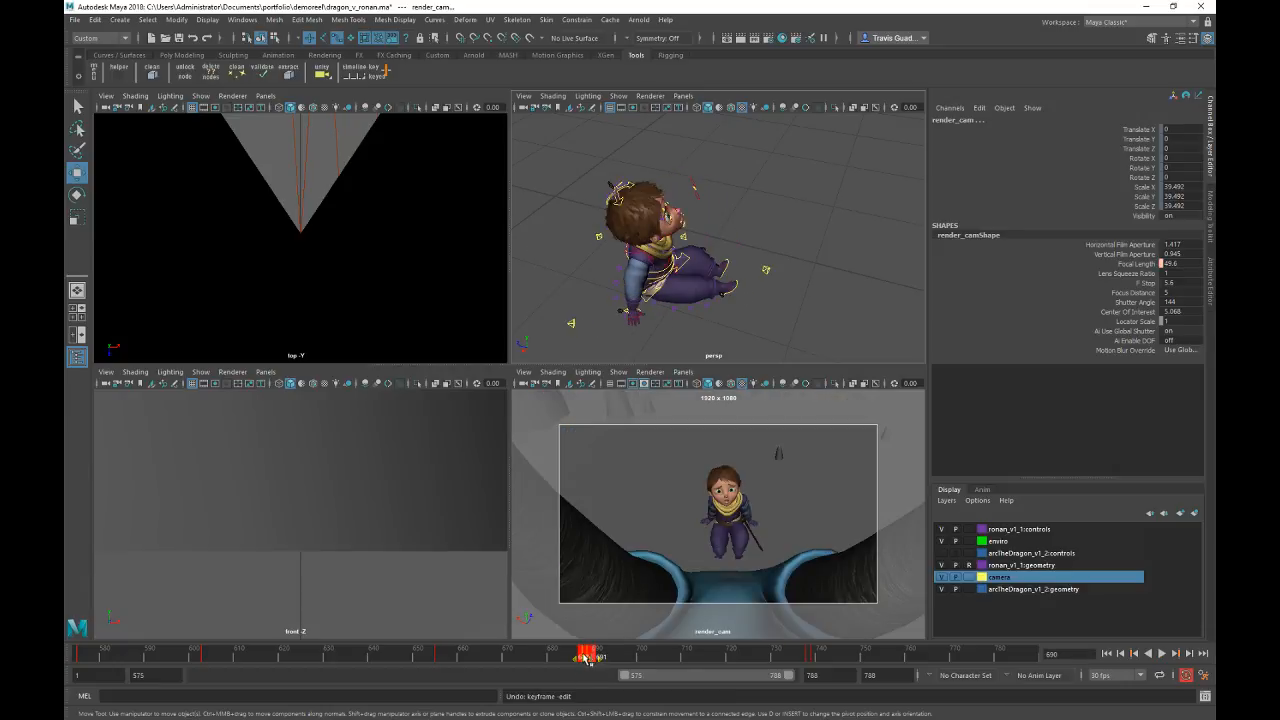
key(alt+v)
key(alt+v)
click(535, 657)
key(alt+v)
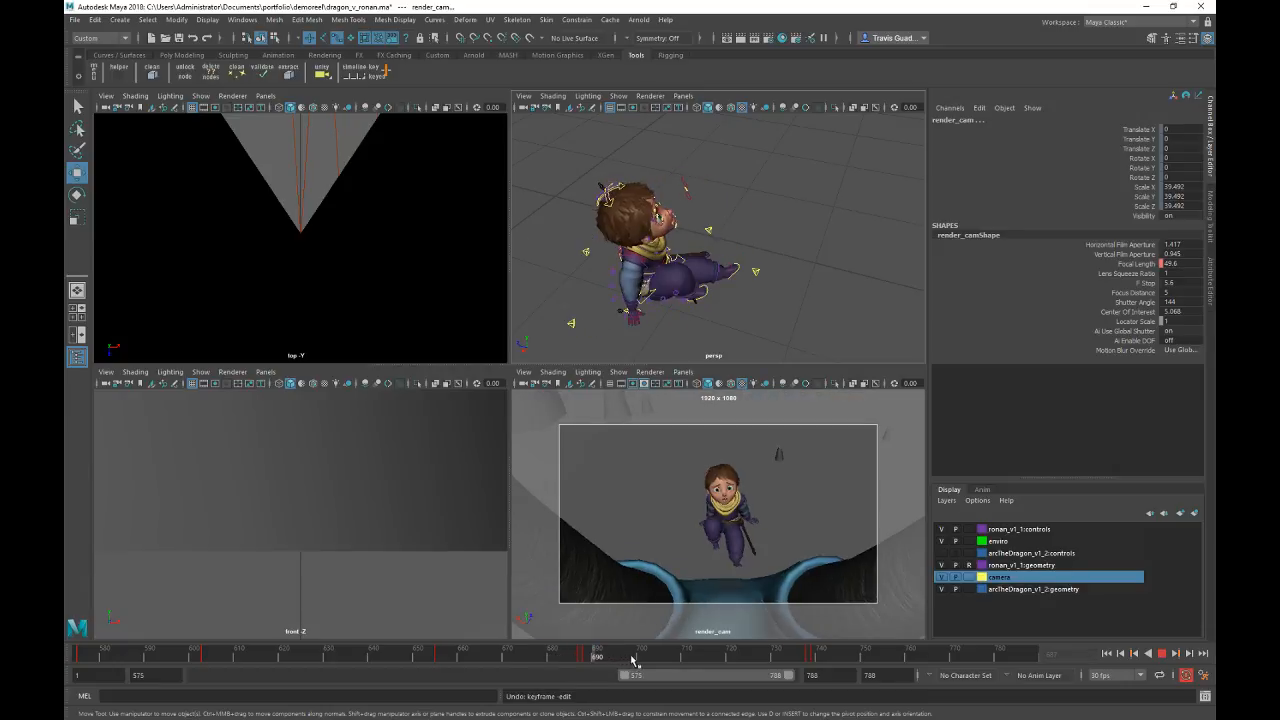
click(780, 511)
right_click(727, 655)
click(738, 647)
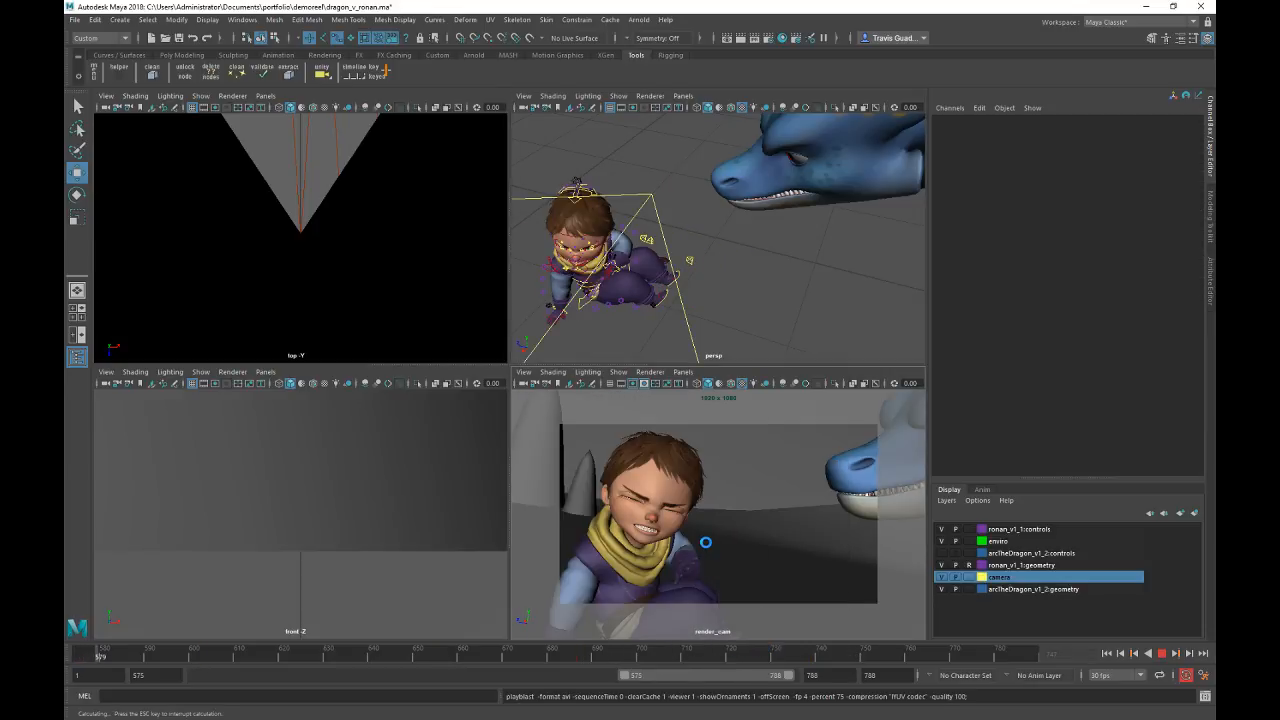
key(Escape)
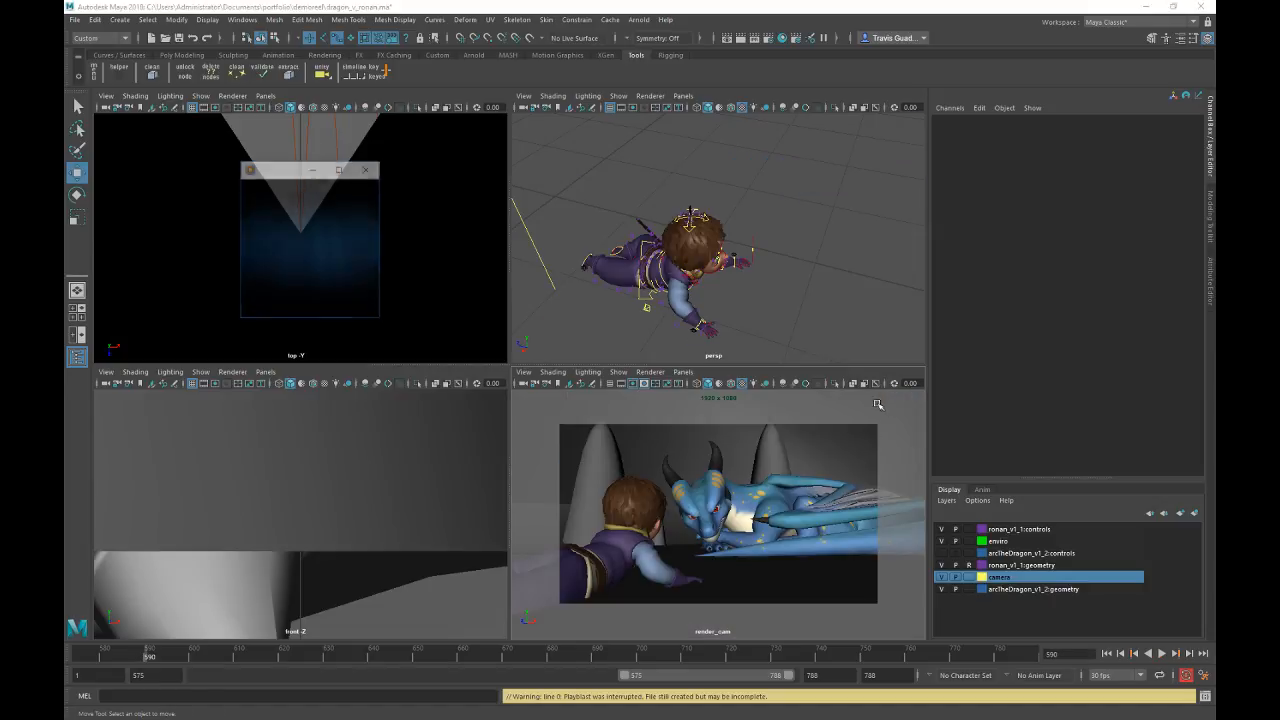
click(547, 168)
Step: Create a playblast of the shot from the enlarged render_cam view and review it
key(space)
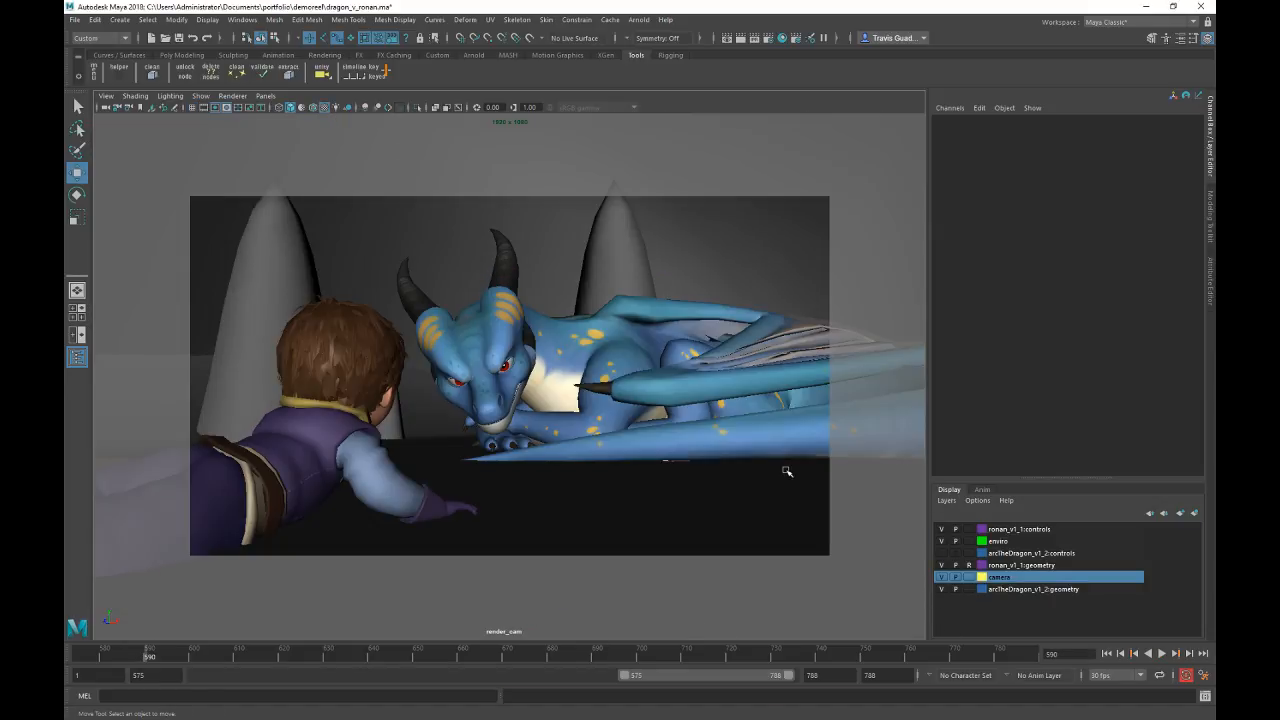
right_click(771, 655)
click(797, 653)
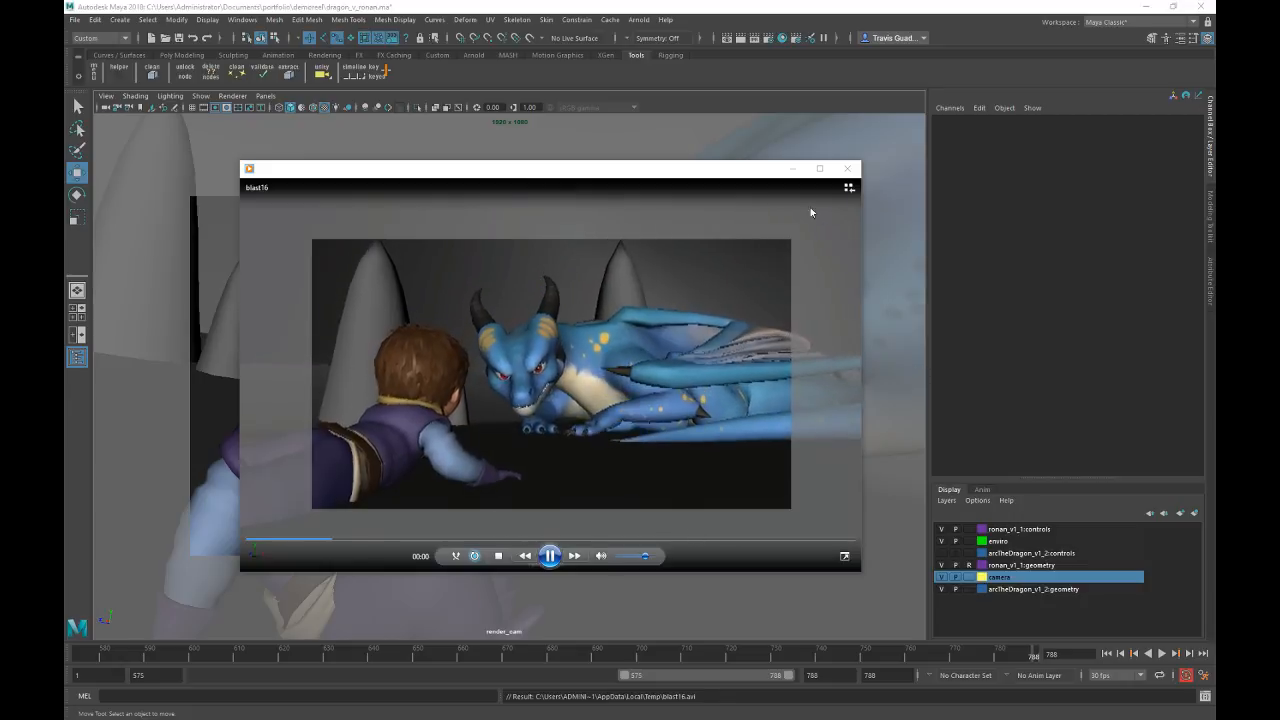
double_click(691, 169)
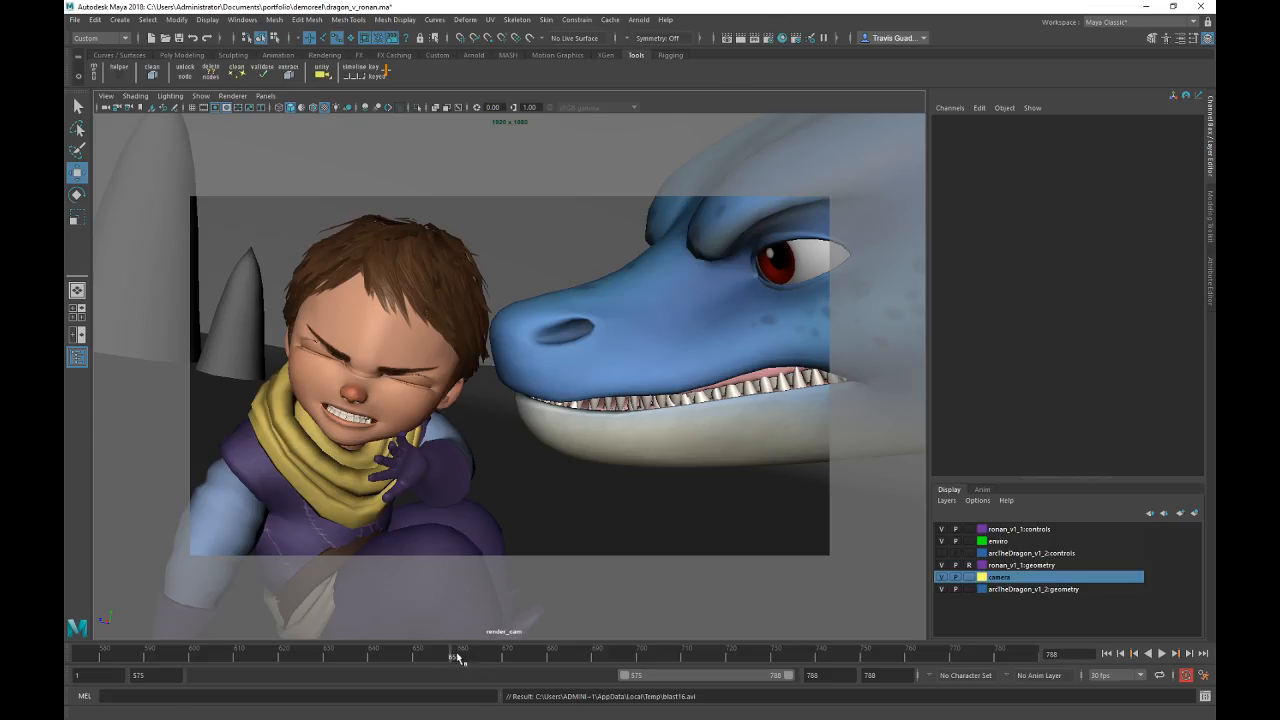
Step: Delete the spine_master_CON key at frame 688, viewing the boy from the front in the persp view
mouse_move(457, 656)
mouse_down()
mouse_move(602, 652)
mouse_move(587, 654)
mouse_up()
key(space)
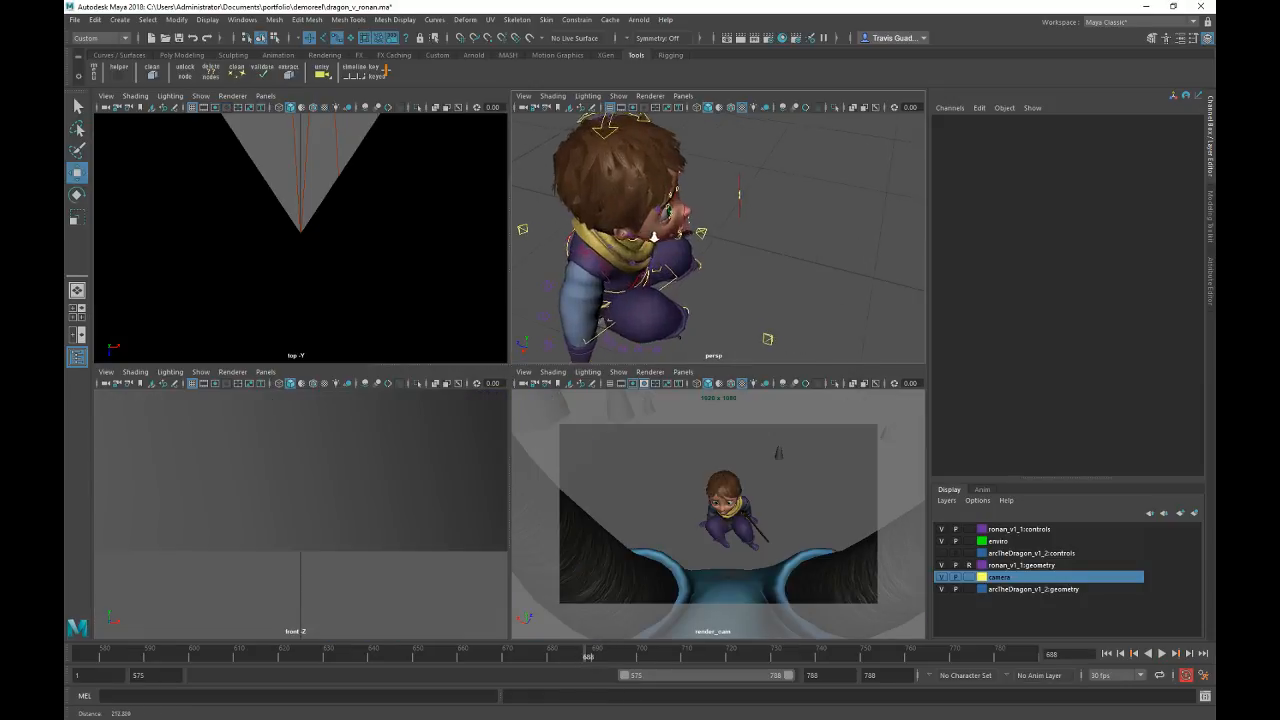
alt+drag(654, 237, 551, 197)
alt+middle_drag(551, 197, 662, 262)
click(708, 177)
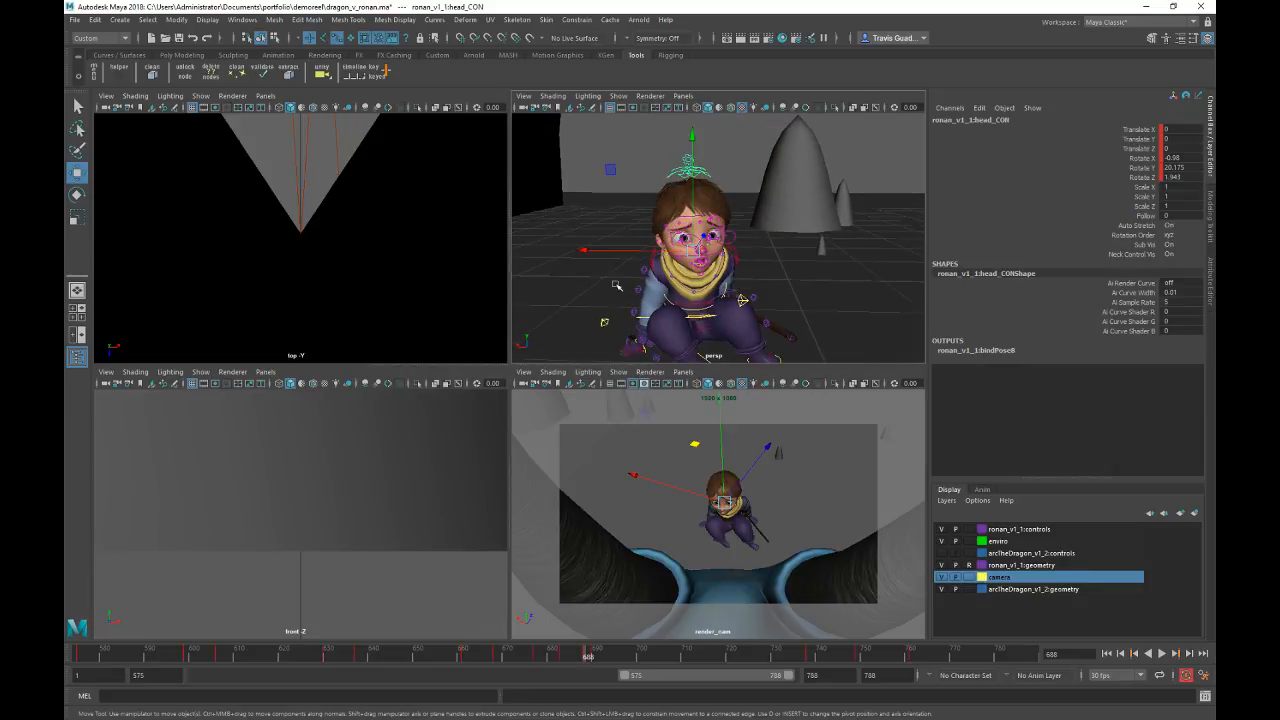
alt+right_drag(614, 283, 712, 318)
alt+middle_drag(712, 318, 731, 277)
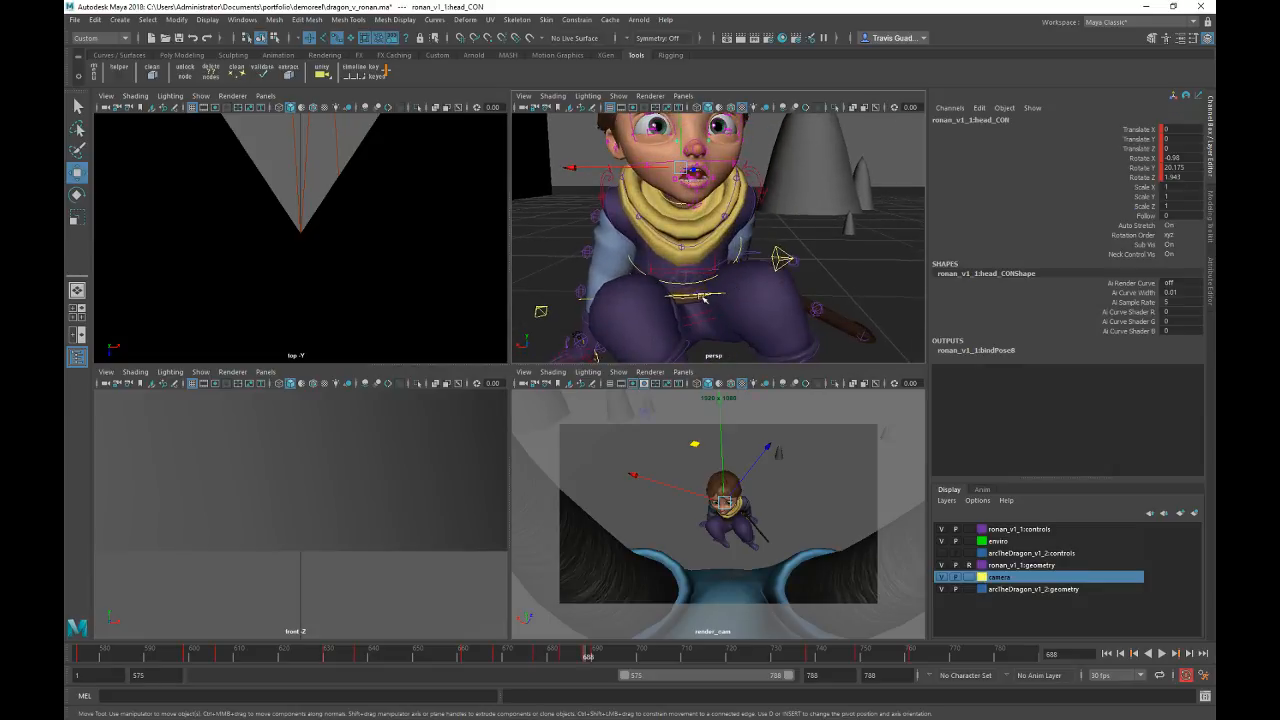
click(703, 297)
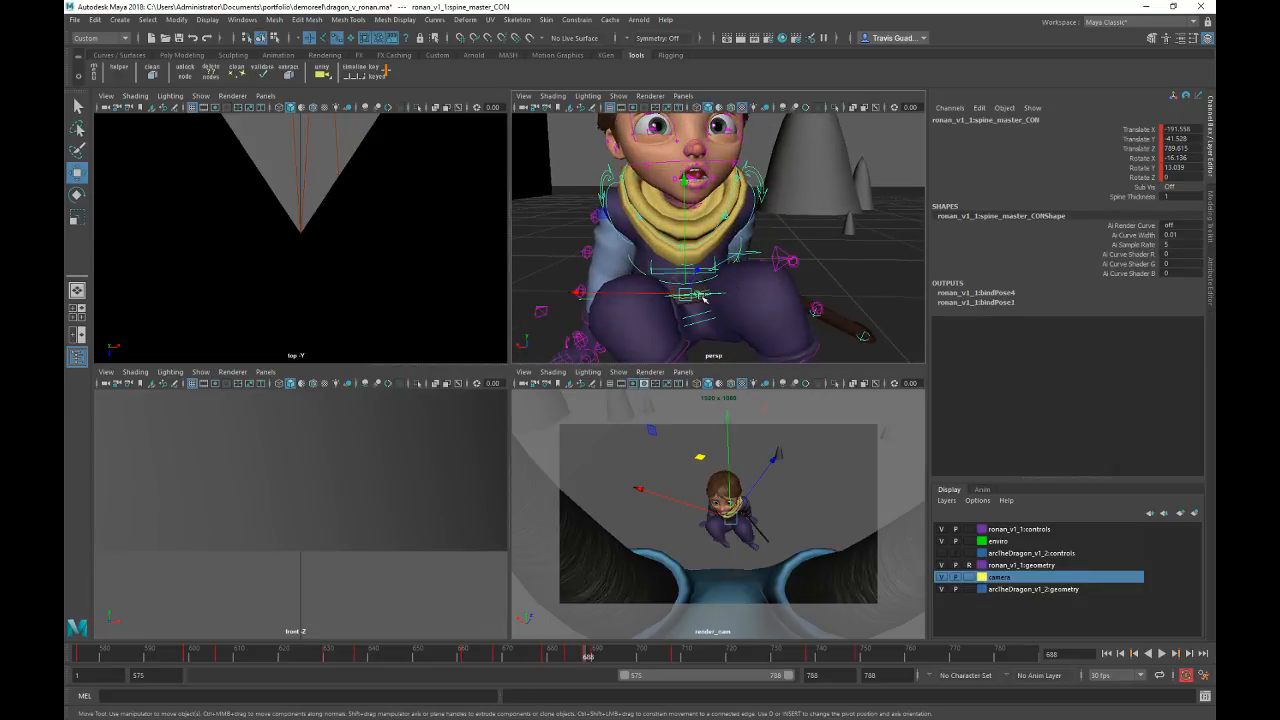
right_click(590, 657)
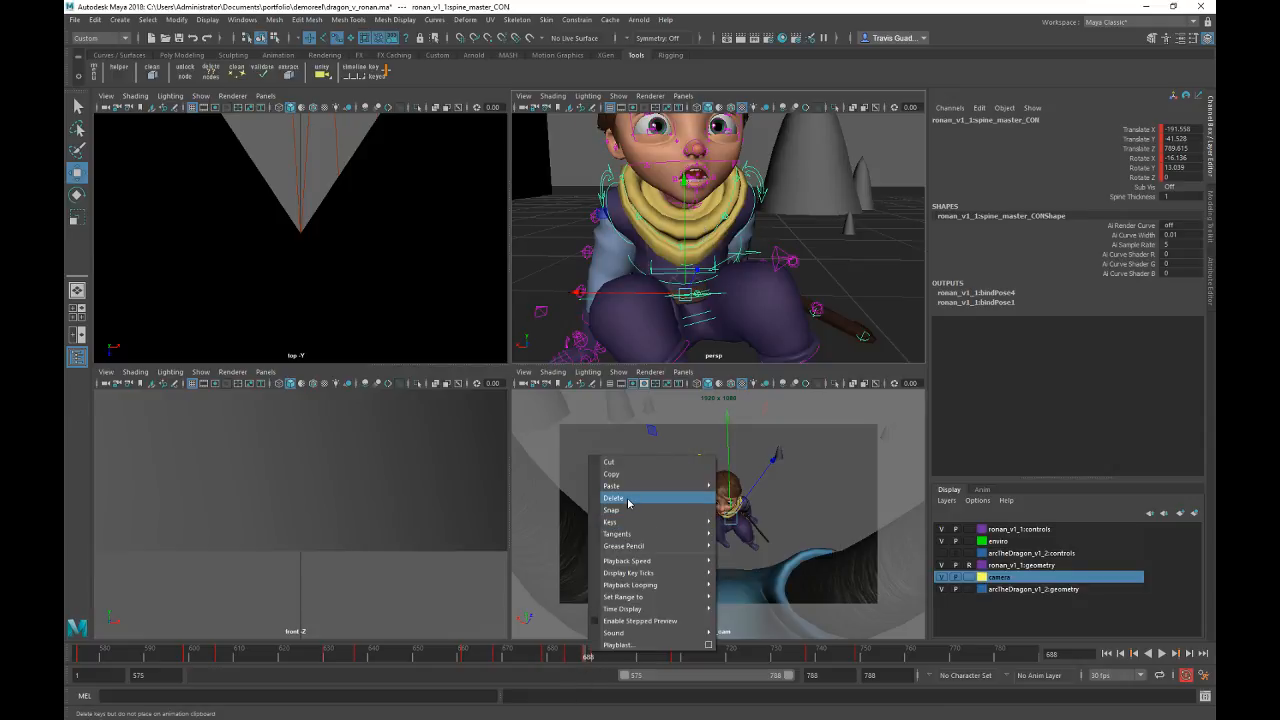
click(626, 500)
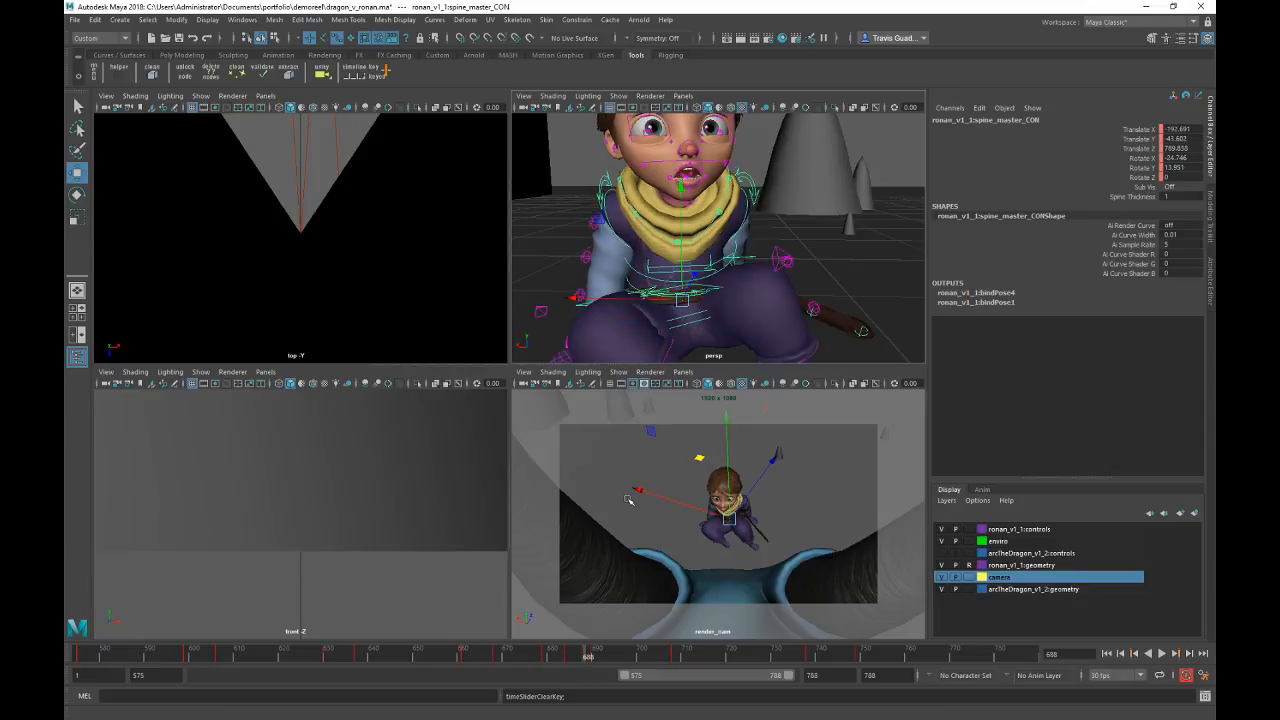
Step: Delete the keys of the spine_fk_chest_CON and spine_fk_mid_CON controls at frame 688
click(631, 276)
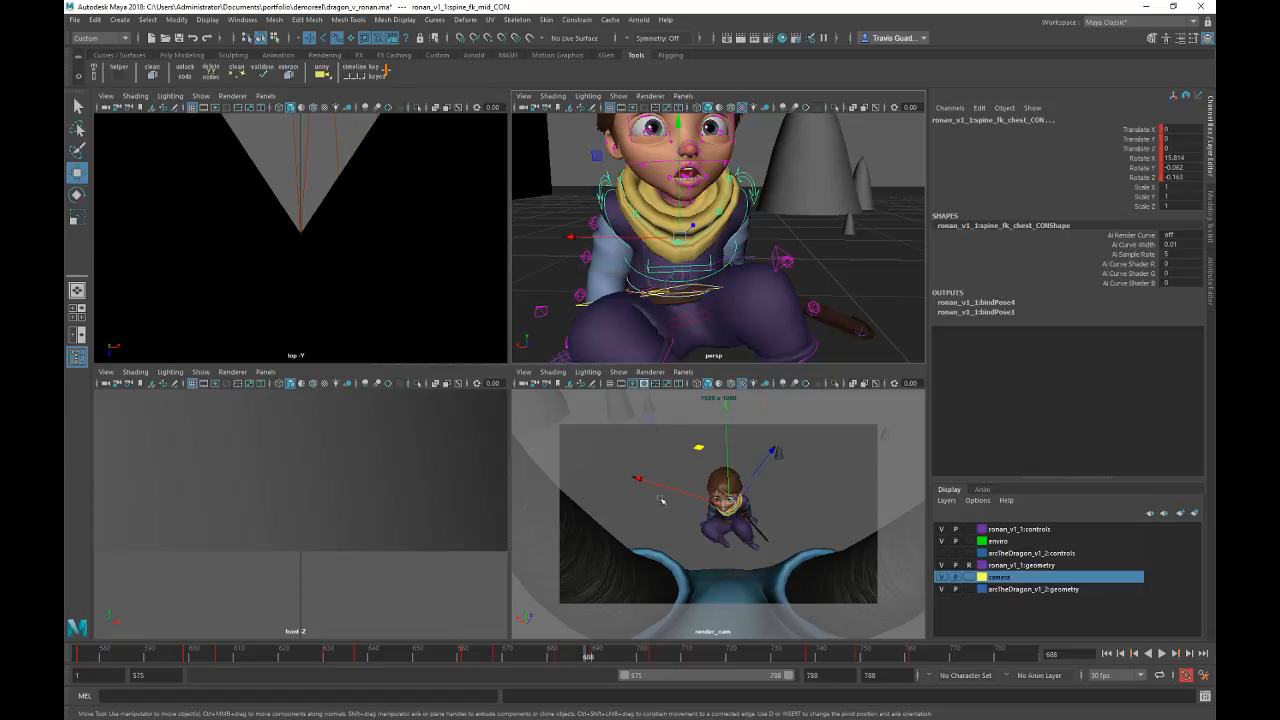
right_click(595, 657)
click(628, 502)
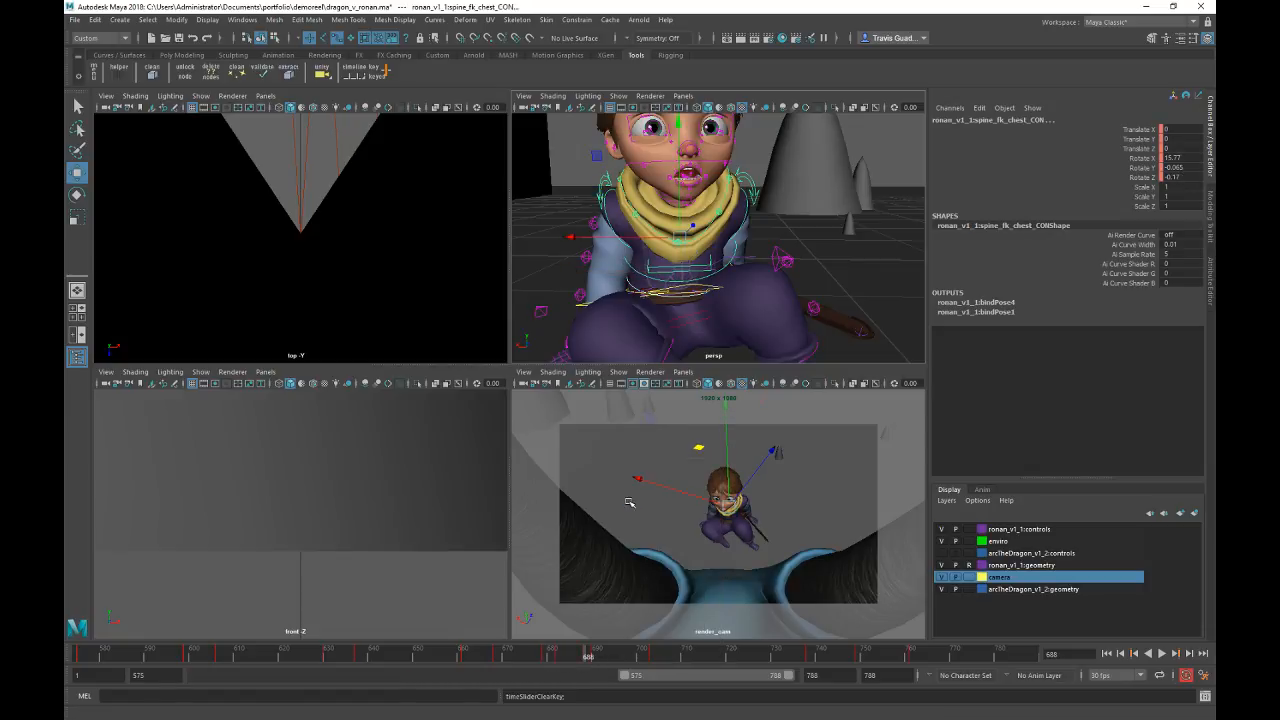
Step: Delete the head_CON key at frame 688
alt+drag(716, 150, 702, 130)
click(705, 243)
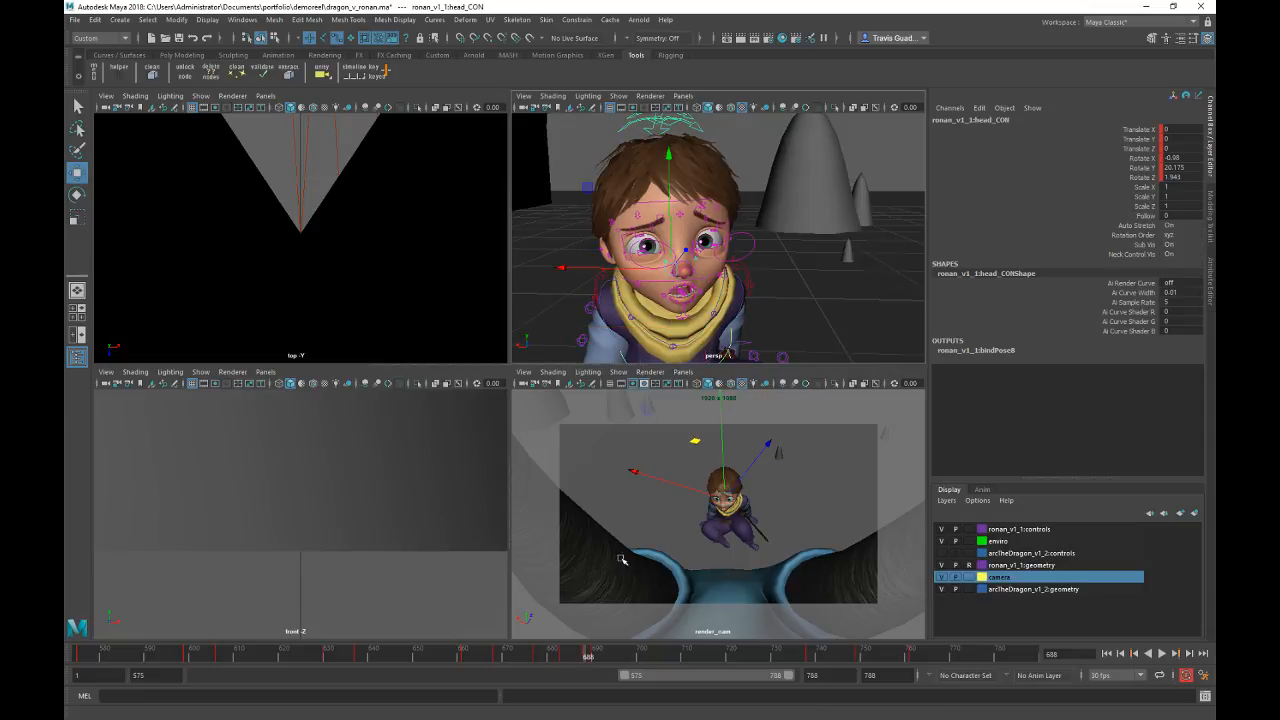
right_click(588, 658)
click(622, 502)
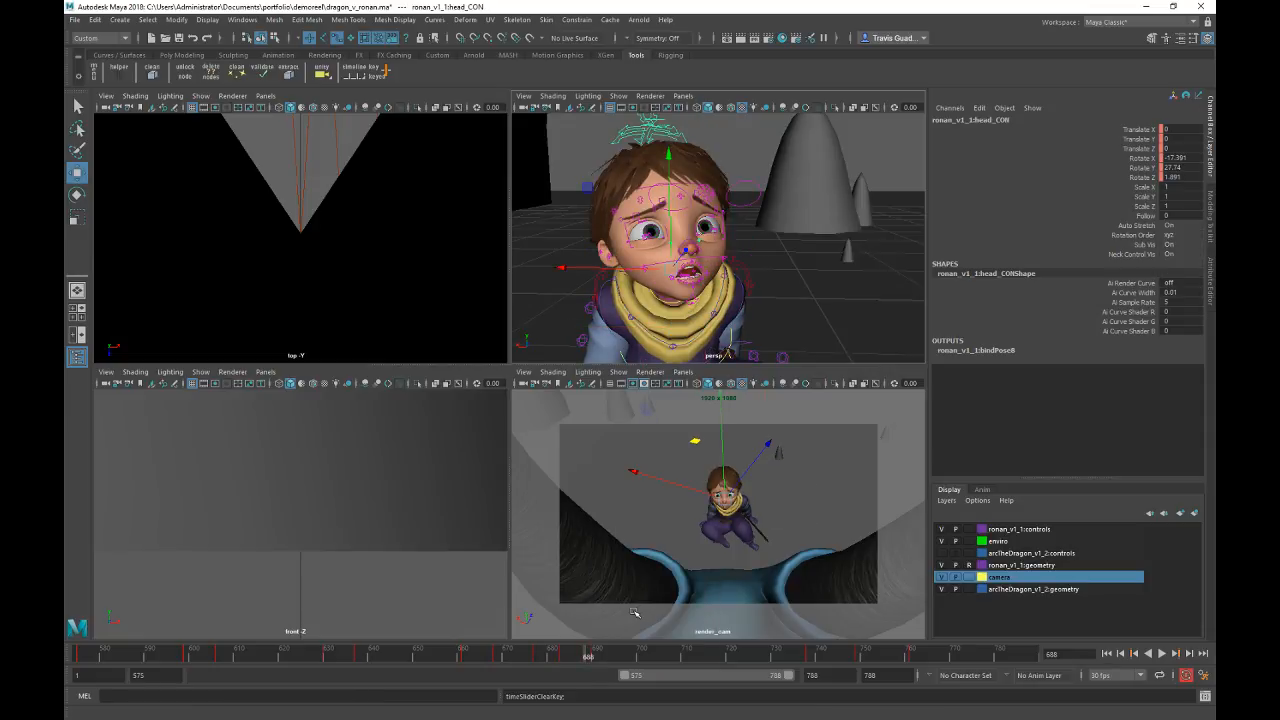
mouse_move(588, 658)
mouse_down()
mouse_move(574, 666)
mouse_move(600, 660)
mouse_move(571, 663)
mouse_move(600, 657)
mouse_move(588, 659)
mouse_up()
Step: Select the left foot control L_leg_foot_IK_CON and move it back toward the body at the frame 690 key
alt+middle_drag(738, 314, 738, 221)
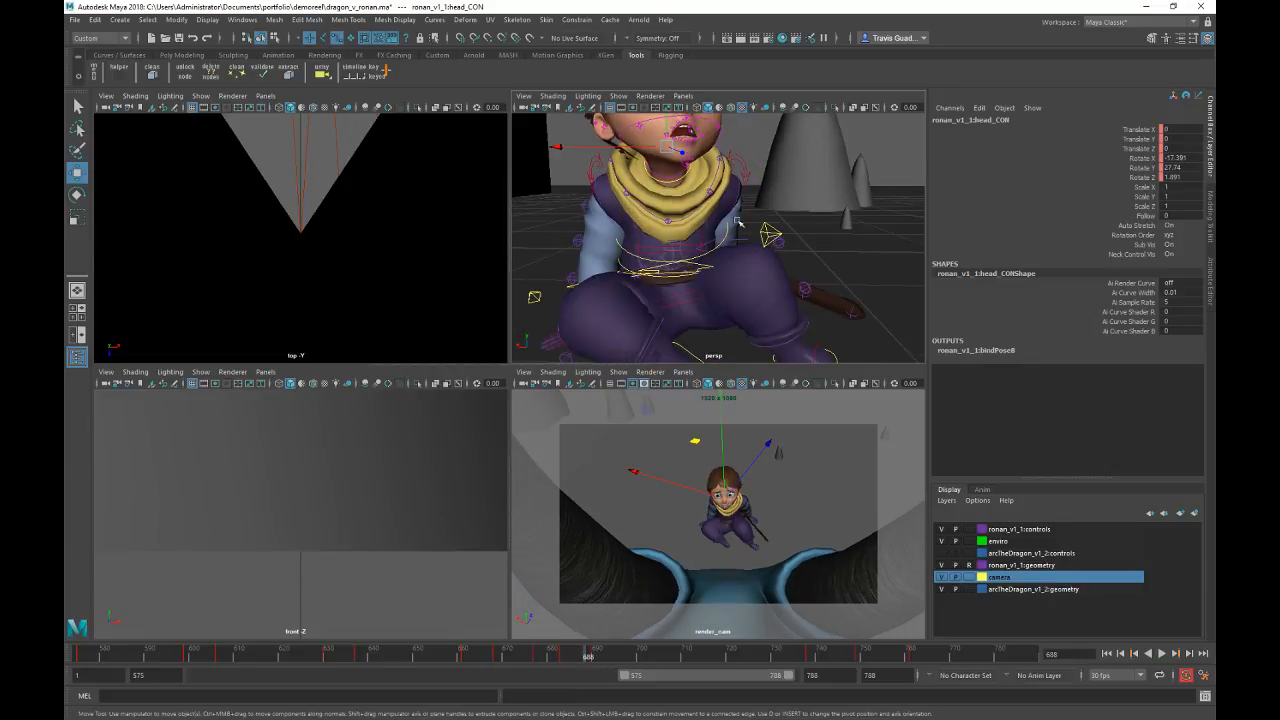
alt+drag(788, 264, 771, 286)
alt+middle_drag(771, 286, 757, 249)
click(817, 287)
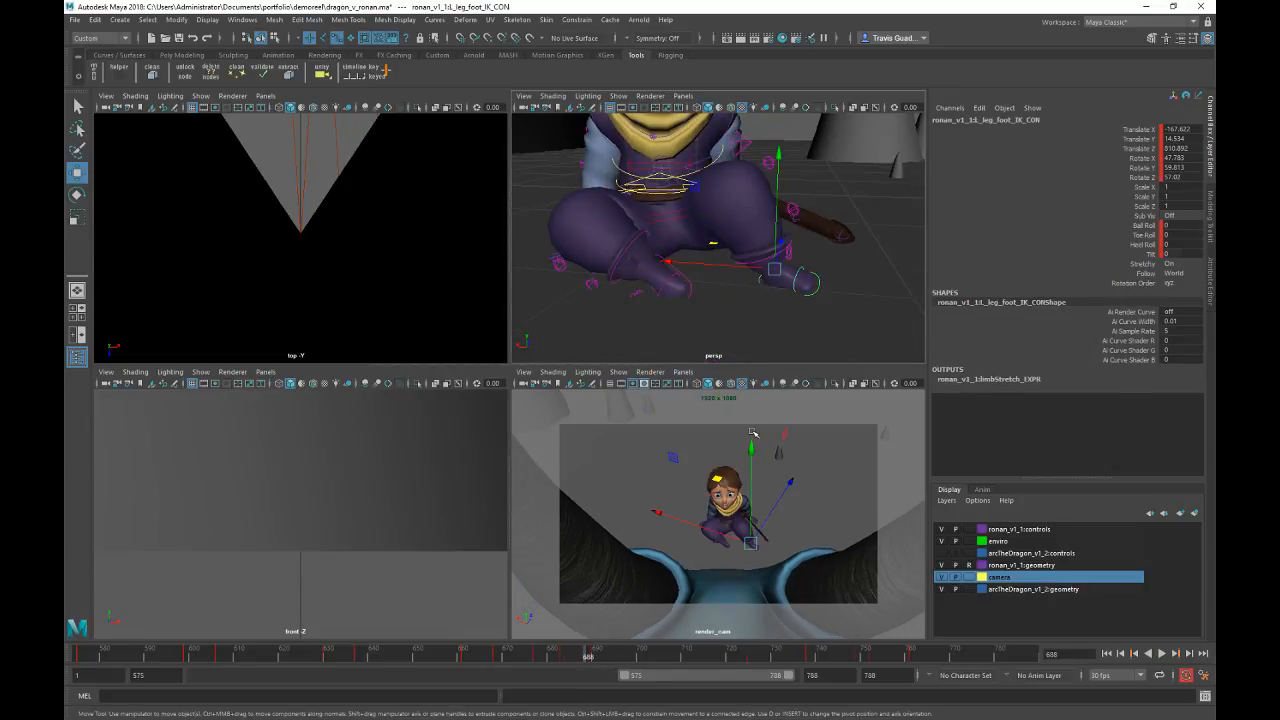
key(comma)
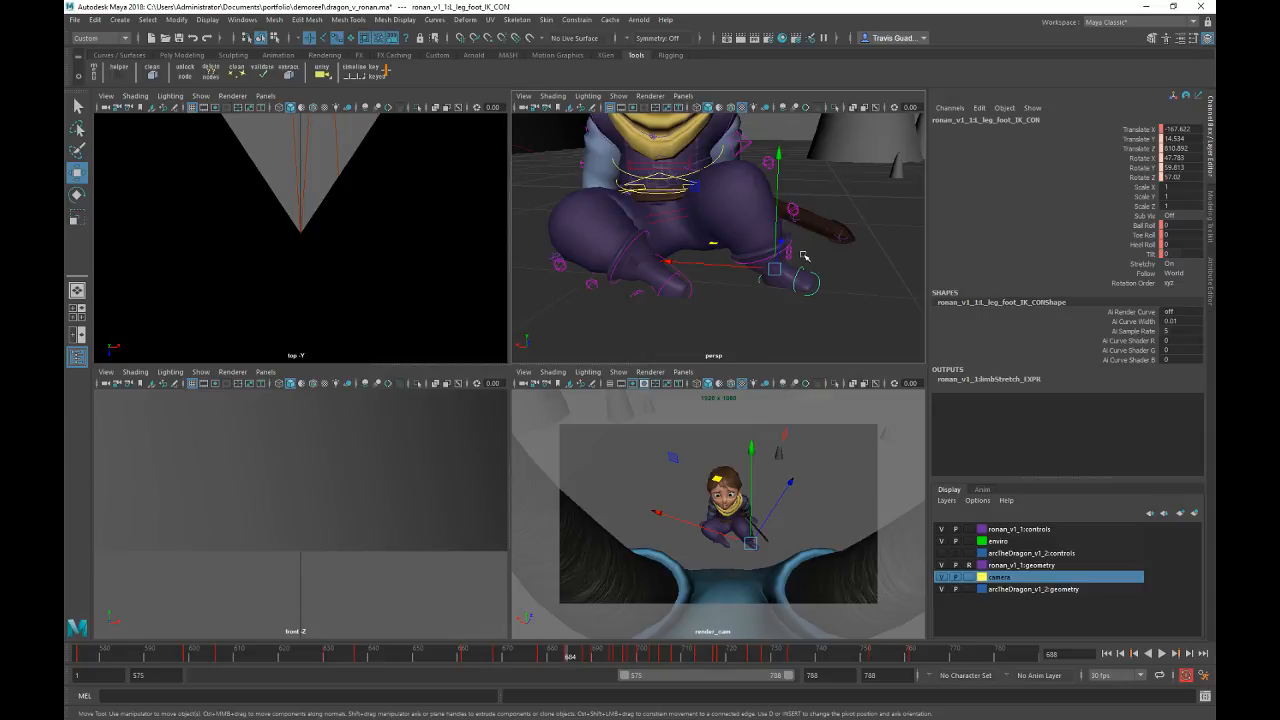
key(period)
key(period)
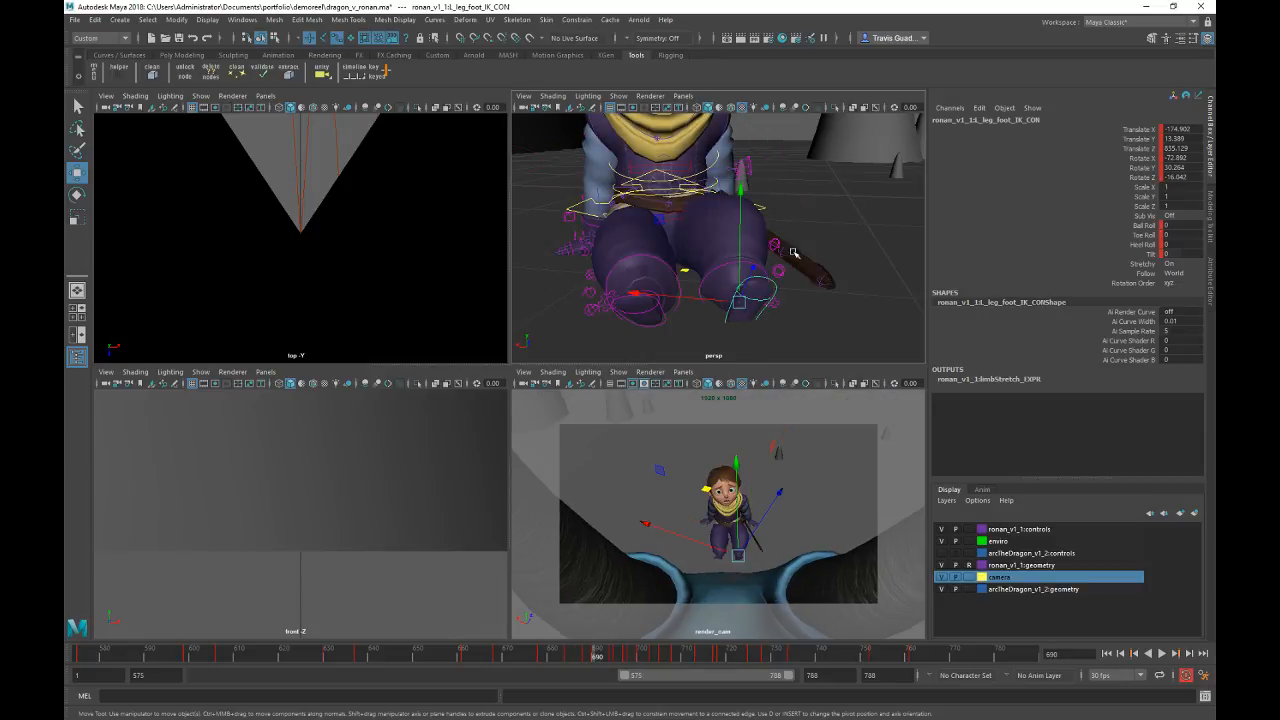
alt+drag(750, 276, 728, 316)
drag(680, 230, 662, 194)
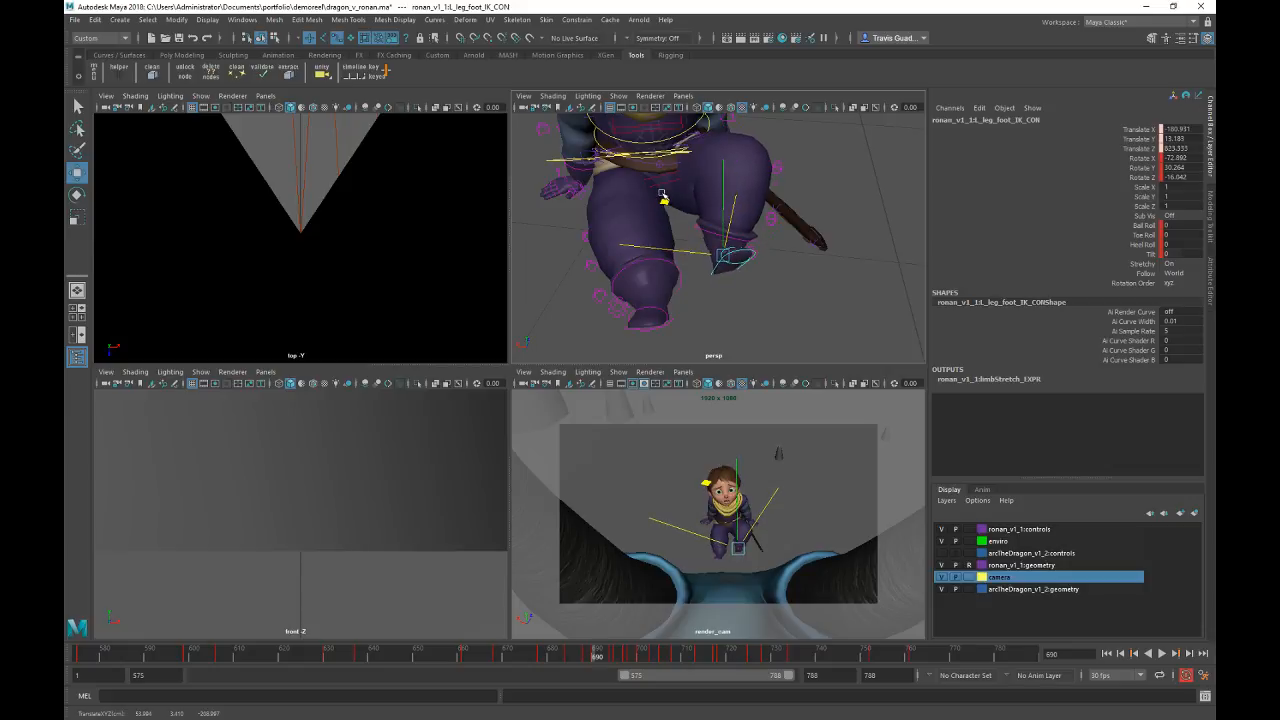
Step: Move the L_leg_foot_IK_CON control outward from the other foot at frame 690, to about Translate X -168 and Translate Z 821
key(alt+v)
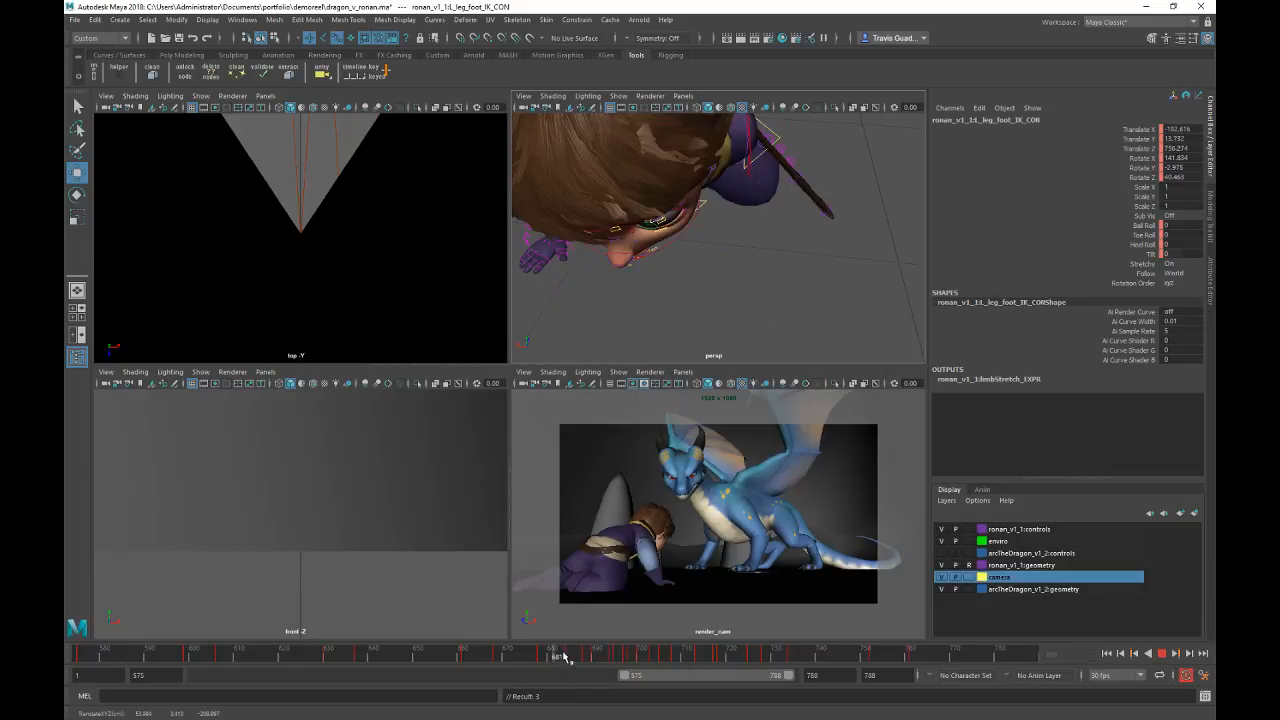
click(594, 655)
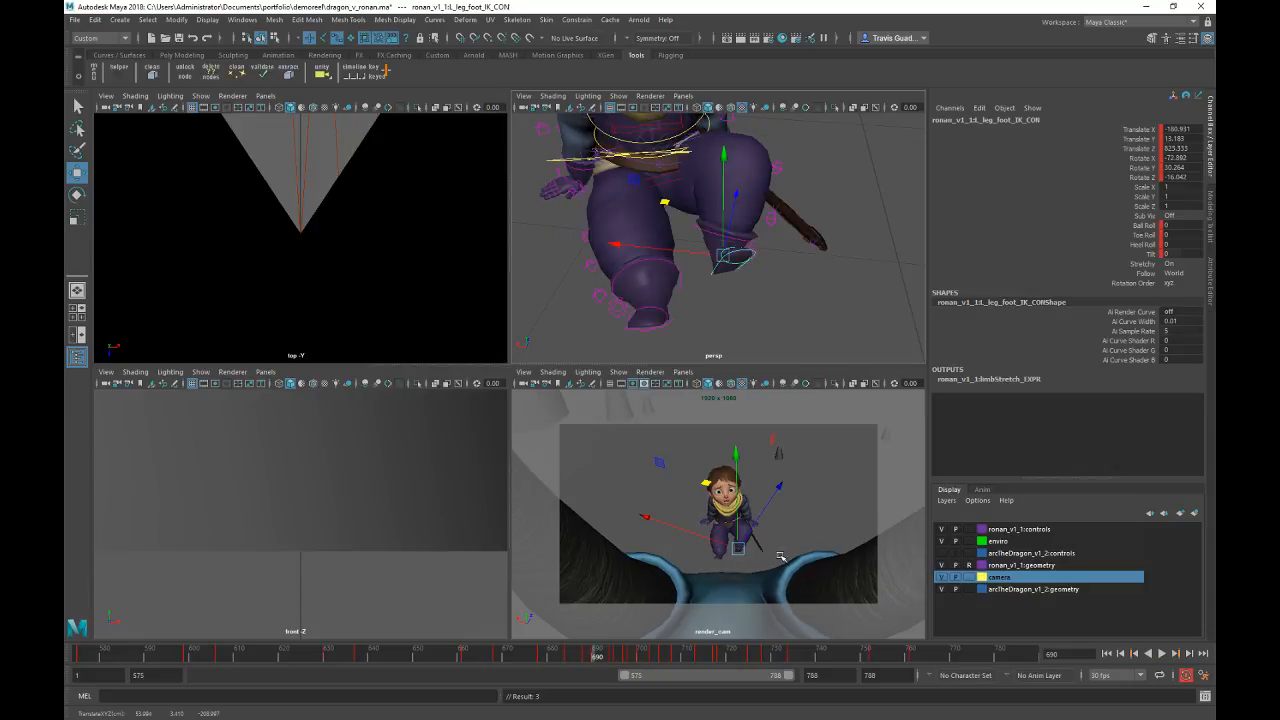
drag(673, 245, 671, 245)
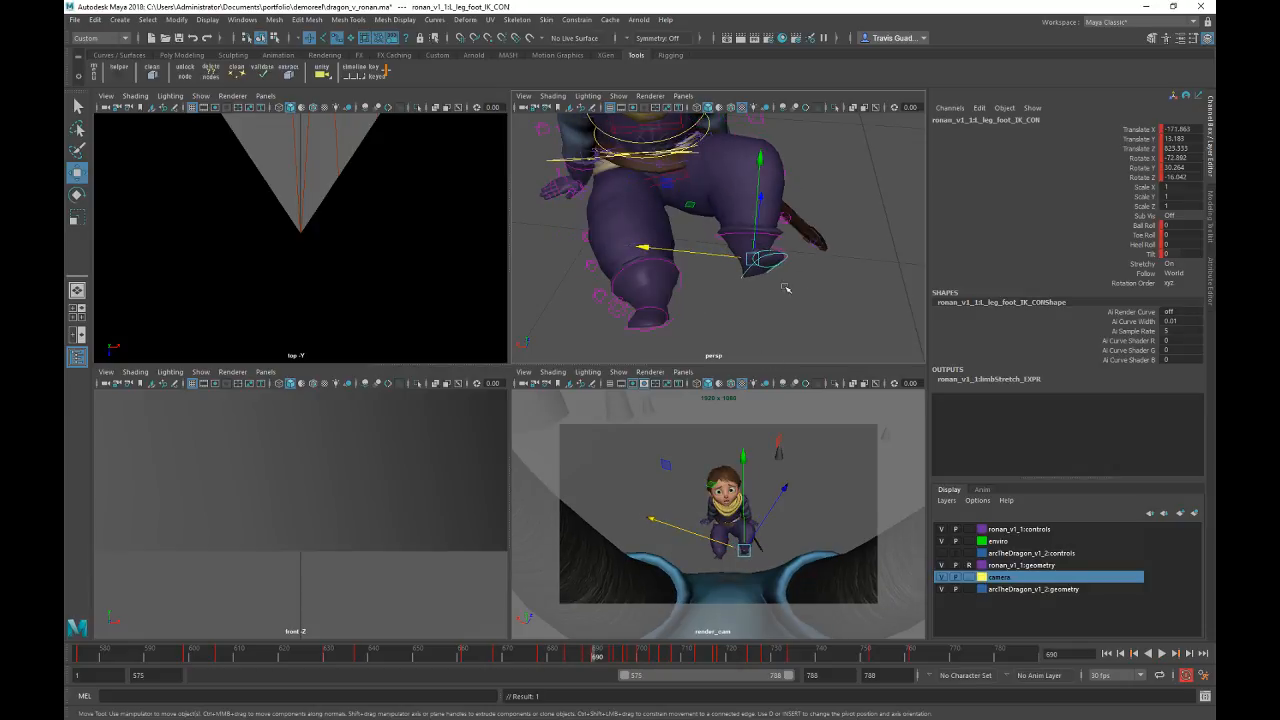
alt+drag(816, 299, 774, 320)
drag(752, 159, 764, 164)
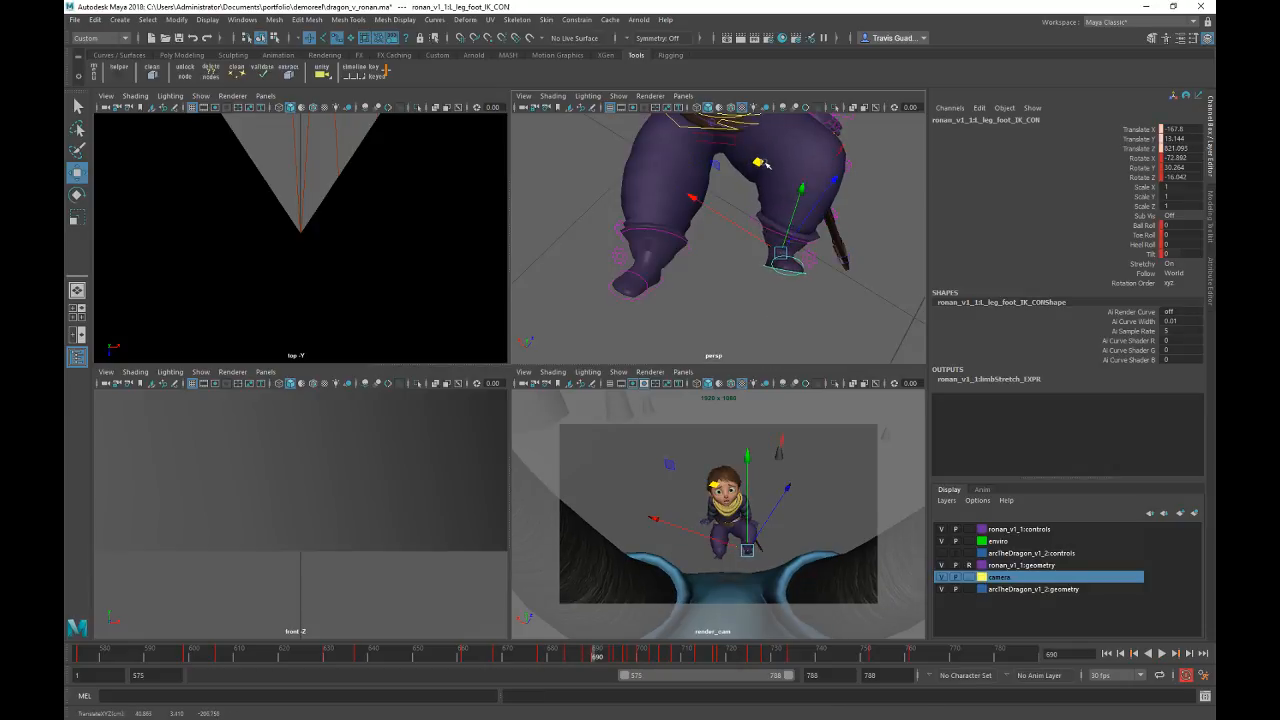
Step: Play back and scrub the shot from about frame 683 to 760 to check the left foot's motion and the camera cuts
drag(660, 656, 574, 657)
key(alt+v)
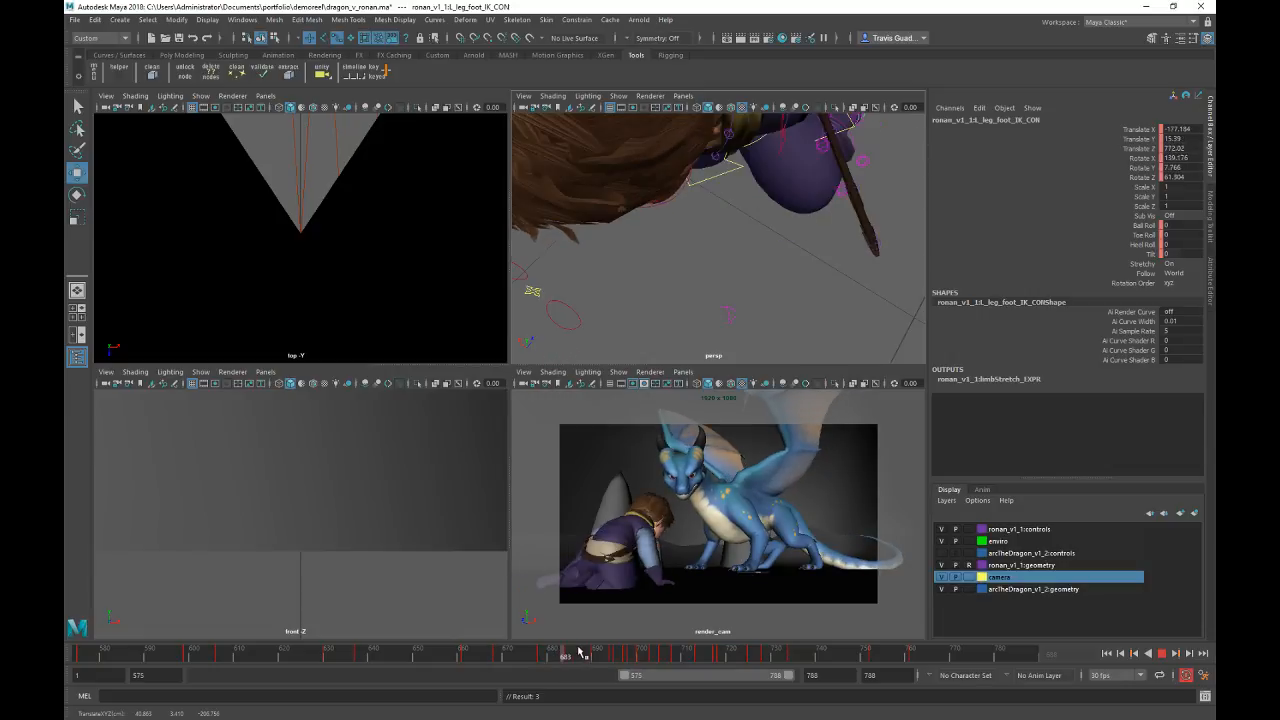
drag(615, 652, 652, 652)
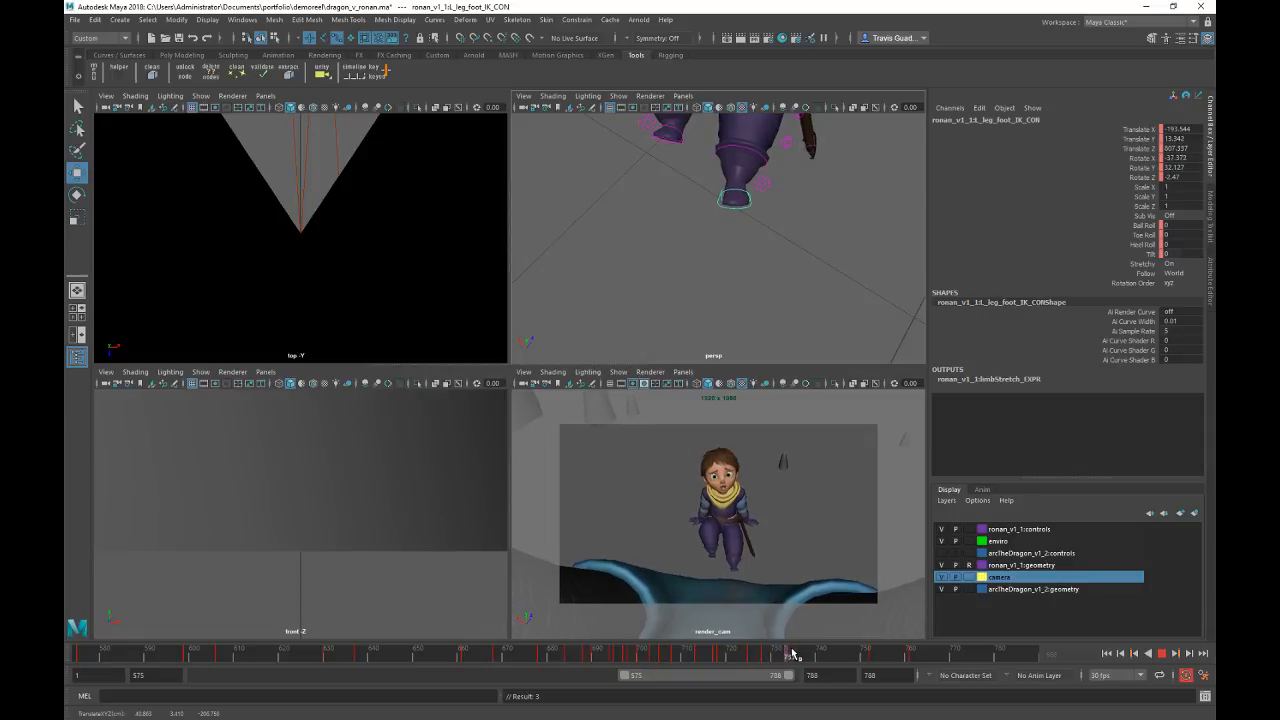
drag(803, 655, 822, 657)
drag(836, 656, 898, 657)
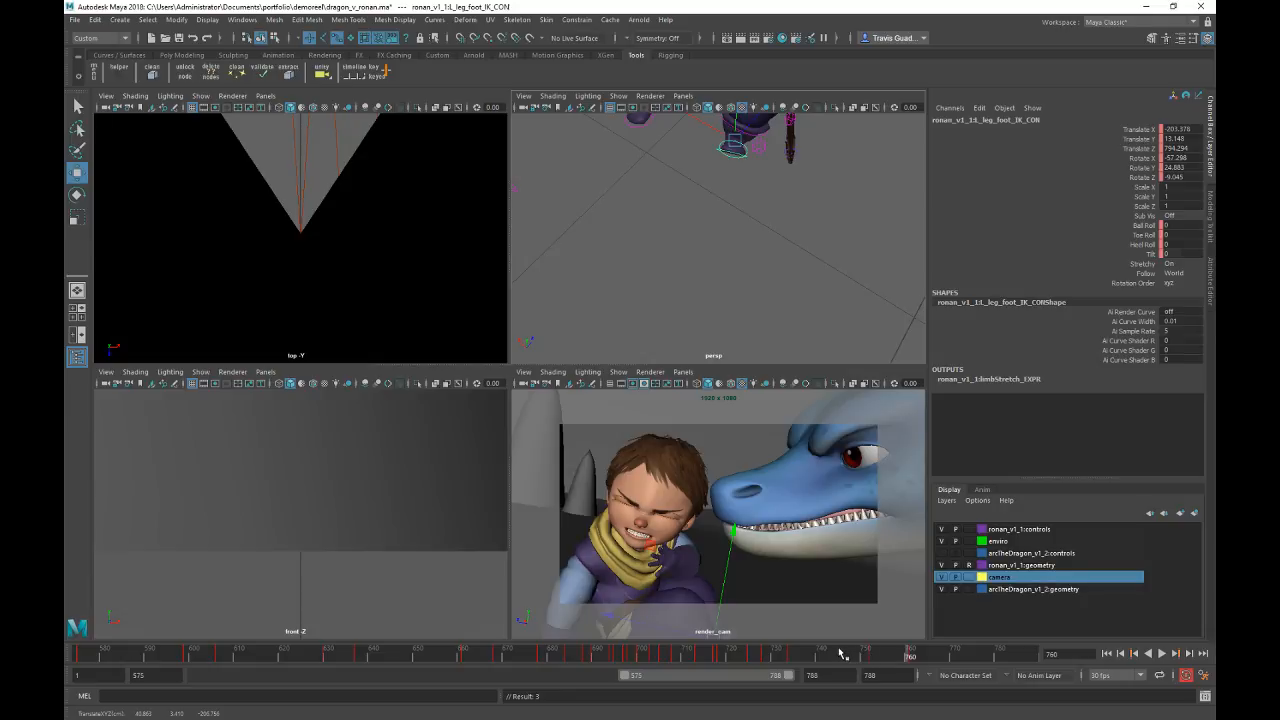
key(alt+v)
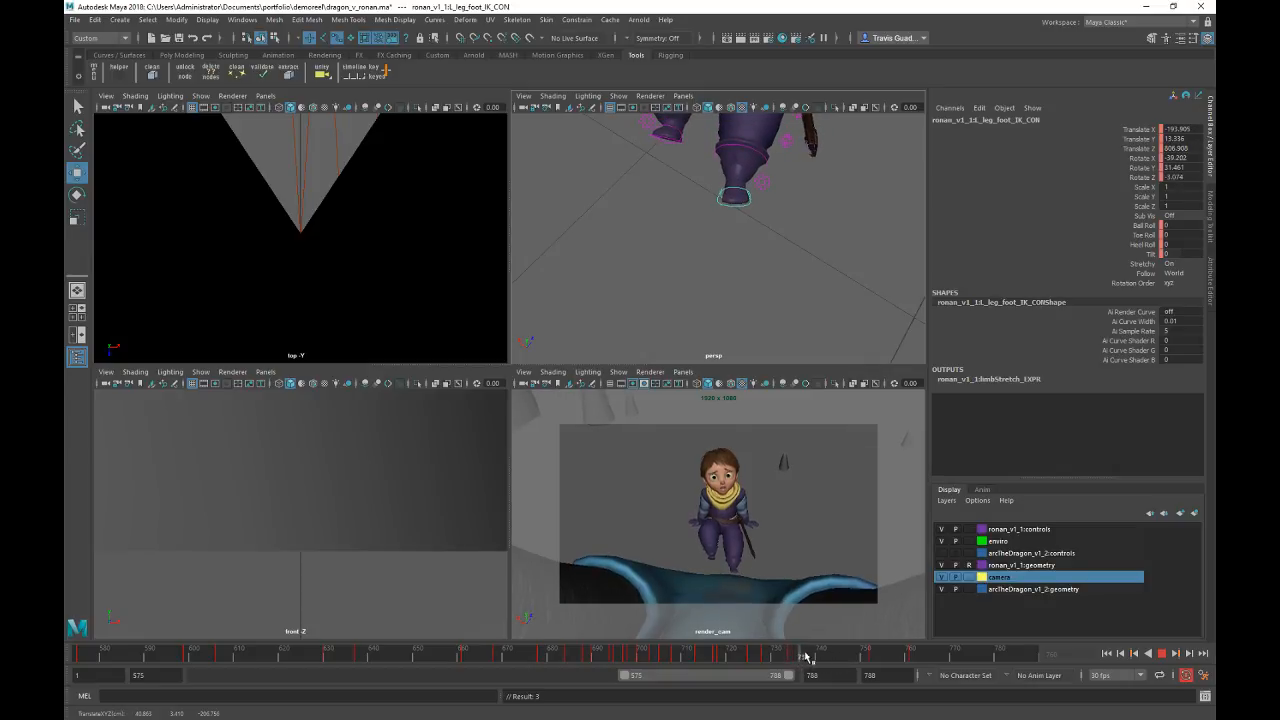
key(alt+v)
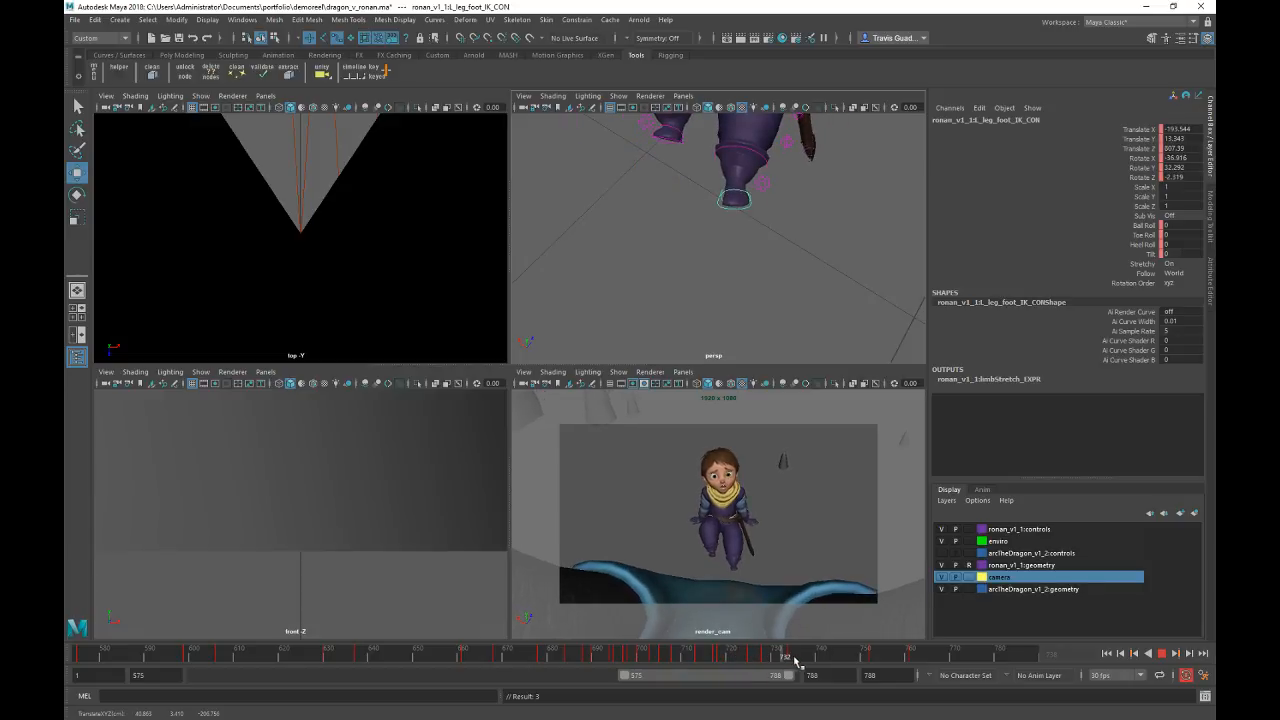
key(alt+v)
Step: Select the spine_fk_hipWiggle_CON control at the boy's waist and enlarge the render_cam view at frame 690
alt+middle_drag(731, 174, 708, 345)
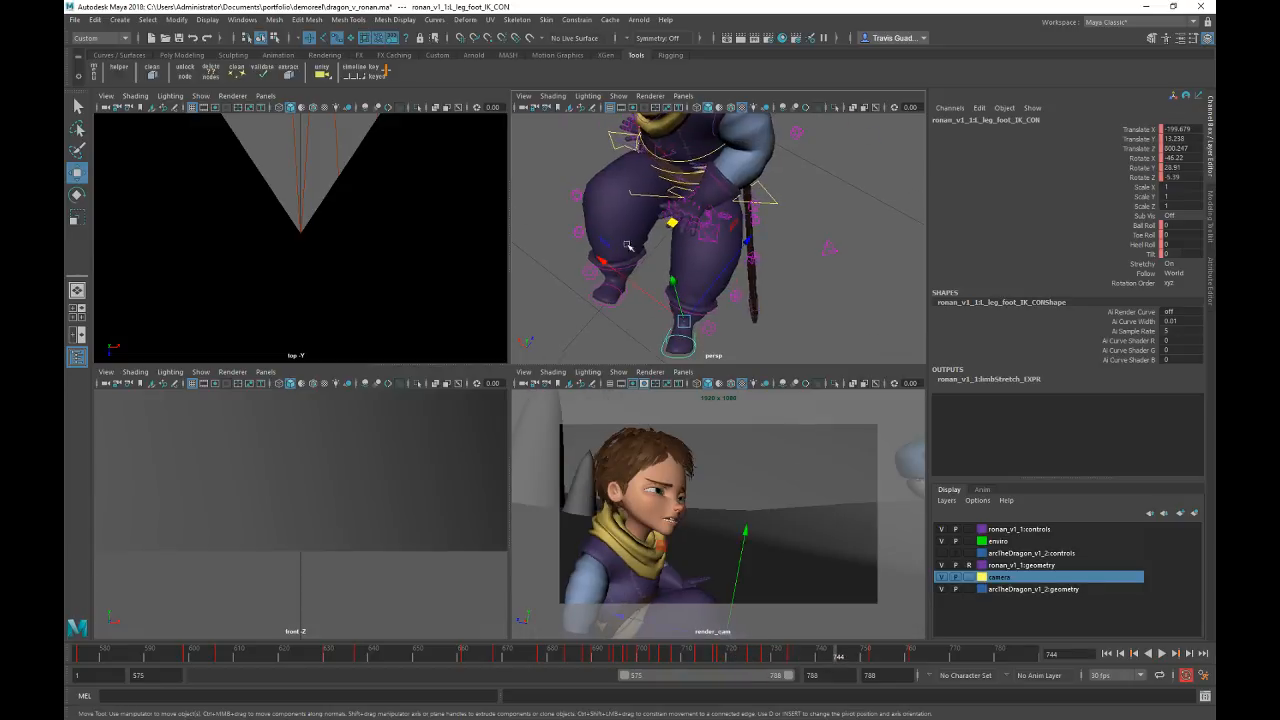
alt+drag(708, 245, 726, 207)
alt+drag(800, 224, 673, 236)
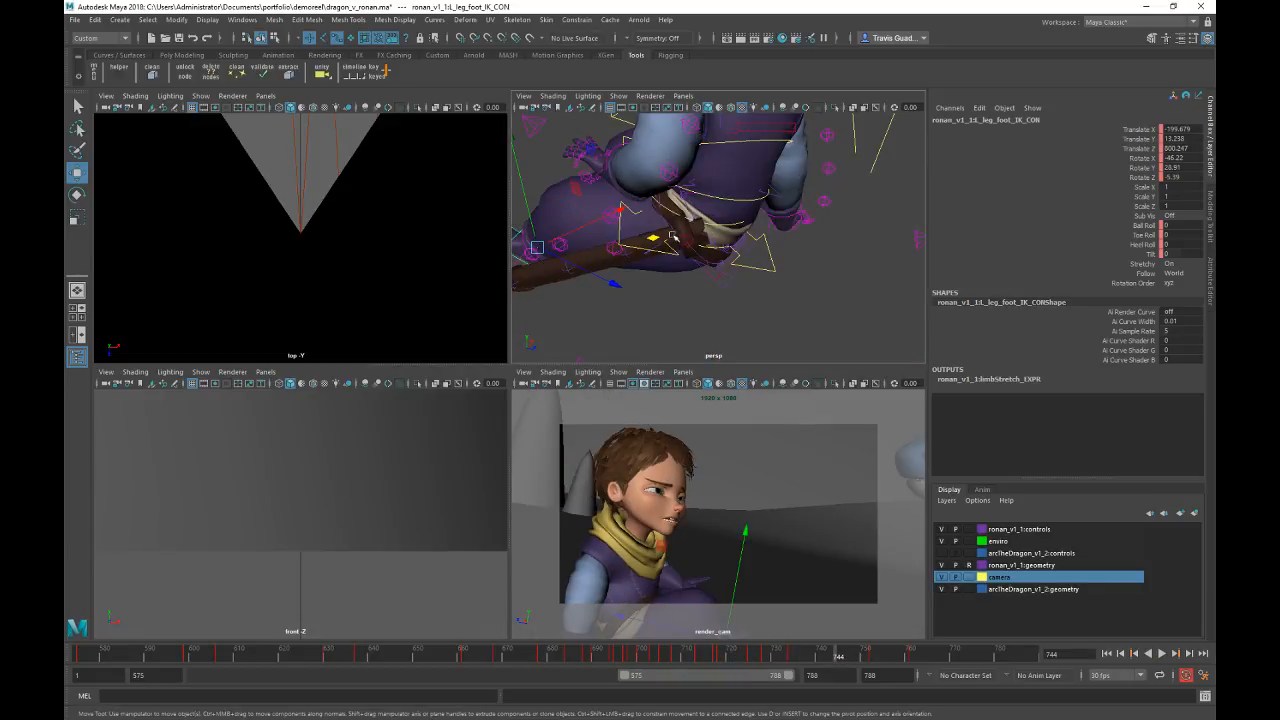
click(727, 287)
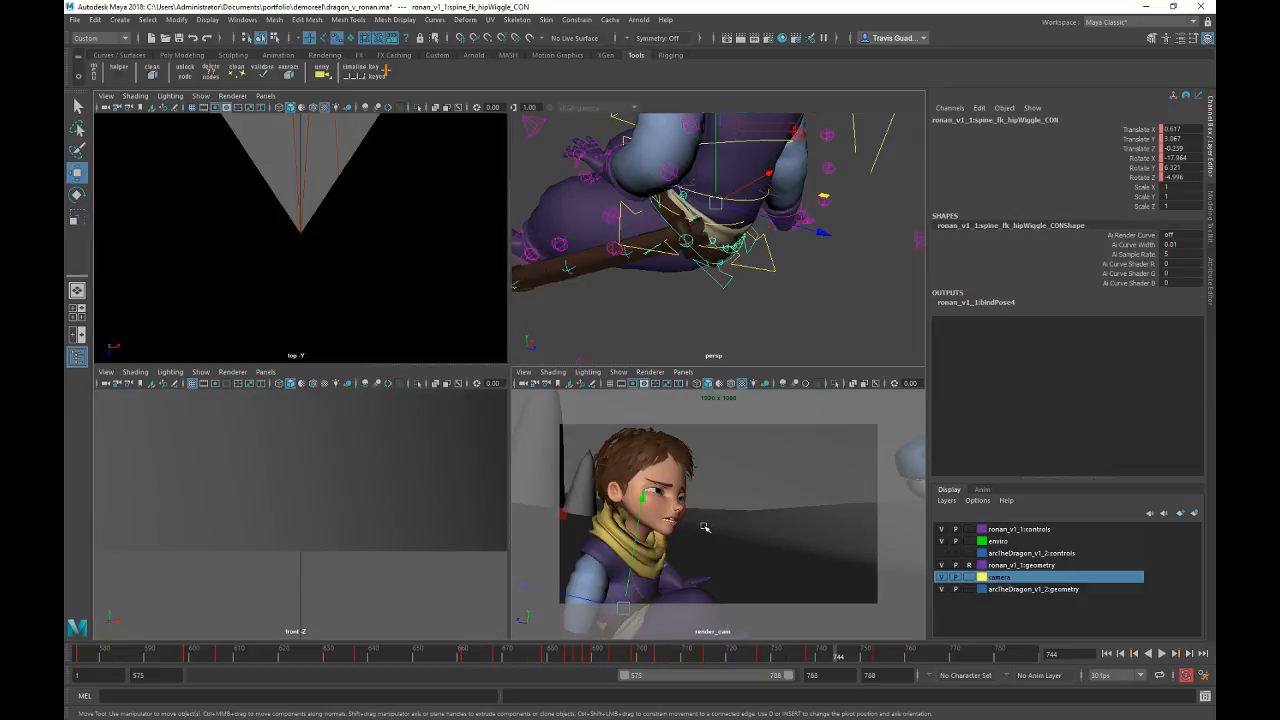
key(space)
click(575, 652)
mouse_move(598, 651)
mouse_down()
mouse_move(846, 662)
mouse_move(400, 631)
mouse_move(663, 660)
mouse_move(585, 656)
mouse_move(615, 659)
mouse_move(597, 658)
mouse_up()
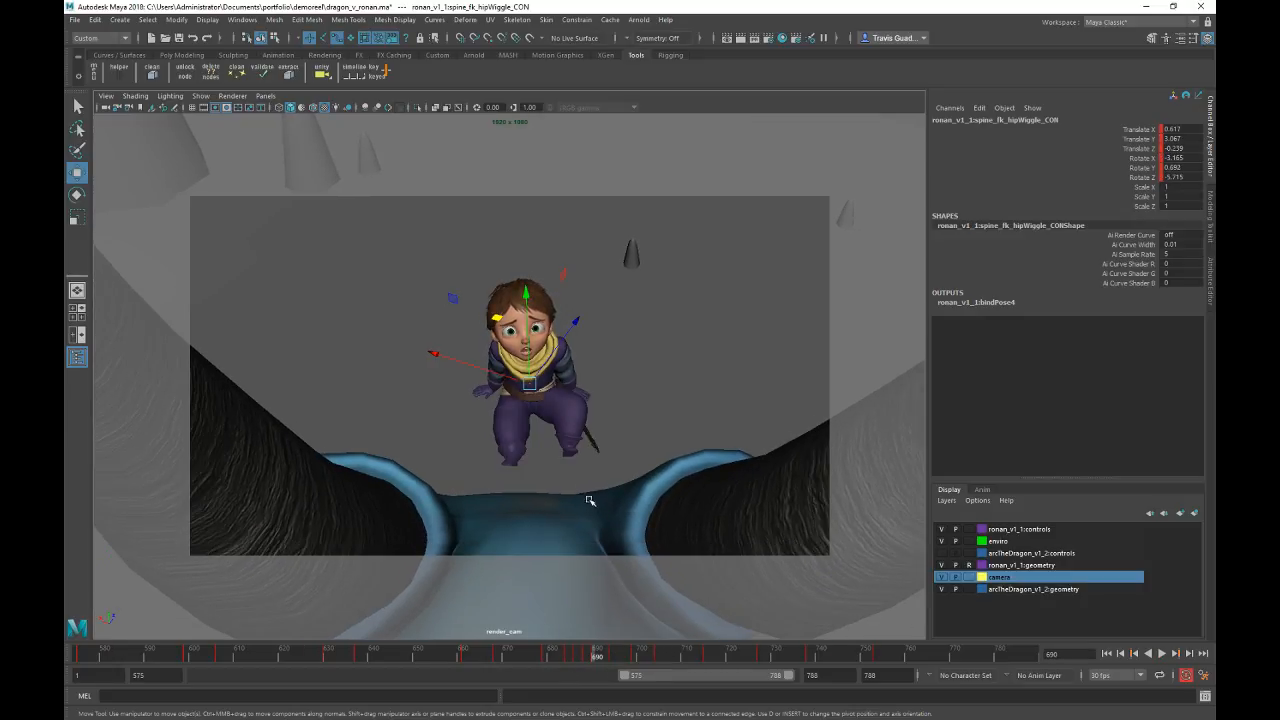
Step: Rotate the spine_fk_hipWiggle_CON control at frames 688 and 690 to change the tilt of the boy's hips
key(alt+comma)
key(alt+comma)
key(alt+comma)
key(alt+comma)
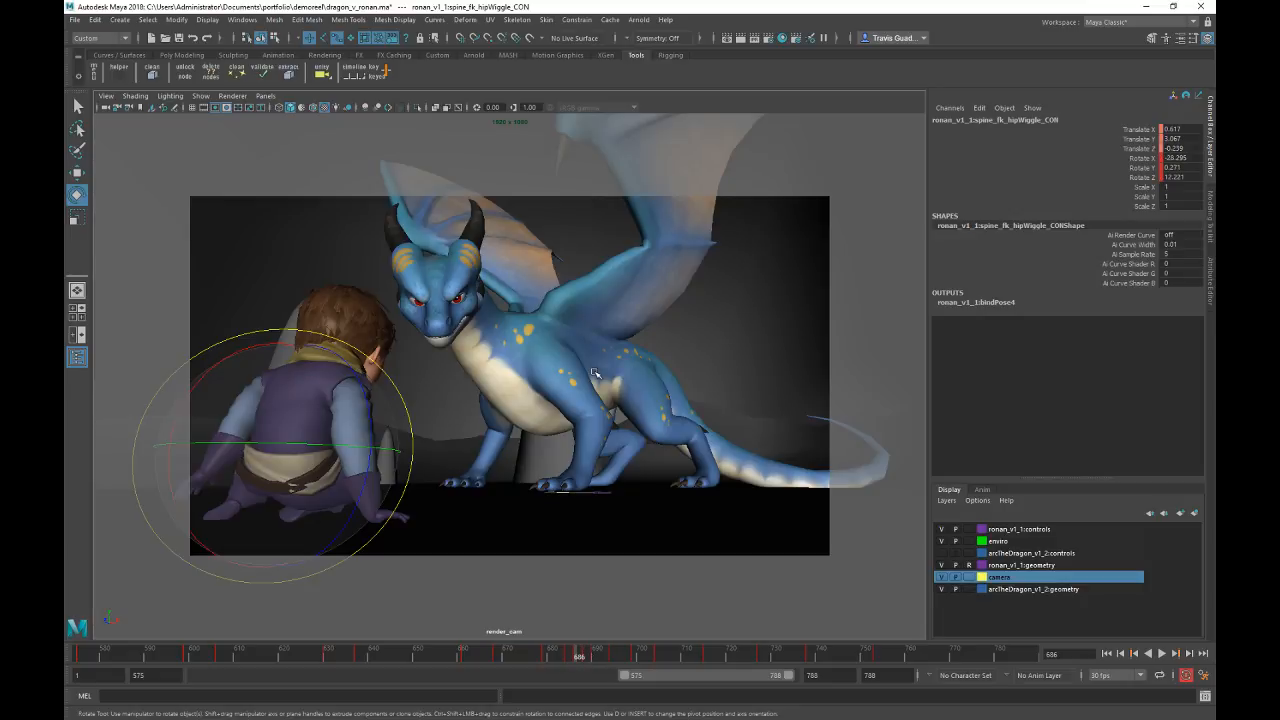
key(alt+period)
key(alt+period)
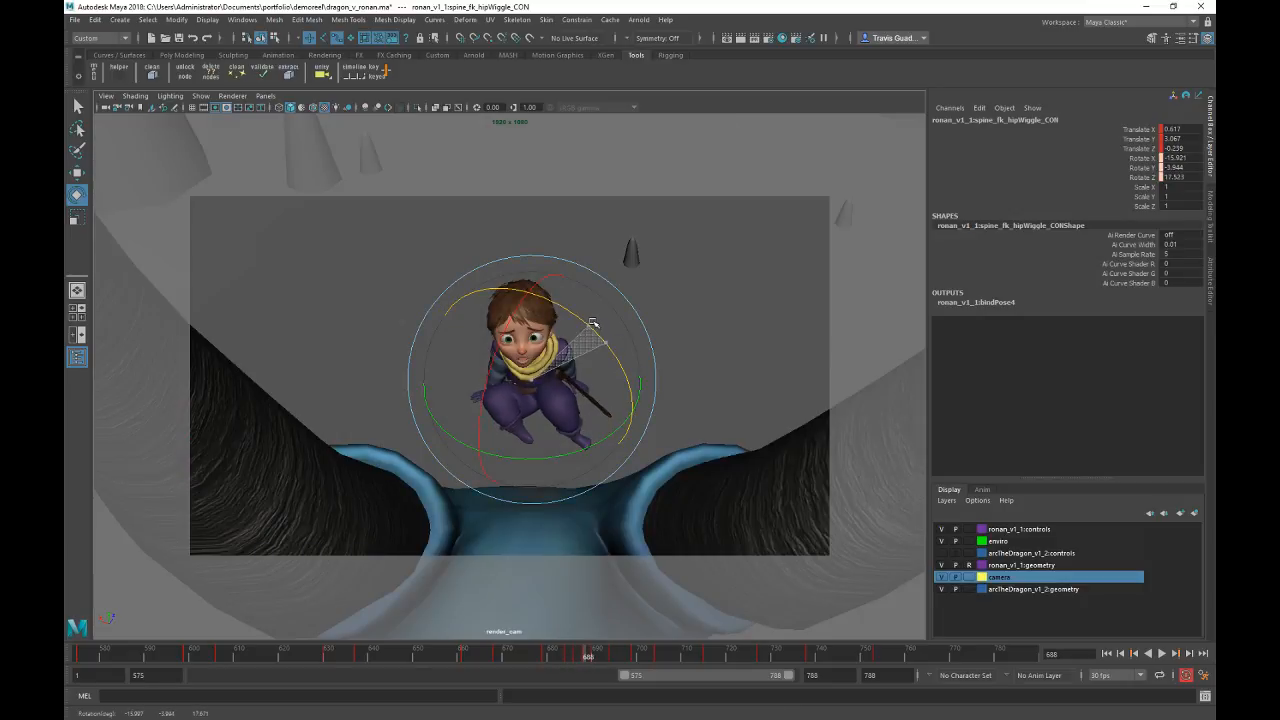
key(alt+period)
key(alt+period)
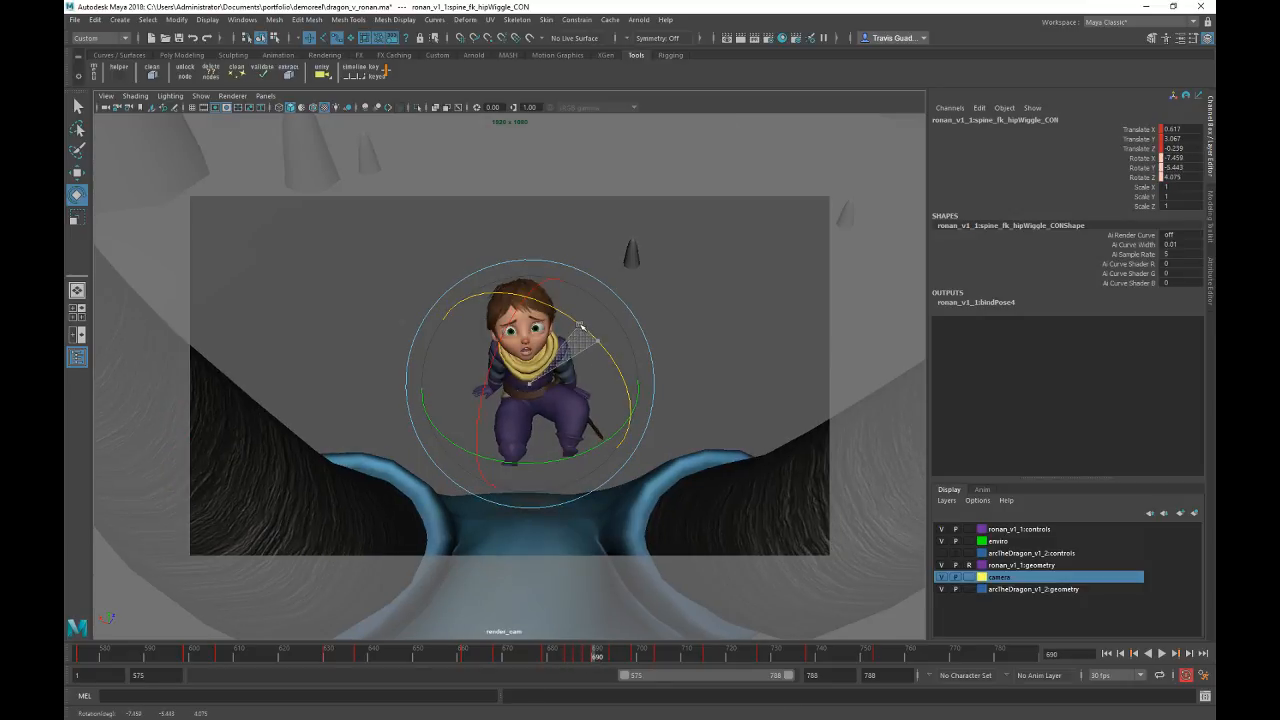
Step: Refine the hip wiggle control's rotation at frame 688 and play back the hip motion through frame 704
mouse_move(597, 650)
mouse_down()
mouse_move(574, 657)
mouse_move(615, 652)
mouse_move(571, 652)
mouse_move(614, 654)
mouse_move(586, 656)
mouse_up()
key(alt+v)
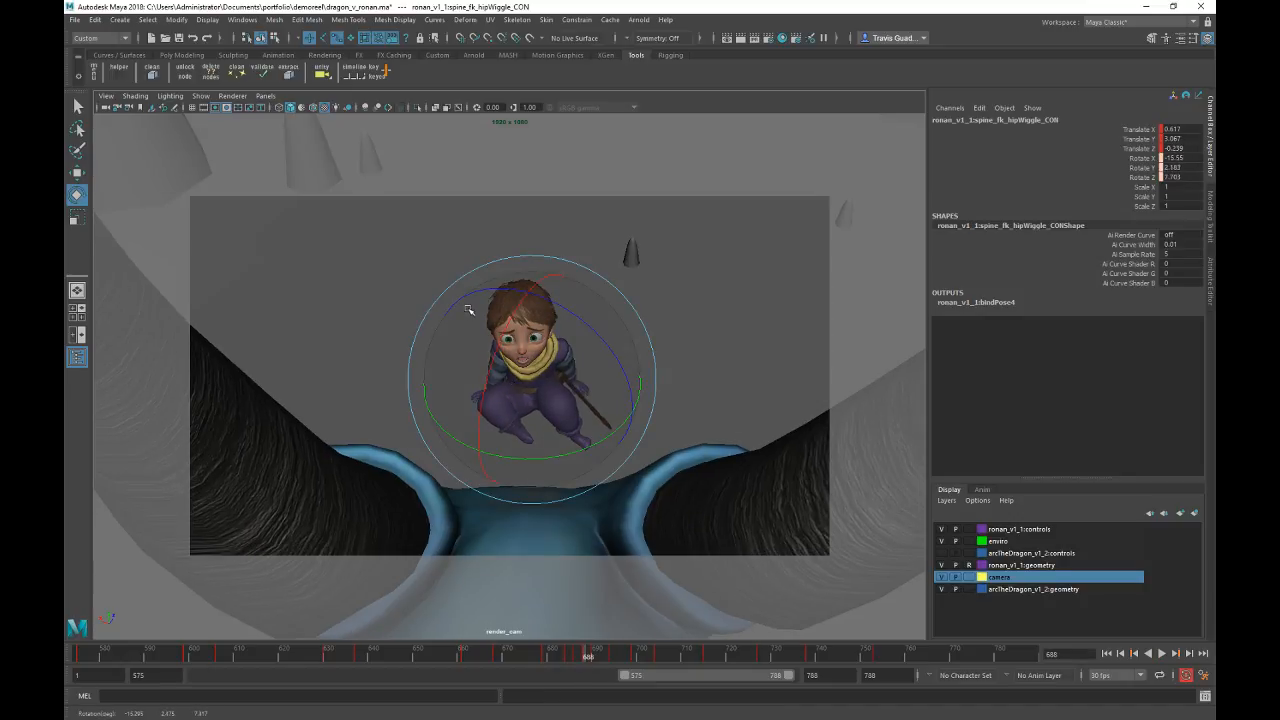
drag(580, 656, 588, 660)
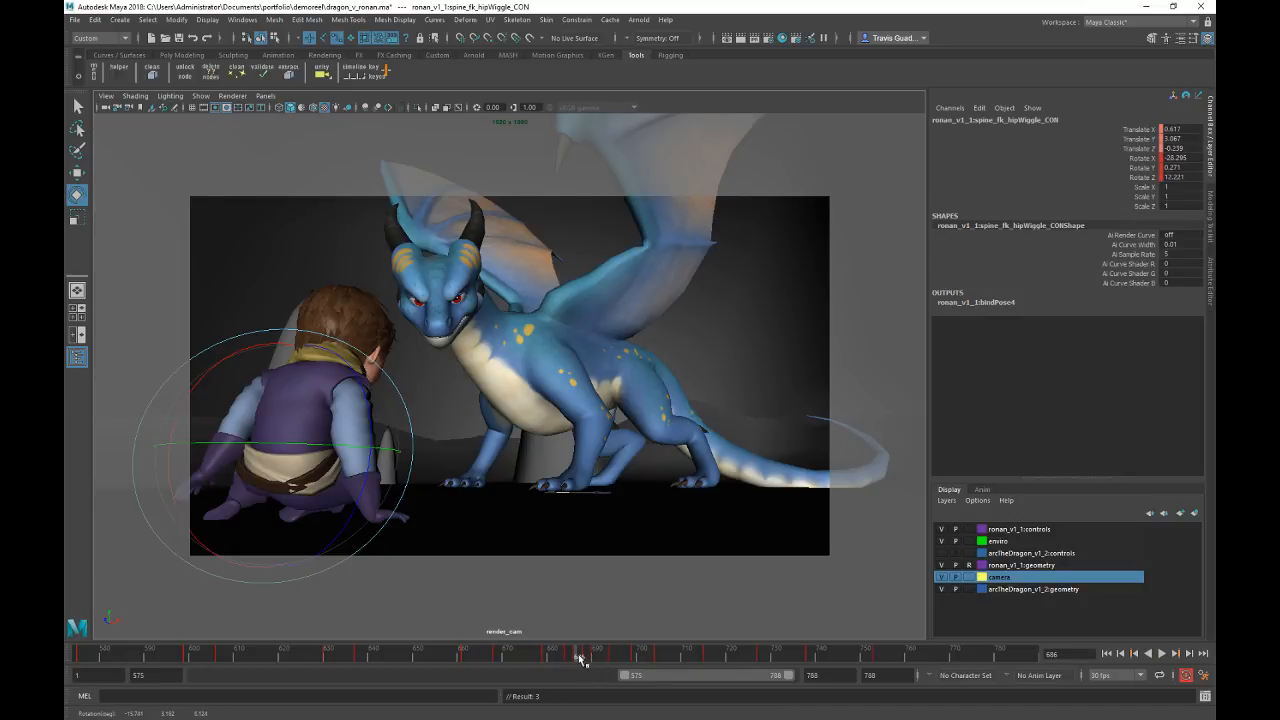
key(alt+v)
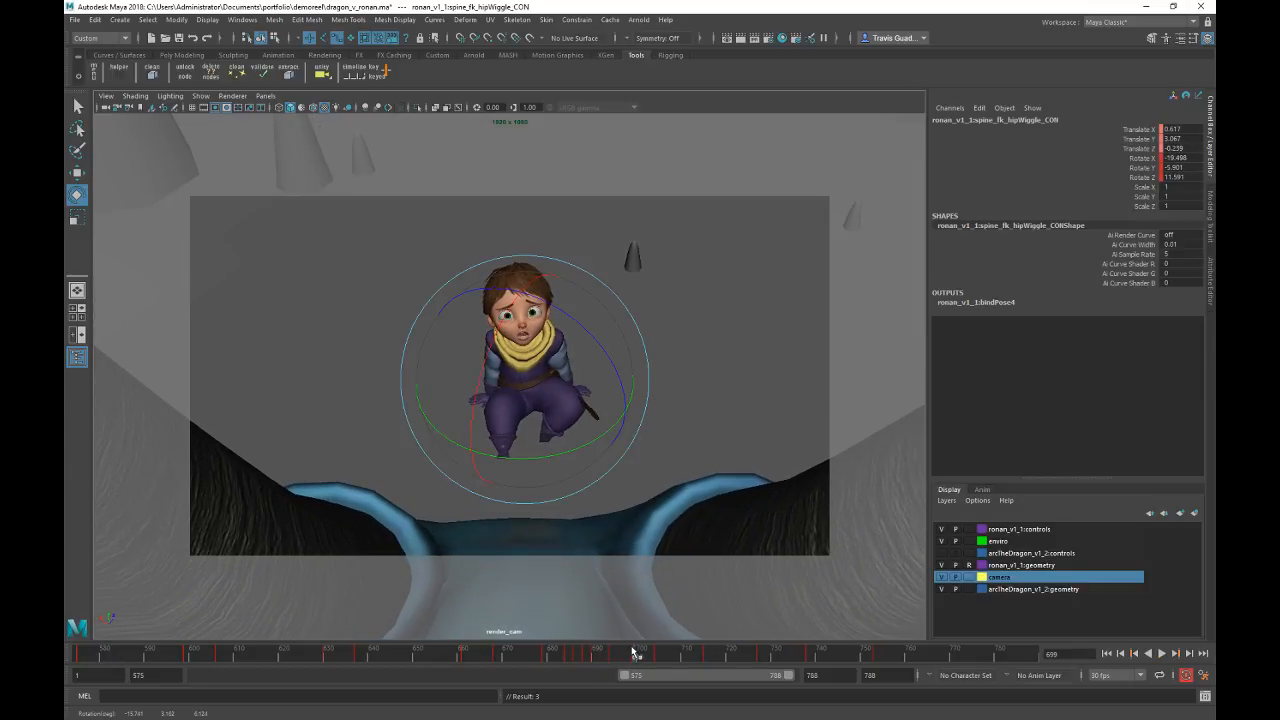
click(556, 657)
key(alt+v)
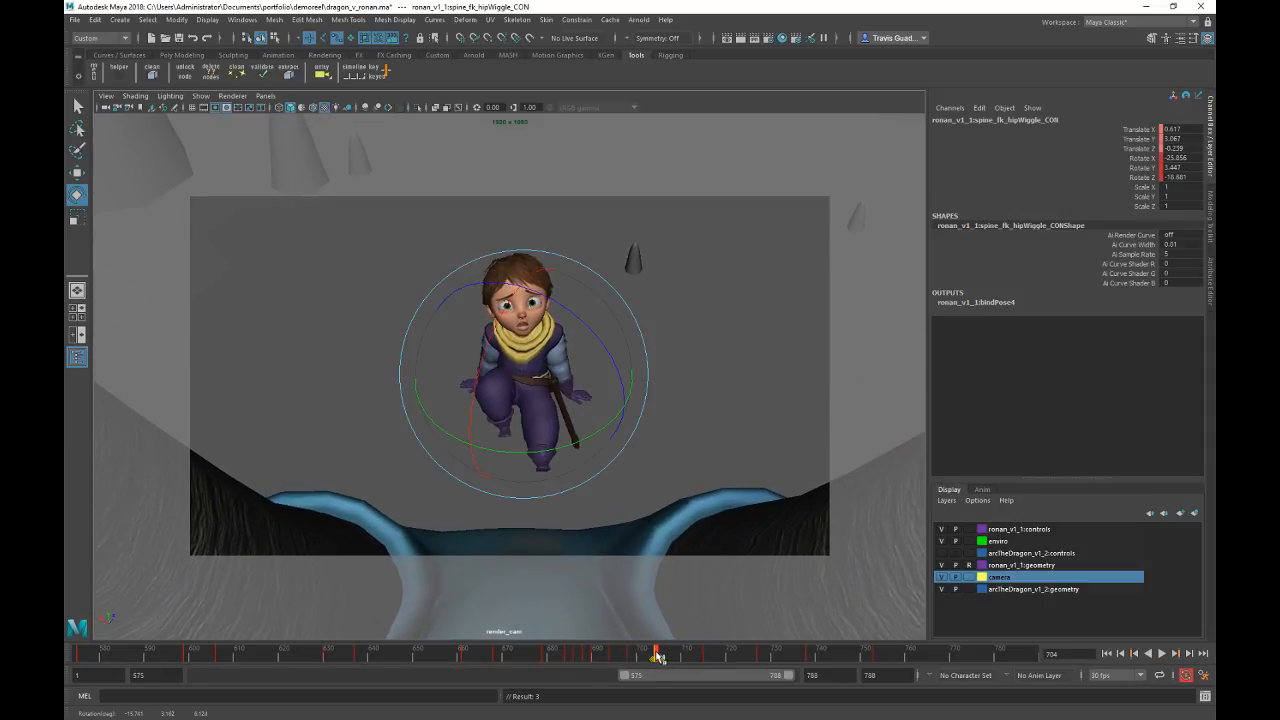
key(alt+v)
key(alt+v)
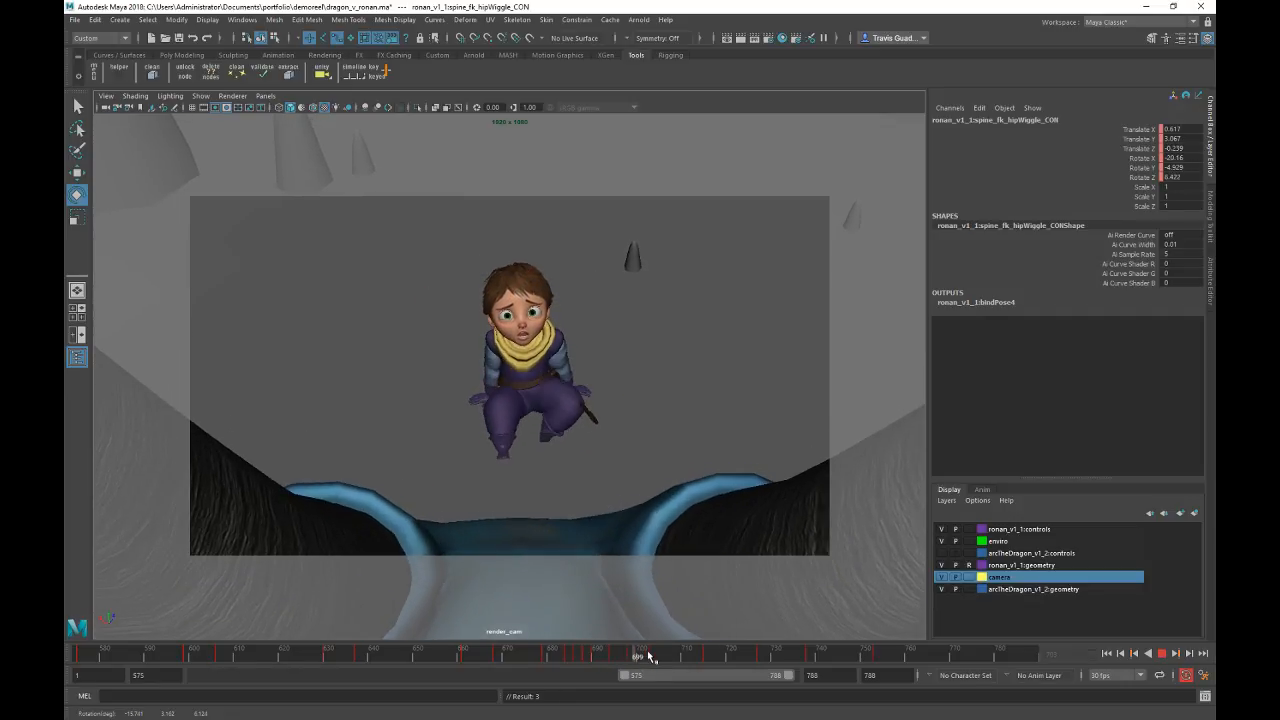
Step: Rotate the hip wiggle control around its Z axis at frames 713 and 718 and play back the hip shift
click(705, 658)
drag(646, 661, 700, 659)
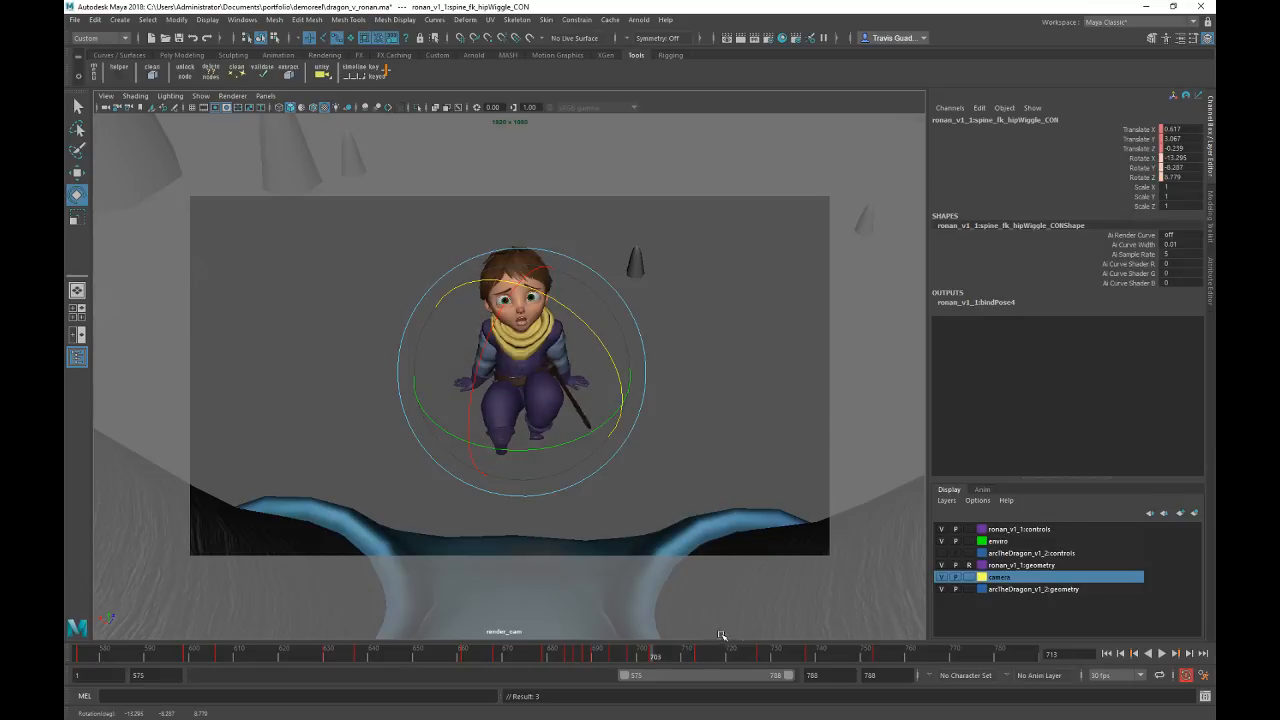
drag(654, 657, 721, 653)
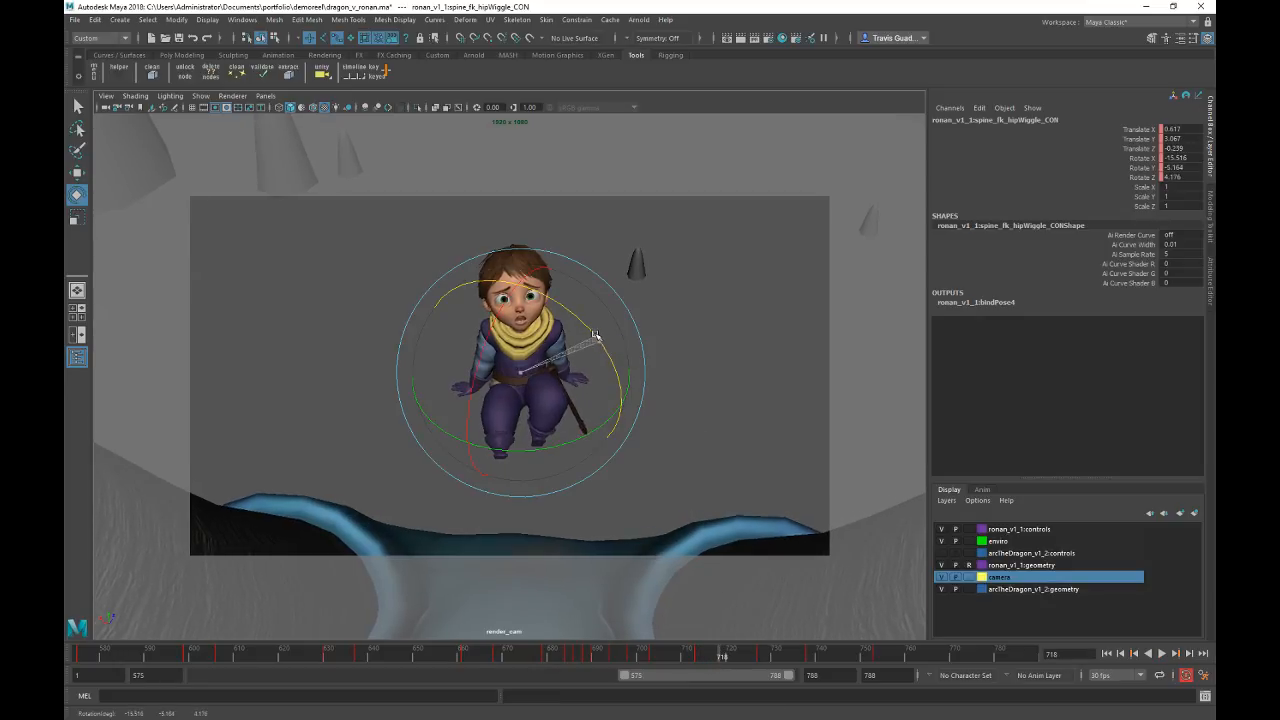
key(alt+v)
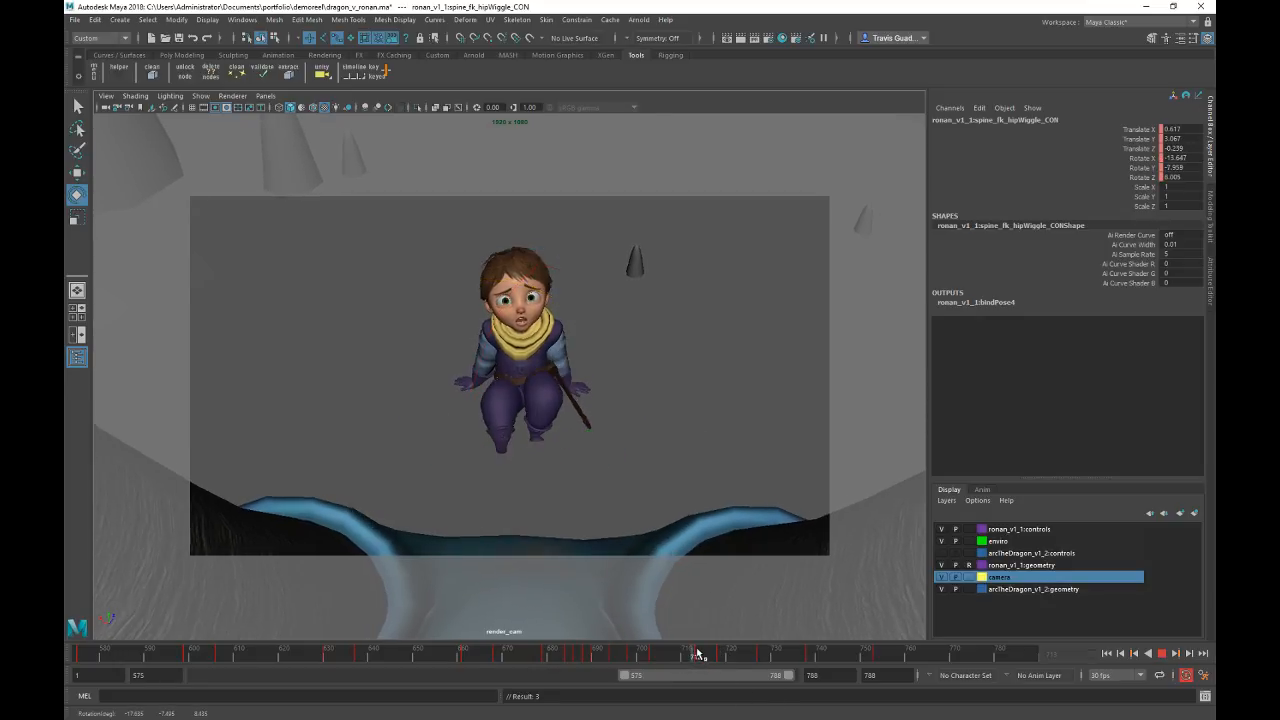
key(alt+v)
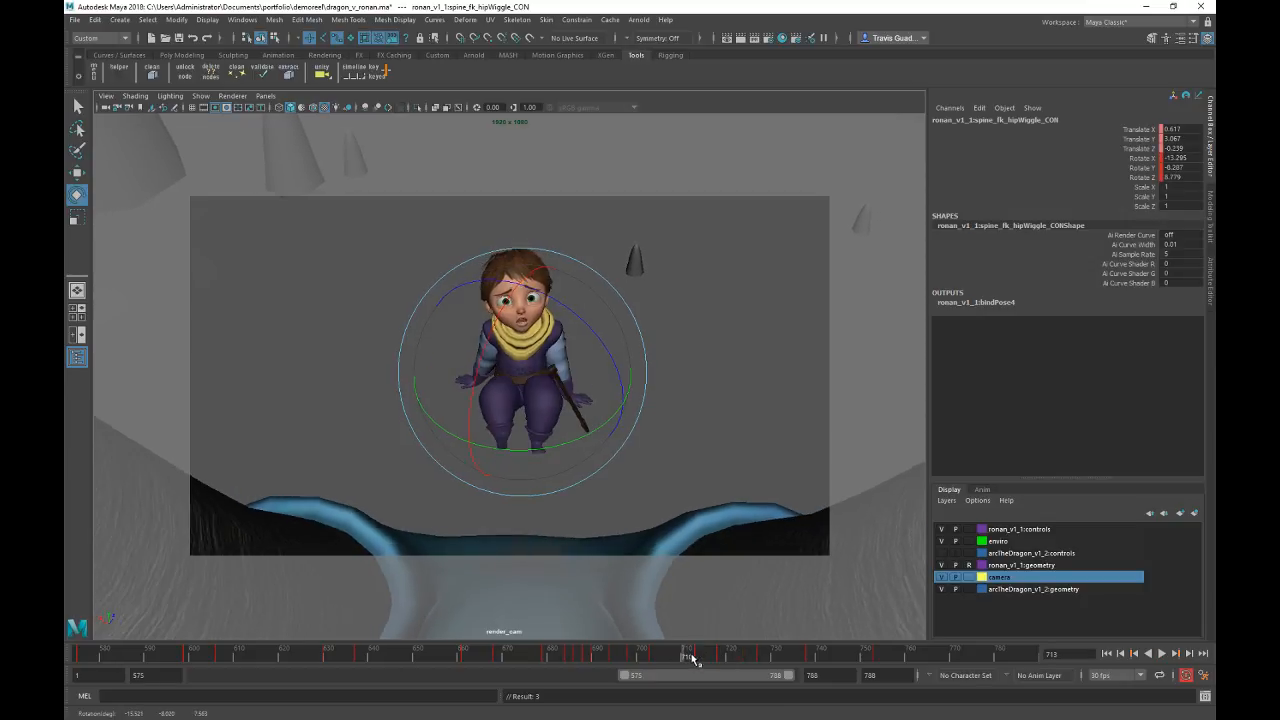
key(alt+v)
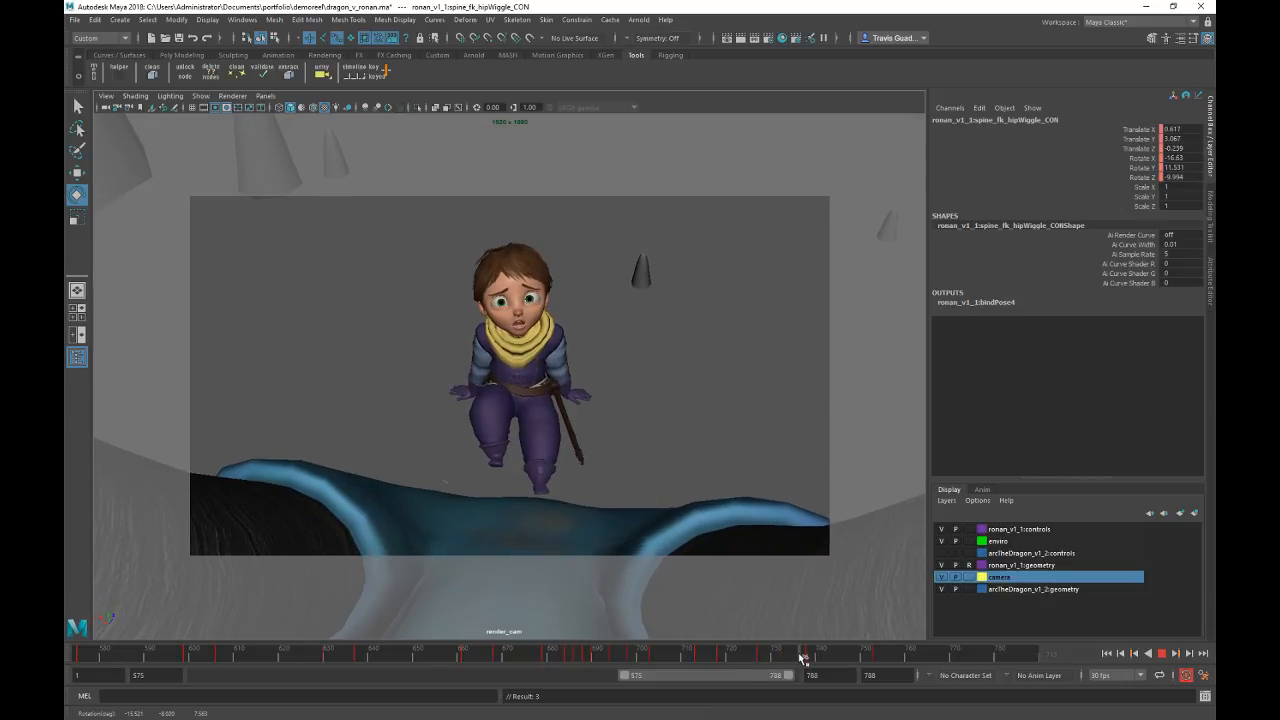
Step: Adjust the hip wiggle control's rotation at frame 738 and review the shot through frame 788
key(alt+v)
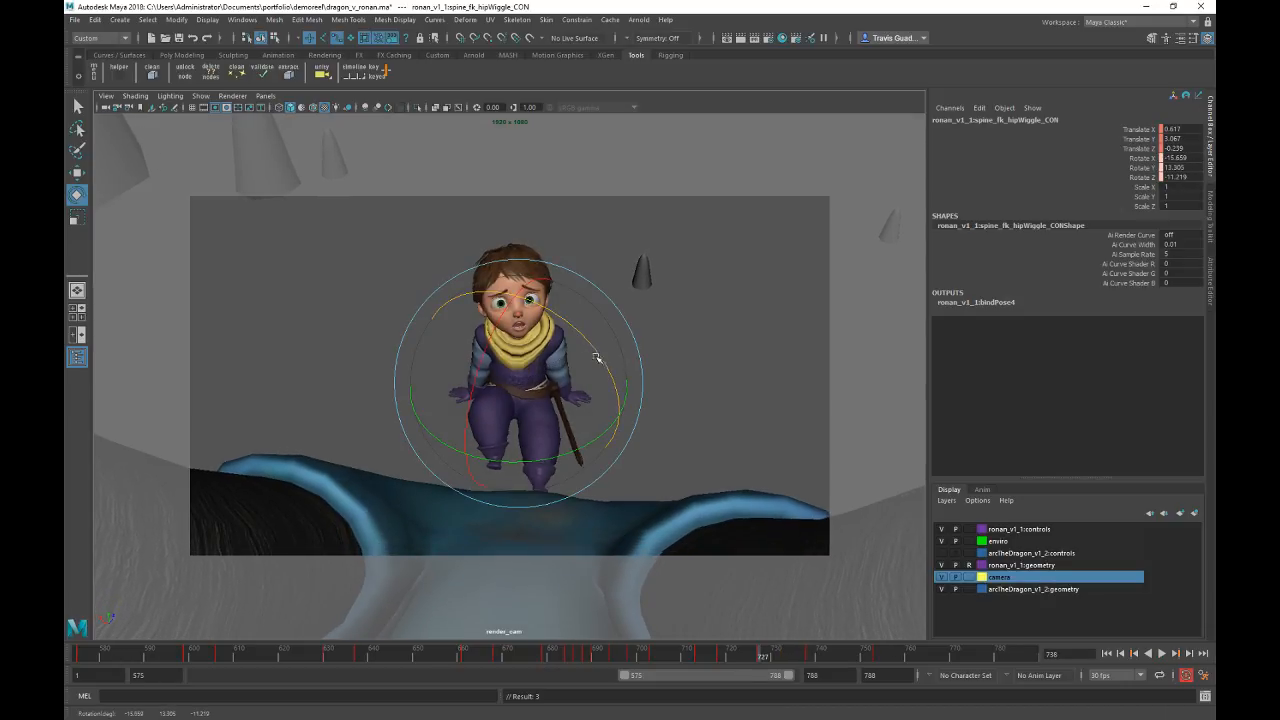
key(.)
click(732, 657)
key(alt+v)
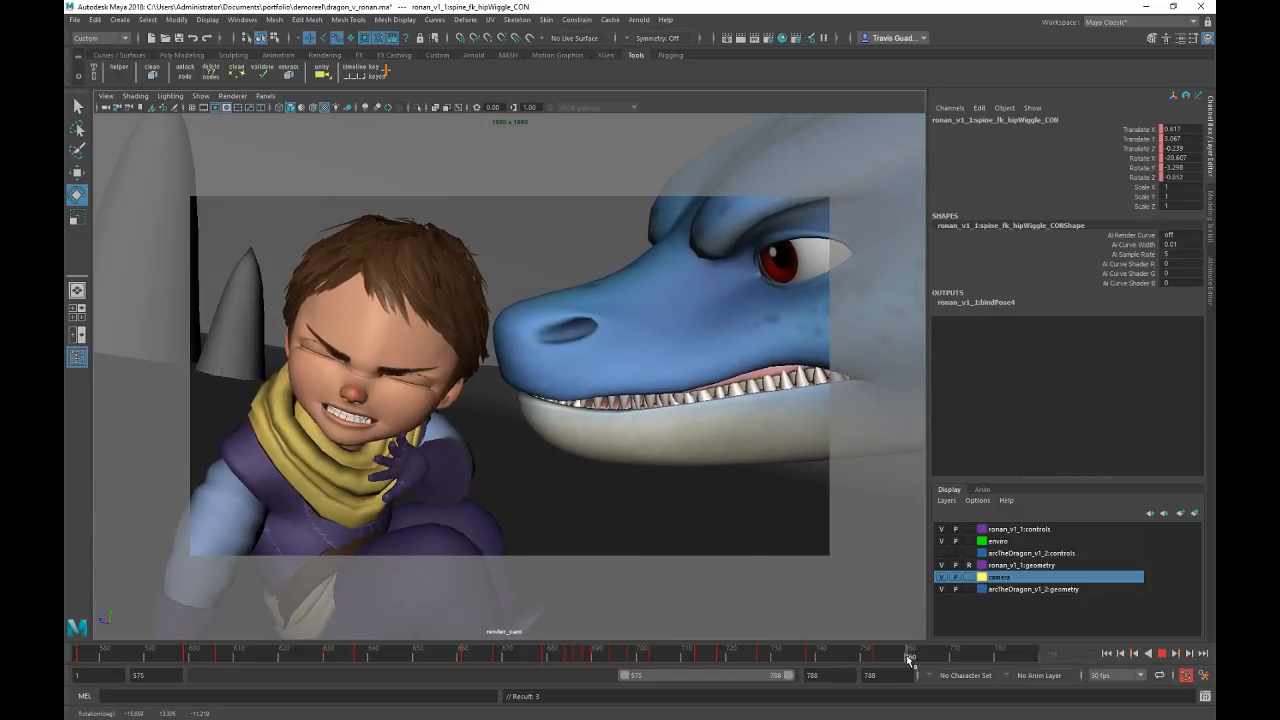
click(450, 656)
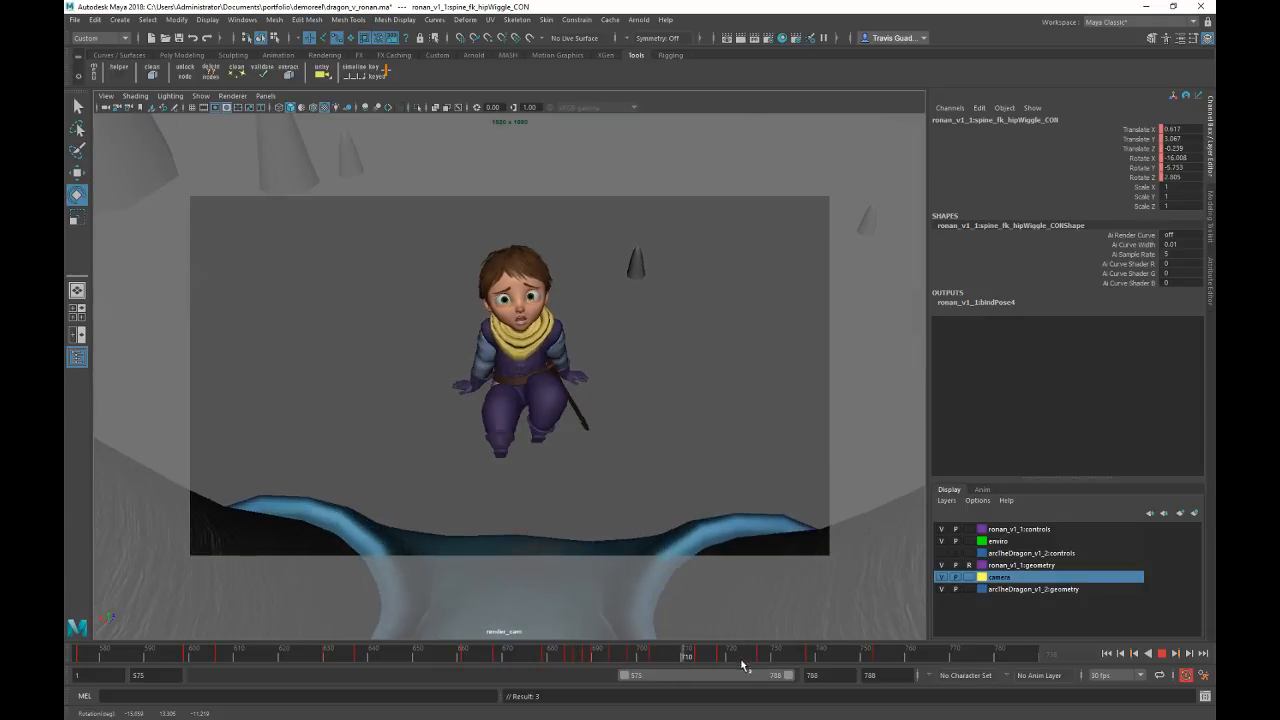
drag(742, 665, 1036, 655)
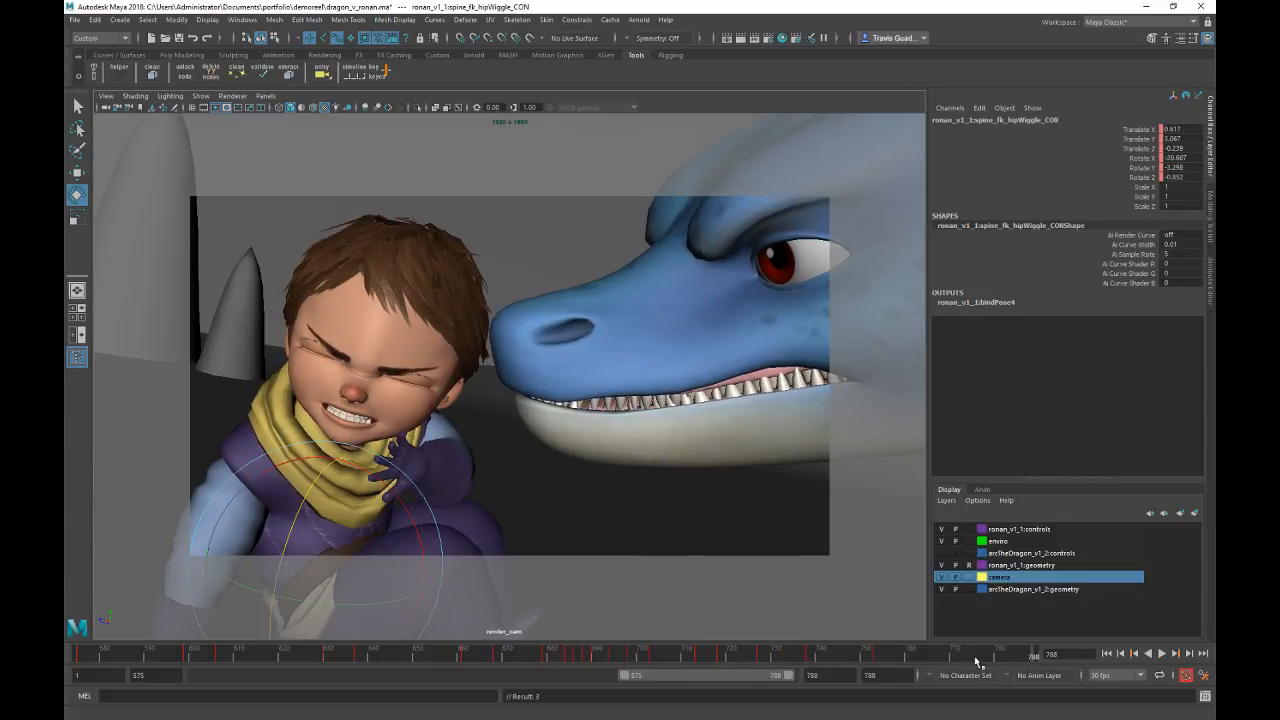
Step: Create a playblast of the shot, watch it full screen in the media player, and close it
right_click(908, 658)
click(912, 606)
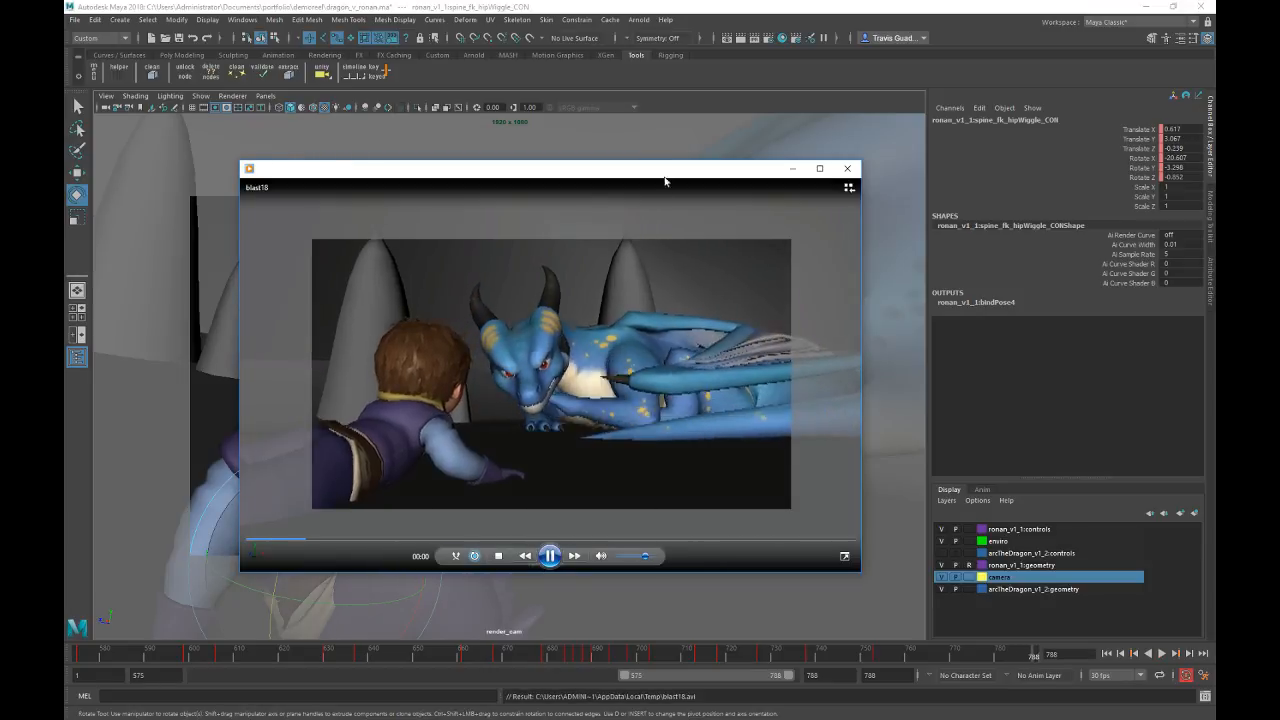
double_click(665, 181)
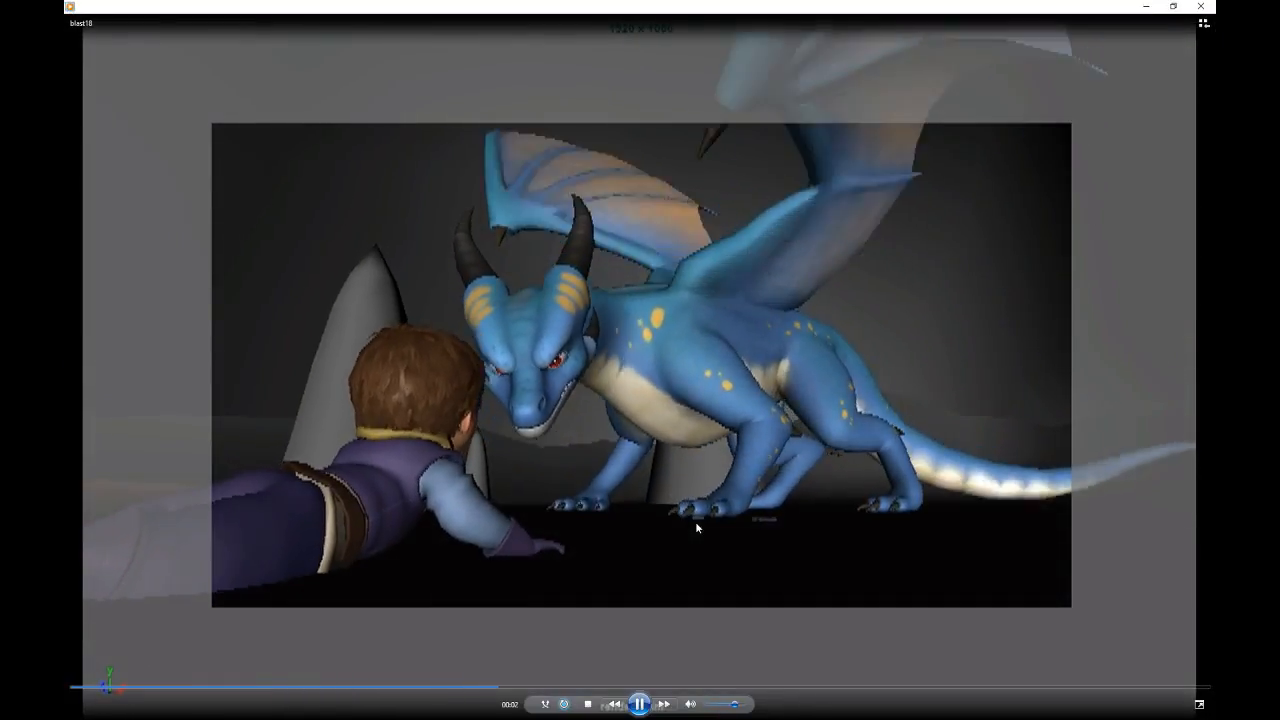
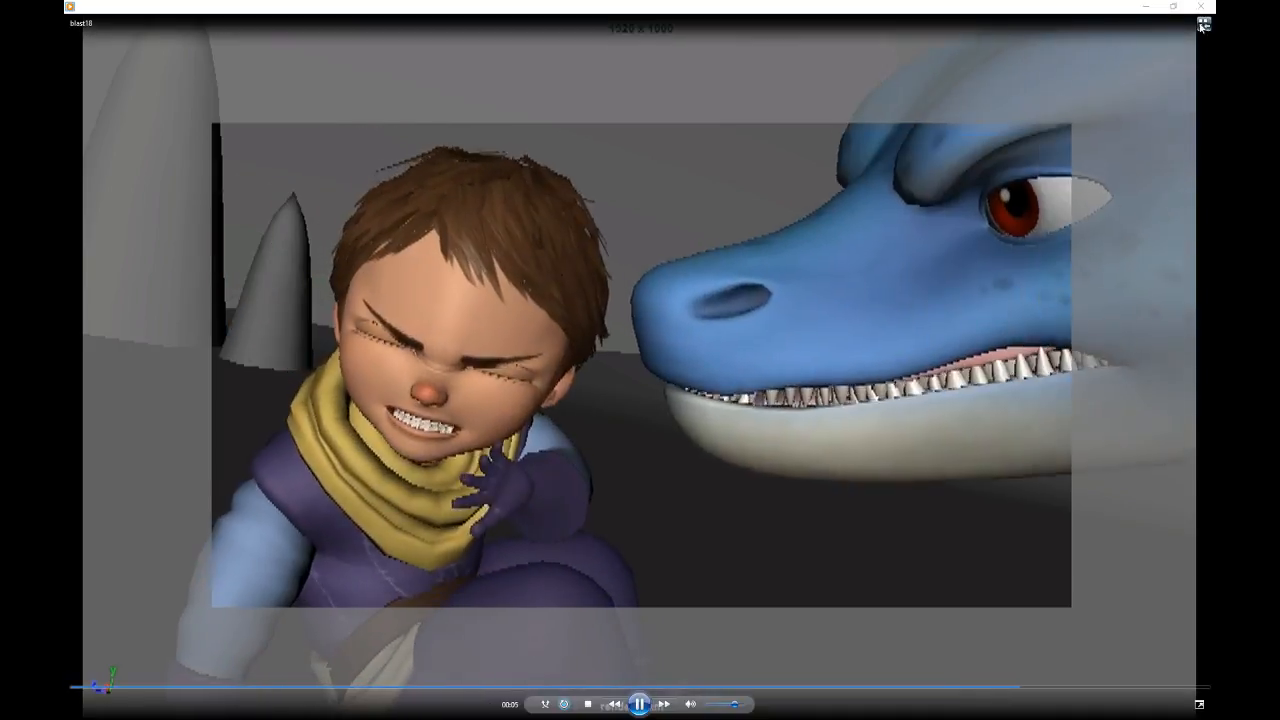
click(1203, 7)
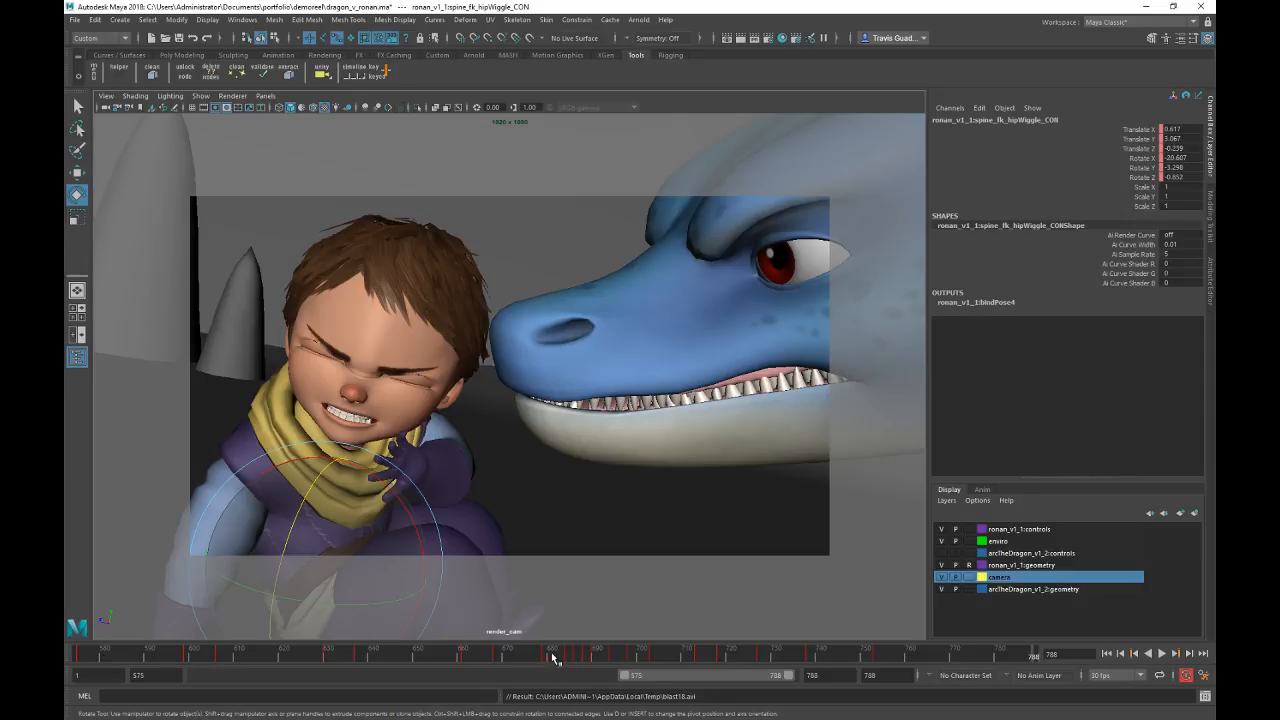
Step: Select the boy's top spine IK control in the perspective view and play back the shot through the render camera
drag(552, 655, 806, 657)
key(space)
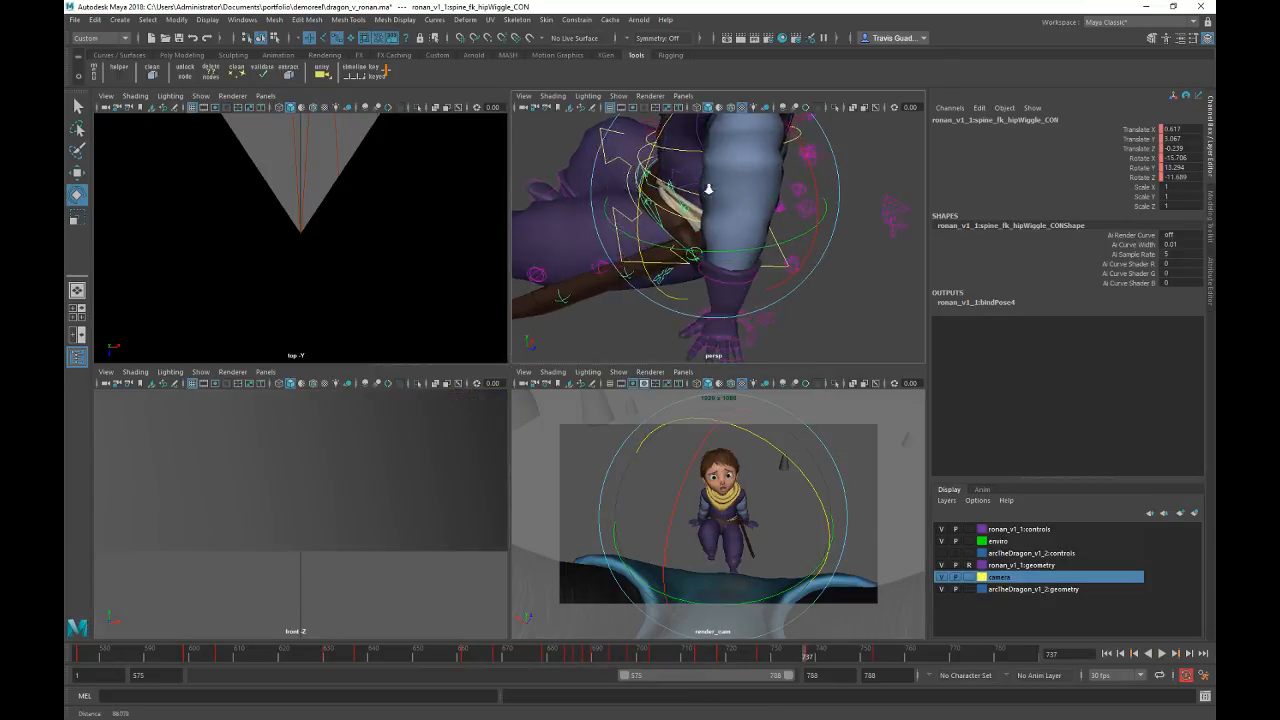
alt+drag(708, 189, 871, 197)
click(843, 222)
alt+drag(631, 209, 737, 187)
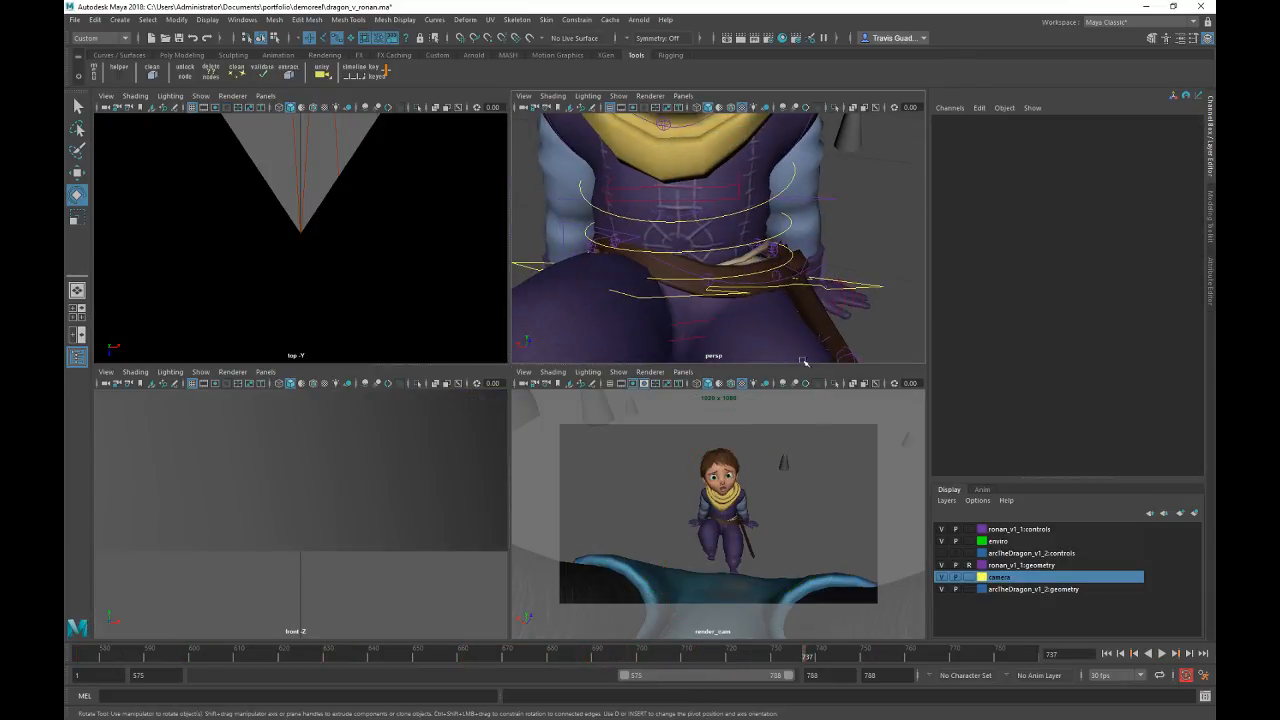
click(777, 508)
key(space)
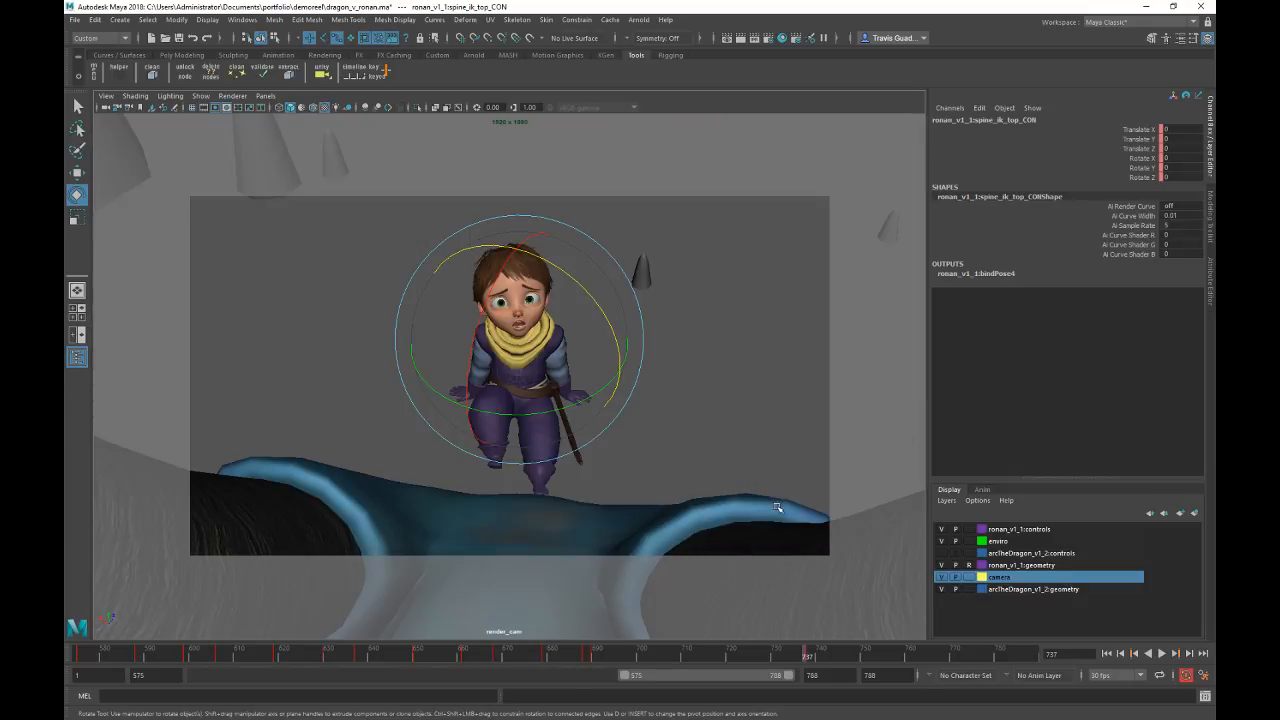
click(109, 657)
key(alt+v)
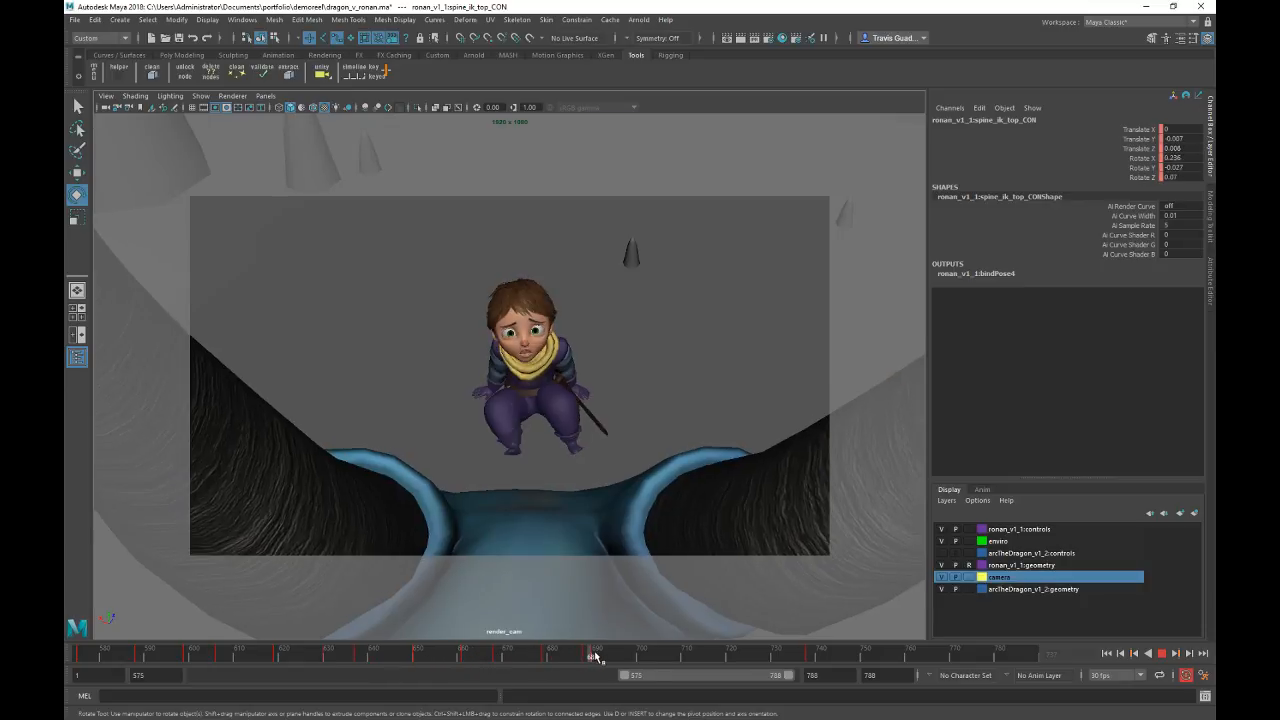
Step: Rotate the top spine IK control at frames 693 and 698, playing back the upper-body motion between adjustments
drag(594, 656, 610, 657)
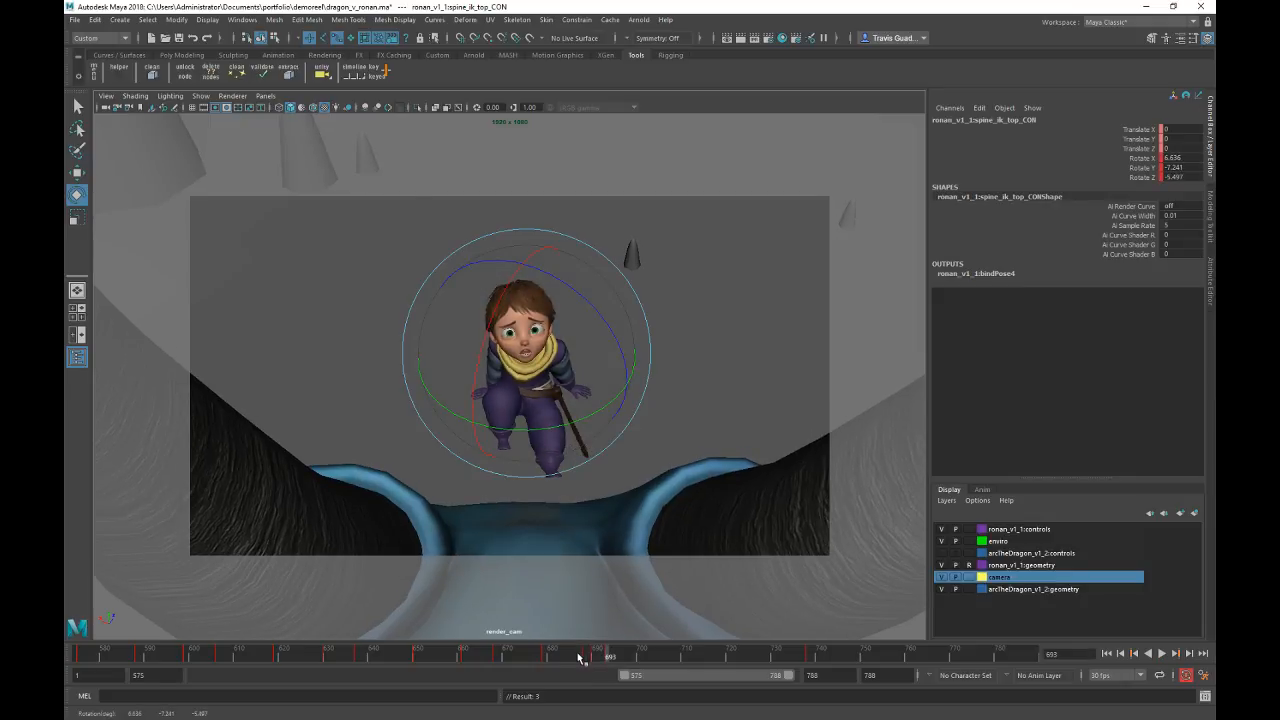
key(alt+v)
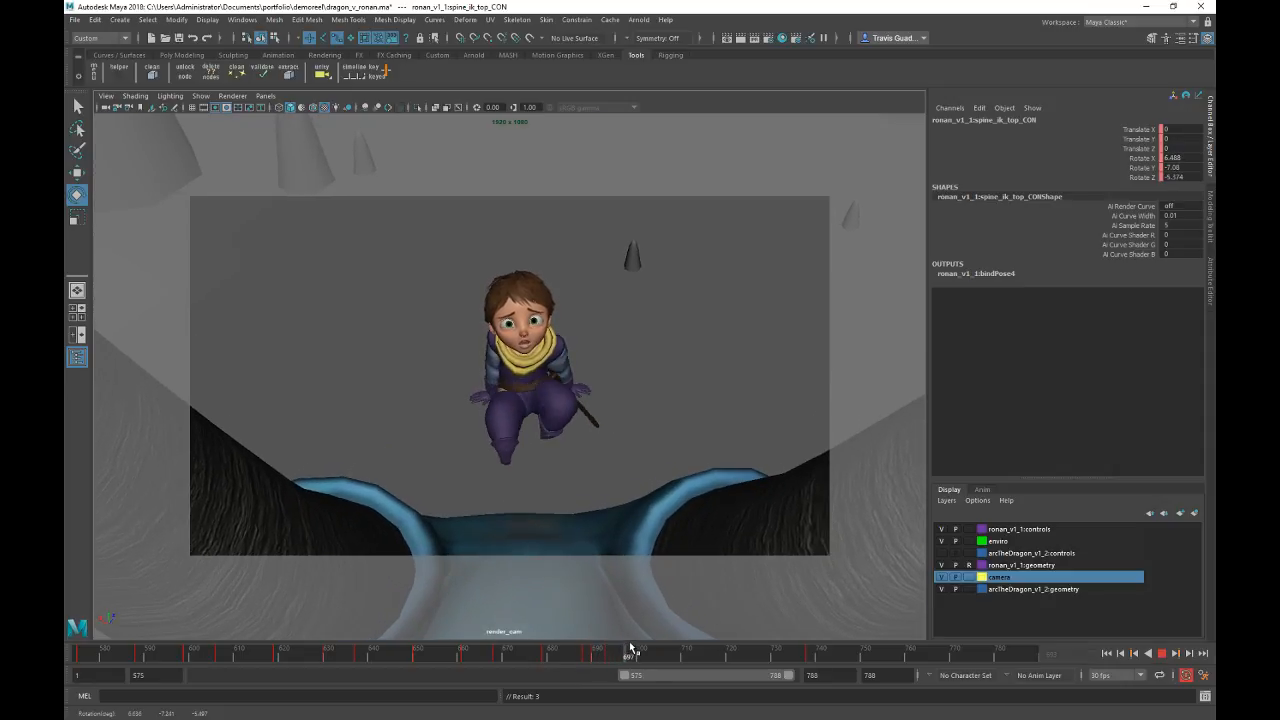
key(alt+v)
key(alt+comma)
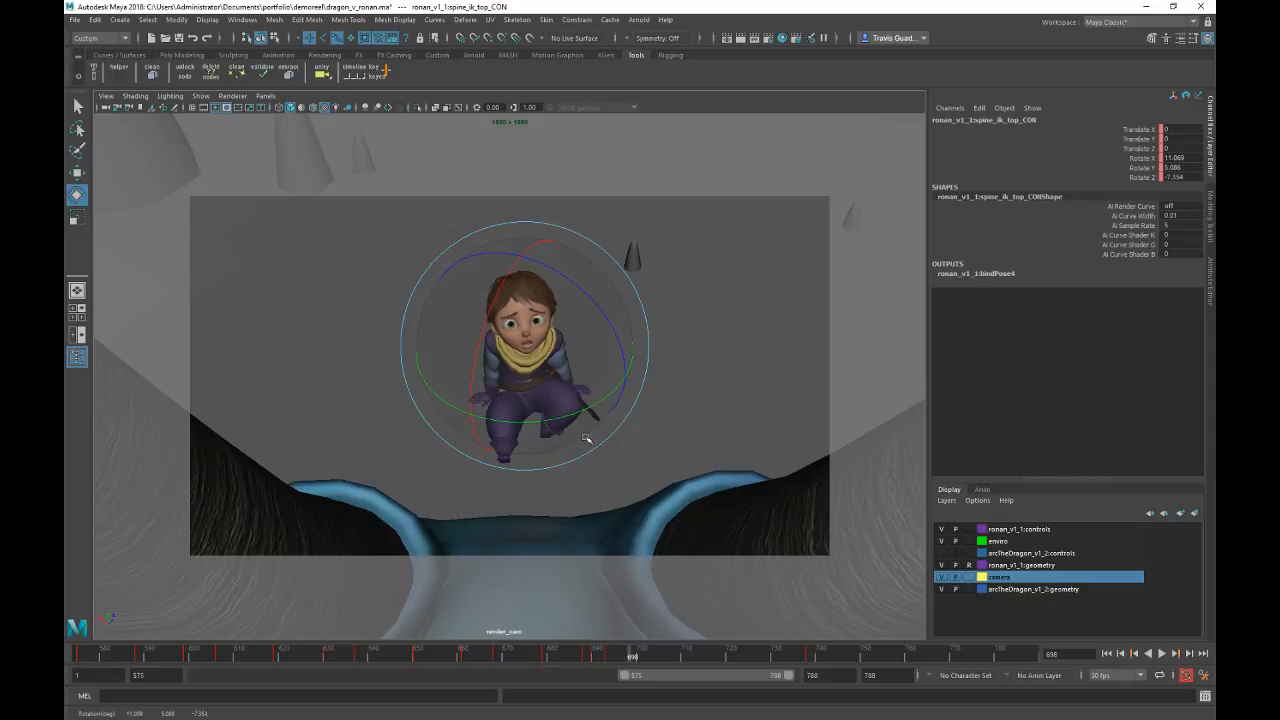
key(alt+v)
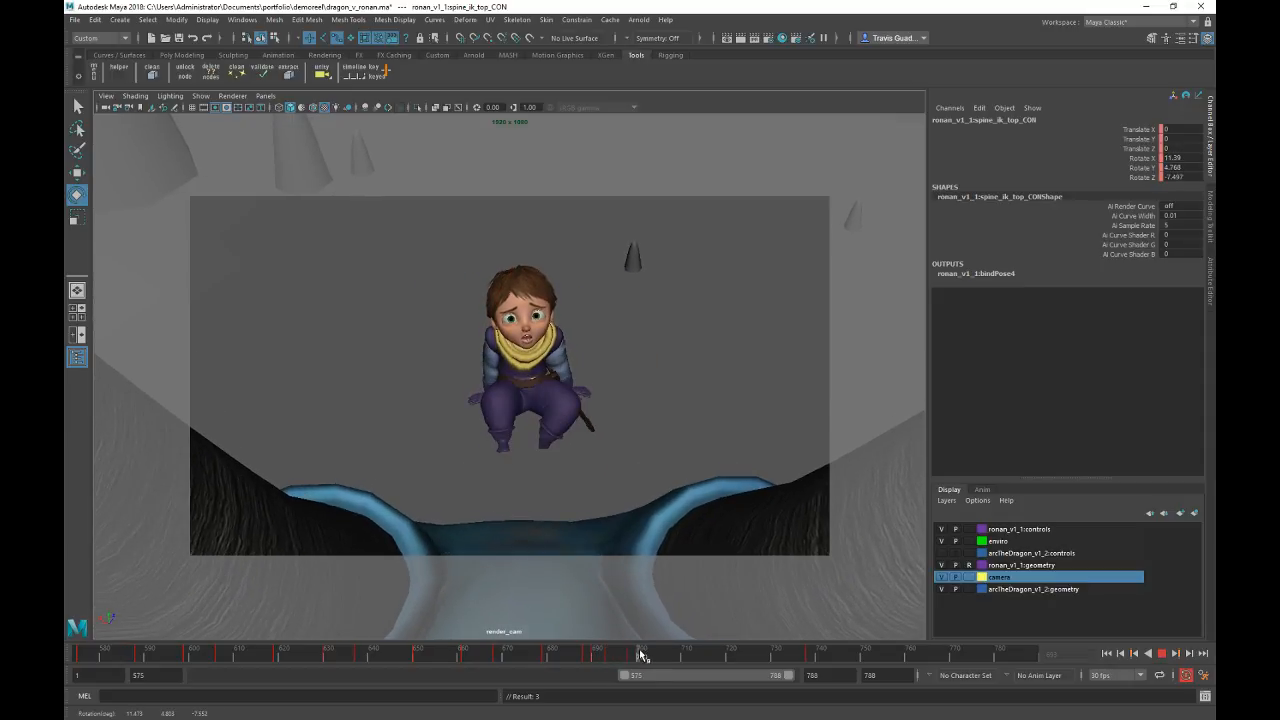
Step: Rotate the top spine IK control at frames 703, 713 and 726, checking the upper-body sway in playback
key(alt+v)
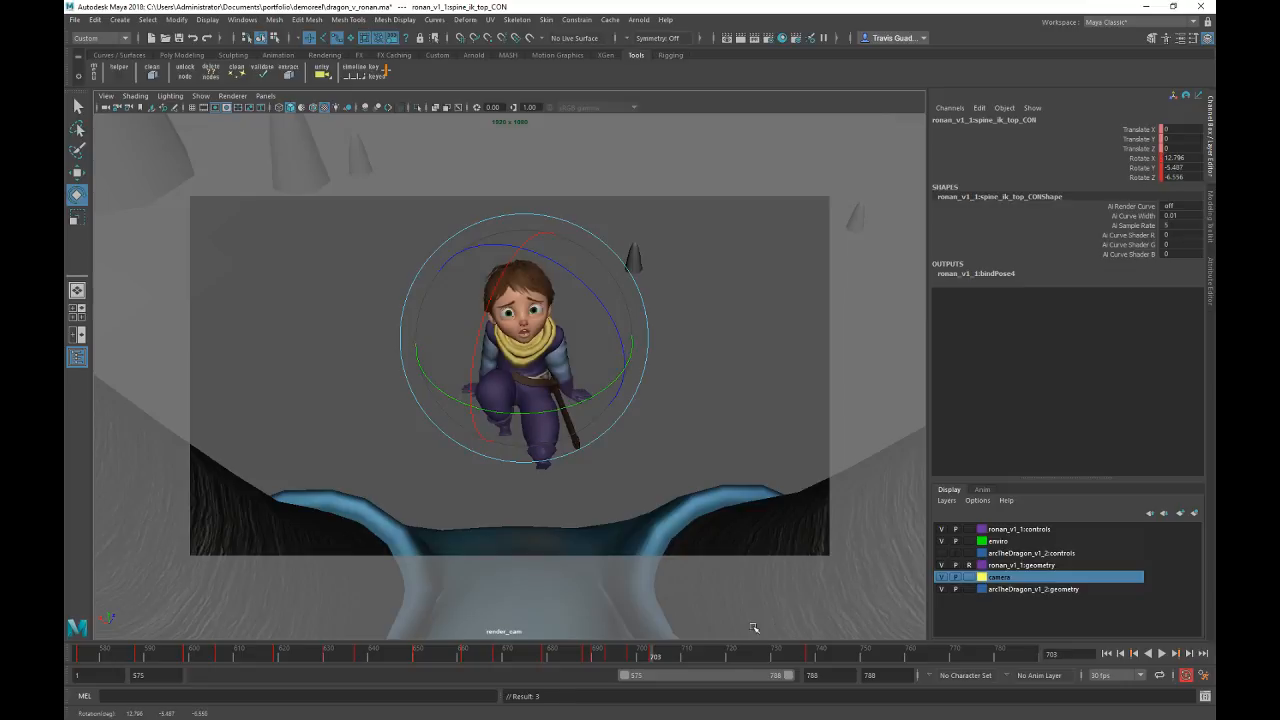
key(alt+v)
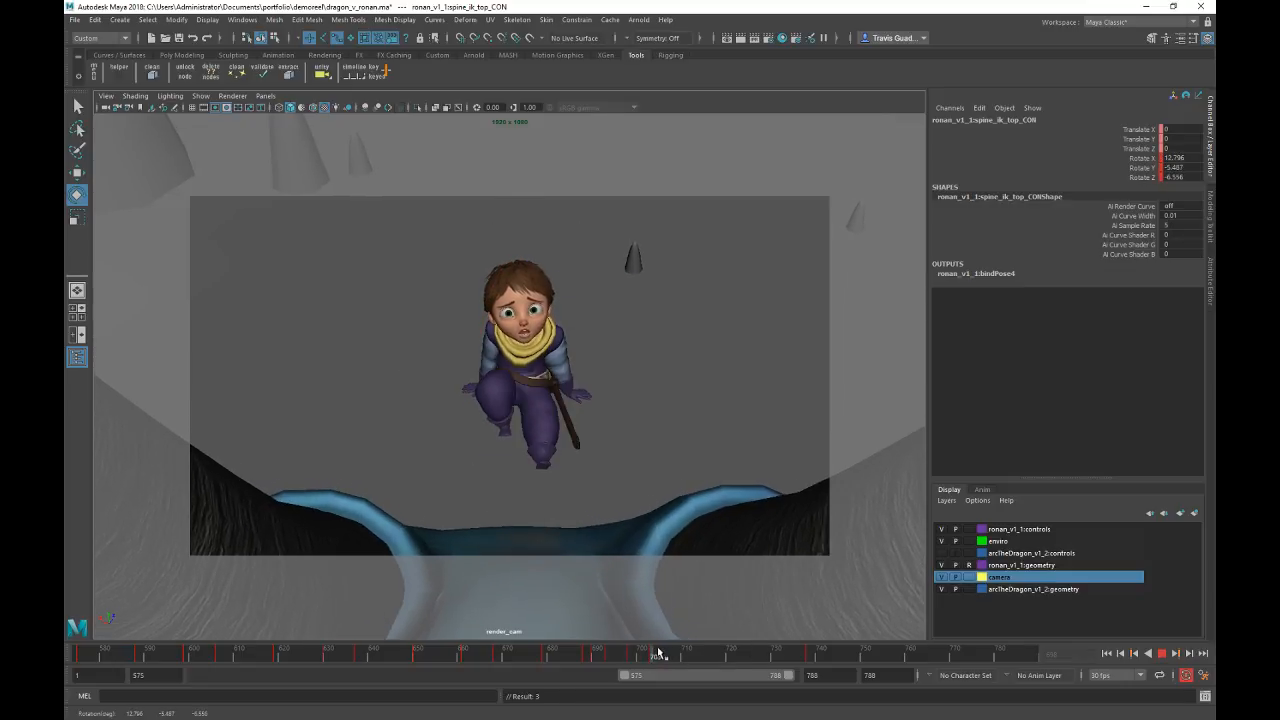
key(alt+v)
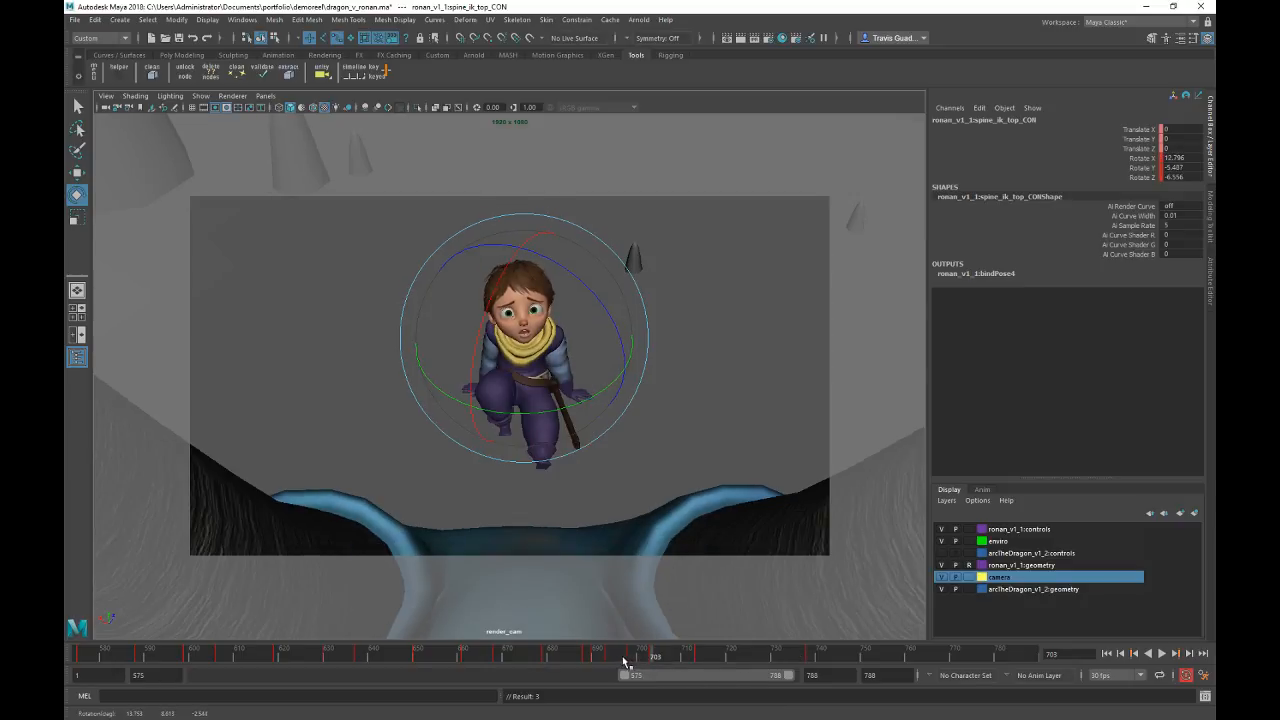
key(alt+v)
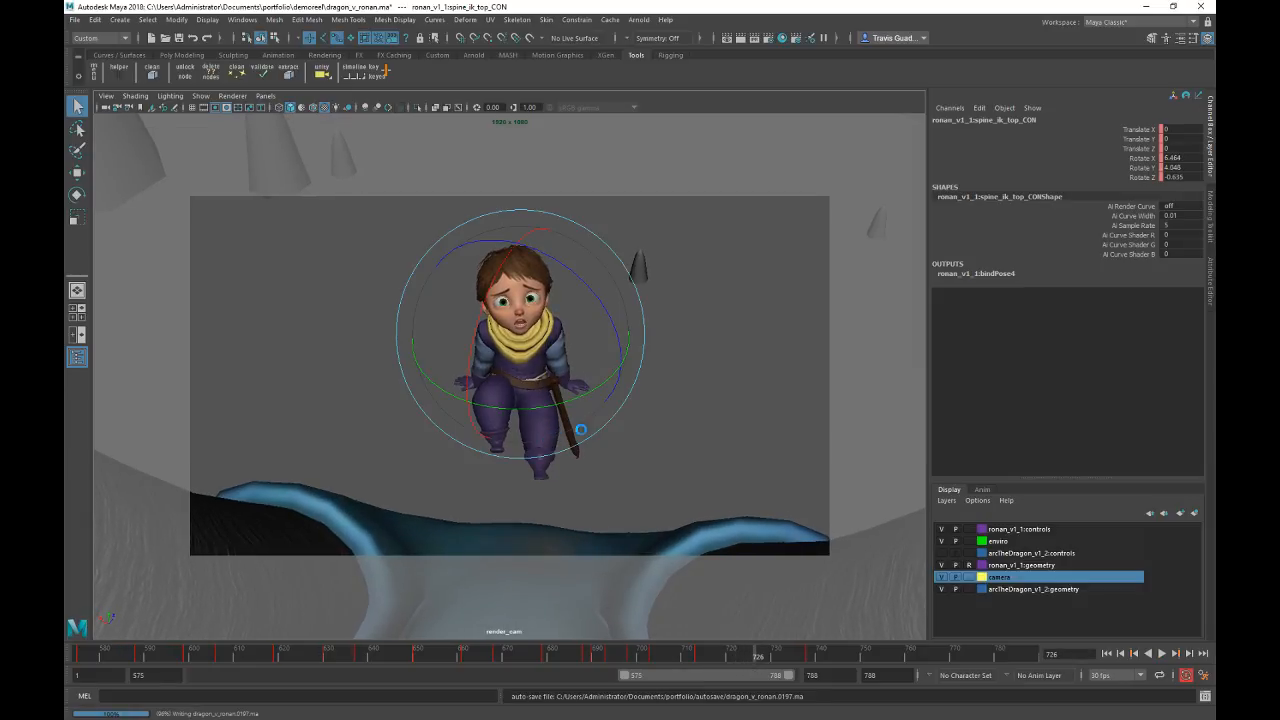
drag(580, 429, 565, 420)
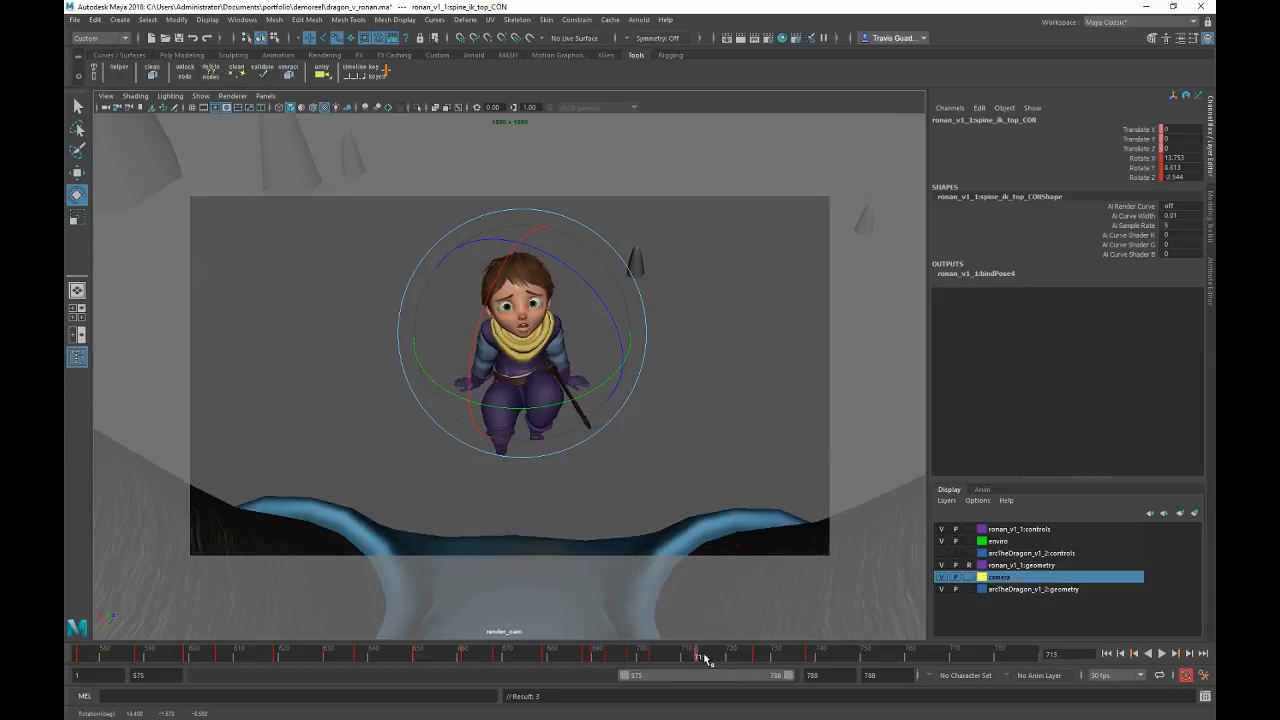
key(alt+v)
Step: Rotate the top spine IK control at frame 738 to about 8, -7.1, -4.4 degrees and play back the motion
click(812, 653)
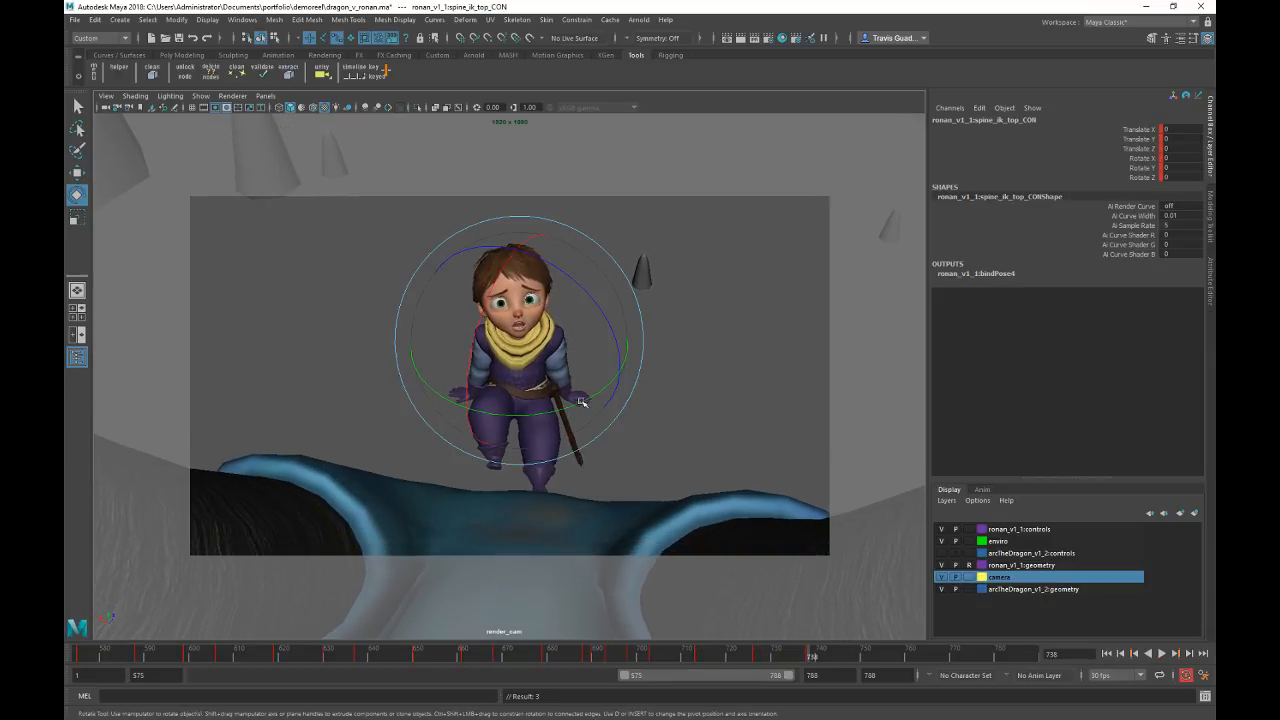
drag(757, 662, 706, 659)
key(alt+v)
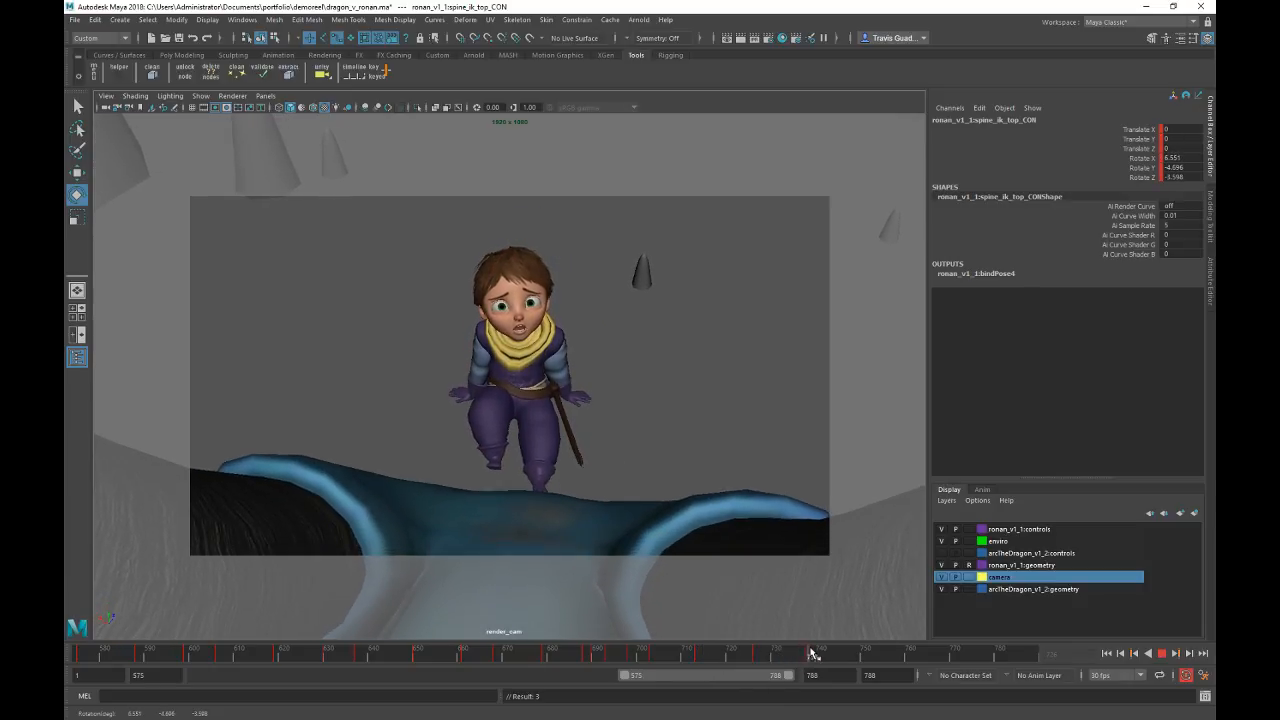
click(806, 653)
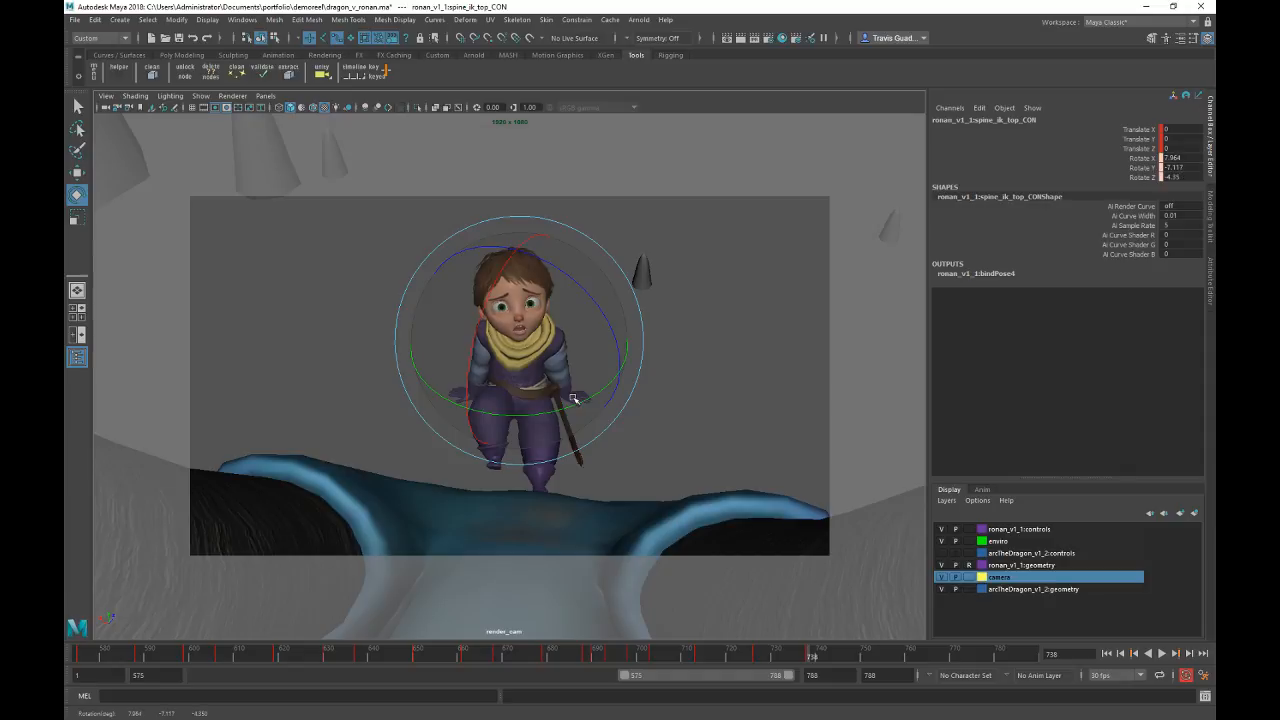
drag(577, 402, 568, 400)
drag(758, 664, 728, 661)
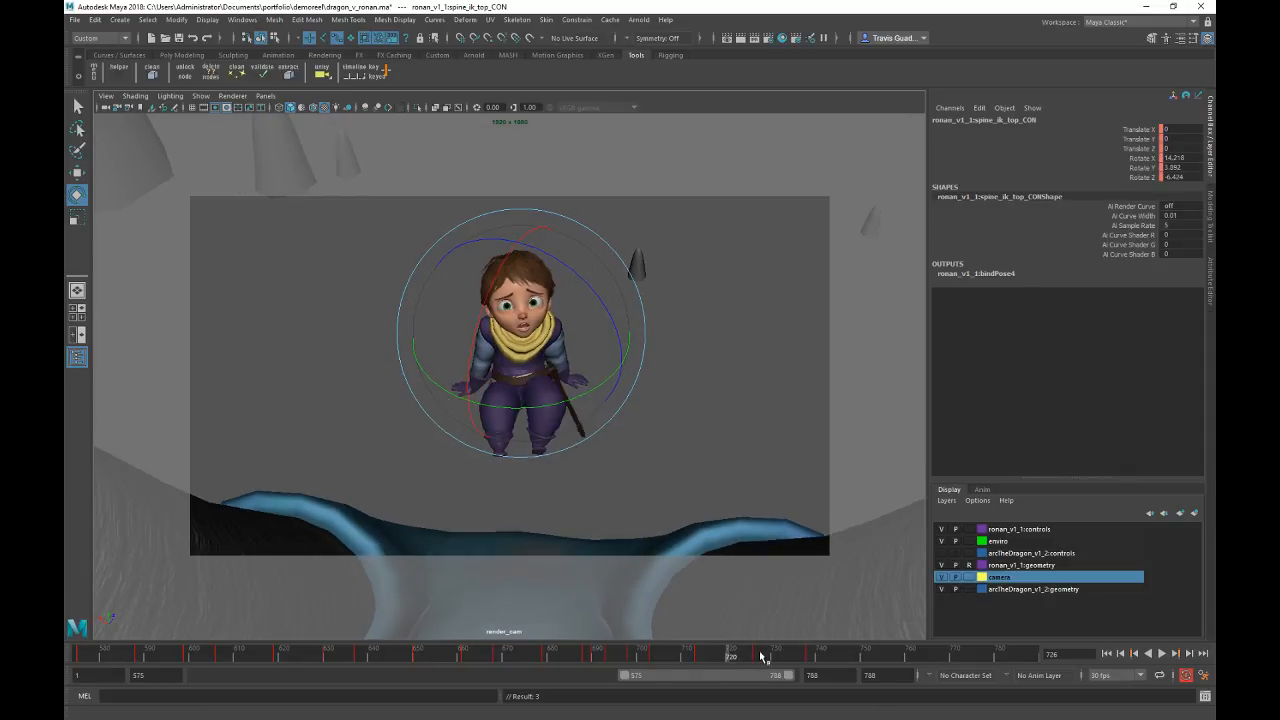
key(alt+v)
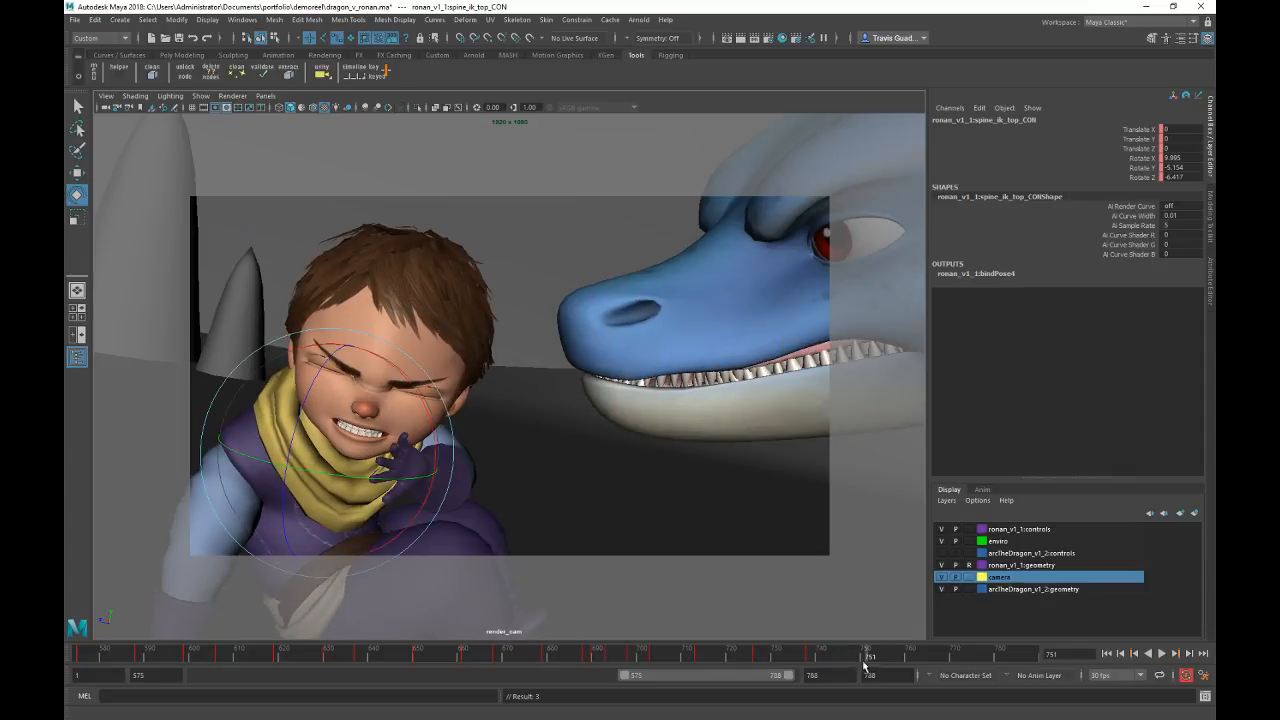
Step: Reset the top spine IK control's rotation at frame 749 and rotate it to 4.157, -2.528, -3.054 degrees
key(alt+comma)
key(alt+comma)
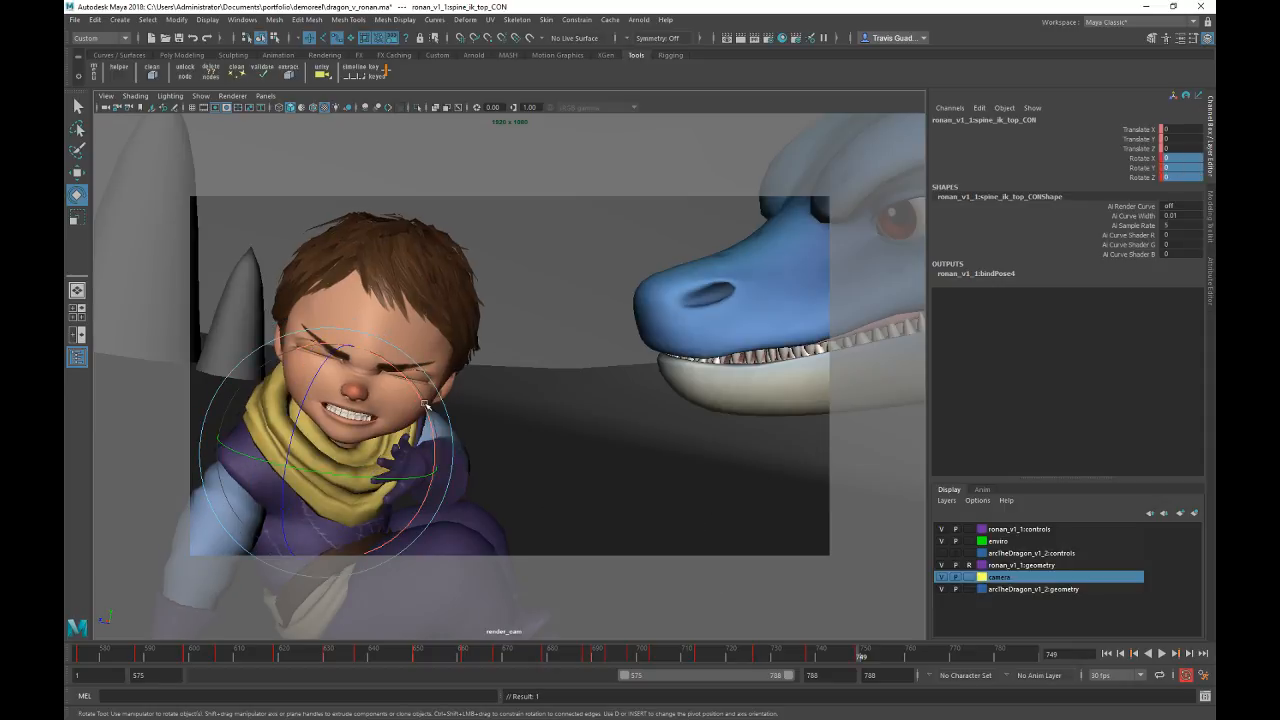
drag(436, 440, 424, 417)
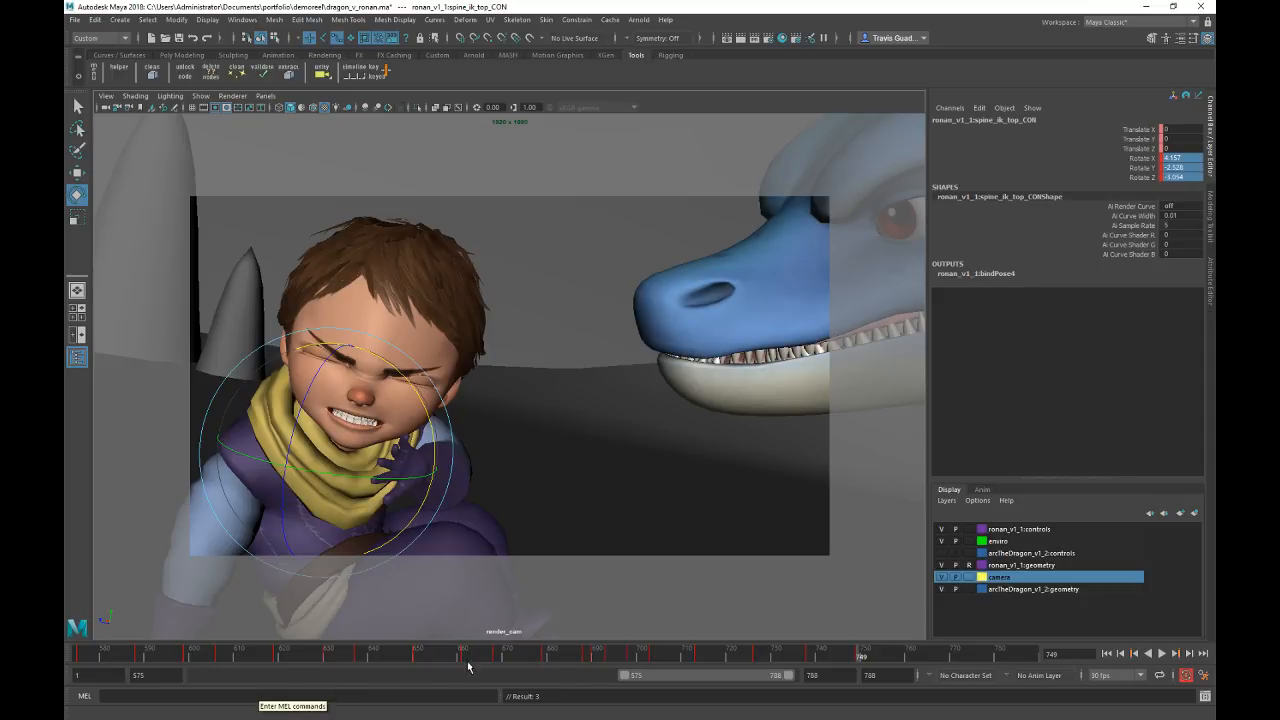
Step: Play back the shot repeatedly to check the upper-body motion through the camera cuts
click(530, 655)
key(alt+v)
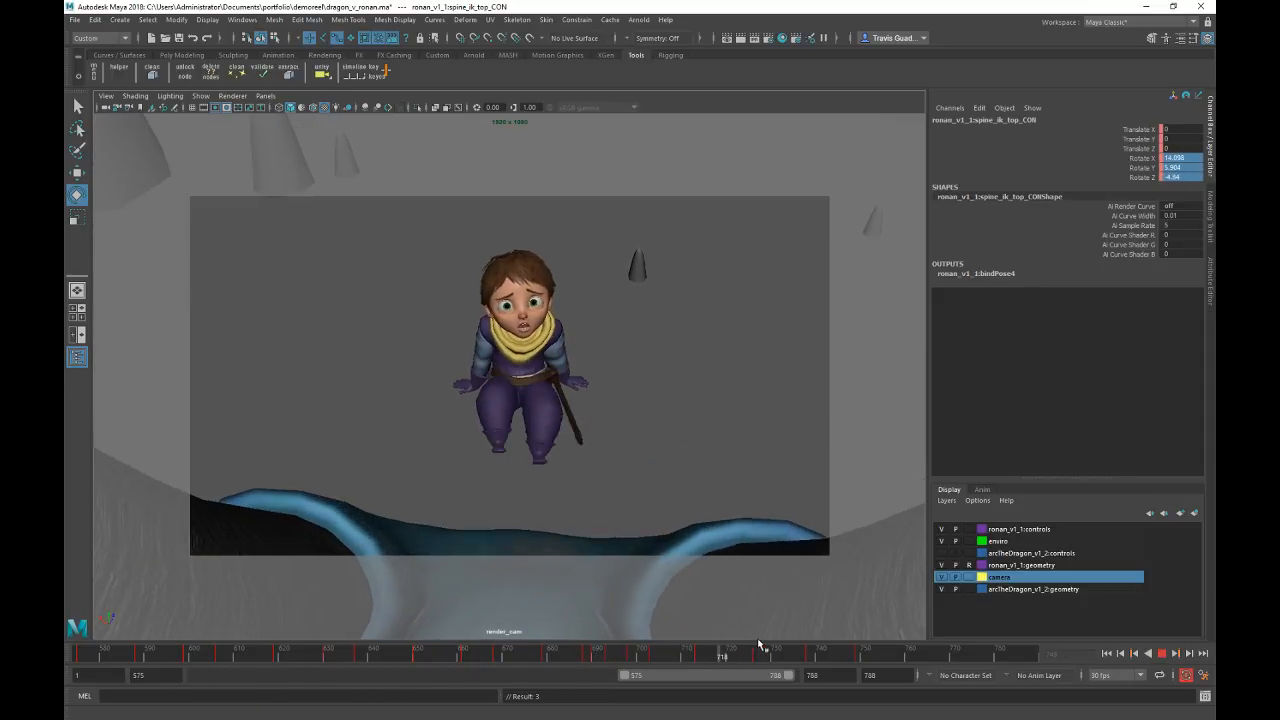
click(524, 655)
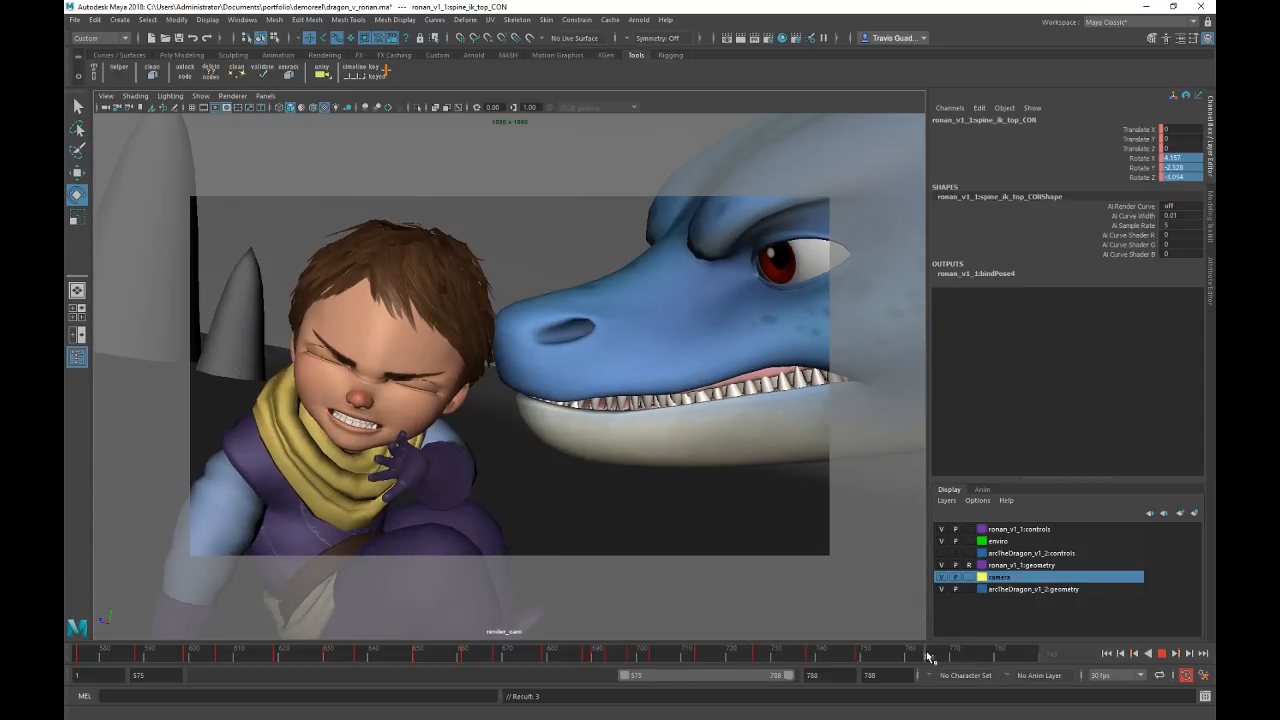
key(alt+v)
click(596, 652)
click(476, 657)
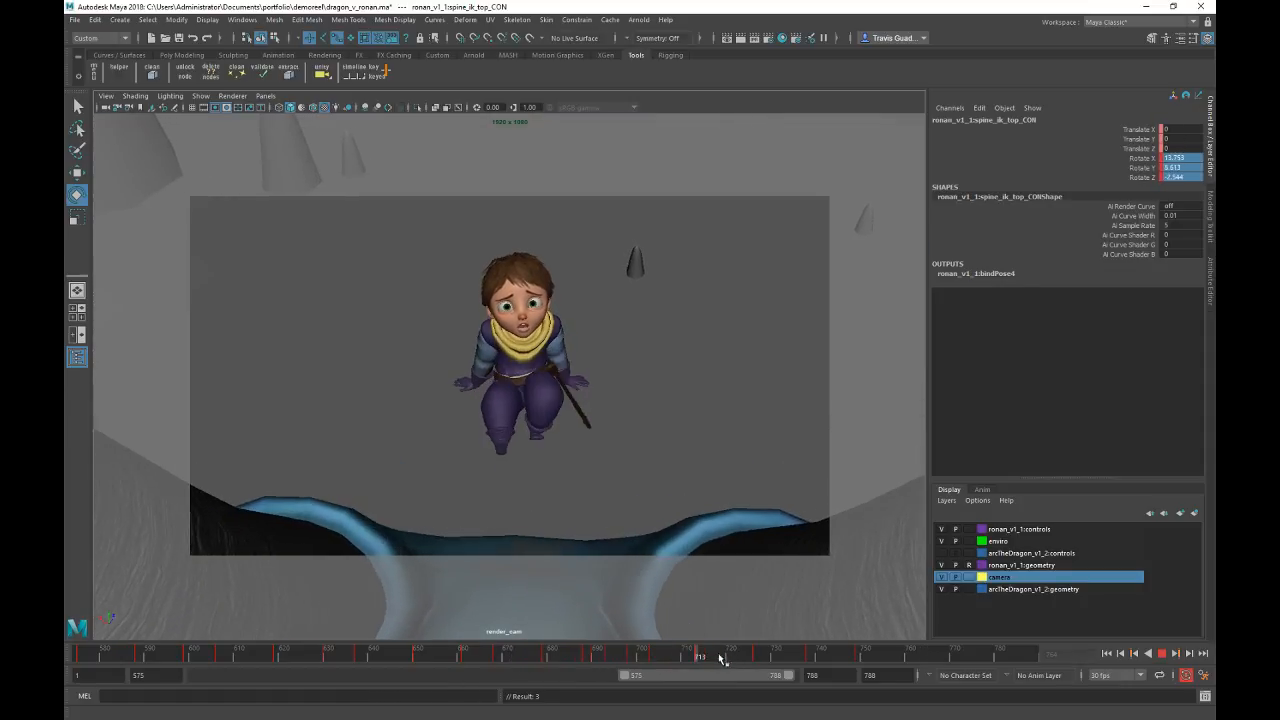
click(601, 659)
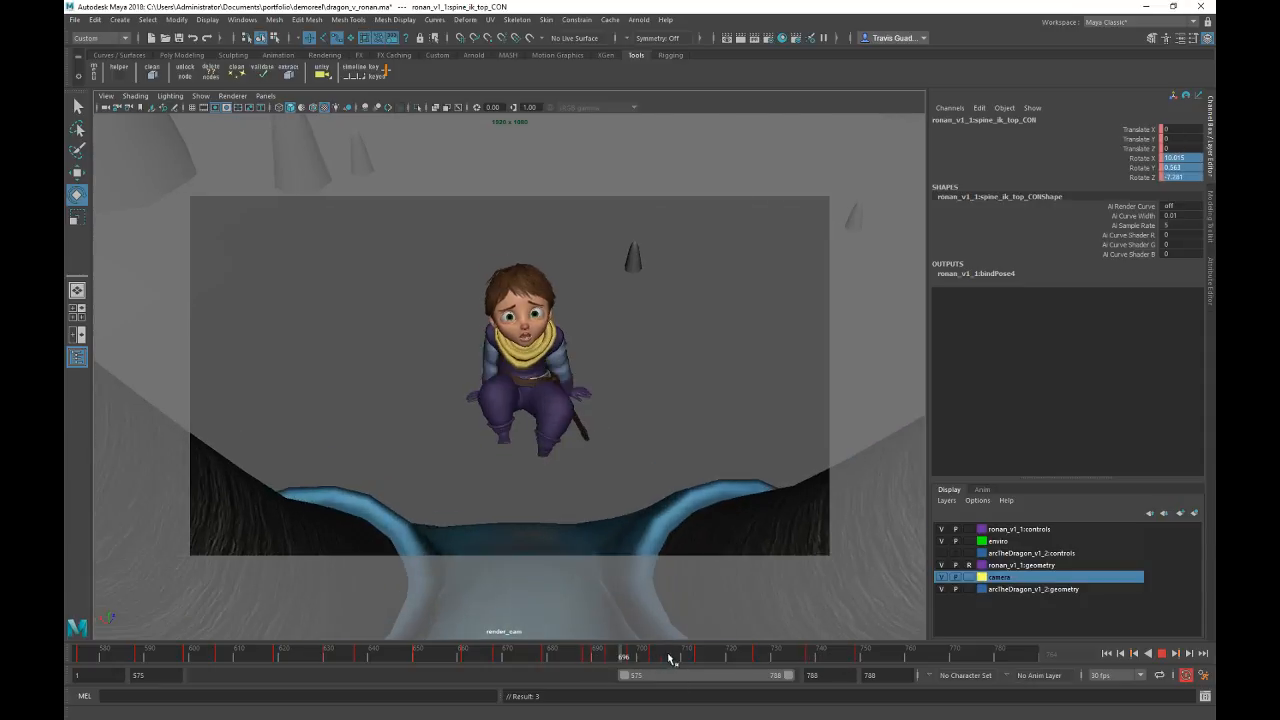
key(alt+v)
Step: Frame the boy's head in the perspective view, select the head control and return to the full render camera view
key(space)
alt+middle_drag(757, 200, 735, 390)
alt+right_drag(735, 390, 679, 205)
alt+middle_drag(665, 146, 672, 193)
click(697, 170)
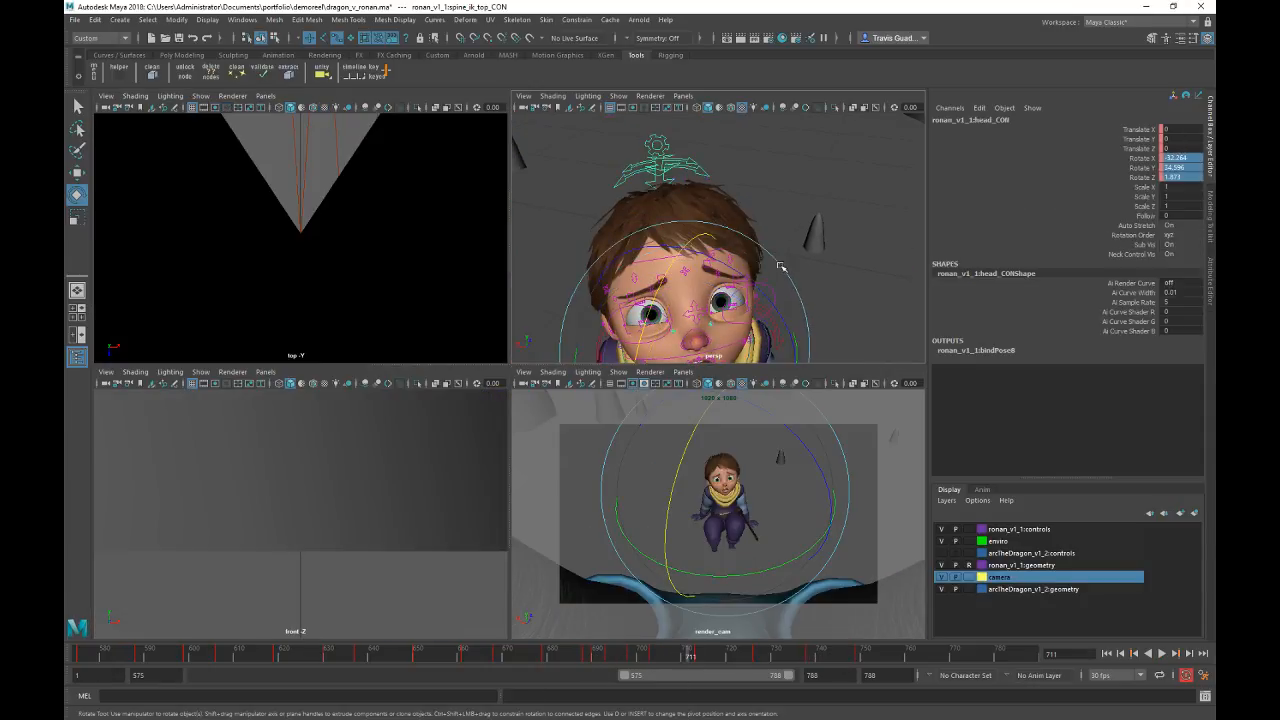
key(space)
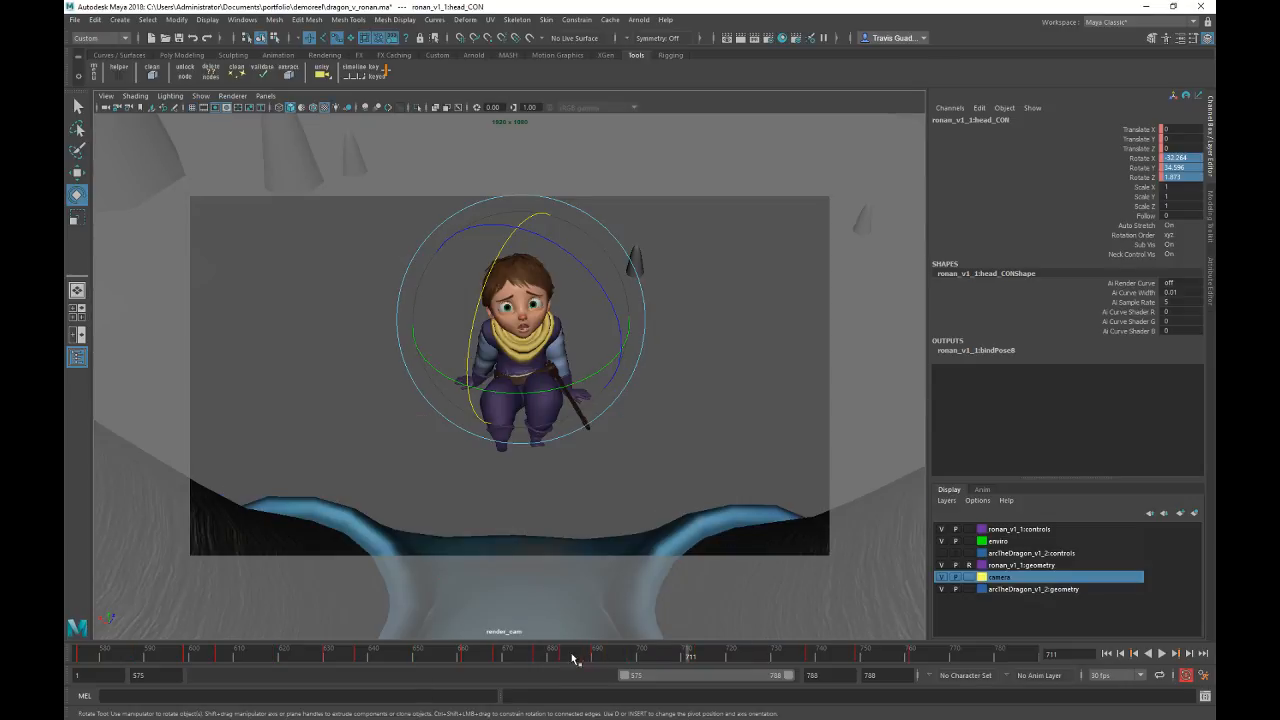
Step: Rotate the head control at frames 694, 698 and 703, playing back the head motion between adjustments
key(alt+v)
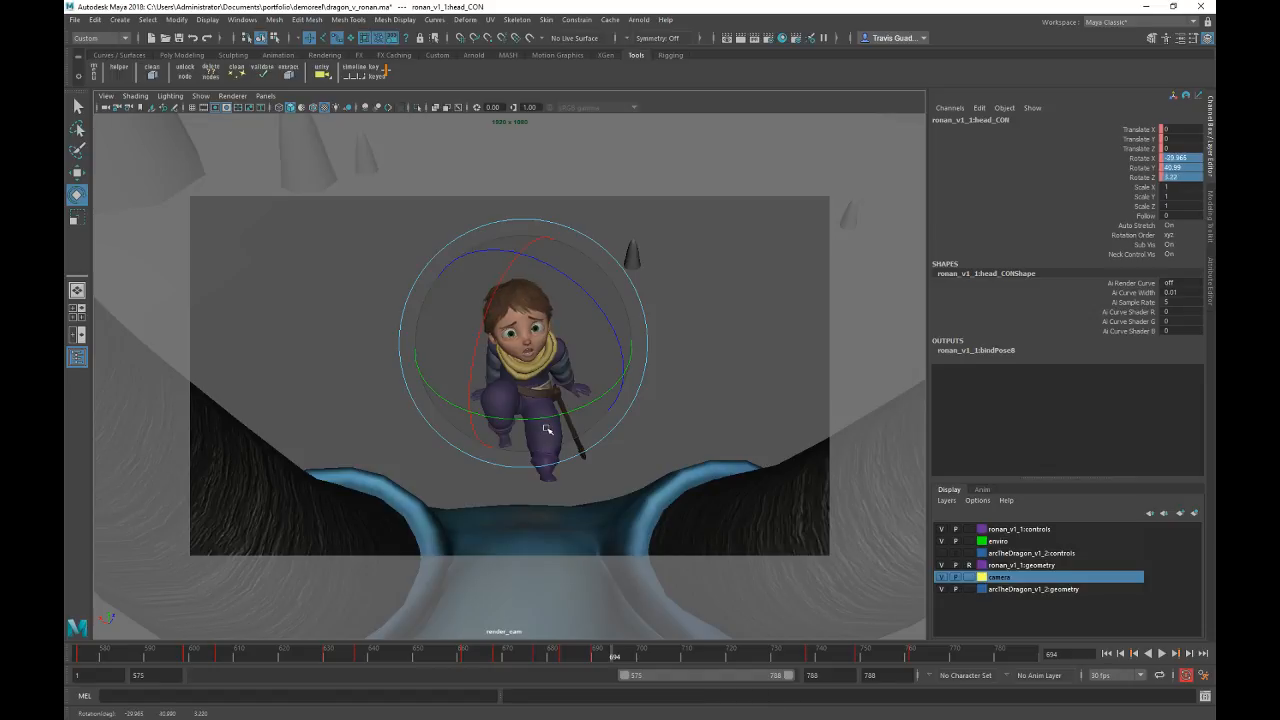
drag(618, 657, 629, 652)
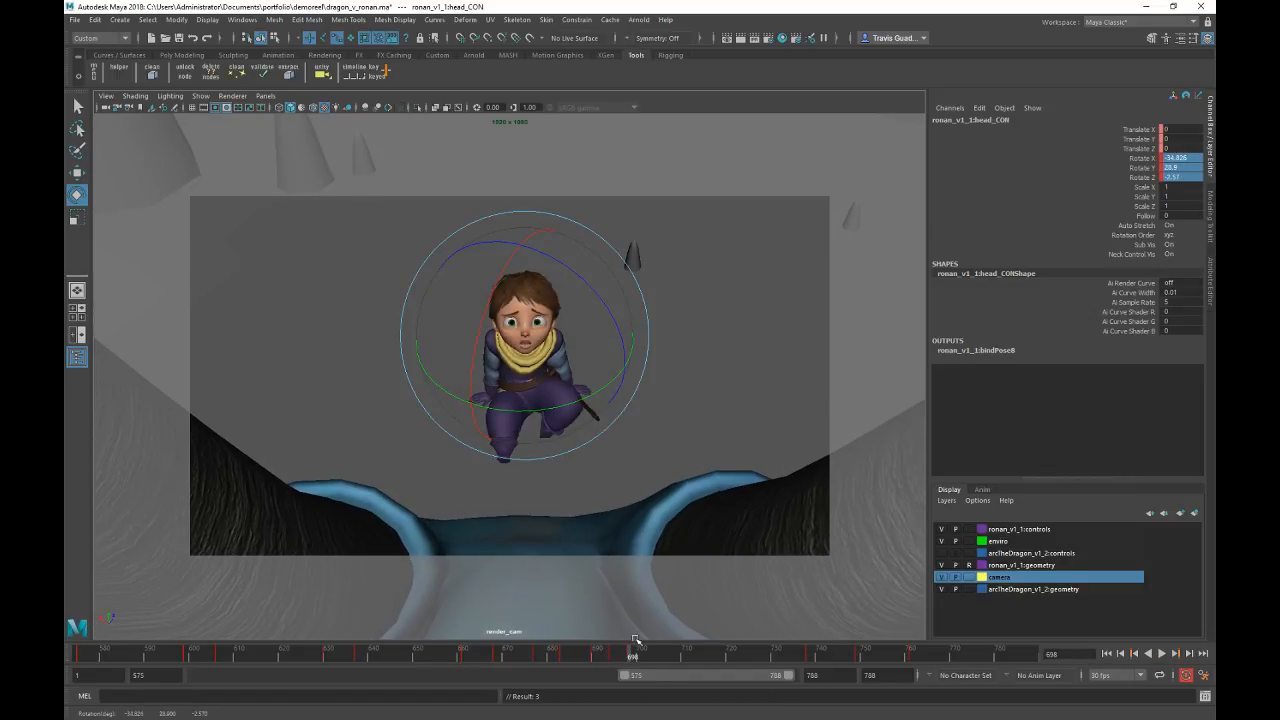
key(alt+v)
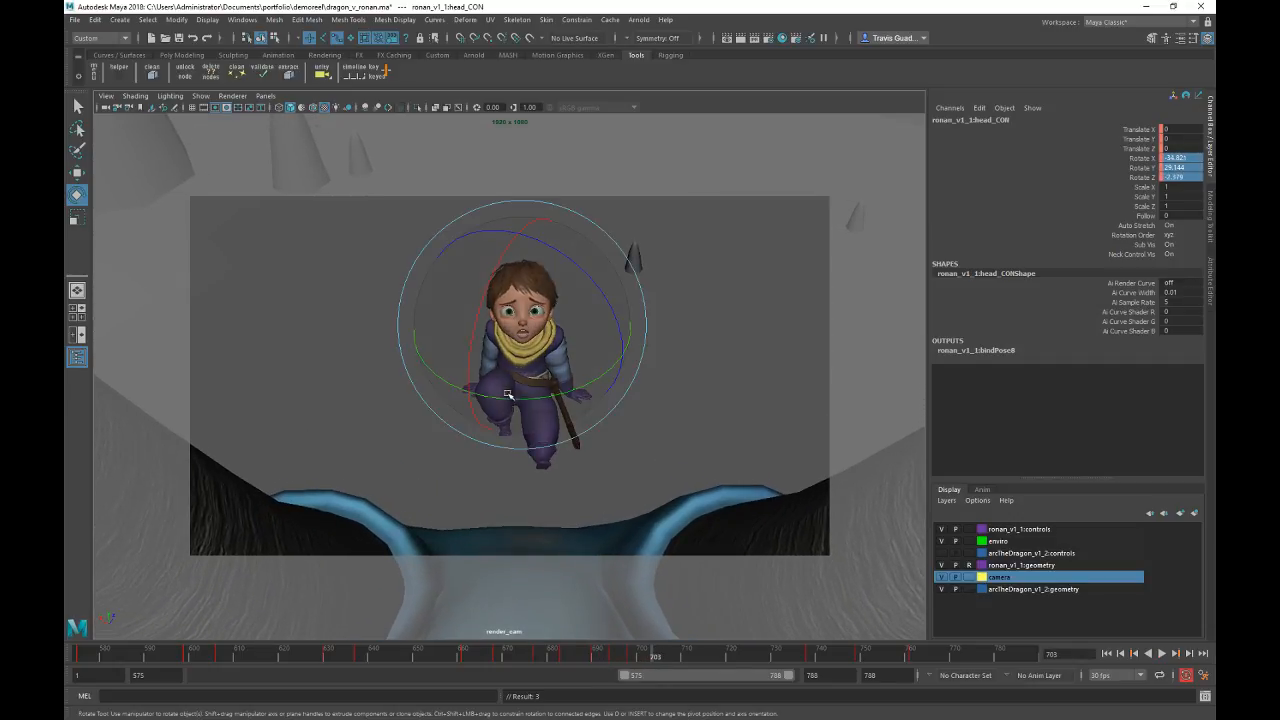
key(alt+v)
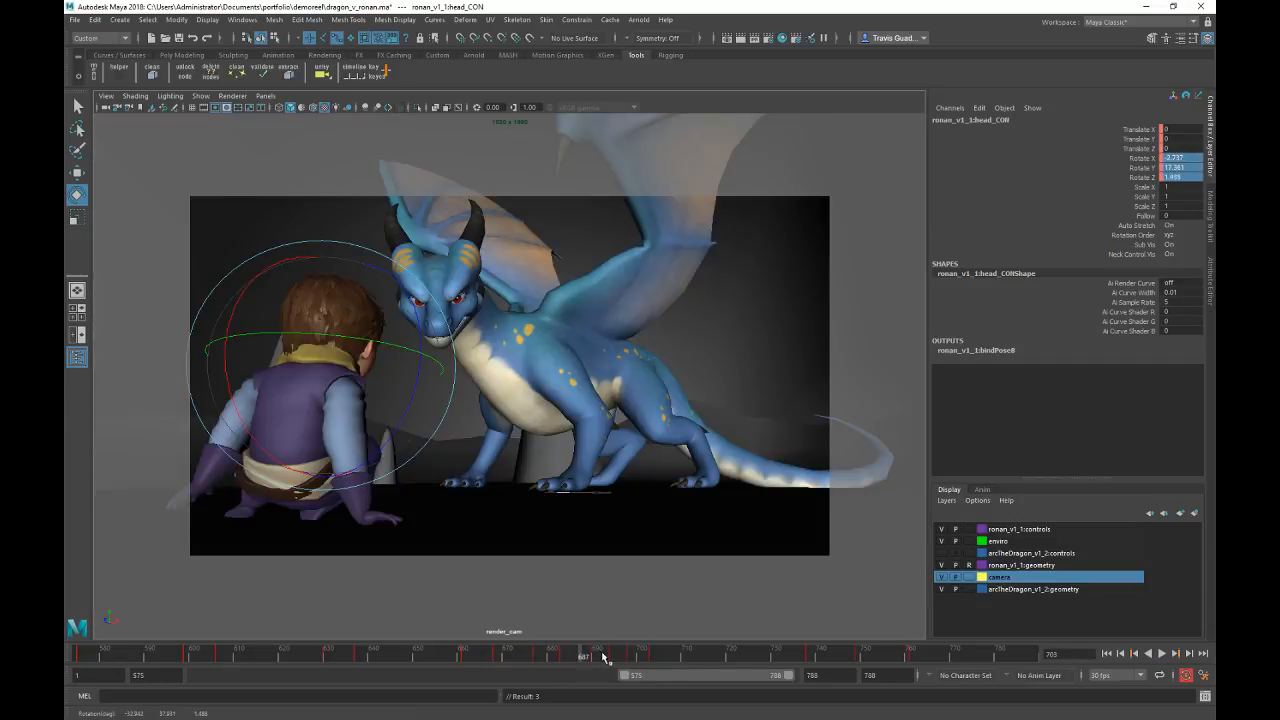
Step: Rotate the head control at frames 708, 715 and 723, playing back the head motion between adjustments
drag(666, 654, 678, 655)
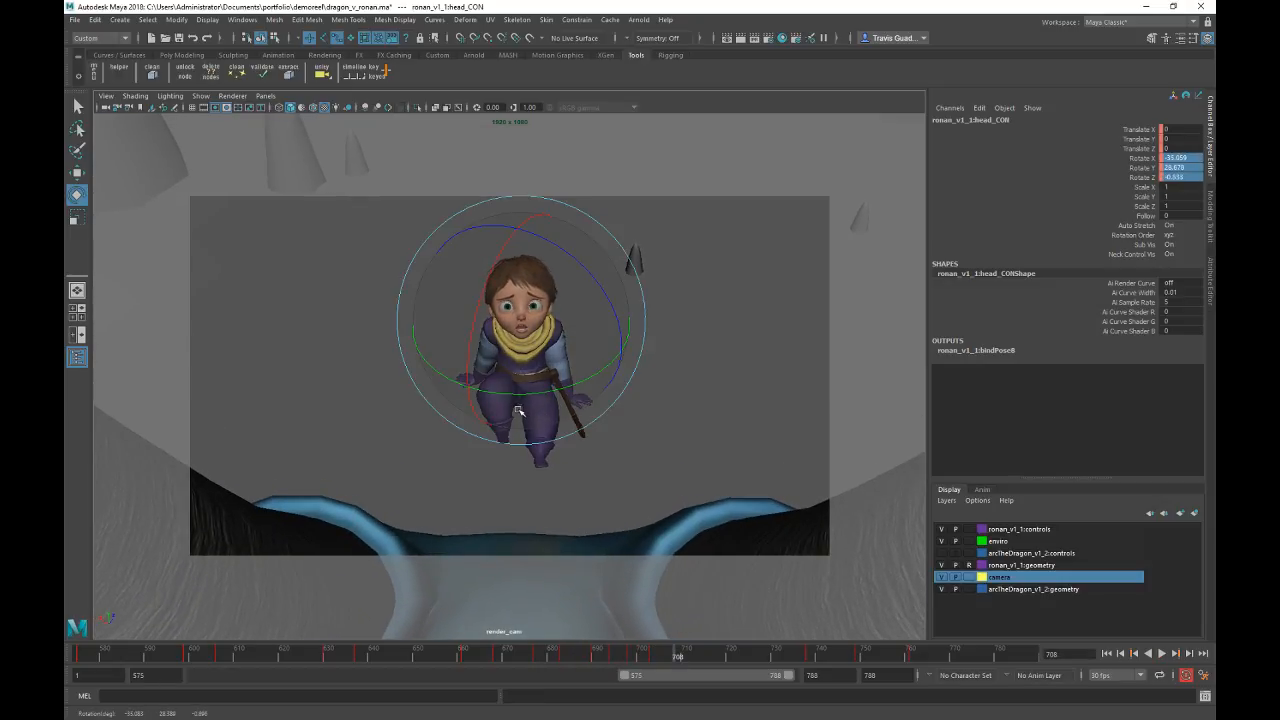
key(alt+v)
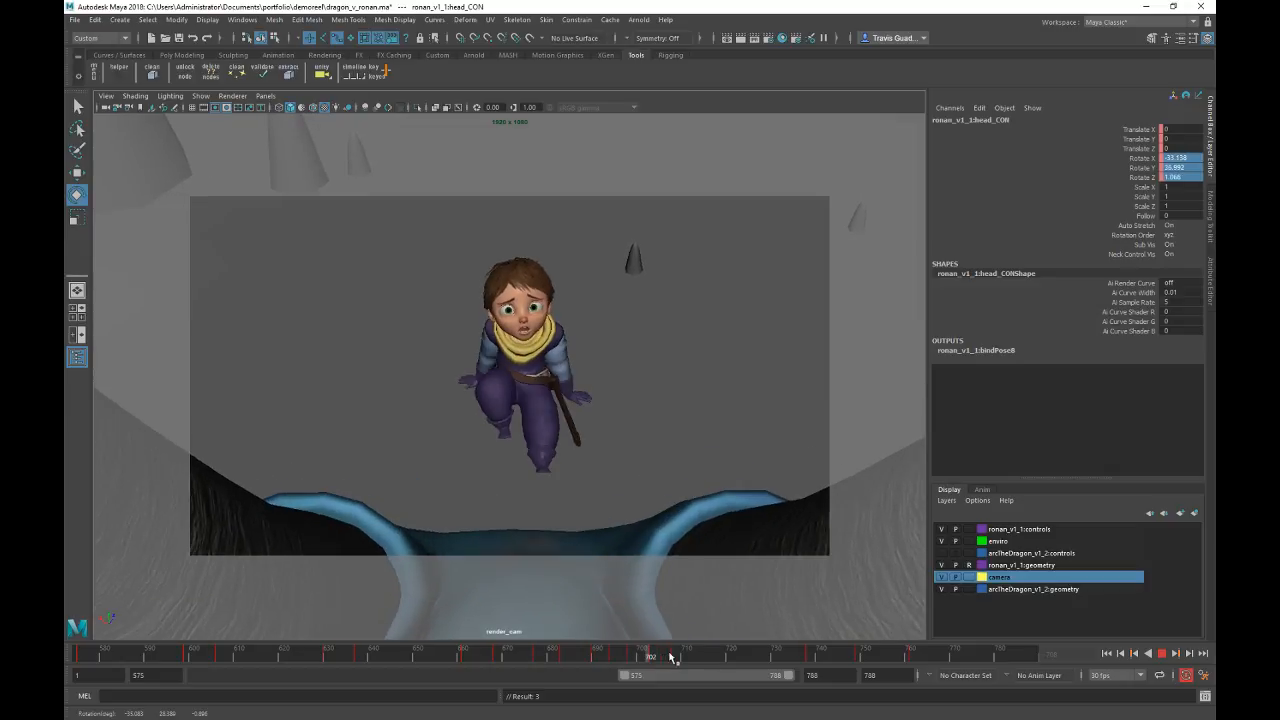
drag(726, 656, 707, 656)
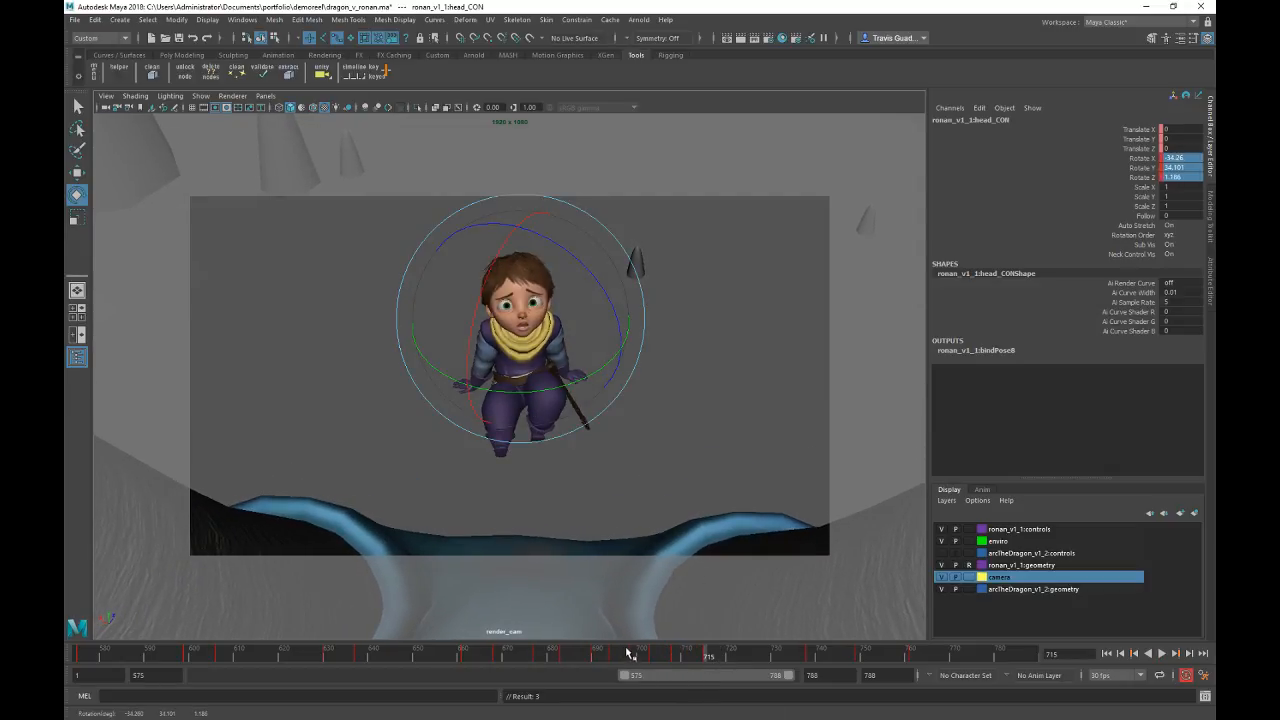
key(alt+v)
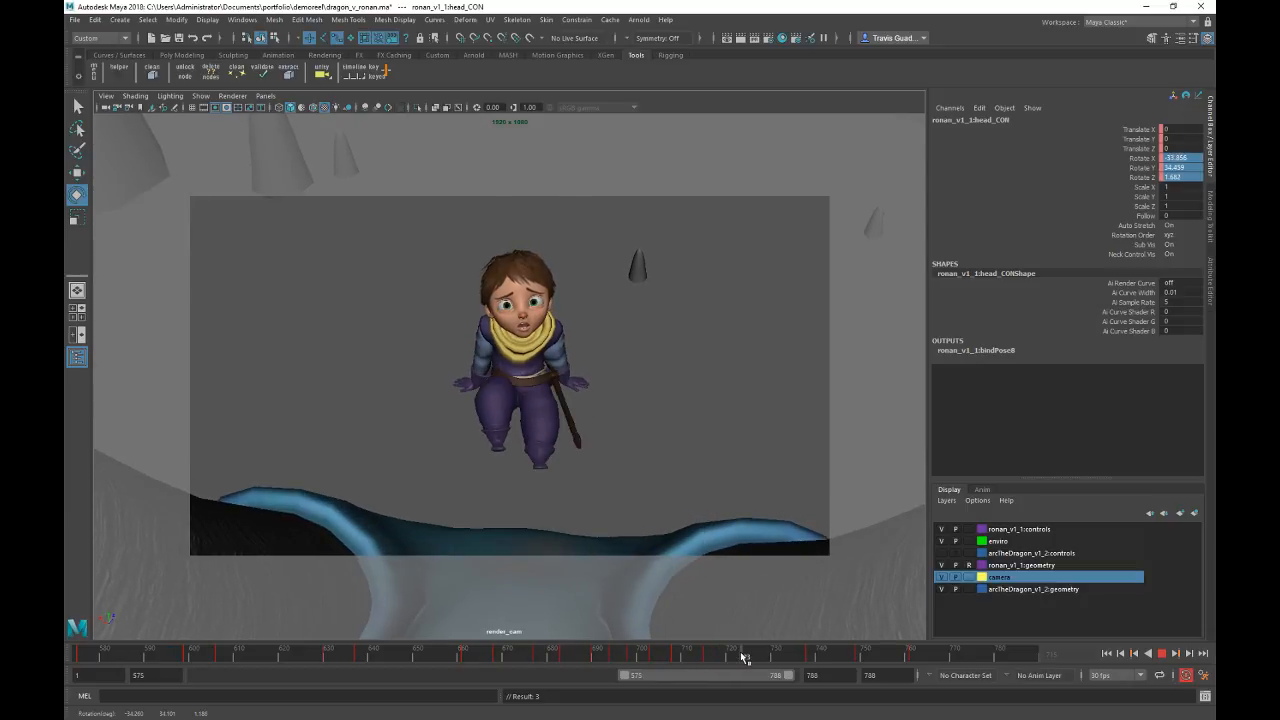
key(alt+v)
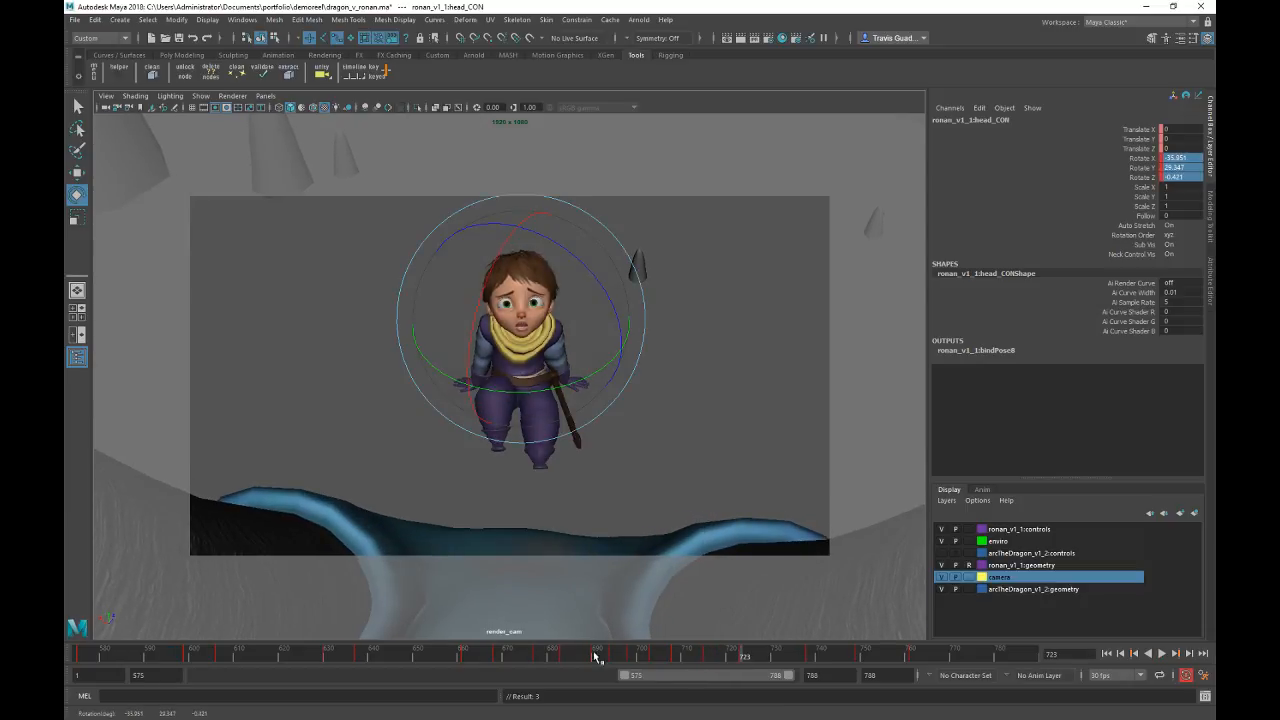
Step: Play back the shot around the camera cut to the dragon close-up to check the boy's head motion
key(alt+v)
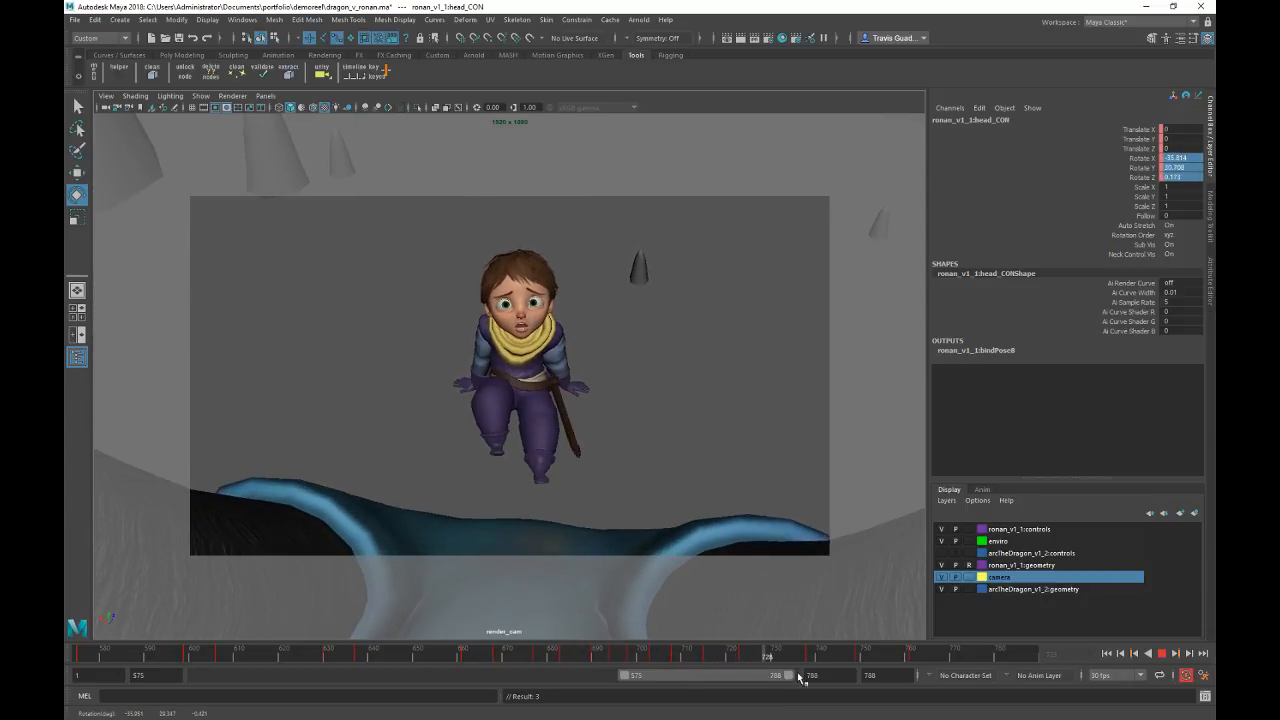
key(alt+v)
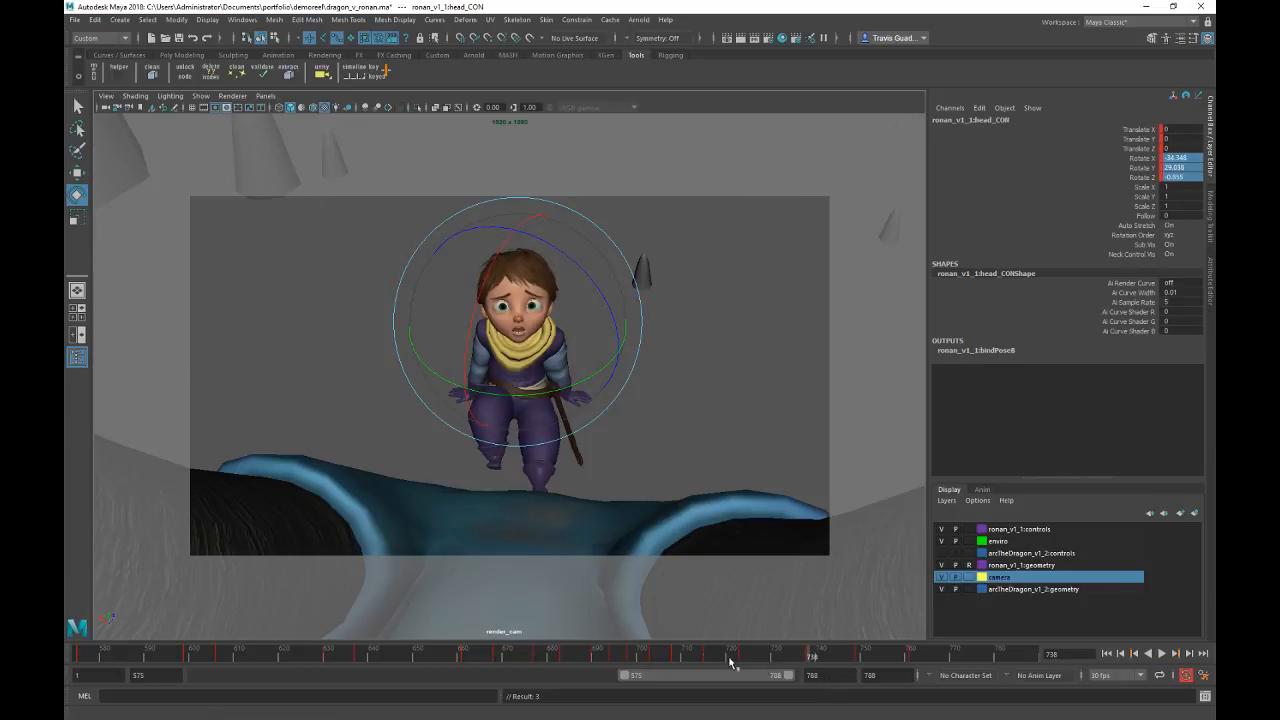
key(alt+v)
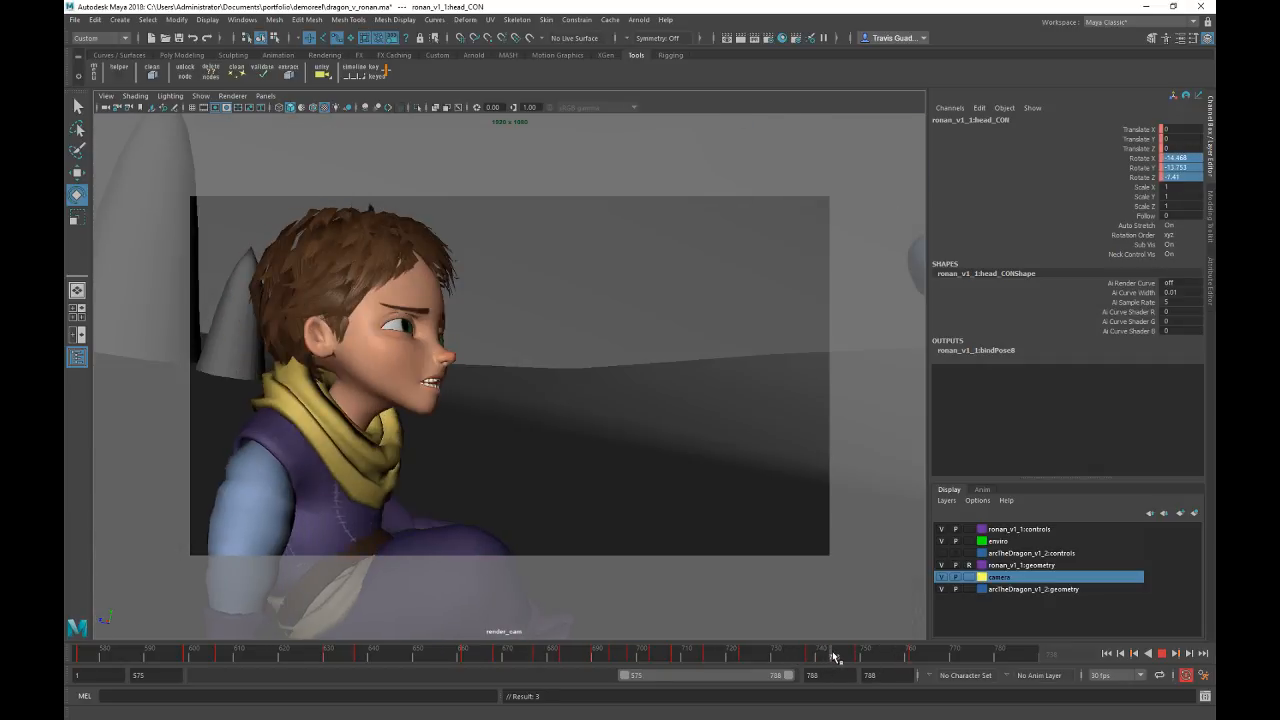
click(835, 656)
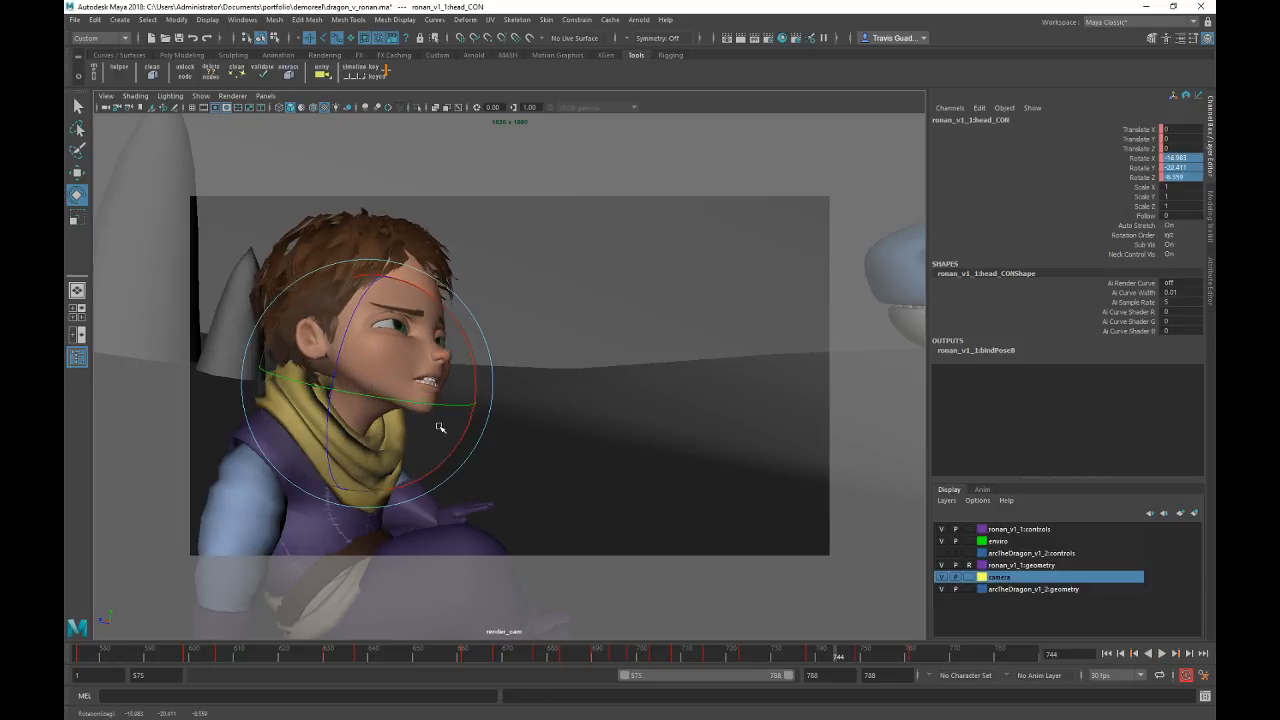
key(alt+v)
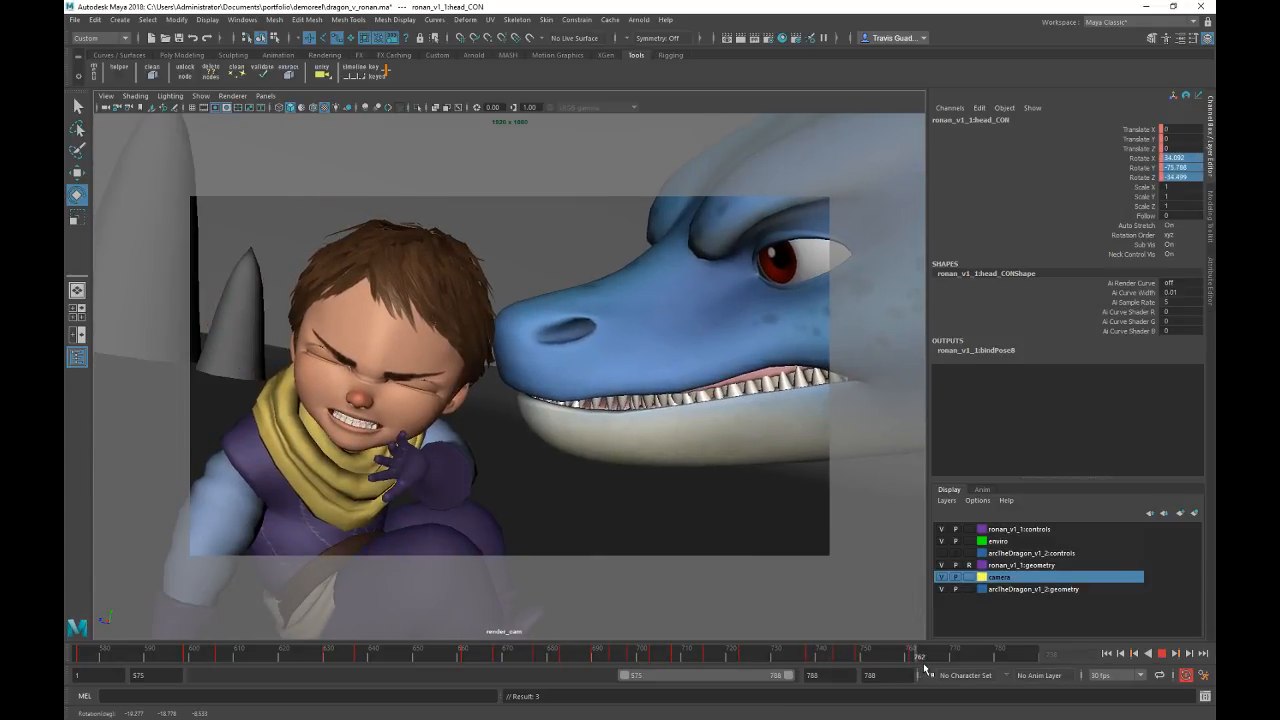
key(alt+v)
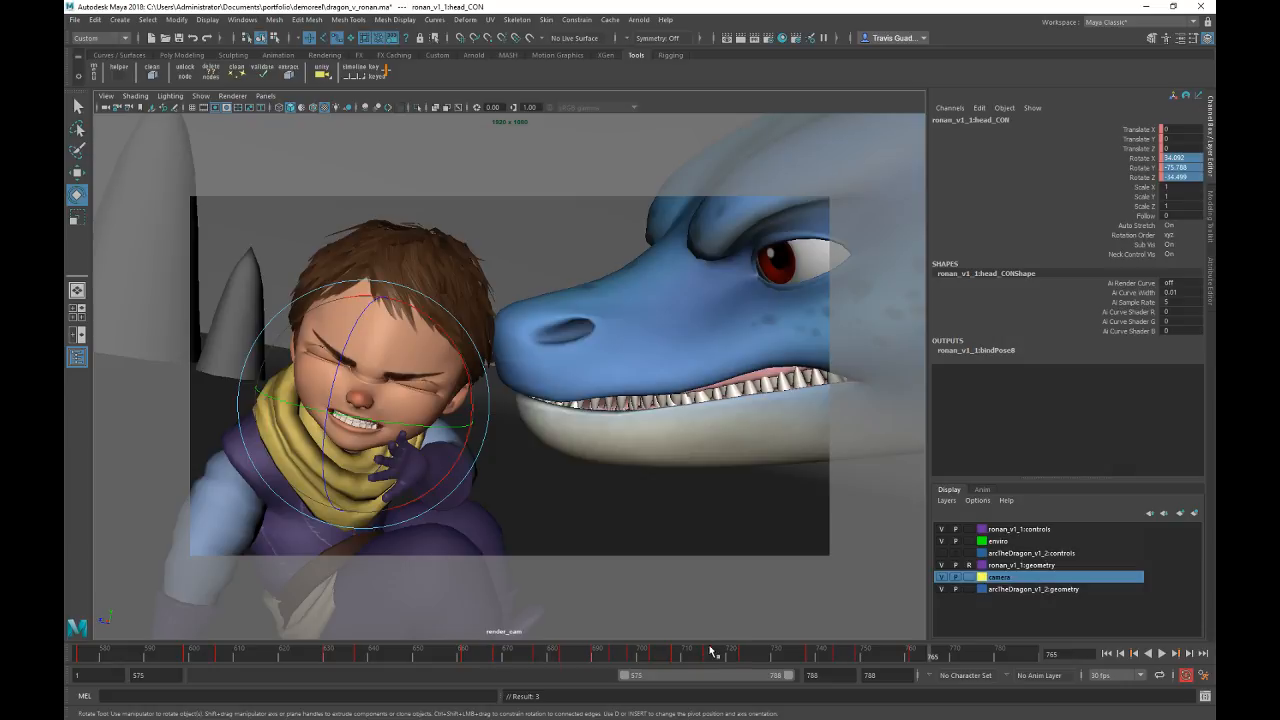
key(alt+v)
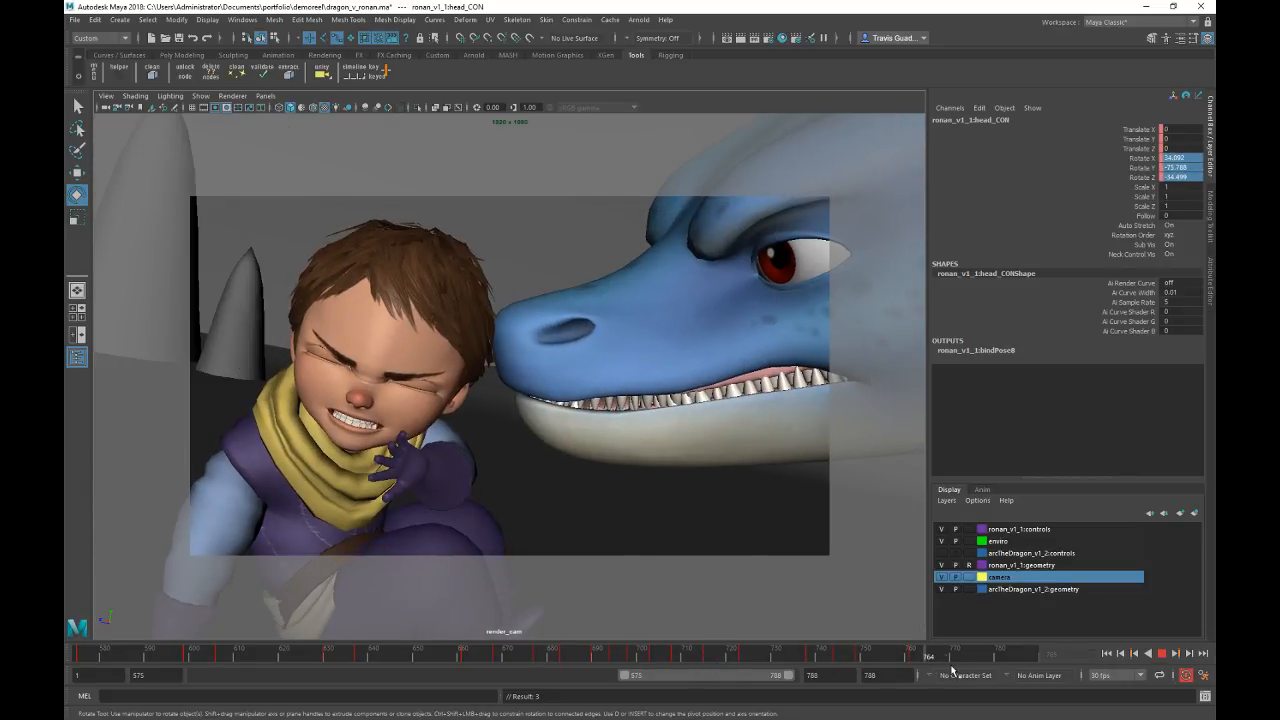
click(475, 655)
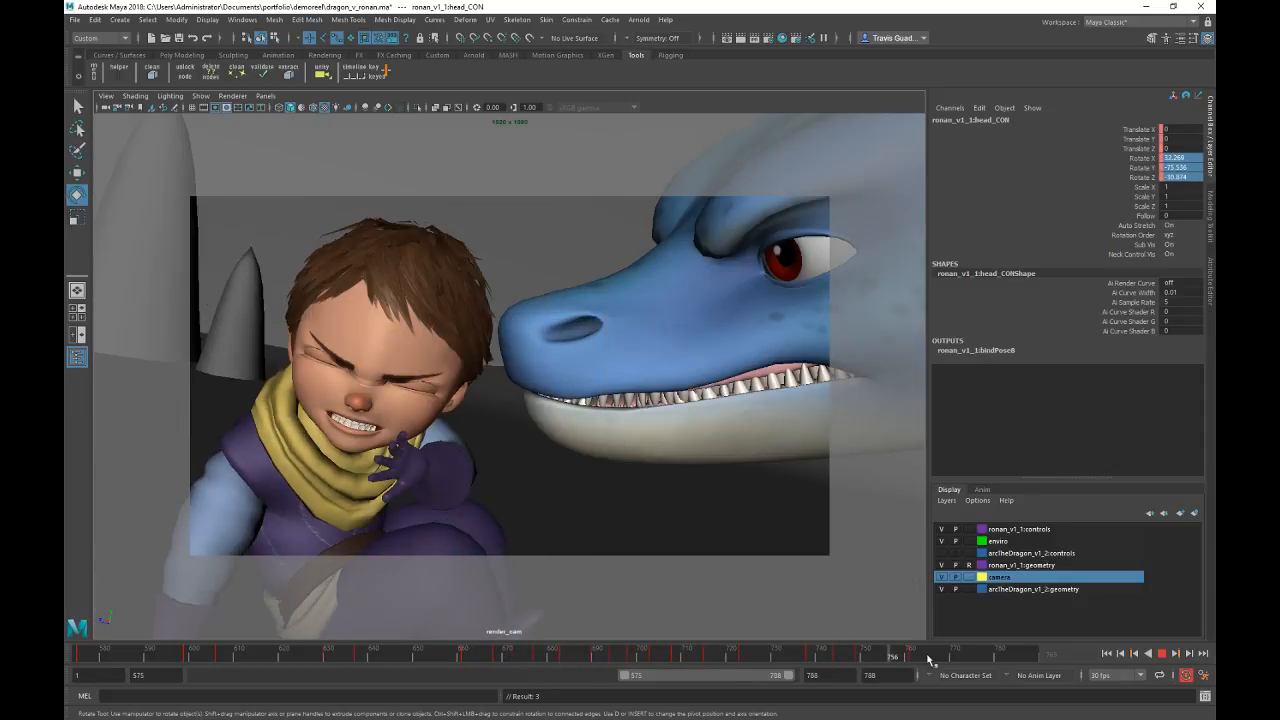
click(723, 648)
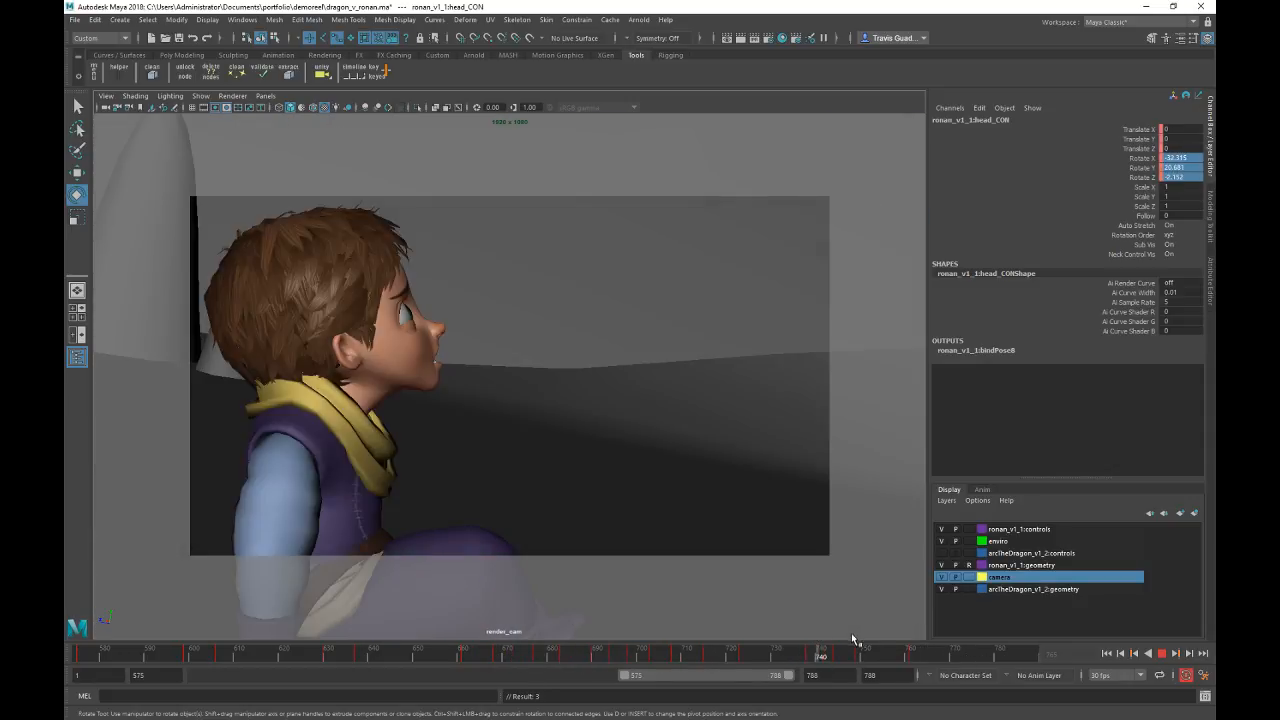
click(922, 646)
Step: Frame the boy's face closely in the perspective view at frame 763 and inspect the right eye socket and both lower eyelid controls
key(space)
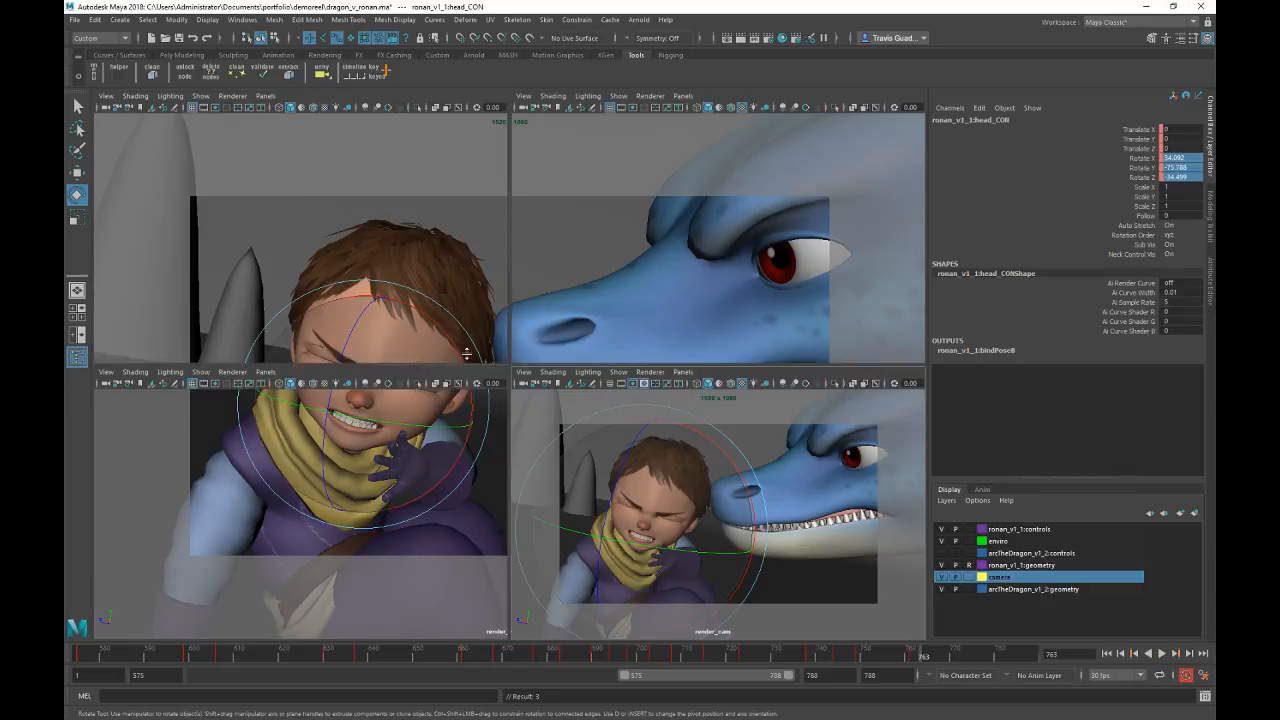
key(space)
alt+drag(530, 336, 917, 354)
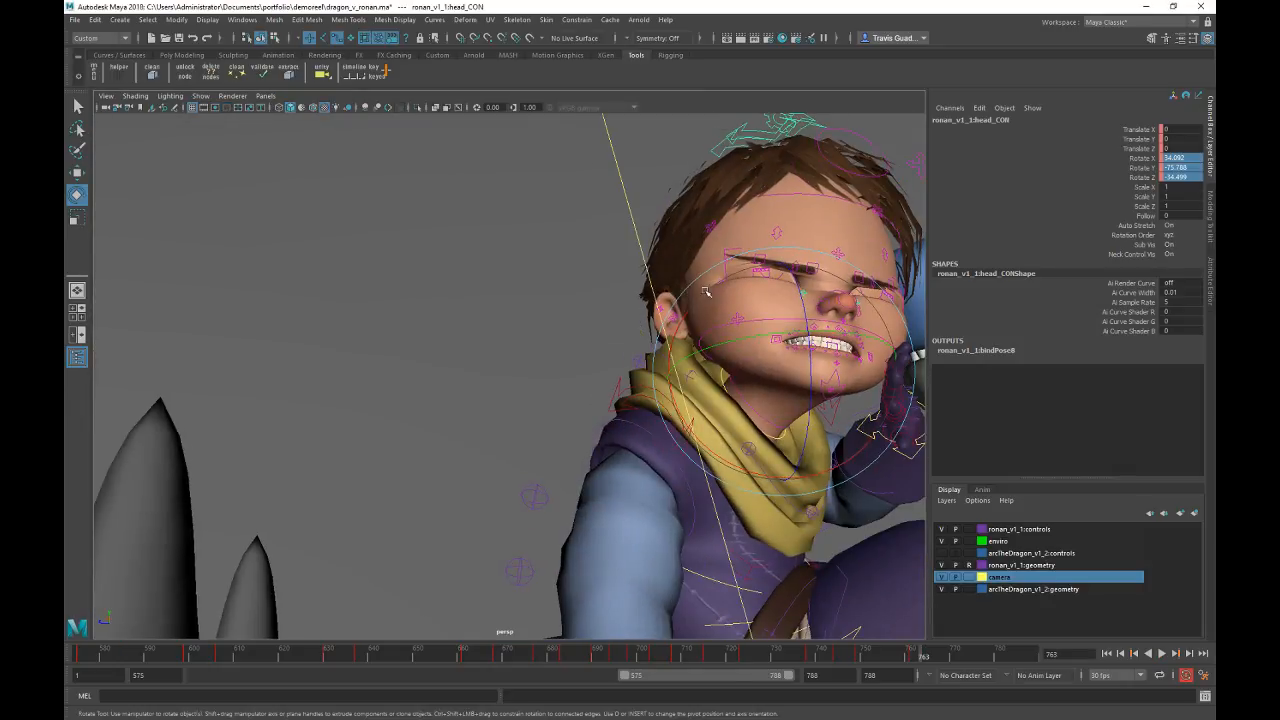
alt+middle_drag(917, 354, 754, 446)
alt+drag(754, 446, 695, 412)
alt+right_drag(590, 390, 566, 355)
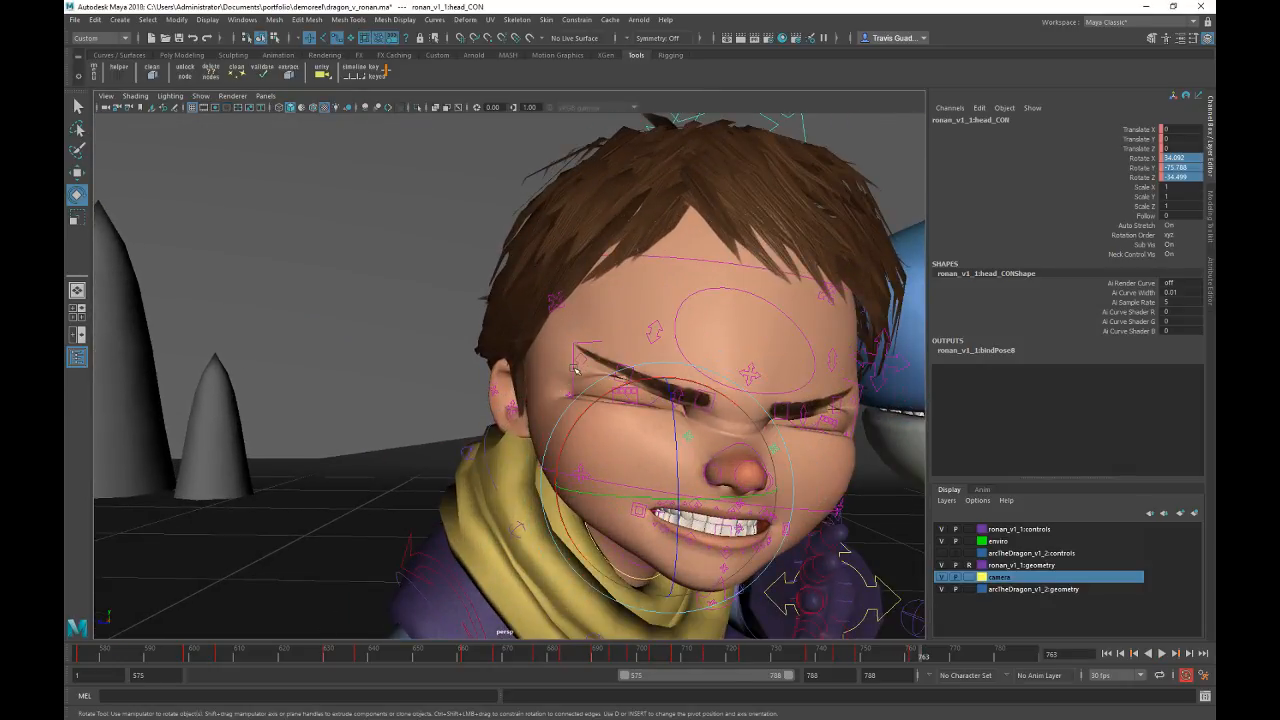
click(576, 370)
key(q)
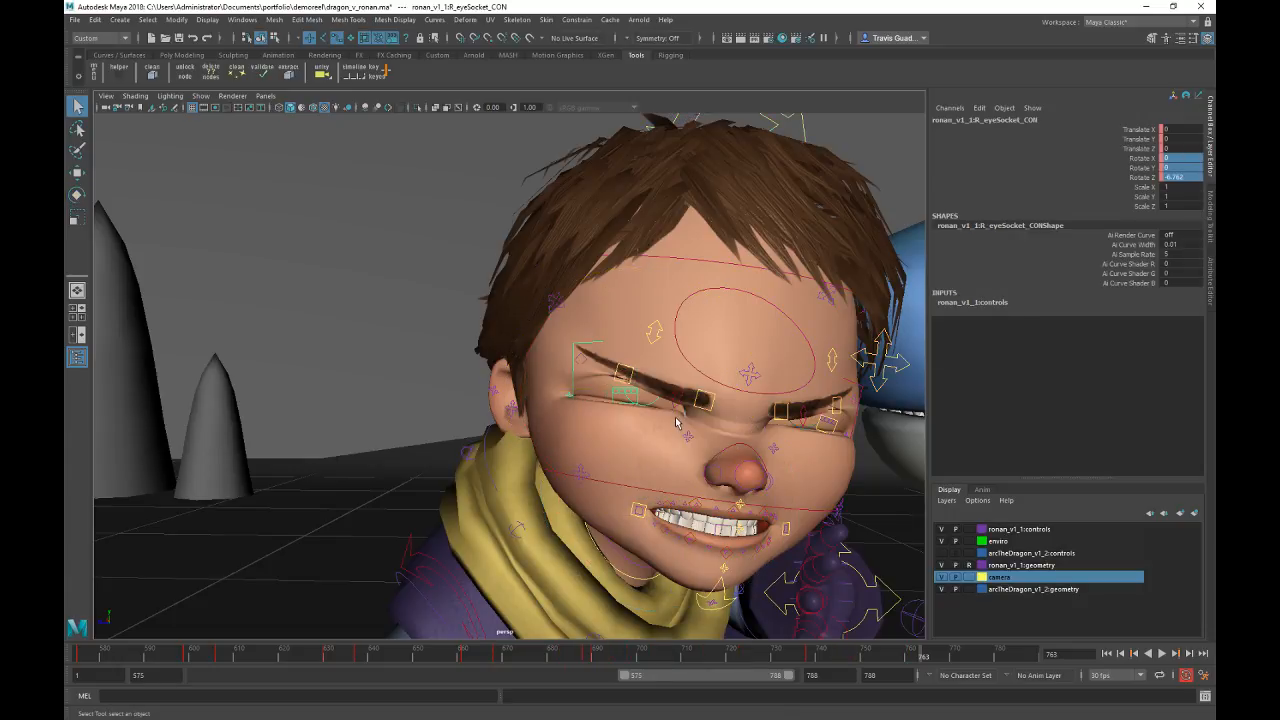
alt+middle_drag(632, 411, 523, 417)
scroll(518, 417, up, 3)
click(608, 395)
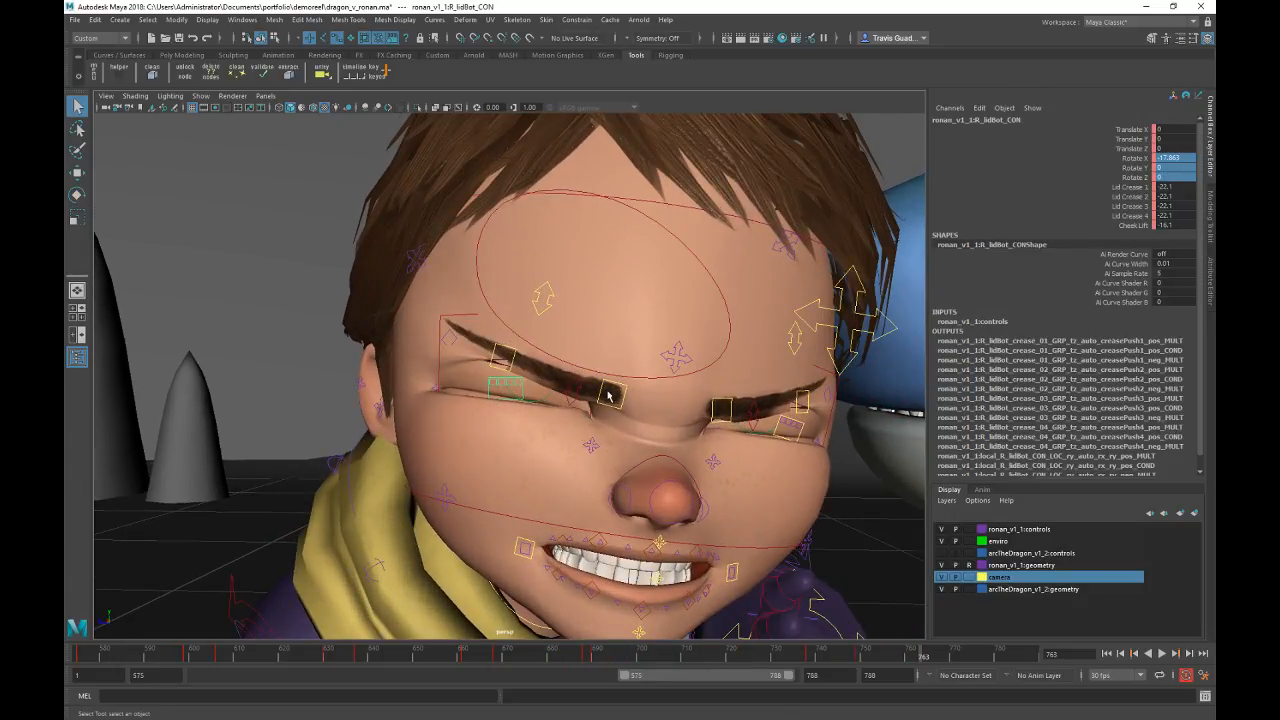
click(800, 432)
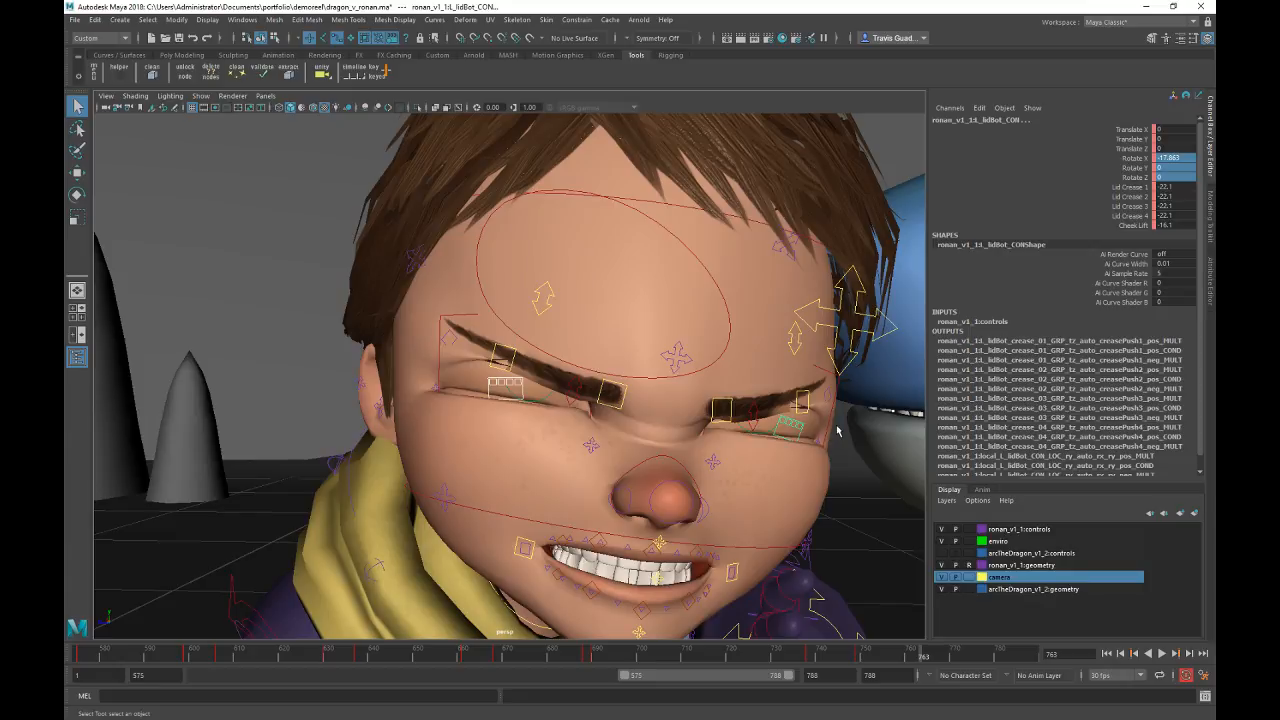
Step: Select both upper eyelid controls using wireframe display, set their Lid Crease 1 to 4 values to 32.7 at frame 749, and key them
key(4)
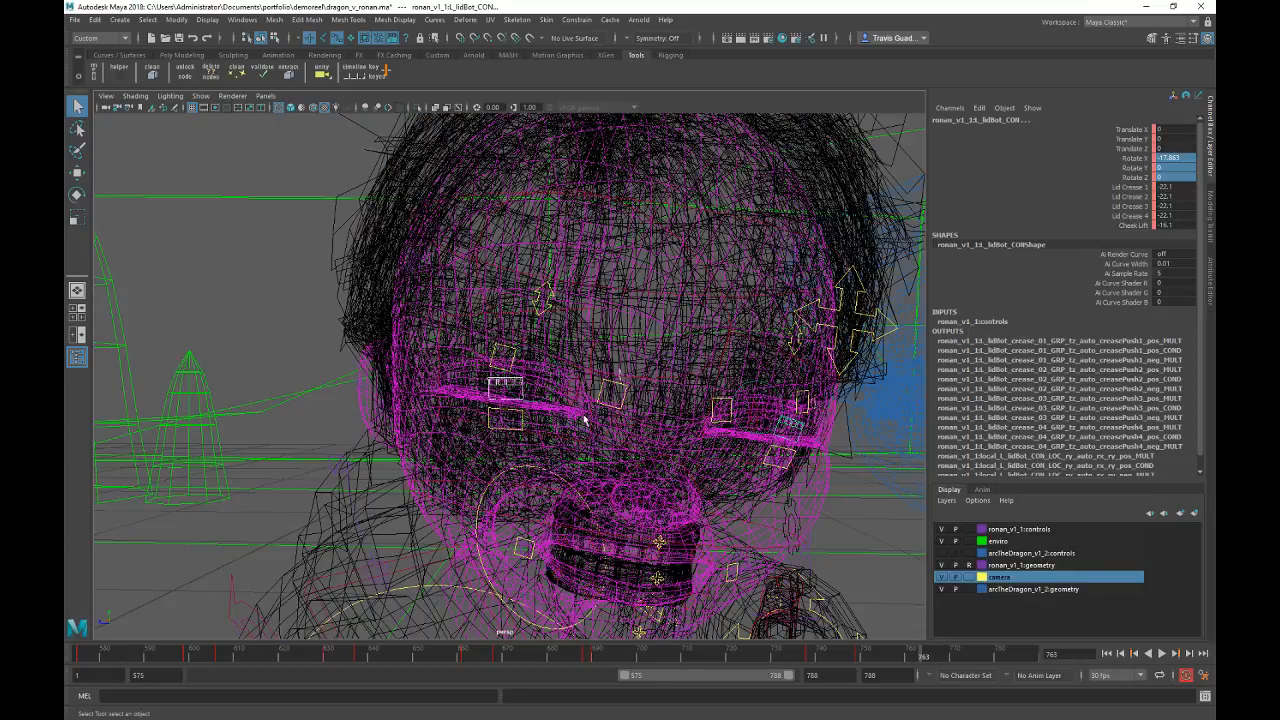
click(503, 428)
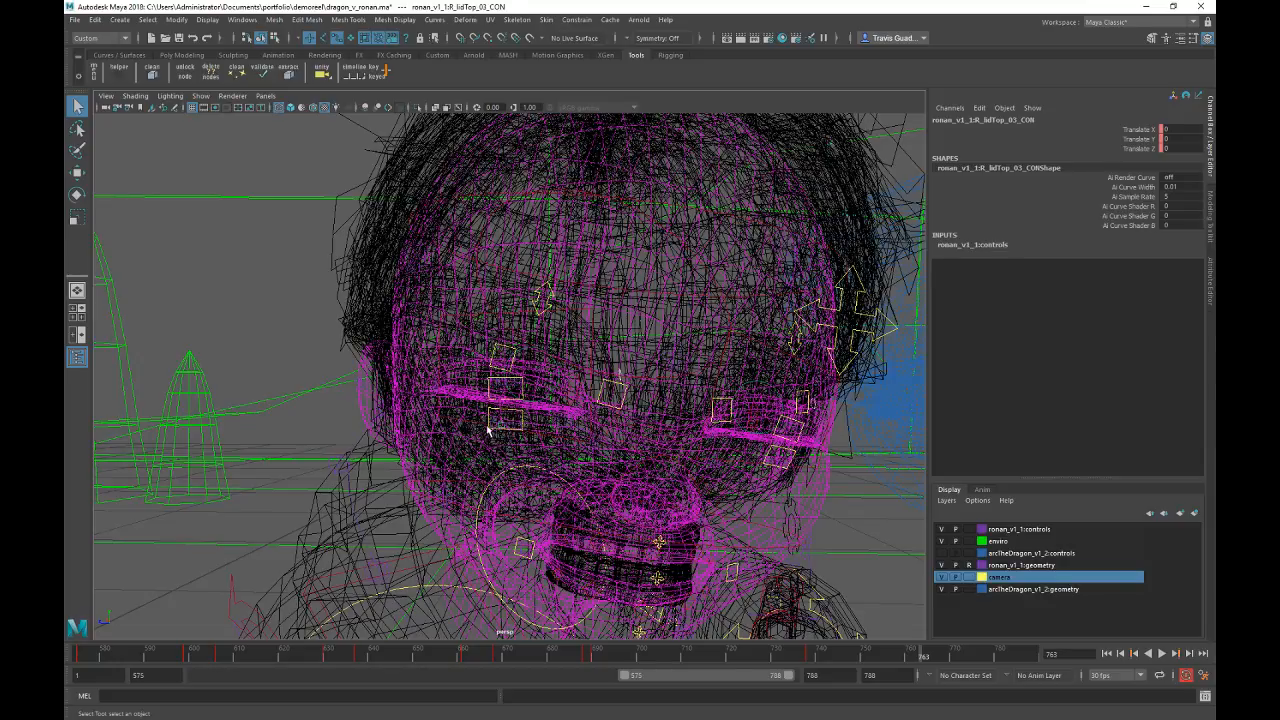
click(490, 420)
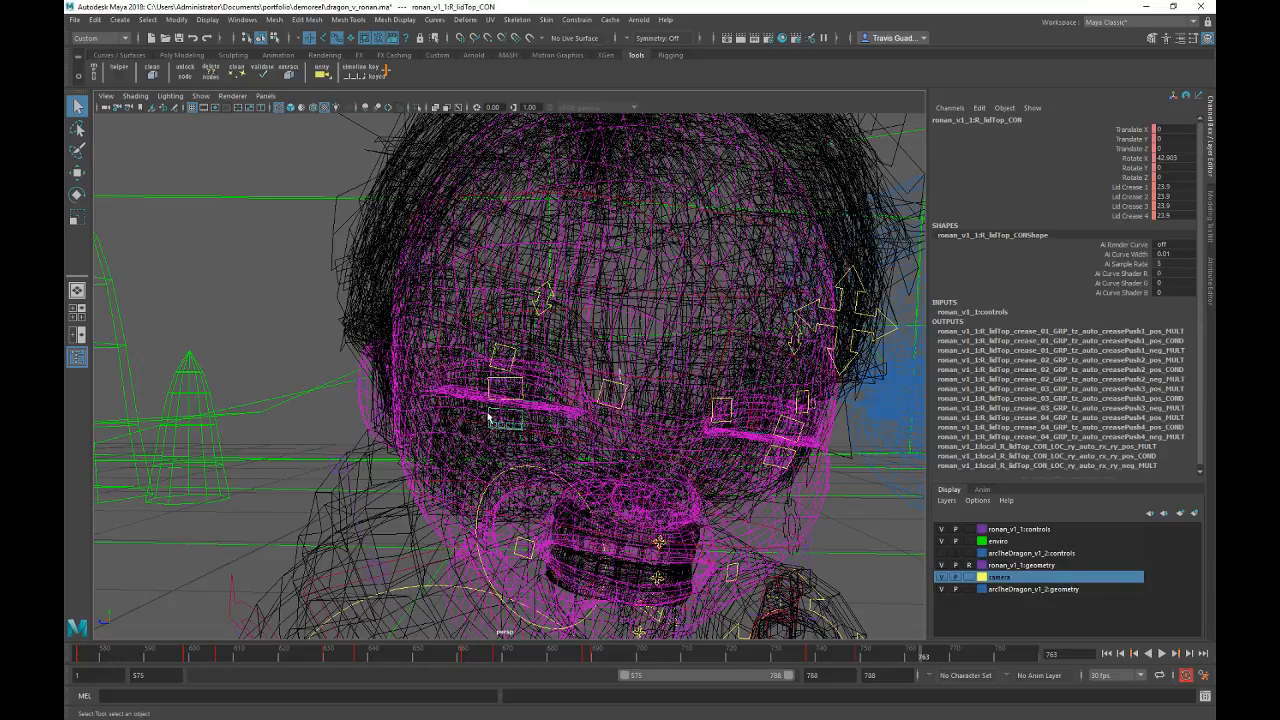
click(800, 455)
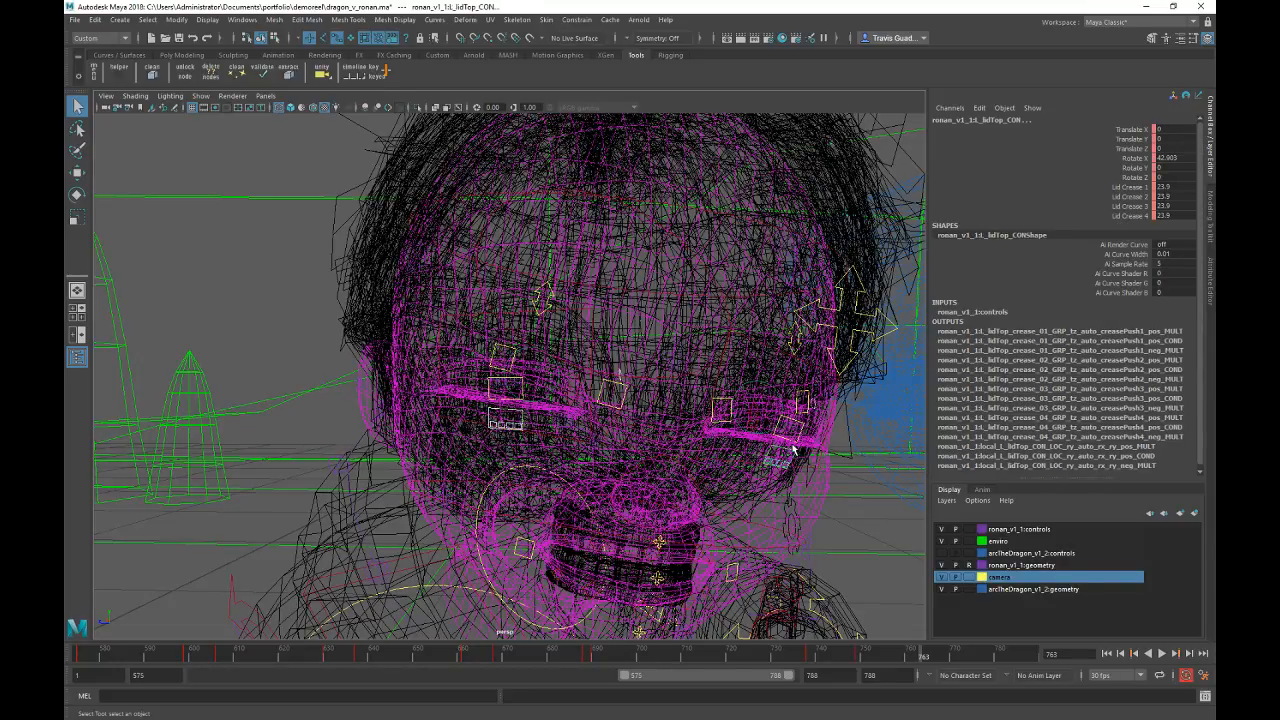
key(6)
drag(1118, 187, 1114, 220)
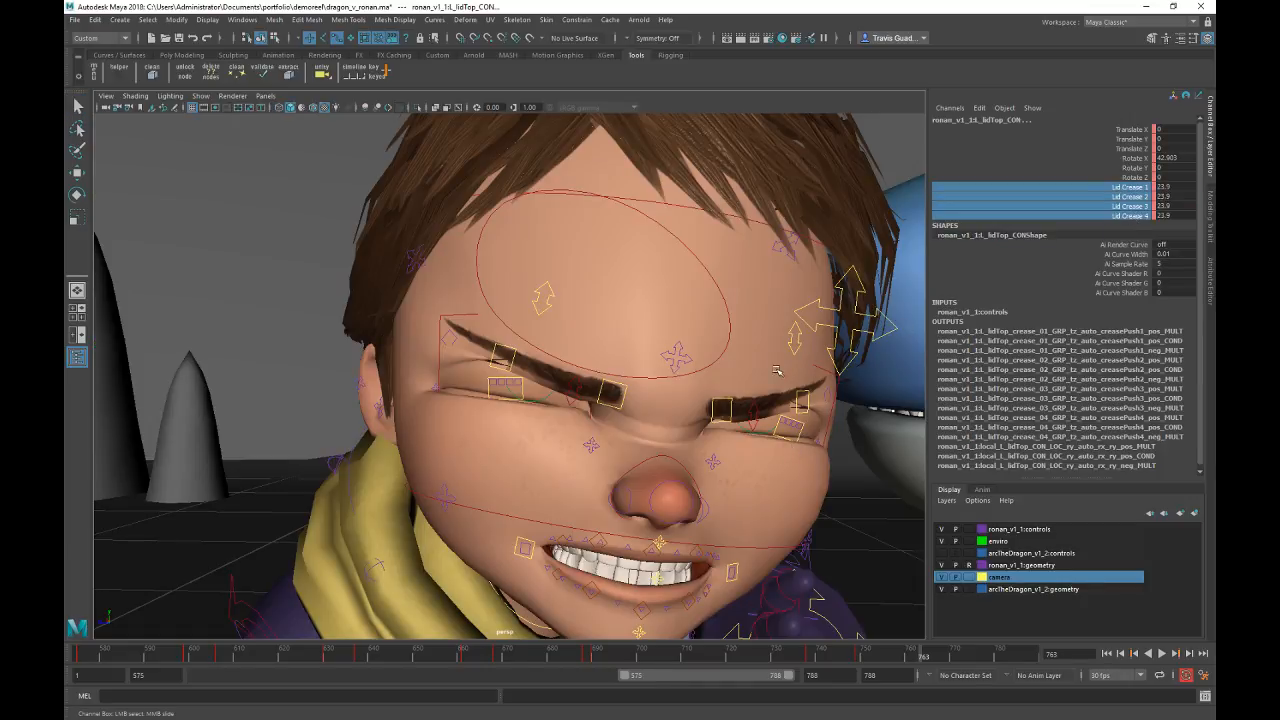
key(comma)
key(comma)
key(period)
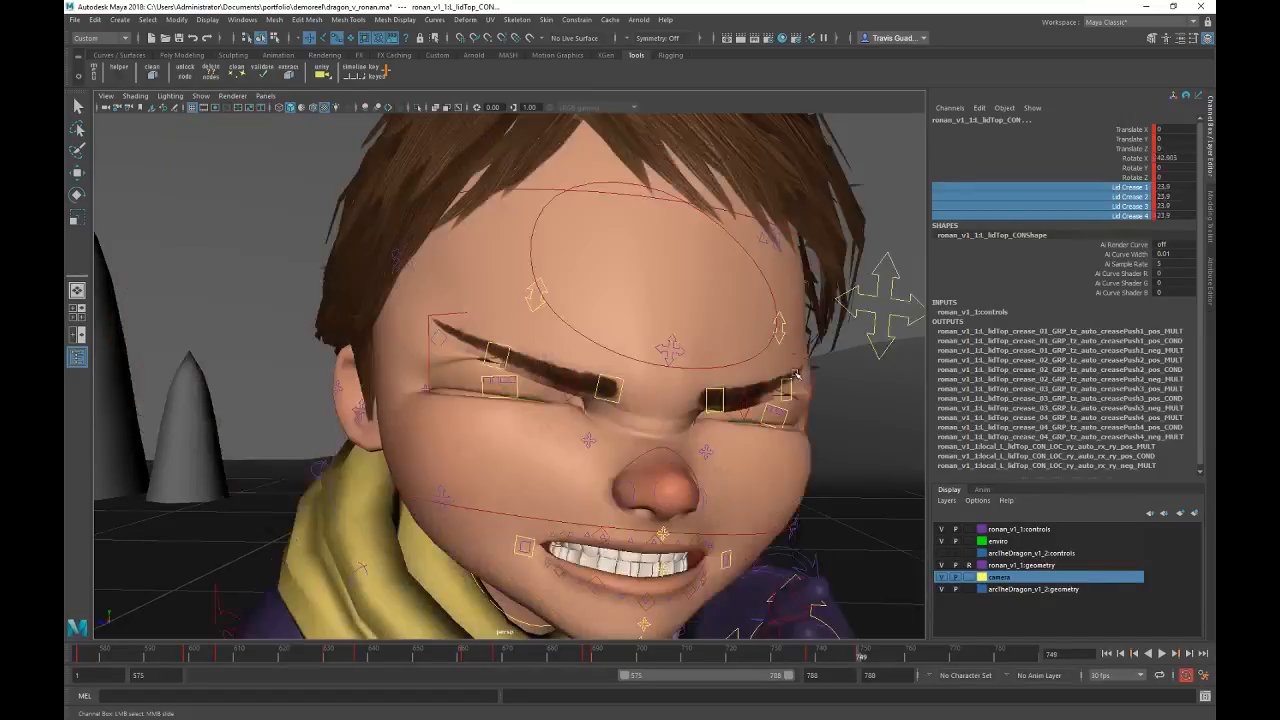
middle_drag(801, 370, 847, 366)
key(s)
Step: Set Lid Crease 1 to 4 on both upper eyelids to 26.3 at frame 749, judging the look in the full render camera view
mouse_move(741, 415)
alt+mouse_down()
mouse_move(694, 420)
mouse_move(726, 419)
alt+mouse_up()
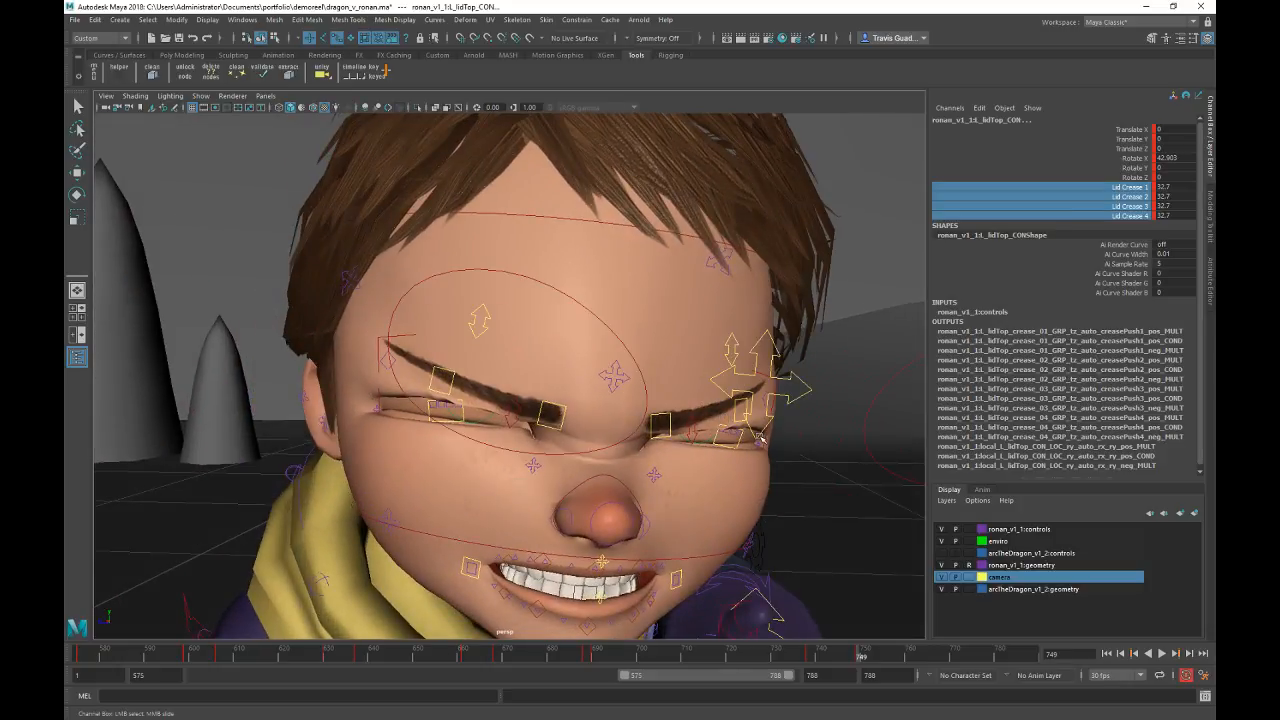
alt+right_drag(777, 443, 621, 429)
key(space)
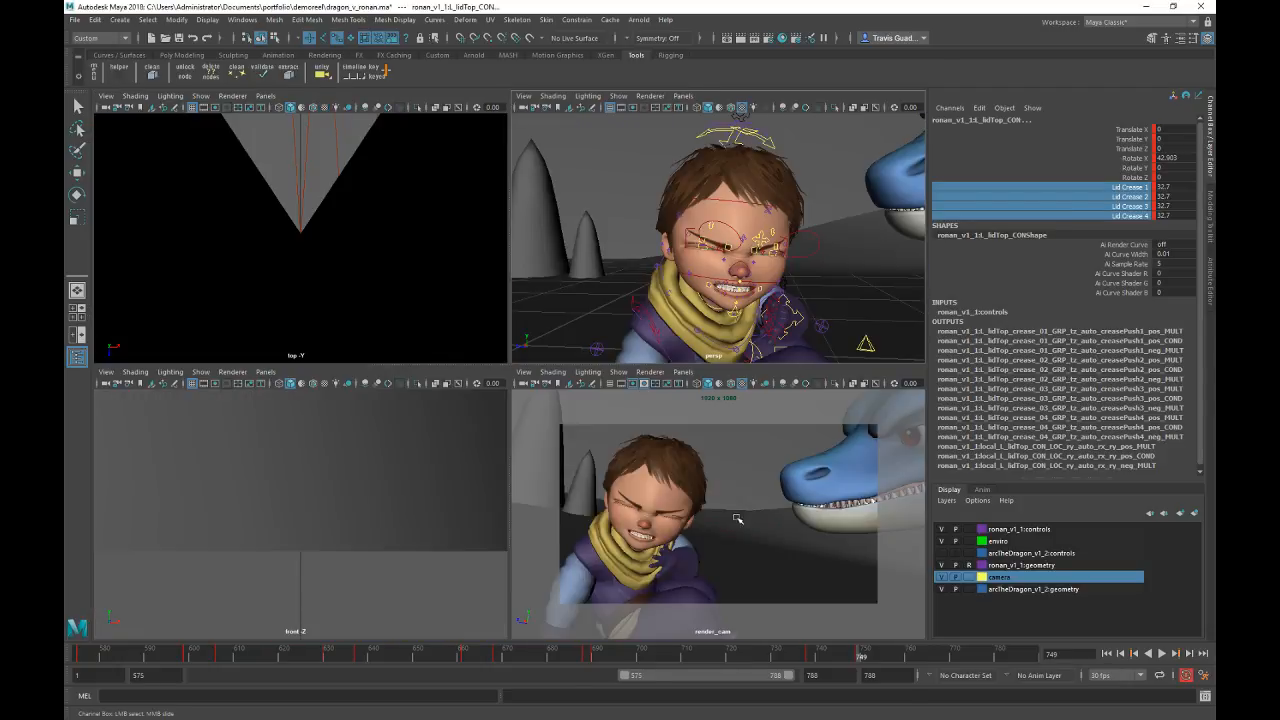
key(space)
middle_drag(705, 480, 670, 483)
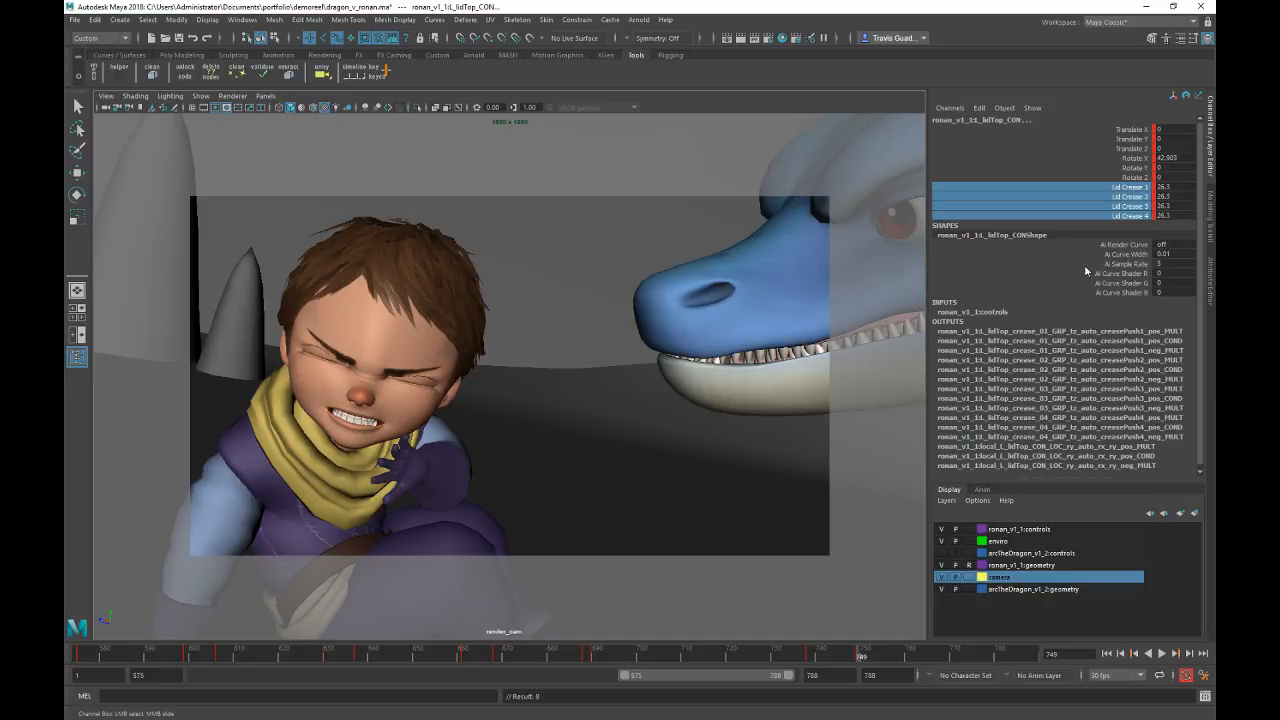
Step: Frame the boy's left eye from the side and try offsetting the upper eyelid controls in Translate Y
click(1133, 141)
key(space)
alt+drag(767, 225, 826, 317)
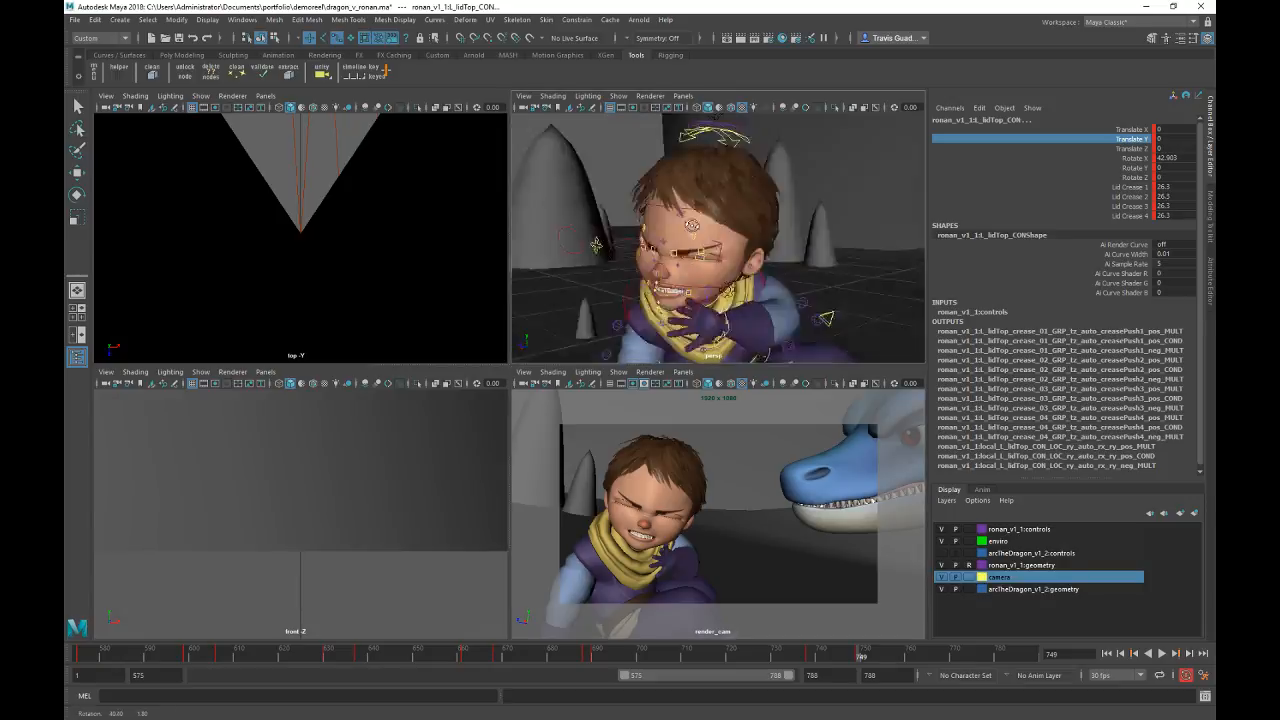
alt+right_drag(826, 317, 769, 249)
alt+middle_drag(600, 170, 785, 234)
alt+drag(785, 234, 774, 219)
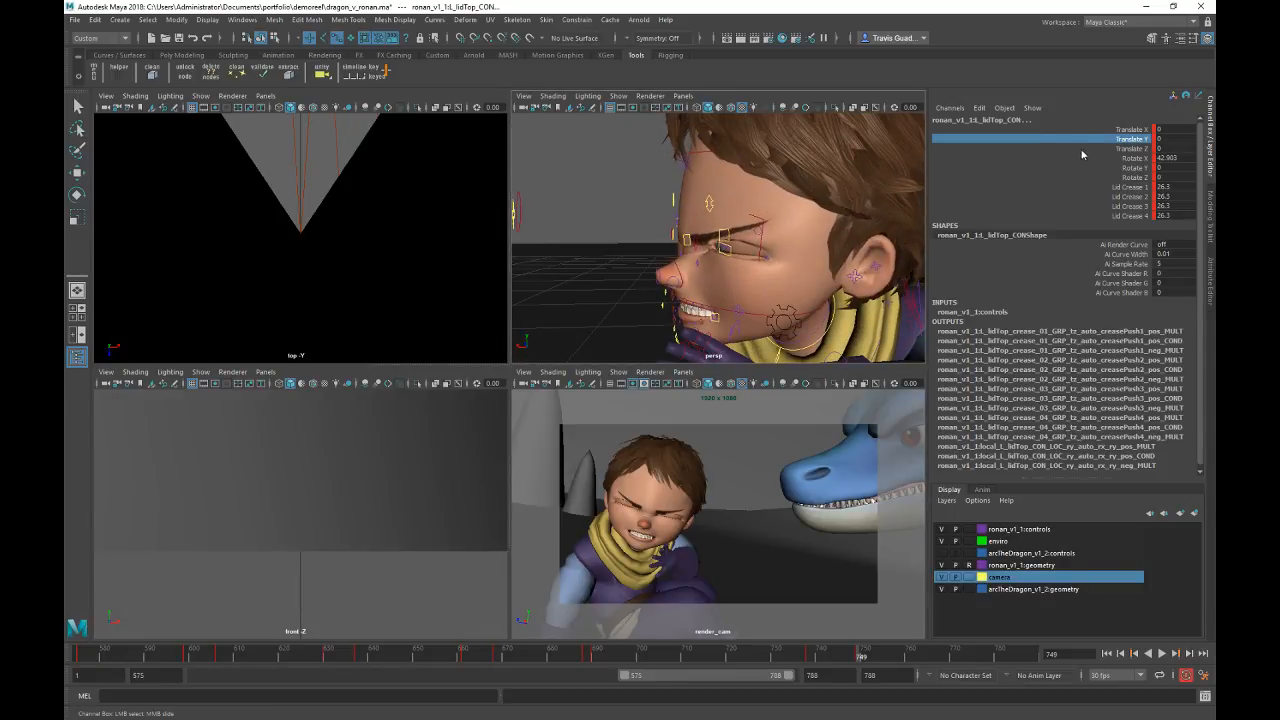
middle_drag(765, 235, 727, 236)
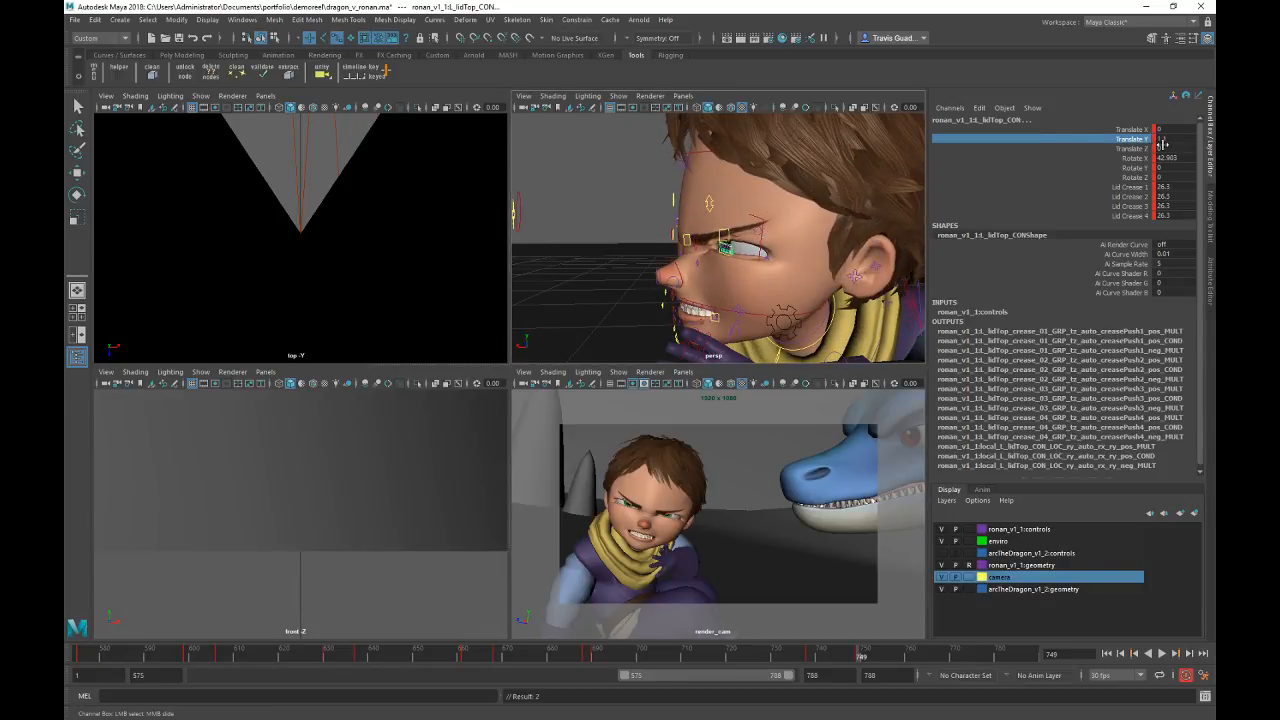
key(ctrl+z)
Step: Try offsetting the upper eyelid controls in Translate Z and Translate X
click(1118, 150)
middle_drag(786, 190, 787, 193)
key(ctrl+z)
click(1110, 130)
middle_drag(846, 232, 846, 232)
key(ctrl+z)
Step: Frame the left brow closely and try moving its second brow control upward
alt+drag(806, 248, 838, 262)
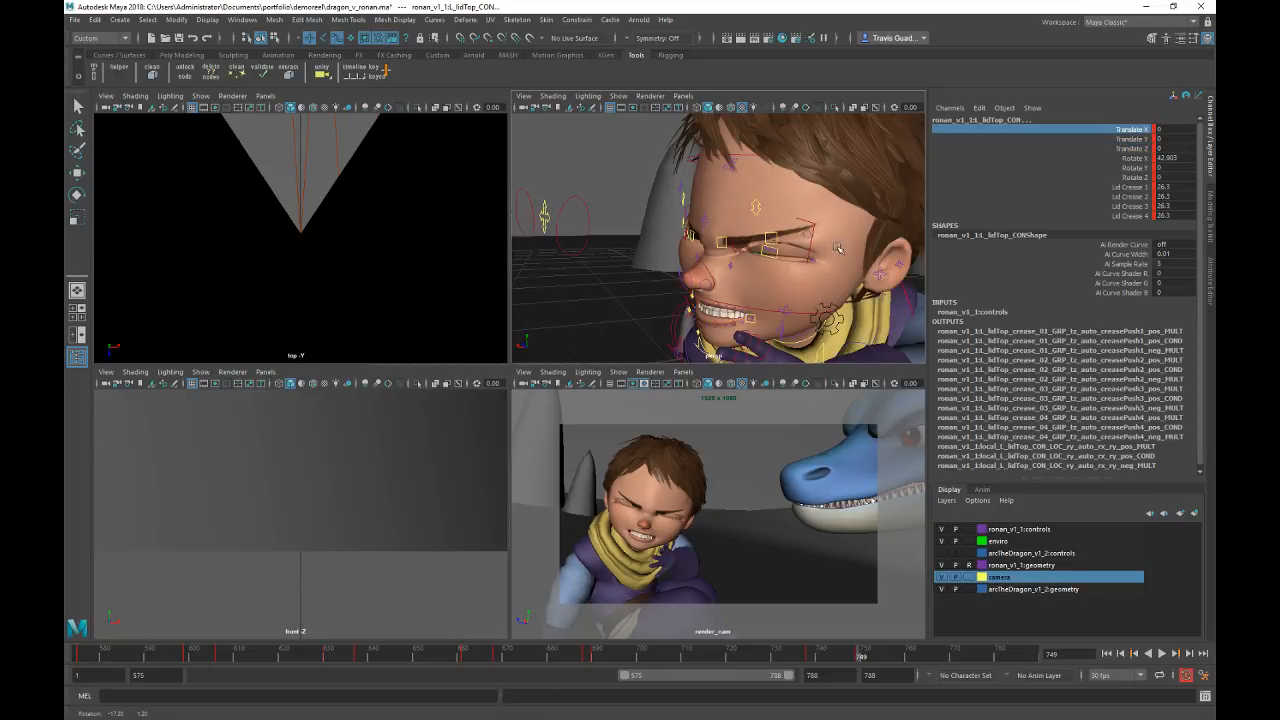
alt+right_drag(838, 262, 814, 271)
mouse_move(812, 266)
alt+mouse_down()
mouse_move(836, 254)
mouse_move(788, 272)
alt+mouse_up()
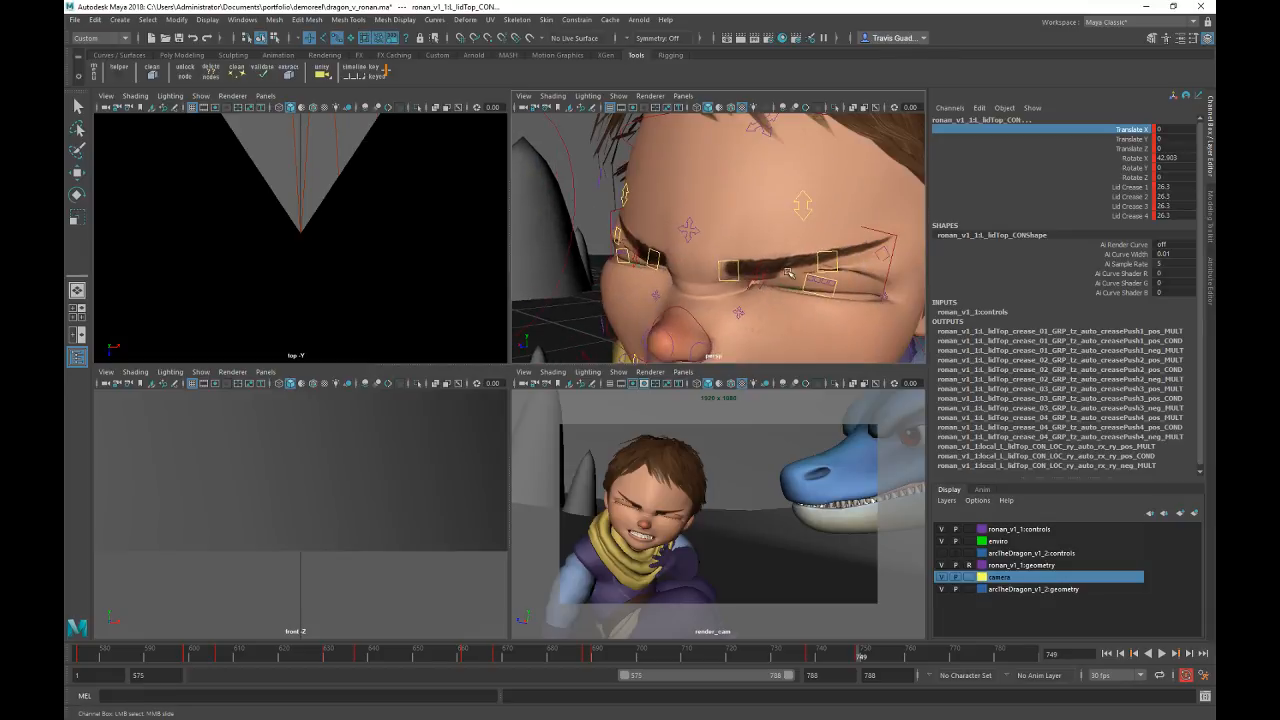
click(734, 270)
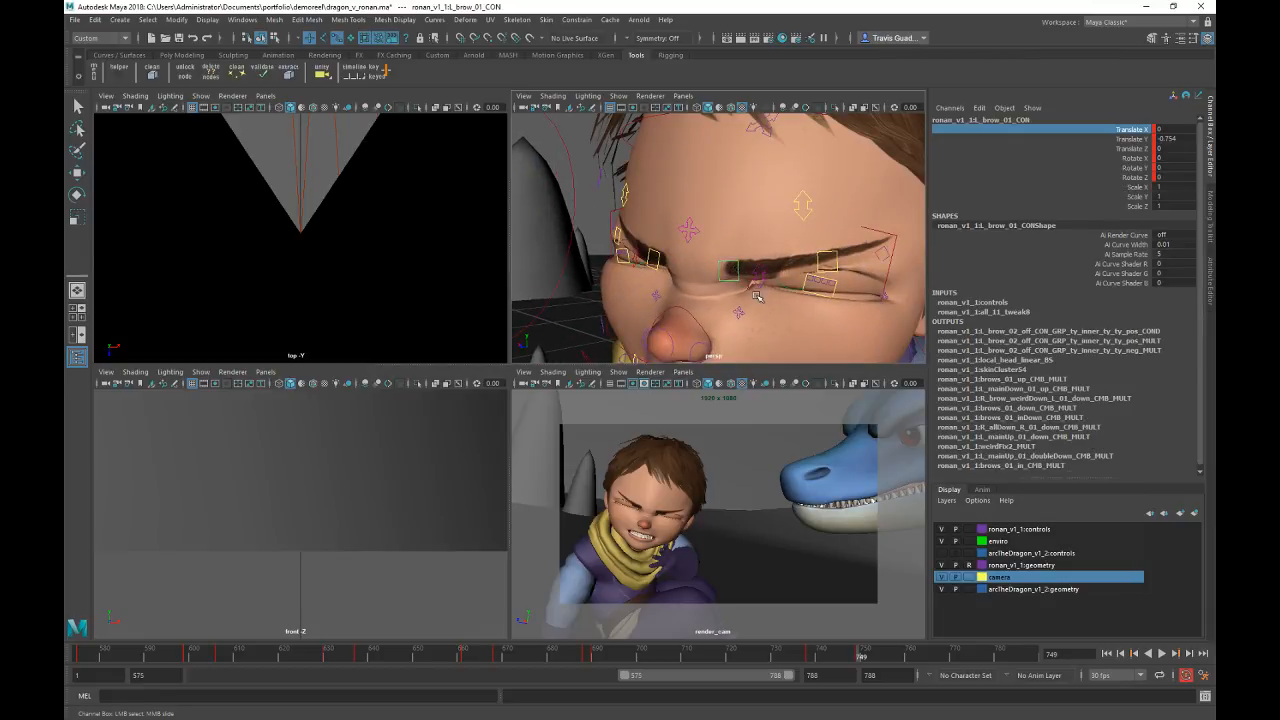
click(757, 291)
click(760, 286)
key(w)
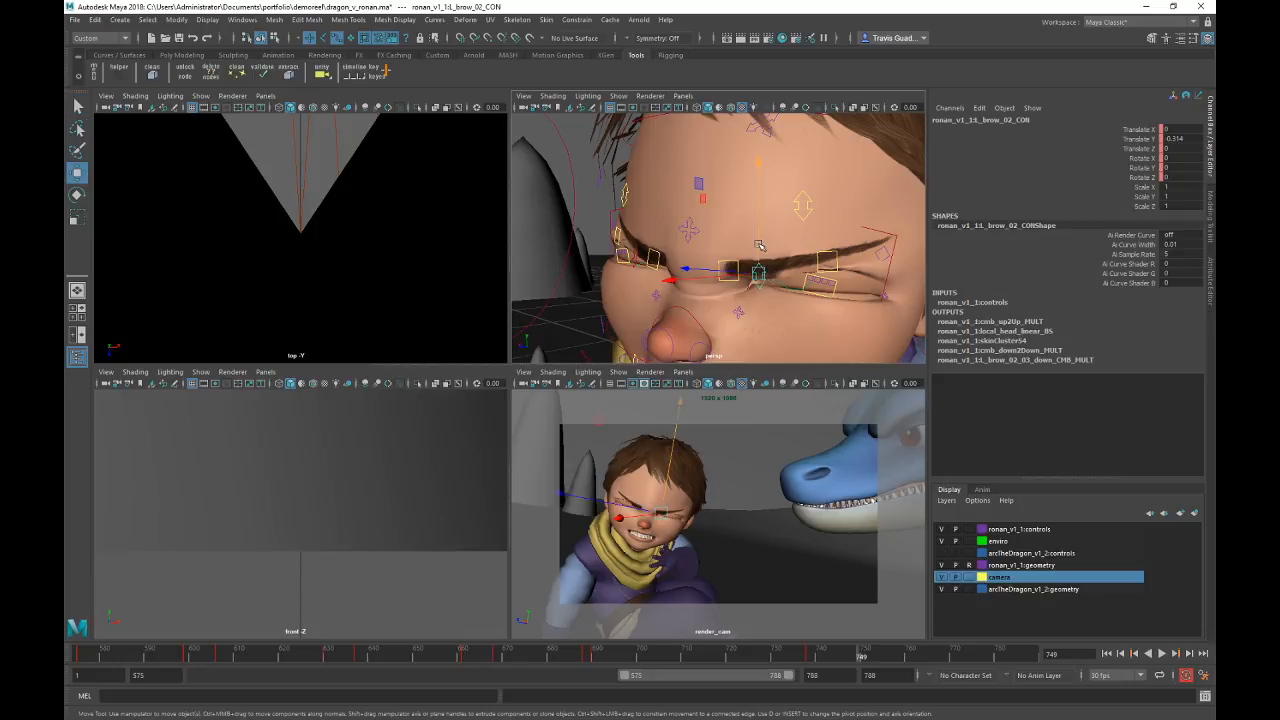
drag(760, 270, 777, 241)
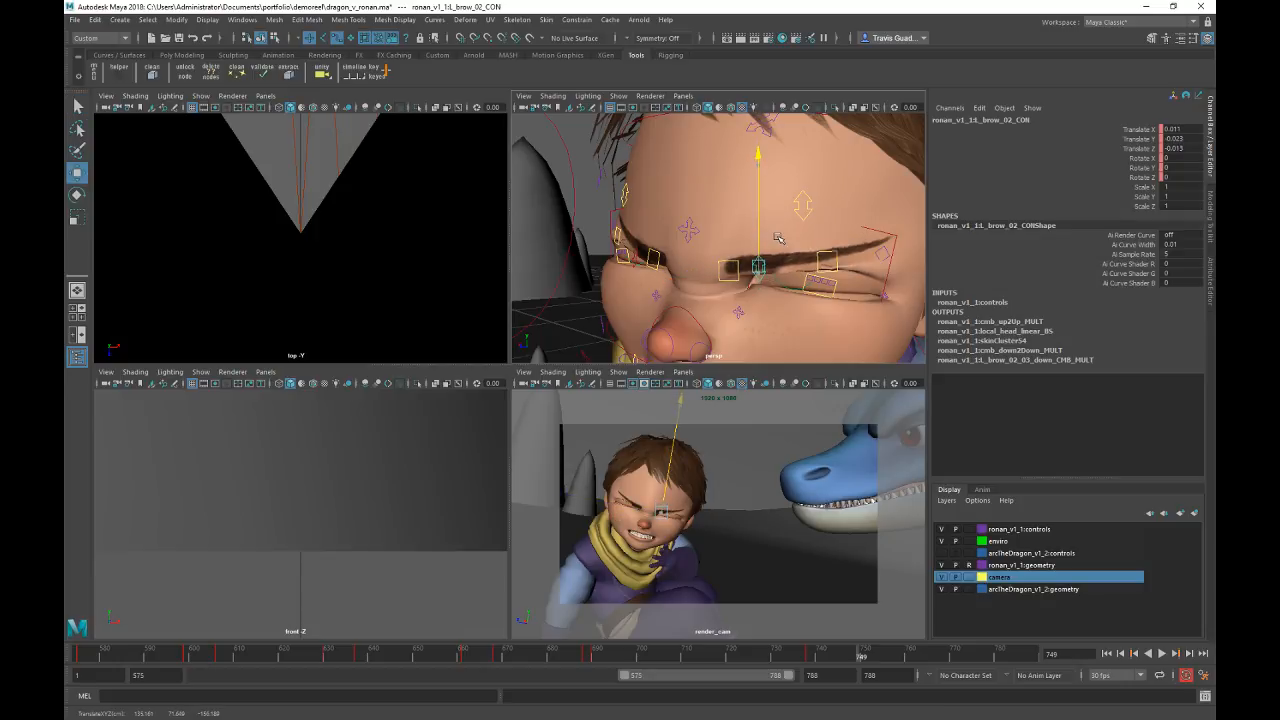
key(ctrl+z)
Step: Try rotating the left second brow control in X
click(1140, 158)
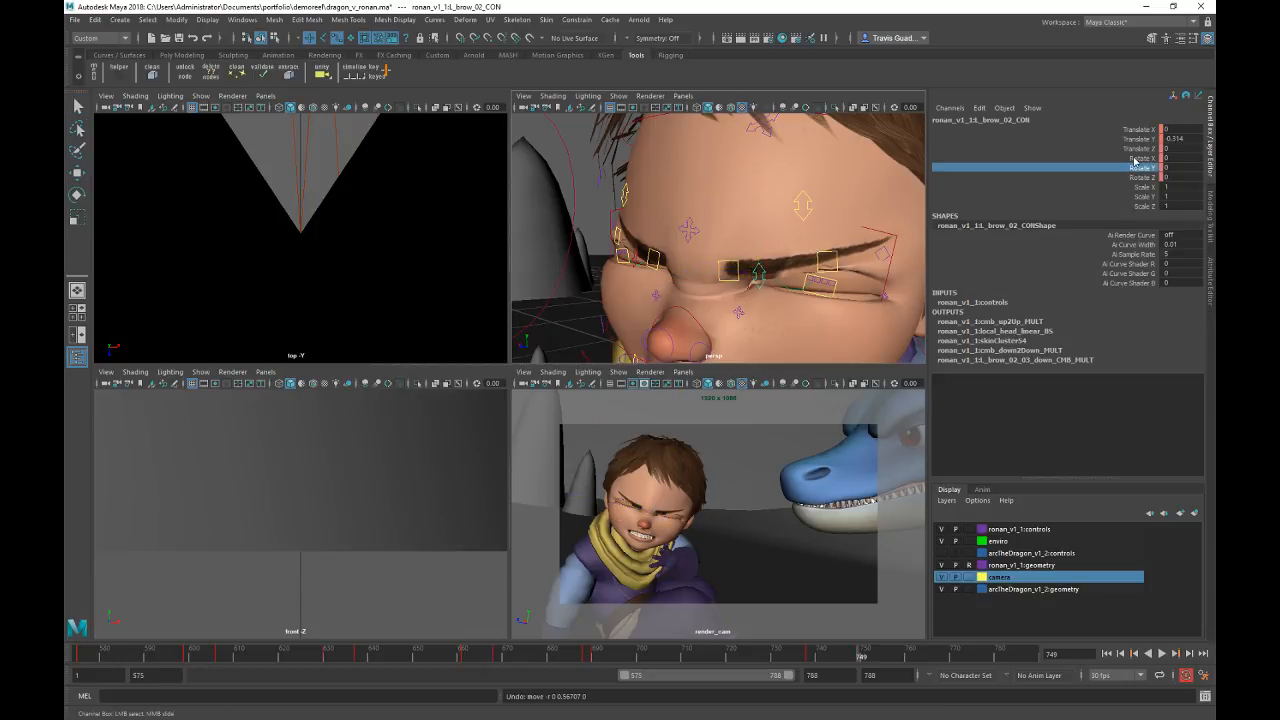
middle_drag(829, 342, 786, 341)
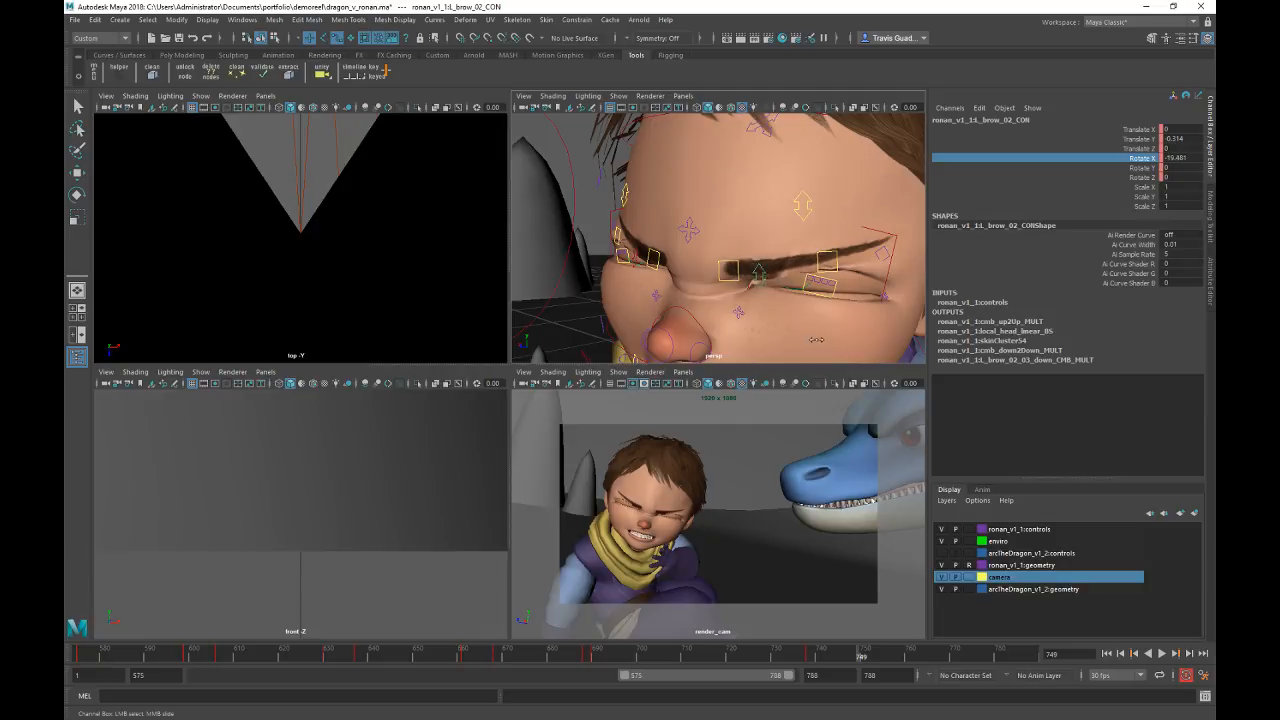
key(ctrl+z)
key(ctrl+z)
alt+drag(853, 261, 908, 262)
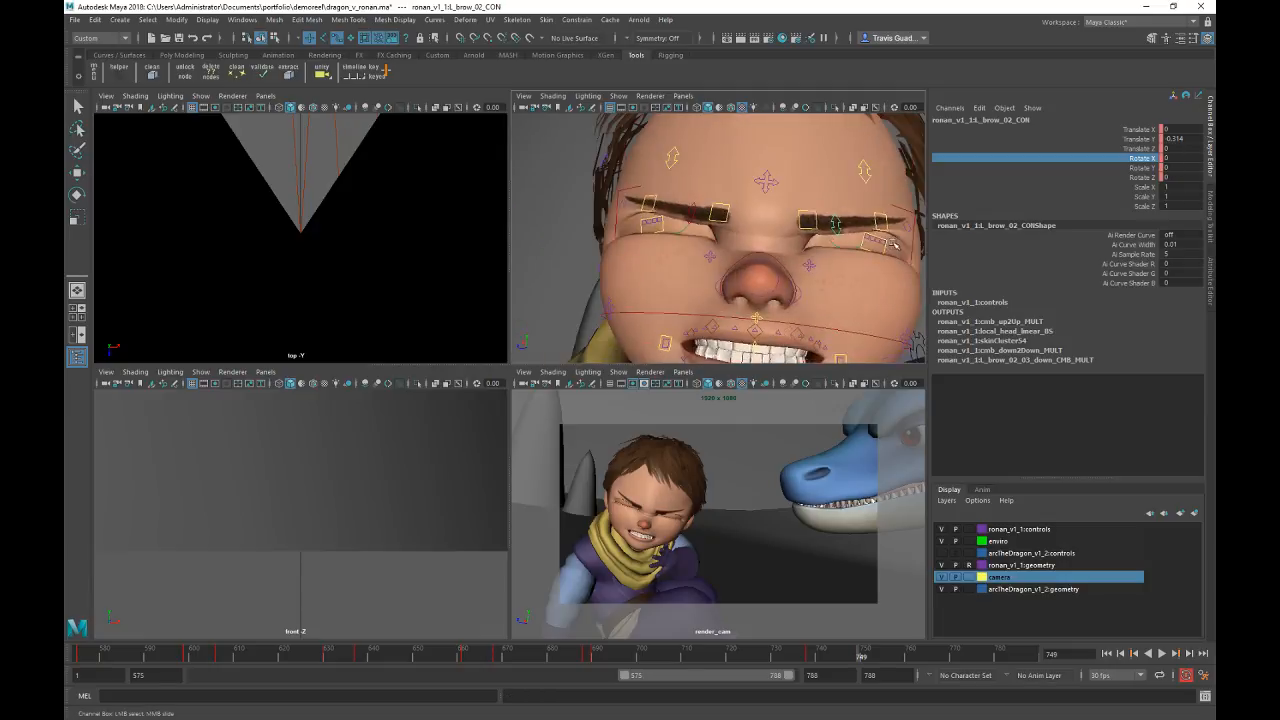
Step: Pull back from the boy's face, deselect the brow control and play the shot through the render camera
alt+middle_drag(908, 262, 836, 280)
alt+drag(836, 250, 848, 270)
alt+right_drag(848, 270, 781, 284)
alt+drag(781, 284, 788, 289)
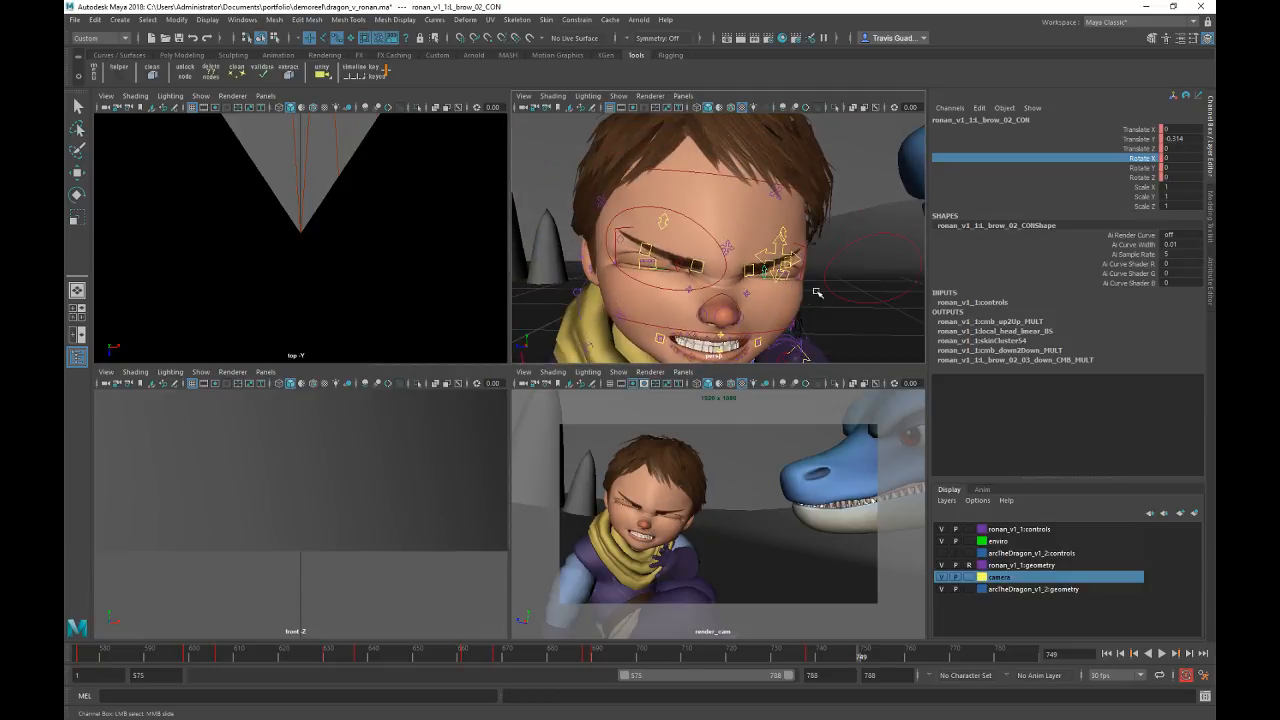
click(841, 354)
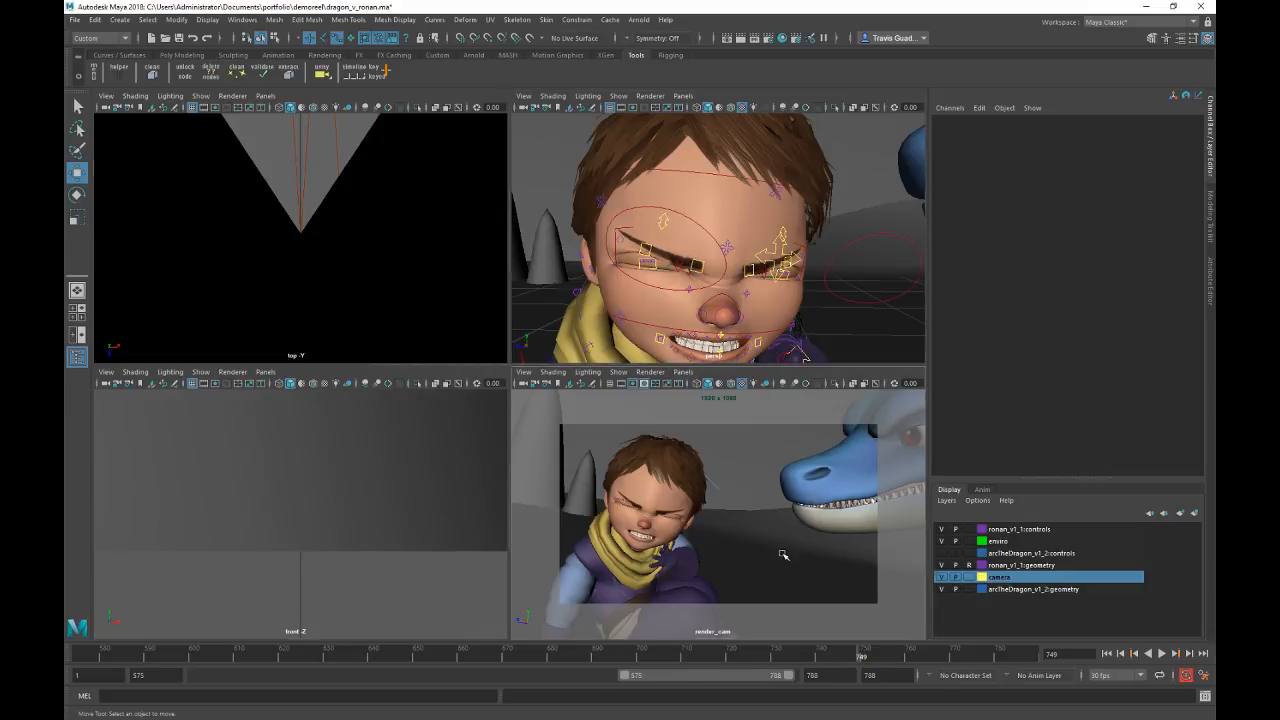
key(space)
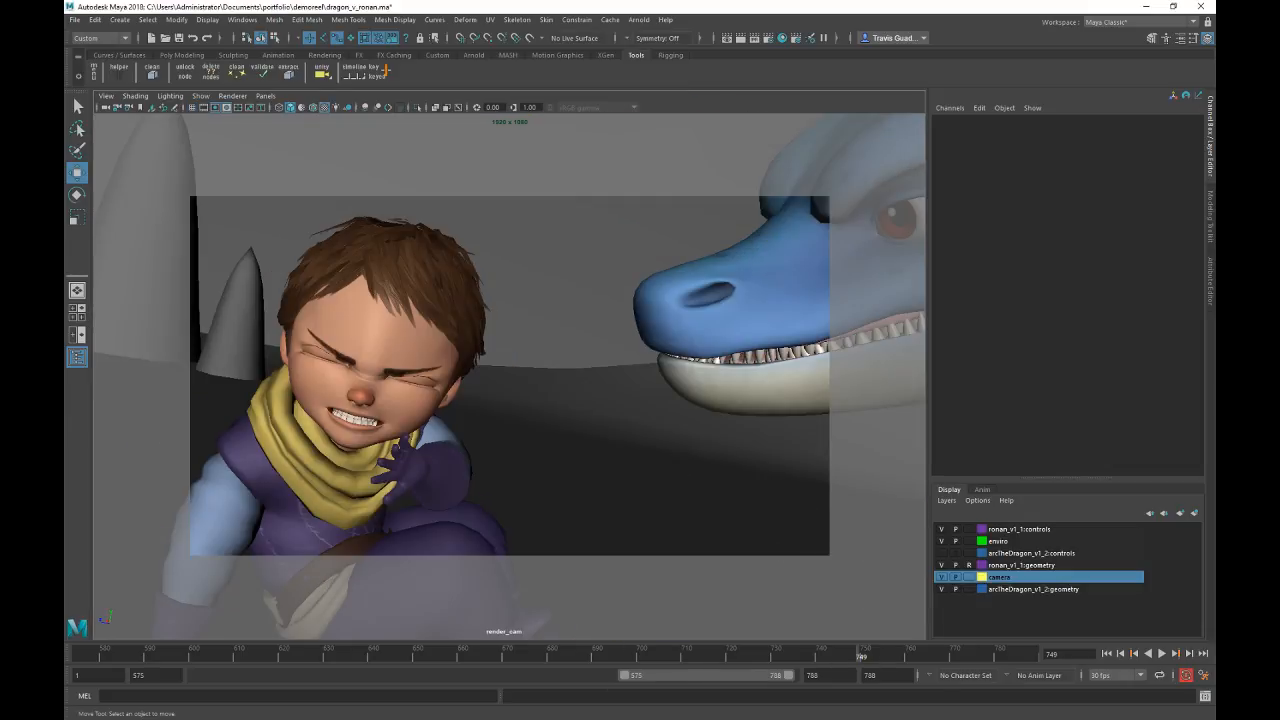
click(245, 652)
key(alt+v)
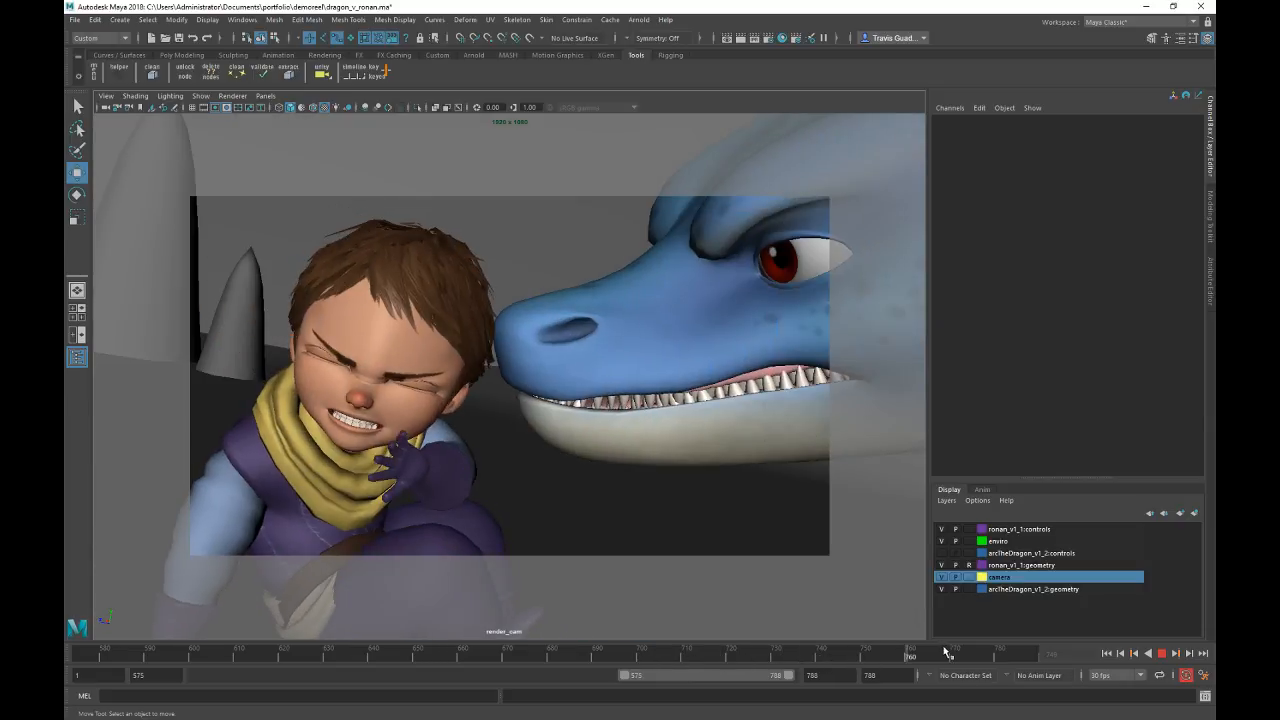
Step: Playblast the current frame range from the render camera and watch the resulting clip
right_click(1000, 653)
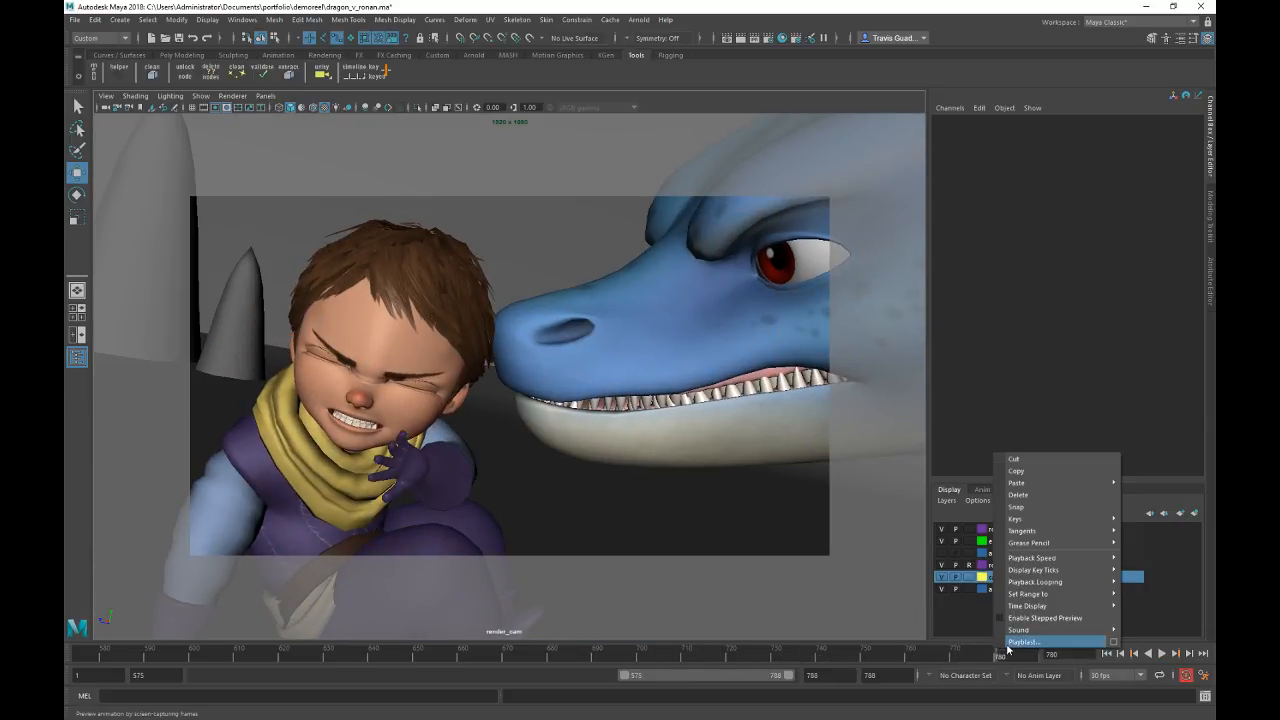
click(1030, 645)
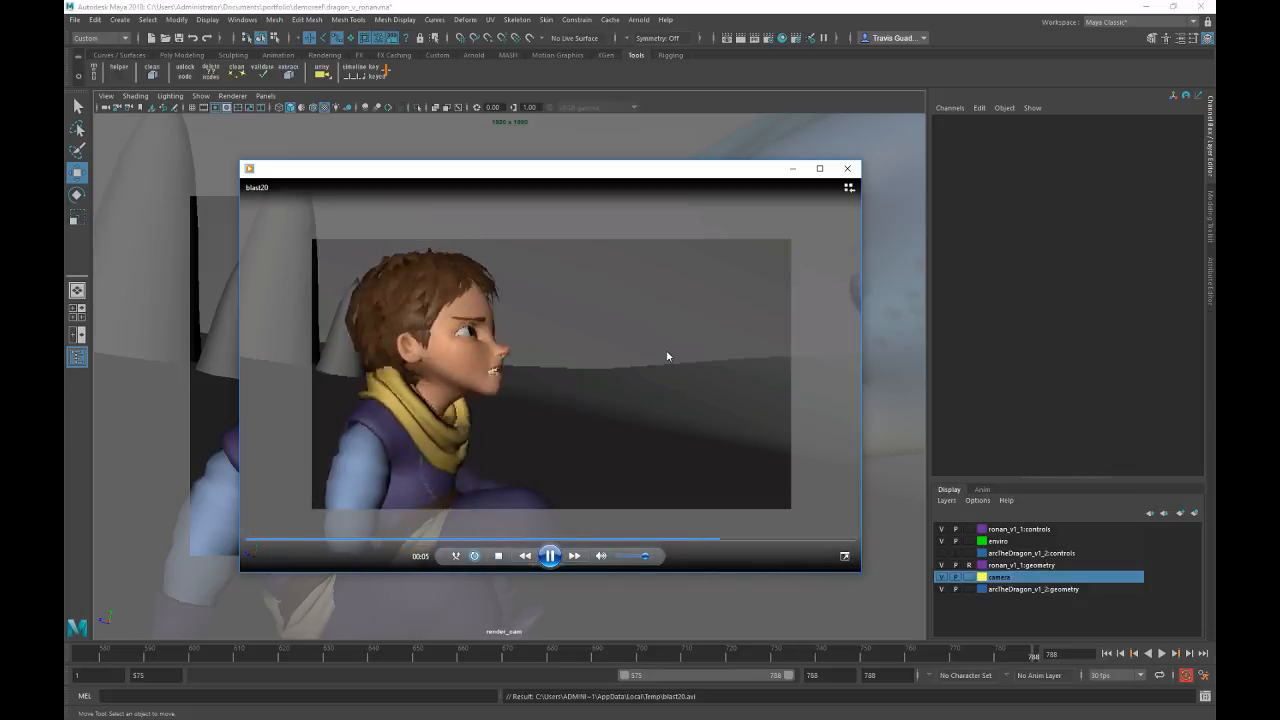
double_click(613, 357)
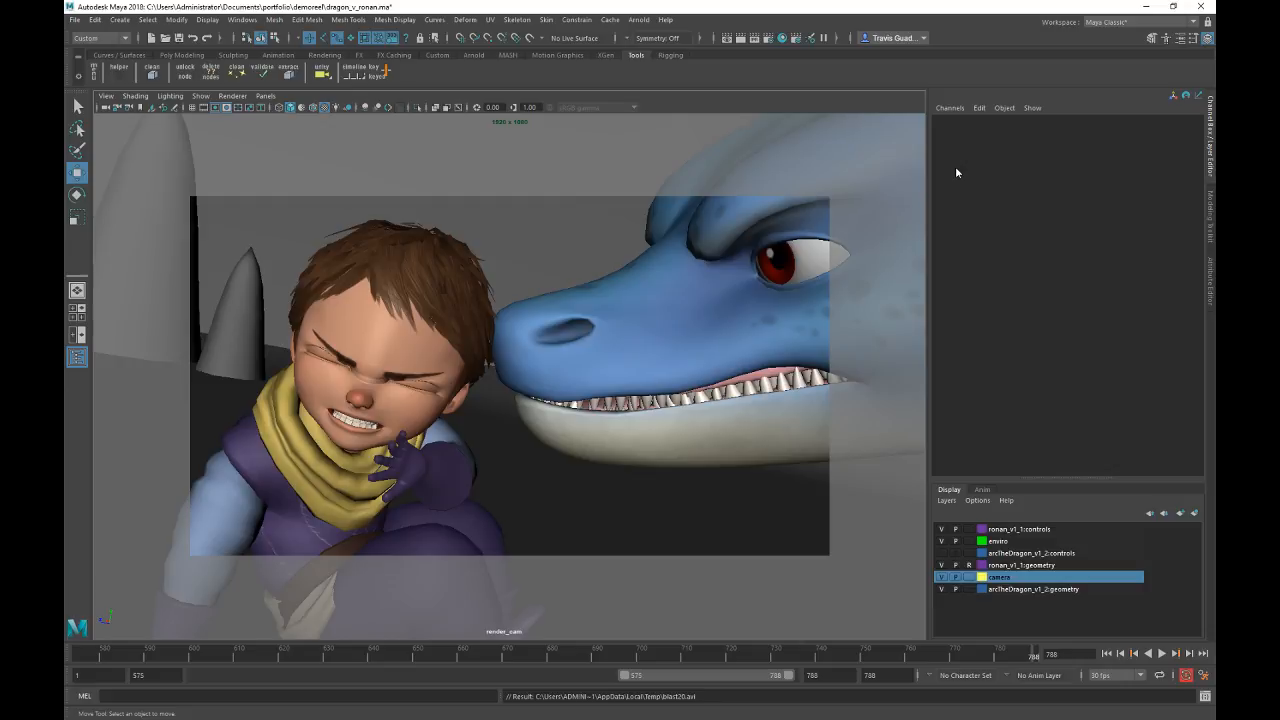
Step: Select the boy's spine master control and review his body motion around frames 666 to 679 through the render camera
mouse_move(488, 657)
mouse_down()
mouse_move(575, 653)
mouse_move(437, 651)
mouse_move(548, 652)
mouse_up()
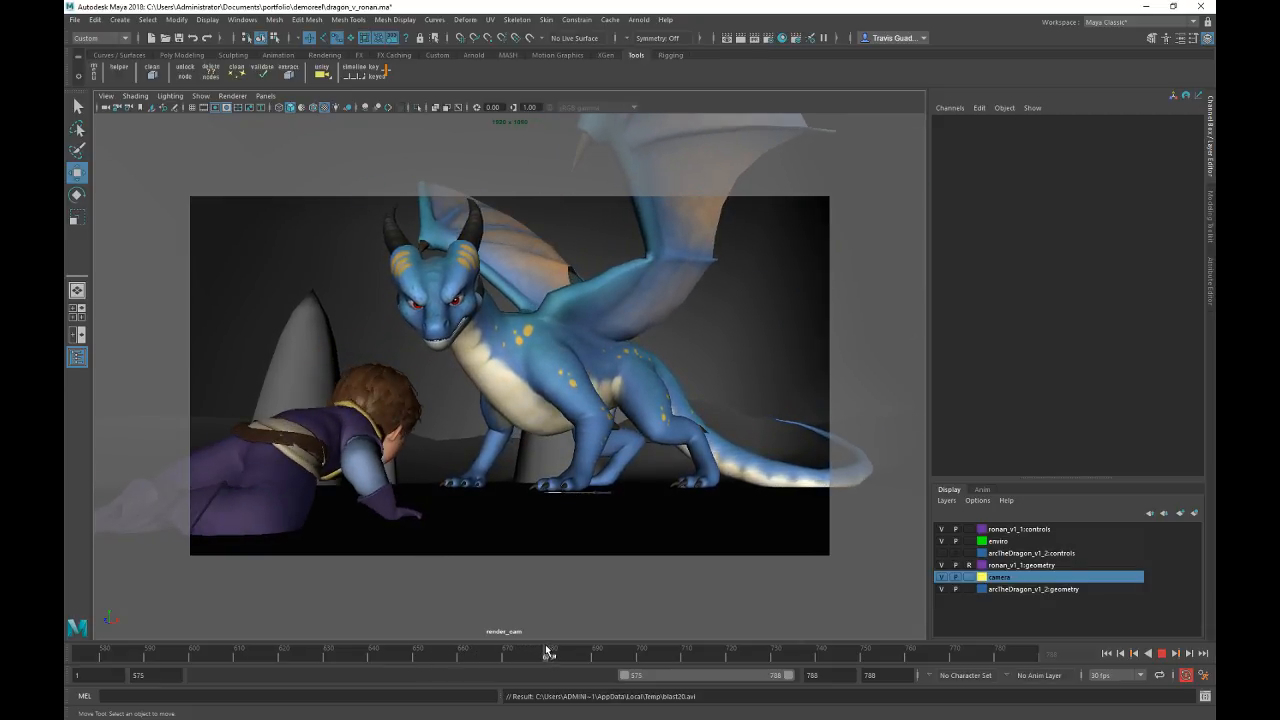
key(space)
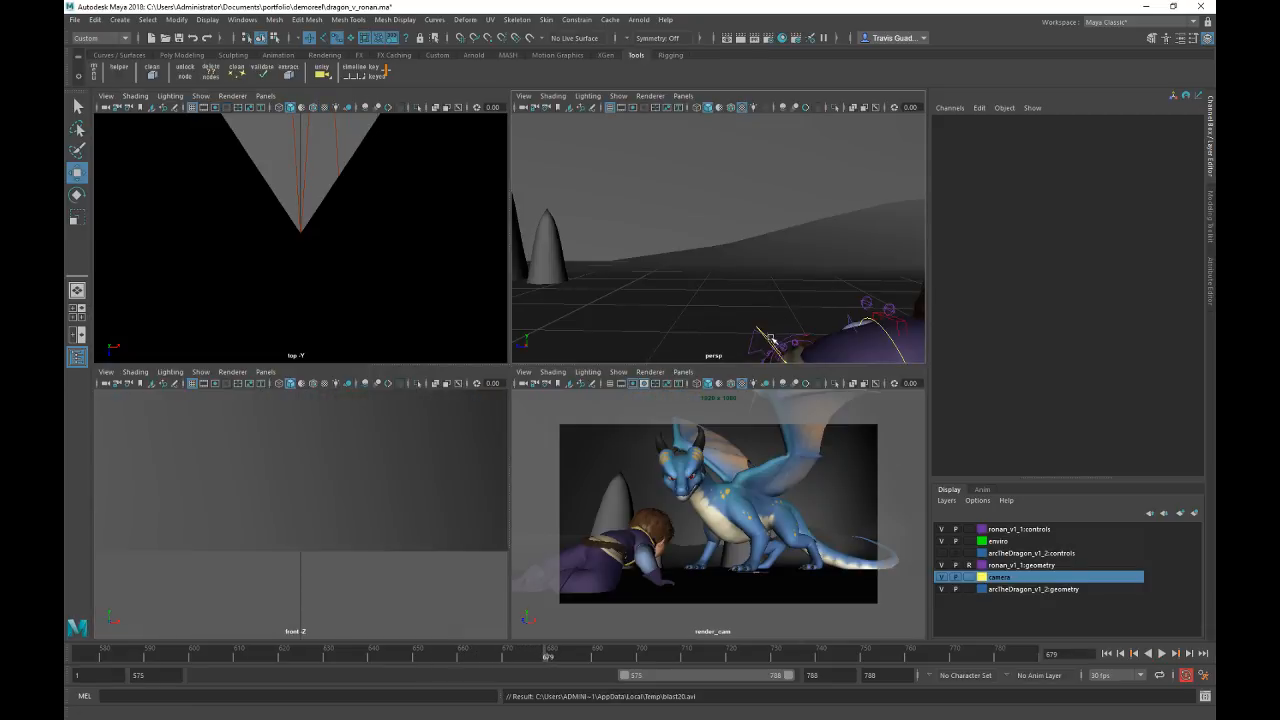
click(771, 342)
key(space)
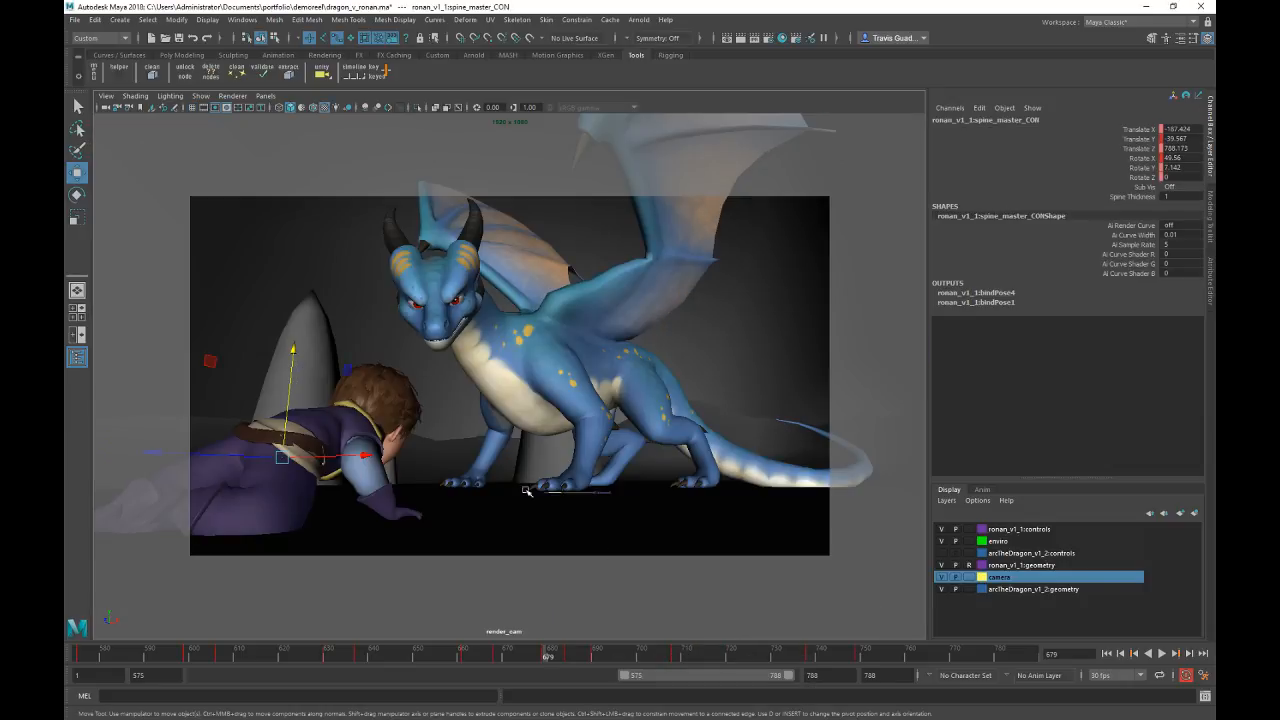
key(space)
alt+drag(796, 288, 715, 265)
key(alt+v)
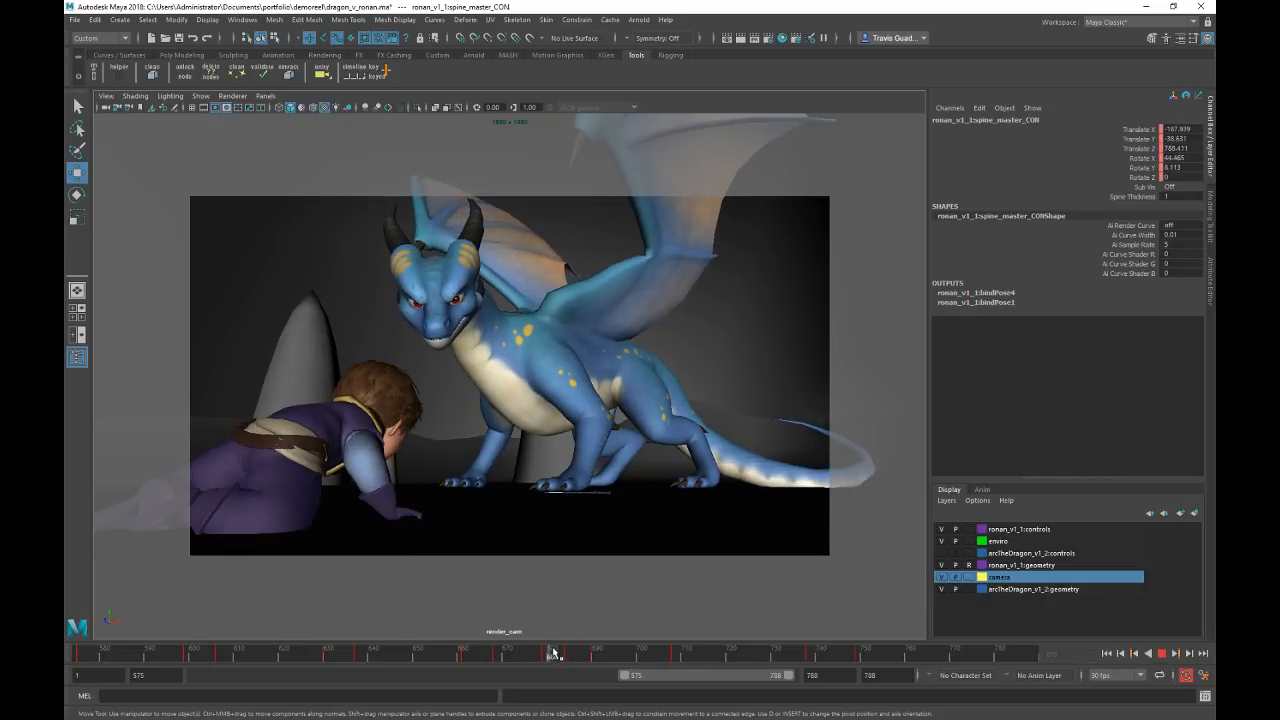
click(541, 651)
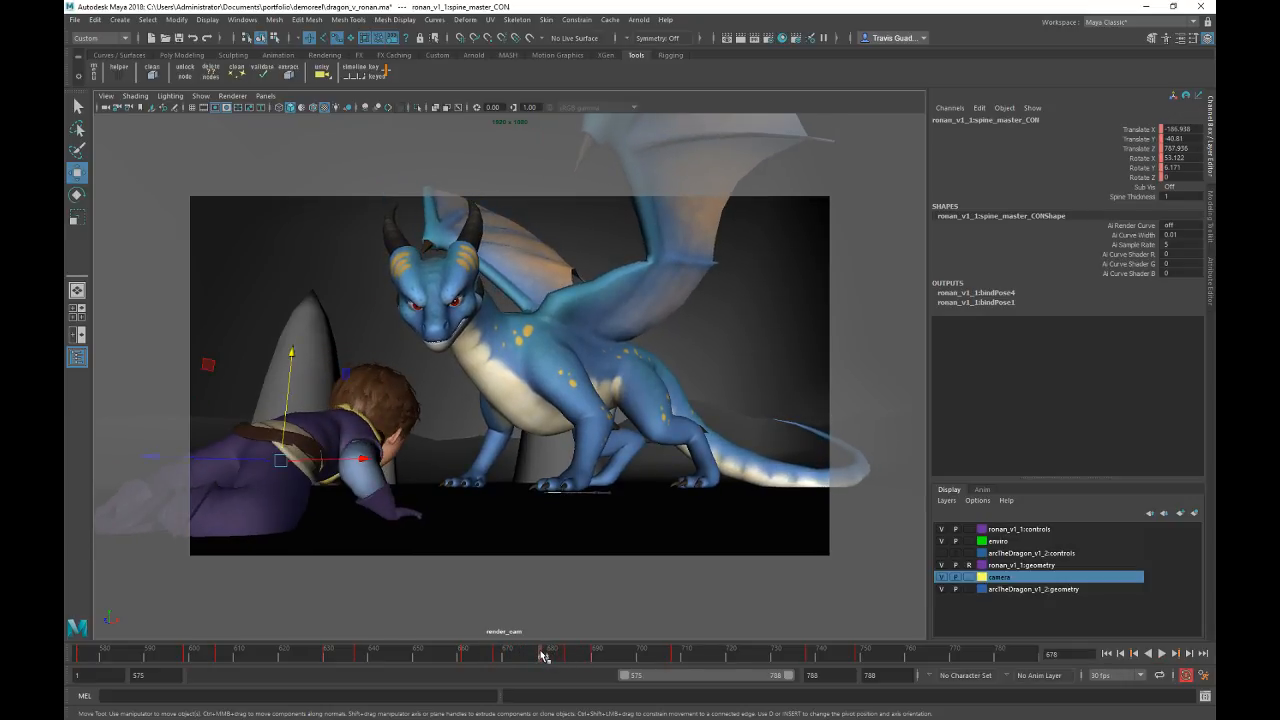
key(alt+v)
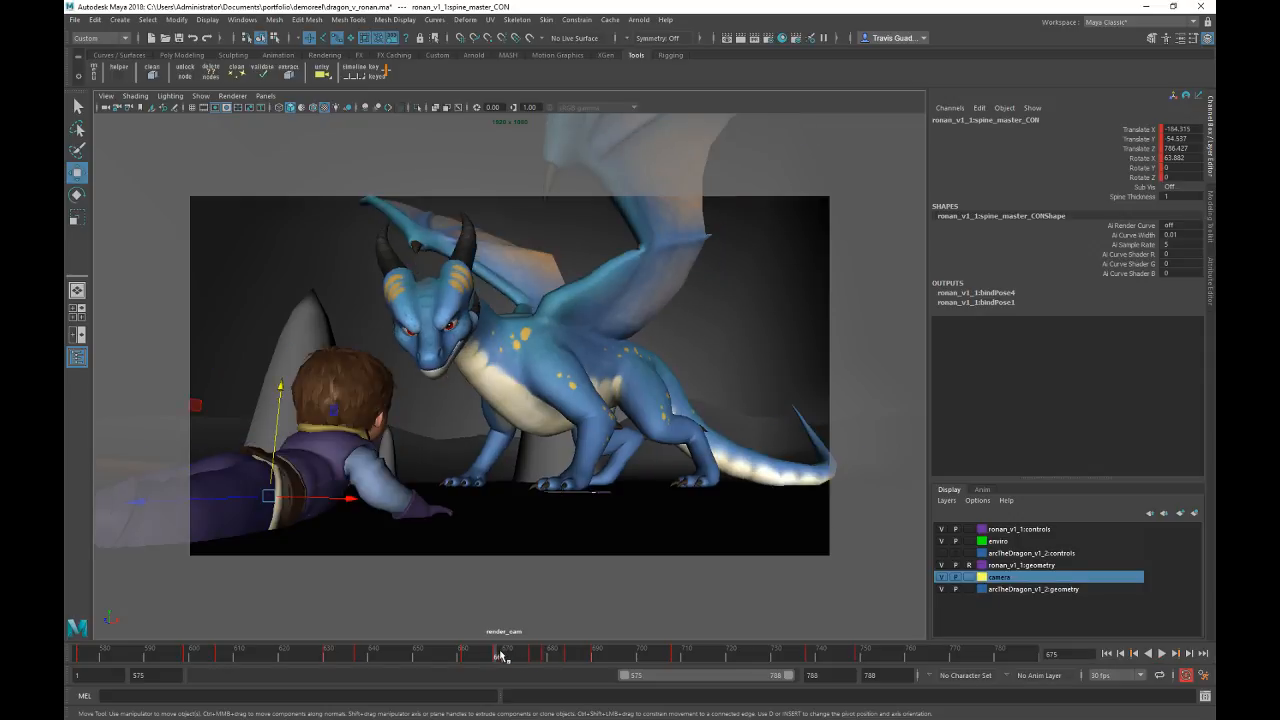
drag(571, 655, 519, 660)
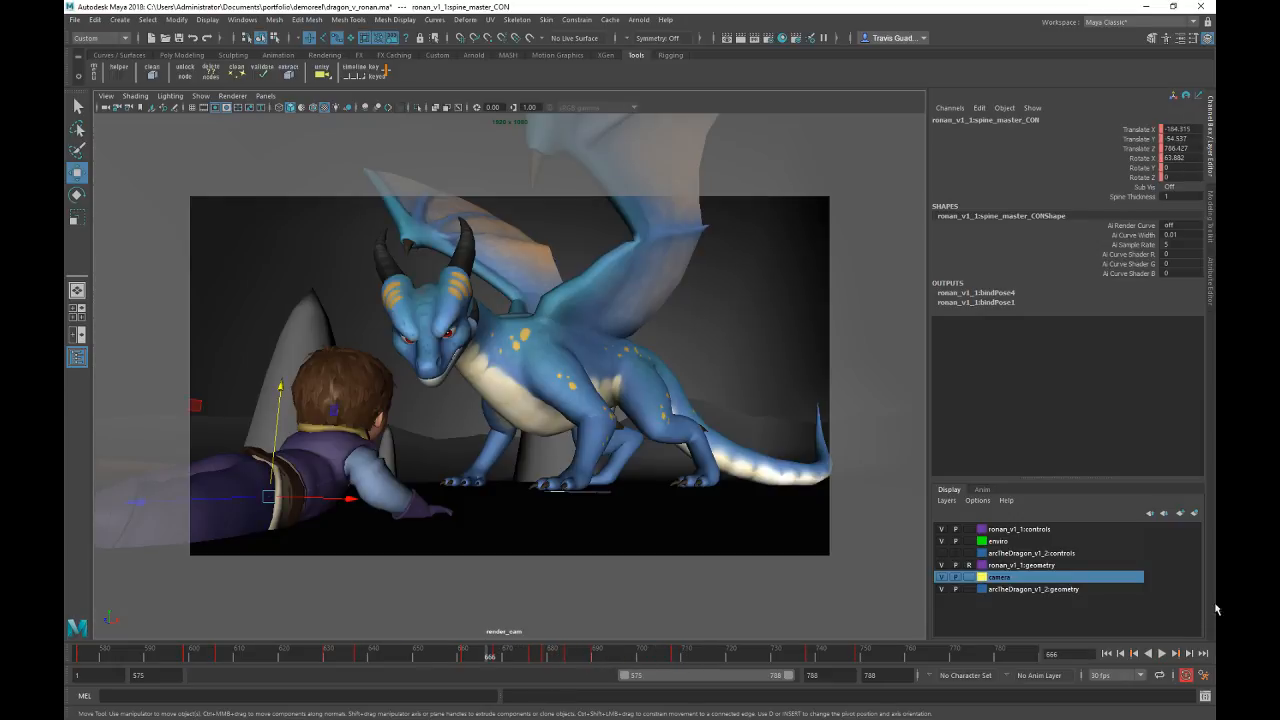
Step: At frame 770, make the dragon's controls layer visible and select the dragon's eye aim control
mouse_move(548, 657)
mouse_down()
mouse_move(470, 657)
mouse_move(749, 656)
mouse_move(954, 636)
mouse_up()
click(463, 649)
key(space)
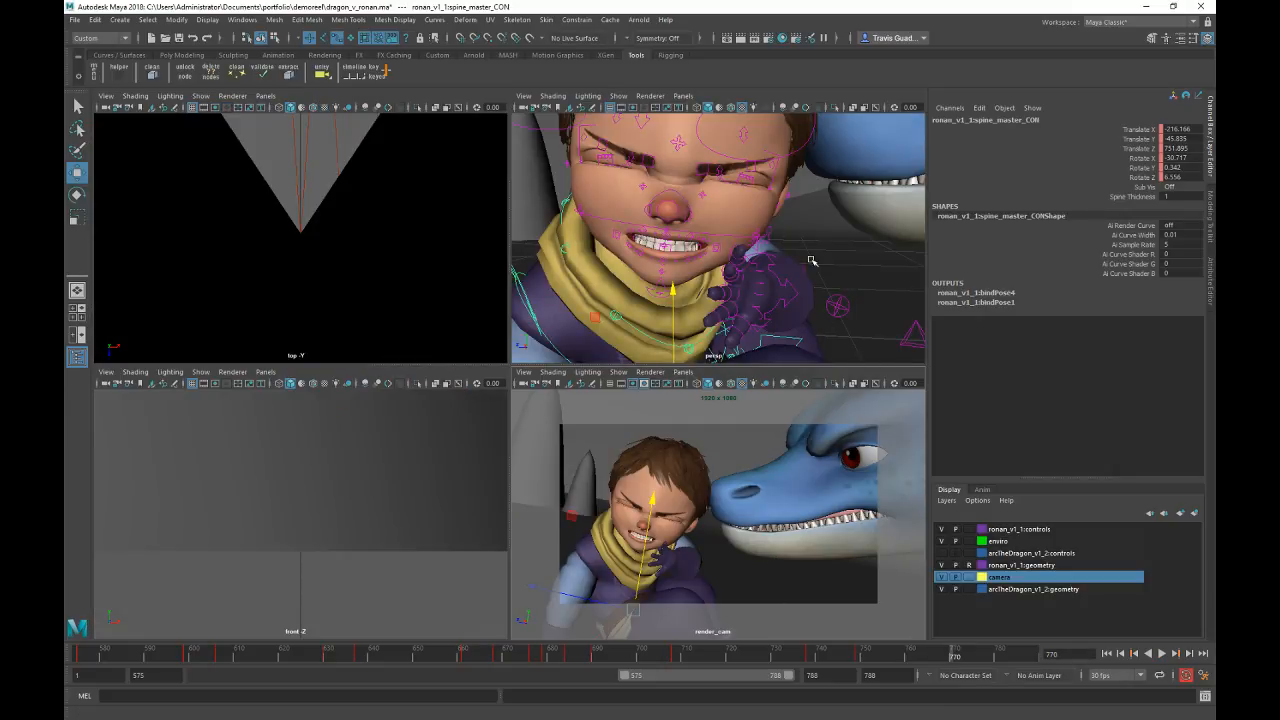
alt+right_drag(836, 258, 375, 192)
alt+drag(570, 190, 684, 252)
alt+drag(815, 282, 672, 255)
scroll(672, 255, up, 3)
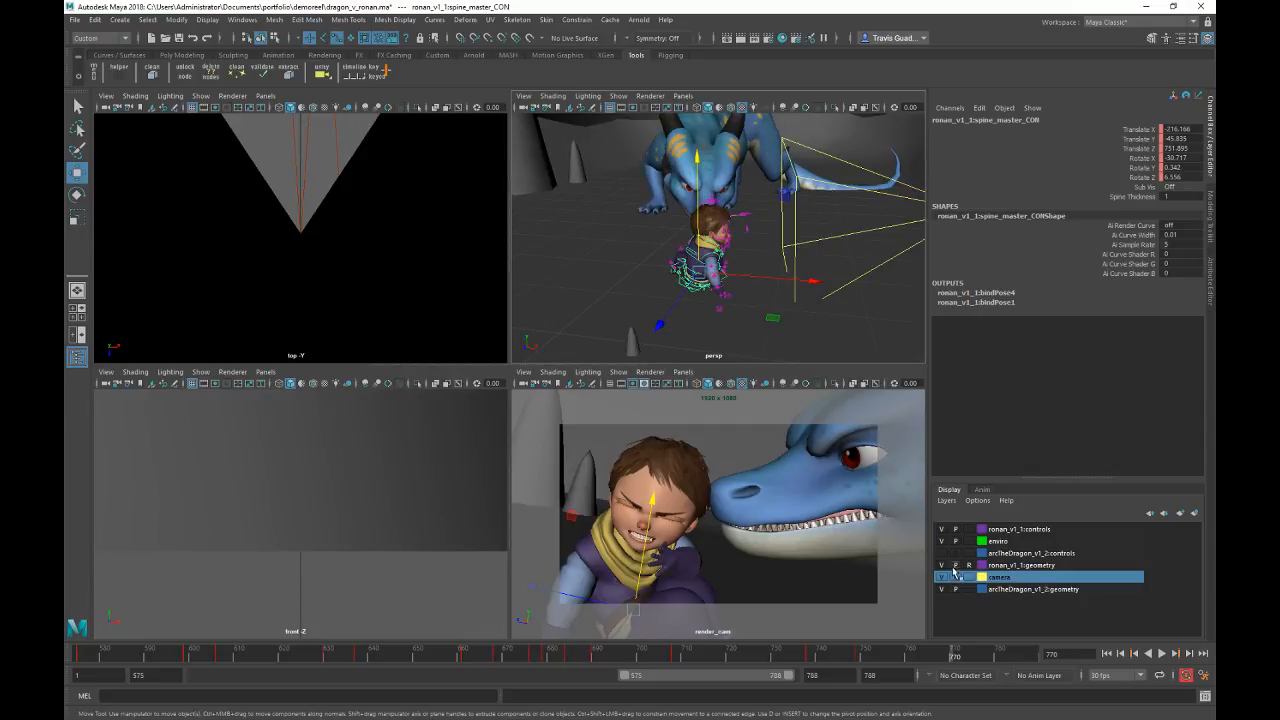
click(941, 553)
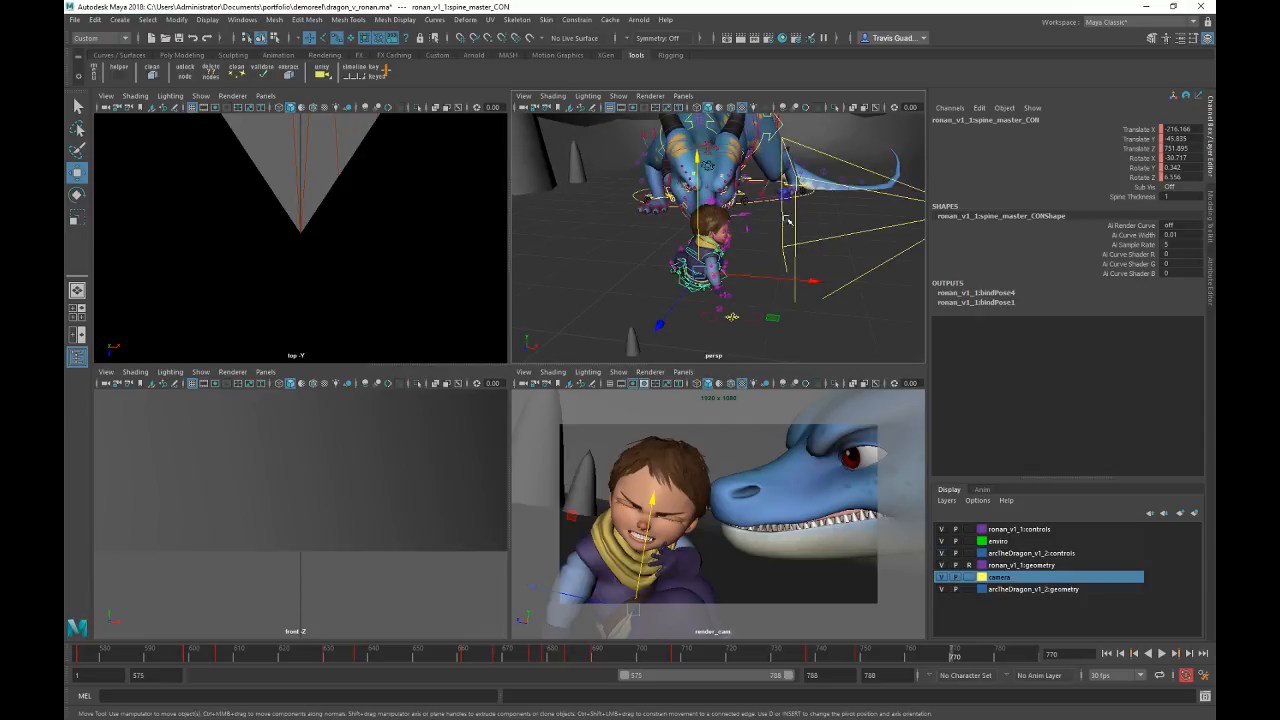
click(736, 317)
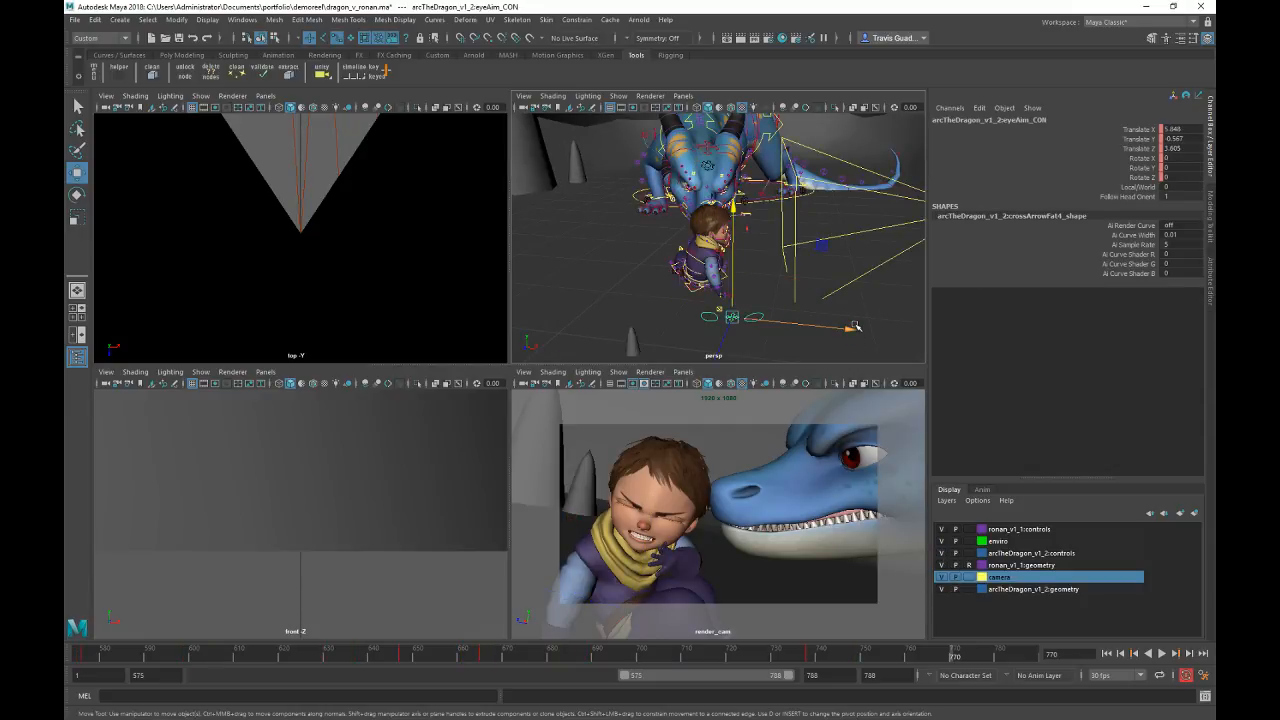
Step: Shift the dragon's eye aim control sideways to about -4.06 in Translate X and key it at frame 770
drag(850, 330, 893, 338)
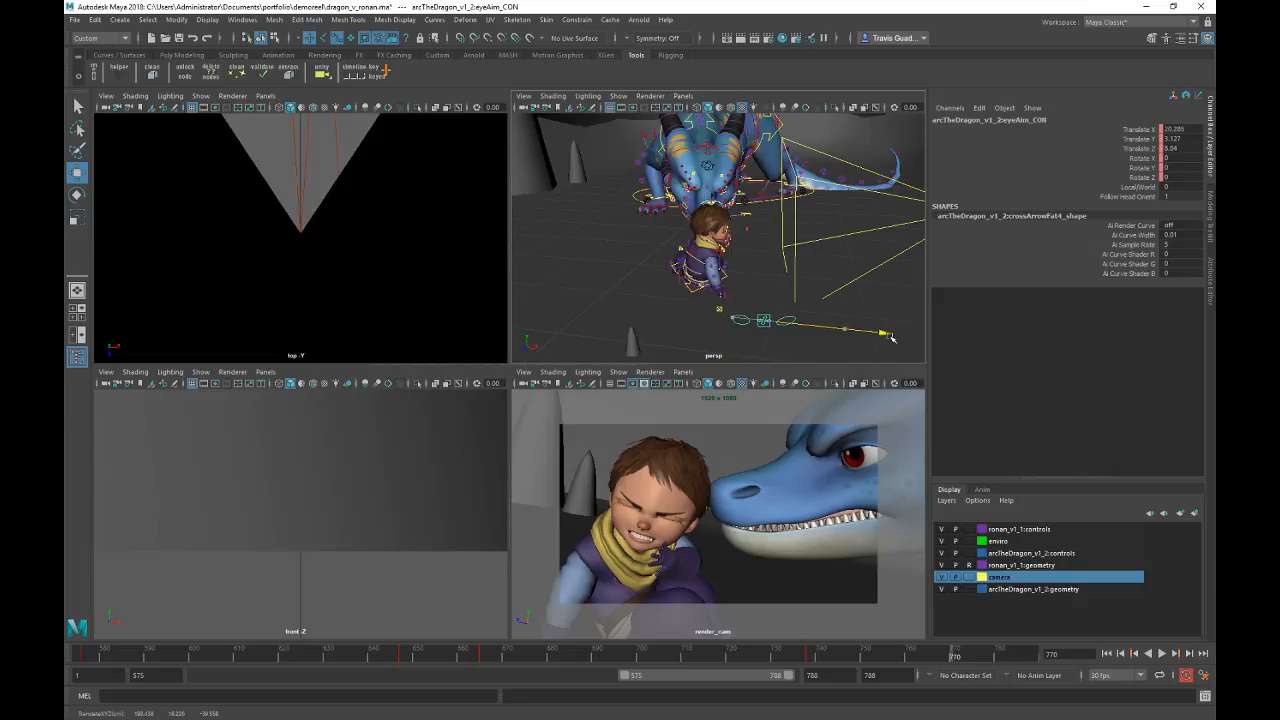
key(ctrl+z)
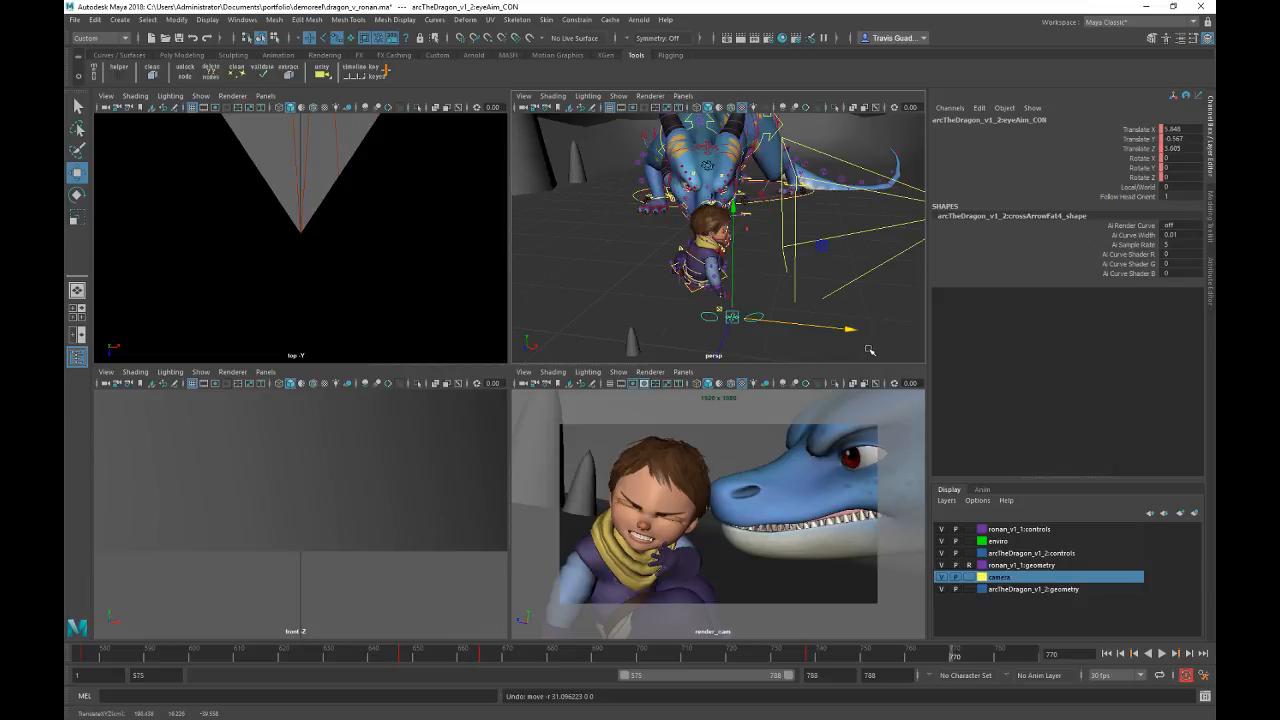
key(space)
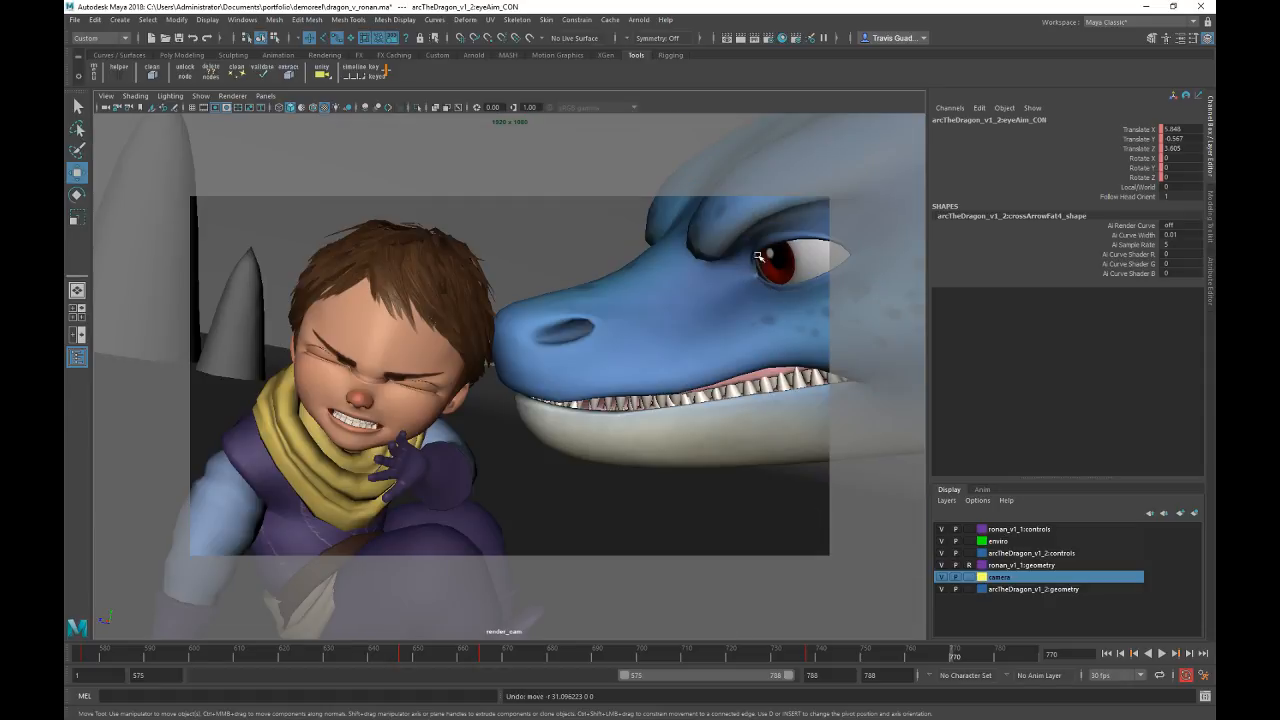
key(space)
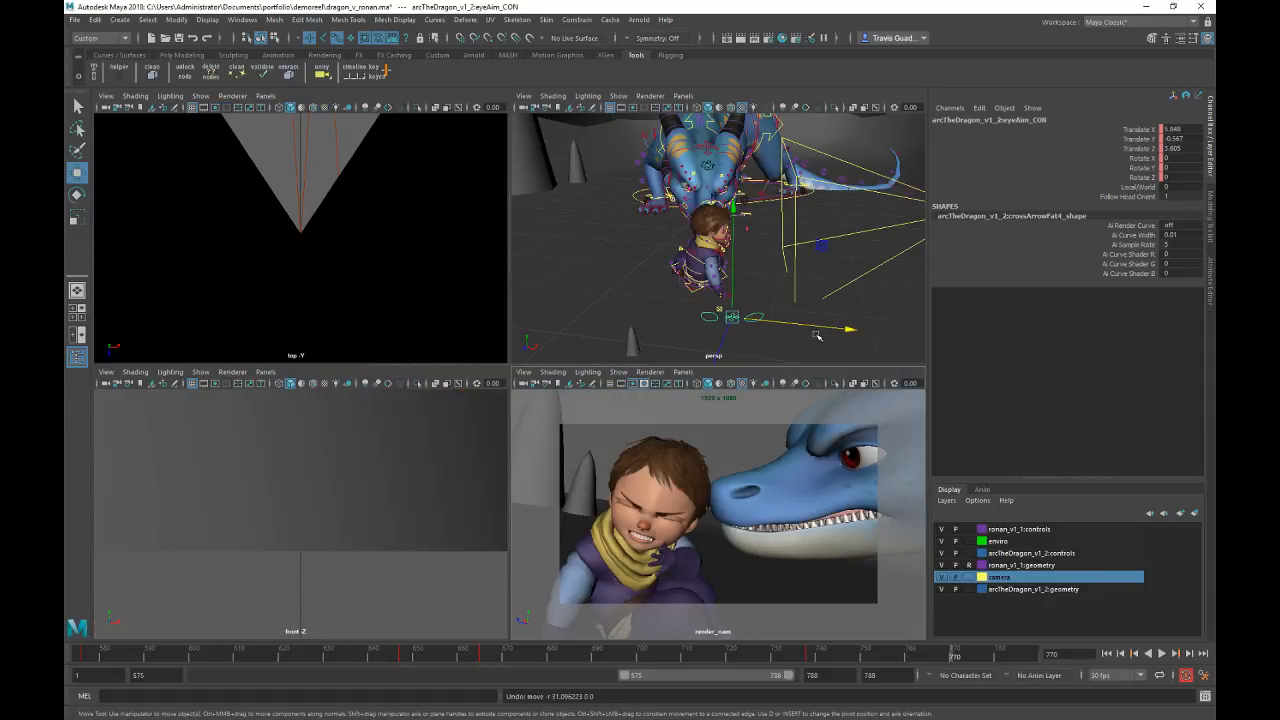
drag(846, 326, 822, 368)
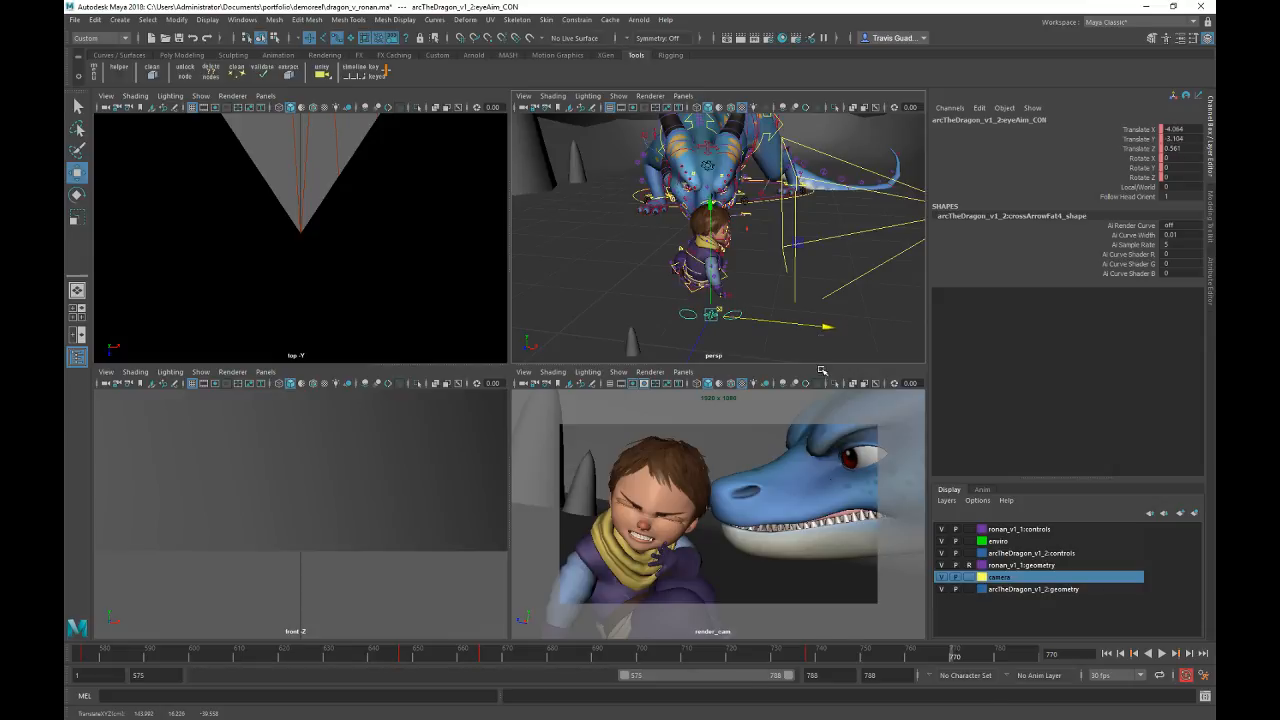
key(space)
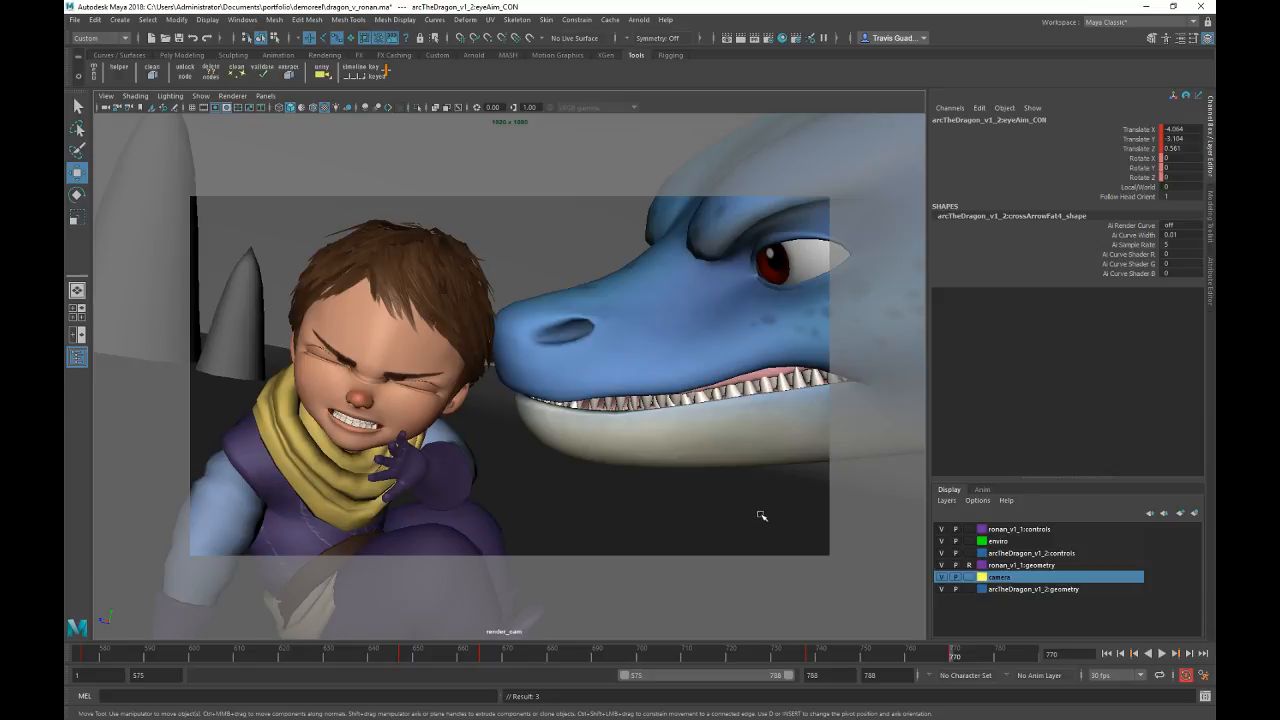
Step: Lower the dragon's eye aim control to about -9.58 in Translate Y and key its translation at frame 770
key(space)
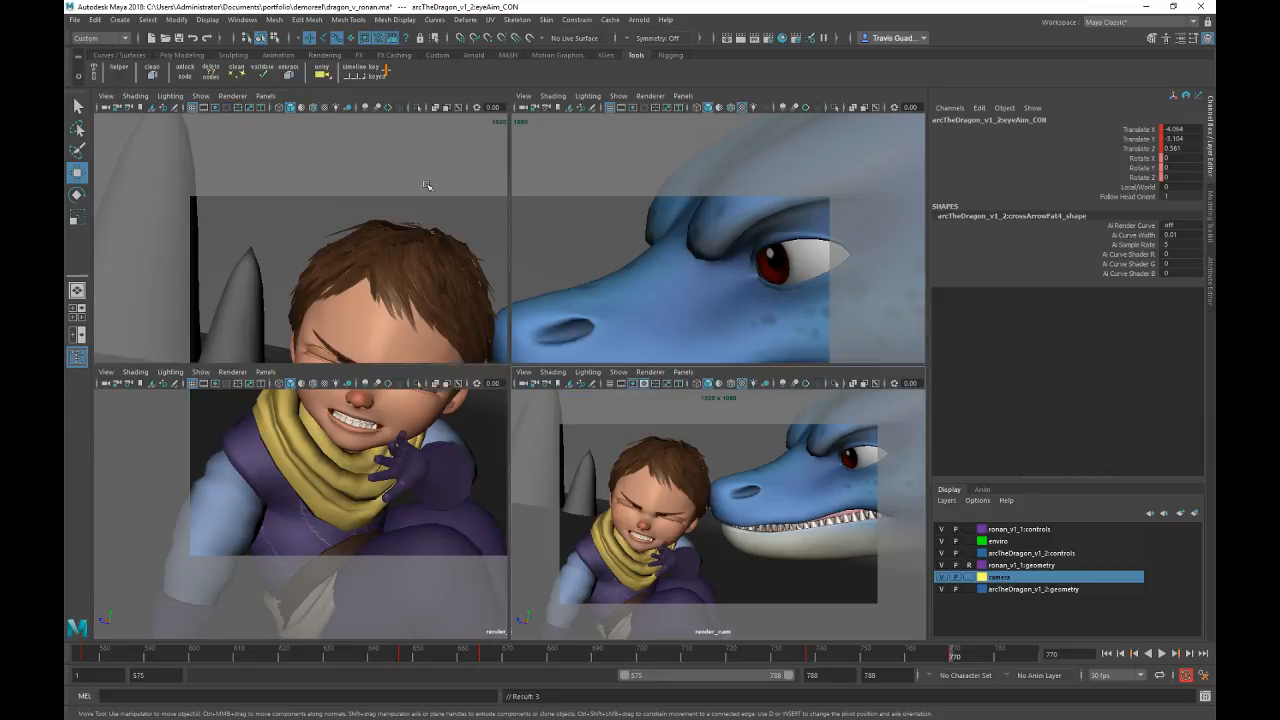
alt+drag(646, 196, 704, 252)
alt+right_drag(704, 252, 688, 283)
alt+drag(688, 283, 545, 279)
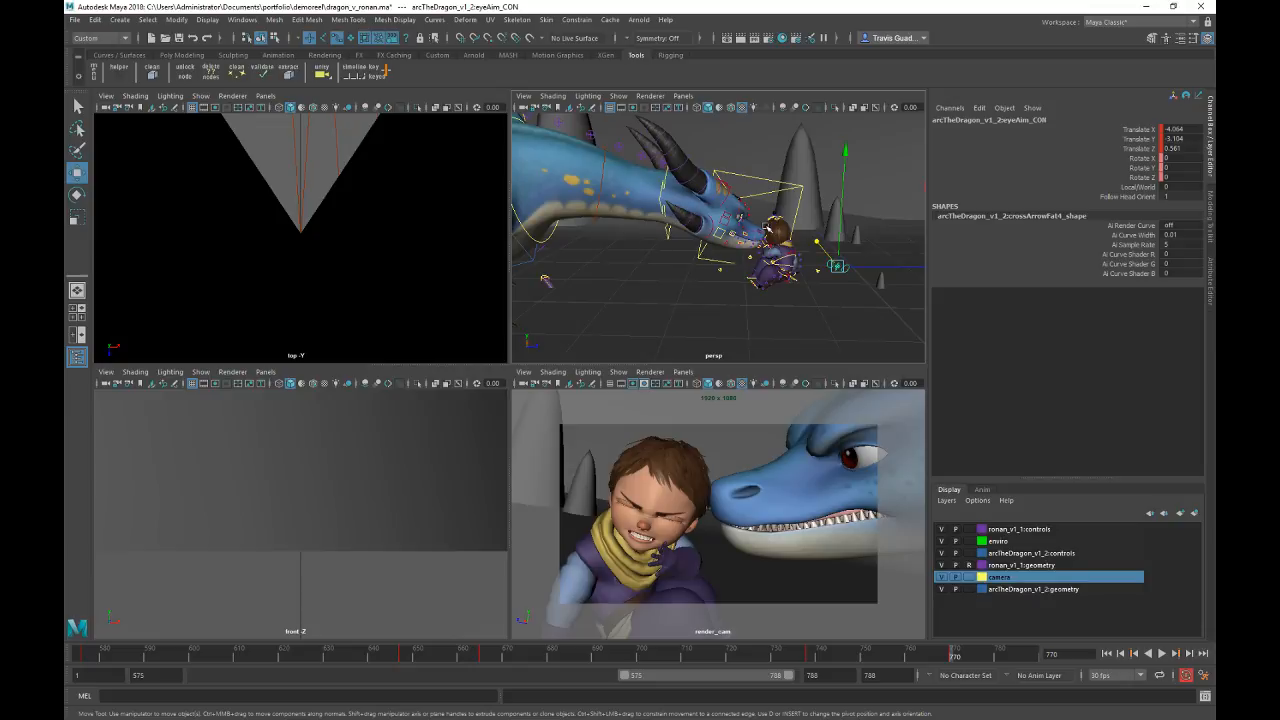
alt+drag(767, 228, 740, 259)
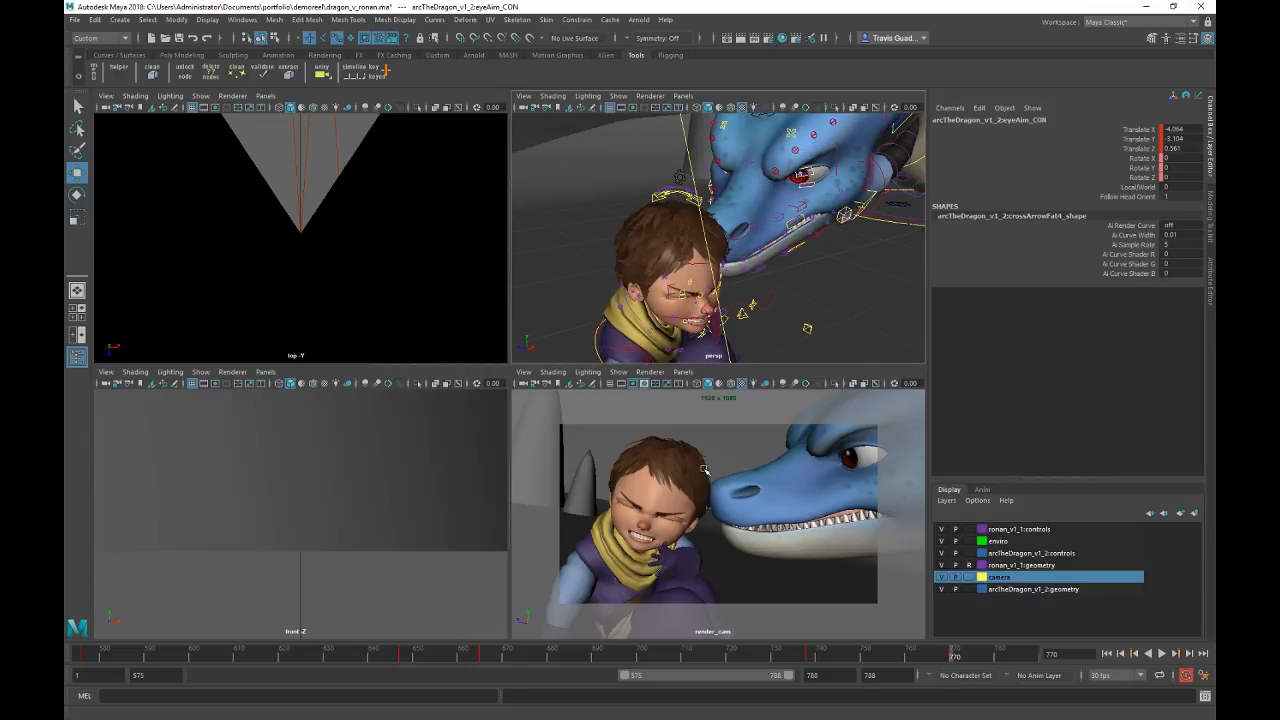
alt+right_drag(770, 202, 690, 208)
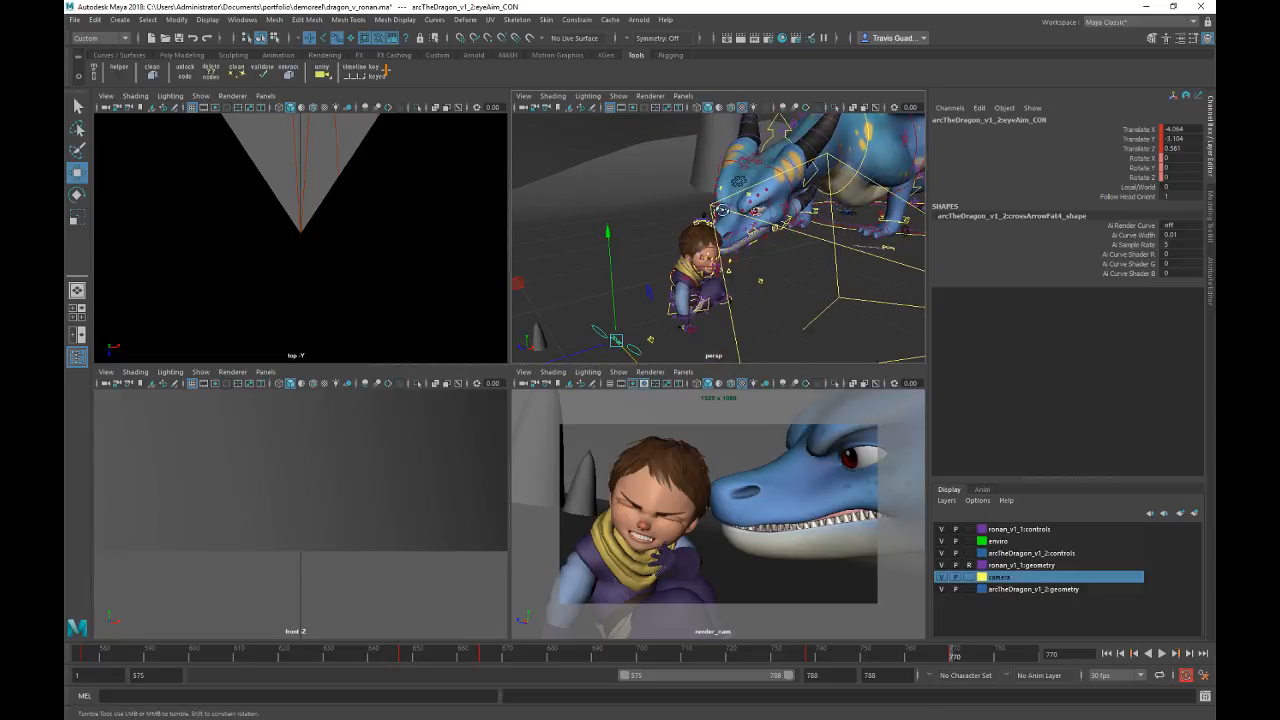
alt+drag(690, 208, 672, 186)
drag(566, 180, 567, 194)
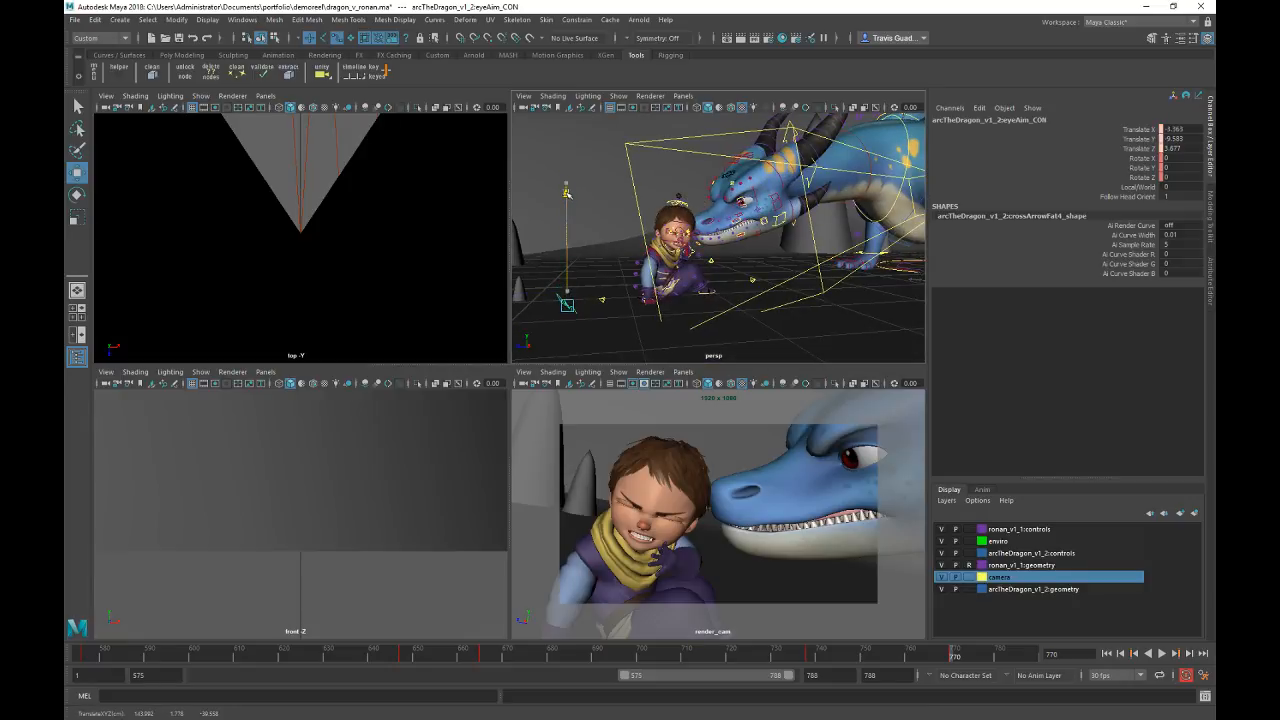
key(shift+w)
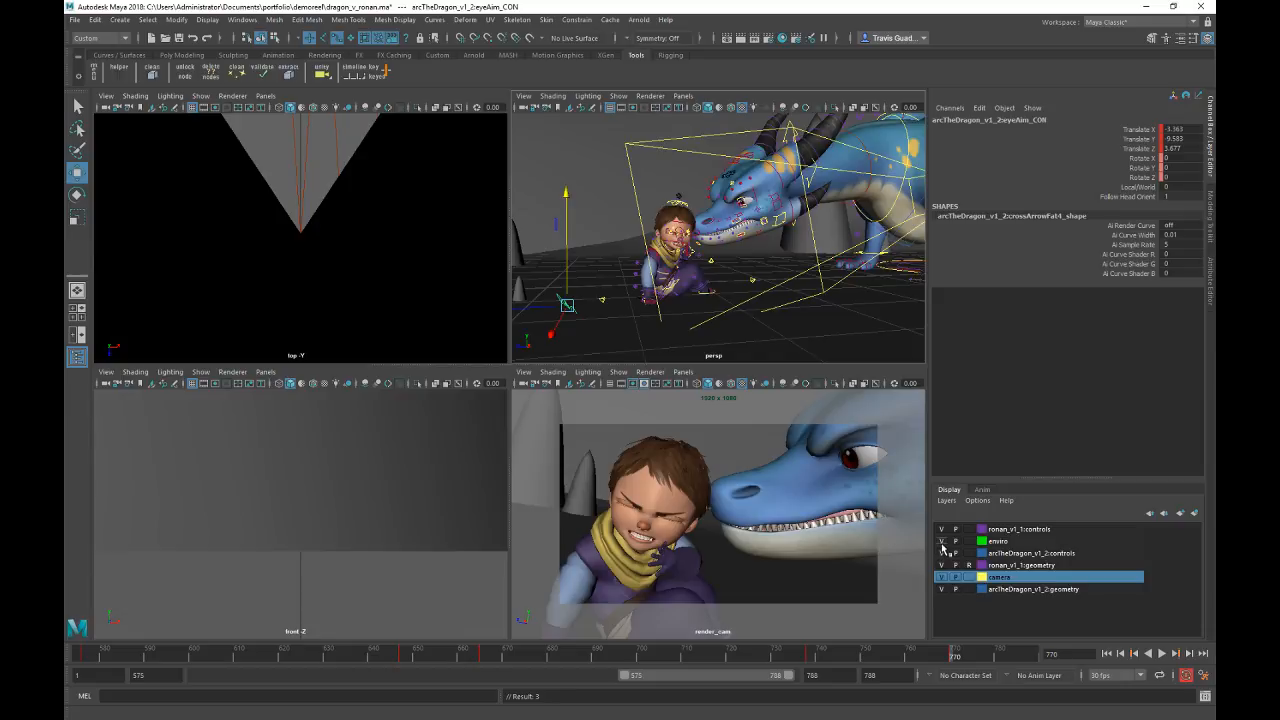
Step: Cap the playback start at frame 688 and play the shot through the render camera
alt+right_drag(728, 276, 825, 284)
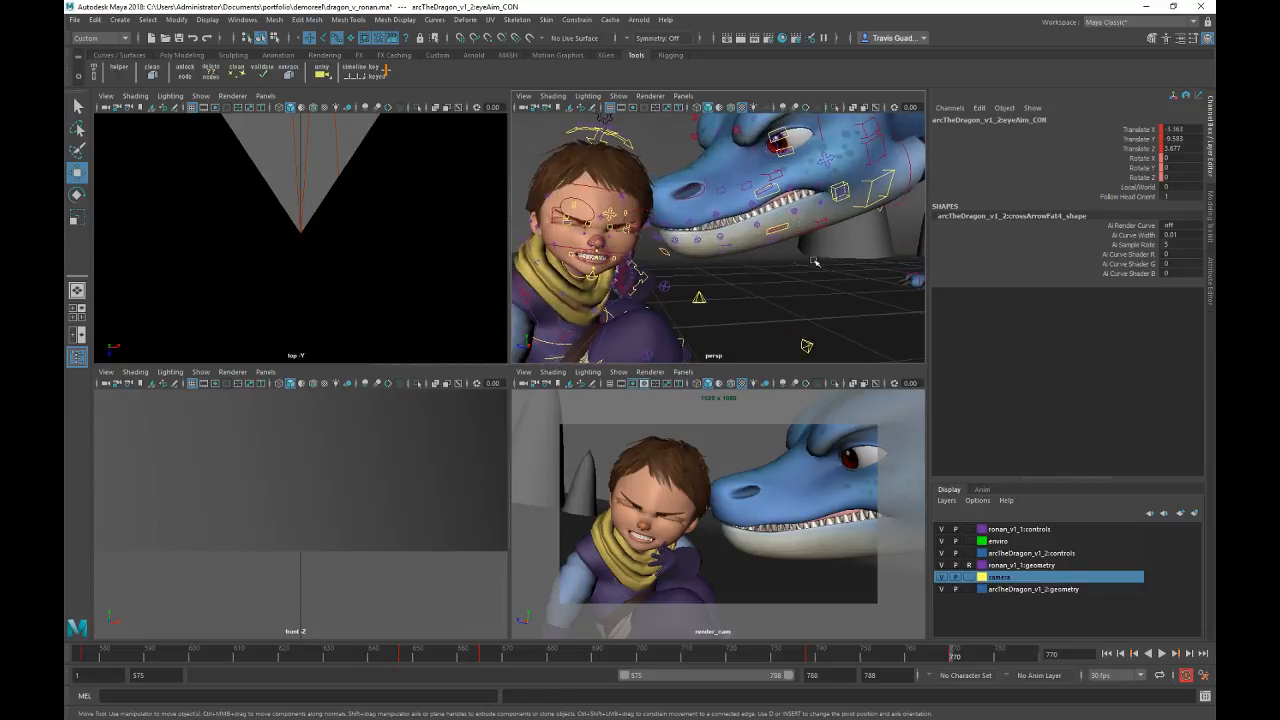
alt+middle_drag(768, 212, 684, 241)
alt+right_drag(684, 241, 705, 250)
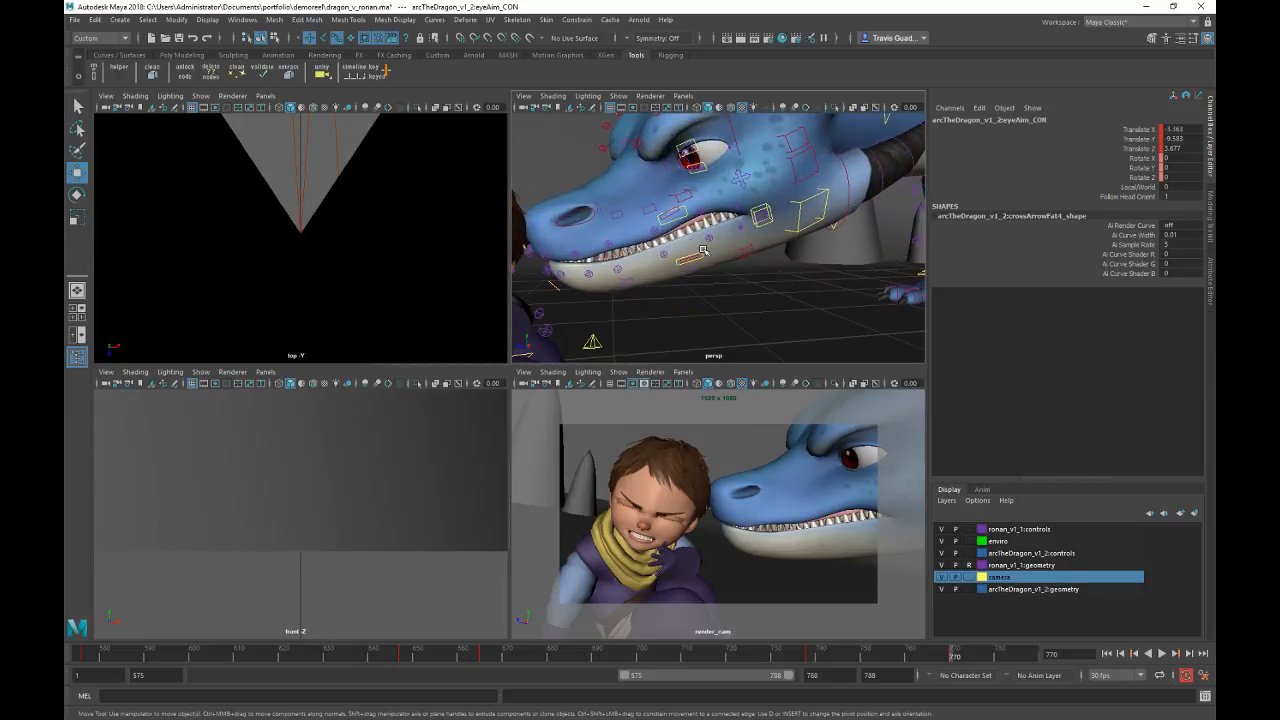
click(808, 656)
key(space)
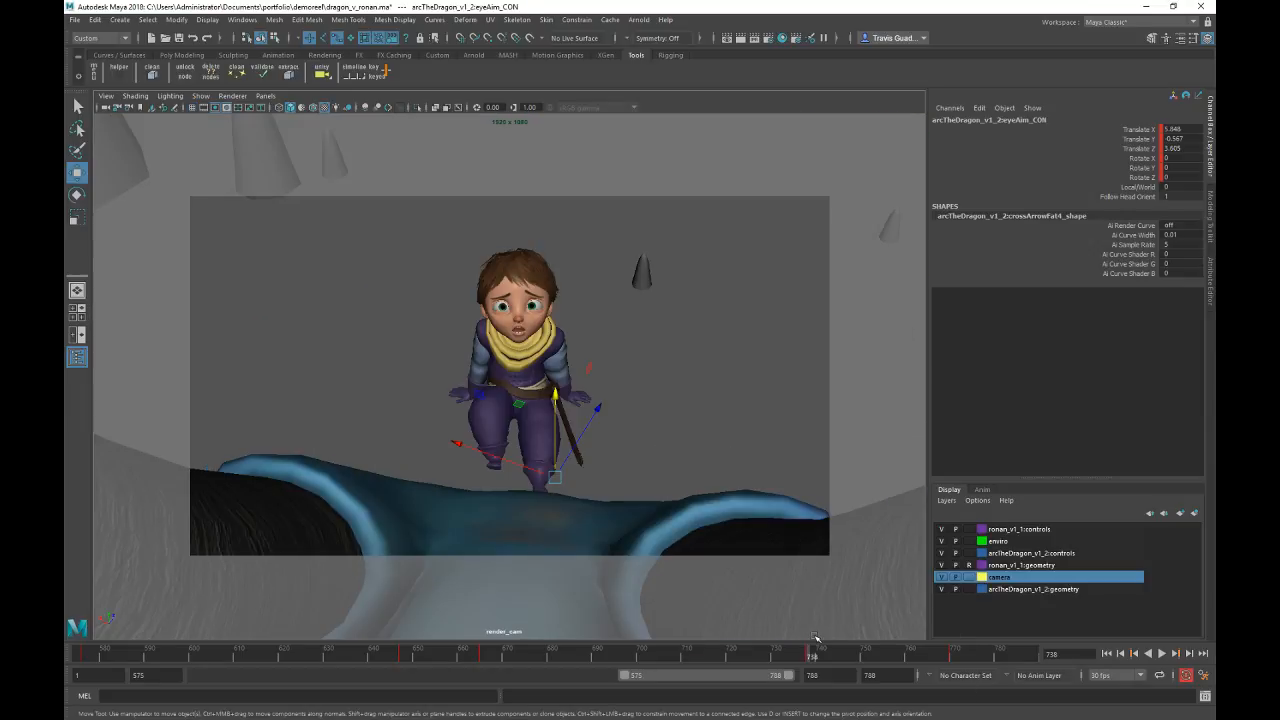
drag(806, 658, 587, 668)
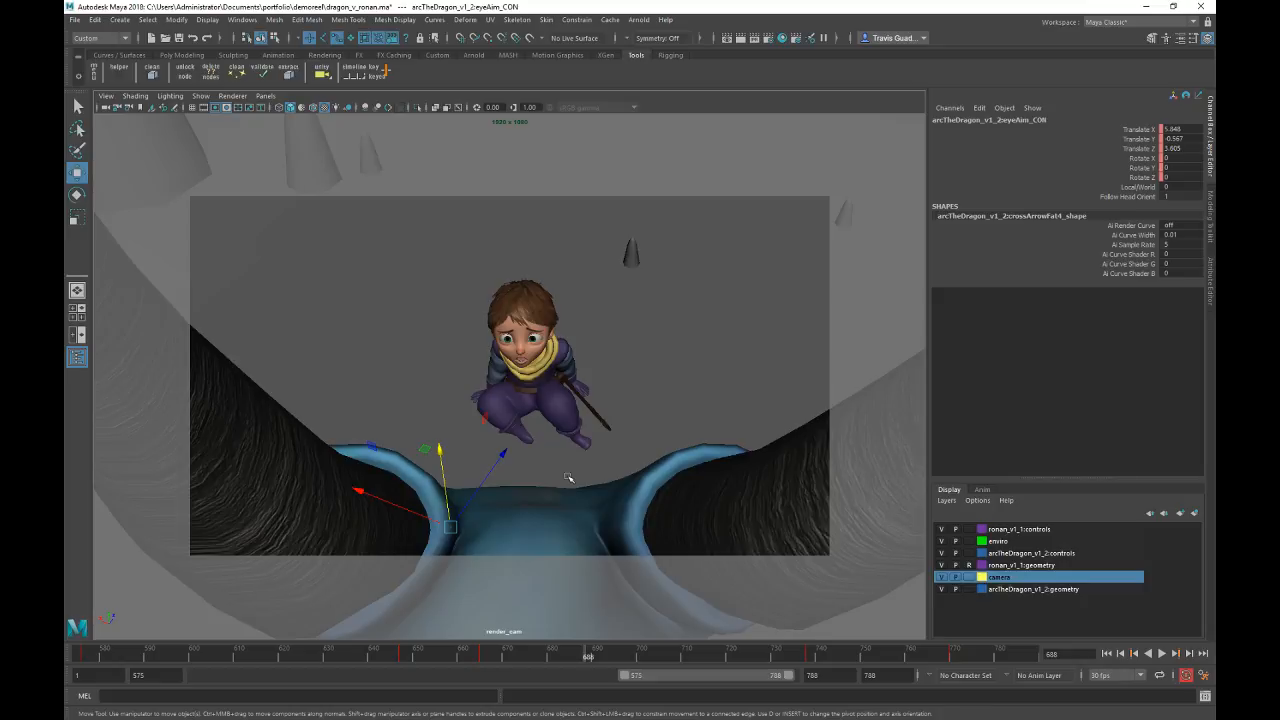
right_click(356, 76)
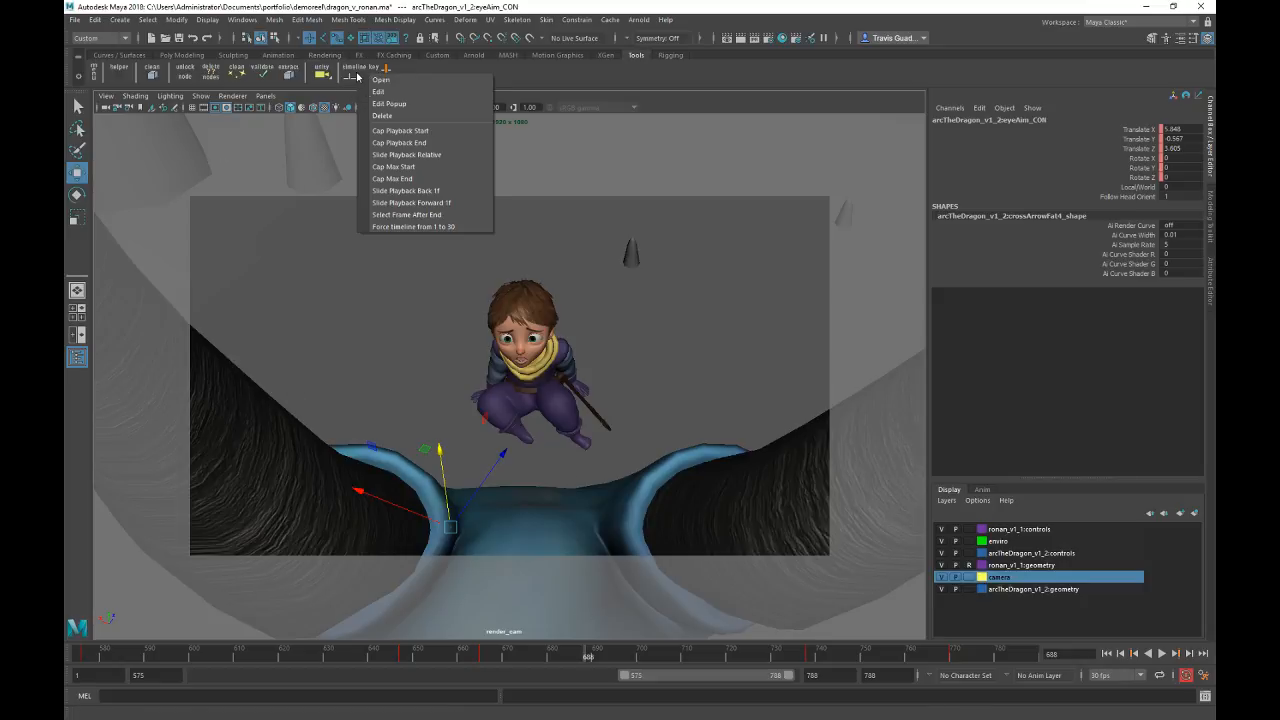
click(426, 132)
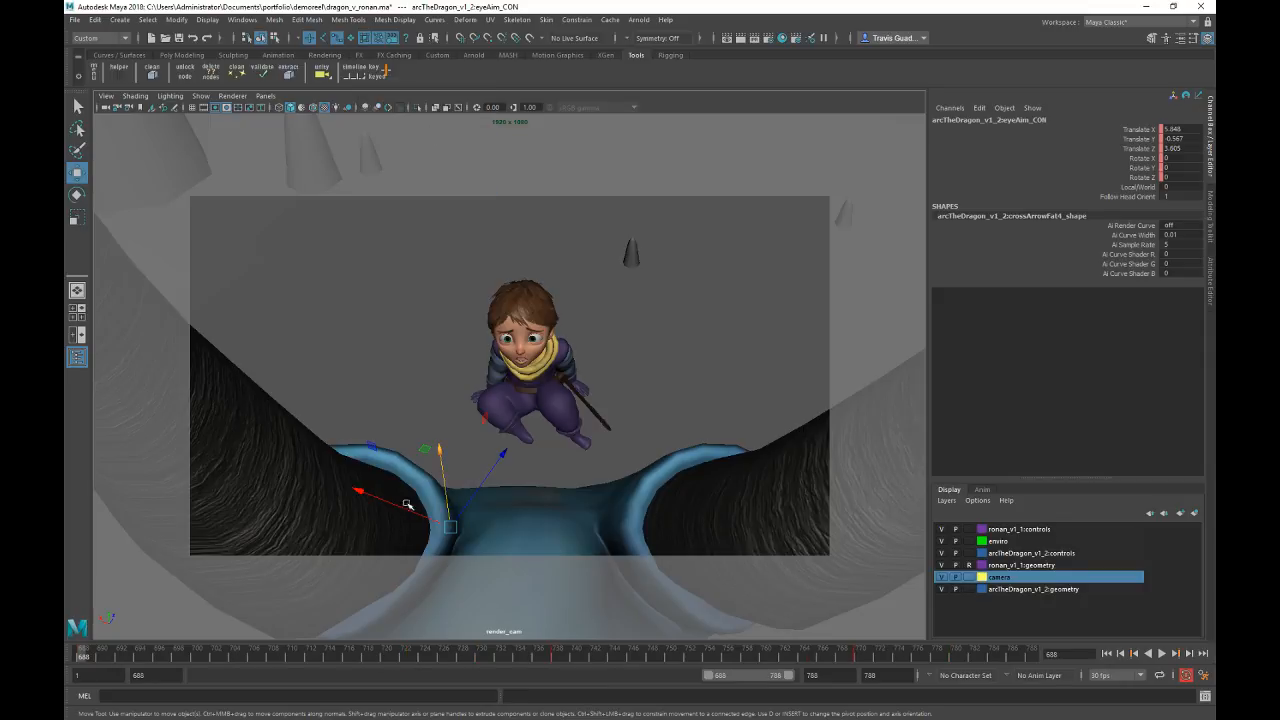
key(alt+v)
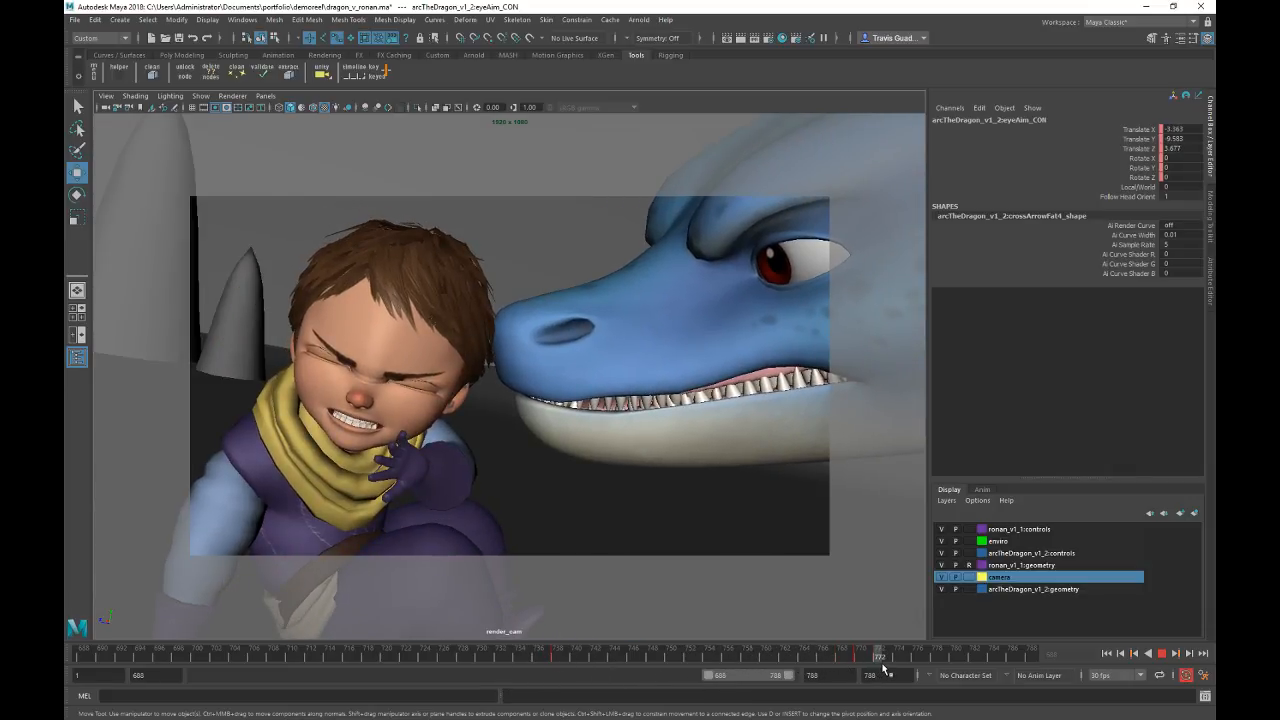
key(alt+v)
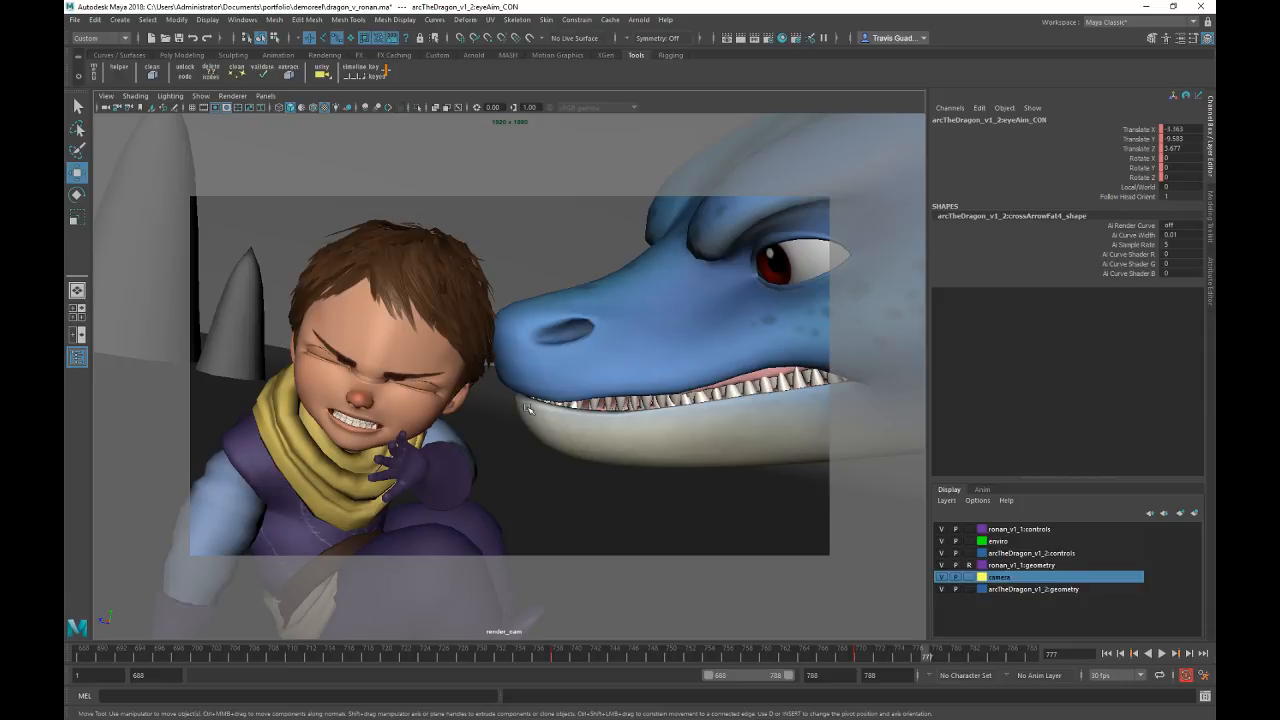
Step: At frame 777, select the dragon's first left upper-lip master control and raise its Translate Y to about 1.87
key(space)
alt+drag(528, 408, 580, 390)
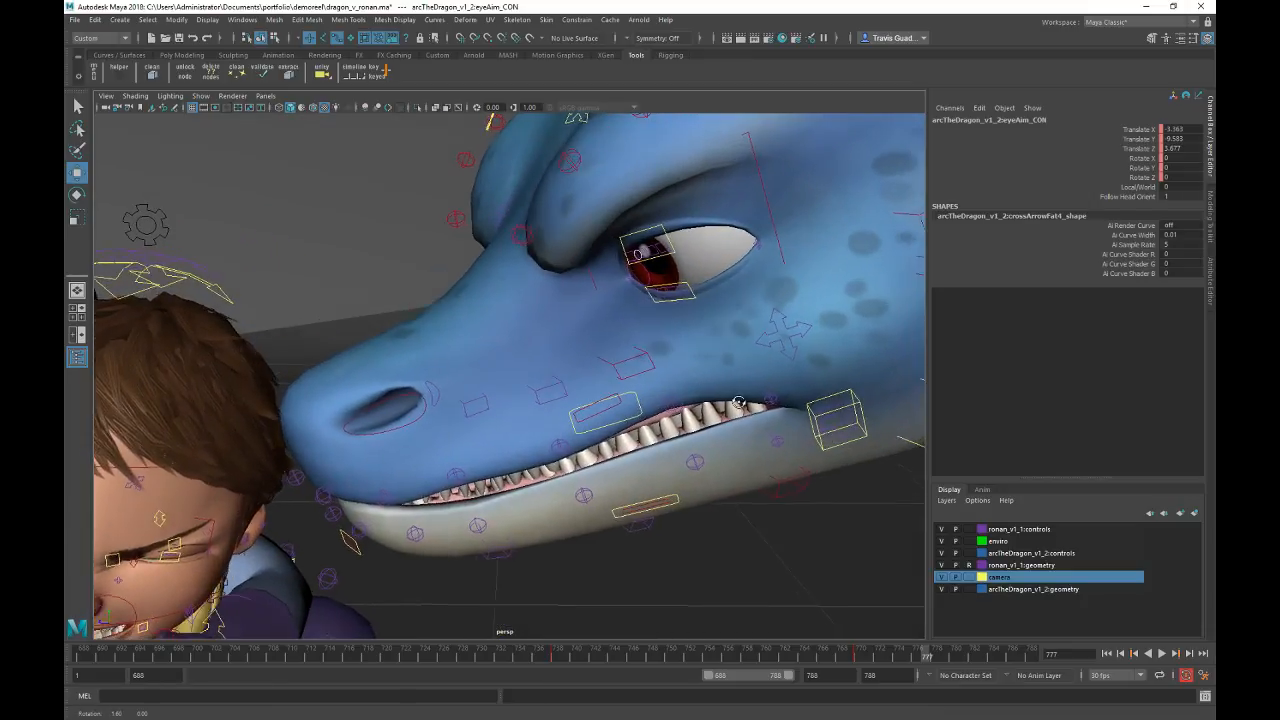
alt+right_drag(620, 390, 570, 385)
alt+drag(570, 385, 605, 367)
alt+right_drag(607, 368, 557, 343)
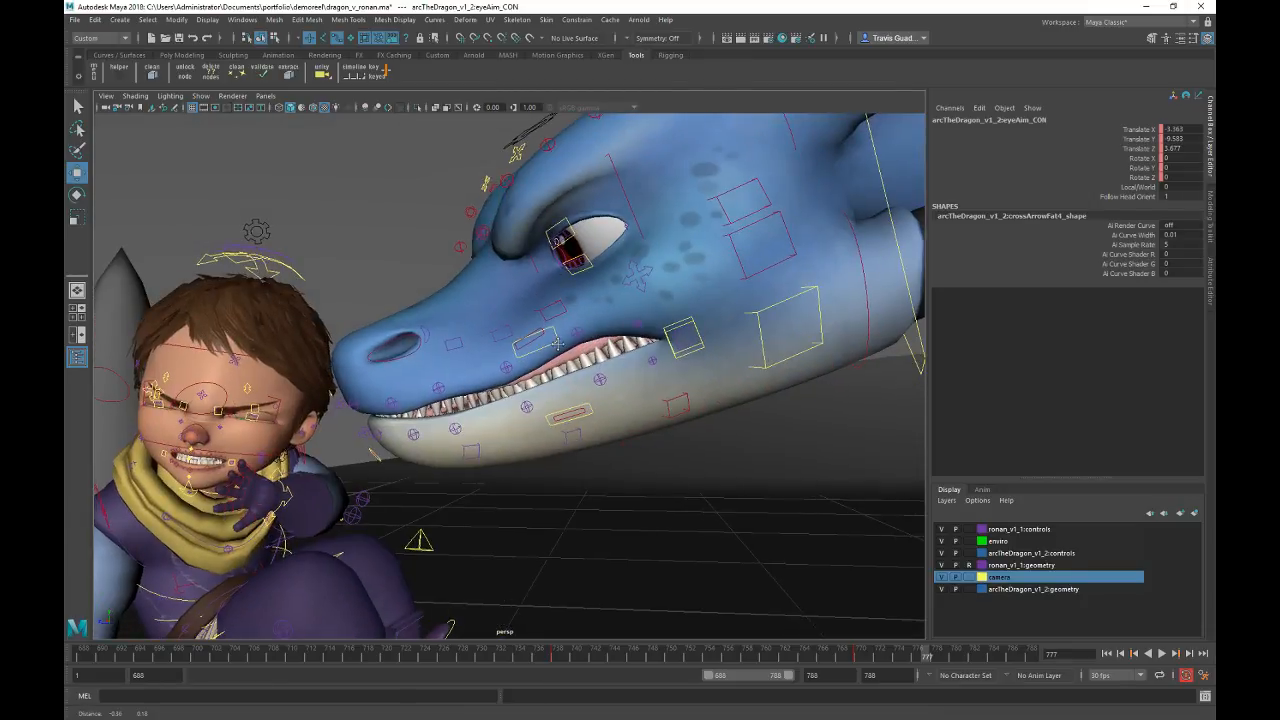
click(553, 343)
alt+drag(553, 343, 708, 447)
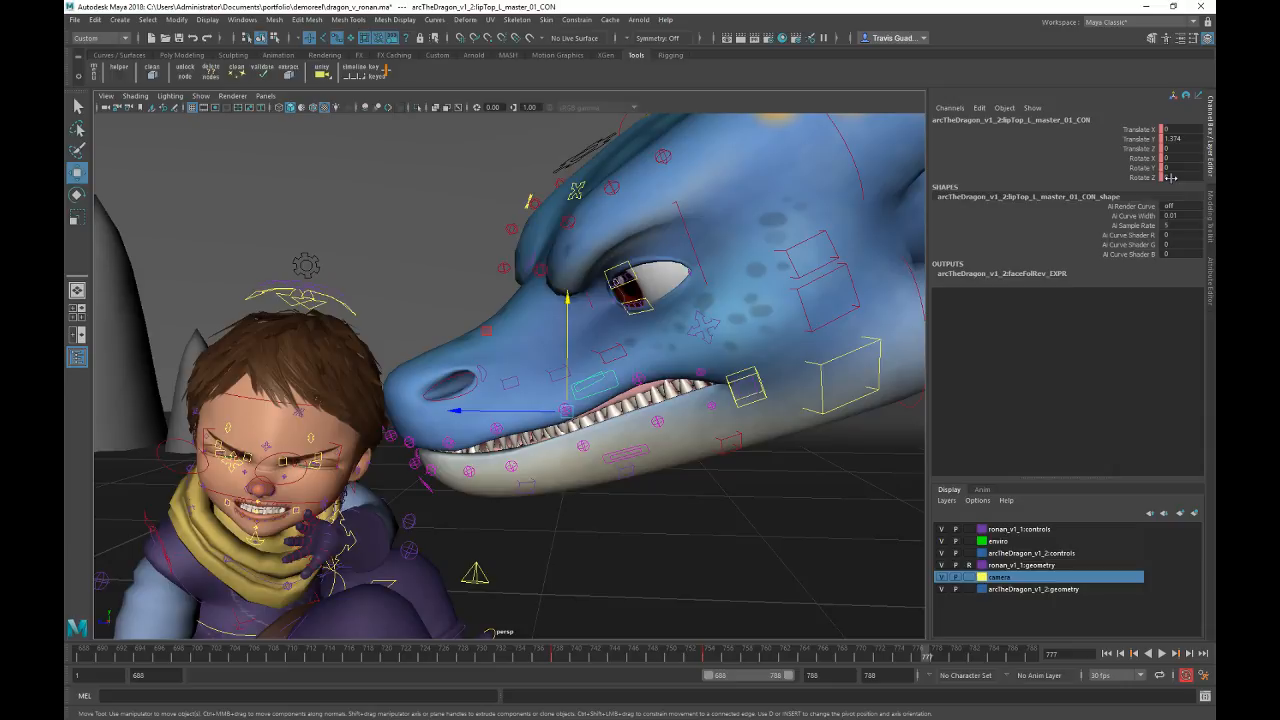
click(1138, 138)
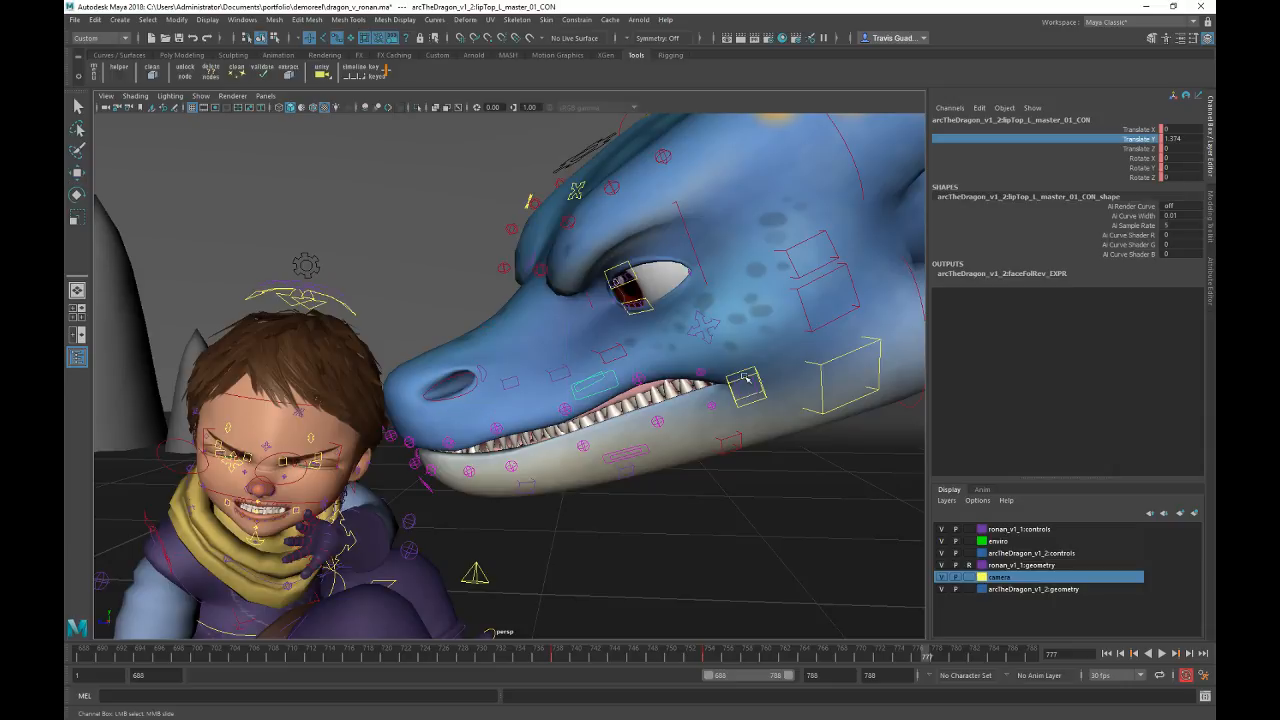
middle_drag(745, 378, 790, 378)
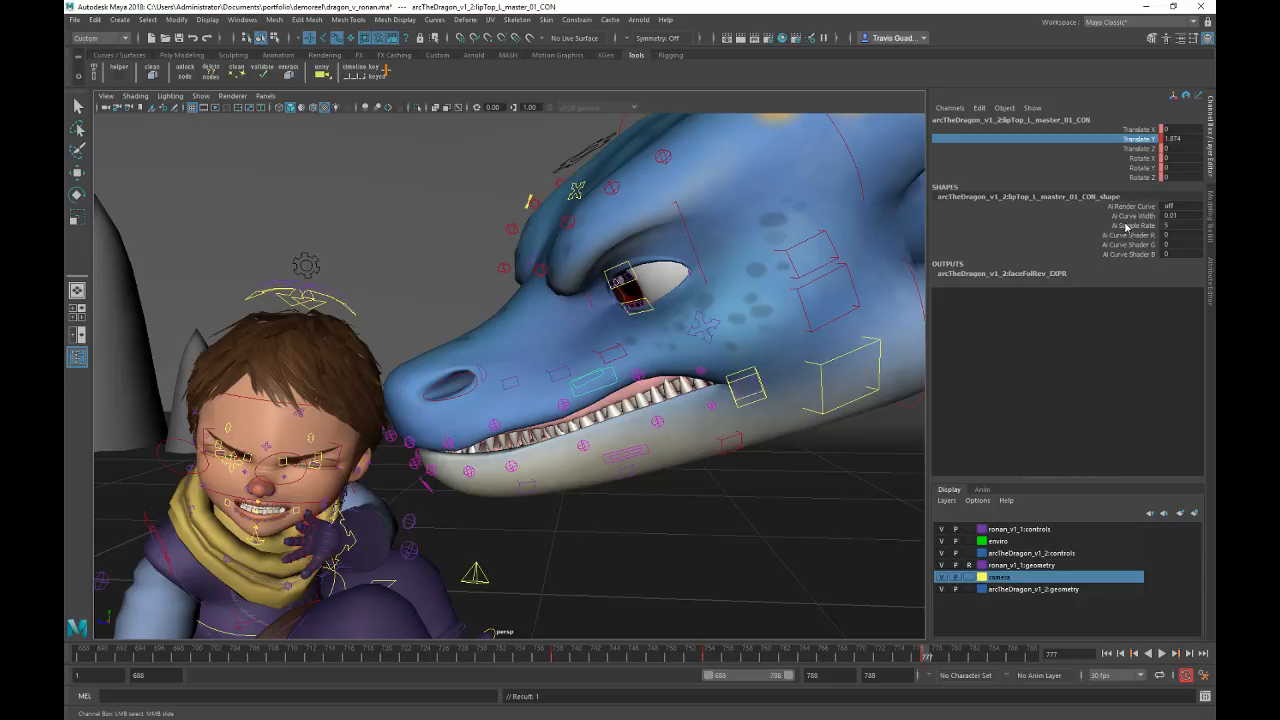
Step: Try rotating the lip control to about 10.3 in Rotate Y and about -20.6 in Rotate X, undoing each attempt
click(1138, 167)
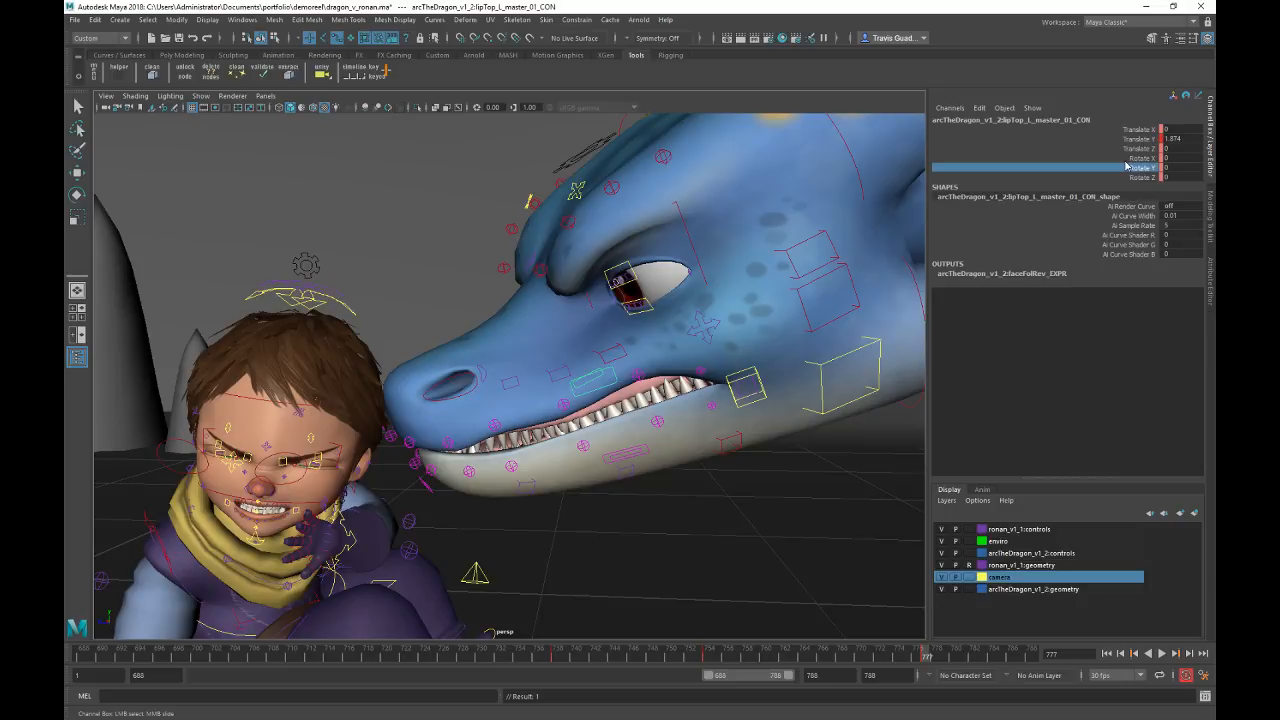
middle_drag(760, 408, 790, 408)
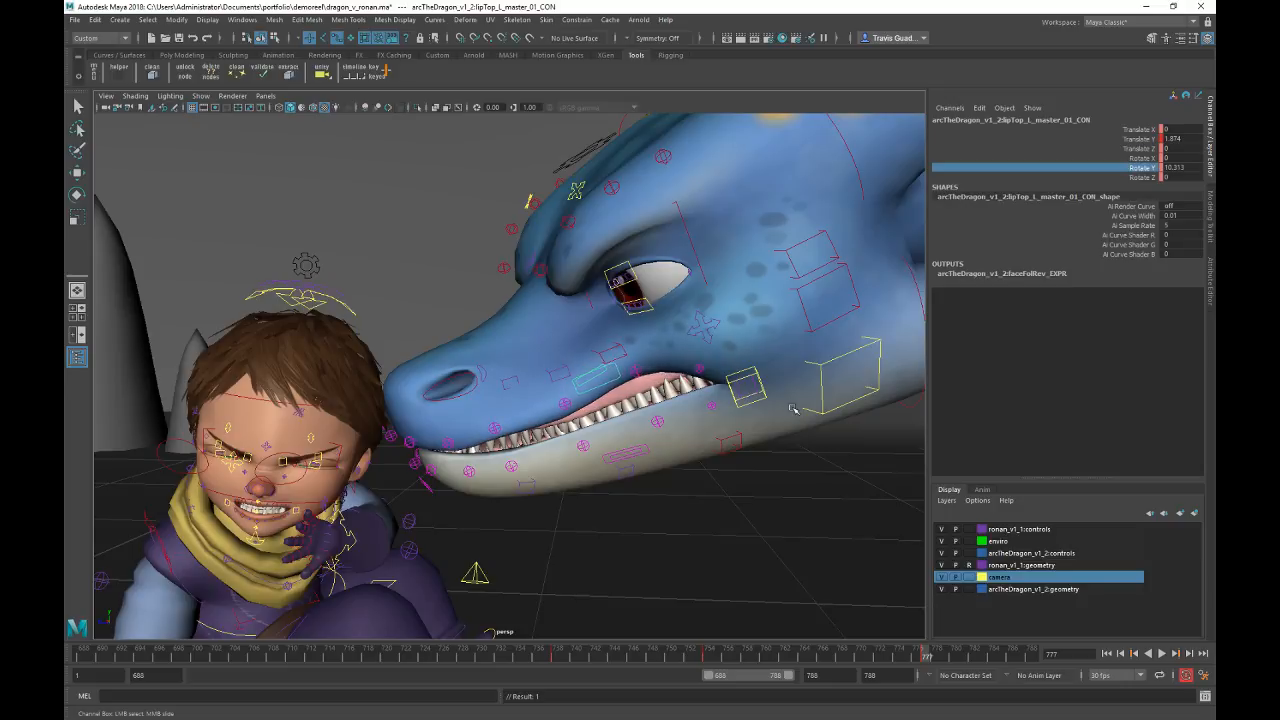
alt+drag(793, 409, 840, 417)
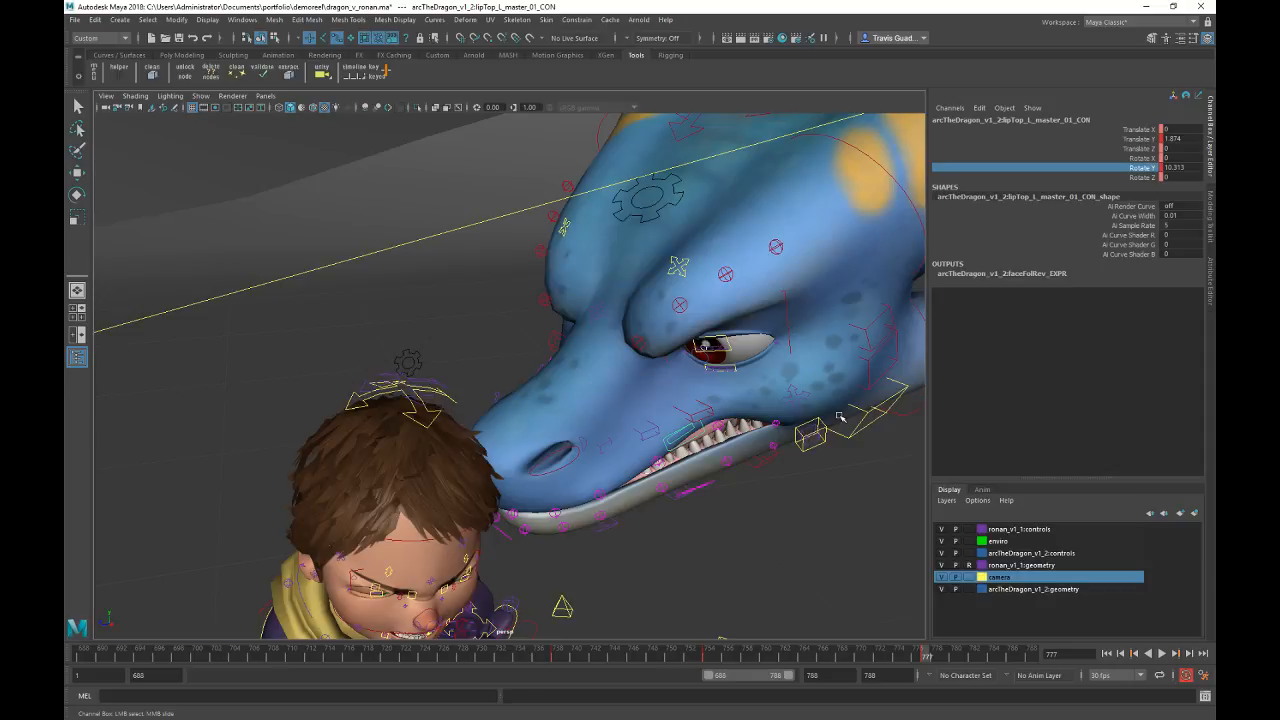
key(ctrl+z)
click(1145, 159)
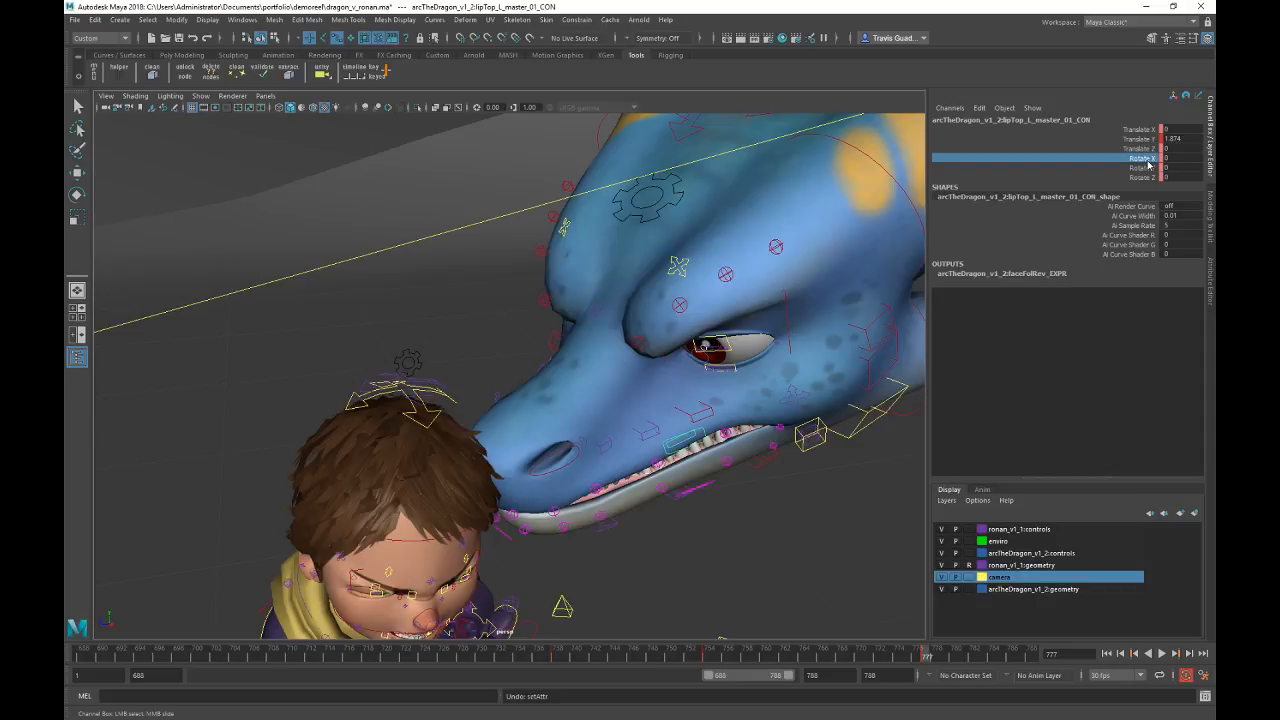
middle_drag(1148, 165, 1161, 190)
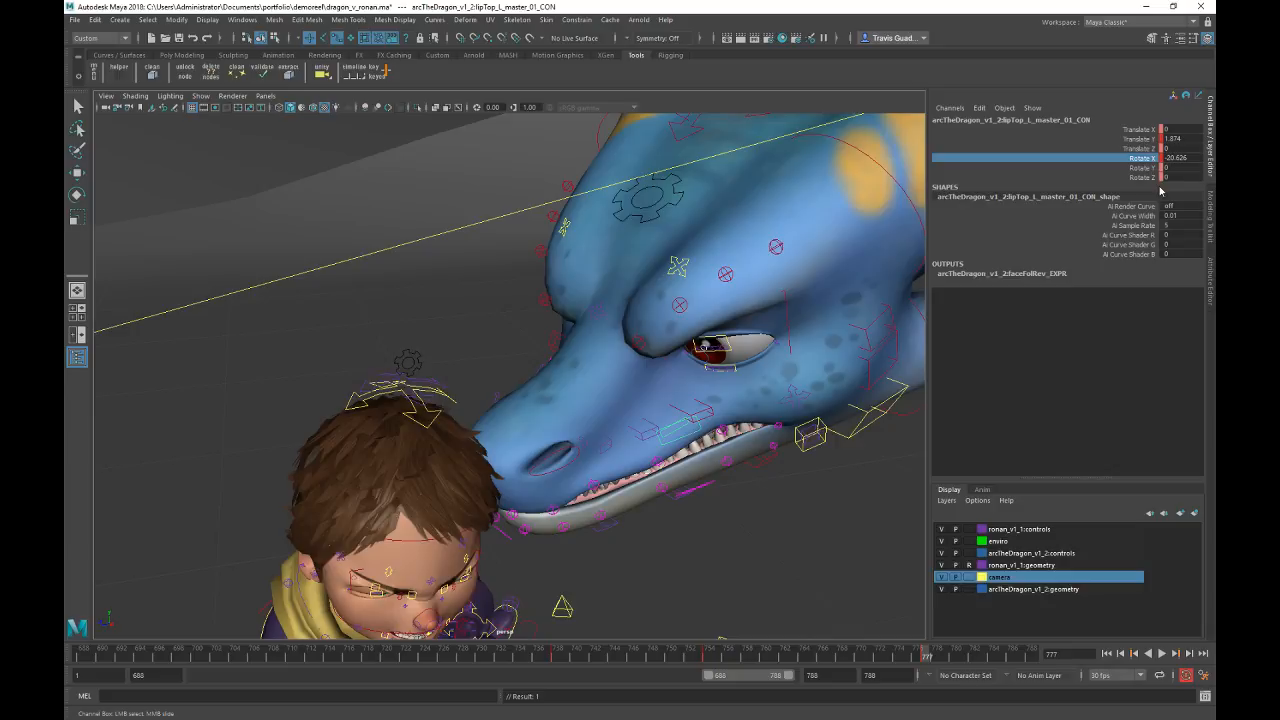
key(ctrl+z)
Step: Rotate the dragon's first left upper-lip control to about 4.58 in Rotate Z at frame 777
click(1145, 177)
middle_drag(748, 557, 787, 556)
mouse_move(787, 556)
alt+mouse_down()
mouse_move(763, 526)
mouse_move(788, 541)
alt+mouse_up()
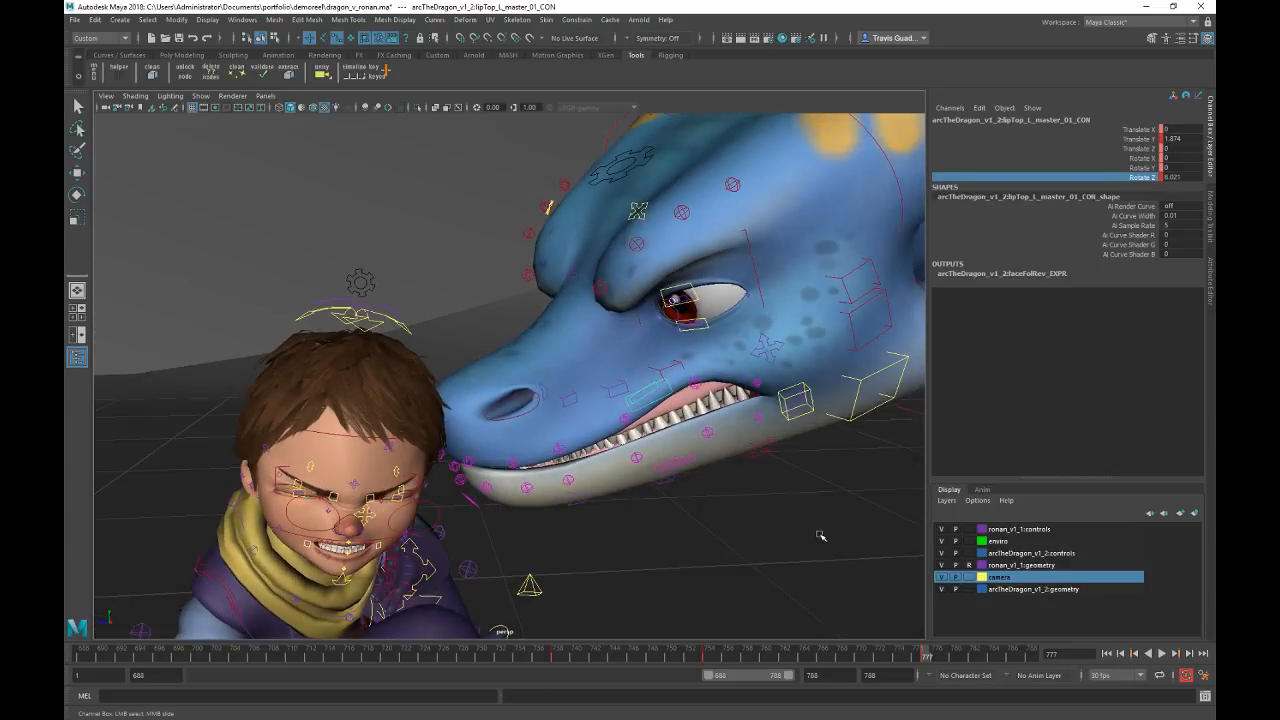
middle_drag(820, 536, 745, 538)
alt+drag(745, 538, 672, 483)
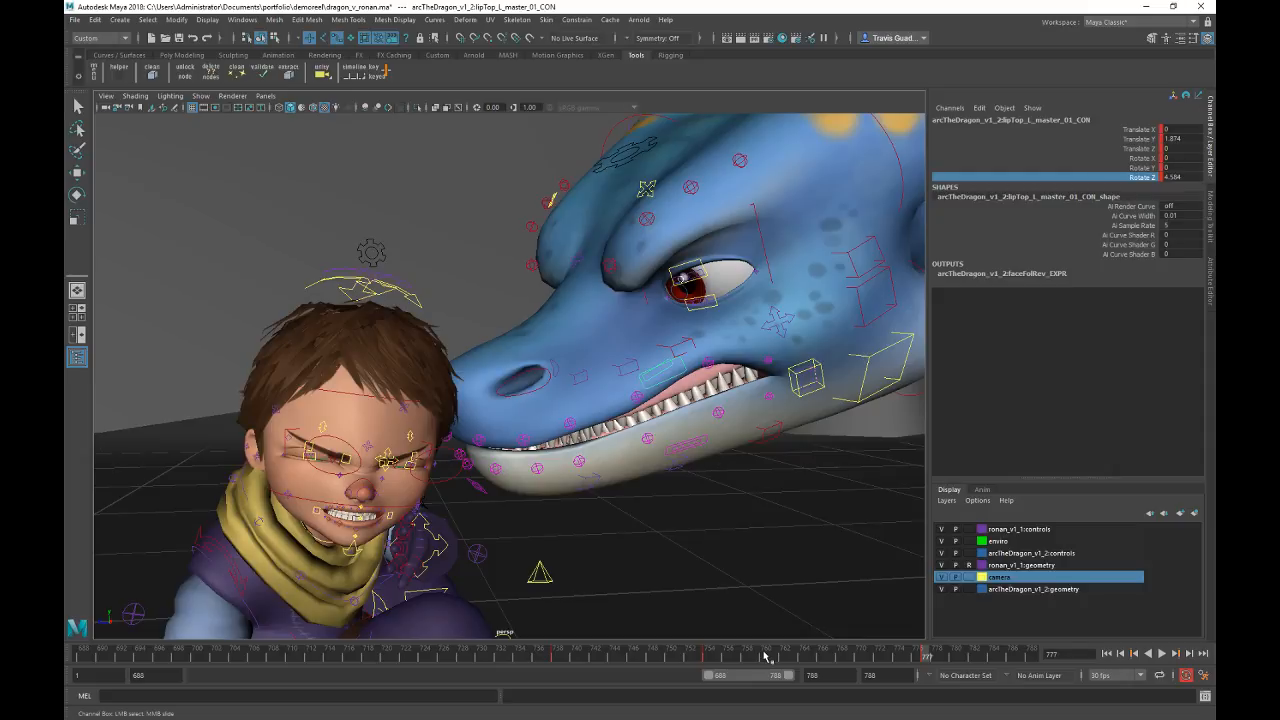
Step: Play back the dragon's lip motion leading up to frame 777 through the render camera
key(space)
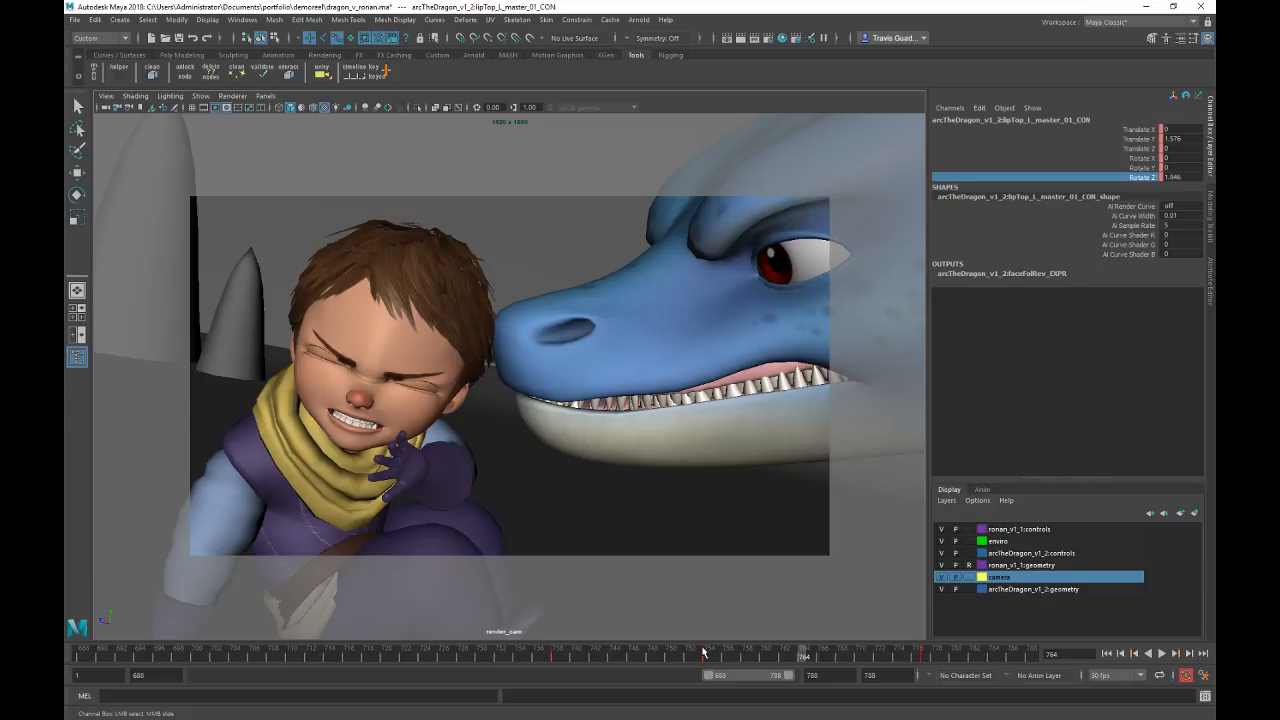
key(alt+v)
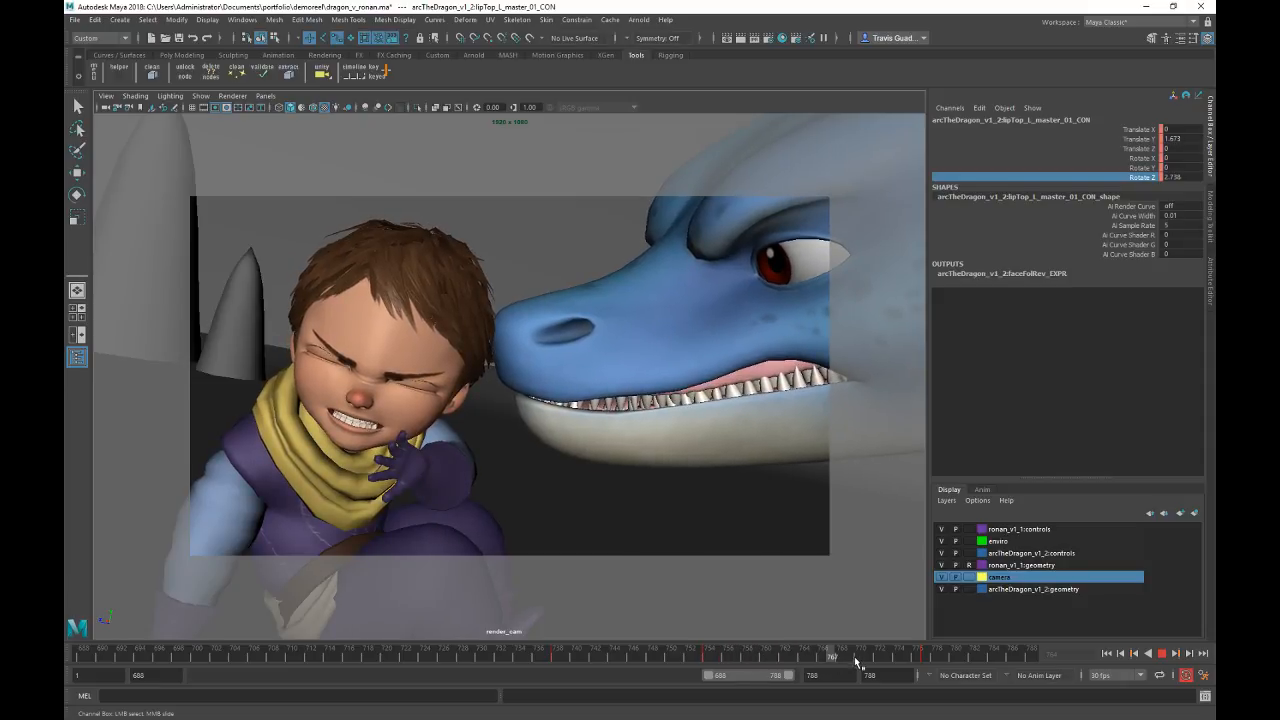
key(alt+v)
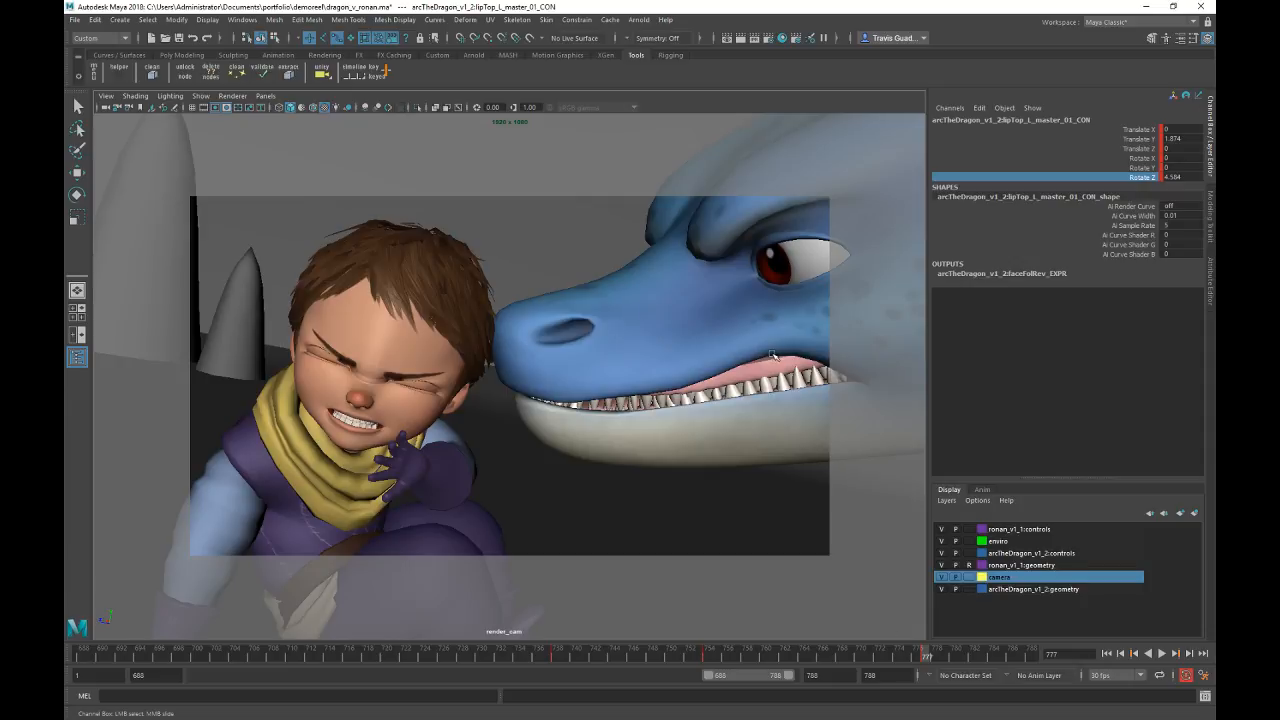
Step: Lower the first upper-lip control to about 1.69 in Translate Y and set the second one's Rotate Z to about 5.99 at frame 777
key(space)
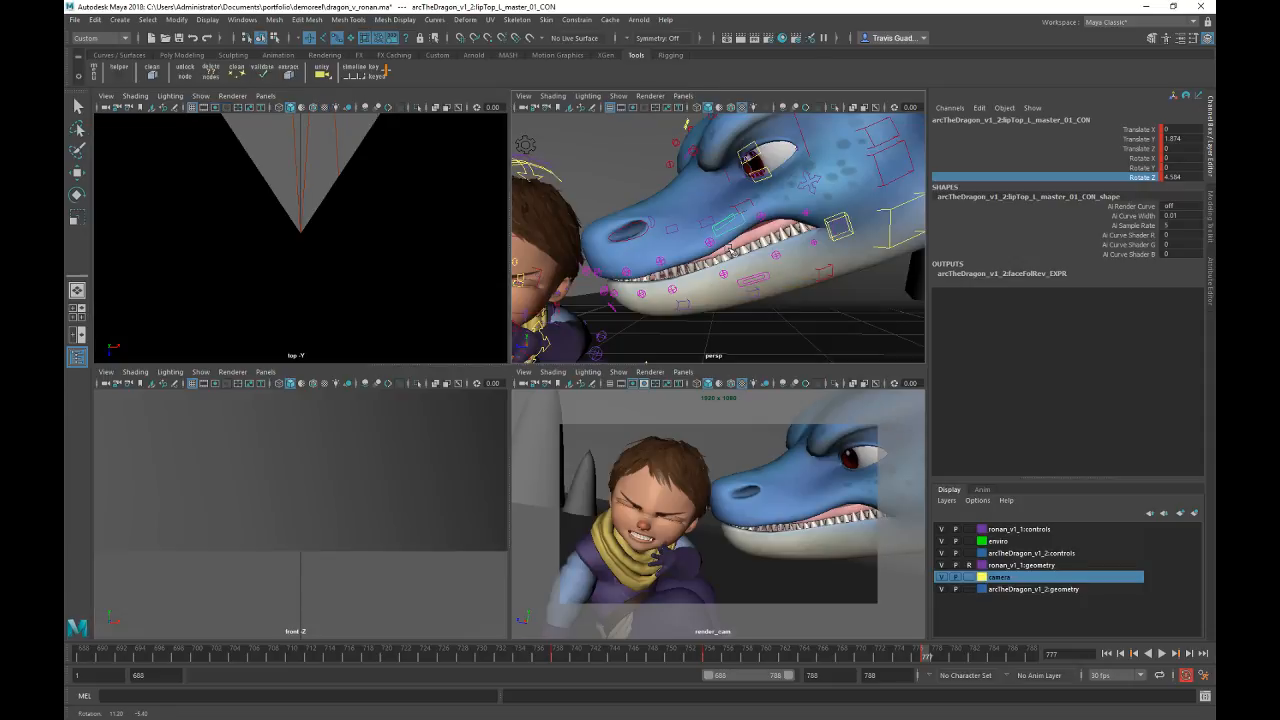
key(w)
drag(709, 159, 710, 167)
click(1141, 177)
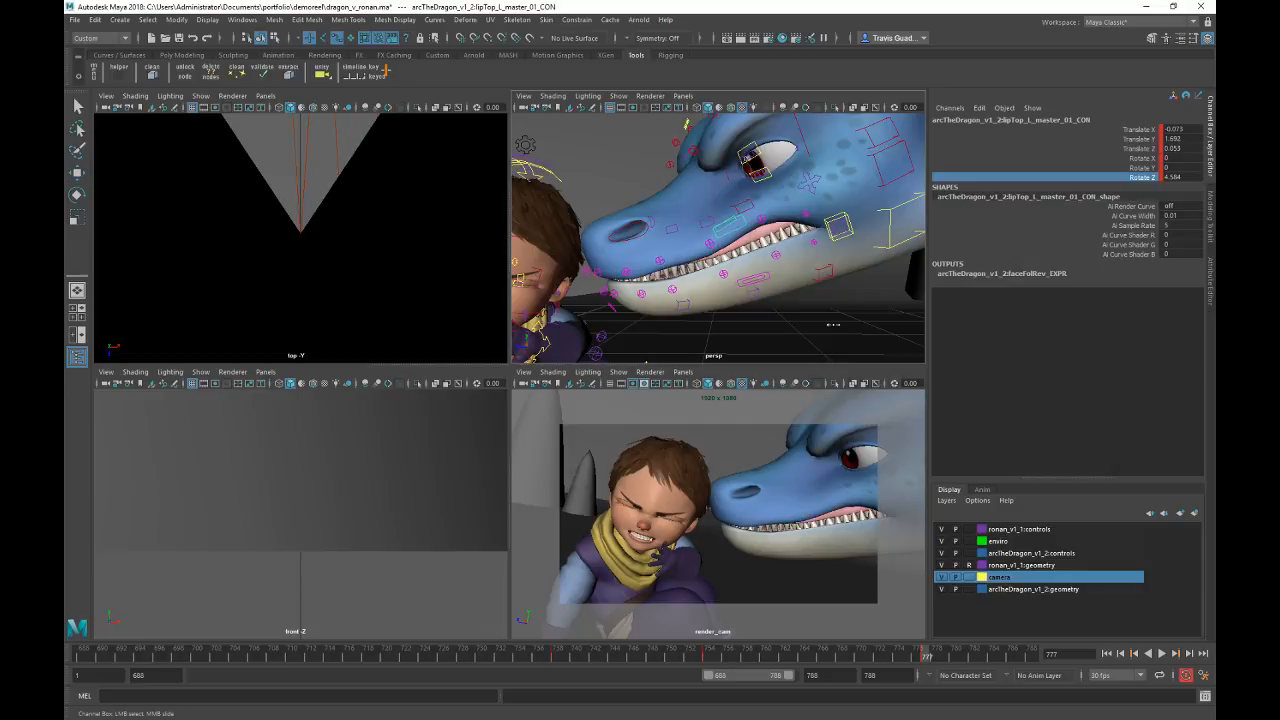
middle_drag(833, 324, 833, 325)
click(746, 229)
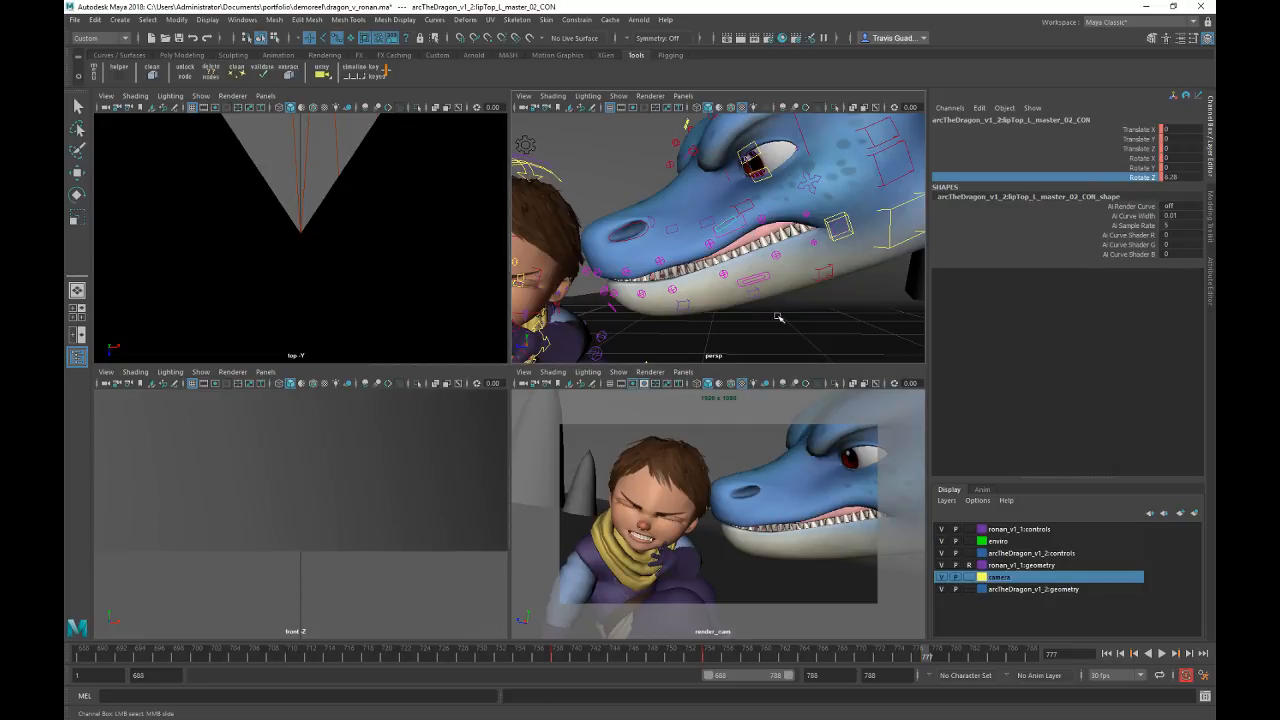
middle_drag(778, 317, 777, 320)
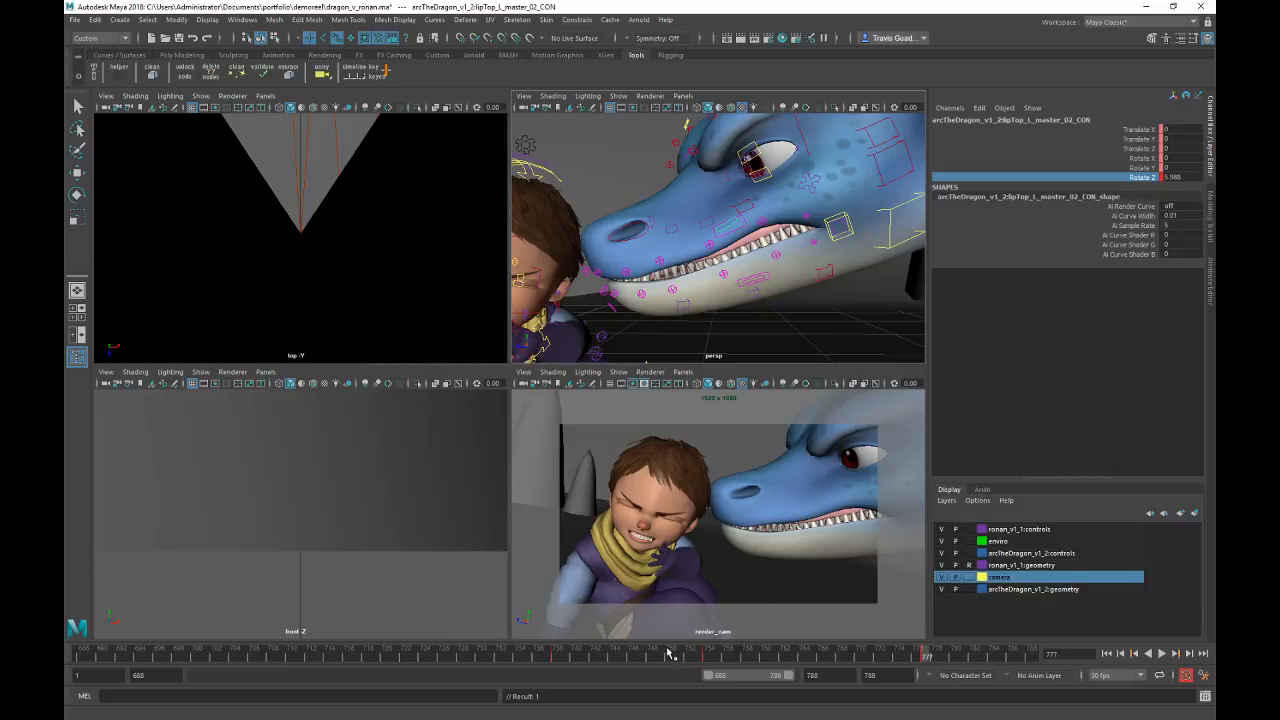
Step: Key the second upper-lip control's Translate Y at 0 on frame 749 and at 0.3 on frame 751
mouse_move(670, 654)
mouse_down()
mouse_move(903, 661)
mouse_move(662, 660)
mouse_up()
click(1120, 140)
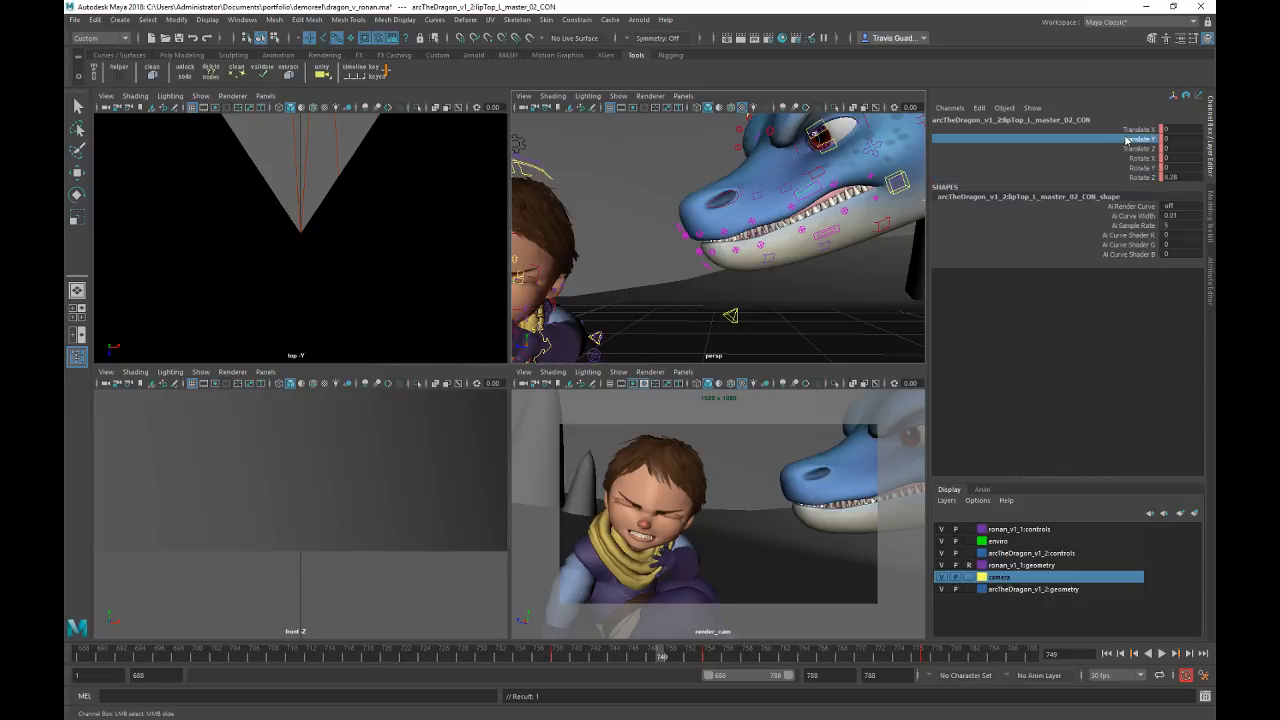
right_click(1120, 140)
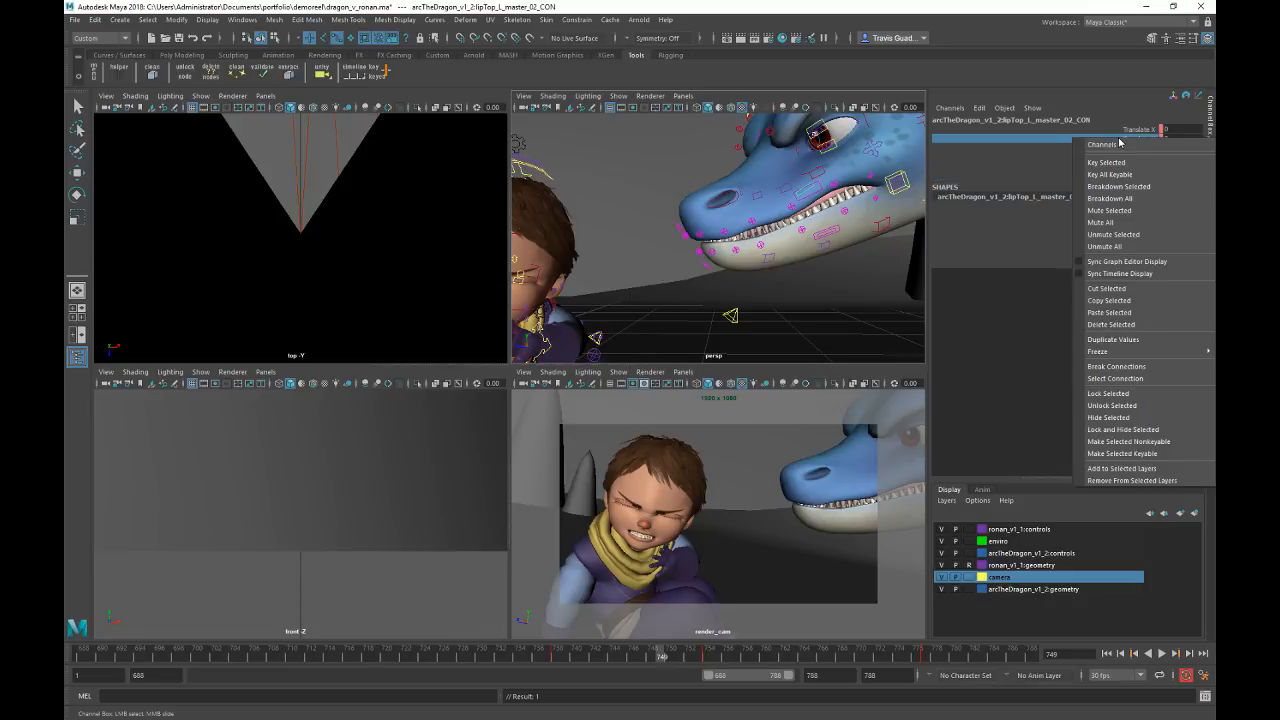
click(815, 273)
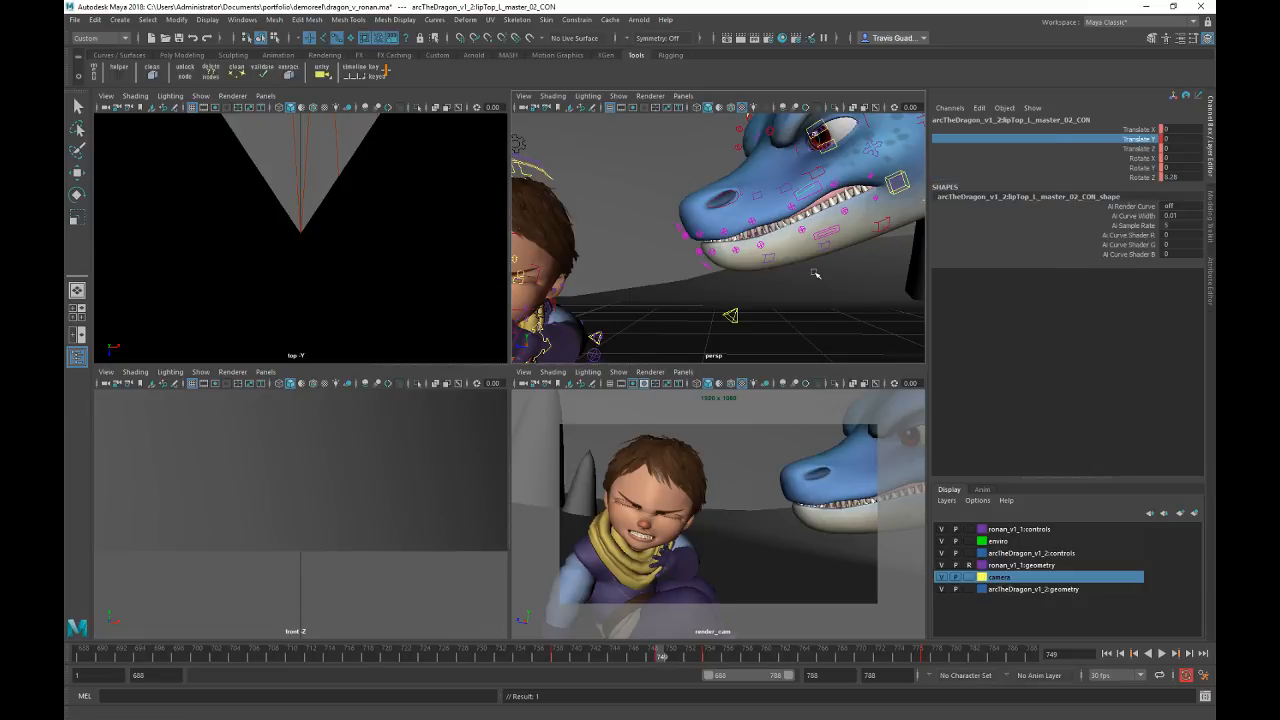
key(period)
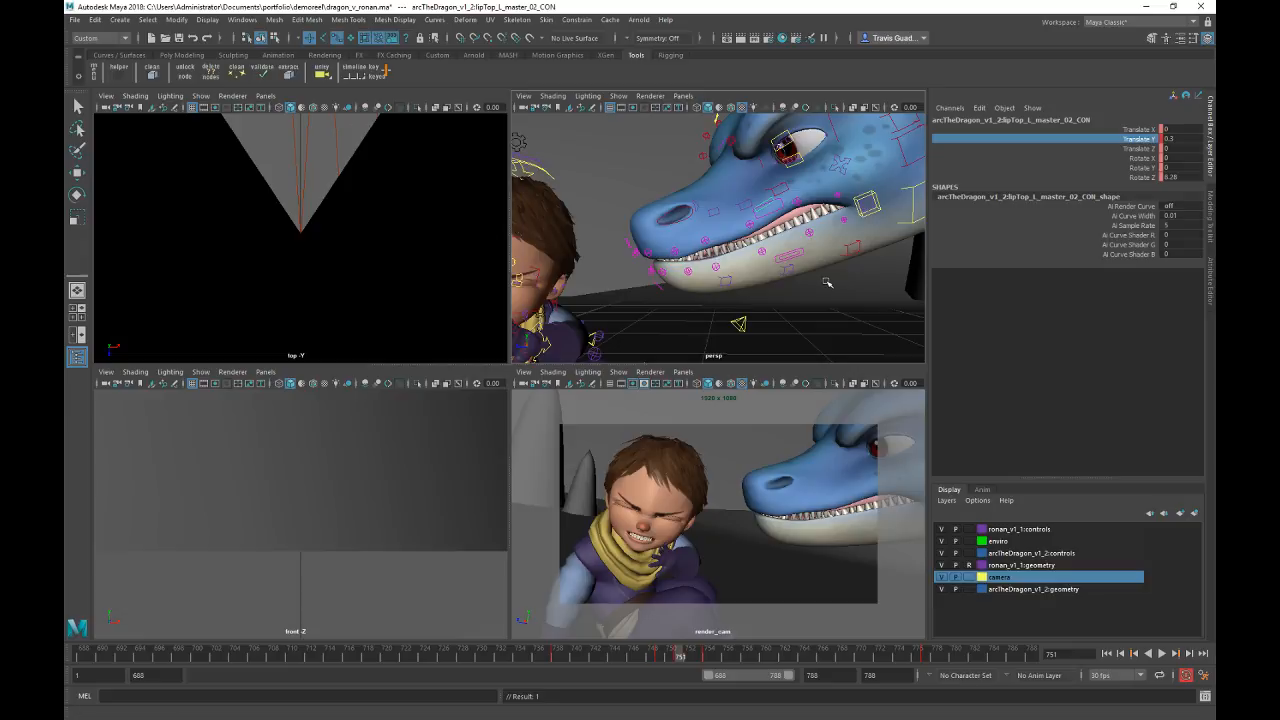
Step: Set the second upper-lip control's Translate Y to 0 at frame 753
key(period)
key(period)
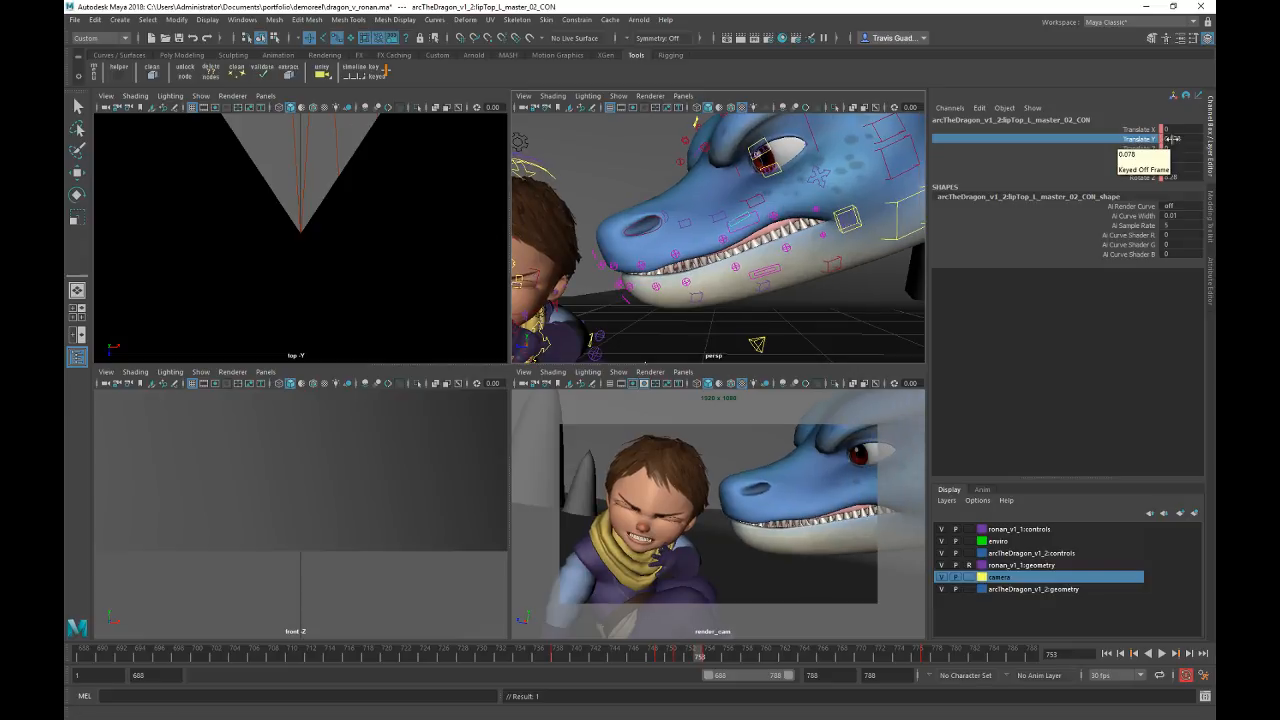
click(1172, 139)
text(0)
key(Return)
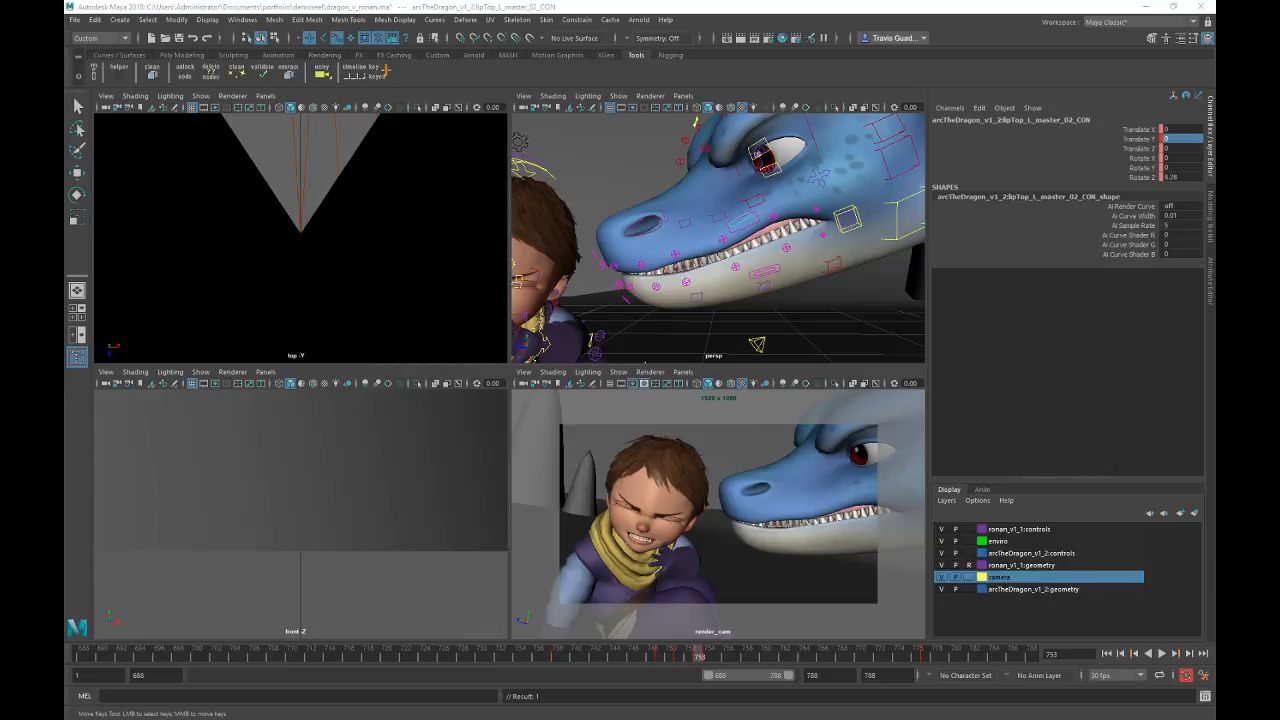
Step: Advance to frame 759 and key the second upper-lip control's Translate Y at 0
key(period)
key(w)
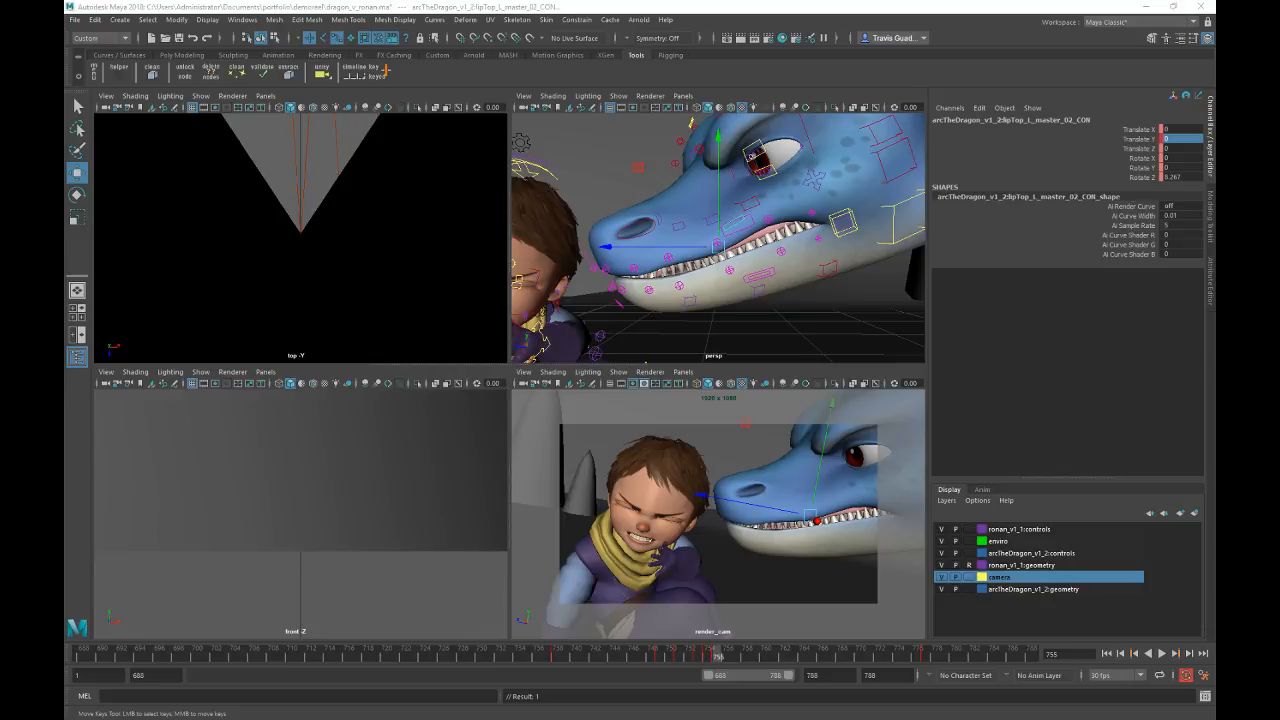
key(period)
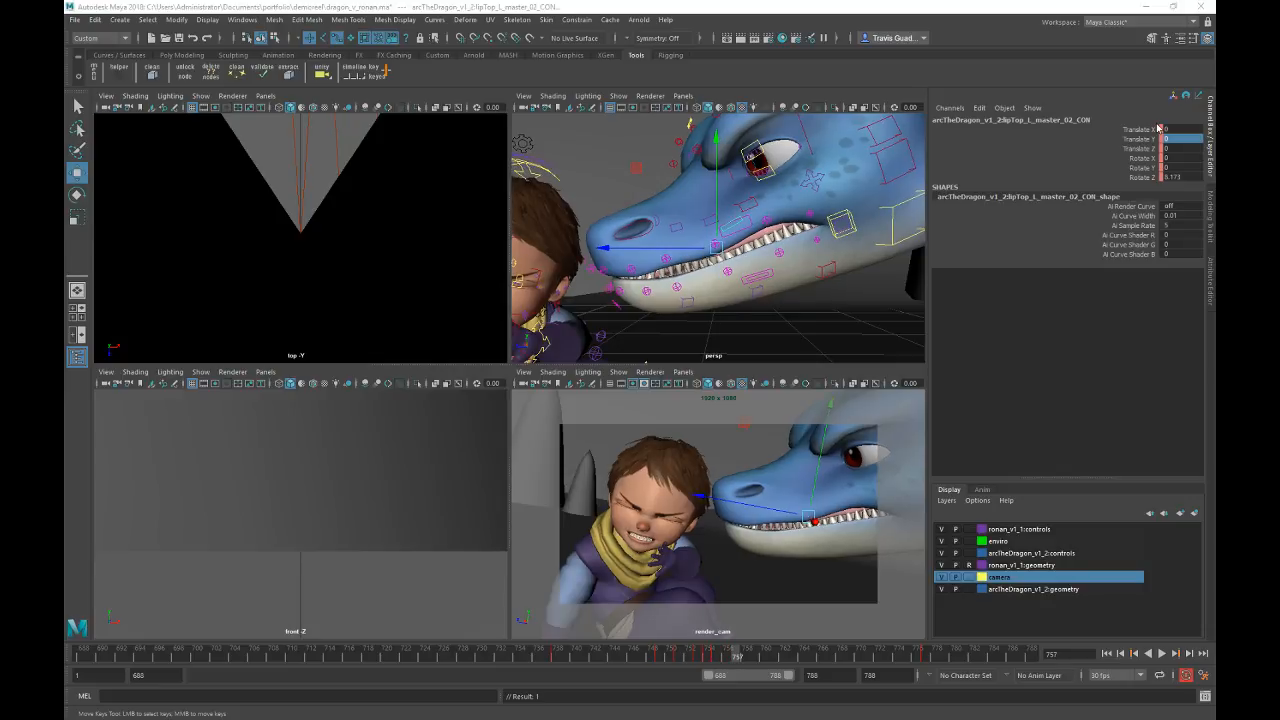
click(1154, 138)
right_click(1138, 139)
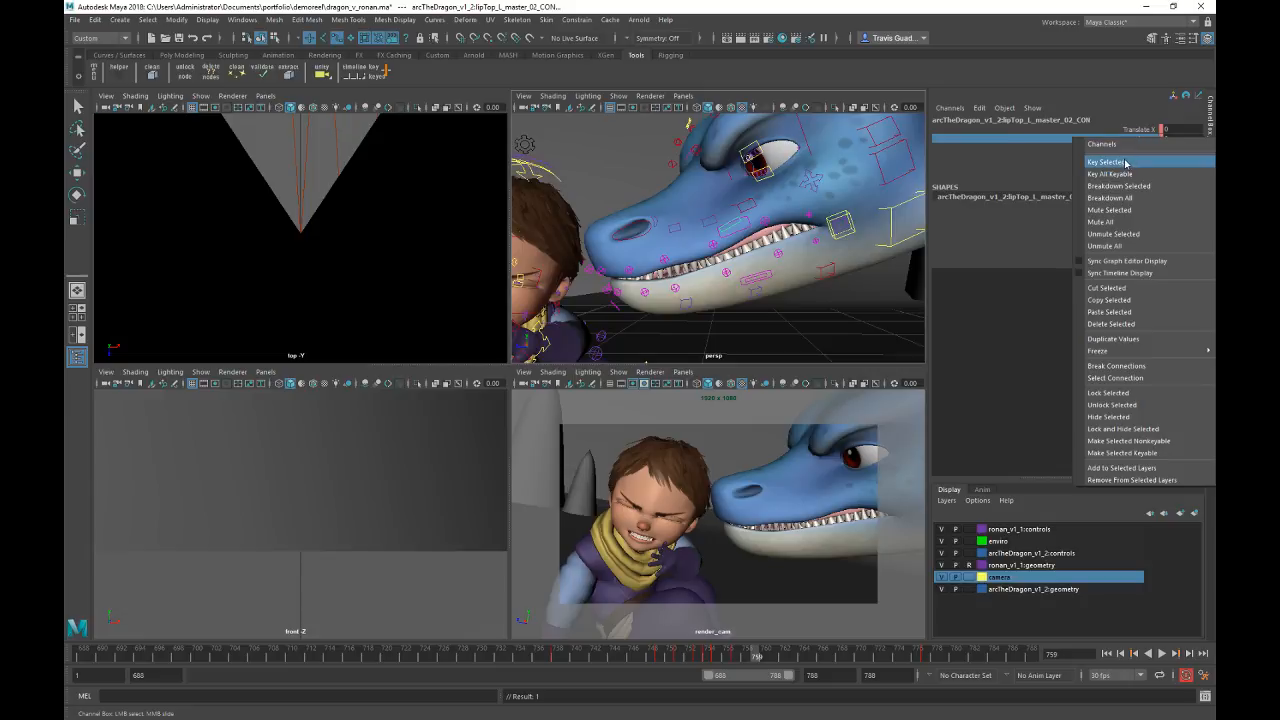
click(1121, 163)
Step: Key the second upper-lip control's Translate Y at 0 on frames 761 and 763, stepping on to frame 765
key(alt+period)
key(alt+period)
key(alt+period)
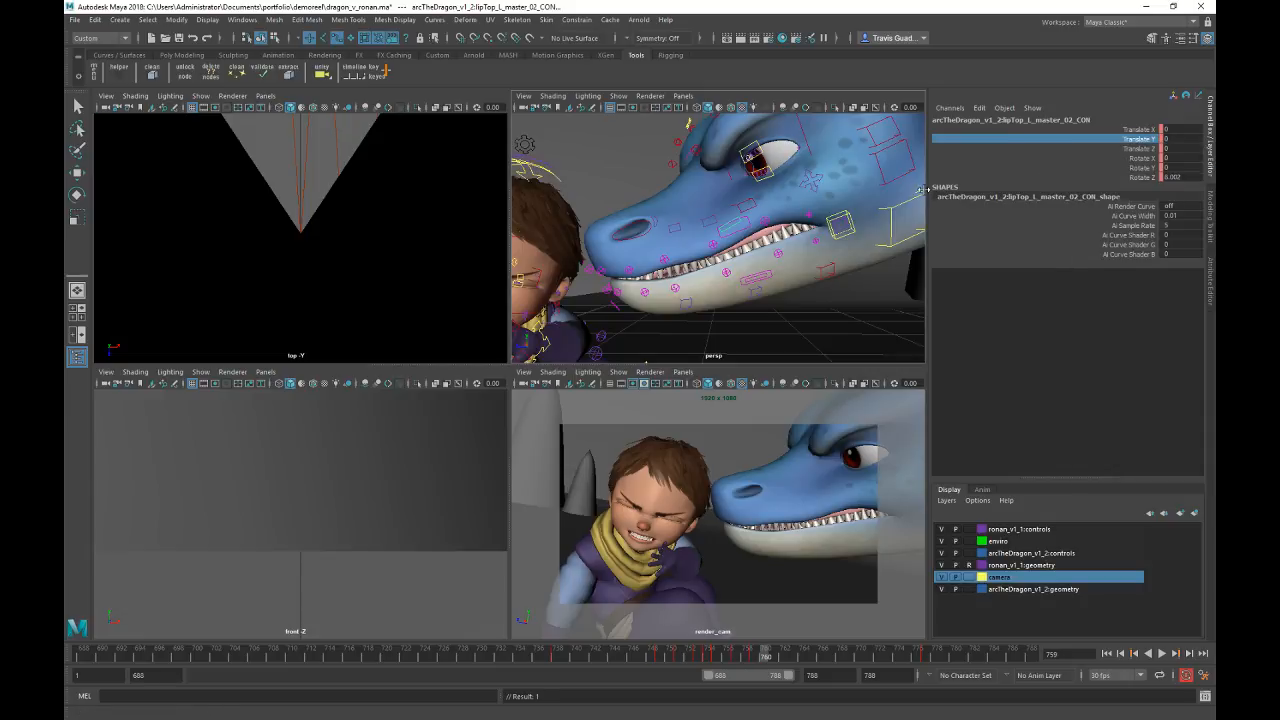
key(alt+period)
key(alt+period)
right_click(857, 188)
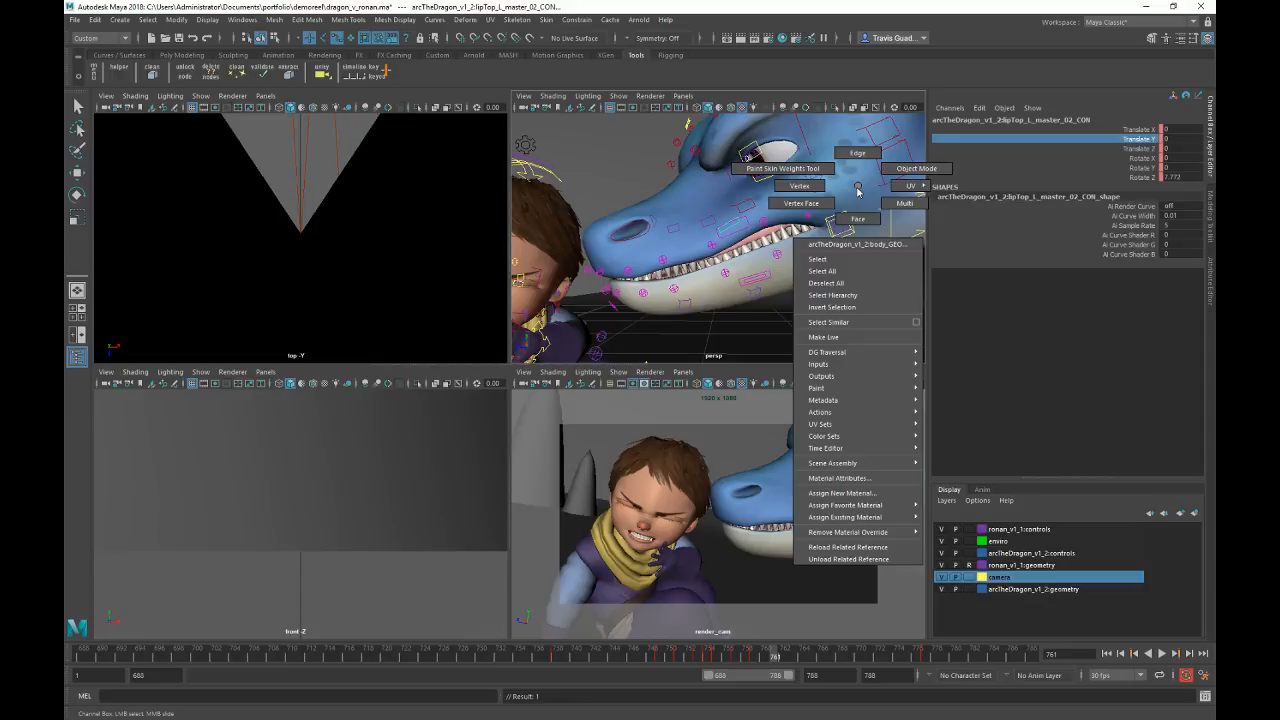
right_click(1102, 142)
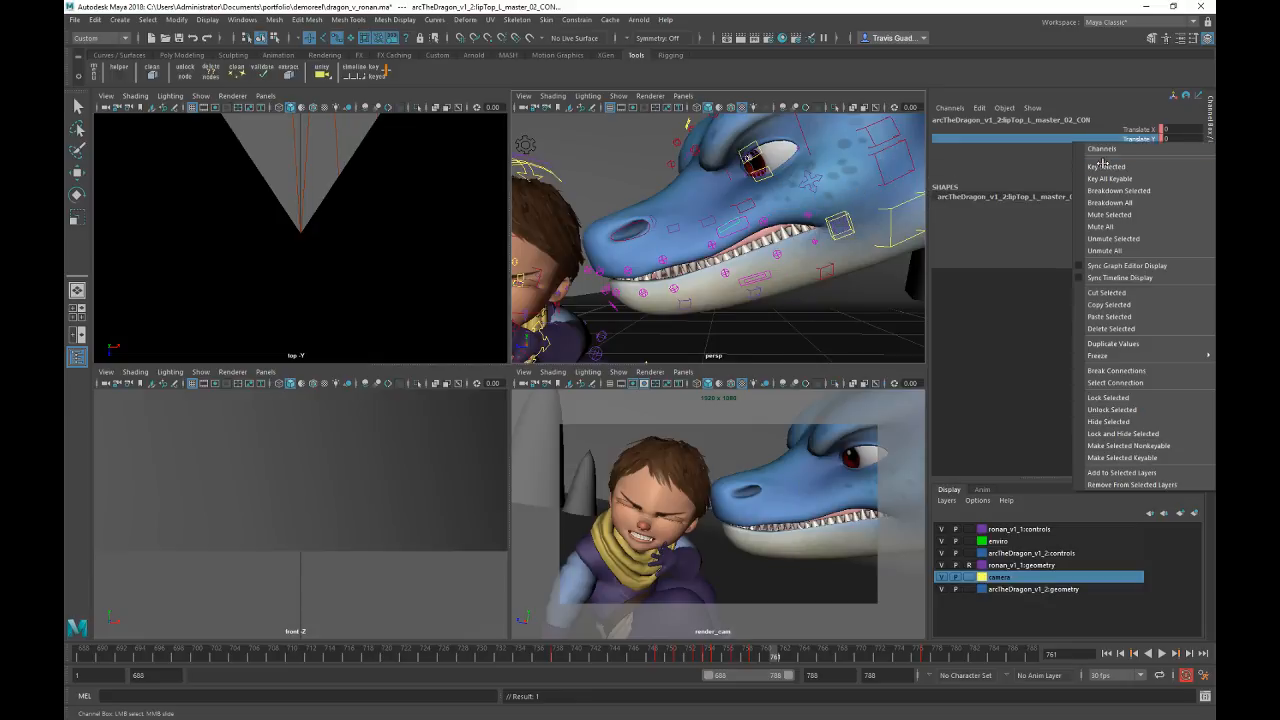
click(1103, 164)
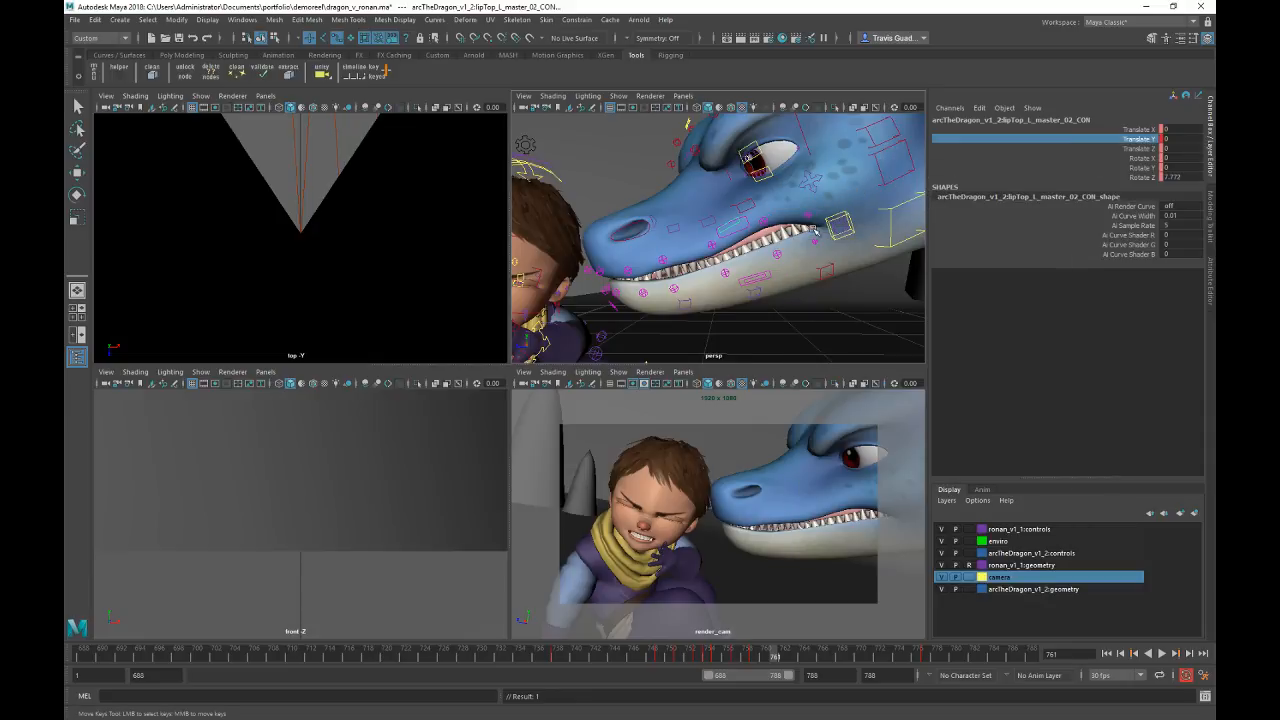
key(alt+period)
key(alt+period)
right_click(1120, 140)
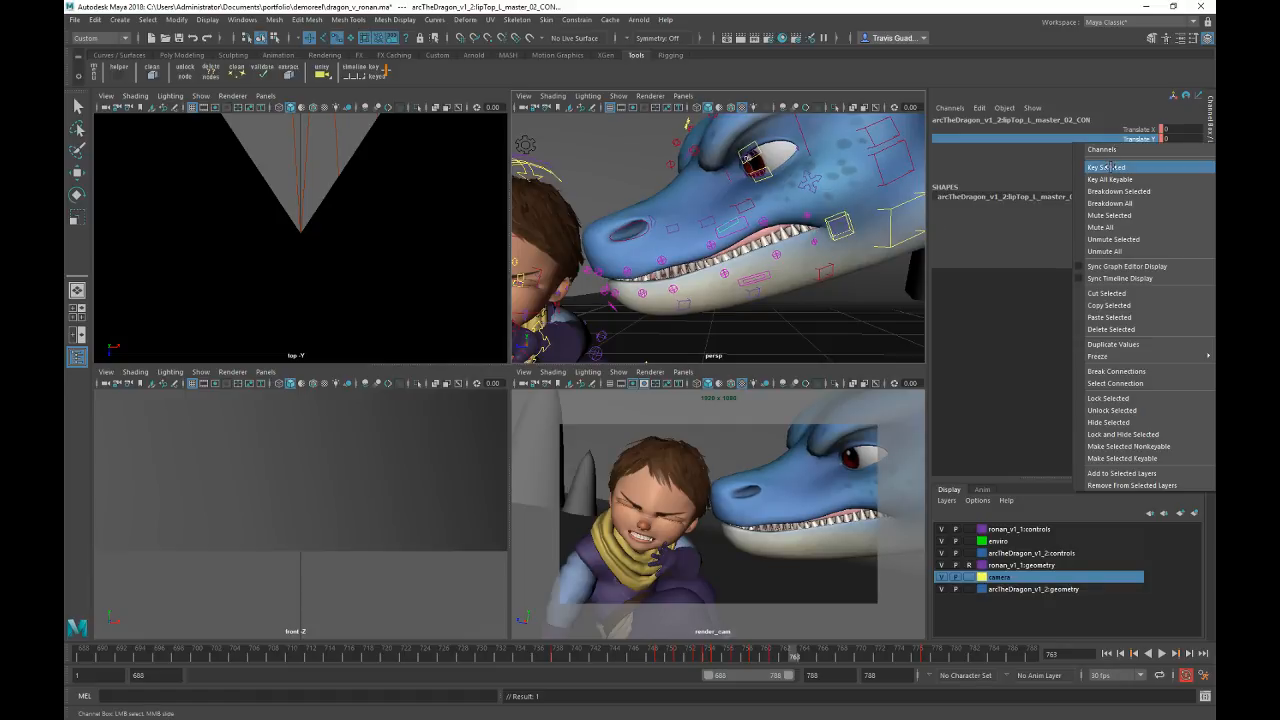
click(1110, 163)
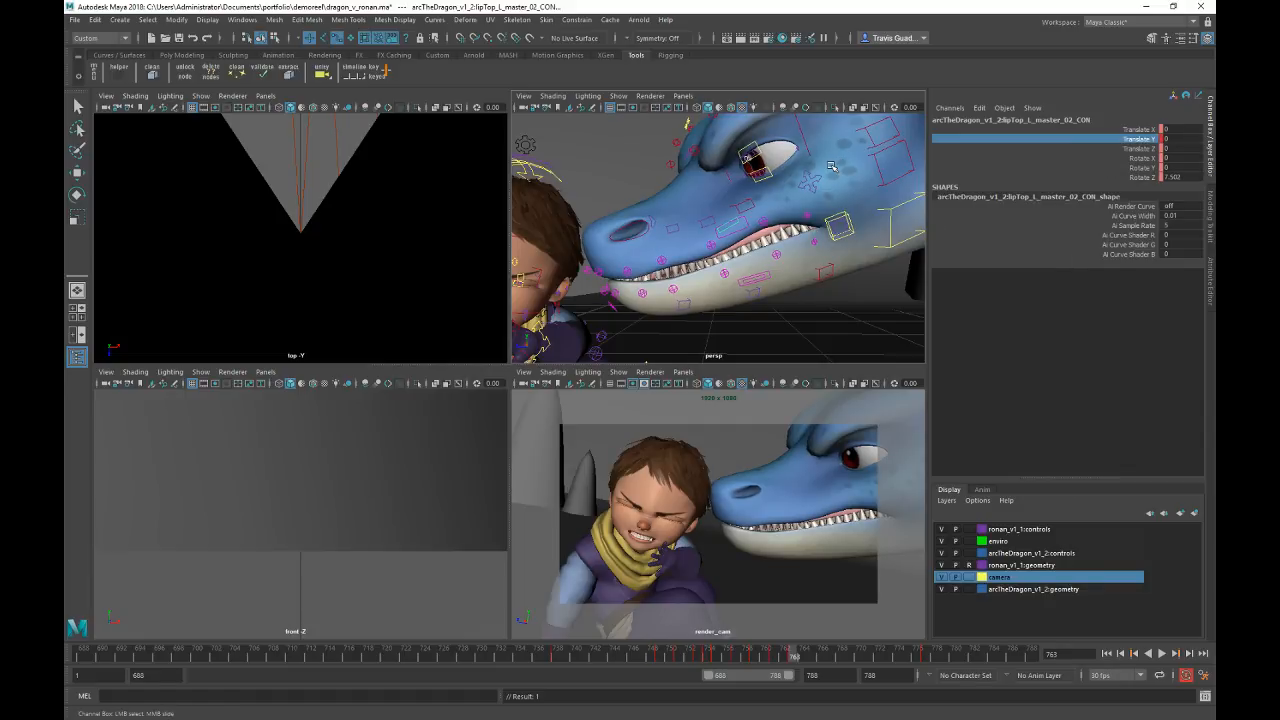
key(alt+period)
key(alt+period)
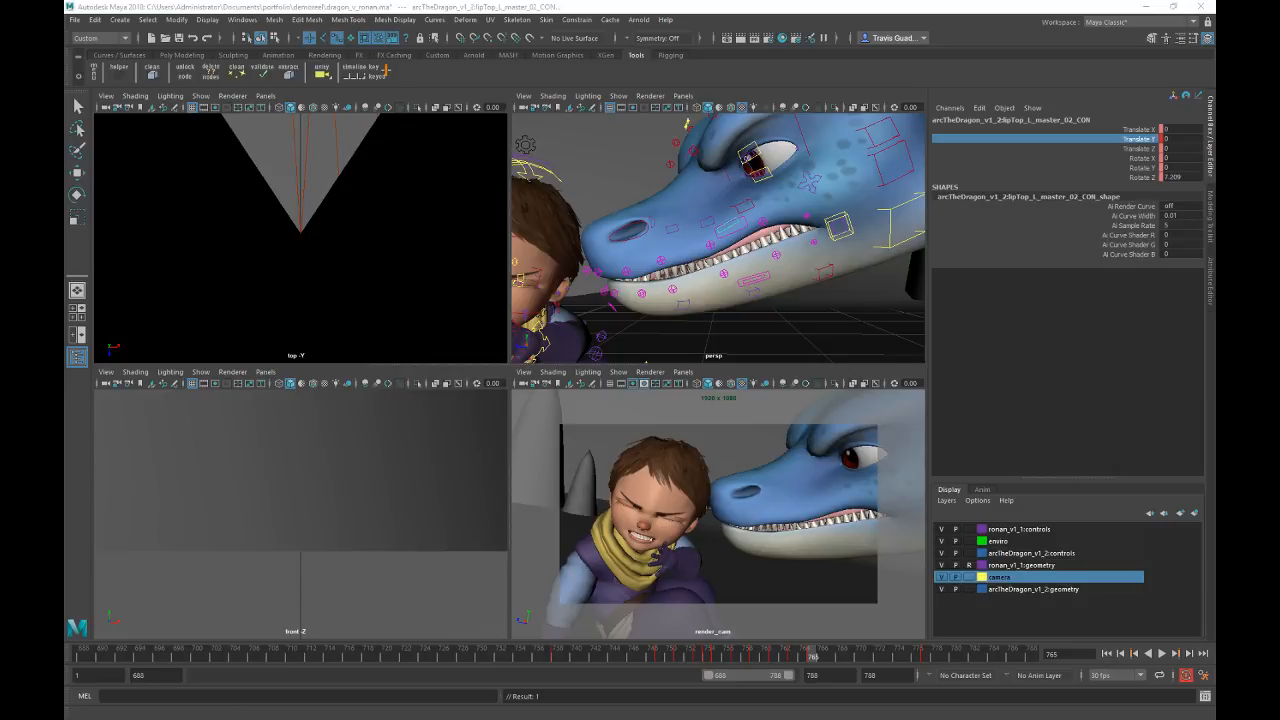
Step: Extend the end of the animation range to frame 789
click(967, 657)
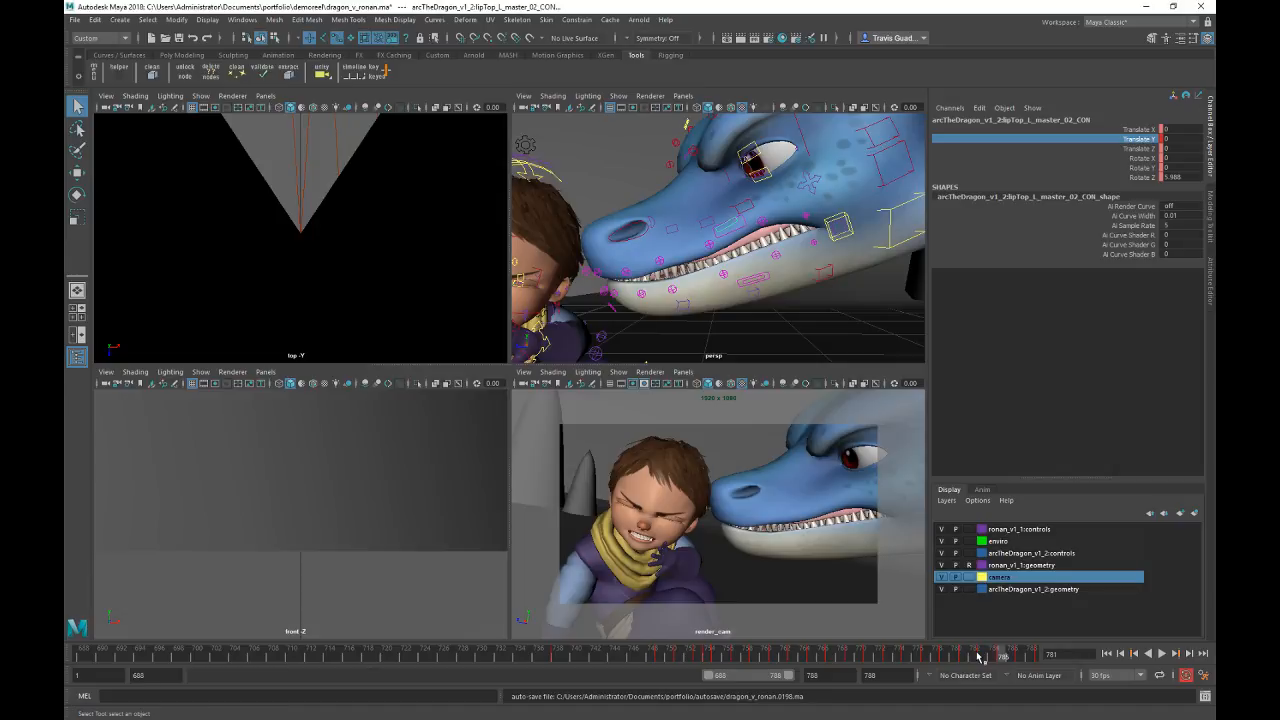
drag(978, 656, 1042, 657)
click(870, 675)
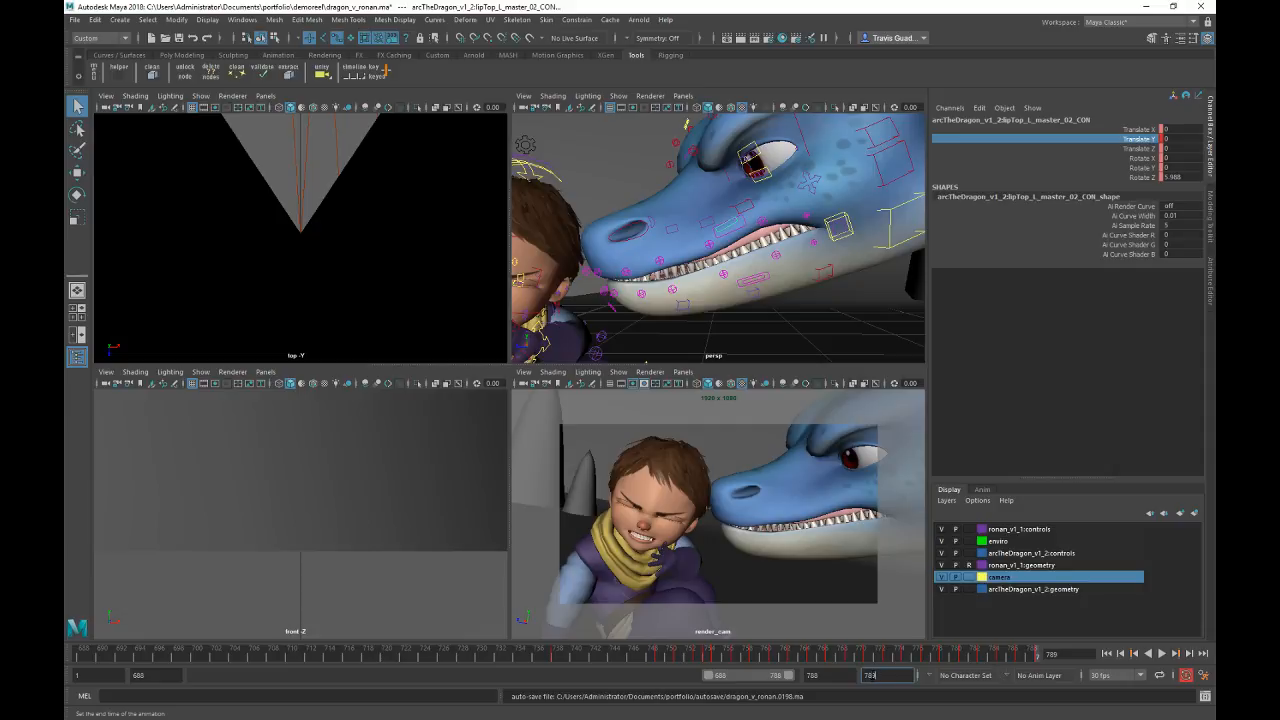
text(9)
key(Return)
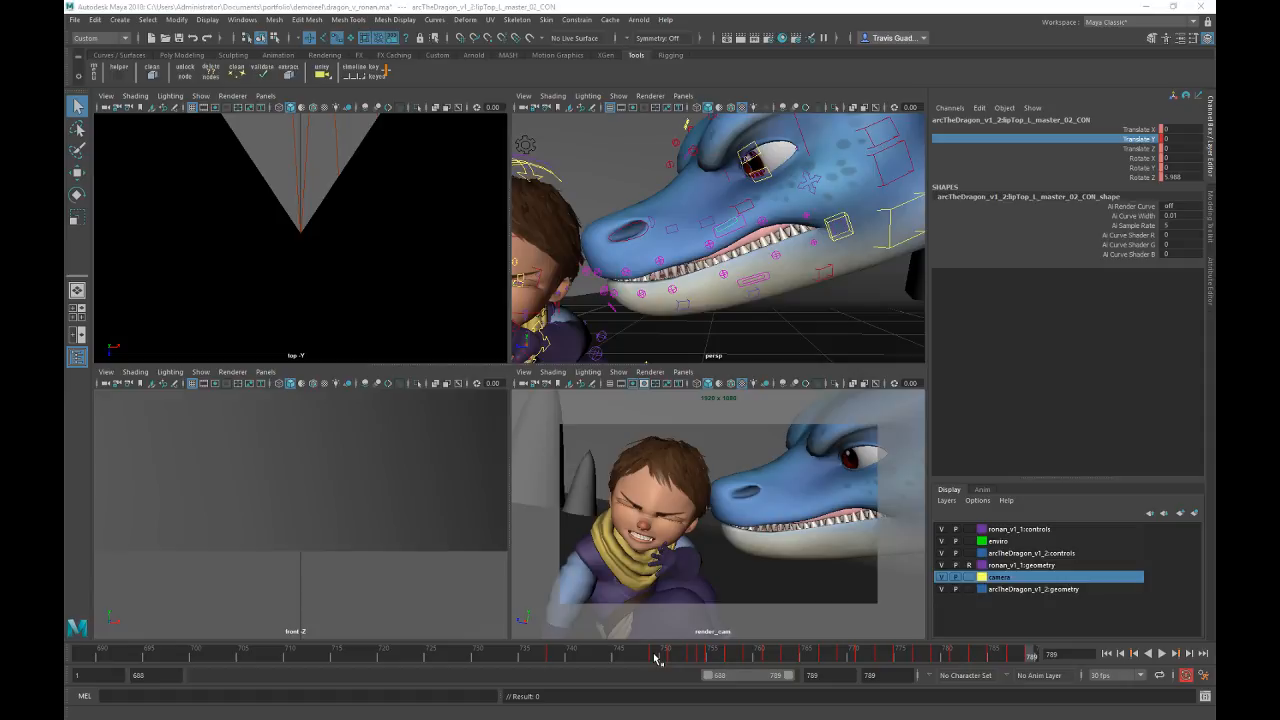
Step: Cap the playback start at frame 739 and play back the lip motion through the enlarged render camera view
key(space)
click(1162, 653)
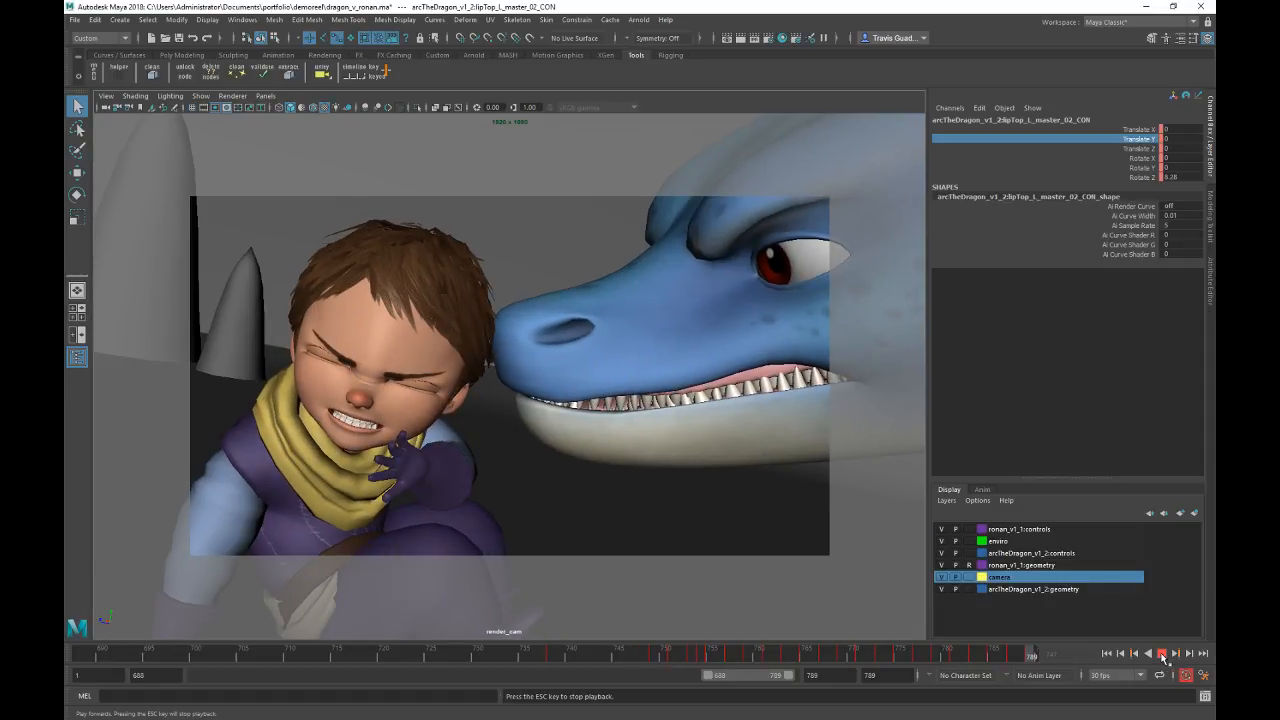
click(562, 656)
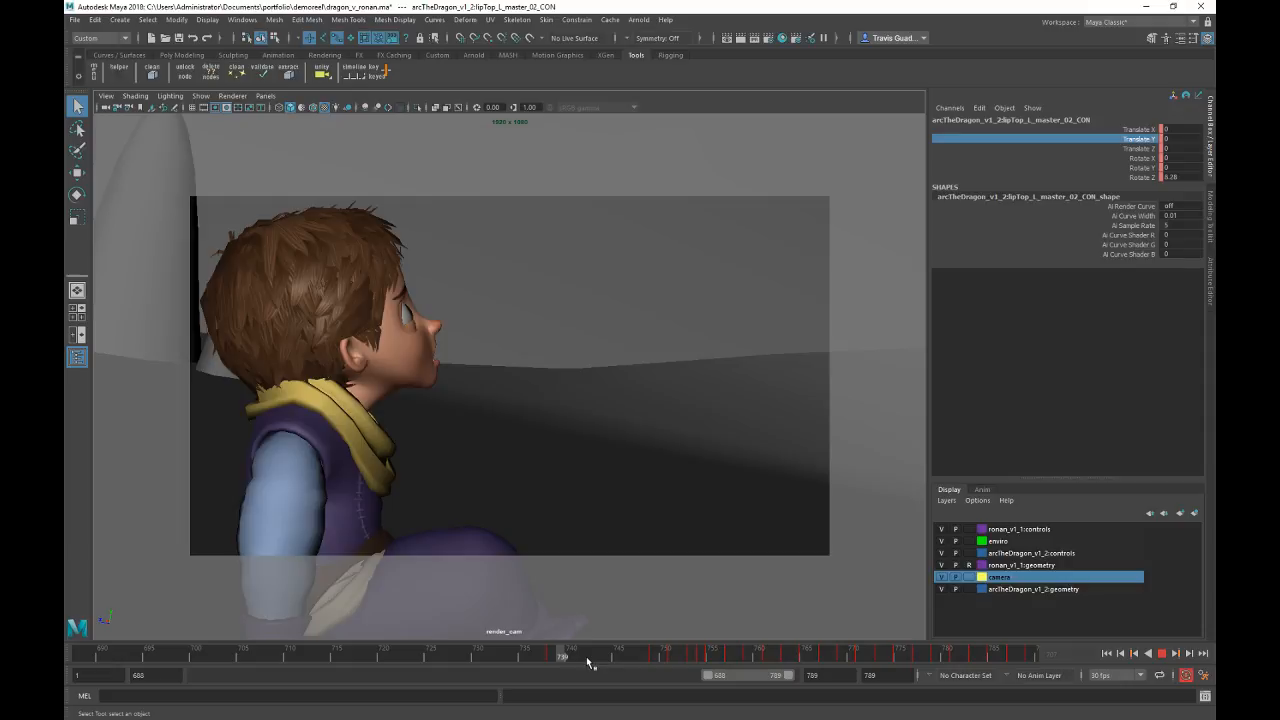
right_click(354, 78)
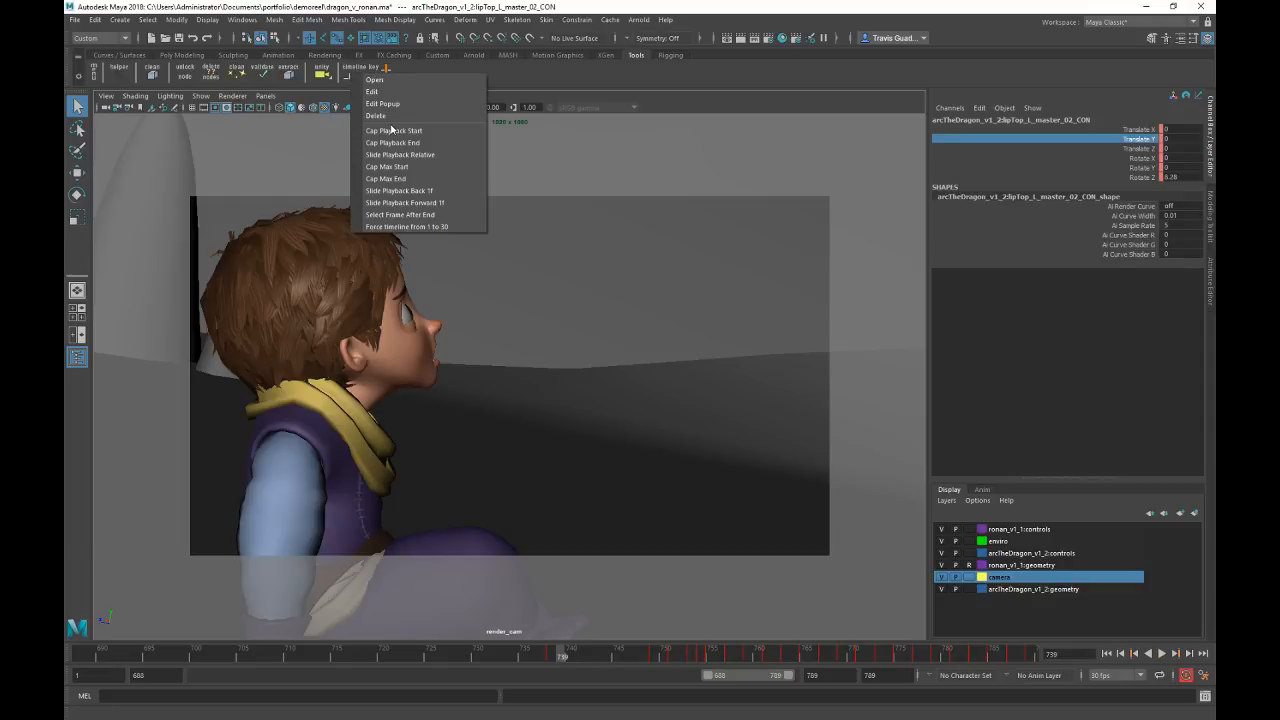
click(391, 130)
key(alt+v)
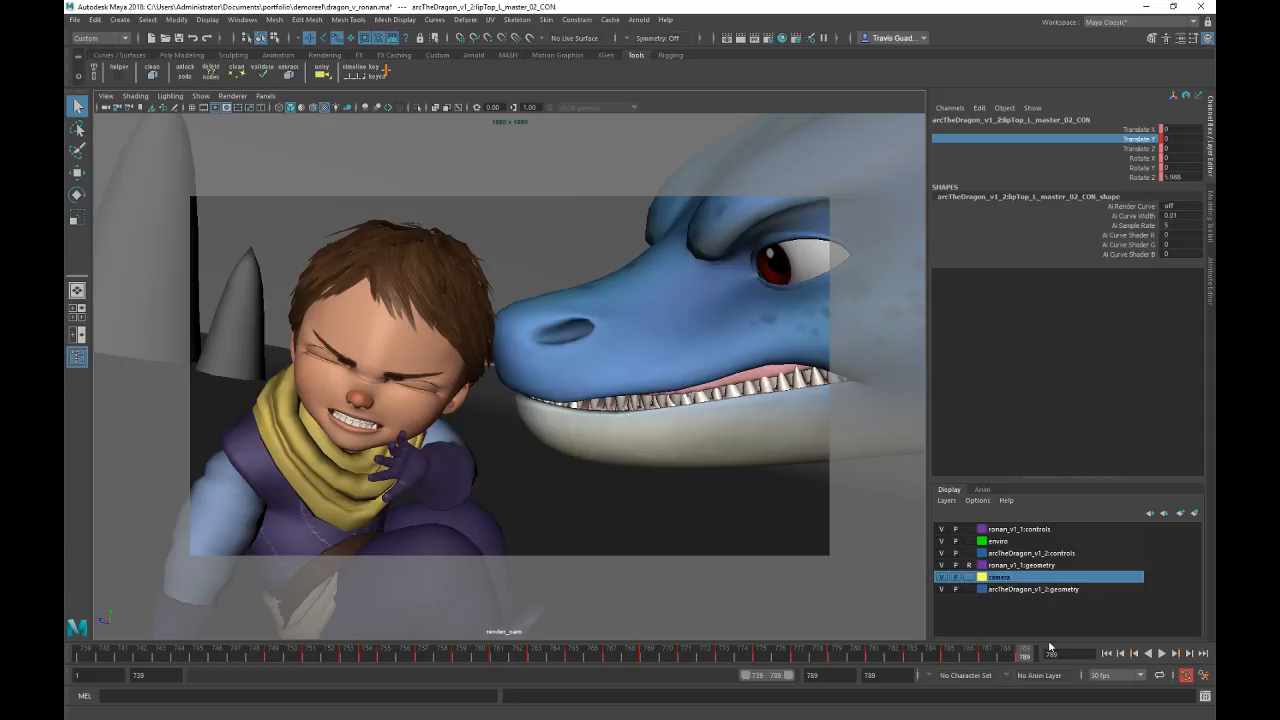
Step: Try raising the small front upper-lip controls on the dragon's snout at frame 789, undoing the move
key(space)
alt+middle_drag(703, 335, 720, 268)
mouse_move(720, 268)
alt+mouse_down()
mouse_move(686, 356)
mouse_move(709, 280)
alt+mouse_up()
alt+middle_drag(690, 272, 656, 254)
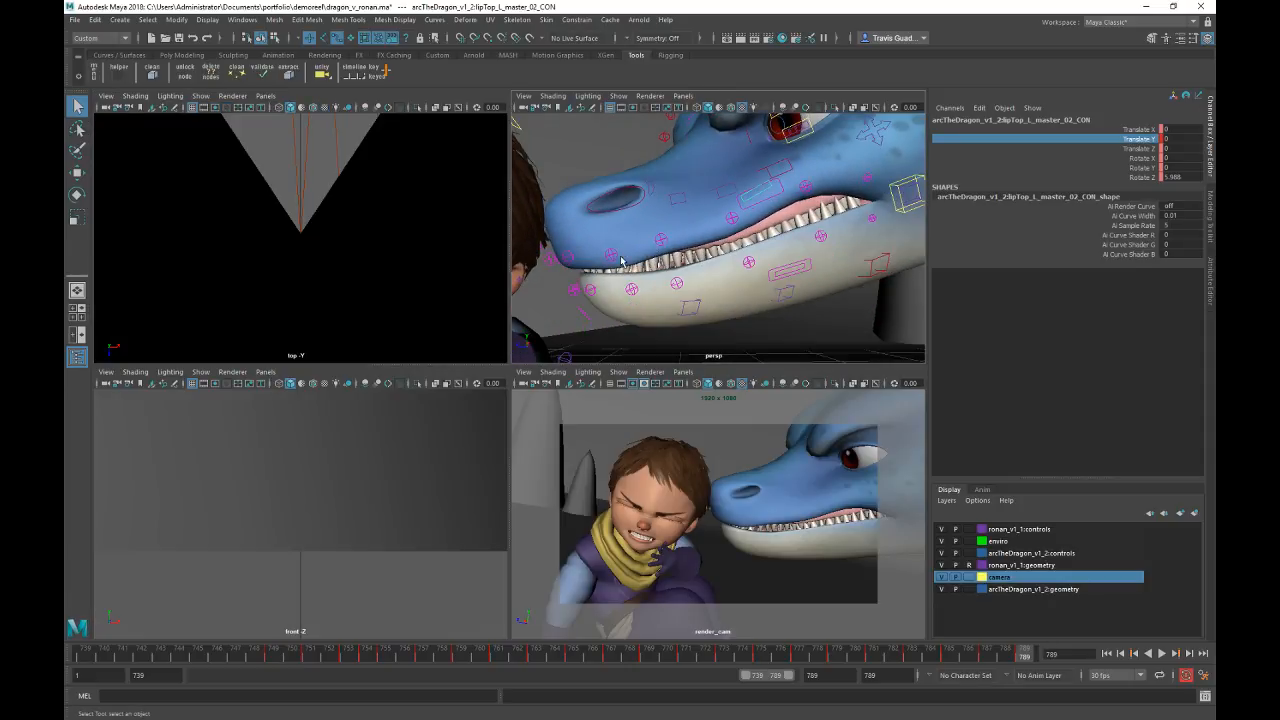
key(Down)
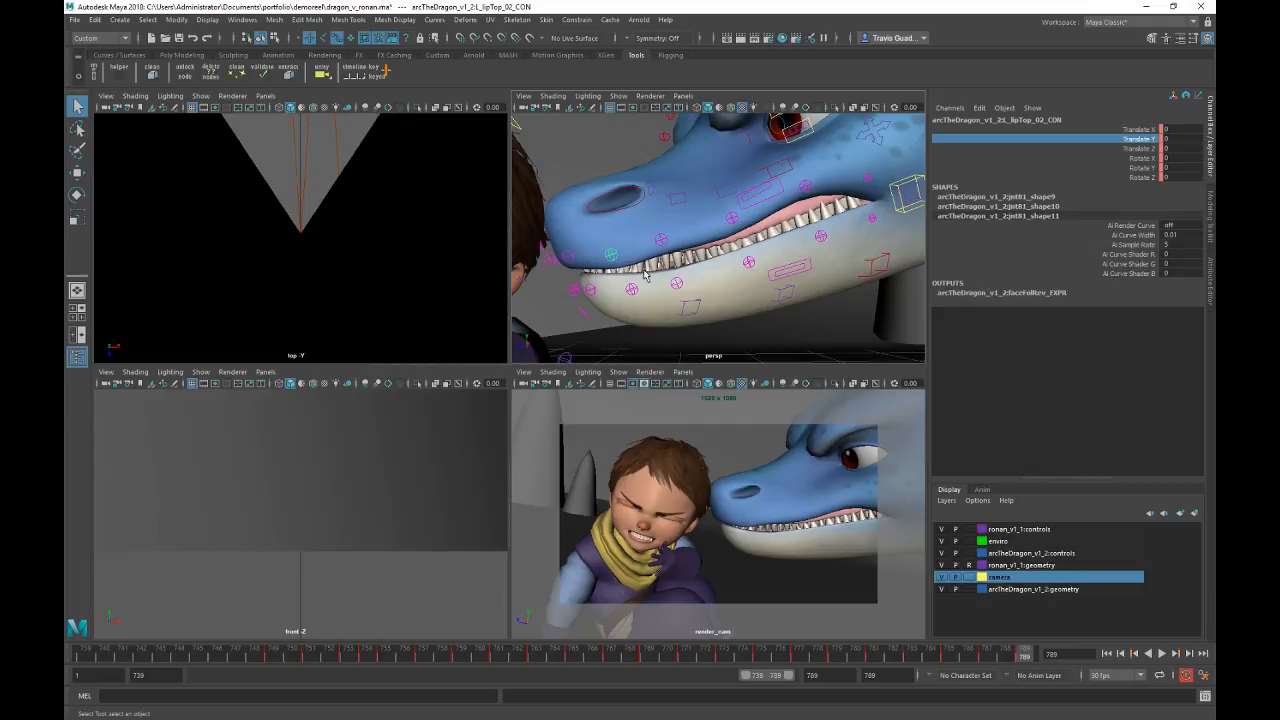
key(Right)
key(w)
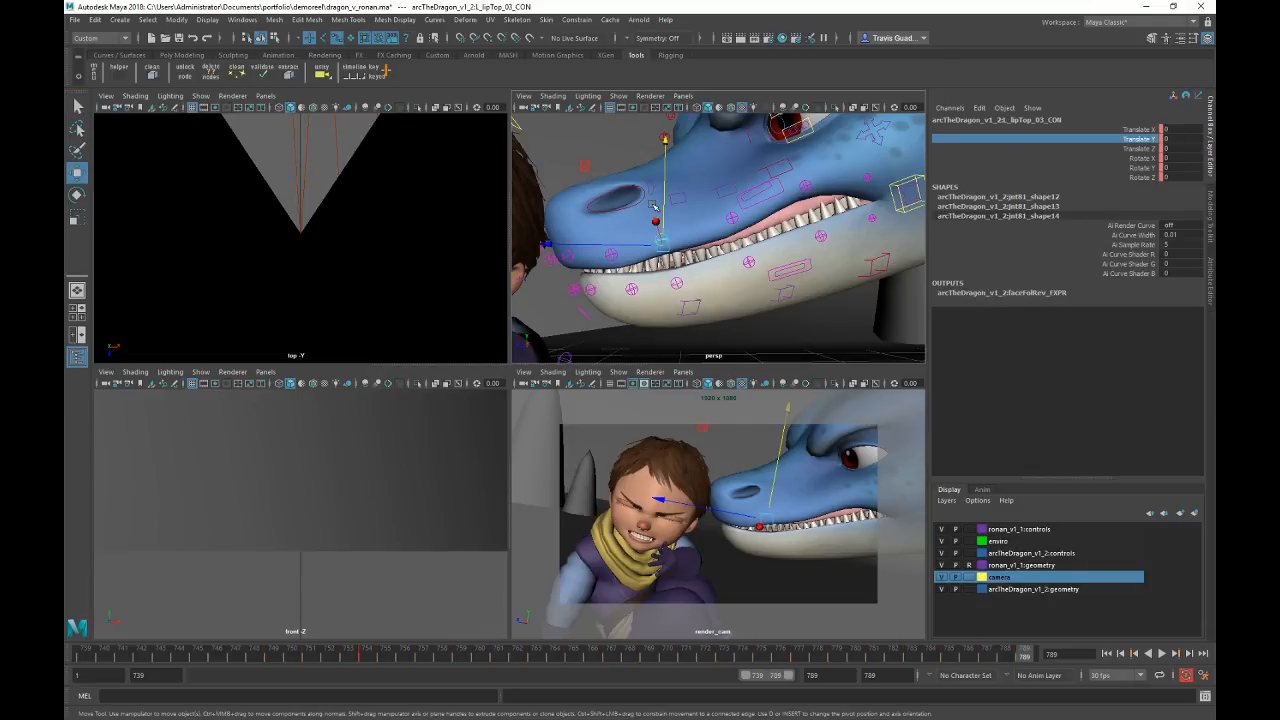
drag(653, 205, 668, 190)
key(Left)
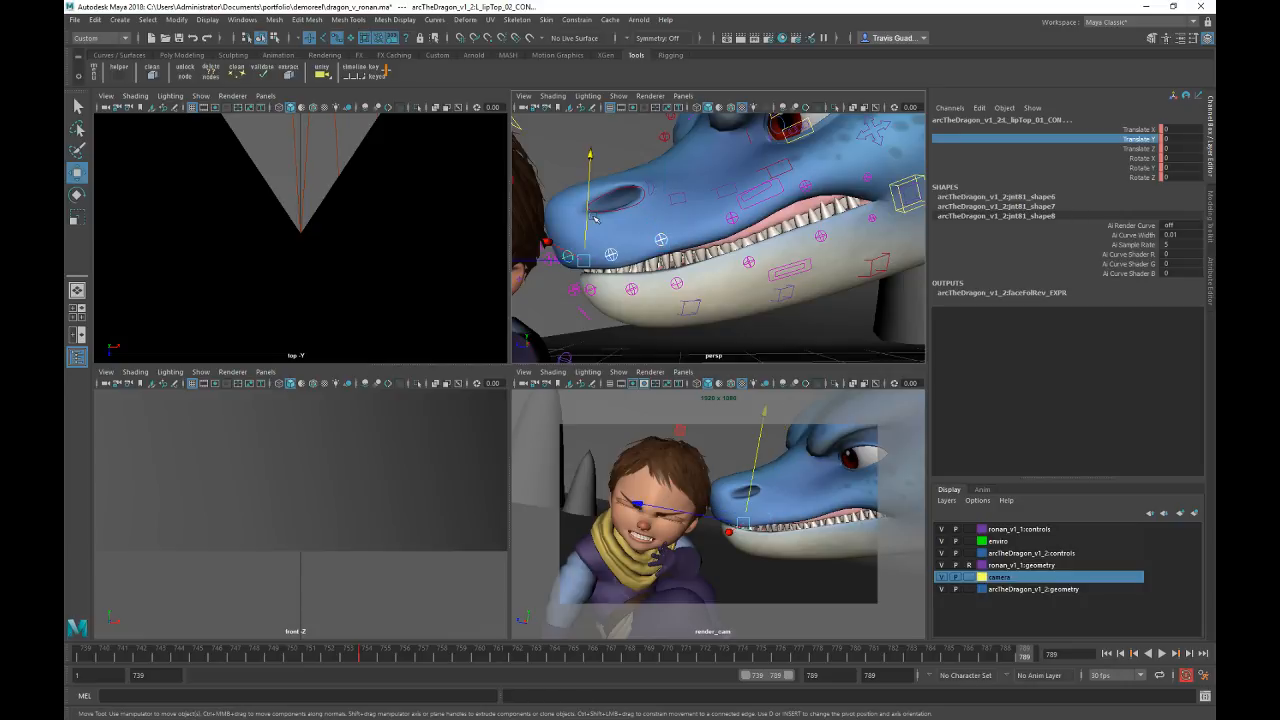
drag(594, 218, 606, 206)
key(ctrl+z)
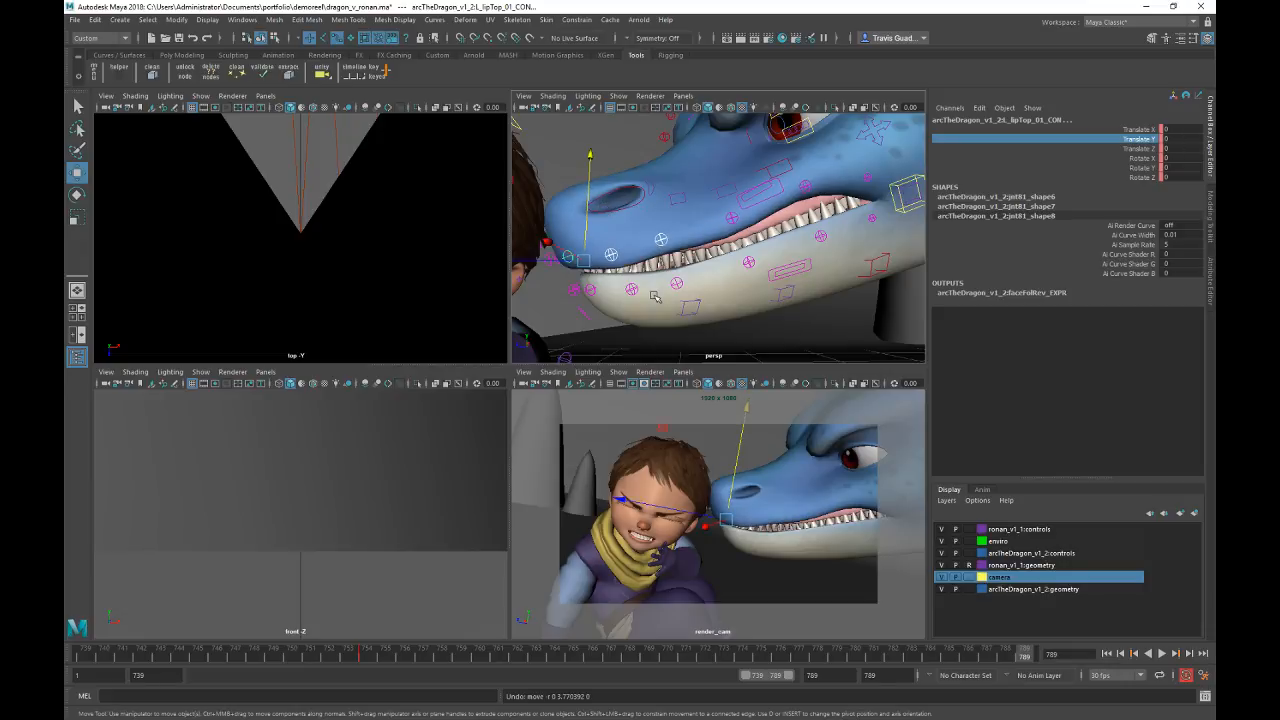
Step: Deselect the lip controls and hide the camera layer and the boy's controls layer
mouse_move(652, 295)
alt+mouse_down()
mouse_move(638, 267)
mouse_move(652, 298)
alt+mouse_up()
click(682, 335)
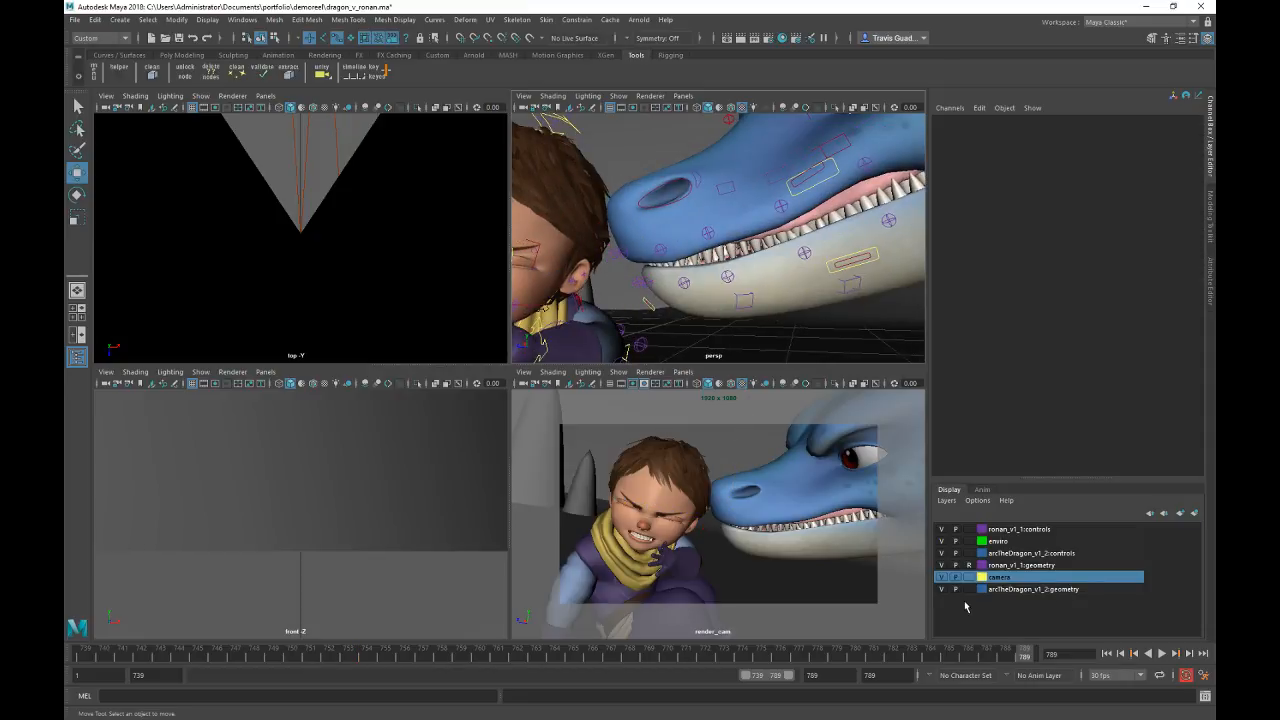
click(941, 577)
click(941, 529)
Step: Try raising the middle upper-lip master control at frame 789, undoing the move
alt+middle_drag(618, 289, 644, 294)
click(644, 231)
drag(655, 228, 655, 211)
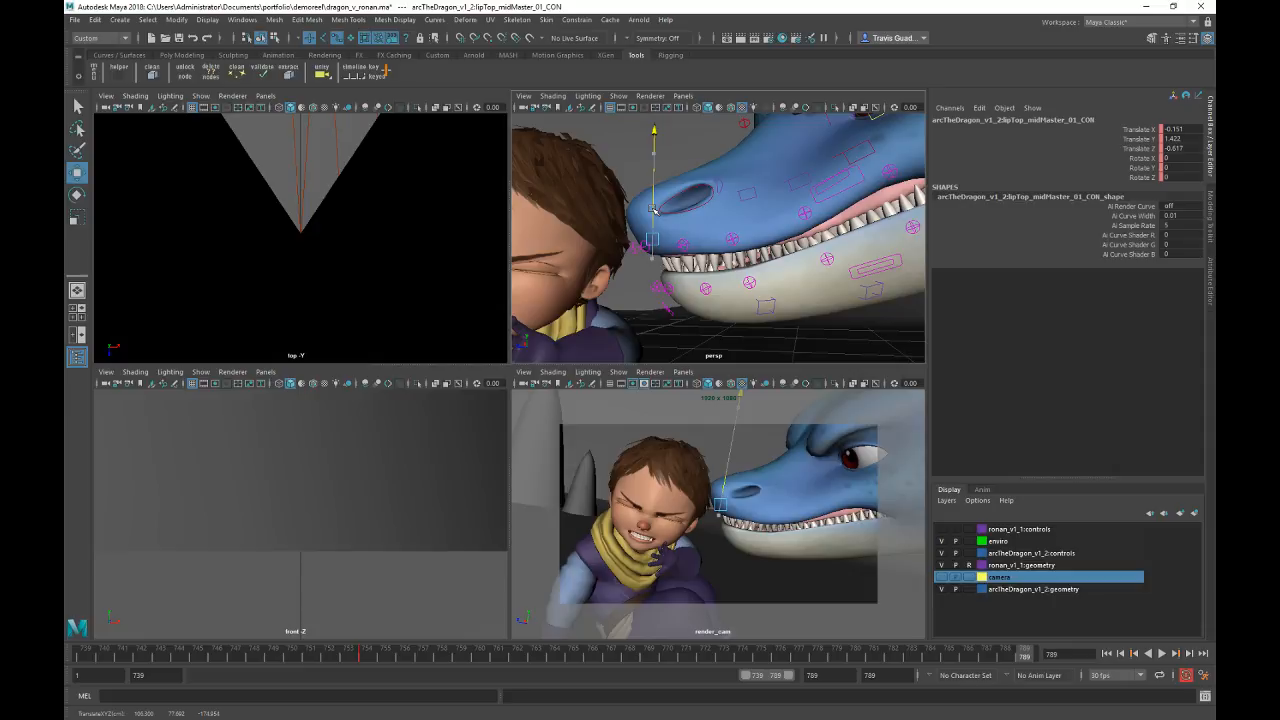
key(ctrl+z)
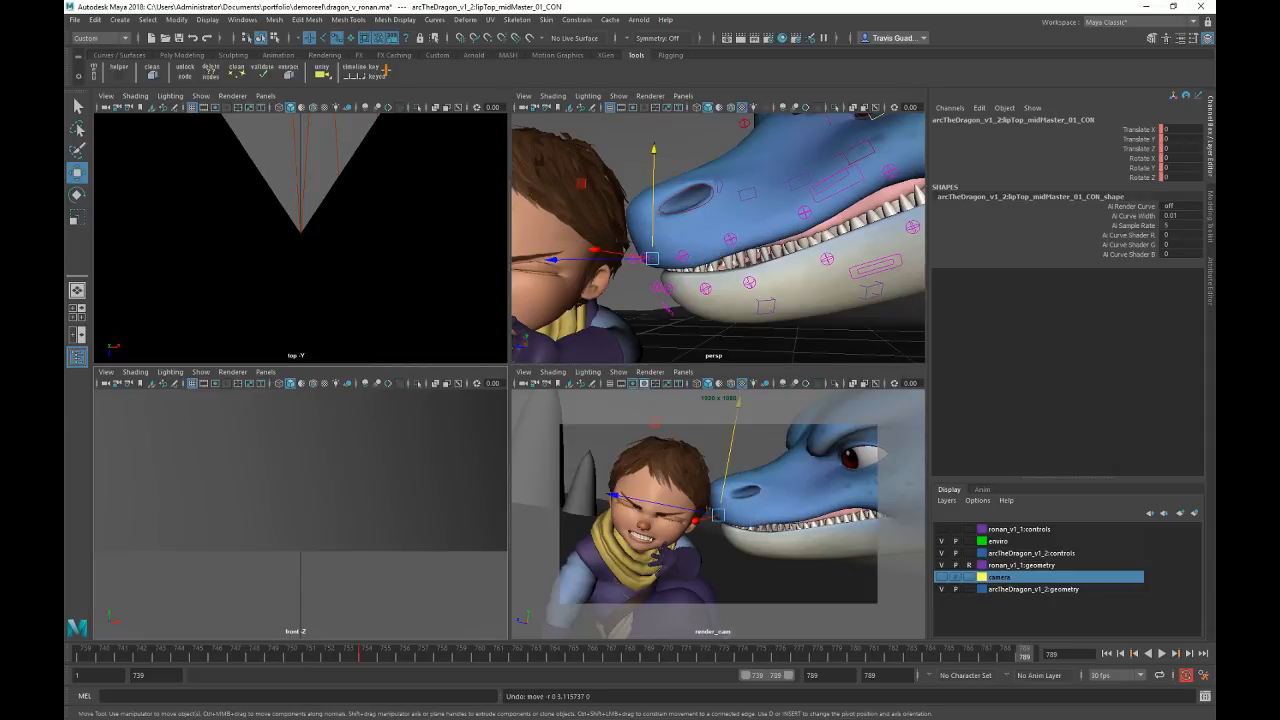
Step: On frame 754, raise the middle upper-lip master control to about 2.1 in Translate Y, rotating it slightly and nudging it forward
key(alt+v)
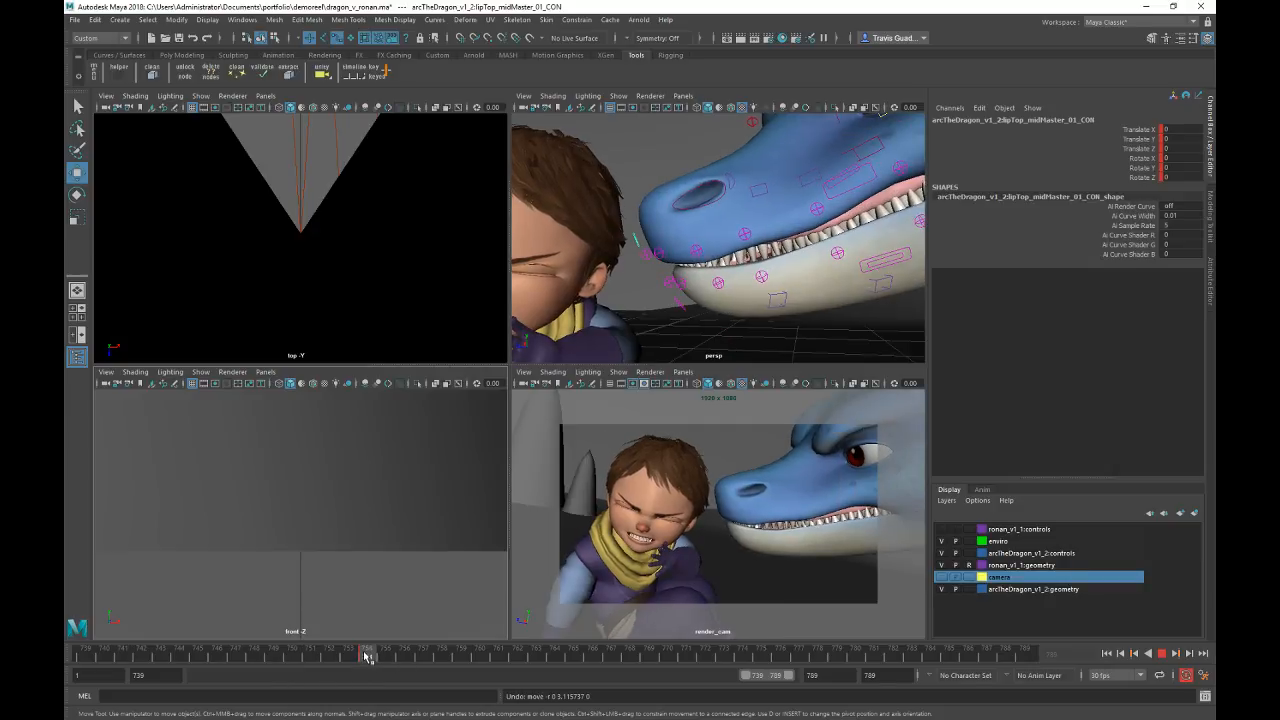
key(alt+v)
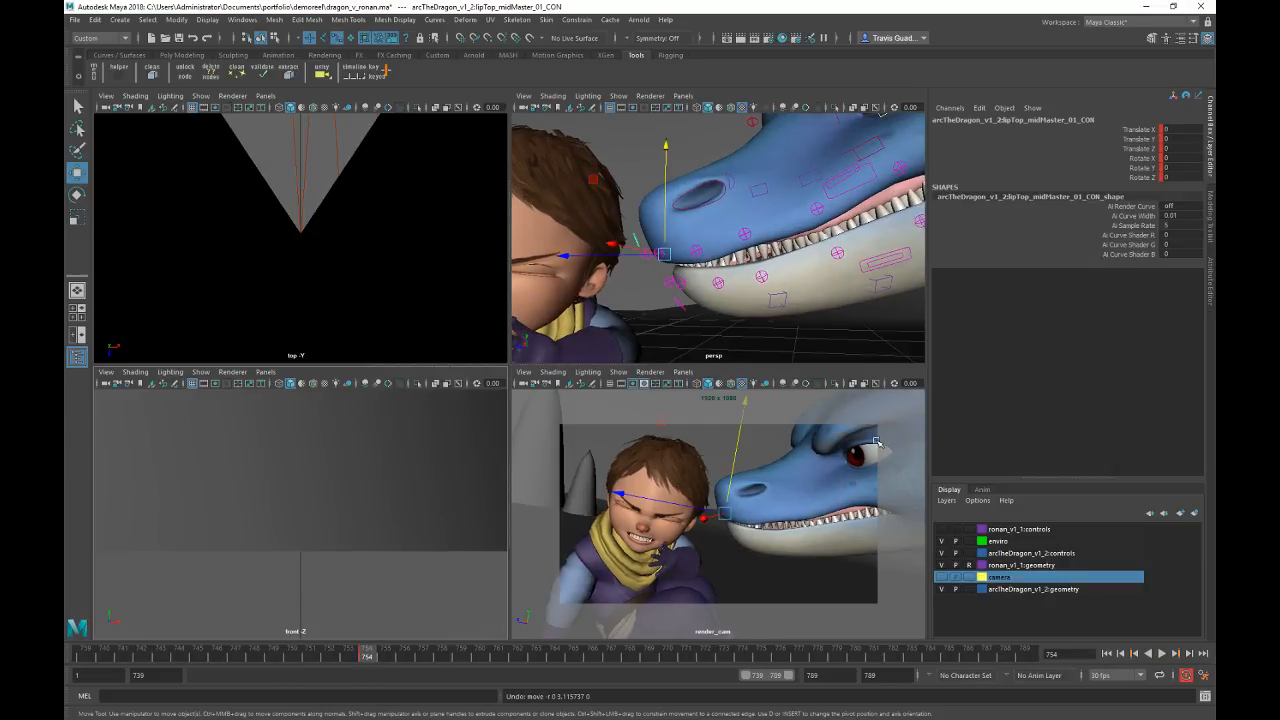
middle_drag(876, 442, 744, 455)
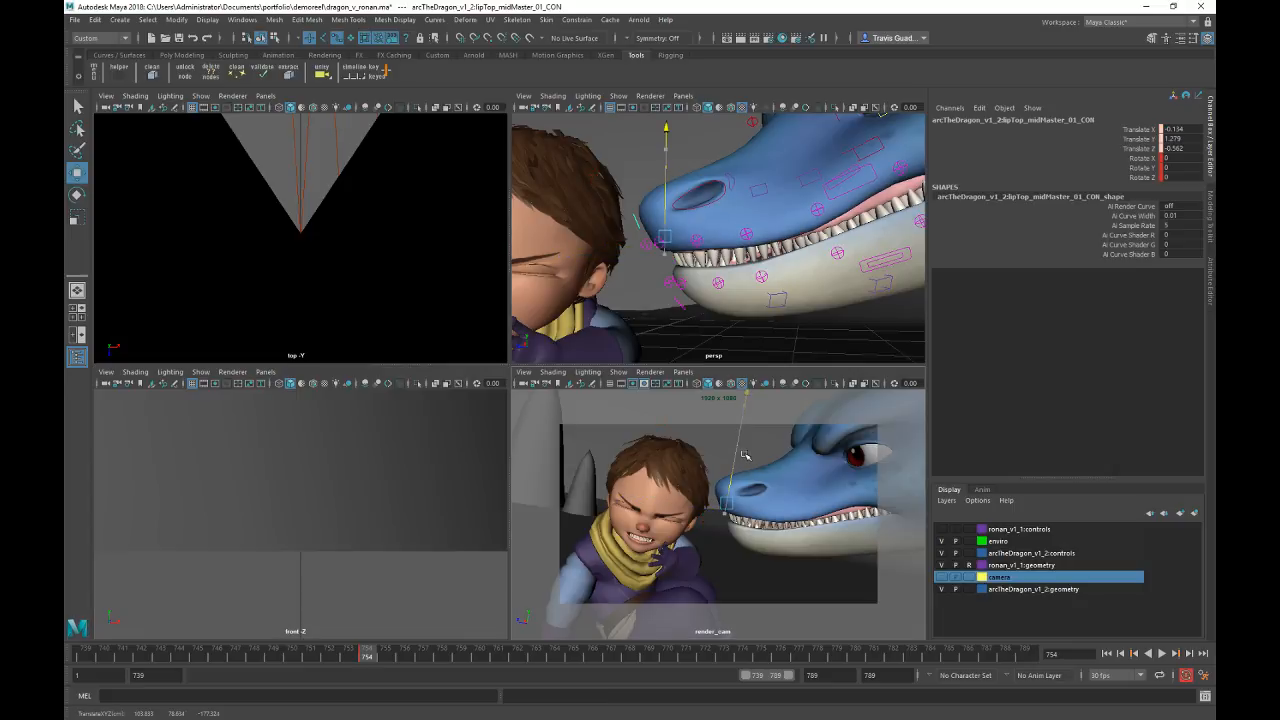
drag(744, 455, 745, 452)
key(e)
mouse_move(760, 192)
mouse_down()
mouse_move(783, 160)
mouse_move(775, 143)
mouse_move(764, 183)
mouse_up()
key(w)
drag(672, 182, 672, 171)
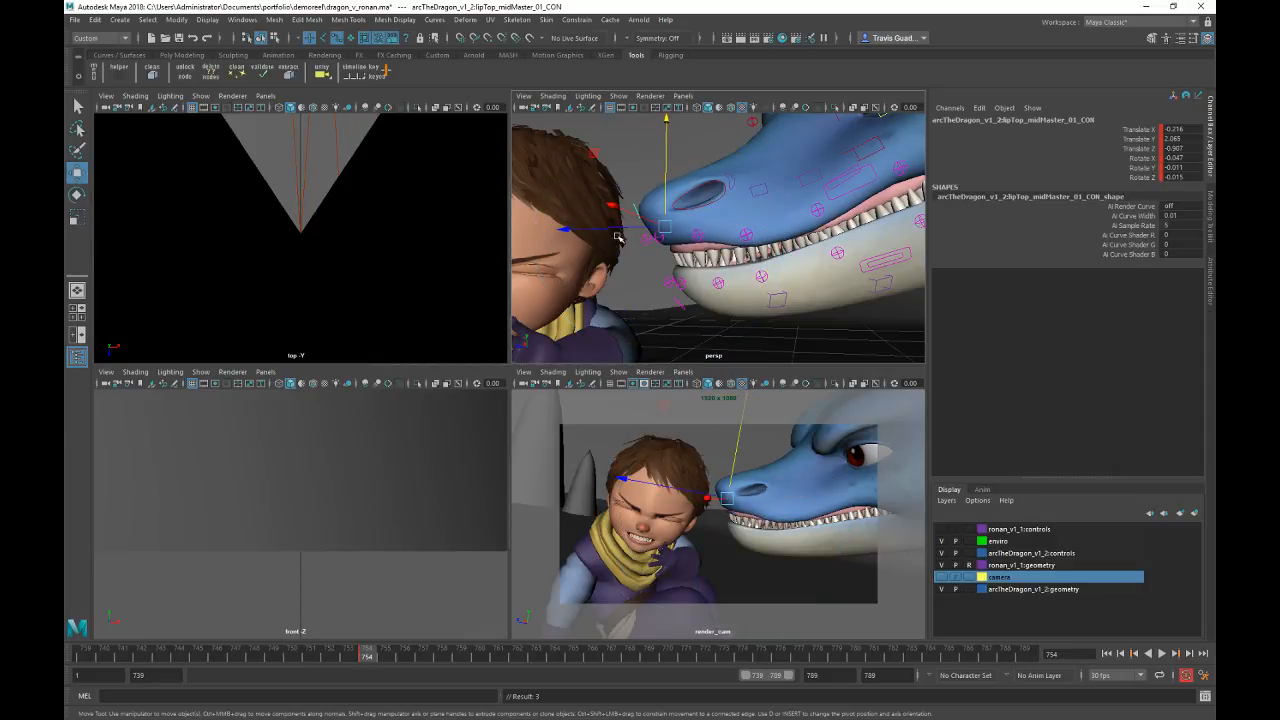
drag(607, 230, 600, 230)
drag(661, 168, 662, 168)
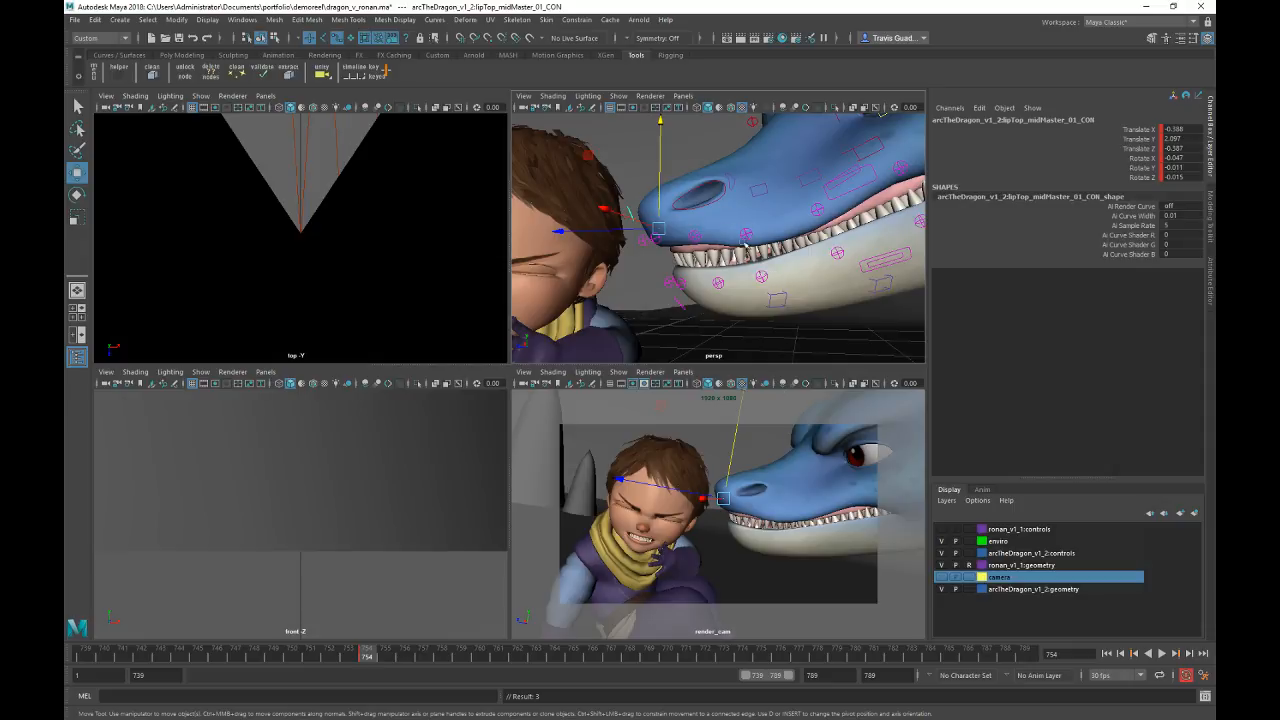
Step: On frame 754, set Translate Y to 0.9 on the third small upper-lip control and 1 on the fourth, and play the result
click(748, 234)
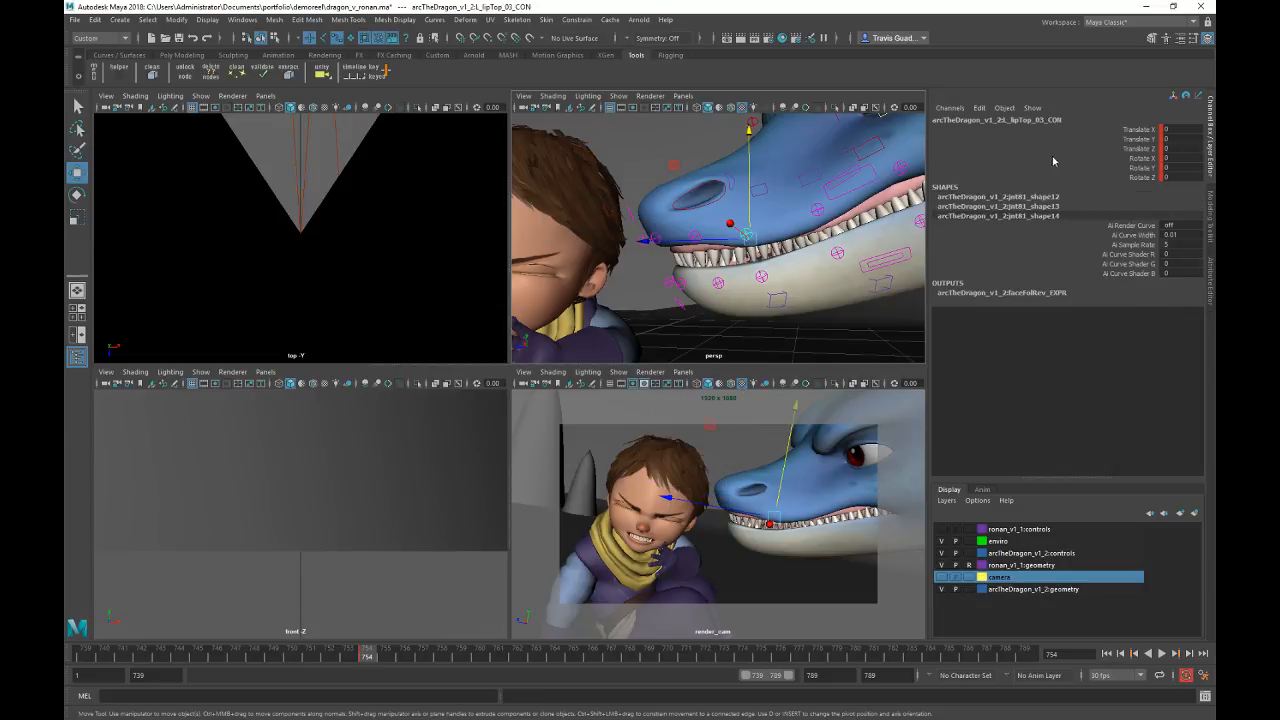
click(1136, 139)
middle_drag(770, 321, 785, 321)
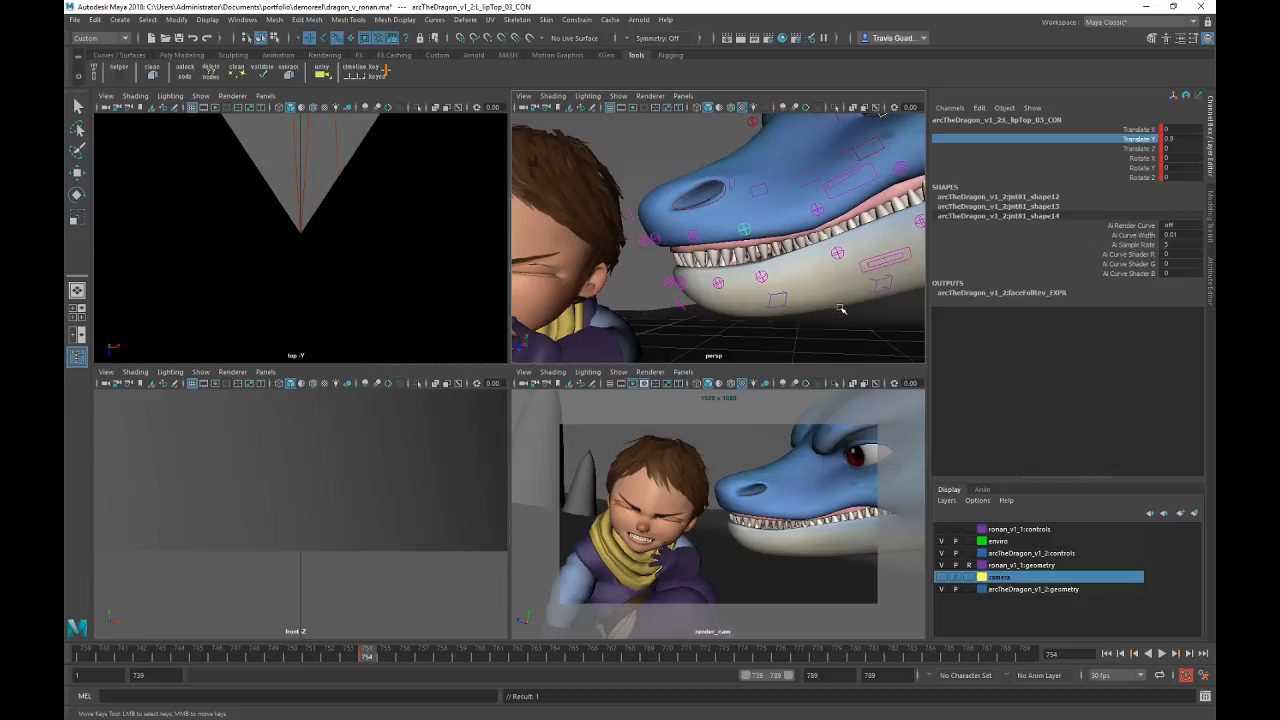
click(819, 210)
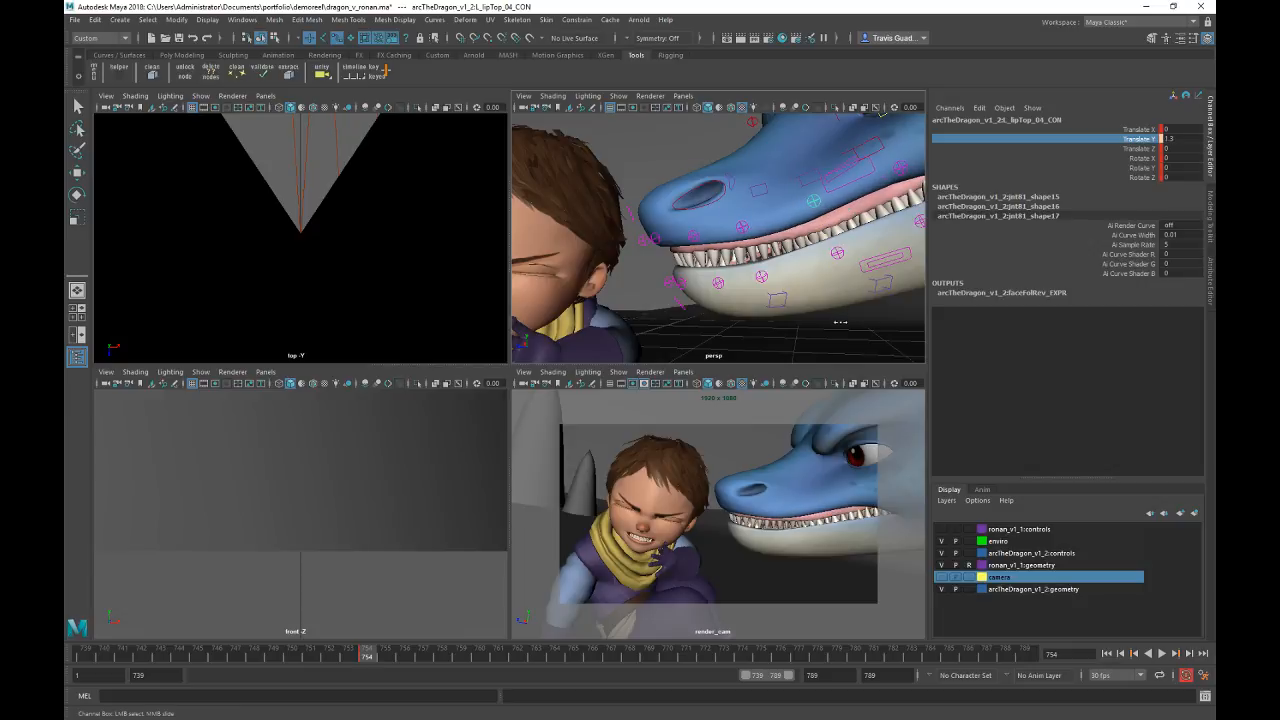
middle_drag(840, 321, 836, 339)
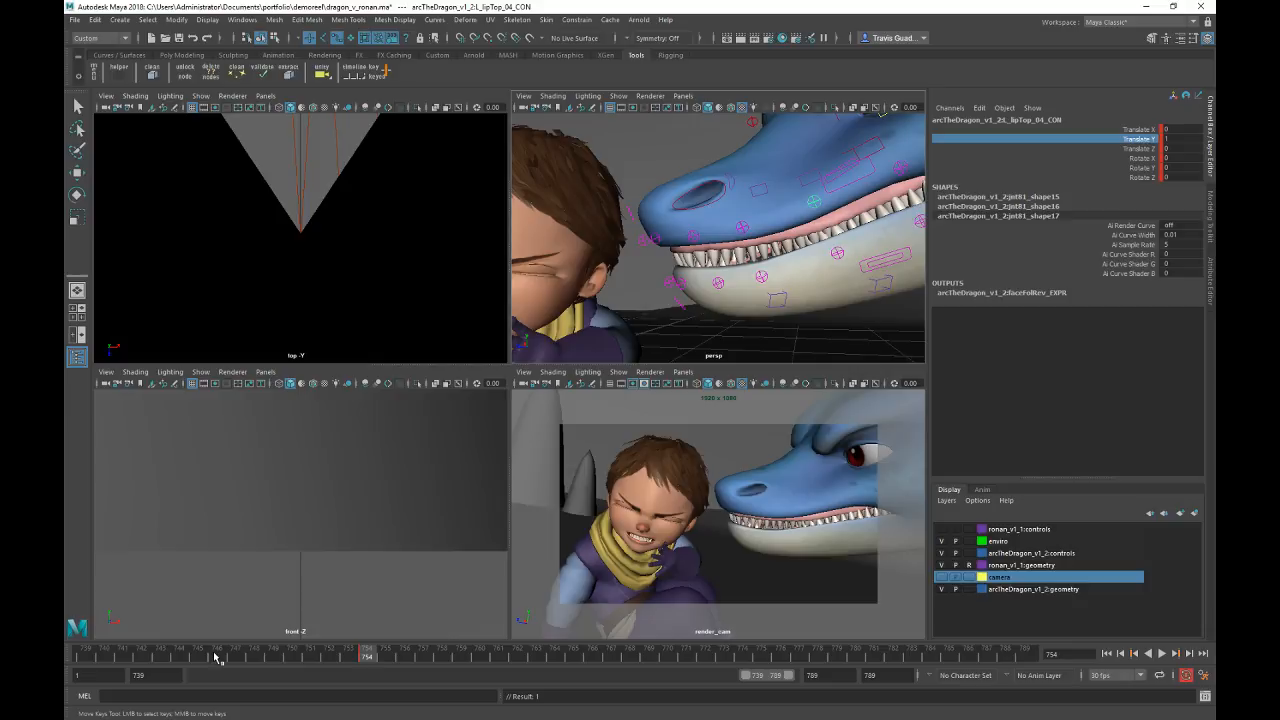
key(alt+v)
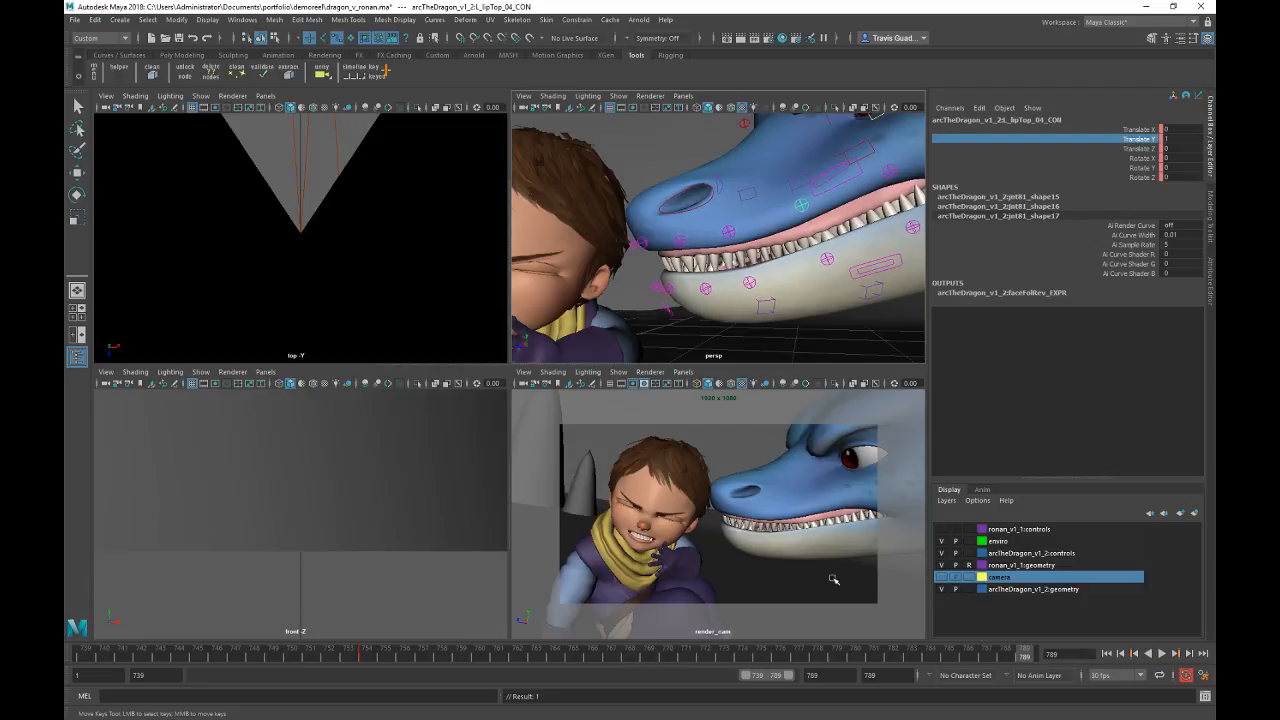
Step: Open the dragon's jaw at frame 789 by setting the jaw control's Rotate X to about 2.292, key it, and play the result
alt+drag(888, 316, 848, 292)
click(797, 326)
alt+right_drag(848, 292, 837, 289)
alt+drag(837, 289, 738, 255)
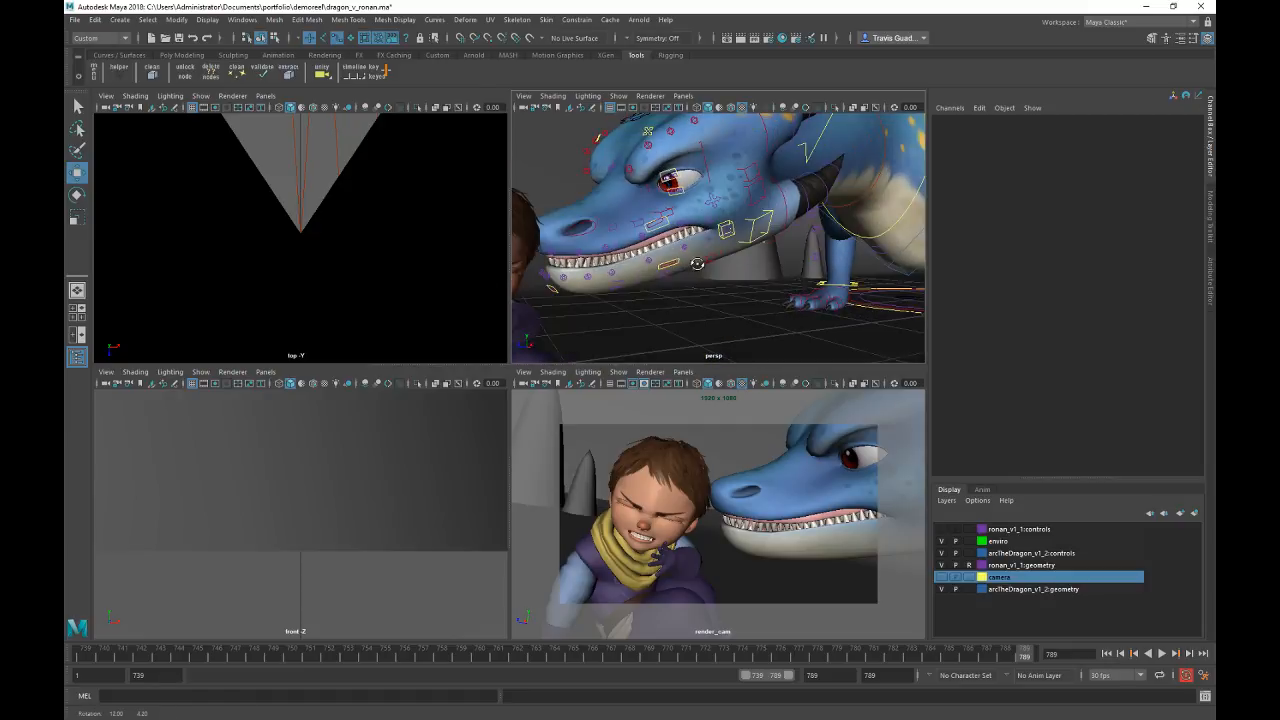
click(750, 236)
alt+right_drag(702, 278, 728, 284)
alt+drag(728, 284, 738, 305)
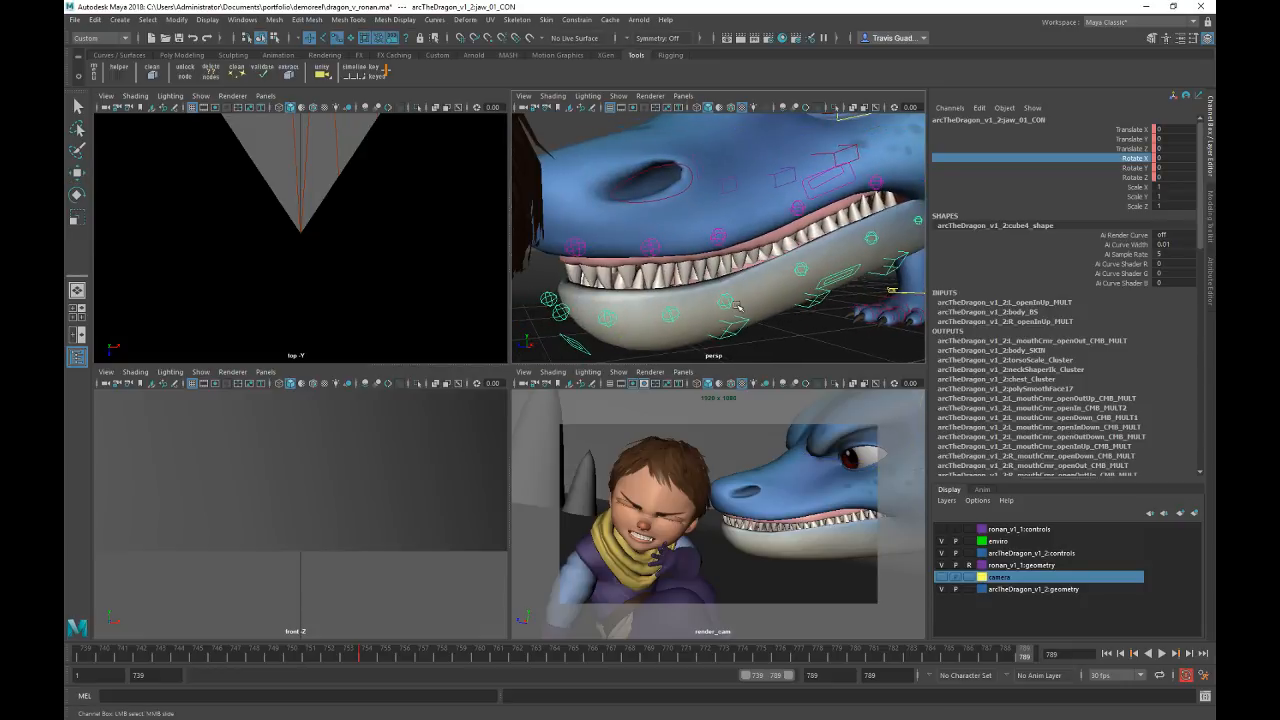
middle_drag(738, 305, 760, 305)
key(s)
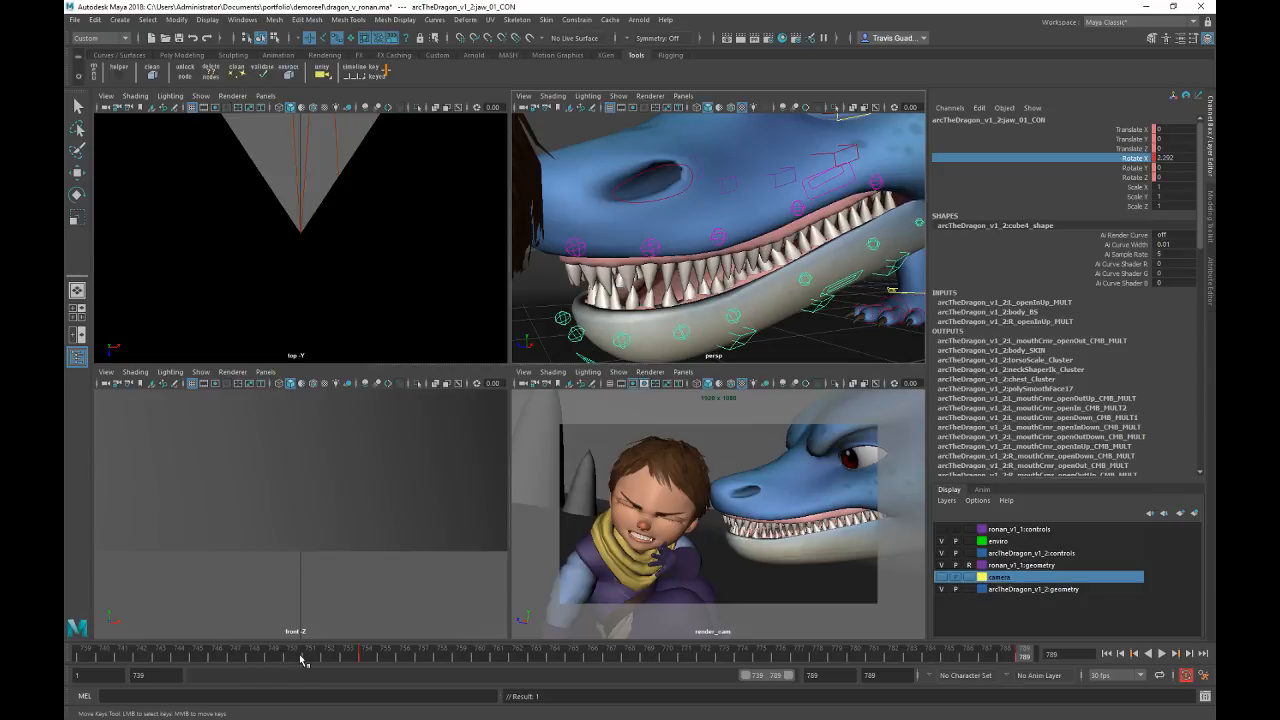
key(alt+v)
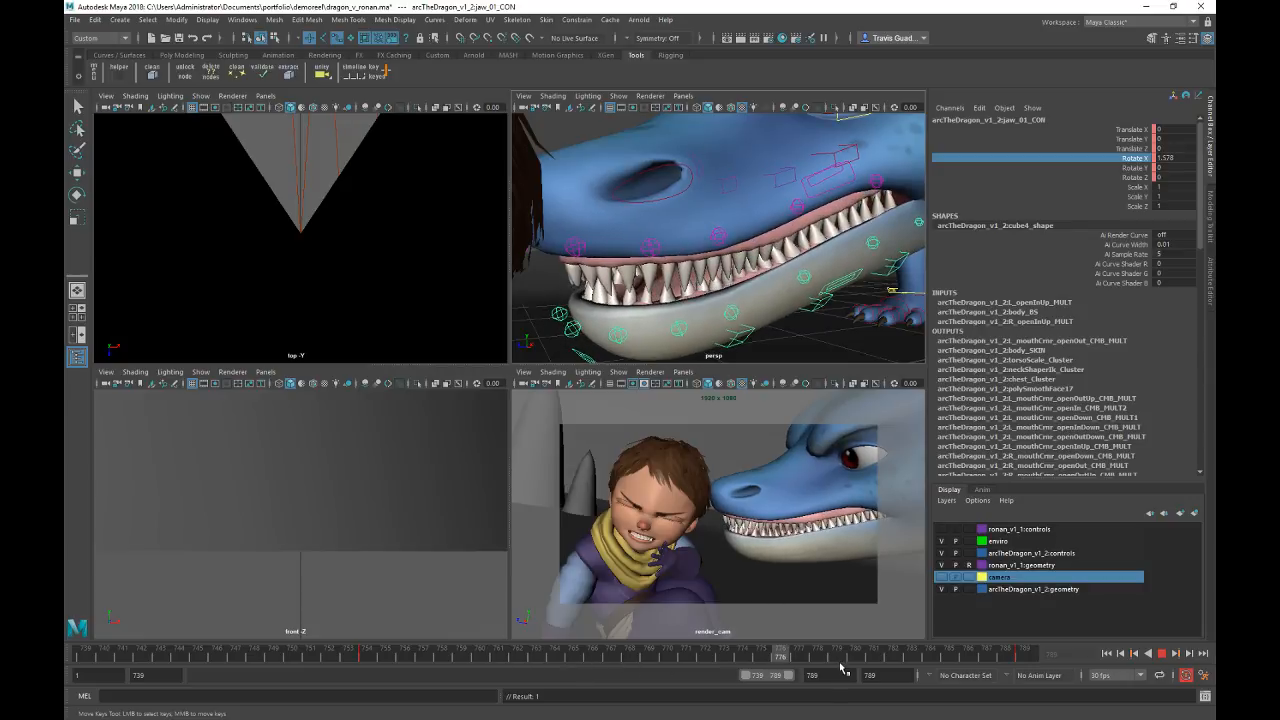
Step: Copy the jaw control's key from frame 789 to frame 754, review the motion, and return to frame 754
right_click(1040, 652)
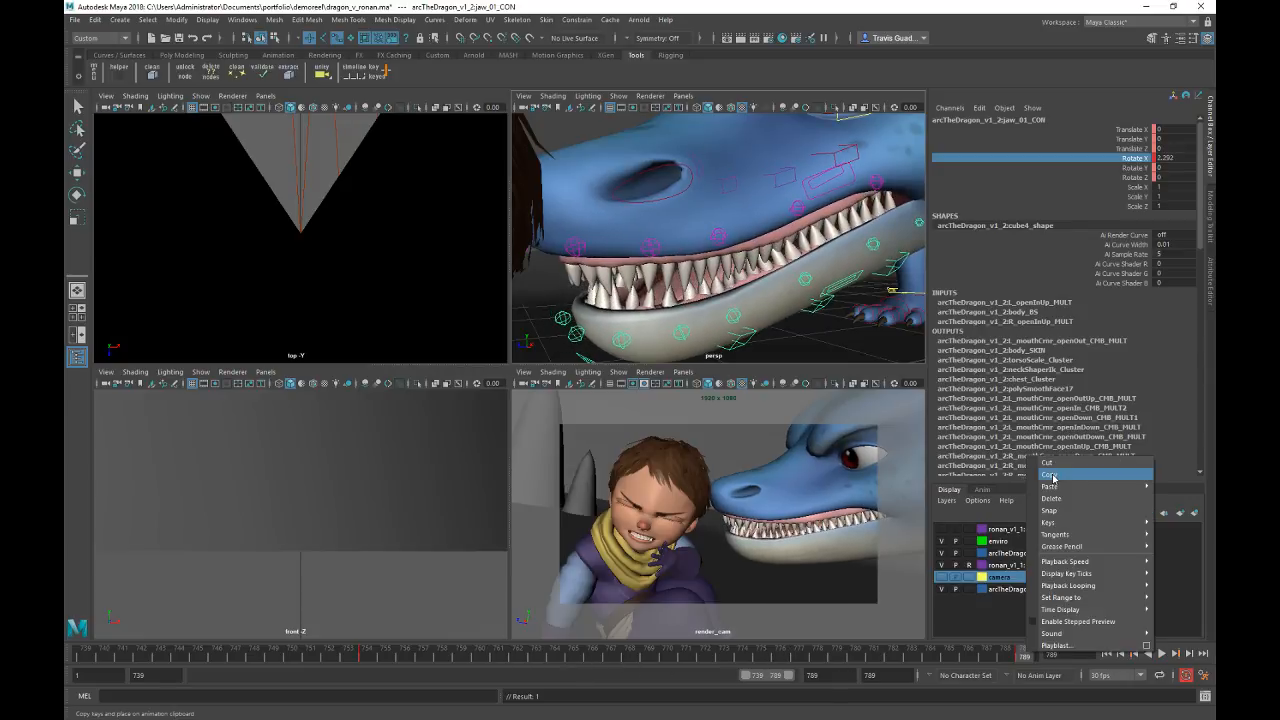
click(1053, 478)
right_click(366, 652)
click(510, 488)
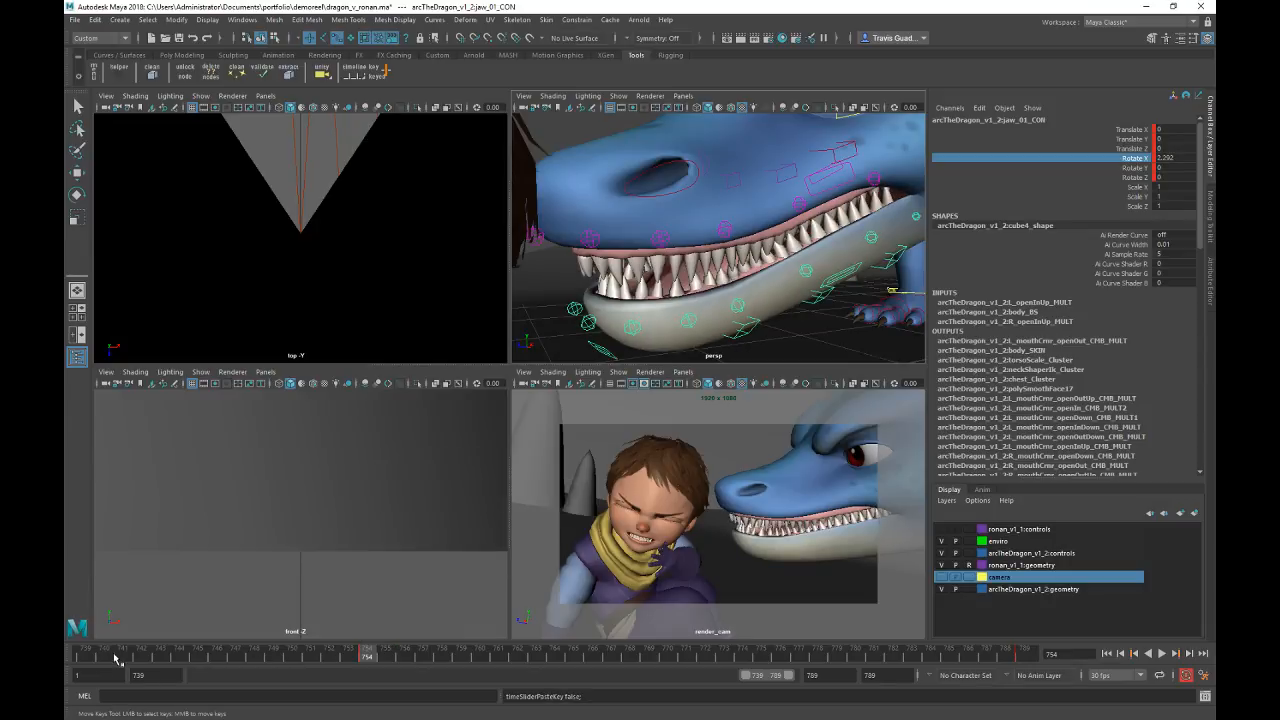
drag(115, 658, 706, 662)
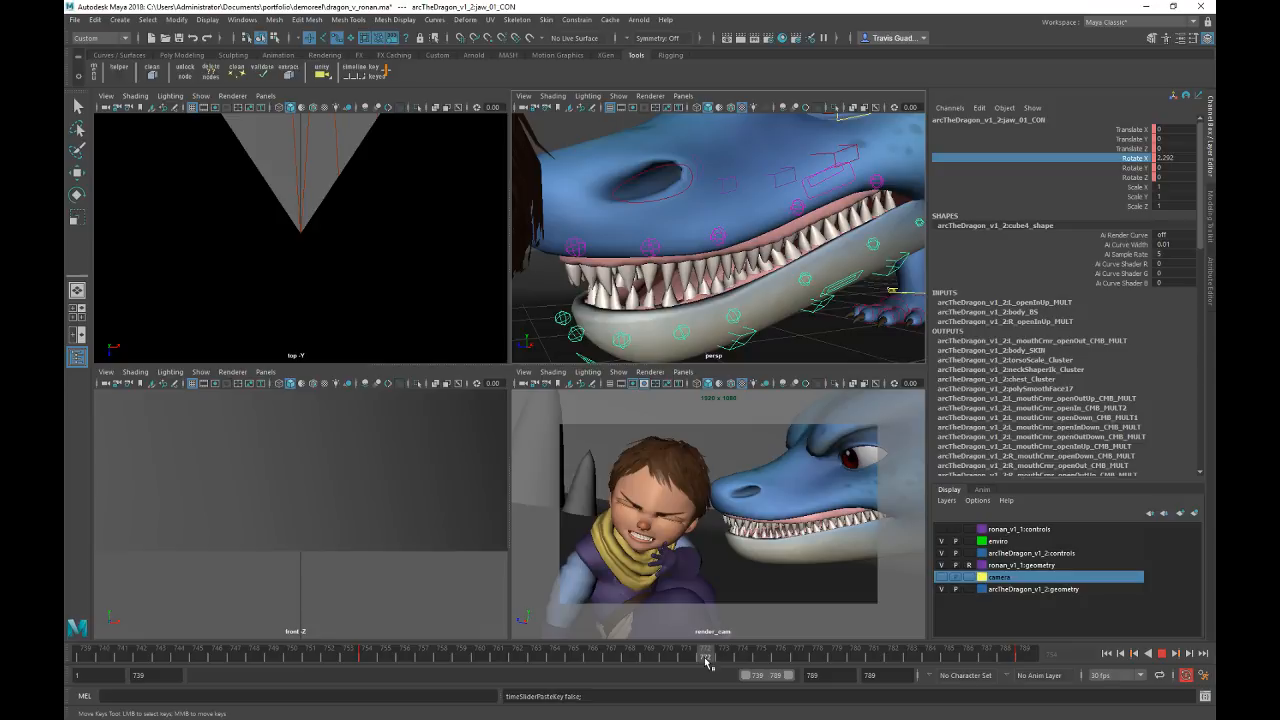
key(comma)
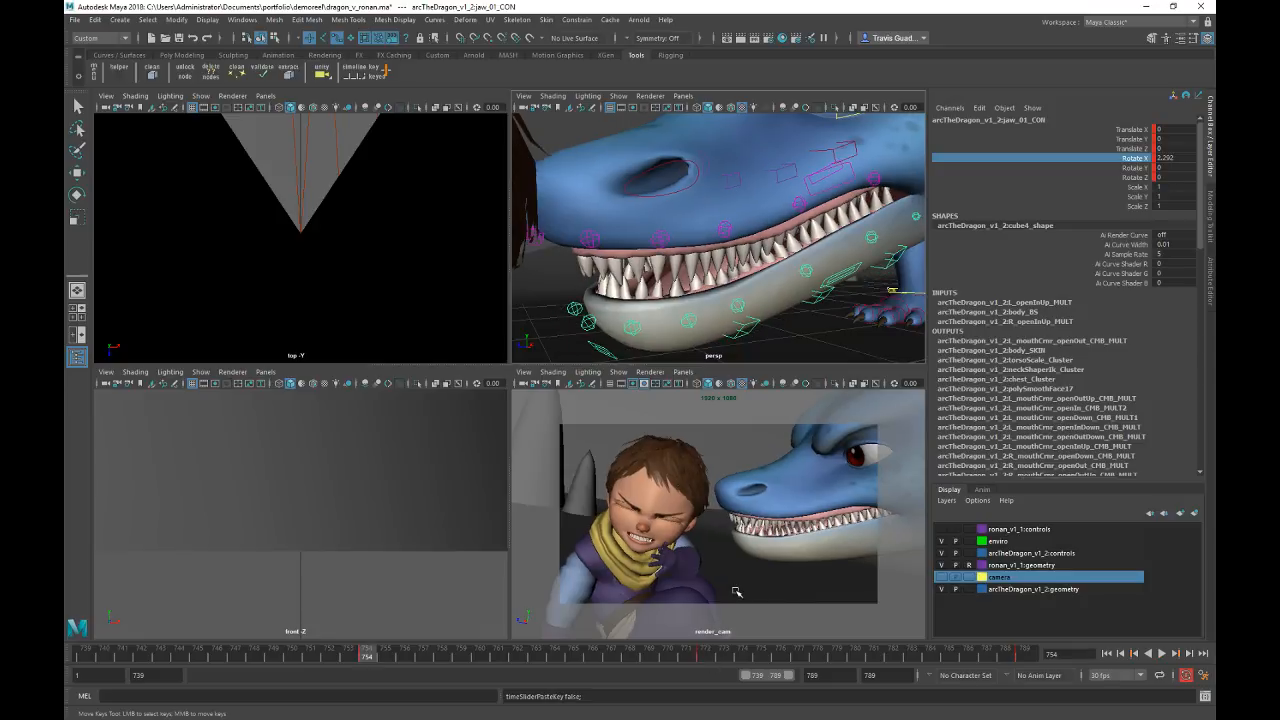
Step: Set the dragon jaw control's Rotate X to 0 at frame 754 and play back the animation
mouse_move(737, 593)
middle_down()
mouse_move(715, 592)
mouse_move(735, 592)
middle_up()
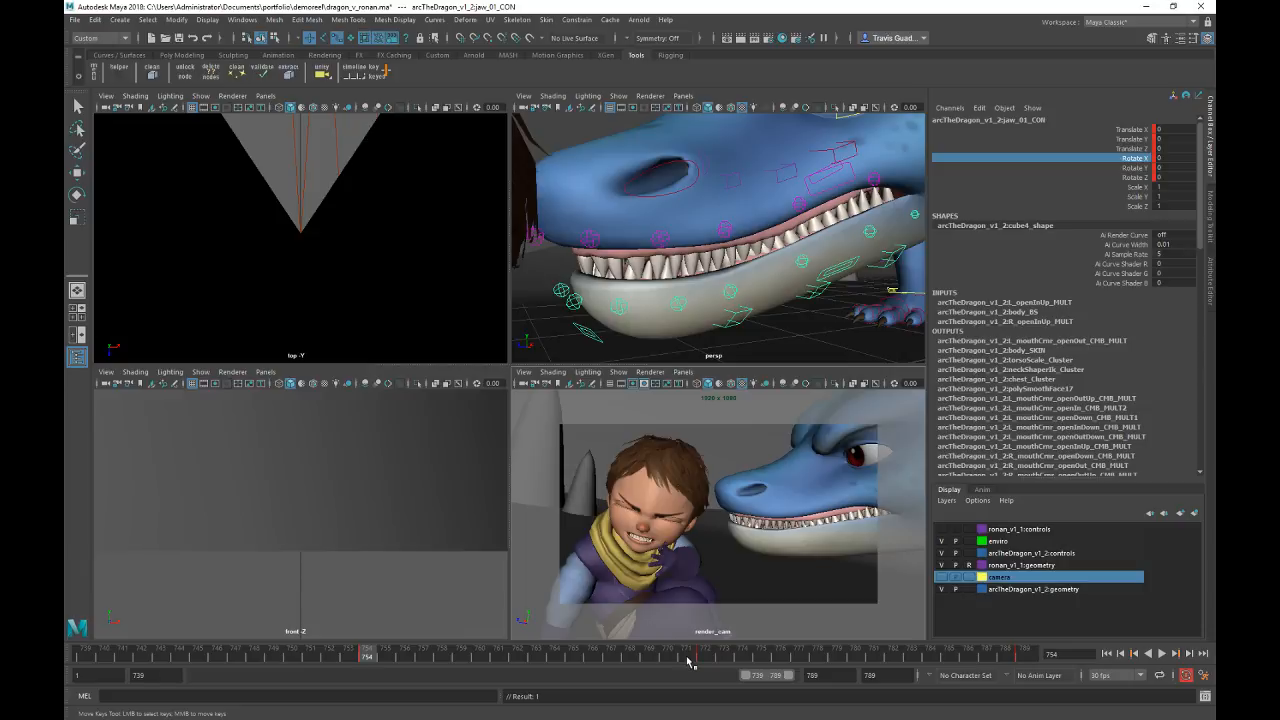
key(alt+v)
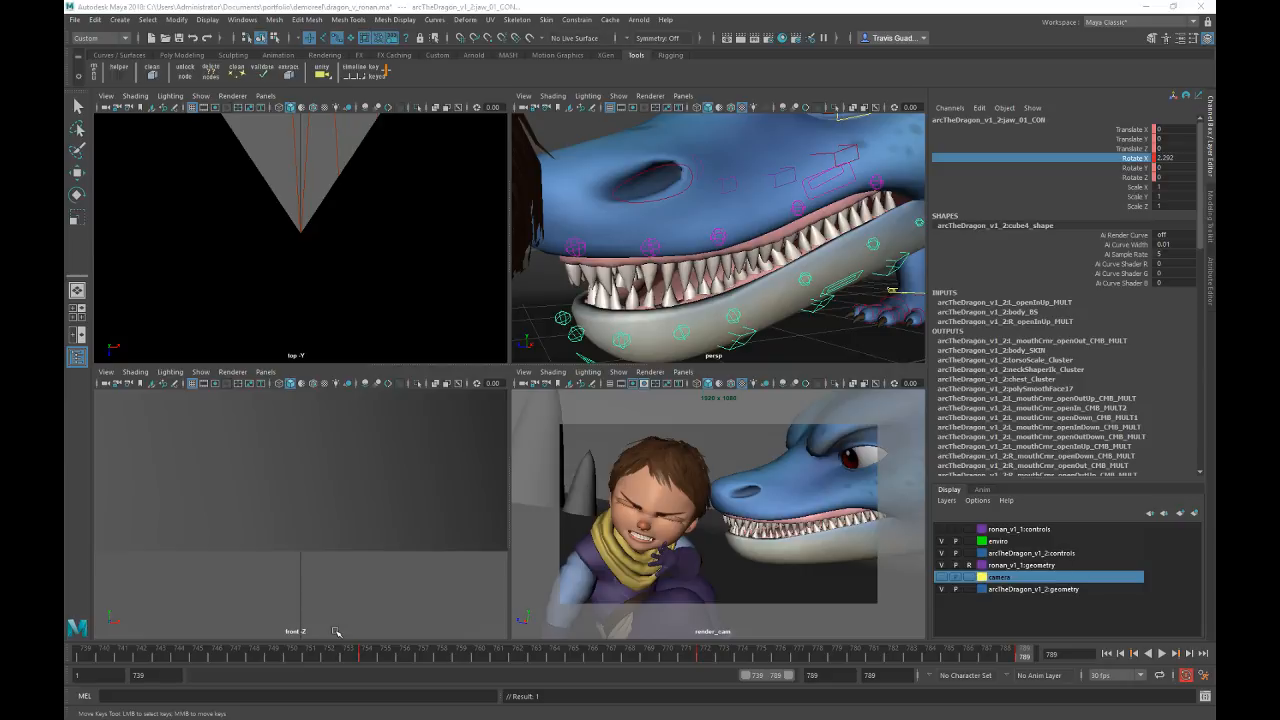
key(alt+v)
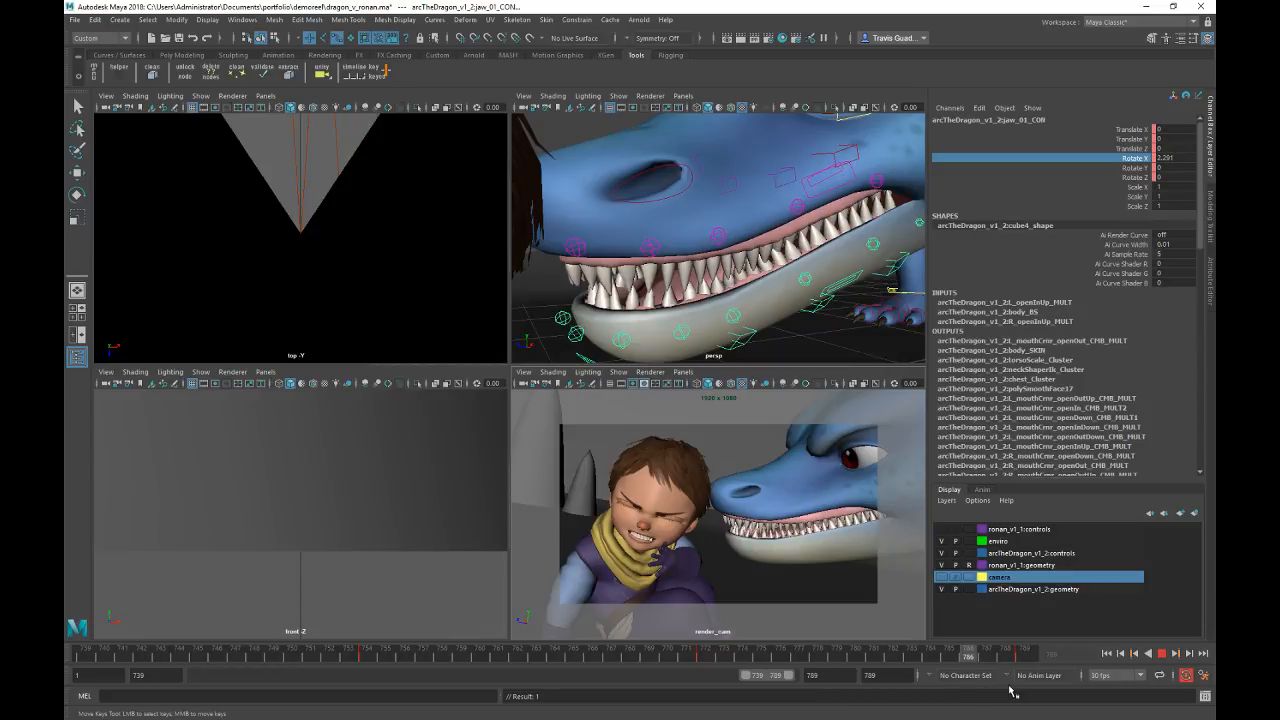
key(alt+v)
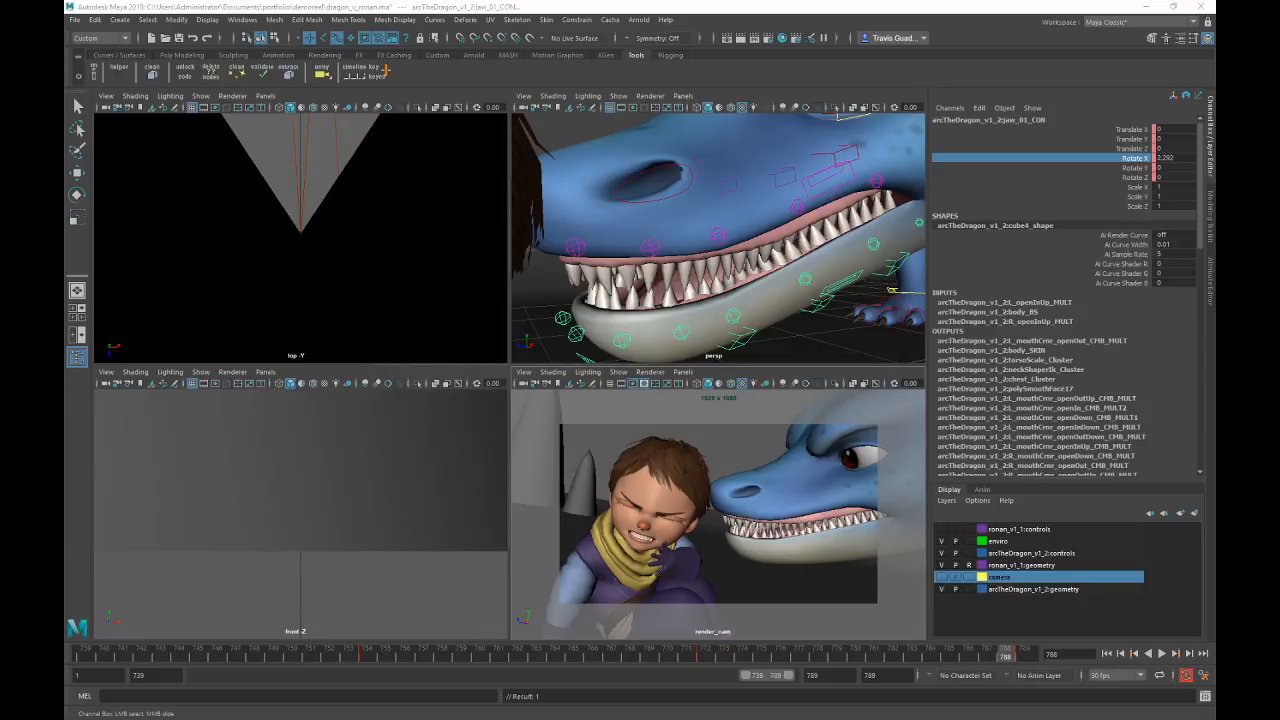
Step: Playblast the render_cam shot over the current time range, watch the clip and close its player
right_click(449, 656)
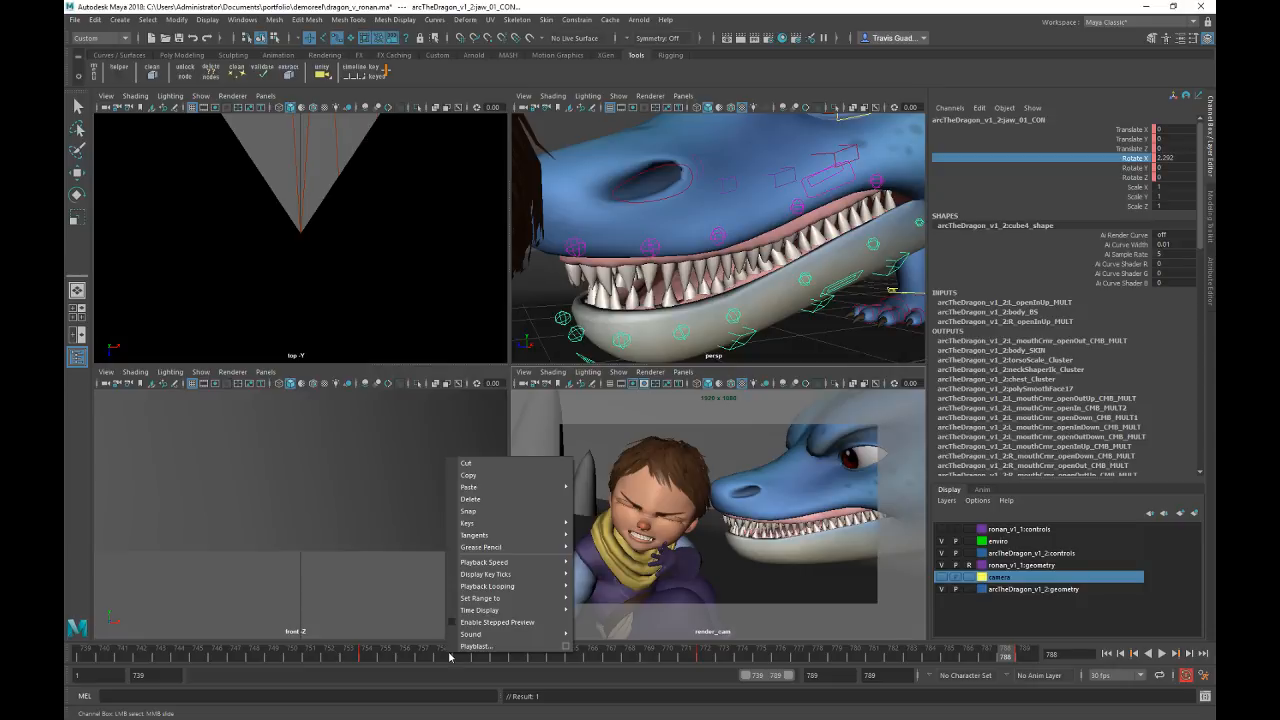
click(476, 646)
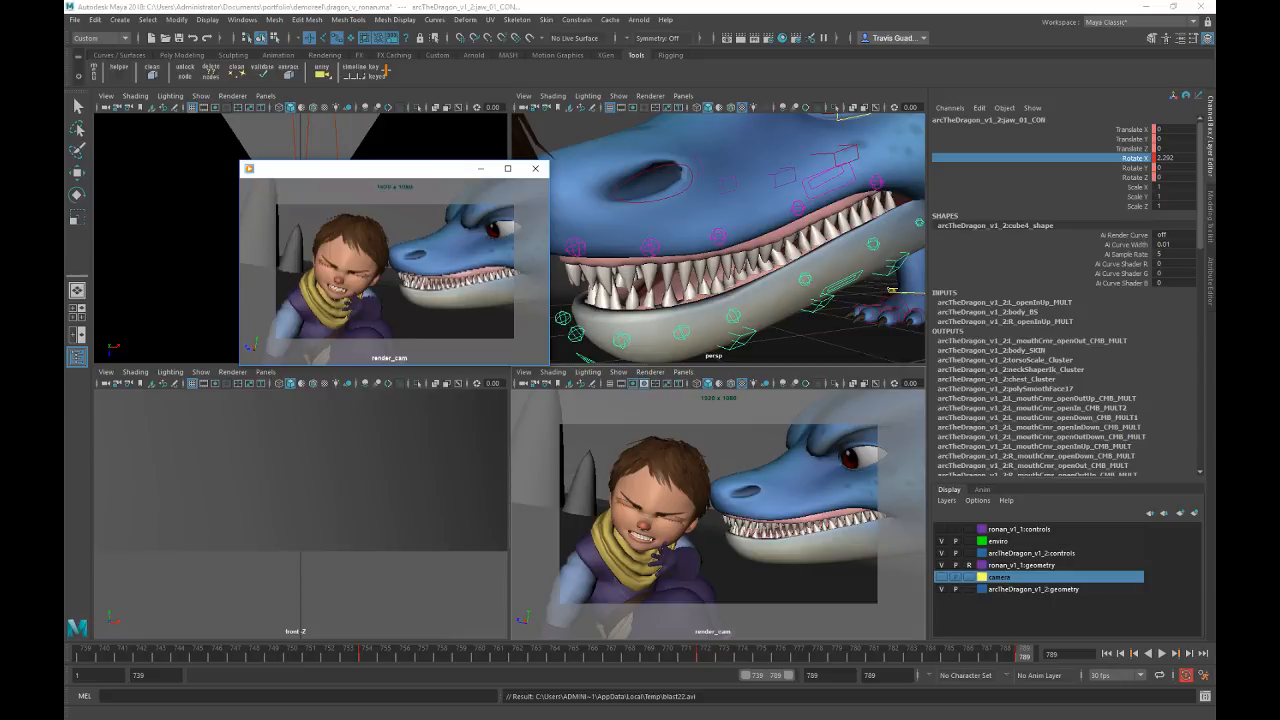
mouse_move(537, 185)
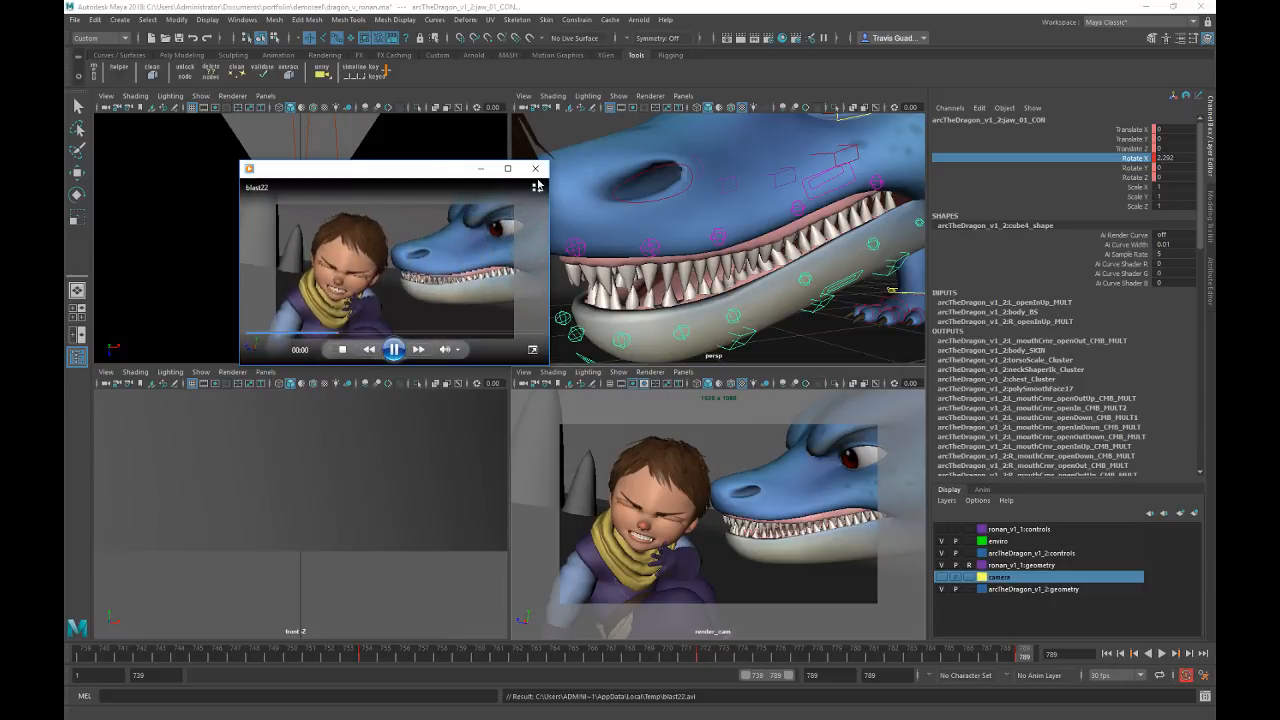
click(535, 168)
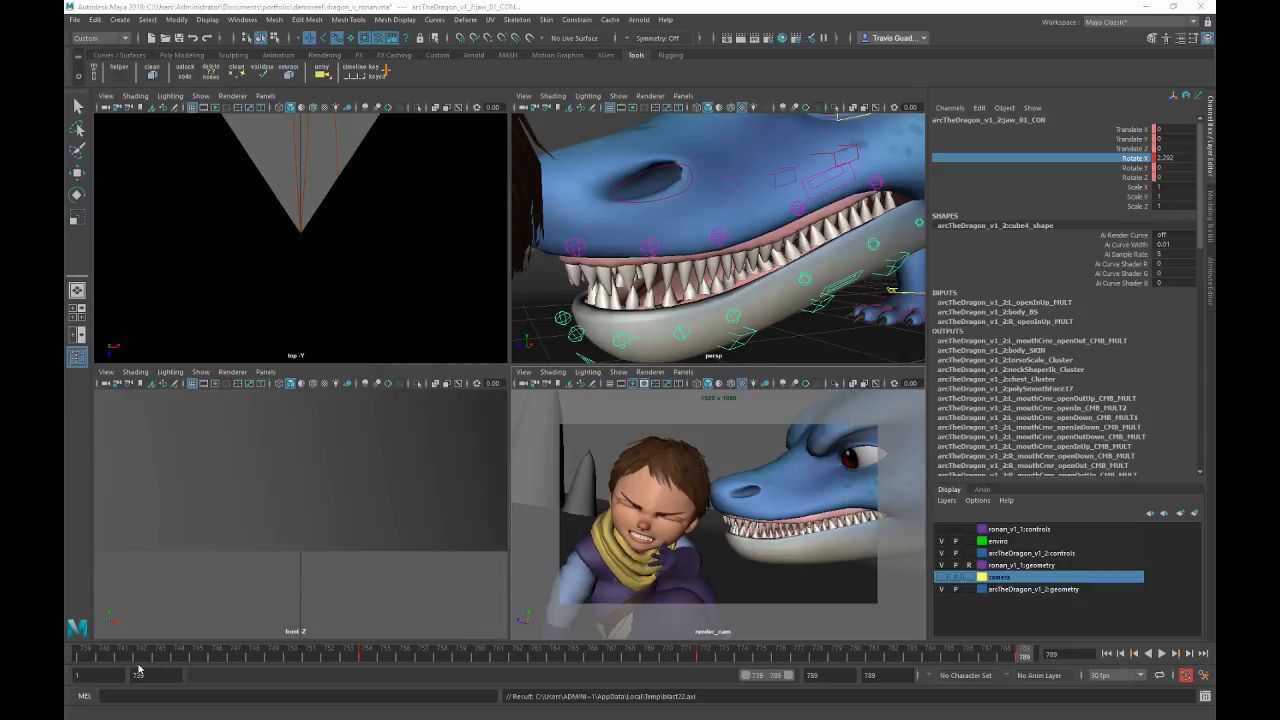
Step: Move the dragon's left cheek control key from frame 754 to frame 746
drag(140, 661, 502, 657)
alt+middle_drag(817, 174, 801, 259)
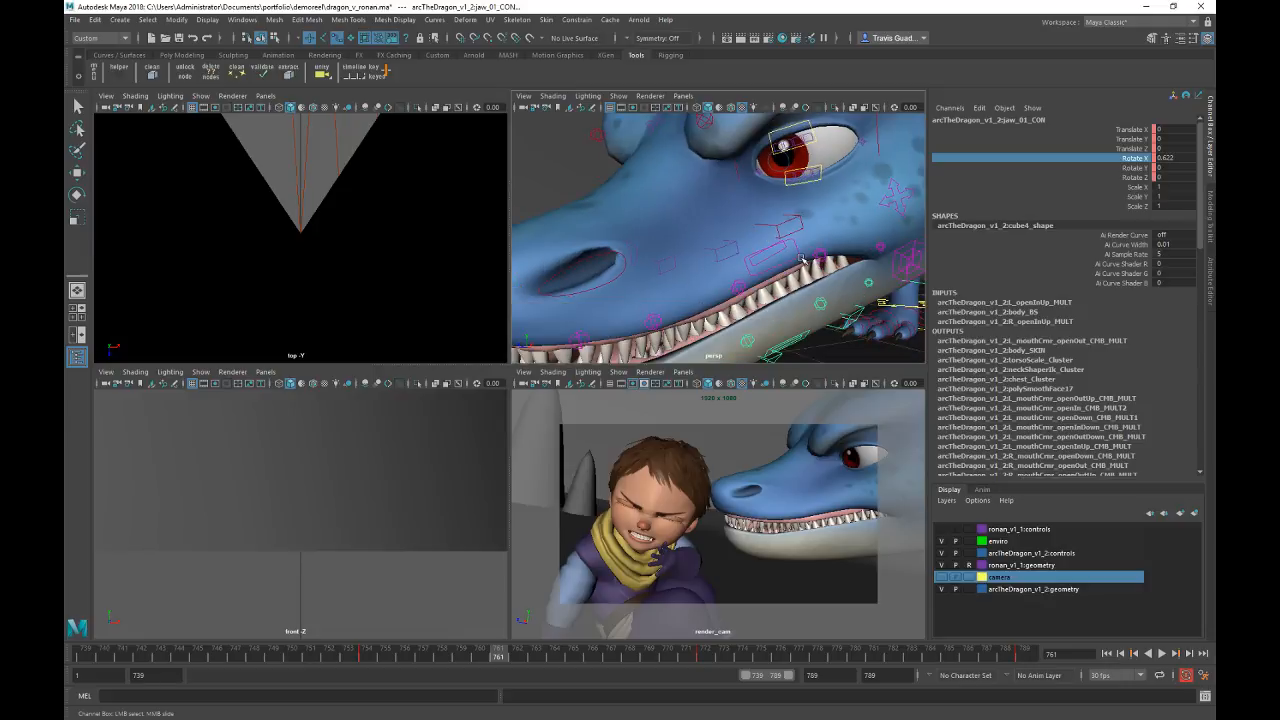
alt+drag(801, 259, 829, 231)
click(829, 213)
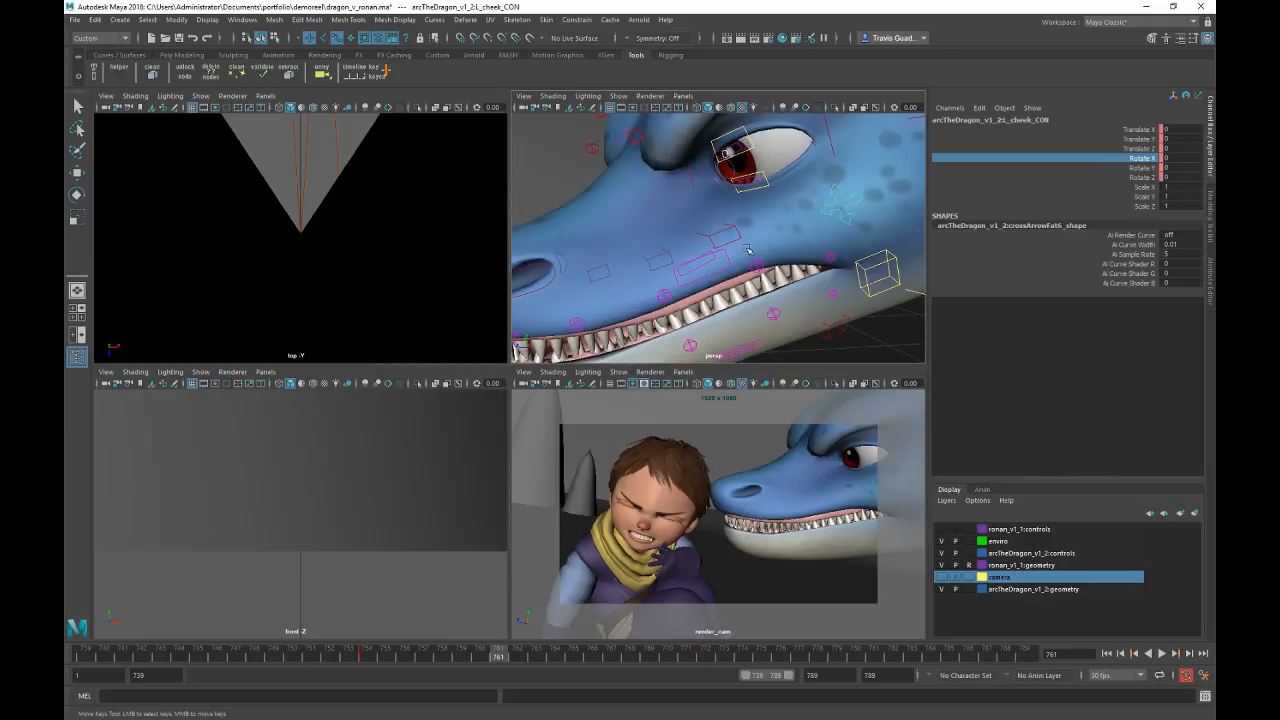
alt+middle_drag(746, 246, 784, 235)
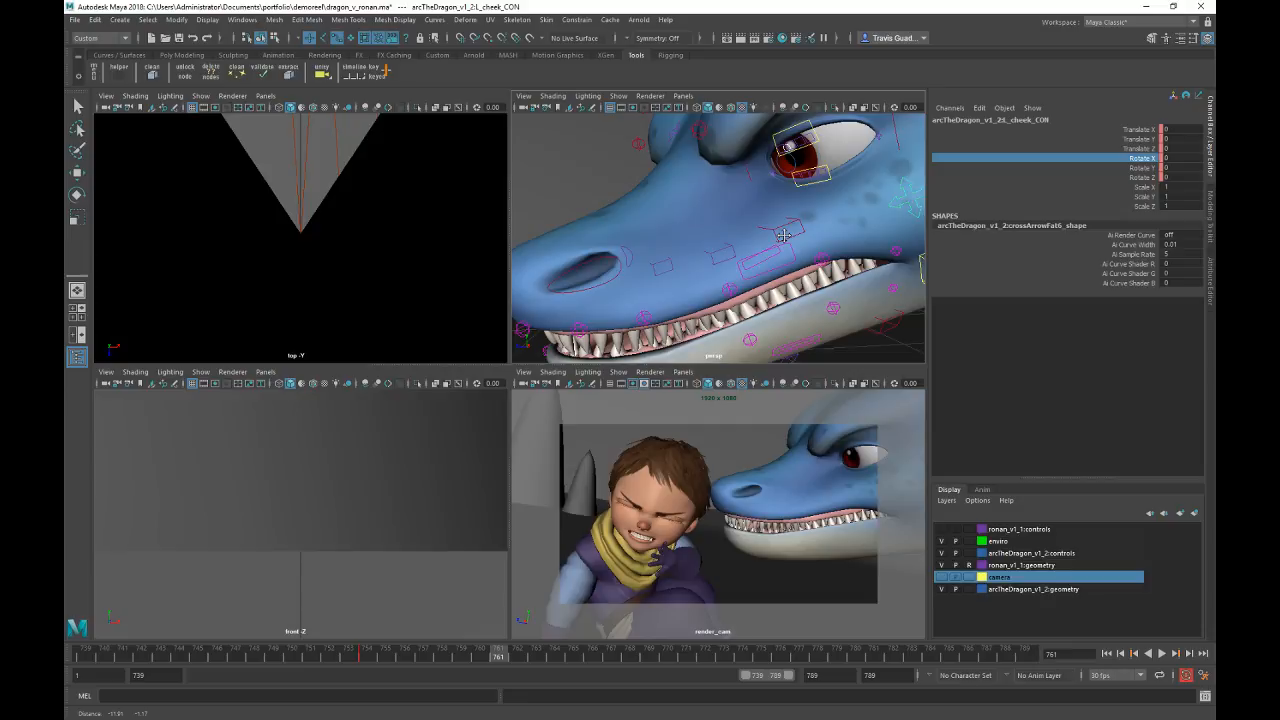
scroll(784, 235, down, 3)
key(w)
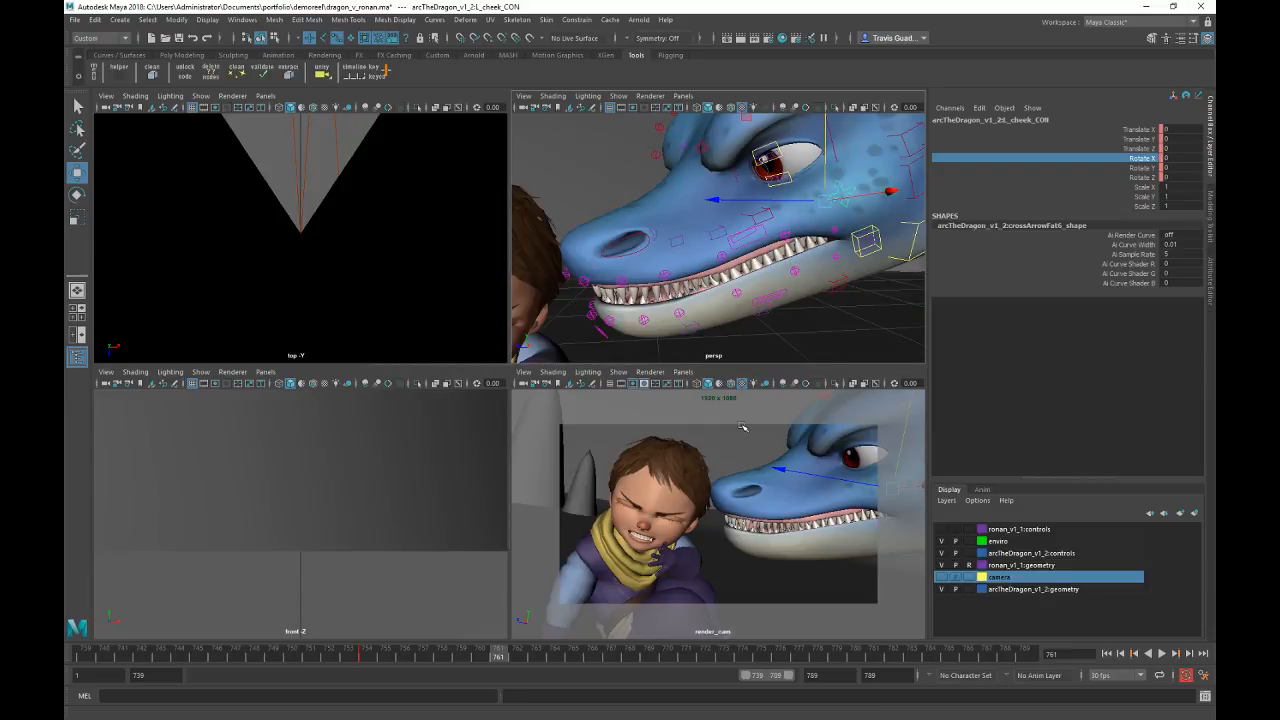
click(110, 656)
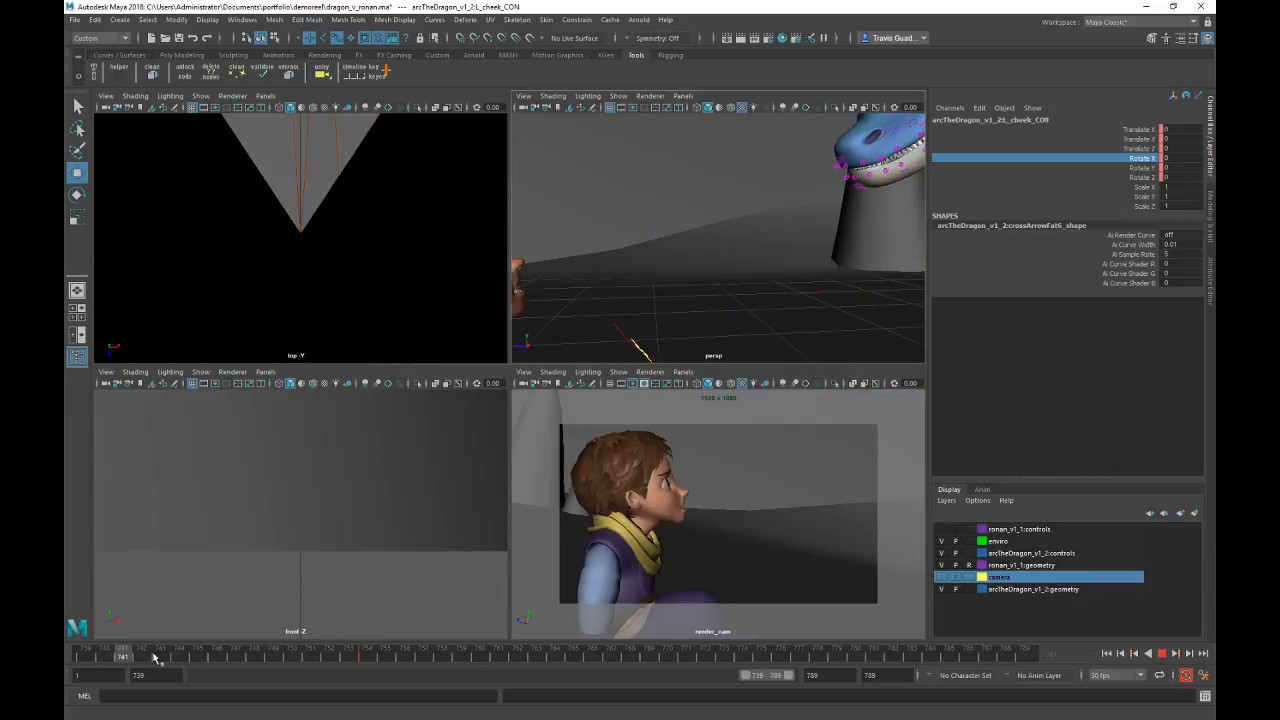
key(alt+v)
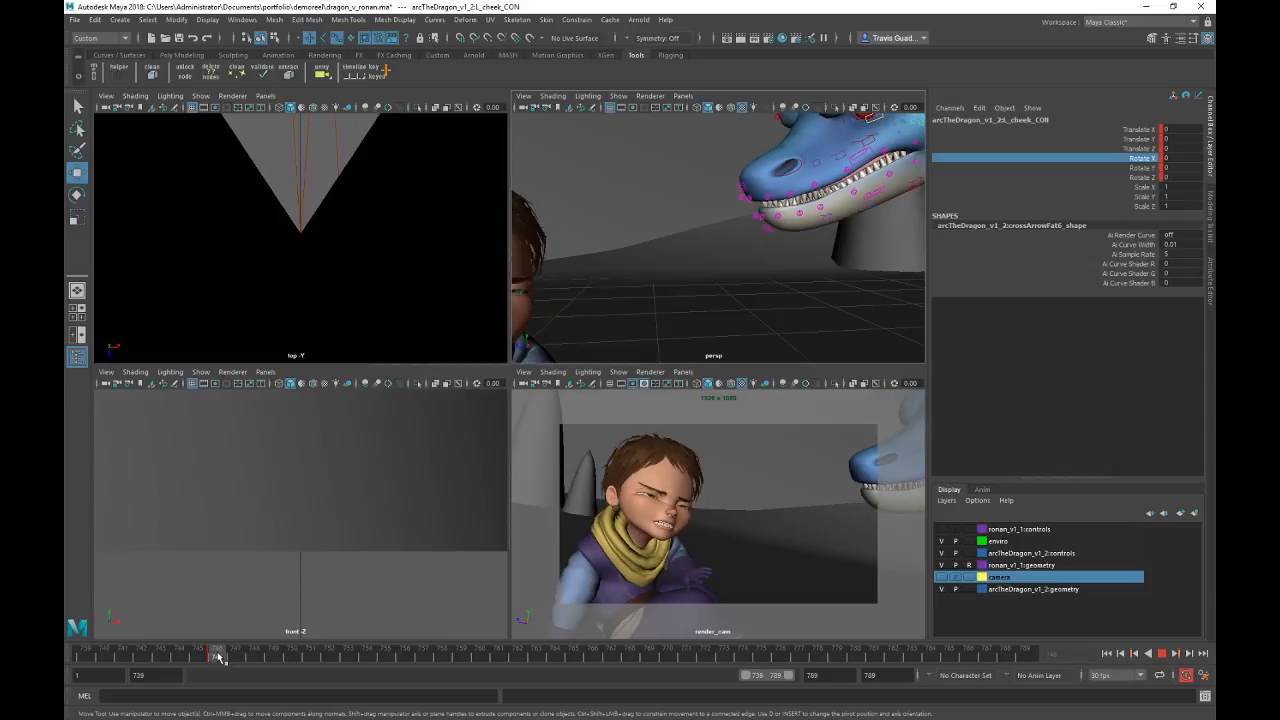
Step: Raise the left cheek control at frame 765 to Translate X -0.087, Y 0.754, Z -0.292, and play back the motion
drag(218, 657, 581, 658)
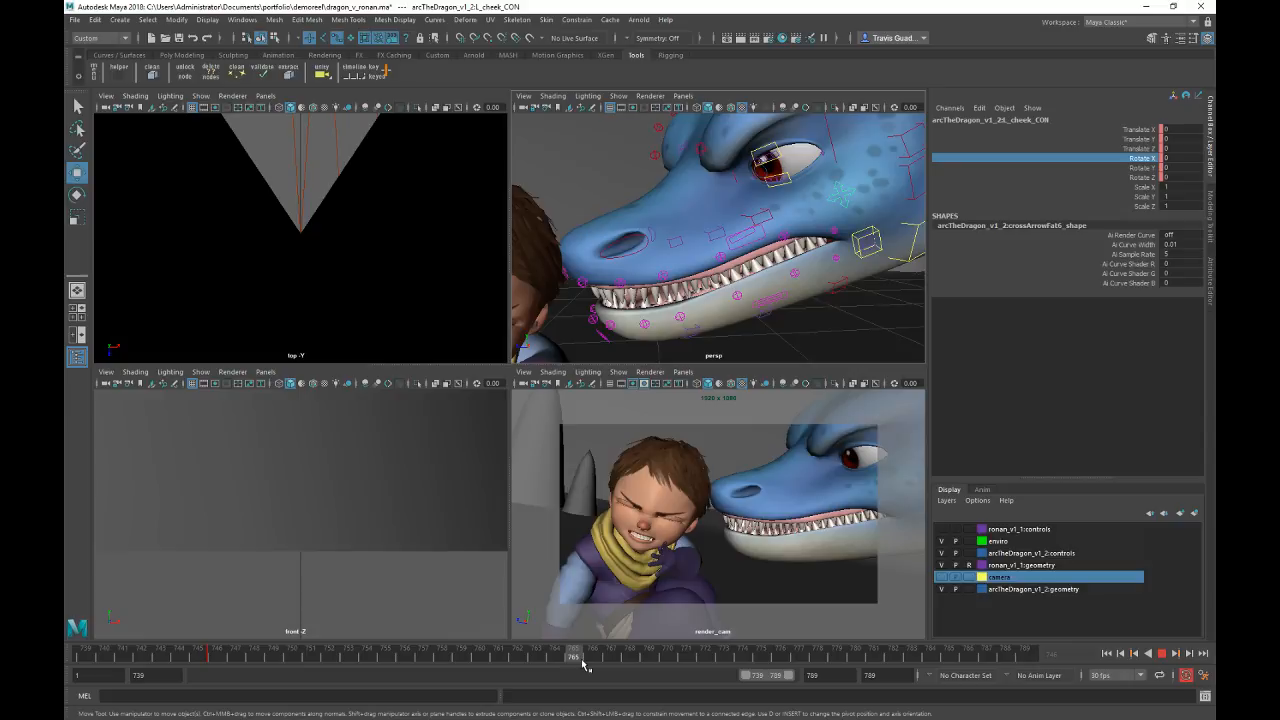
key(shift+w)
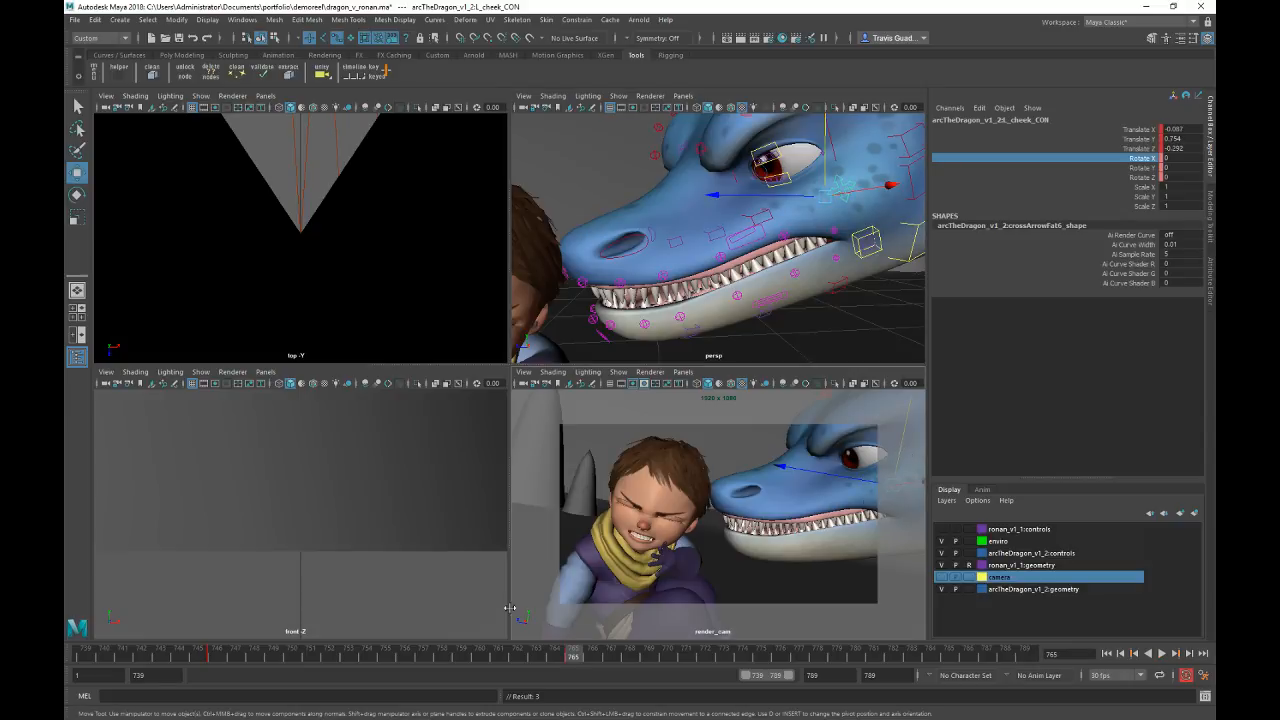
click(229, 657)
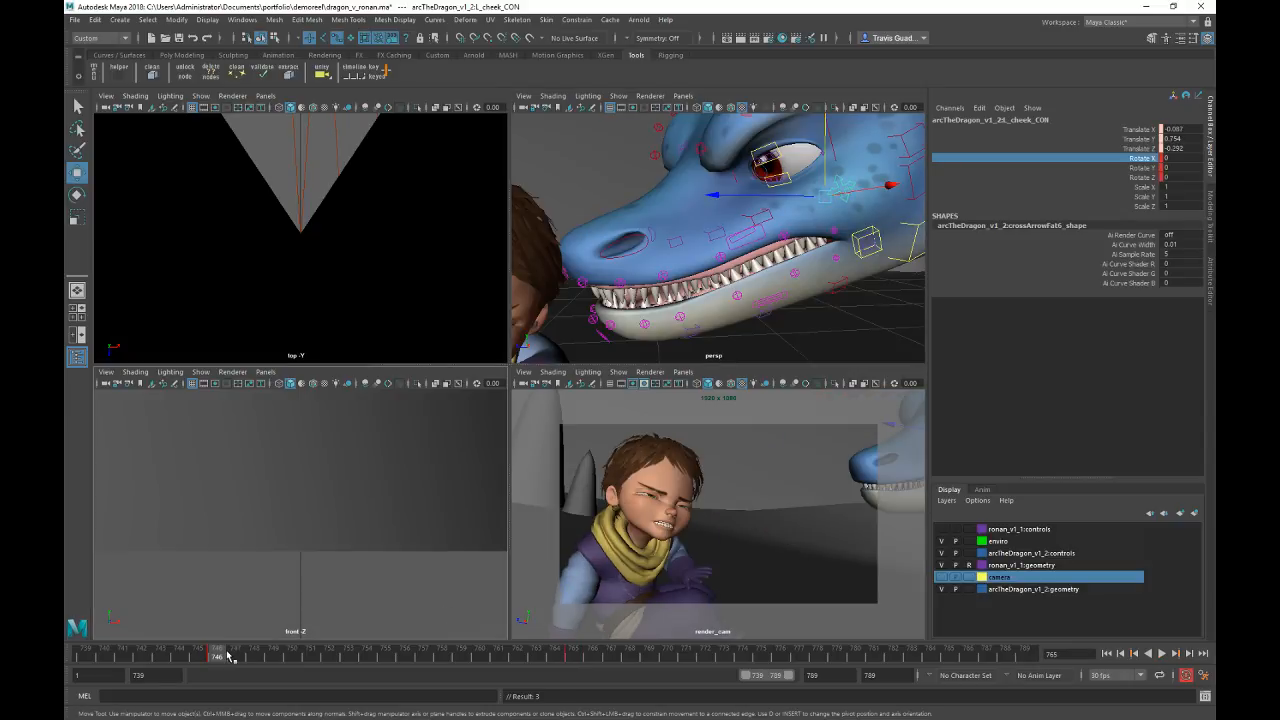
key(alt+v)
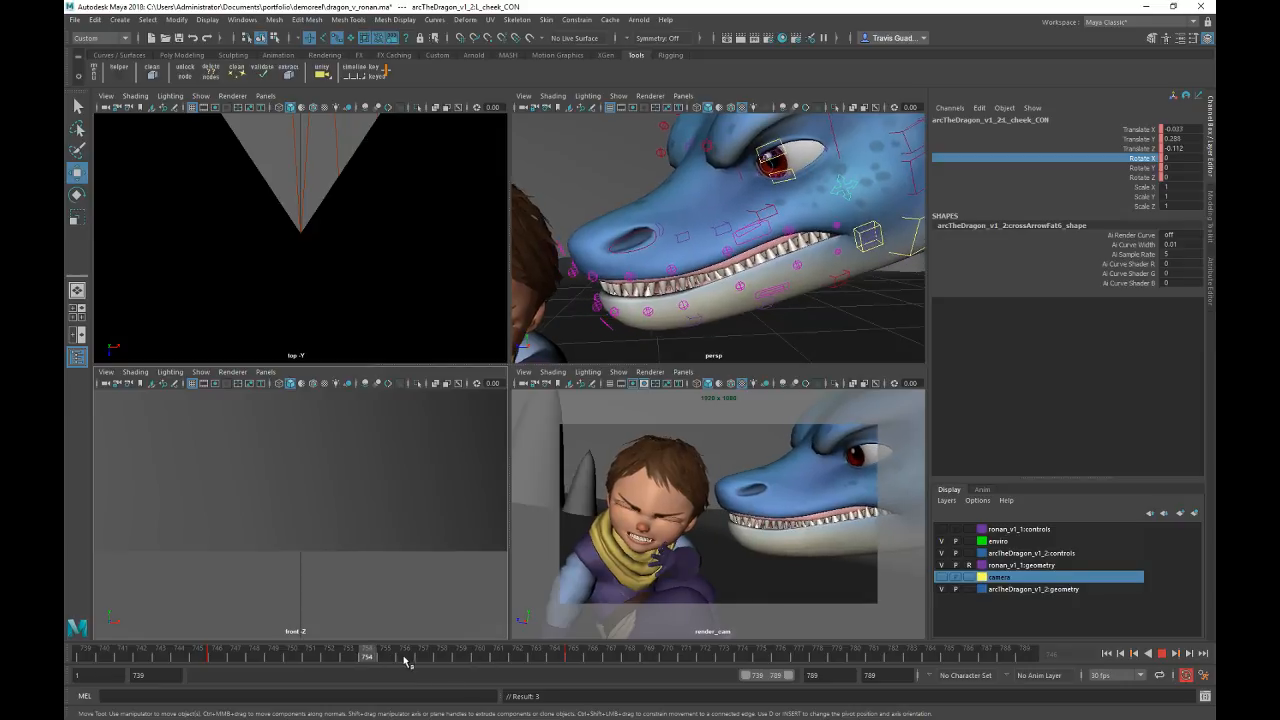
click(570, 655)
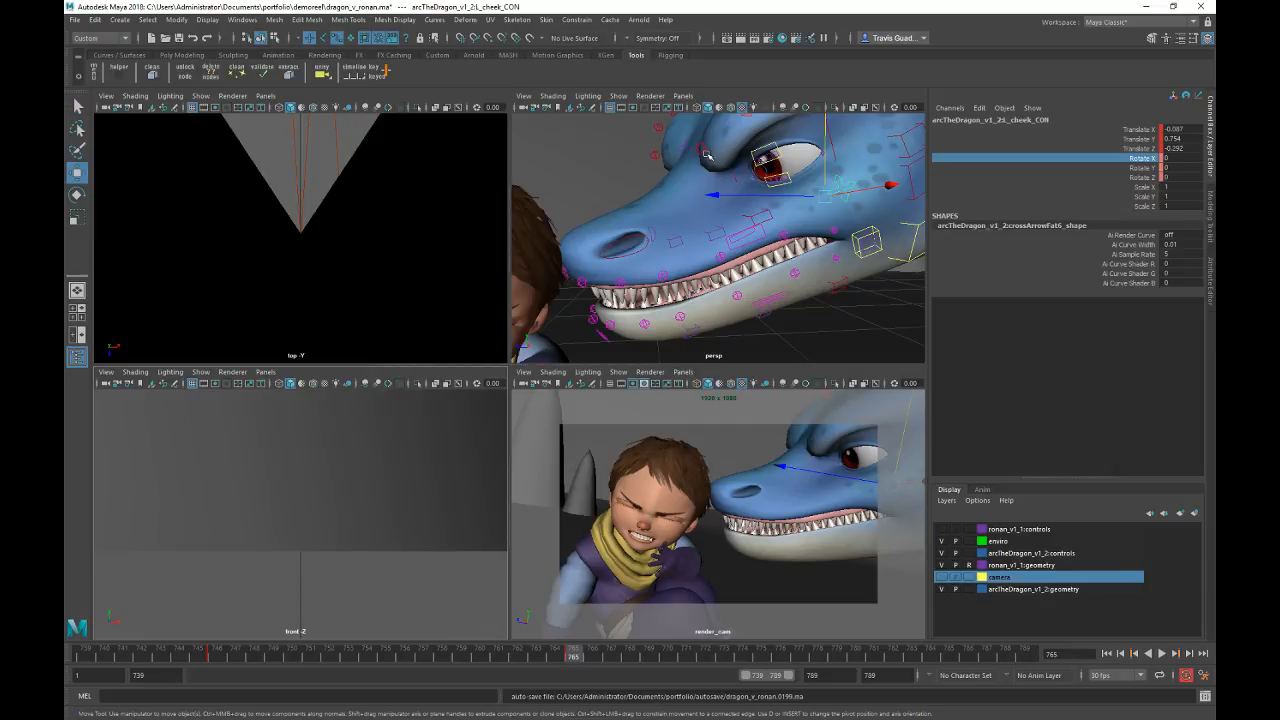
Step: Lower both brow master controls at frame 765, setting Translate Y to -2.134 and Rotate X to 8.487
alt+drag(706, 155, 725, 176)
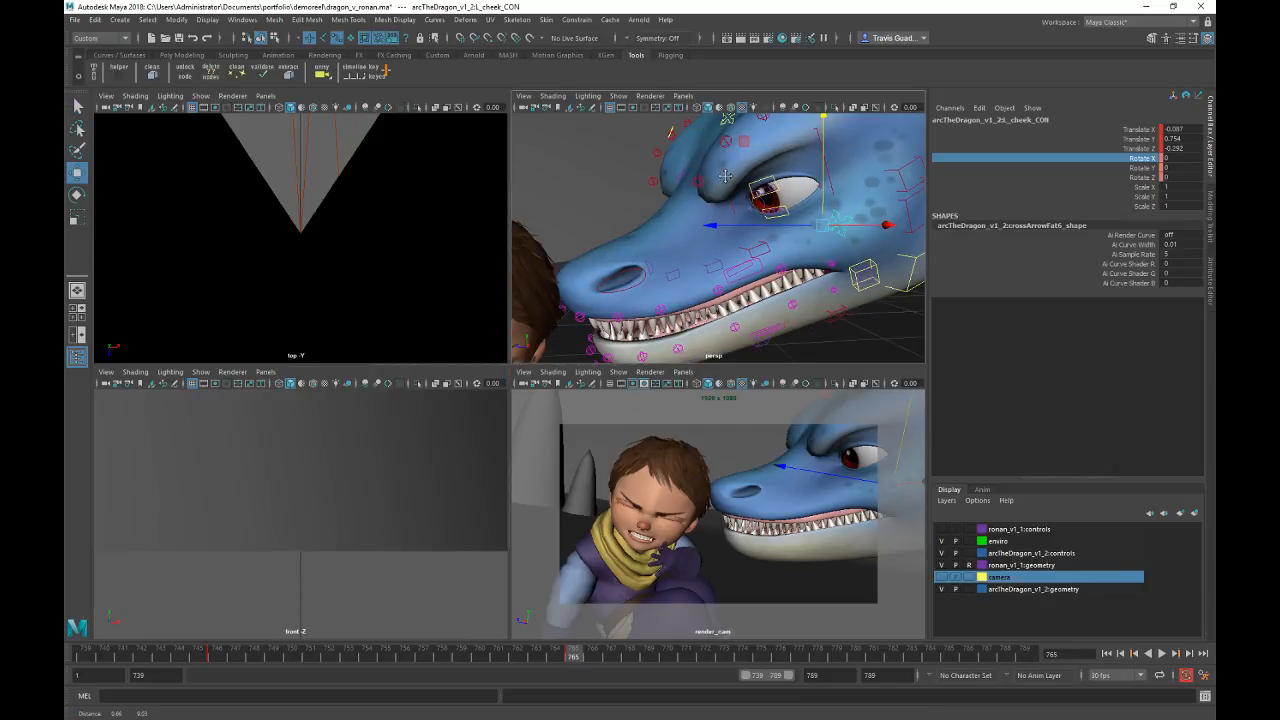
alt+middle_drag(725, 176, 713, 193)
click(716, 133)
shift+click(663, 147)
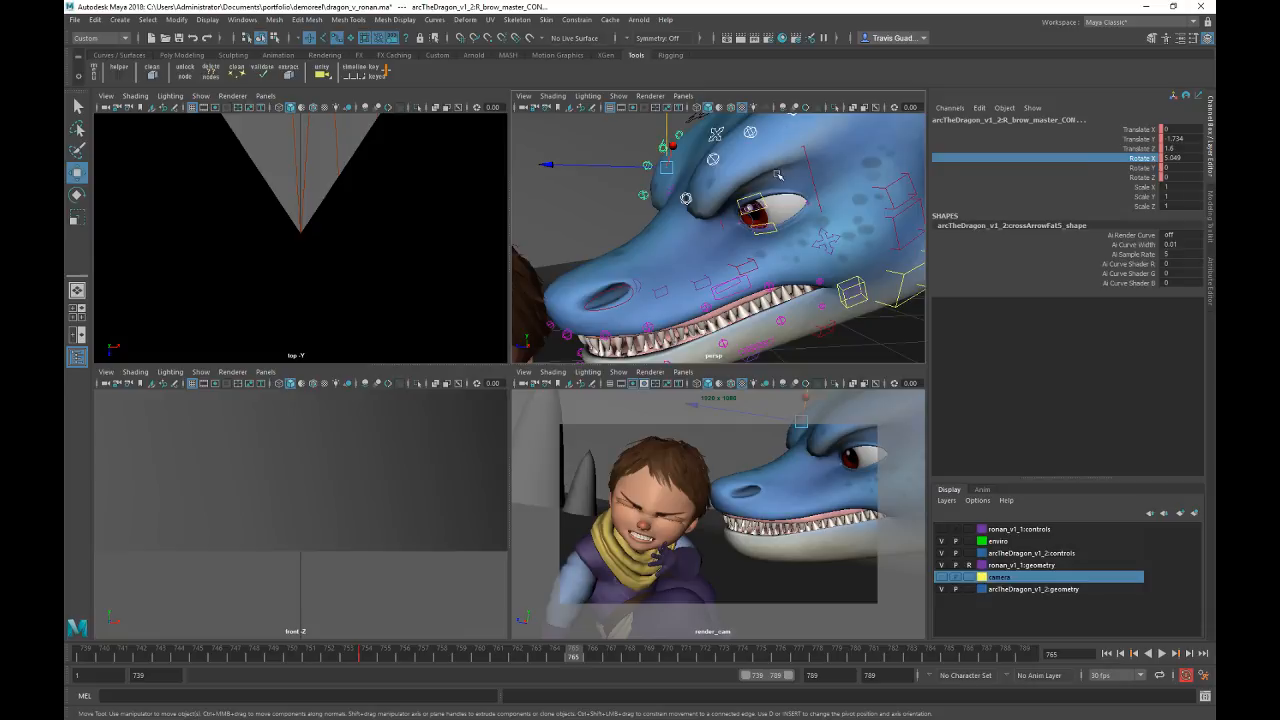
click(1135, 148)
click(1135, 138)
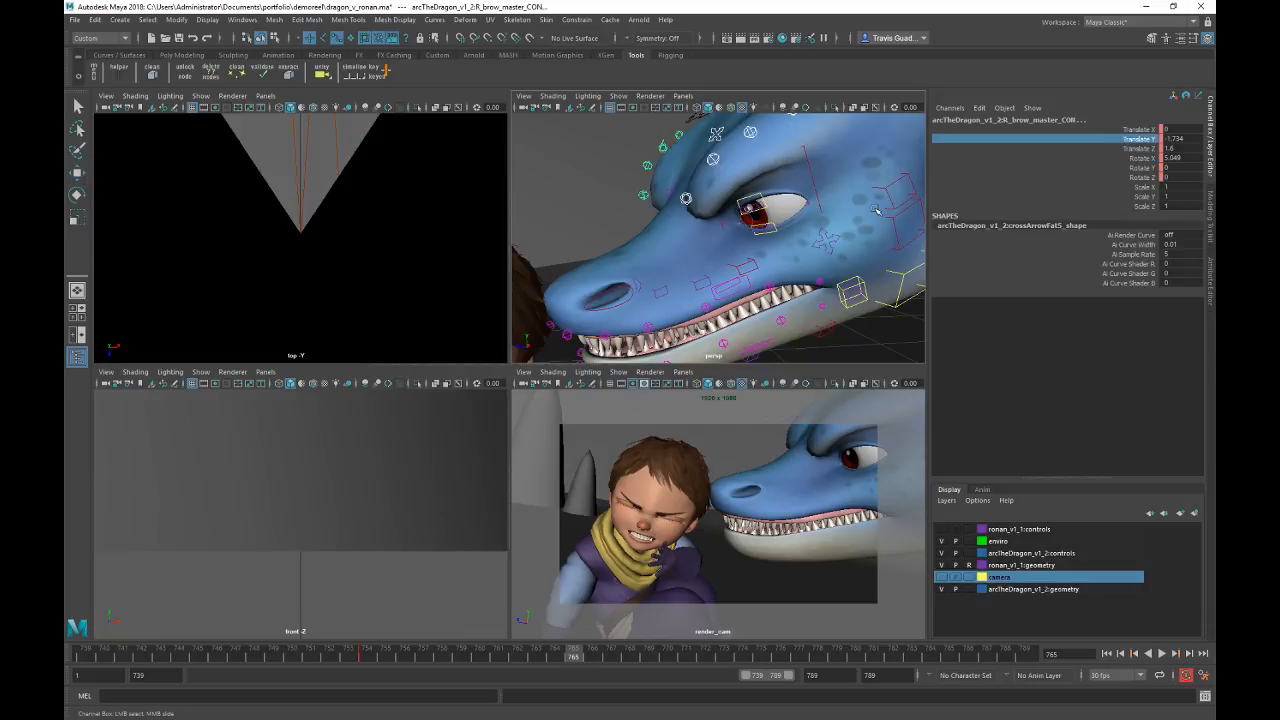
middle_drag(877, 210, 906, 262)
click(1142, 158)
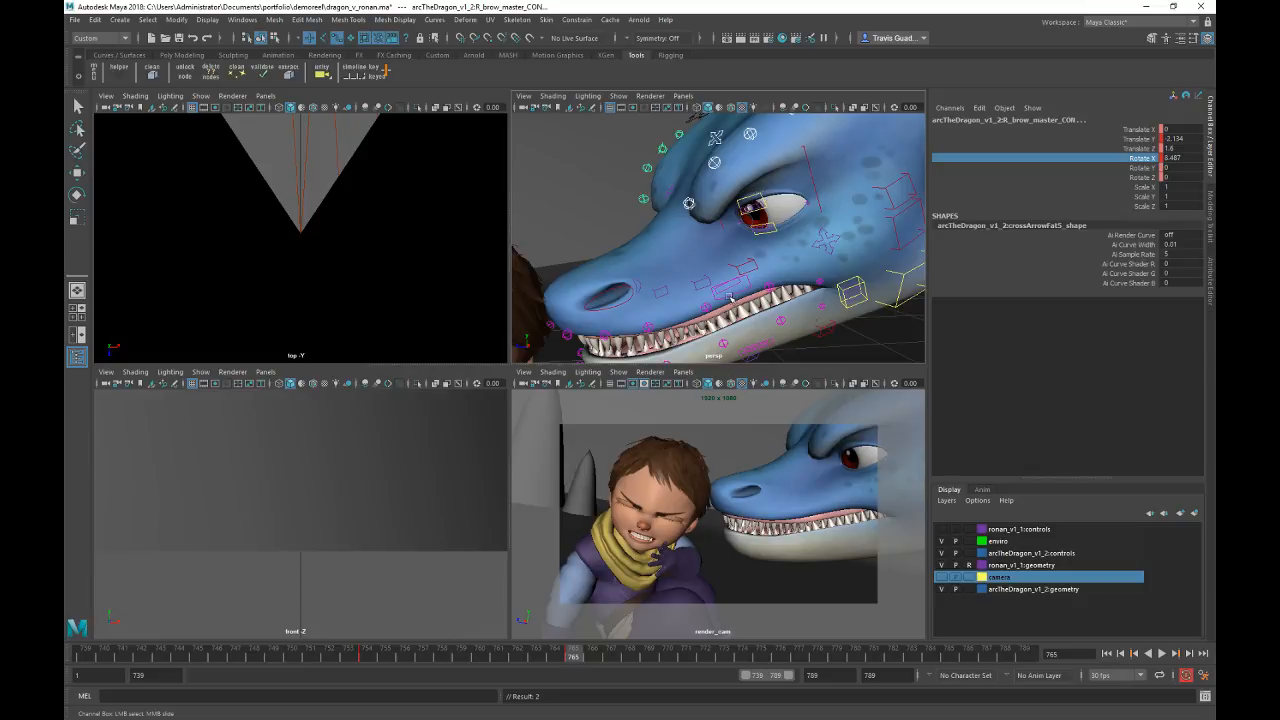
Step: Set the left lower eyelid control's Cheek Lift to -9.576 at frame 765 and play back the change from frame 754
alt+drag(732, 299, 775, 295)
alt+right_drag(775, 295, 789, 292)
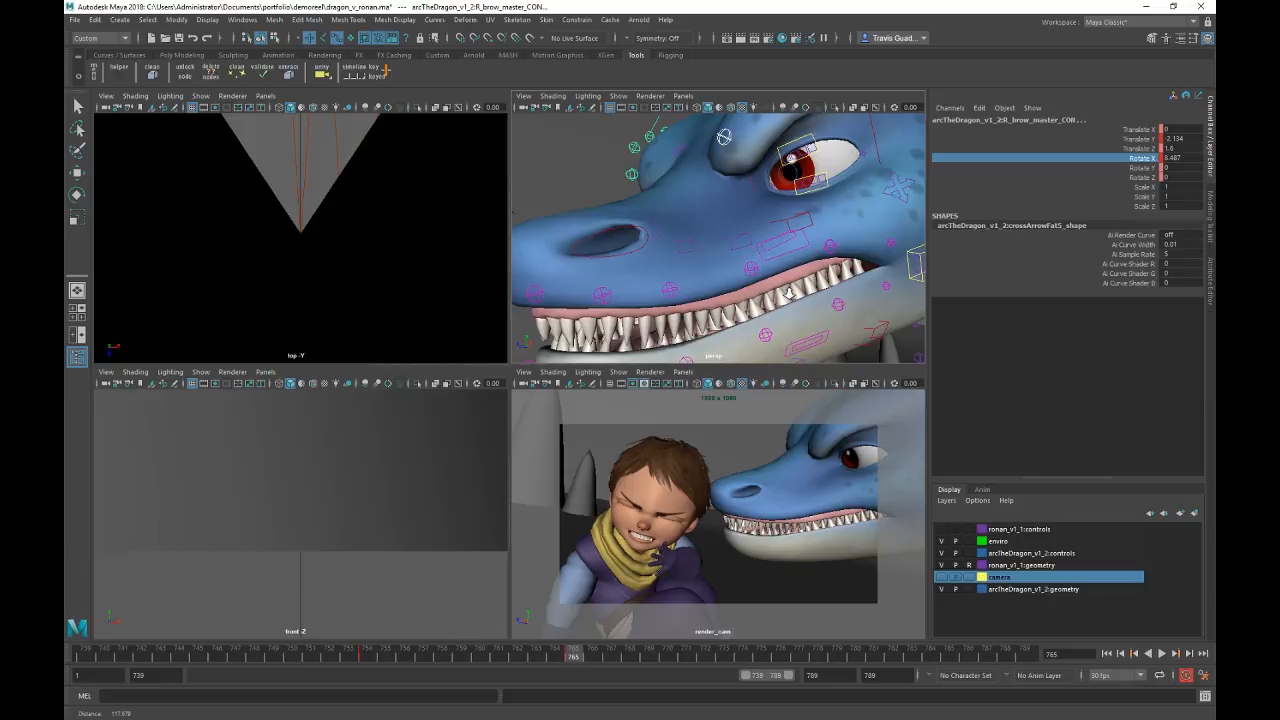
mouse_move(790, 292)
alt+mouse_down()
mouse_move(763, 213)
mouse_move(745, 245)
mouse_move(757, 261)
alt+mouse_up()
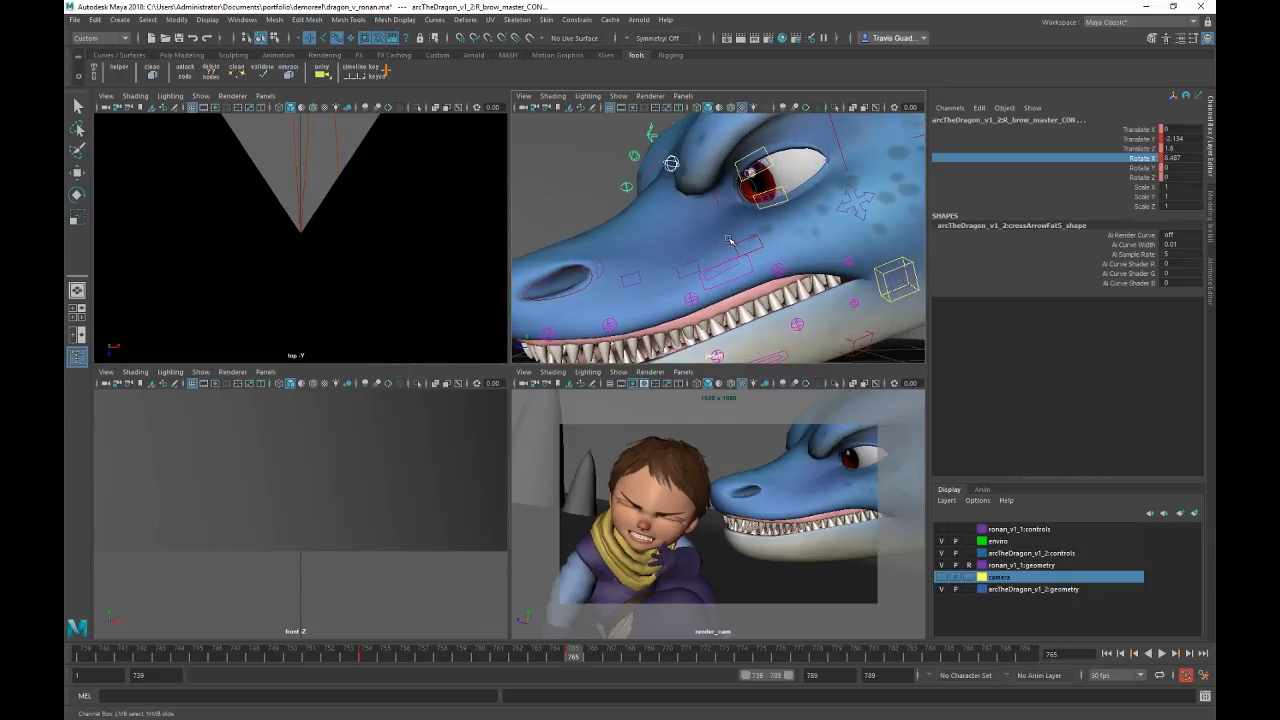
alt+drag(729, 240, 781, 236)
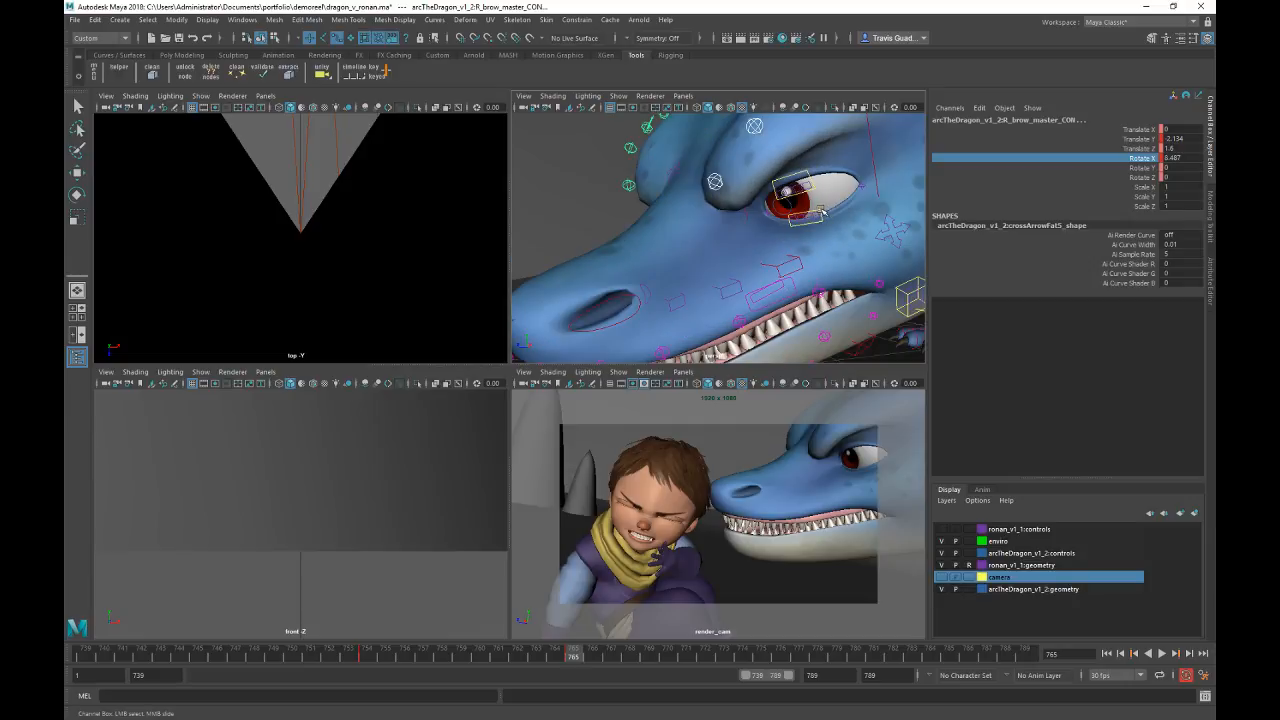
click(814, 214)
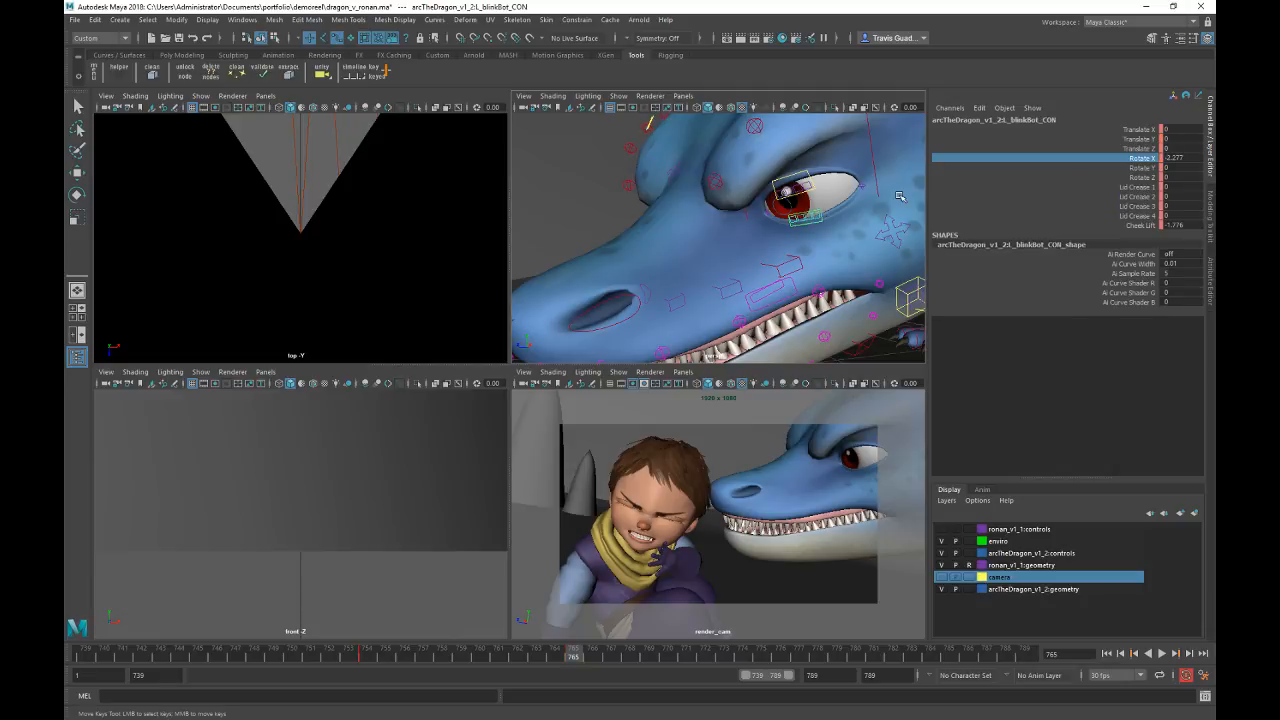
click(1141, 225)
middle_drag(860, 232, 803, 234)
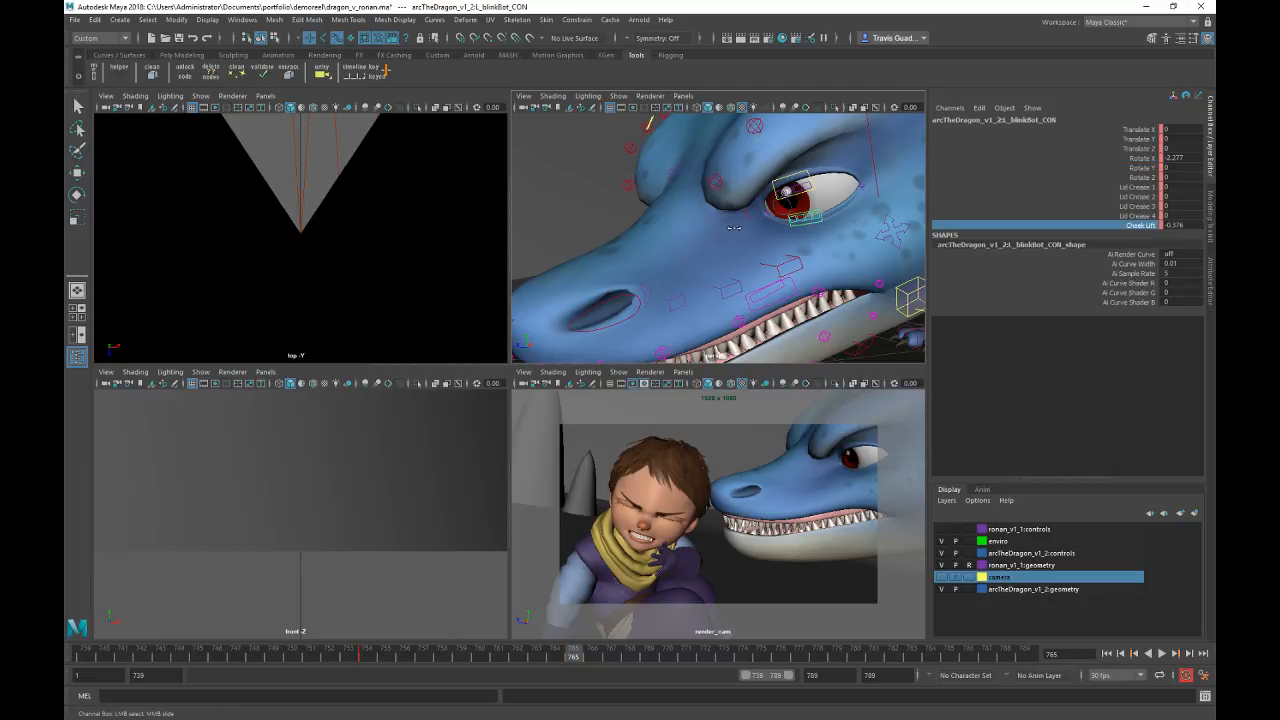
middle_drag(716, 228, 685, 230)
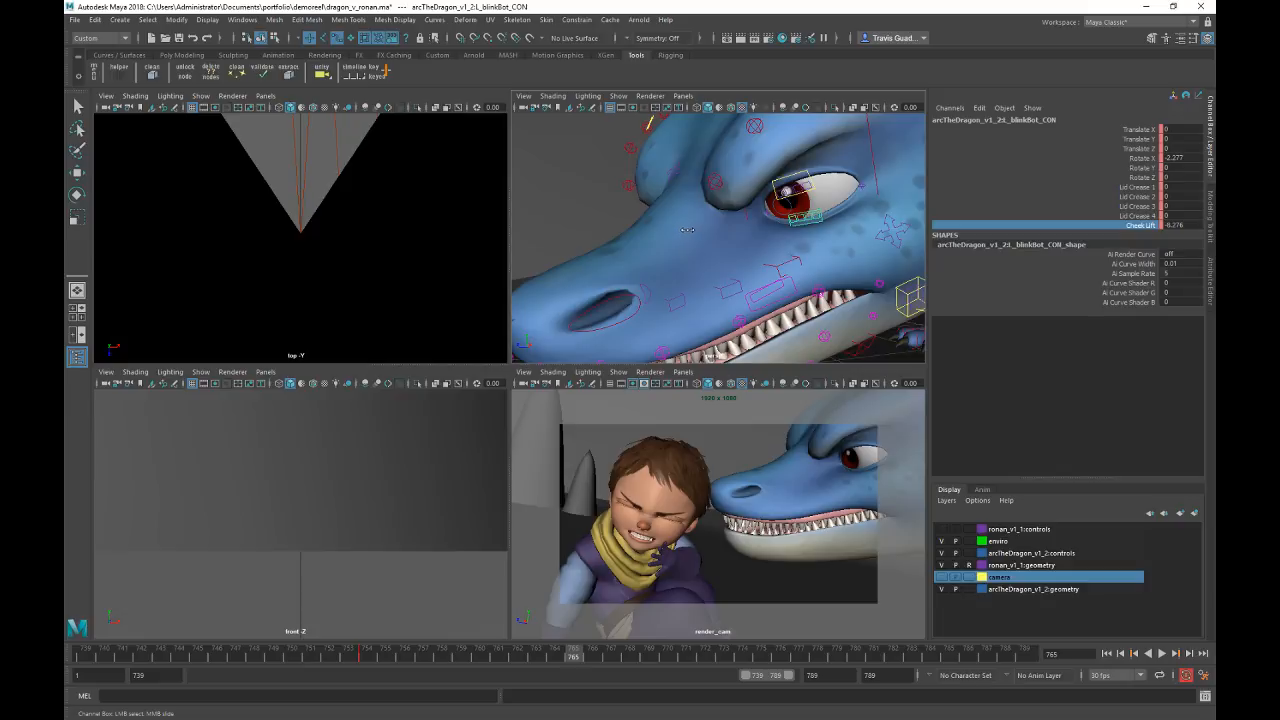
click(367, 655)
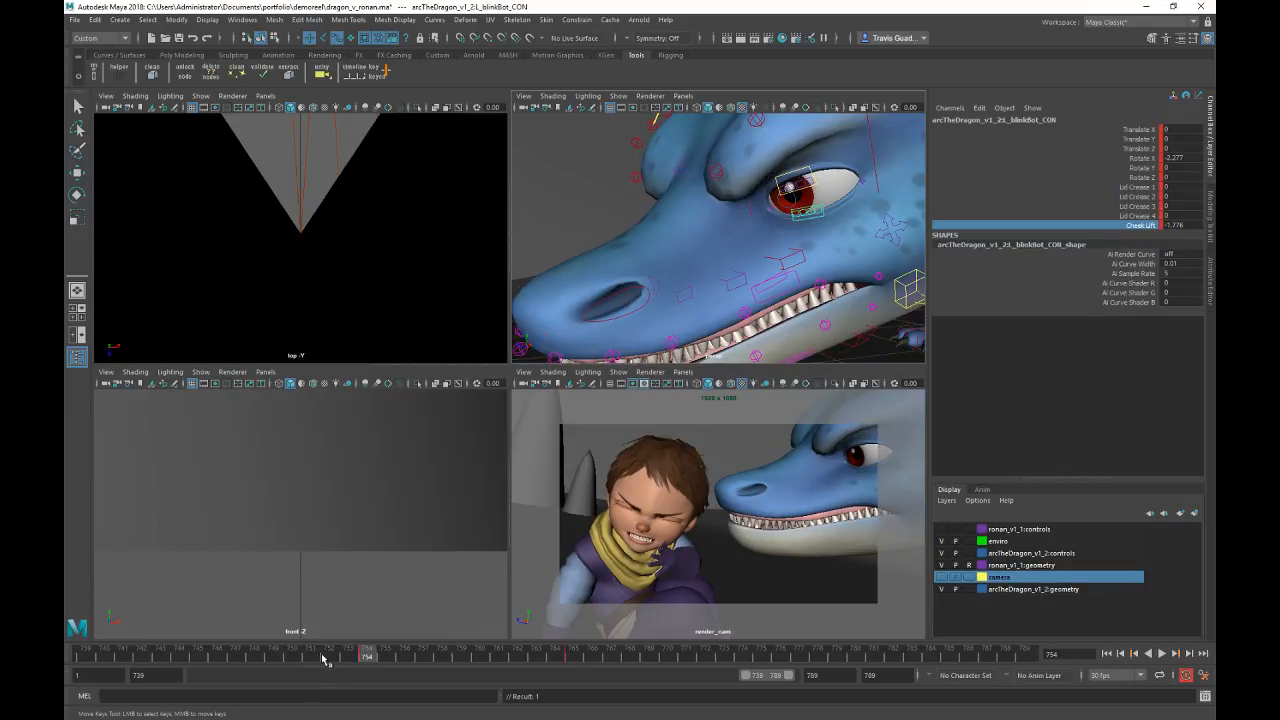
key(alt+v)
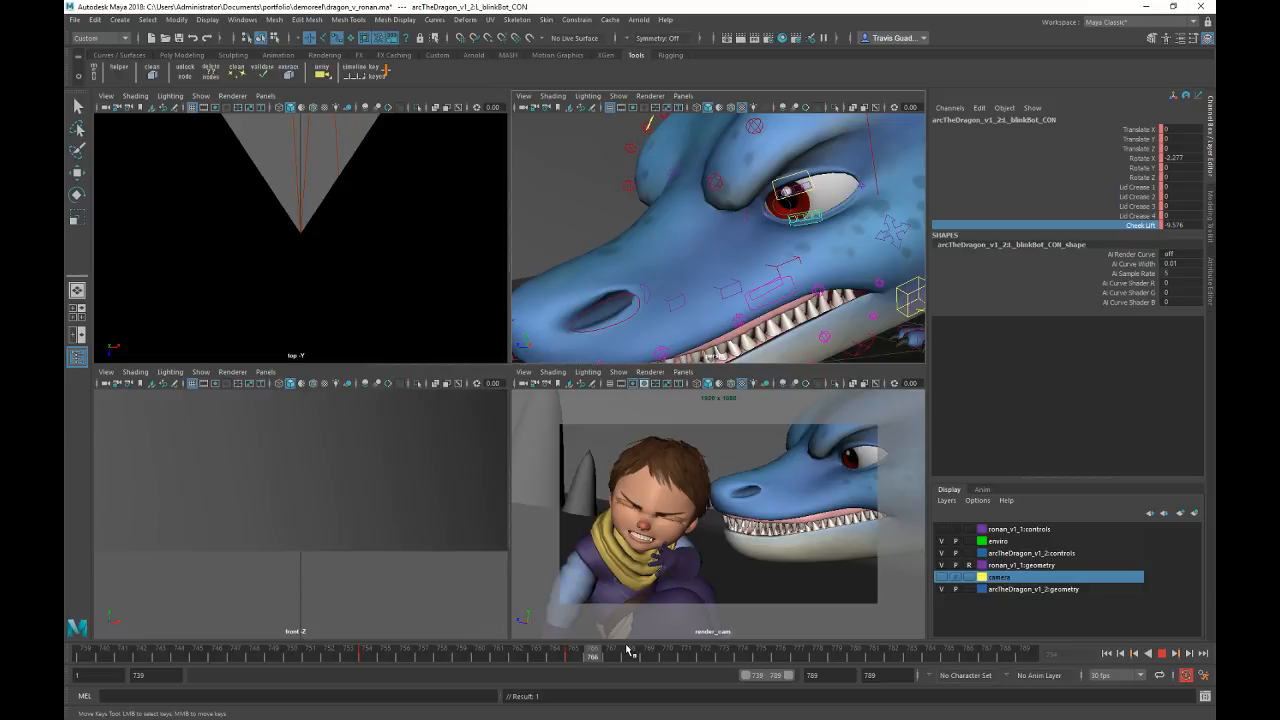
Step: Raise the left cheek control at frame 778 to Translate X -0.189, Y 1.638, Z -0.635
drag(628, 650, 818, 649)
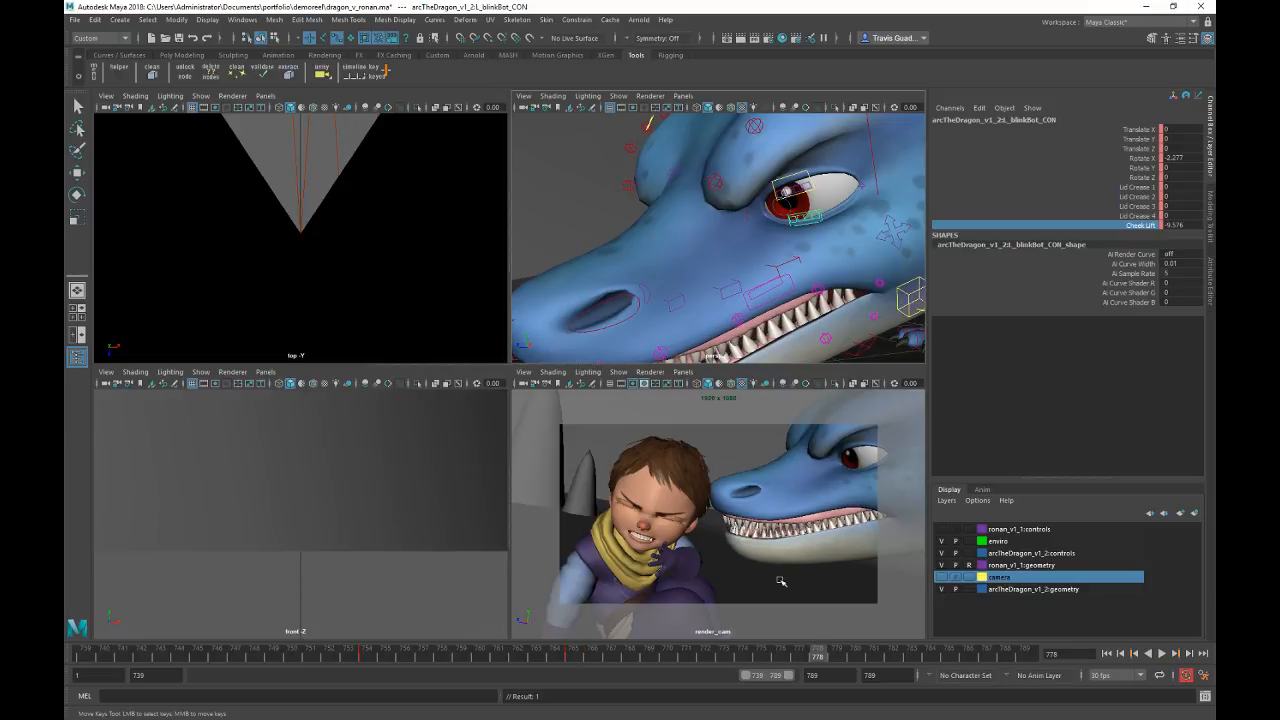
click(889, 234)
key(w)
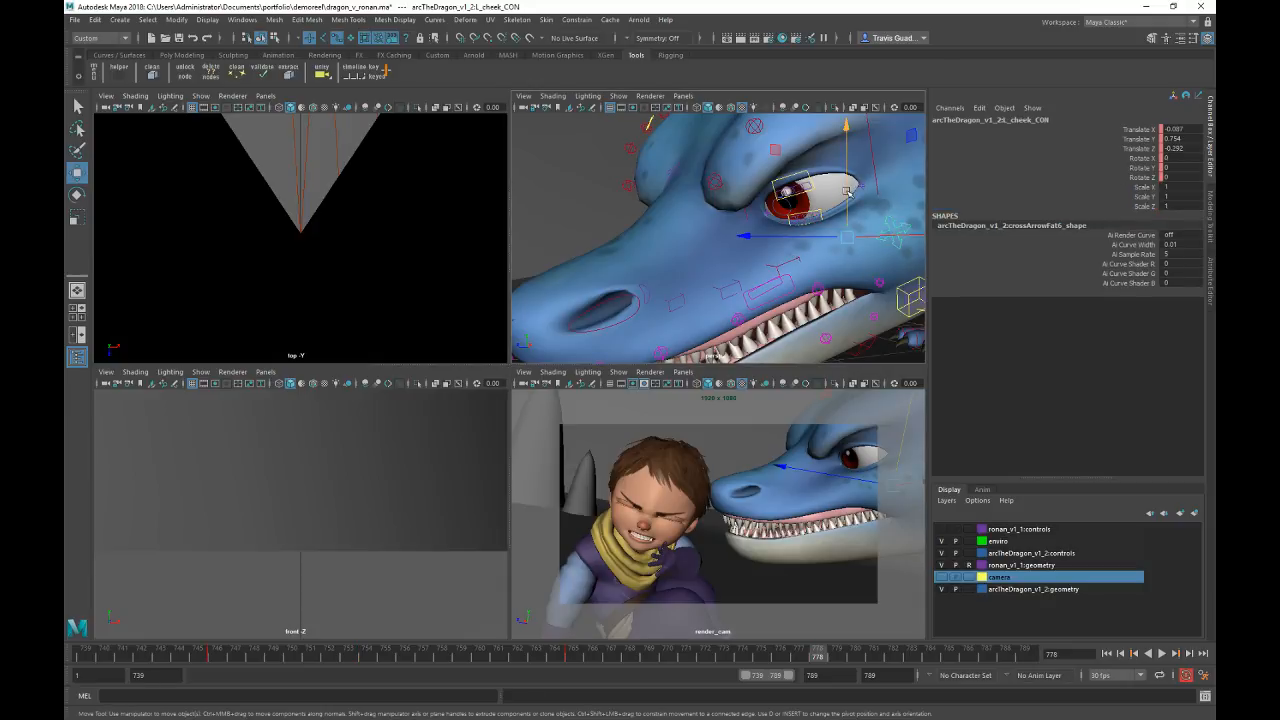
drag(847, 192, 847, 182)
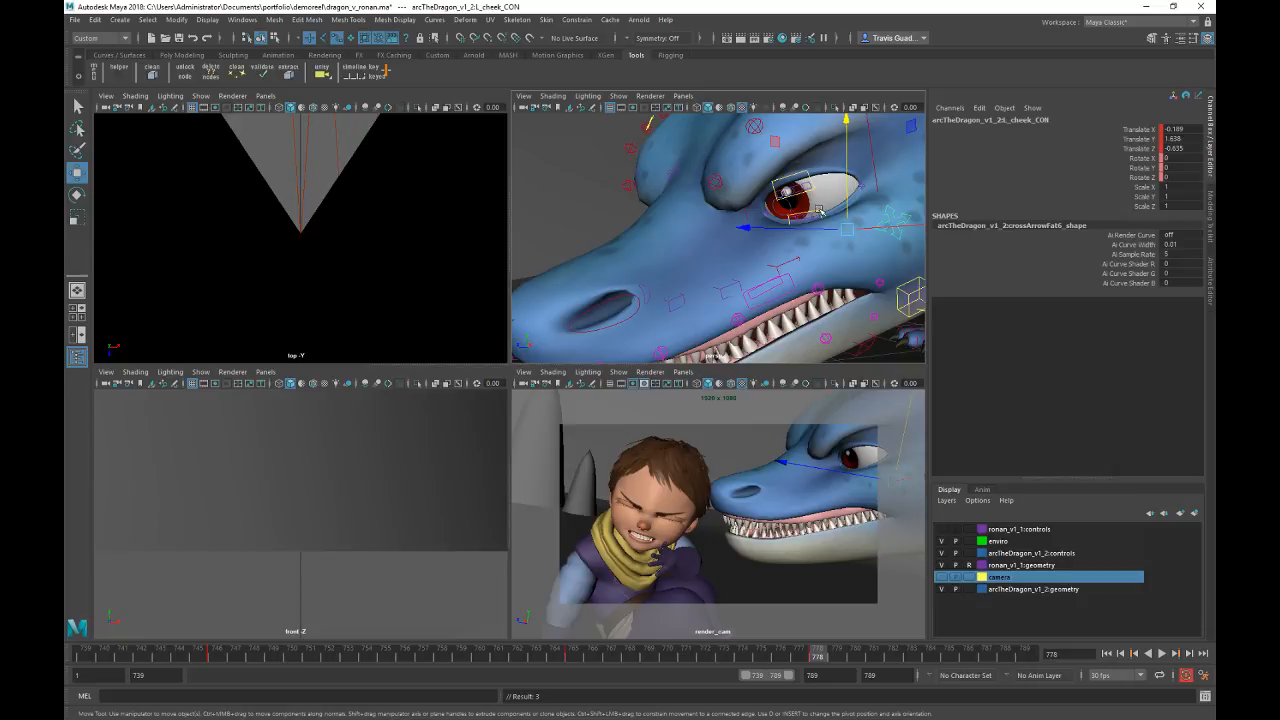
Step: Set the left lower eyelid control's Rotate X to -10.298 and Lid Creases 1–4 to -21.8 at frame 778, and play back
click(815, 214)
drag(1125, 187, 1127, 216)
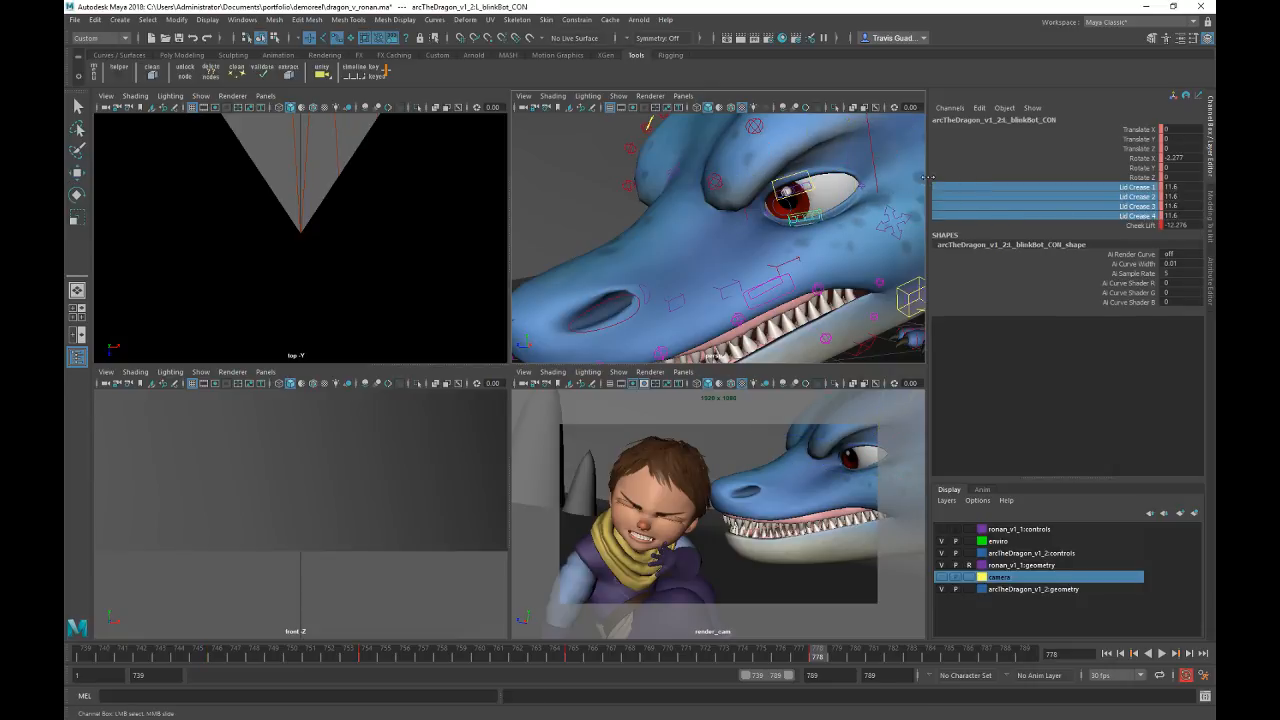
middle_drag(955, 181, 821, 194)
click(1126, 158)
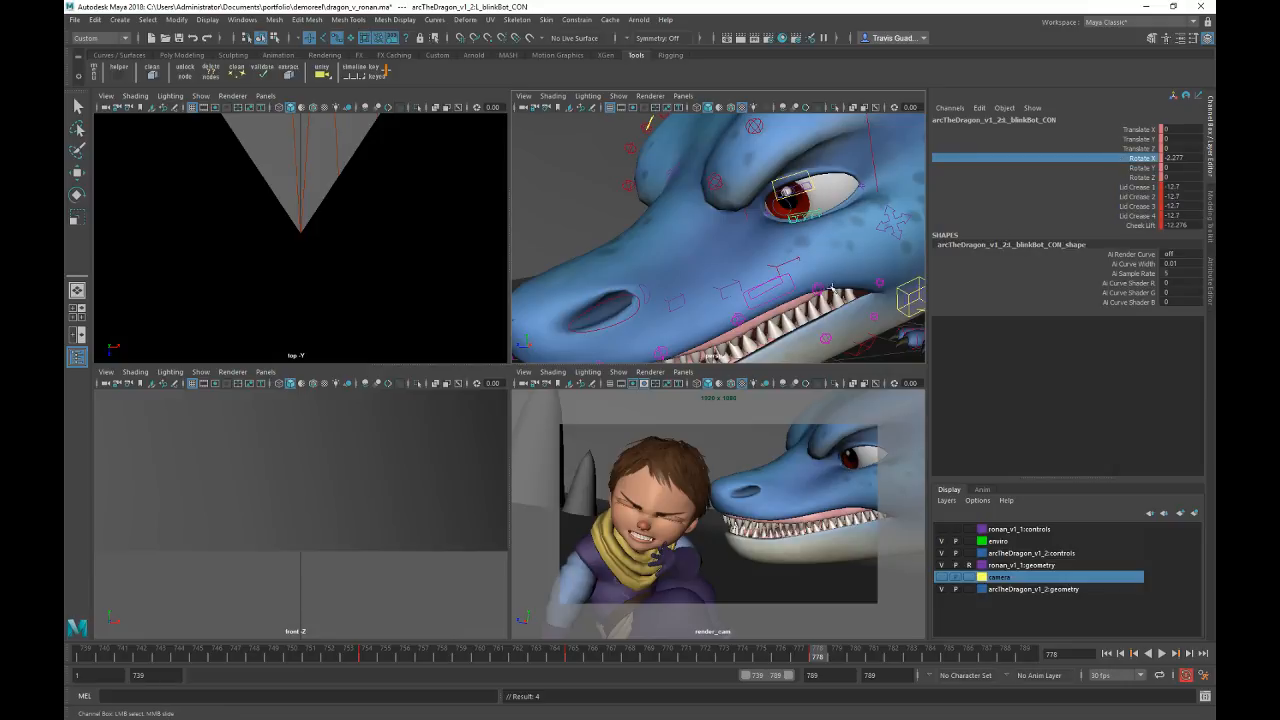
middle_drag(838, 295, 840, 296)
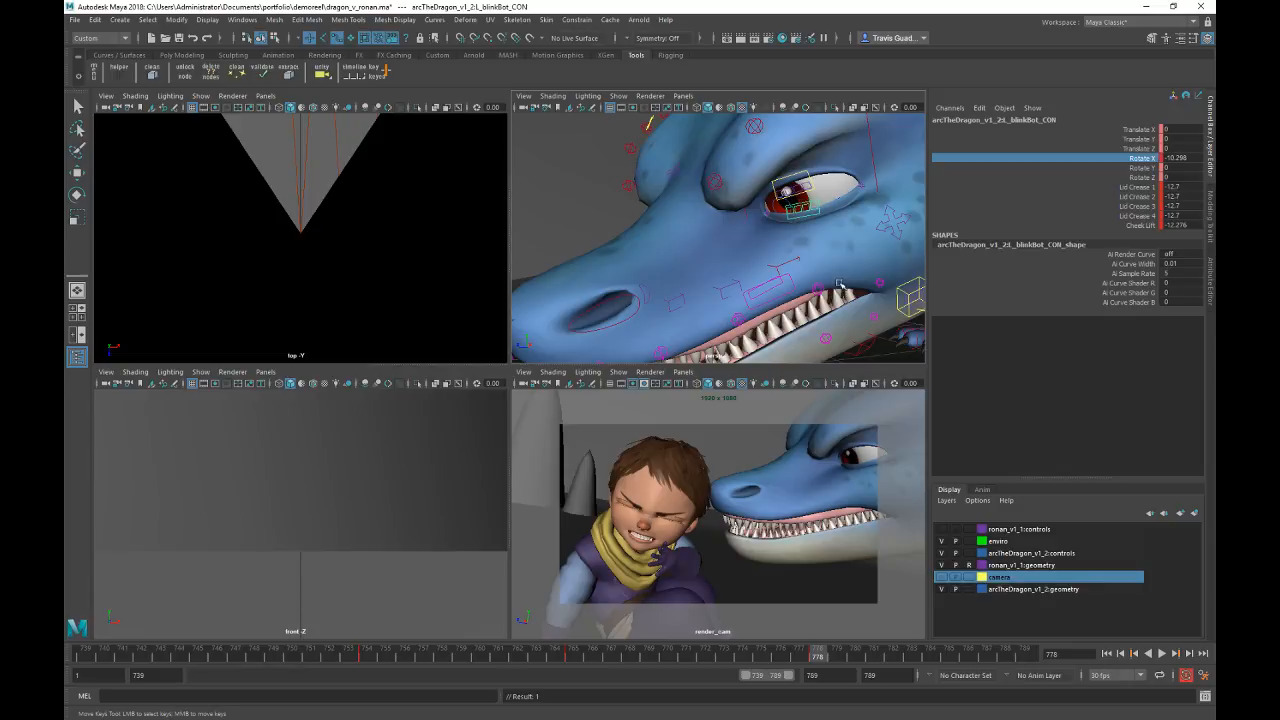
drag(1146, 188, 1110, 221)
middle_drag(856, 271, 804, 273)
key(s)
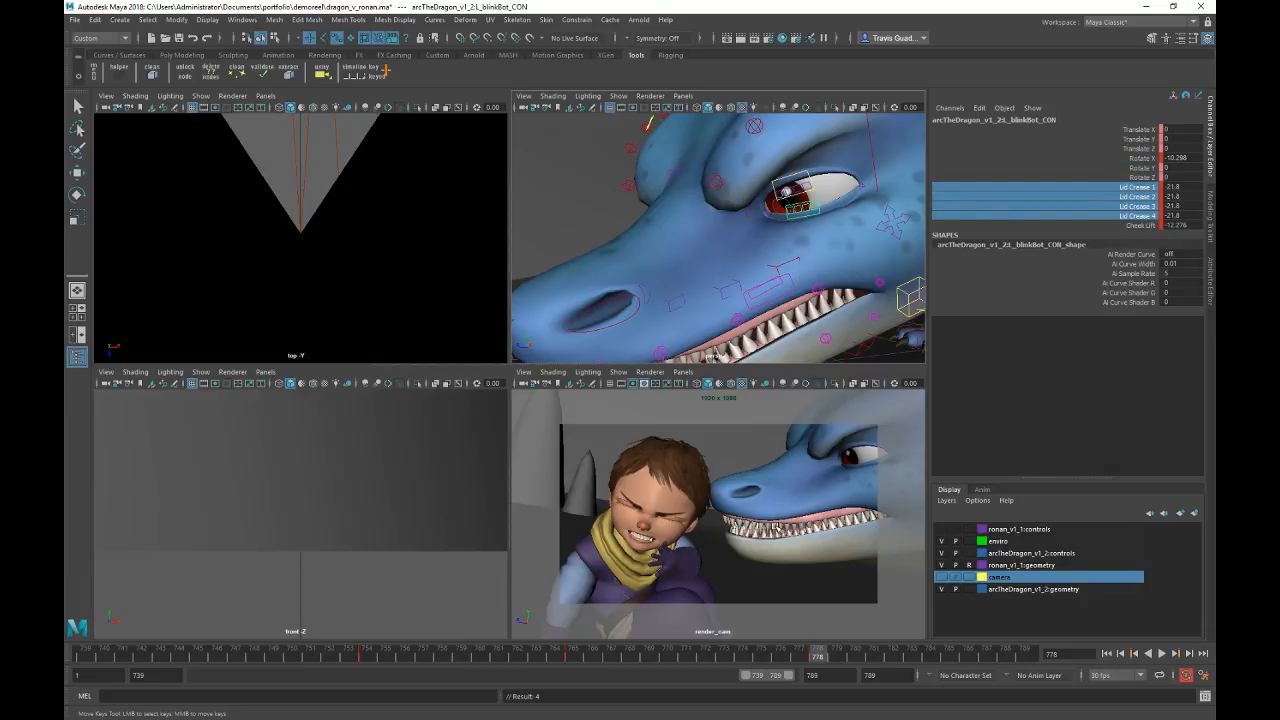
key(alt+v)
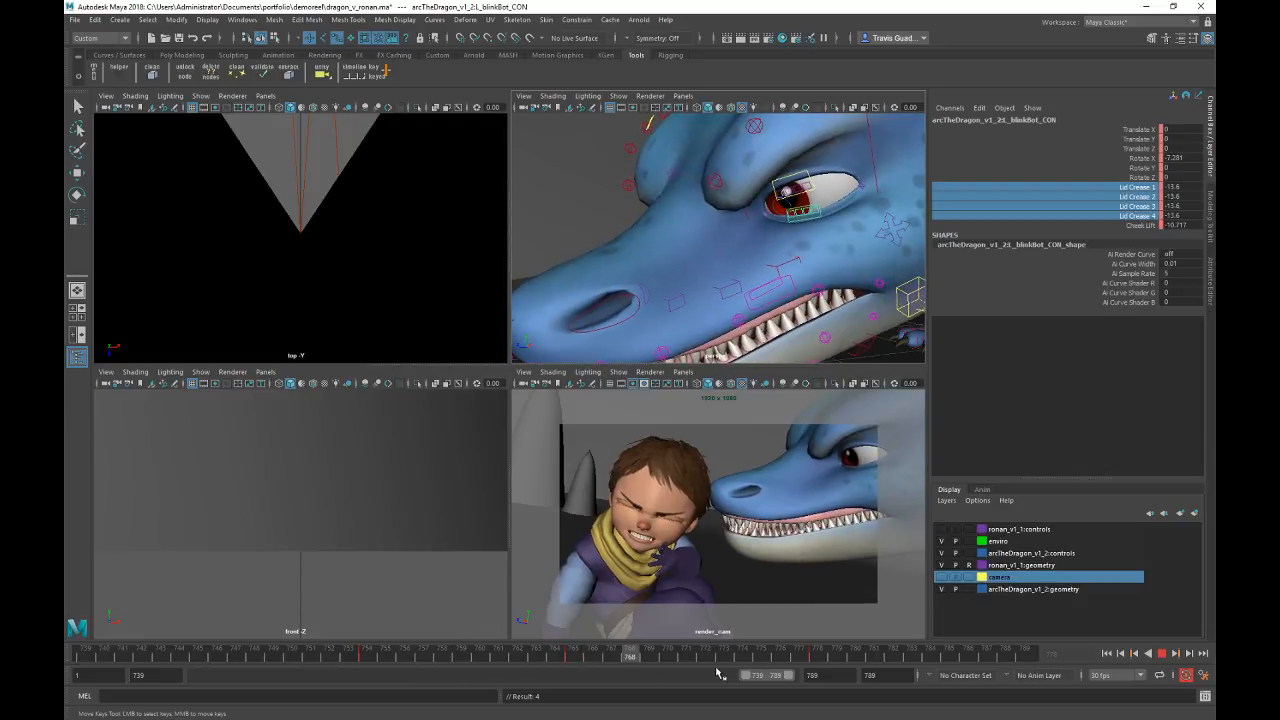
click(1024, 655)
Step: Scale the left nostril control at frame 779 to X 1.257, Y 1.257, Z 1.066, and play back the flare
click(630, 298)
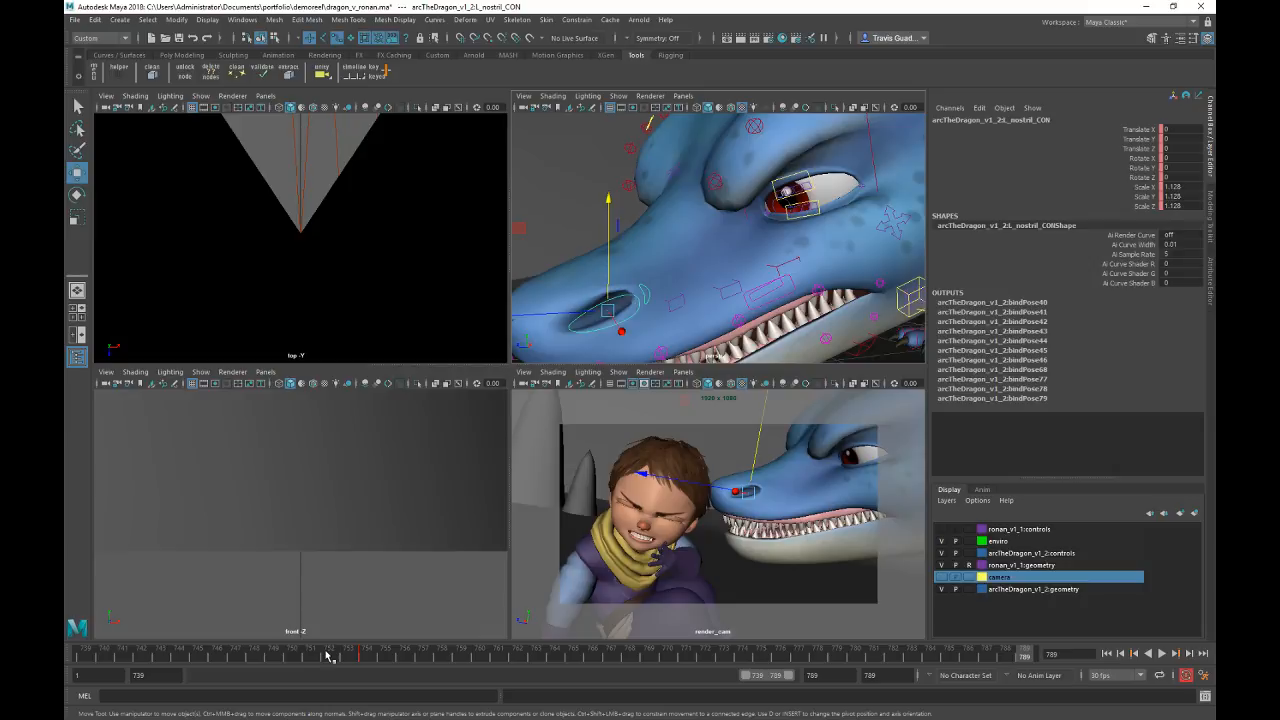
click(836, 654)
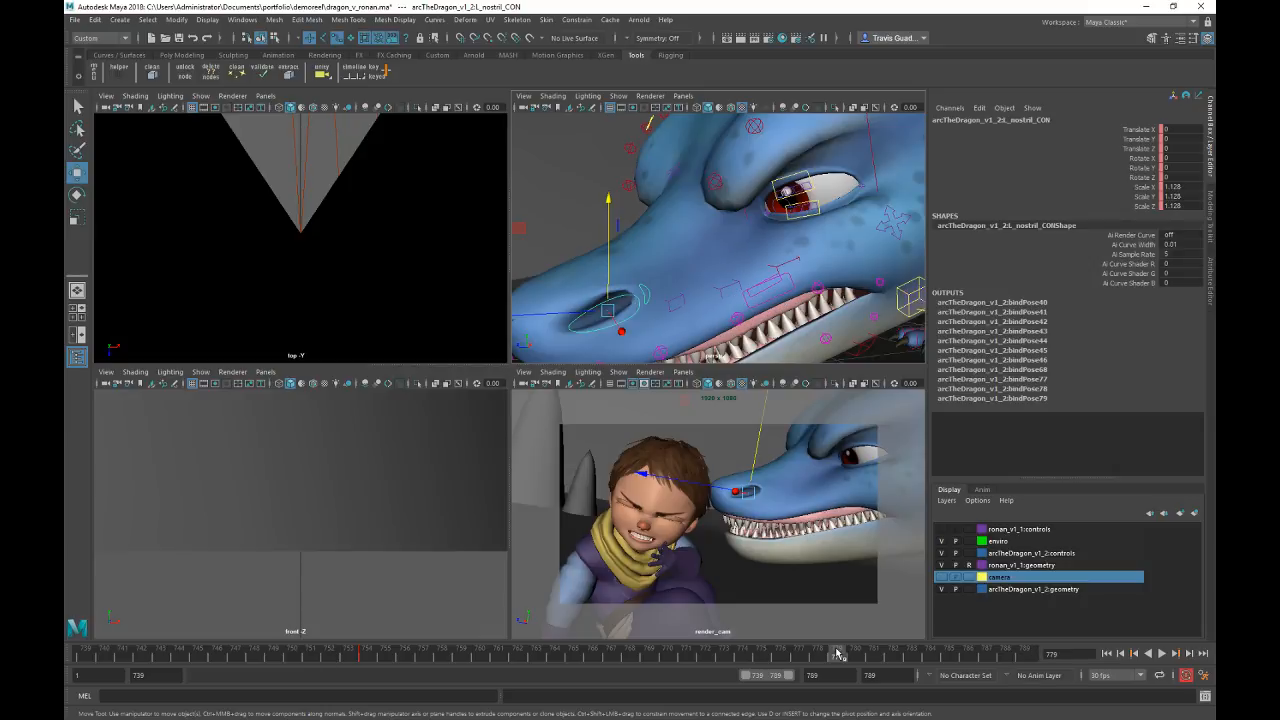
key(r)
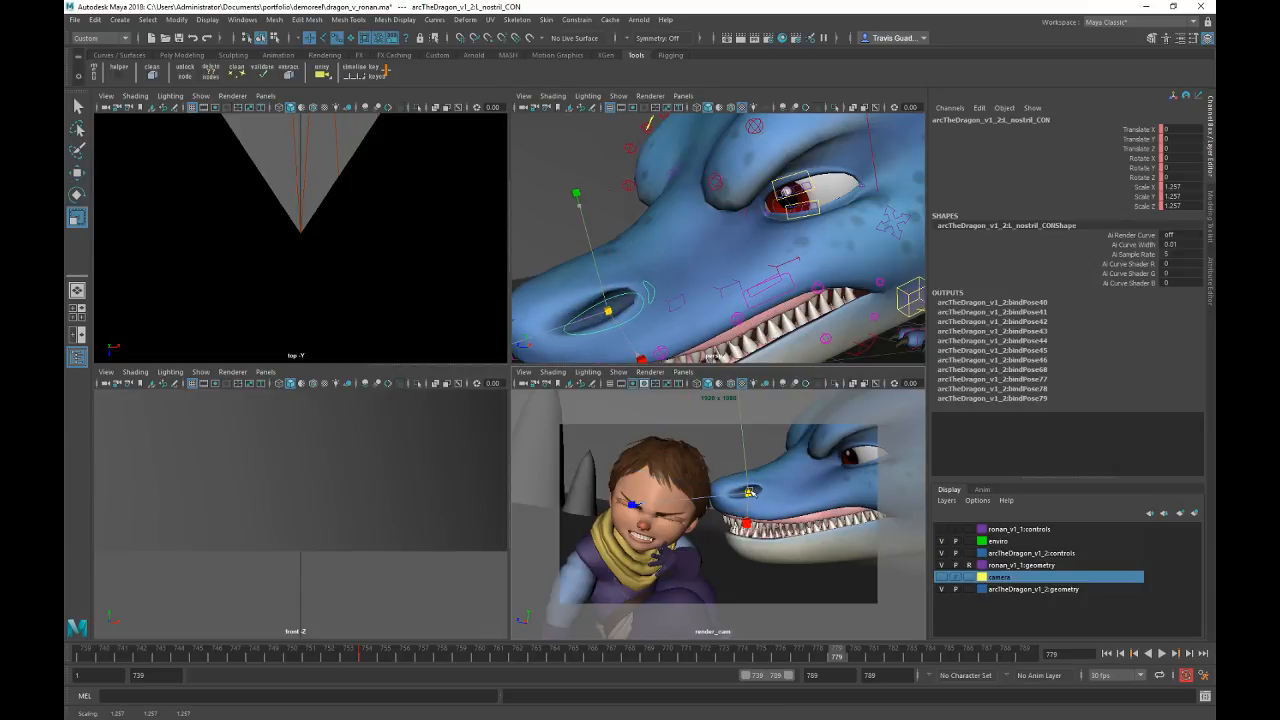
drag(748, 493, 715, 496)
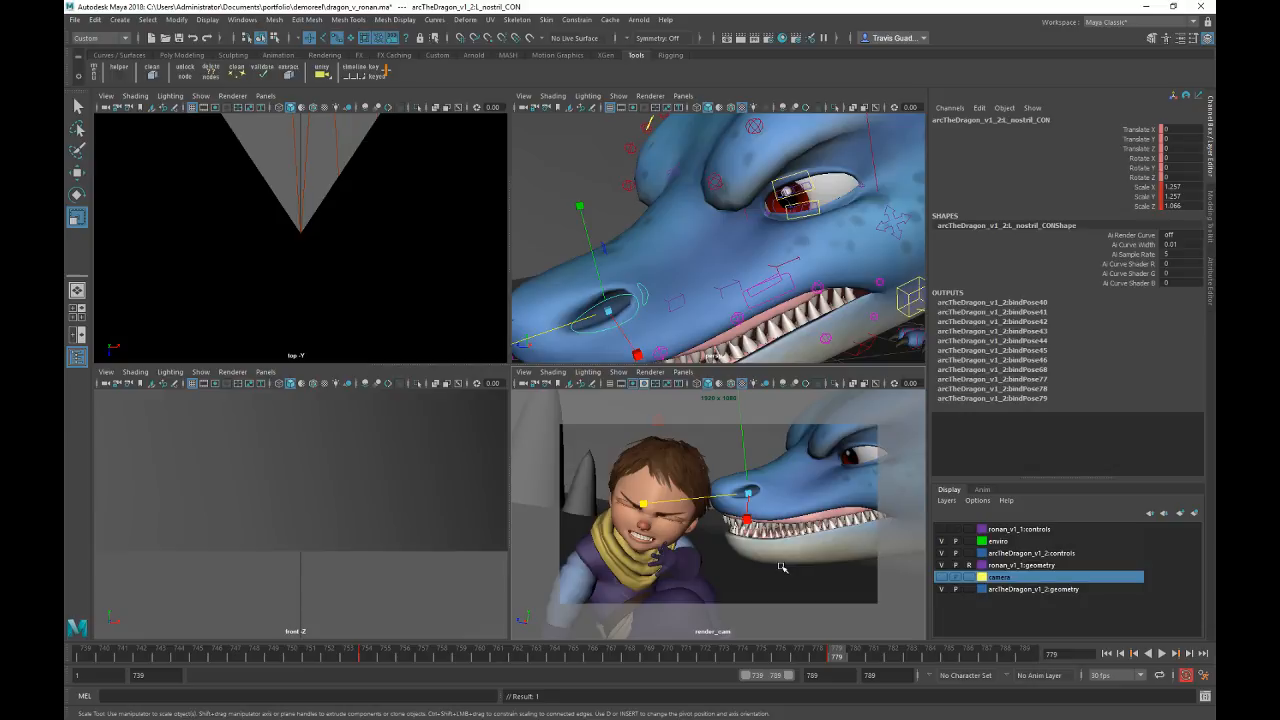
key(alt+v)
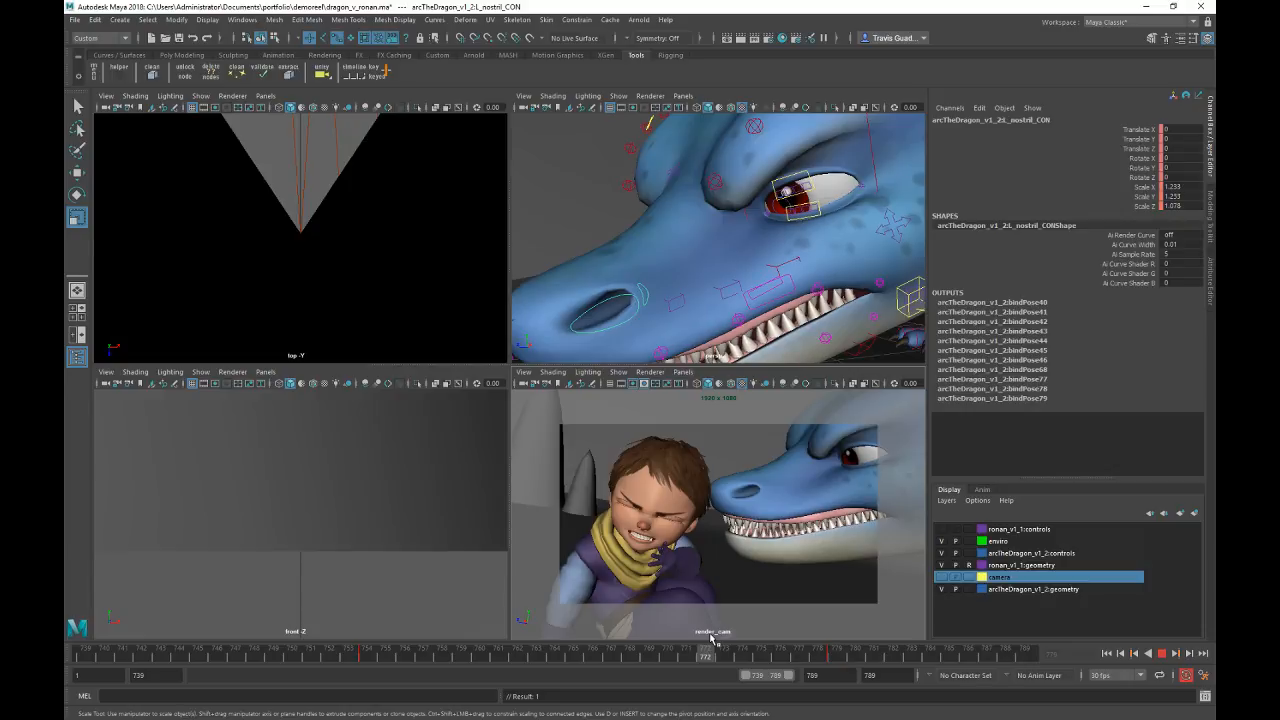
key(Escape)
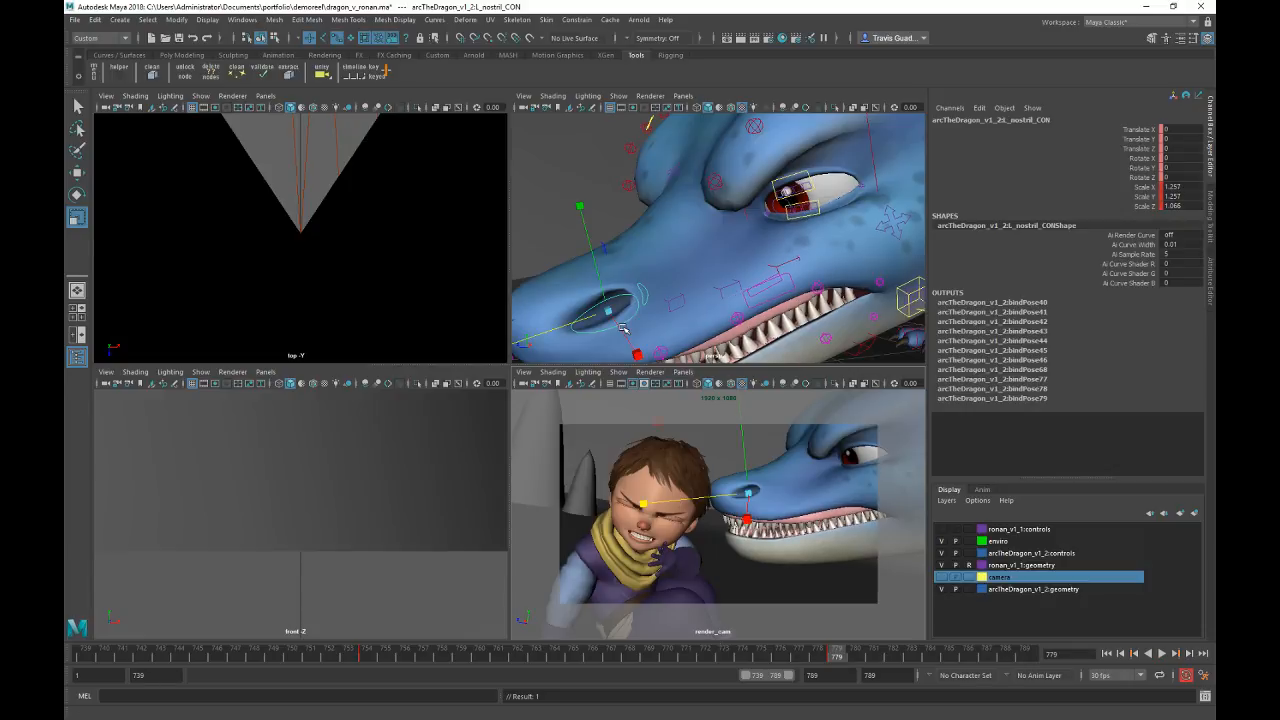
Step: Try rotating the upperJaw_03 control about X at frame 779, and undo the rotation
alt+middle_drag(622, 328, 674, 300)
mouse_move(671, 309)
alt+mouse_down()
mouse_move(645, 300)
mouse_move(692, 295)
alt+mouse_up()
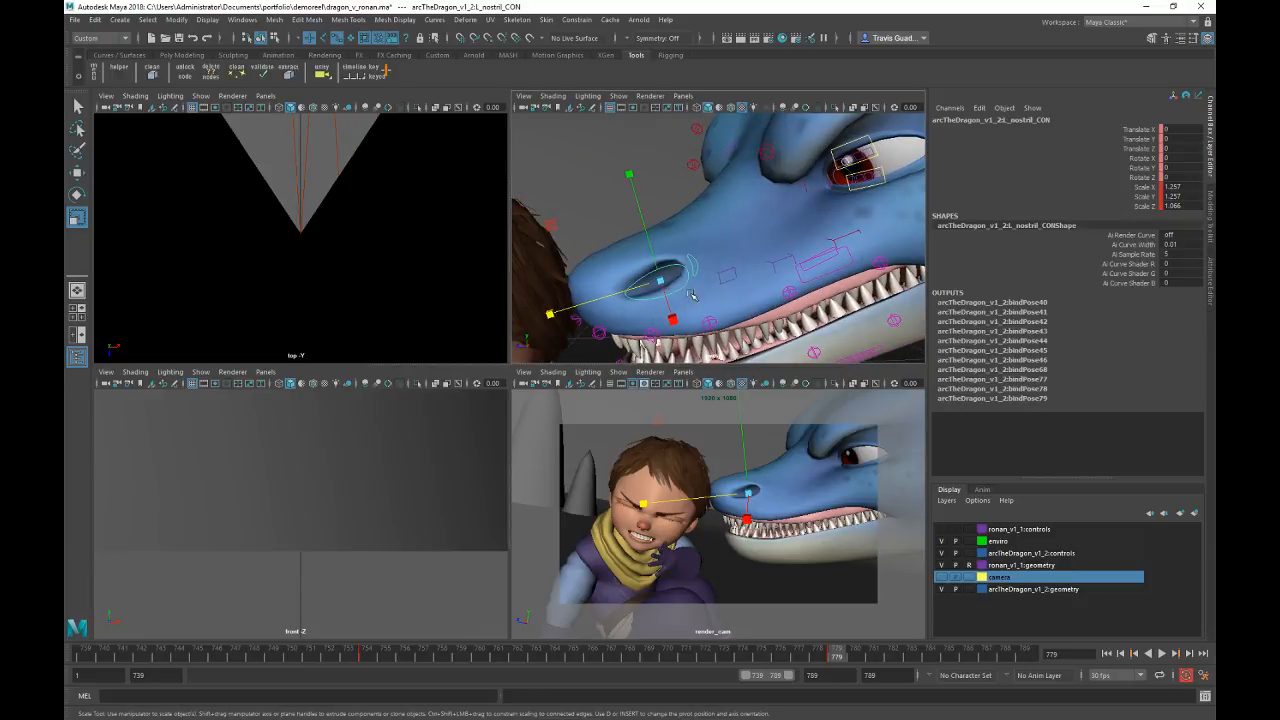
click(730, 273)
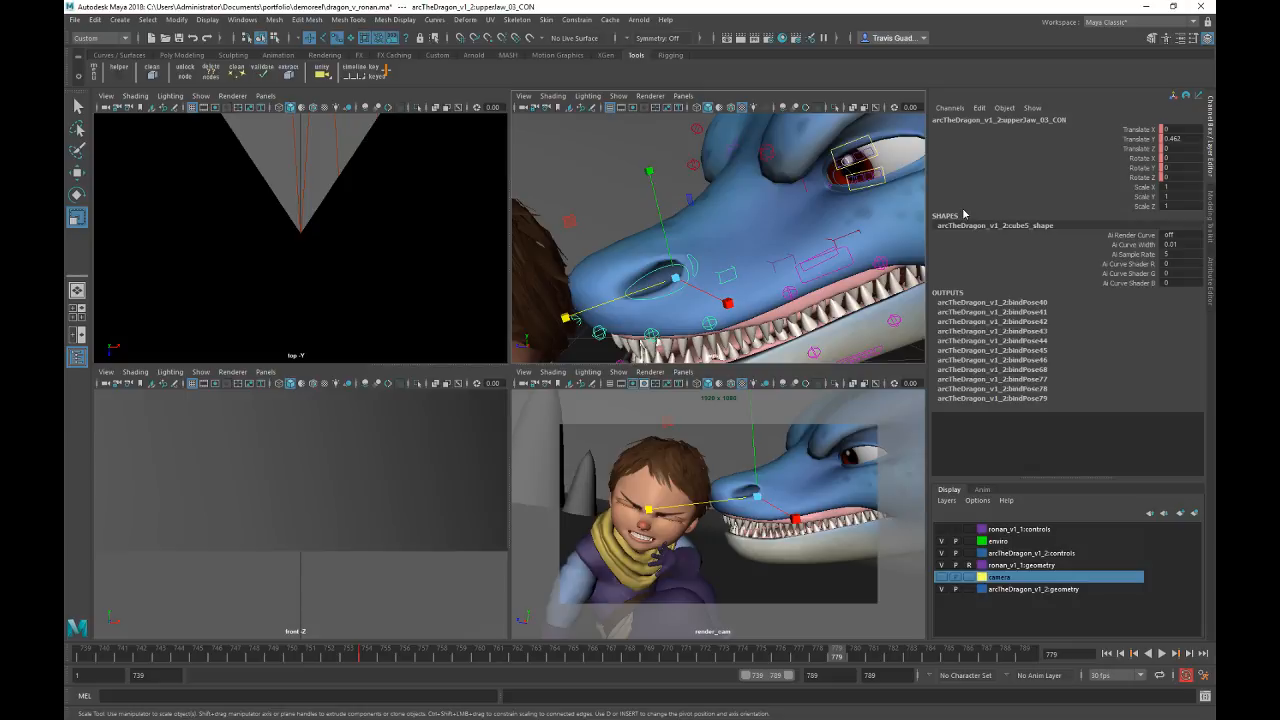
click(1140, 139)
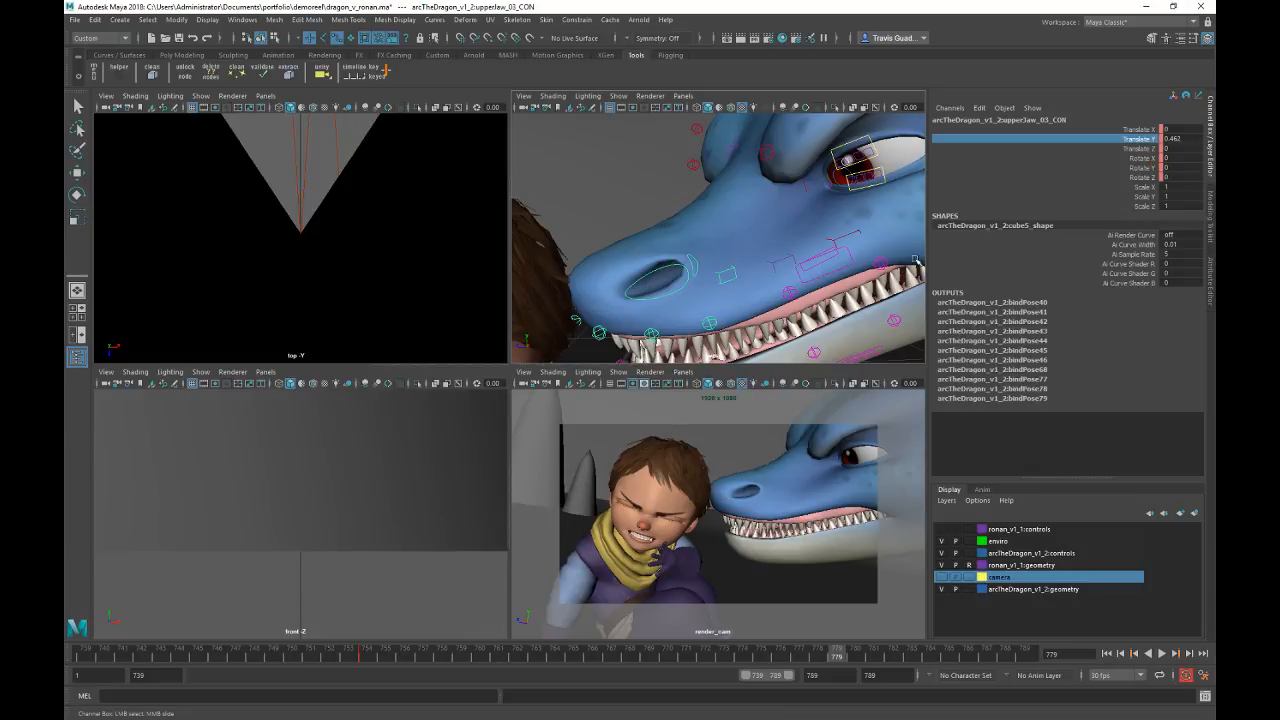
click(1137, 159)
middle_drag(866, 320, 857, 321)
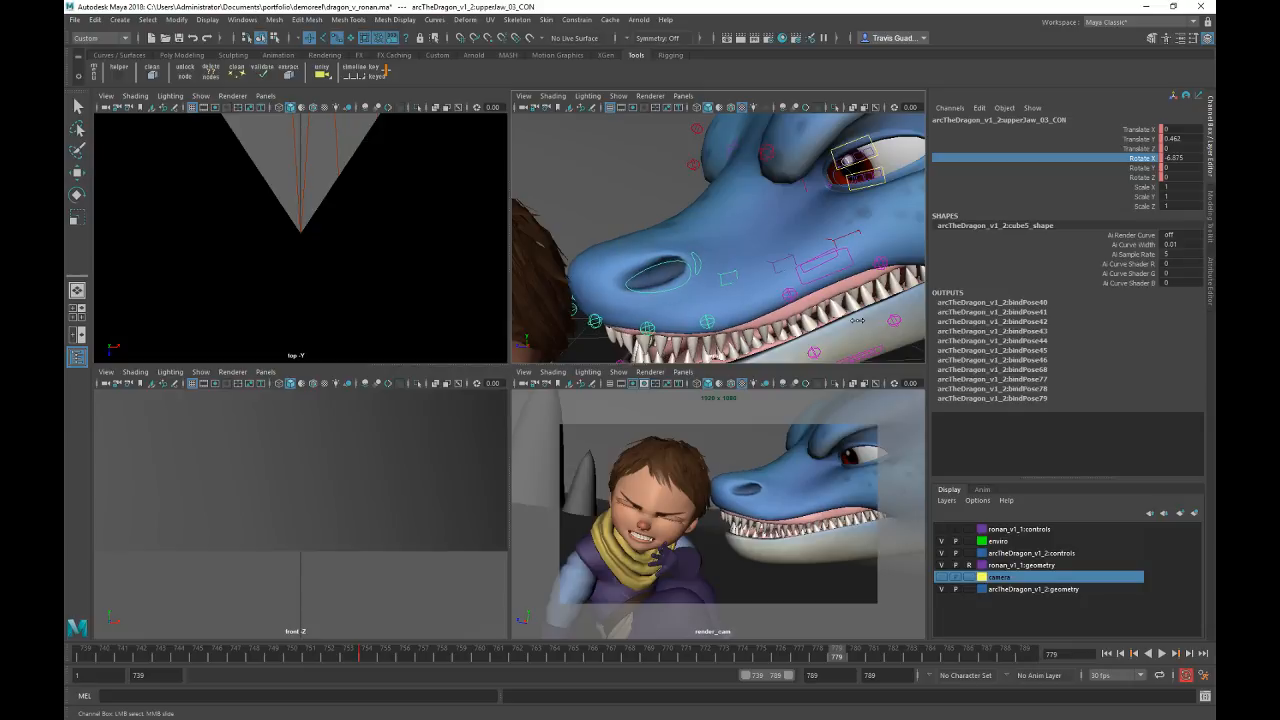
key(ctrl+z)
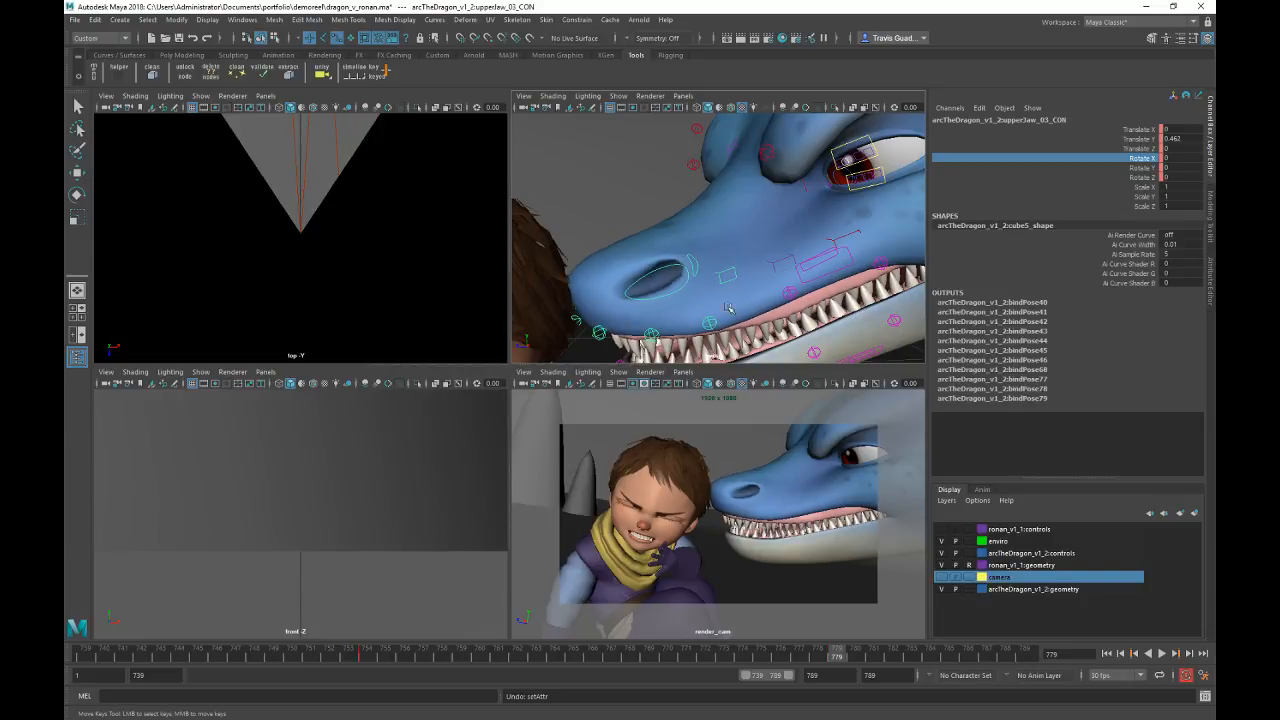
Step: Raise the middle upper lip control and the left lipTop_02 control at frame 779
alt+middle_drag(679, 259, 719, 233)
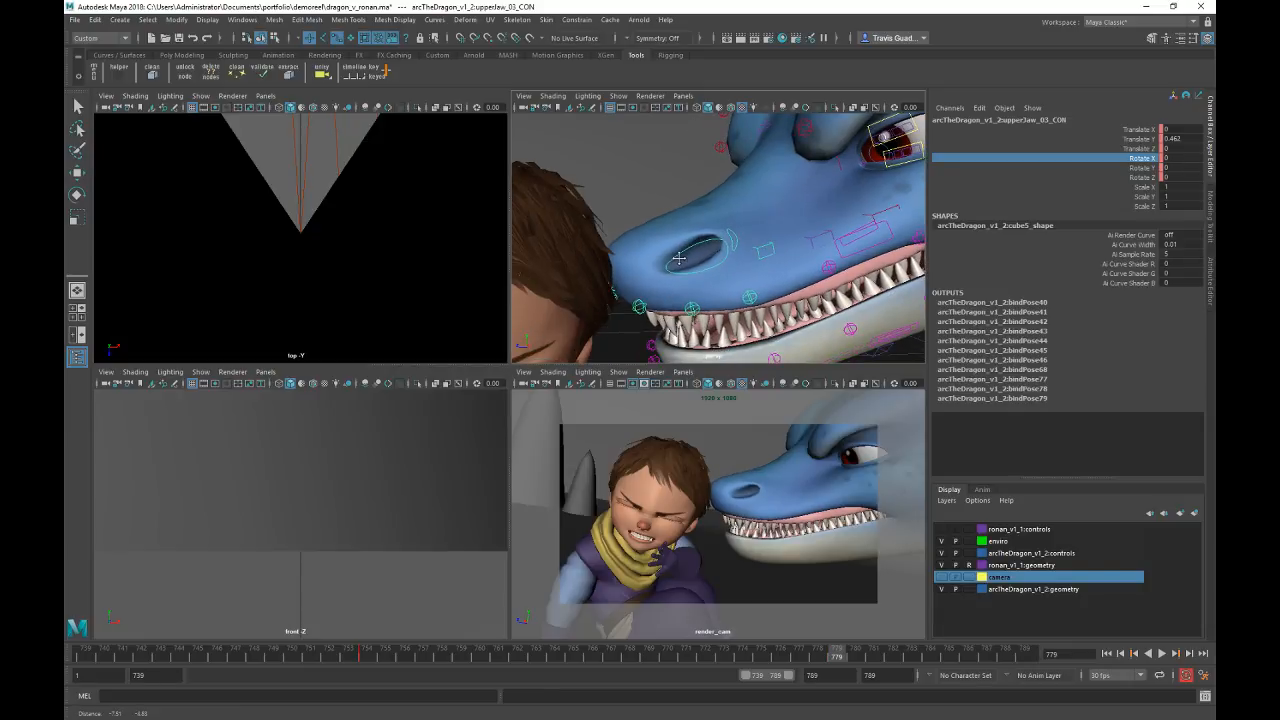
alt+drag(679, 259, 593, 257)
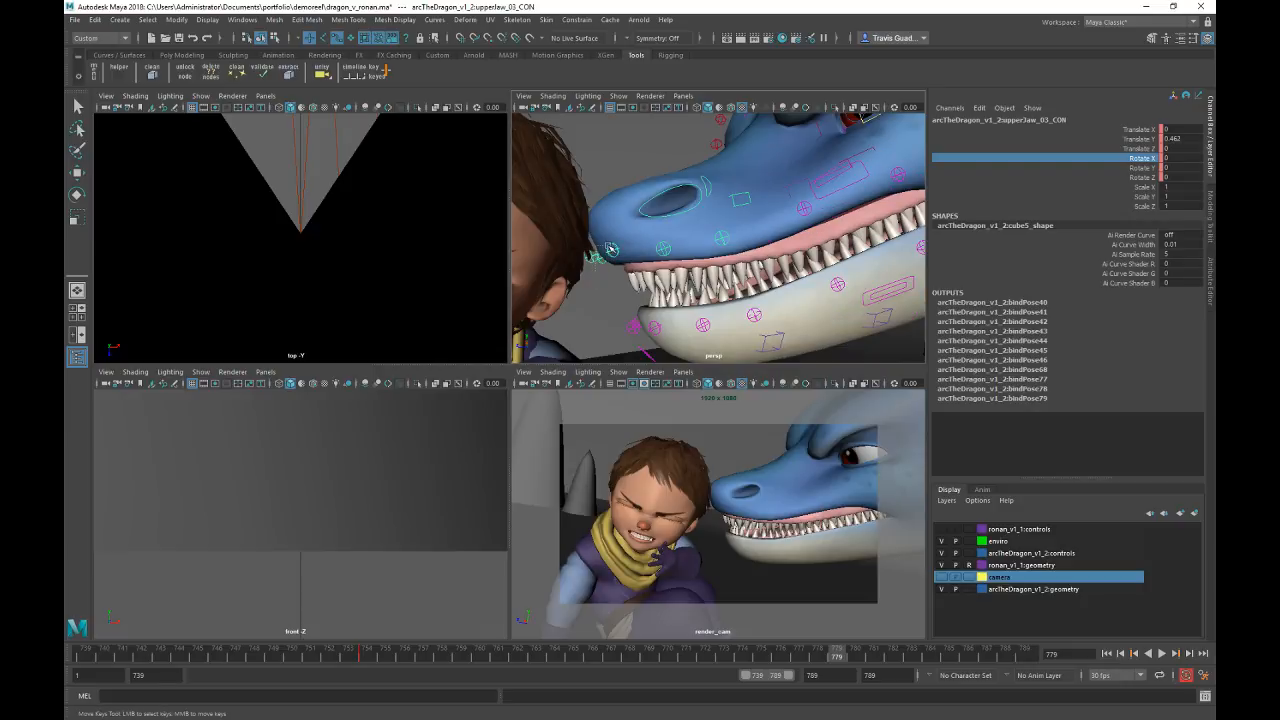
click(612, 249)
key(w)
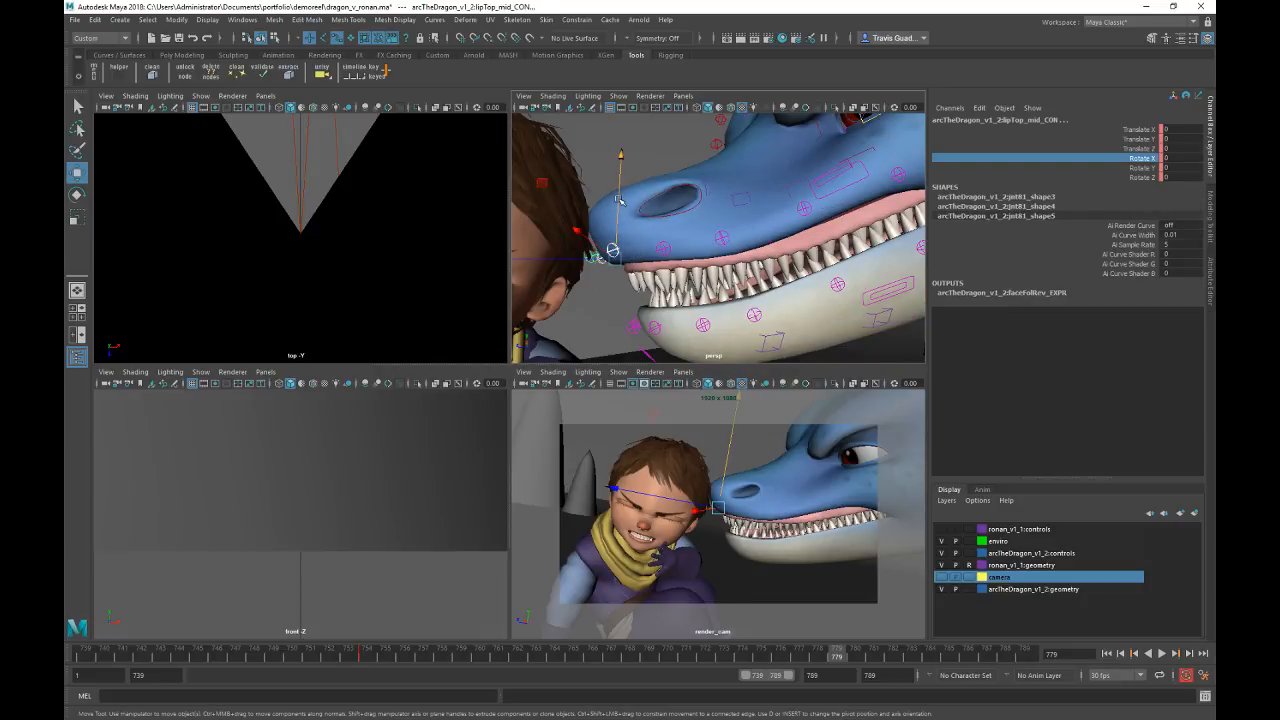
drag(619, 201, 680, 216)
click(663, 247)
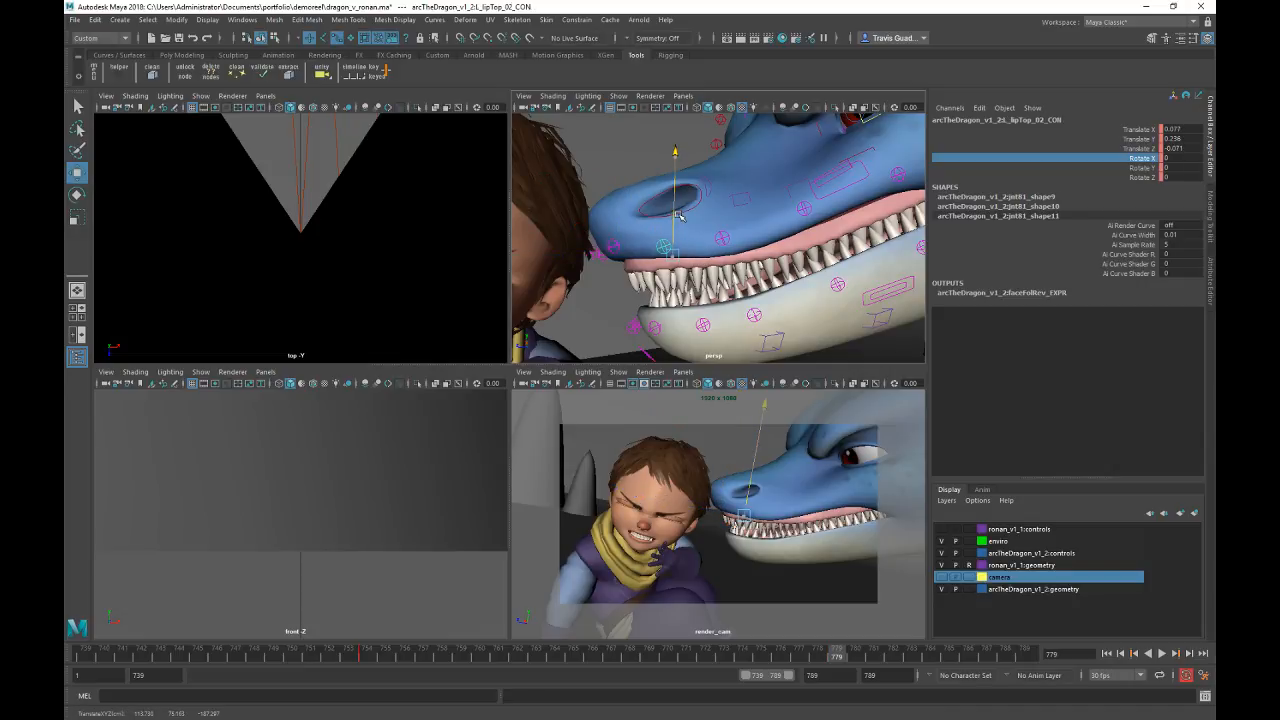
Step: Raise the left lipTop_03 control at frame 779 to Translate X 0.17, Y 1.345, Z -0.182, and play back the motion
click(722, 240)
drag(726, 196, 738, 193)
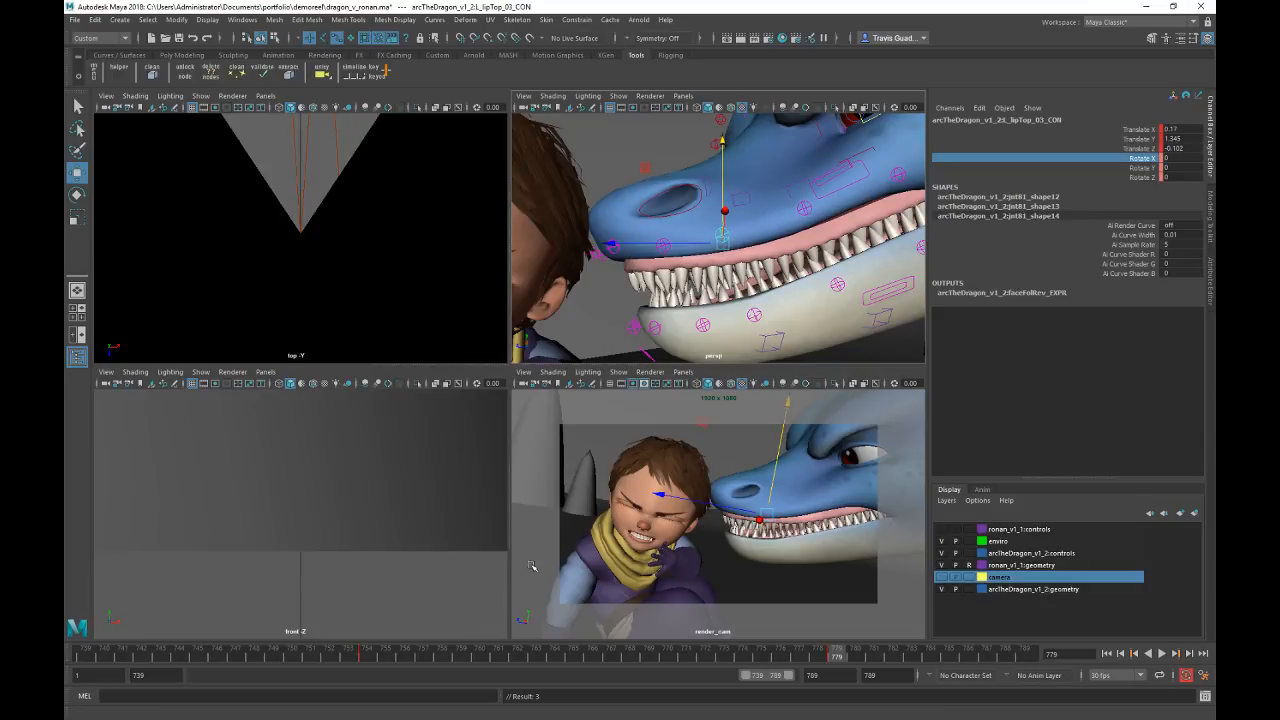
click(310, 666)
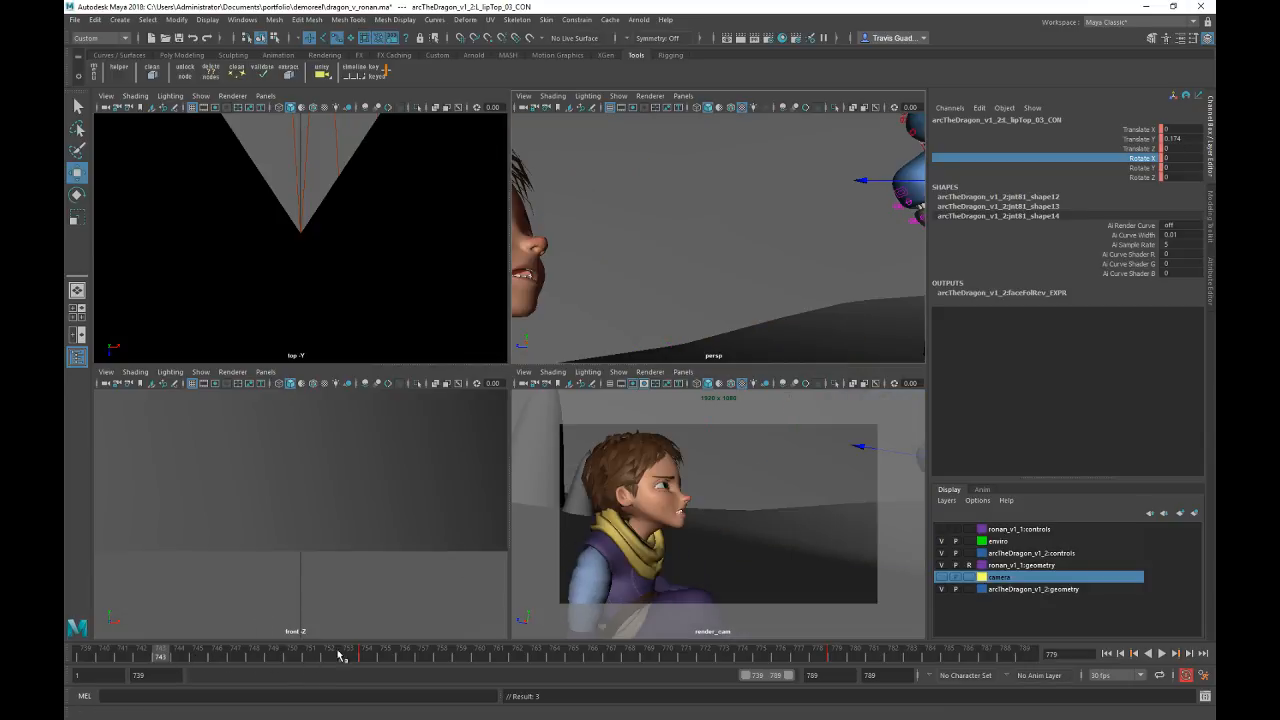
key(alt+v)
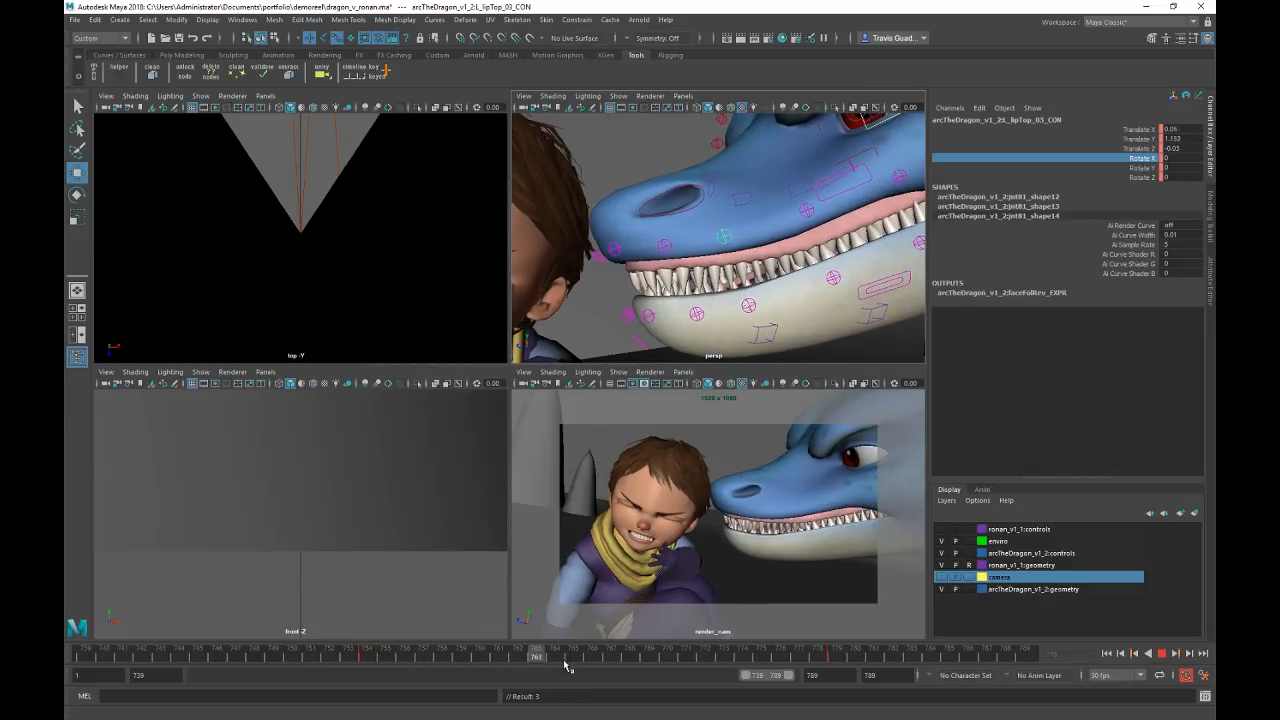
click(842, 657)
Step: Pose the left mouth corner at frame 779 with Translate X -0.628, Y -1.419 and Rotate -0.789, -3.869, -9.565, and play it back
alt+middle_drag(905, 214, 745, 247)
click(800, 246)
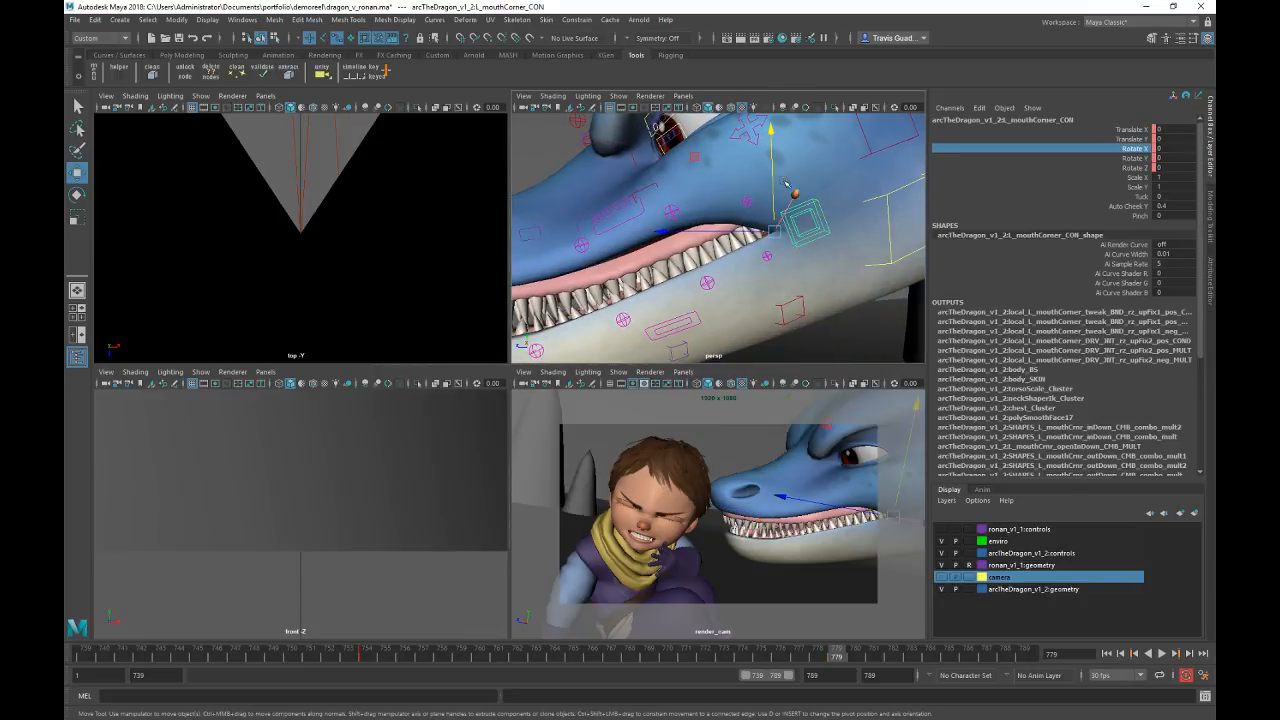
drag(776, 172, 728, 170)
key(e)
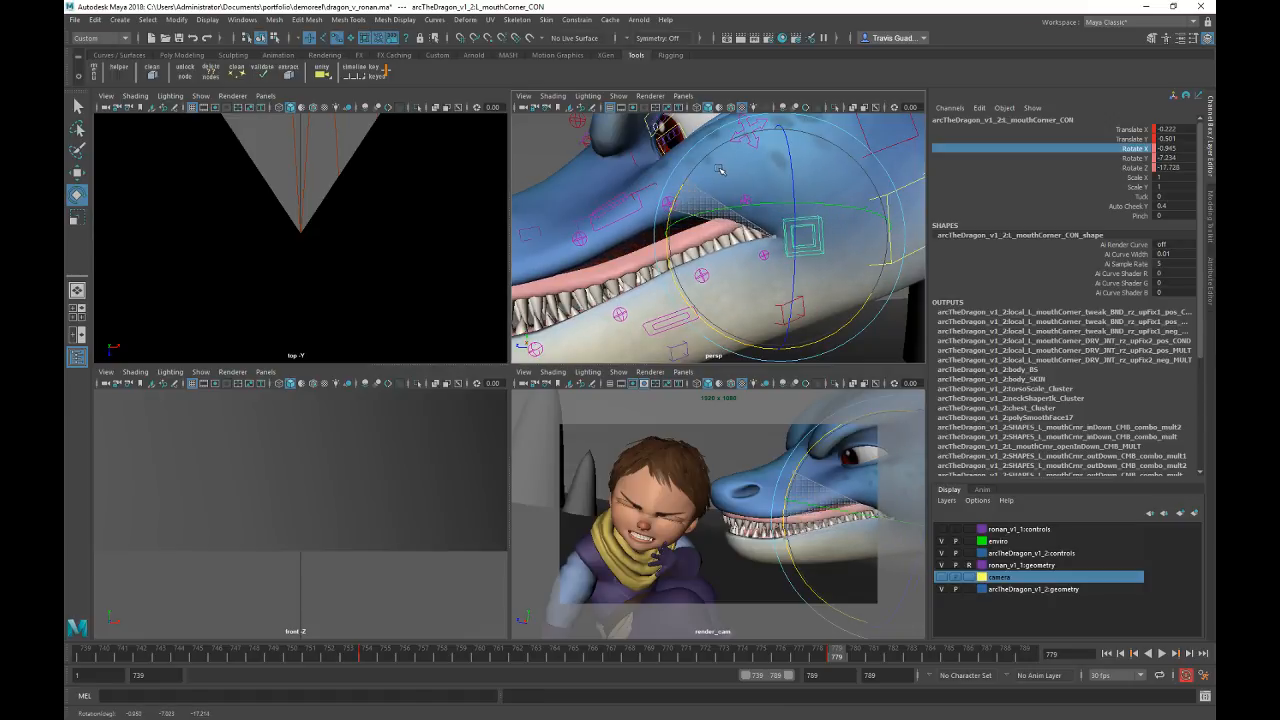
key(ctrl+z)
key(w)
drag(781, 160, 774, 162)
key(e)
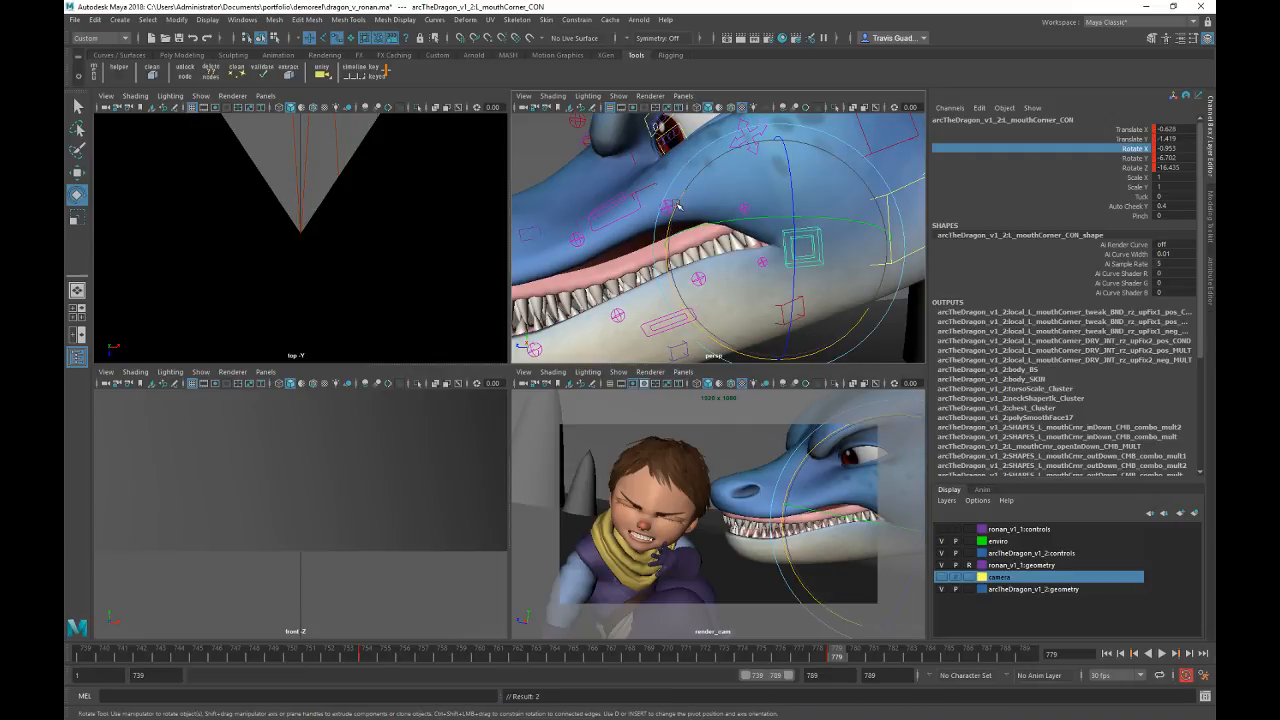
drag(692, 203, 676, 228)
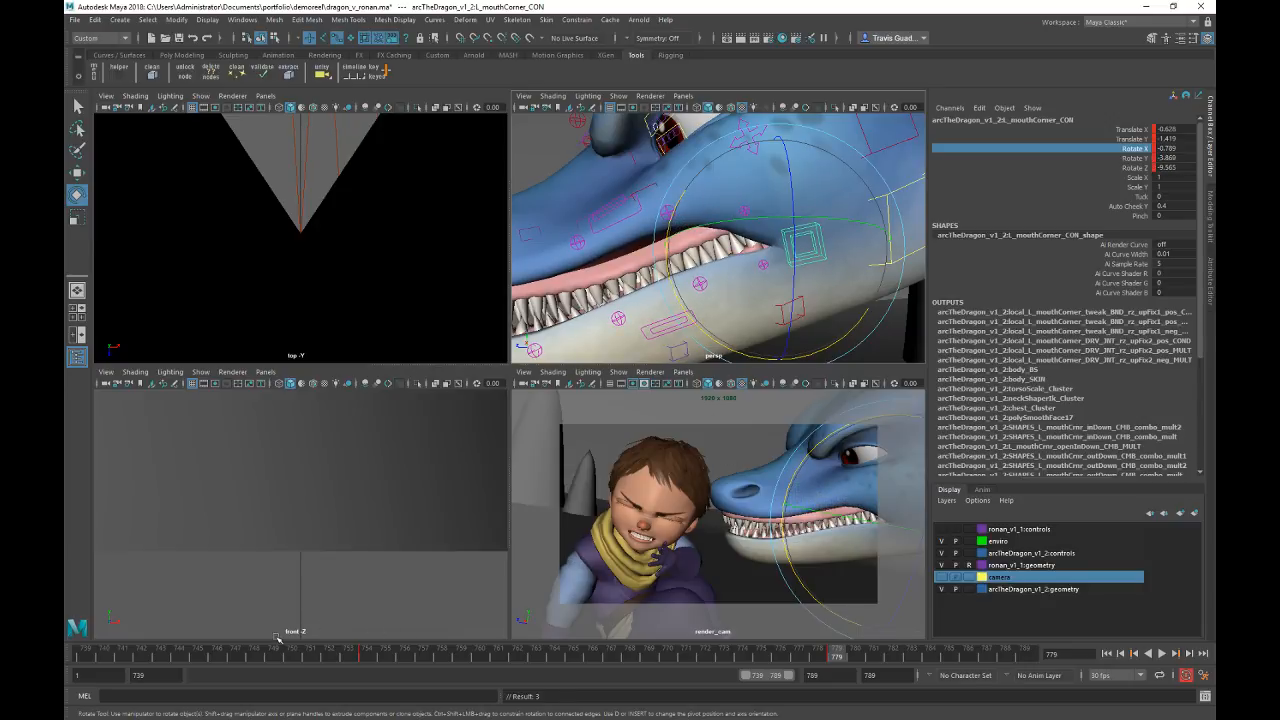
key(alt+v)
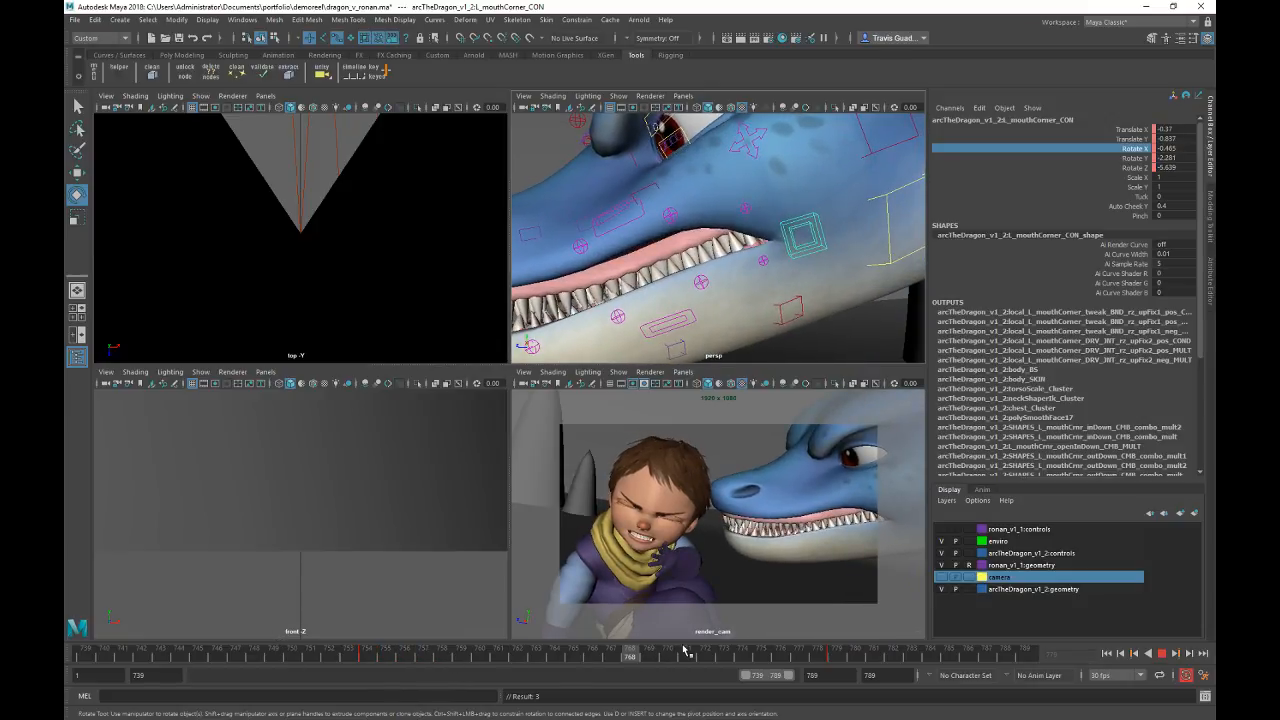
Step: Move the left mouth corner's key from frame 754 to frame 747, and play back the timing through frame 779
drag(685, 649, 237, 656)
shift+click(367, 655)
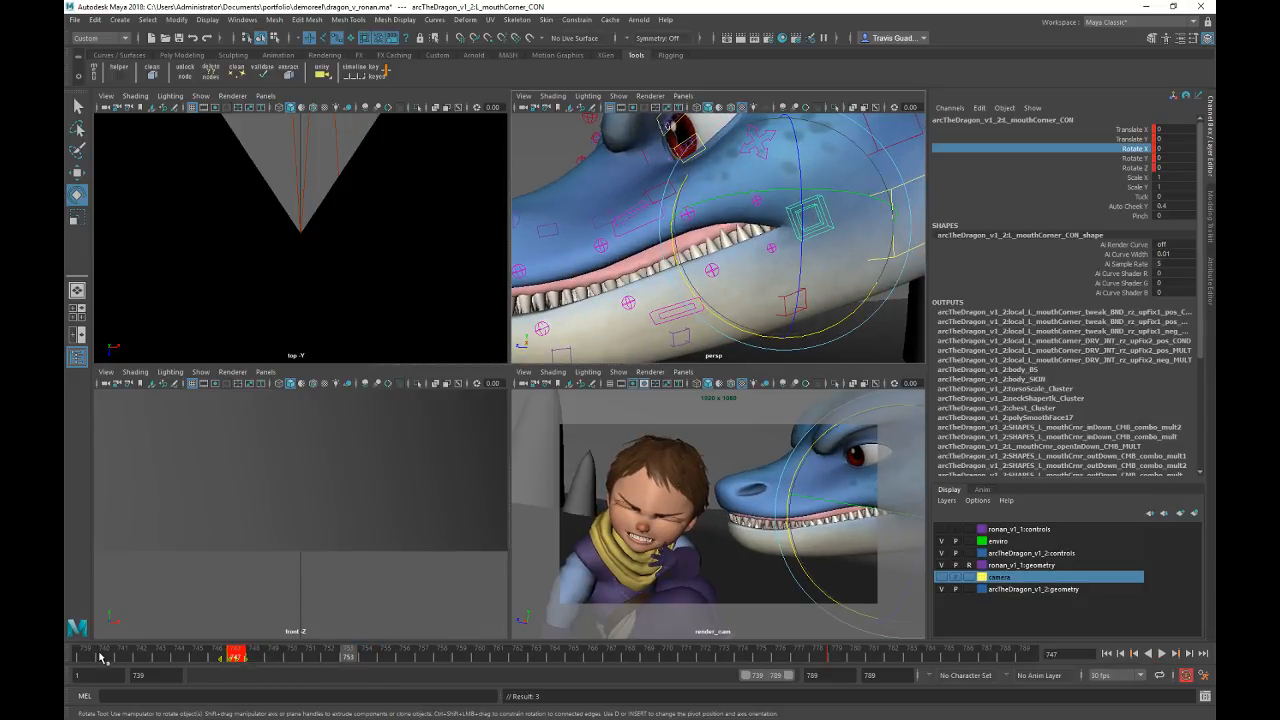
key(alt+v)
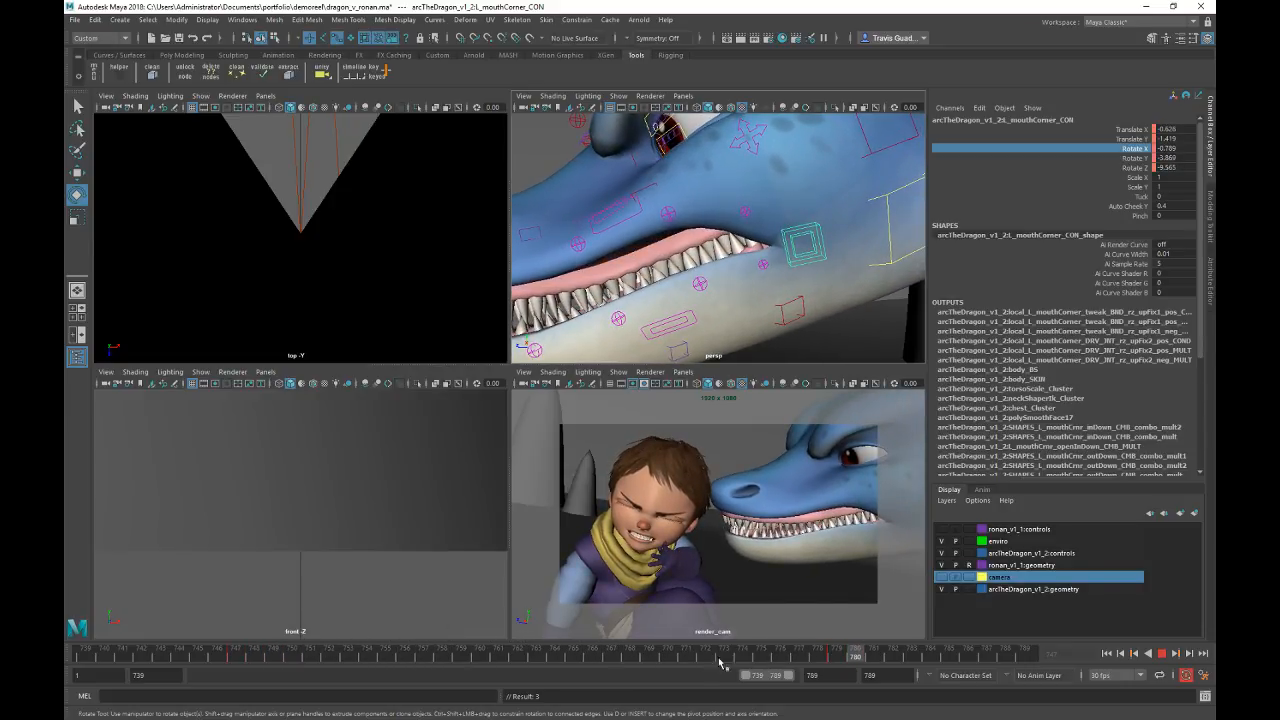
drag(386, 655, 835, 653)
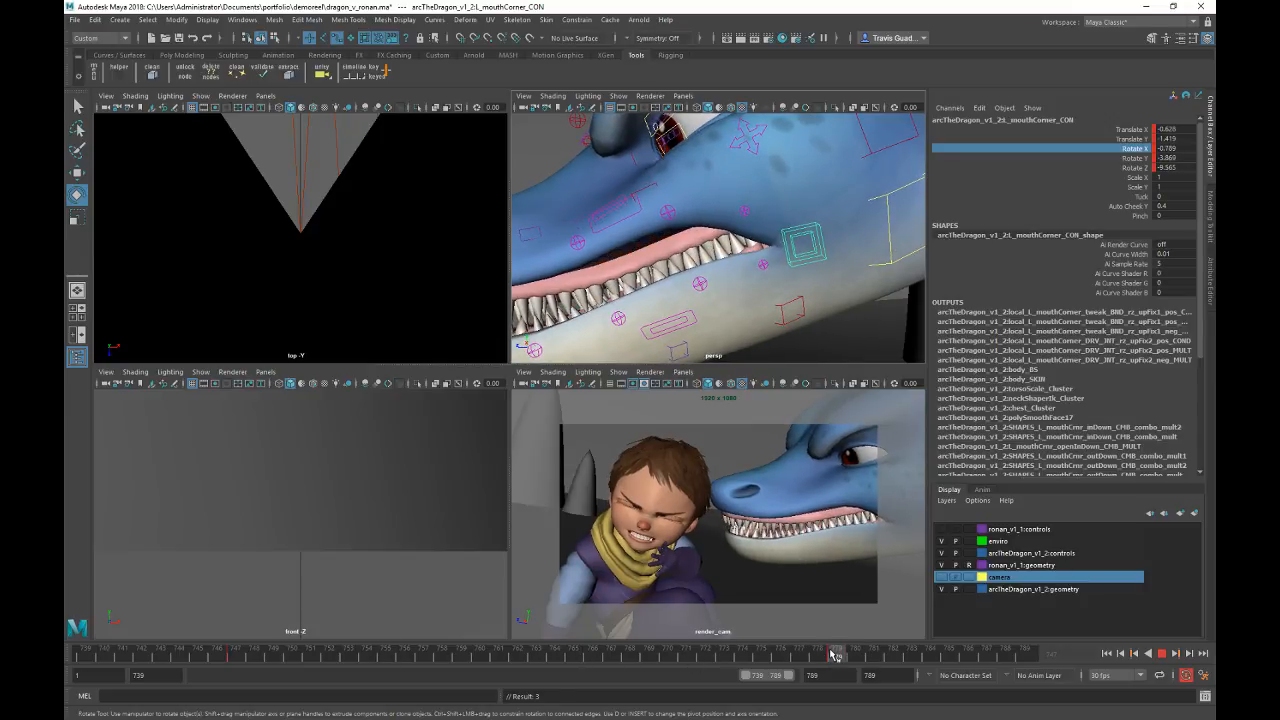
Step: Set the left nostril control's Scale Y to 1.666 at frame 779
alt+drag(750, 272, 686, 230)
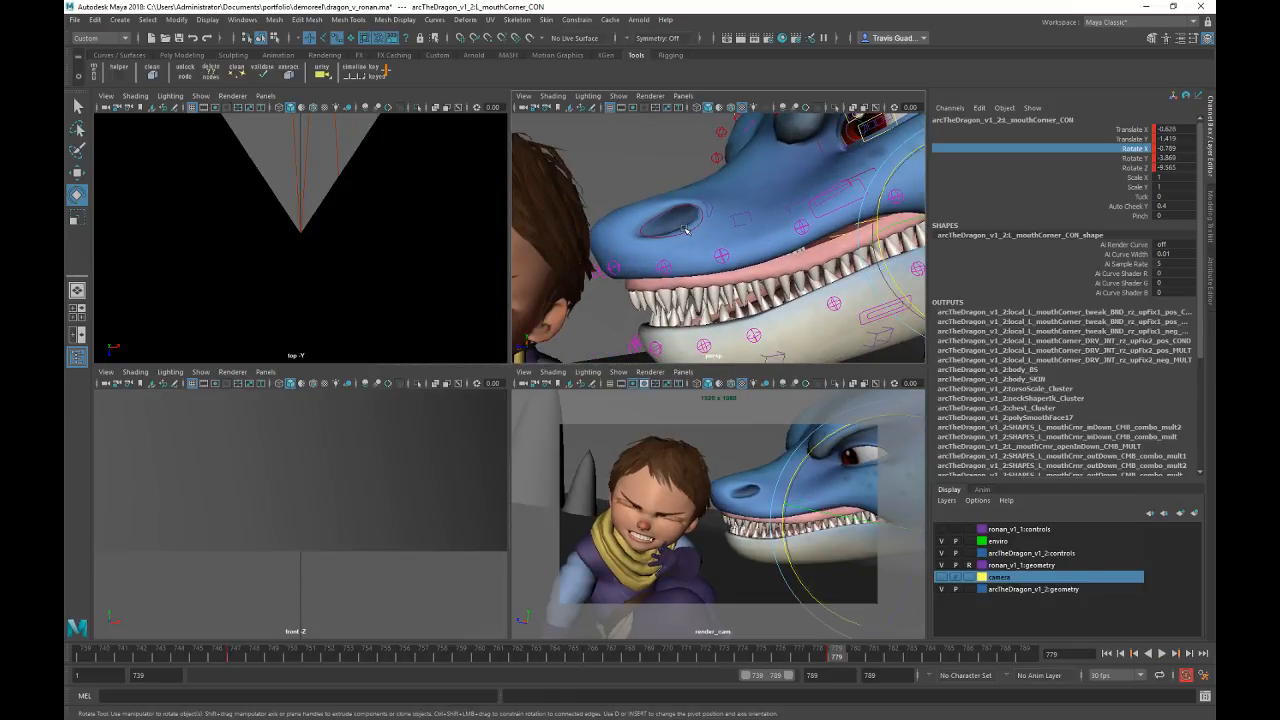
click(705, 210)
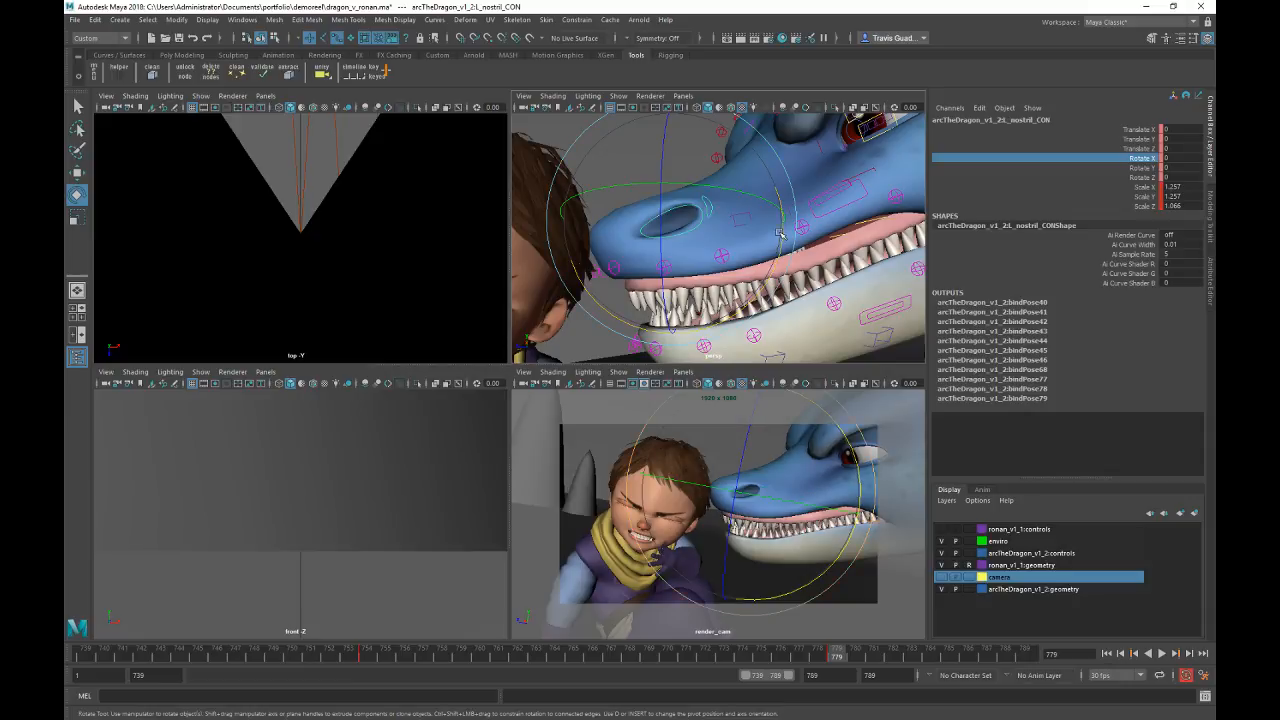
key(r)
drag(655, 177, 665, 158)
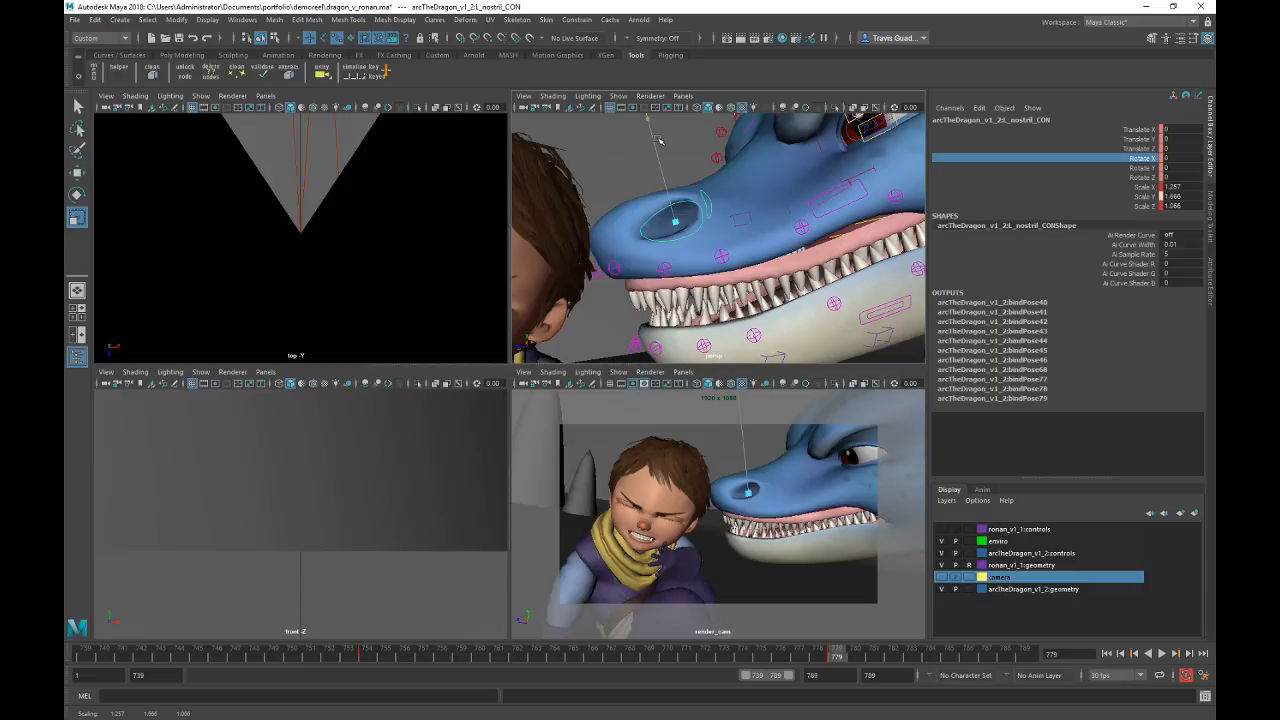
drag(659, 141, 659, 141)
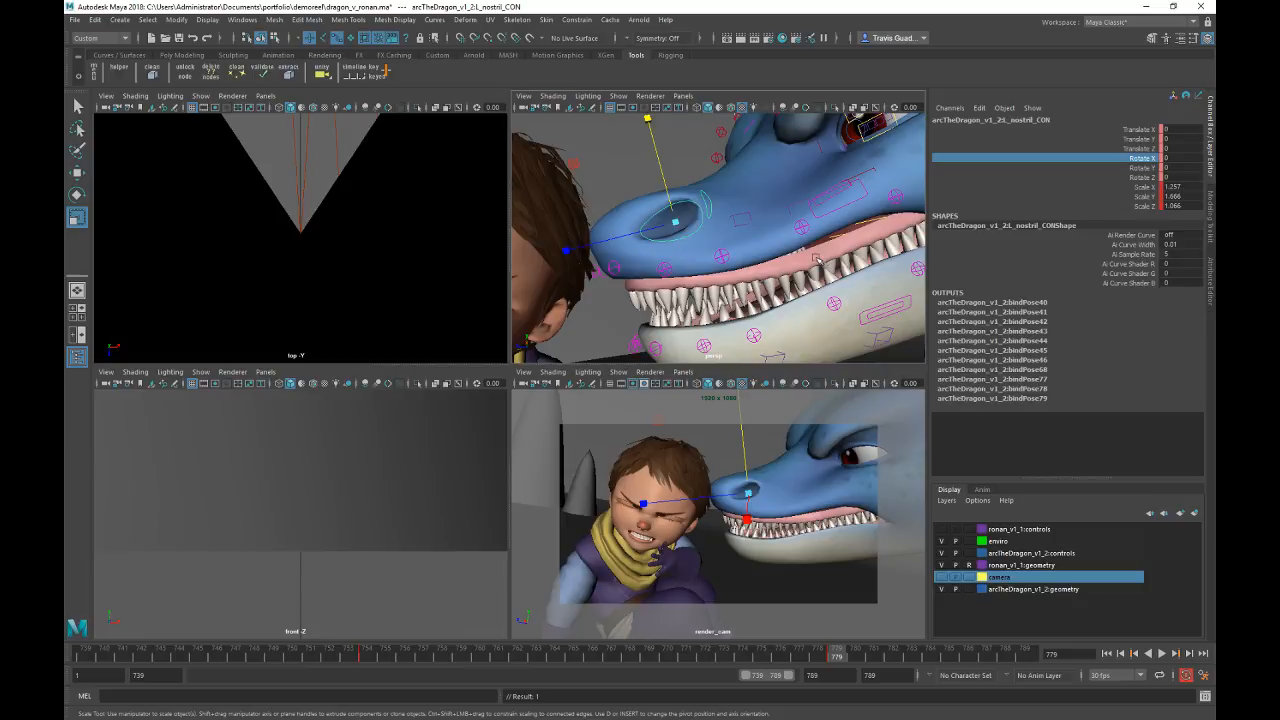
Step: Key the left nostril control at frame 767, and reset its Scale X, Y and Z to 1 at frame 773
click(182, 651)
key(alt+v)
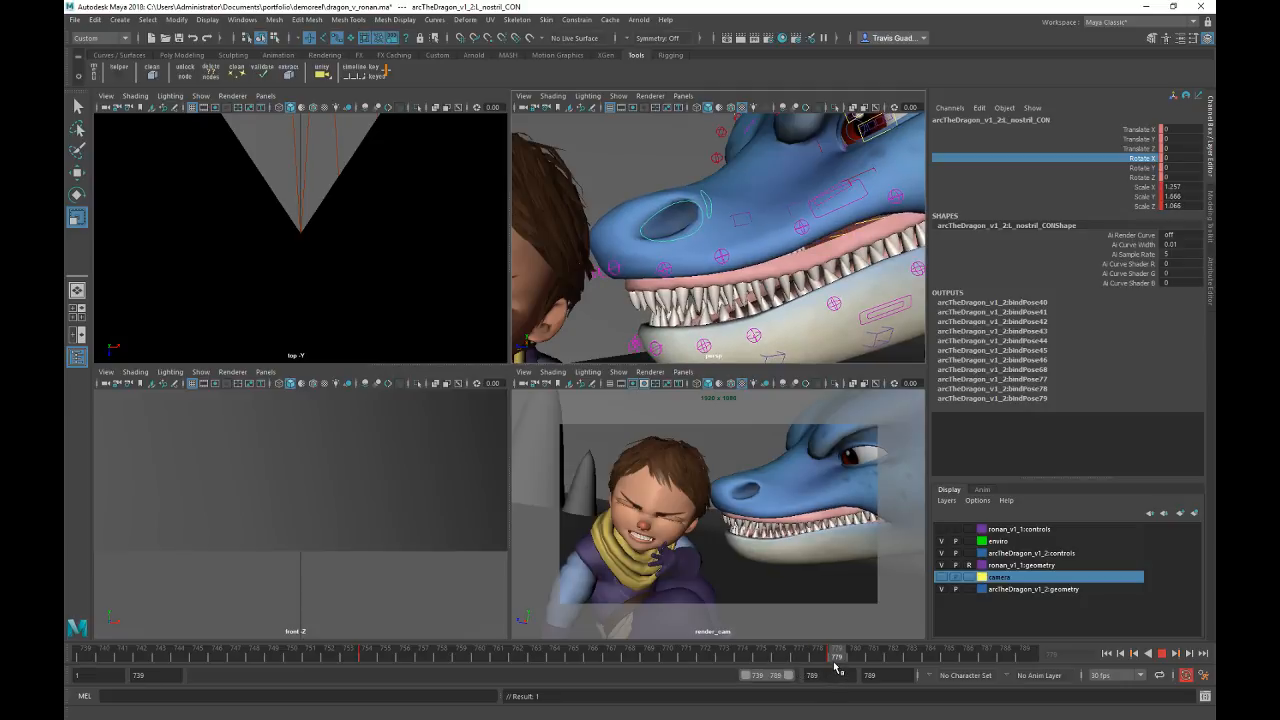
mouse_move(837, 663)
mouse_down()
mouse_move(370, 661)
mouse_move(611, 657)
mouse_up()
key(r)
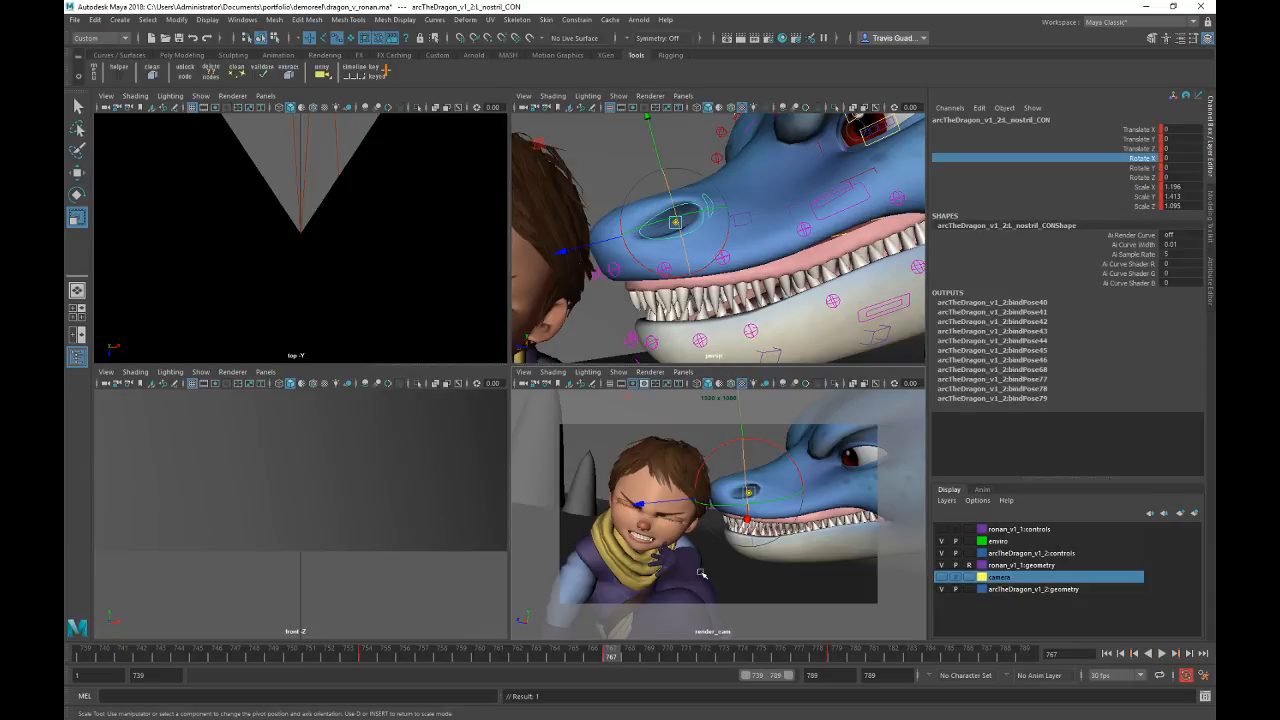
drag(688, 658, 723, 656)
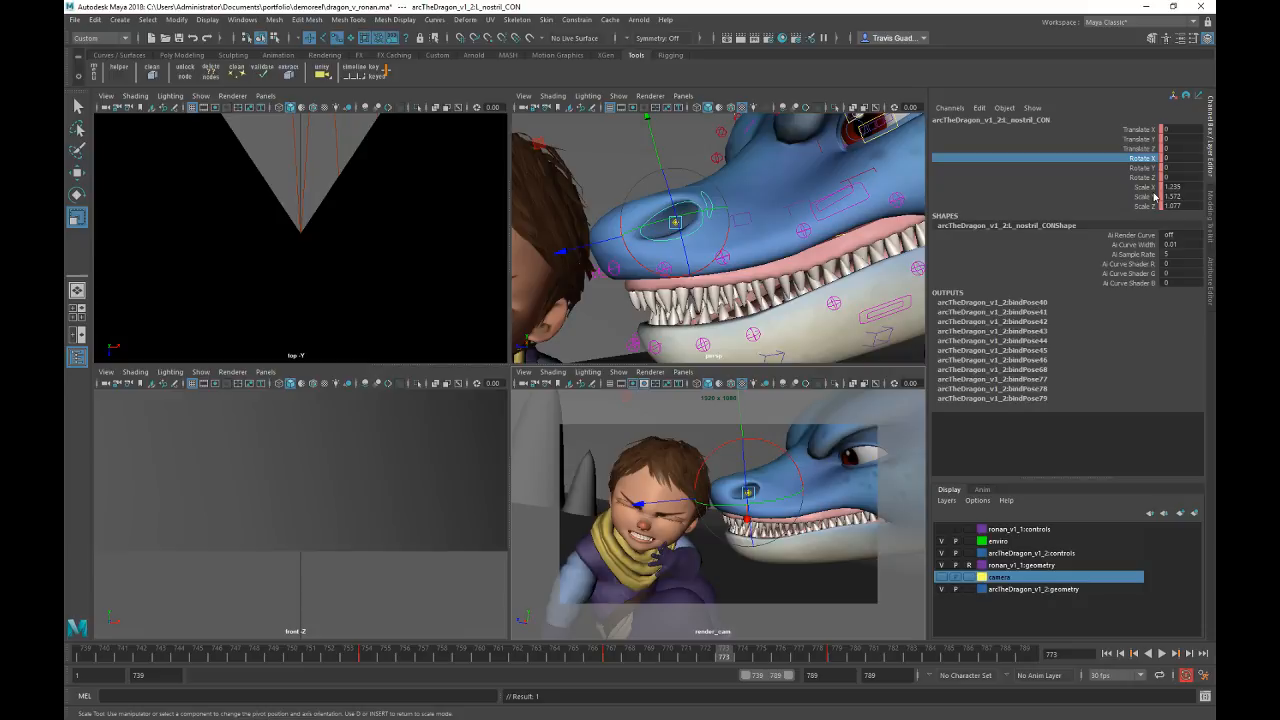
drag(1170, 187, 1170, 206)
Step: Delete the left nostril control's key at frame 779, and play back the motion
click(837, 657)
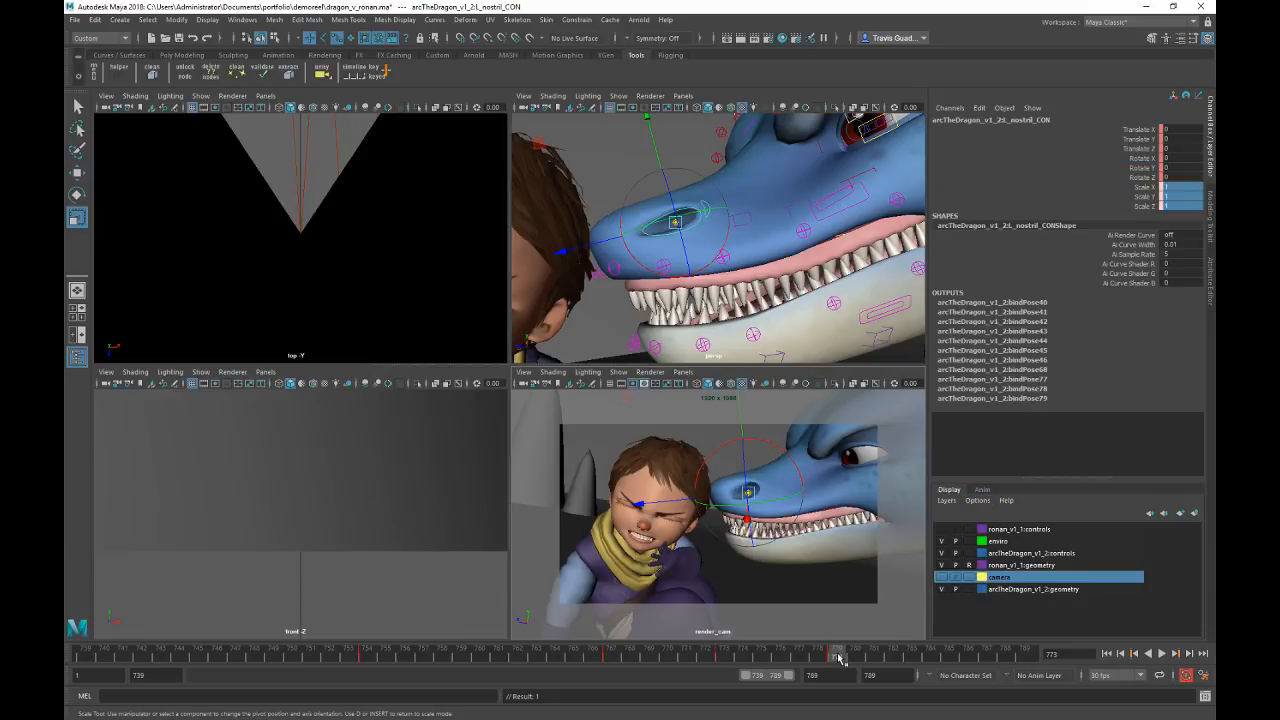
right_click(838, 657)
mouse_move(898, 524)
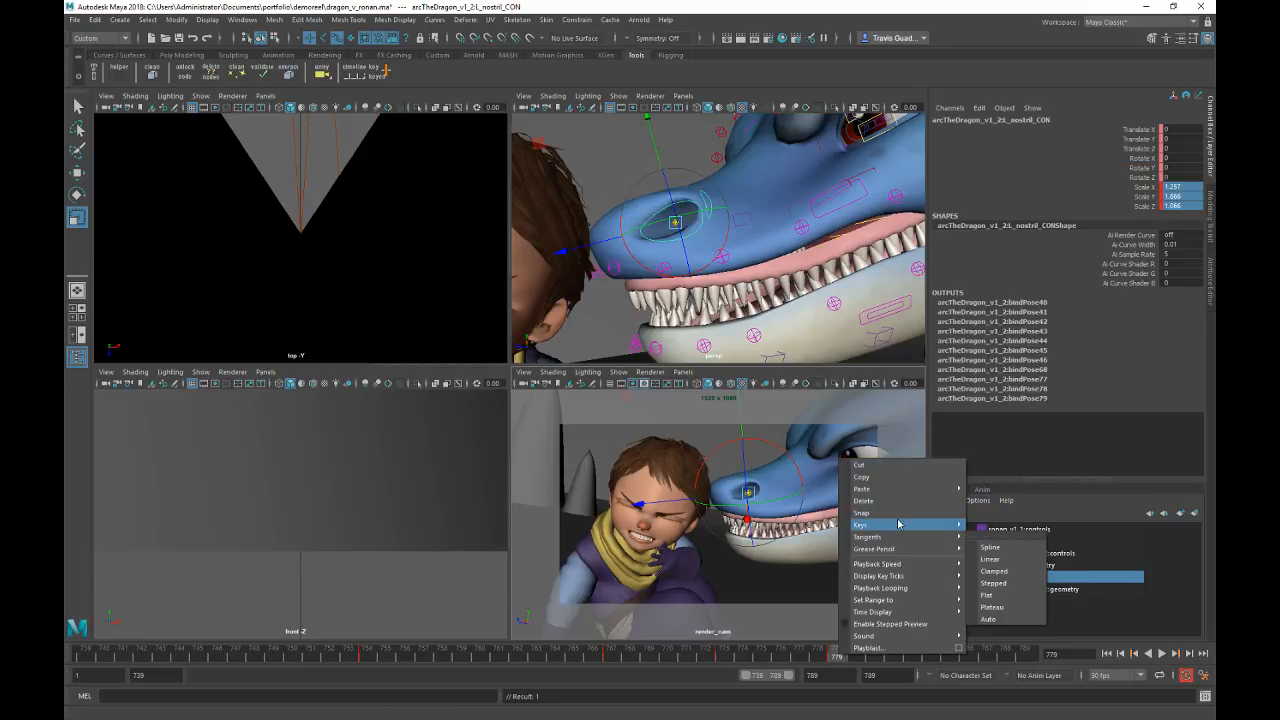
click(866, 500)
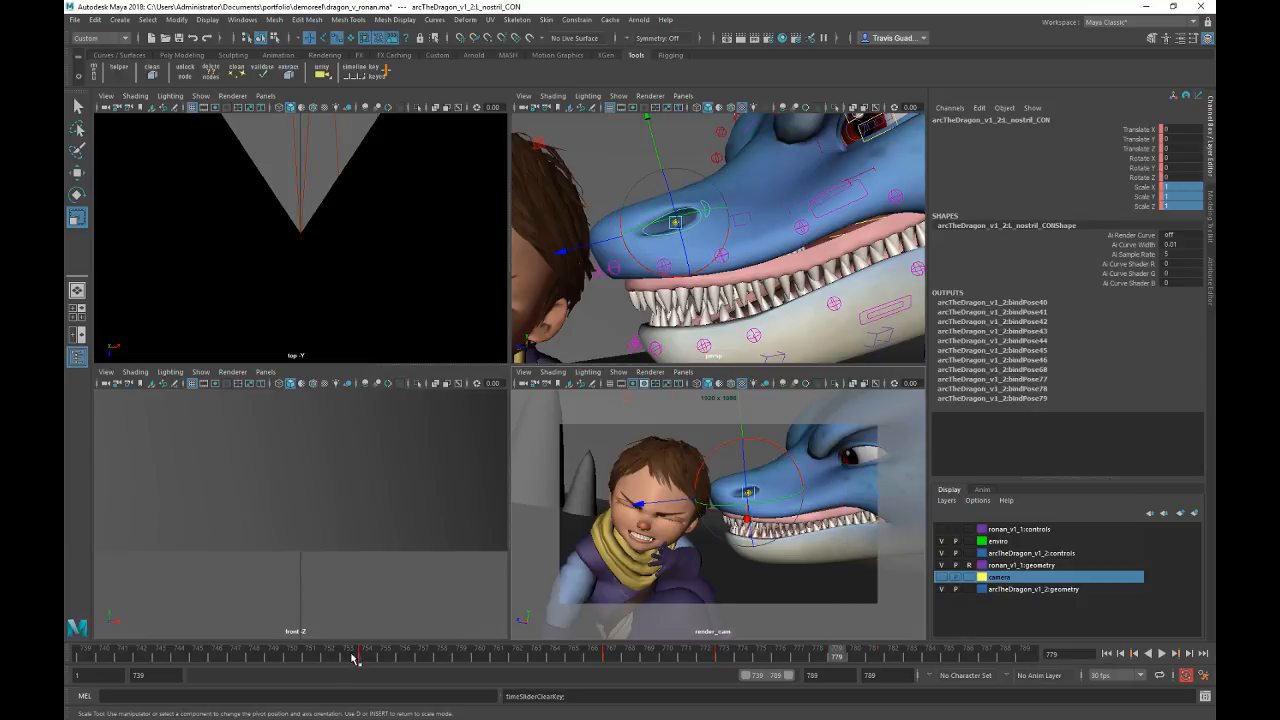
key(alt+v)
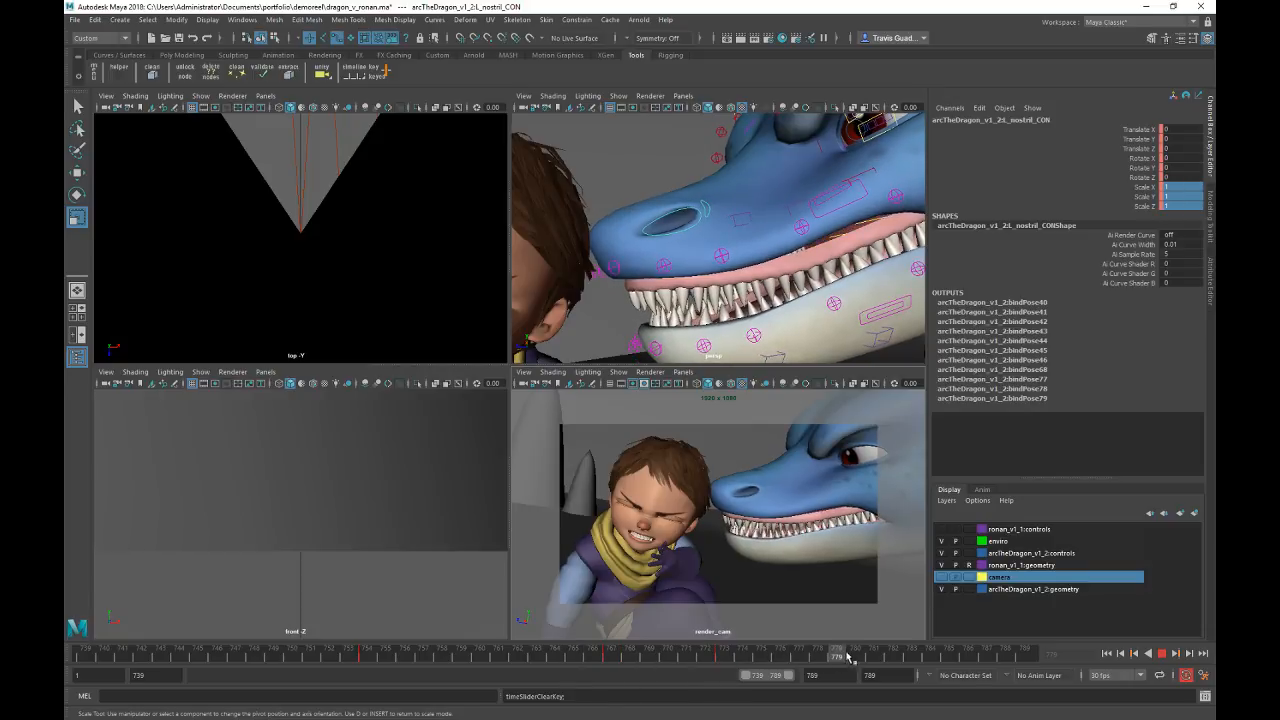
Step: Flare the left nostril control at frame 782 to Scale X 1.182, Y 1.234, Z 1.182, and play it back
click(900, 657)
drag(749, 492, 745, 452)
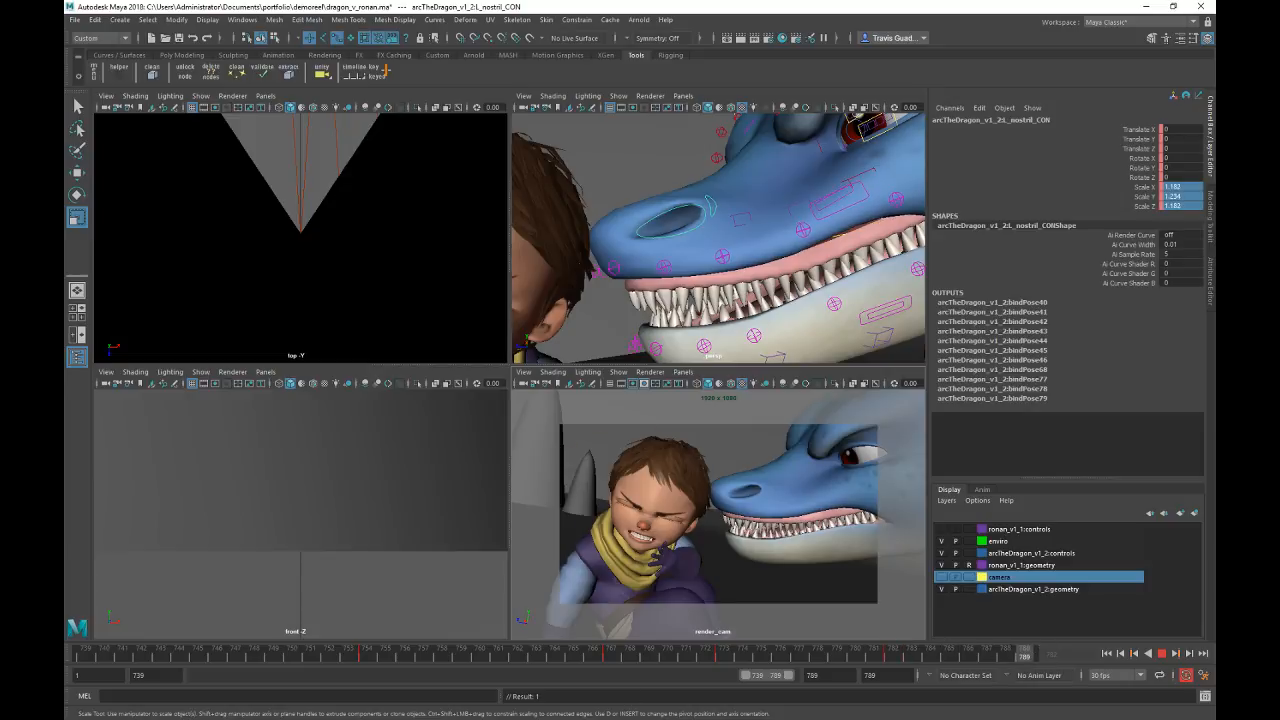
key(alt+v)
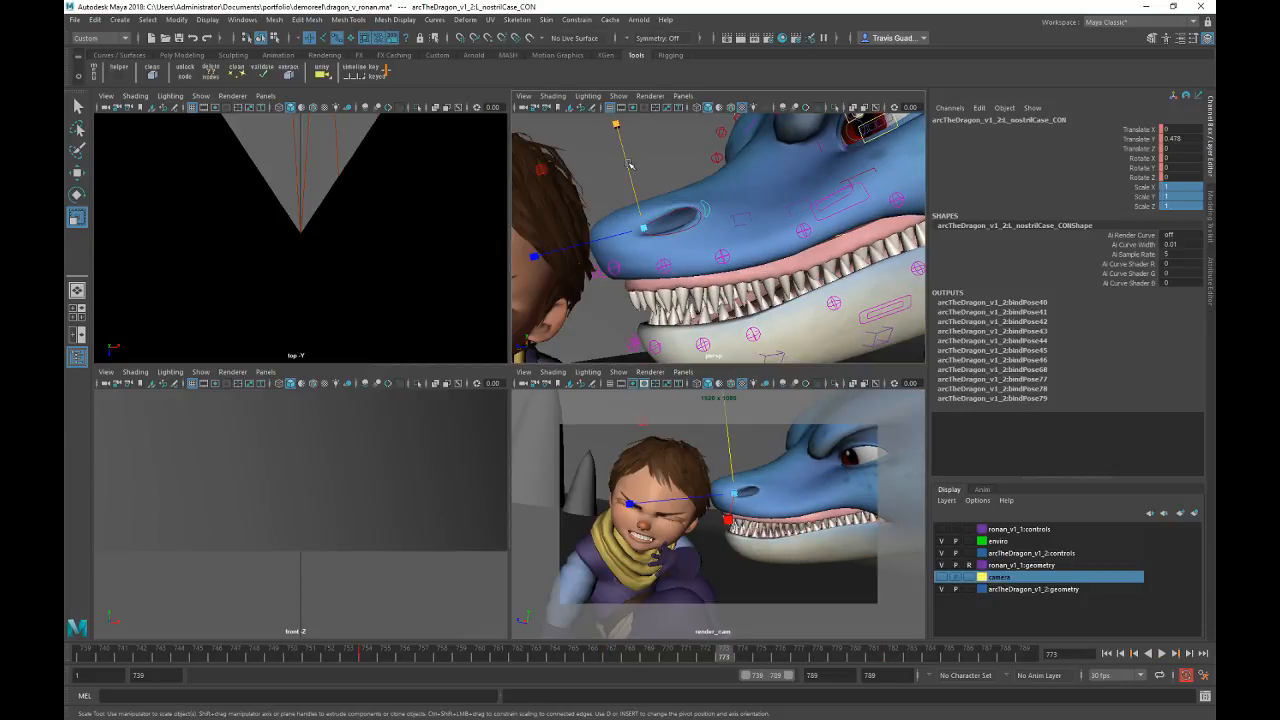
Step: Try rotating the left nostrilCase control at frame 773 to Rotate X 5.277, then undo the rotation
click(628, 163)
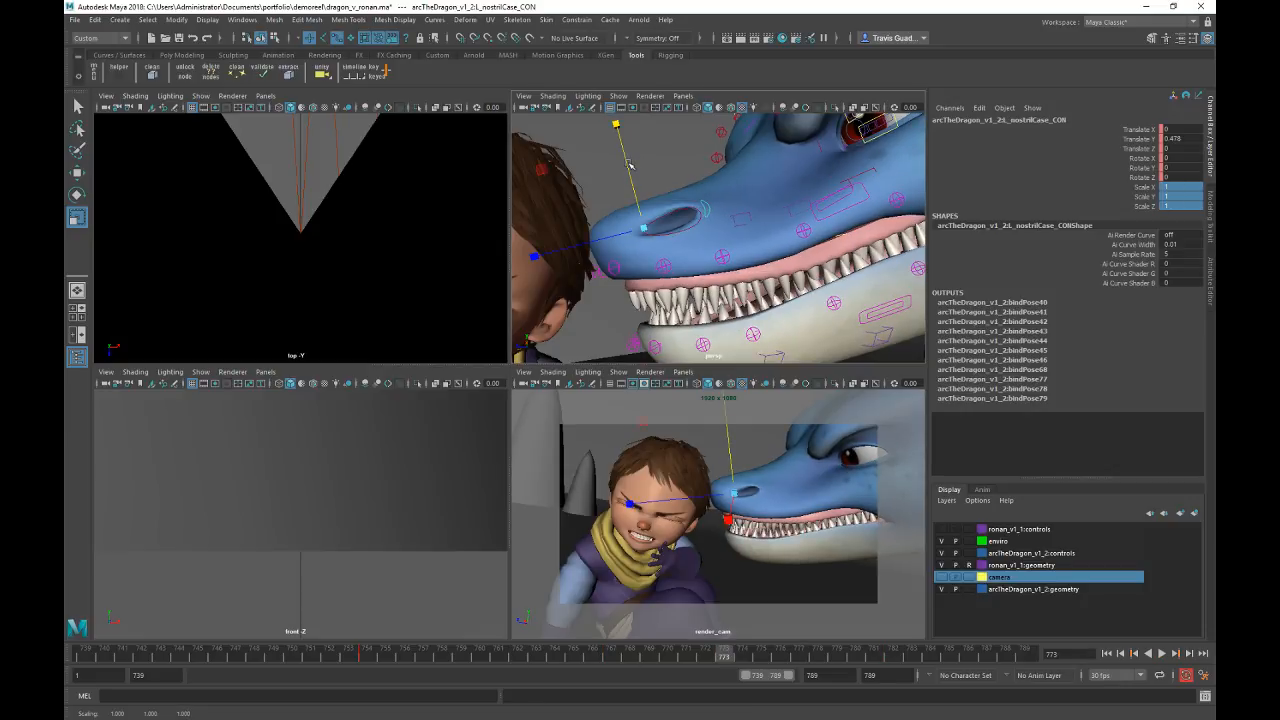
key(e)
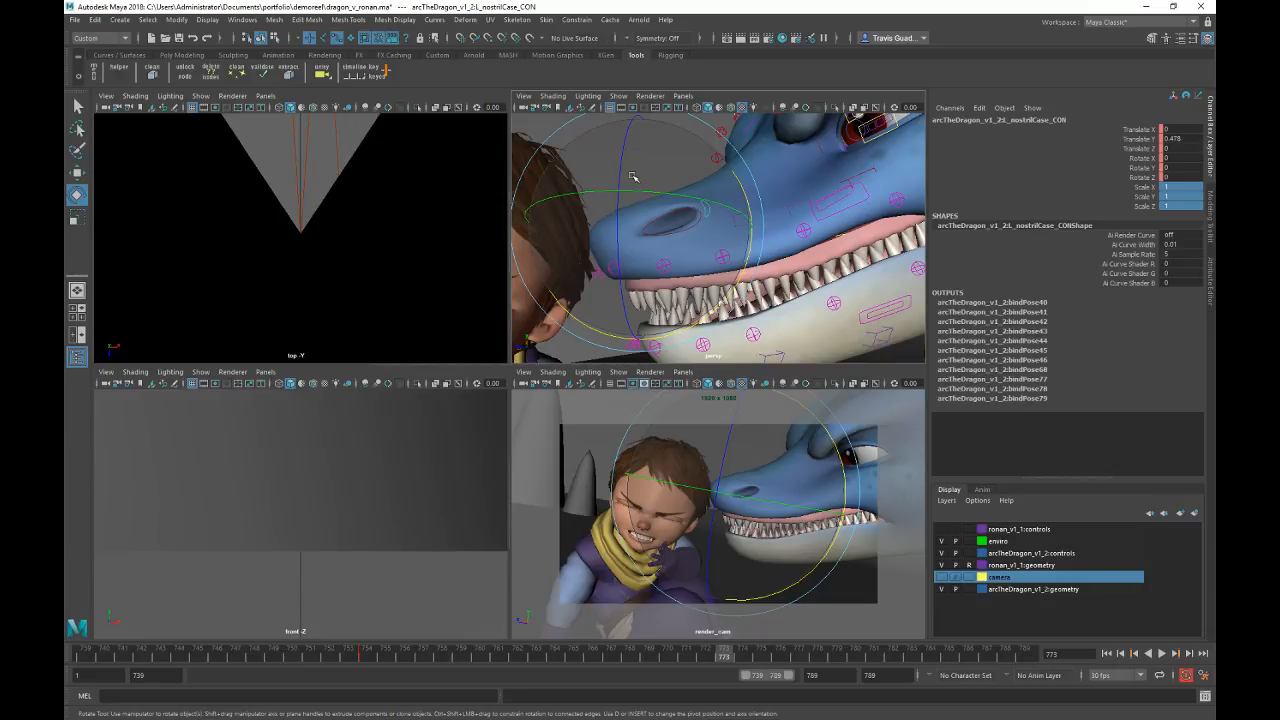
drag(632, 176, 748, 243)
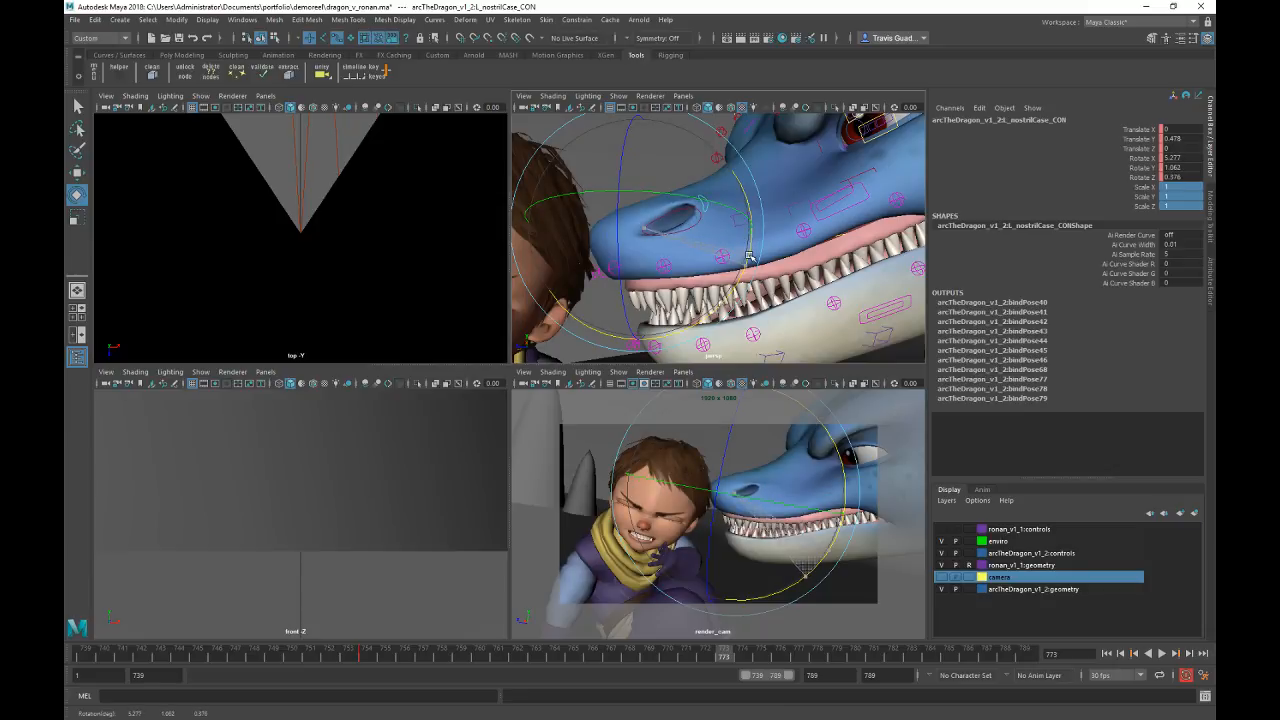
key(ctrl+z)
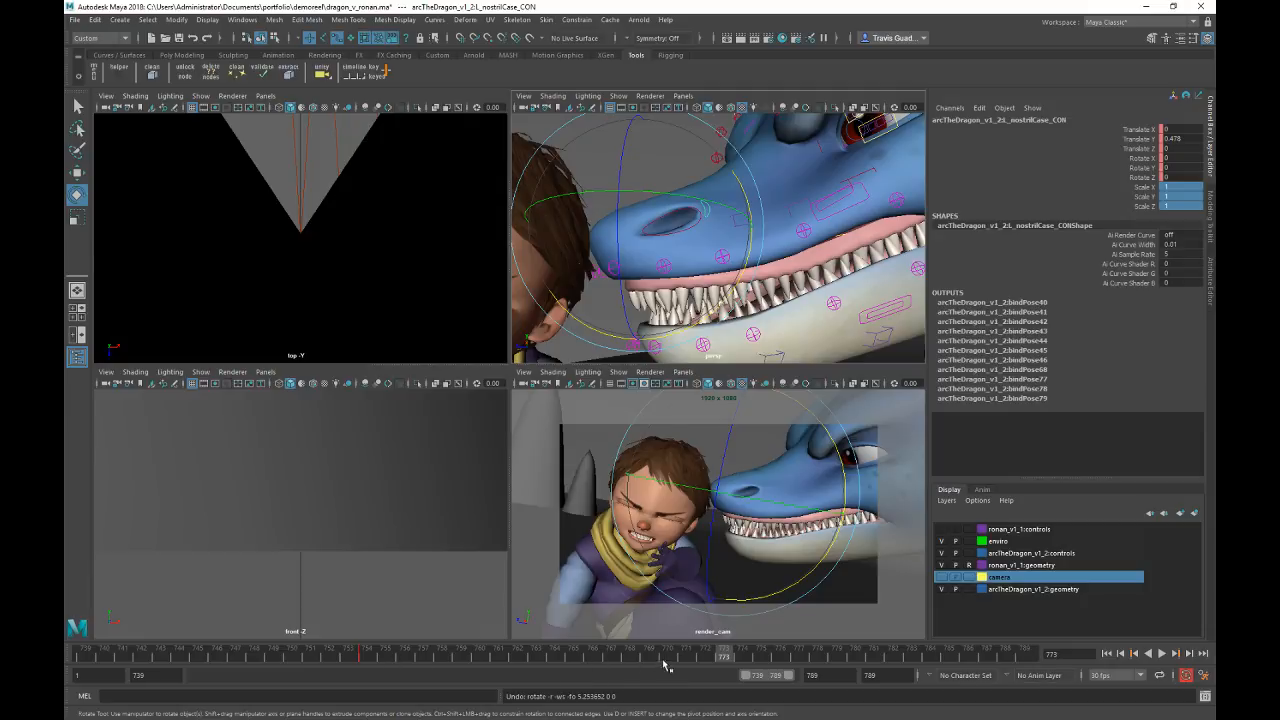
Step: Try shifting the left nostrilCase control in Translate Y and Translate Z at frame 789, undo both changes, and review the nostril motion
key(alt+v)
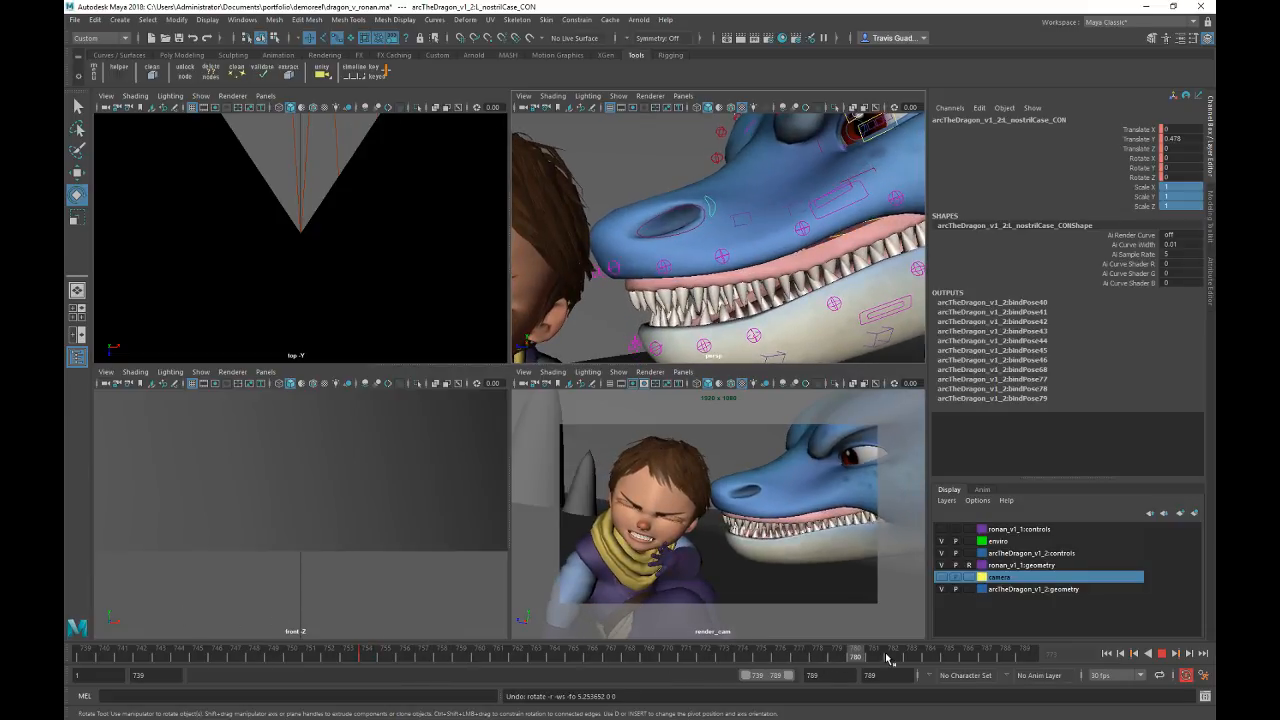
key(alt+v)
click(1144, 140)
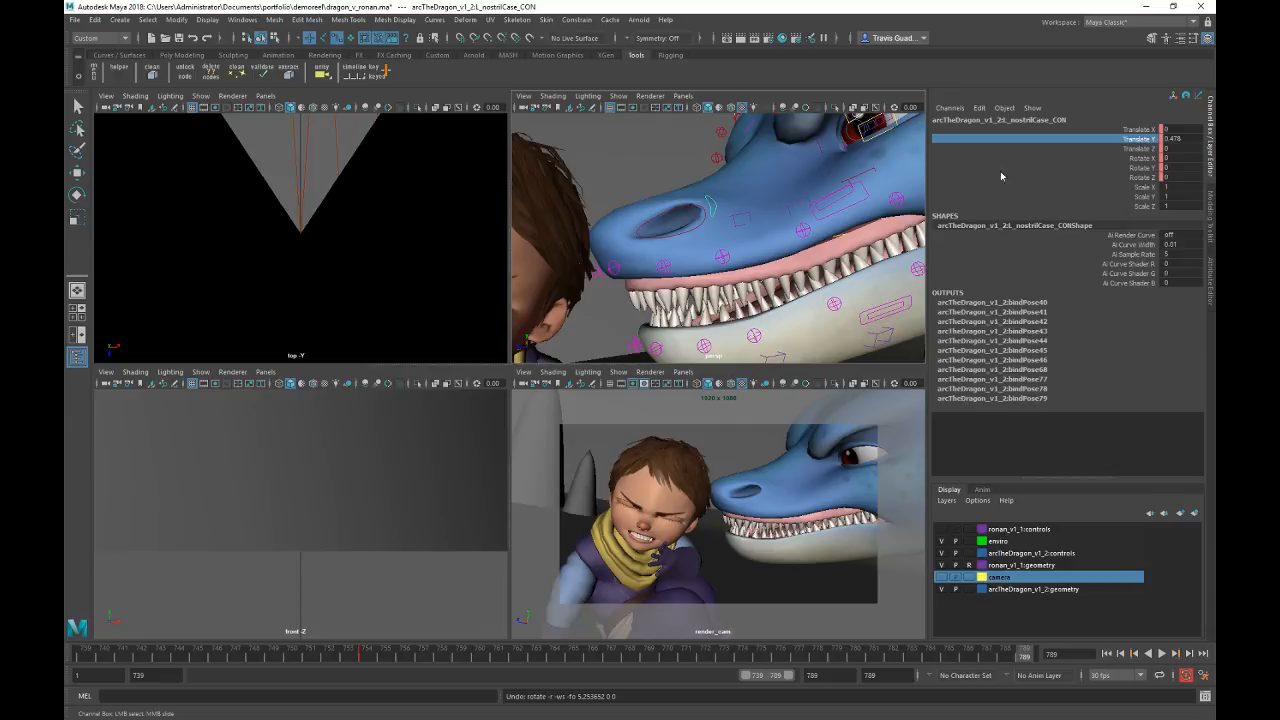
middle_drag(781, 227, 762, 226)
key(ctrl+z)
click(1107, 148)
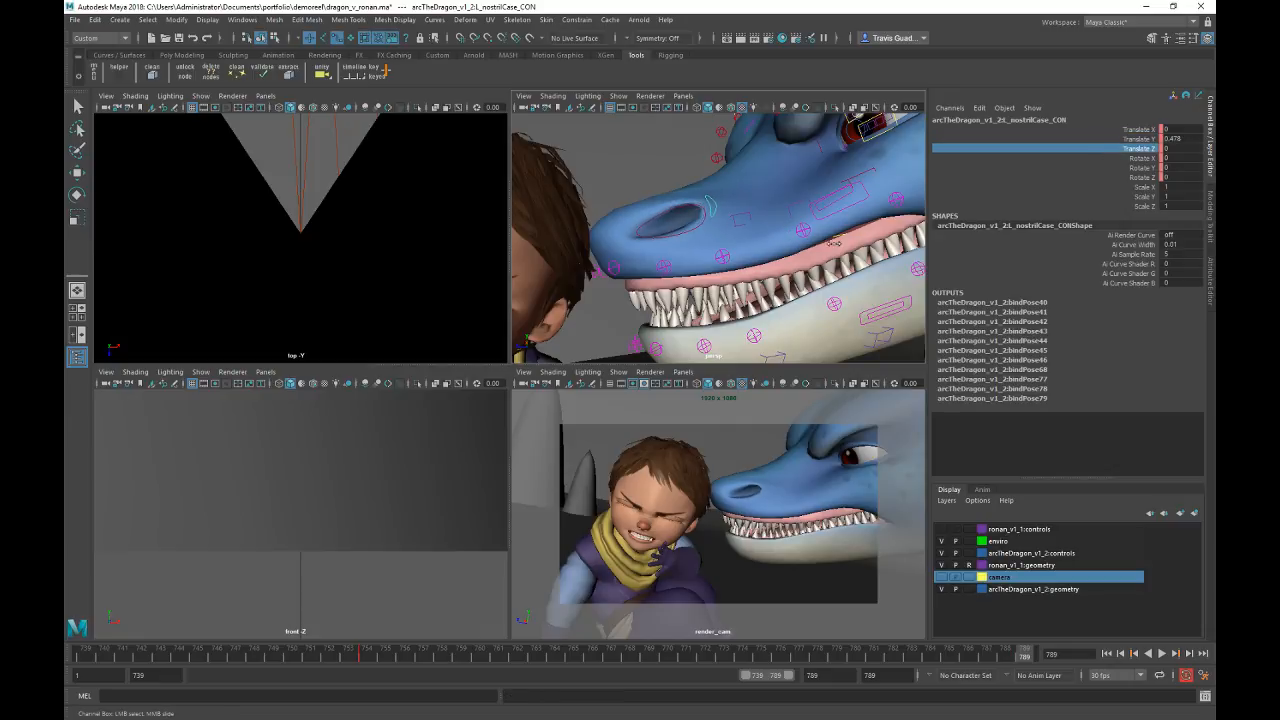
middle_drag(834, 243, 829, 246)
key(ctrl+z)
mouse_move(350, 651)
mouse_down()
mouse_move(271, 657)
mouse_move(424, 661)
mouse_up()
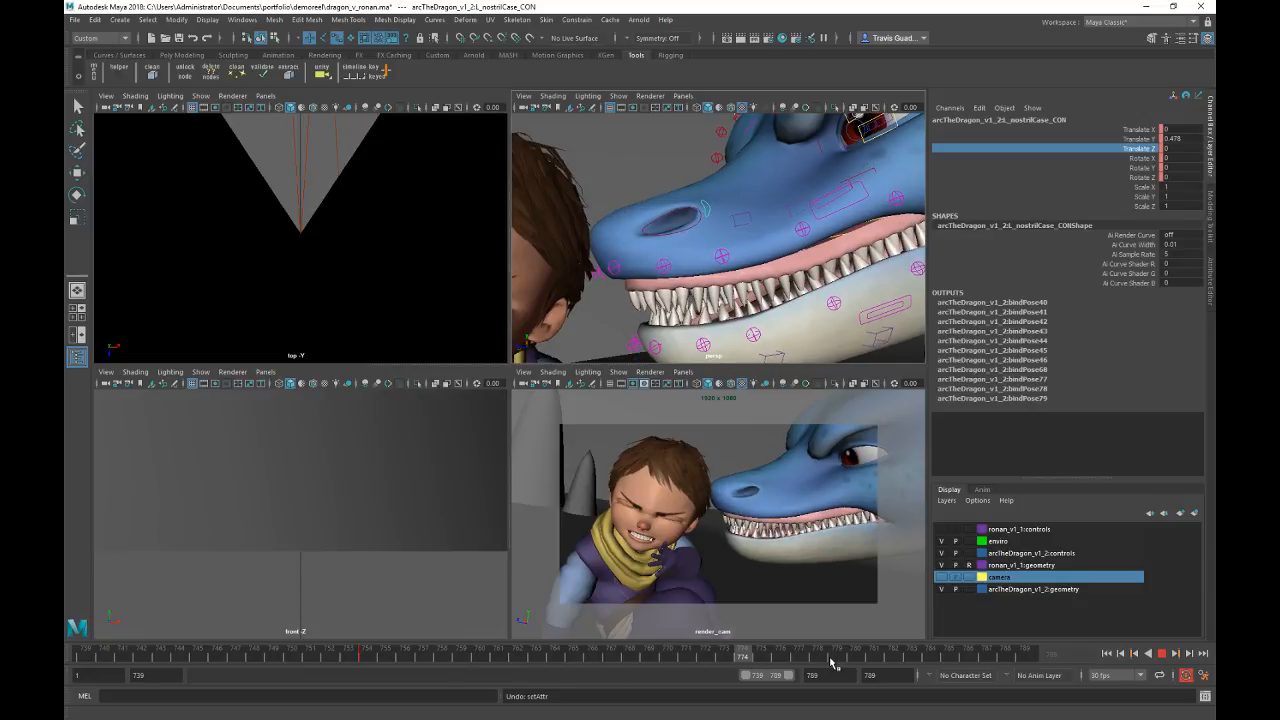
mouse_move(830, 662)
mouse_down()
mouse_move(878, 659)
mouse_move(296, 659)
mouse_move(393, 655)
mouse_move(213, 621)
mouse_move(751, 663)
mouse_move(1078, 668)
mouse_up()
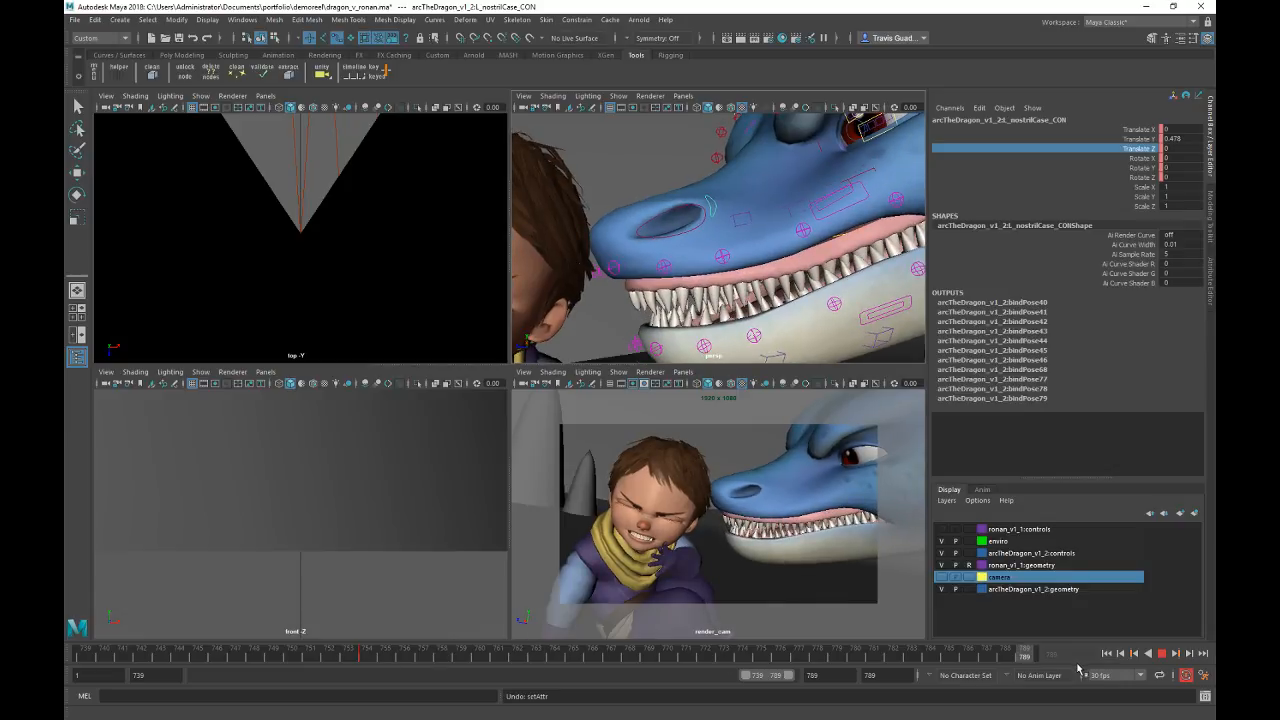
Step: Pose both brow master controls at frame 778 with Translate Y -2.834, Translate Z 2 and Rotate X 13.071, and play back from frame 765
drag(400, 646, 820, 645)
alt+middle_drag(797, 120, 762, 230)
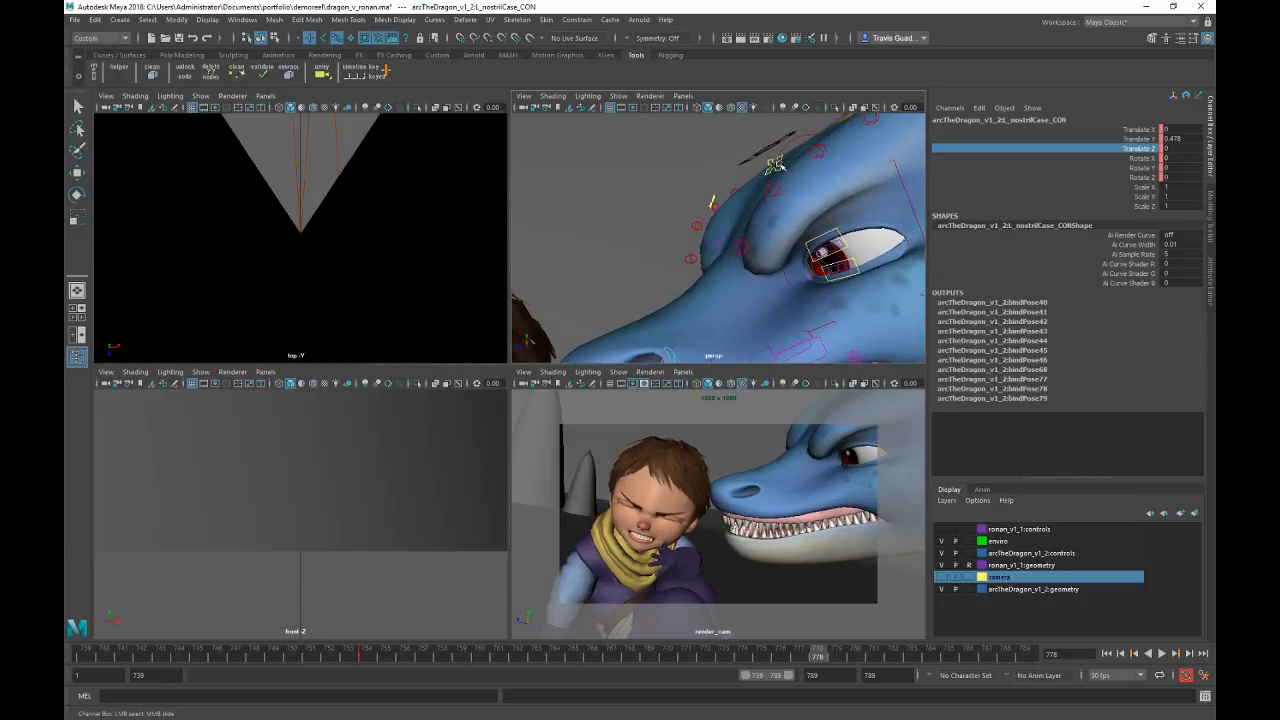
click(777, 165)
shift+click(713, 198)
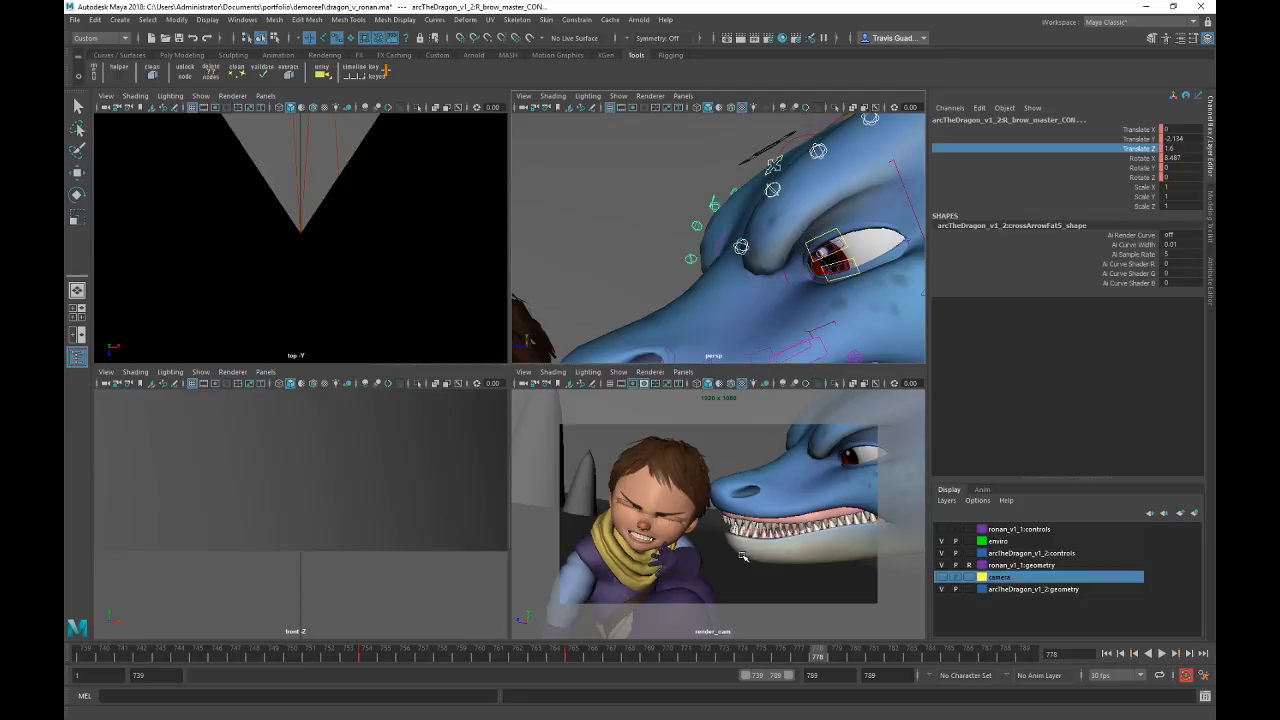
mouse_move(566, 660)
mouse_down()
mouse_move(443, 660)
mouse_move(582, 656)
mouse_up()
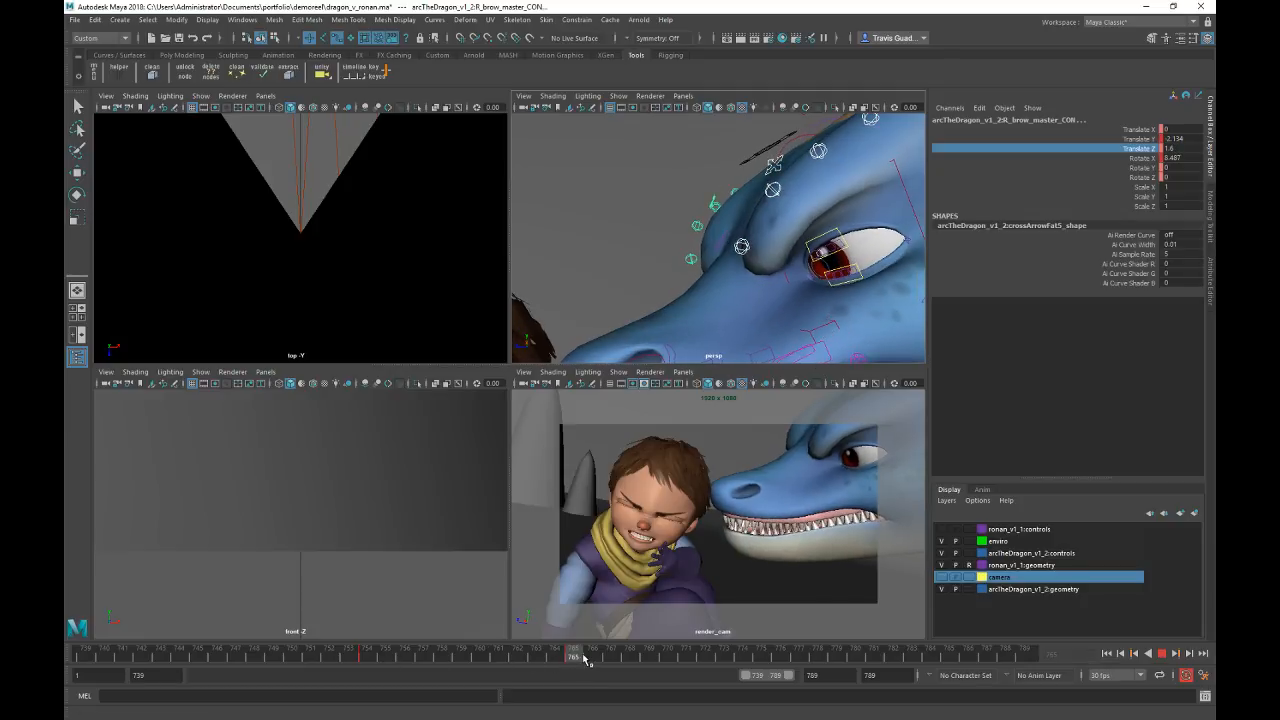
key(.)
click(1124, 158)
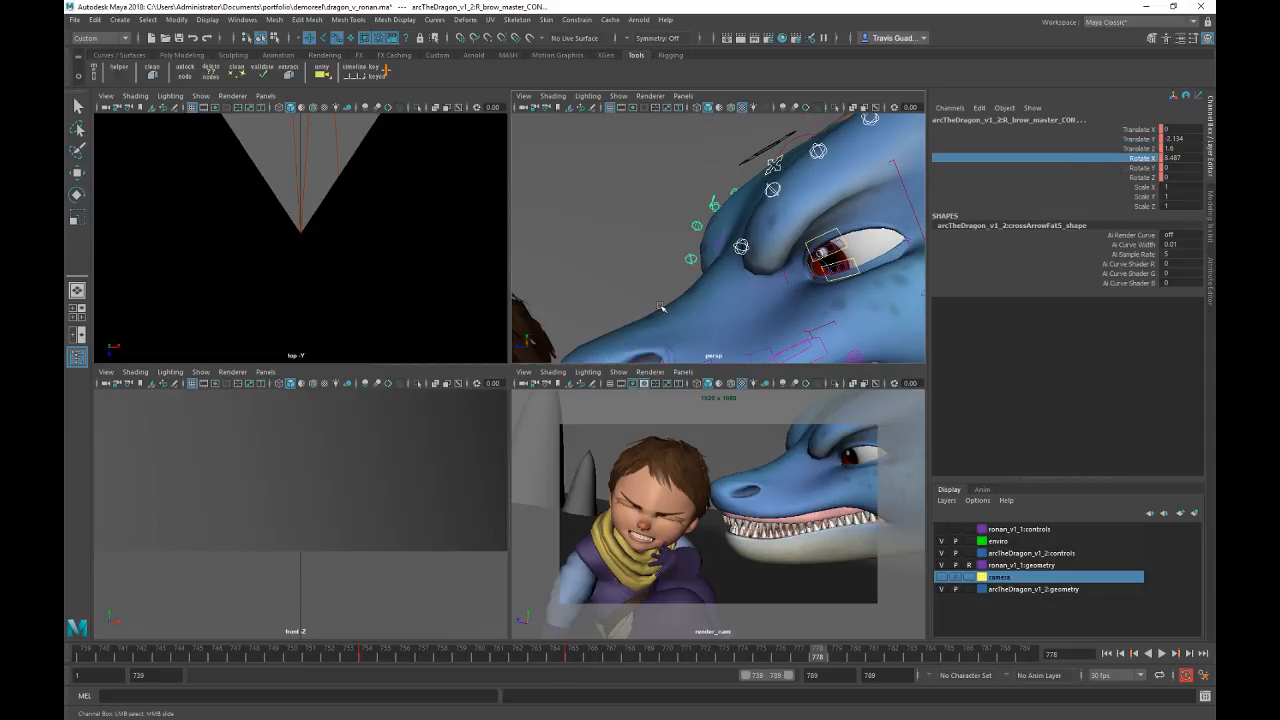
middle_drag(659, 304, 662, 304)
click(1137, 140)
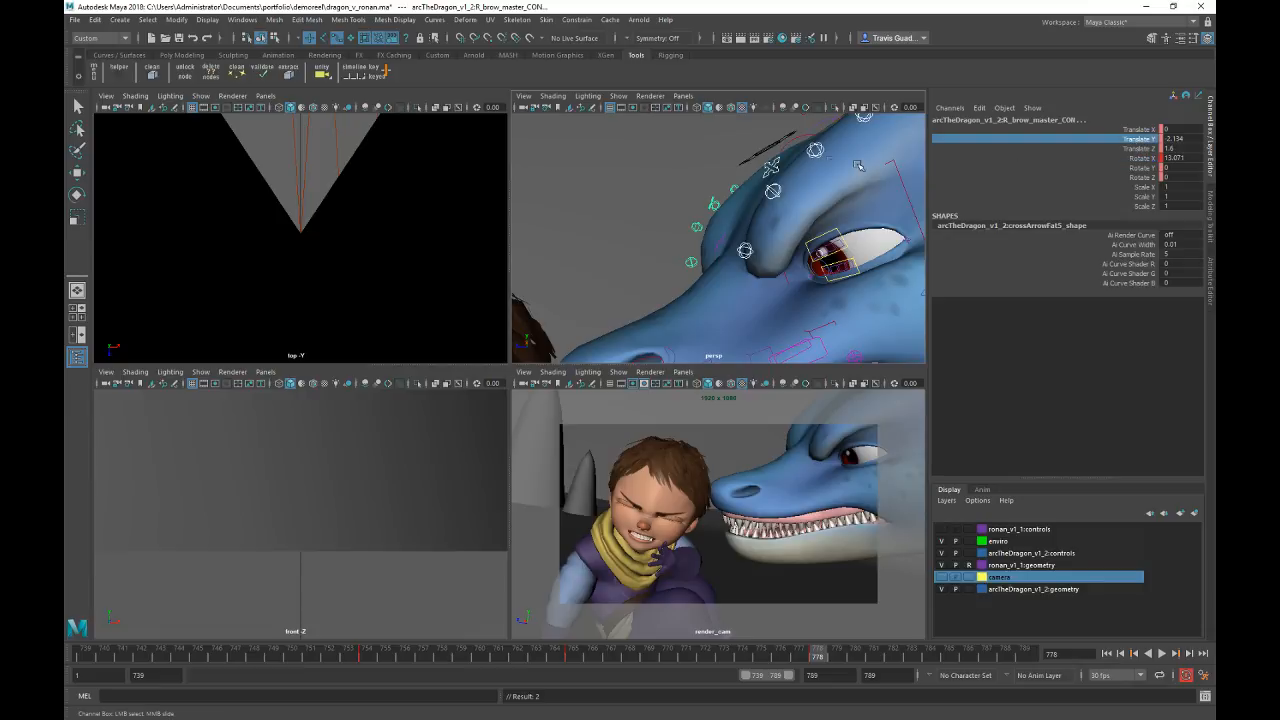
middle_drag(695, 150, 686, 150)
click(1139, 149)
middle_drag(673, 222, 670, 222)
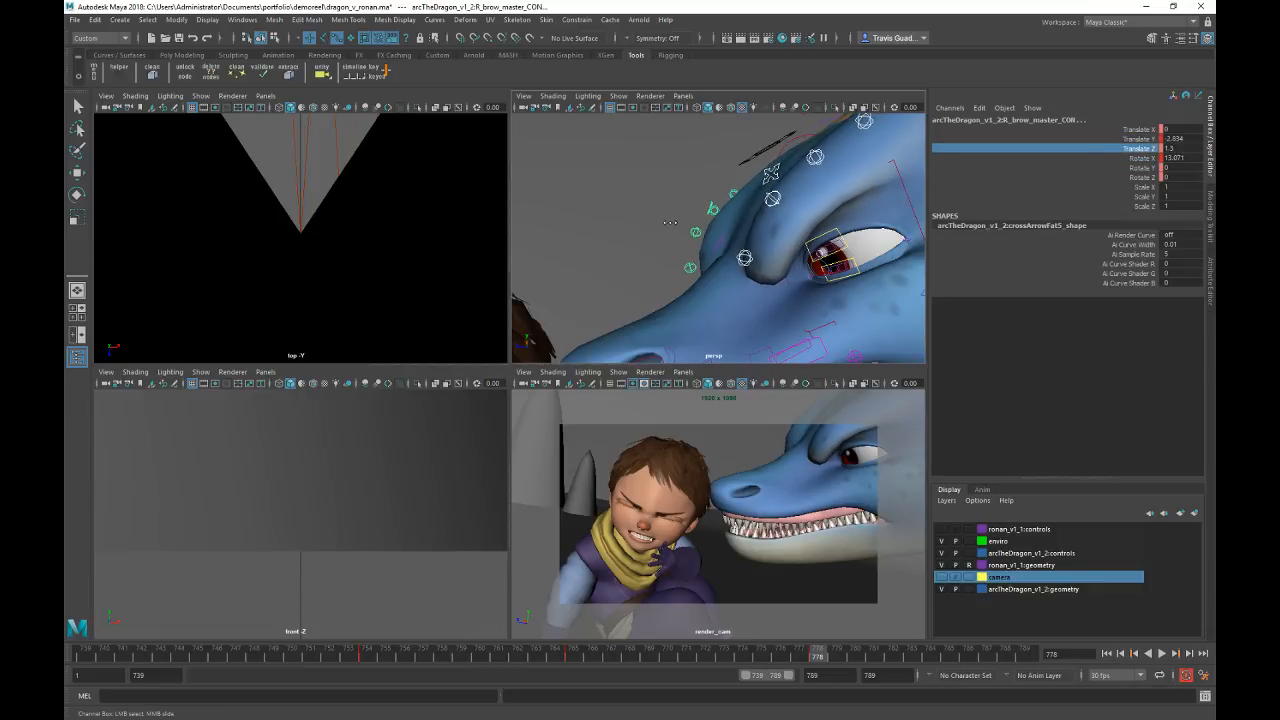
click(573, 657)
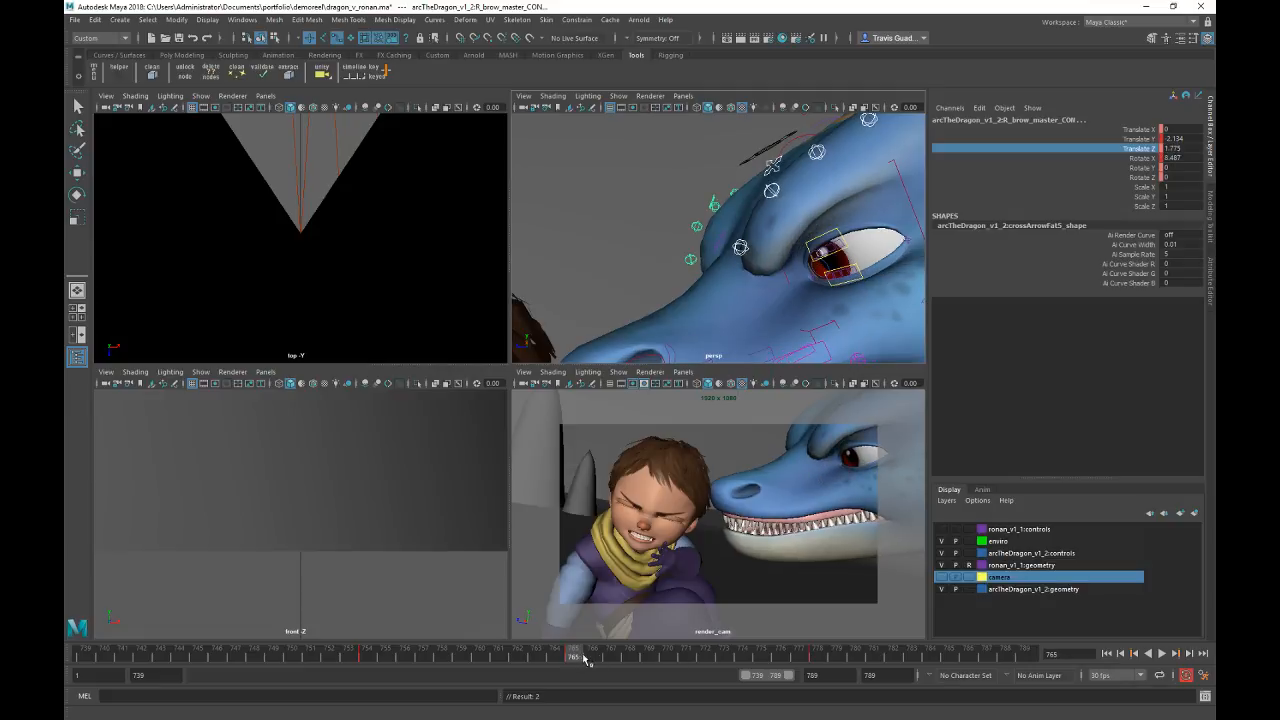
key(alt+v)
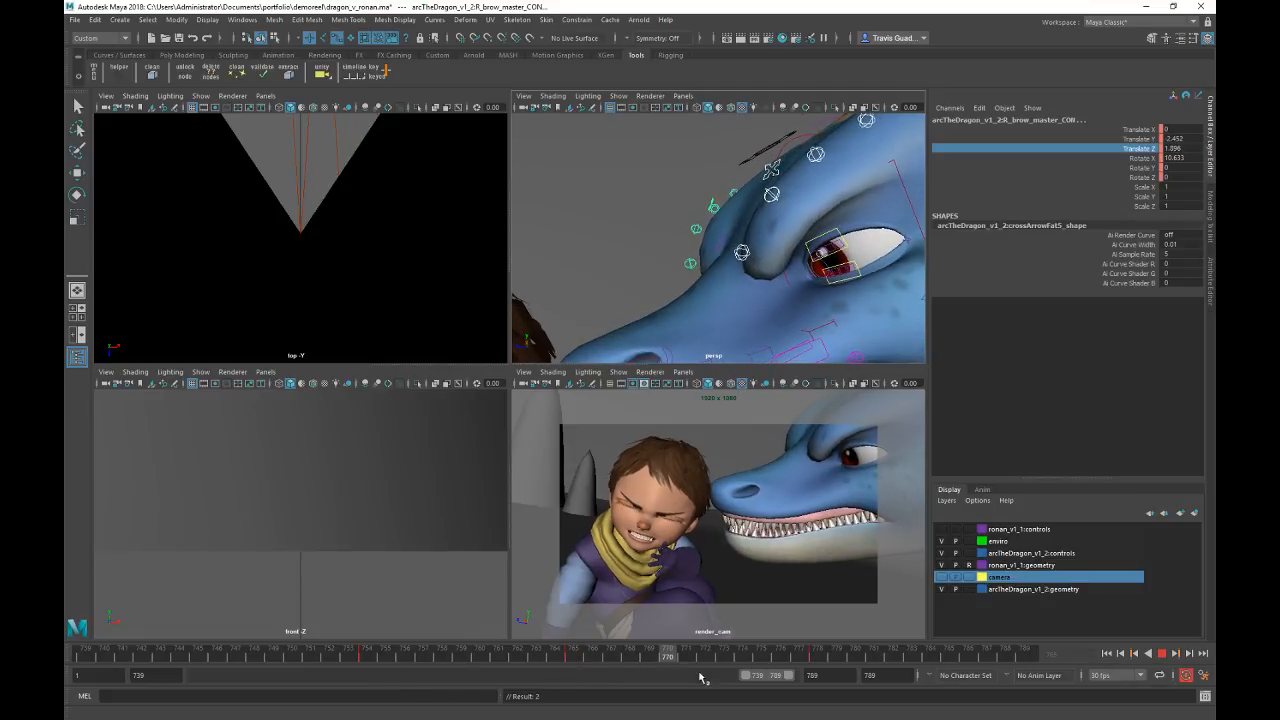
Step: Lower the left blinkTop control at frame 778 to Rotate X 19.292 with all four Lid Creases at 27.425, and play it back
click(818, 660)
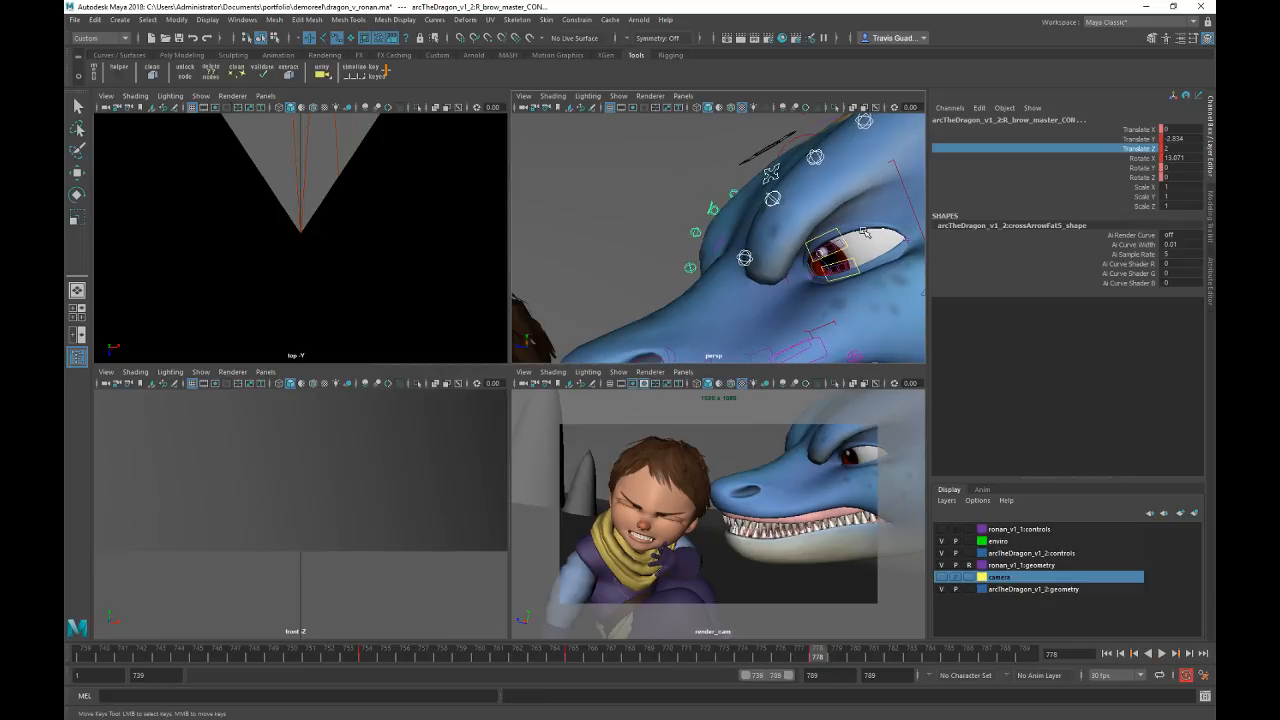
click(865, 232)
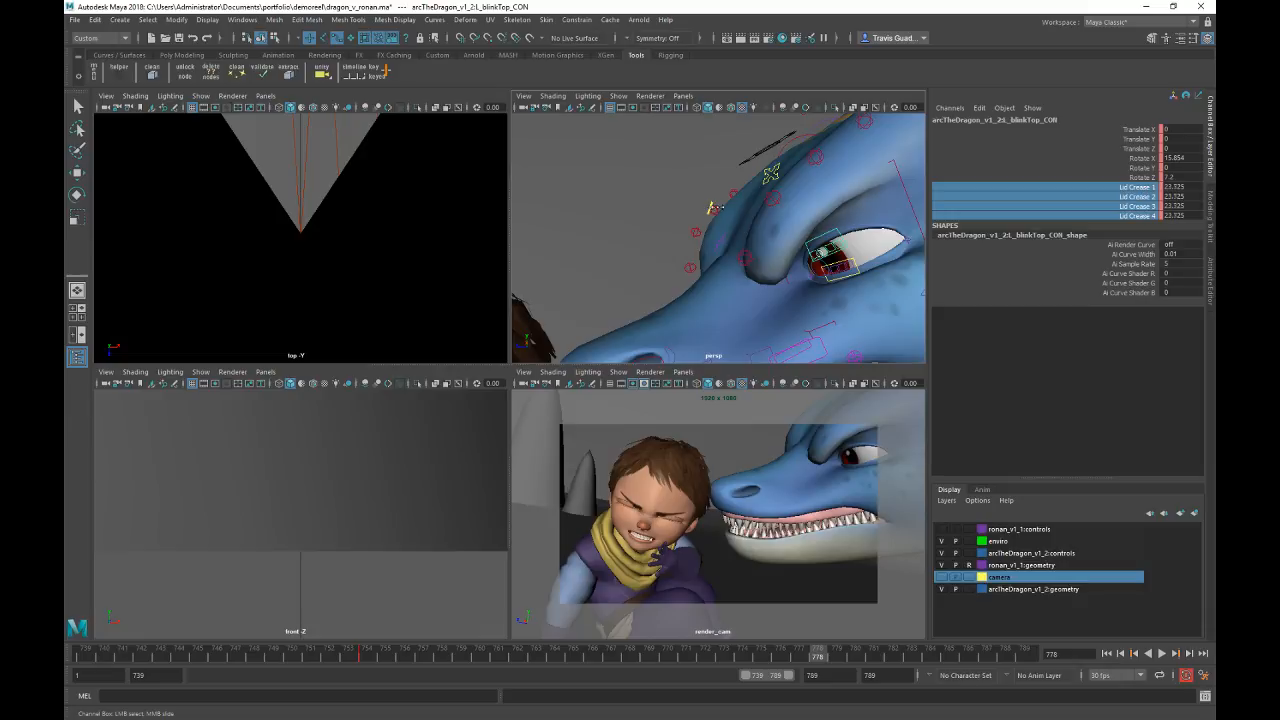
click(1140, 158)
middle_drag(698, 188, 692, 187)
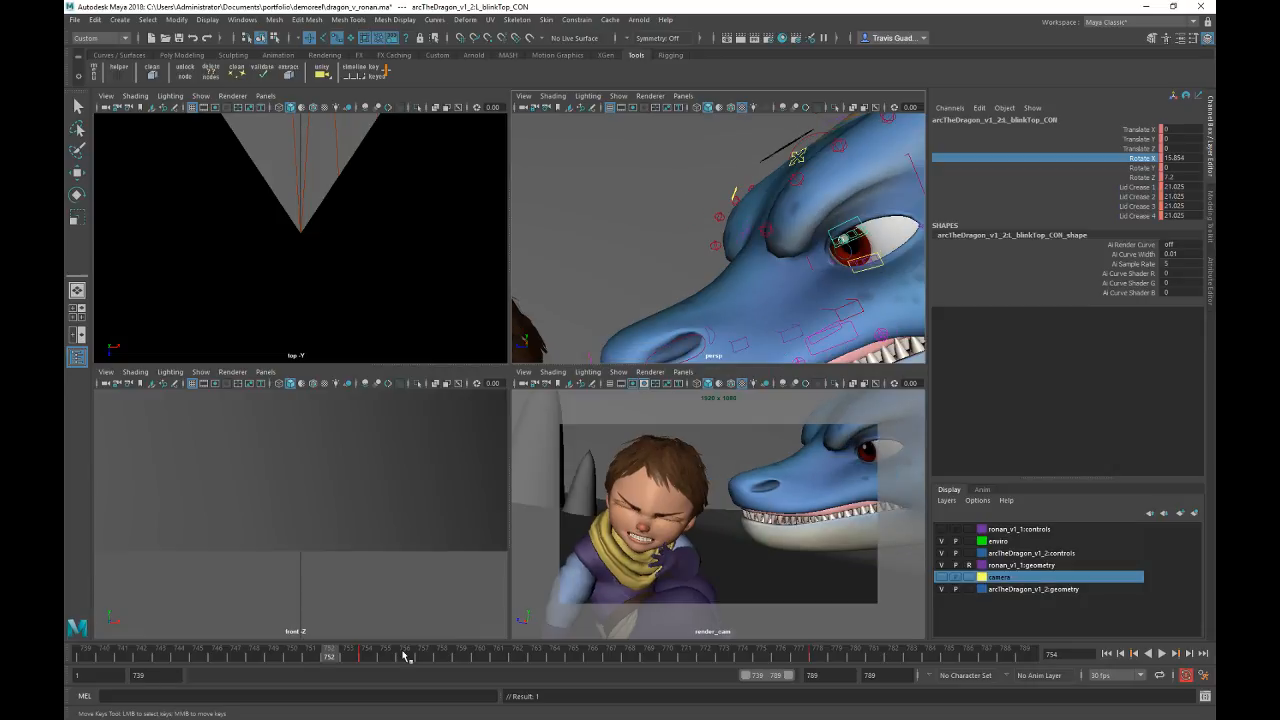
key(alt+v)
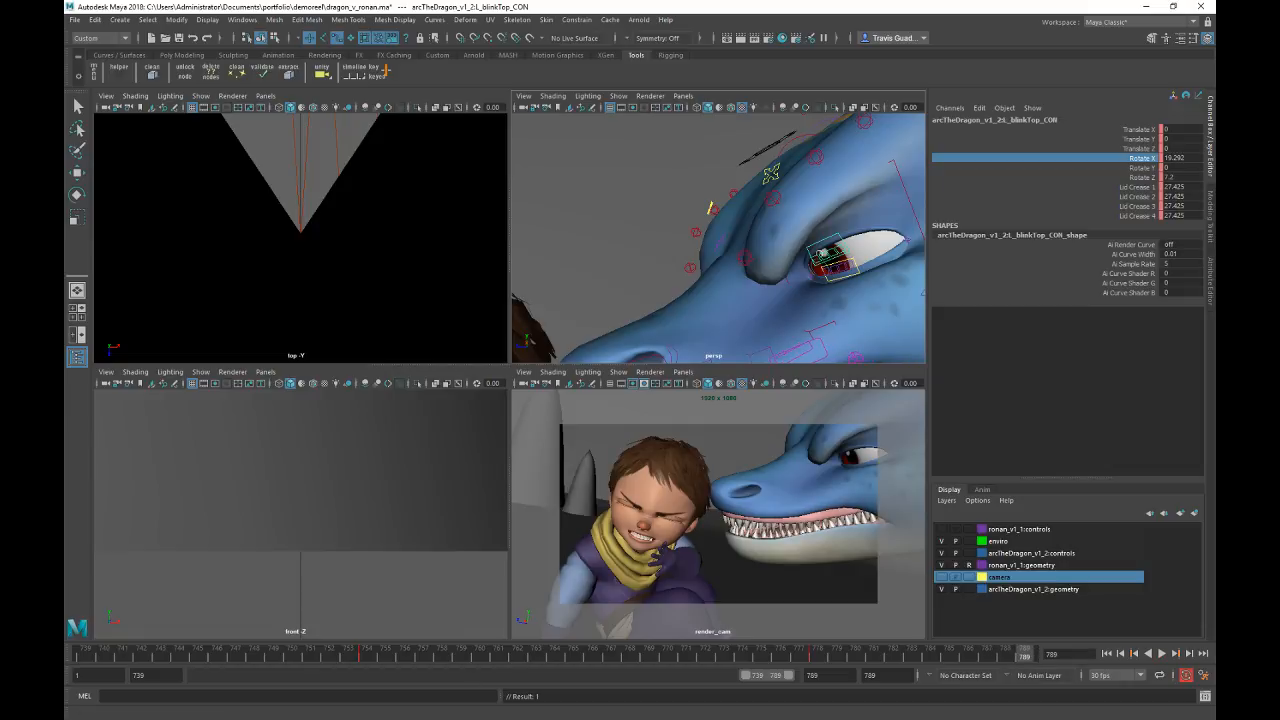
Step: Playblast the shot through a maximized render_cam view, watch the resulting clip, close it, and replay the motion in the viewport
key(space)
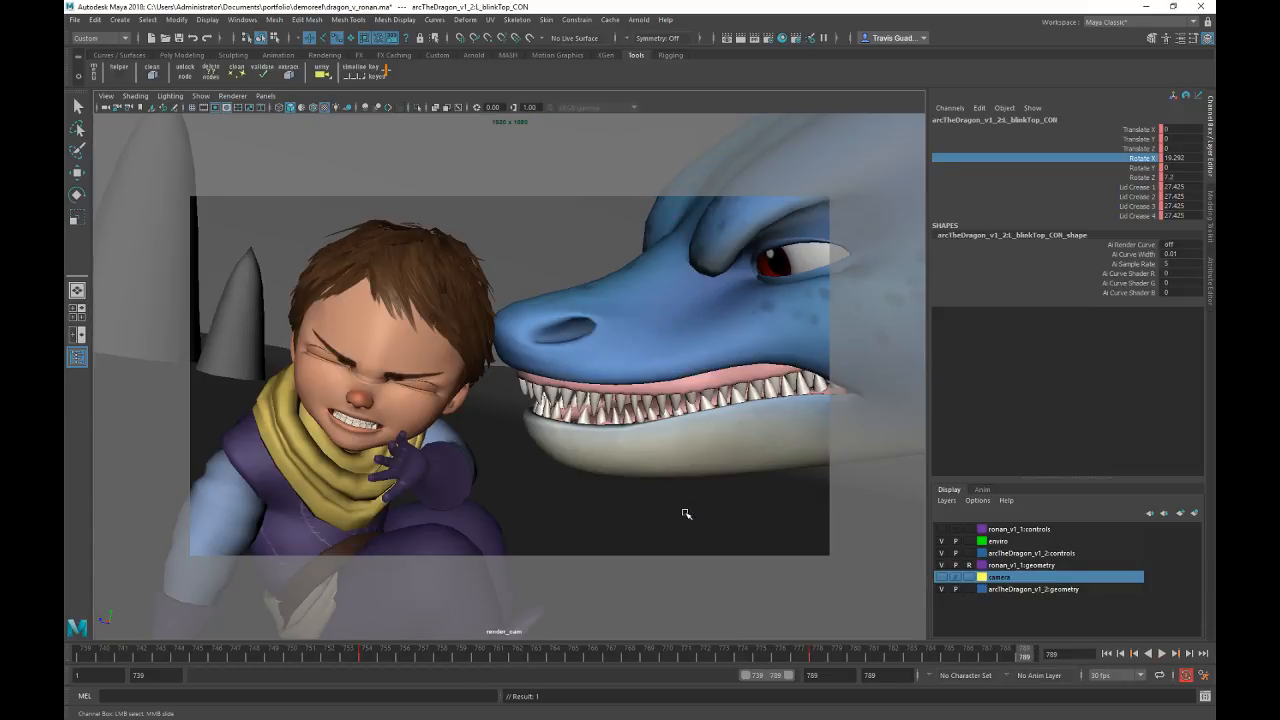
right_click(711, 660)
click(743, 652)
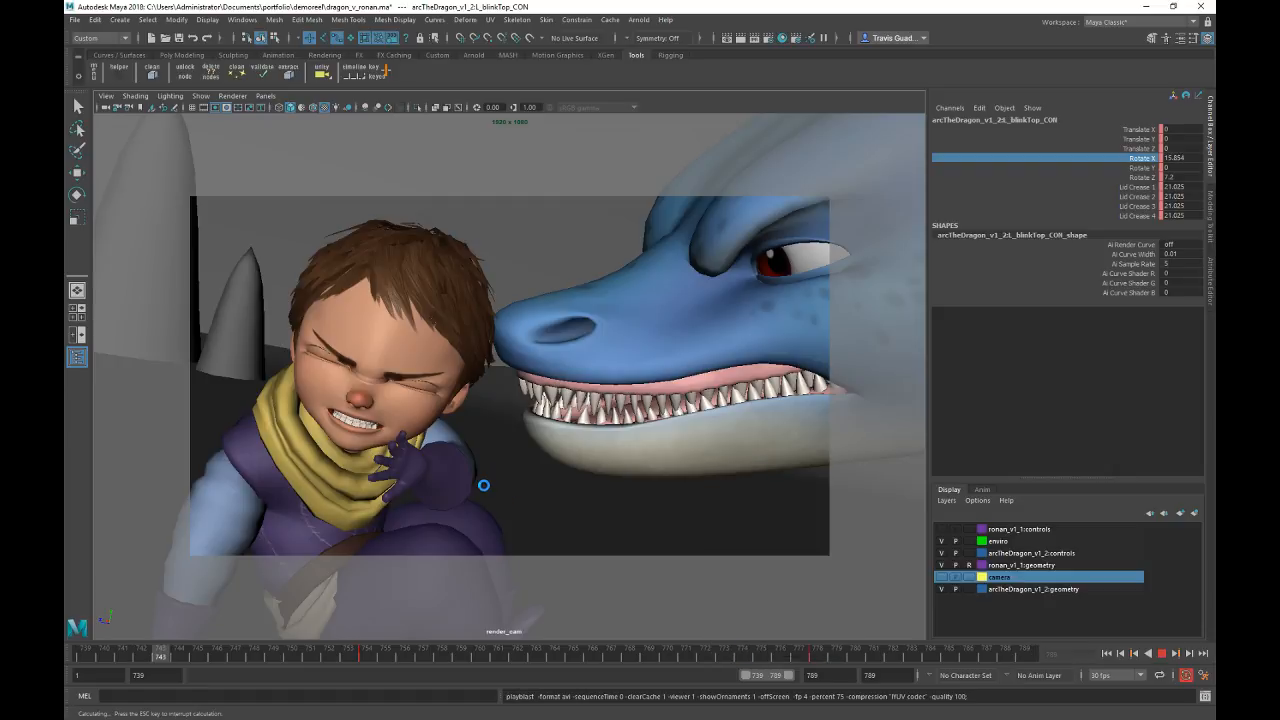
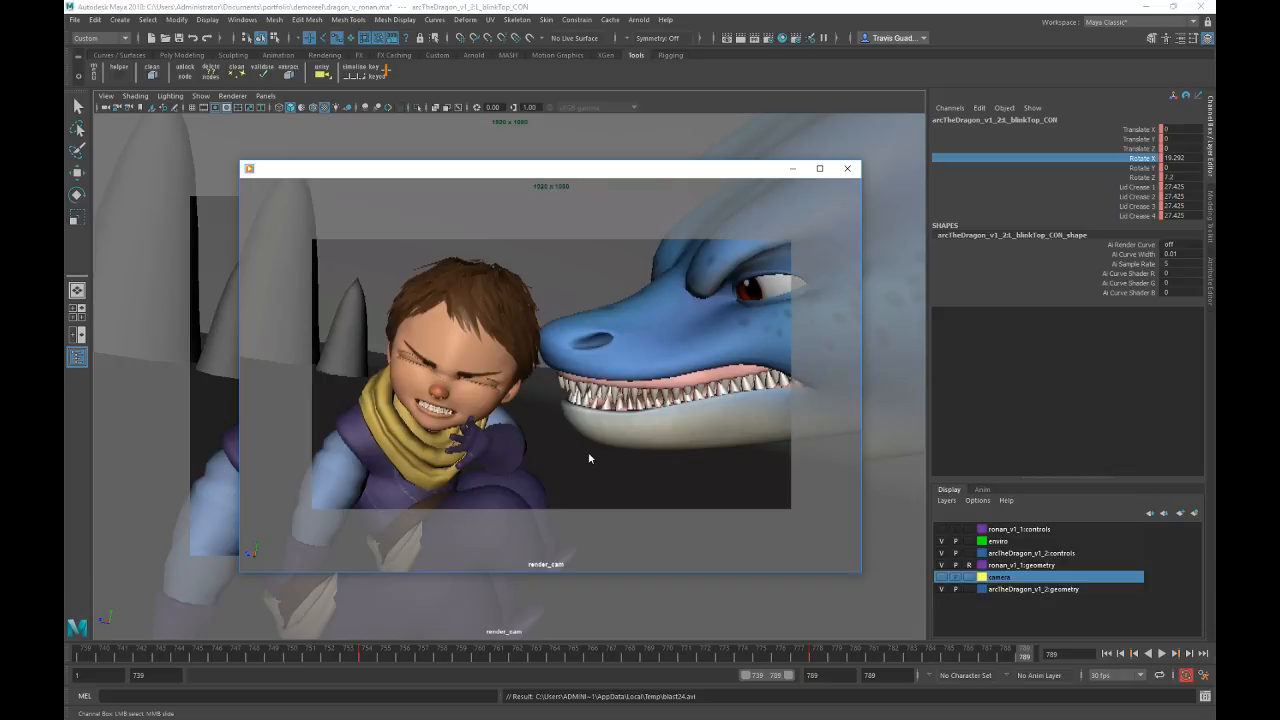
mouse_move(500, 430)
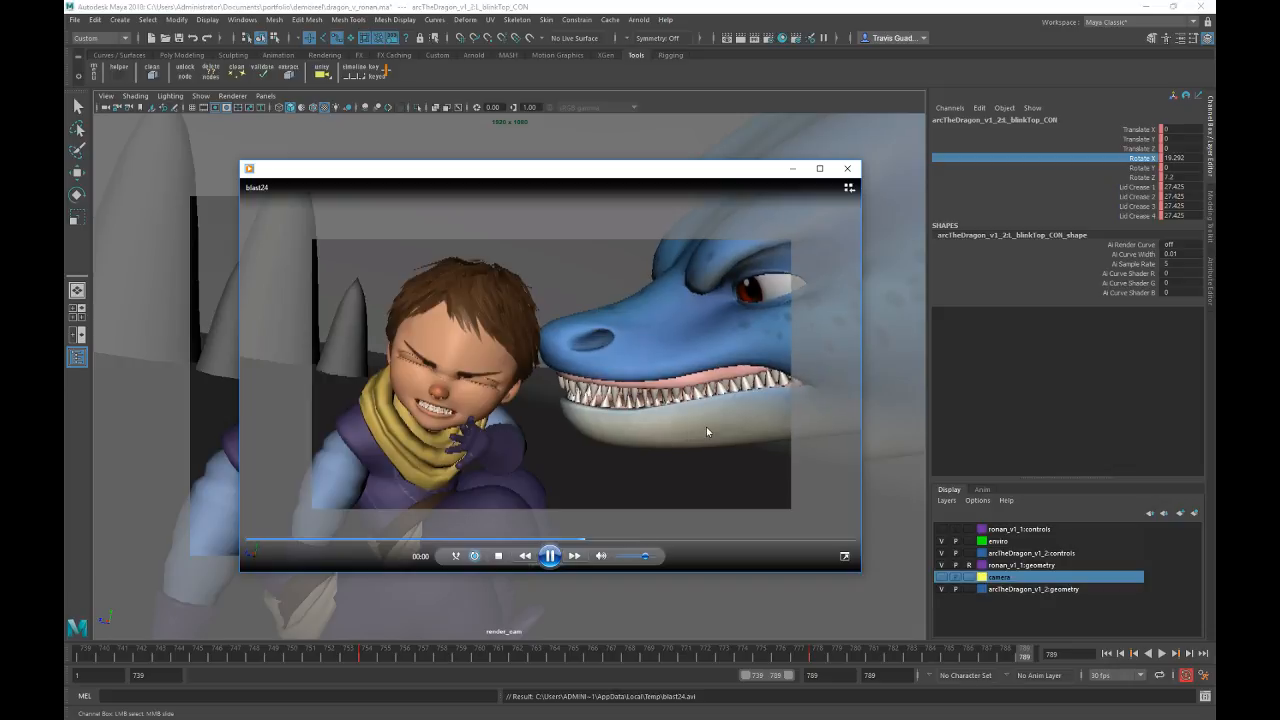
click(846, 178)
key(alt+v)
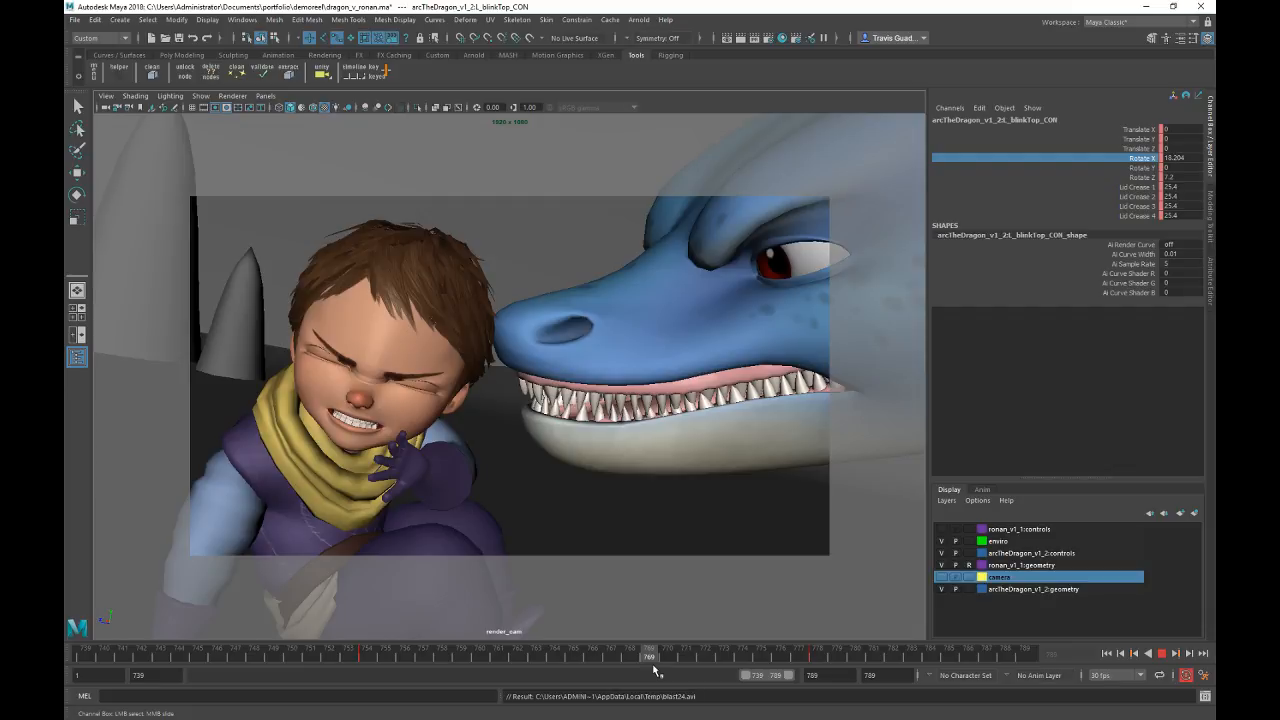
Step: Select the dragon's left nostril control and retime its keys, placing the last one at frame 785
key(space)
alt+middle_drag(657, 340, 693, 264)
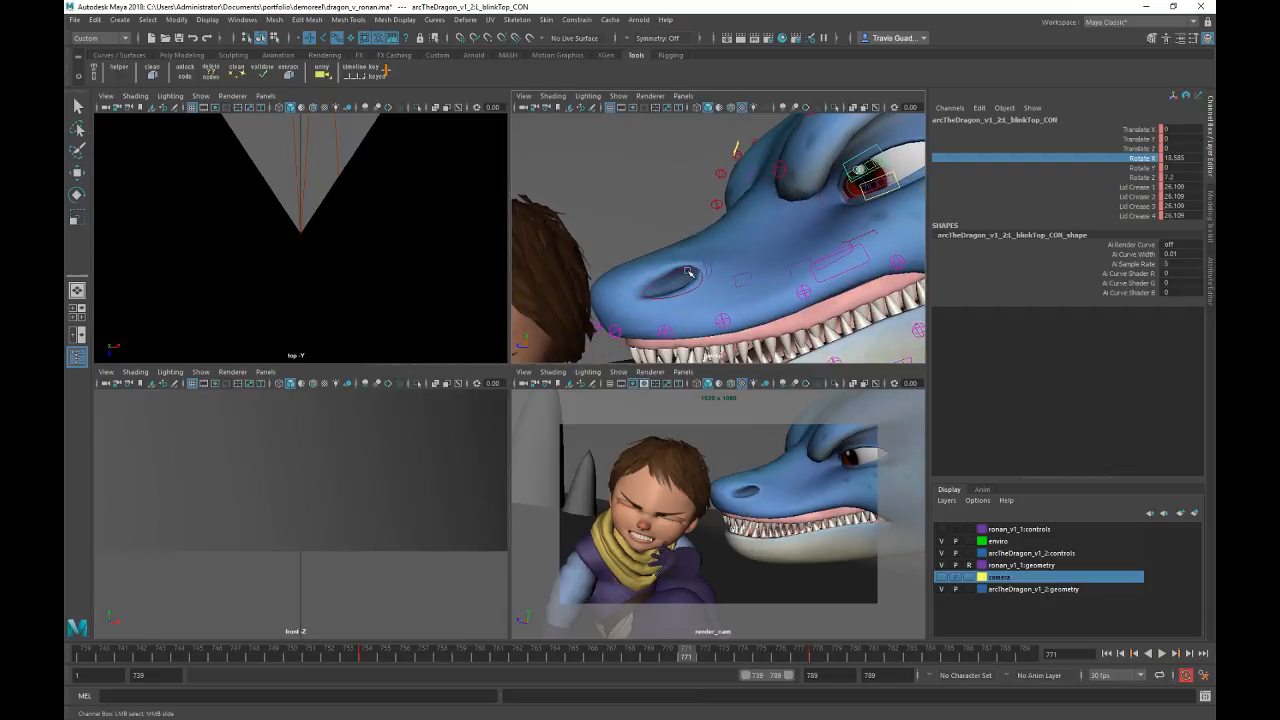
click(689, 267)
click(689, 270)
key(space)
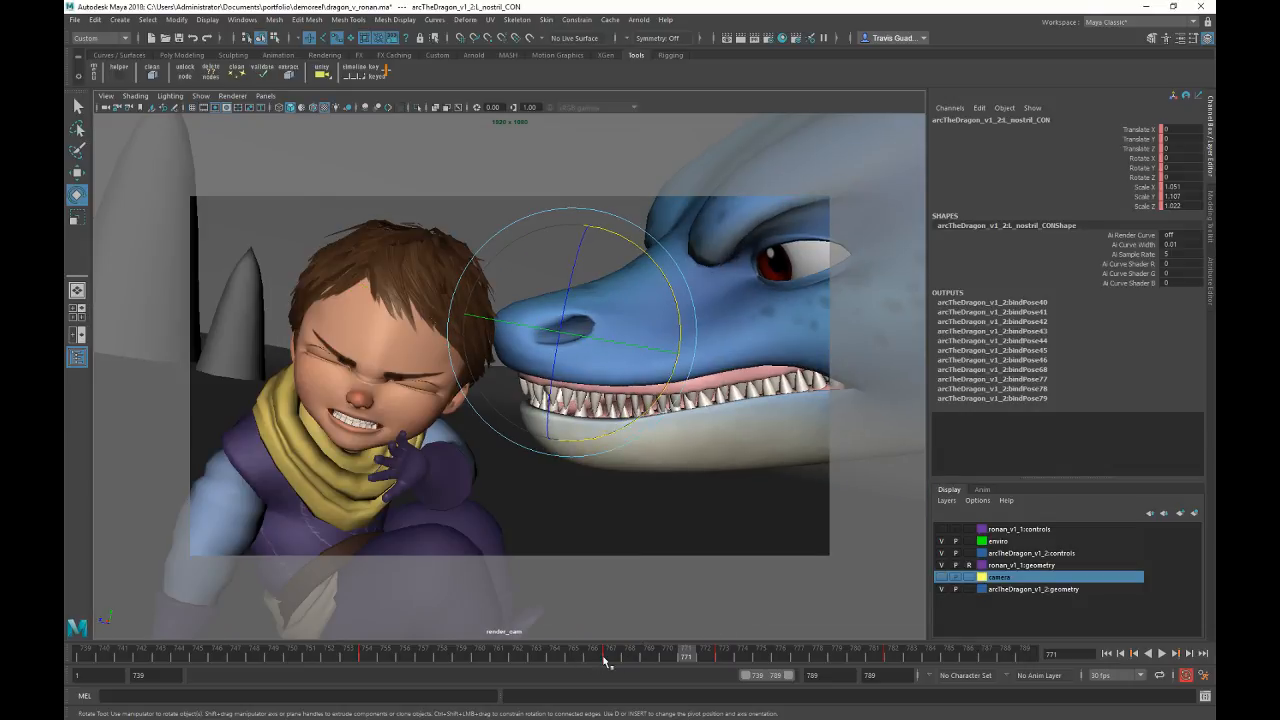
drag(722, 659, 674, 660)
key(s)
shift+click(687, 660)
drag(597, 657, 834, 658)
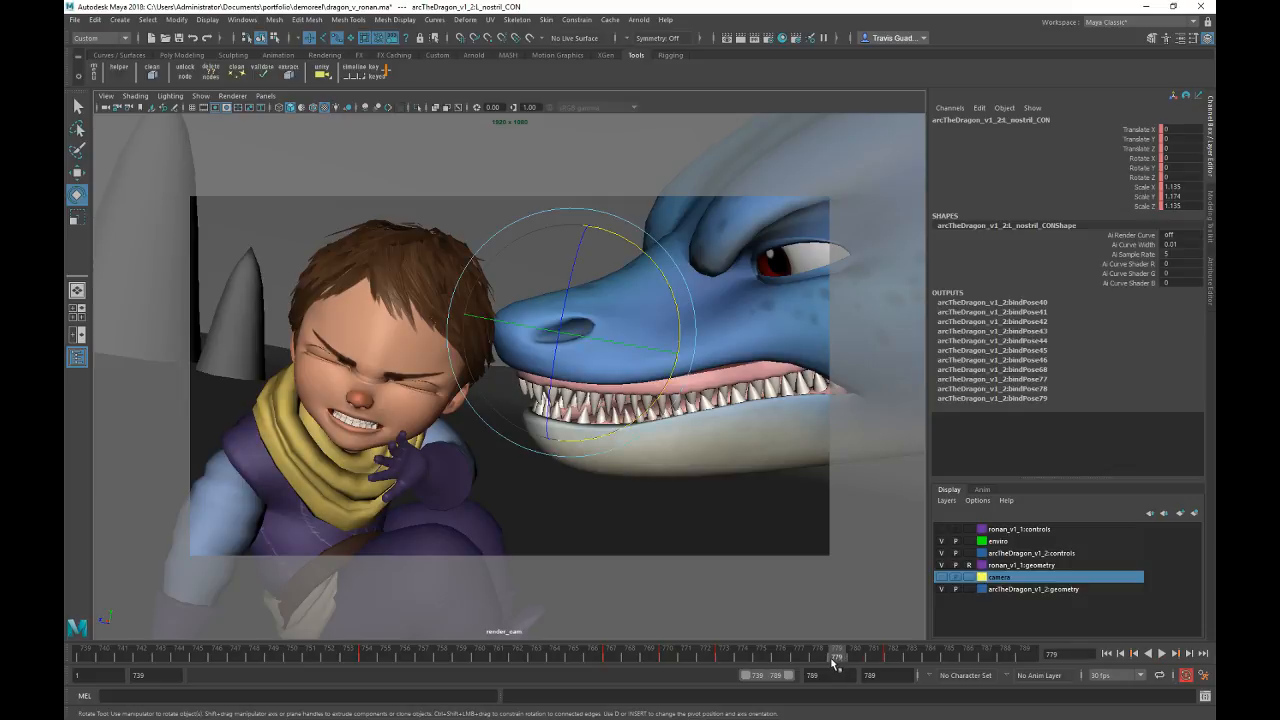
click(891, 657)
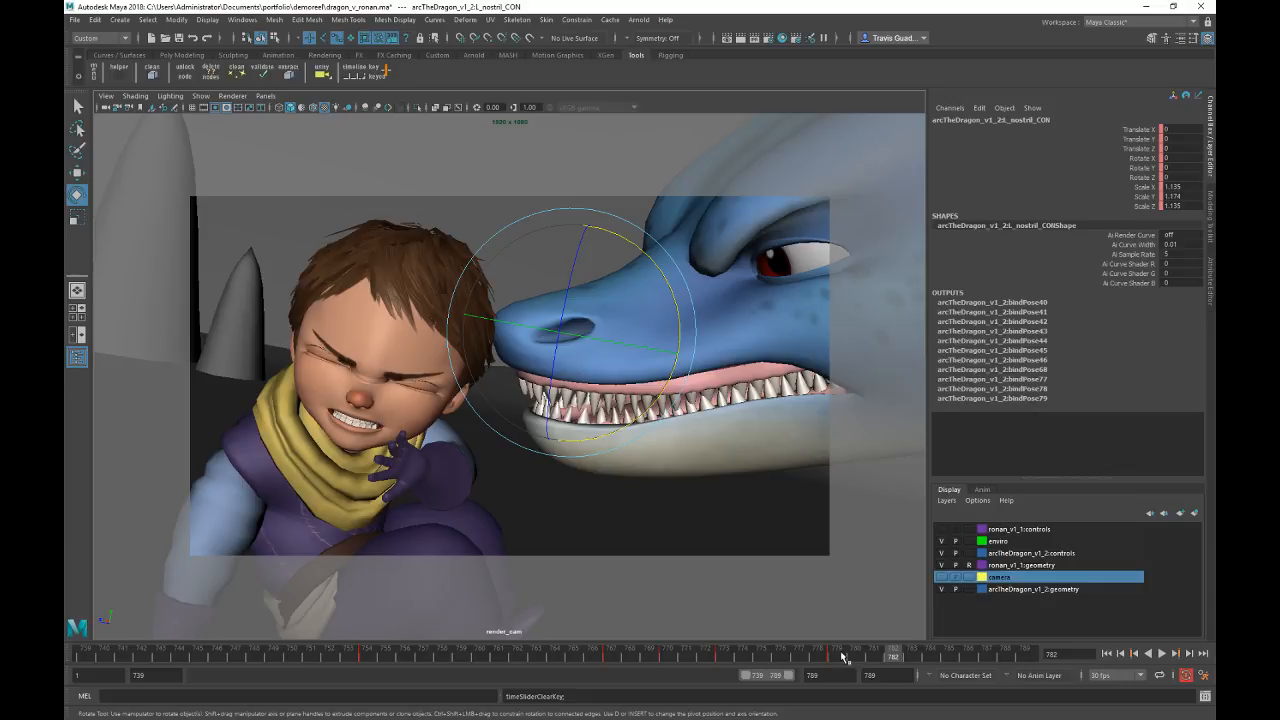
key(.)
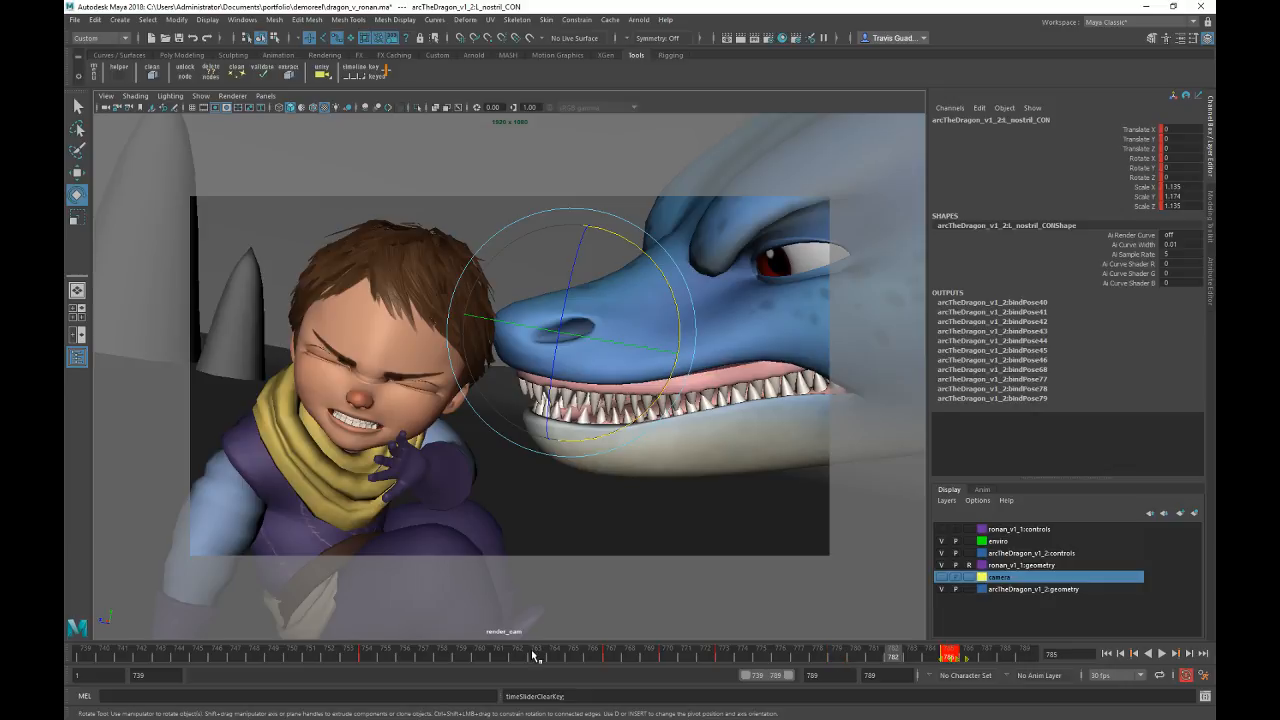
drag(936, 660, 940, 662)
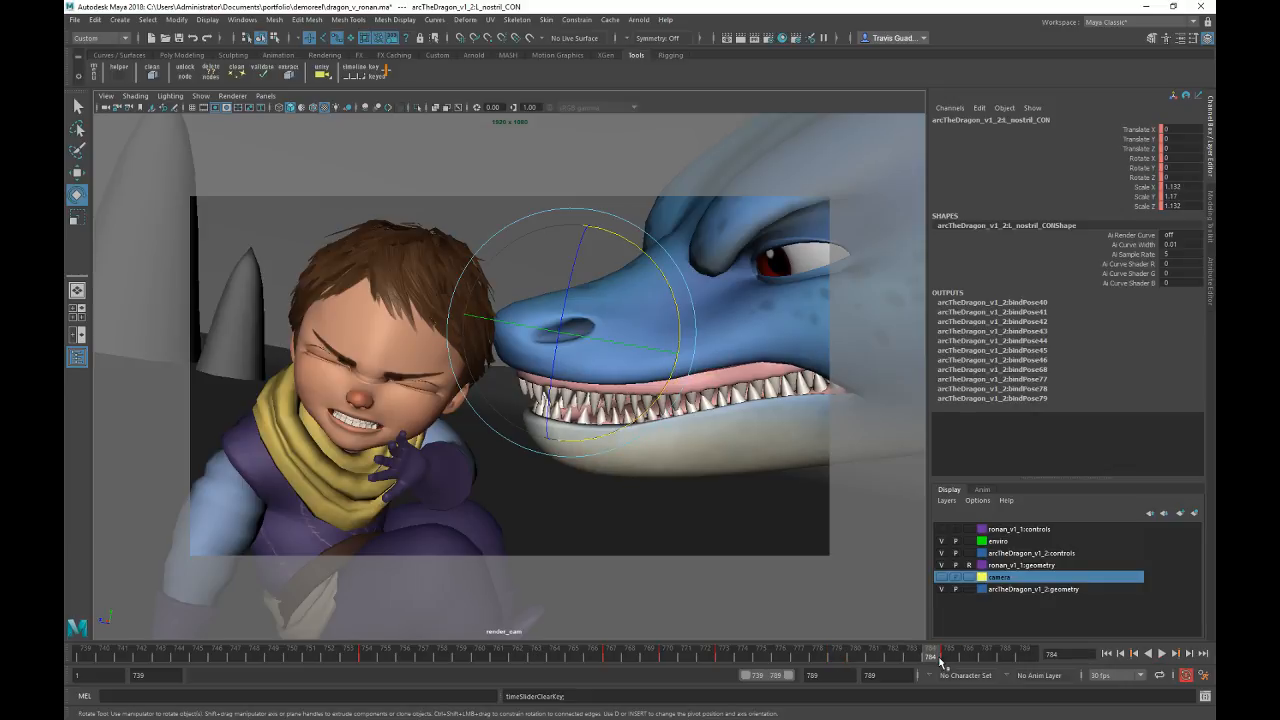
key(.)
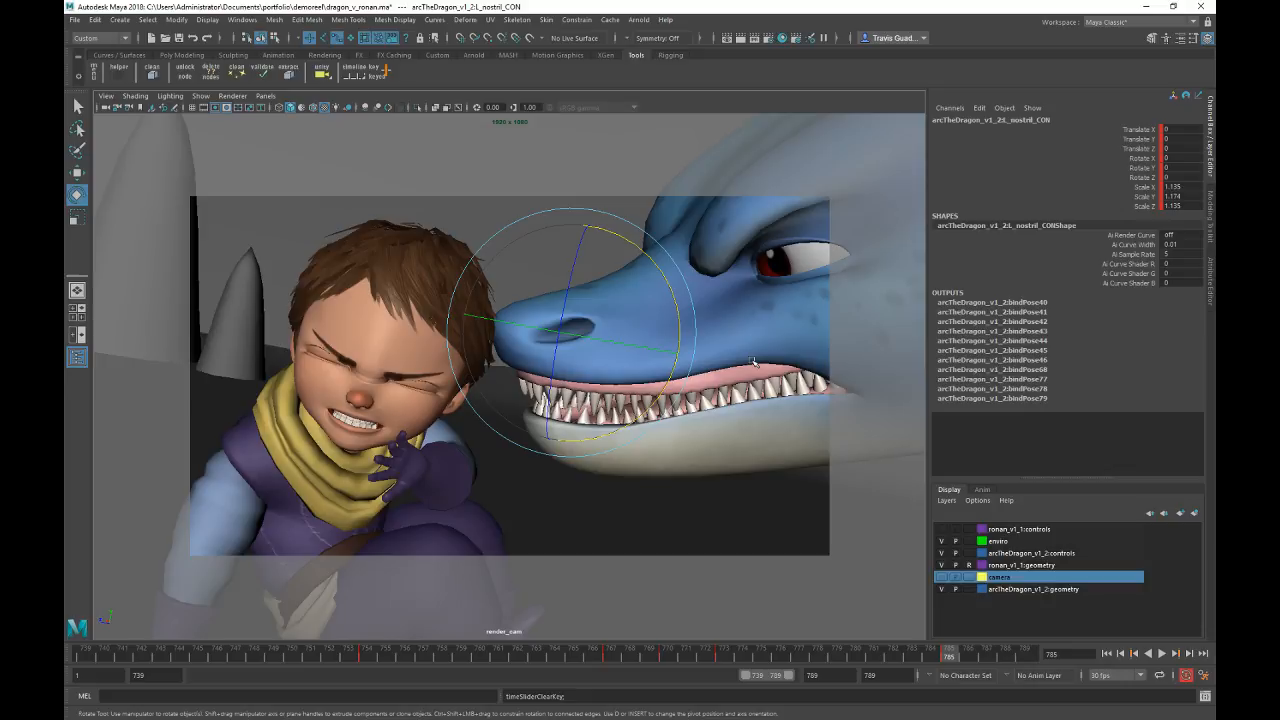
Step: Set the left nostril control's Scale Z to 1.005 at frame 785 and review the nostril motion across the shot
click(1135, 187)
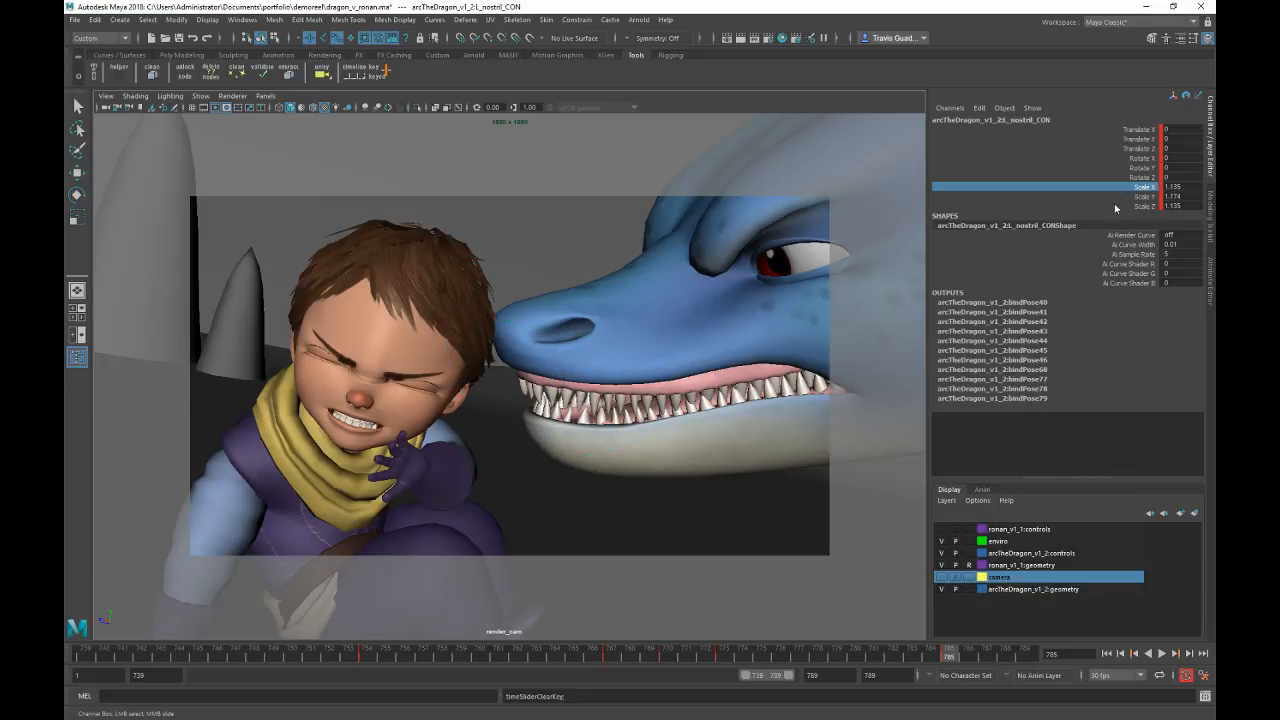
click(1115, 206)
key(r)
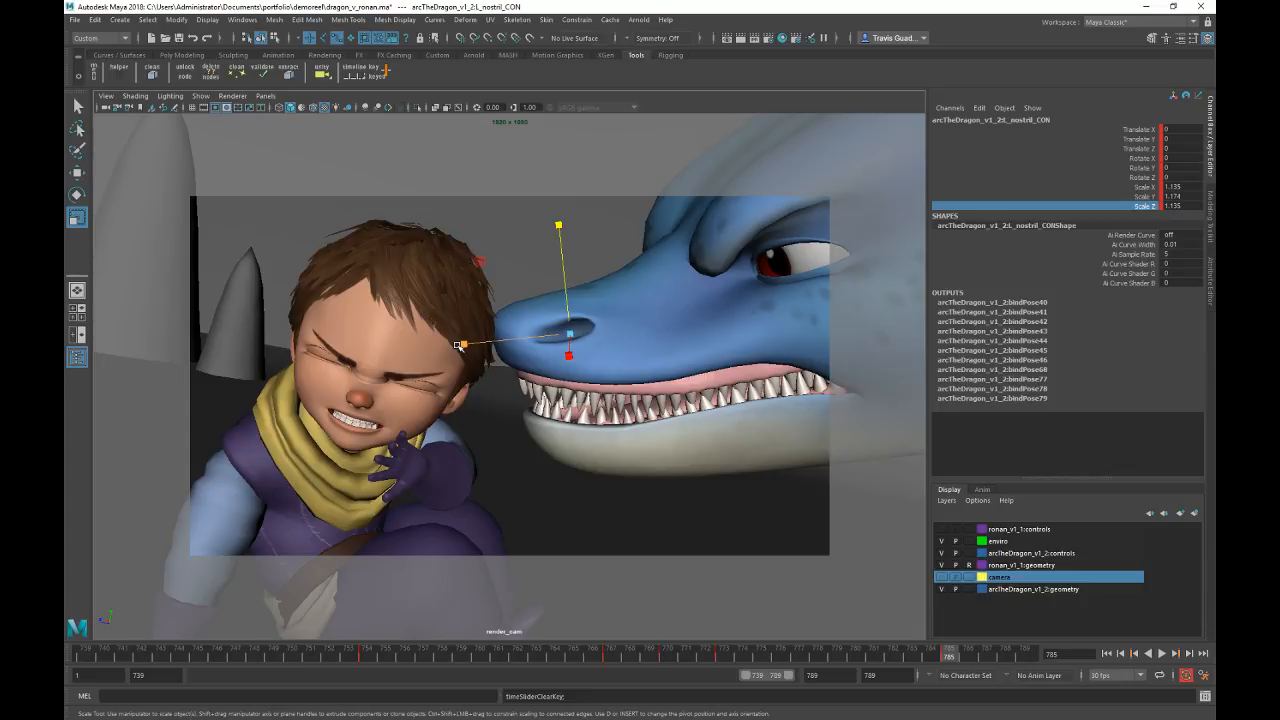
click(460, 345)
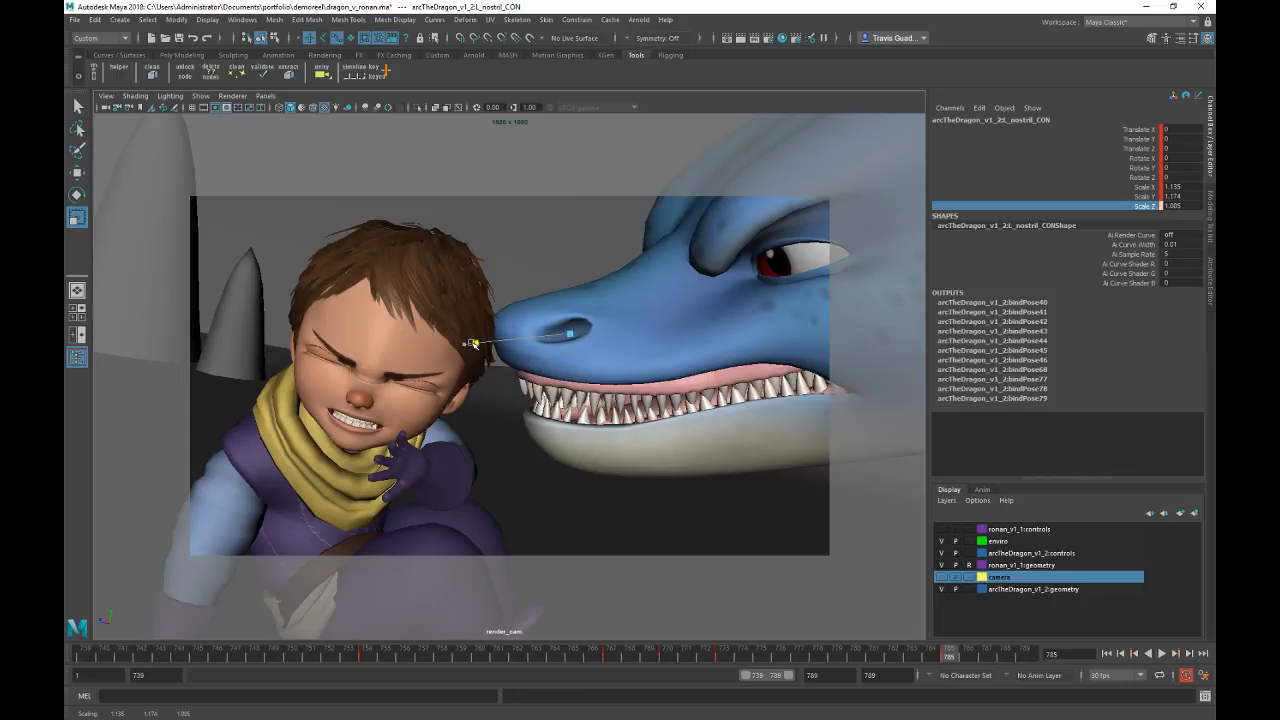
click(517, 655)
key(alt+v)
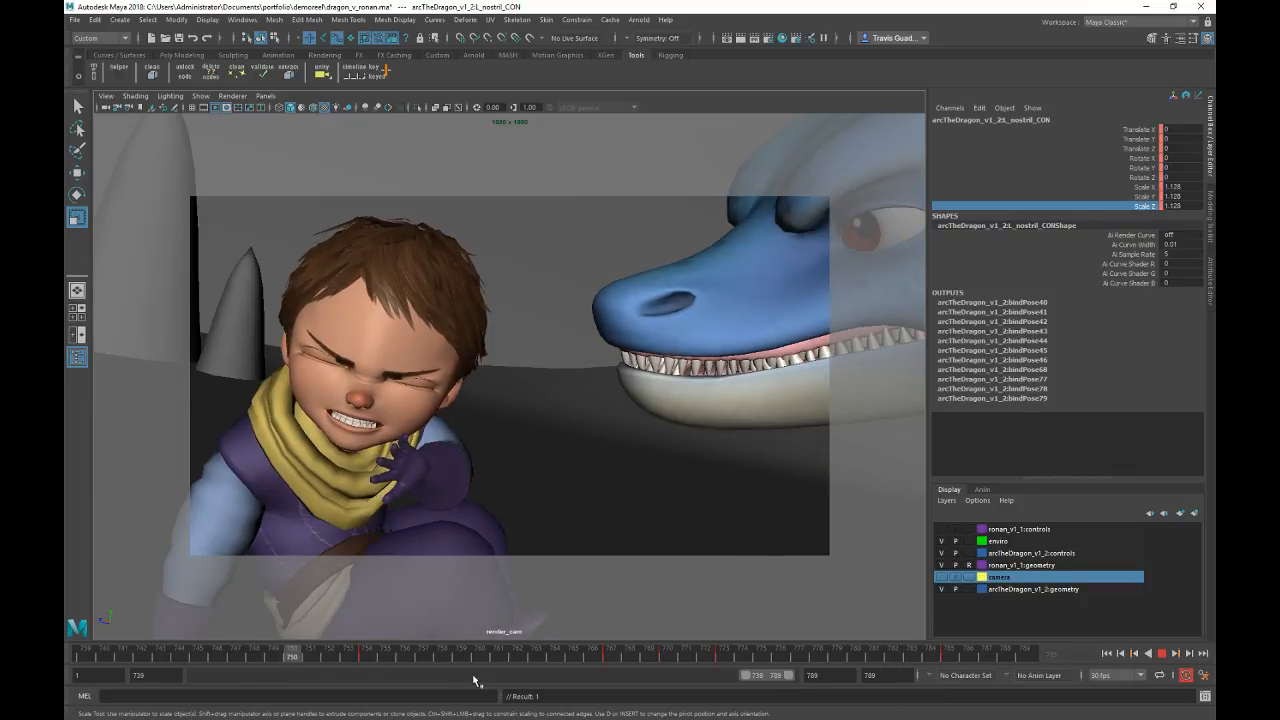
click(986, 660)
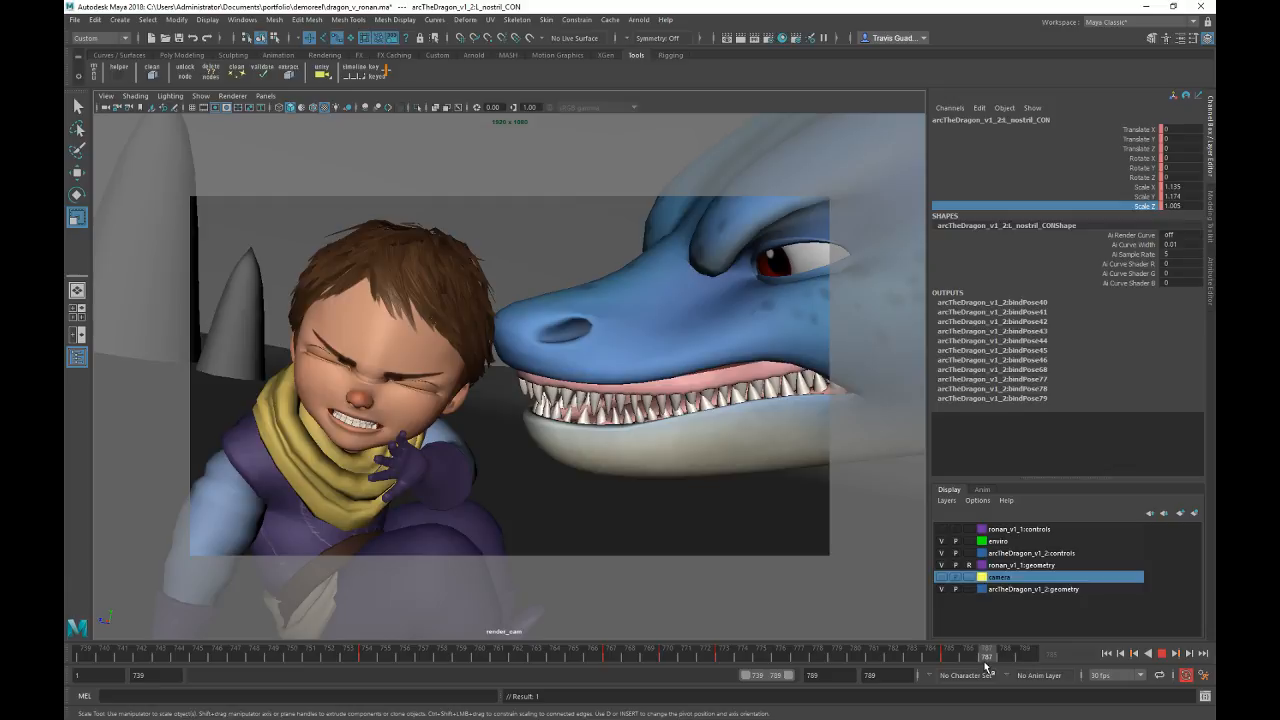
drag(231, 660, 984, 669)
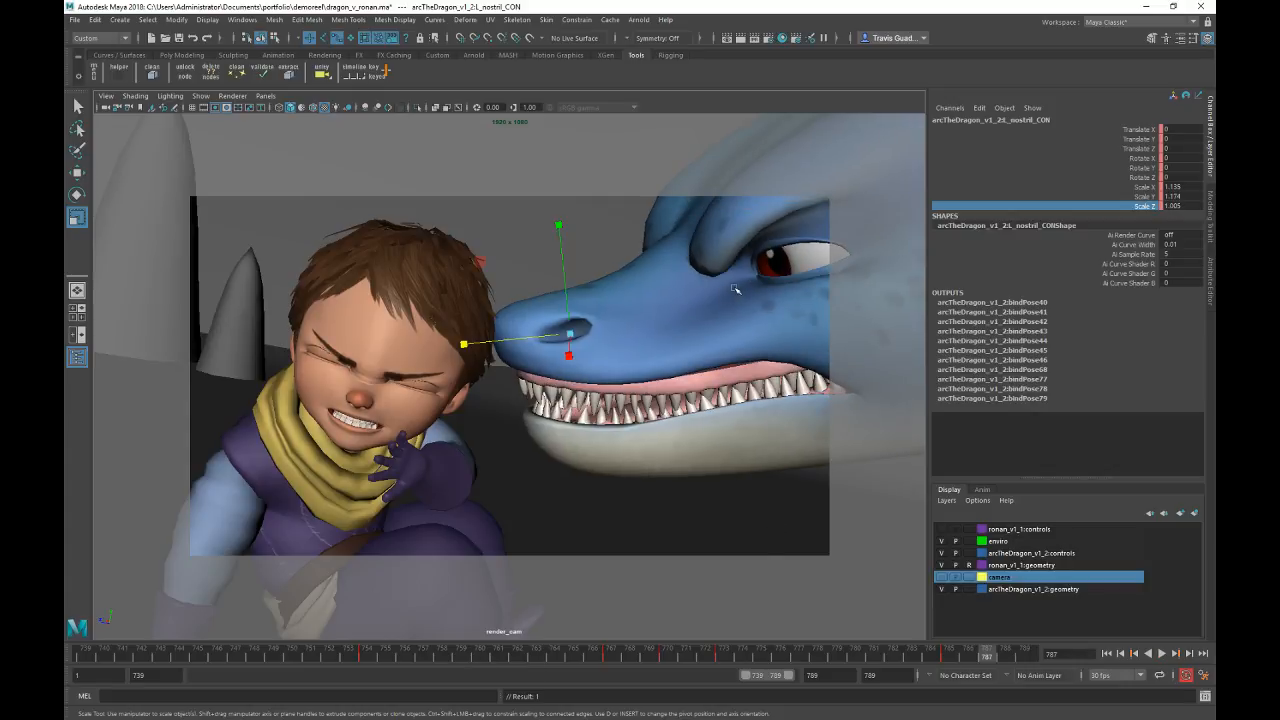
click(104, 657)
key(alt+v)
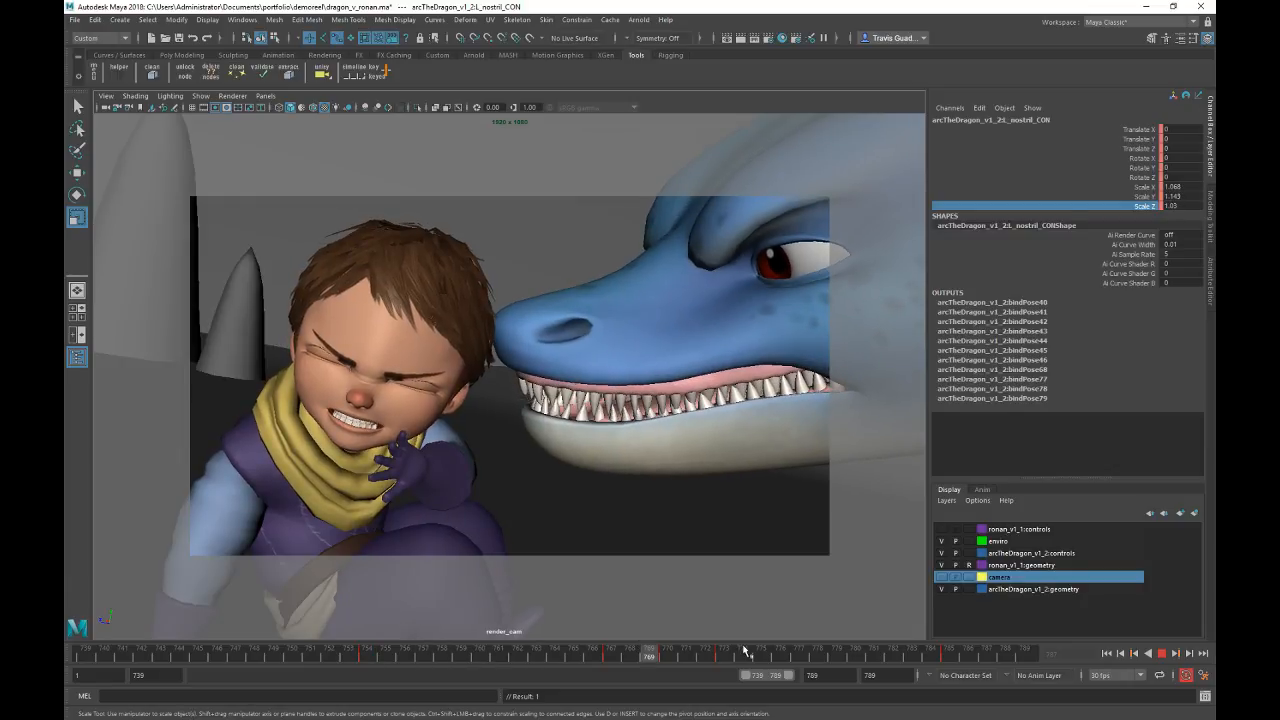
key(alt+v)
Step: Pose the lipBot_midMaster_01 control at frame 782 with Translate Y -0.4 and Rotate X 4.584
key(space)
alt+middle_drag(700, 290, 722, 235)
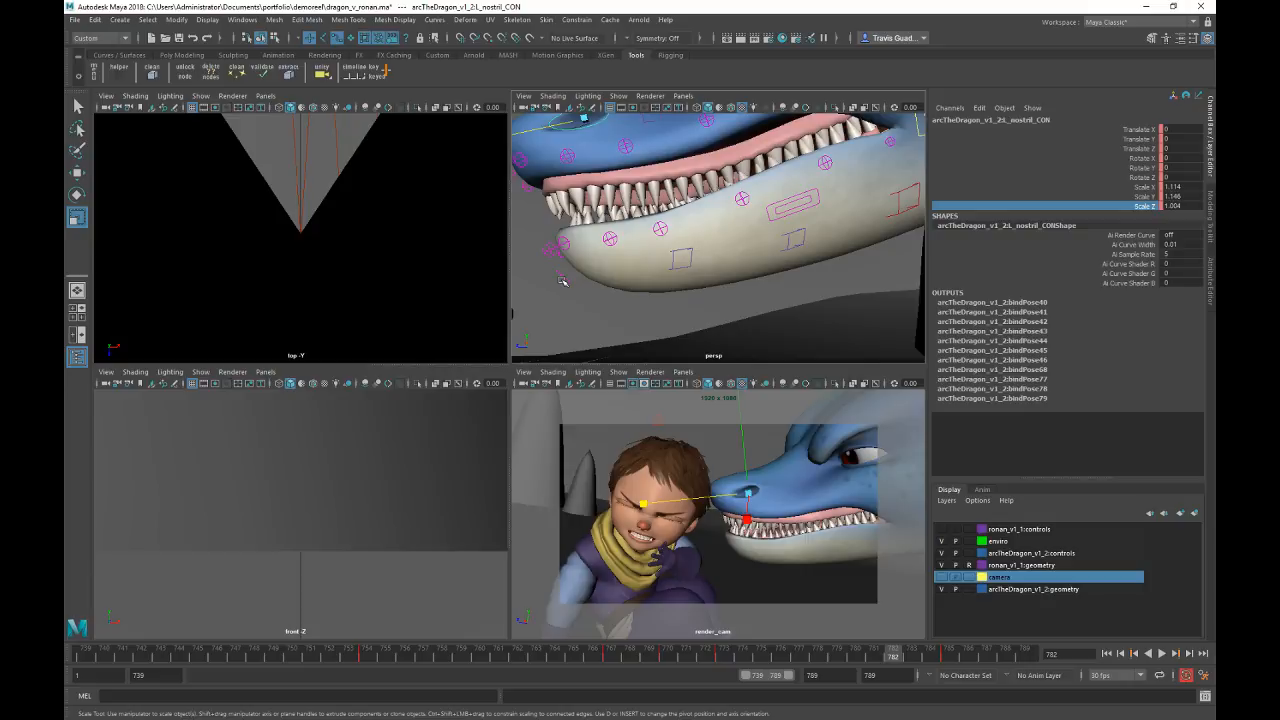
click(562, 281)
alt+drag(562, 281, 602, 252)
alt+middle_drag(602, 252, 700, 275)
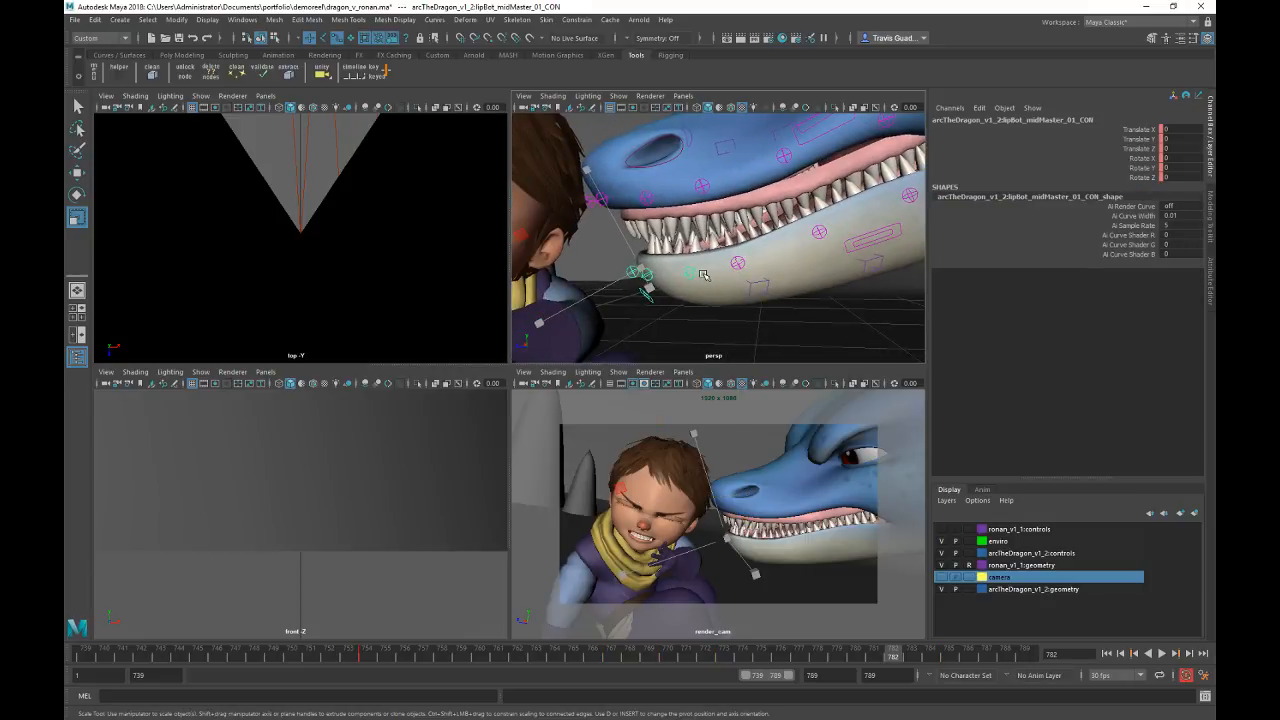
key(w)
click(1127, 159)
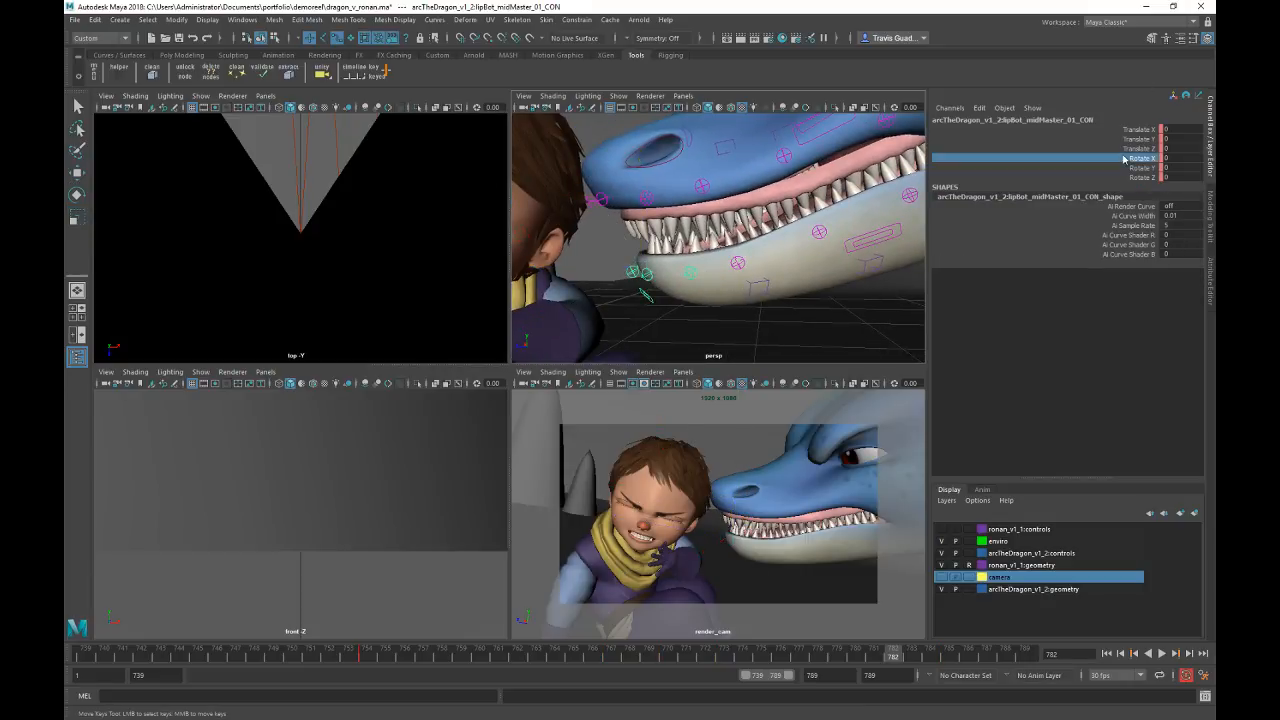
middle_drag(810, 282, 746, 319)
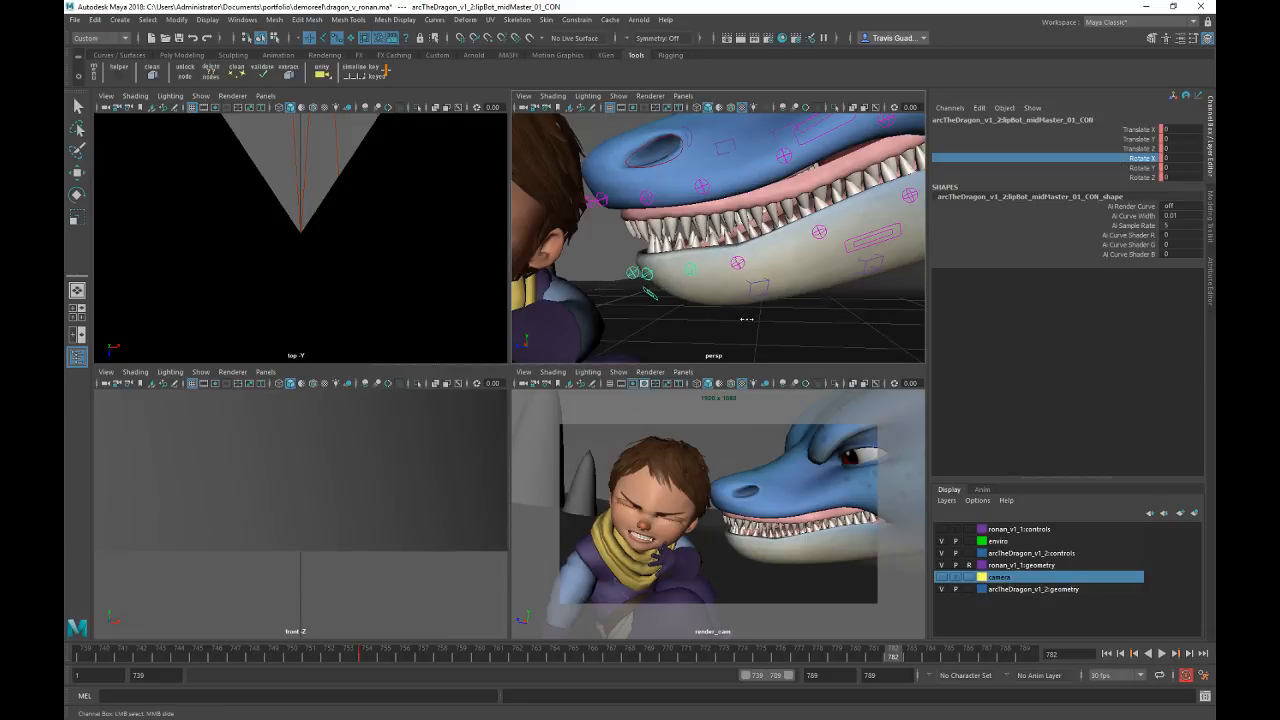
key(ctrl+z)
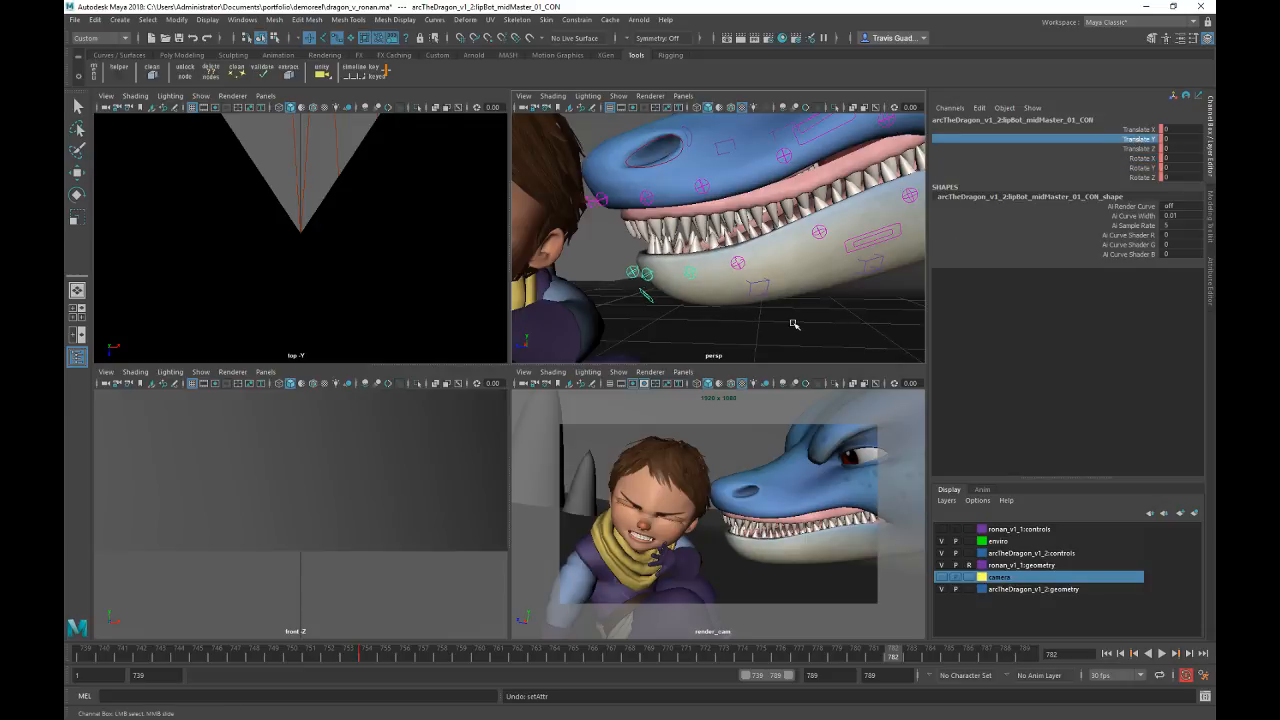
middle_drag(793, 324, 772, 327)
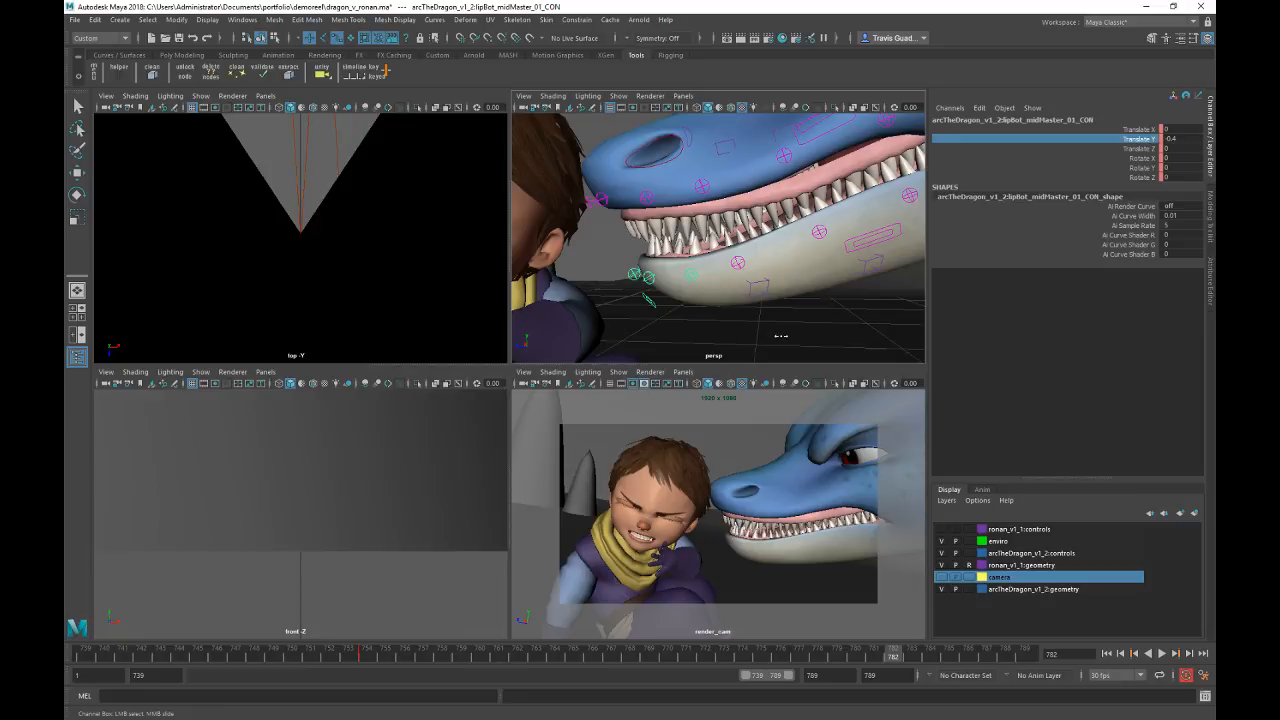
click(1140, 160)
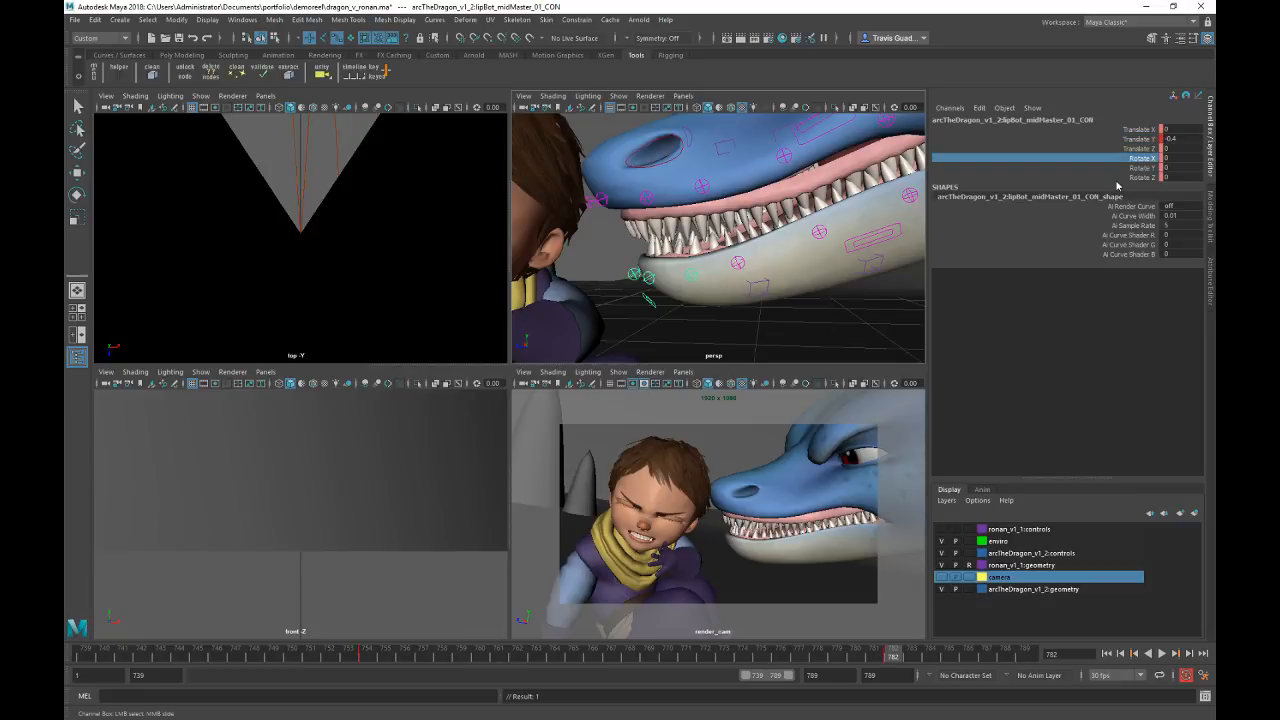
middle_drag(815, 334, 843, 334)
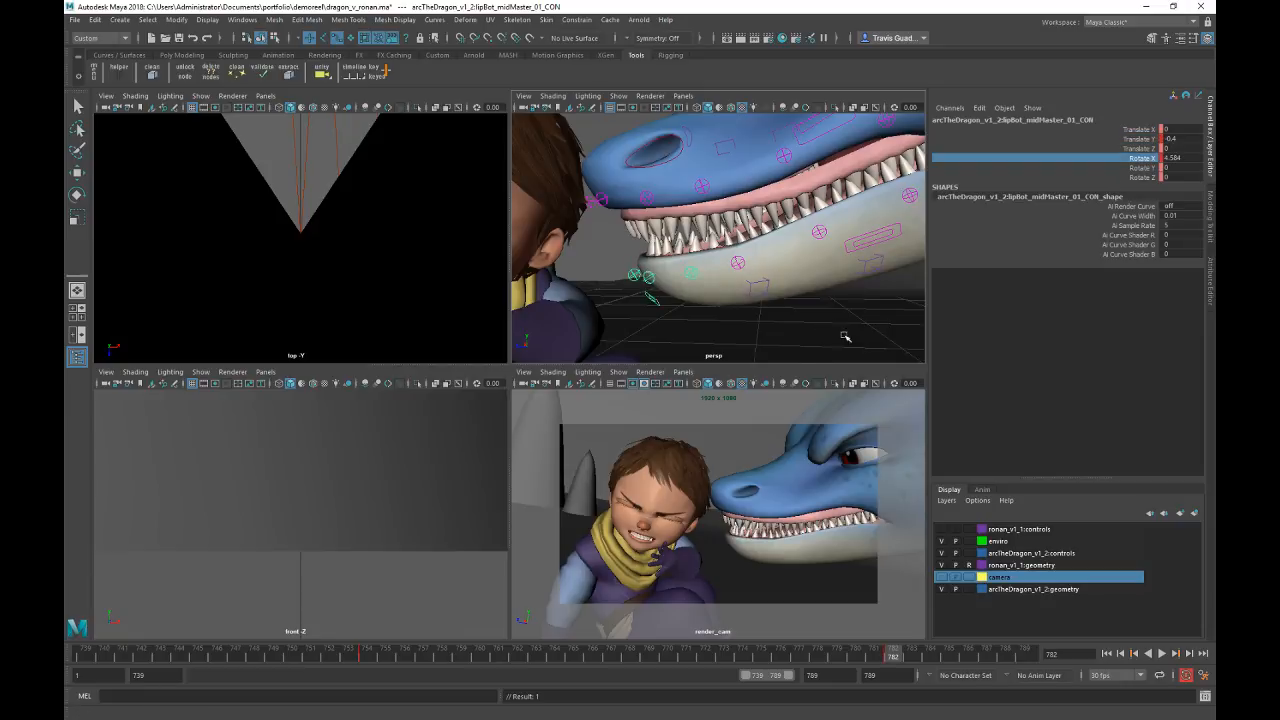
Step: Set the lipBot_L_master_01 control's Translate Y to -0.6 at frame 782, then try Rotate X and Rotate Y offsets and undo both
click(868, 248)
middle_drag(876, 287, 865, 288)
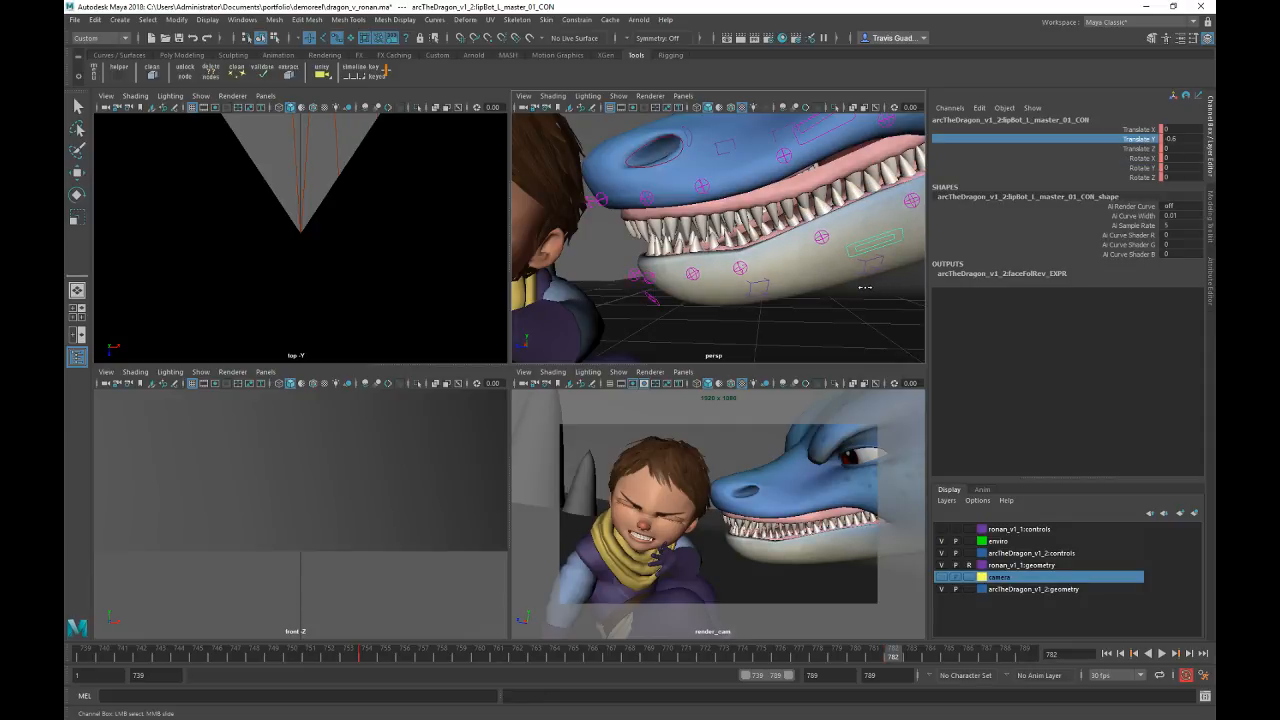
click(1141, 158)
middle_drag(874, 320, 862, 323)
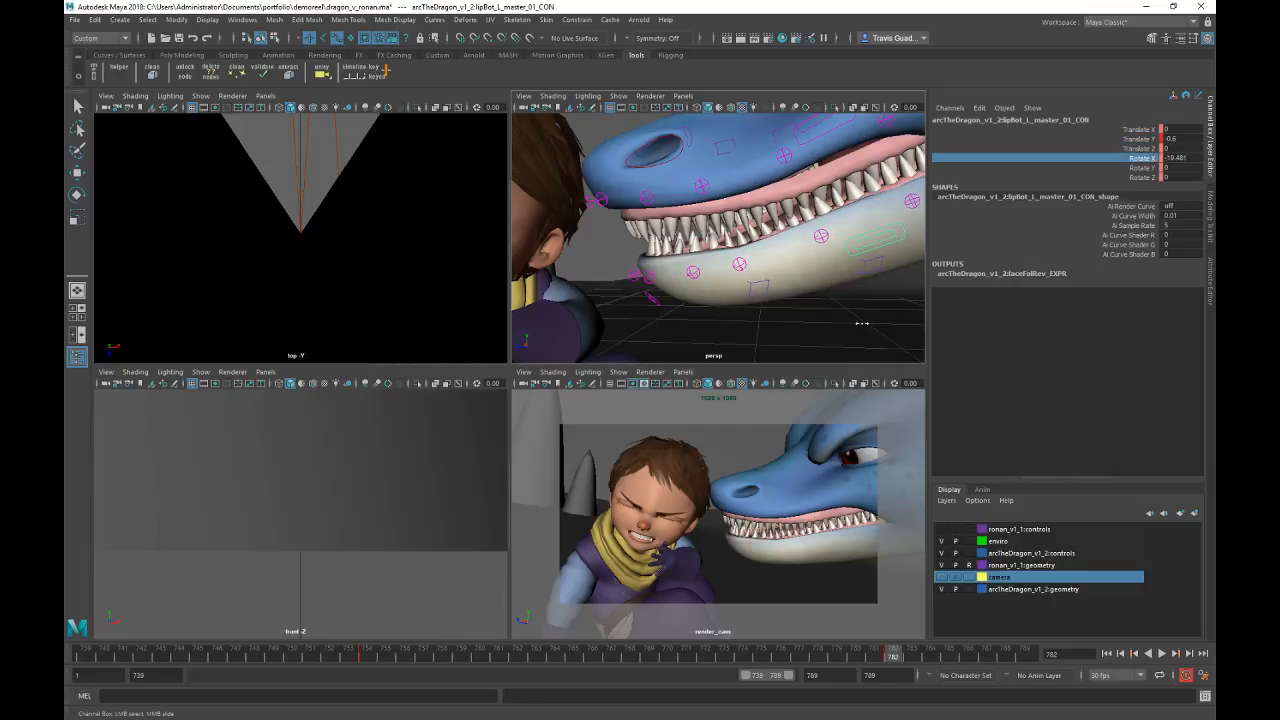
key(ctrl+z)
click(1141, 168)
middle_drag(882, 332, 870, 331)
key(ctrl+z)
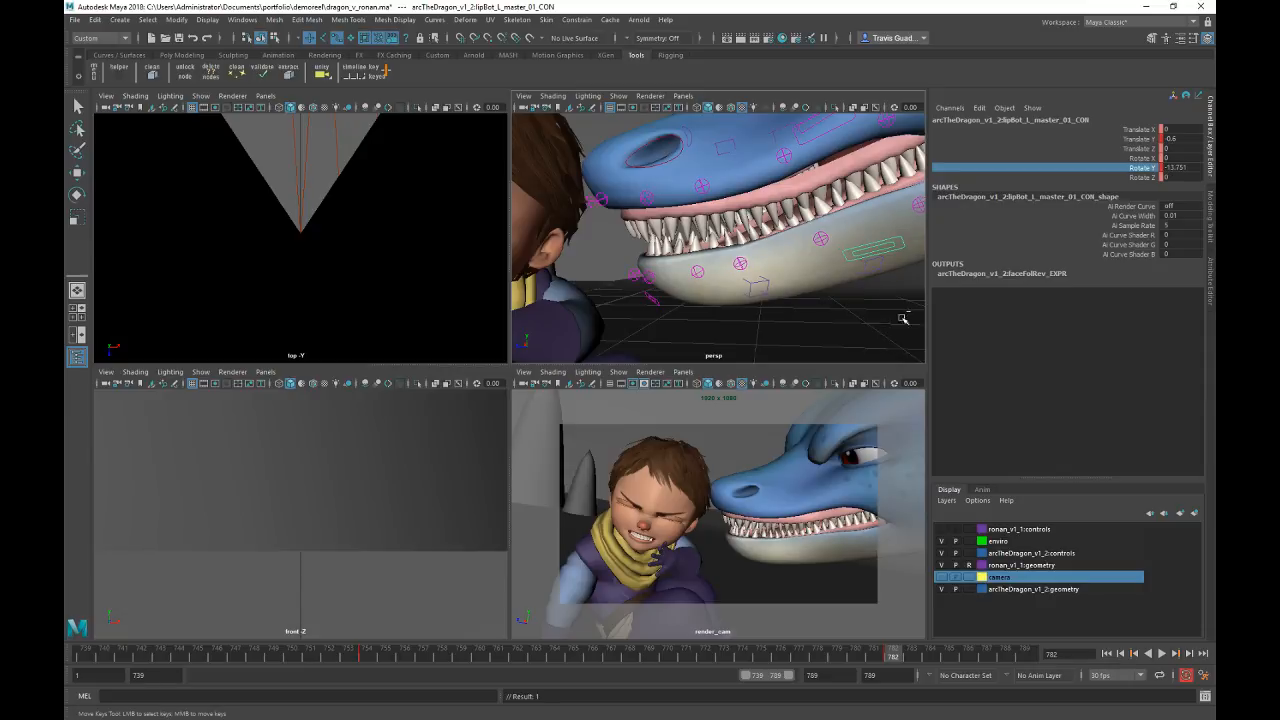
Step: Try Rotate Z at -3.438 on the lipBot_L_master_01 control at frame 782 and play it back
click(1141, 177)
middle_drag(876, 322, 868, 322)
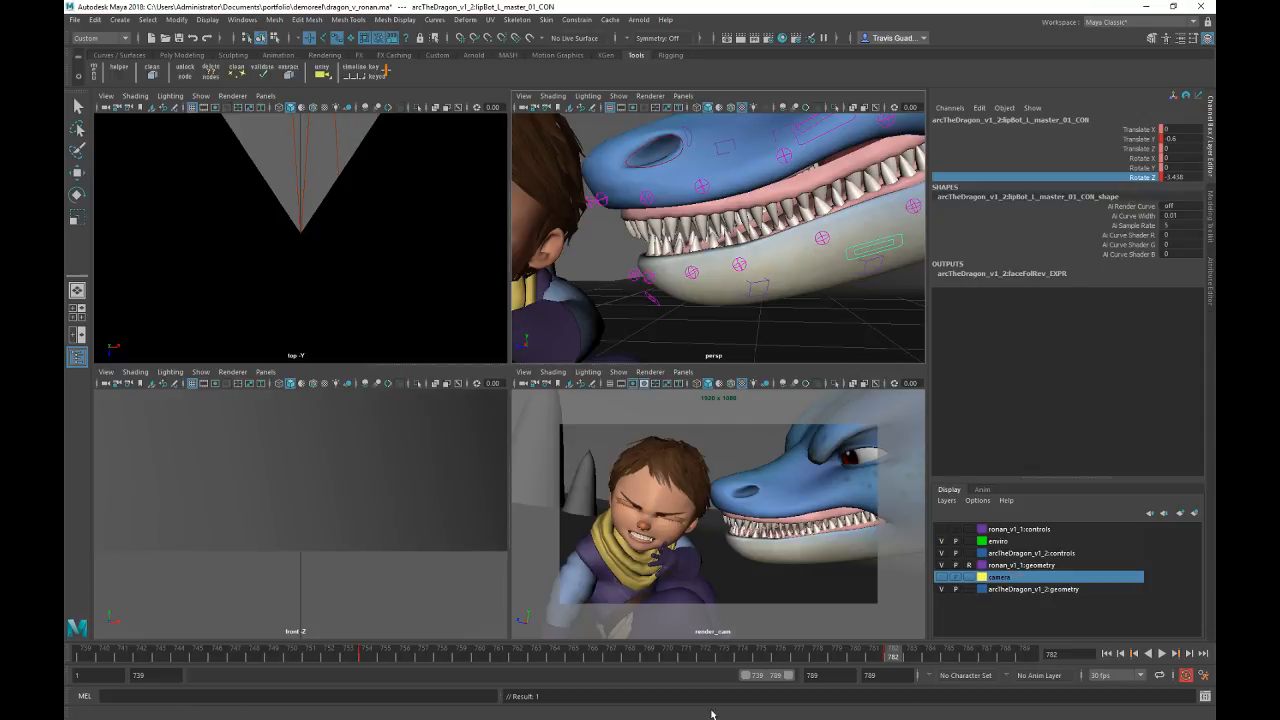
key(alt+v)
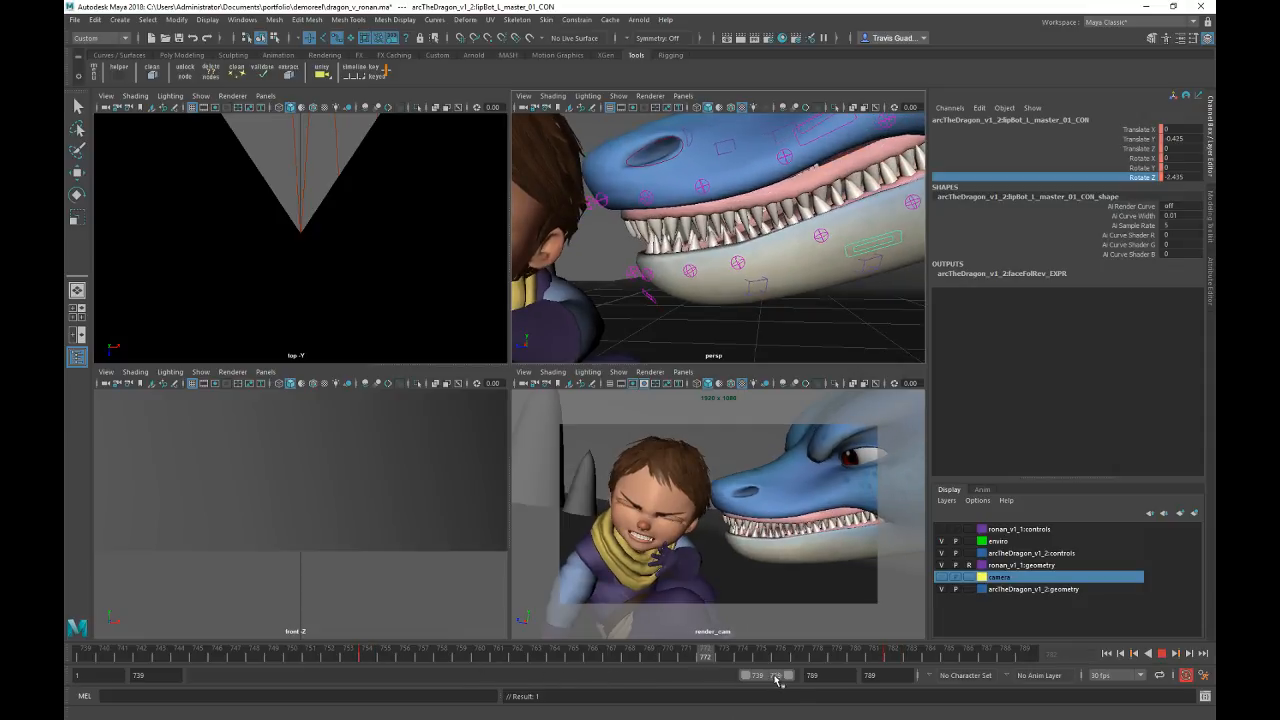
key(alt+v)
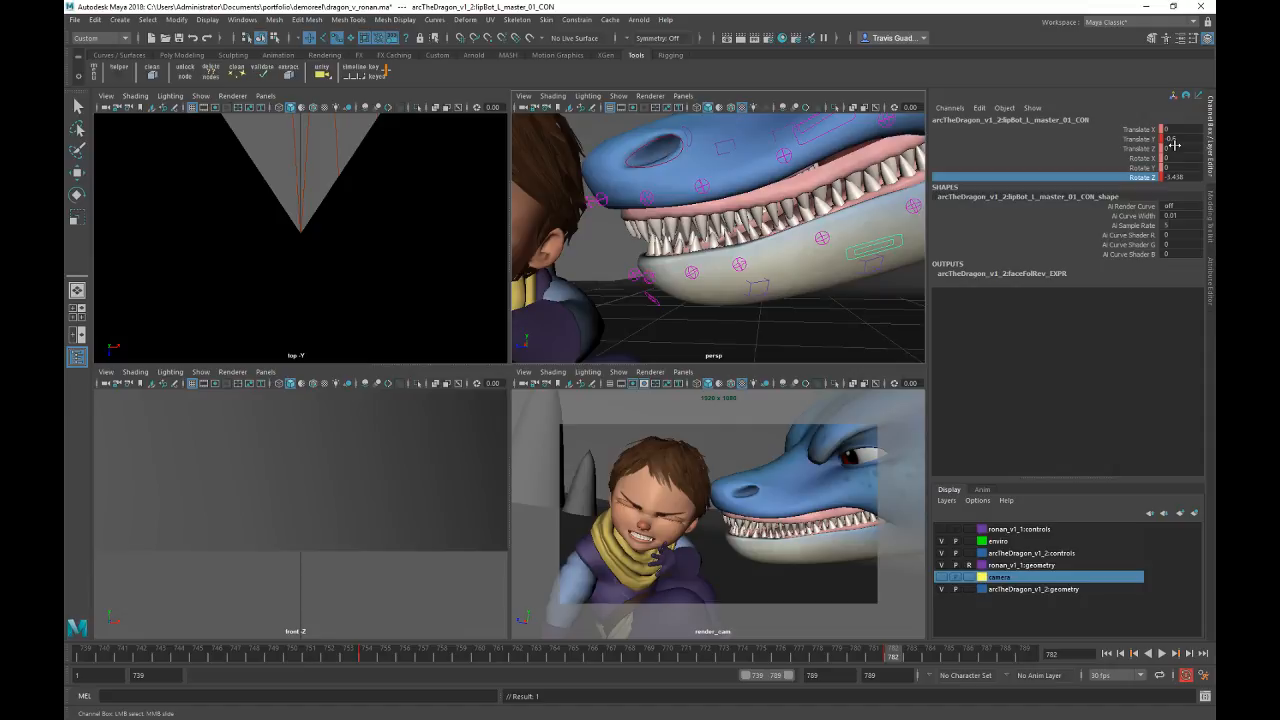
Step: Ease the lipBot_L_master_01 control at frame 782 to Rotate Z -2 and Translate Y -0.2, and play back the shot
double_click(1180, 177)
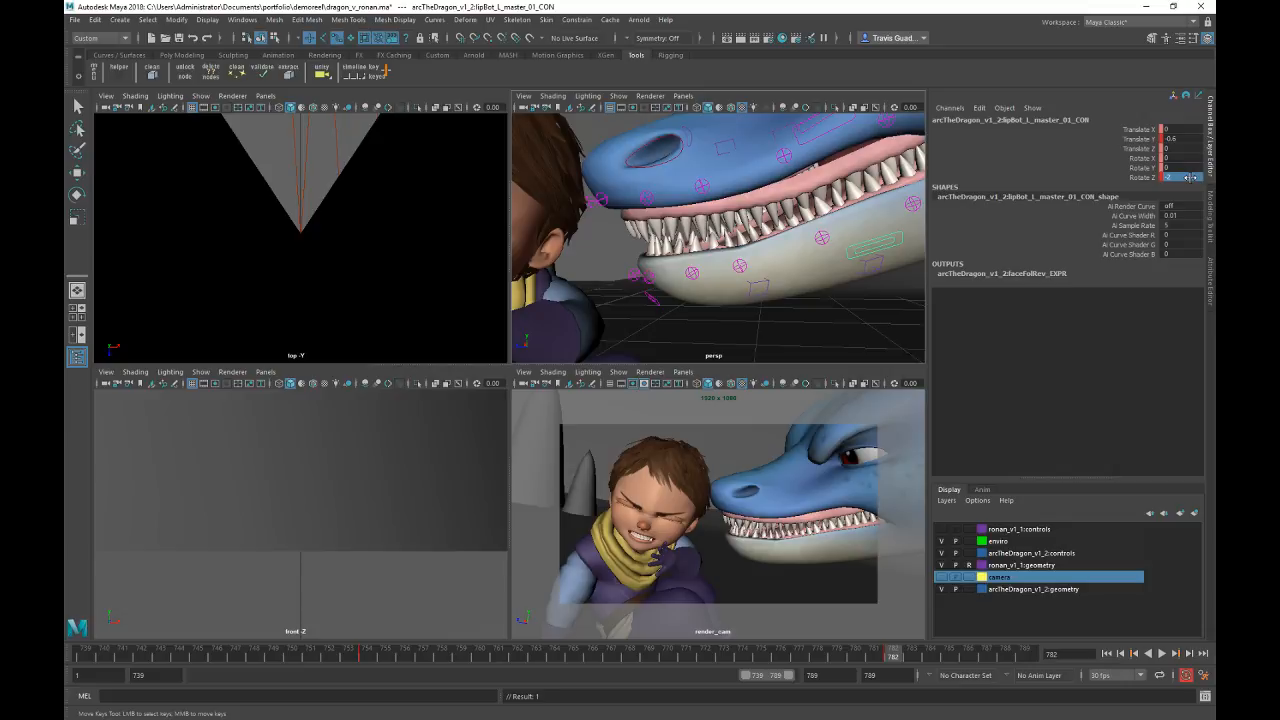
click(1138, 139)
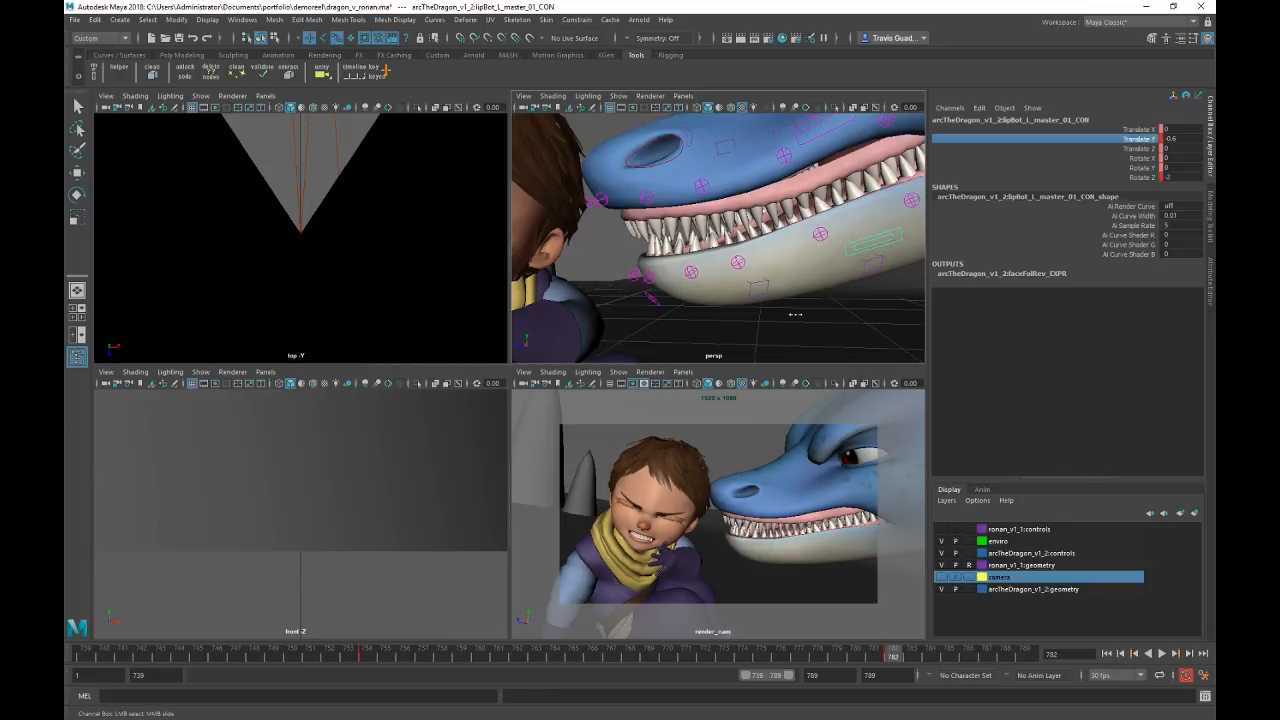
middle_drag(795, 314, 803, 314)
key(alt+v)
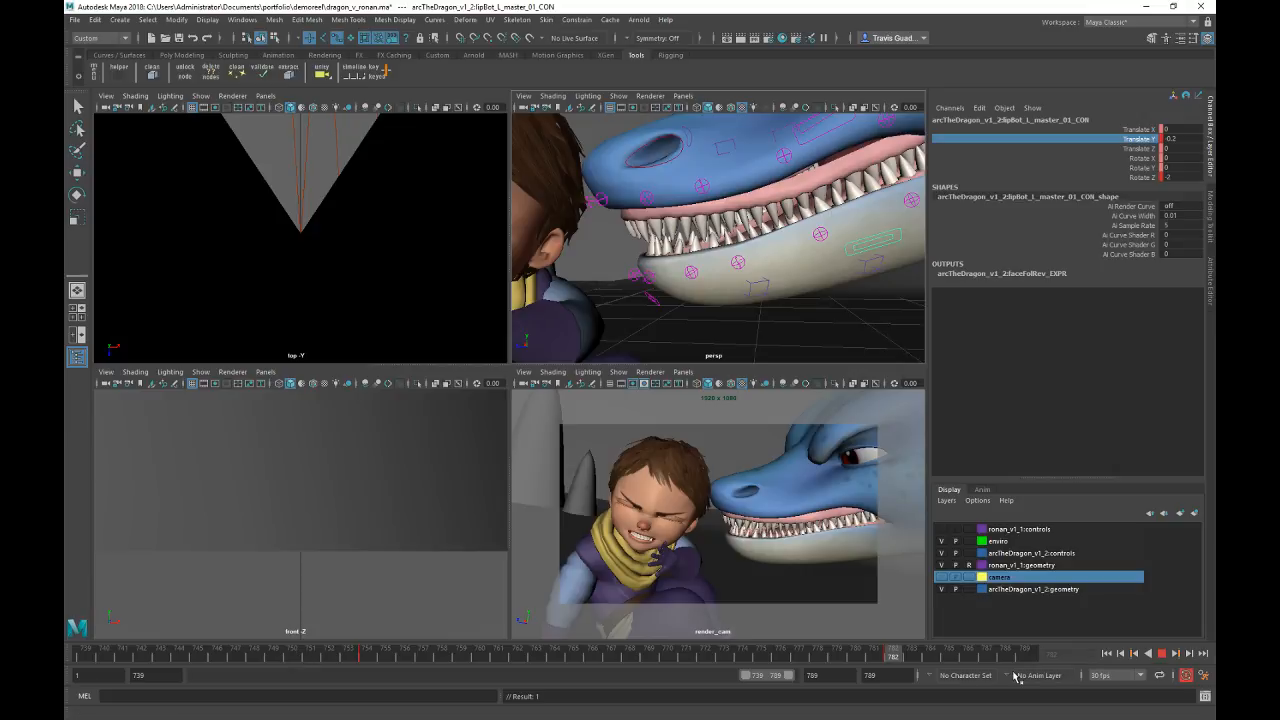
click(78, 656)
key(alt+v)
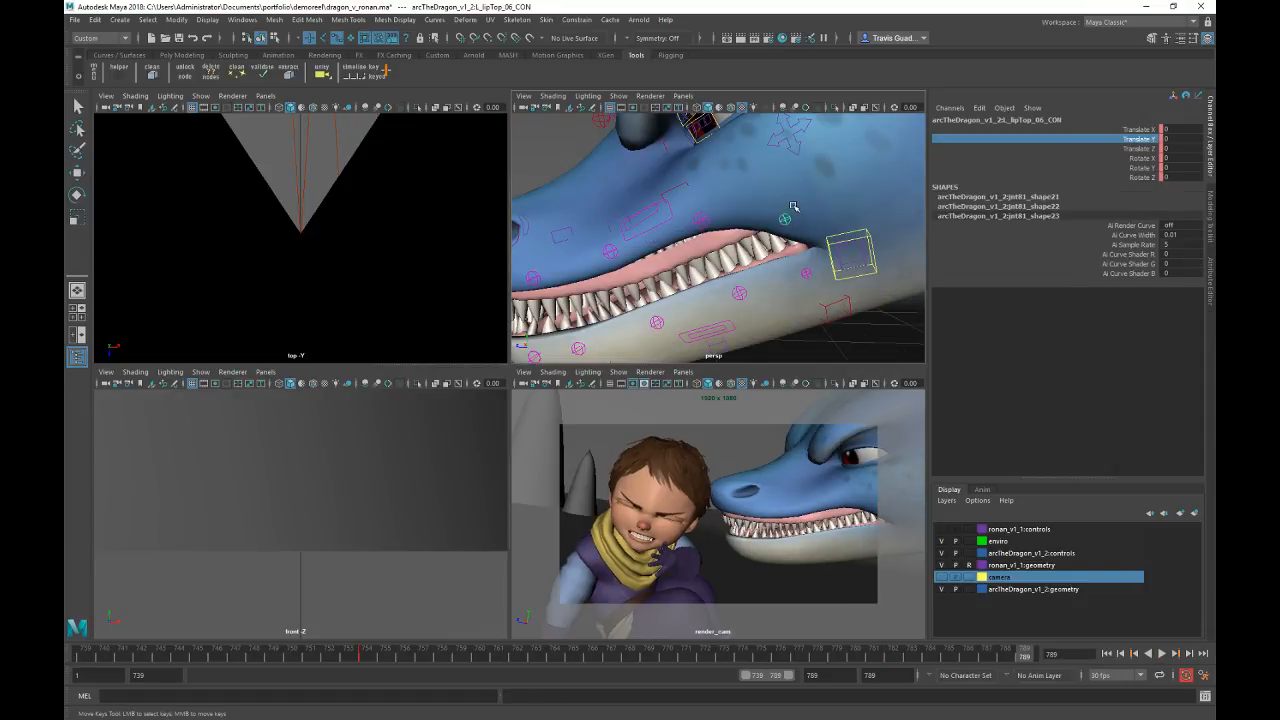
Step: Pull the left lipTop_06 control up and back at frame 789, to Translate X 3.341, Y 1.036 and Z -0.81
key(w)
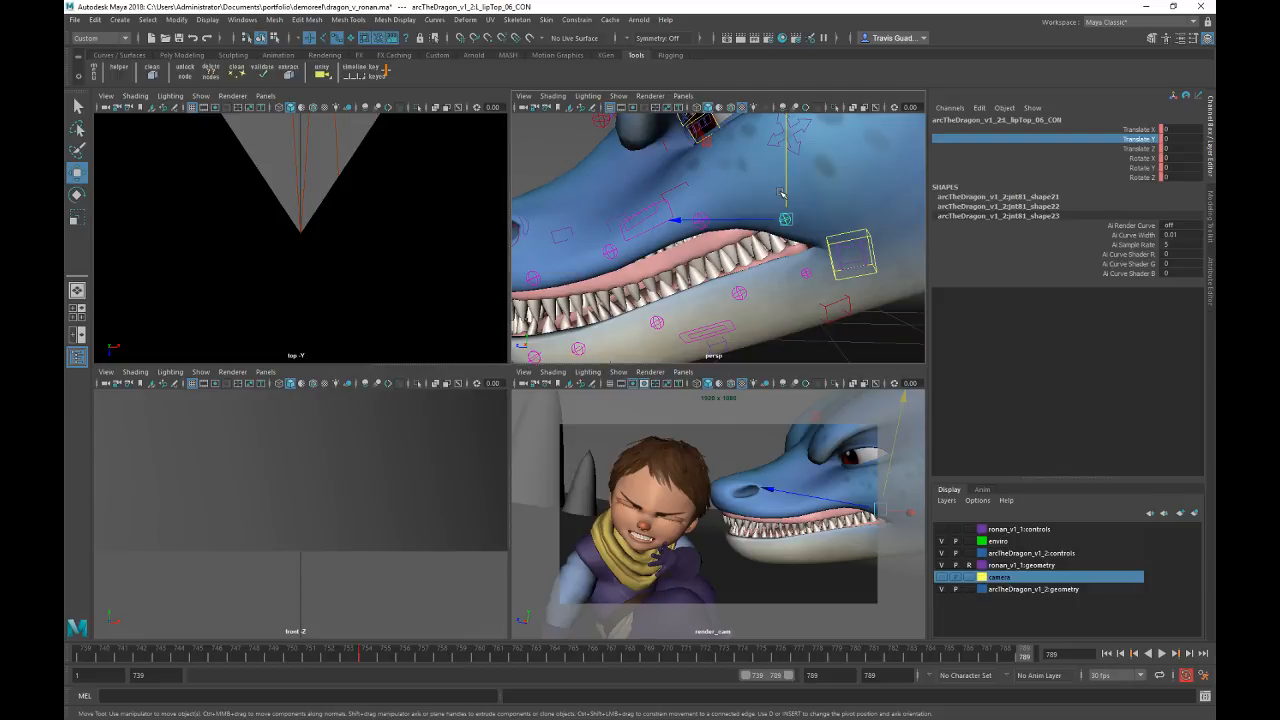
drag(781, 193, 783, 163)
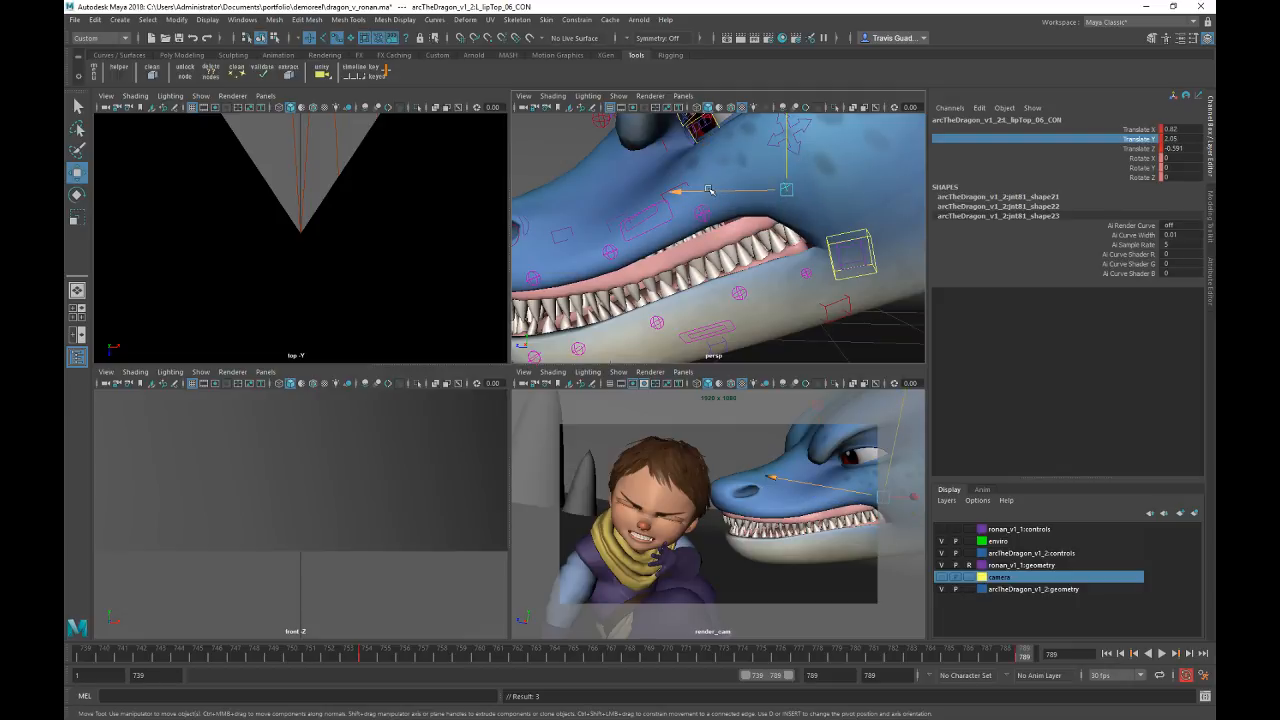
drag(708, 190, 739, 186)
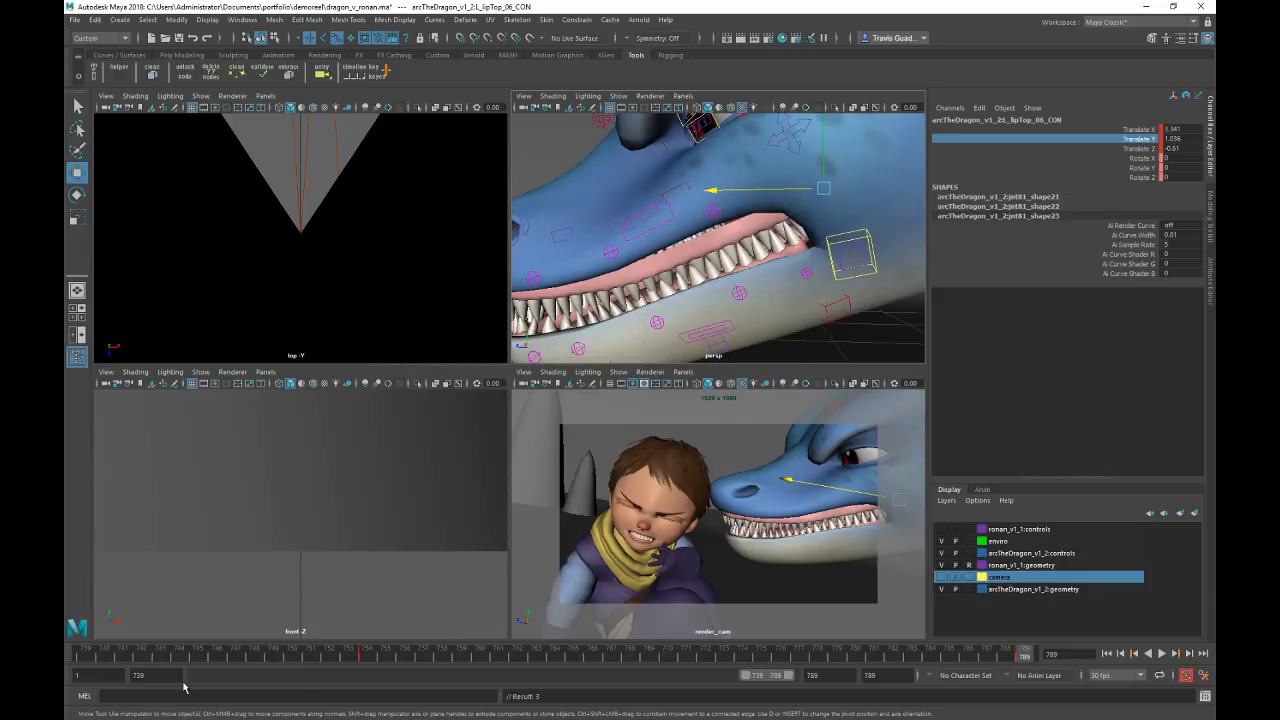
Step: Review the lip pose in playback, key the dragon's upperJaw_01 control at Rotate X -1.146 on frame 789, and play back the shot
key(alt+v)
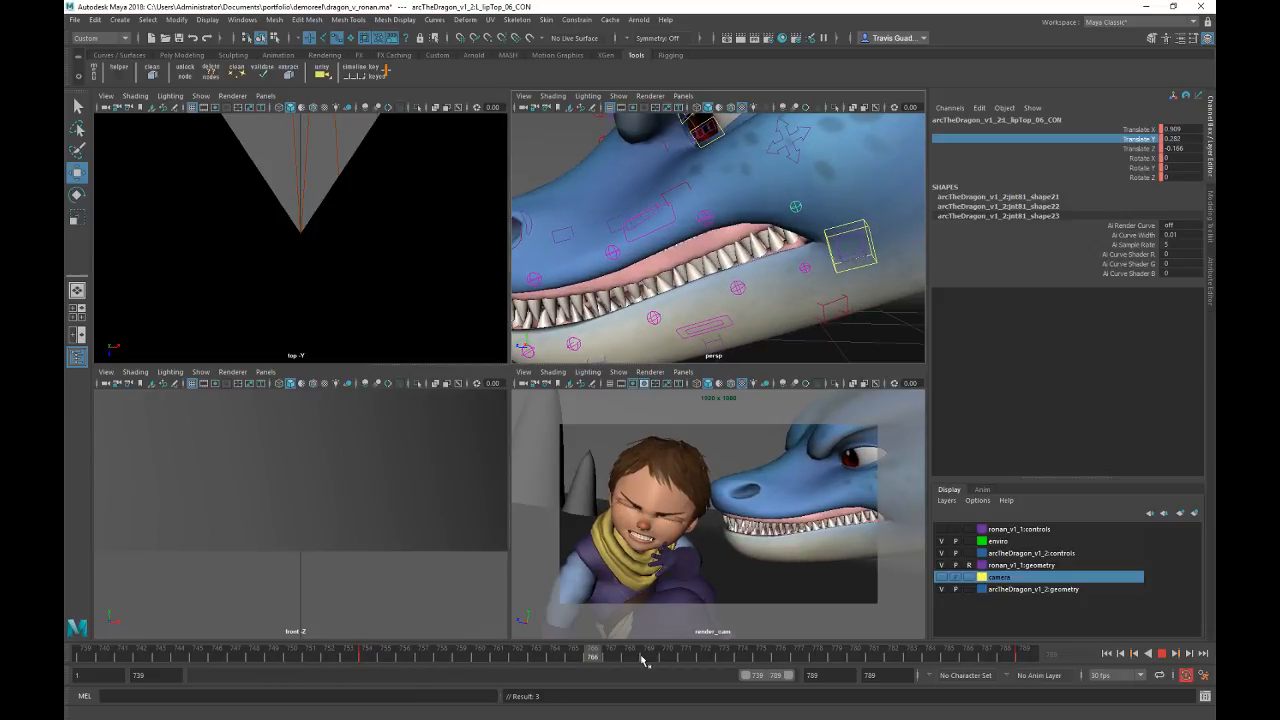
drag(642, 657, 1013, 687)
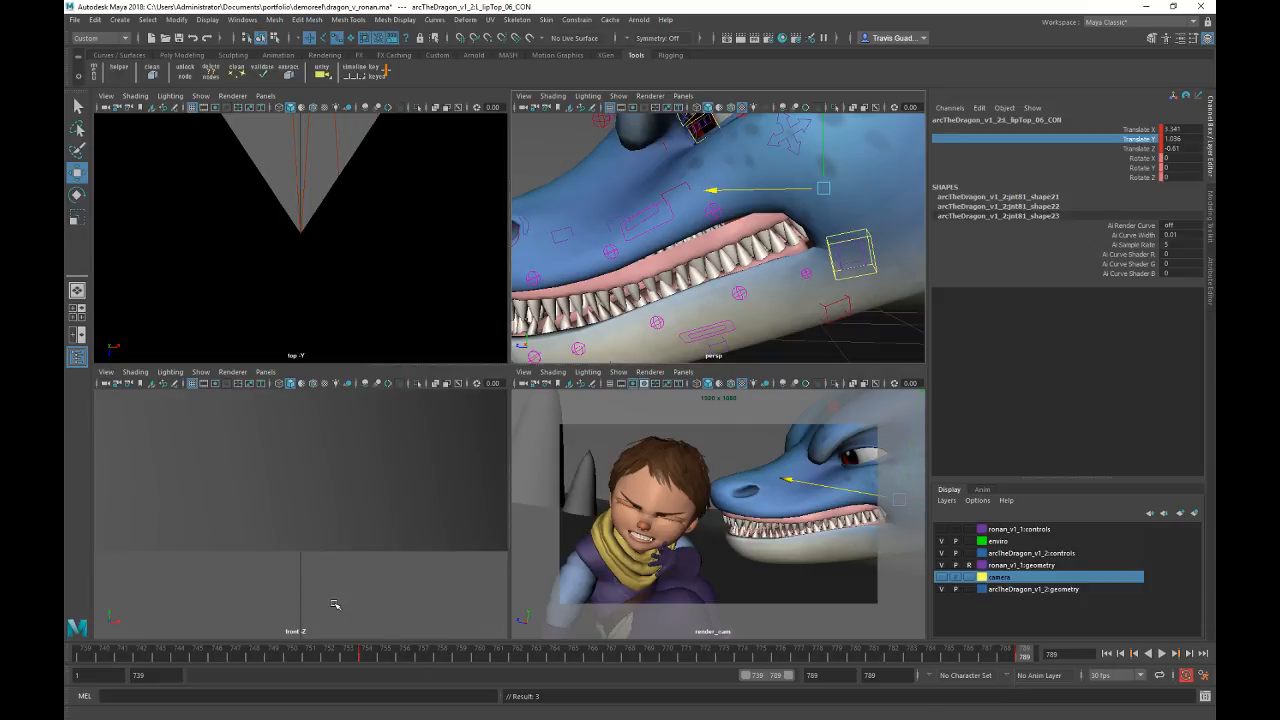
key(alt+v)
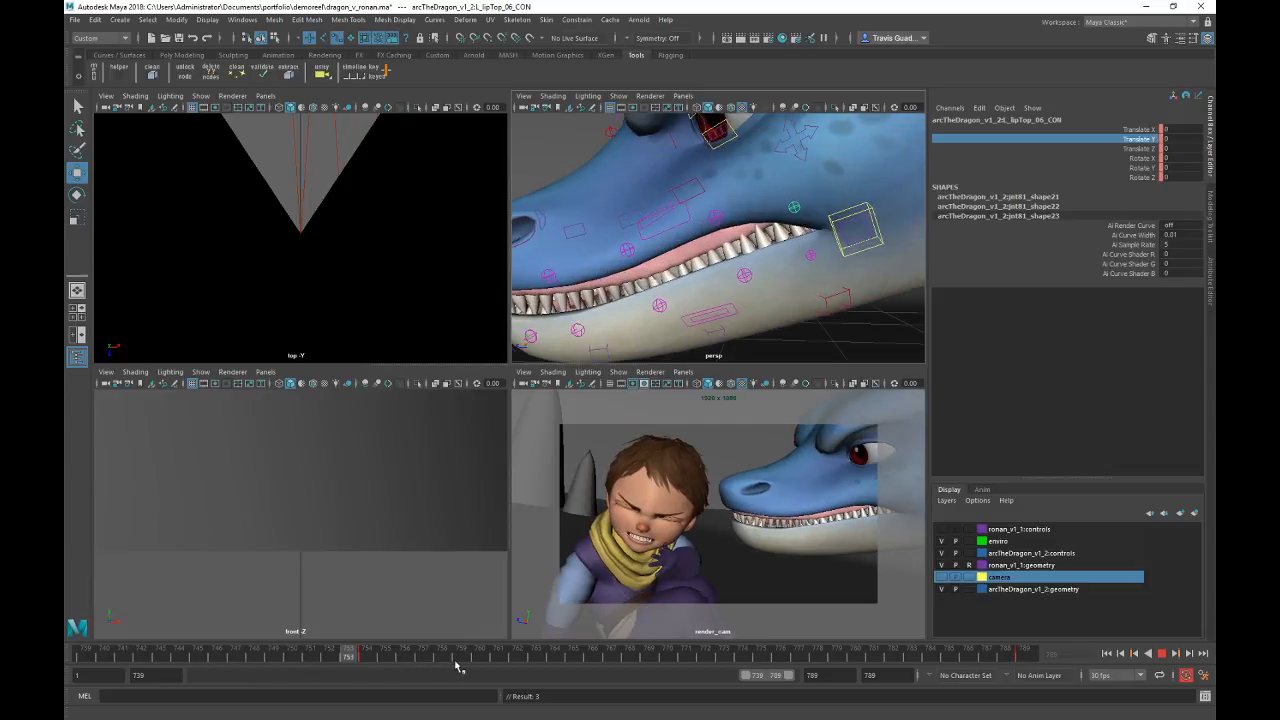
drag(457, 666, 1060, 640)
alt+middle_drag(650, 272, 760, 254)
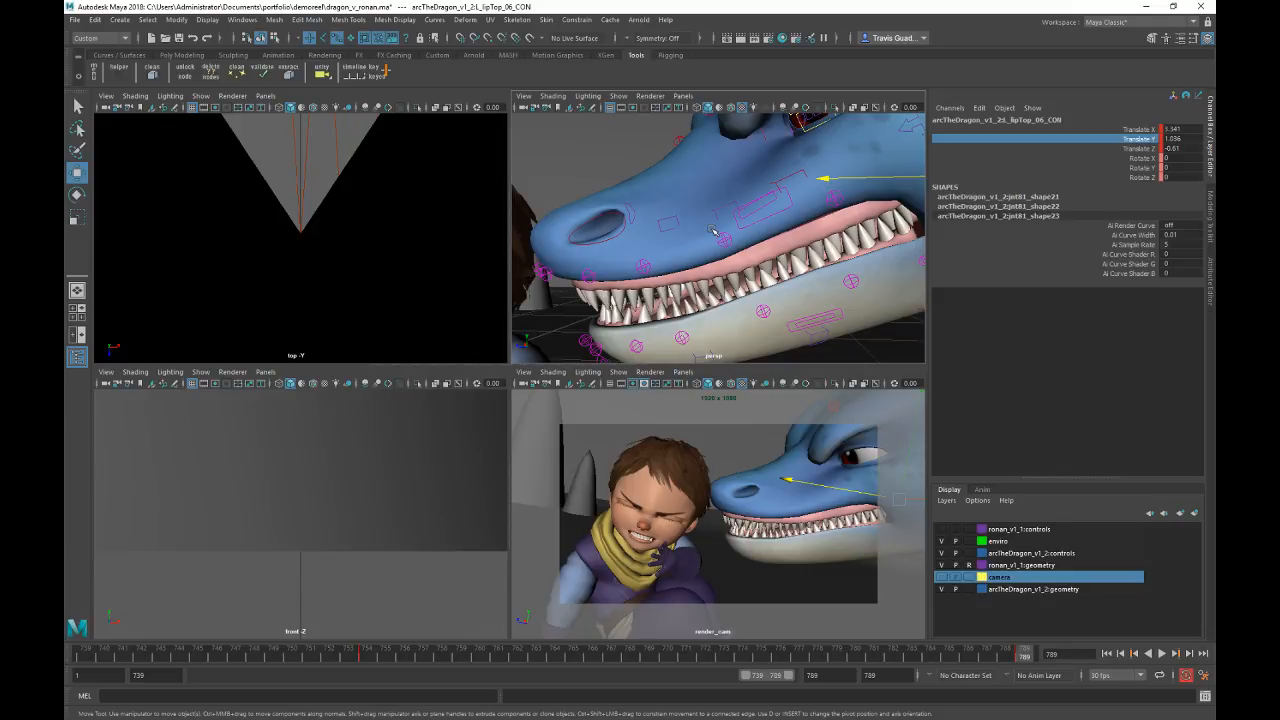
alt+middle_drag(712, 230, 731, 266)
click(796, 217)
click(1131, 160)
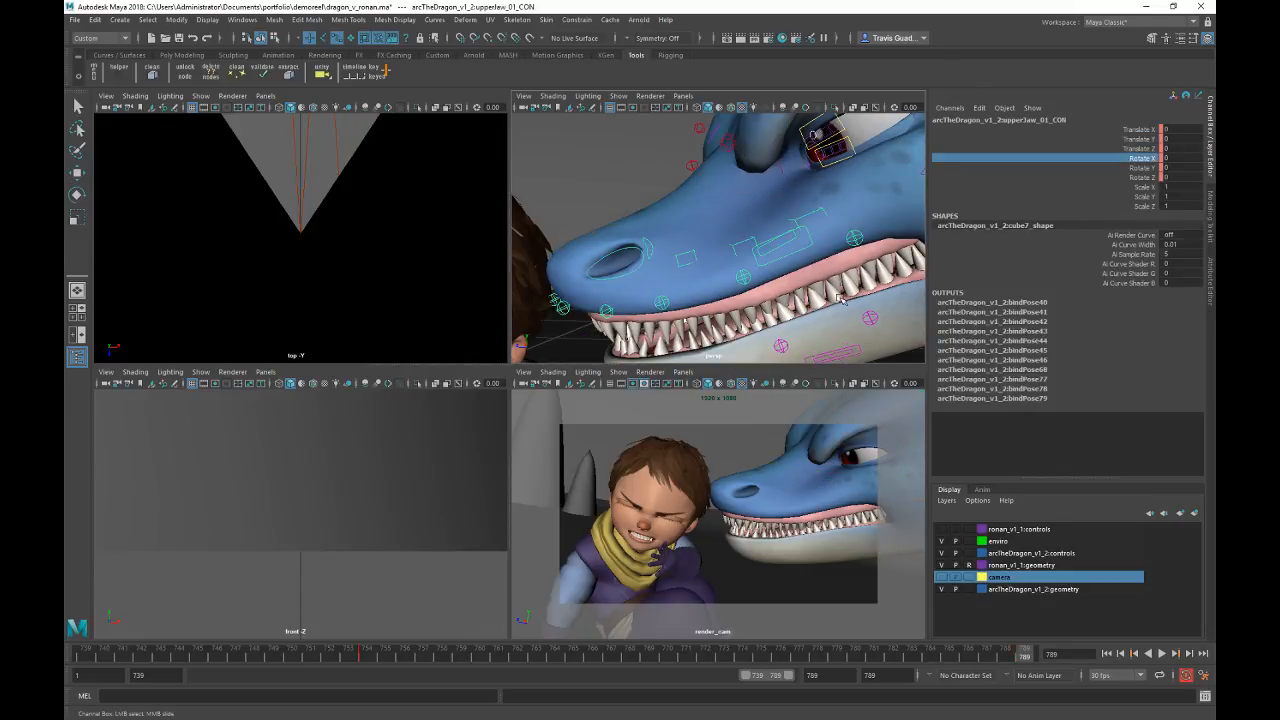
middle_drag(840, 298, 831, 296)
key(s)
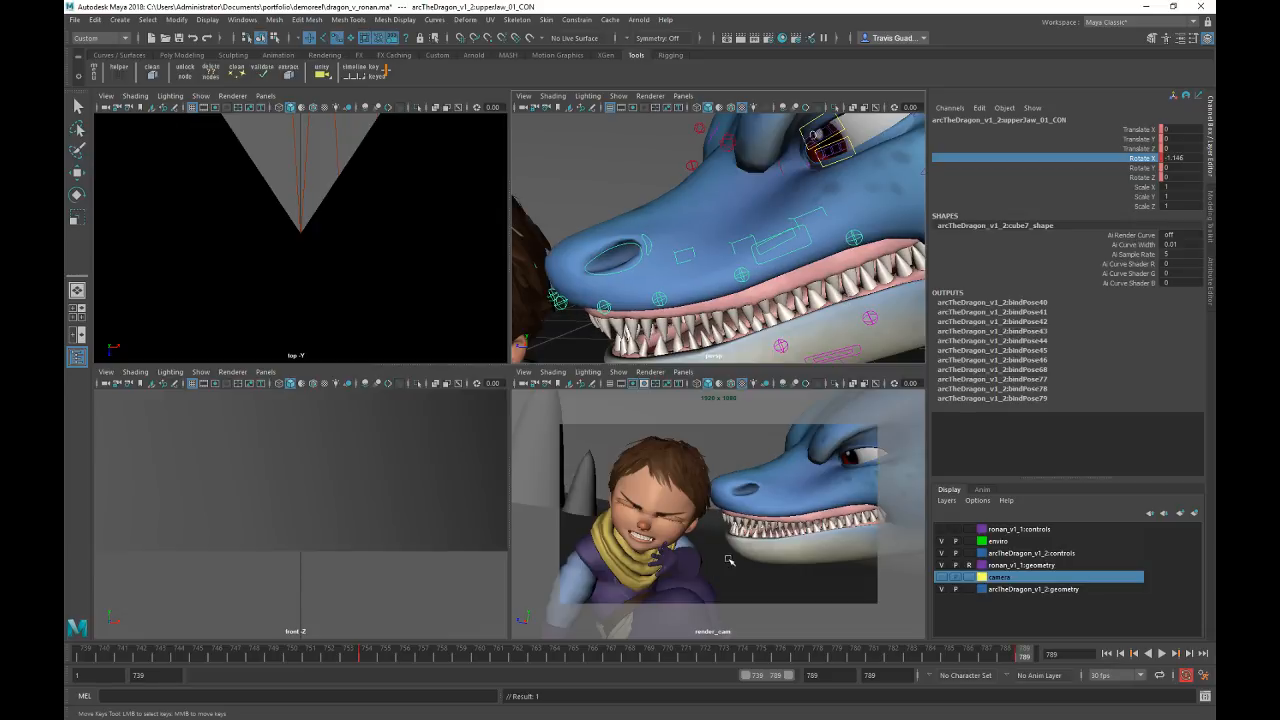
click(368, 654)
key(alt+v)
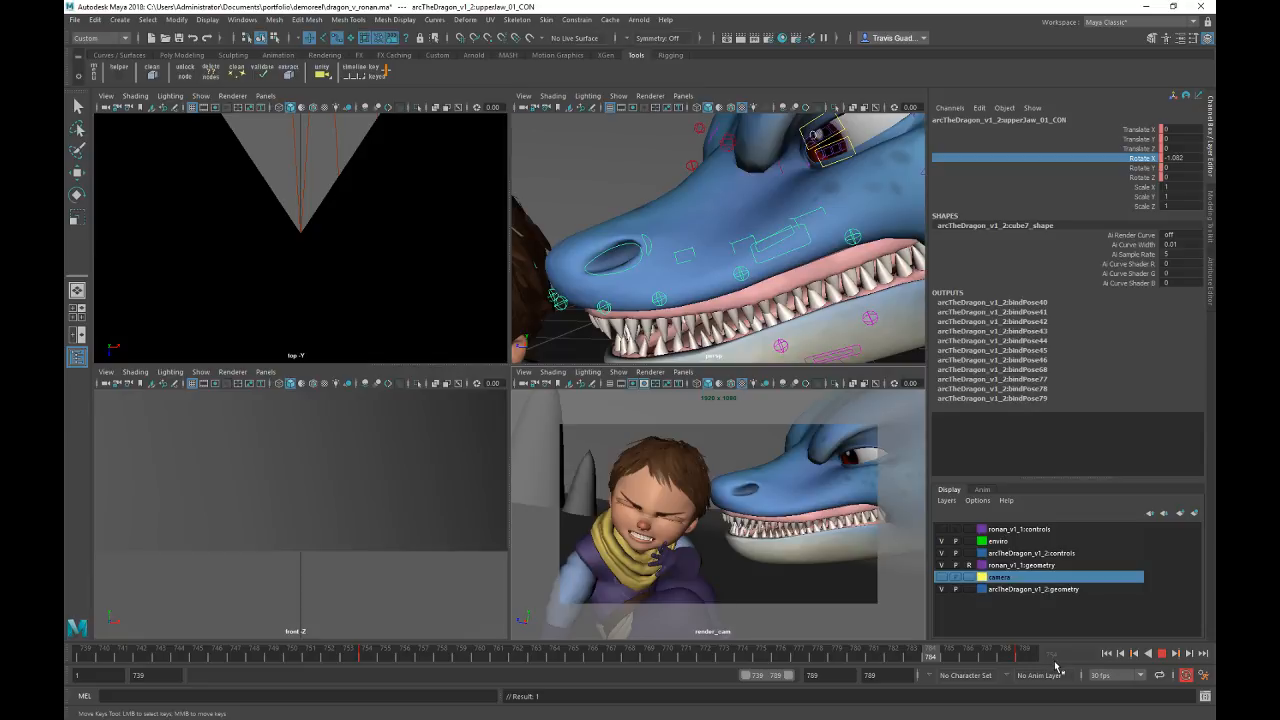
Step: Inspect the dragon's lower lip, jaw and head controls, and try a Rotate X offset on the headTop_01 control at frame 789
alt+drag(670, 291, 779, 269)
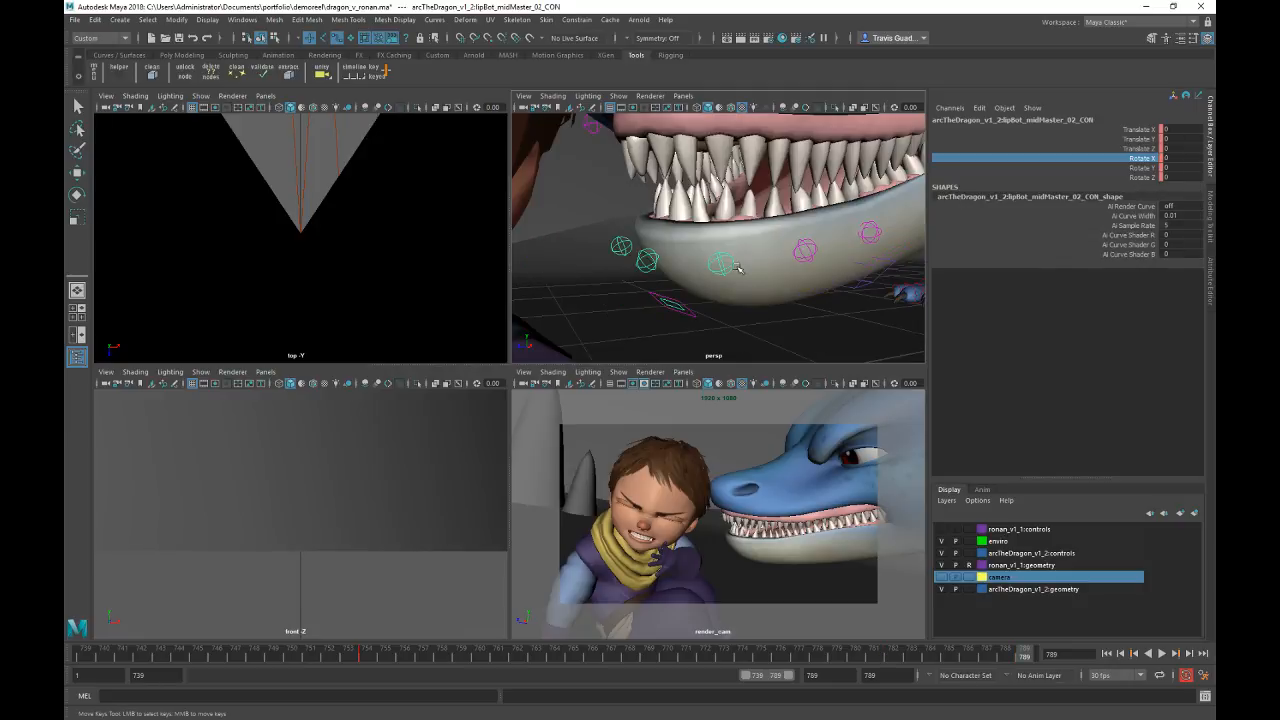
scroll(739, 266, down, 5)
mouse_move(740, 268)
alt+mouse_down()
mouse_move(757, 283)
mouse_move(734, 286)
alt+mouse_up()
click(906, 172)
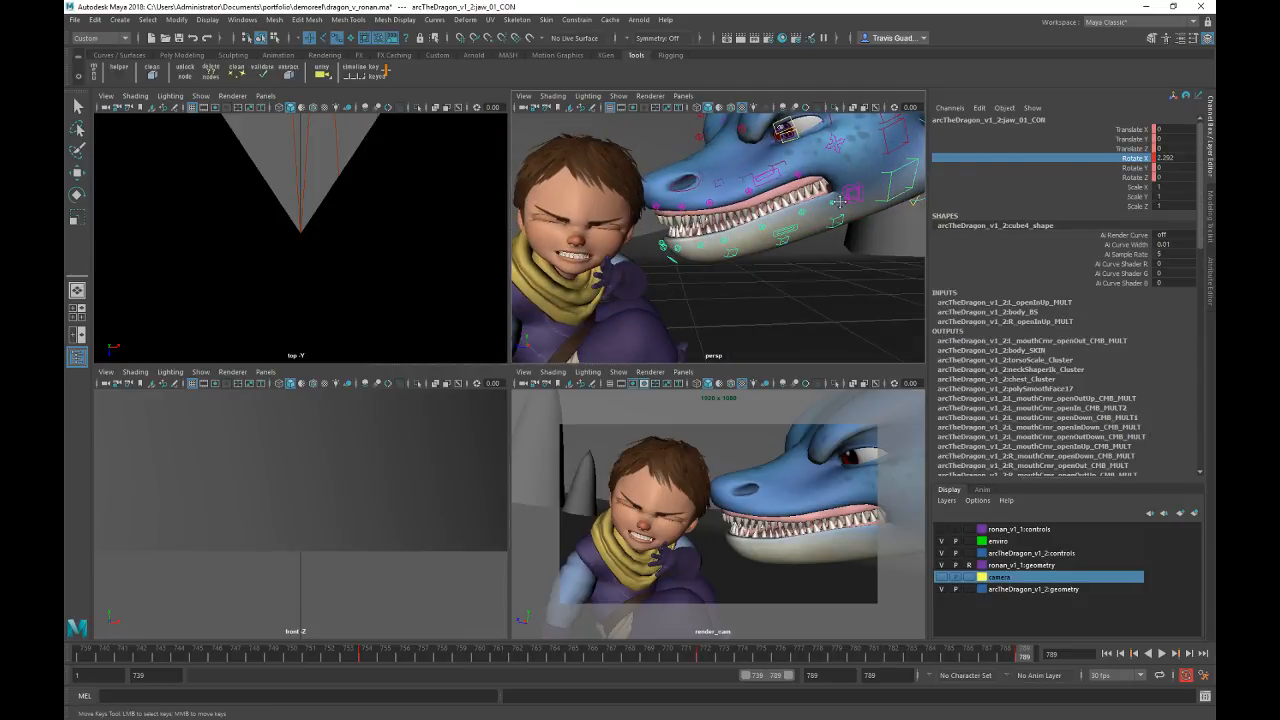
alt+drag(838, 200, 748, 206)
click(748, 206)
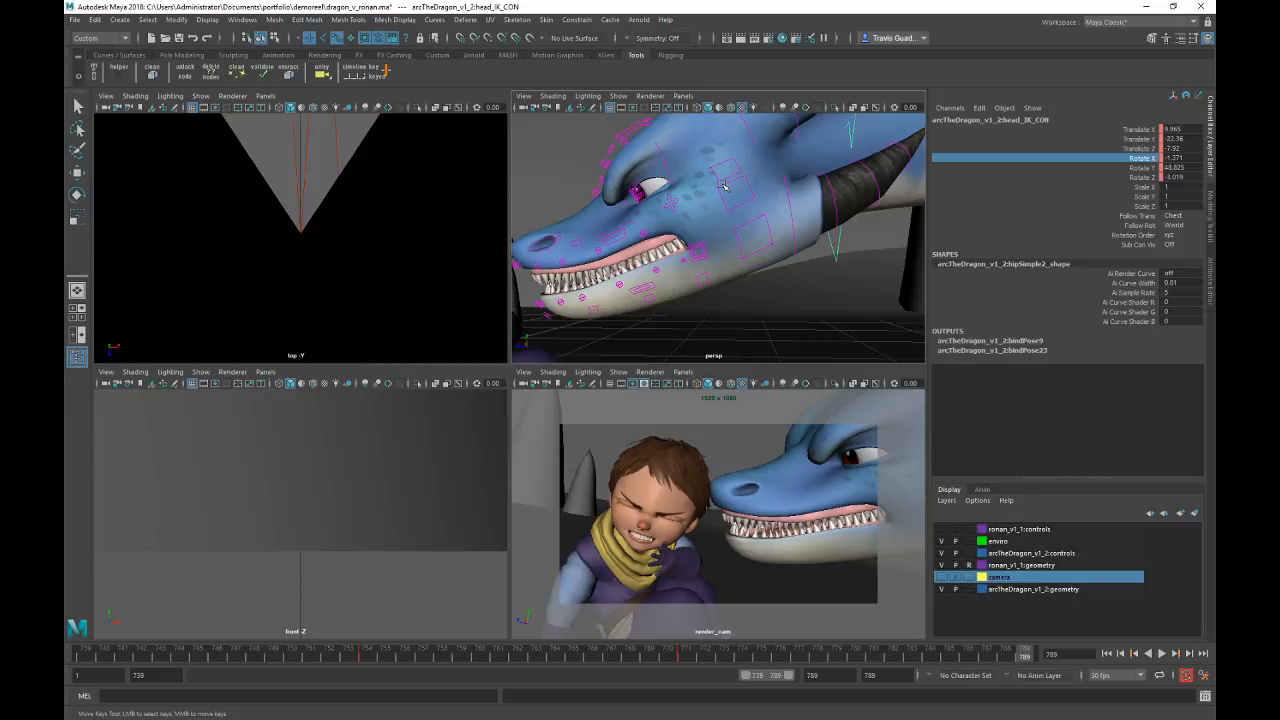
click(724, 185)
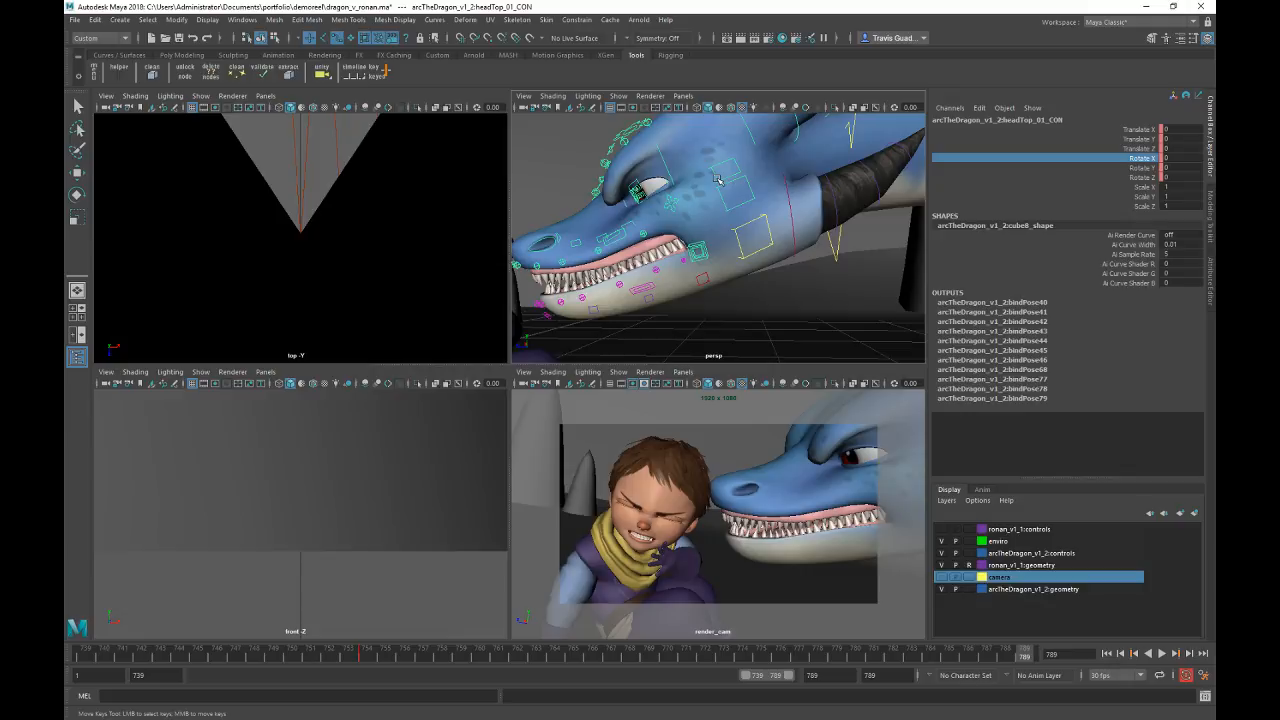
middle_drag(716, 178, 848, 277)
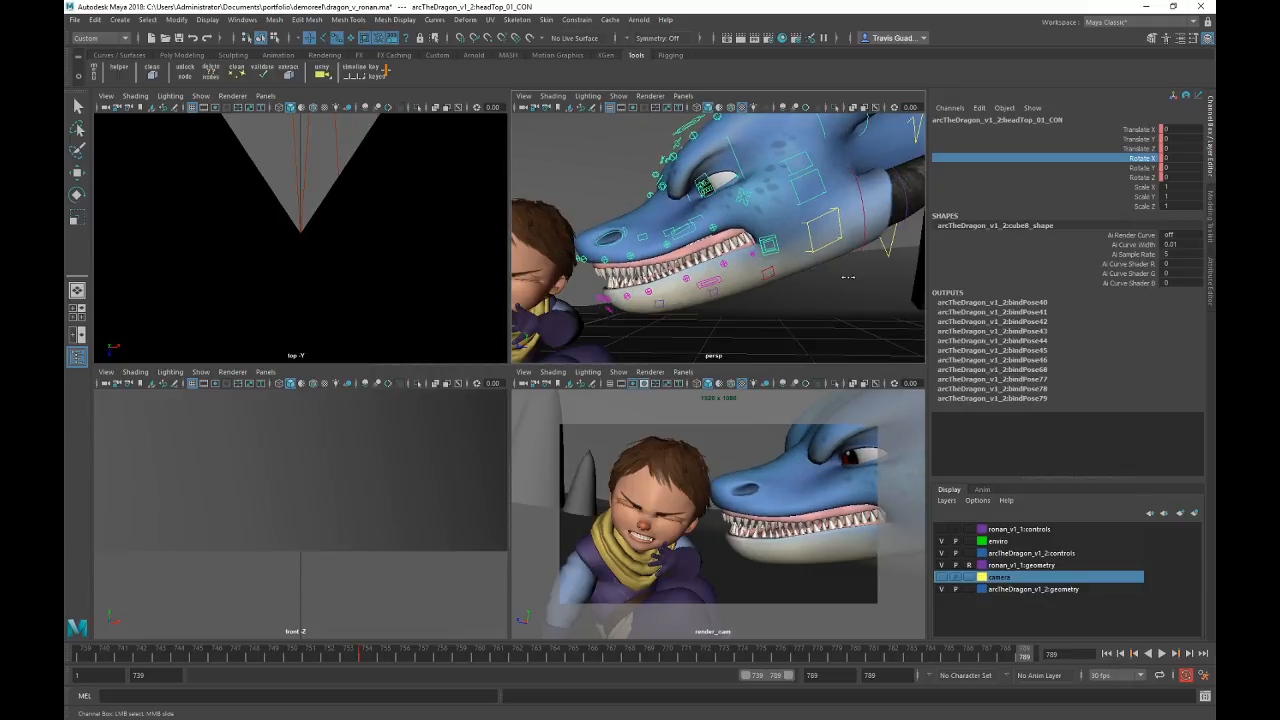
key(shift+z)
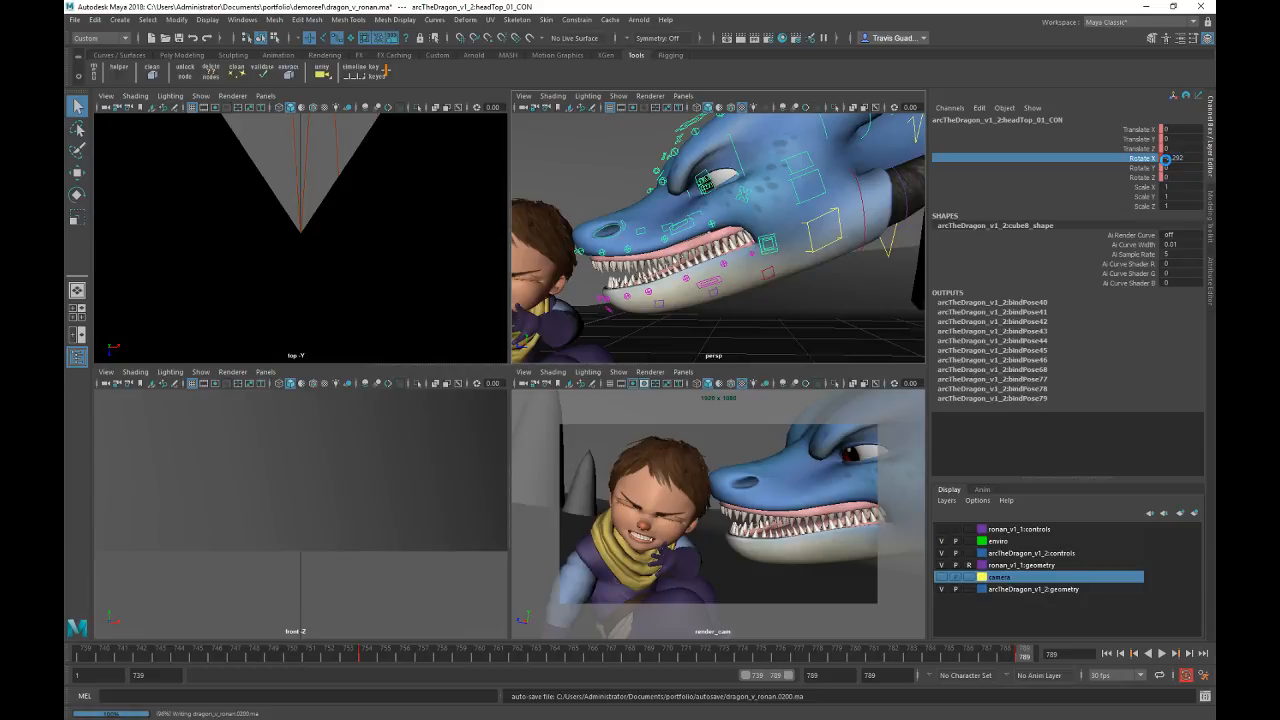
Step: Set the dragon's headTop_01 control to Rotate X -1 at frame 789 after trying -2, and scrub through the shot
click(1168, 158)
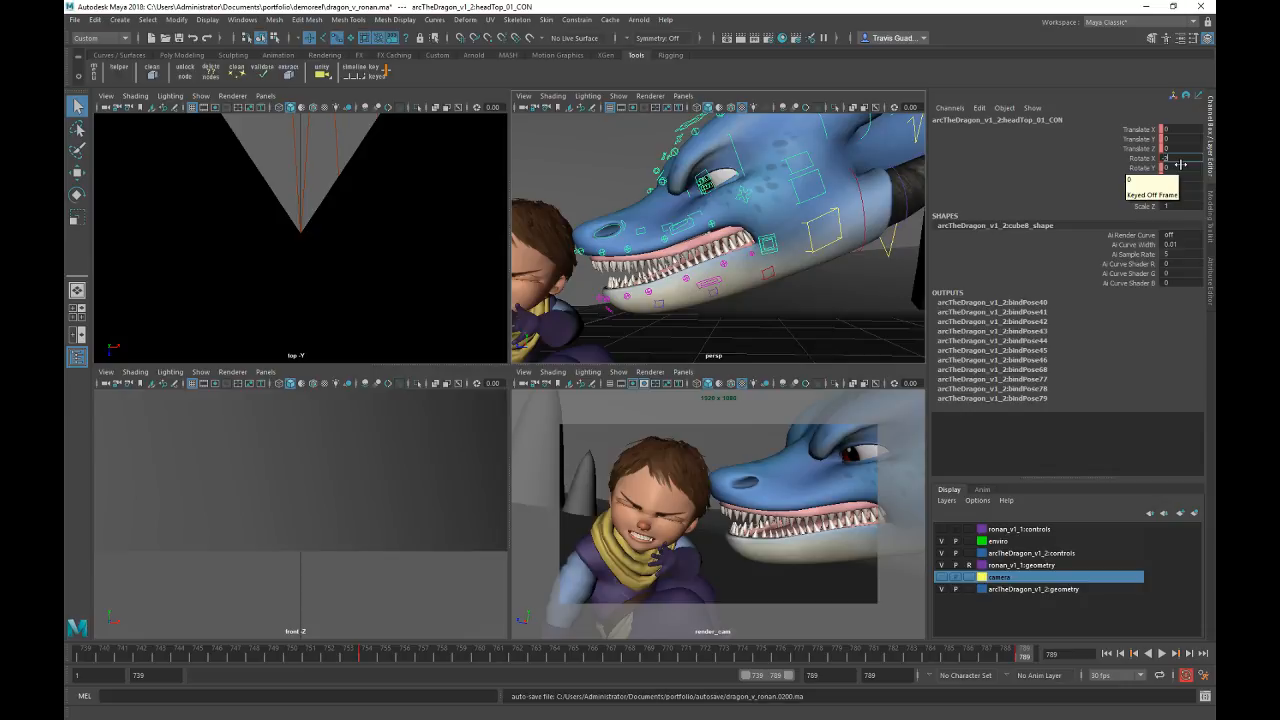
key(Return)
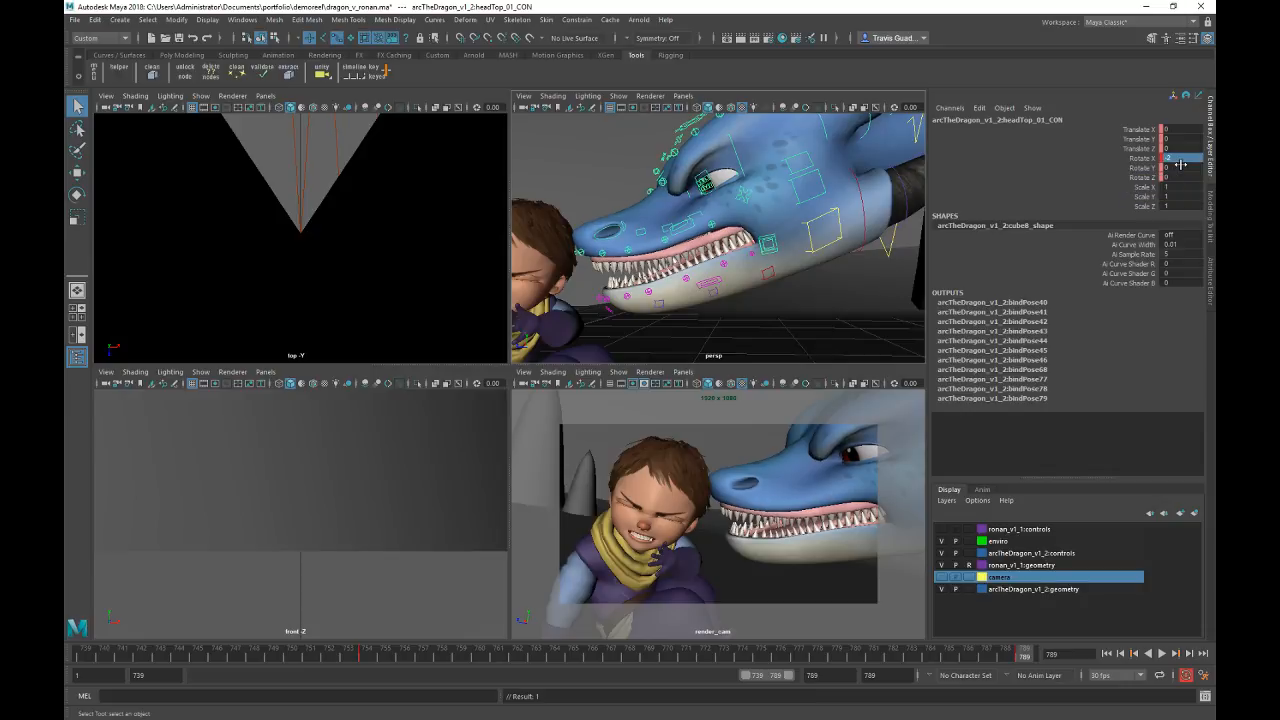
text(-1)
key(Return)
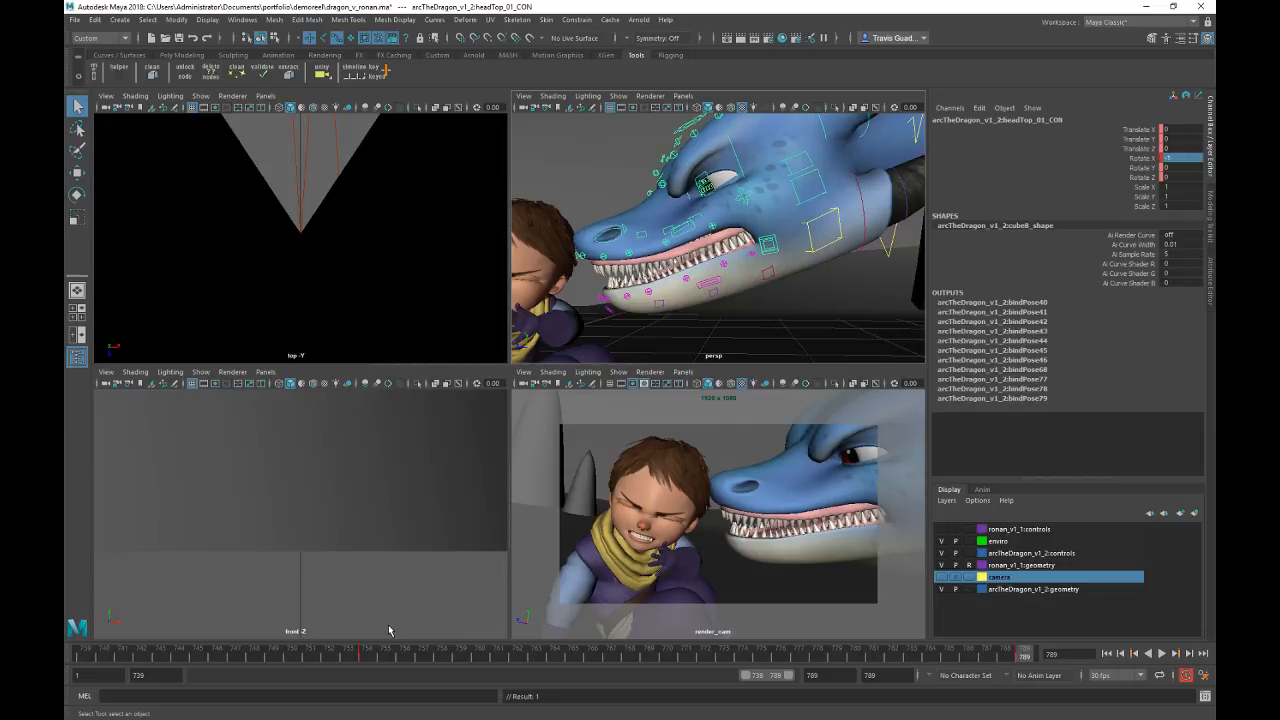
drag(329, 657, 480, 664)
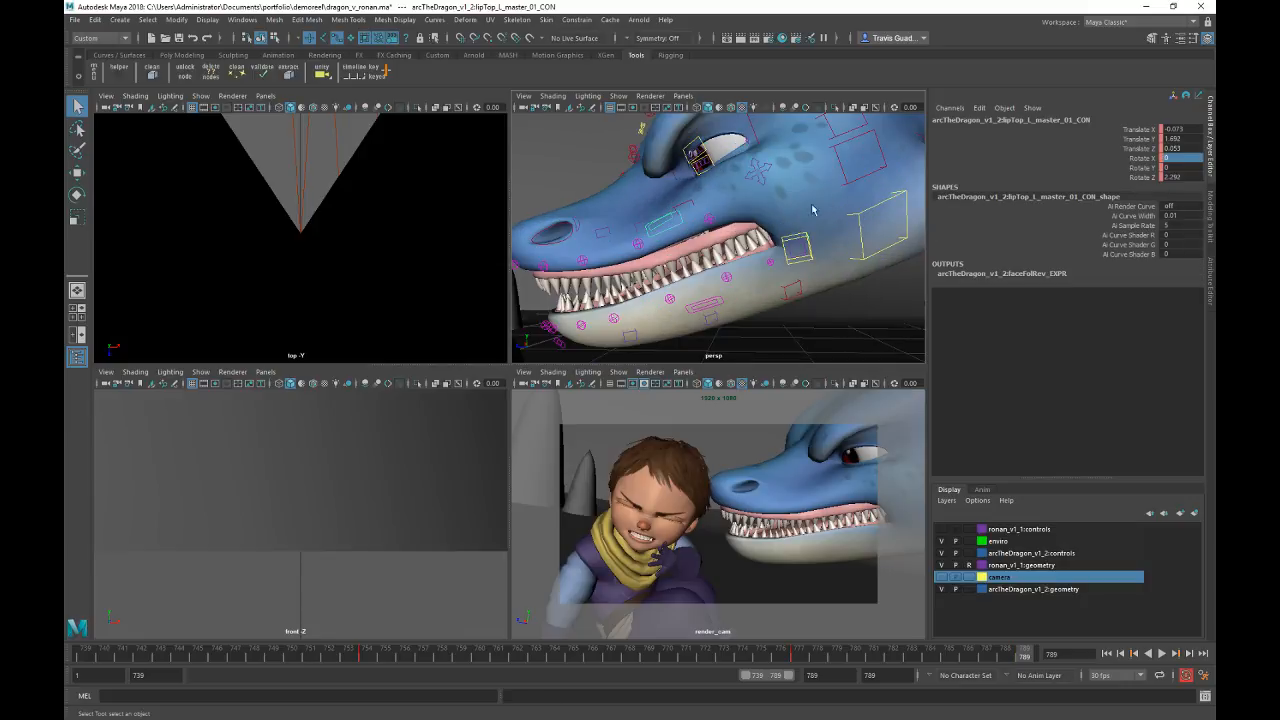
Step: Lower the lipTop_L_master_01 control at frame 777 to Translate Y 1.424, set its Rotate Z to 1.5, and play back the shot
key(w)
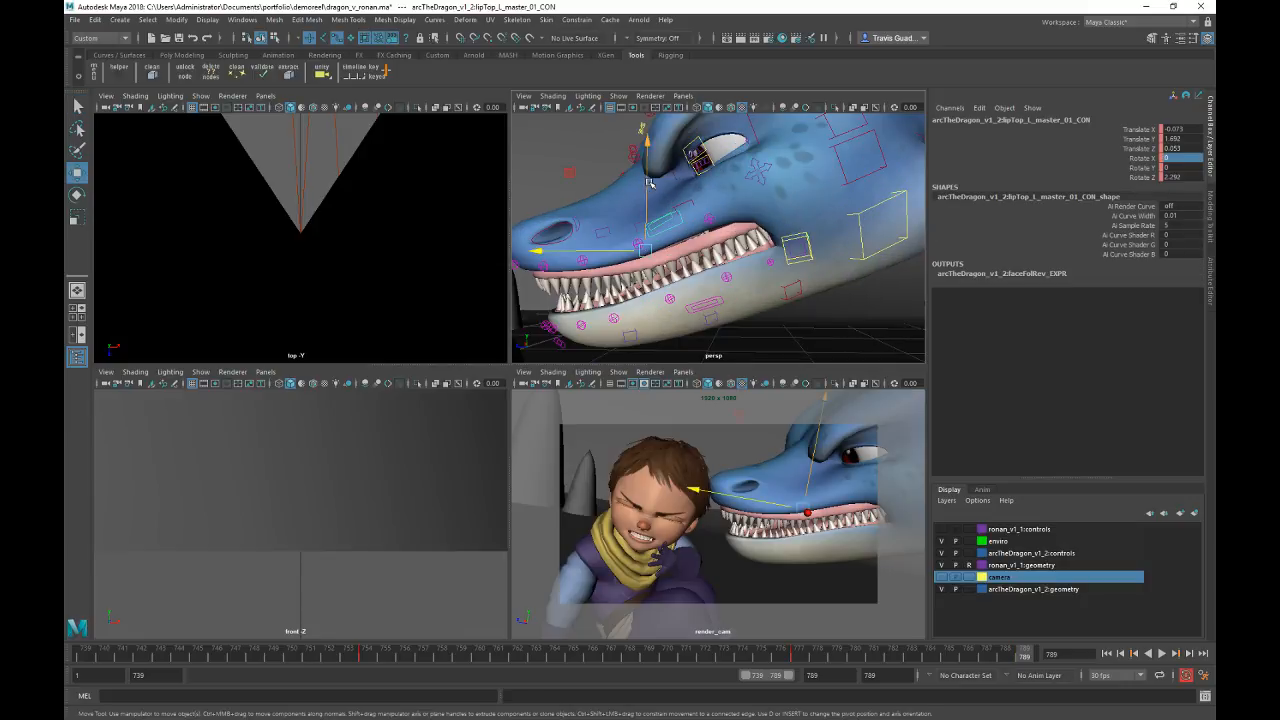
key(comma)
drag(649, 183, 647, 181)
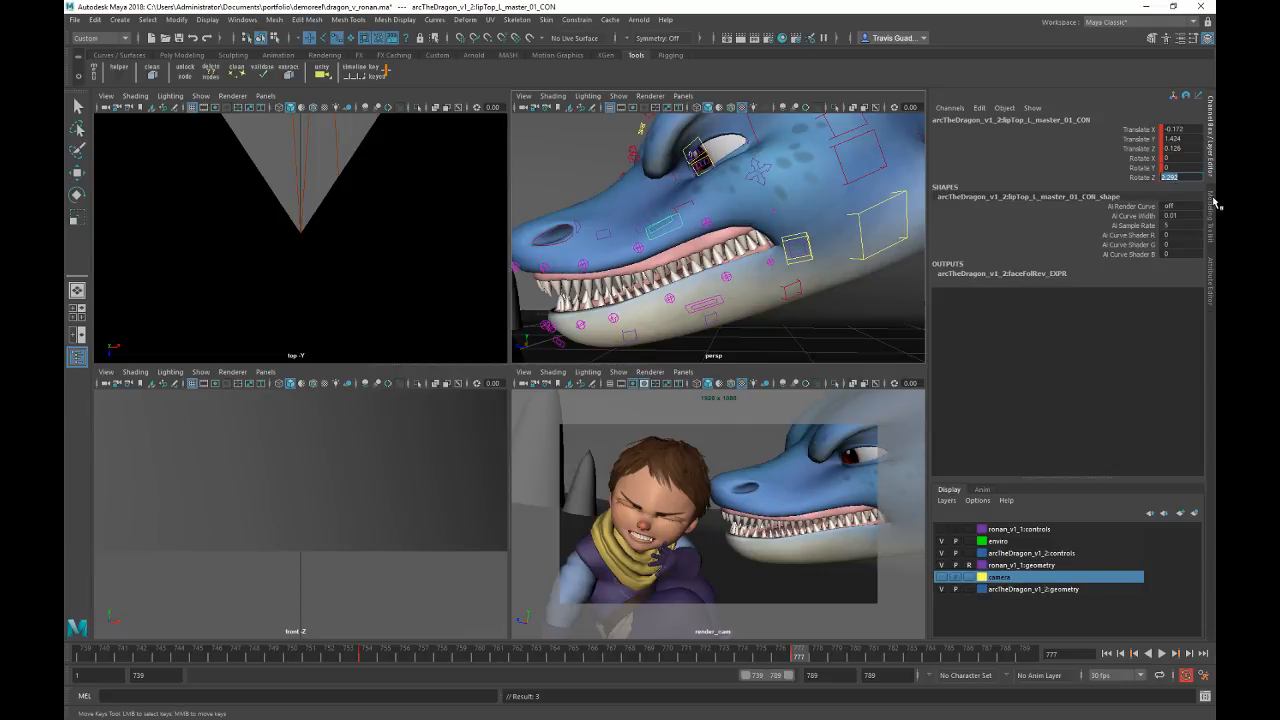
text(1.5)
key(Return)
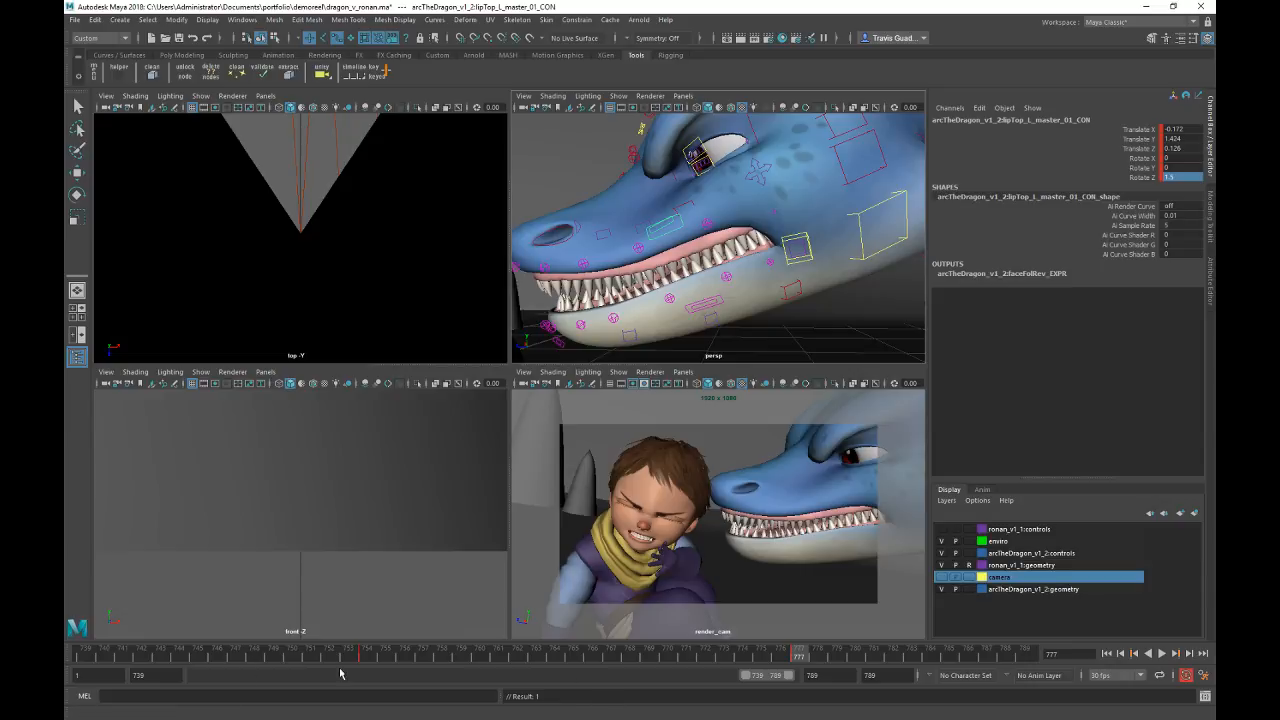
click(123, 655)
key(alt+v)
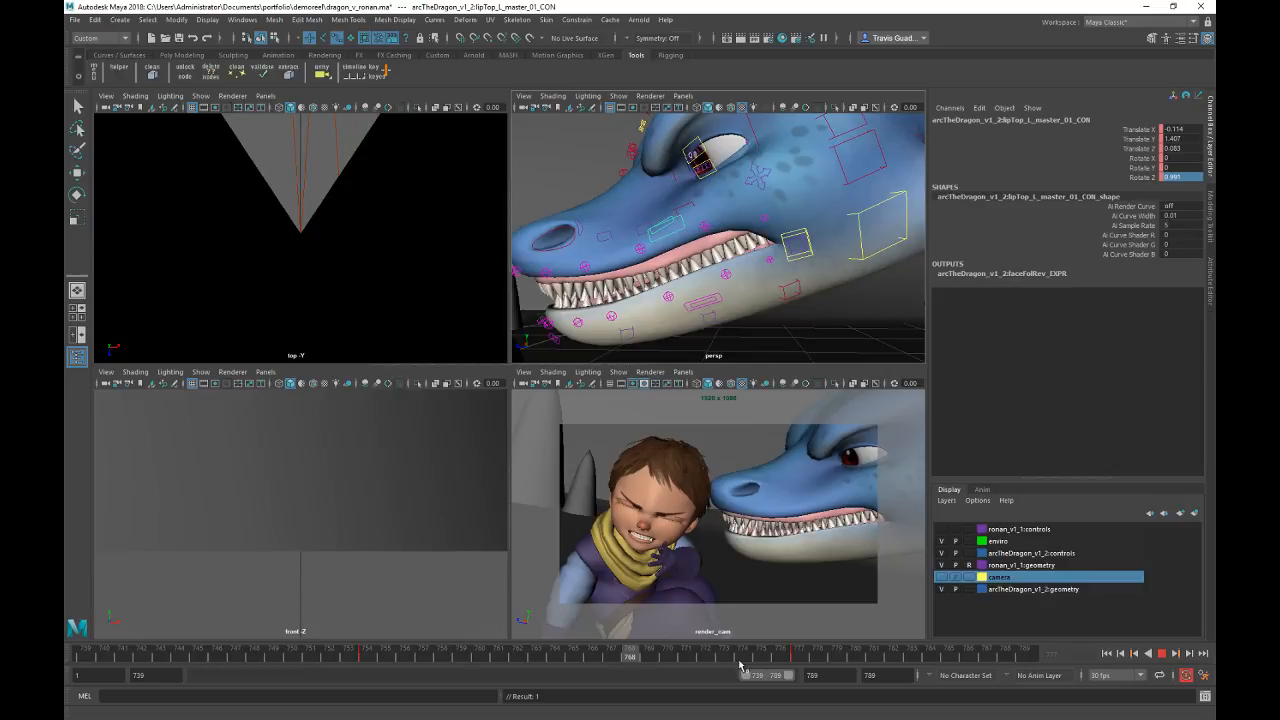
Step: Set the dragon's headTop_02 control to Translate Y -0.2 at frame 779 and play back the shot
alt+drag(697, 252, 895, 266)
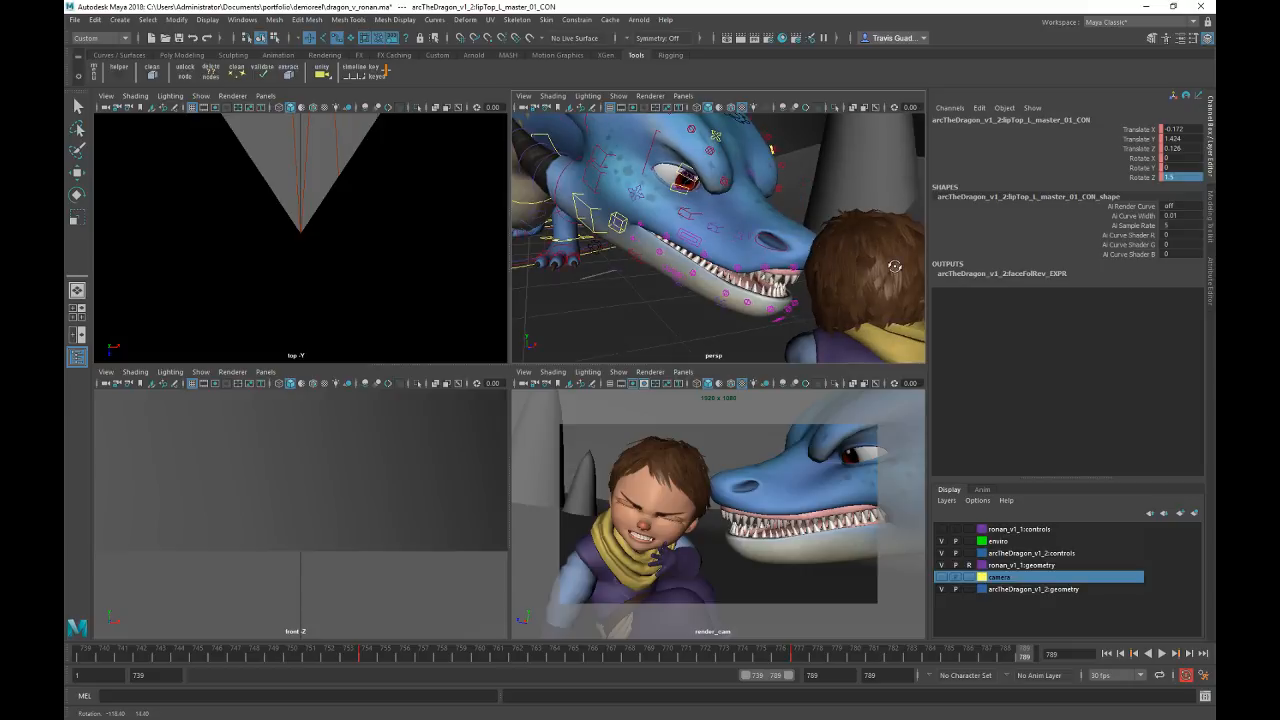
alt+drag(805, 280, 783, 306)
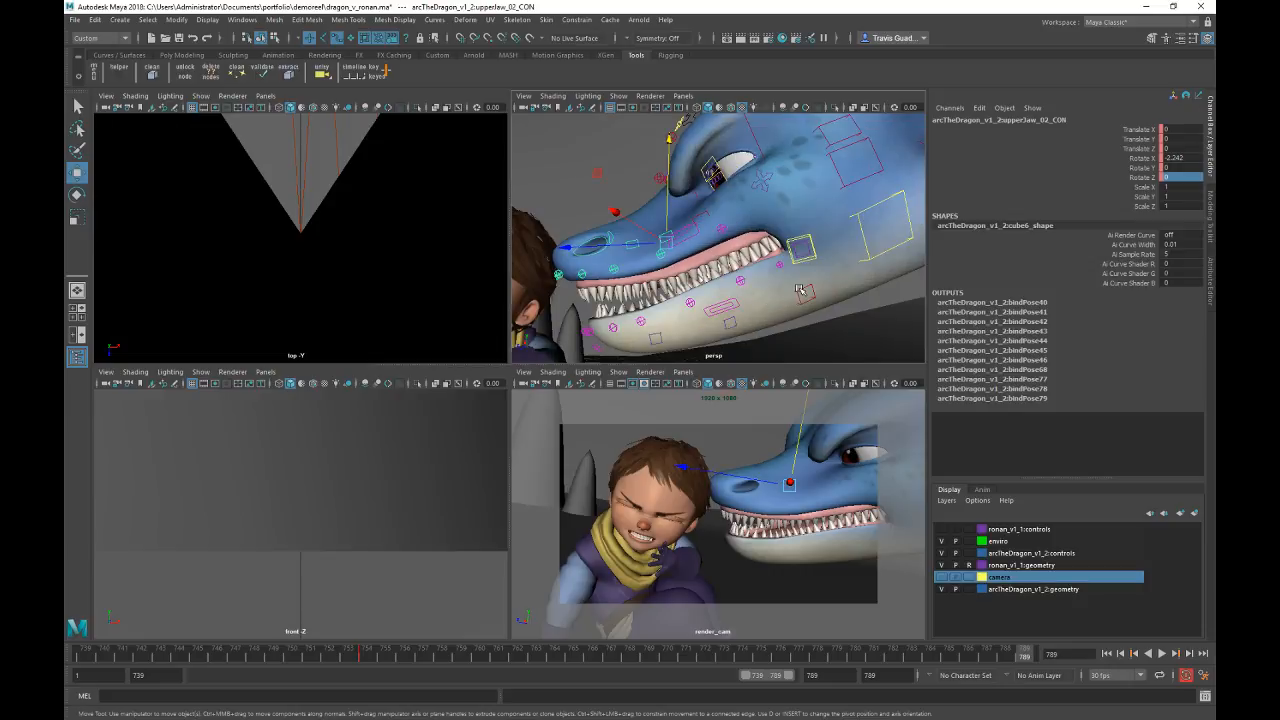
click(853, 262)
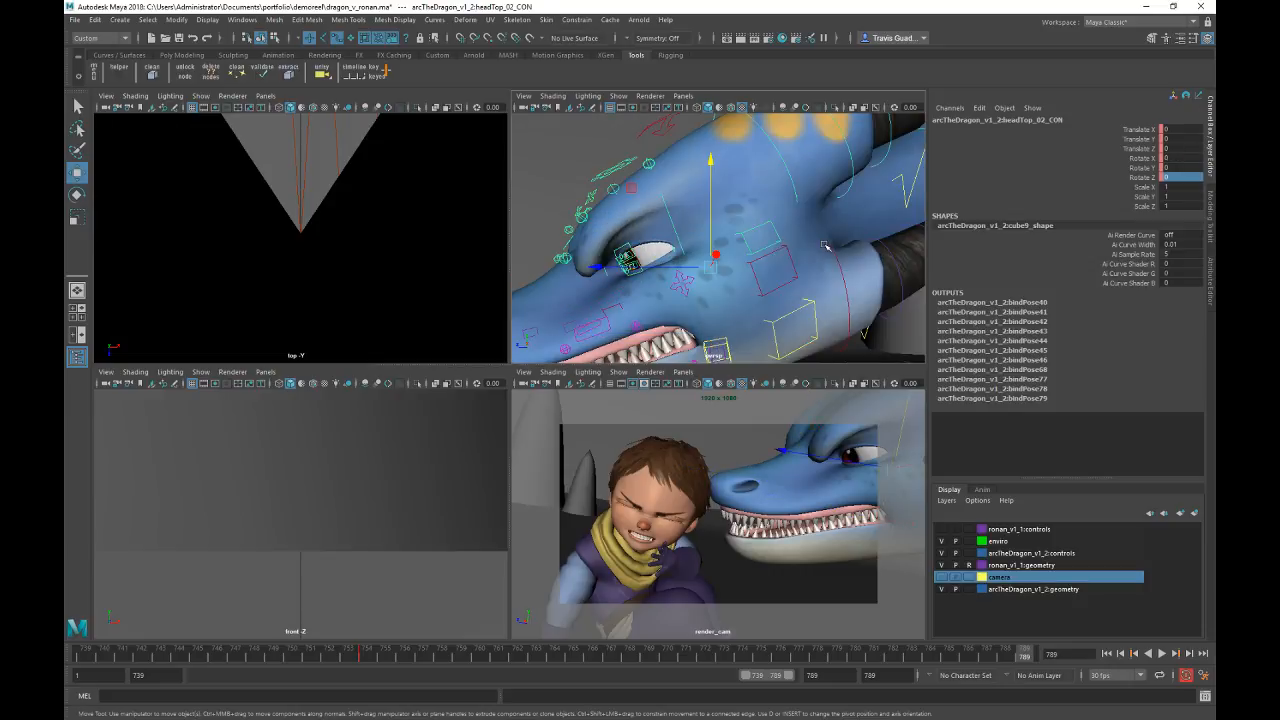
alt+drag(824, 246, 703, 219)
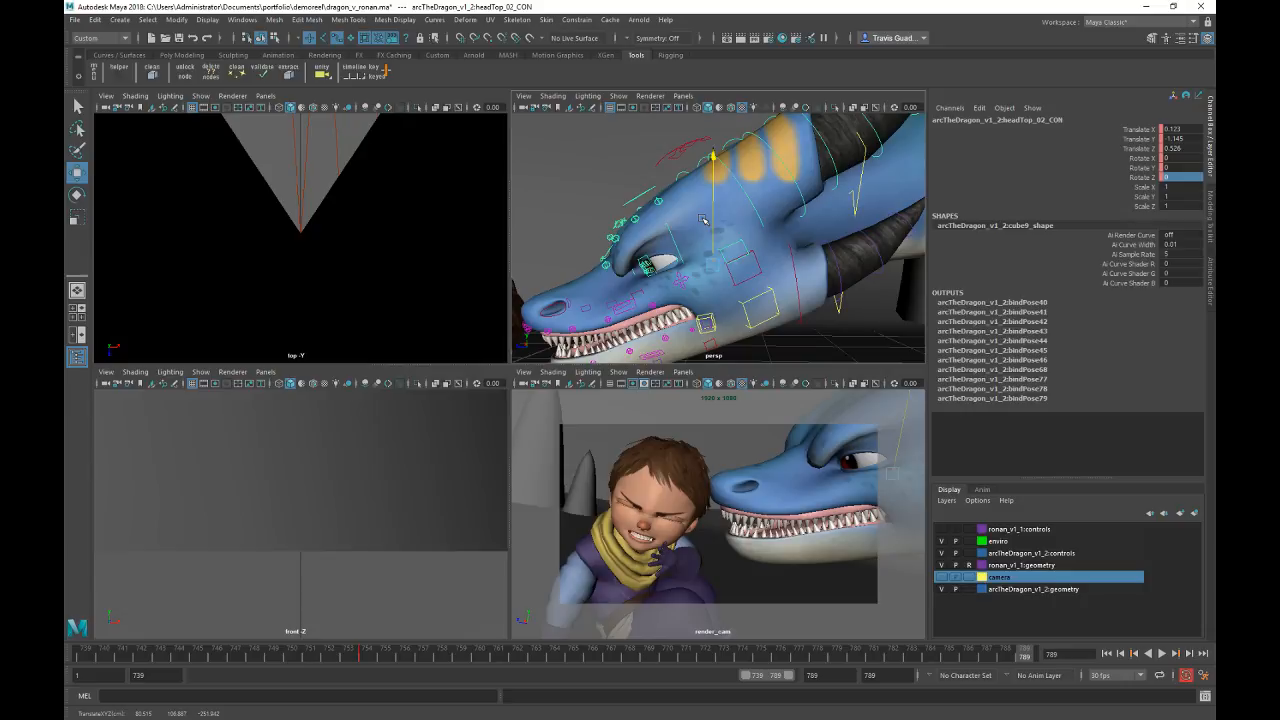
drag(693, 644, 837, 655)
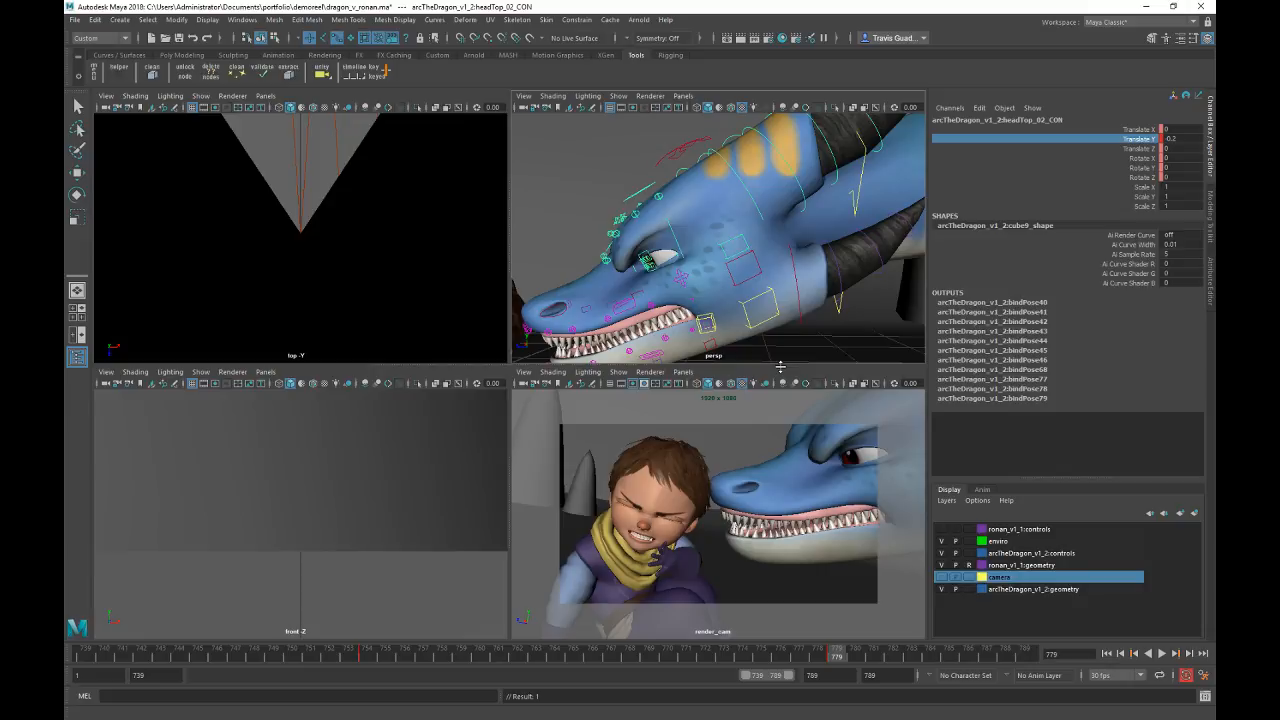
key(alt+v)
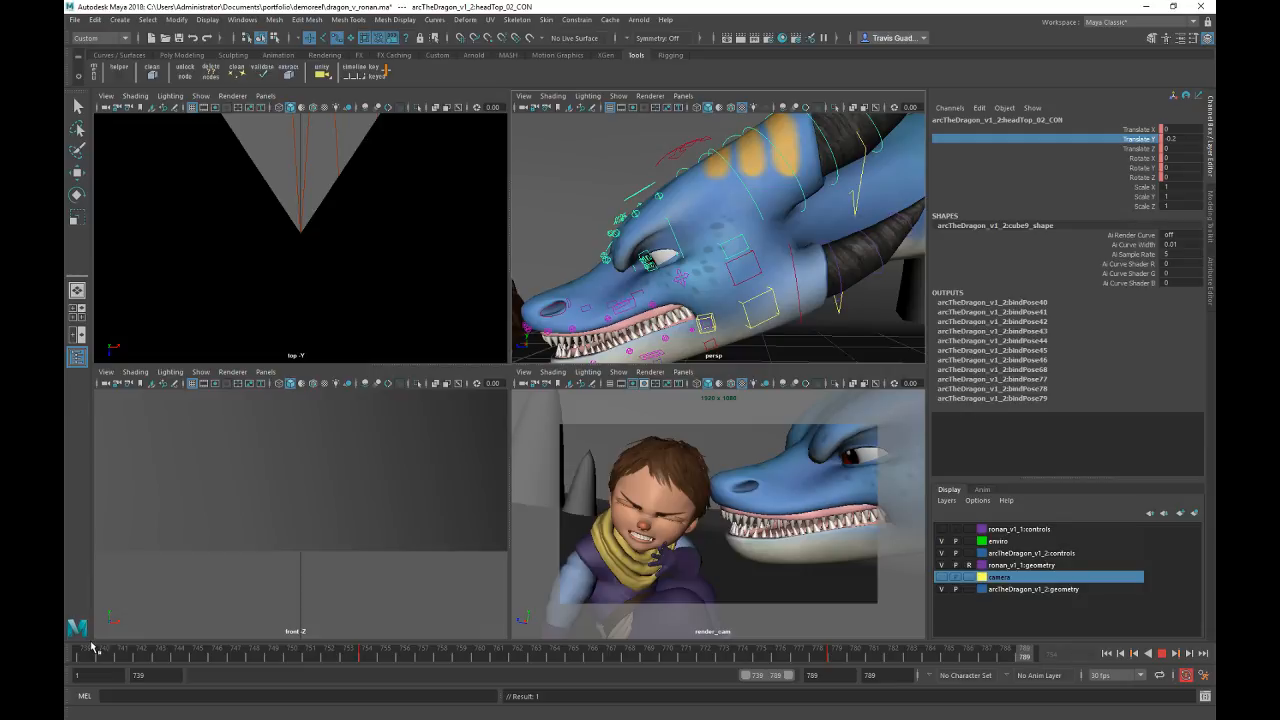
drag(92, 648, 885, 653)
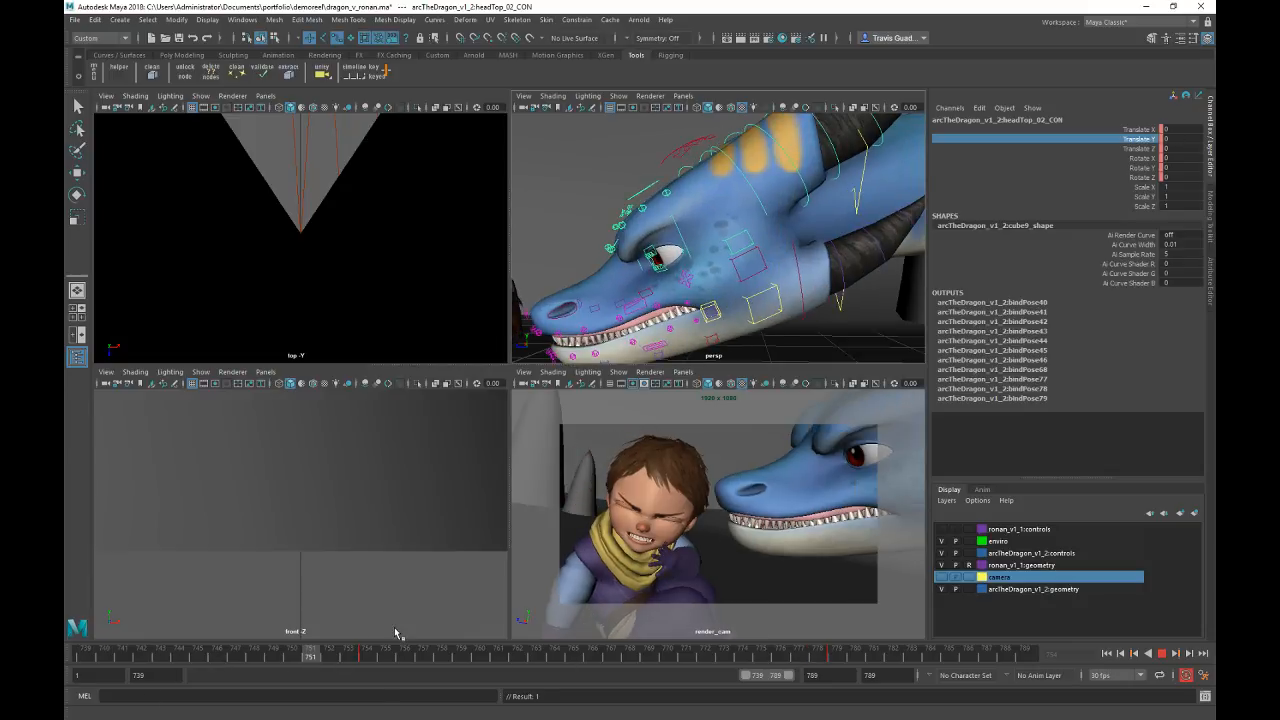
Step: Go to frame 763, frame Ronan's head and show the ronan_v1_1:controls display layer
drag(462, 654, 536, 654)
alt+middle_drag(701, 249, 920, 180)
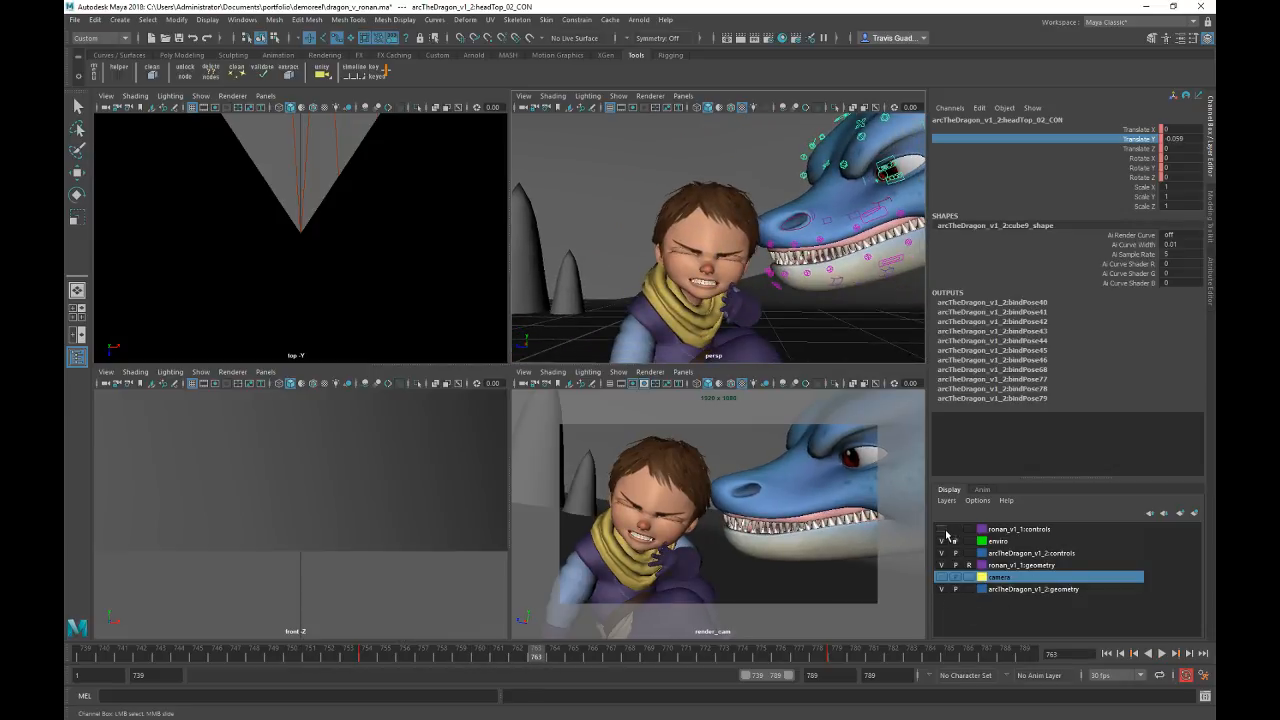
click(941, 529)
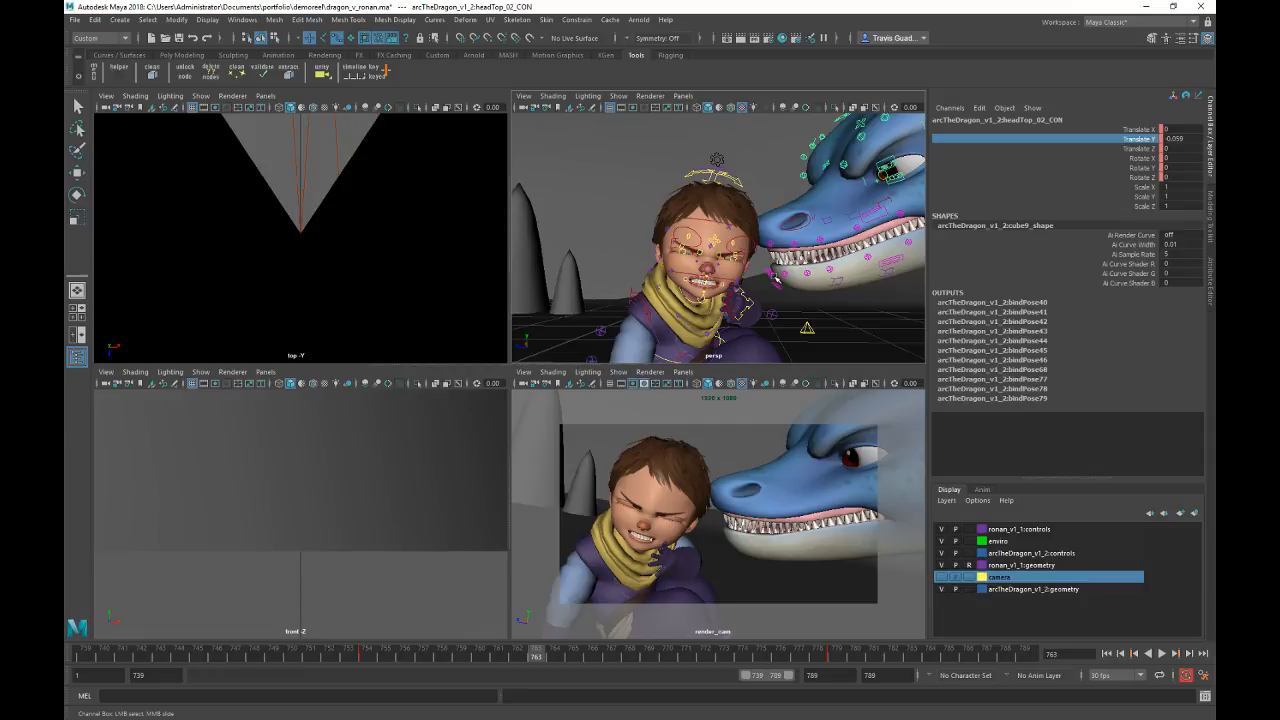
scroll(775, 281, up, 5)
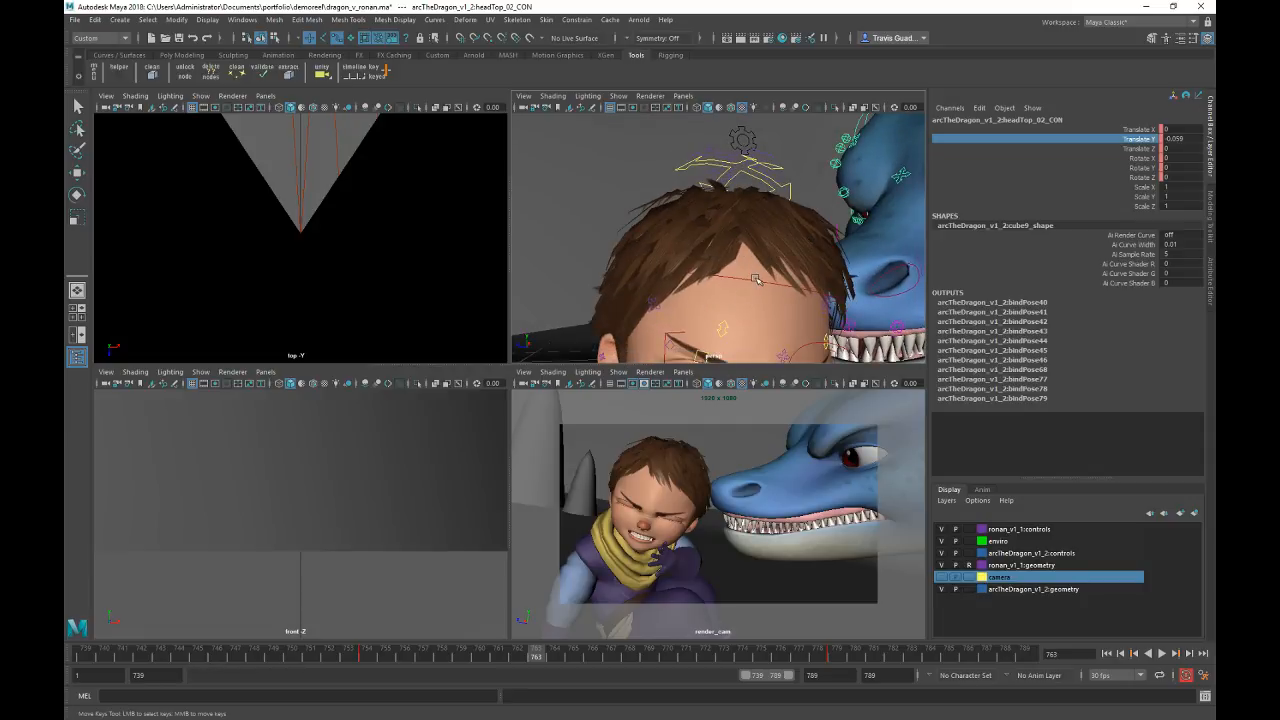
Step: Try rotating Ronan's headTop_CON control at frame 763 and undo the rotation
click(772, 285)
alt+middle_drag(757, 256, 697, 260)
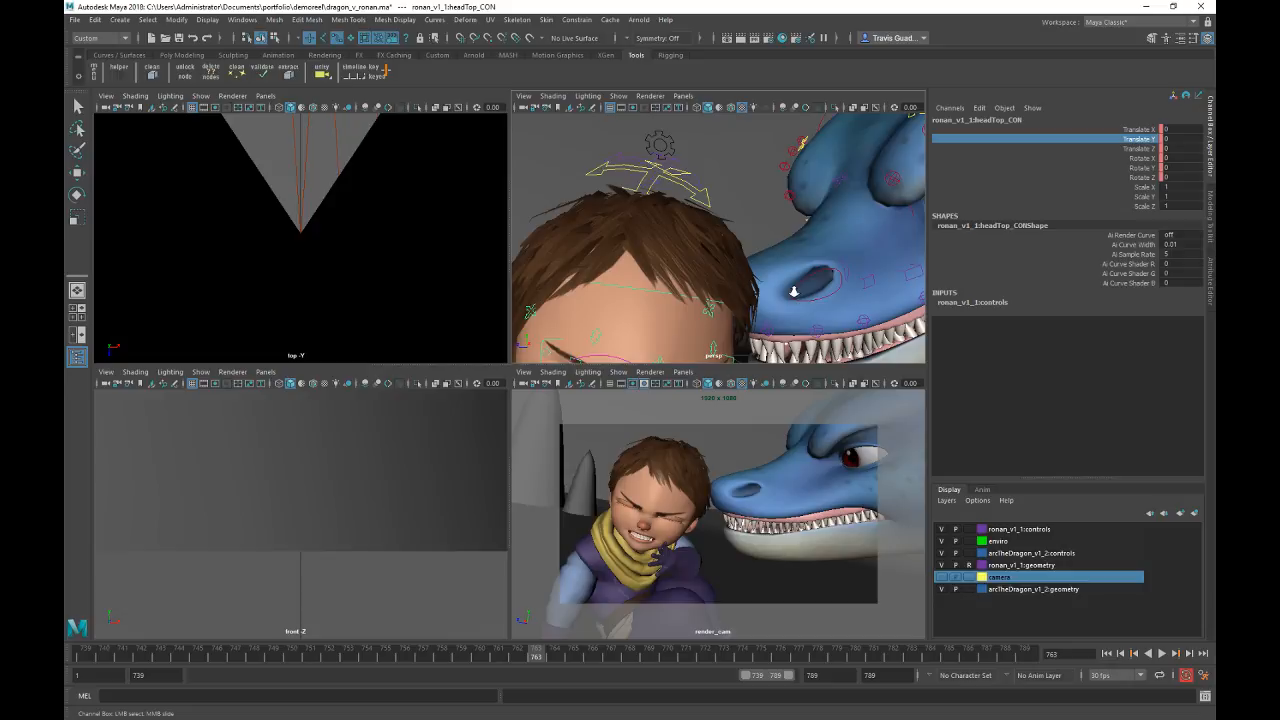
alt+right_drag(794, 292, 702, 304)
key(e)
drag(692, 304, 701, 254)
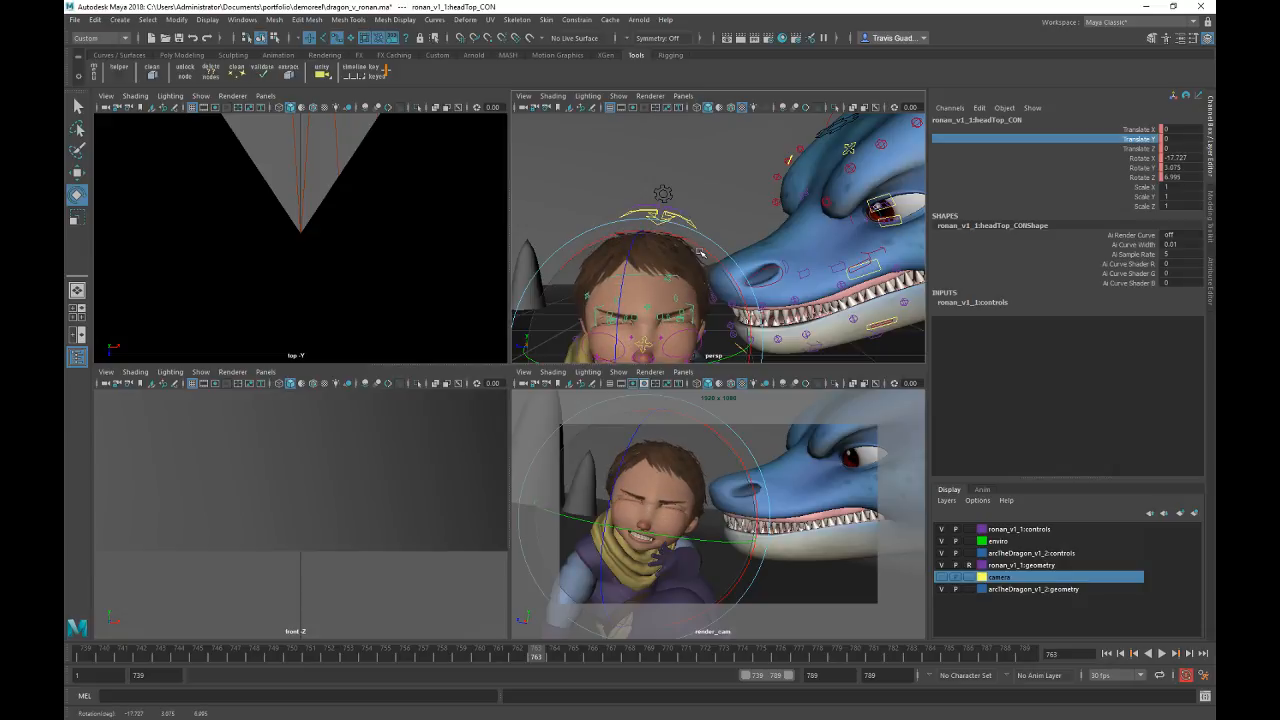
key(ctrl+z)
Step: Set Hair Wind Amplitude to 1 on Ronan's headOptions_EX control
alt+middle_drag(701, 254, 737, 192)
alt+right_drag(737, 192, 754, 186)
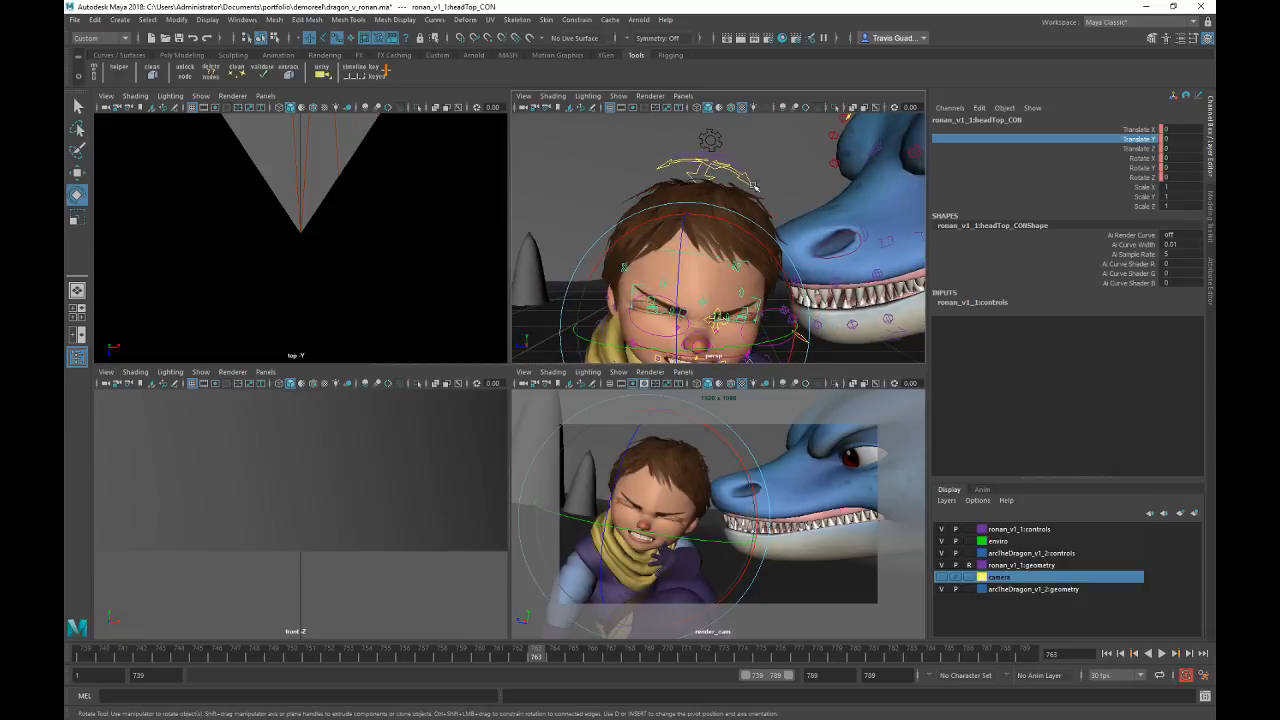
click(712, 142)
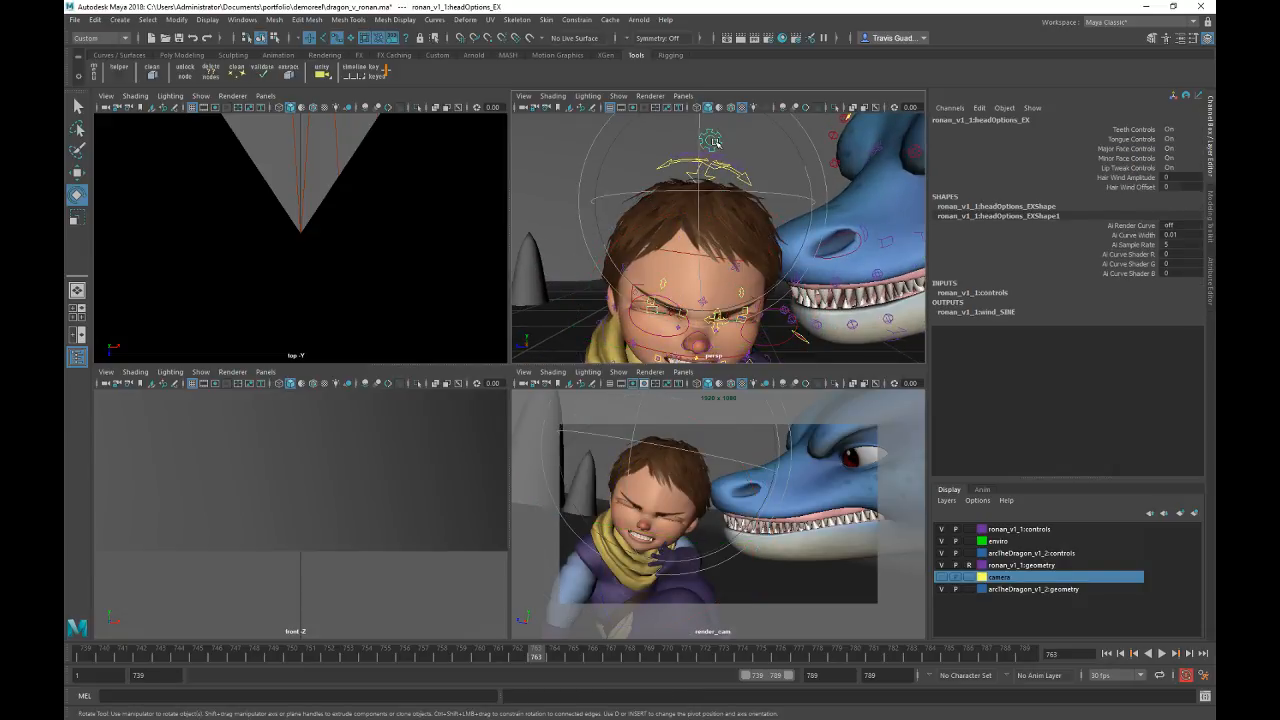
click(1067, 178)
middle_drag(1067, 178, 794, 213)
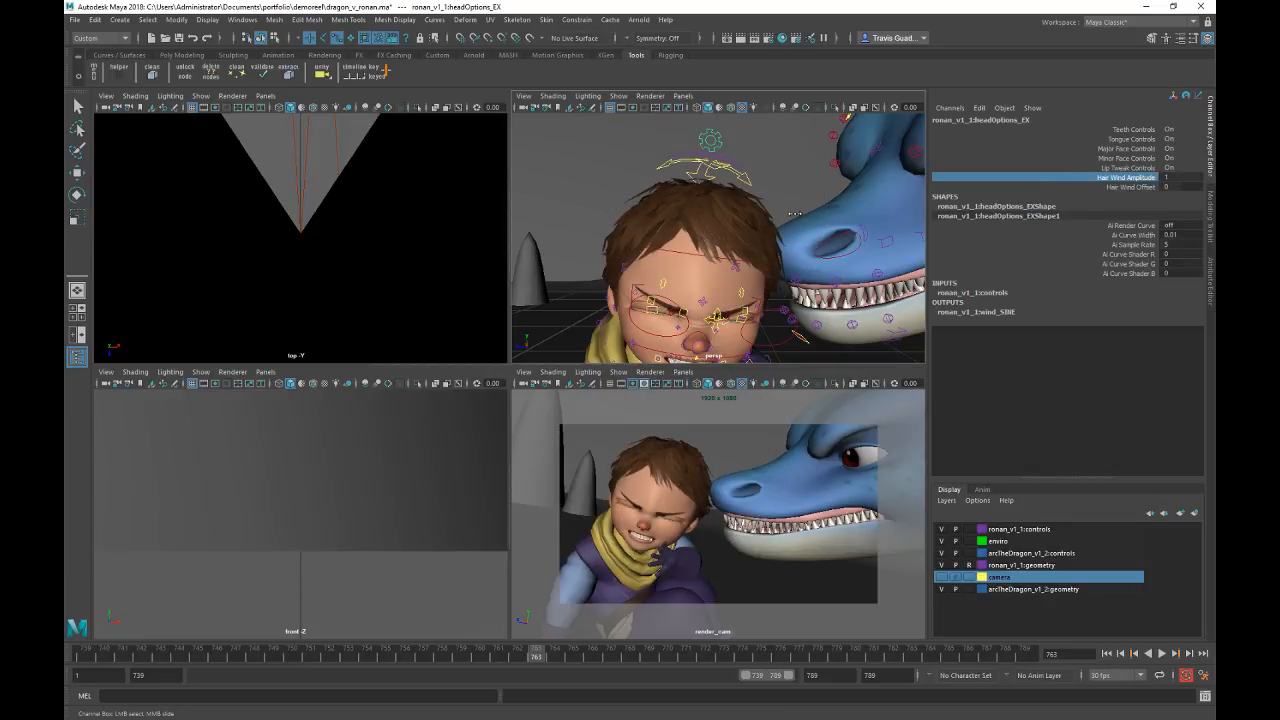
Step: Try raising Hair Wind Offset on Ronan's head options control at frame 763, undo it and play back the shot
click(1110, 187)
click(1105, 178)
mouse_move(530, 656)
mouse_down()
mouse_move(649, 660)
mouse_move(382, 656)
mouse_move(536, 656)
mouse_up()
click(1130, 187)
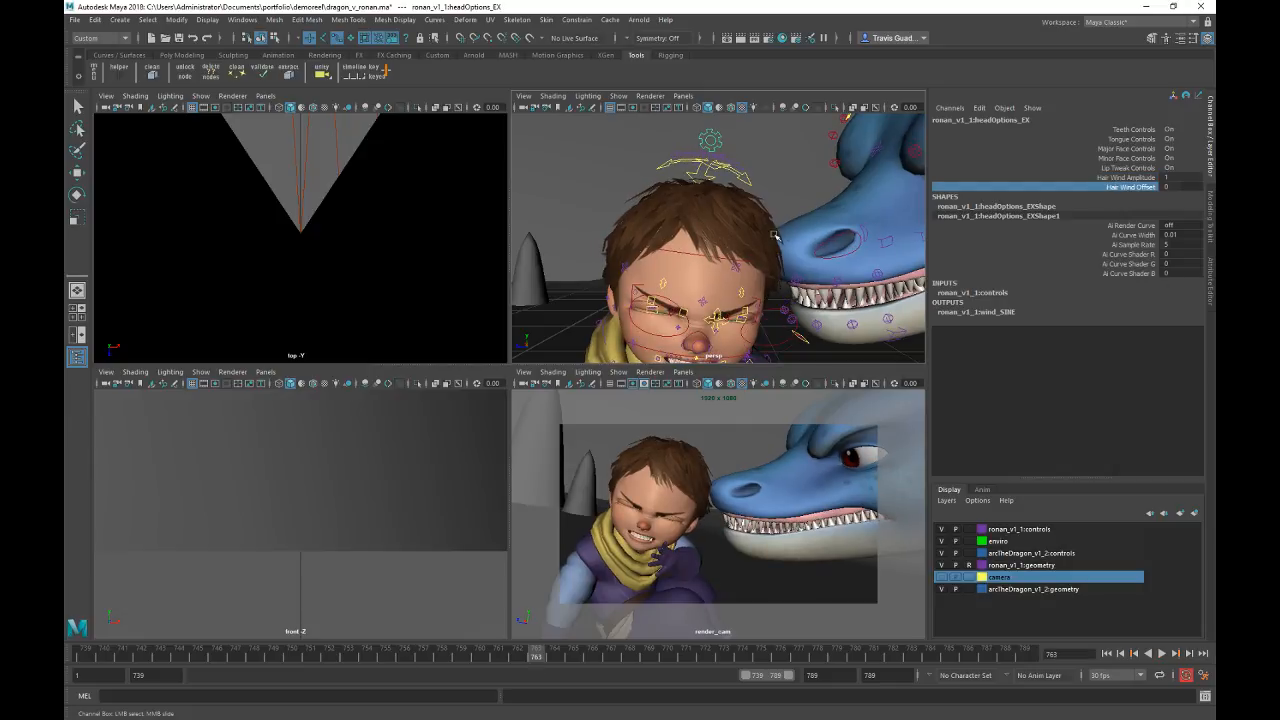
middle_drag(776, 236, 790, 232)
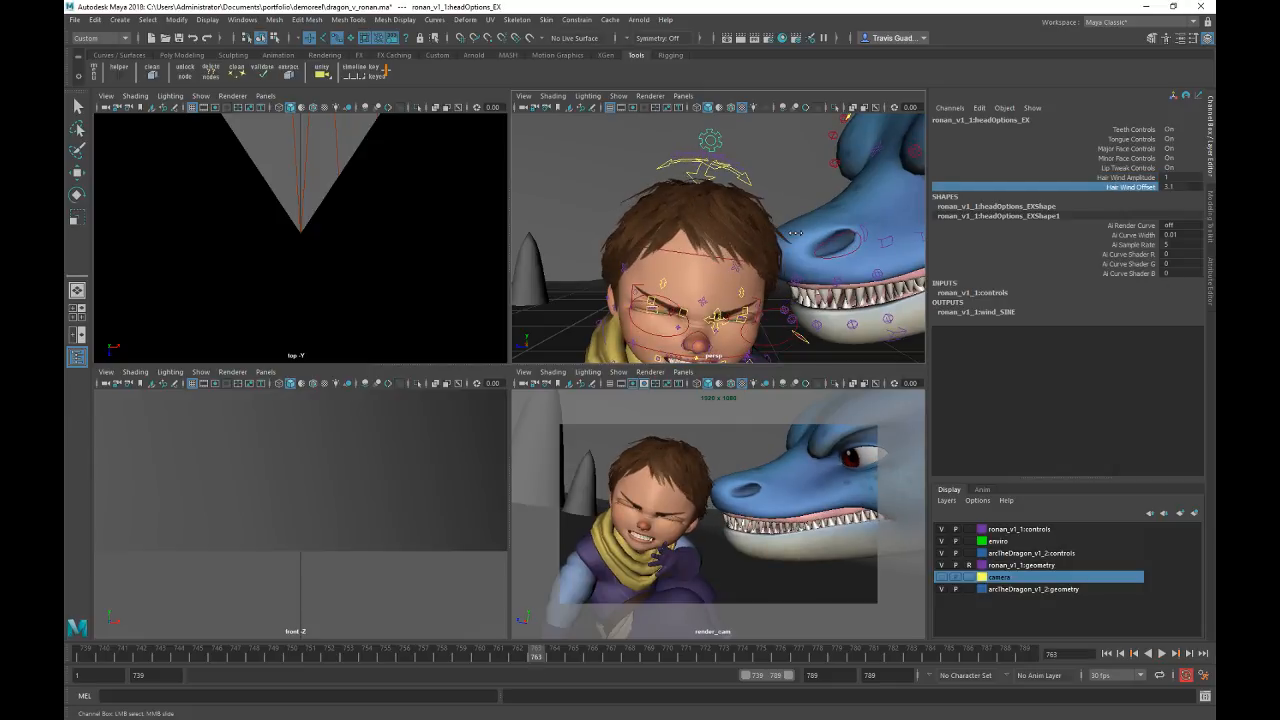
key(ctrl+z)
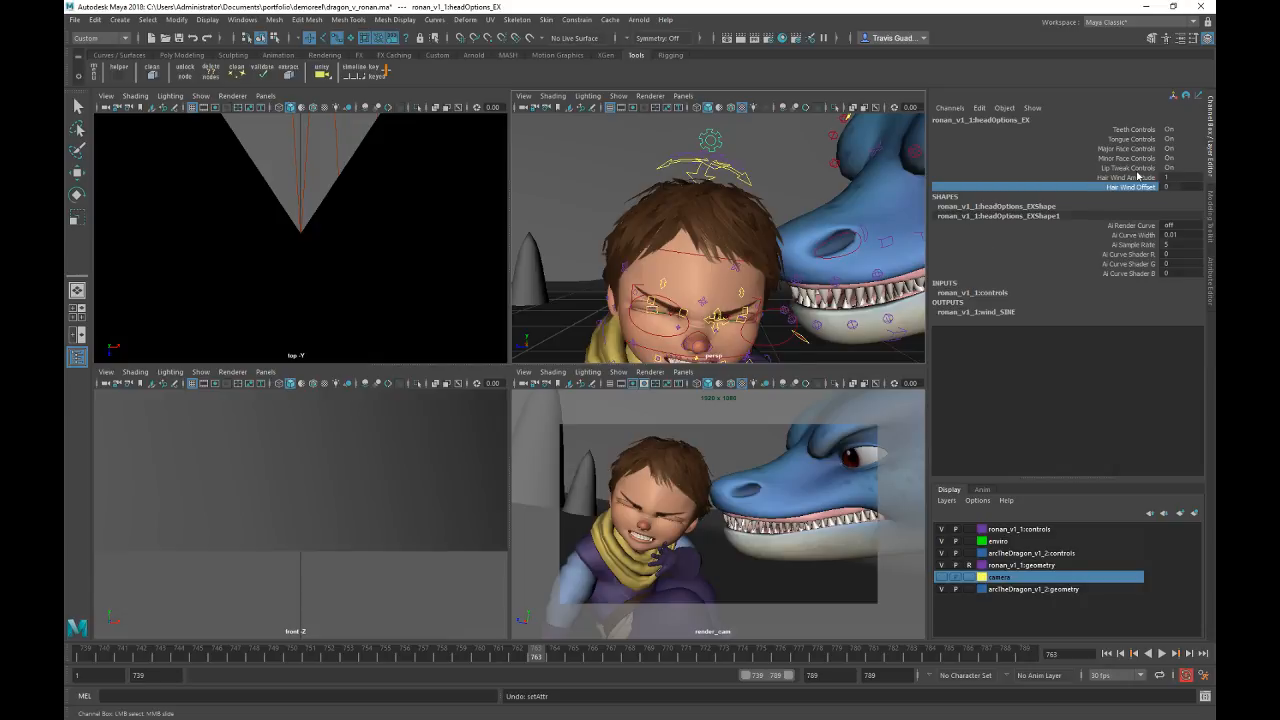
key(alt+v)
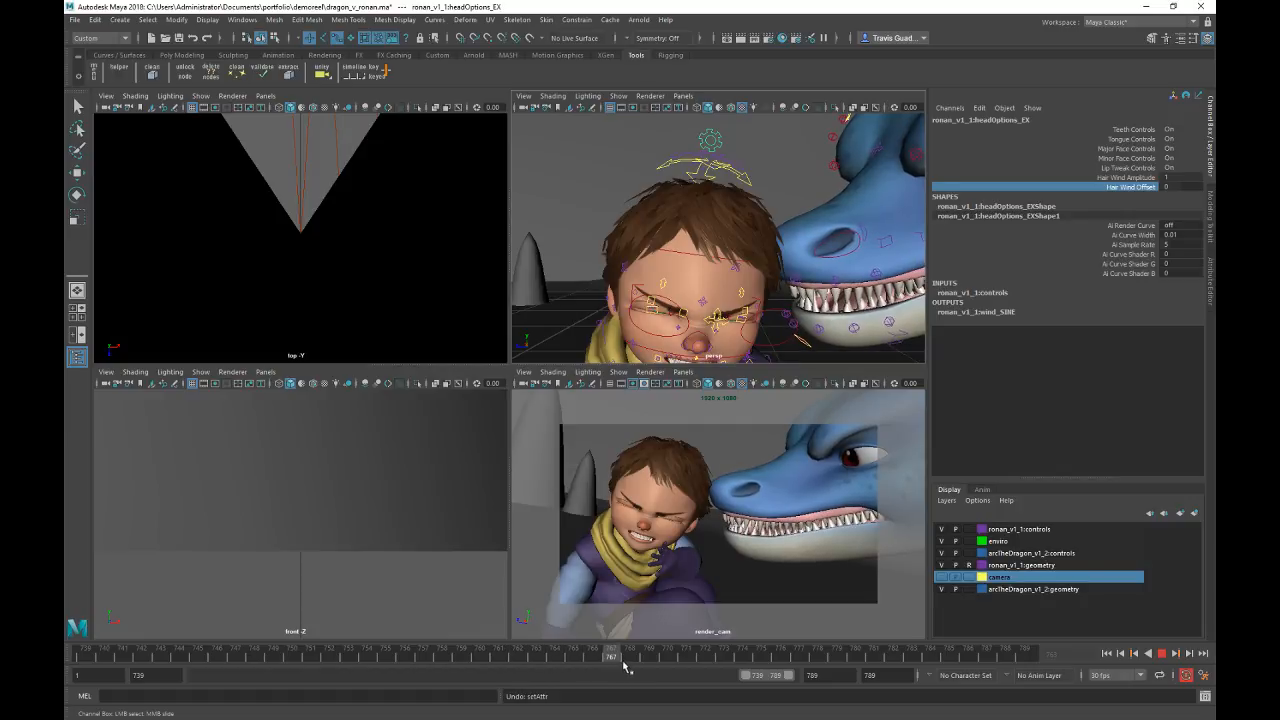
key(alt+v)
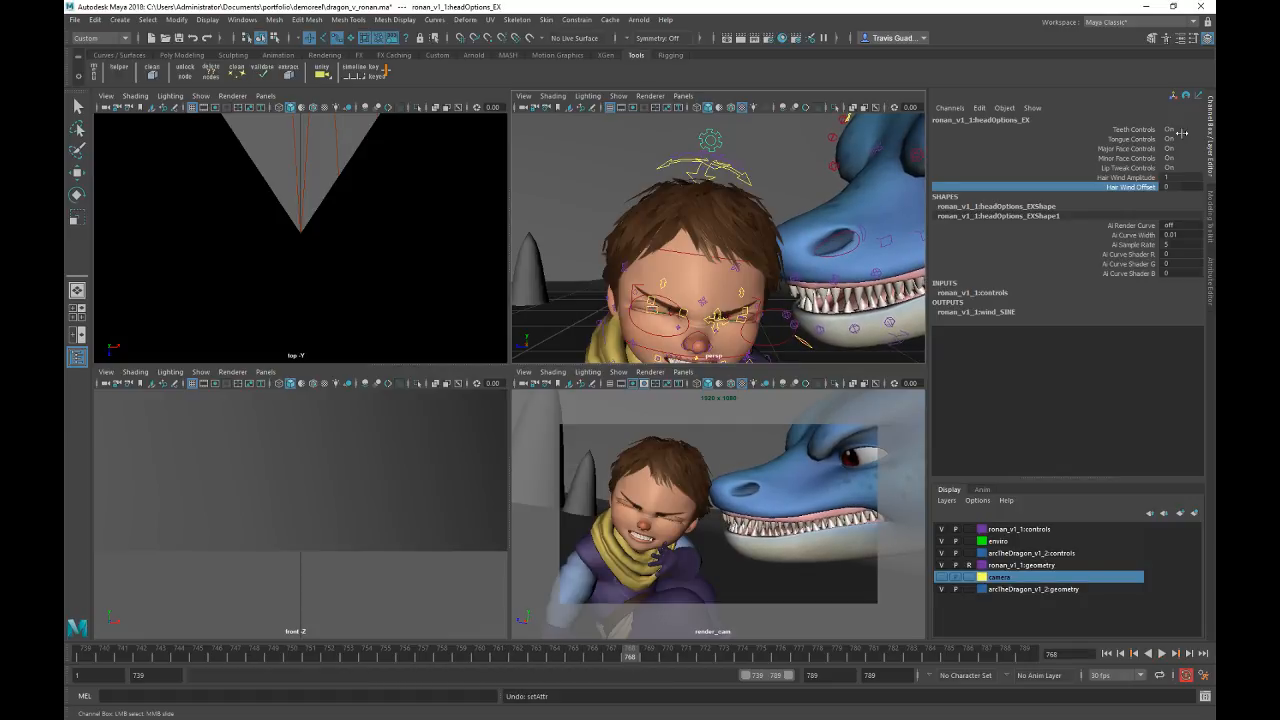
Step: Key Hair Wind Offset at 0 on frame 768 and at 1.4 on frame 779
right_click(1130, 188)
click(1110, 198)
drag(660, 656, 836, 660)
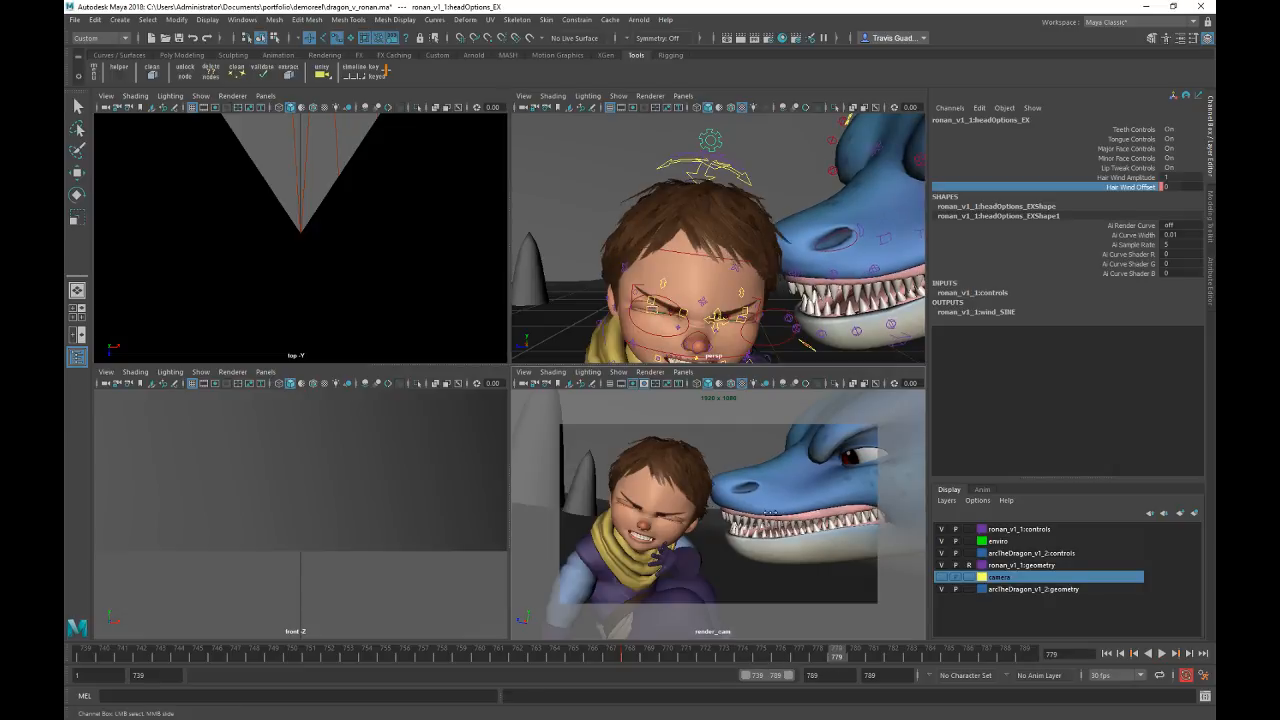
middle_drag(770, 513, 780, 514)
key(s)
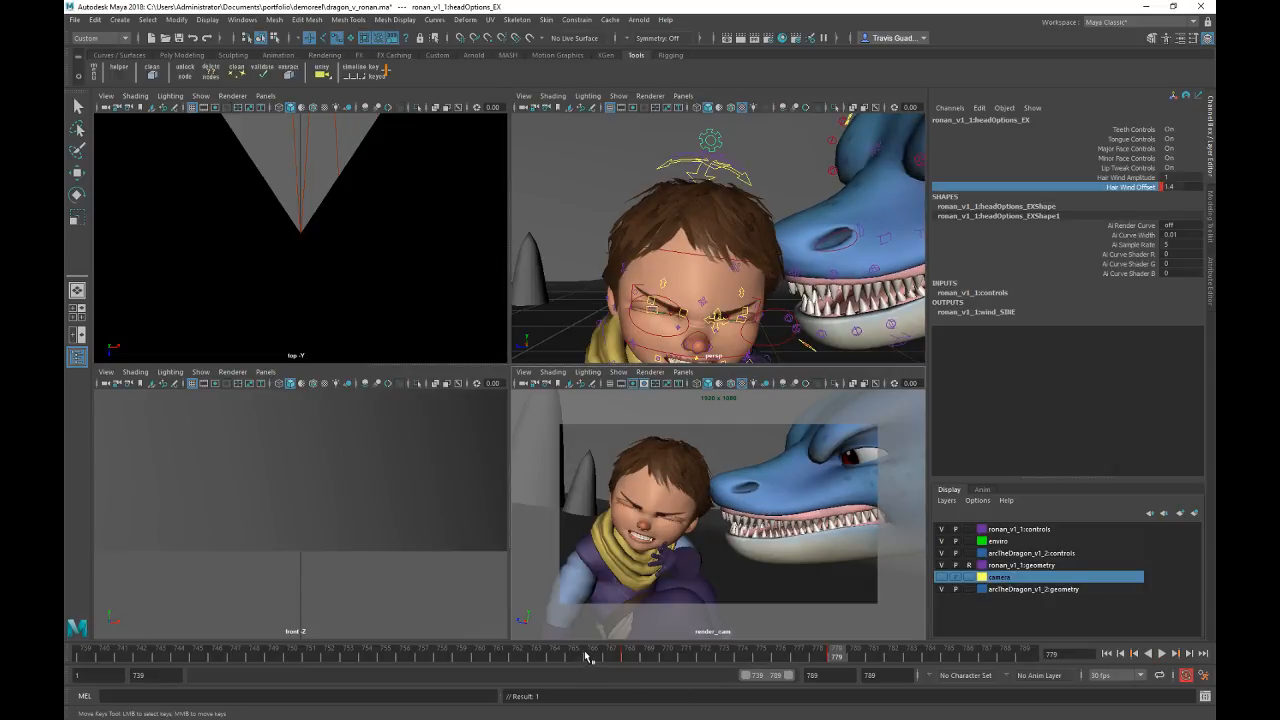
Step: Key Hair Wind Amplitude at frames 766 and 772, and set it to 0 at frame 779
drag(587, 657, 837, 658)
click(1133, 178)
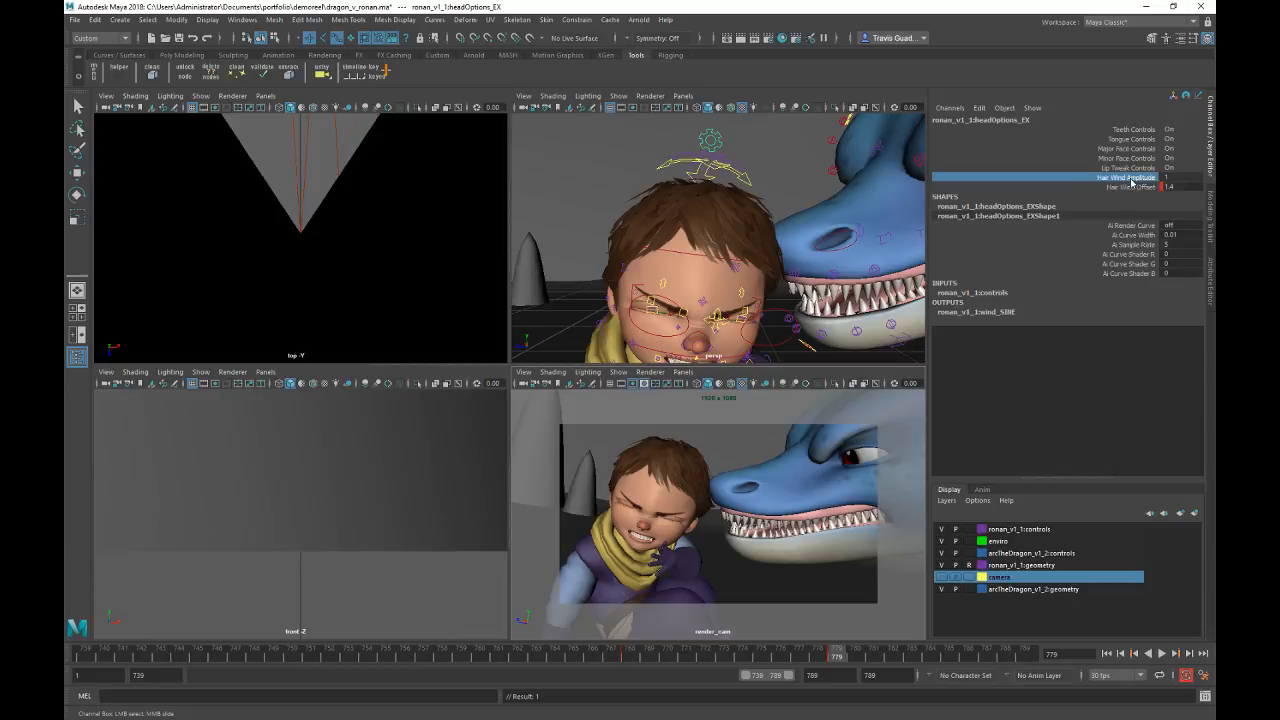
right_click(1133, 180)
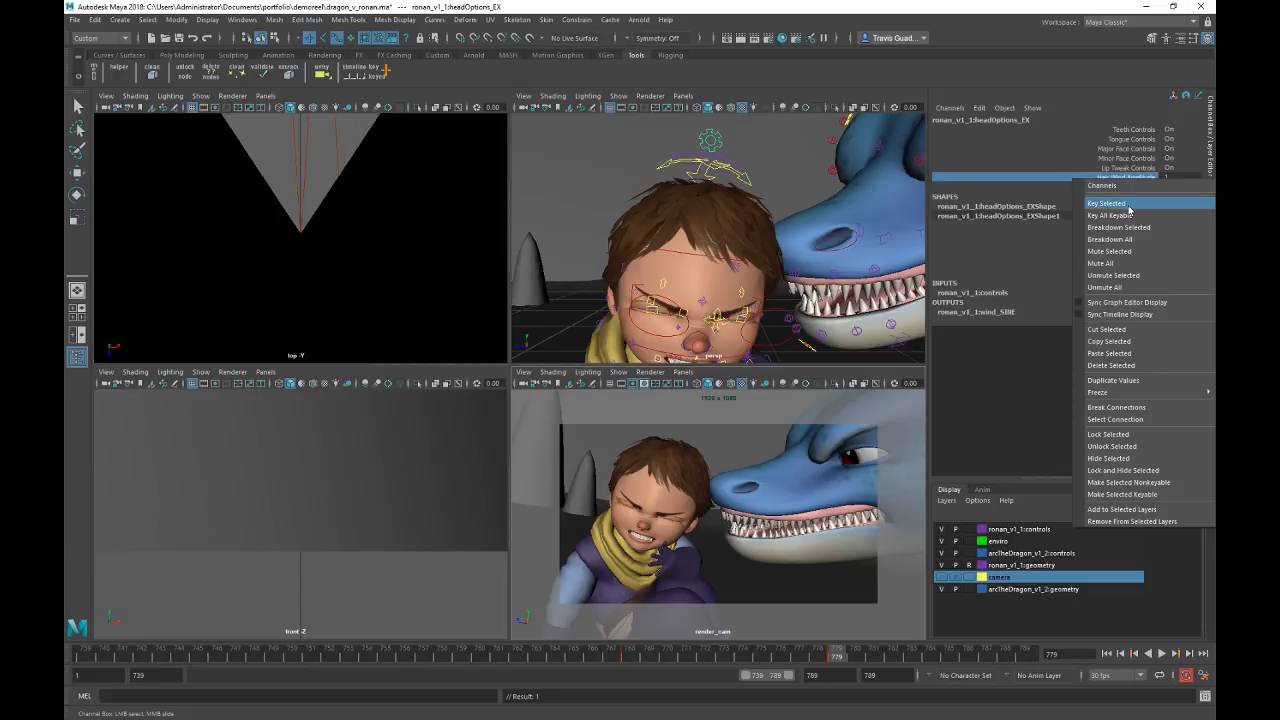
click(1129, 207)
click(592, 657)
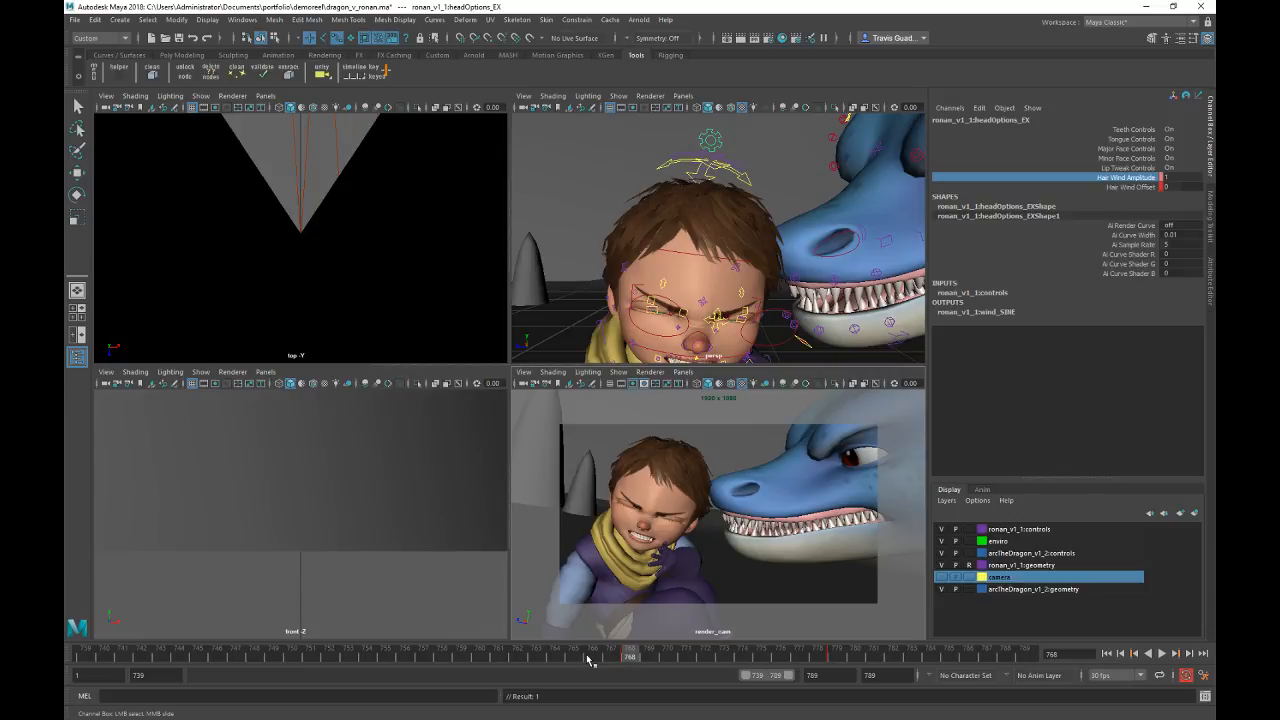
key(period)
click(592, 658)
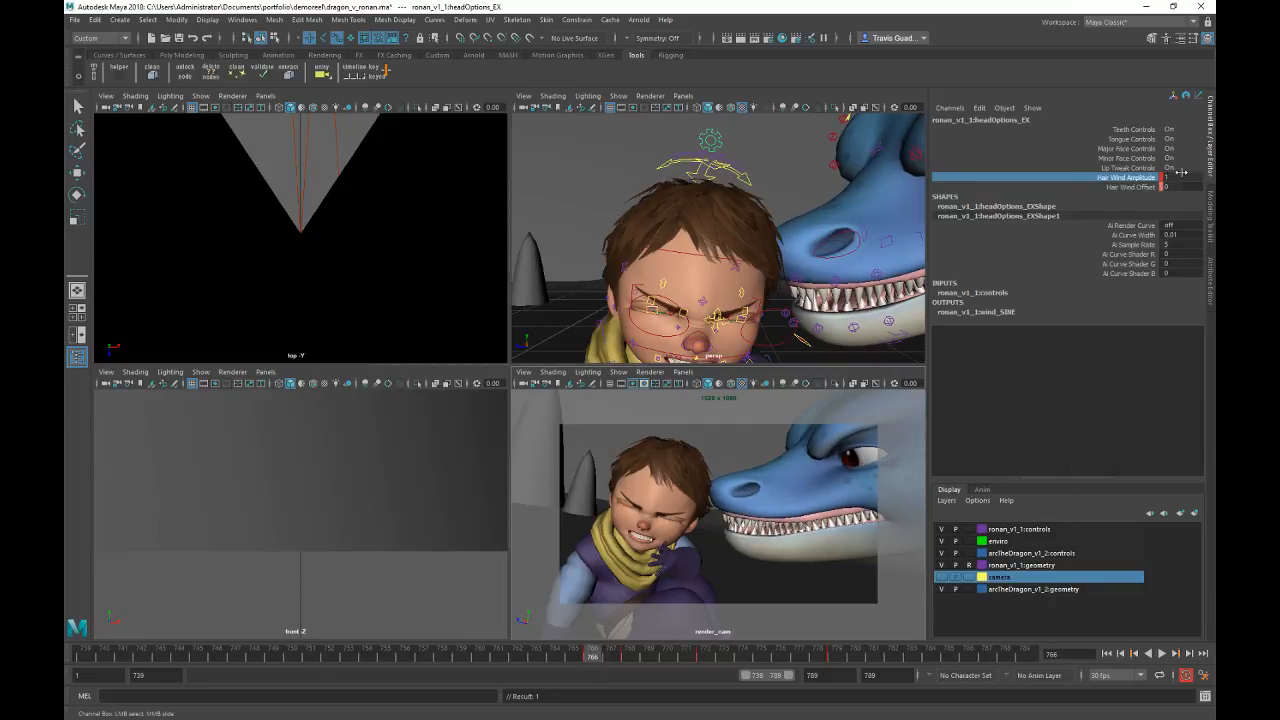
key(period)
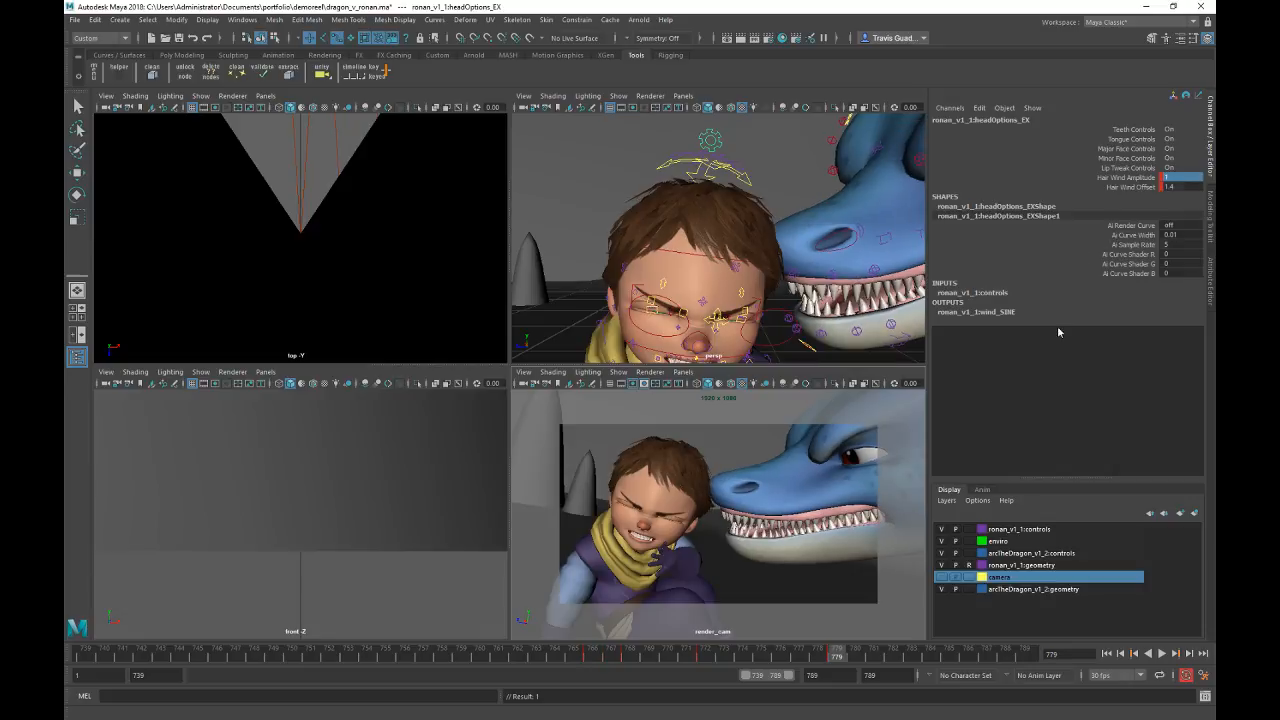
text(0)
key(Return)
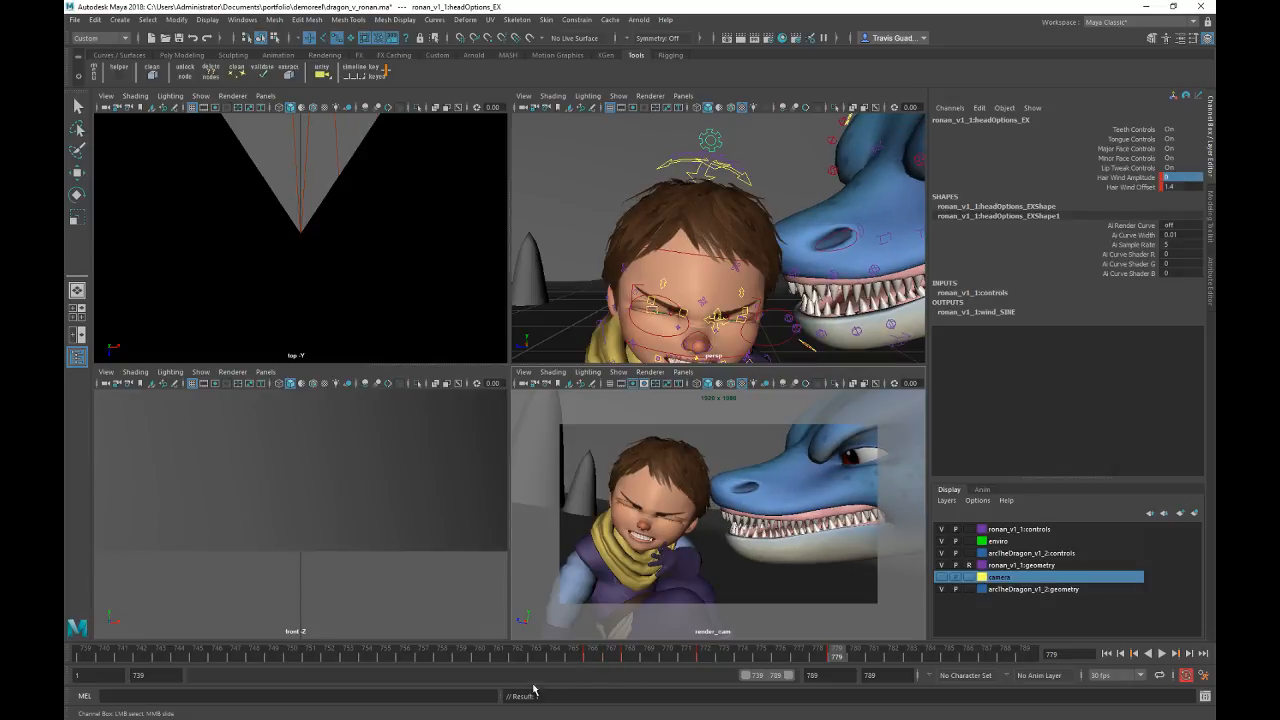
Step: Review the hair motion and set Hair Wind Amplitude to 0.5 at frame 772
drag(557, 663, 694, 656)
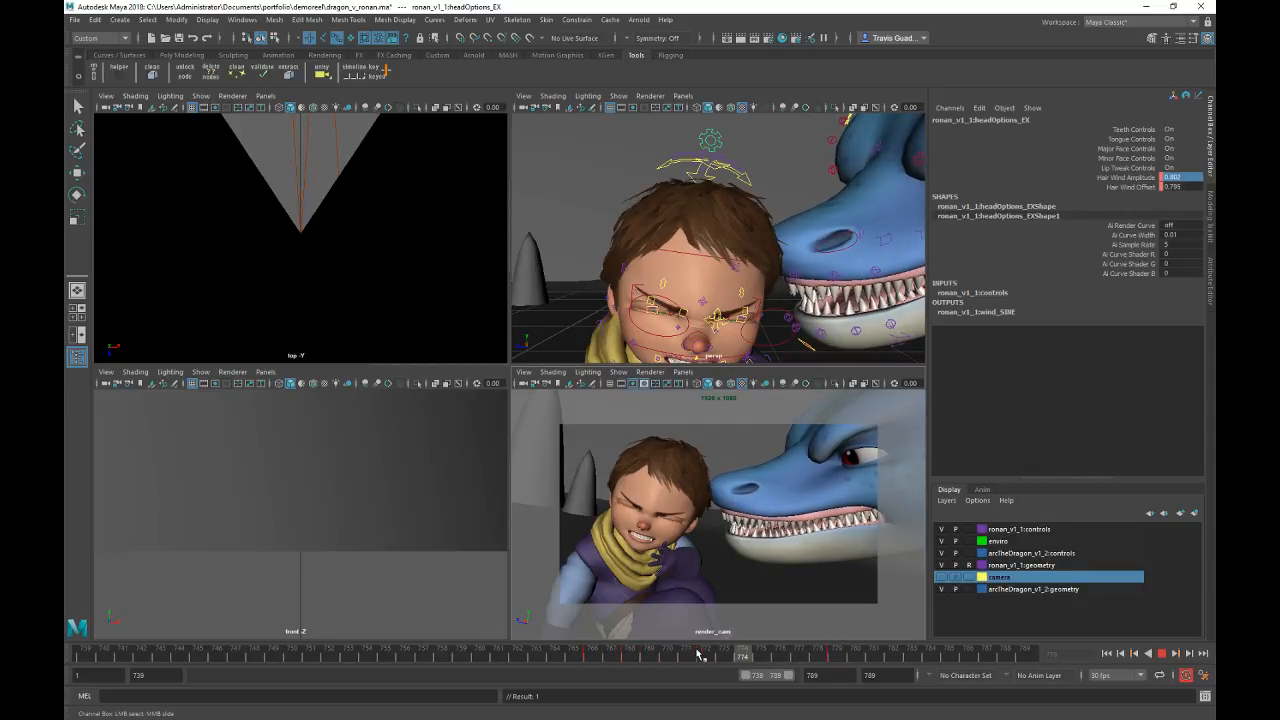
click(700, 655)
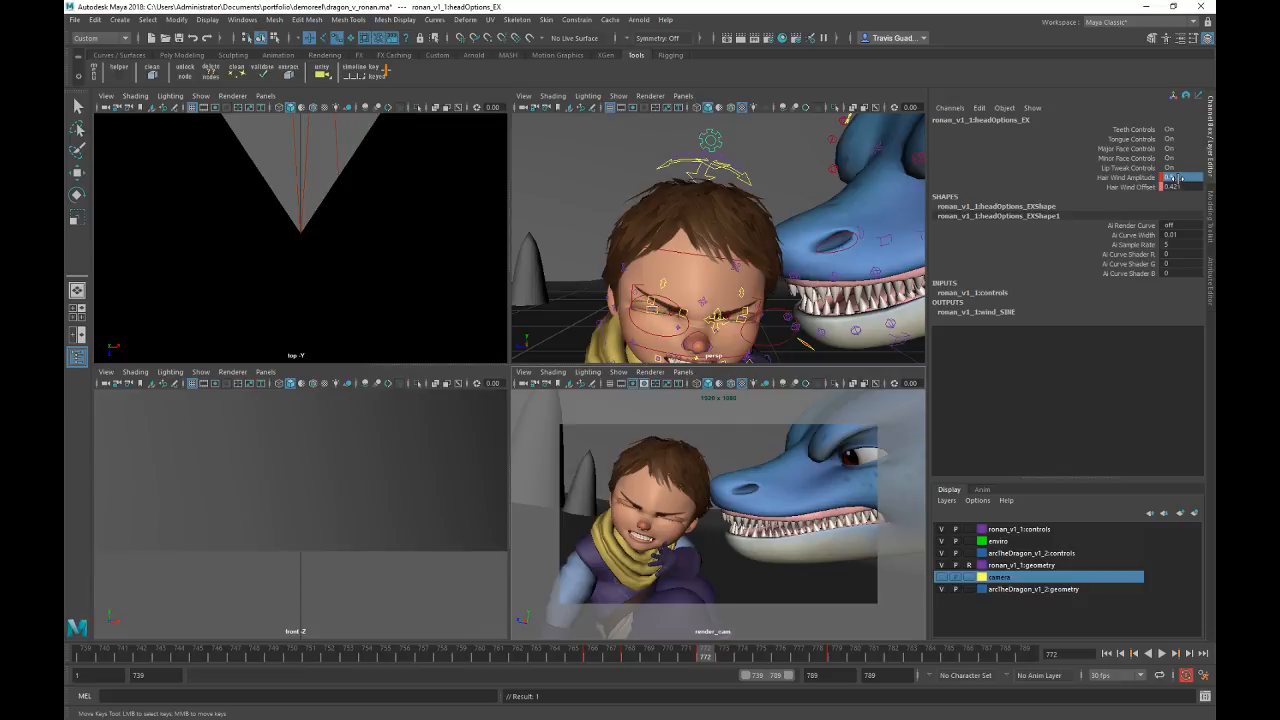
key(Return)
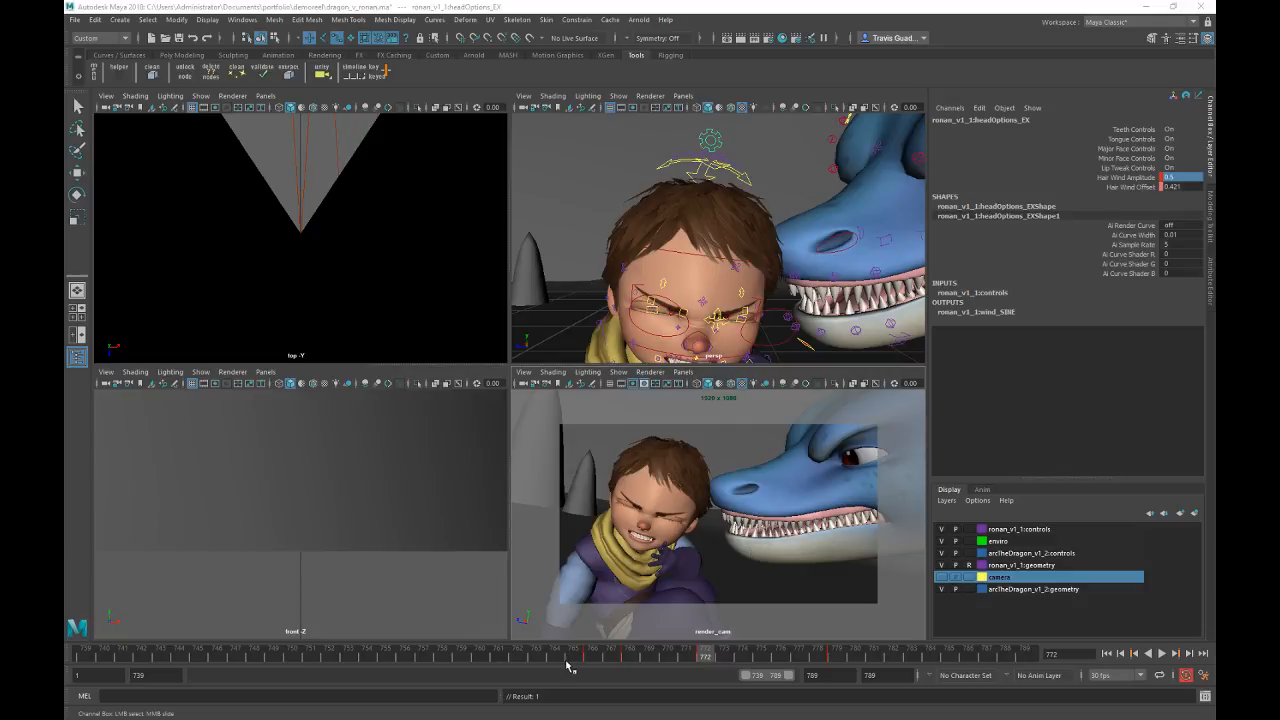
Step: Set Hair Wind Amplitude to 0.8 at frame 770 and play back the hair motion
mouse_move(569, 664)
mouse_down()
mouse_move(650, 658)
mouse_move(537, 663)
mouse_move(900, 662)
mouse_move(650, 658)
mouse_move(666, 658)
mouse_up()
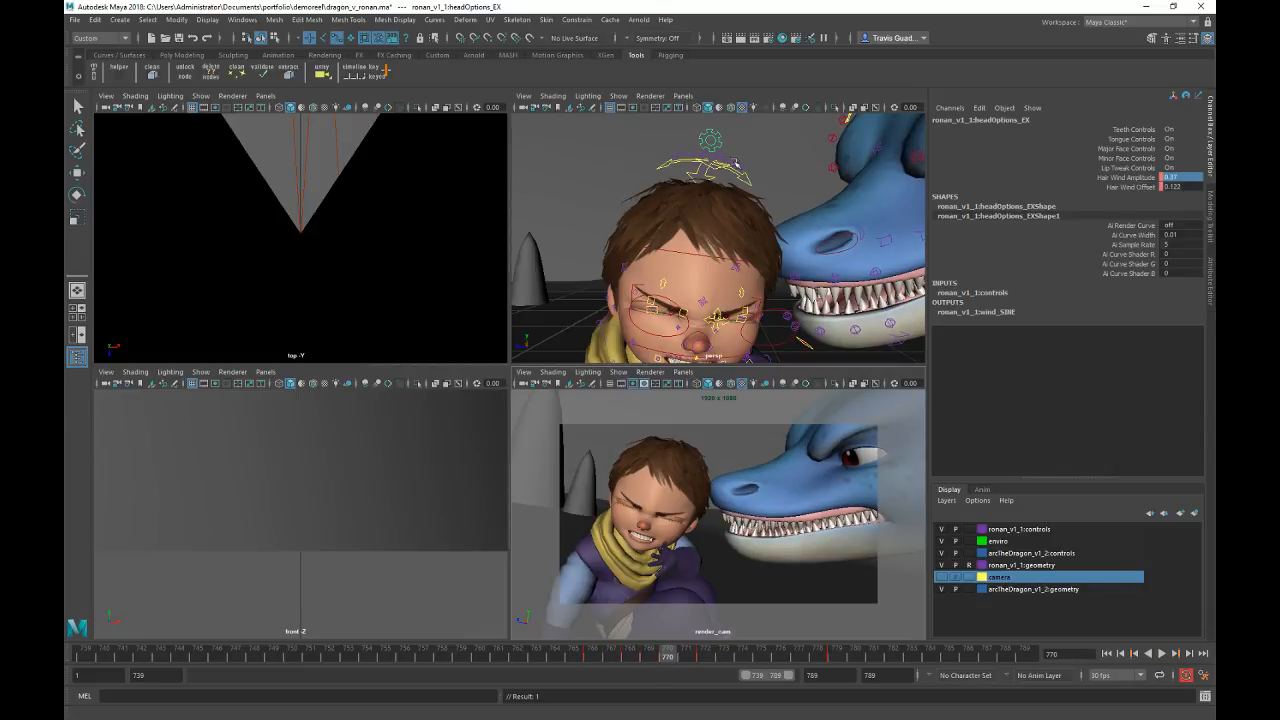
click(735, 163)
key(e)
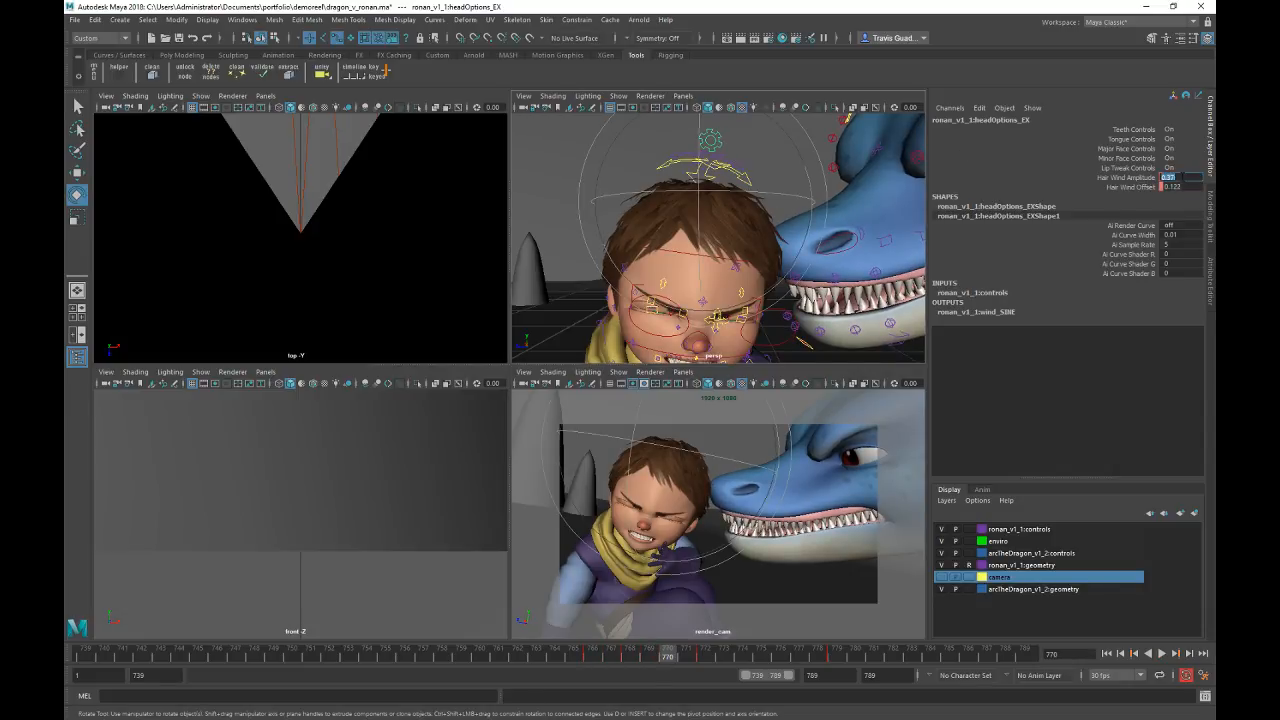
text(0.8)
key(Return)
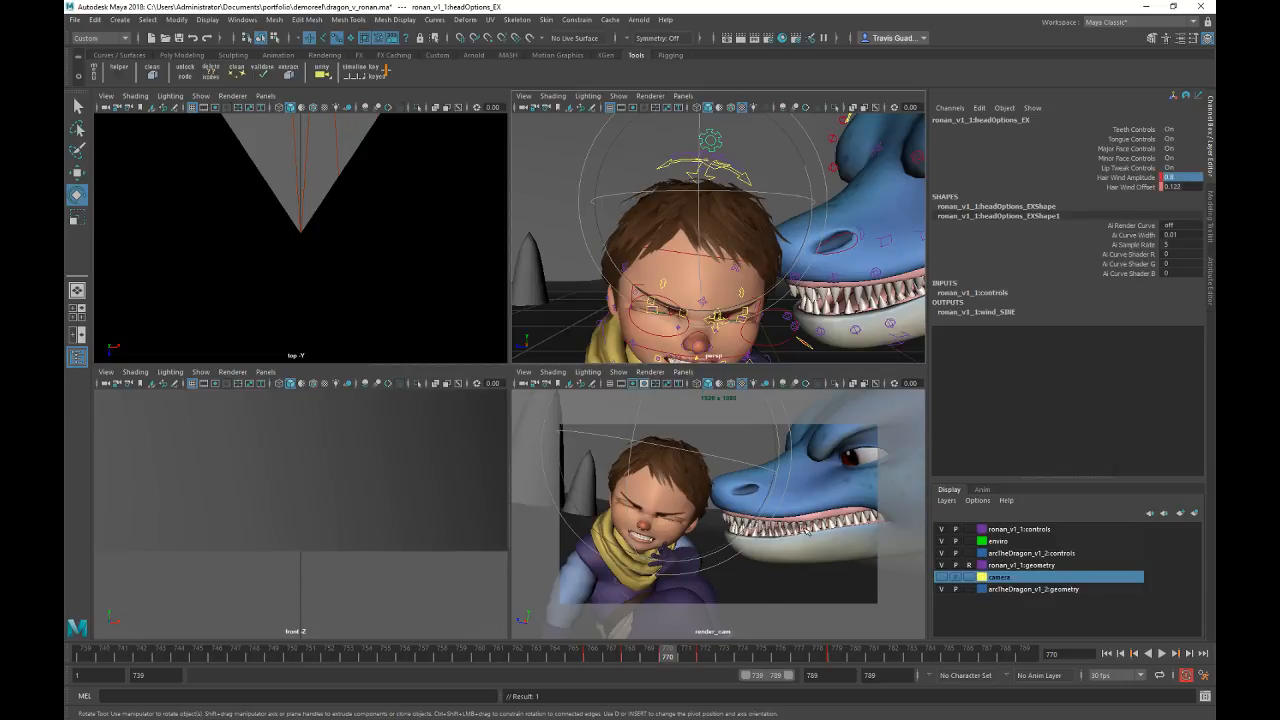
click(585, 657)
key(alt+v)
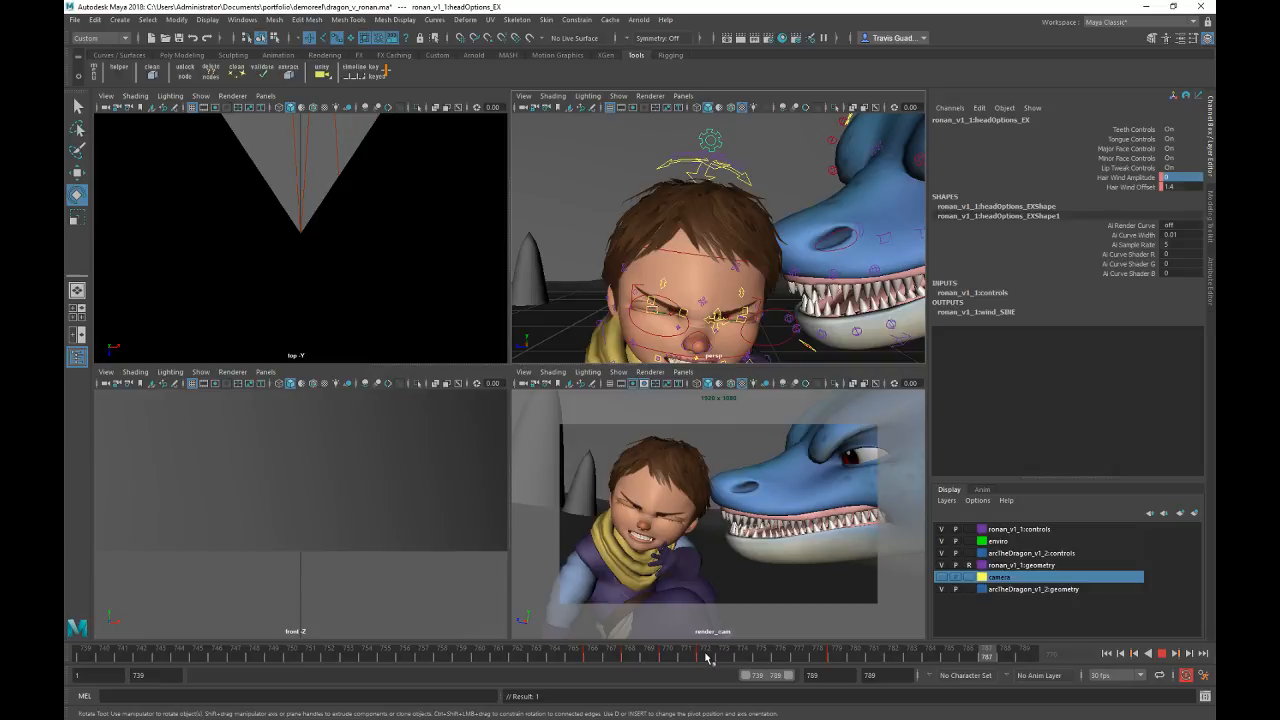
drag(706, 657, 621, 660)
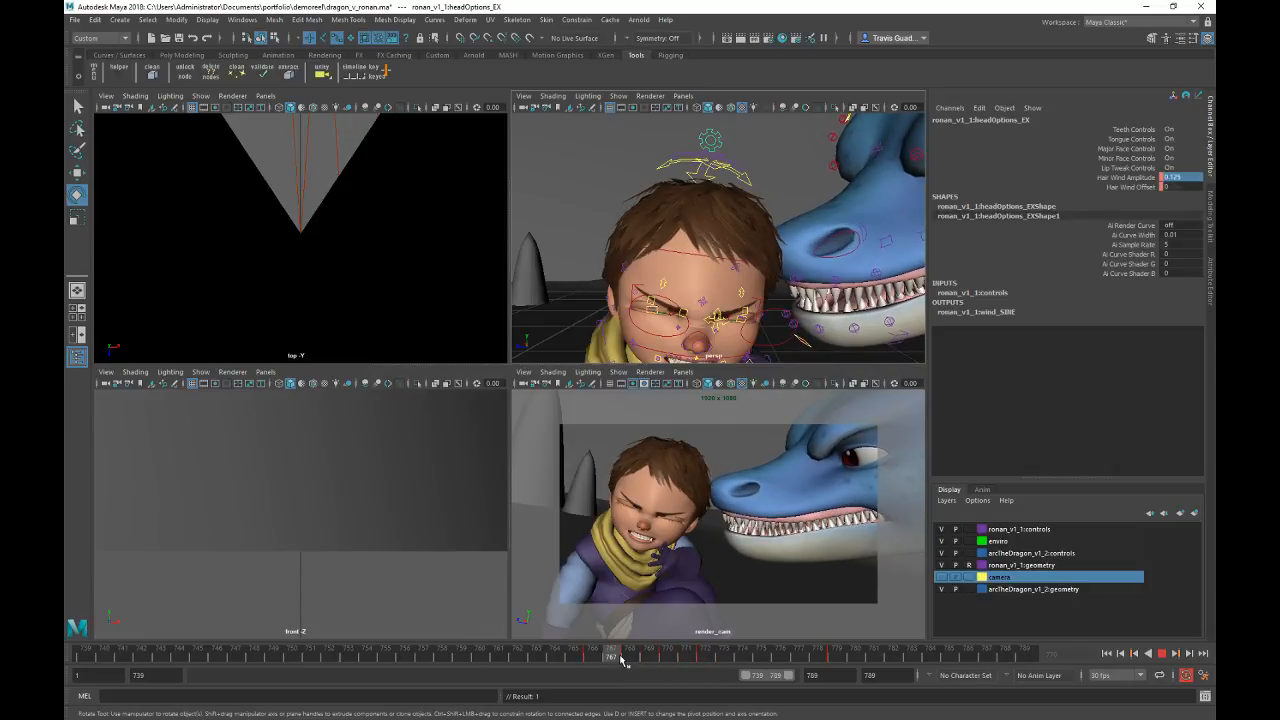
Step: Key Ronan's spine_ik_top_CON control at frame 767, and rotate and move it slightly at frame 771
click(684, 296)
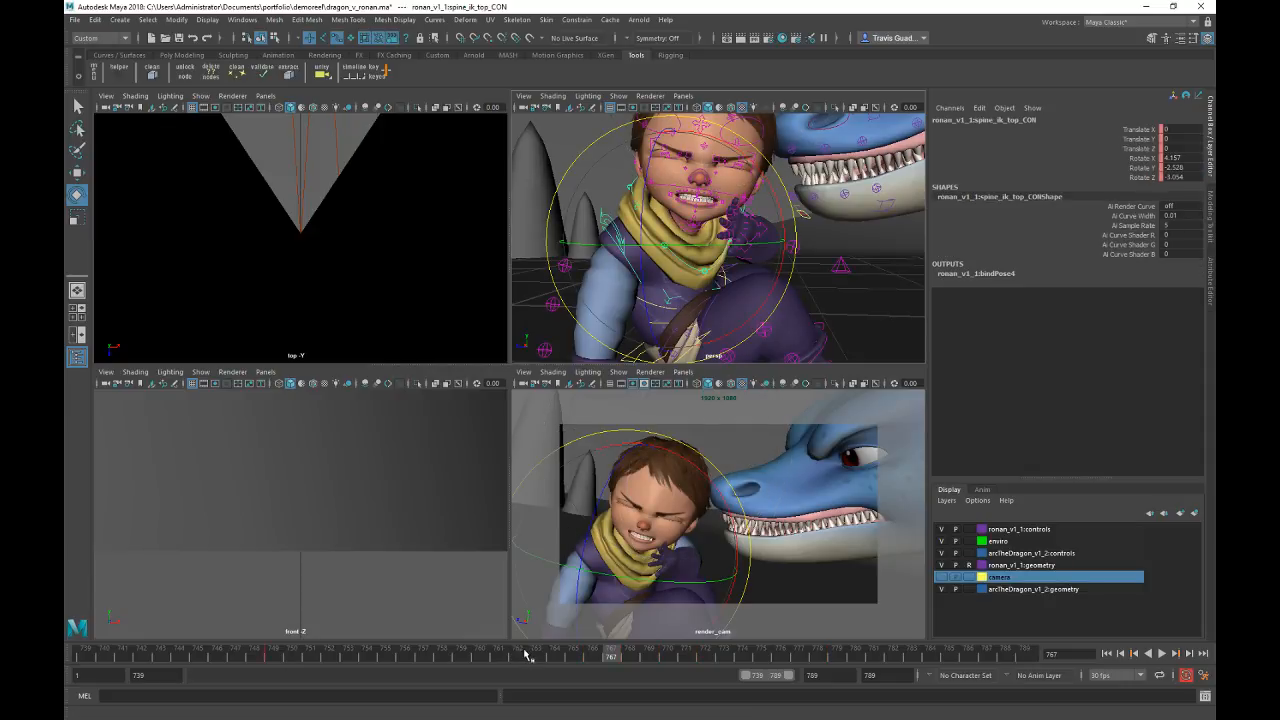
drag(528, 655, 686, 656)
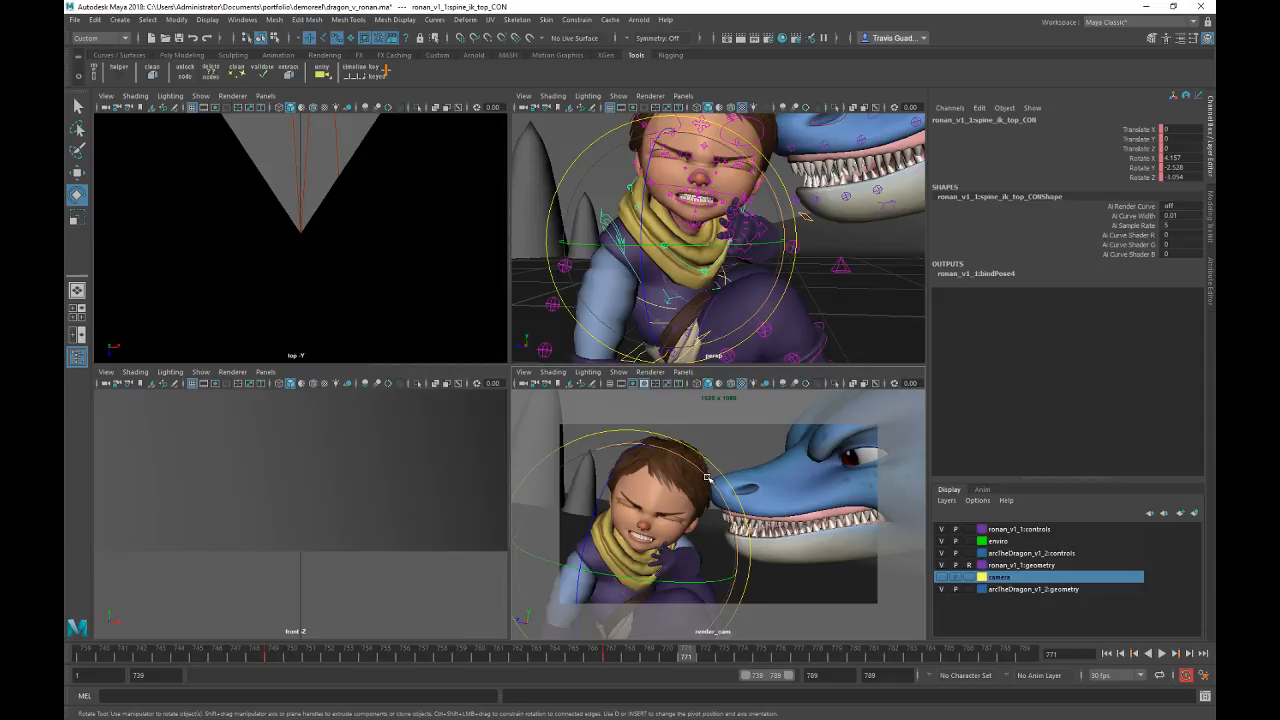
drag(707, 478, 705, 475)
key(w)
drag(597, 547, 593, 546)
Step: Copy the spine_ik_top_CON key from frame 767 to frame 781 and play back the shot
drag(581, 657, 610, 661)
right_click(611, 661)
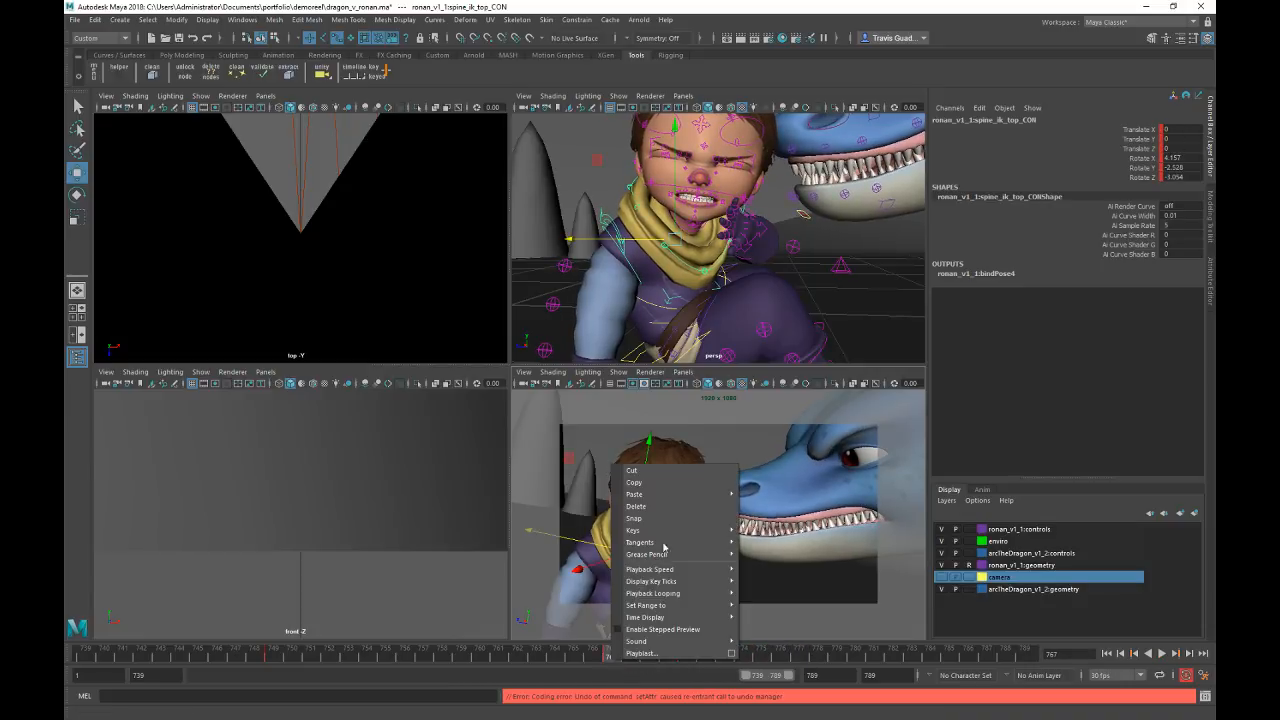
click(662, 487)
click(876, 657)
right_click(880, 658)
mouse_move(977, 489)
click(1033, 499)
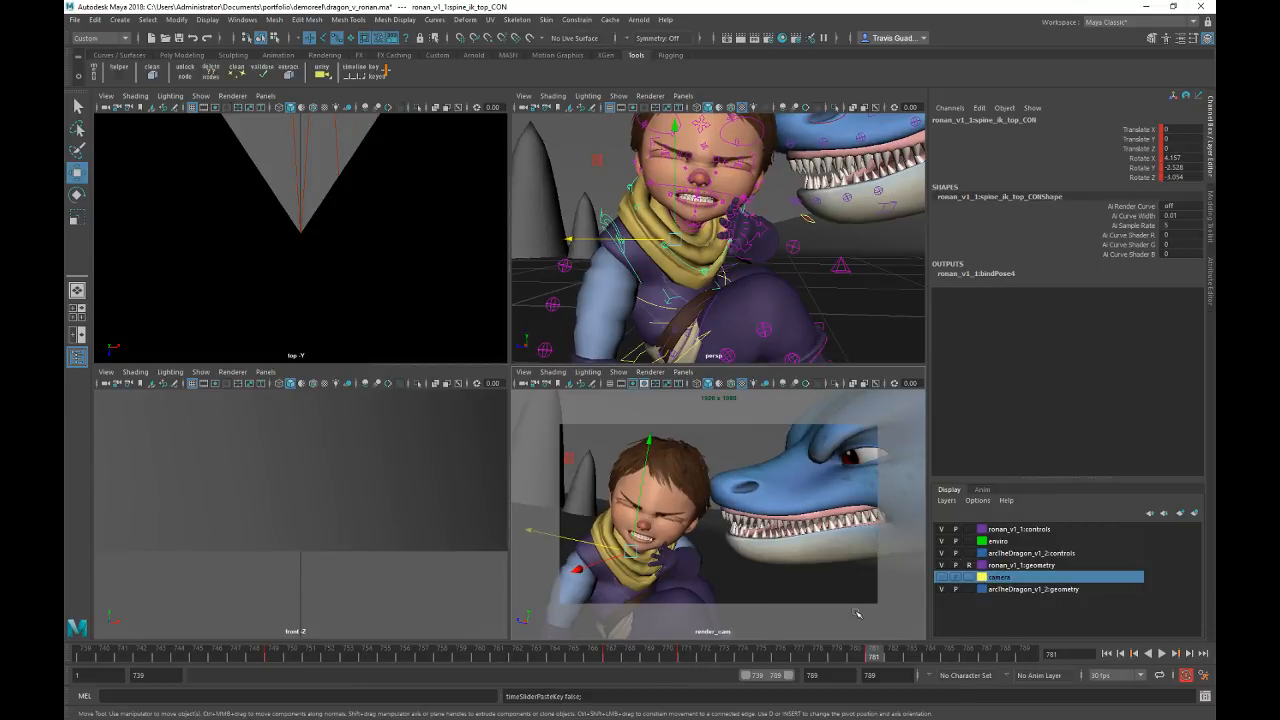
key(alt+v)
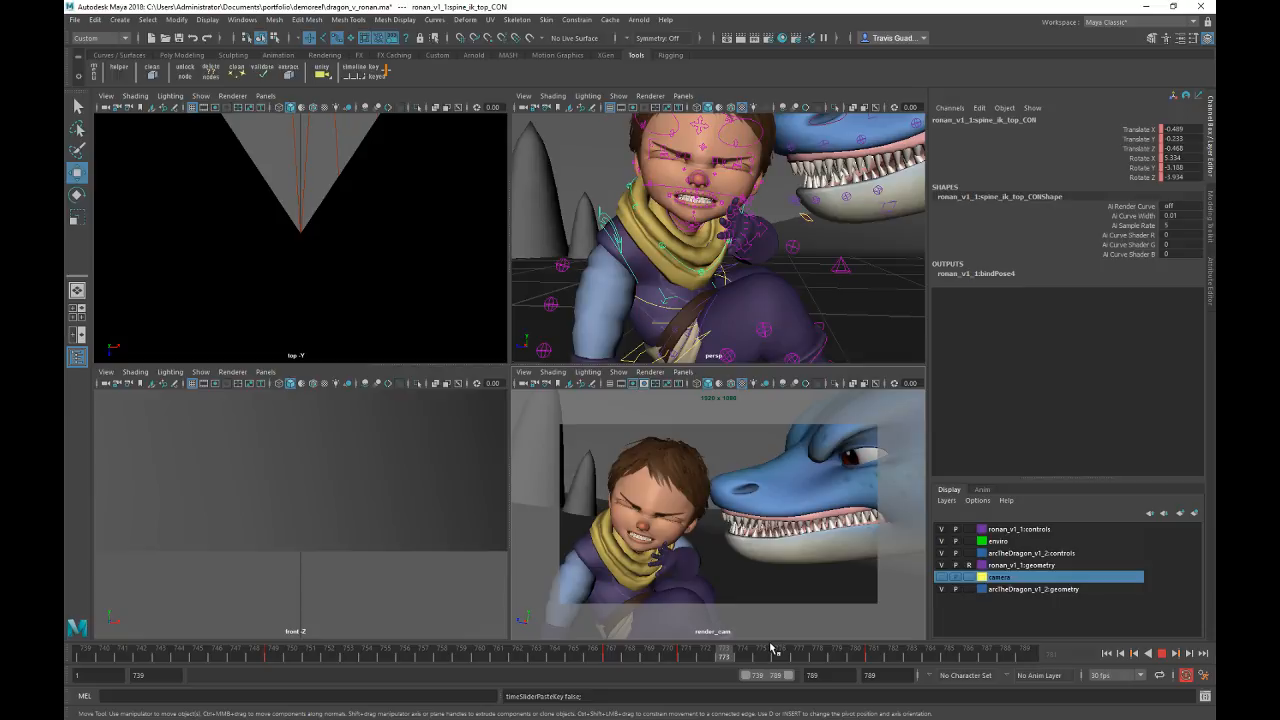
key(alt+v)
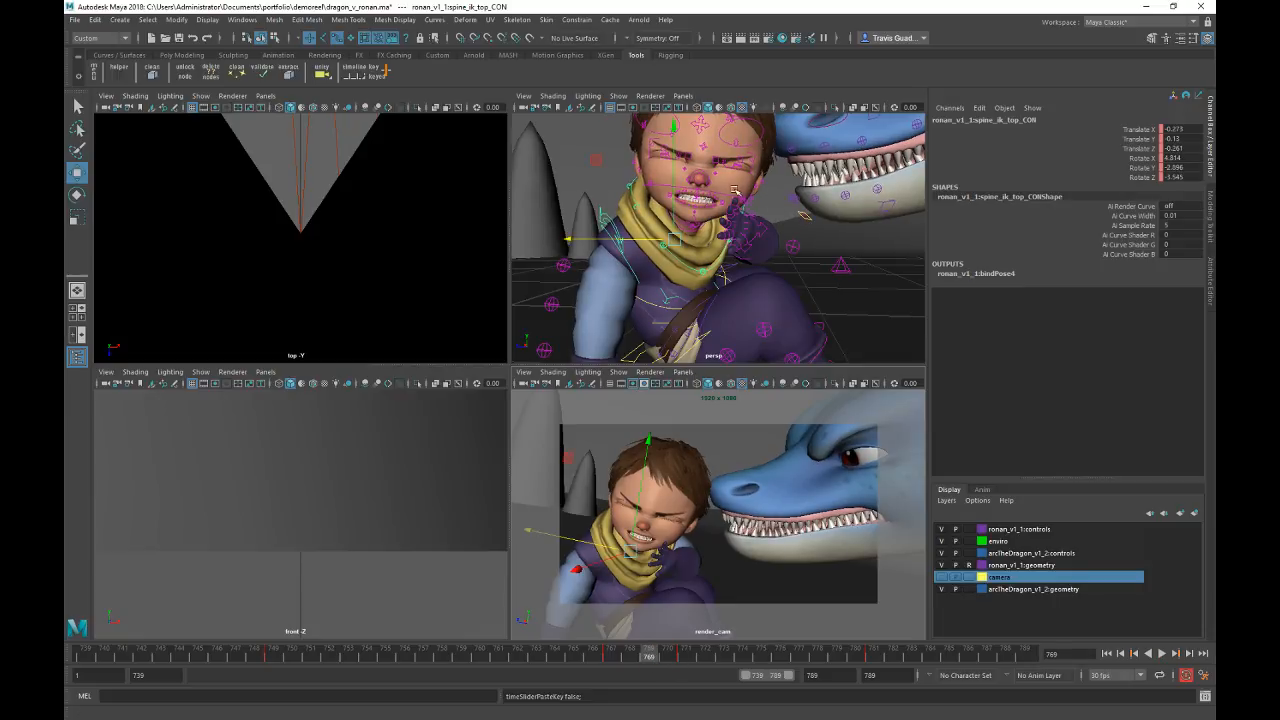
Step: Key Ronan's head_sub_CON control at frame 767 and rotate it slightly at frame 771, with Rotate Z about 1.47
alt+middle_drag(725, 128, 711, 313)
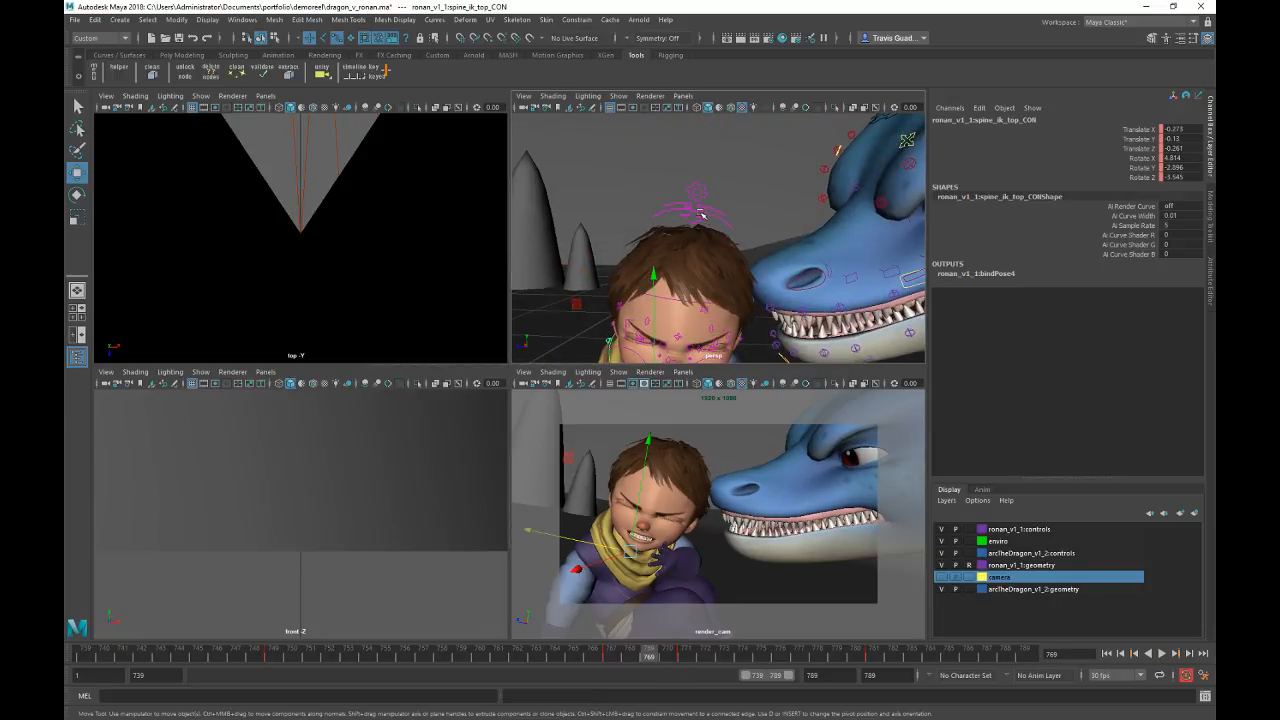
key(comma)
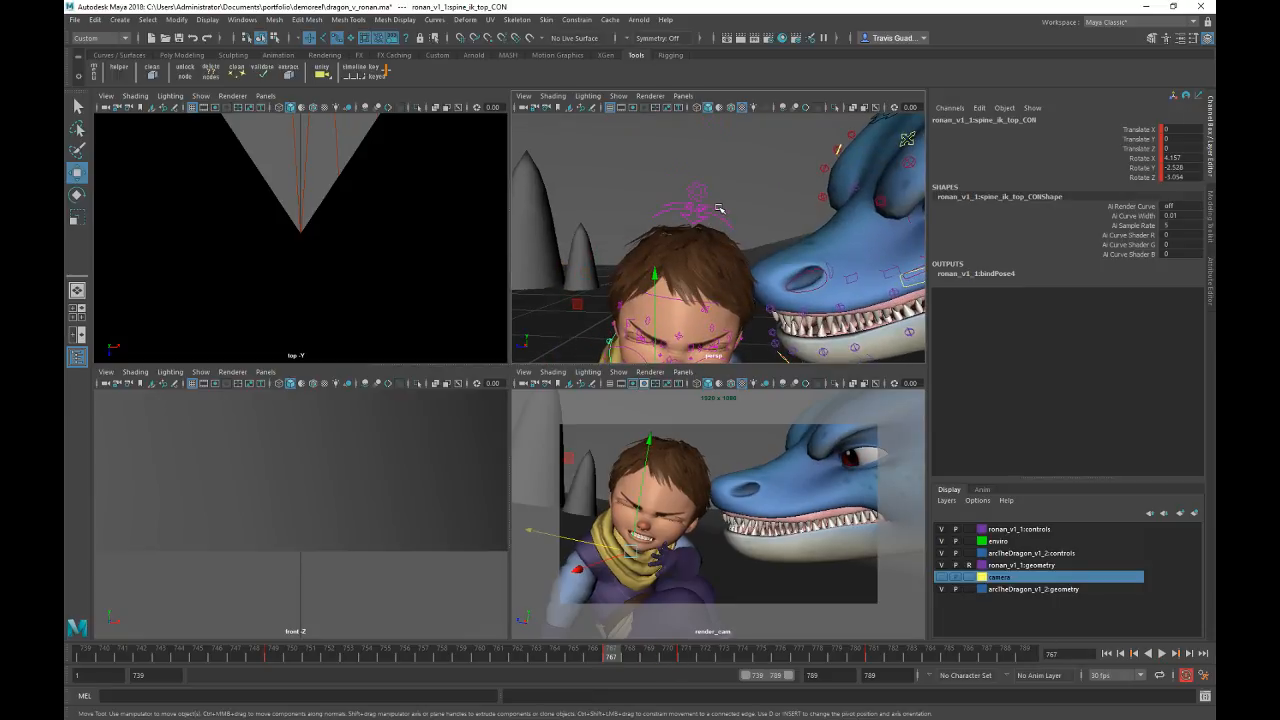
click(718, 206)
key(s)
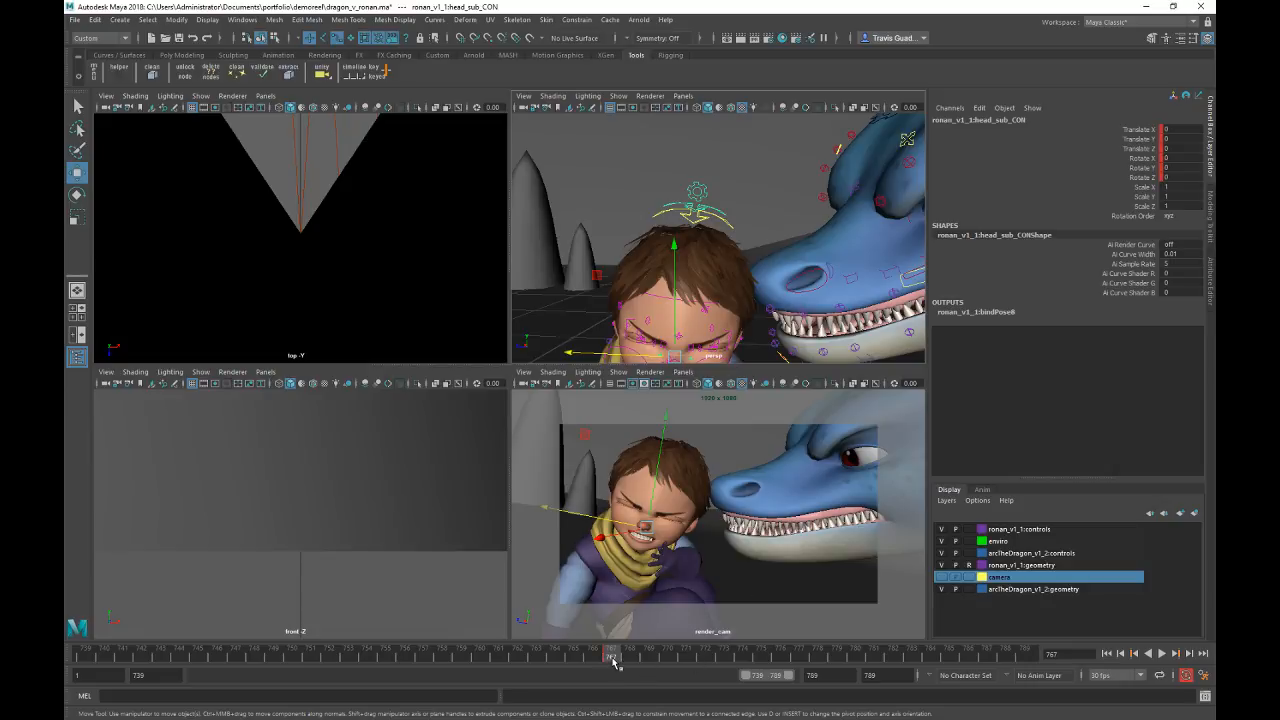
drag(614, 662, 686, 662)
key(e)
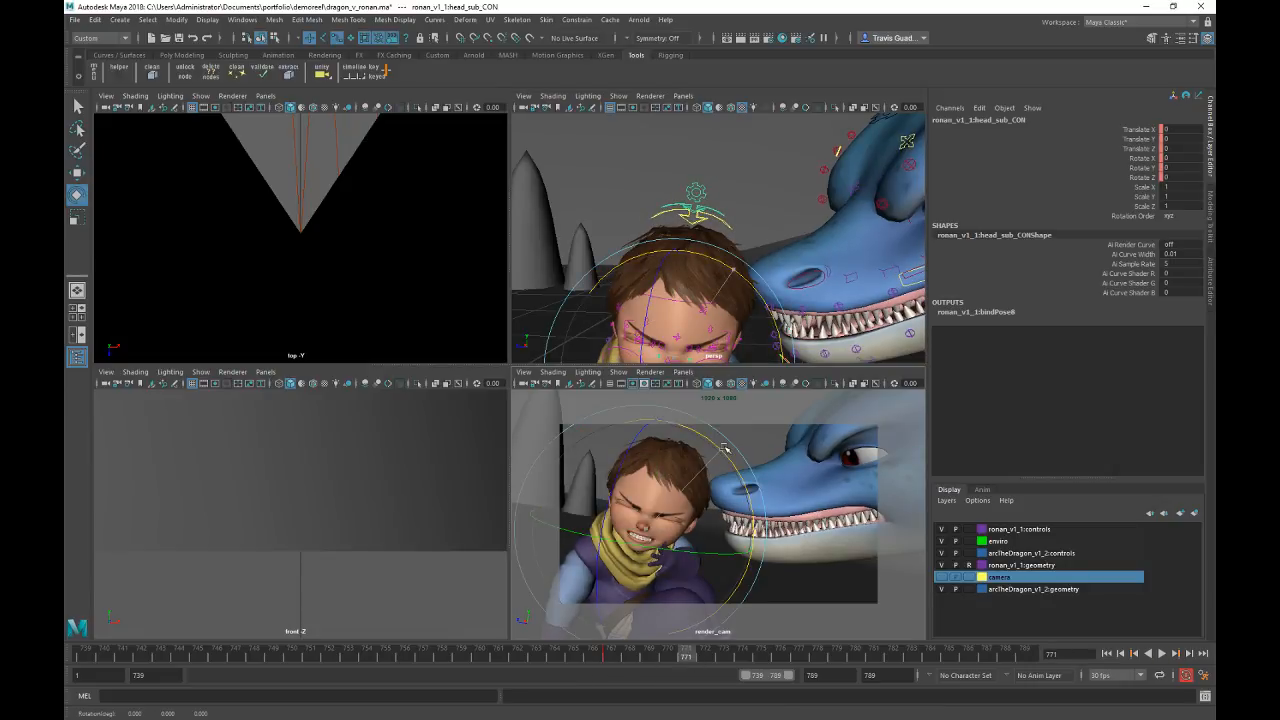
drag(725, 447, 722, 448)
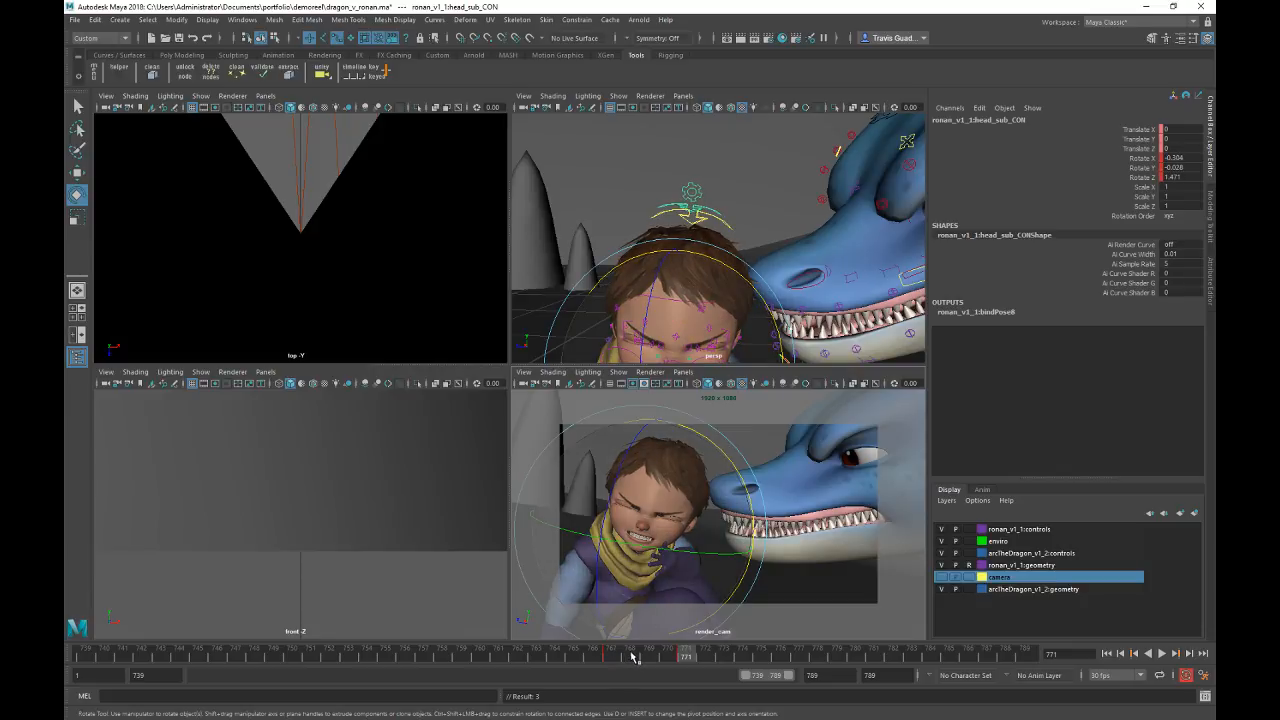
Step: Ease Ronan's head_sub_CON rotation down to a Rotate Z of about 0.43 at frame 776 and key it nearer neutral at frame 783
click(611, 657)
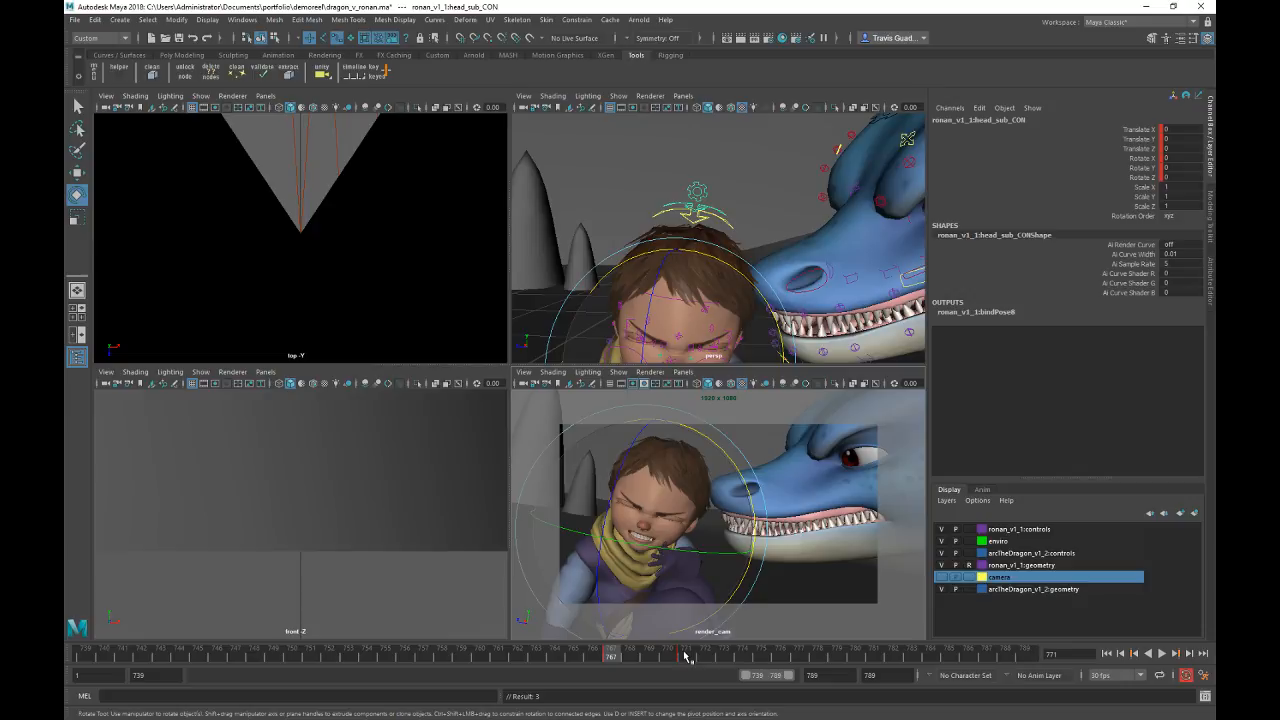
key(alt+v)
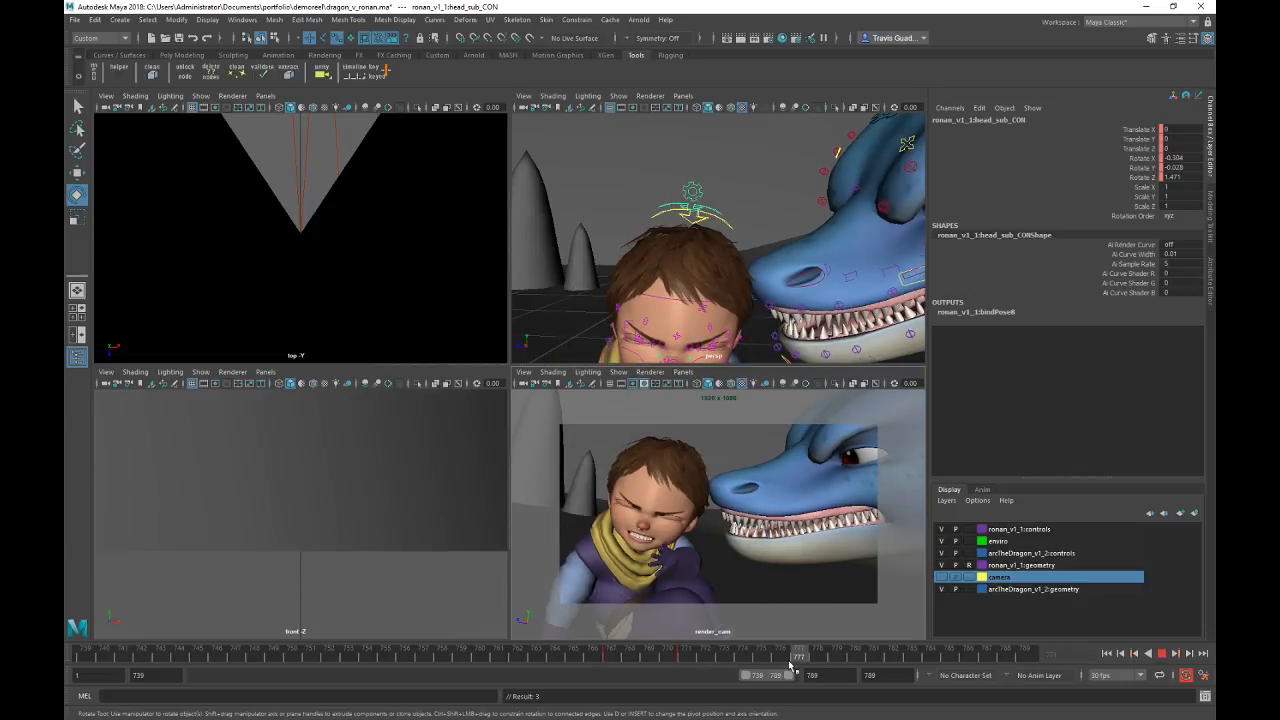
key(alt+v)
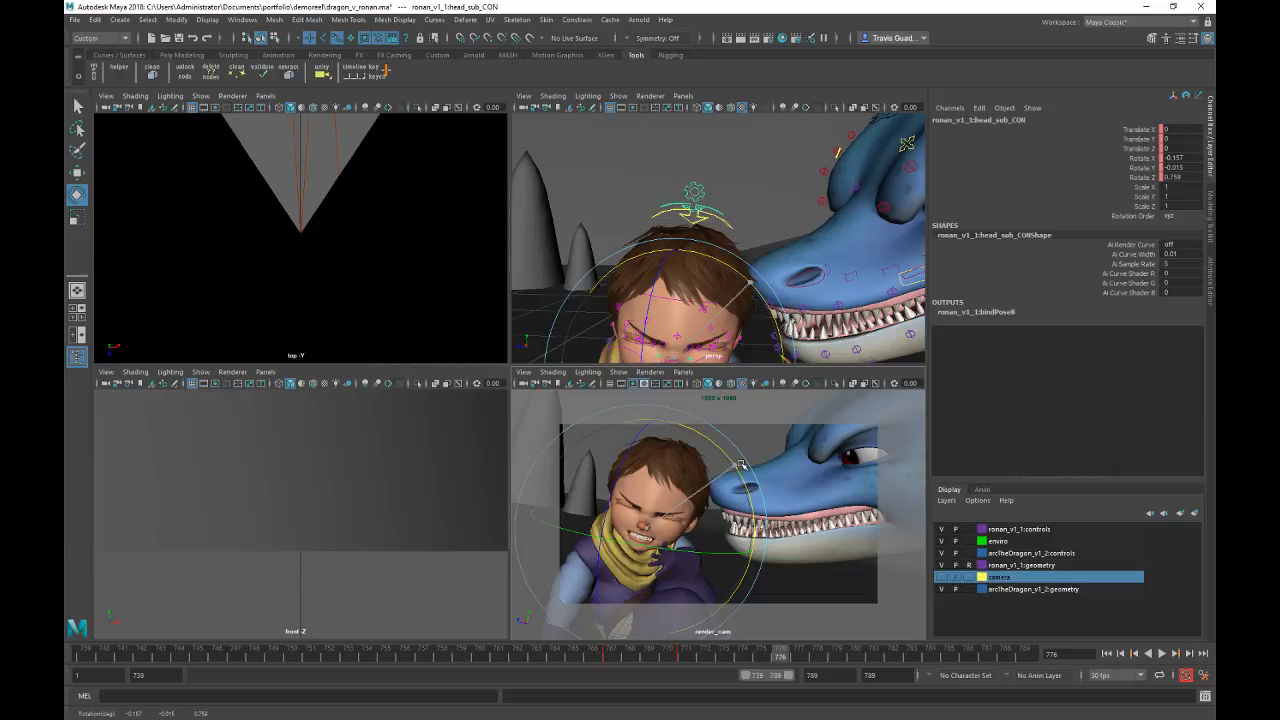
key(alt+v)
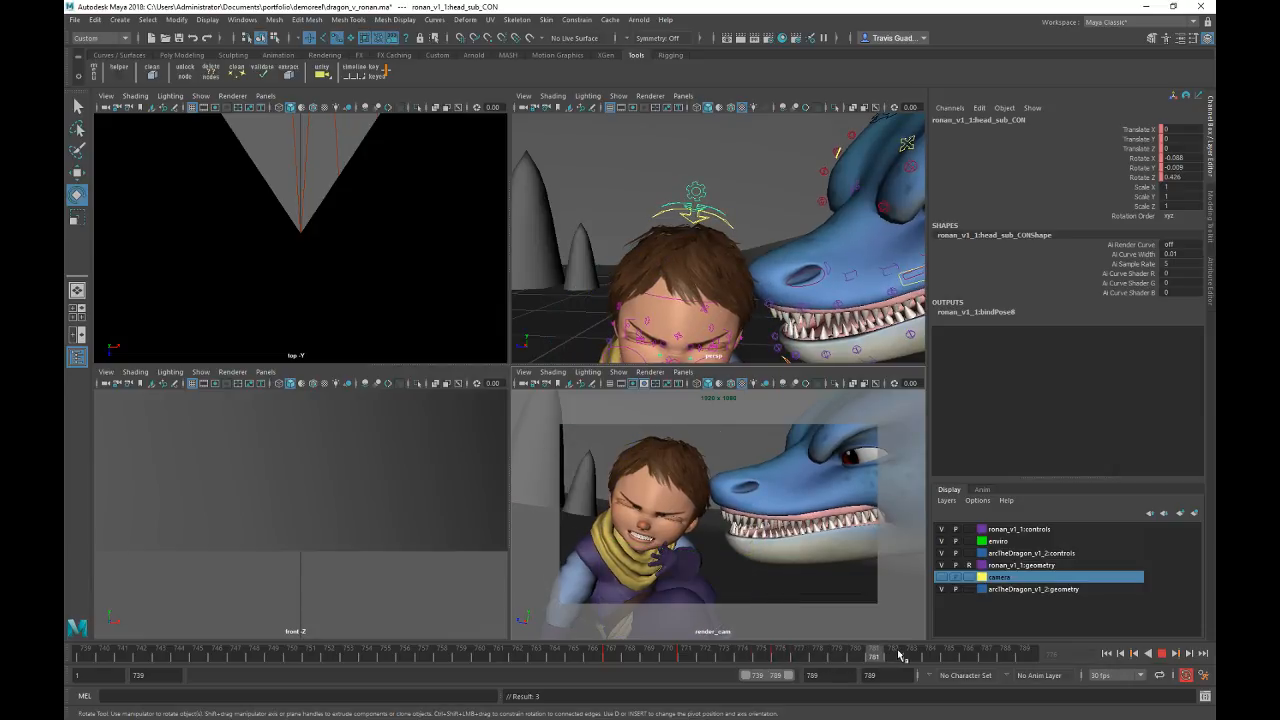
key(alt+v)
drag(1183, 160, 1183, 175)
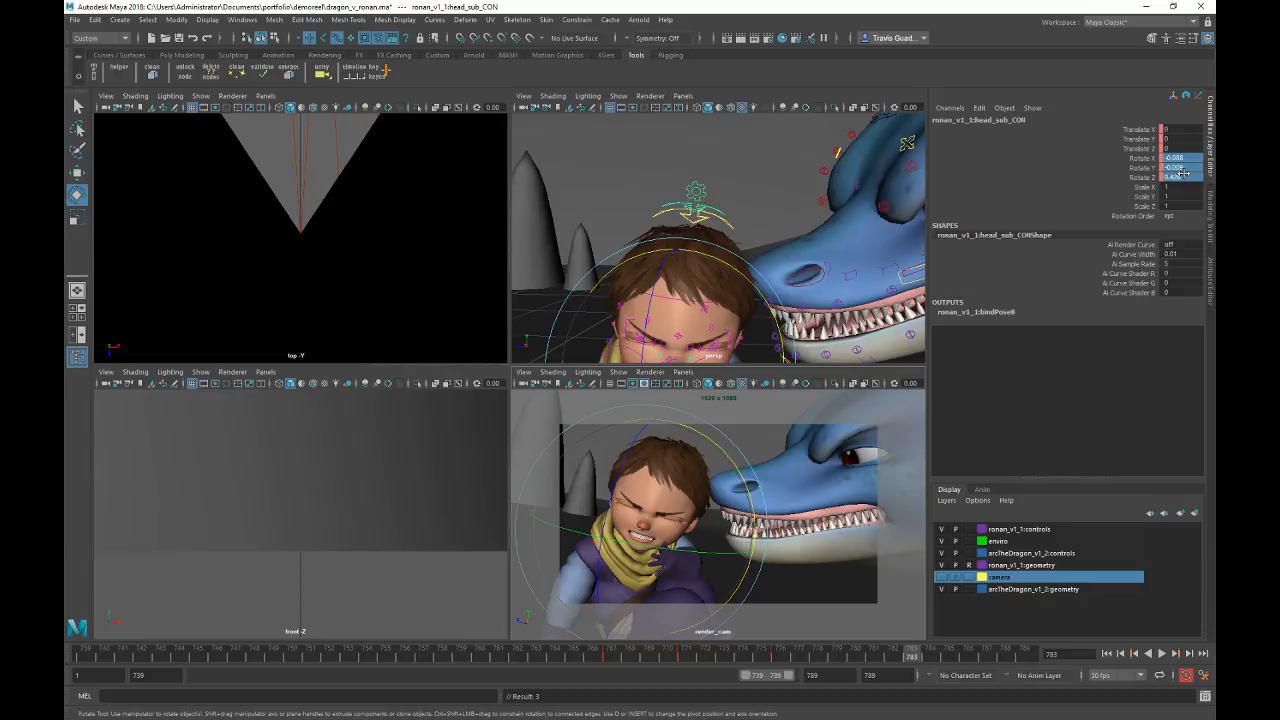
key(alt+v)
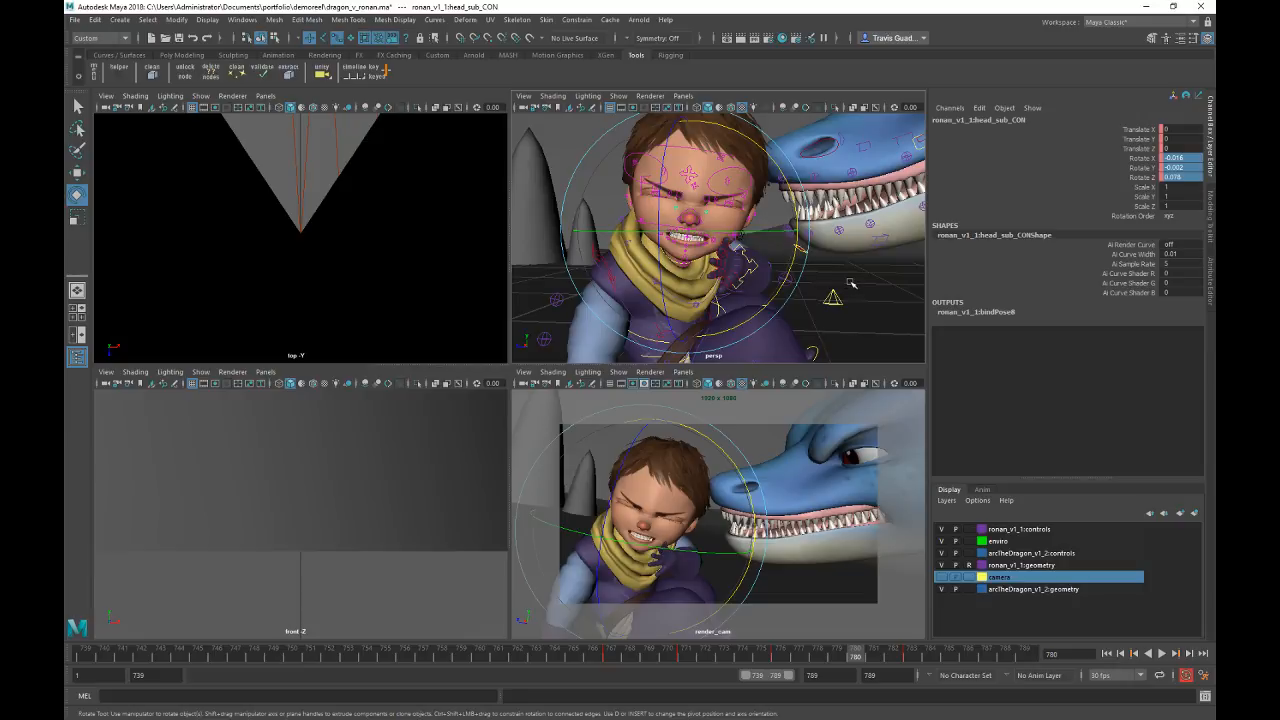
Step: Select Ronan's L_arm_hand_IK_CON control, review its motion in playback and key it at frame 769
click(848, 281)
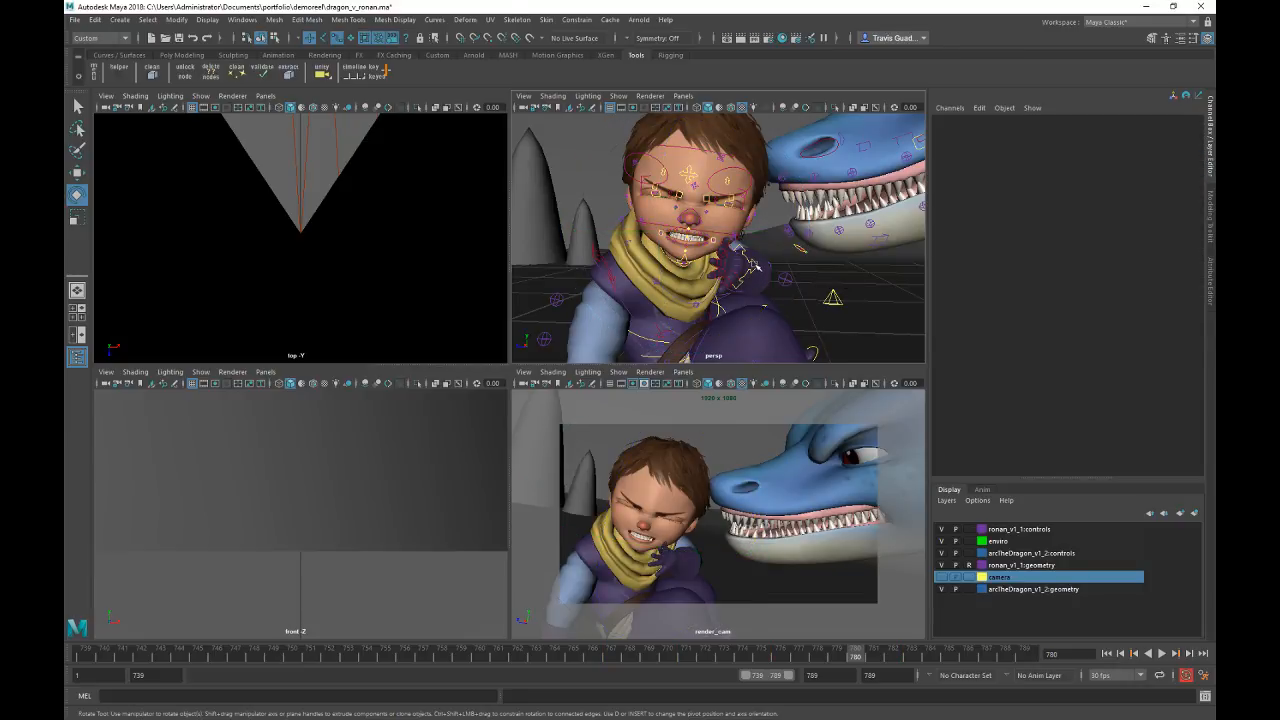
click(750, 265)
click(490, 663)
key(alt+v)
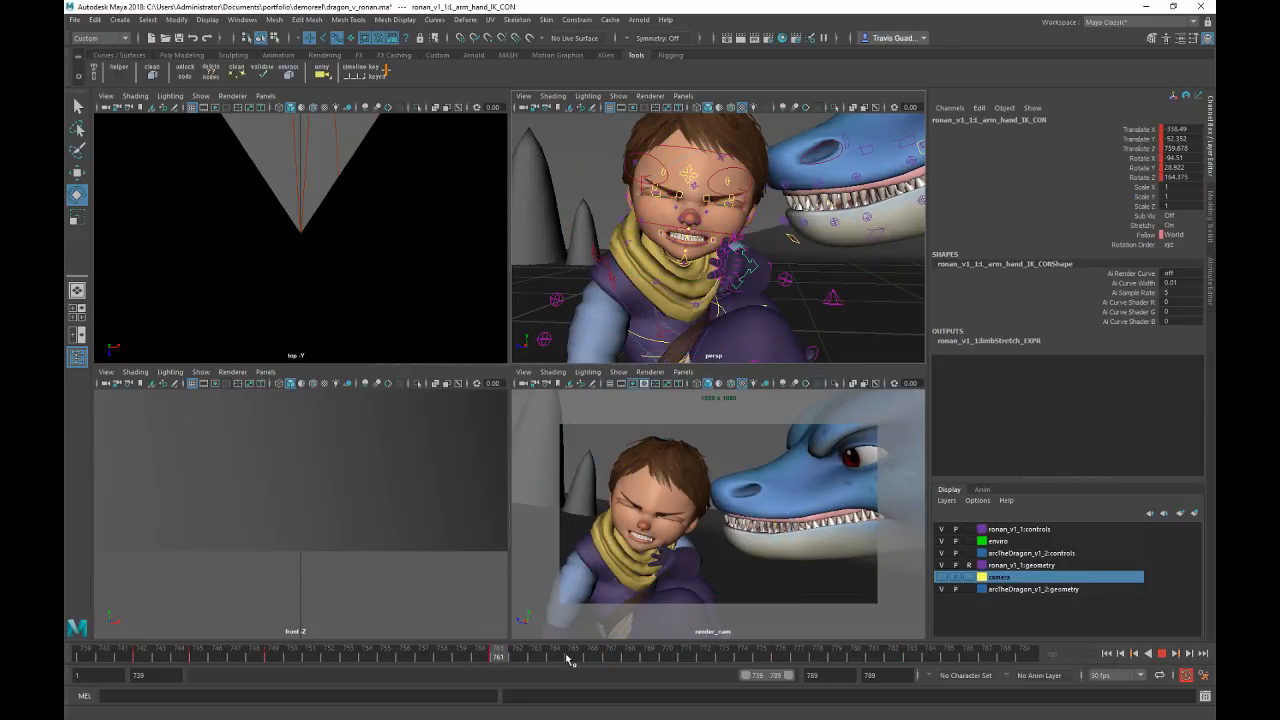
click(641, 661)
key(alt+v)
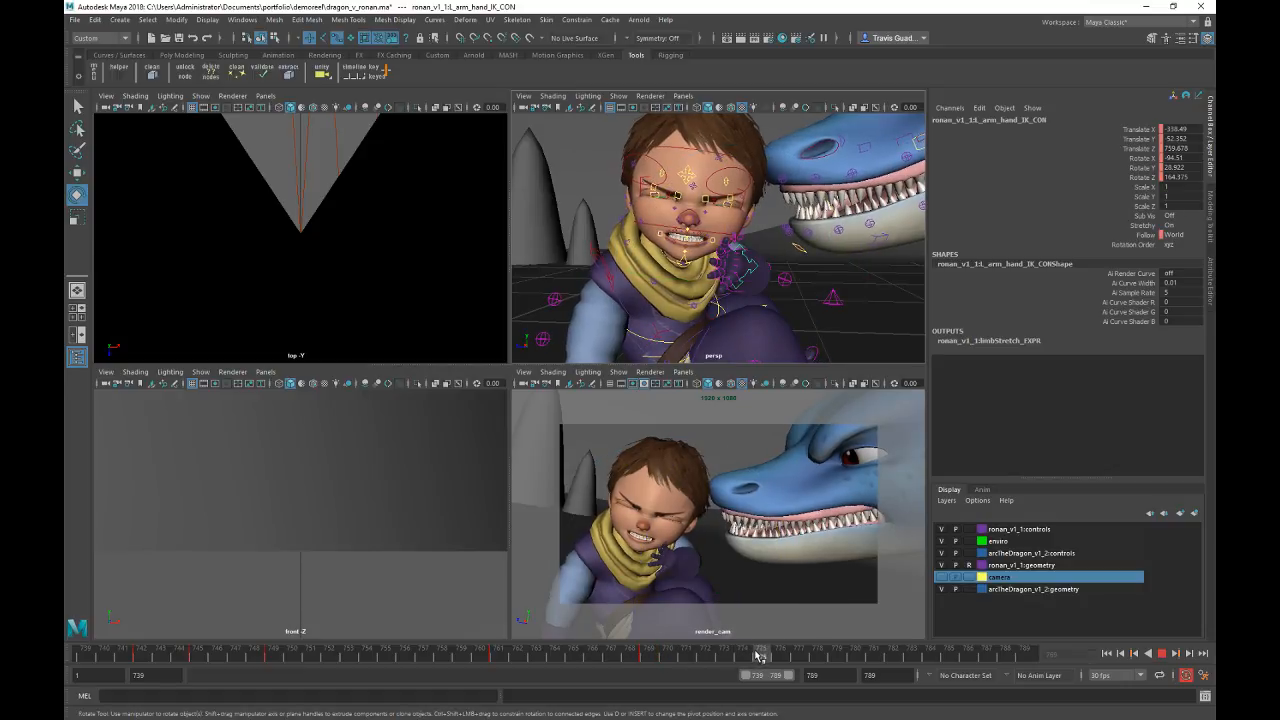
Step: Move Ronan's L_arm_hand_IK_CON control slightly at frame 775, comparing the pose with frame 769
click(760, 656)
key(w)
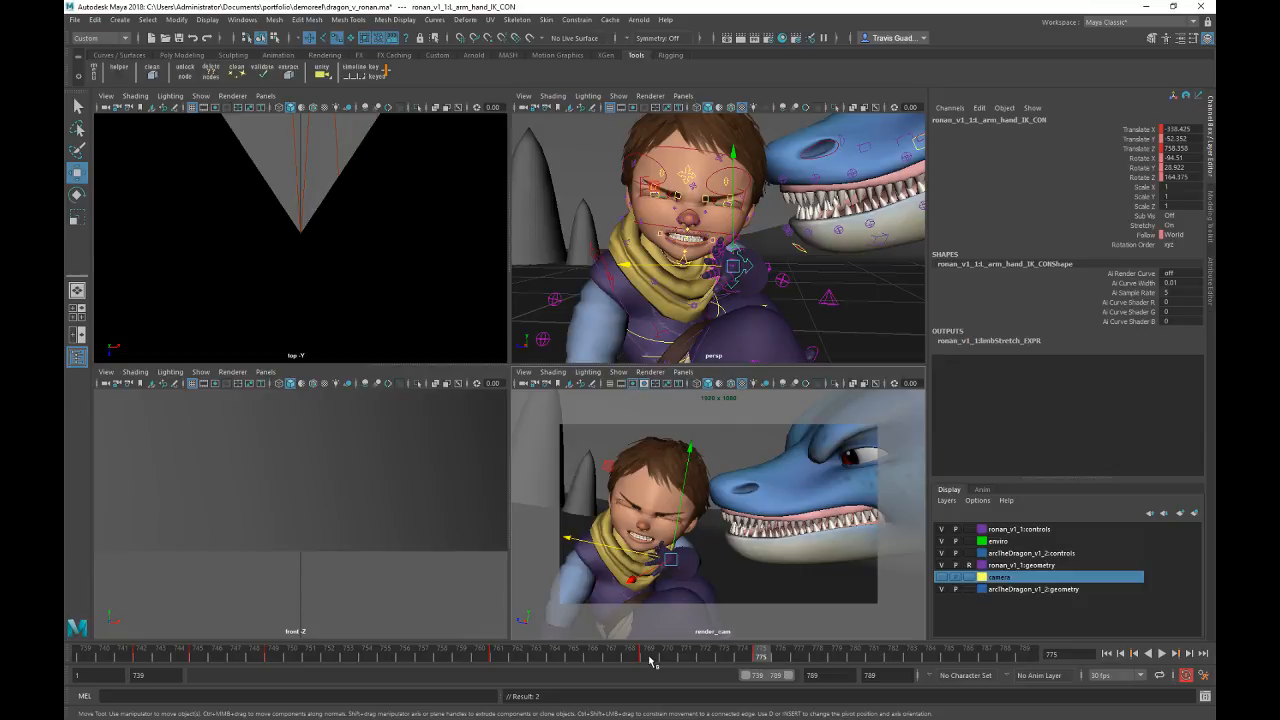
click(650, 658)
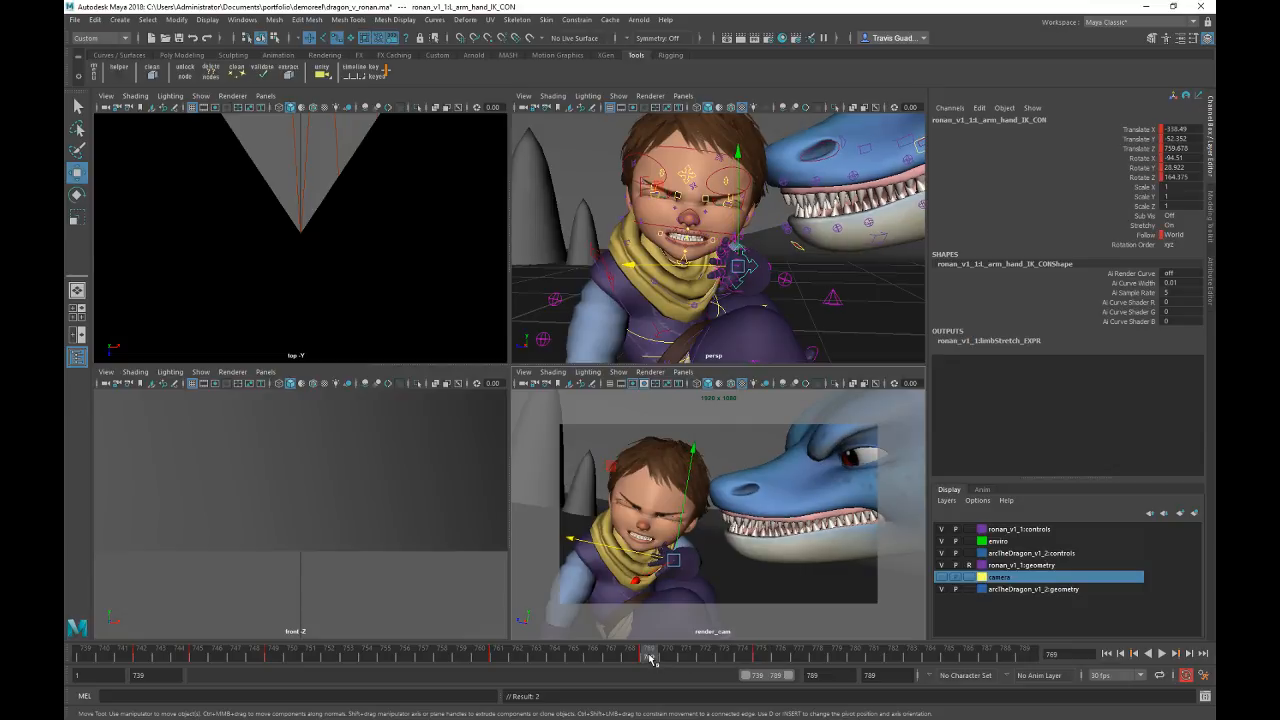
key(period)
drag(601, 543, 602, 543)
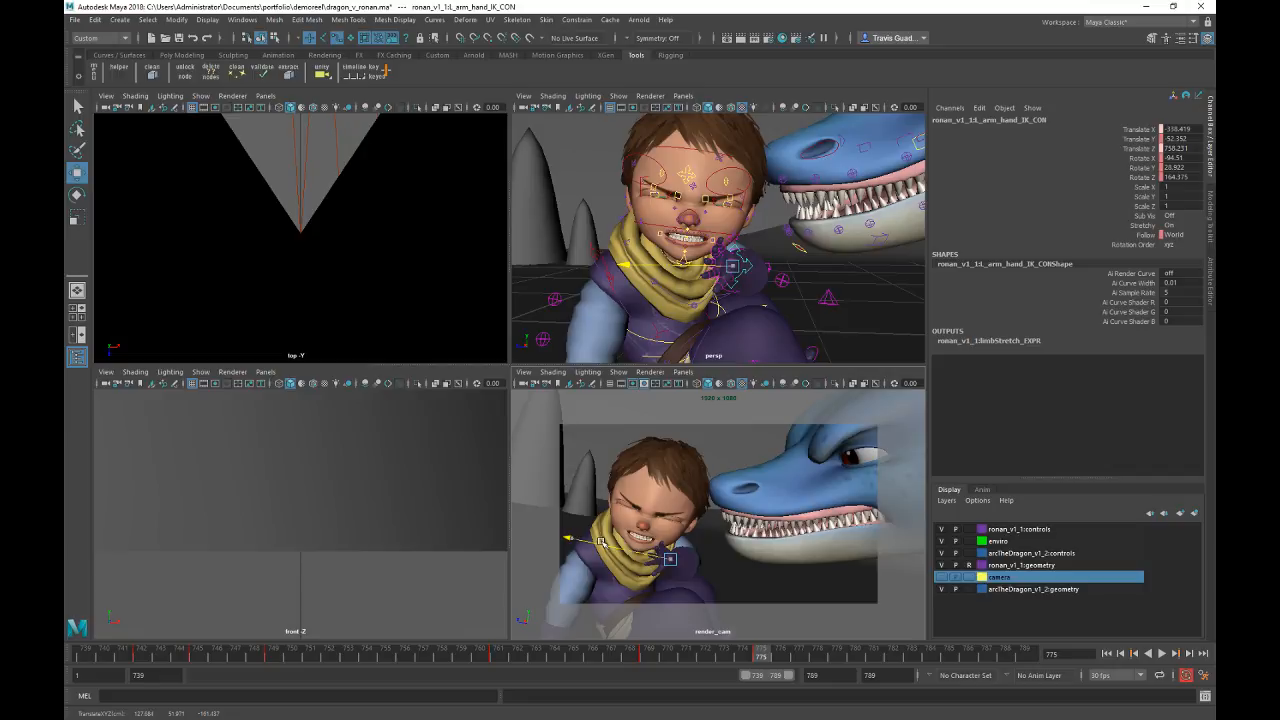
key(ctrl+z)
Step: Paste the copied hand control key at frame 784 and play back the shot
drag(892, 656, 931, 656)
right_click(932, 655)
mouse_move(1011, 490)
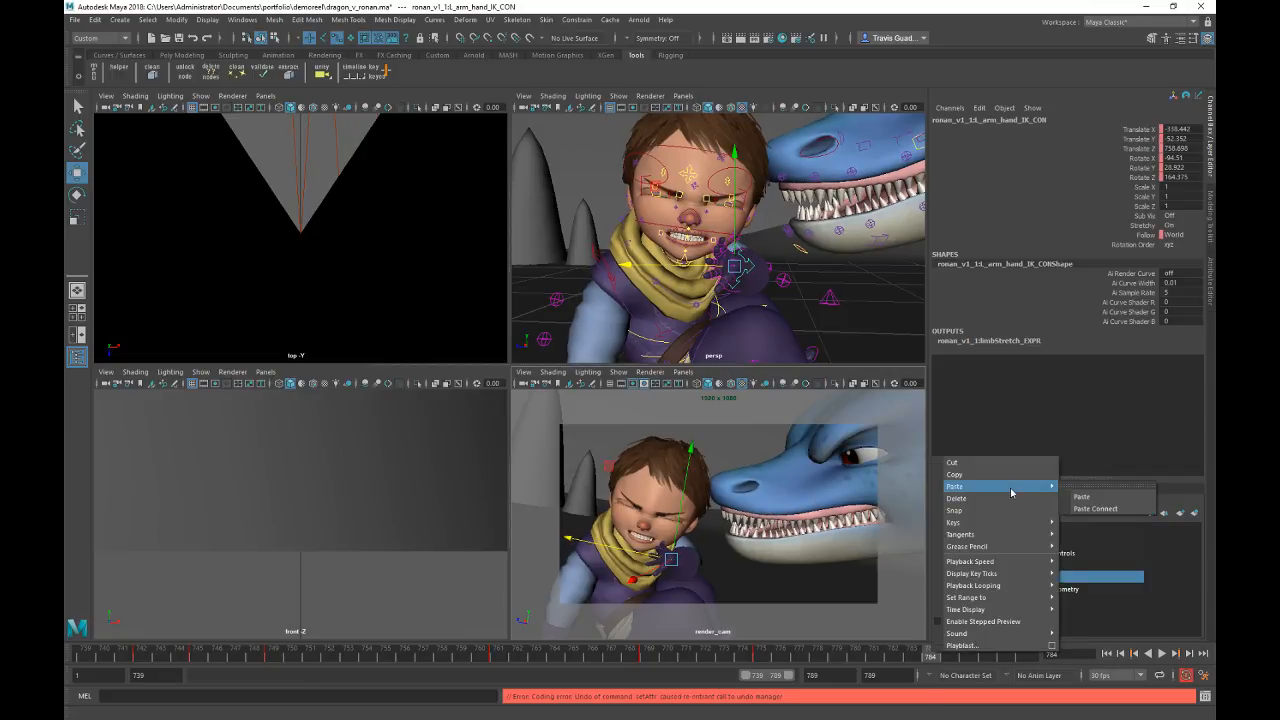
click(1091, 499)
key(alt+v)
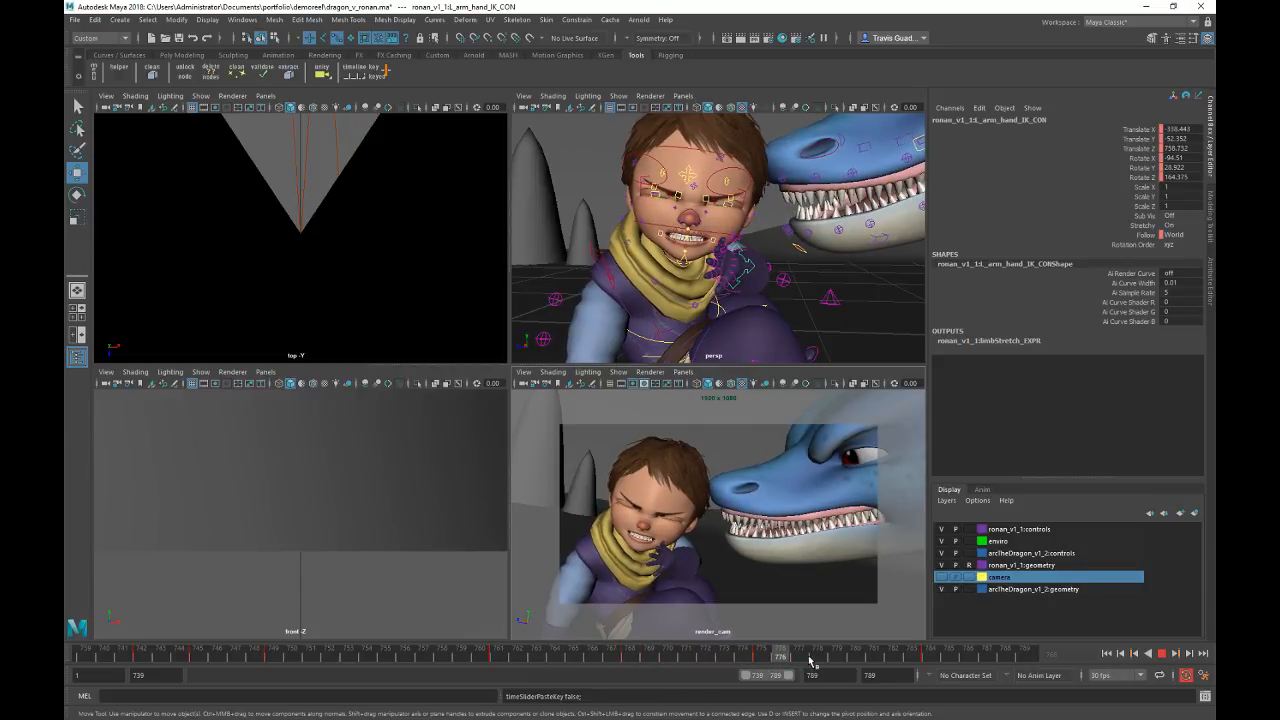
drag(848, 662, 1044, 655)
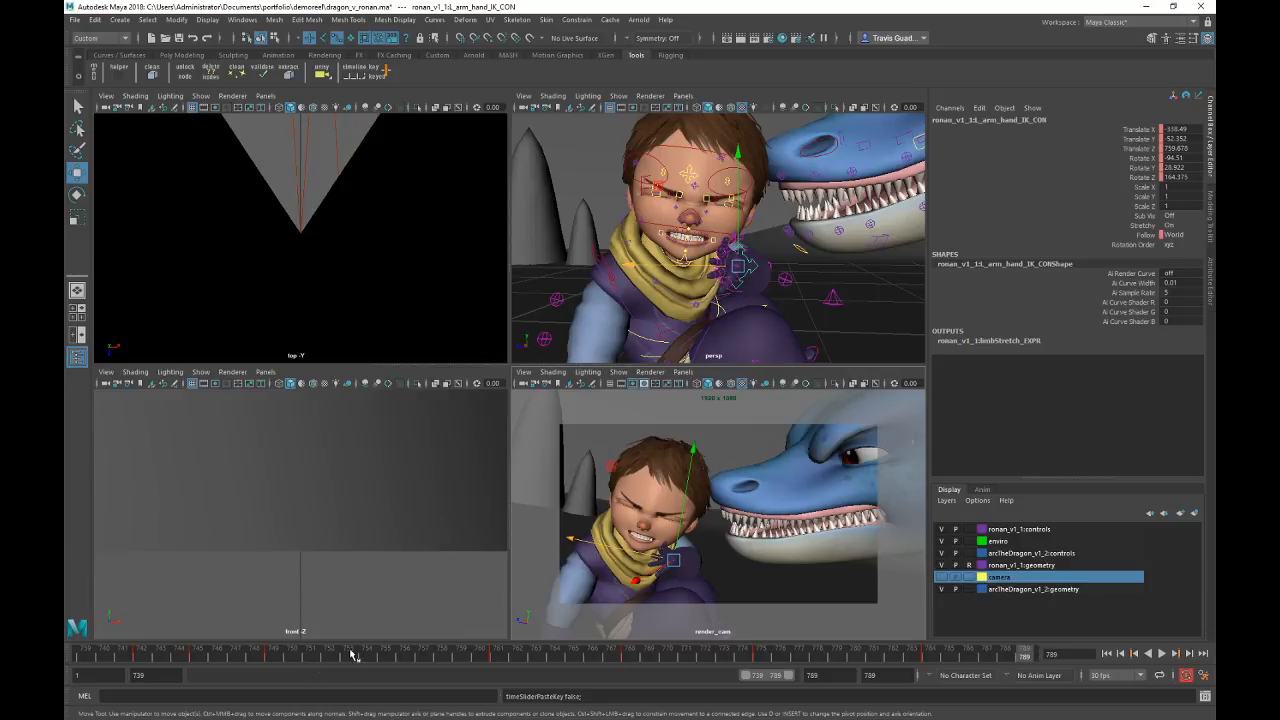
key(alt+v)
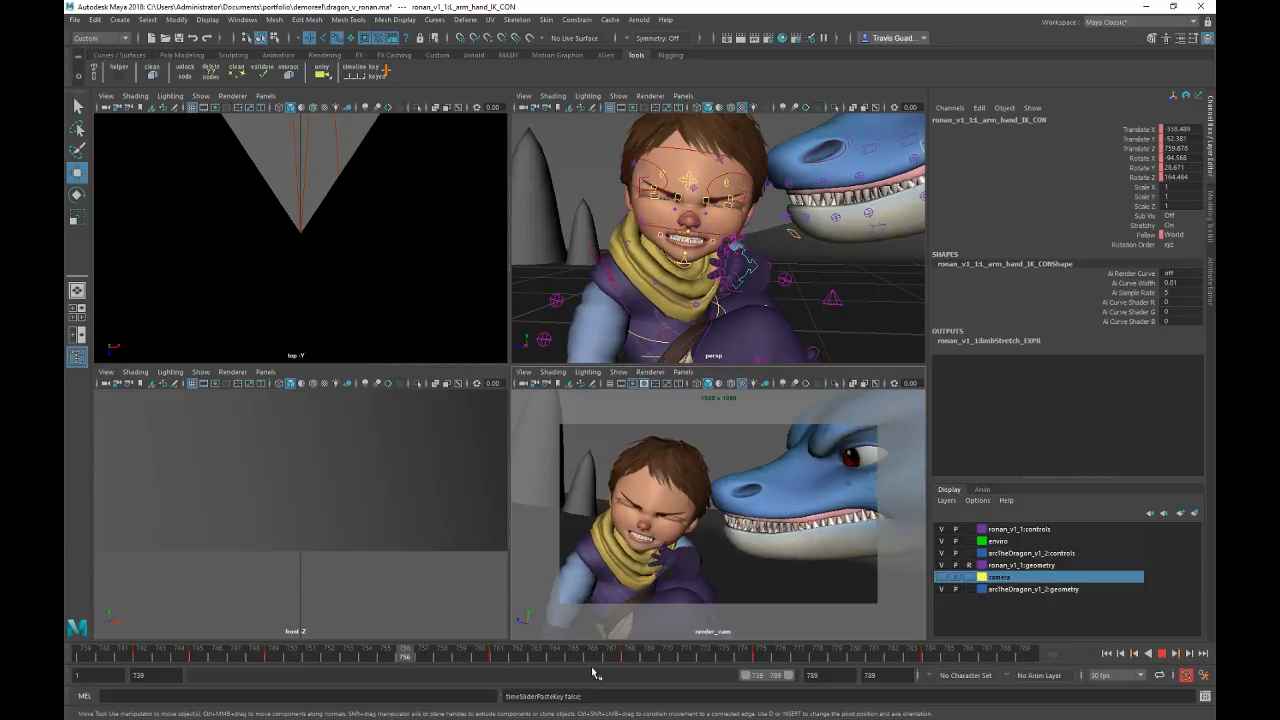
Step: Maximize the render_cam view, create a playblast of the shot, and close the playblast window after watching it
key(space)
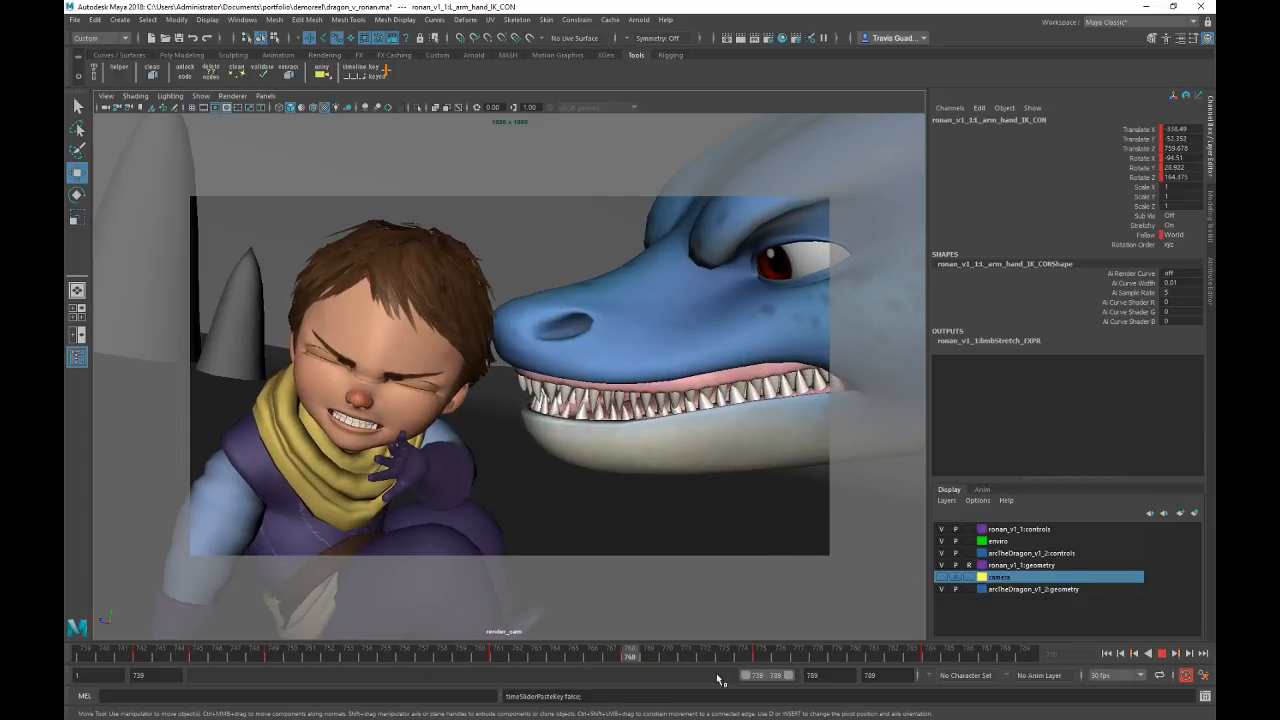
key(alt+v)
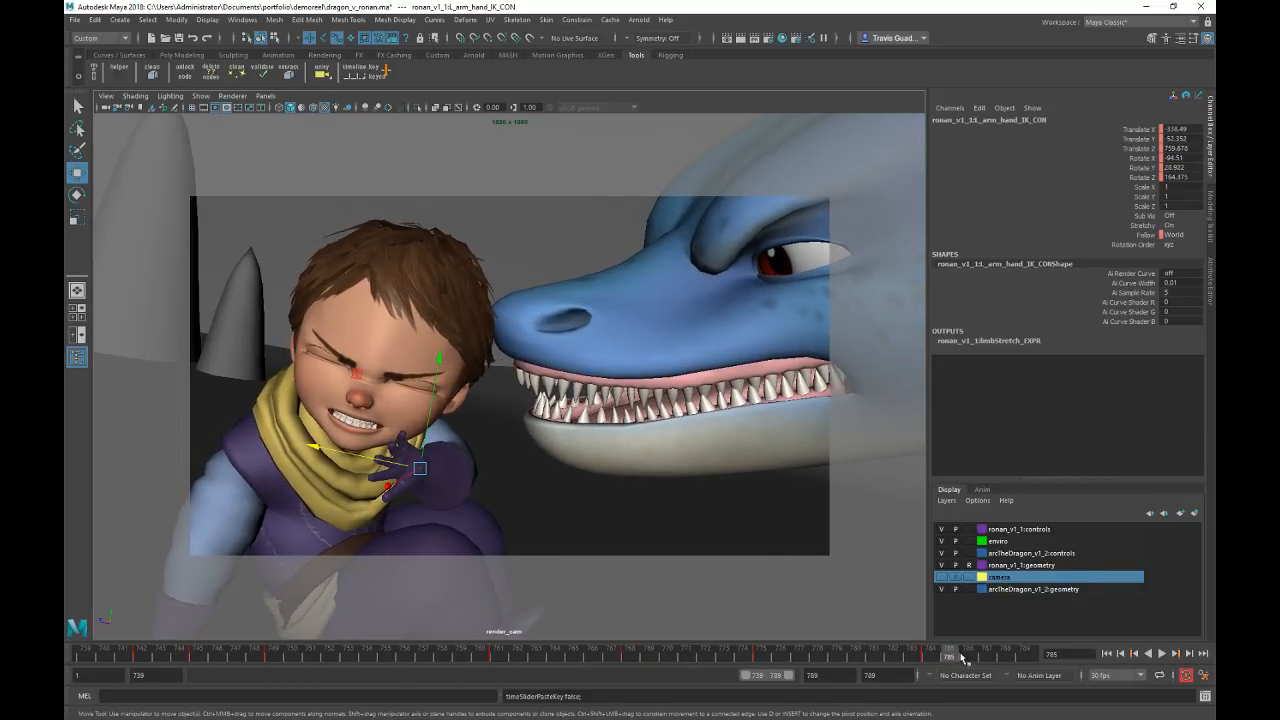
right_click(968, 656)
mouse_move(1020, 611)
click(996, 647)
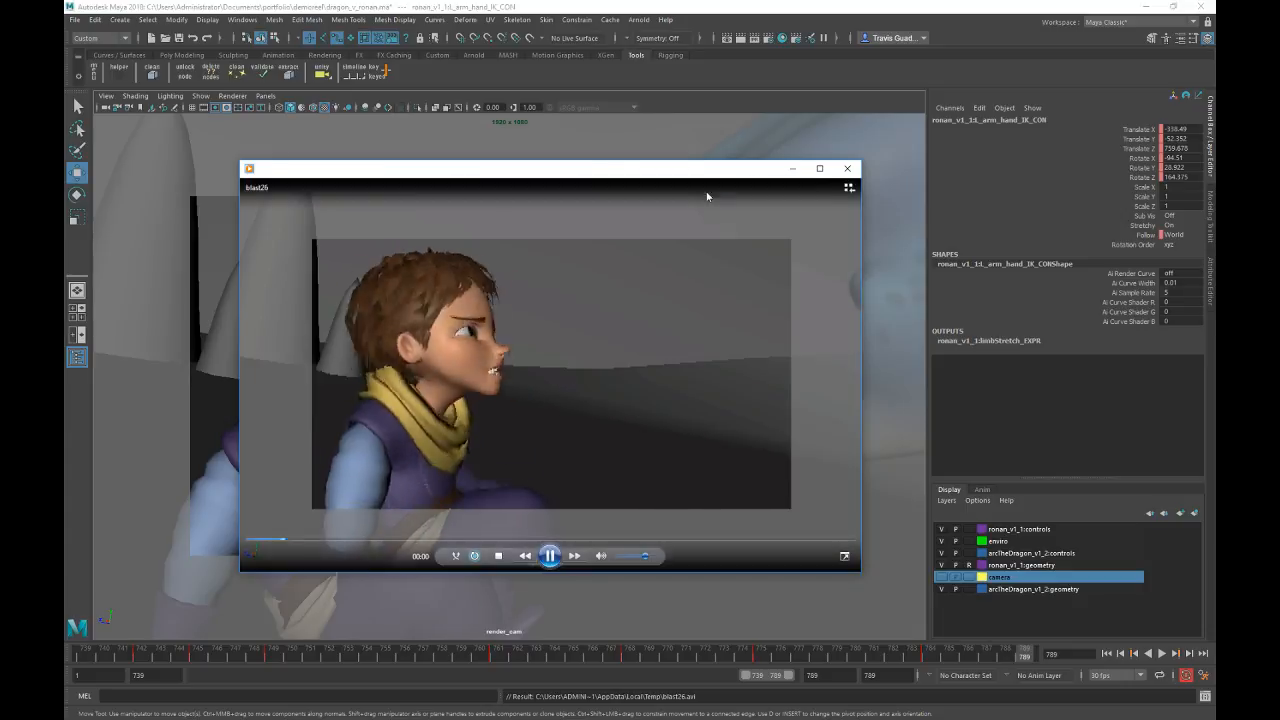
click(850, 169)
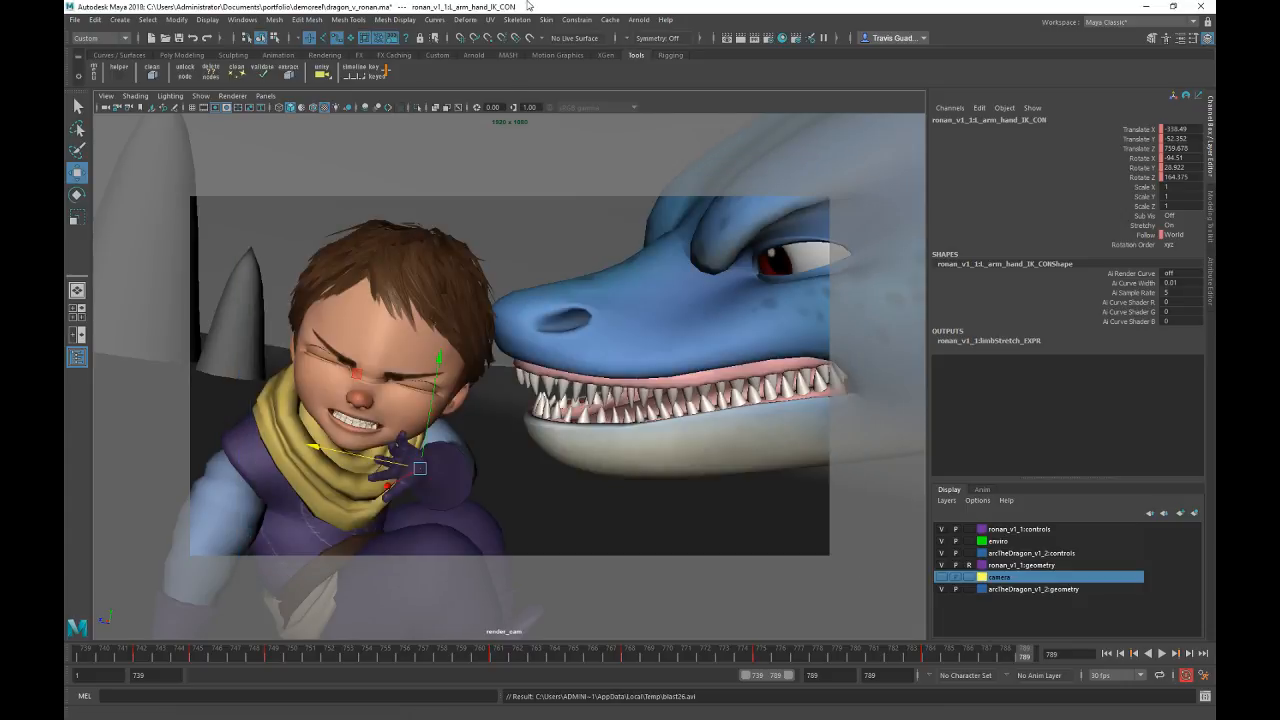
Step: Return to the four-view layout, select Ronan's headOptions_EX control and scrub the hair wind motion up to frame 773
key(space)
alt+drag(684, 180, 673, 254)
alt+middle_drag(684, 180, 664, 296)
click(680, 203)
click(670, 203)
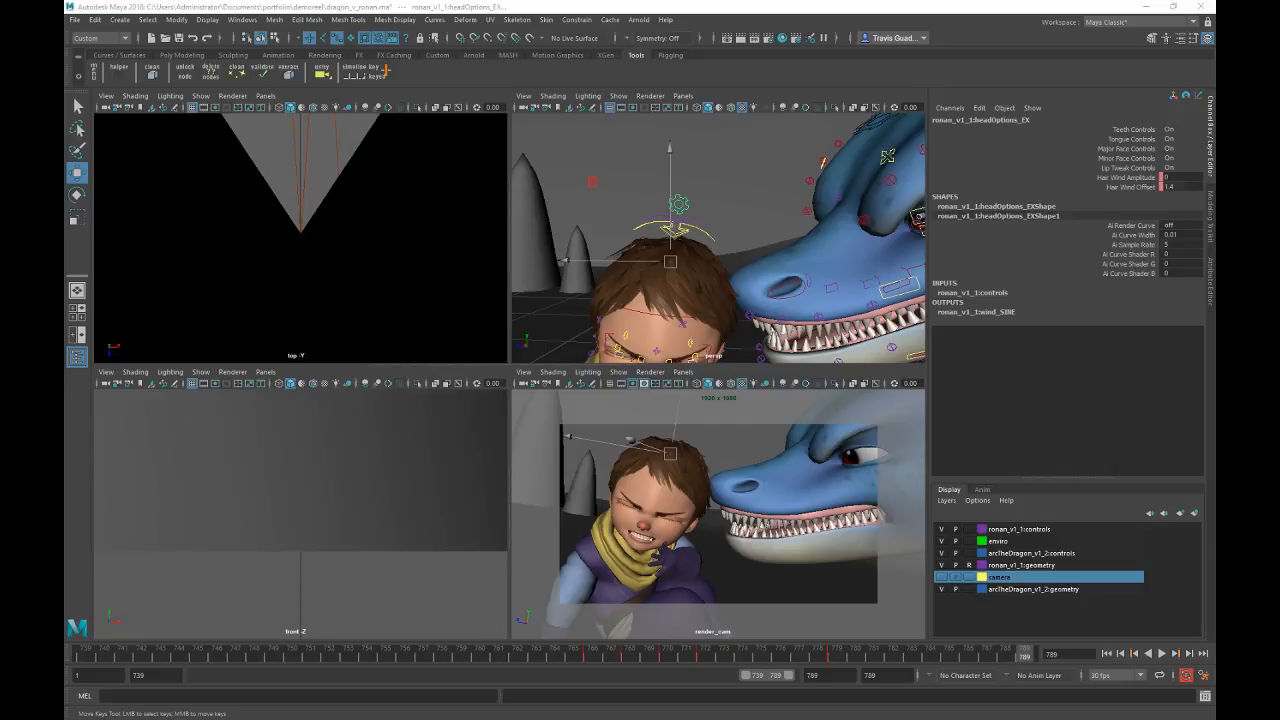
drag(540, 654, 724, 654)
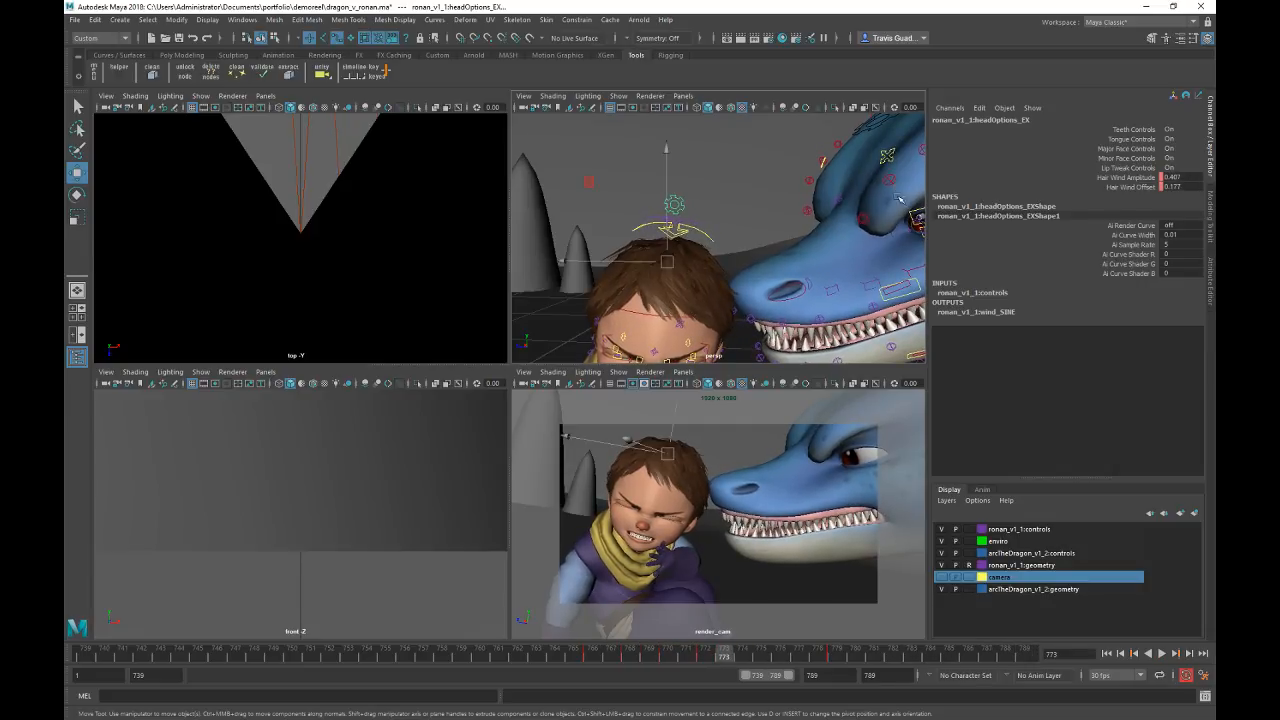
Step: Key the dragon's head_IK_isolate_CON control at frame 767 with Rotate X lowered to about 18.7
alt+middle_drag(882, 190, 663, 305)
alt+drag(663, 305, 717, 177)
click(731, 209)
alt+right_drag(717, 177, 723, 257)
alt+middle_drag(723, 257, 729, 249)
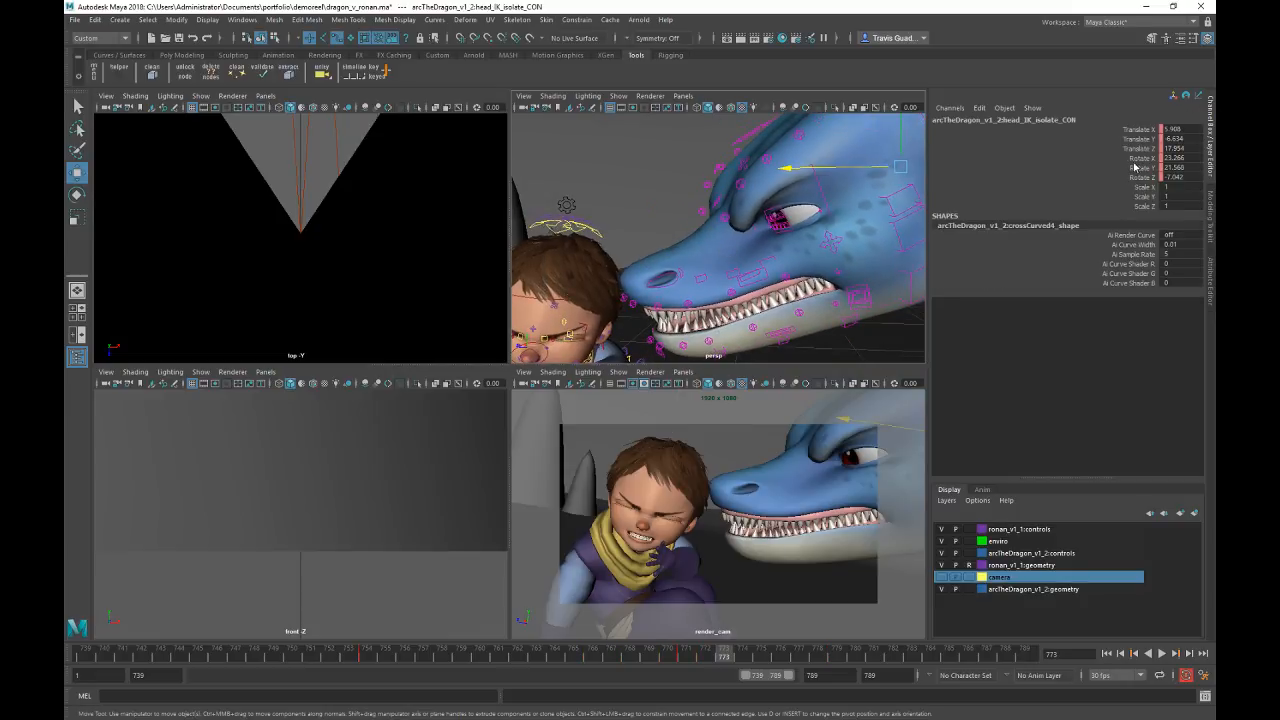
click(1138, 158)
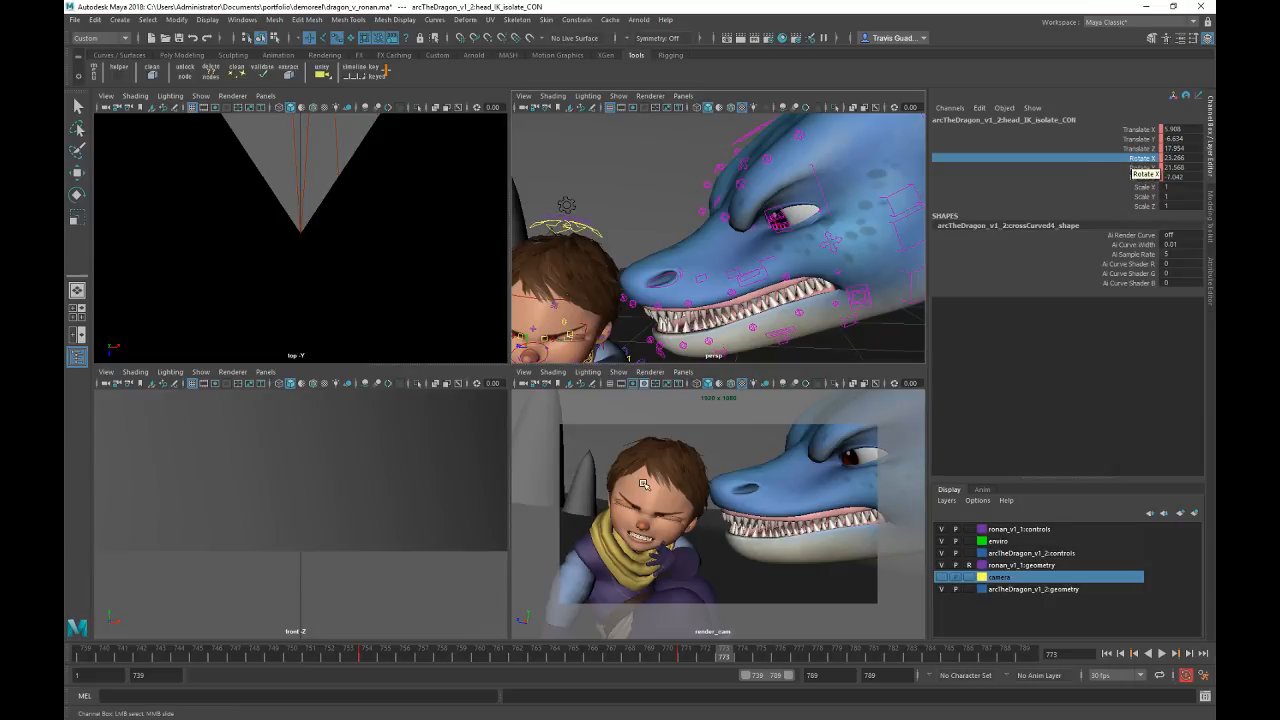
key(alt+v)
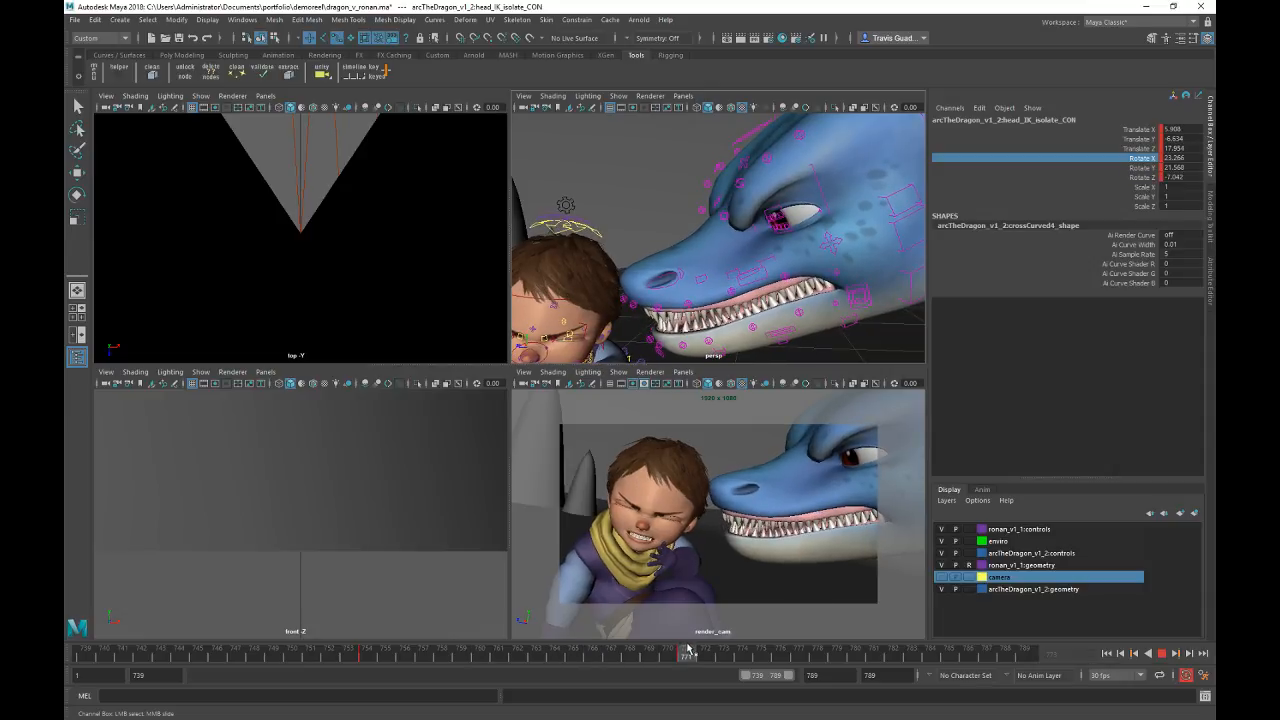
click(619, 656)
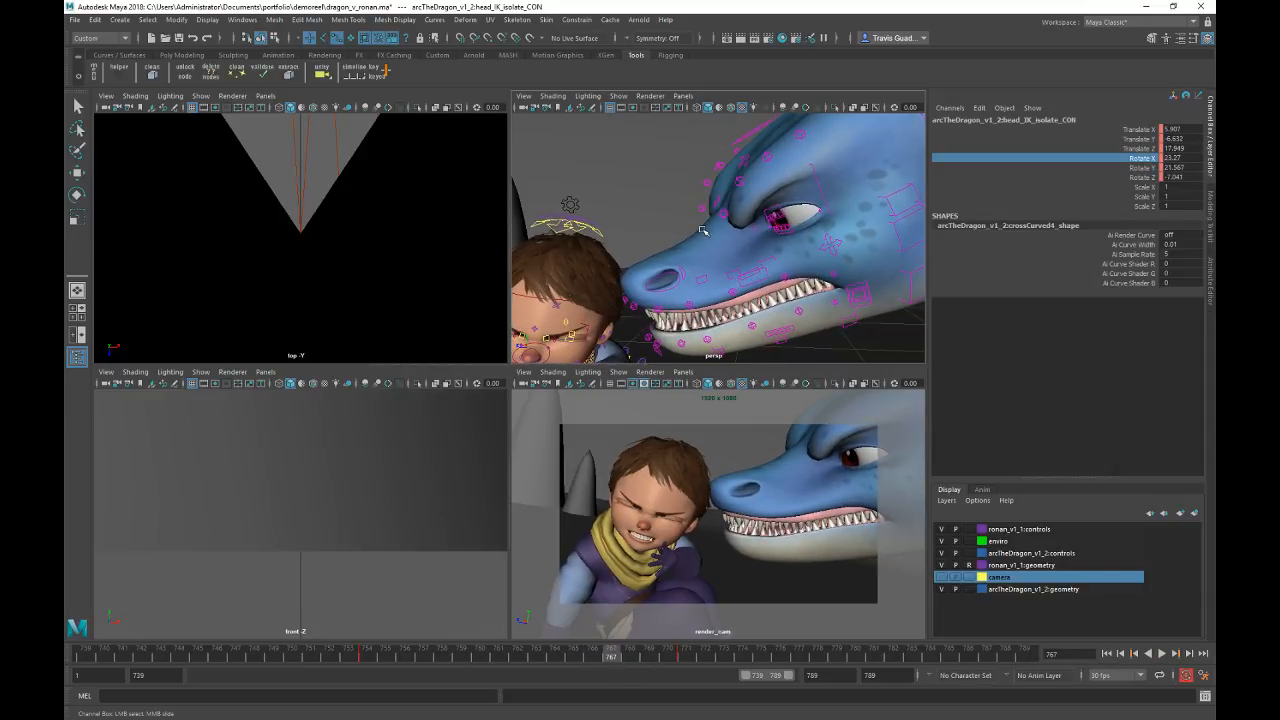
alt+drag(902, 185, 1014, 160)
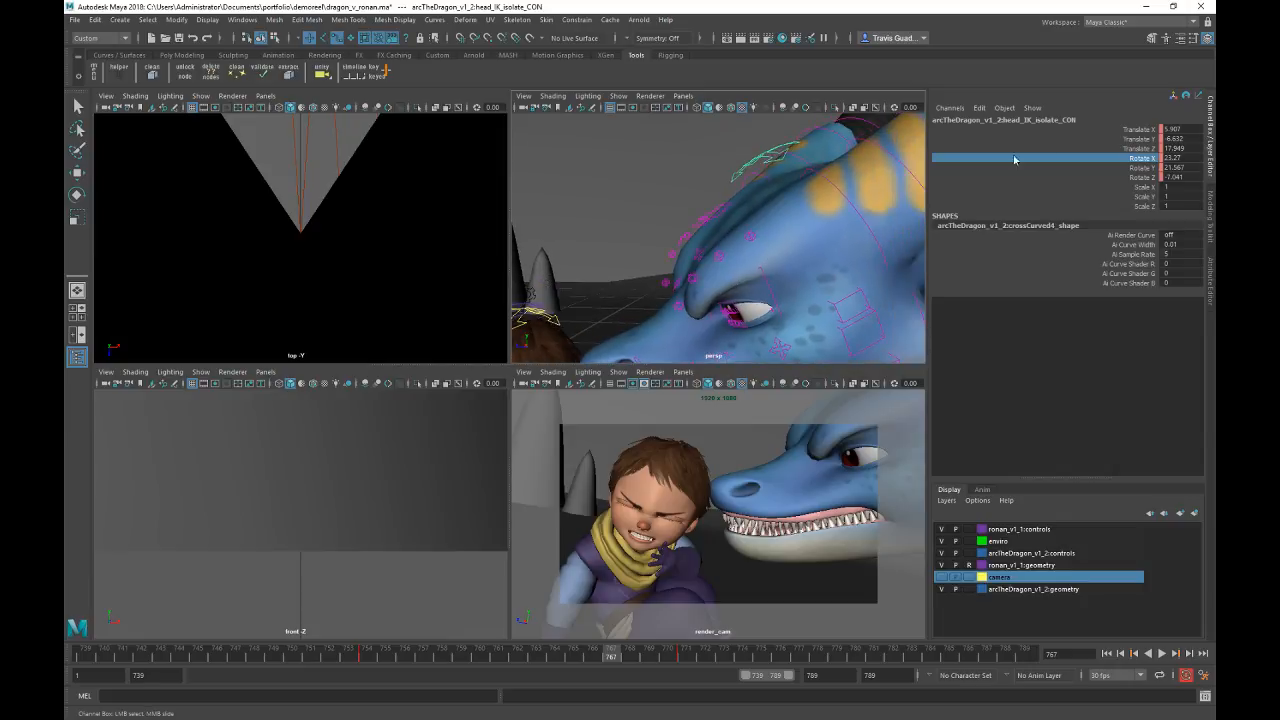
middle_drag(834, 259, 534, 295)
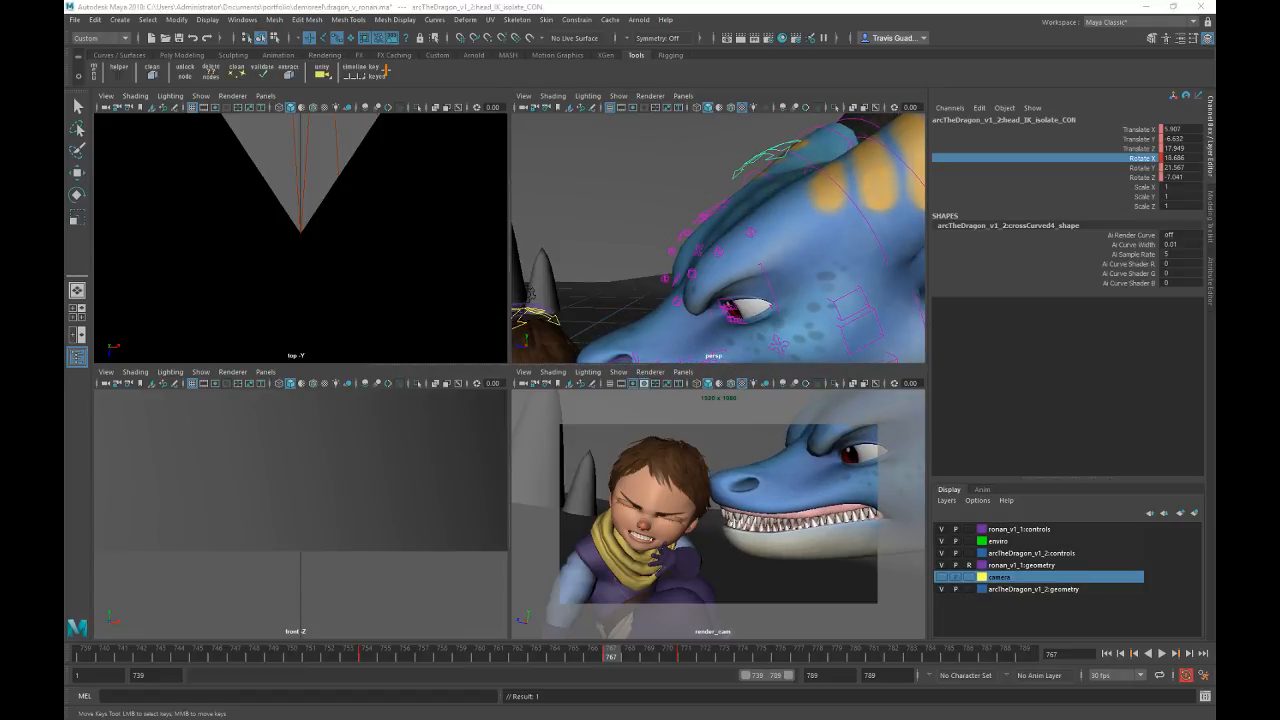
Step: Set the dragon head control's Rotate X to about 22.9 at frame 784 and play back the shot
click(406, 656)
key(alt+v)
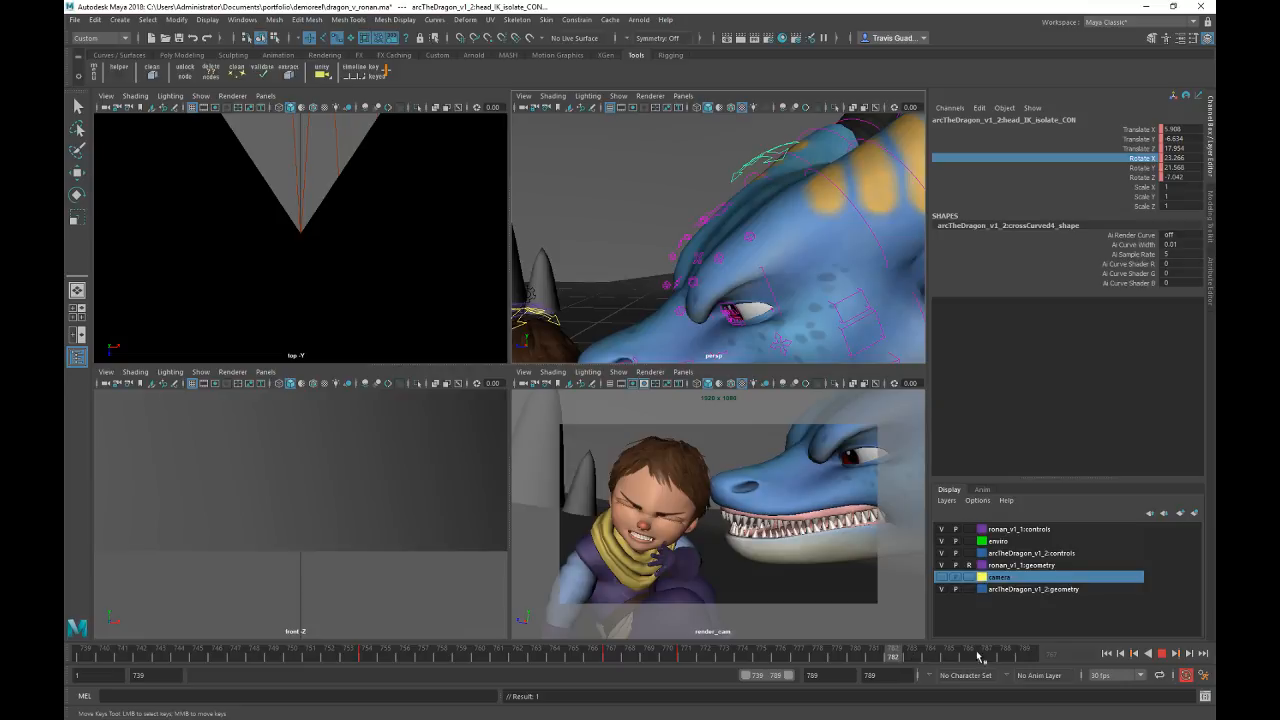
click(930, 656)
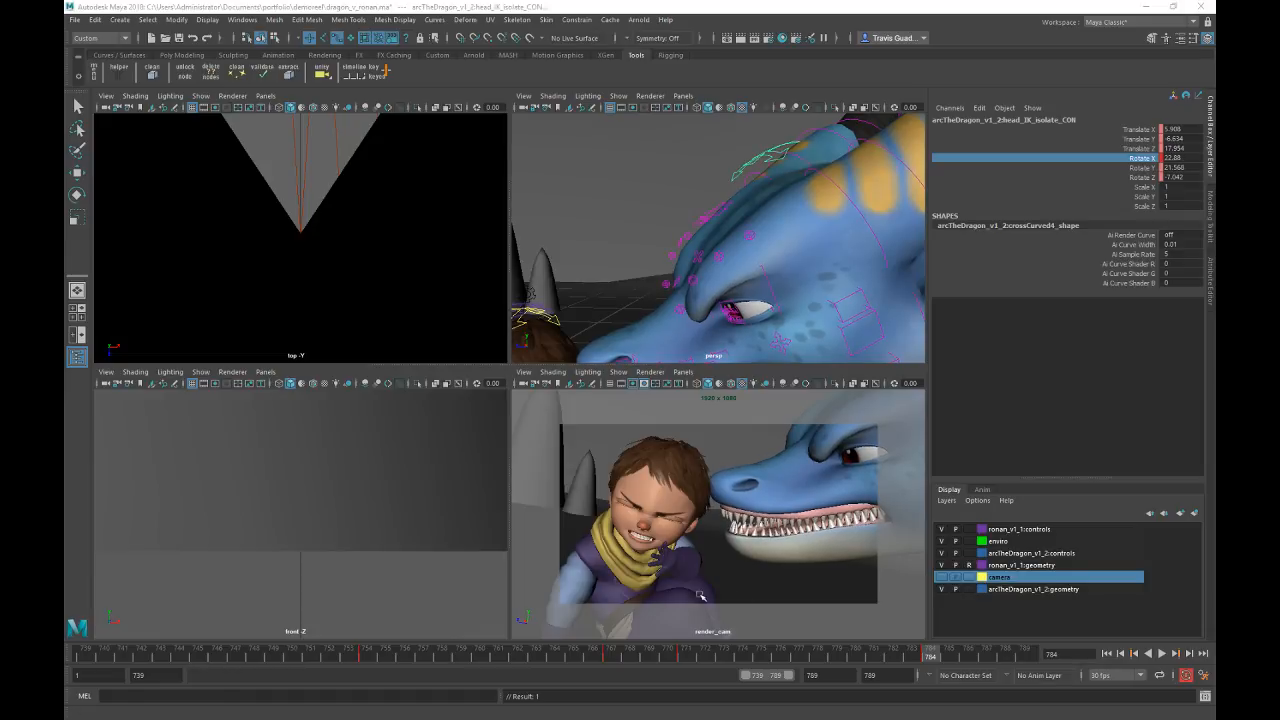
click(575, 656)
key(alt+v)
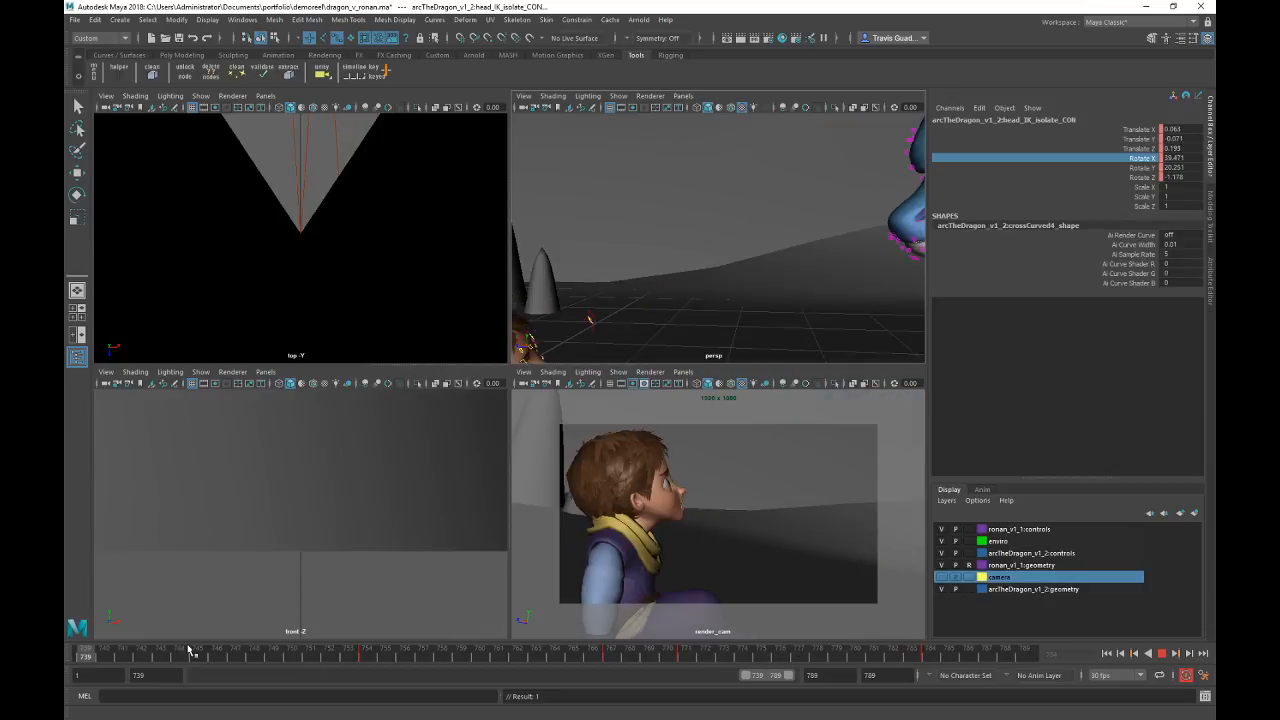
Step: Tilt the dragon's head down at frame 751 by raising head_IK_isolate_CON's Rotate X to about 31
click(308, 655)
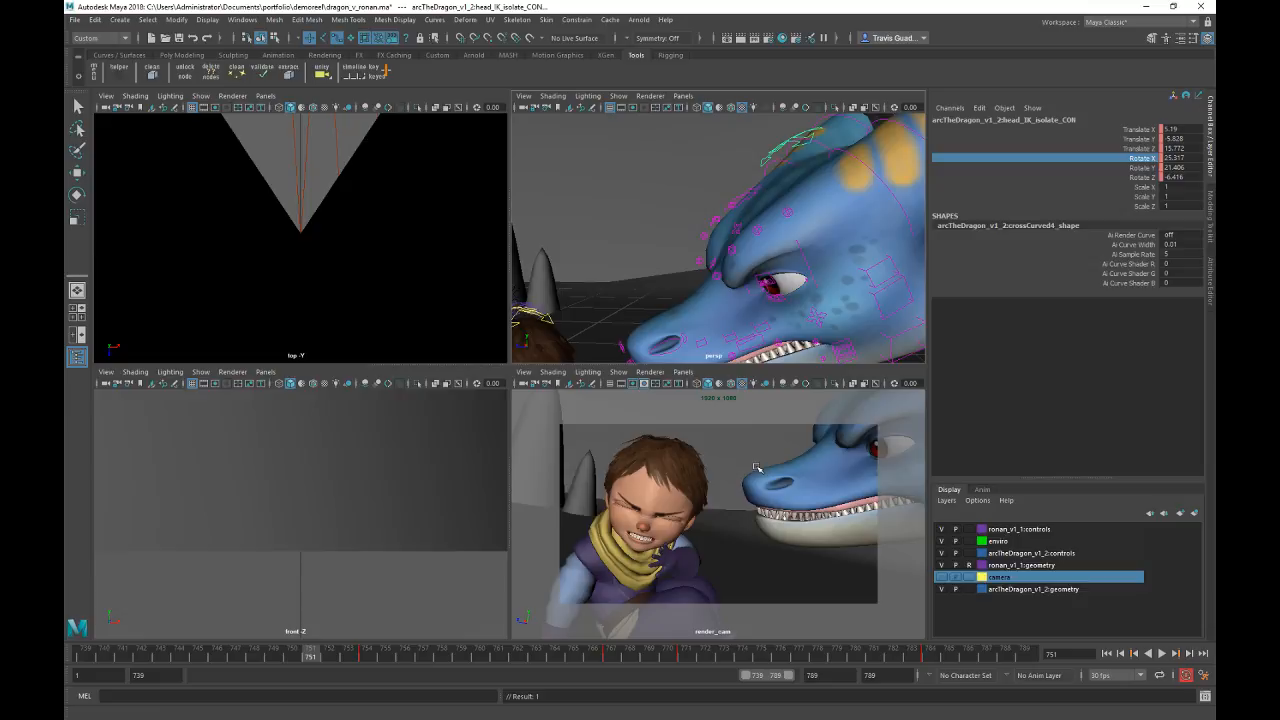
click(1105, 149)
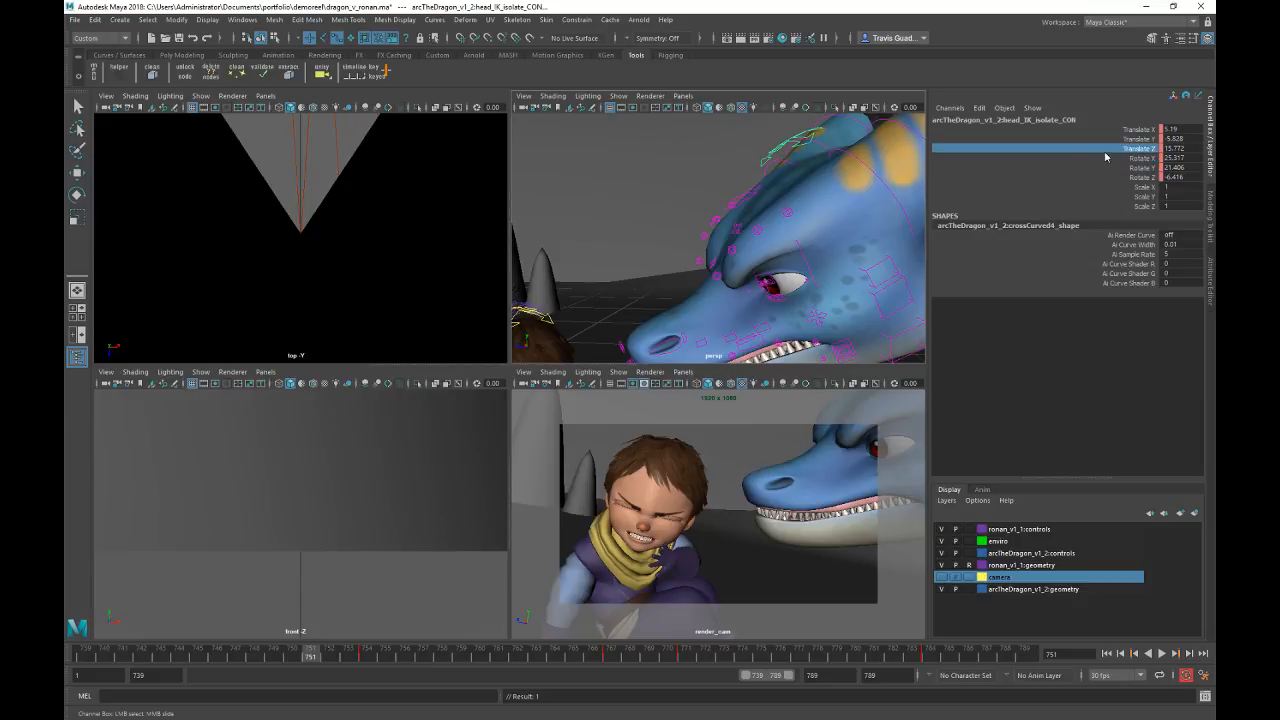
click(1105, 158)
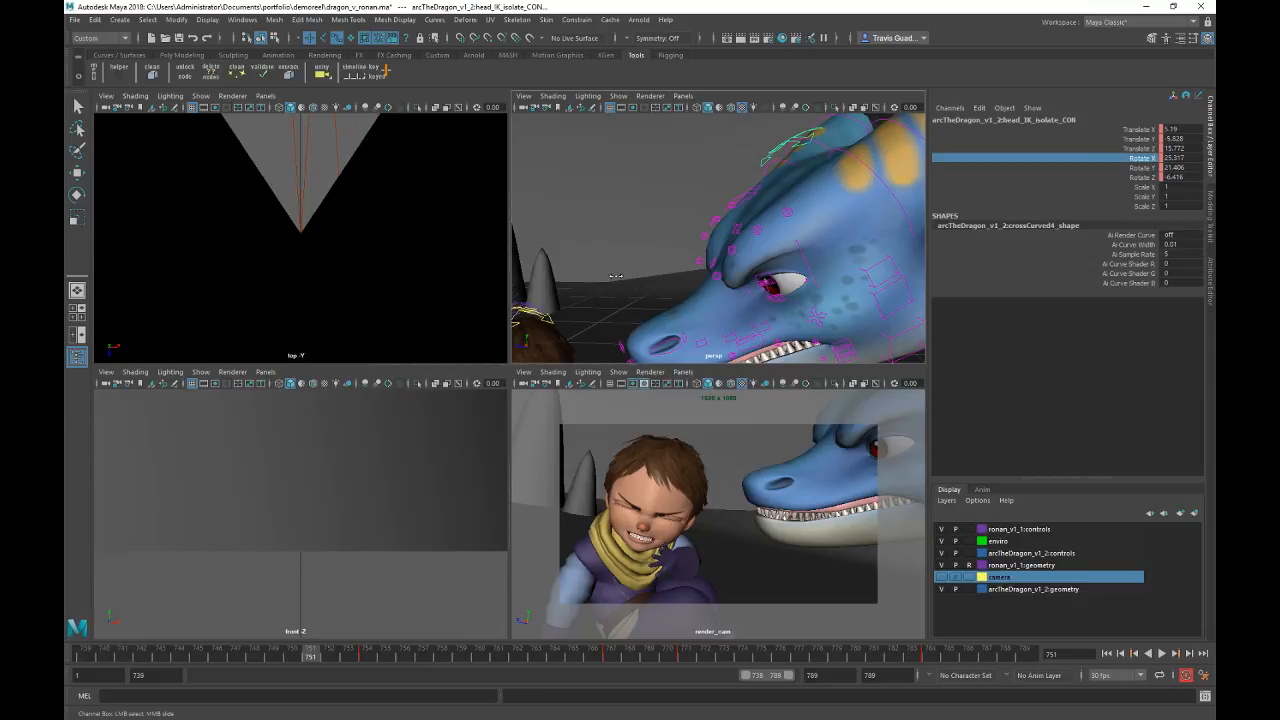
middle_drag(615, 276, 628, 279)
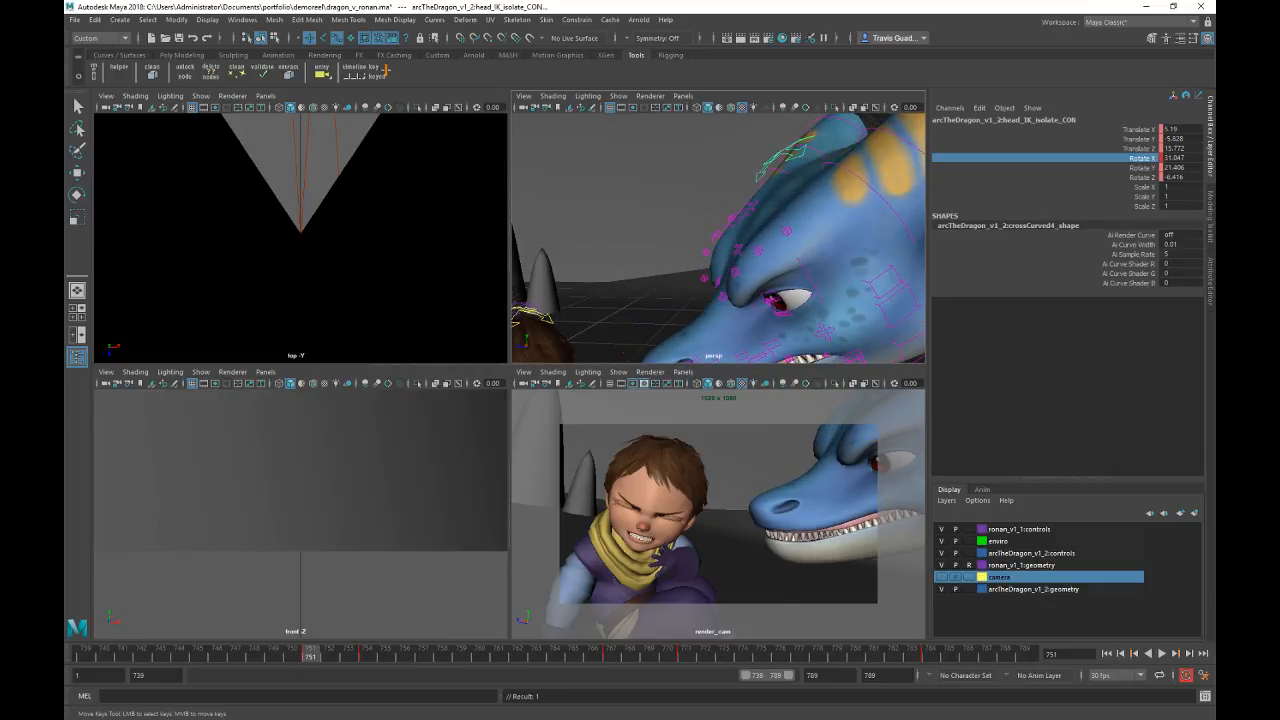
Step: Lower head_IK_isolate_CON's Rotate X to about 25.8 at frame 751 and play back the dragon's head motion
middle_drag(628, 279, 620, 279)
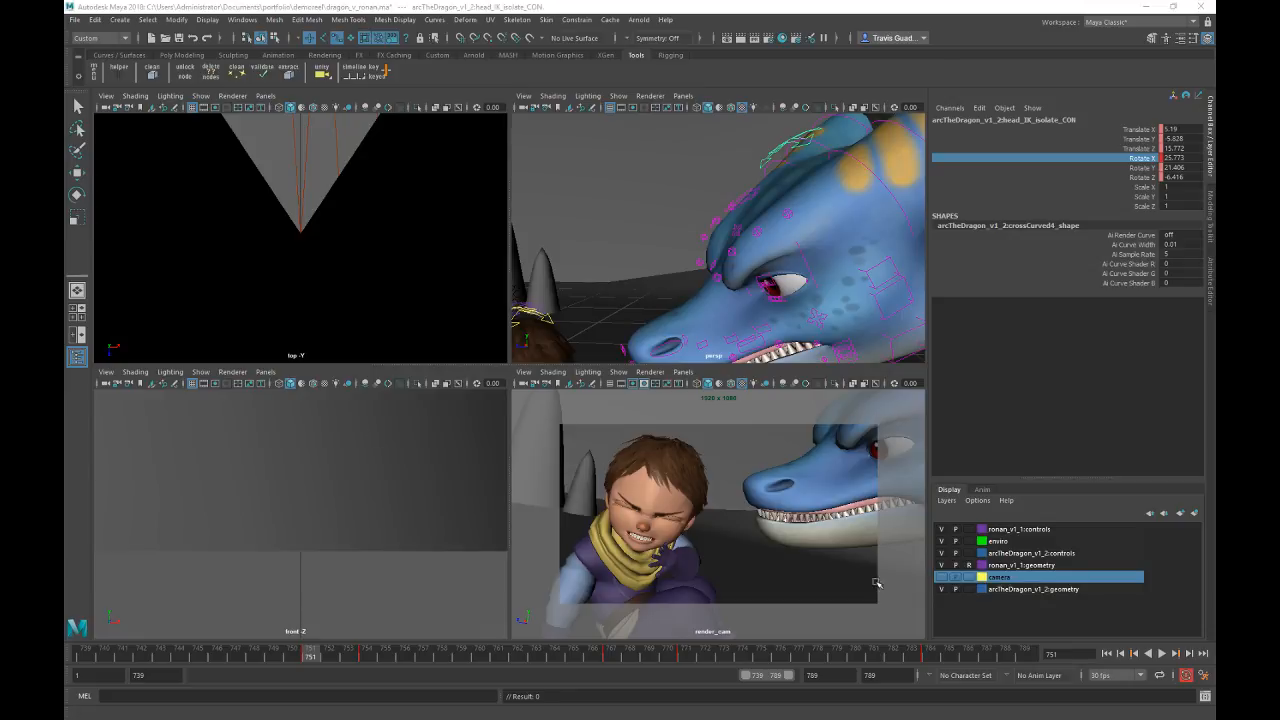
key(alt+v)
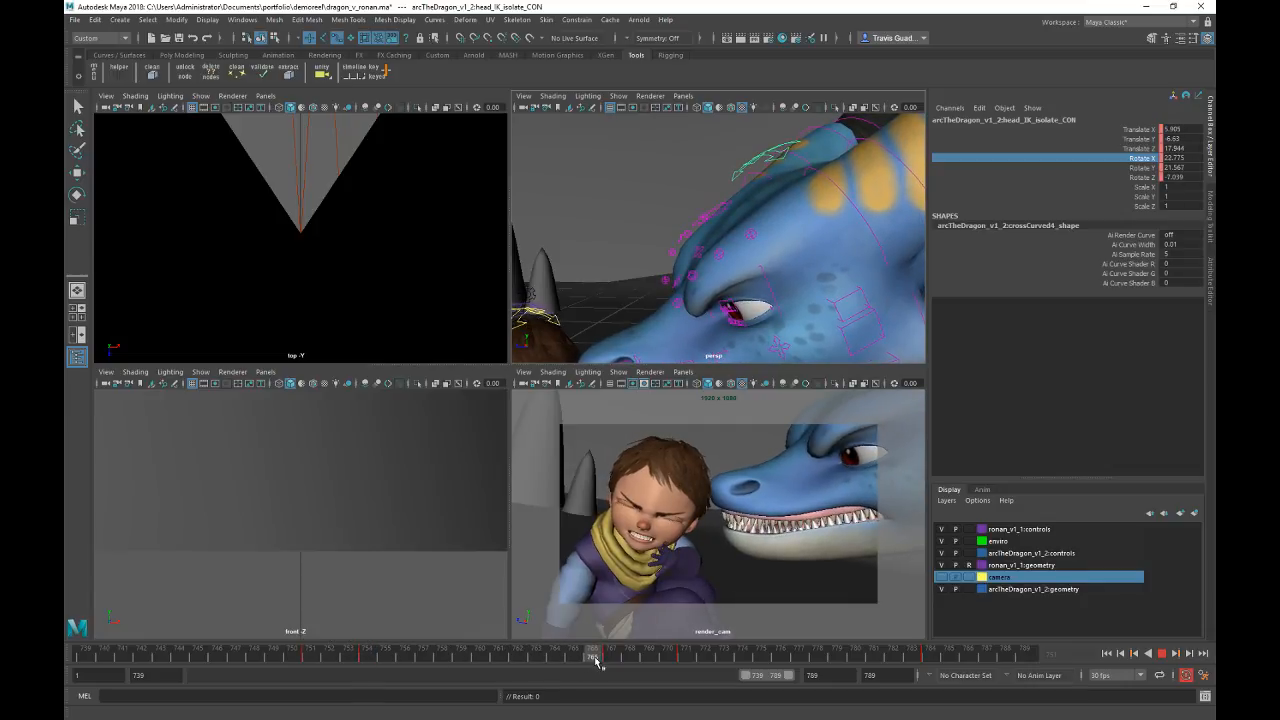
key(alt+v)
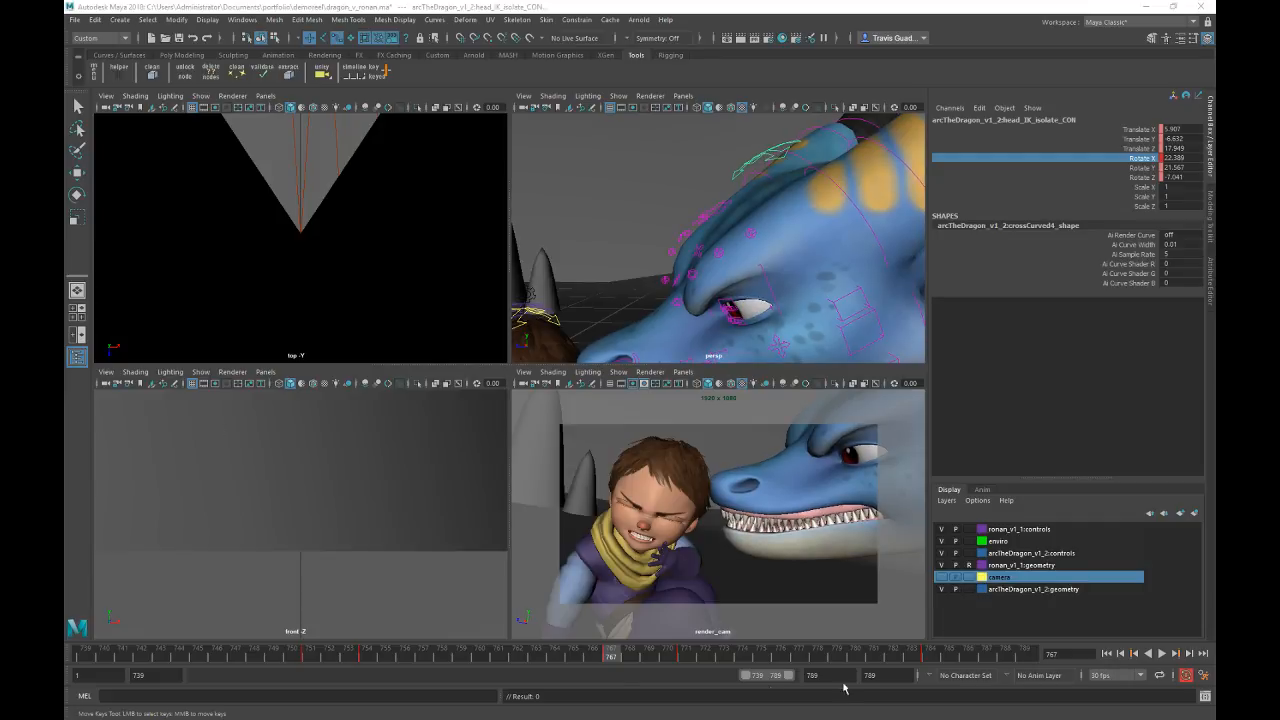
click(254, 655)
key(alt+v)
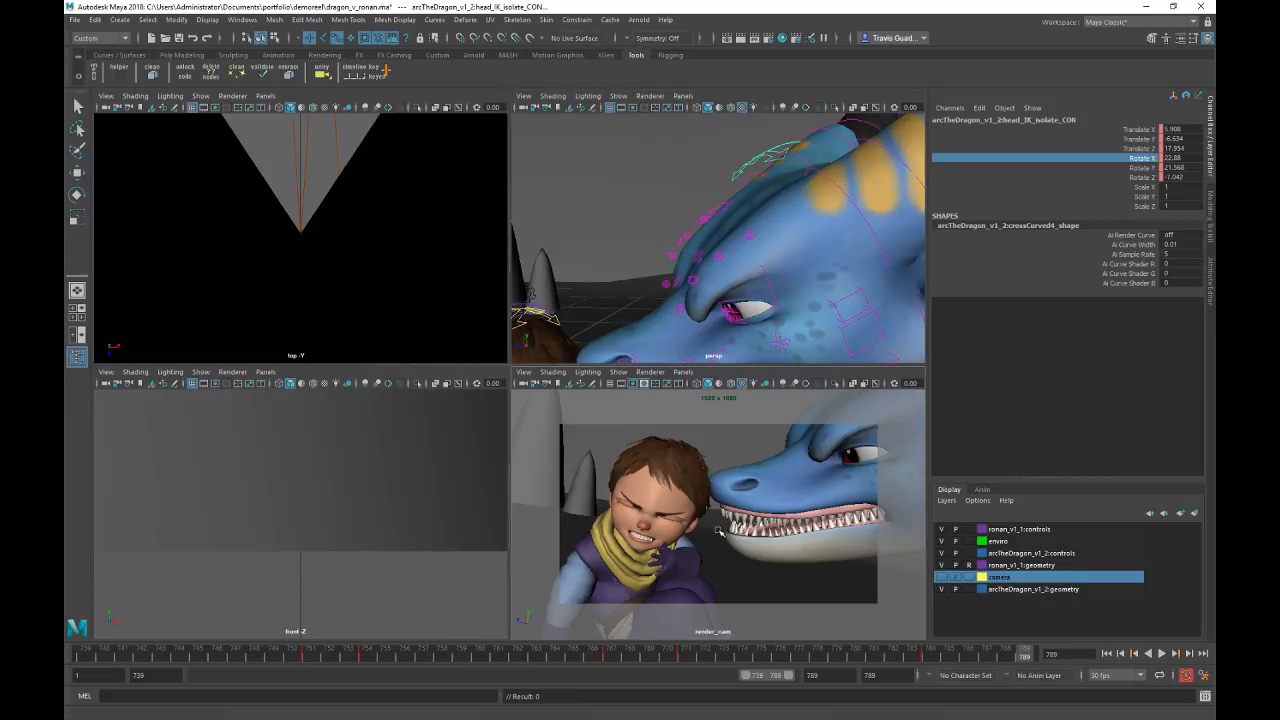
Step: Playblast the shot from the enlarged render_cam view, watch the clip and close the player
key(space)
right_click(750, 652)
click(765, 645)
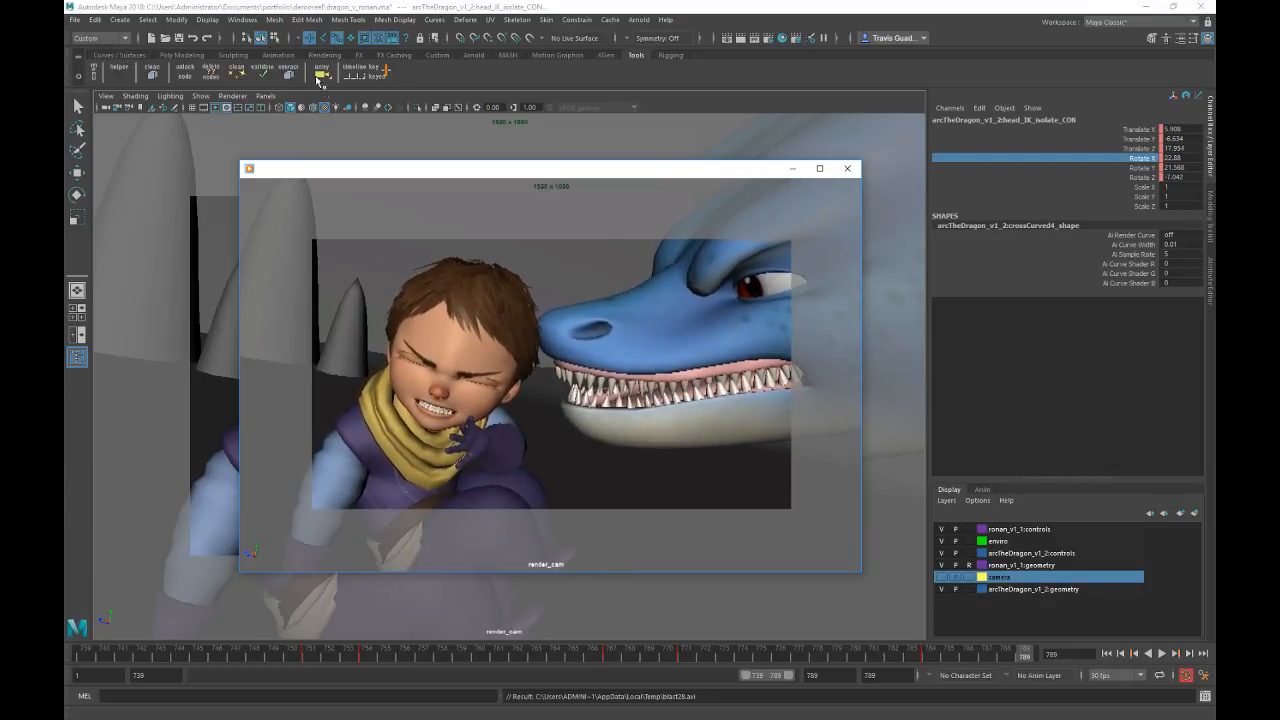
mouse_move(747, 306)
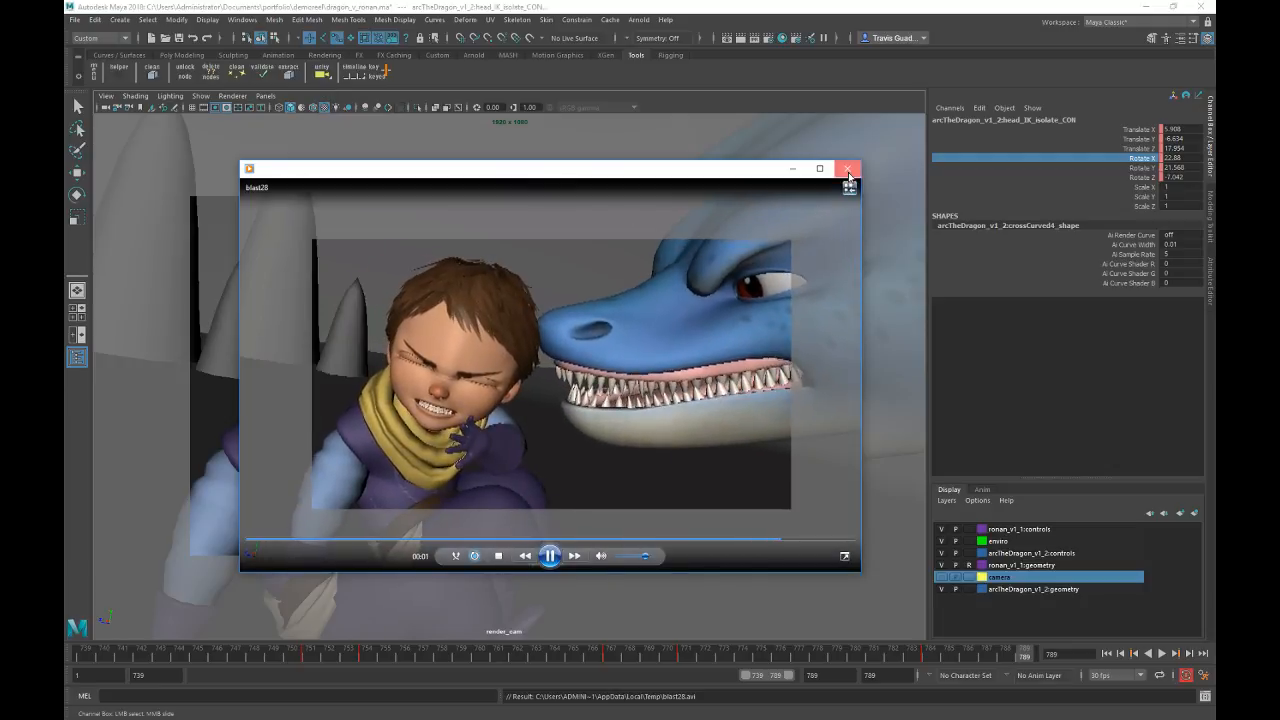
click(848, 169)
Step: Select the dragon's L_nostril_CON control and key its Translate Y at frame 763 in the full render_cam view
key(space)
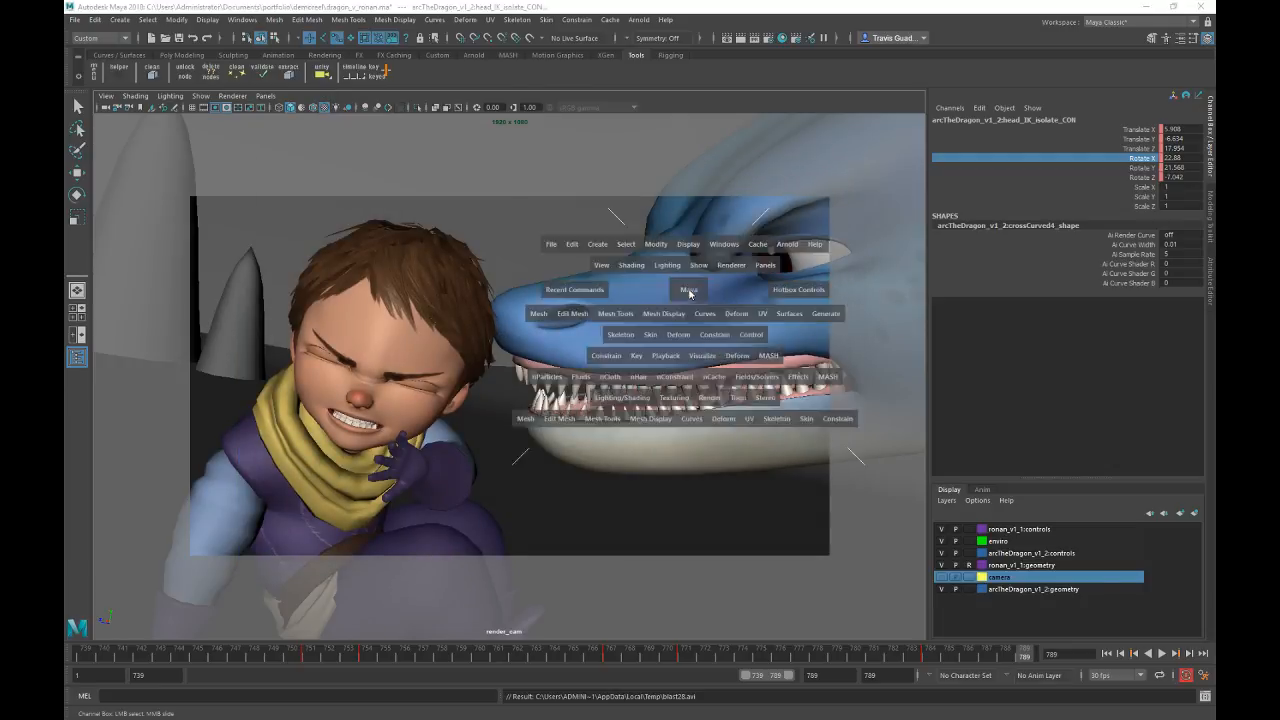
scroll(673, 270, up, 3)
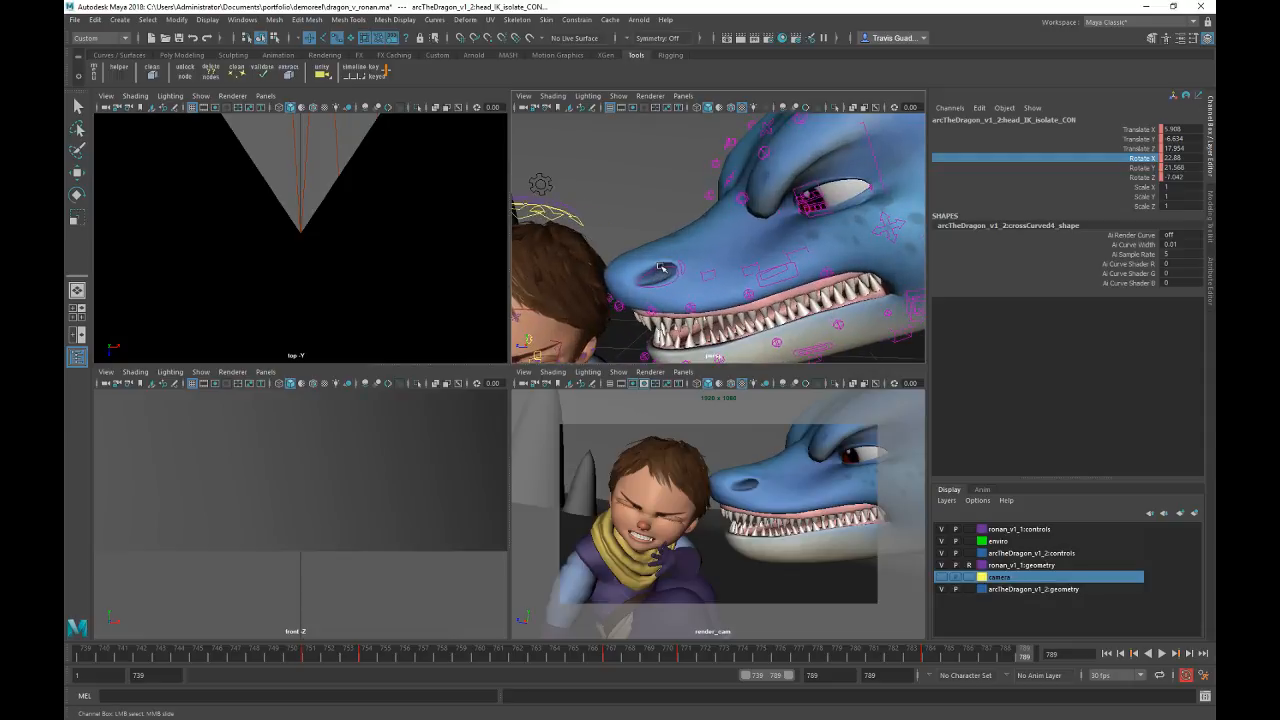
click(660, 272)
key(space)
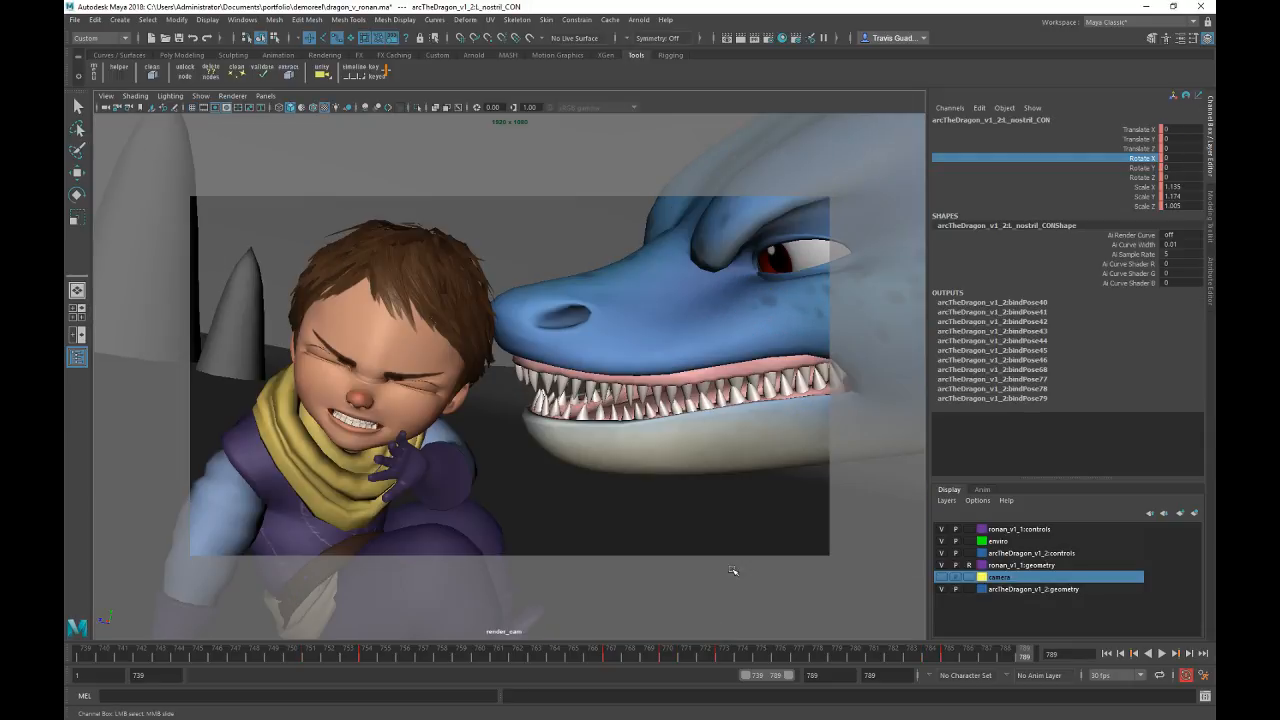
click(572, 655)
drag(610, 655, 537, 656)
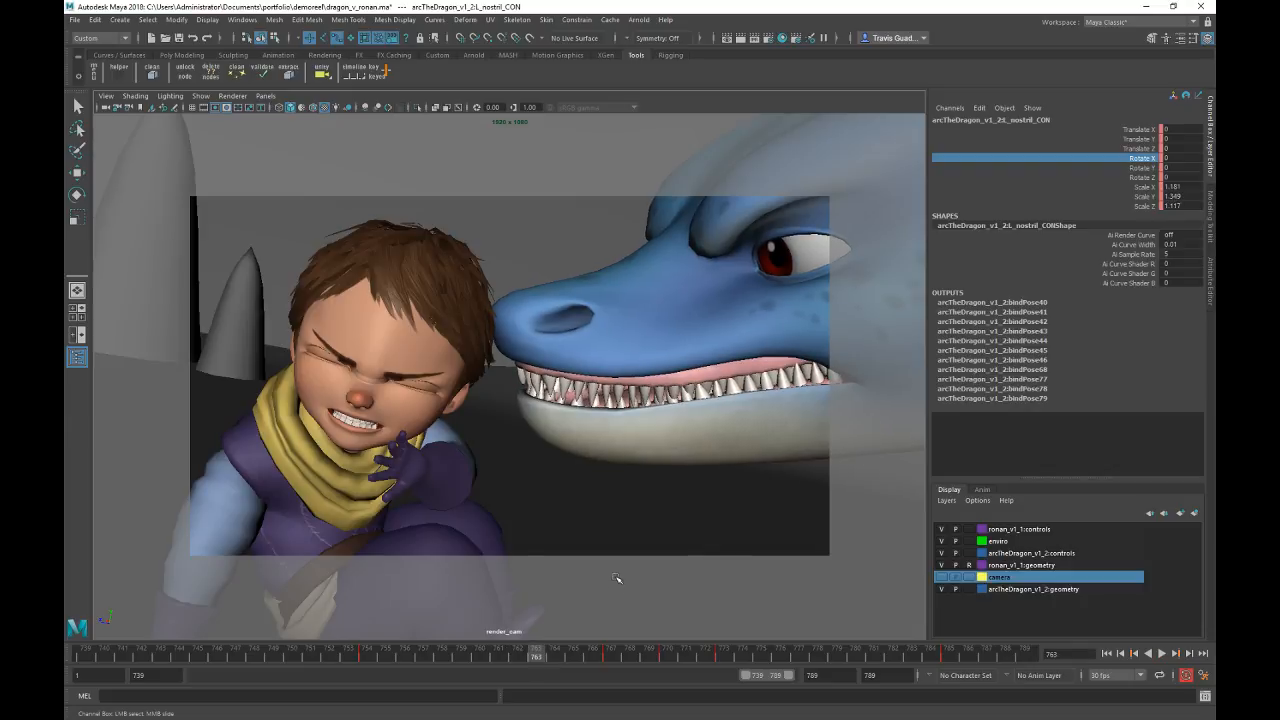
click(1131, 140)
right_click(1131, 141)
click(1110, 161)
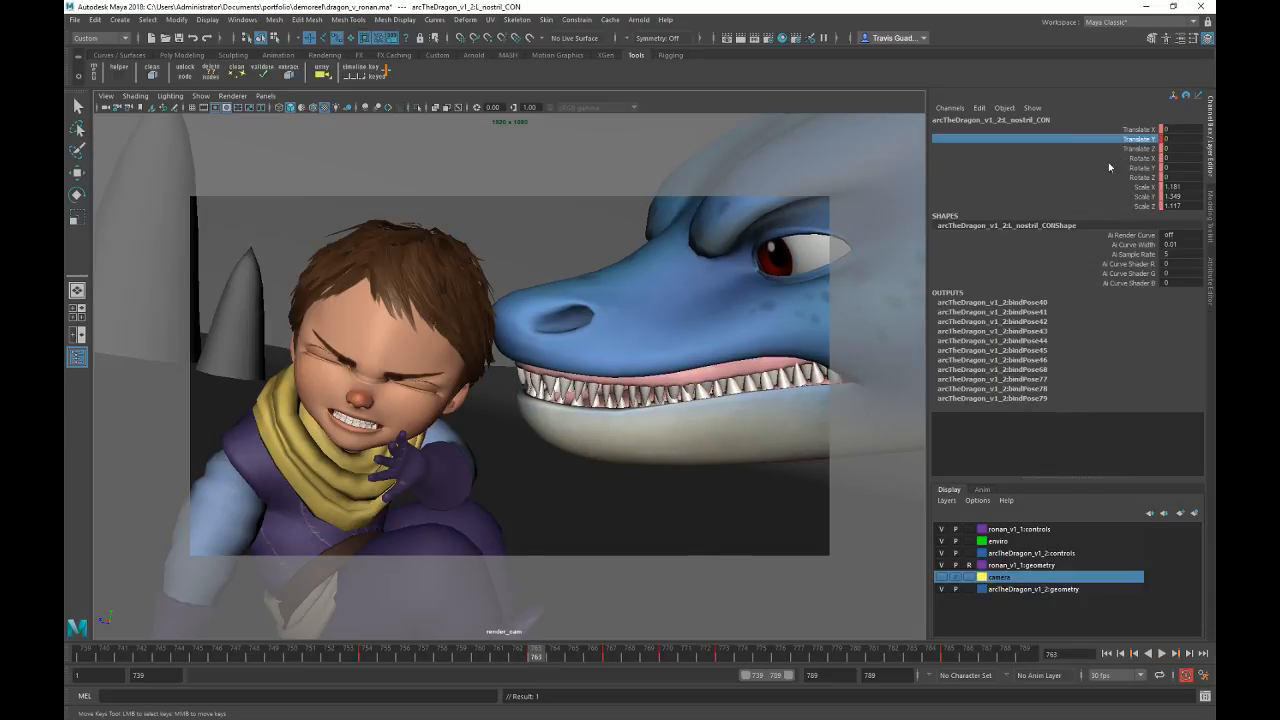
Step: Key the left nostril control's Translate Y at frame 765 and advance to frame 767
key(alt+period)
key(alt+period)
right_click(1131, 141)
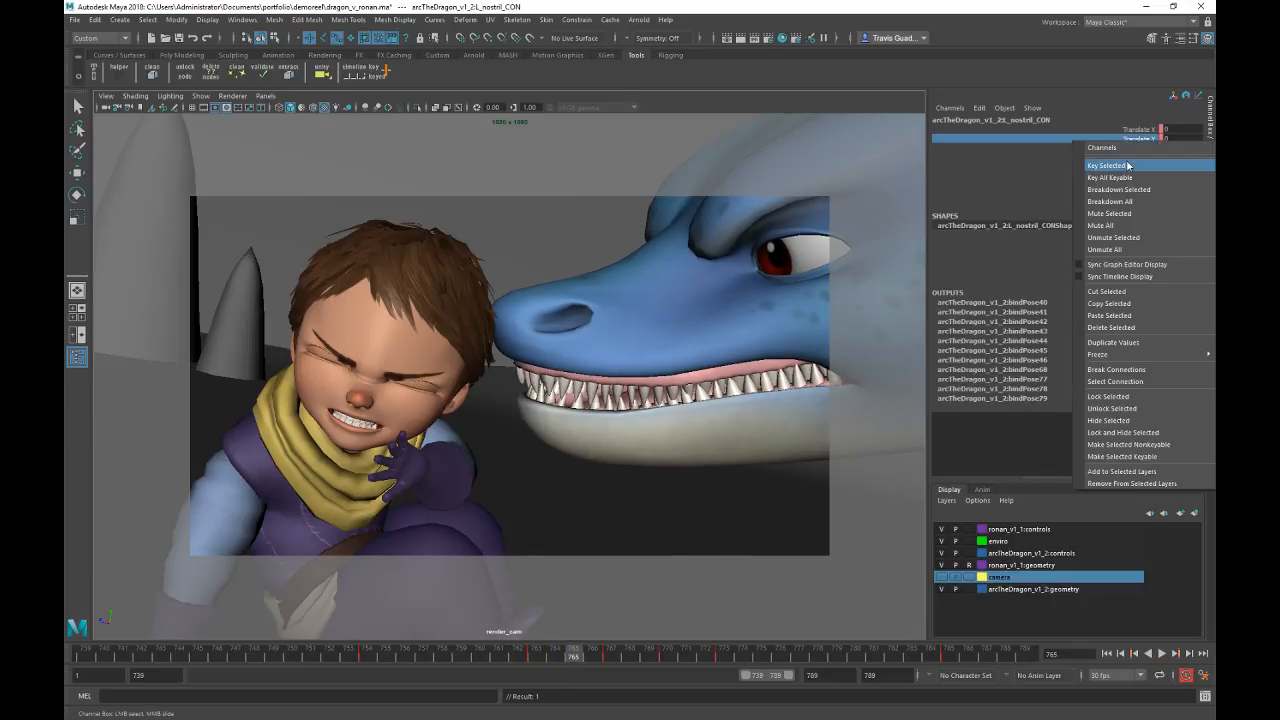
click(1110, 163)
key(alt+period)
key(alt+period)
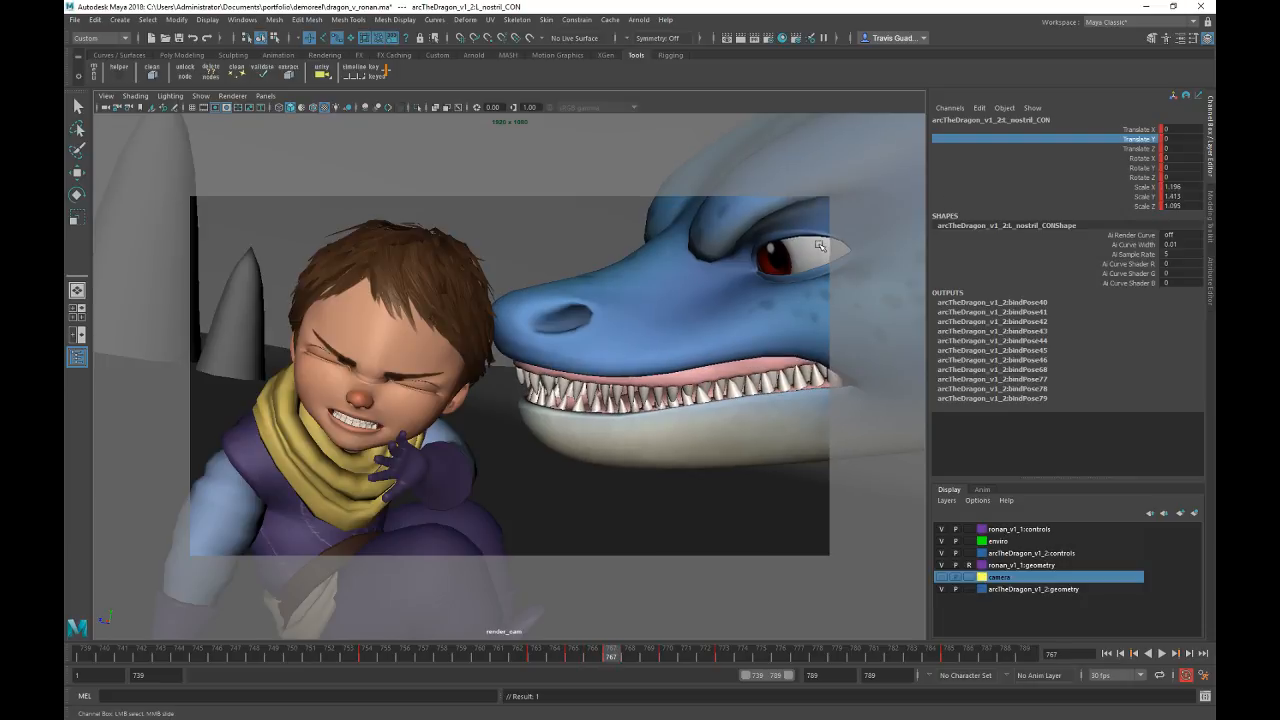
Step: Key the nostril control's Translate Y at frame 769 with a value of about 0.103 and review the motion
key(alt+period)
key(alt+period)
right_click(1128, 143)
click(1120, 164)
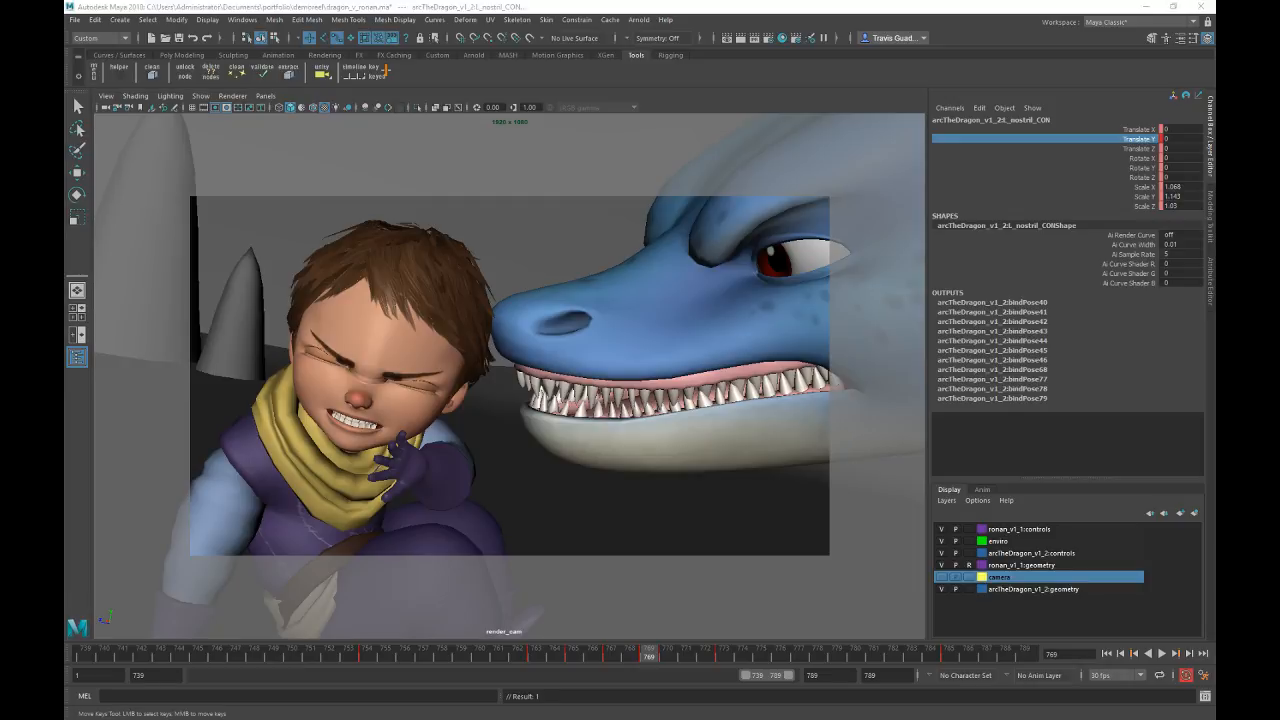
middle_drag(565, 350, 580, 350)
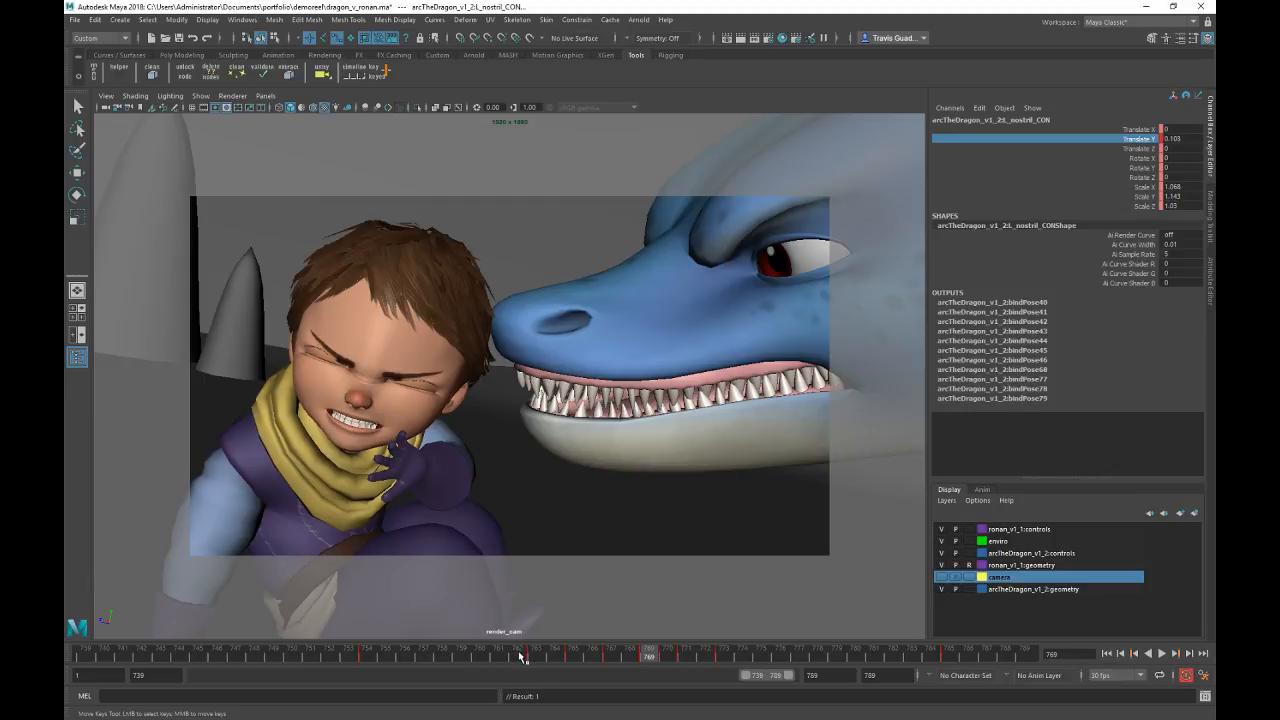
drag(522, 655, 560, 648)
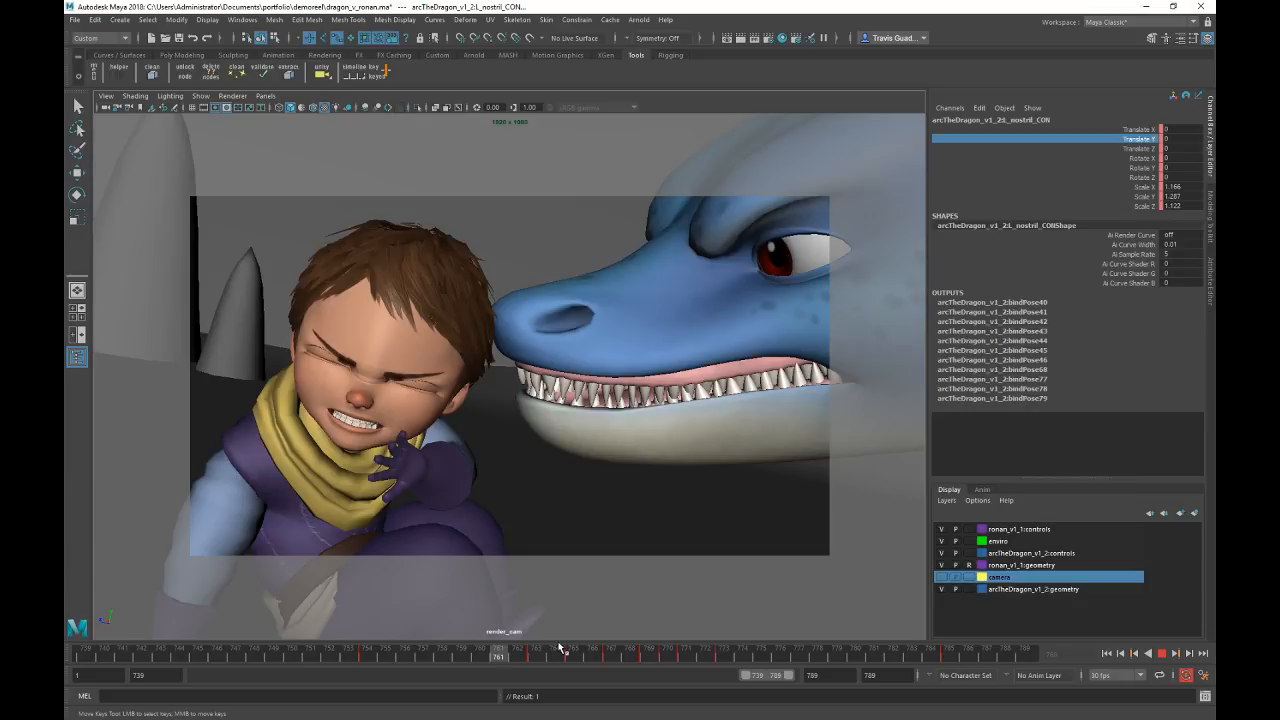
Step: Switch to the nostril control's Scale Y channel and key it at frame 759
drag(528, 657, 528, 657)
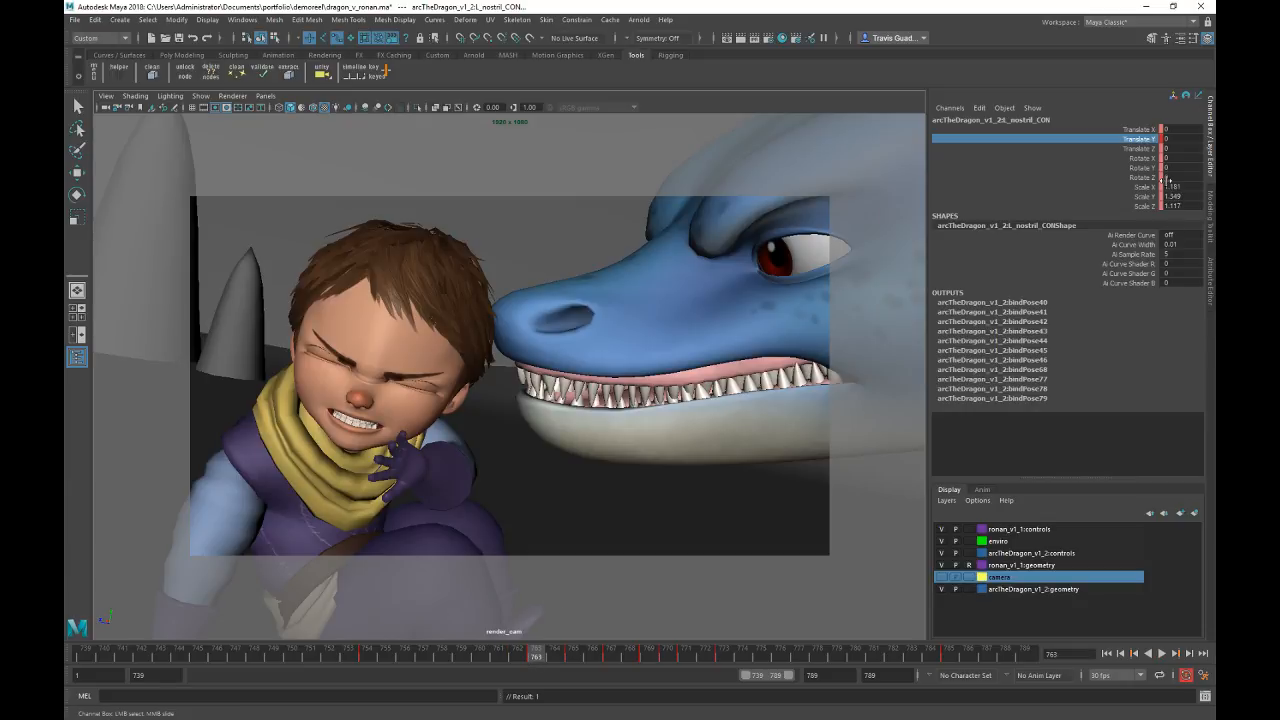
click(1105, 197)
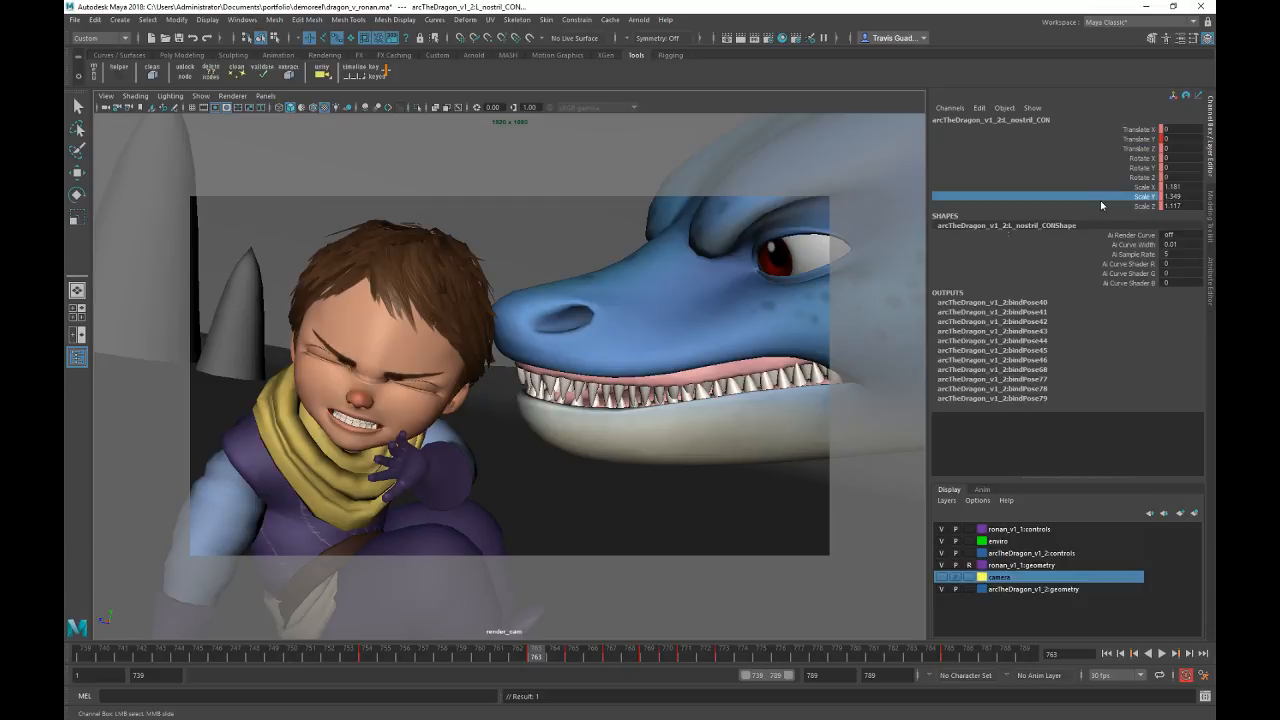
mouse_move(645, 308)
middle_down()
mouse_move(572, 305)
mouse_move(656, 301)
middle_up()
key(ctrl+z)
drag(548, 663, 498, 660)
click(461, 659)
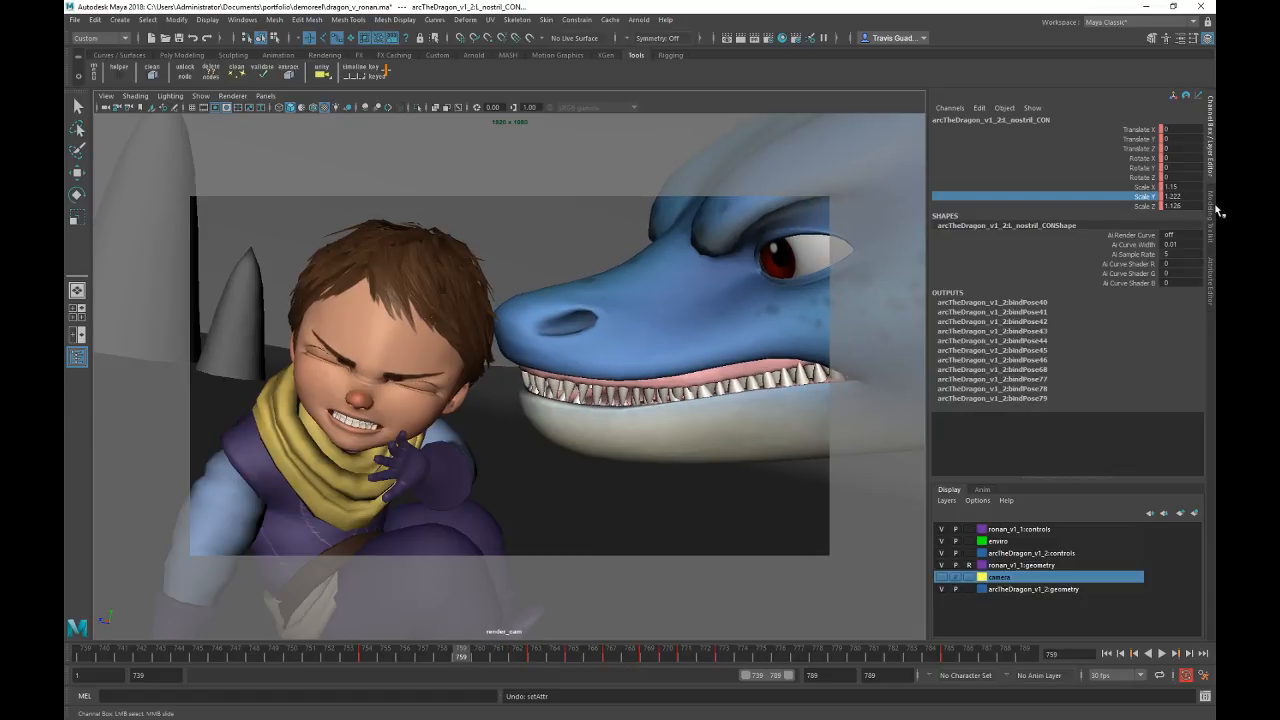
right_click(1139, 199)
click(1129, 221)
Step: Key the left nostril control's Scale Y at frames 761 and 763
key(alt+period)
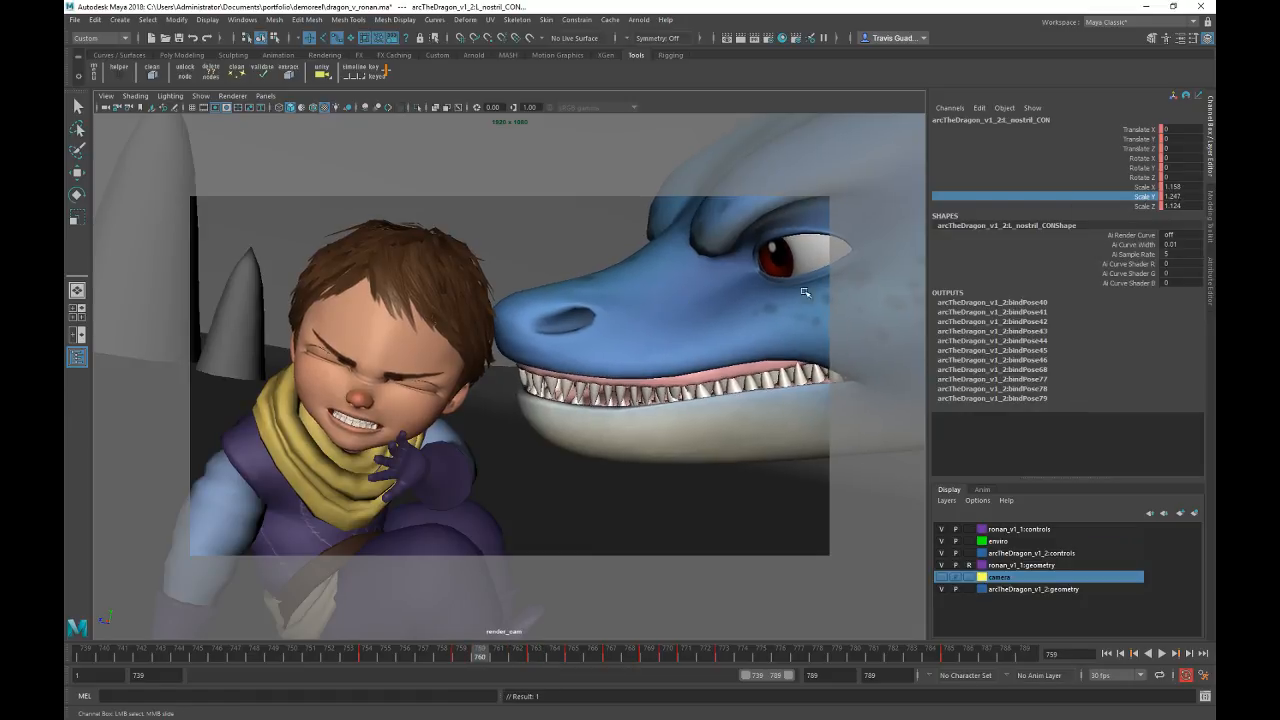
key(alt+period)
right_click(1148, 199)
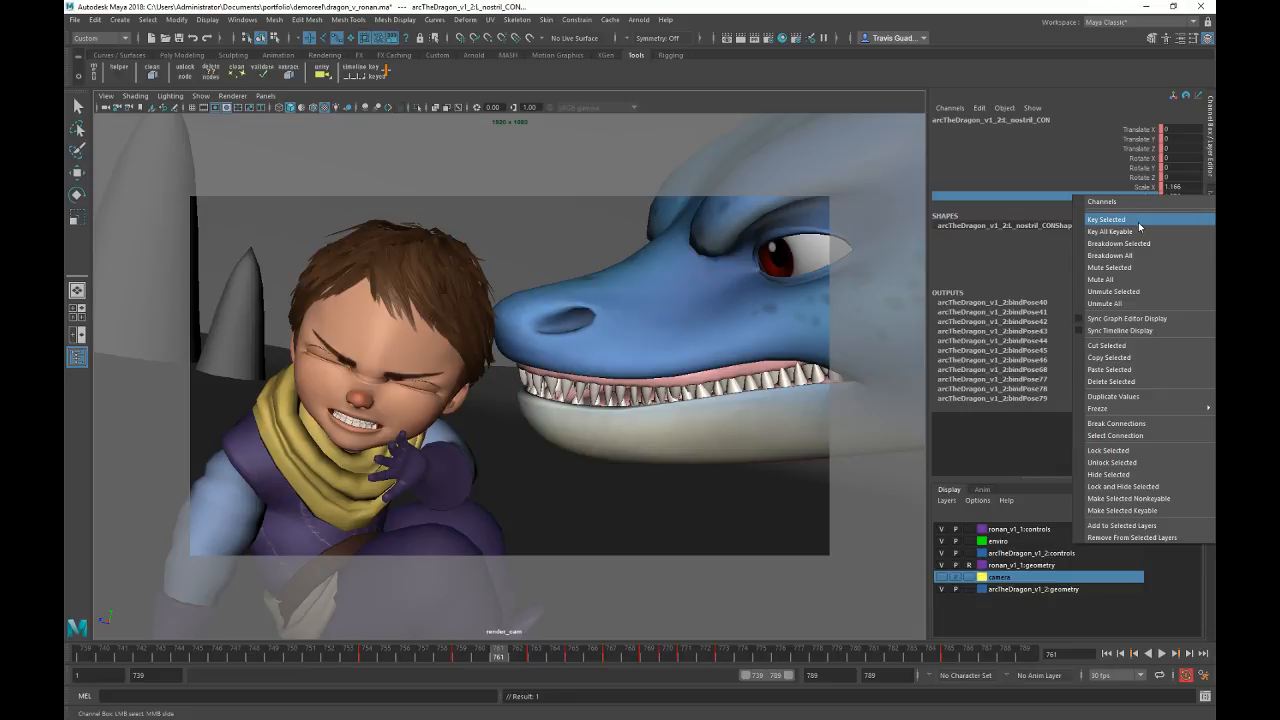
click(1138, 220)
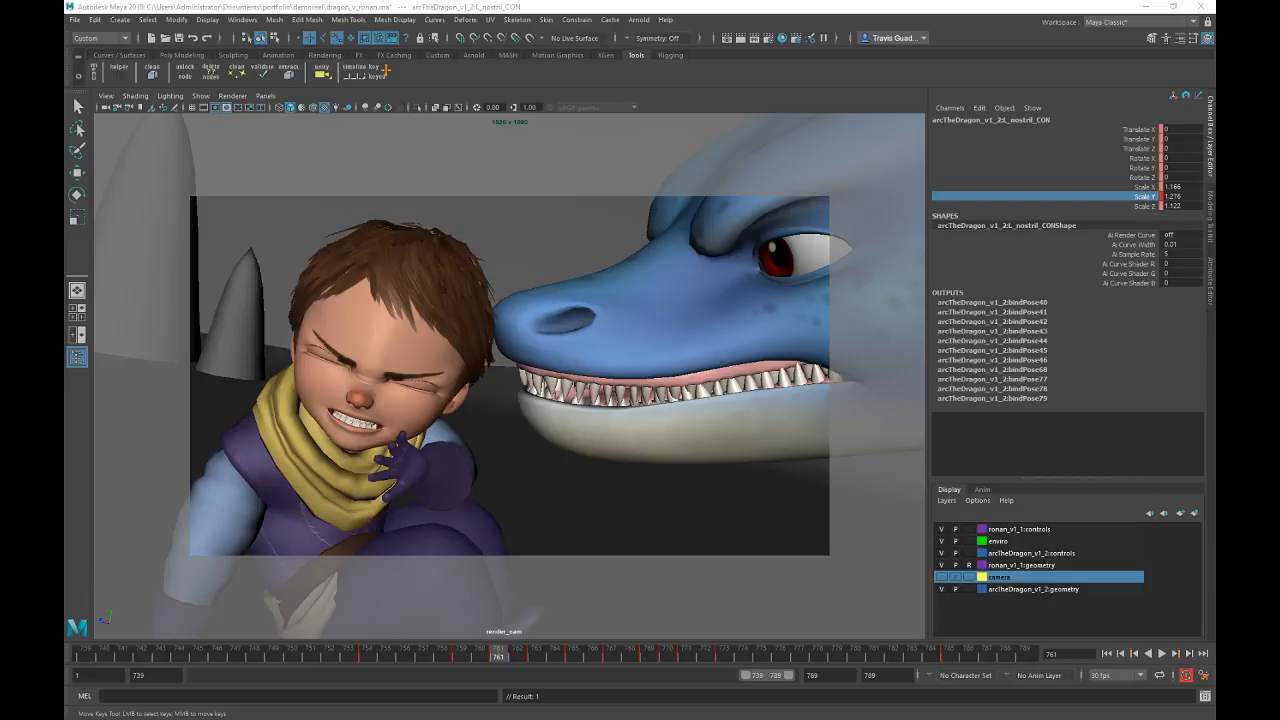
middle_click(634, 481)
key(alt+period)
key(alt+period)
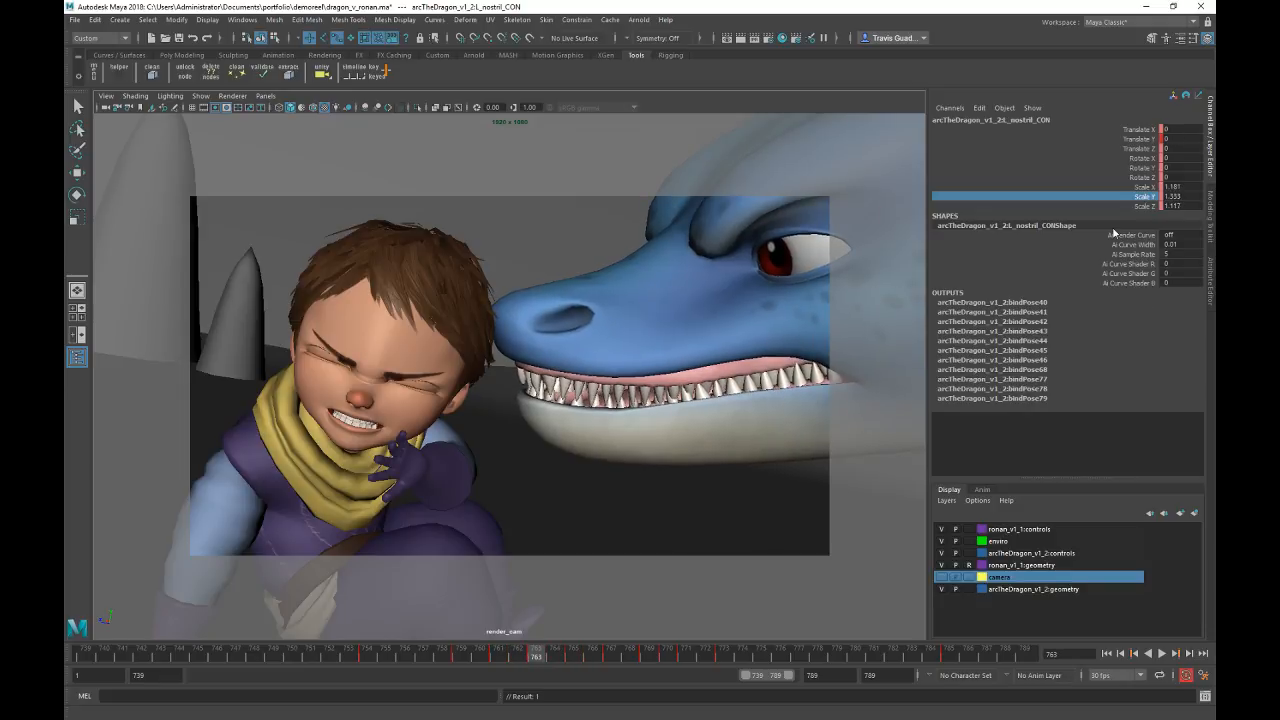
right_click(1124, 197)
click(1125, 225)
Step: Key the nostril control's Scale Y at frame 765 and advance to frame 767
key(alt+period)
key(alt+period)
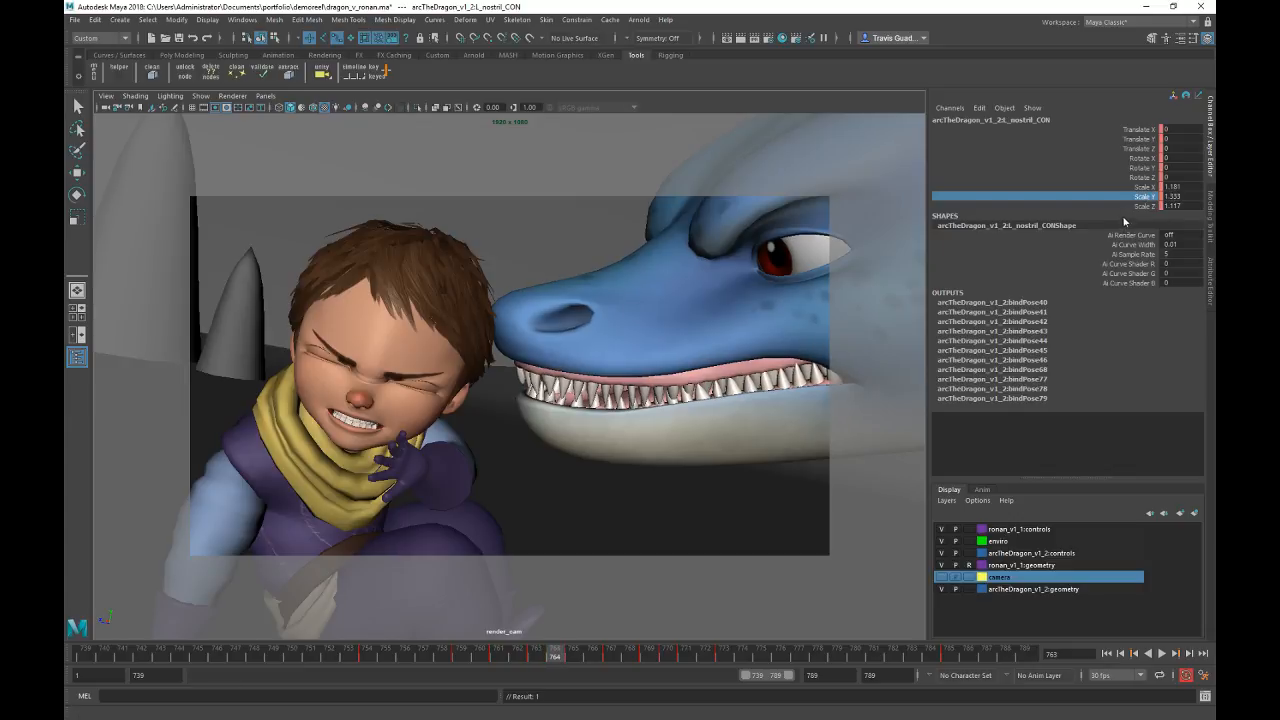
right_click(1143, 197)
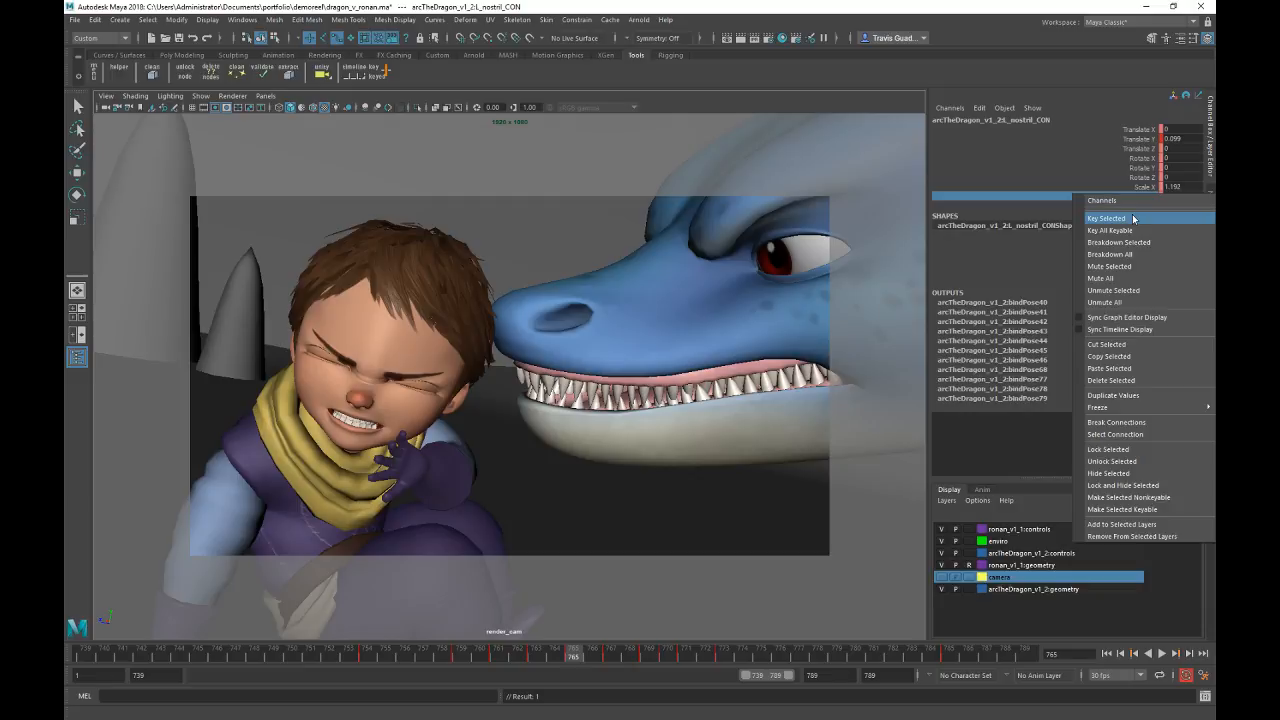
click(1131, 218)
key(alt+period)
key(alt+period)
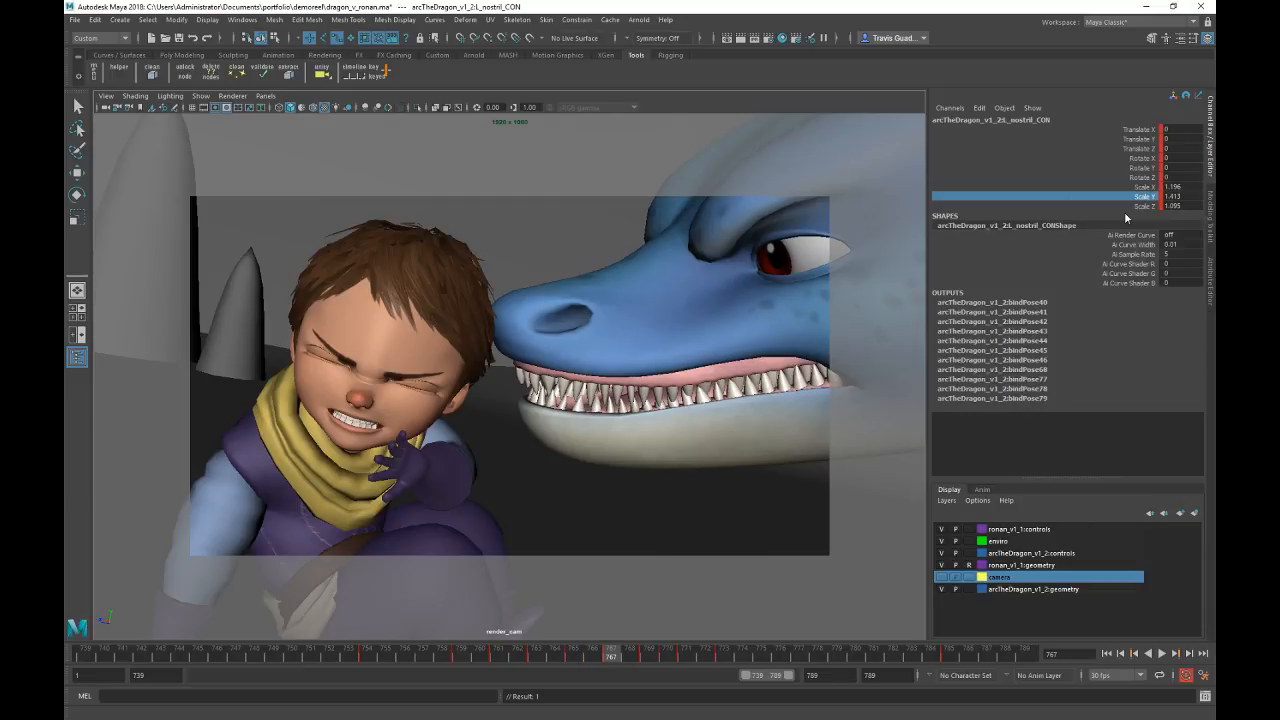
Step: Play back the shot to check the dragon's nostril movement
key(shift+g)
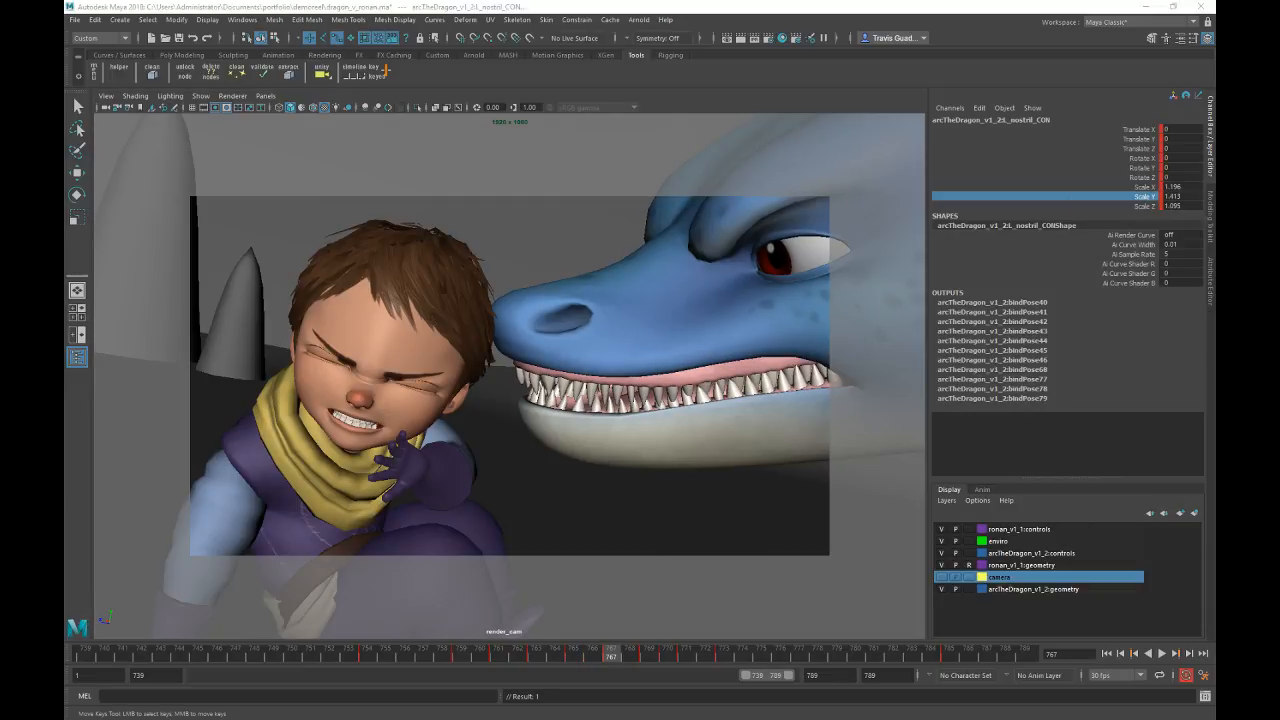
click(411, 657)
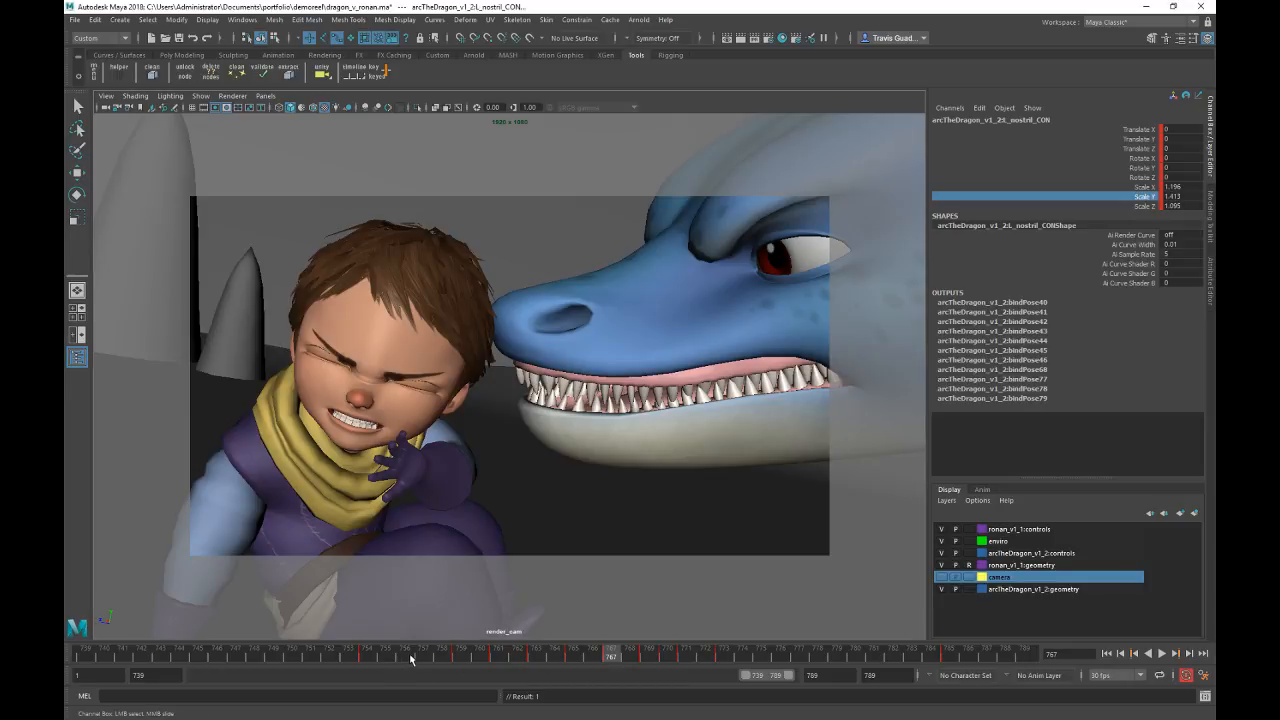
click(420, 657)
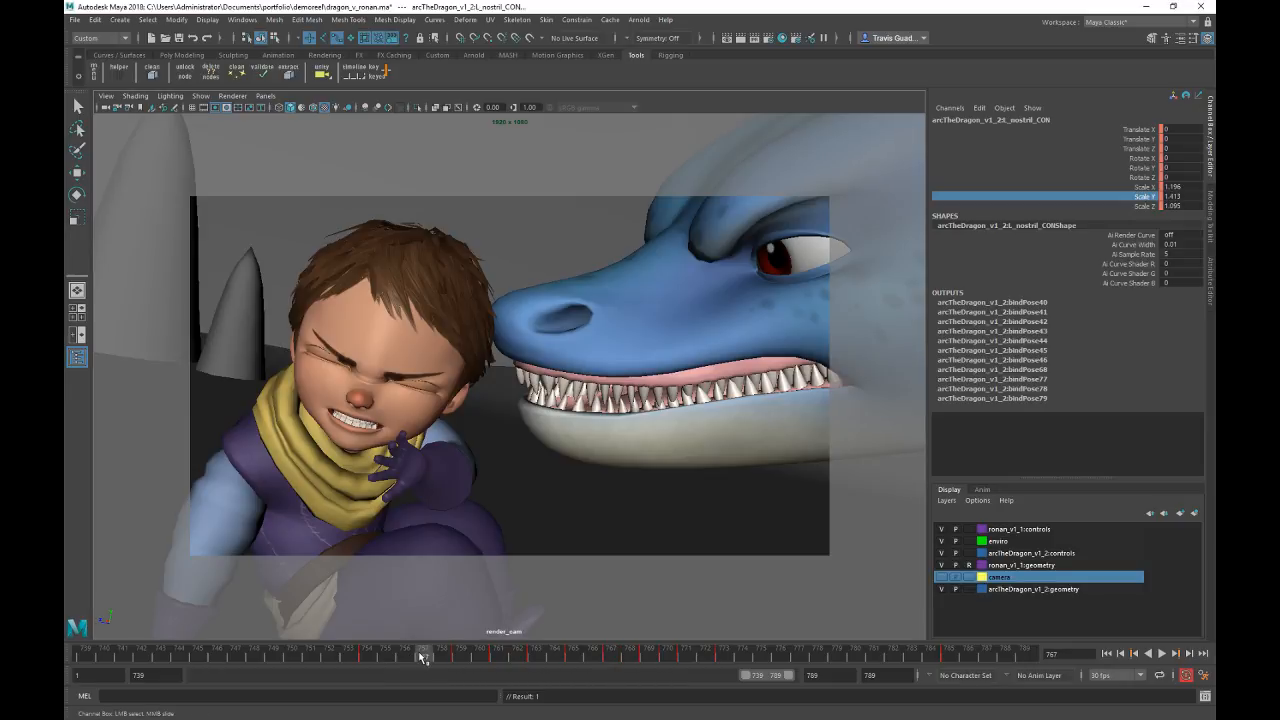
key(alt+v)
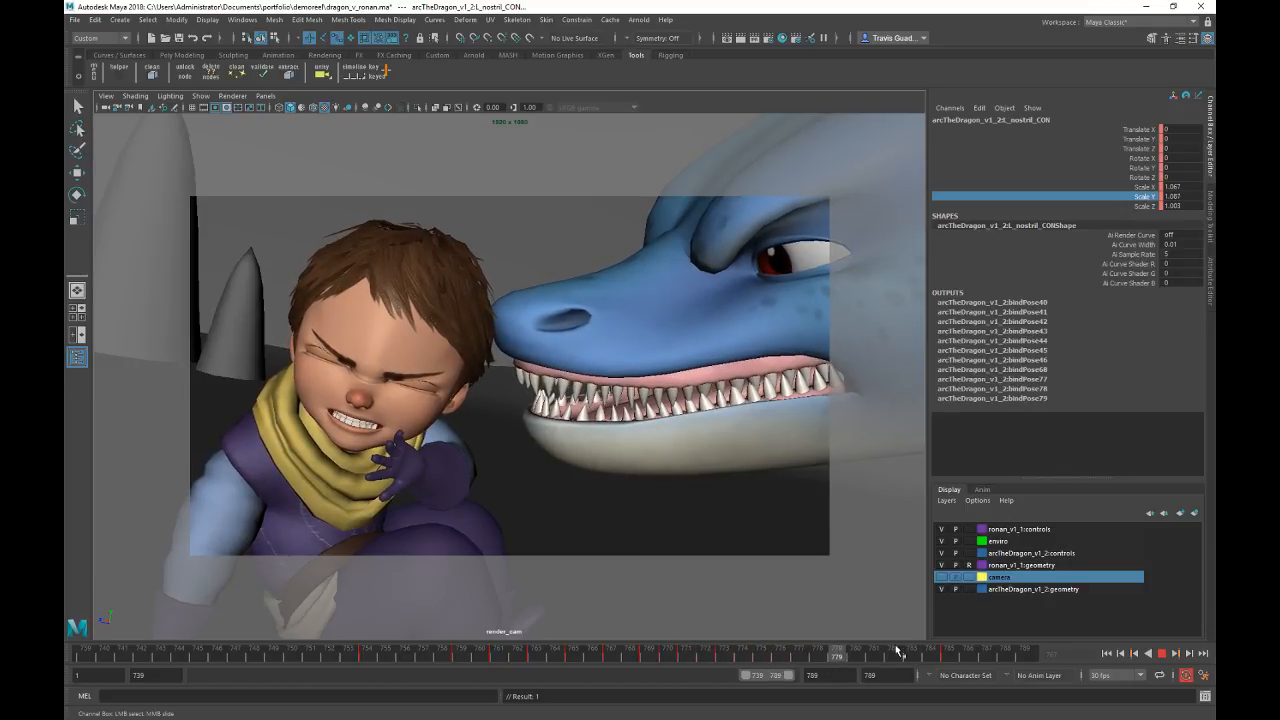
Step: Narrow the left nostril at frame 770 by lowering its Scale Y to about 0.73, and play back the result
drag(897, 651, 686, 662)
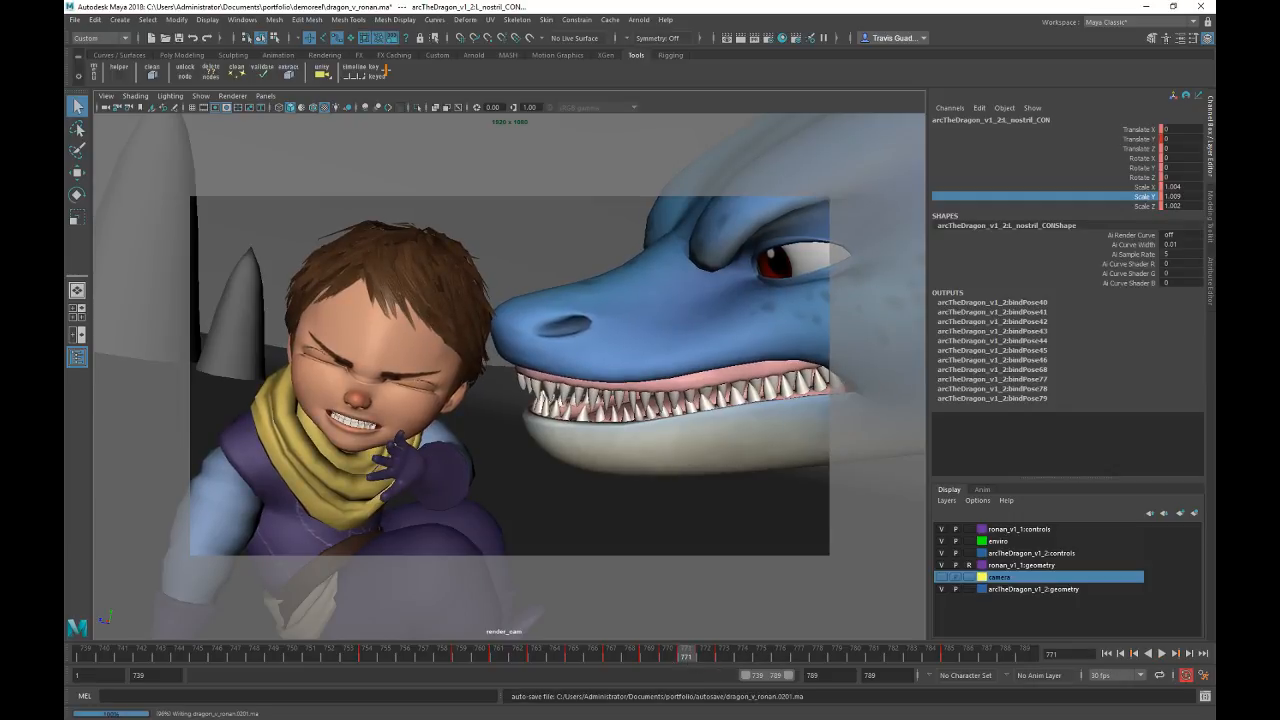
key(alt+comma)
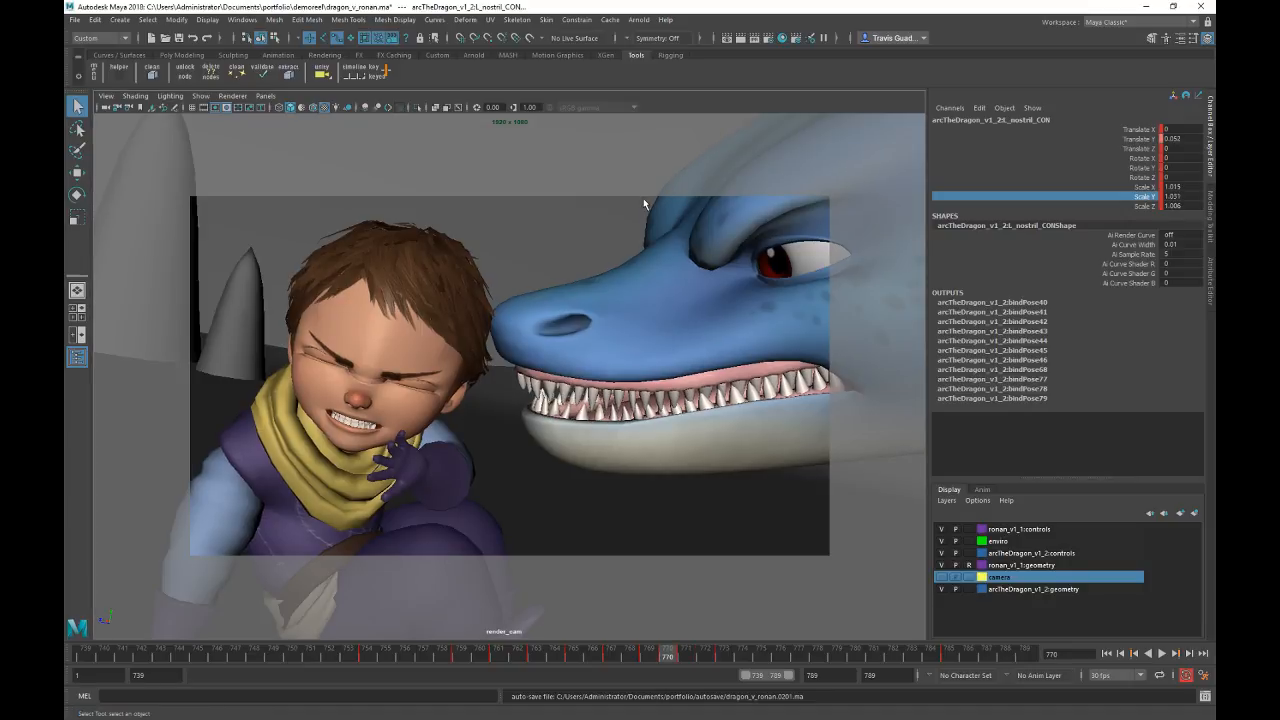
click(1137, 208)
click(1135, 198)
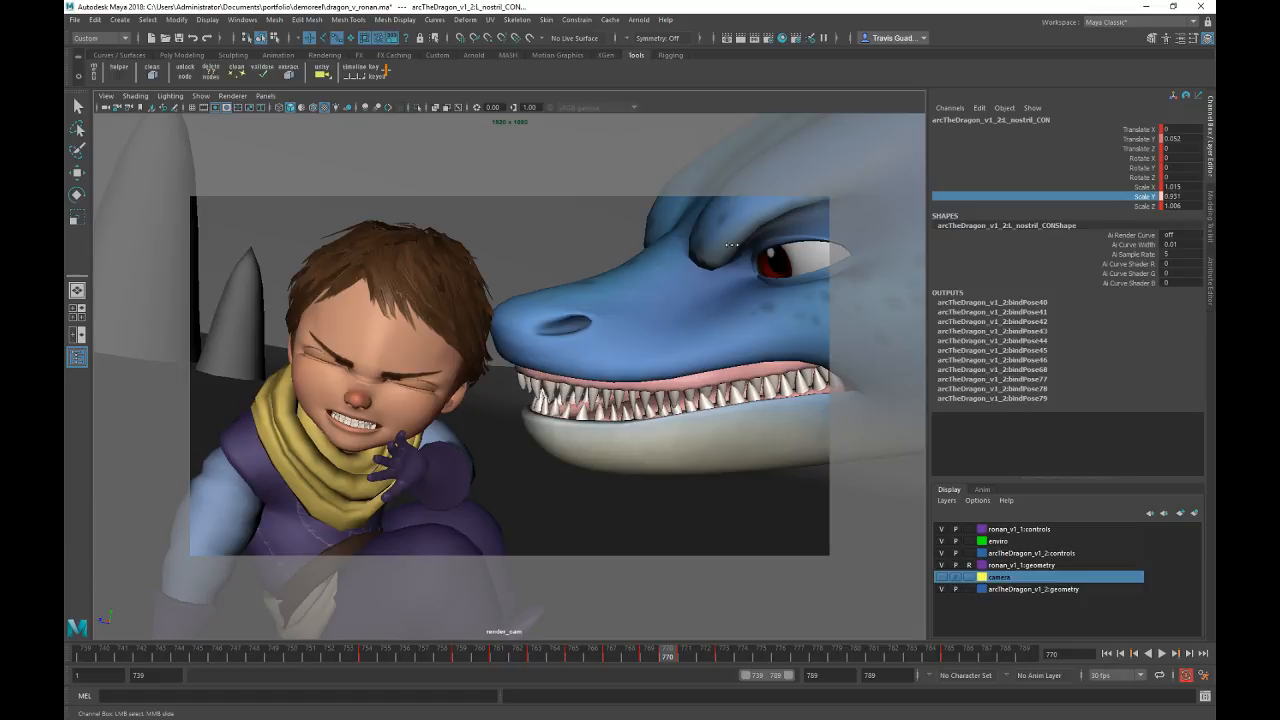
middle_drag(731, 244, 731, 248)
key(alt+v)
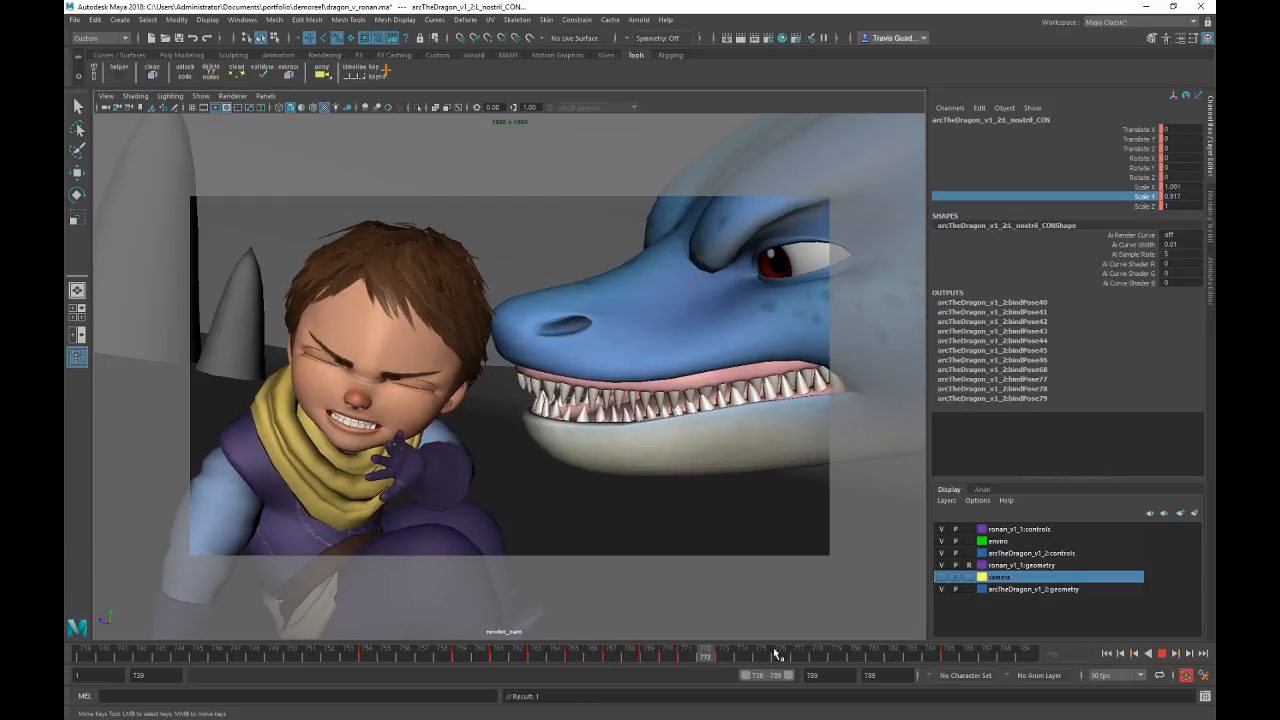
click(668, 656)
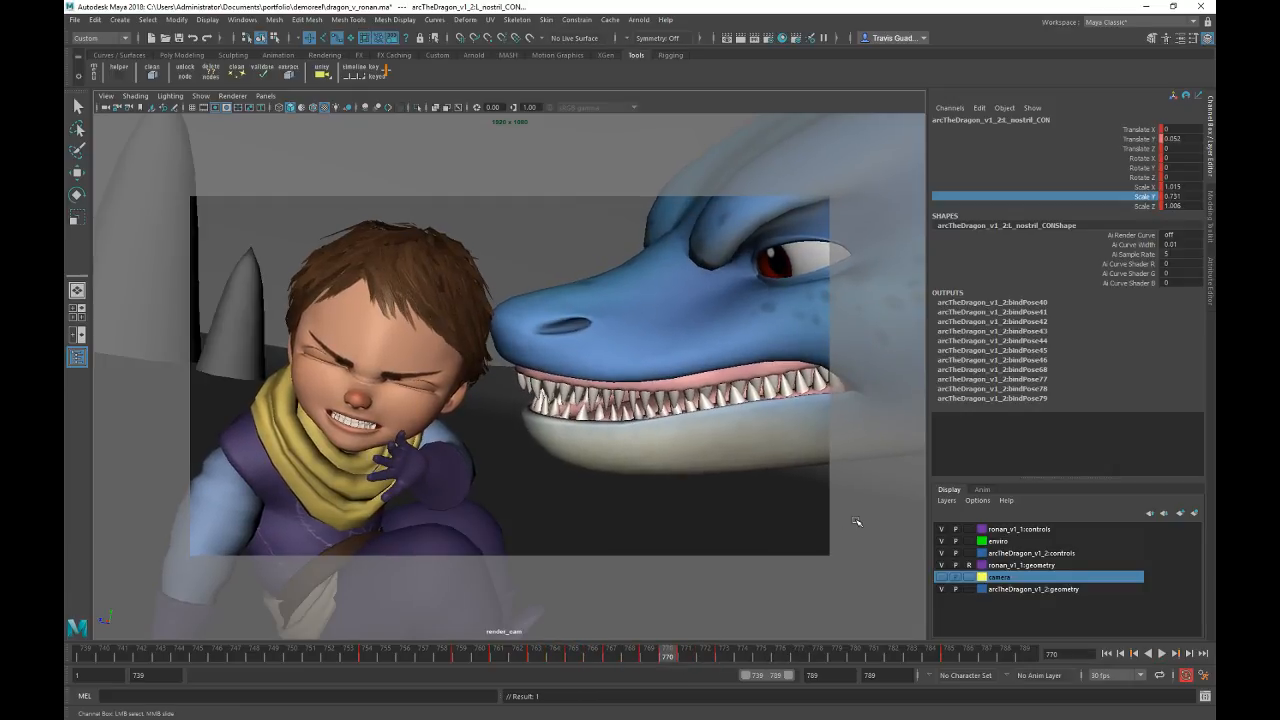
Step: Lower the dragon's left nostril at frame 770 by reducing its control's Translate Y below zero
click(1142, 139)
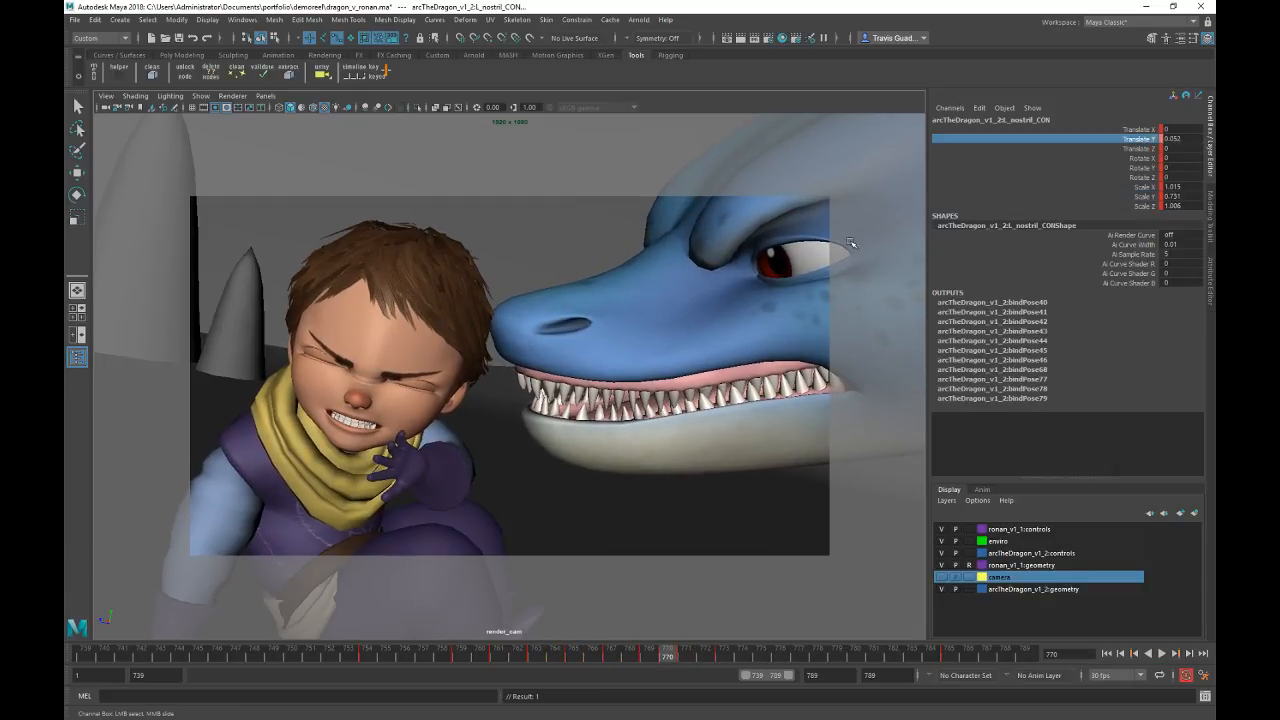
middle_drag(812, 283, 803, 282)
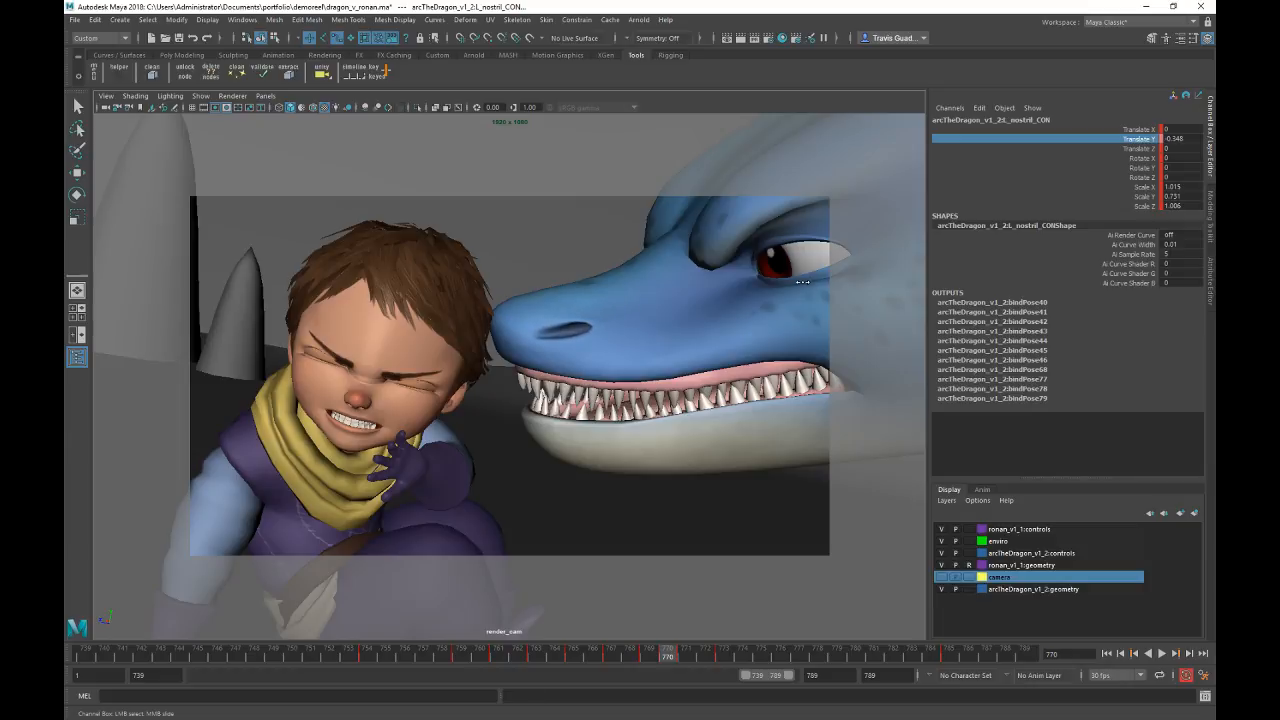
middle_drag(803, 282, 801, 282)
key(comma)
key(comma)
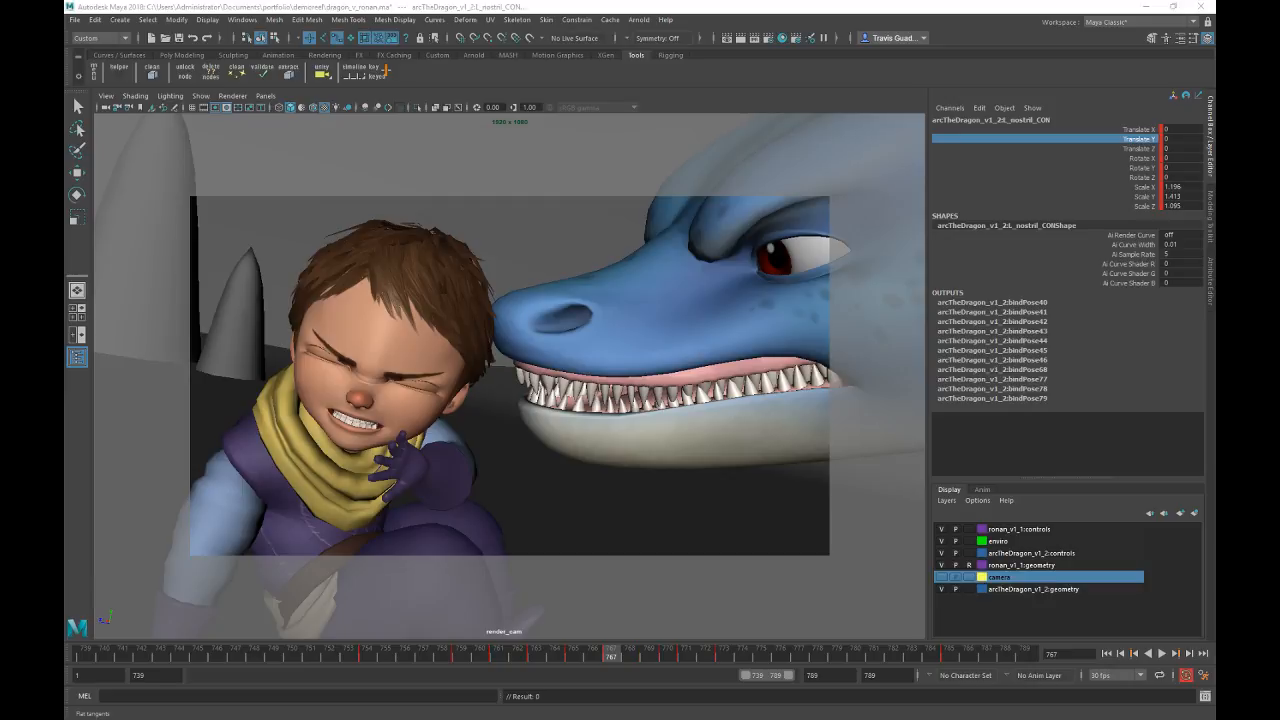
Step: Scrub and play back the shot from about frame 762 to check the dragon's nostril movement
click(517, 657)
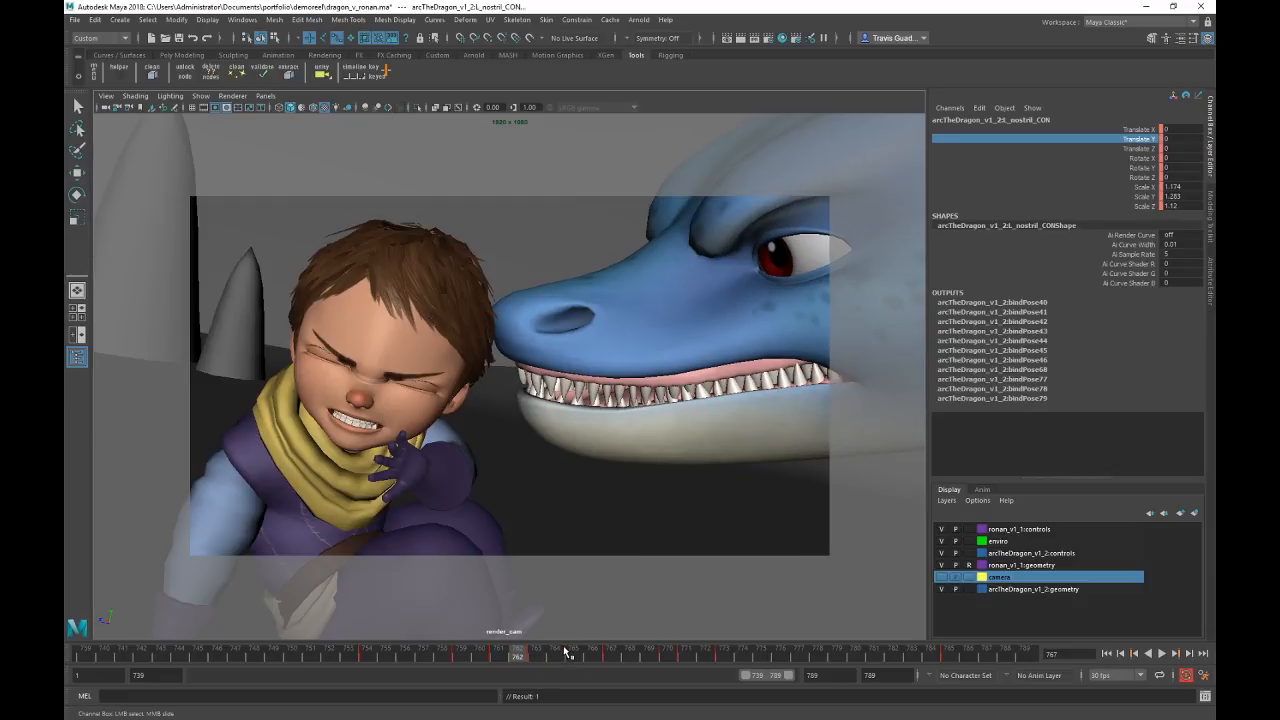
drag(566, 652, 723, 655)
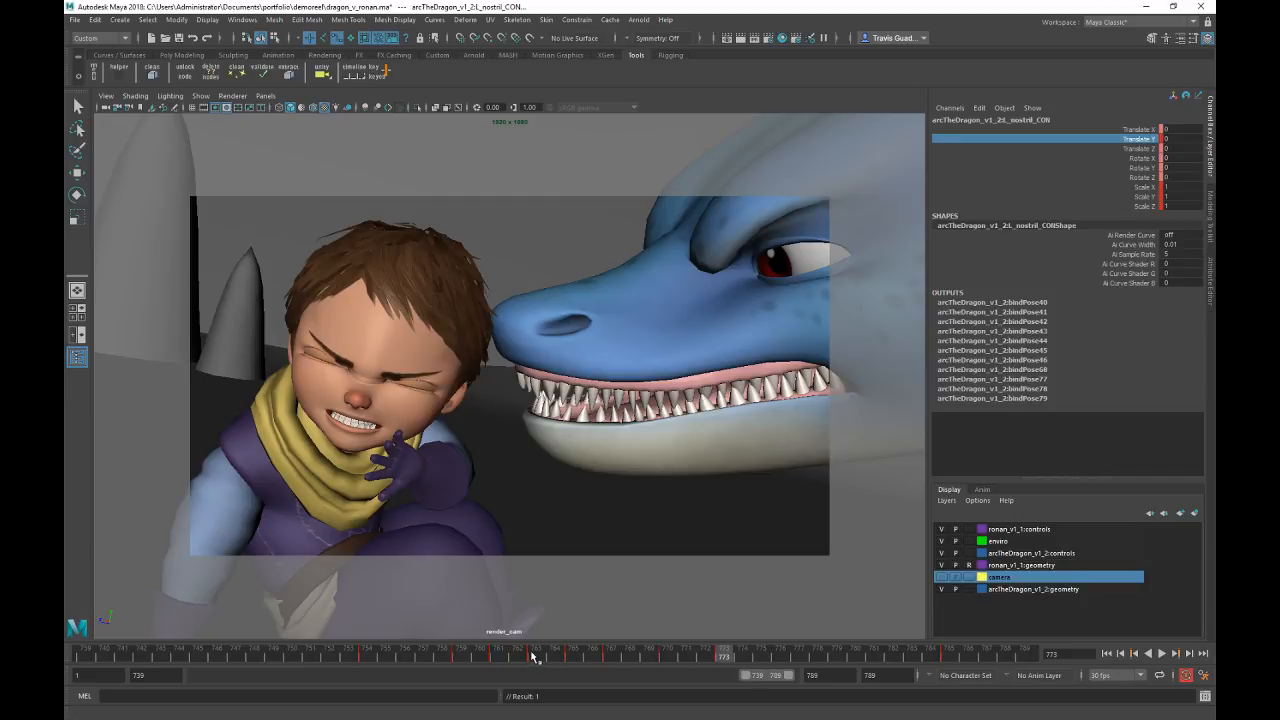
key(alt+v)
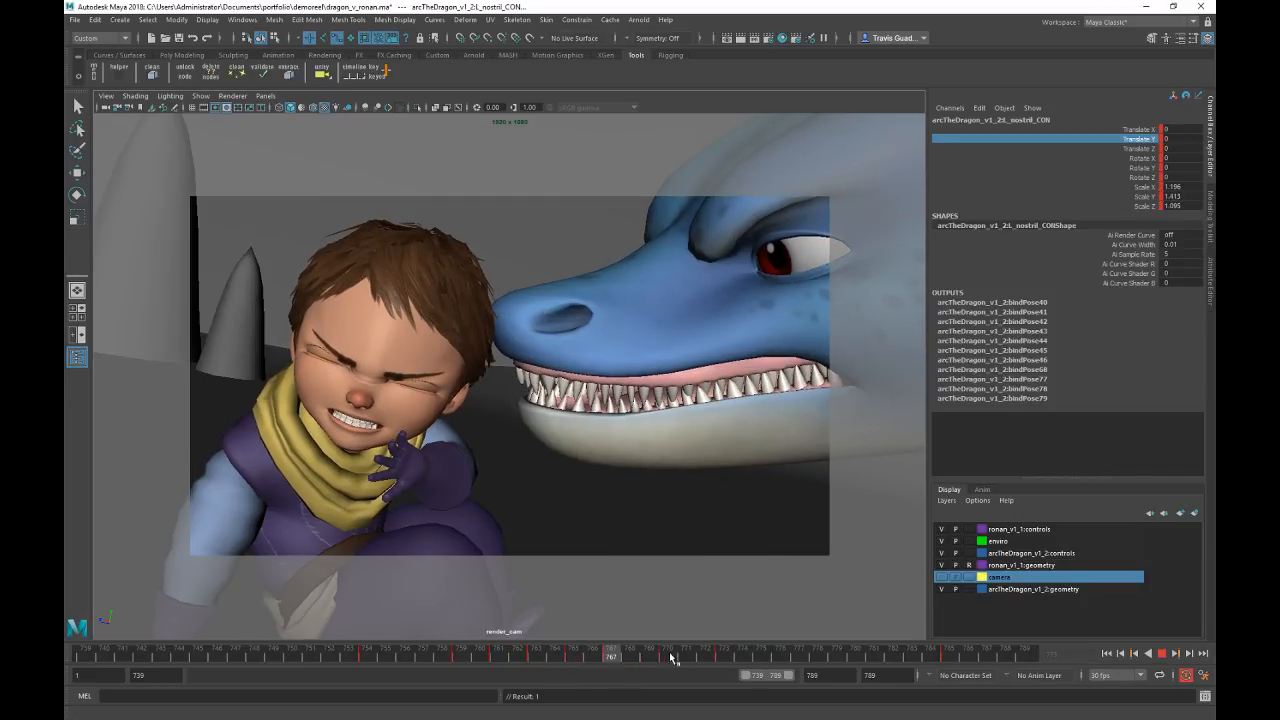
click(820, 658)
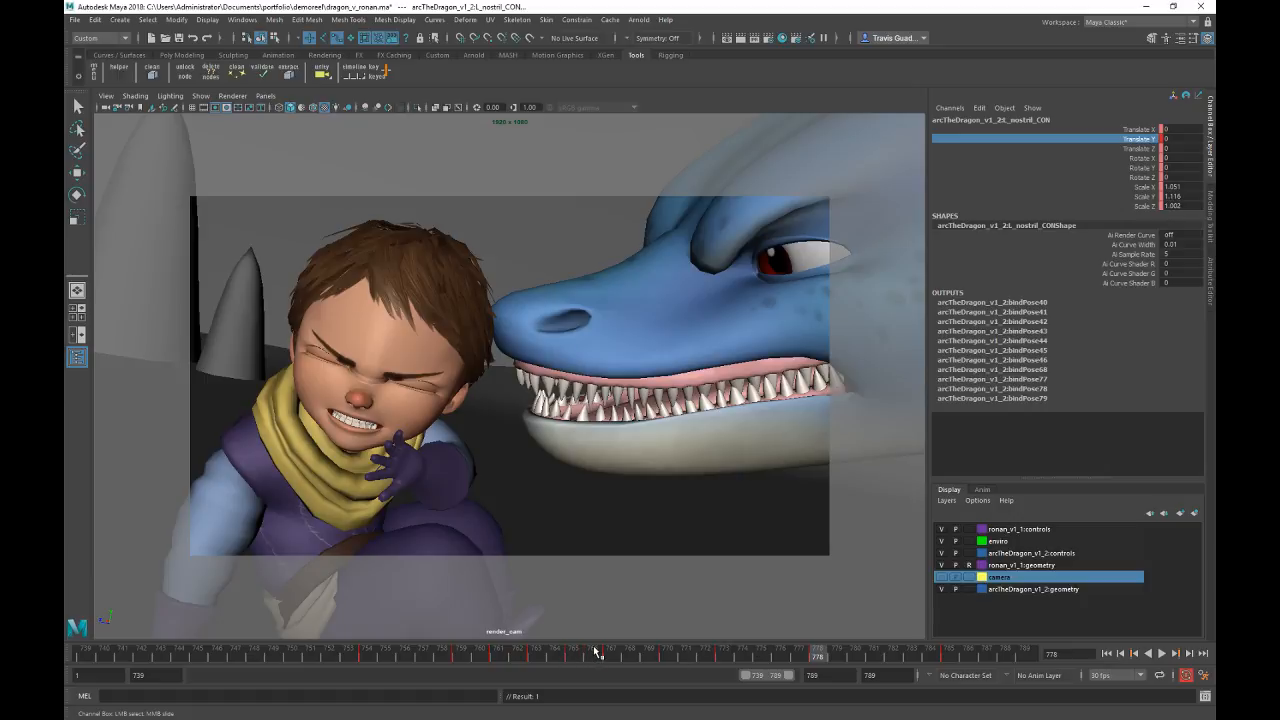
key(alt+v)
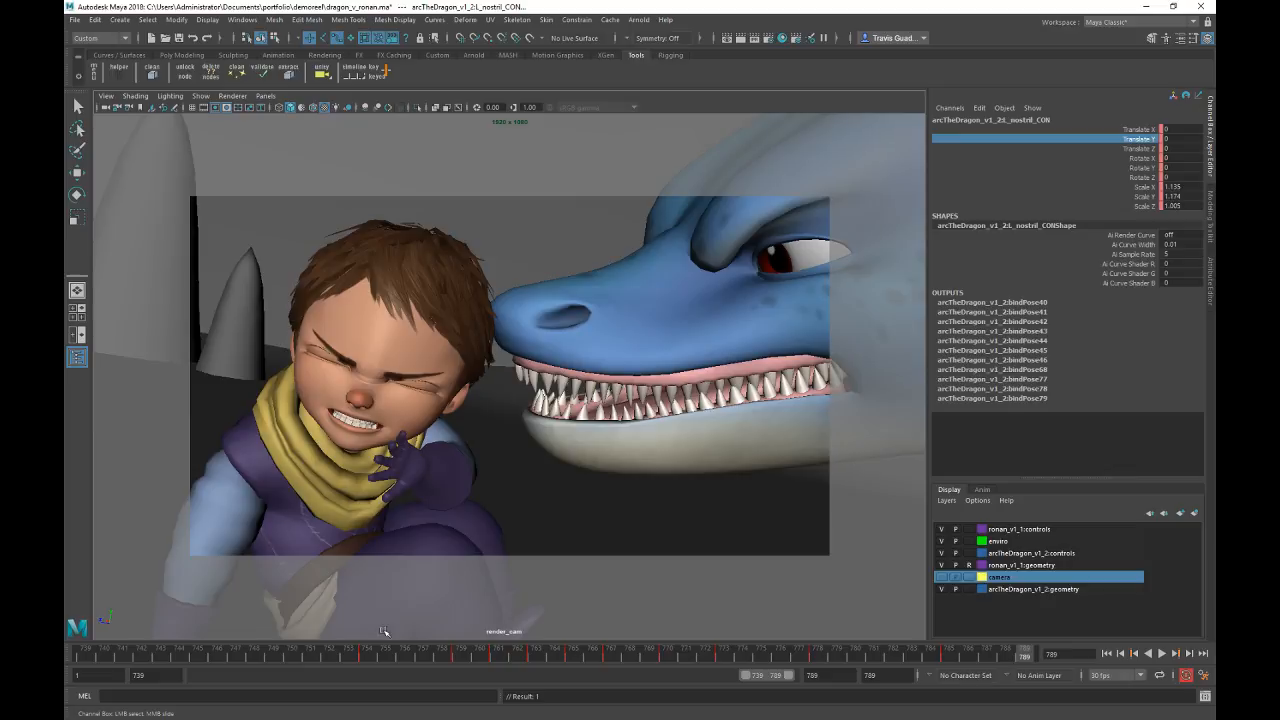
key(alt+v)
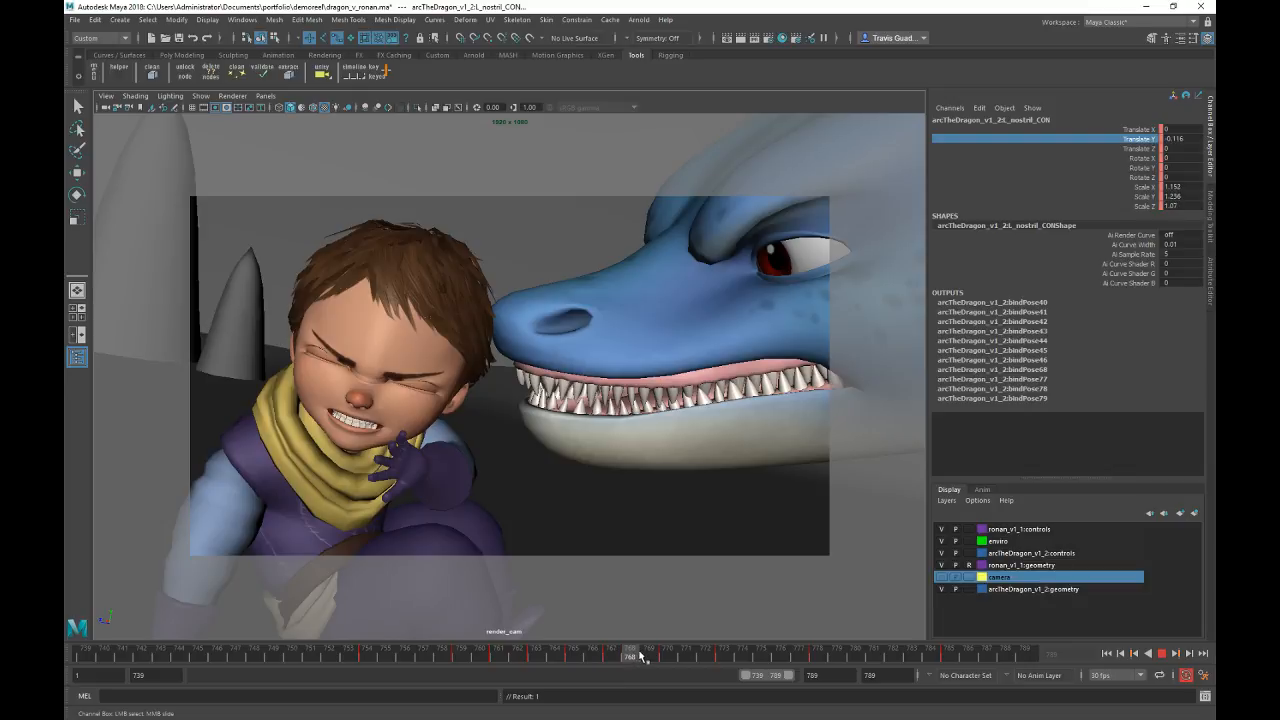
key(Escape)
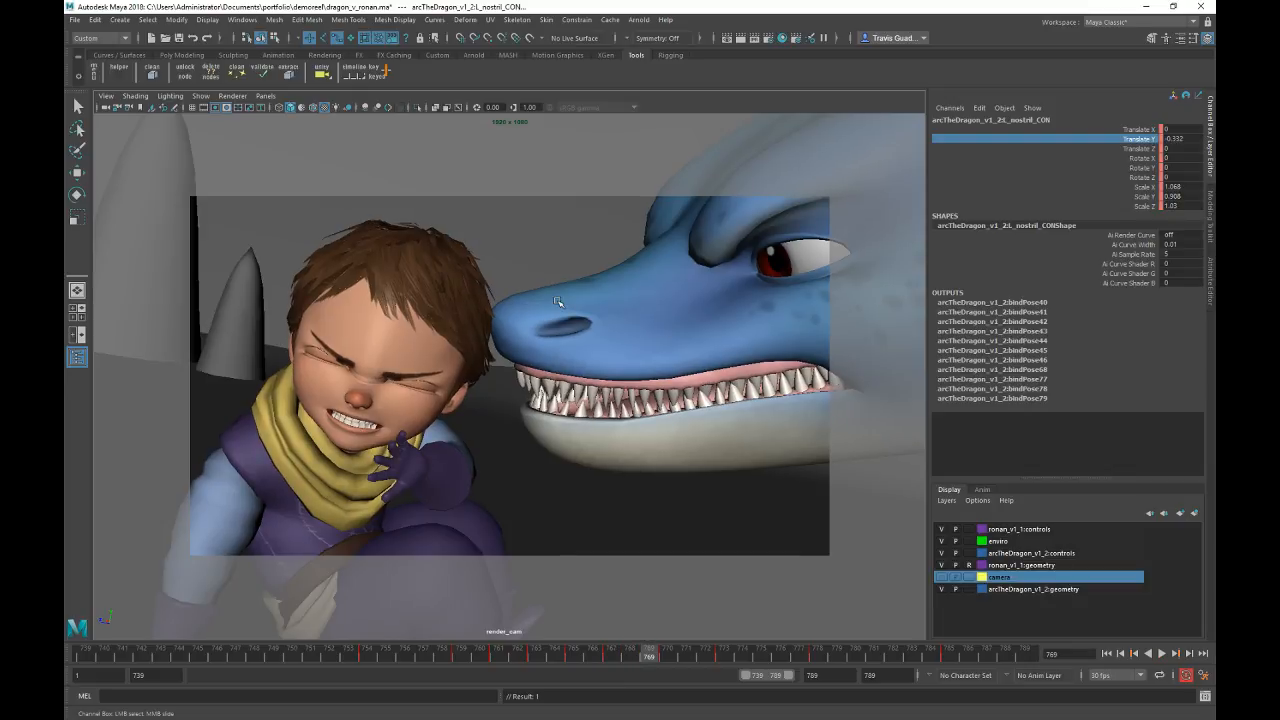
Step: Select Ronan's head options control and shift its hair wind keys later, so the moved range starts at frame 769
key(space)
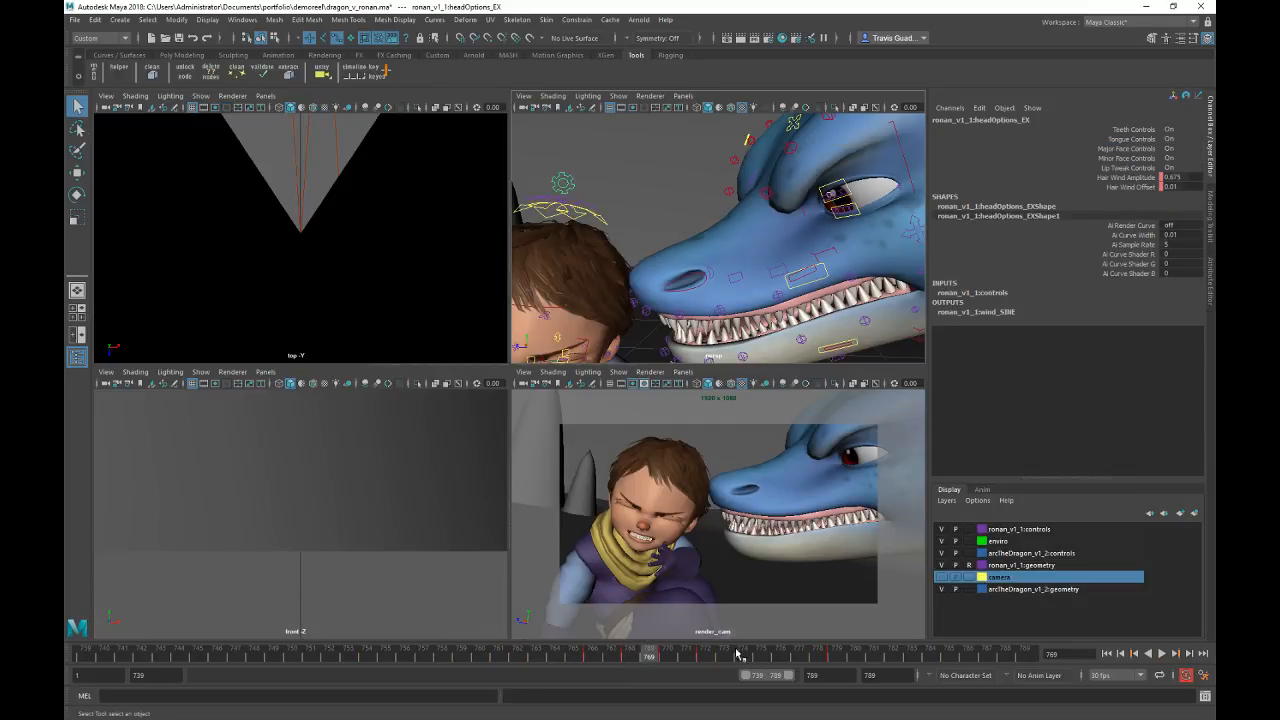
click(892, 662)
shift+drag(912, 662, 632, 662)
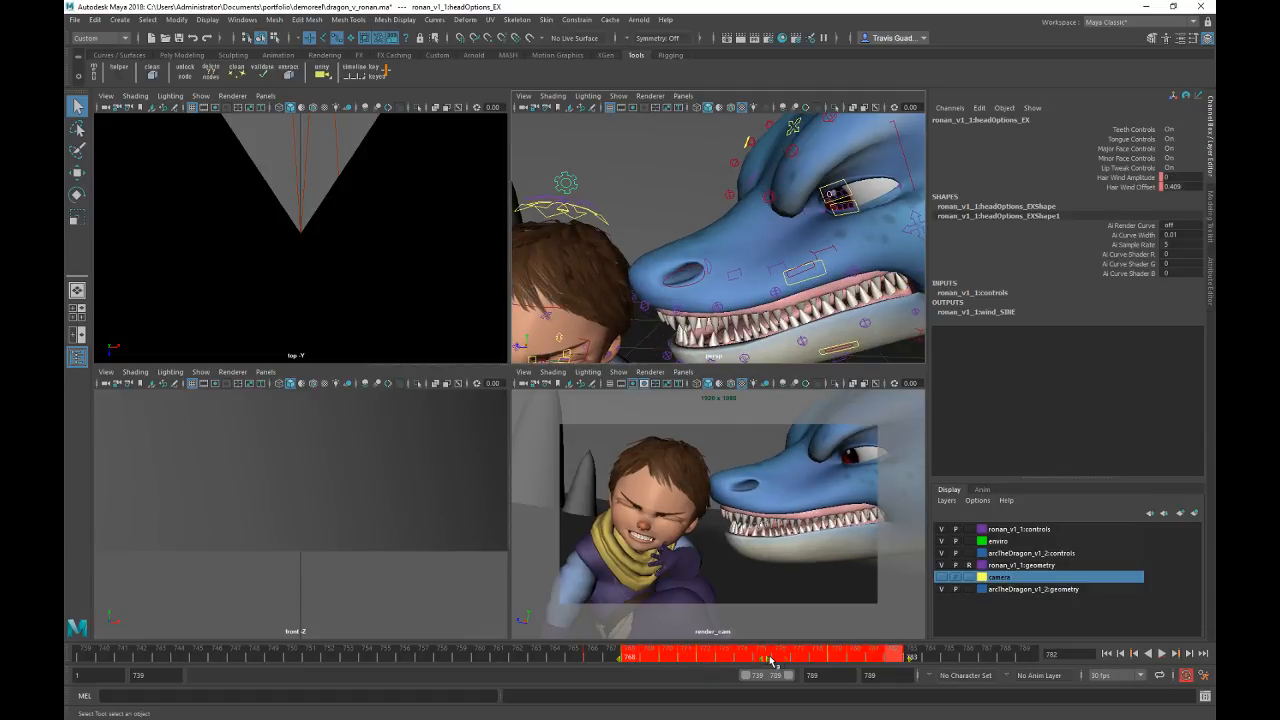
key(alt+v)
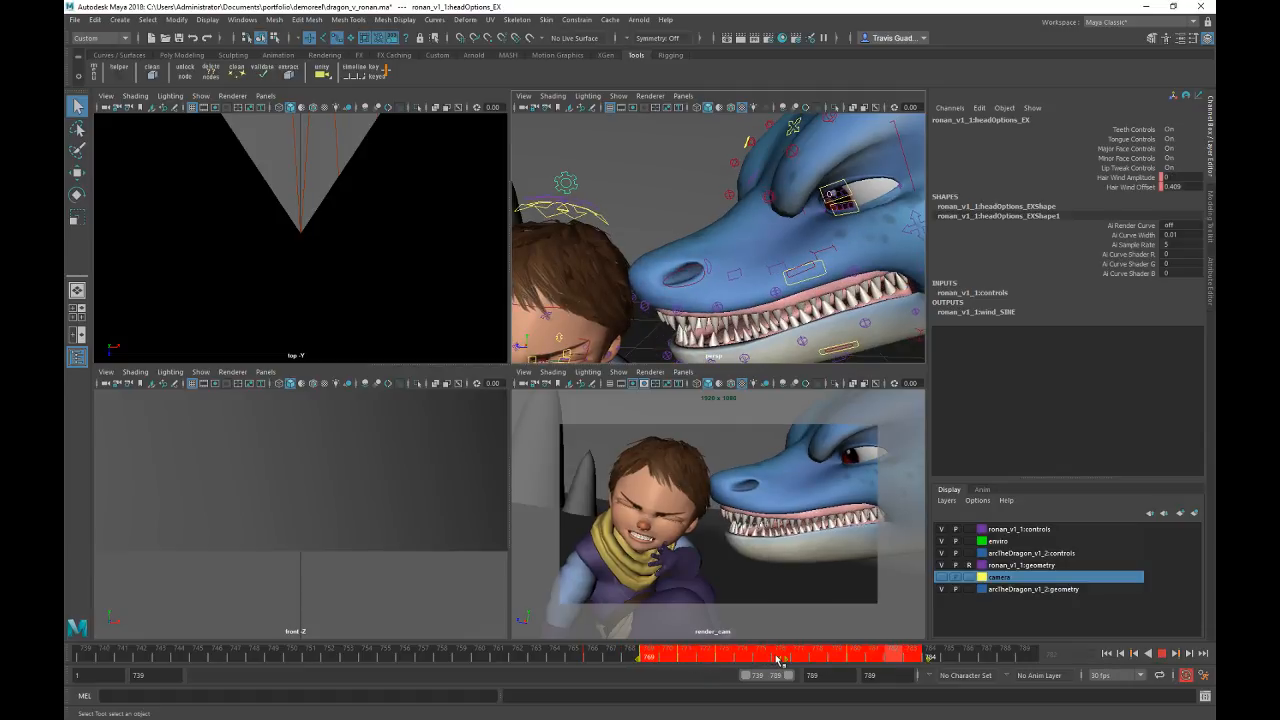
click(677, 657)
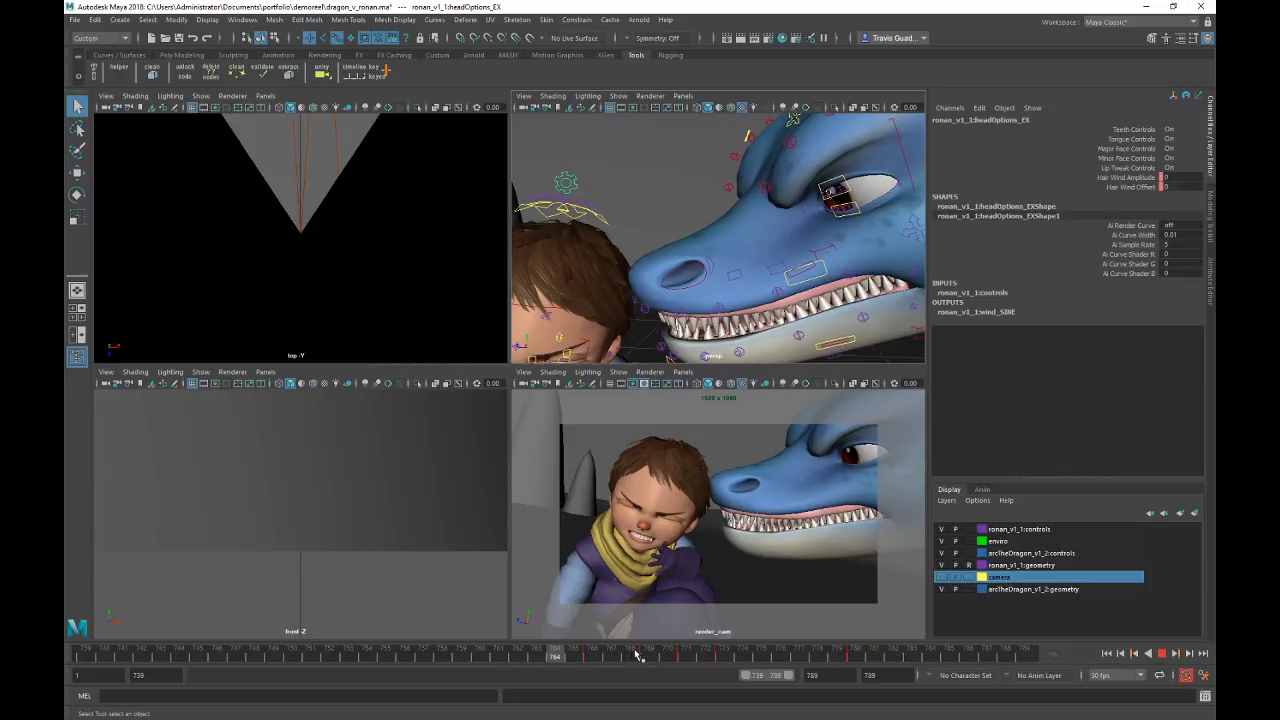
Step: Shift the remaining hair wind keys slightly later again, with the moved range starting at frame 770, and play back the result
shift+drag(660, 657, 978, 660)
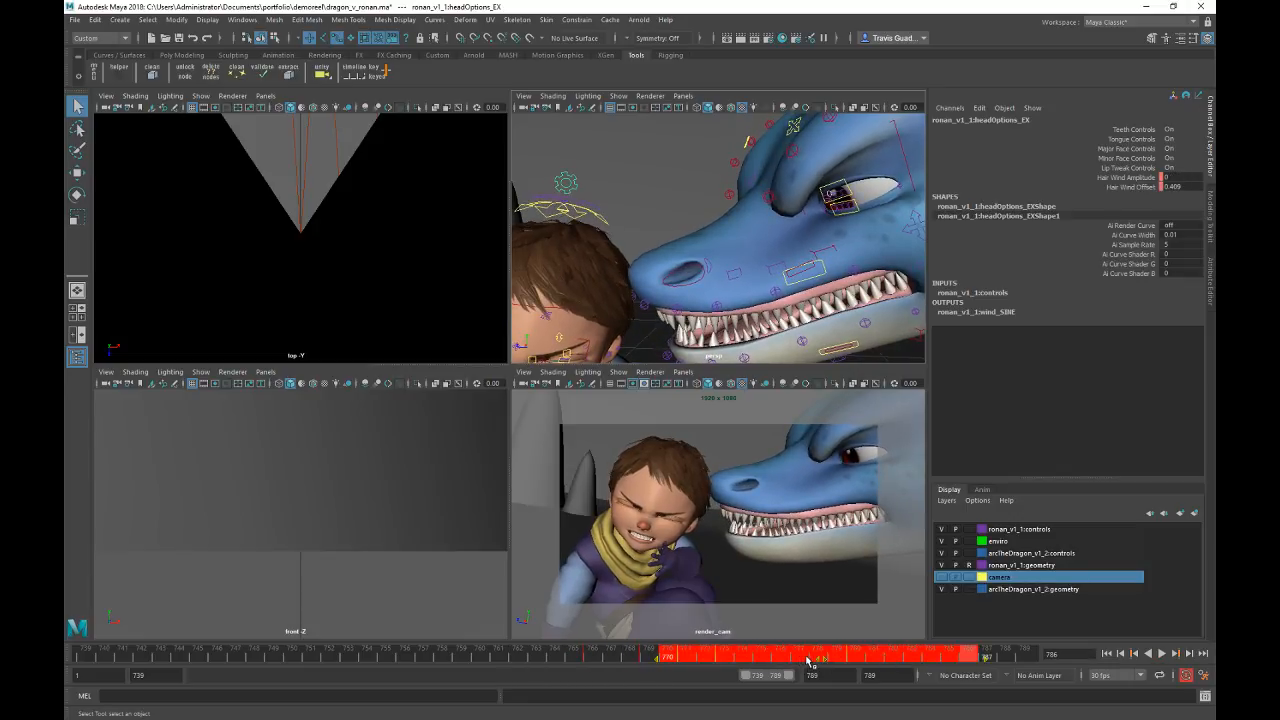
key(alt+v)
key(alt+v)
click(590, 655)
key(alt+v)
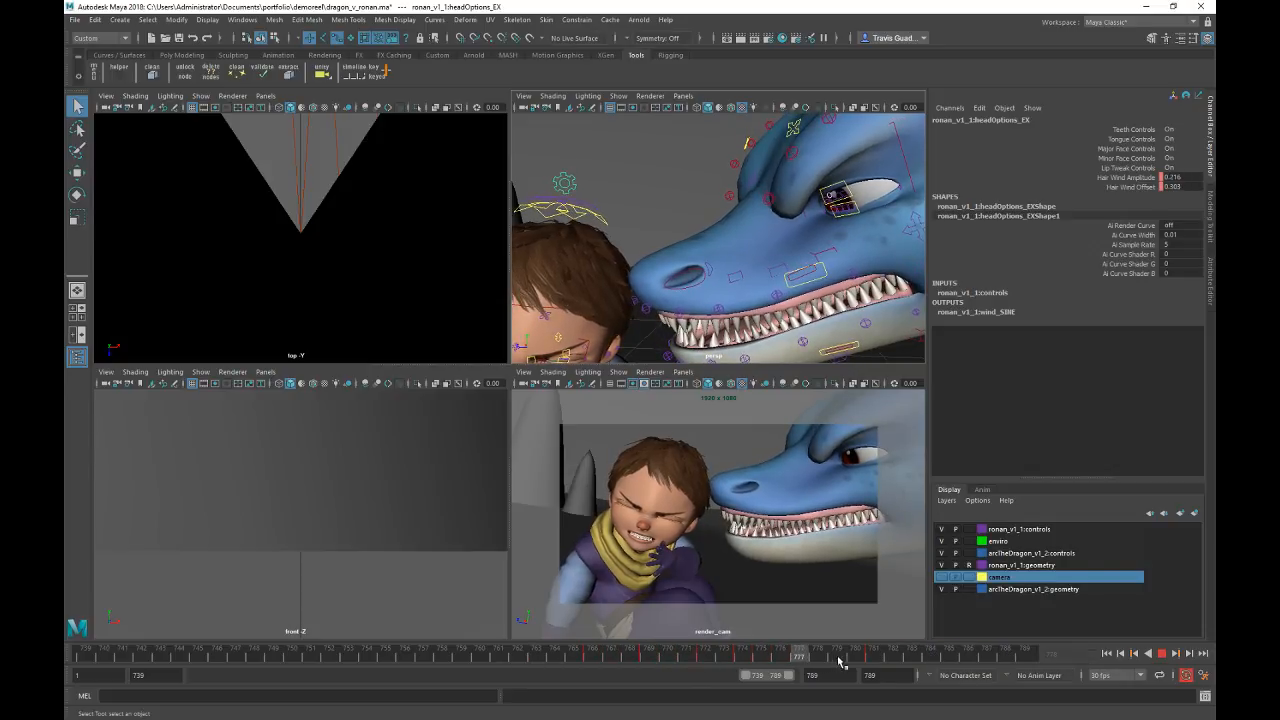
key(alt+v)
Step: Play back the shot through the render camera and create a playblast to review the hair and nostril timing
key(space)
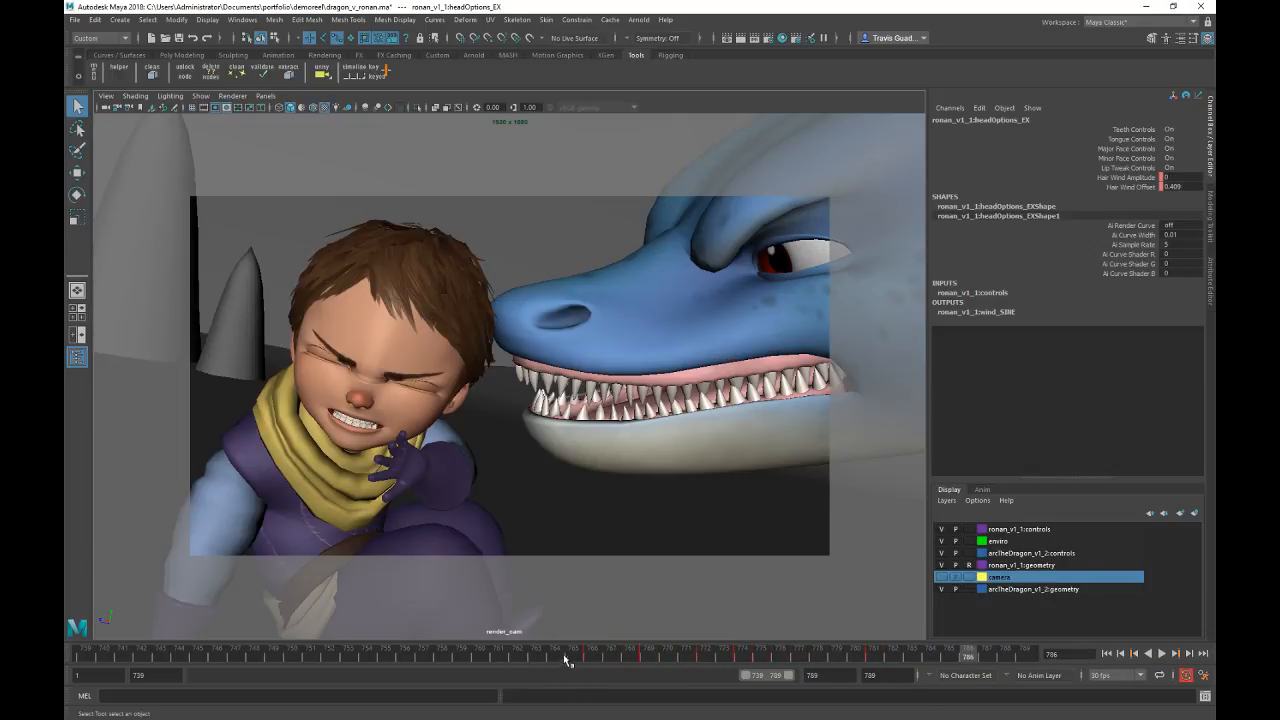
click(592, 655)
key(alt+v)
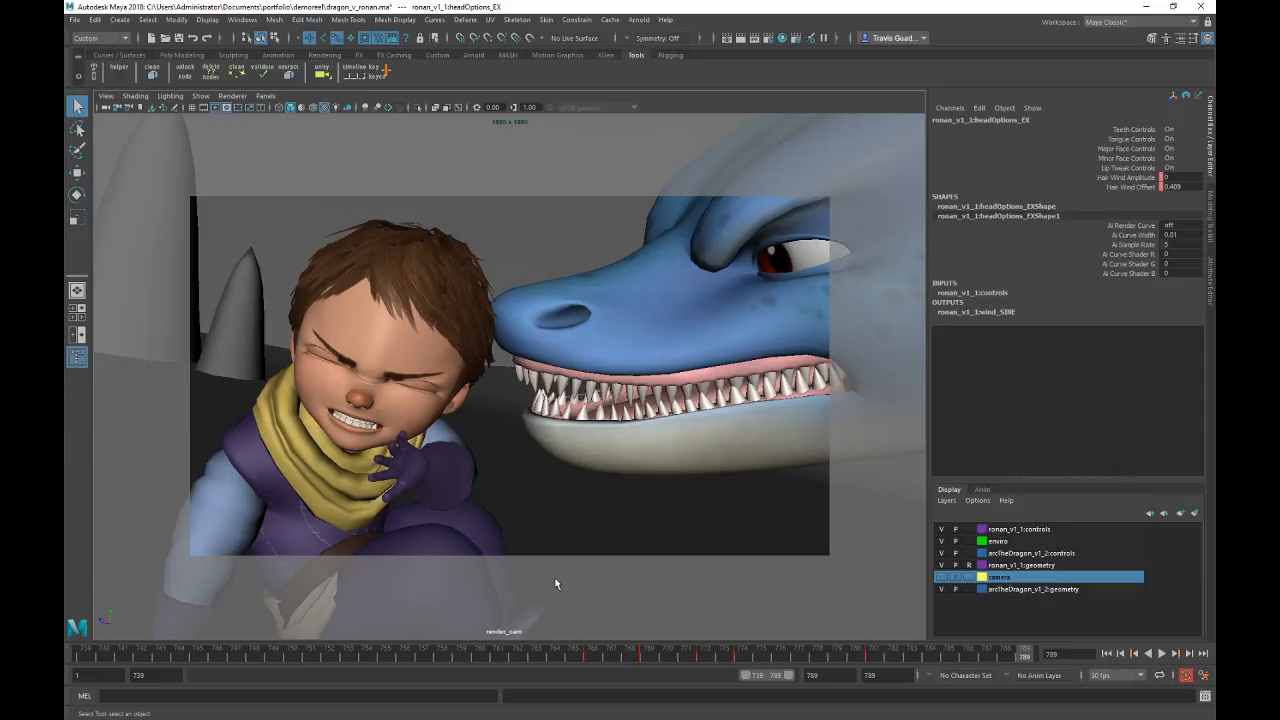
right_click(696, 659)
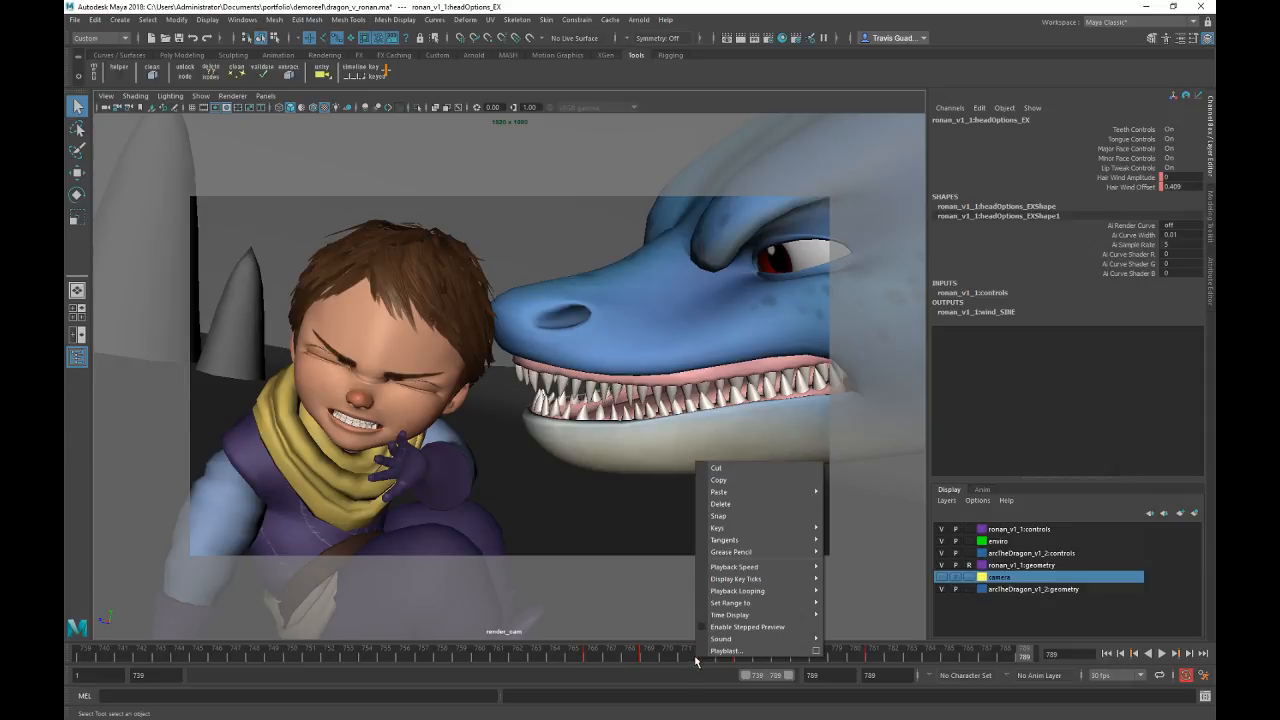
click(708, 651)
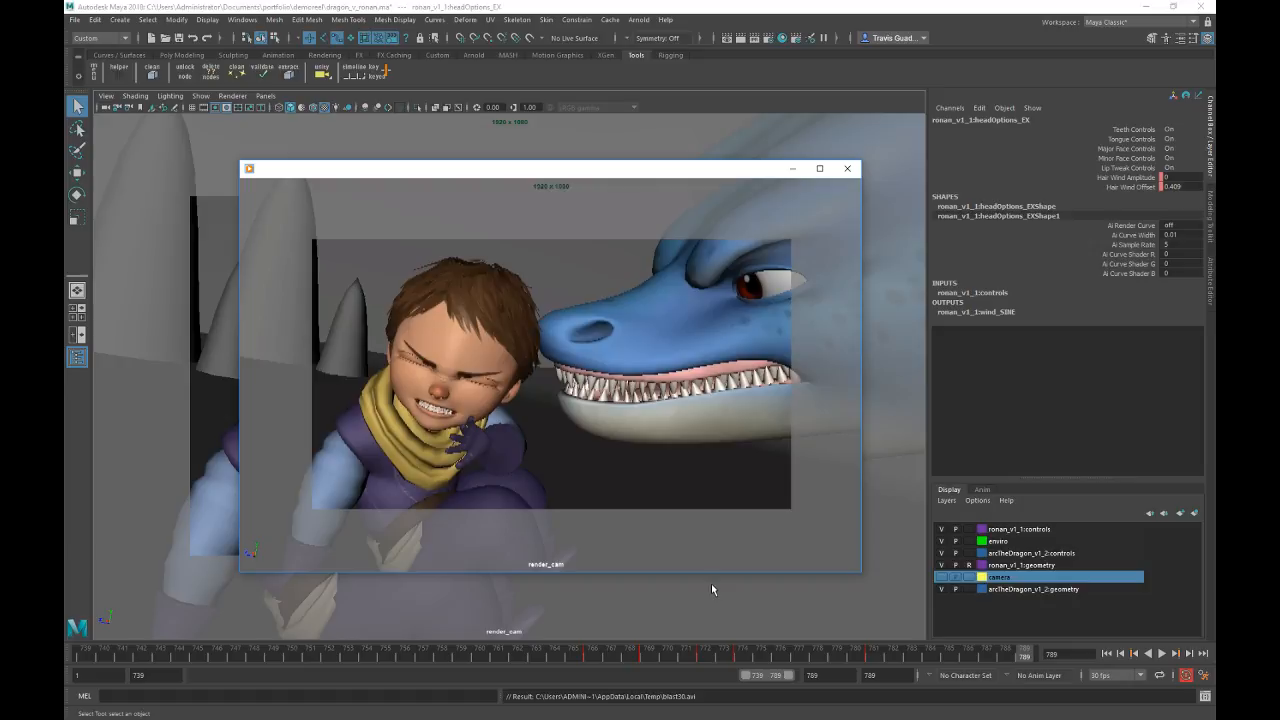
Step: Select the dragon's upperJaw_03 control above the snout and key its Rotate X at frame 767
key(space)
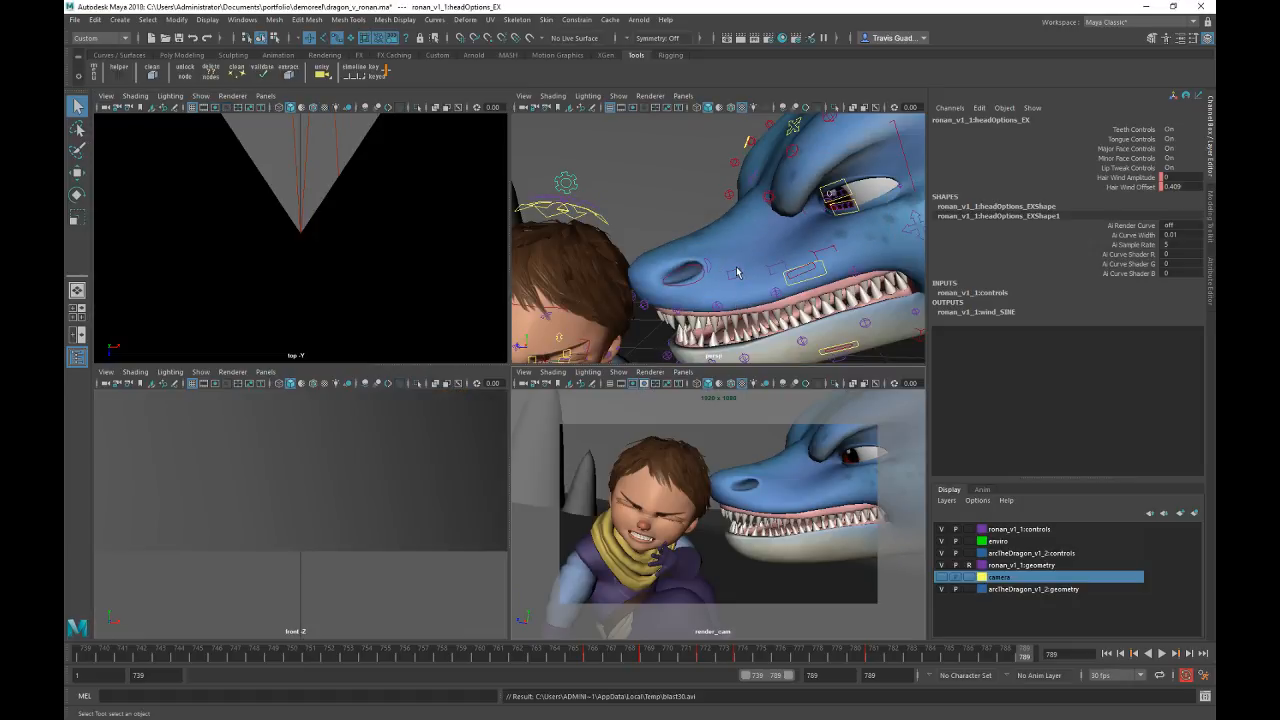
click(736, 272)
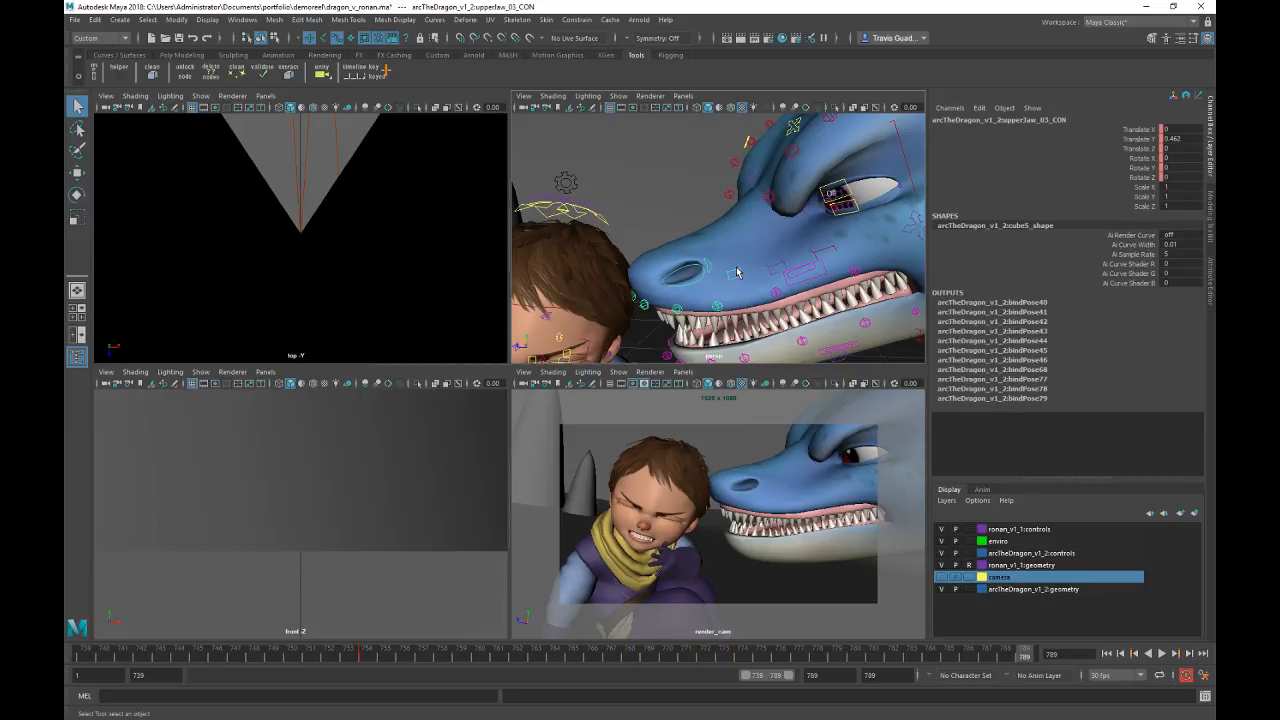
drag(292, 660, 613, 660)
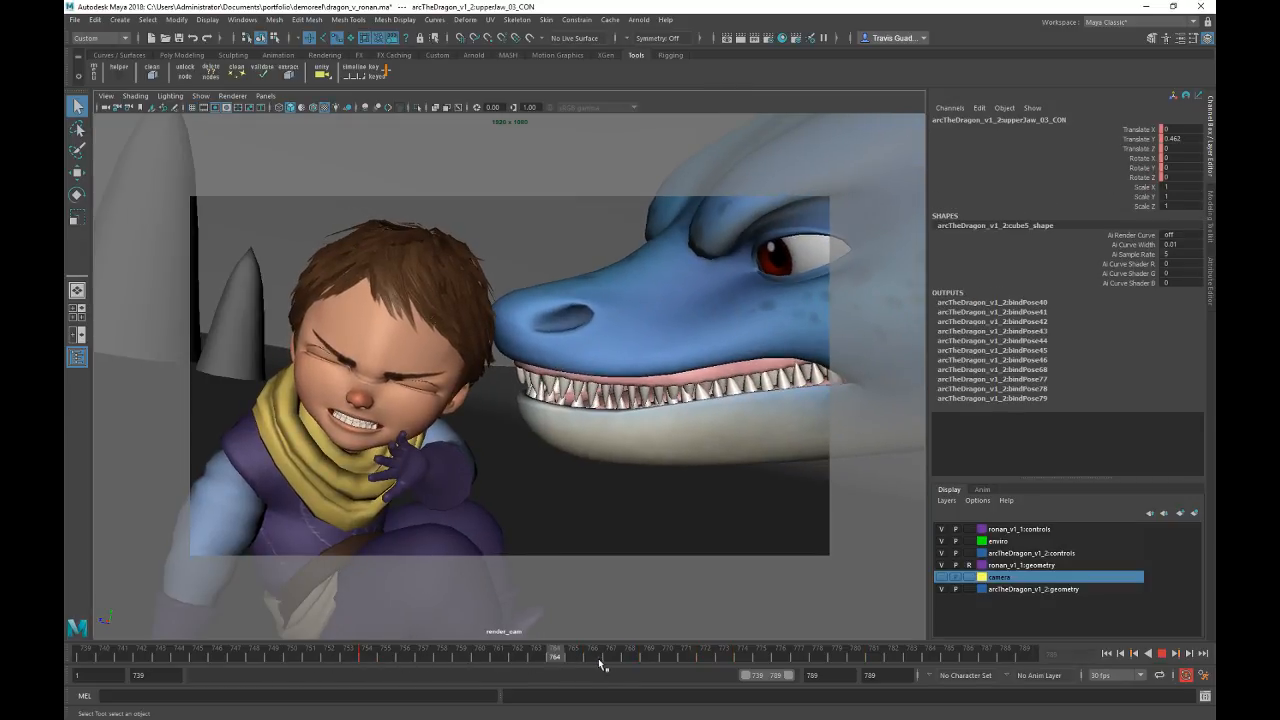
click(1138, 140)
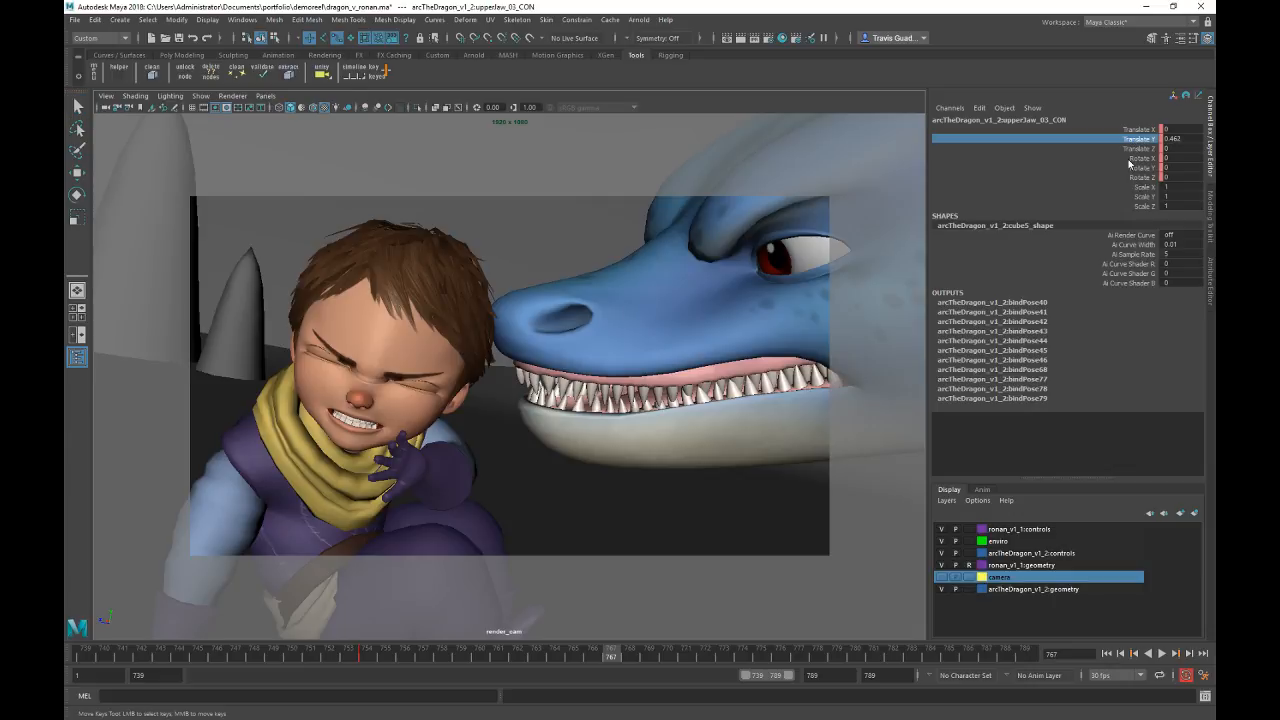
click(1133, 159)
middle_drag(1133, 159, 1211, 117)
key(ctrl+z)
right_click(1136, 164)
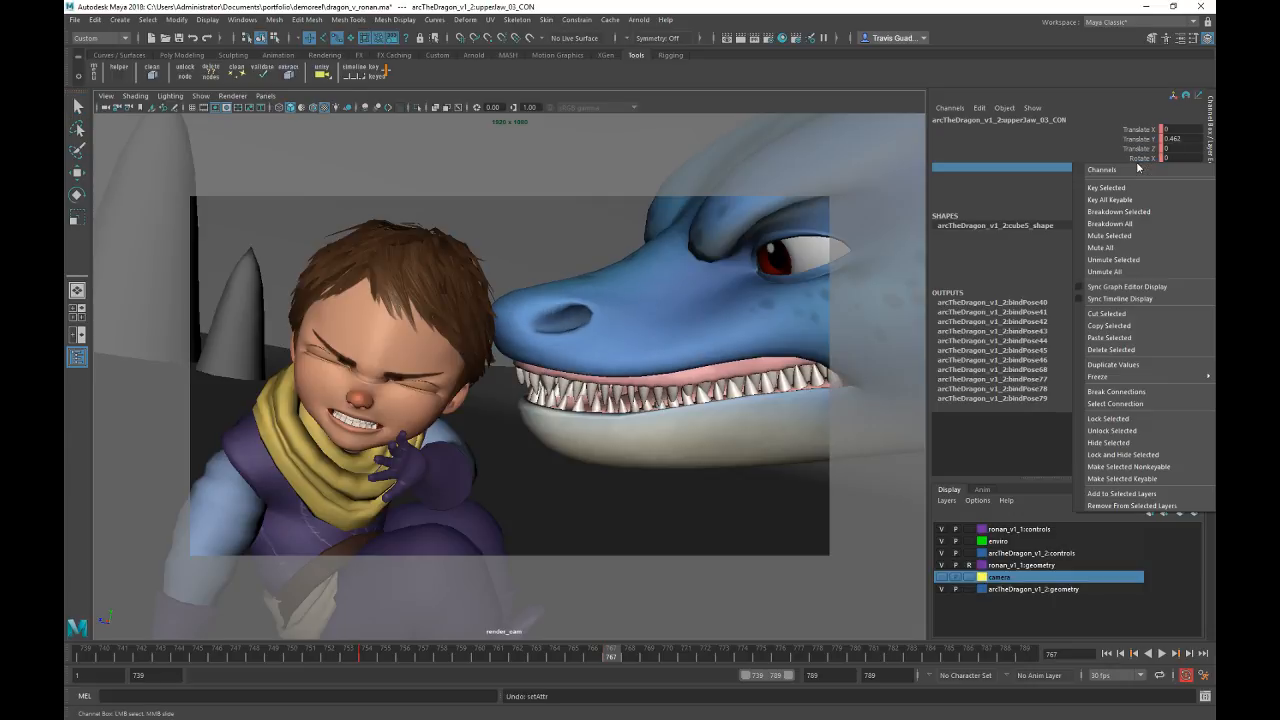
click(1133, 158)
right_click(1133, 158)
click(1122, 181)
Step: Tilt the dragon's snout down at frame 771 by raising the upper jaw control's Rotate X to about 4.58
key(alt+period)
key(alt+period)
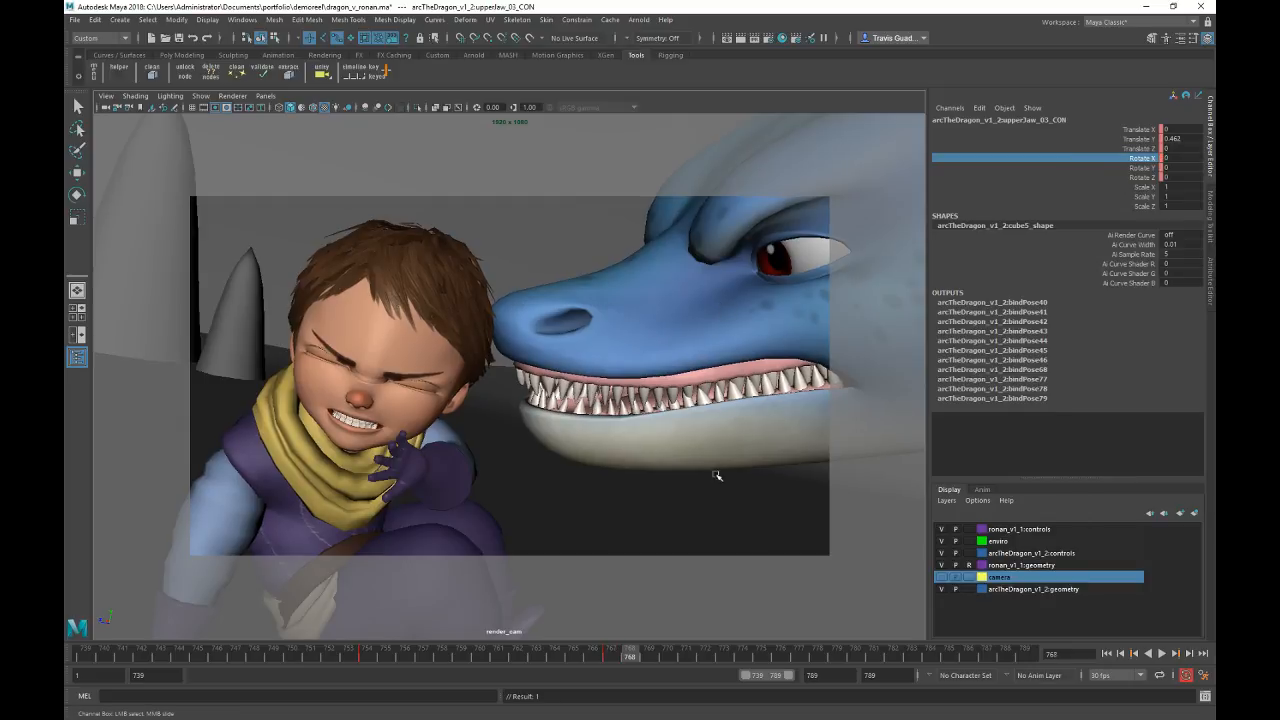
key(alt+period)
key(alt+period)
middle_drag(743, 460, 748, 466)
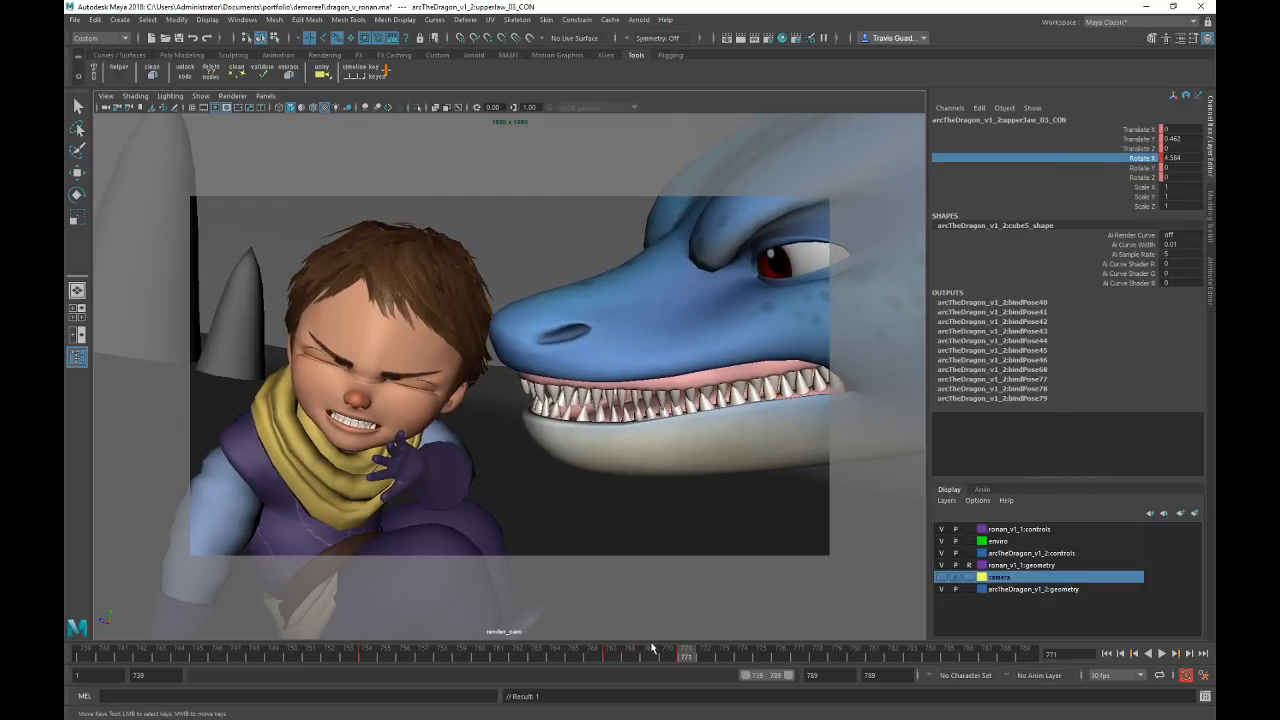
key(comma)
Step: Set the upper jaw control's Rotate X to 0 at frame 783 and play back the snout movement
drag(585, 657, 911, 657)
click(1175, 158)
text(0)
key(Return)
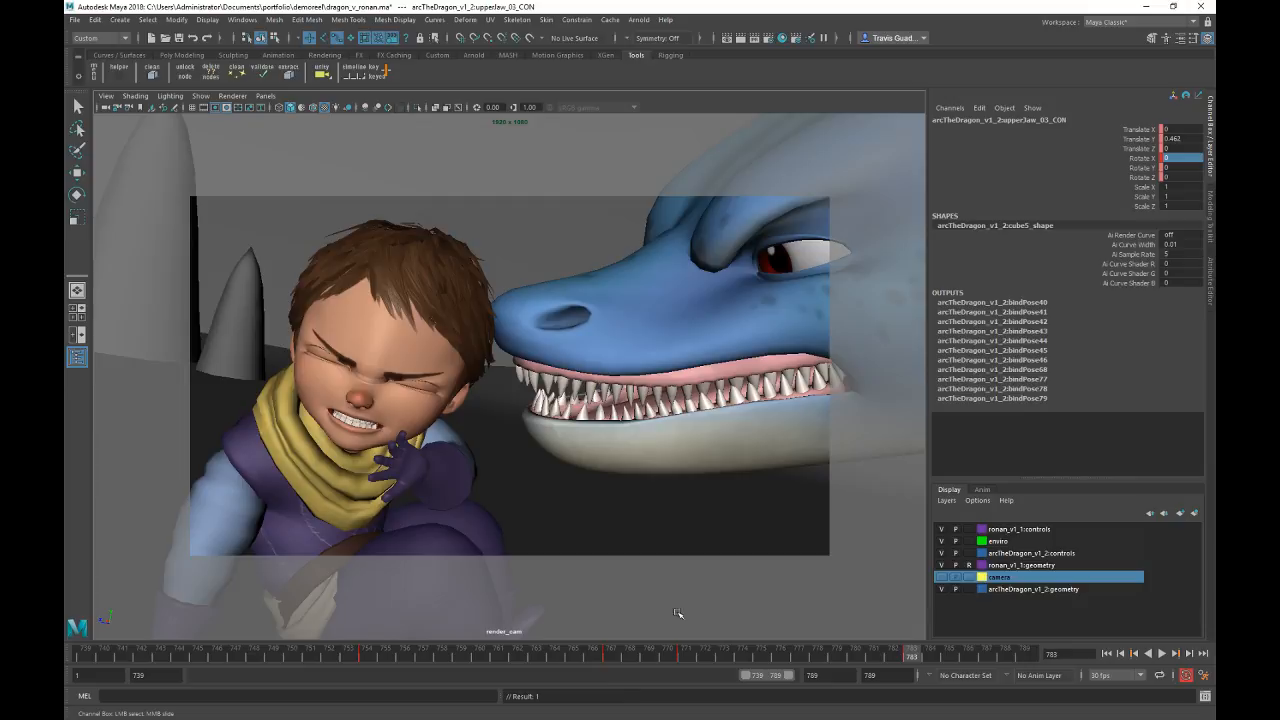
click(565, 658)
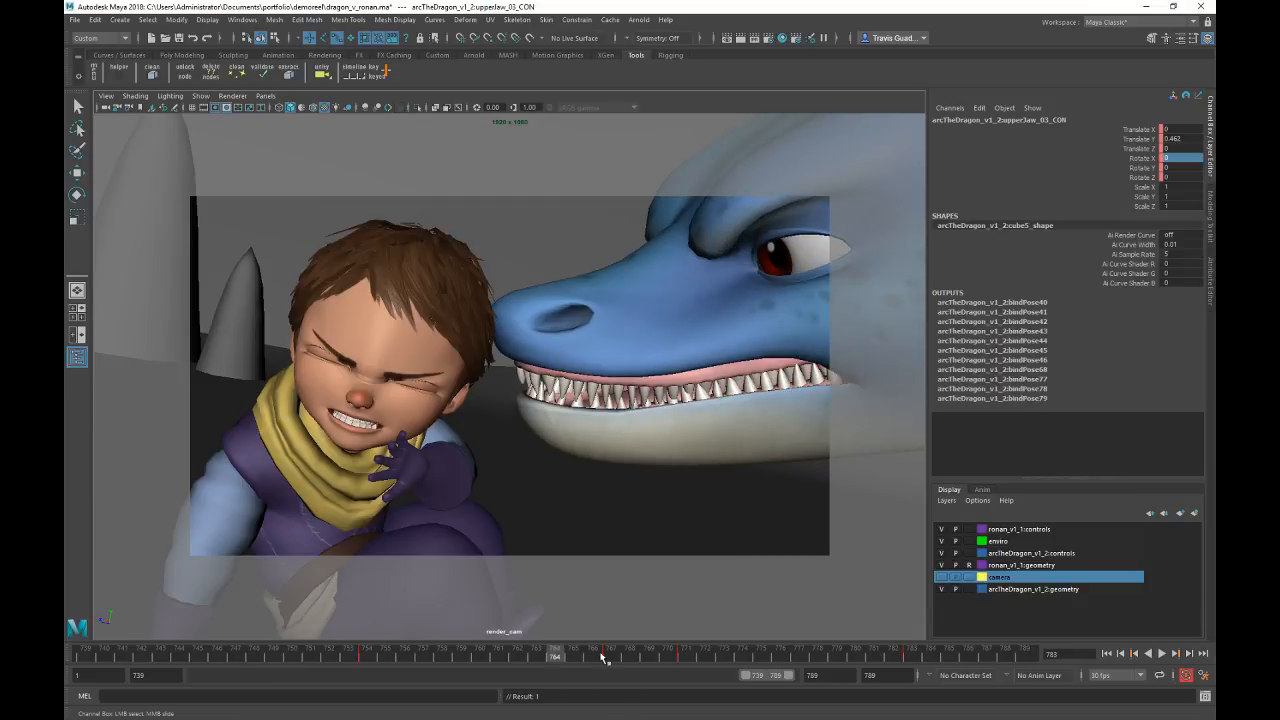
key(alt+v)
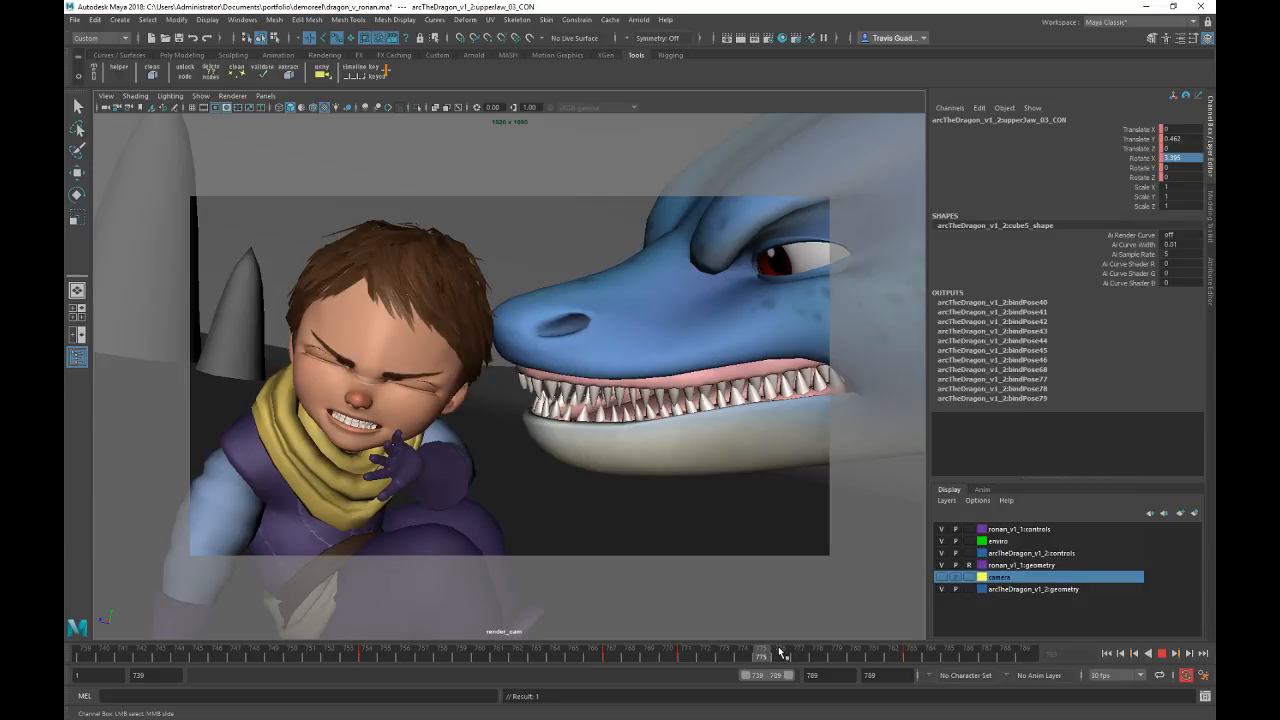
Step: Reduce the upper jaw control's Rotate X at frame 771 for a subtler snout dip, and play back the result
click(686, 655)
click(1190, 158)
text(0)
key(Return)
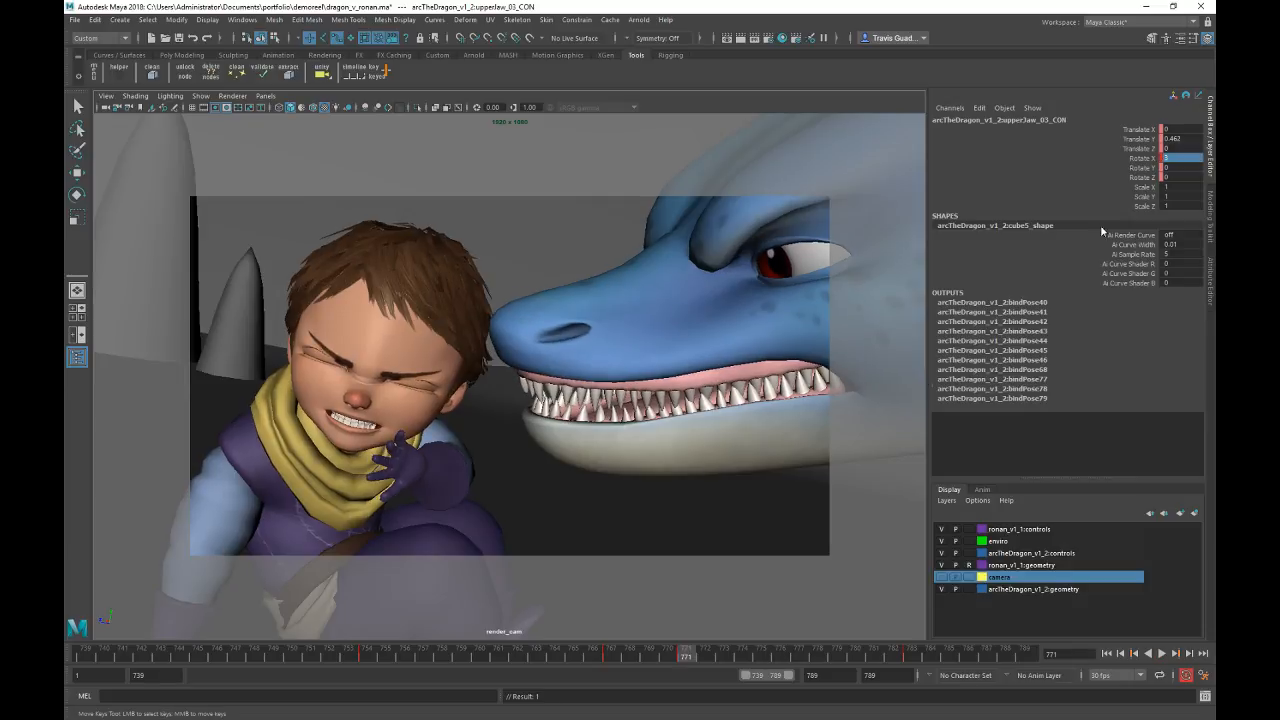
click(567, 656)
key(alt+v)
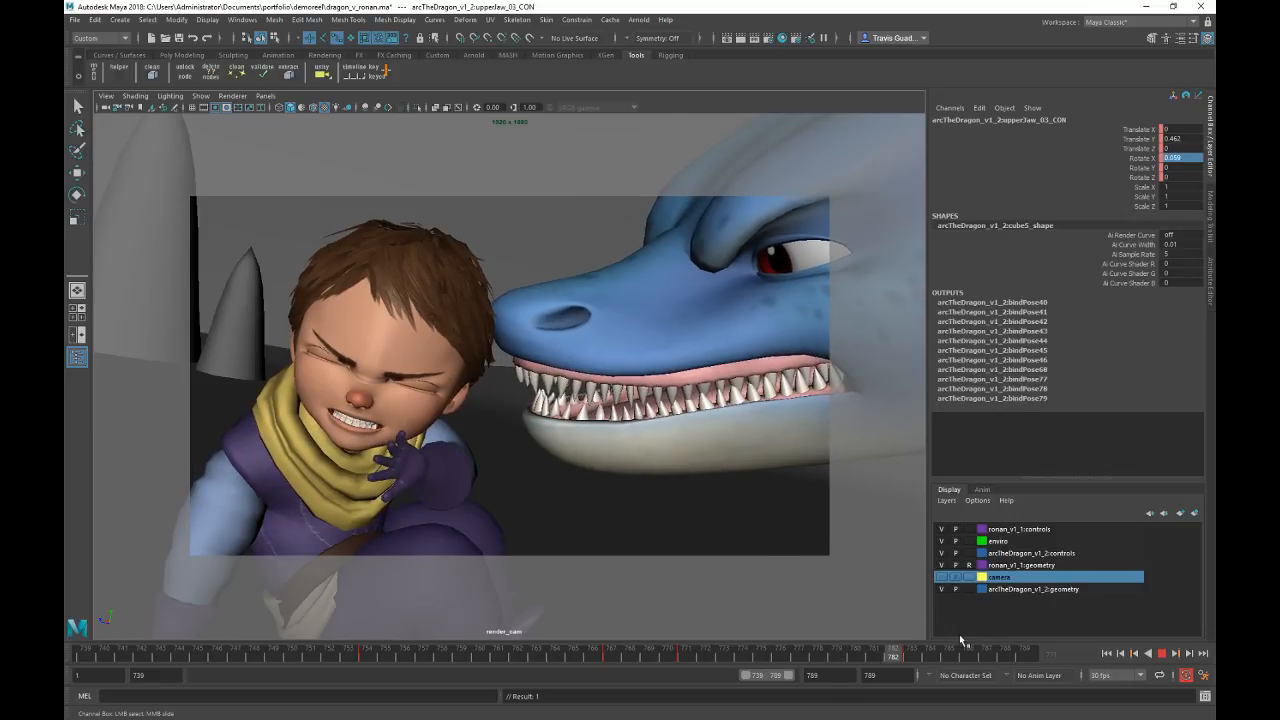
Step: Create a playblast to review the snout movement, close it, and return to the four-view layout
right_click(766, 655)
click(788, 642)
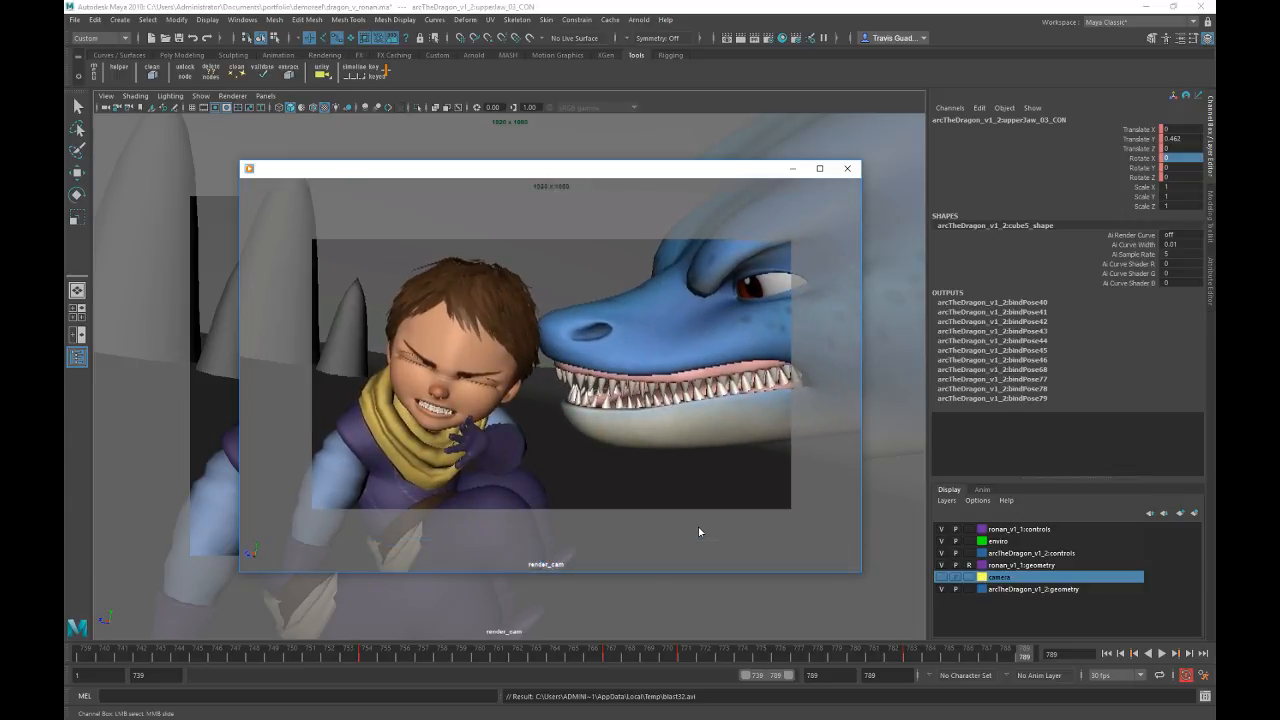
click(848, 168)
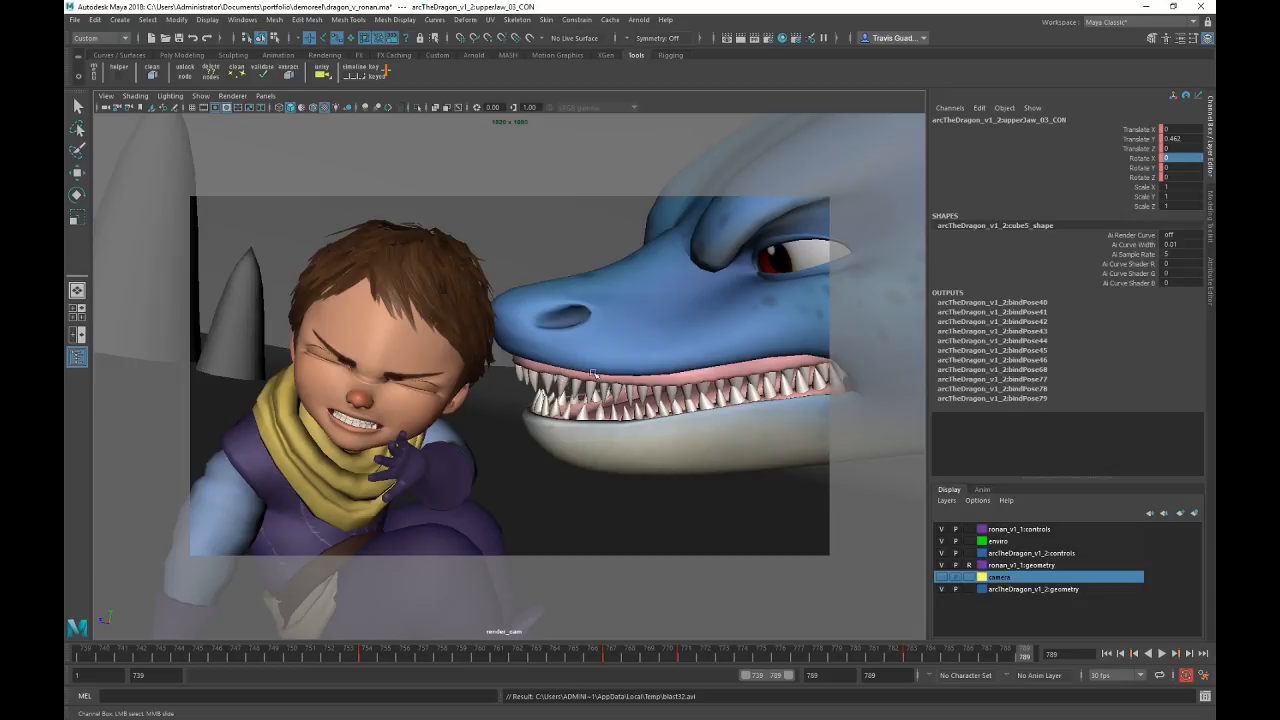
key(space)
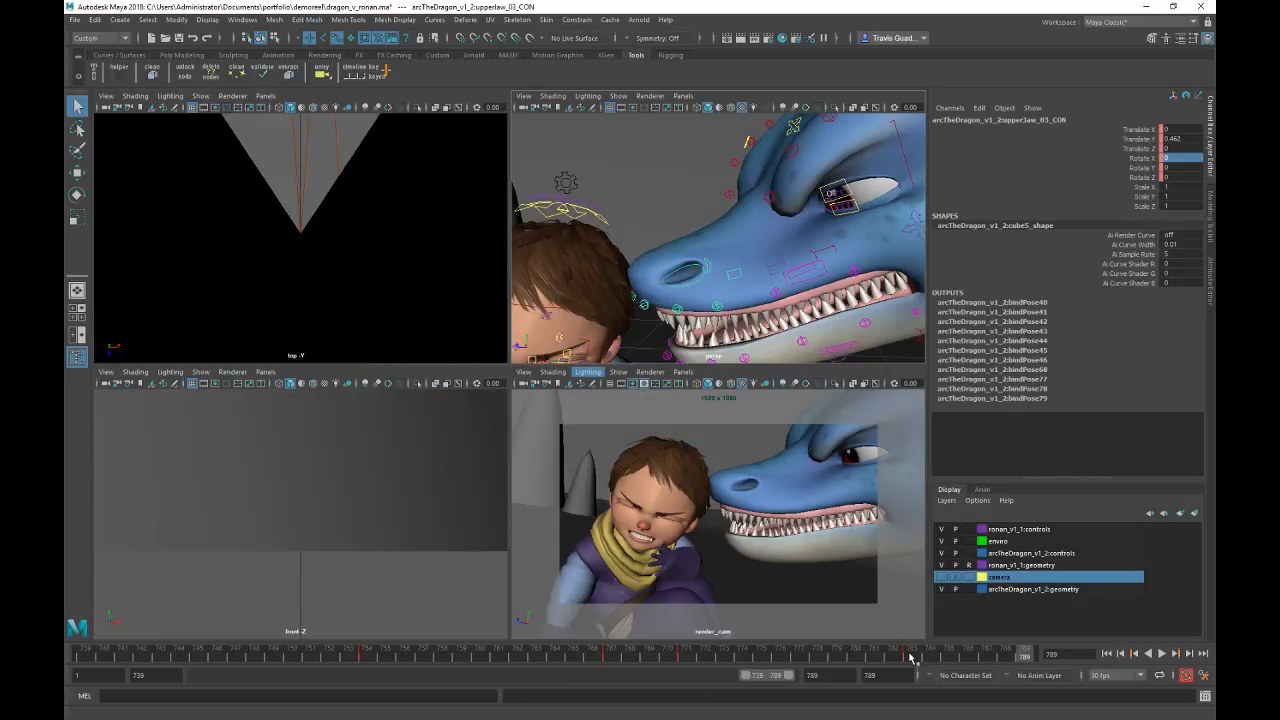
Step: Move the upper jaw control's last key from frame 783 to 789 and review the timing in a playblast
shift+click(987, 657)
shift+click(1023, 658)
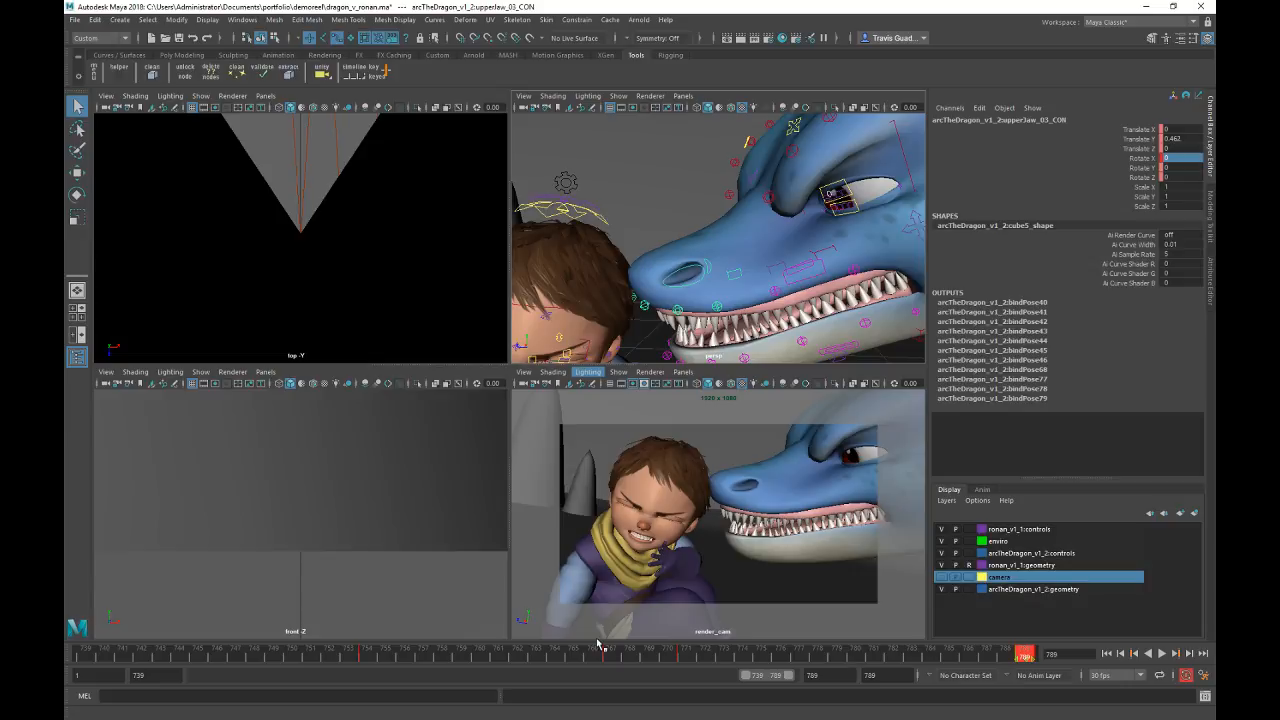
key(alt+v)
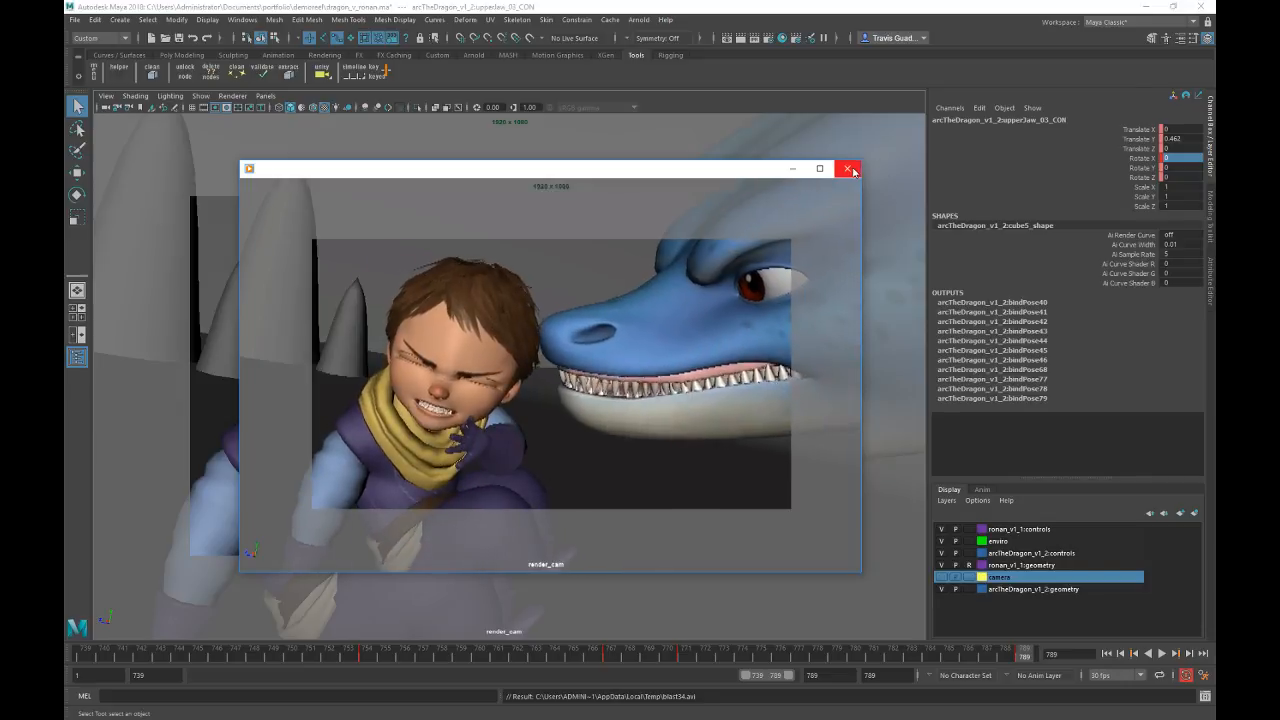
click(853, 171)
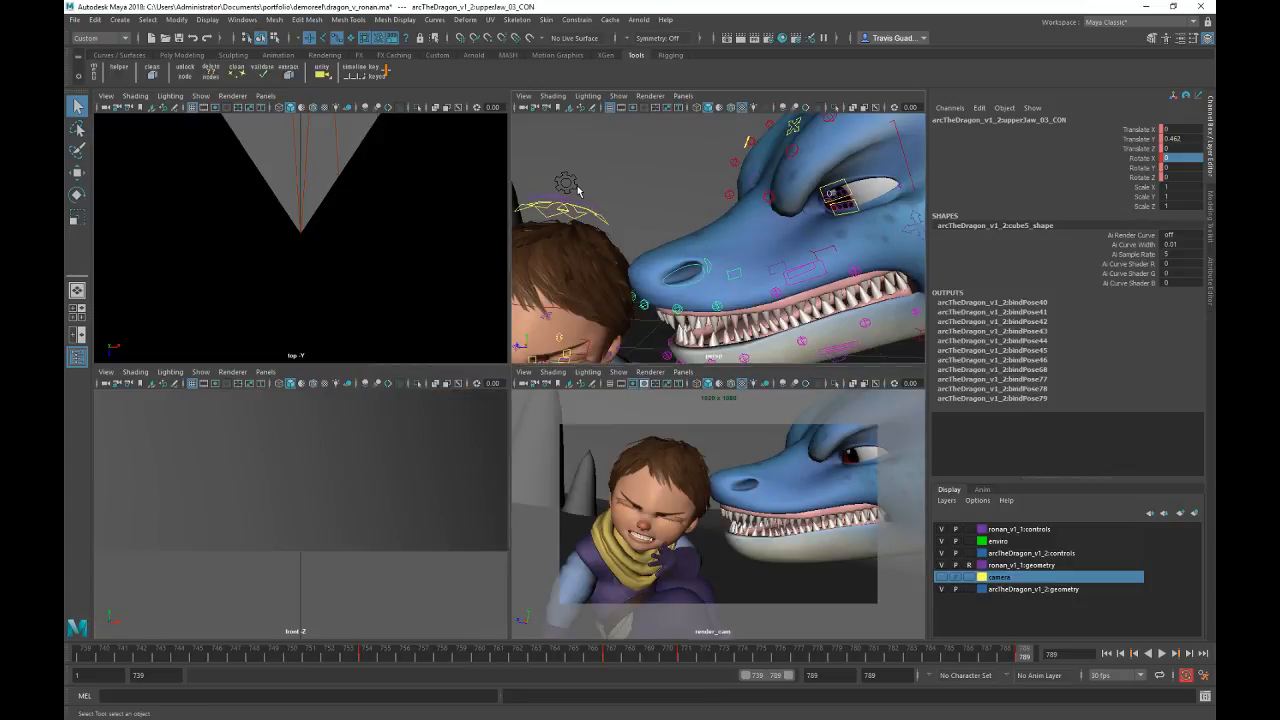
Step: Retime the later hair wind keys on Ronan's head options control and play back the hair movement in the render camera view
click(566, 182)
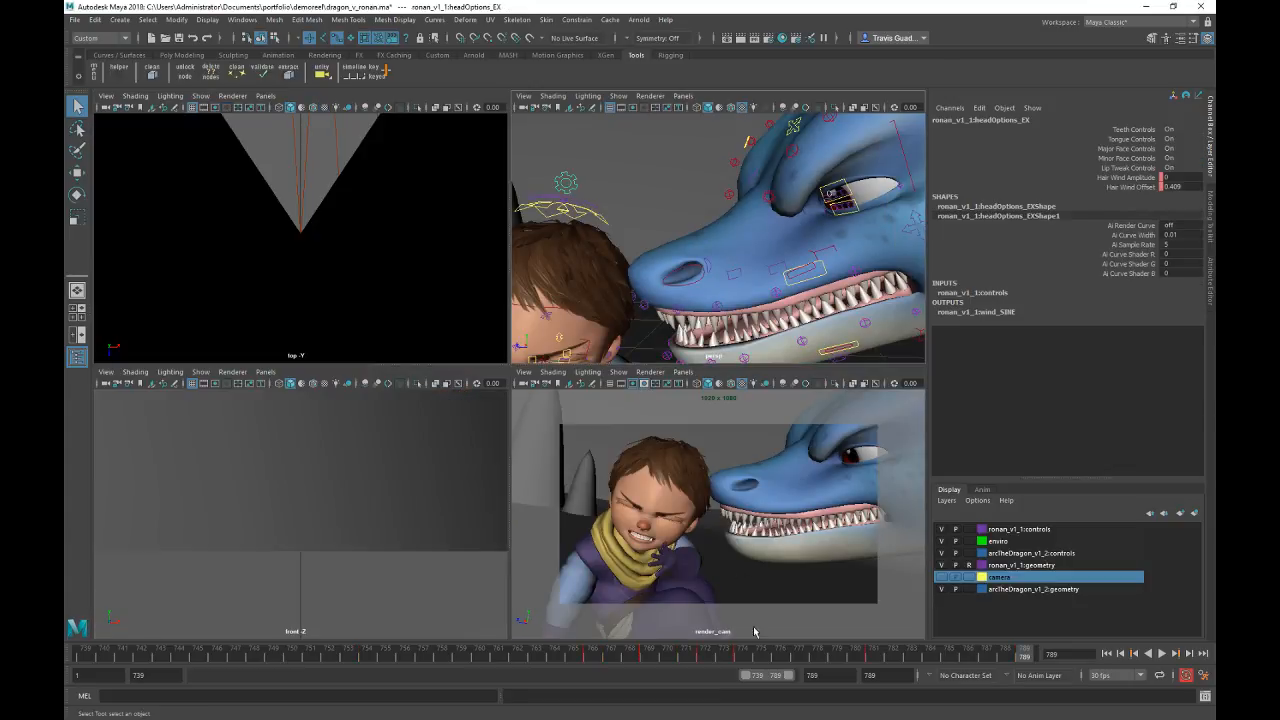
key(space)
drag(648, 657, 787, 656)
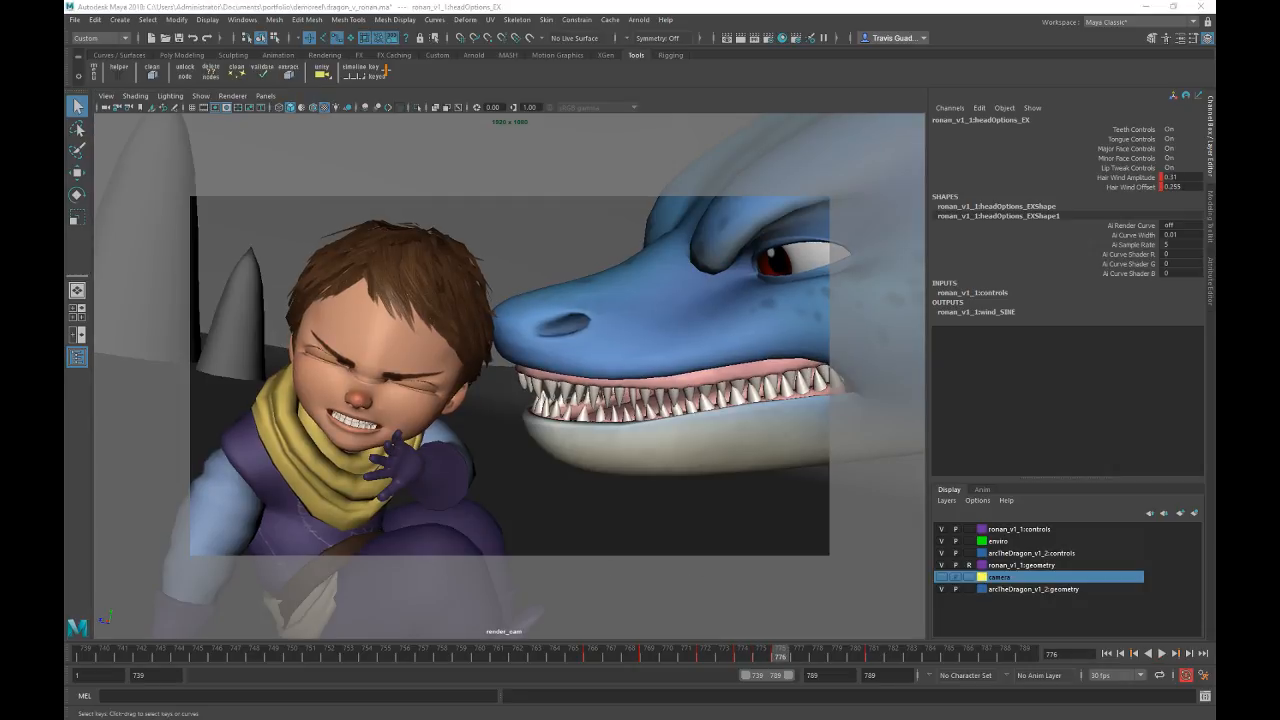
key(r)
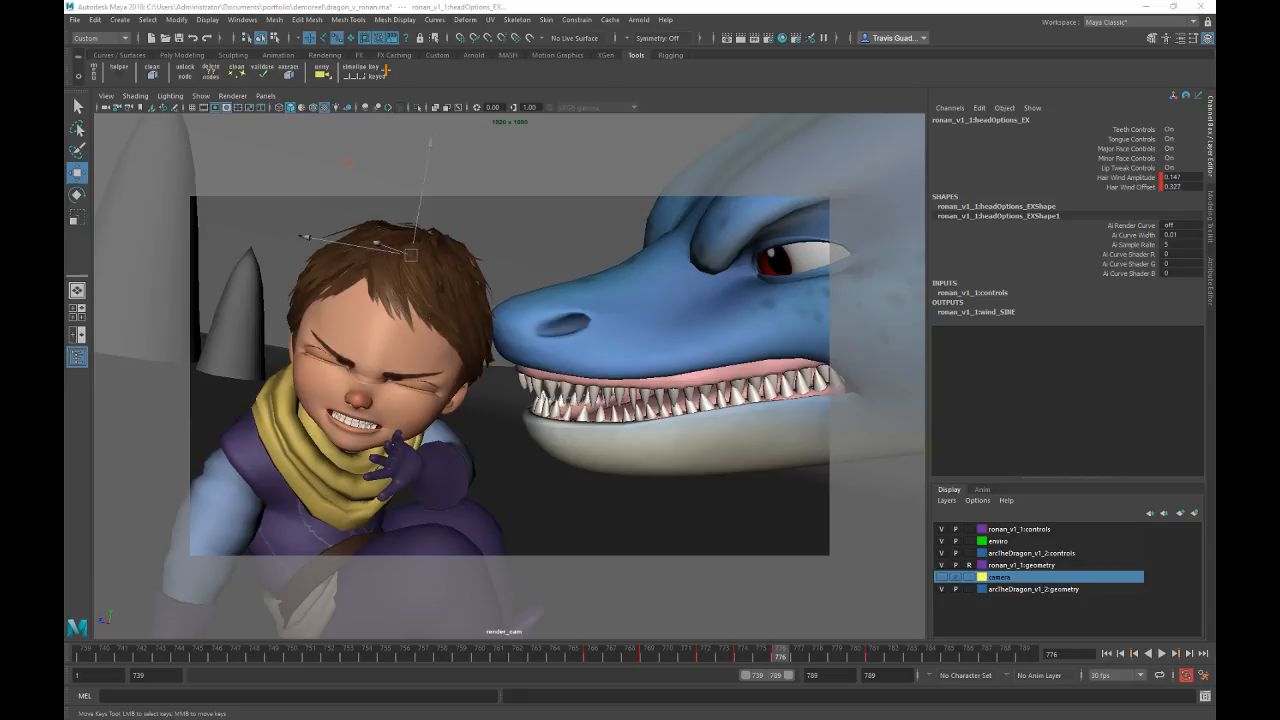
mouse_move(672, 656)
mouse_down()
mouse_move(895, 664)
mouse_move(817, 661)
mouse_up()
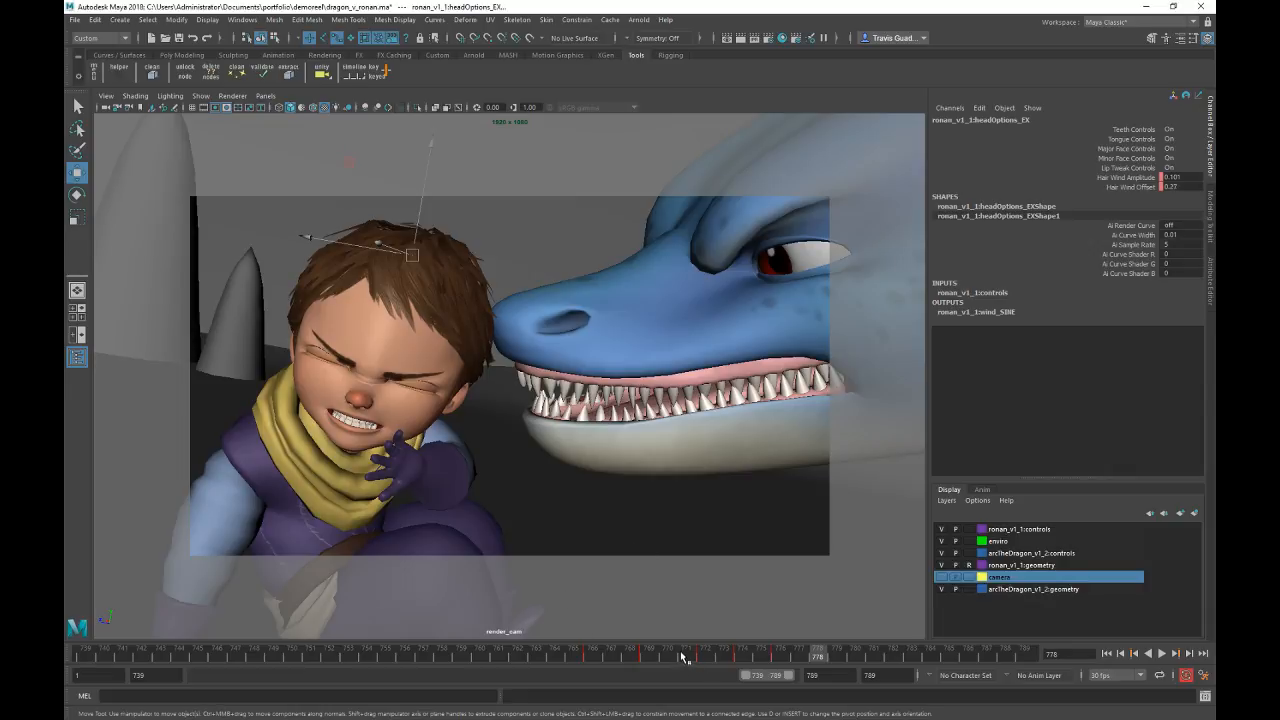
key(alt+v)
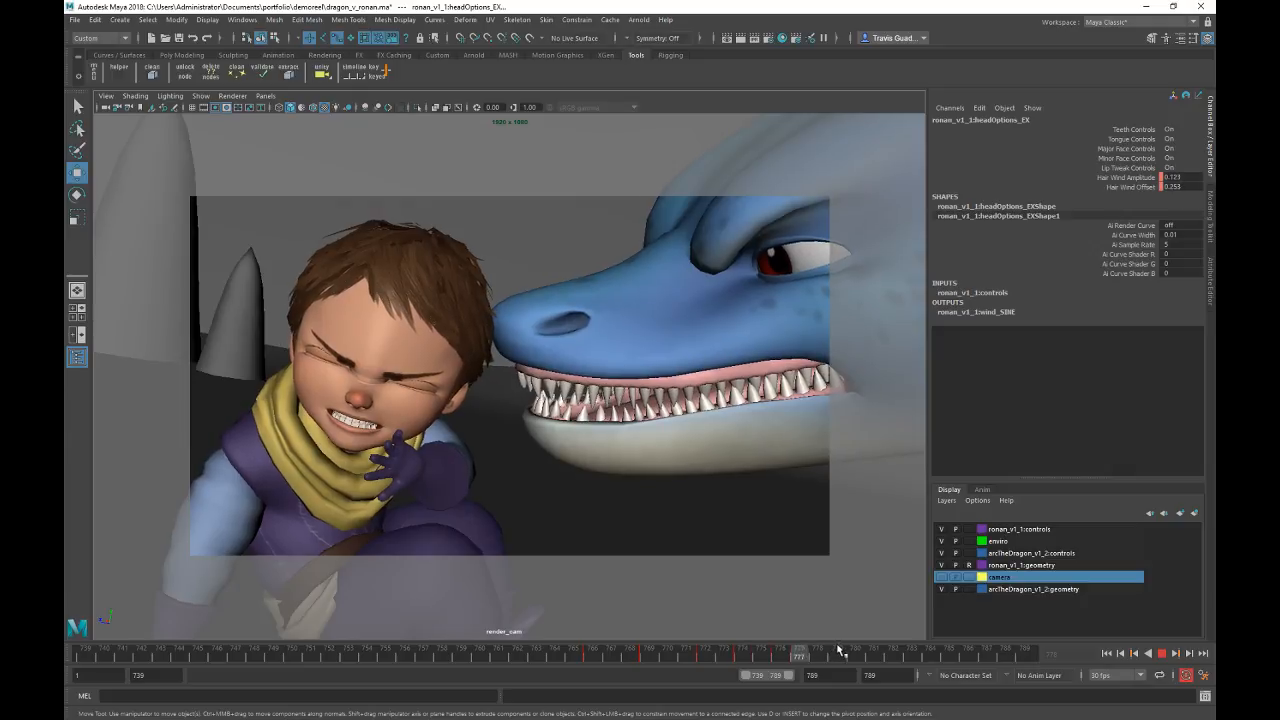
key(alt+v)
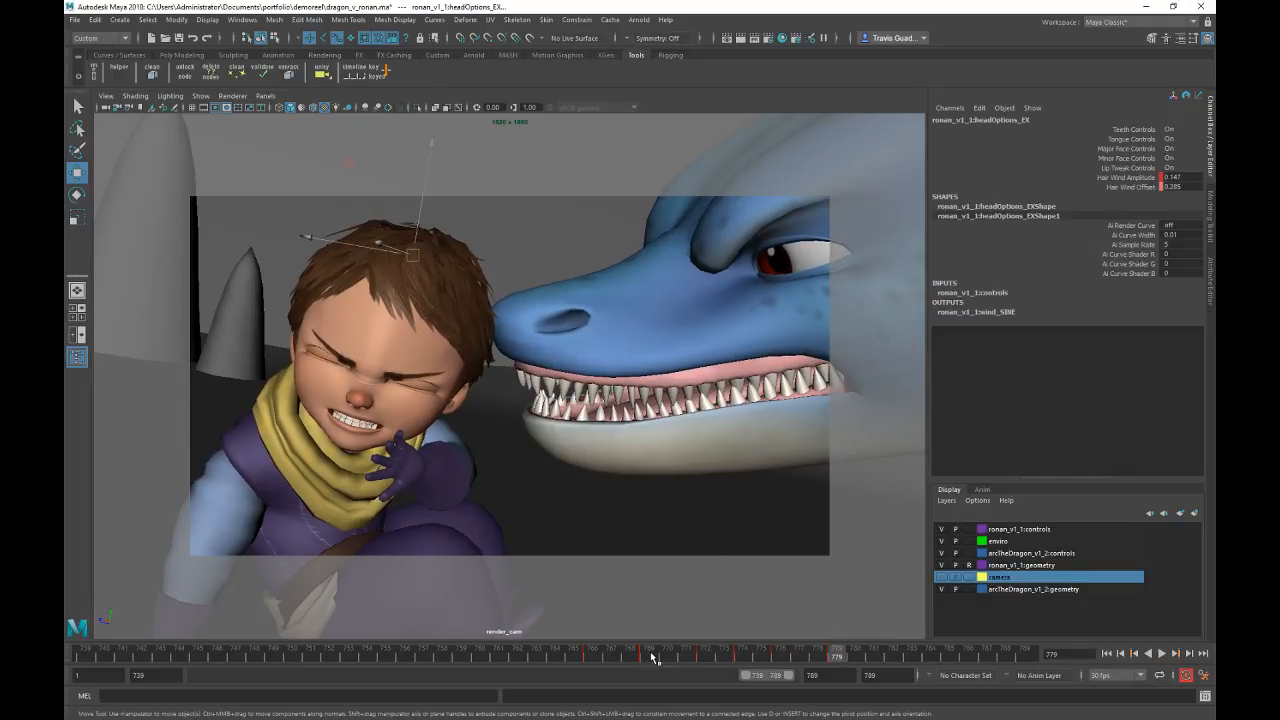
key(alt+v)
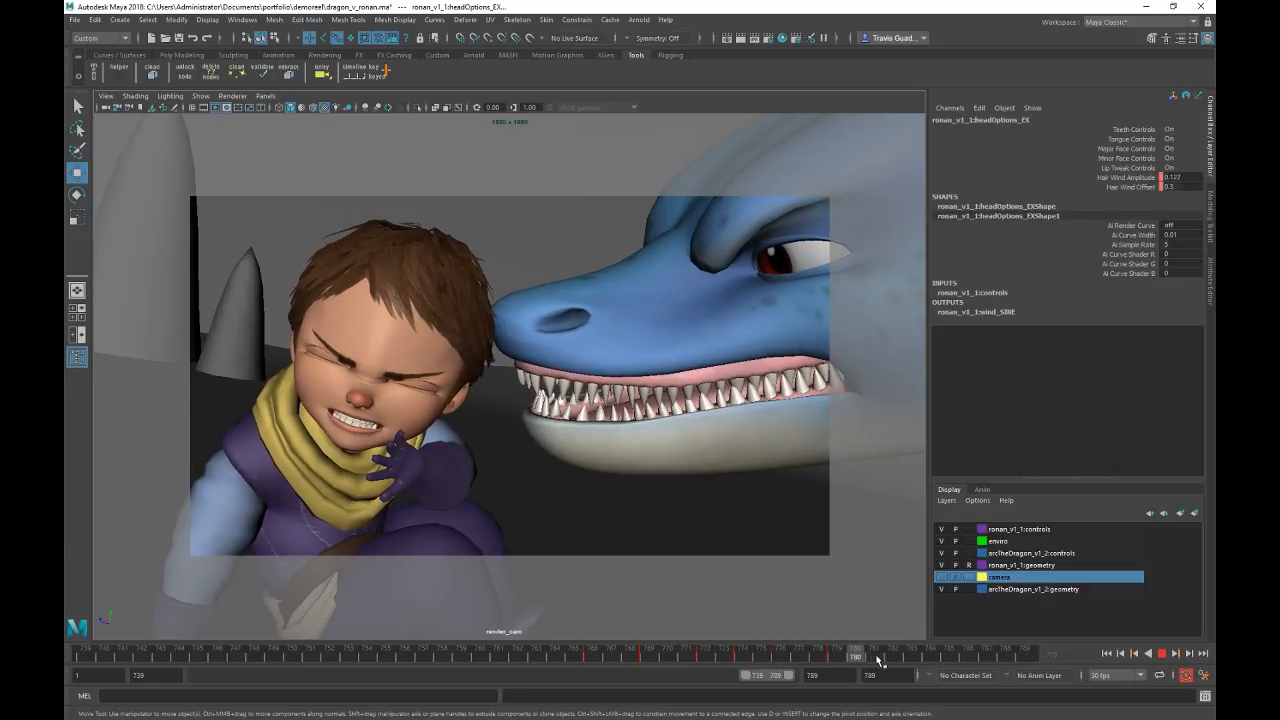
Step: Review the hair wind in a playblast and stretch its fade-out by moving the last hair wind key to frame 784
right_click(705, 660)
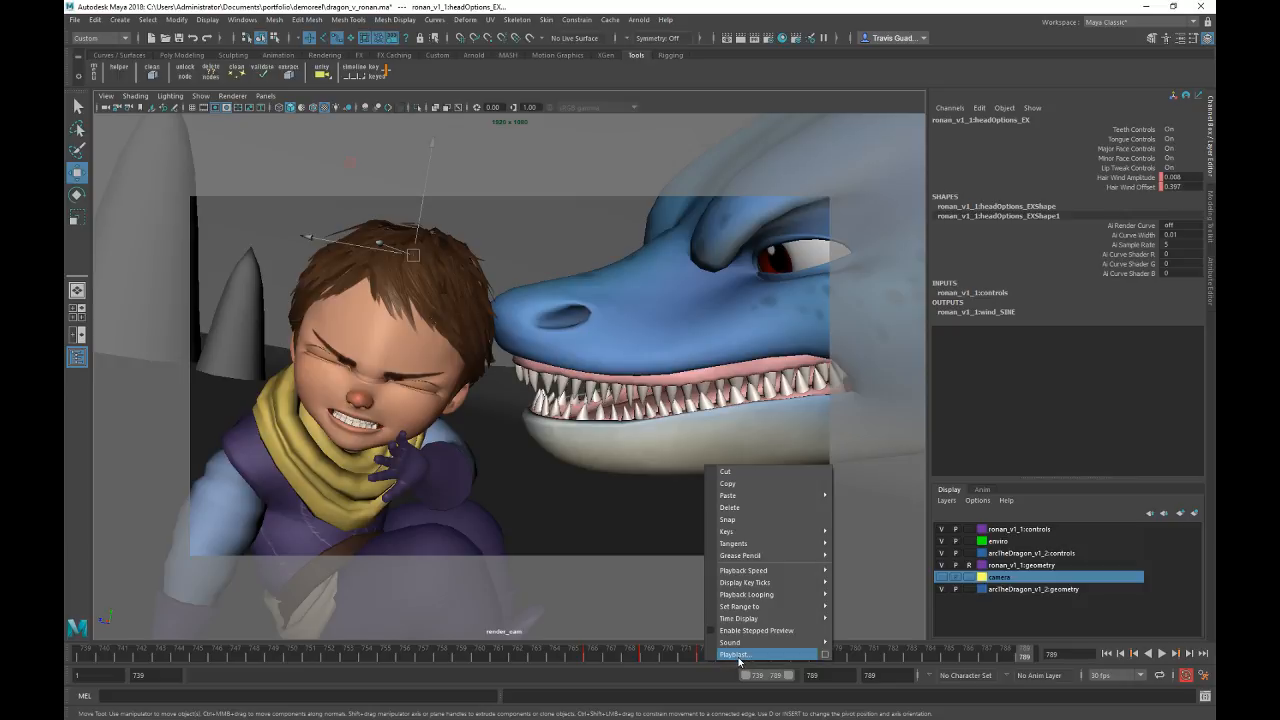
click(738, 655)
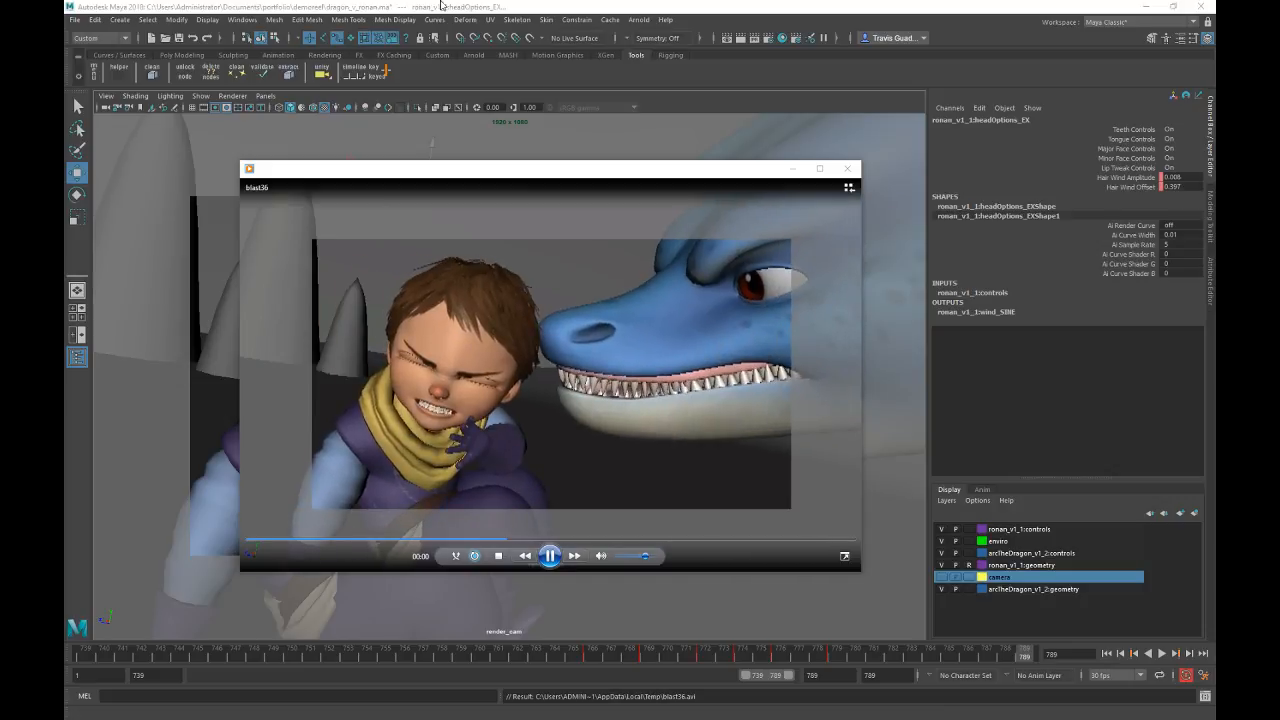
click(441, 5)
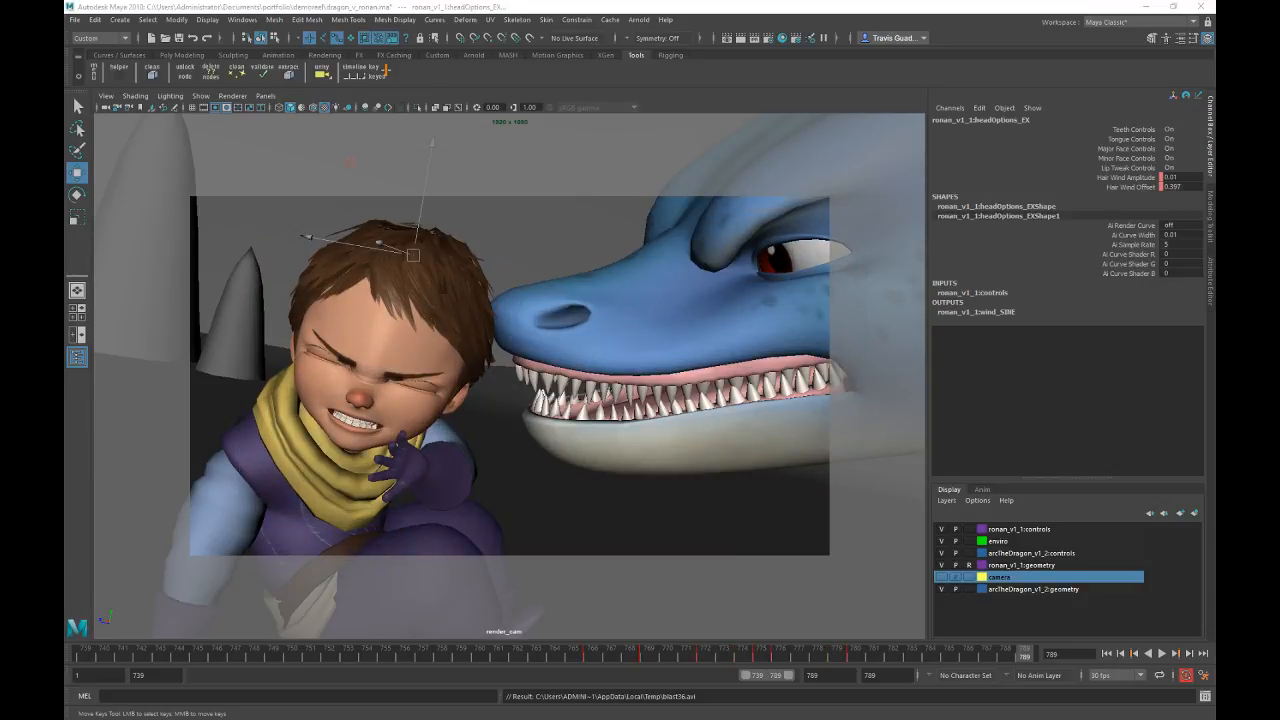
click(643, 656)
key(alt+v)
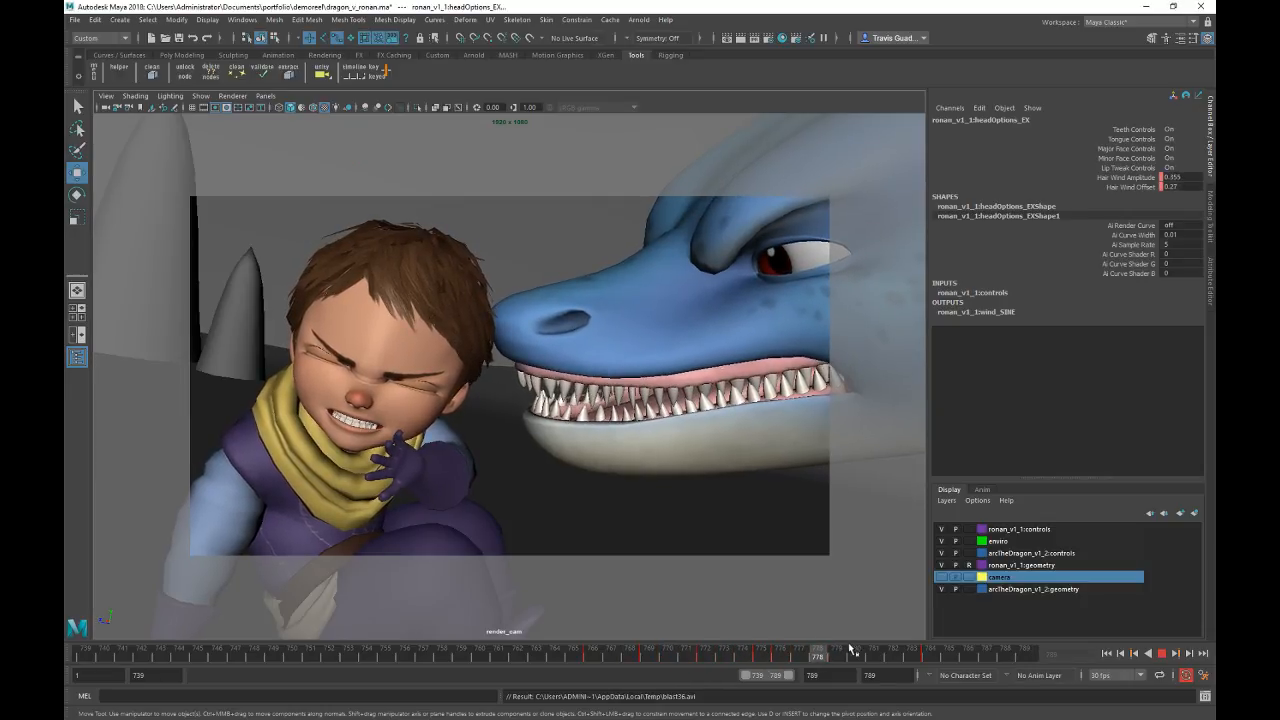
right_click(922, 657)
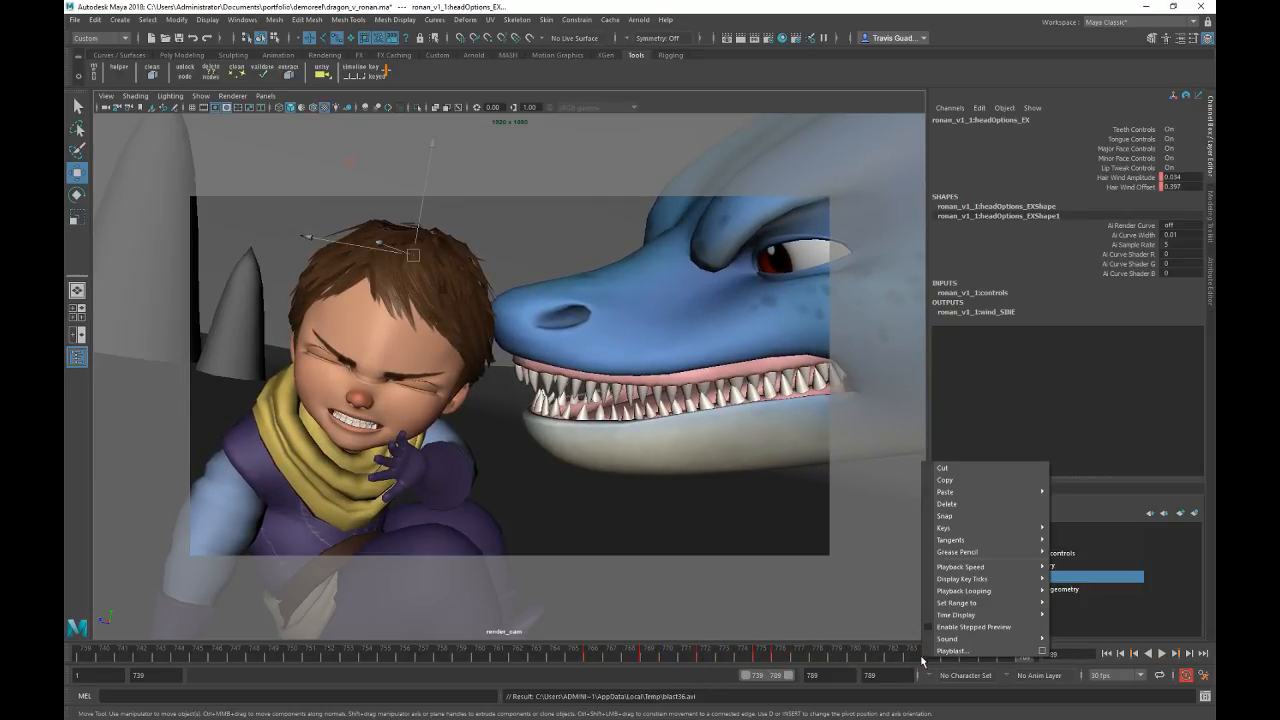
click(956, 652)
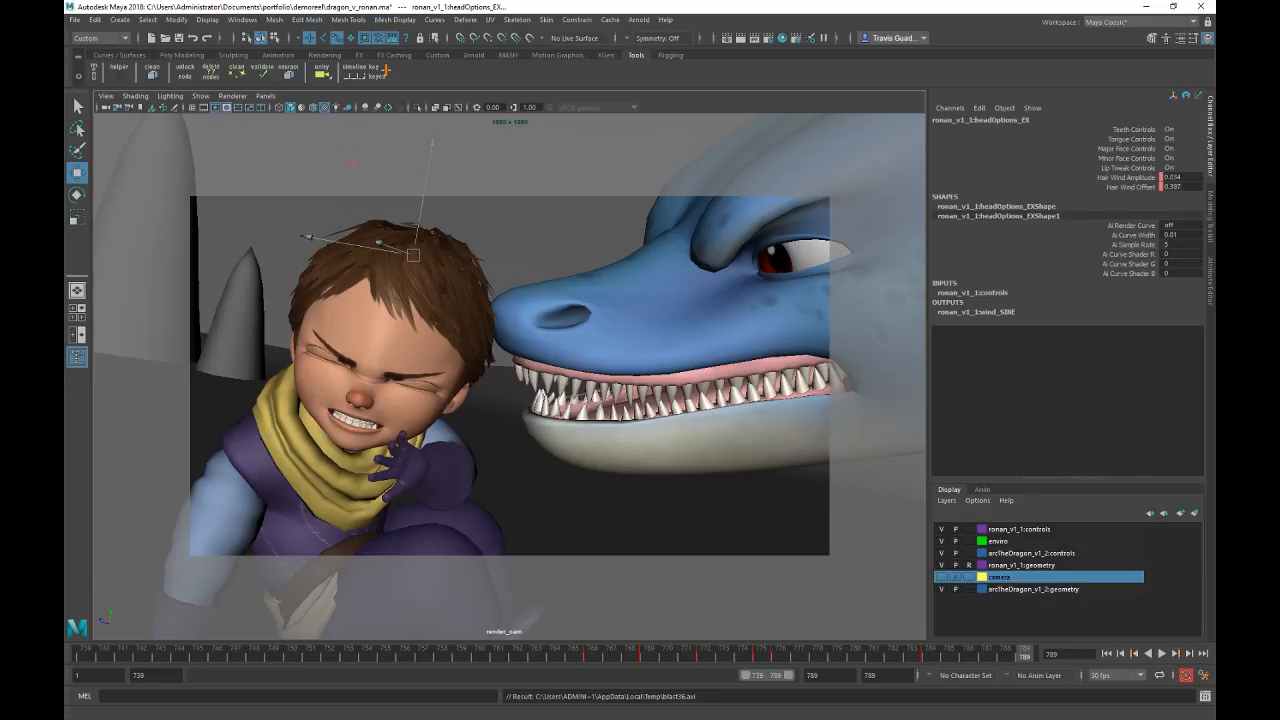
key(Escape)
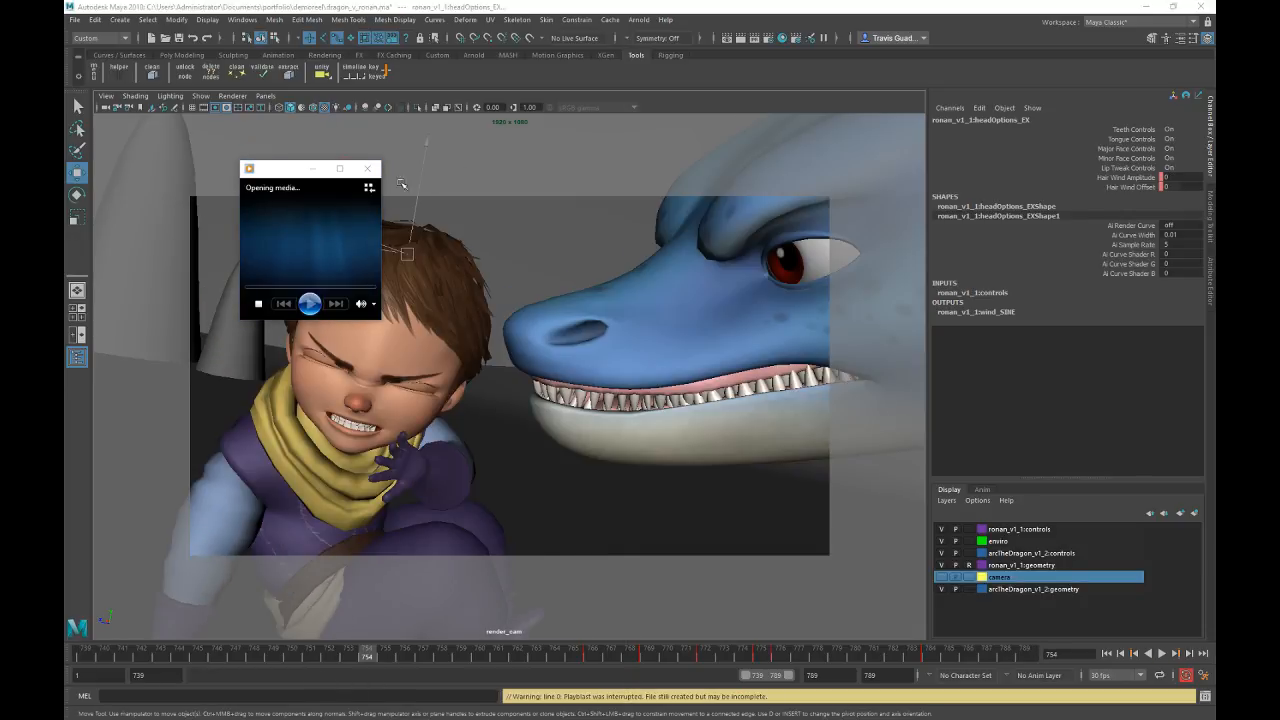
key(Return)
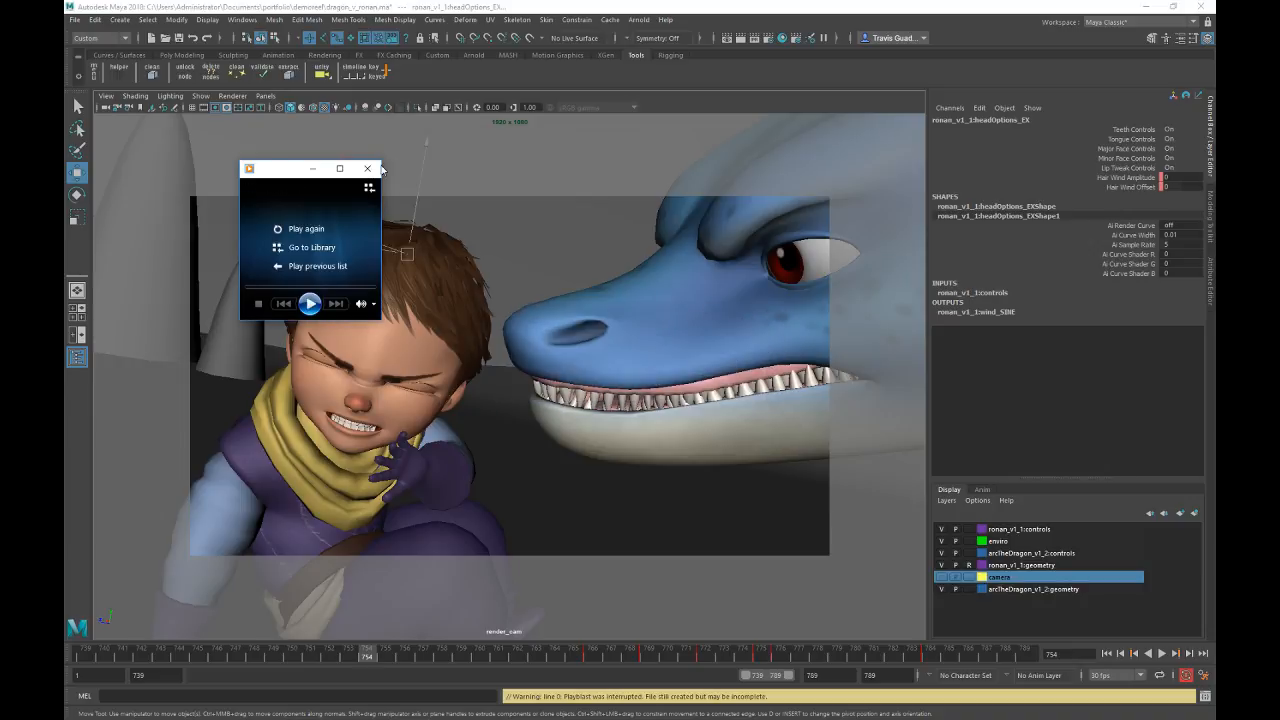
click(369, 169)
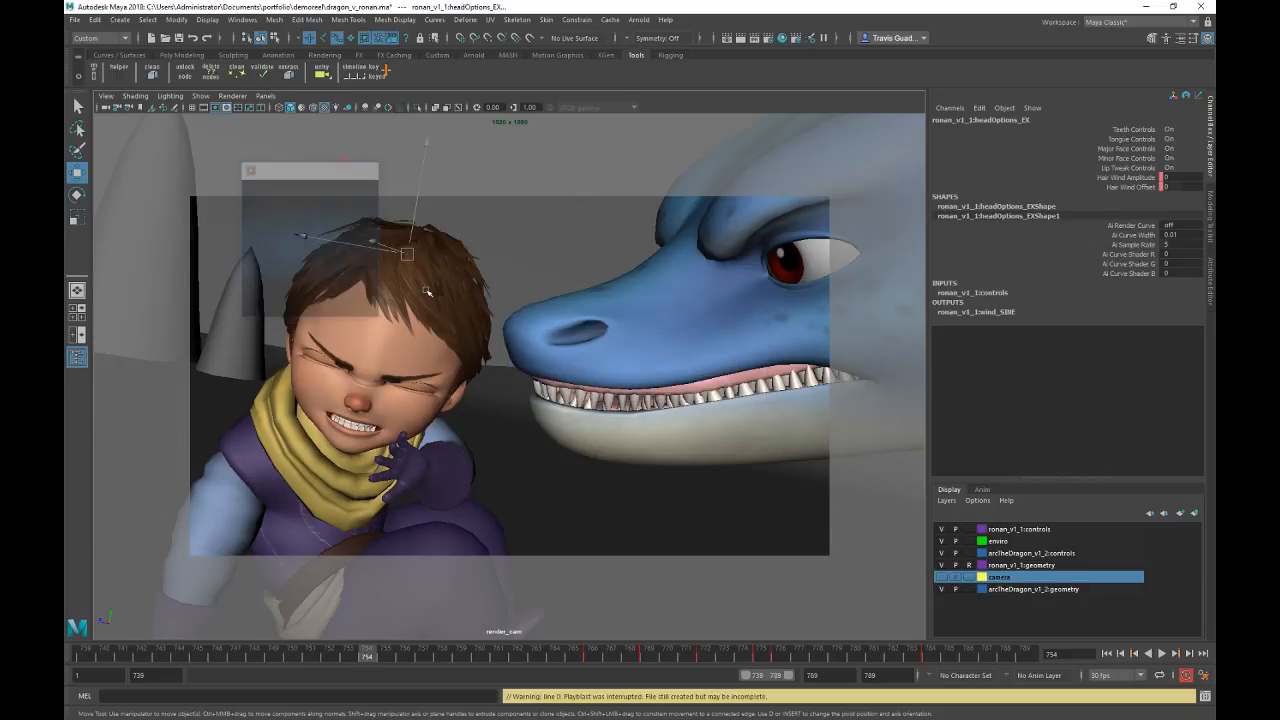
Step: Save the scene and create a playblast to review the retimed hair wind, closing it when done
key(q)
key(ctrl+s)
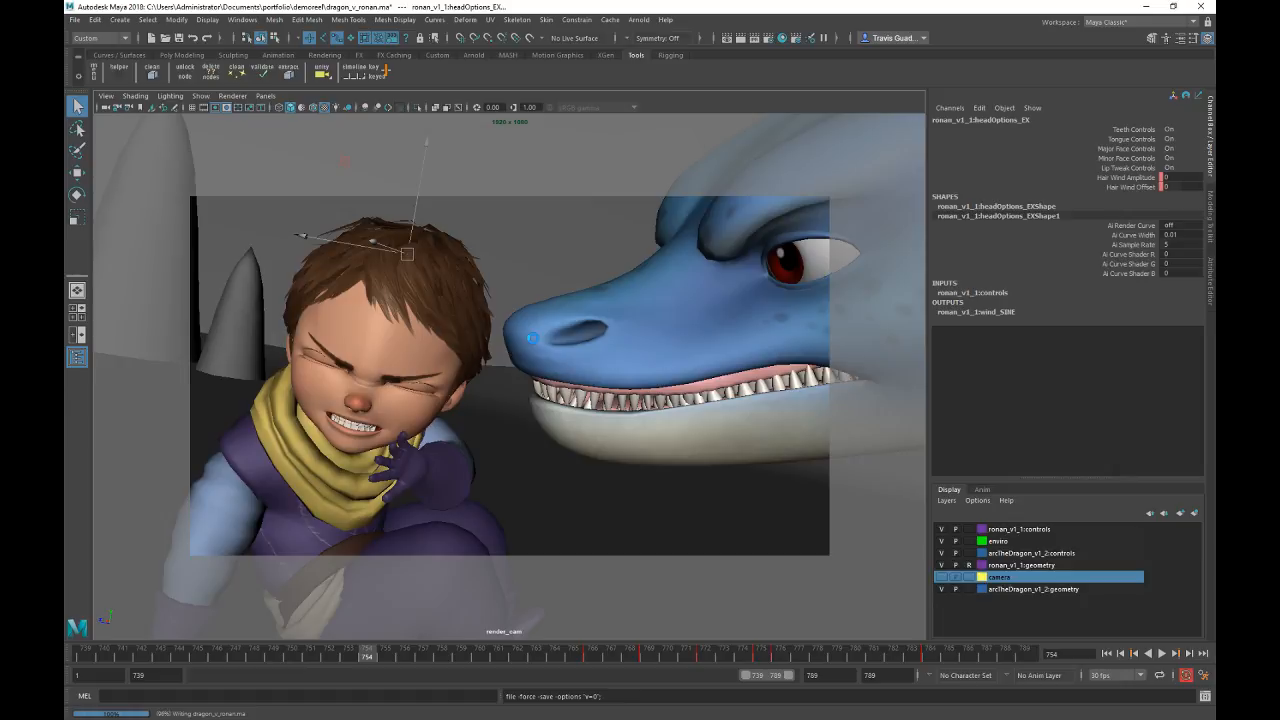
key(w)
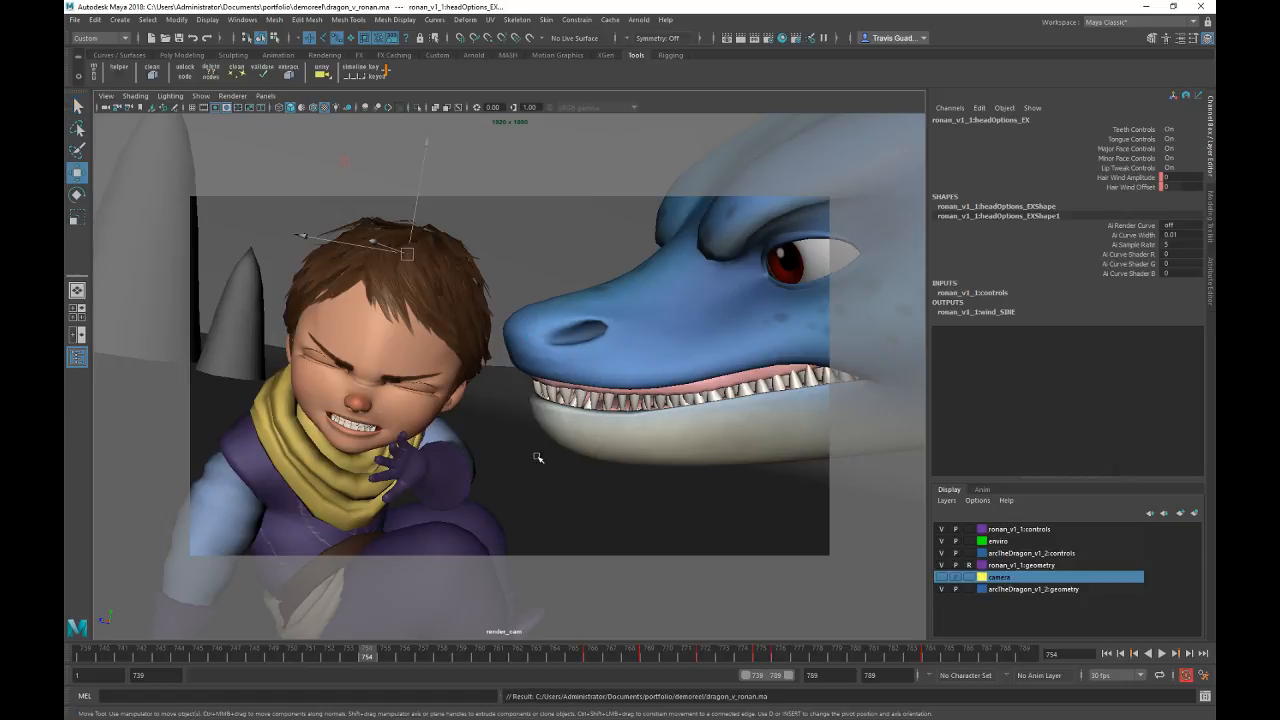
right_click(472, 666)
click(480, 655)
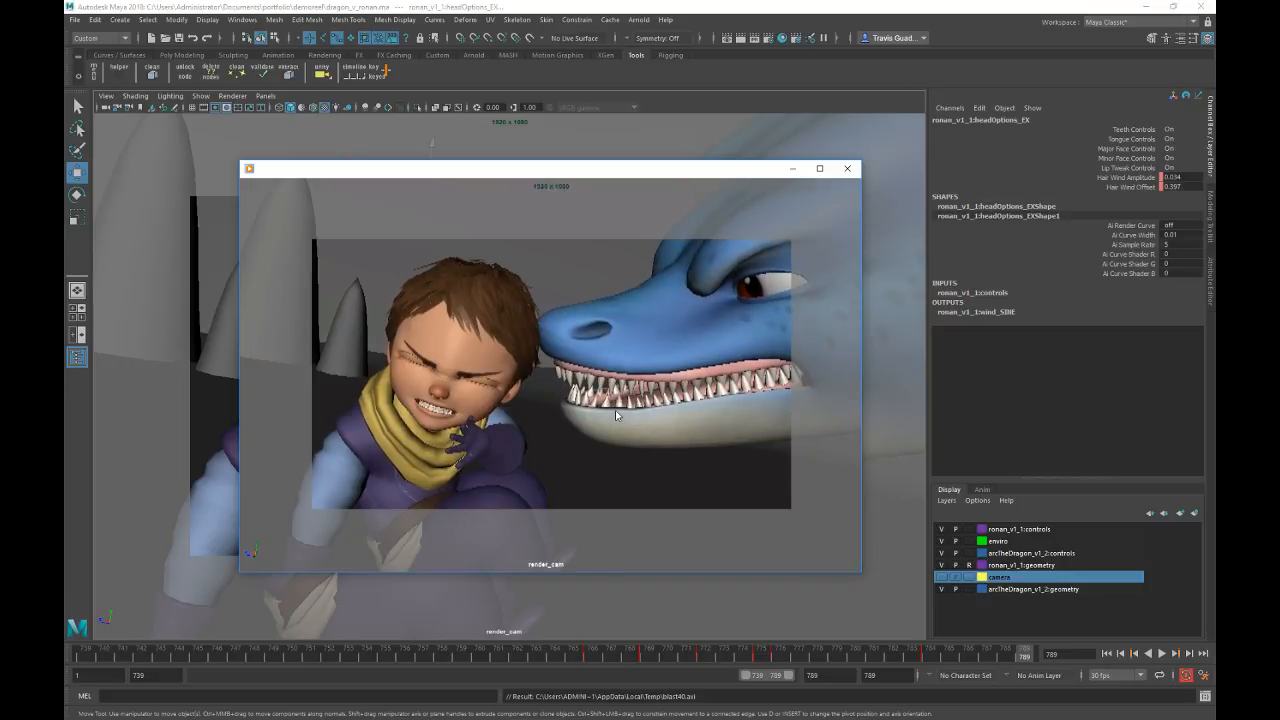
mouse_move(615, 412)
click(849, 169)
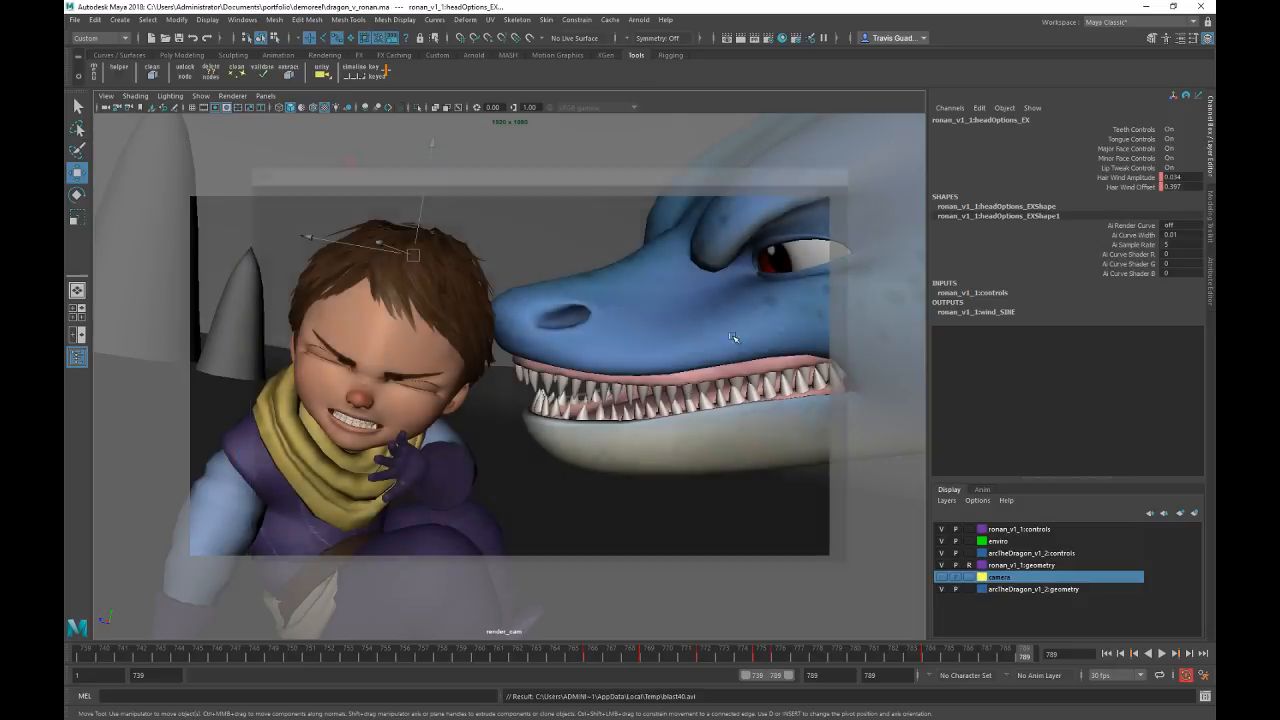
Step: Delete the dragon's main upper jaw control key at frame 789 and play back the result
key(space)
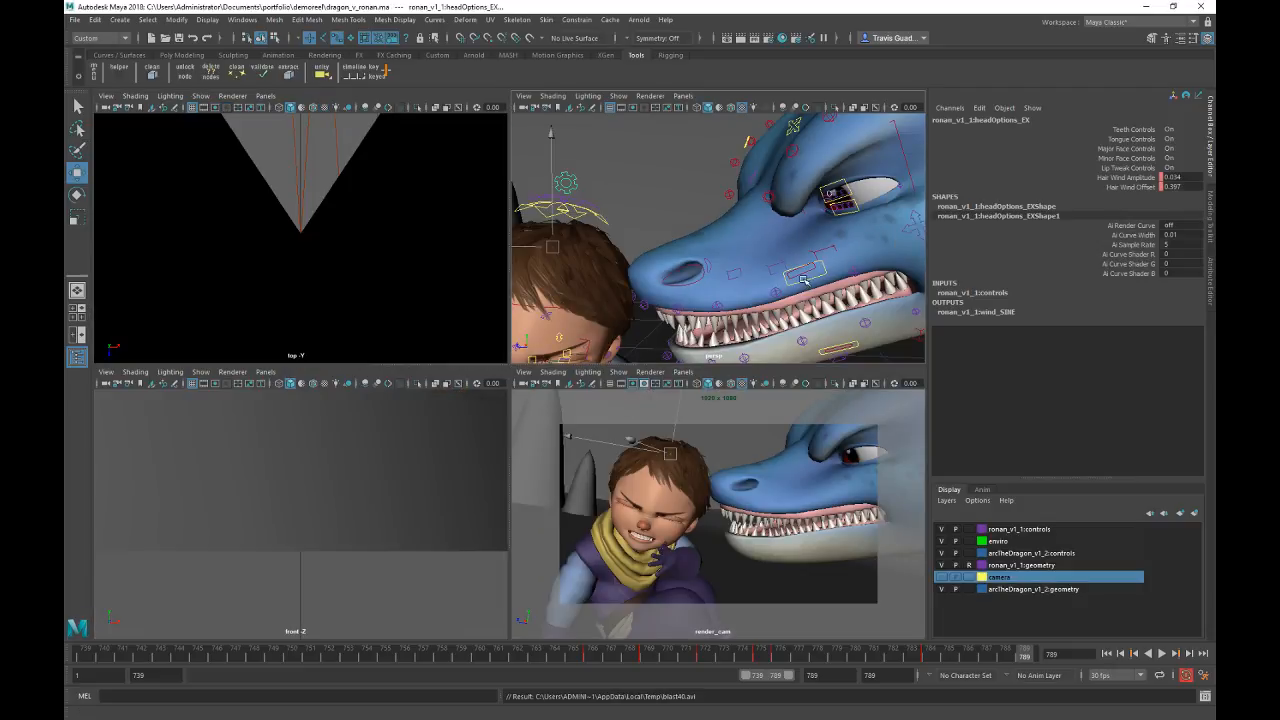
click(803, 280)
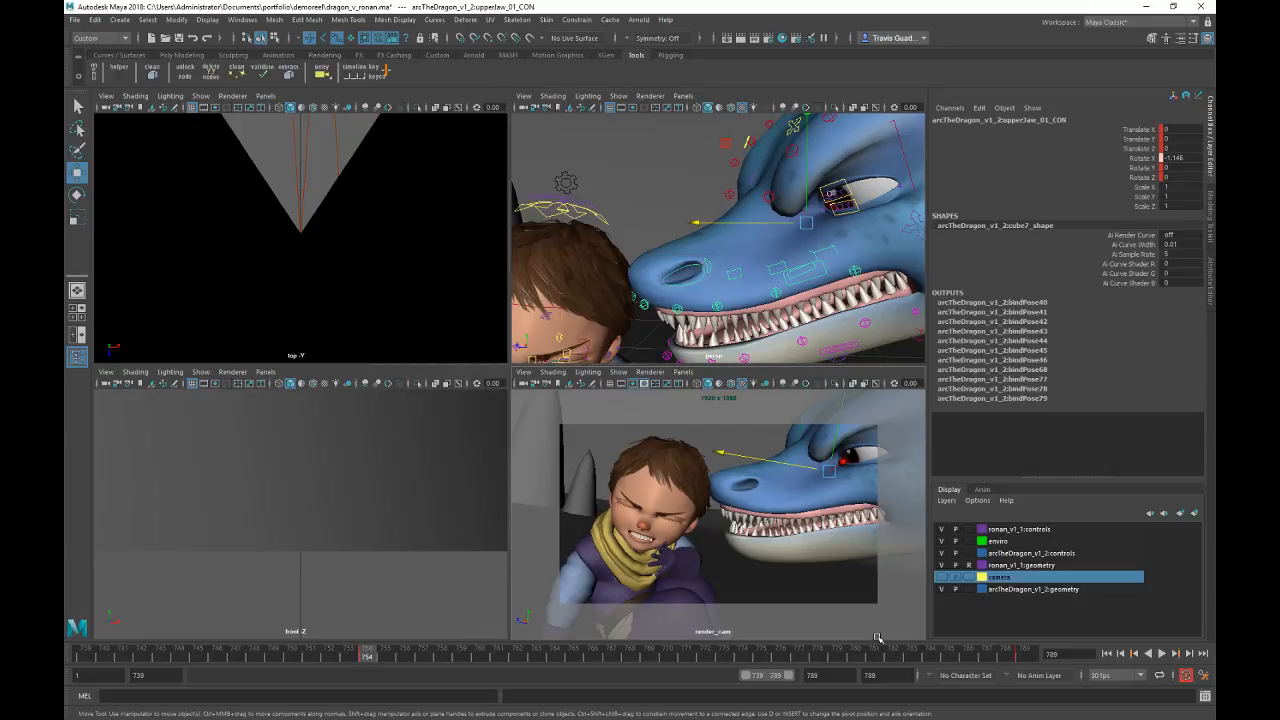
click(1023, 654)
right_click(1023, 654)
click(1070, 504)
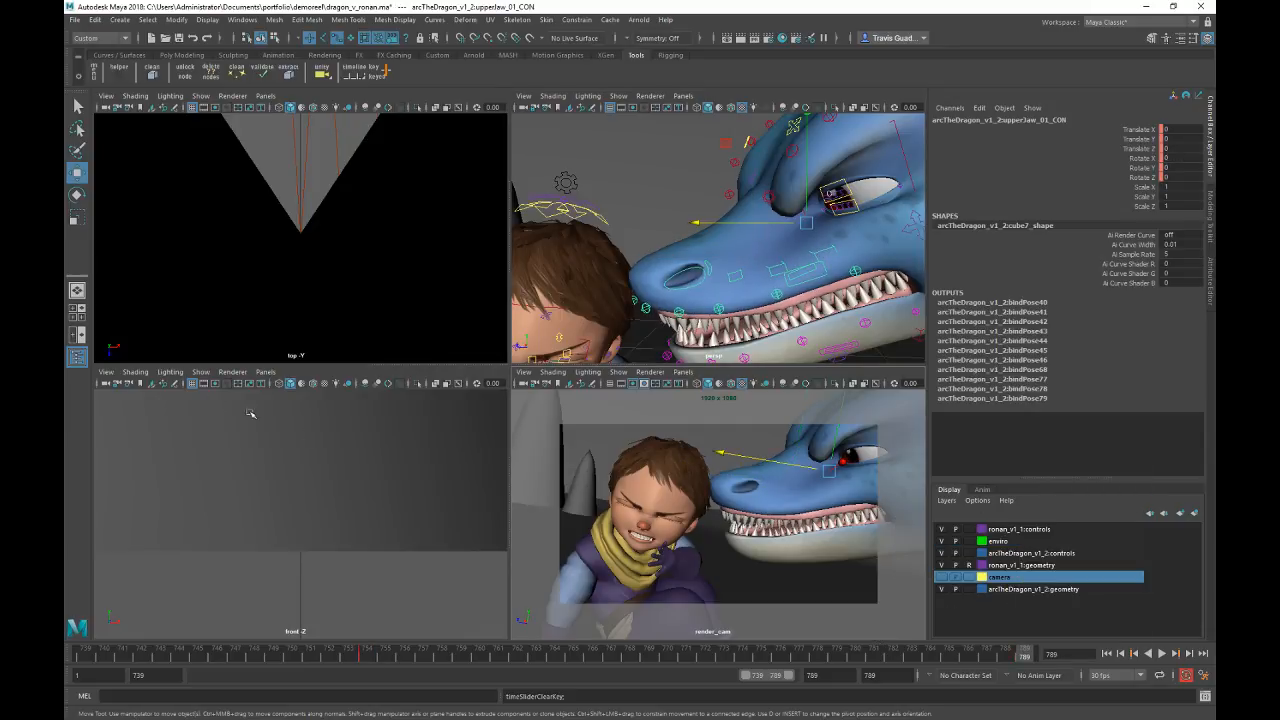
key(alt+v)
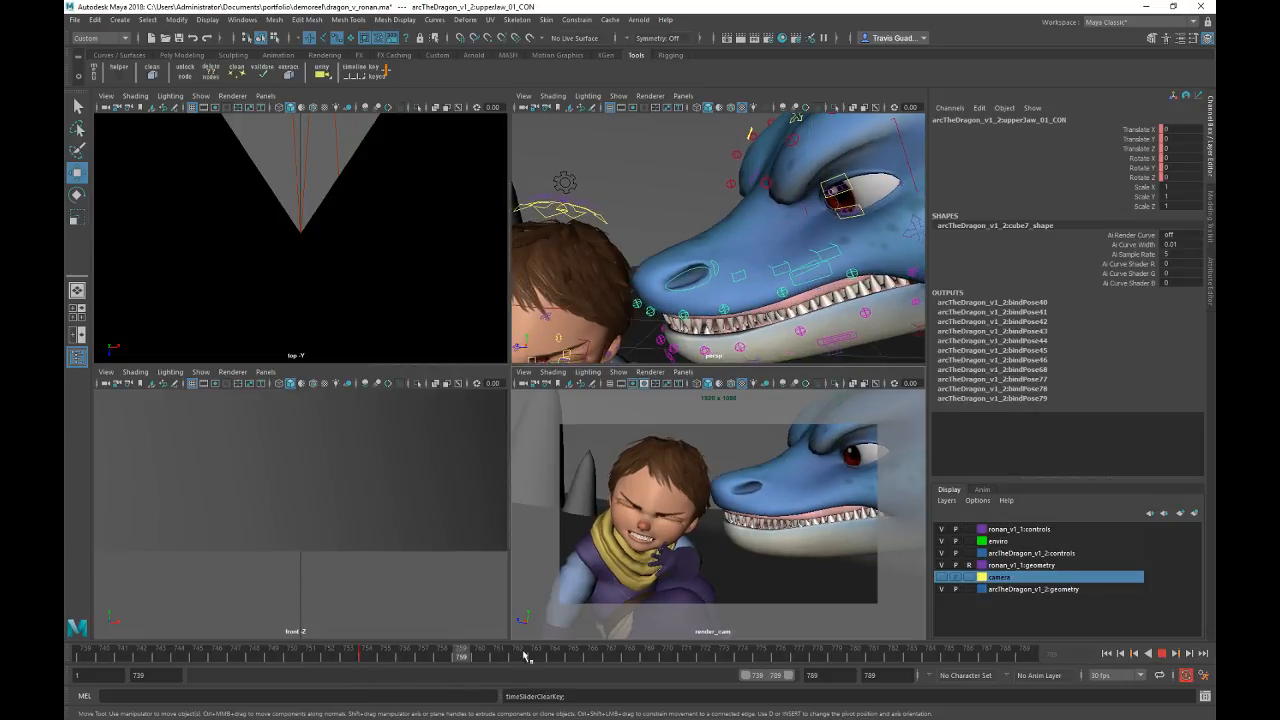
key(alt+v)
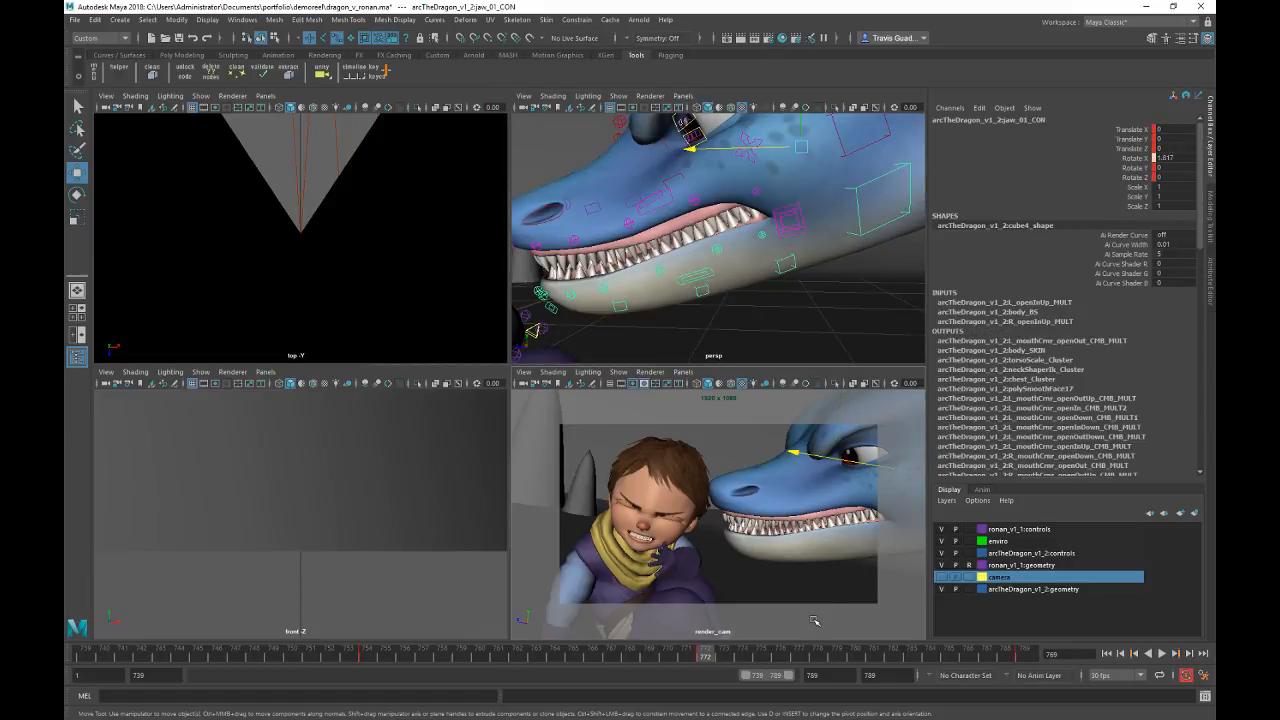
Step: Undo the last jaw change, set the lower jaw control's Rotate X to about -0.236 at frame 772, and play back the motion
key(ctrl+z)
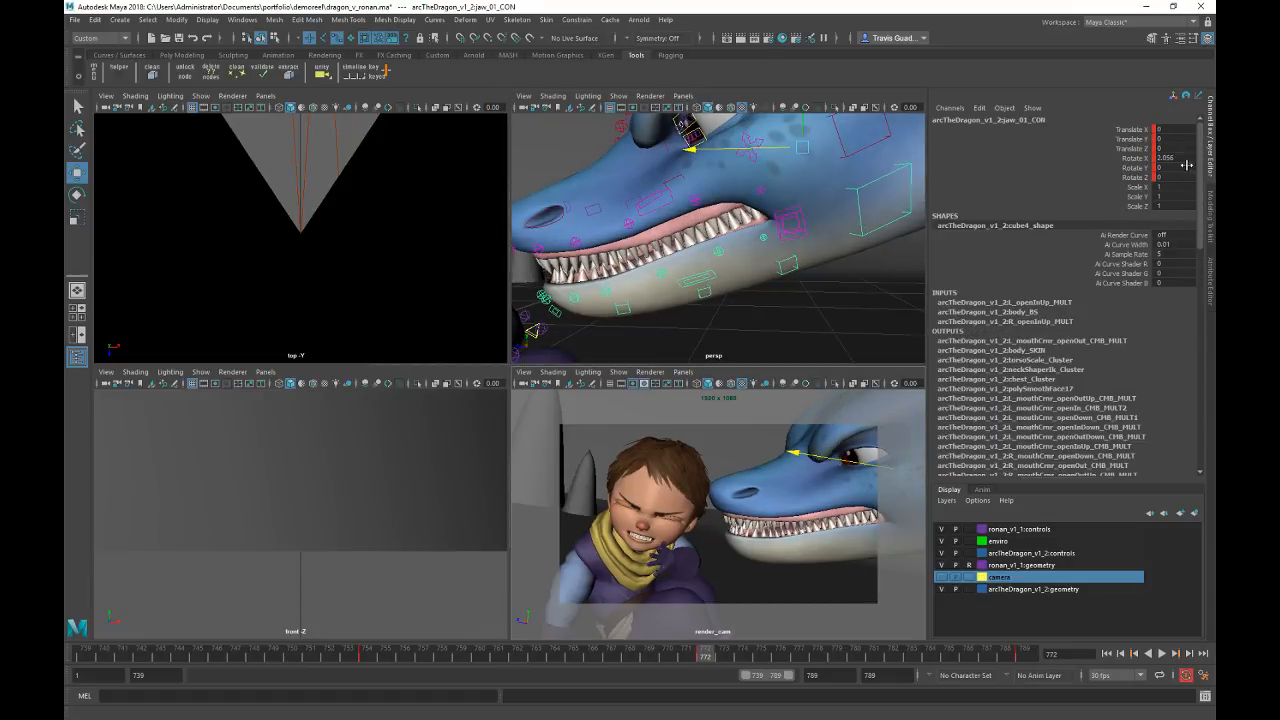
click(1138, 168)
click(1135, 158)
middle_drag(832, 318, 827, 316)
key(space)
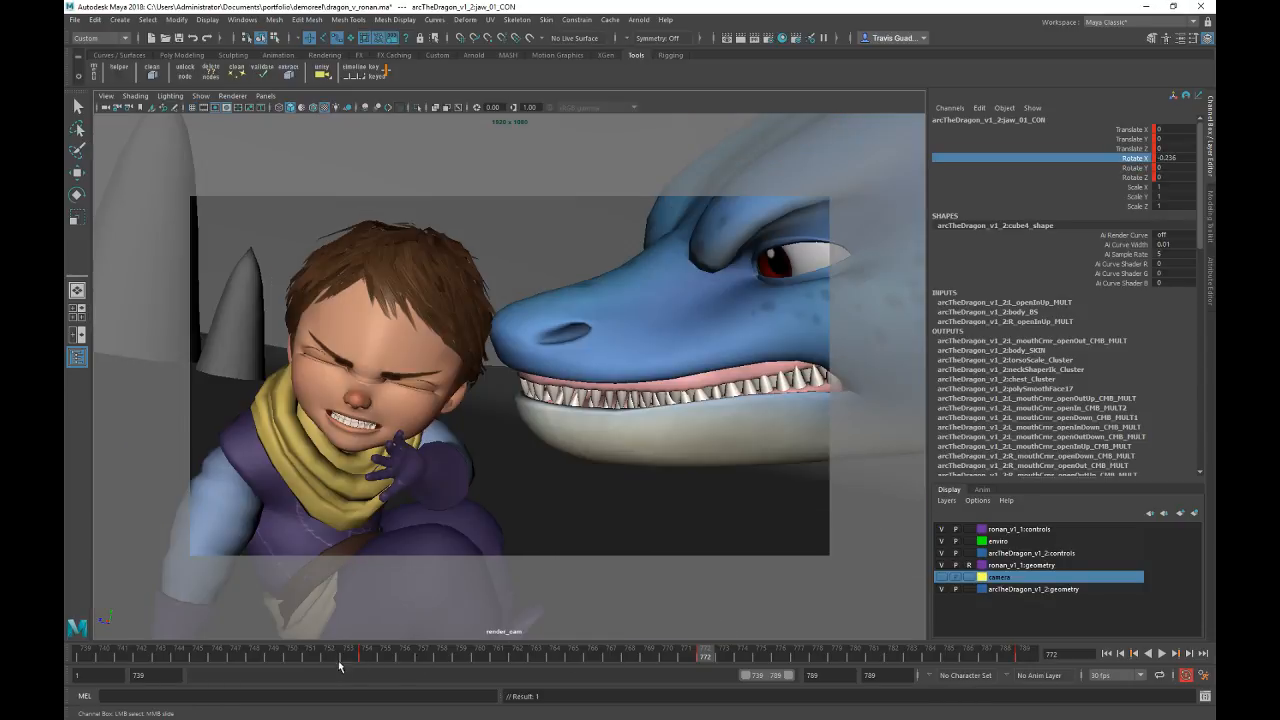
drag(364, 657, 414, 656)
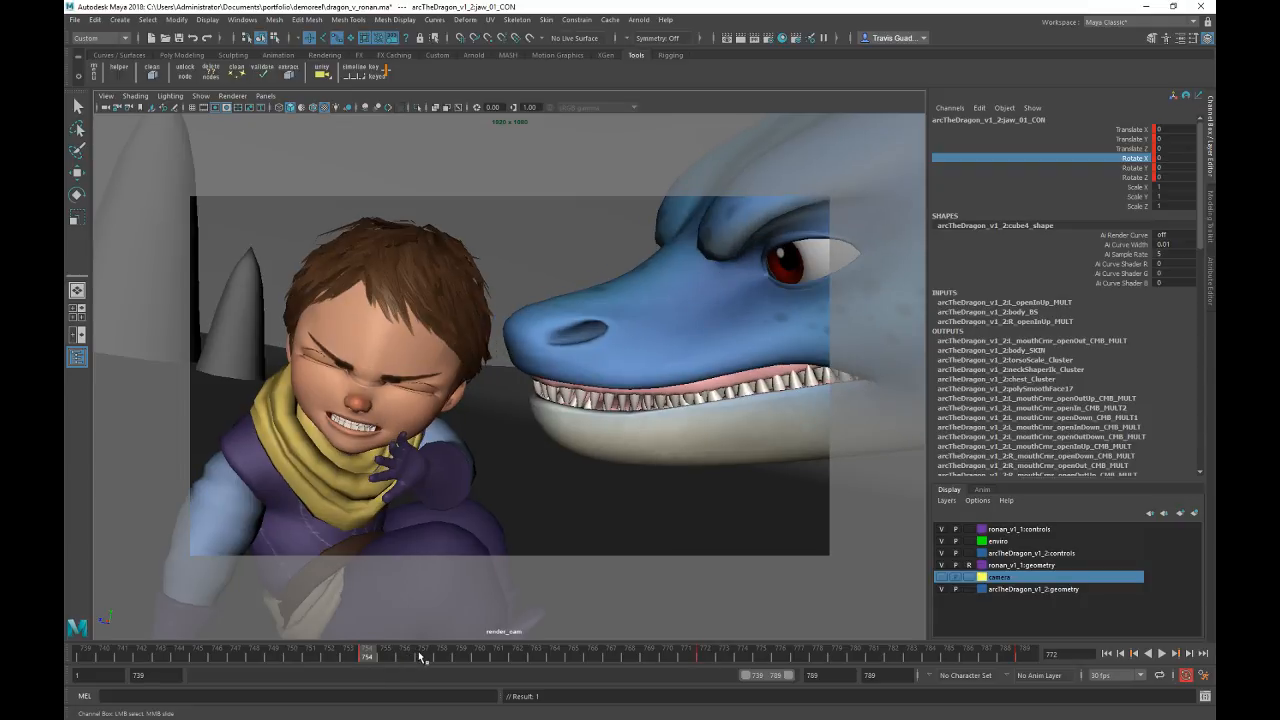
key(alt+v)
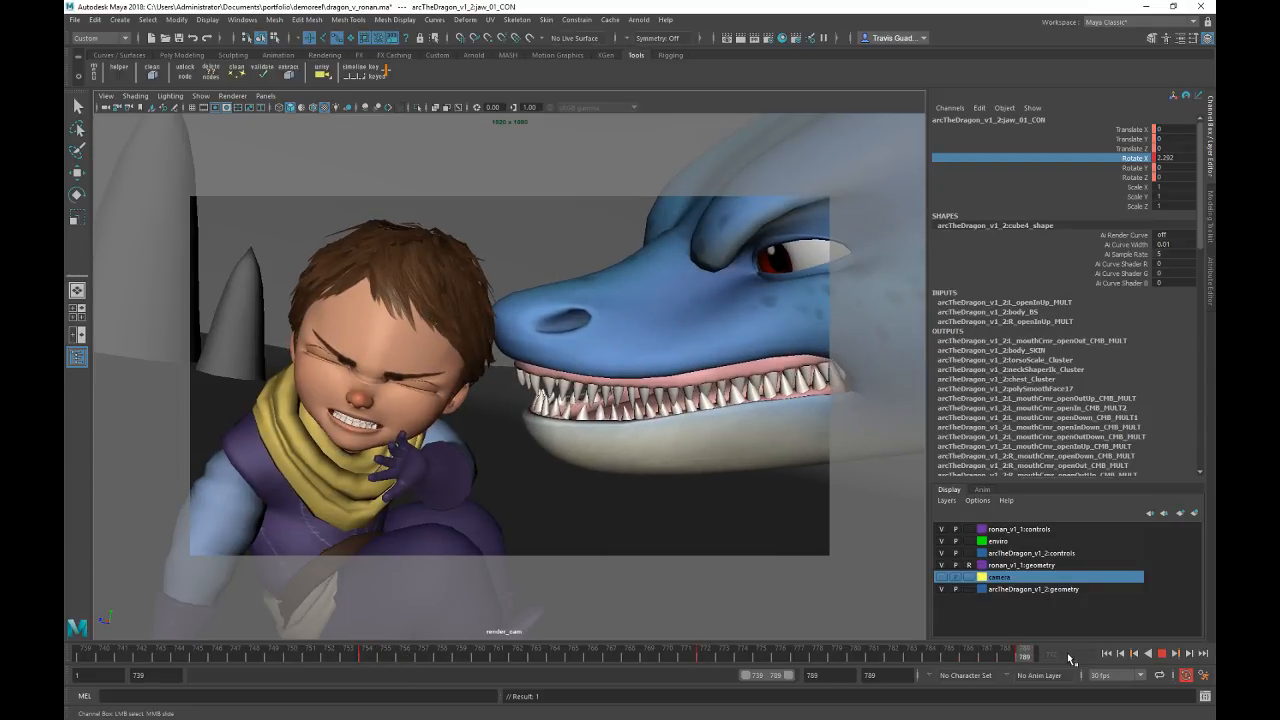
Step: Review the jaw motion in a playblast and move the lower jaw control's key from frame 772 to 769
right_click(800, 648)
click(830, 650)
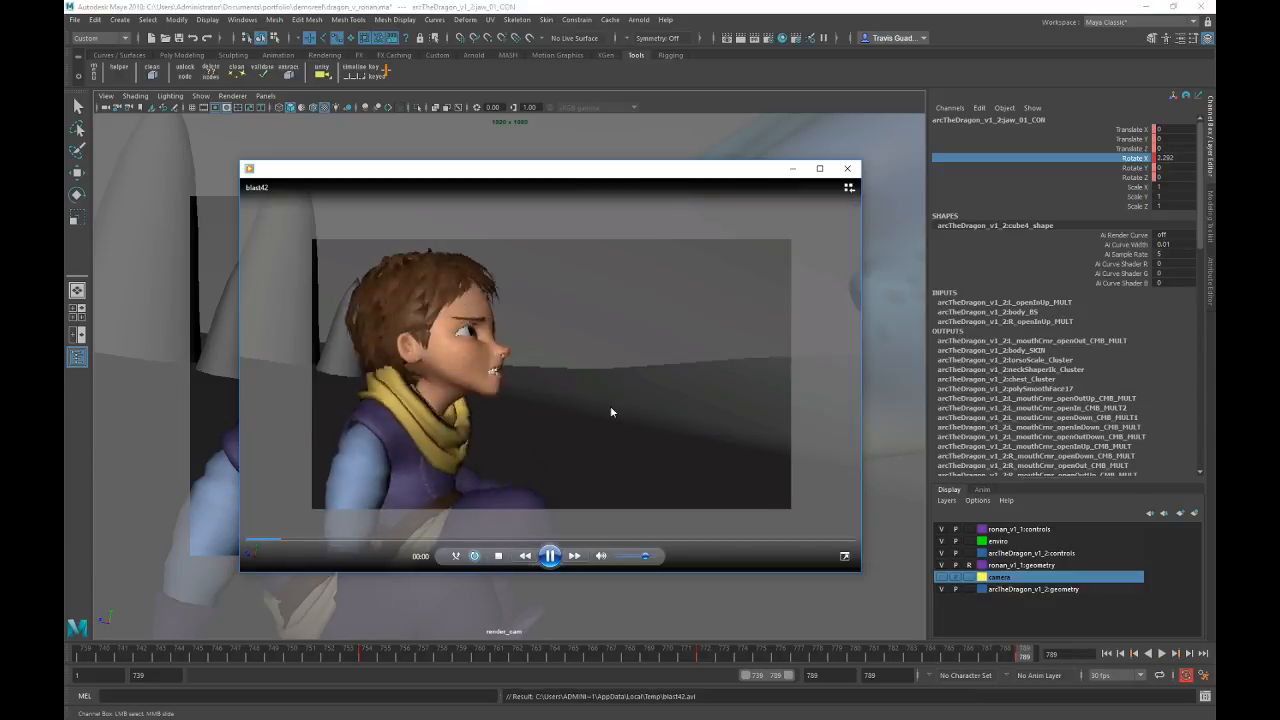
click(850, 169)
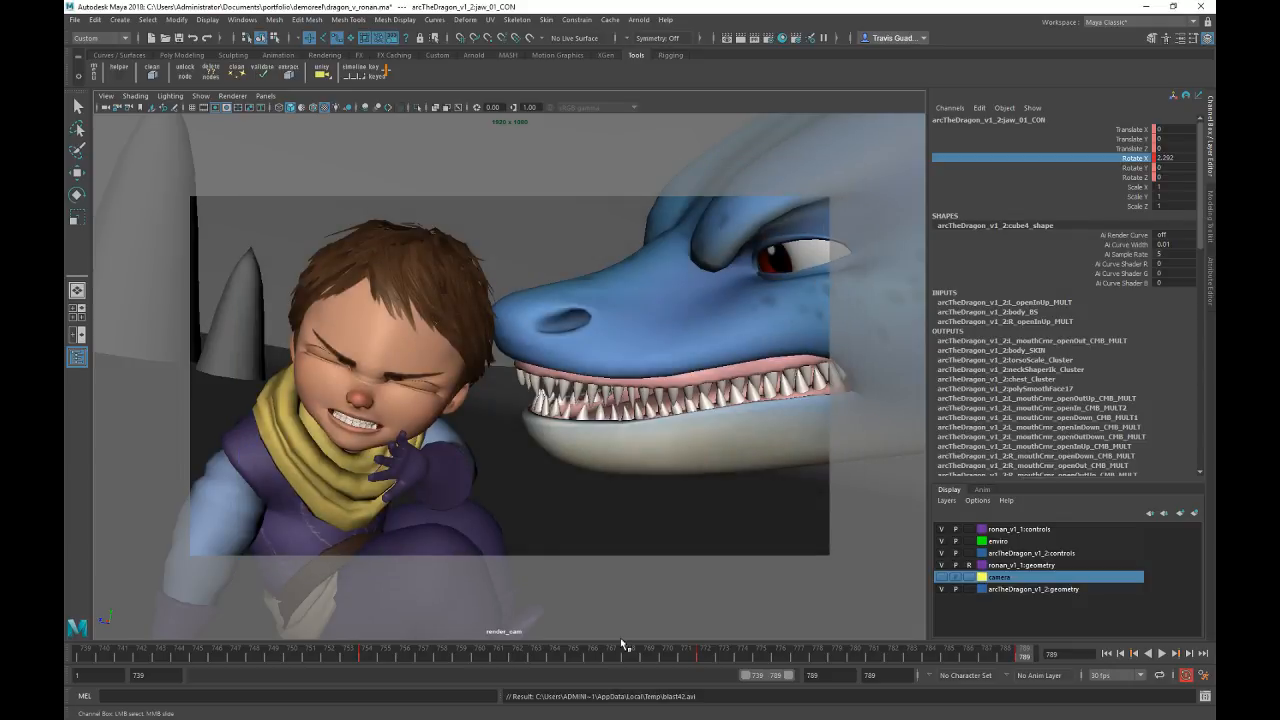
drag(505, 662, 653, 658)
shift+click(706, 657)
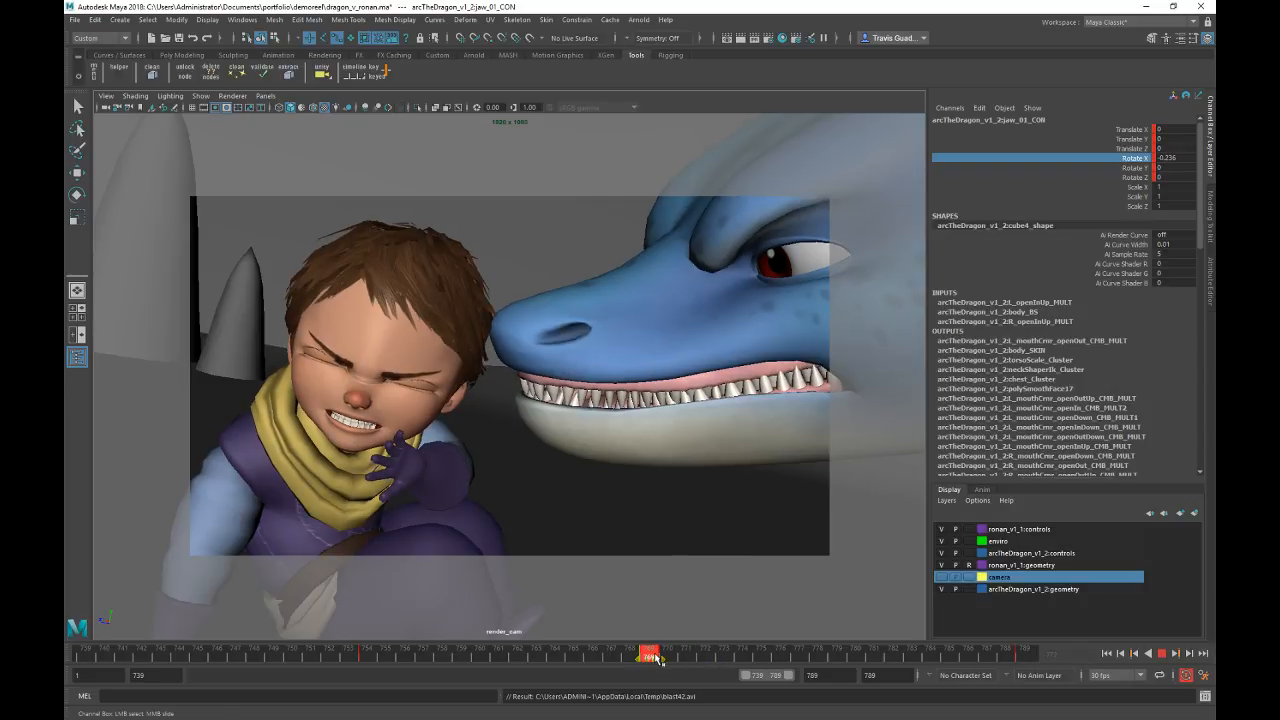
Step: Play back the lower jaw motion up to frame 789
drag(508, 663, 1028, 656)
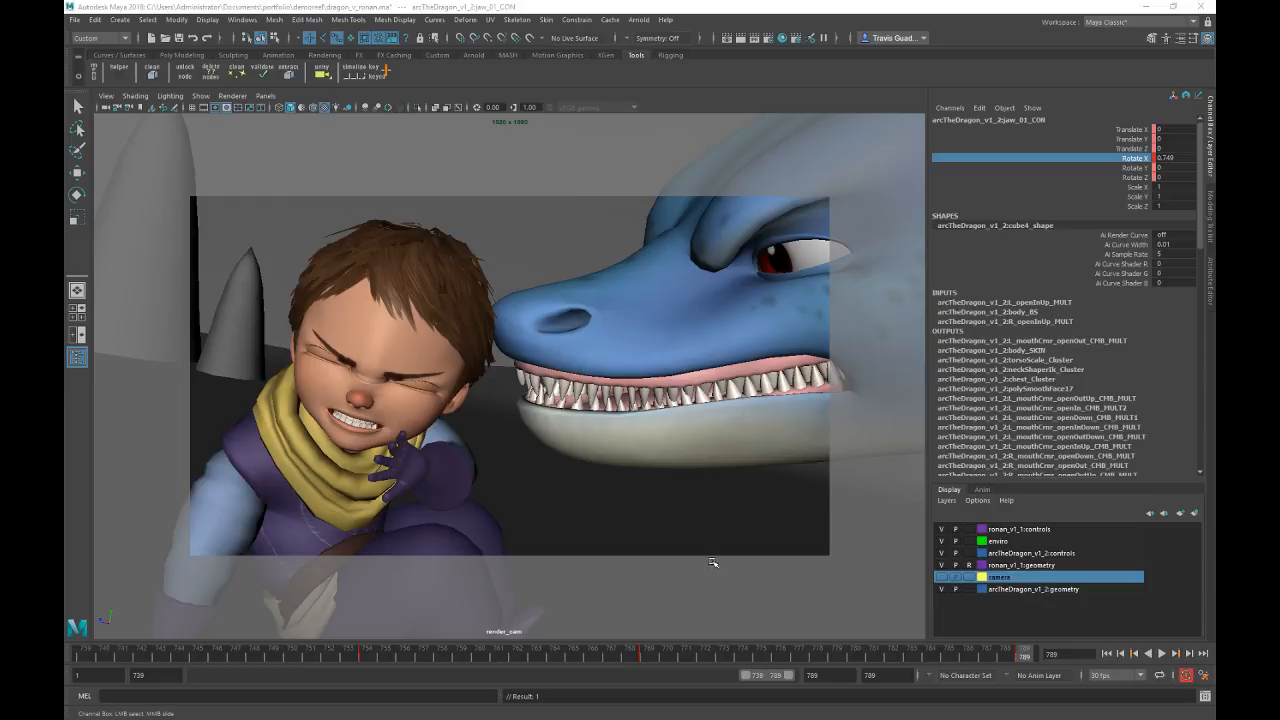
click(650, 655)
key(alt+v)
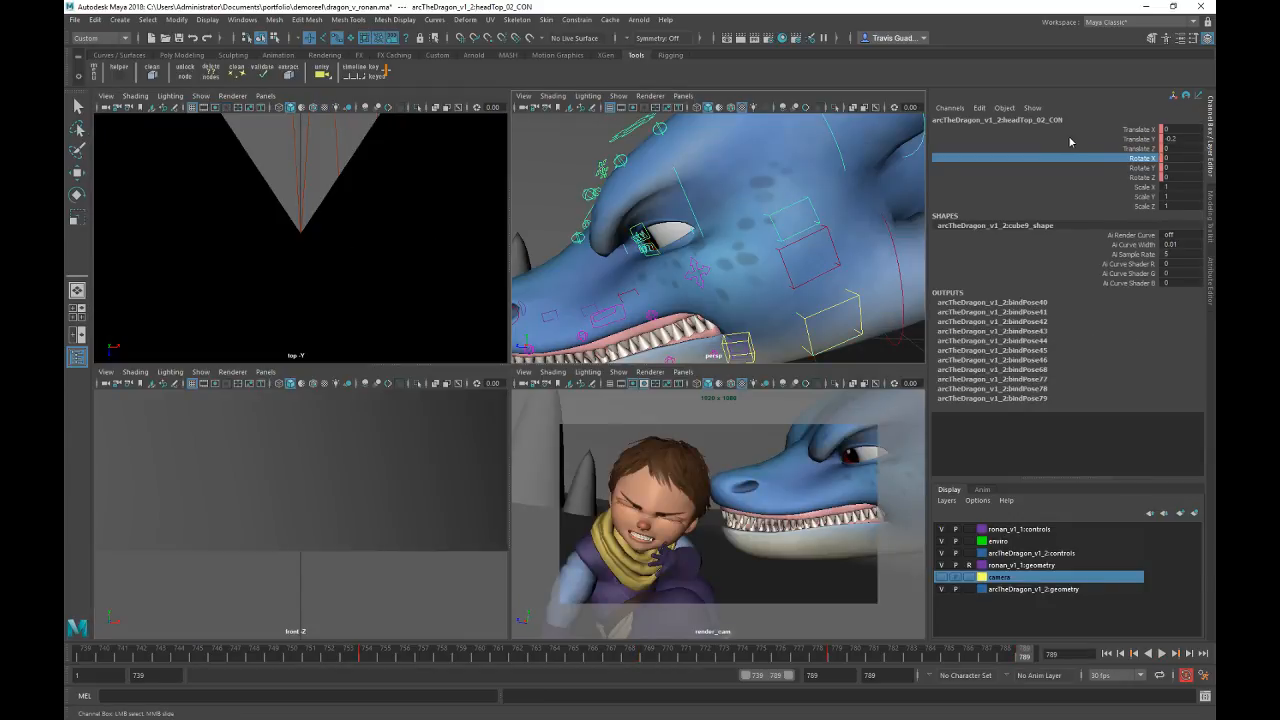
Step: Set the dragon's headTop_02_CON control to about -0.221 in Translate Y at frame 789
right_click(1135, 168)
click(1110, 192)
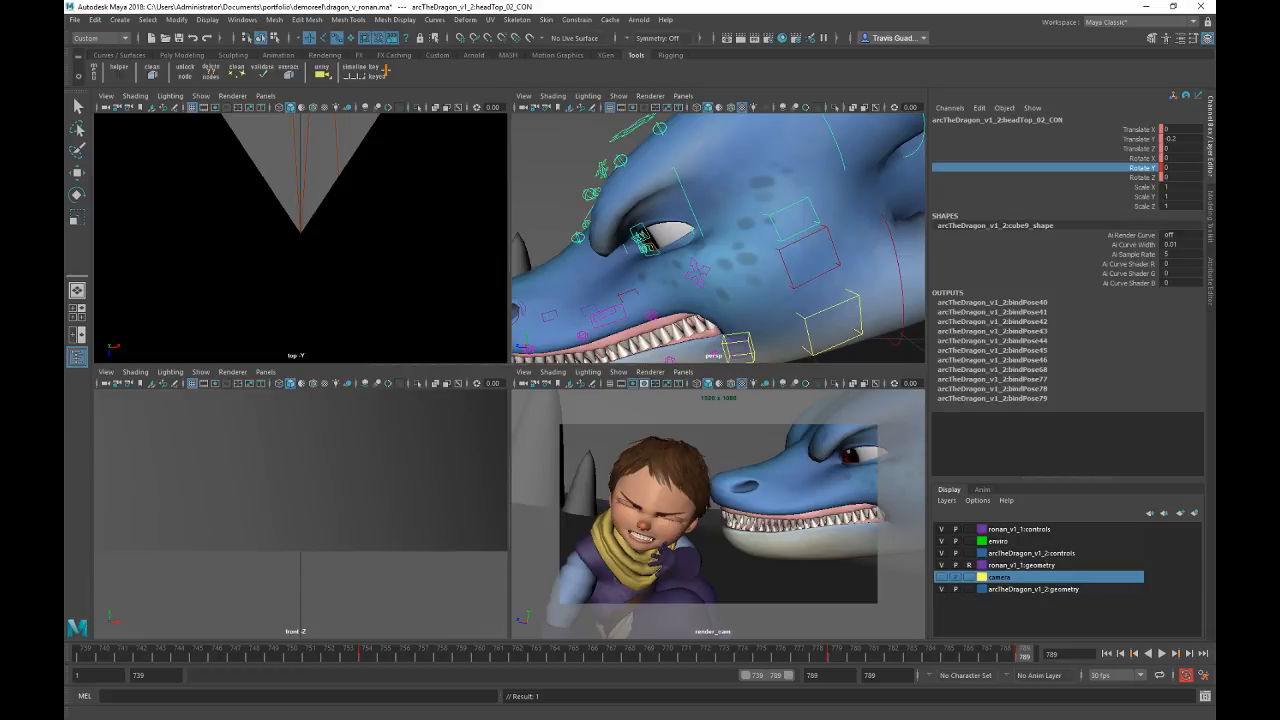
right_click(1135, 139)
click(1110, 163)
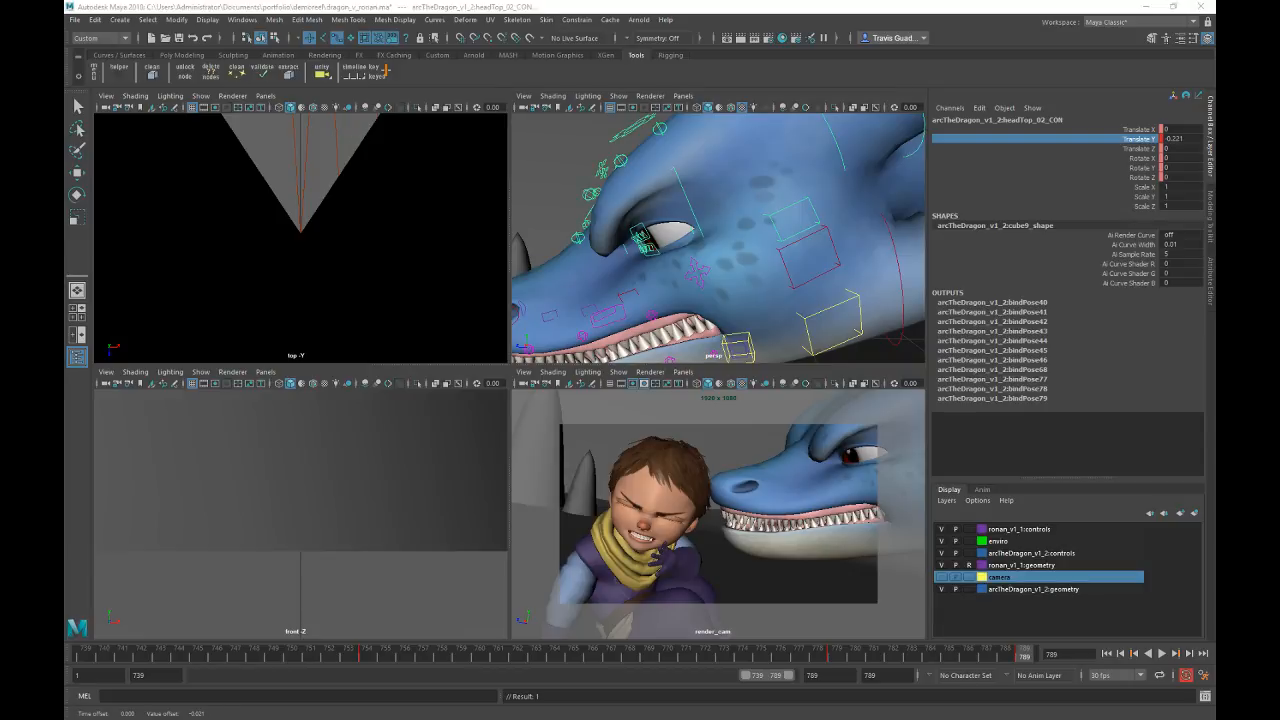
Step: Scrub and play back the shot through the render camera to review the dragon's upper jaw motion
drag(804, 656, 891, 651)
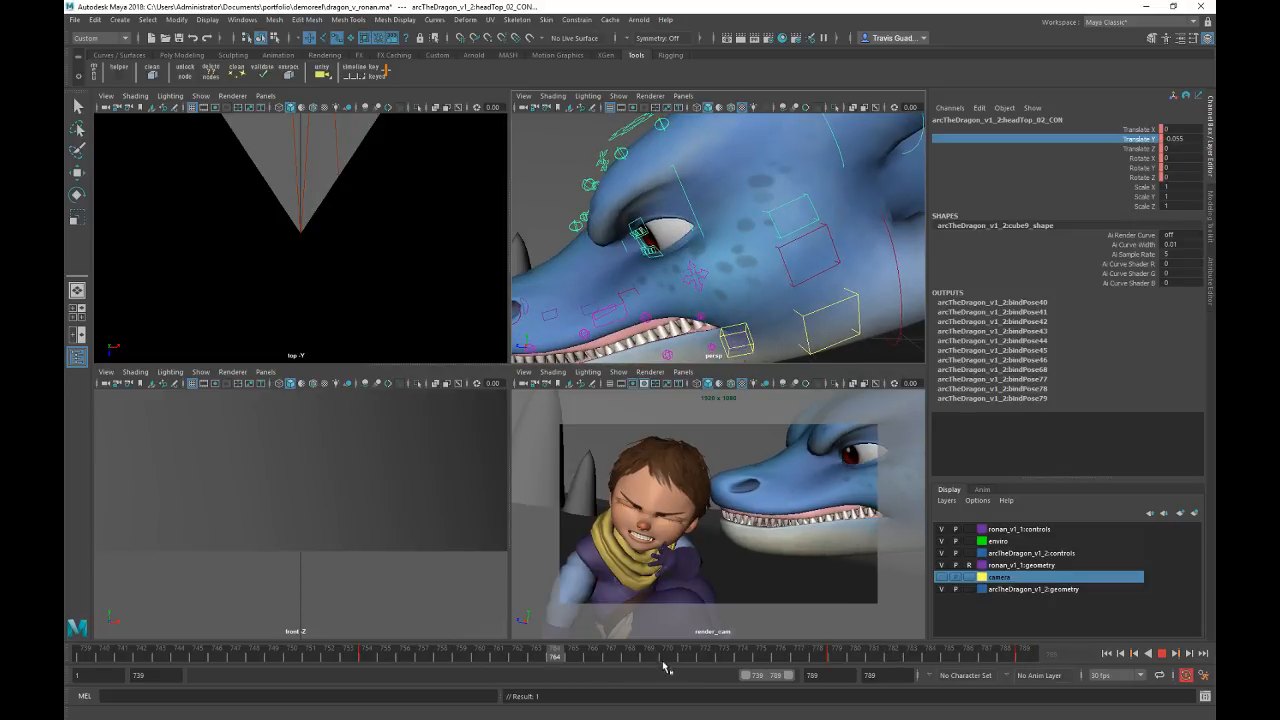
key(space)
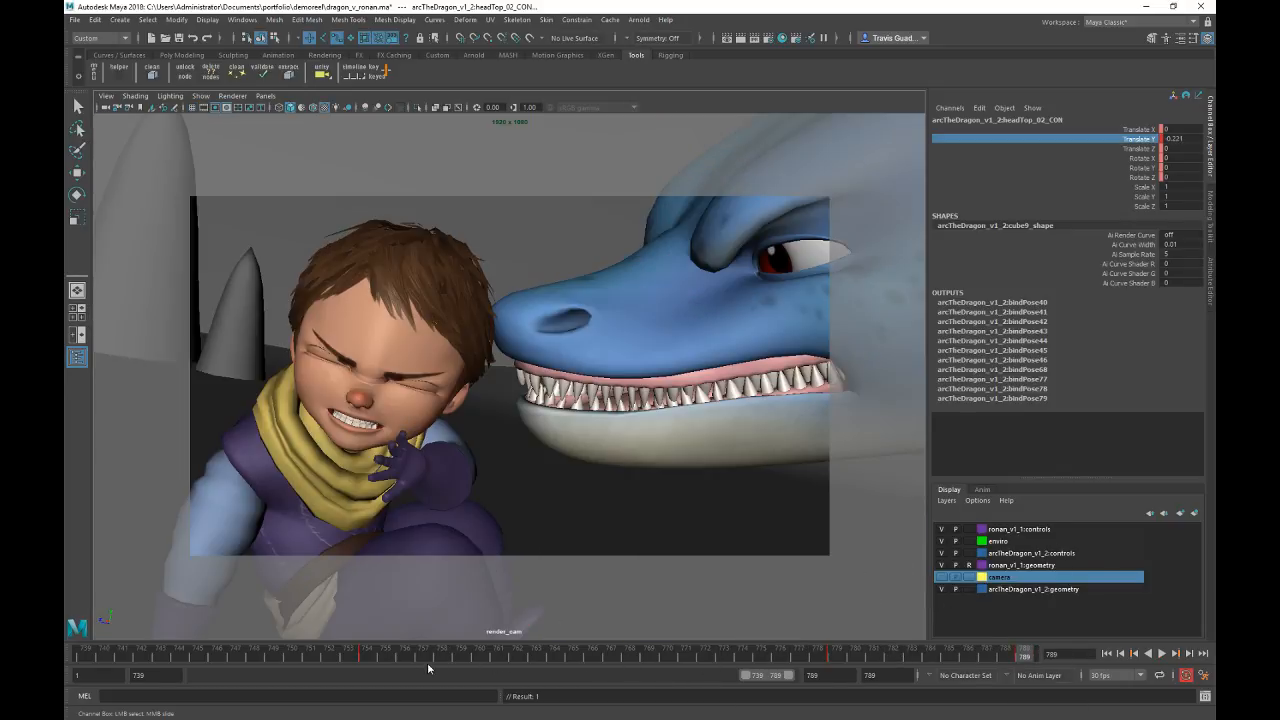
click(1161, 653)
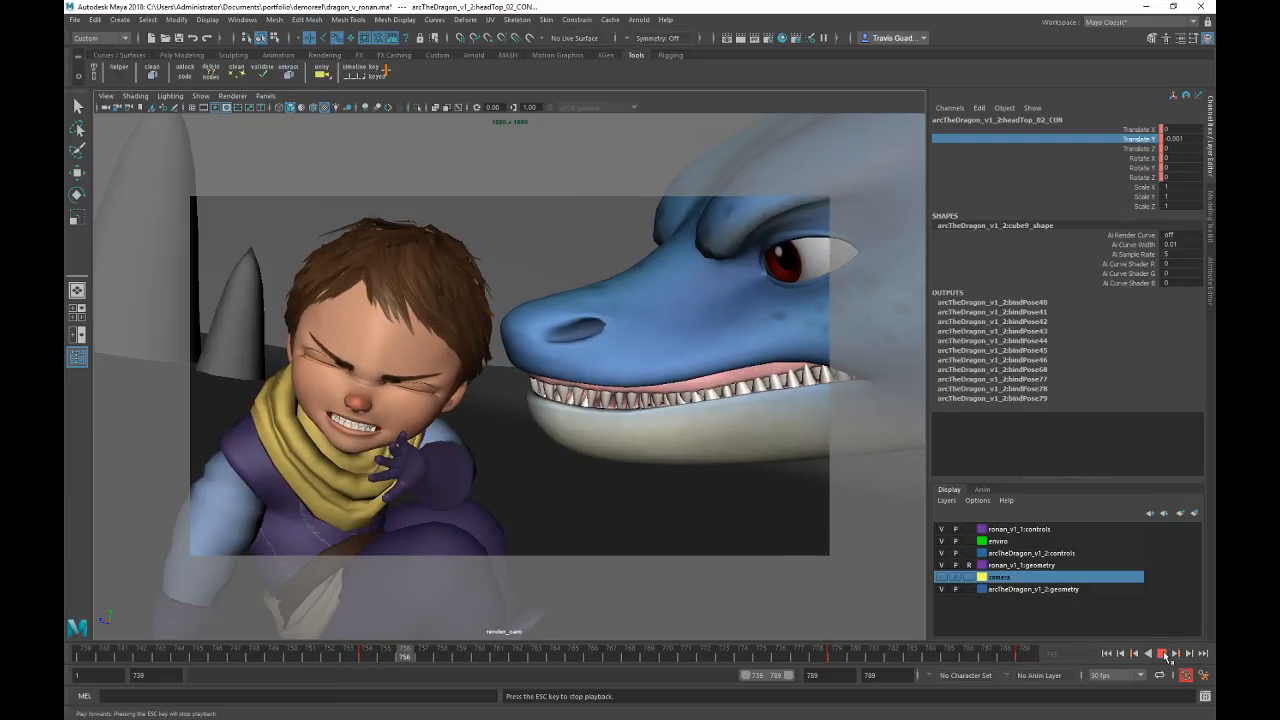
click(1149, 653)
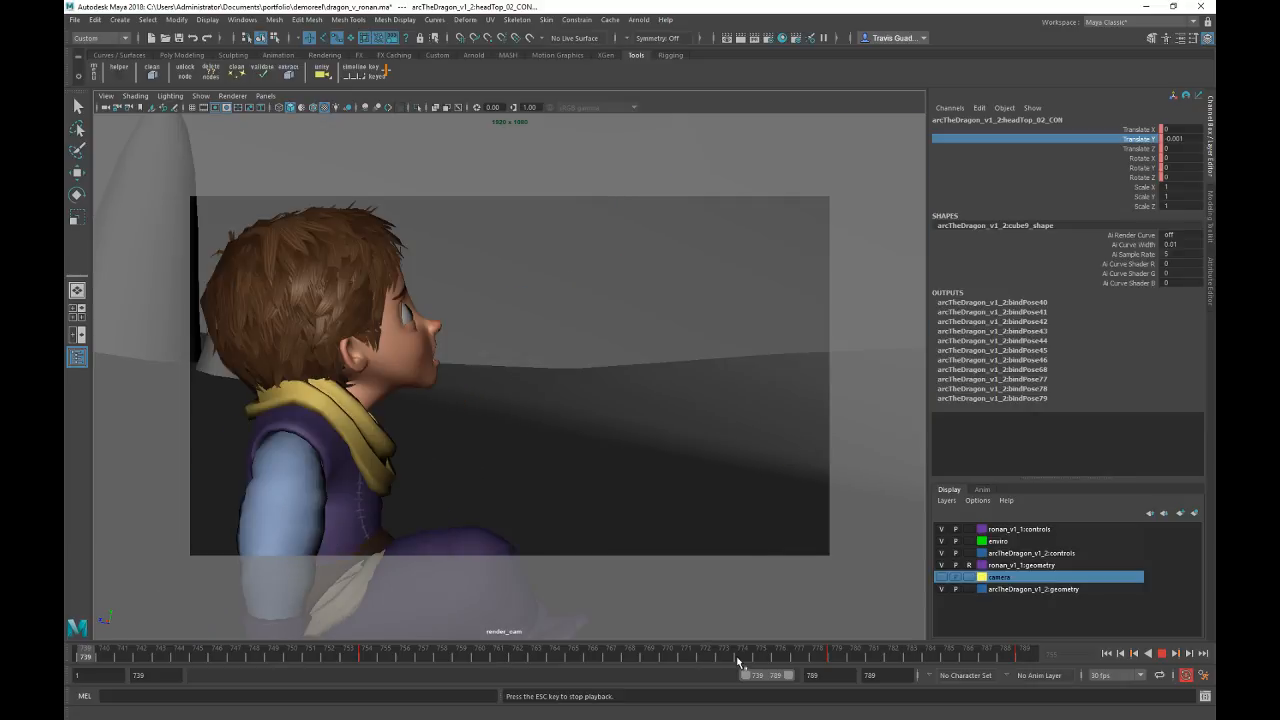
click(1163, 654)
click(1021, 654)
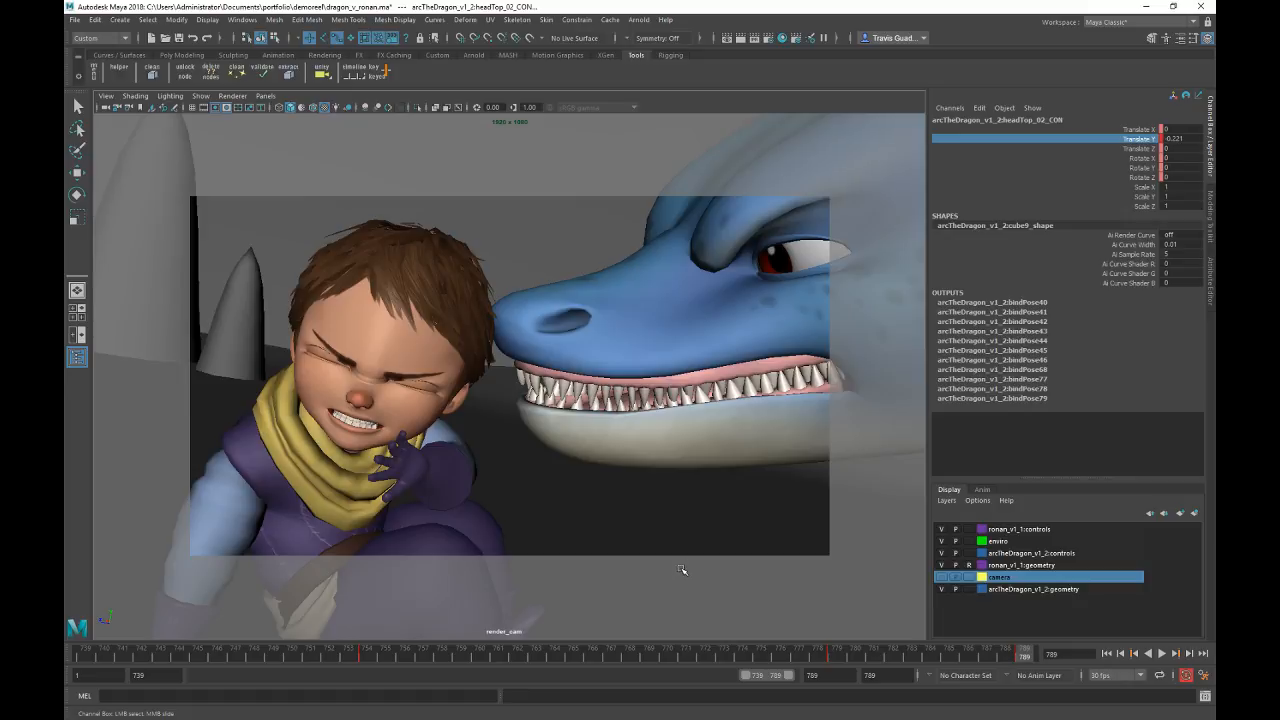
key(alt+v)
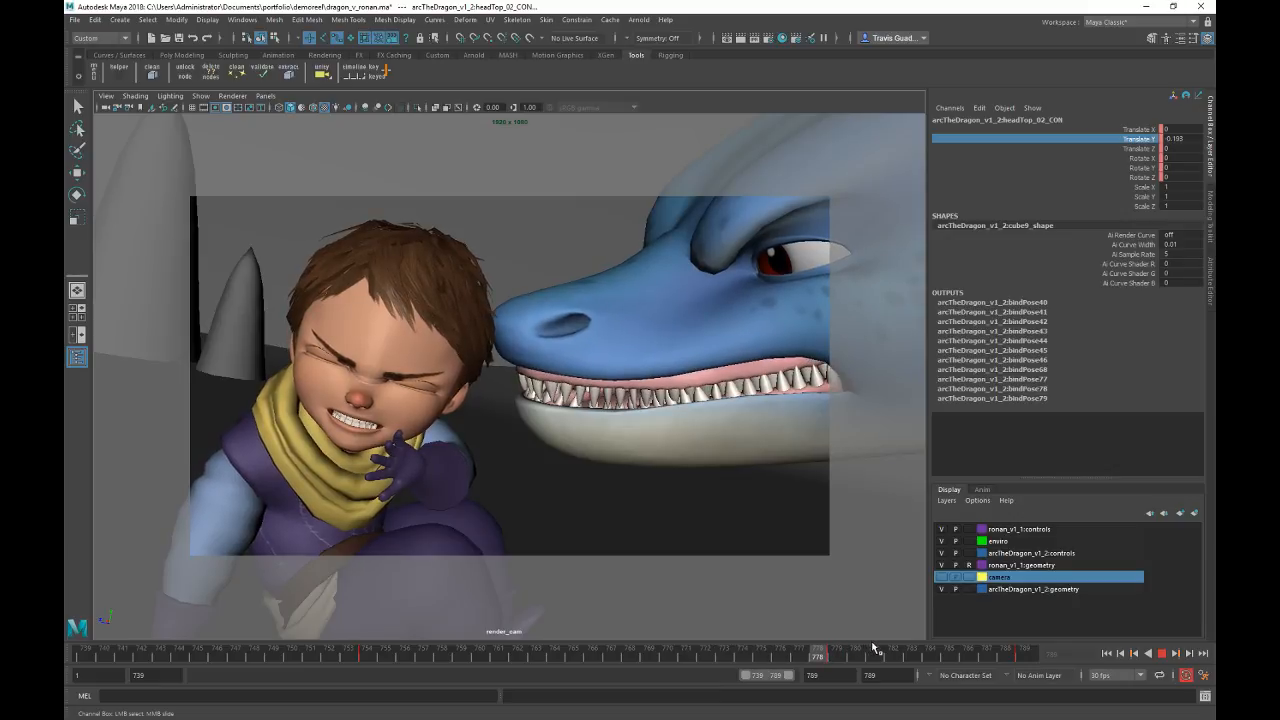
Step: Return to frame 789 and extend the playback range to end at frame 820
click(1028, 650)
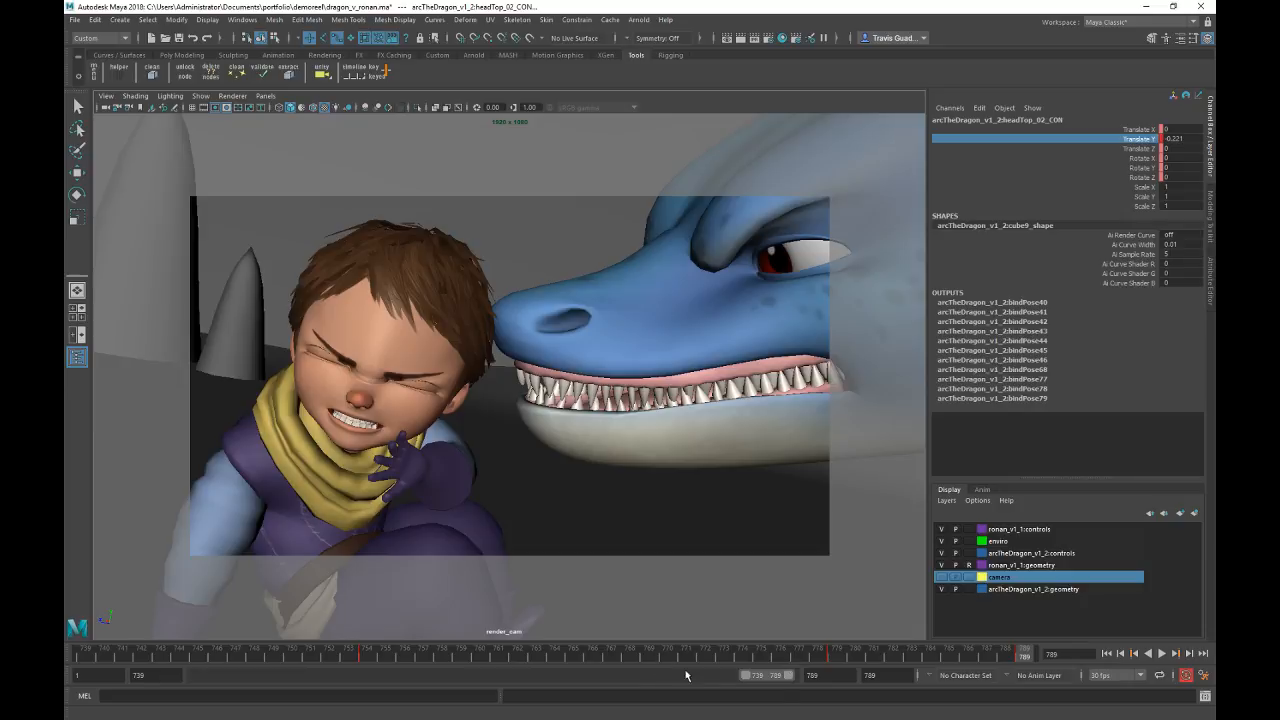
click(812, 675)
key(Return)
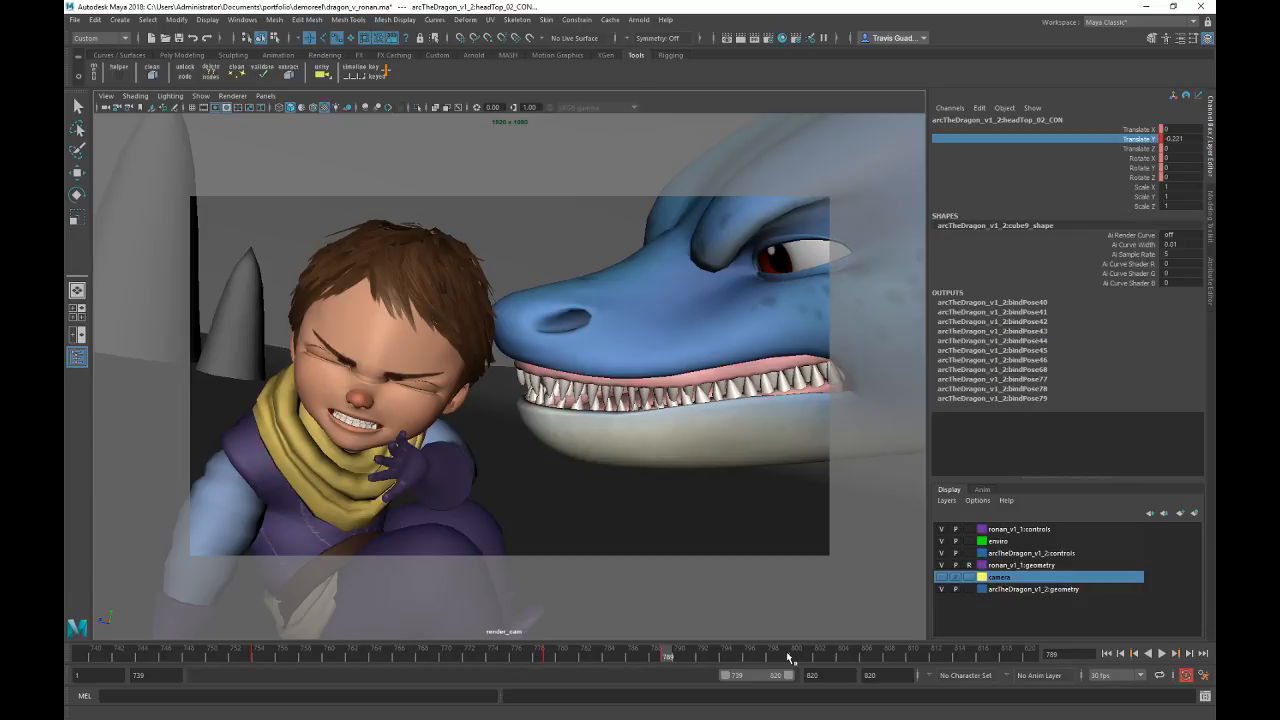
Step: Hide the ronan_v1_1:controls layer while keeping Ronan's geometry displayed
key(space)
key(f)
alt+drag(724, 328, 722, 290)
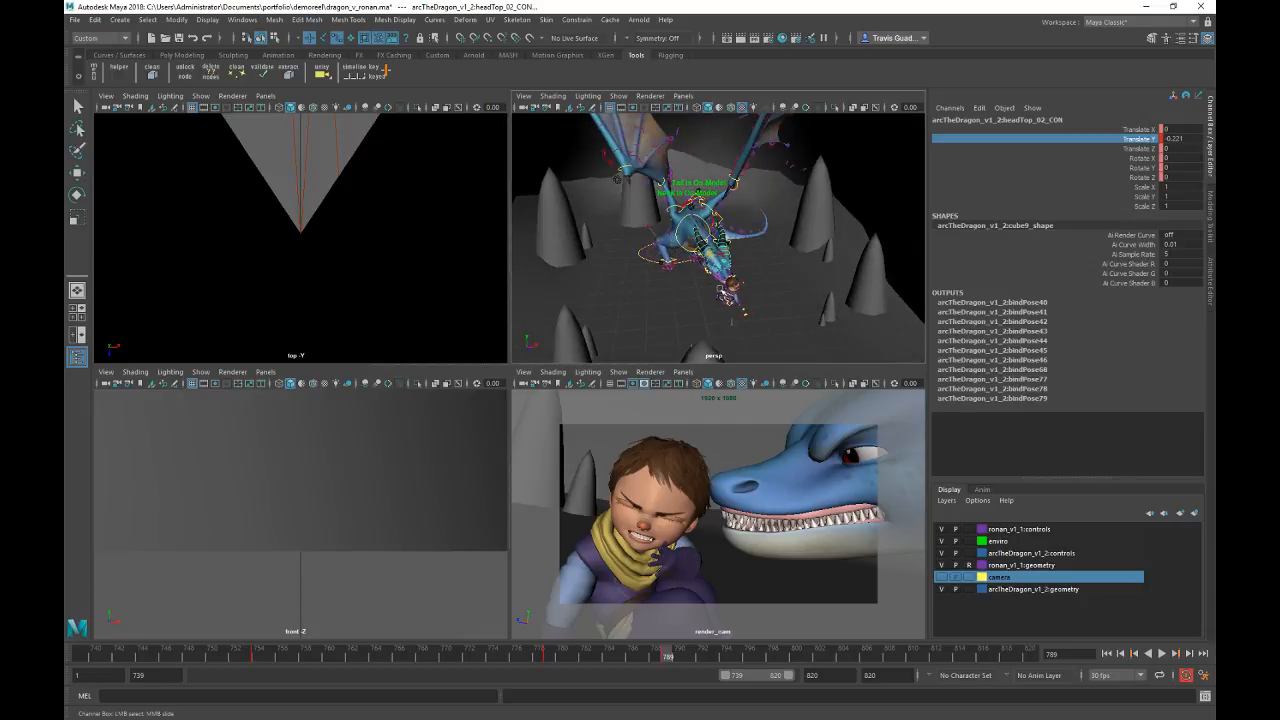
click(942, 577)
click(941, 565)
click(942, 566)
click(941, 565)
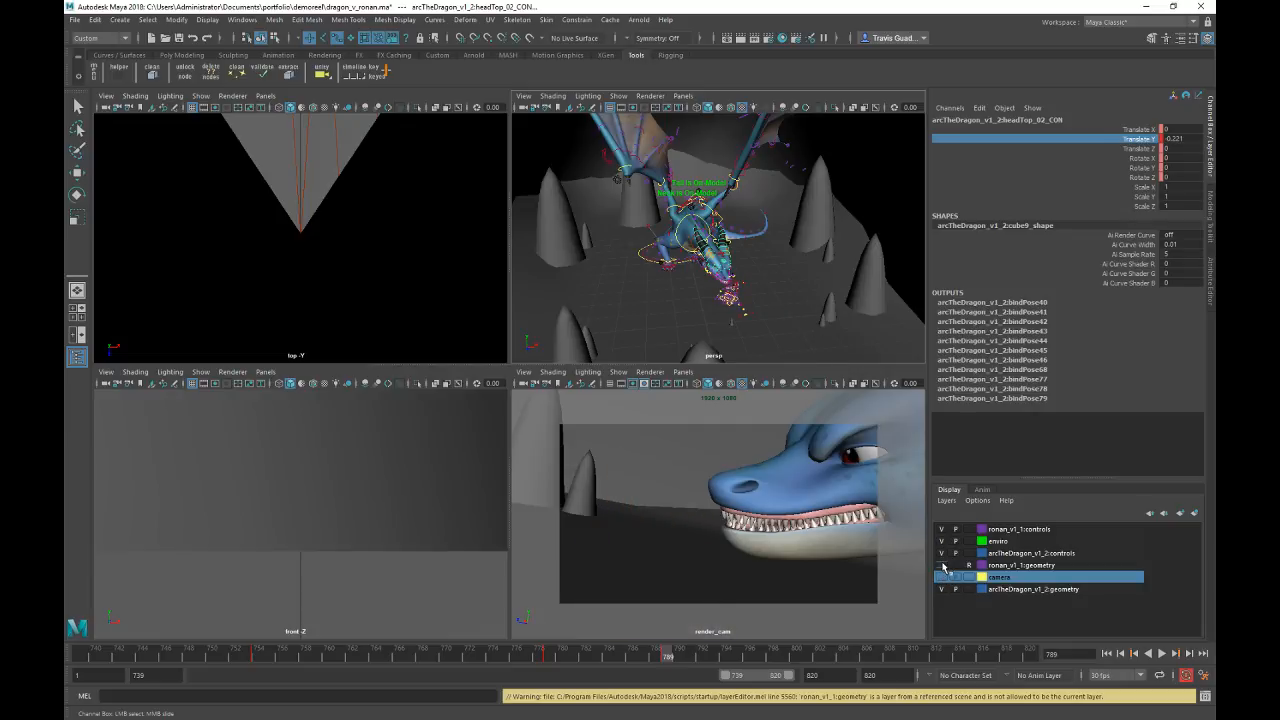
click(942, 566)
click(941, 530)
Step: Select all of the dragon's controls and key them at frame 789
alt+drag(731, 208, 782, 246)
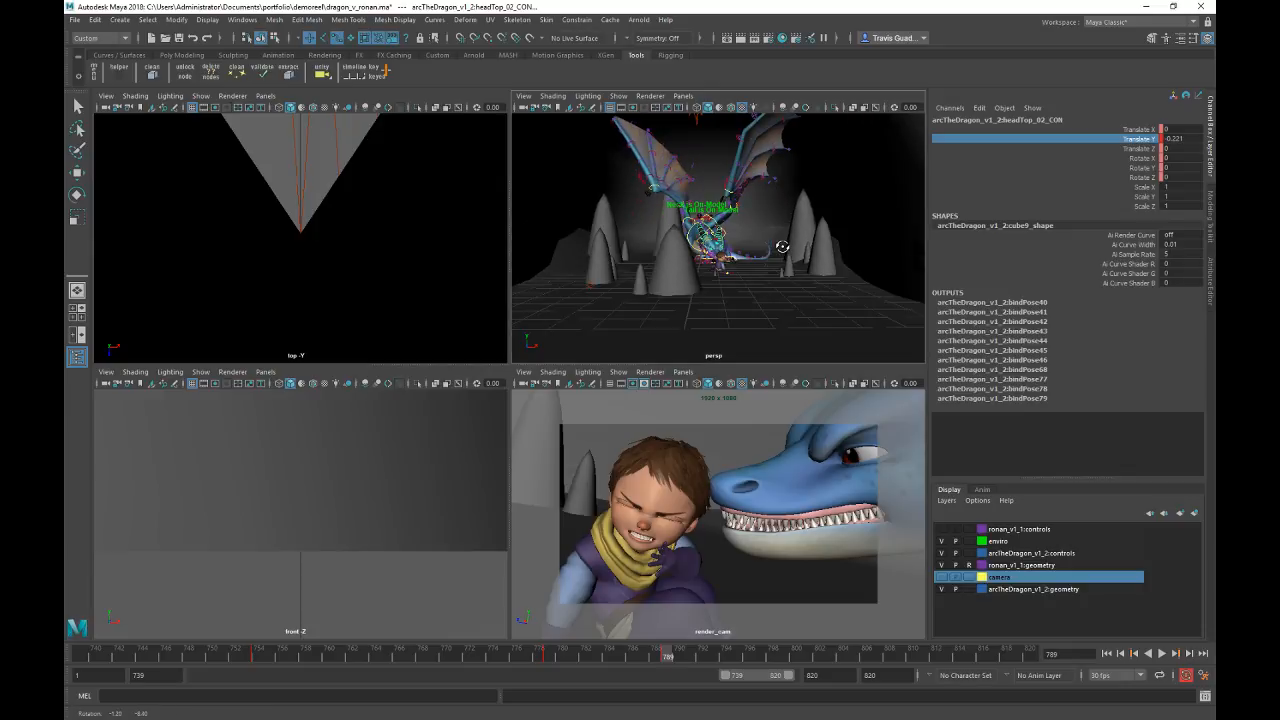
scroll(782, 246, down, 6)
drag(554, 115, 804, 278)
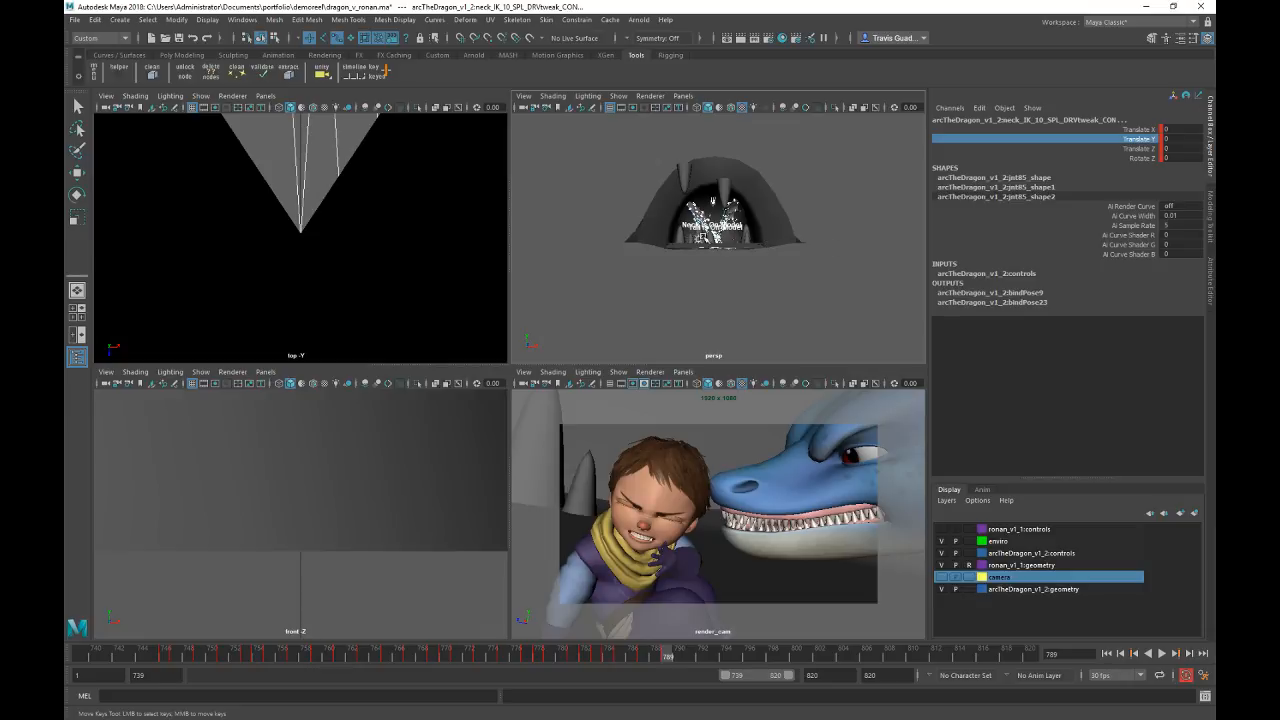
Step: At frame 794, pull the dragon's head_IK_isolate_CON back and raise it to about -4.395 in Translate Y and 15.221 in Translate Z
alt+right_drag(704, 230, 793, 269)
alt+right_drag(557, 219, 699, 284)
alt+drag(699, 284, 625, 270)
alt+right_drag(625, 270, 570, 258)
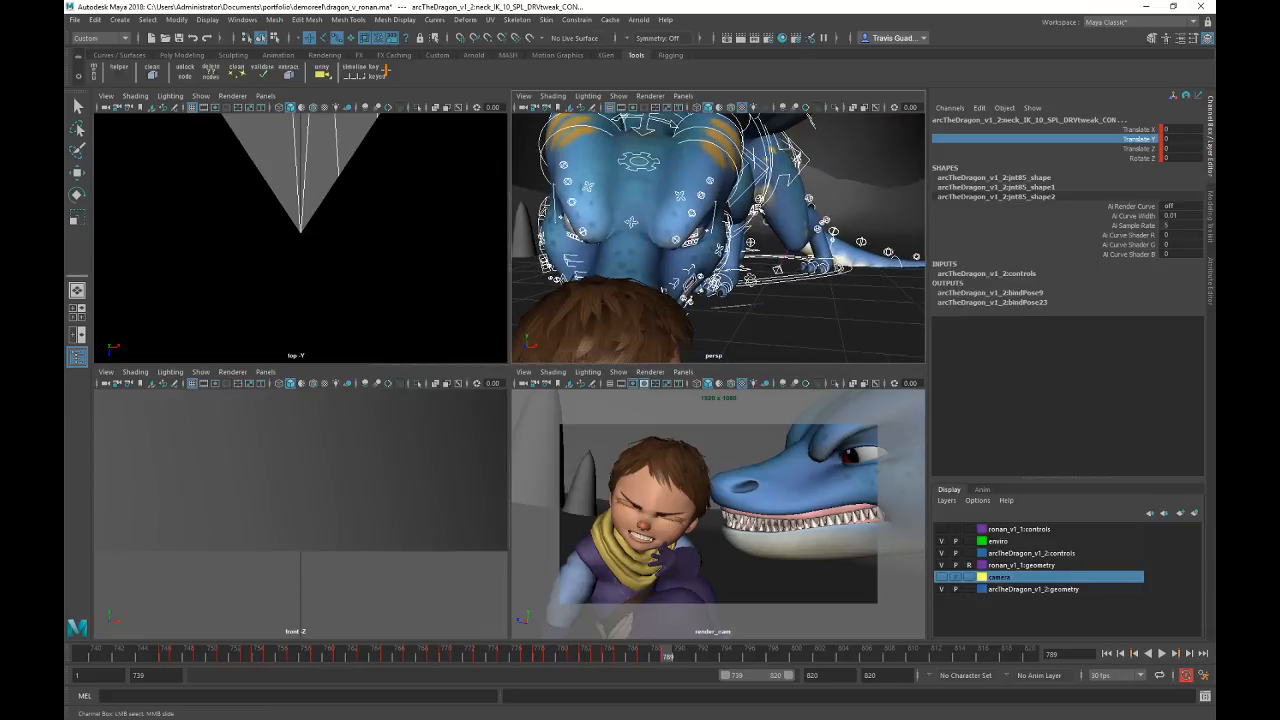
alt+drag(700, 250, 625, 236)
alt+middle_drag(625, 220, 695, 230)
alt+right_drag(695, 230, 711, 240)
alt+drag(711, 240, 660, 246)
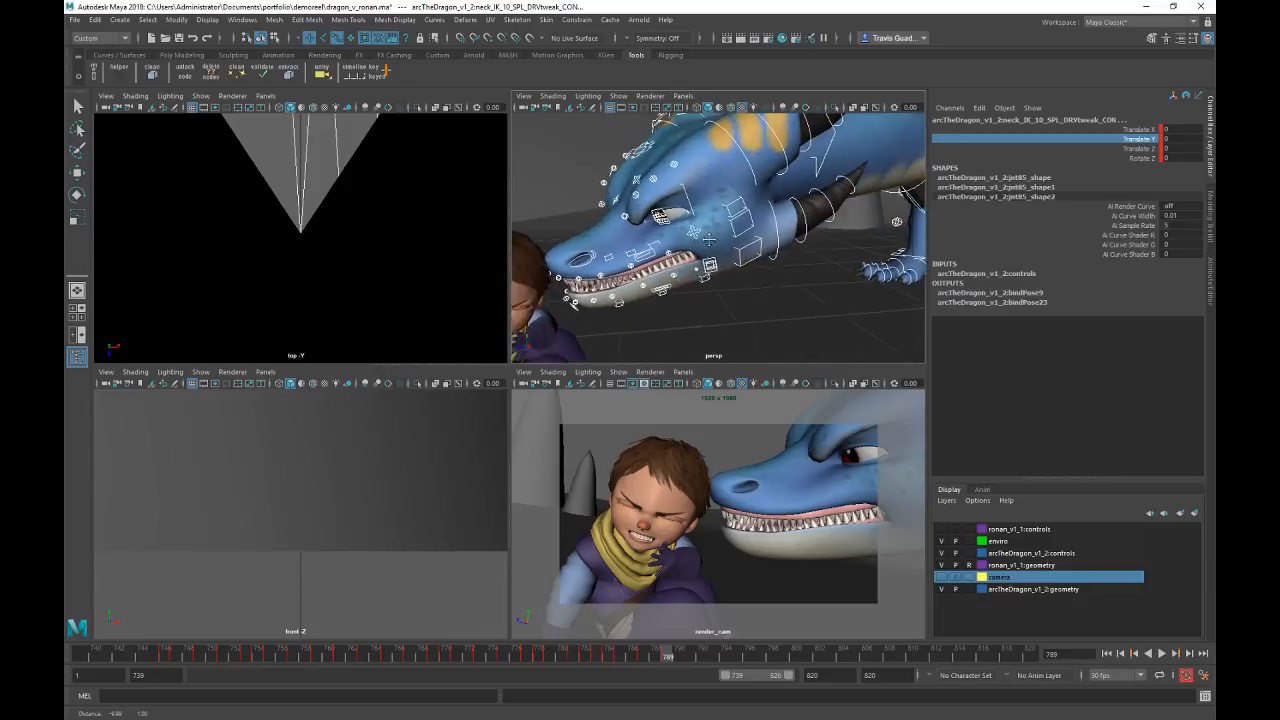
alt+right_drag(660, 246, 758, 260)
alt+drag(758, 260, 672, 256)
alt+middle_drag(664, 255, 763, 270)
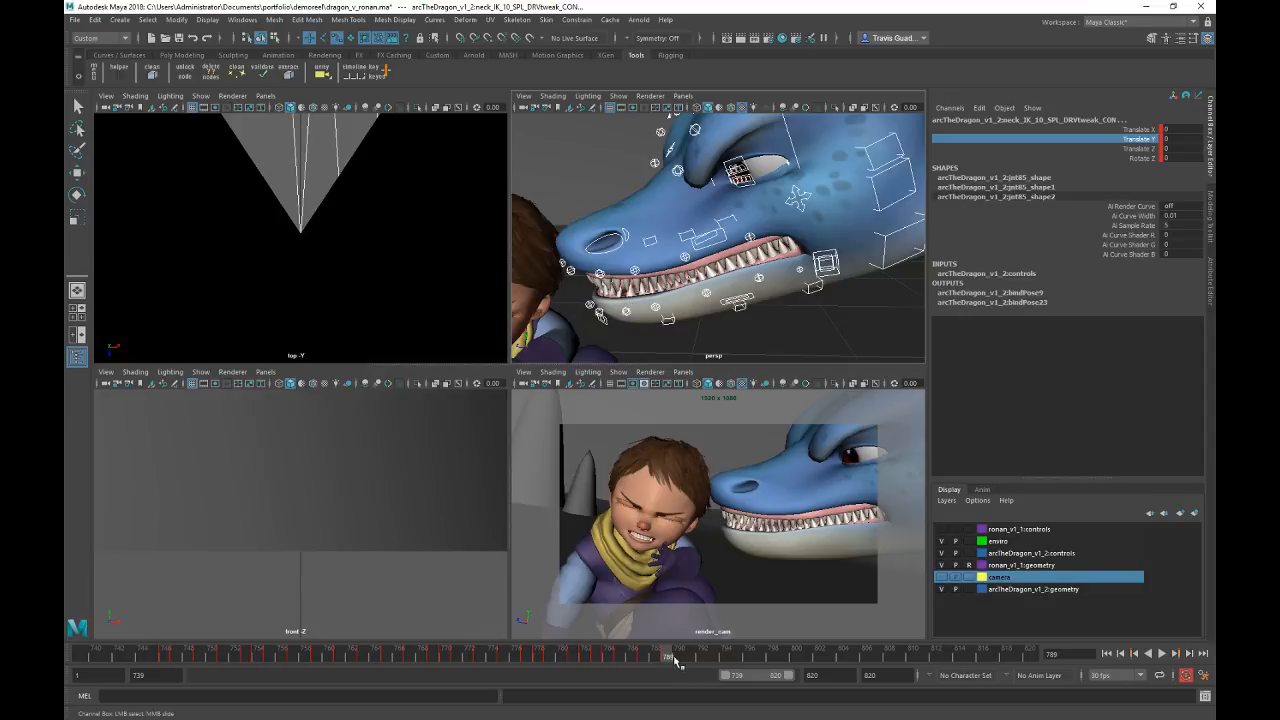
drag(712, 656, 727, 655)
alt+right_drag(769, 234, 684, 228)
alt+drag(684, 228, 710, 190)
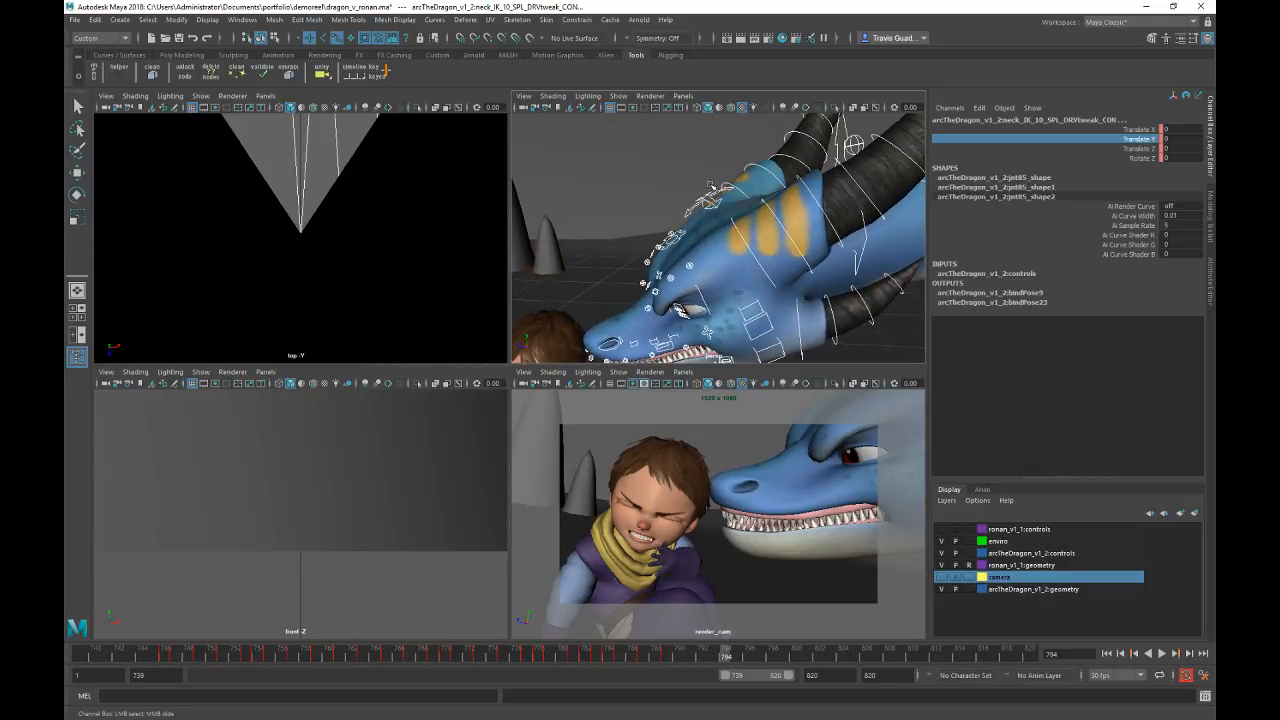
click(692, 212)
key(w)
alt+middle_drag(722, 238, 736, 198)
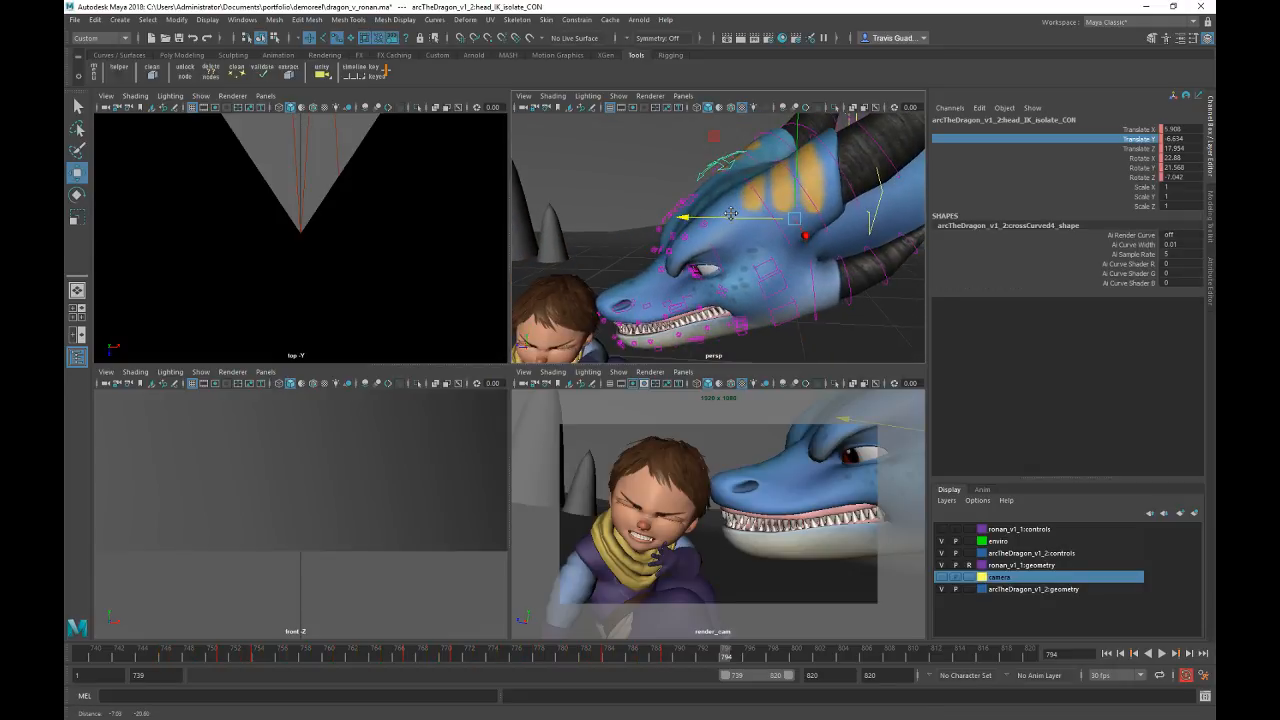
drag(714, 218, 724, 217)
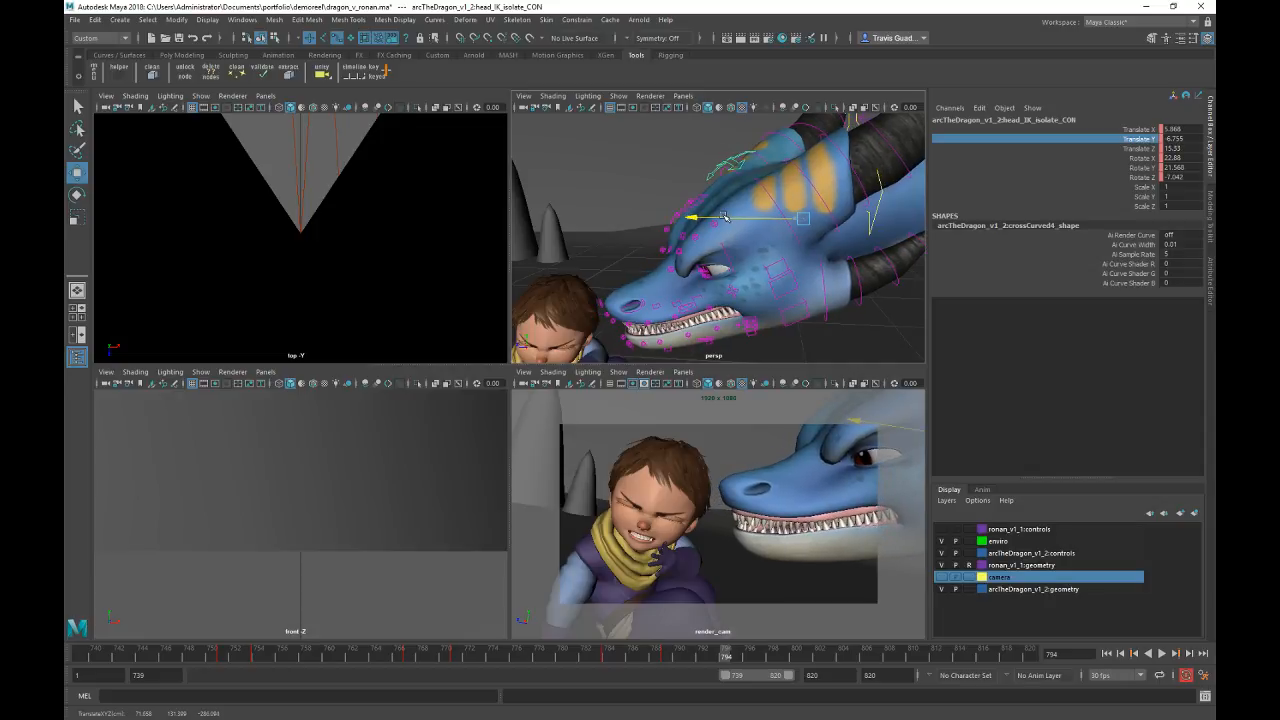
key(shift+w)
drag(806, 153, 817, 145)
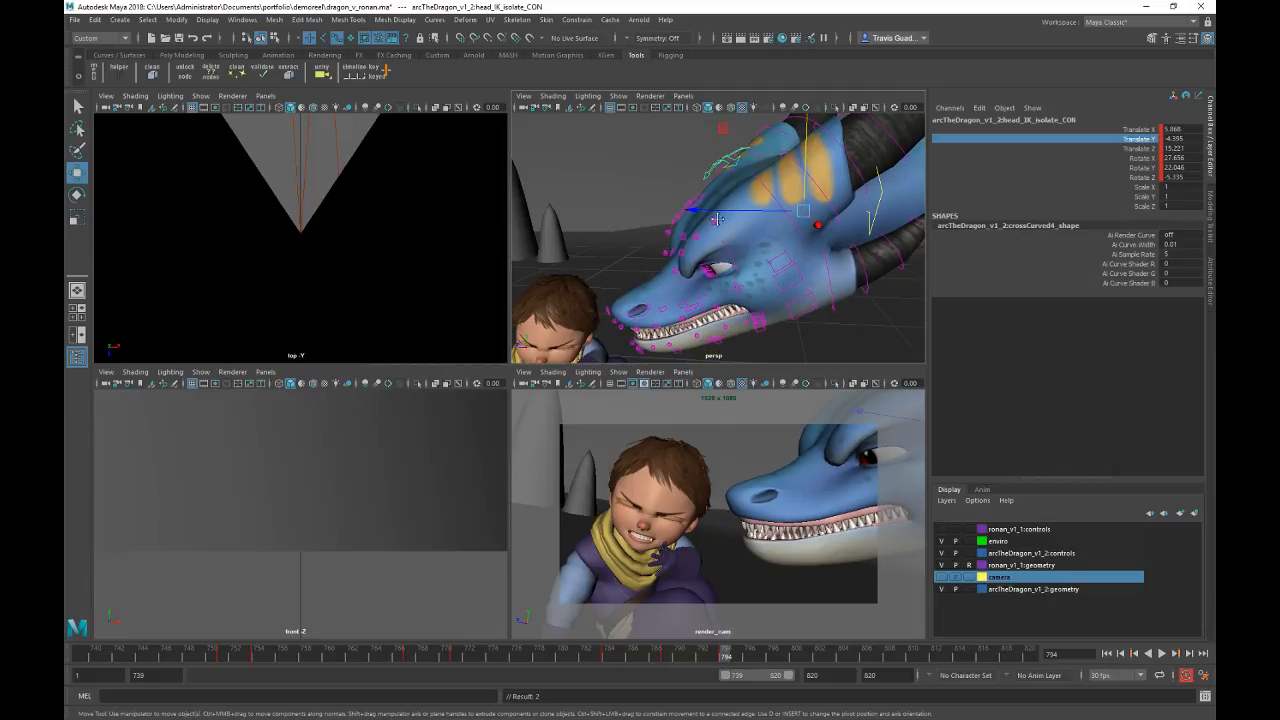
Step: Open the dragon's mouth at frame 794 by setting the lower jaw control's Rotate X to about 13.354
alt+right_drag(719, 220, 775, 300)
alt+middle_drag(750, 330, 763, 246)
alt+middle_drag(781, 186, 728, 262)
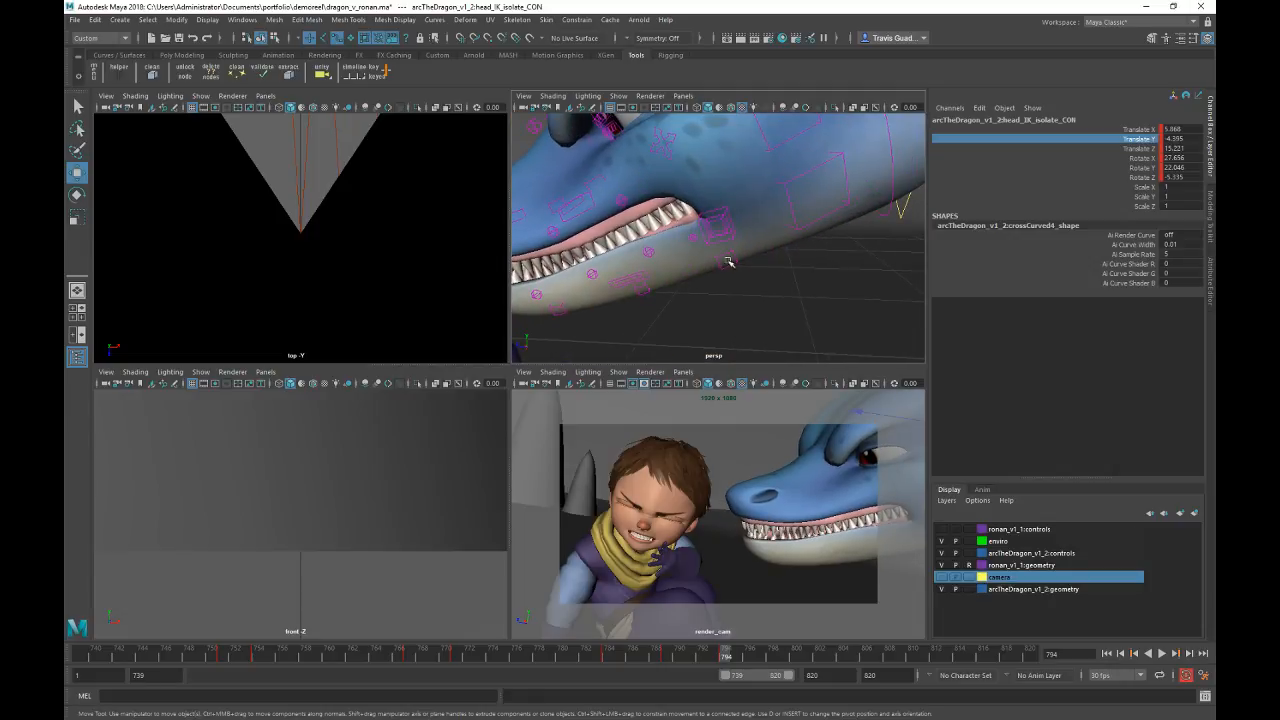
click(798, 220)
click(1135, 158)
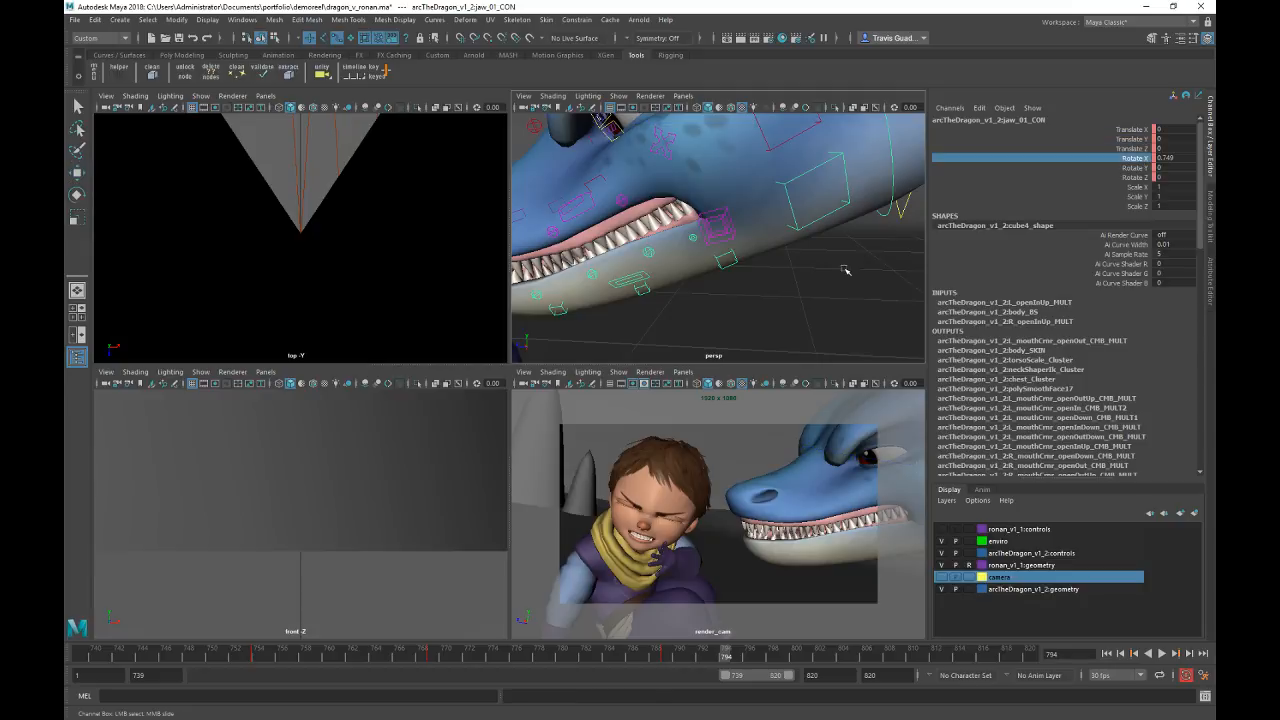
middle_drag(846, 270, 805, 291)
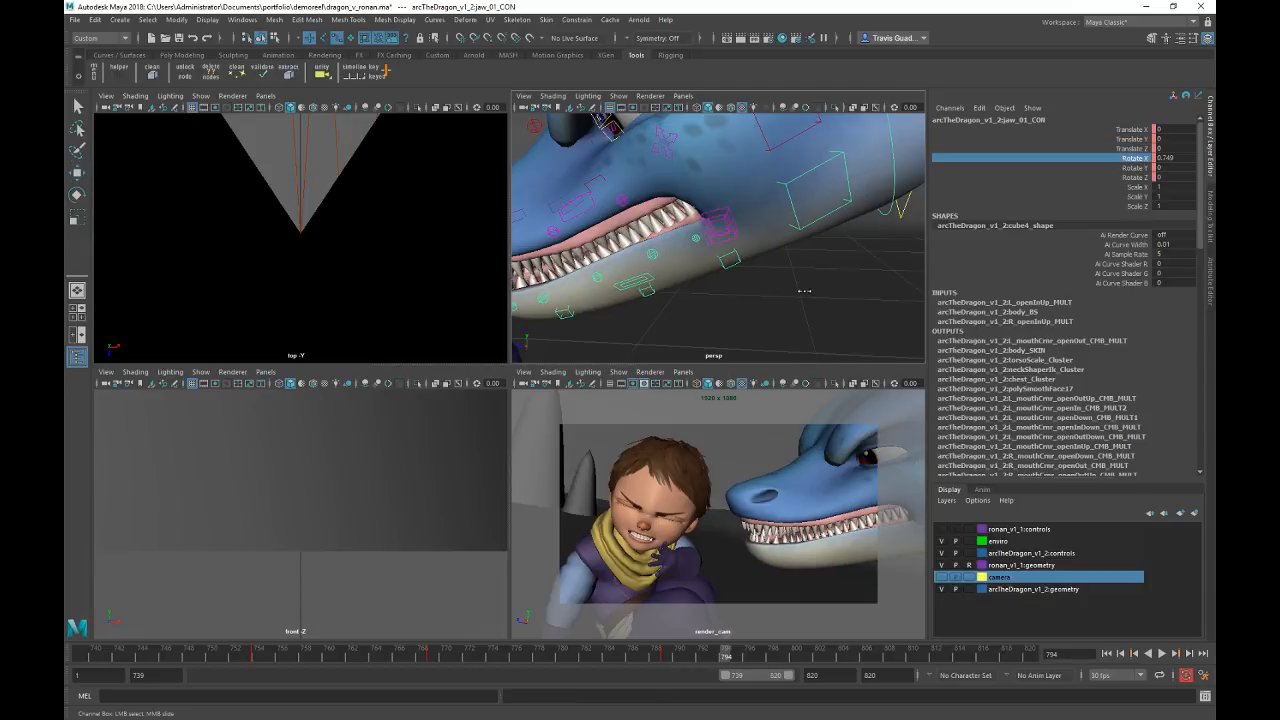
middle_drag(805, 291, 862, 298)
Step: Lower both dragon brow master controls to about -3.534 in Translate Y at frame 794, key them, and scrub the change from frame 789
alt+right_drag(862, 298, 751, 326)
alt+drag(751, 326, 767, 336)
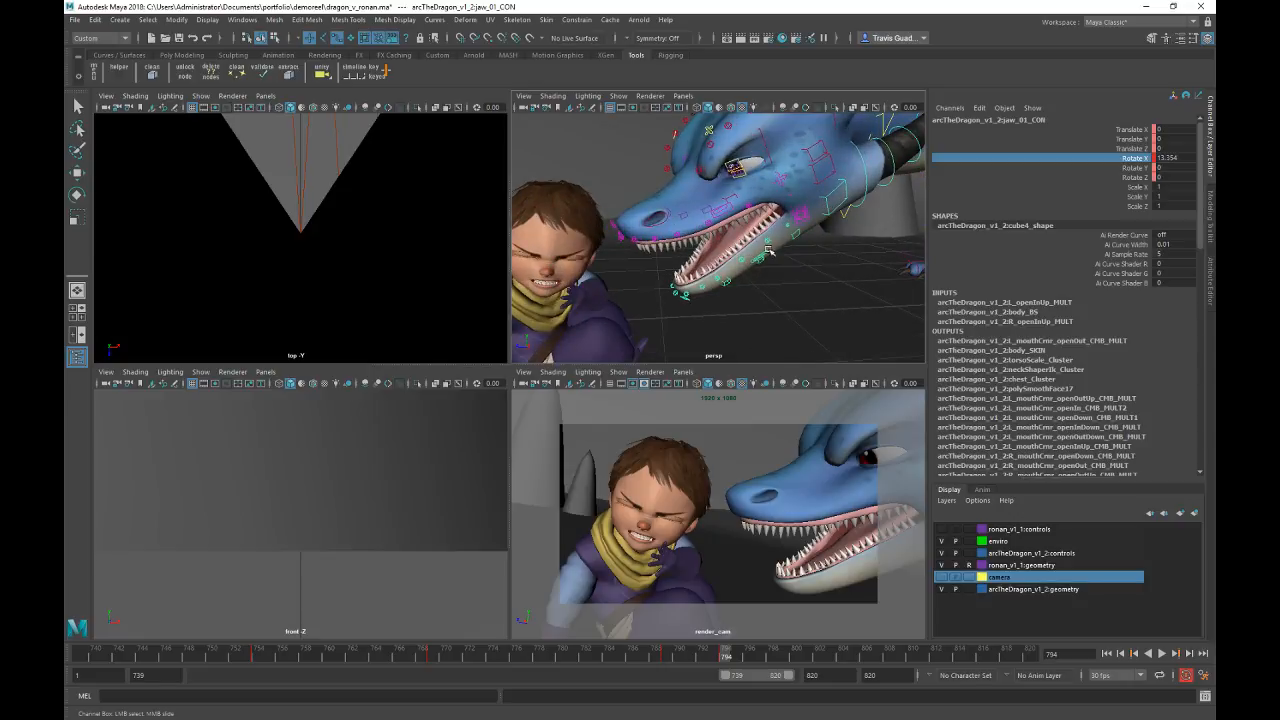
alt+middle_drag(765, 170, 752, 254)
alt+right_drag(655, 245, 751, 261)
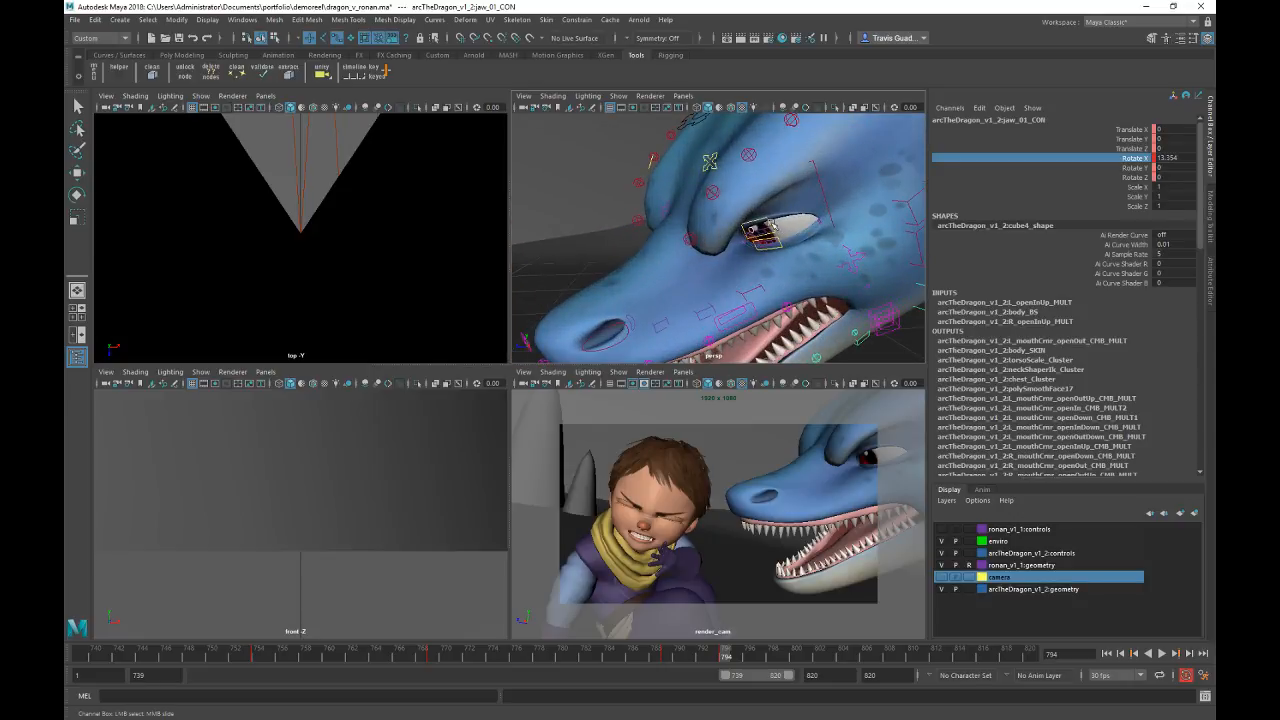
click(709, 163)
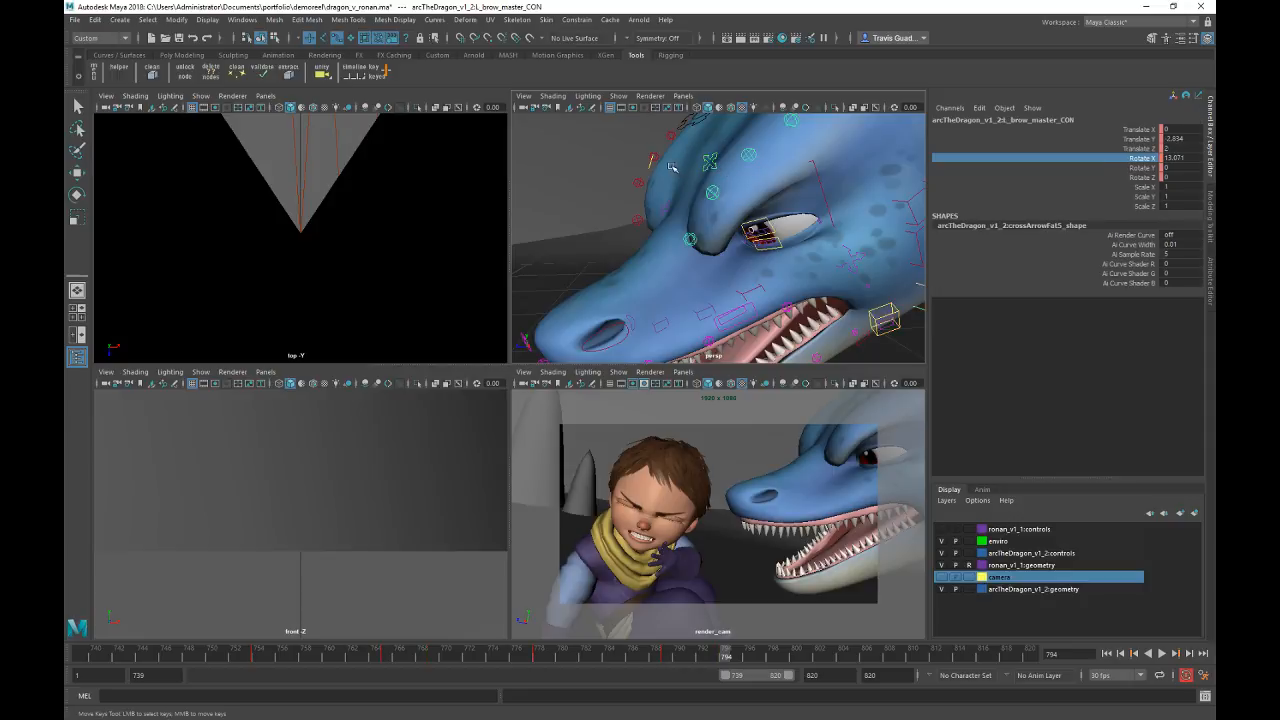
click(651, 166)
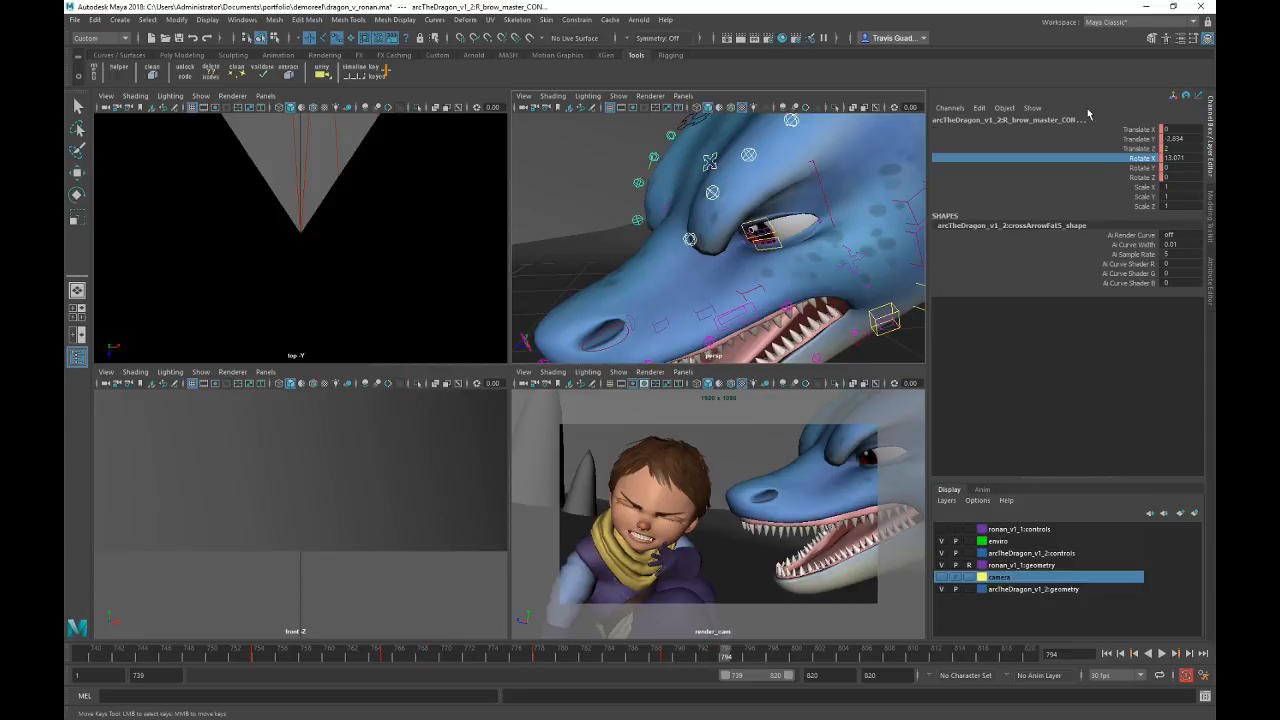
click(1101, 139)
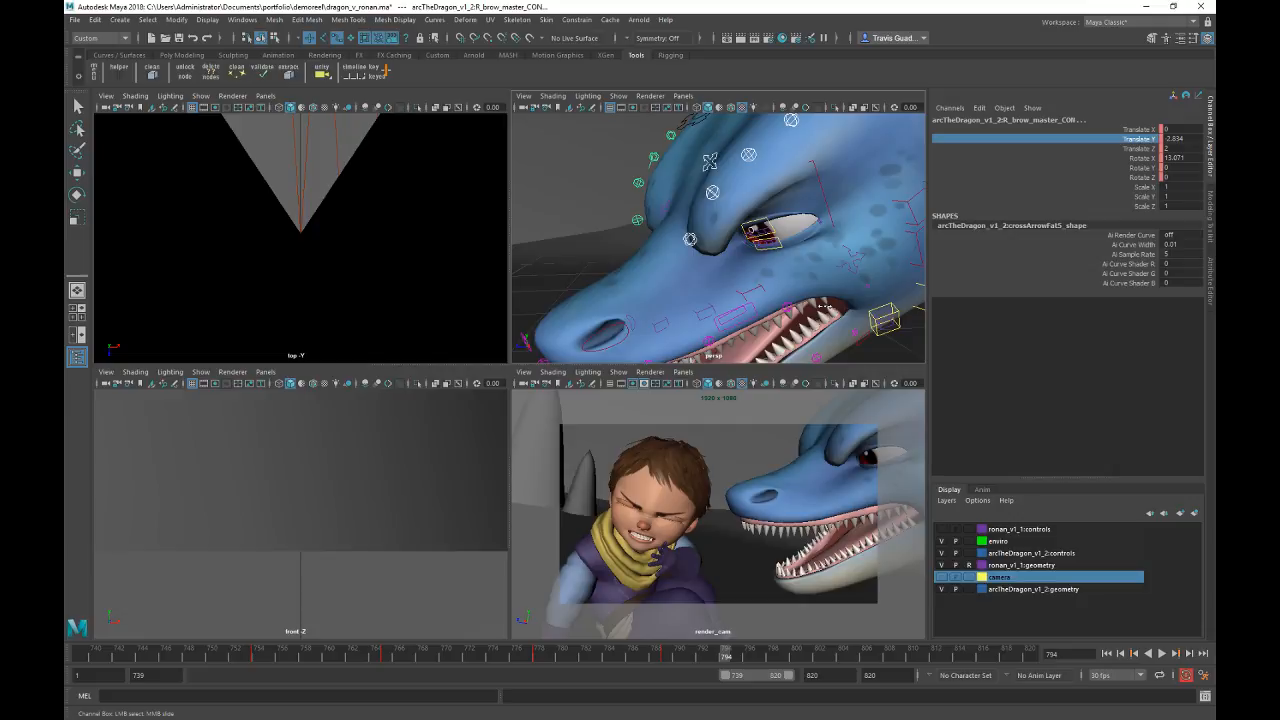
middle_drag(824, 305, 807, 305)
key(s)
drag(668, 657, 726, 657)
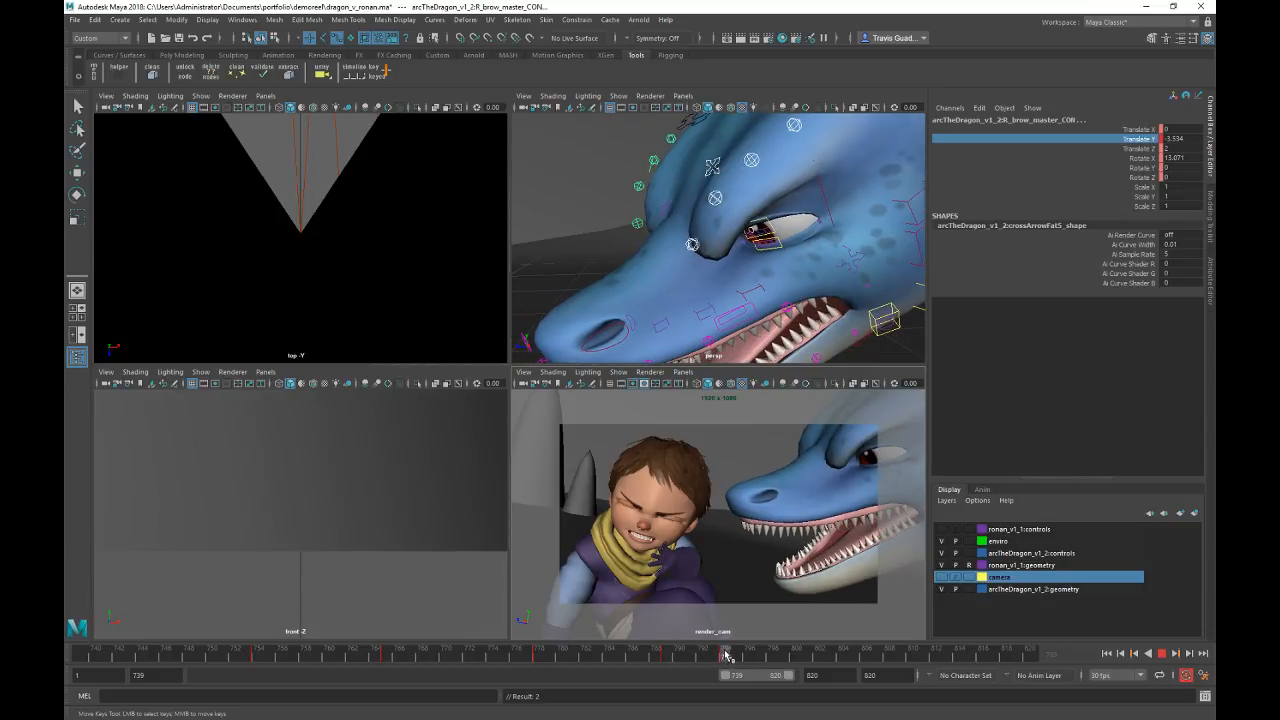
Step: Select all the controls around the dragon's head and key them at frame 794
scroll(670, 240, down, 5)
alt+drag(670, 240, 777, 275)
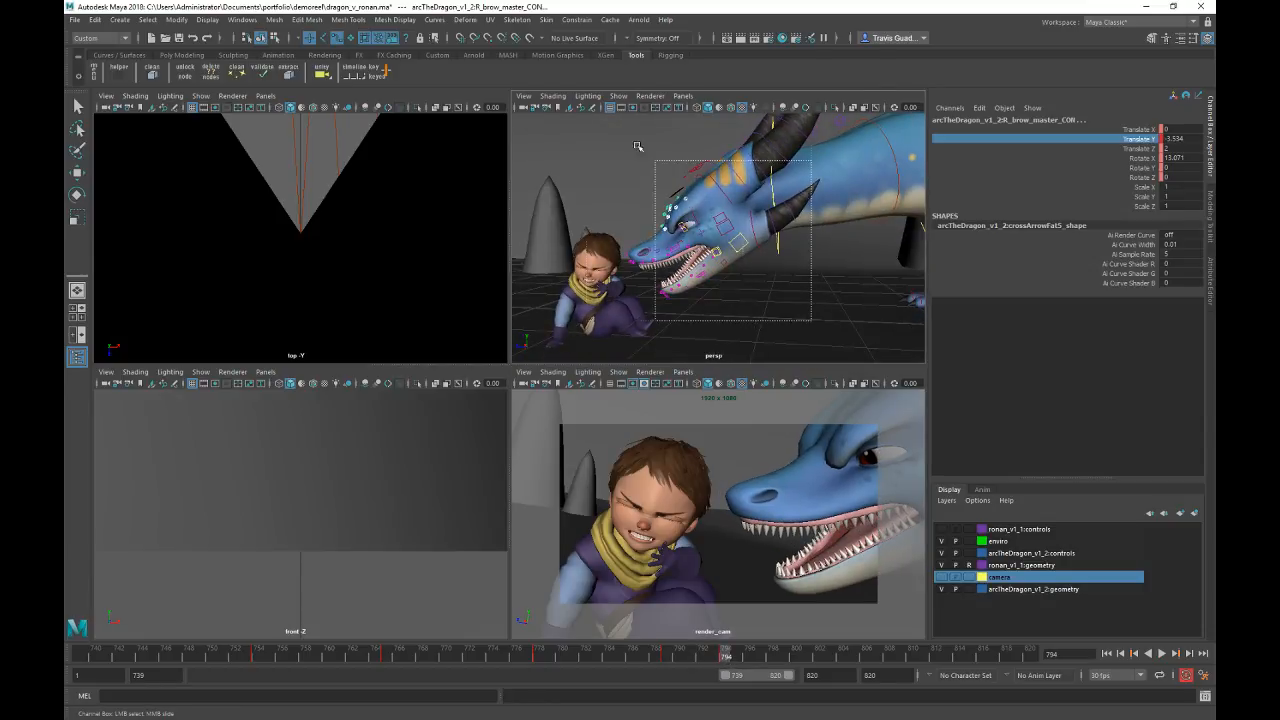
click(809, 227)
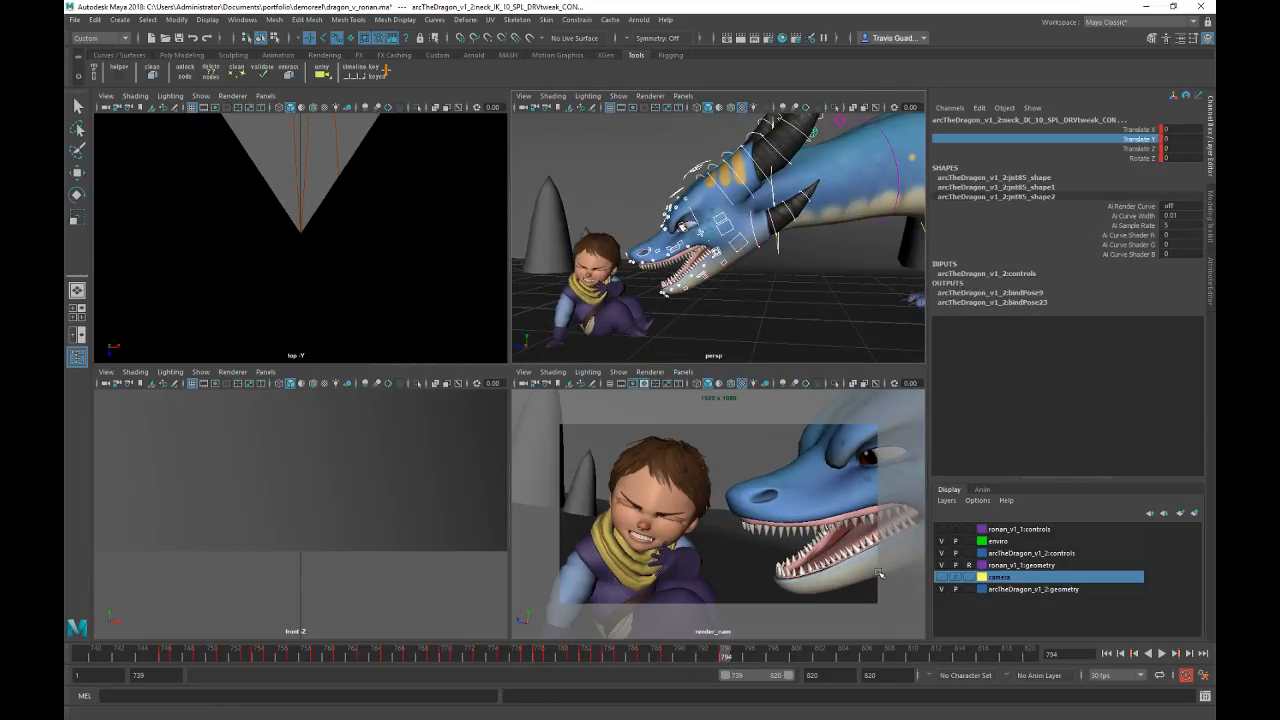
Step: Go to frame 797 and select the dragon's lipTop_L_master_02_CON upper lip control for moving
click(758, 657)
scroll(839, 283, up, 4)
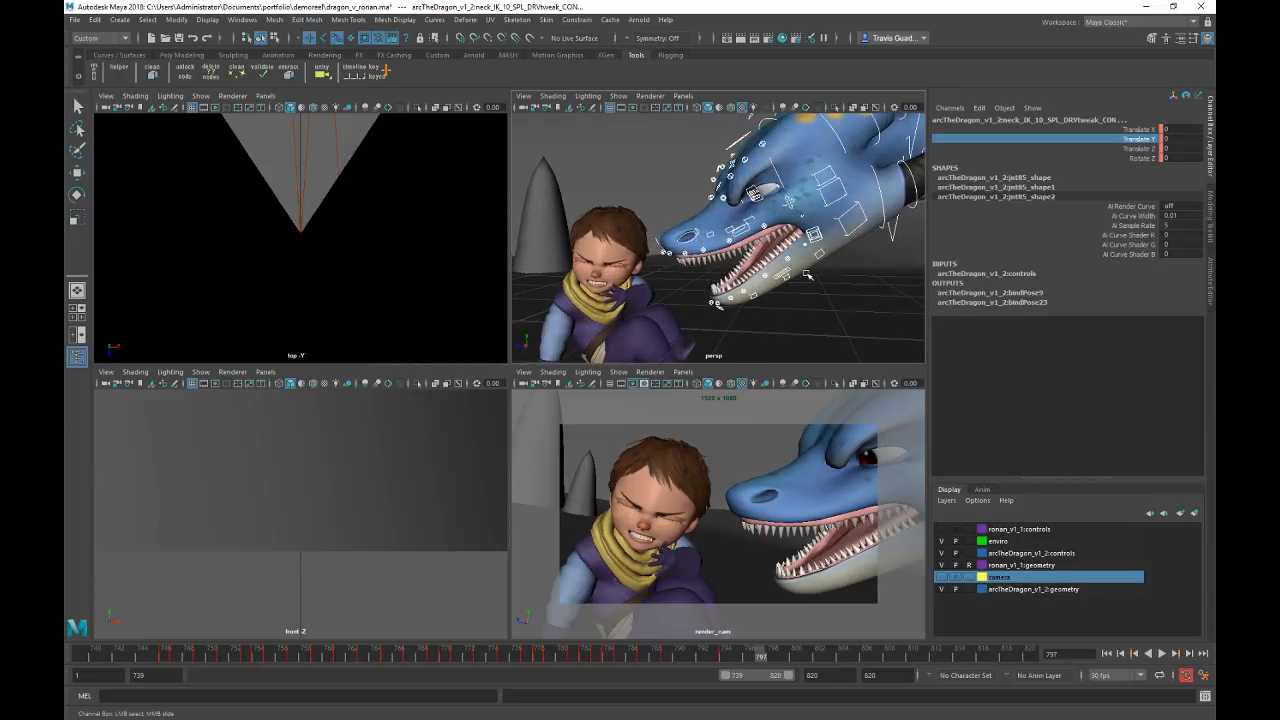
key(w)
click(839, 283)
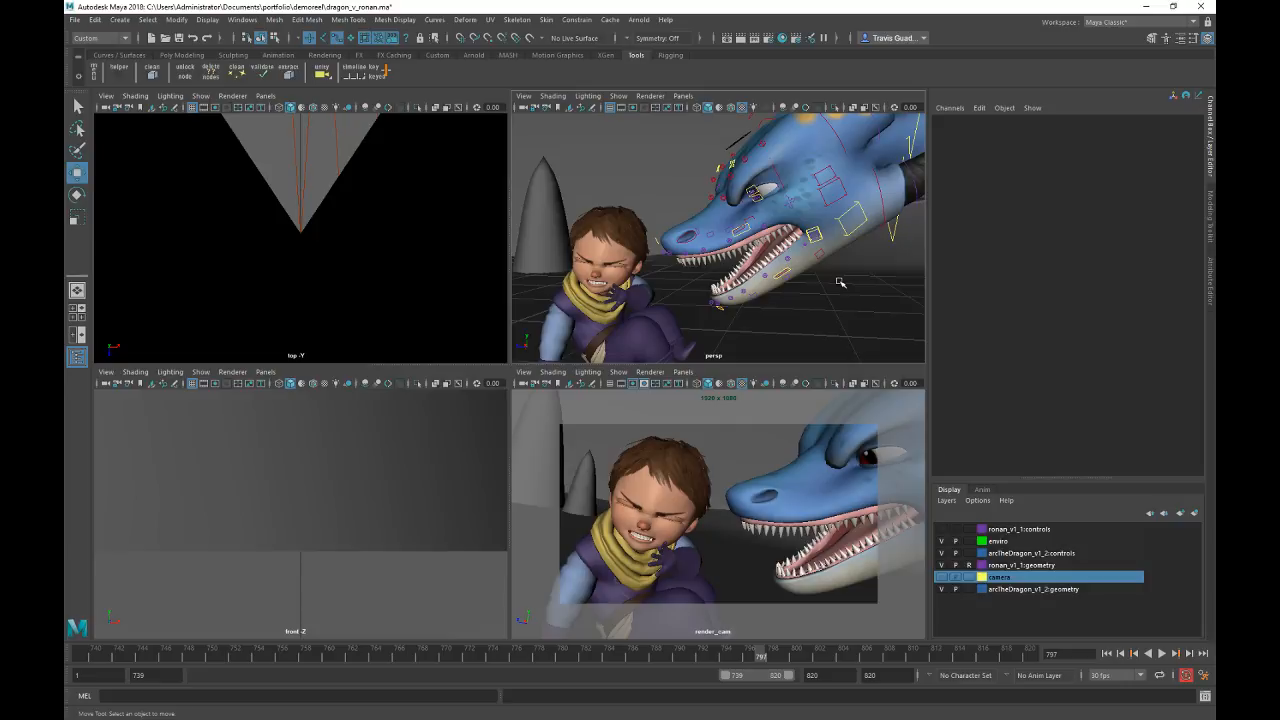
scroll(779, 249, up, 5)
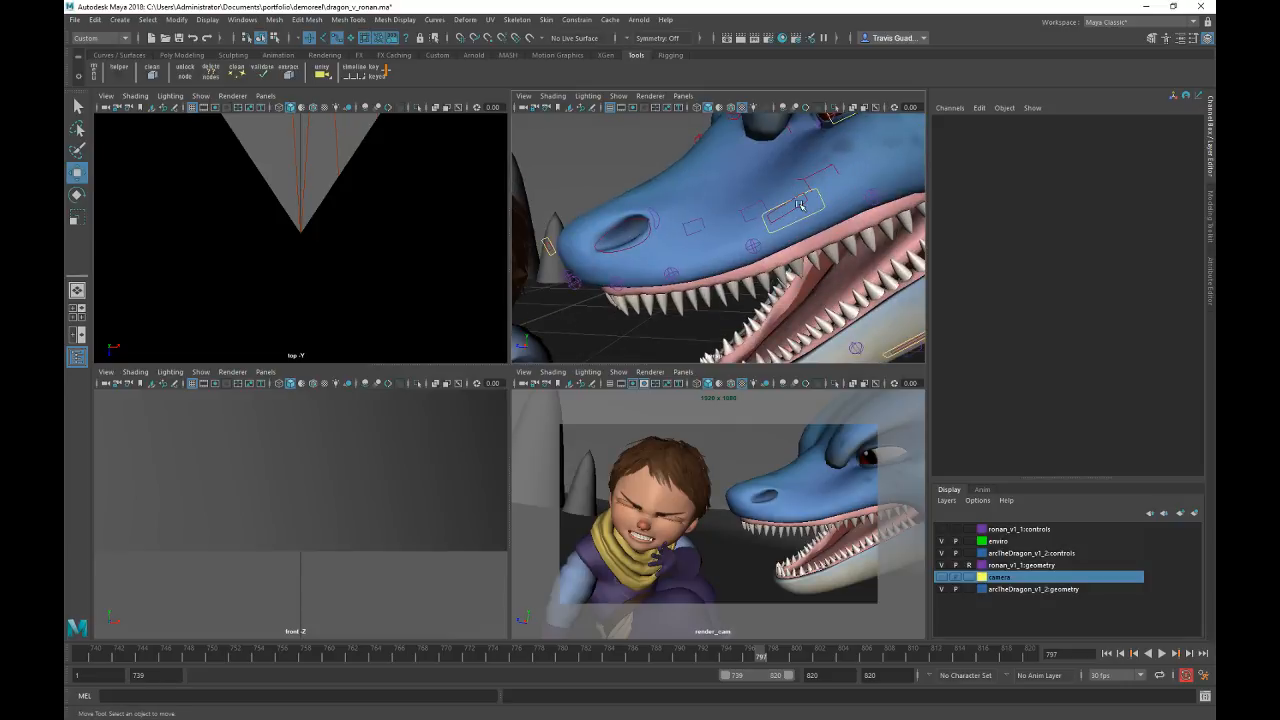
click(805, 211)
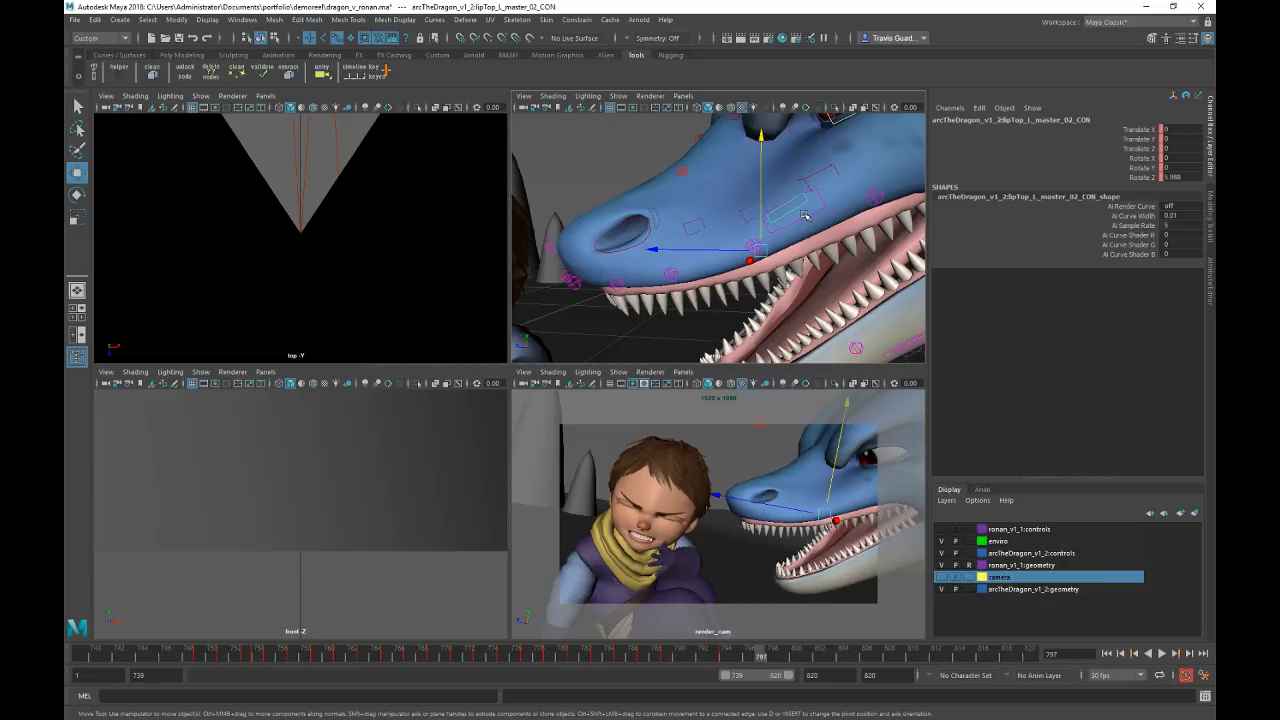
Step: Reset the translation and rotation of the dragon's left upper lip master controls to 0
shift+click(805, 215)
drag(1184, 129, 1186, 175)
text(0)
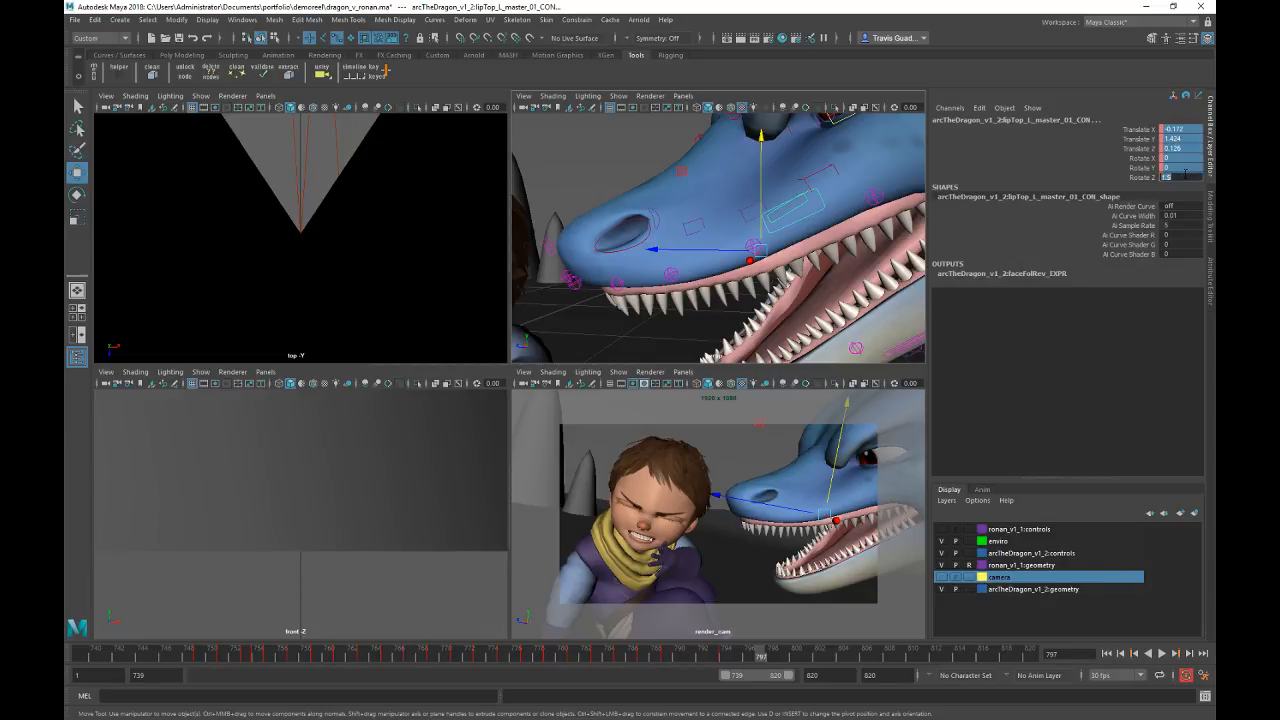
key(Return)
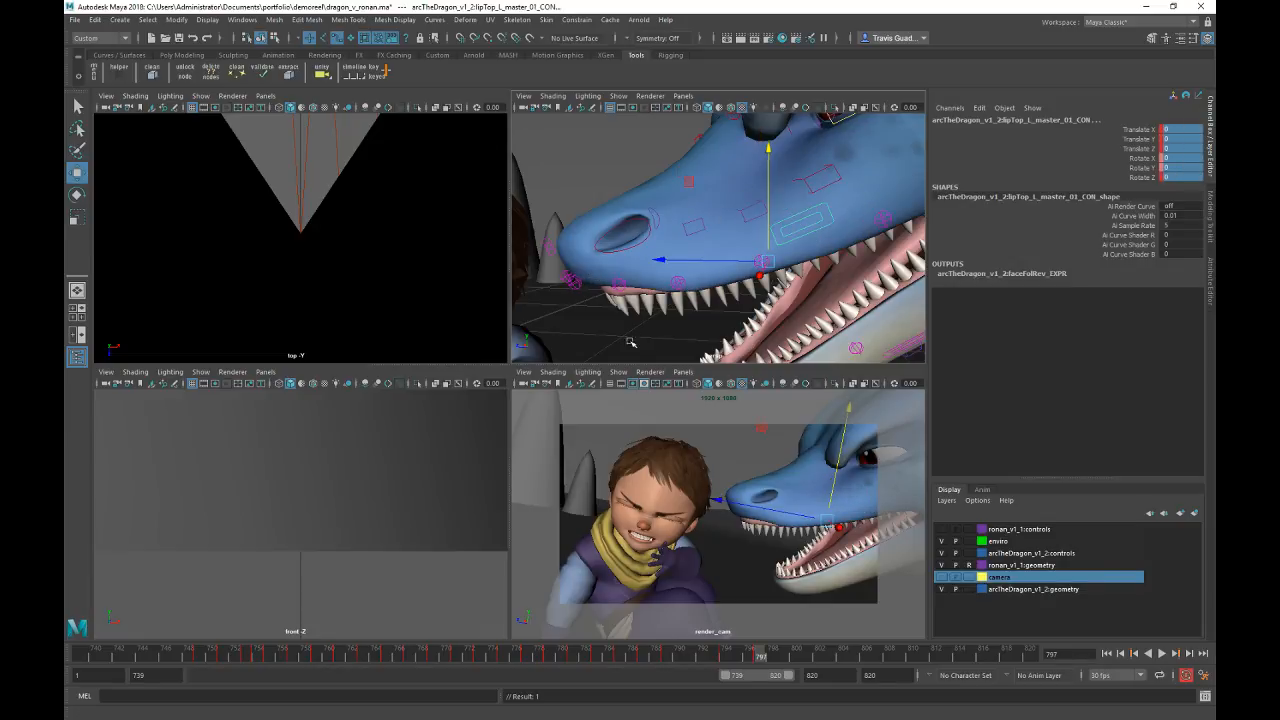
Step: Reset the dragon's upper middle lip controls, including the mid master, at the tip of the snout to 0
click(574, 281)
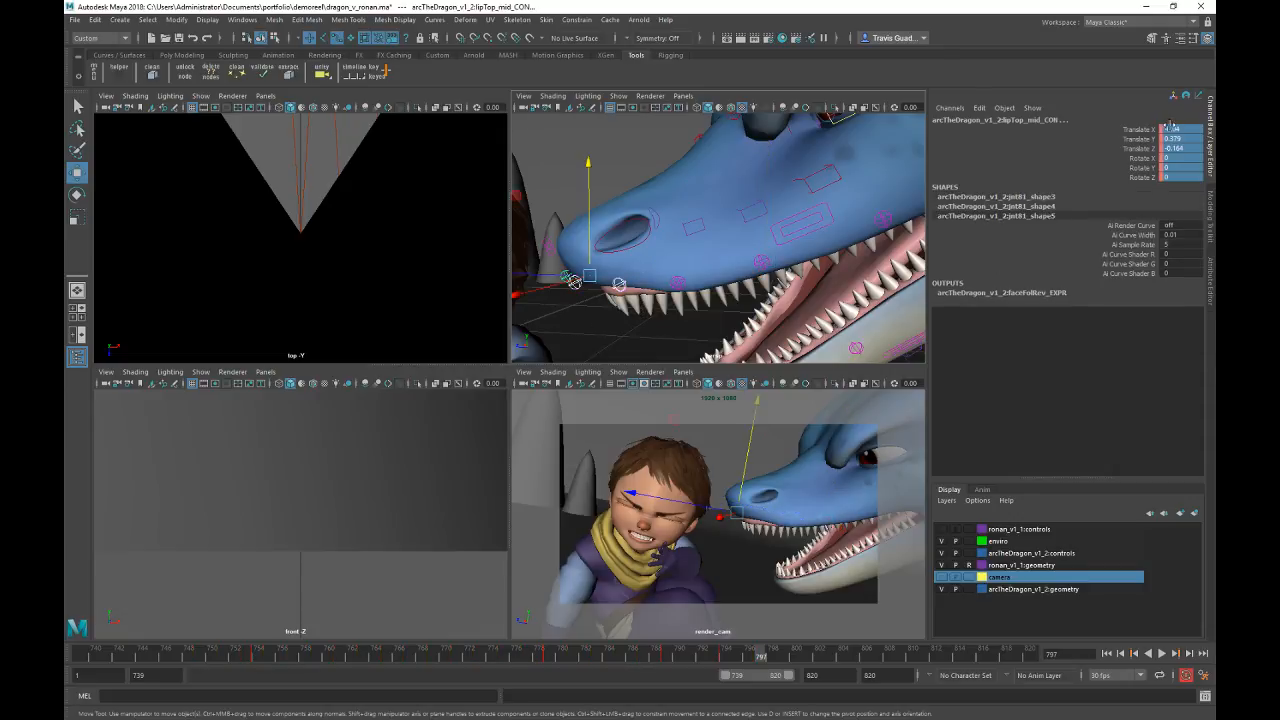
drag(1171, 128, 1175, 147)
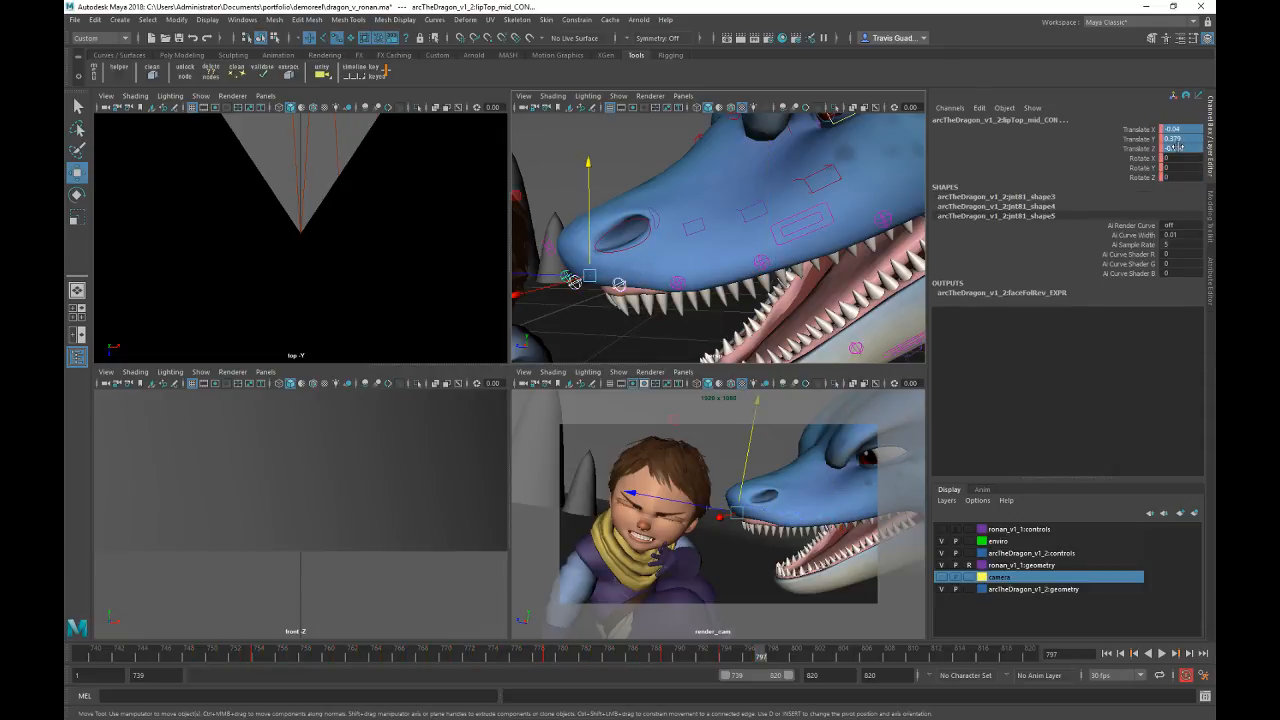
text(0)
key(Return)
drag(549, 229, 531, 270)
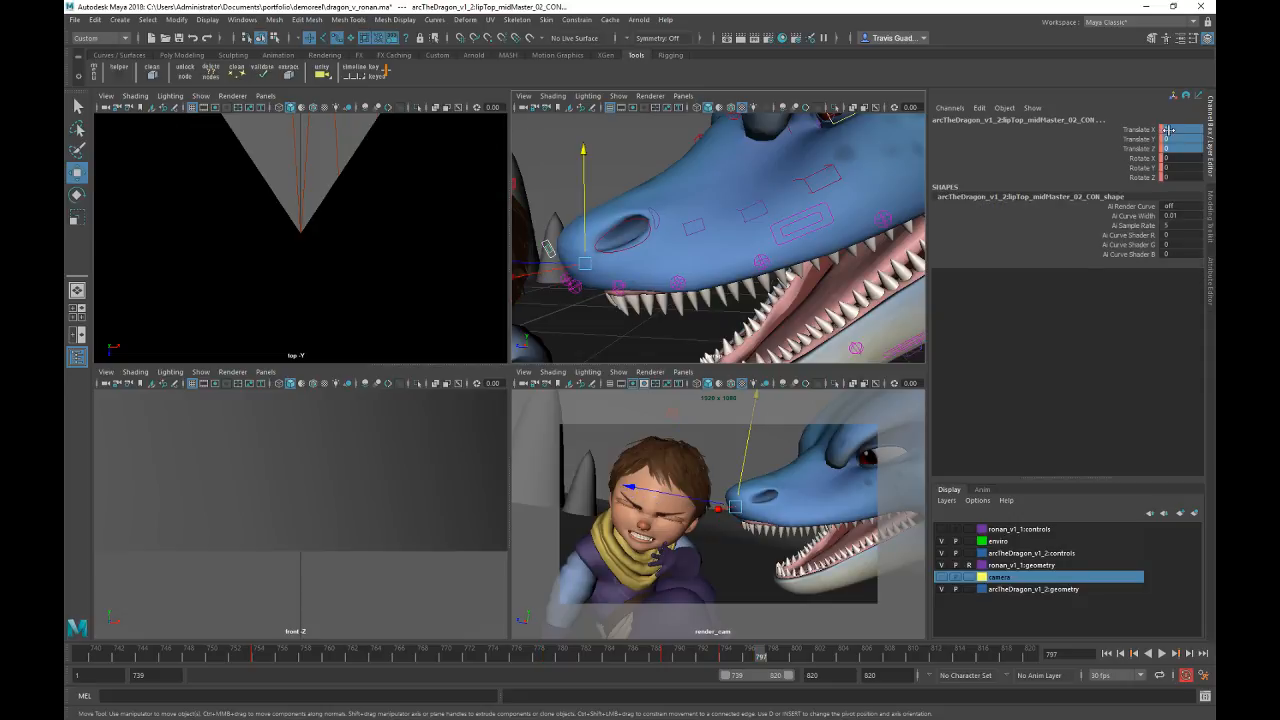
Step: Reset the translation and rotation of the dragon's lower lip controls to 0
alt+drag(655, 240, 738, 262)
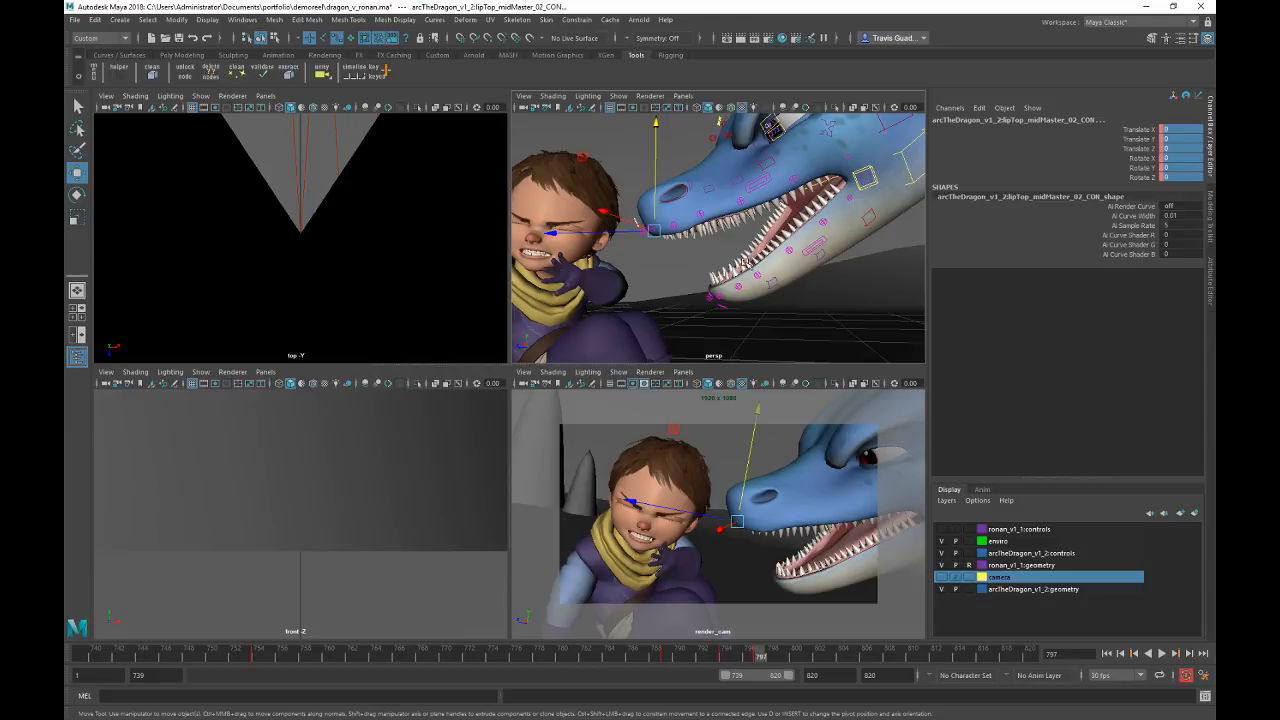
drag(757, 327, 683, 261)
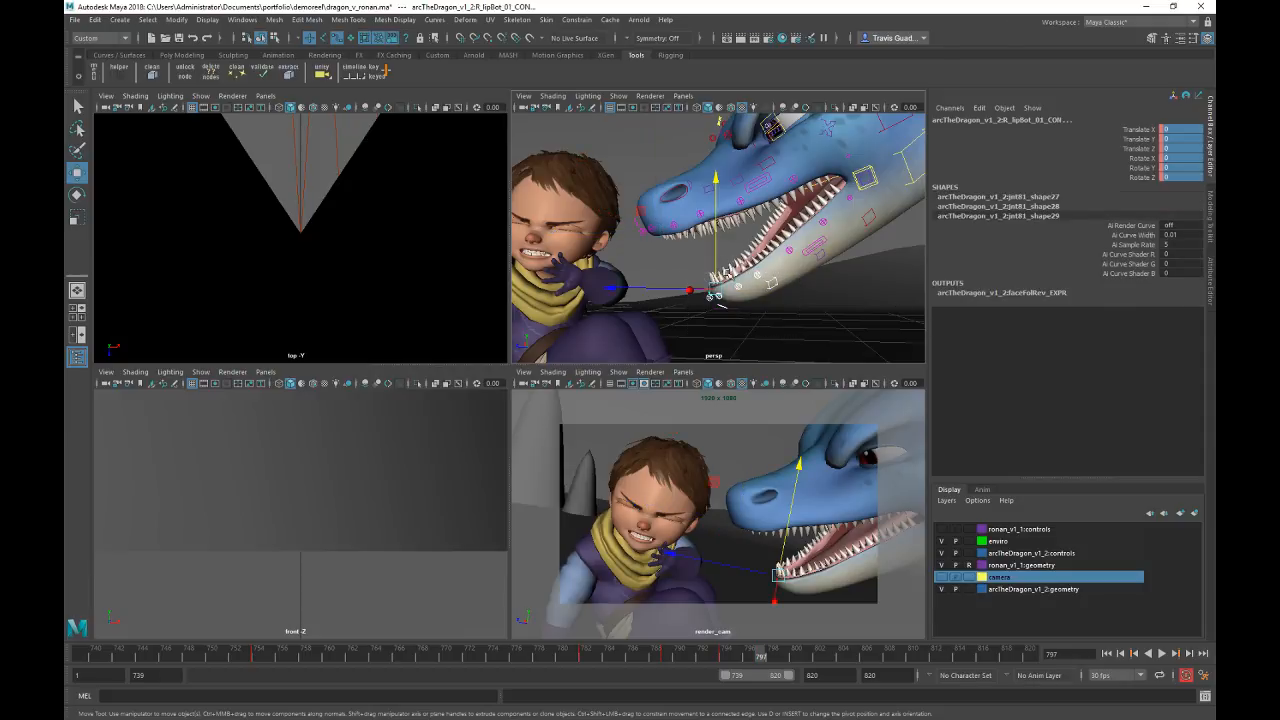
drag(1177, 129, 1178, 177)
text(0)
key(Return)
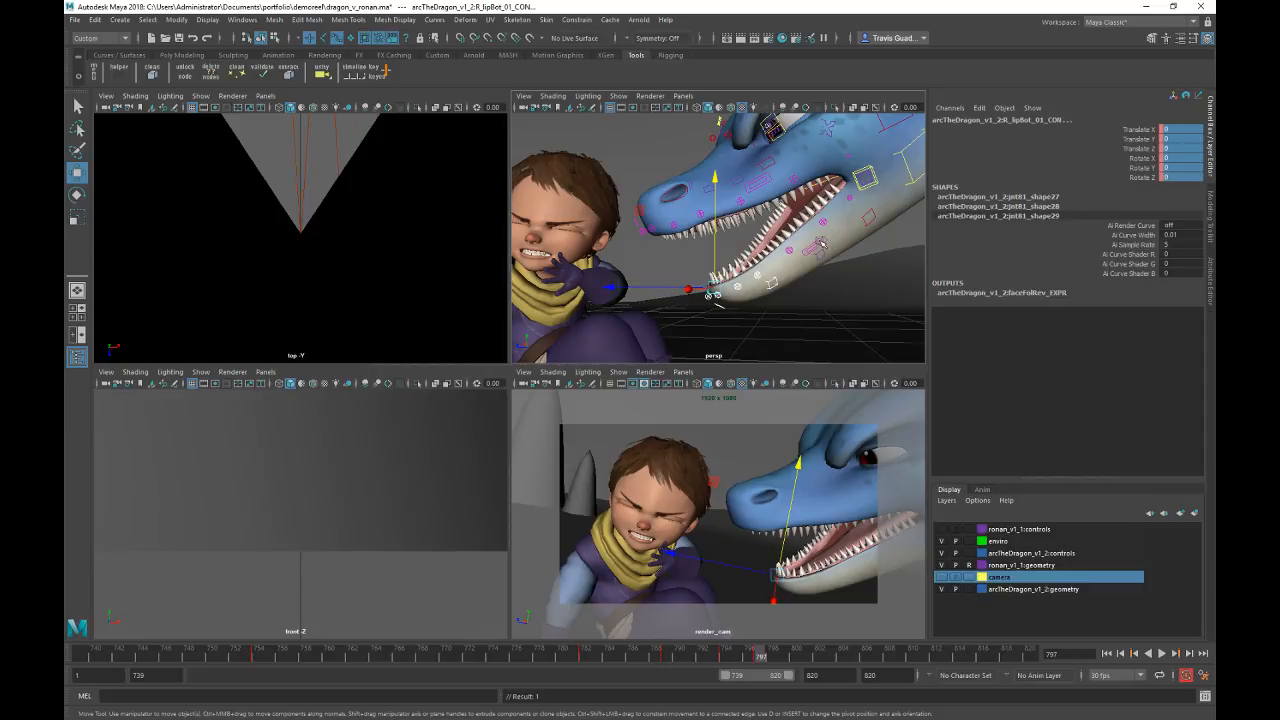
click(822, 243)
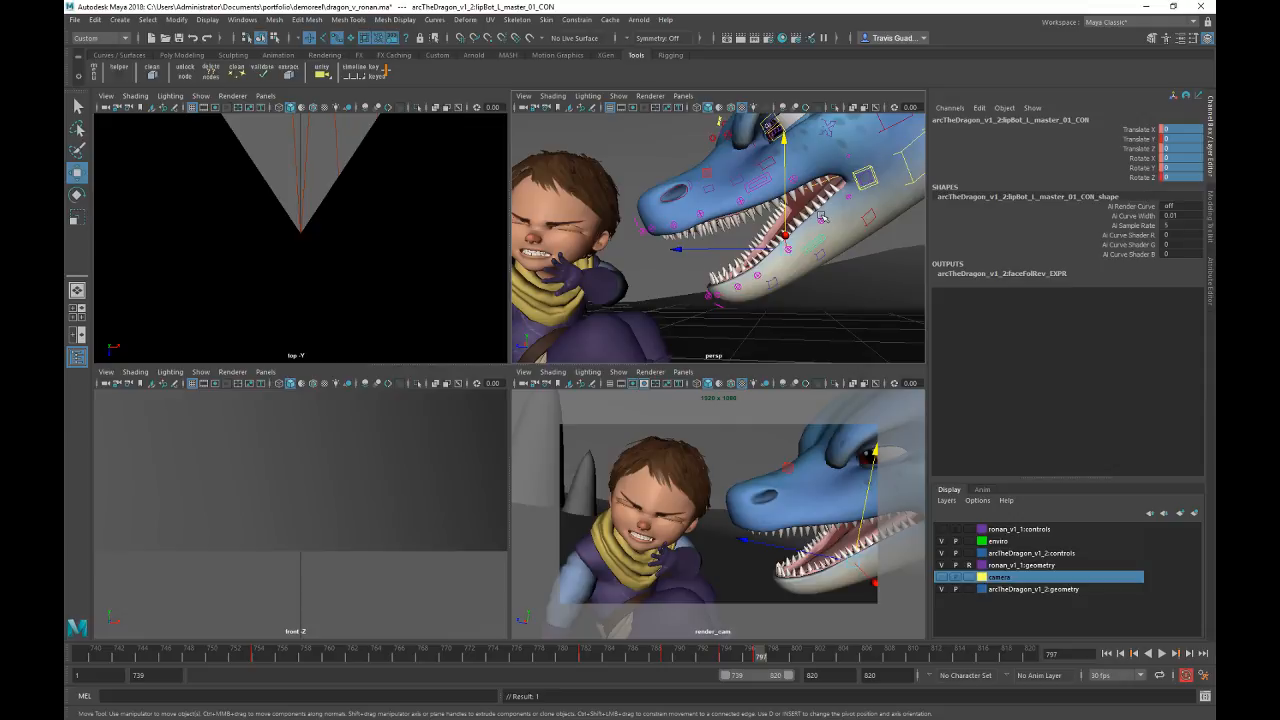
Step: Rotate the dragon's left mouth corner control to 35.523 in Z
click(881, 188)
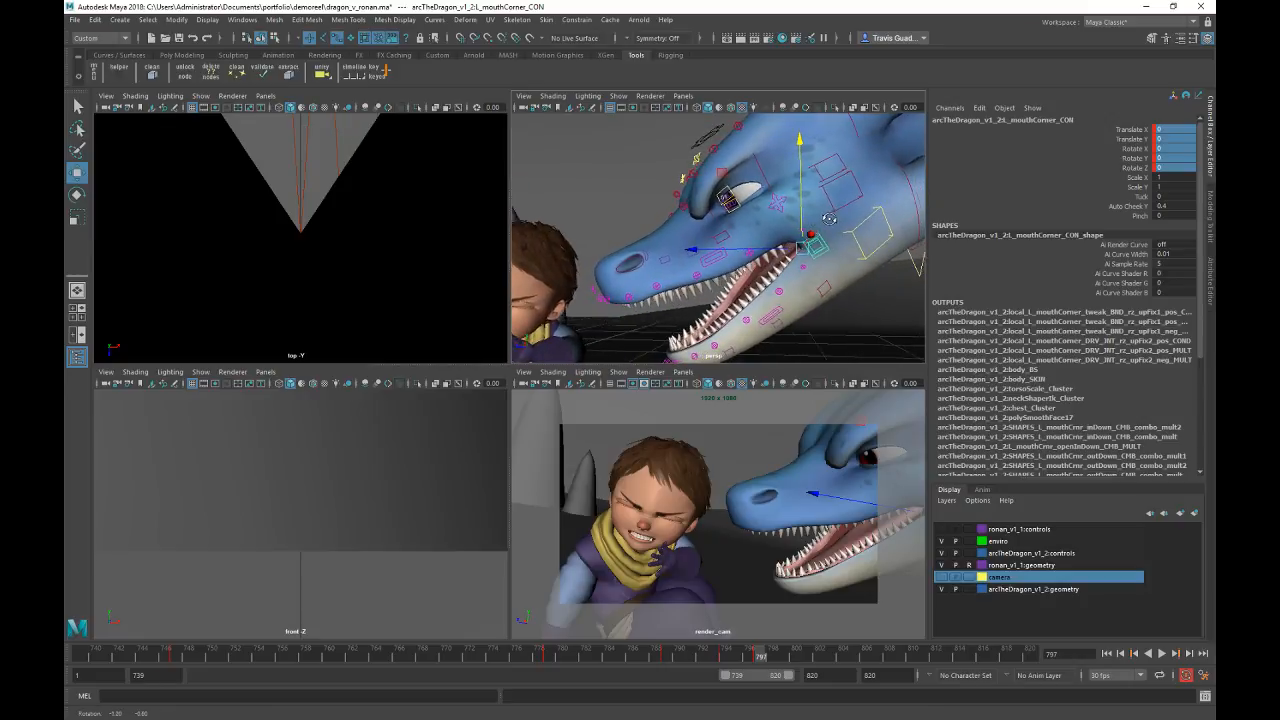
click(1119, 149)
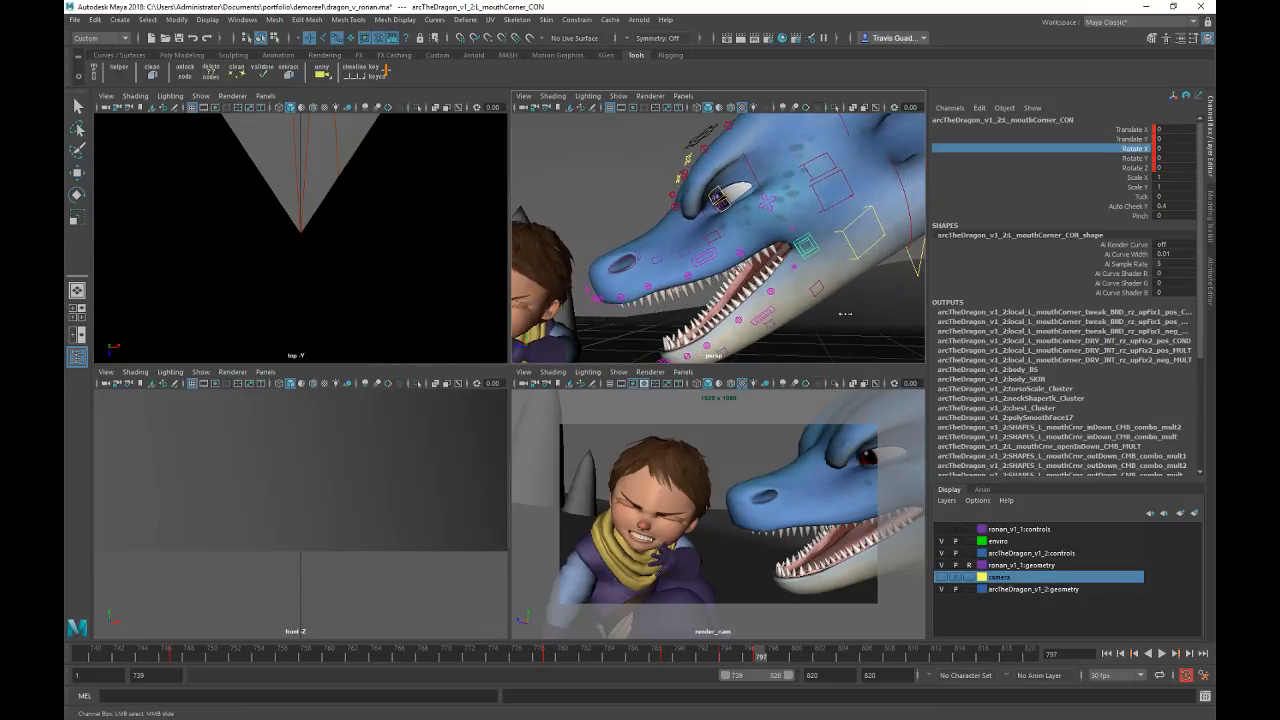
middle_drag(900, 298, 843, 300)
key(ctrl+z)
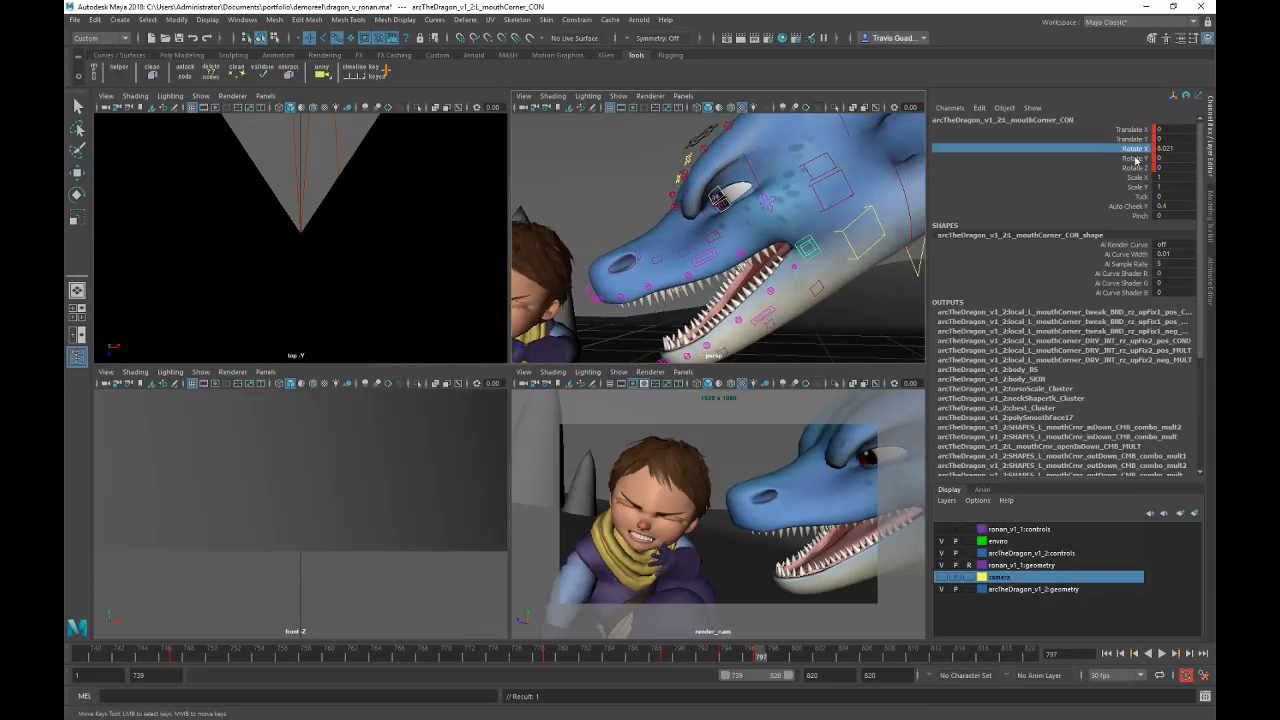
click(1120, 158)
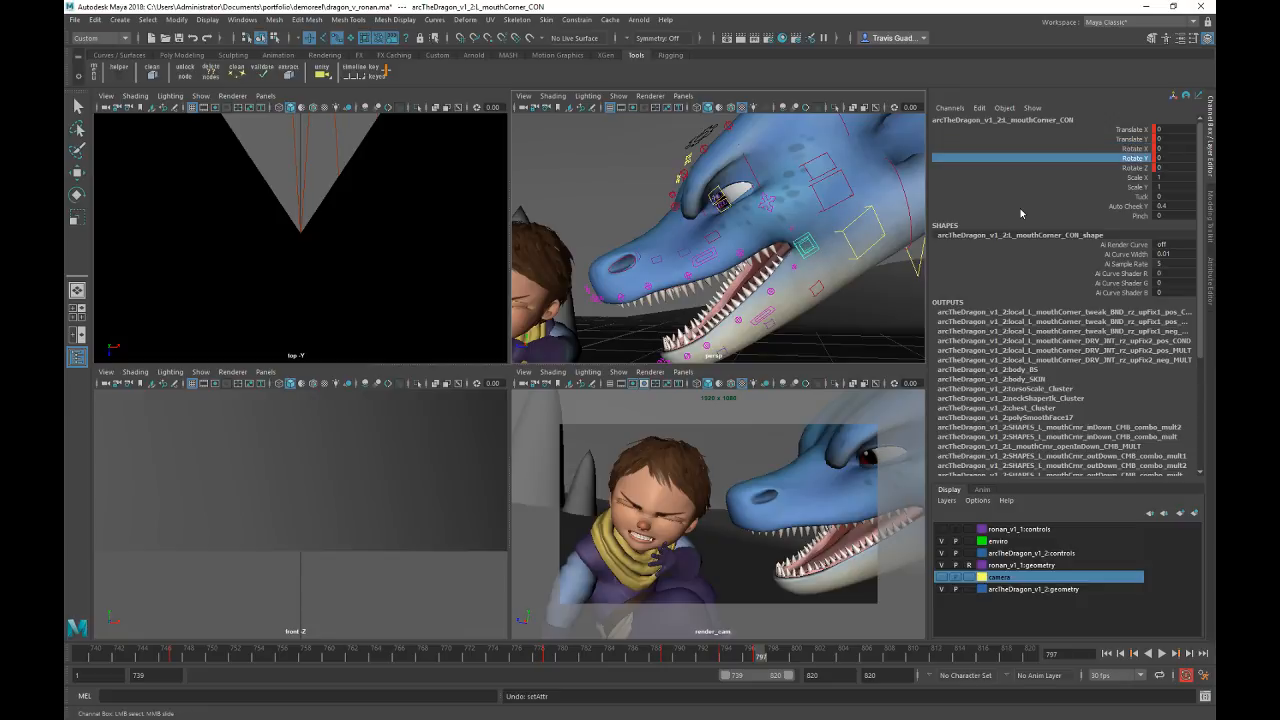
click(1126, 169)
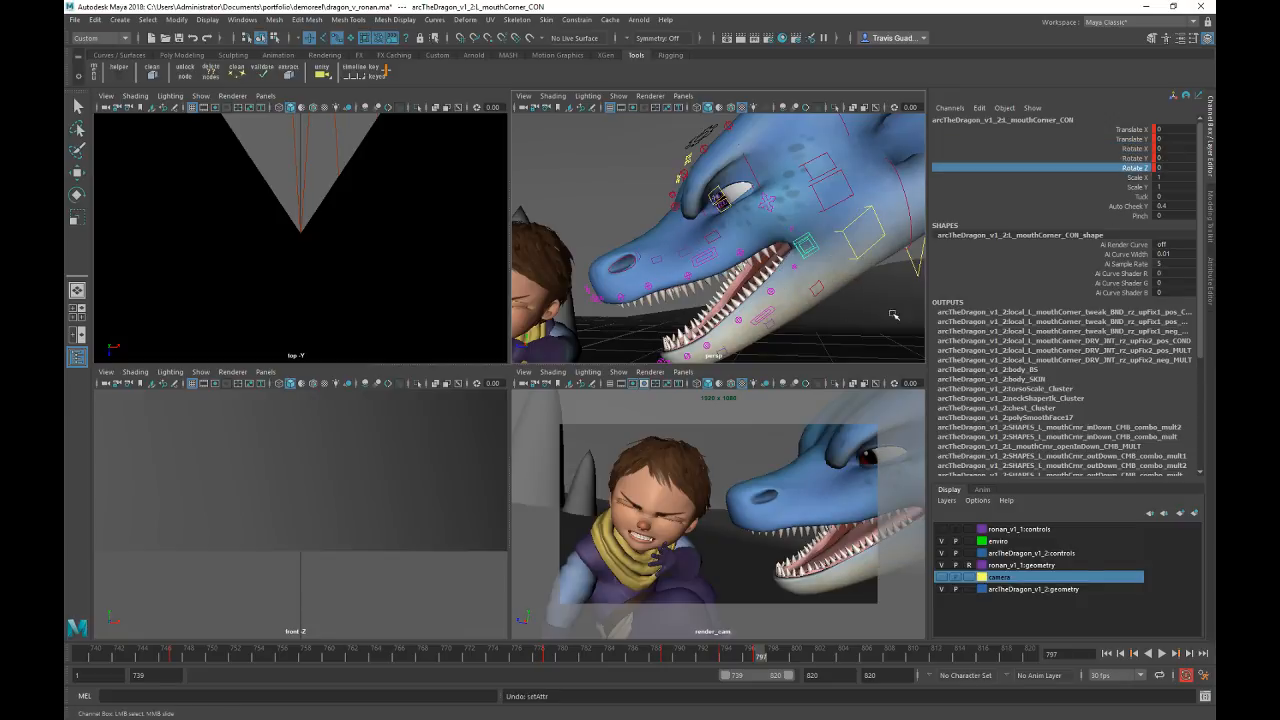
middle_drag(894, 315, 911, 311)
Step: Raise the dragon's left mouth corner control to a Translate Y of 5.2
scroll(877, 263, up, 5)
key(w)
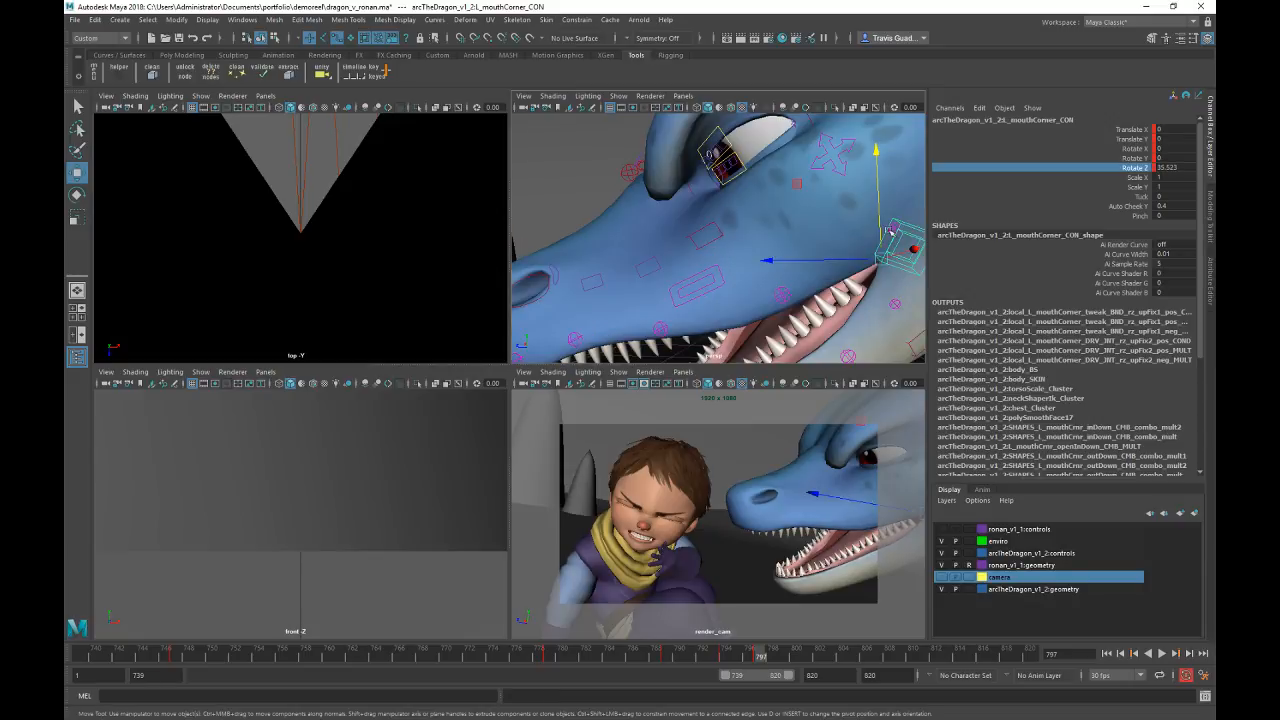
alt+right_drag(890, 231, 692, 188)
middle_drag(880, 290, 912, 291)
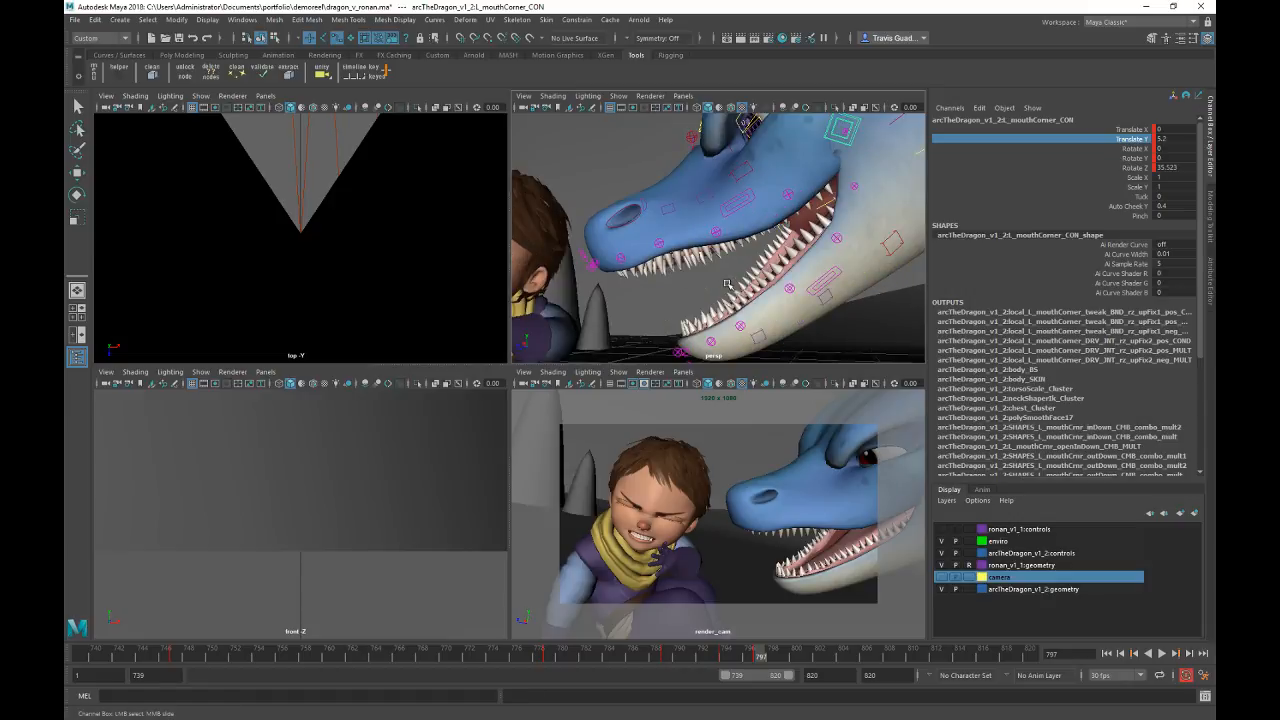
Step: Reset the translation and rotation of the row of small controls along the dragon's upper lip to 0
drag(727, 284, 607, 240)
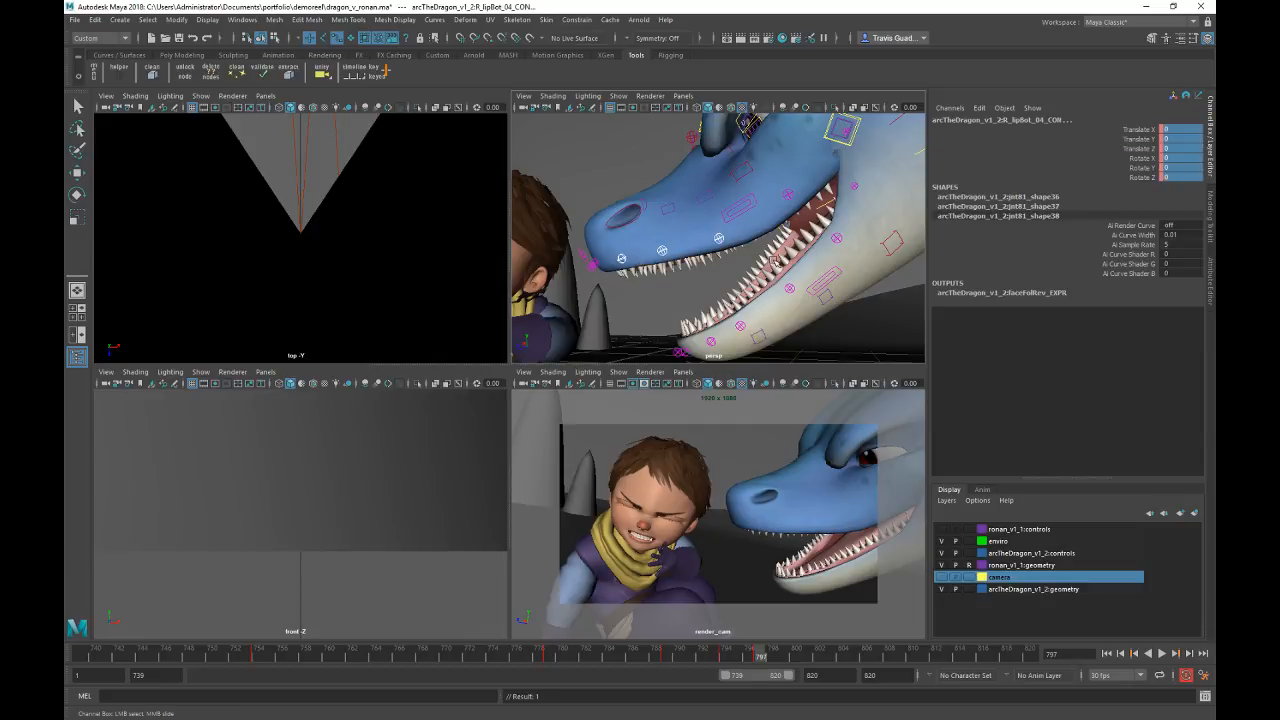
alt+drag(771, 261, 862, 274)
alt+right_drag(862, 274, 800, 240)
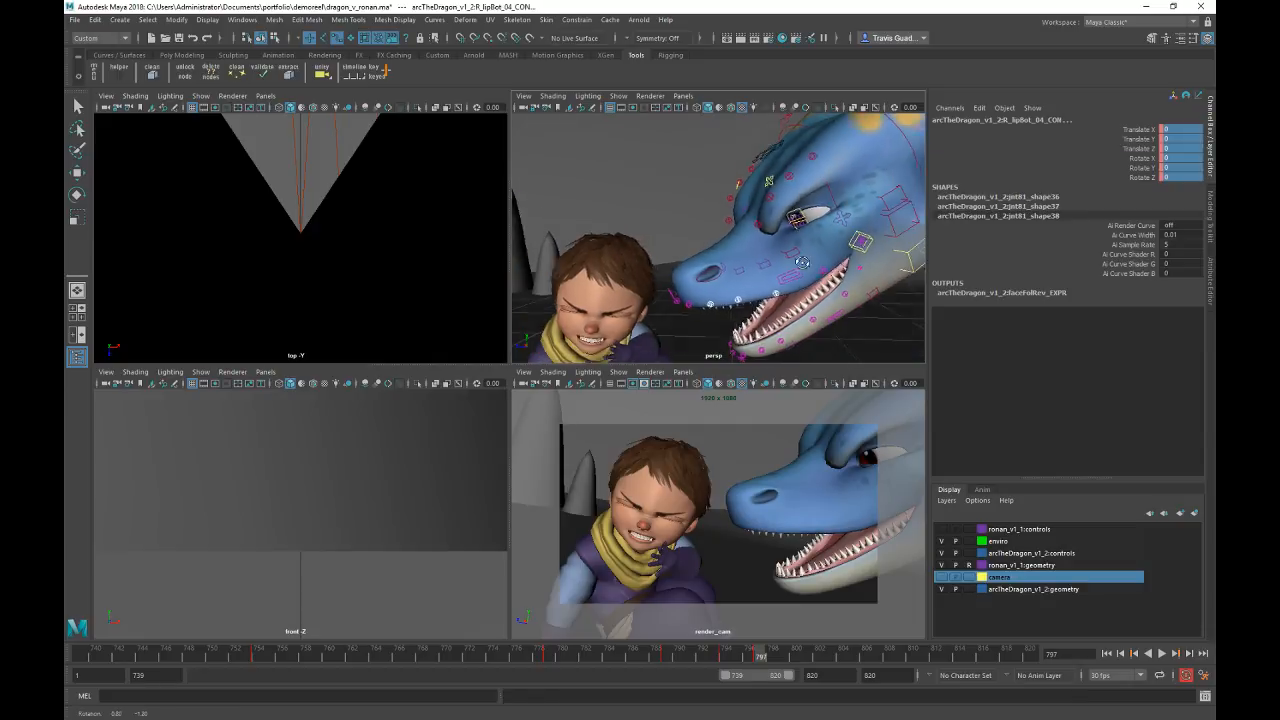
alt+middle_drag(797, 213, 785, 253)
Step: Reset the translation and rotation of the dragon's upper jaw controls to 0, including the one near the nostril
key(w)
click(757, 269)
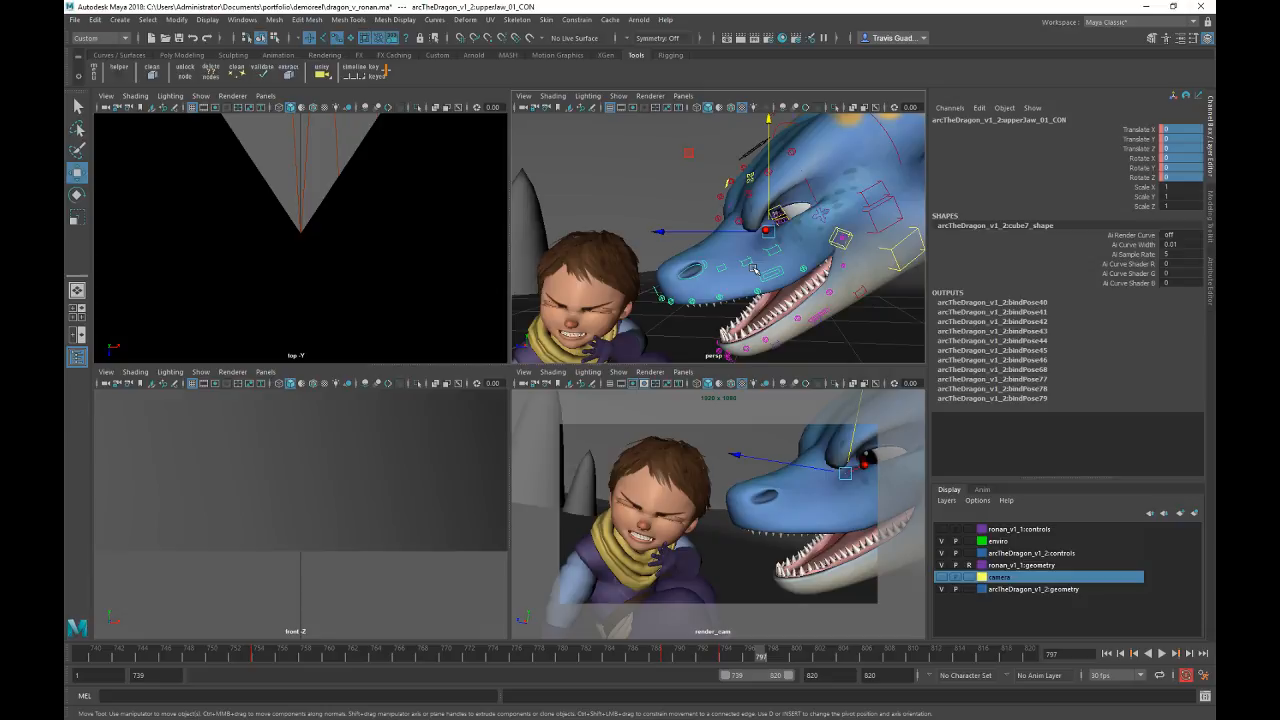
click(755, 269)
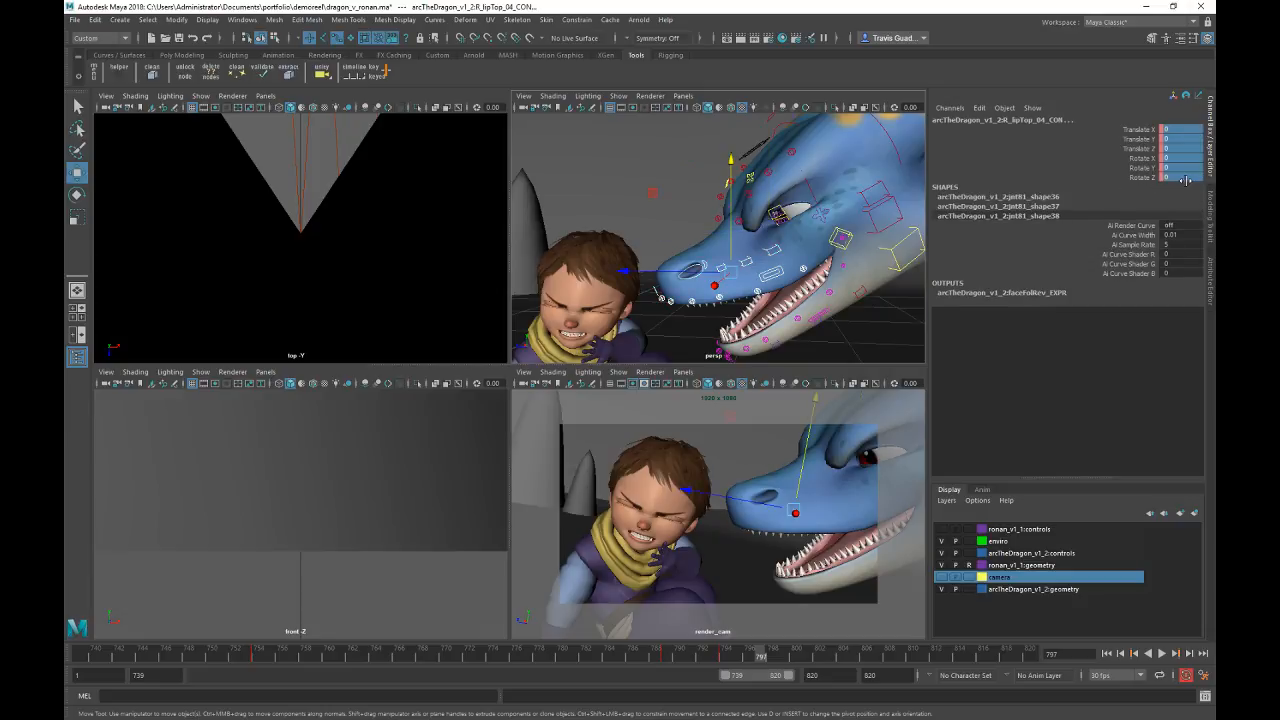
click(723, 268)
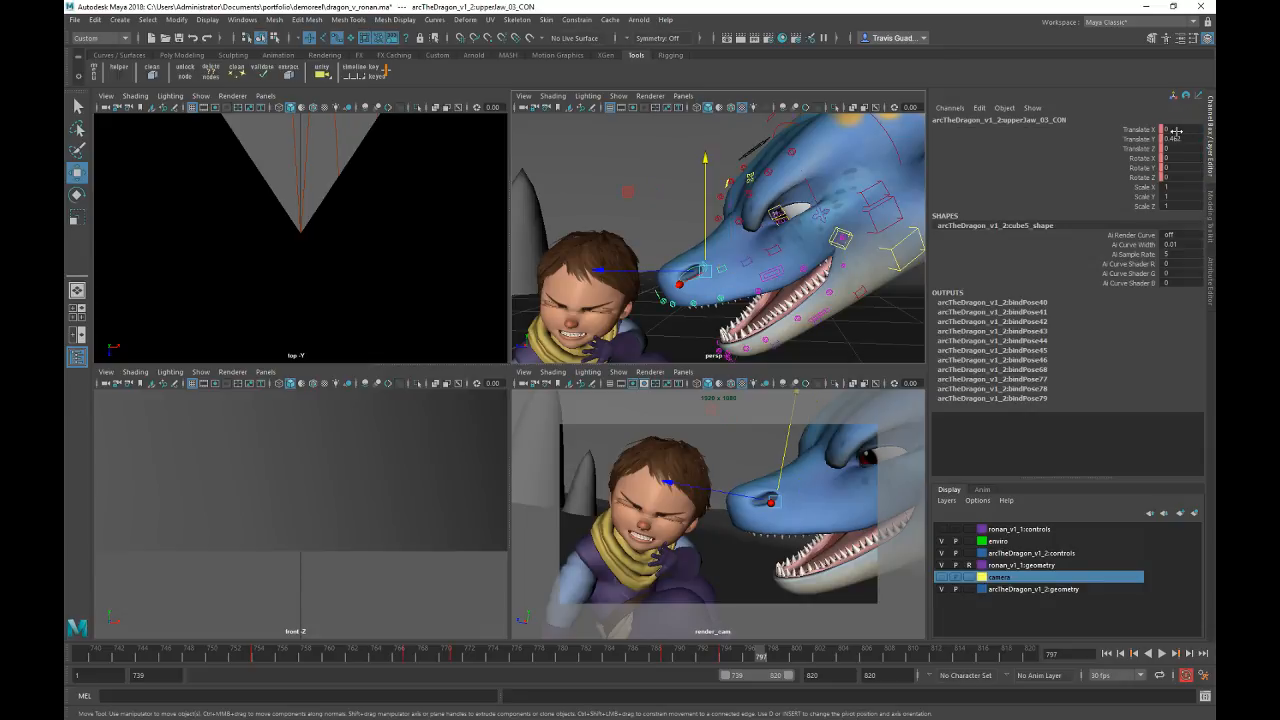
drag(1176, 131, 1176, 178)
text(0)
key(Return)
Step: Rotate the dragon's first upper lip mid master control to -3.438 in X
alt+drag(800, 290, 837, 283)
alt+middle_drag(837, 283, 871, 254)
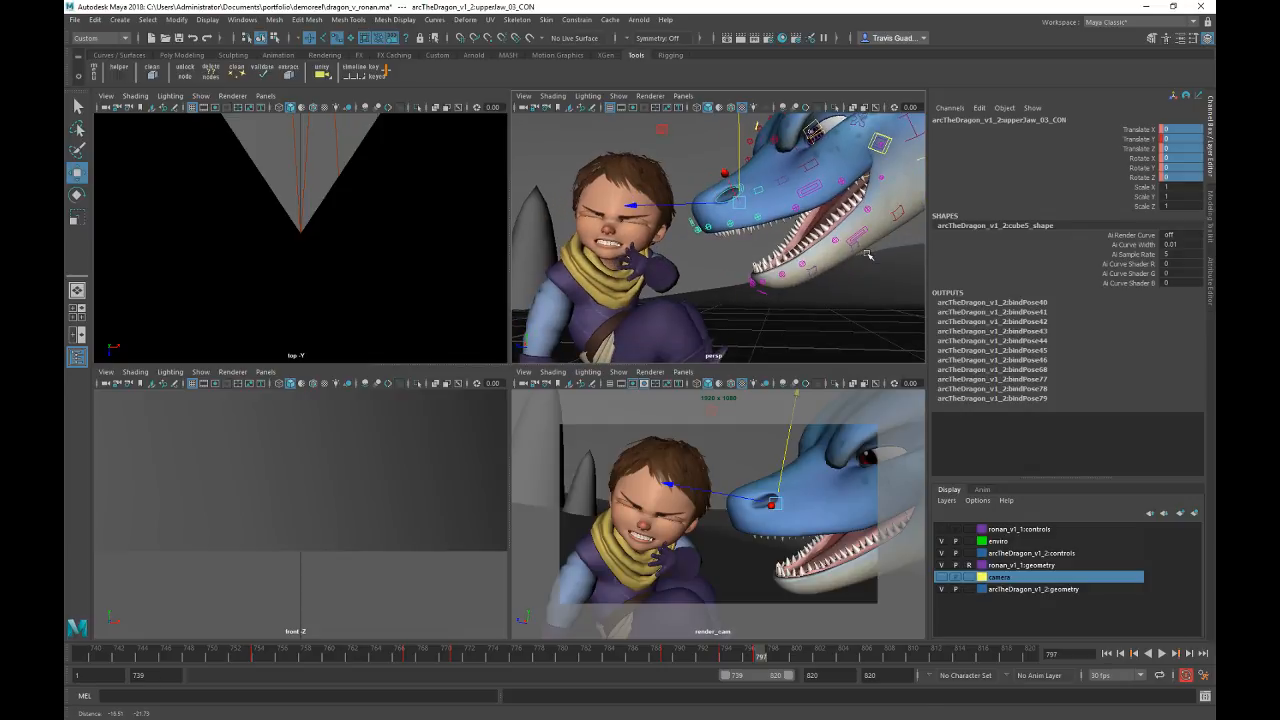
click(869, 273)
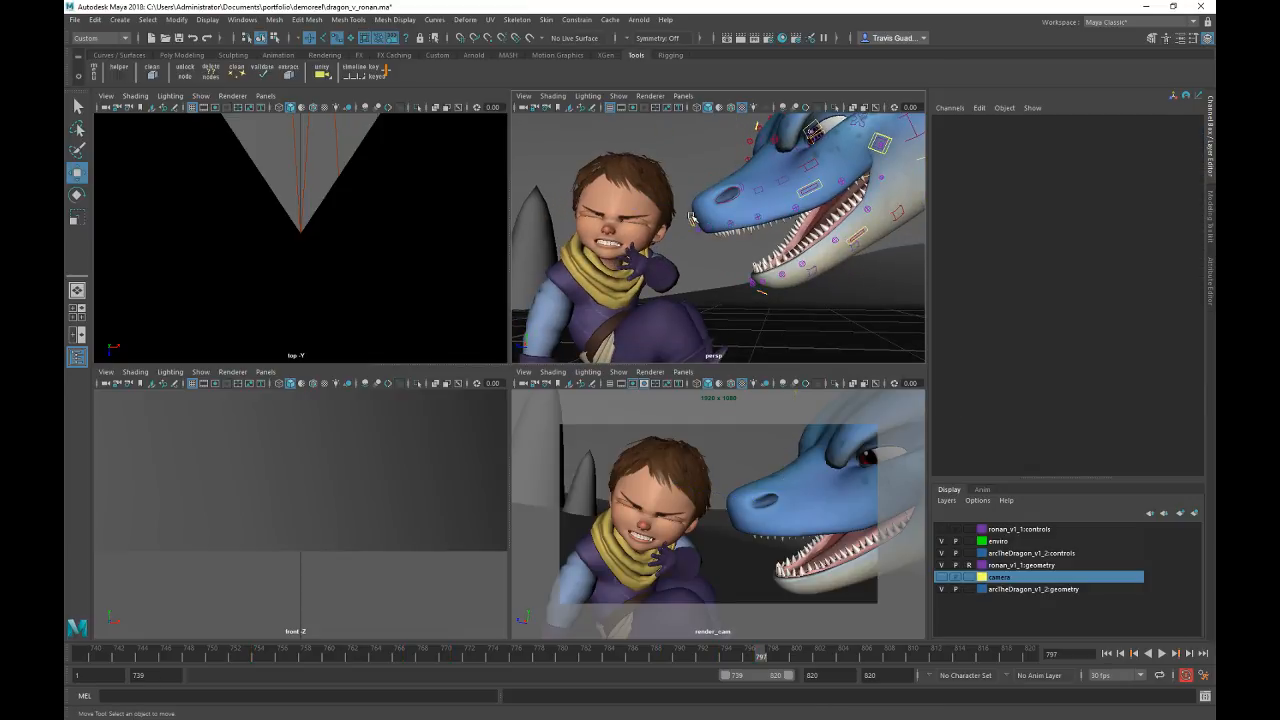
click(691, 219)
click(1134, 158)
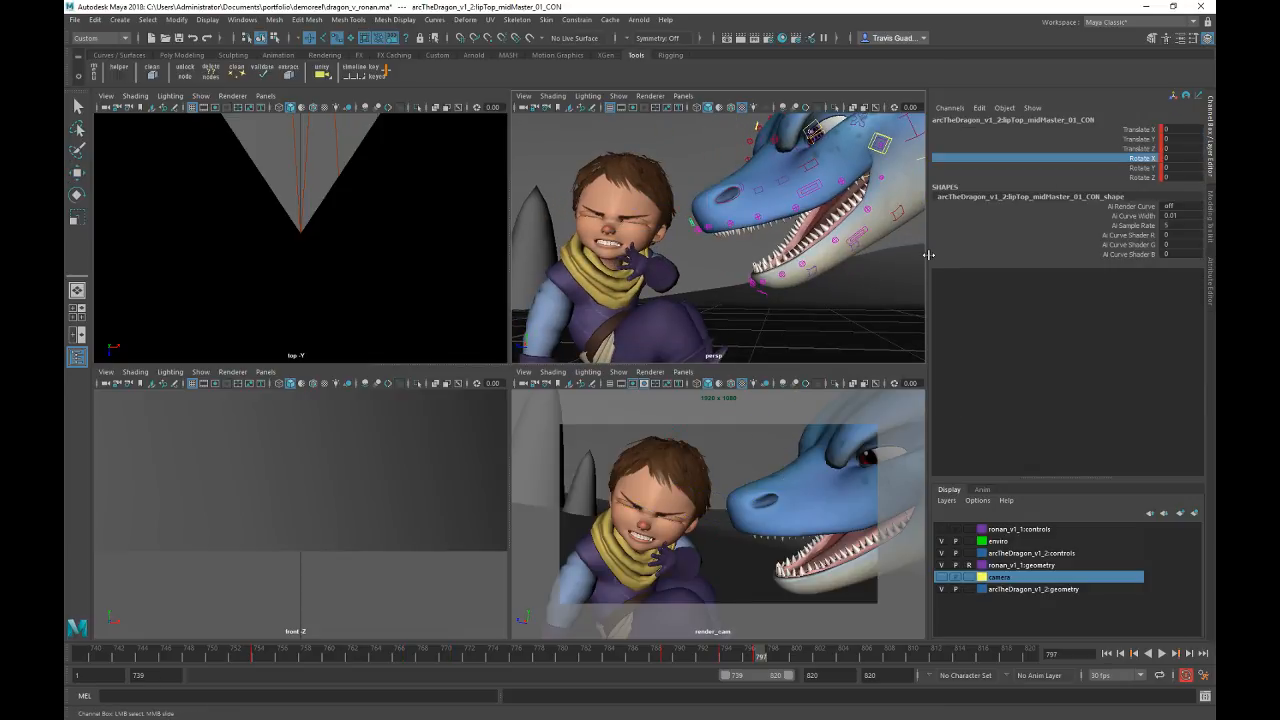
click(1117, 178)
middle_drag(868, 296, 860, 296)
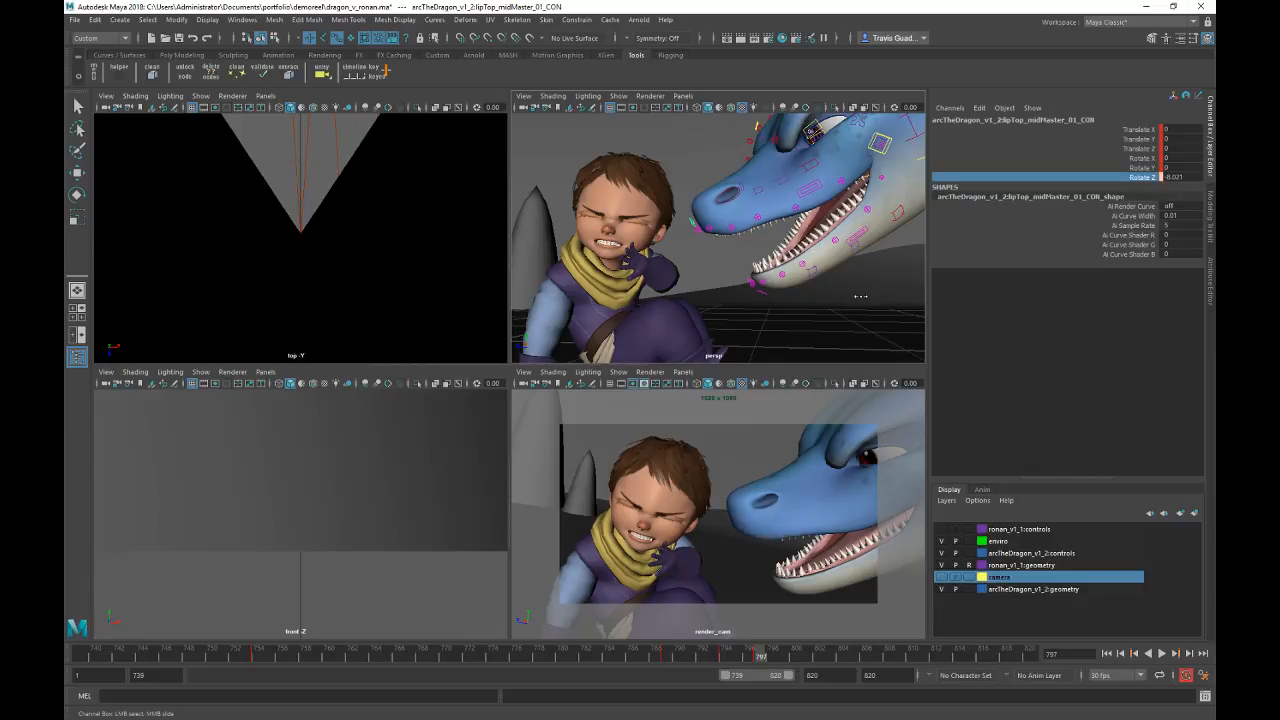
key(ctrl+z)
click(1140, 167)
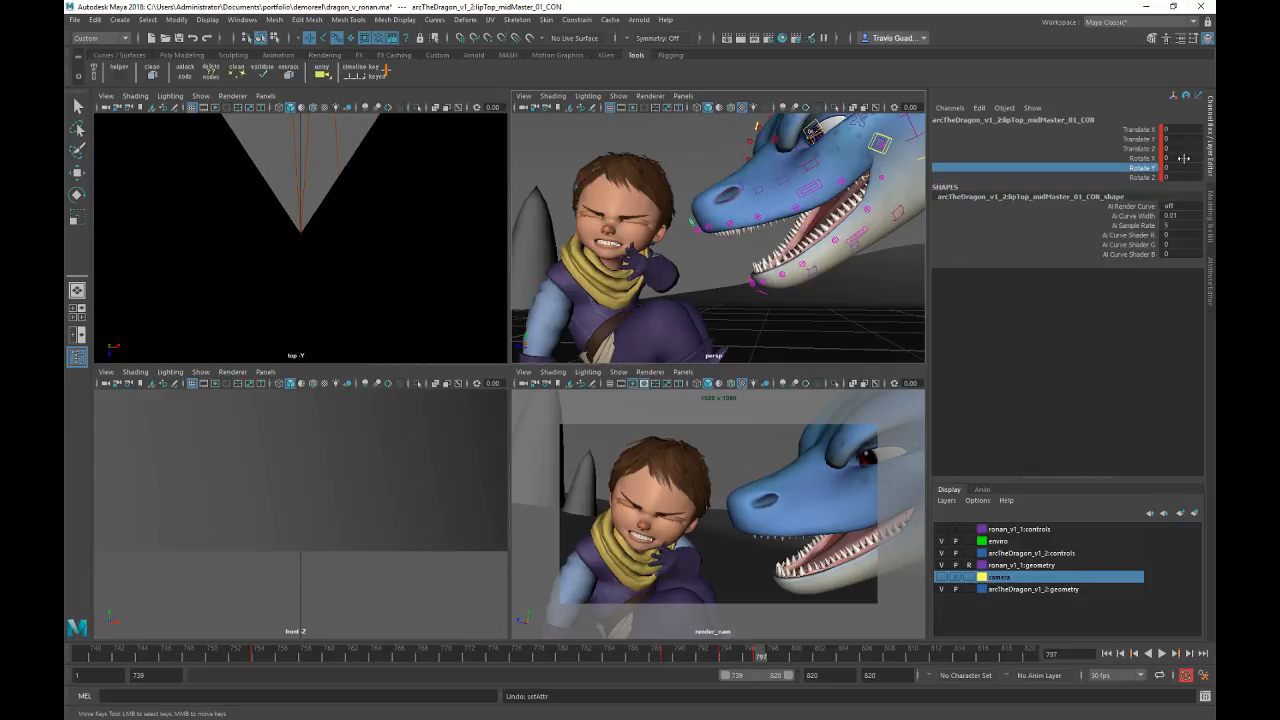
click(1142, 158)
middle_drag(842, 265, 838, 265)
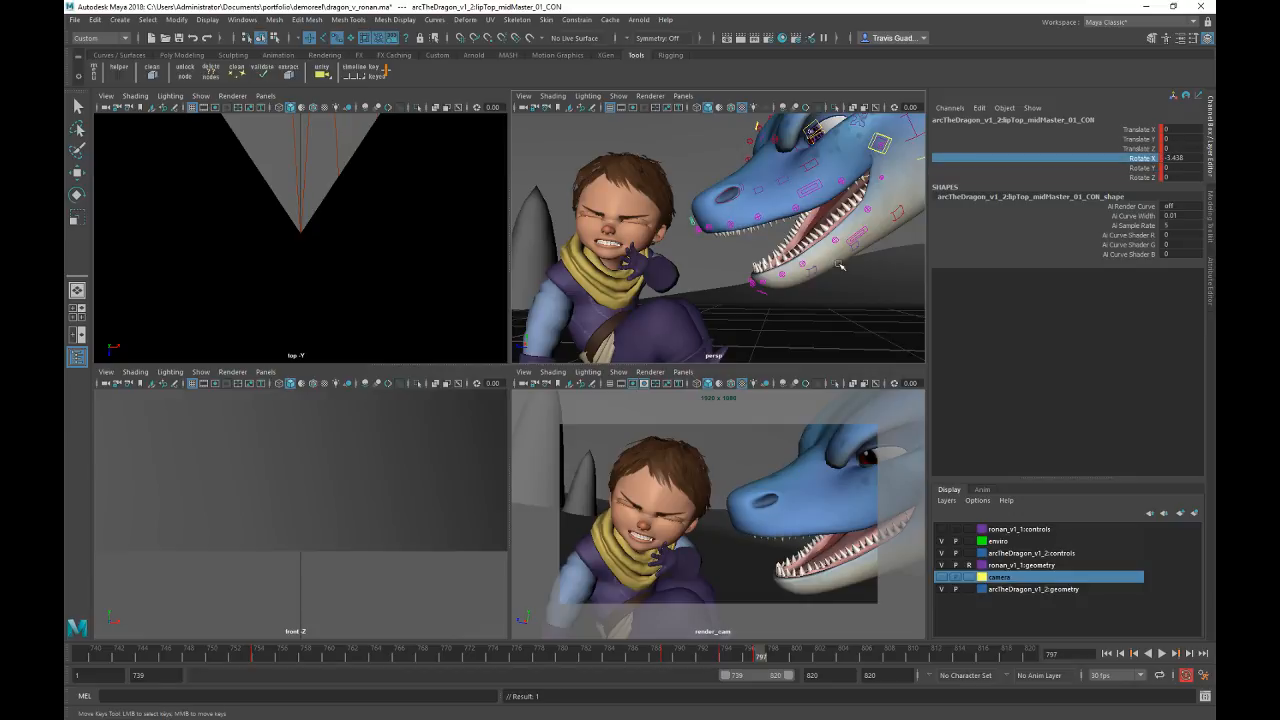
Step: Rotate the dragon's first lower lip mid master control to 19.481 in X
alt+right_drag(806, 256, 870, 230)
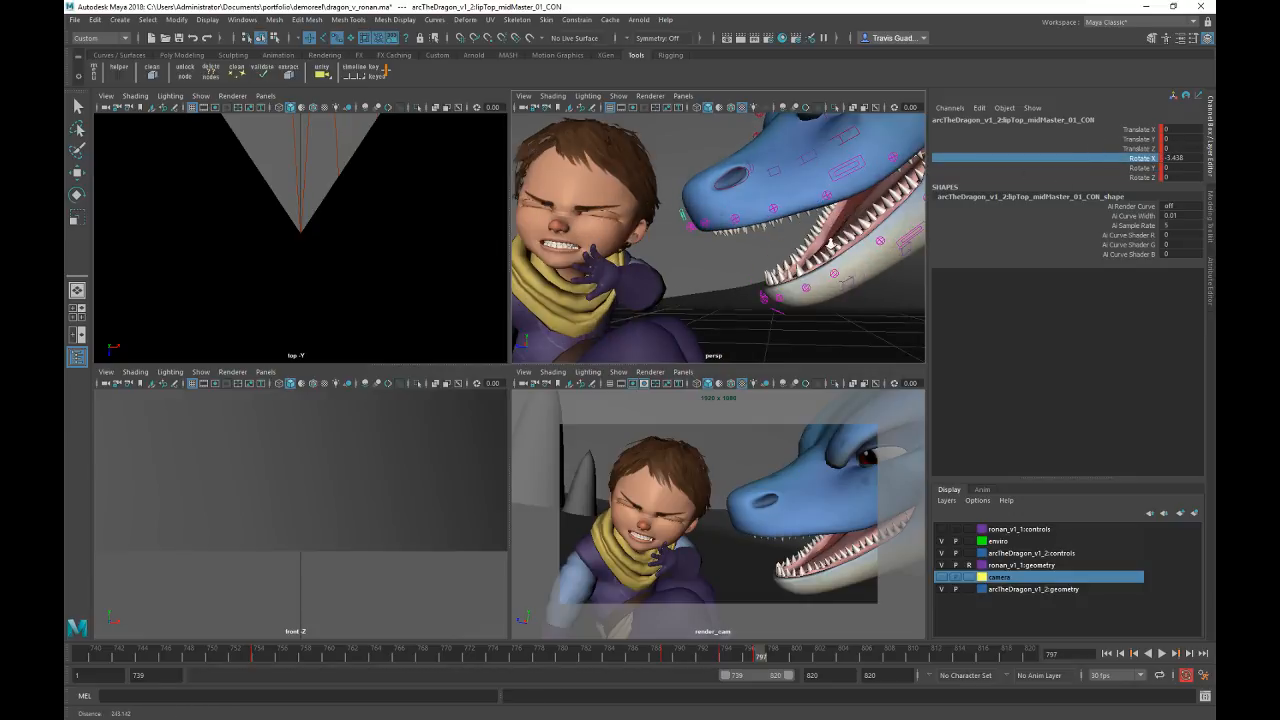
alt+middle_drag(870, 230, 787, 230)
click(695, 311)
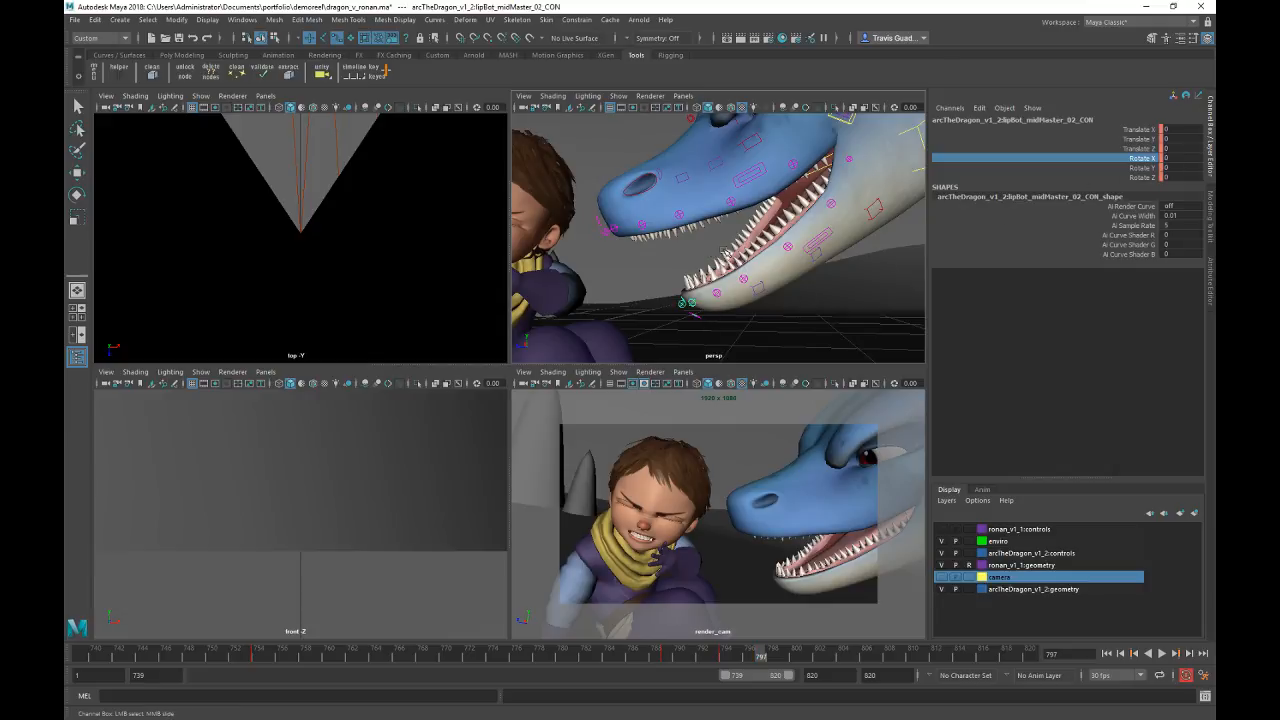
click(695, 315)
alt+middle_drag(695, 315, 737, 235)
alt+right_drag(737, 235, 691, 237)
alt+middle_drag(845, 154, 845, 224)
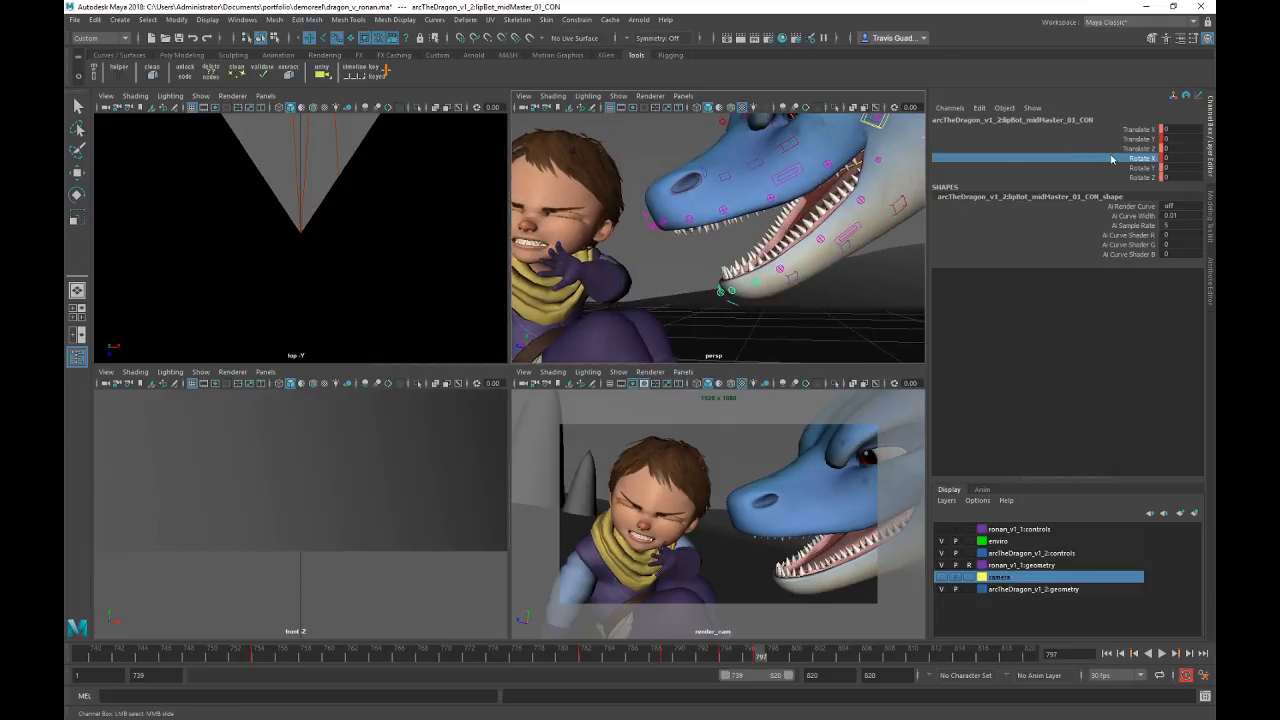
middle_drag(825, 336, 834, 331)
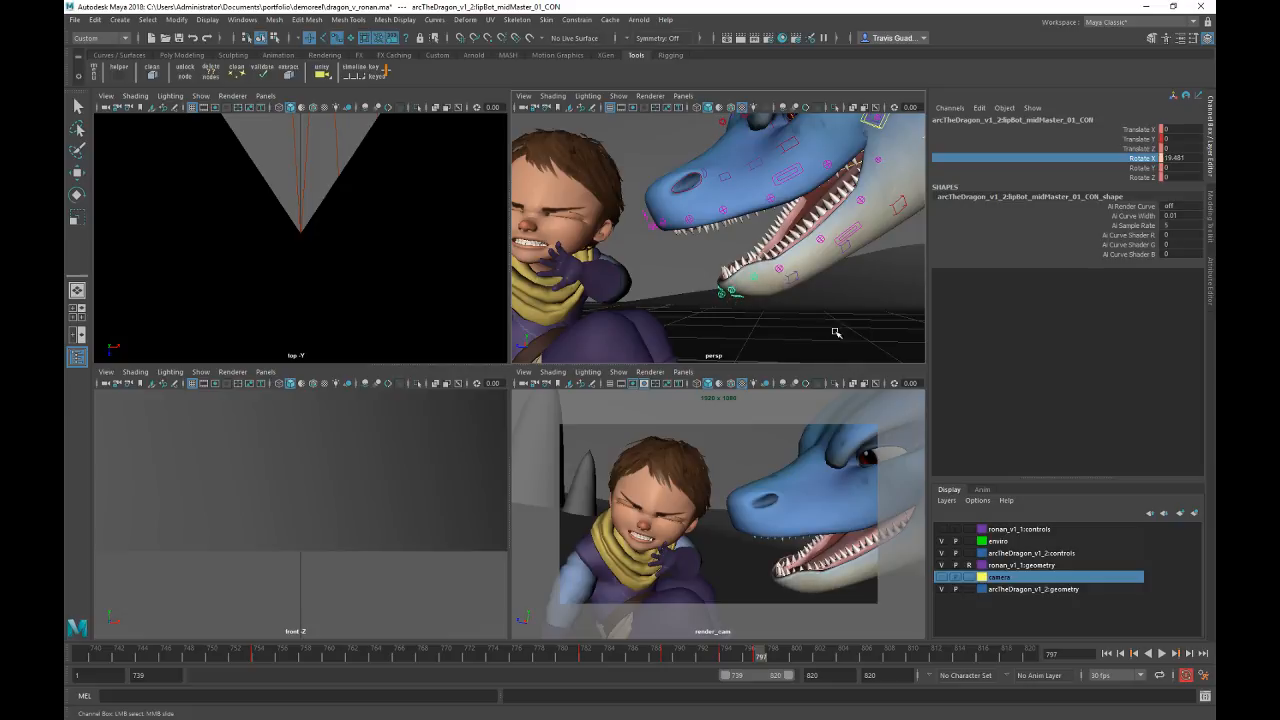
Step: Rotate the dragon's left lower lip master control to -5.73 in Z
key(w)
click(862, 228)
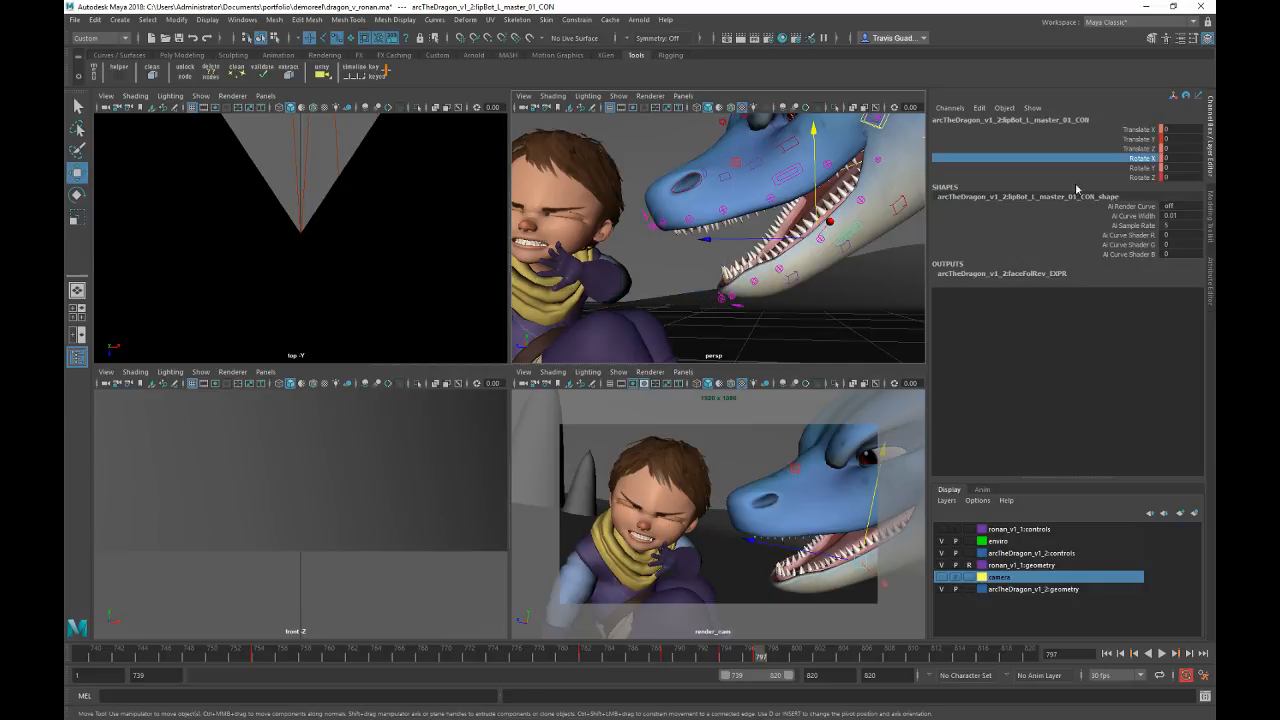
click(1139, 167)
key(ctrl+z)
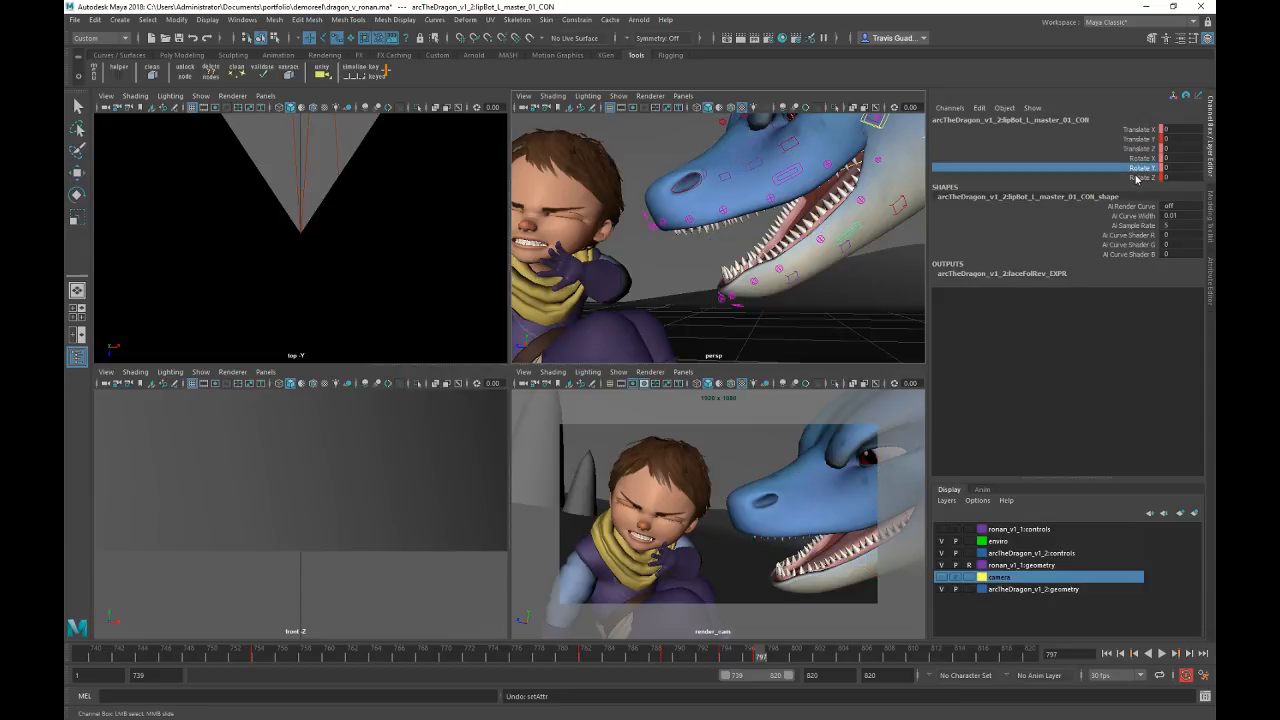
click(1136, 178)
middle_drag(884, 321, 872, 321)
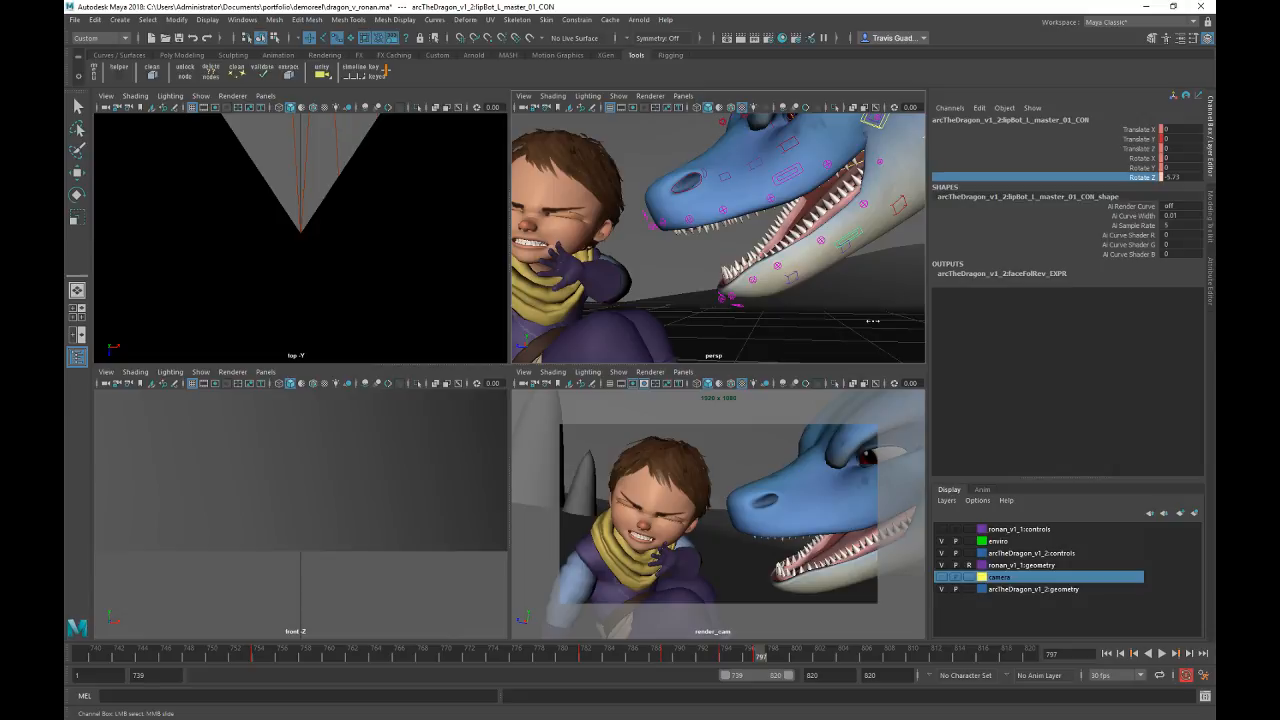
key(r)
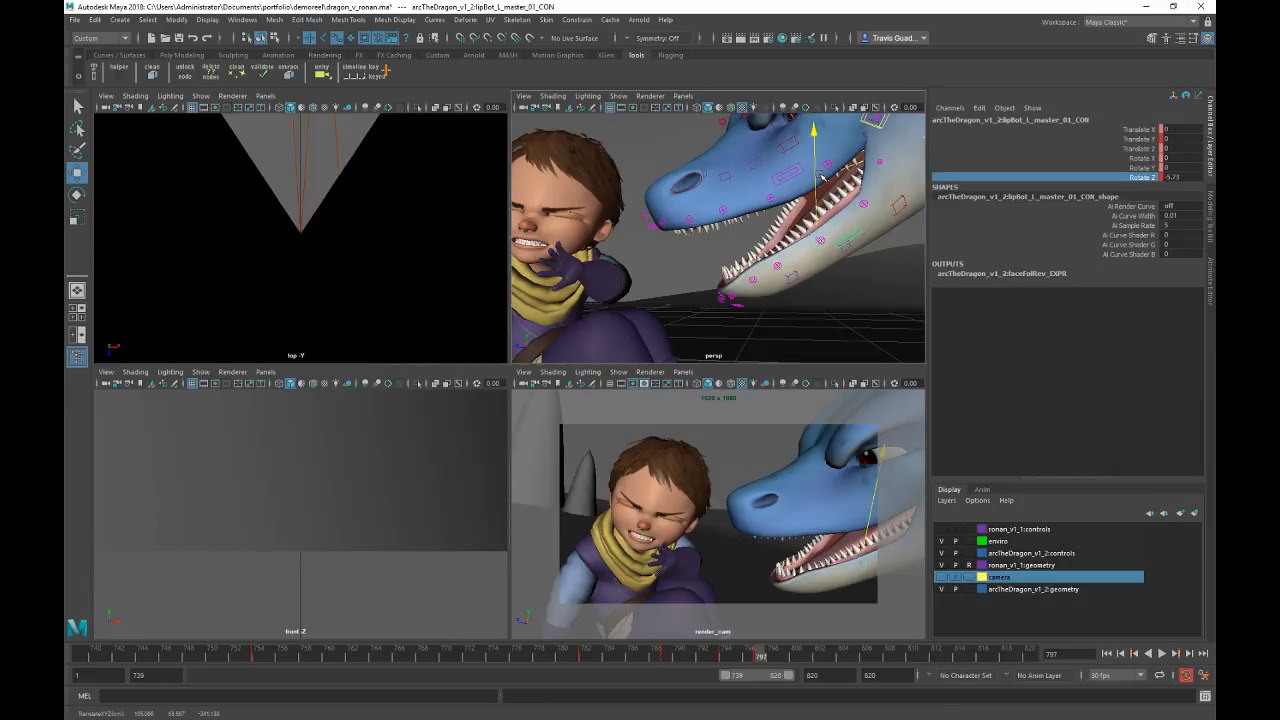
Step: Rotate the dragon's right lower lip master control to -5.73 in Z and set its Translate Y to 2.2
drag(821, 175, 862, 255)
key(ctrl+z)
alt+right_drag(735, 234, 832, 234)
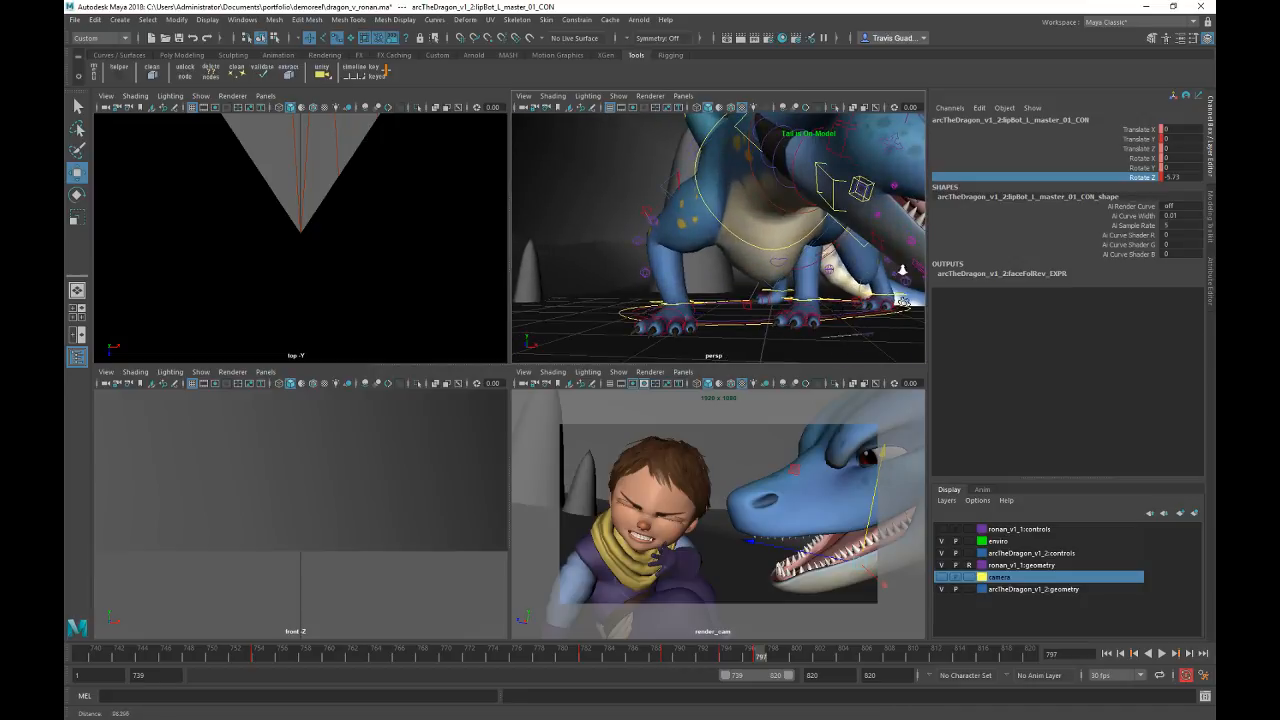
alt+middle_drag(832, 234, 858, 236)
click(912, 266)
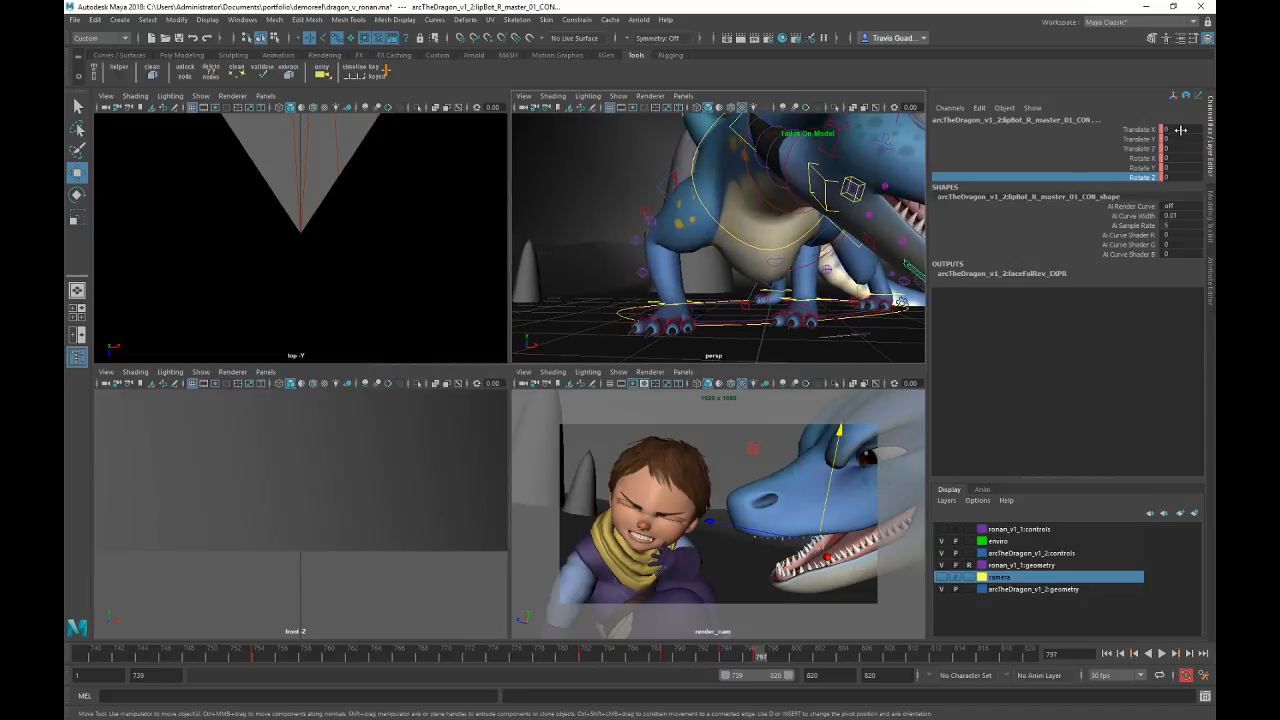
click(1181, 130)
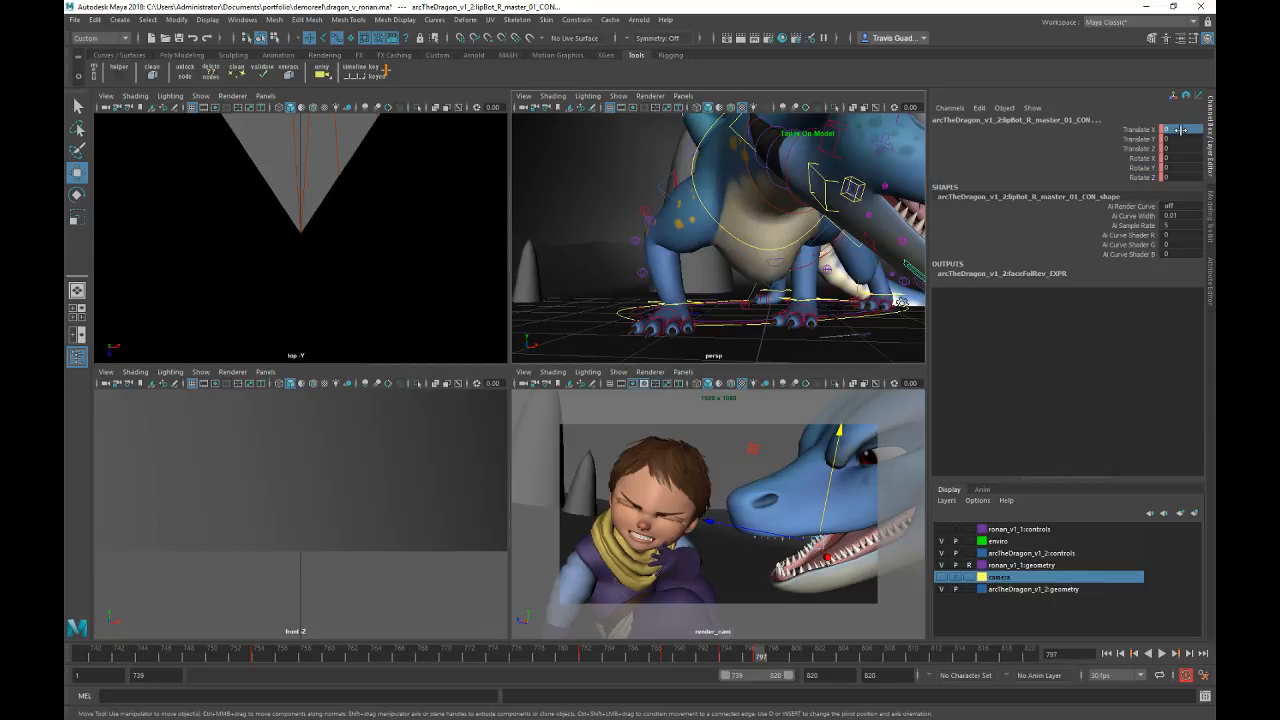
drag(1181, 130, 1181, 172)
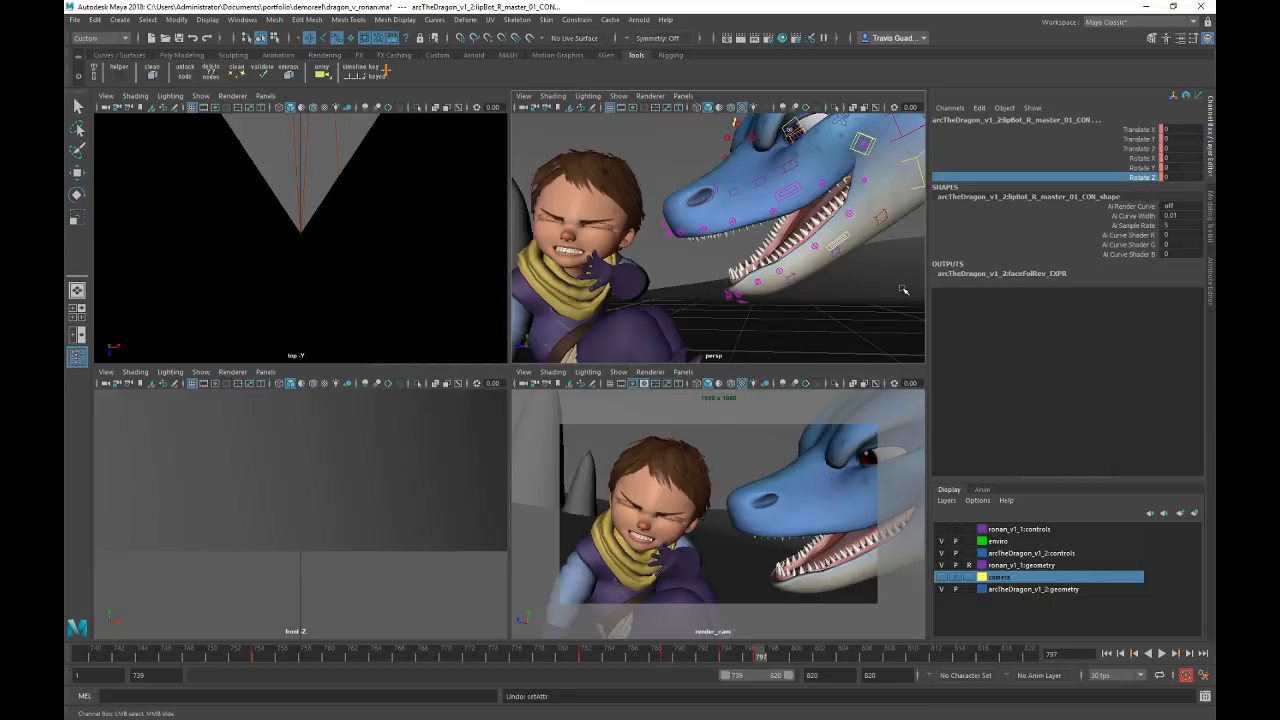
middle_drag(903, 287, 889, 293)
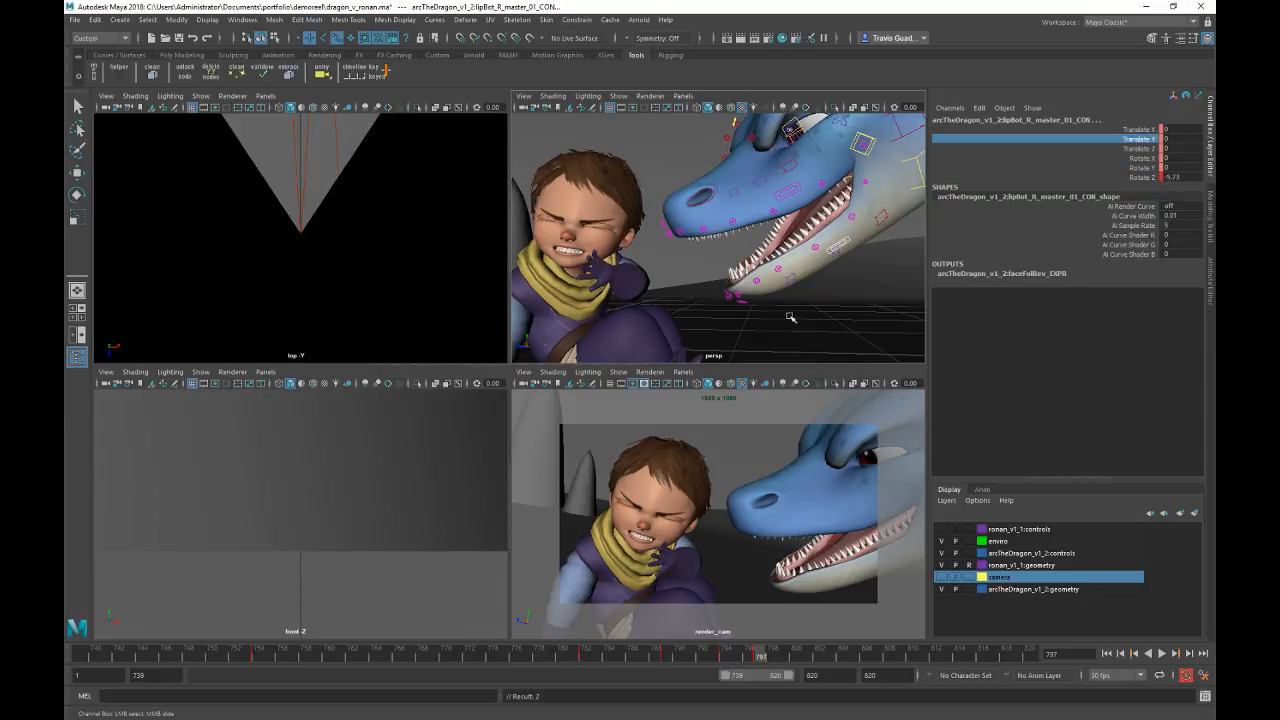
middle_drag(791, 314, 806, 311)
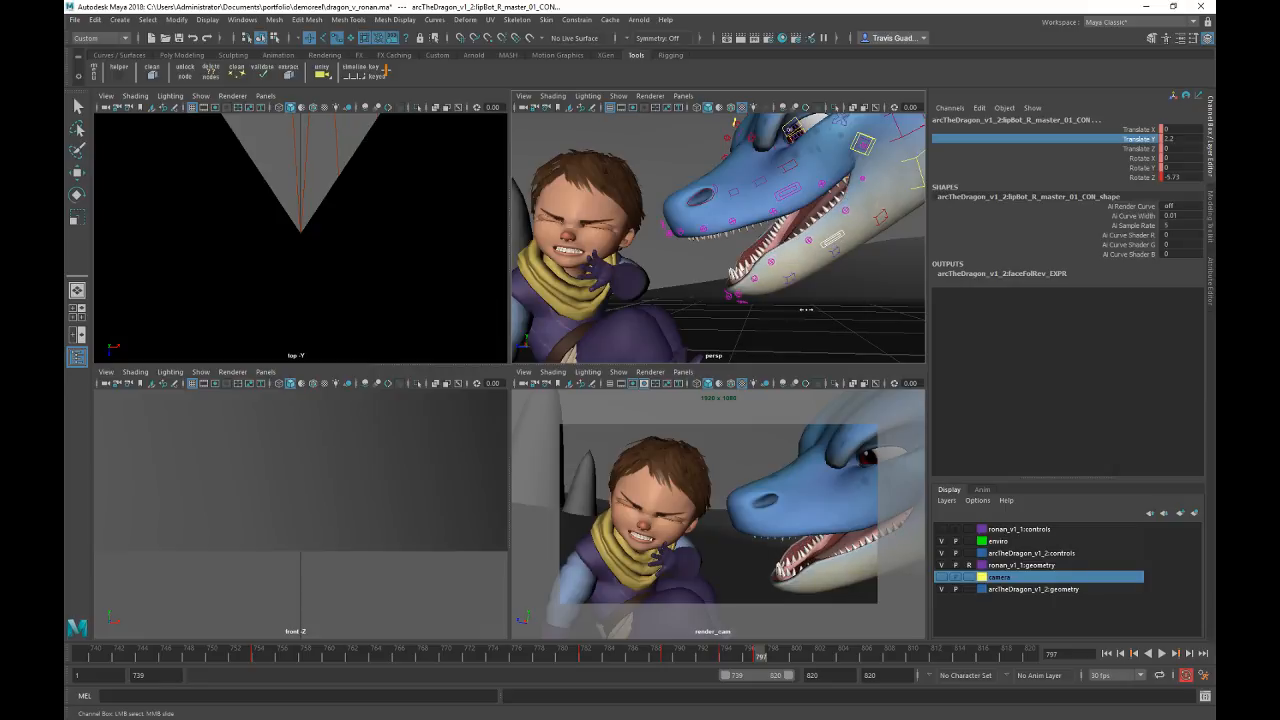
Step: Rotate the dragon's right lower lip master control to 10.313 in Z and check the mouth shape
click(1138, 177)
middle_drag(832, 311, 793, 252)
alt+right_drag(728, 267, 821, 303)
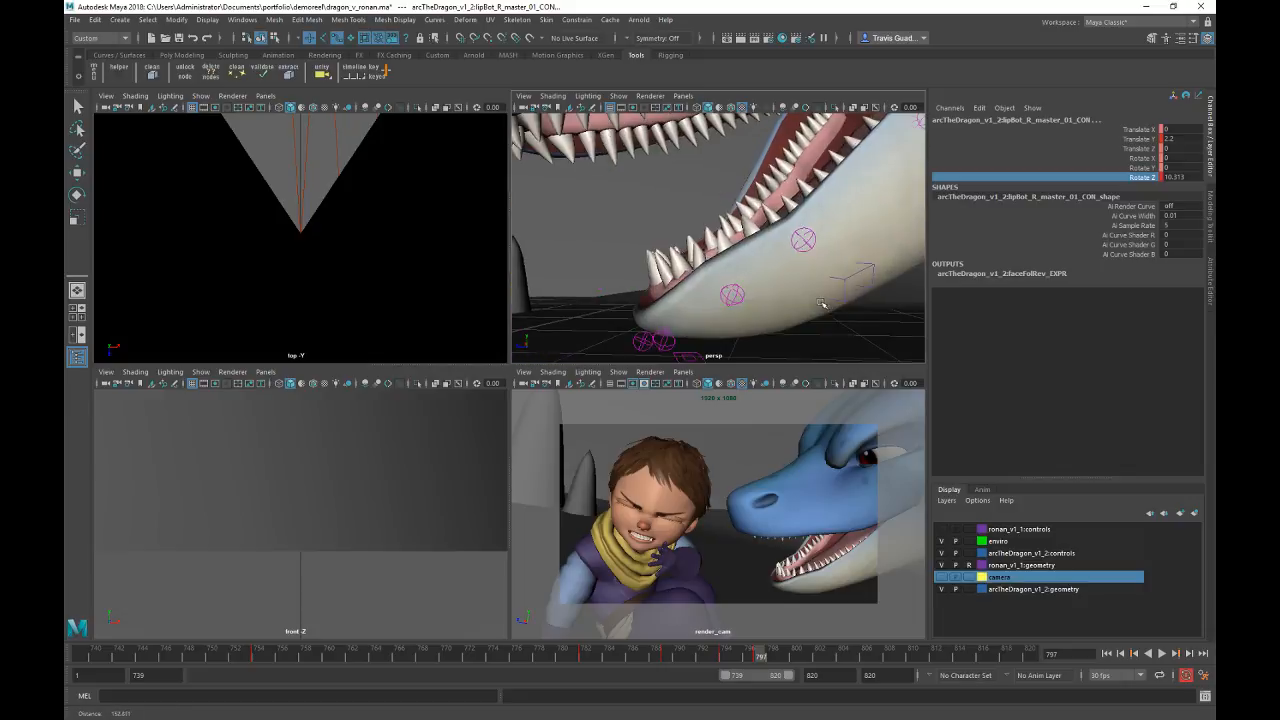
alt+drag(821, 303, 735, 306)
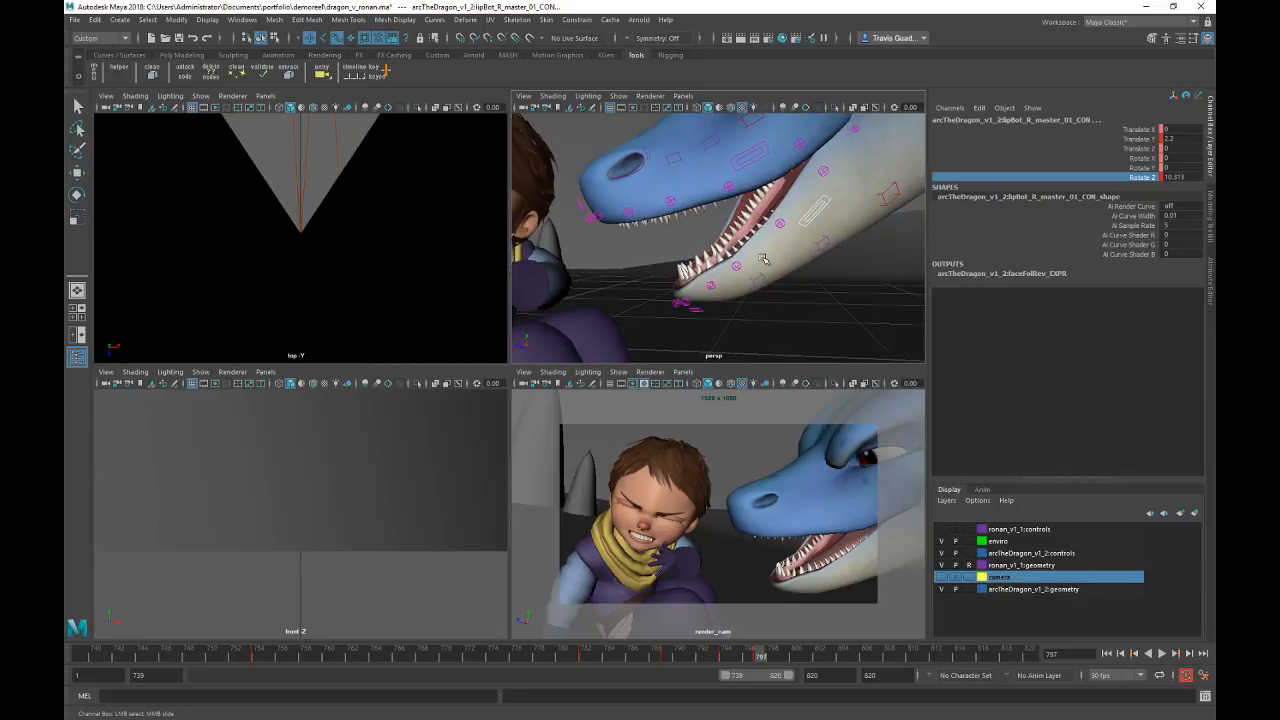
alt+drag(762, 259, 719, 224)
alt+right_drag(722, 226, 618, 228)
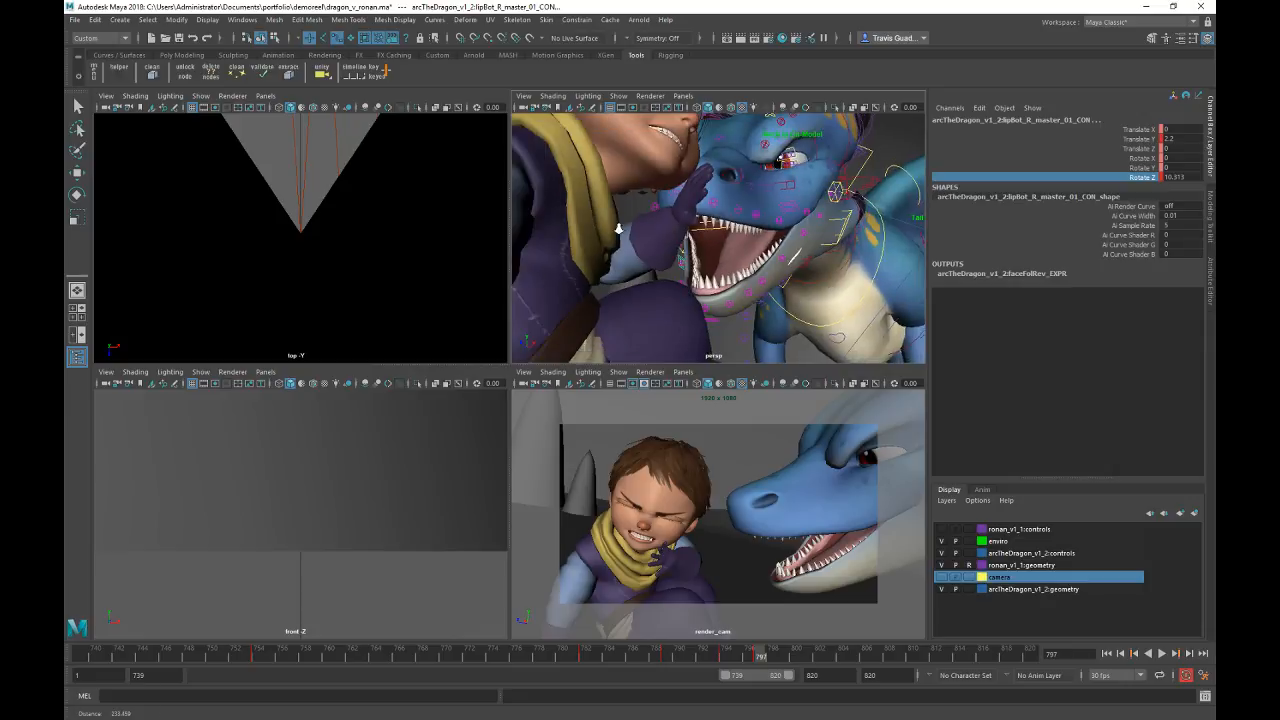
key([)
key([)
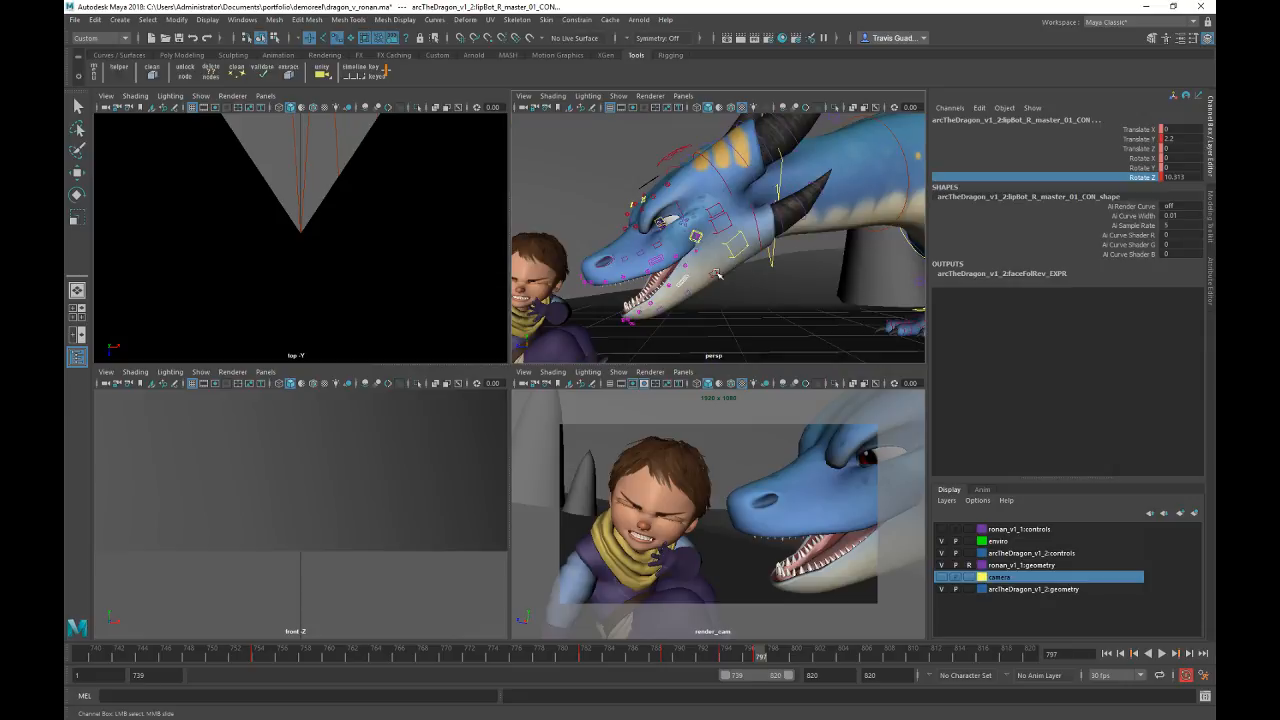
Step: Turn on the tongue controls in the dragon's face options
alt+drag(690, 288, 740, 217)
click(882, 228)
click(755, 203)
click(676, 130)
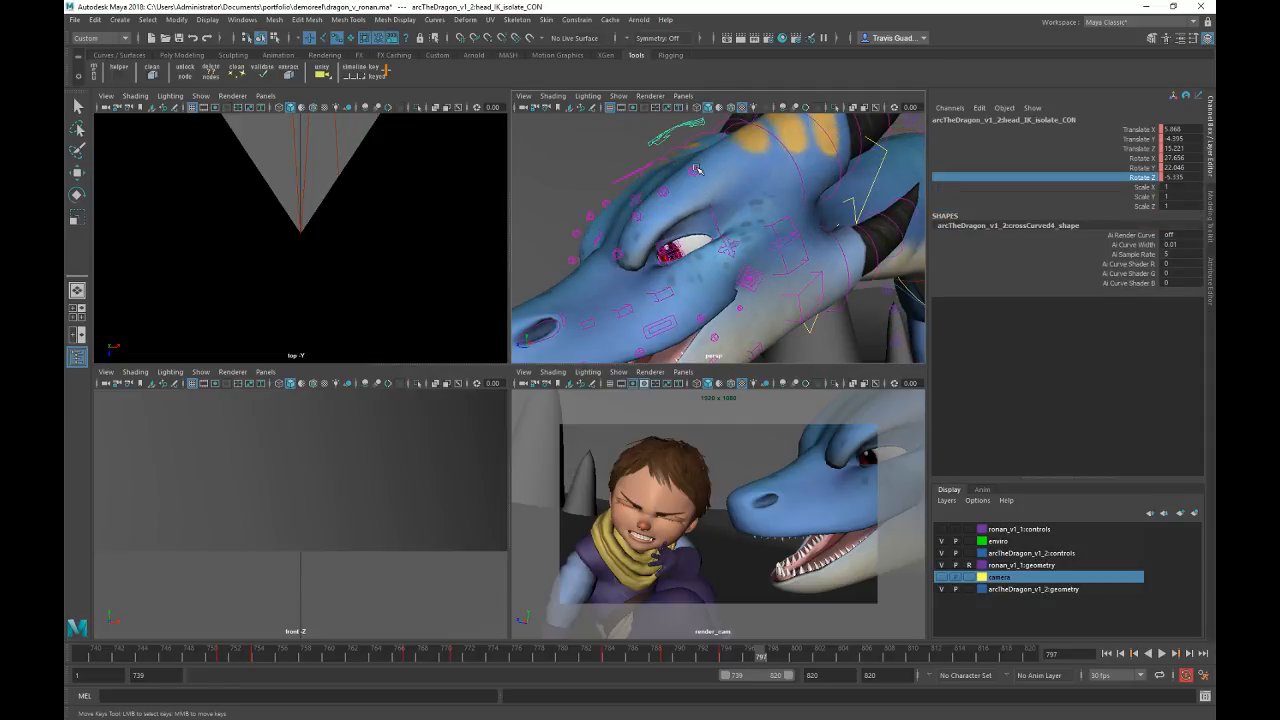
alt+drag(676, 130, 648, 195)
click(648, 195)
key(w)
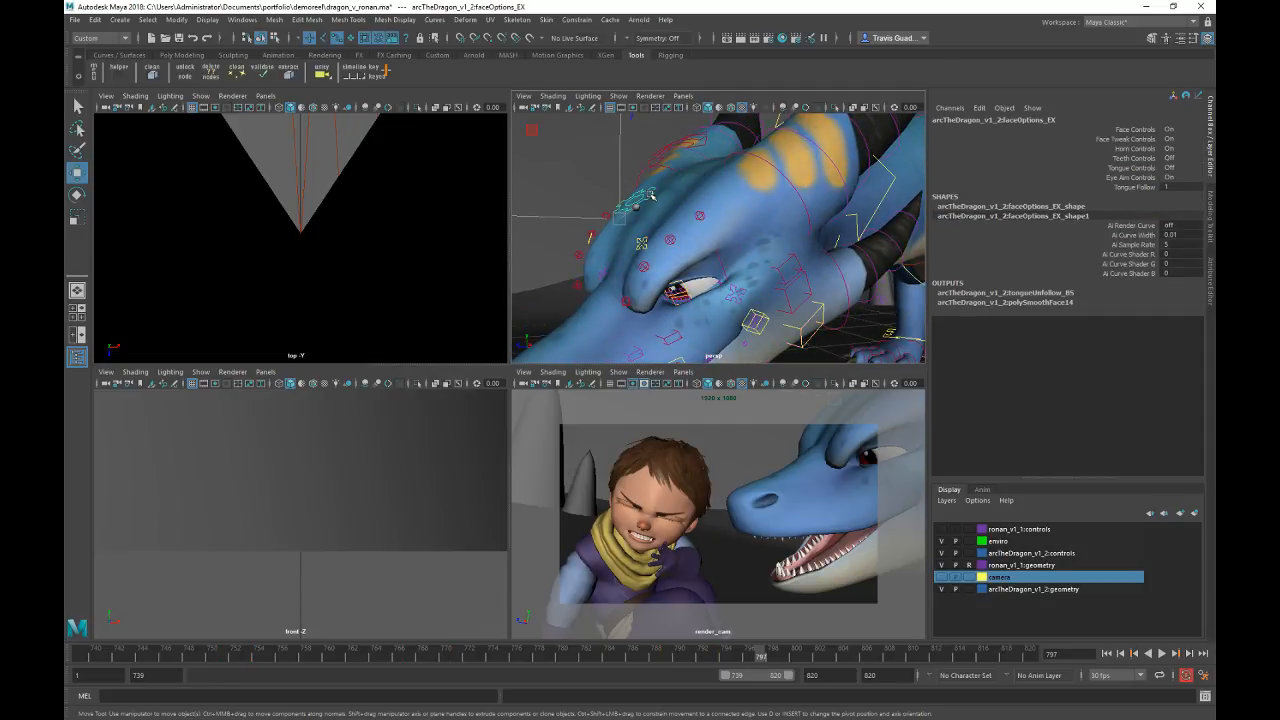
click(1174, 167)
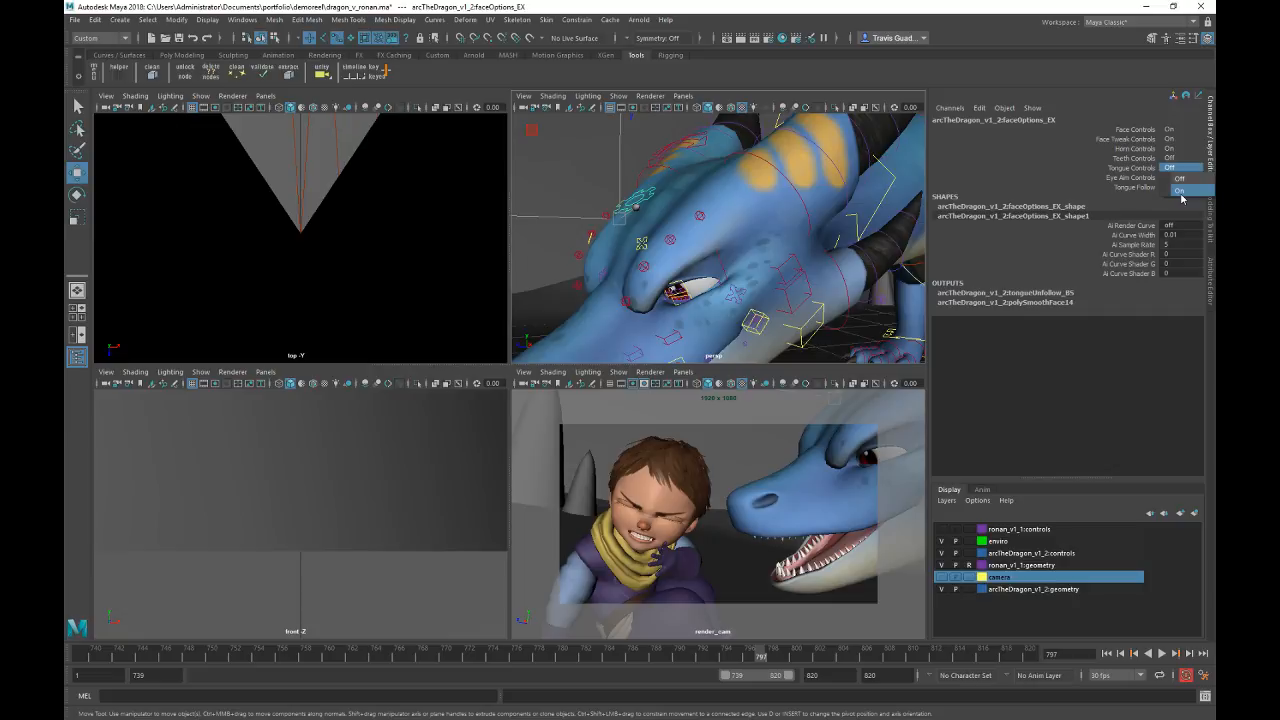
click(1180, 190)
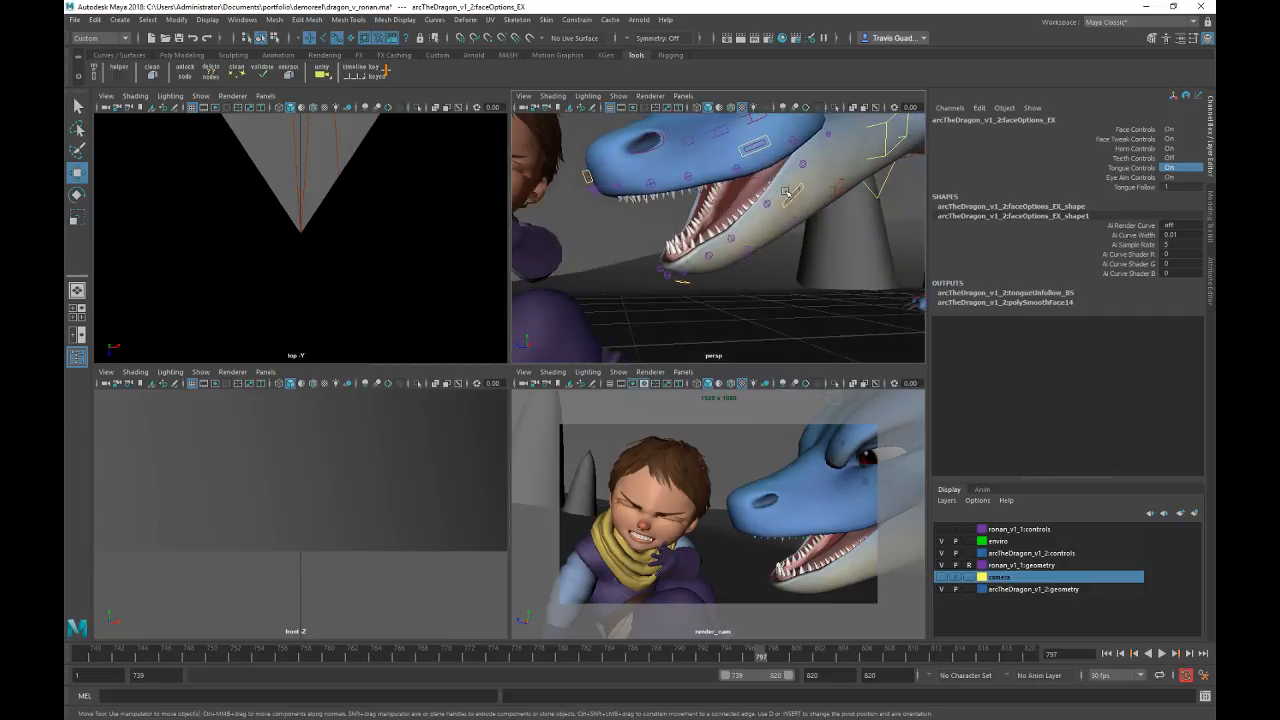
Step: Turn on the teeth controls and try scaling the main lower teeth control uniformly and in Y, undoing each attempt
click(1172, 158)
click(1172, 158)
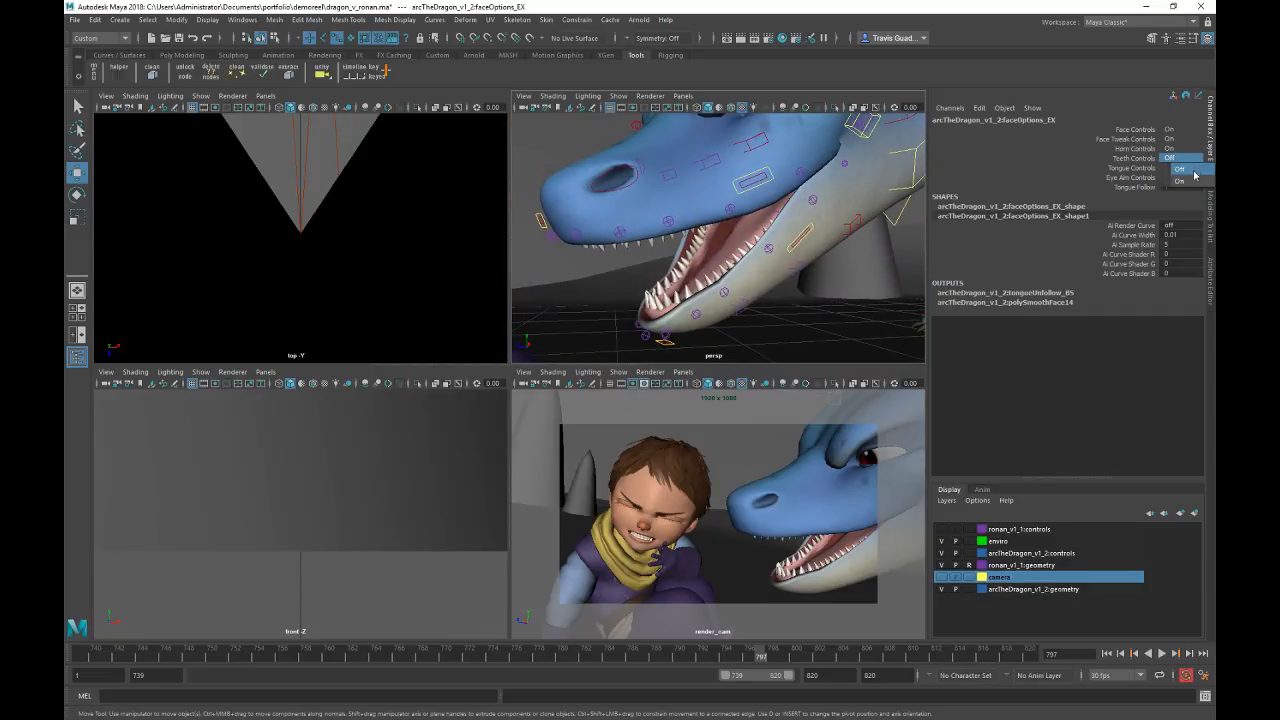
click(1190, 181)
alt+drag(698, 253, 757, 258)
click(752, 198)
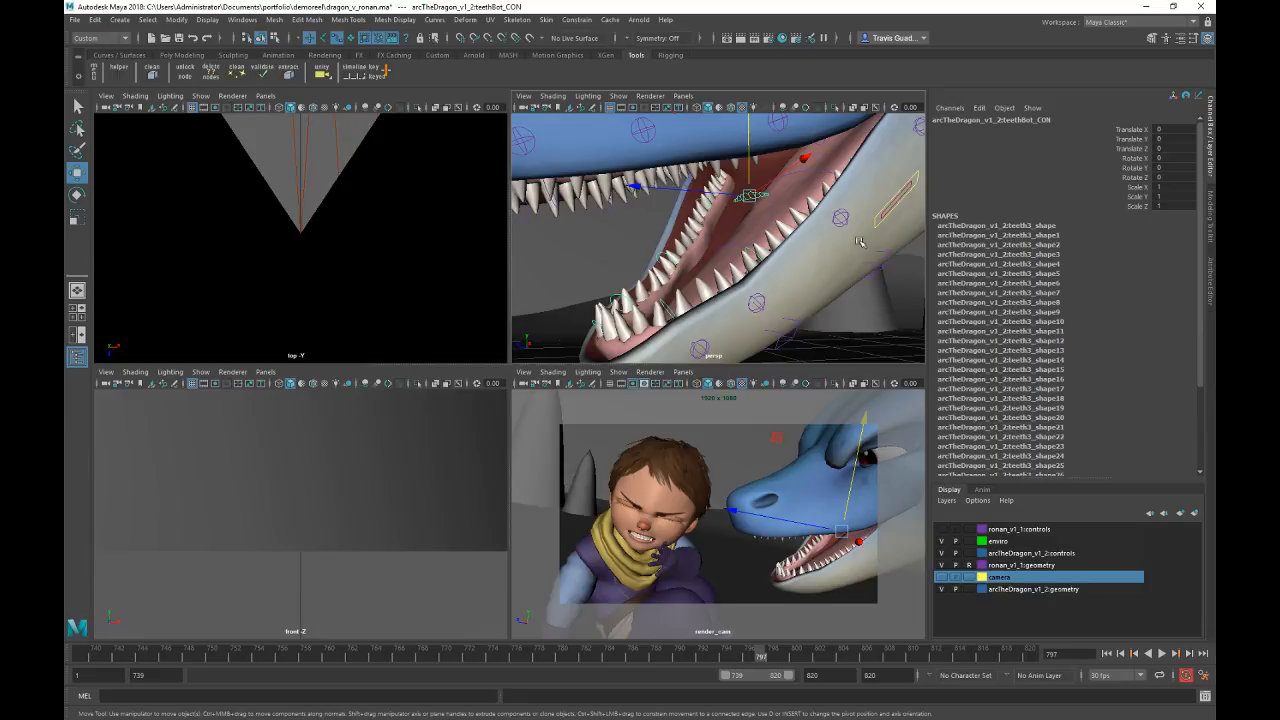
key(r)
drag(750, 197, 827, 223)
key(ctrl+z)
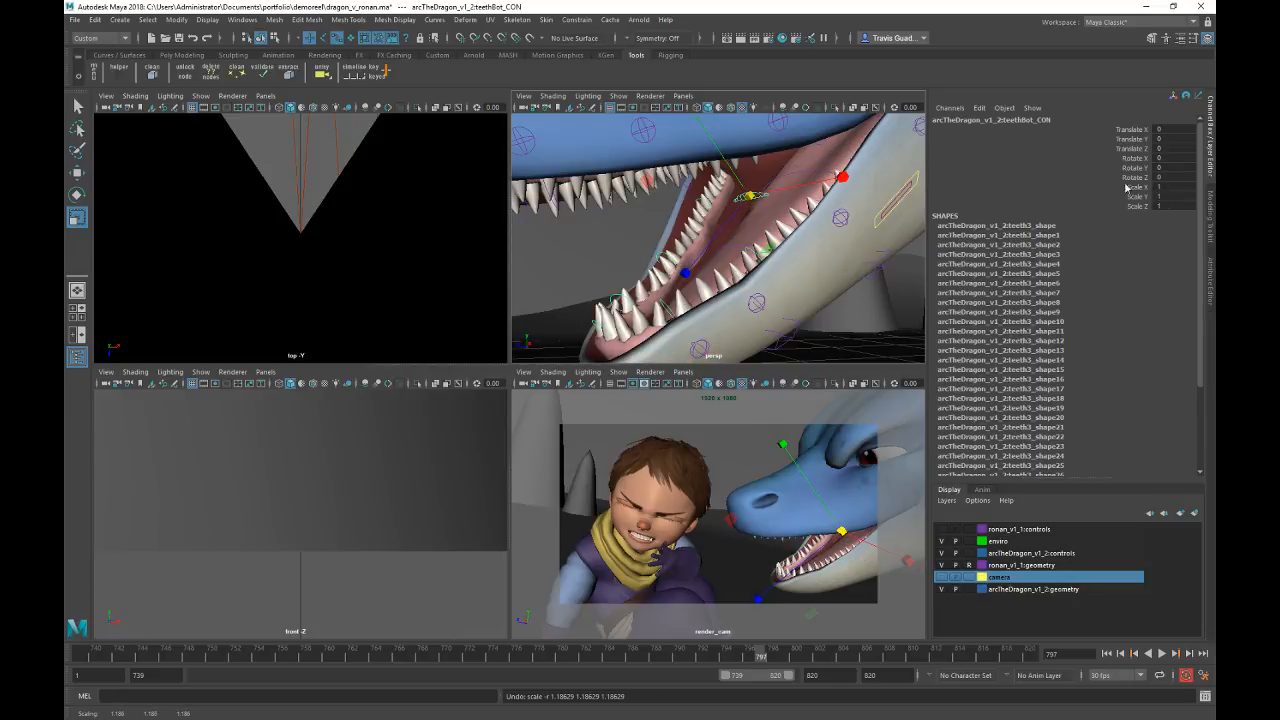
click(1122, 198)
middle_drag(858, 262, 880, 278)
key(ctrl+z)
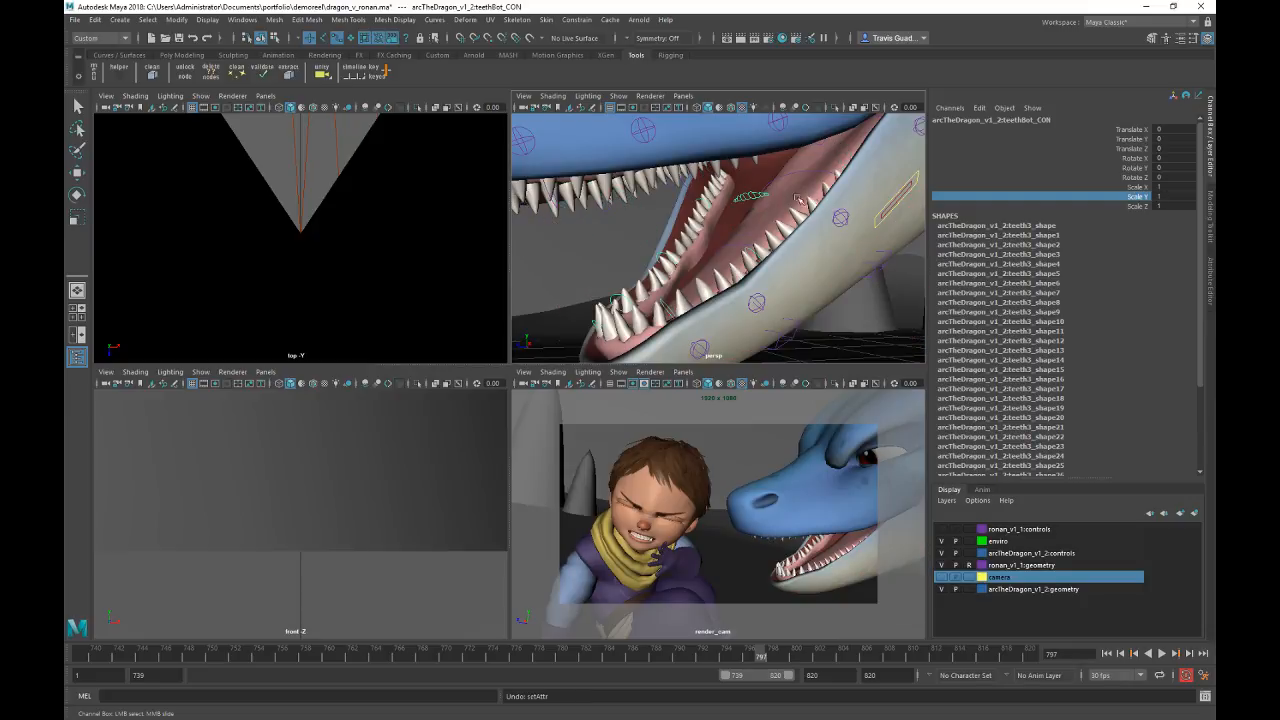
Step: Try moving the third lower teeth control upward, undo the move, and reselect the main lower teeth control
alt+drag(798, 215, 843, 214)
alt+middle_drag(843, 214, 734, 180)
alt+drag(734, 180, 703, 194)
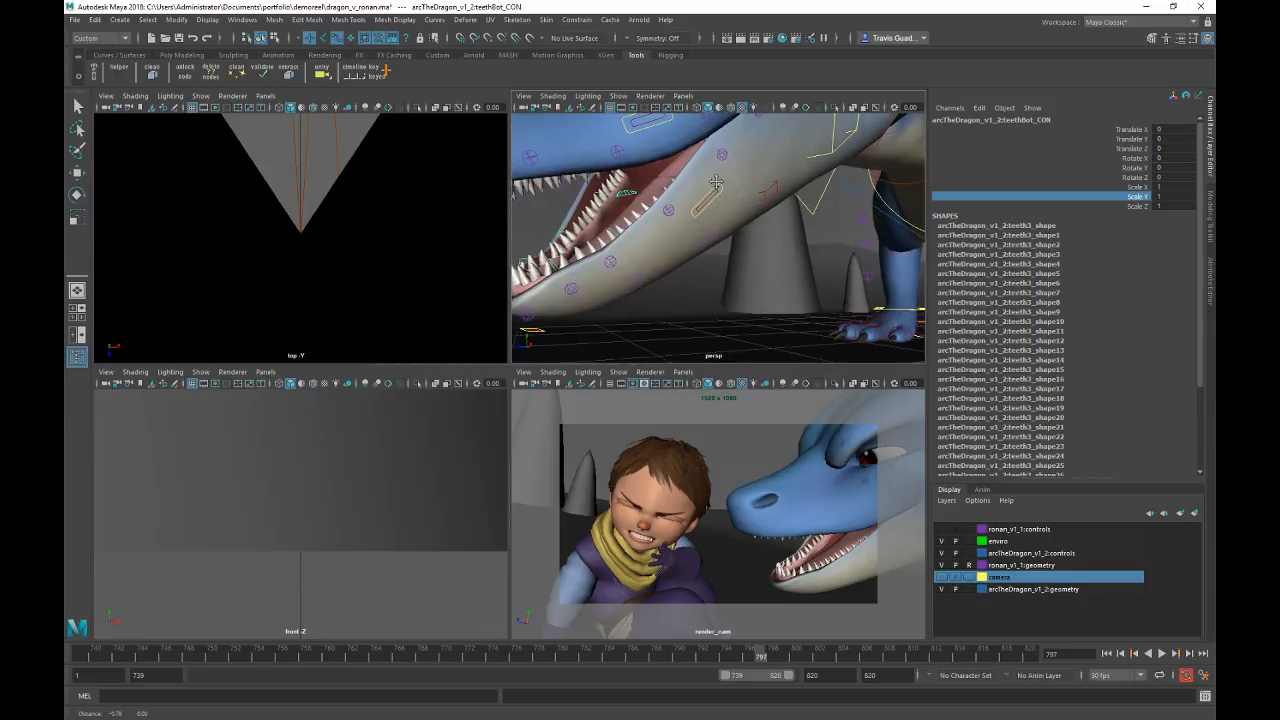
alt+middle_drag(703, 194, 749, 220)
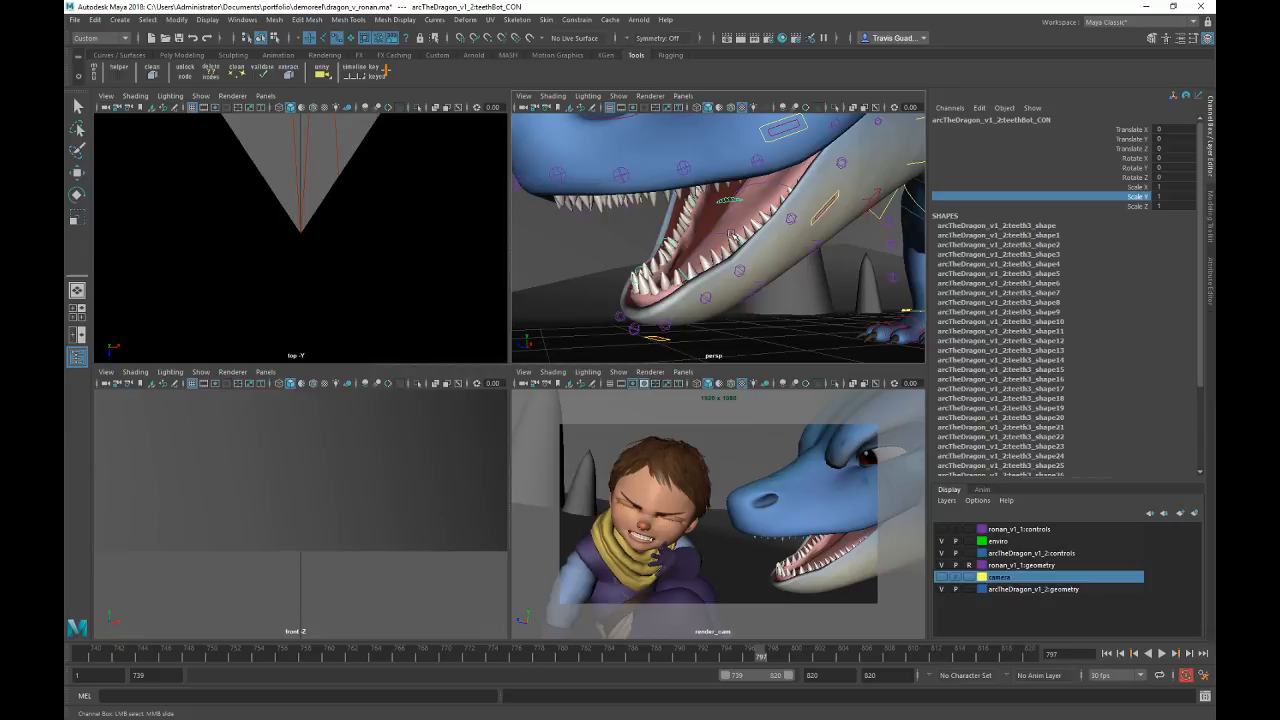
click(732, 236)
alt+right_drag(732, 236, 774, 157)
key(w)
drag(762, 212, 757, 188)
key(ctrl+z)
click(738, 186)
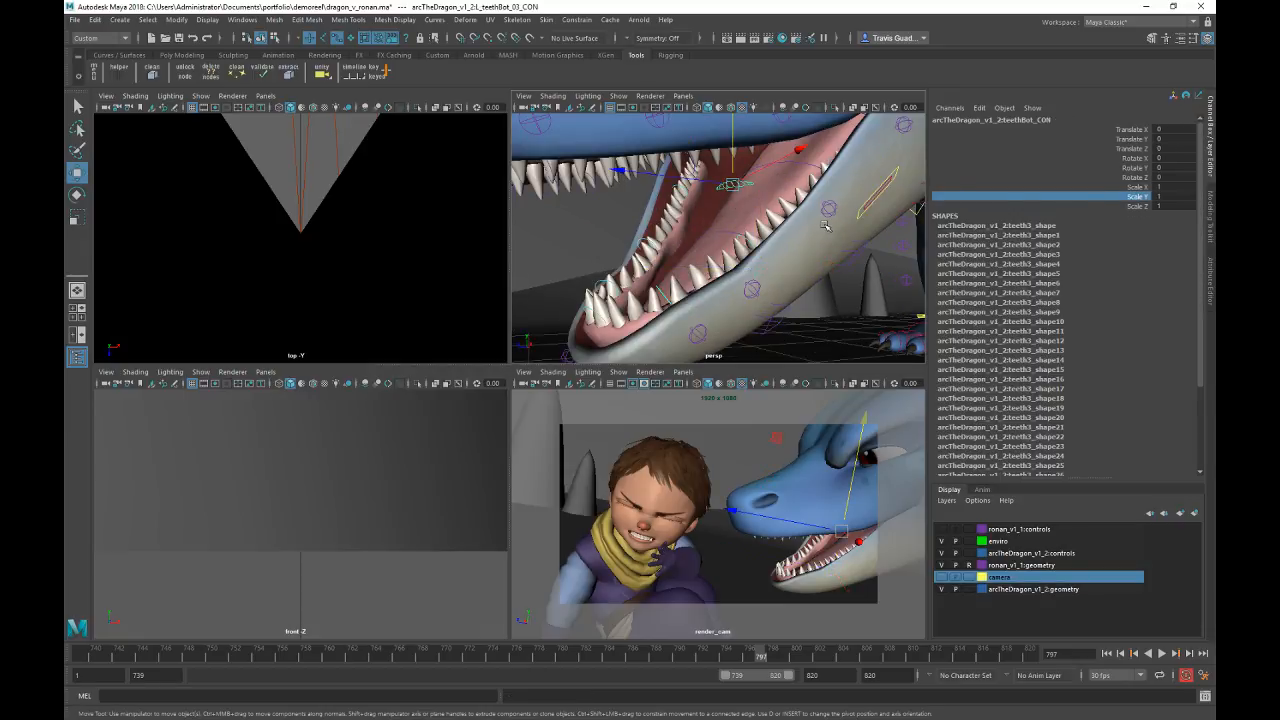
Step: Turn off the teeth controls and horn controls in the dragon's face options
alt+right_drag(852, 217, 749, 207)
alt+middle_drag(780, 155, 735, 317)
alt+drag(816, 166, 729, 185)
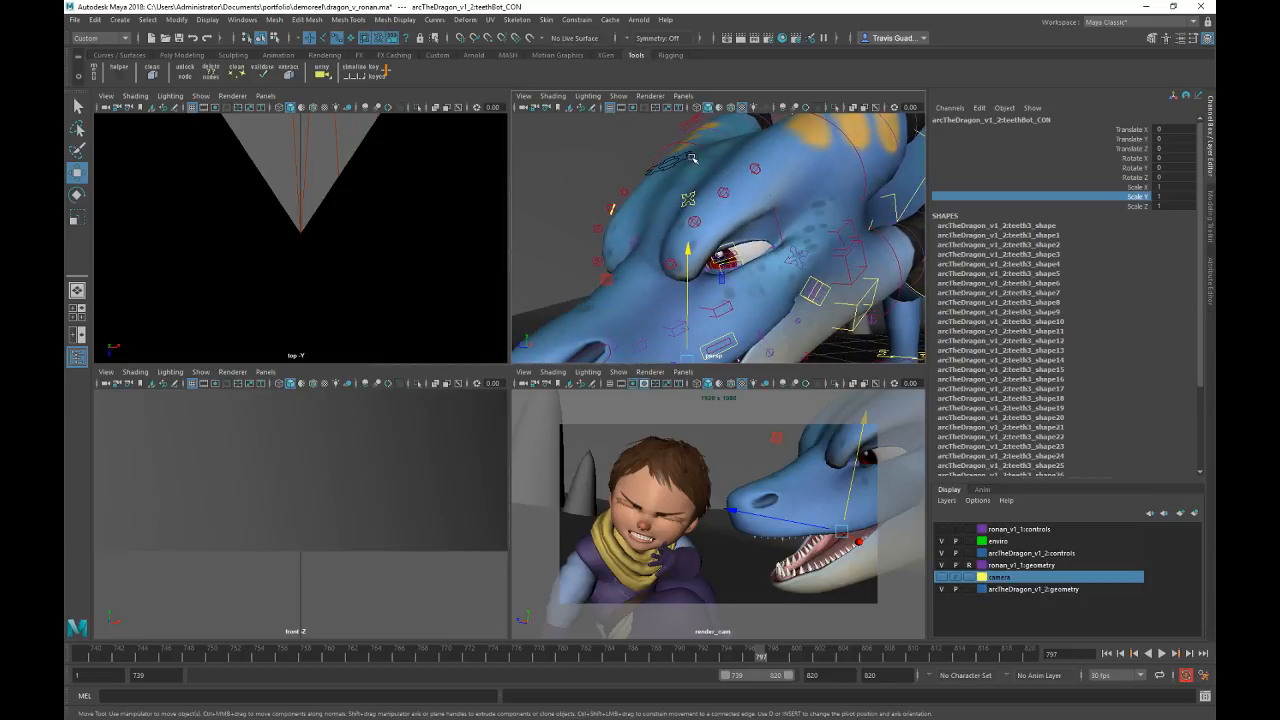
click(691, 157)
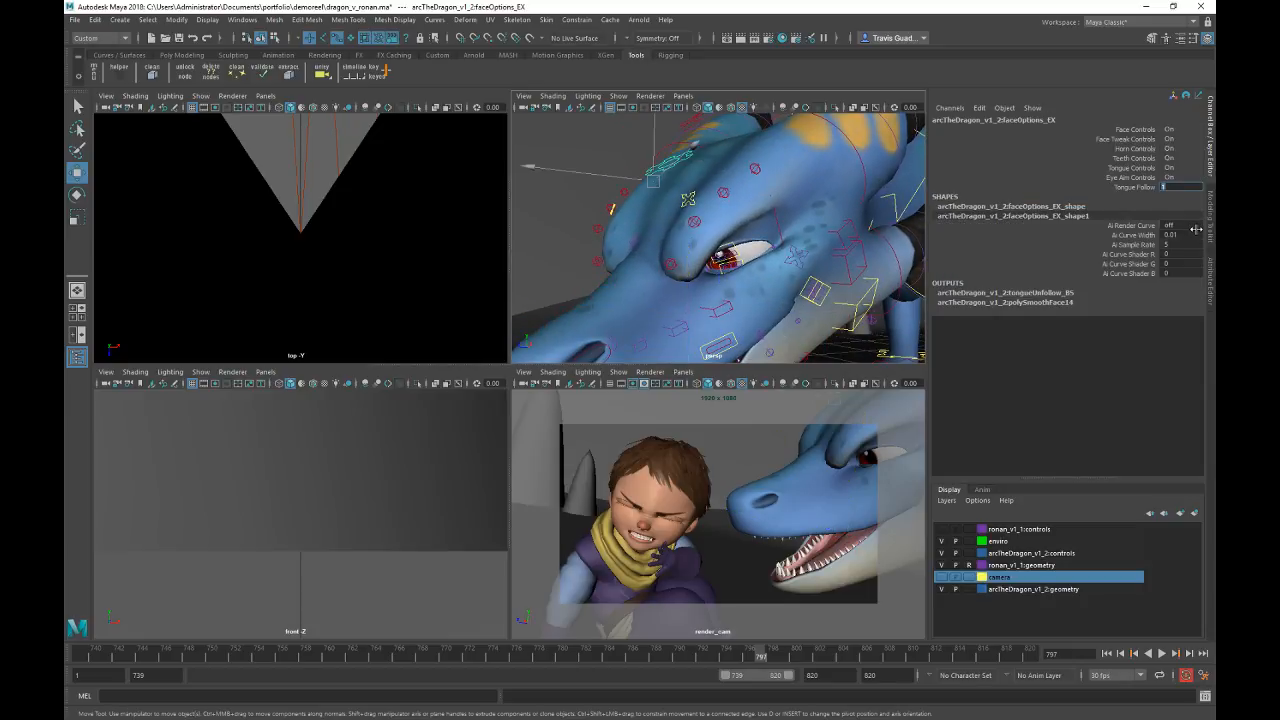
click(1170, 158)
click(1191, 170)
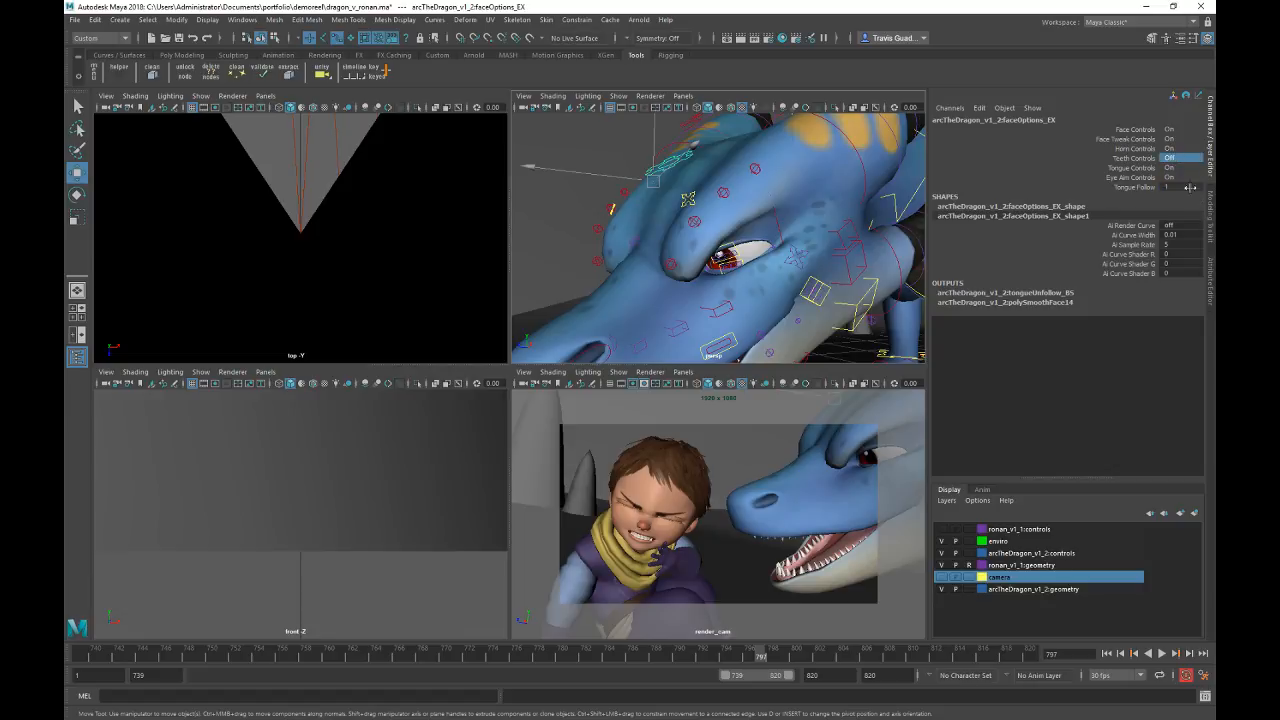
click(1172, 148)
click(1190, 160)
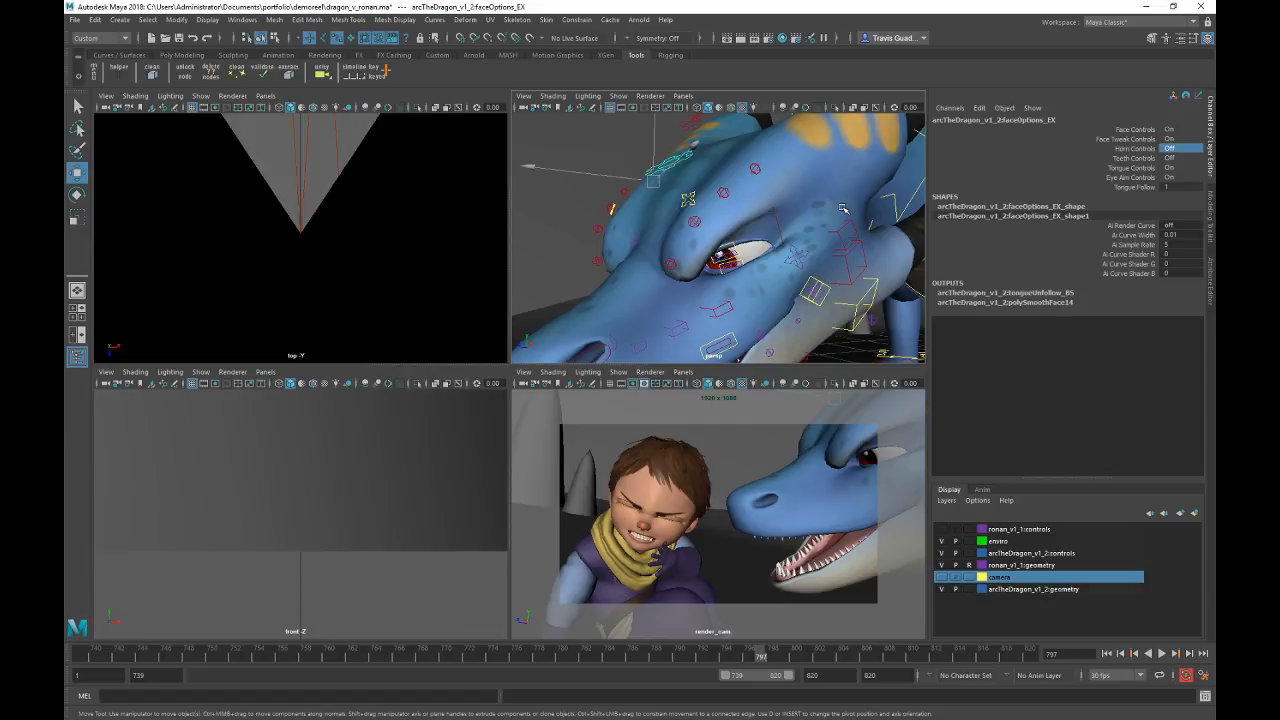
Step: Rotate the dragon's first upper lip mid master control to -11.459 in X
alt+right_drag(843, 208, 700, 219)
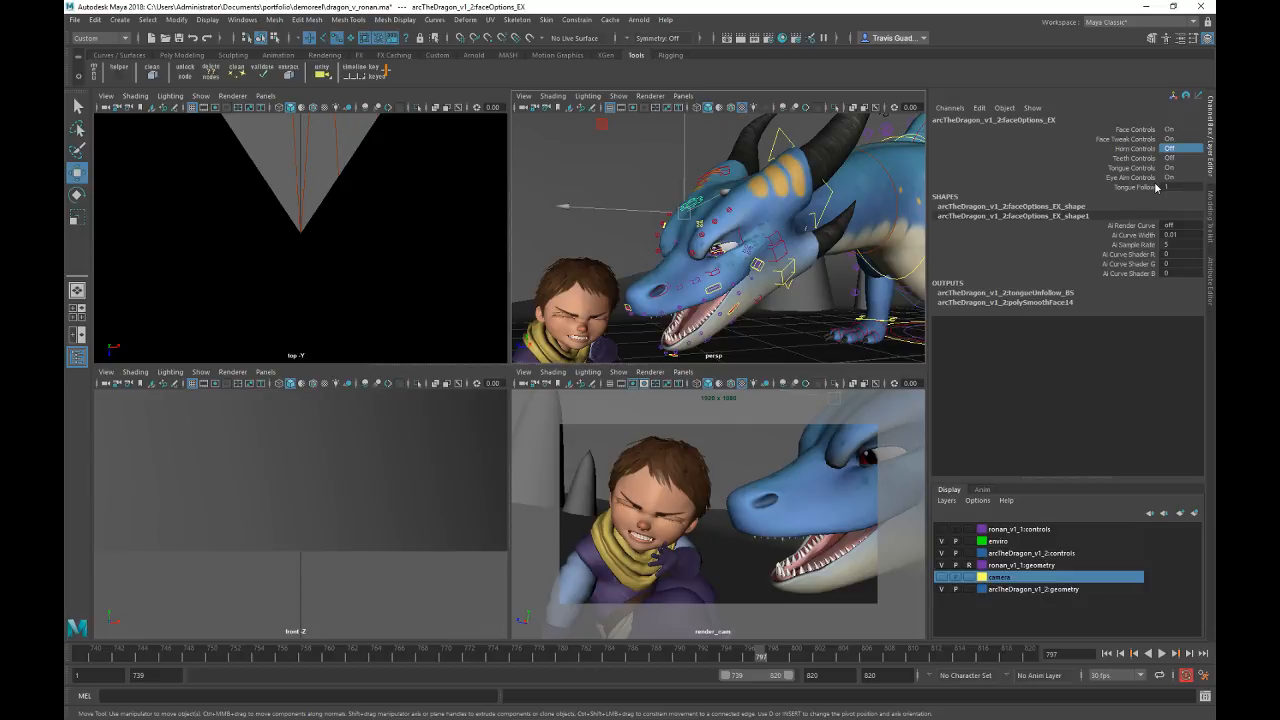
alt+right_drag(765, 245, 843, 243)
alt+drag(843, 243, 820, 225)
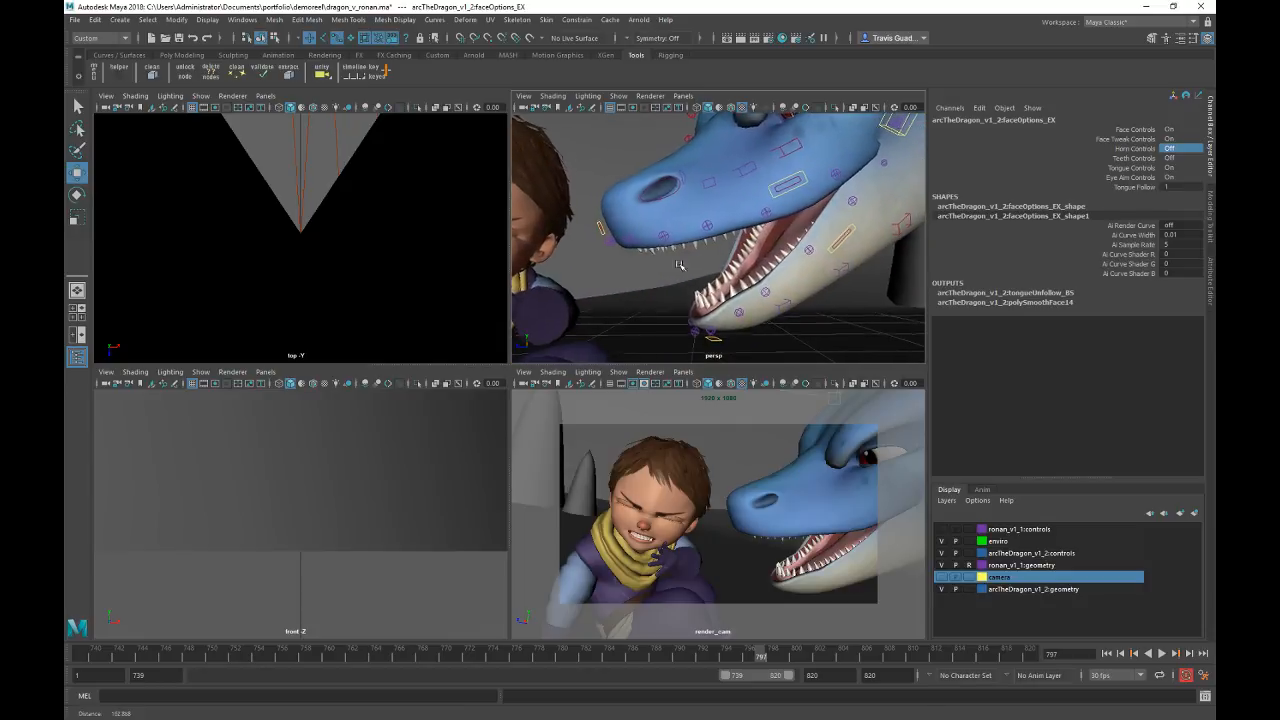
click(599, 228)
click(1140, 158)
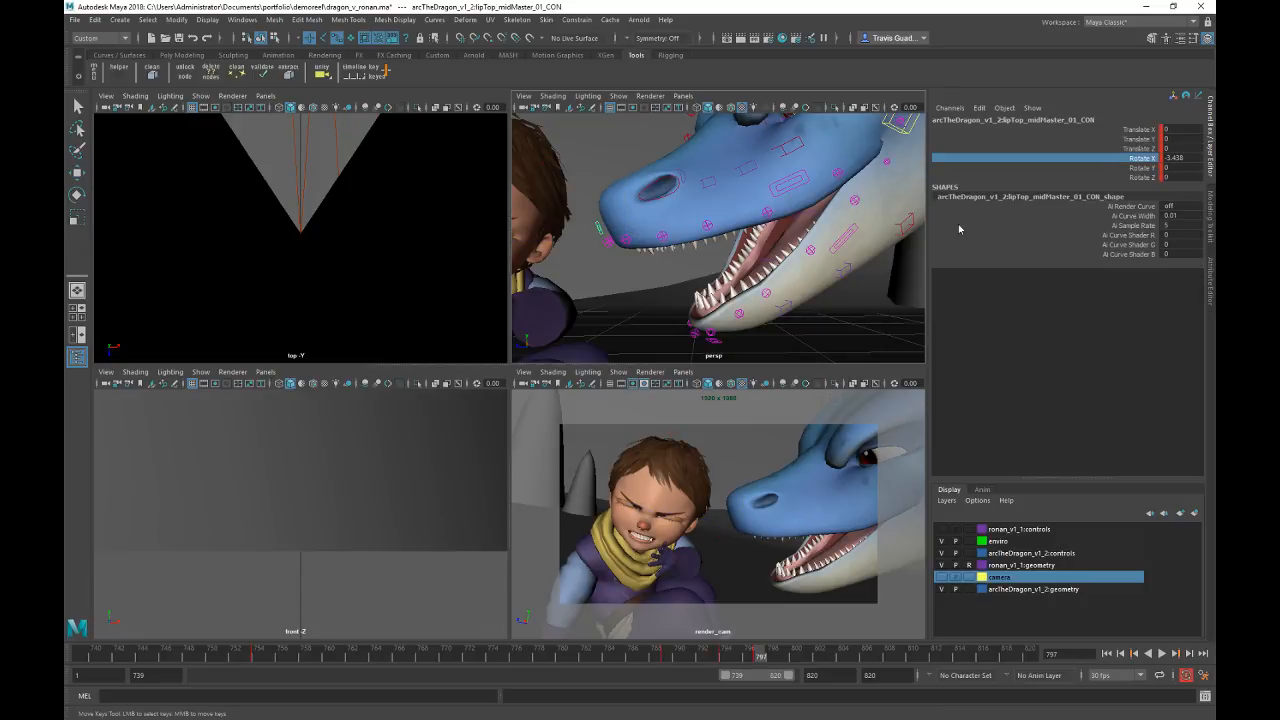
mouse_move(834, 279)
middle_down()
mouse_move(820, 279)
mouse_move(835, 277)
middle_up()
key(w)
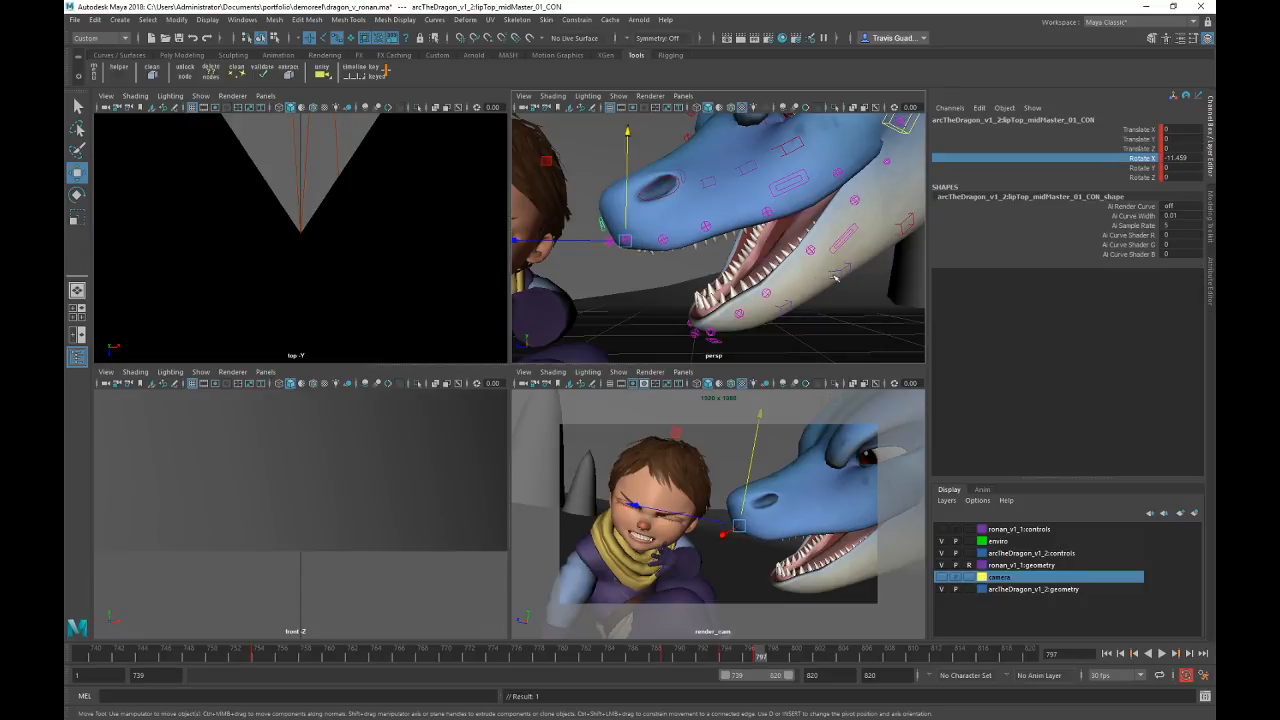
Step: Move the first upper lip mid master control to 1.2 in Translate Y and 1.1 in Translate Z
click(1136, 139)
middle_drag(866, 236, 877, 235)
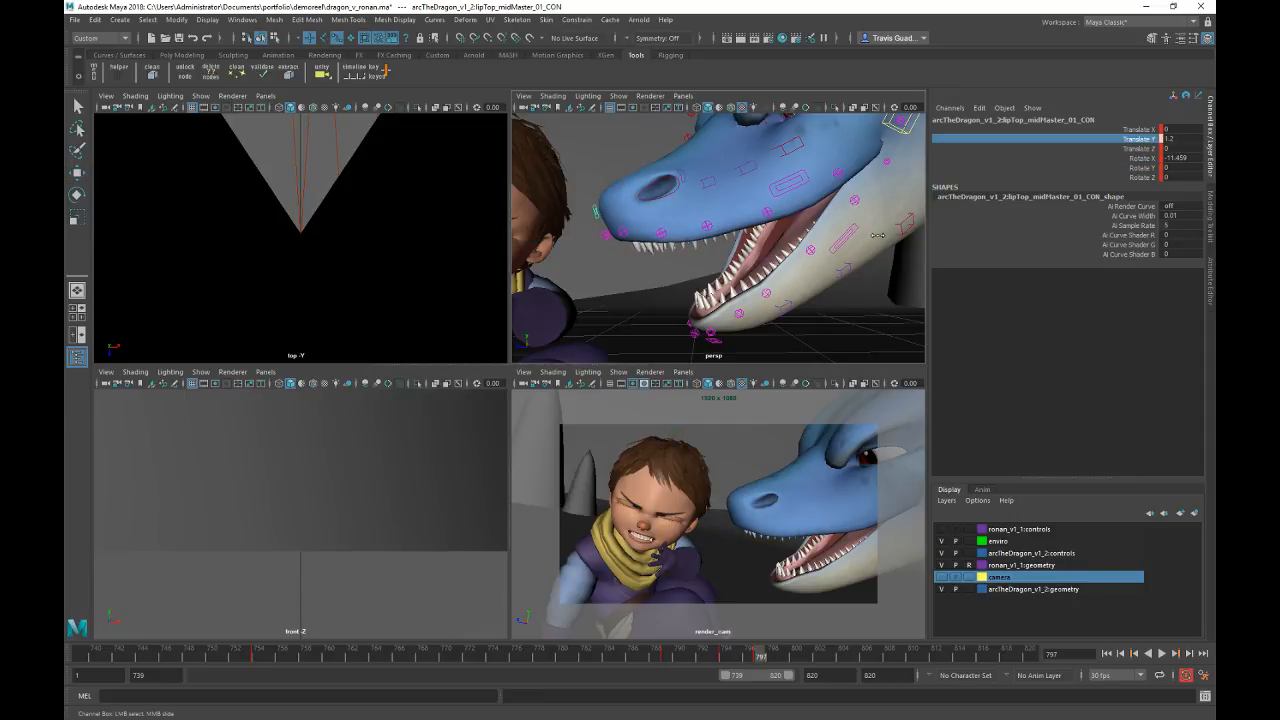
click(1142, 147)
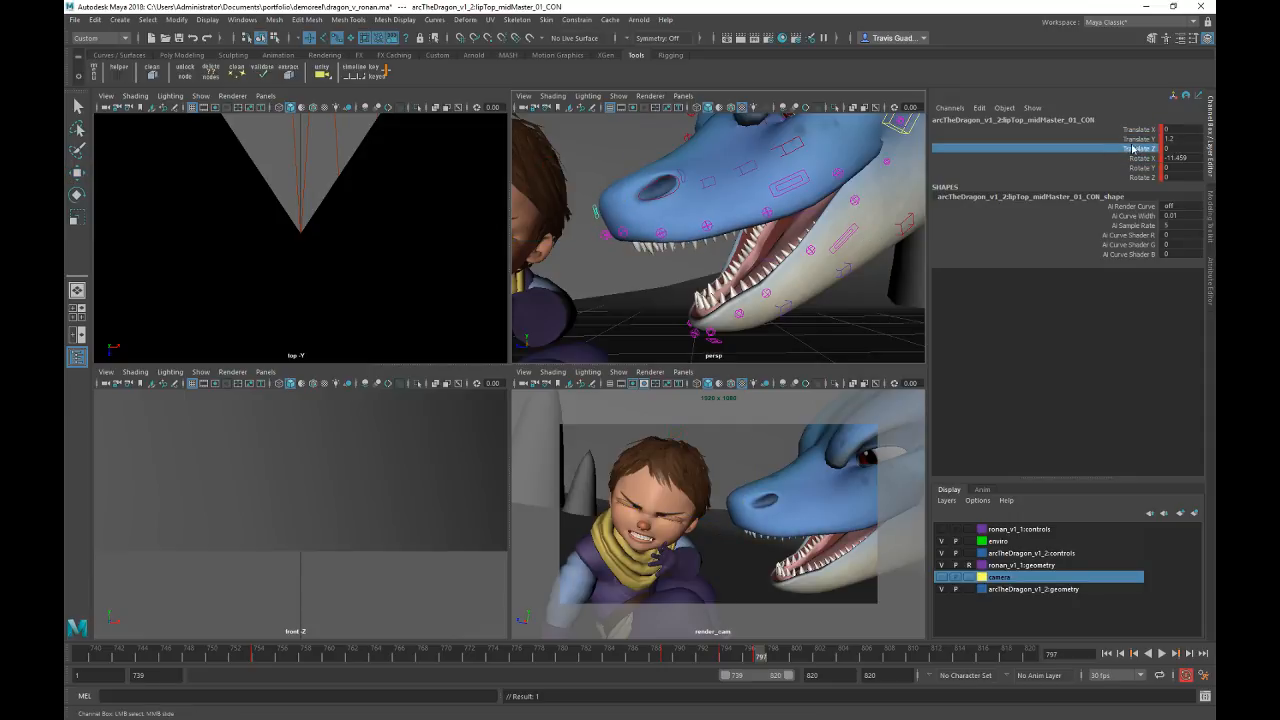
middle_drag(826, 258, 837, 260)
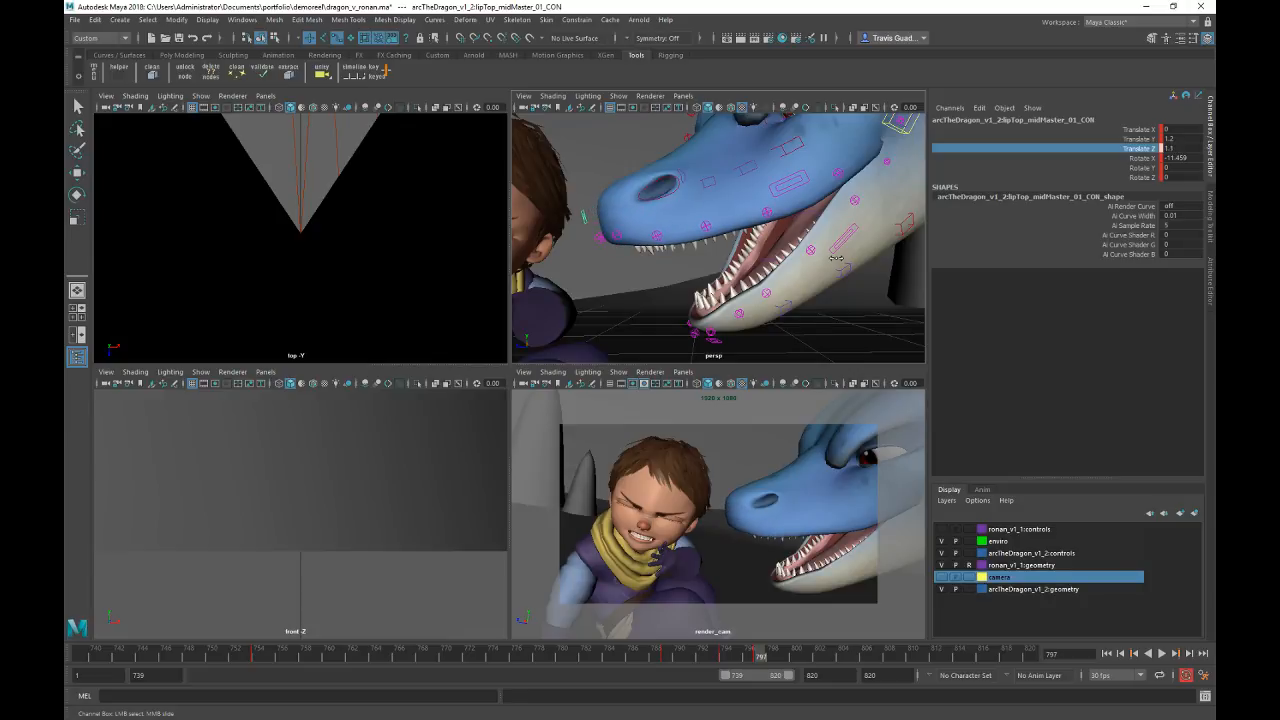
Step: Set the first lower lip mid master control's Translate Z to 1.636 and key it at frame 797
alt+middle_drag(733, 360, 732, 331)
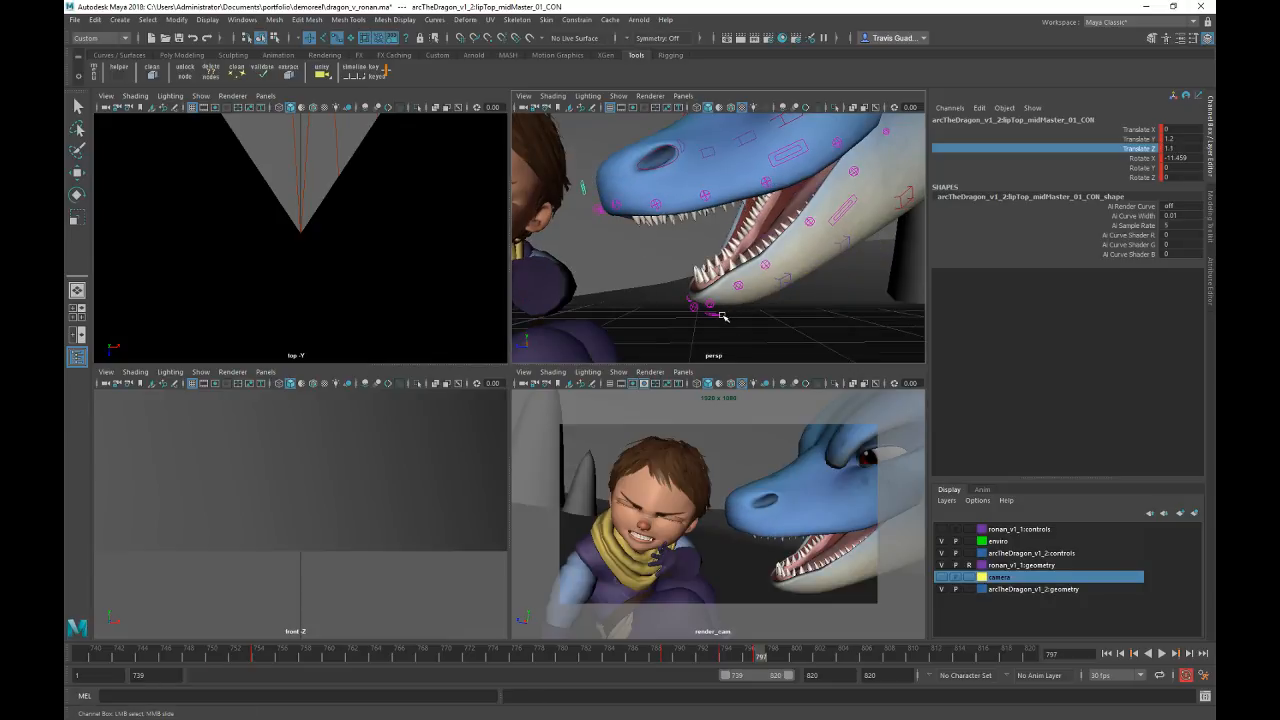
click(718, 315)
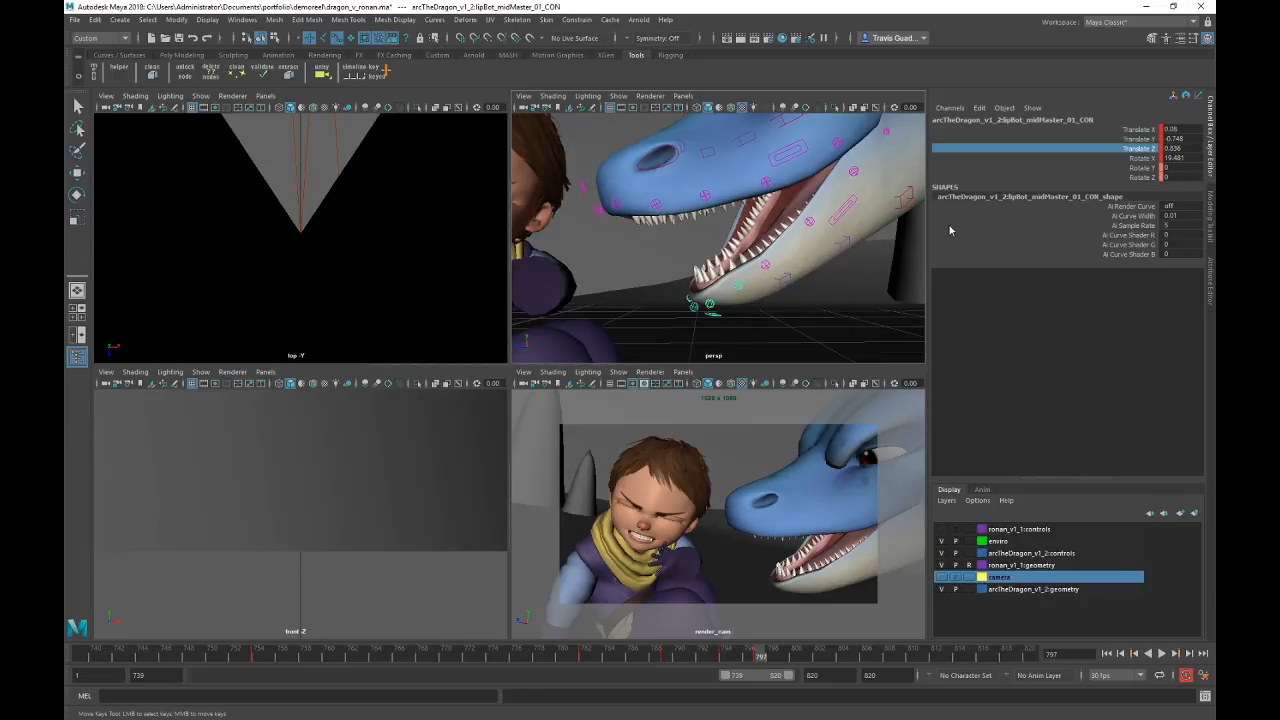
middle_drag(836, 261, 848, 261)
key(s)
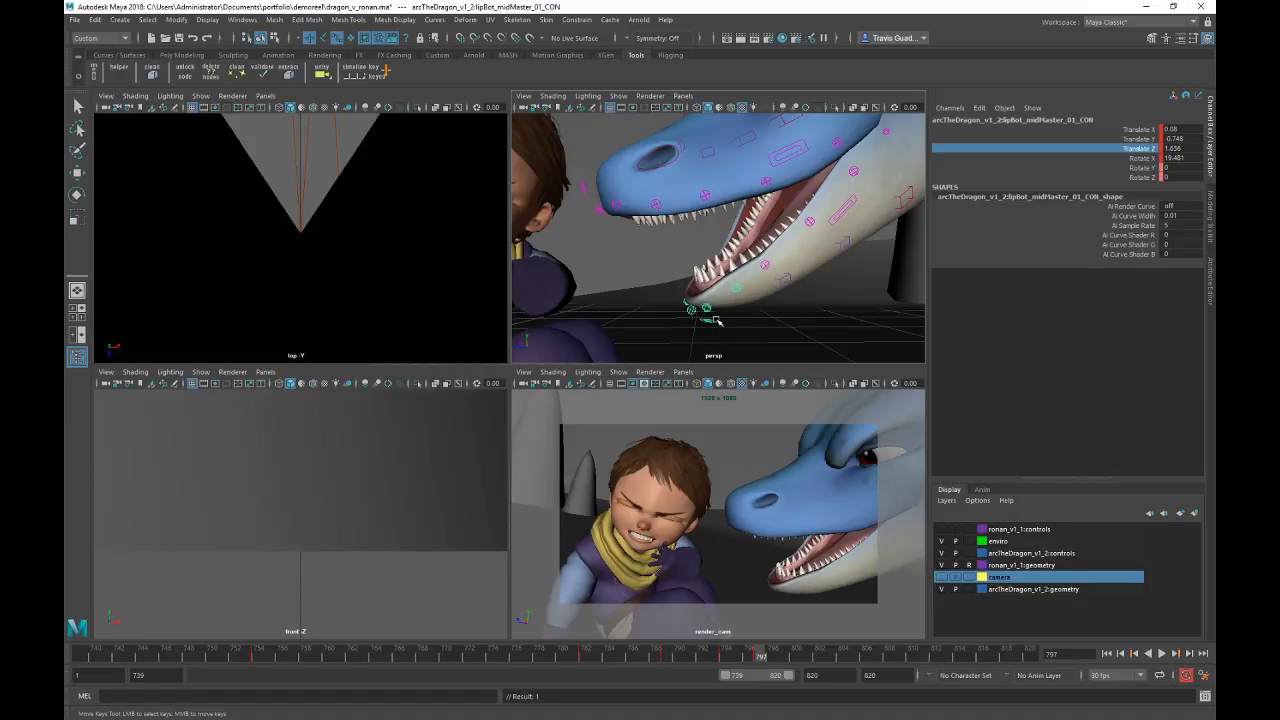
Step: Rotate the dragon's first jaw control to 3.041 in X and its fourth jaw control to 12.605 in X
alt+drag(905, 196, 861, 191)
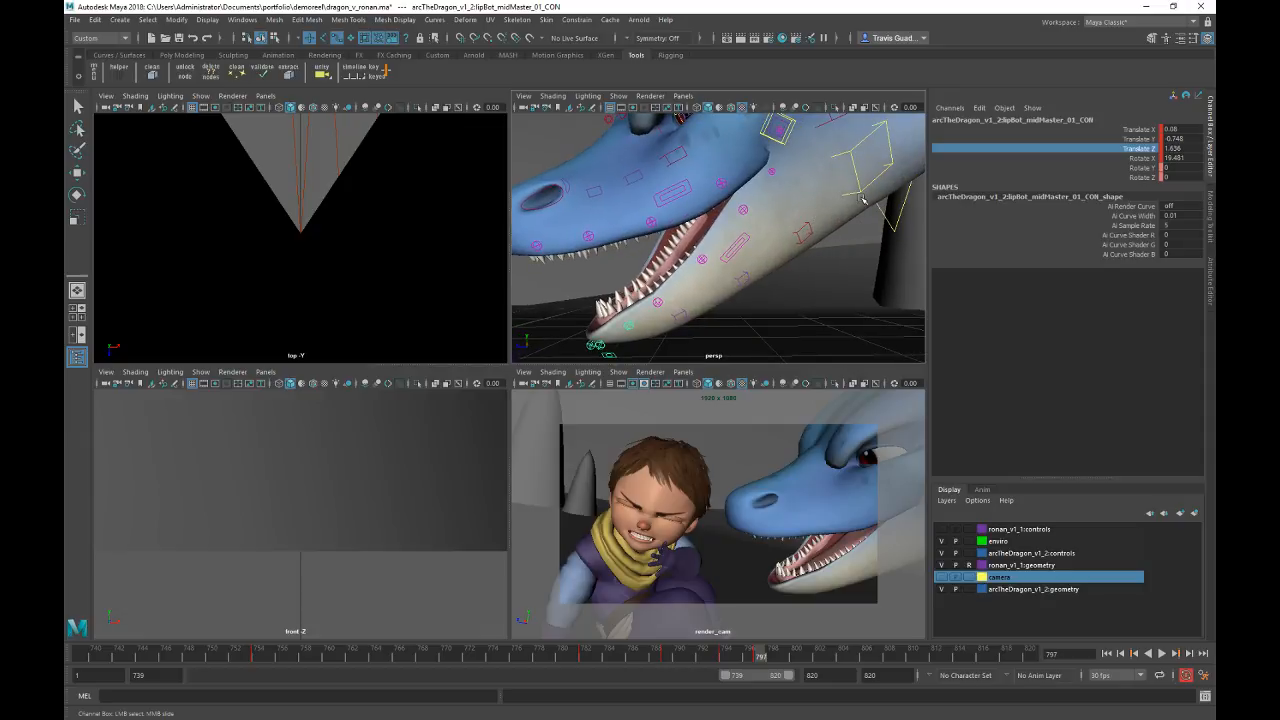
click(861, 191)
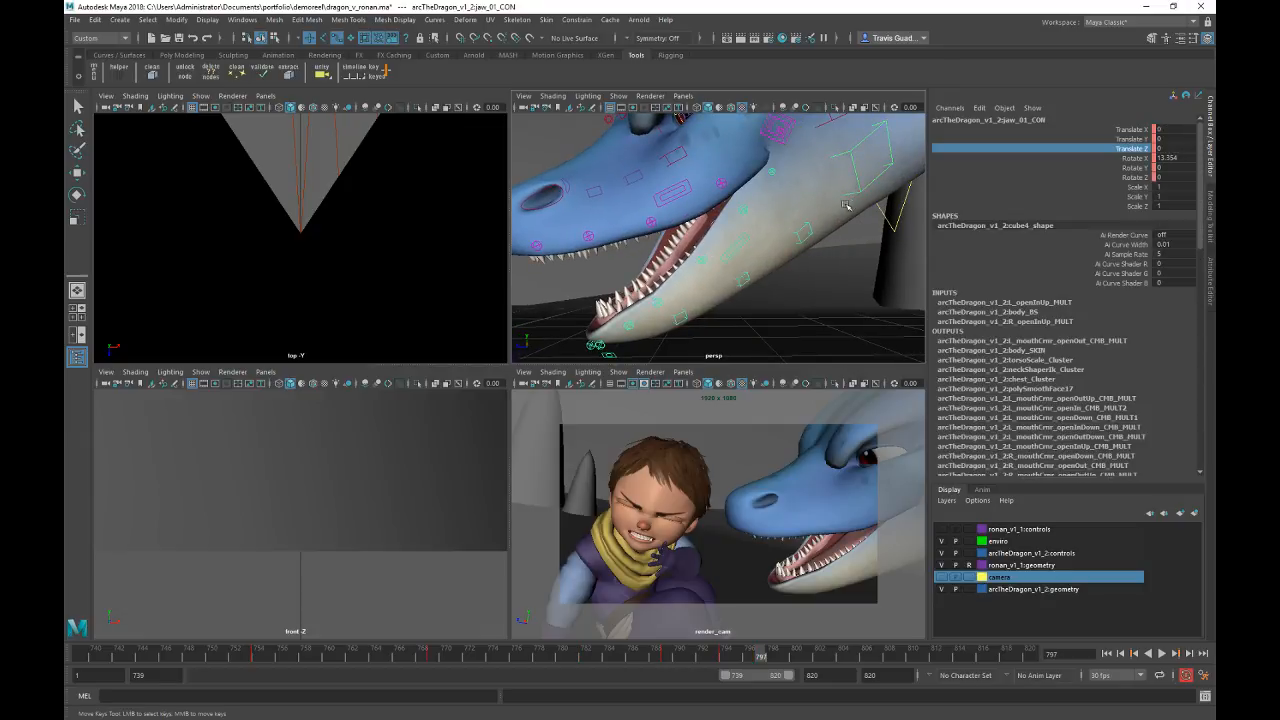
click(1120, 159)
middle_drag(848, 290, 829, 297)
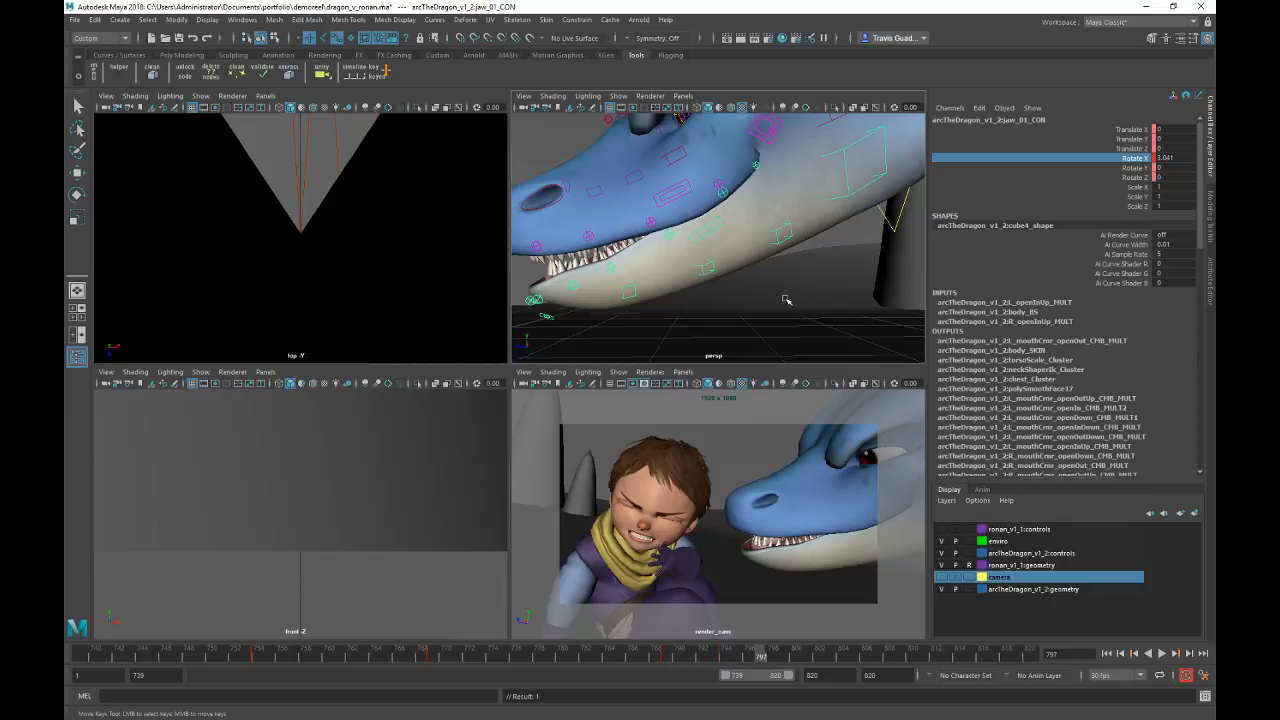
click(631, 293)
middle_drag(736, 341, 723, 351)
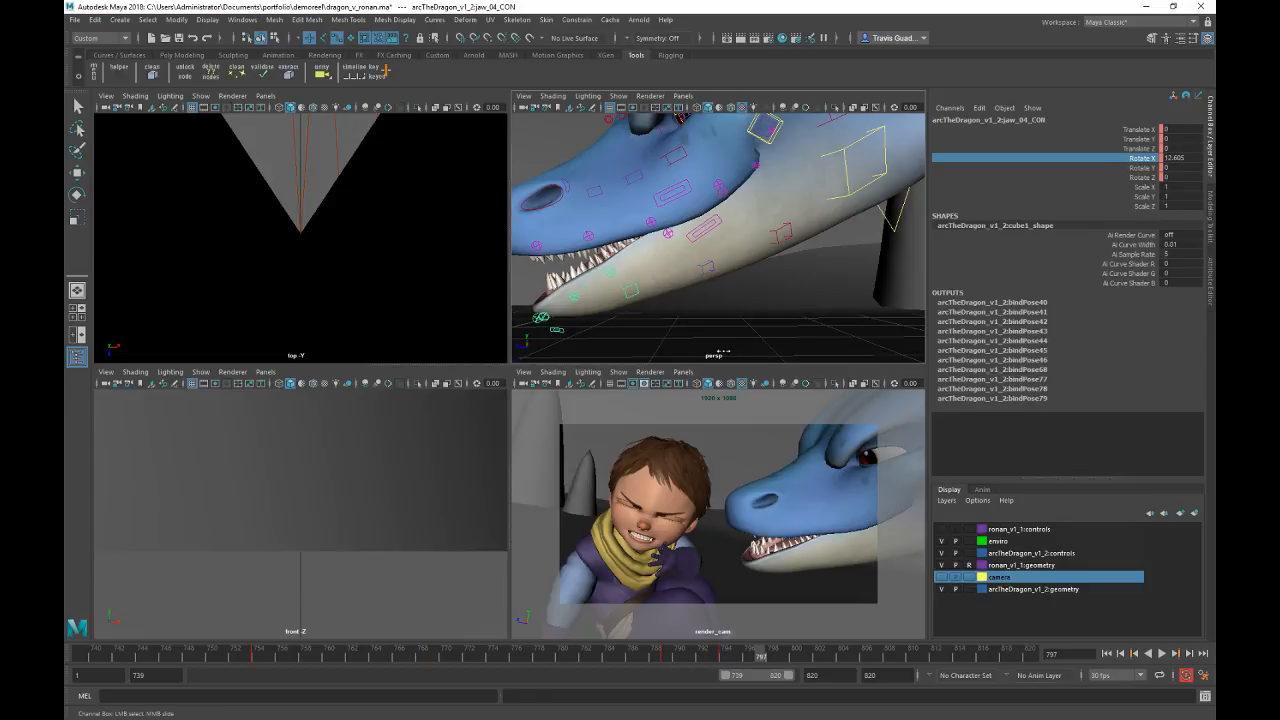
Step: Raise the dragon's snout by rotating the third upper jaw control to -6.875 in X
alt+drag(808, 317, 750, 274)
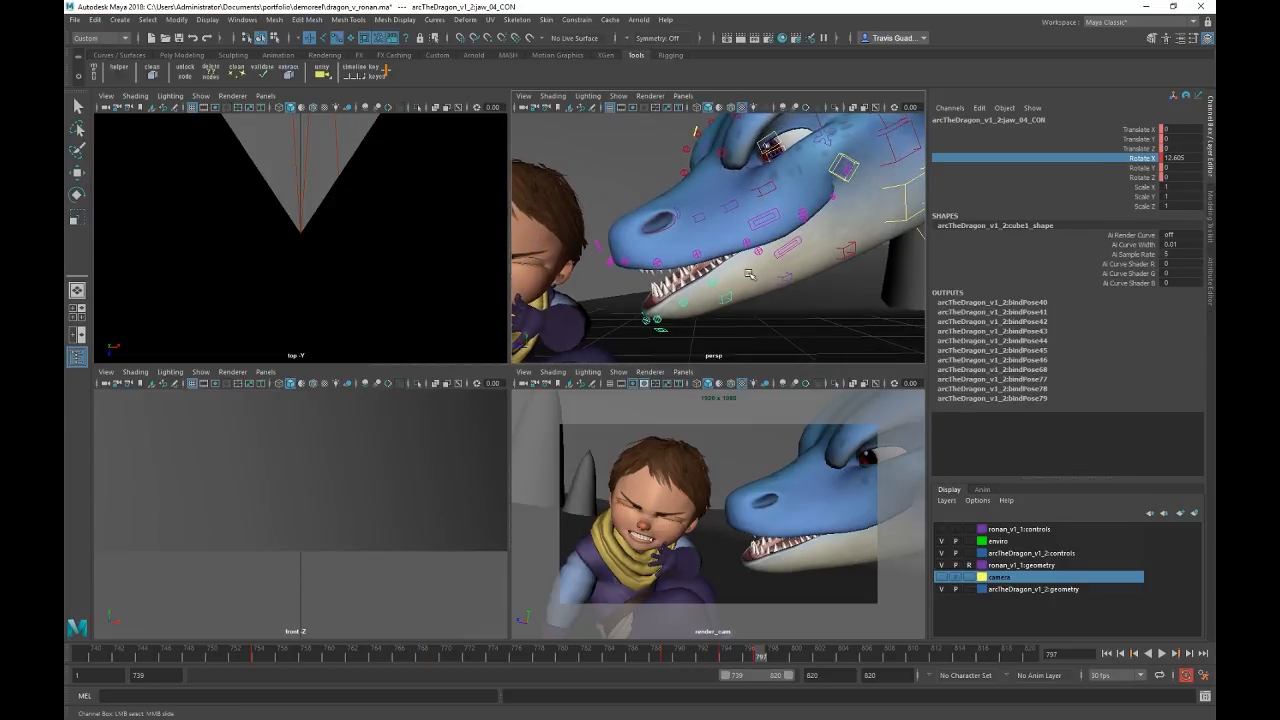
click(703, 212)
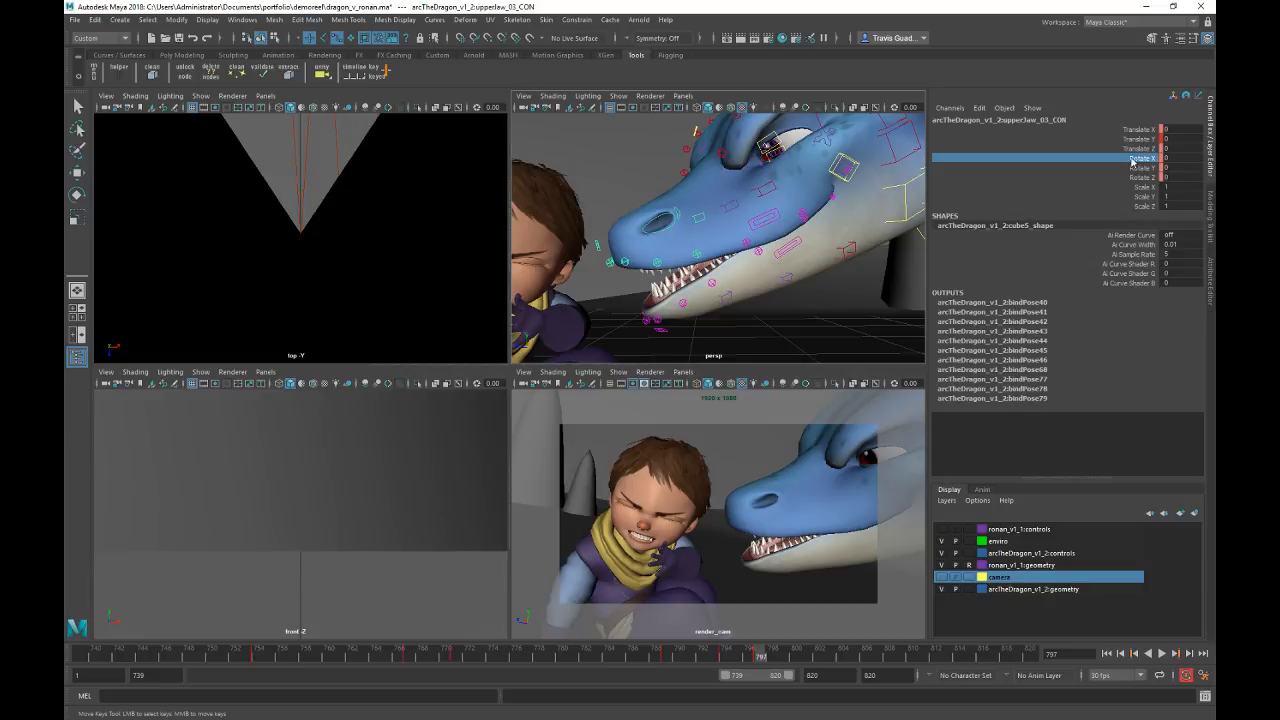
middle_drag(778, 310, 805, 310)
key(w)
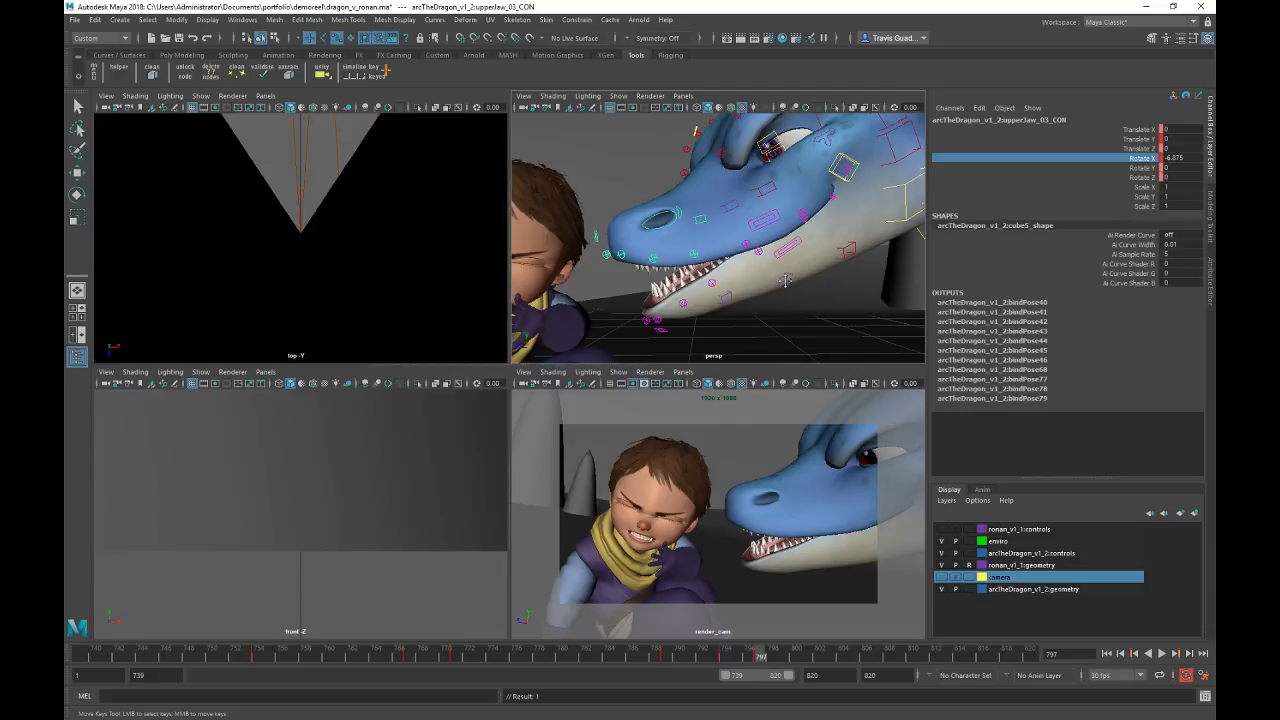
Step: Examine the inside of the dragon's open mouth and select the tongue 03 driver control
alt+drag(785, 281, 846, 288)
alt+right_drag(846, 288, 900, 300)
alt+drag(900, 300, 852, 310)
alt+middle_drag(852, 310, 800, 252)
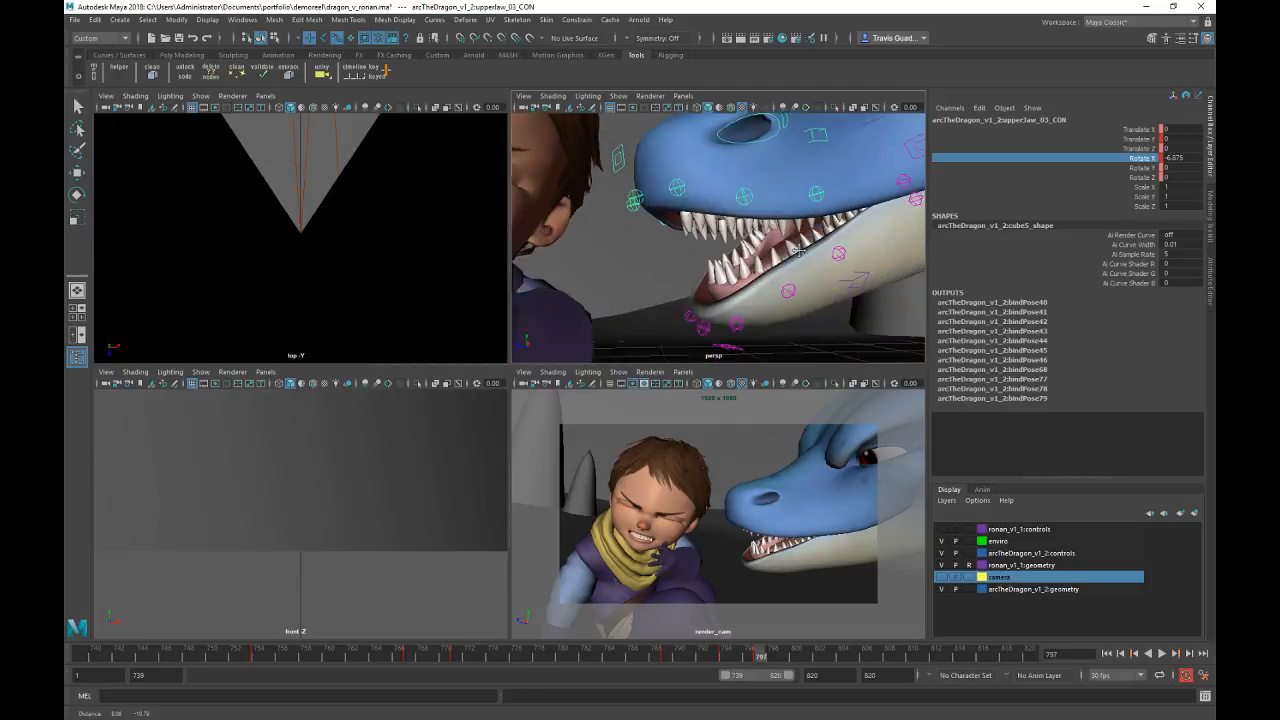
alt+right_drag(800, 252, 872, 286)
alt+drag(872, 286, 800, 285)
alt+middle_drag(800, 285, 728, 309)
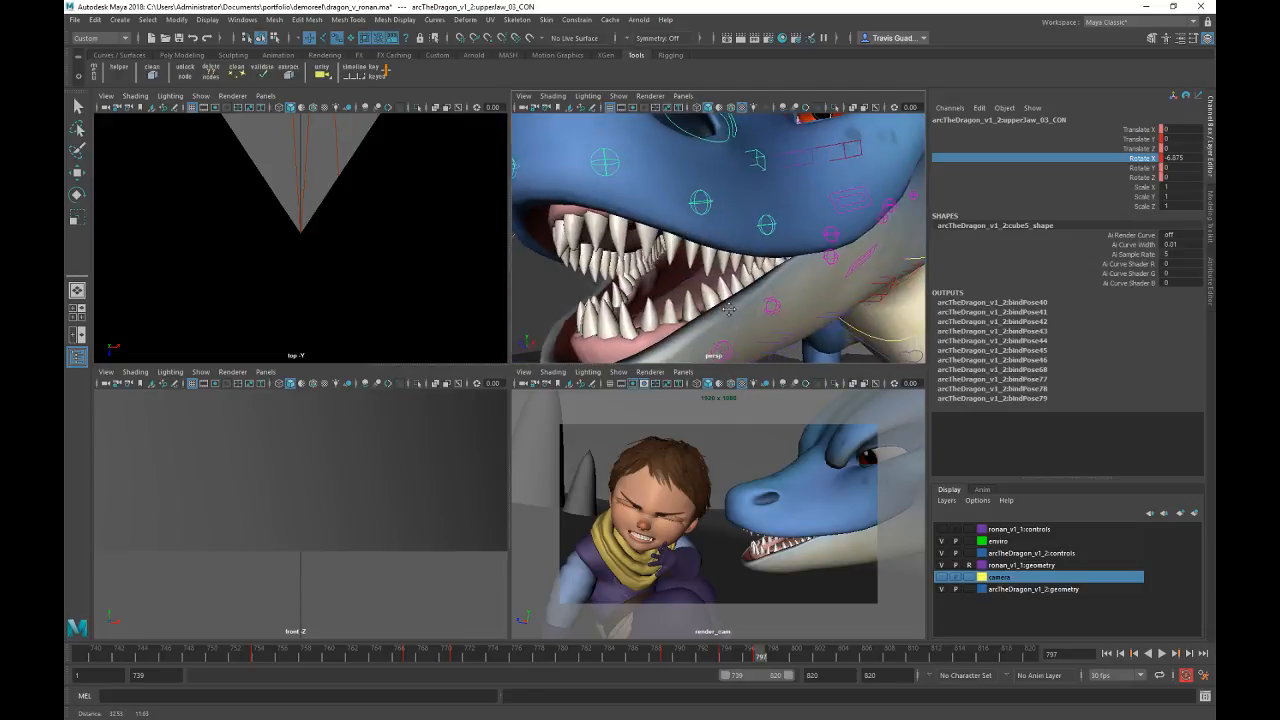
alt+right_drag(728, 309, 770, 306)
alt+drag(770, 306, 837, 311)
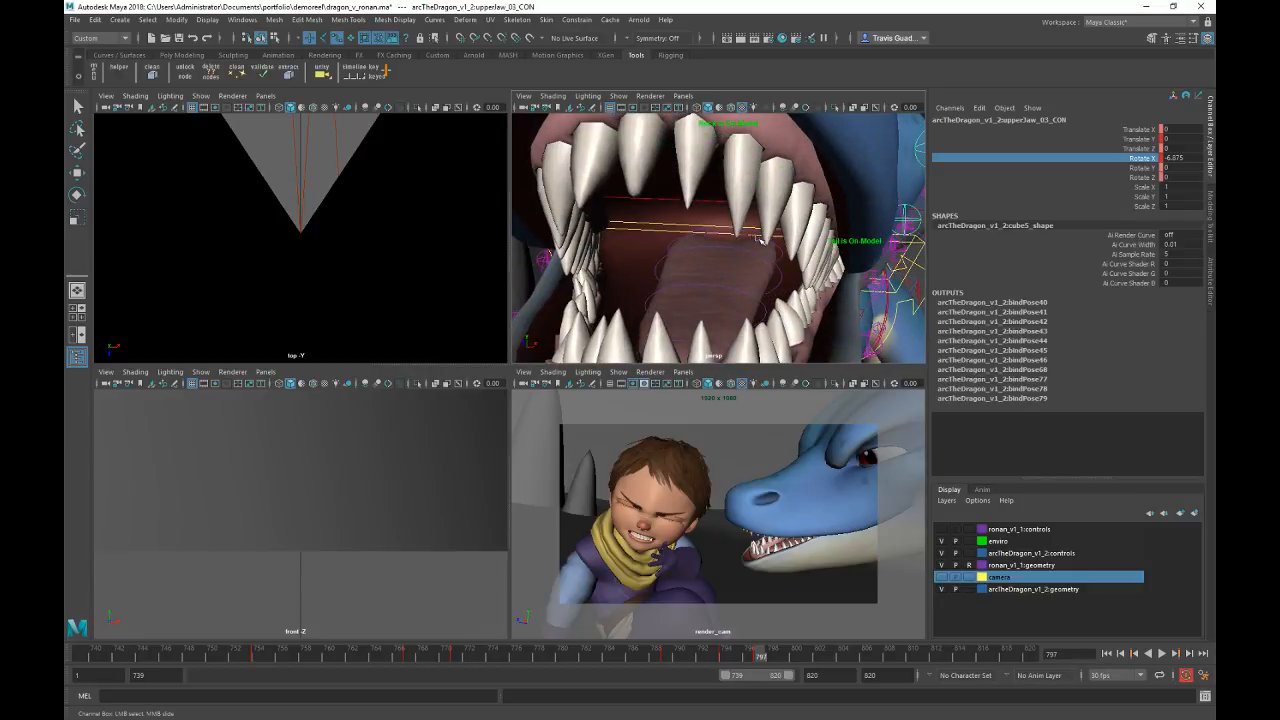
click(784, 256)
Step: Try rotating the tongue 03 driver control in X, and undo the rotation
alt+right_drag(802, 314, 611, 308)
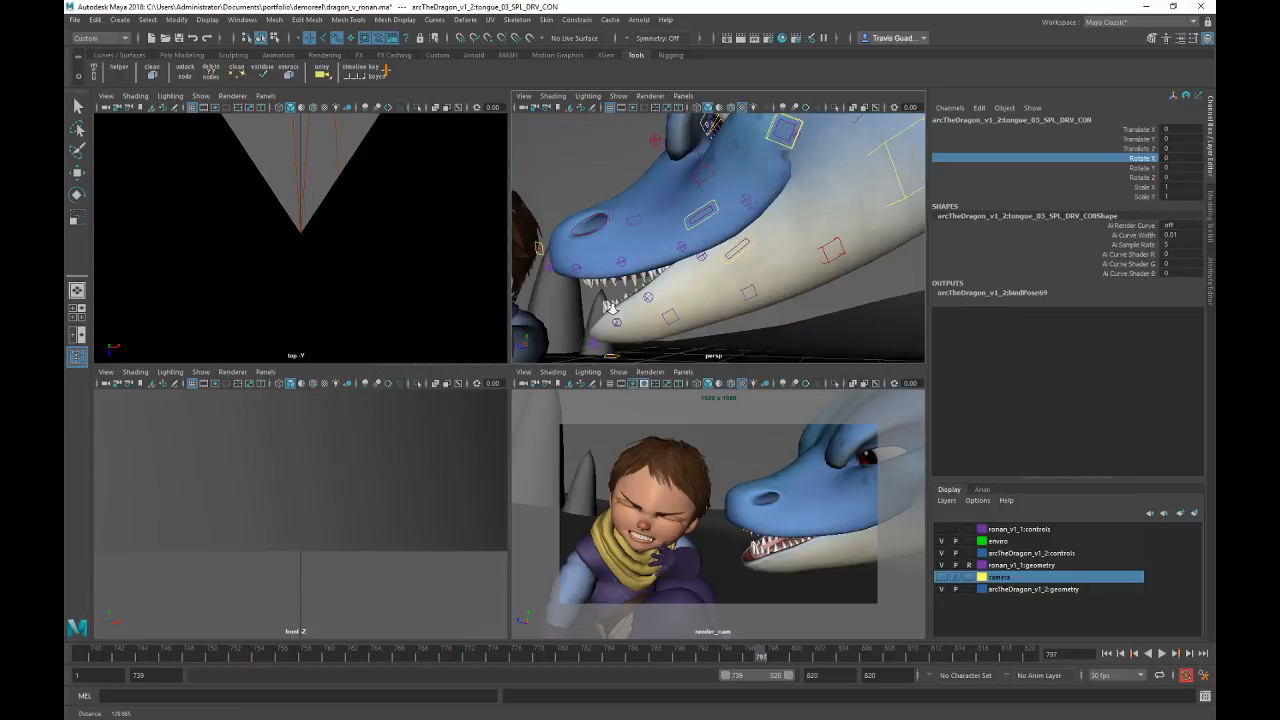
alt+drag(611, 308, 838, 302)
alt+middle_drag(776, 249, 744, 201)
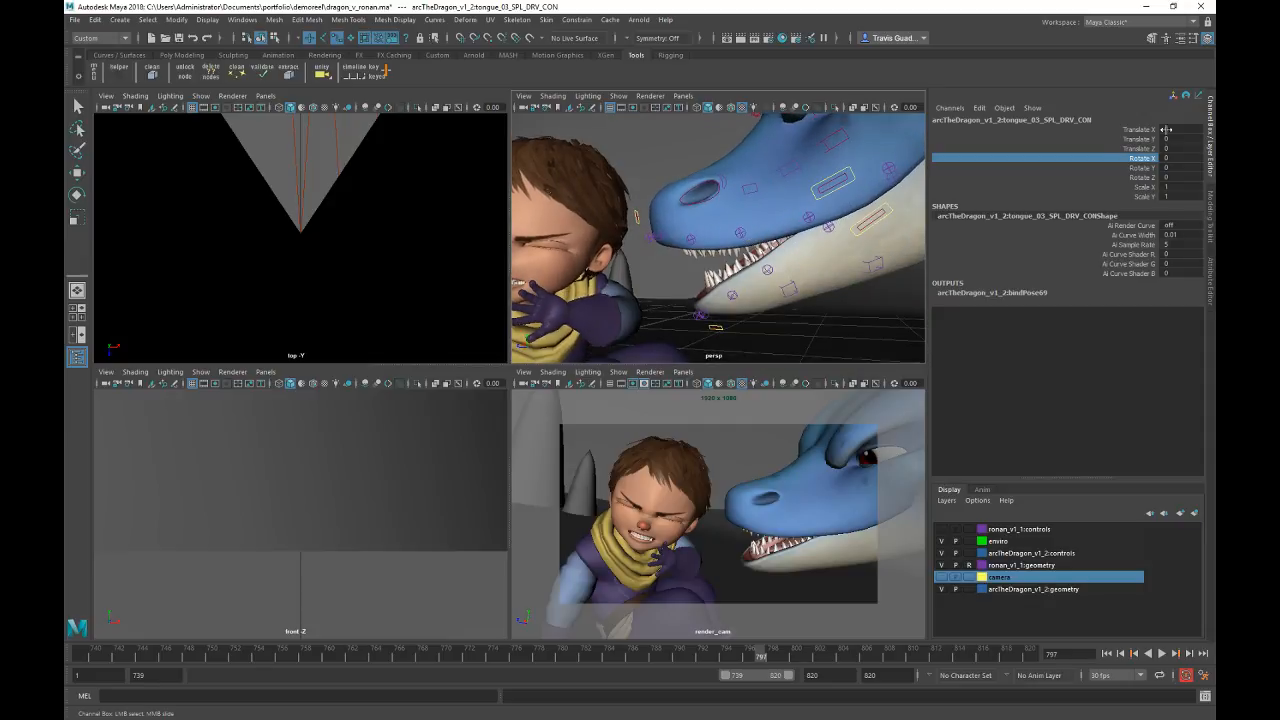
click(1142, 168)
click(1141, 158)
middle_drag(881, 275, 877, 286)
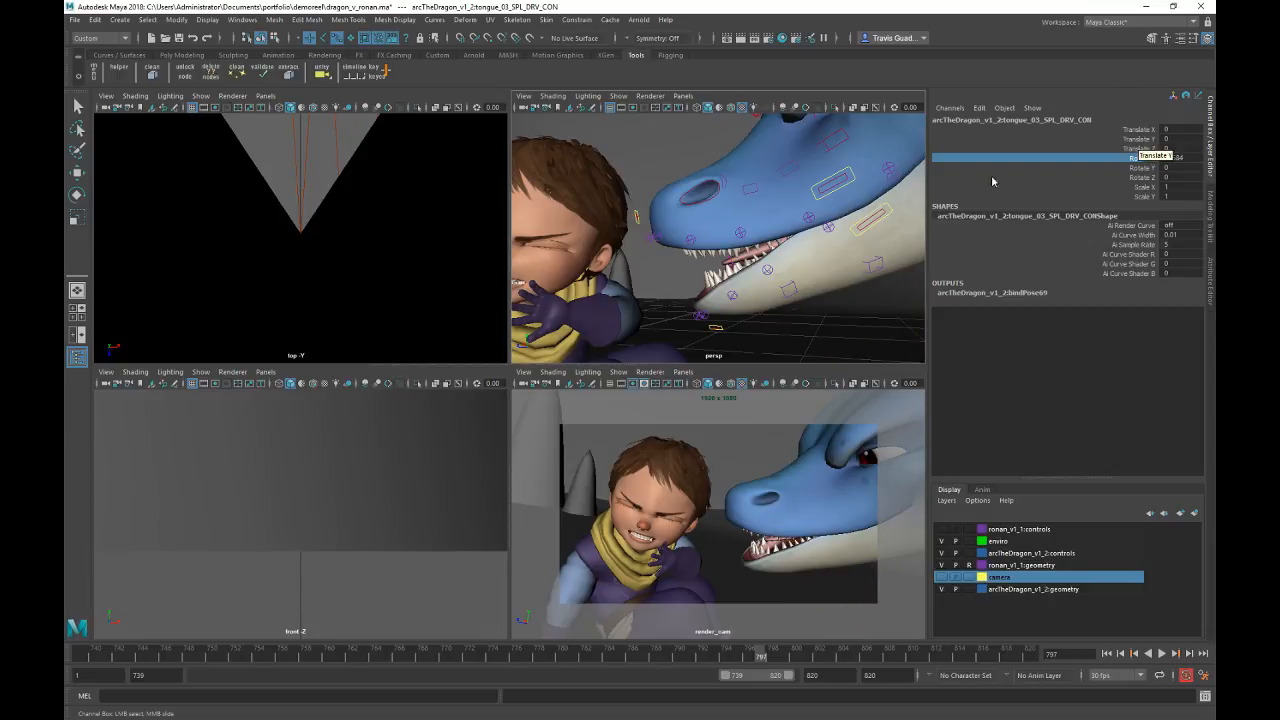
key(ctrl+z)
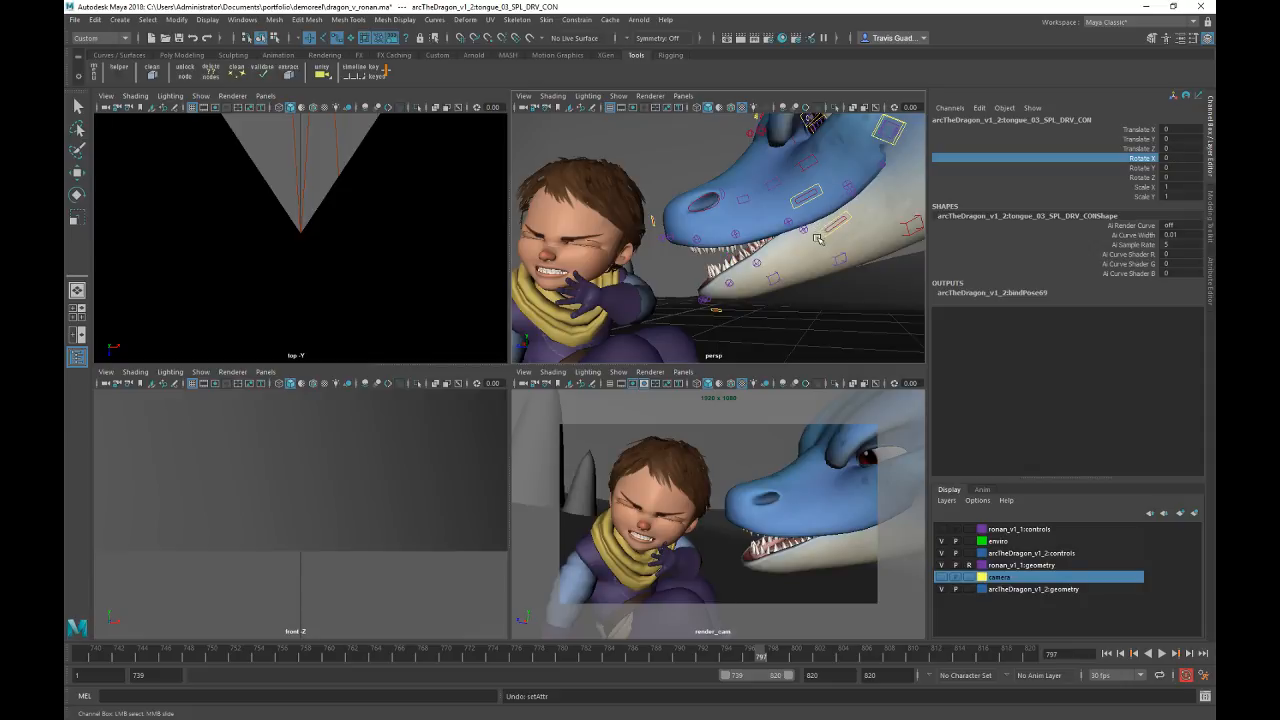
Step: Select the main tongue control together with the tongue 03, 05, 07 and 09 driver controls inside the mouth
alt+drag(847, 235, 832, 244)
alt+right_drag(832, 244, 862, 260)
mouse_move(862, 260)
alt+mouse_down()
mouse_move(814, 264)
mouse_move(883, 266)
mouse_move(874, 275)
alt+mouse_up()
alt+drag(624, 168, 632, 170)
alt+right_drag(654, 186, 709, 182)
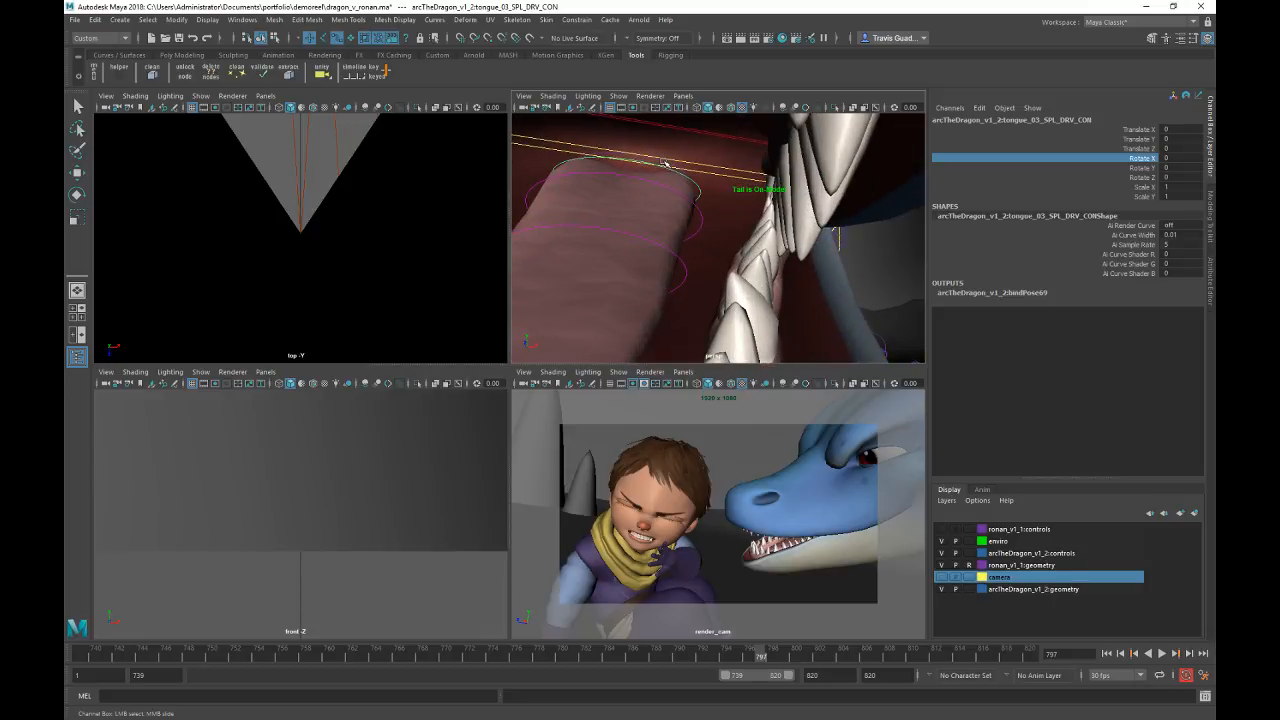
click(665, 164)
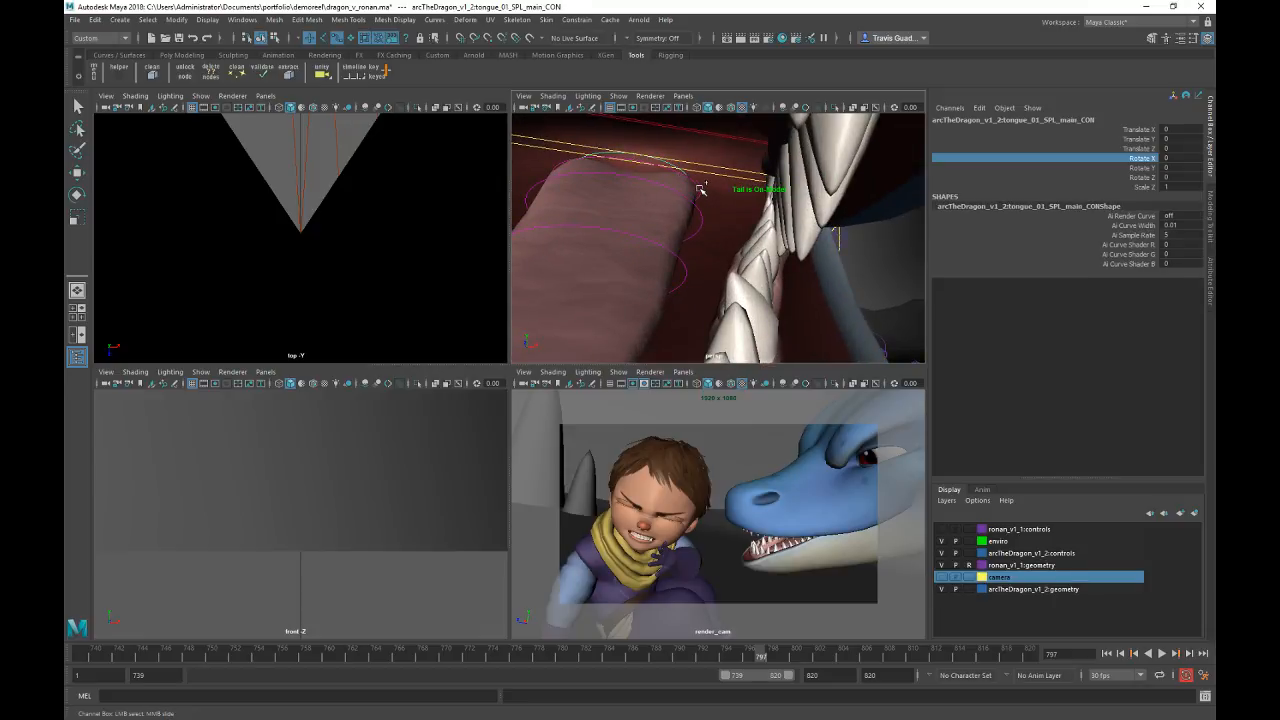
shift+click(698, 189)
shift+click(701, 217)
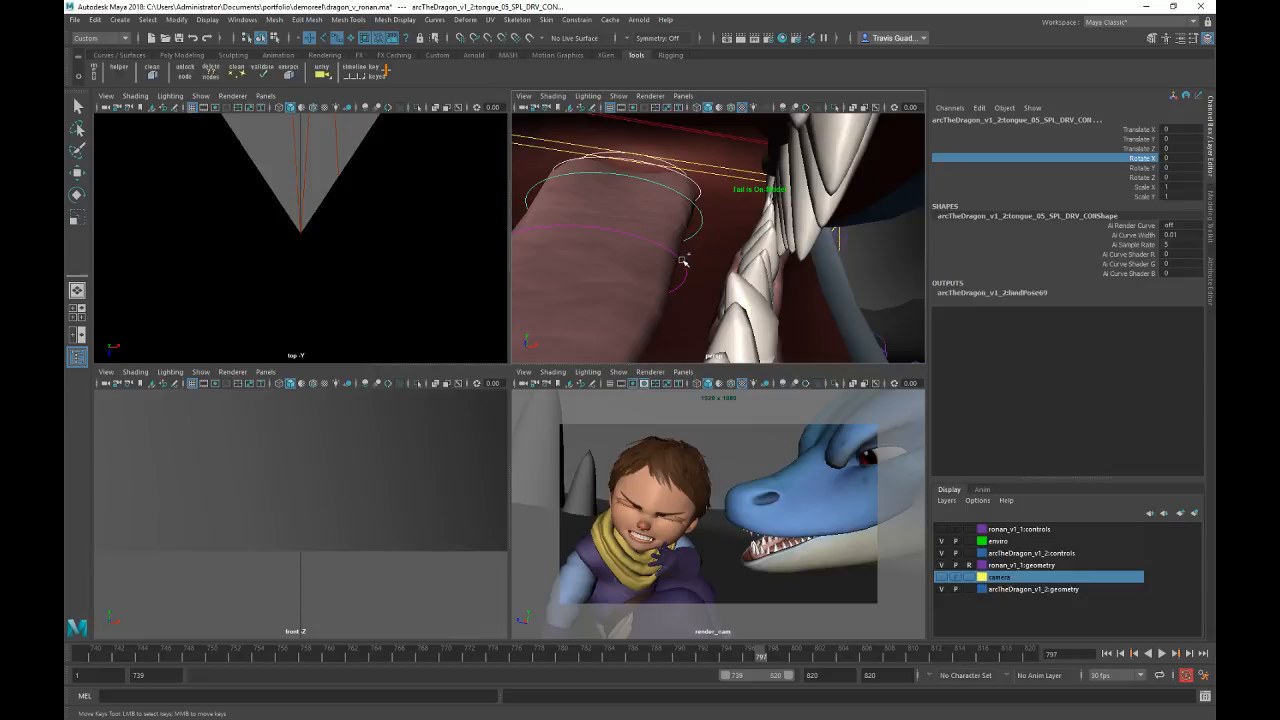
shift+click(685, 272)
alt+right_drag(709, 281, 658, 279)
alt+drag(690, 272, 661, 243)
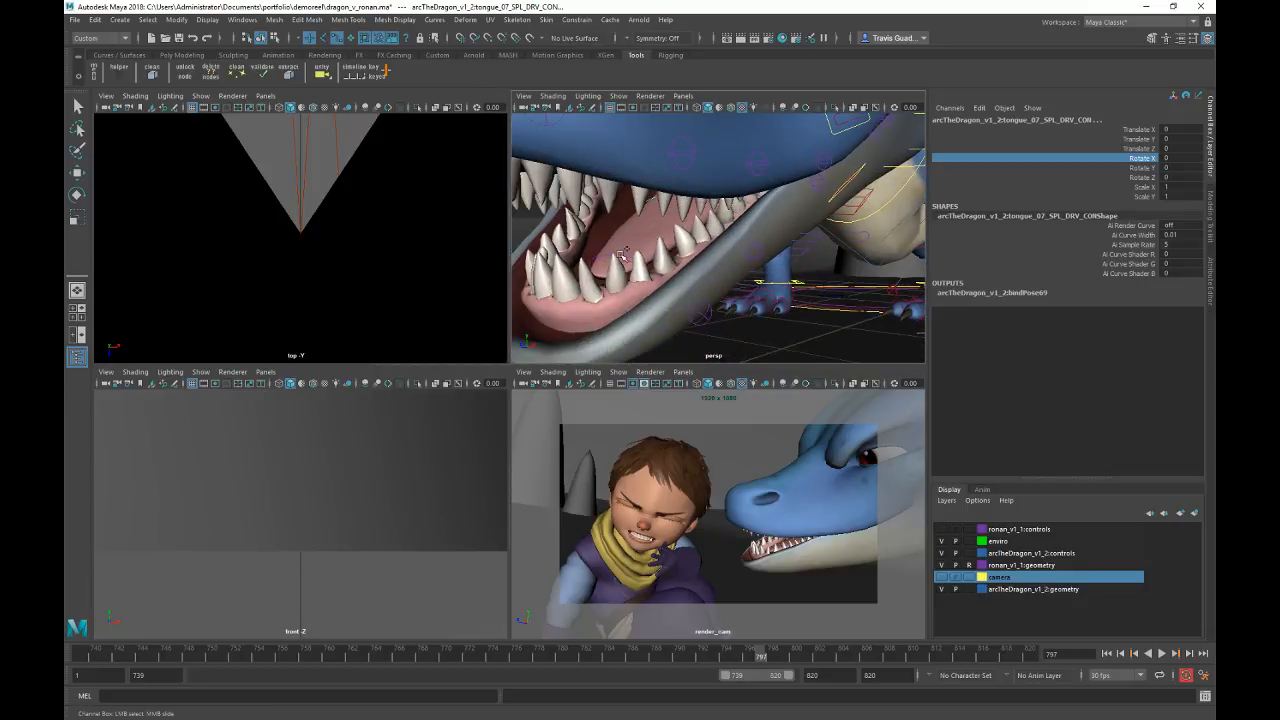
shift+click(598, 255)
Step: Key all channels of the selected tongue controls at frame 794 and return to frame 797
key(alt+v)
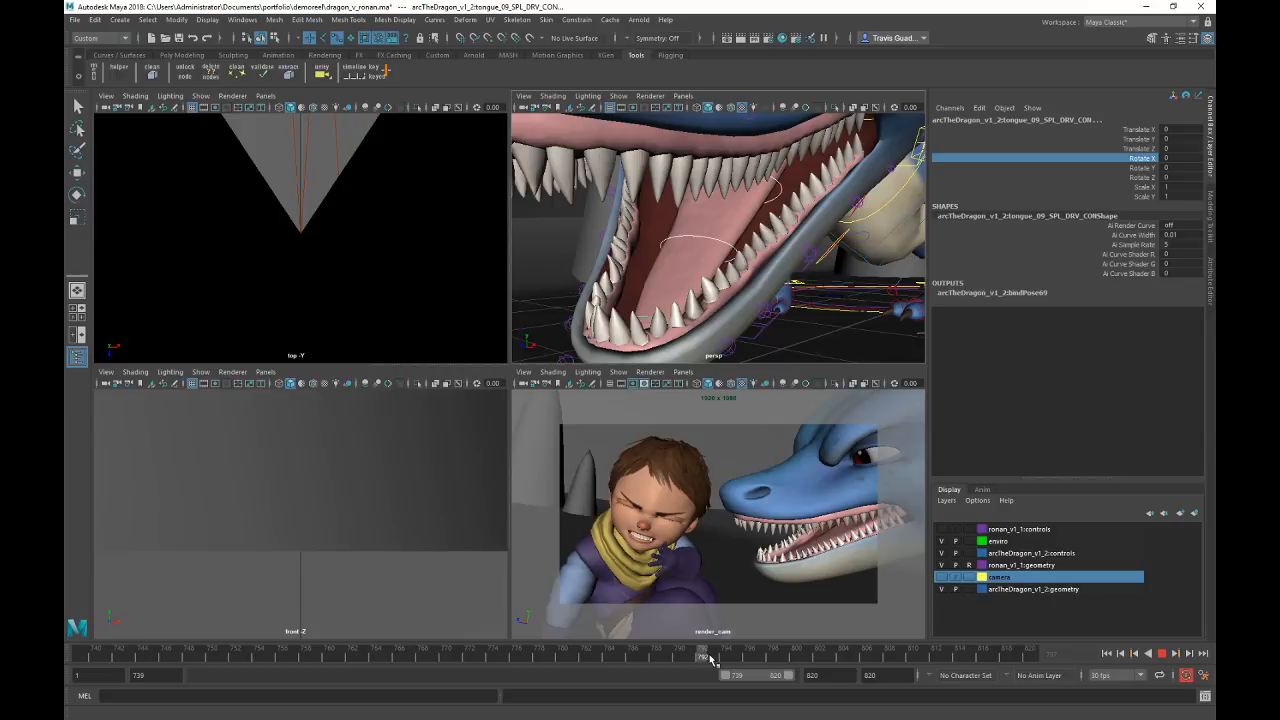
drag(711, 659, 735, 655)
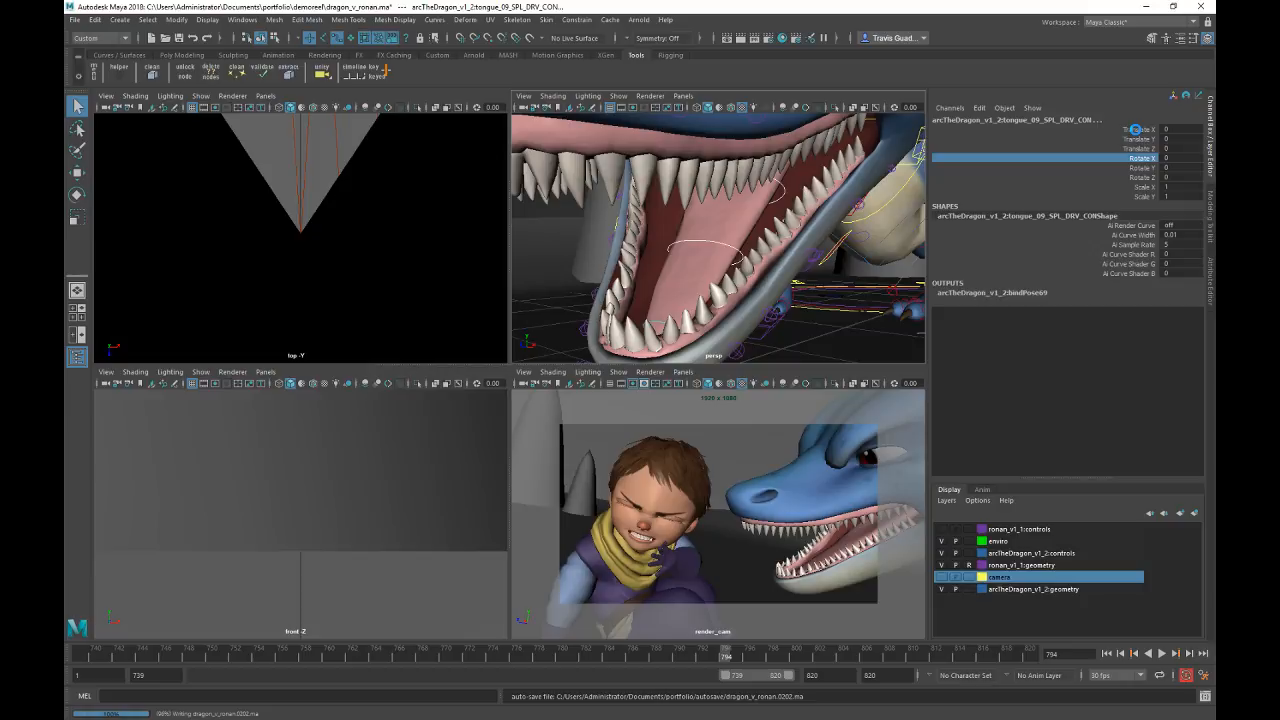
mouse_move(730, 648)
mouse_down()
mouse_move(784, 644)
mouse_move(770, 652)
mouse_up()
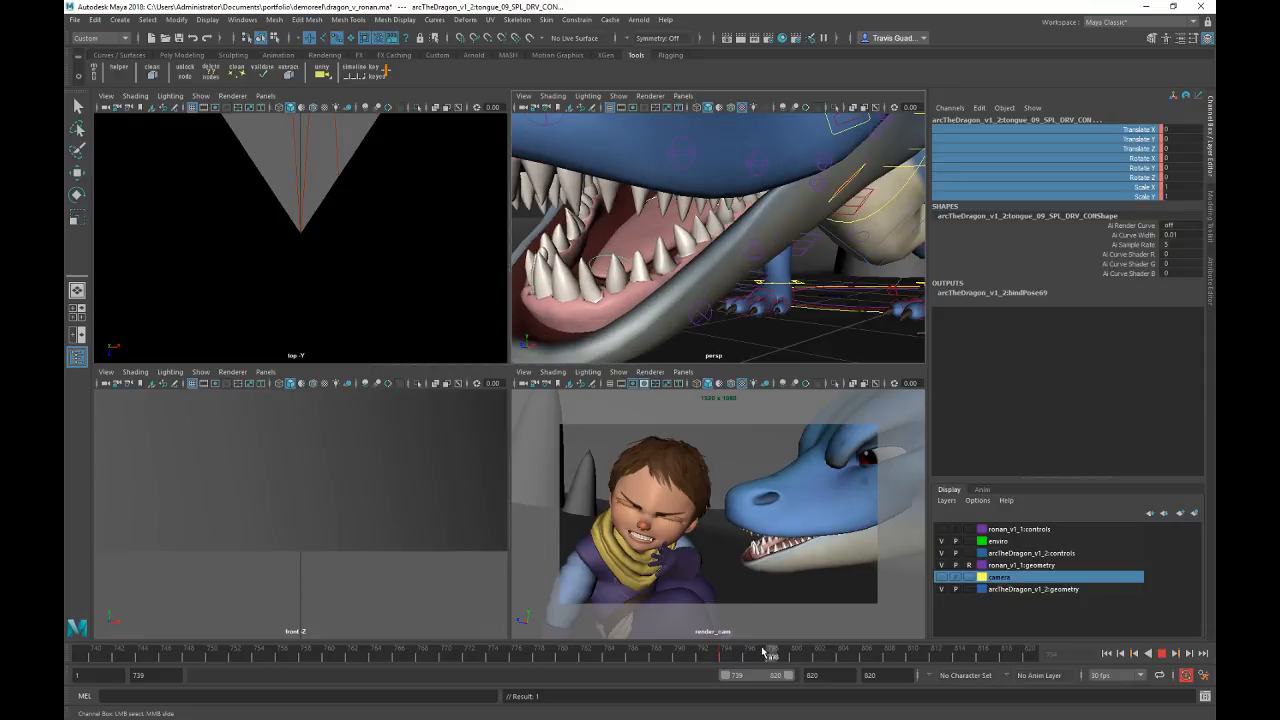
Step: Try changing the selected tongue controls' Scale Y and setting their Scale X to 0.6, undoing both changes
alt+drag(700, 277, 836, 197)
click(1110, 188)
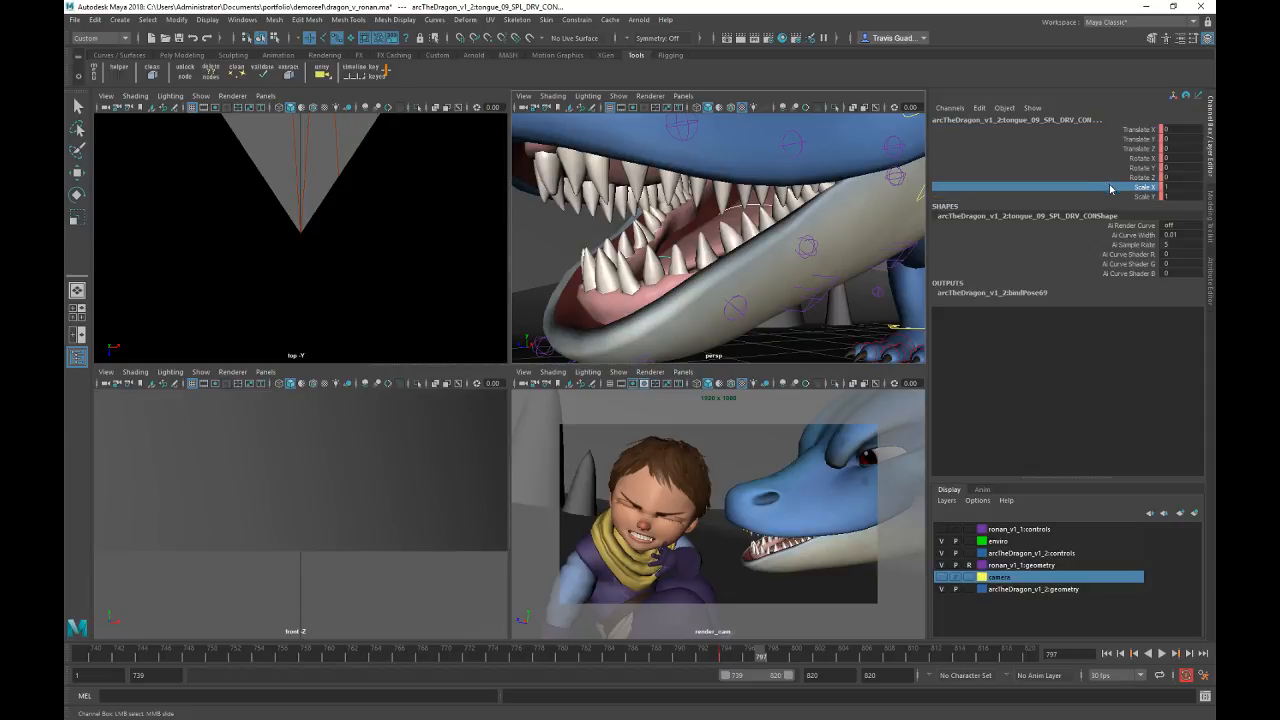
click(1110, 197)
middle_drag(862, 257, 840, 243)
key(ctrl+z)
click(1124, 188)
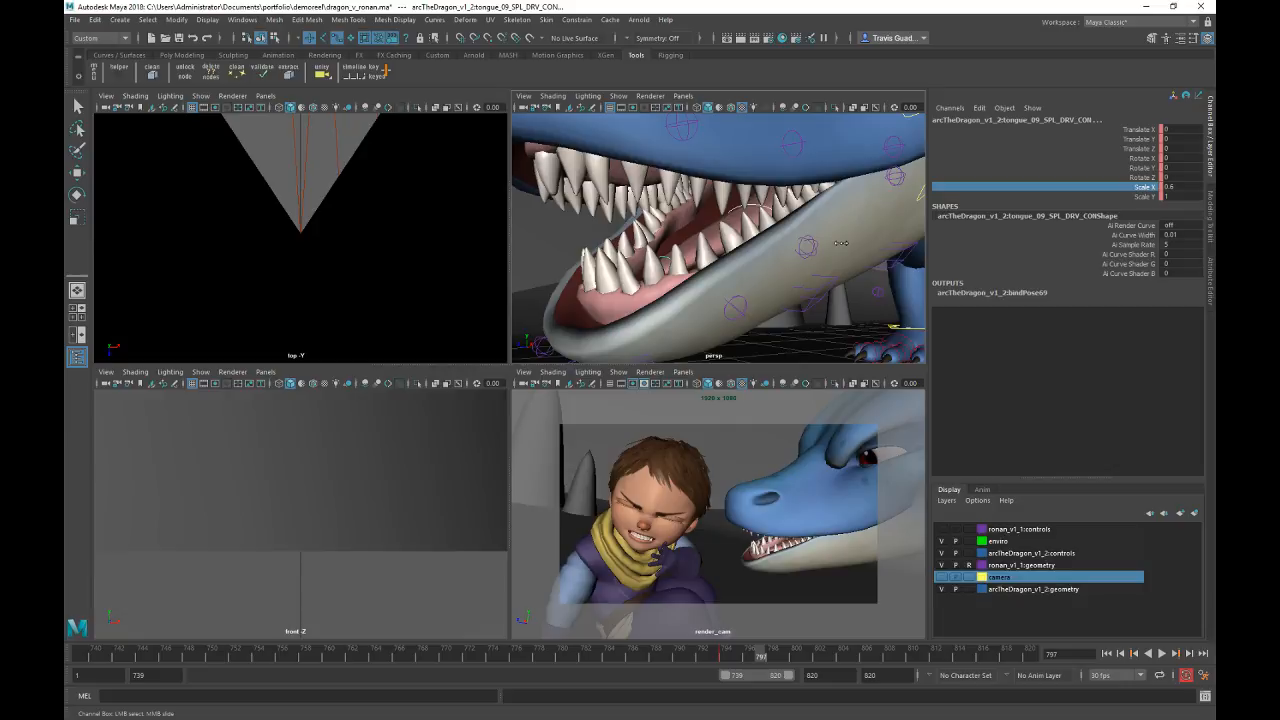
key(ctrl+z)
Step: Try moving the selected tongue controls to -2.5 in Translate Y and 3.2 in Translate Z, undoing each move
alt+drag(841, 243, 689, 263)
alt+right_drag(689, 263, 730, 270)
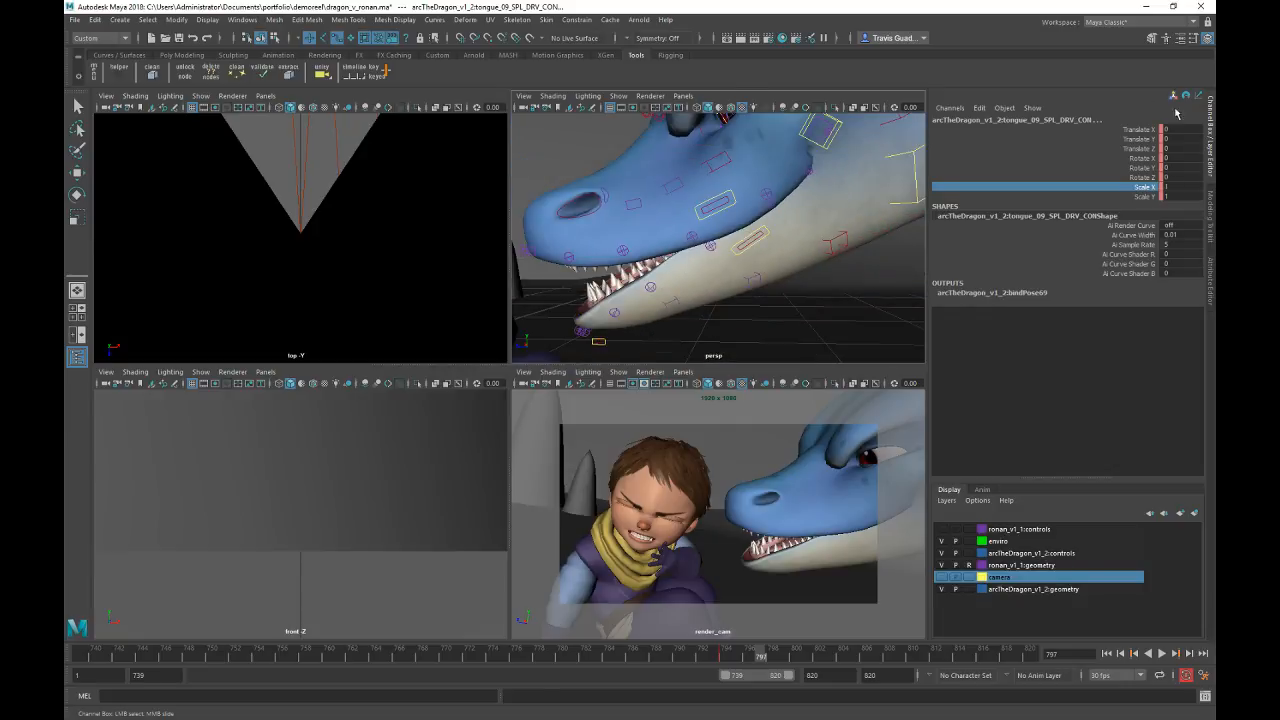
click(1137, 139)
middle_drag(818, 252, 800, 258)
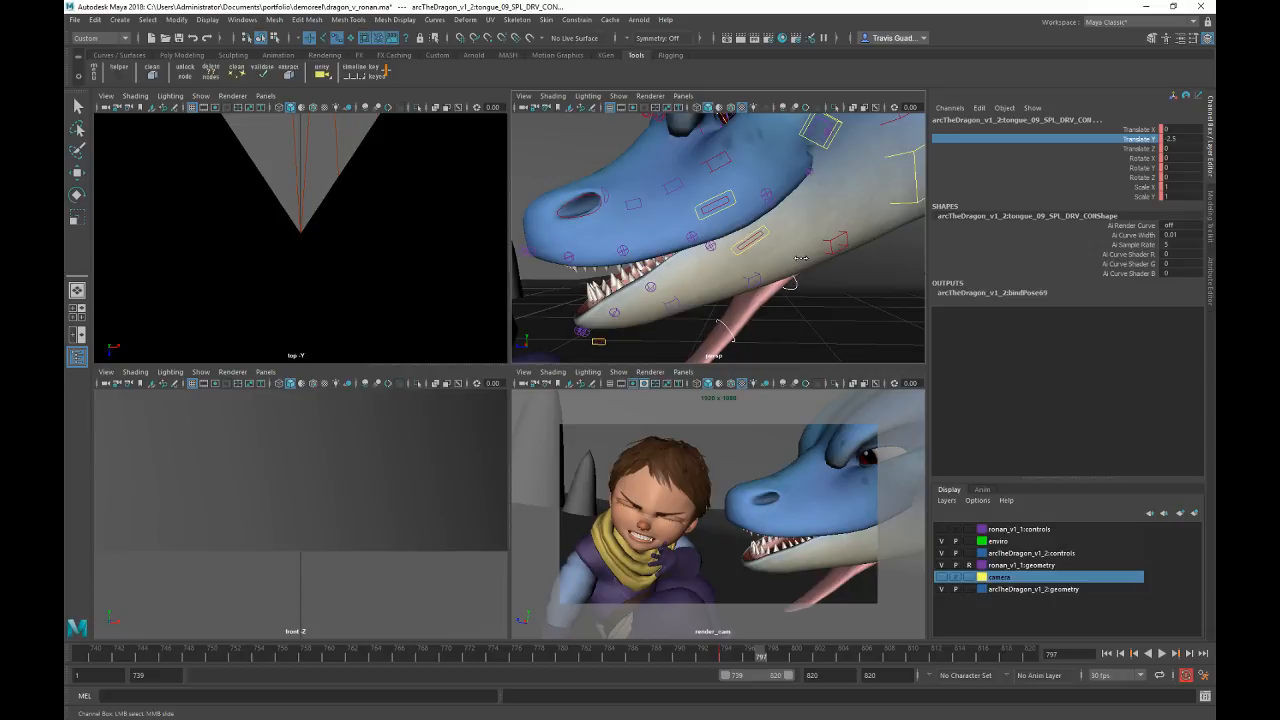
key(ctrl+z)
click(1138, 149)
mouse_move(864, 257)
middle_down()
mouse_move(838, 257)
mouse_move(886, 258)
middle_up()
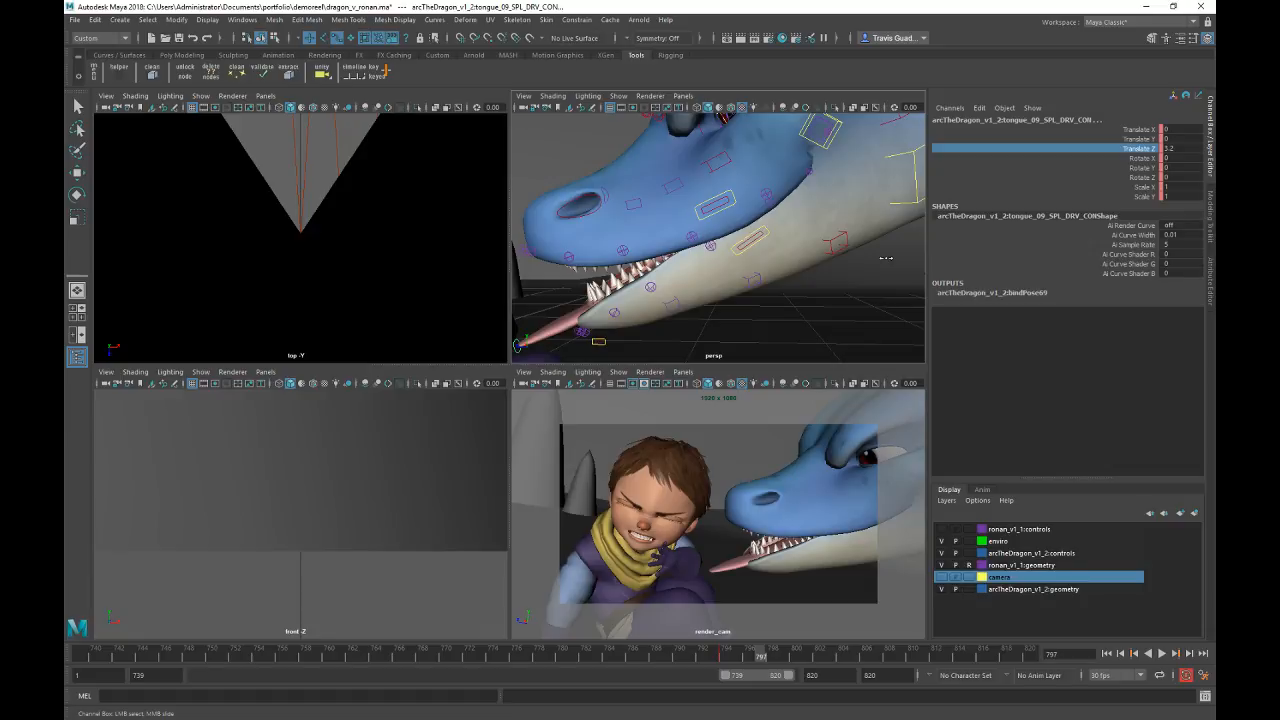
alt+drag(737, 260, 811, 222)
key(ctrl+z)
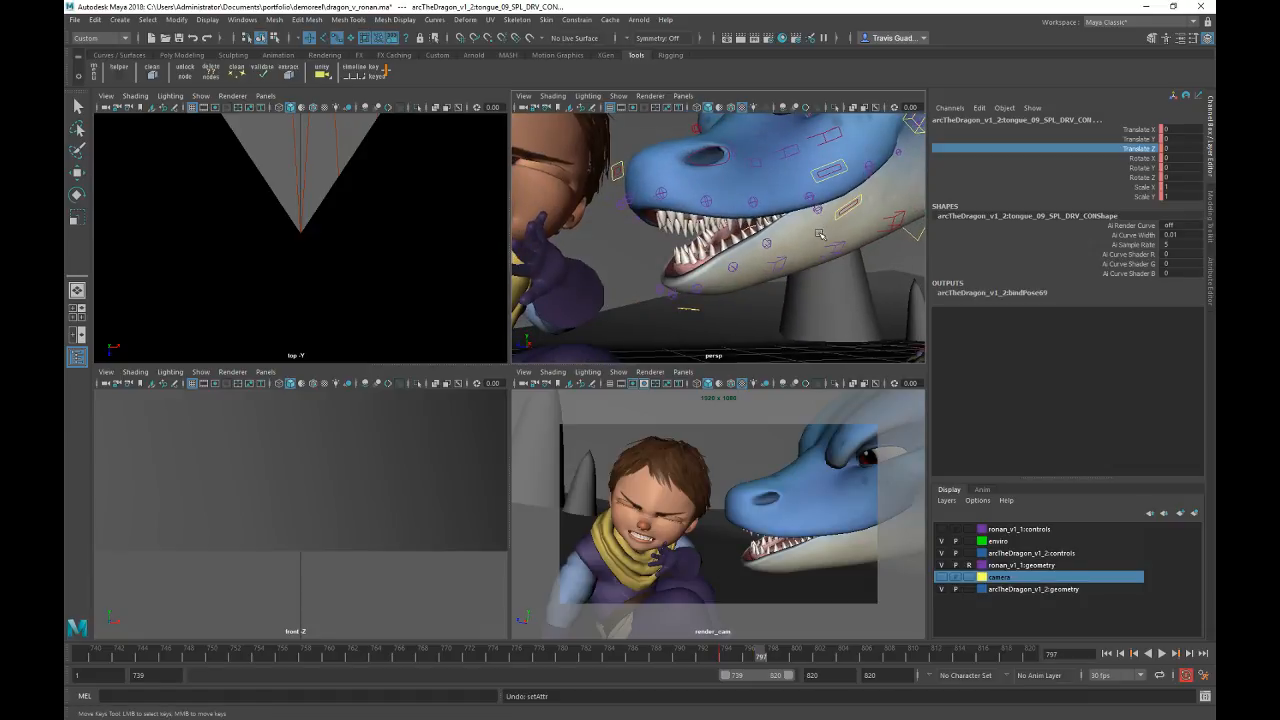
Step: Select the main tongue control in wireframe, set its Translate Z to 15.5 to extend the tongue, and restore shaded display
key(4)
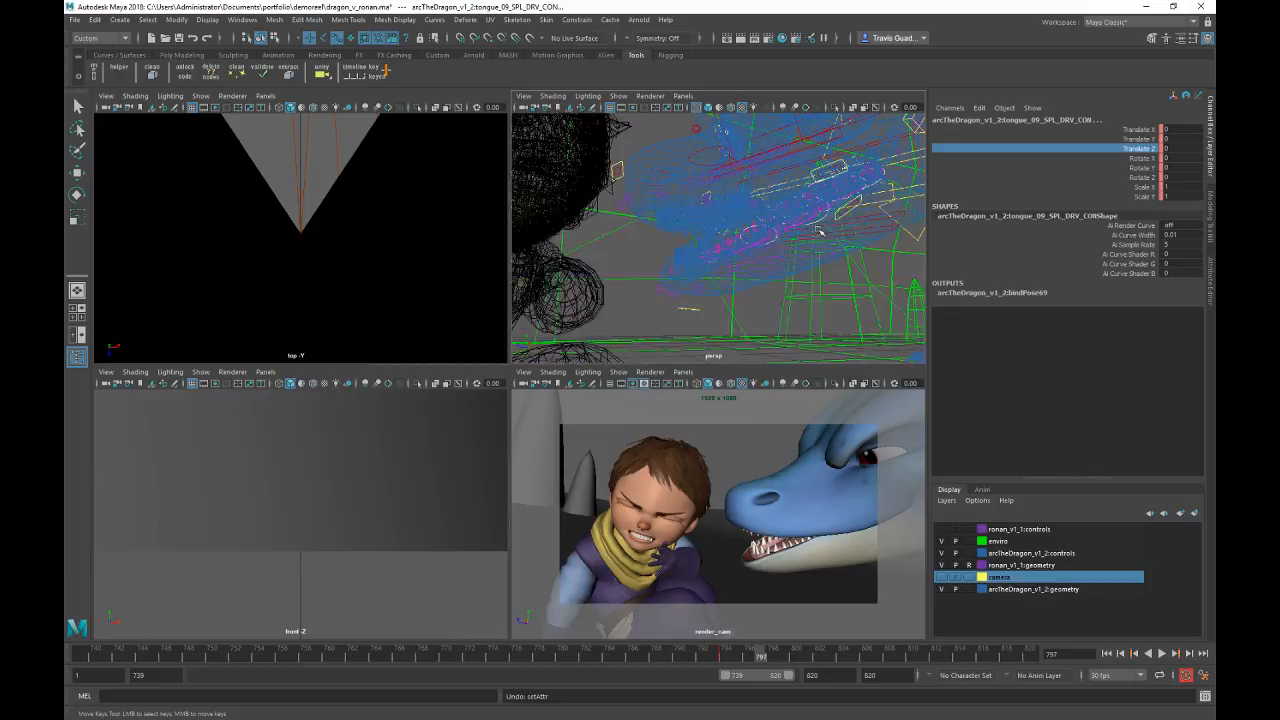
scroll(819, 231, up, 4)
click(834, 184)
scroll(850, 223, down, 3)
alt+drag(850, 223, 800, 225)
middle_drag(888, 231, 955, 234)
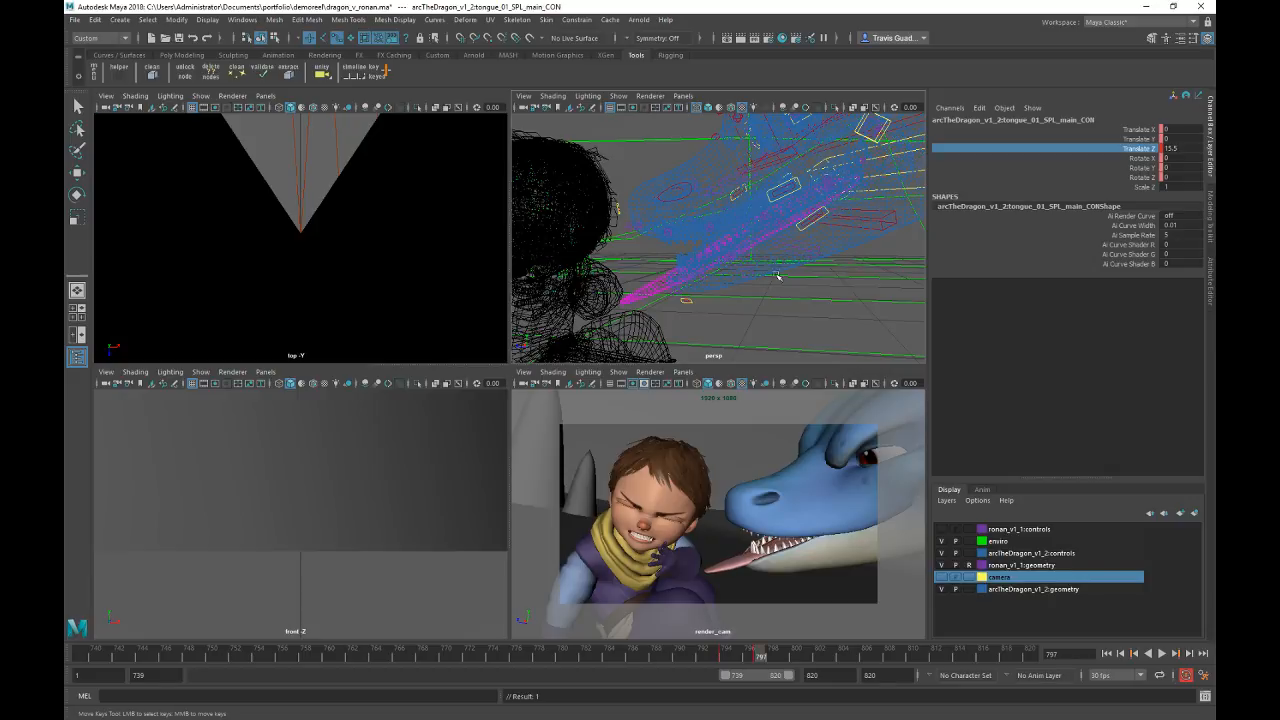
alt+drag(765, 268, 790, 270)
key(6)
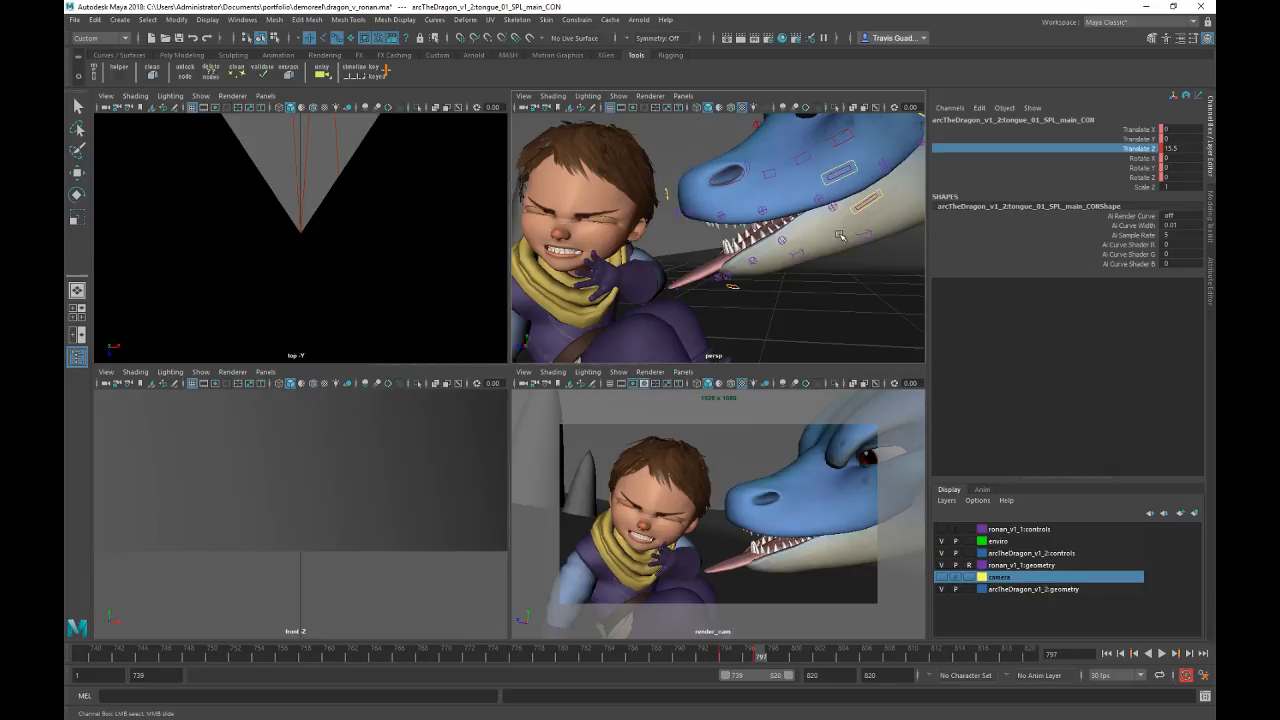
Step: Lift the extended tongue by rotating the tongue 05 driver control to -16.043 in X
mouse_move(846, 238)
alt+right_down()
mouse_move(875, 257)
mouse_move(888, 245)
alt+right_up()
alt+drag(884, 241, 860, 213)
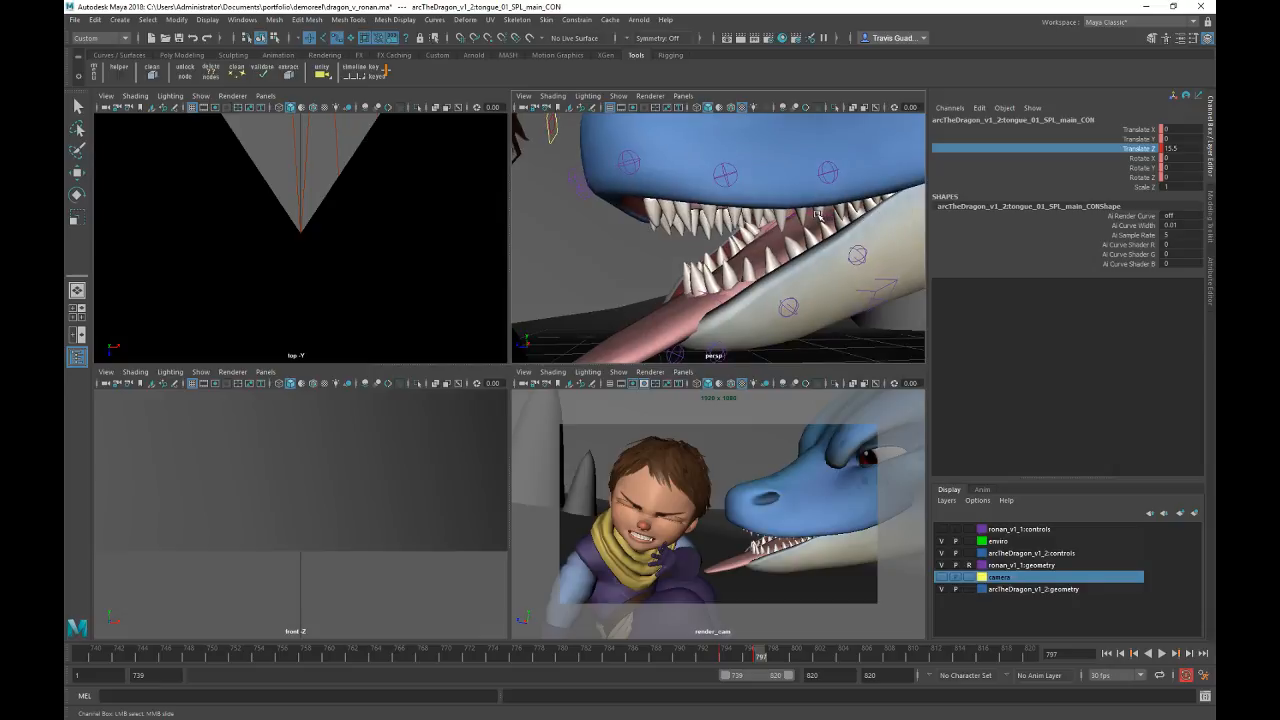
click(852, 212)
click(1130, 158)
mouse_move(905, 292)
middle_down()
mouse_move(890, 293)
mouse_move(908, 294)
middle_up()
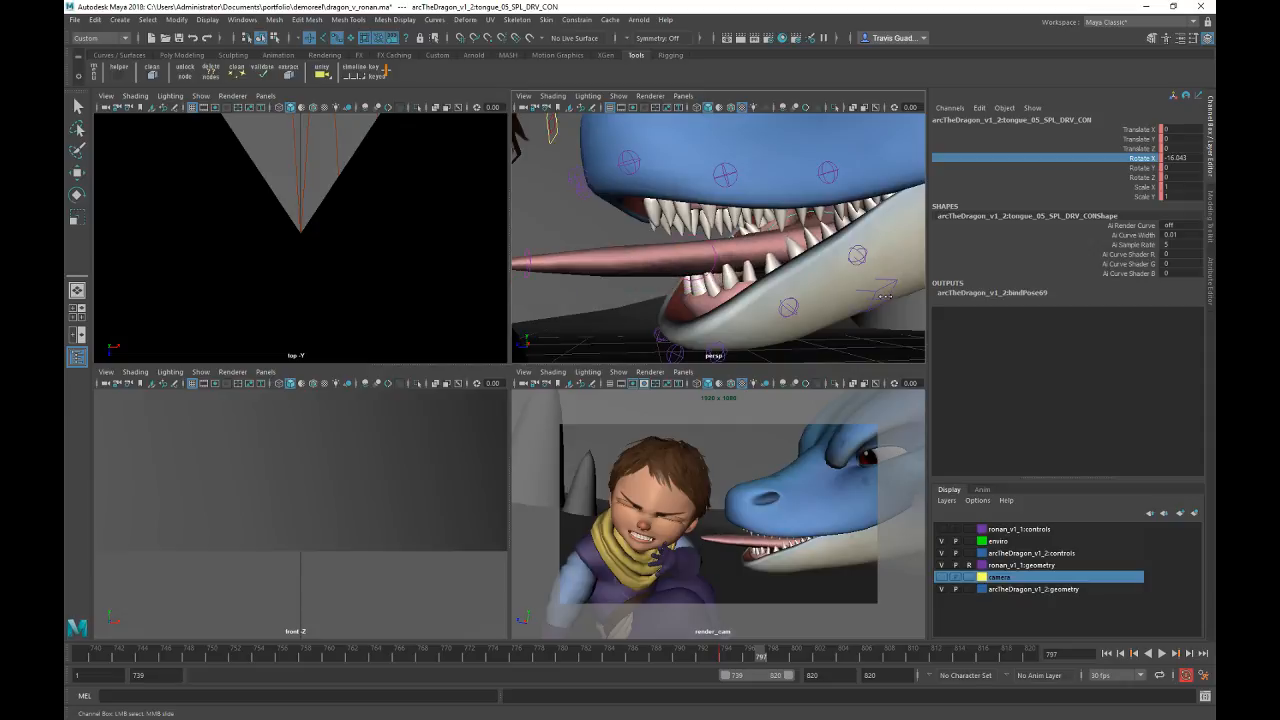
Step: Bend the front of the tongue downward by rotating the tongue 07 driver control to 45.837 in X
click(708, 241)
click(1129, 159)
alt+right_drag(886, 280, 770, 292)
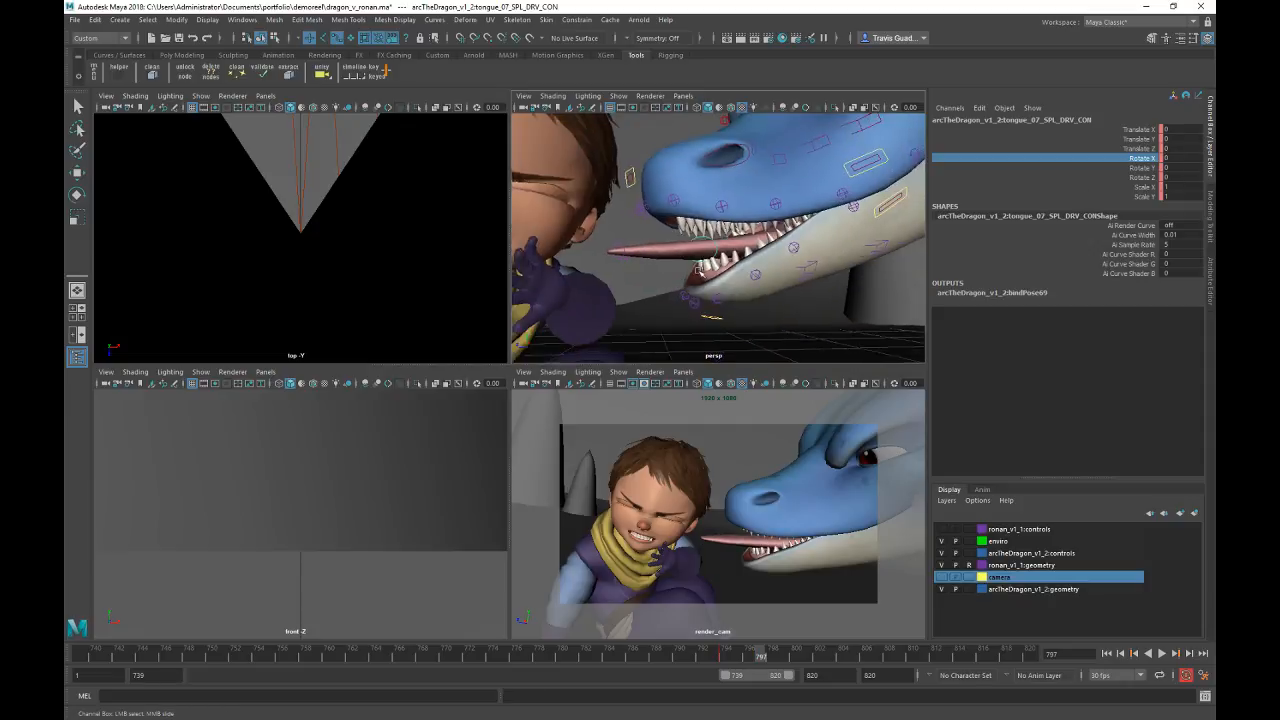
alt+drag(770, 292, 750, 303)
middle_drag(750, 303, 806, 313)
click(794, 298)
Step: Curl the tongue tip down by rotating the tongue 09 driver control to about 27.5 in X
click(648, 283)
click(1132, 160)
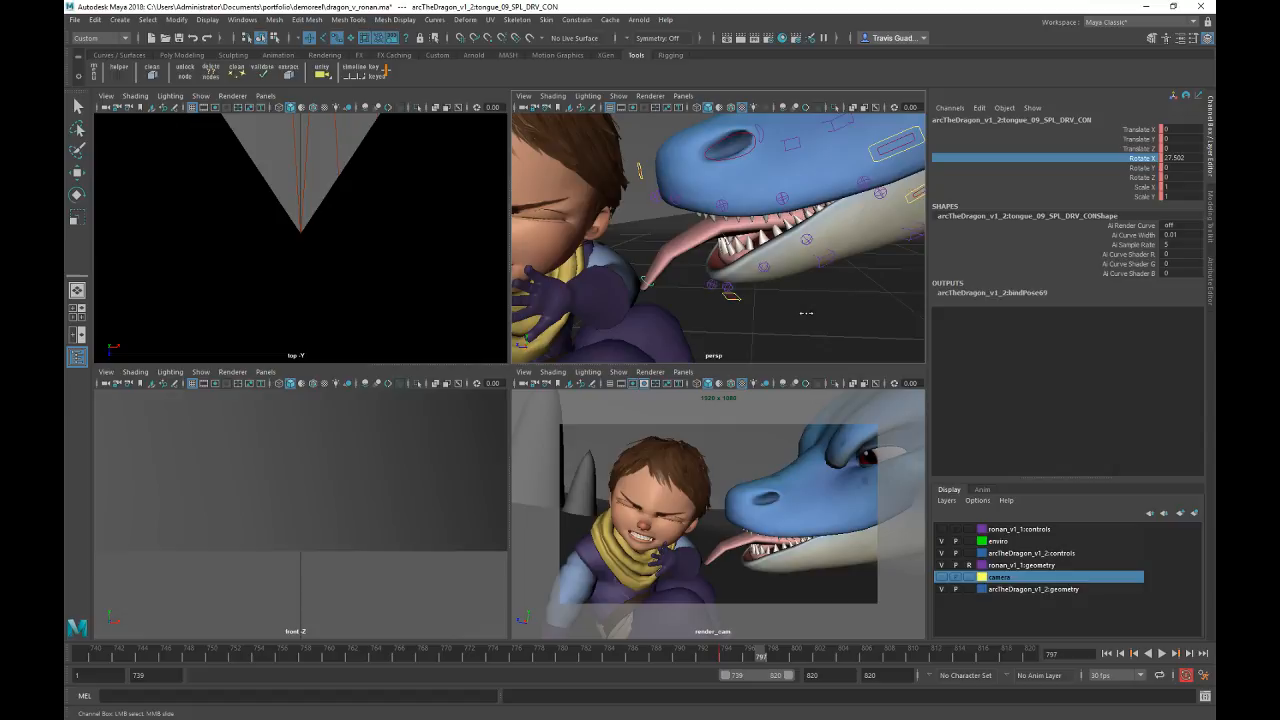
key(w)
middle_drag(806, 313, 809, 300)
Step: Lower the base of the tongue by rotating the tongue 03 driver control to 4.584 in X and key it
click(721, 235)
alt+drag(833, 231, 900, 249)
alt+right_drag(767, 231, 829, 178)
alt+middle_drag(829, 178, 791, 223)
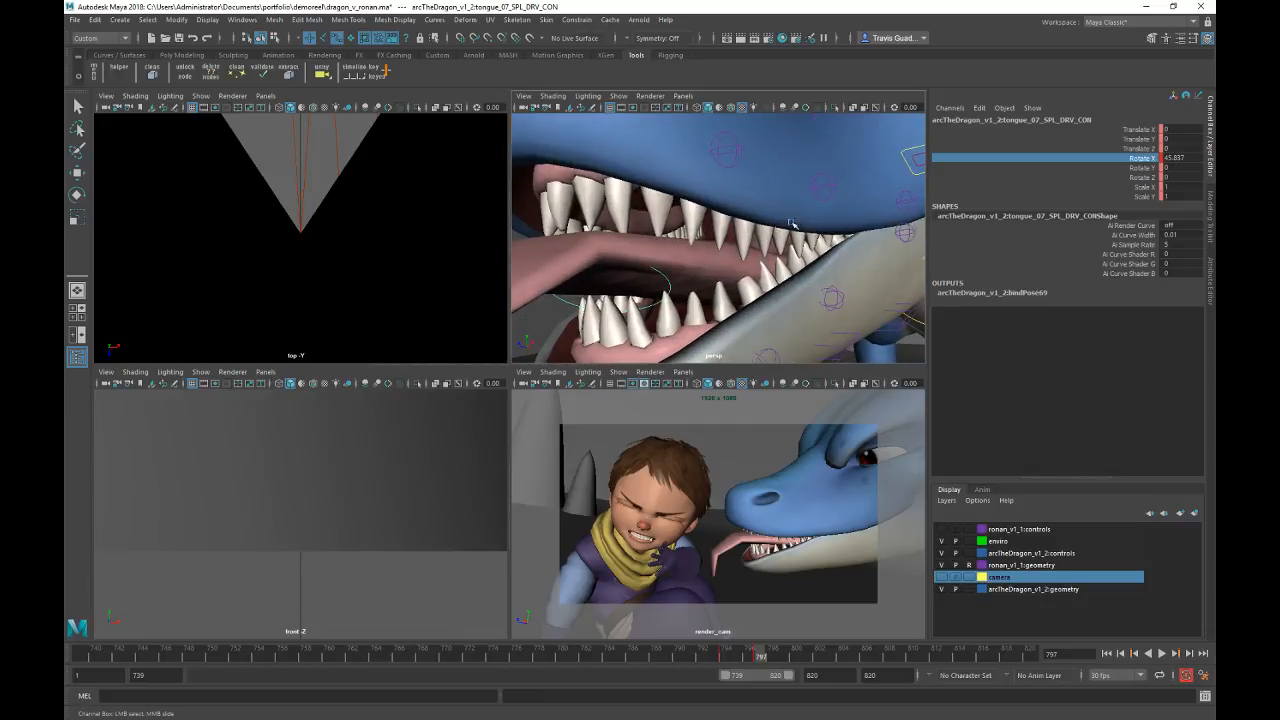
click(729, 238)
alt+right_drag(852, 254, 790, 262)
alt+drag(790, 262, 774, 270)
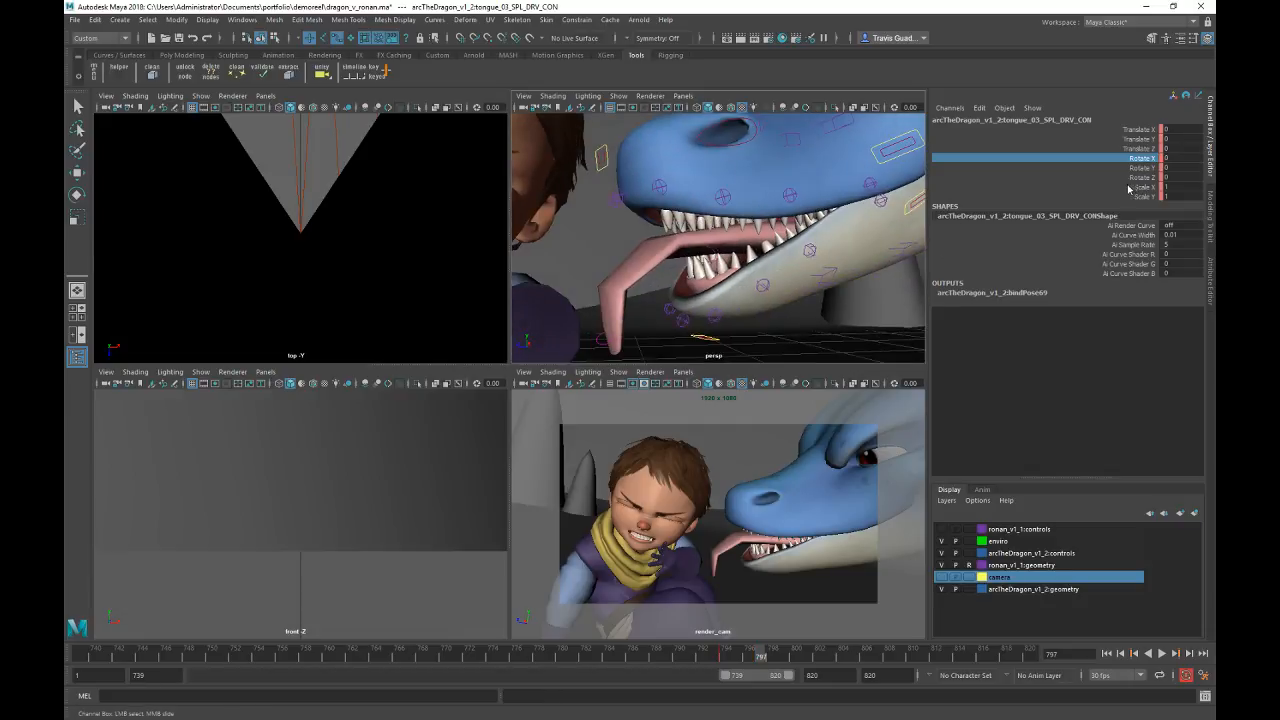
mouse_move(818, 295)
middle_down()
mouse_move(845, 297)
mouse_move(821, 297)
middle_up()
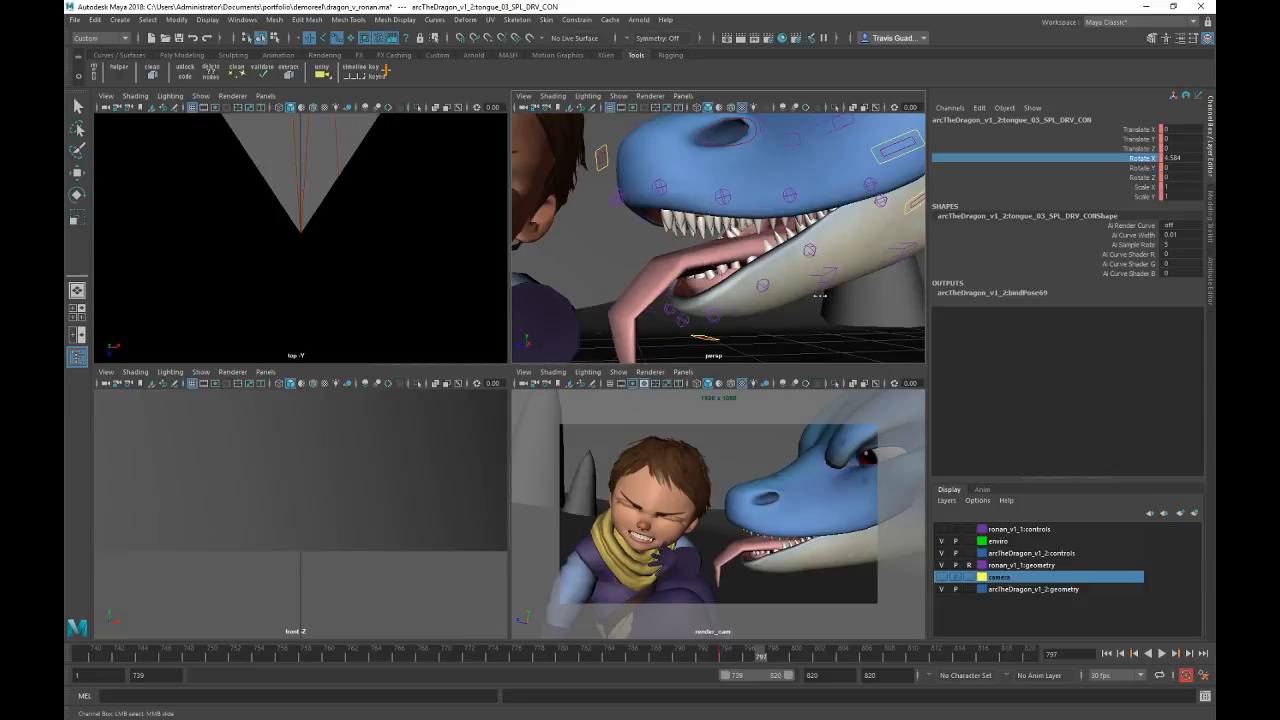
key(s)
Step: Open the dragon's mouth slightly more by rotating the jaw 02 control to 2.292 in X
alt+right_drag(696, 298, 602, 288)
alt+drag(602, 288, 572, 296)
alt+right_drag(690, 298, 763, 300)
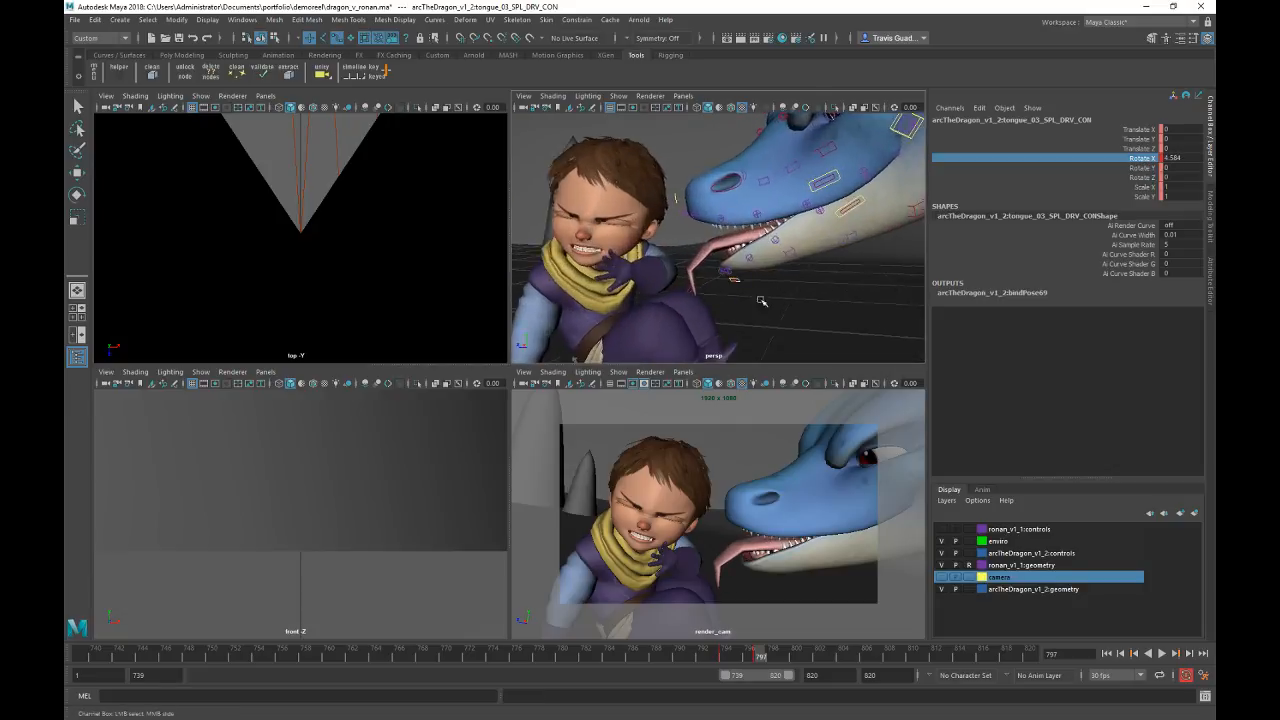
alt+drag(763, 300, 788, 285)
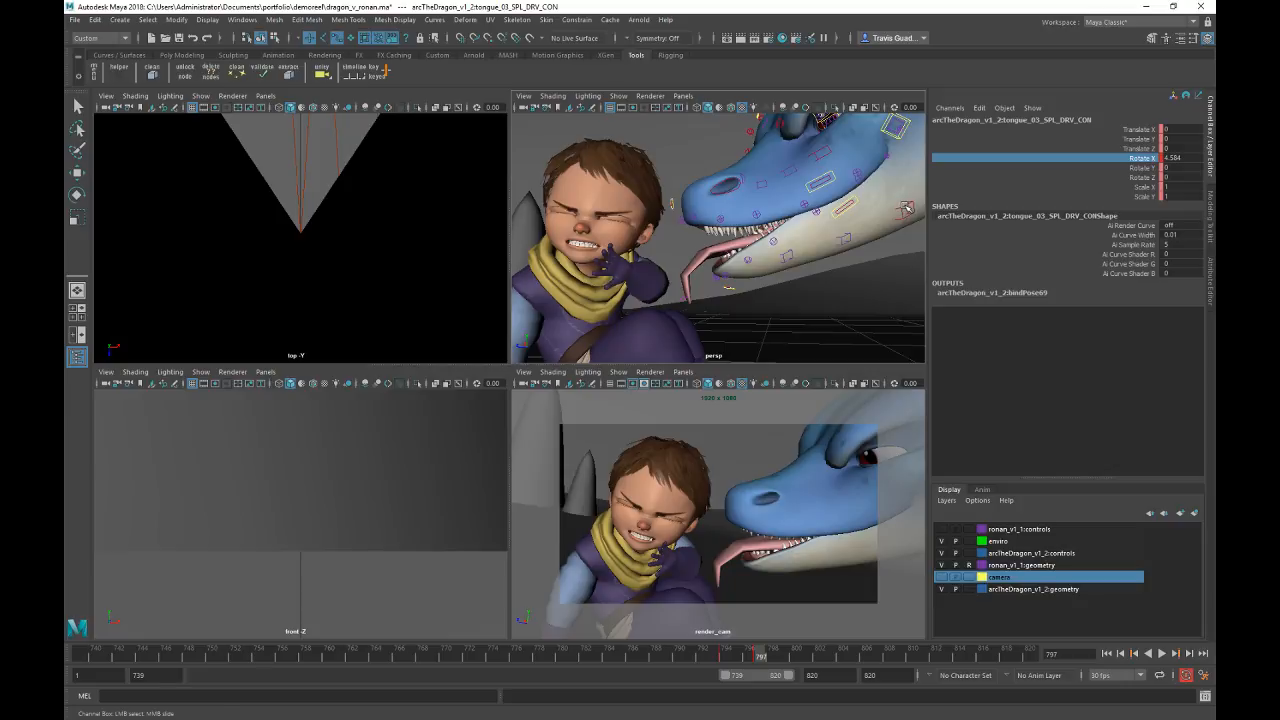
click(905, 208)
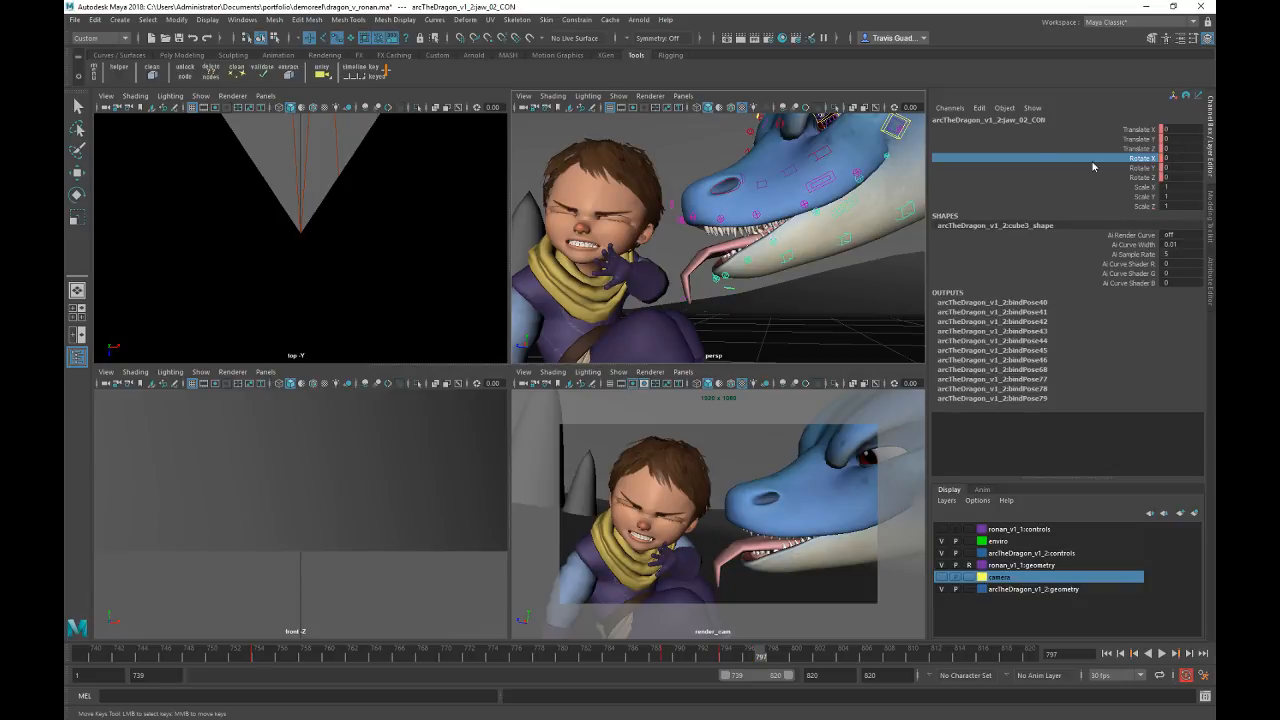
middle_drag(790, 308, 810, 313)
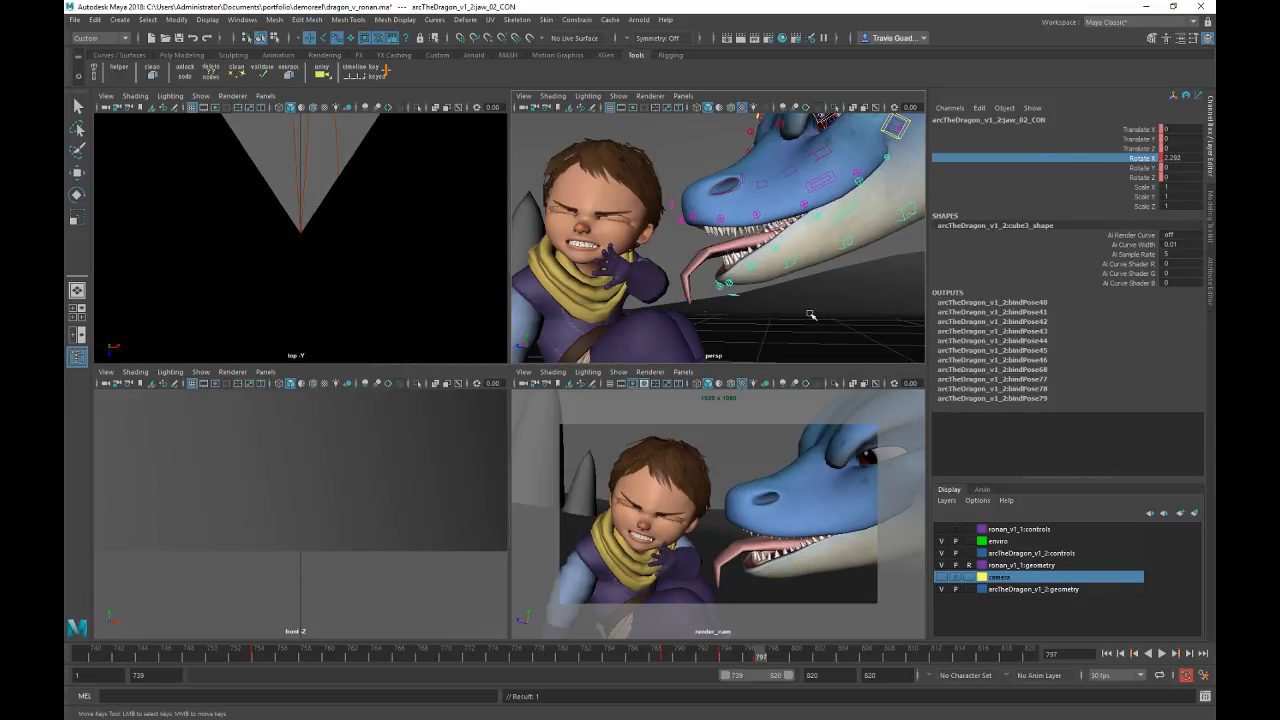
Step: Select the dragon's spine root FK control for moving and scrub the frames just before 797 to review the motion
alt+right_drag(791, 284, 731, 280)
alt+drag(731, 280, 693, 231)
key(a)
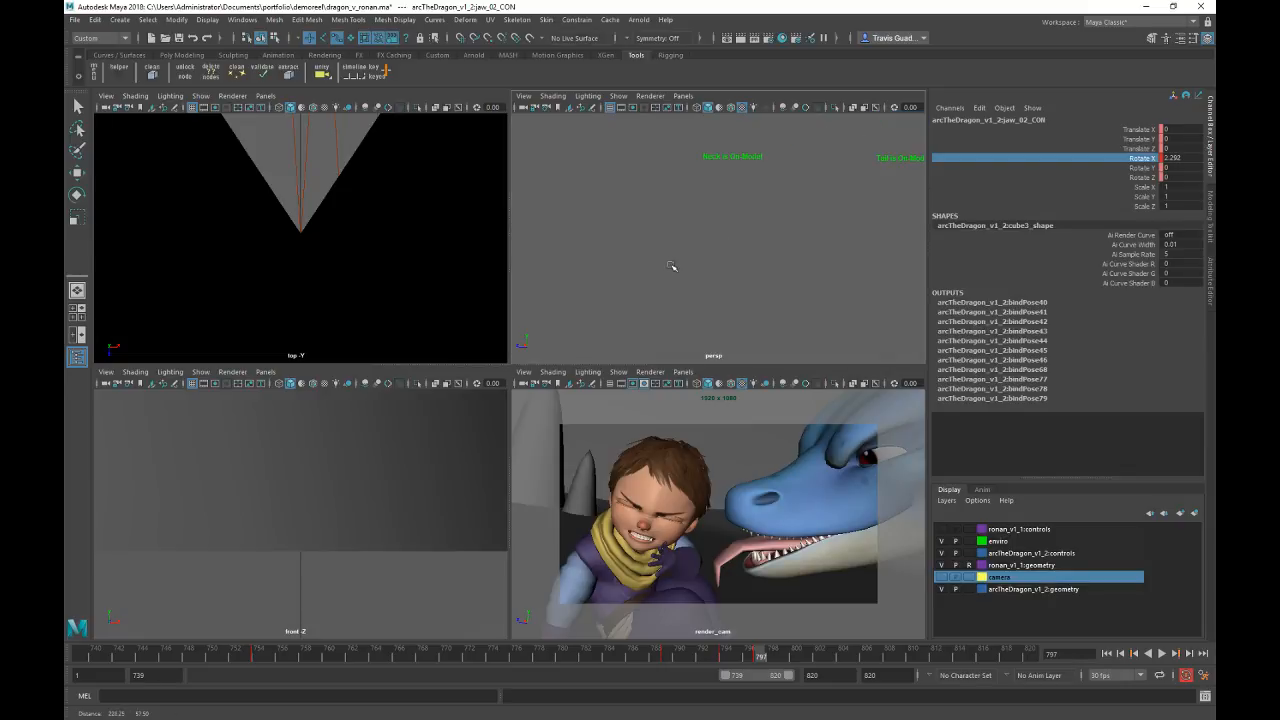
alt+right_drag(672, 267, 791, 276)
alt+drag(791, 276, 787, 228)
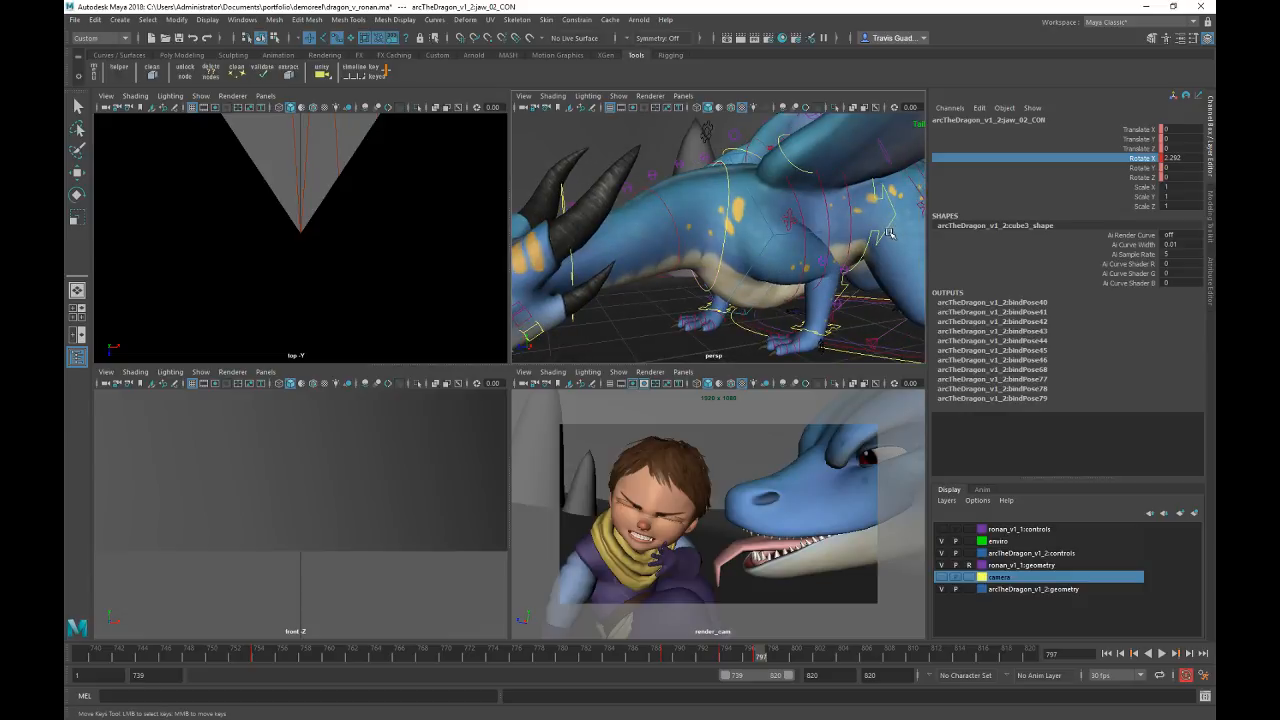
click(787, 225)
key(w)
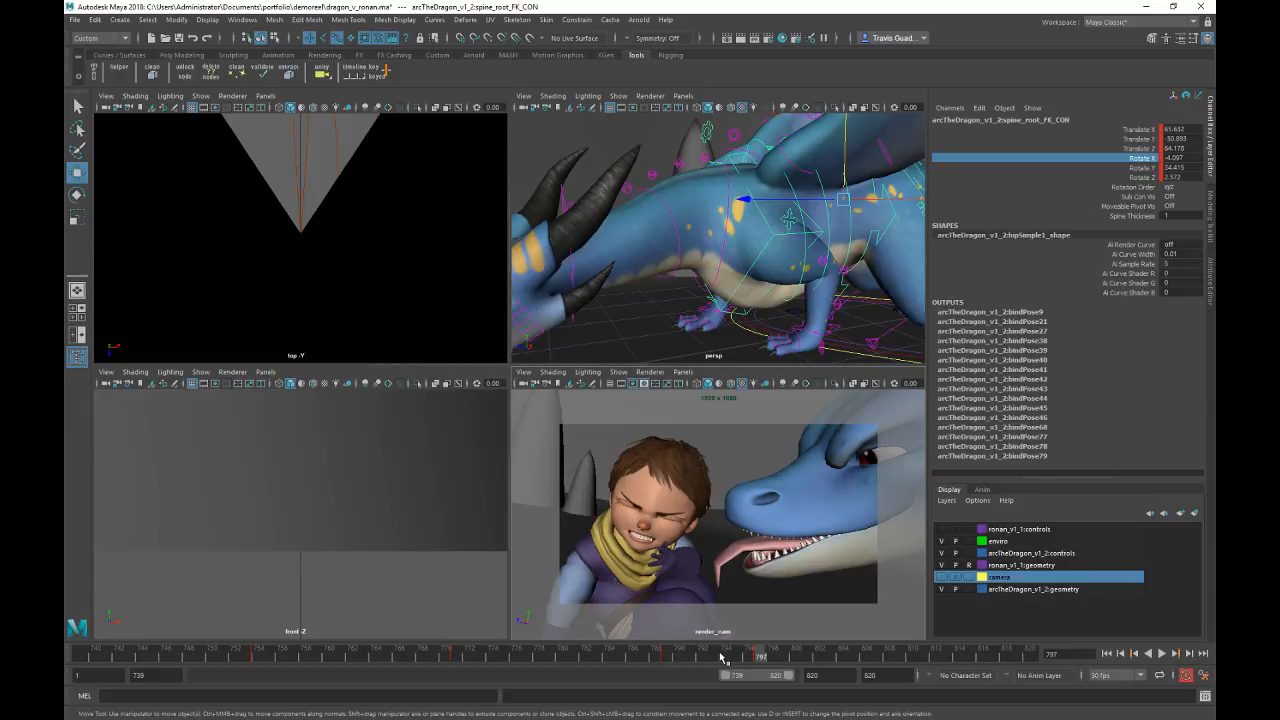
drag(721, 657, 760, 658)
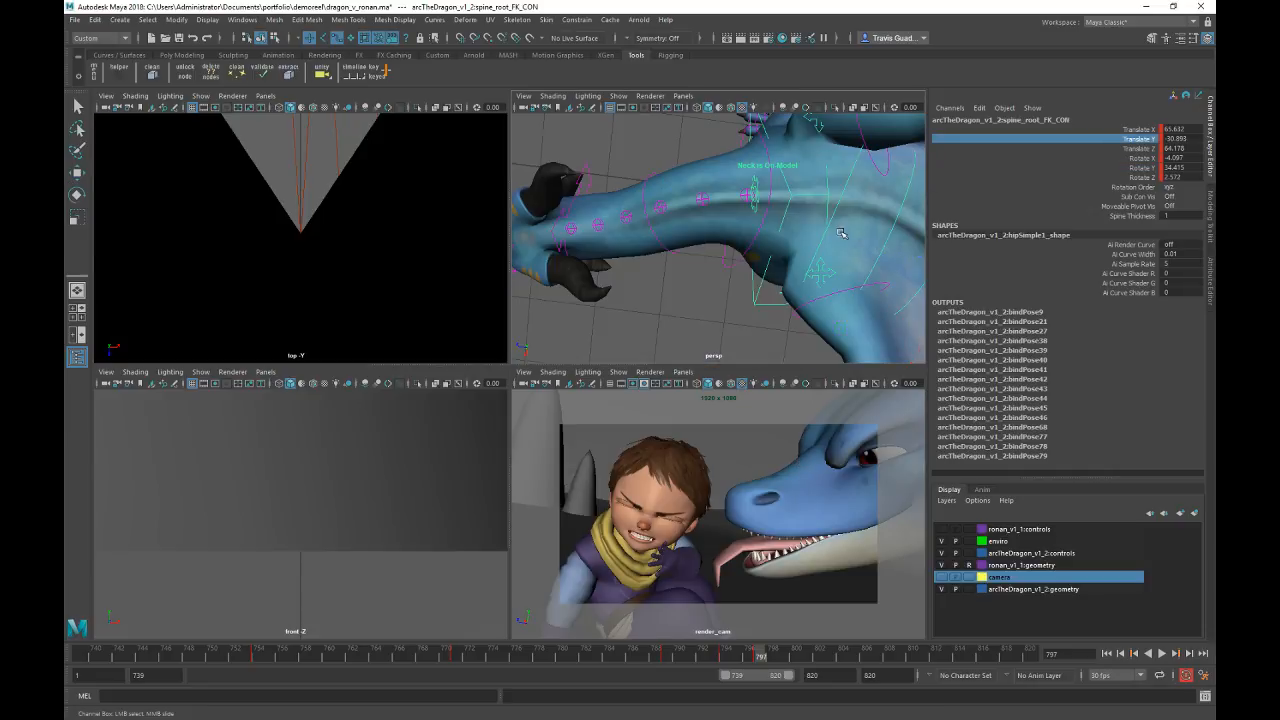
alt+right_drag(857, 231, 773, 230)
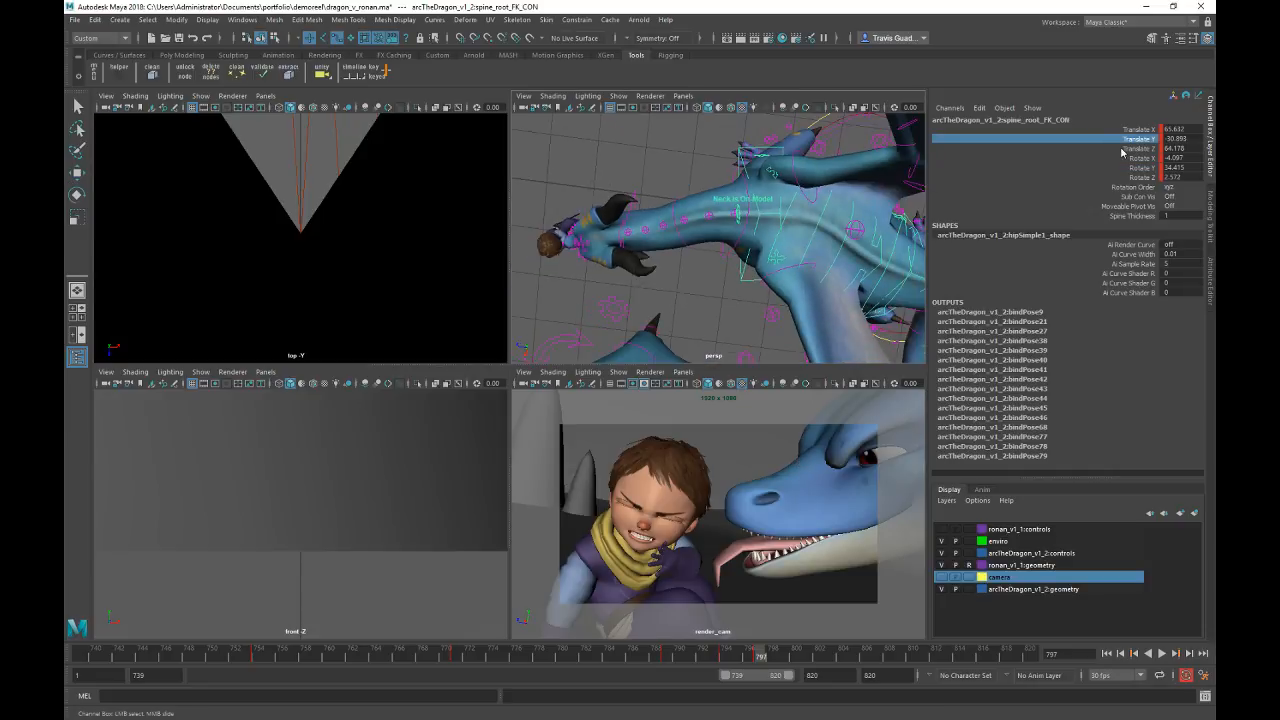
click(1122, 150)
middle_drag(841, 246, 839, 246)
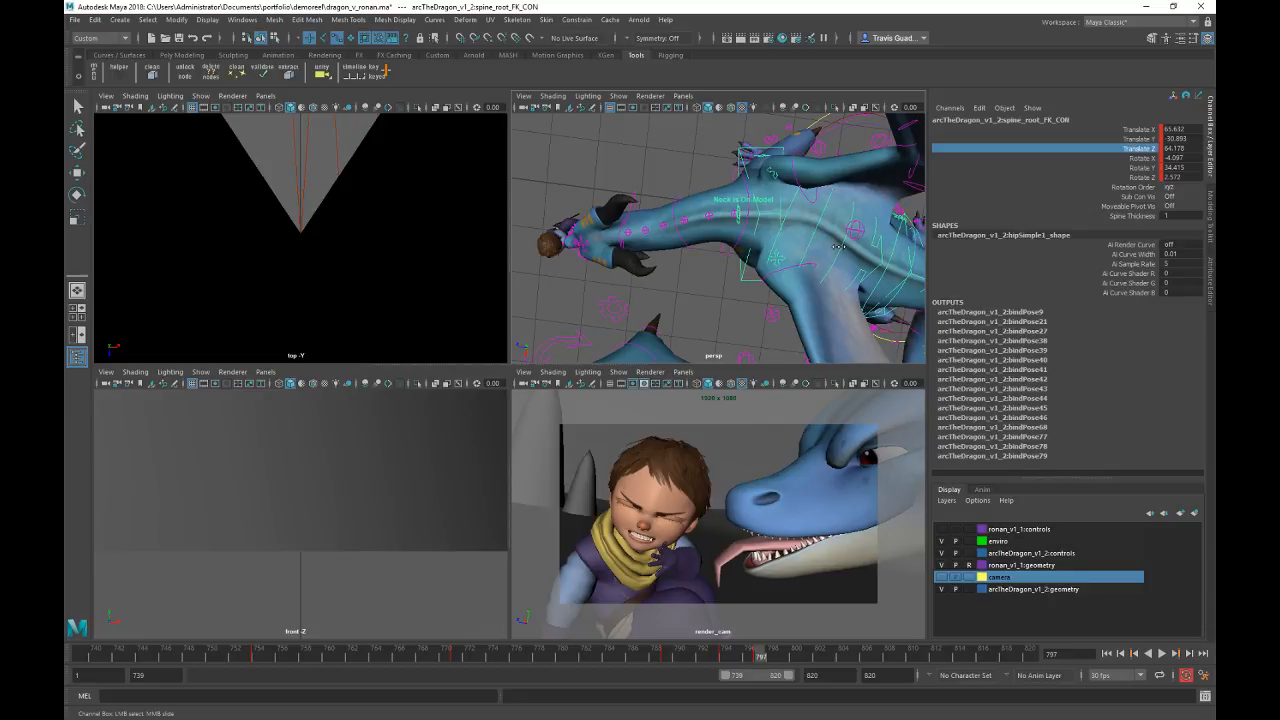
key(ctrl+z)
Step: Move the spine root FK control along the ground so the dragon's head shifts slightly closer to the boy
key(w)
drag(761, 322, 756, 321)
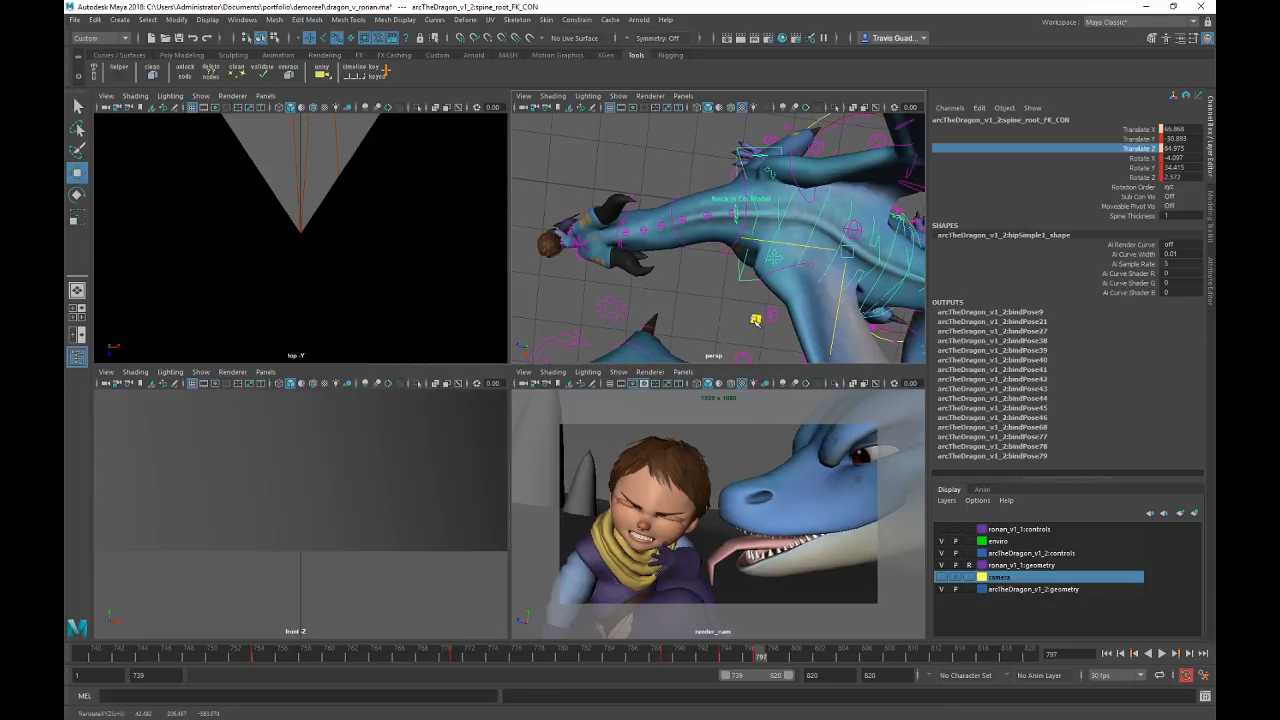
drag(756, 321, 750, 320)
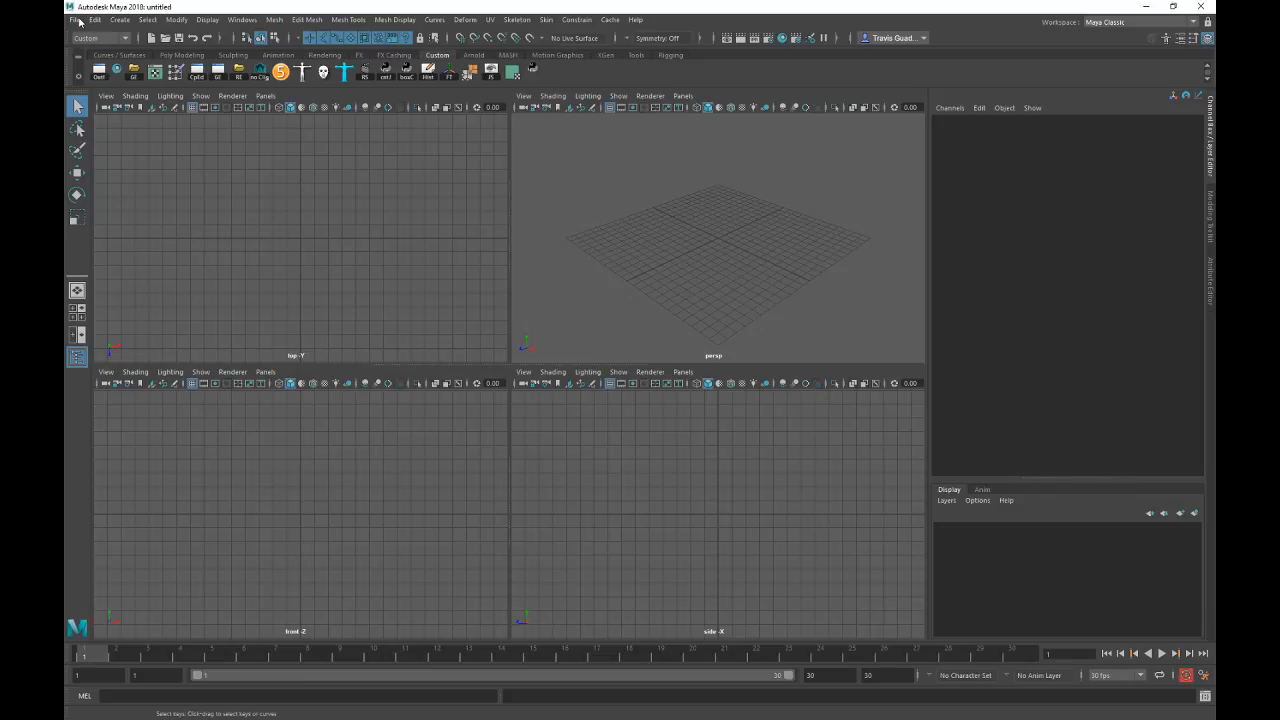
Step: Open the autosaved scene dragon_v_ronan.0202.ma and review its animation by scrubbing and playing it back
click(79, 21)
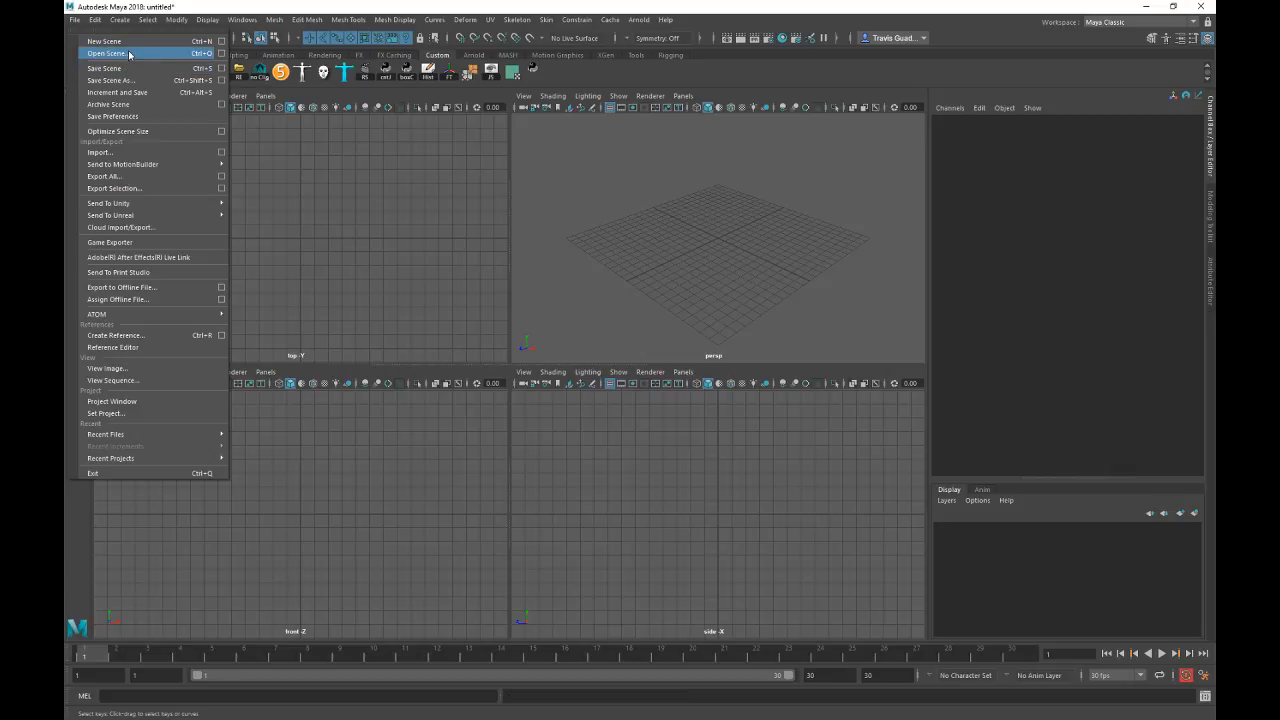
click(129, 54)
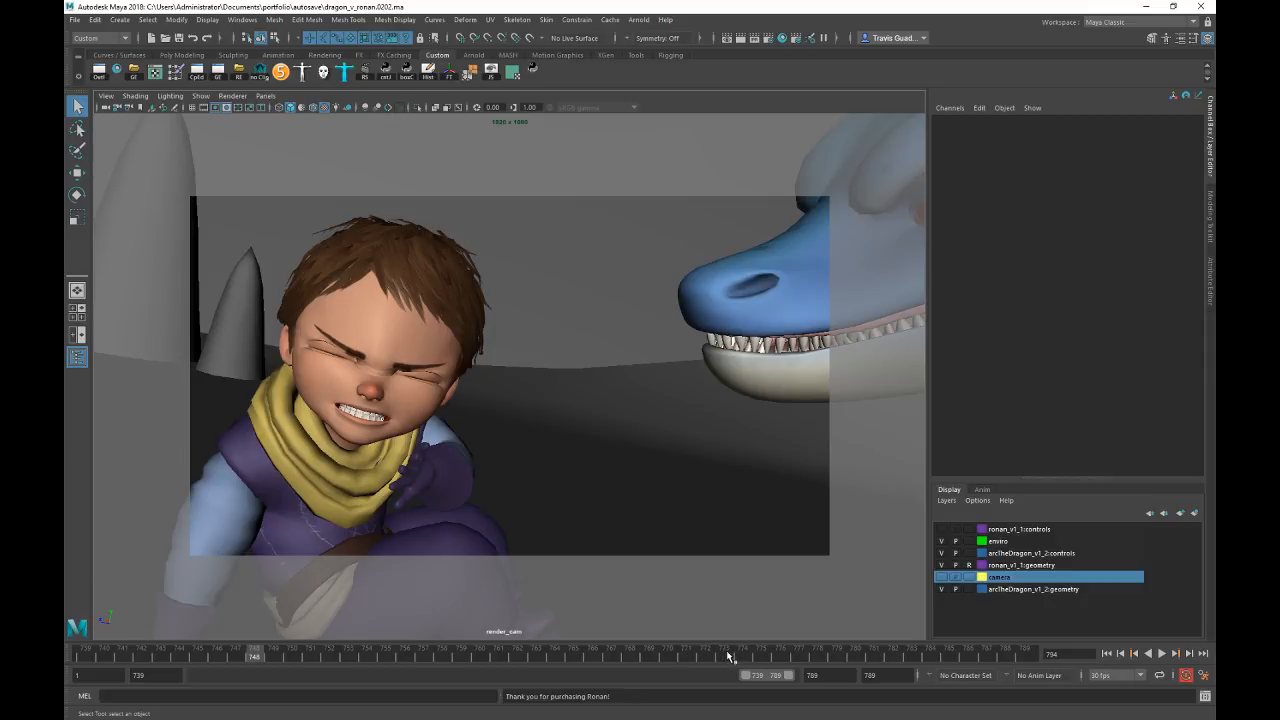
drag(729, 657, 385, 660)
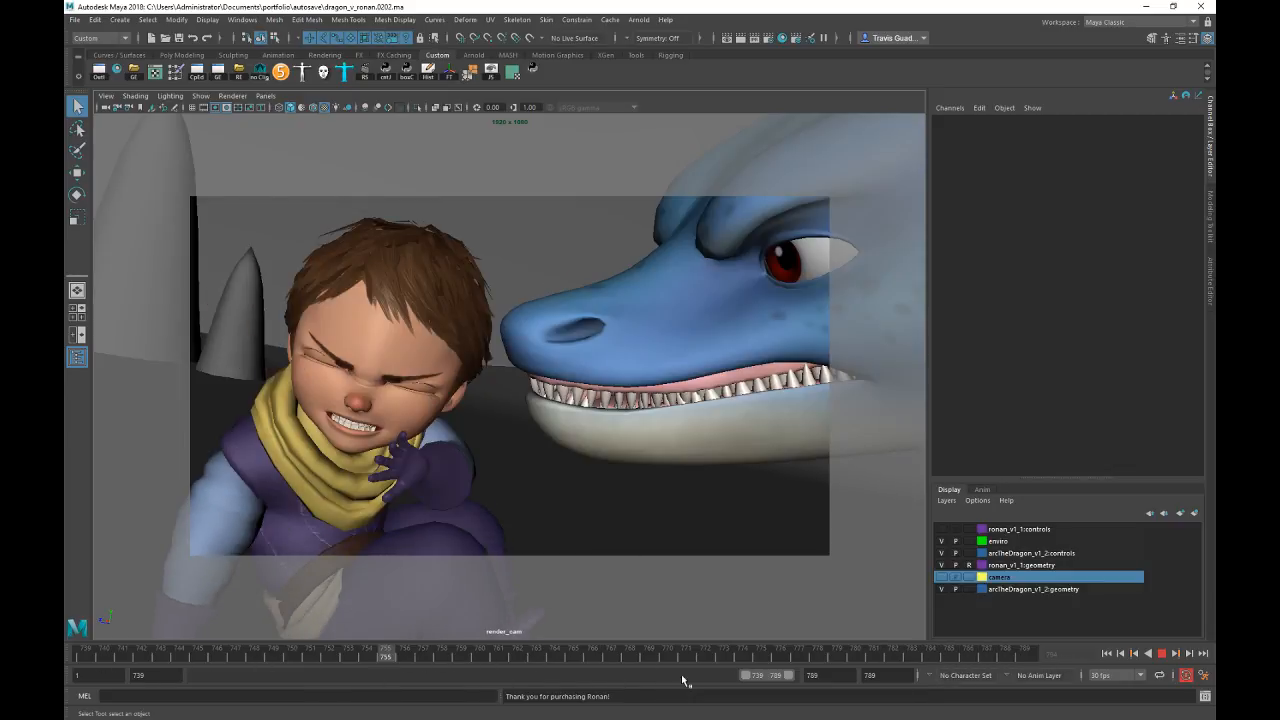
drag(685, 681, 1056, 654)
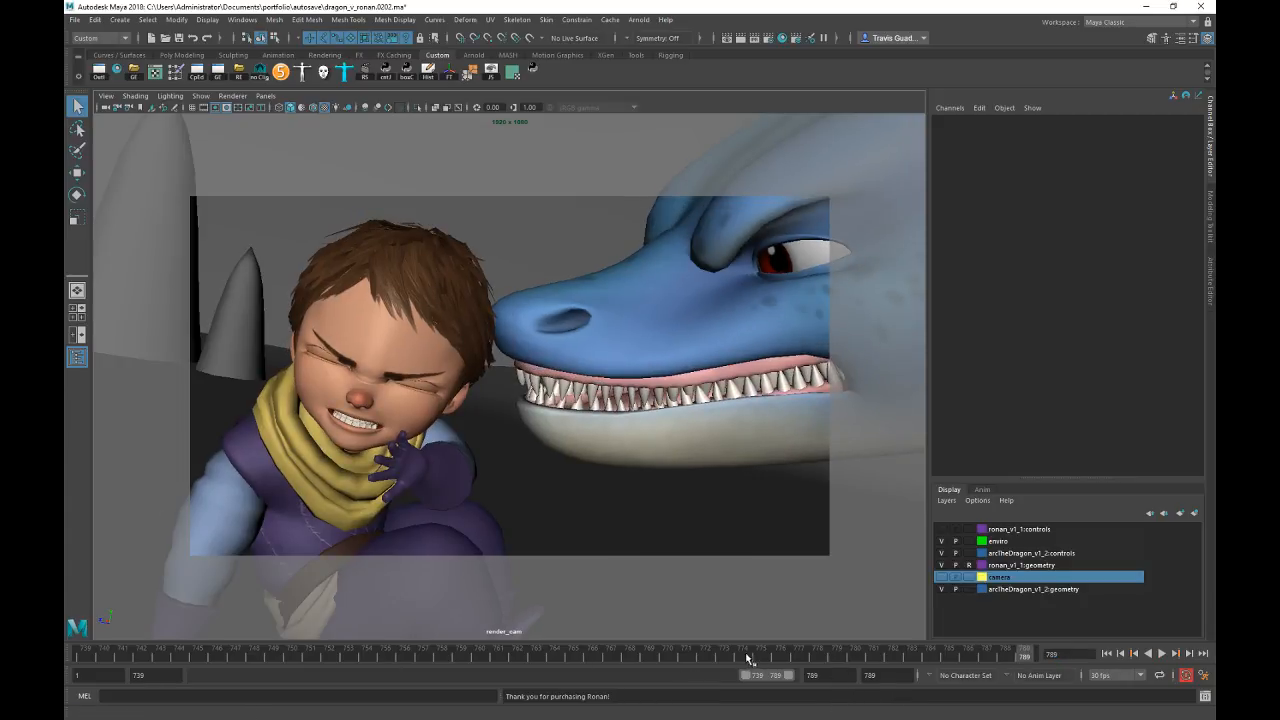
key(alt+v)
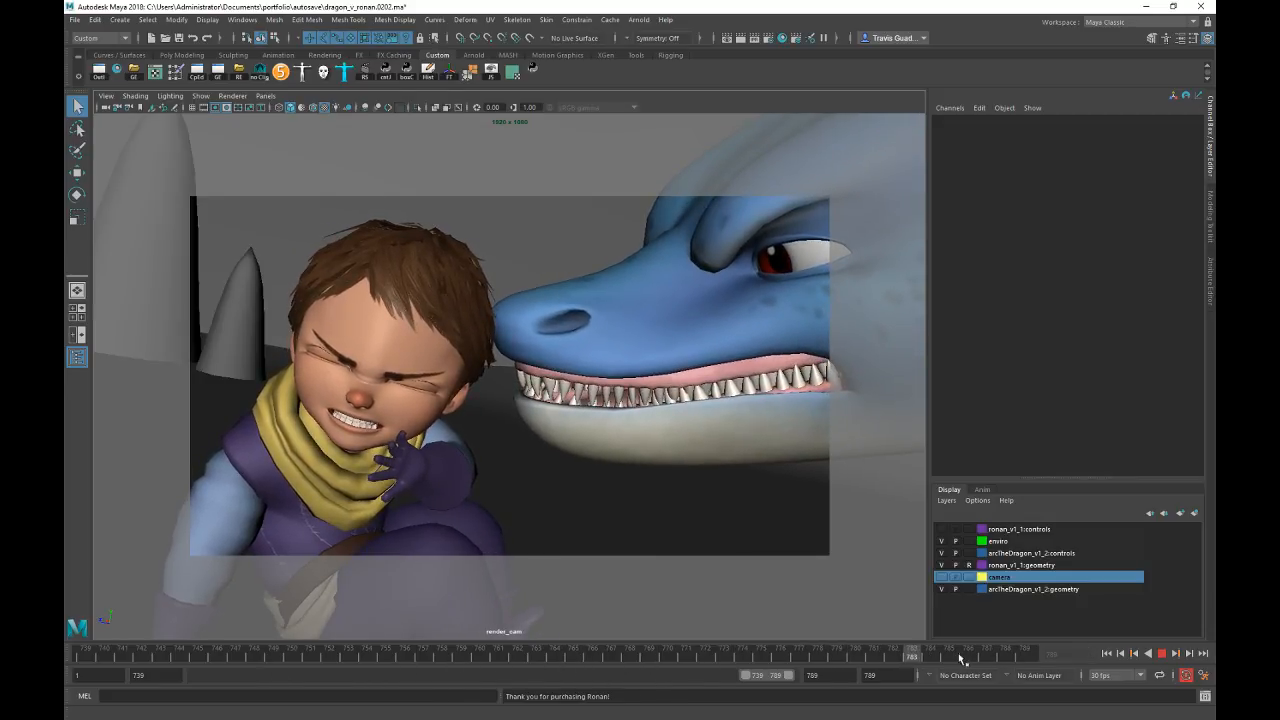
key(alt+v)
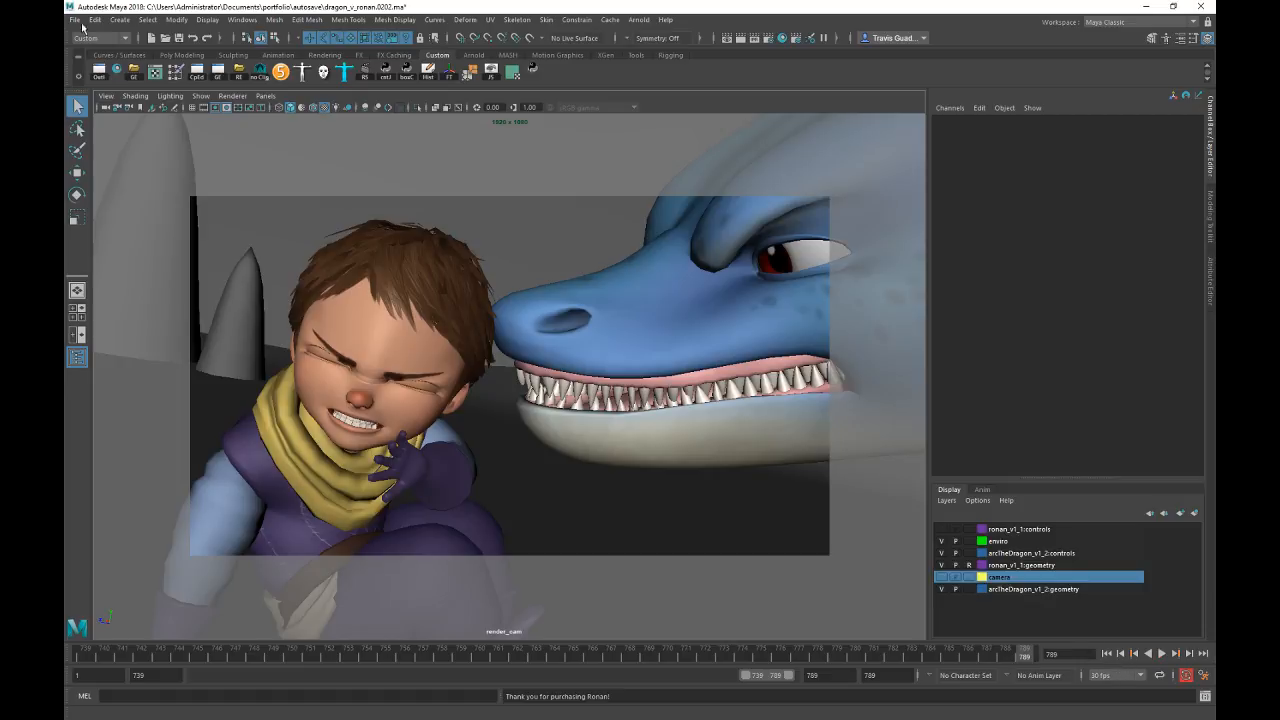
Step: Save the recovered autosave scene as dragon_v_ronan.ma in the demoreel folder
click(74, 19)
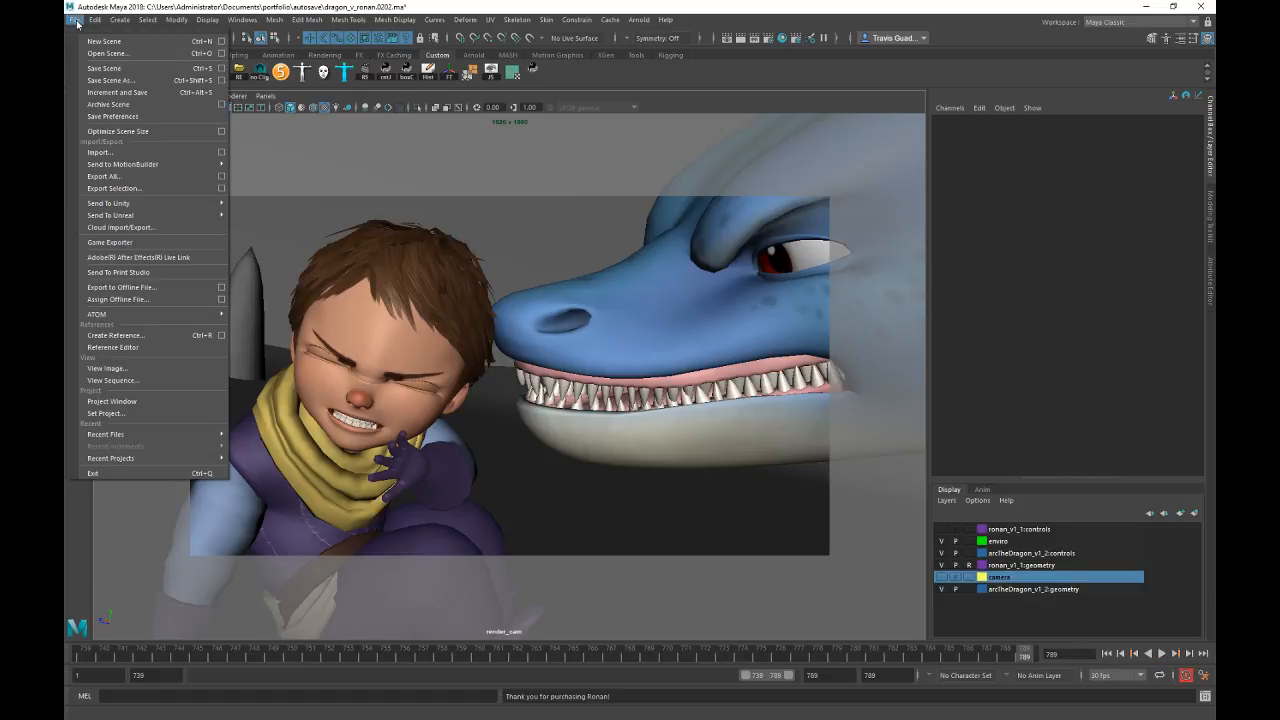
click(120, 79)
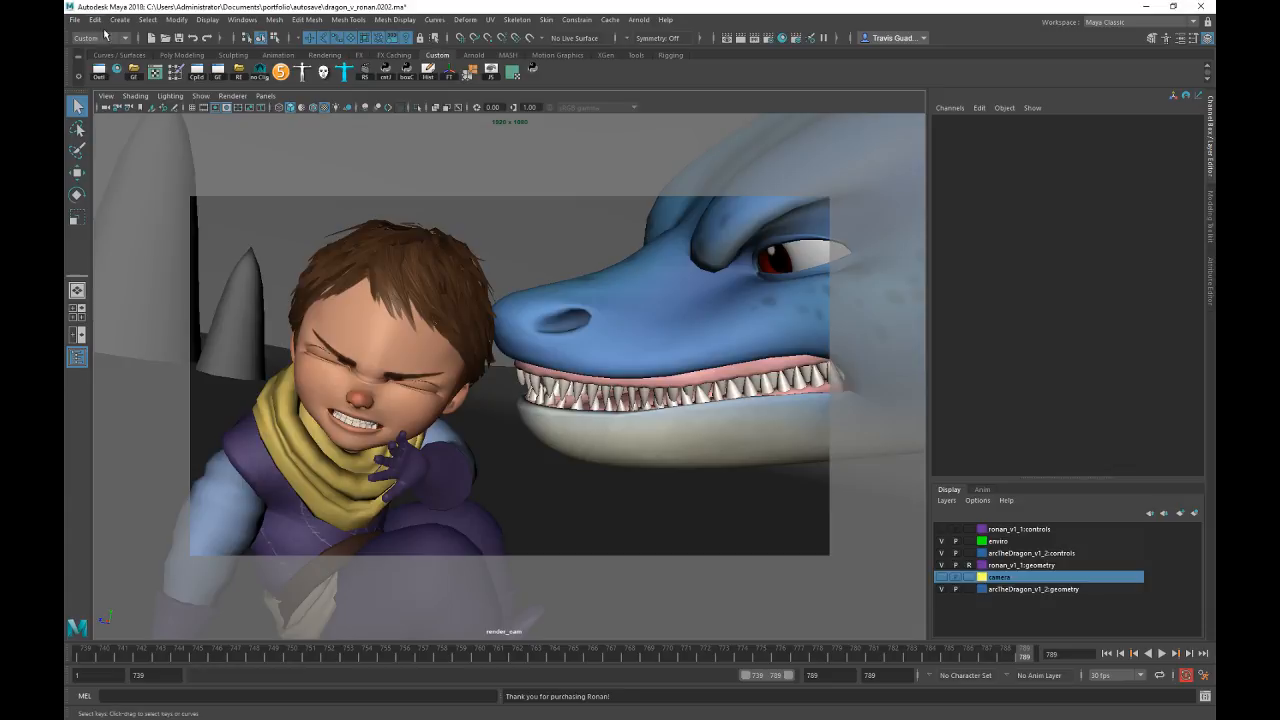
click(78, 19)
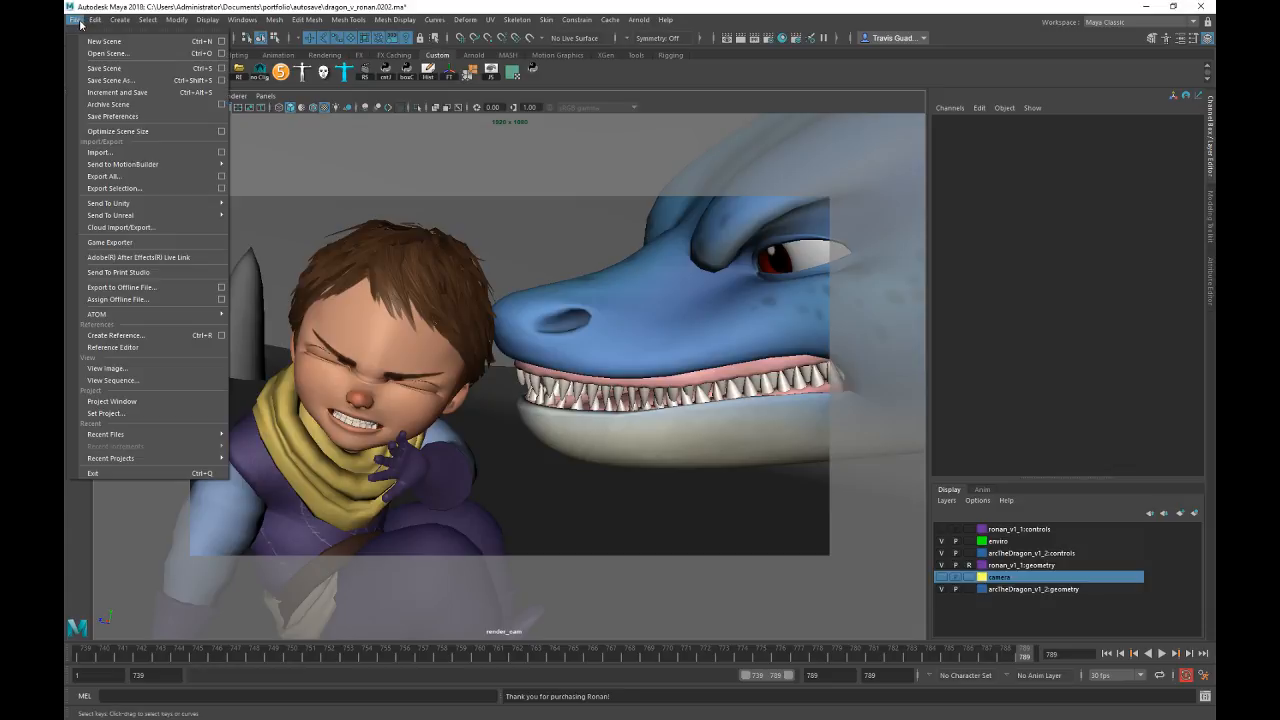
click(110, 92)
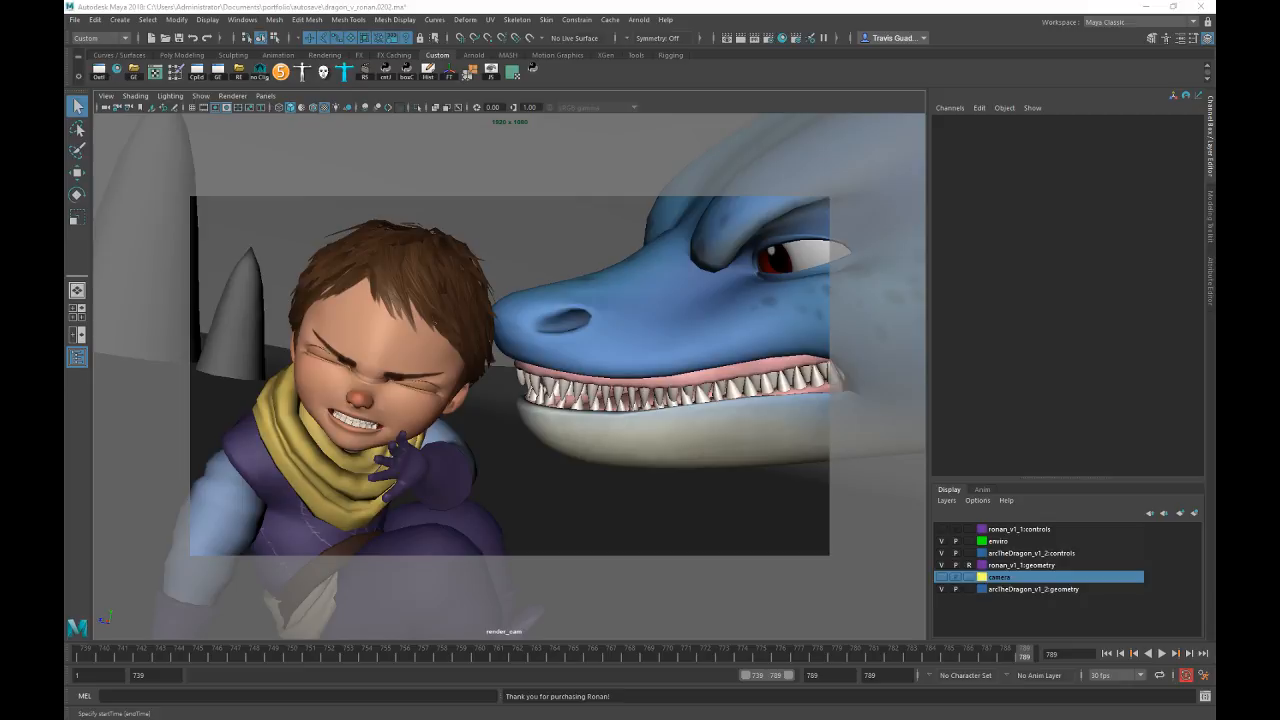
key(ctrl+s)
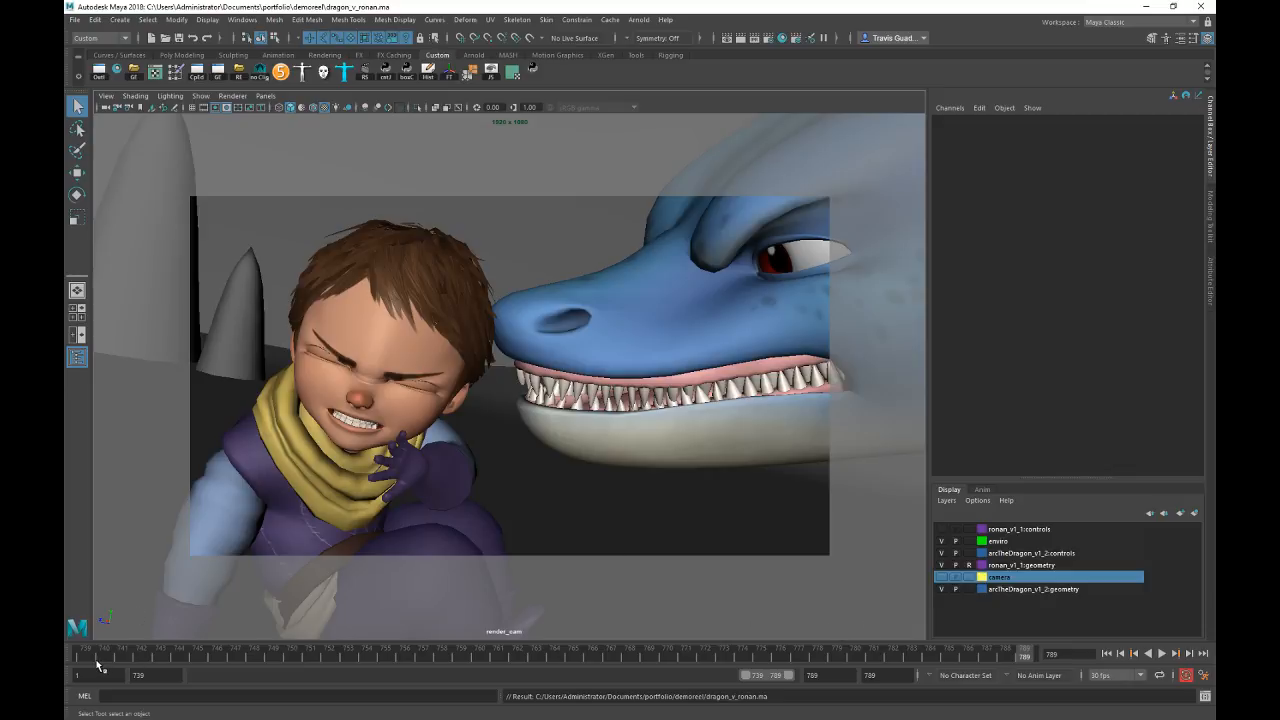
Step: Set the end of the playback range to frame 820
click(815, 675)
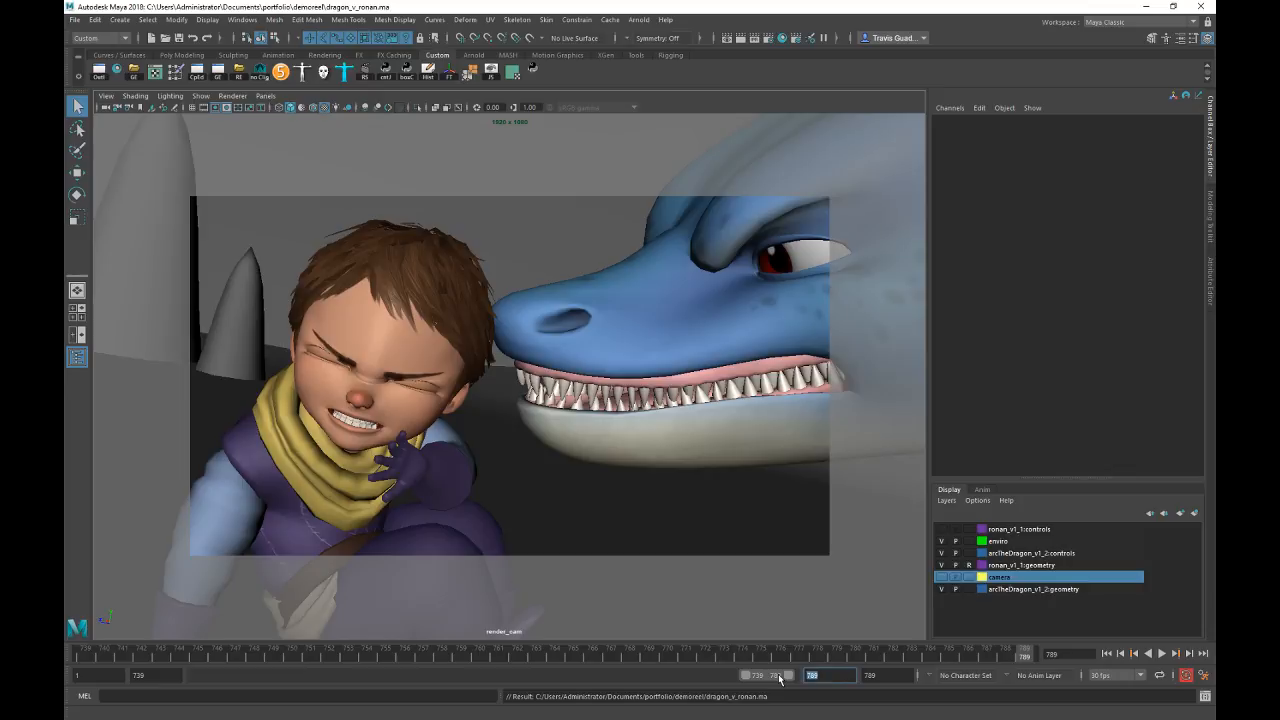
text(820)
key(Return)
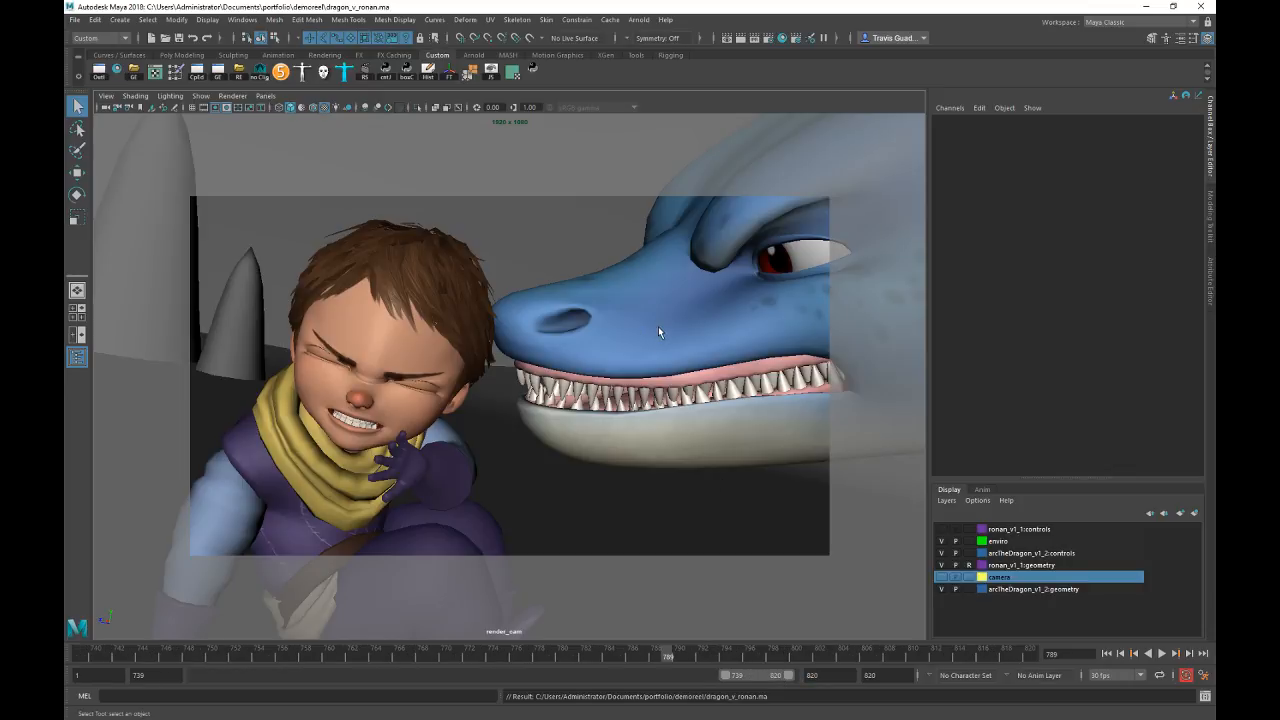
Step: Show the rig controls in a four-view layout, replacing the side view with render_cam and the original render_cam view with persp
key(space)
key(space)
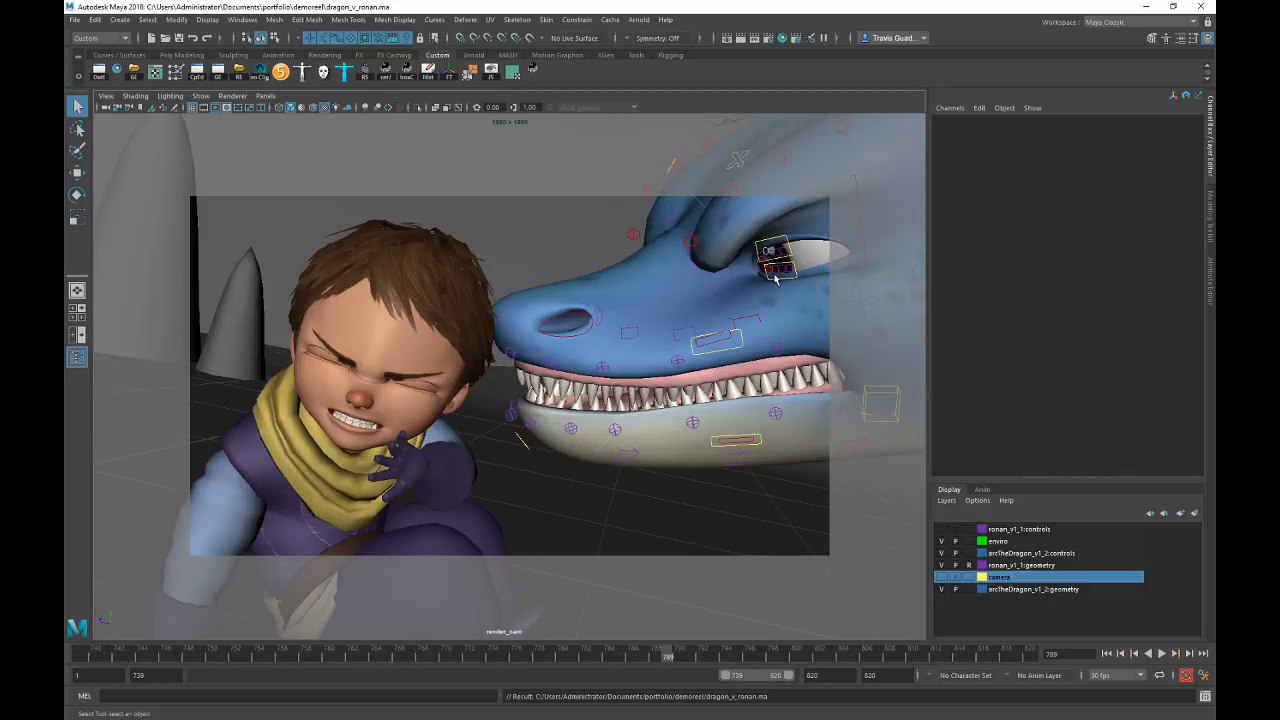
key(space)
click(683, 372)
mouse_move(710, 384)
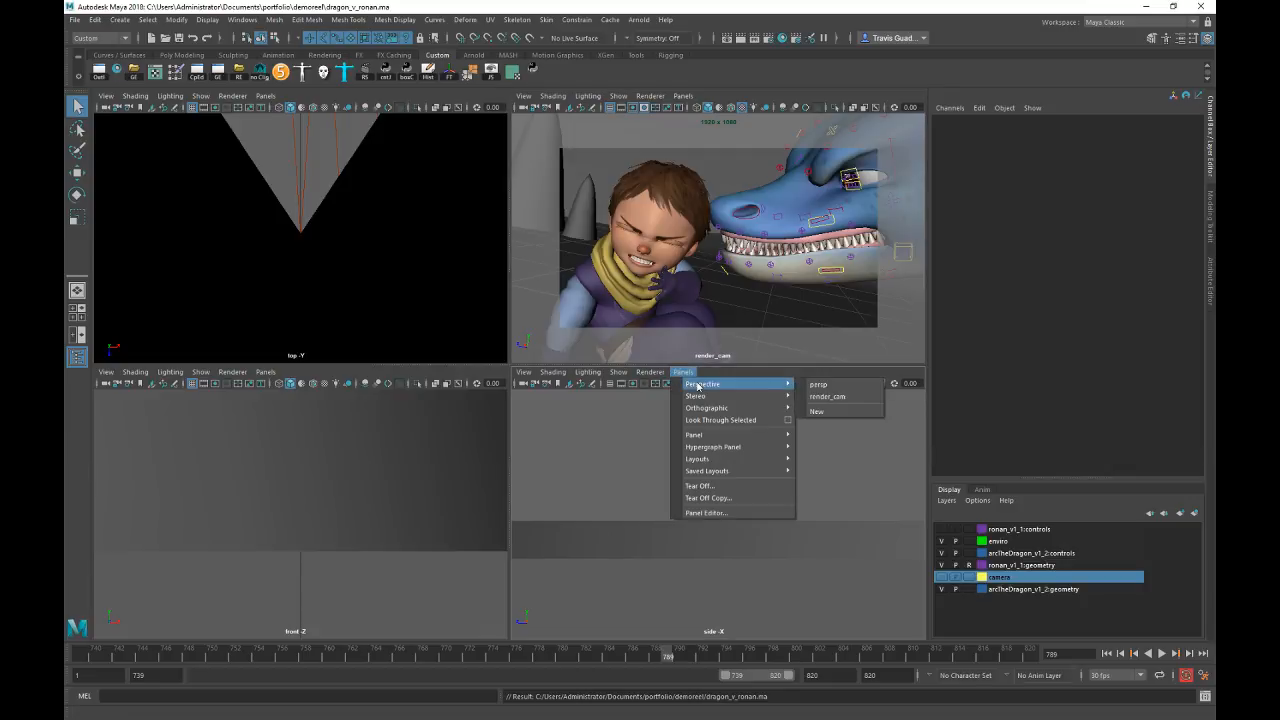
click(812, 397)
click(677, 97)
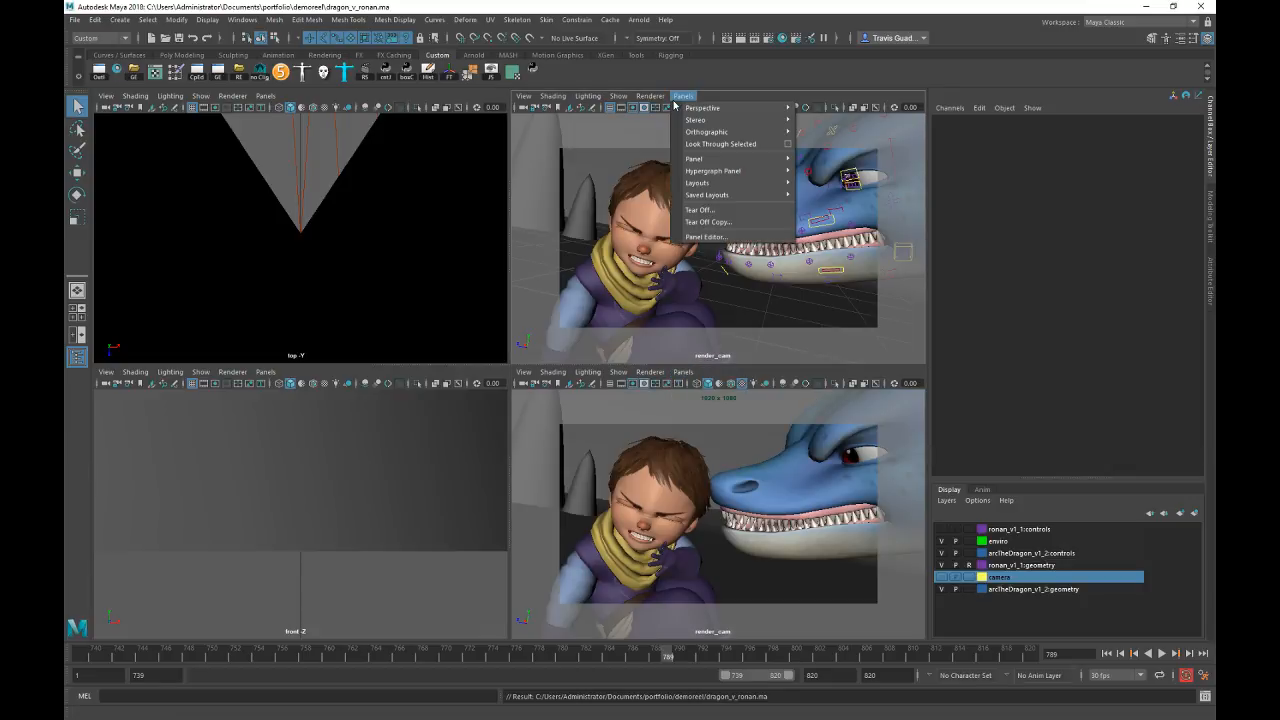
mouse_move(704, 108)
click(806, 109)
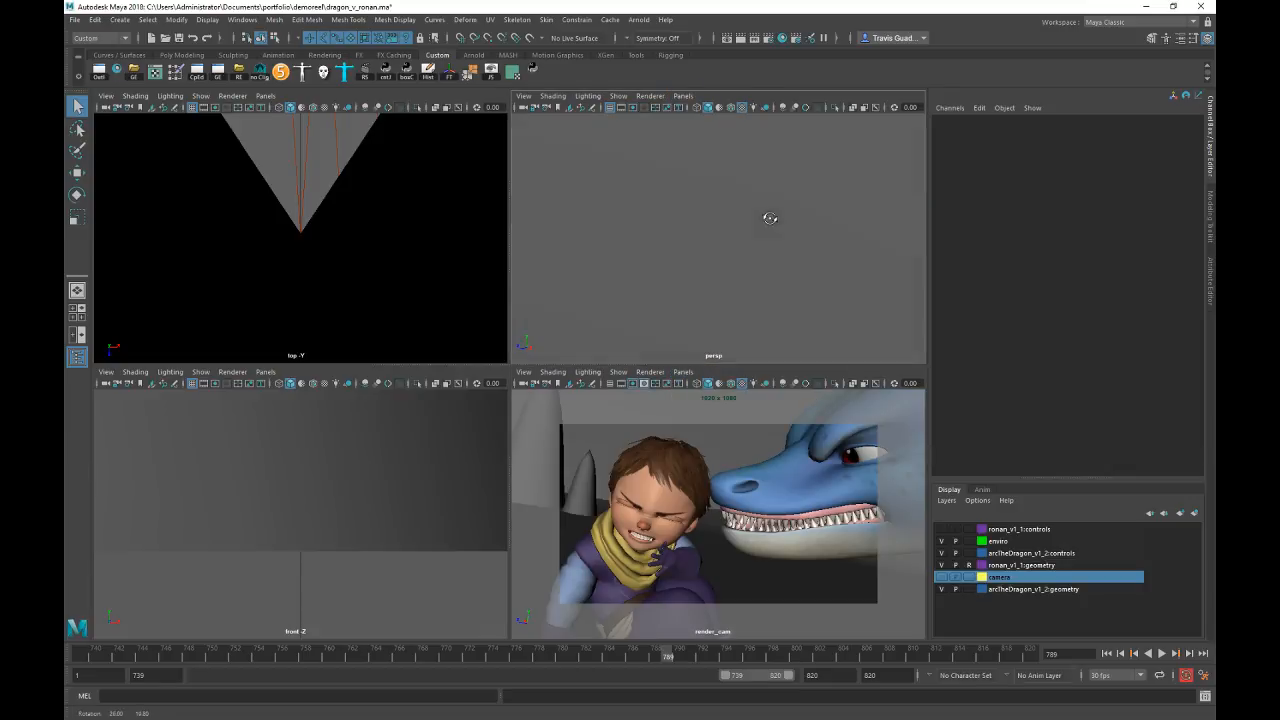
Step: Select all of the dragon's rig controls inside the cave in the perspective view
alt+right_drag(824, 205, 575, 210)
mouse_move(687, 252)
alt+mouse_down()
mouse_move(684, 236)
mouse_move(700, 244)
alt+mouse_up()
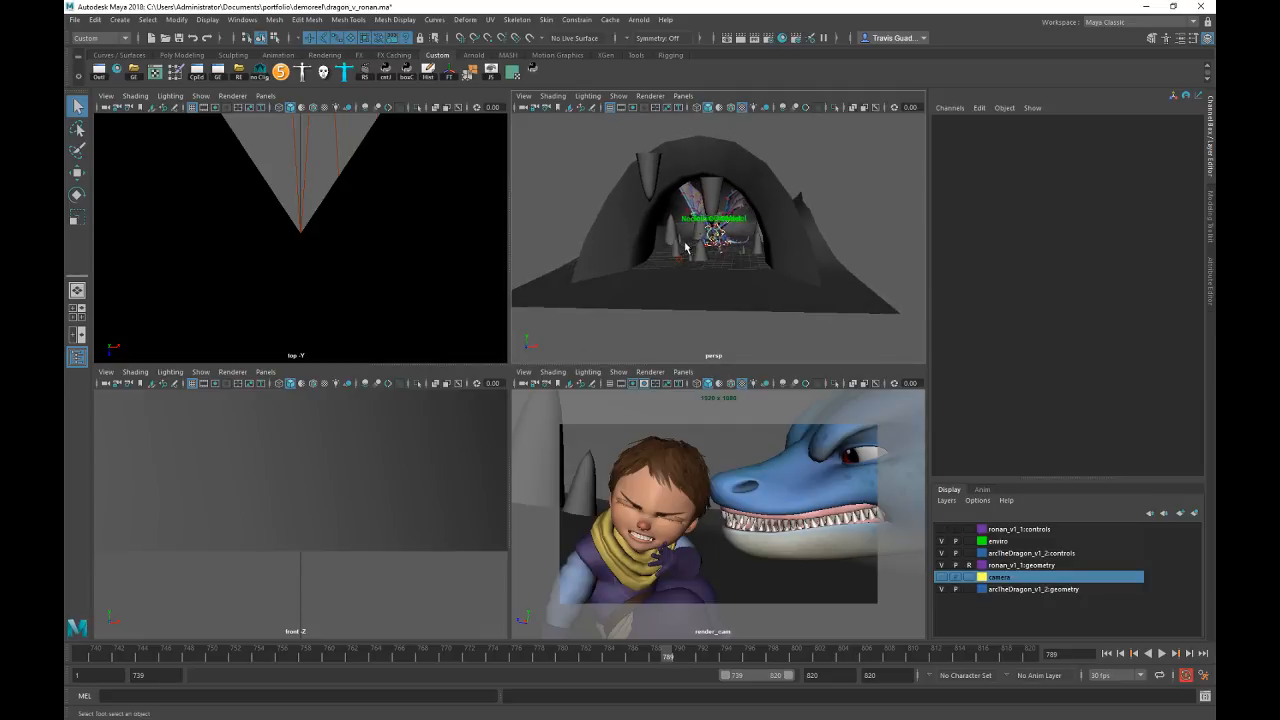
alt+right_drag(700, 244, 852, 318)
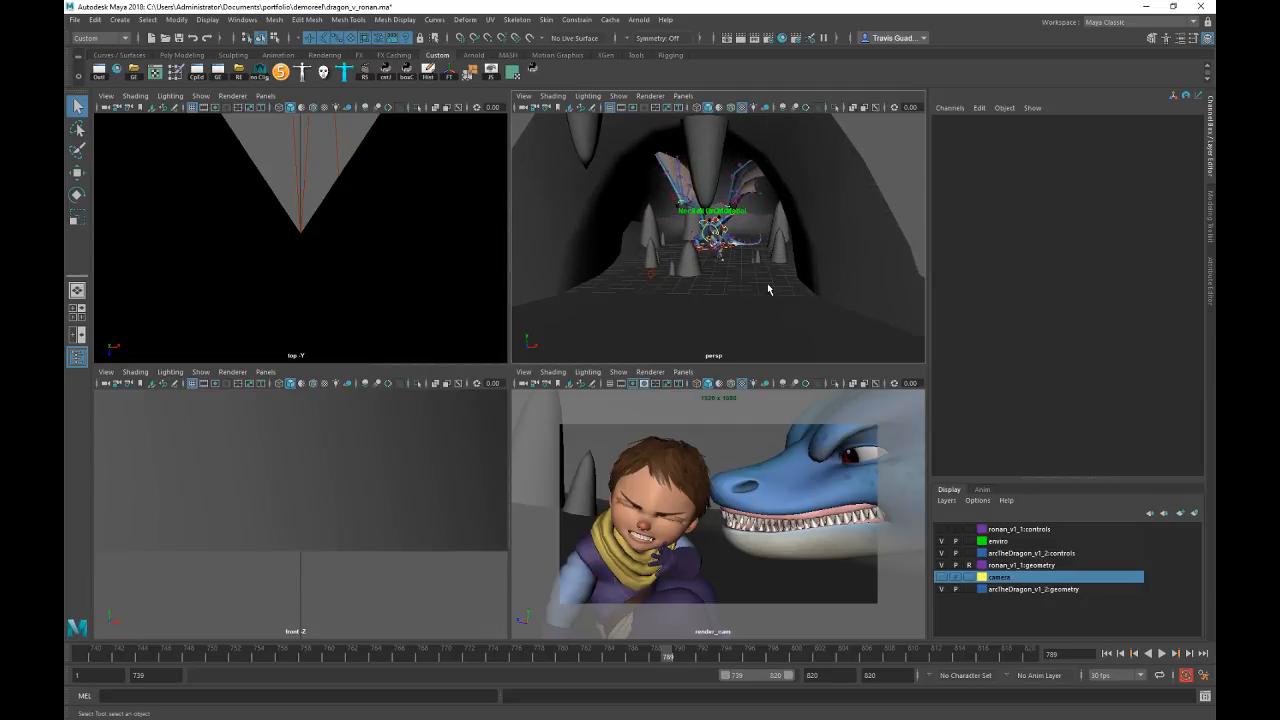
drag(810, 324, 550, 13)
alt+right_drag(602, 245, 812, 258)
alt+drag(825, 260, 787, 262)
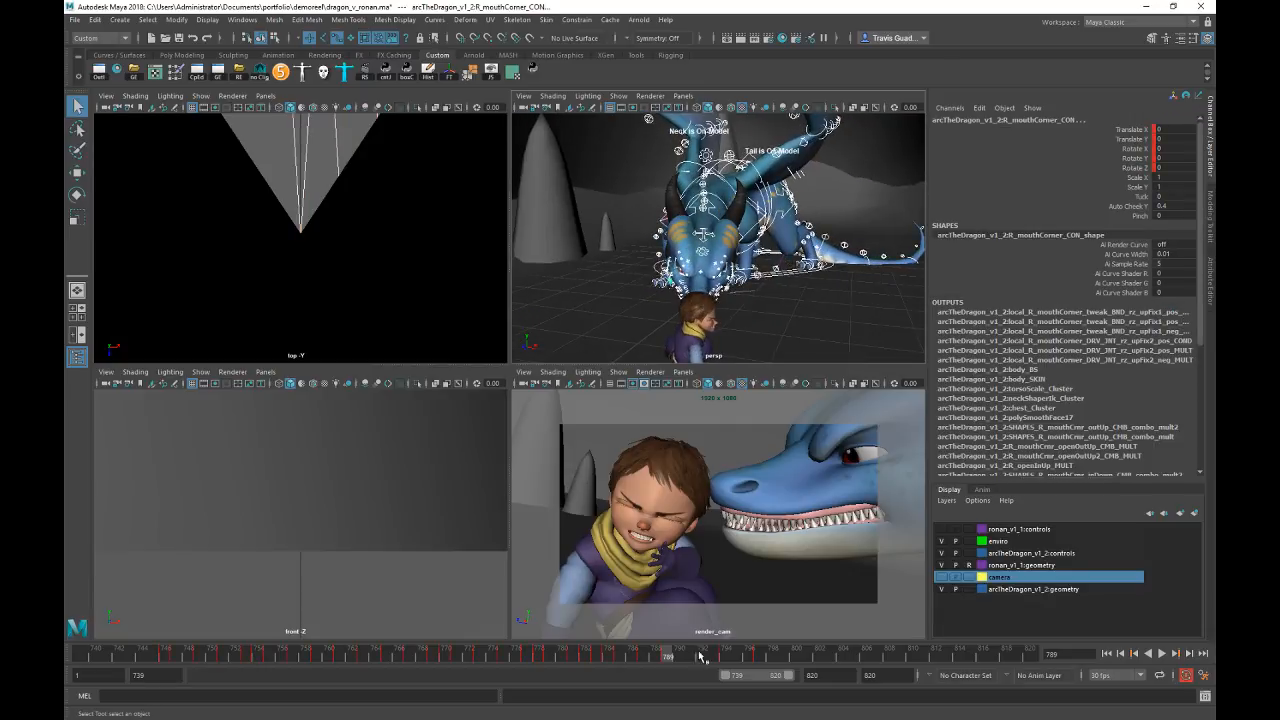
Step: Move to frame 797 and select the tongue_03_SPL_DRV_CON control inside the dragon's mouth
key(alt+v)
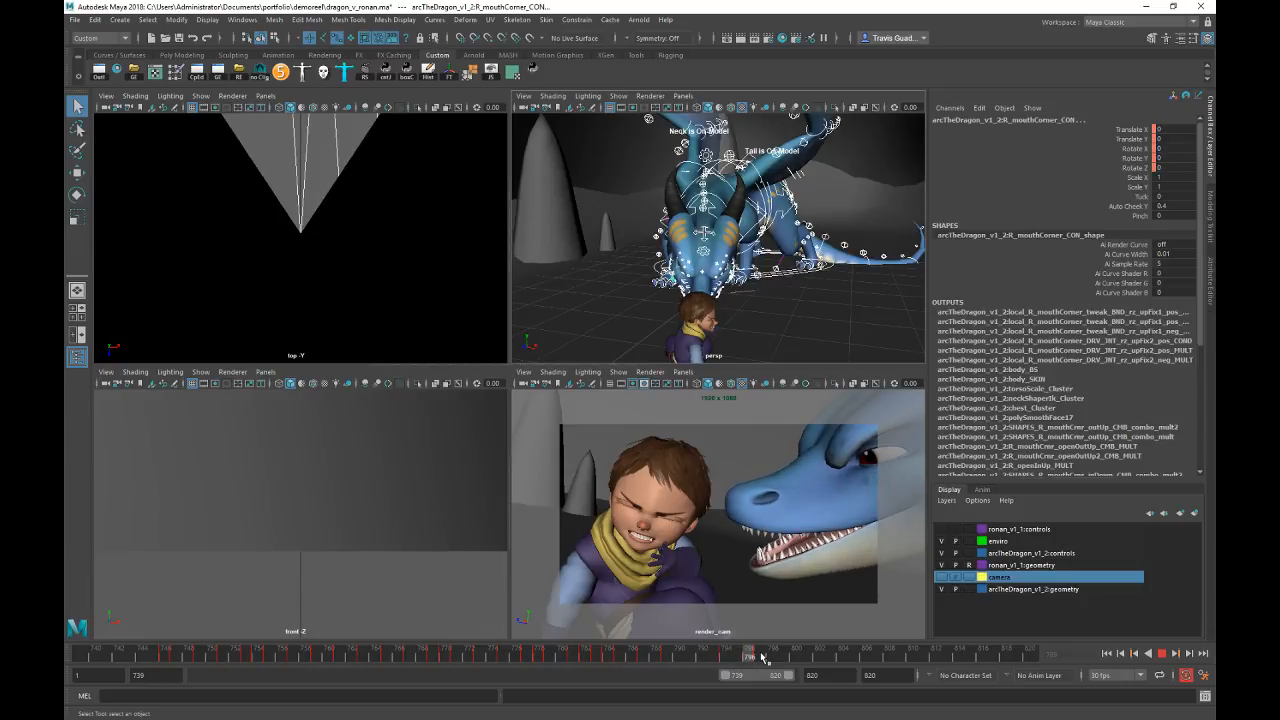
drag(729, 660, 759, 657)
scroll(675, 260, up, 3)
alt+drag(671, 260, 592, 256)
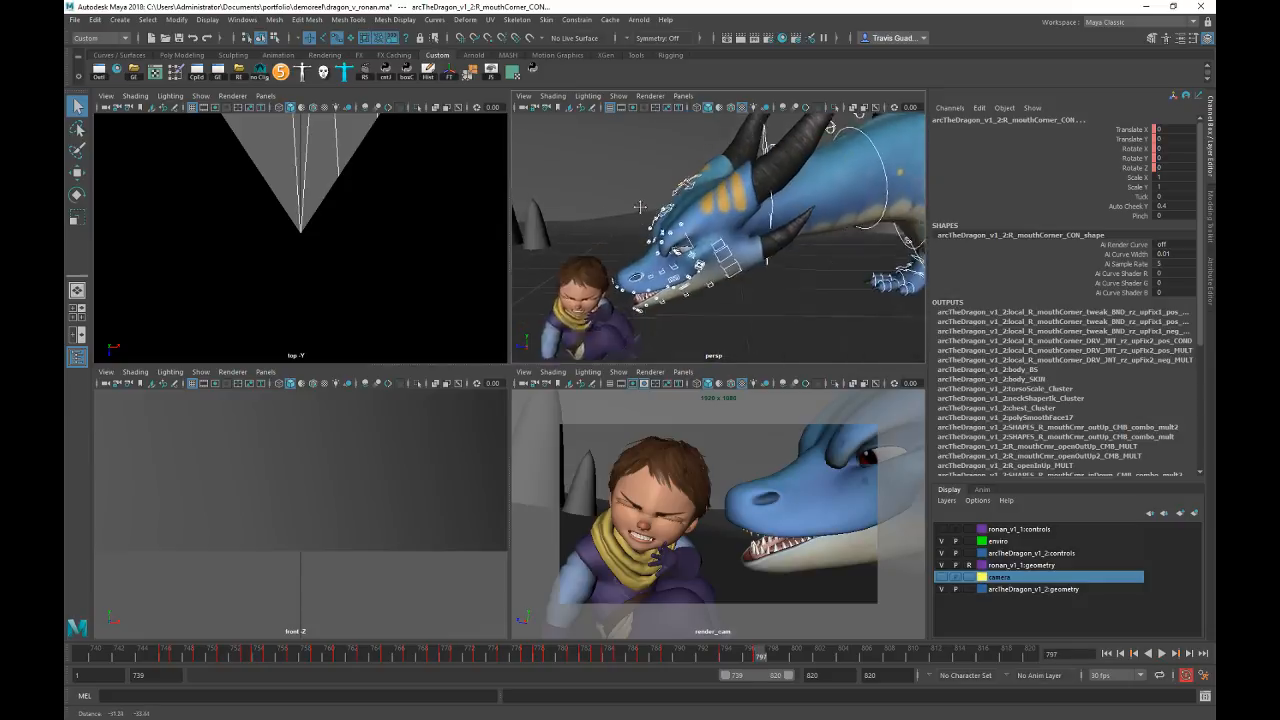
alt+right_drag(592, 256, 748, 294)
alt+middle_drag(748, 294, 740, 267)
alt+drag(740, 267, 875, 190)
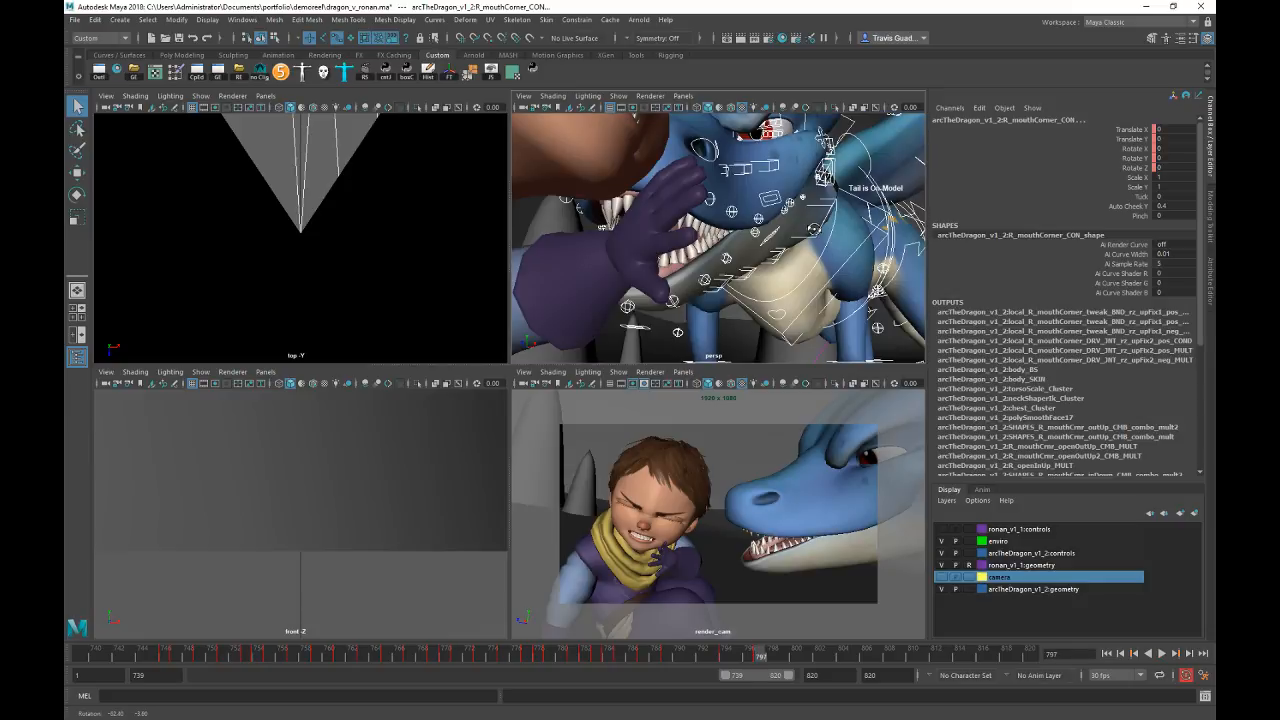
click(659, 196)
key(f)
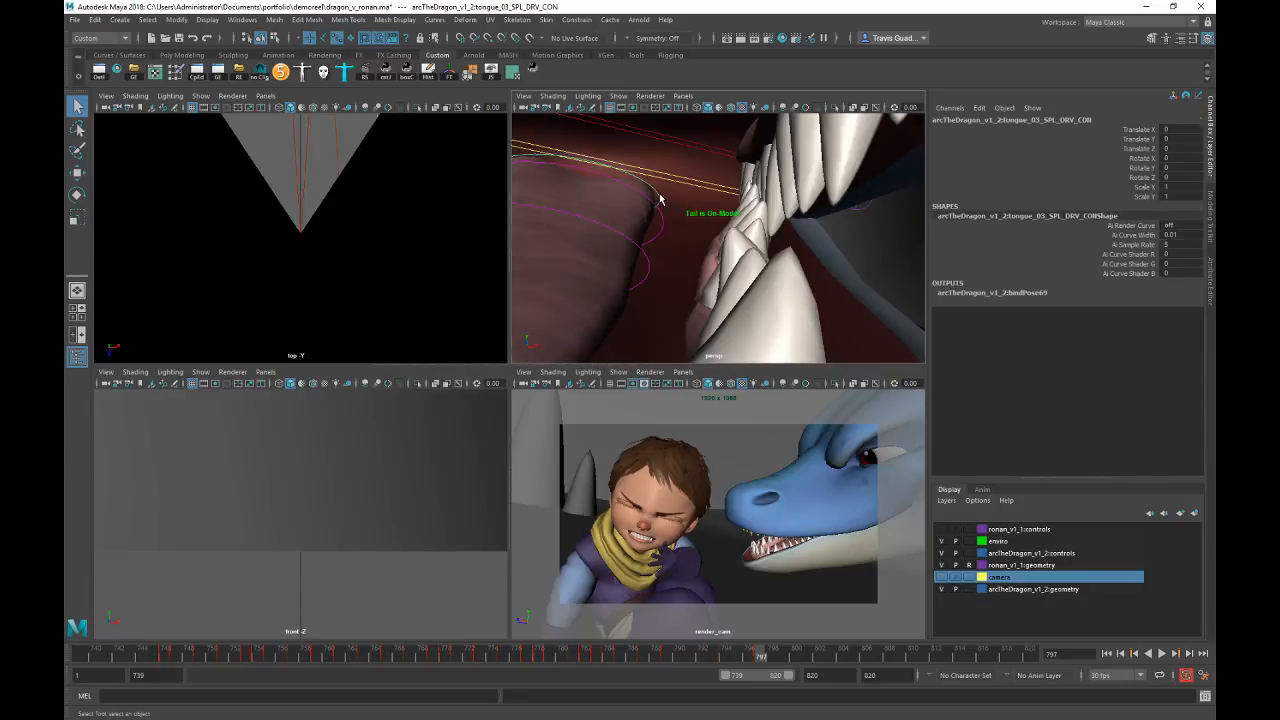
Step: Add the tongue's base control and the tongue_05, tongue_07 and tongue_09 controls to the selection
alt+drag(716, 237, 698, 226)
alt+middle_drag(698, 226, 755, 326)
alt+drag(755, 326, 707, 304)
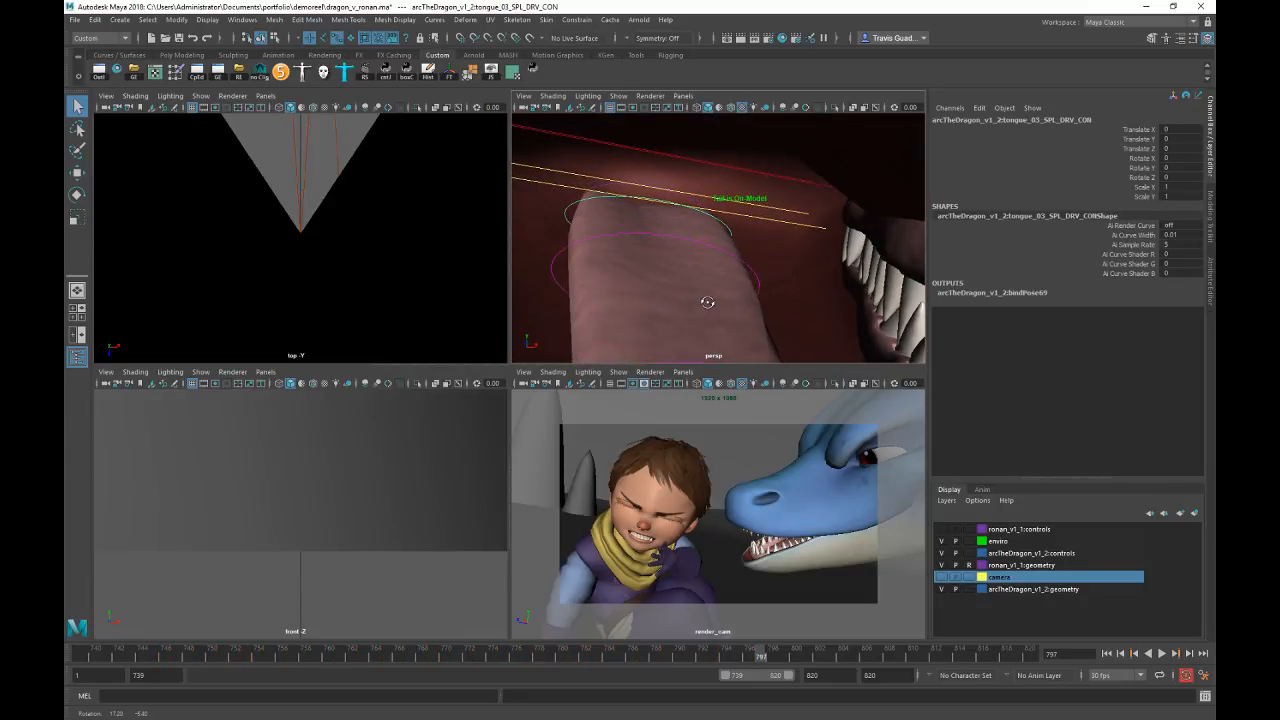
shift+click(602, 187)
shift+click(664, 237)
alt+middle_drag(763, 330, 754, 244)
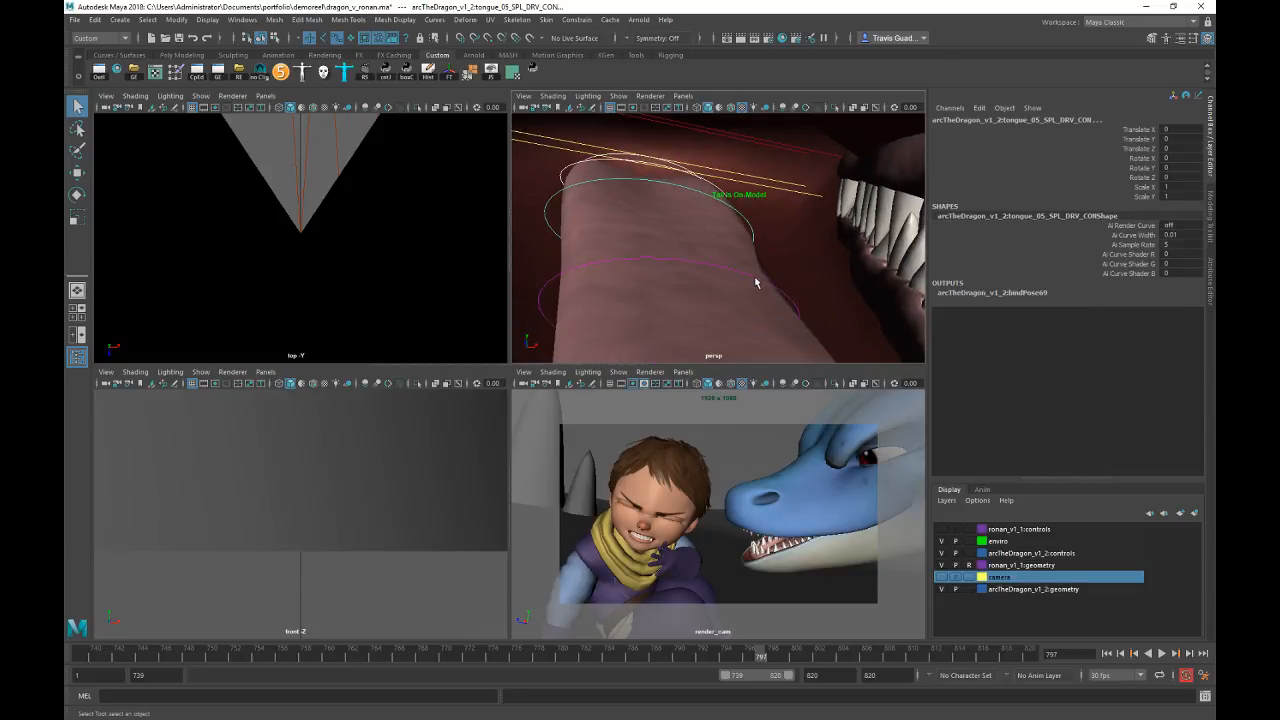
shift+click(796, 306)
alt+right_drag(893, 358, 757, 294)
alt+drag(752, 313, 718, 326)
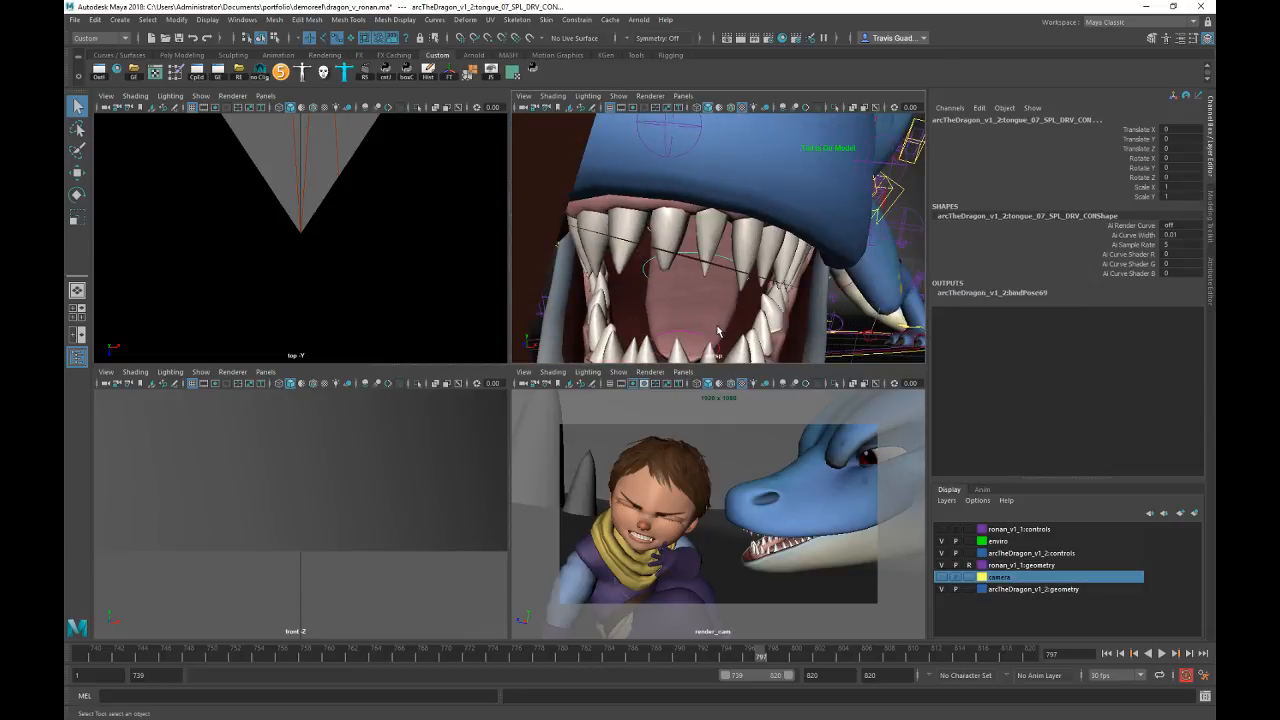
shift+click(705, 336)
Step: Key all translate, rotate and scale channels of the selected tongue controls at frame 789
mouse_move(747, 663)
mouse_down()
mouse_move(760, 660)
mouse_move(726, 665)
mouse_up()
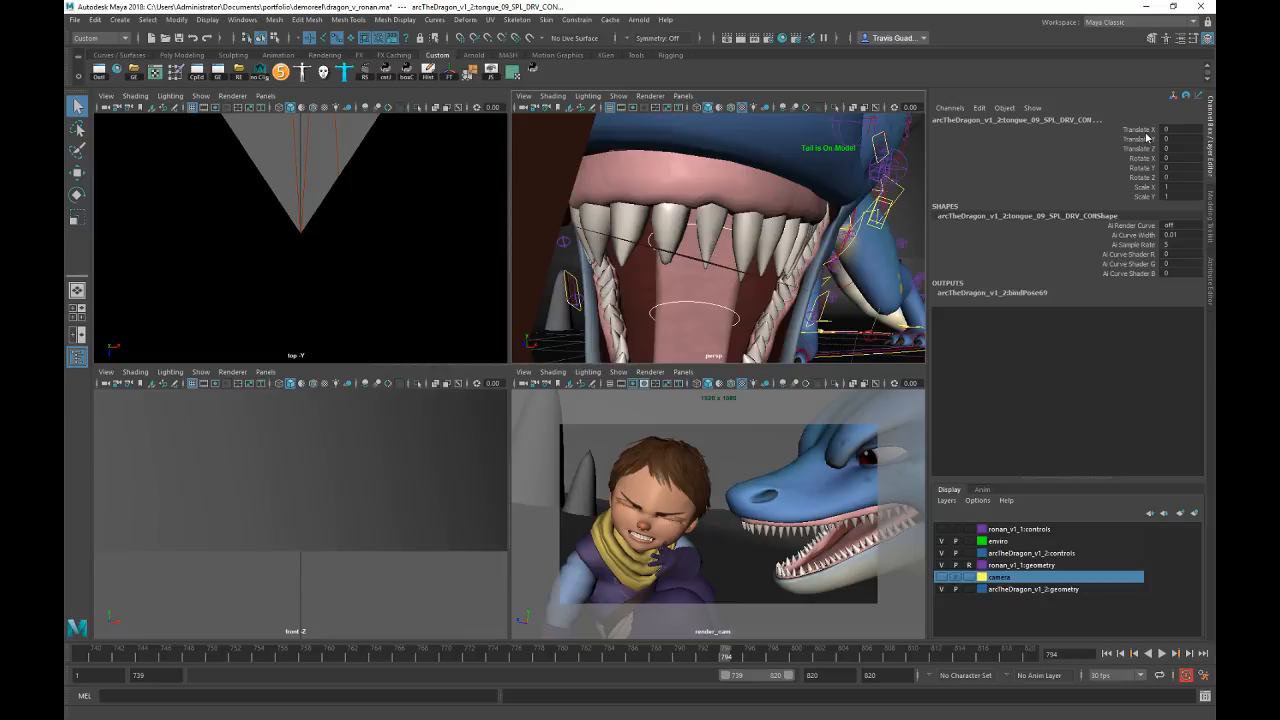
click(670, 663)
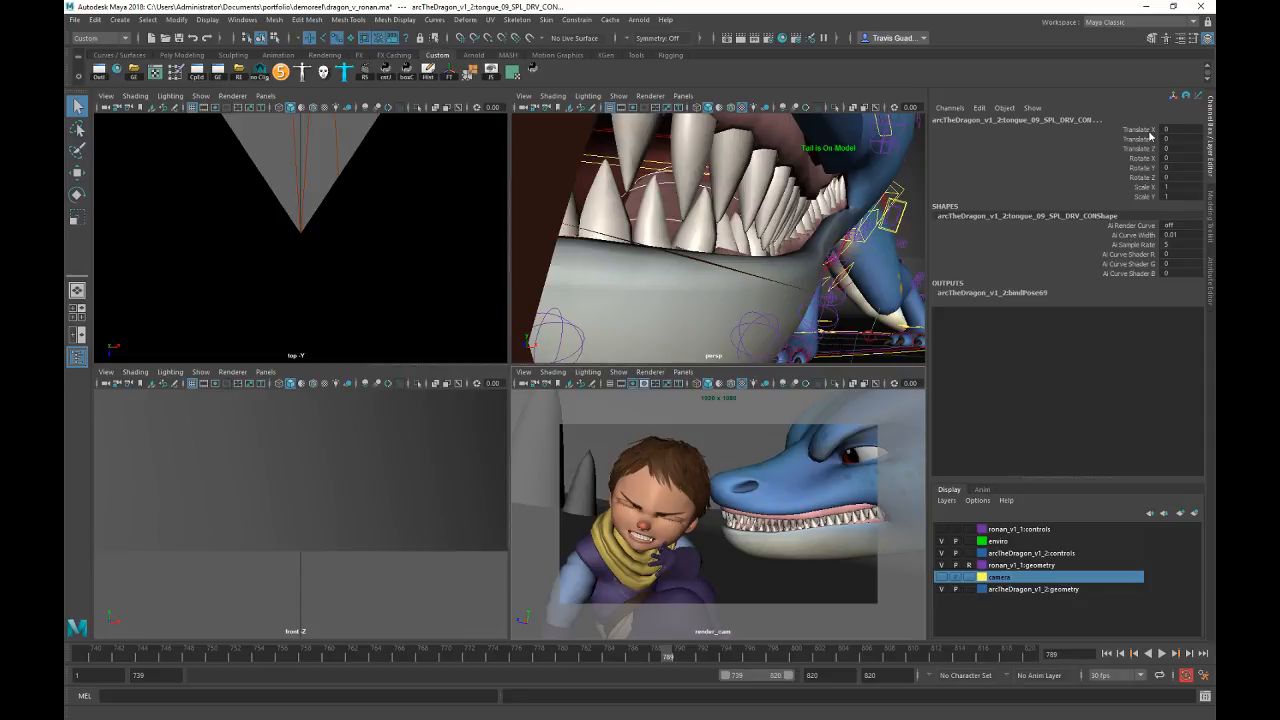
drag(1148, 130, 1145, 196)
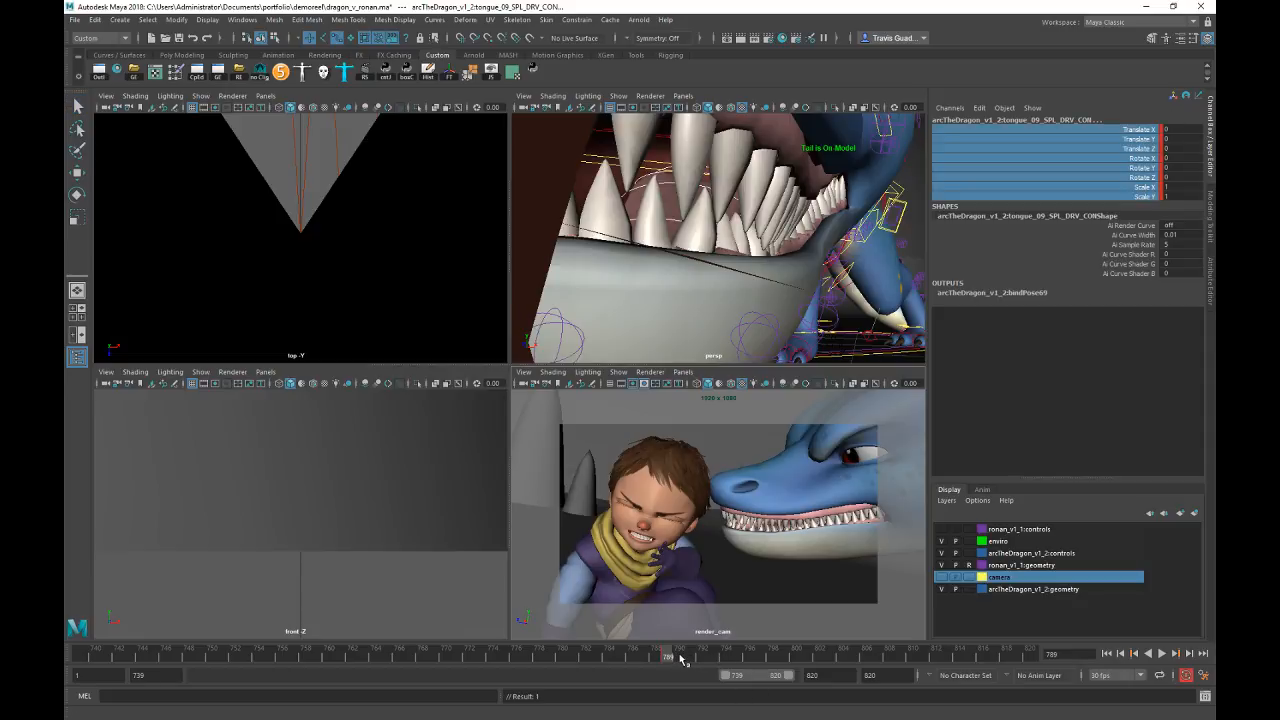
Step: At frame 794, rotate the tongue base control tongue_01_SPL_main_CON to about -2.4 in X and key it
mouse_move(680, 658)
mouse_down()
mouse_move(797, 656)
mouse_move(703, 657)
mouse_move(727, 657)
mouse_up()
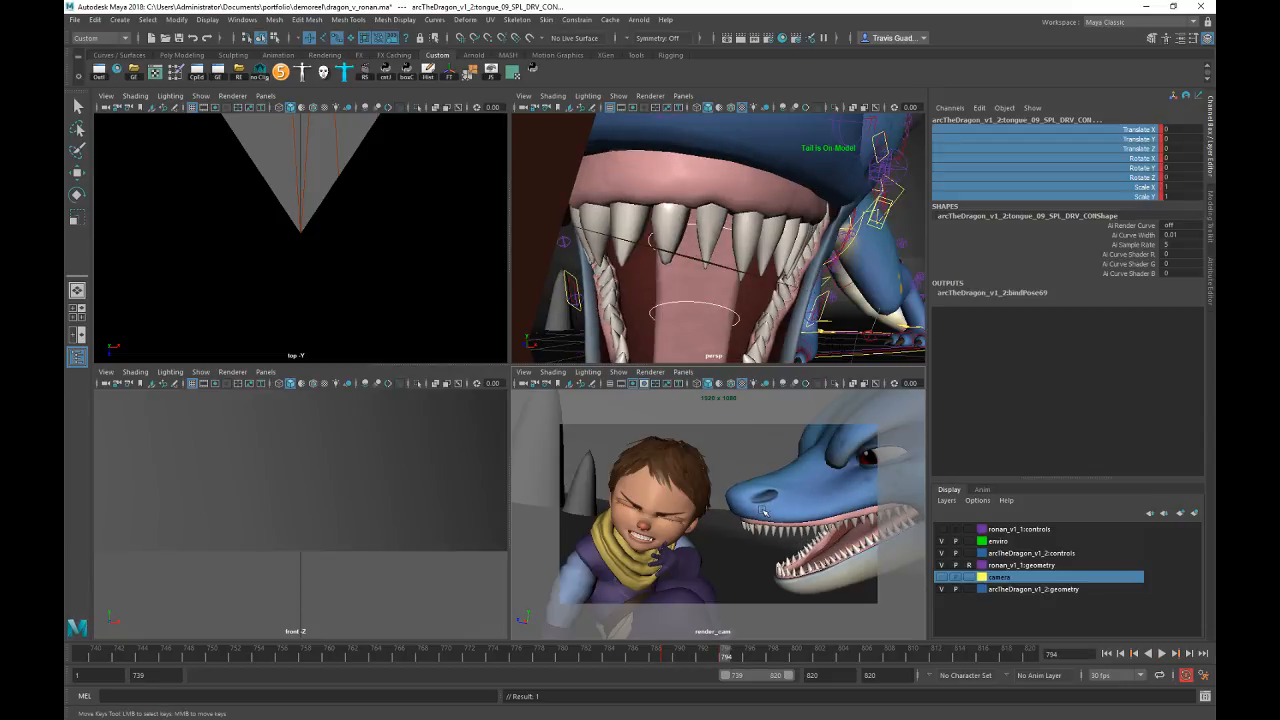
alt+drag(781, 229, 842, 216)
click(872, 210)
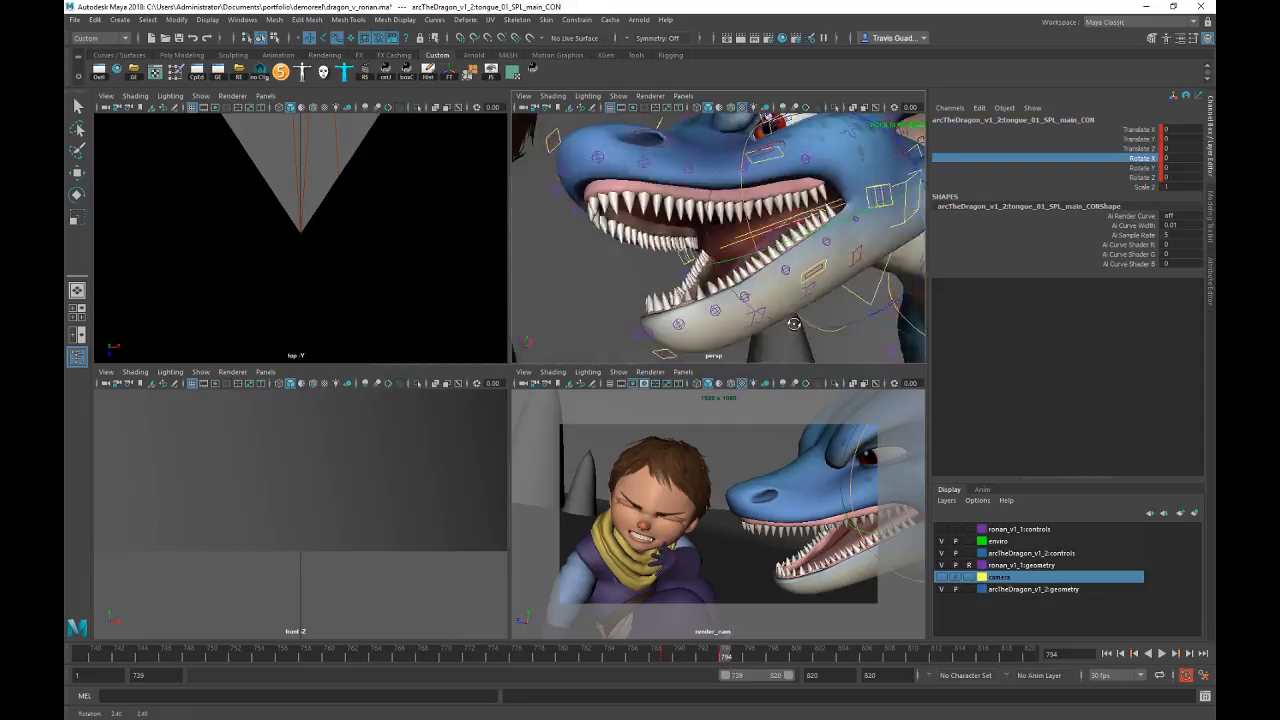
alt+right_drag(868, 338, 834, 344)
middle_drag(904, 348, 899, 350)
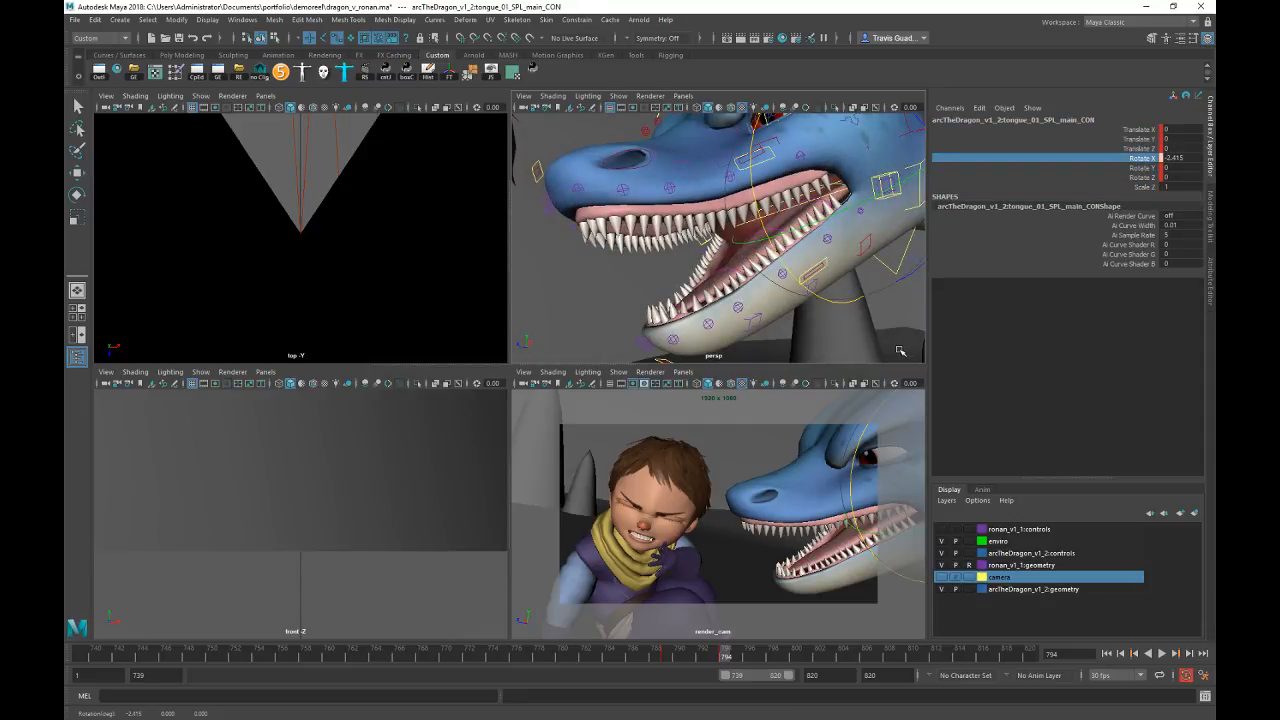
key(s)
Step: Rotate tongue_05_SPL_DRV_CON to about -1.1 and tip control tongue_09_SPL_DRV_CON to about -14.4 in X, keying both at frame 794
alt+drag(657, 272, 672, 318)
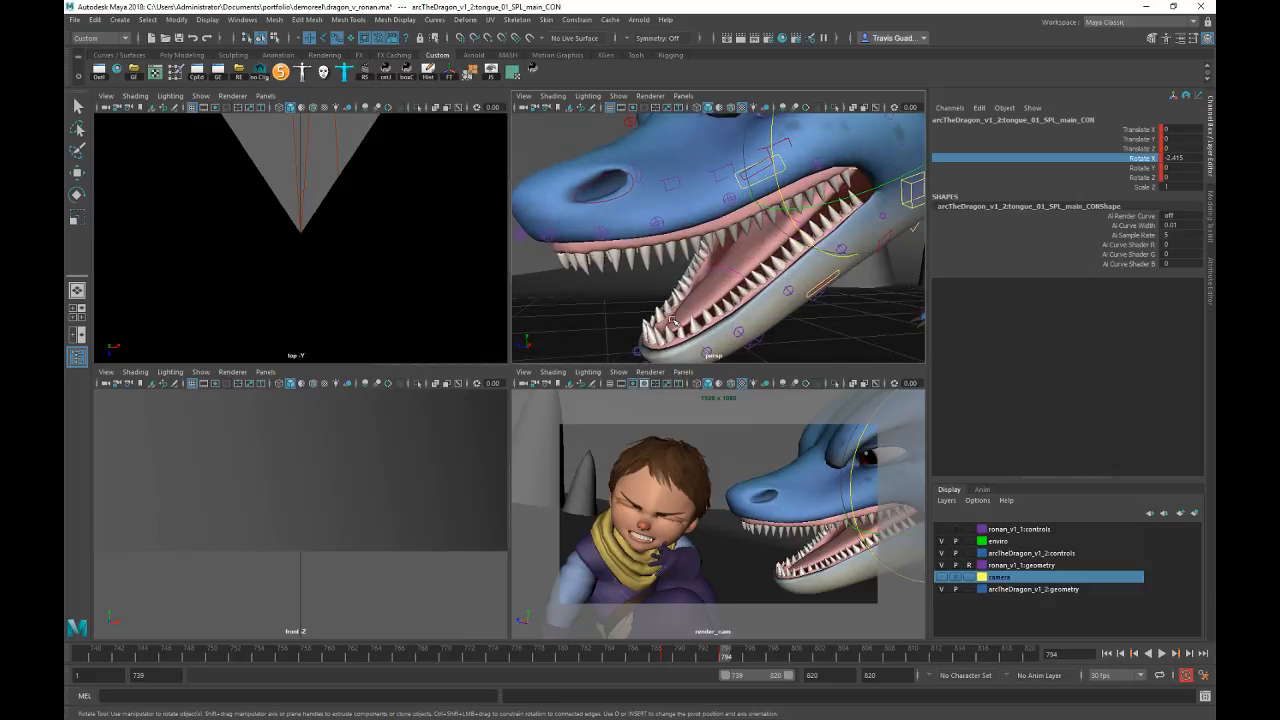
click(672, 320)
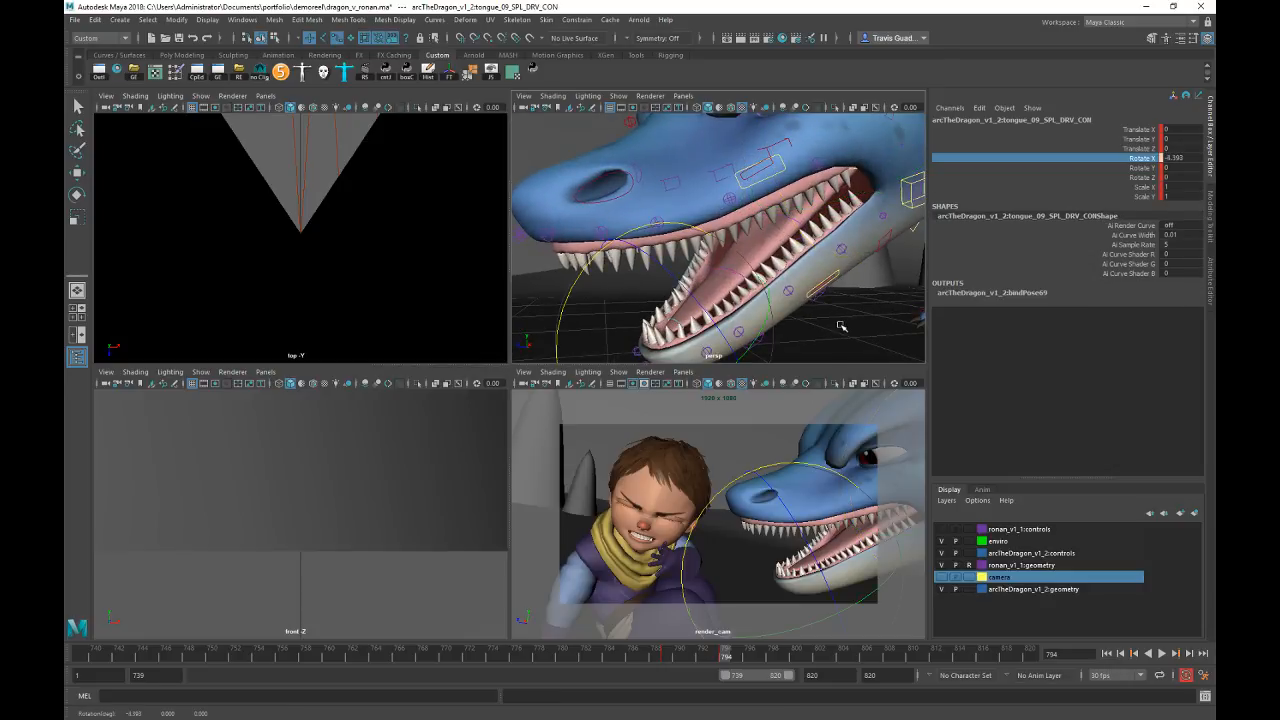
key(q)
click(857, 328)
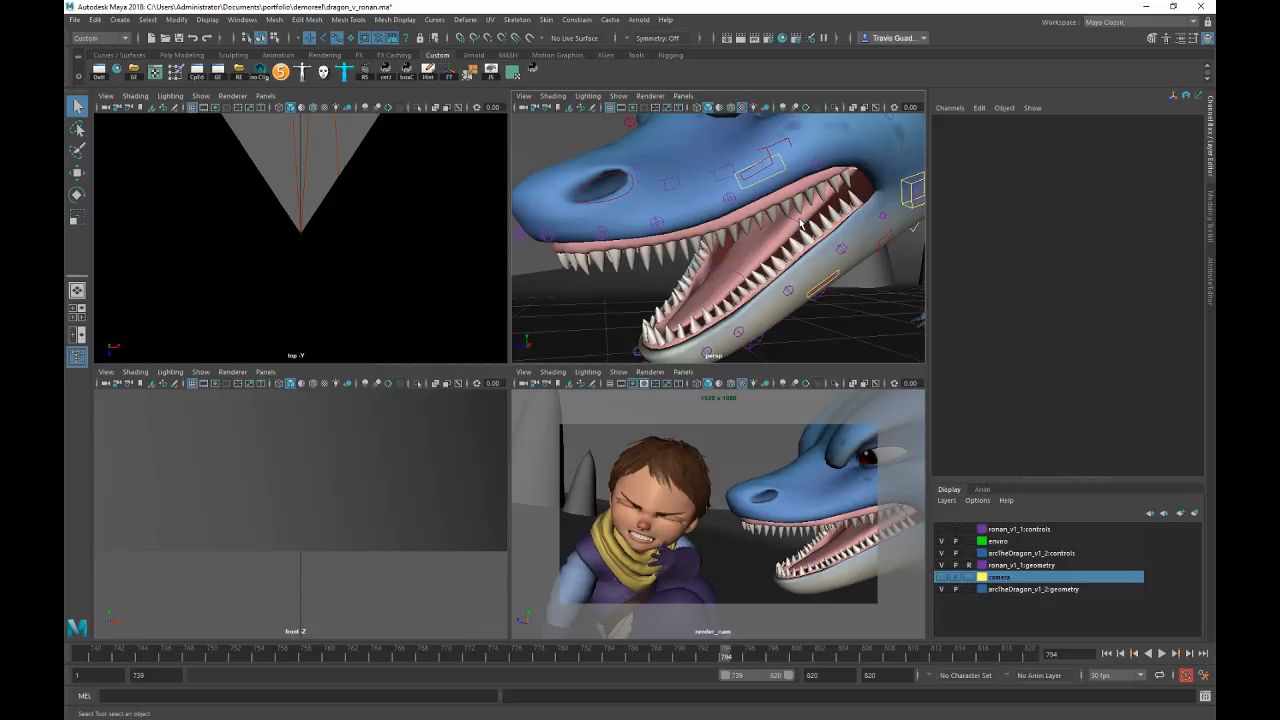
click(797, 222)
click(1143, 158)
key(e)
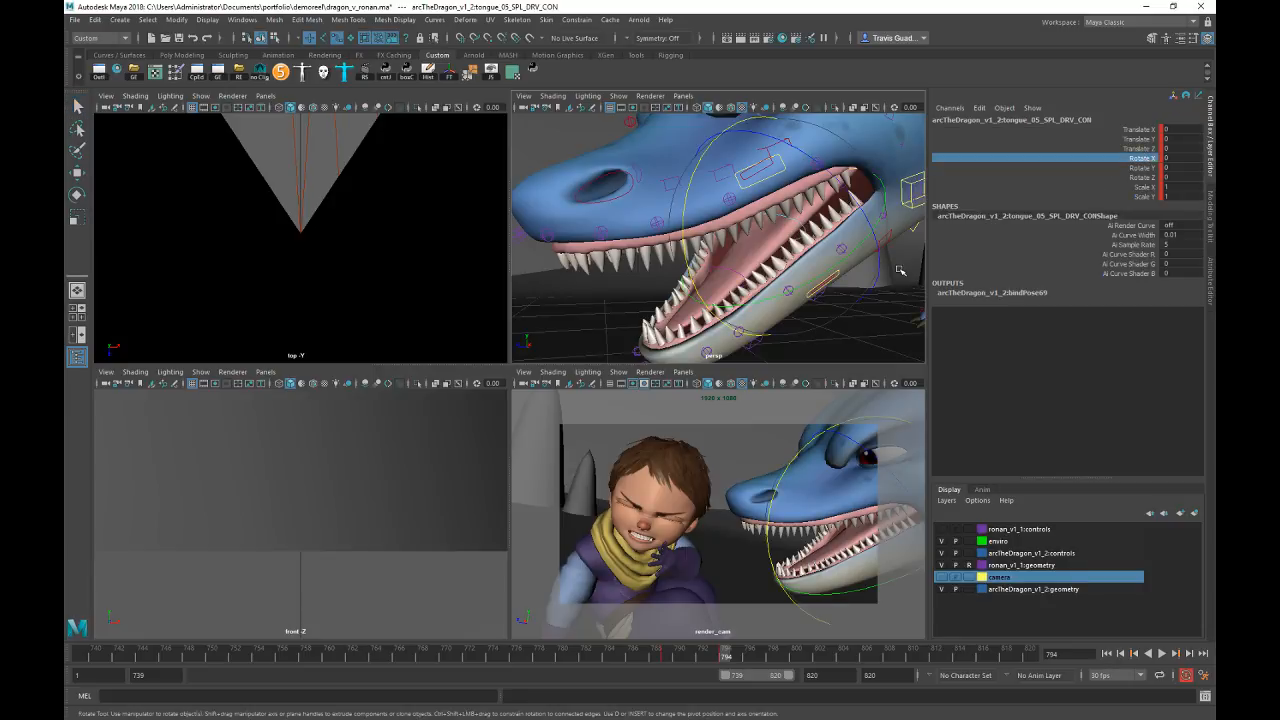
middle_drag(898, 268, 870, 326)
key(s)
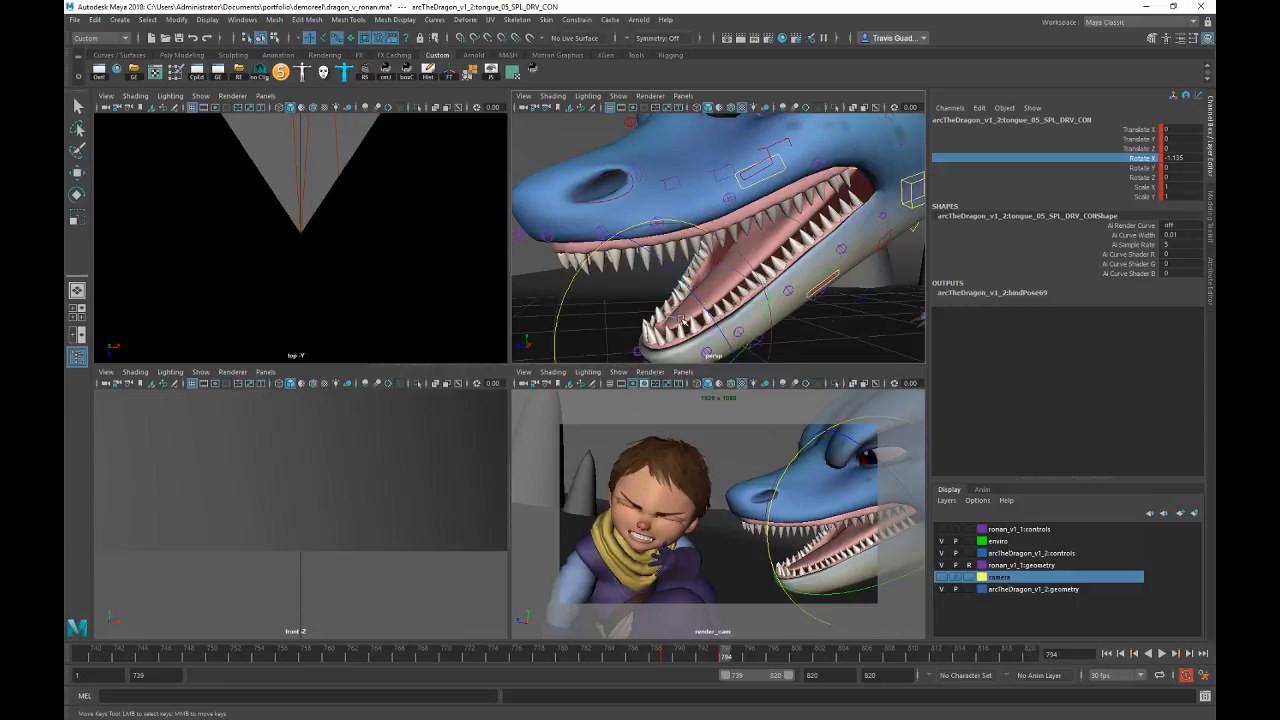
click(682, 326)
middle_drag(869, 297, 866, 298)
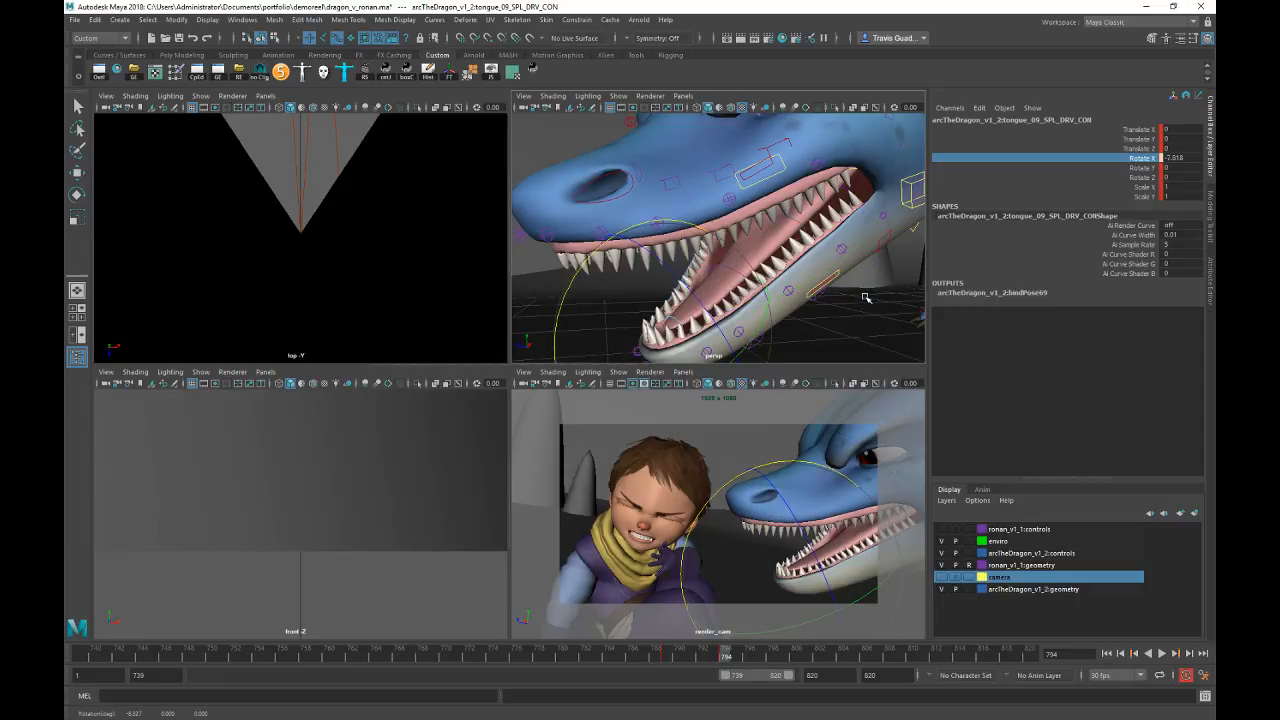
key(s)
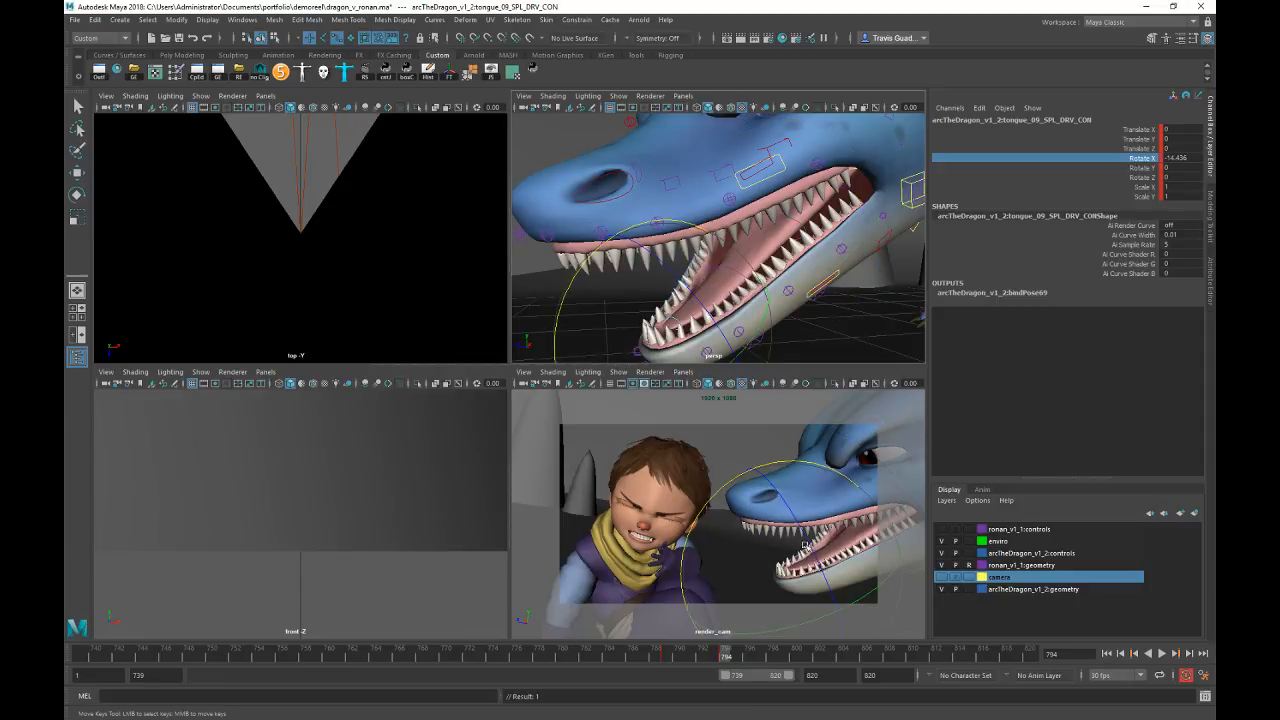
Step: Review the tongue motion from frame 789 to frame 797 and select the tongue base control tongue_01_SPL_main_CON there
click(669, 657)
drag(670, 661, 736, 660)
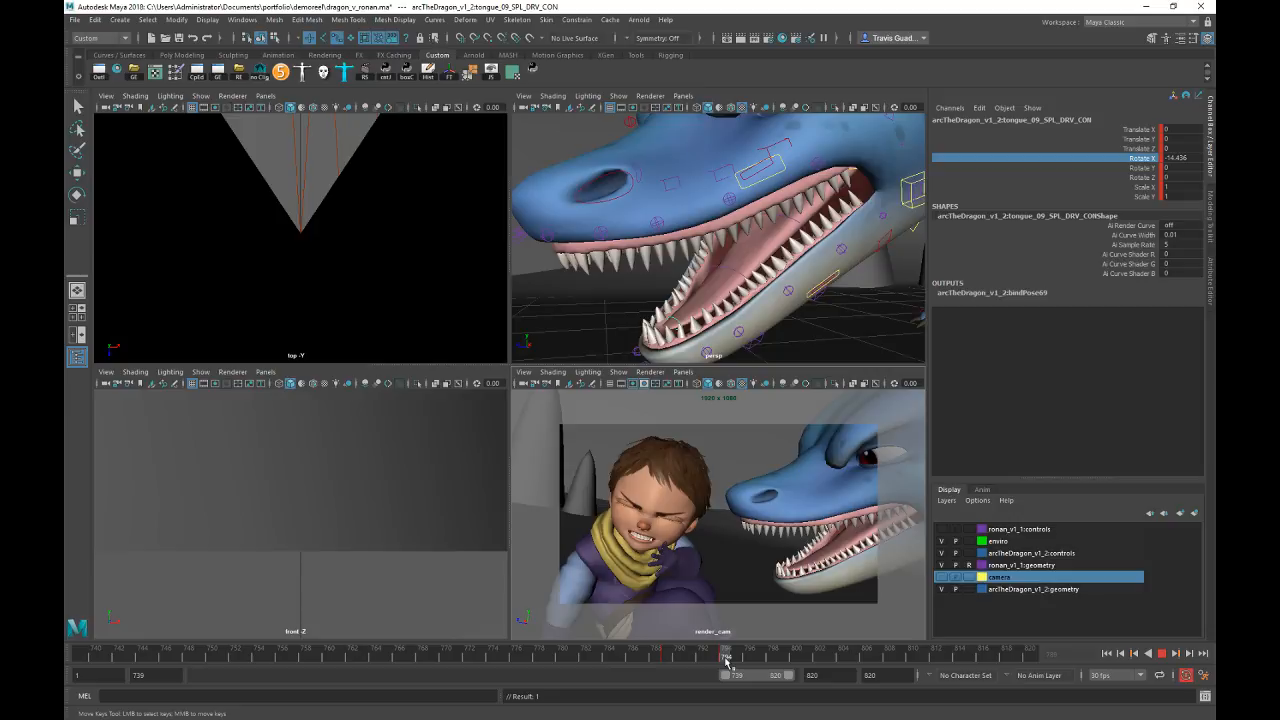
drag(727, 660, 760, 657)
key(e)
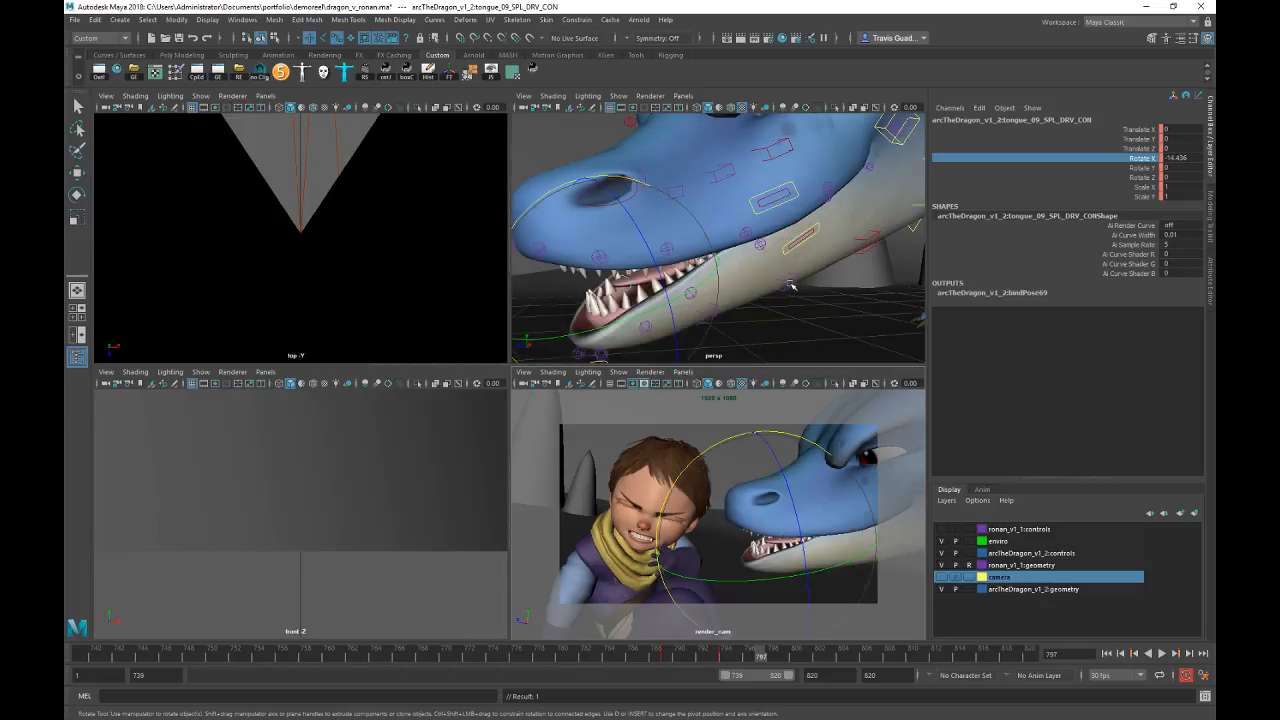
alt+drag(800, 232, 893, 228)
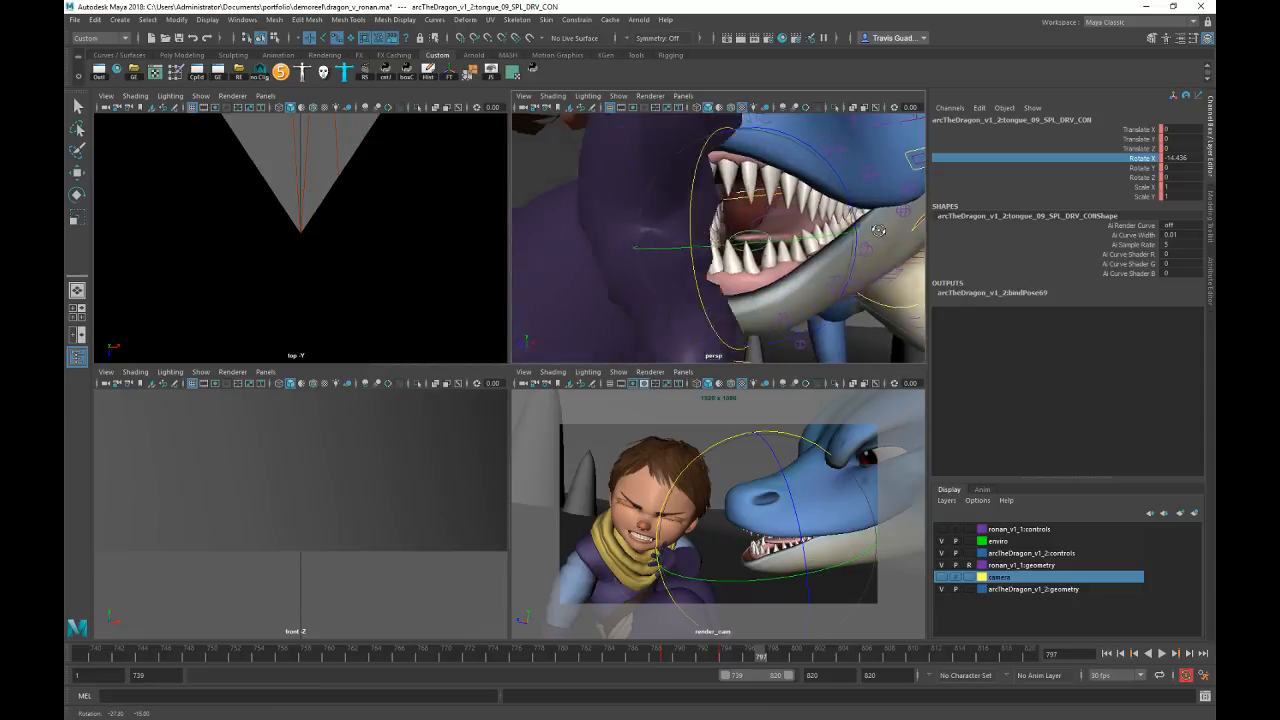
alt+middle_drag(800, 230, 730, 238)
alt+right_drag(625, 236, 706, 237)
alt+drag(708, 237, 751, 236)
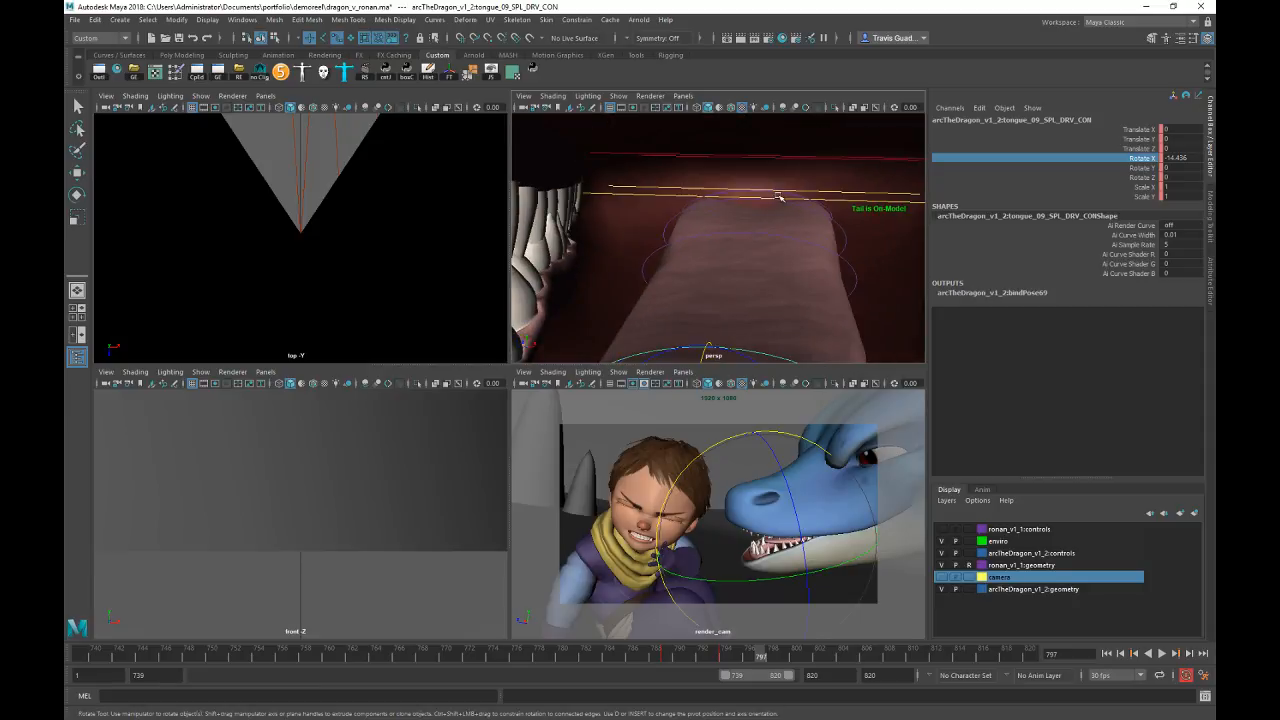
click(809, 228)
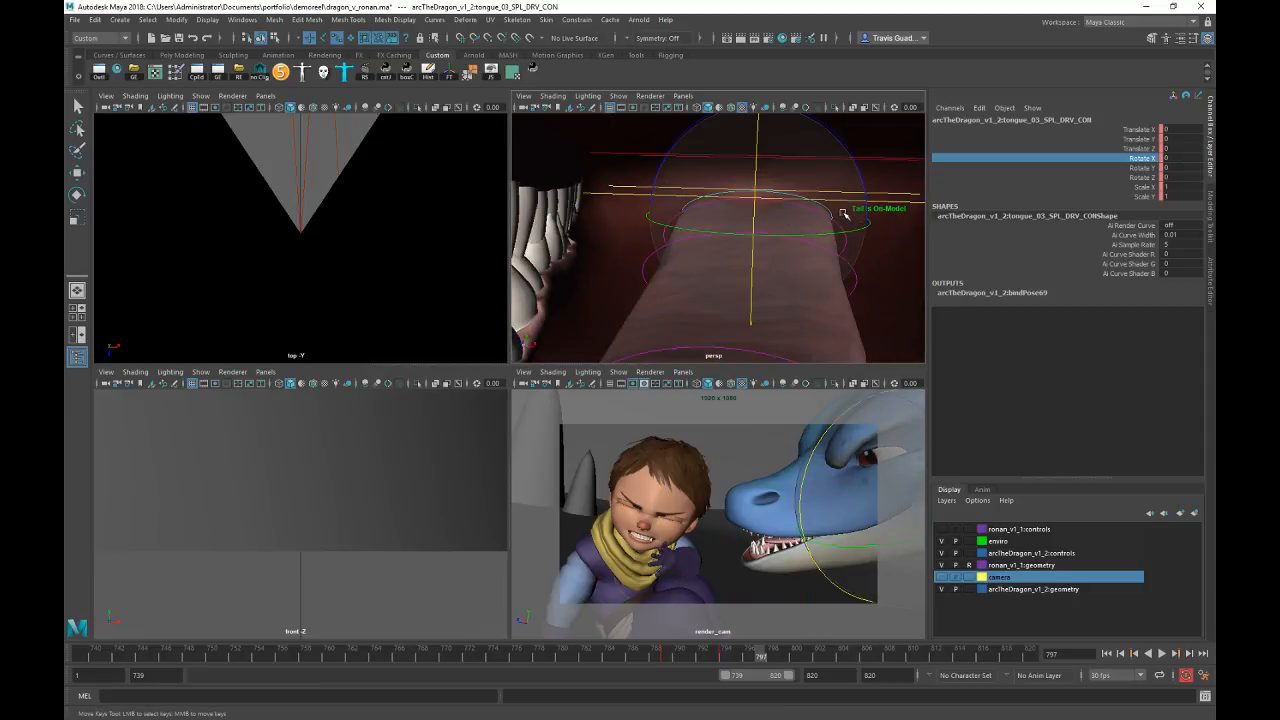
key(f)
alt+right_drag(836, 238, 730, 250)
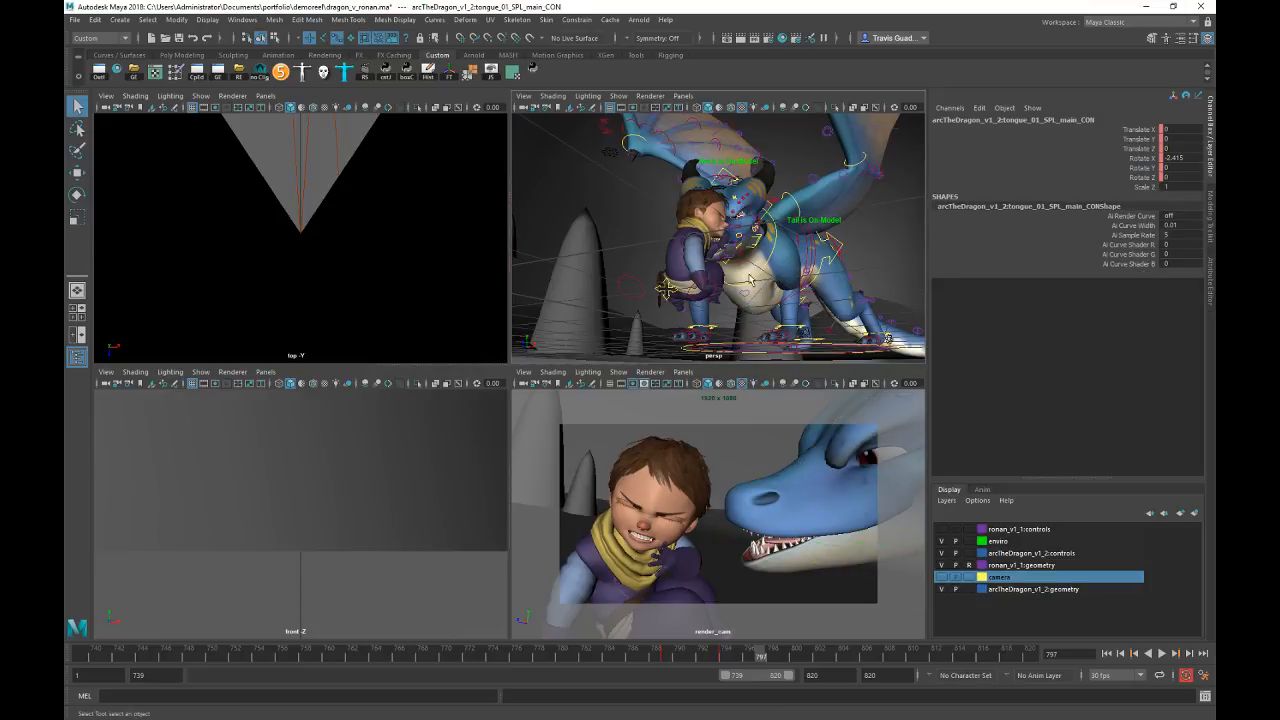
alt+drag(730, 250, 770, 270)
alt+right_drag(770, 270, 820, 329)
alt+middle_drag(820, 329, 850, 240)
alt+drag(820, 254, 836, 254)
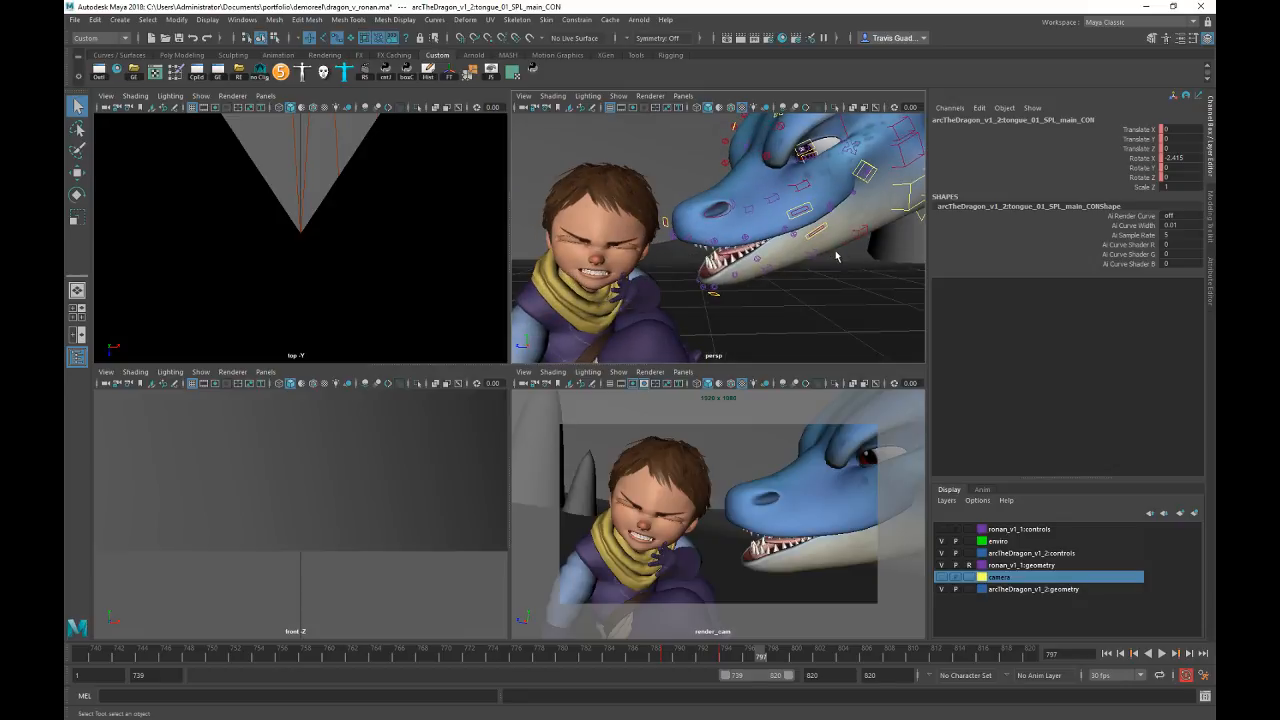
click(1153, 157)
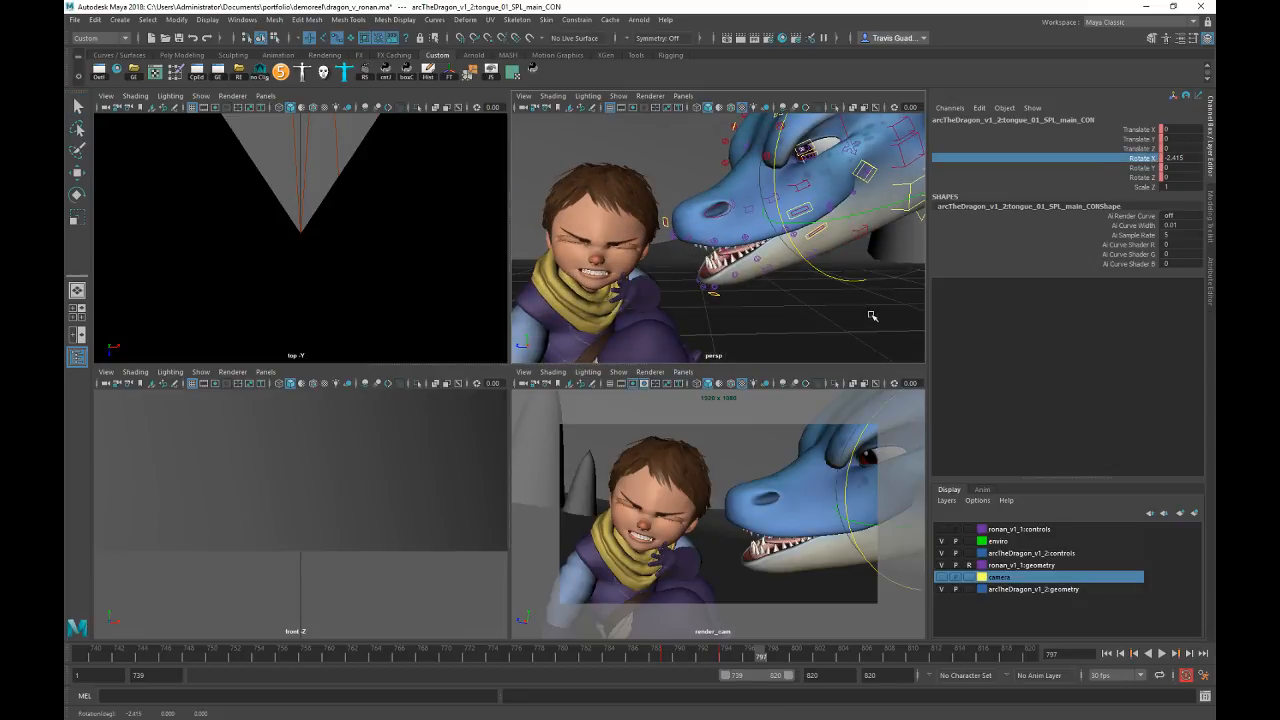
middle_drag(860, 318, 874, 317)
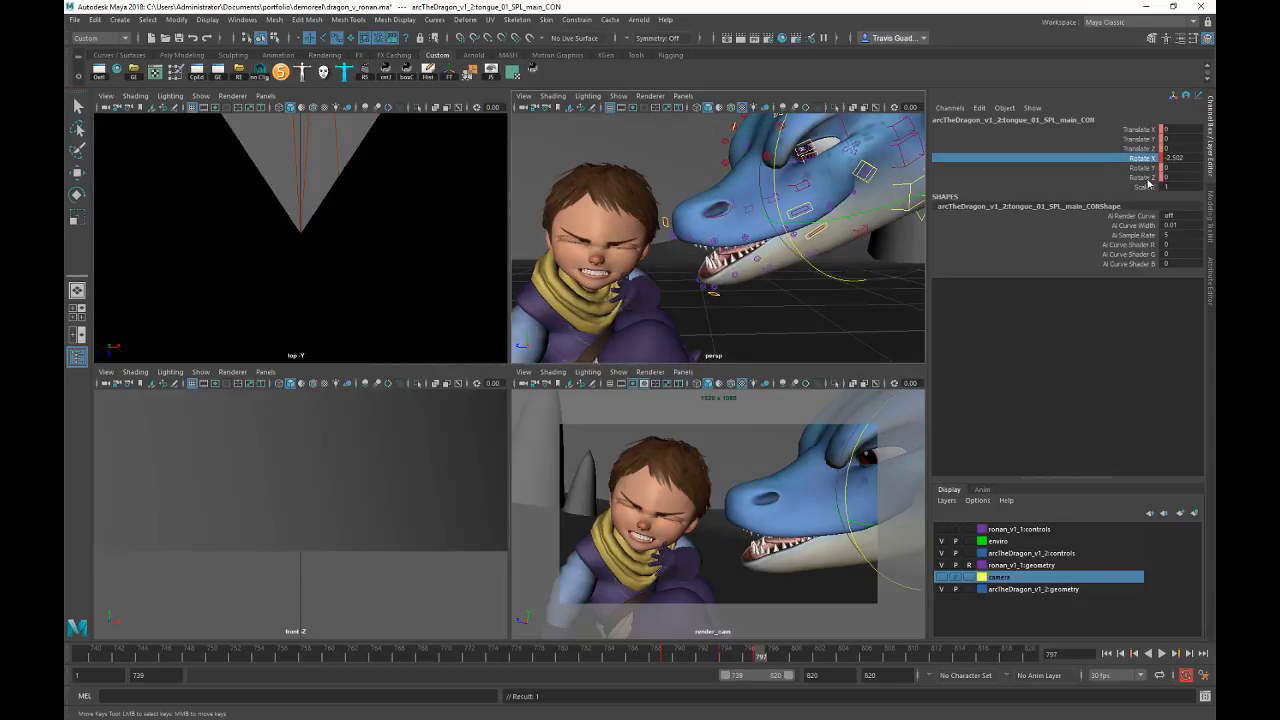
key(ctrl+z)
Step: Push the tongue out toward the boy to about 11 in Translate Z and bend its tip control downward in X
click(1140, 148)
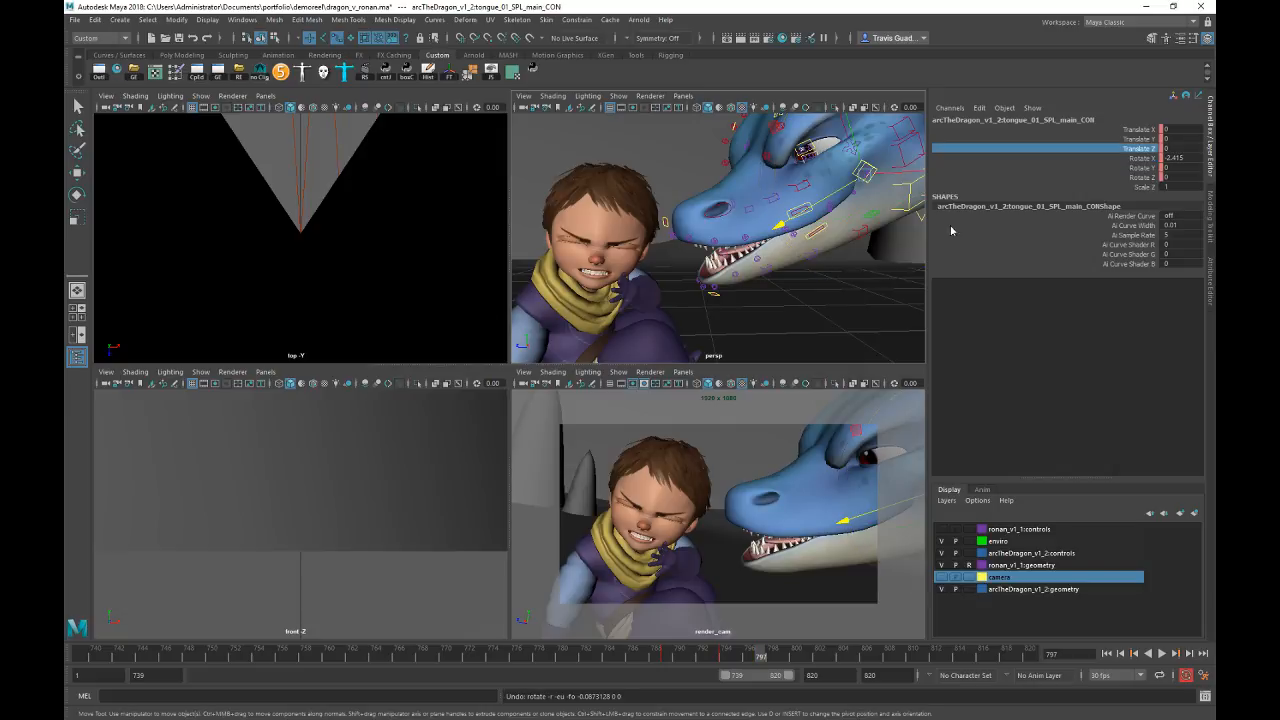
middle_drag(812, 272, 797, 286)
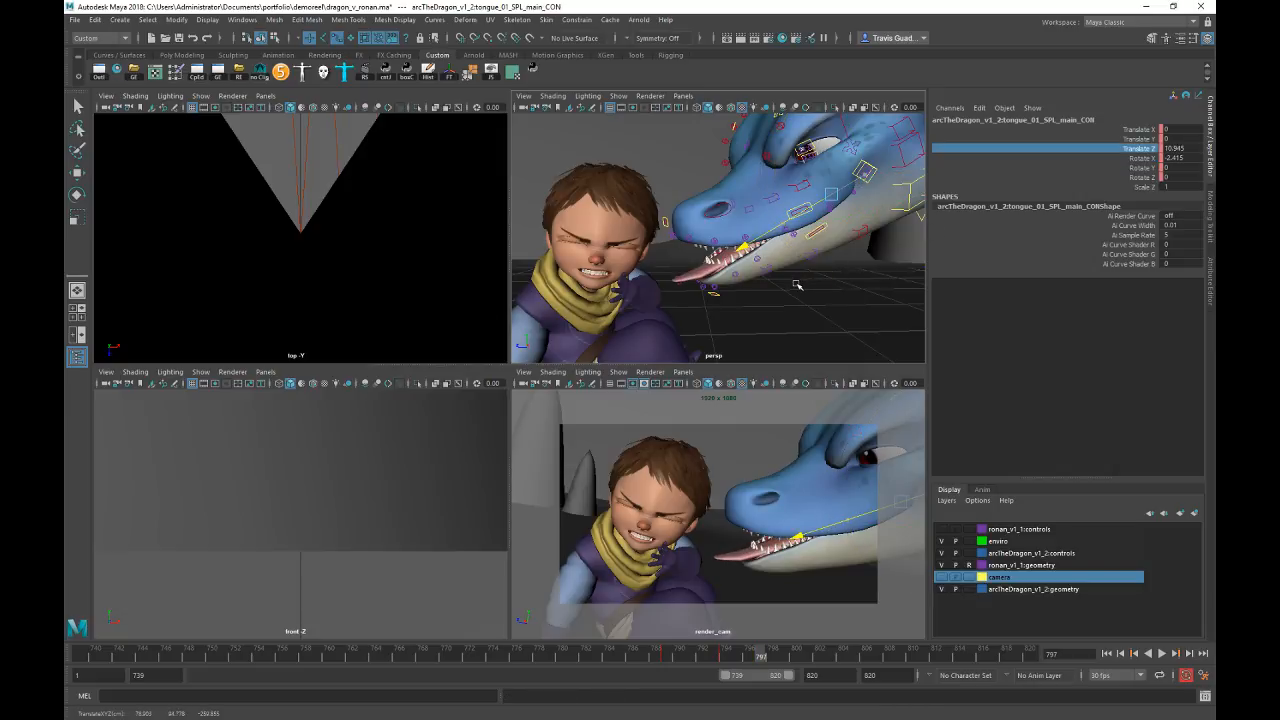
click(667, 285)
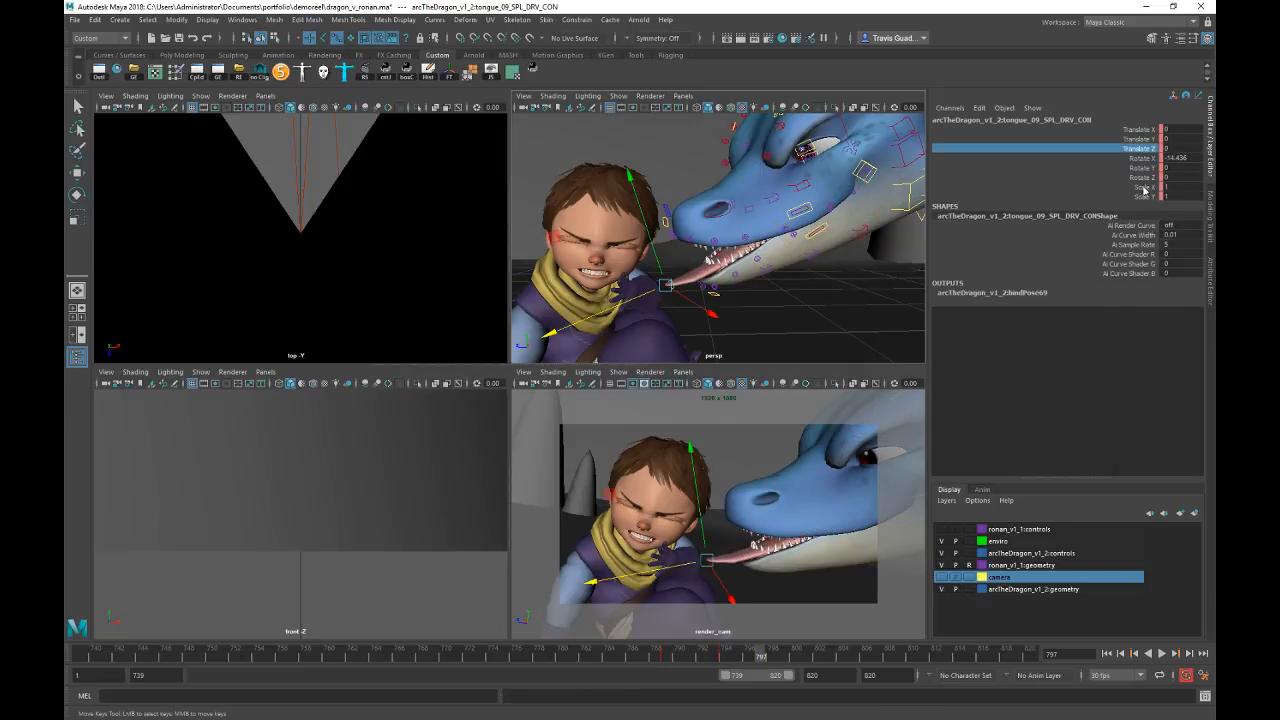
click(1144, 158)
middle_drag(801, 326, 972, 277)
alt+right_drag(790, 285, 863, 274)
alt+drag(863, 274, 805, 272)
key(q)
click(859, 319)
Step: Pull tongue control tongue_07_SPL_DRV_CON back to about -4.6 in Translate Z at frame 797 and adjust its rotation
alt+right_drag(672, 257, 790, 267)
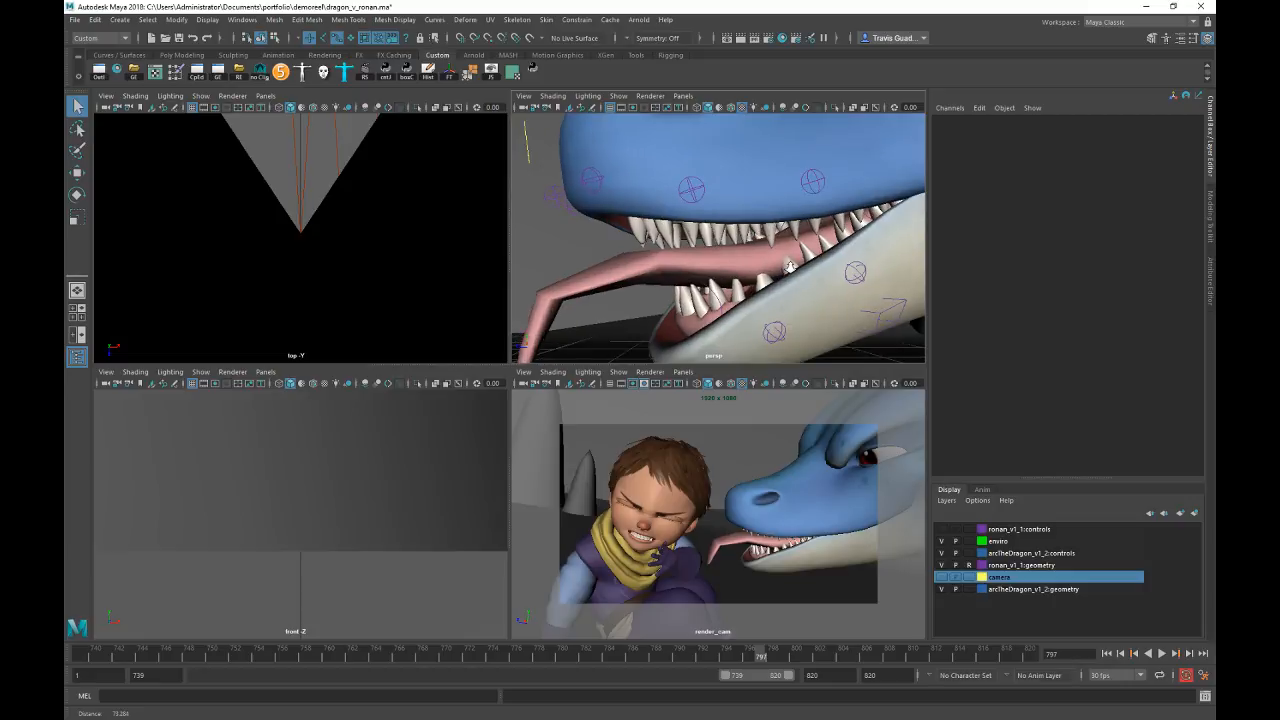
click(790, 267)
key(f)
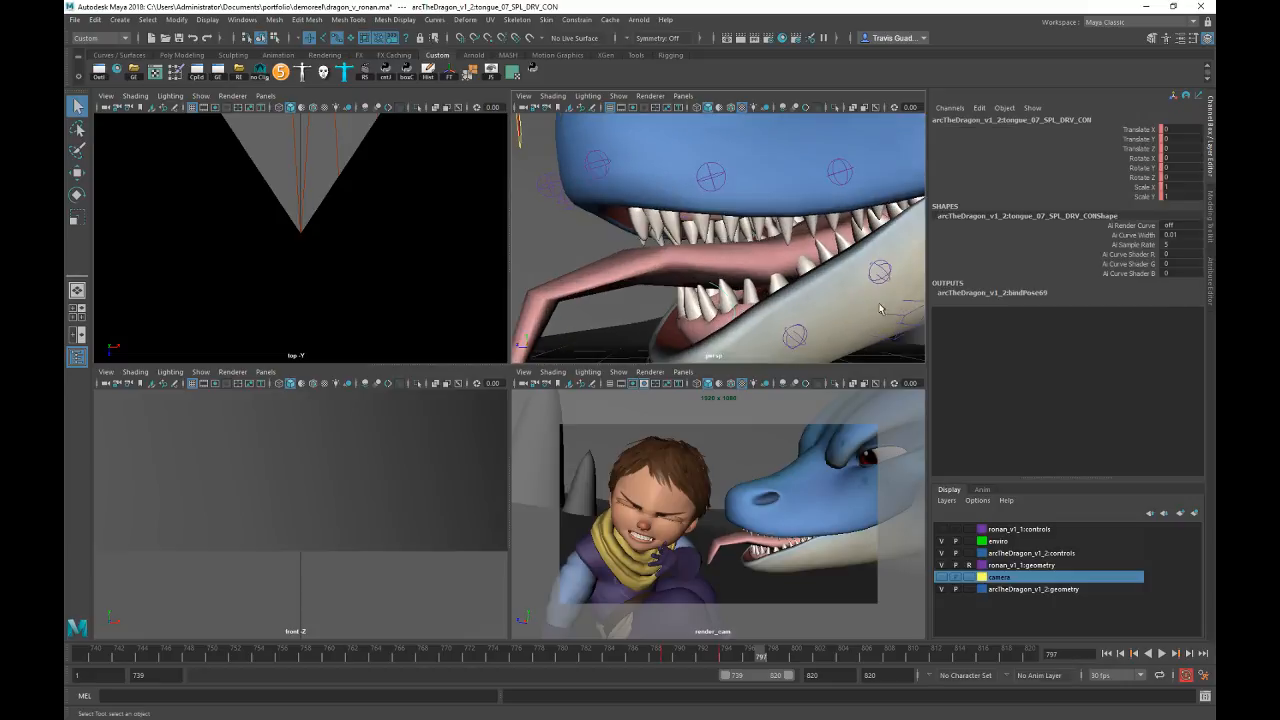
click(1136, 158)
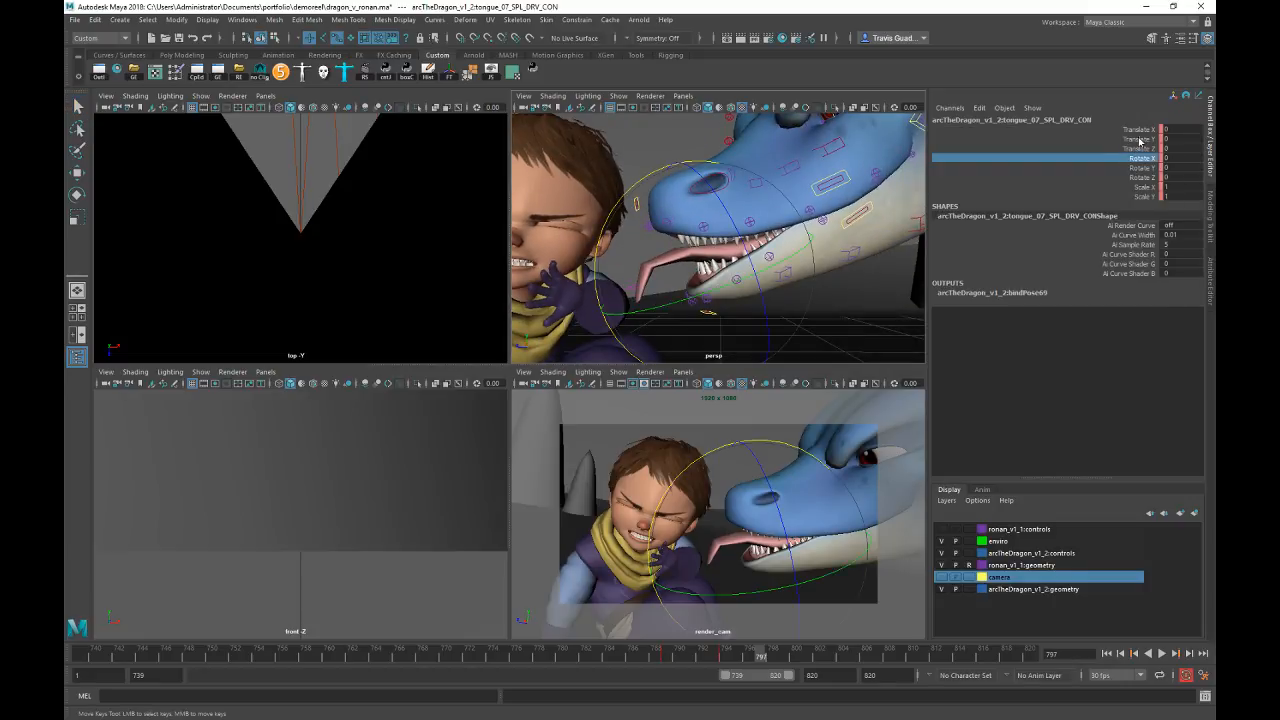
click(1140, 140)
drag(604, 314, 631, 312)
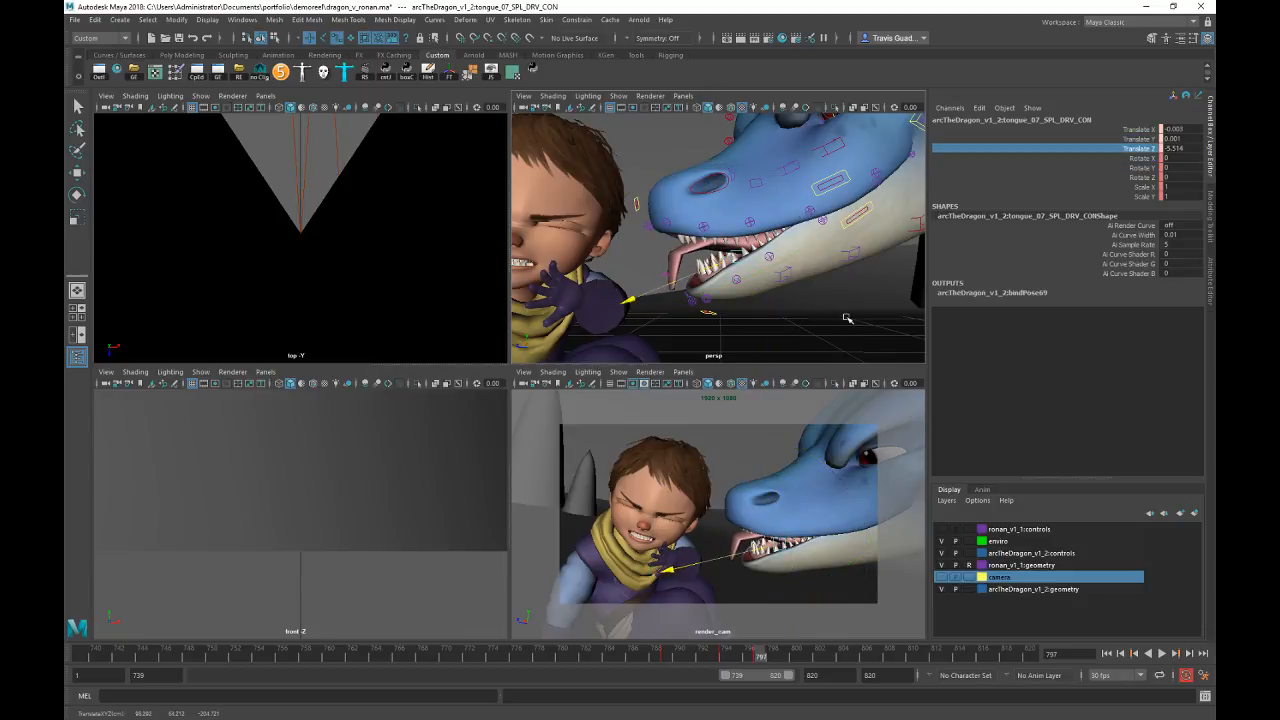
key(ctrl+z)
click(1136, 179)
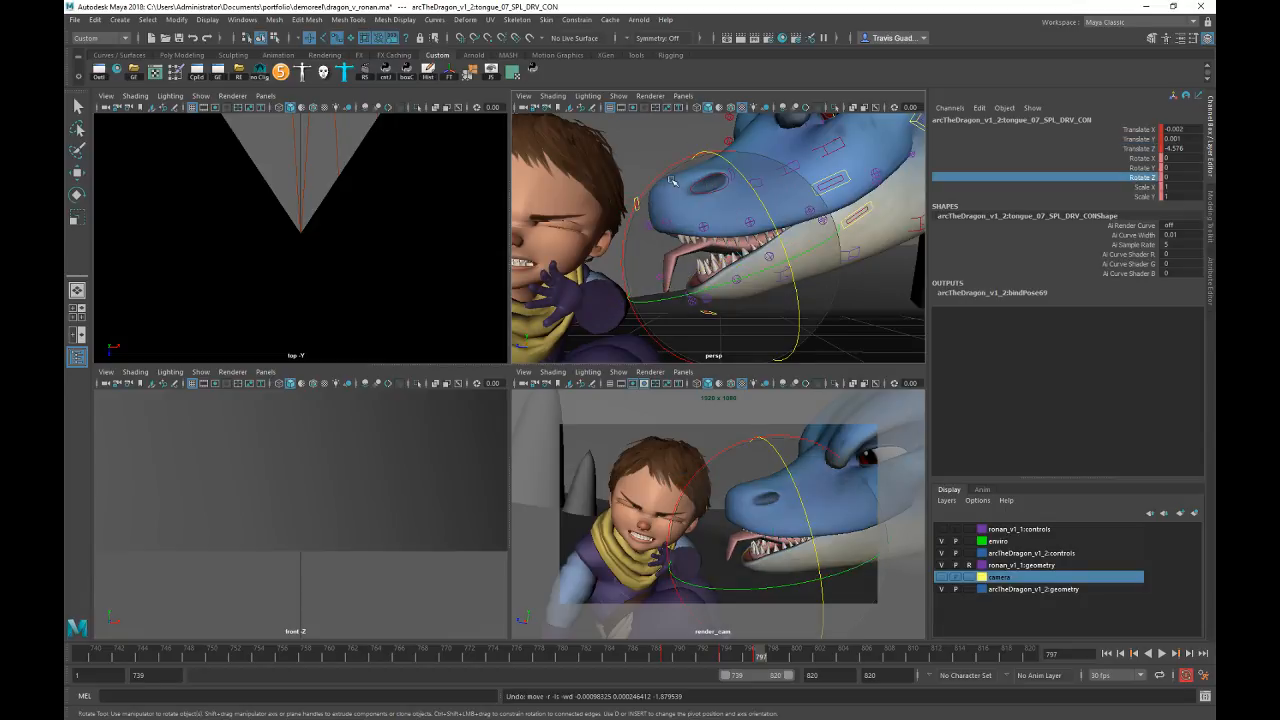
drag(668, 183, 642, 226)
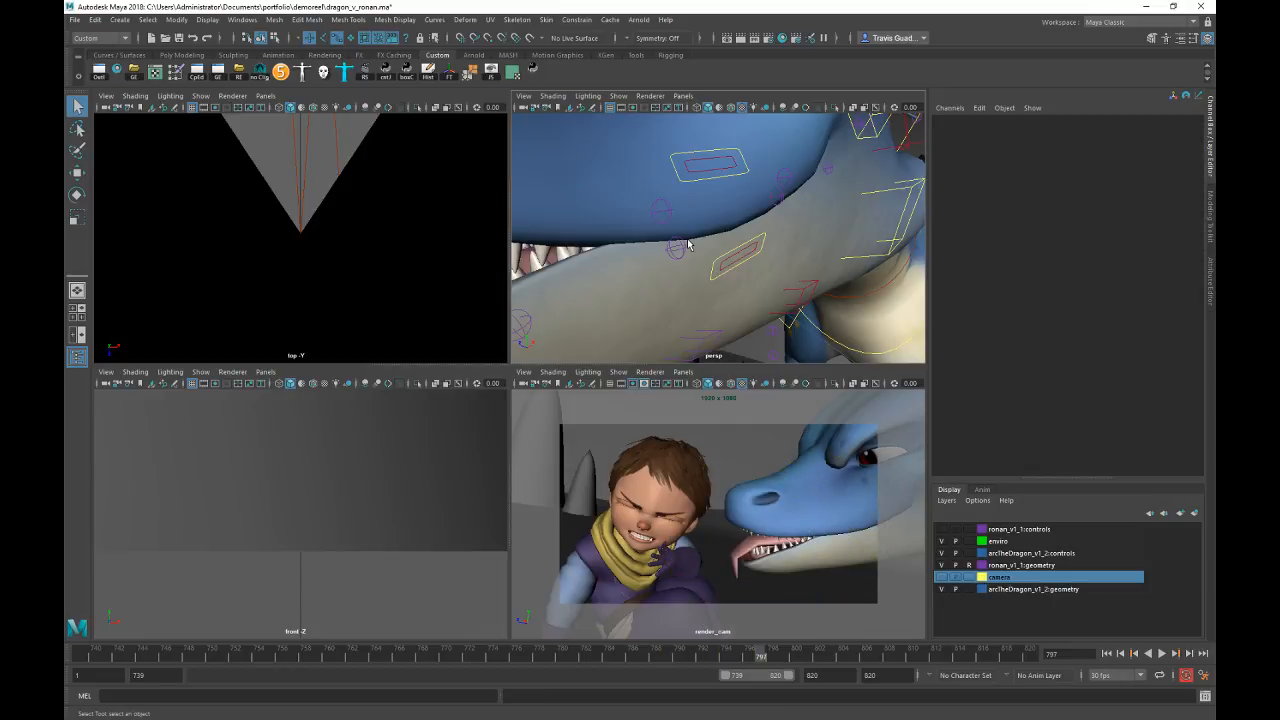
Step: Push the tongue base control tongue_01_SPL_main_CON out to about 17.9 in Translate Z at frame 797
key(4)
alt+drag(769, 237, 797, 245)
click(795, 222)
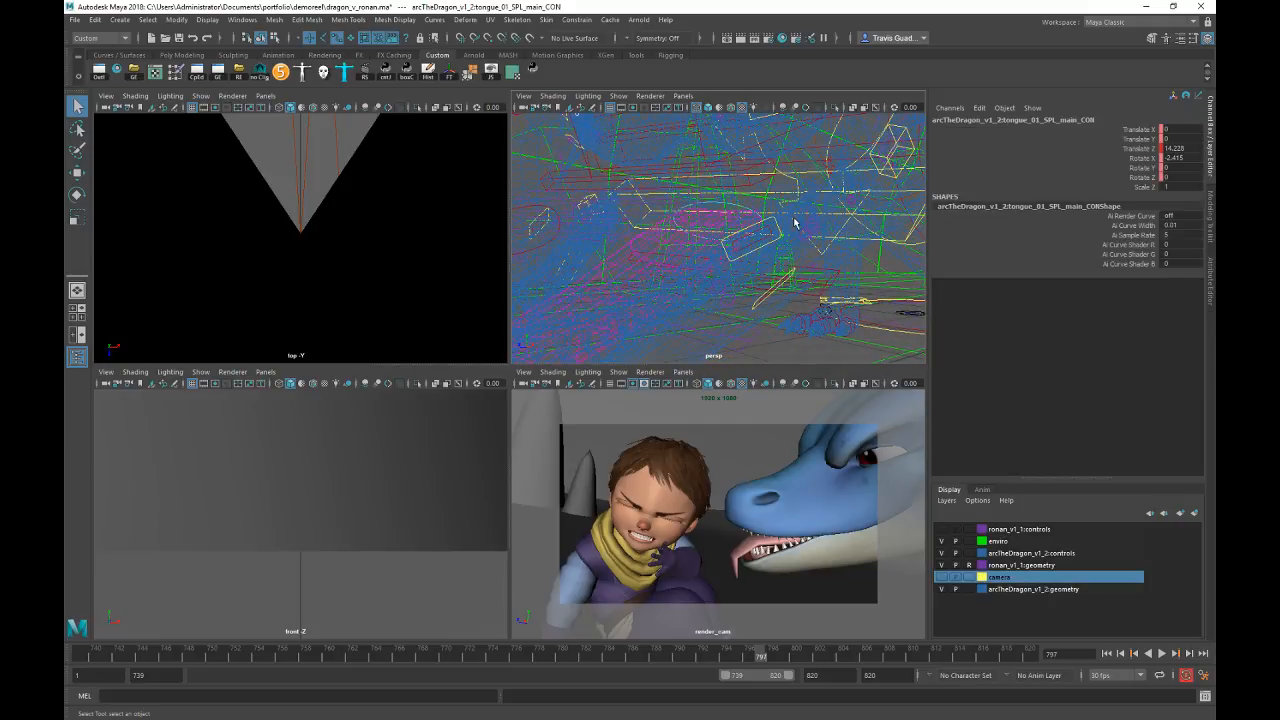
key(f)
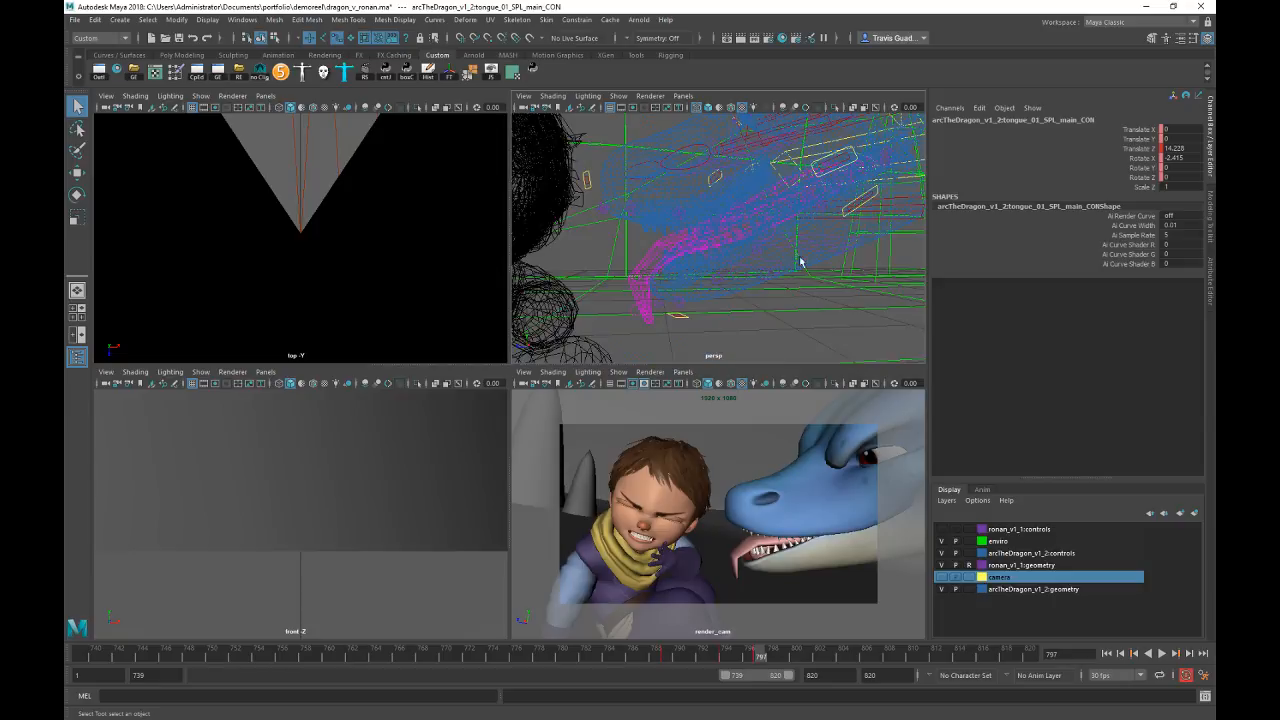
click(1138, 148)
key(w)
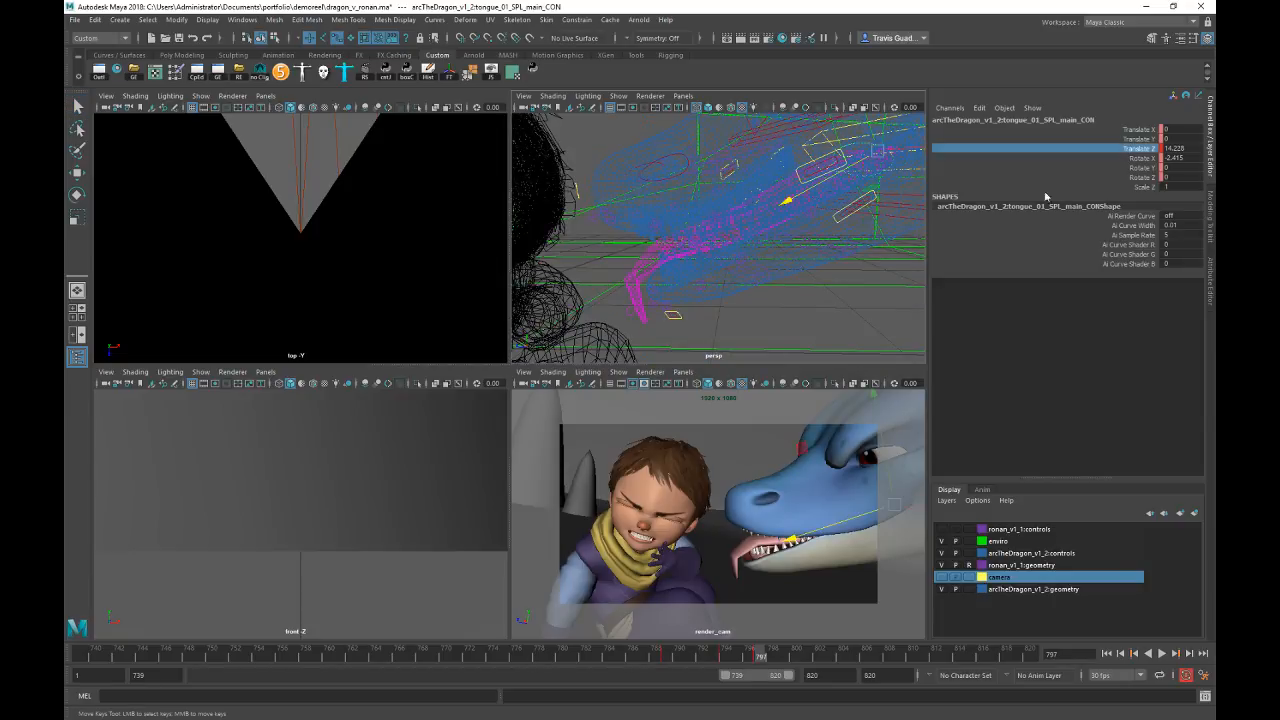
key(6)
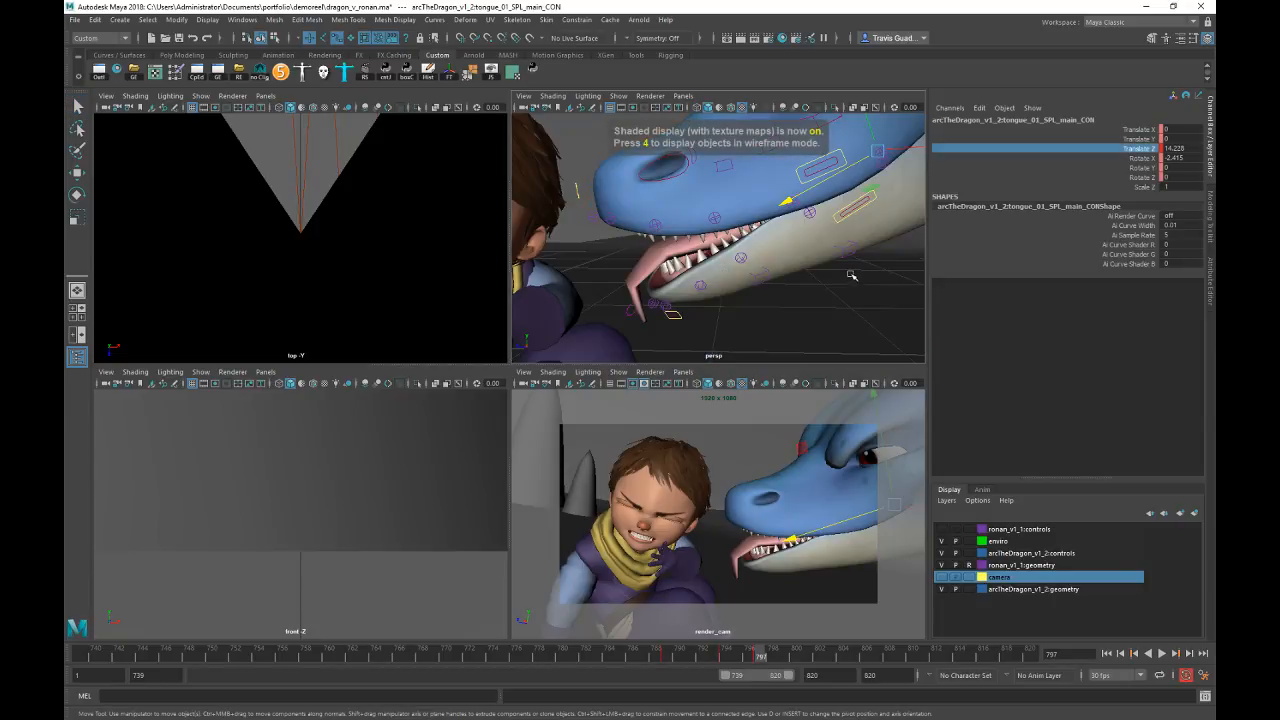
middle_drag(853, 277, 822, 281)
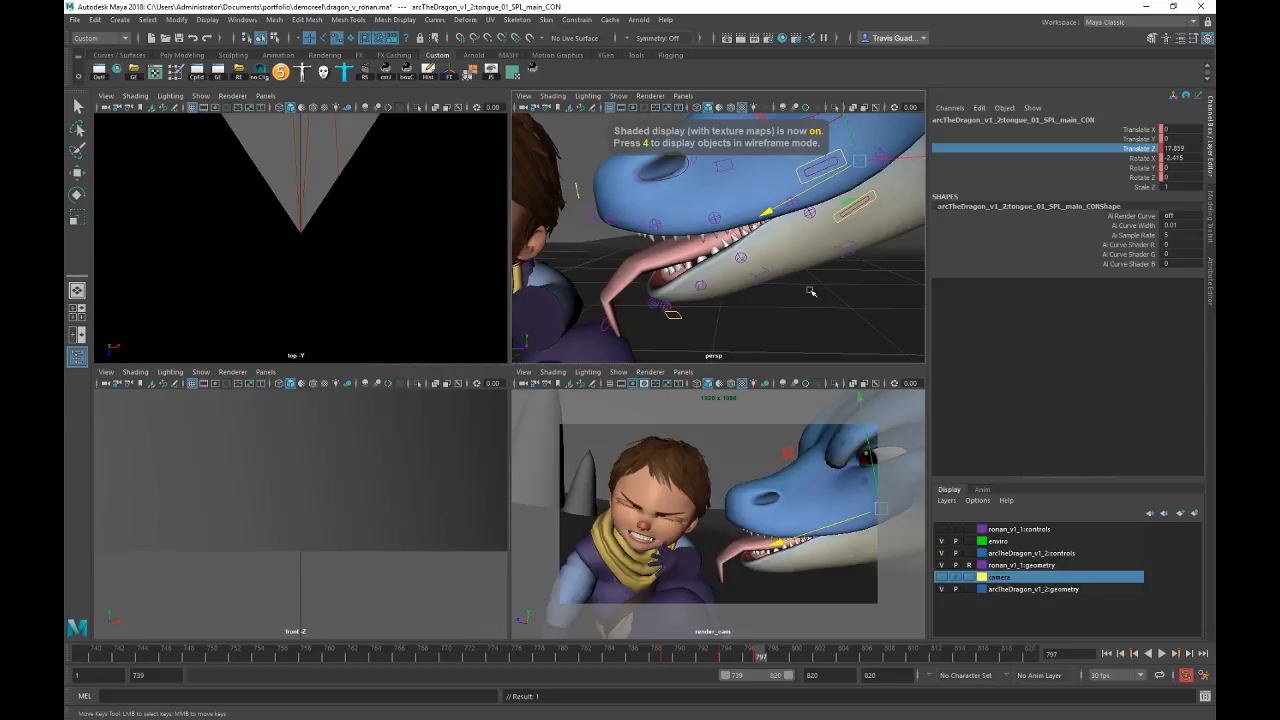
Step: At frame 798, move spine_root_FK_CON toward the boy to about 71.2 in Translate X and 67.1 in Translate Z
alt+right_drag(784, 298, 740, 240)
alt+middle_drag(745, 240, 737, 321)
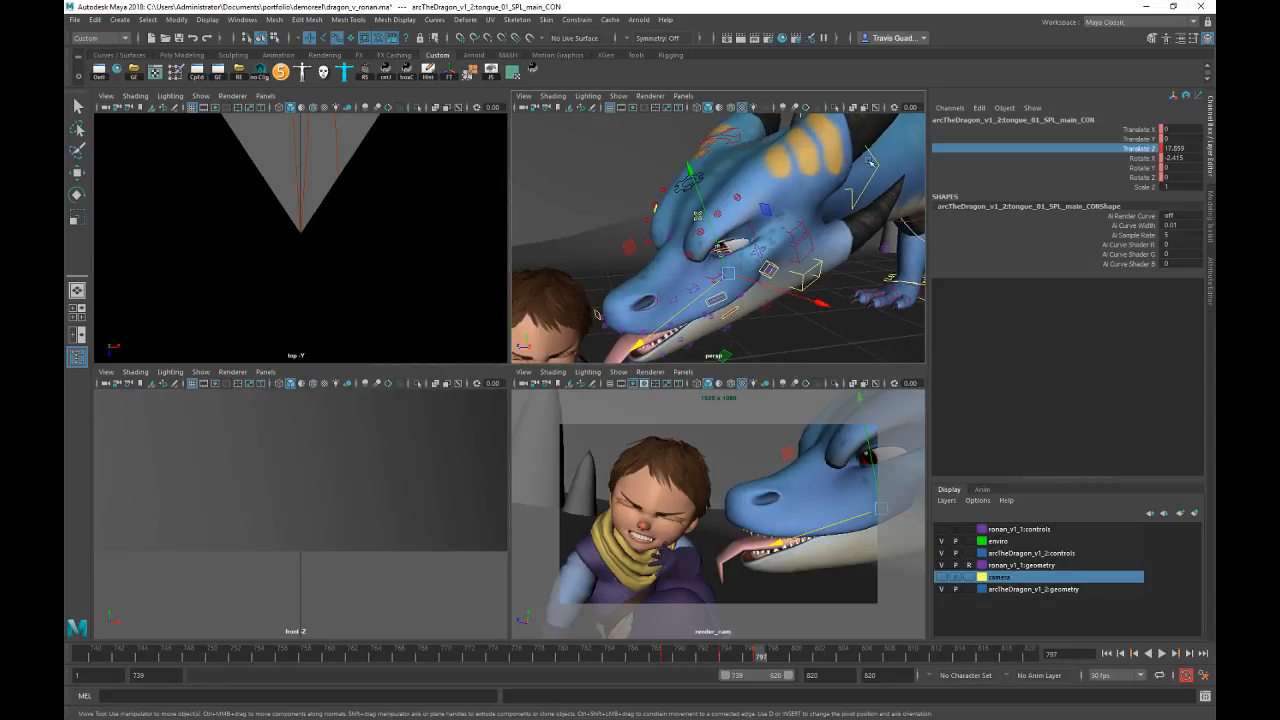
alt+drag(824, 247, 766, 243)
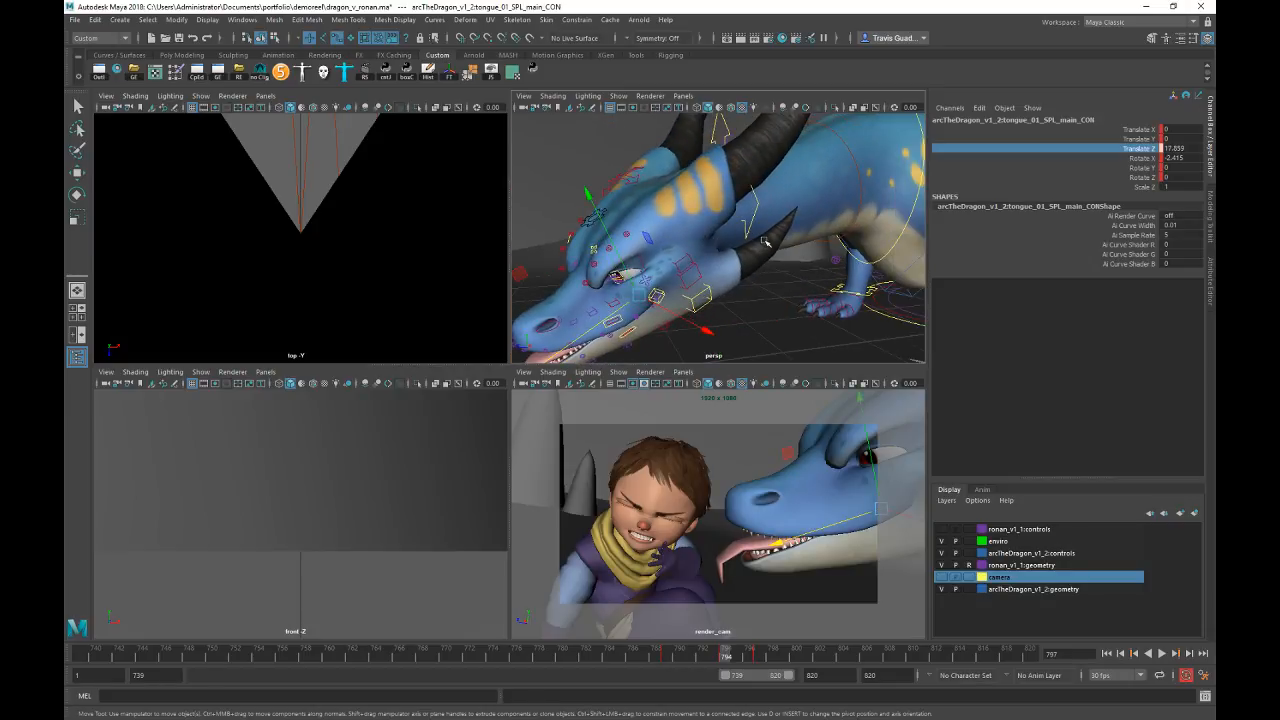
alt+drag(872, 222, 734, 200)
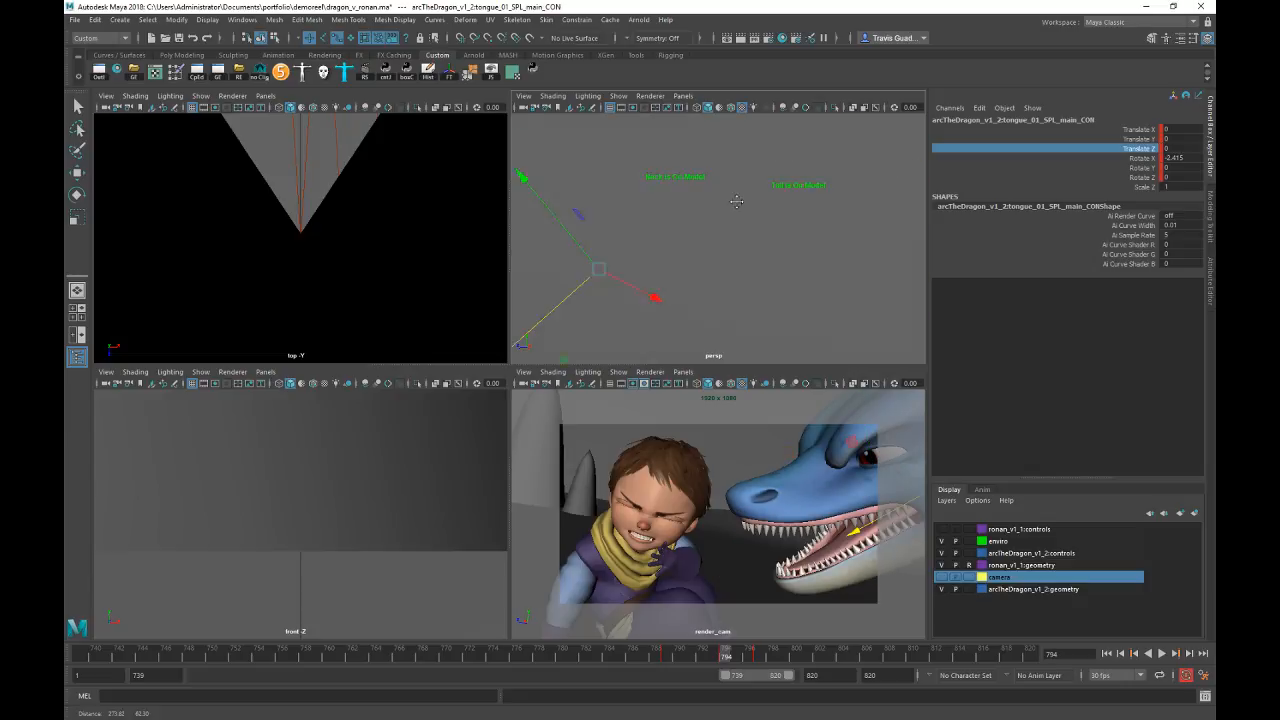
alt+right_drag(734, 200, 806, 240)
key(q)
click(760, 240)
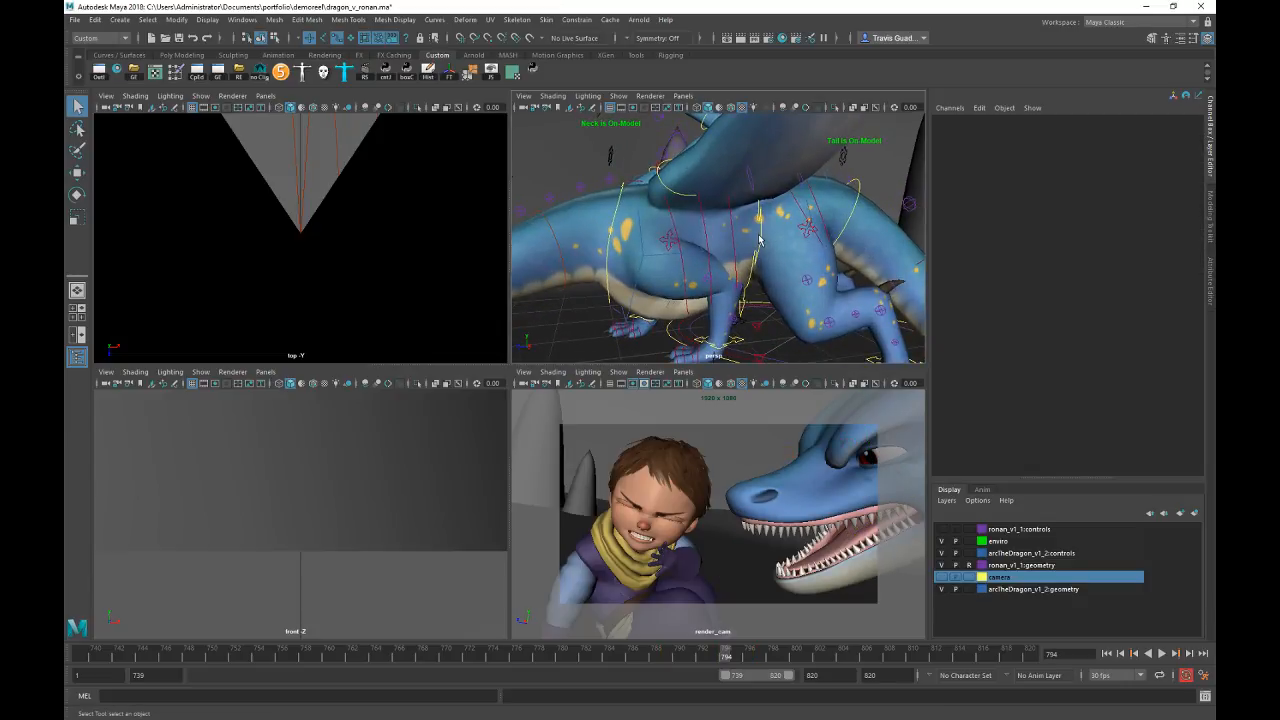
click(764, 239)
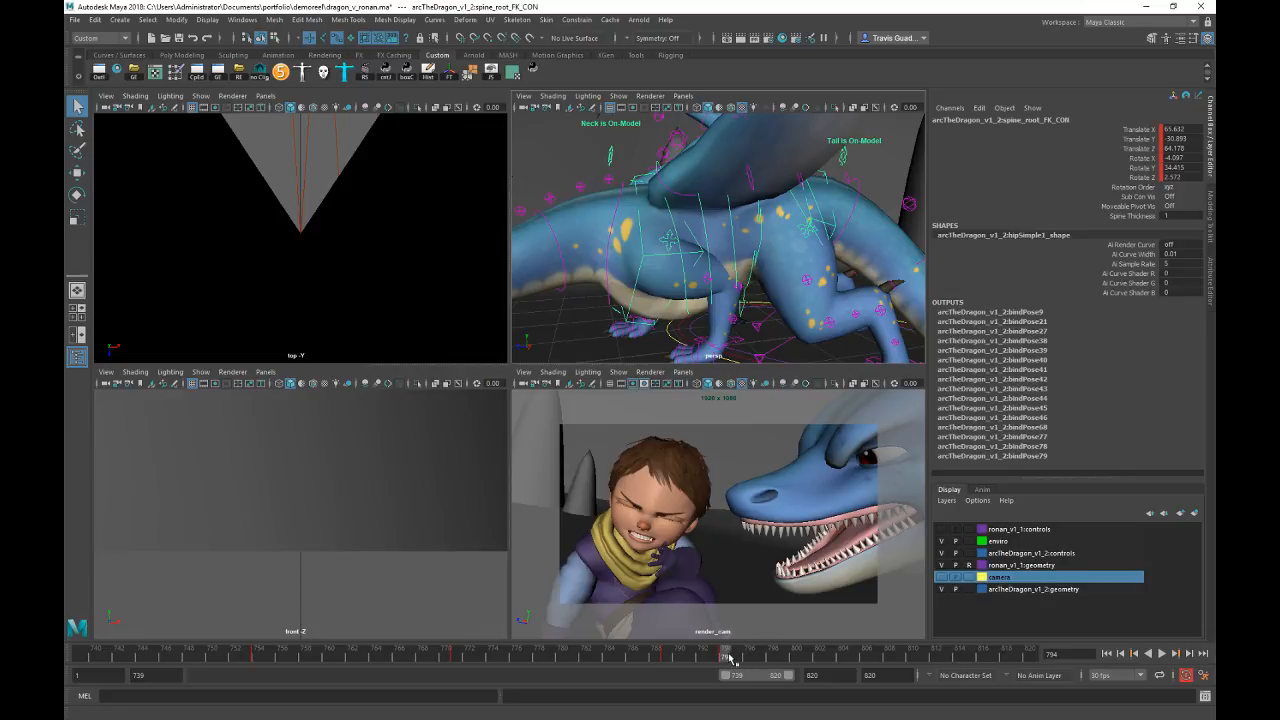
click(763, 658)
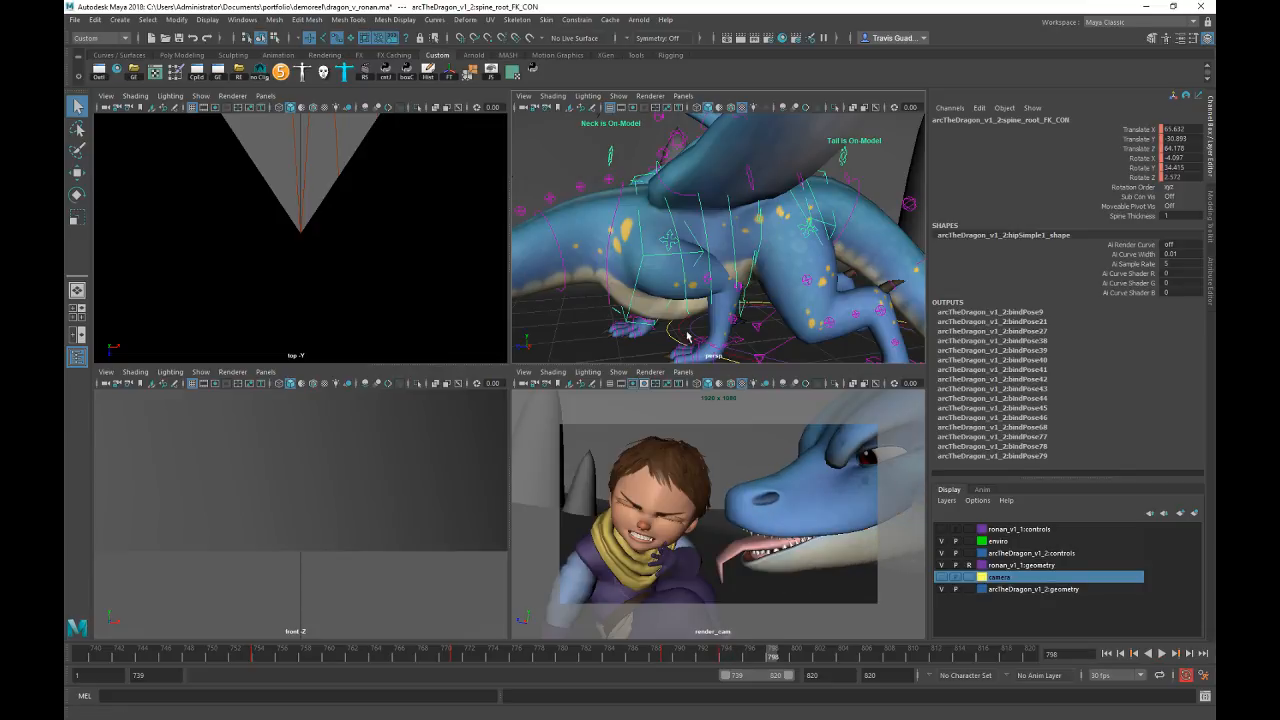
alt+drag(686, 244, 868, 256)
key(w)
alt+middle_drag(705, 288, 852, 238)
alt+right_drag(800, 255, 845, 275)
alt+drag(835, 280, 809, 210)
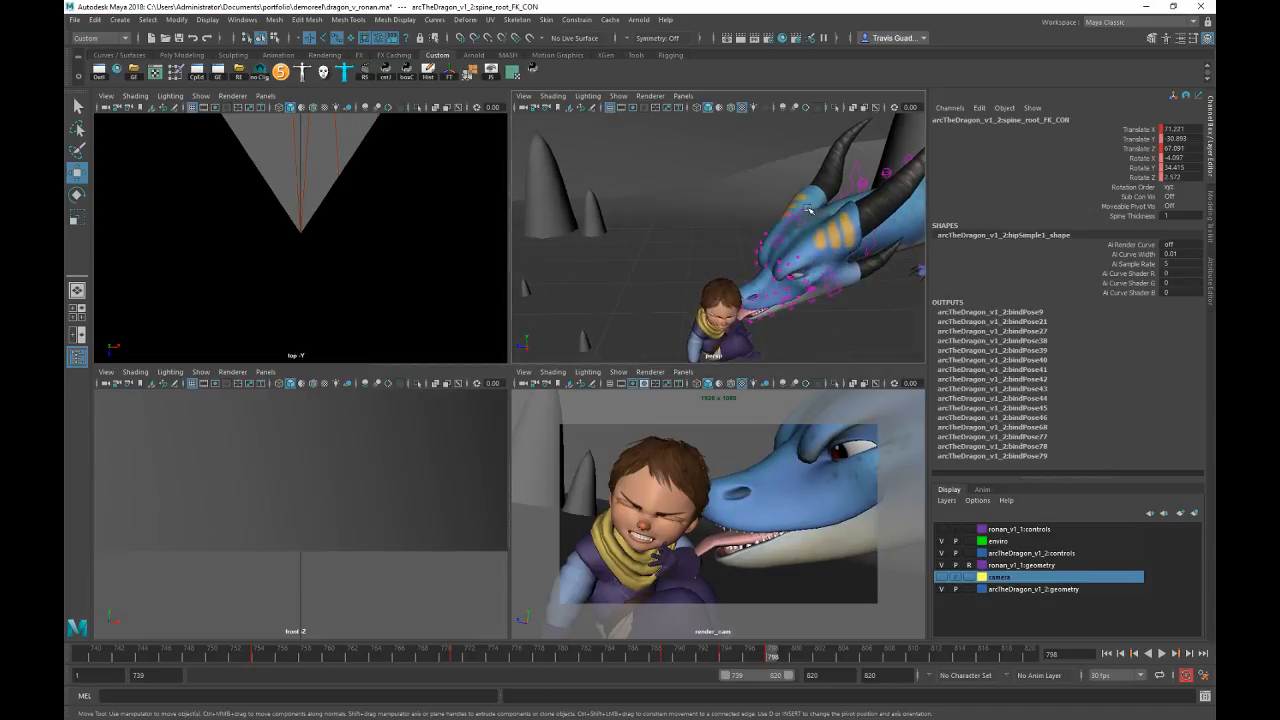
Step: Pose head_IK_isolate_CON at frame 798 with rotations of about 15.4, 27.5 and -12.4 and Translate Z about 12.1, and review the move
click(800, 217)
alt+right_drag(766, 171, 790, 225)
alt+drag(790, 225, 775, 192)
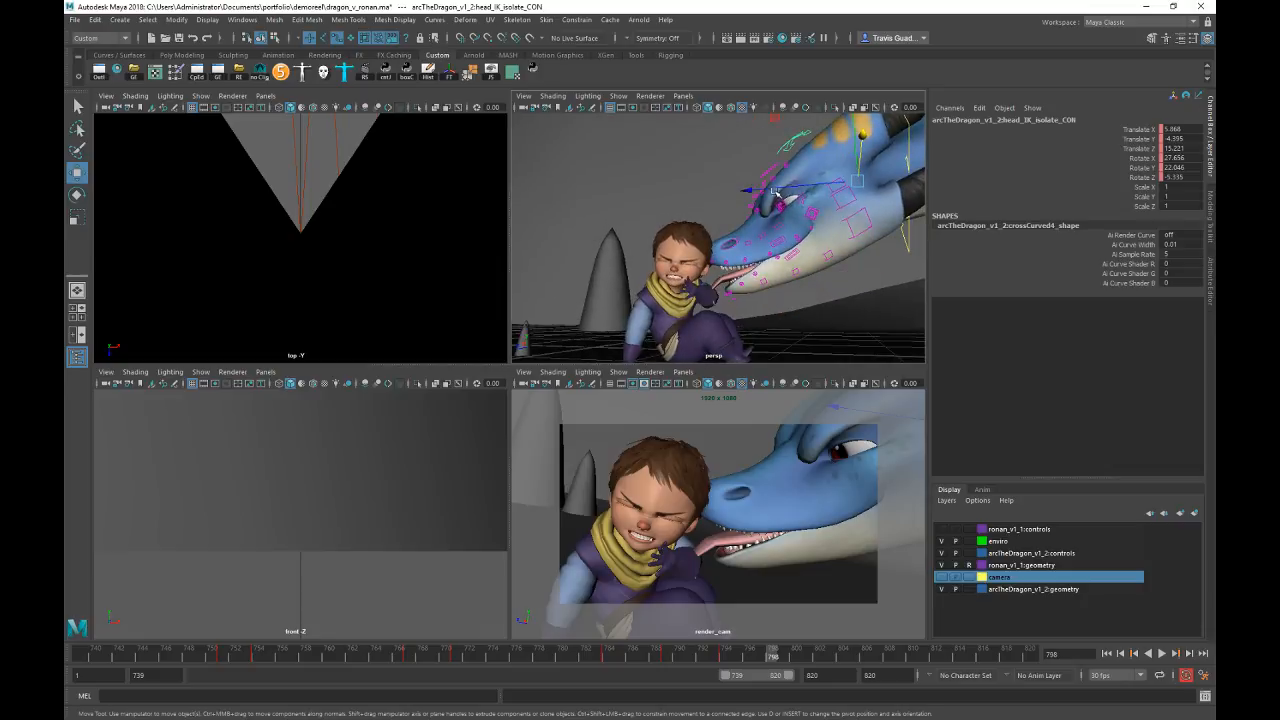
key(e)
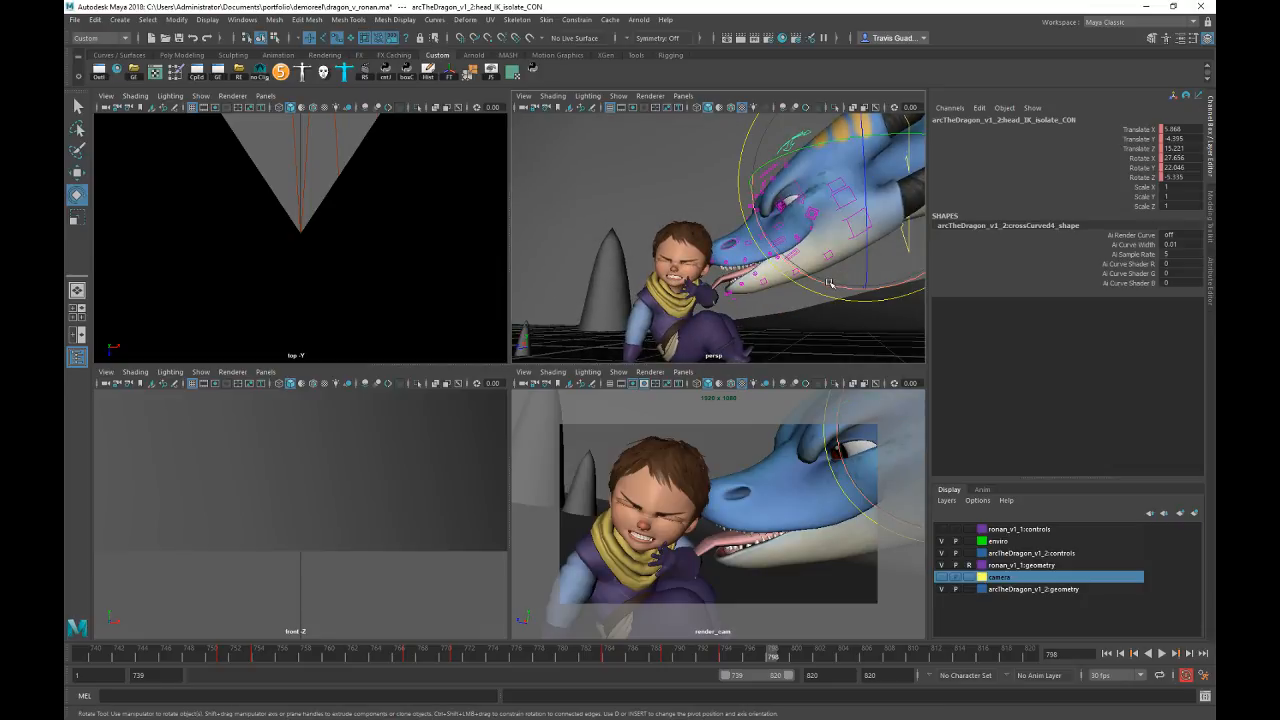
drag(806, 286, 831, 291)
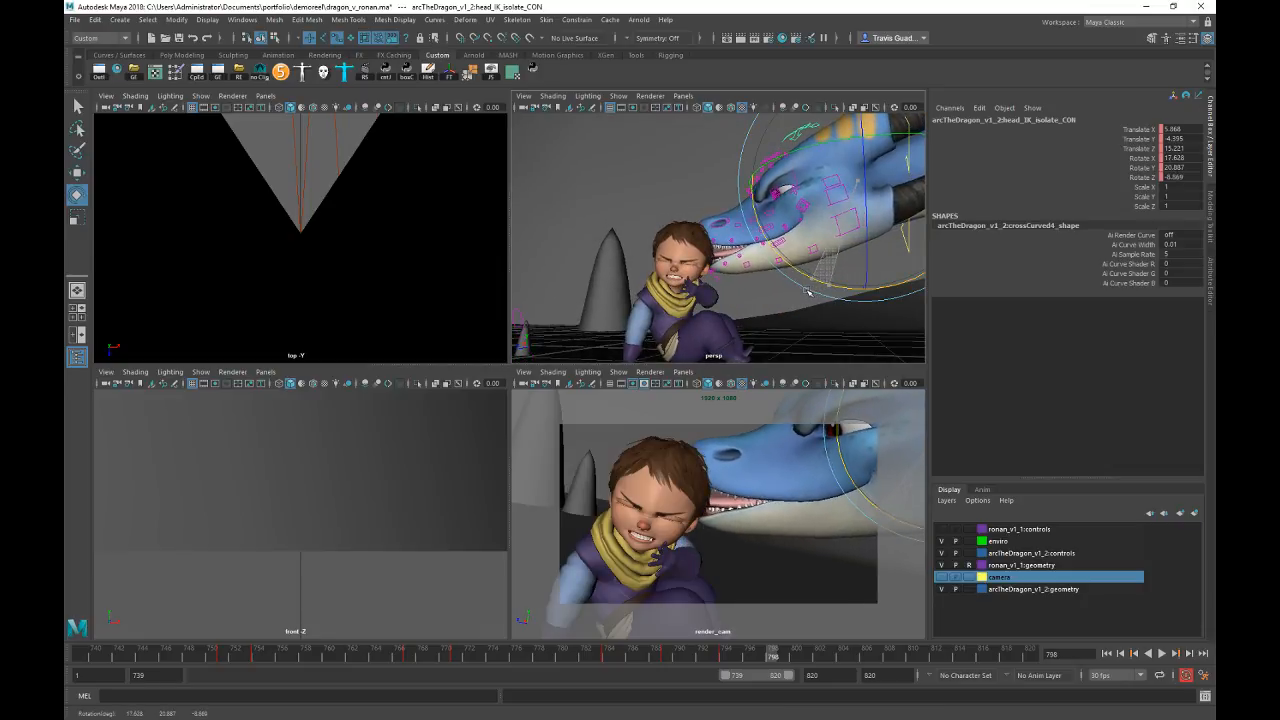
alt+drag(728, 208, 838, 283)
drag(897, 157, 777, 245)
key(w)
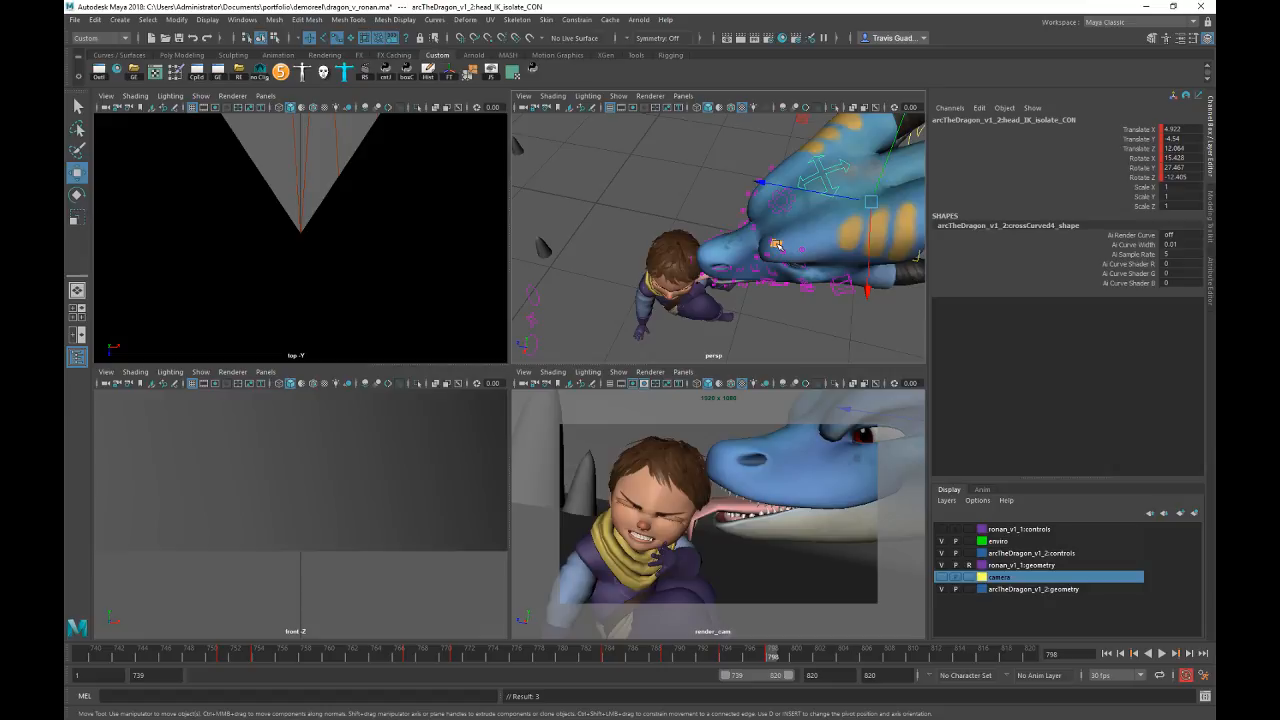
drag(729, 657, 773, 652)
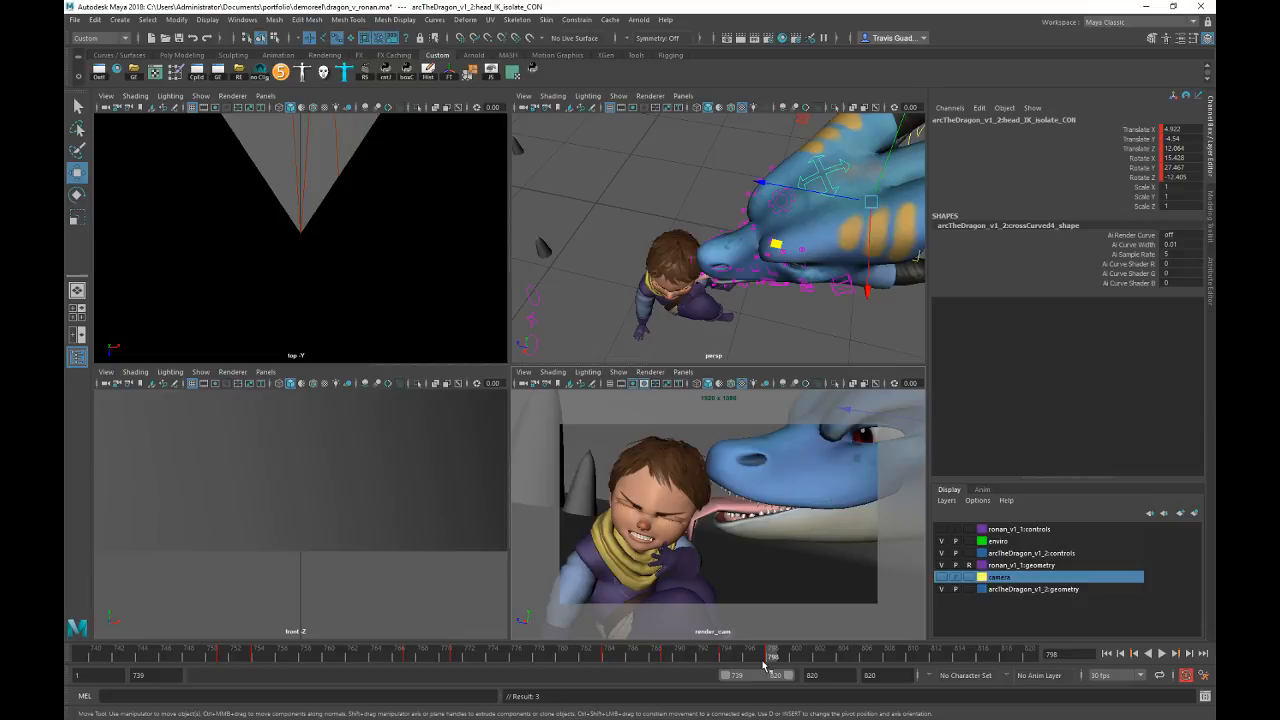
Step: At frame 814, lift the dragon's head by rotating head_IK_isolate_CON to about 4.8 in X
drag(798, 657, 960, 662)
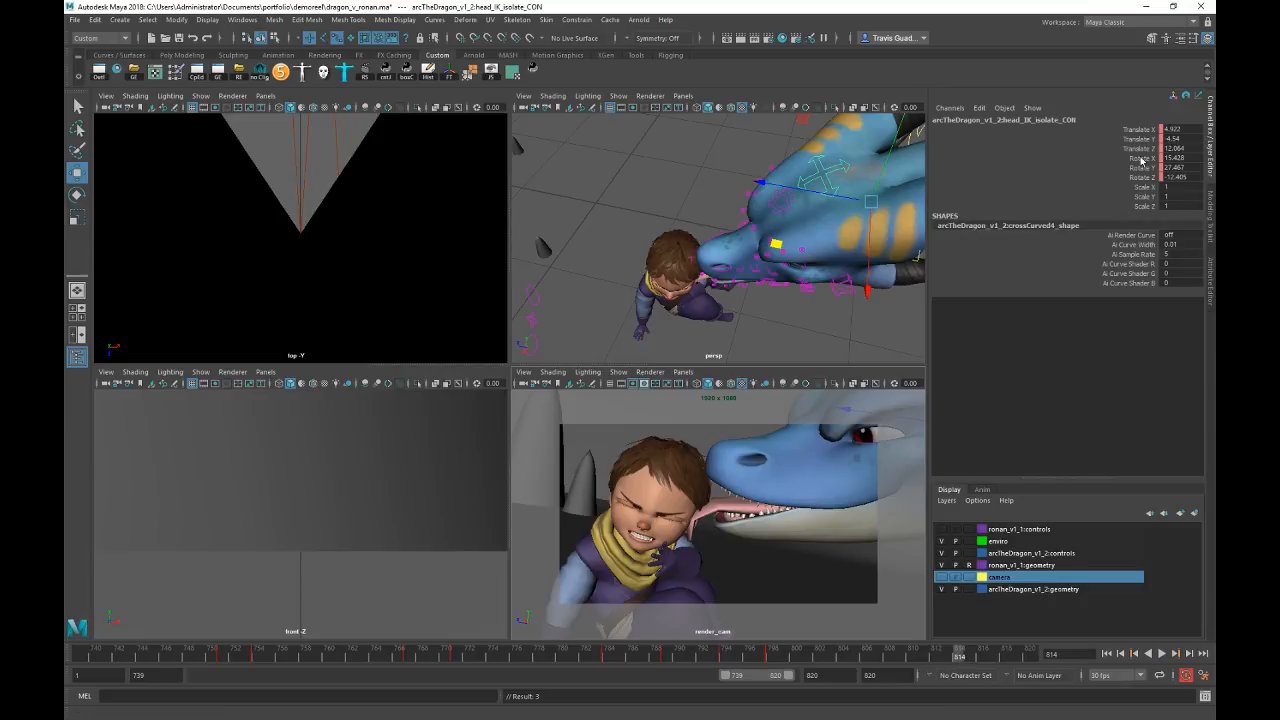
click(1139, 158)
alt+drag(822, 262, 836, 175)
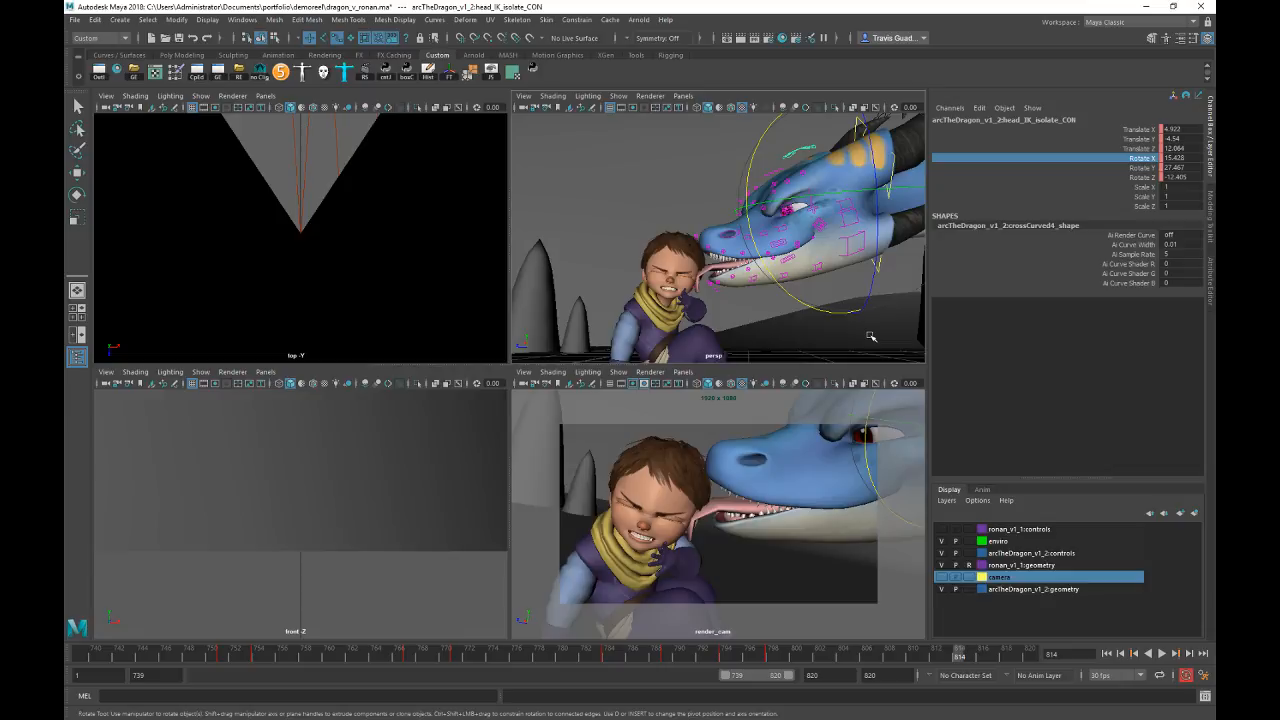
middle_drag(870, 337, 693, 257)
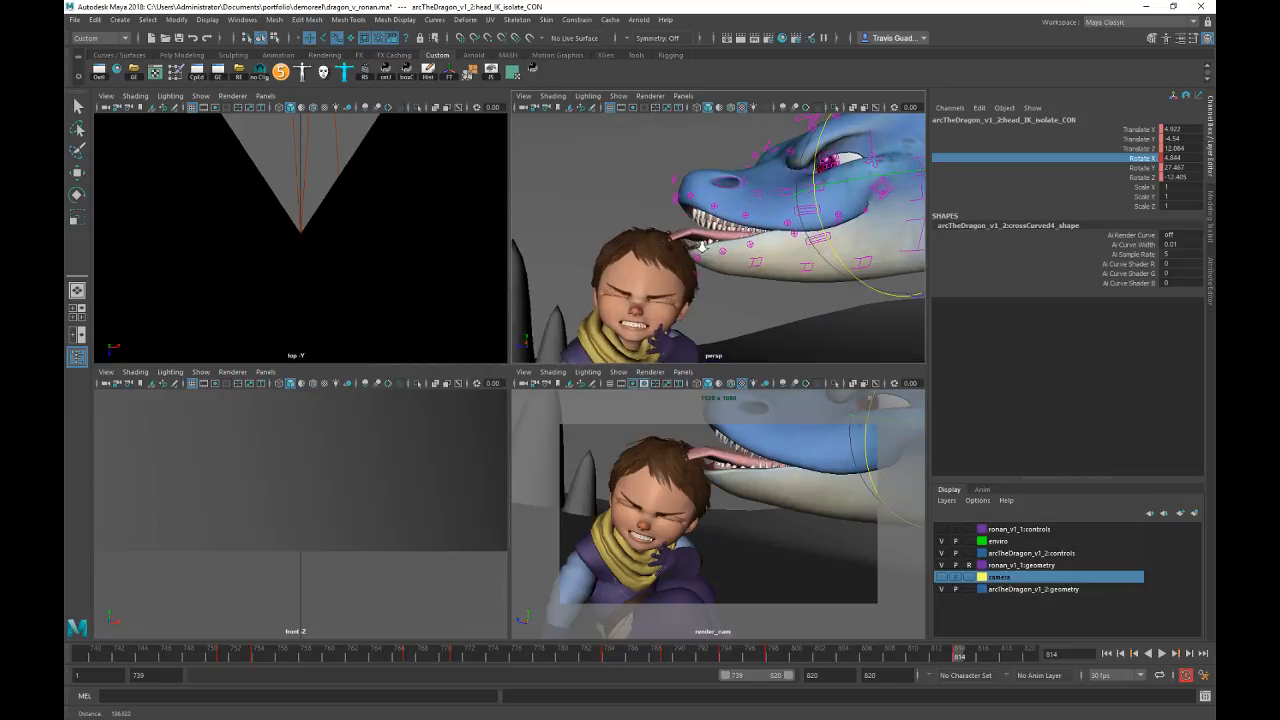
Step: Rotate tongue_07_SPL_DRV_CON to about 33 in X at frame 814 and pull it further back along Z
key(4)
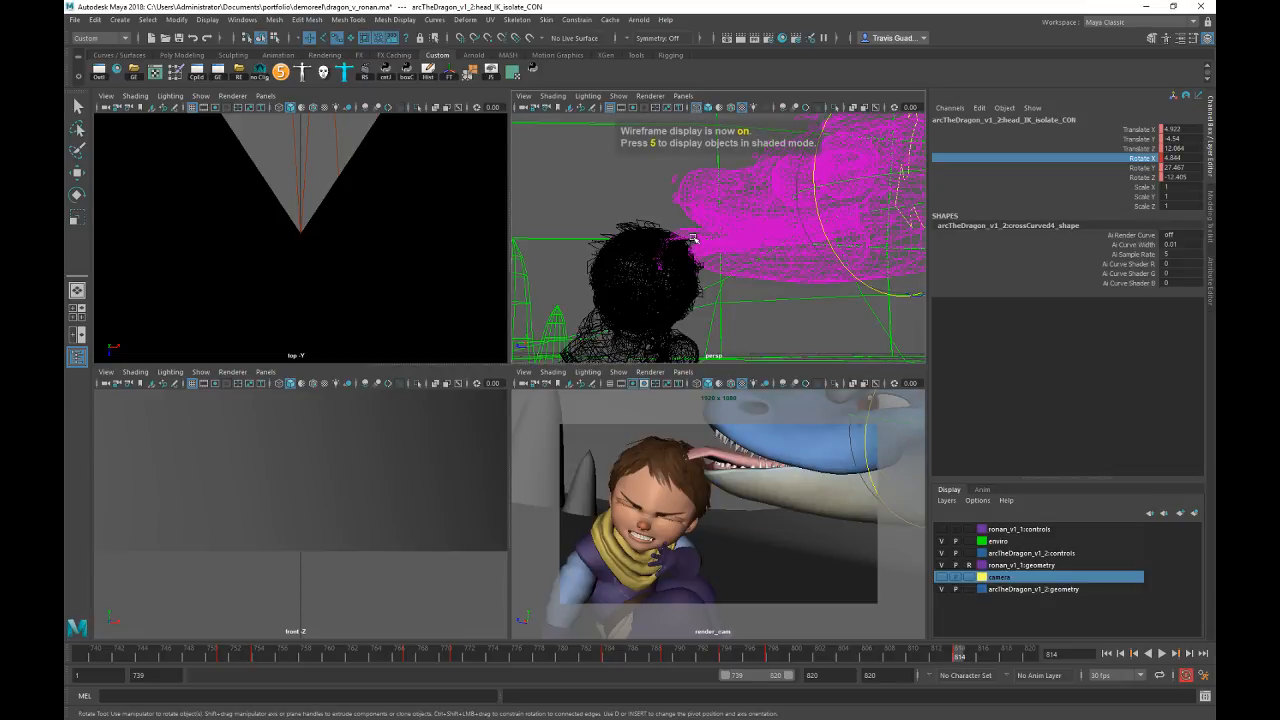
key(w)
click(767, 291)
alt+drag(756, 217, 752, 250)
scroll(752, 250, up, 5)
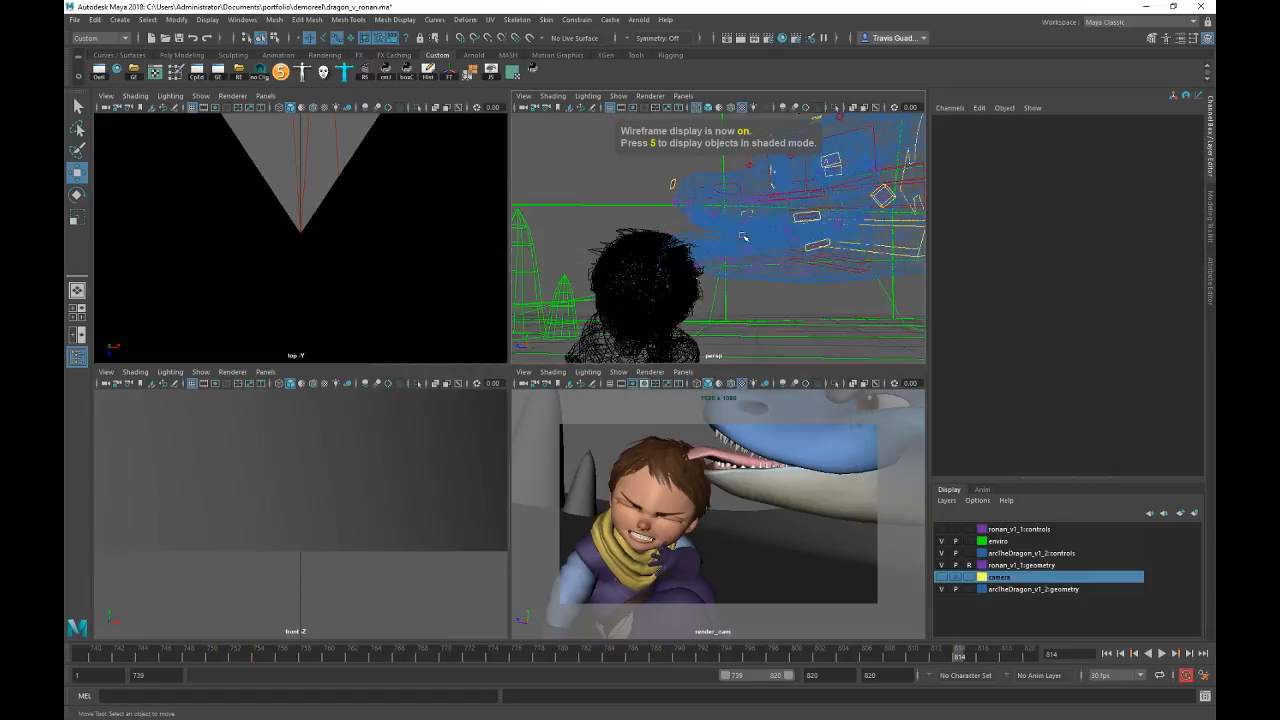
click(806, 248)
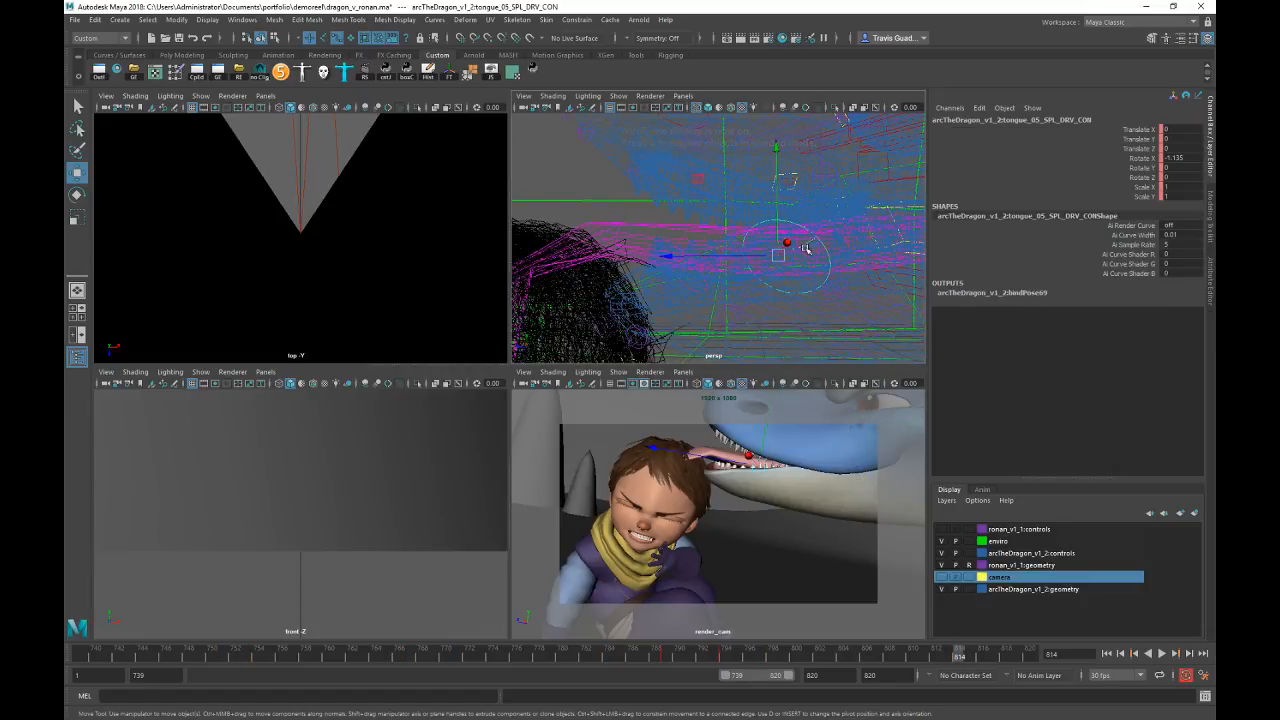
click(703, 284)
key(e)
middle_drag(792, 315, 812, 332)
alt+drag(620, 236, 560, 214)
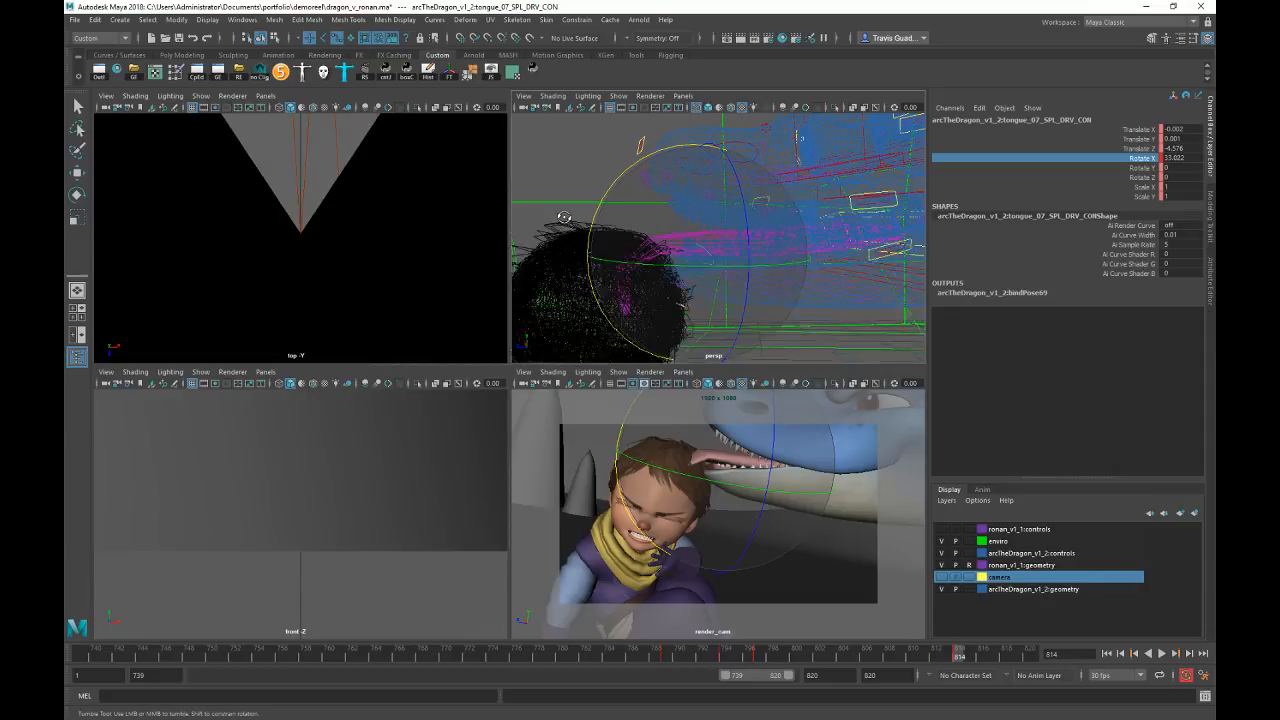
key(w)
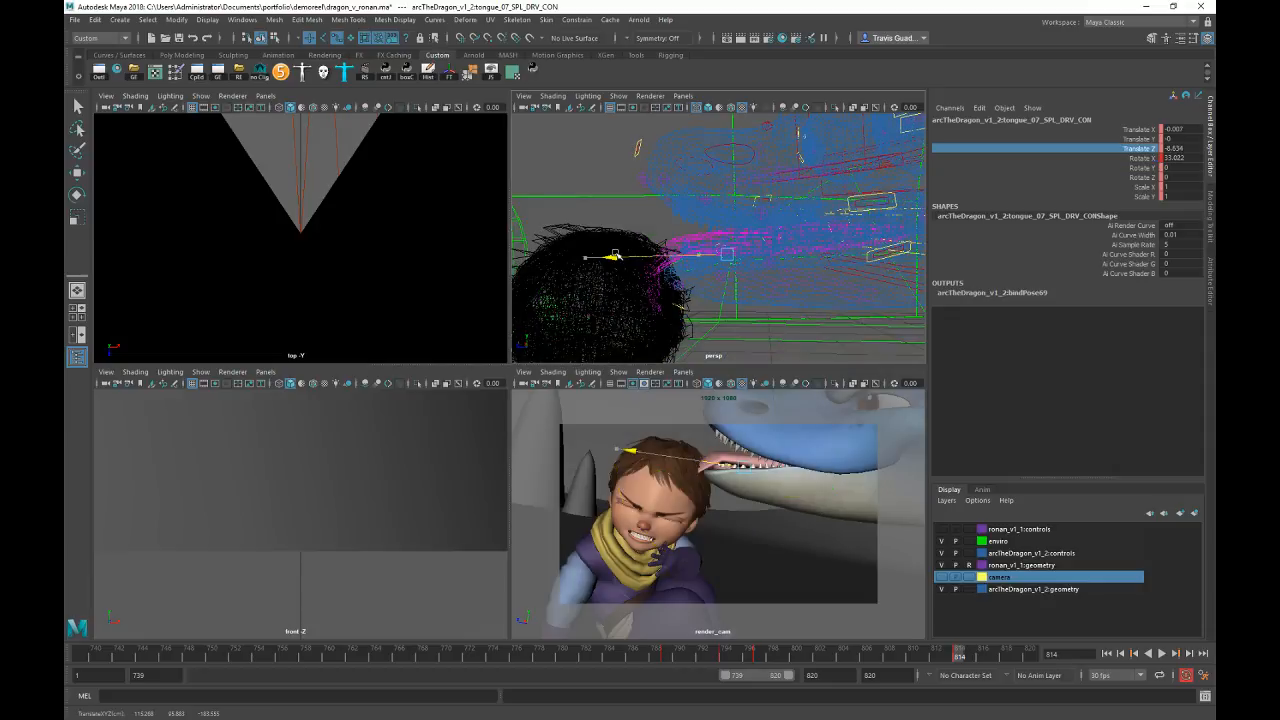
middle_drag(650, 228, 664, 228)
Step: Curl tongue tip control tongue_09_SPL_DRV_CON to about 97.7 in Rotate X at frame 814 and play back the lick from frame 797
alt+drag(761, 330, 765, 312)
click(766, 313)
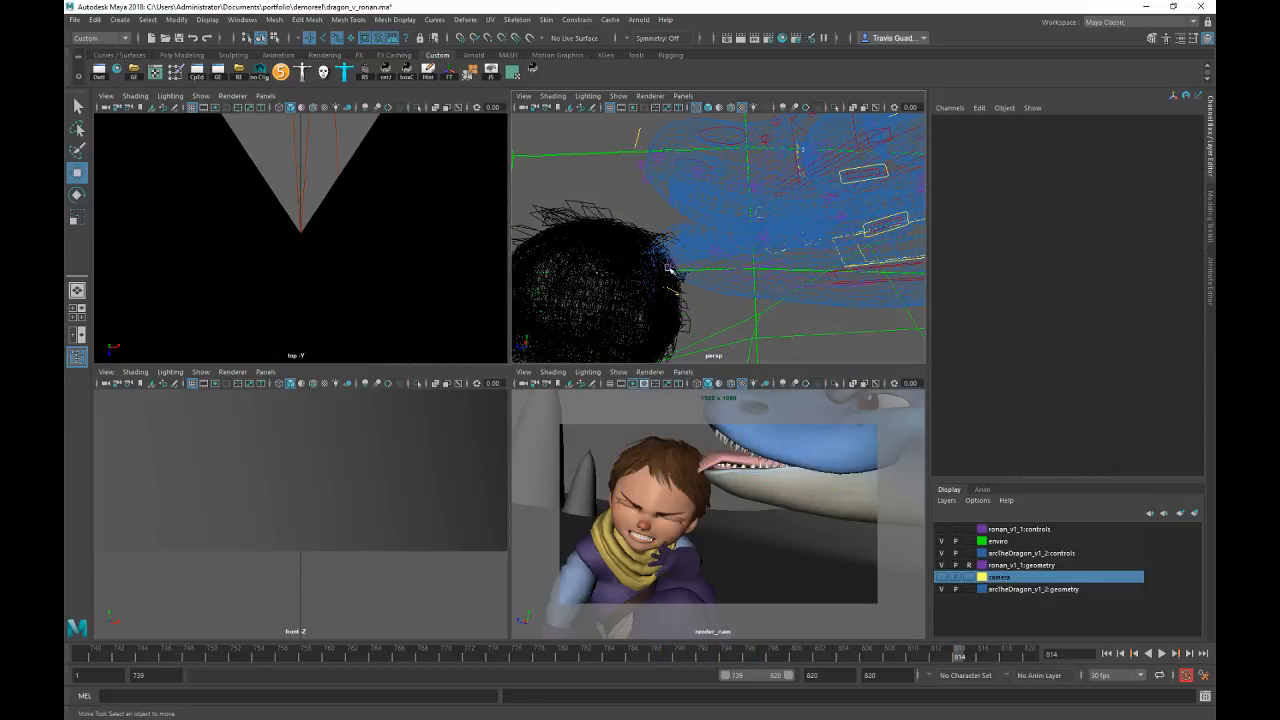
alt+drag(682, 294, 645, 298)
click(647, 300)
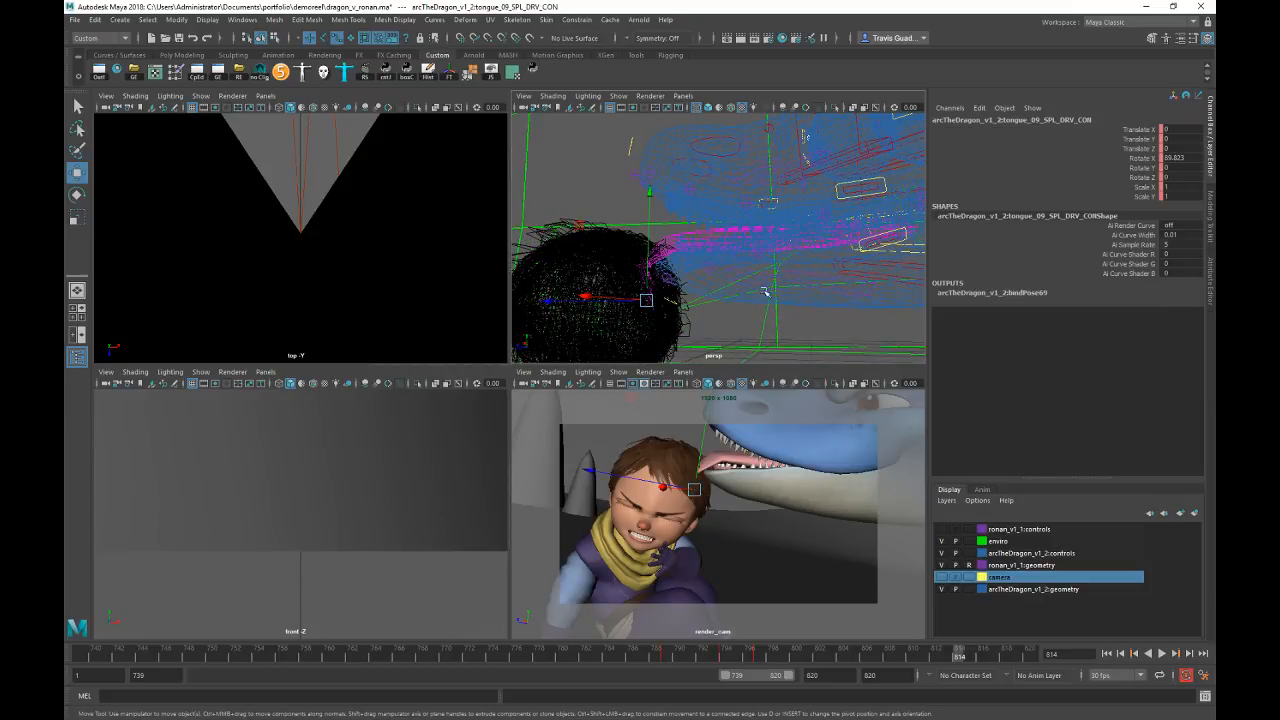
click(1140, 158)
mouse_move(787, 311)
middle_down()
mouse_move(801, 313)
mouse_move(772, 313)
middle_up()
click(761, 654)
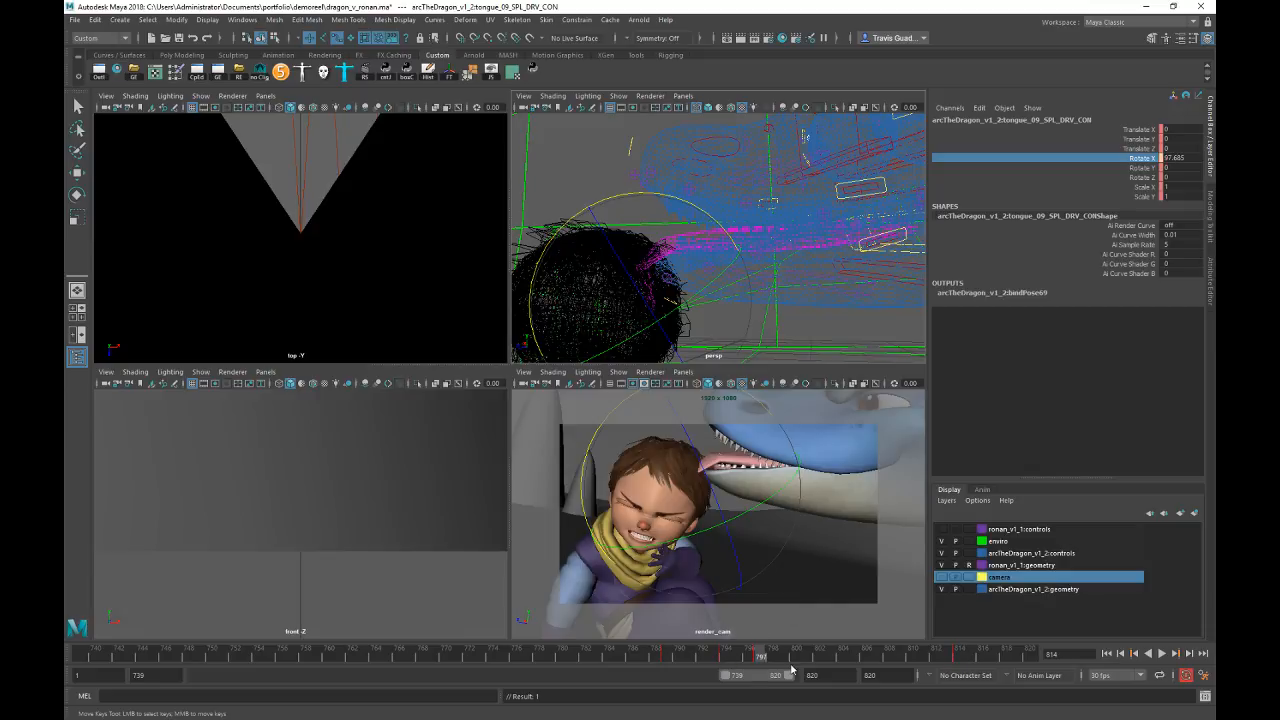
key(alt+v)
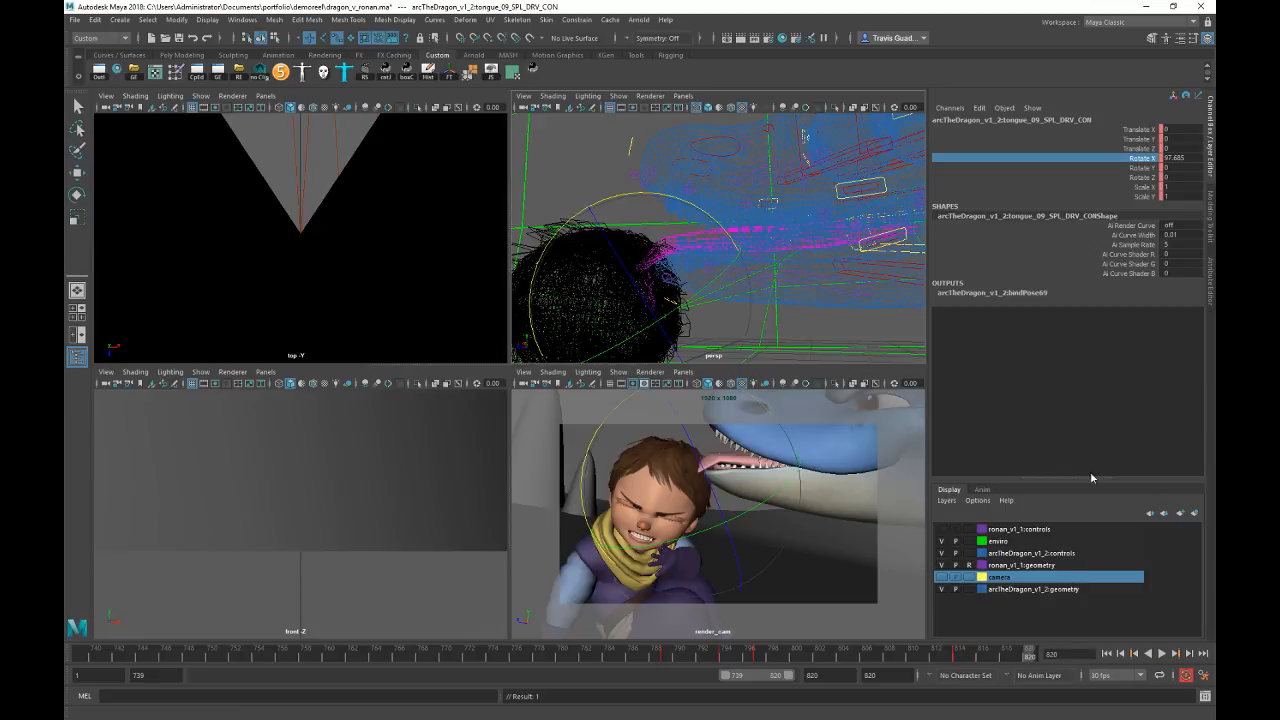
Step: Reset tongue tip control tongue_09_SPL_DRV_CON to 0 in Rotate X at frame 820
double_click(1172, 157)
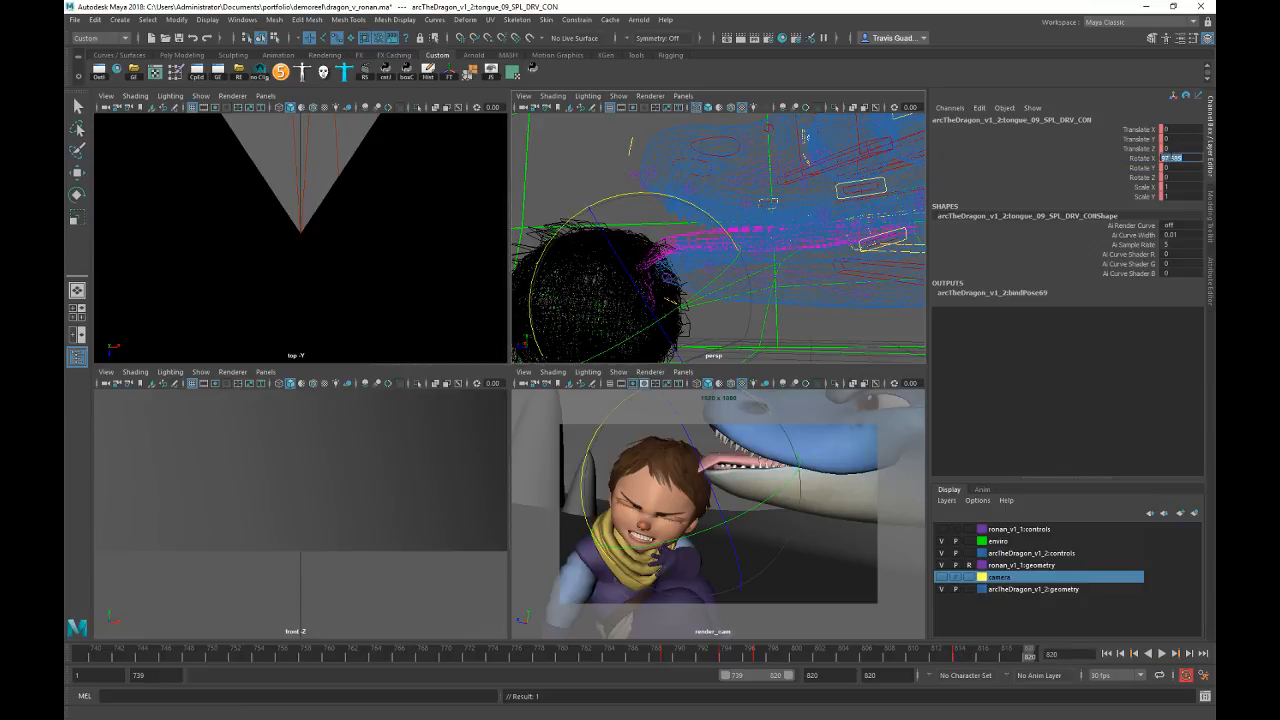
text(-36.785)
key(Return)
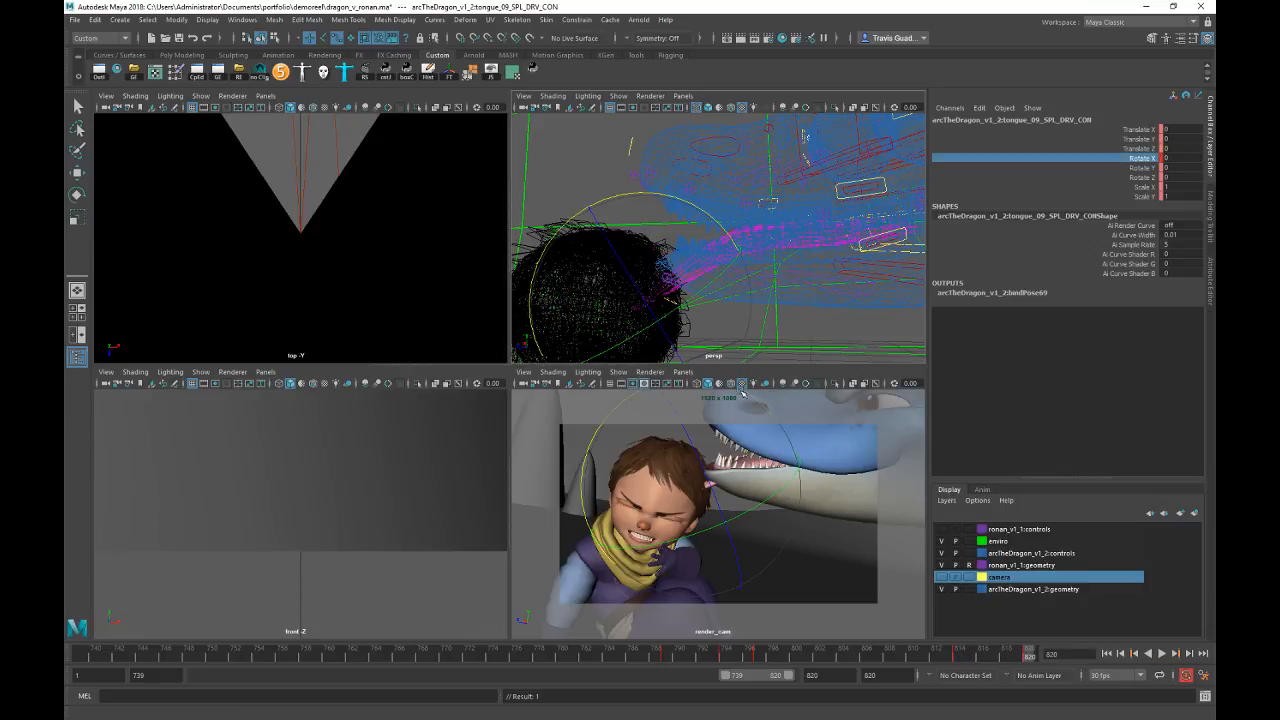
Step: Rotate tongue_05_SPL_DRV_CON to about -55.2 in X at frame 820 so the tongue lifts into the mouth, and play back the lick
key(w)
click(845, 328)
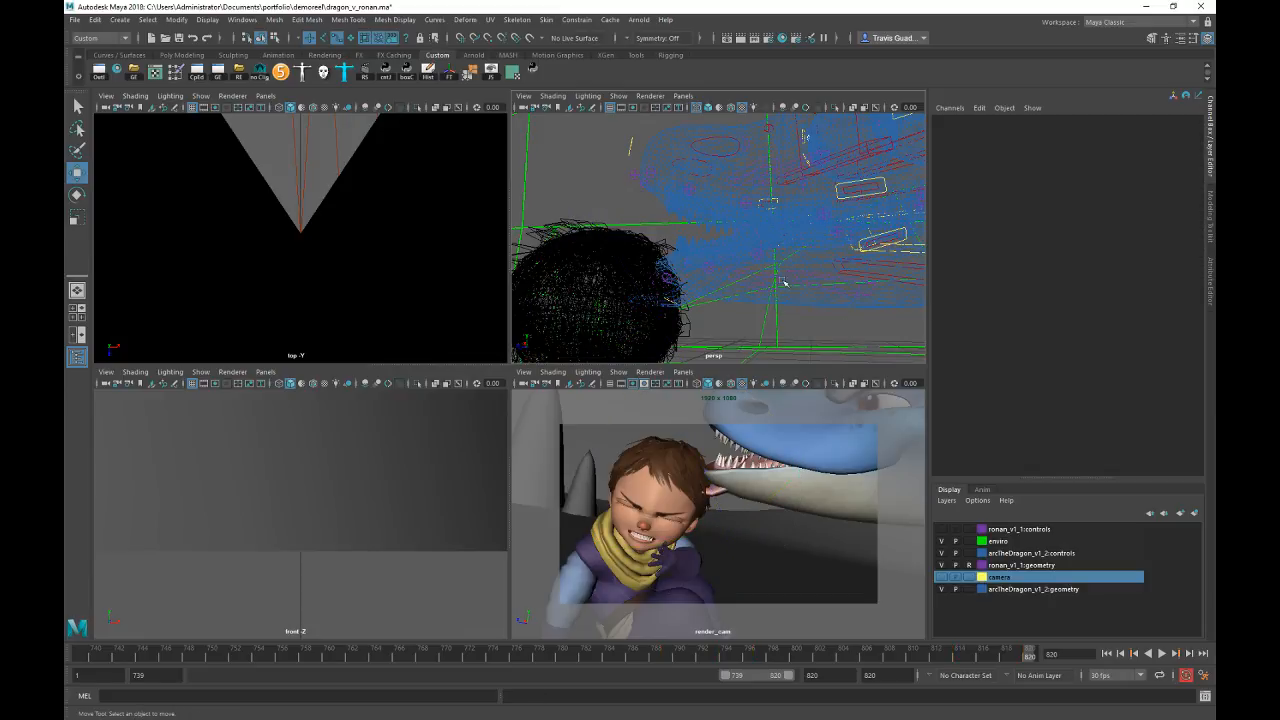
click(733, 240)
key(e)
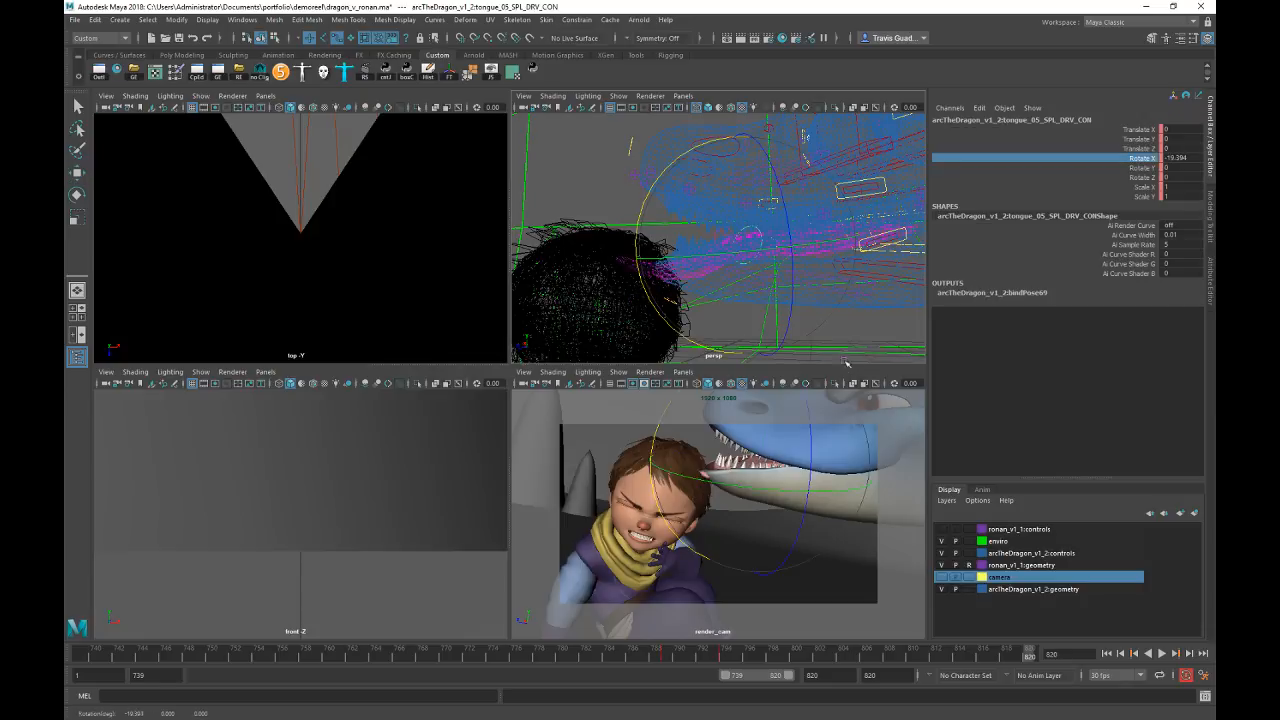
middle_drag(818, 398, 813, 400)
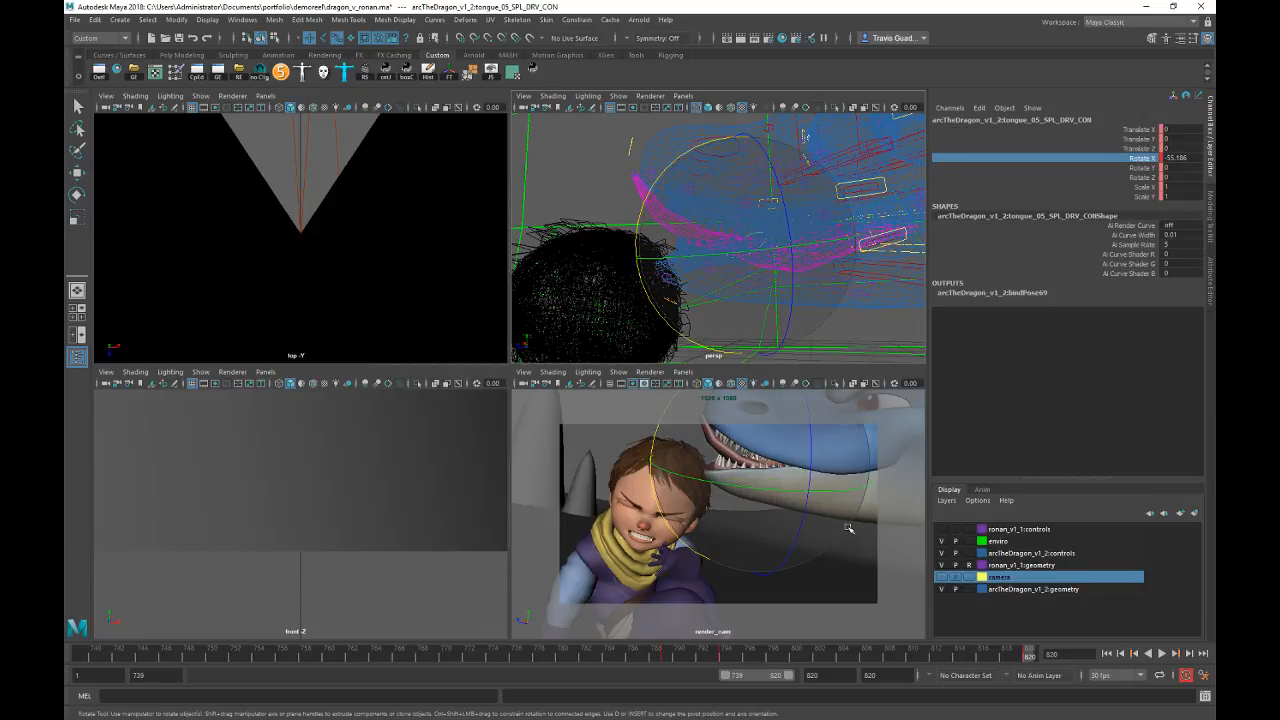
click(725, 655)
key(alt+v)
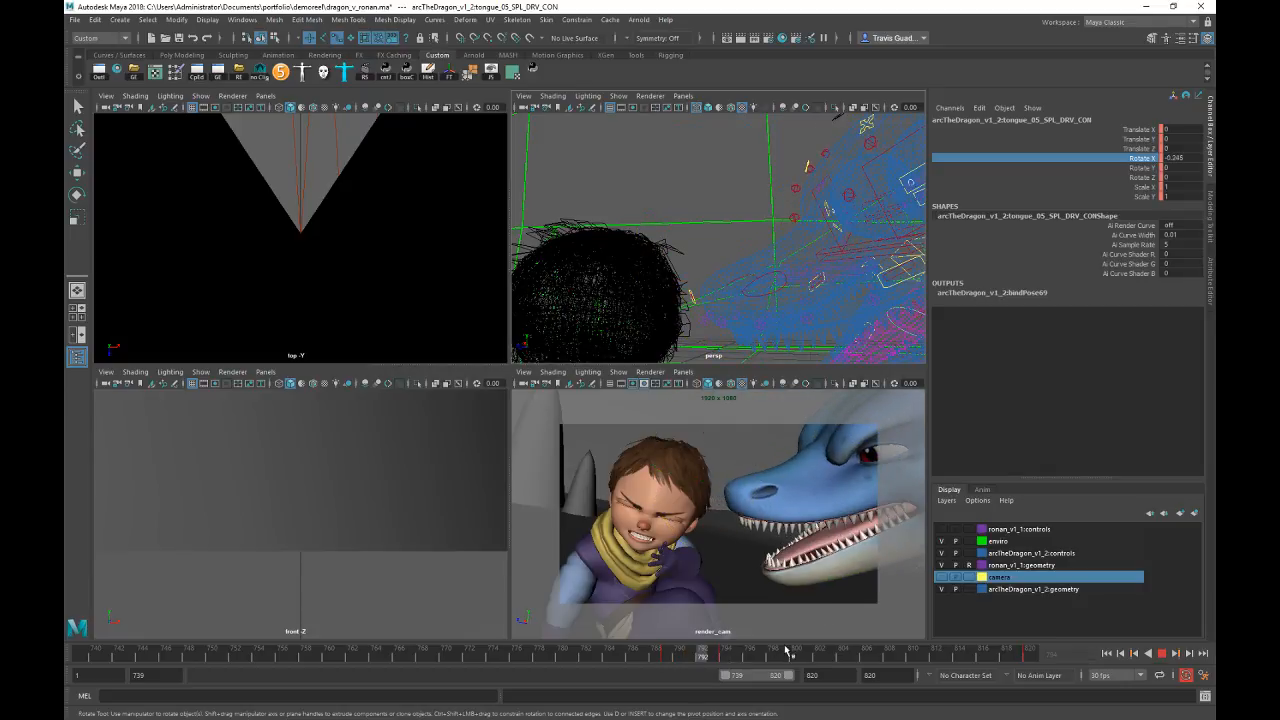
Step: At frame 815, rotate tongue_05_SPL_DRV_CON to about -3.4 in X, key it and play back the lick from about frame 794
click(970, 657)
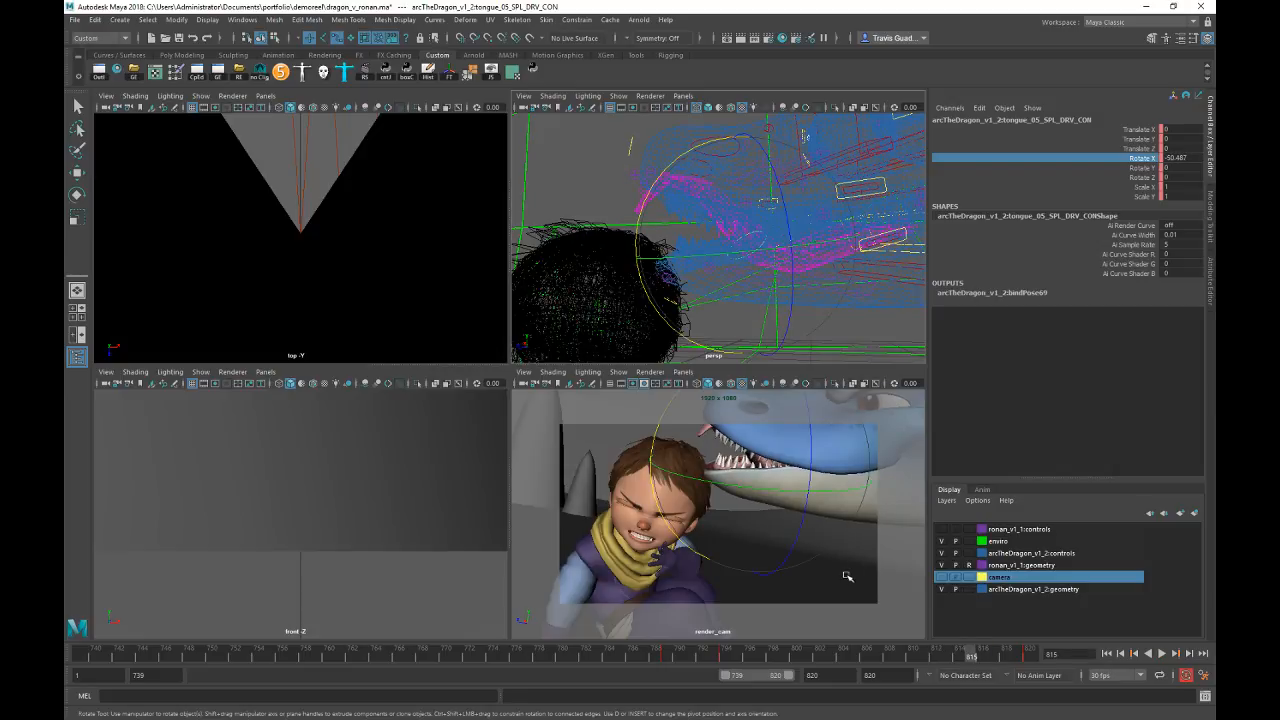
middle_drag(935, 561, 942, 556)
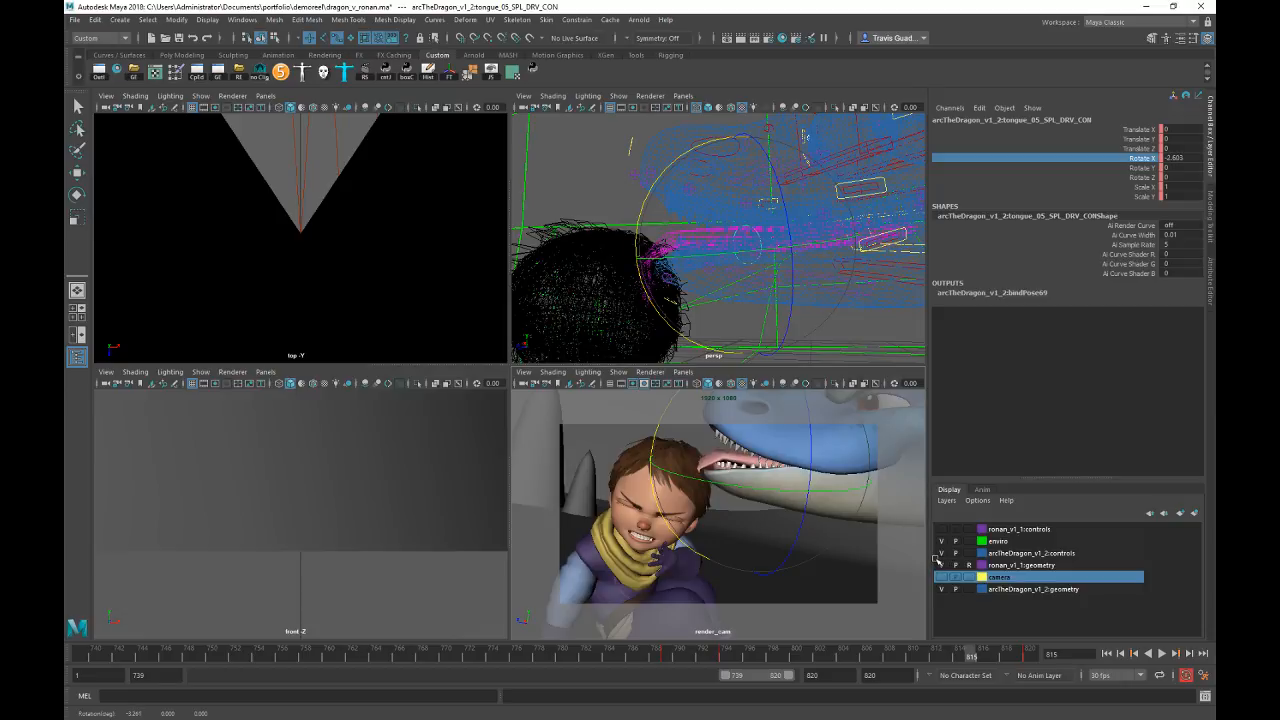
key(s)
click(728, 653)
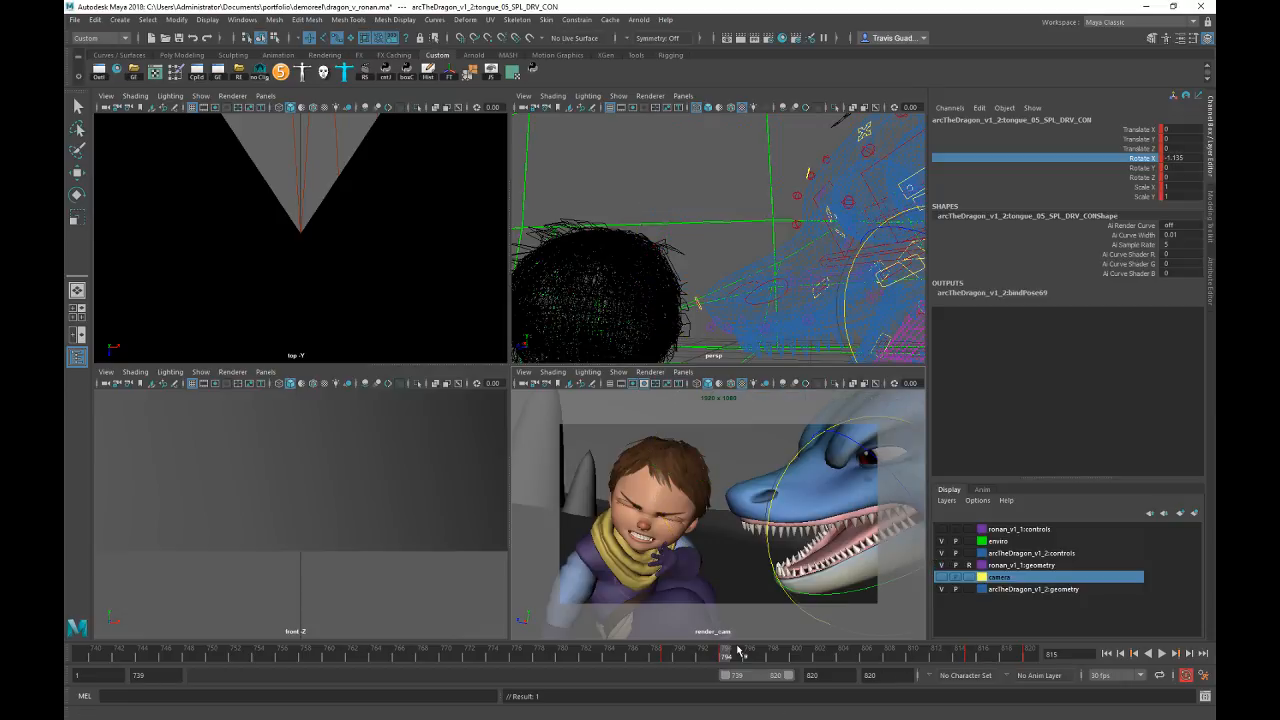
key(alt+v)
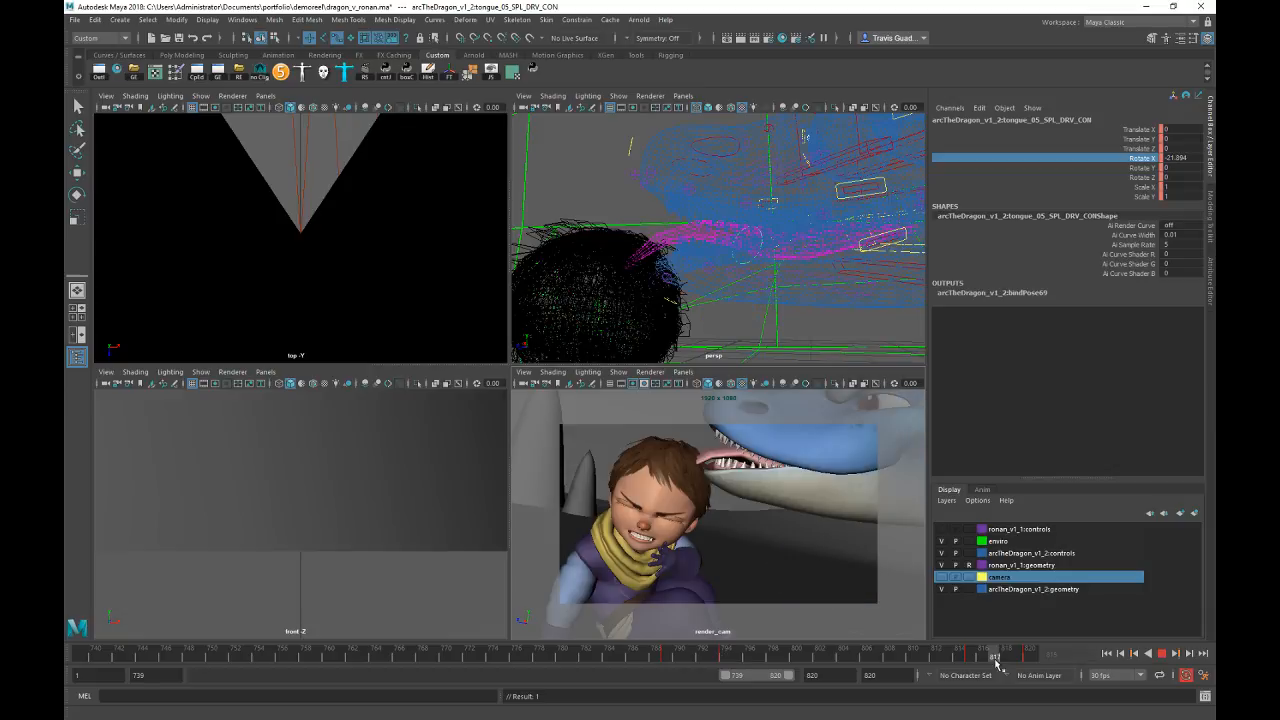
Step: Move the frame 815 key of tongue_05_SPL_DRV_CON to frame 813 and review the timing
mouse_move(941, 662)
mouse_down()
mouse_move(971, 661)
mouse_move(950, 661)
mouse_up()
shift+click(971, 661)
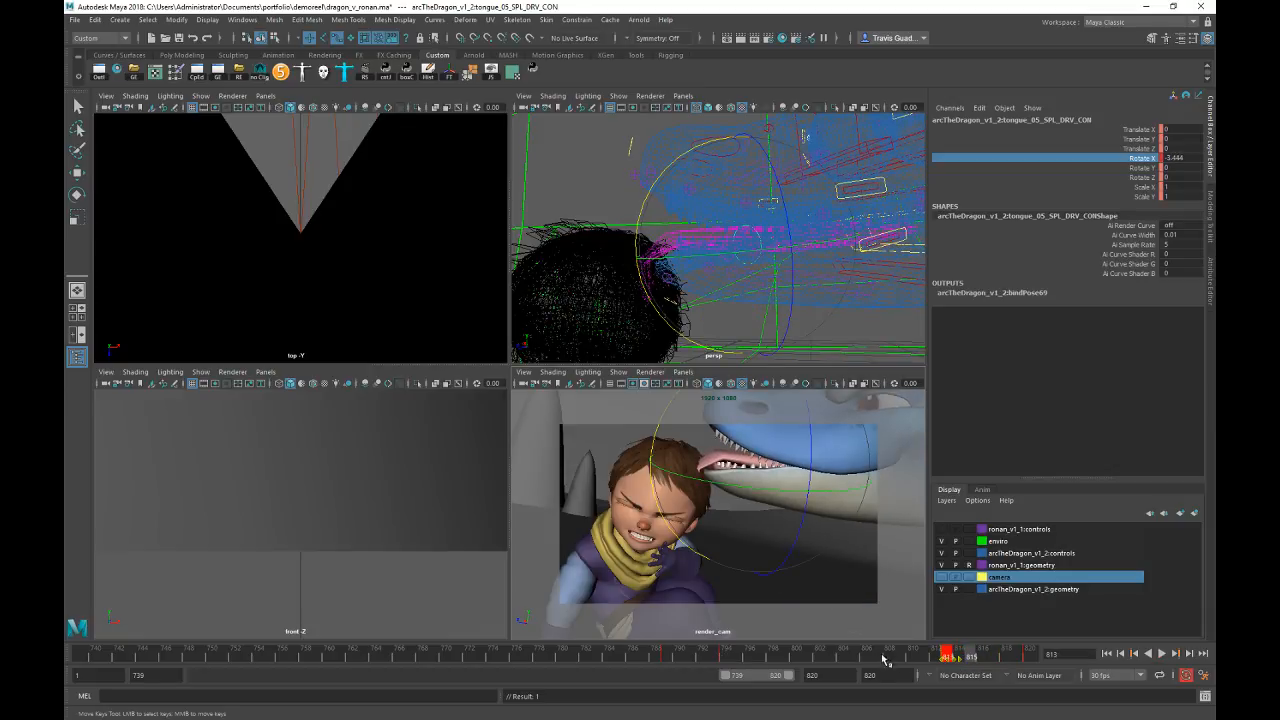
key(alt+v)
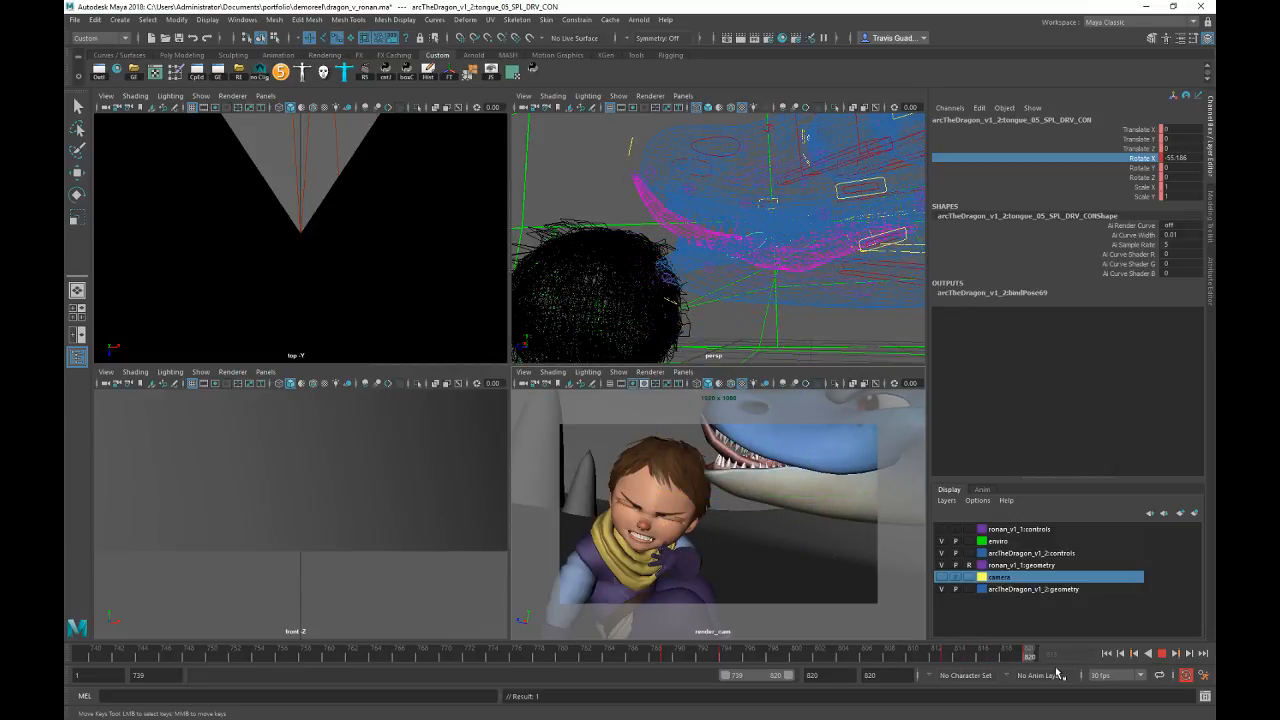
Step: Adjust the X rotation of tongue_05_SPL_DRV_CON at frame 817 and play back the end of the lick
click(999, 657)
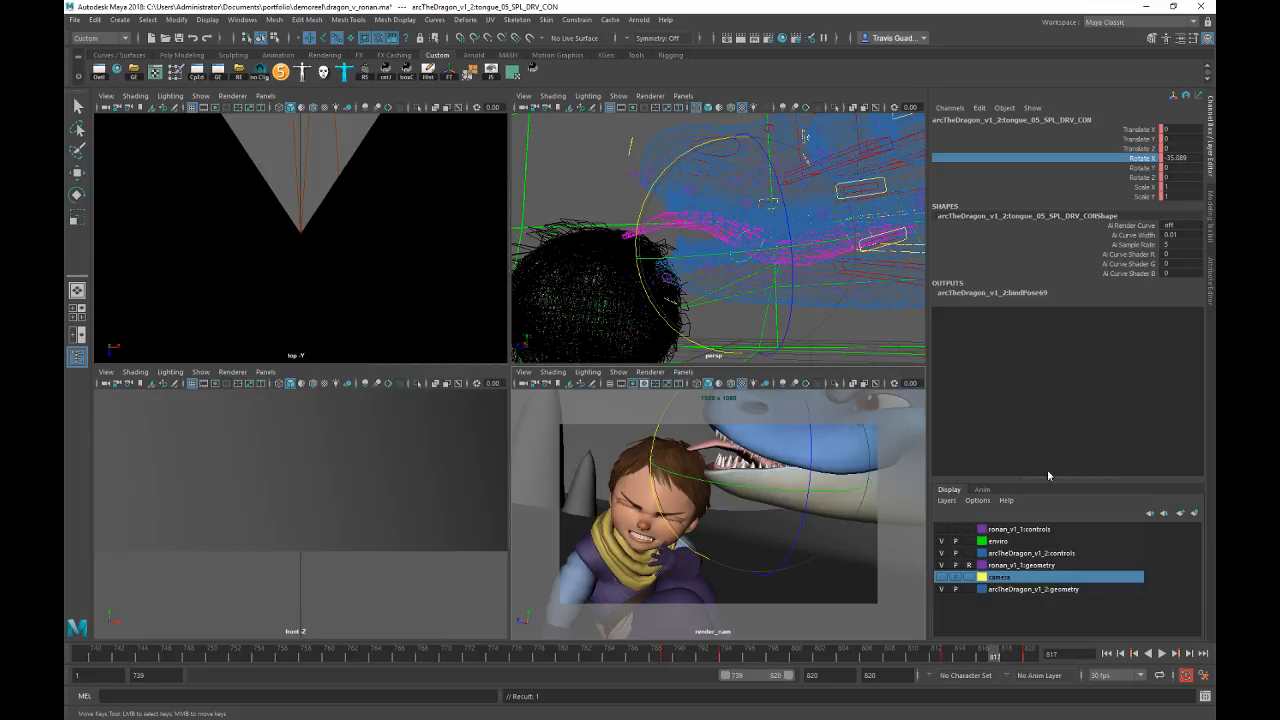
middle_drag(846, 590, 877, 584)
key(alt+v)
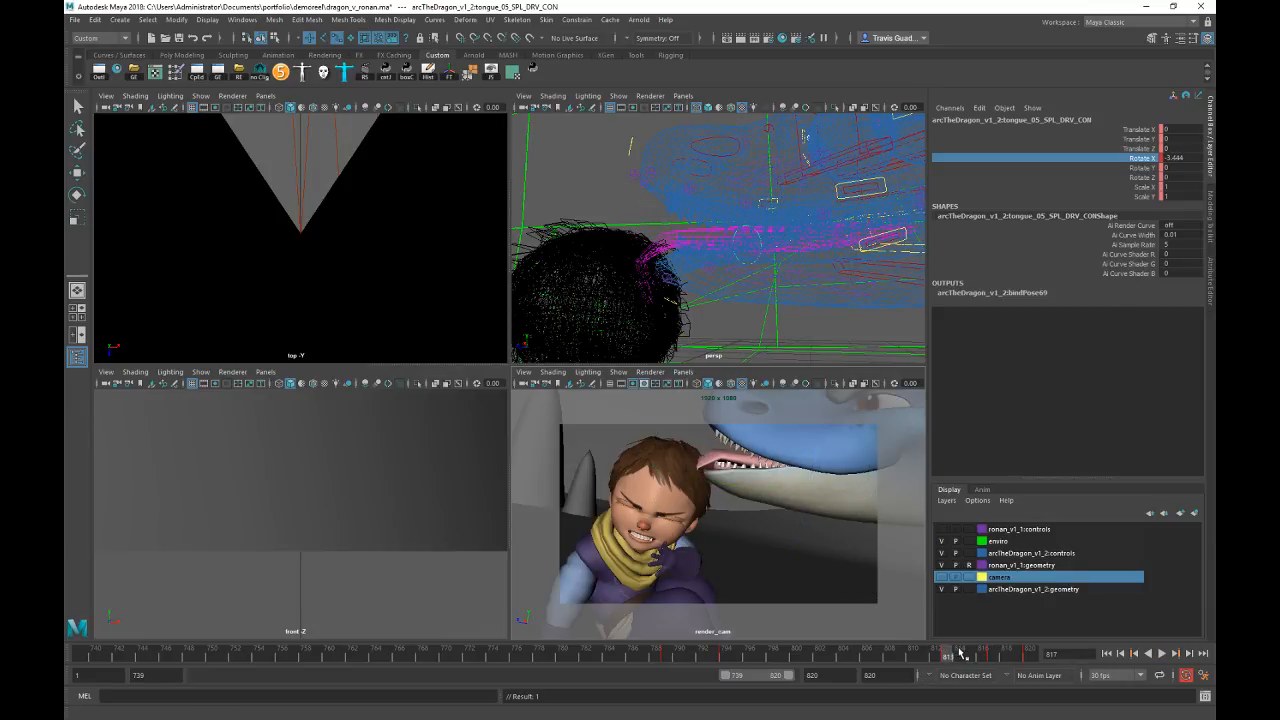
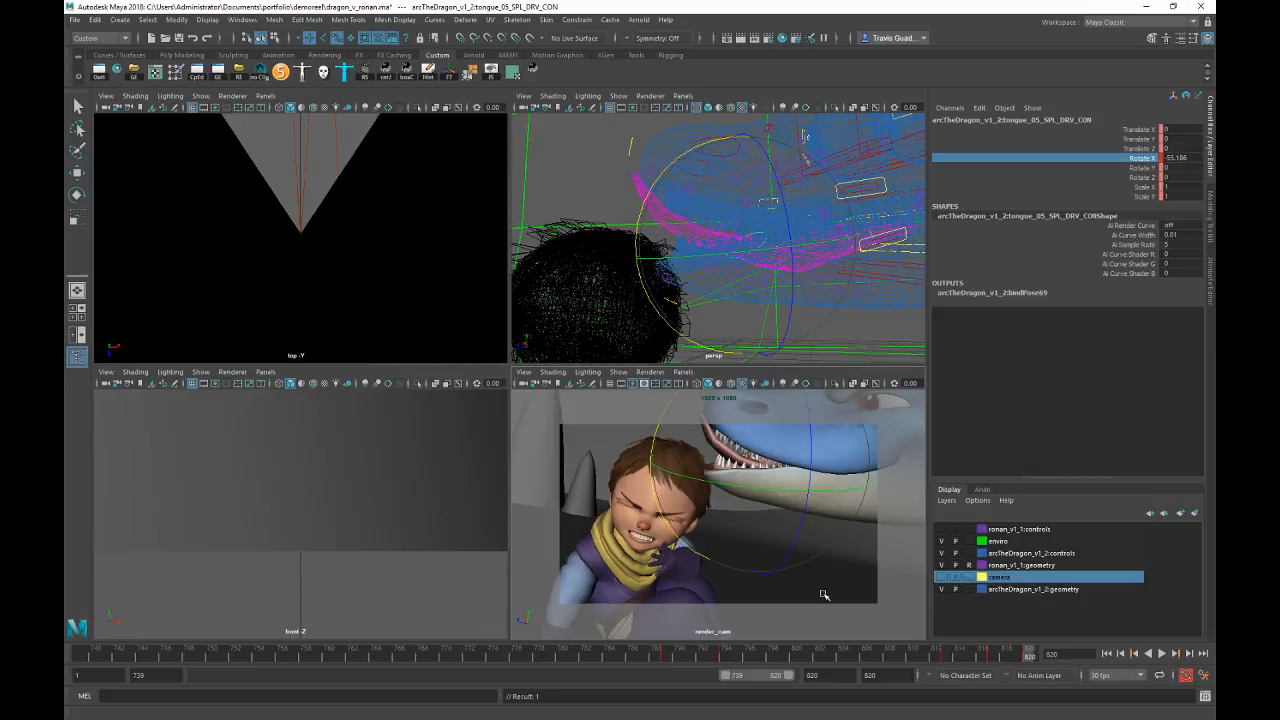
key(space)
key(alt+v)
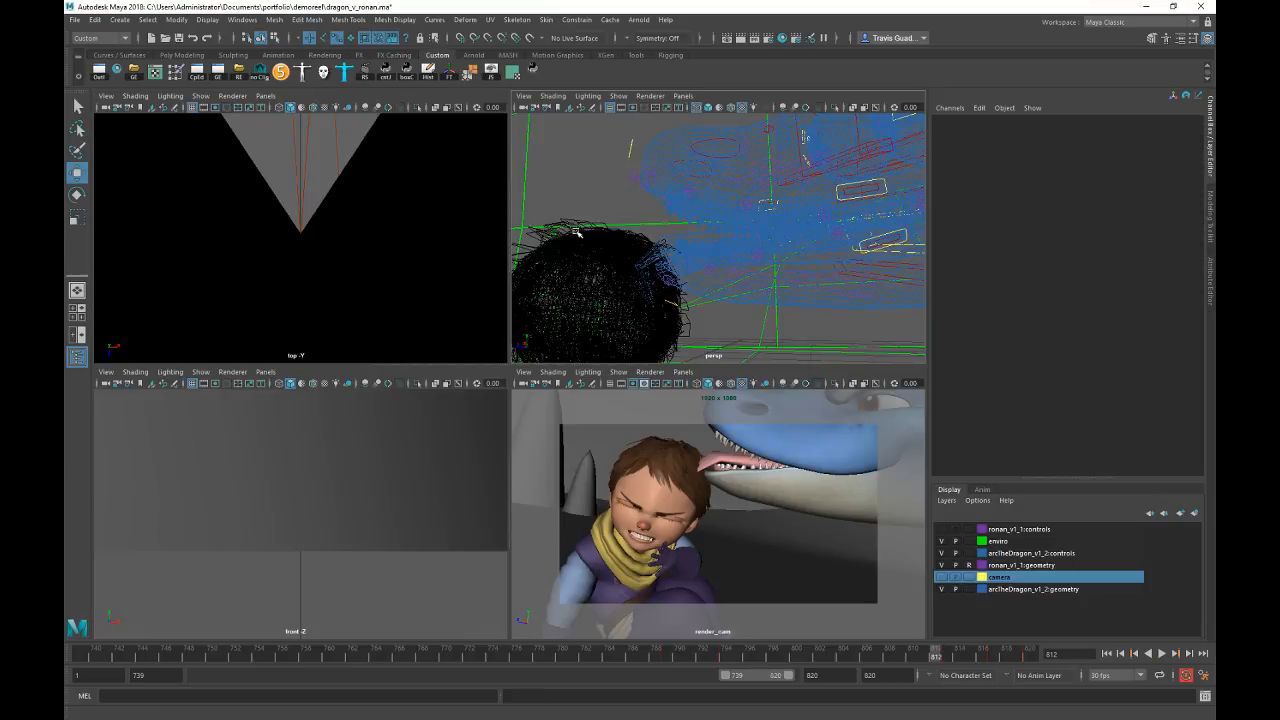
Step: Set up a maximized textured perspective view of the boy, review the lick, and hide the arcTheDragon_v1_2:controls layer
alt+middle_drag(573, 231, 703, 177)
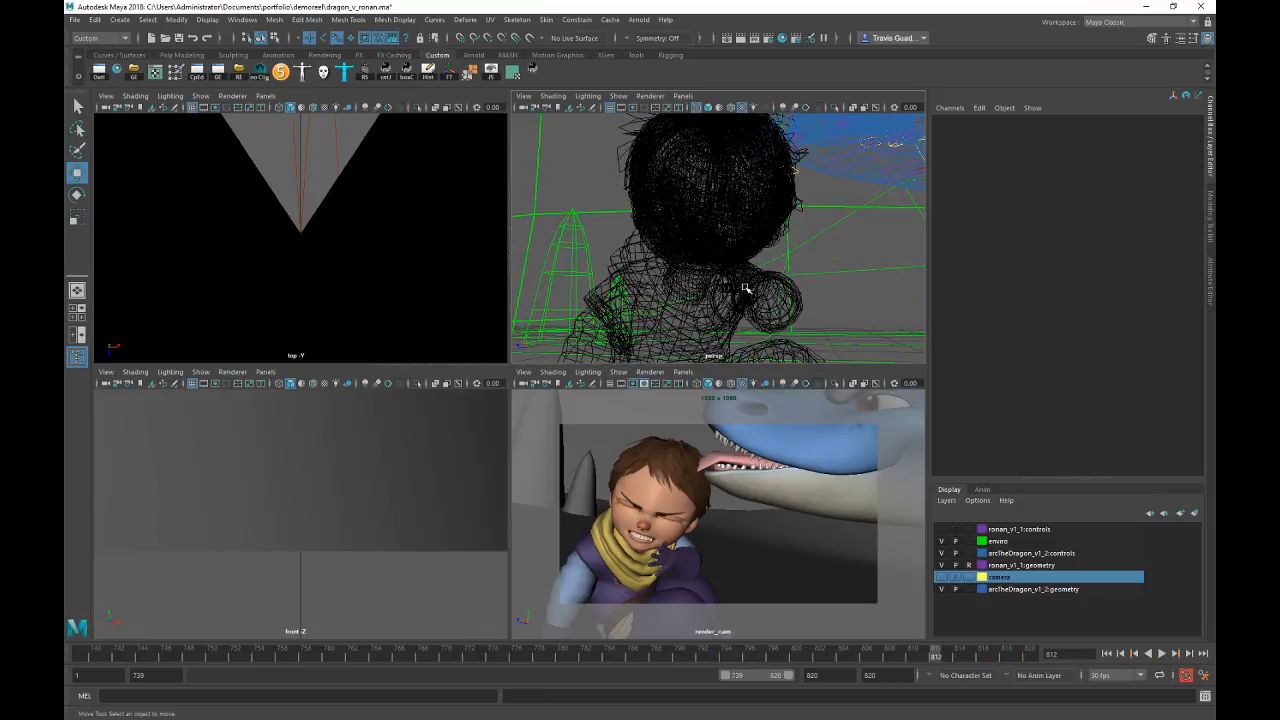
key(6)
alt+drag(786, 312, 732, 267)
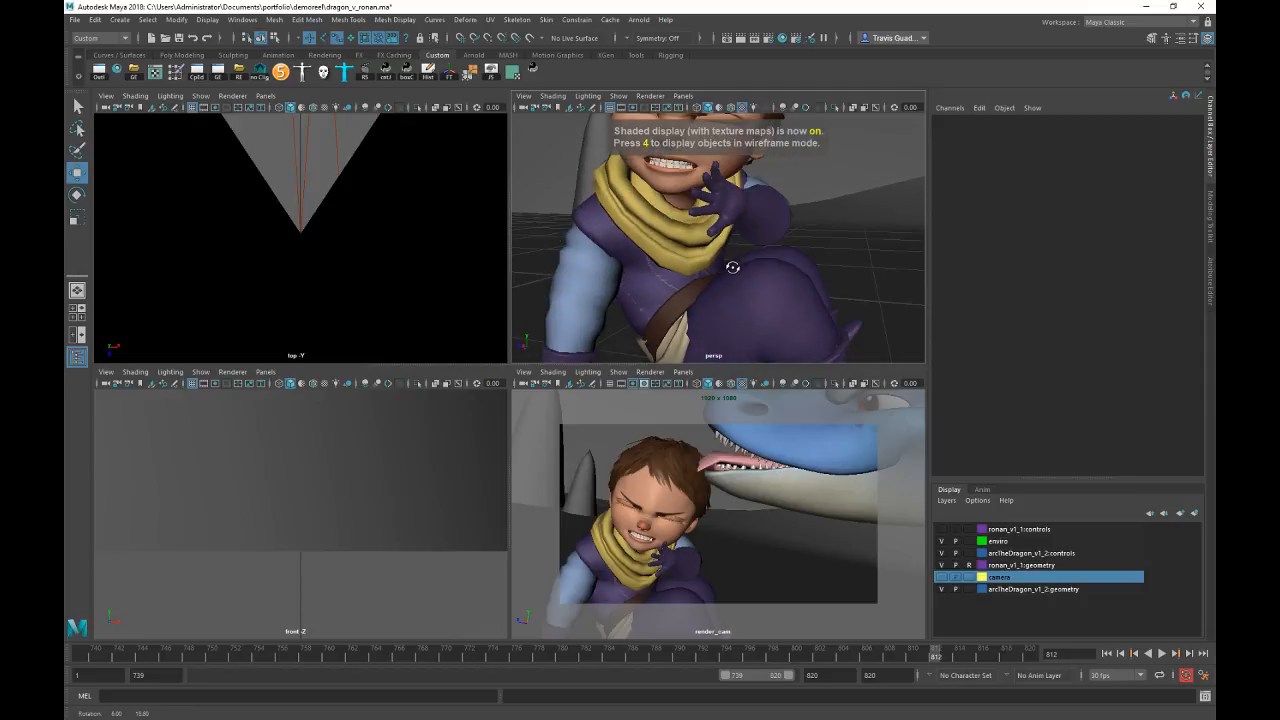
key(space)
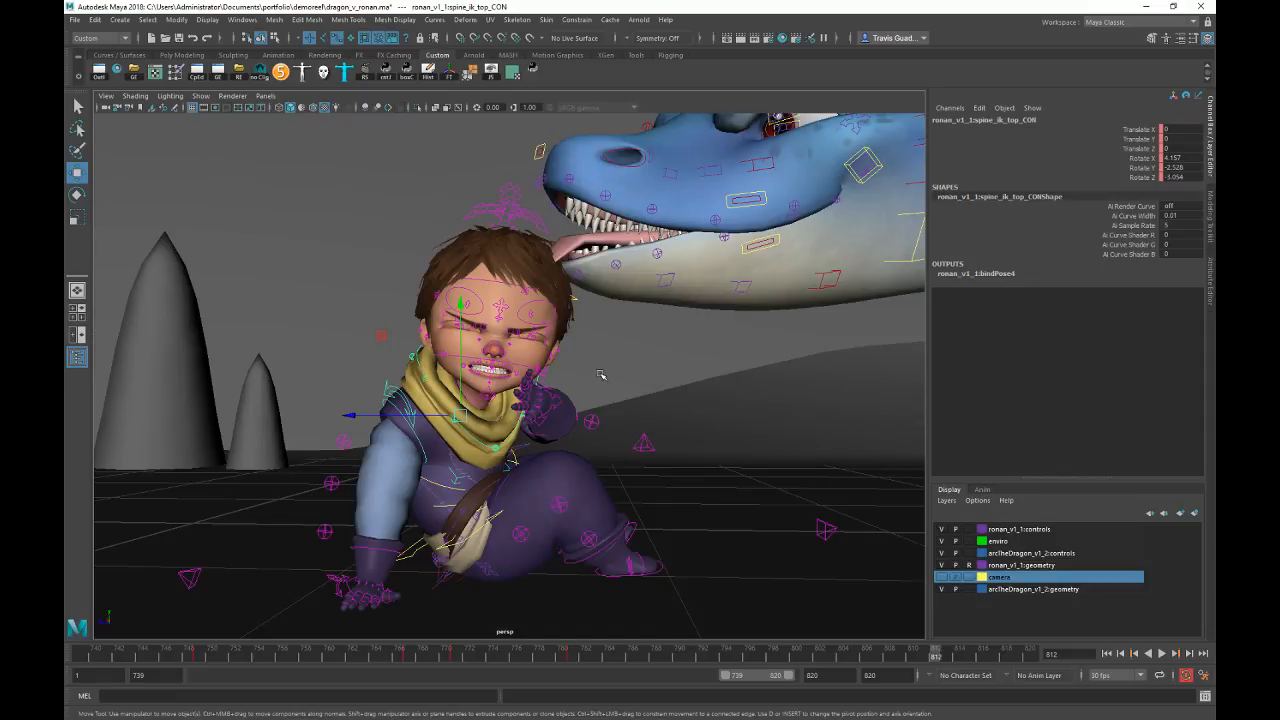
key(alt+v)
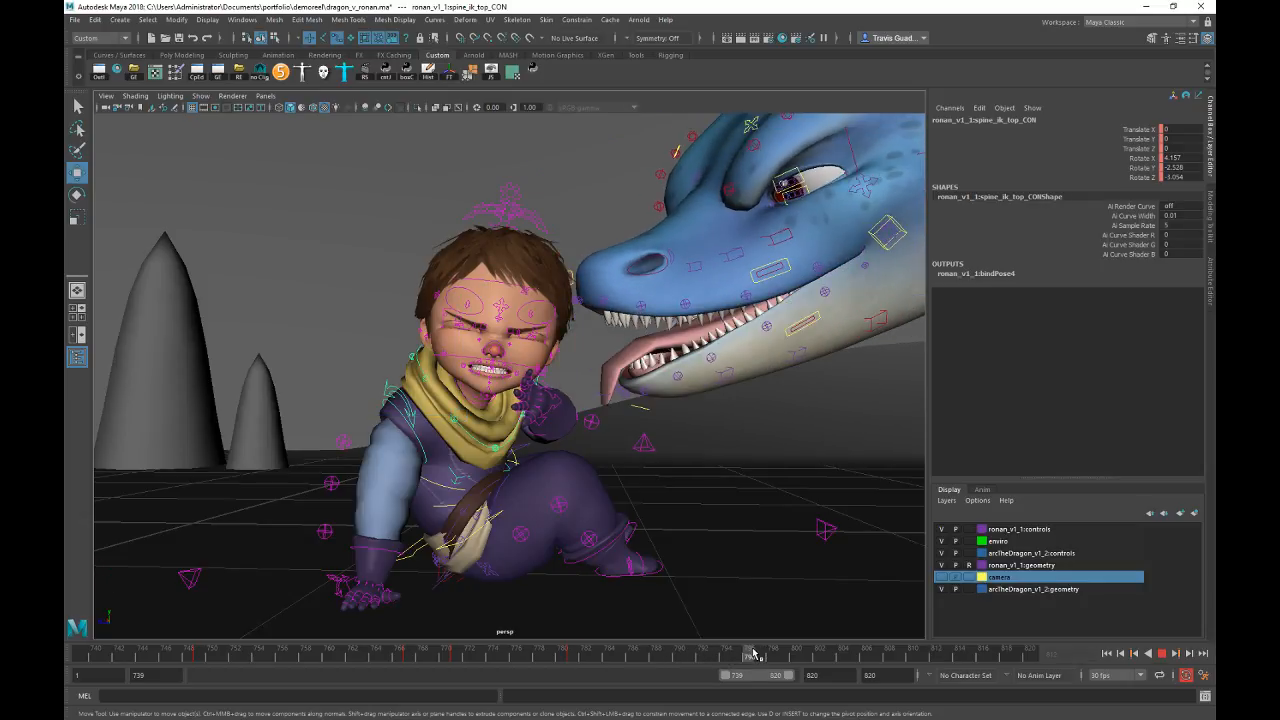
key(alt+v)
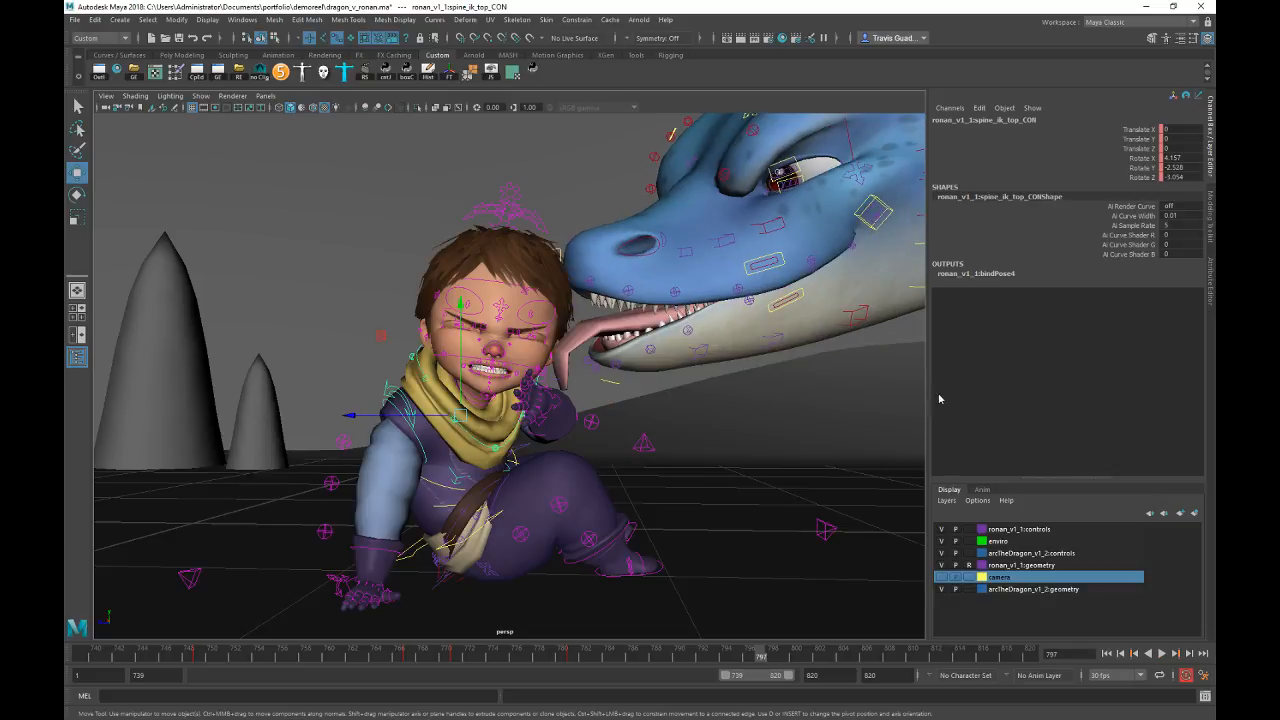
click(940, 553)
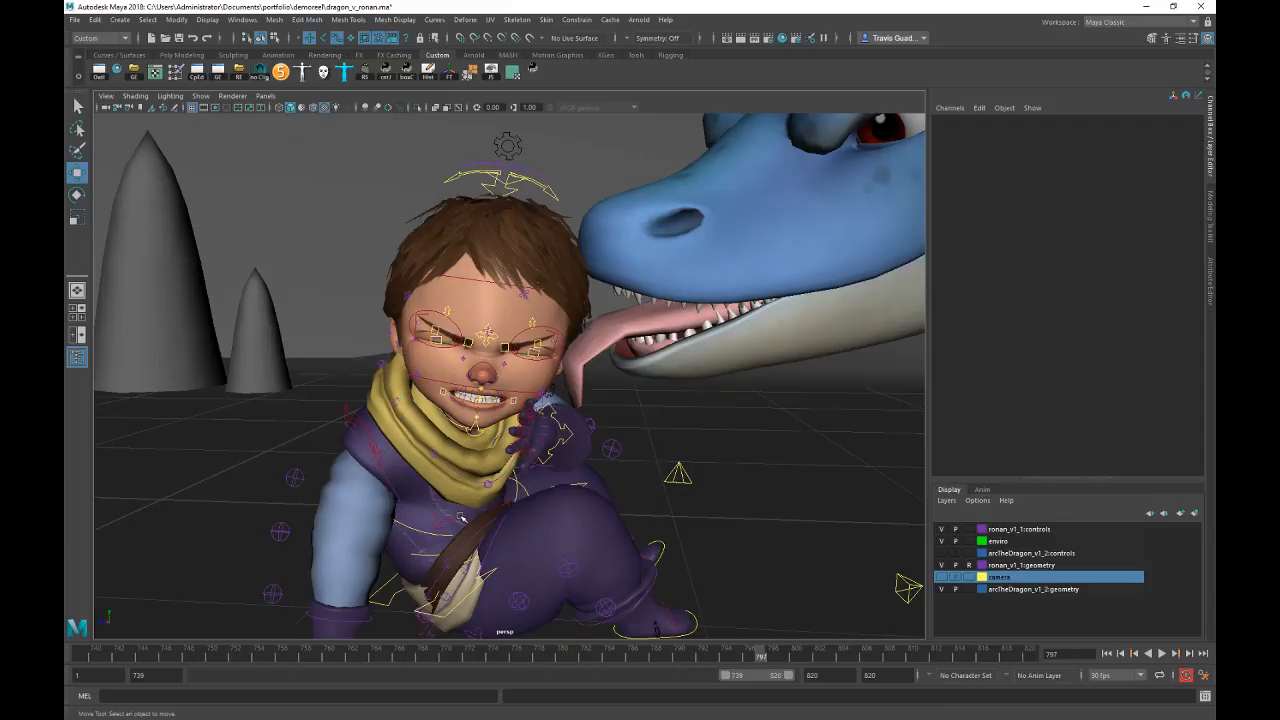
Step: At frame 800, move the boy's spine_ik_top_CON to translations of about -1.37, -0.65 and -1.31, and key the translation
click(453, 517)
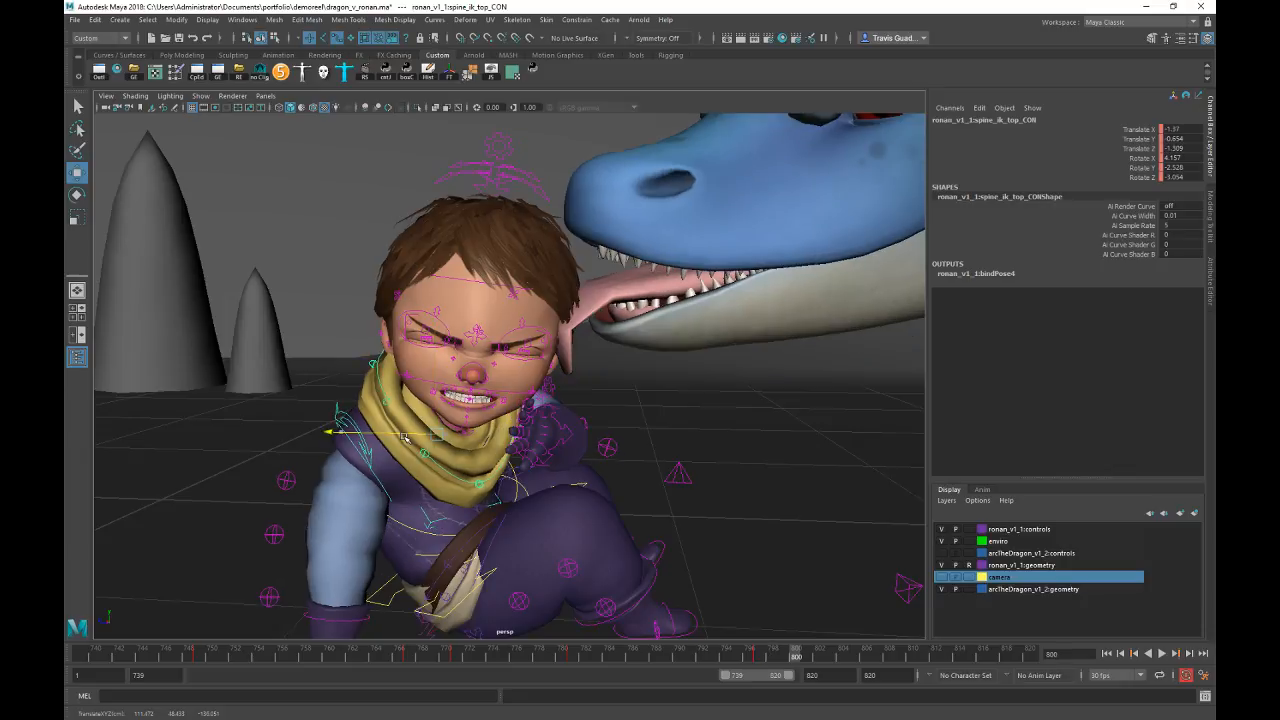
key(shift+w)
key(e)
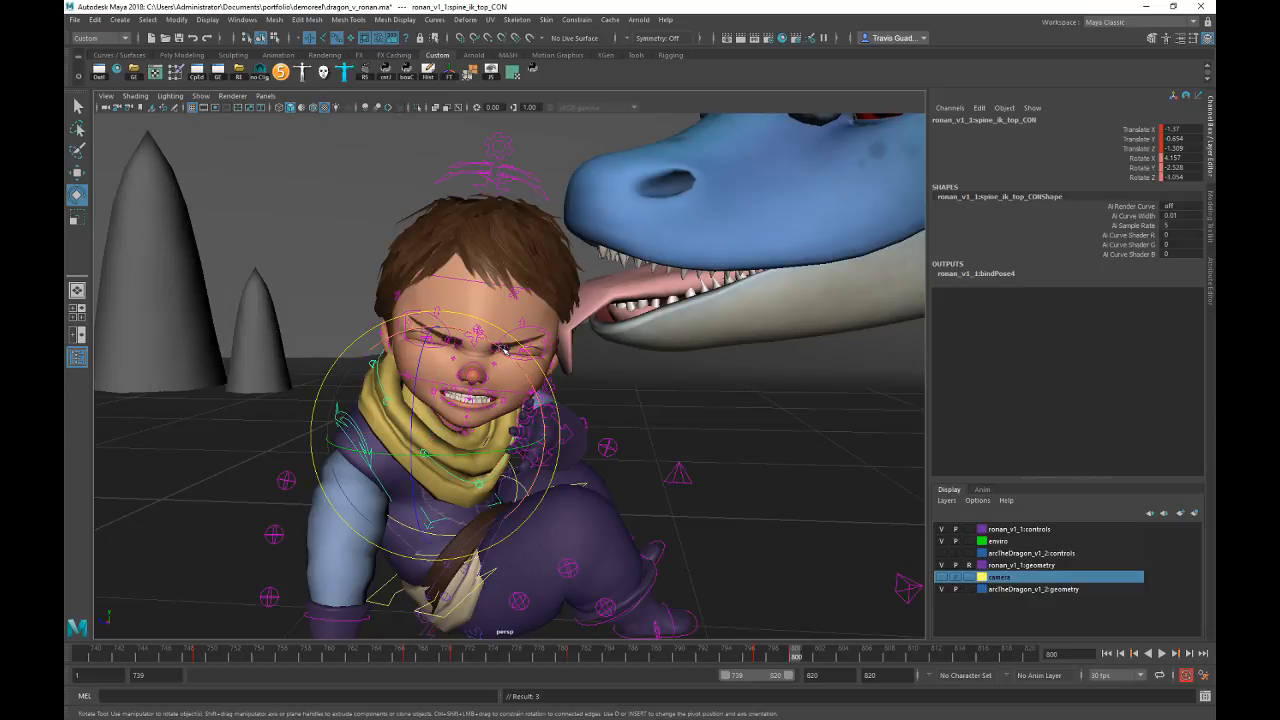
Step: Tilt the boy's head_CON at frame 800 to about 25.6 in X and -26.3 in Z, key it and play back
click(548, 192)
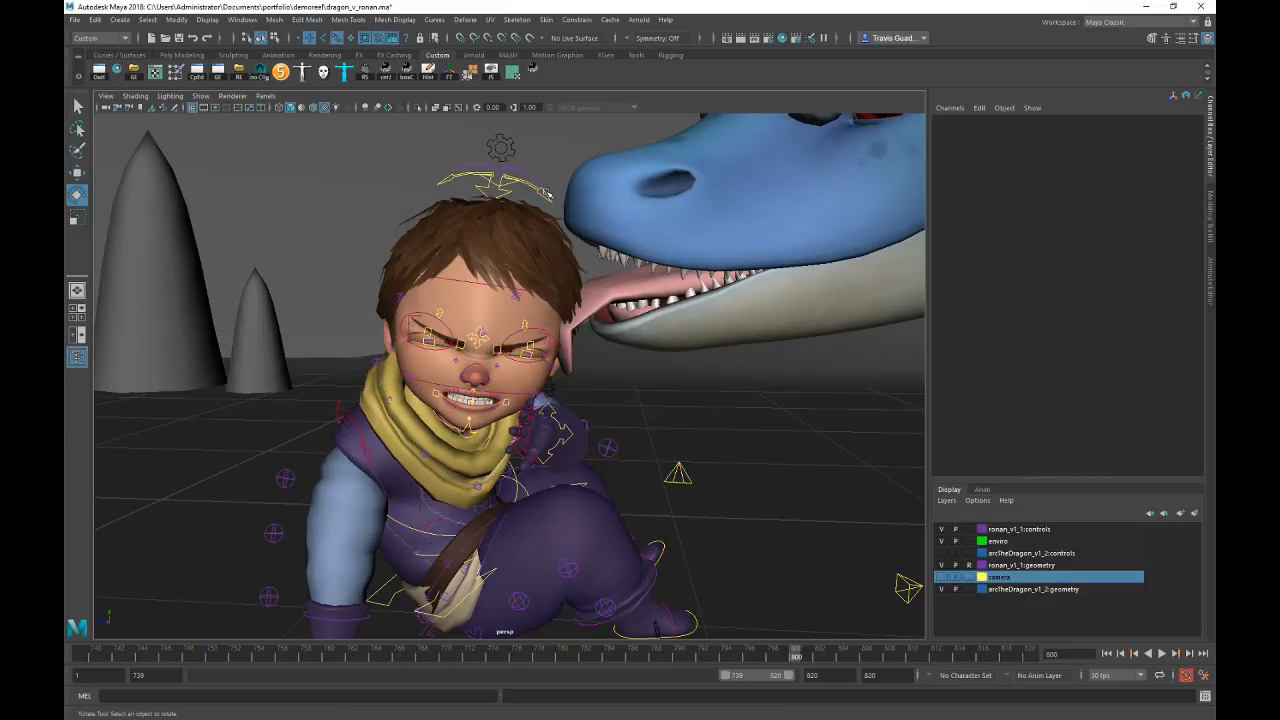
click(548, 190)
drag(538, 294, 535, 300)
key(s)
key(alt+v)
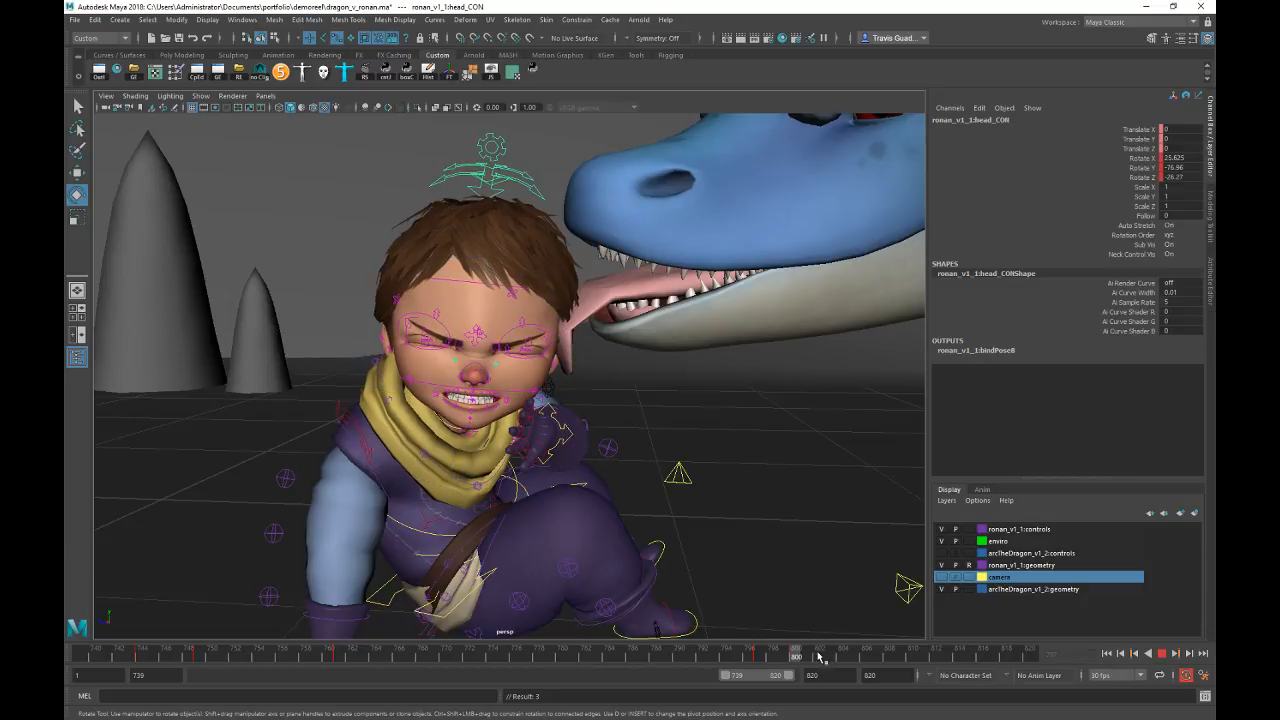
Step: At frame 812, rotate the boy's head_CON to about -12, -78.1 and 10.5, and scrub from frame 800 to review it
drag(931, 654, 935, 650)
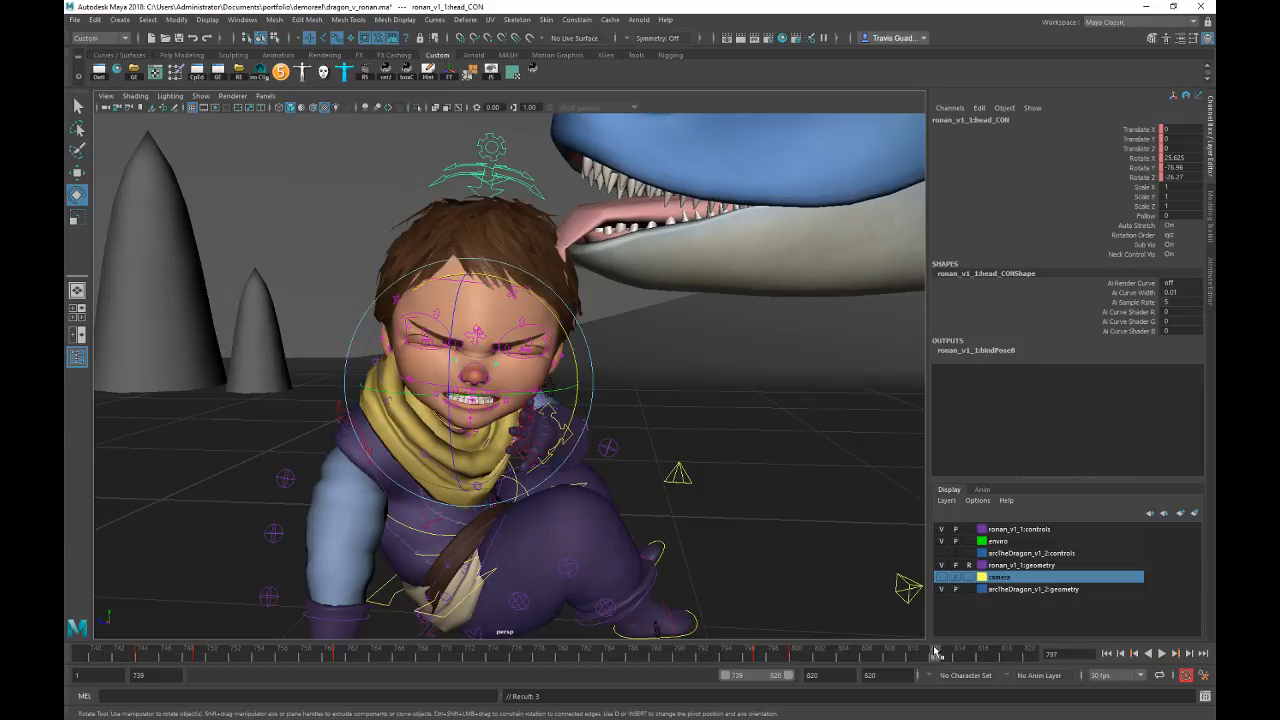
drag(543, 306, 531, 296)
drag(795, 651, 935, 651)
Step: At frame 812, move spine_ik_top_CON to about -1.33, -0.43 and -1.46 and rotate it to about 5.1, -3.1 and -3.8
key(w)
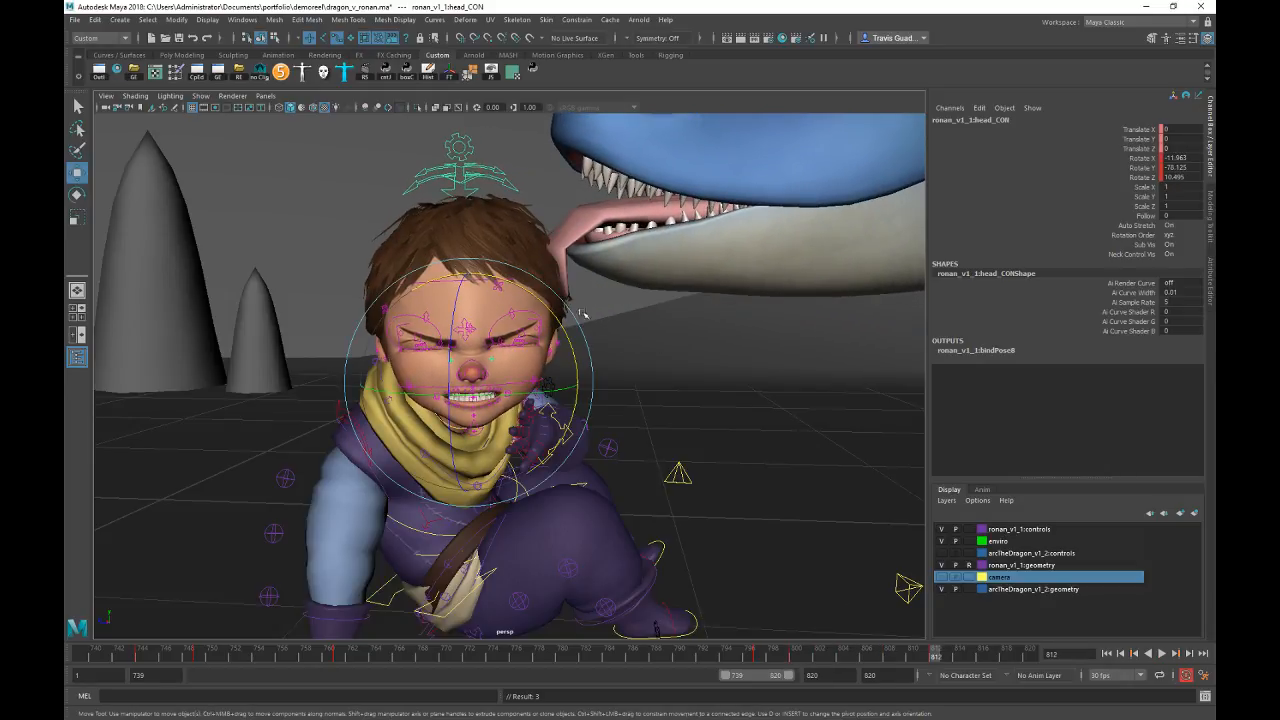
click(426, 517)
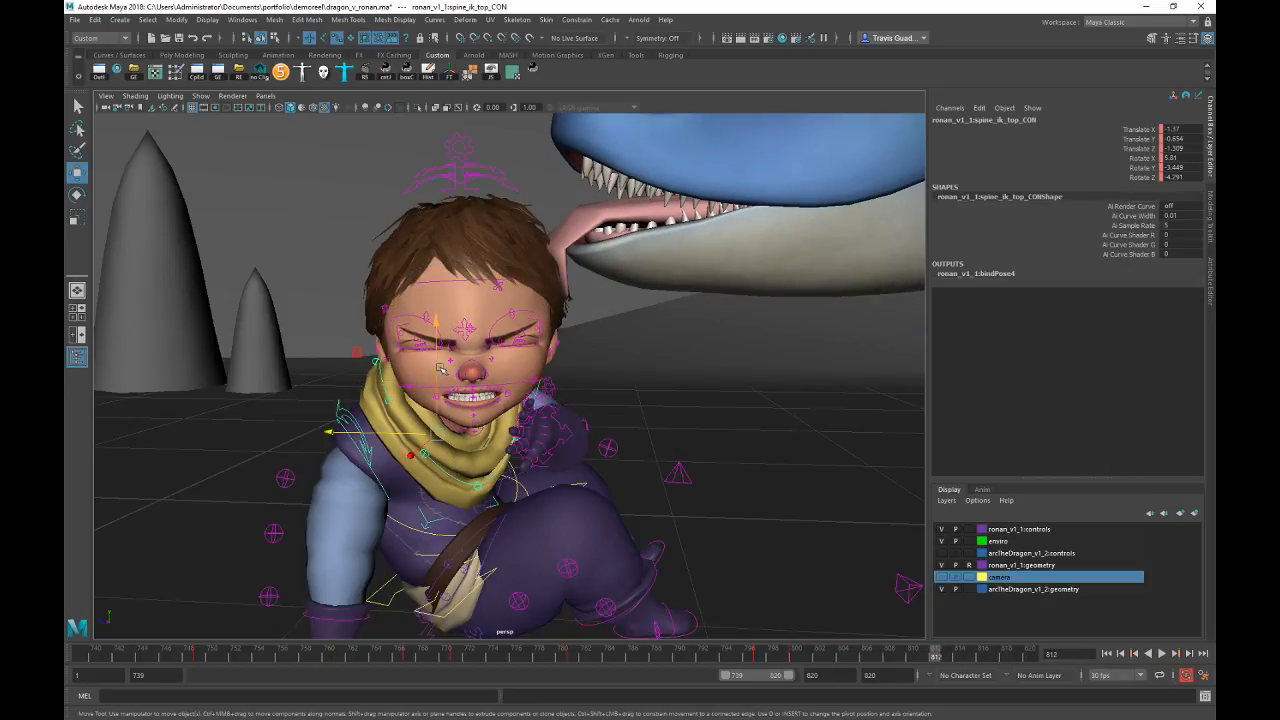
drag(440, 369, 443, 368)
key(e)
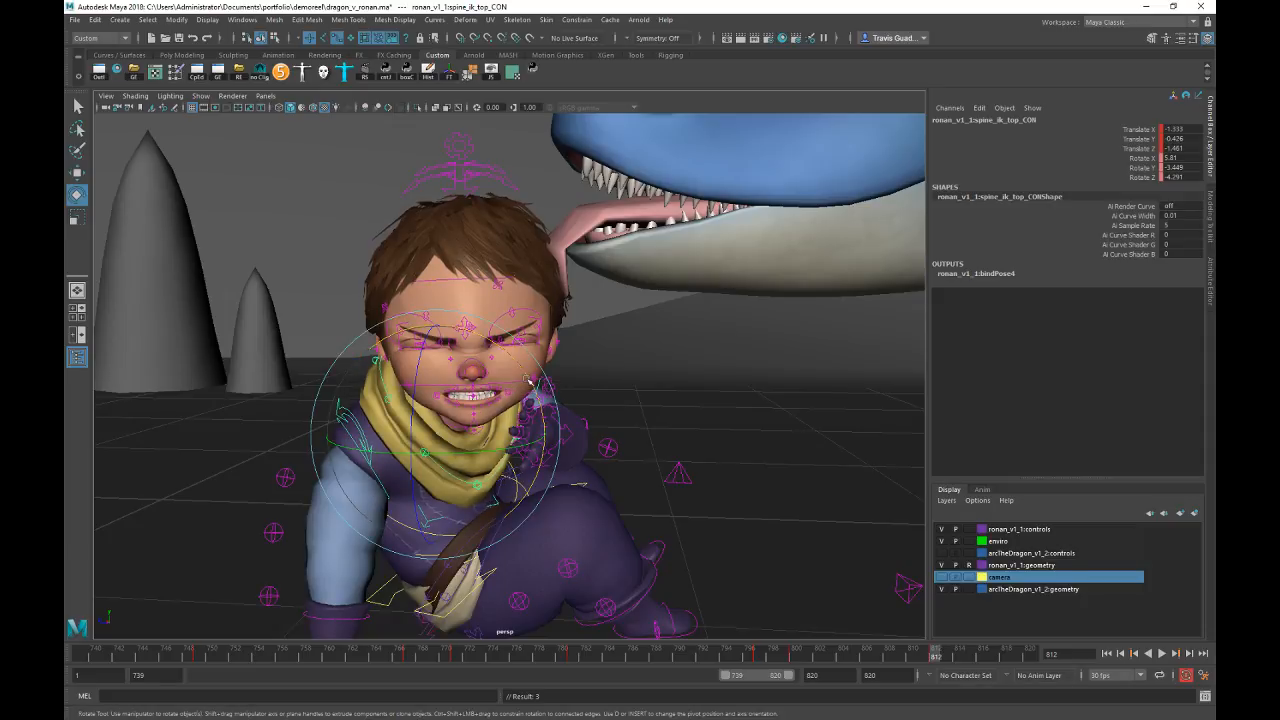
drag(515, 389, 528, 371)
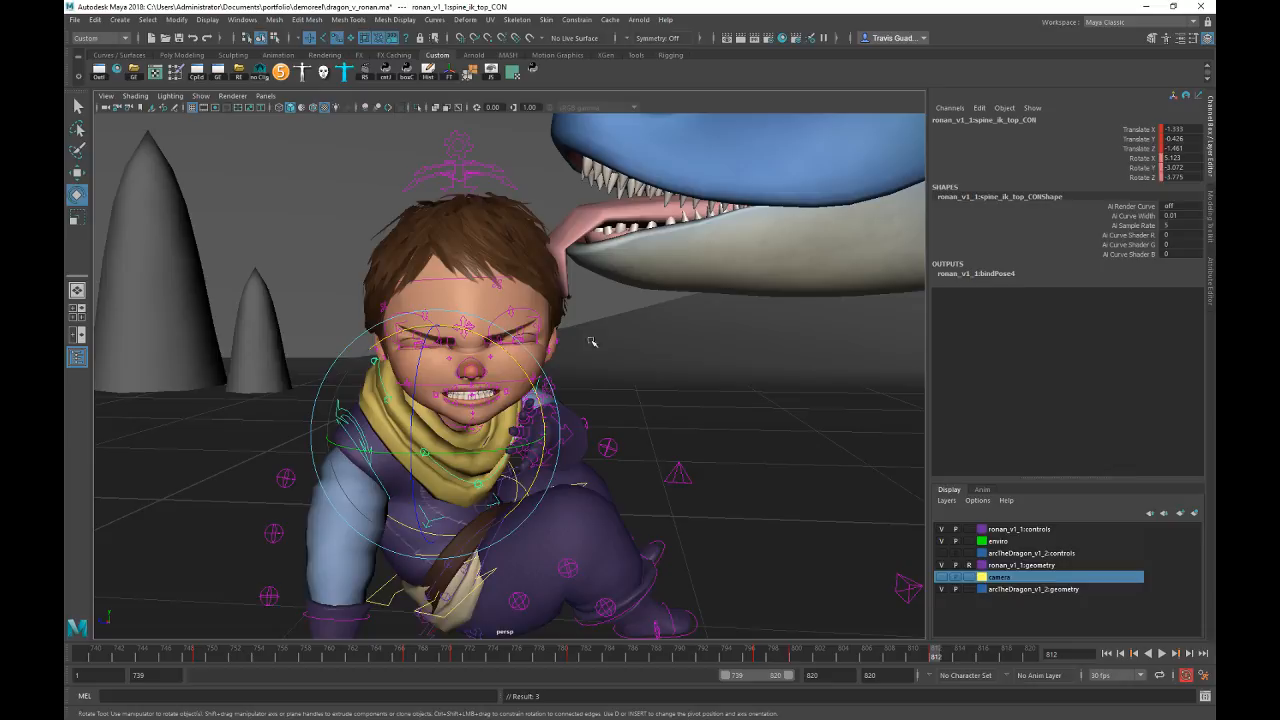
Step: Raise the boy's head_CON to about 0.41 in Translate Y at frame 812 and review the motion through frame 820
click(490, 178)
key(w)
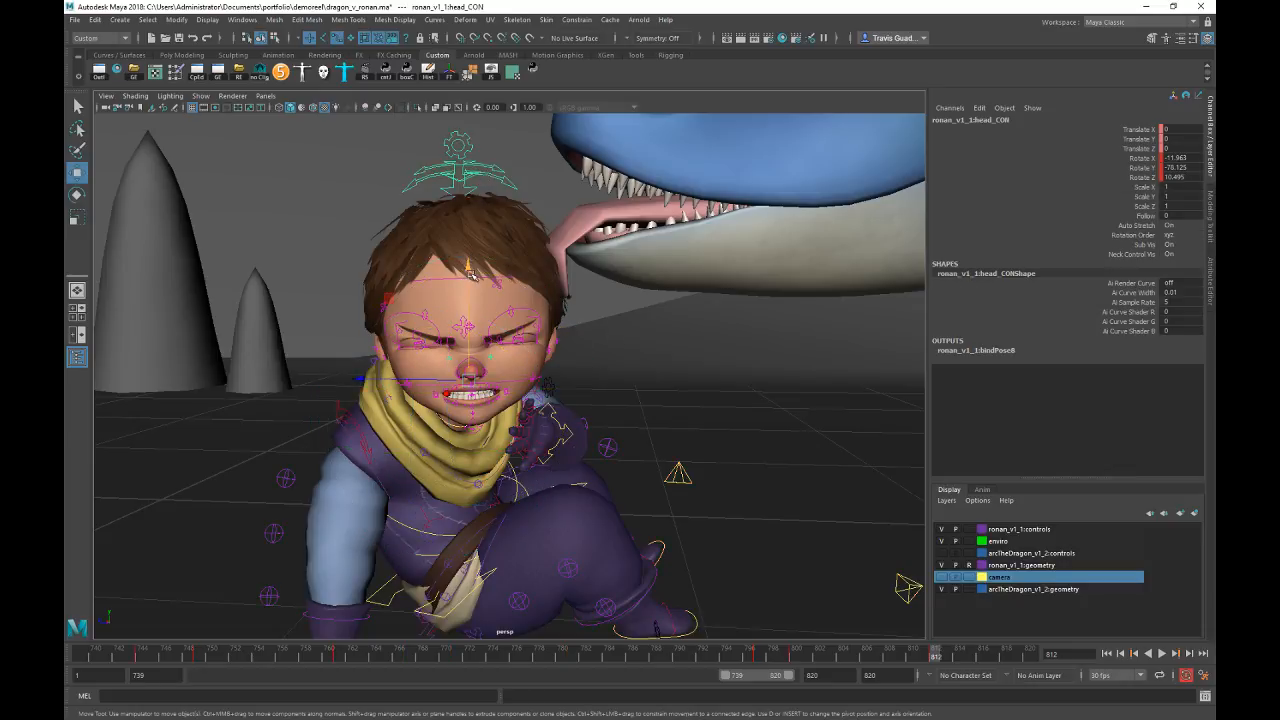
drag(478, 273, 479, 266)
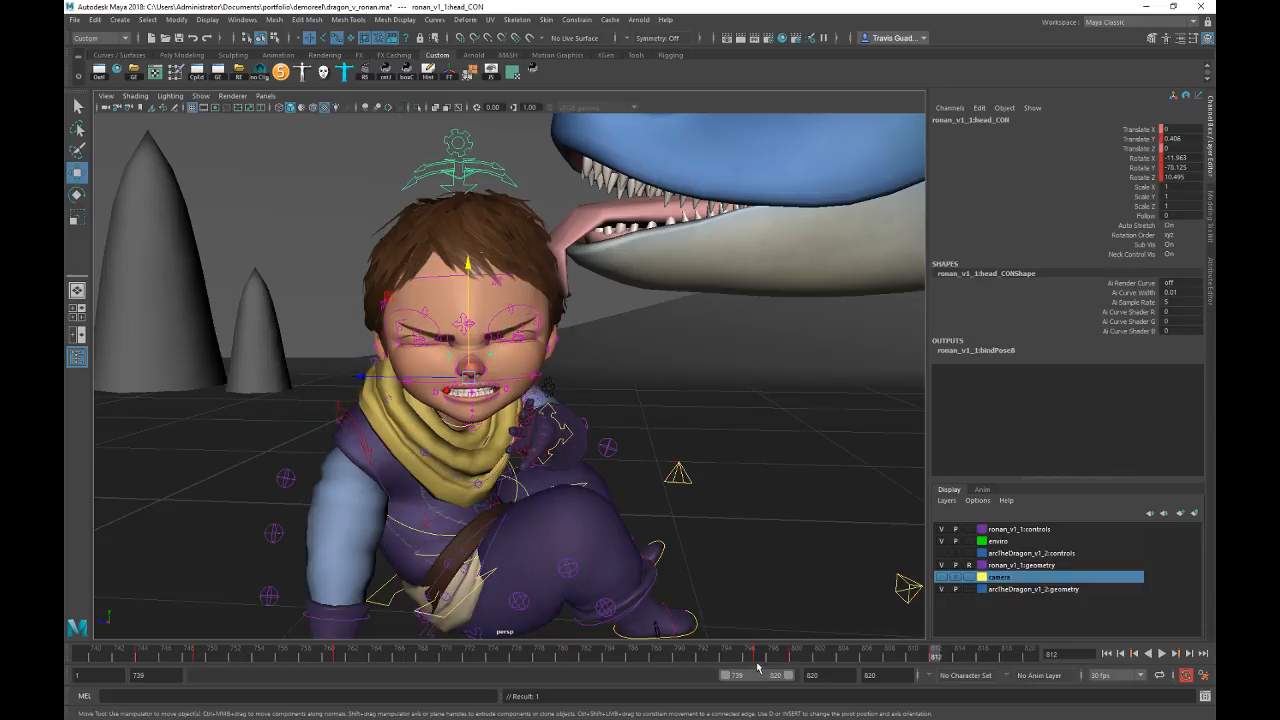
mouse_move(757, 667)
mouse_down()
mouse_move(770, 656)
mouse_move(1030, 658)
mouse_up()
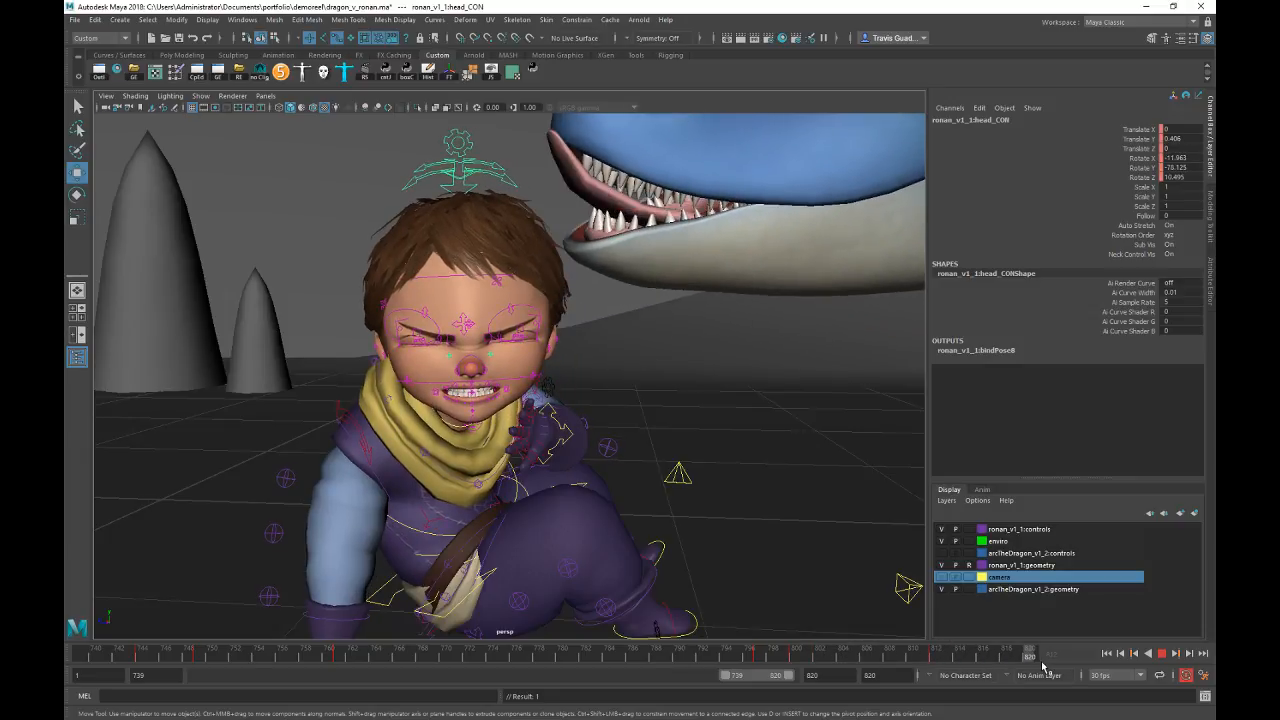
Step: Extend the playback range to end at frame 830 and play back the animation
click(812, 675)
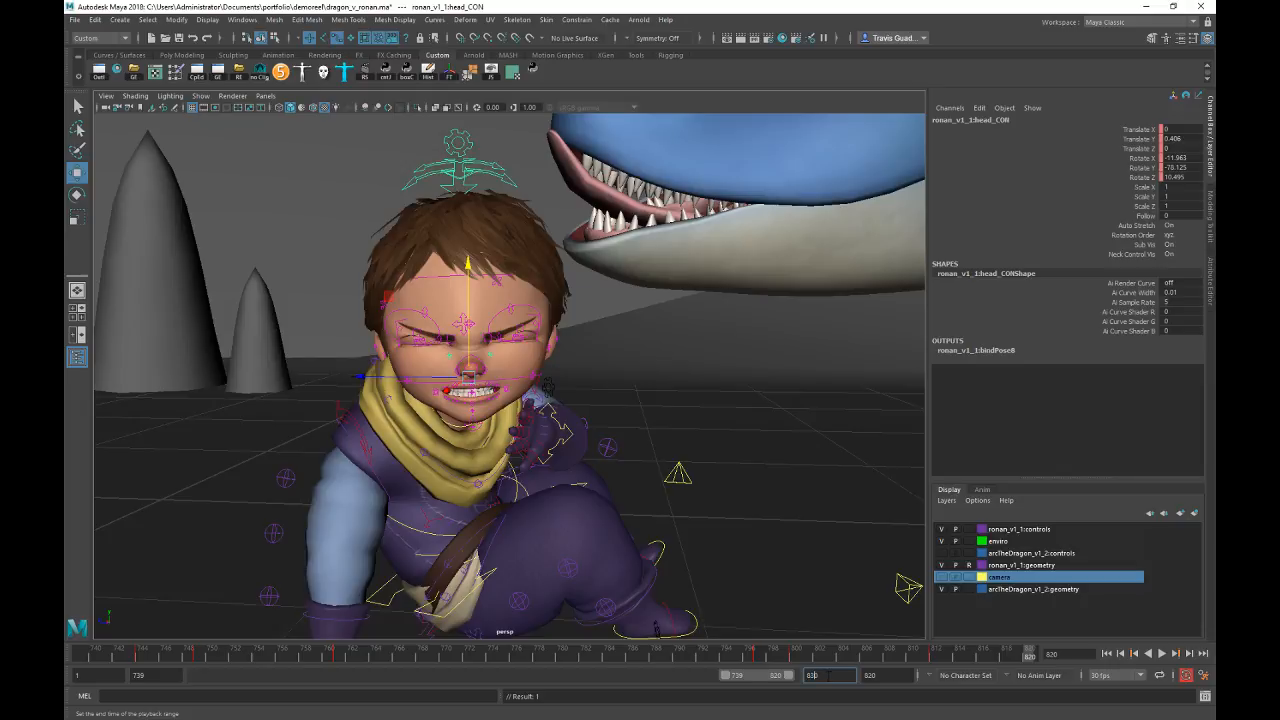
text(830)
key(Return)
key(alt+v)
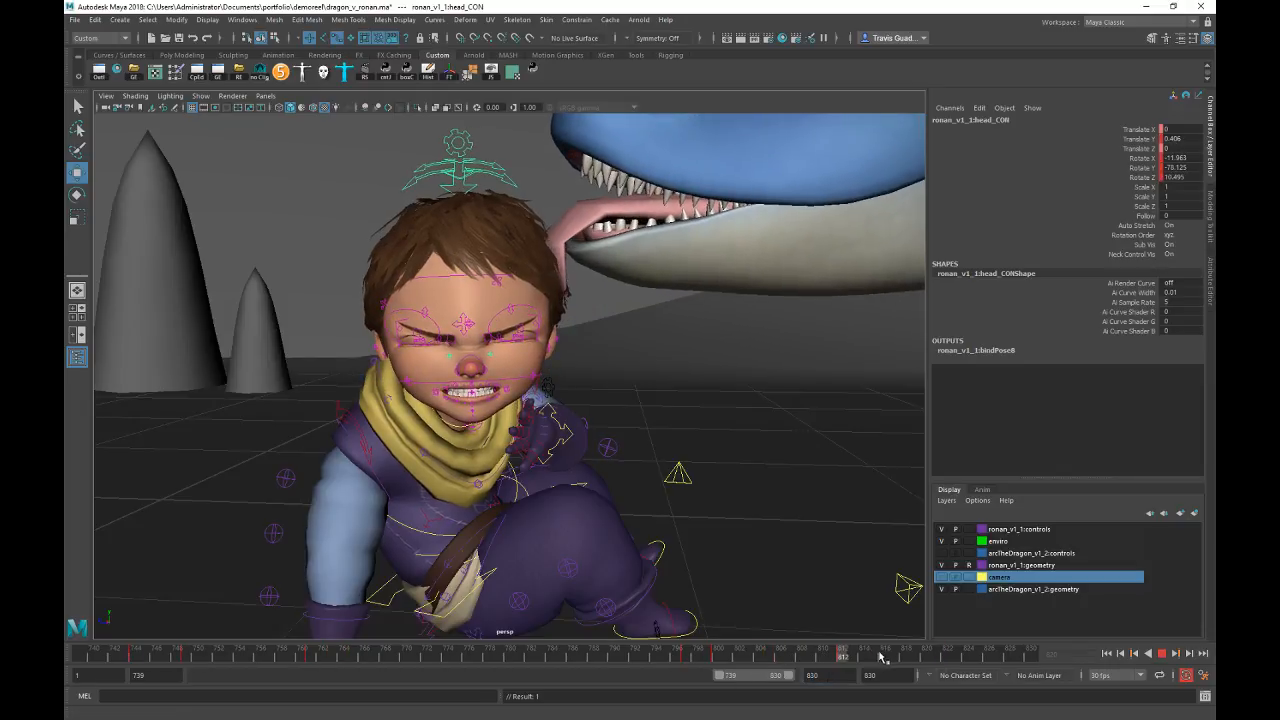
Step: At frame 816, set the boy's head_CON translation to 0 on all three axes
click(884, 658)
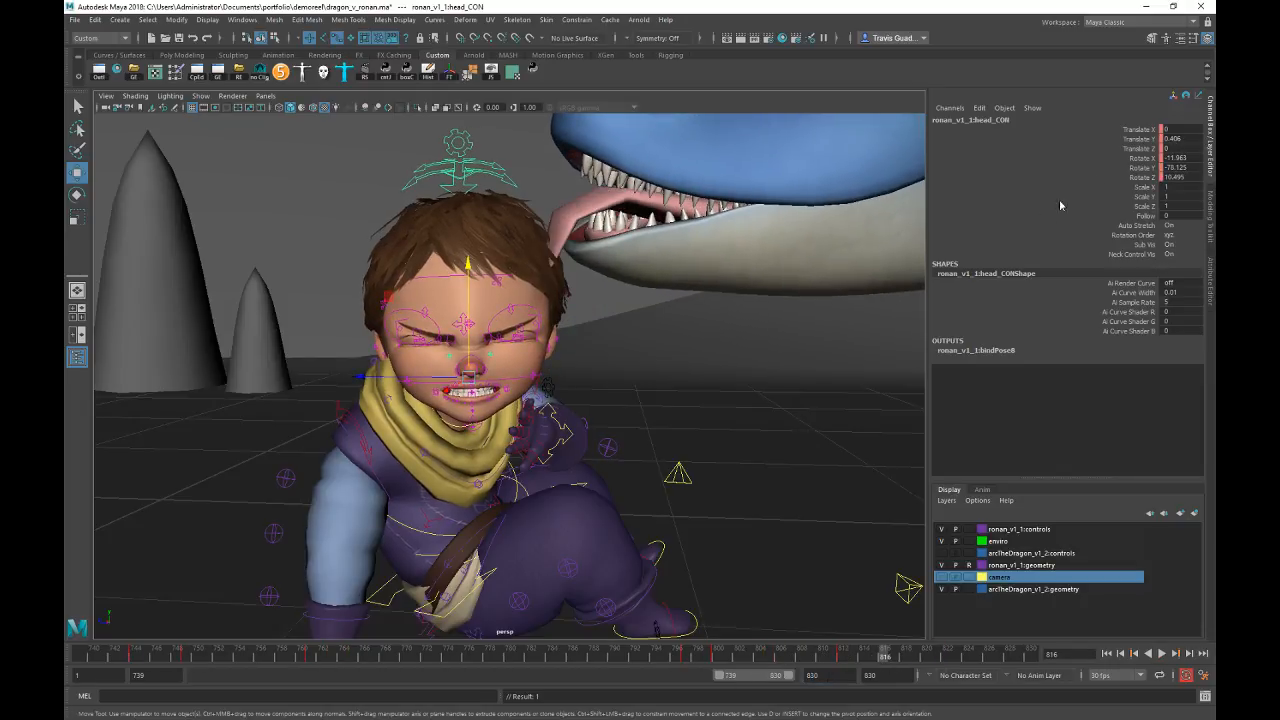
drag(1178, 129, 1176, 148)
text(0)
key(Return)
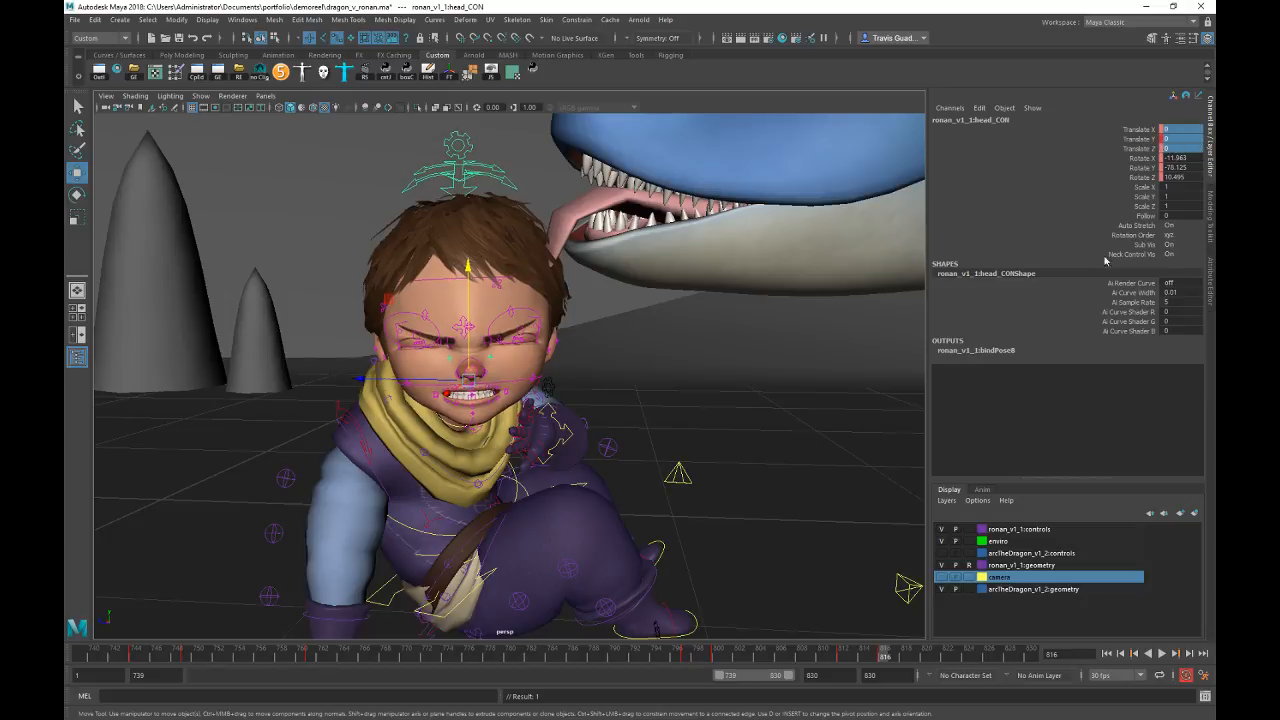
Step: At frame 819, rotate the boy's head_CON so the top of his head tilts toward the dragon
click(917, 658)
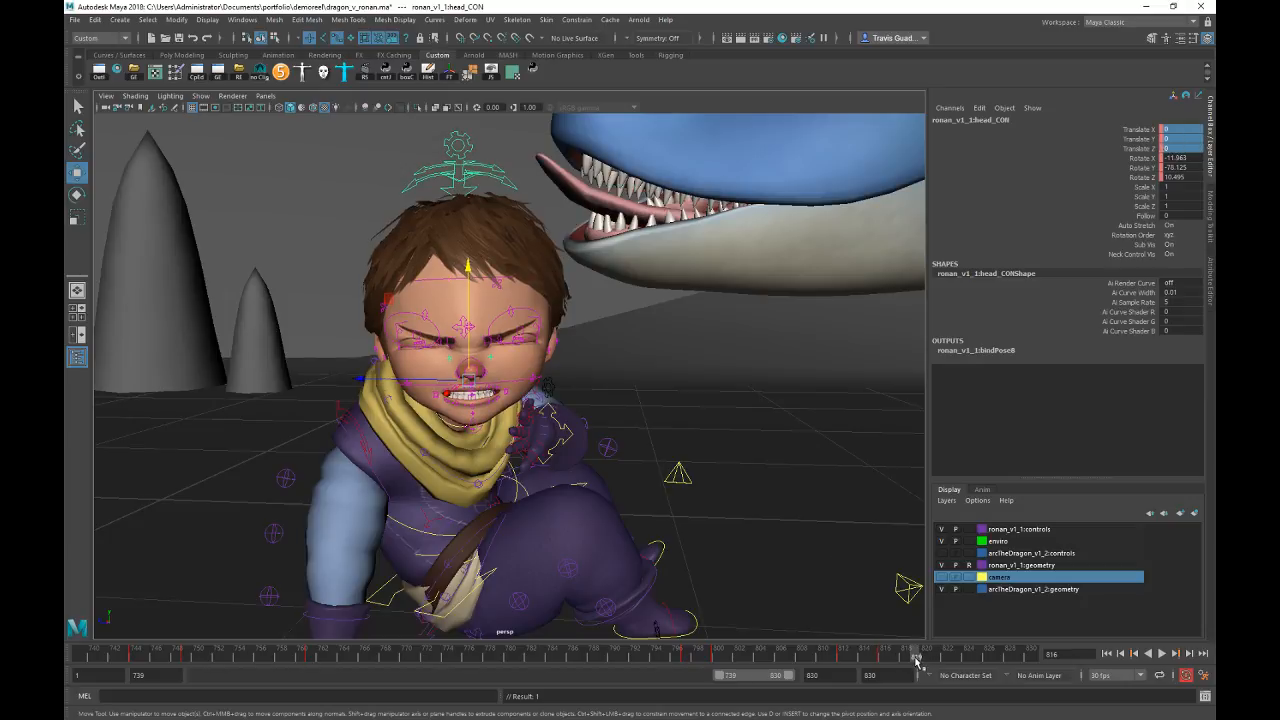
key(e)
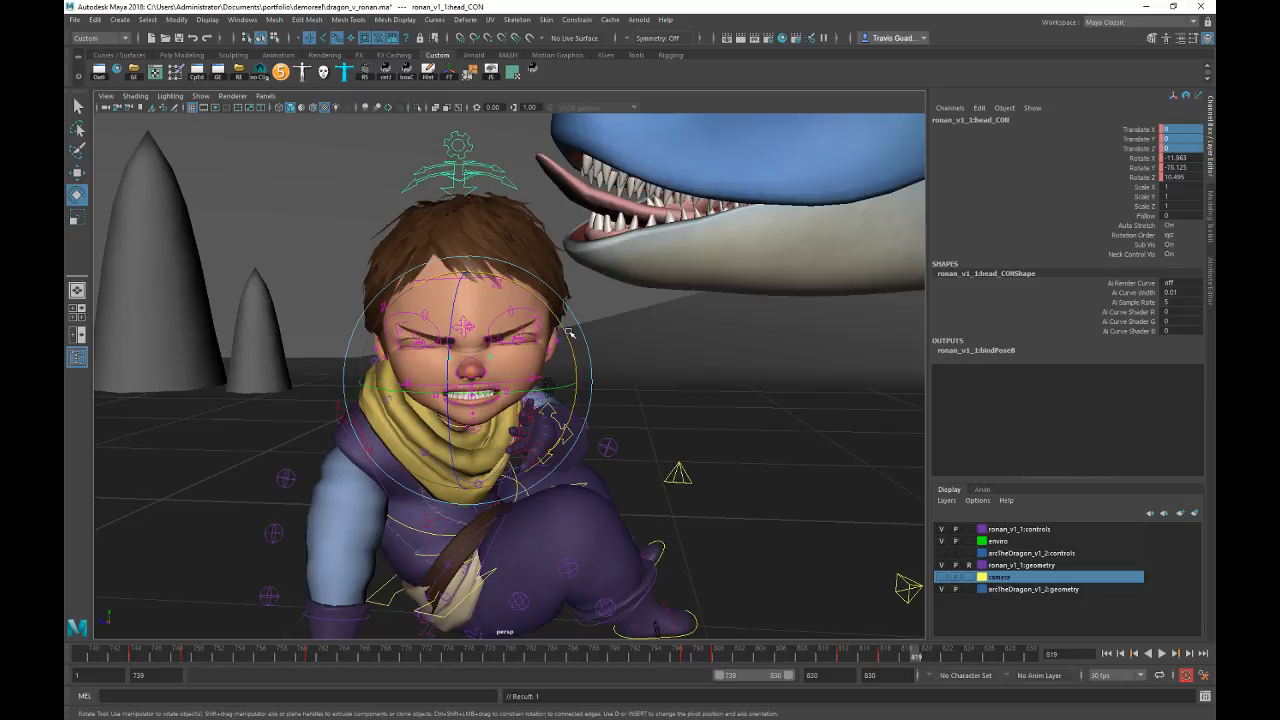
drag(569, 333, 577, 354)
Step: At frame 819, rotate spine_ik_top_CON to about 0.9, -0.57 and -0.65, and play back the recovery motion
click(432, 508)
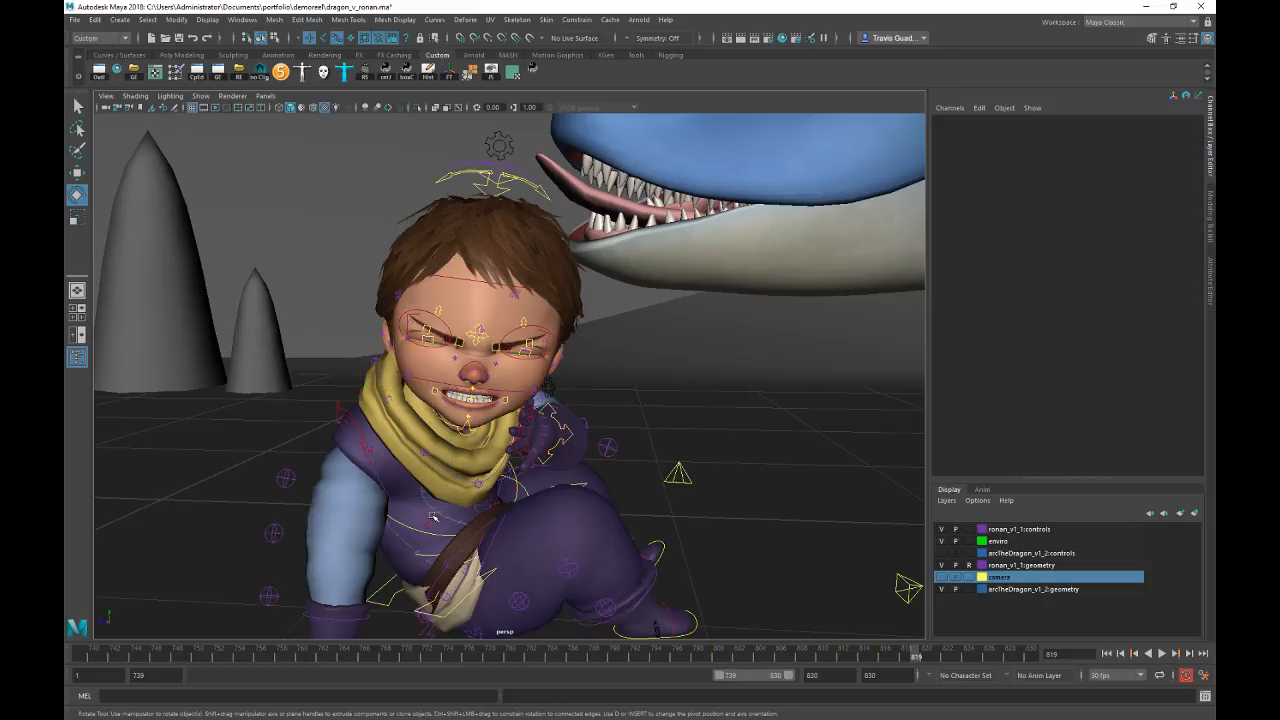
click(425, 516)
click(607, 447)
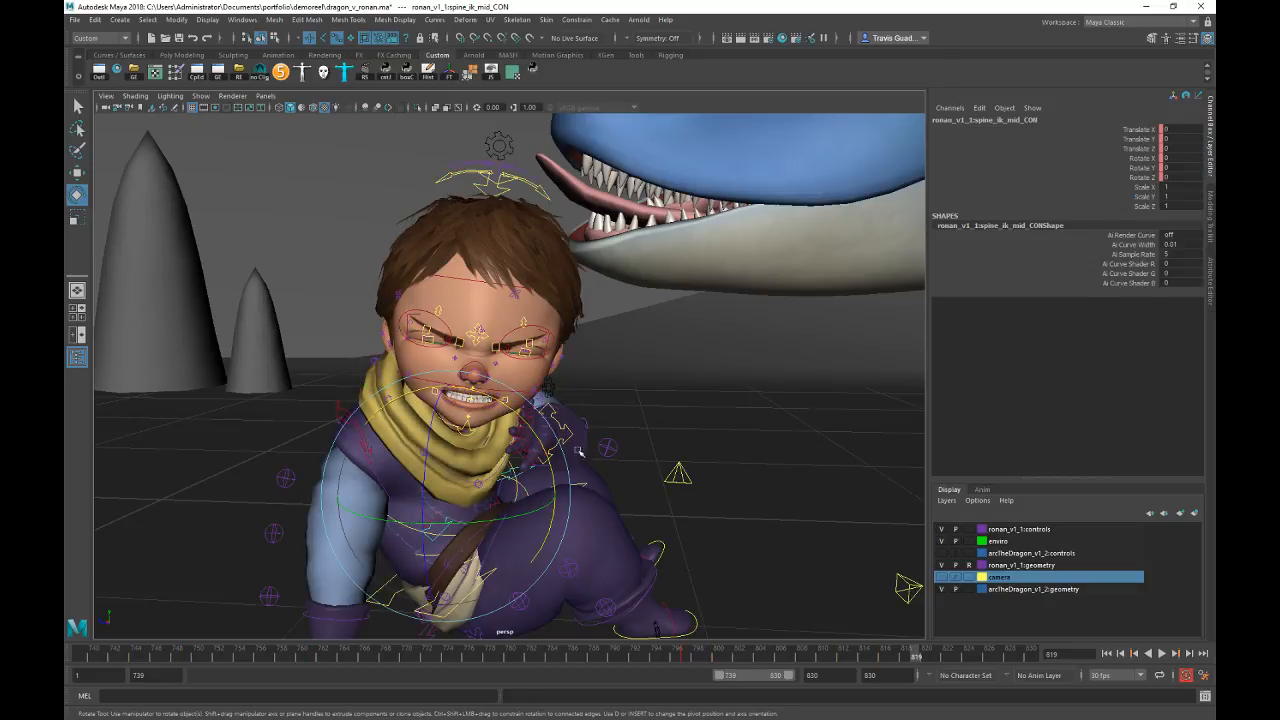
click(427, 515)
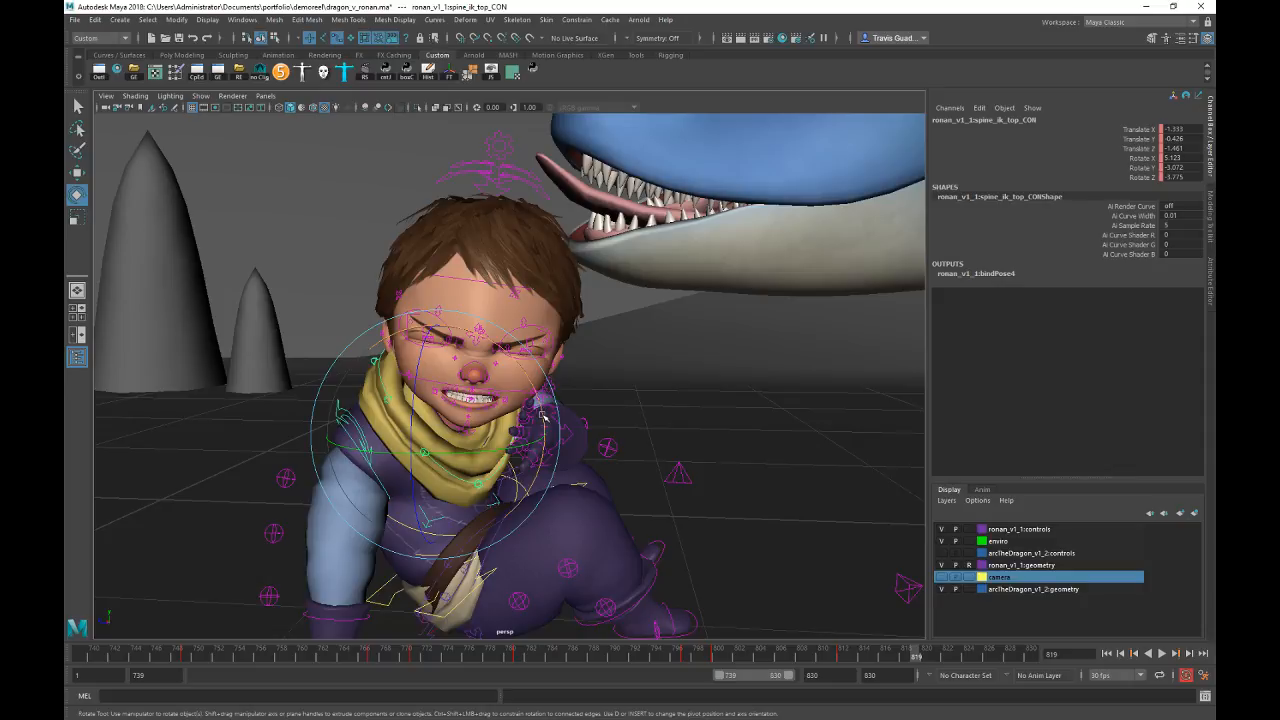
click(814, 655)
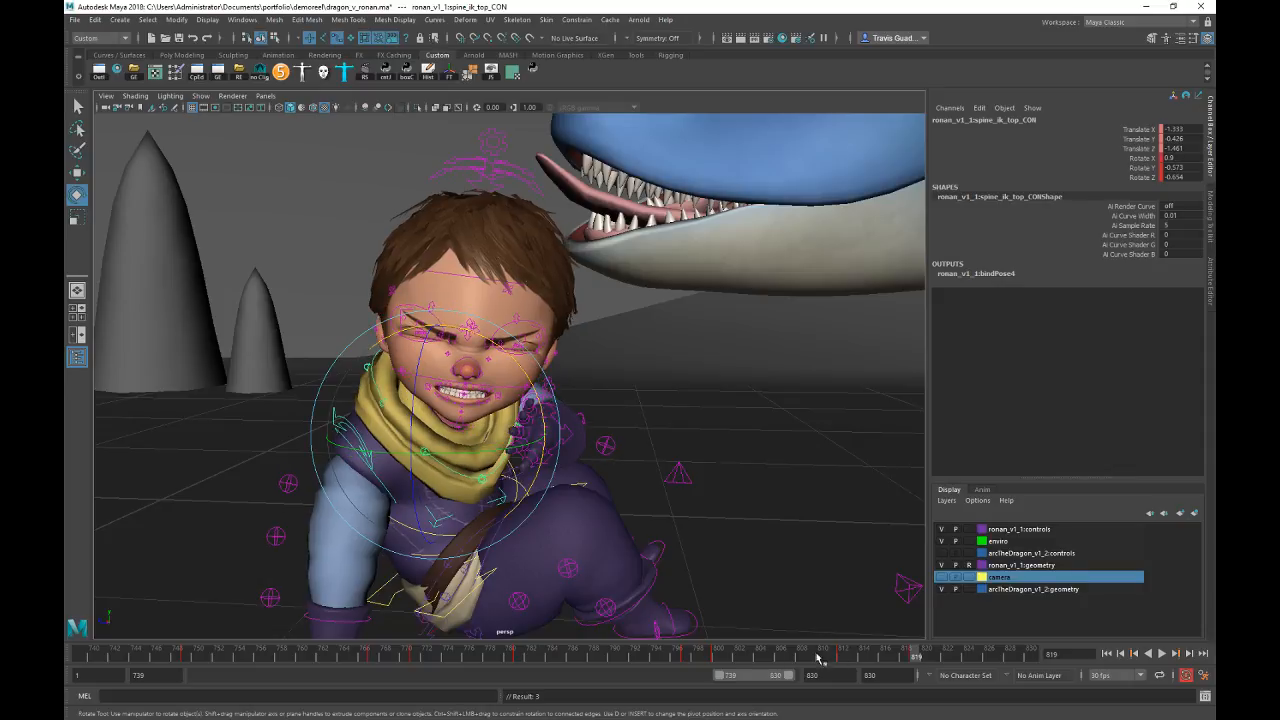
key(alt+v)
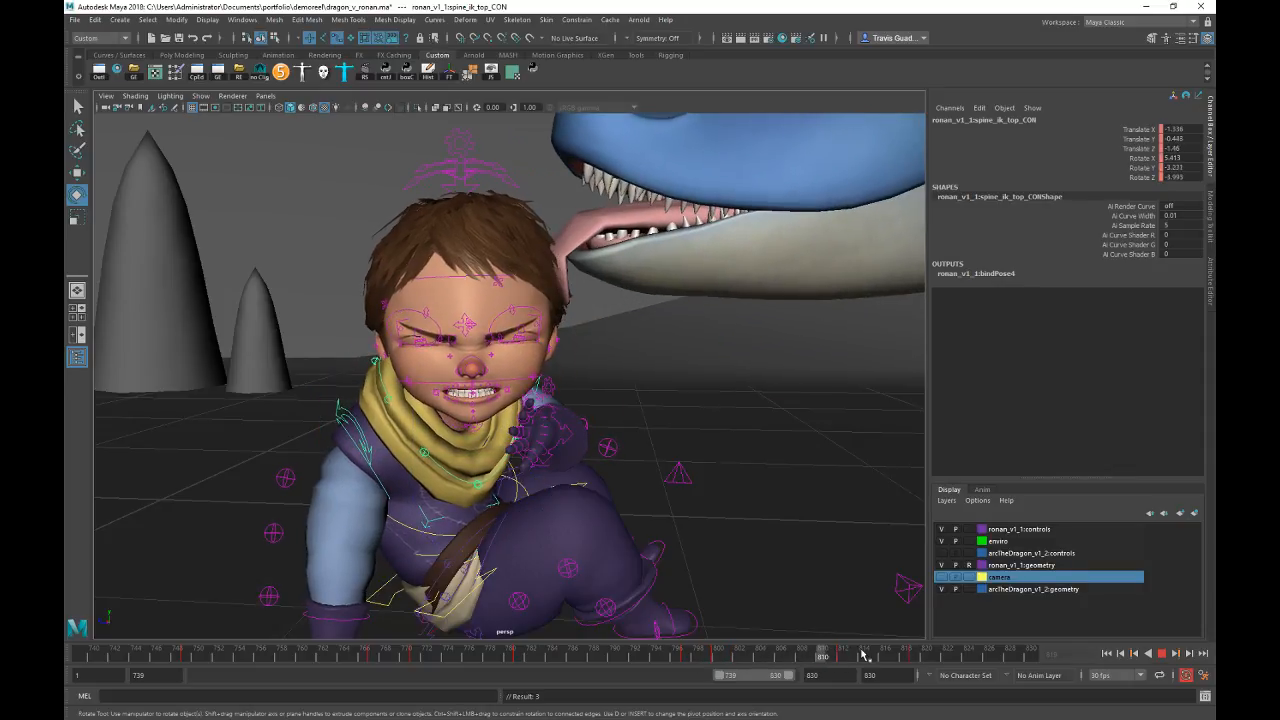
key(alt+v)
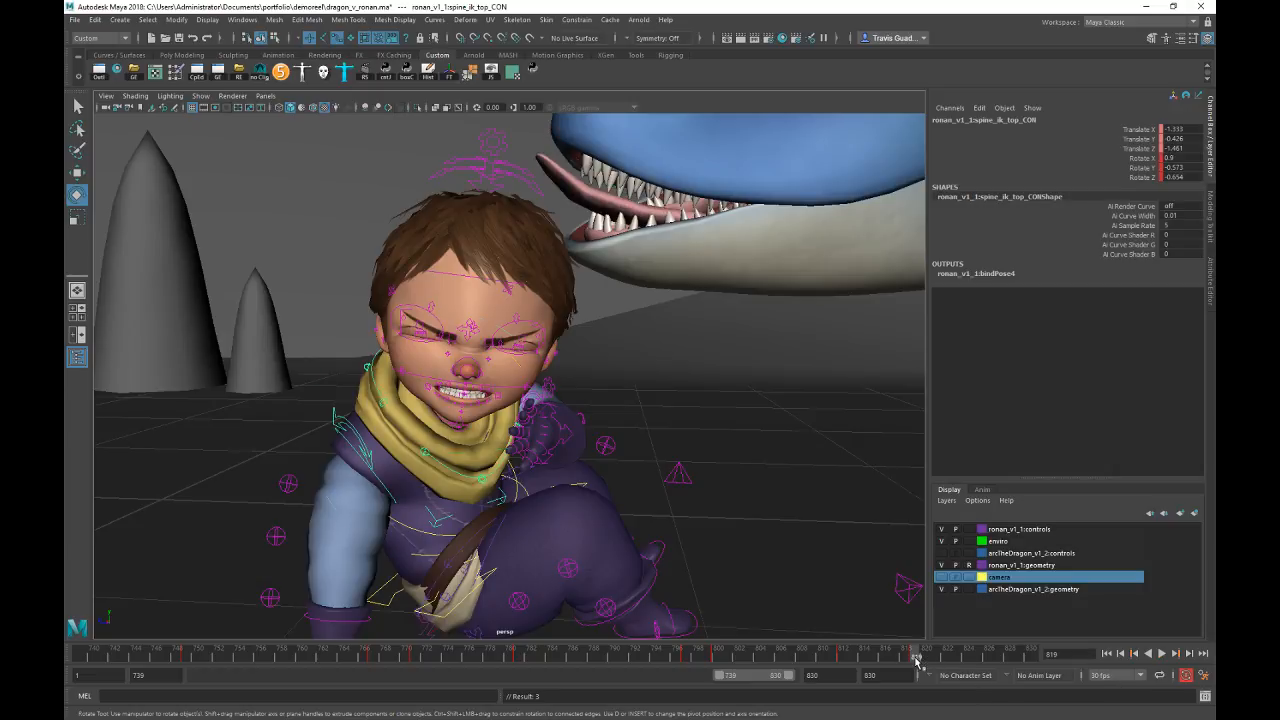
click(848, 655)
key(alt+v)
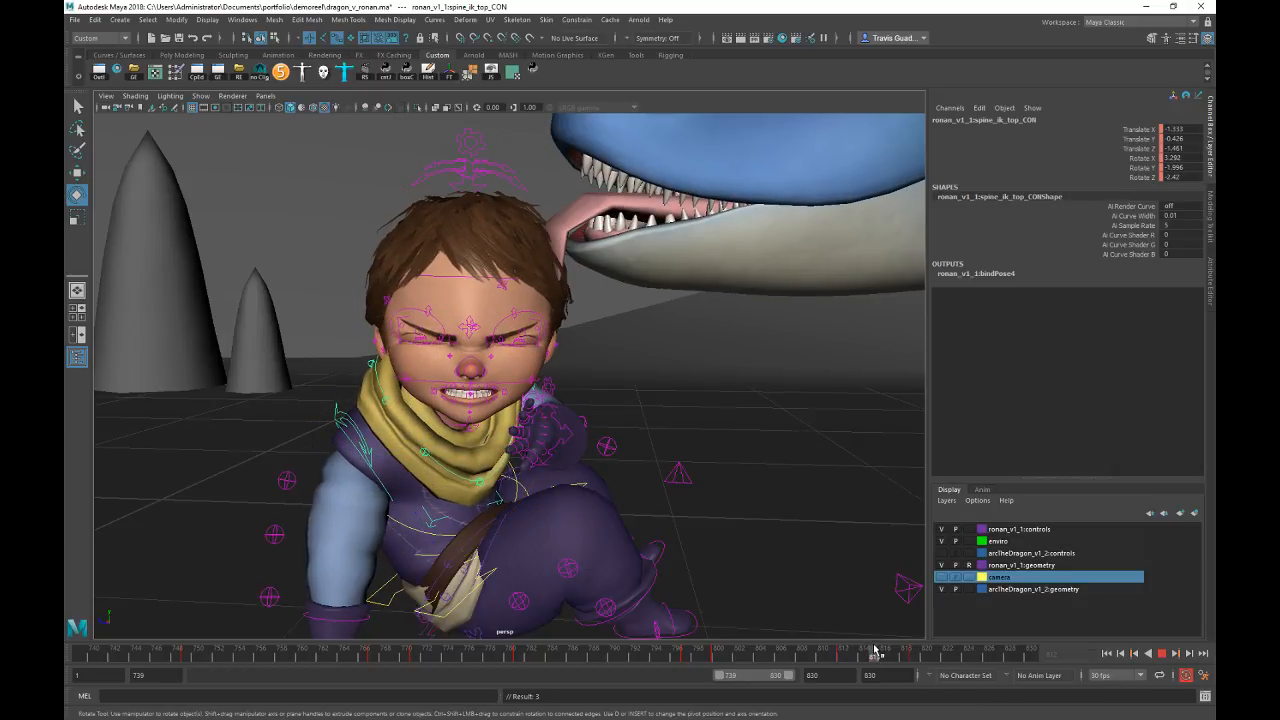
key(alt+v)
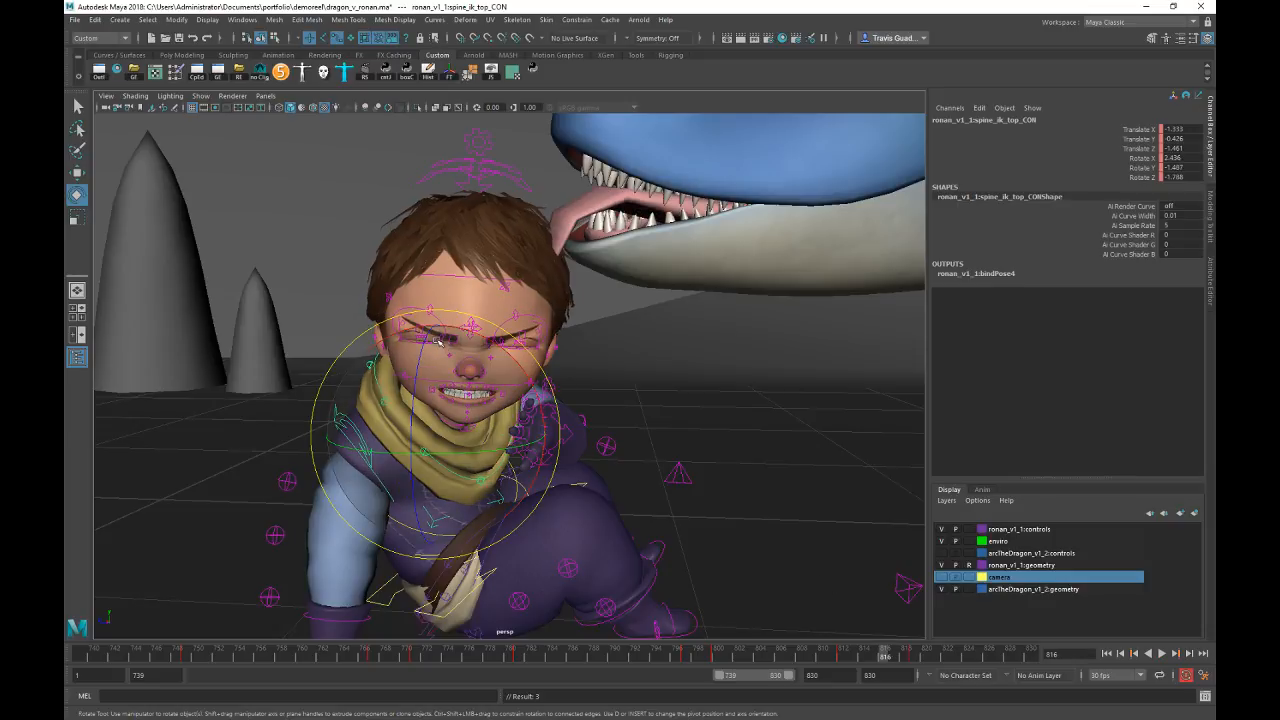
Step: At frame 816, set spine_ik_top_CON's translation to 0 on all three axes and play back the result
key(w)
drag(436, 328, 433, 325)
drag(1163, 129, 1168, 148)
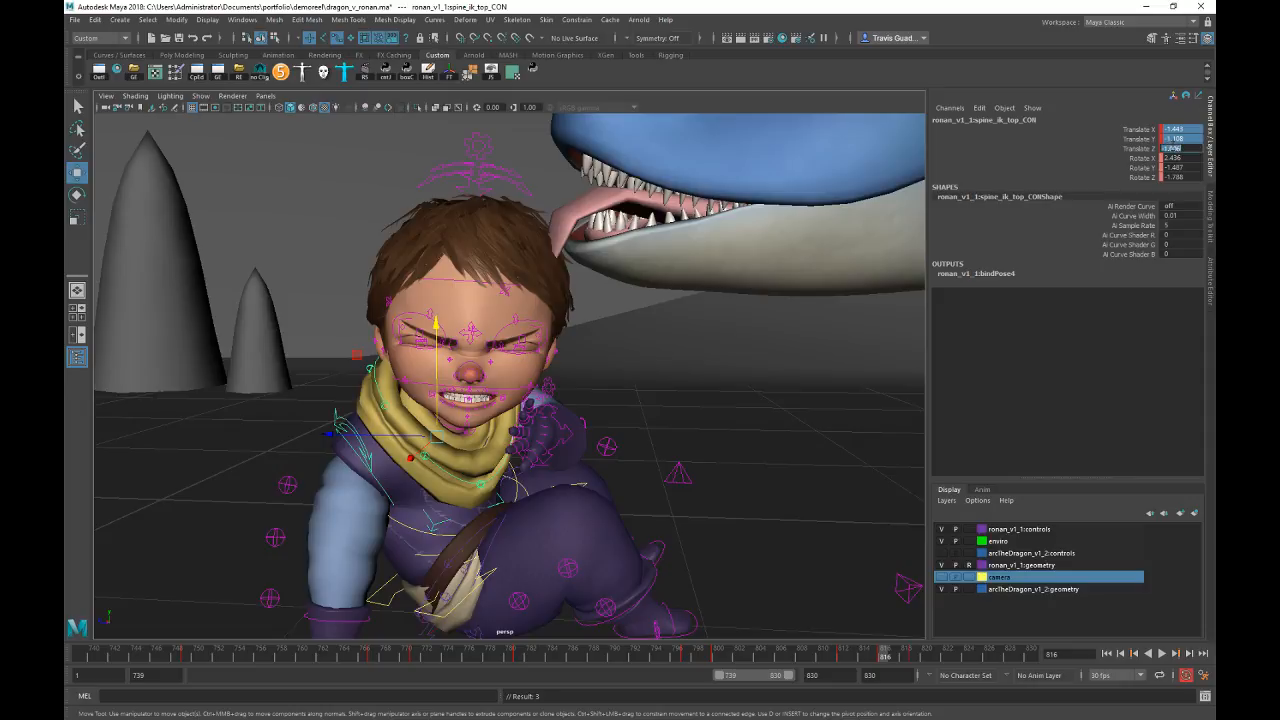
text(0)
key(Return)
click(799, 656)
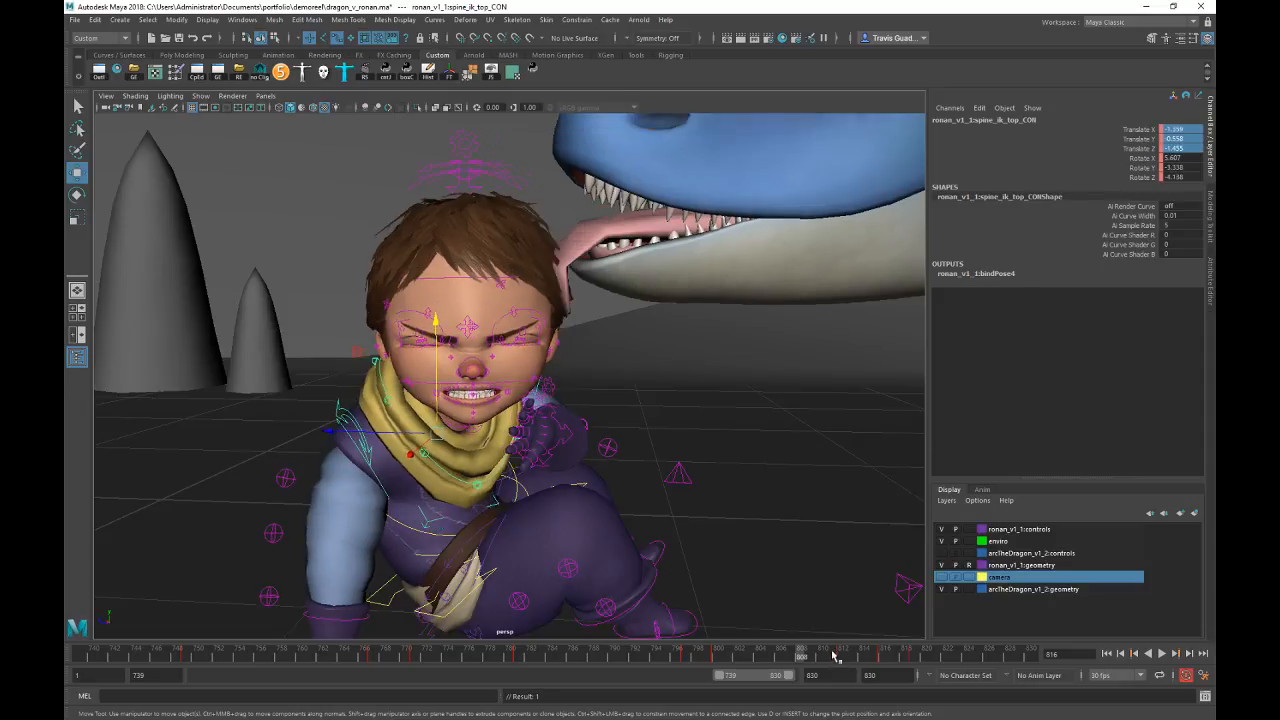
key(alt+v)
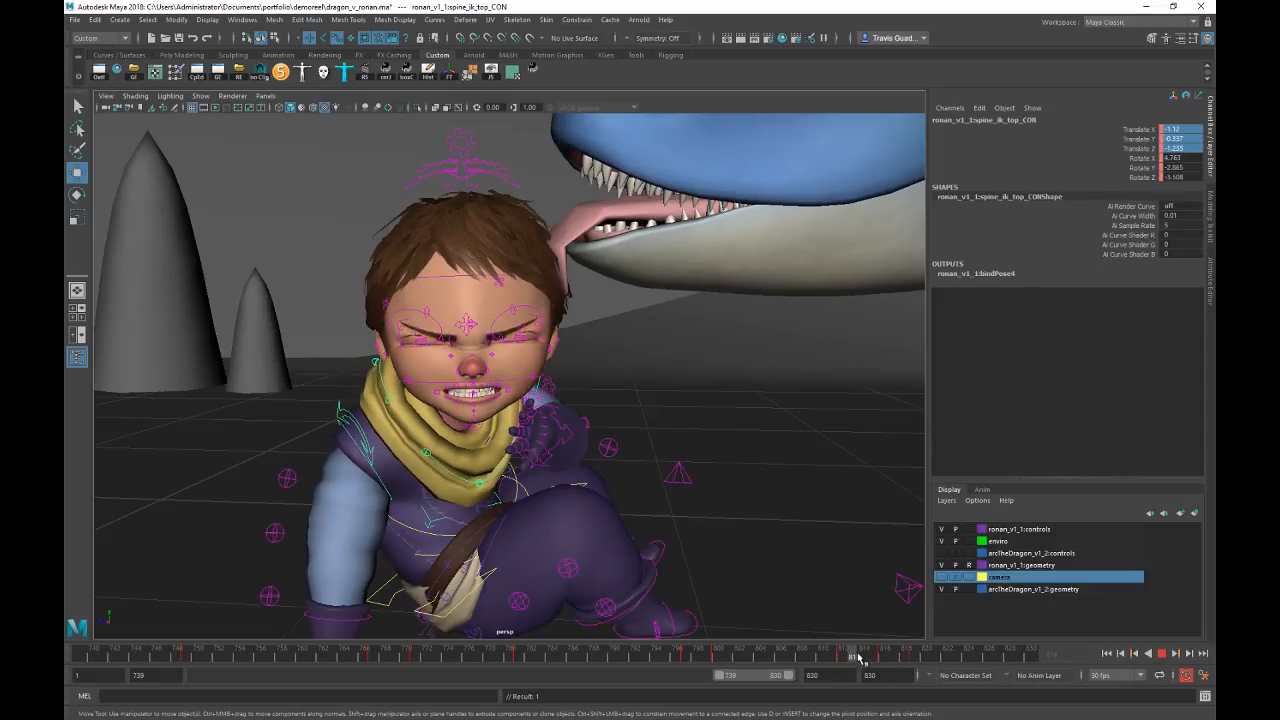
key(alt+v)
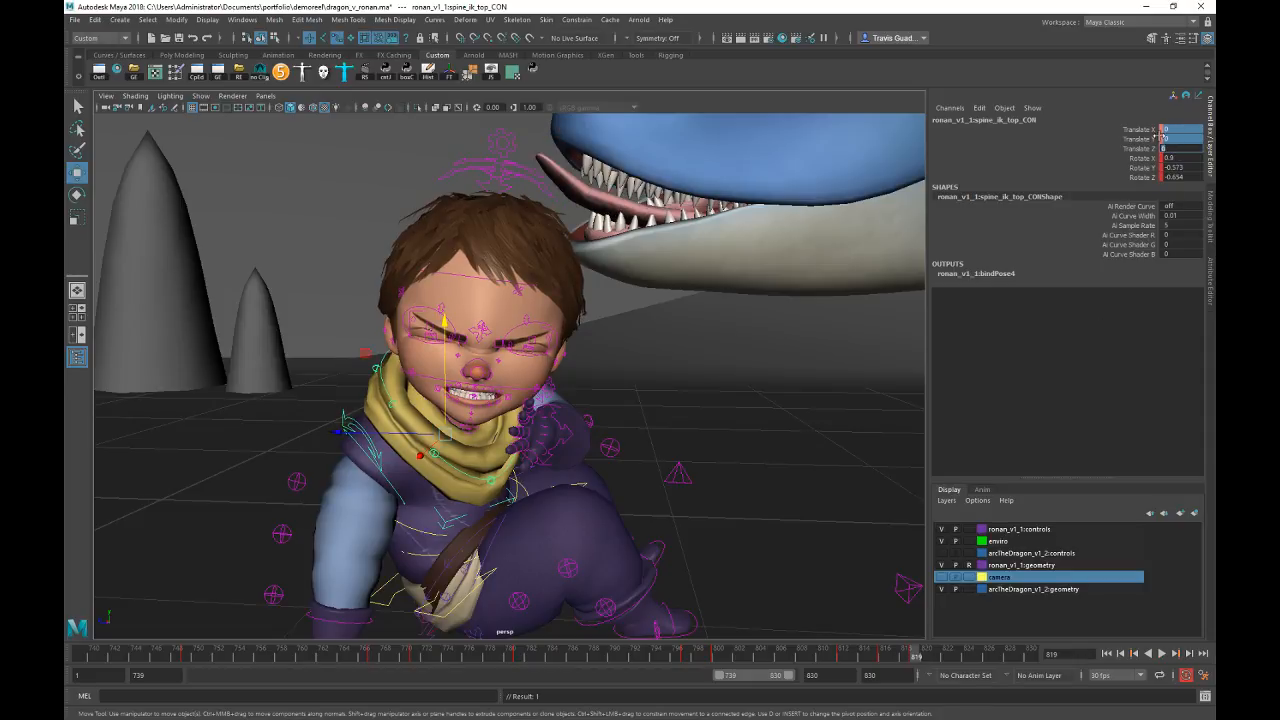
Step: At frame 819, set spine_ik_top_CON's translation to 0 and key the three translate channels
key(Return)
drag(1142, 131, 1138, 150)
right_click(1138, 150)
click(1135, 170)
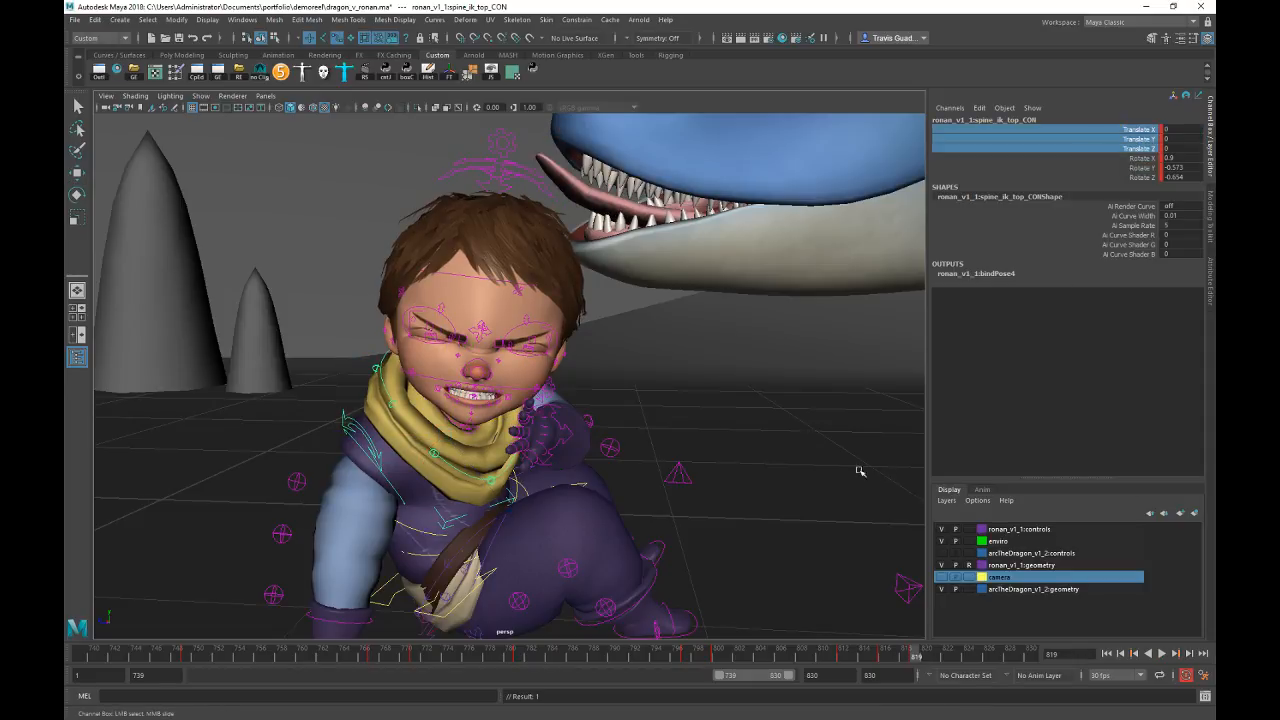
Step: At frame 816, move spine_ik_top_CON to about -1.19, -0.57 and -1.13, and play back the motion
key(comma)
key(w)
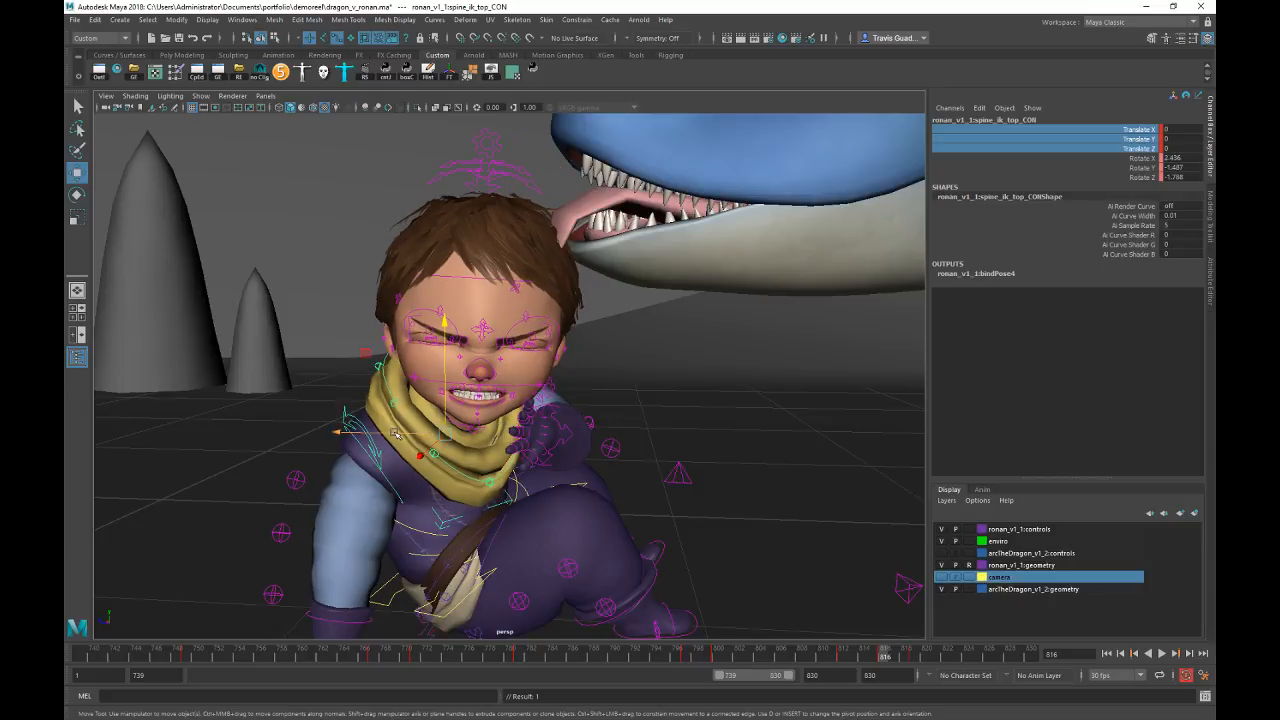
drag(396, 432, 582, 470)
key(period)
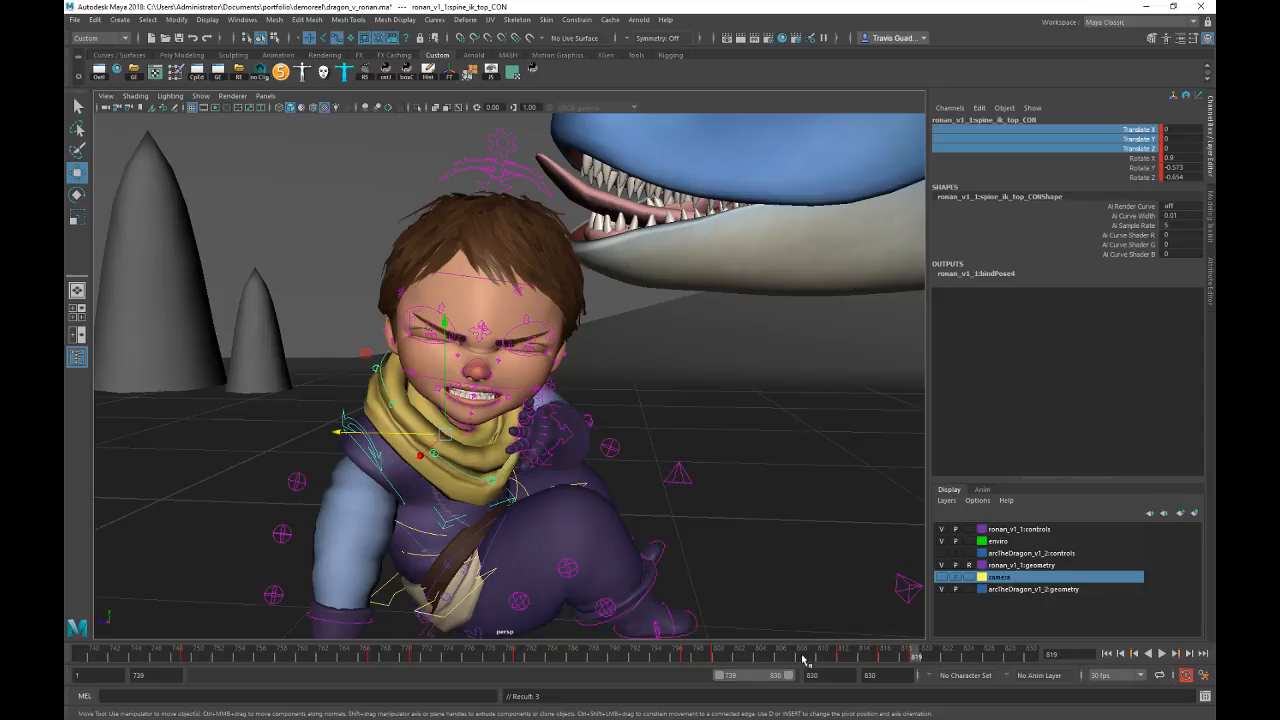
click(814, 656)
key(alt+v)
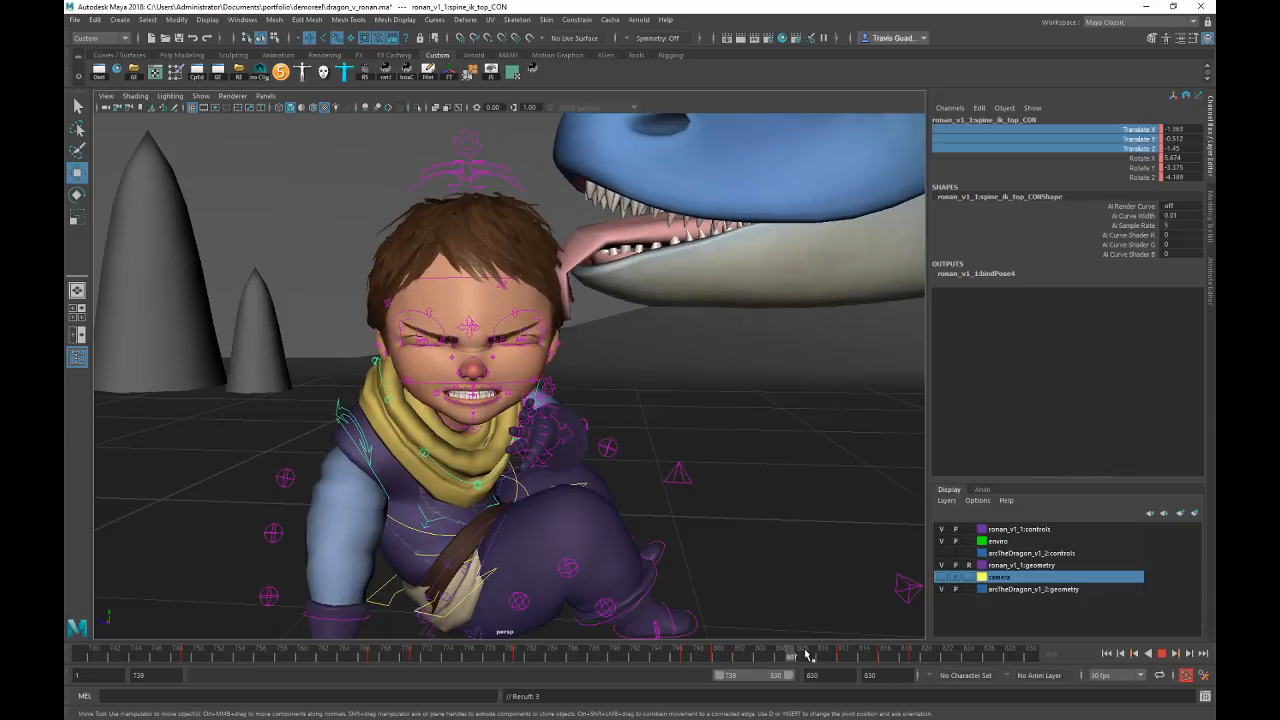
Step: Shift spine_ik_top_CON sideways at frame 800, and move it to about -0.45, 0 and -0.61 at frame 812
click(736, 658)
key(comma)
key(comma)
key(period)
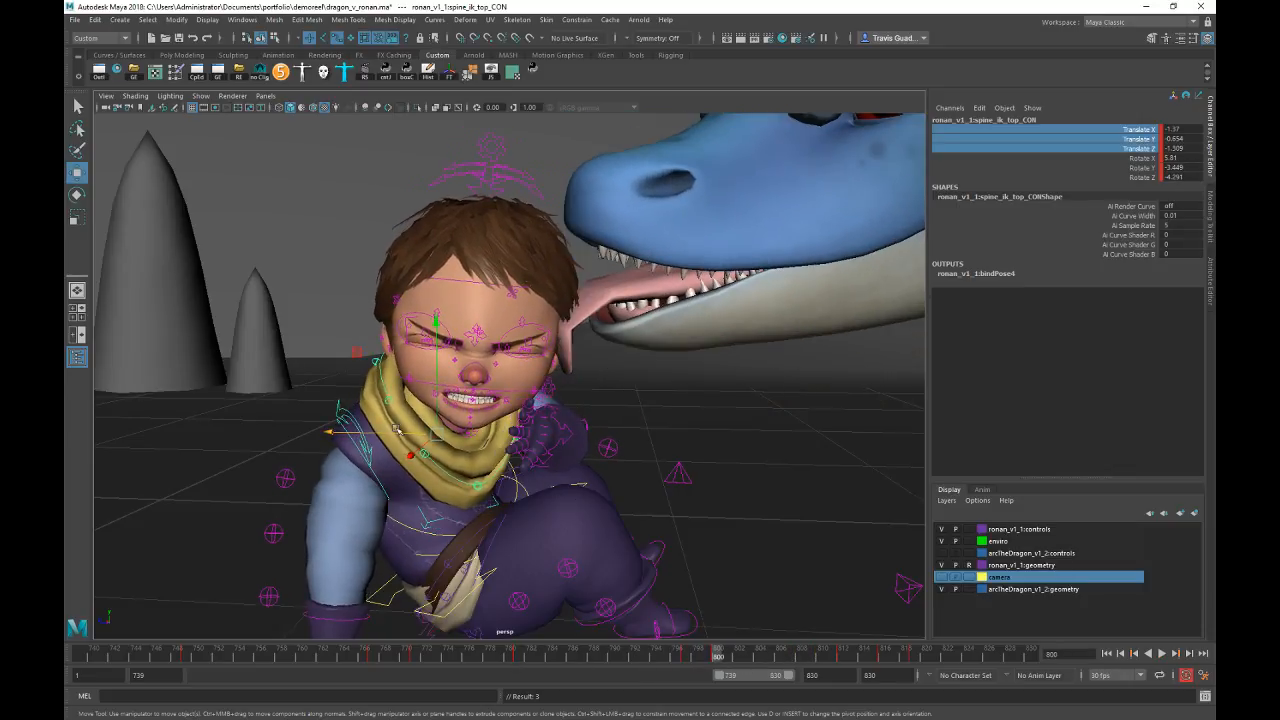
drag(397, 431, 399, 432)
key(period)
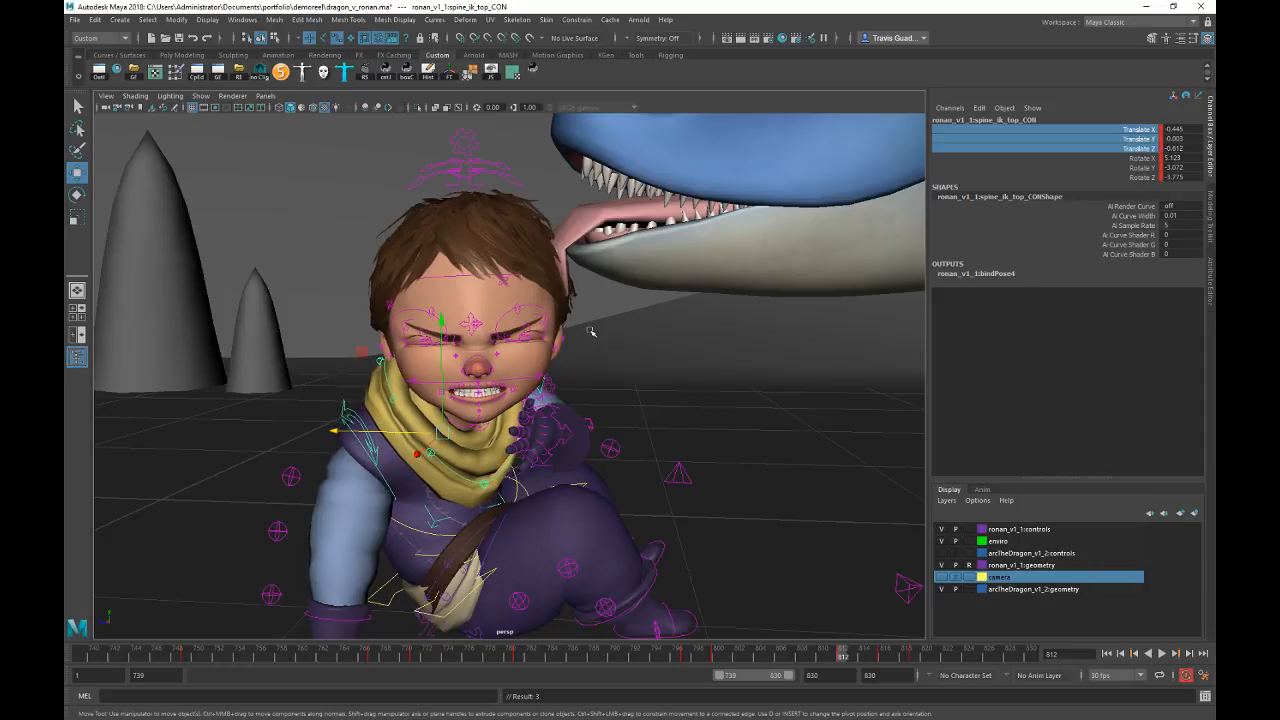
Step: Move the boy's head_CON at frame 812 to about -0.85 in Translate Z, and play back the head motion
click(498, 169)
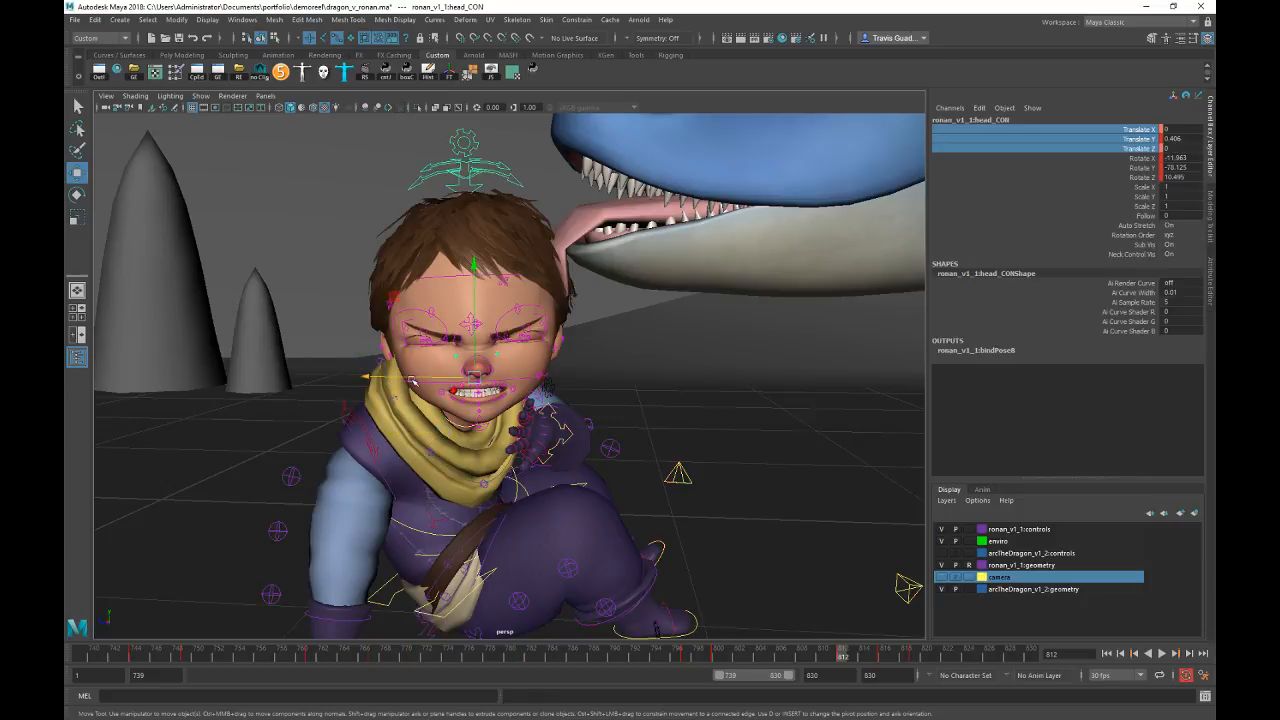
drag(411, 373, 401, 377)
key(comma)
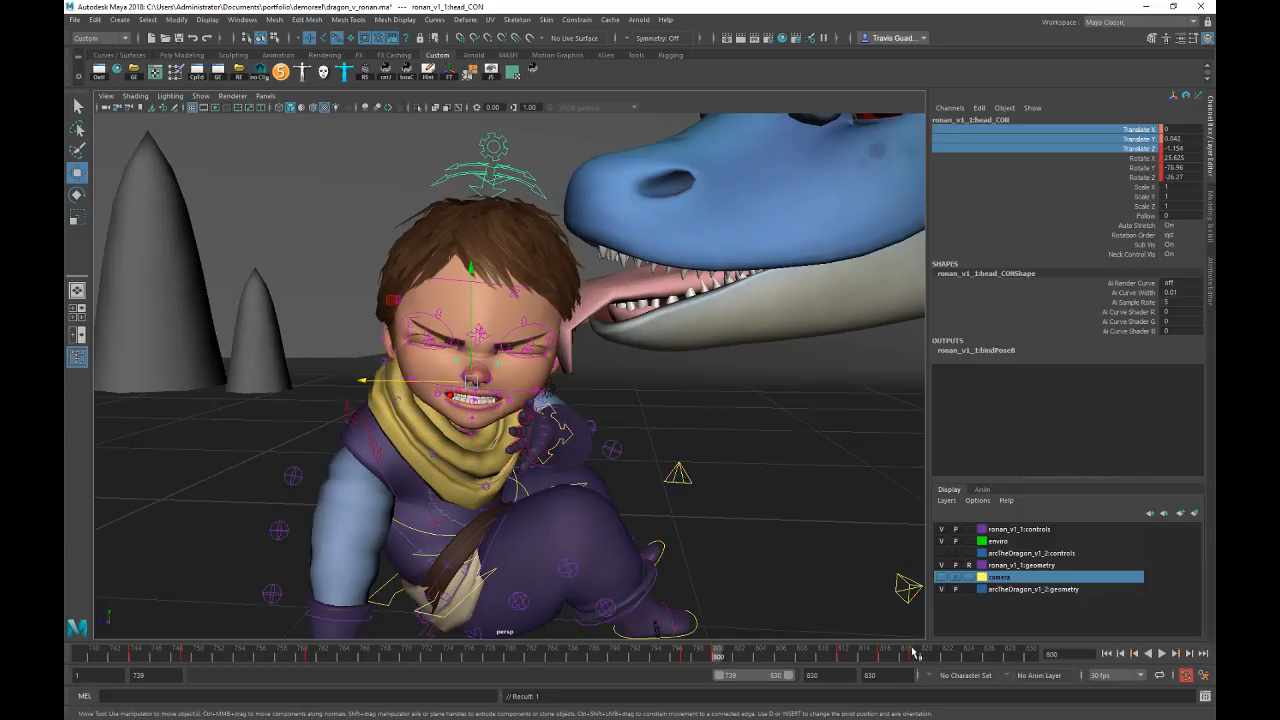
click(688, 654)
key(alt+v)
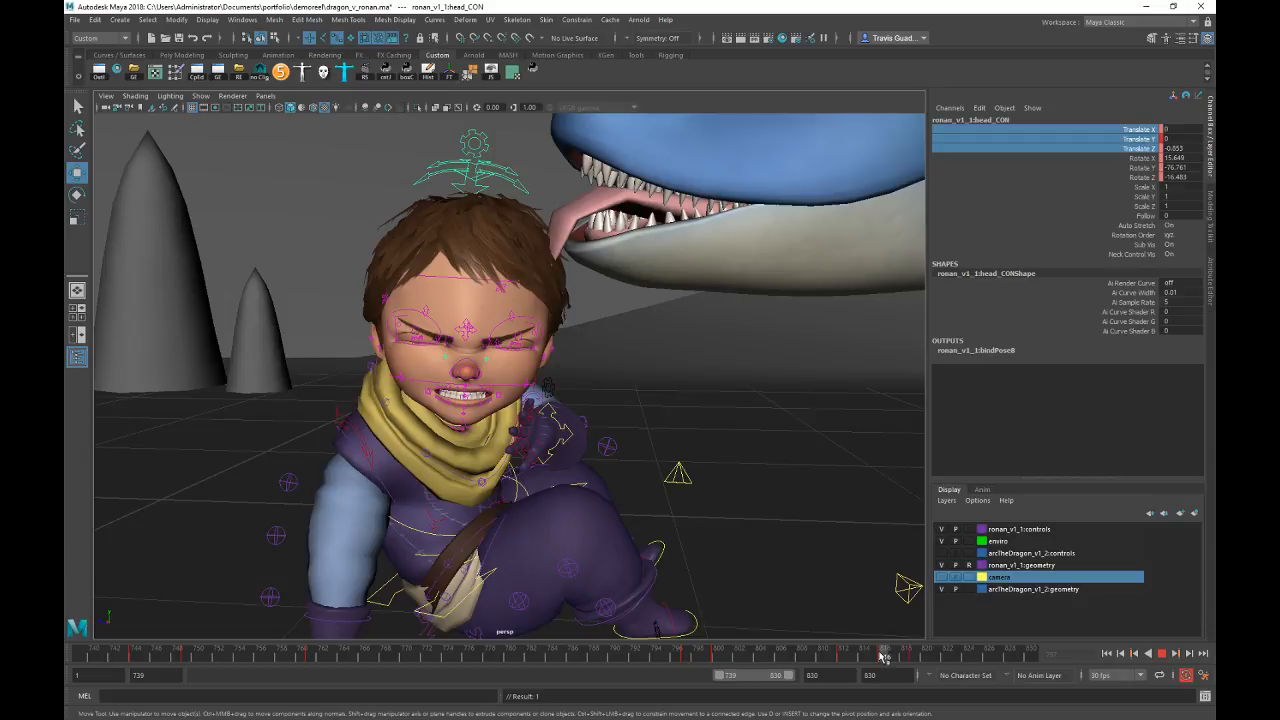
key(alt+v)
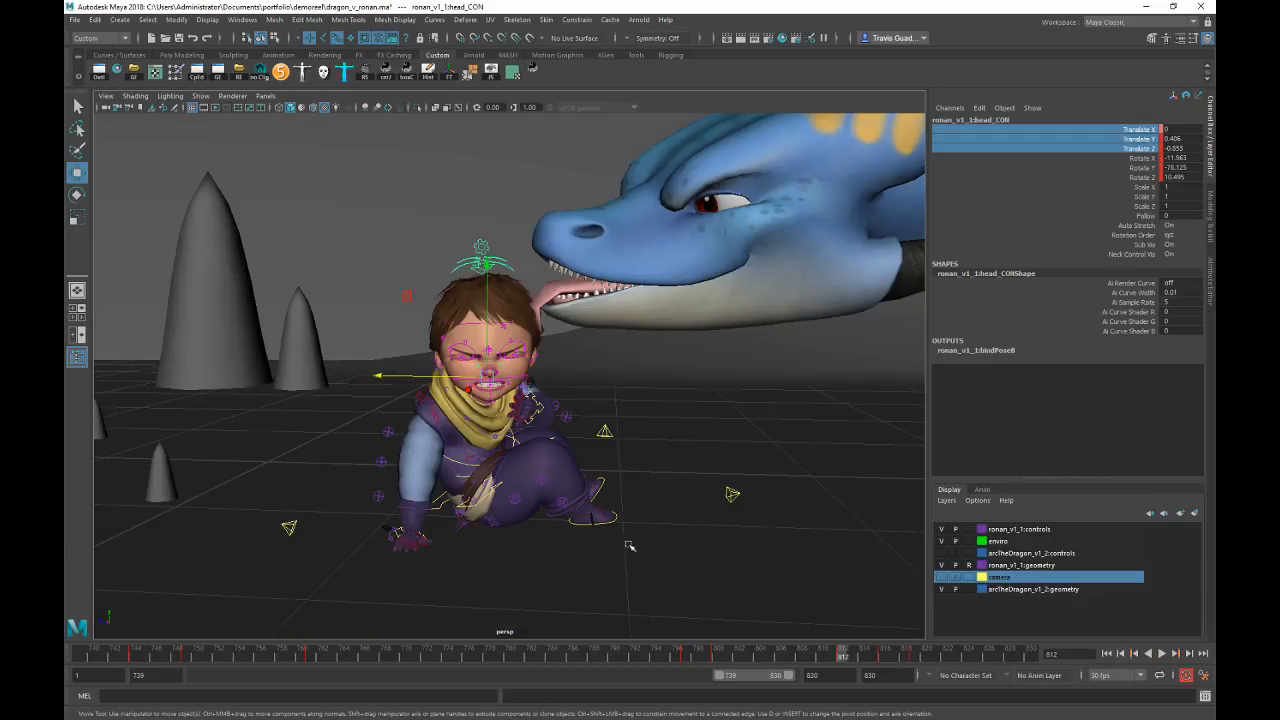
Step: Select all of the boy's controls, shift their keys from frame 812 onward two frames later, and scrub the new timing
drag(752, 596, 122, 226)
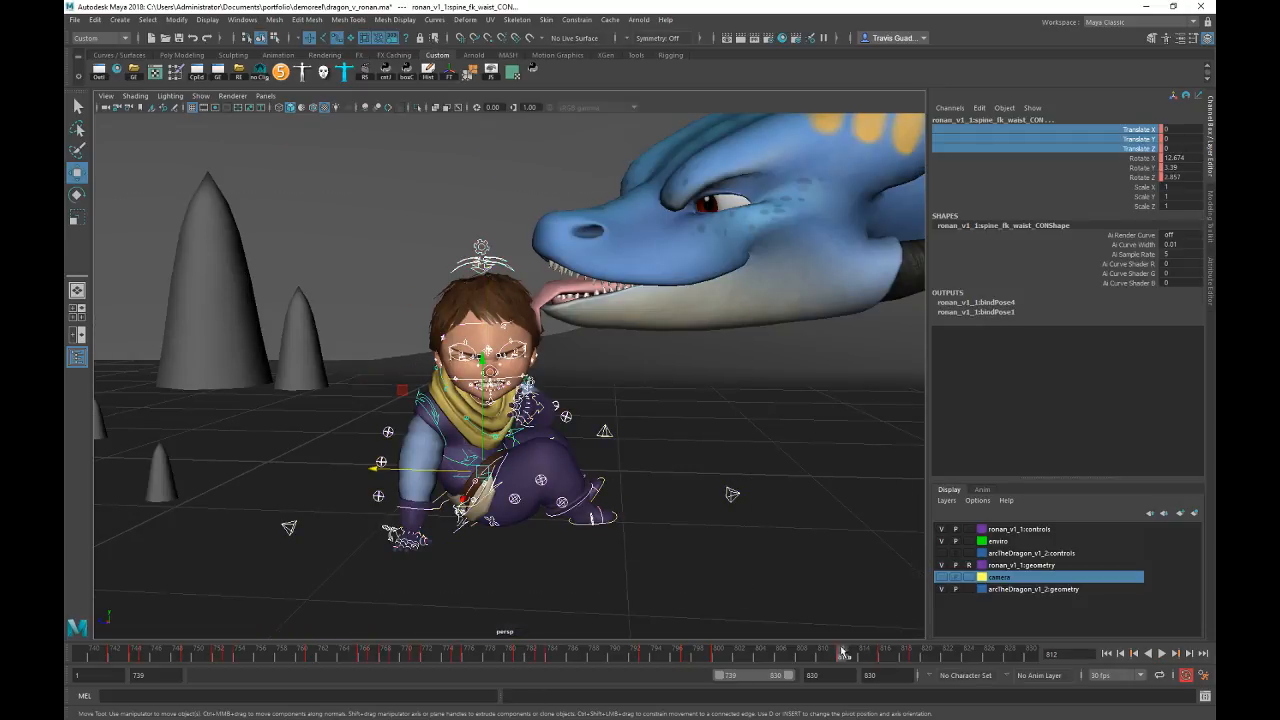
shift+drag(840, 655, 987, 663)
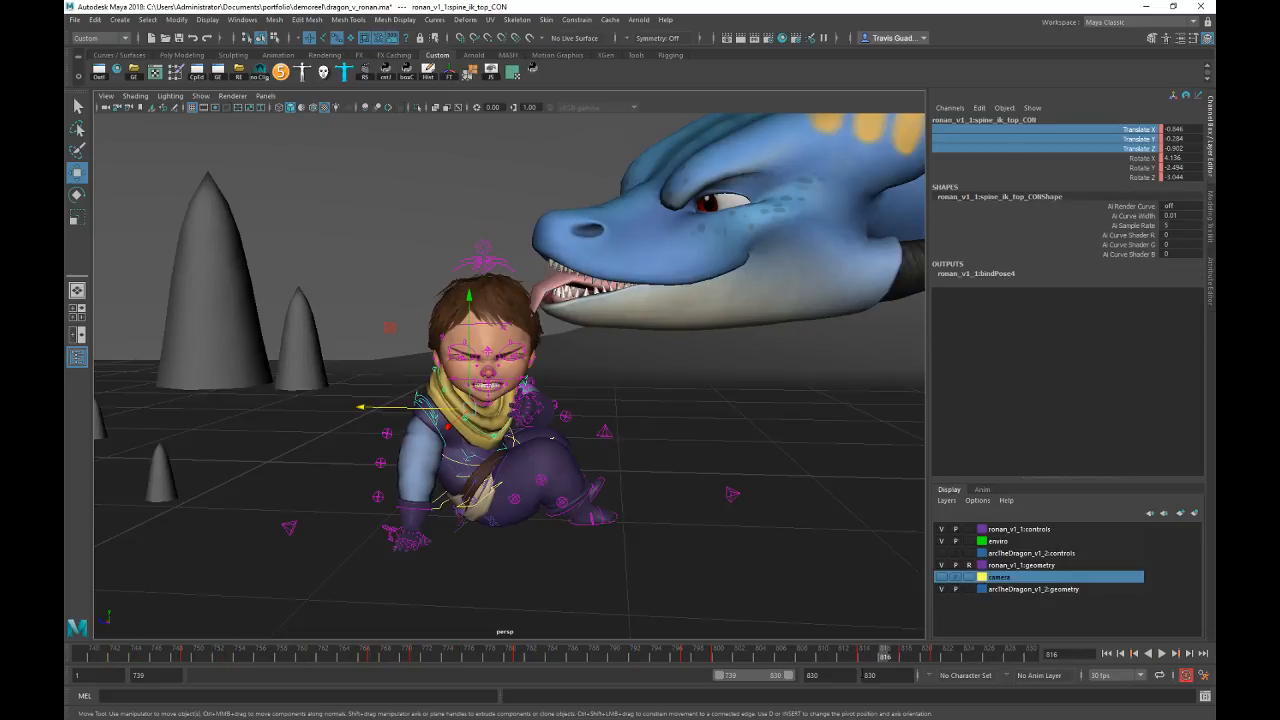
drag(863, 658, 902, 657)
Step: At frame 818, move spine_ik_top_CON to about -0.32, -0.15 and -0.3, and compare it with the neighbouring key poses
key(.)
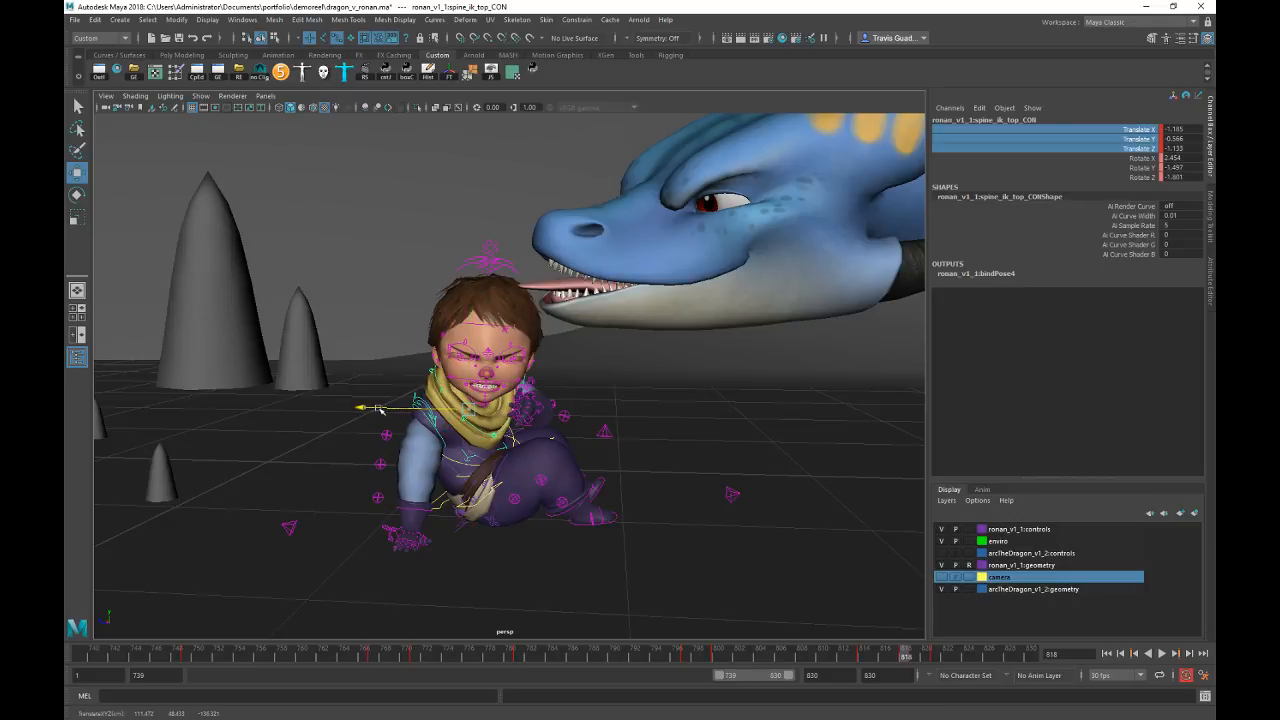
key(comma)
key(comma)
key(comma)
key(comma)
key(comma)
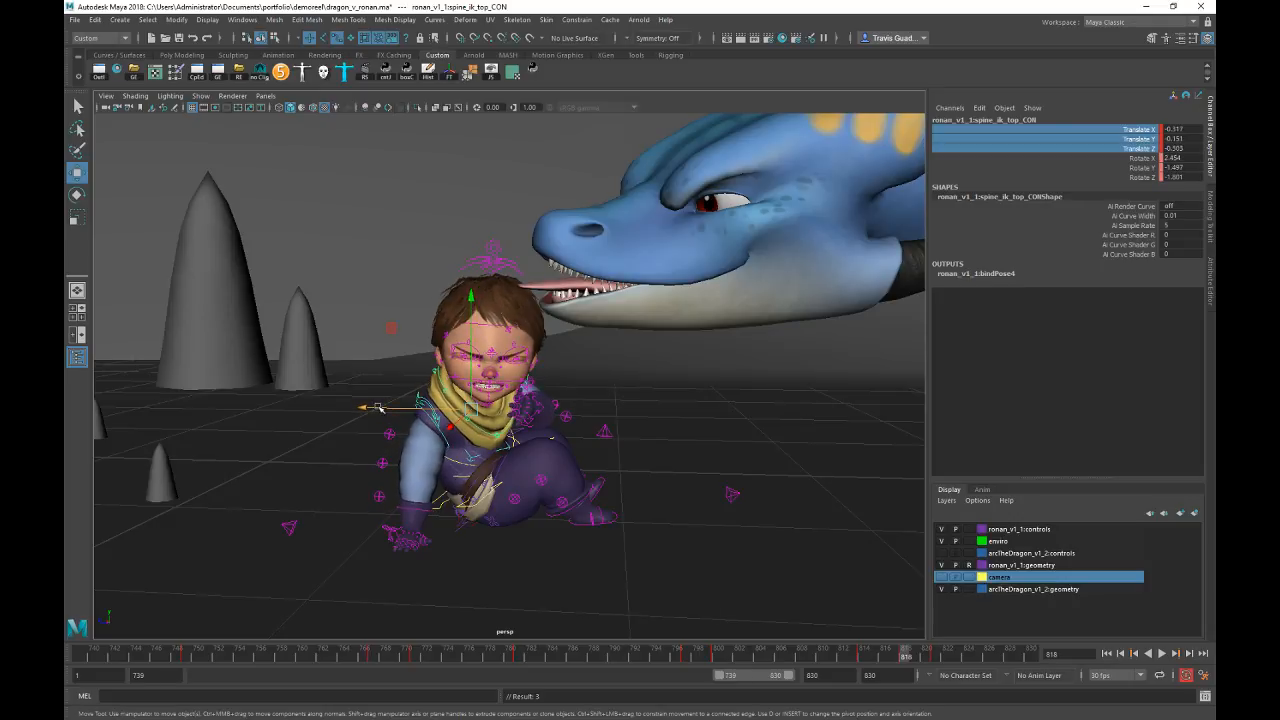
key(.)
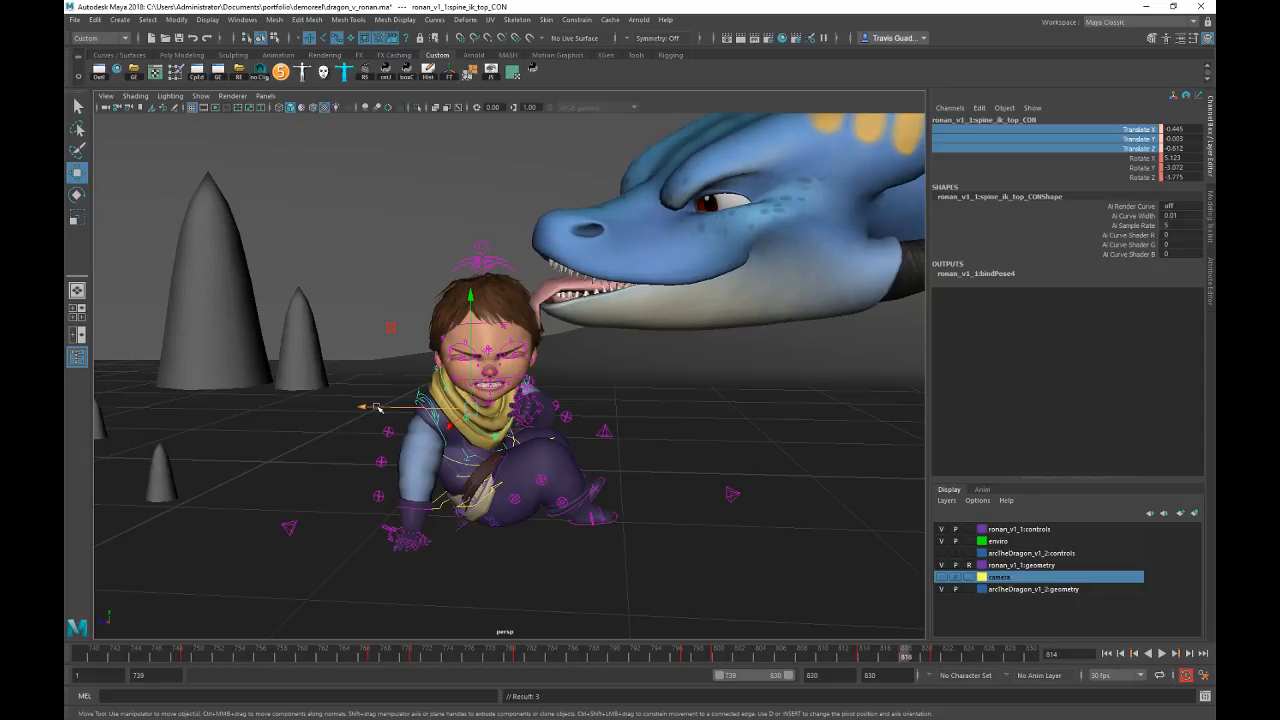
Step: At frame 821, move spine_ik_top_CON to about -0.87, -0.41 and -0.83 after stepping through the key poses
key(period)
key(period)
key(period)
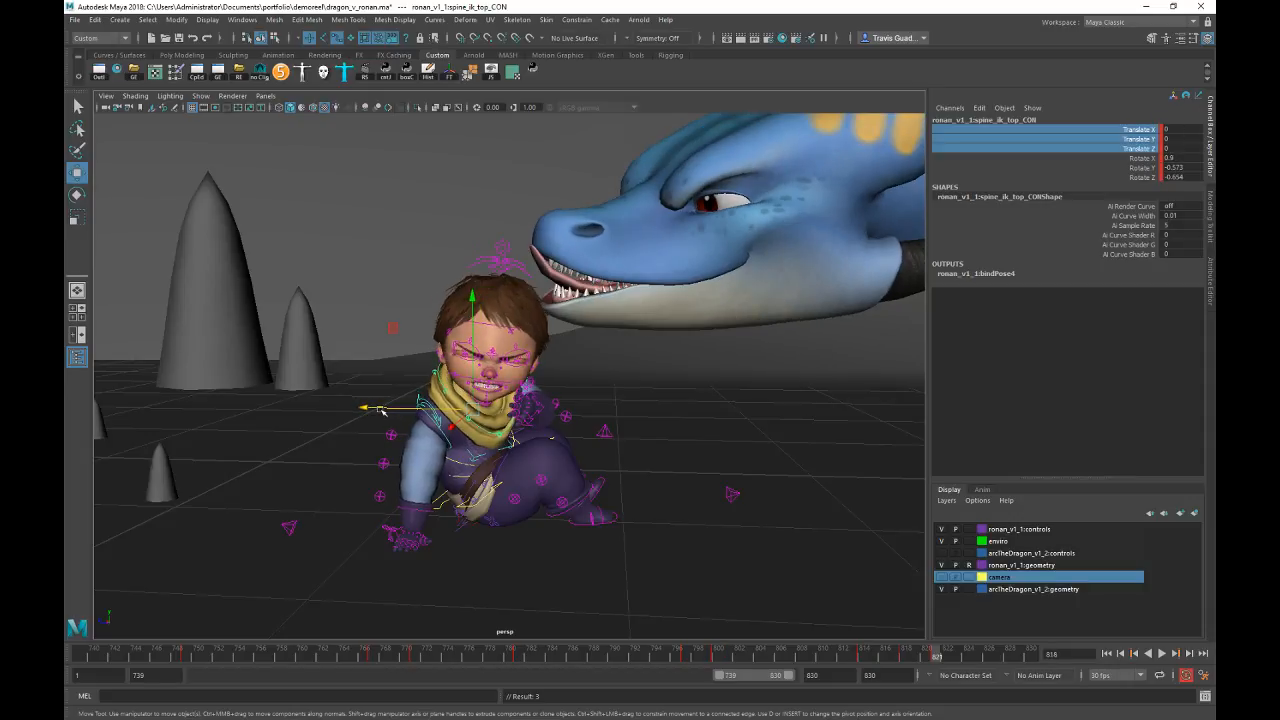
key(period)
key(period)
key(period)
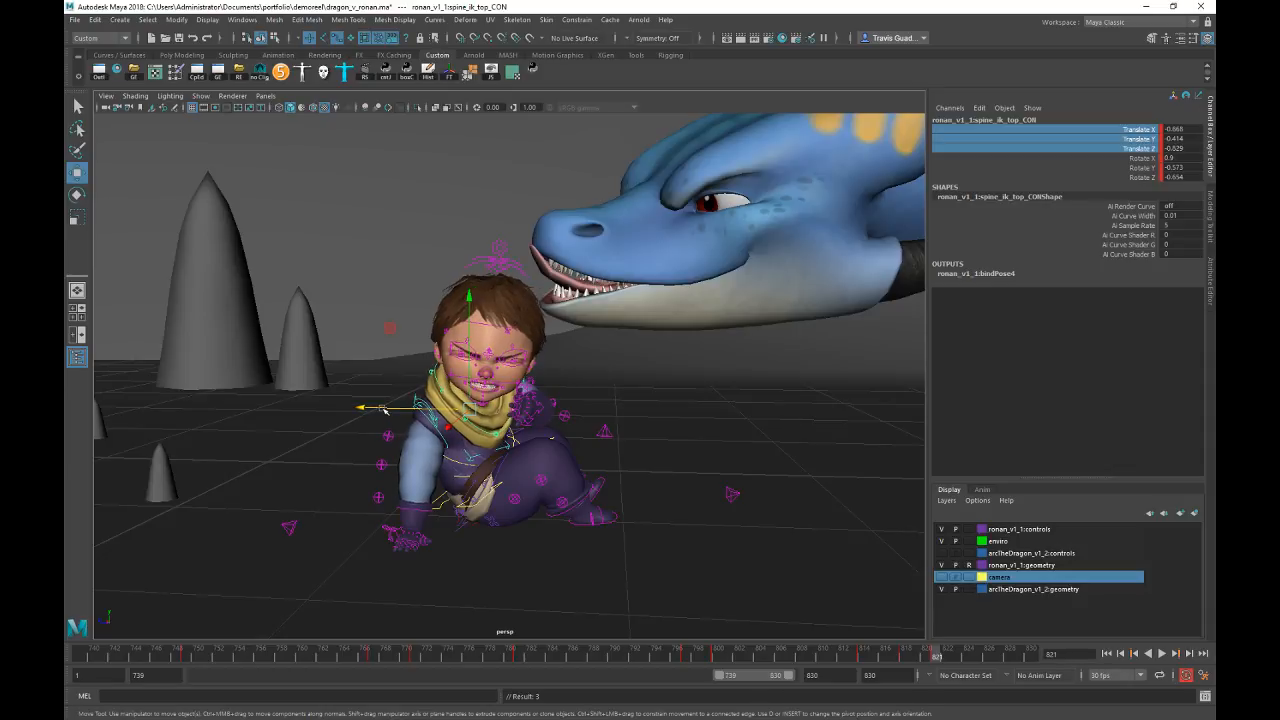
Step: At frame 821, move spine_ik_top_CON to about -0.52, -0.25 and -0.5, and play back the adjusted recovery
drag(390, 410, 391, 410)
key(comma)
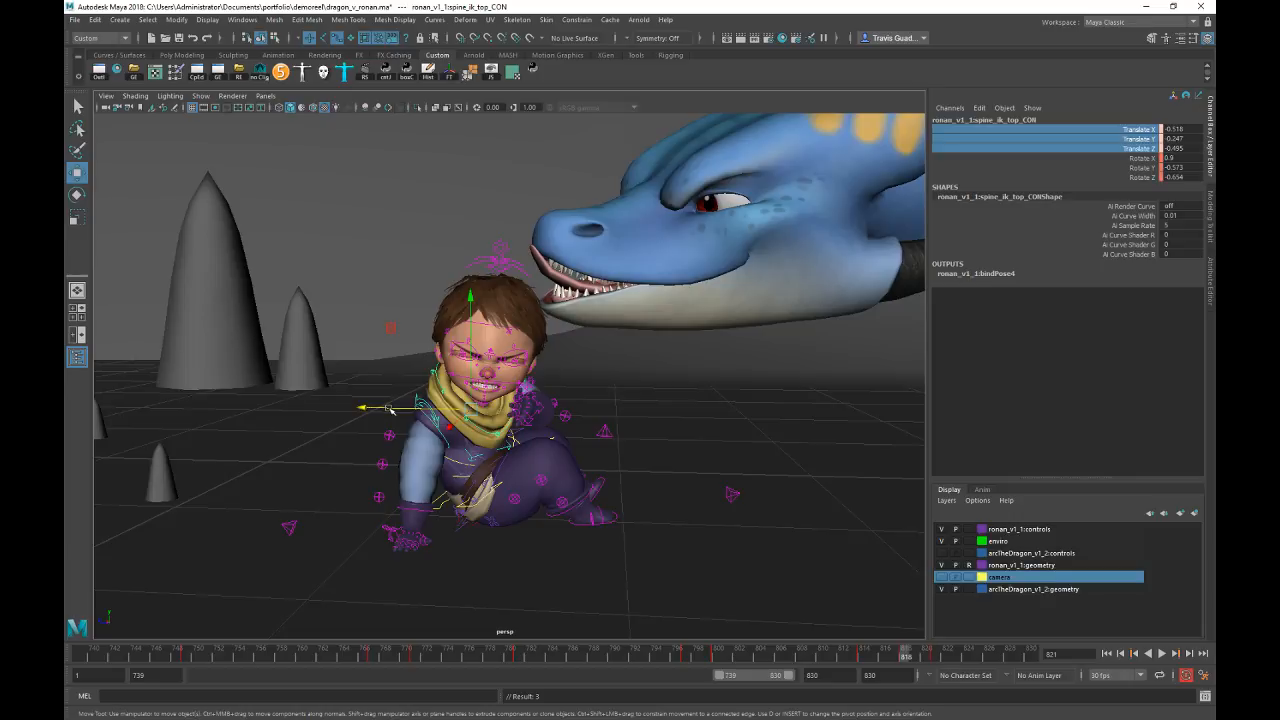
key(alt+v)
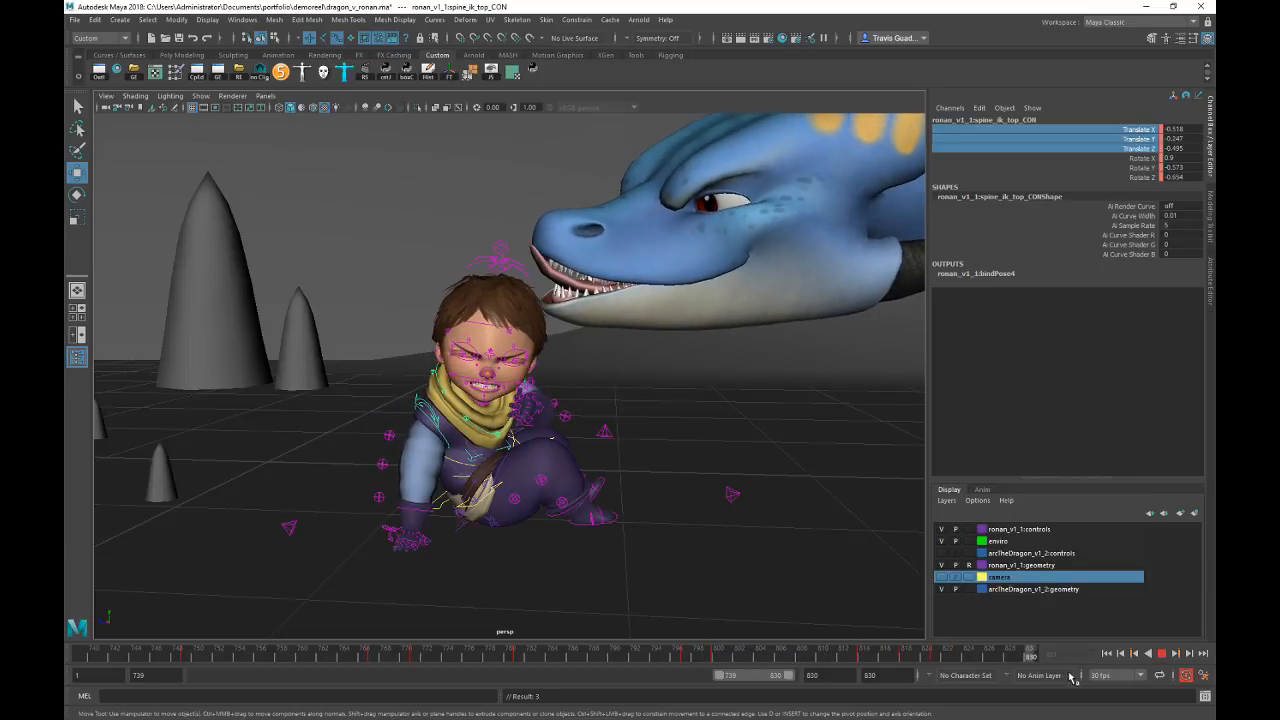
Step: Try rotating the boy's head_CON at frame 825 to about 33.6, -75.9 and -34, play it back, and delete that key
click(978, 656)
scroll(617, 471, up, 5)
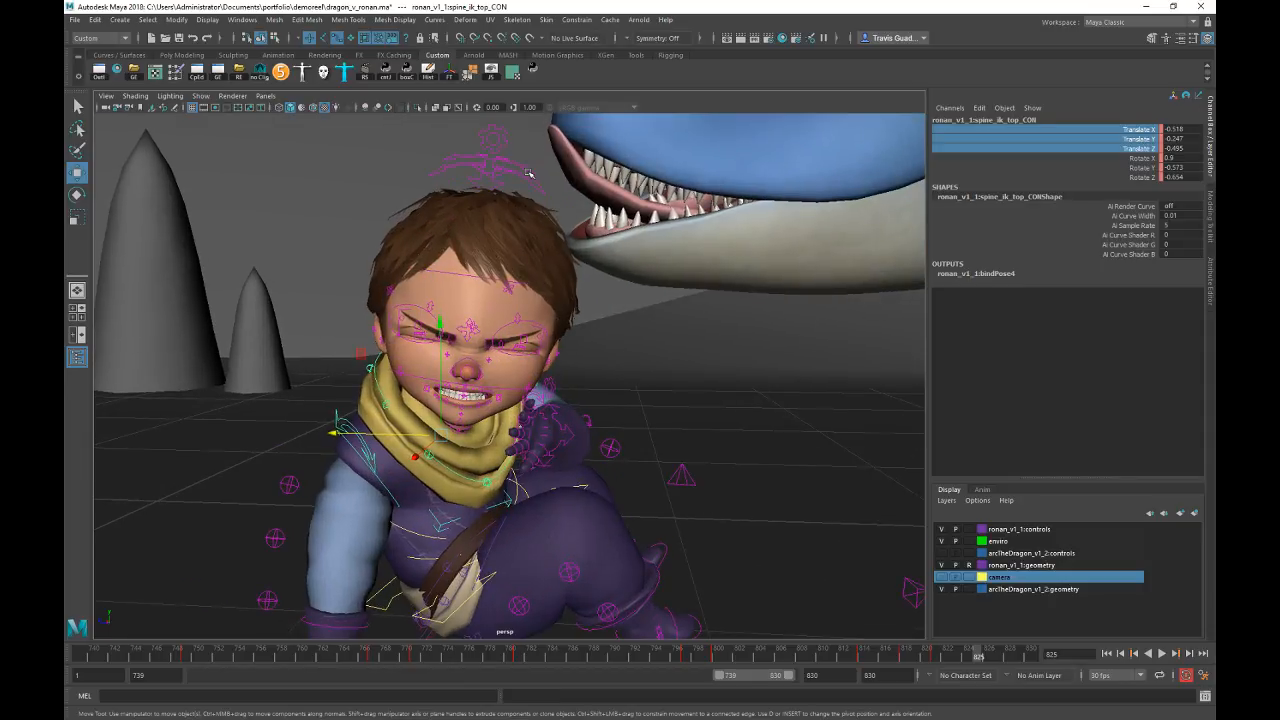
click(529, 173)
drag(872, 658, 904, 658)
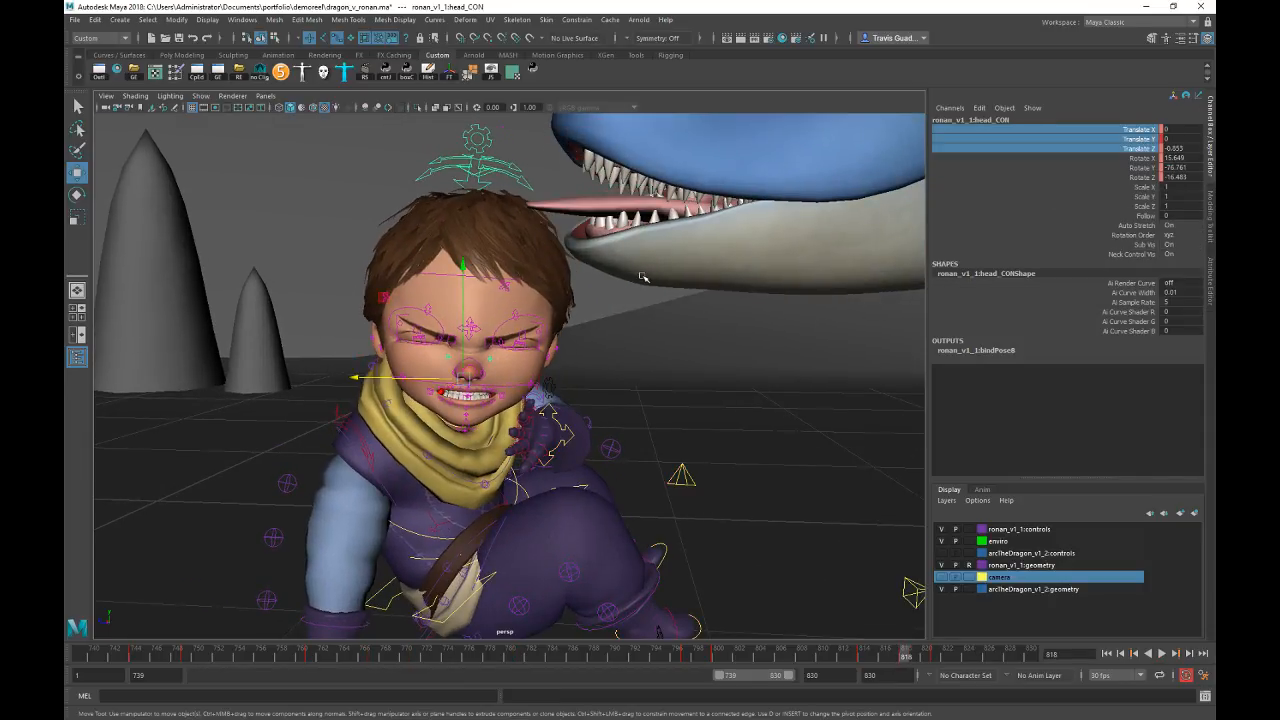
key(e)
drag(562, 338, 545, 307)
drag(864, 657, 981, 659)
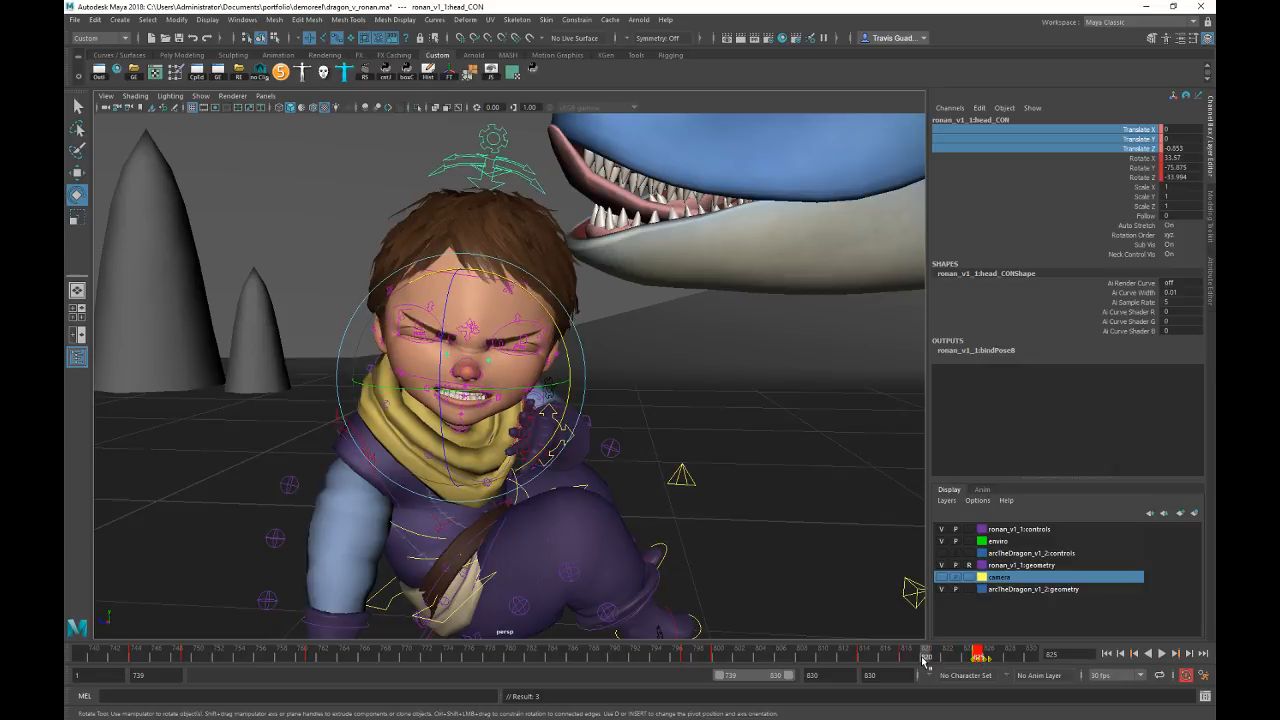
click(820, 657)
key(alt+v)
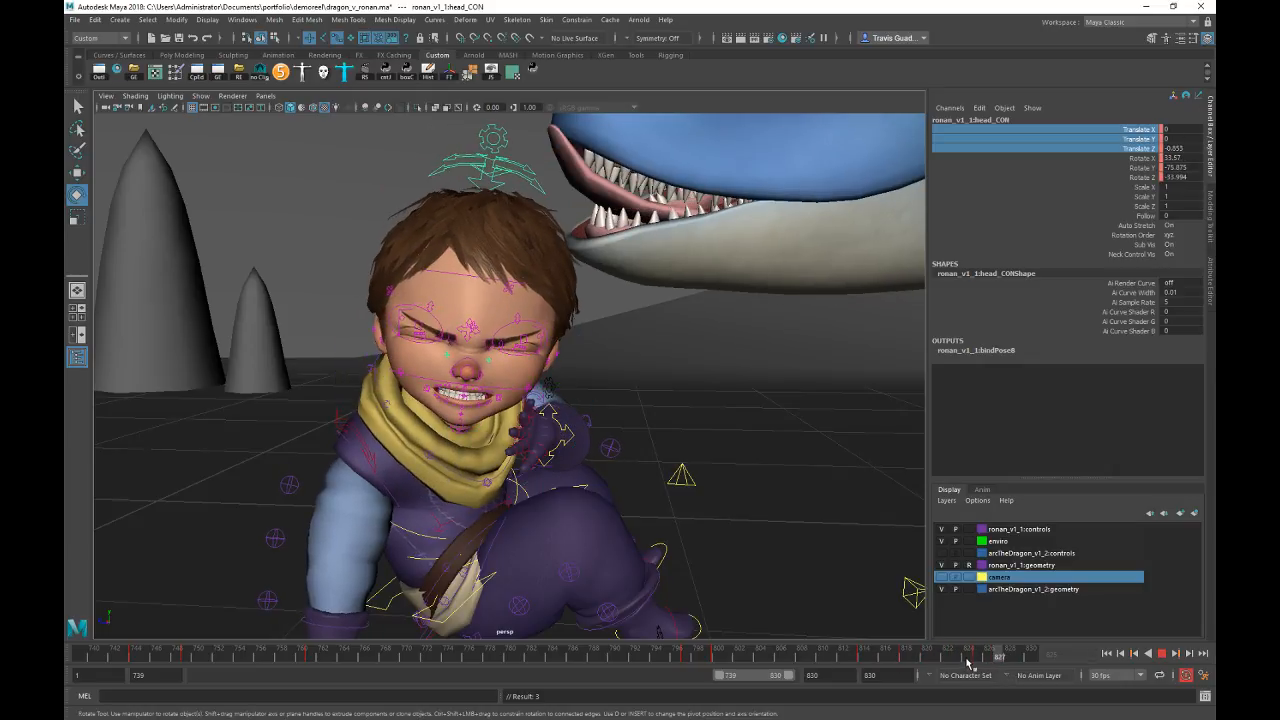
right_click(1000, 658)
mouse_move(1004, 528)
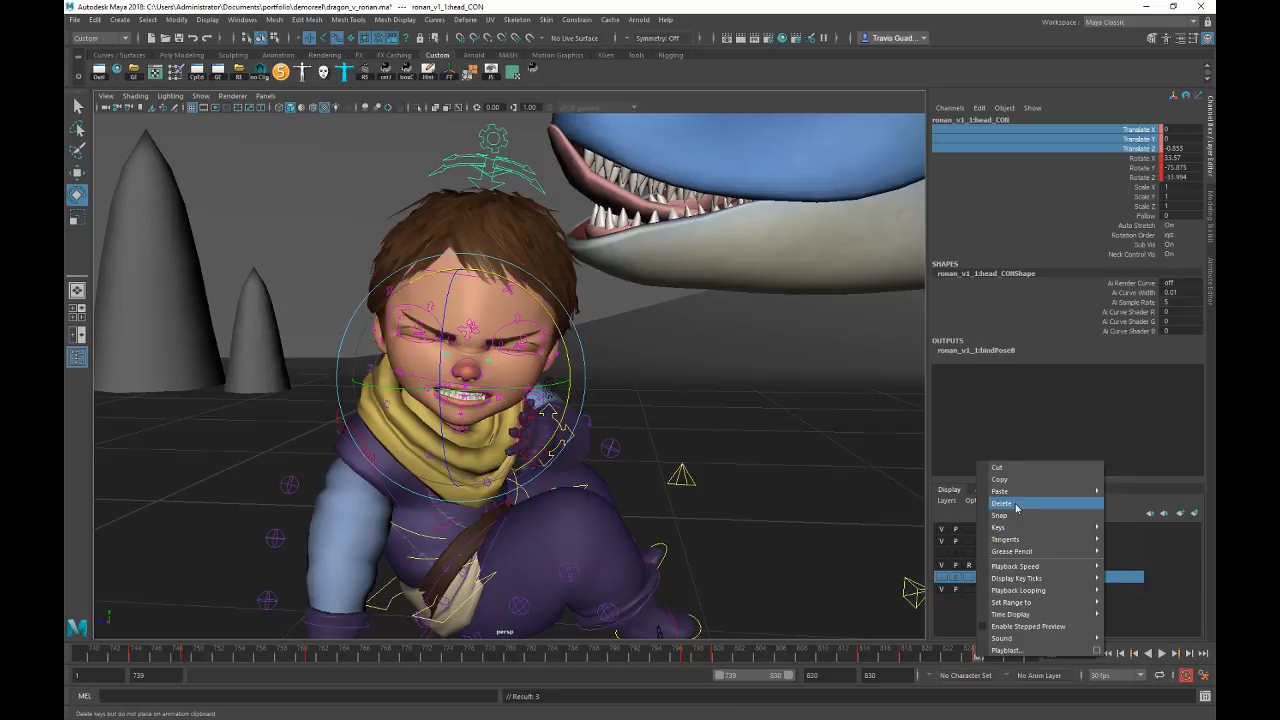
click(1015, 505)
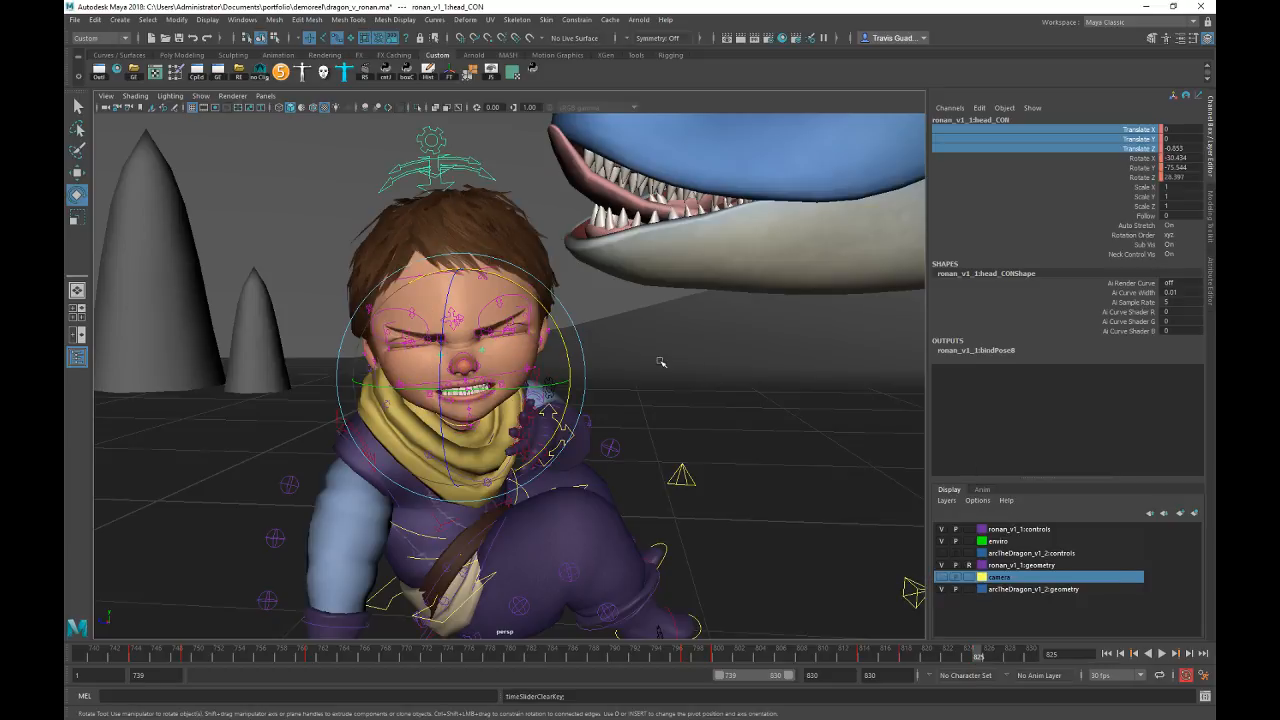
Step: At frame 818, offset the boy's head_CON to about 0.43 in Translate Y and -1.15 in Translate Z, and play back the motion
key(alt+v)
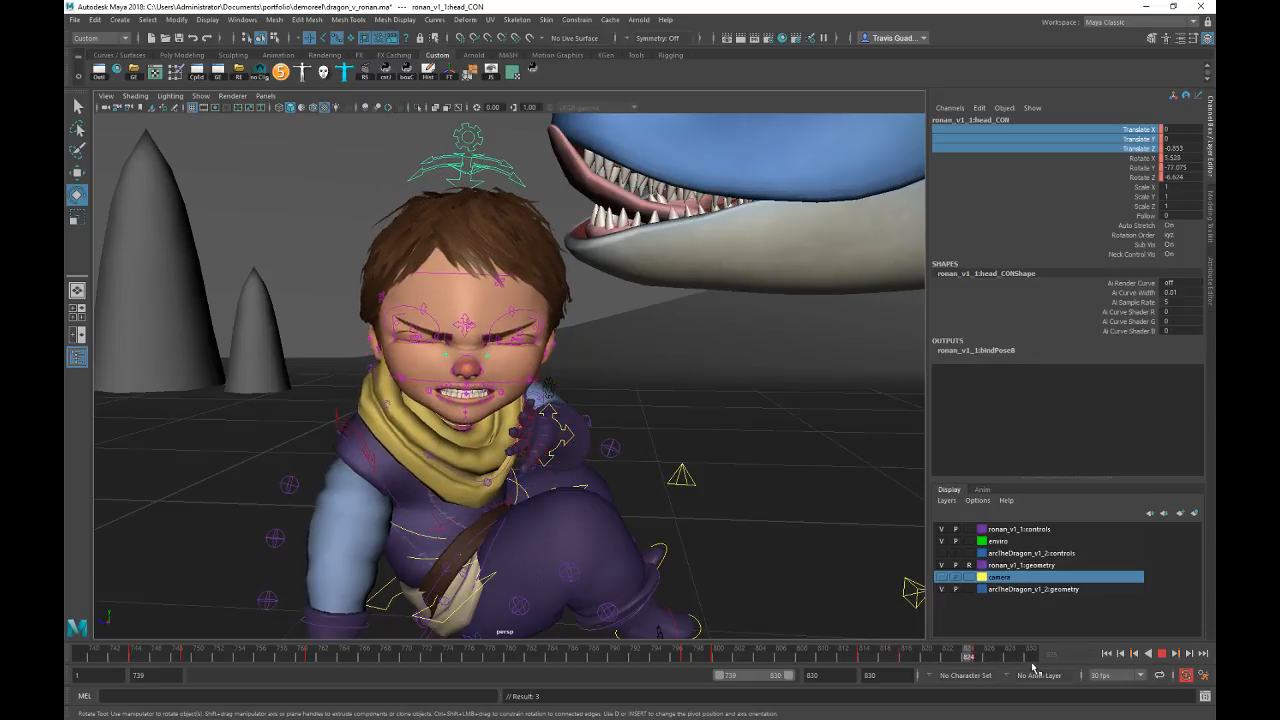
key(alt+v)
click(905, 654)
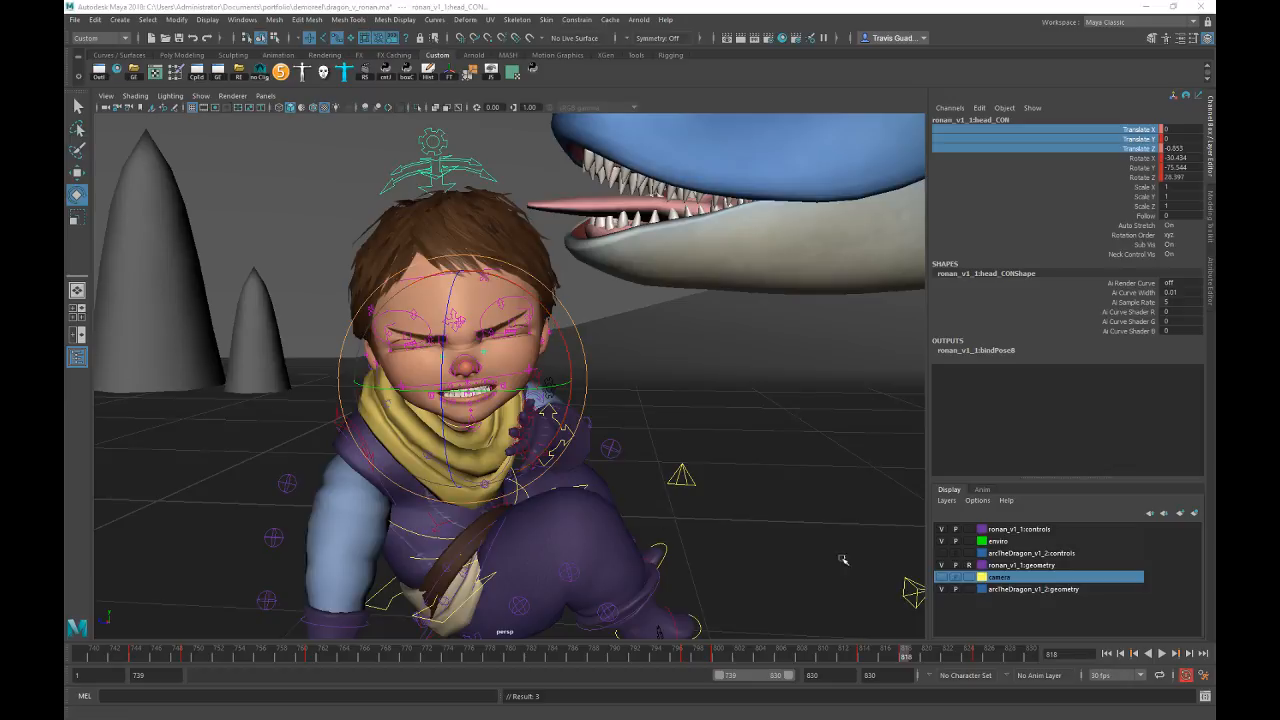
click(864, 655)
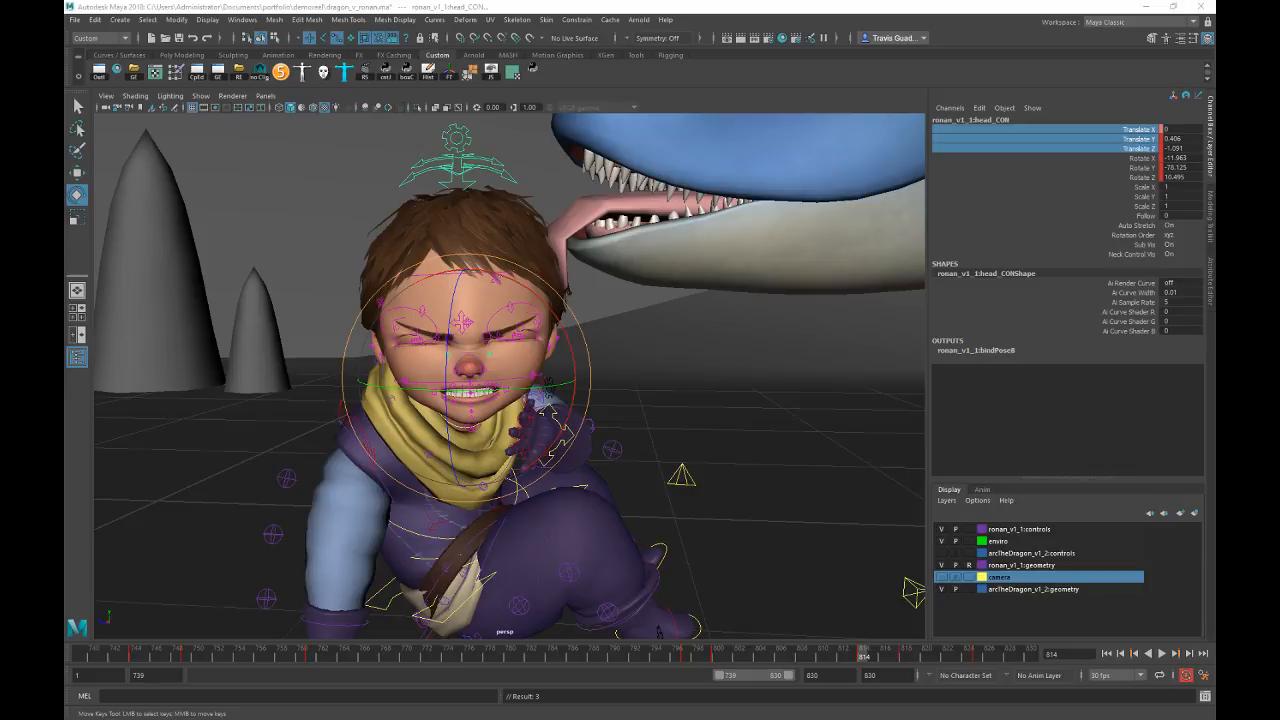
key(period)
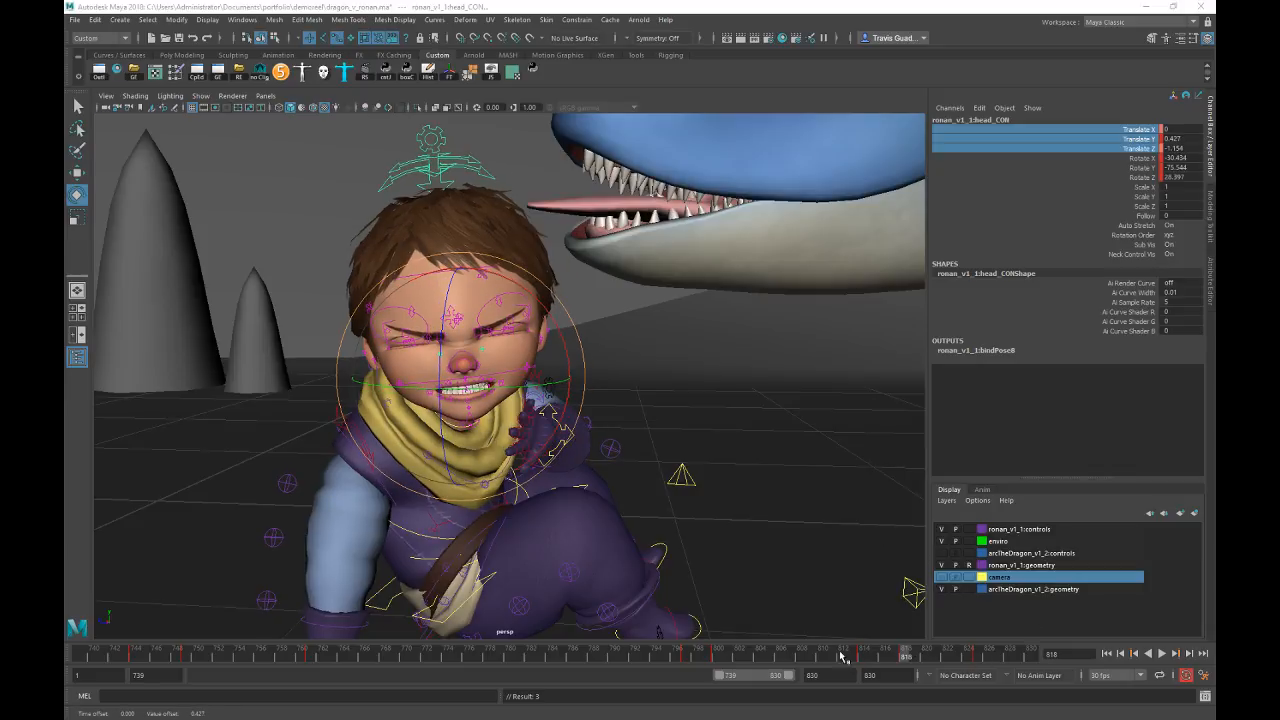
key(alt+v)
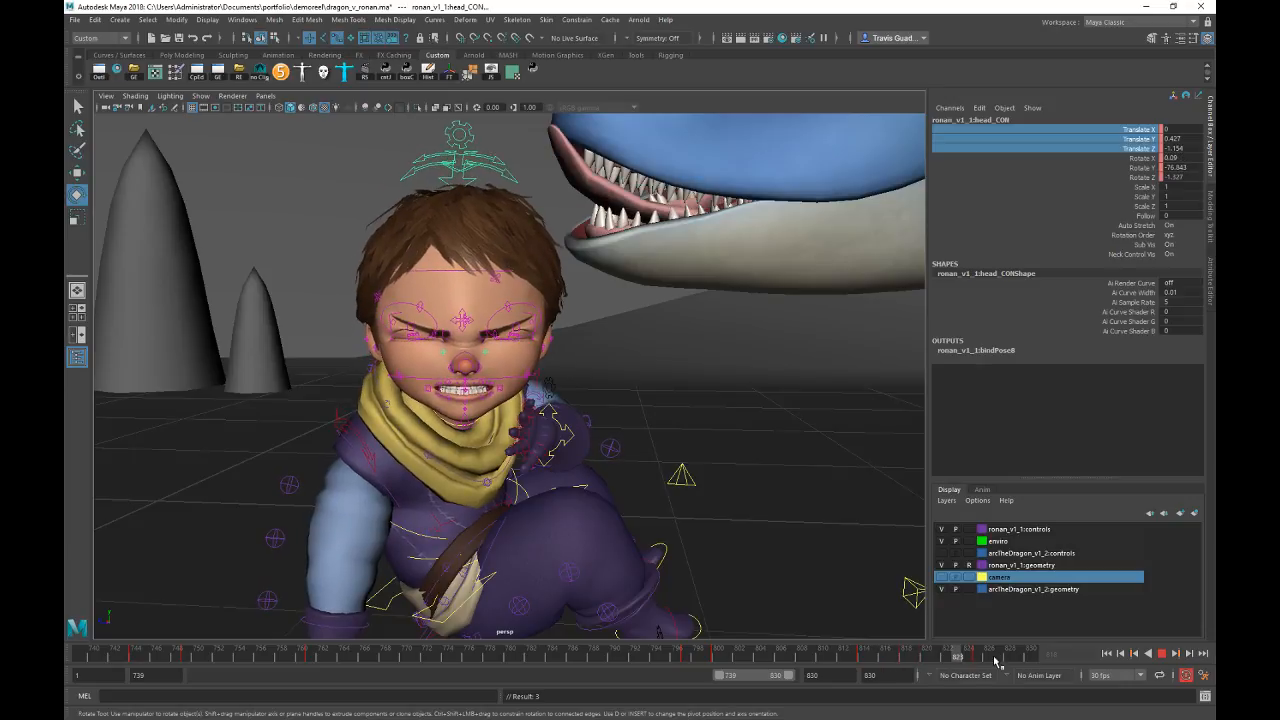
Step: At frame 822, set head_CON's Translate X, Y and Z to 0, and scrub through the head motion
drag(995, 662, 946, 658)
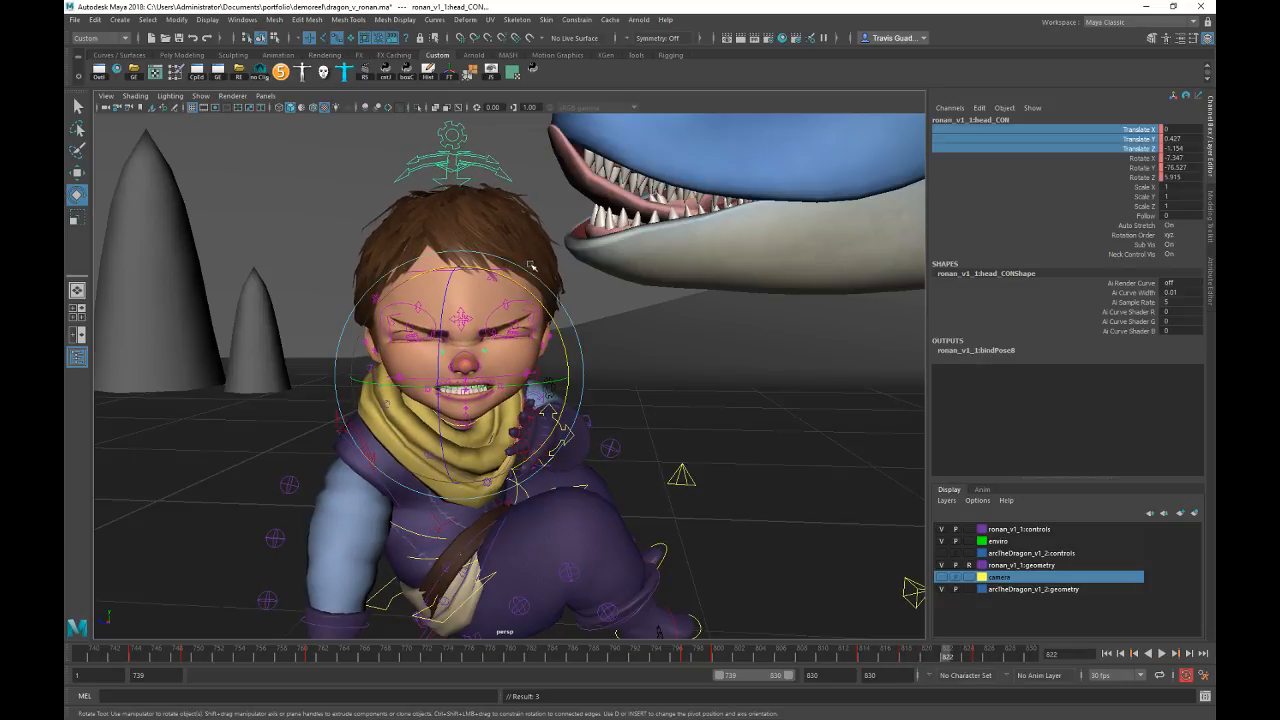
text(0)
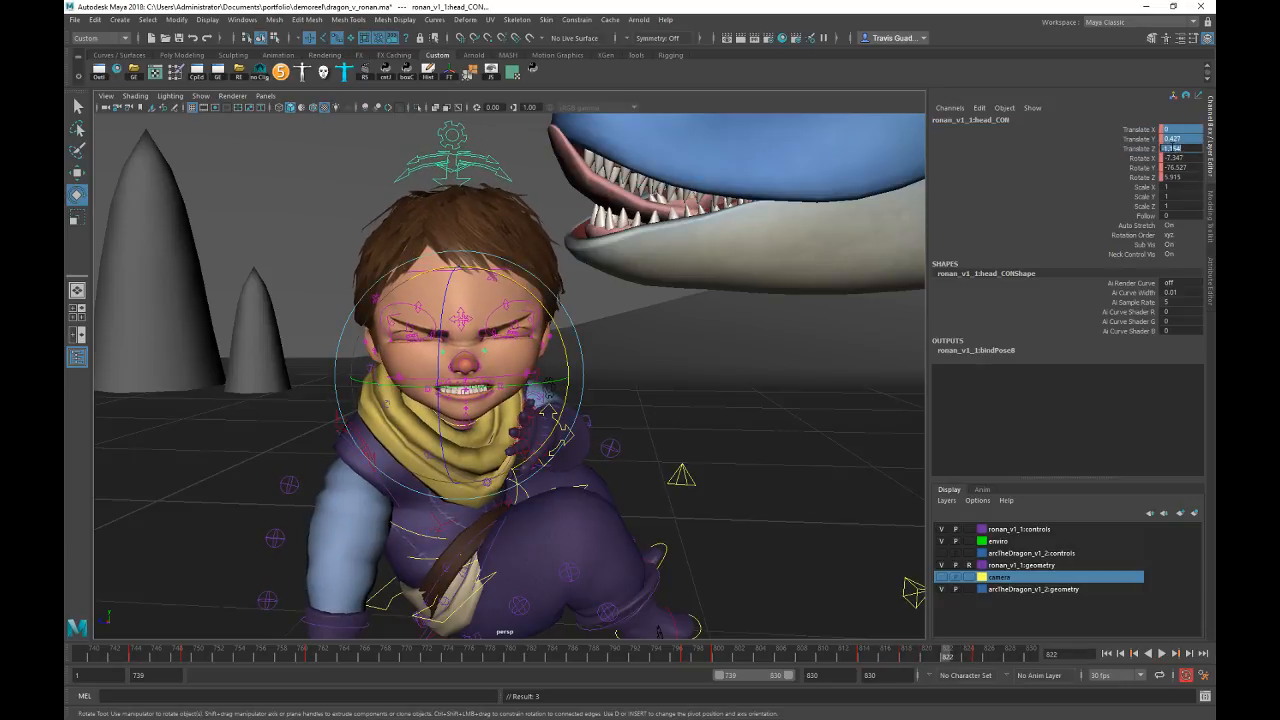
key(Return)
click(870, 657)
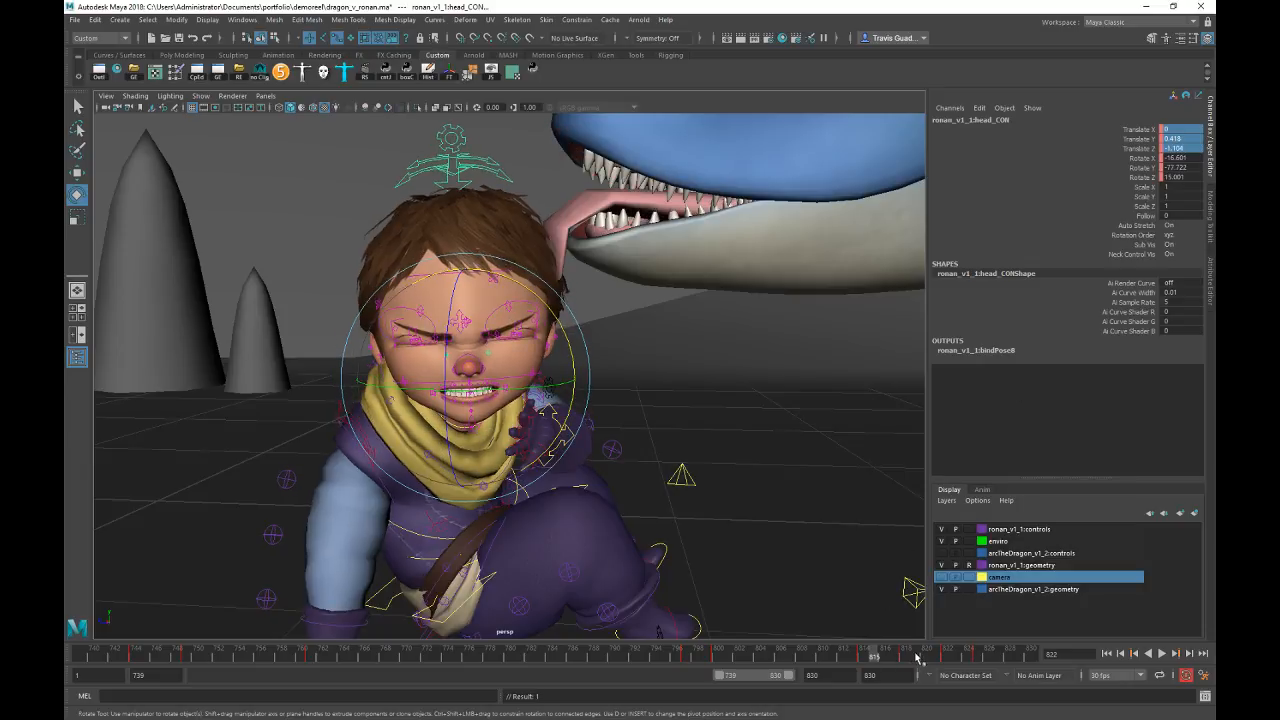
drag(916, 657, 1045, 668)
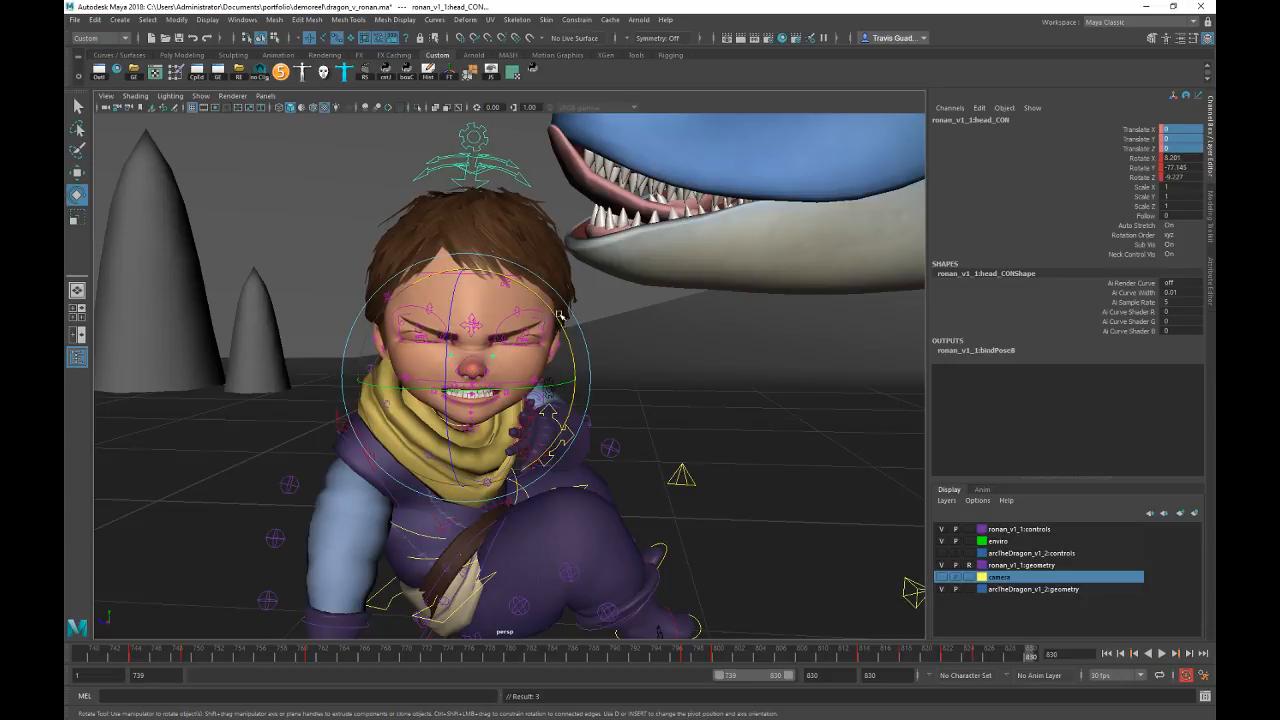
Step: At frame 830, rotate head_CON to about 5, -77 and -6, key the pose, and play back the animation
key(ctrl+z)
drag(560, 322, 556, 315)
key(s)
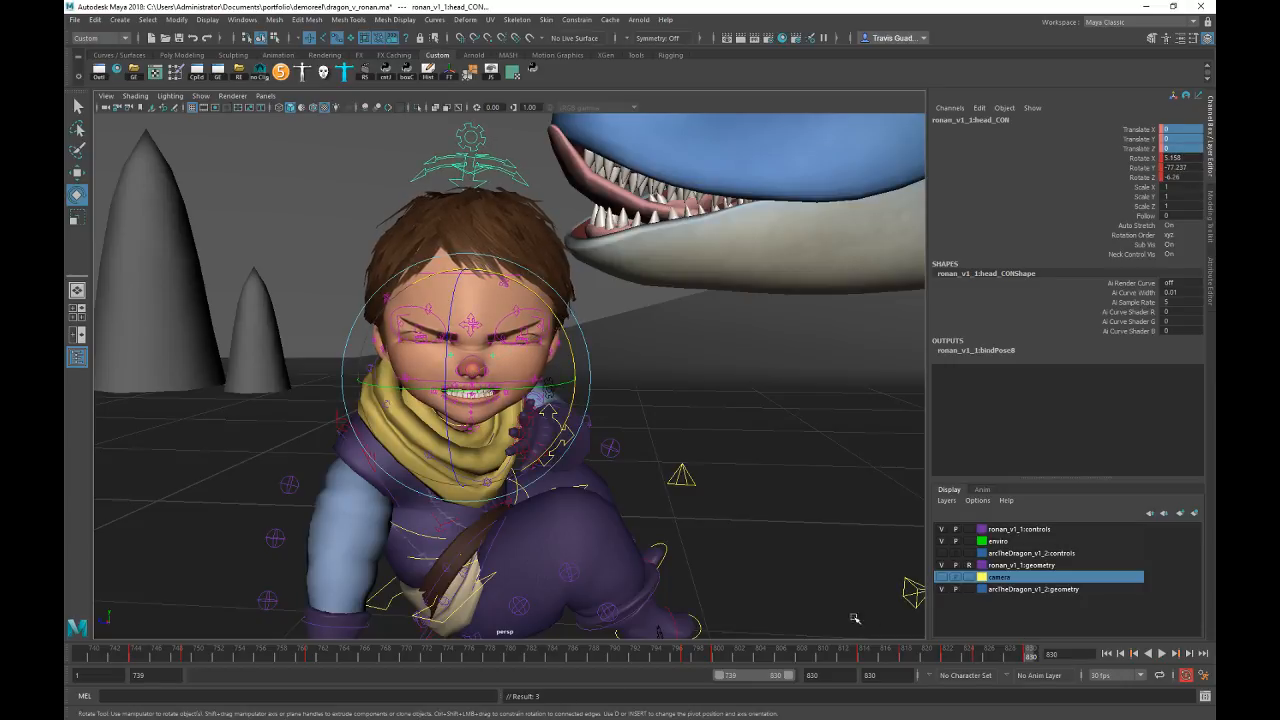
key(alt+v)
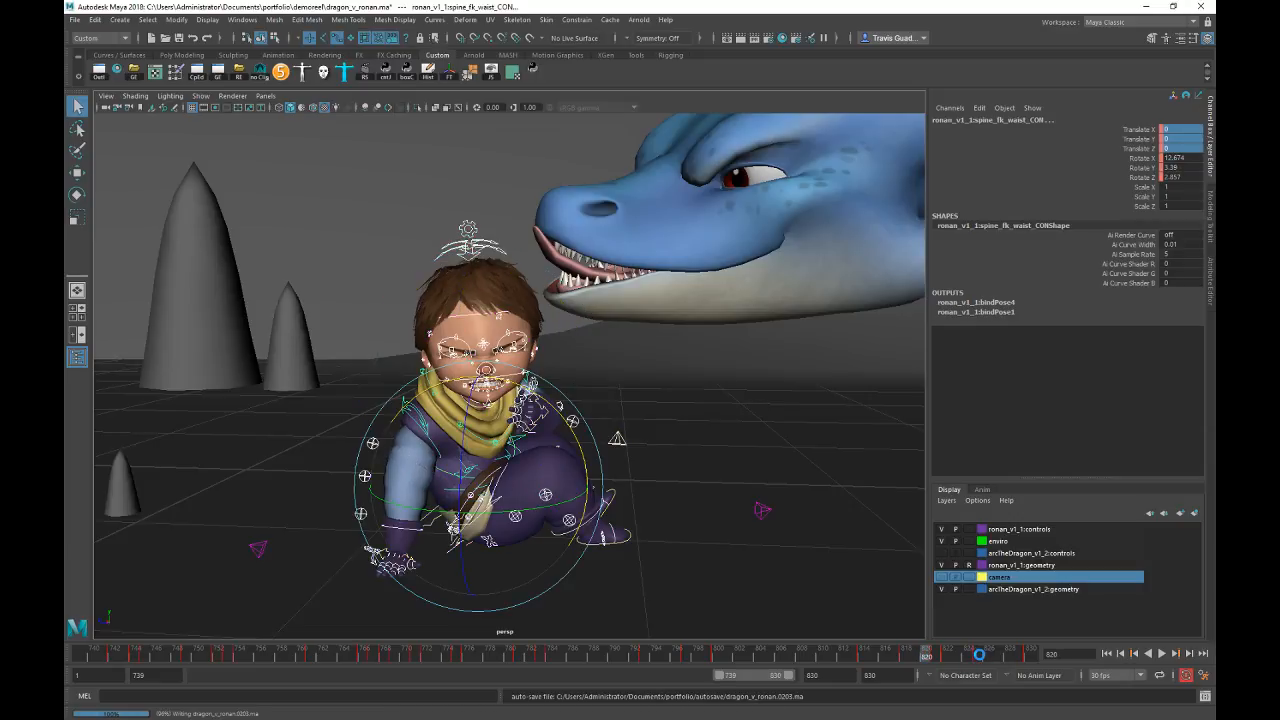
Step: Shift the keys of all the boy's controls between frames 821 and 825 one frame earlier, and scrub the new timing
key(e)
shift+drag(992, 656, 946, 657)
drag(852, 656, 964, 660)
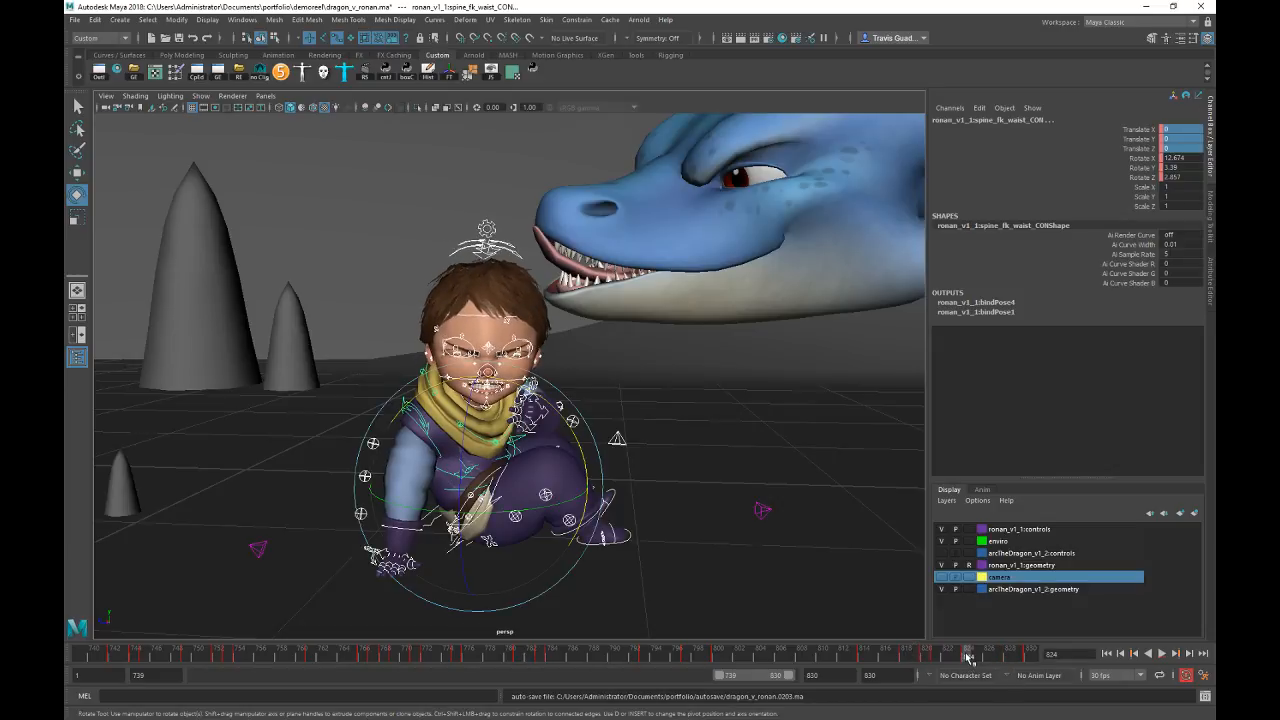
click(868, 662)
drag(872, 663, 1075, 676)
Step: Play back the boy's head and spine reaction through the render_cam view
key(space)
key(space)
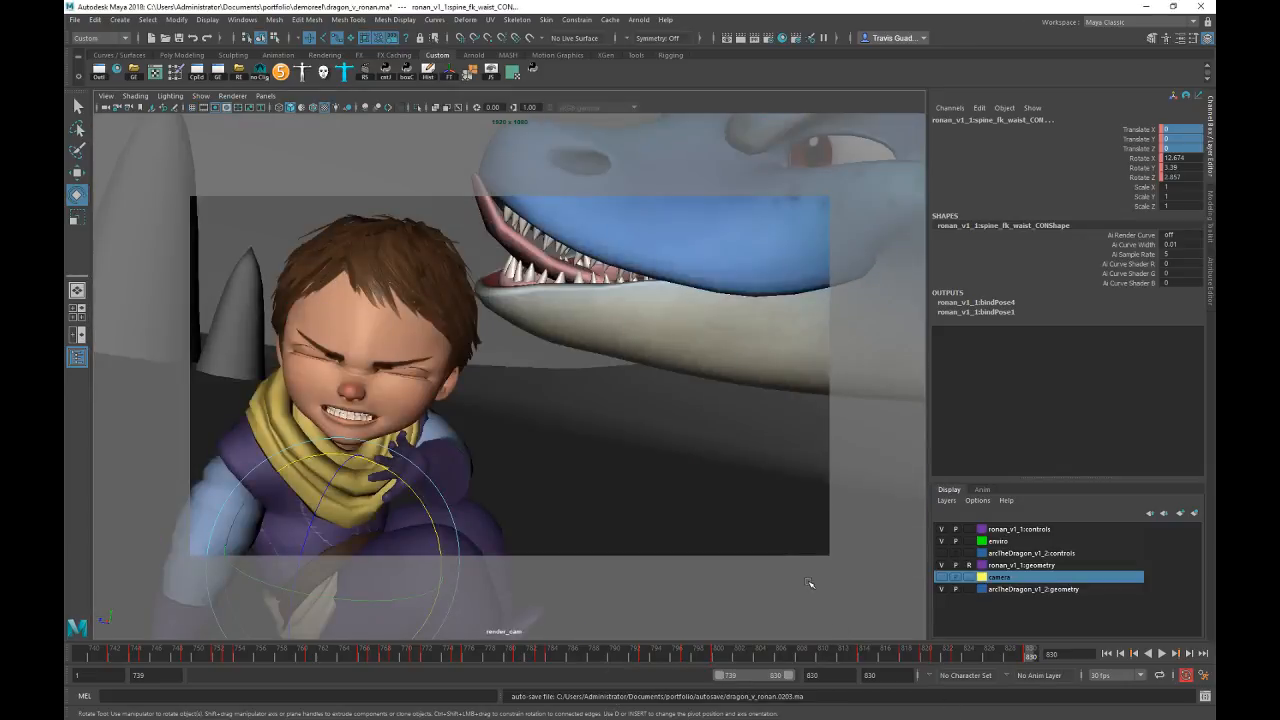
key(alt+v)
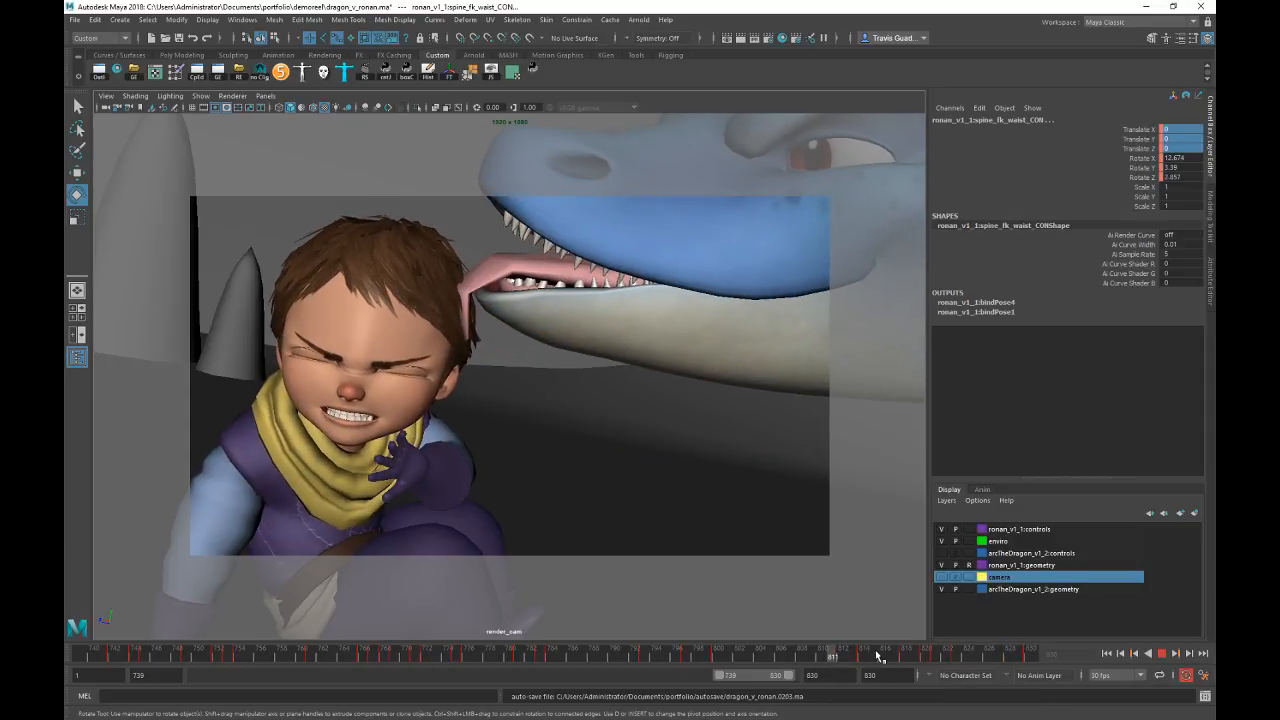
key(alt+v)
key(space)
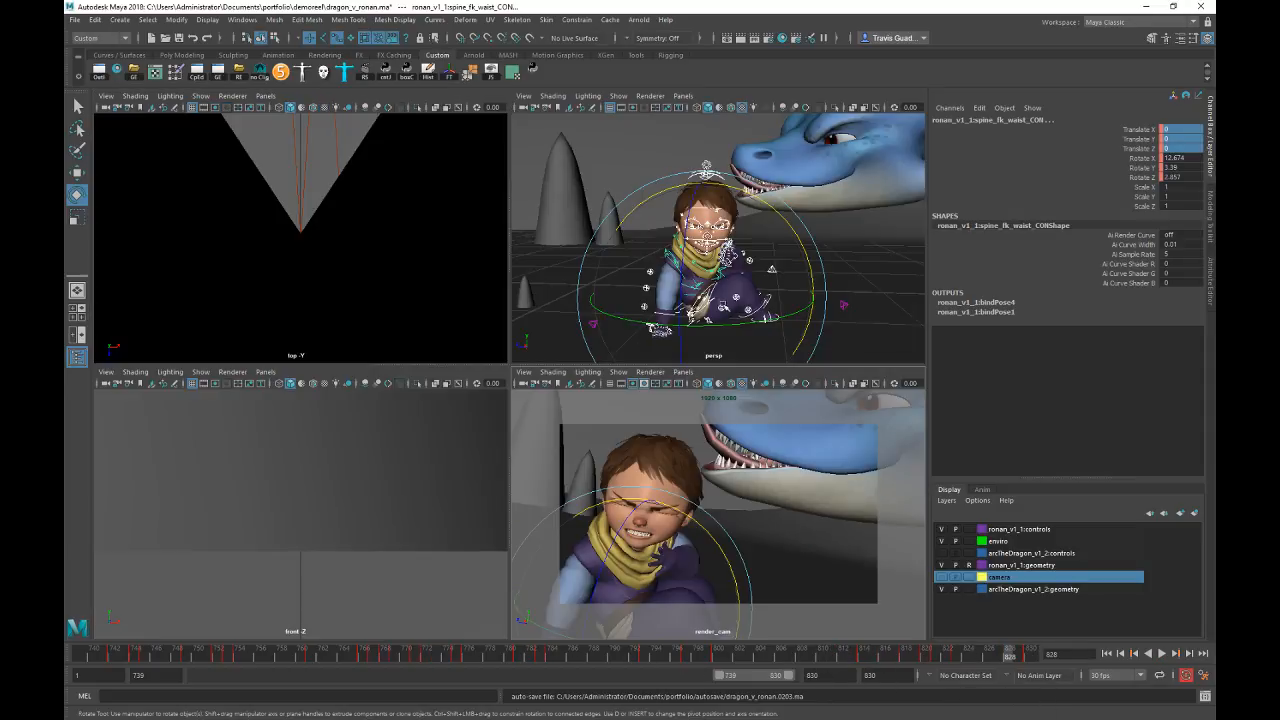
Step: At frame 820, rotate spine_ik_top_CON to about 5.1, -3.1 and -3.8, and review the motion through render_cam
scroll(648, 286, up, 4)
click(854, 241)
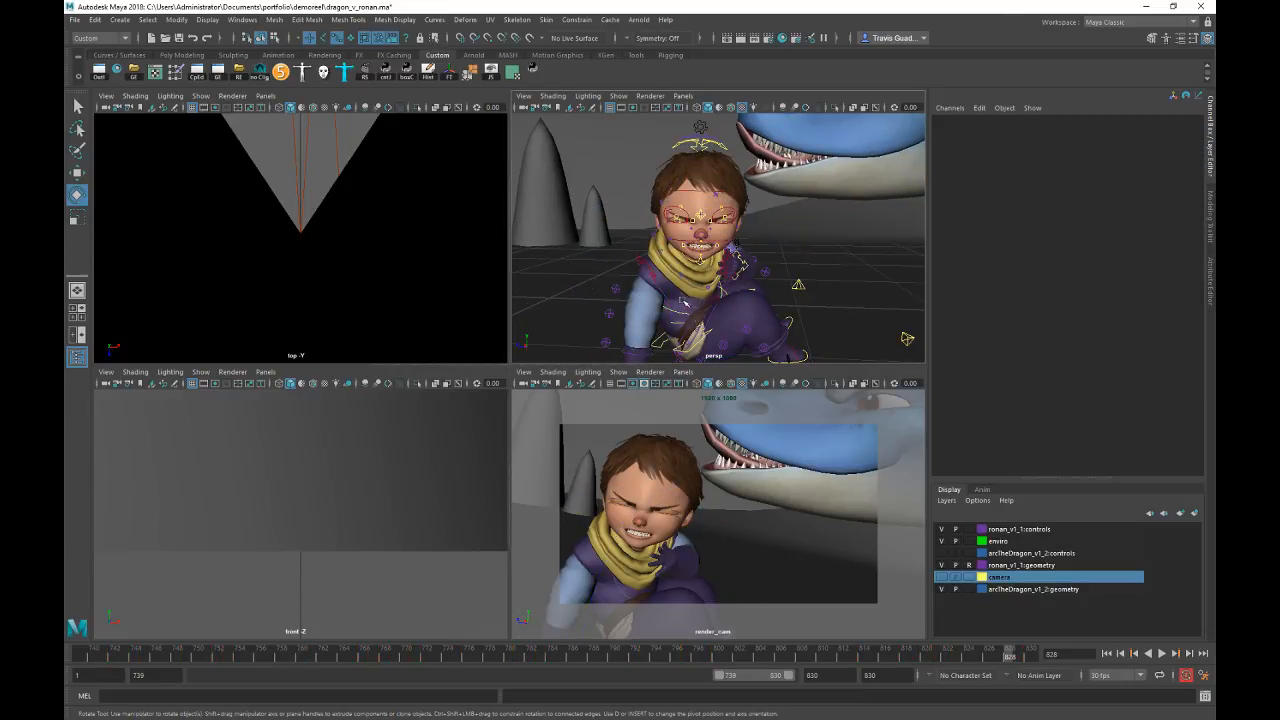
click(705, 302)
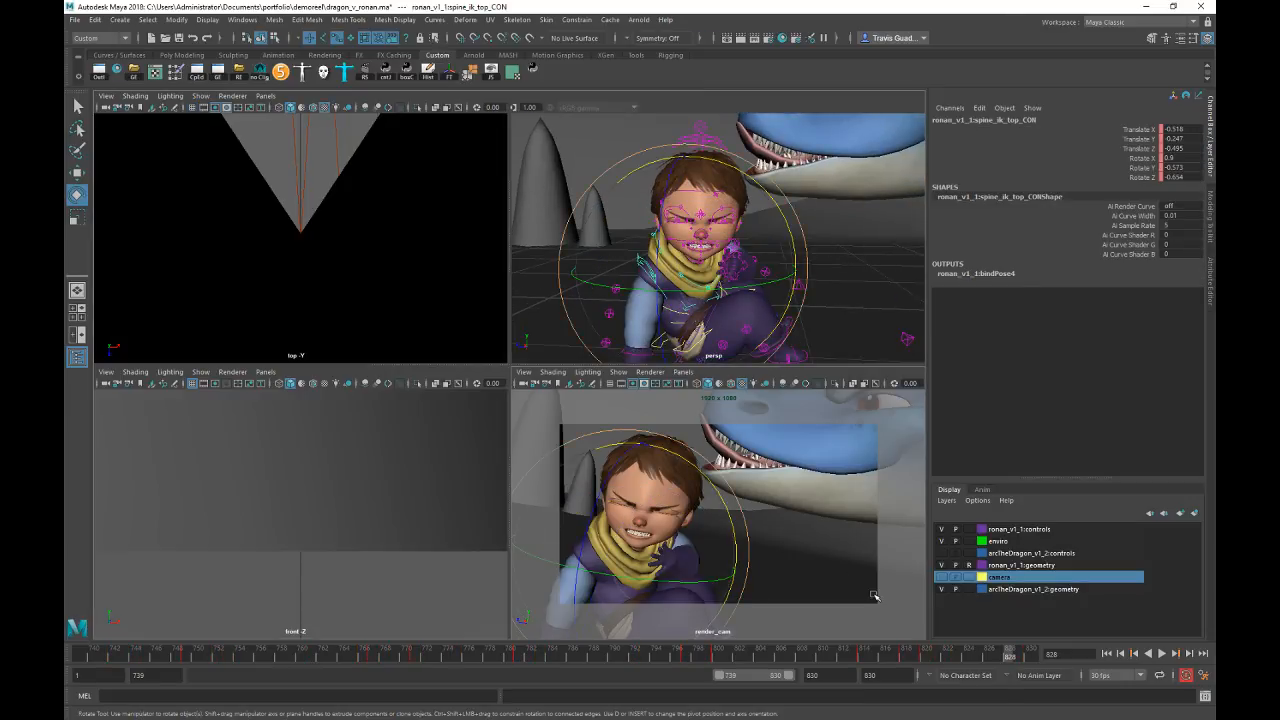
key(space)
key(alt+v)
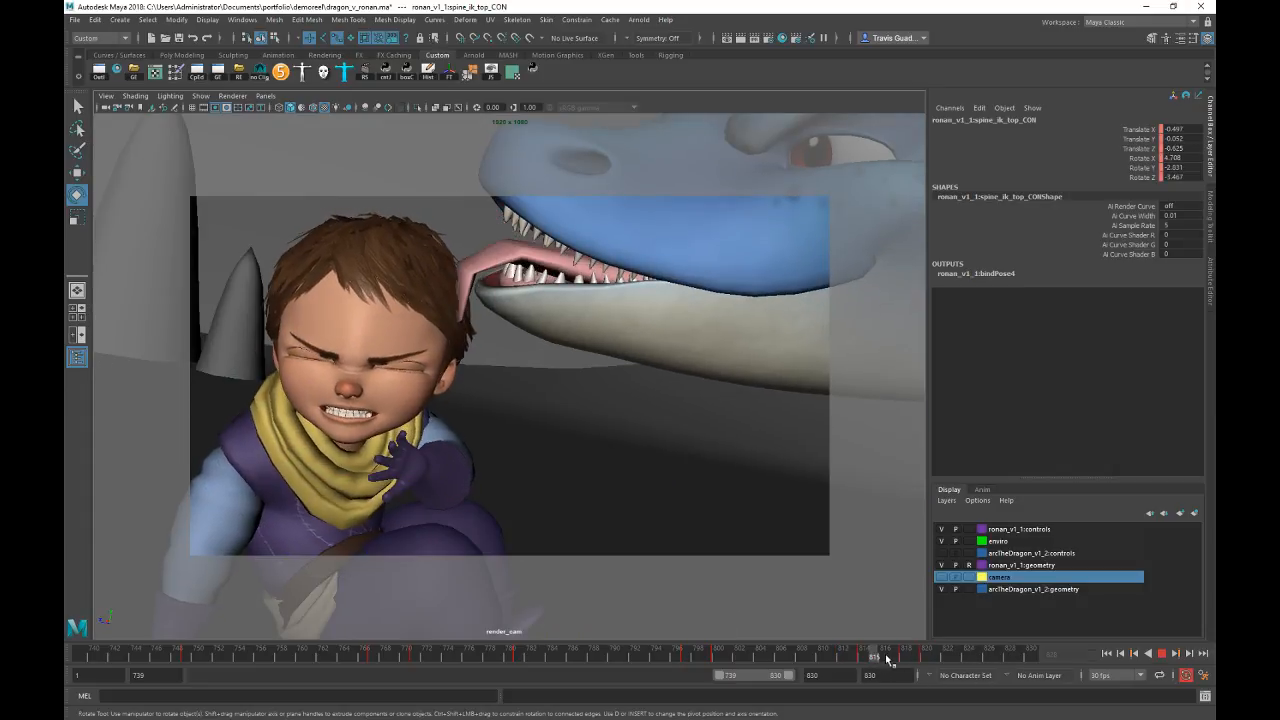
key(space)
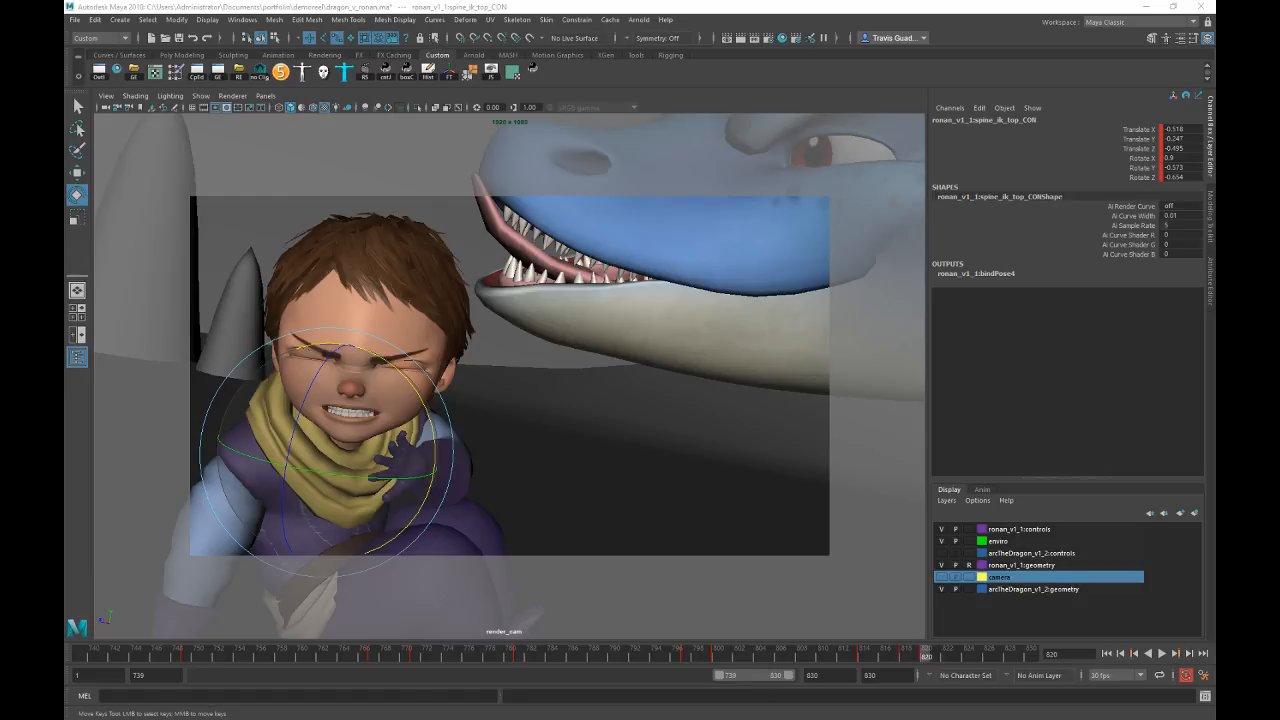
key(e)
drag(422, 404, 428, 418)
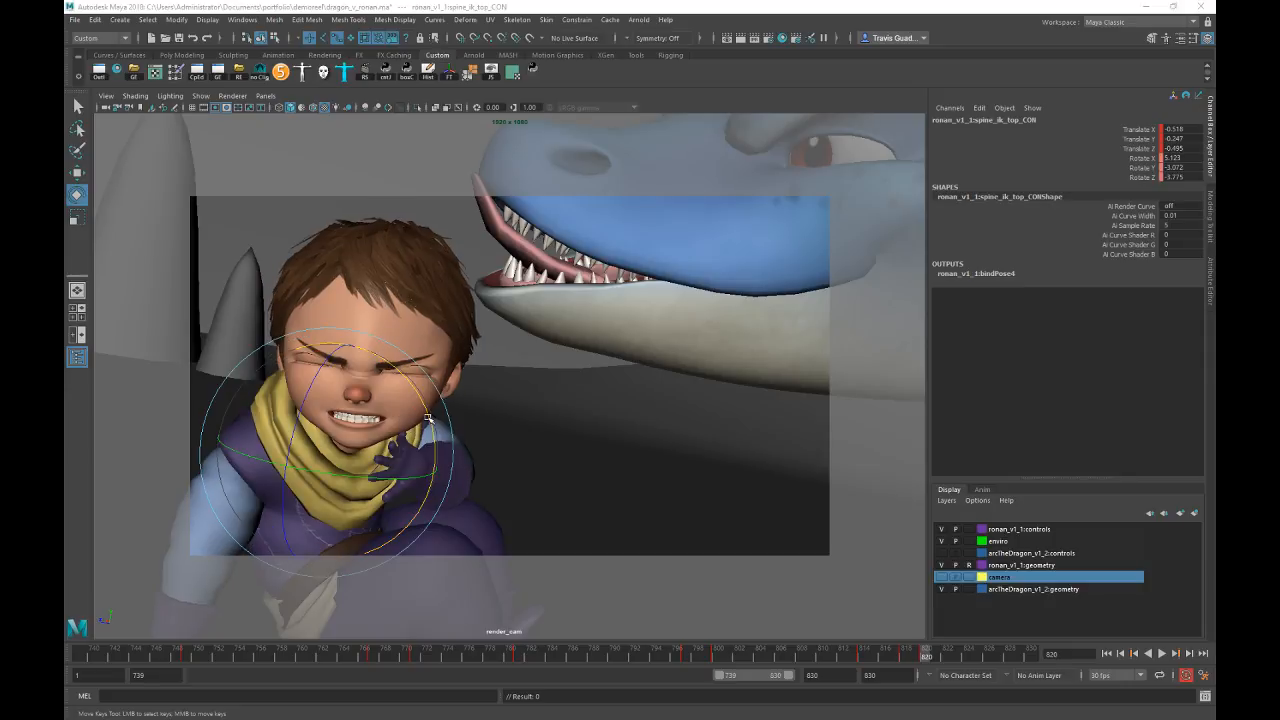
drag(804, 653, 730, 677)
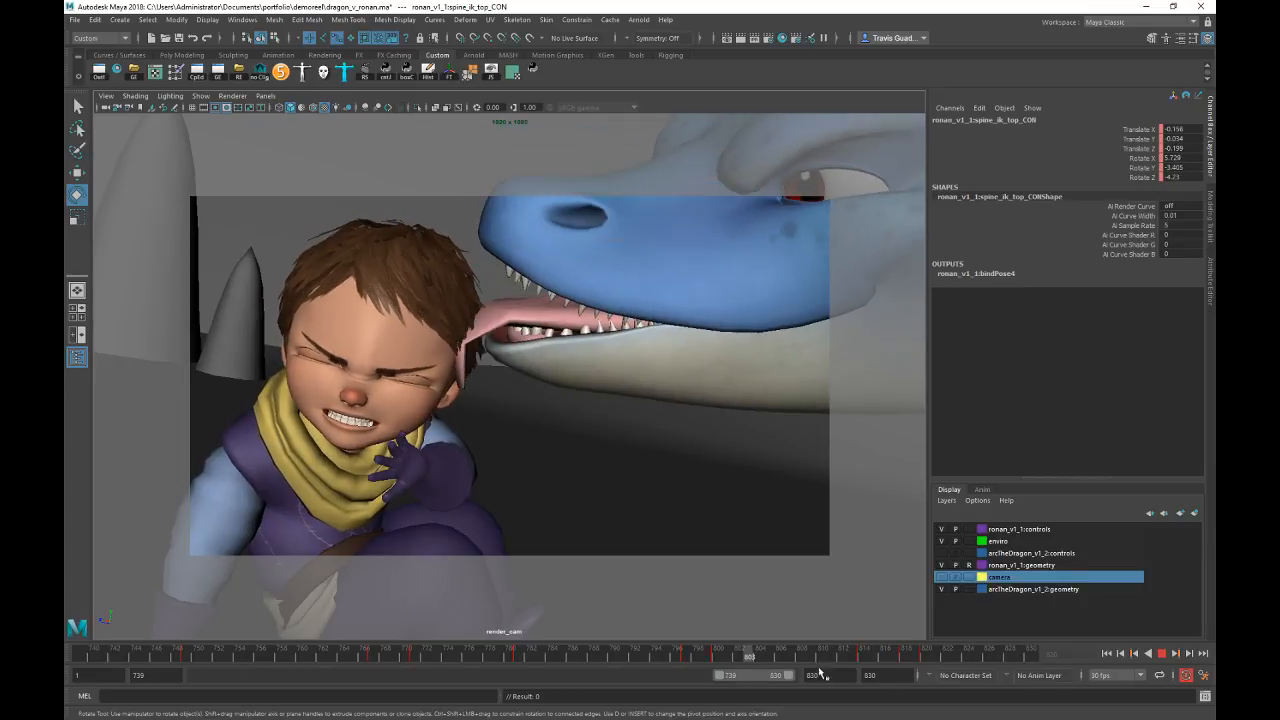
Step: At frame 802, shift the boy's l_arm_hand_IK_CON slightly and rotate it to about -95.7, 37.3 and 164.9 after reviewing the lick
key(space)
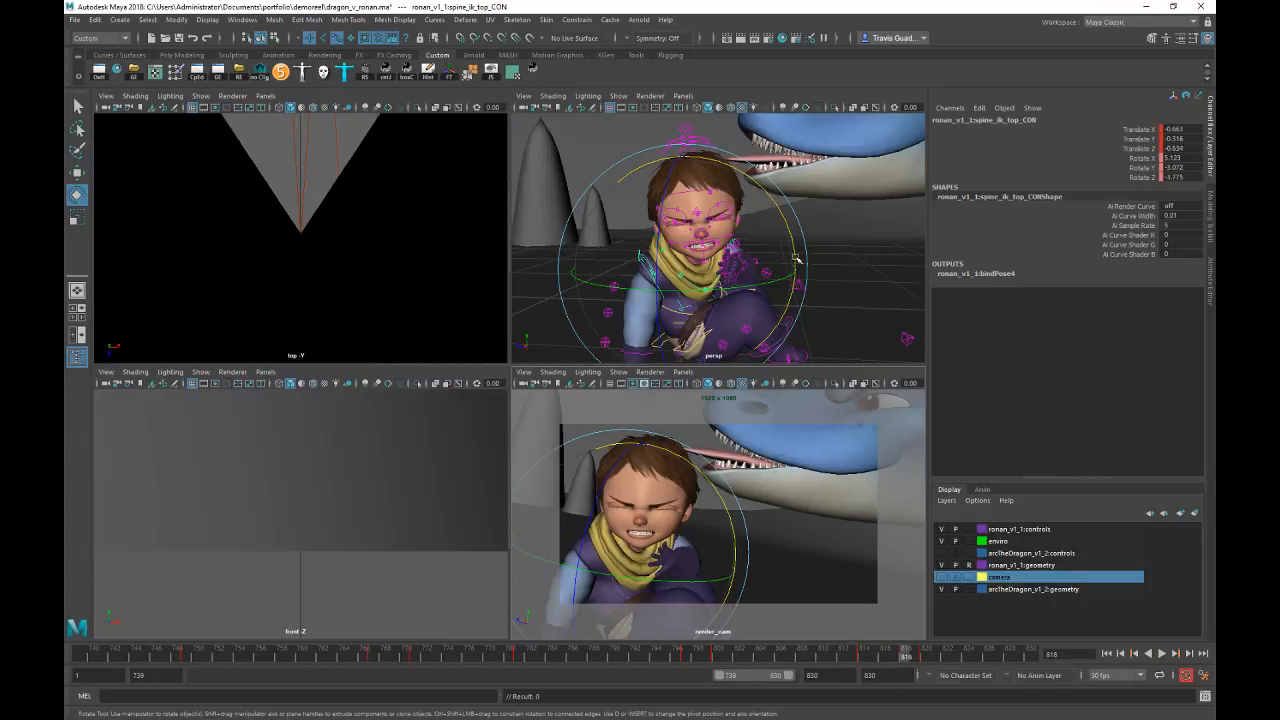
alt+right_drag(796, 259, 863, 267)
click(848, 239)
click(769, 281)
key(w)
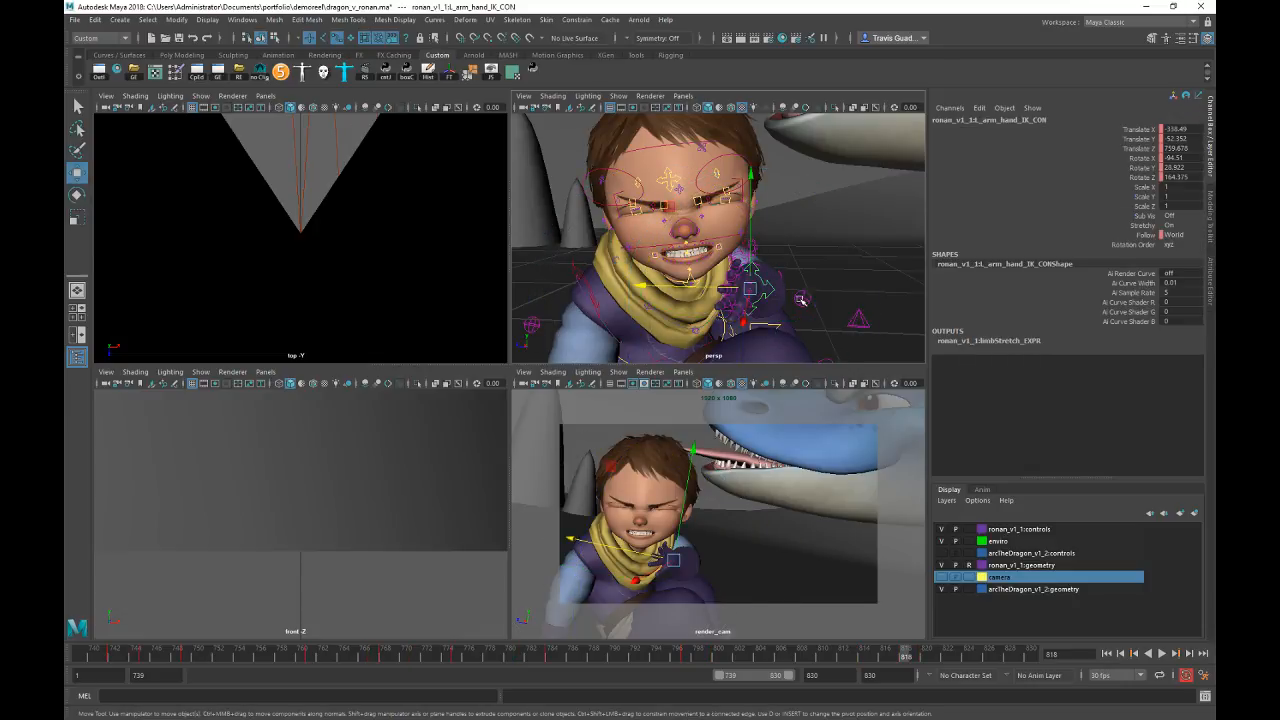
click(655, 657)
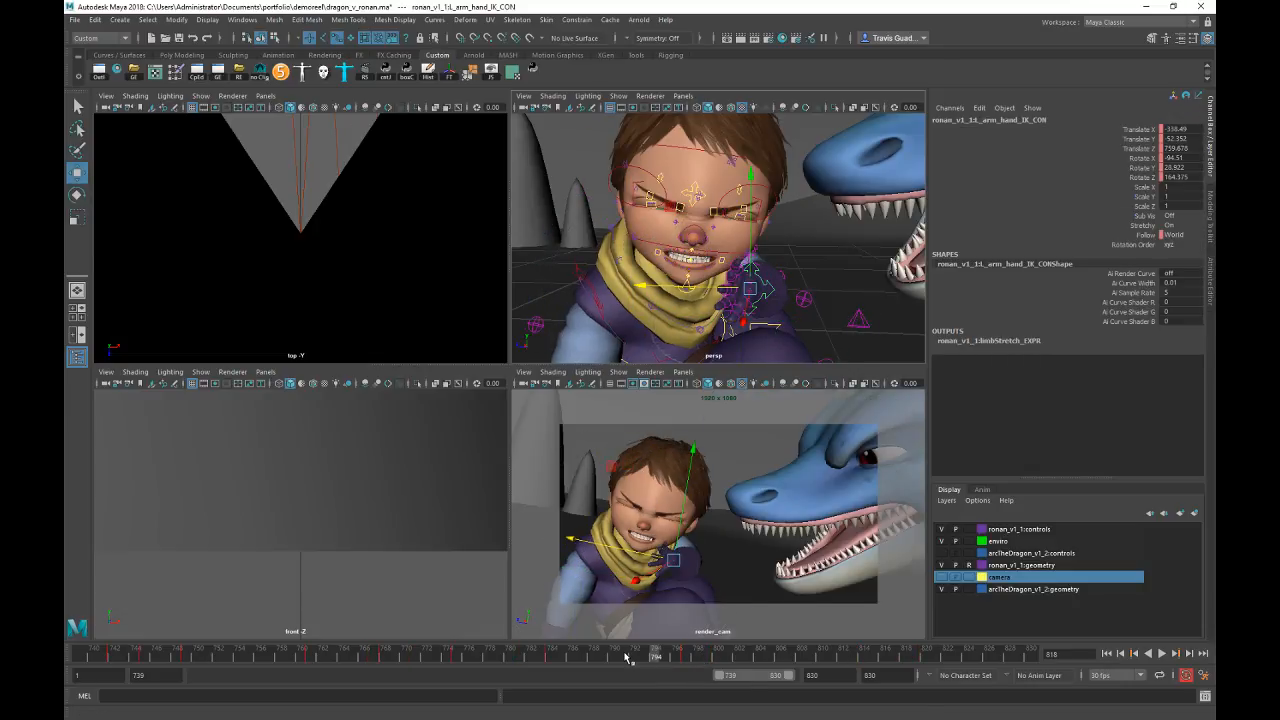
key(alt+v)
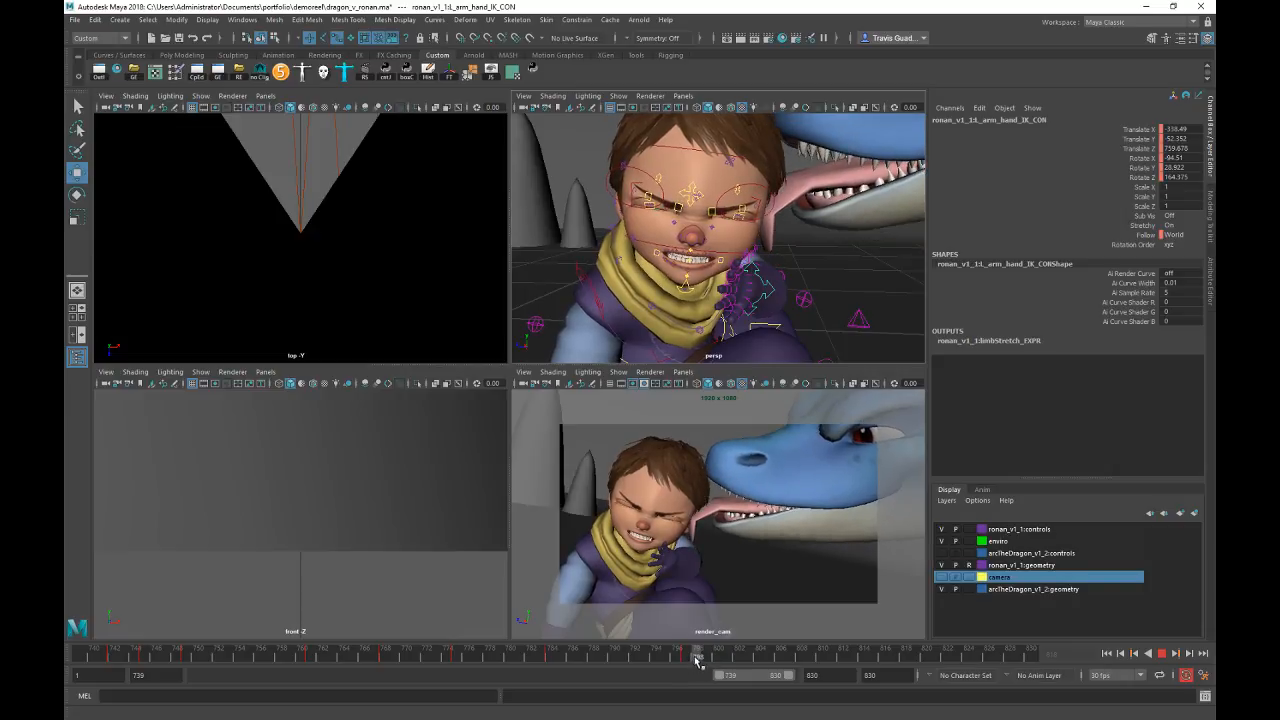
key(alt+v)
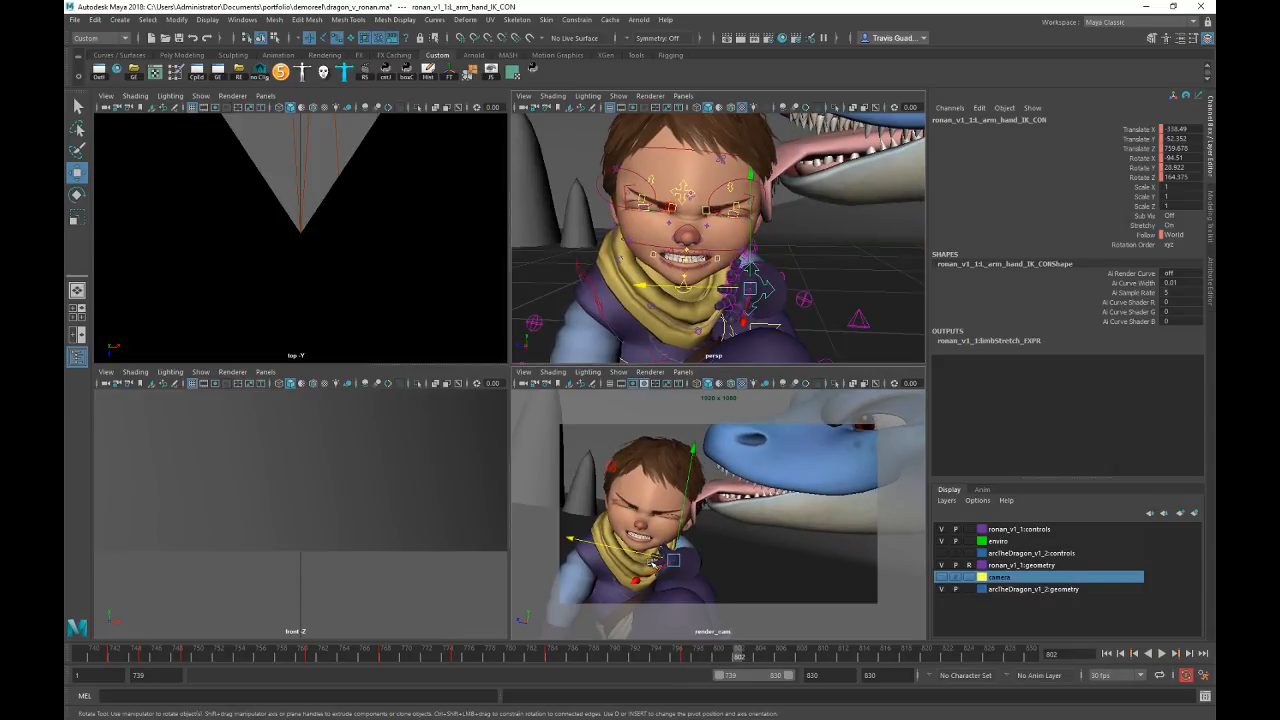
drag(652, 563, 614, 547)
key(w)
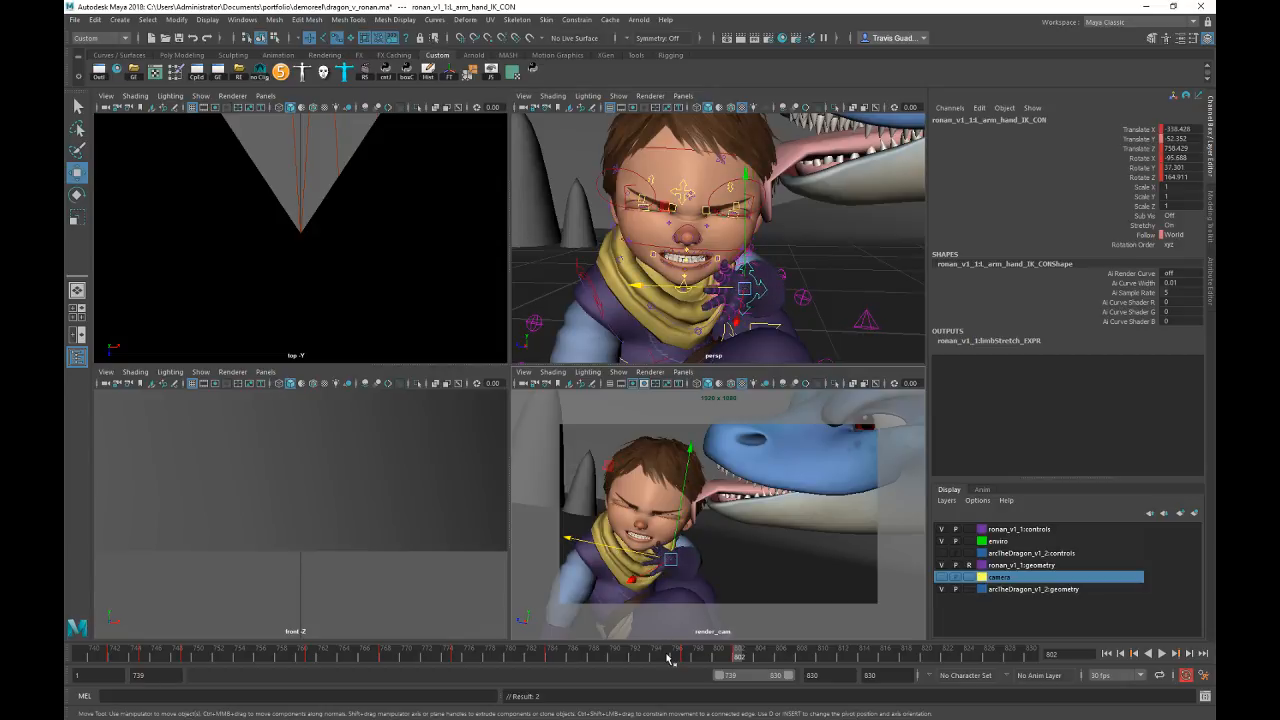
Step: At frame 816, shift the boy's l_arm_hand_IK_CON slightly, rotate it to about -88.3, 49.2 and 169.5, and review the motion
drag(742, 660, 884, 658)
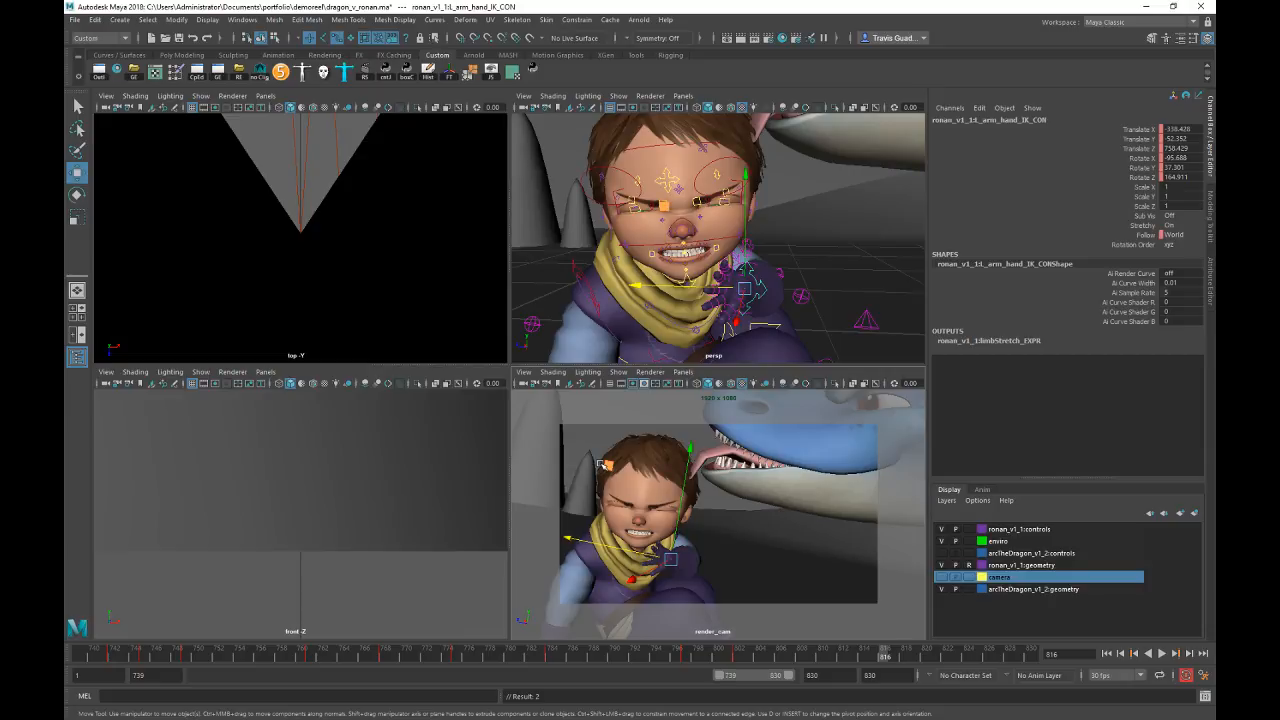
middle_drag(602, 464, 594, 462)
key(e)
drag(649, 494, 684, 476)
key(shift+e)
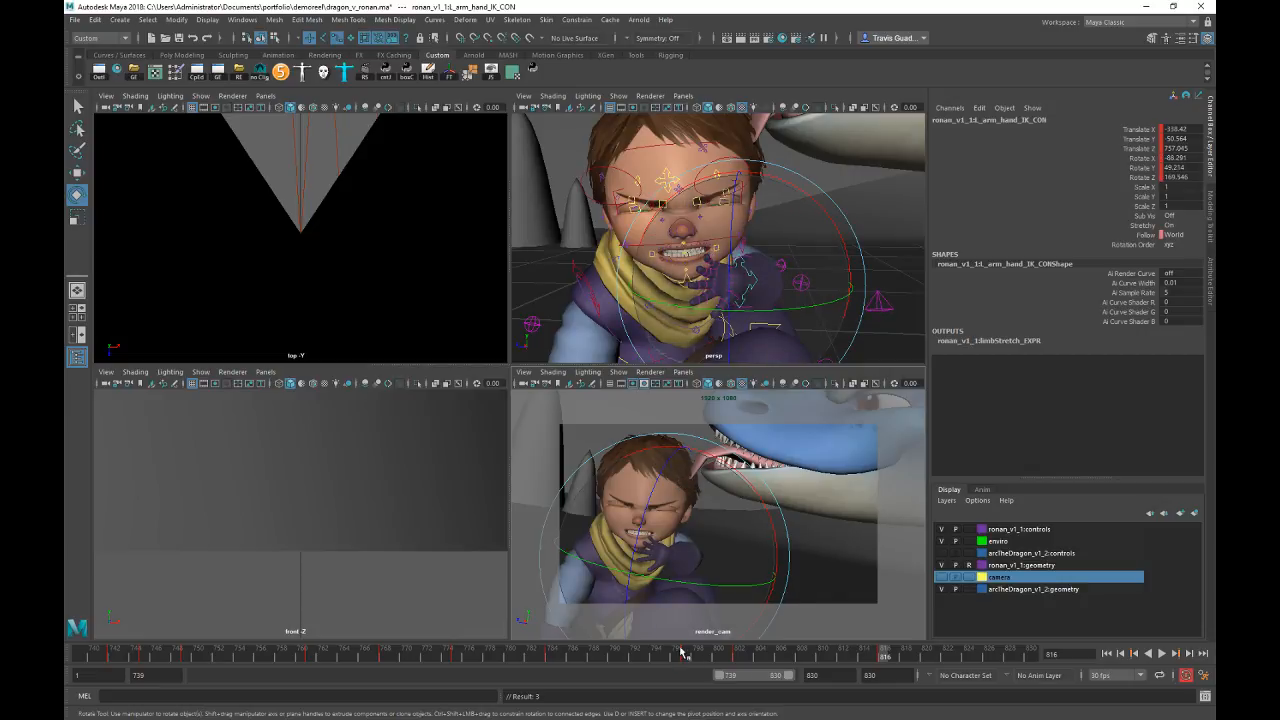
key(alt+v)
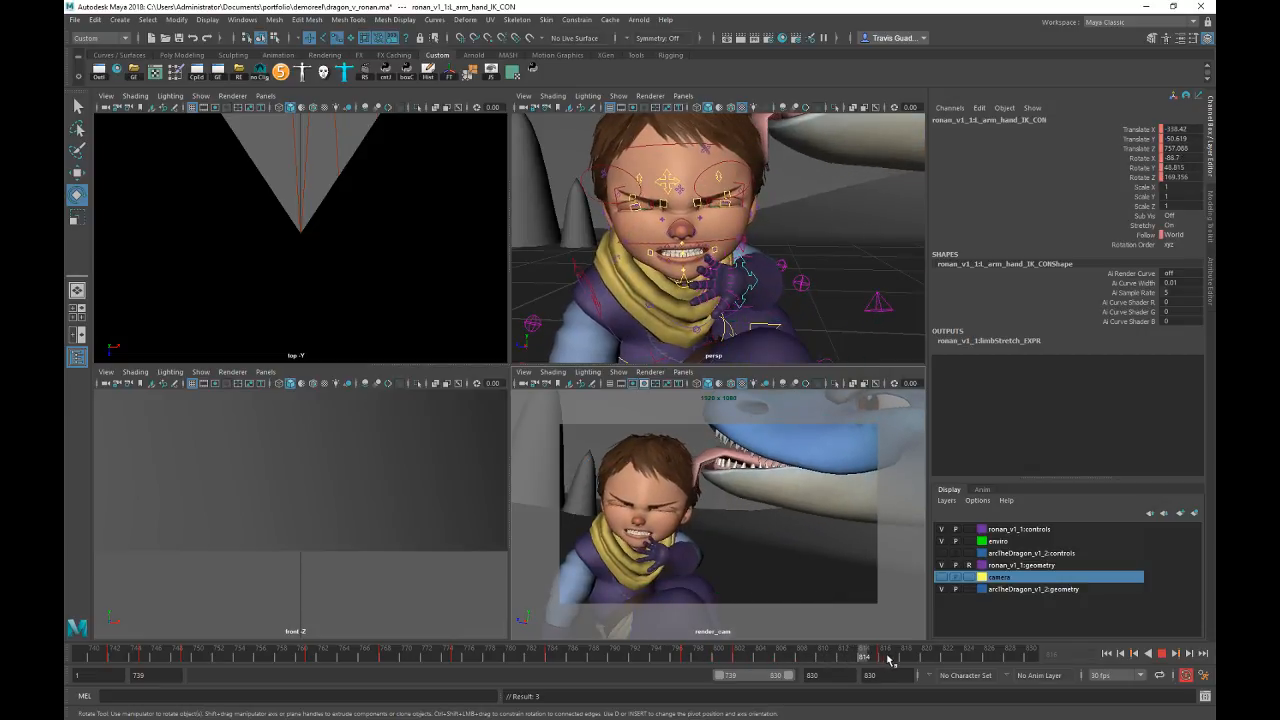
click(888, 658)
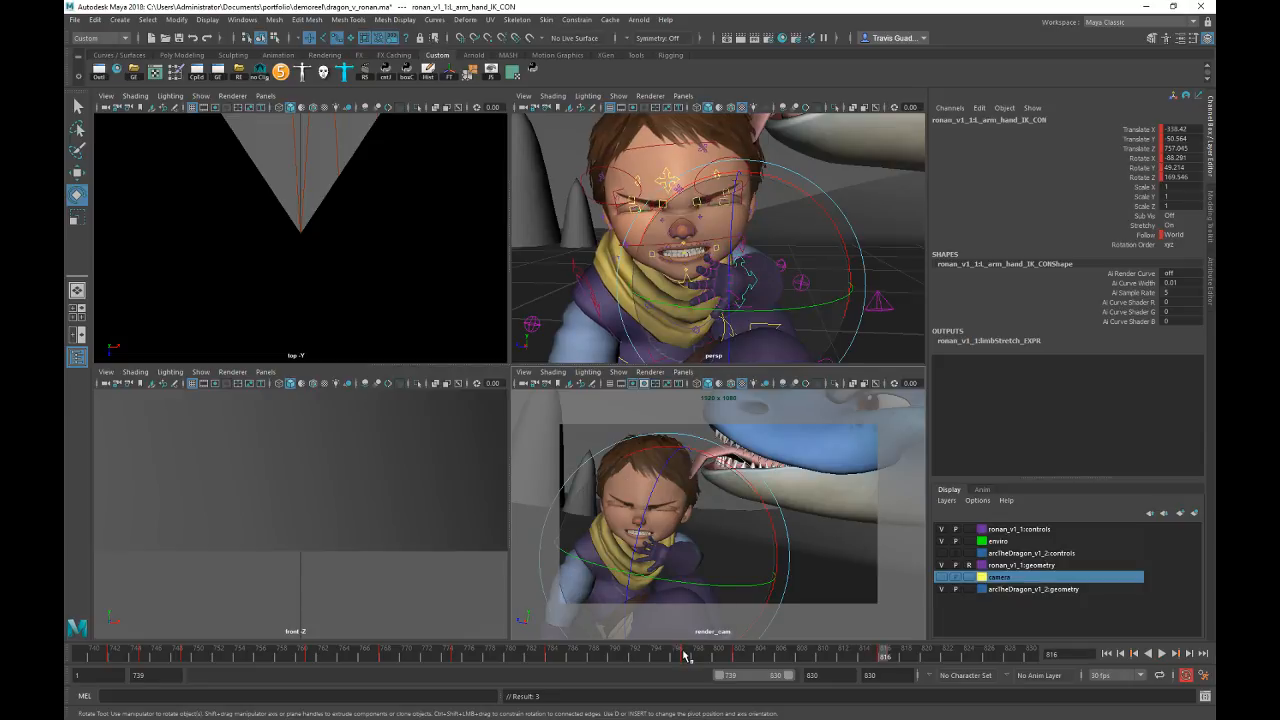
Step: Copy the boy's l_arm_hand_IK_CON key from frame 797 and paste it at frame 823
click(686, 656)
right_click(688, 656)
click(711, 474)
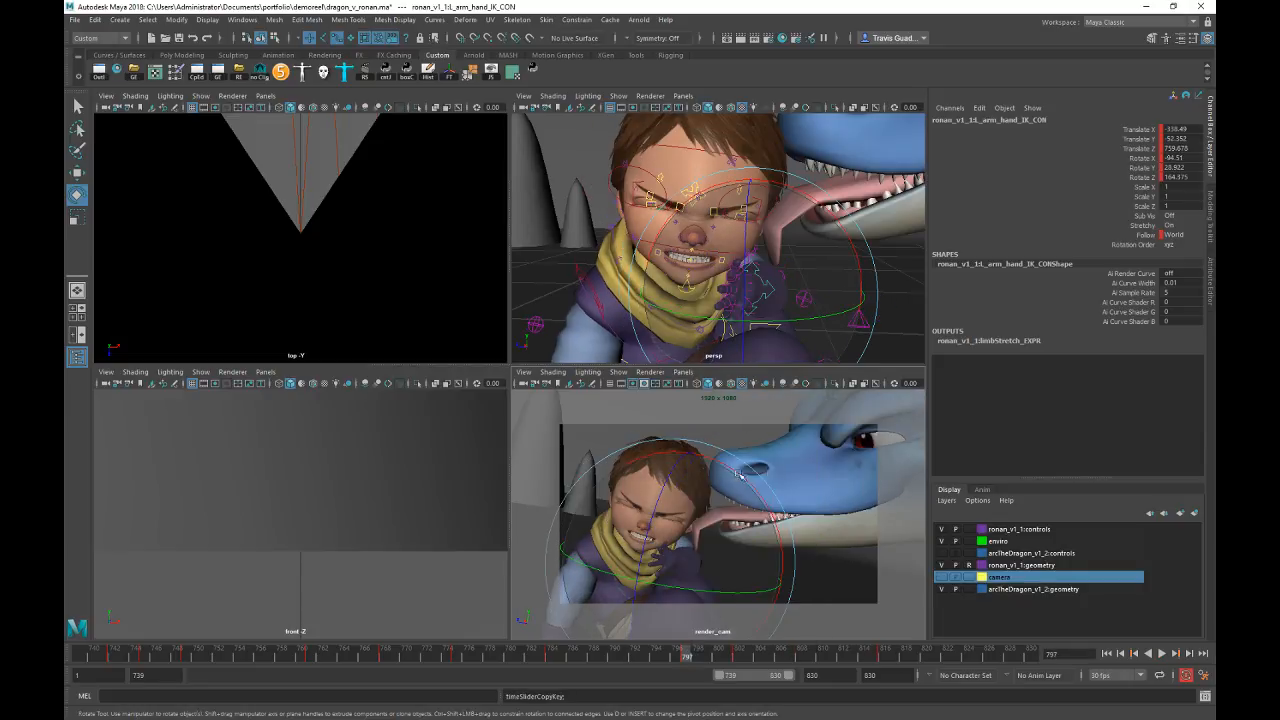
key(alt+v)
right_click(958, 658)
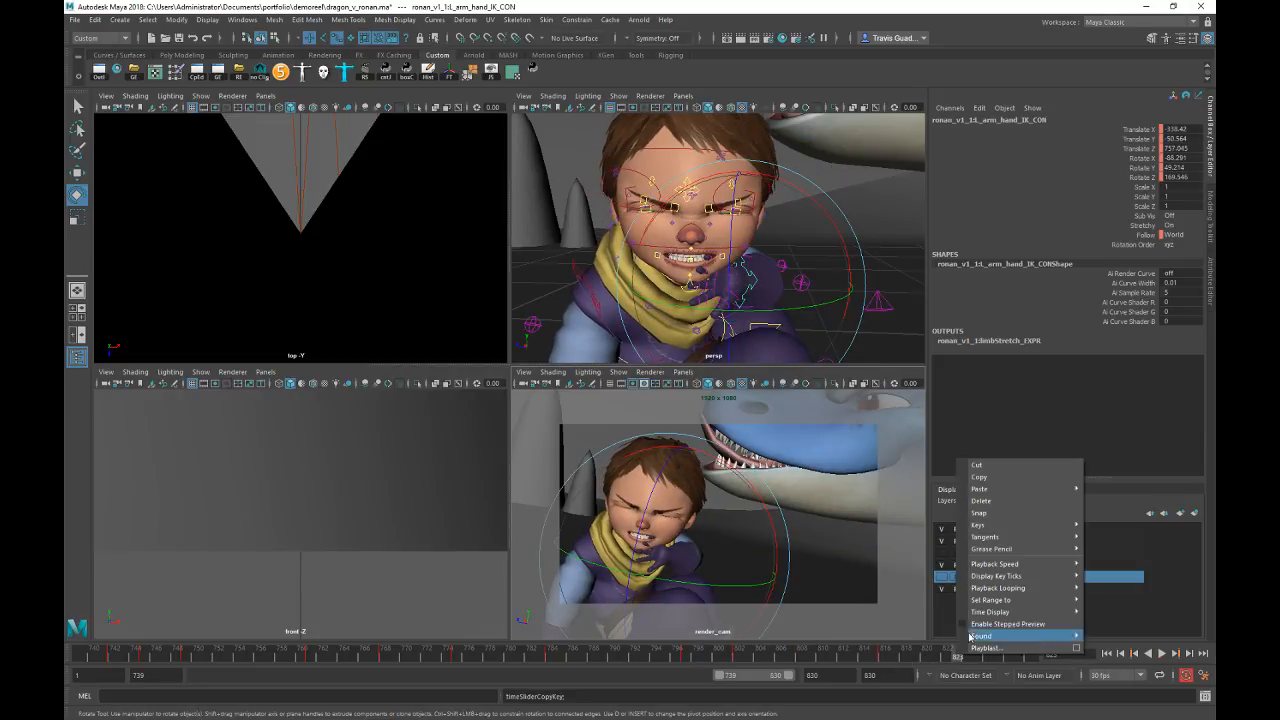
click(1104, 499)
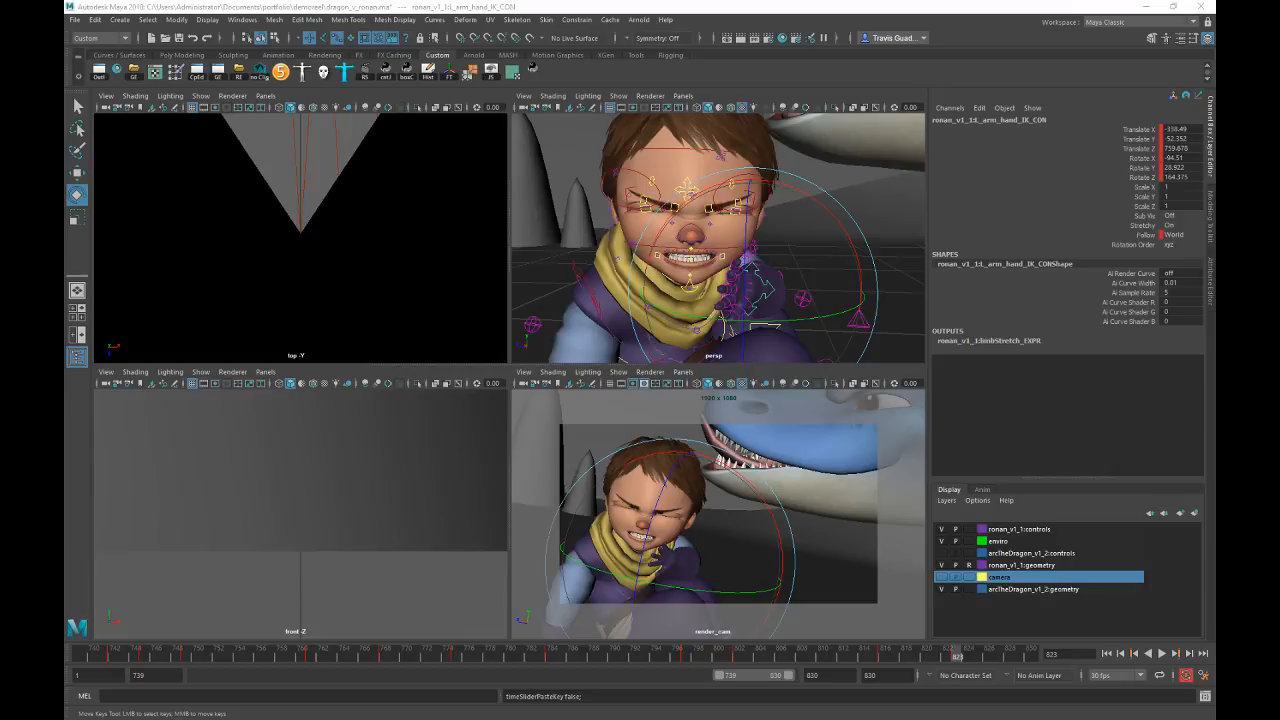
Step: At frame 823, rotate l_arm_hand_IK_CON to about -92.2, 33.3 and 166.5, and play back the hand's recovery
drag(757, 290, 772, 286)
drag(791, 590, 799, 592)
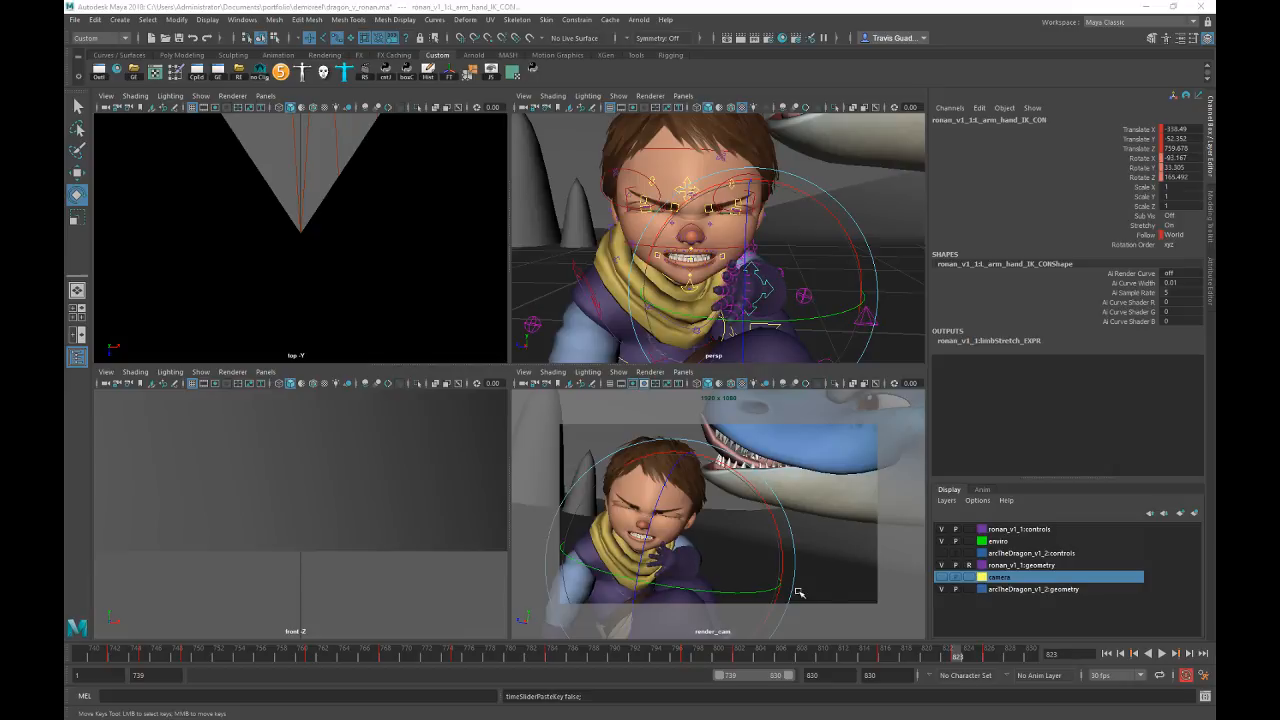
key(alt+v)
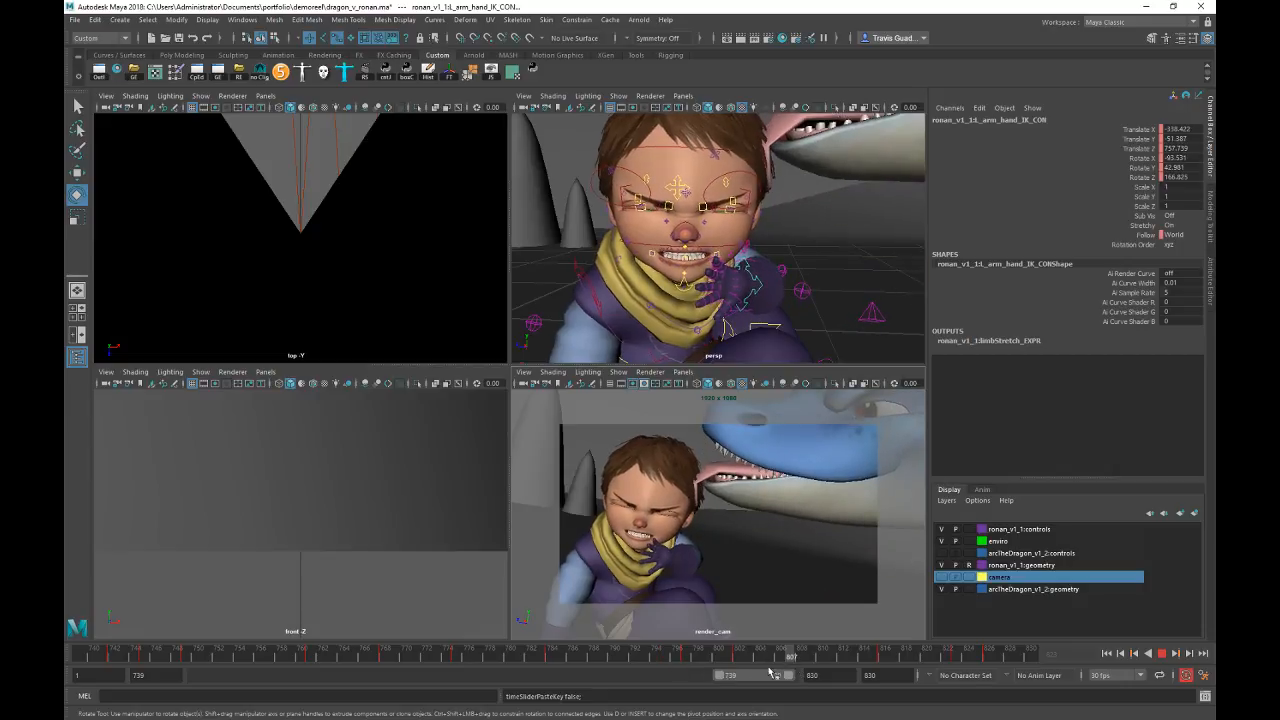
Step: Select both of the boy's clavicle controls and raise them at frame 800 to a Rotate Z of about 19.7
drag(743, 658, 737, 658)
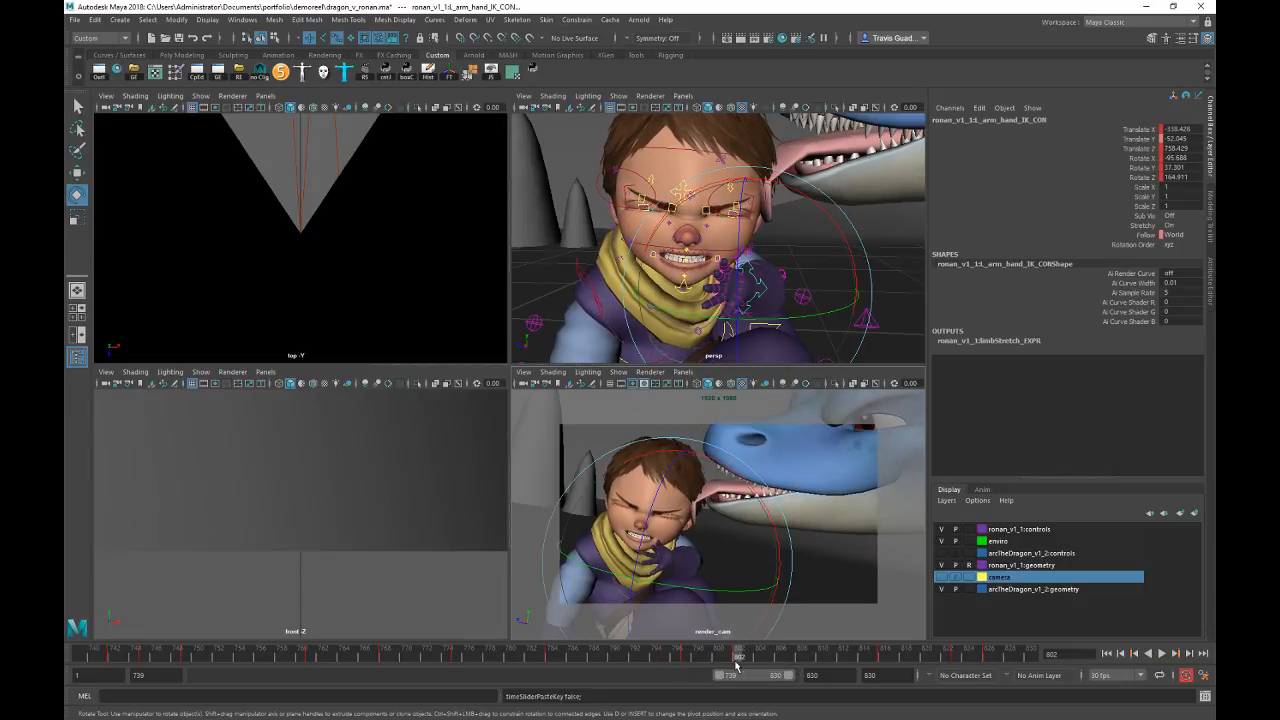
click(577, 266)
alt+right_drag(652, 276, 786, 258)
alt+drag(786, 258, 655, 268)
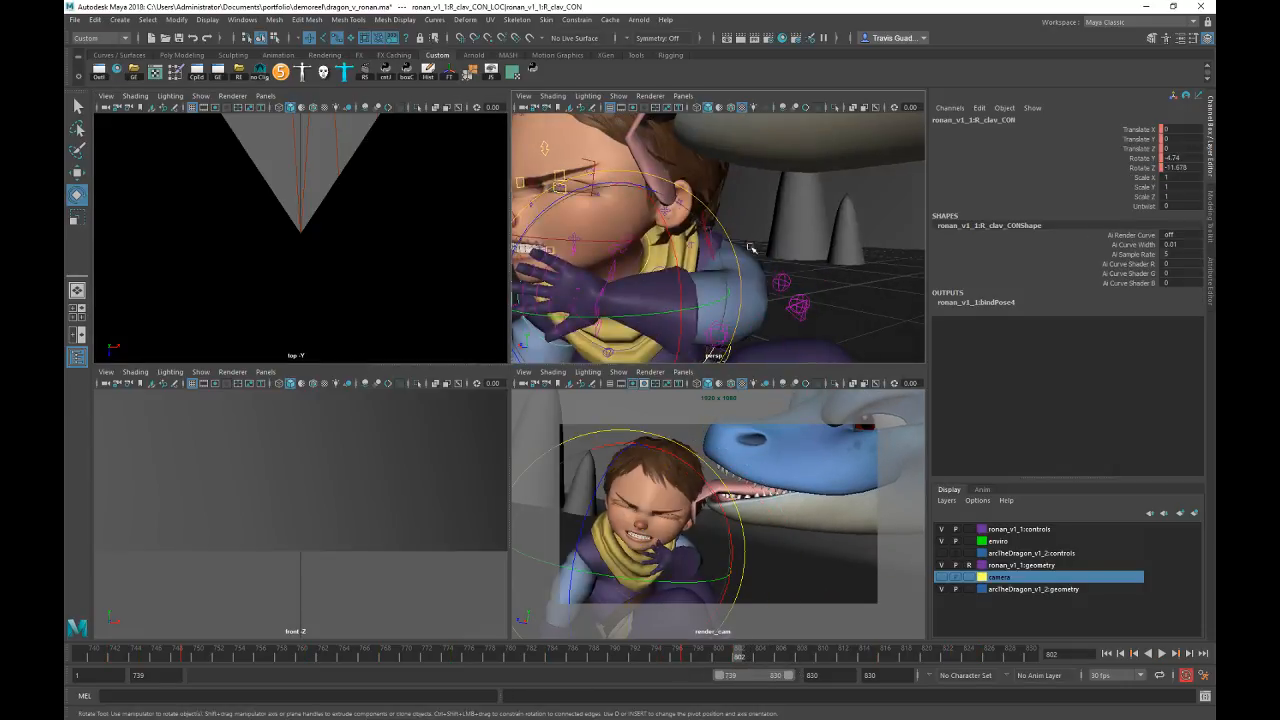
alt+right_drag(836, 264, 891, 269)
shift+click(703, 272)
key(f)
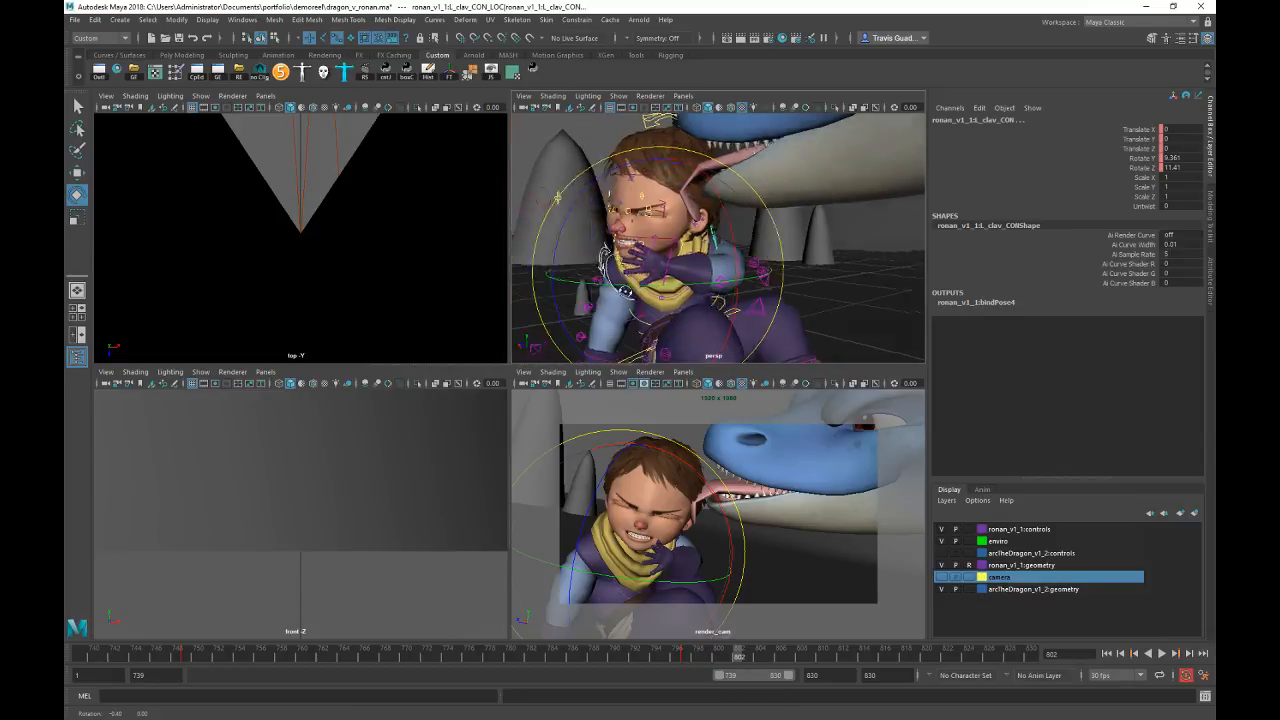
drag(651, 662, 718, 660)
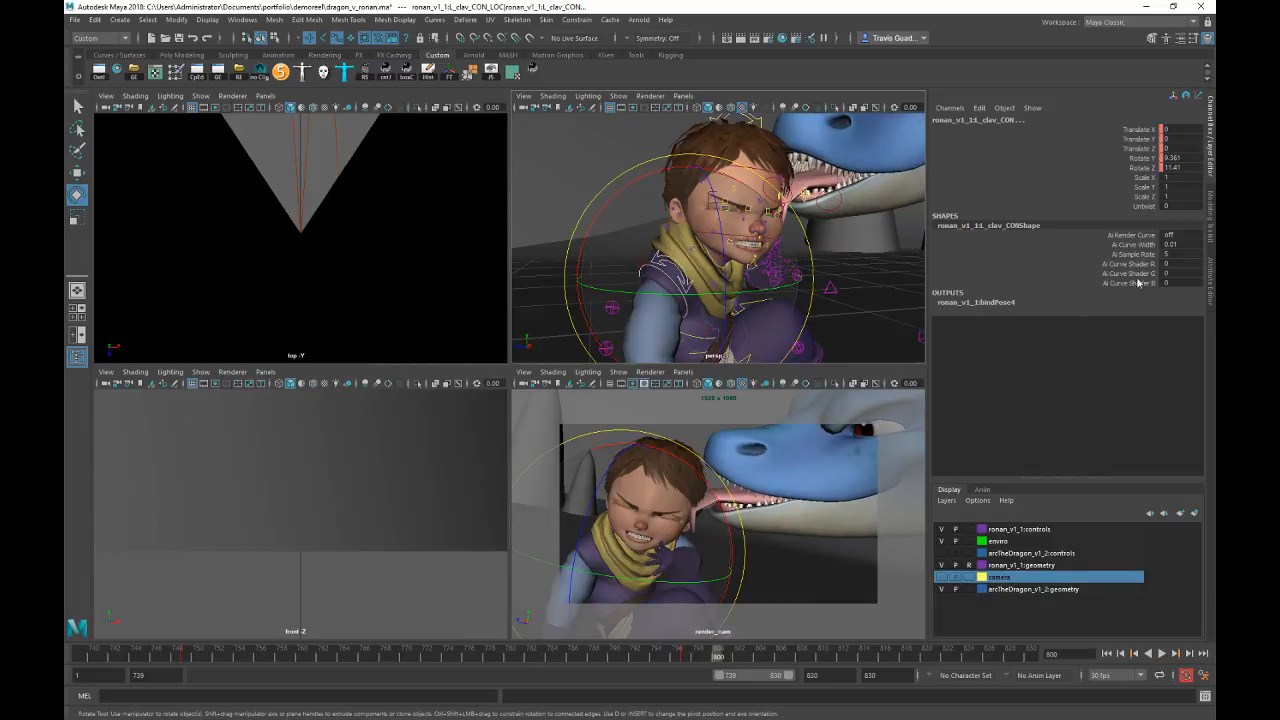
click(1132, 158)
drag(565, 545, 522, 522)
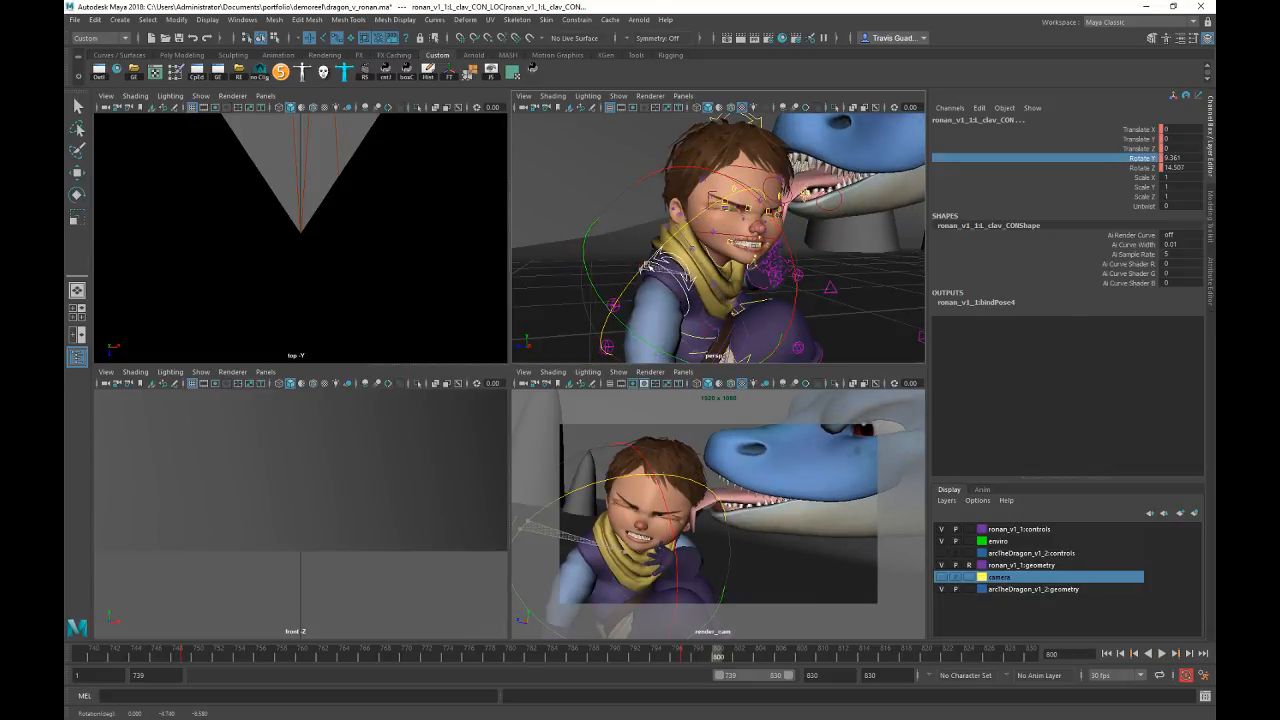
drag(648, 266, 656, 255)
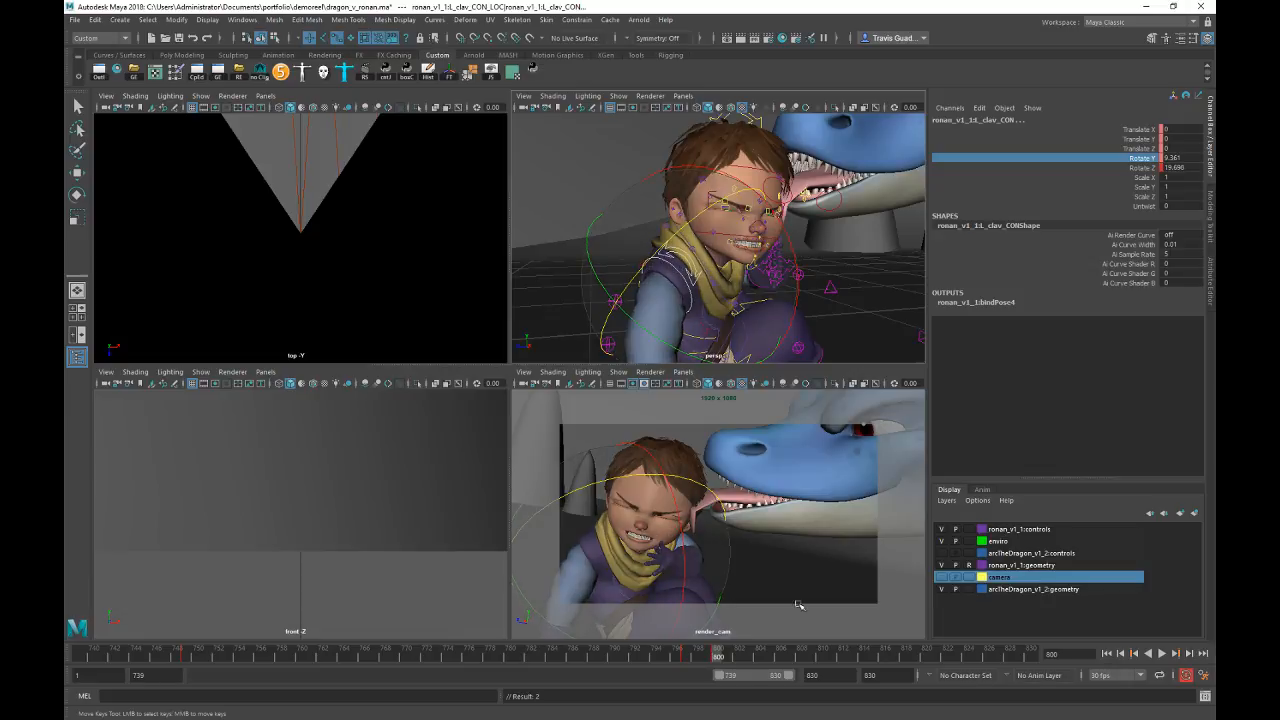
Step: Key the clavicles' Rotate Z at about 21.9 on frame 814, lower it at 823, set about 15.7 at 830, and review through render_cam
key(alt+v)
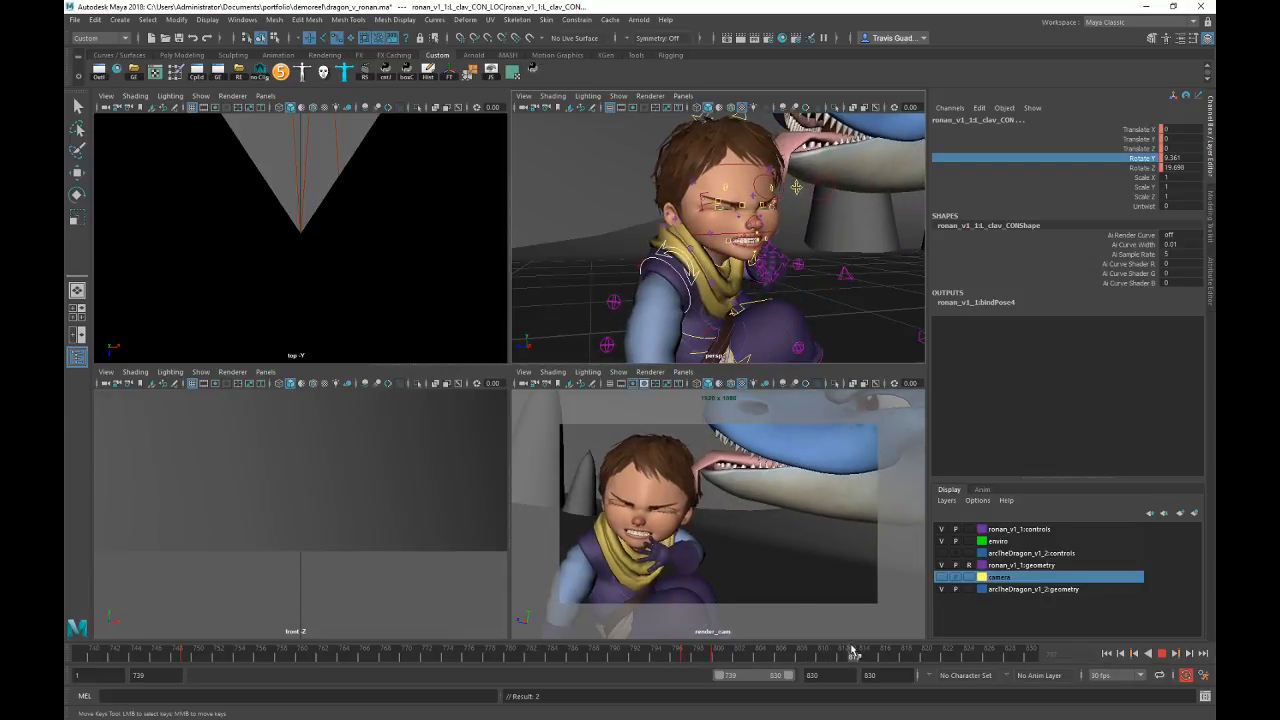
key(alt+v)
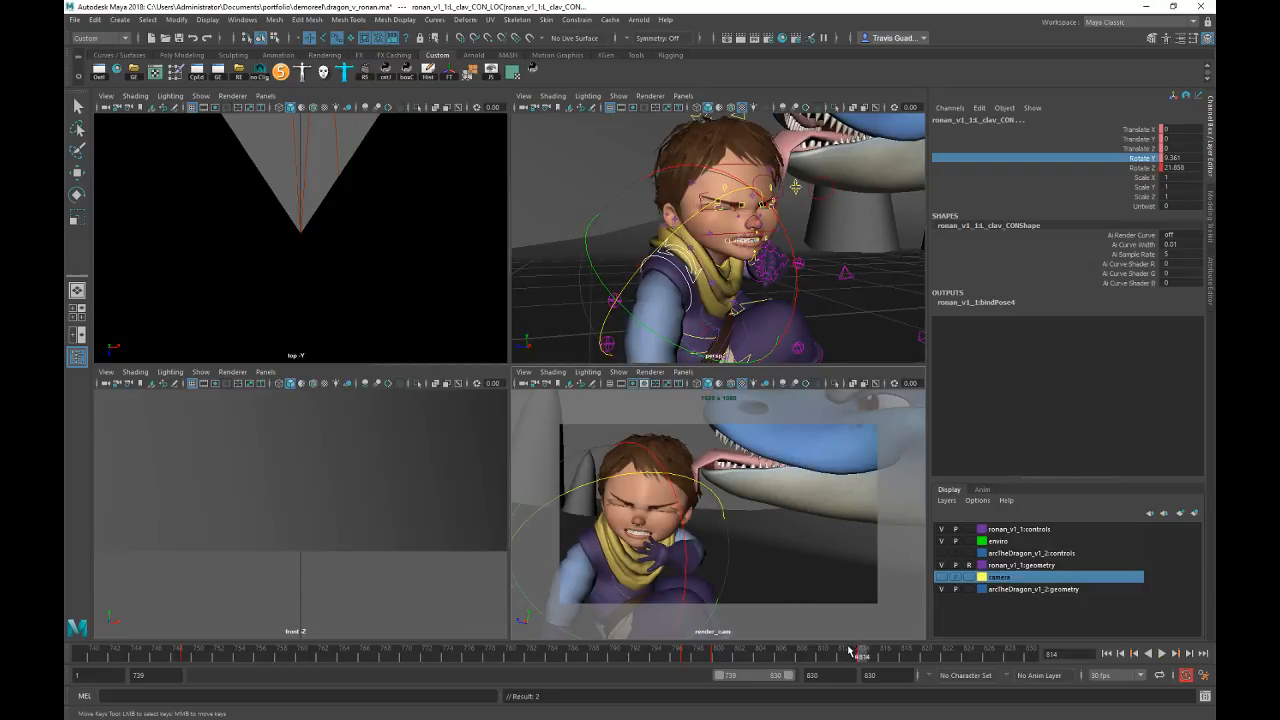
drag(850, 651, 957, 653)
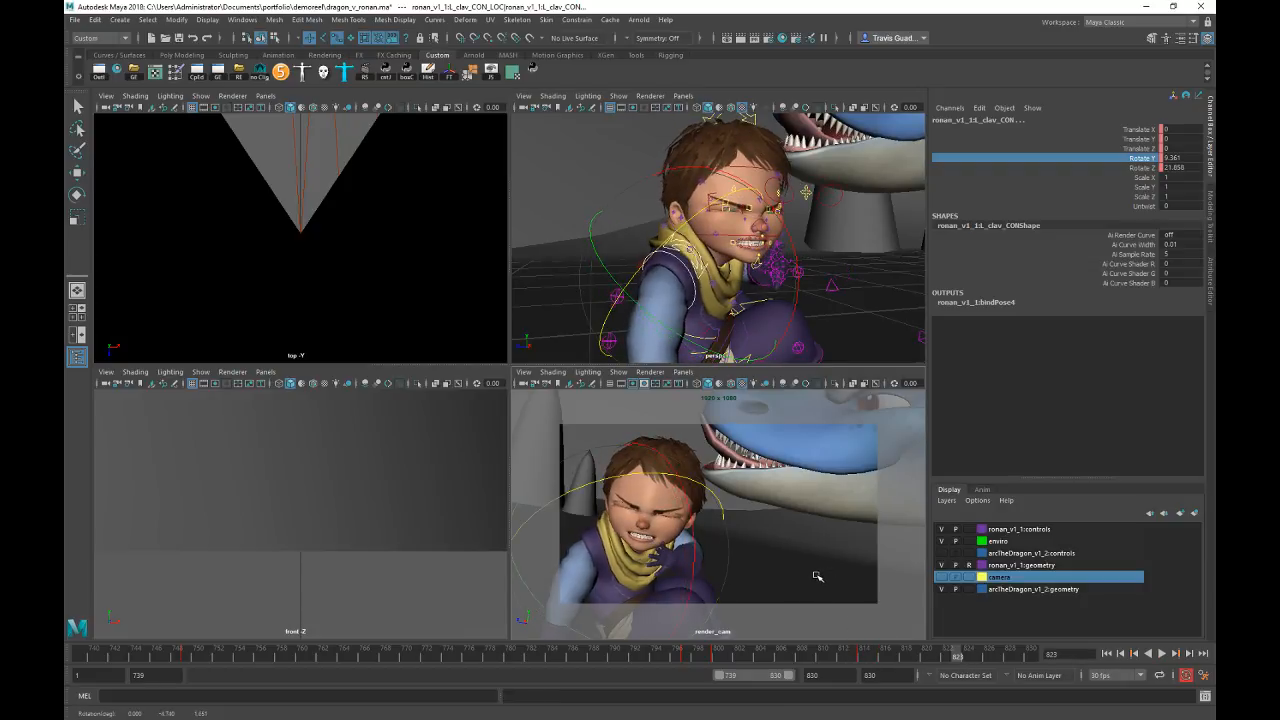
click(843, 653)
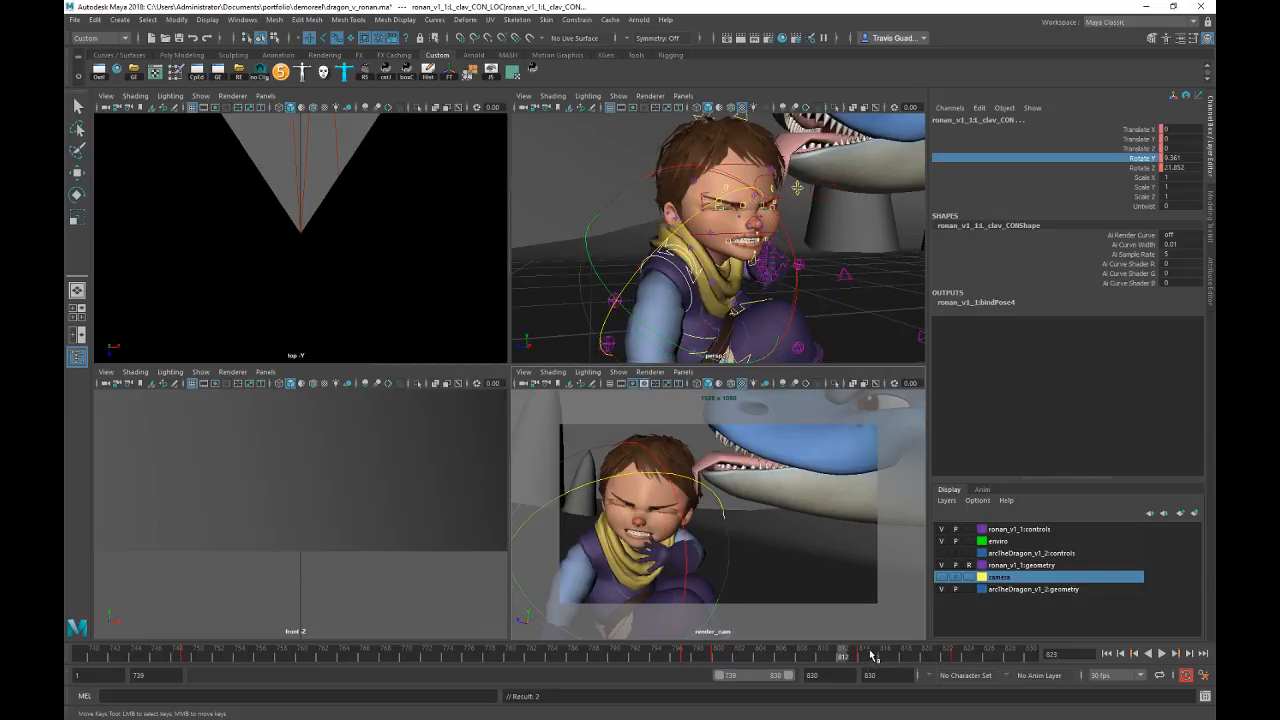
drag(872, 655, 1030, 654)
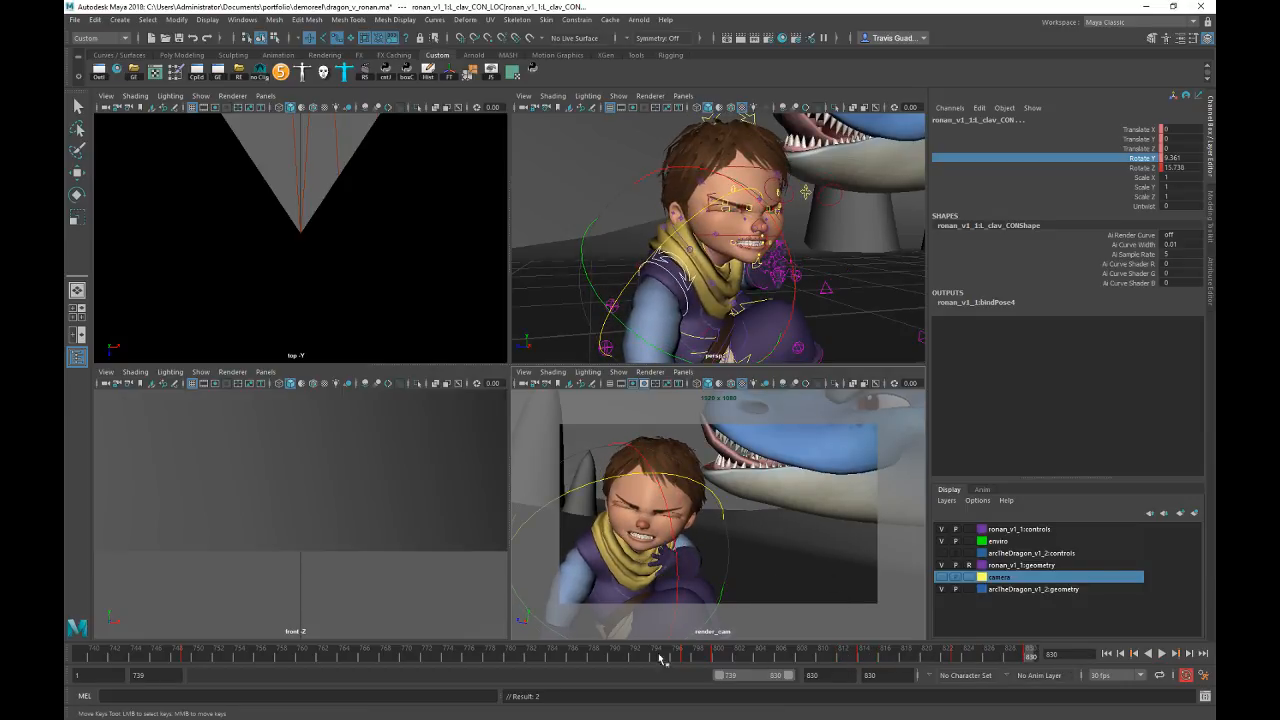
key(alt+v)
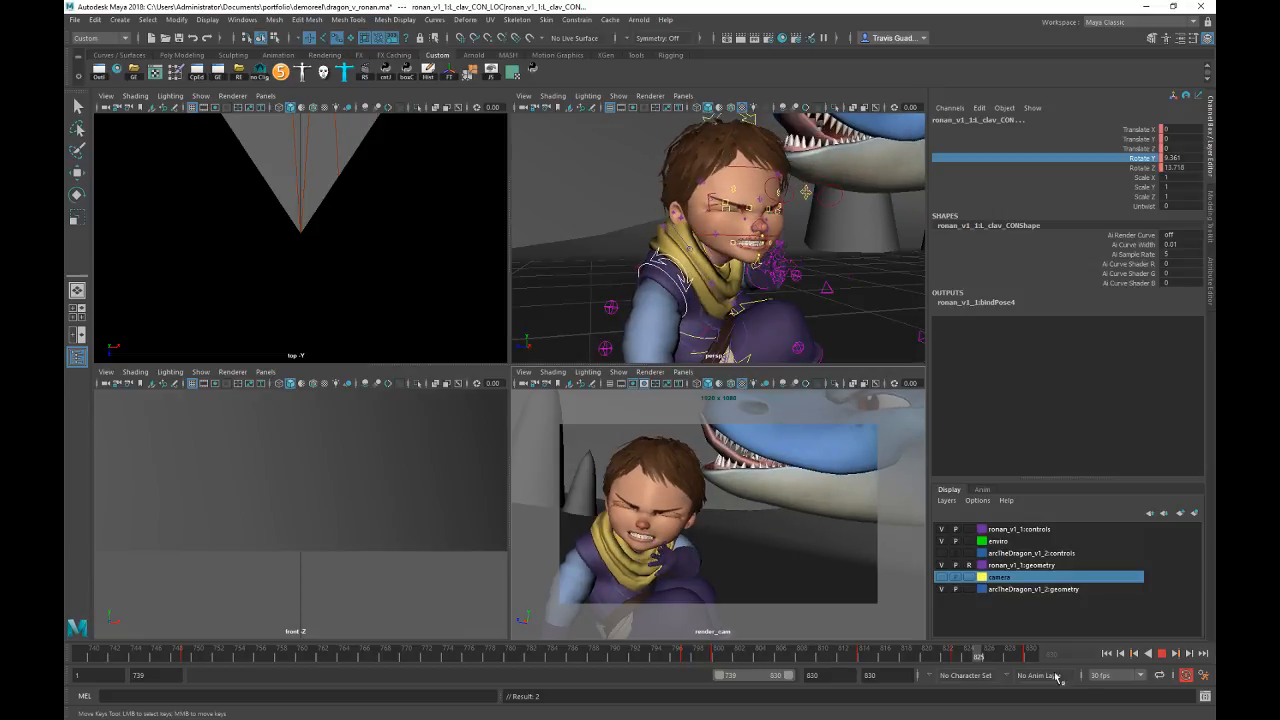
key(e)
key(space)
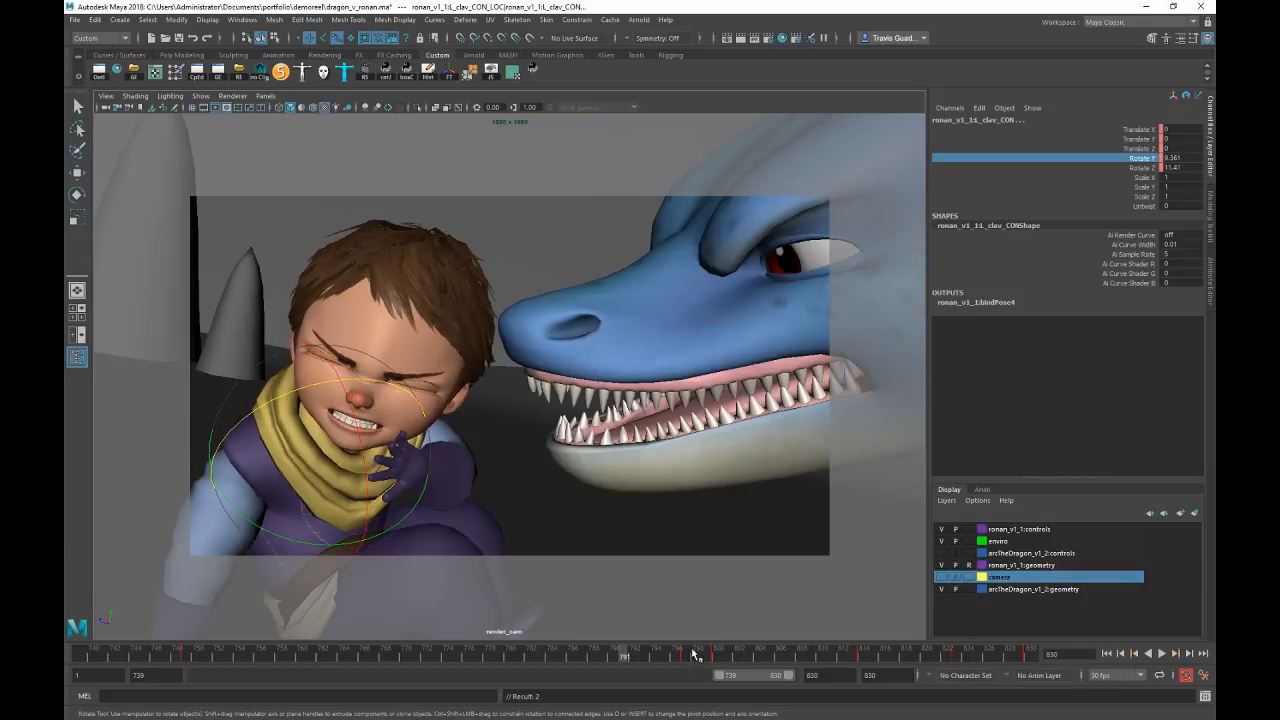
key(alt+v)
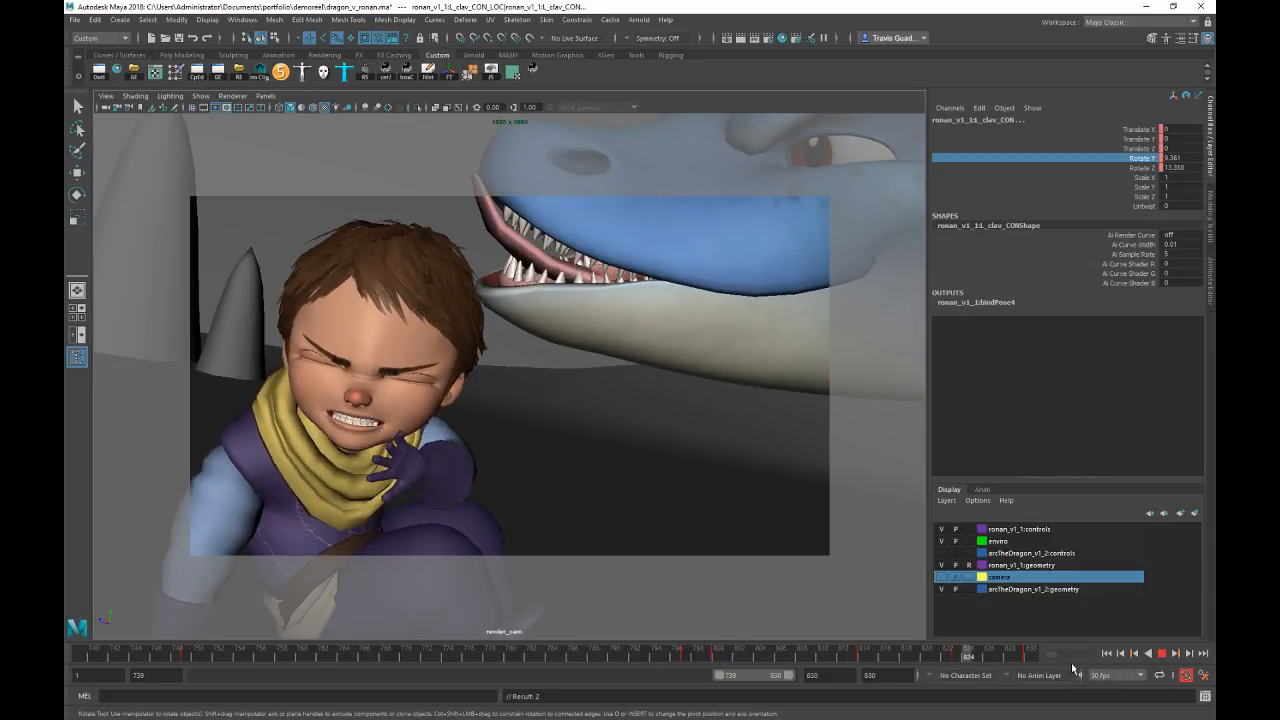
Step: Select both of the boy's foot IK controls and move them at frame 800, with the left one at about -202.9, 13.1 and 790.1
click(826, 650)
key(space)
alt+middle_drag(752, 350, 730, 293)
scroll(730, 293, up, 5)
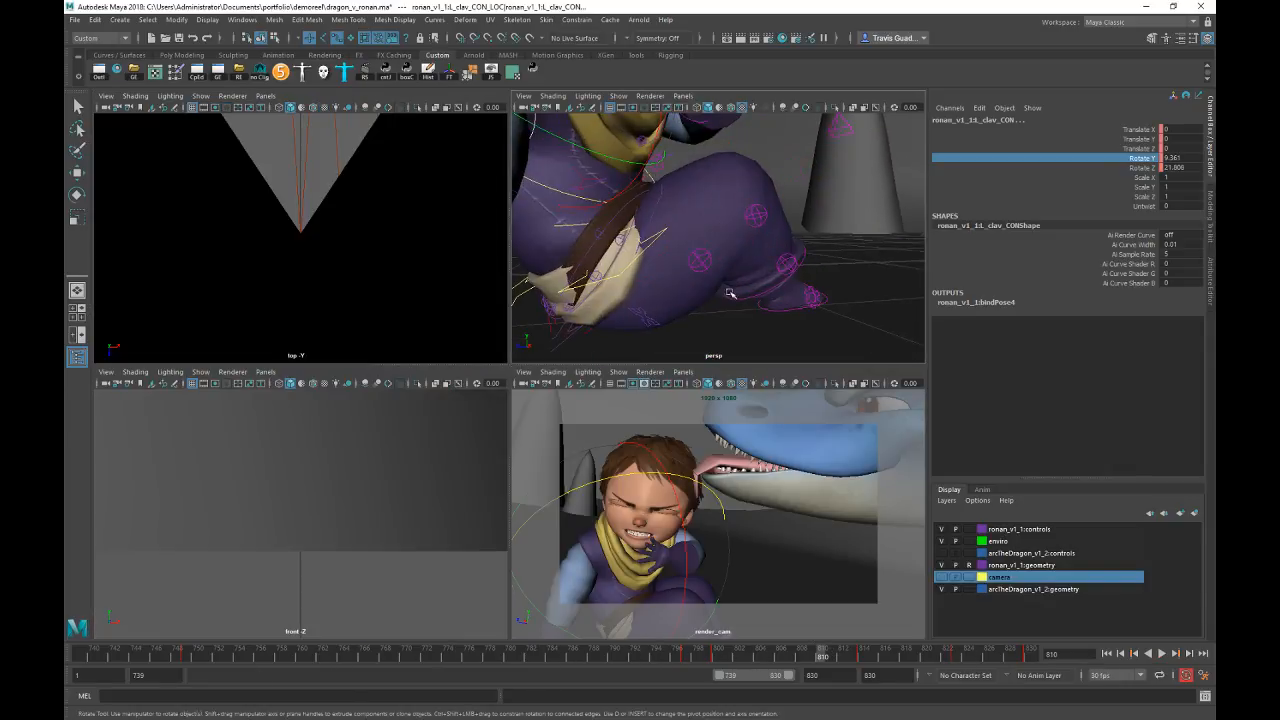
alt+drag(730, 293, 632, 306)
click(845, 303)
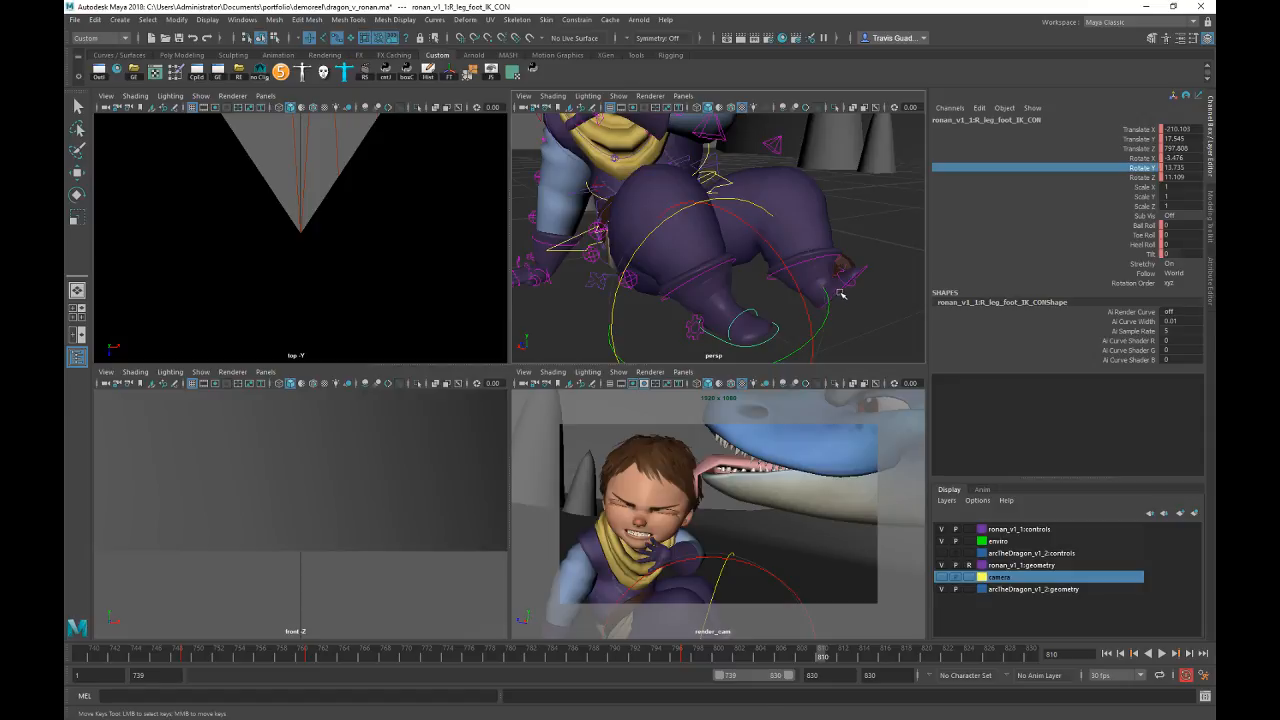
click(840, 298)
key(w)
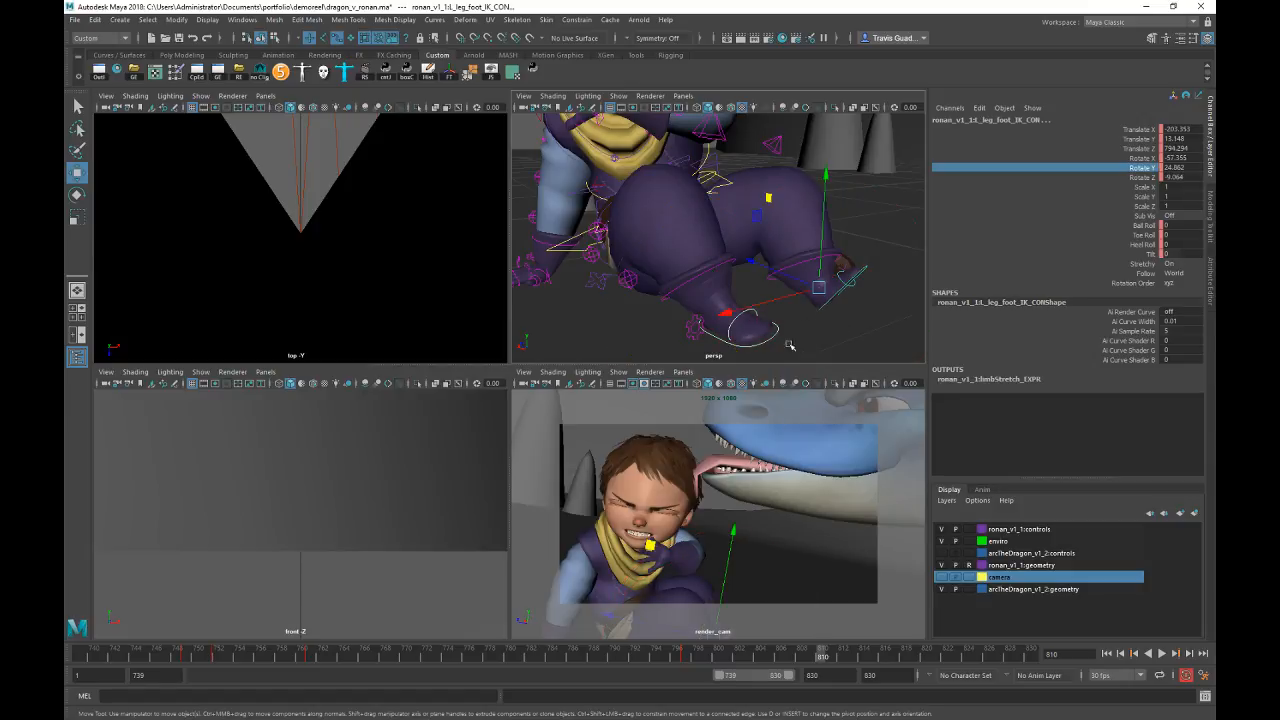
key(space)
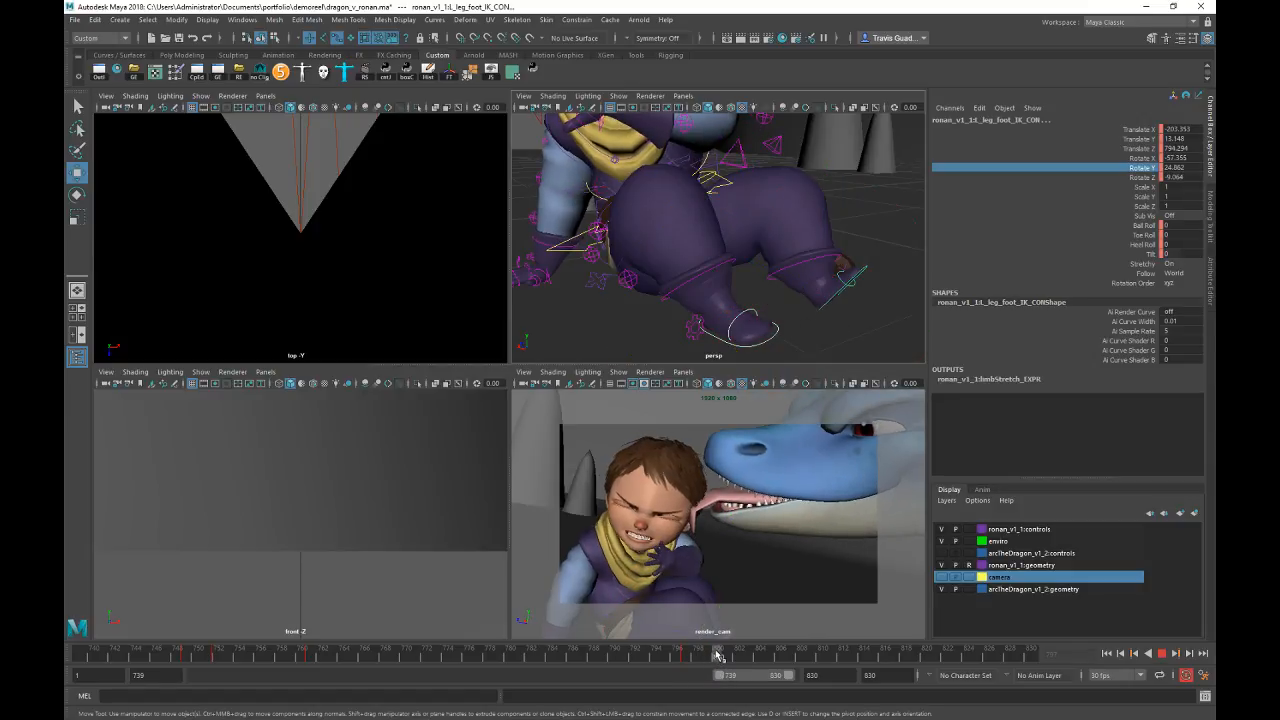
click(722, 655)
alt+drag(824, 262, 704, 229)
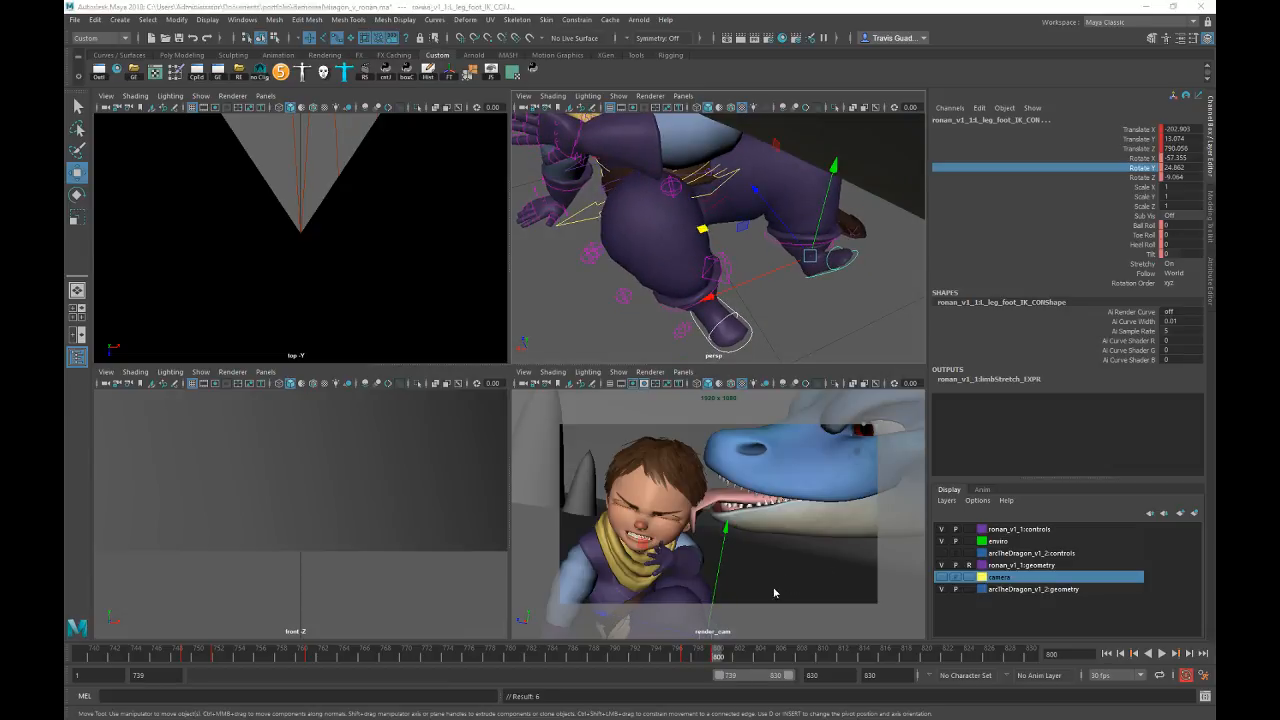
Step: At frame 811, move both foot IK controls so the left one sits at about -203.2, 13.1 and 791.5, and review the shot through render_cam
key(space)
key(alt+v)
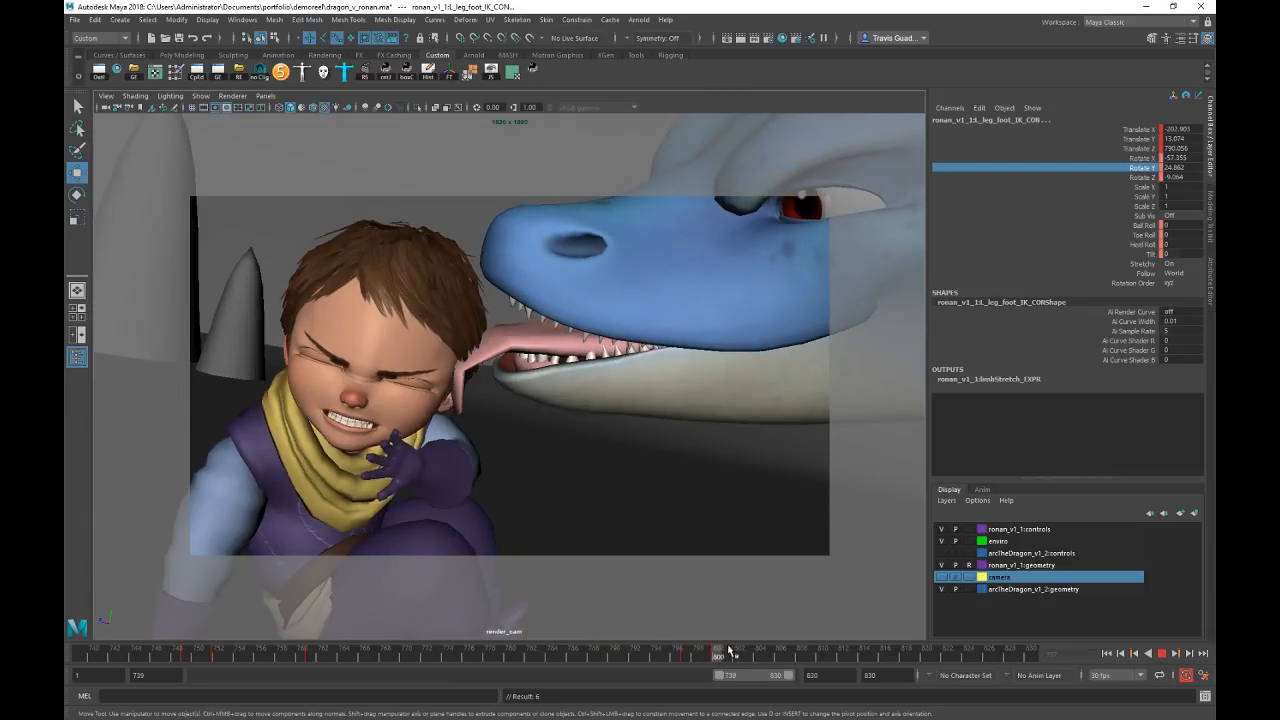
key(alt+v)
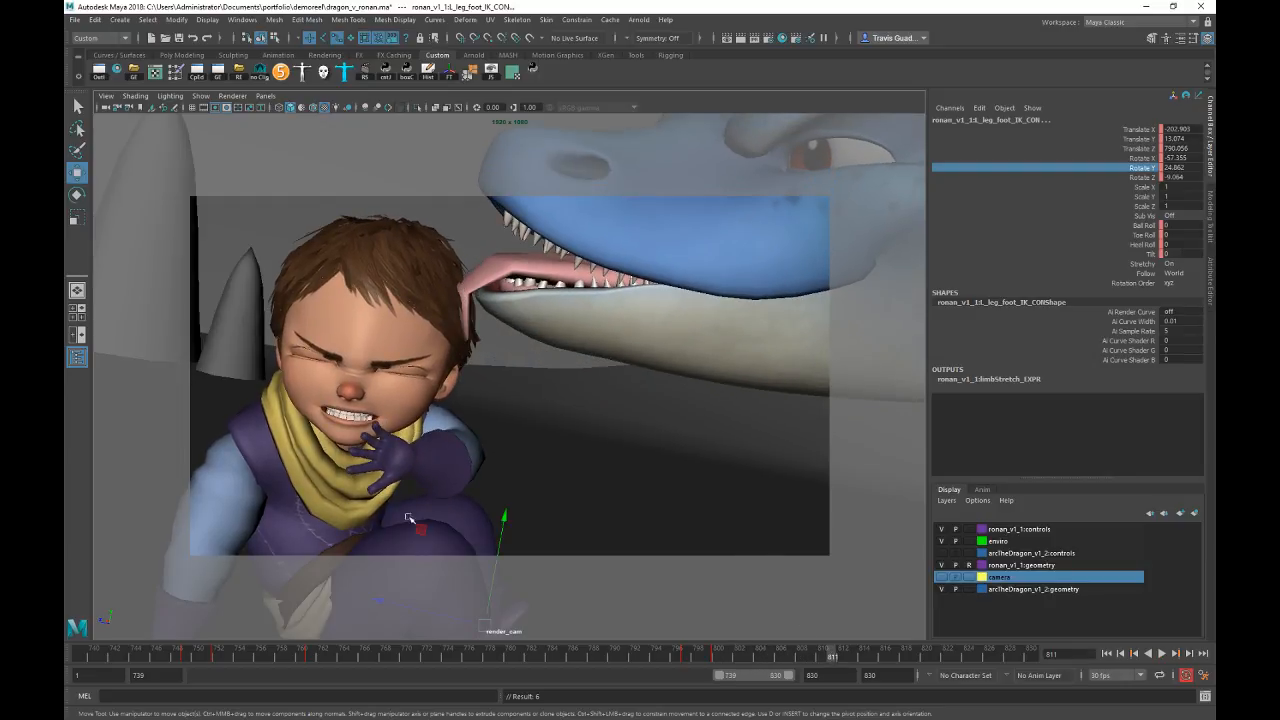
key(space)
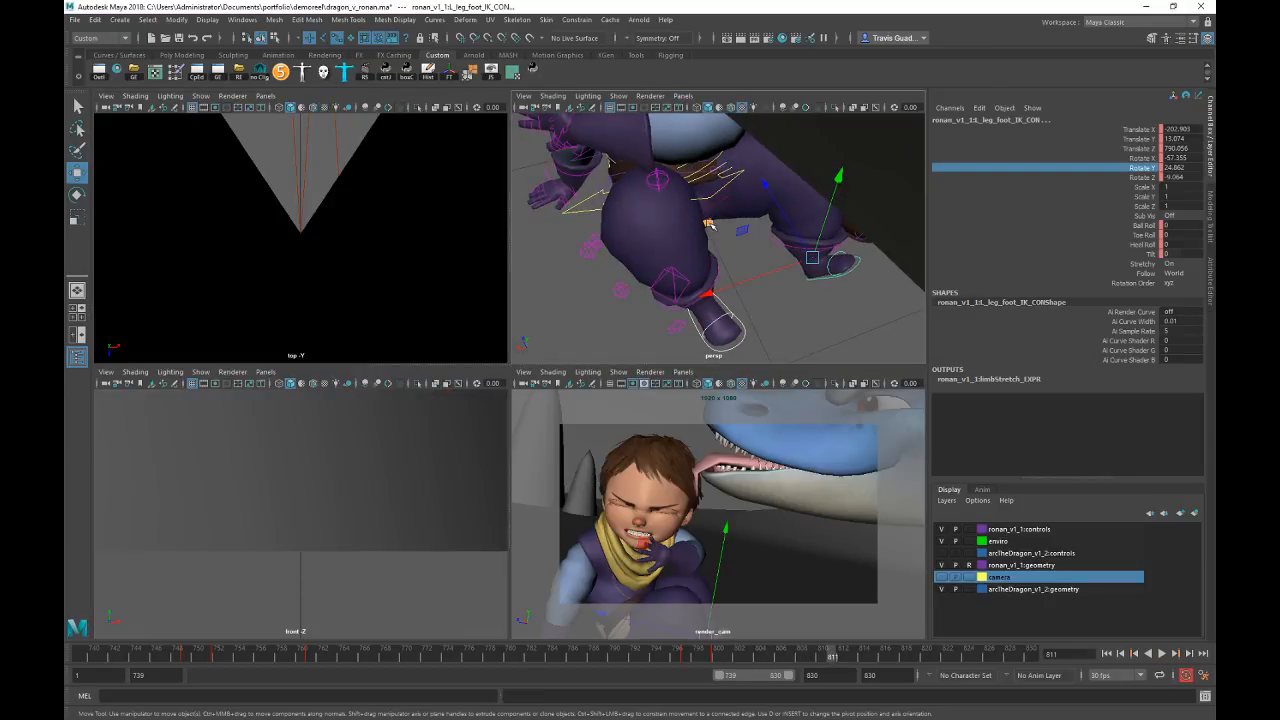
drag(712, 226, 710, 227)
key(space)
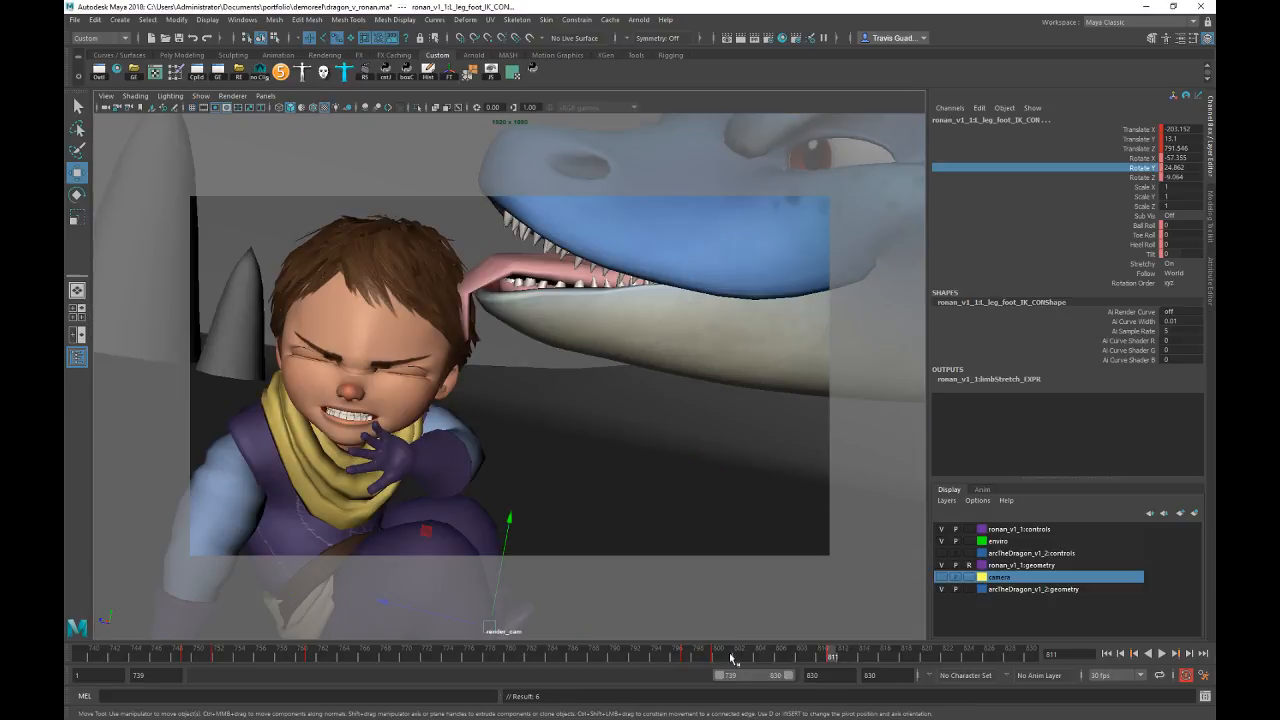
key(alt+v)
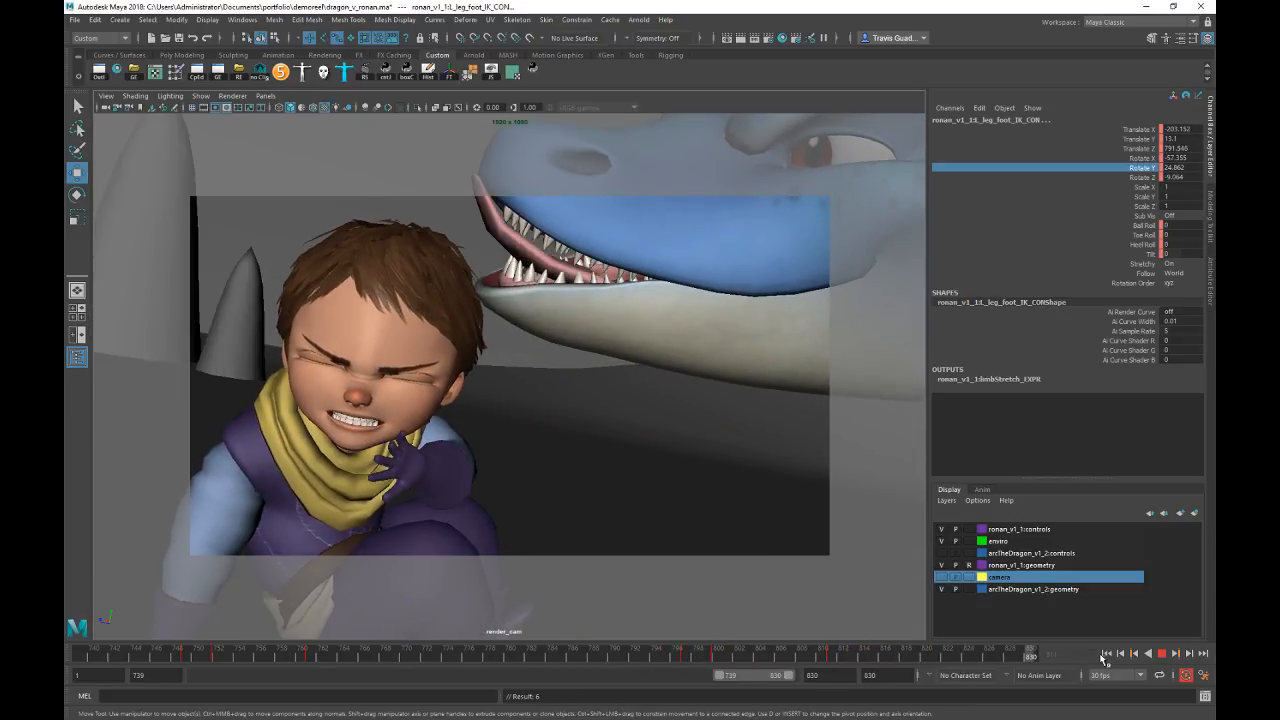
click(1162, 653)
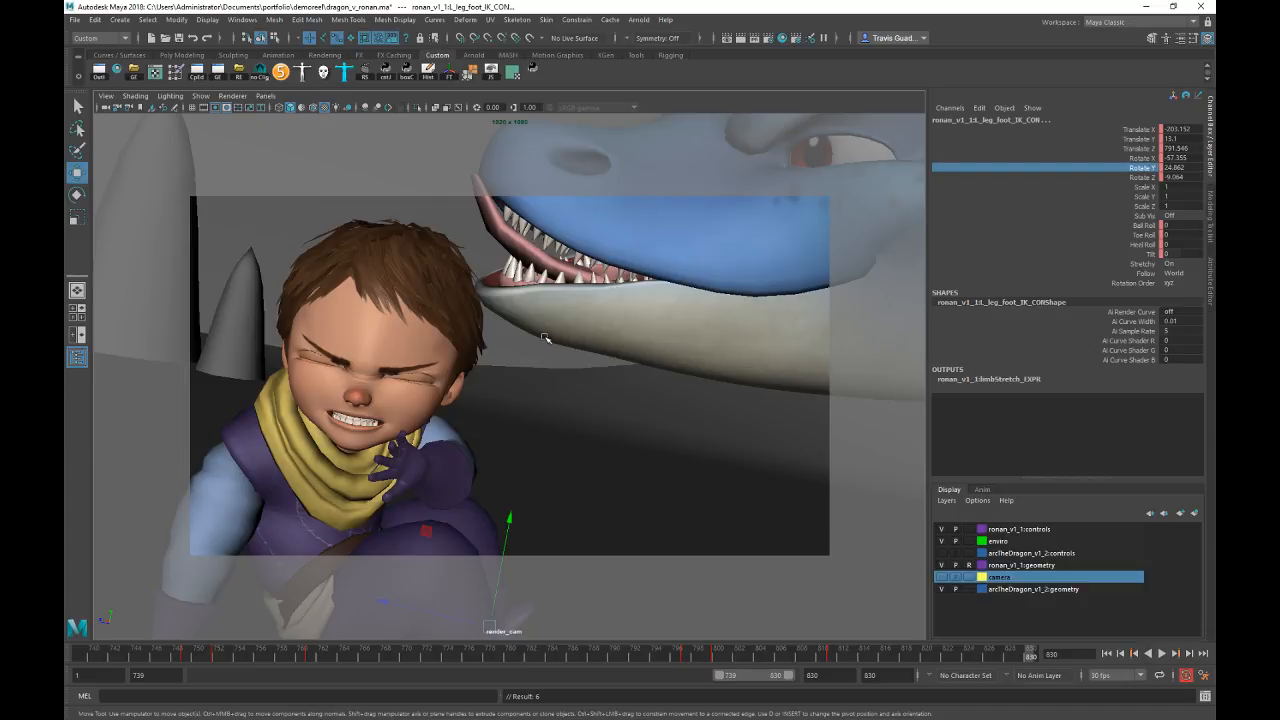
click(190, 659)
key(alt+v)
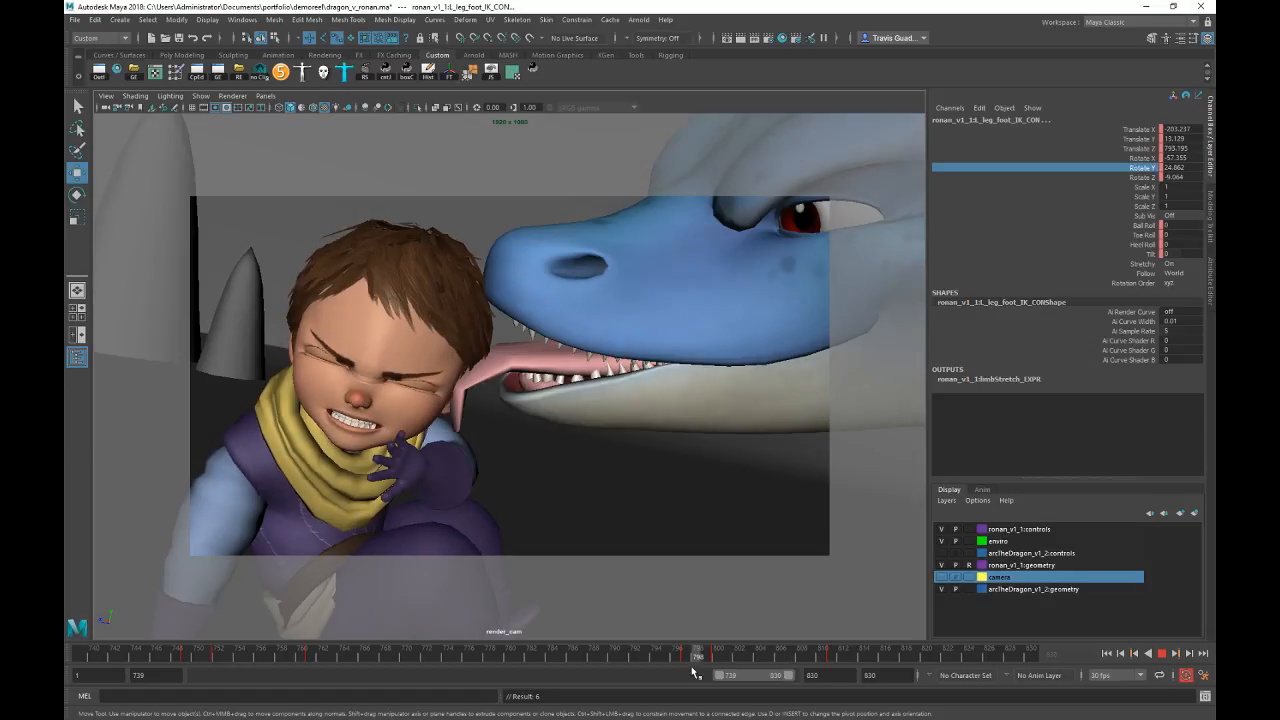
Step: Stop the playback at frame 797, show the dragon's controls layer and frame the dragon's face in the perspective view
key(alt+v)
key(space)
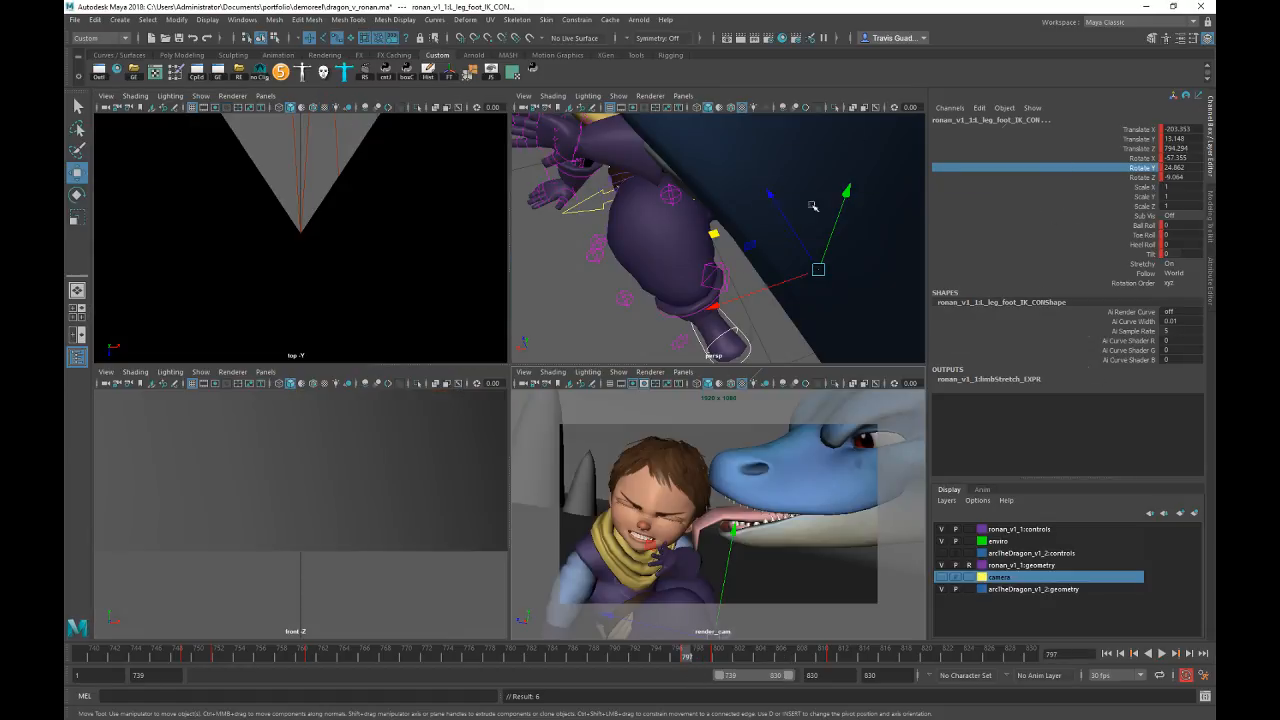
key(space)
alt+right_drag(797, 220, 279, 230)
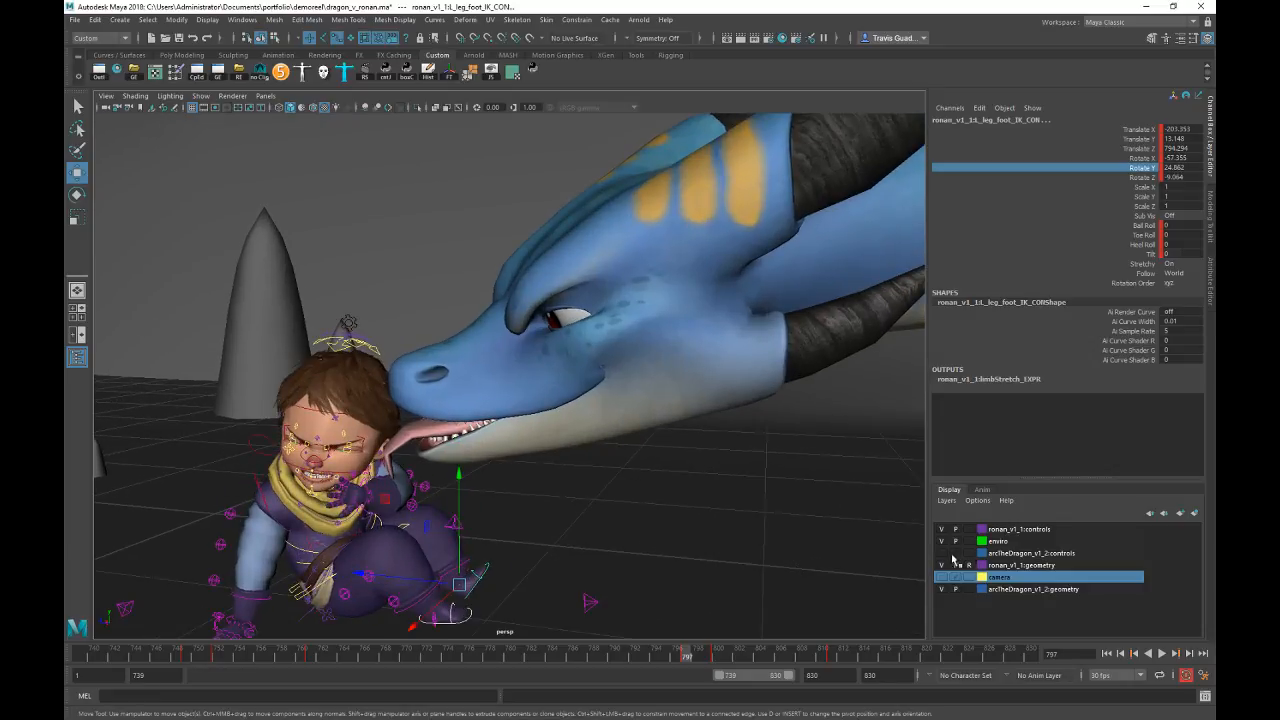
click(942, 554)
alt+drag(545, 330, 575, 315)
alt+right_drag(540, 310, 606, 306)
alt+middle_drag(582, 236, 553, 286)
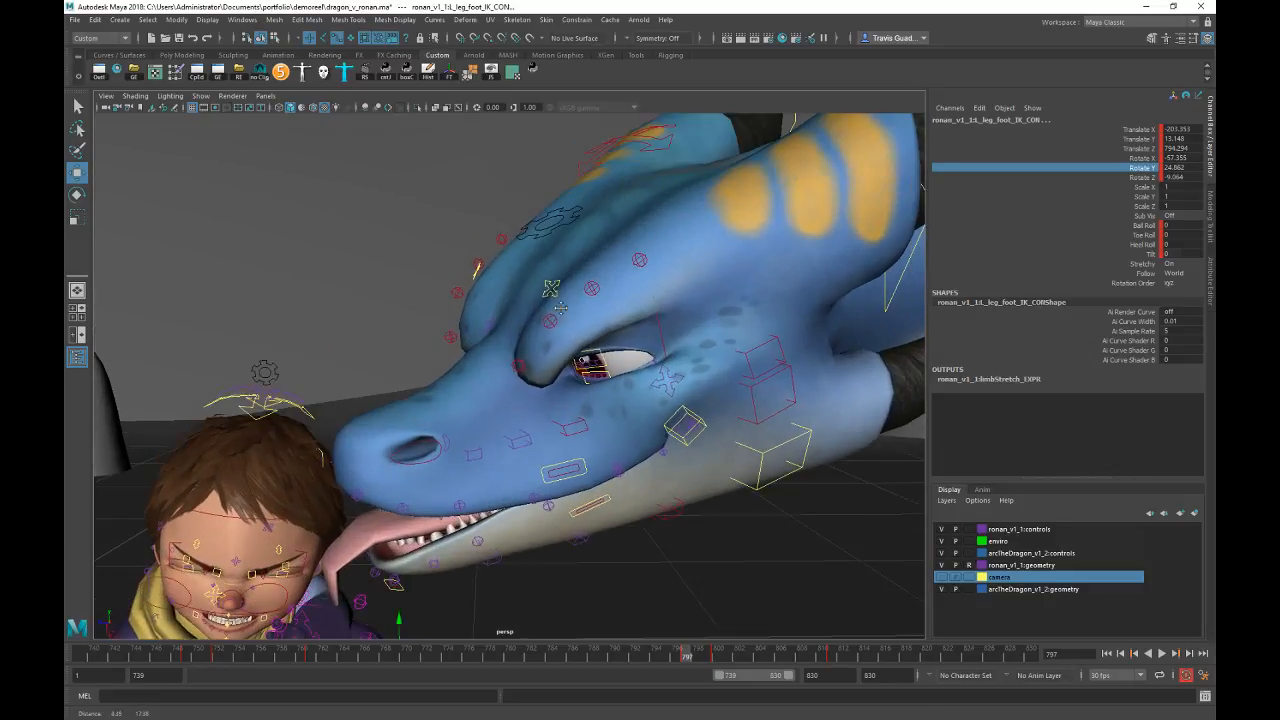
Step: Select both dragon brow master controls at frame 797, zero their translation and rotation, and set Rotate X to about -6.1
click(551, 291)
shift+click(476, 273)
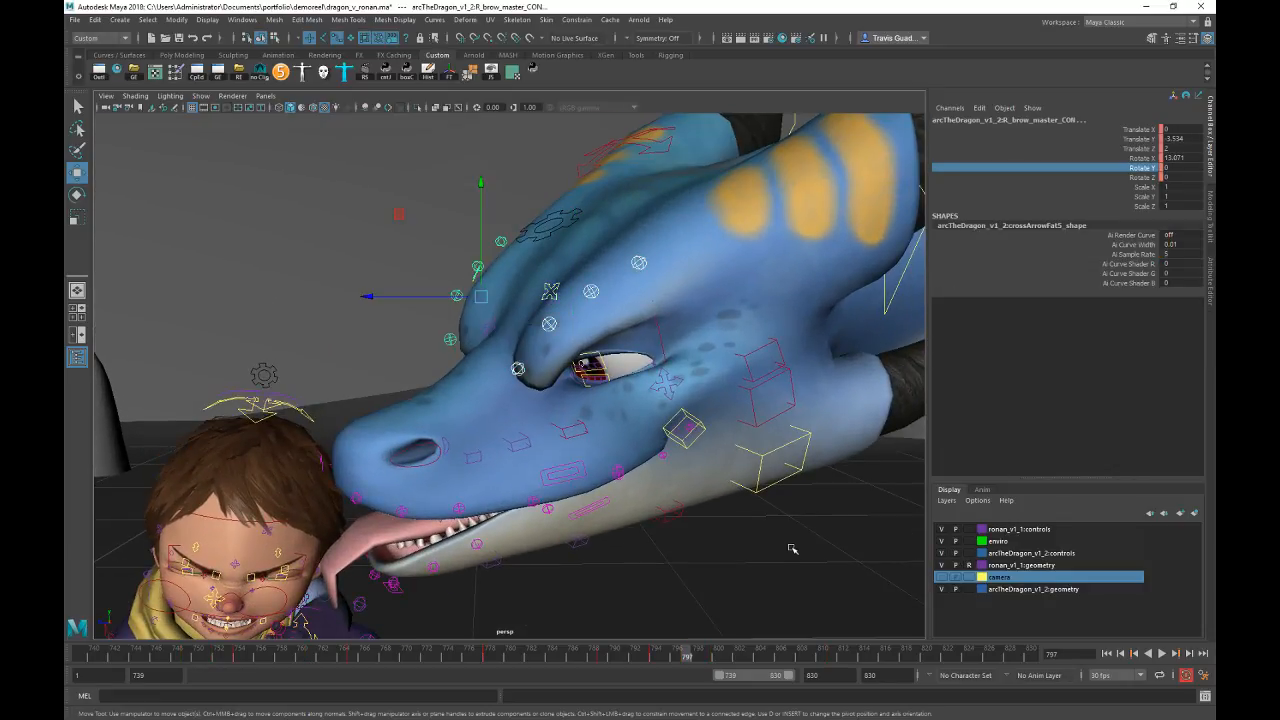
drag(1178, 130, 1176, 177)
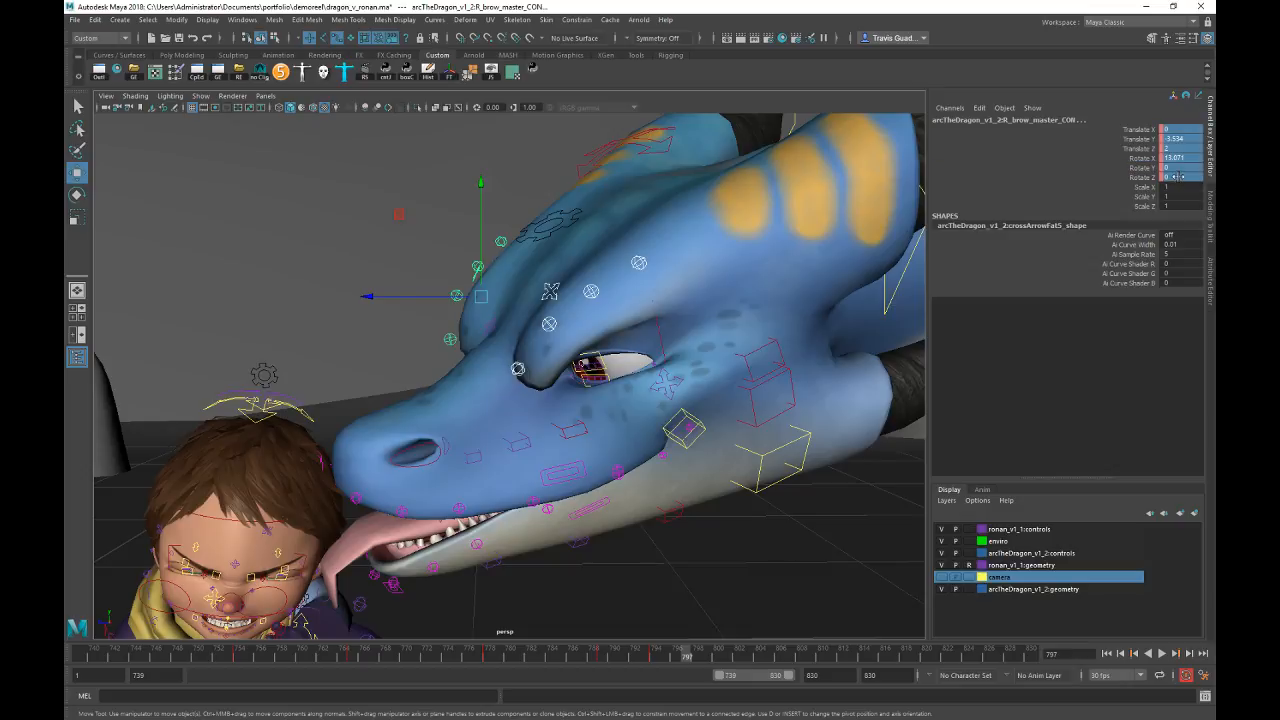
text(0)
key(Return)
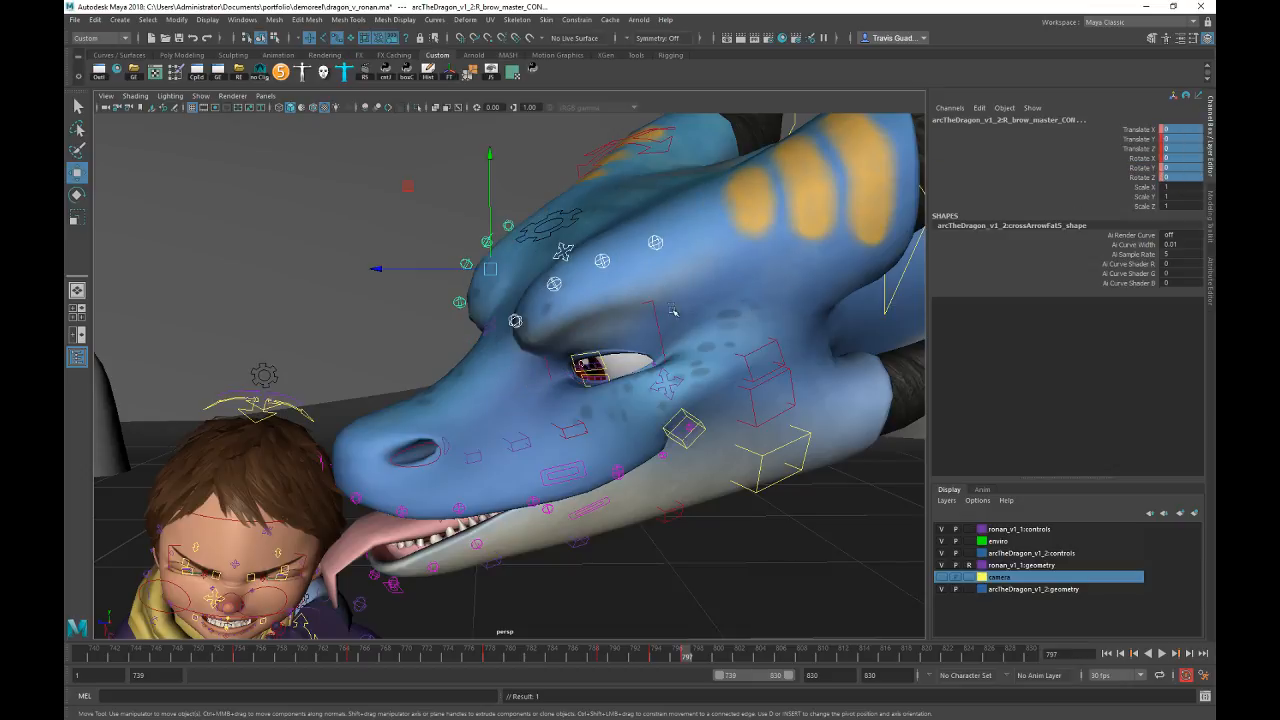
alt+drag(755, 314, 834, 263)
click(1138, 158)
key(e)
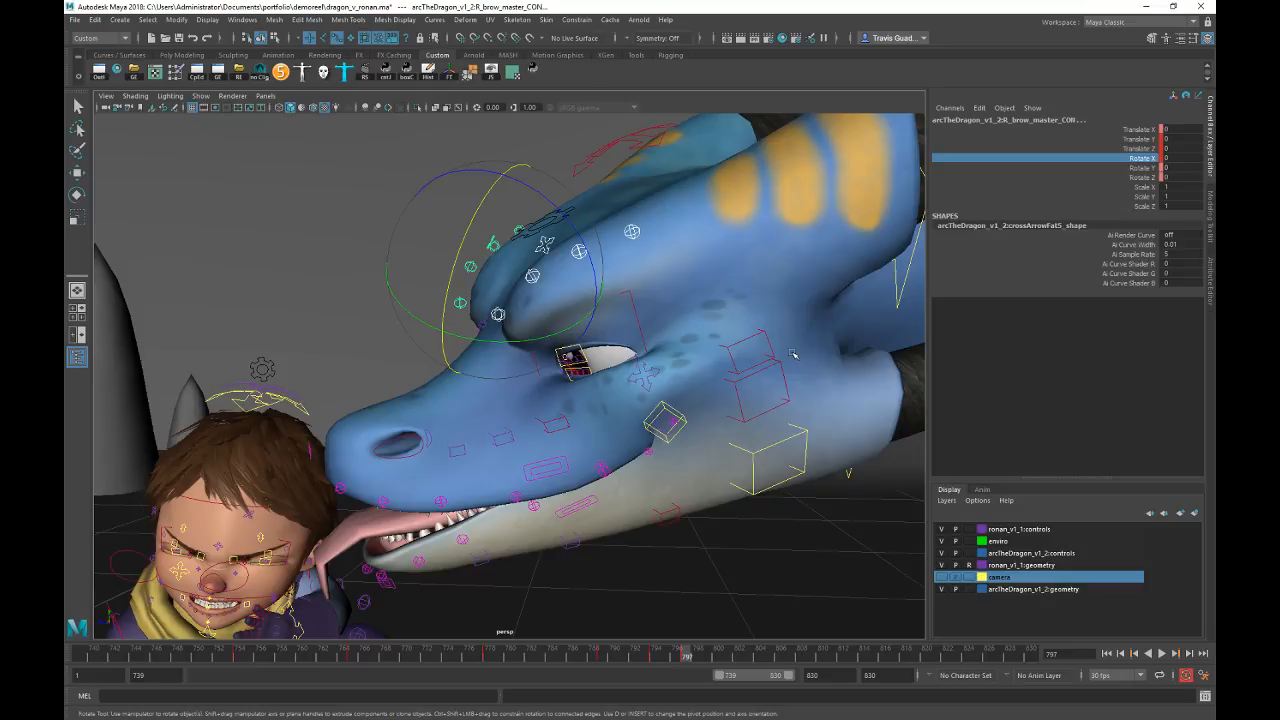
middle_drag(792, 354, 773, 341)
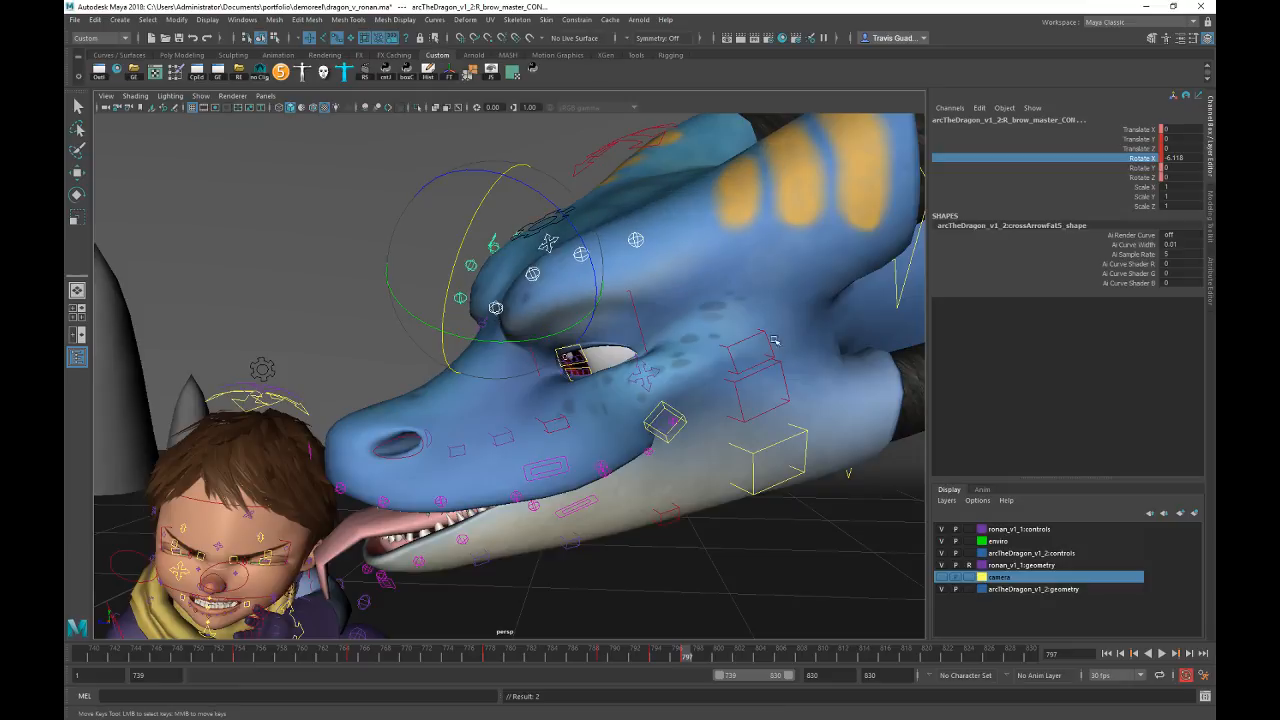
Step: Reset the Translate Y of the dragon's headTop_02 control to 0 at frame 797
click(762, 340)
key(w)
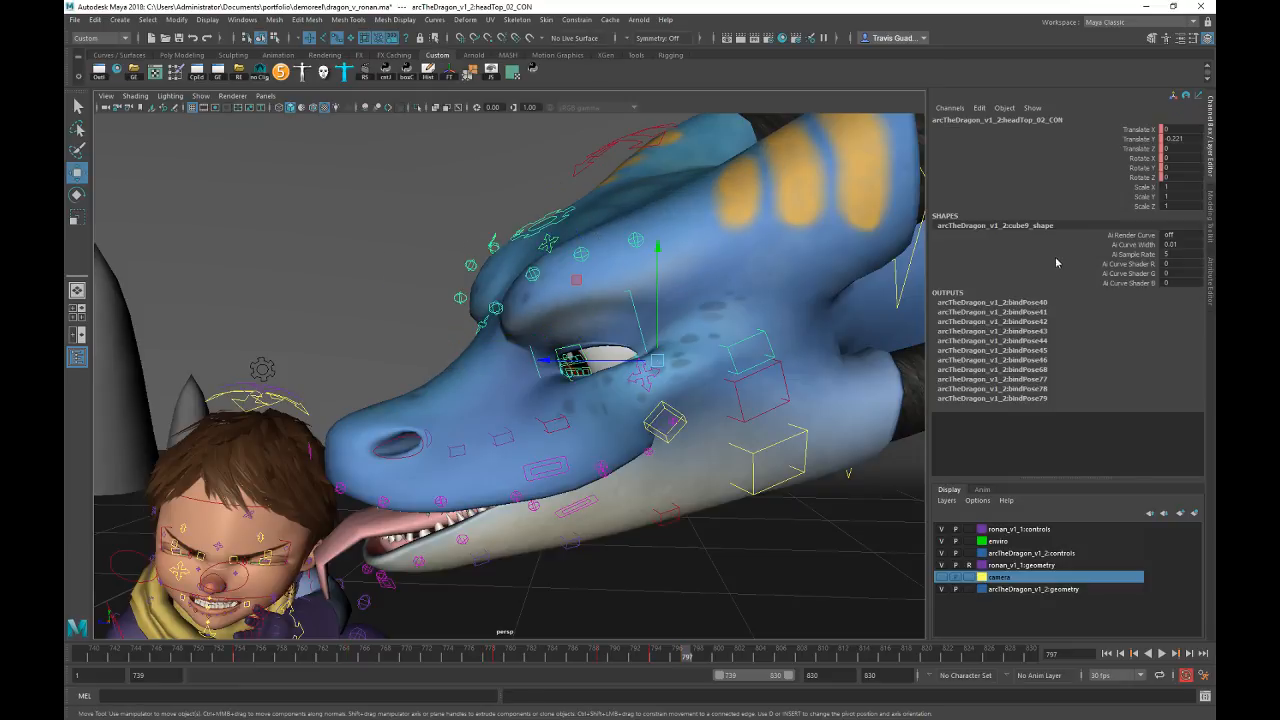
click(1190, 138)
text(0)
key(Return)
Step: Zero the Translate X, Y and Z of the dragon's left cheek control at frame 797
alt+middle_drag(672, 321, 704, 305)
click(686, 360)
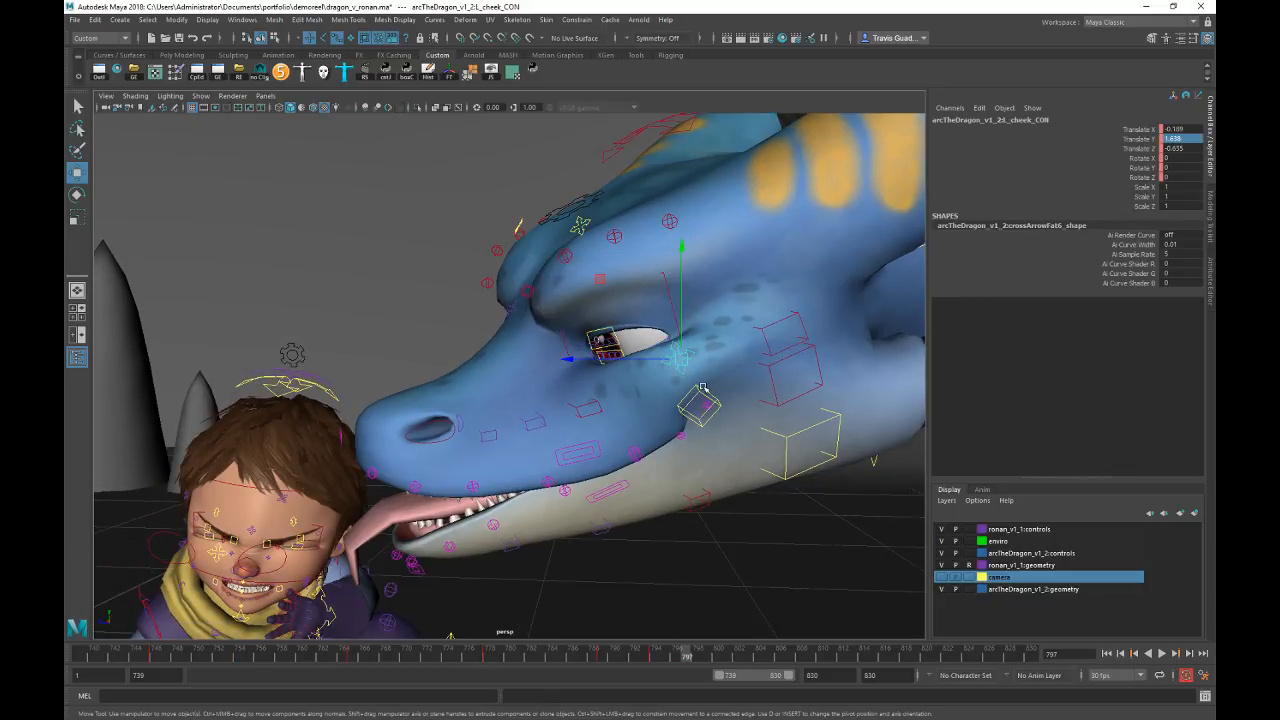
drag(1175, 130, 1176, 149)
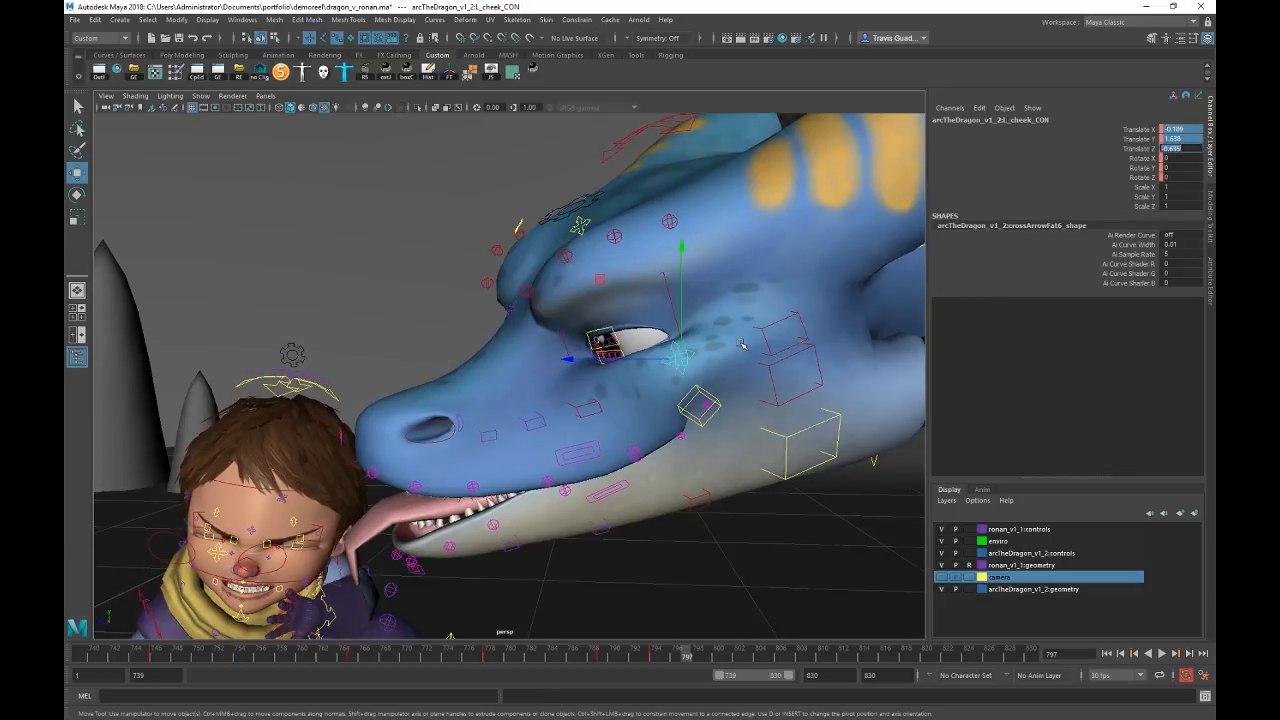
text(0)
key(Return)
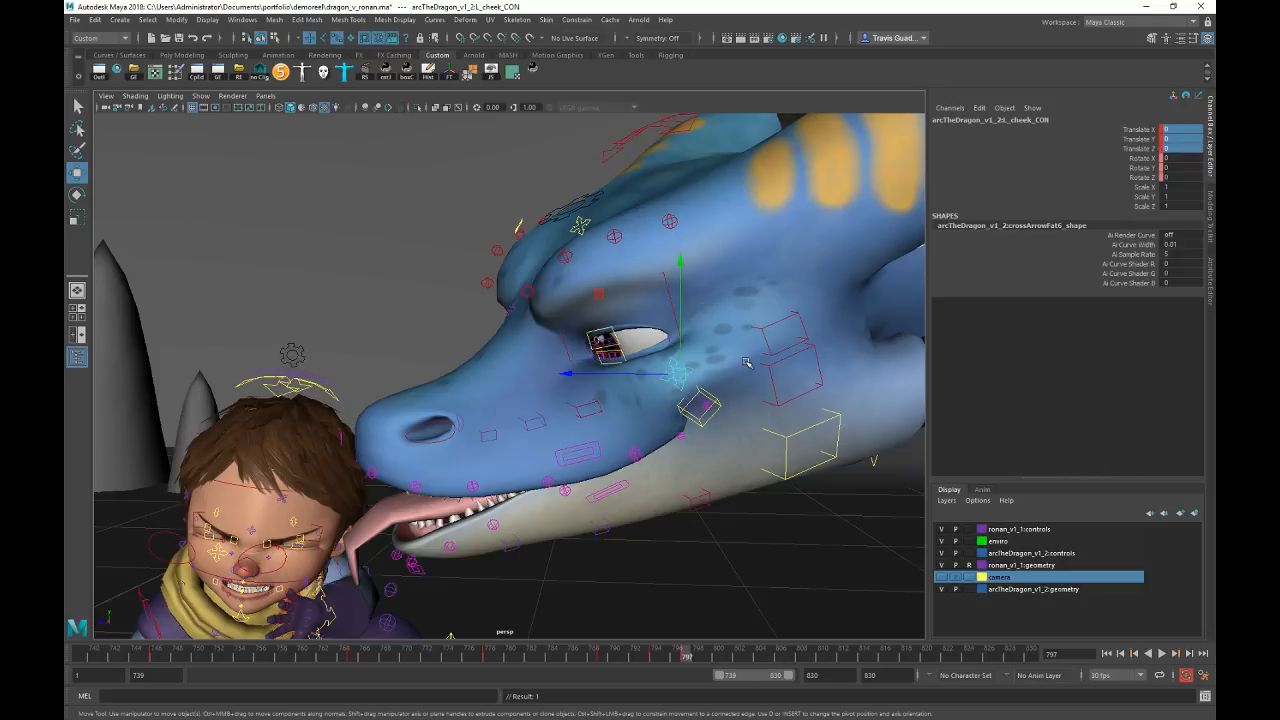
Step: Select the dragon's left lower eyelid control and zero its Rotate X, Lid Crease 1 to 4 and Cheek Lift
click(643, 346)
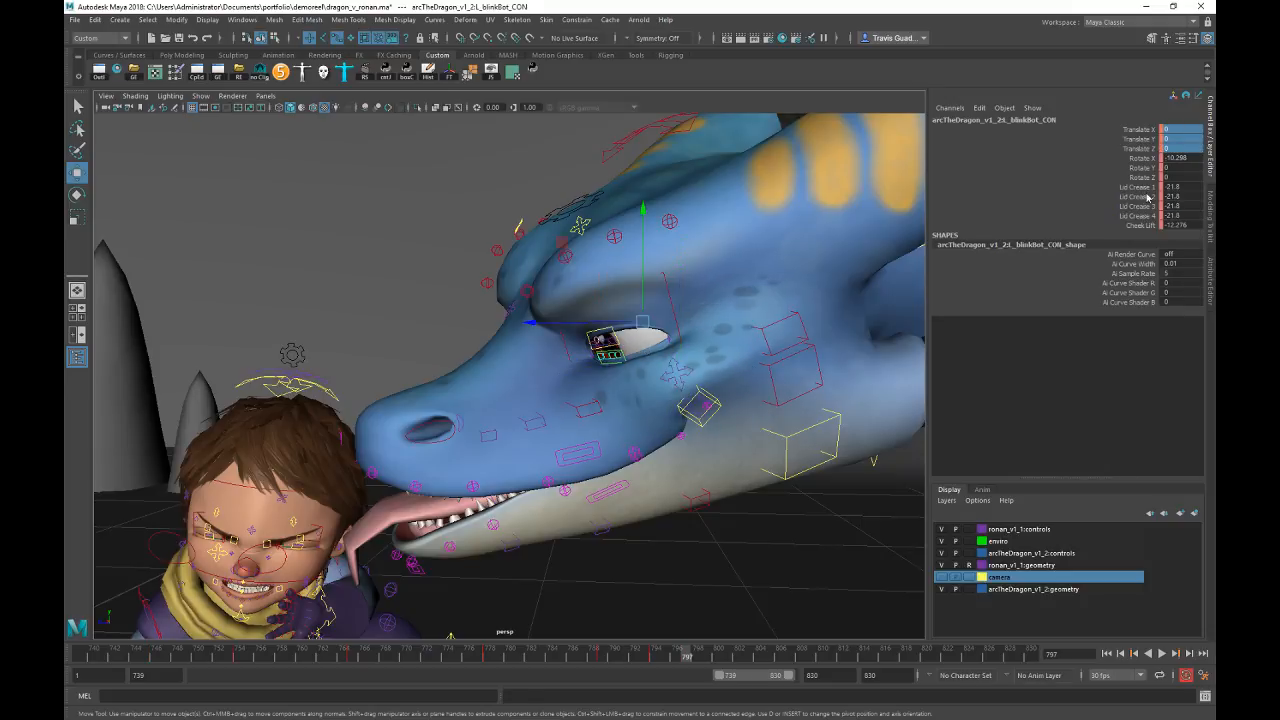
click(1182, 159)
text(0)
key(Return)
drag(1179, 187, 1182, 225)
text(0)
key(Return)
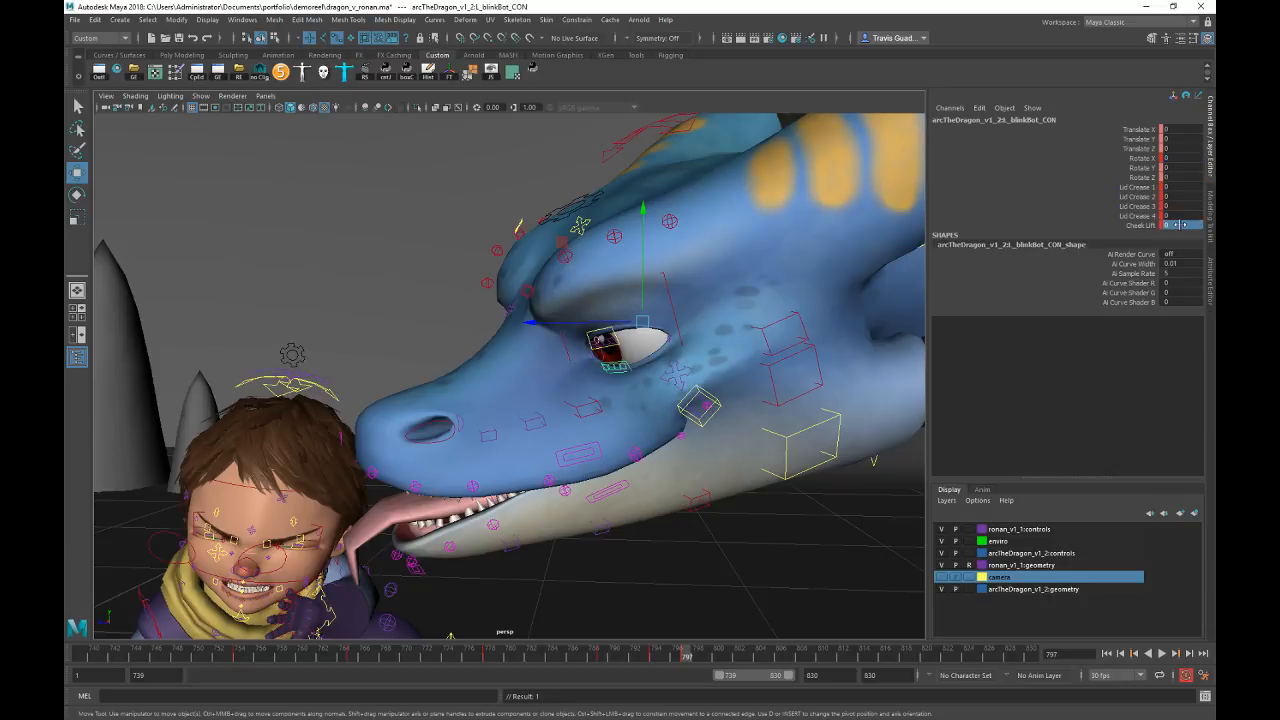
Step: Raise the left lower eyelid with Rotate X at about -16.6, Lid Crease 1 to 4 at -64.9 and Cheek Lift at -18.9
click(1138, 159)
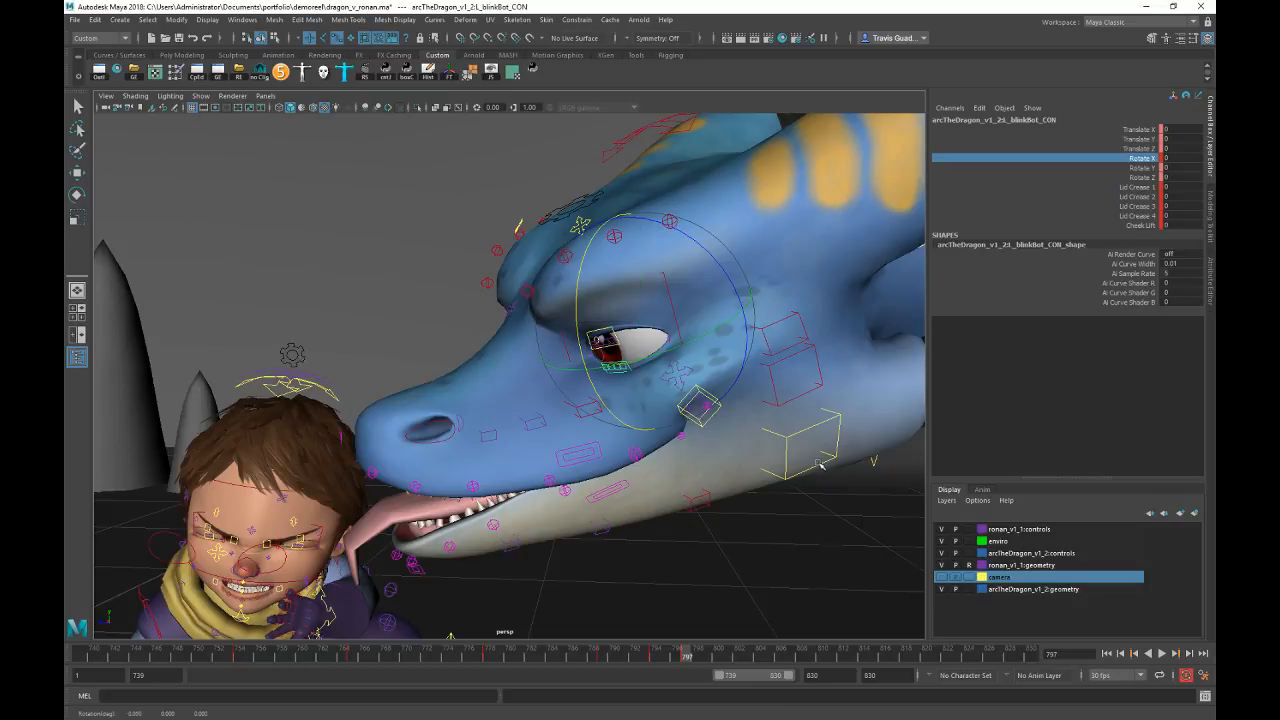
middle_drag(870, 470, 801, 471)
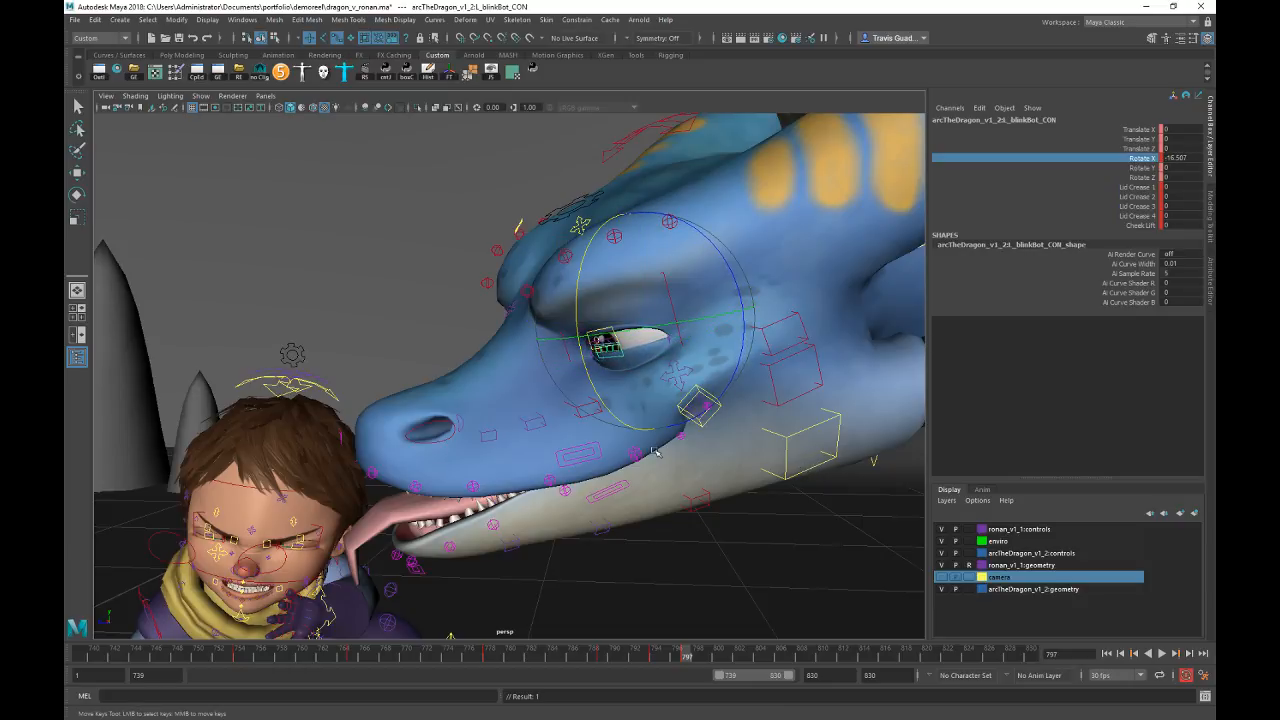
scroll(655, 452, up, 3)
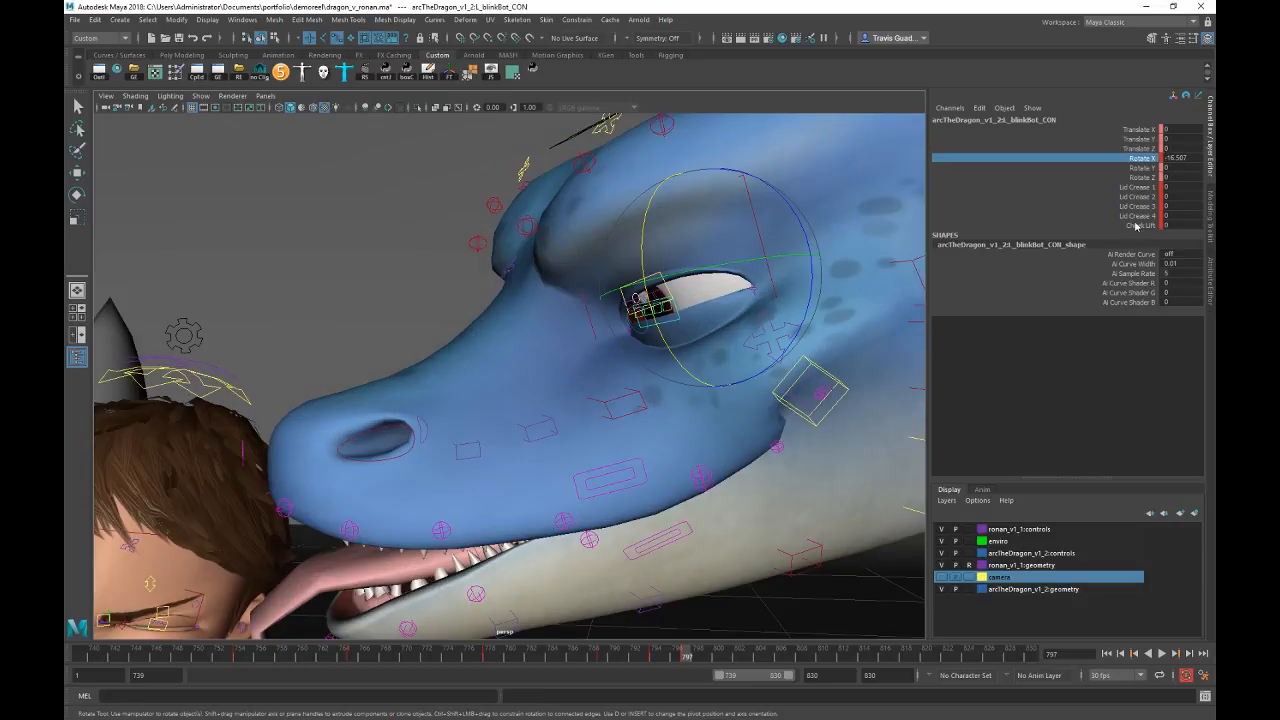
drag(1146, 188, 1144, 216)
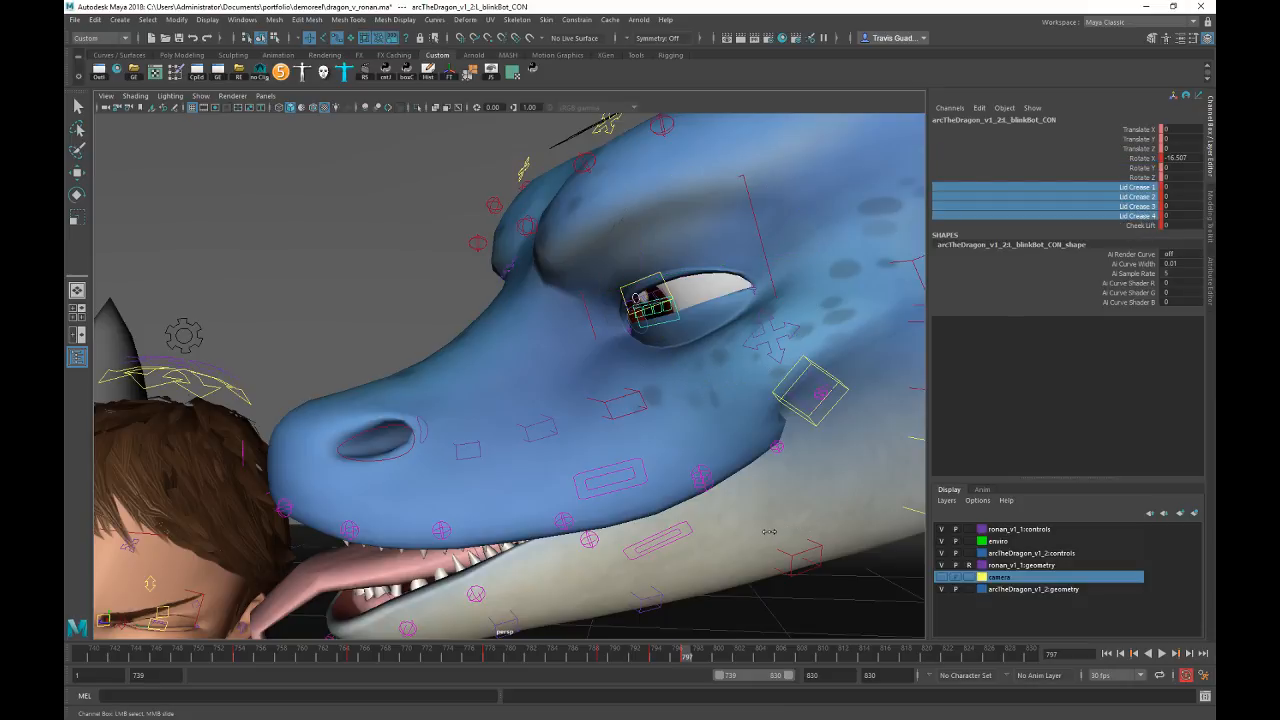
middle_drag(768, 531, 419, 481)
click(1141, 226)
middle_drag(740, 478, 640, 483)
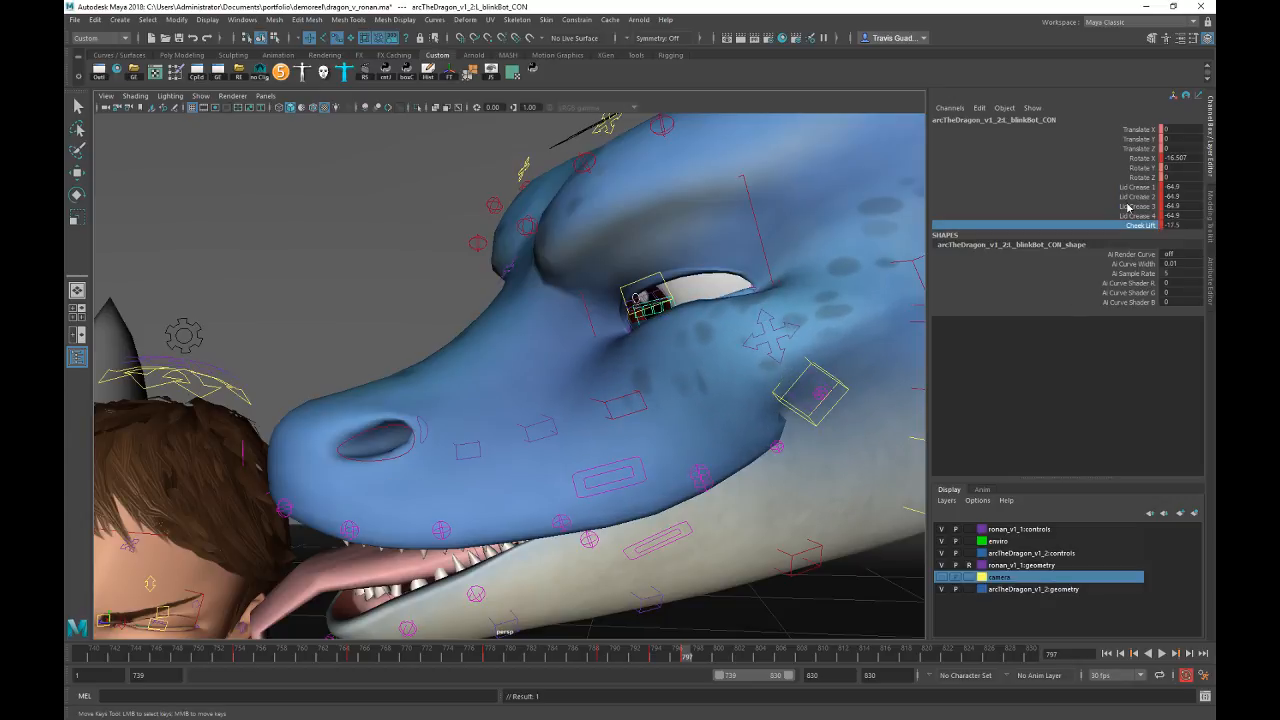
mouse_move(728, 308)
alt+mouse_down()
mouse_move(883, 343)
mouse_move(750, 312)
alt+mouse_up()
middle_drag(750, 312, 736, 310)
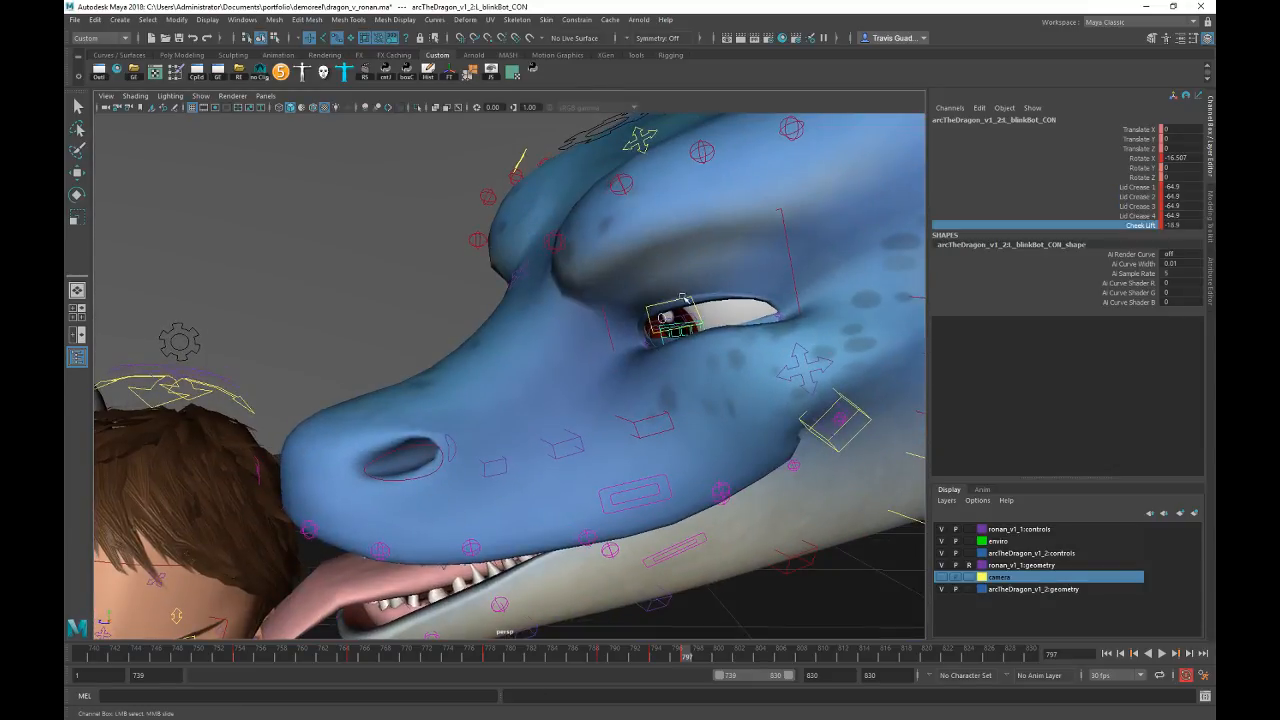
Step: Set the dragon's left upper eyelid control to a Rotate Z of 0 and a Rotate X of about 26.2
click(683, 300)
key(w)
click(1145, 178)
key(e)
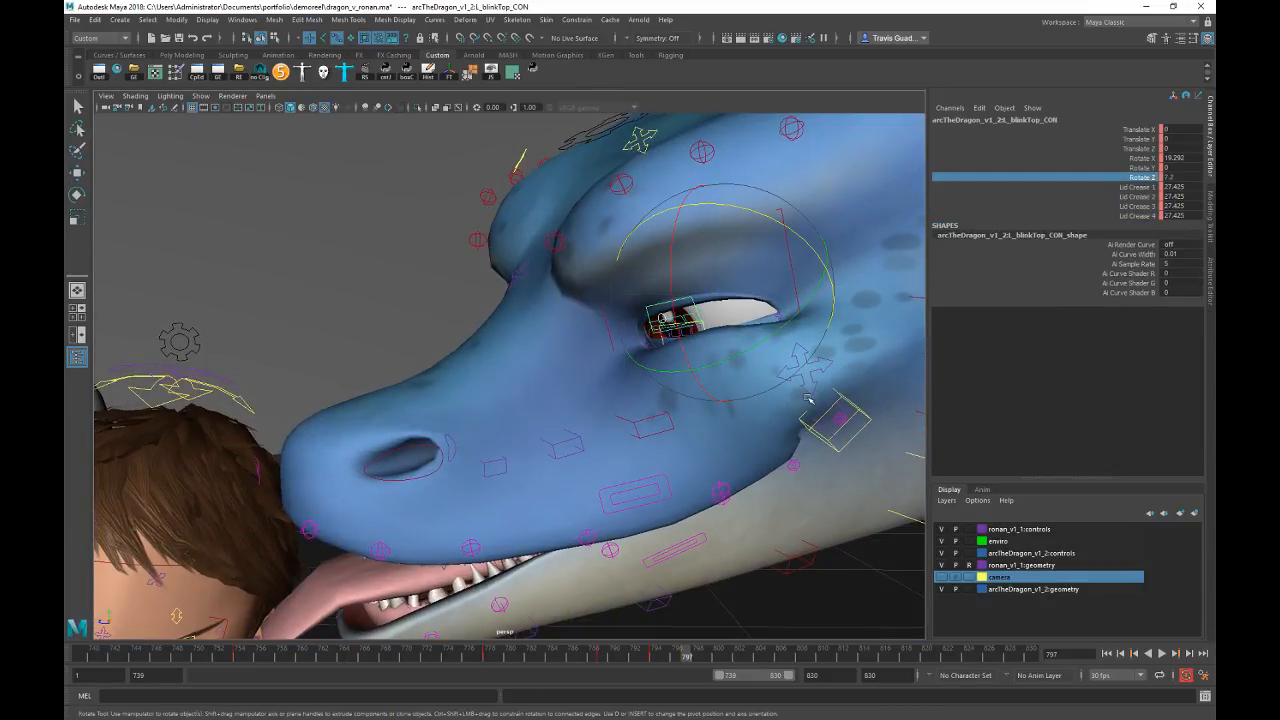
click(1176, 177)
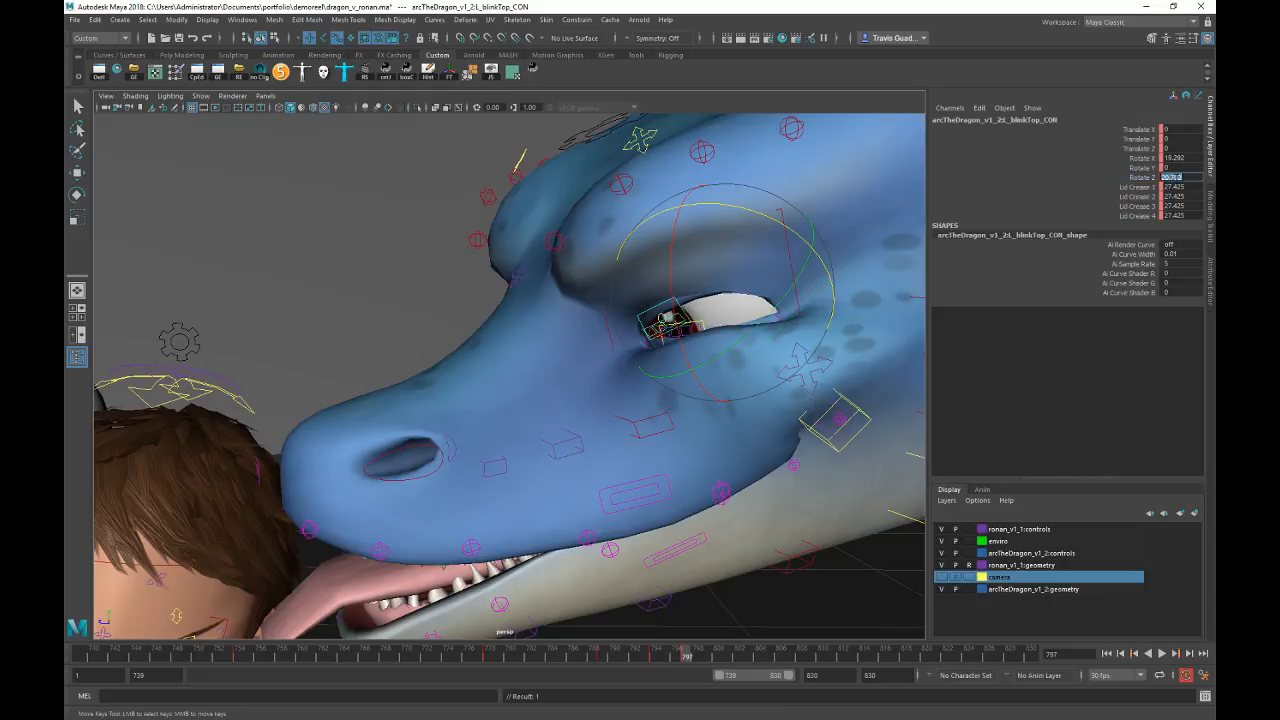
text(0)
key(Return)
click(1145, 159)
mouse_move(736, 522)
middle_down()
mouse_move(768, 526)
mouse_move(745, 530)
middle_up()
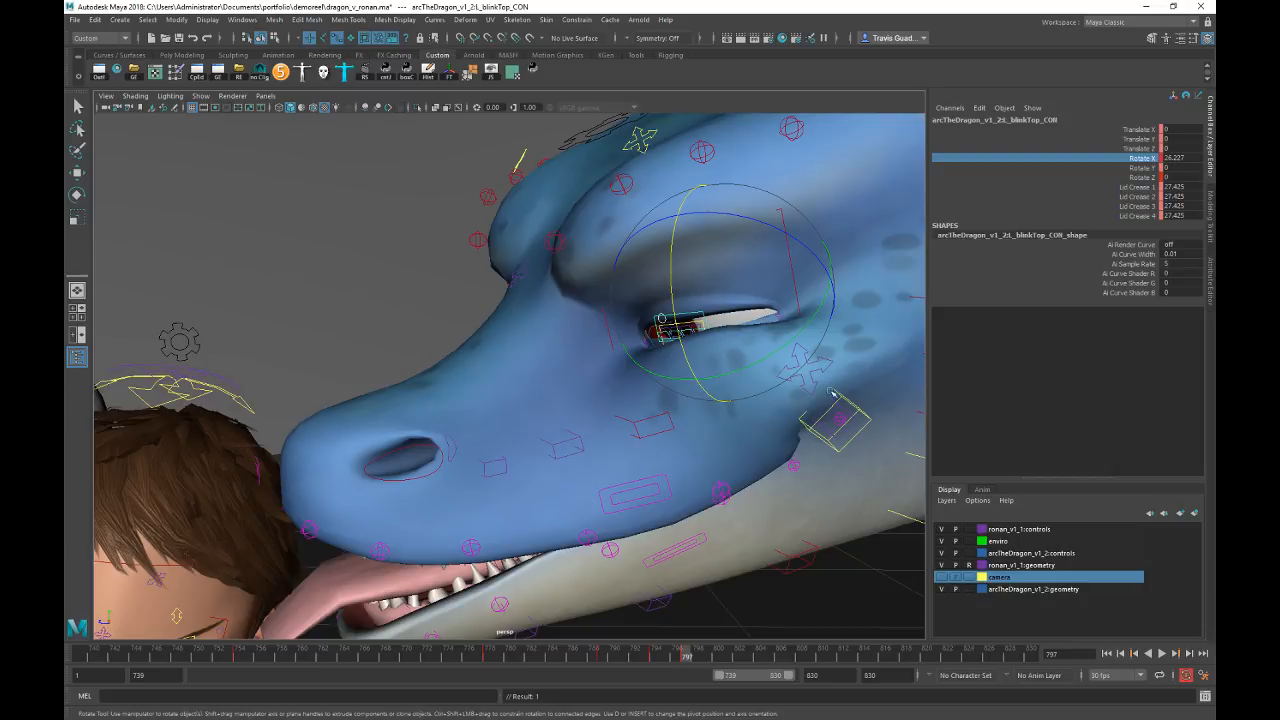
Step: Set the left lower eyelid's Rotate X to about -25.6 to close the eye, and review the shot through render_cam
click(844, 588)
key(w)
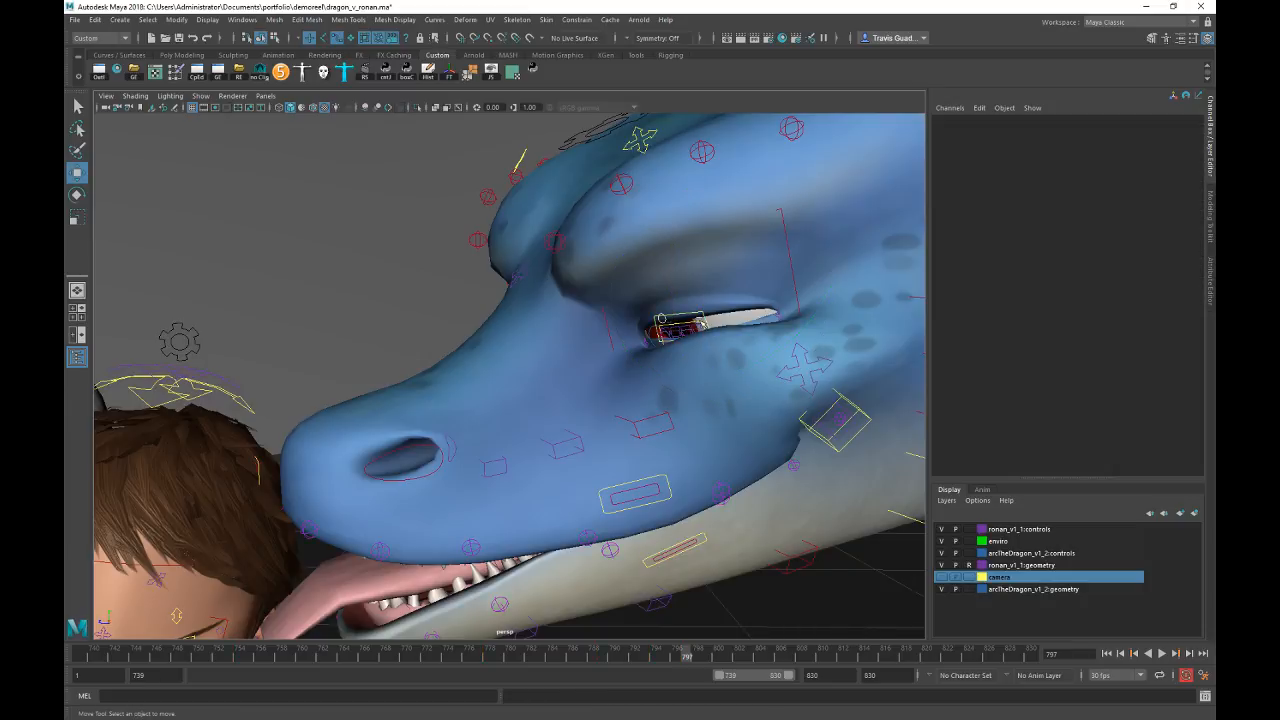
click(702, 324)
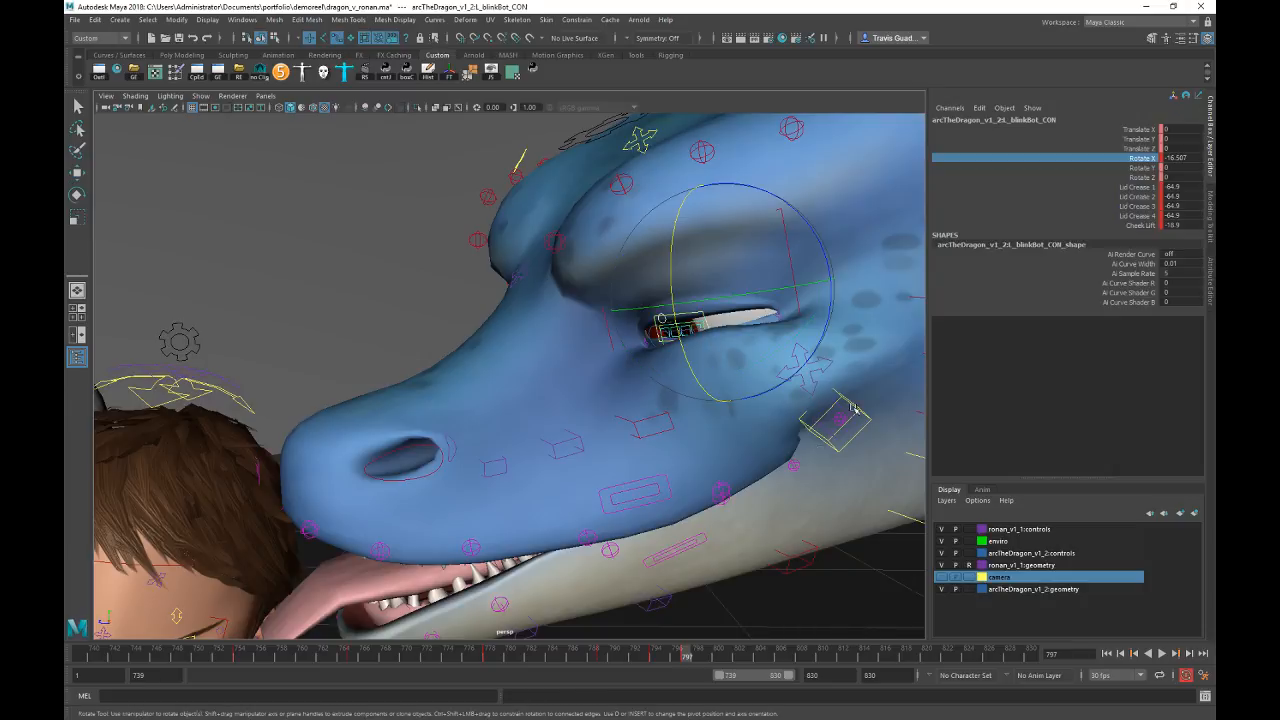
middle_drag(805, 484, 783, 495)
alt+right_drag(783, 495, 677, 443)
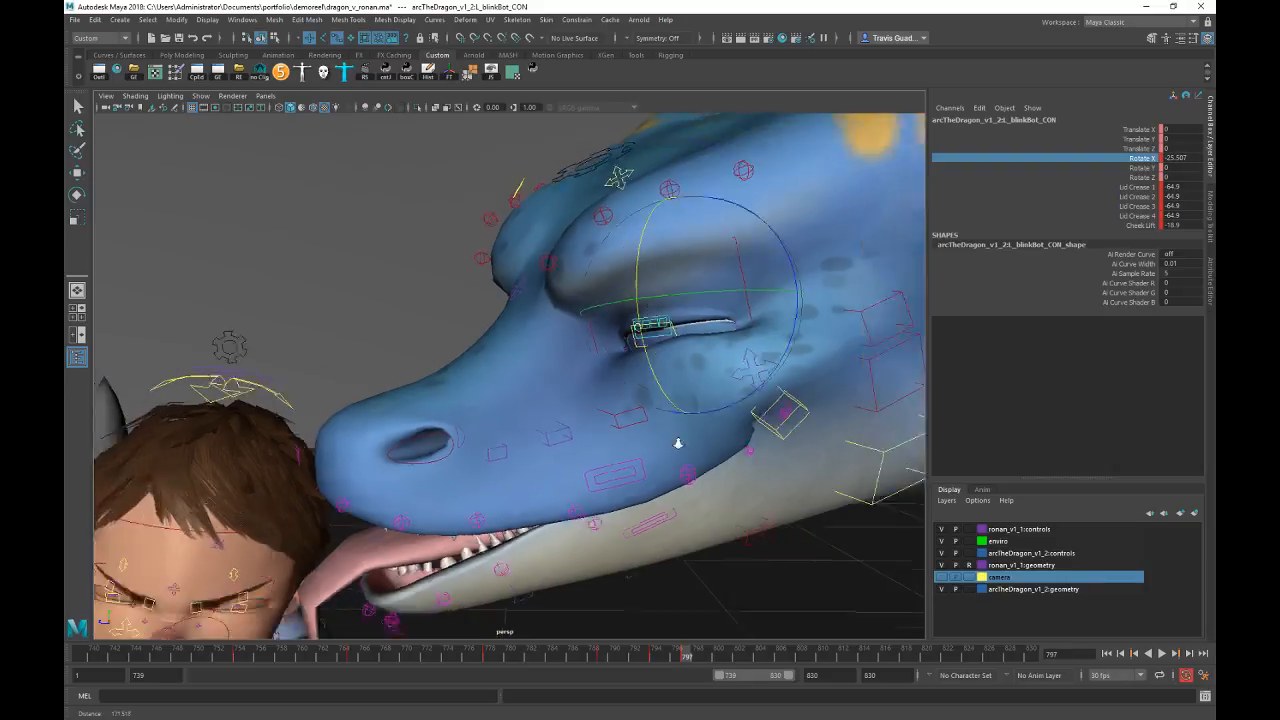
alt+drag(640, 440, 665, 478)
key(space)
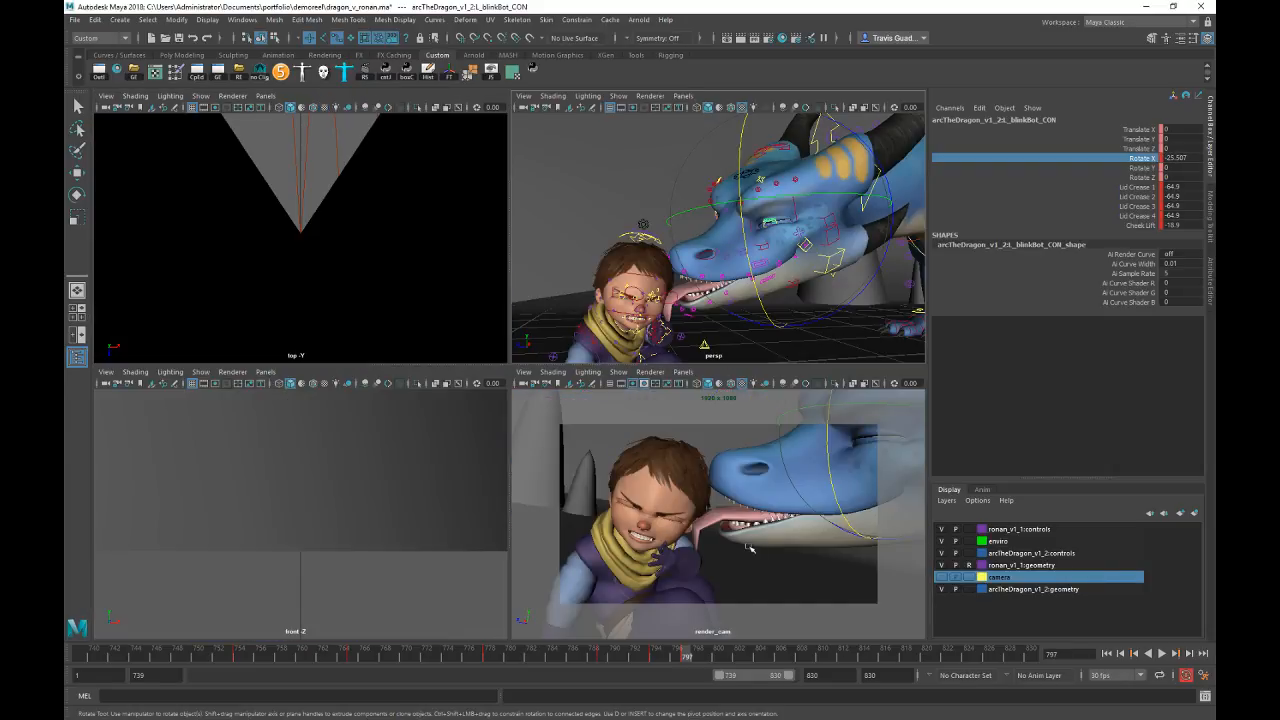
key(space)
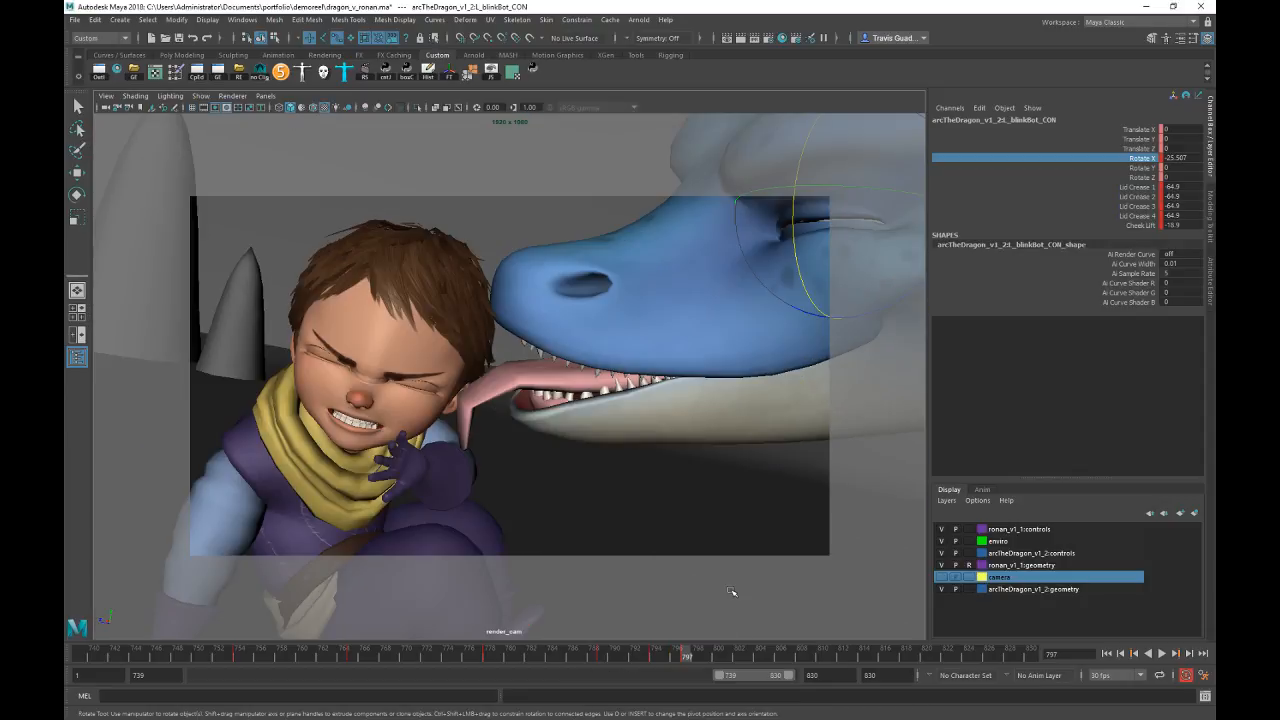
key(alt+v)
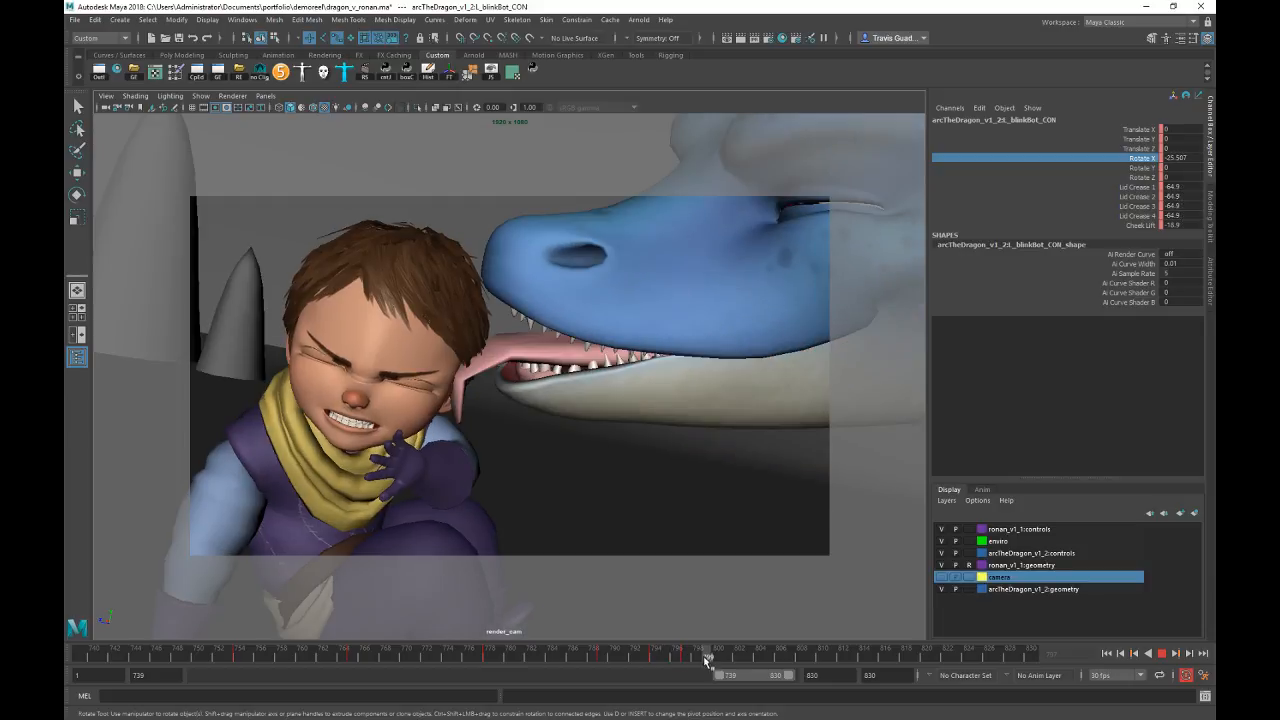
key(alt+v)
Step: Pose the dragon's head IK control at frame 797 with Translate Y about -26.5 and Rotate X about -4.1, and review the playback
key(space)
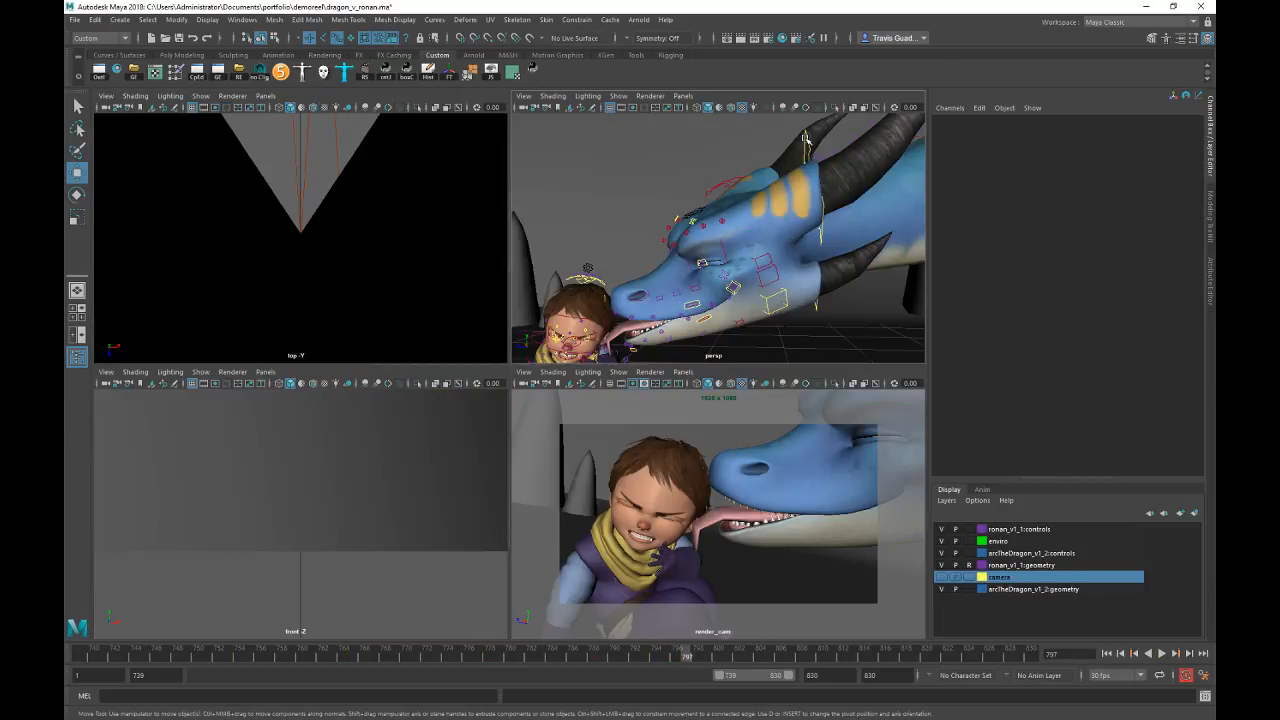
click(742, 183)
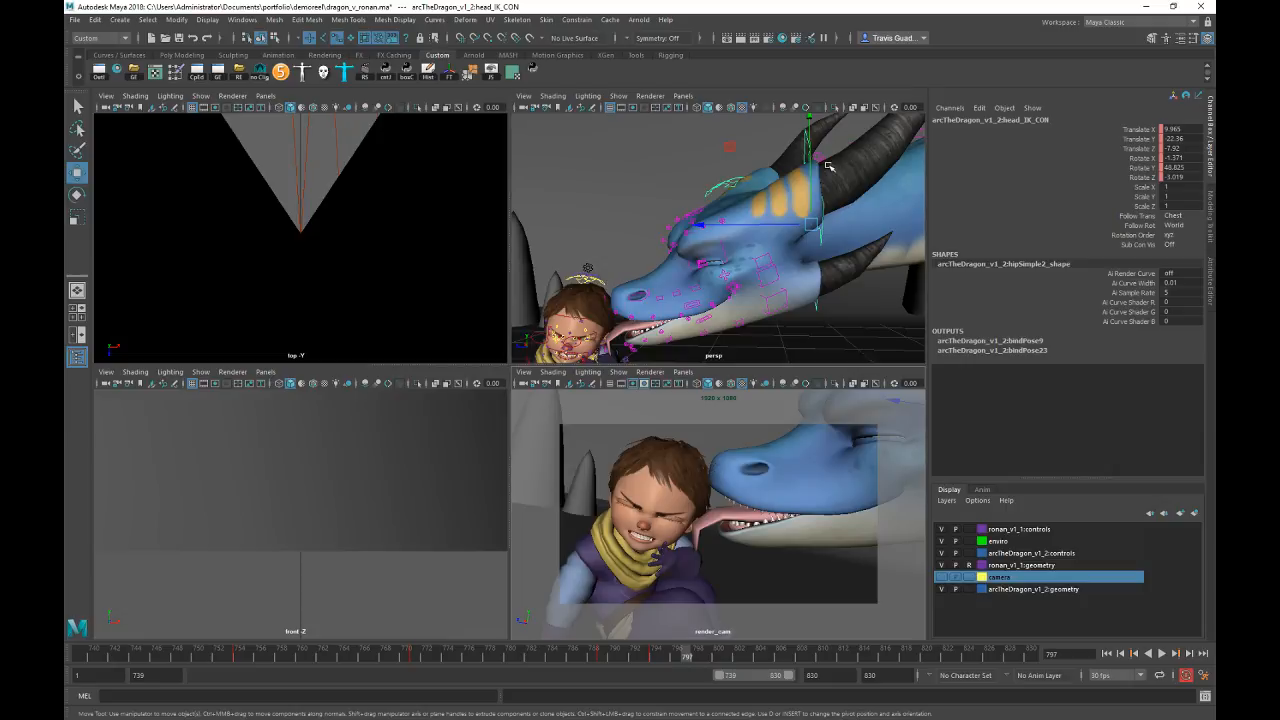
click(688, 655)
drag(809, 127, 809, 138)
key(e)
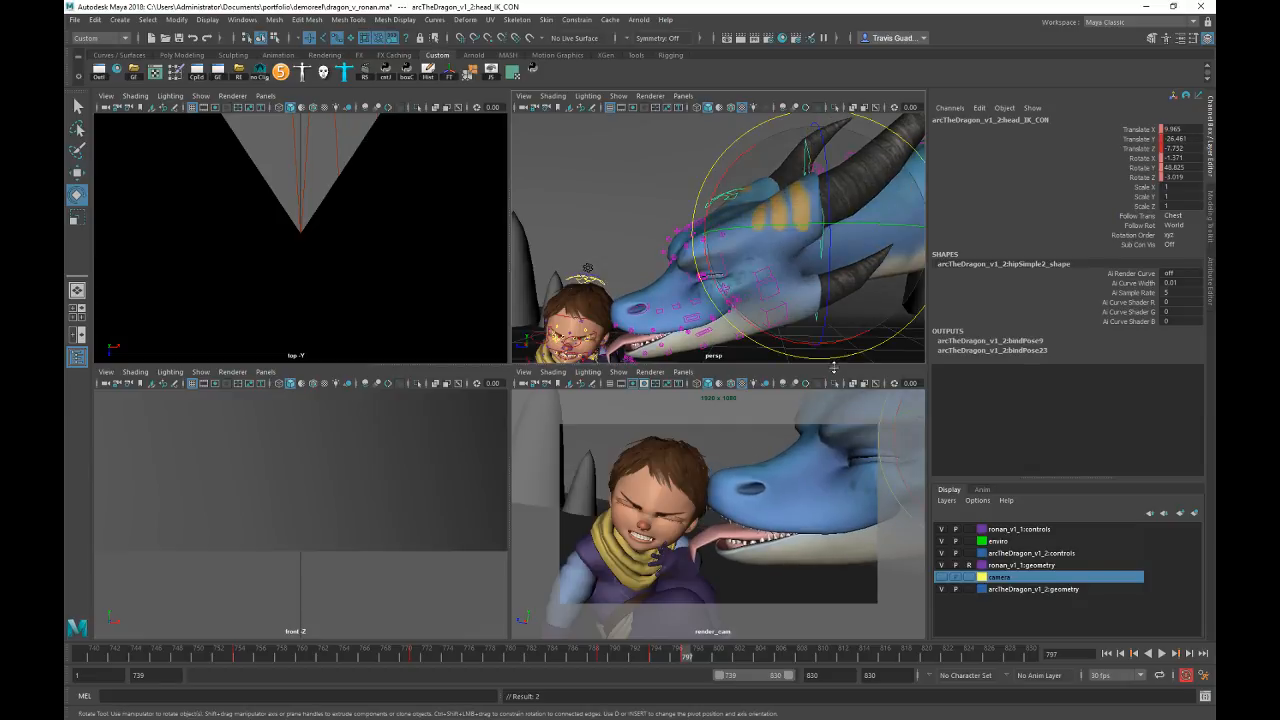
drag(727, 184, 734, 175)
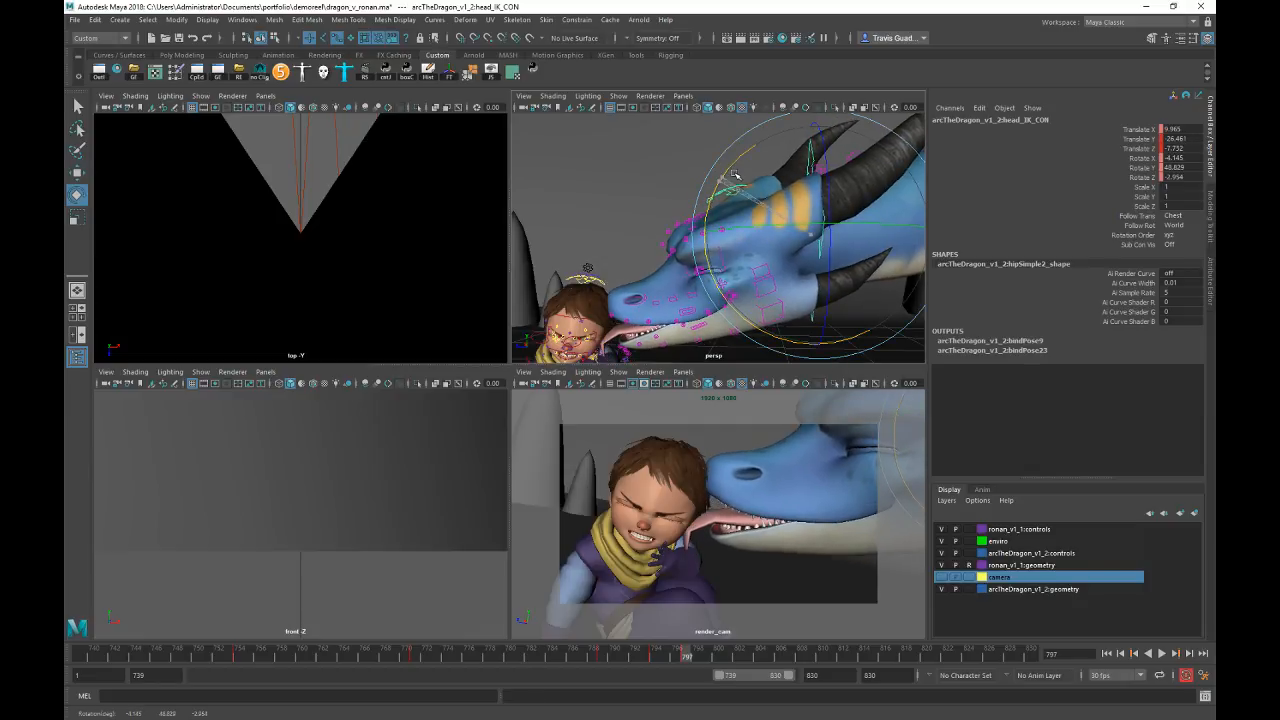
key(alt+v)
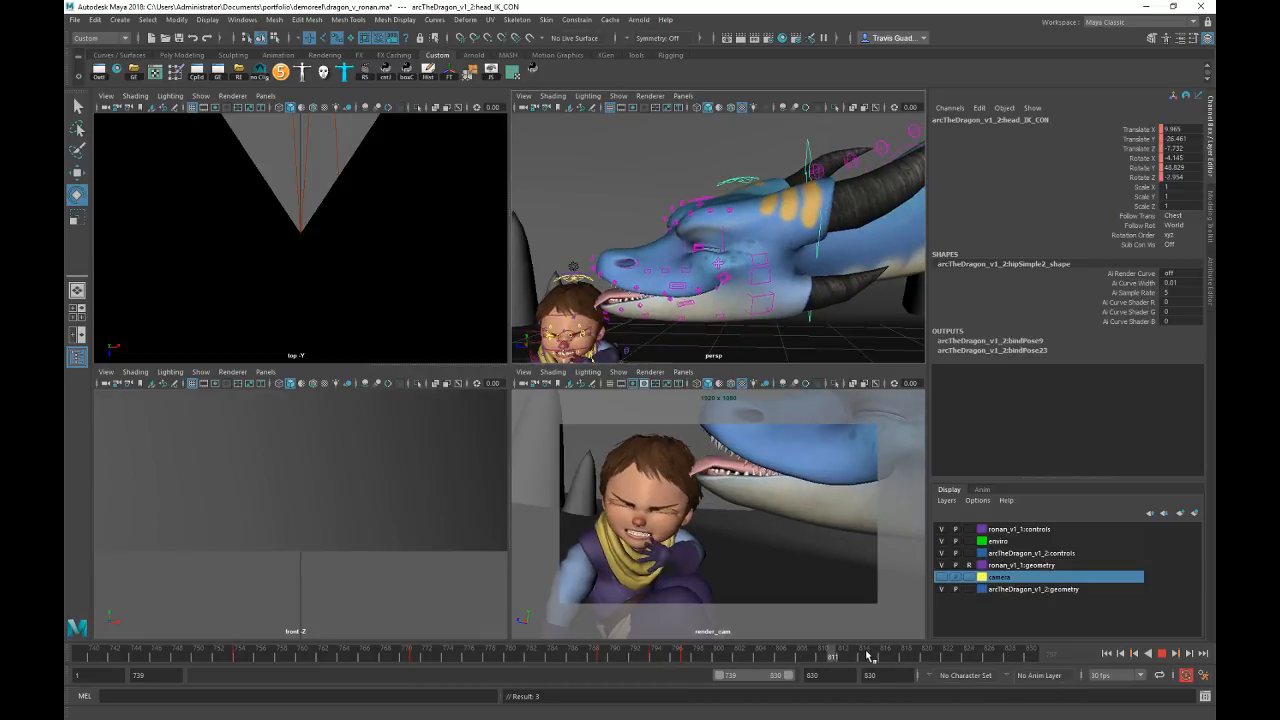
key(Escape)
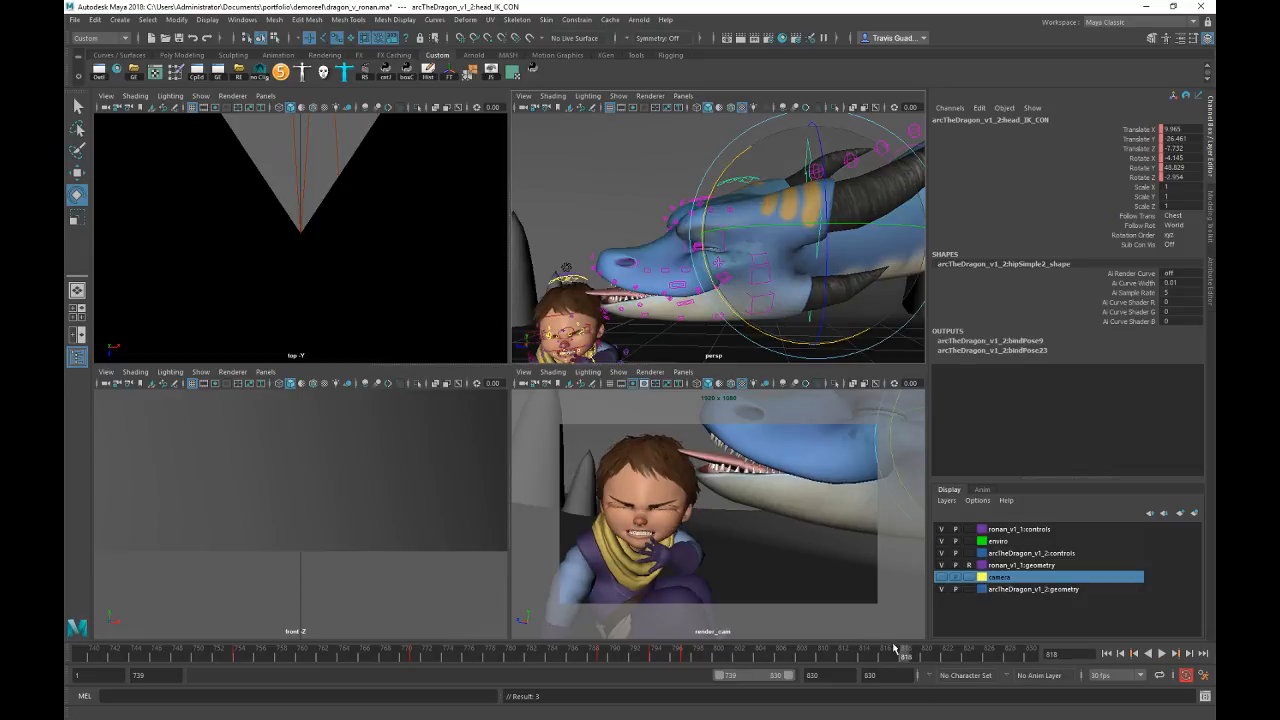
drag(908, 657, 818, 667)
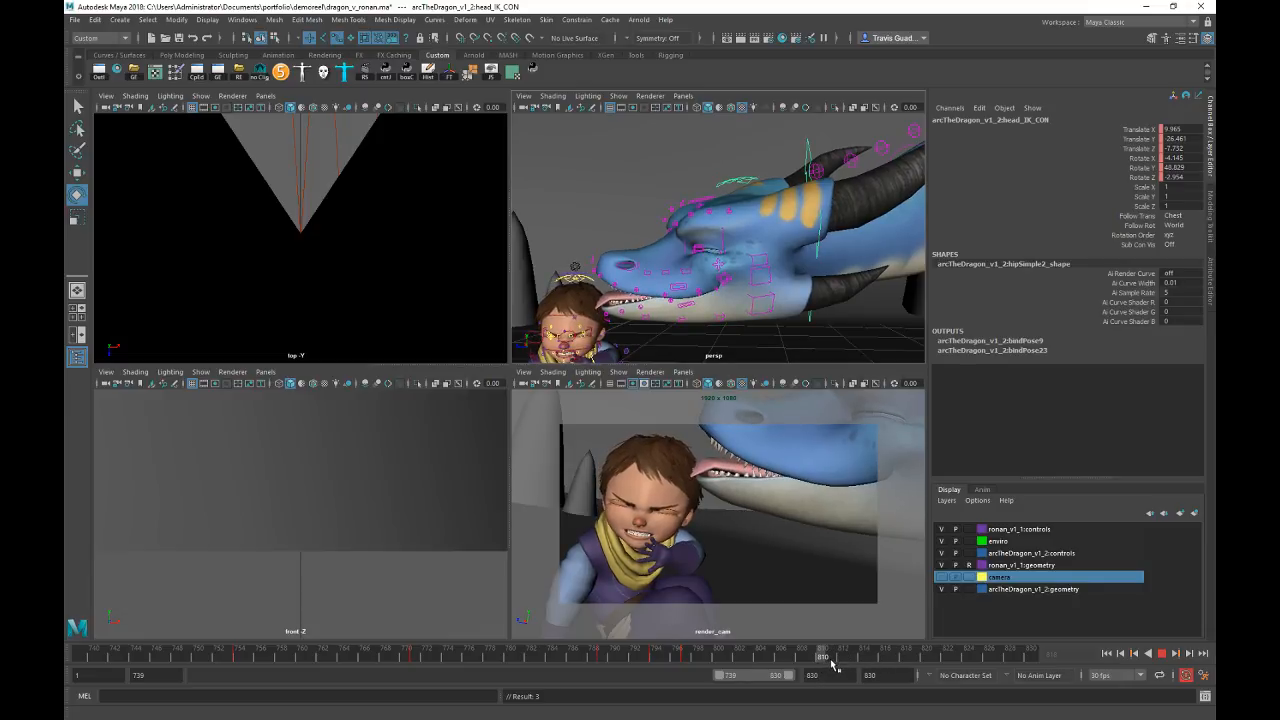
Step: Key the dragon's head IK control on frame 812 and go to frame 830
drag(832, 665, 842, 662)
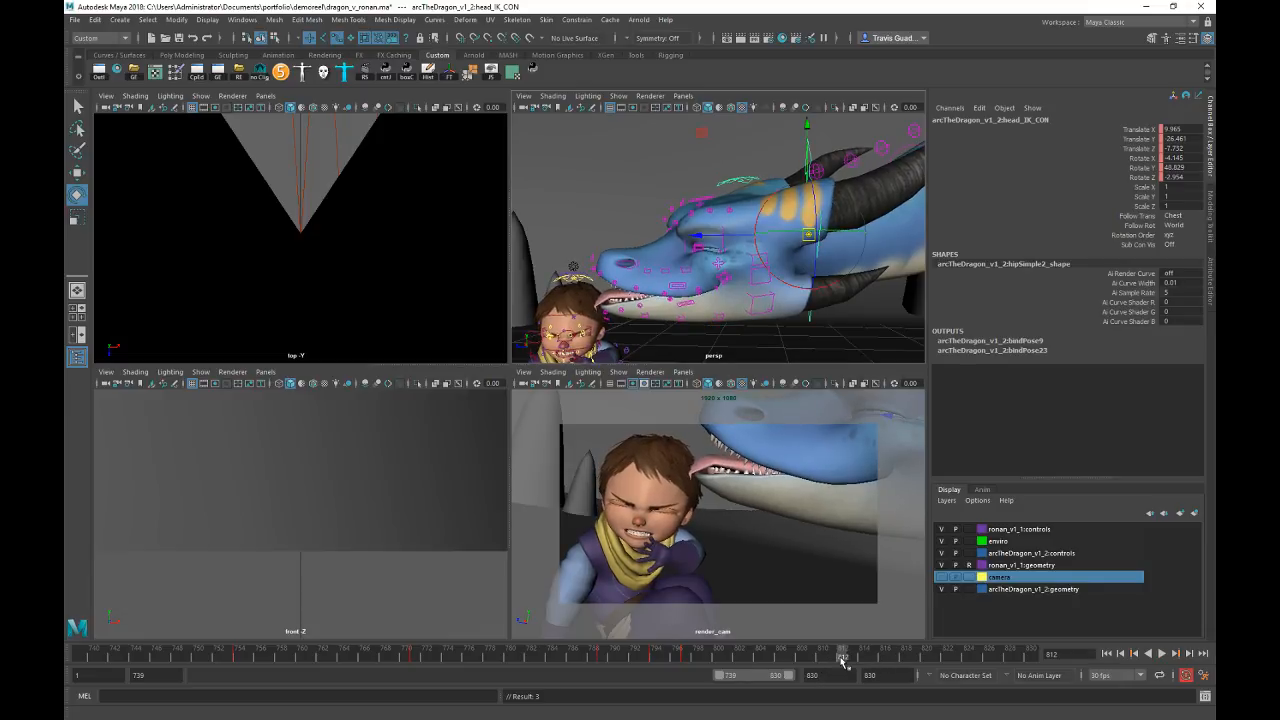
key(e)
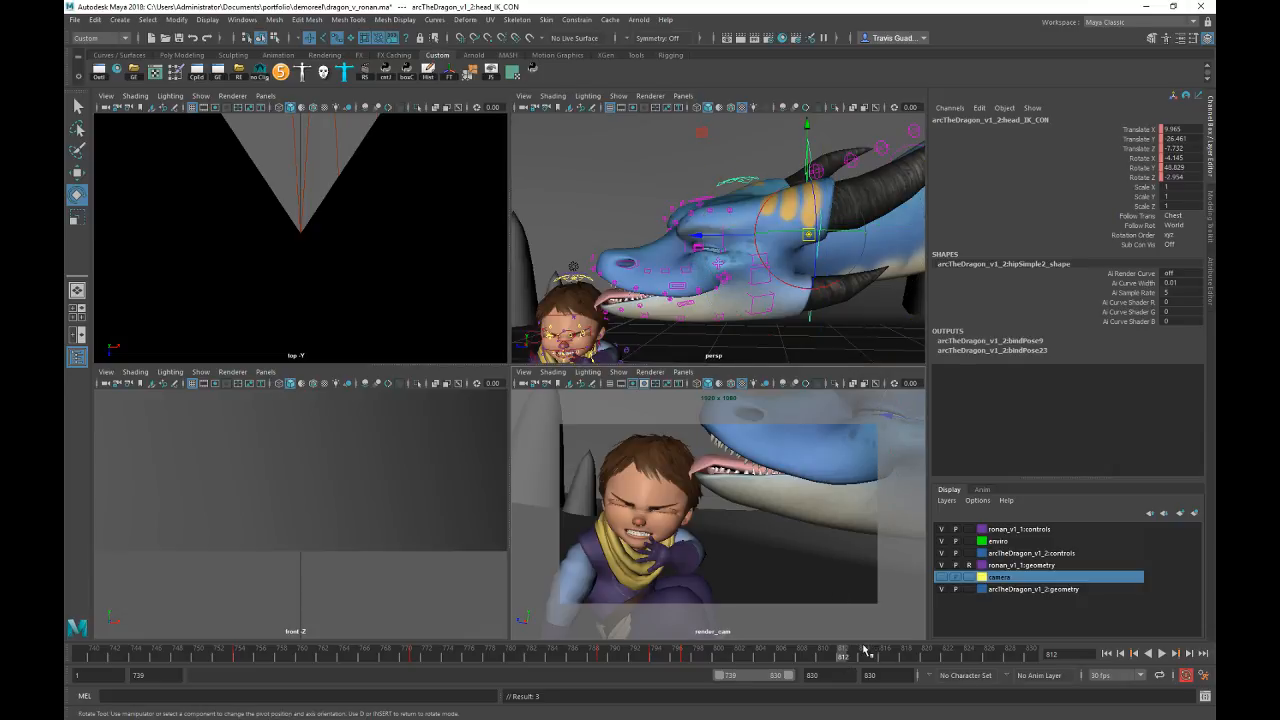
key(s)
key(d)
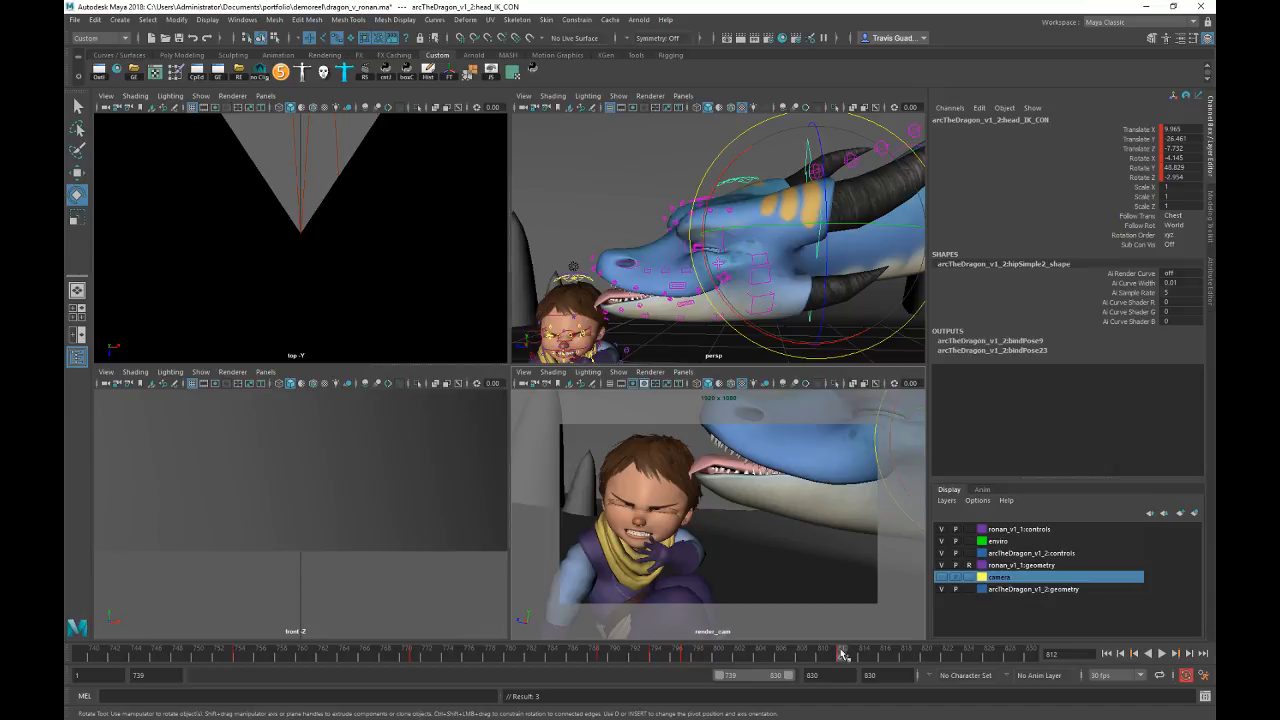
drag(842, 655, 1038, 663)
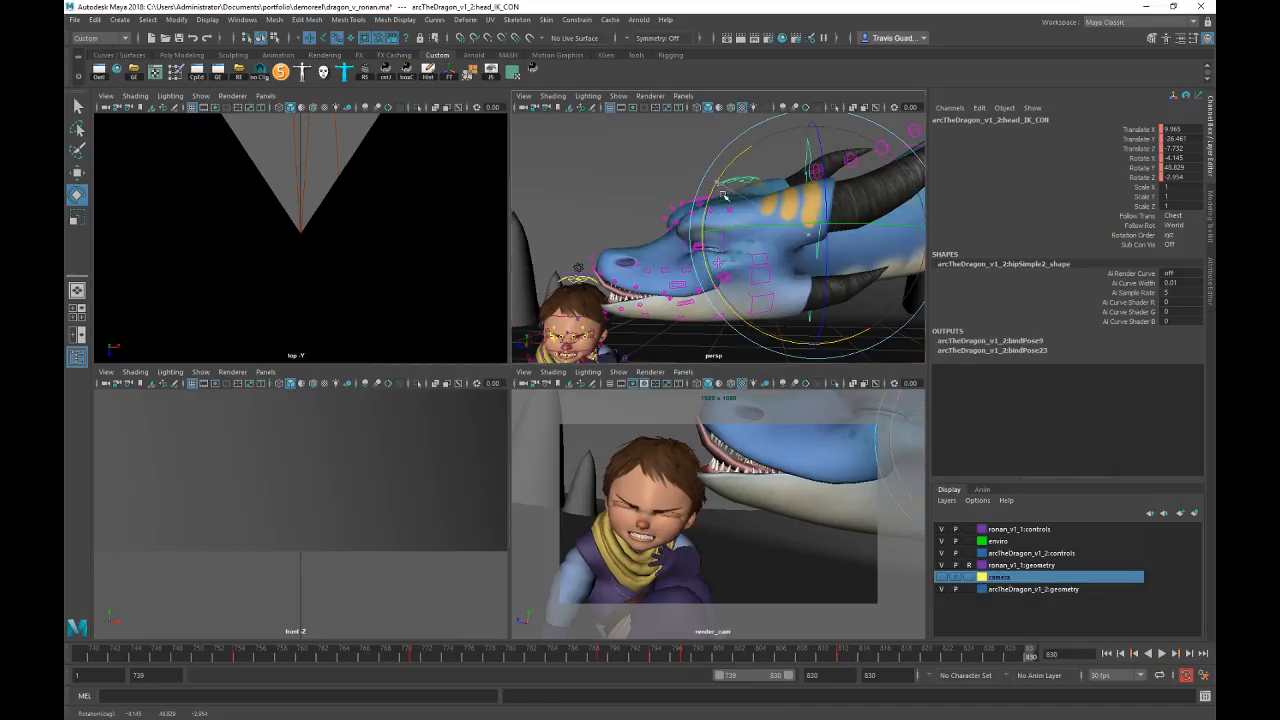
Step: At frame 830, rotate the dragon's head IK control to about 11.35 on X and move it back and upward away from the boy
drag(719, 164, 726, 206)
key(w)
scroll(718, 200, down, 2)
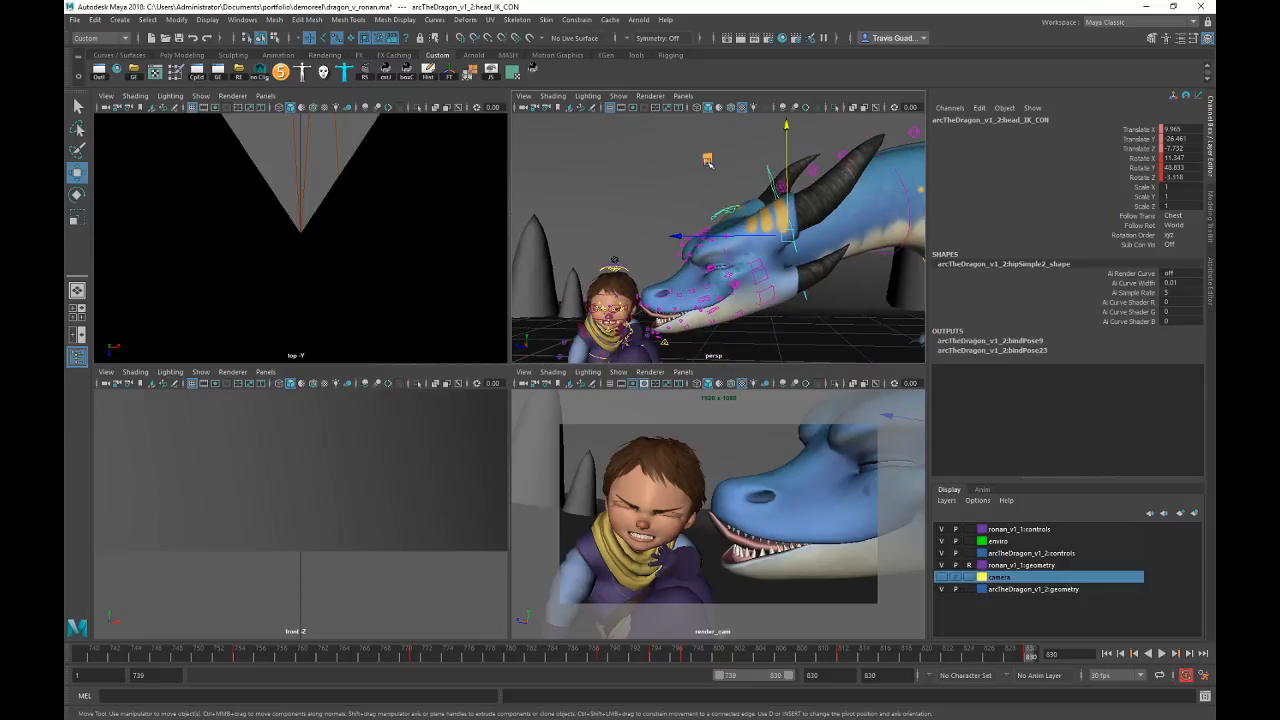
mouse_move(708, 158)
mouse_down()
mouse_move(723, 150)
mouse_move(718, 160)
mouse_up()
scroll(720, 272, up, 10)
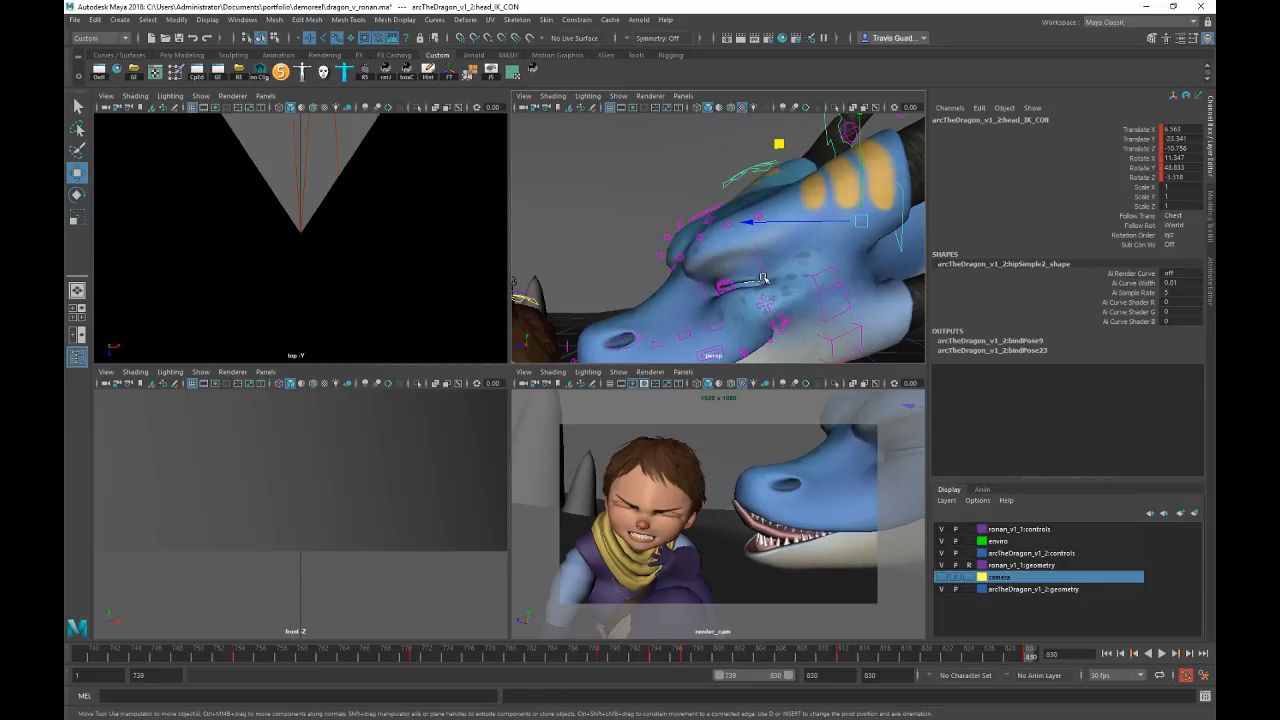
Step: Open the dragon's upper eyelid by resetting its blinkTop control's translation, rotation and all four Lid Crease values to 0
click(707, 270)
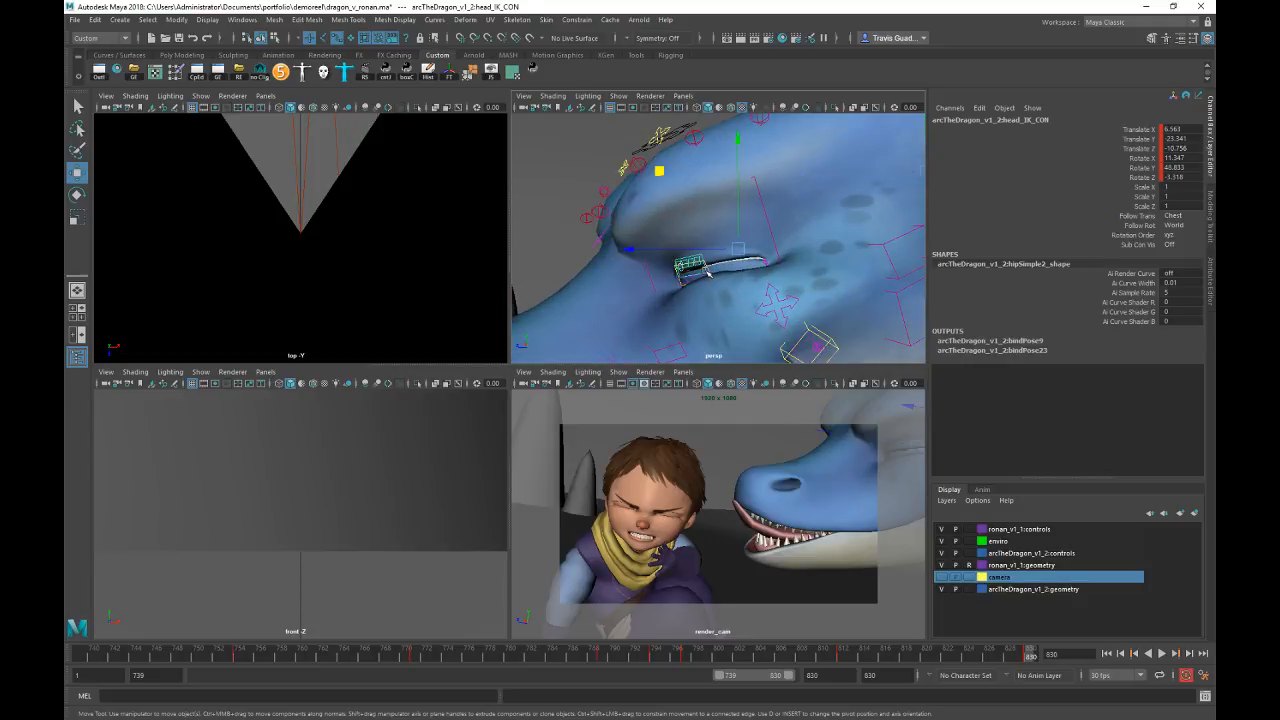
click(705, 265)
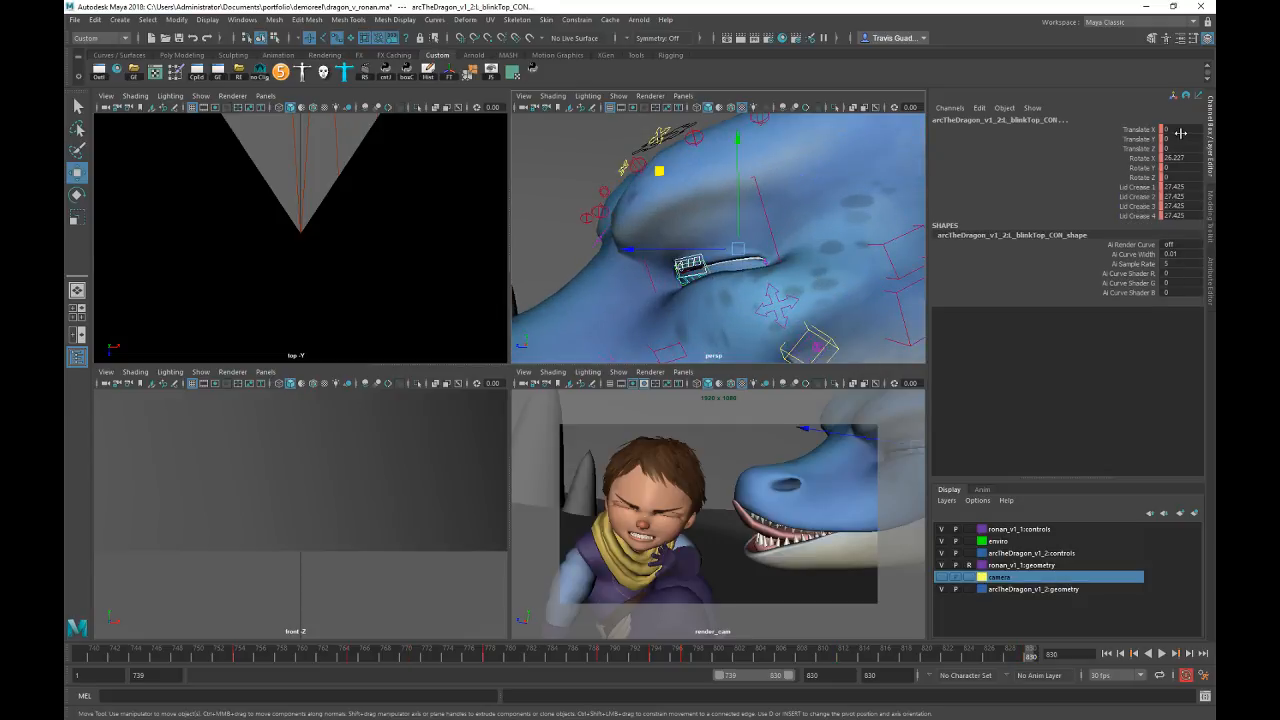
drag(1180, 130, 1183, 215)
text(0)
key(Return)
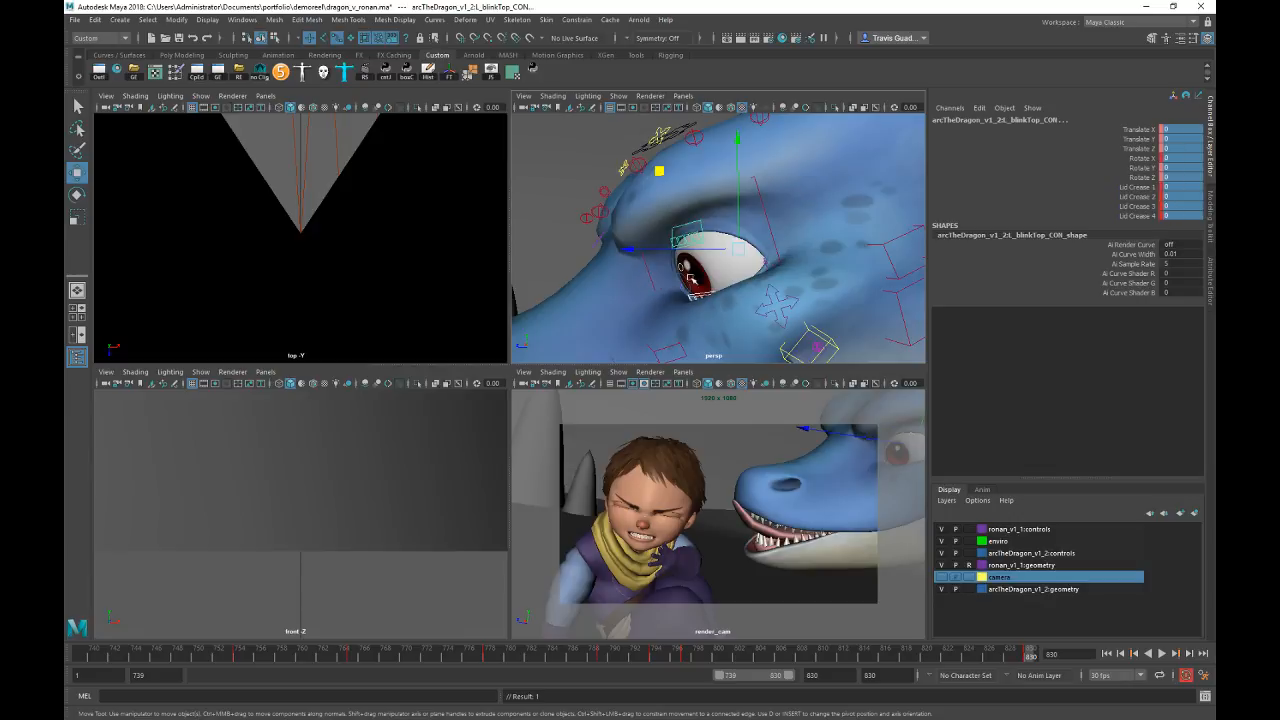
scroll(551, 248, down, 5)
scroll(789, 285, up, 5)
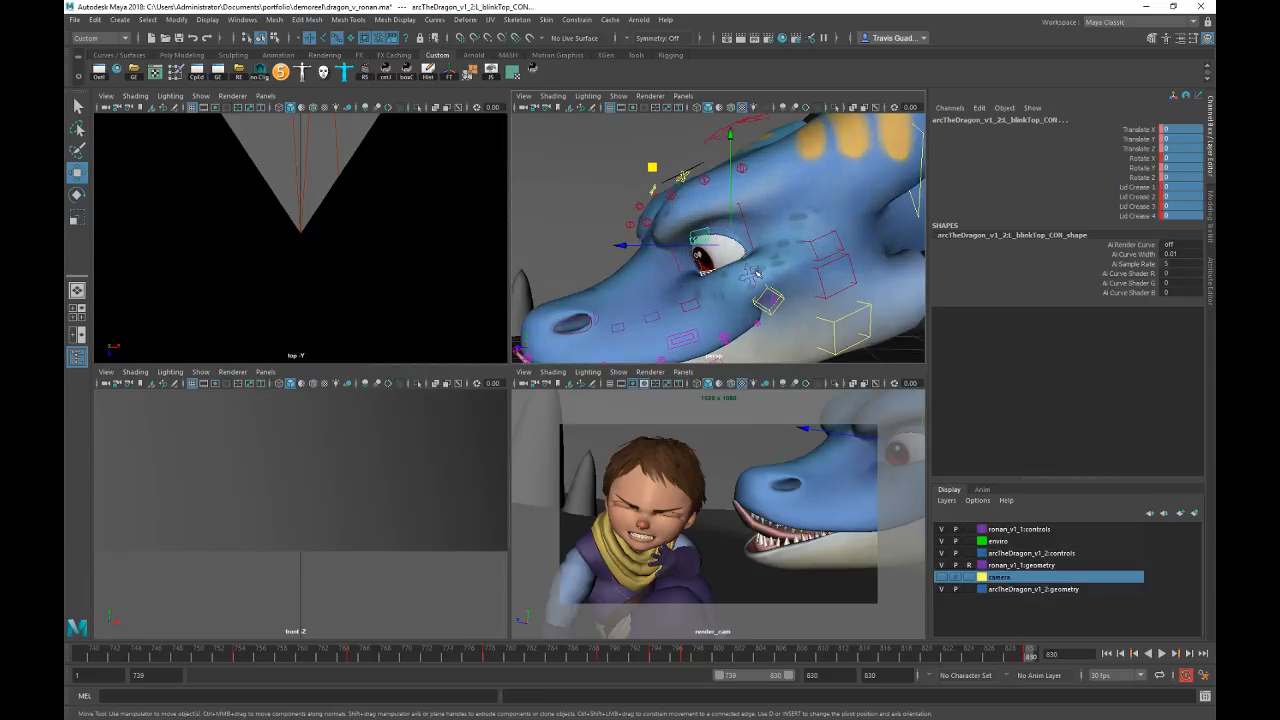
Step: Set Cheek Lift on the dragon's lower eyelid blinkBot control to 0 at frame 830
click(752, 274)
scroll(705, 293, up, 2)
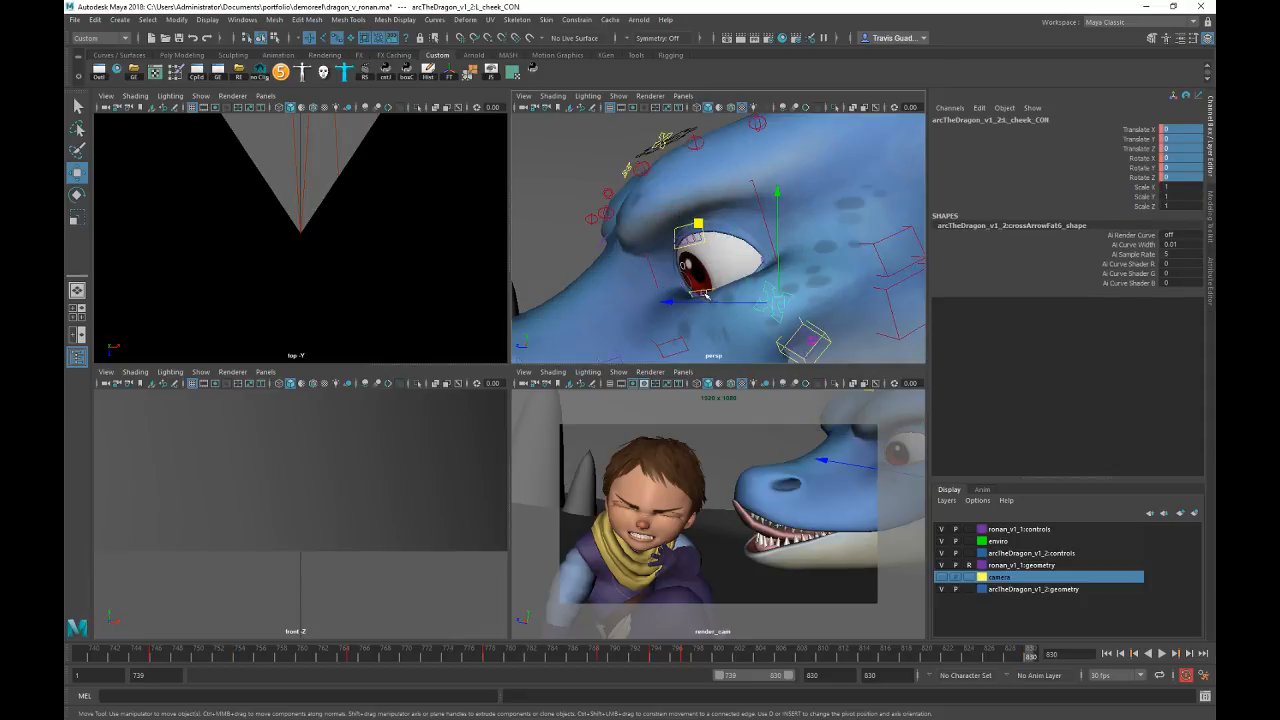
click(712, 290)
click(1166, 226)
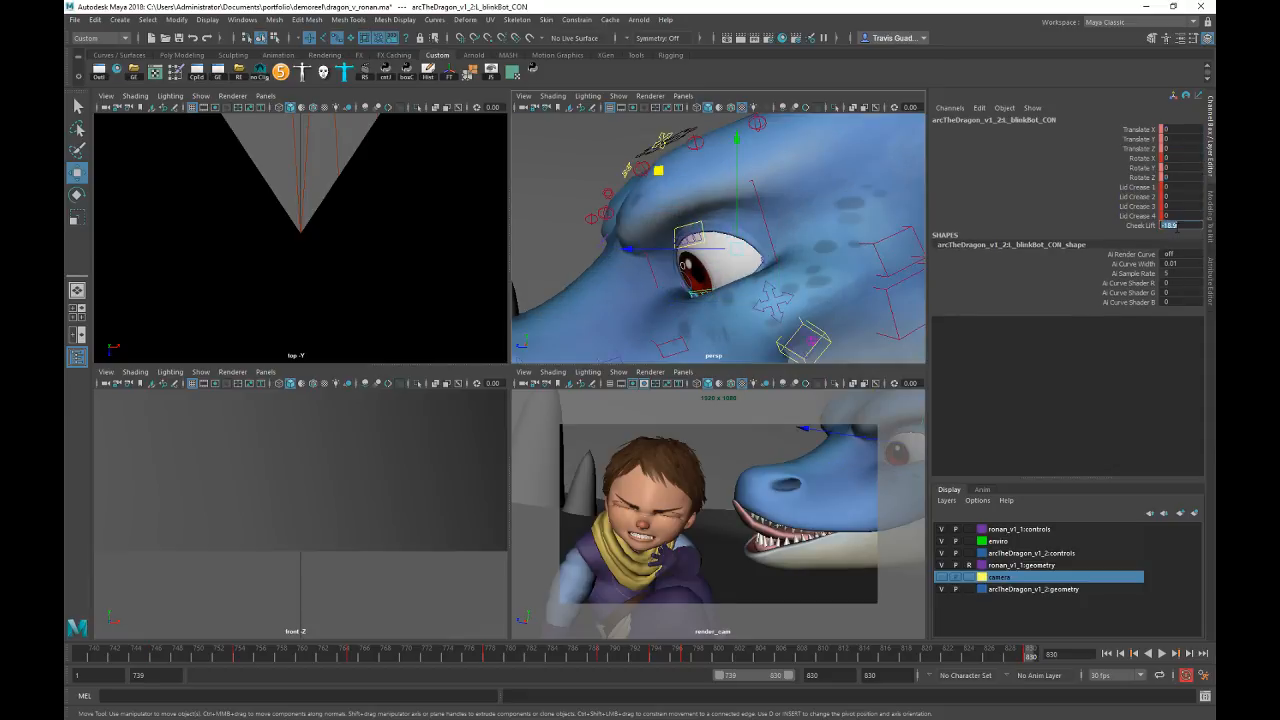
scroll(829, 261, down, 5)
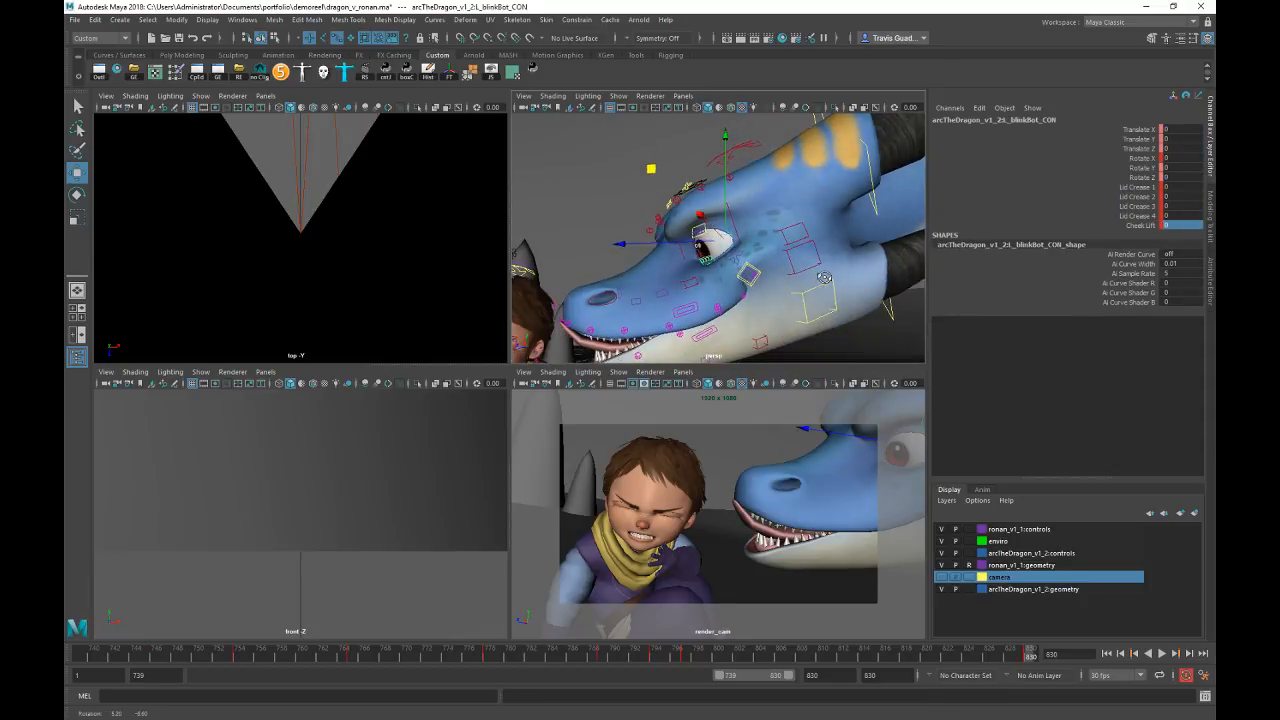
alt+middle_drag(829, 261, 840, 232)
alt+drag(832, 238, 722, 294)
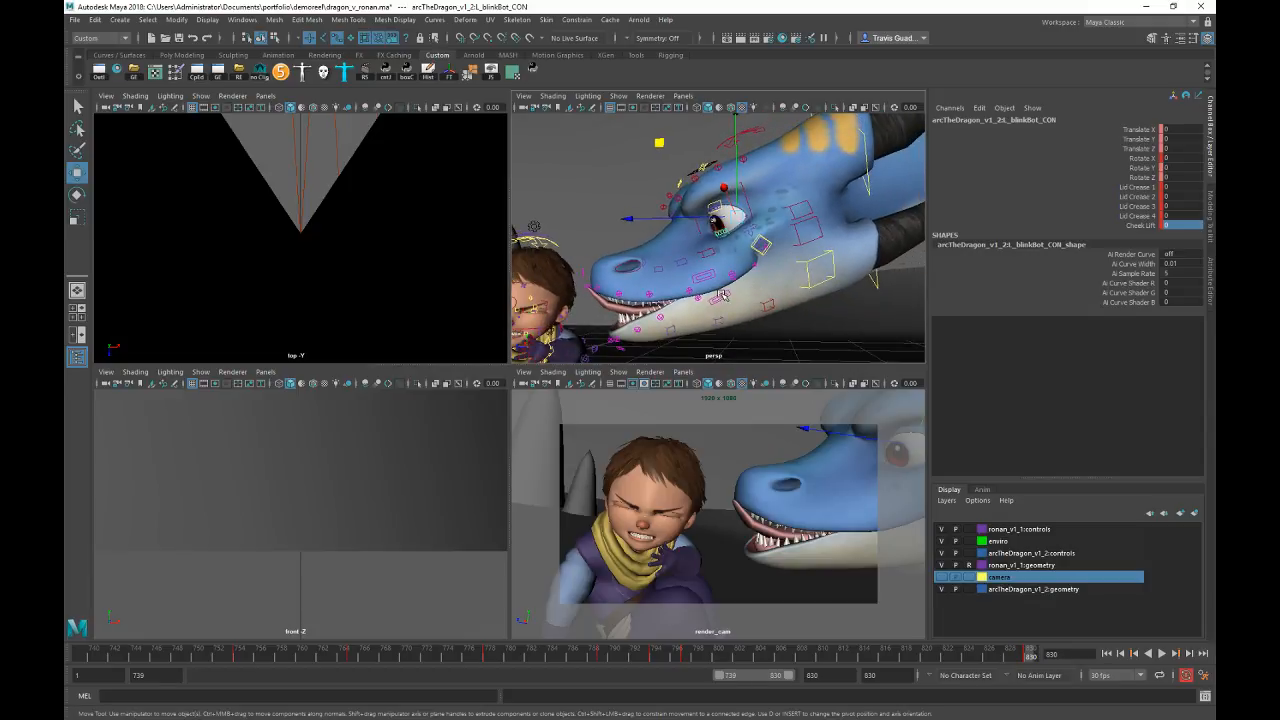
Step: Select the controls around both characters' heads and examine the lick pose around frames 813 and 814
drag(696, 653, 866, 651)
alt+right_drag(690, 262, 600, 253)
click(541, 140)
drag(537, 137, 827, 307)
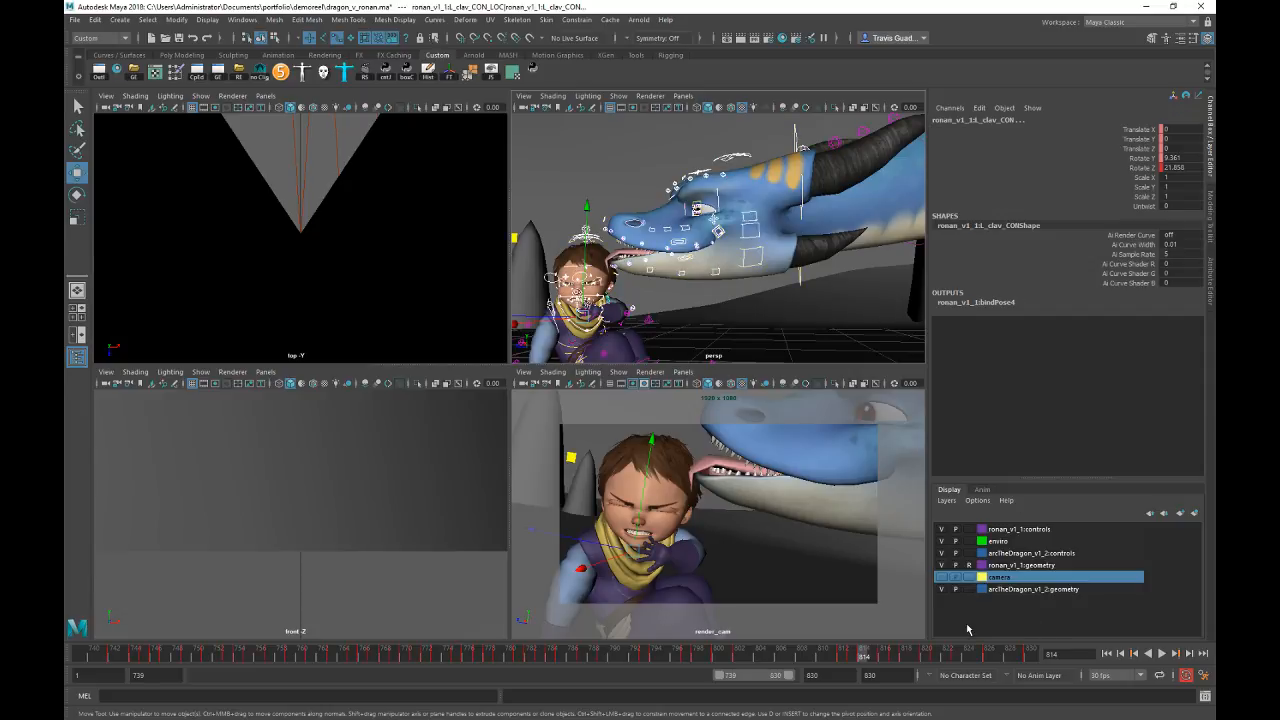
mouse_move(880, 655)
mouse_down()
mouse_move(845, 657)
mouse_move(863, 655)
mouse_up()
click(857, 655)
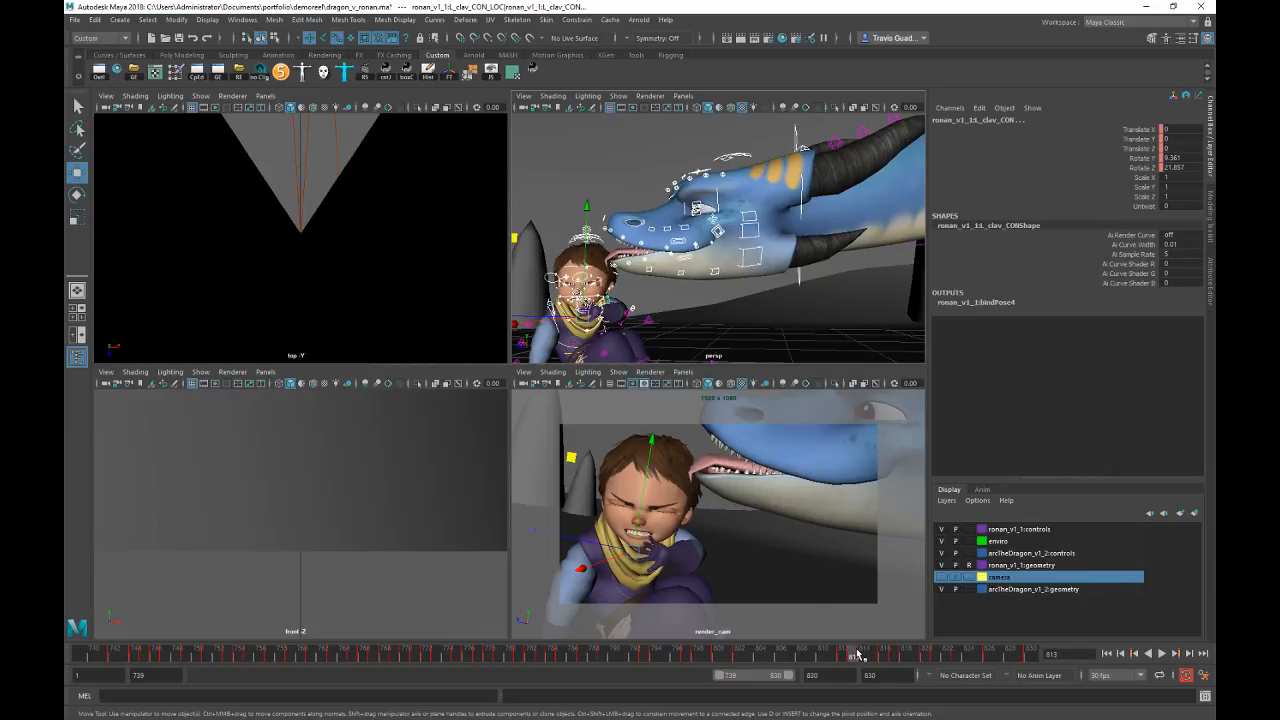
Step: Shift the dragon head IK control's key from frame 812 to frame 814, checking the isolate control's keys first
click(795, 130)
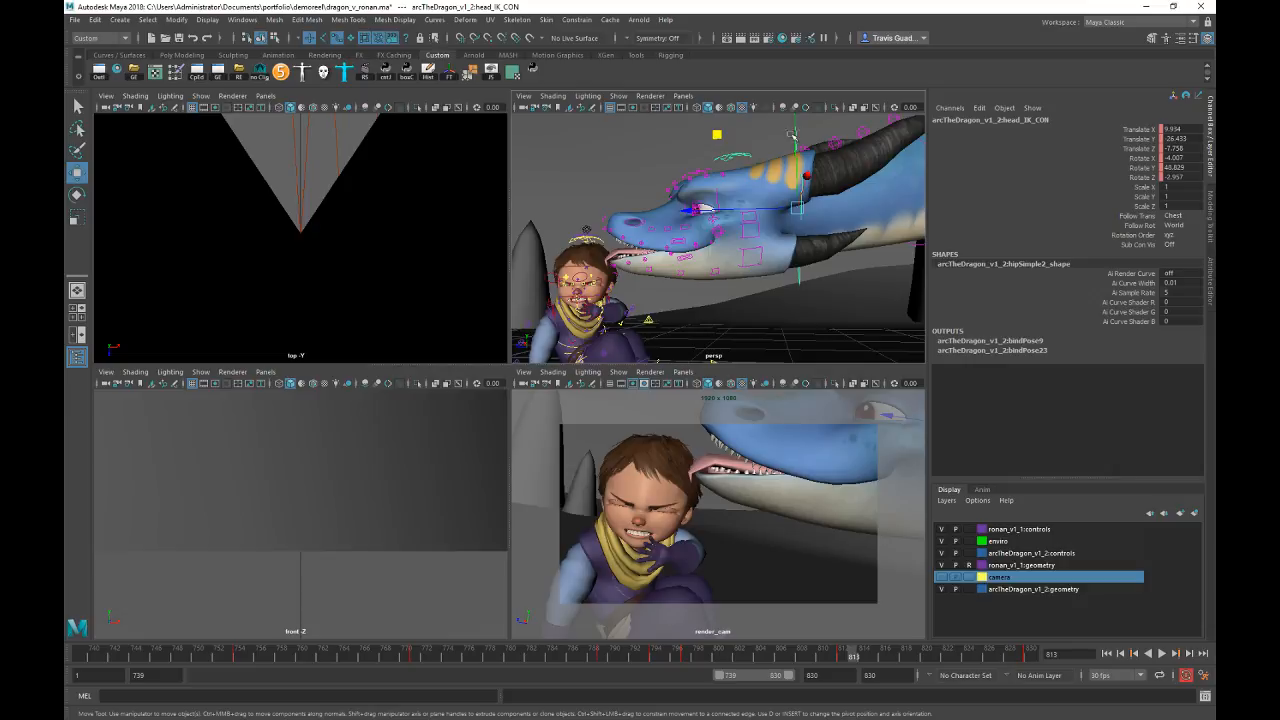
key(alt+comma)
click(732, 154)
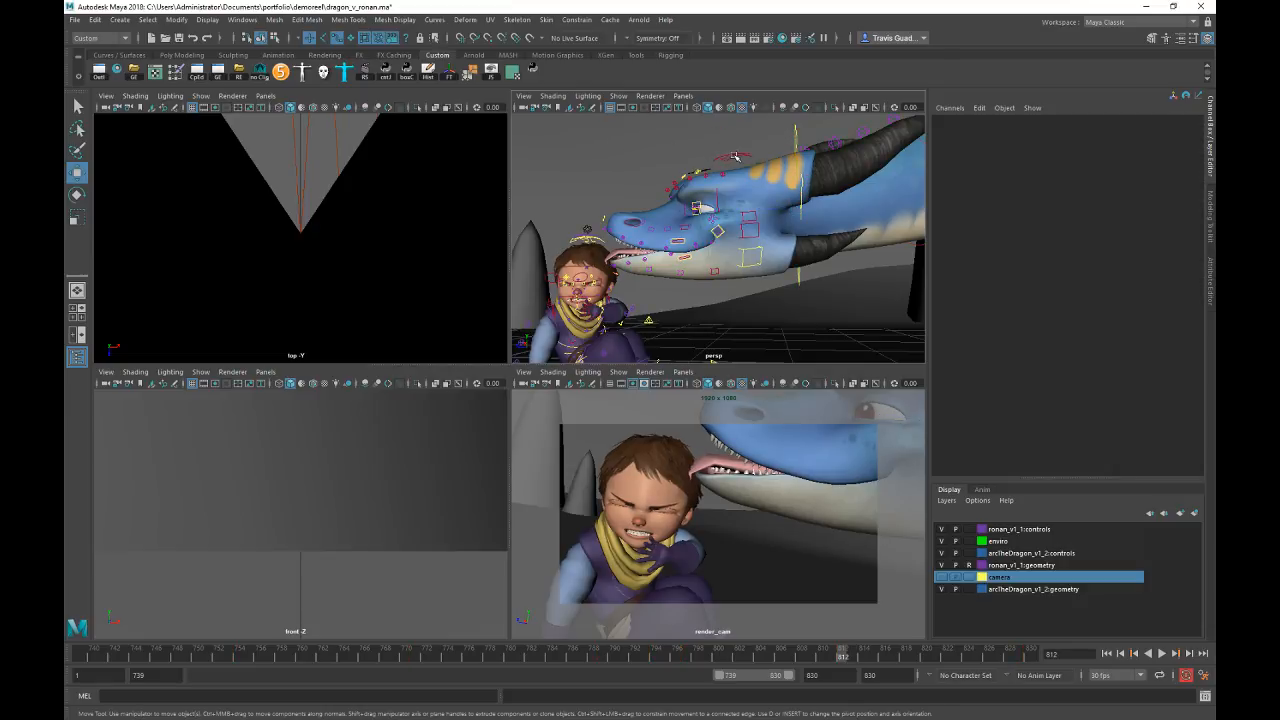
click(735, 157)
key(period)
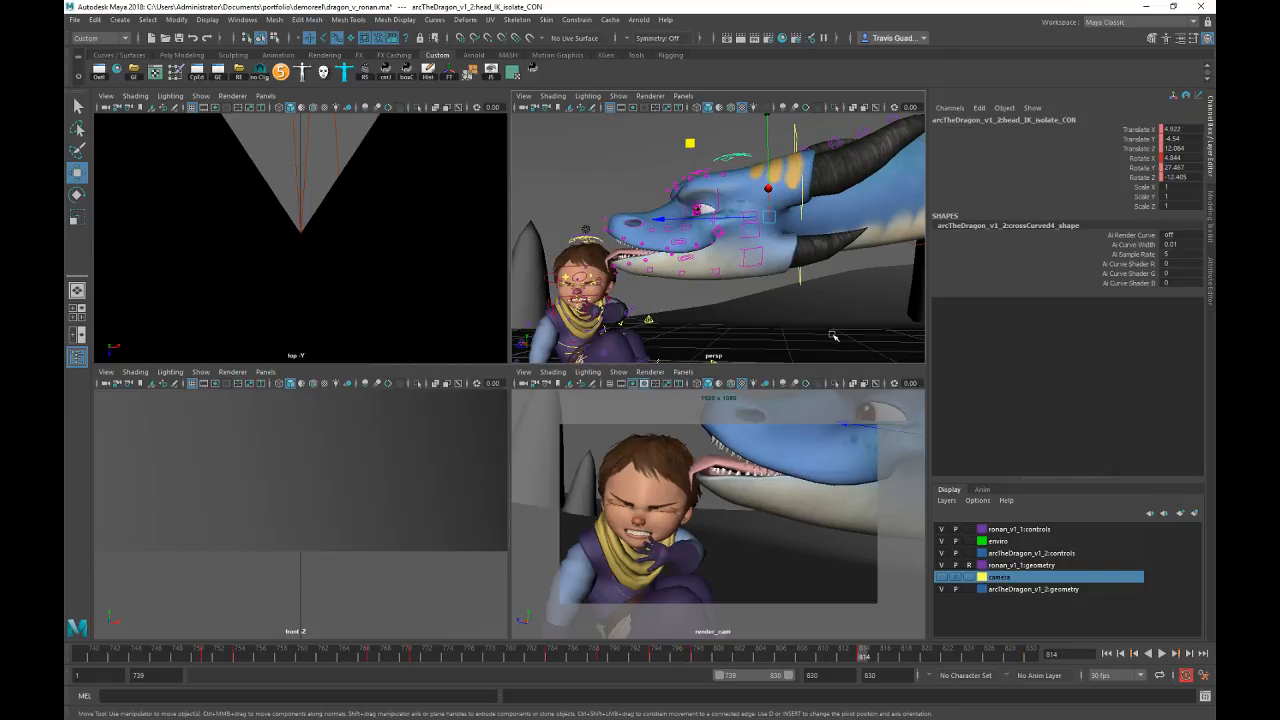
click(802, 288)
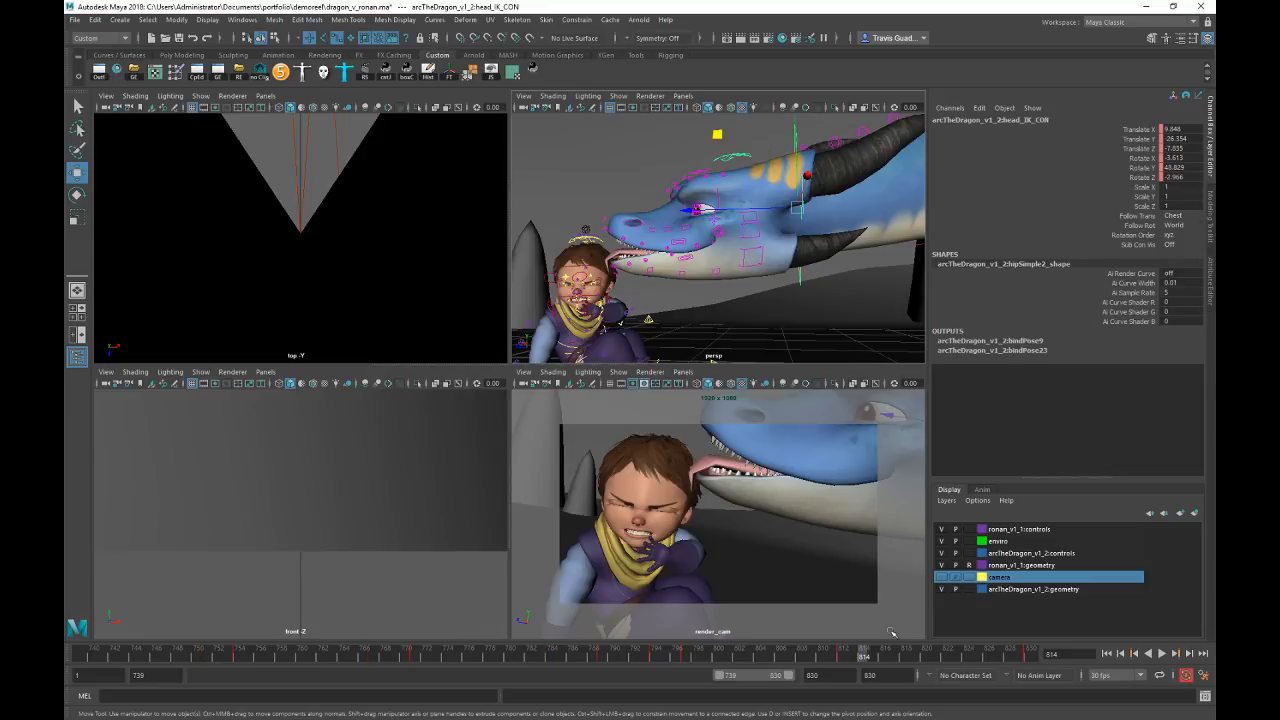
shift+click(844, 658)
drag(844, 658, 862, 659)
click(757, 661)
key(period)
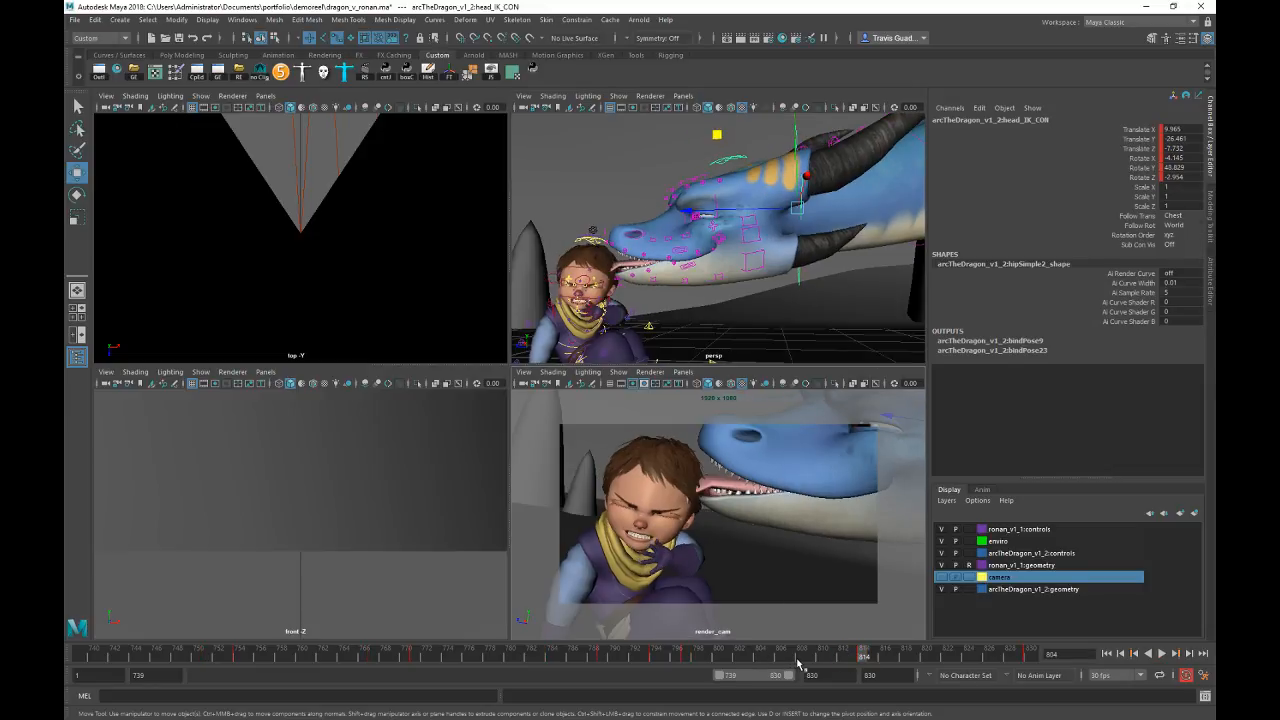
Step: Hide the ronan_v1_1:controls layer, select only the dragon's facial controls at frame 814, and play the shot
drag(841, 328, 547, 78)
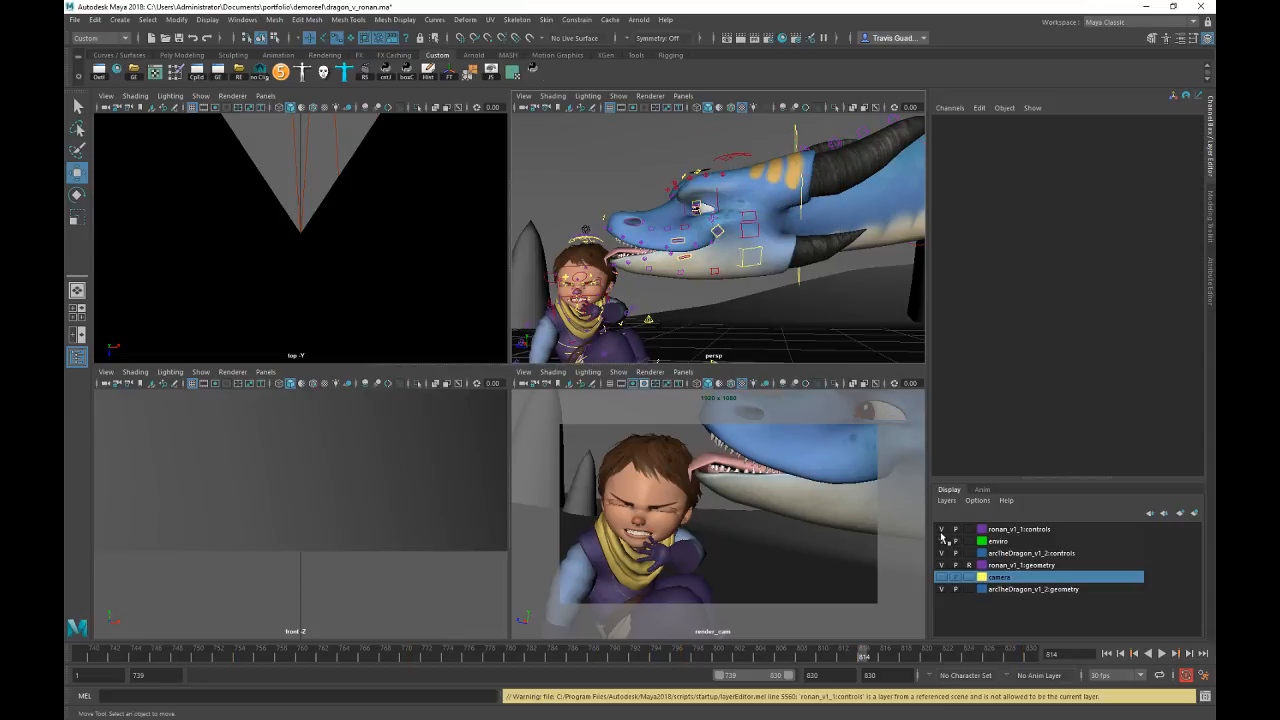
click(941, 530)
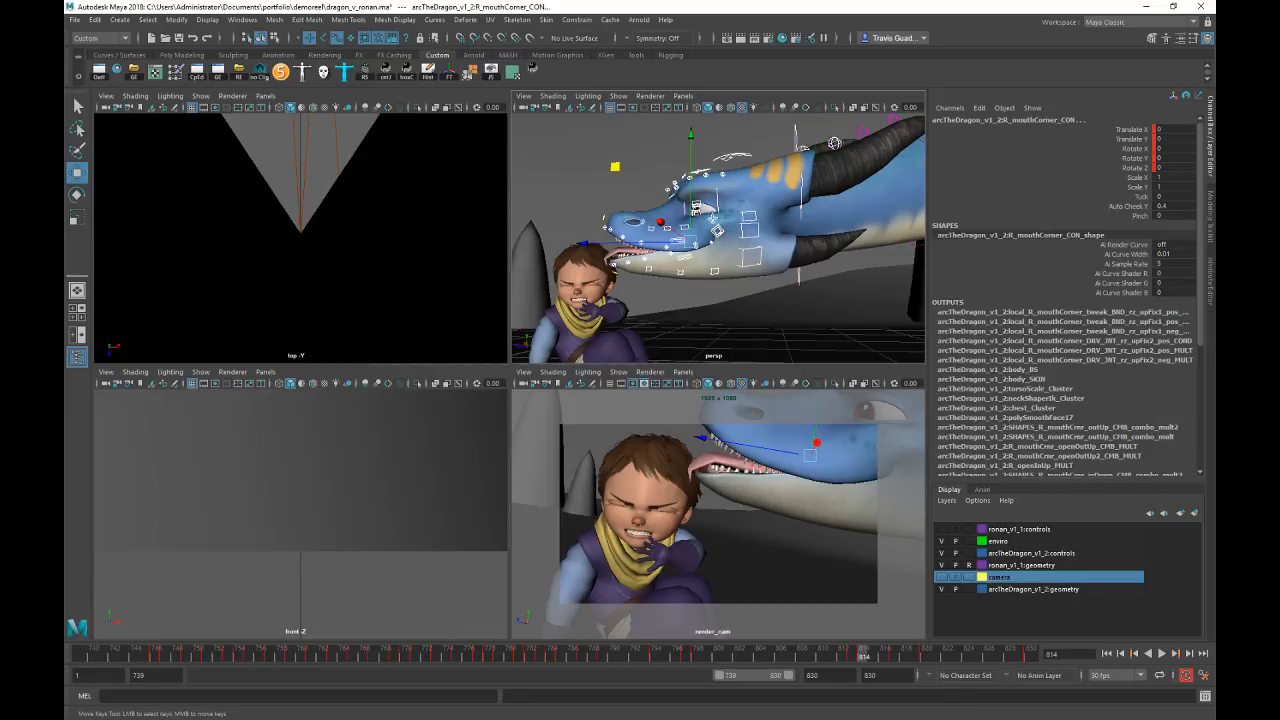
key(alt+v)
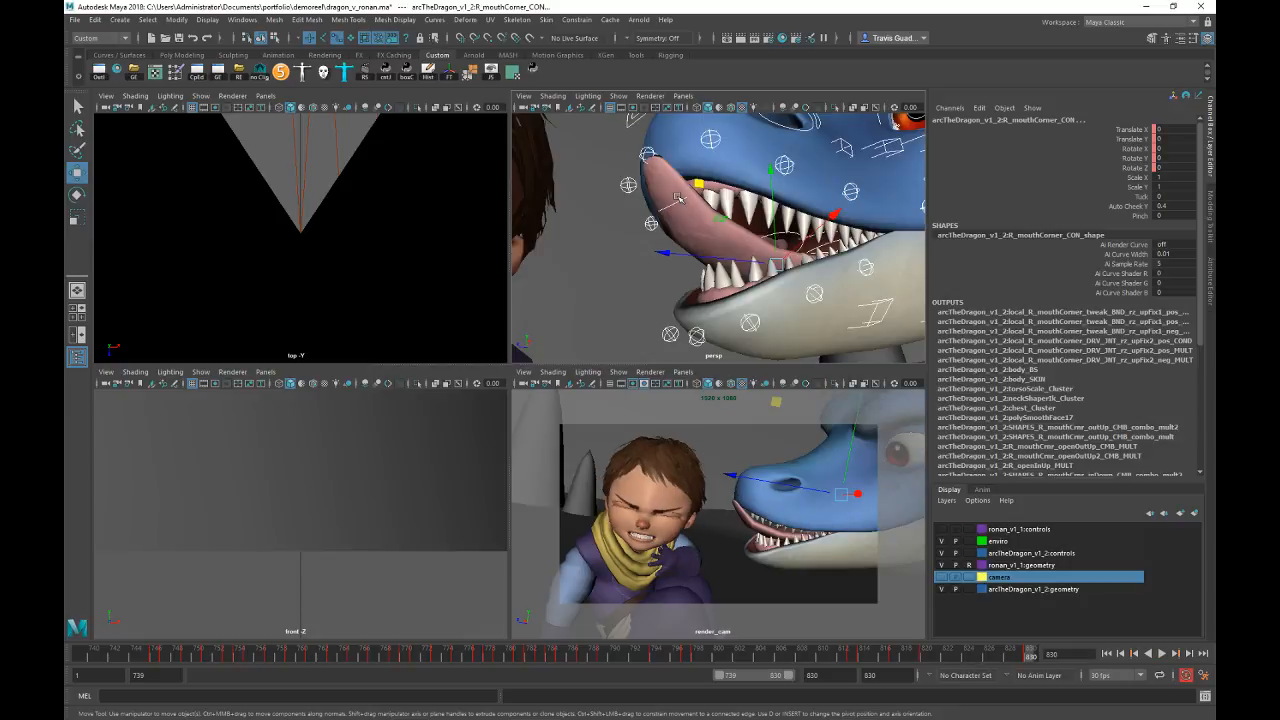
Step: Select the dragon's tongue driver controls from the tip inward and reset their translation and rotation to 0 at frame 830
click(672, 206)
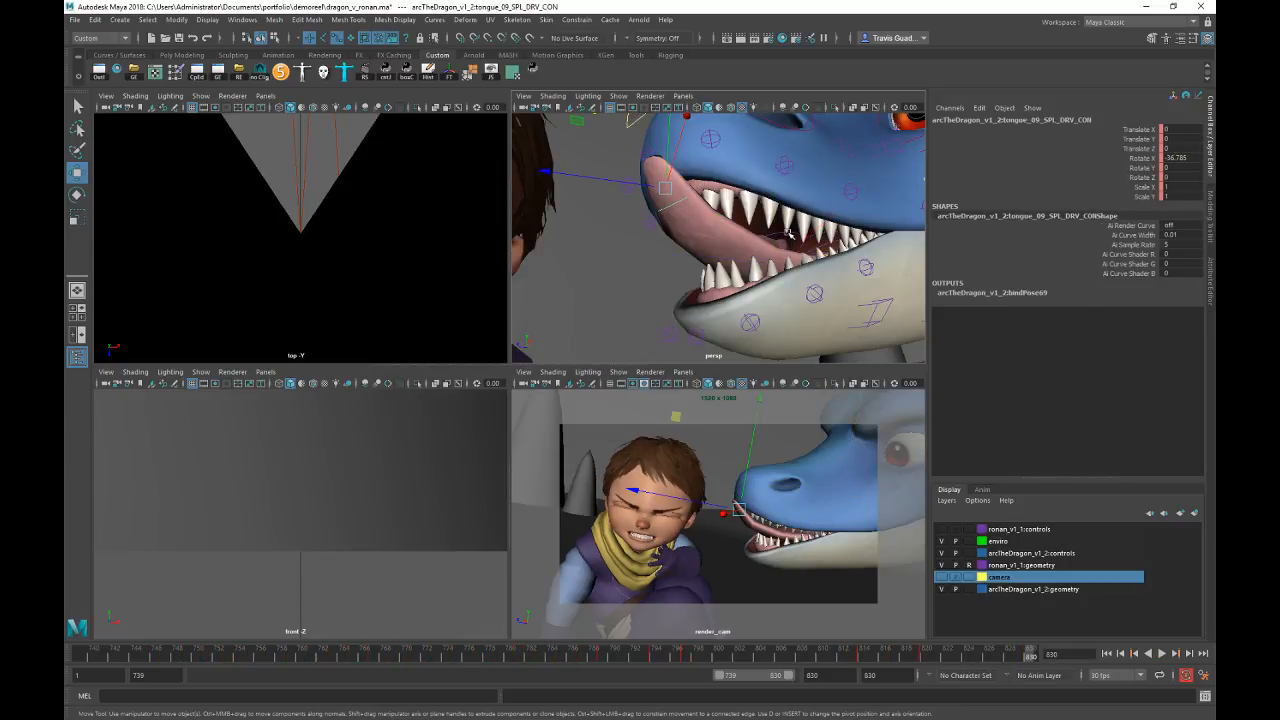
click(788, 233)
click(825, 247)
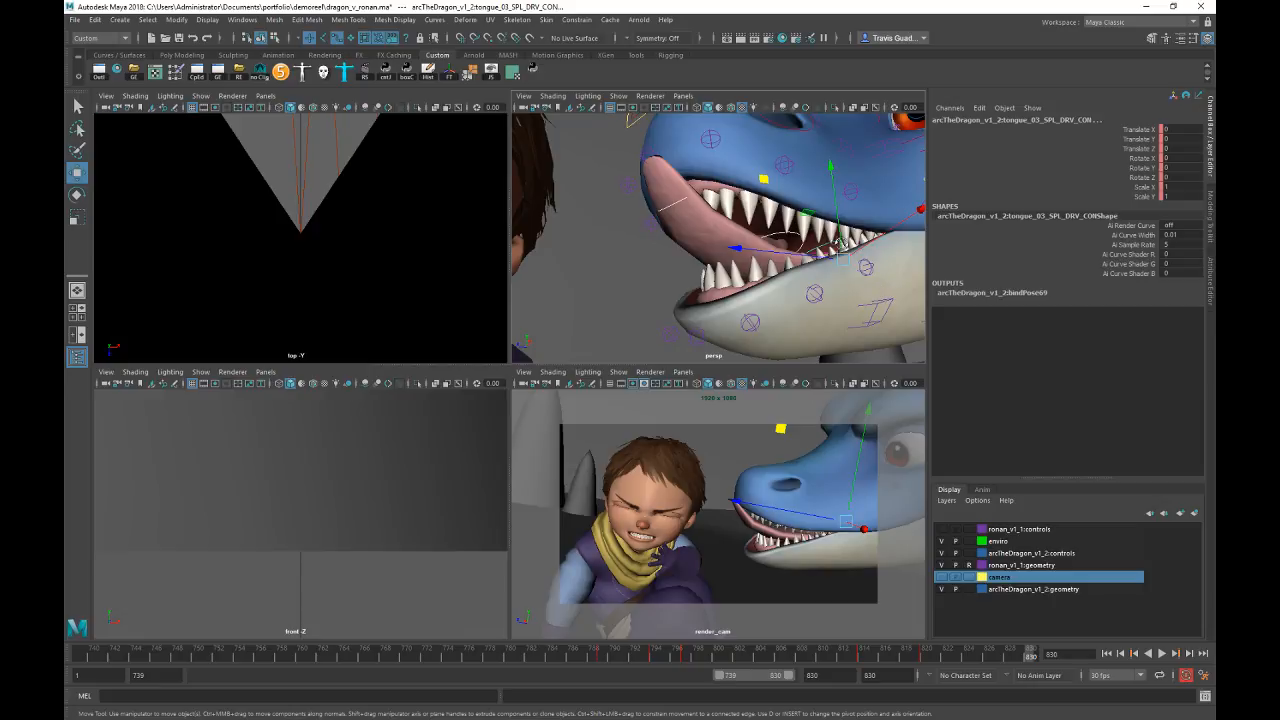
alt+drag(838, 245, 810, 250)
drag(1173, 131, 1177, 180)
text(0)
key(Return)
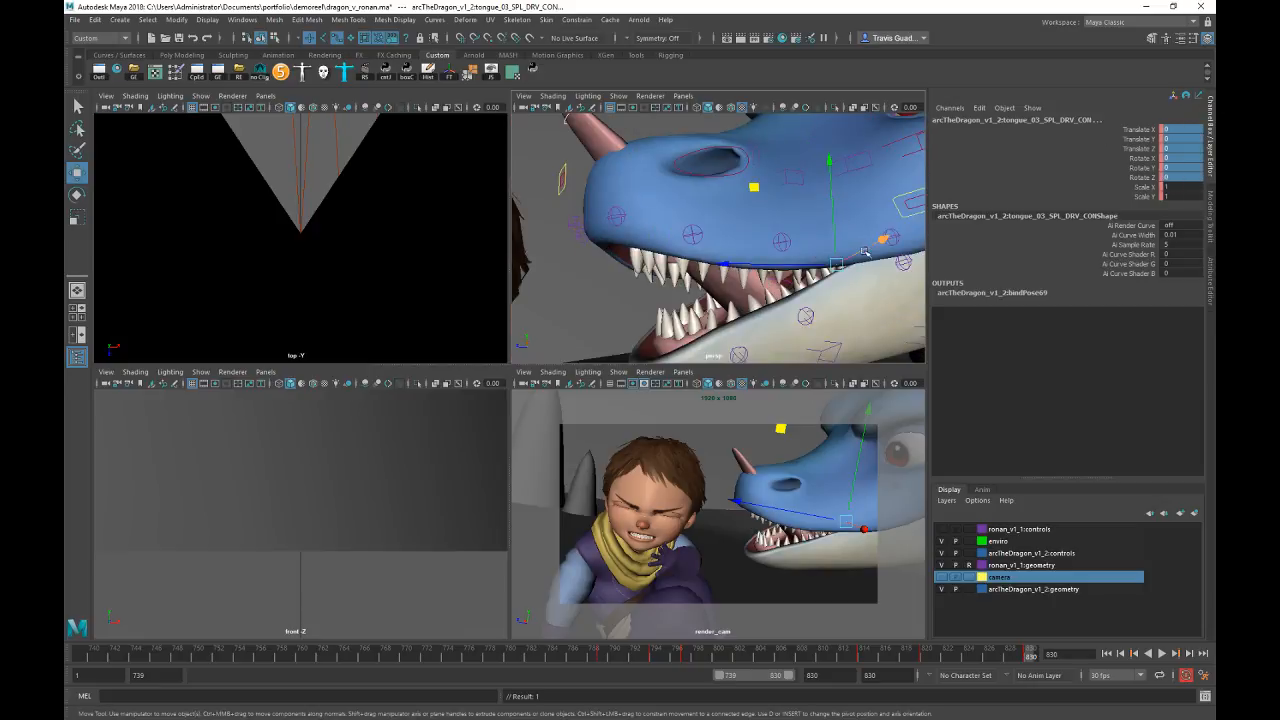
Step: Display the perspective view in wireframe and set Rotate X of the tongue_05 driver control to 0
key(4)
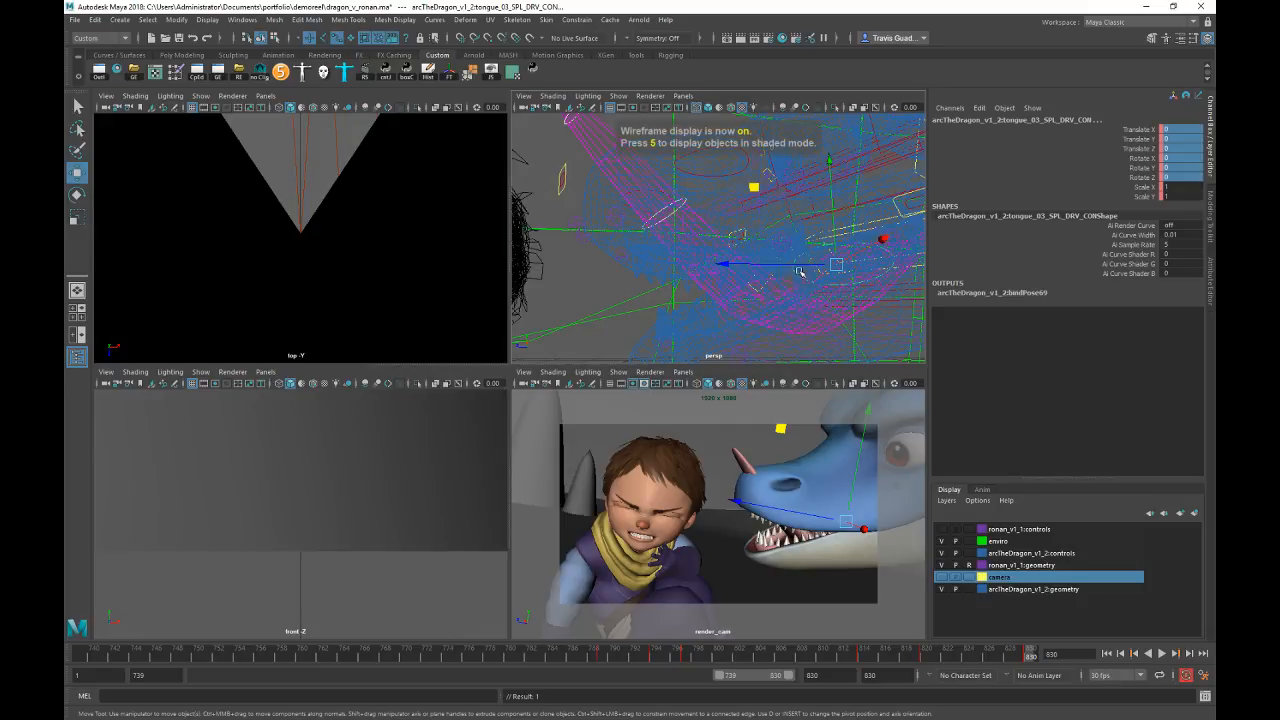
alt+drag(774, 286, 630, 250)
click(624, 250)
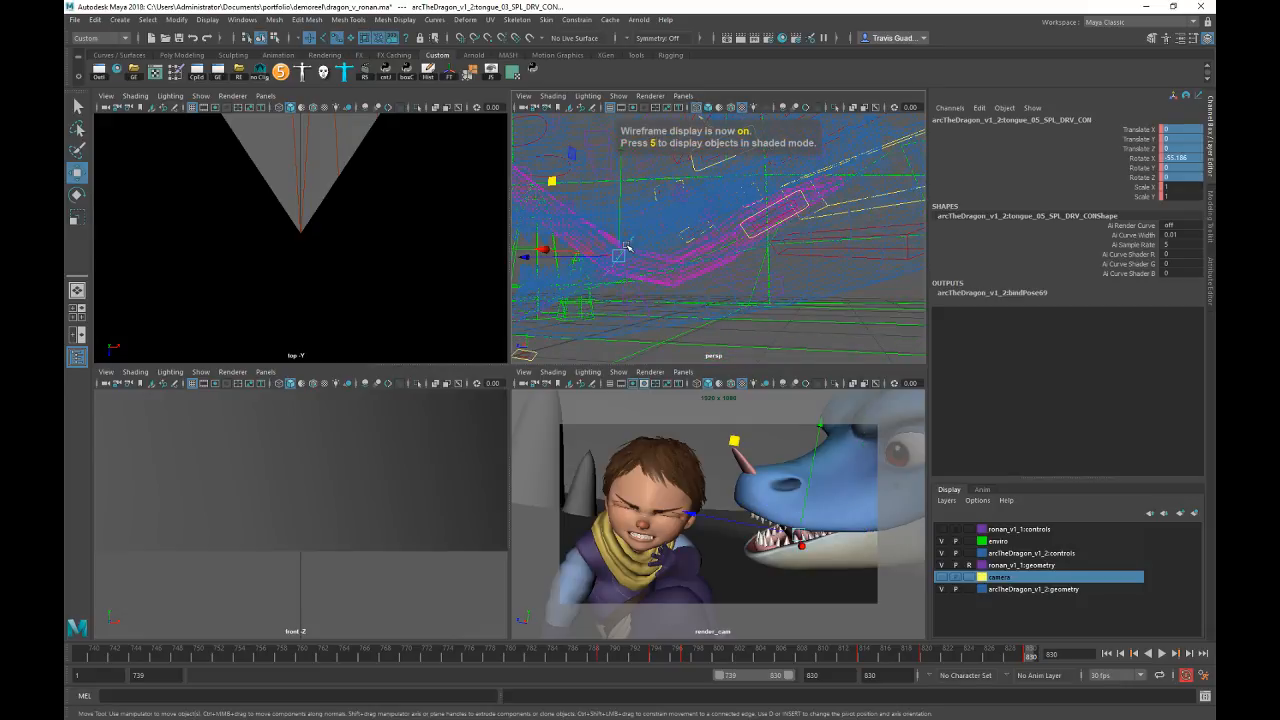
click(1188, 157)
text(0)
key(Return)
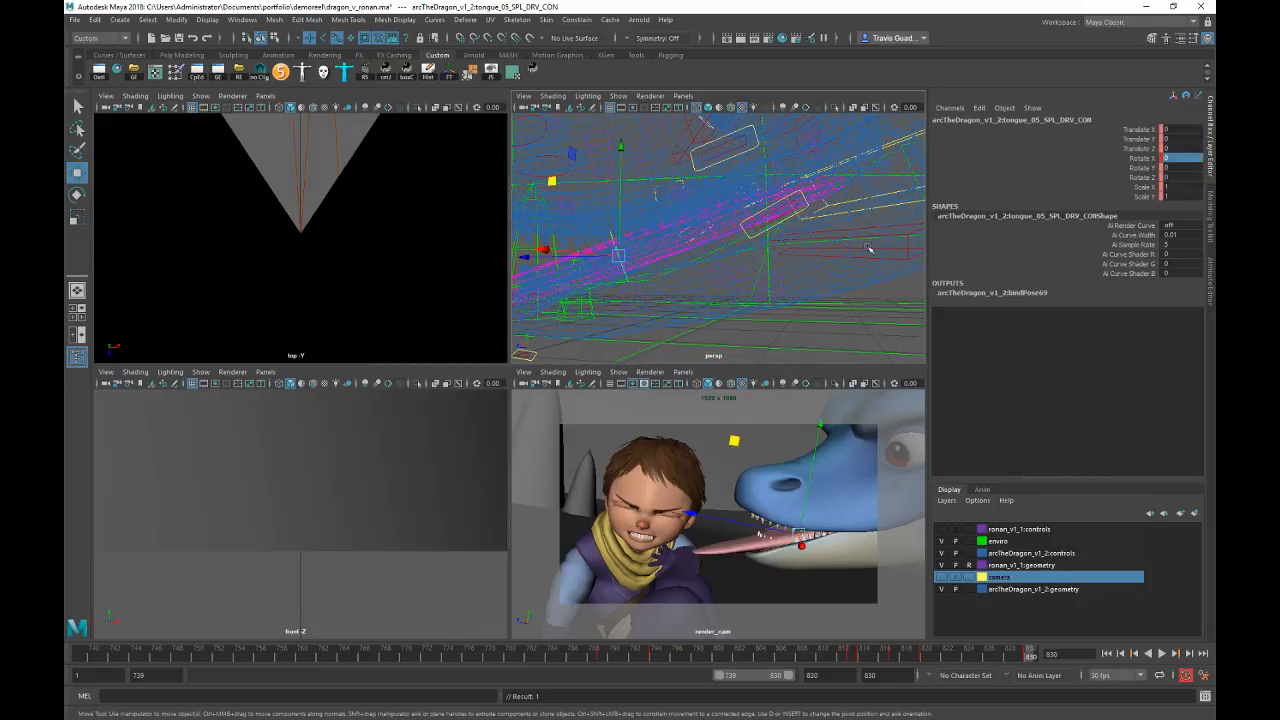
Step: Retract the tongue into the mouth by setting the tongue_01 main control's Translate Z and Rotate X to 0
click(872, 250)
alt+drag(857, 181, 717, 273)
click(716, 272)
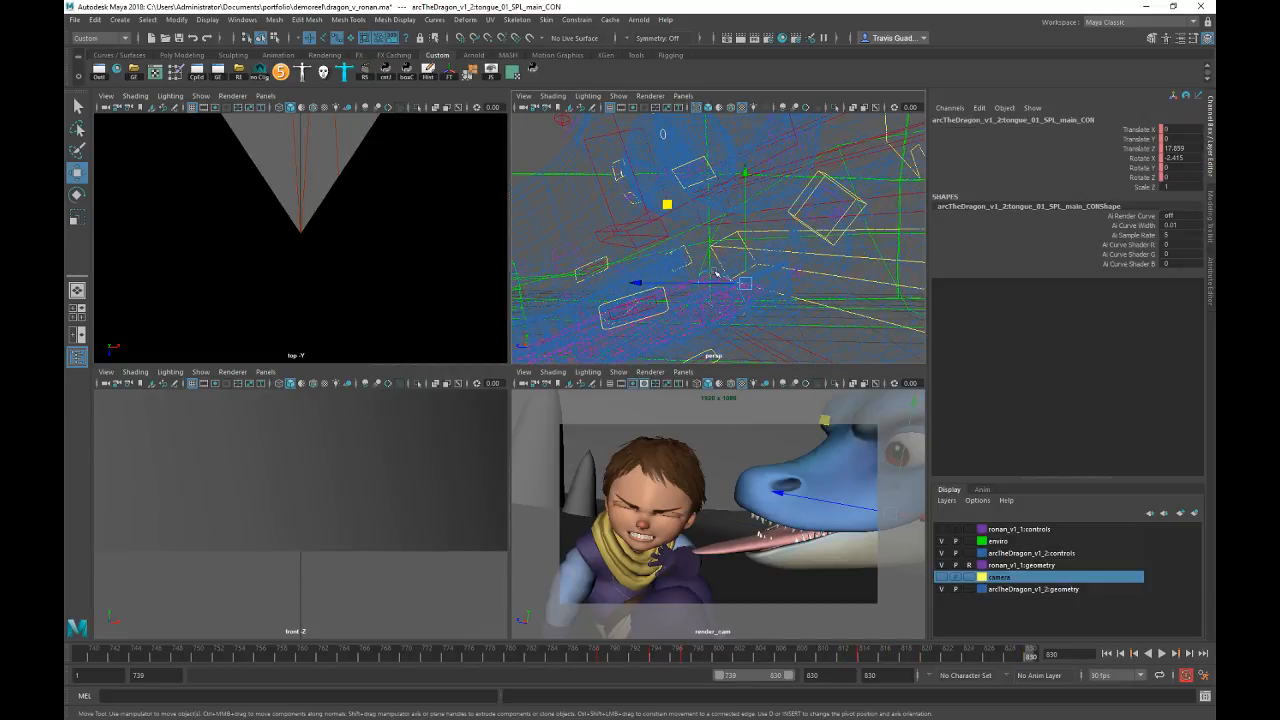
drag(1186, 147, 1186, 157)
text(0)
key(Return)
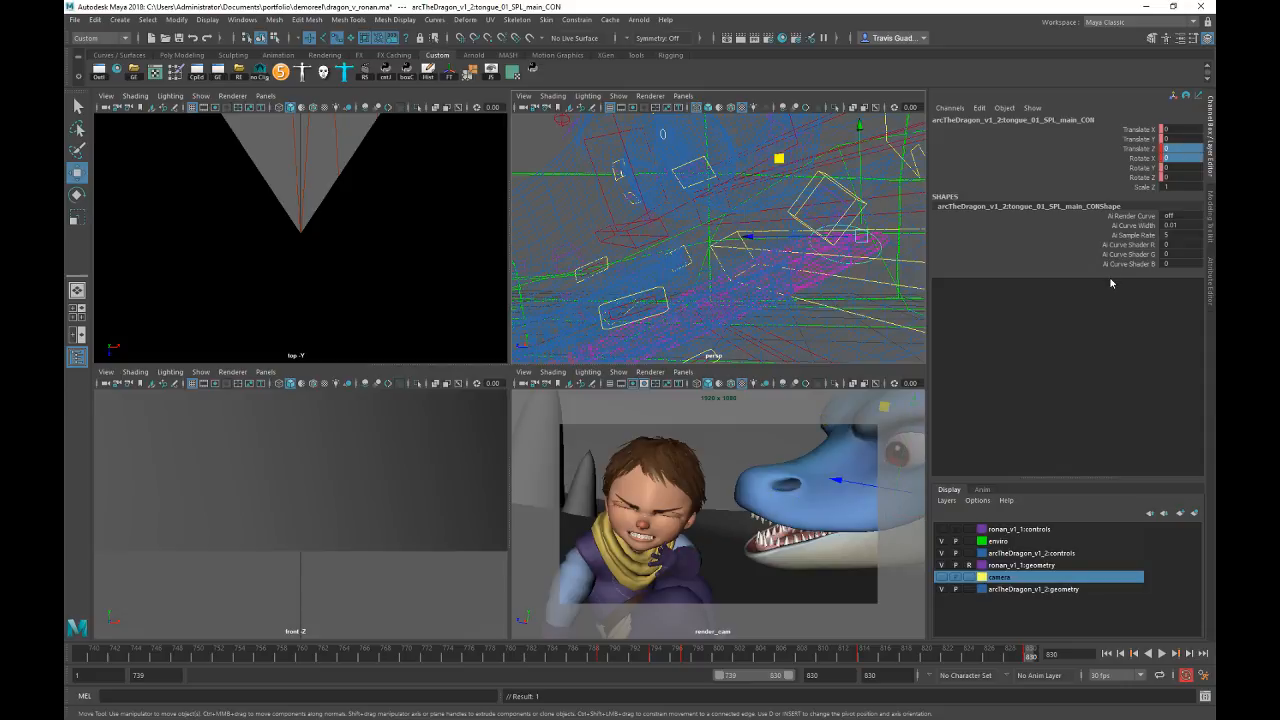
Step: Carry the tongue_01 main control's extended pose from frame 814 over to a key at frame 820
drag(854, 658, 936, 658)
right_click(862, 658)
click(797, 603)
shift+click(863, 657)
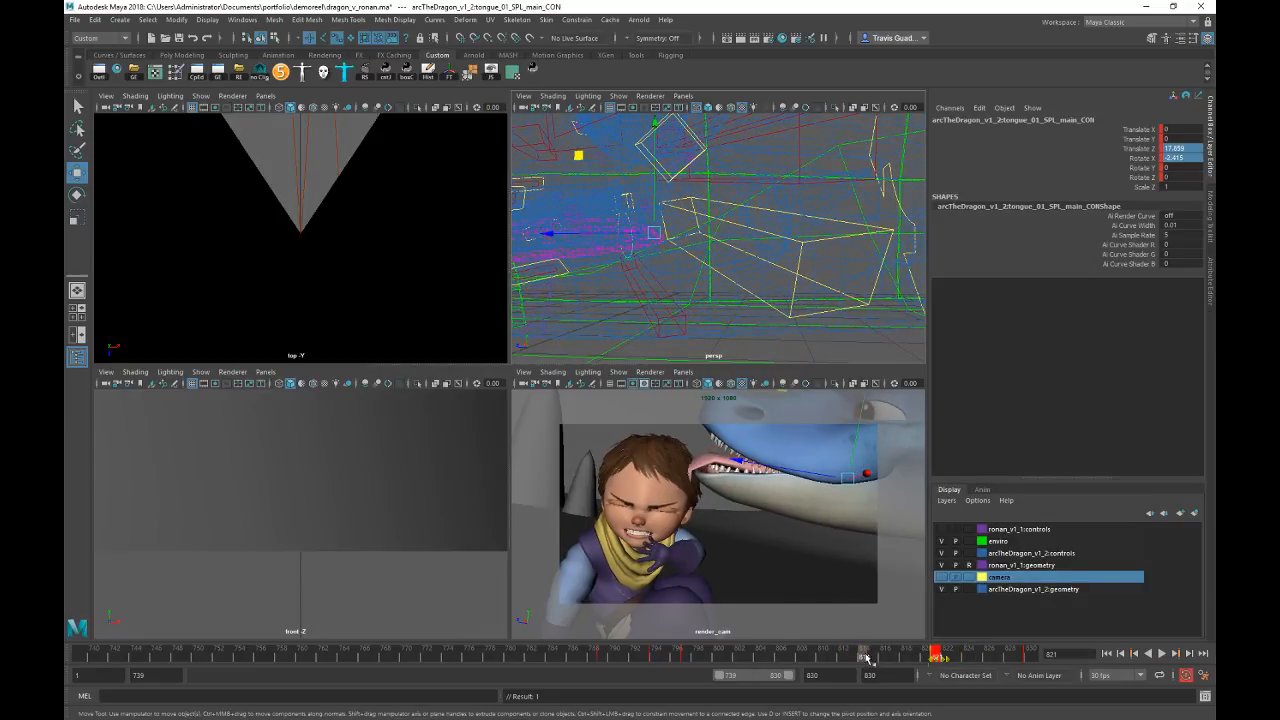
drag(833, 658, 926, 652)
shift+click(937, 659)
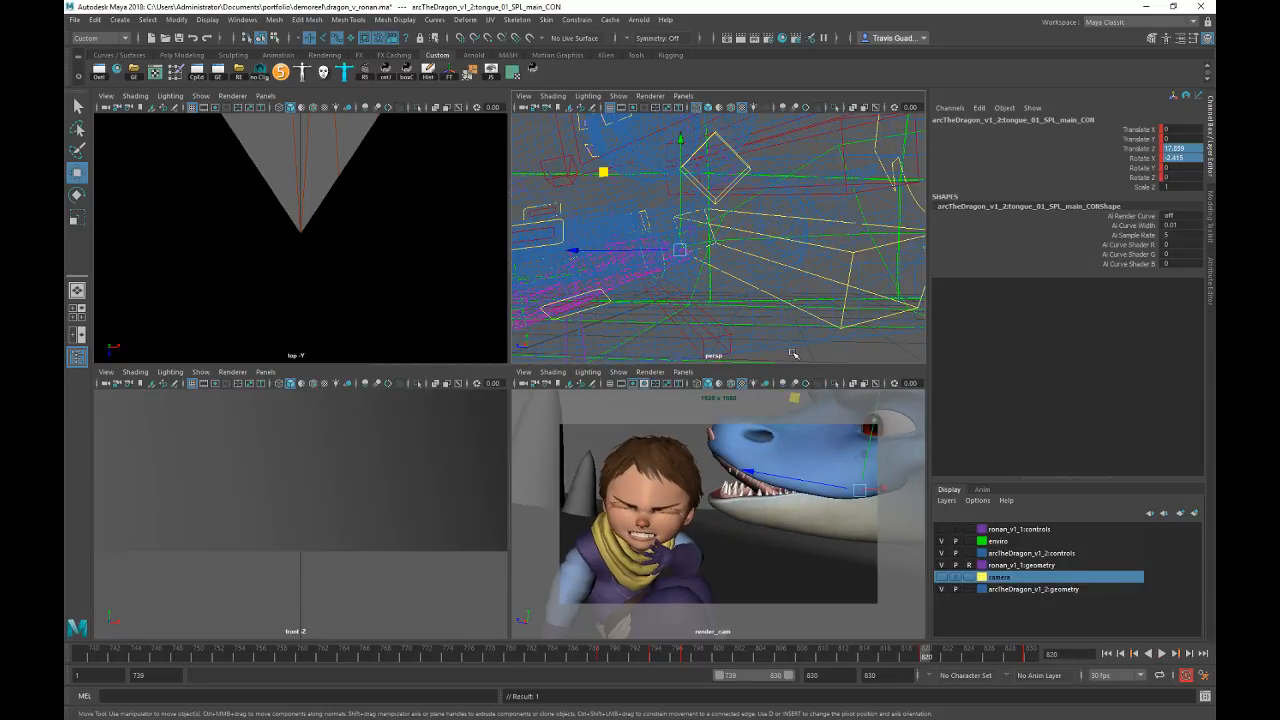
Step: In textured display, rotate the tongue_05 driver control to -49.058 on X at frame 820, key it, and play back the motion
alt+right_drag(793, 354, 686, 266)
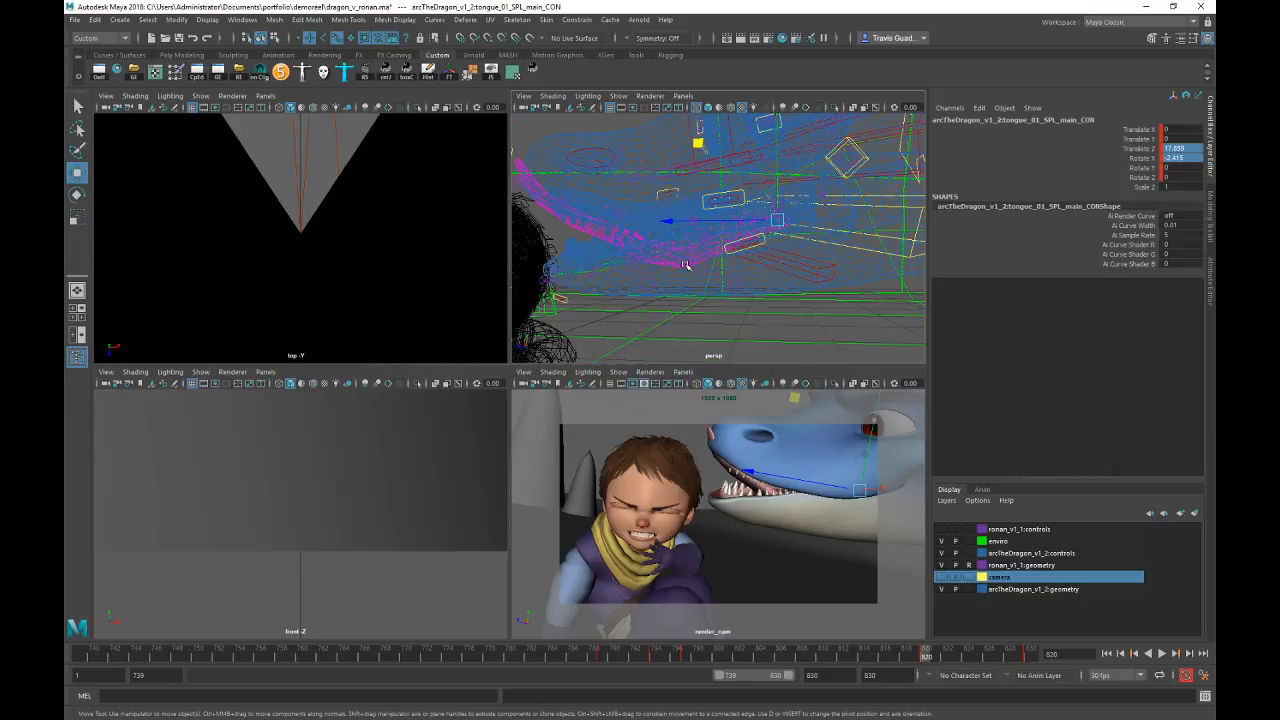
click(667, 281)
alt+middle_drag(665, 286, 734, 300)
alt+right_drag(734, 300, 754, 306)
mouse_move(754, 306)
alt+mouse_down()
mouse_move(709, 310)
mouse_move(748, 287)
mouse_move(758, 256)
mouse_move(771, 272)
alt+mouse_up()
click(754, 284)
key(6)
click(731, 304)
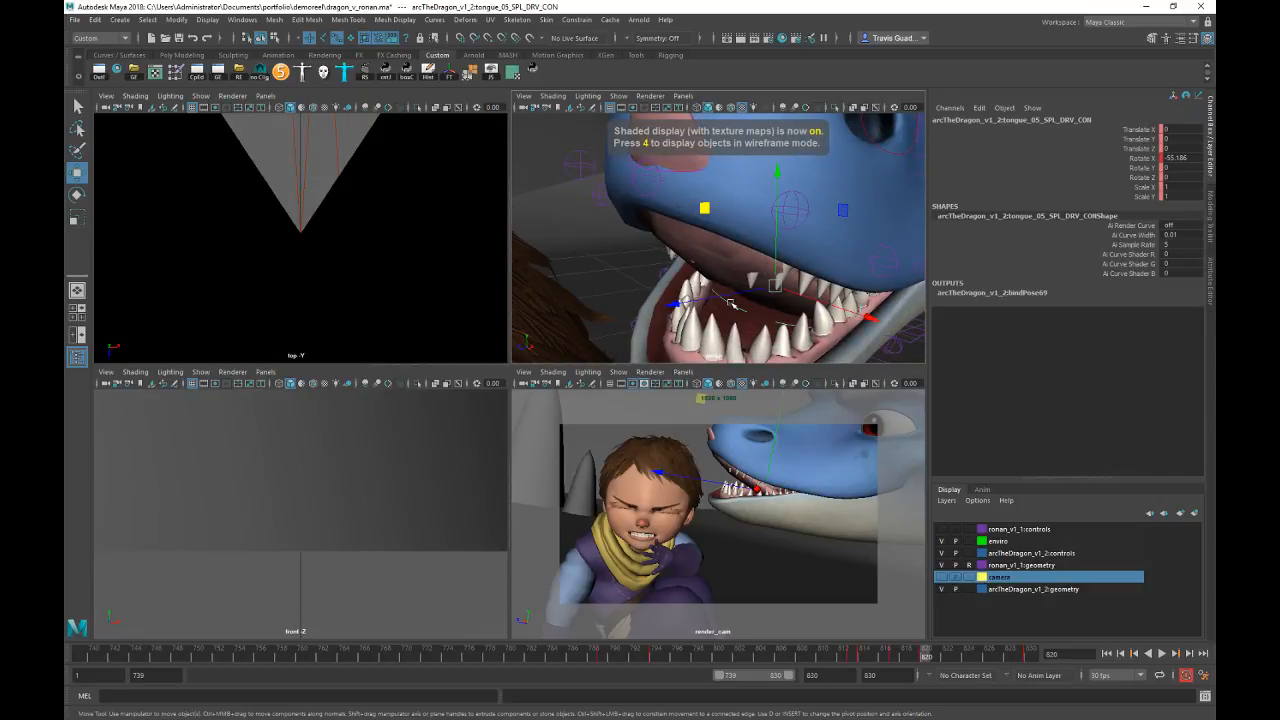
key(e)
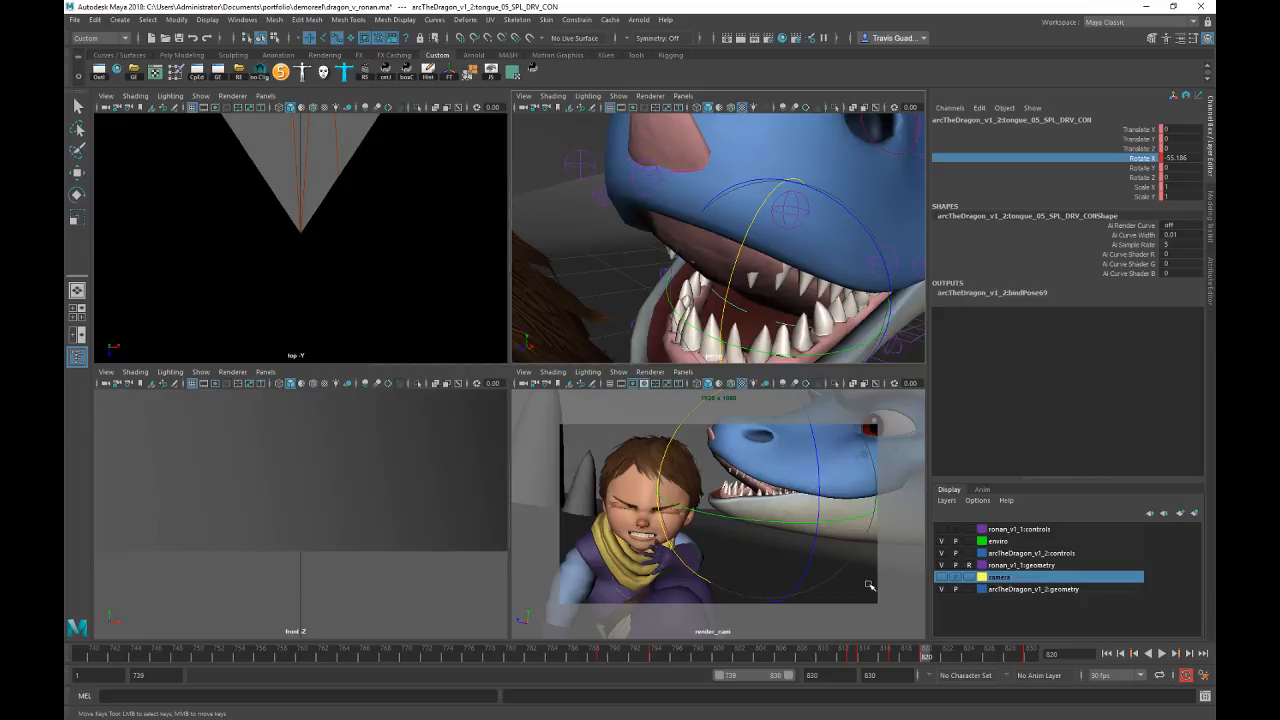
key(s)
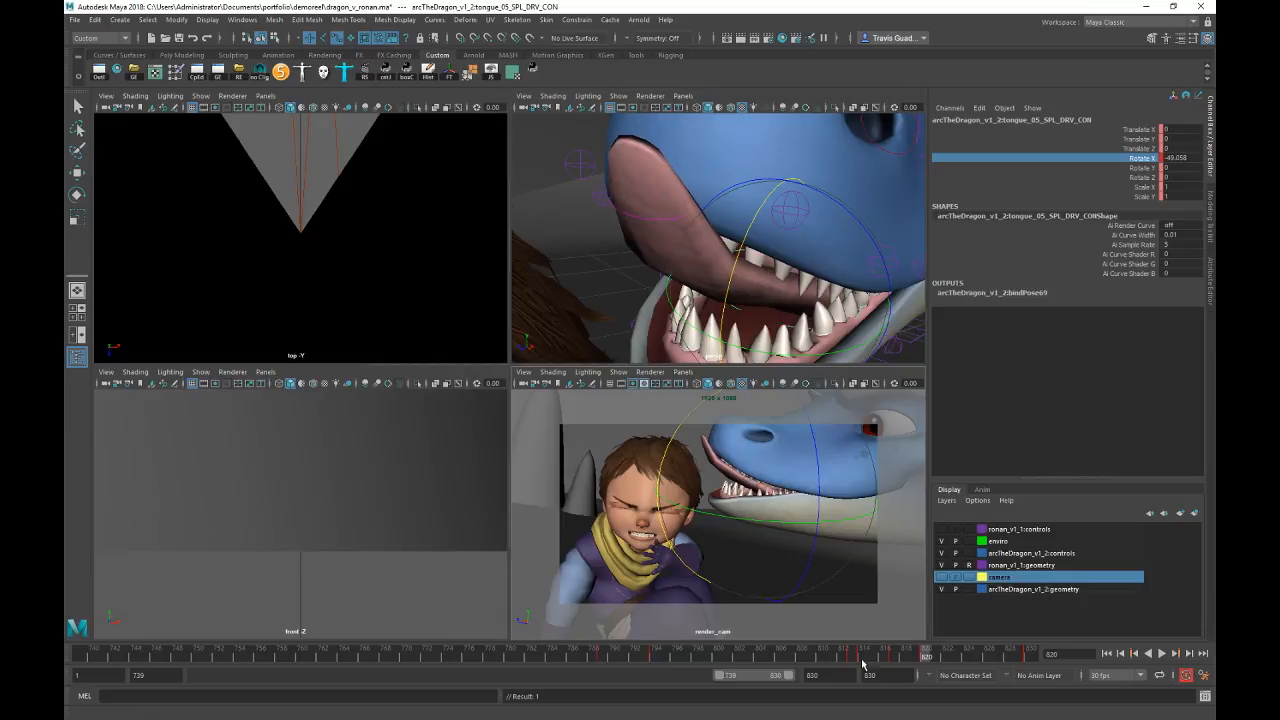
key(alt+v)
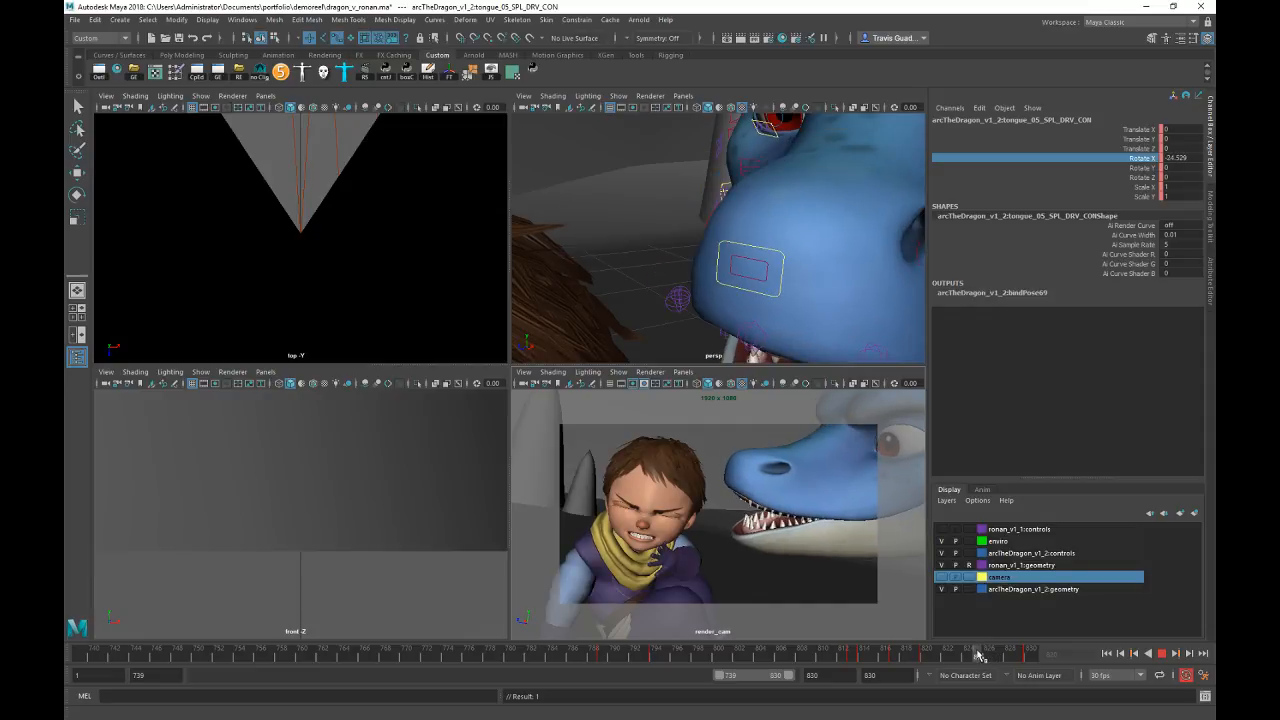
Step: Play back the tongue retraction from frame 820 and stop at frame 830
key(alt+v)
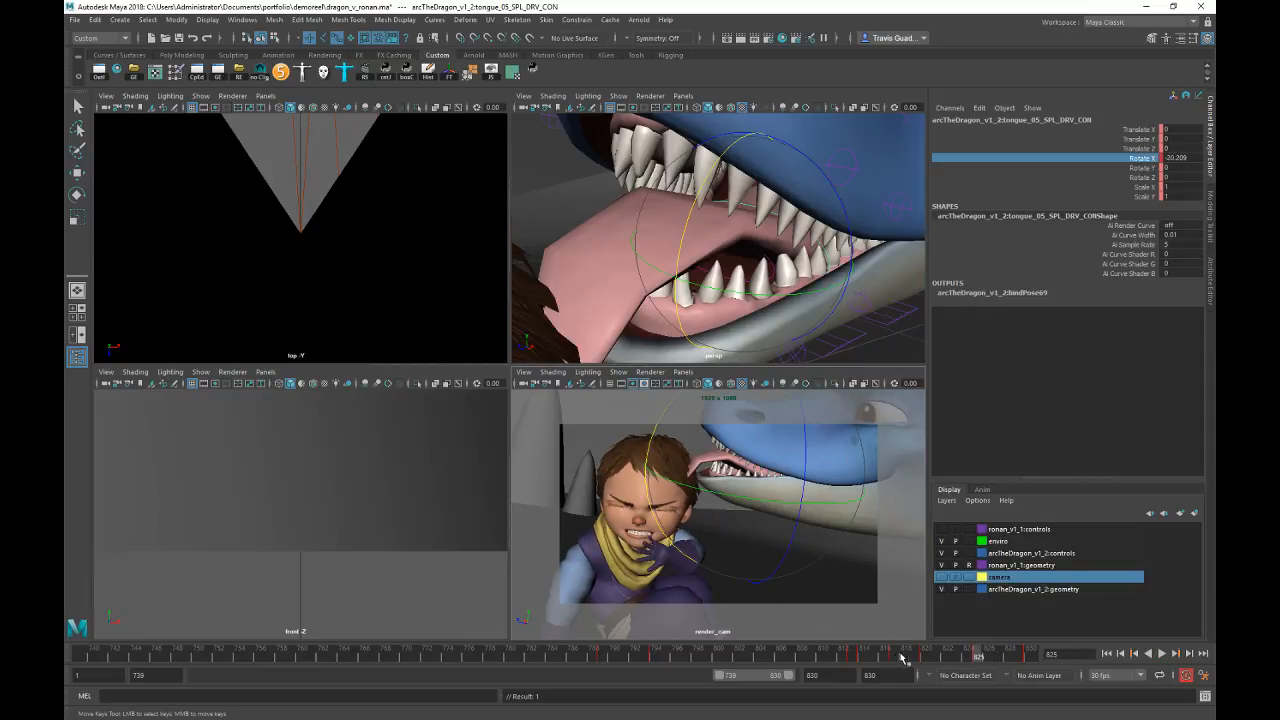
key(alt+v)
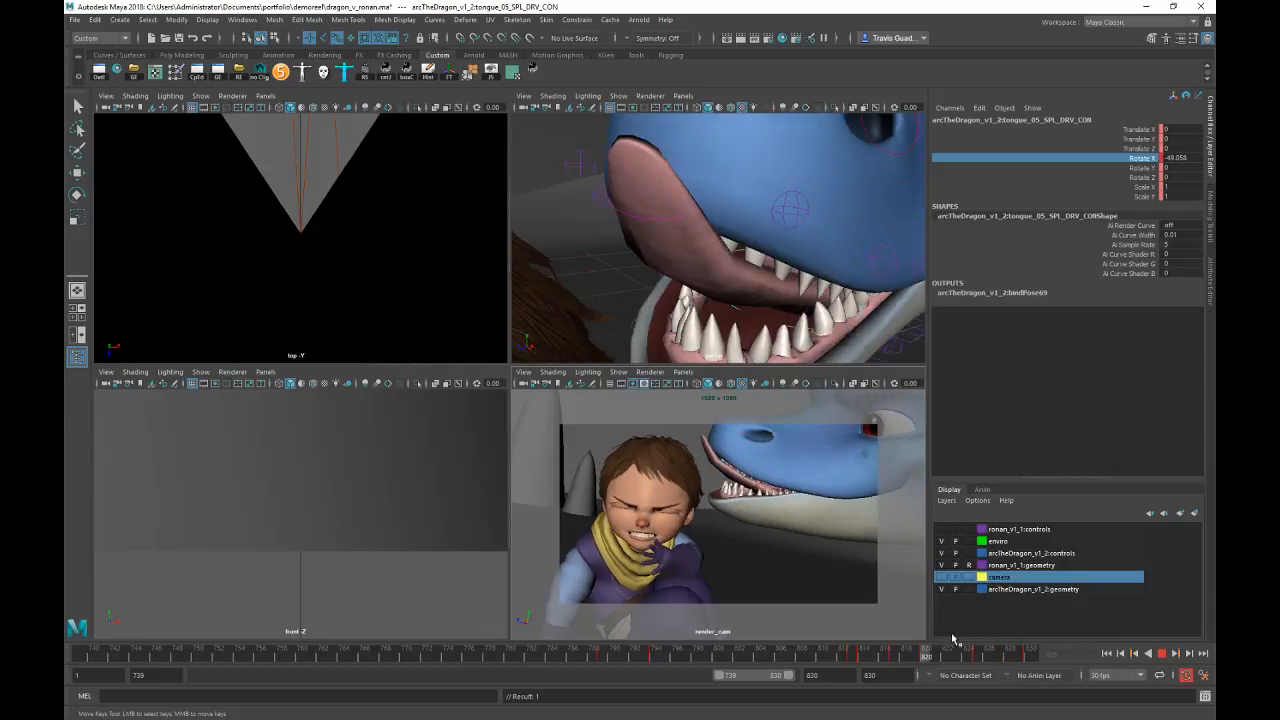
key(e)
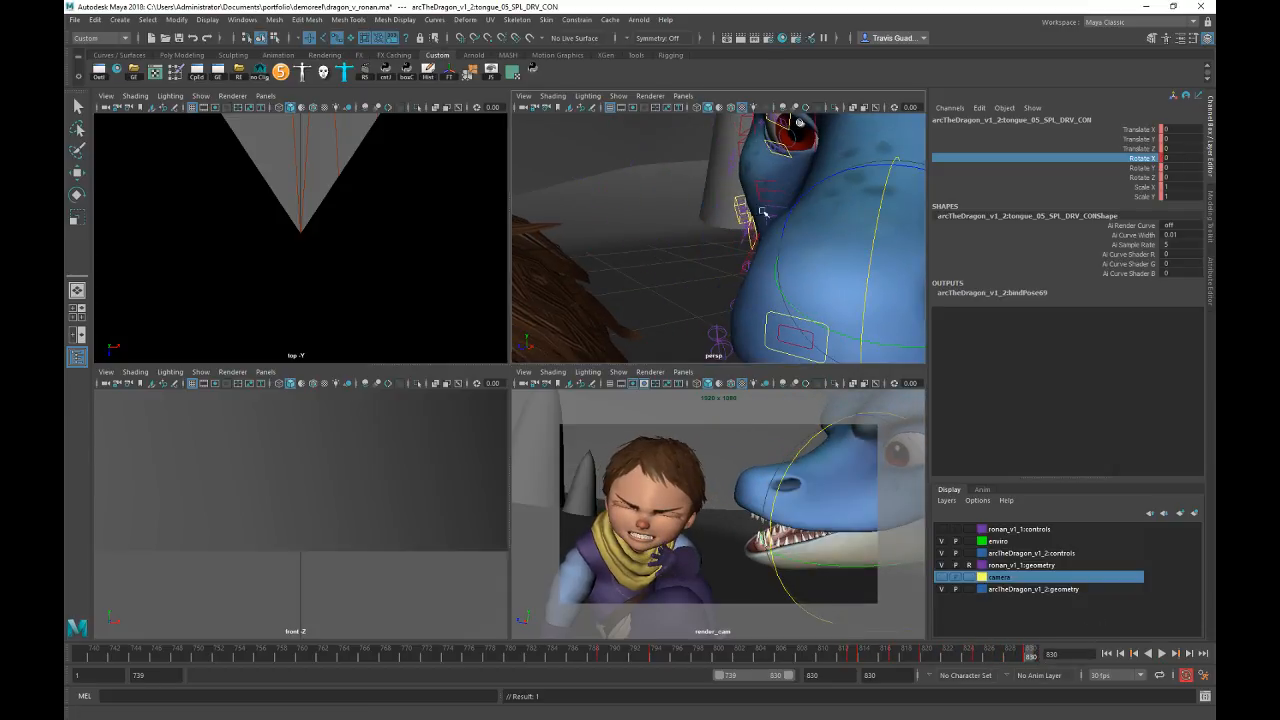
Step: Reset the lipTop_midMaster_01 control by setting its translate channels and Rotate X to 0 at frame 830
click(643, 239)
alt+right_drag(742, 298, 700, 296)
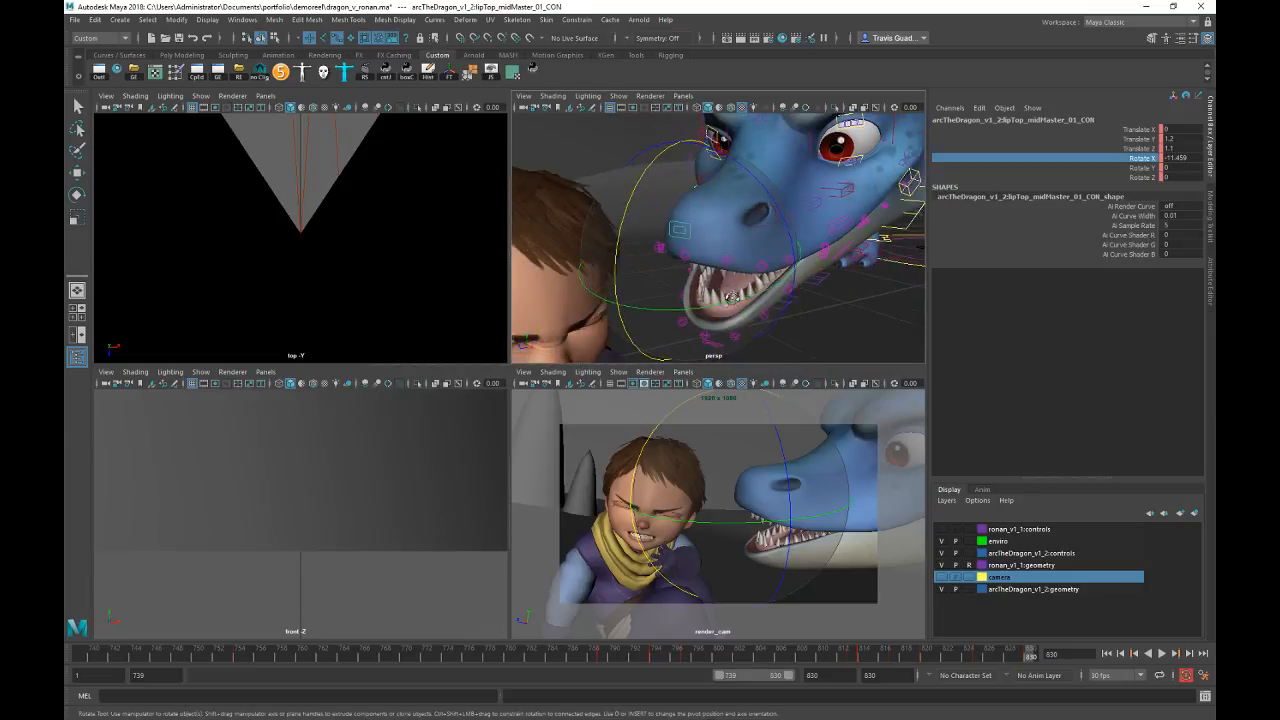
alt+drag(728, 298, 773, 189)
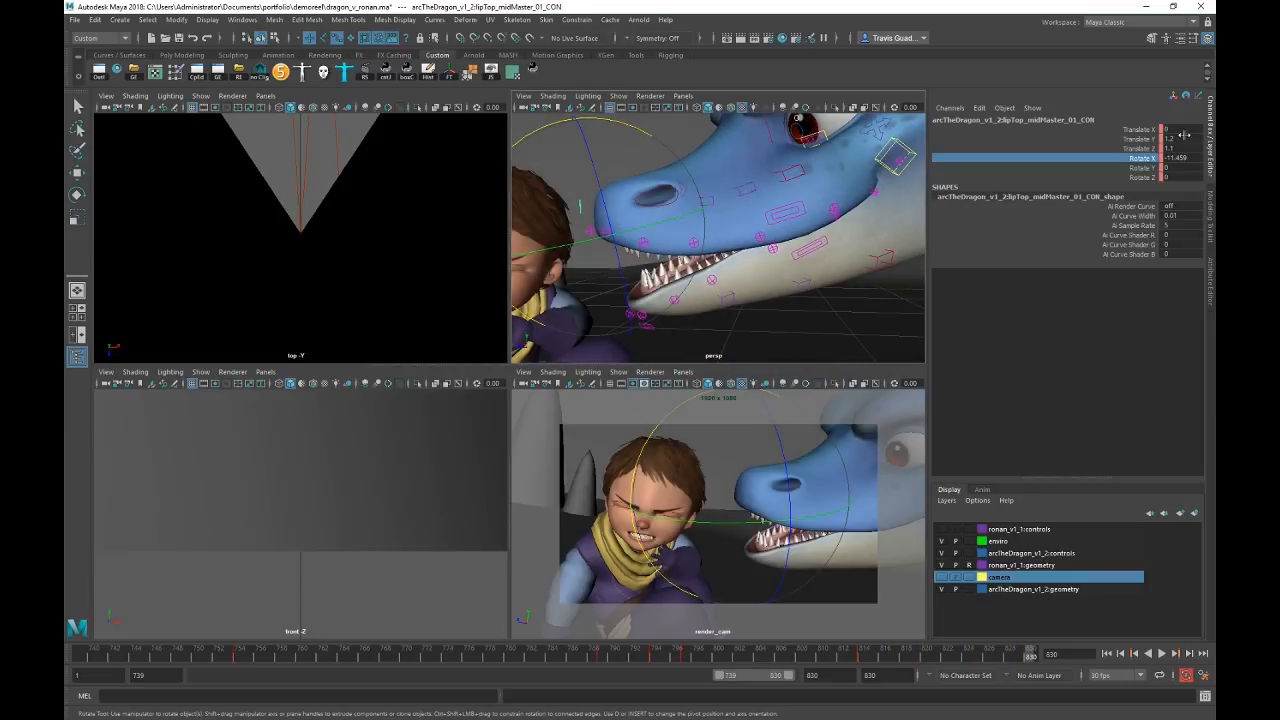
drag(1184, 131, 1184, 158)
text(0)
key(Return)
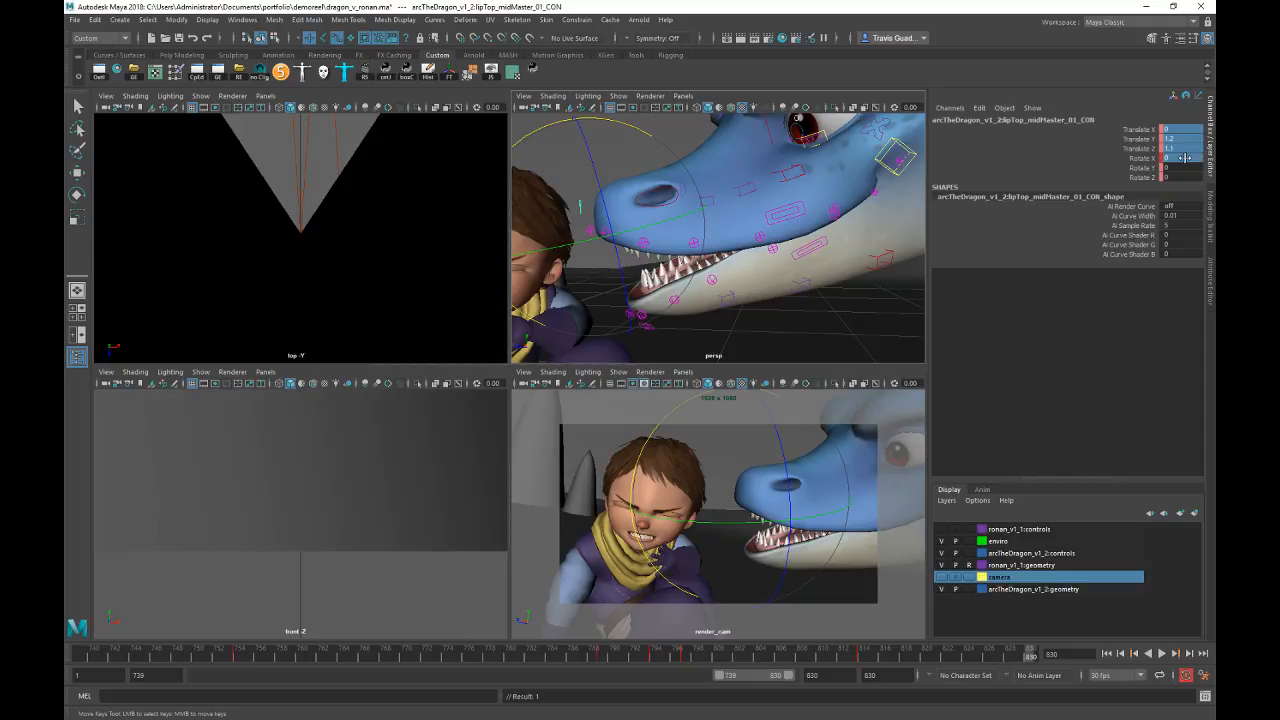
key(Return)
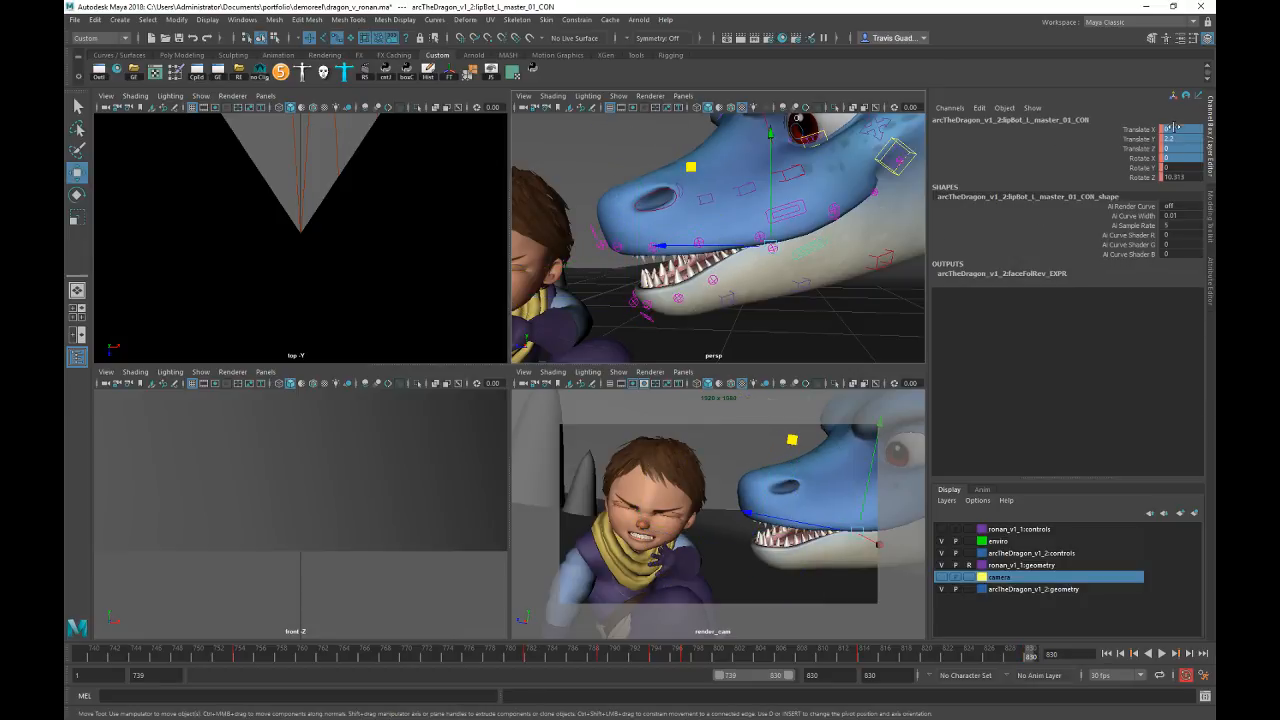
Step: Set all translate and rotate channels of the lipBot_L_master_01 and lipTop_L_master_01 controls to 0 at frame 830
drag(1176, 127, 1178, 178)
text(0)
key(Return)
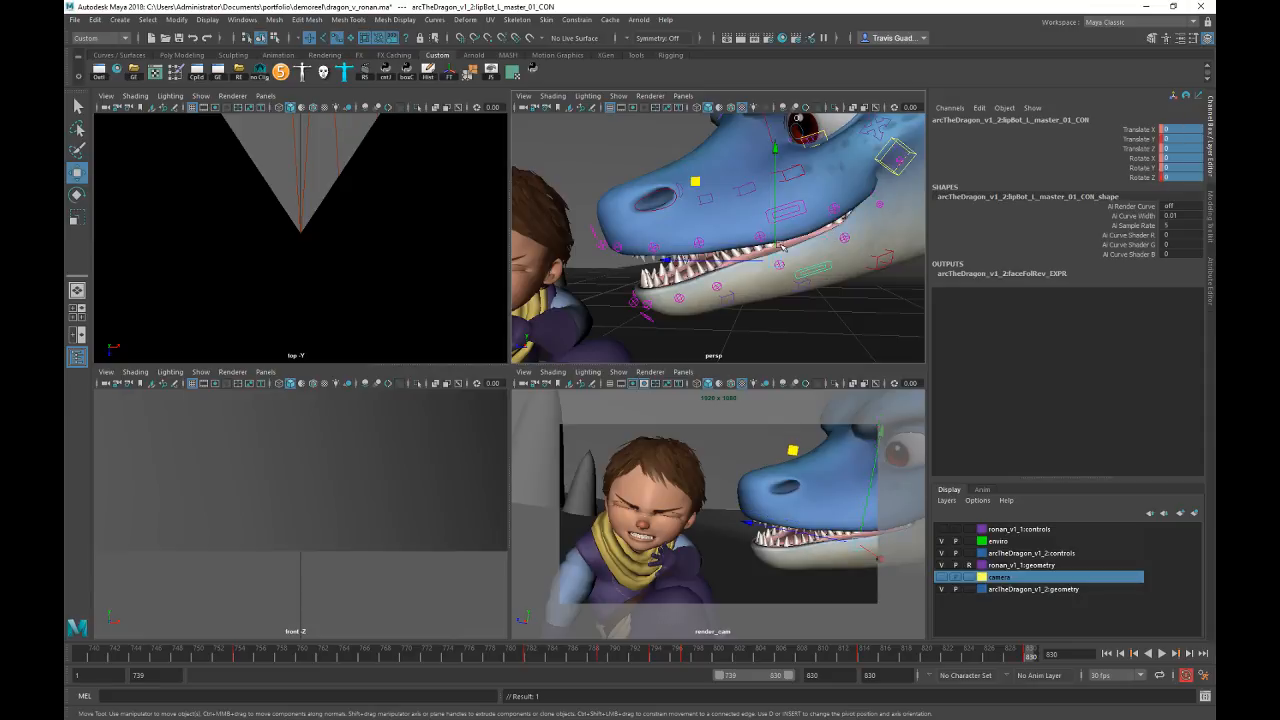
click(765, 238)
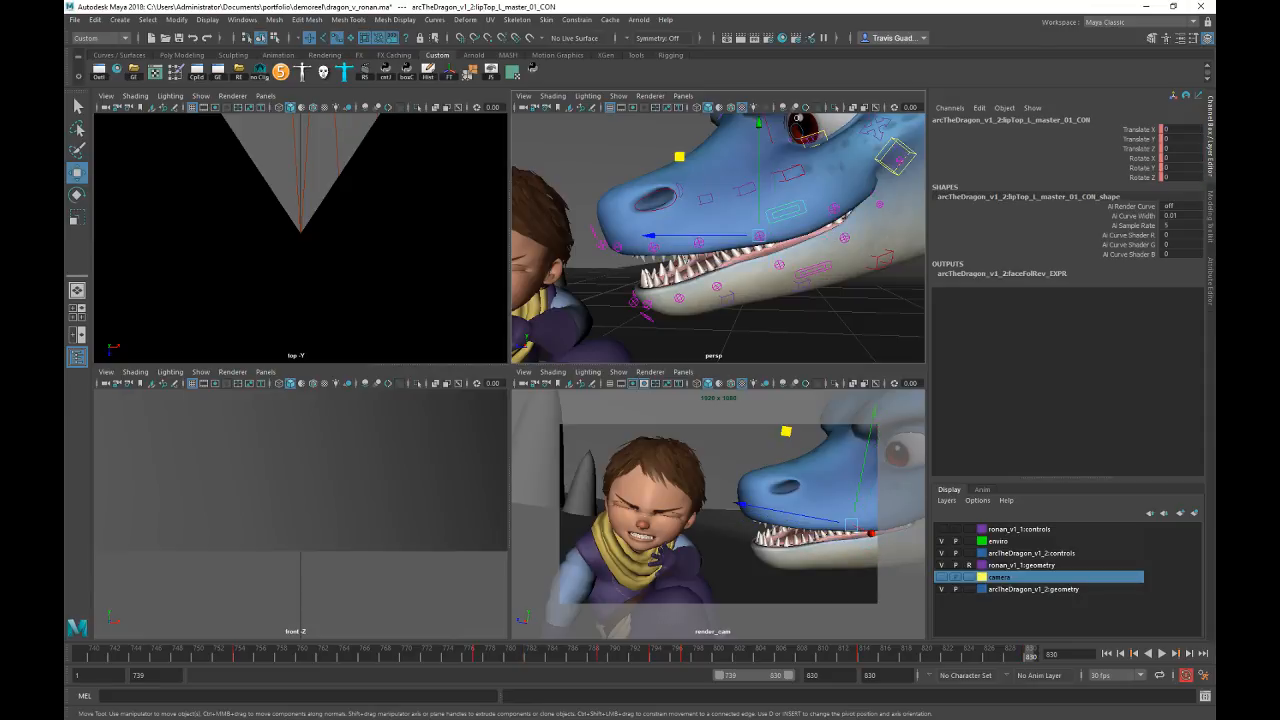
drag(1181, 126, 1184, 177)
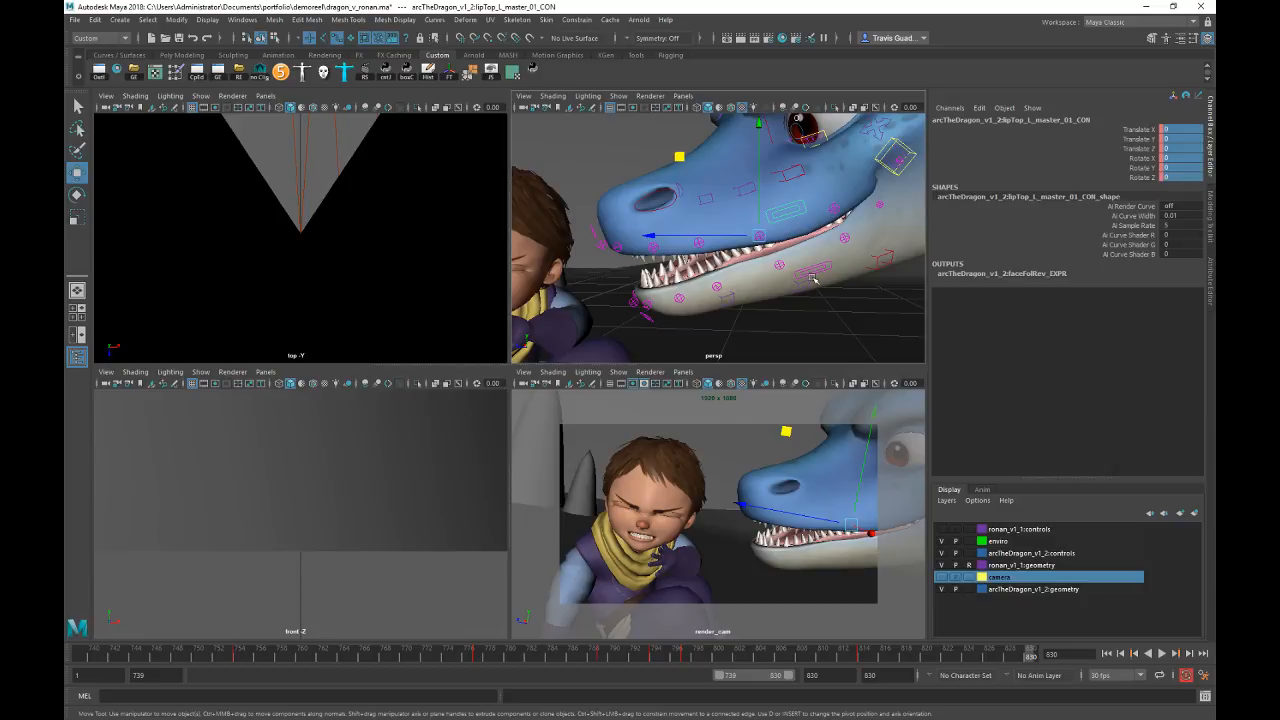
Step: Straighten the front of the lower jaw by setting the jaw_04 control's Rotate X to 0 at frame 830
click(728, 297)
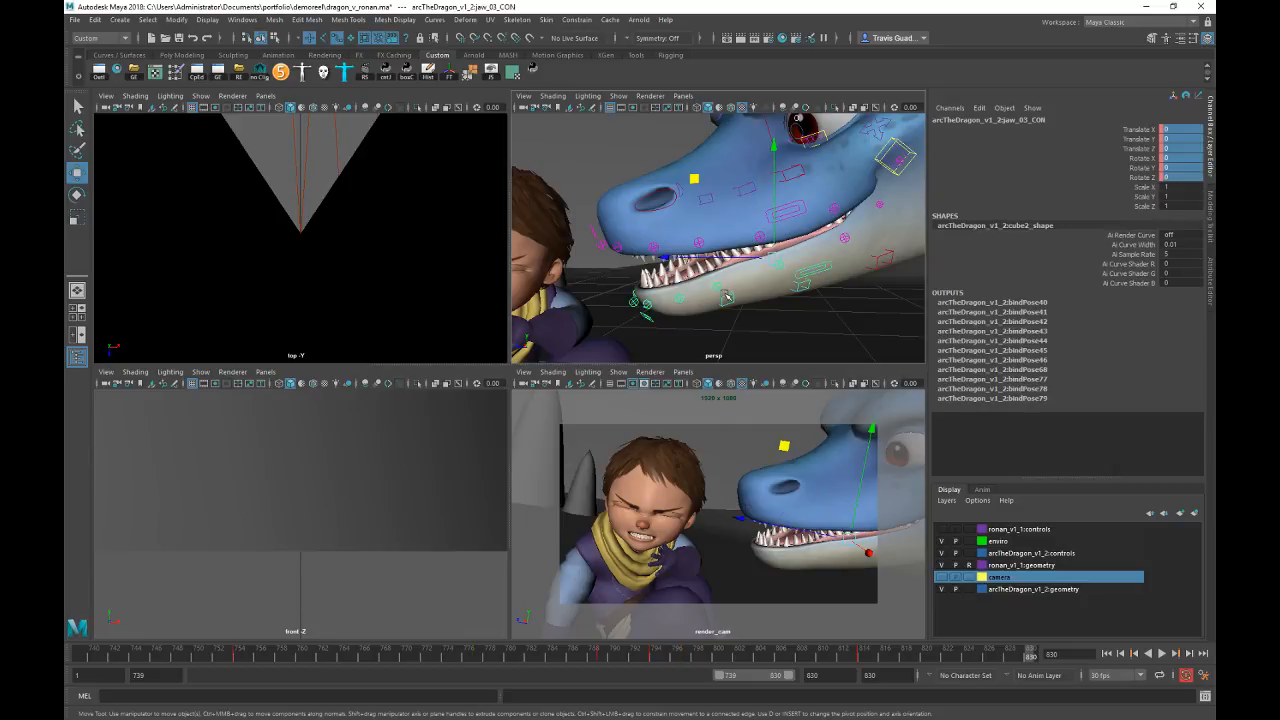
click(1181, 158)
click(868, 241)
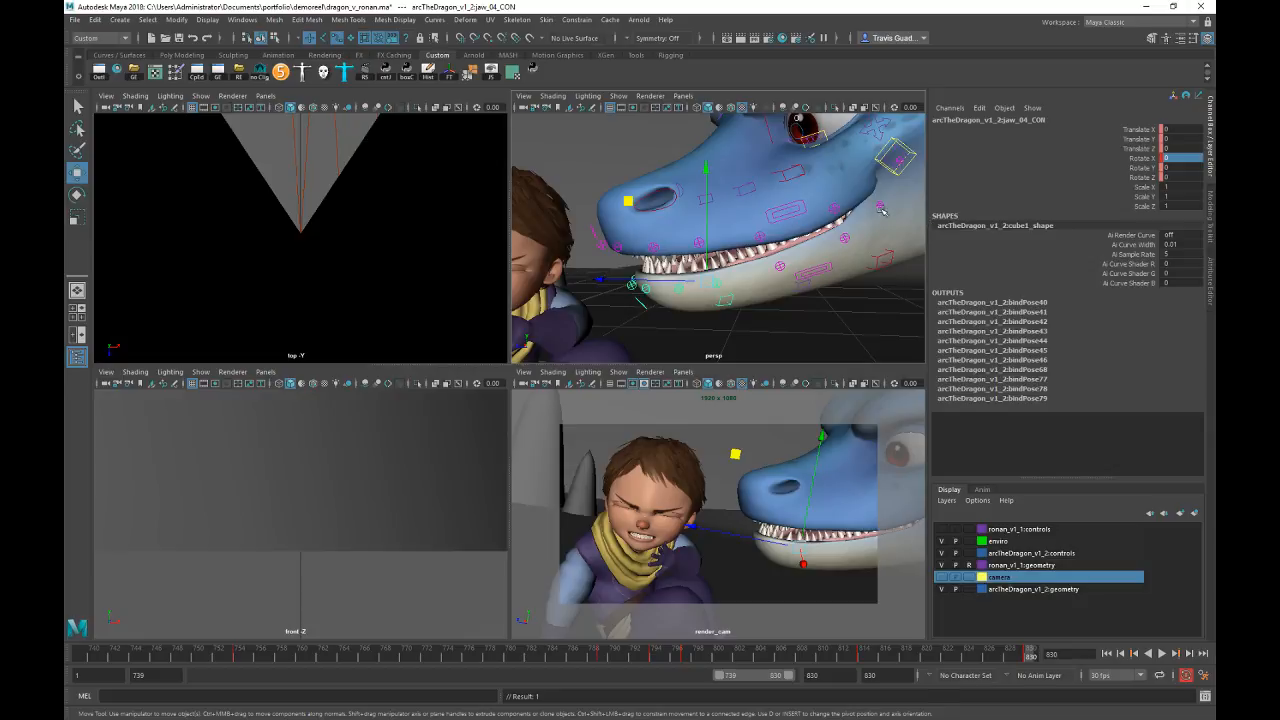
Step: Open the mouth at frame 830 by rotating the jaw_01 control to 9.592 on X
alt+drag(882, 209, 883, 214)
click(804, 234)
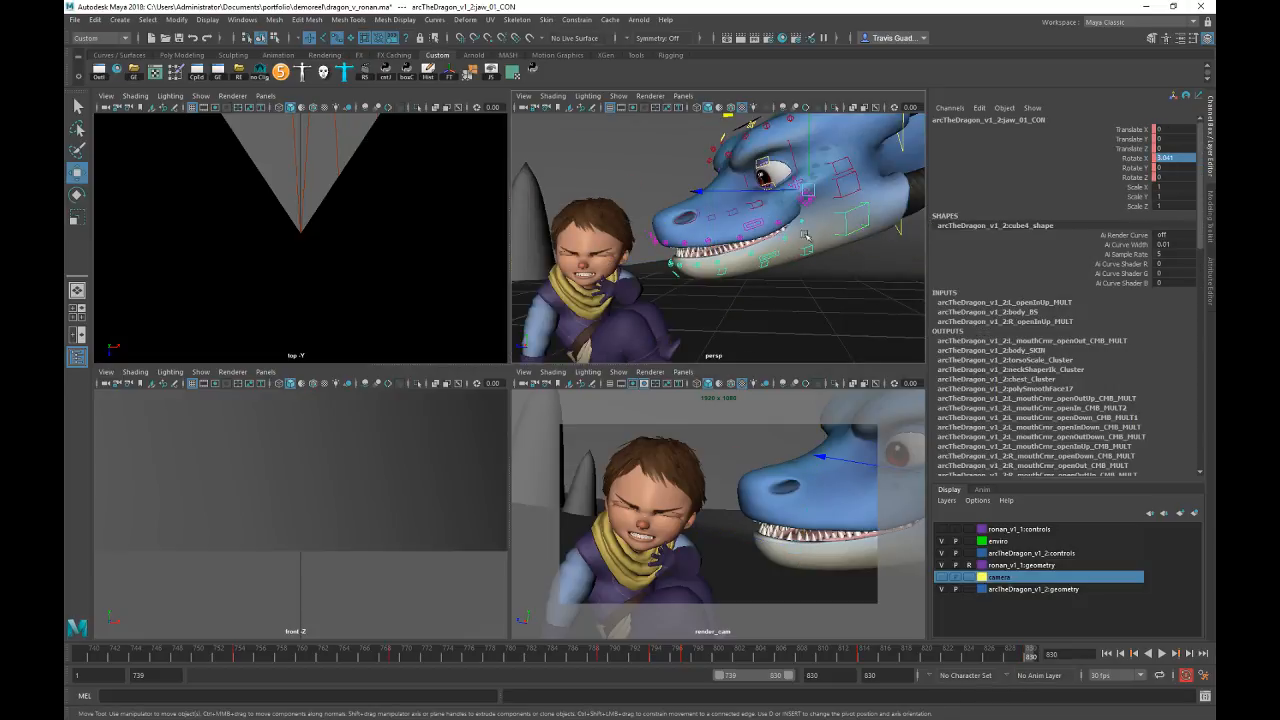
click(1118, 159)
key(e)
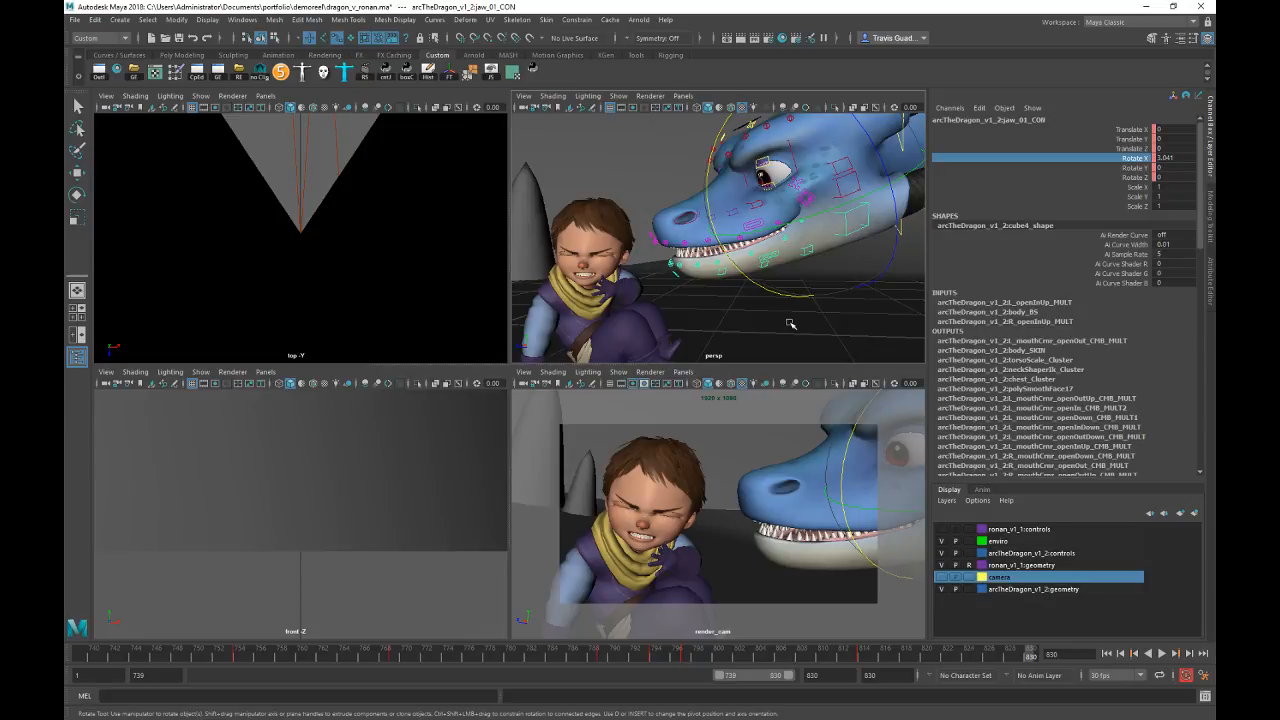
mouse_move(790, 324)
middle_down()
mouse_move(799, 330)
mouse_move(769, 337)
middle_up()
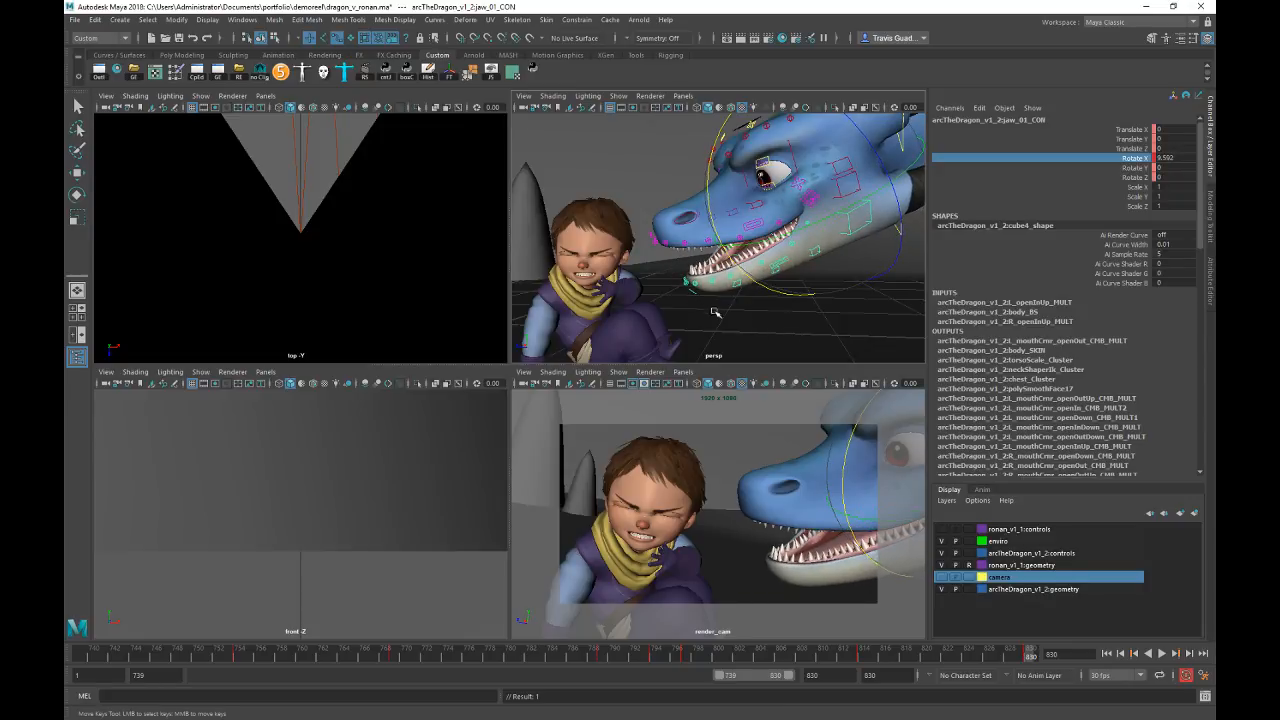
Step: Select jaw_04 together with the neighbouring lower-jaw controls and set their translate and rotate channels to 0 at frame 830
key(w)
click(757, 323)
alt+right_drag(698, 282, 843, 317)
alt+drag(690, 305, 738, 270)
drag(615, 248, 745, 348)
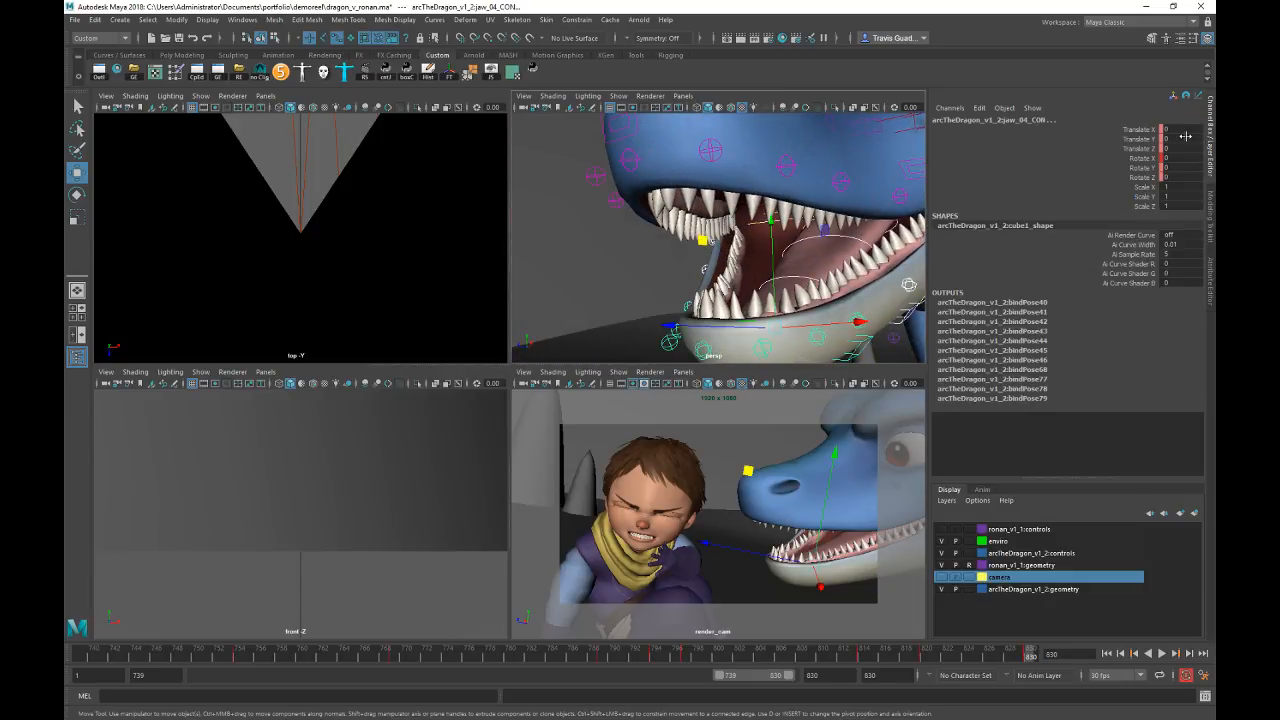
drag(1183, 129, 1179, 179)
text(0)
key(Return)
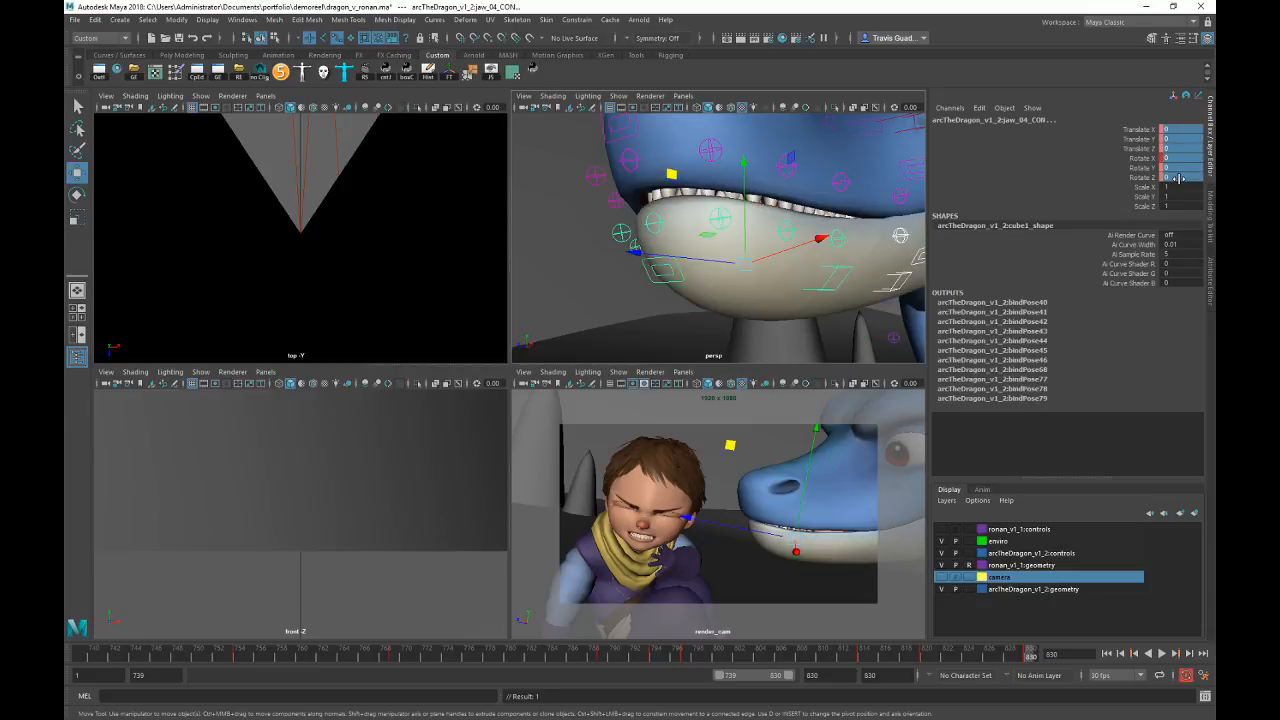
Step: Readjust the jaw_01 control's X rotation at frame 830 while checking the dragon's mouth from several angles
alt+right_drag(843, 234, 783, 235)
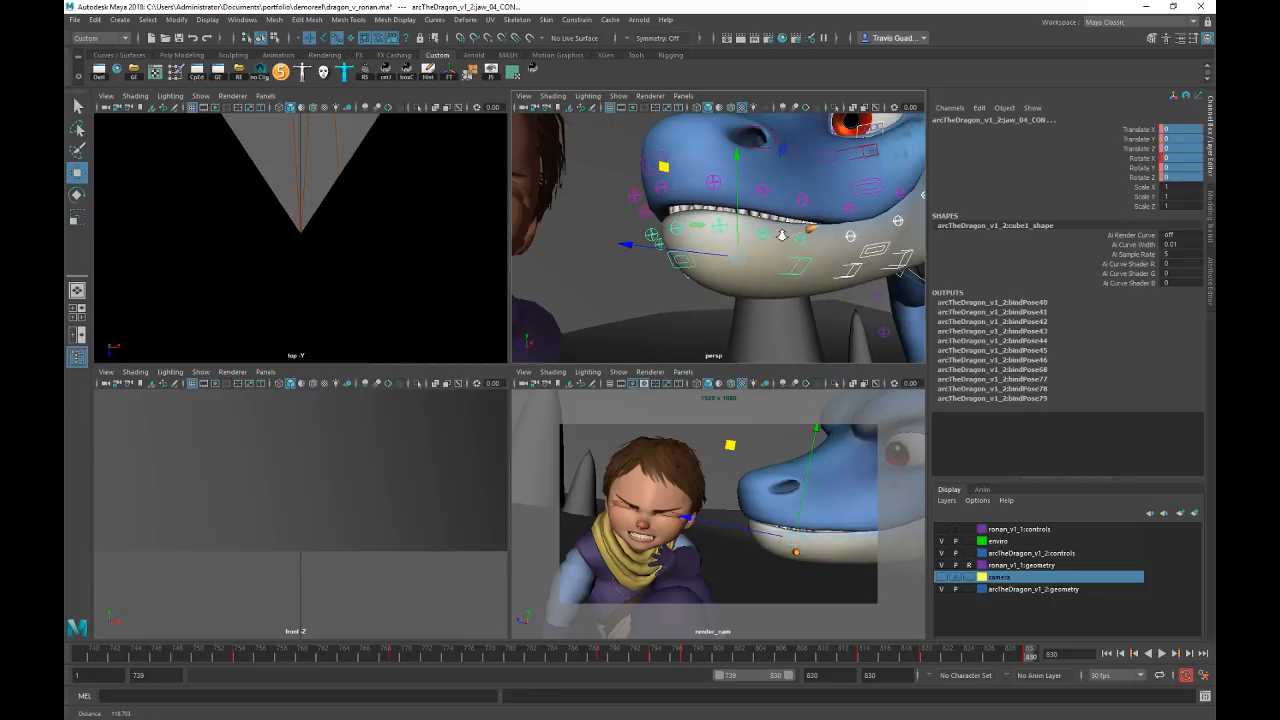
alt+drag(782, 235, 752, 236)
click(908, 256)
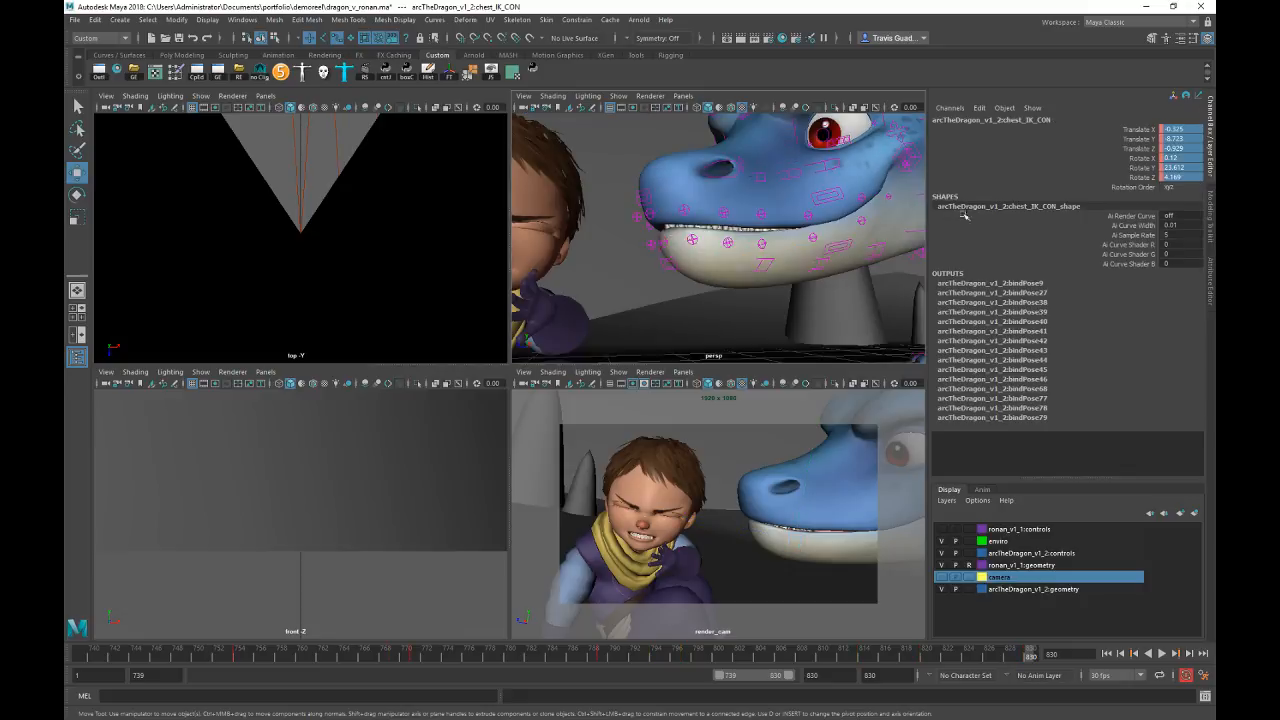
click(1135, 159)
middle_drag(756, 315, 800, 318)
alt+drag(800, 318, 742, 311)
alt+drag(742, 311, 750, 313)
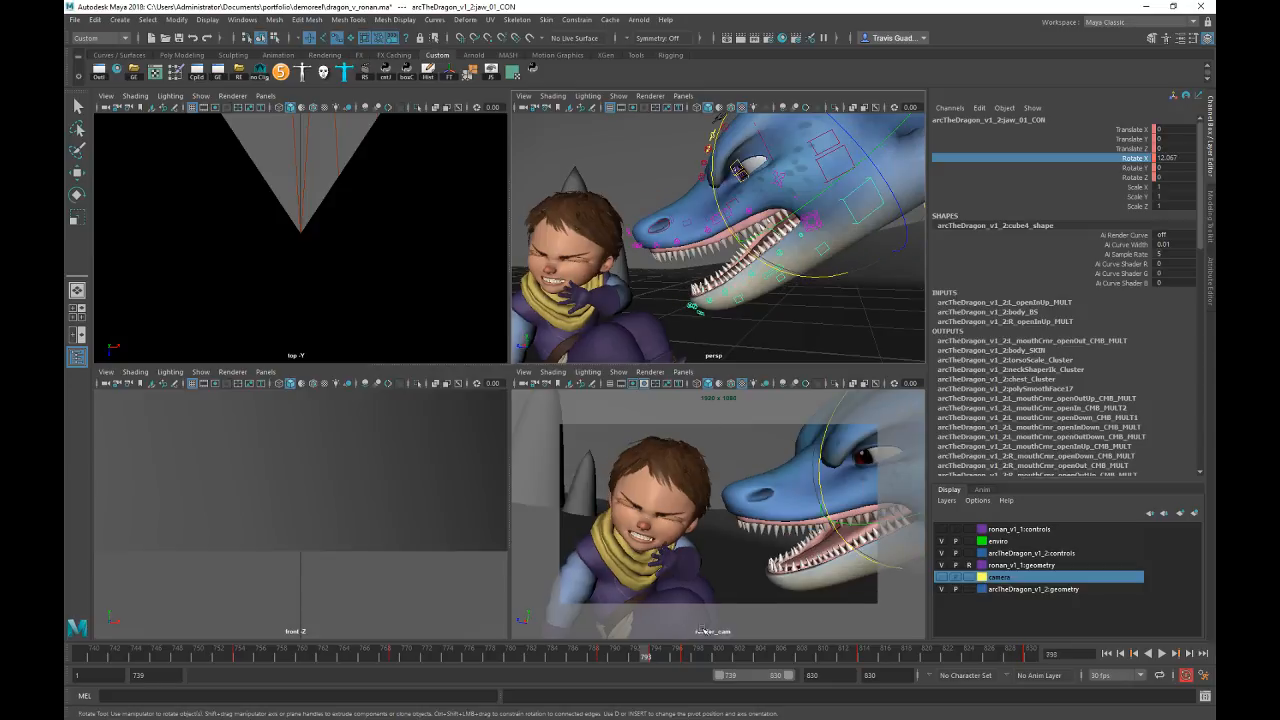
Step: Play back the dragon's lick in a full-size render_cam view, then restore the four-view layout
key(space)
click(1162, 653)
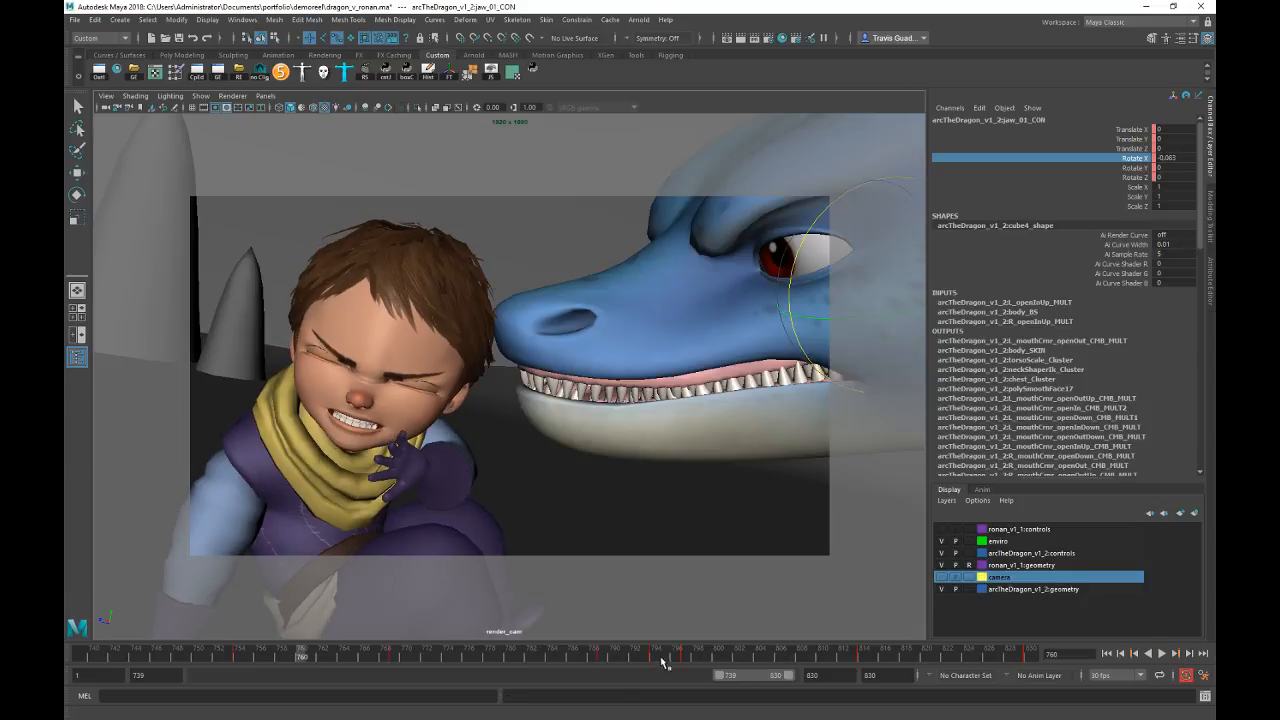
click(1162, 653)
key(space)
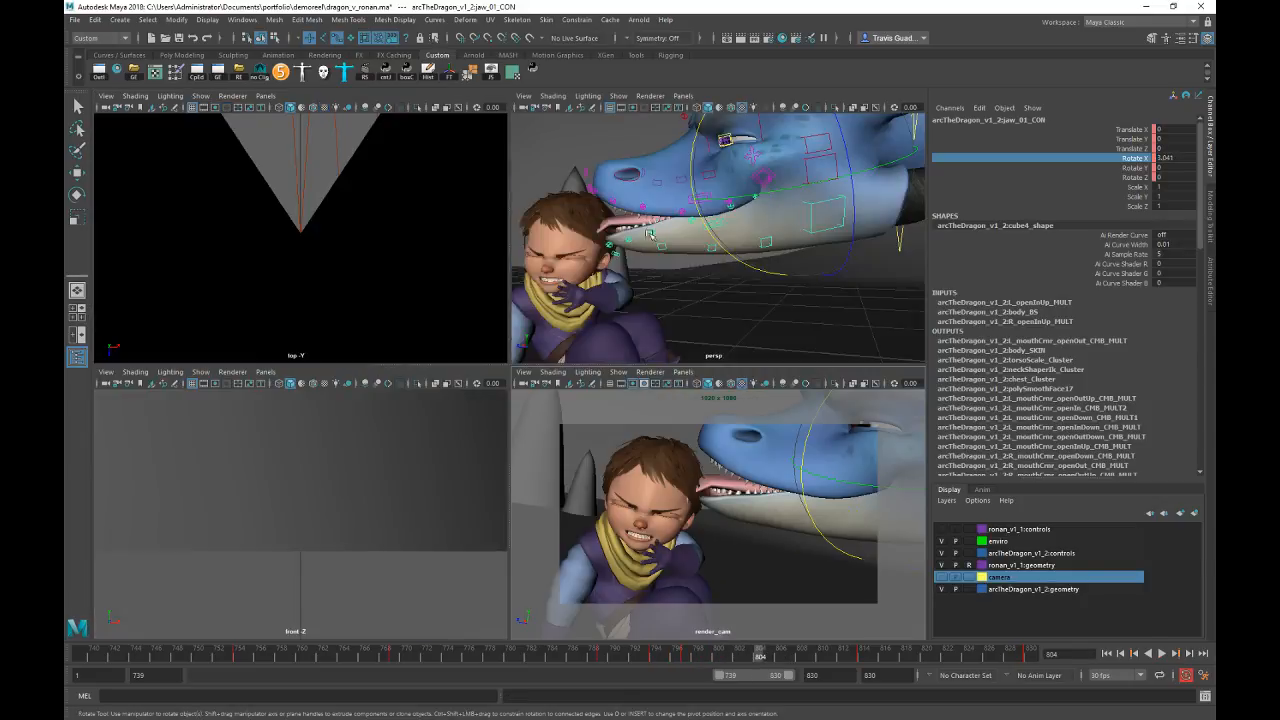
Step: Pick the tongue_07 driver control in wireframe, return to textured display, and adjust the control's Translate Z at frame 802
scroll(715, 212, up, 5)
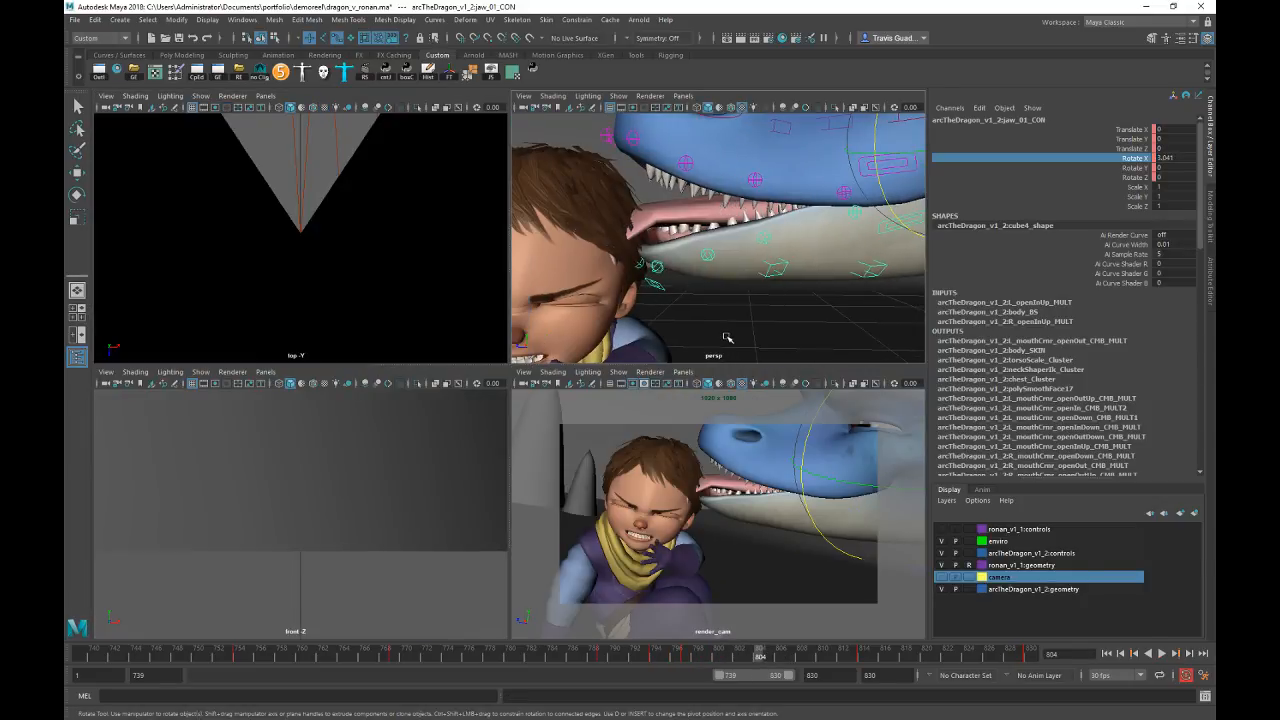
key(w)
click(674, 263)
alt+drag(784, 255, 683, 247)
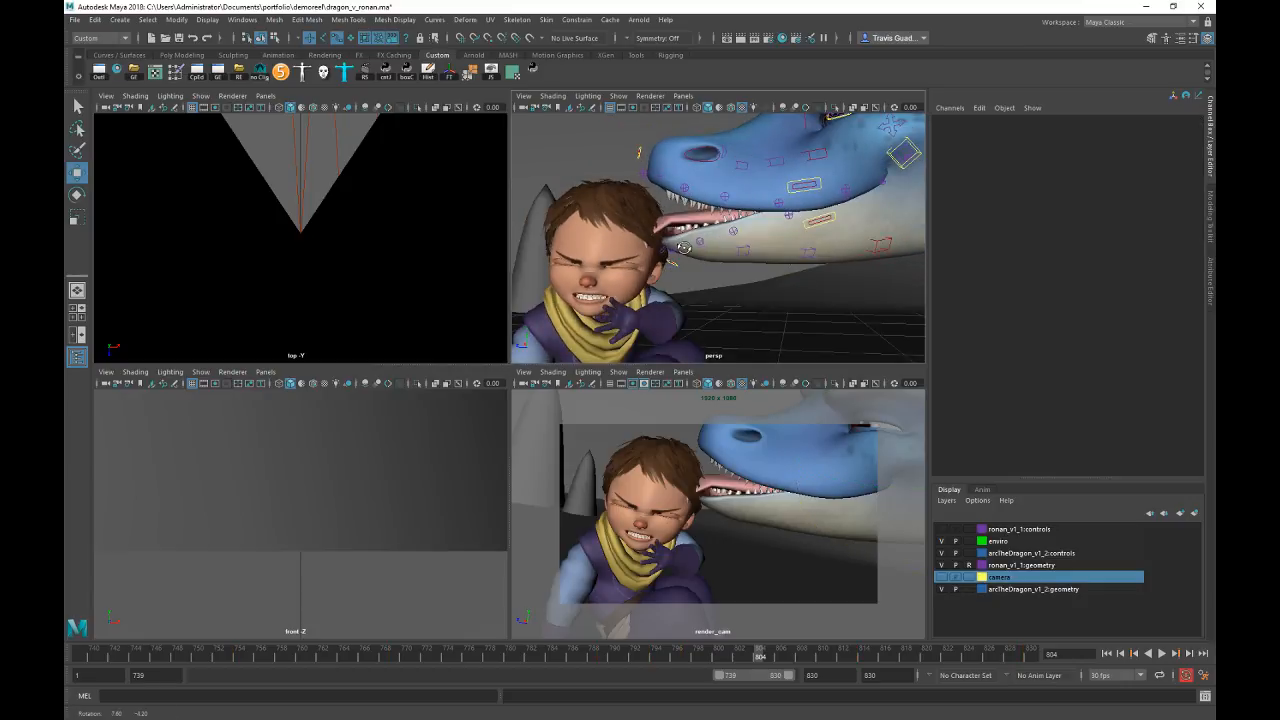
scroll(683, 247, up, 3)
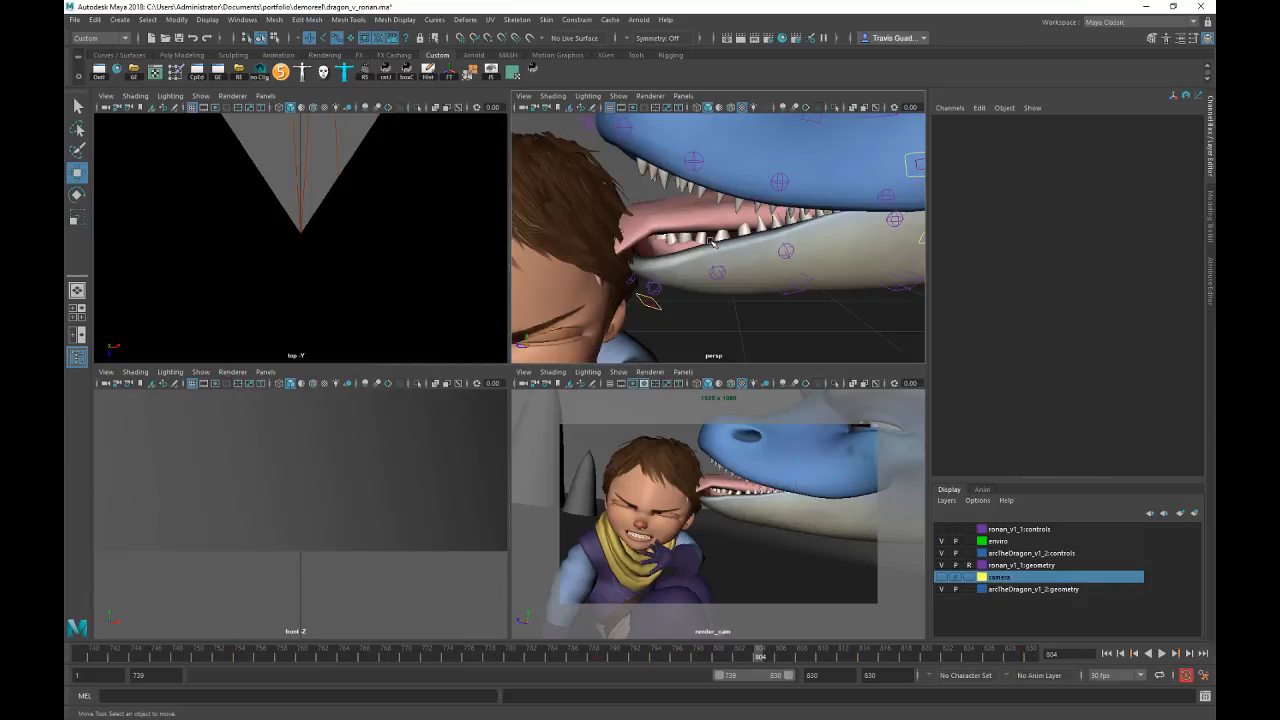
key(4)
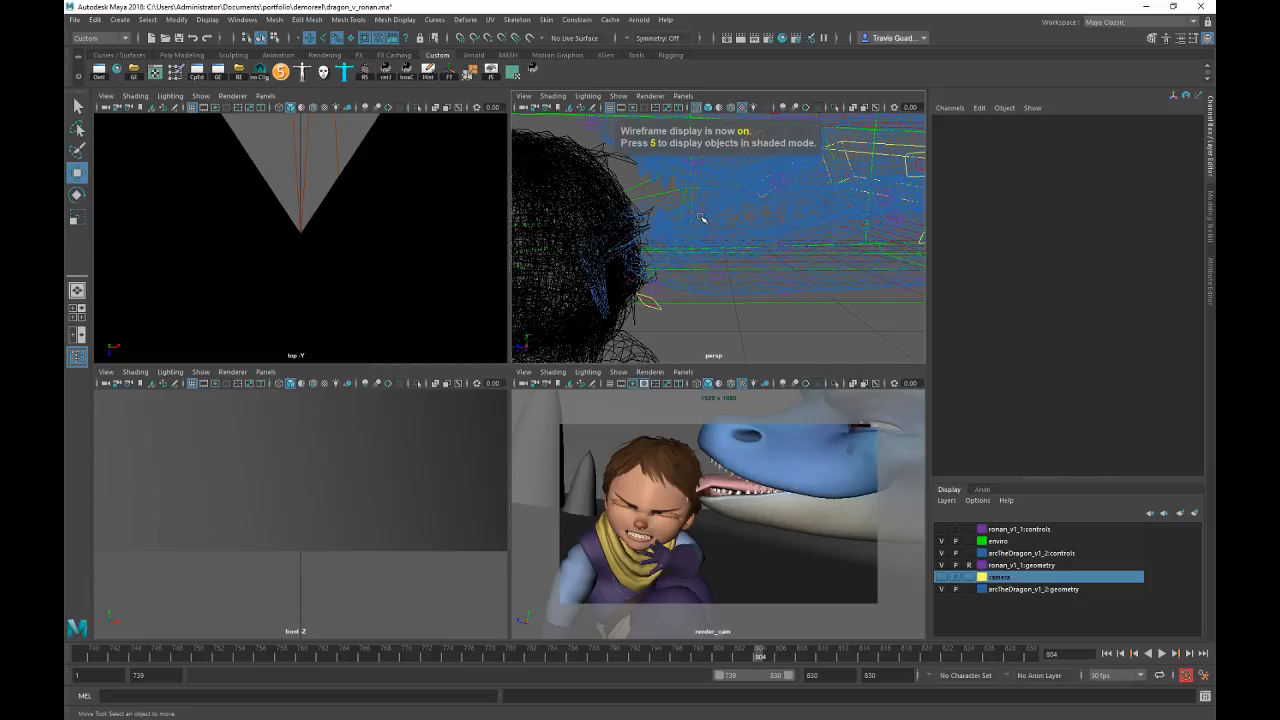
click(702, 218)
alt+drag(733, 220, 702, 238)
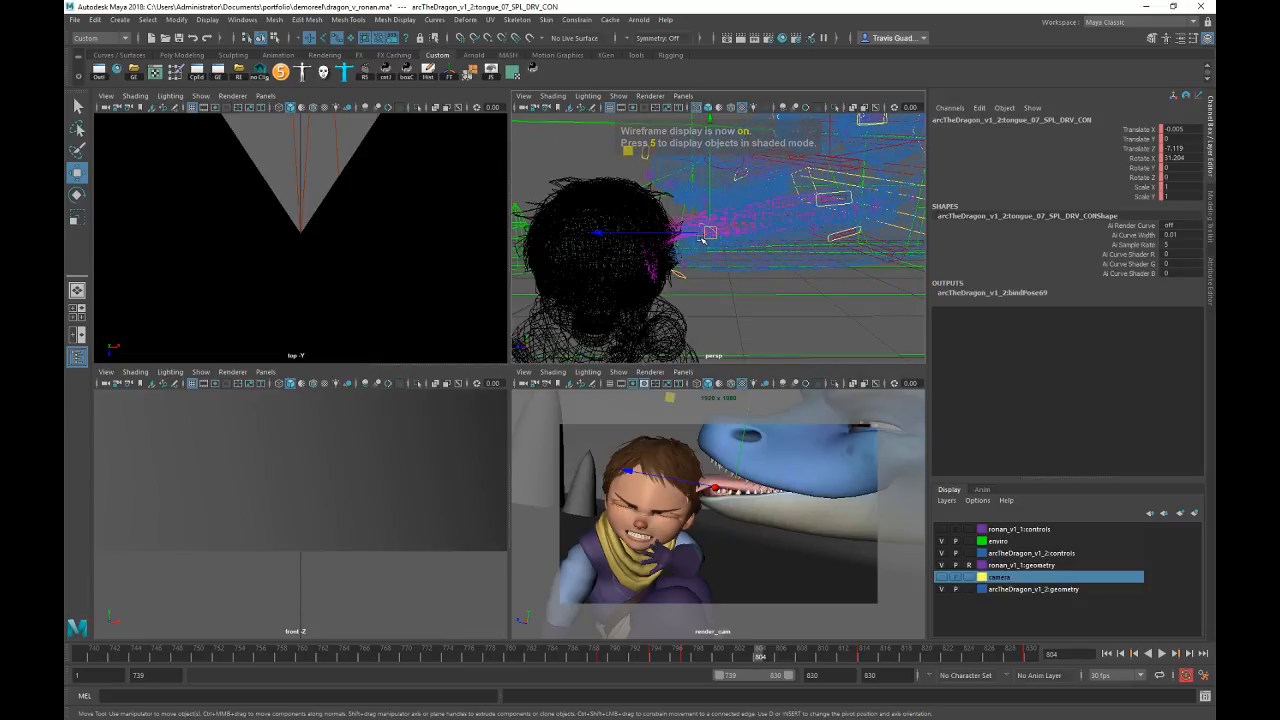
key(6)
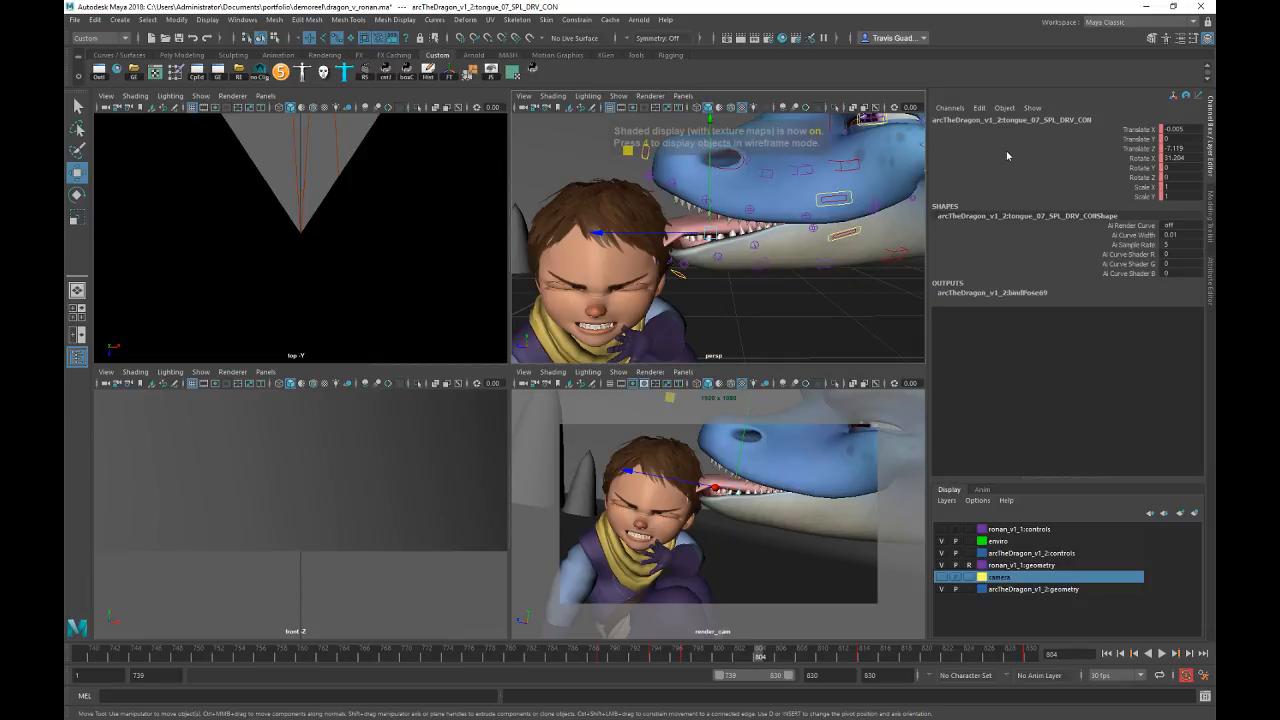
click(1006, 152)
key(6)
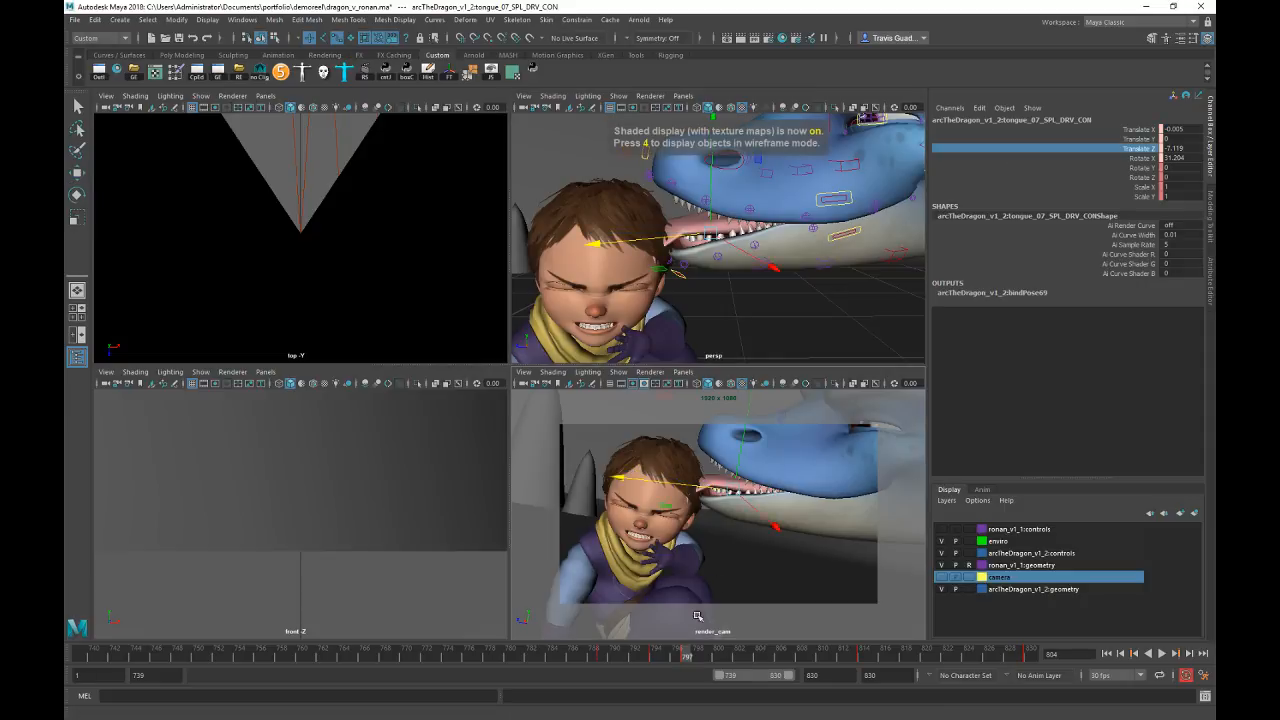
click(686, 655)
key(alt+v)
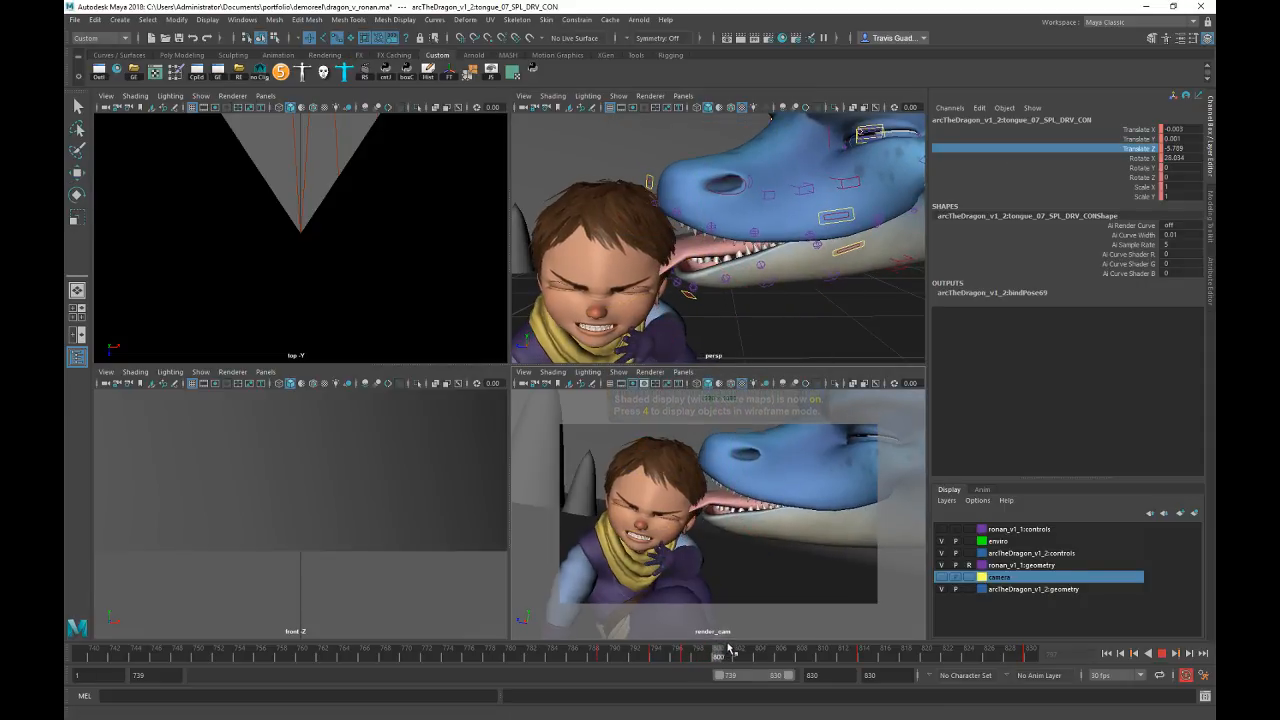
key(alt+v)
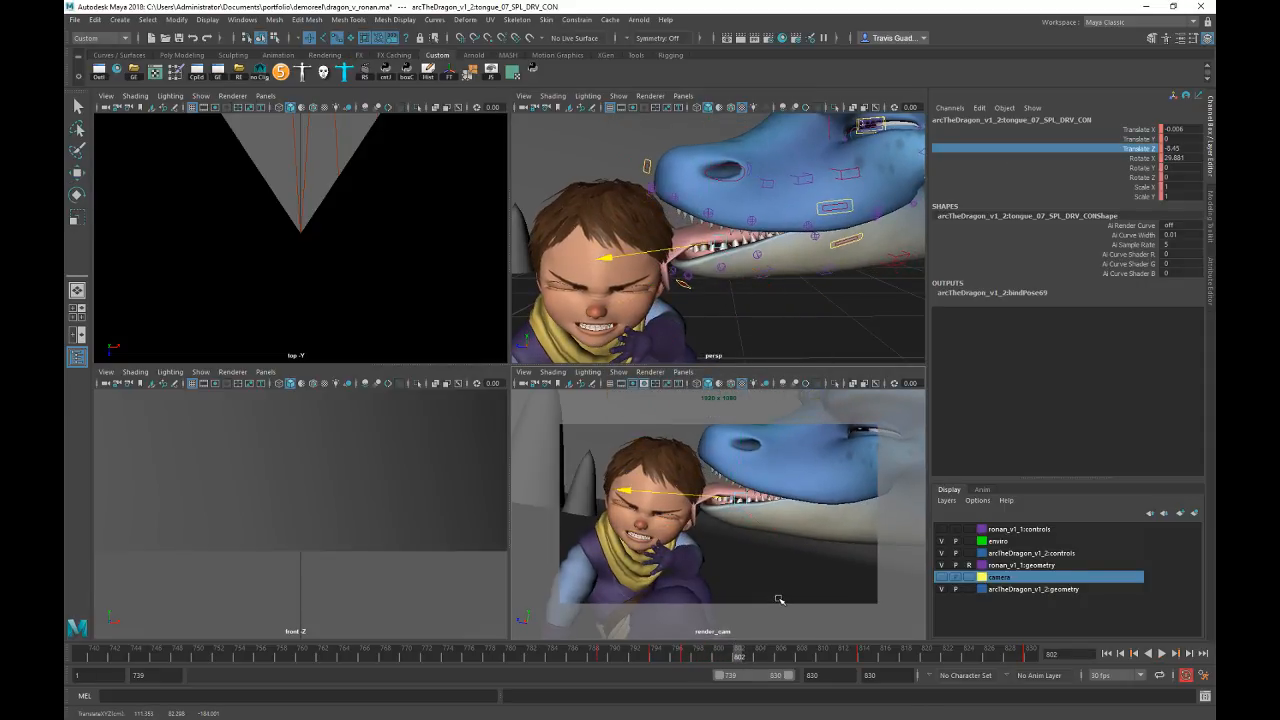
click(678, 287)
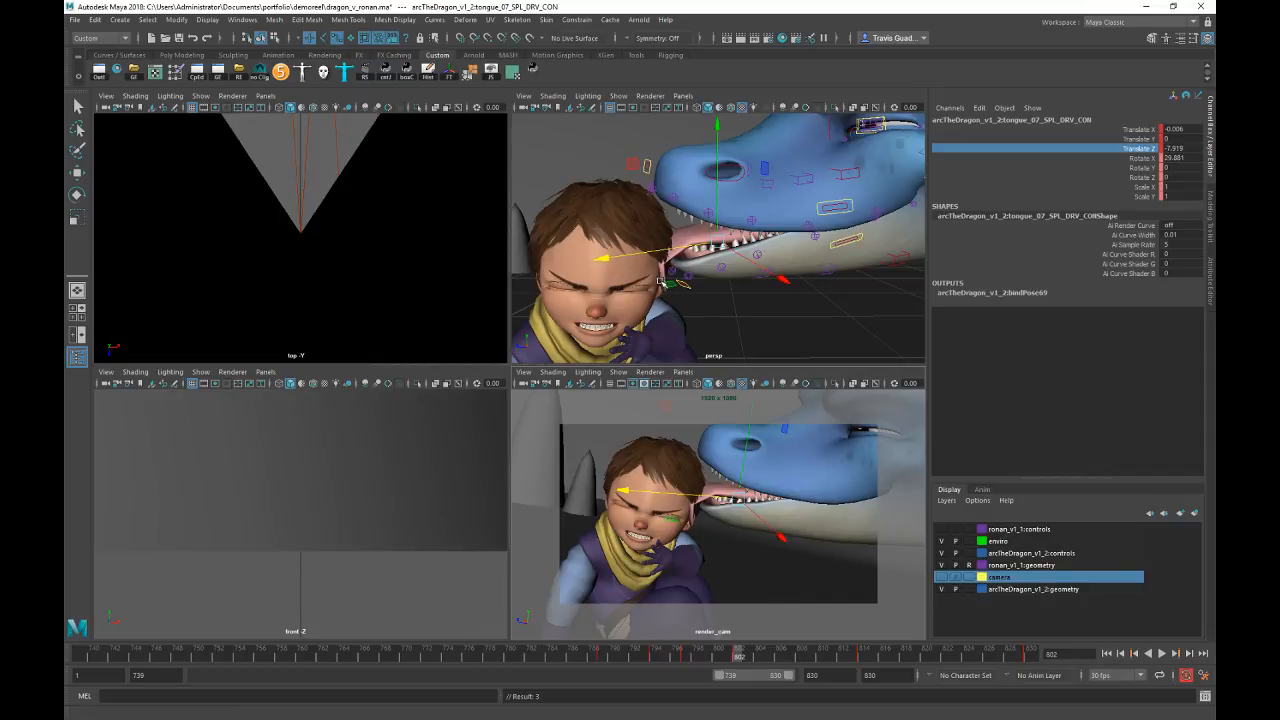
Step: Rotate the tongue_09 driver control to 67.101 on X at frame 802, key it, and play back the tongue motion
click(667, 284)
key(w)
click(707, 322)
click(660, 282)
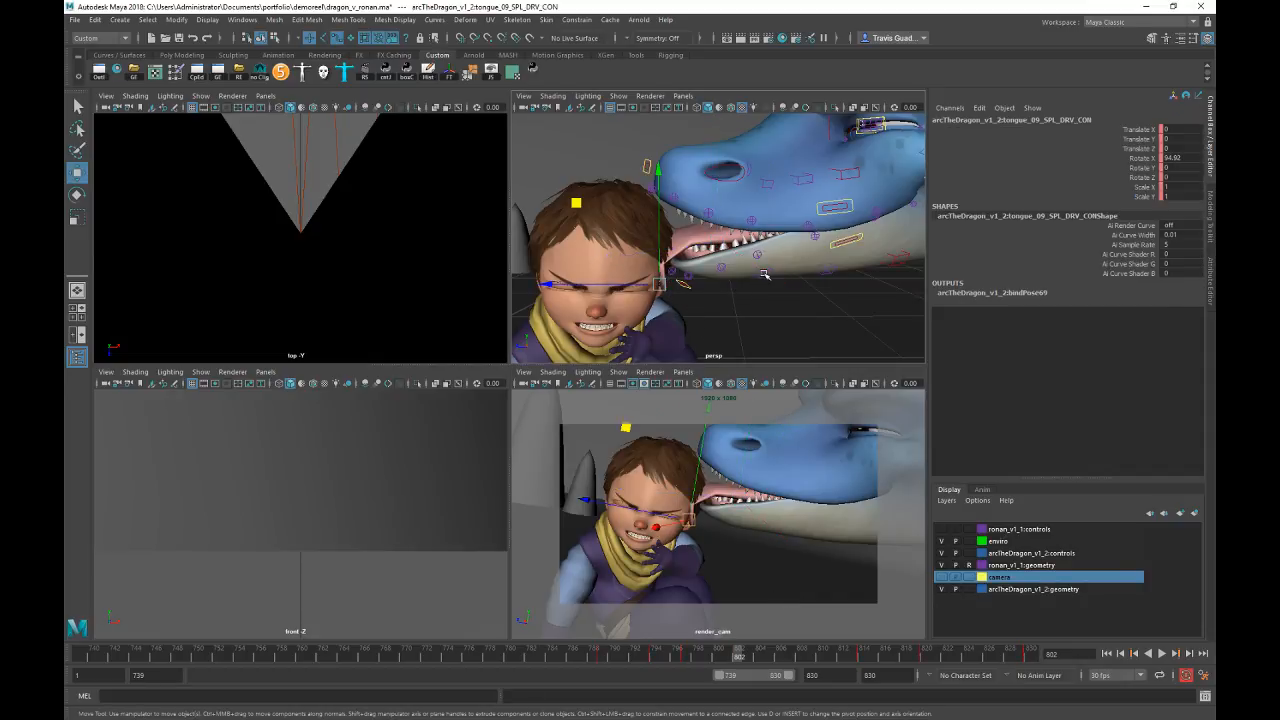
key(e)
drag(764, 274, 797, 352)
key(s)
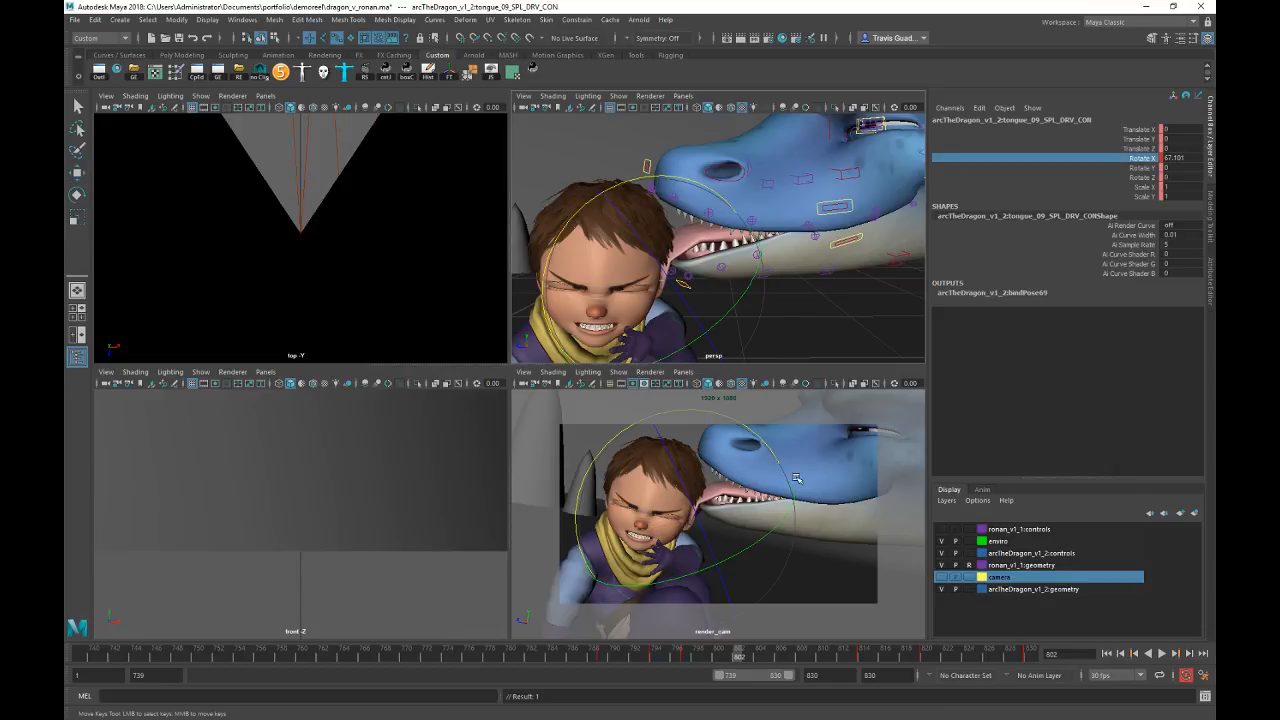
click(688, 656)
key(alt+v)
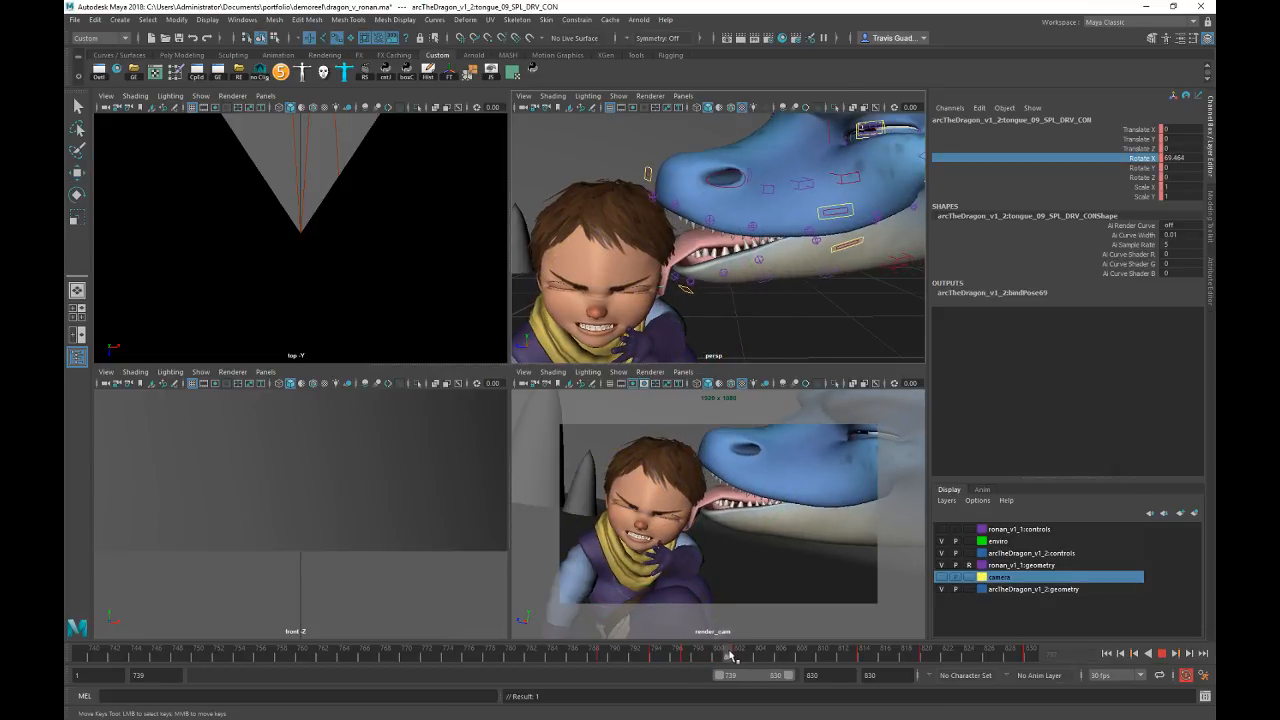
mouse_move(698, 658)
mouse_down()
mouse_move(687, 658)
mouse_move(708, 658)
mouse_up()
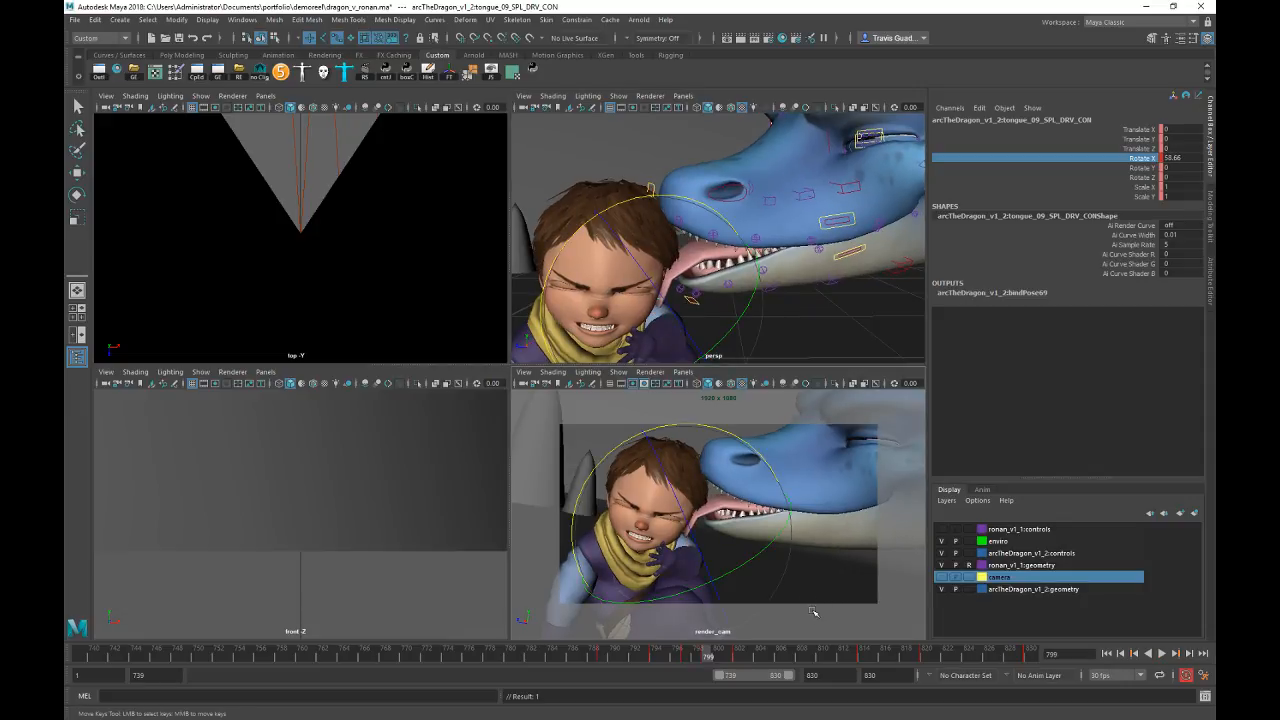
drag(702, 657, 812, 656)
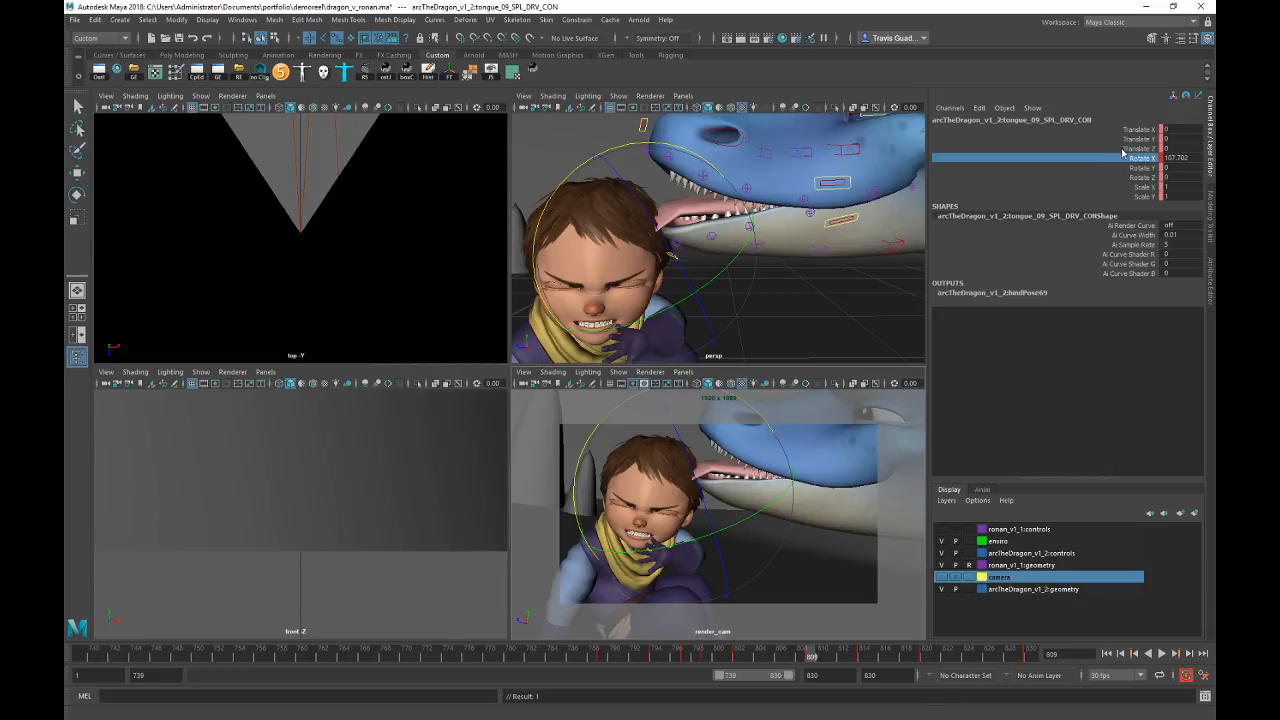
key(w)
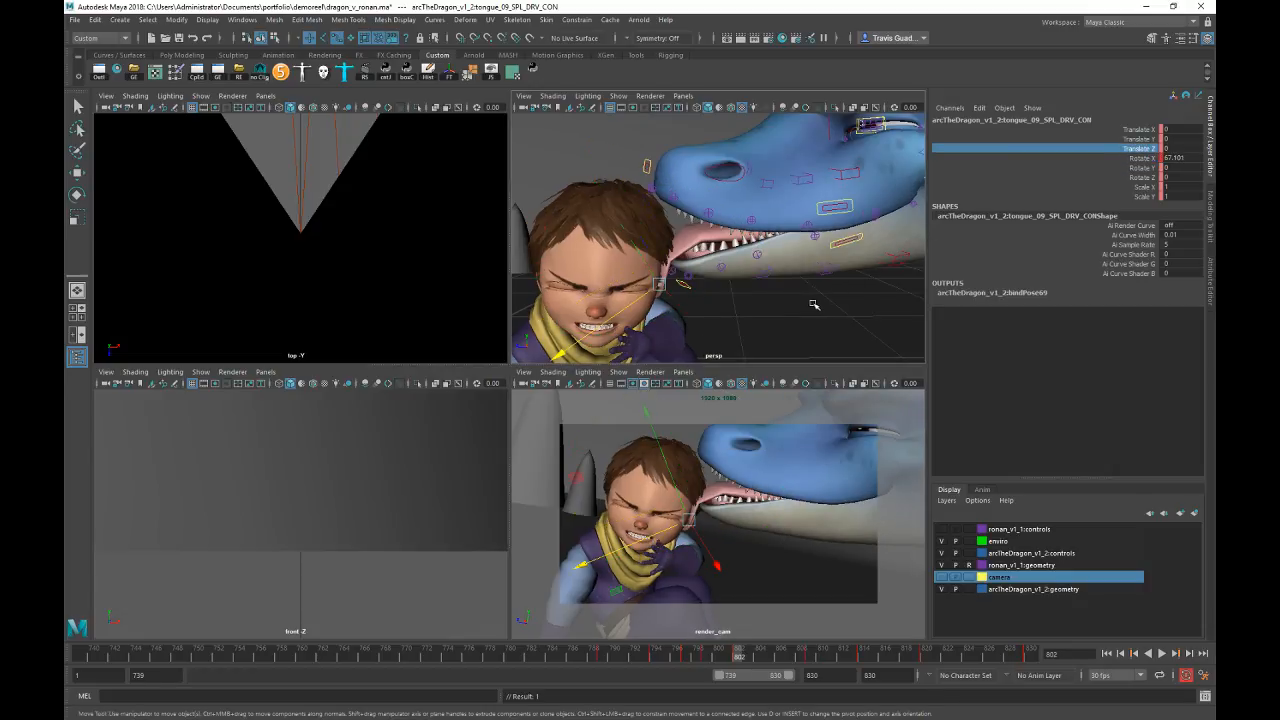
middle_drag(813, 304, 828, 305)
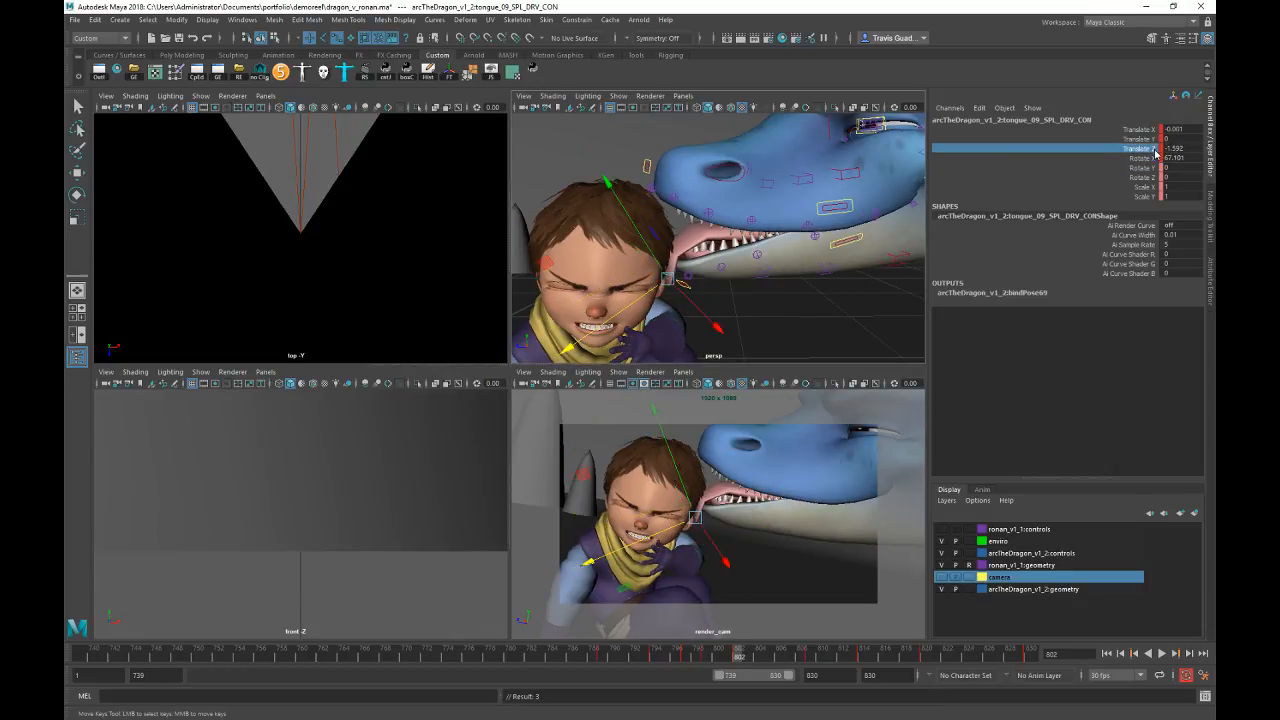
drag(1172, 129, 1172, 149)
text(0)
key(Return)
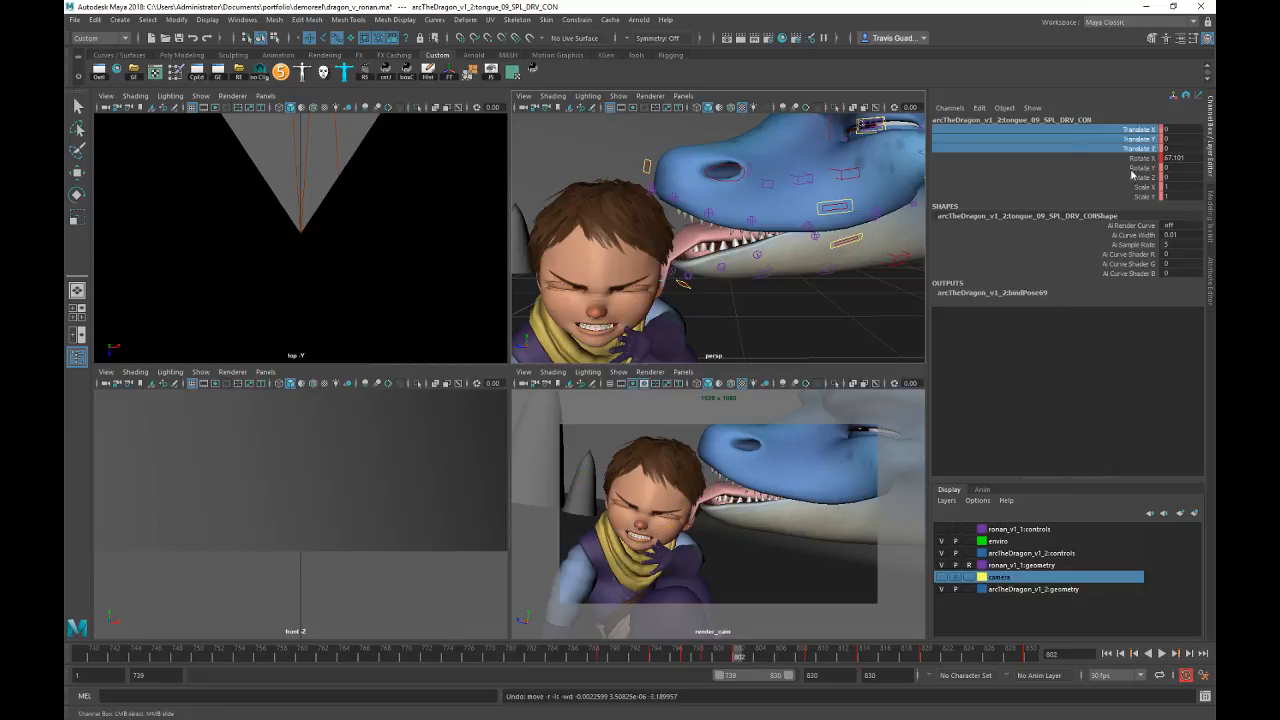
Step: Move the tongue_09 driver control to Translate Z -1.375 at frame 809, key its translation, and review the motion from frame 802
key(.)
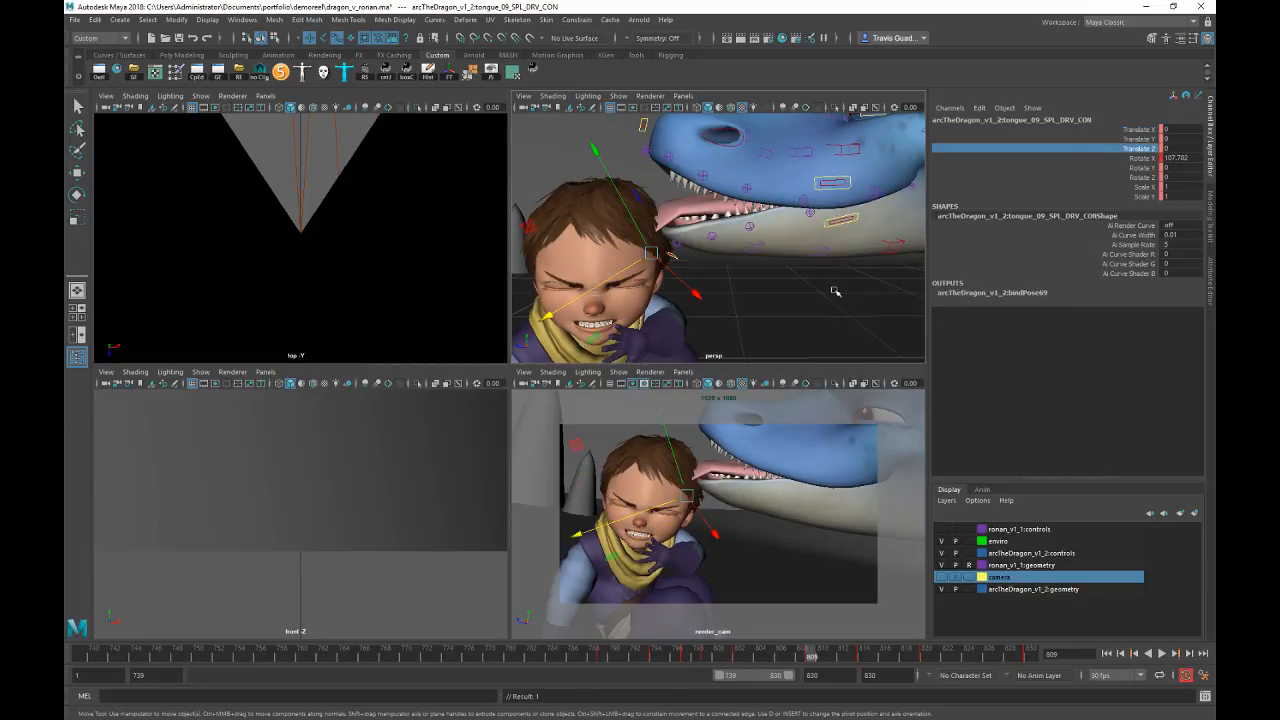
middle_drag(831, 286, 843, 290)
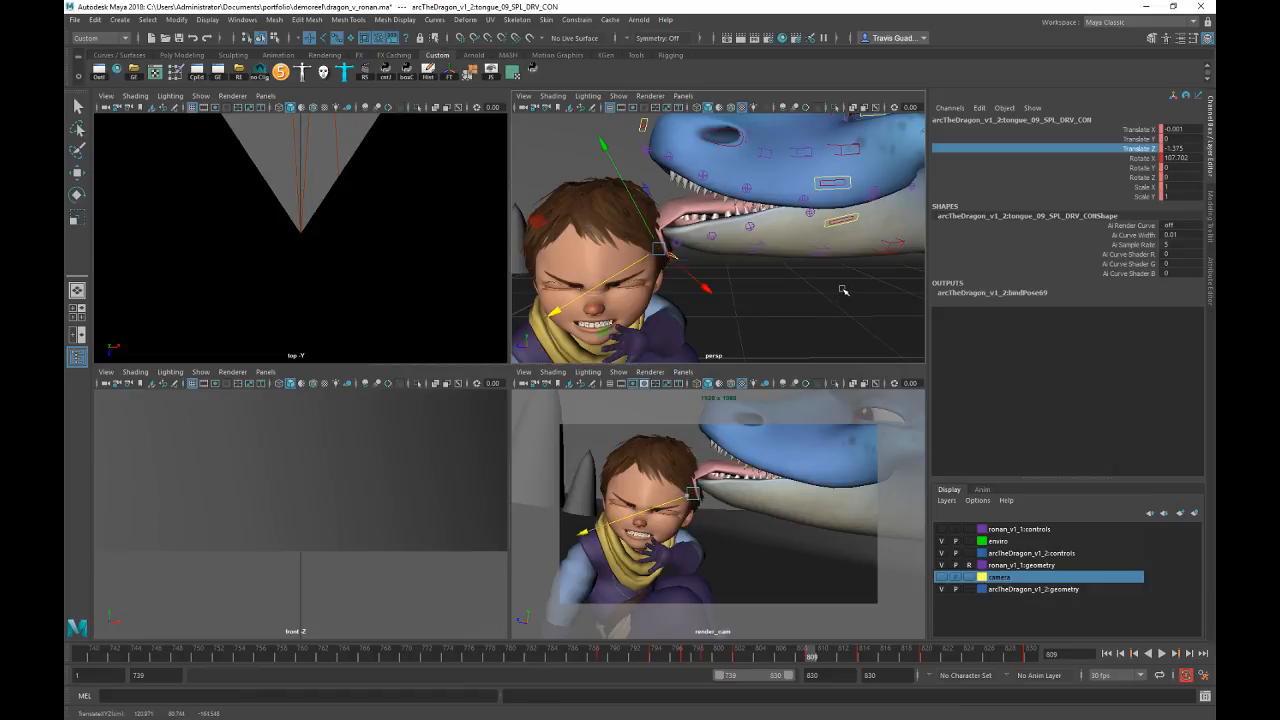
key(shift+w)
click(741, 655)
key(alt+v)
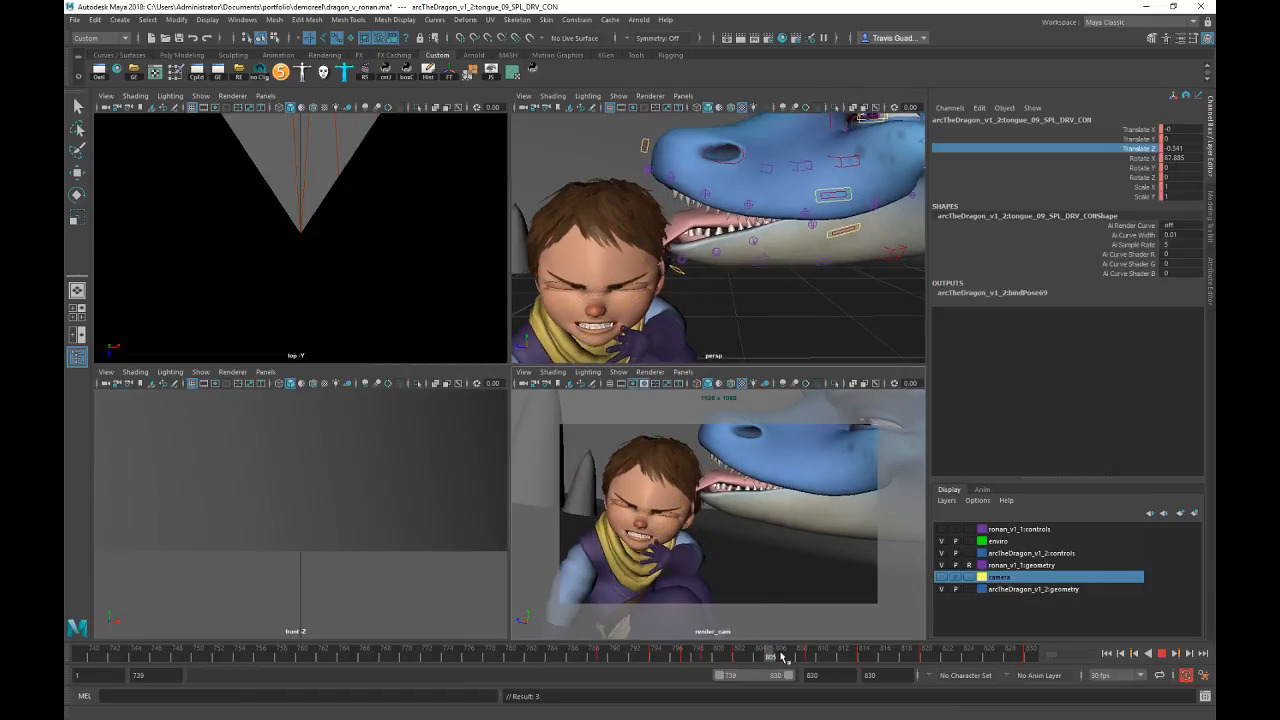
click(812, 657)
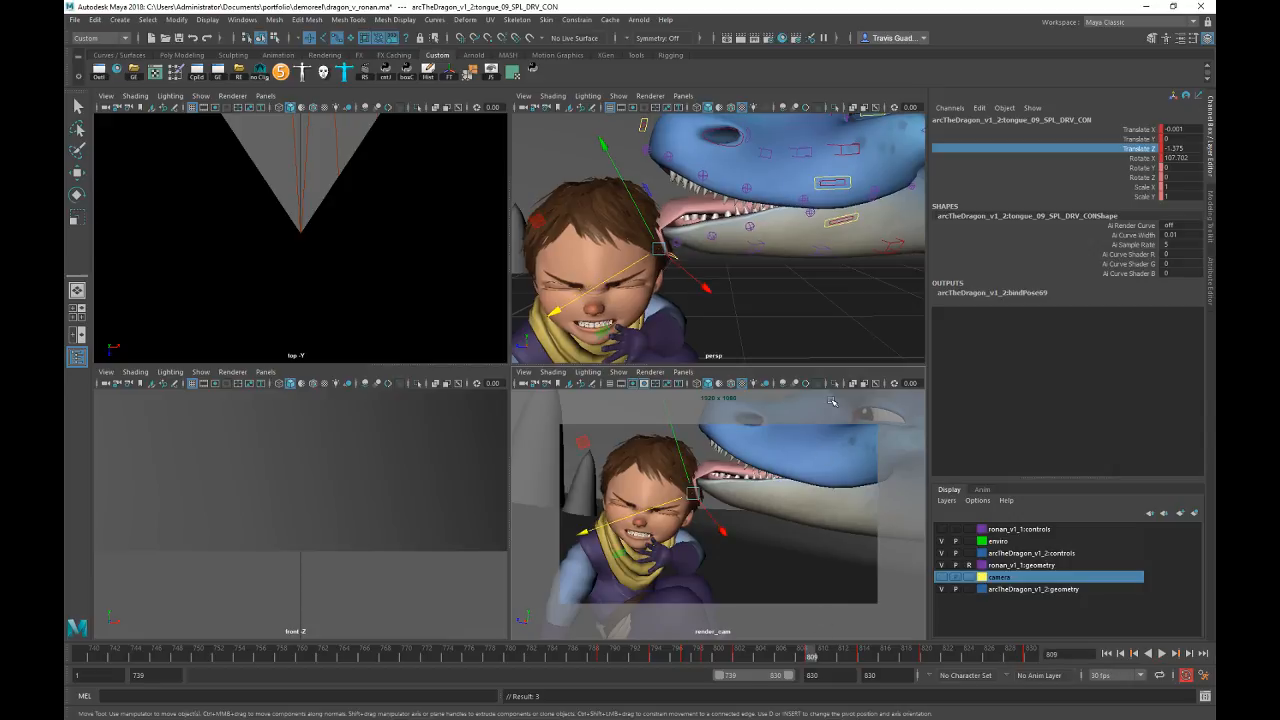
Step: Adjust the tongue_09 driver control's X rotation at frame 809 and key it
click(769, 283)
key(w)
click(658, 248)
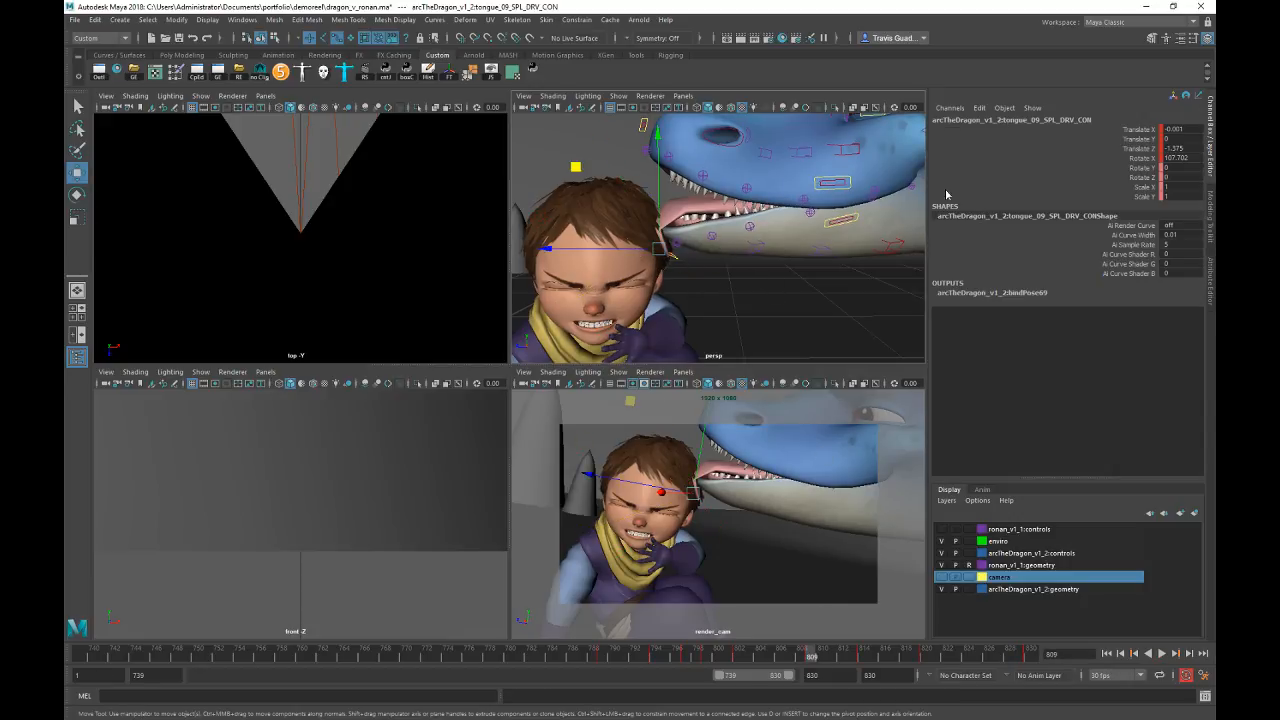
click(1140, 158)
key(e)
middle_drag(800, 320, 779, 337)
key(s)
Step: At frame 814, move the tongue_09 driver control to Translate Z -1.319 and Translate Y about 2.06, and play back from frame 809
drag(812, 658, 862, 658)
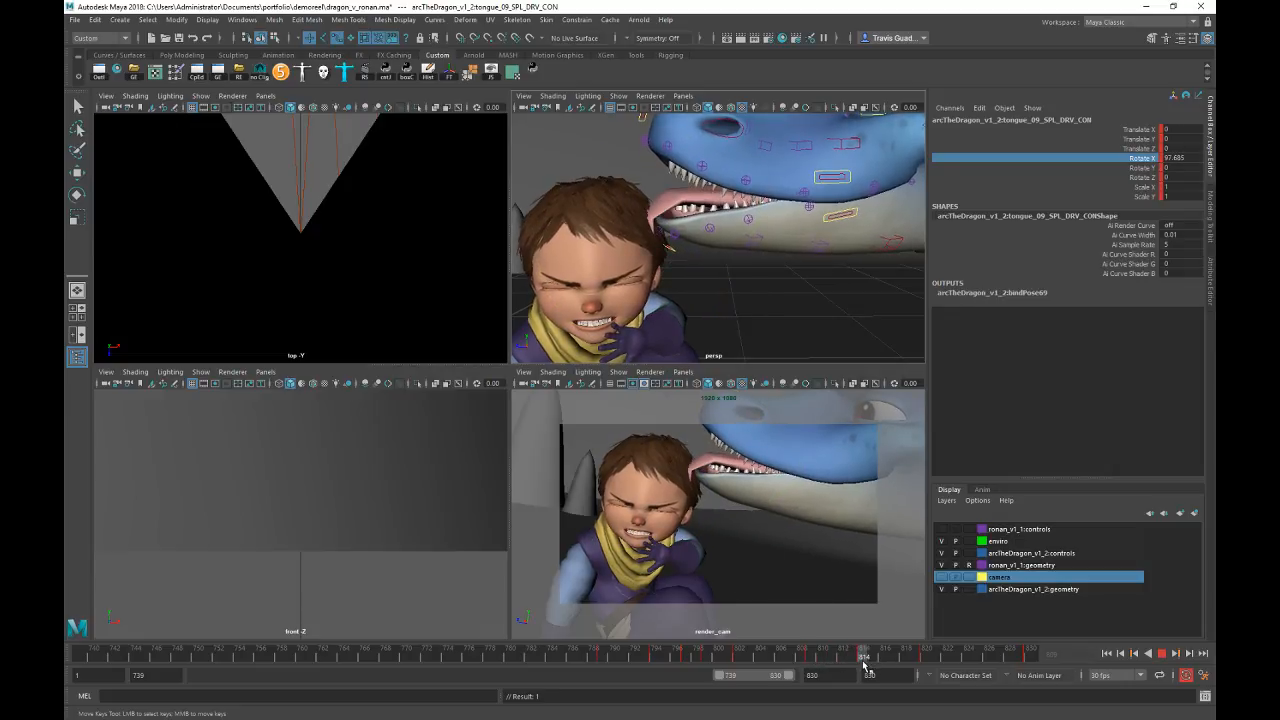
click(1141, 148)
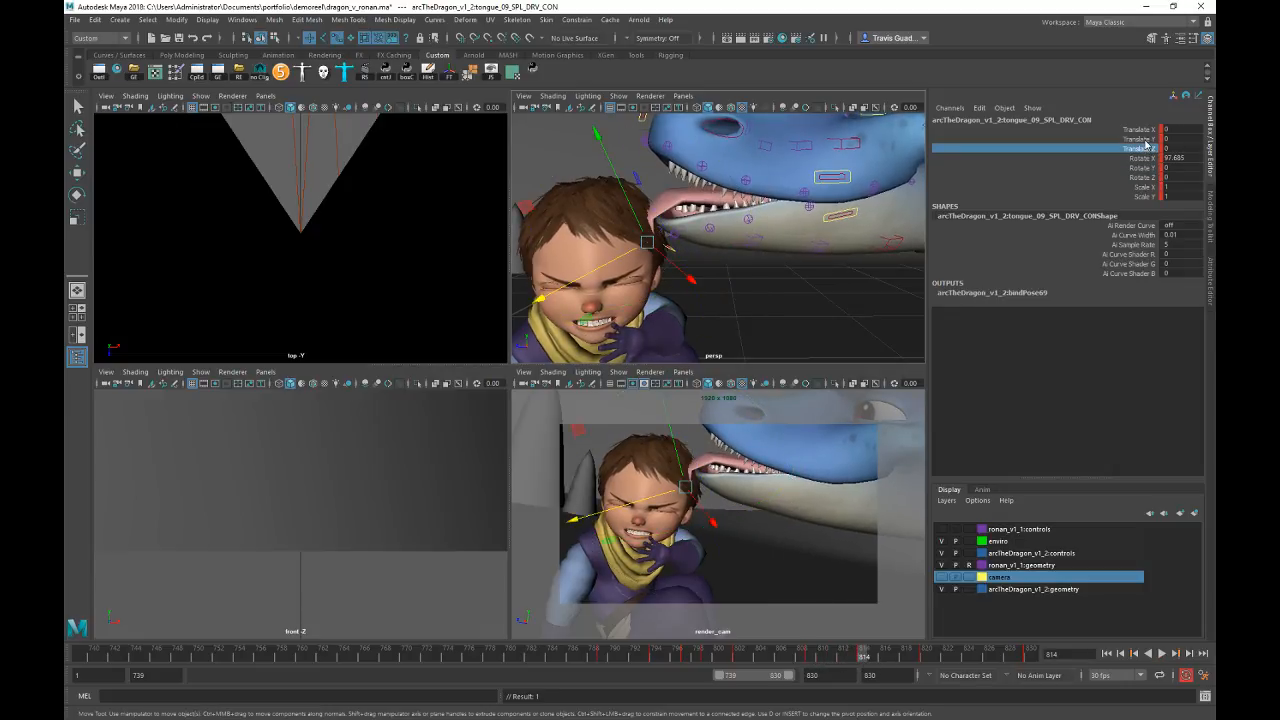
click(1141, 139)
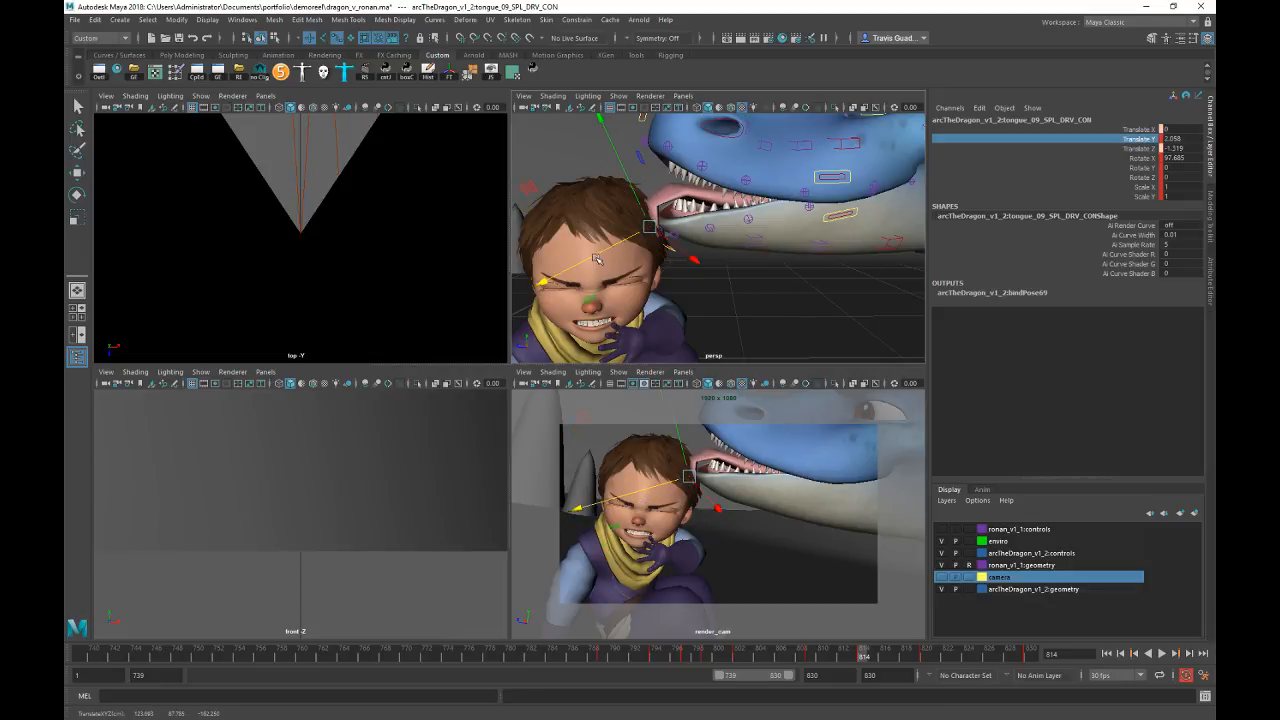
click(812, 658)
key(alt+v)
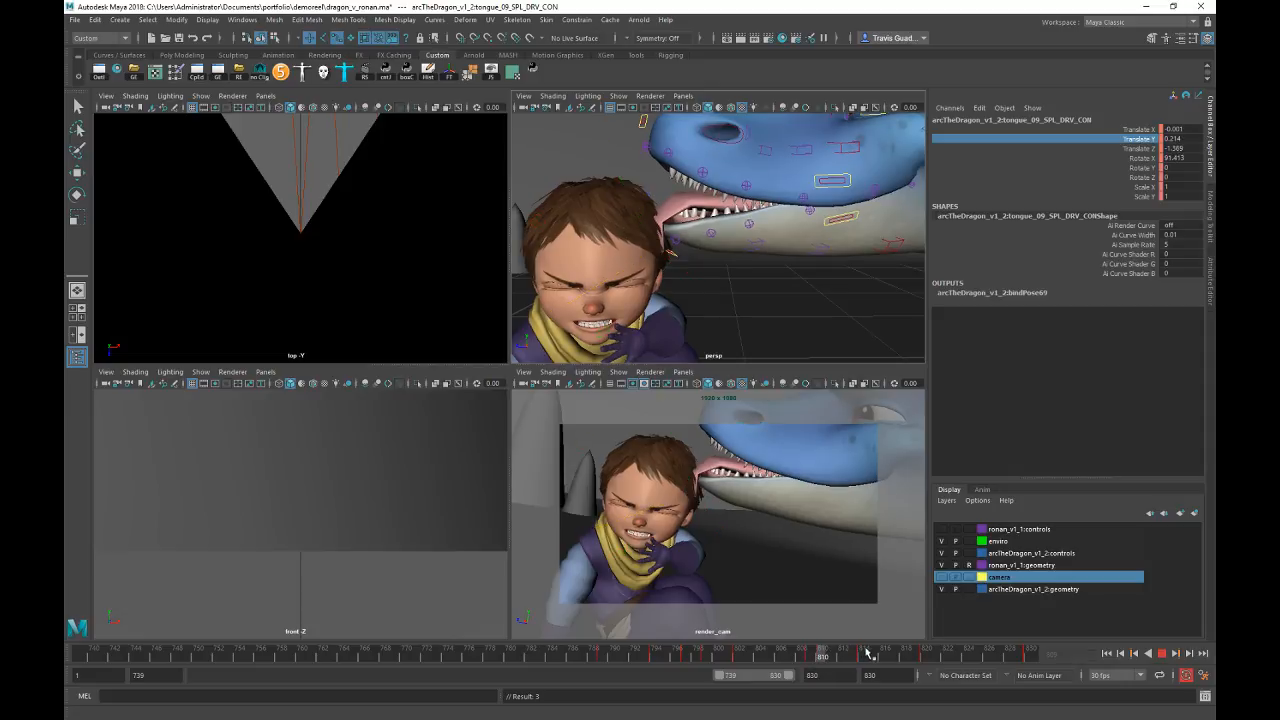
Step: Move the tongue_09 driver control to Translate Y about -0.15 at frame 820, key its translation, and play back from frame 814
drag(937, 657, 927, 657)
middle_drag(733, 415, 732, 417)
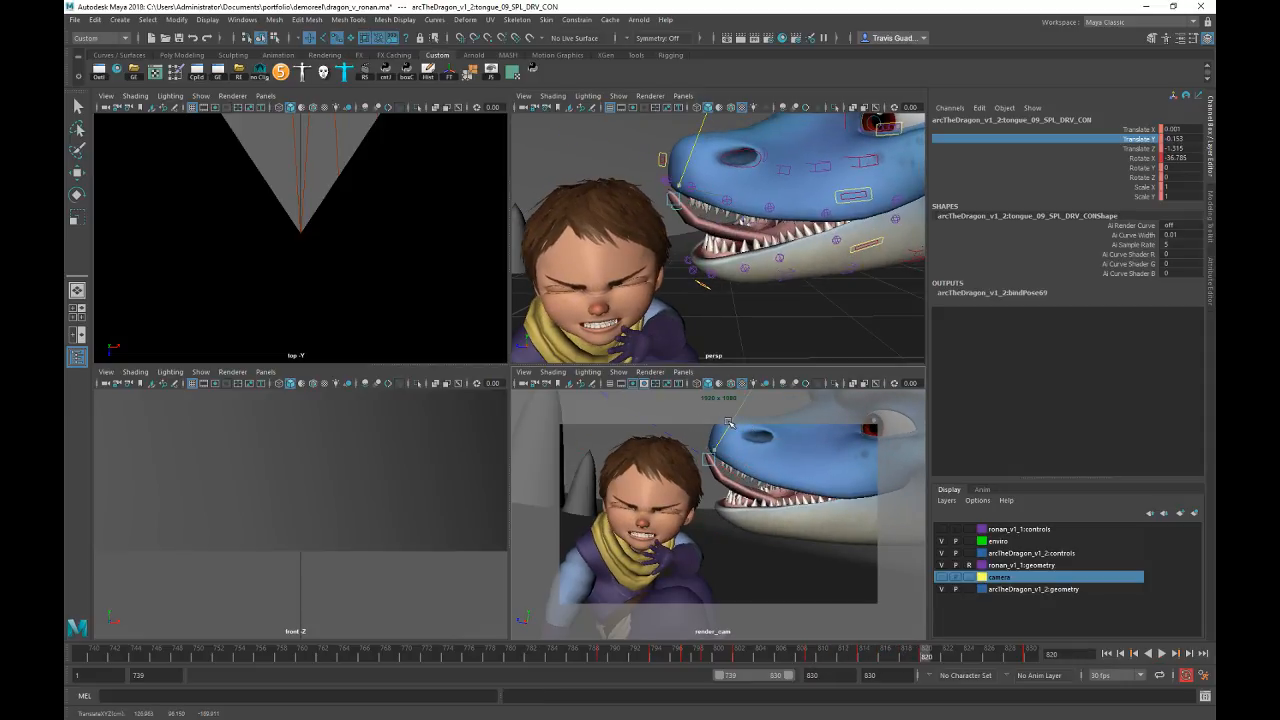
key(shift+w)
click(862, 658)
key(alt+v)
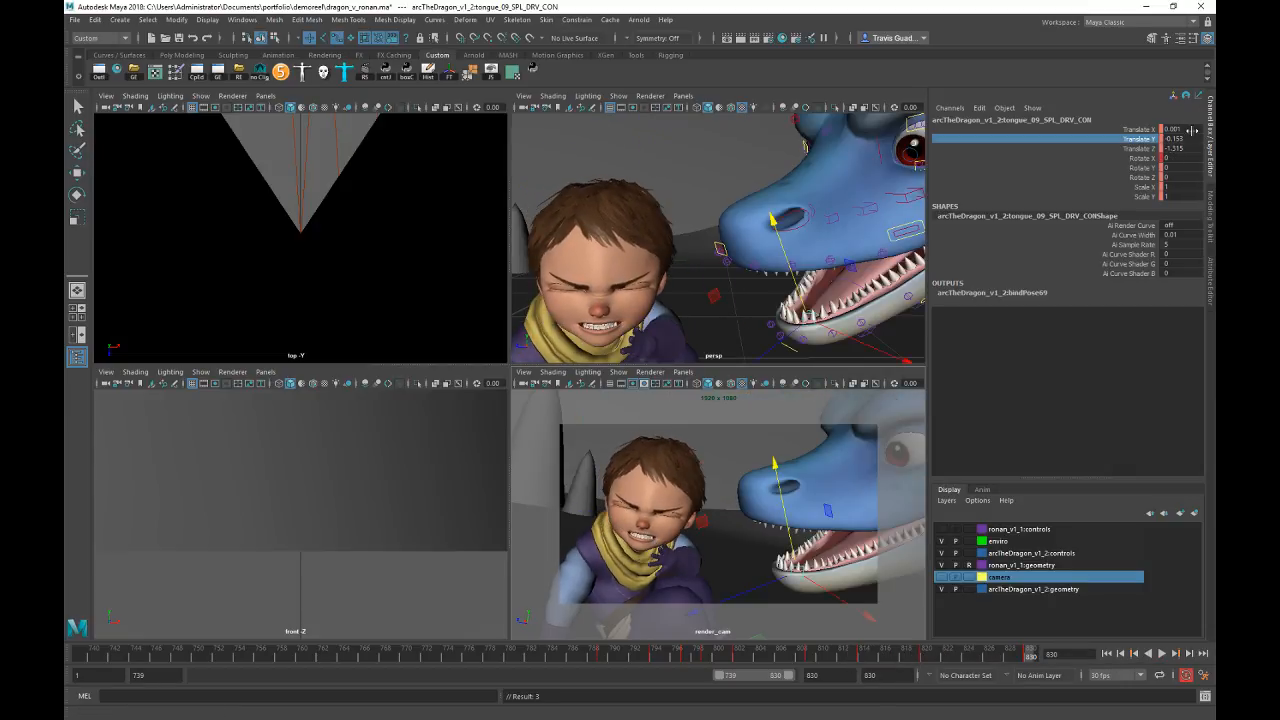
Step: Reset the tongue_09 driver control's Translate X, Y and Z to 0 at frame 830 and play back the tongue motion
drag(1178, 129, 1185, 148)
text(0)
key(Return)
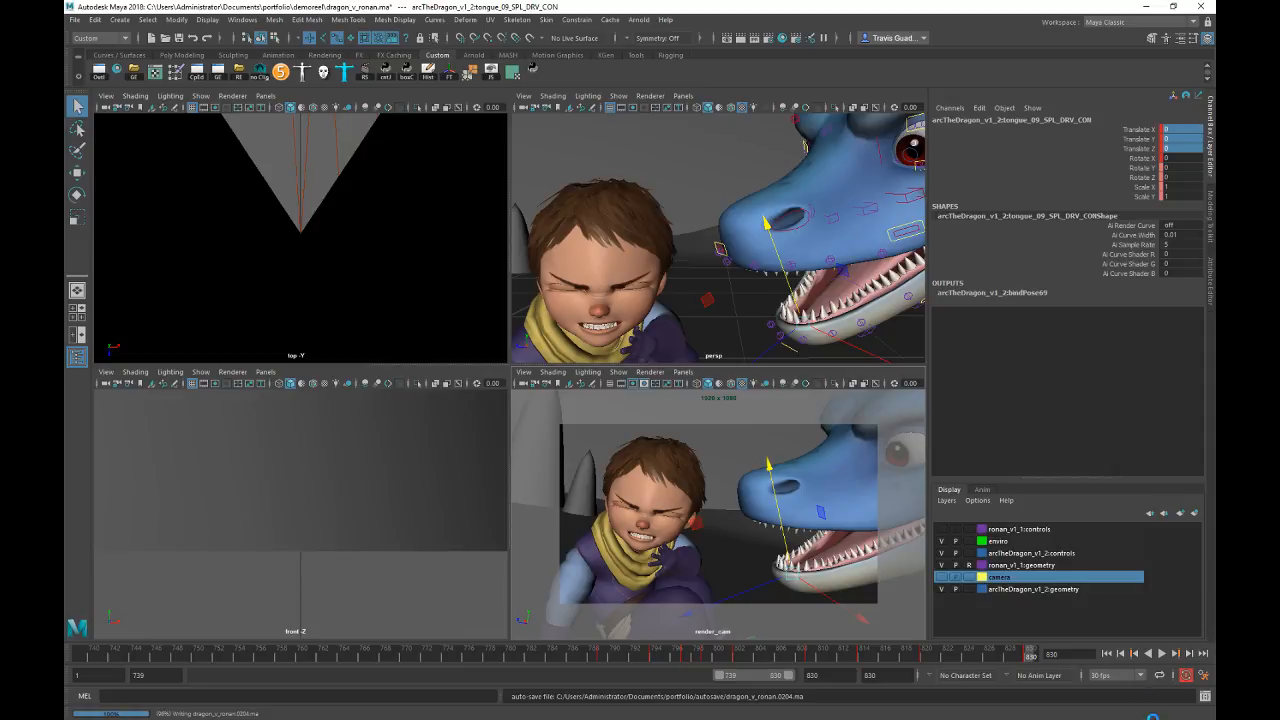
key(alt+v)
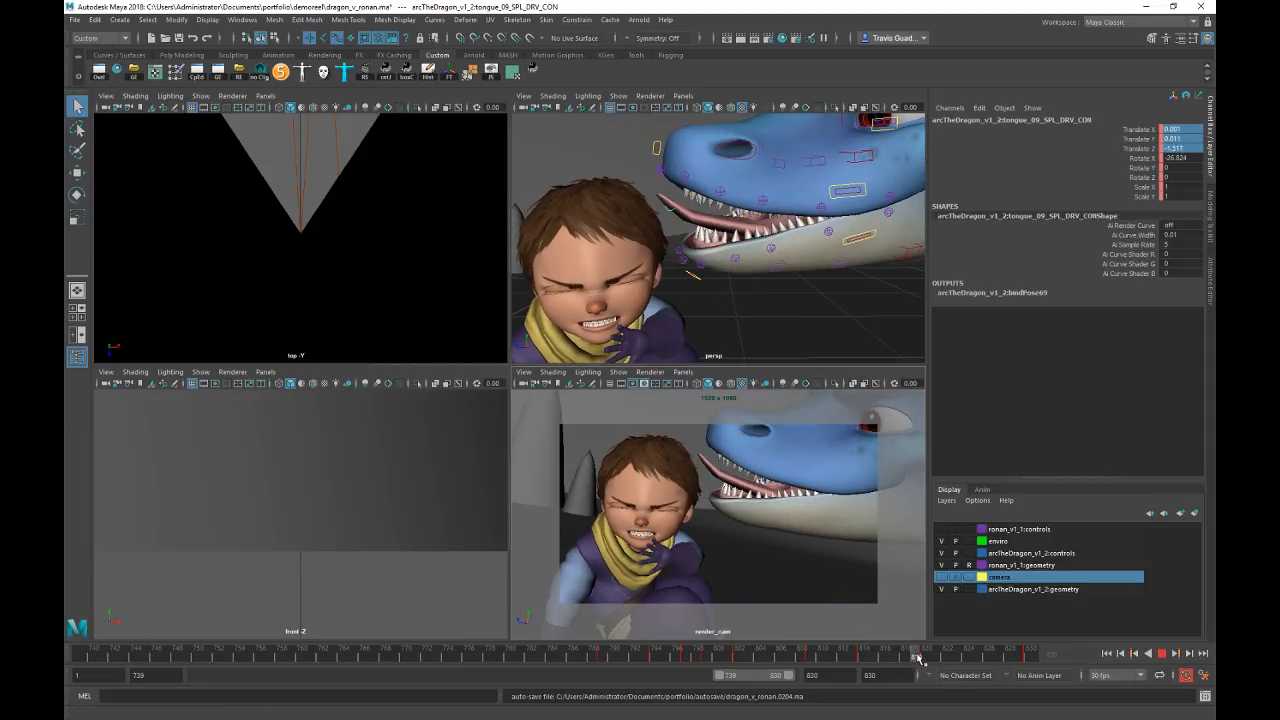
Step: At frame 824, rotate the tongue_09 driver control freely and move it to Translate Y 1.736, key it, and play back the motion
click(968, 655)
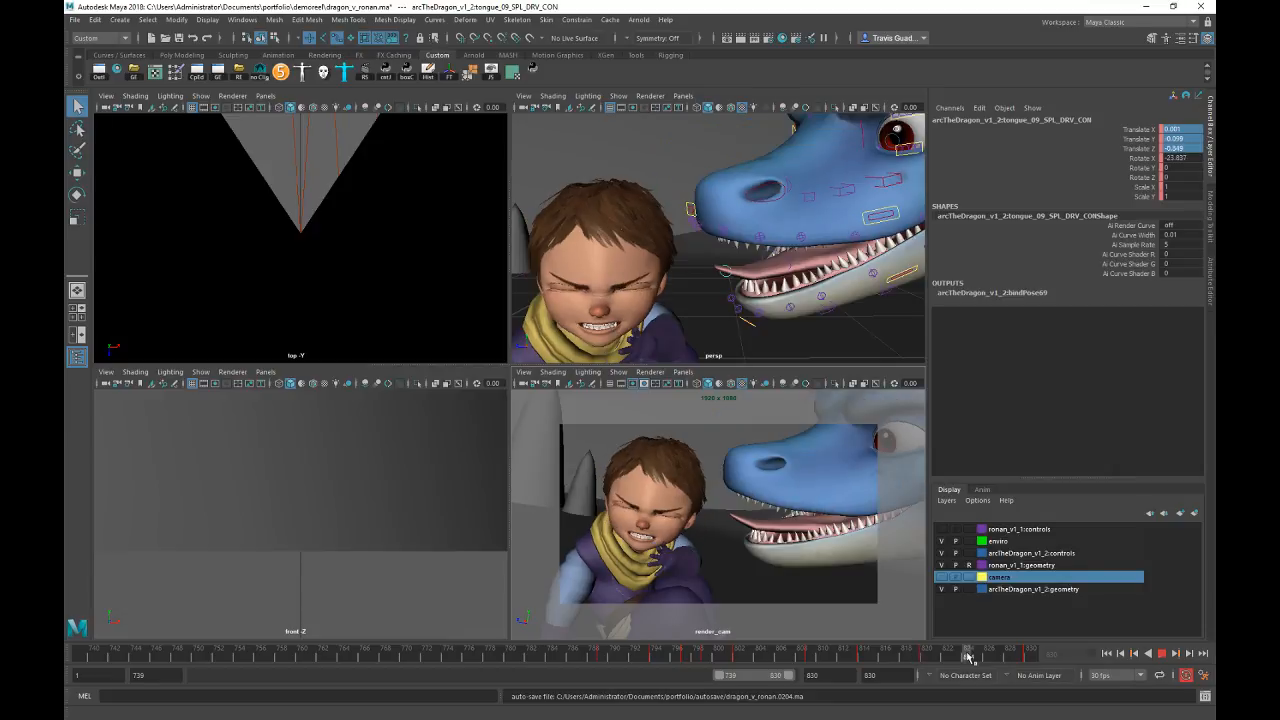
key(e)
drag(817, 462, 831, 522)
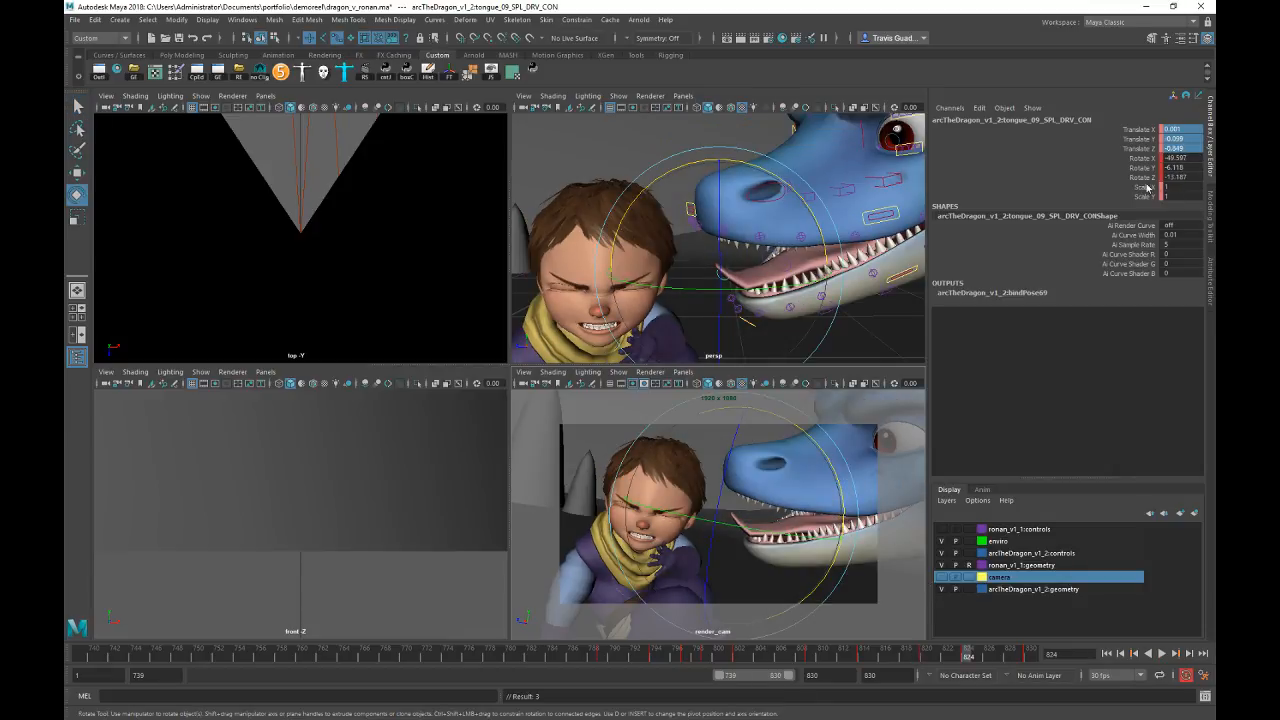
click(1136, 141)
middle_drag(845, 477, 857, 468)
key(shift+w)
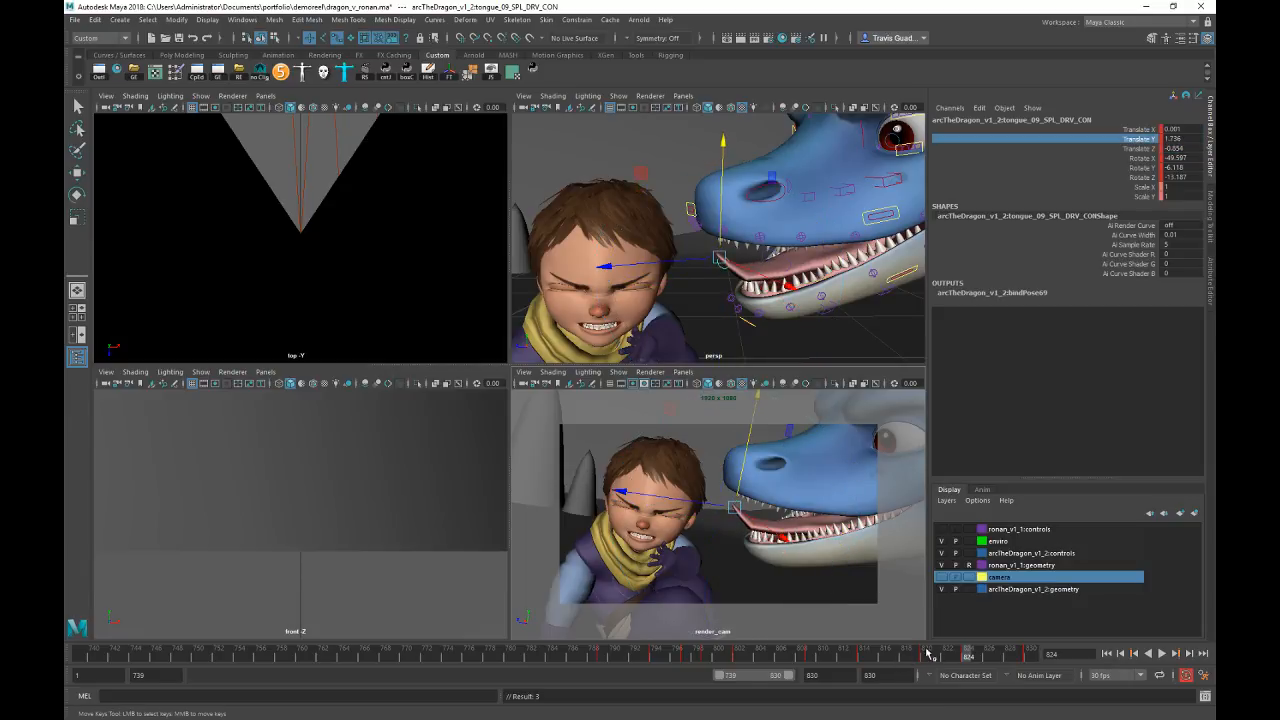
key(alt+v)
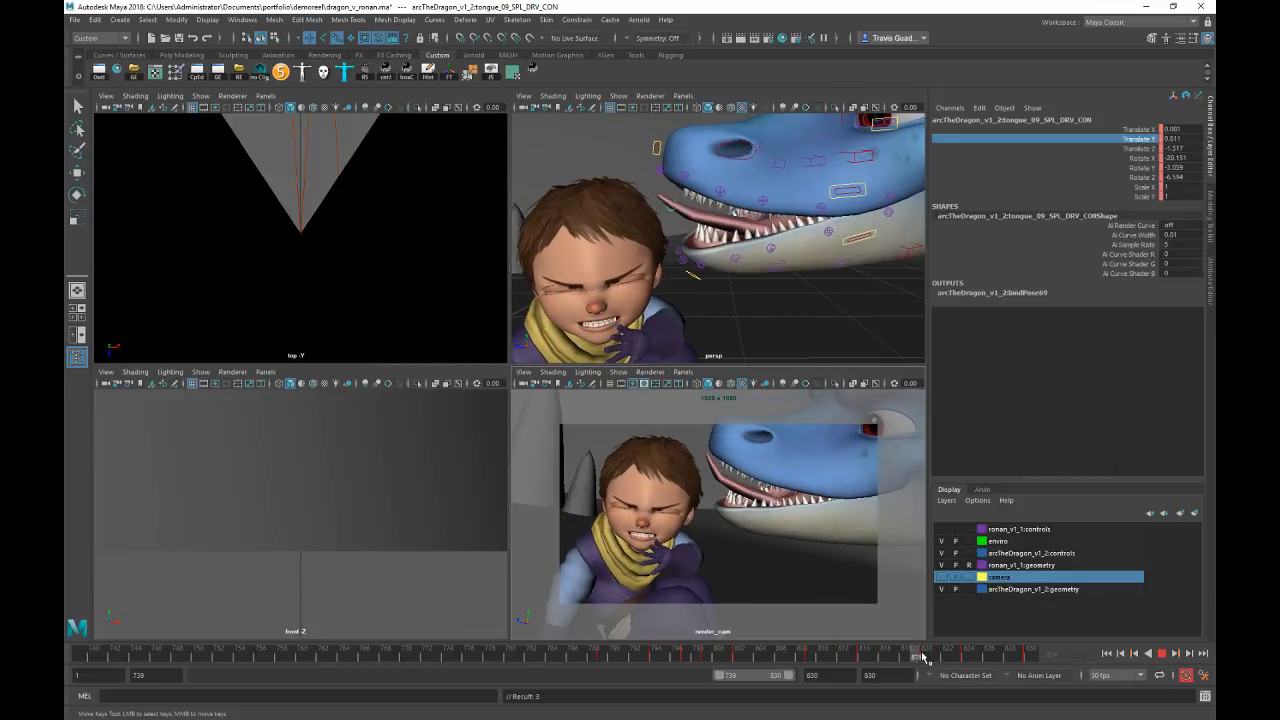
Step: Set the tongue_09 driver control to Rotate X -15.833 and Translate Y about 2.07 at frame 818 and key the pose
mouse_move(936, 656)
mouse_down()
mouse_move(843, 658)
mouse_move(909, 660)
mouse_up()
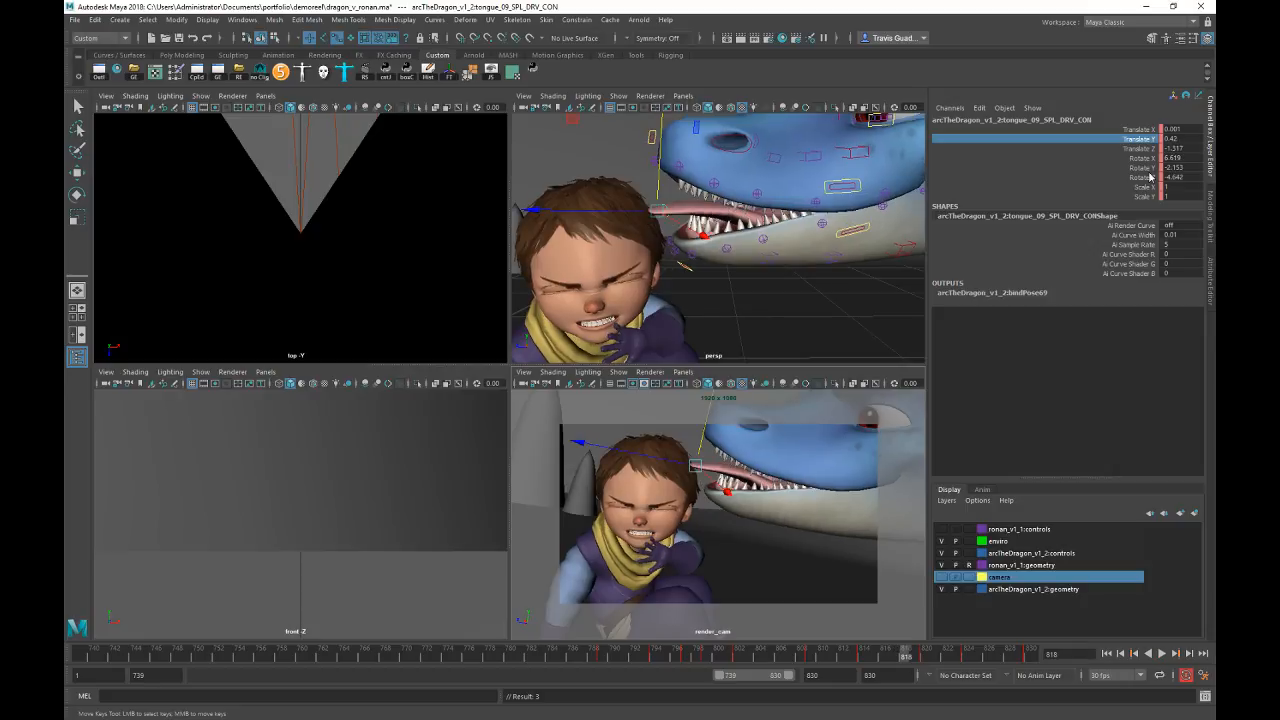
click(1131, 168)
click(1131, 160)
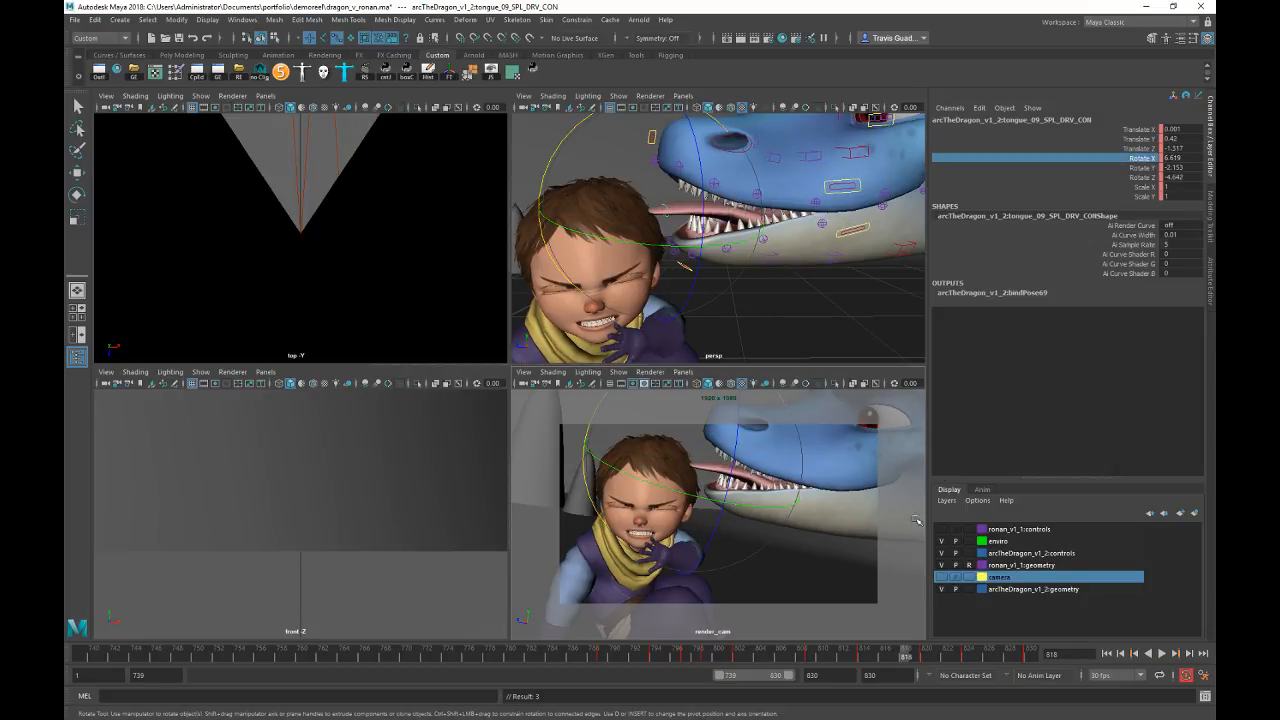
middle_drag(886, 564, 855, 589)
key(s)
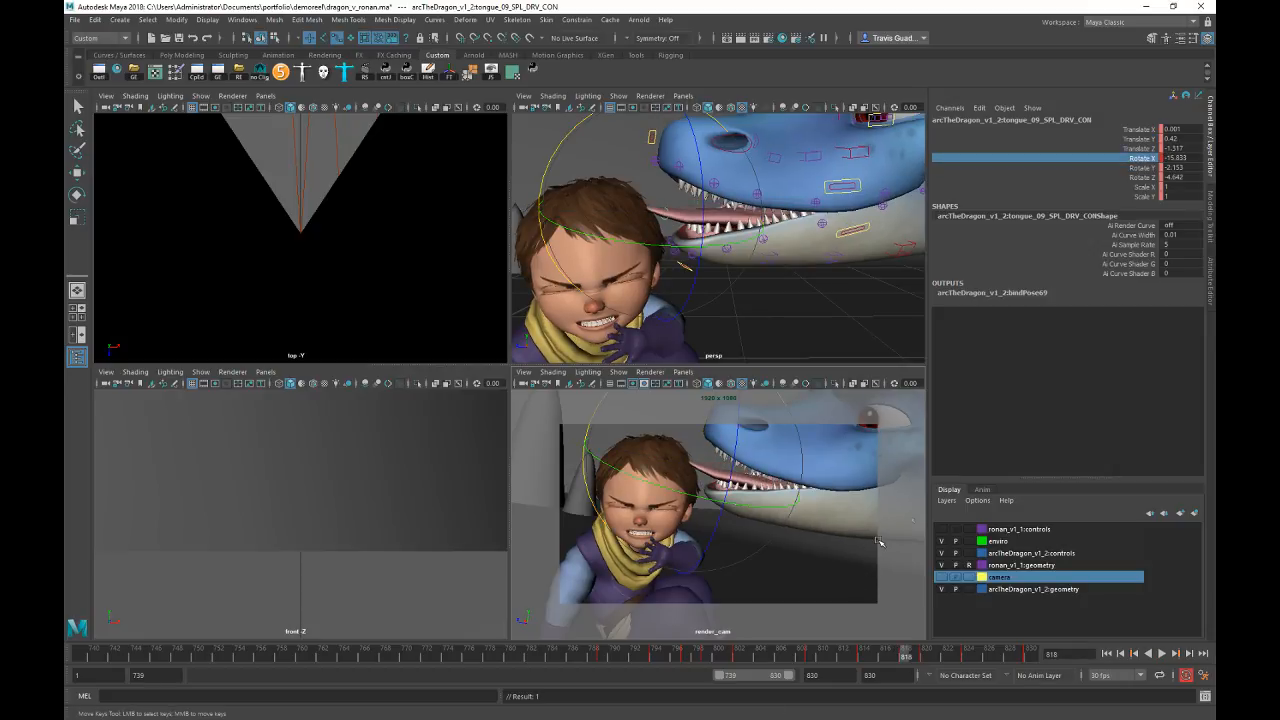
click(1145, 141)
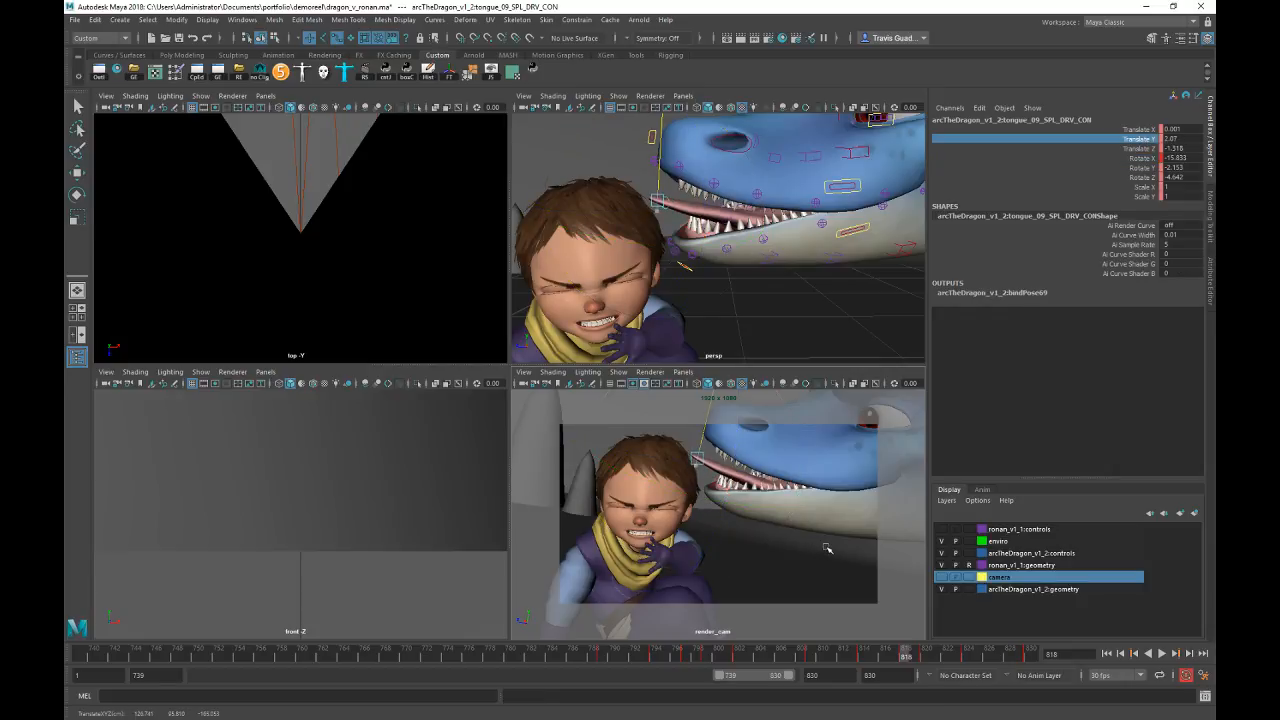
key(s)
Step: Play back the dragon's tongue motion from frame 814 to review the lick and retraction
click(866, 655)
drag(867, 658, 886, 652)
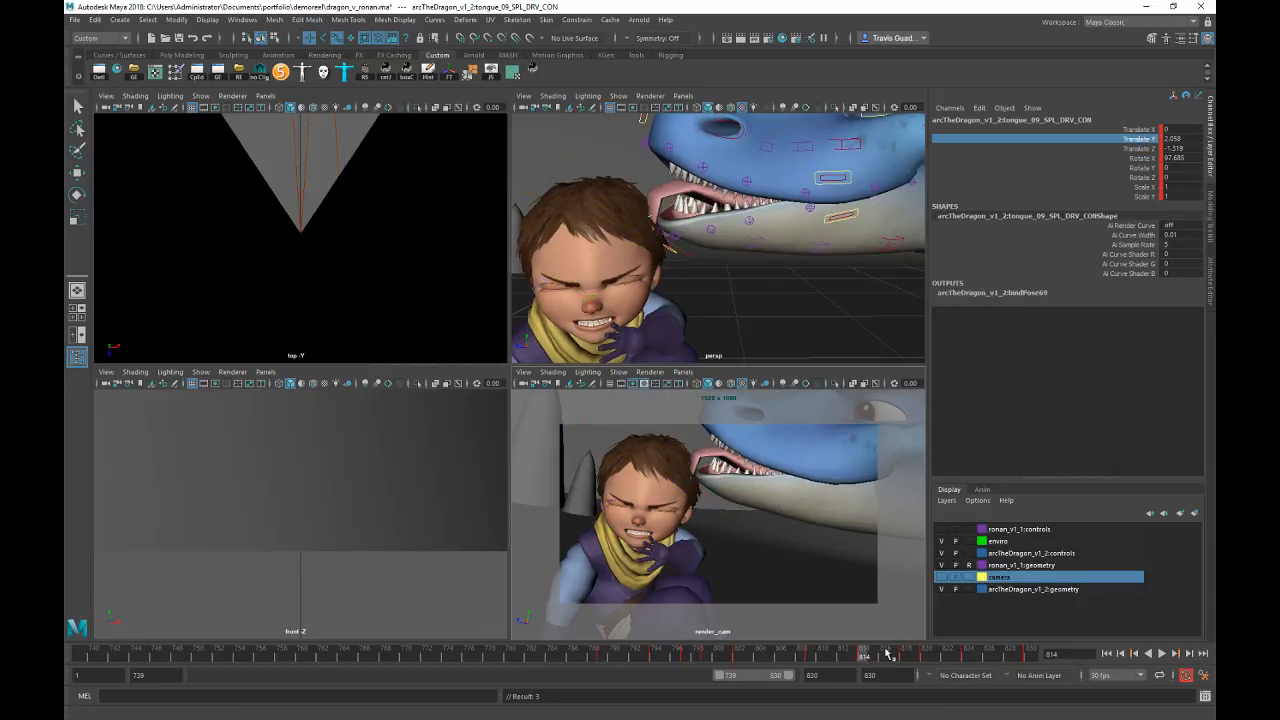
key(alt+v)
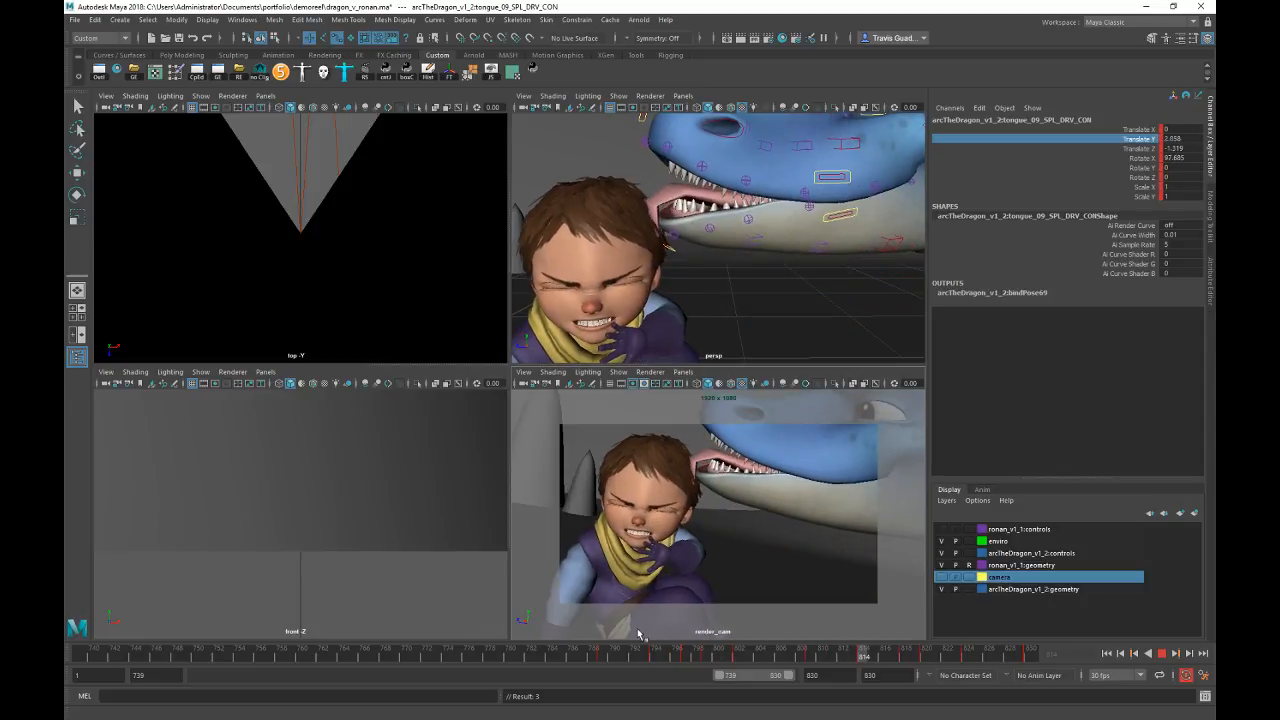
key(alt+v)
Step: Select the blinkTop and blinkBot controls of the dragon's eye and copy their closed-eye keys at frame 797
alt+middle_drag(872, 253, 755, 350)
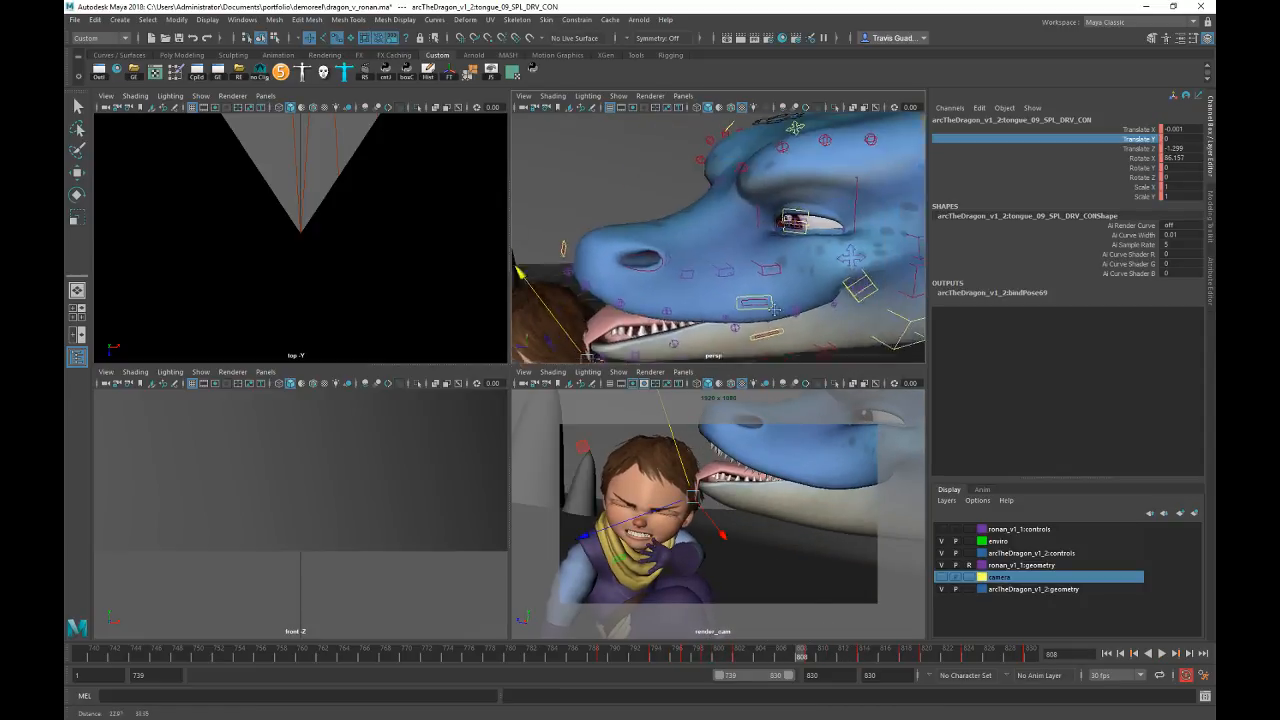
alt+right_drag(755, 350, 847, 301)
click(808, 271)
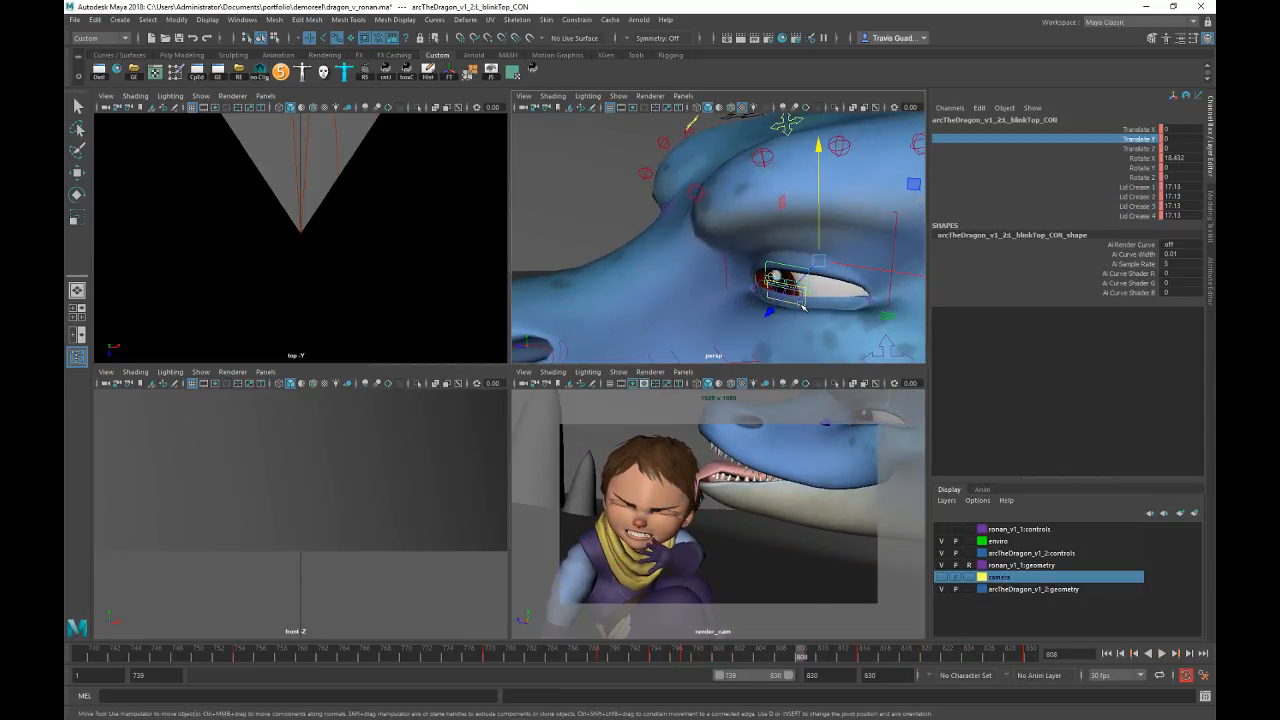
shift+click(805, 303)
click(686, 658)
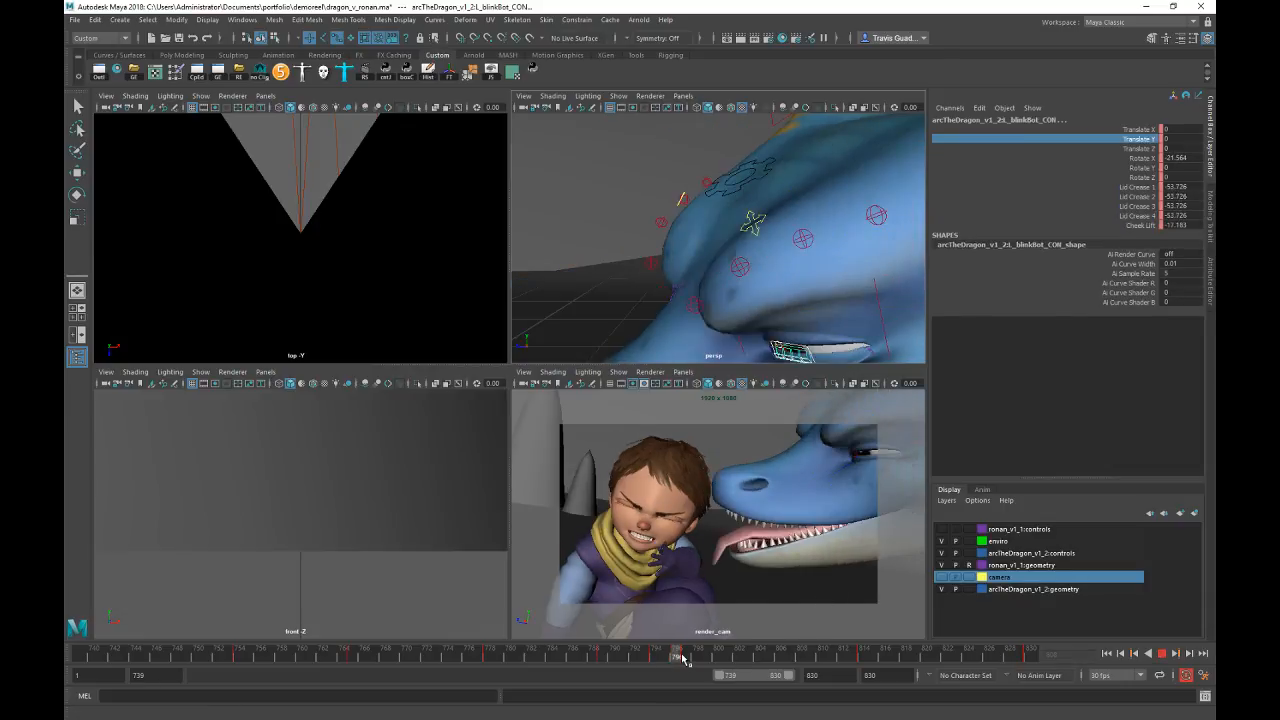
right_click(686, 658)
click(719, 479)
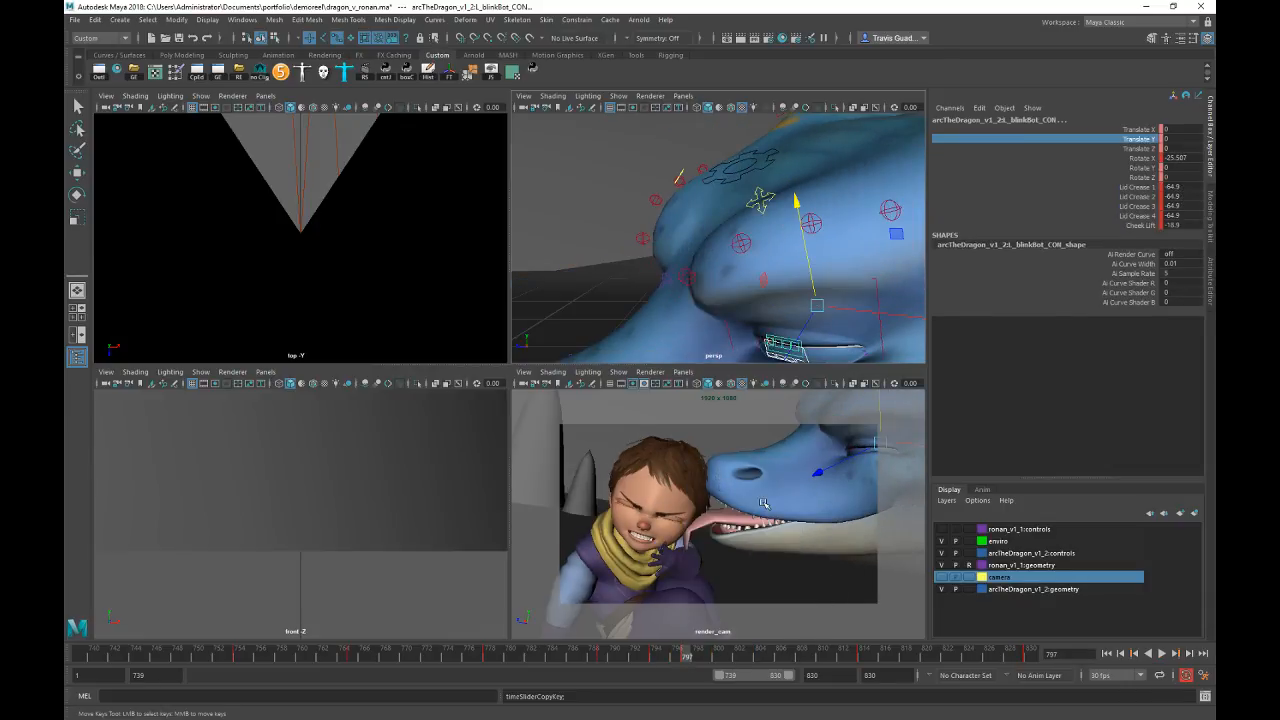
right_click(686, 658)
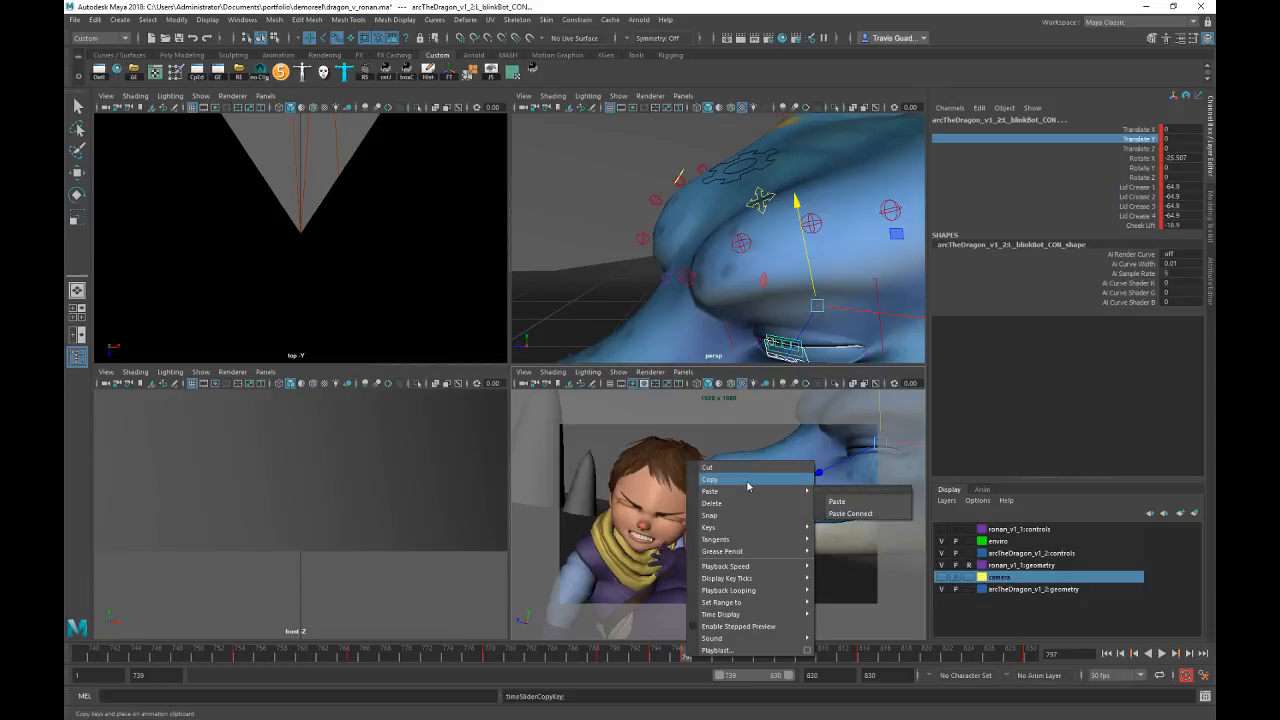
click(748, 481)
Step: Paste the copied closed-eye keys onto the selected blink controls at frame 808
drag(688, 655, 800, 656)
right_click(800, 656)
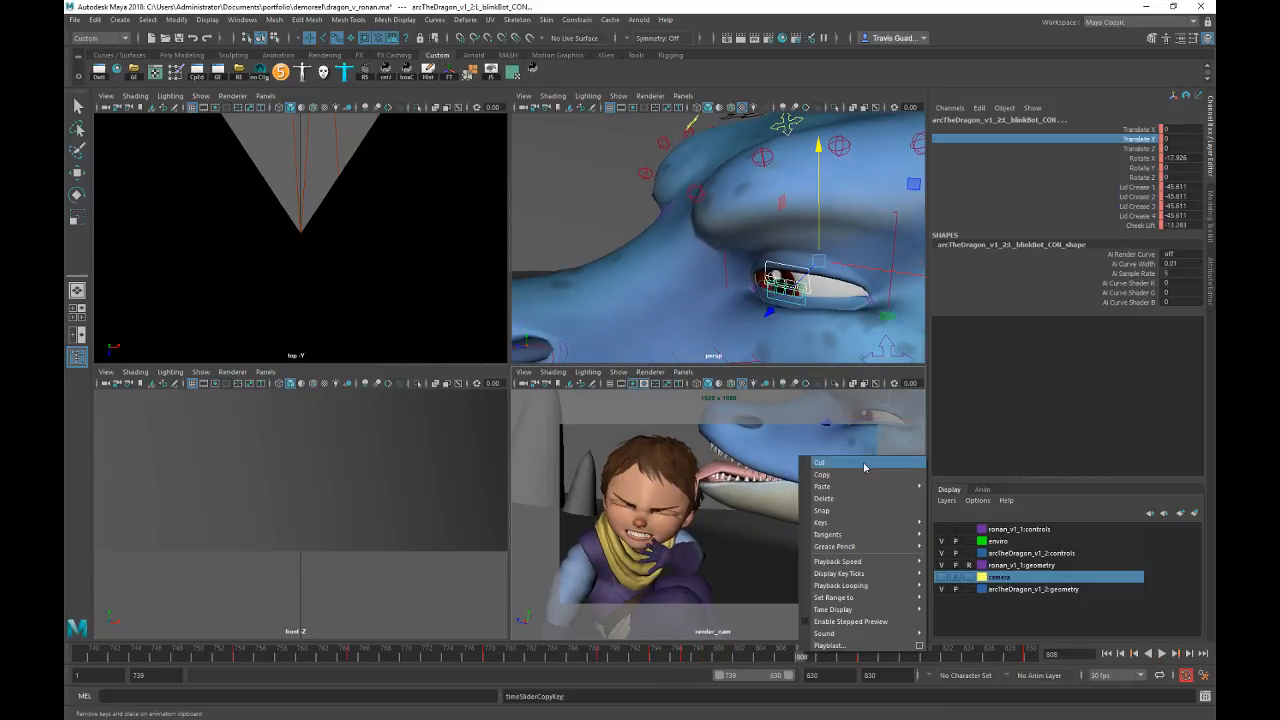
mouse_move(912, 489)
click(950, 497)
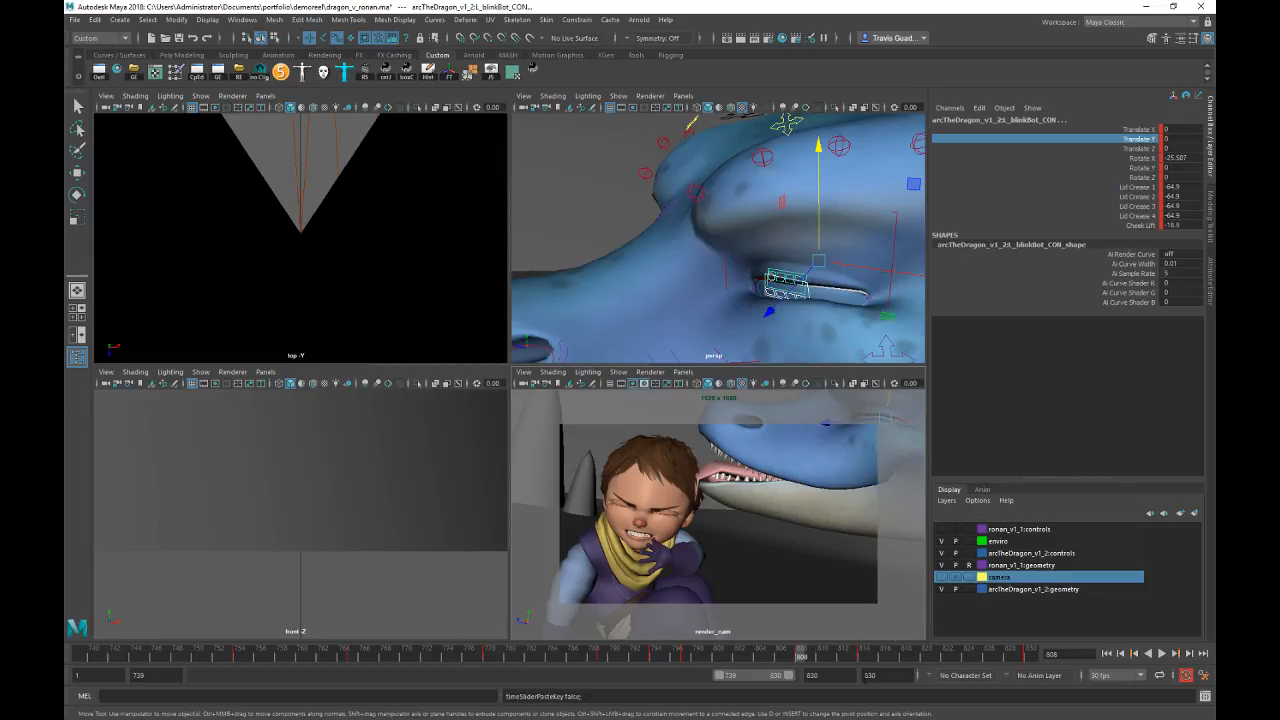
Step: At frame 830, move cam_controller to Translate X 327.606, Translate Y 90.447 and Translate Z -216.333
key(alt+v)
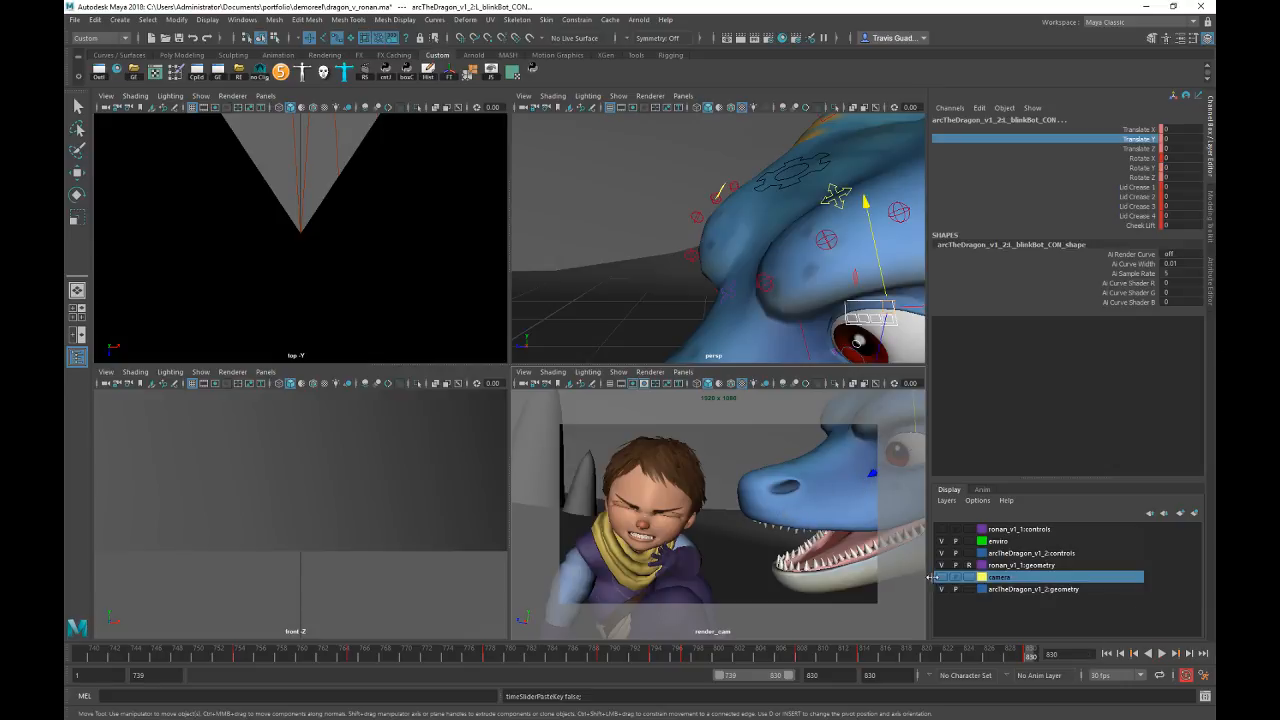
alt+right_drag(788, 200, 690, 240)
alt+drag(690, 240, 717, 279)
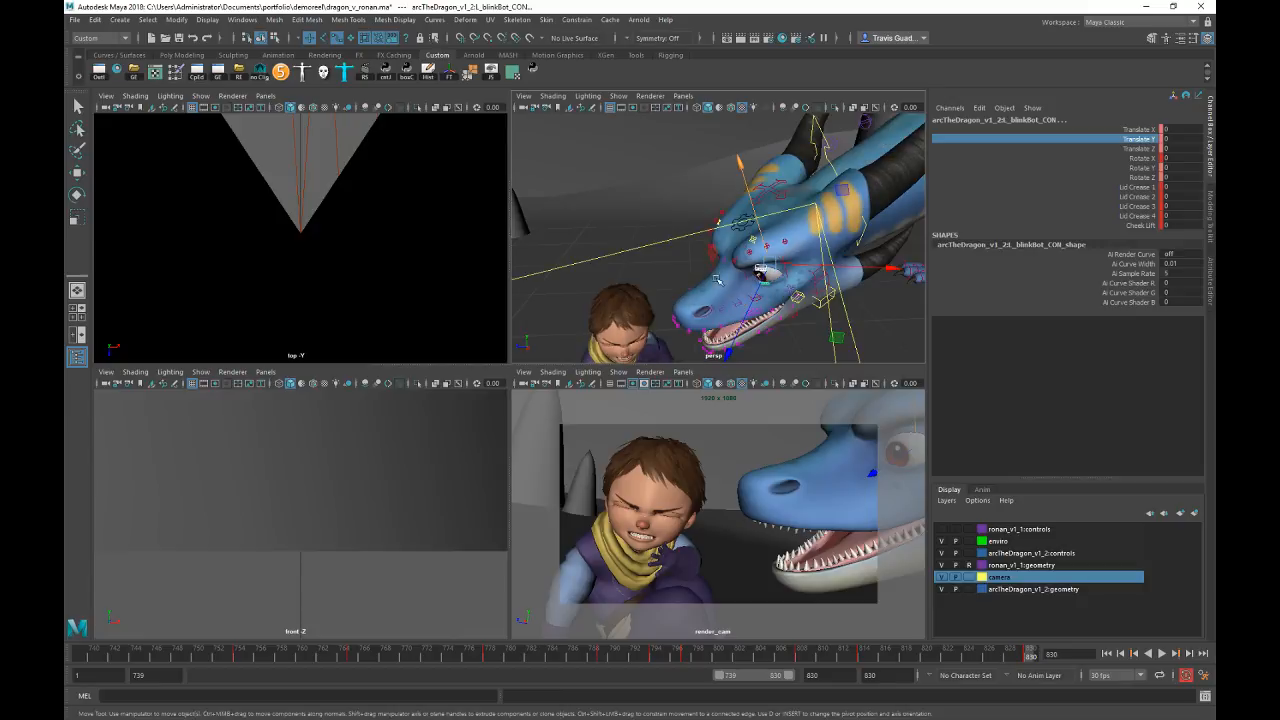
click(663, 247)
key(e)
key(f)
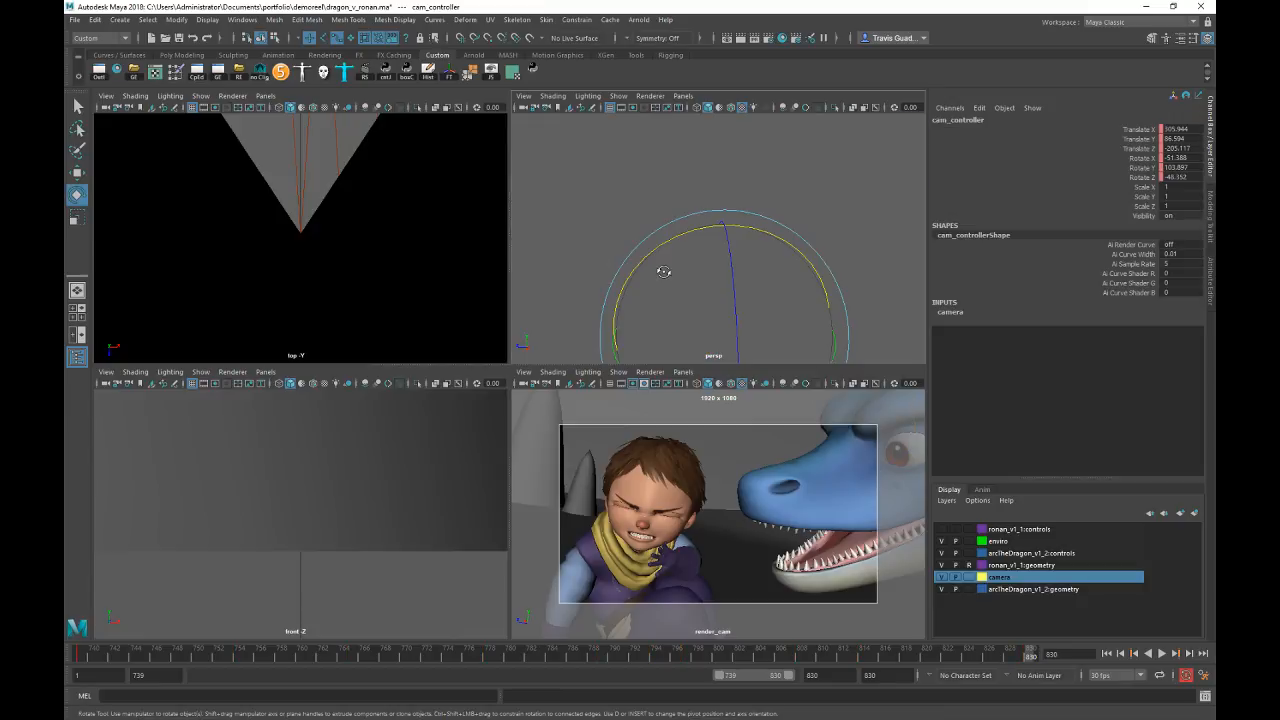
alt+drag(663, 271, 753, 281)
key(w)
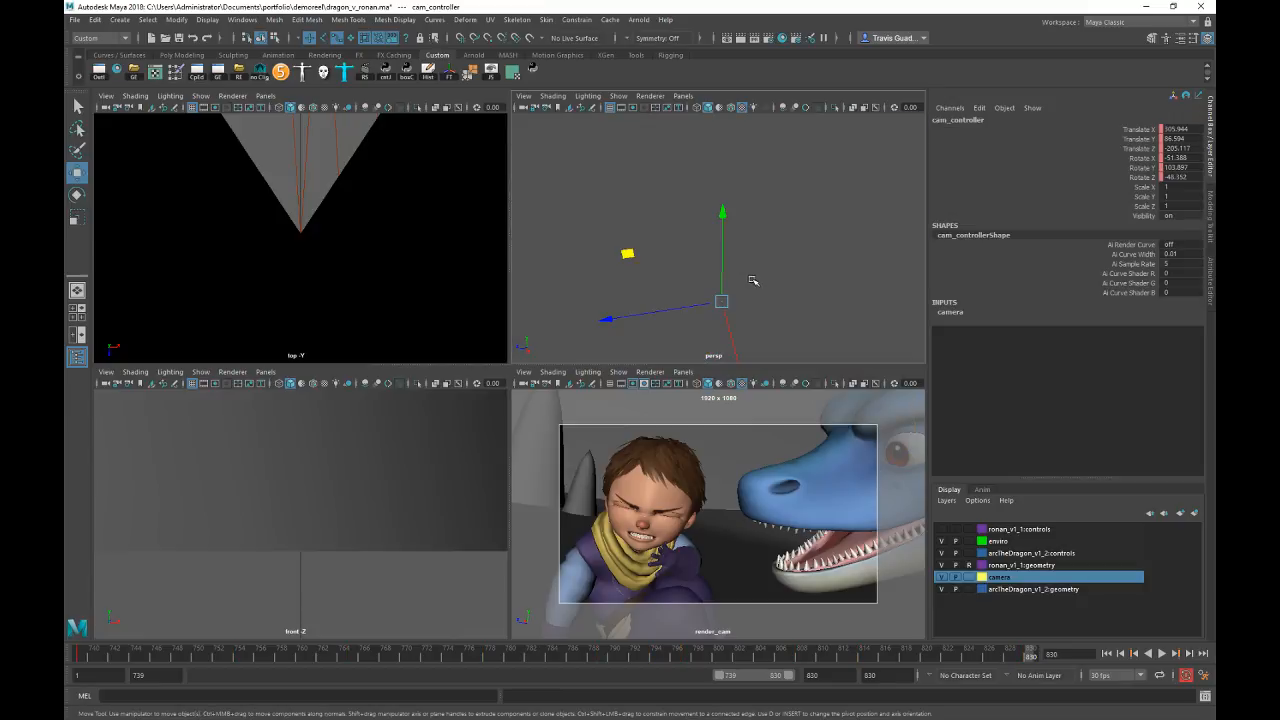
alt+right_drag(860, 322, 795, 320)
alt+drag(795, 320, 727, 351)
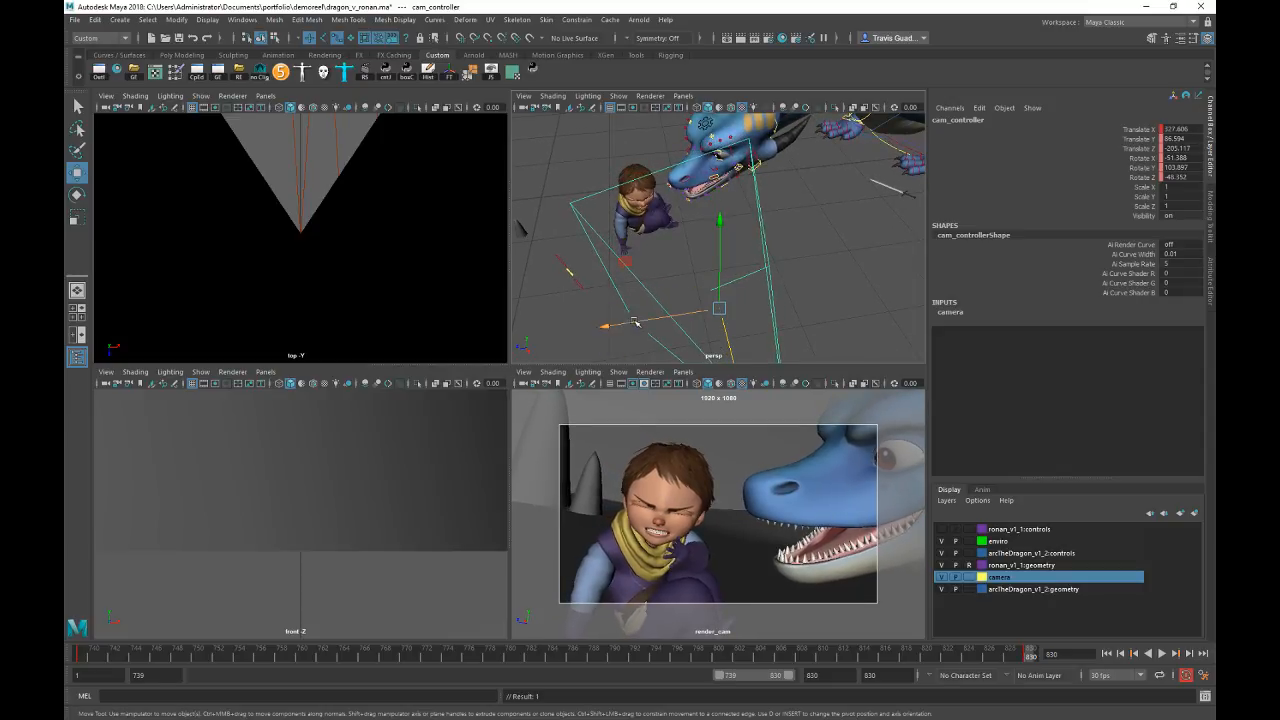
drag(636, 321, 658, 320)
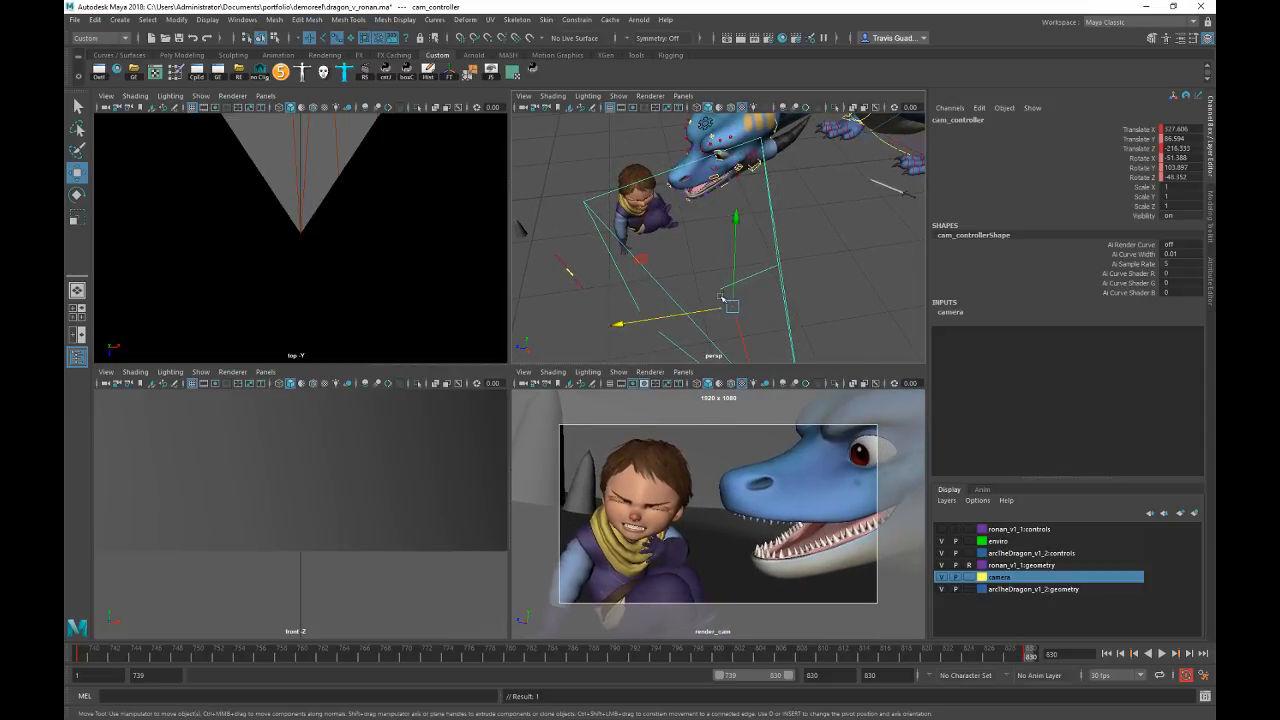
drag(737, 264, 737, 252)
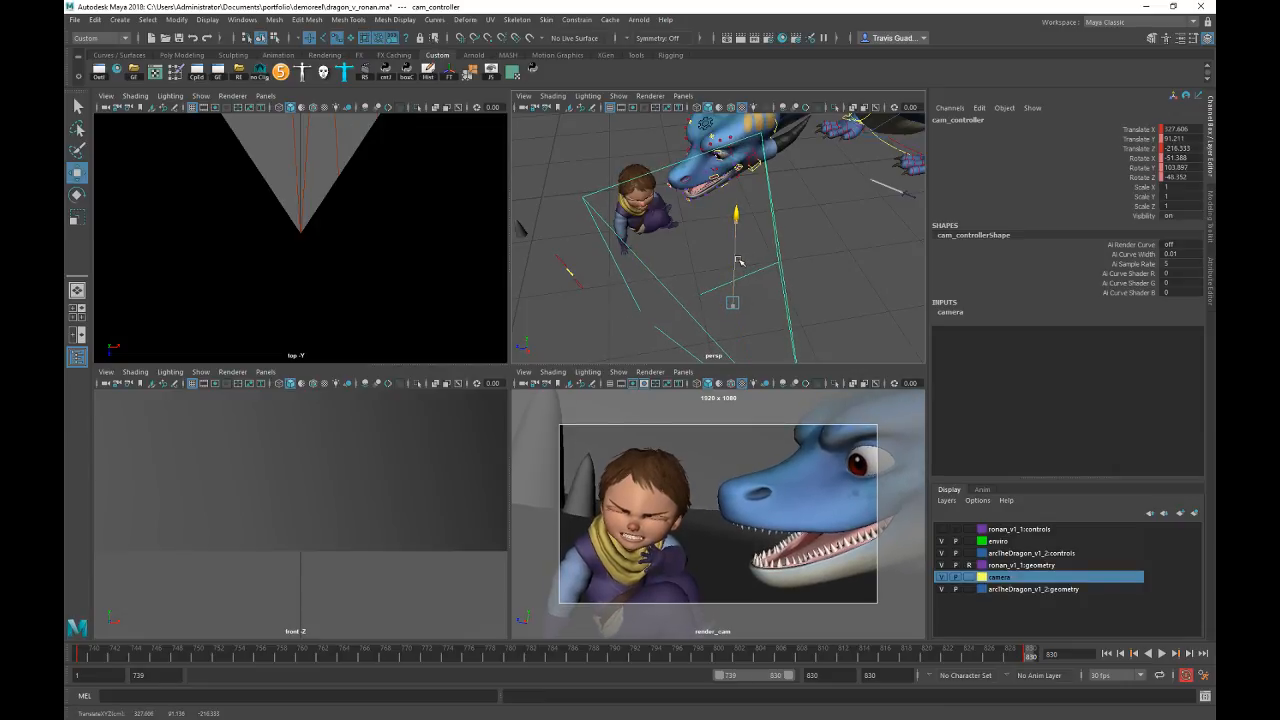
Step: Copy cam_controller's adjusted position key at frame 830, paste it at frame 739 and play back the shot
right_click(1016, 655)
click(1093, 474)
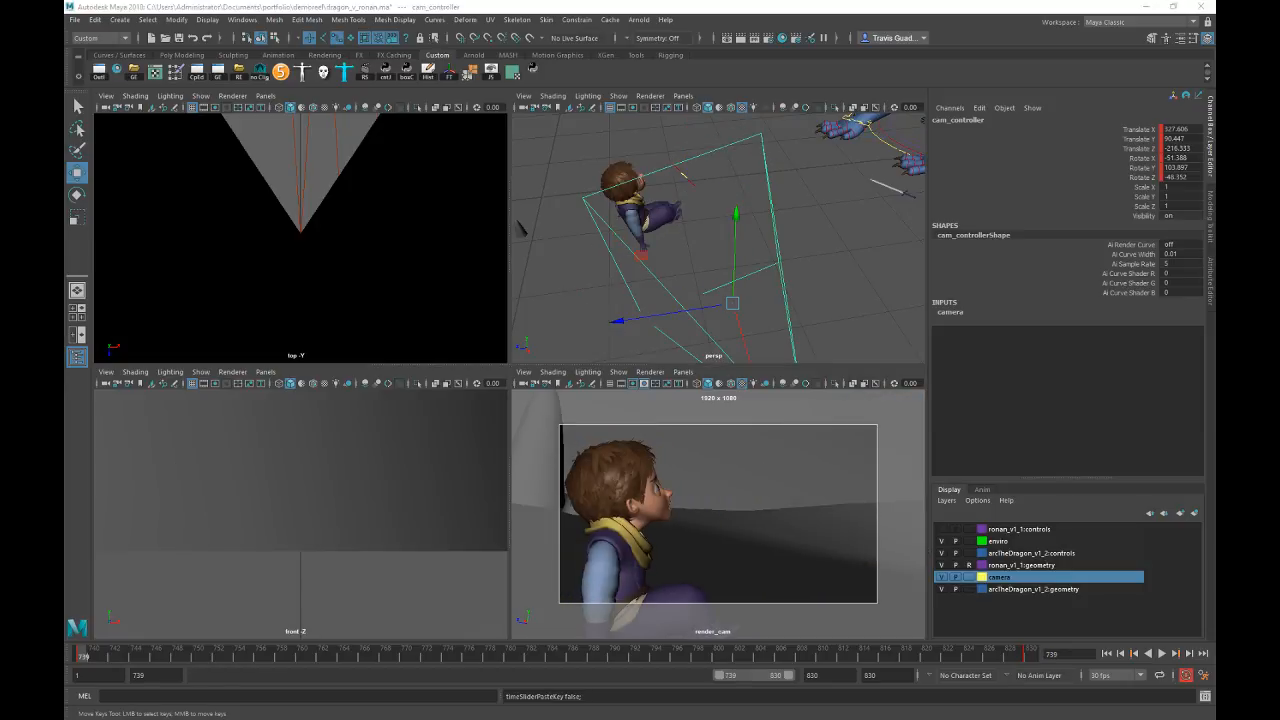
key(alt+v)
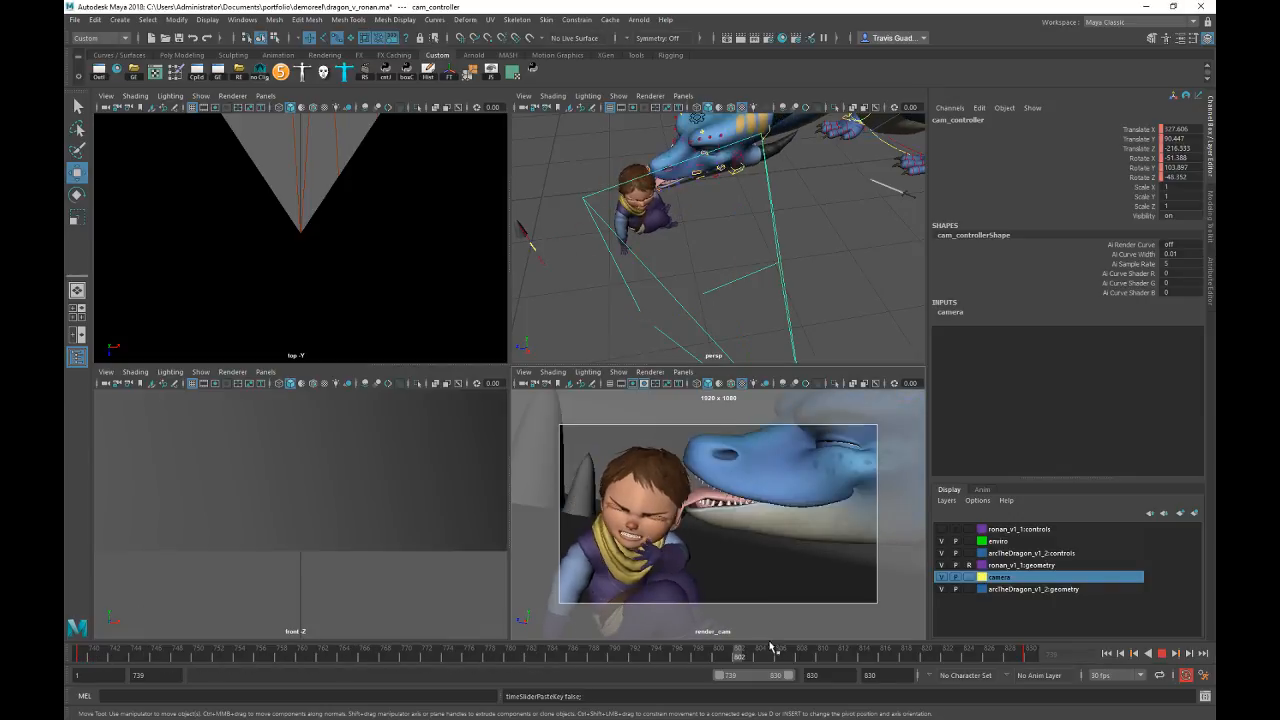
Step: Find the end of the lick and key cam_controller at frame 814
click(866, 650)
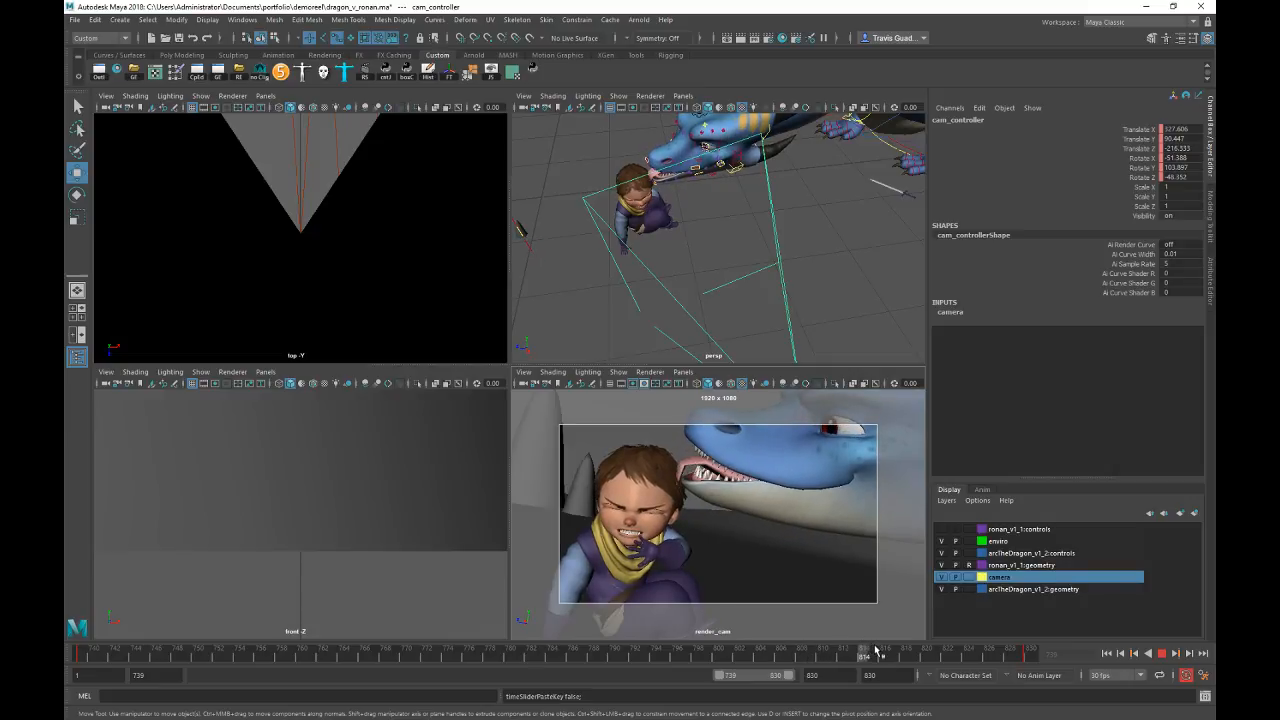
drag(866, 658, 916, 662)
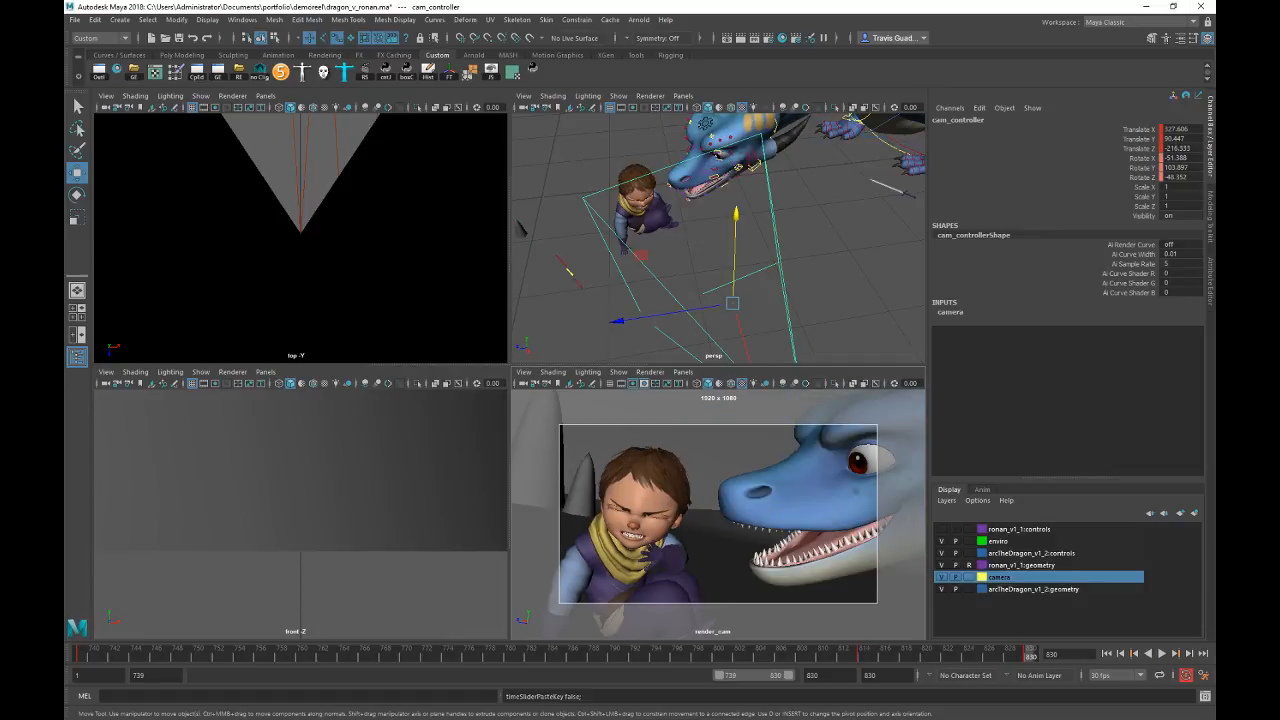
key(comma)
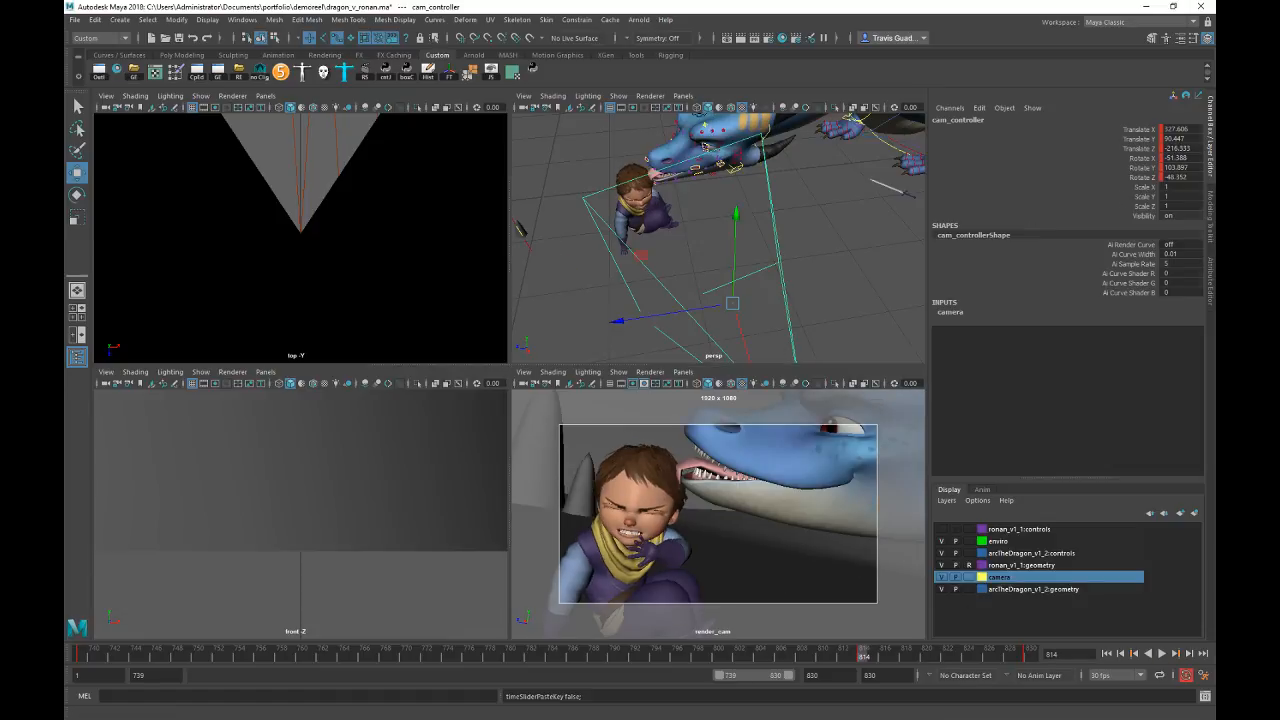
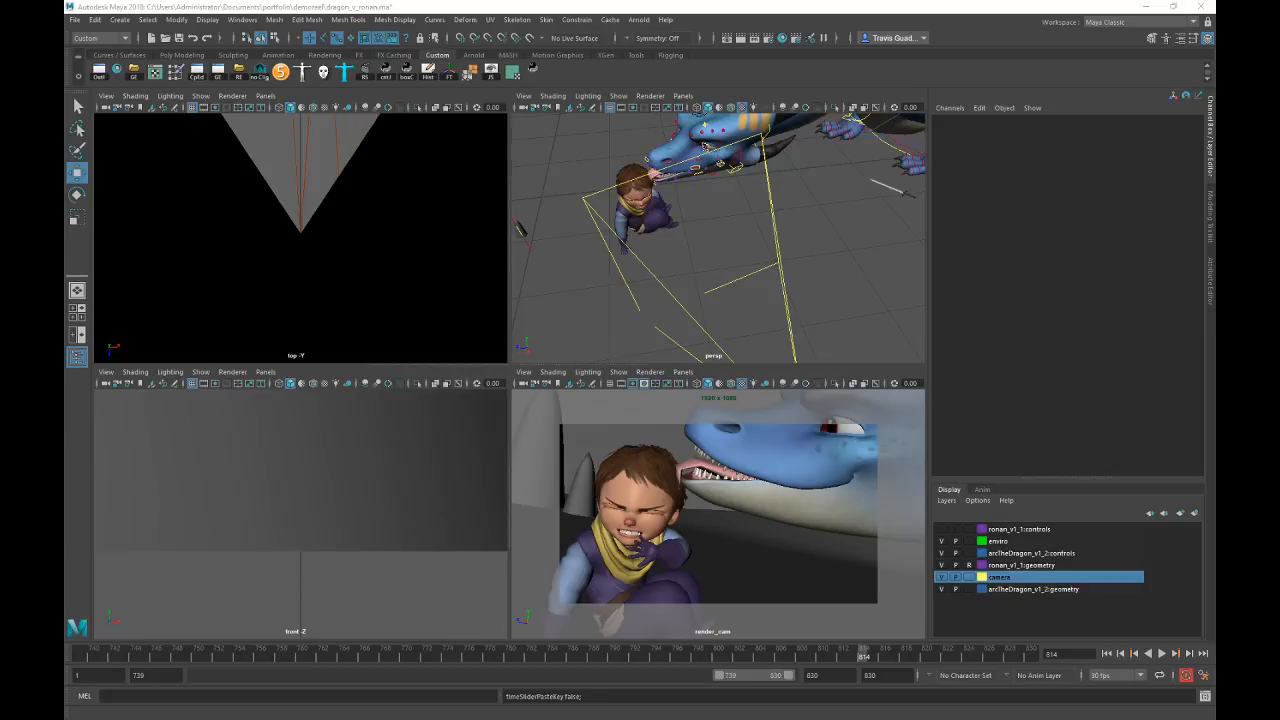
Step: Key render_cam's focal length at frame 814 and set it to 36 at frame 830
click(524, 384)
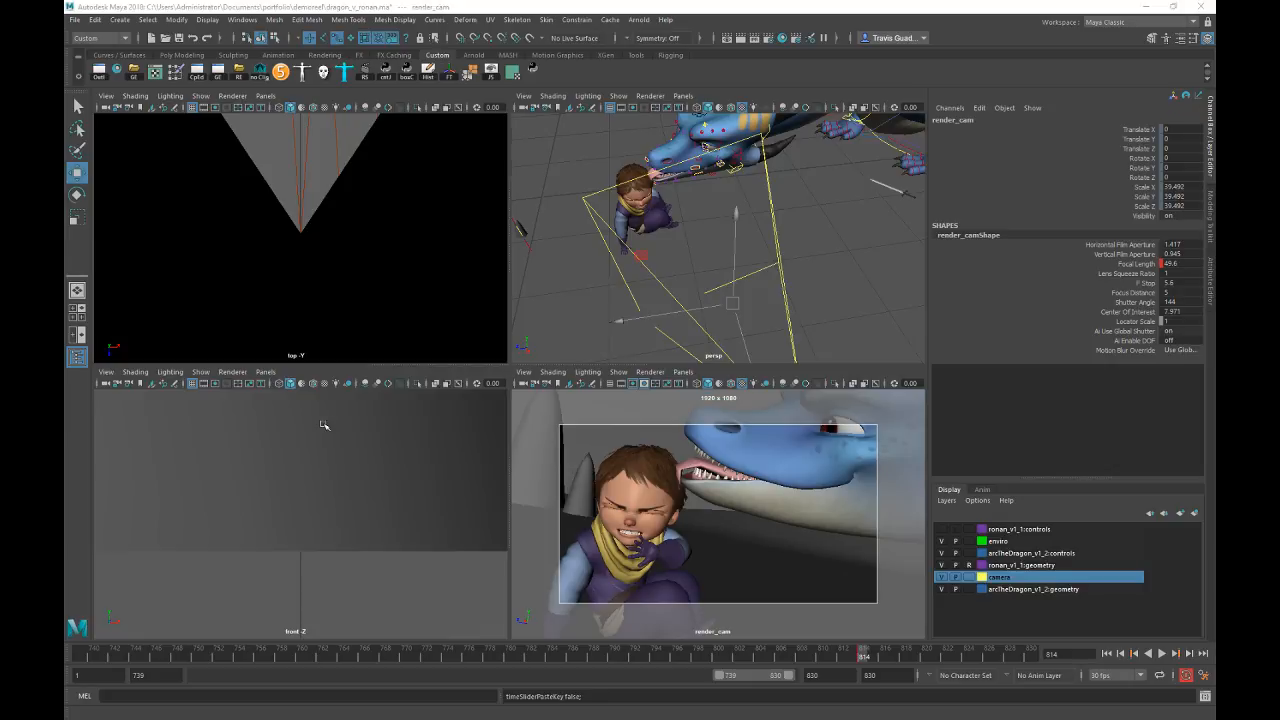
click(1035, 660)
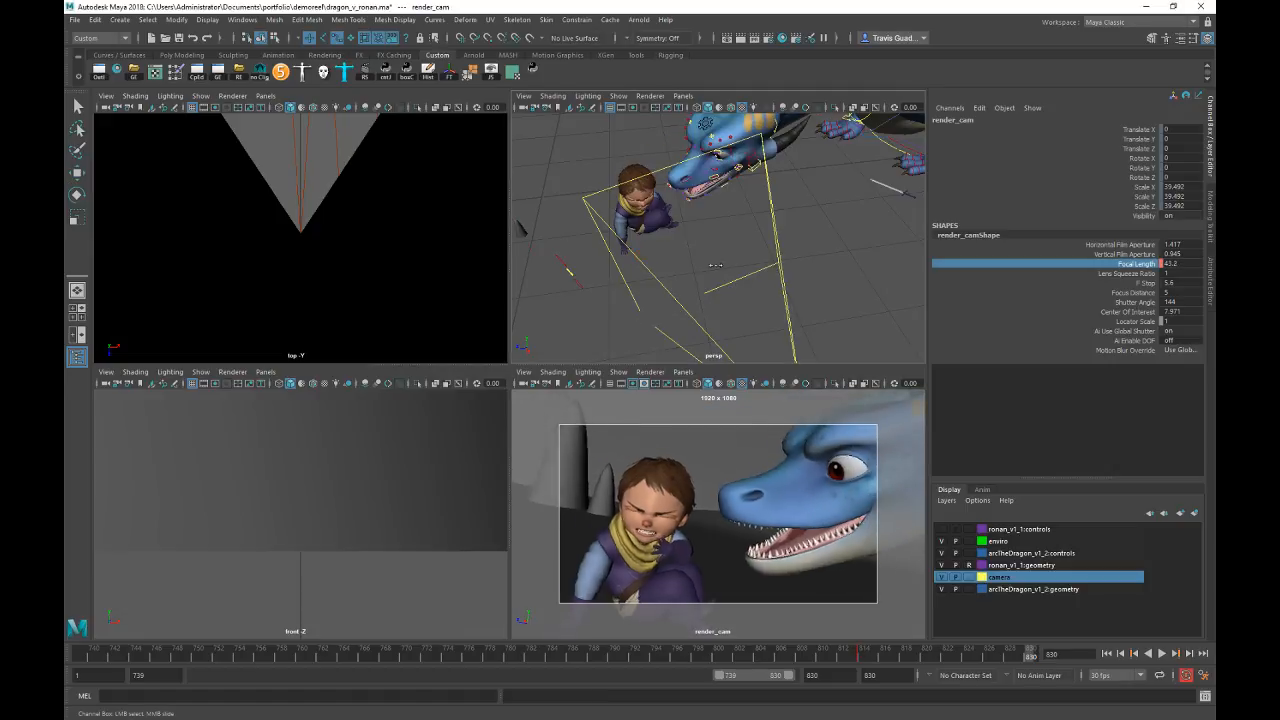
click(1136, 263)
middle_drag(760, 259, 693, 259)
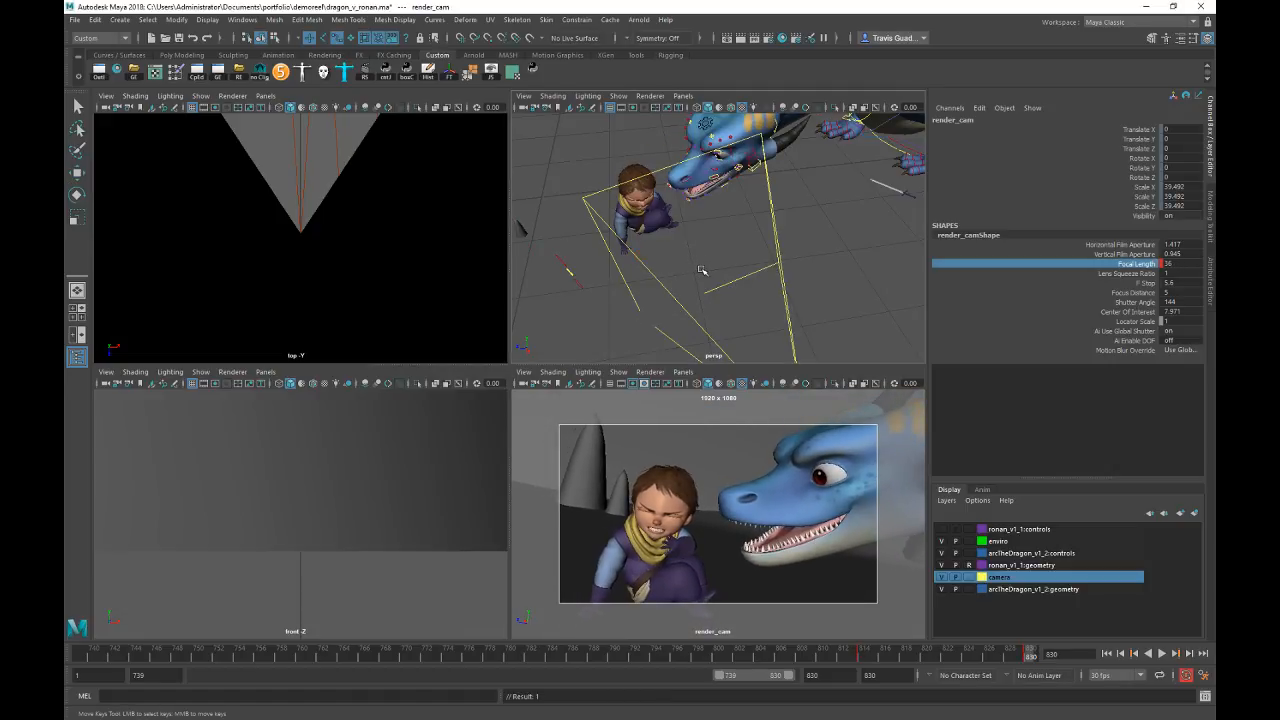
Step: Rotate cam_controller at frame 830 to Rotate X -23.733, Rotate Y 97.45 and Rotate Z -20.955
click(678, 303)
key(e)
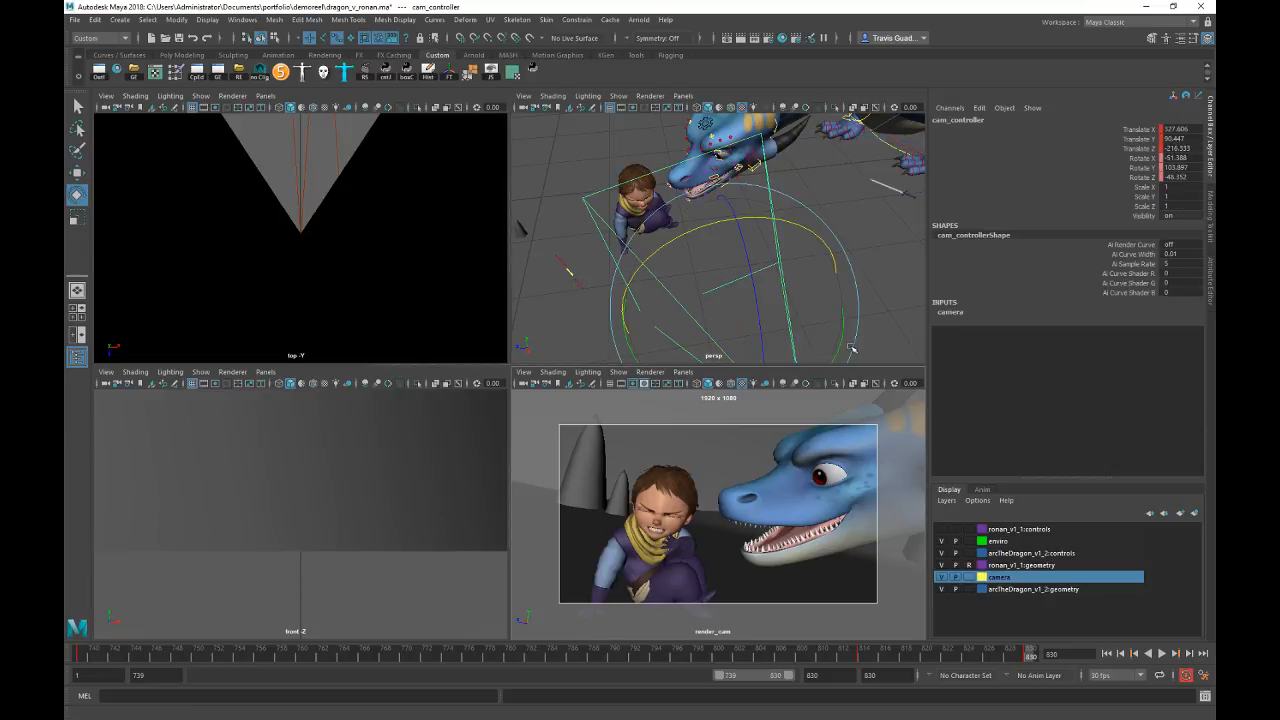
drag(838, 352, 868, 622)
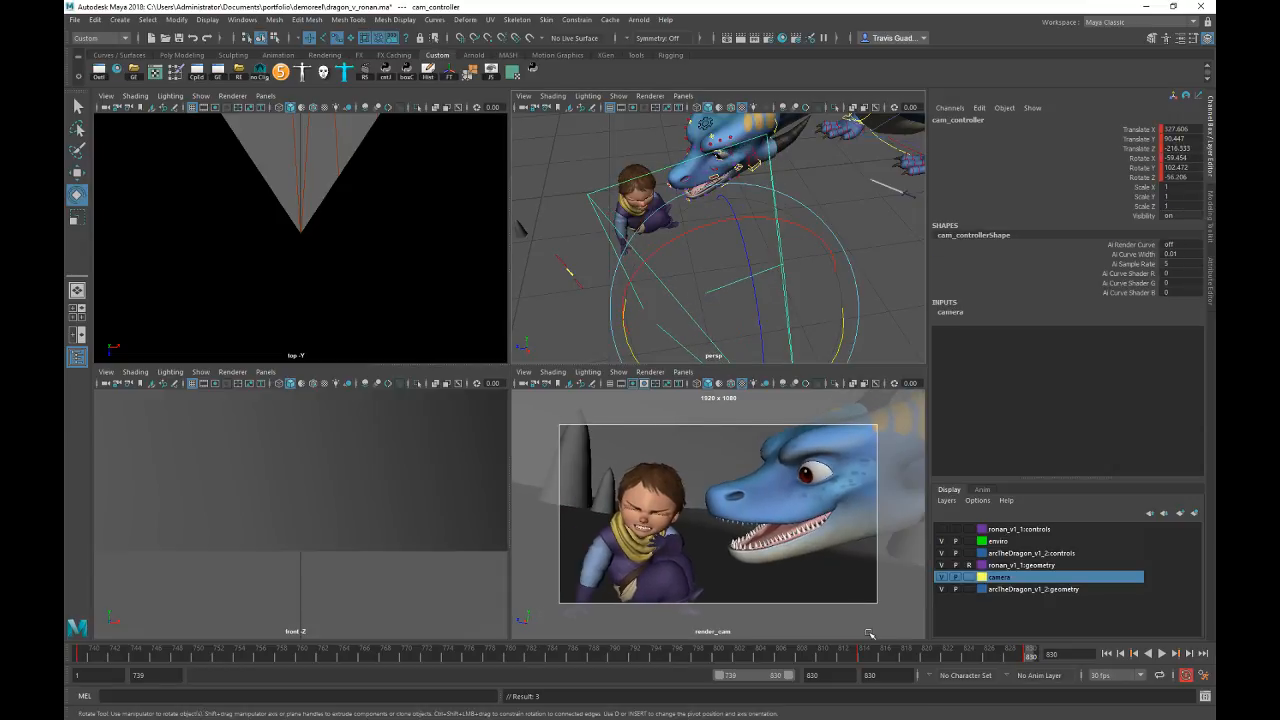
drag(776, 219, 787, 217)
key(shift+e)
key(w)
key(e)
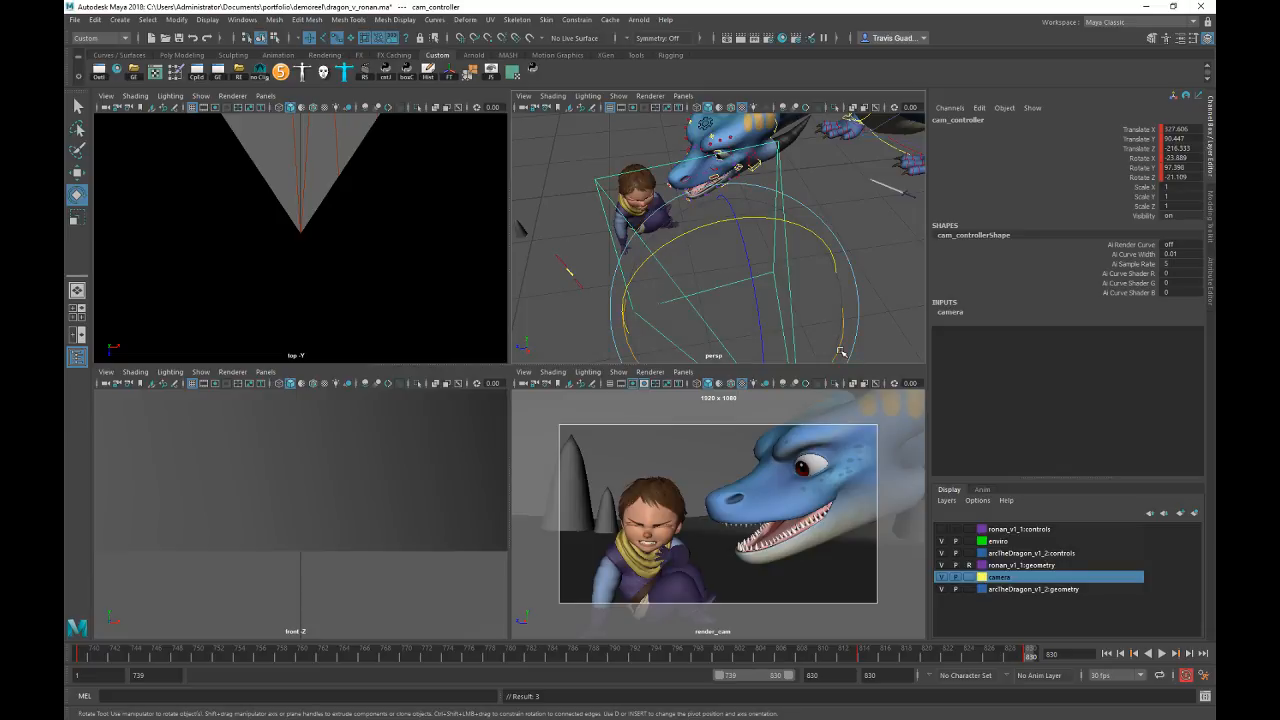
drag(840, 351, 840, 352)
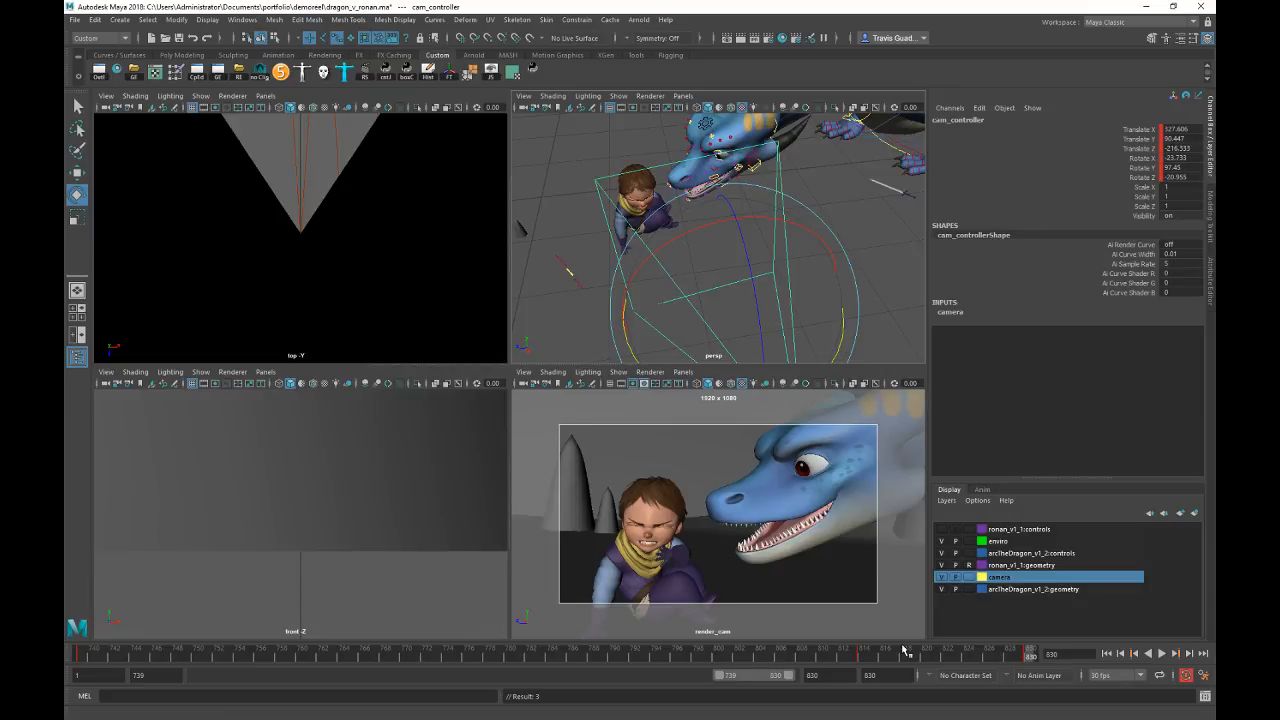
Step: Key cam_controller around frame 798 and rotate it at frame 814 to X -30.508, Y 100.407 and Z -30.204
click(864, 653)
drag(908, 653, 720, 668)
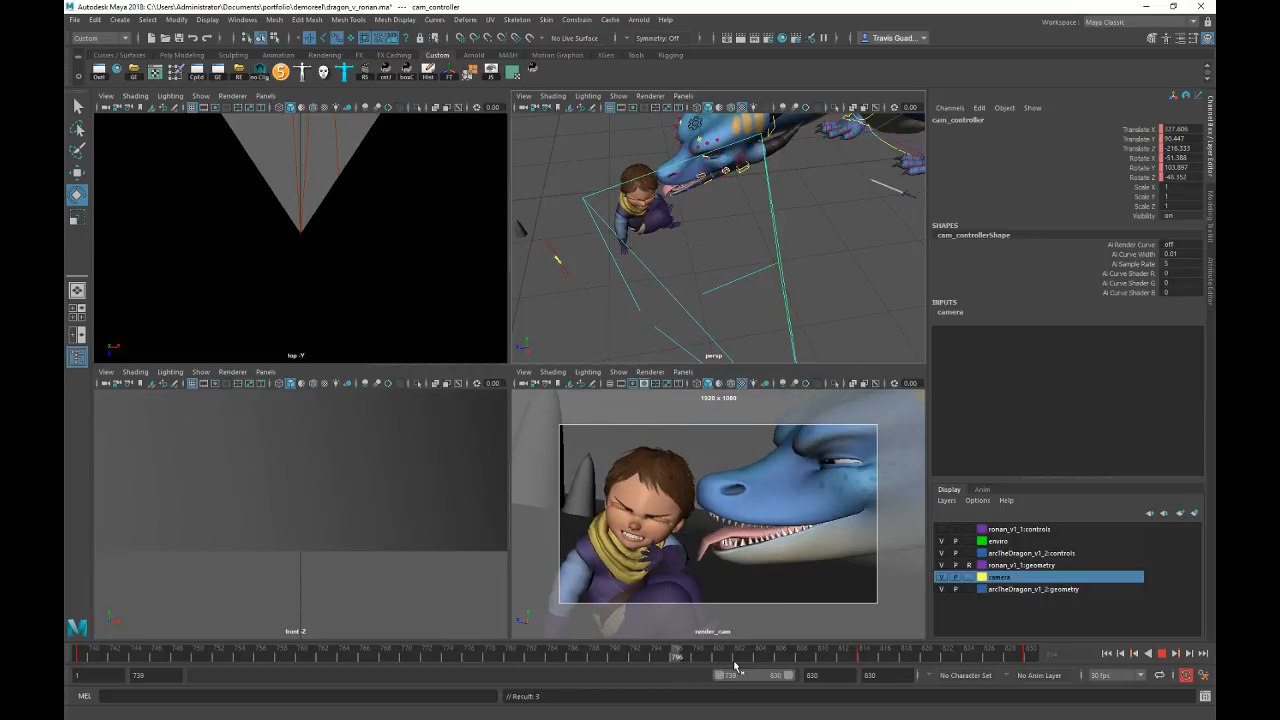
mouse_move(735, 665)
mouse_down()
mouse_move(698, 663)
mouse_move(860, 656)
mouse_up()
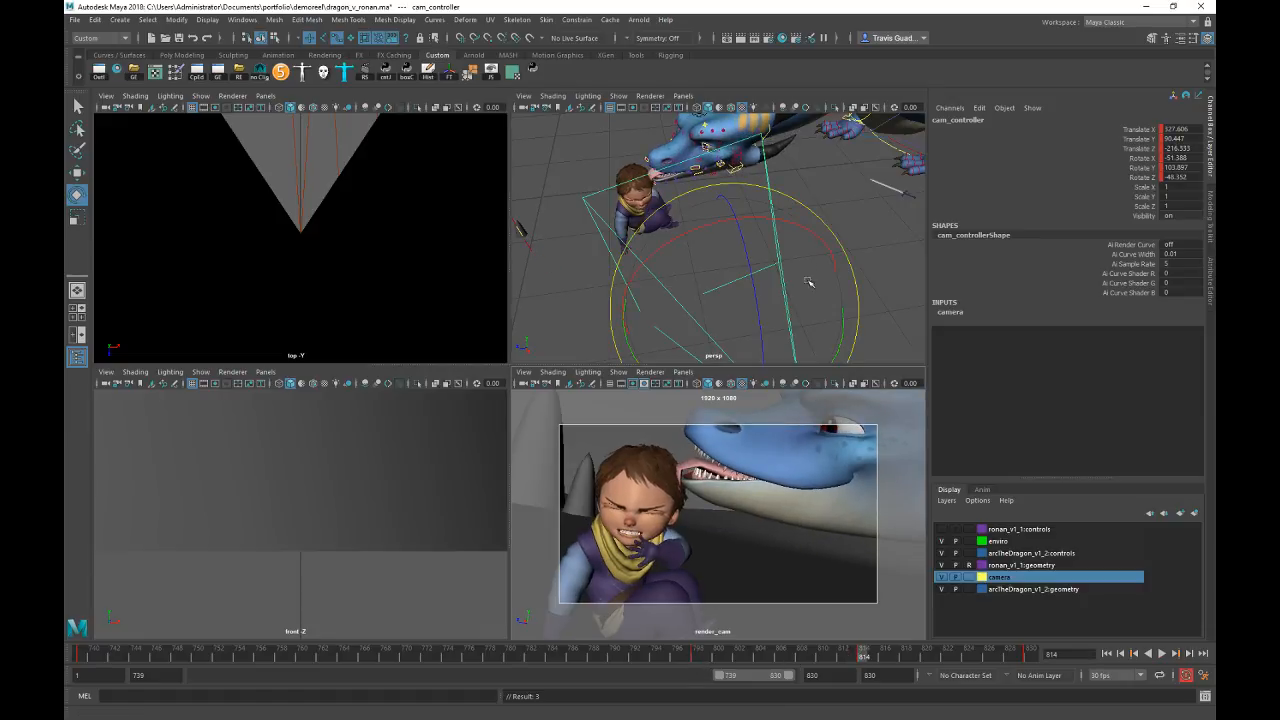
drag(817, 236, 820, 232)
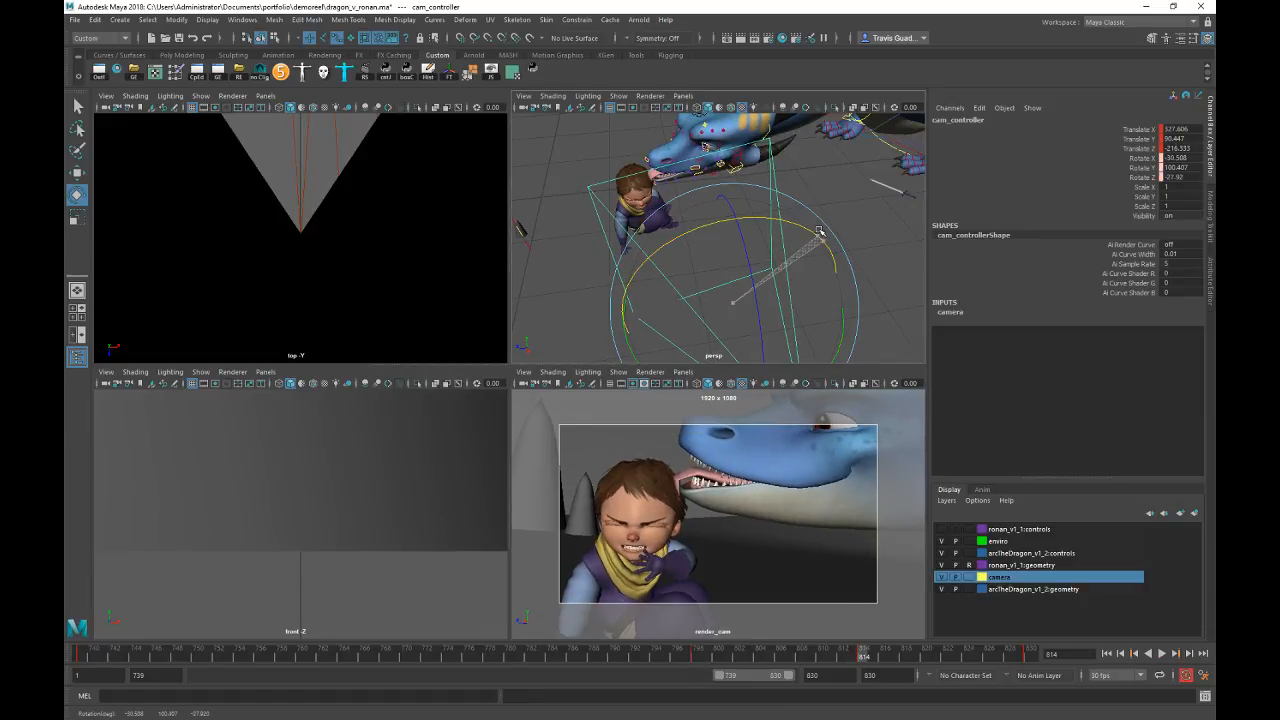
drag(820, 232, 884, 520)
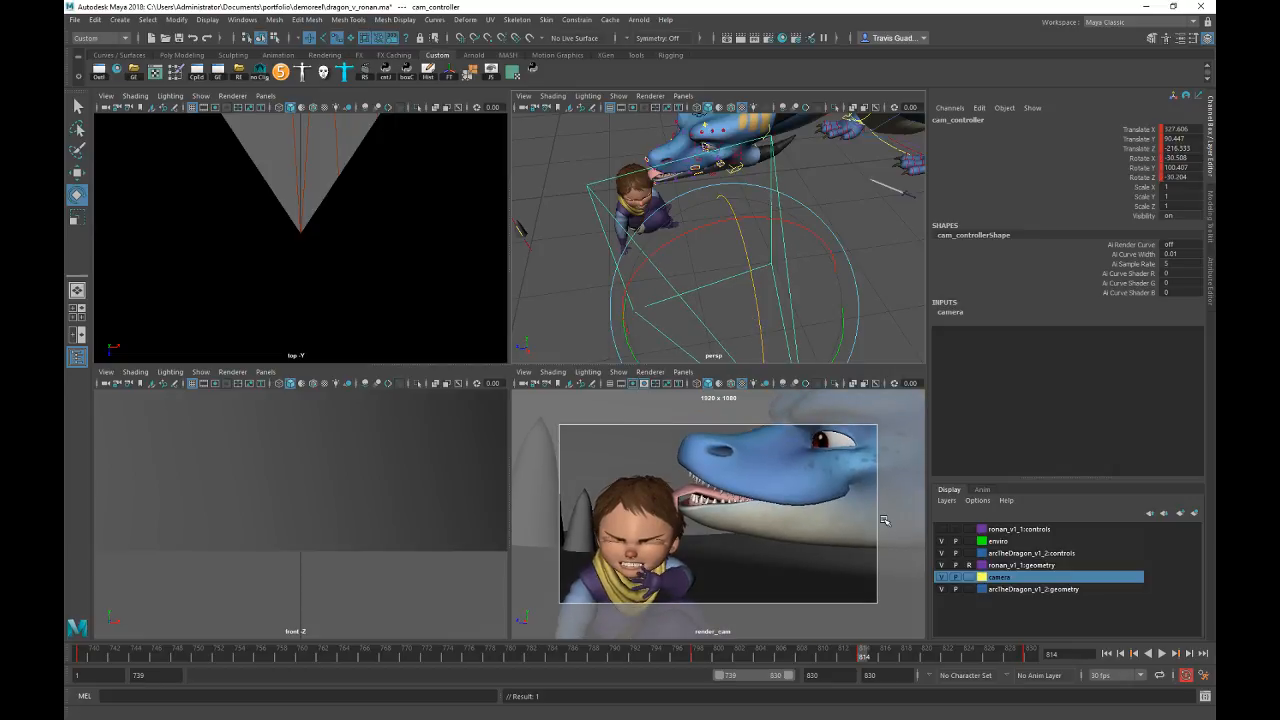
Step: Extend the animation end to frame 860 and set the playback range to end at frame 850
key(alt+v)
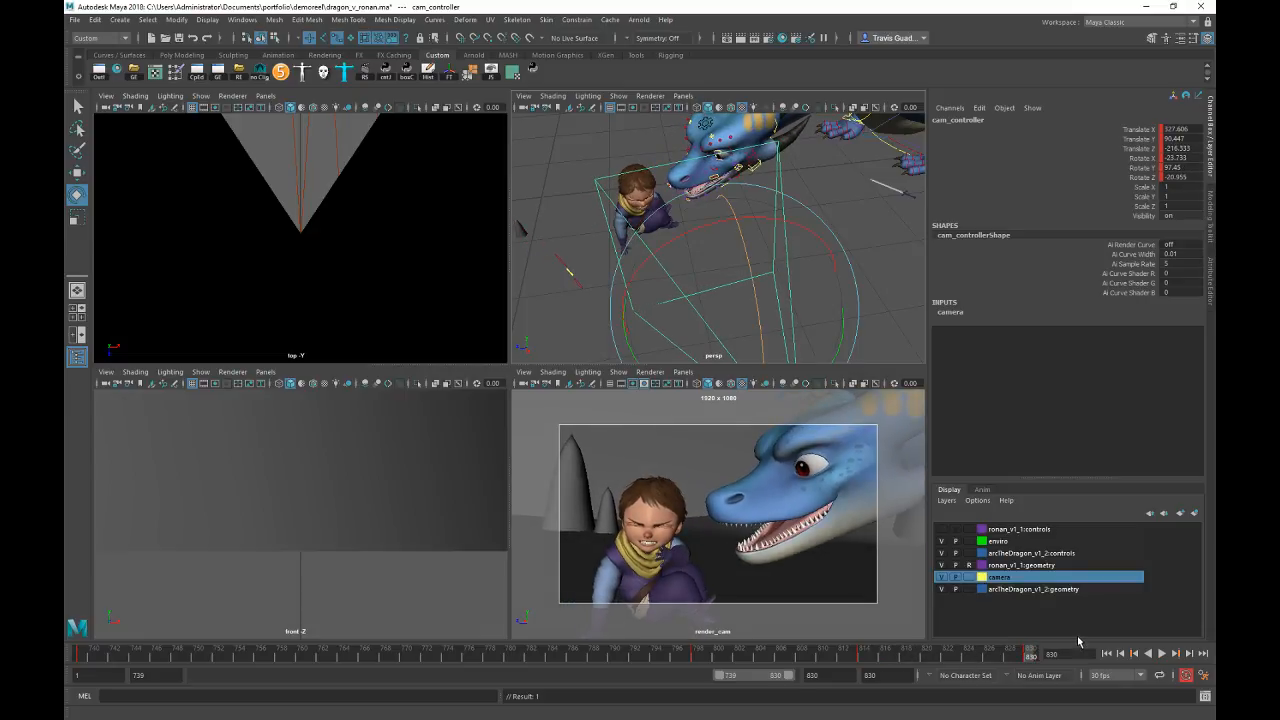
click(812, 675)
text(860)
key(Return)
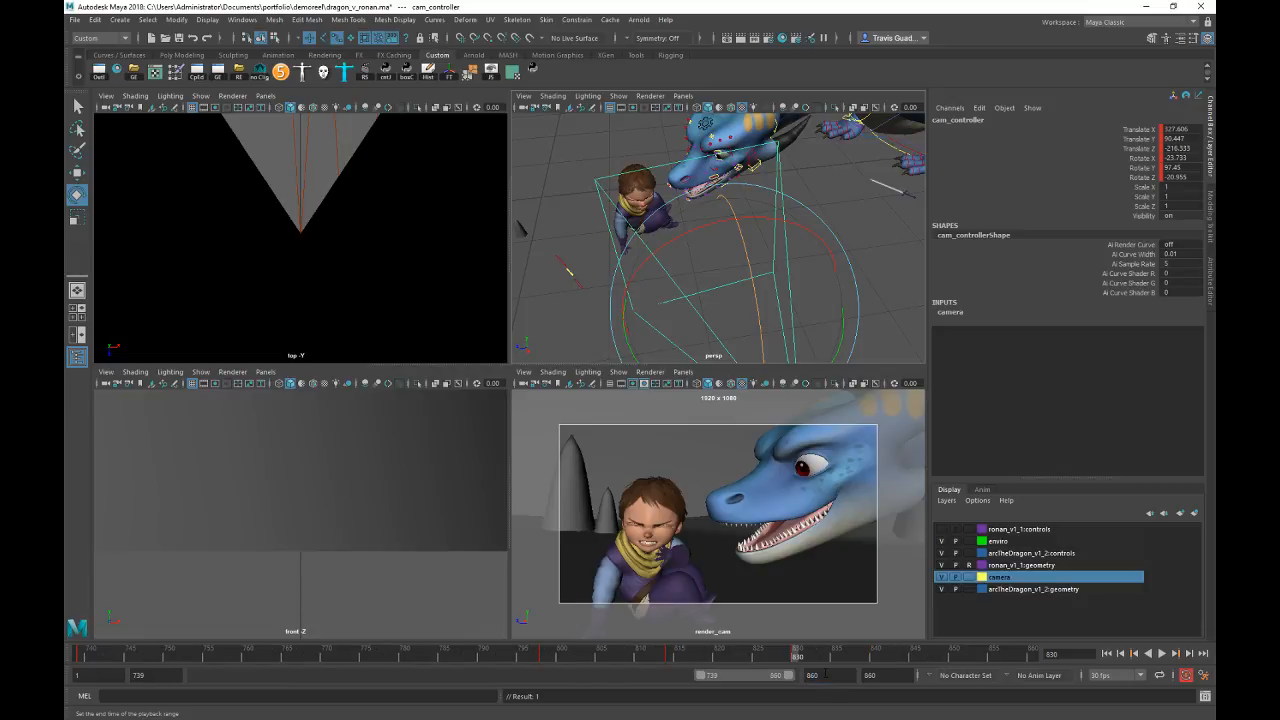
key(alt+v)
double_click(810, 675)
text(850)
key(Return)
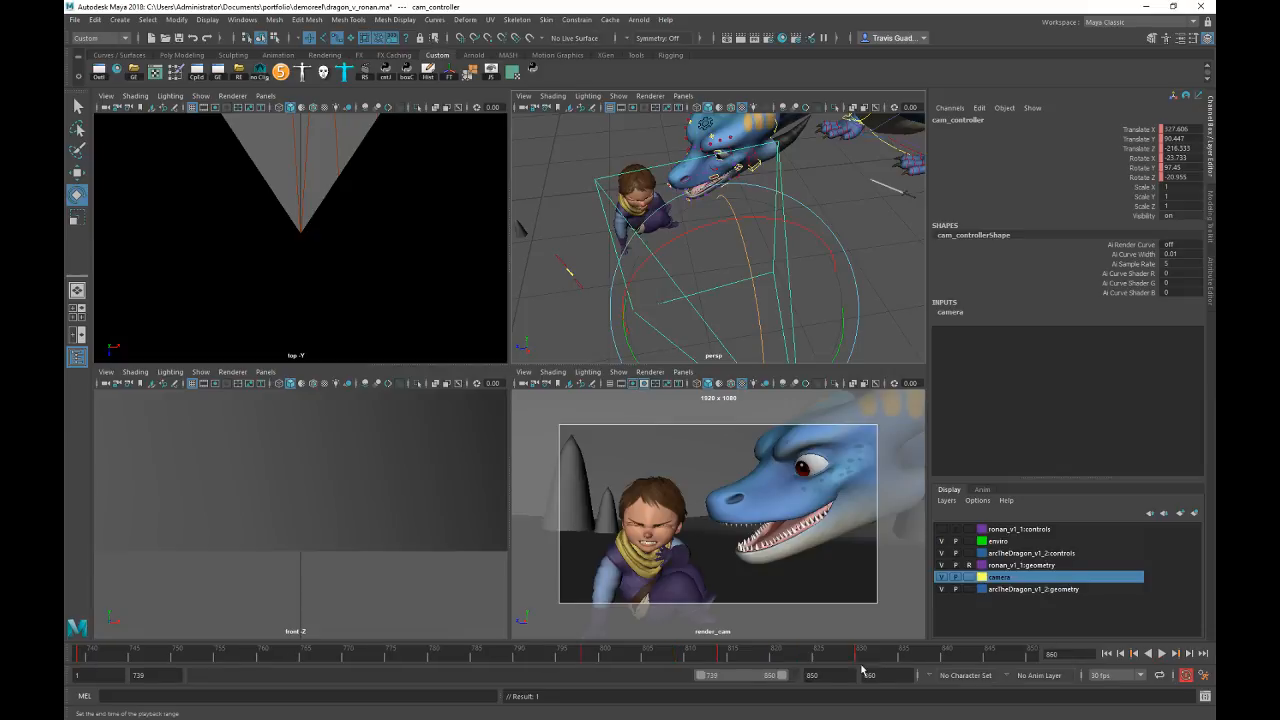
Step: Maximize the render_cam view and playblast the shot through frame 850
right_click(895, 654)
click(719, 498)
key(space)
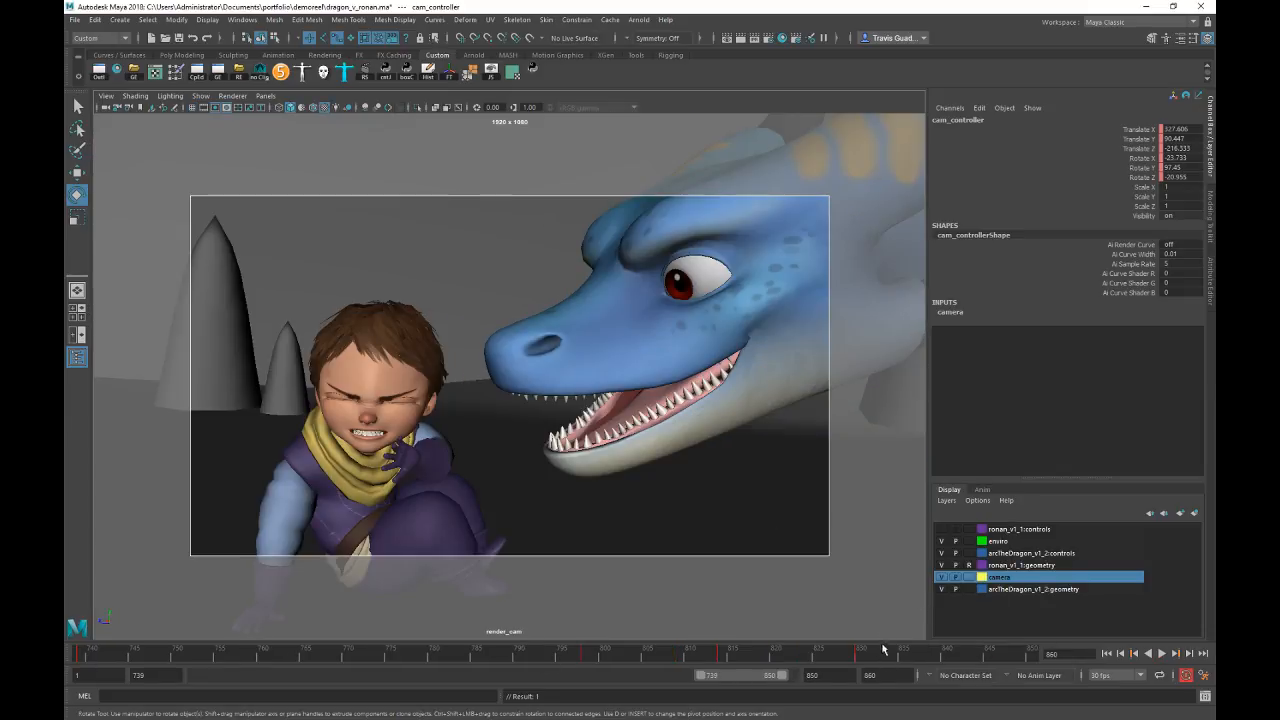
right_click(884, 654)
click(904, 647)
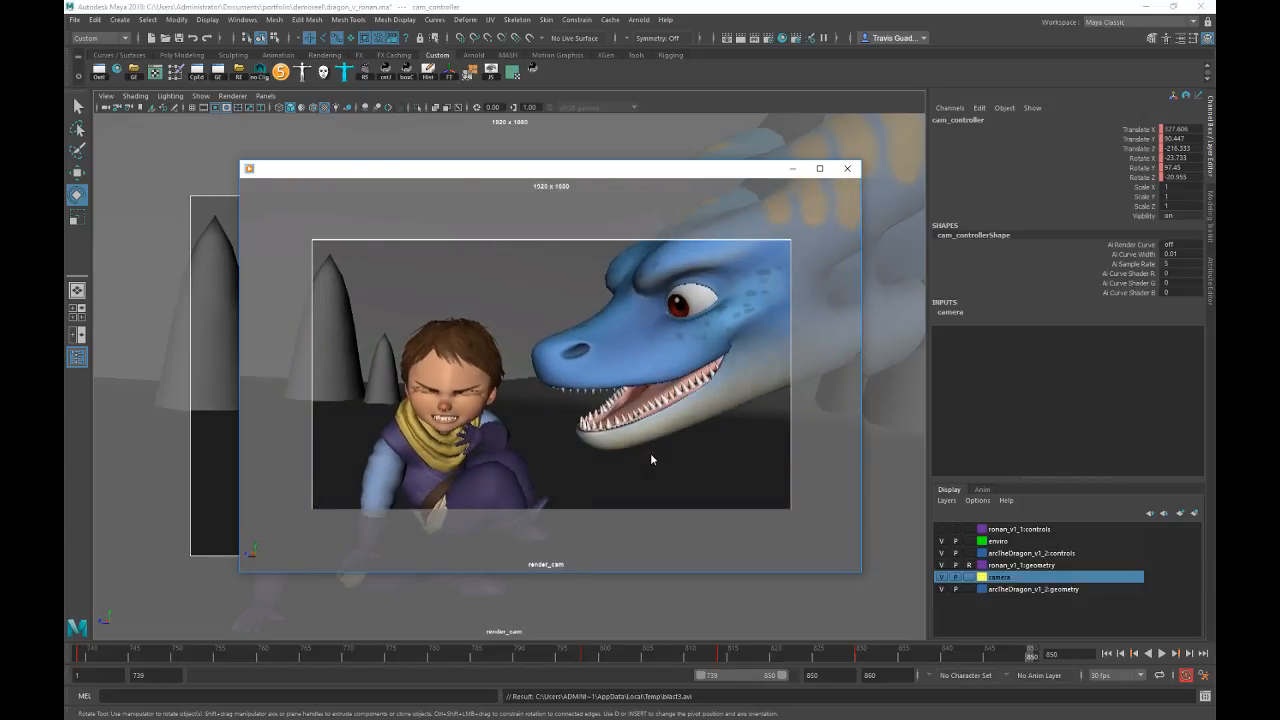
Step: Key the camera controls at frame 828, shift that key to about frame 821, and scrub through the camera move
drag(958, 654, 911, 655)
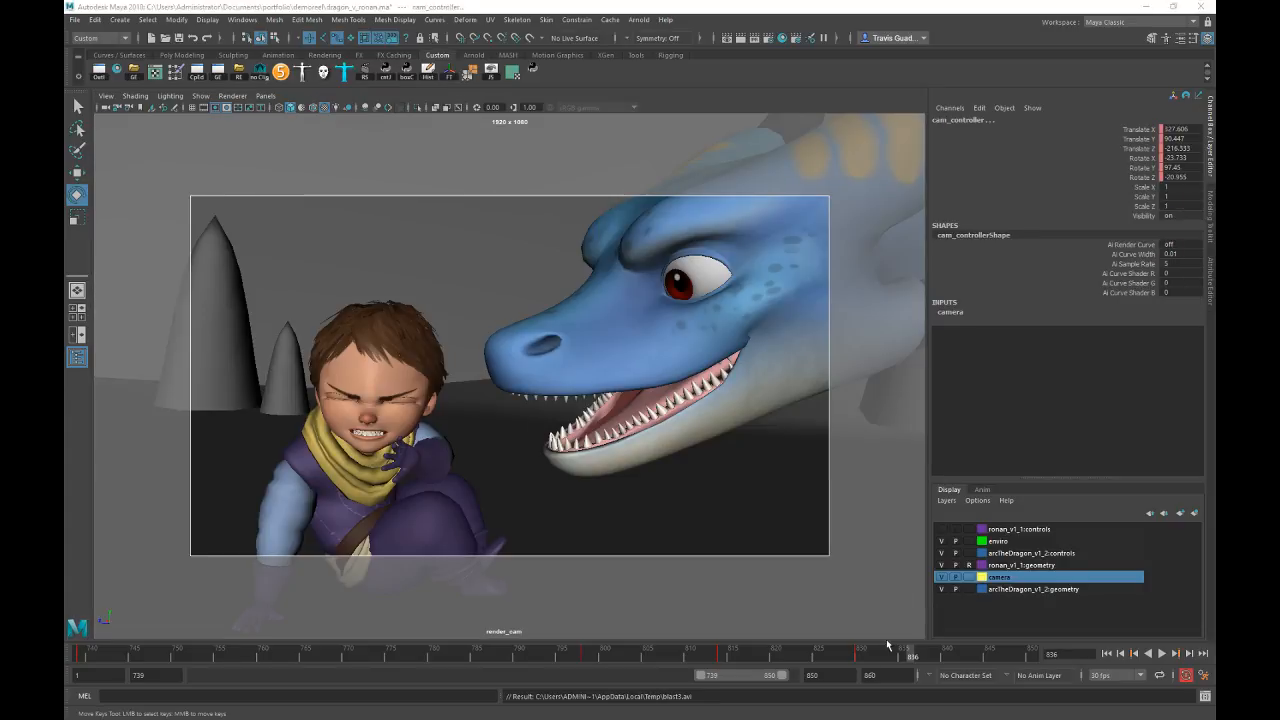
drag(677, 651, 838, 656)
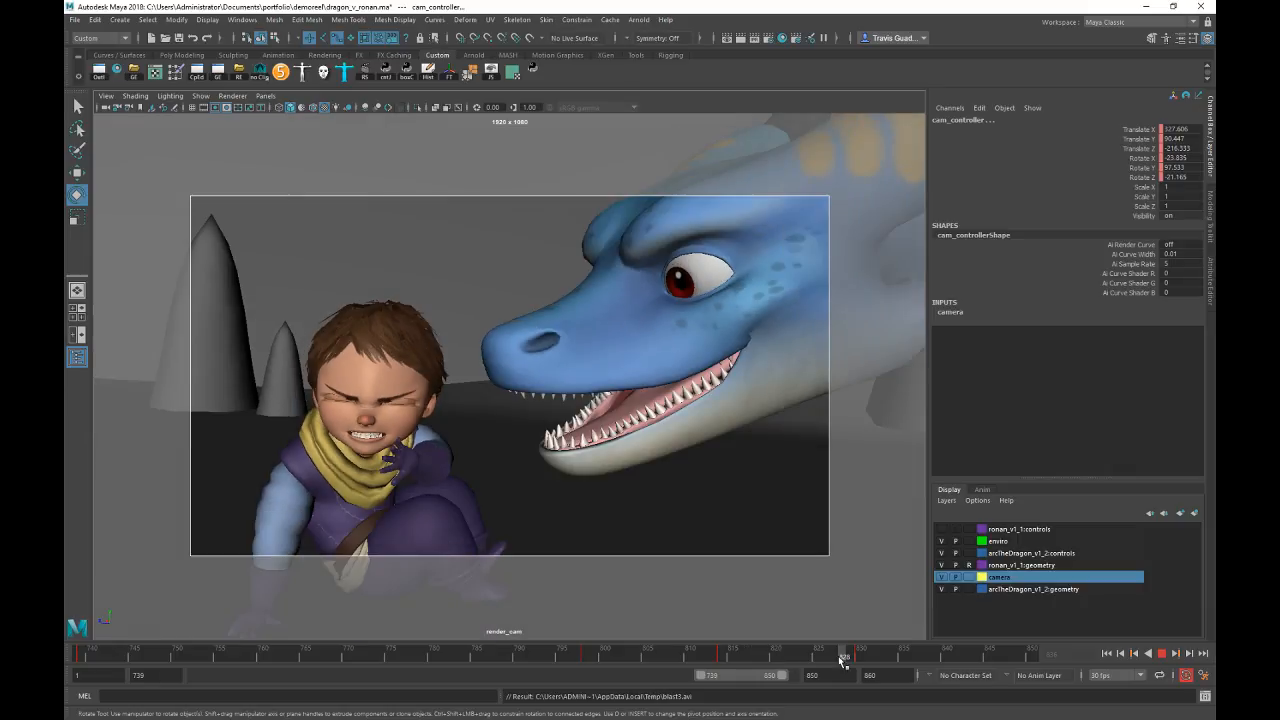
key(s)
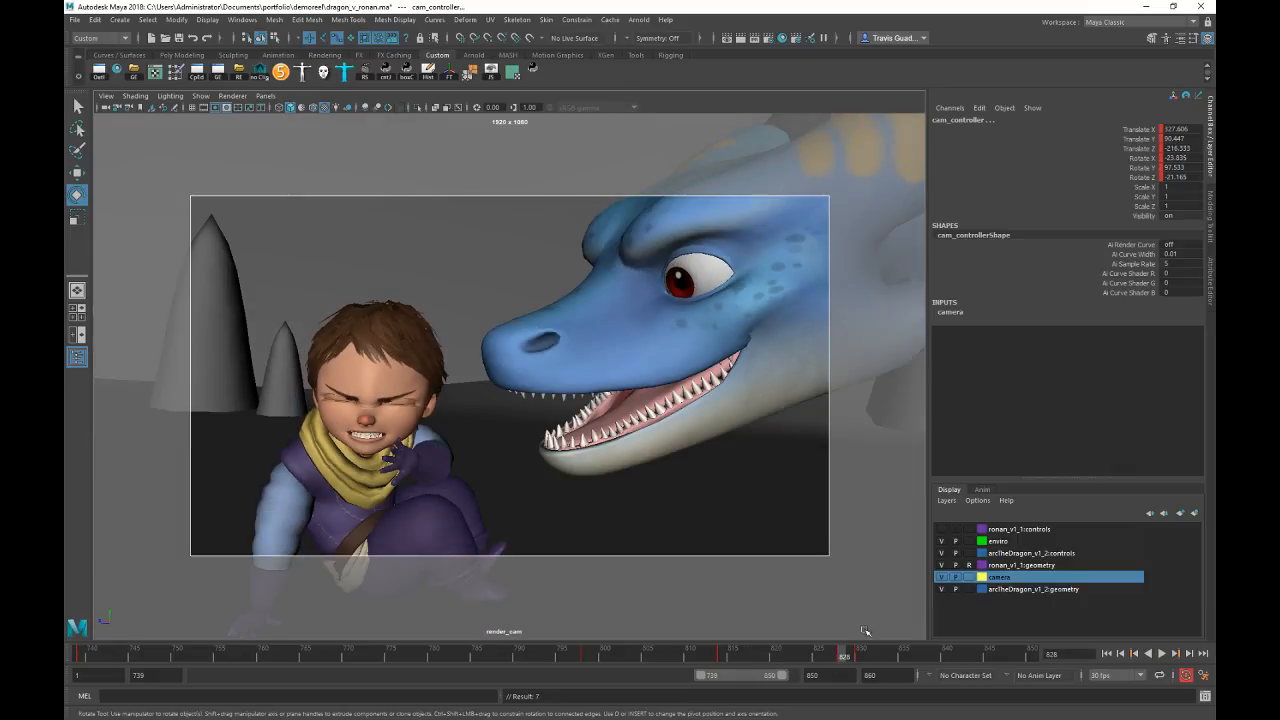
shift+click(845, 657)
drag(845, 658, 786, 658)
drag(661, 653, 1040, 658)
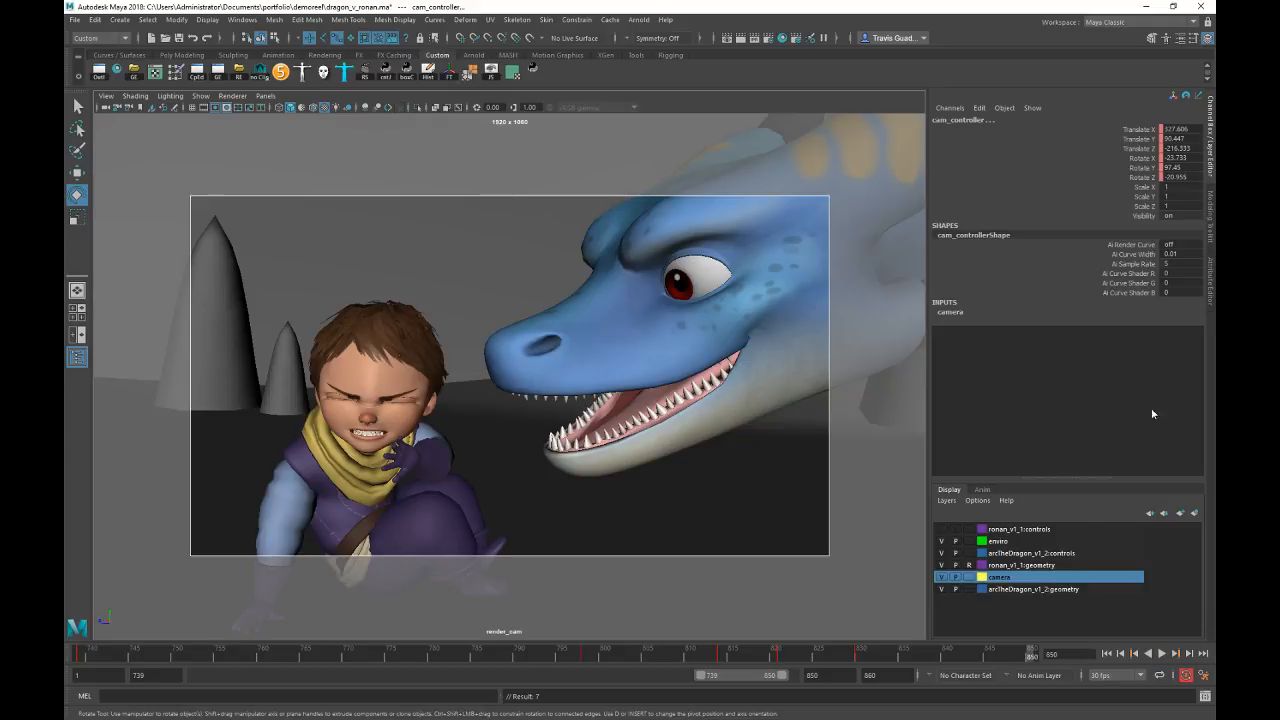
Step: Restore the four-view layout and pull the perspective view back to see the whole scene
key(space)
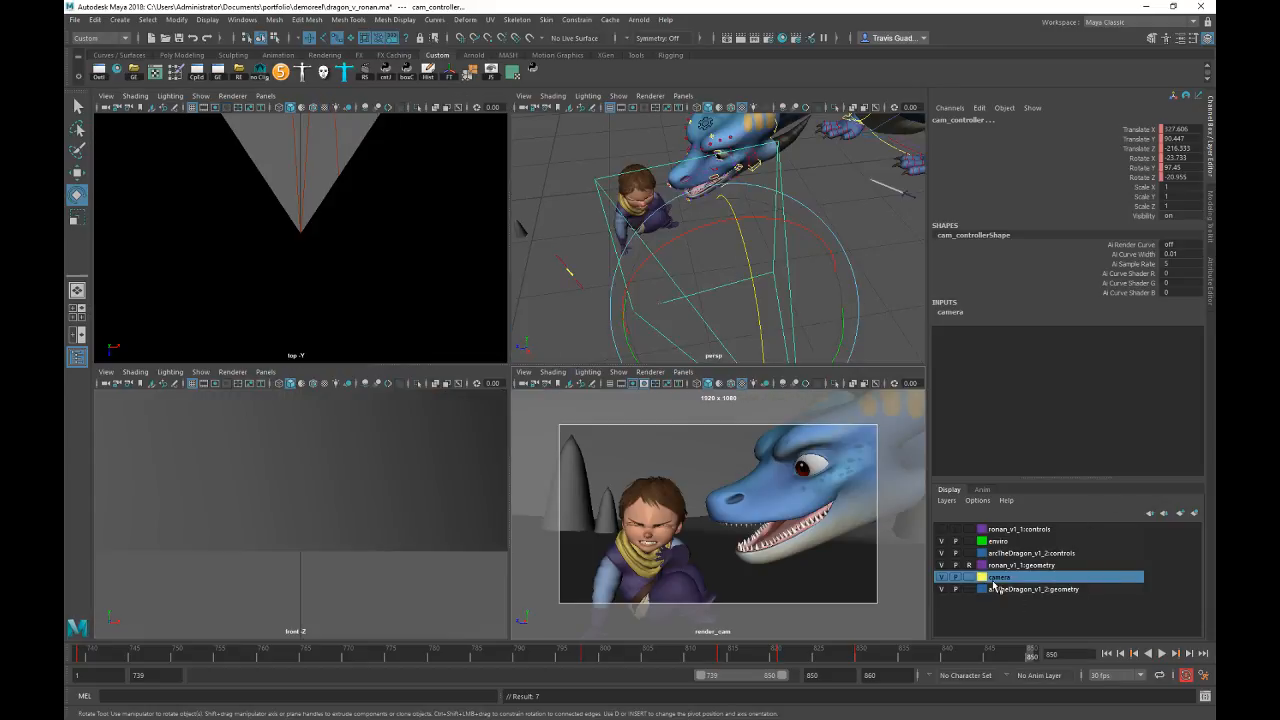
alt+drag(794, 298, 922, 216)
alt+right_drag(909, 287, 811, 286)
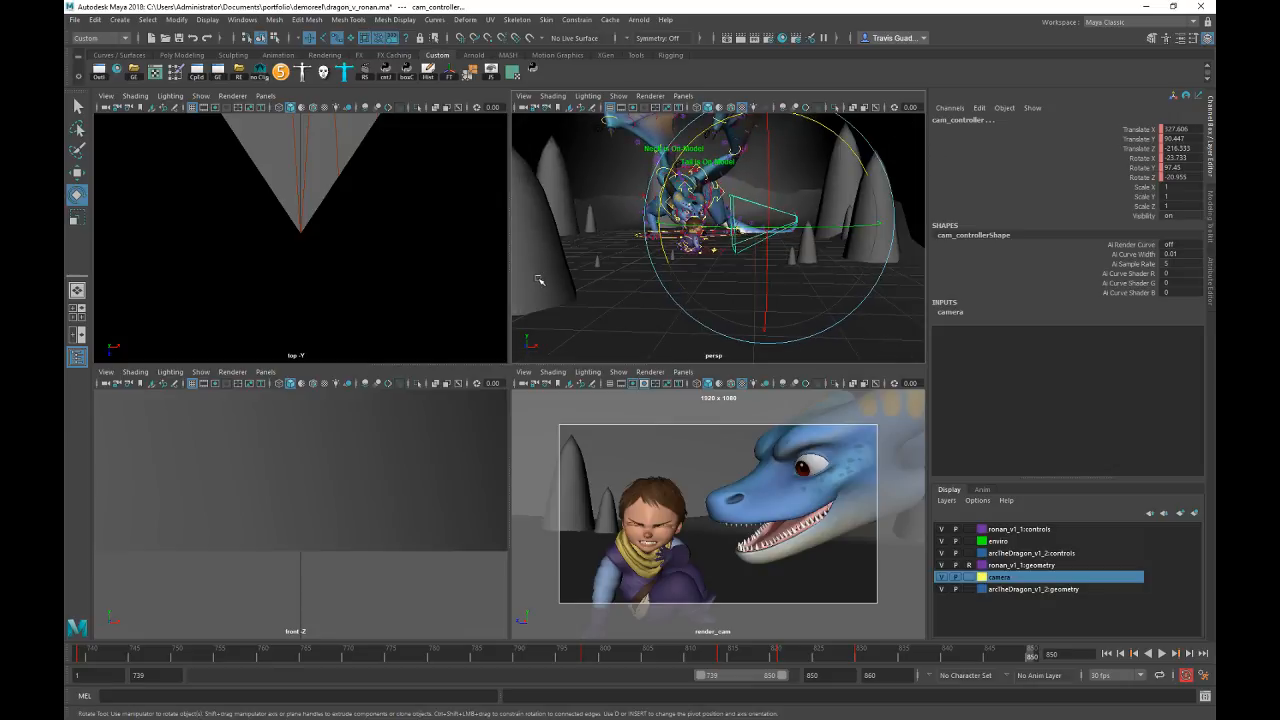
Step: Select every animation control in the scene and delay all keys after about frame 794 by 10 frames
drag(539, 280, 850, 130)
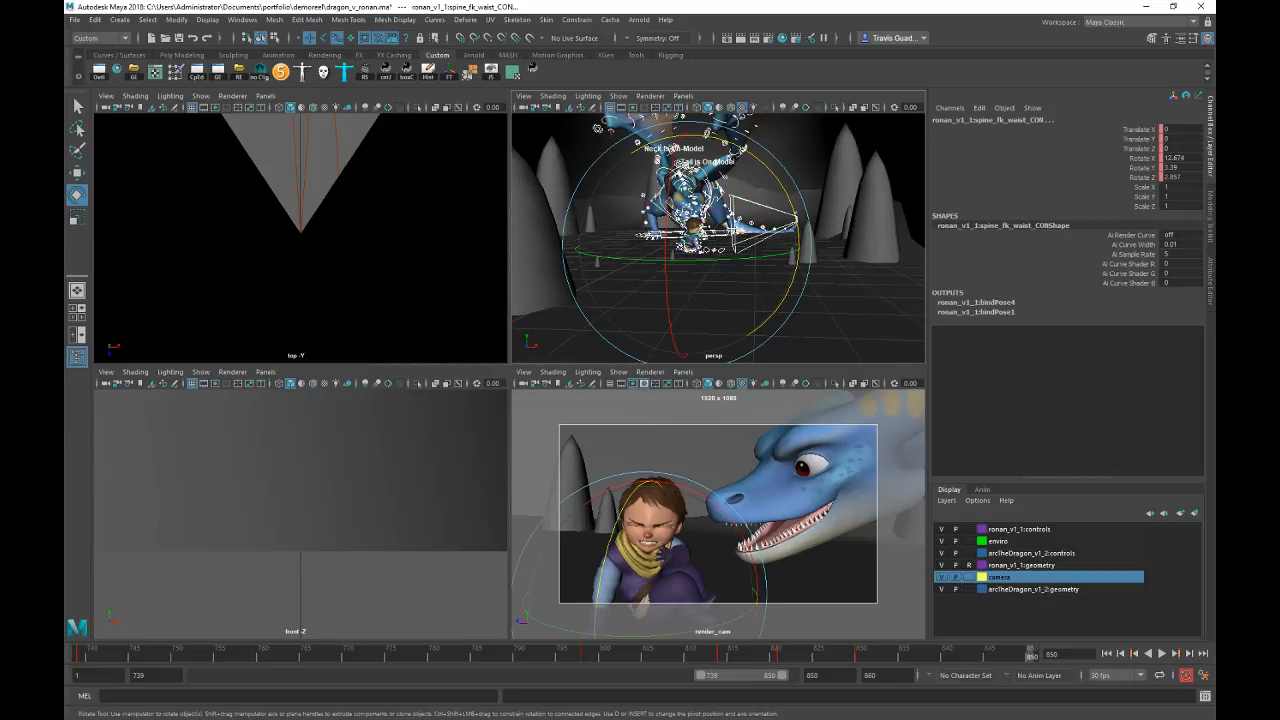
click(242, 20)
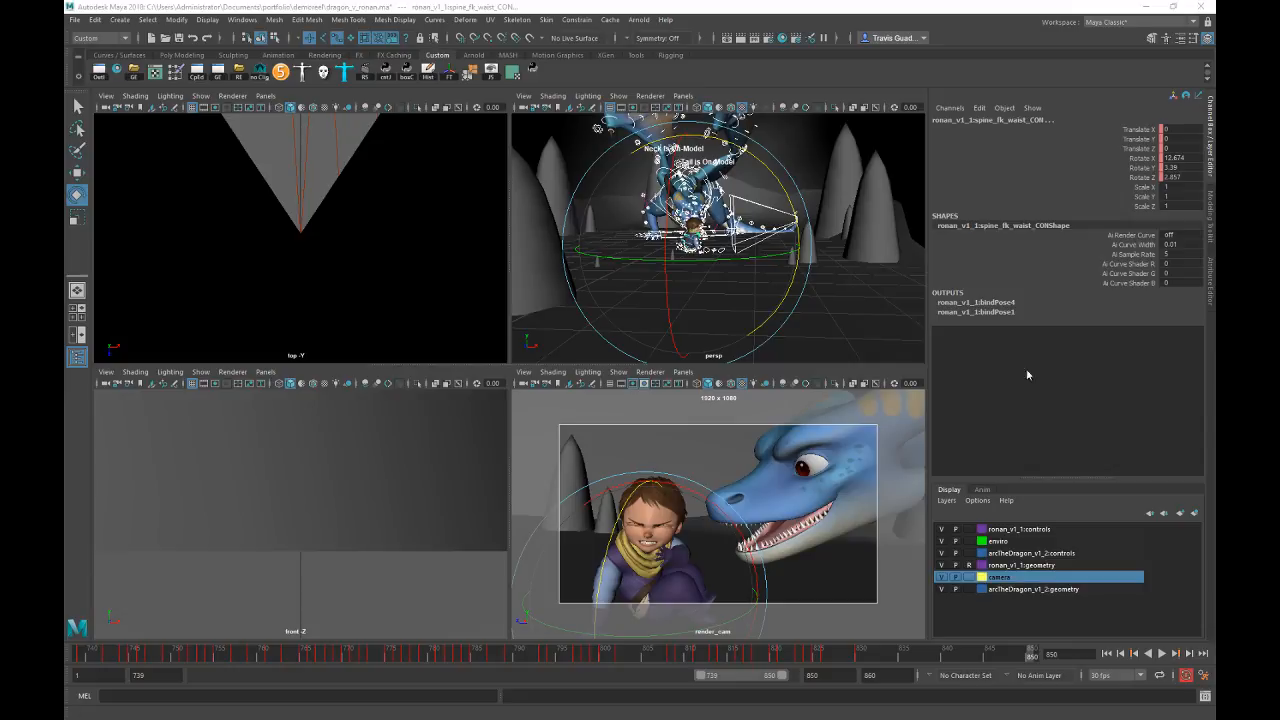
drag(430, 657, 681, 650)
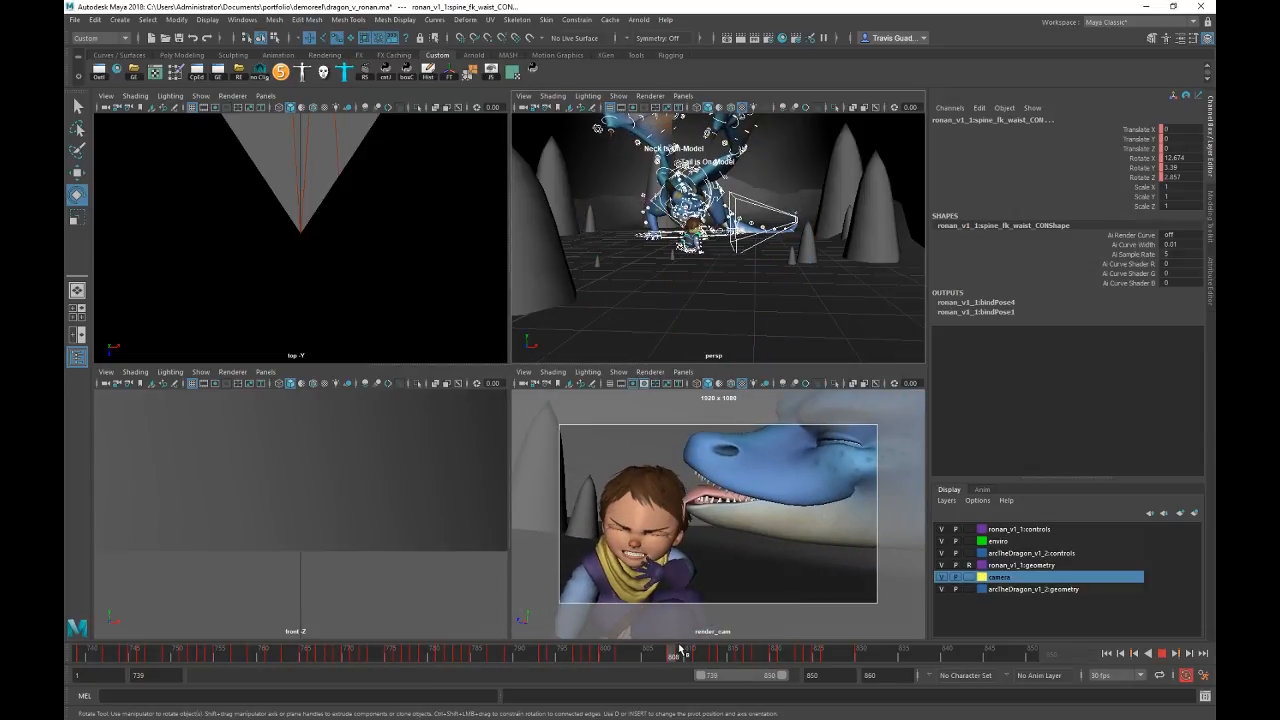
drag(680, 648, 698, 649)
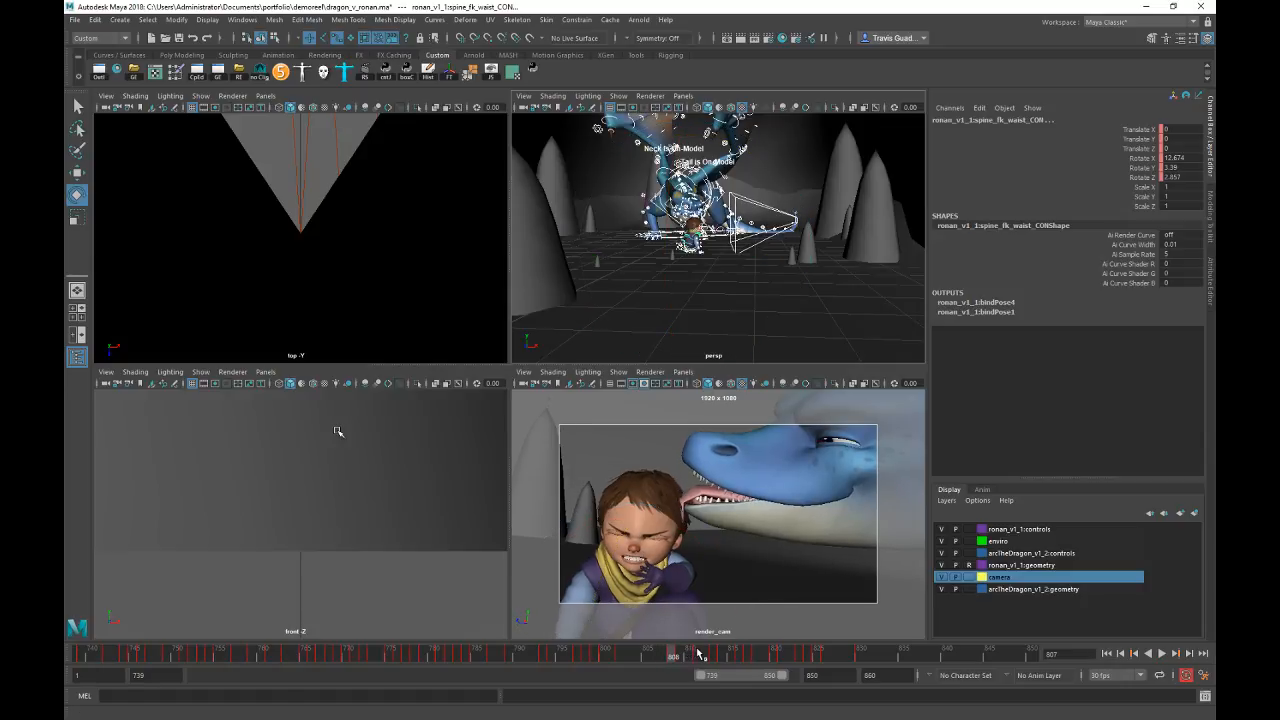
click(698, 653)
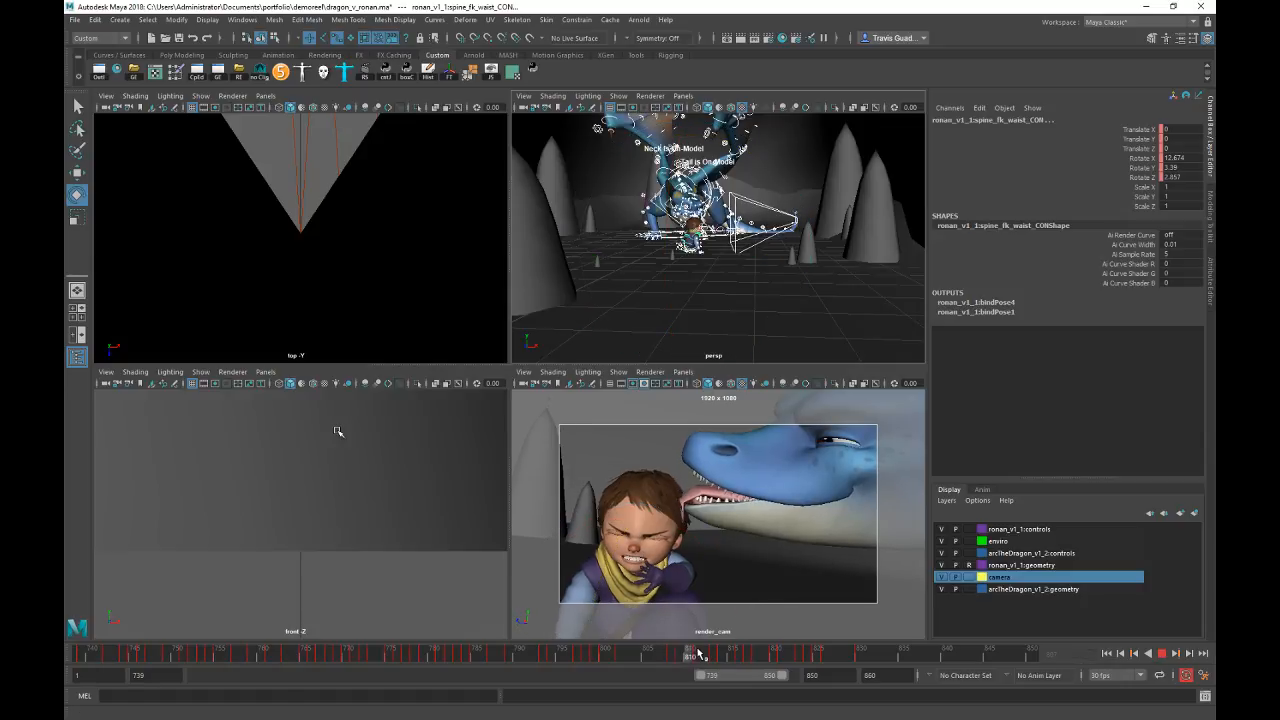
drag(698, 653, 558, 662)
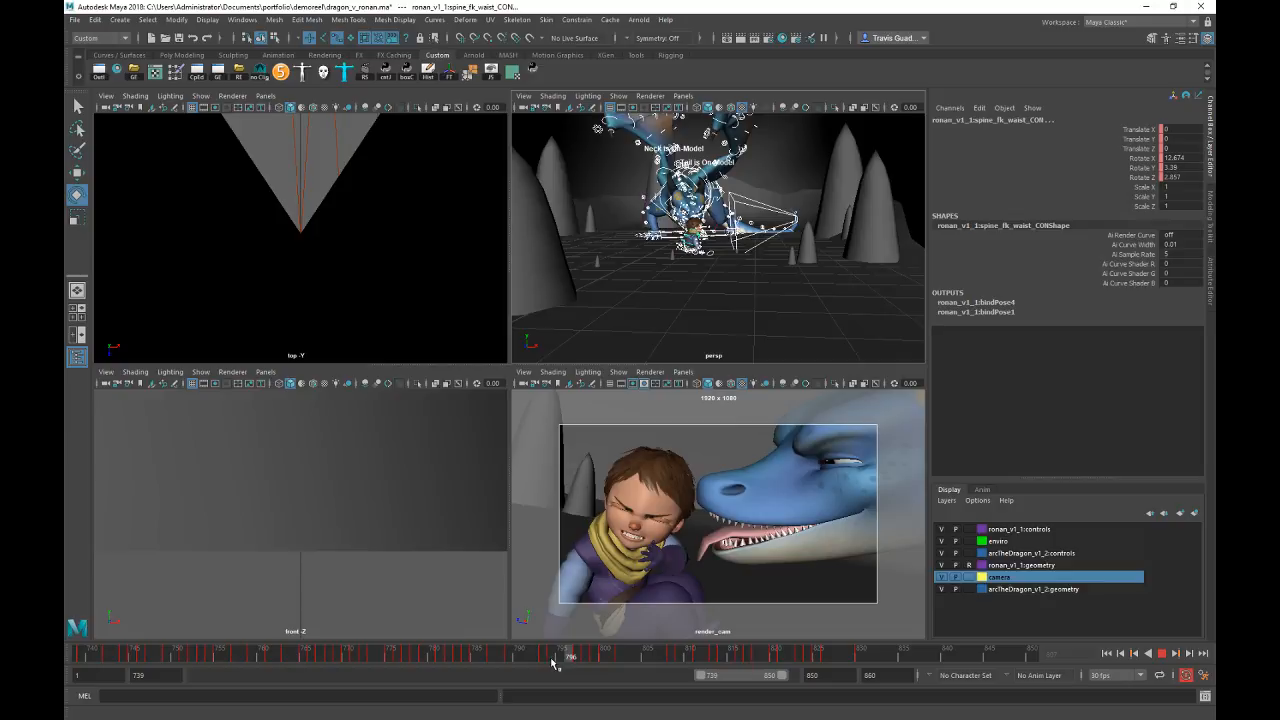
click(557, 661)
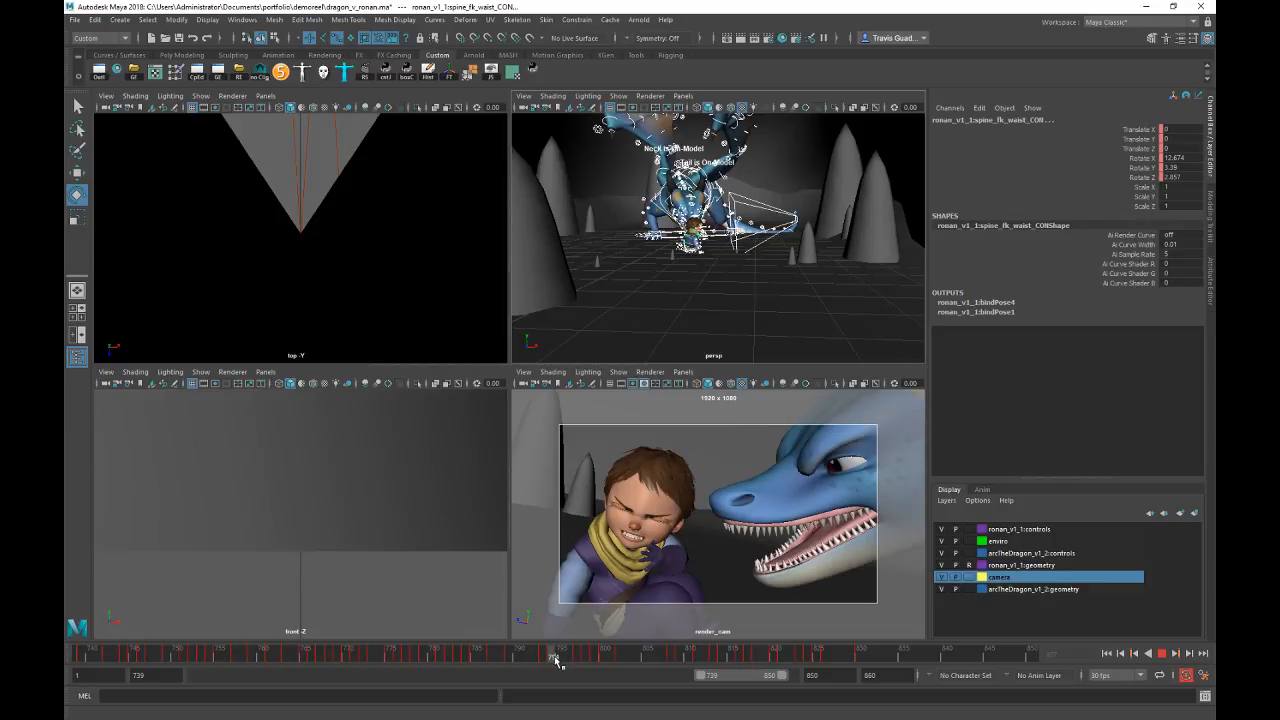
mouse_move(557, 661)
mouse_down()
mouse_move(542, 660)
mouse_move(557, 660)
mouse_up()
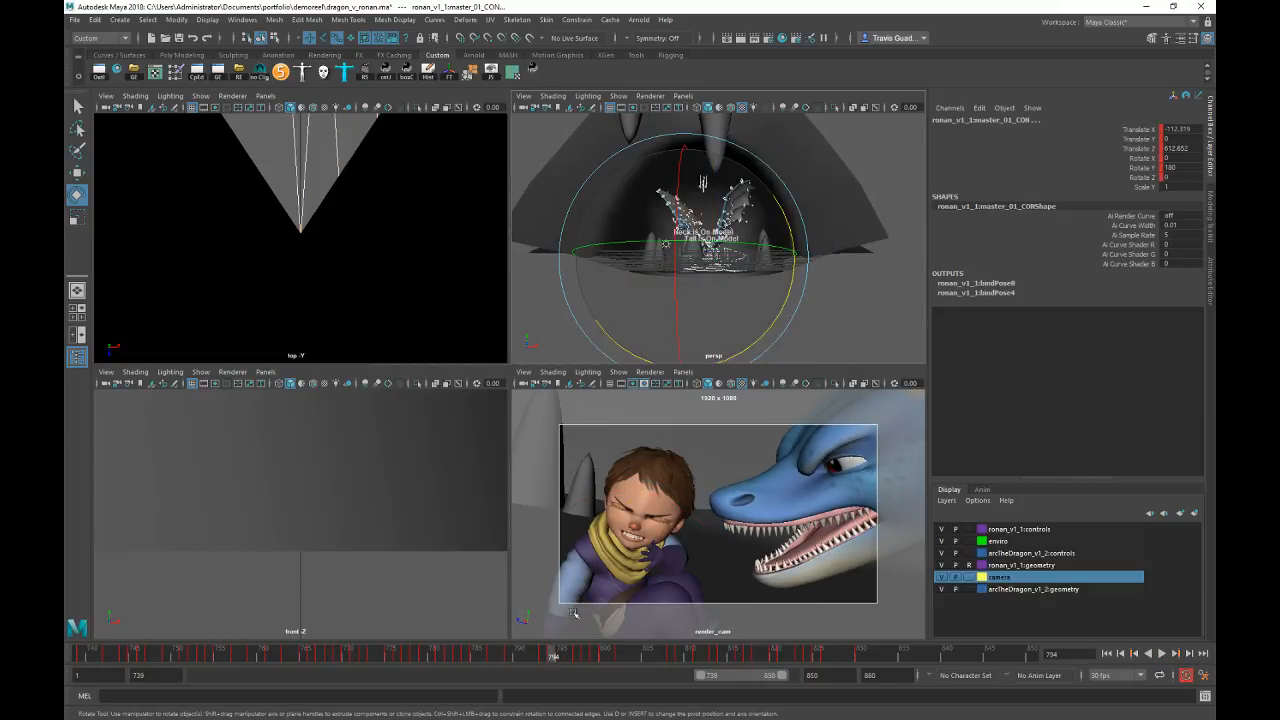
drag(548, 662, 553, 660)
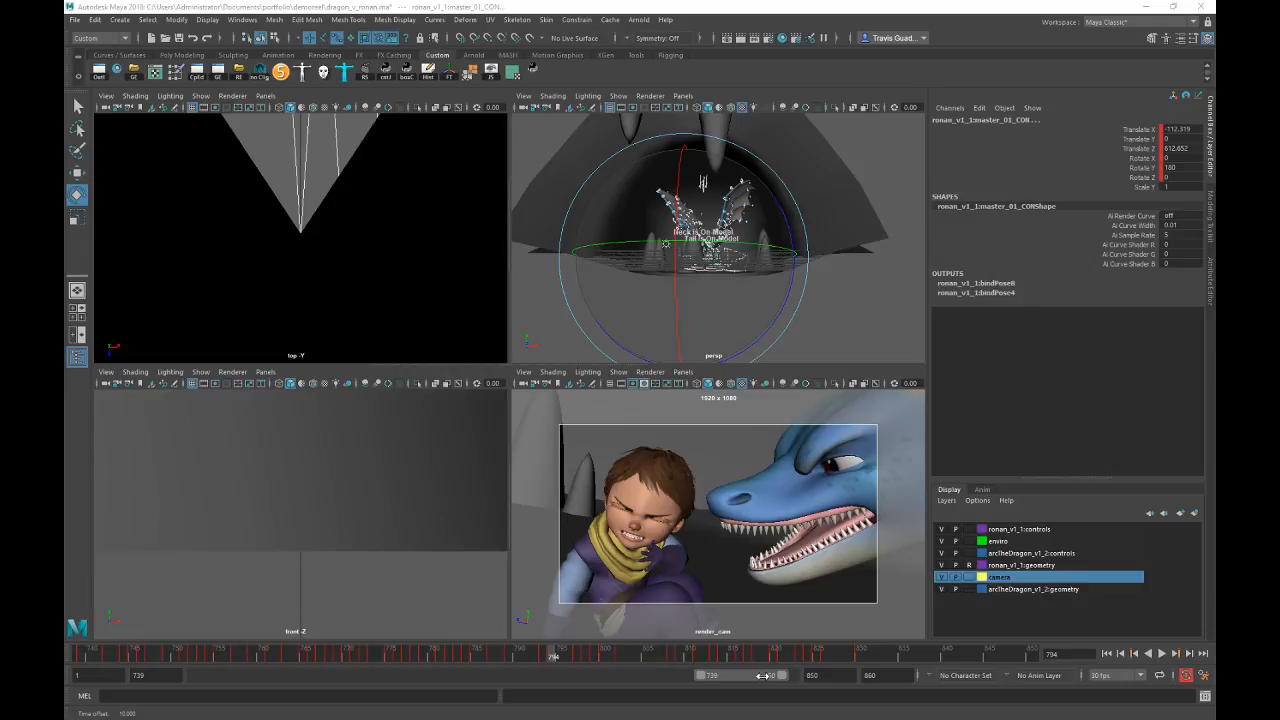
Step: Delay all keys after frame 819 by 8 frames and review the retimed animation through frame 850
key(alt+v)
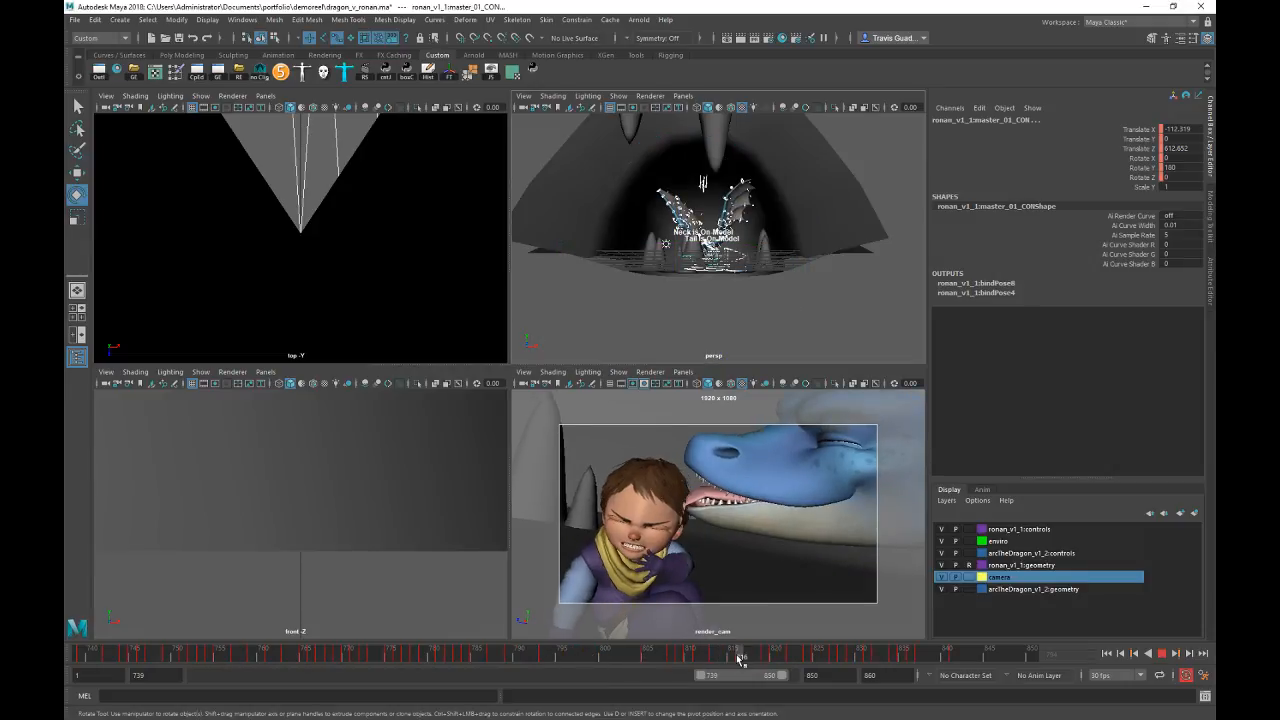
drag(709, 662, 767, 657)
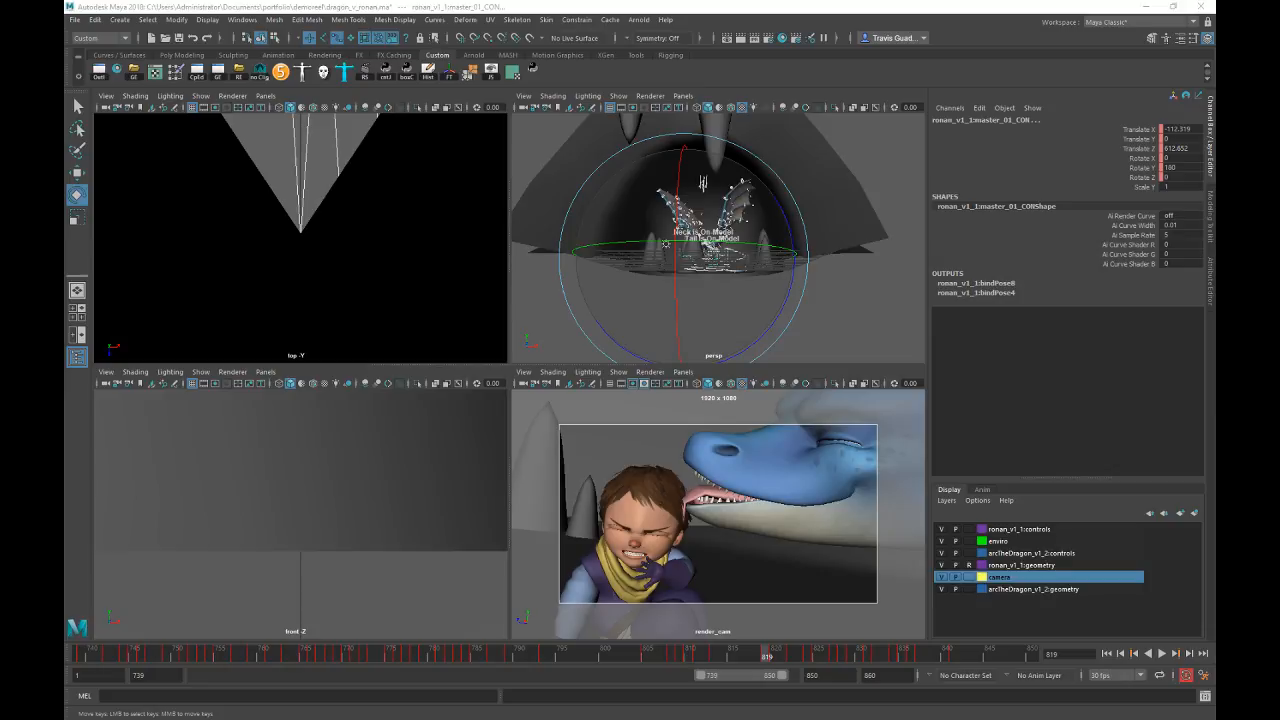
key(k)
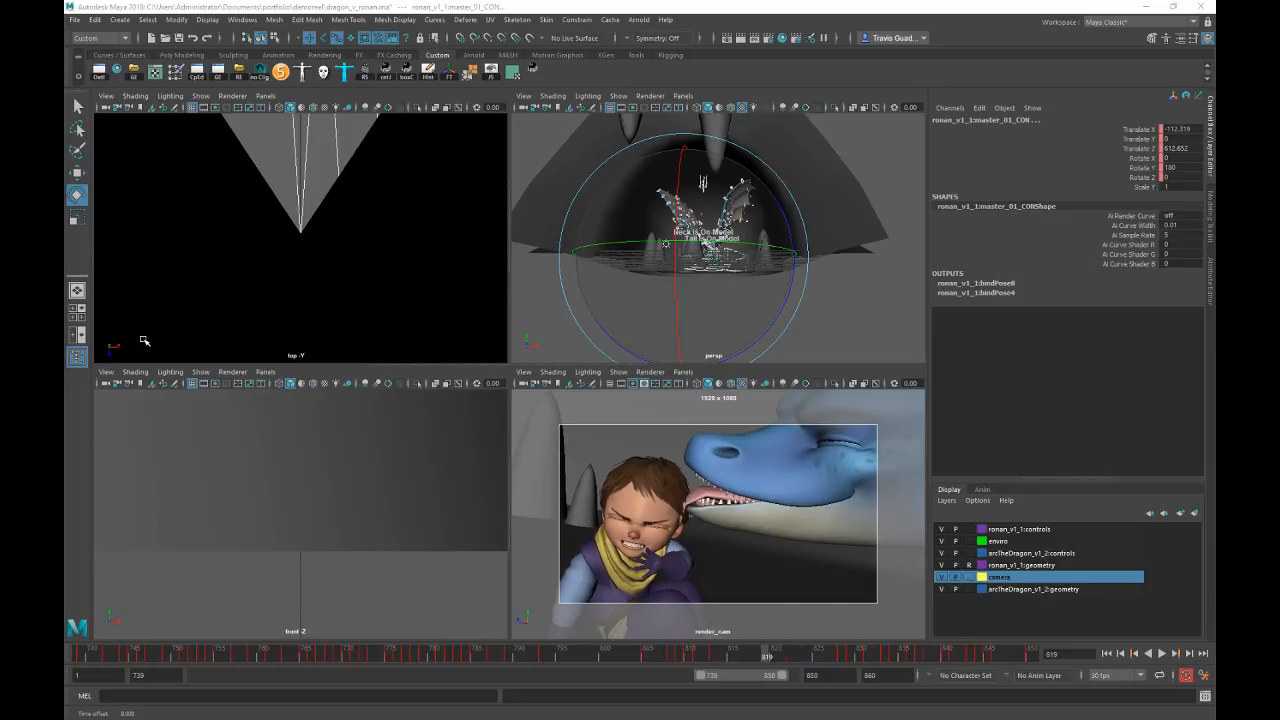
click(686, 656)
key(alt+v)
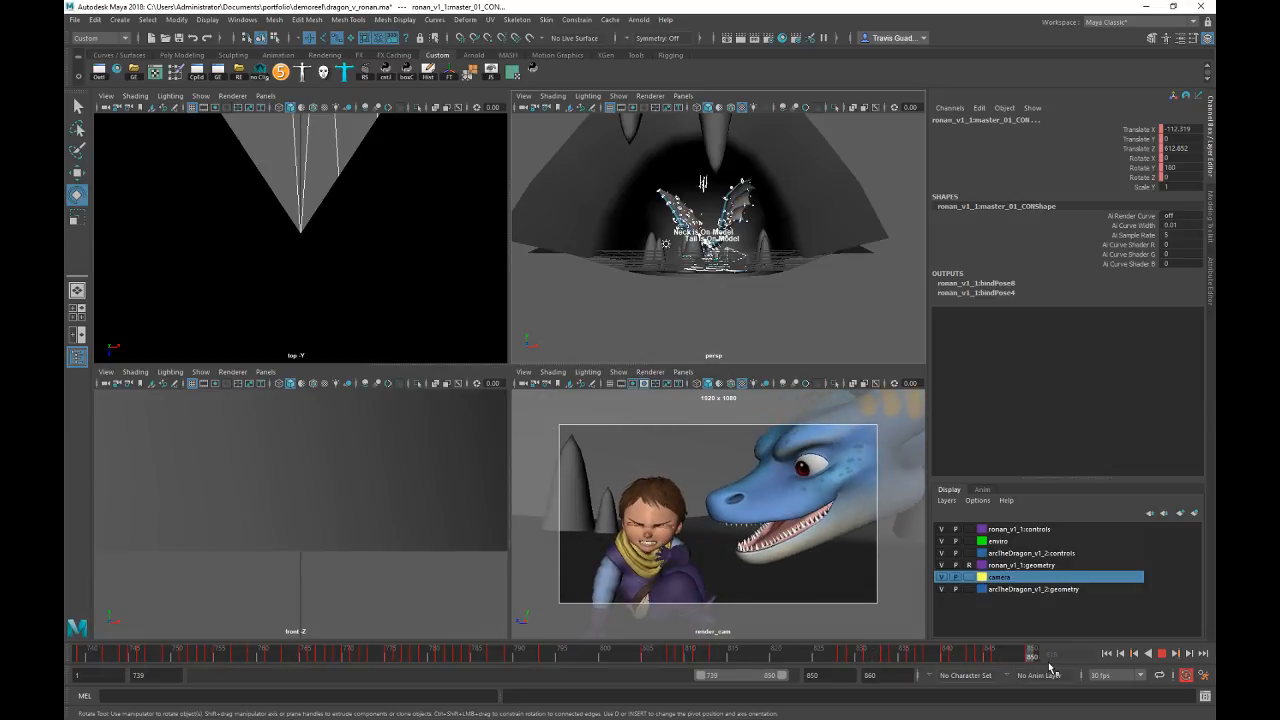
key(alt+v)
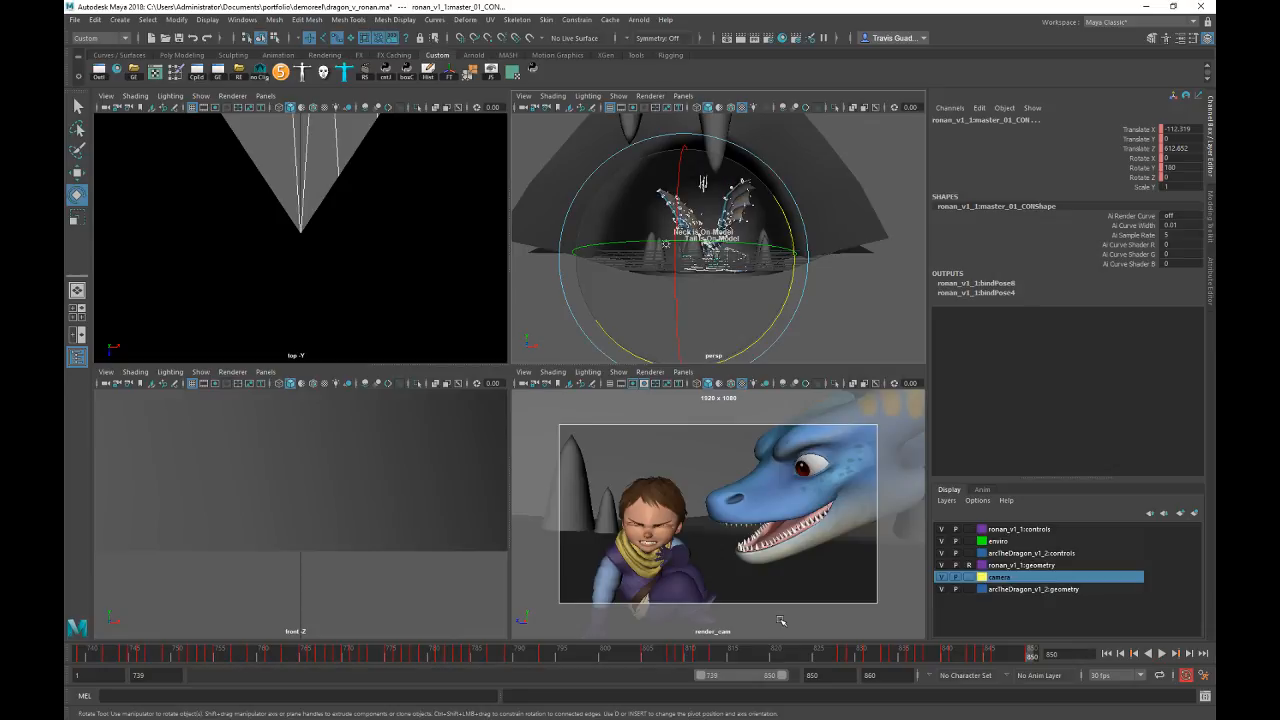
Step: Extend the playback range to end at frame 860 and playblast the maximized render_cam view, returning to the four-view layout
drag(783, 680, 789, 677)
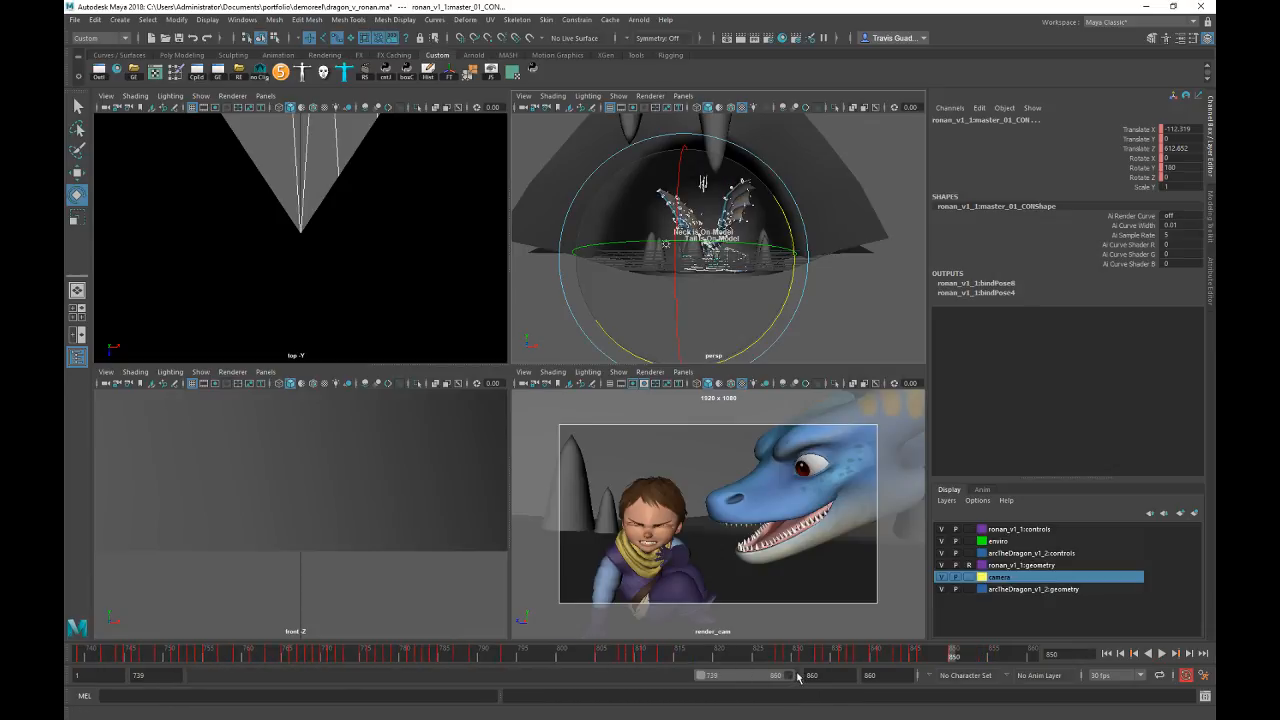
drag(975, 658, 1034, 657)
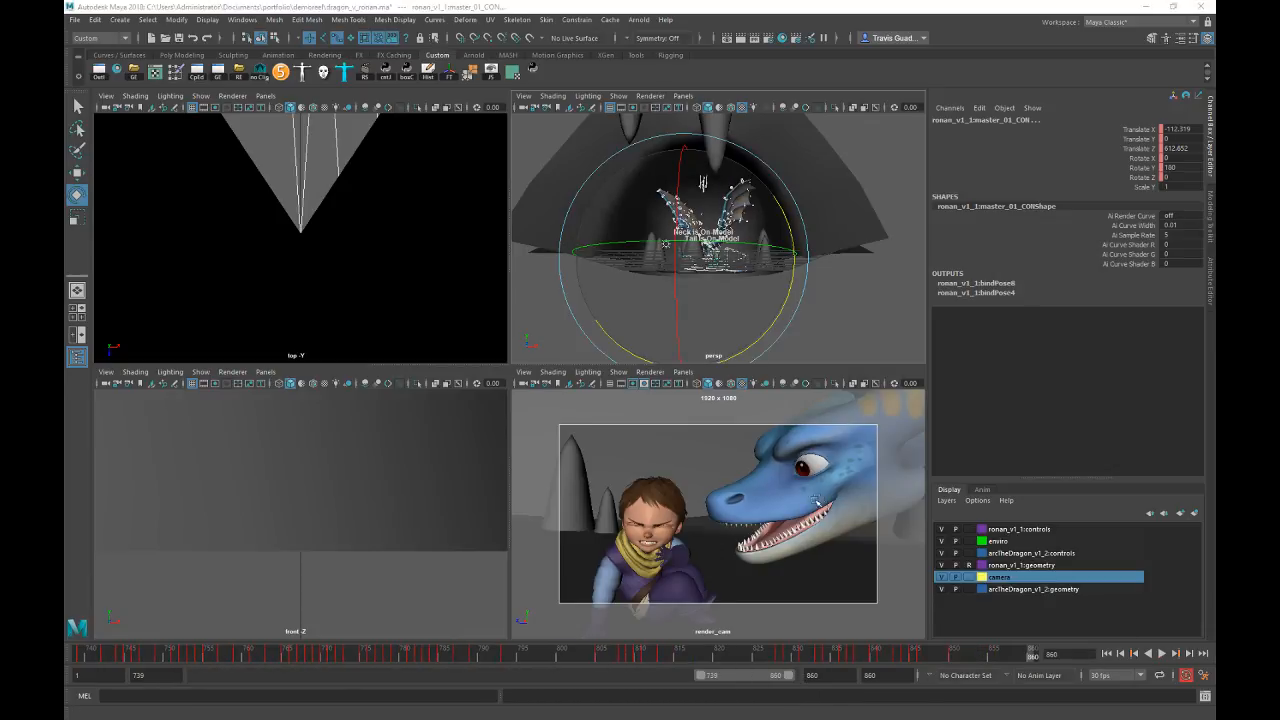
key(space)
right_click(833, 656)
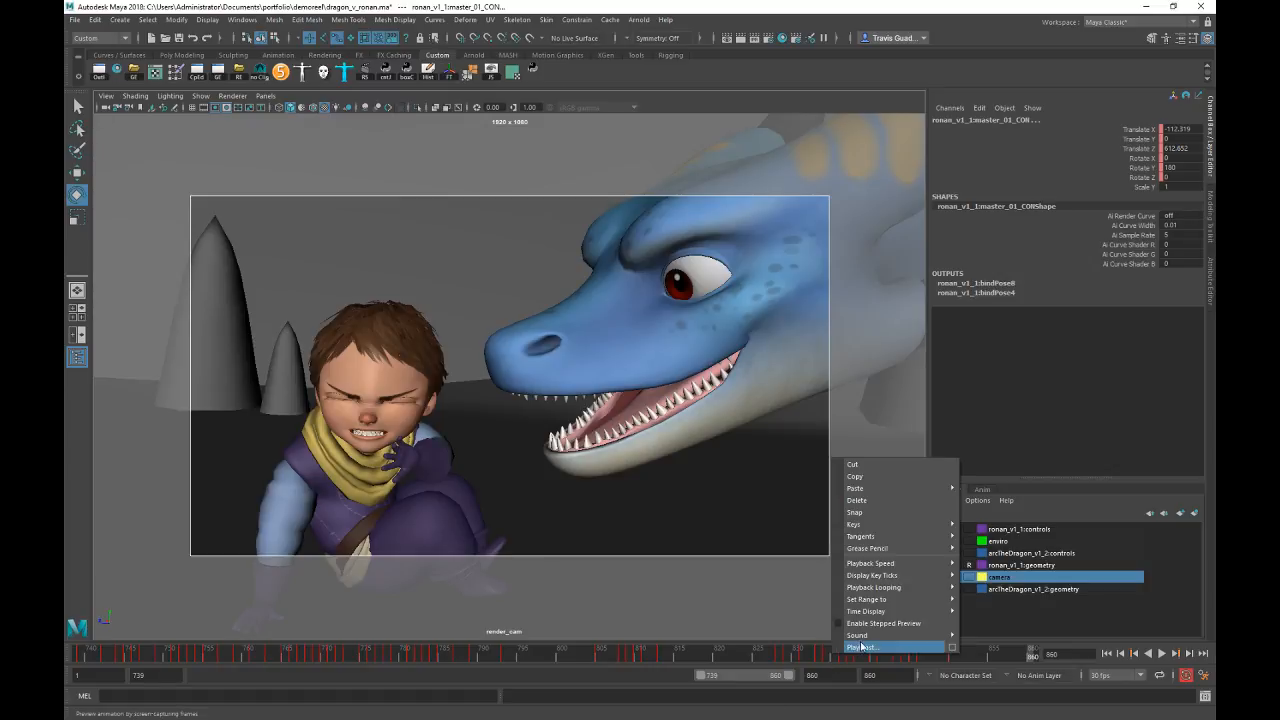
click(860, 648)
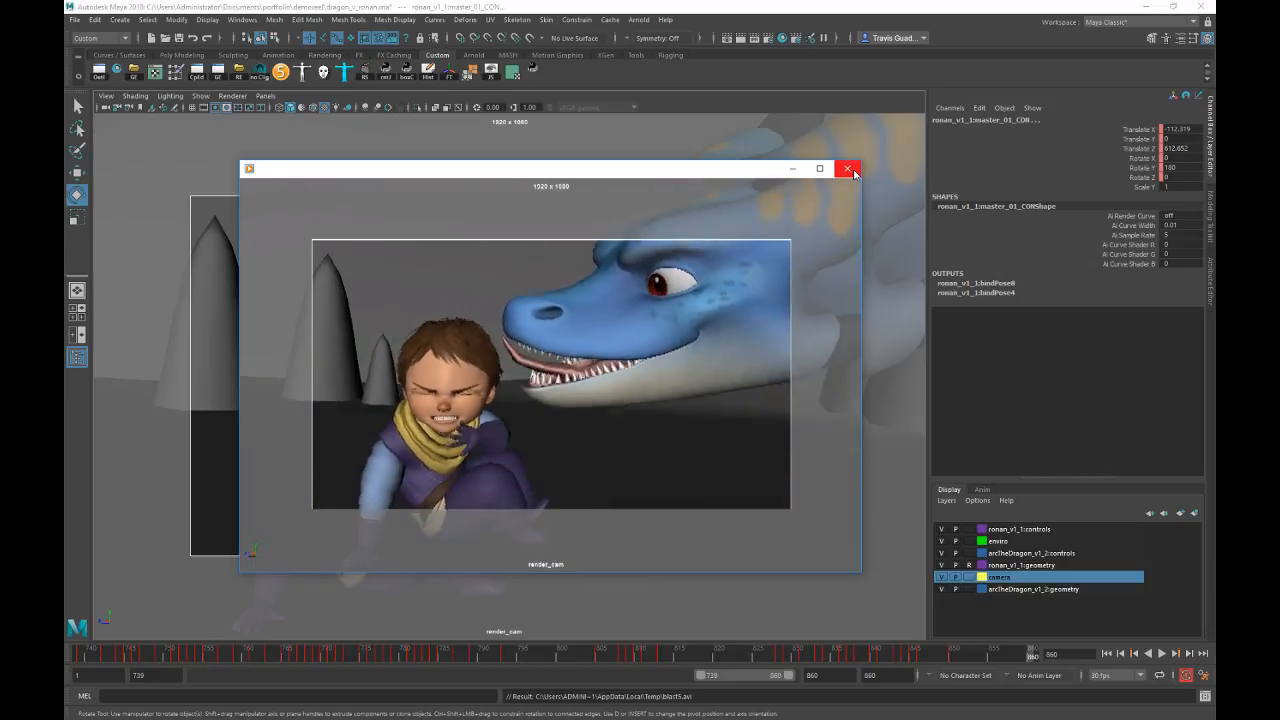
click(852, 170)
key(space)
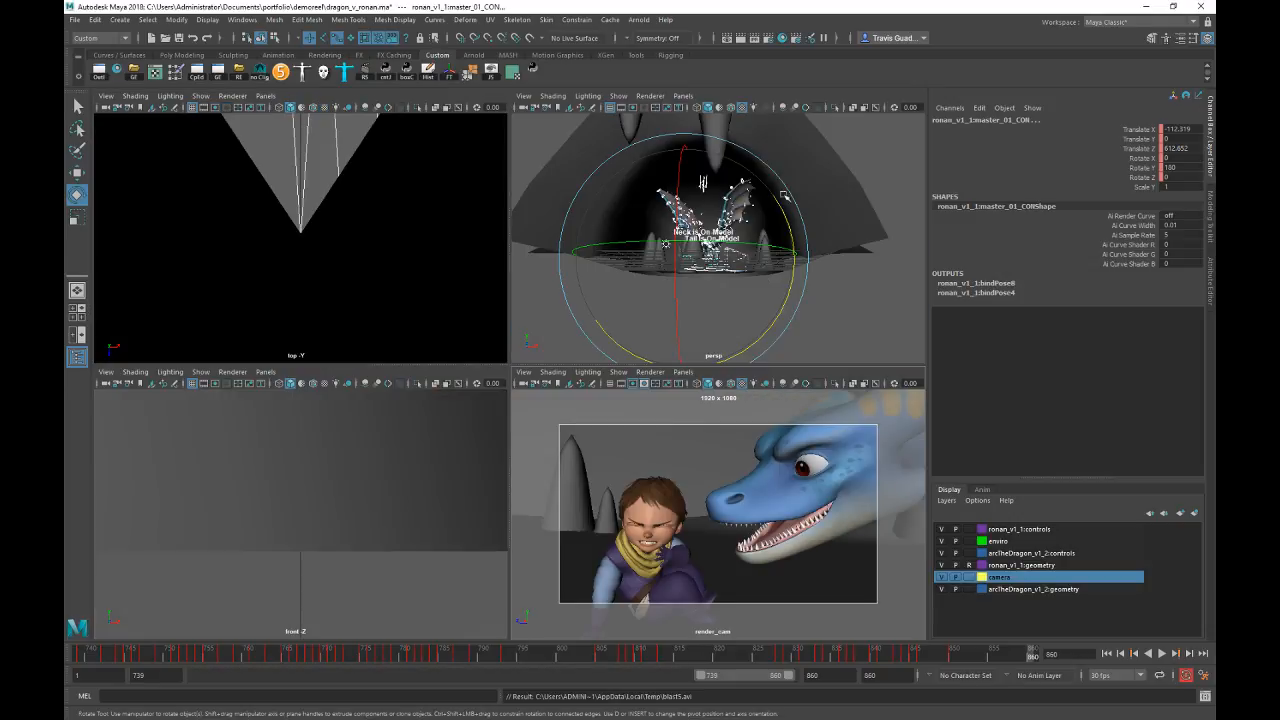
Step: Shift a late key of the dragon's head IK control to about frame 843 and scrub through to frame 860
alt+drag(786, 194, 762, 212)
alt+right_drag(762, 212, 949, 280)
alt+drag(840, 300, 802, 309)
alt+right_drag(595, 314, 682, 324)
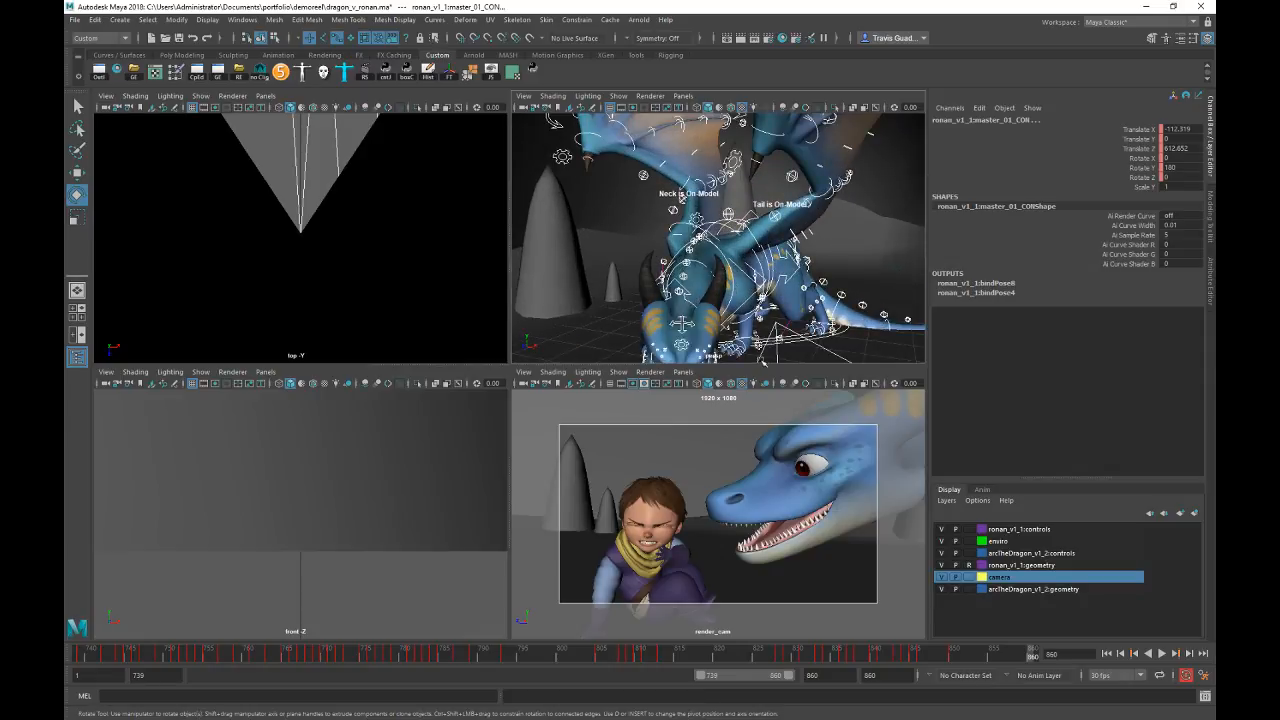
key(ctrl+z)
mouse_move(942, 660)
mouse_down()
mouse_move(957, 657)
mouse_move(896, 656)
mouse_up()
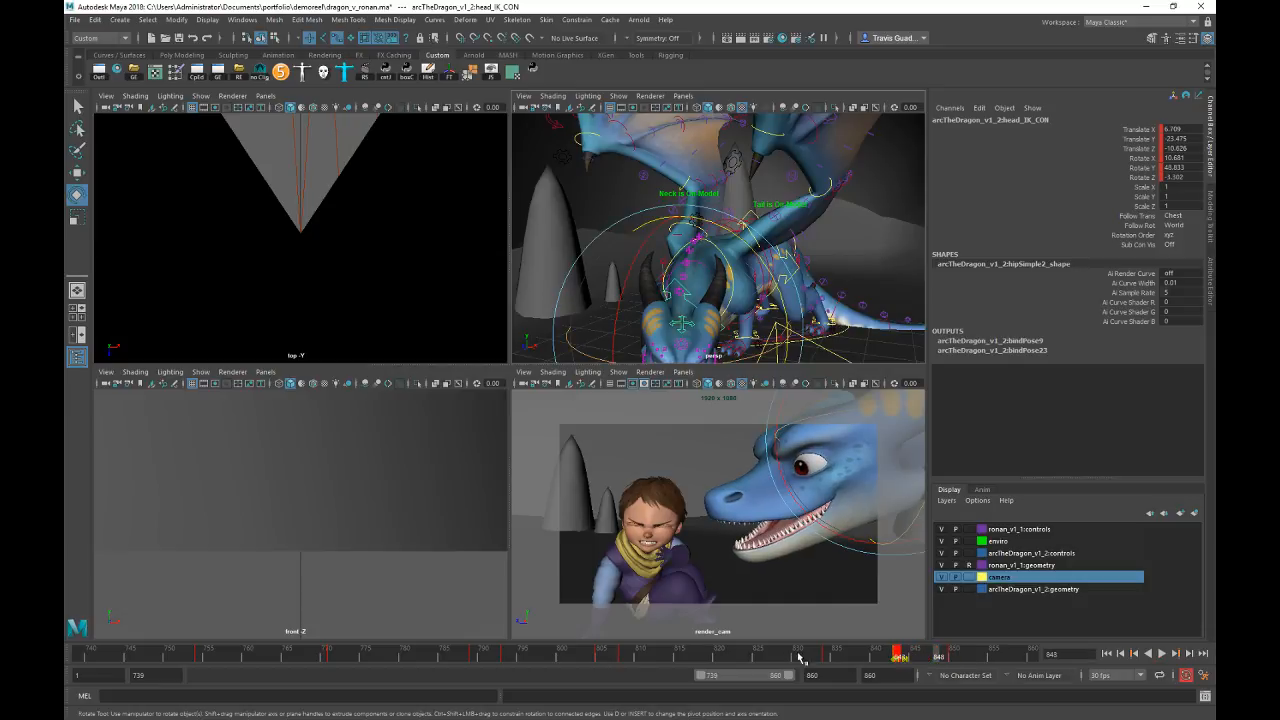
drag(794, 655, 973, 657)
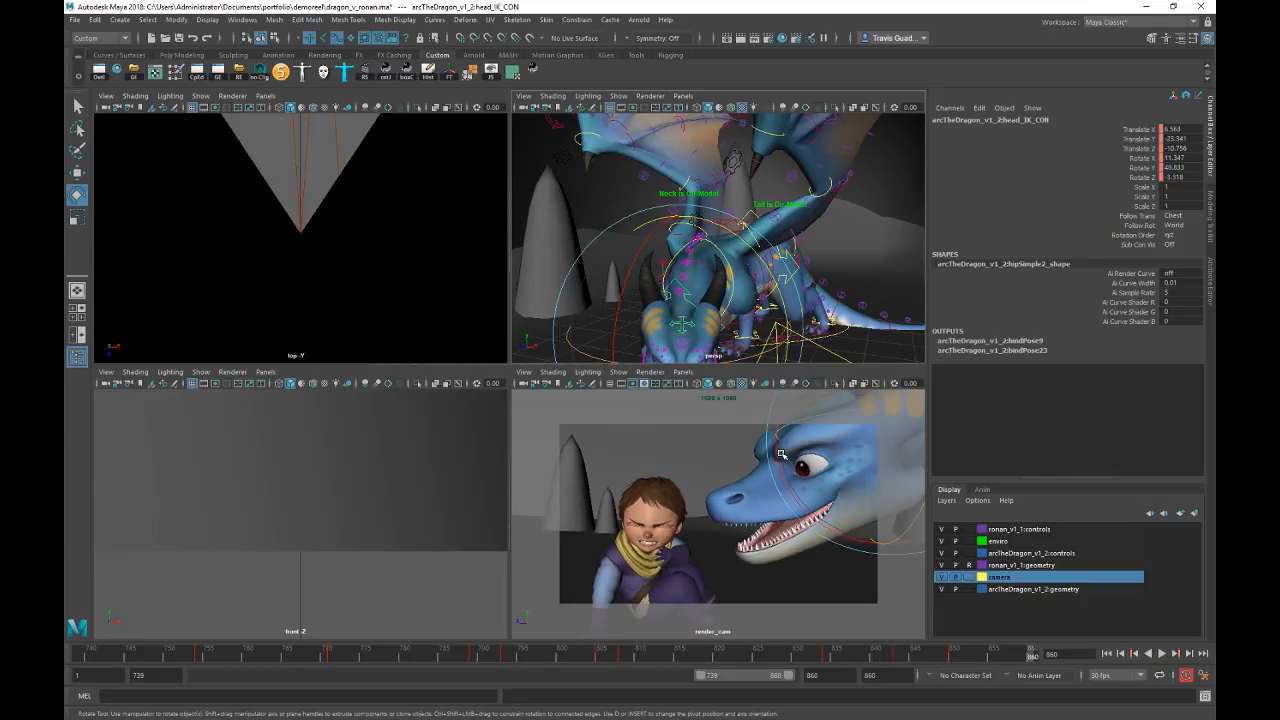
Step: Rotate and slightly raise the dragon's head at frame 860, and shift its preceding key to about frame 848
drag(776, 455, 850, 440)
key(w)
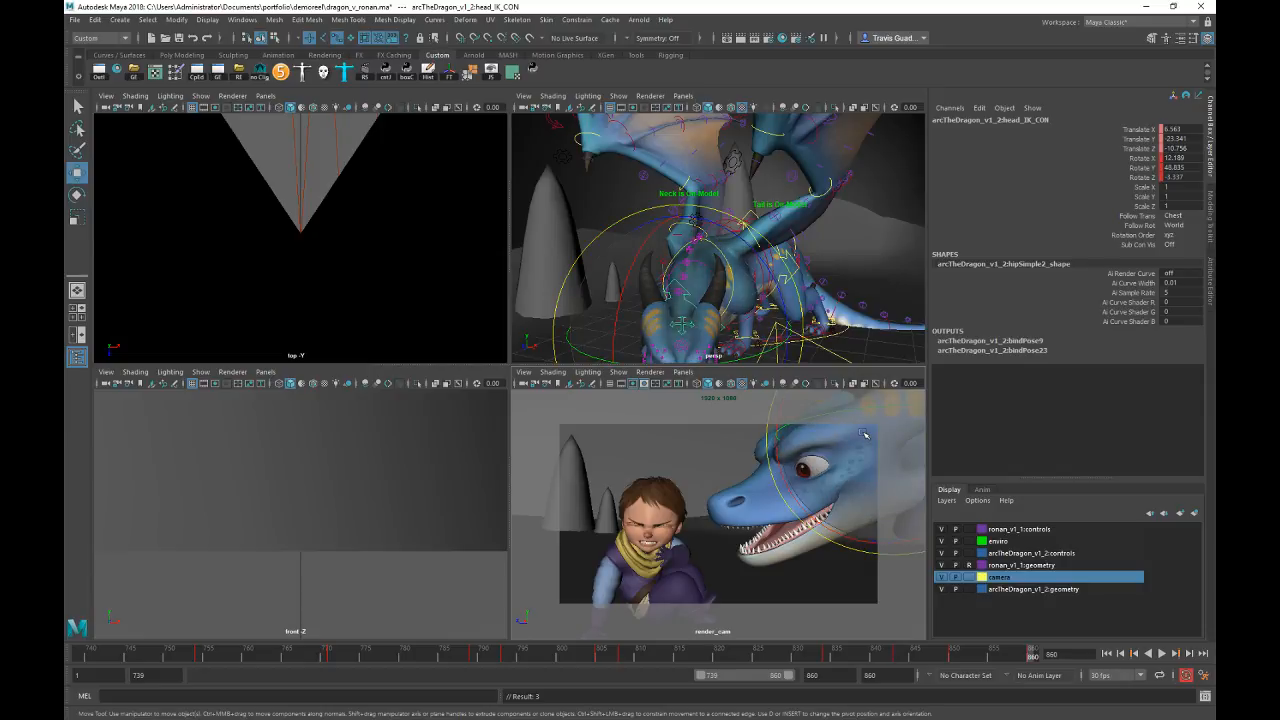
drag(966, 652, 938, 657)
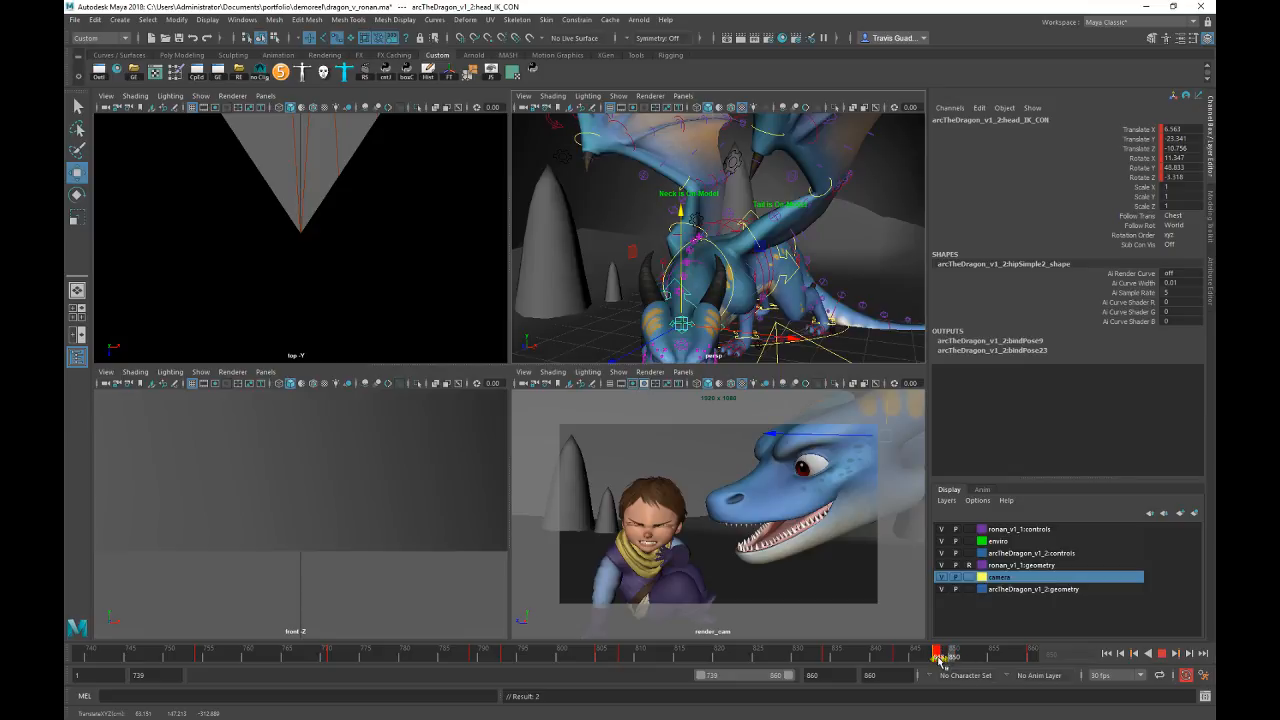
click(861, 655)
key(alt+v)
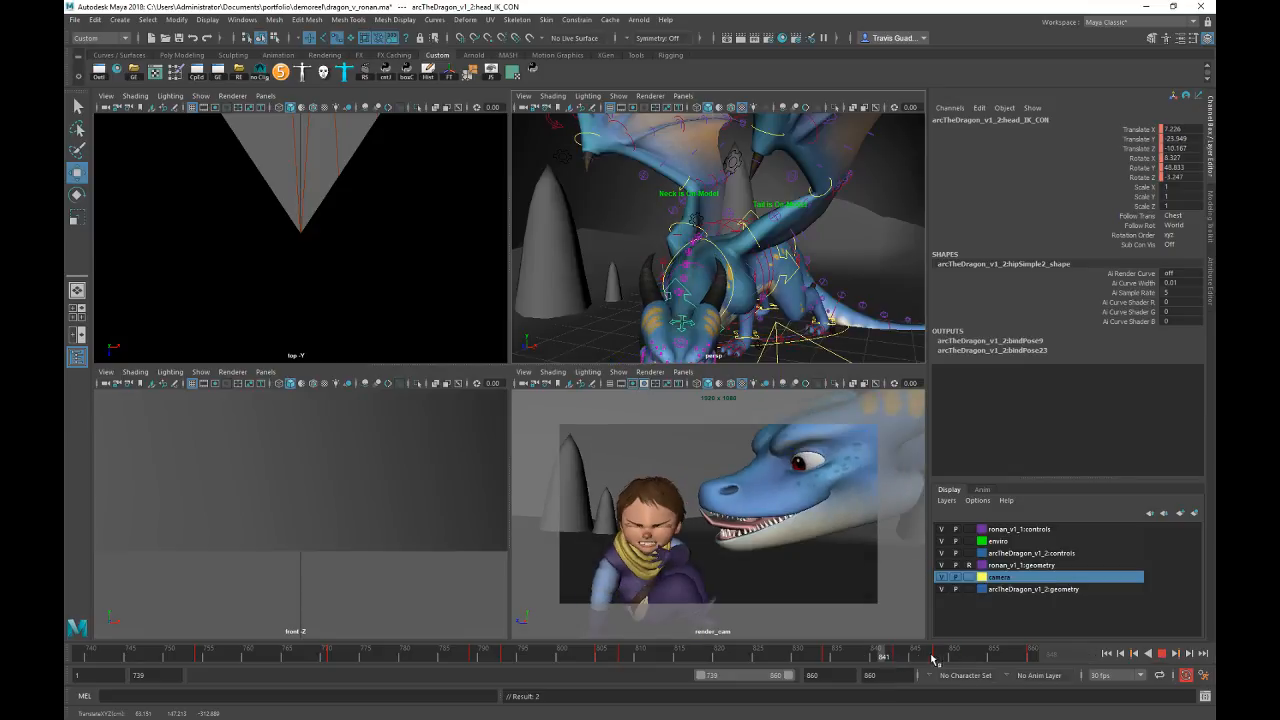
Step: Shift the head control's key near frame 858 to about frame 854 and scrub back to frame 804
click(1019, 659)
shift+drag(984, 661, 948, 664)
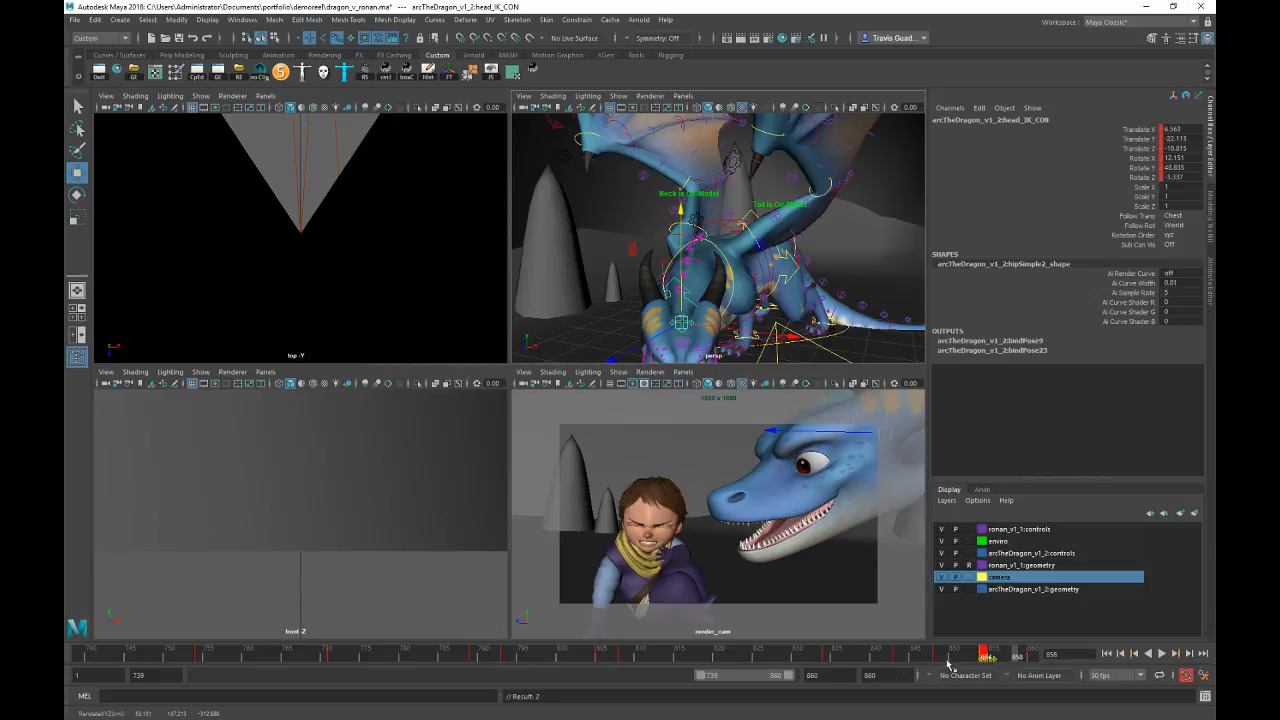
click(807, 662)
key(alt+v)
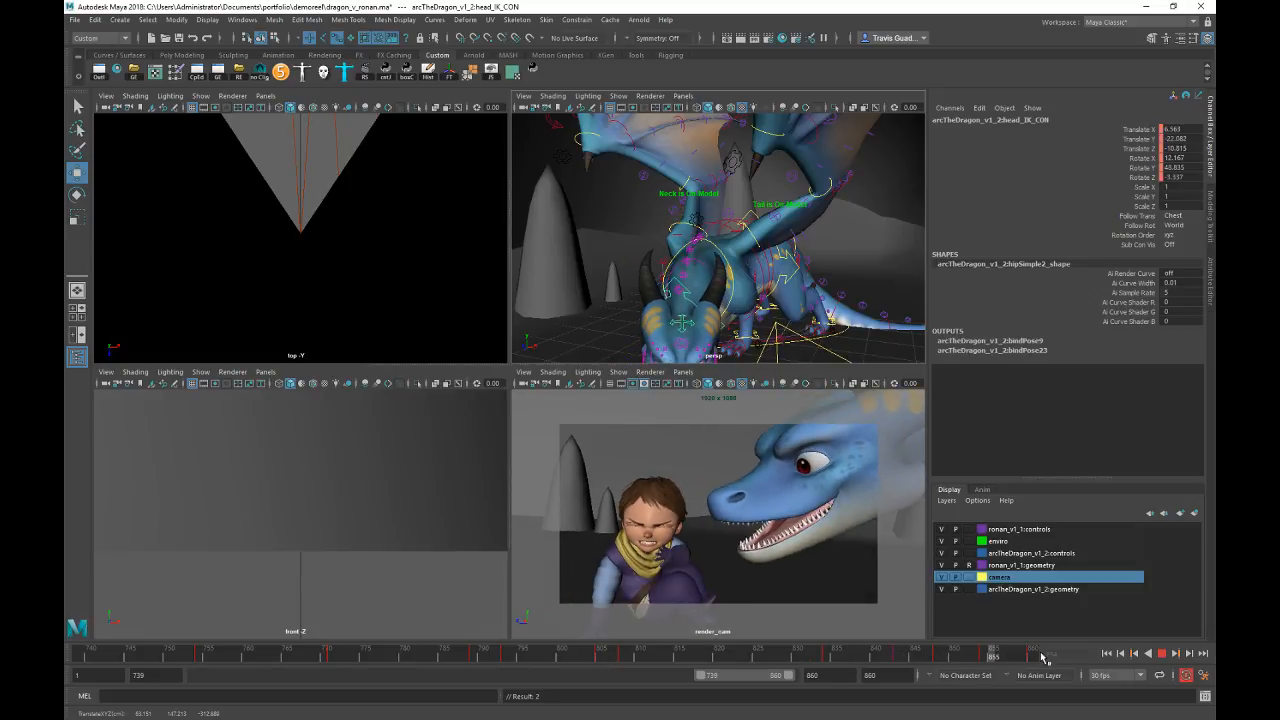
click(984, 656)
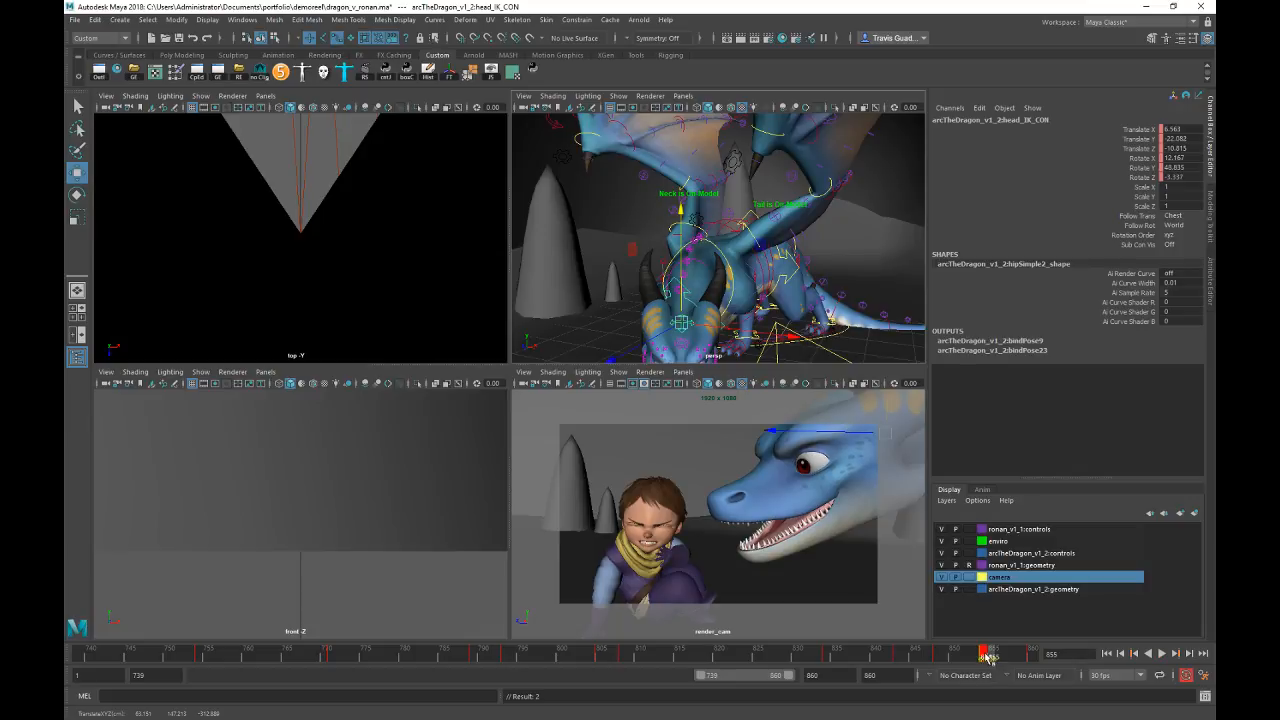
click(922, 660)
click(985, 659)
drag(984, 657, 594, 663)
Step: Hide the ronan_v1_1:controls and camera display layers
alt+drag(840, 325, 728, 319)
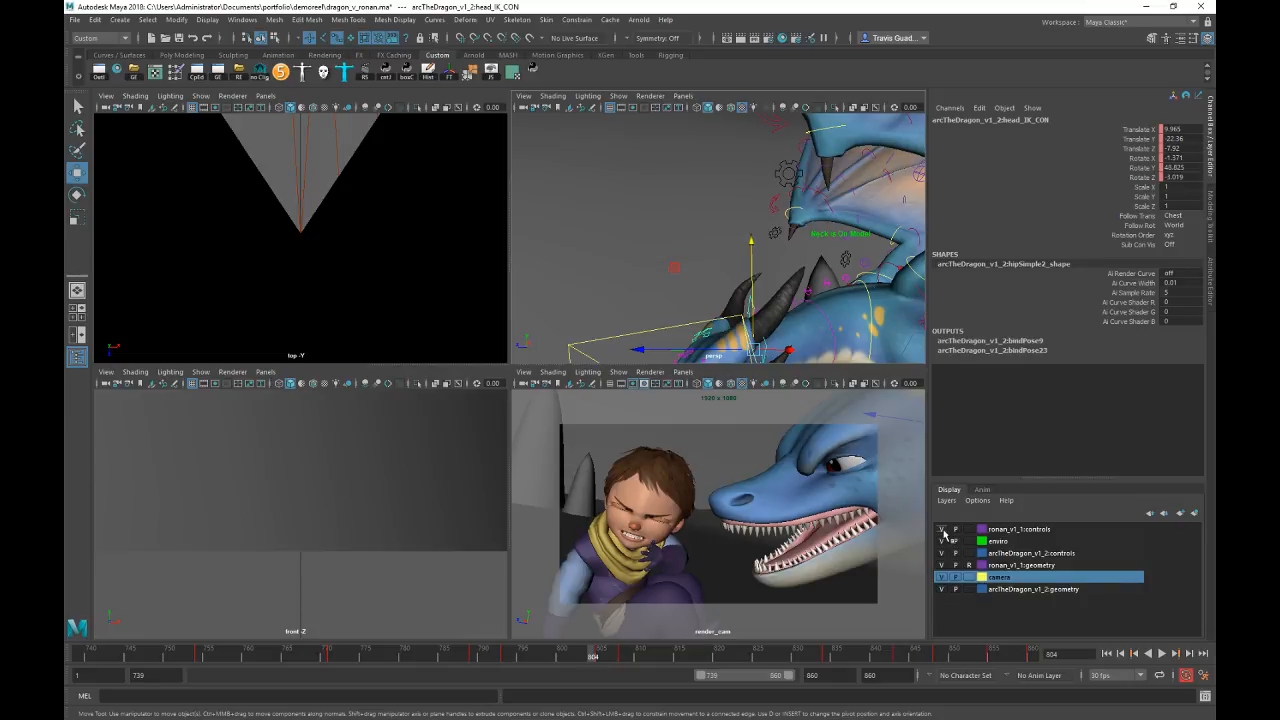
click(942, 530)
alt+right_drag(745, 236, 626, 254)
alt+drag(626, 254, 716, 272)
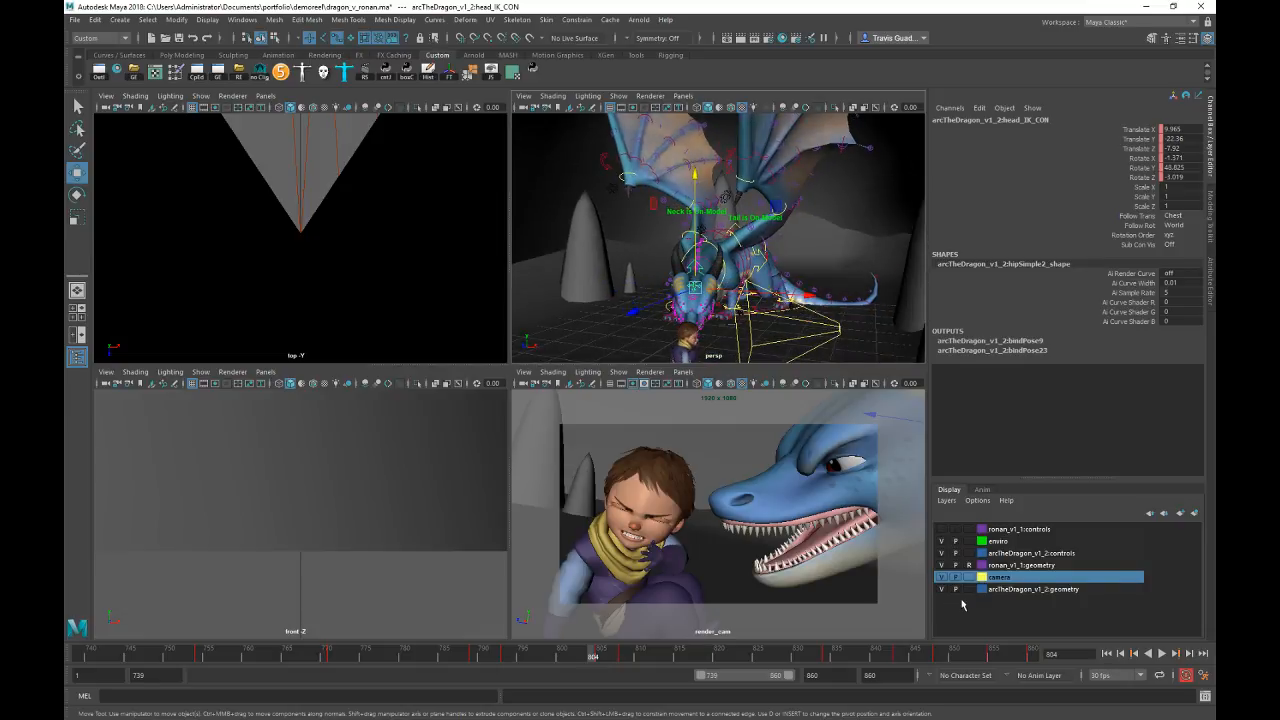
click(941, 577)
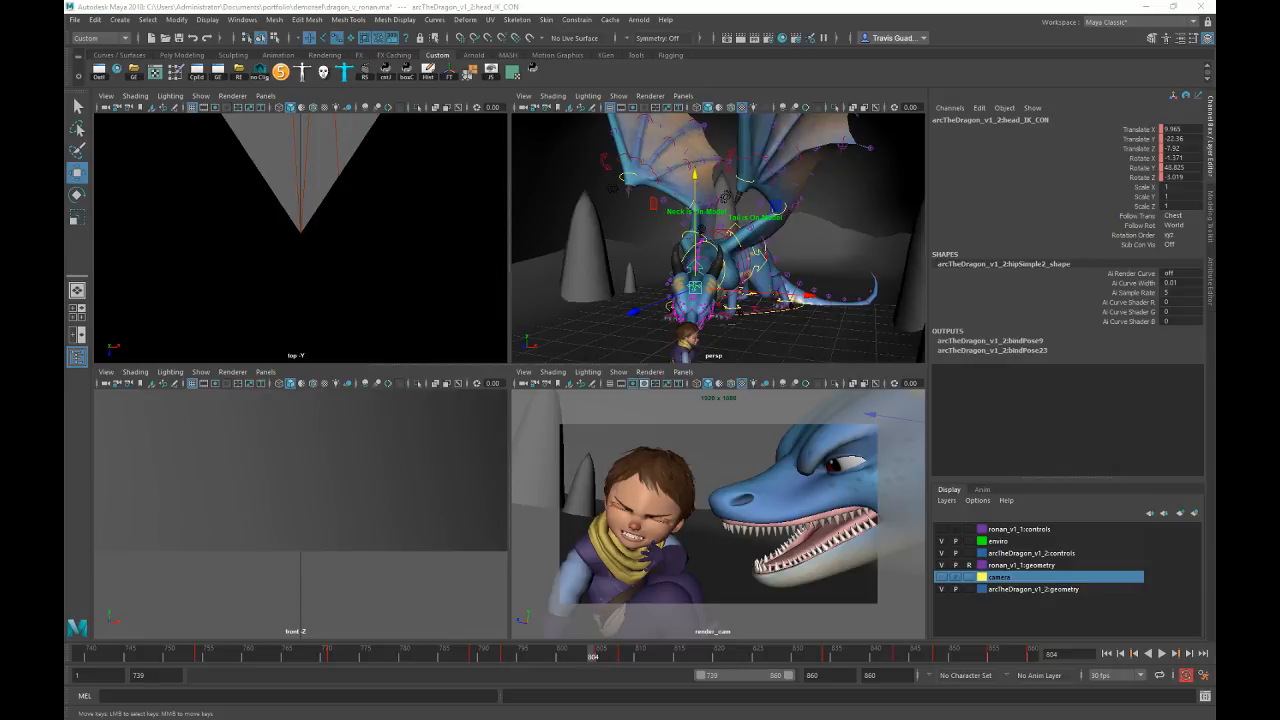
Step: Select all of the dragon's controls at frame 804 and frame its head and the boy in the perspective view
click(763, 298)
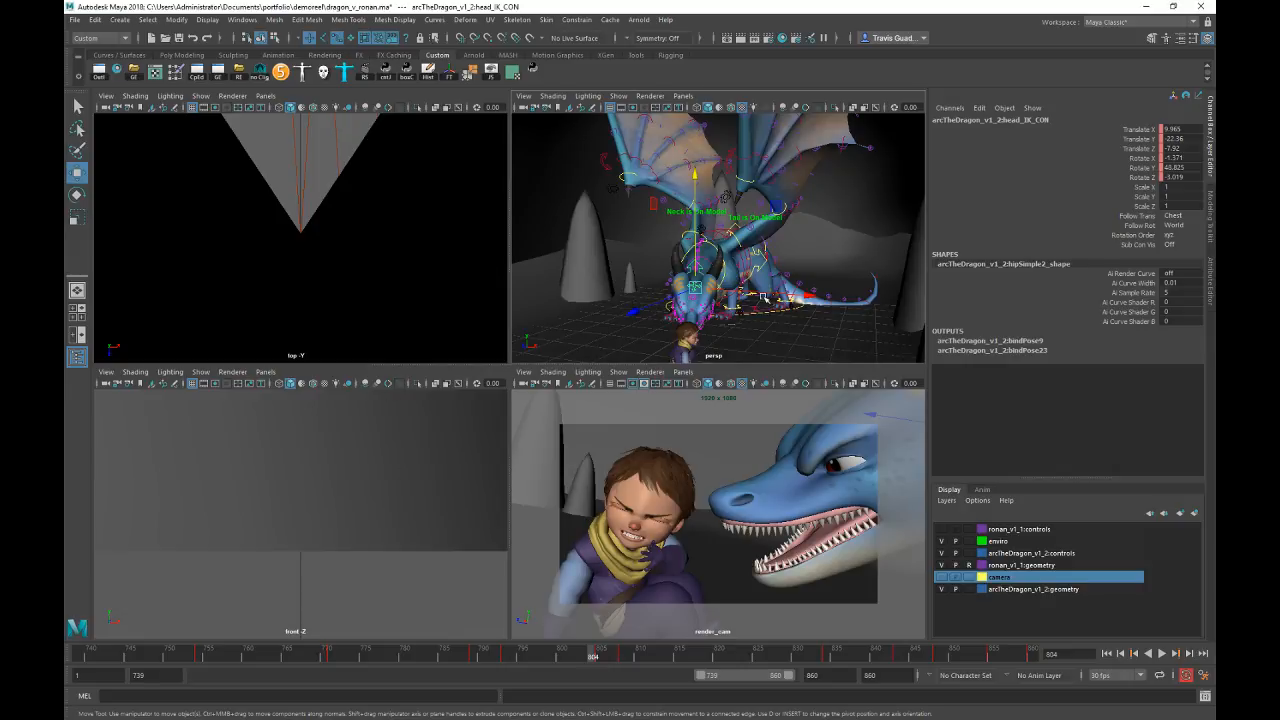
alt+drag(763, 298, 852, 329)
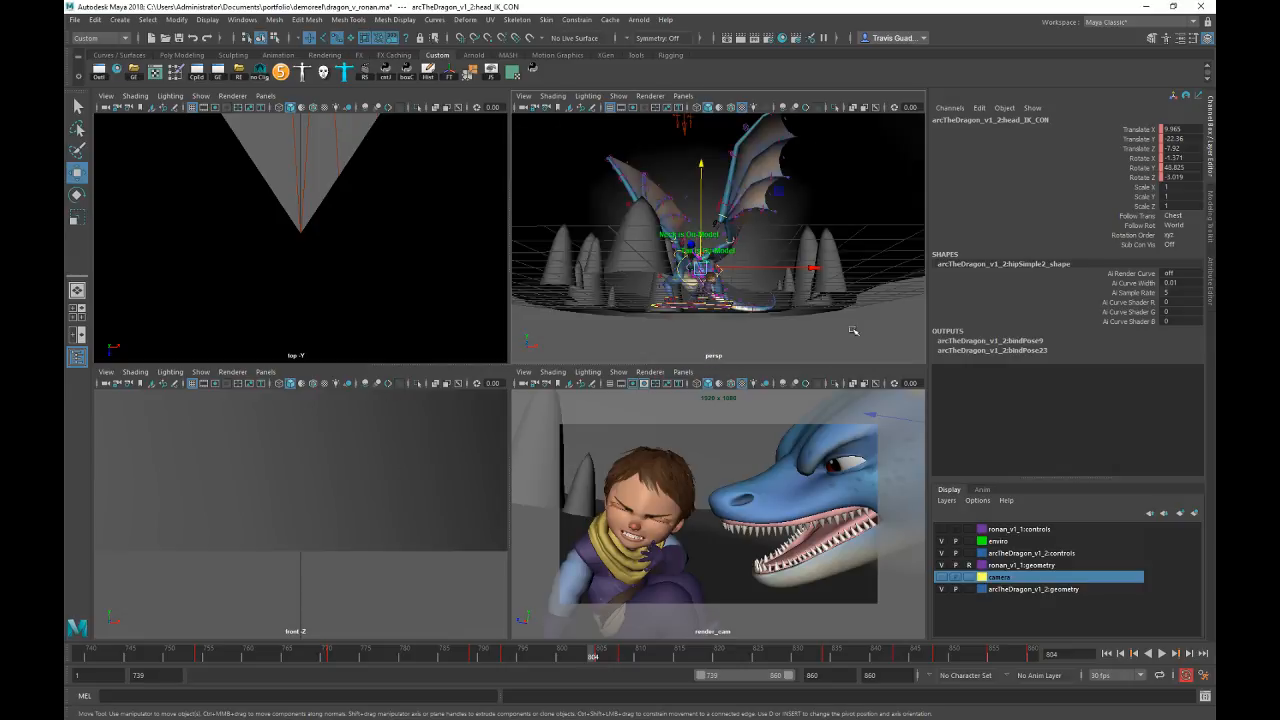
alt+right_drag(852, 329, 797, 314)
drag(699, 278, 697, 277)
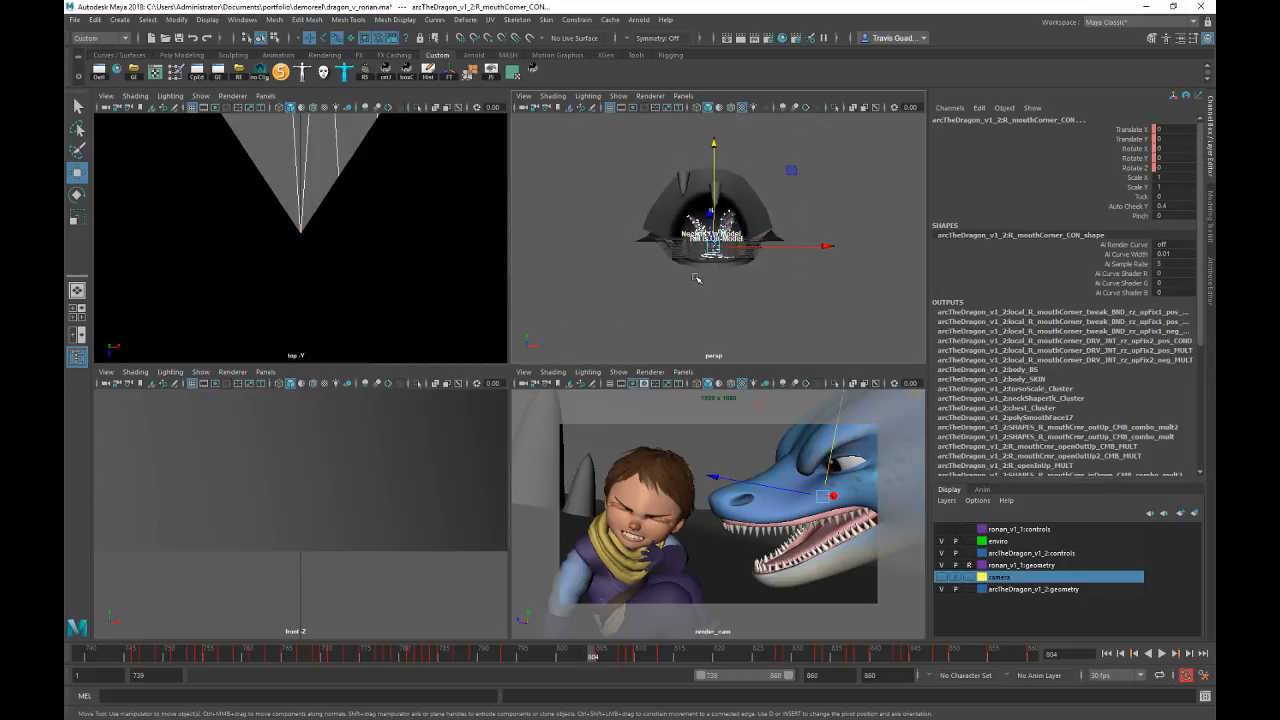
alt+right_drag(570, 252, 868, 325)
alt+drag(780, 190, 680, 270)
alt+middle_drag(653, 200, 642, 360)
alt+right_drag(642, 360, 690, 350)
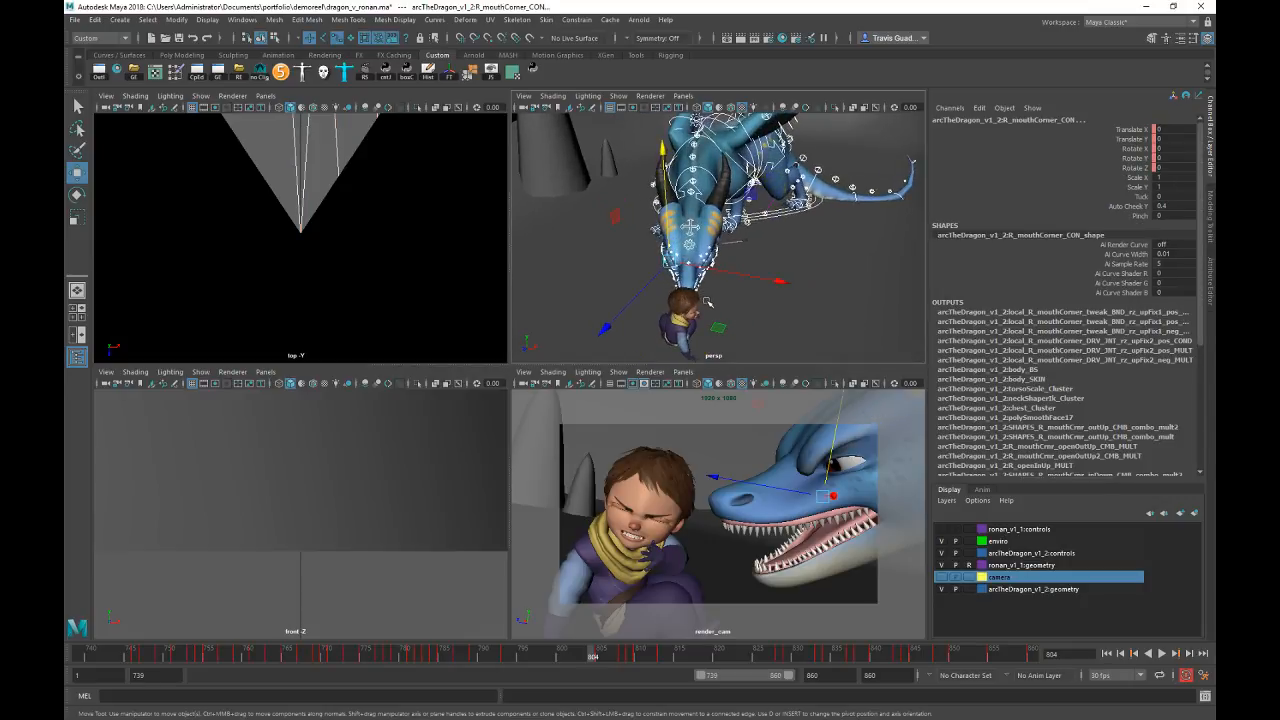
Step: Play back the dragon's motion before frame 804 and delete the selected dragon controls' keys near frame 797
alt+drag(690, 350, 685, 305)
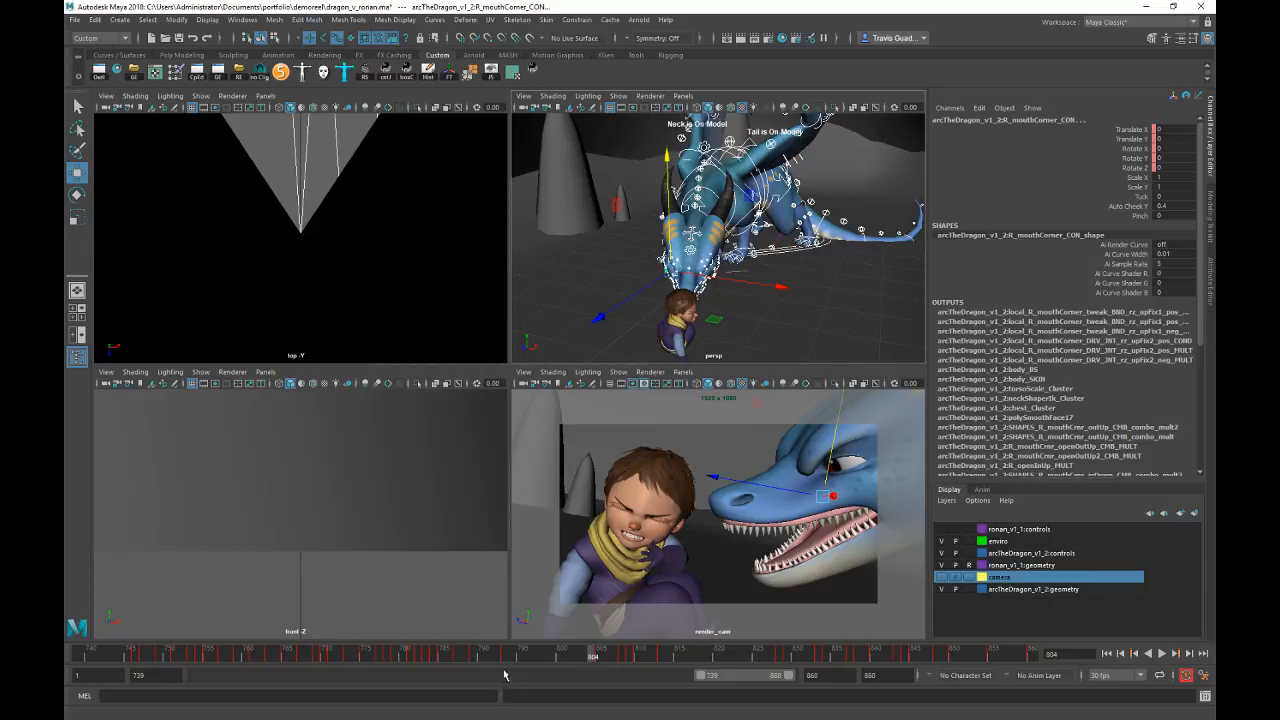
key(alt+v)
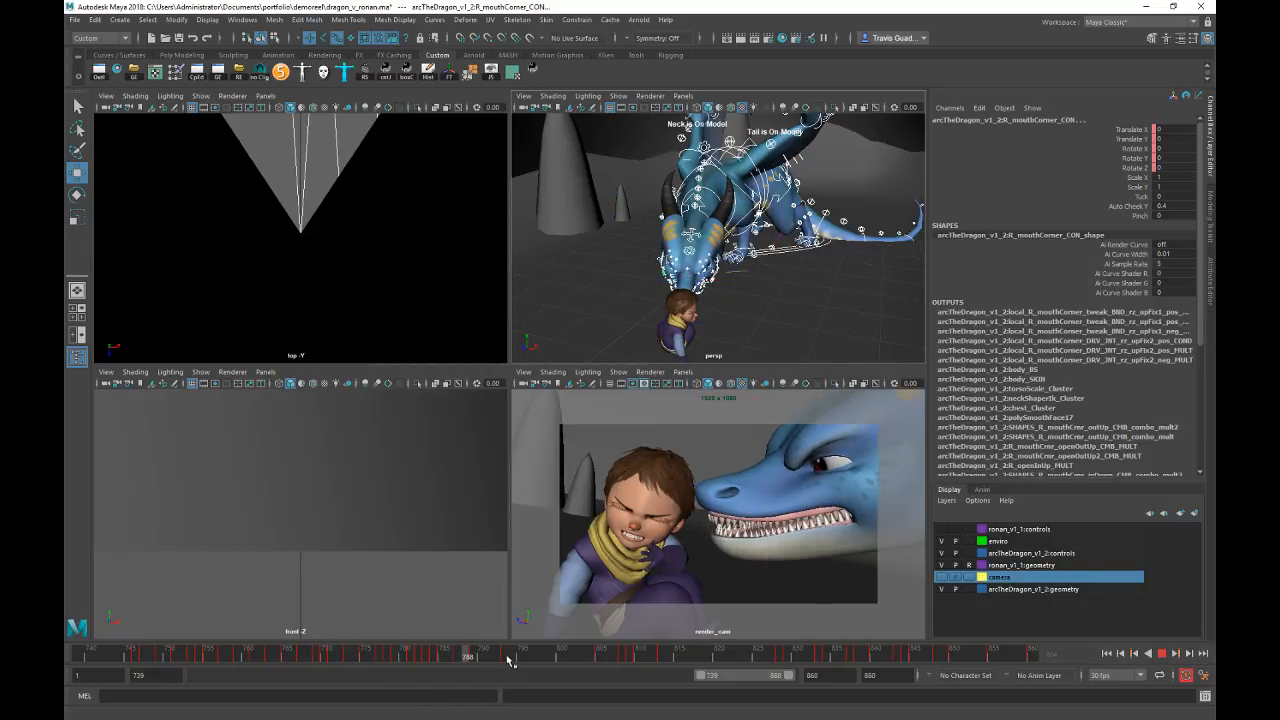
key(alt+v)
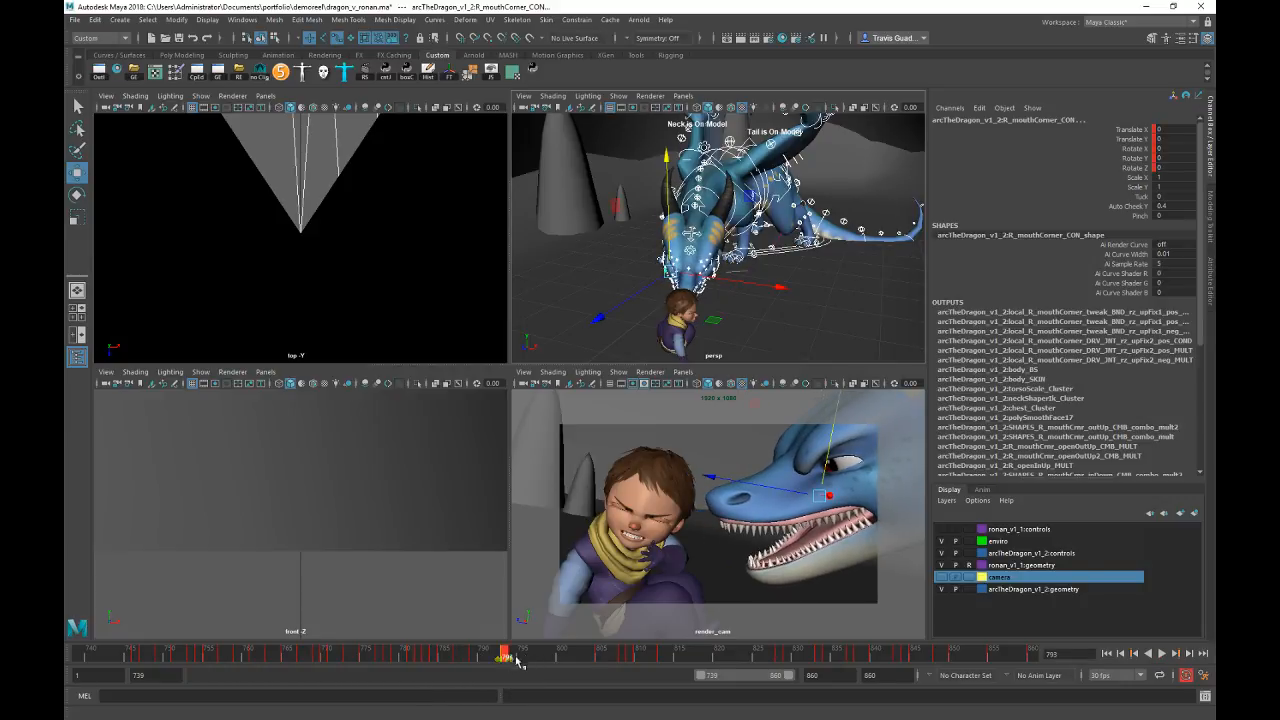
key(alt+v)
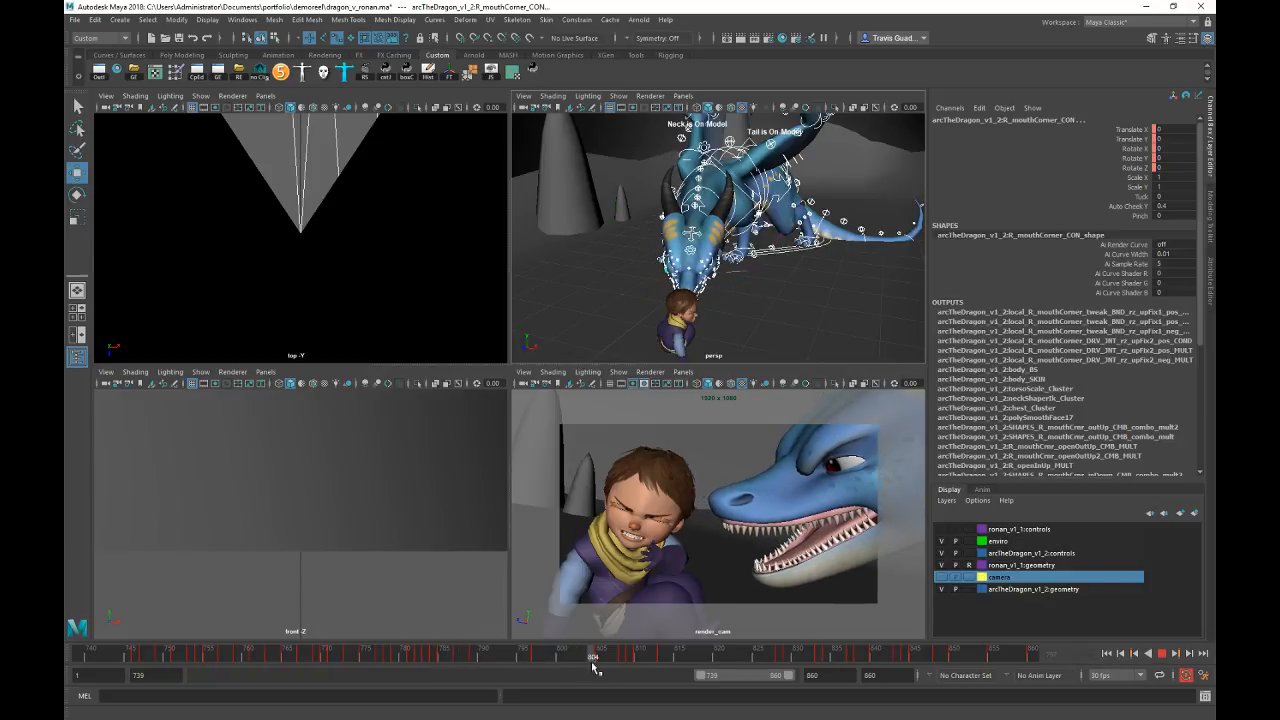
click(530, 658)
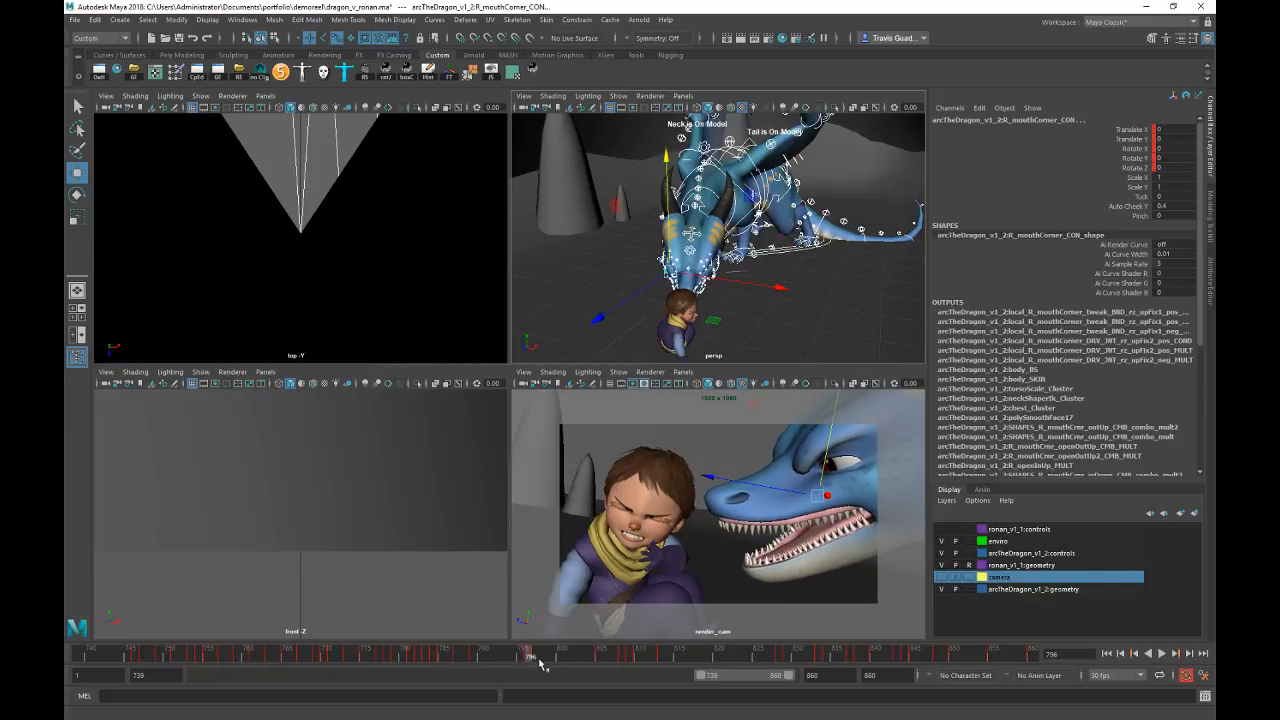
right_click(537, 660)
click(588, 507)
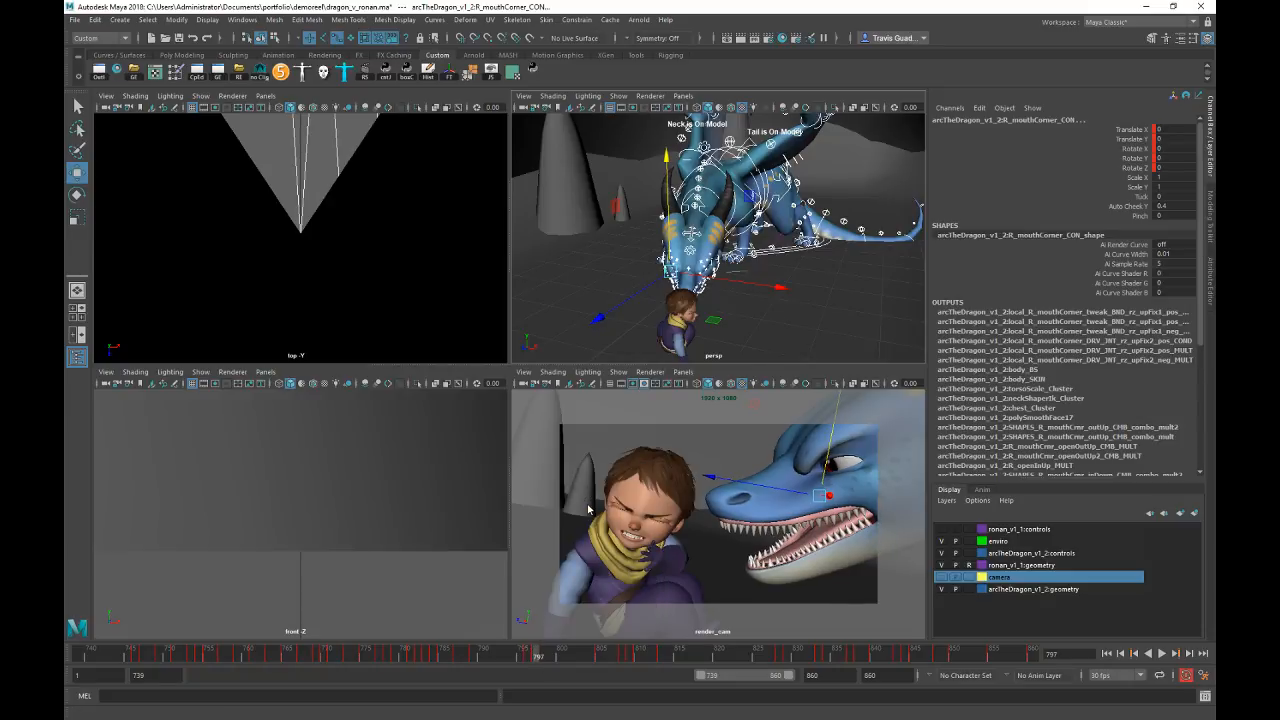
click(544, 653)
key(alt+v)
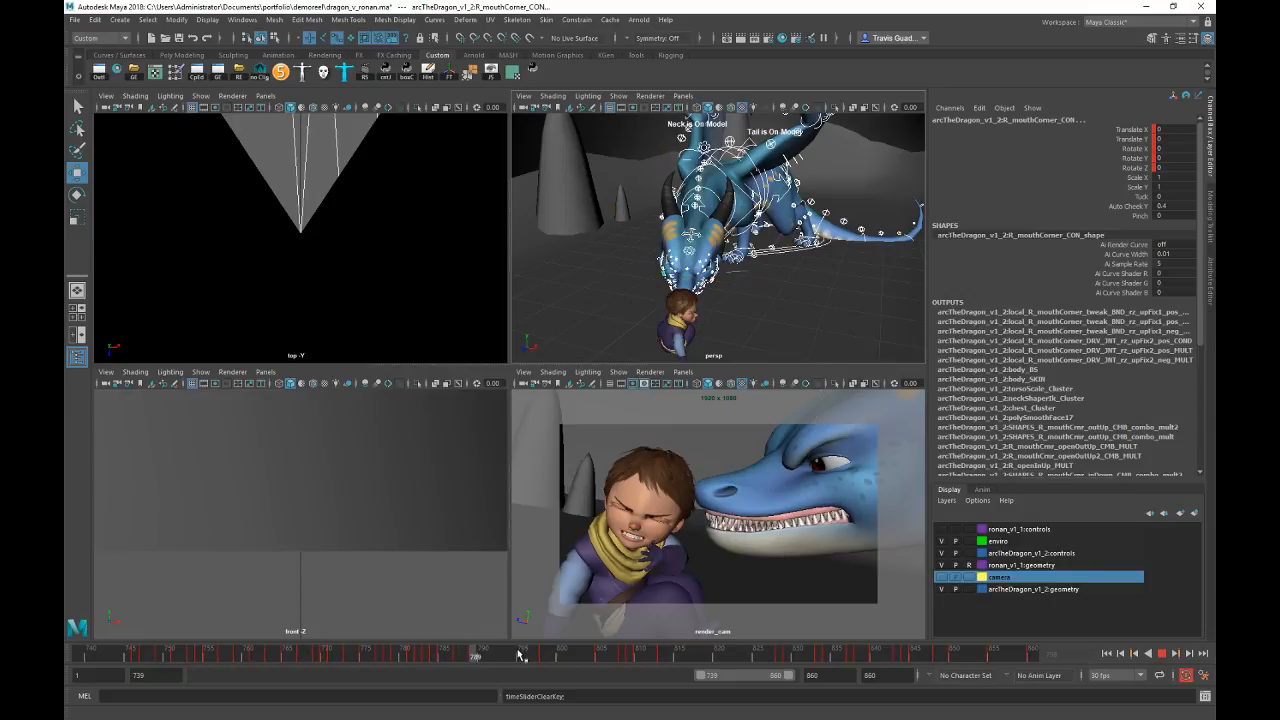
Step: Rotate the dragon's lower jaw control (jaw_04_CON) to about 14 degrees in X at frame 806
click(607, 659)
alt+right_drag(618, 270, 743, 294)
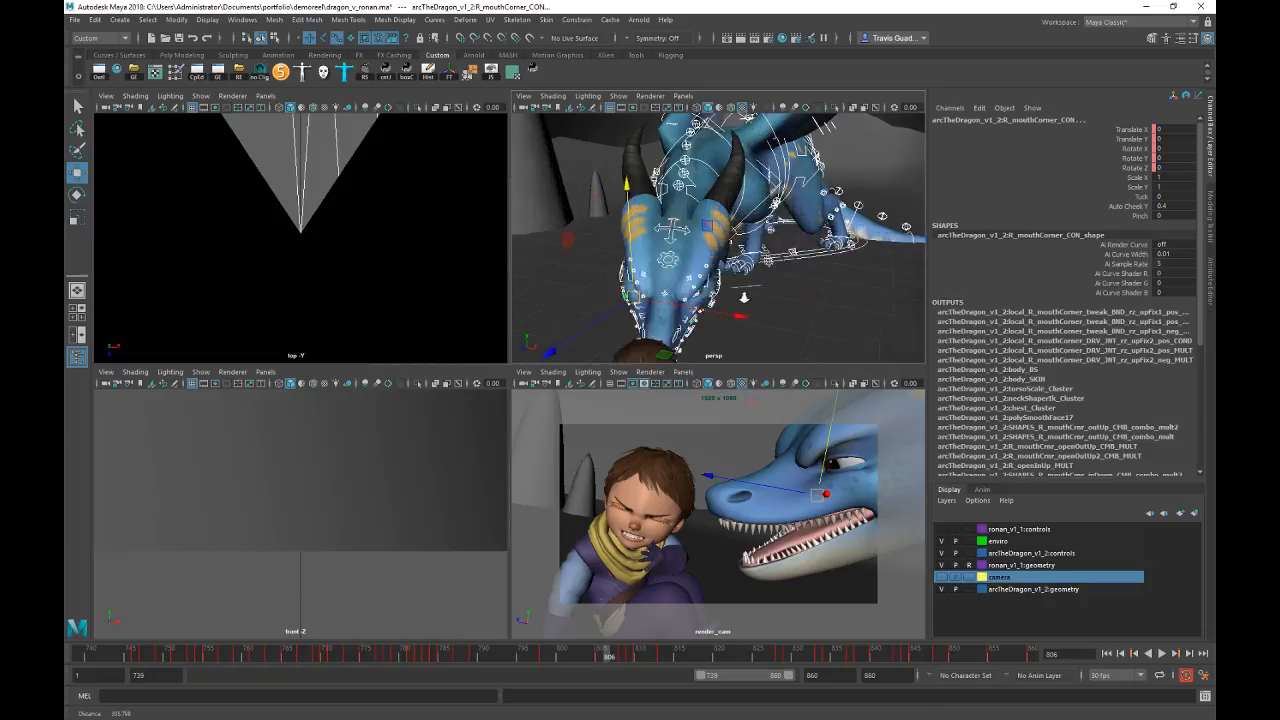
alt+drag(743, 294, 694, 328)
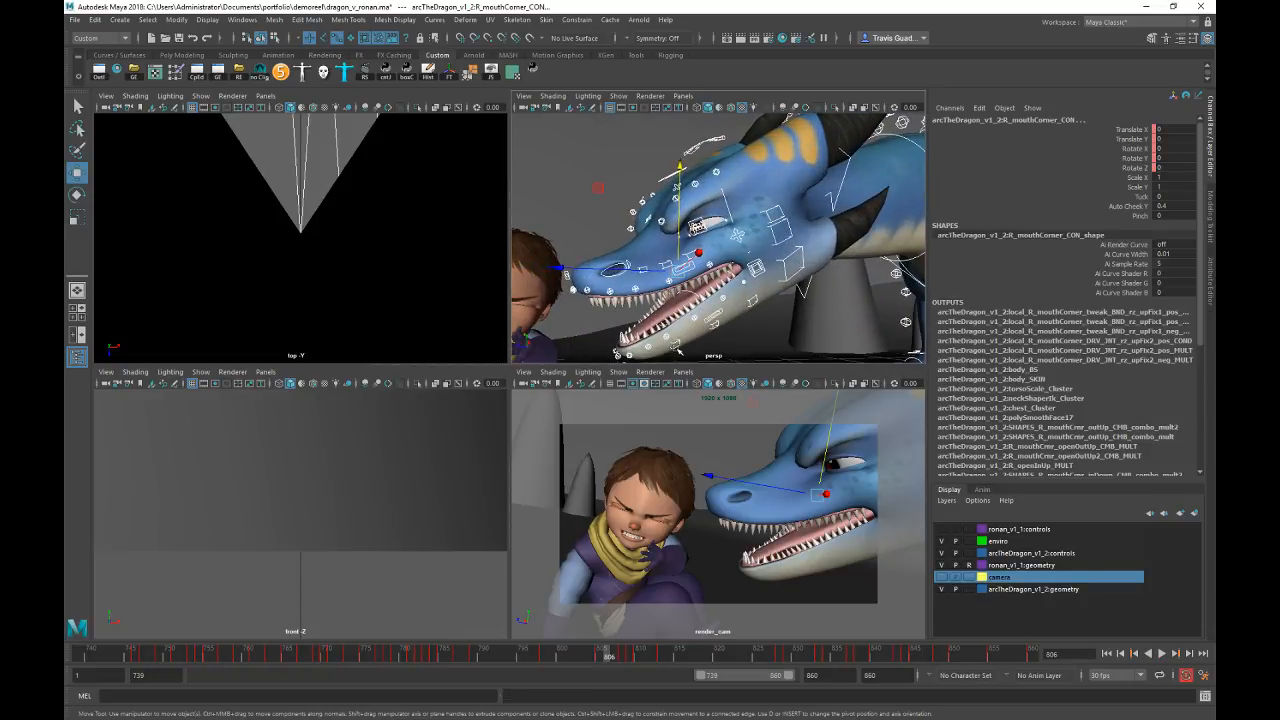
click(679, 346)
click(1134, 160)
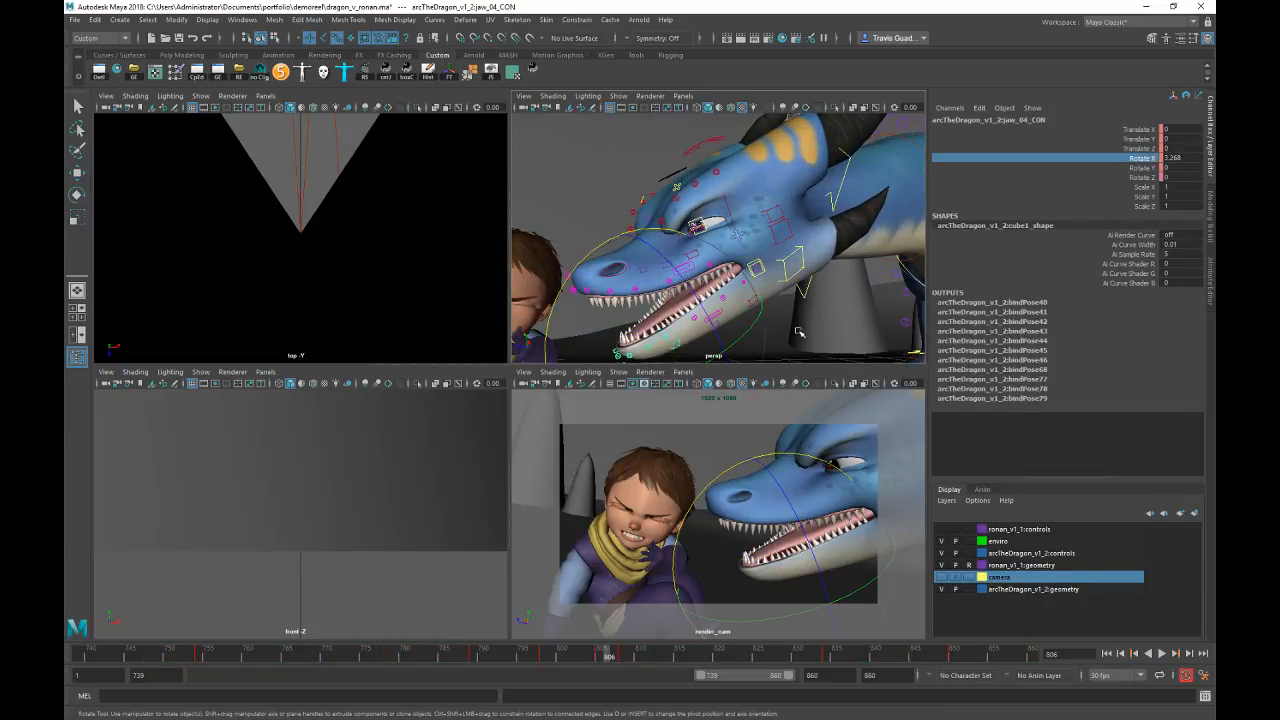
alt+middle_drag(792, 328, 773, 231)
middle_drag(783, 313, 796, 313)
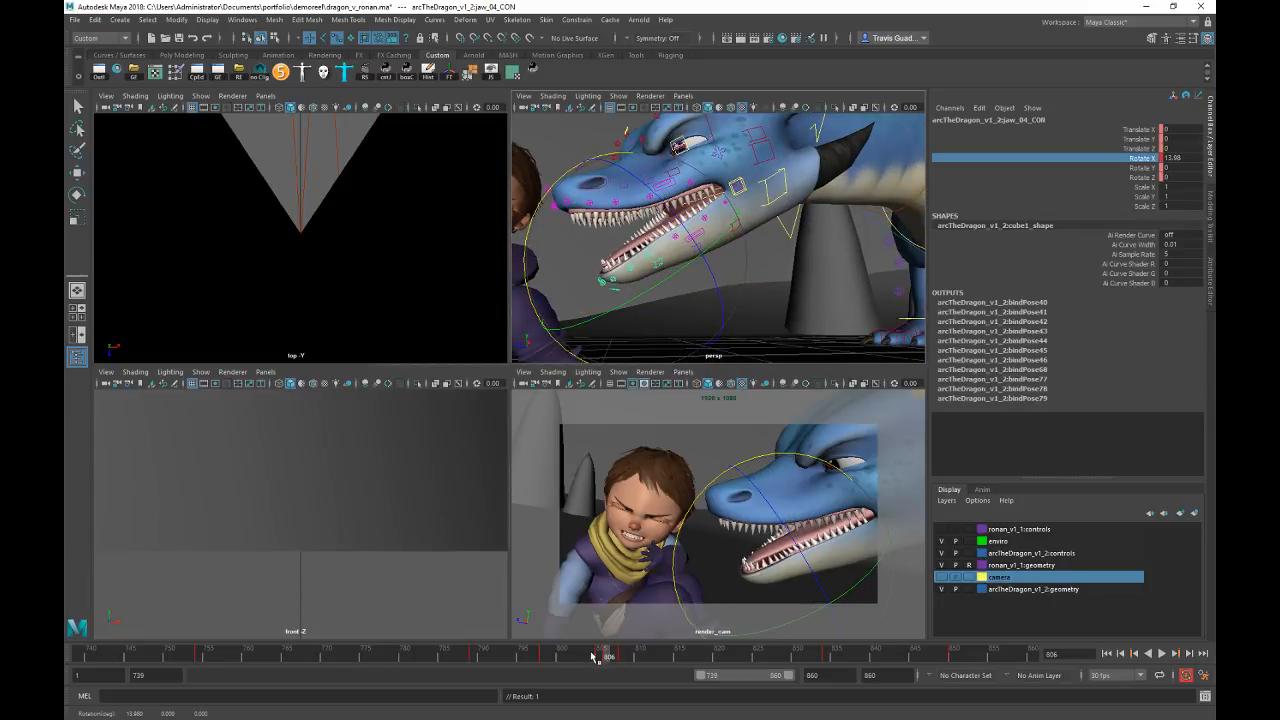
drag(570, 655, 591, 656)
Step: Try rotating the dragon's lower jaw to about 6.3 degrees in X at frame 834
drag(619, 656, 829, 663)
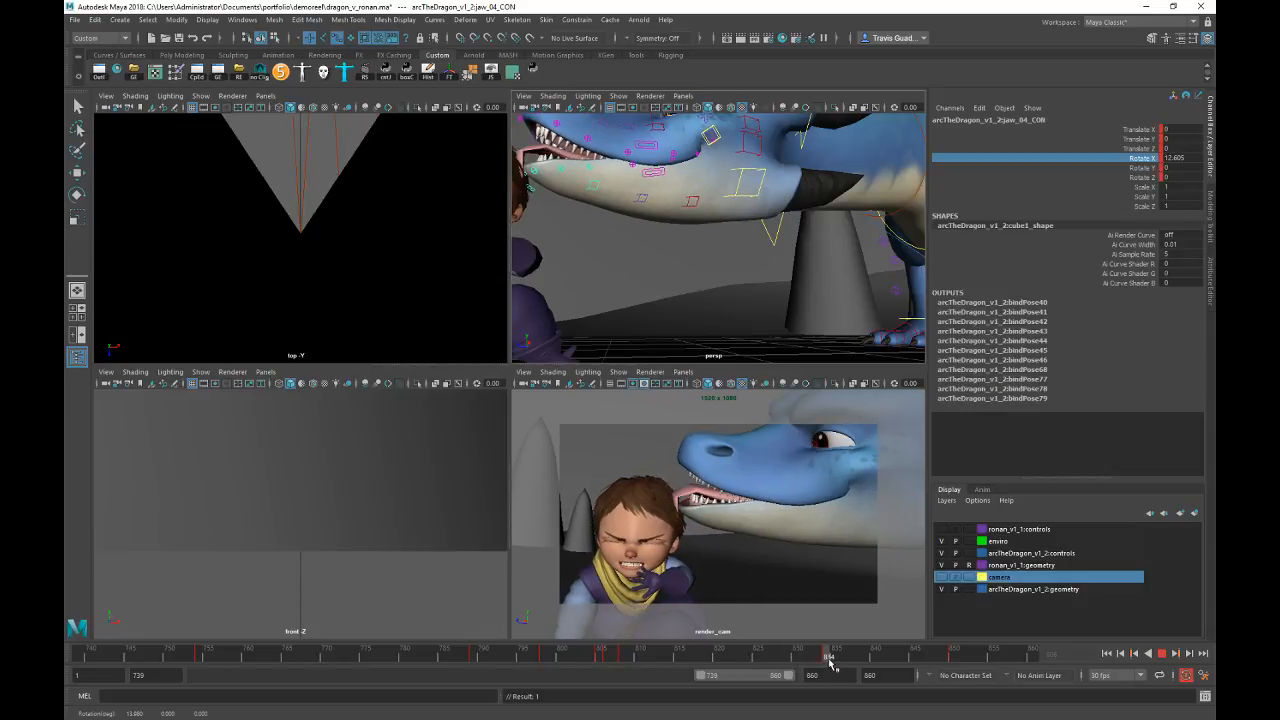
key(e)
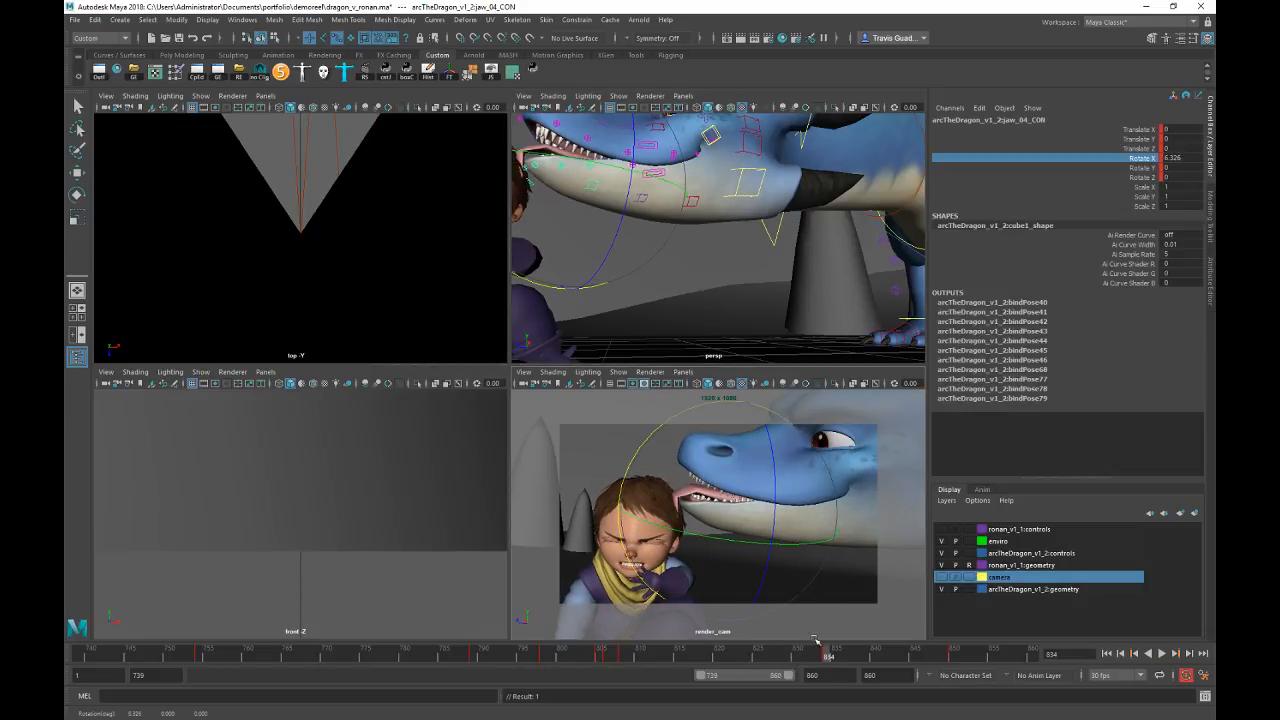
drag(601, 666, 808, 655)
key(ctrl+z)
key(ctrl+z)
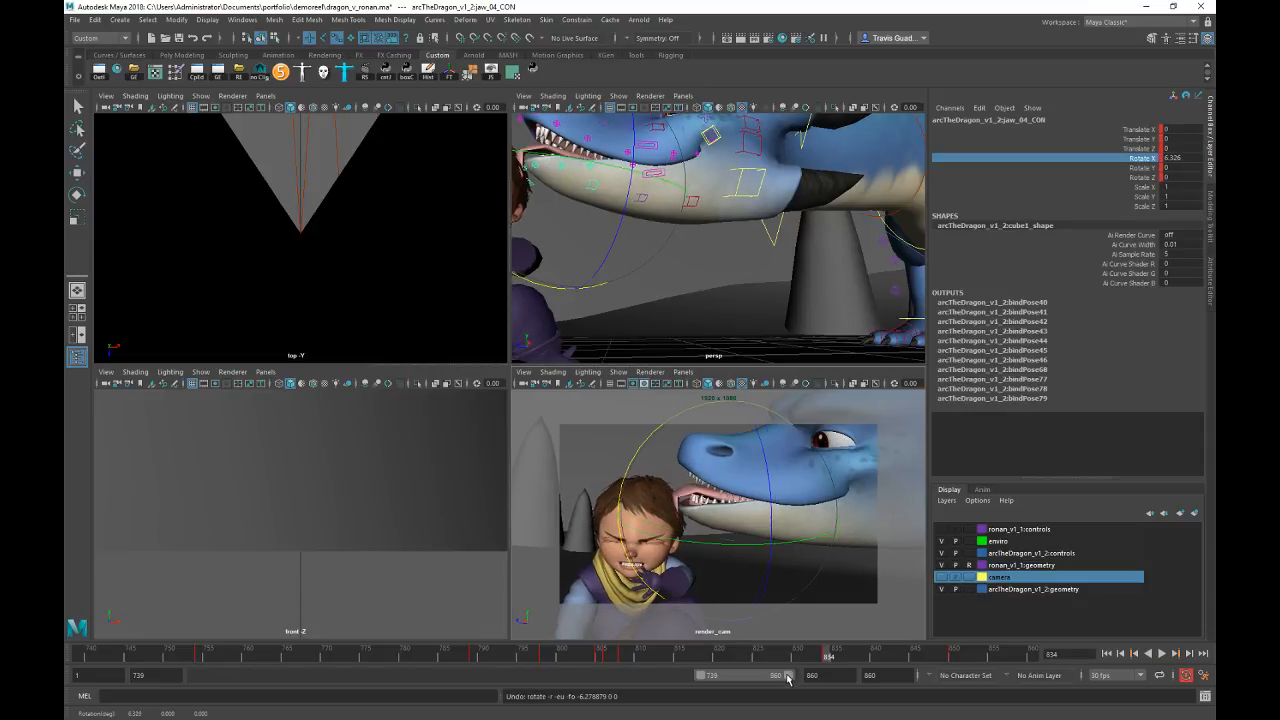
Step: Set the lower jaw's X rotation to about 18.3 degrees at frame 834 and scrub through the lick
drag(652, 655, 827, 662)
middle_drag(827, 636, 826, 621)
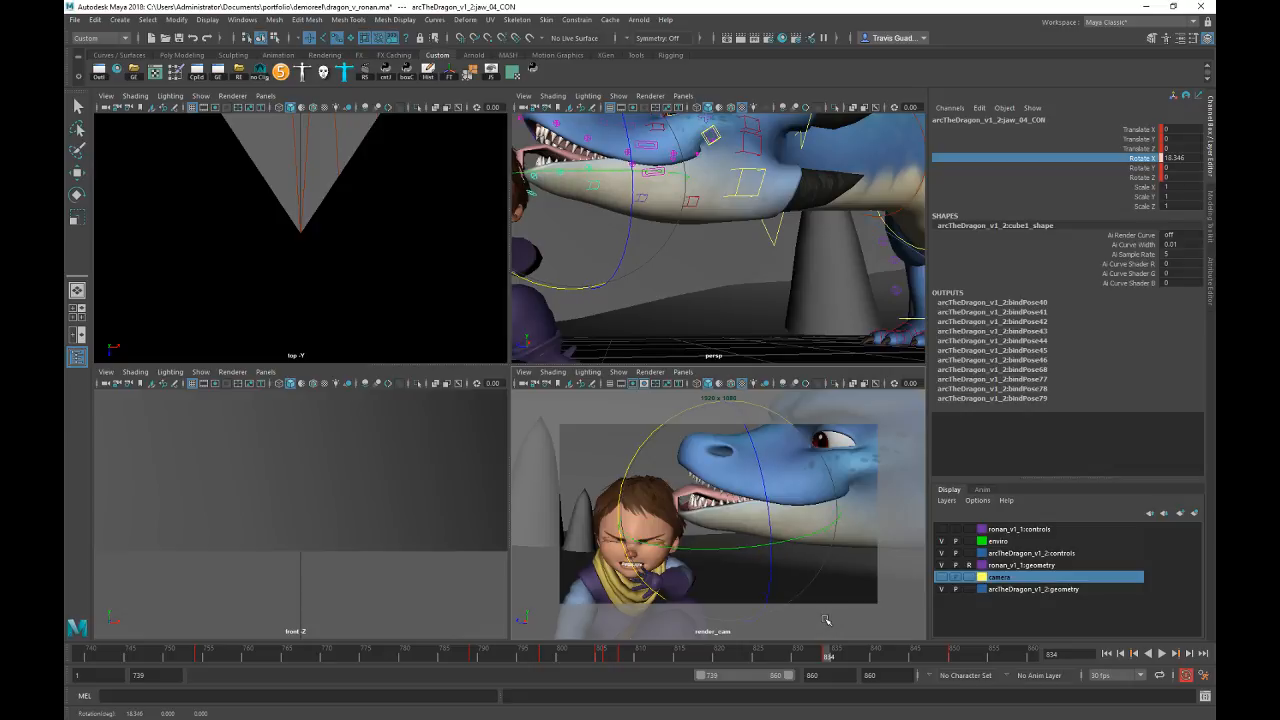
drag(712, 655, 828, 650)
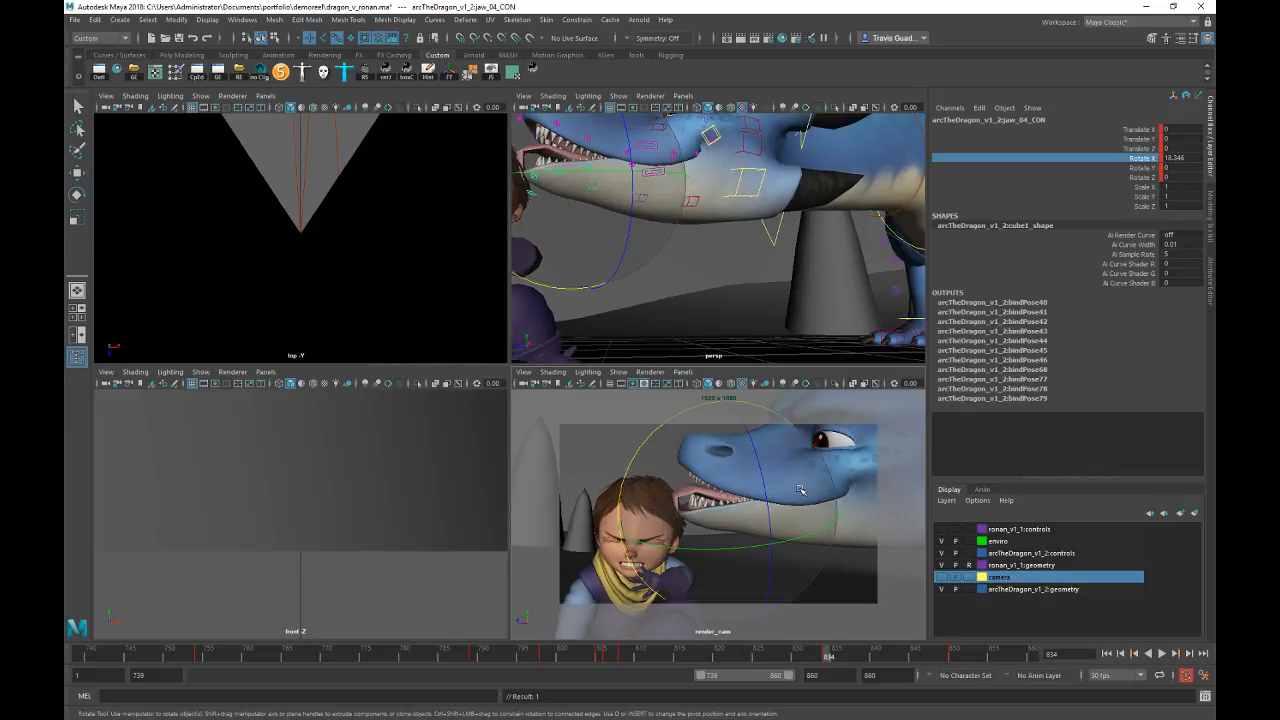
Step: Reposition the dragon's middle lower lip control at frame 834, rotate it to about 32.8 degrees in X, and key it
alt+middle_drag(577, 219, 640, 260)
alt+right_drag(640, 260, 766, 306)
key(w)
click(650, 264)
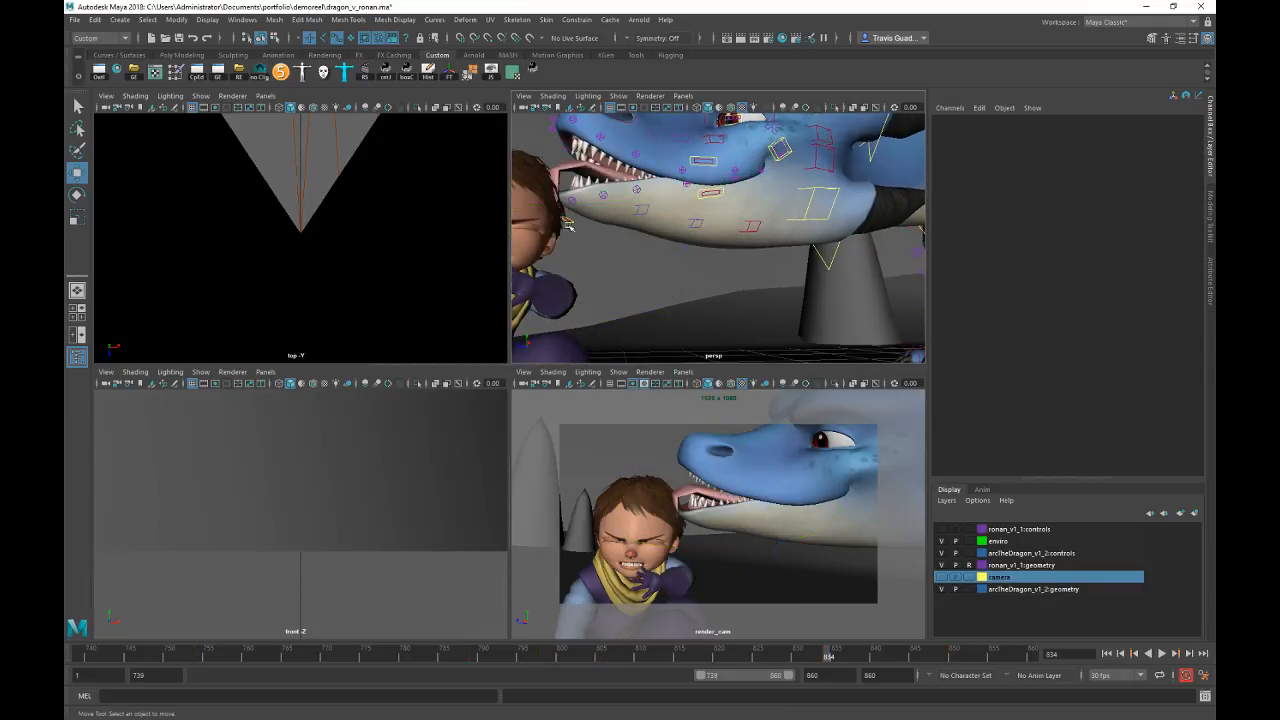
click(566, 217)
click(1125, 140)
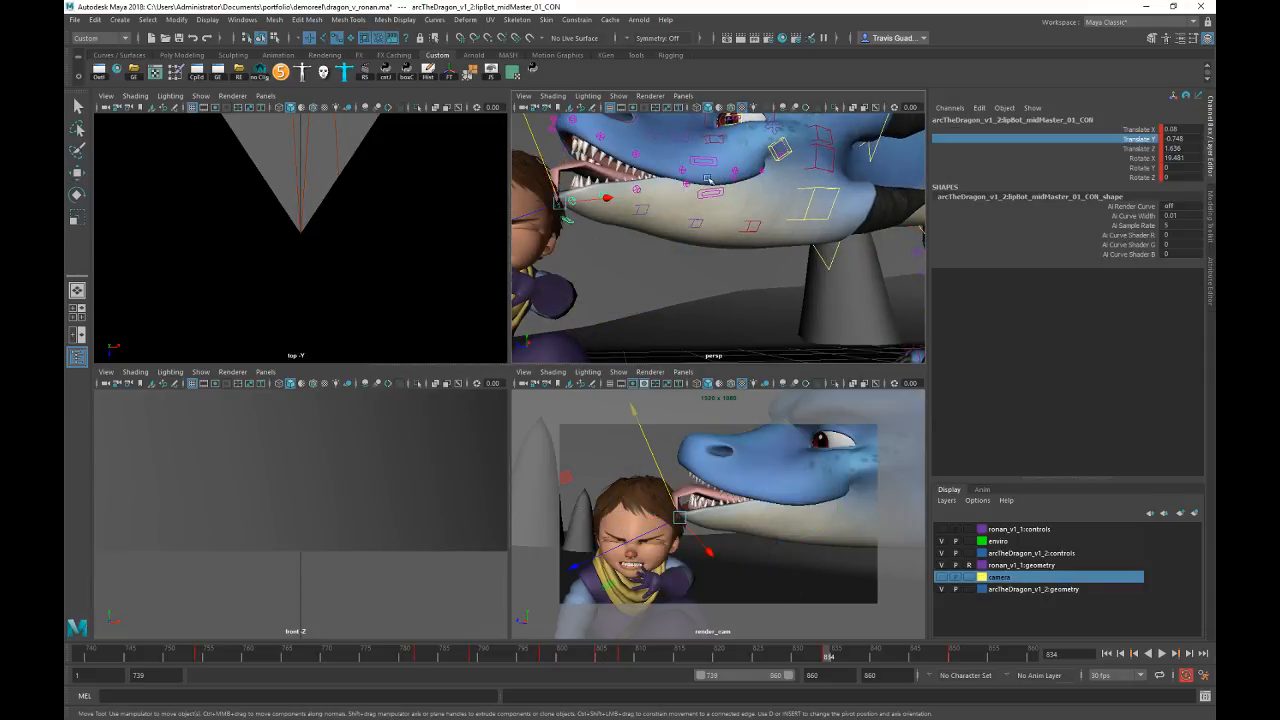
middle_drag(532, 214, 536, 213)
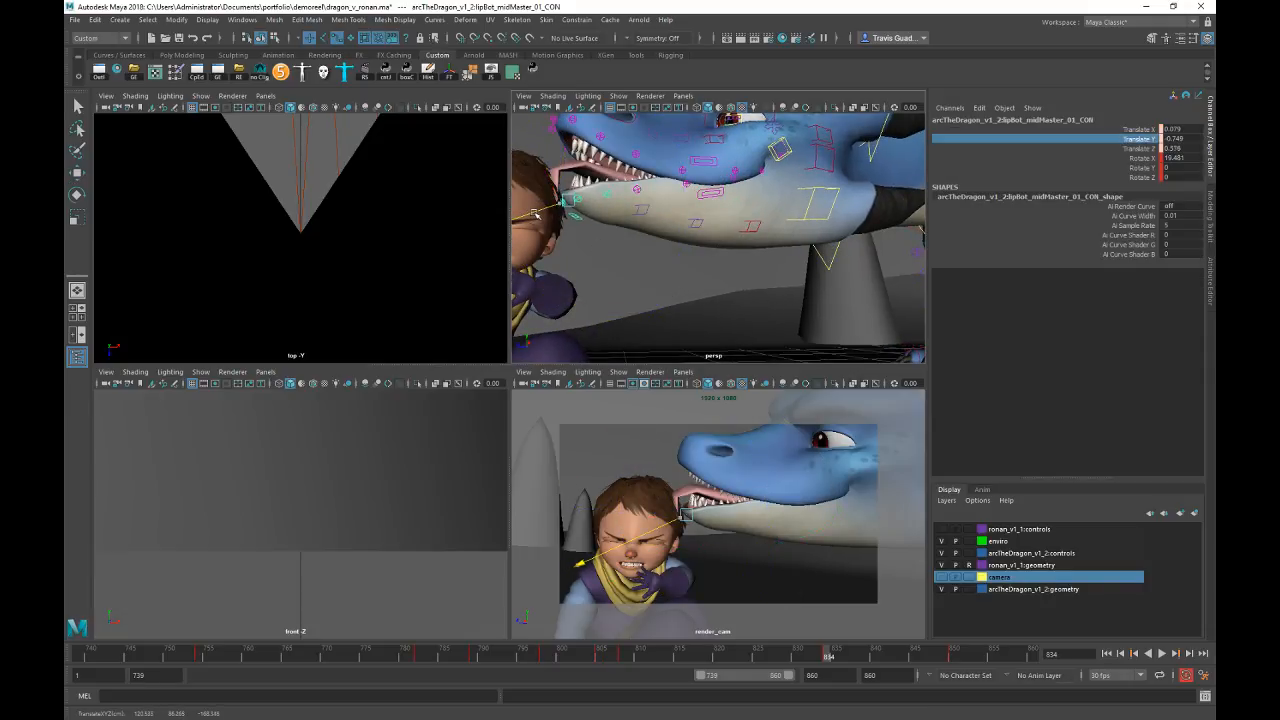
click(1125, 158)
middle_drag(726, 300, 750, 299)
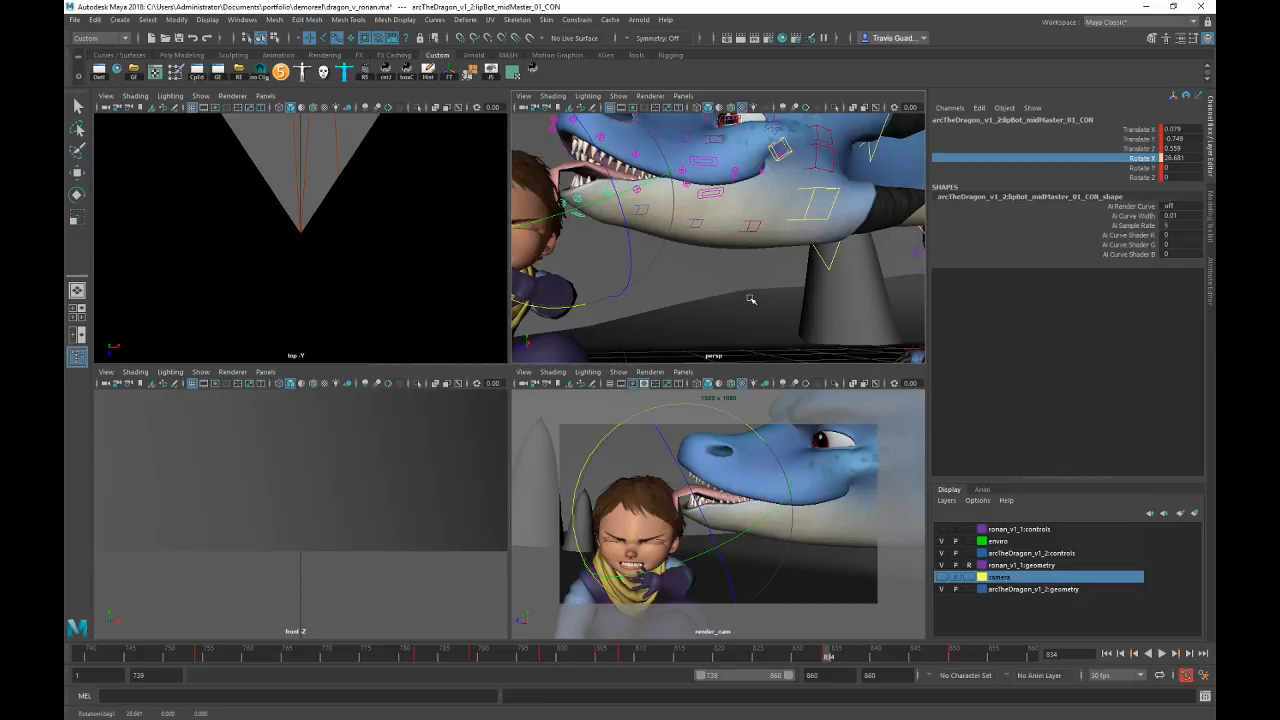
key(s)
Step: Lower the middle lower lip control to about -1.85 in Translate Y at frame 834 and play back the motion
click(1148, 139)
key(w)
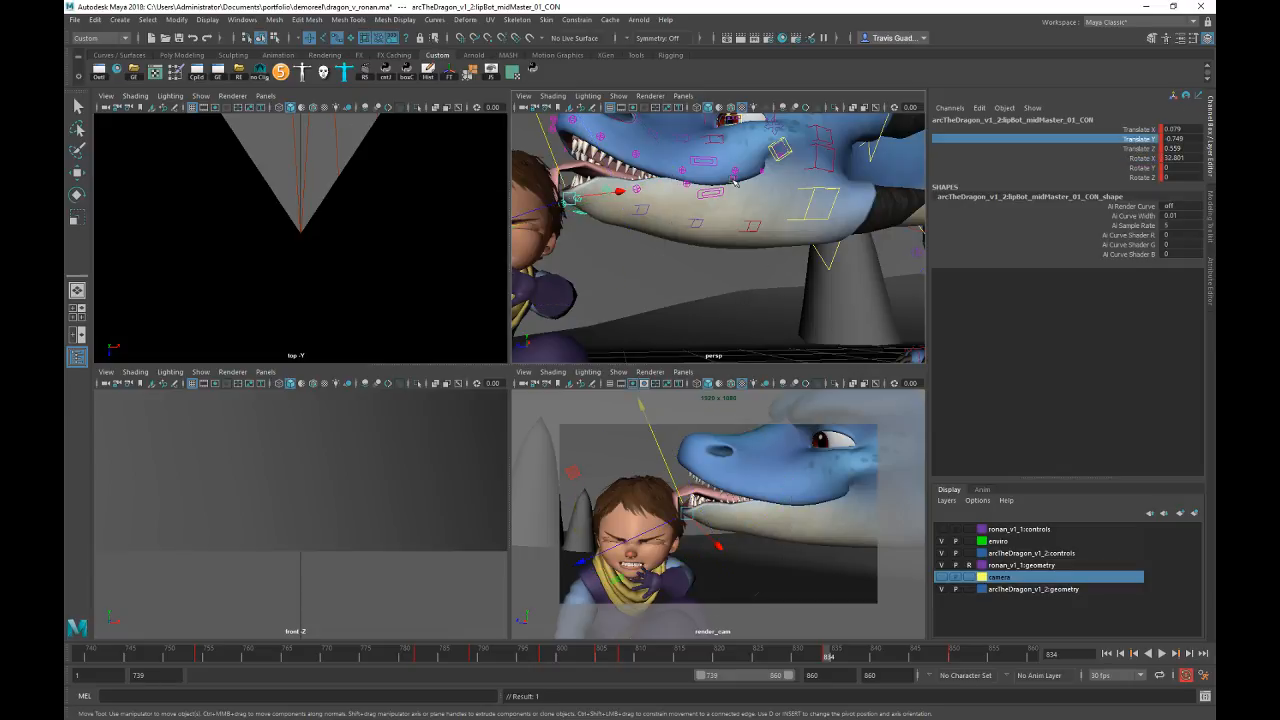
middle_drag(716, 155, 748, 203)
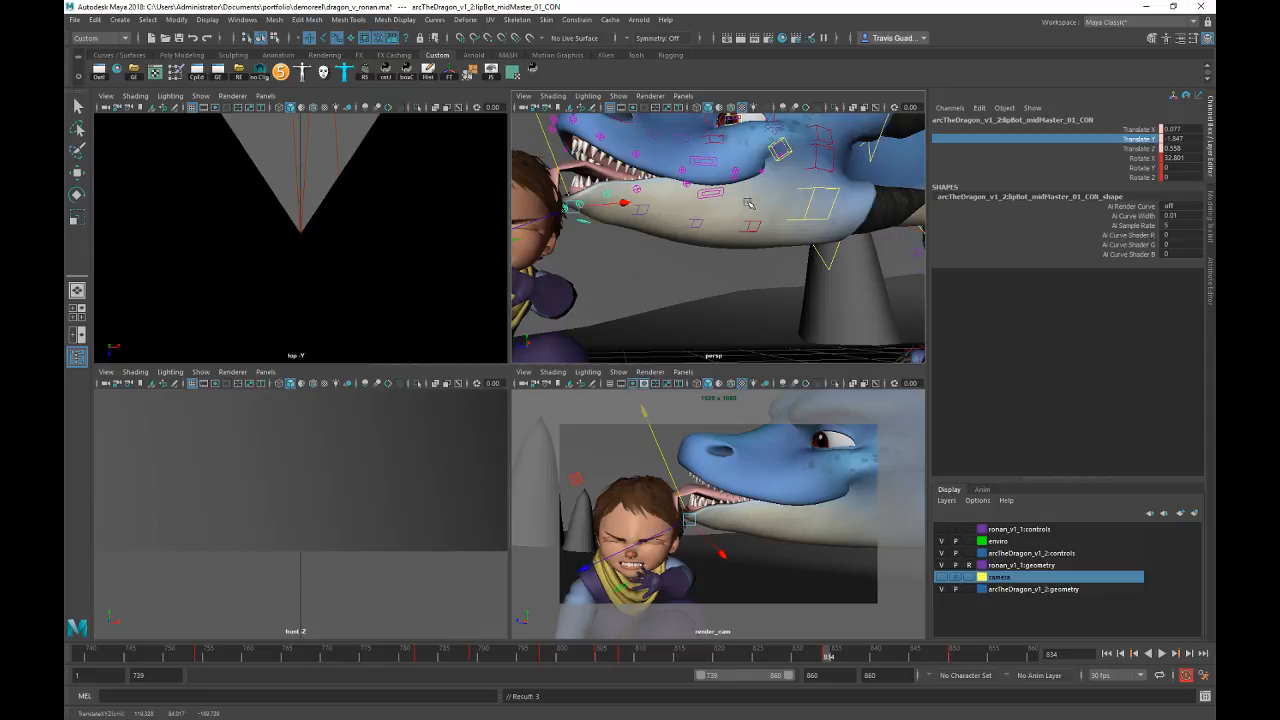
key(alt+v)
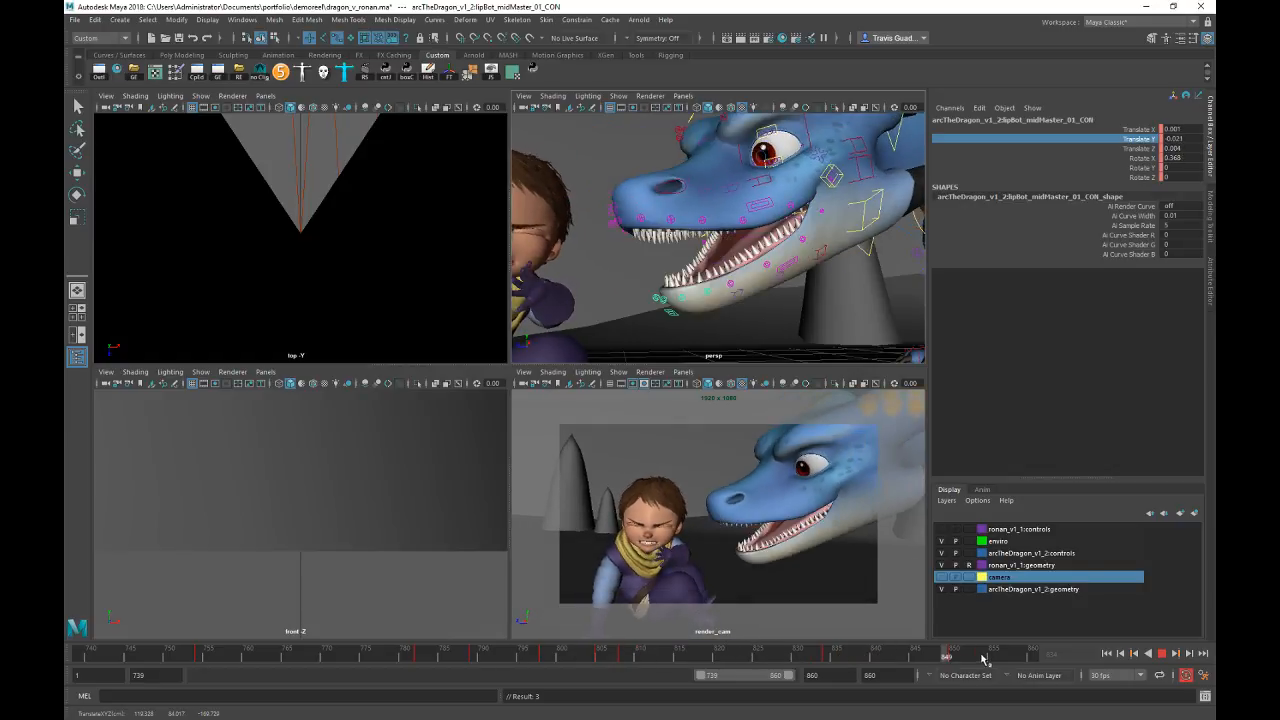
click(761, 652)
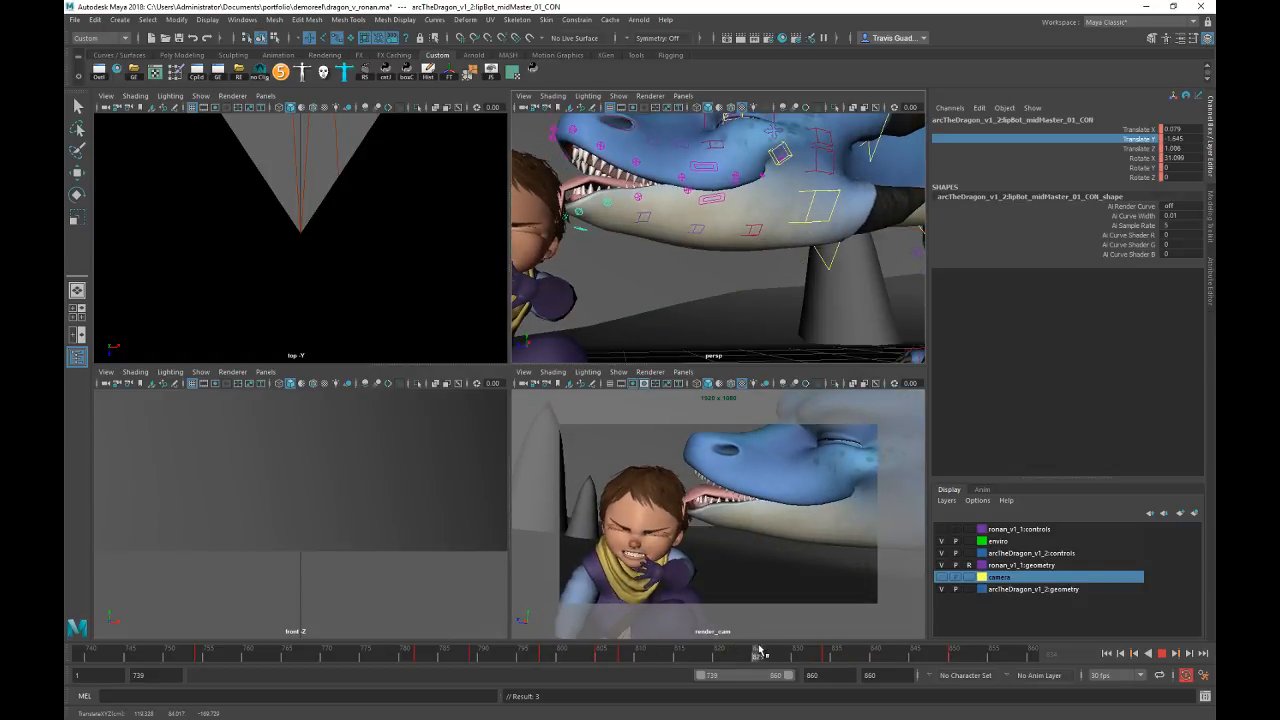
Step: Push the dragon's middle upper lip control forward to about 1.8 in Translate Z at frame 834
alt+middle_drag(642, 237, 650, 302)
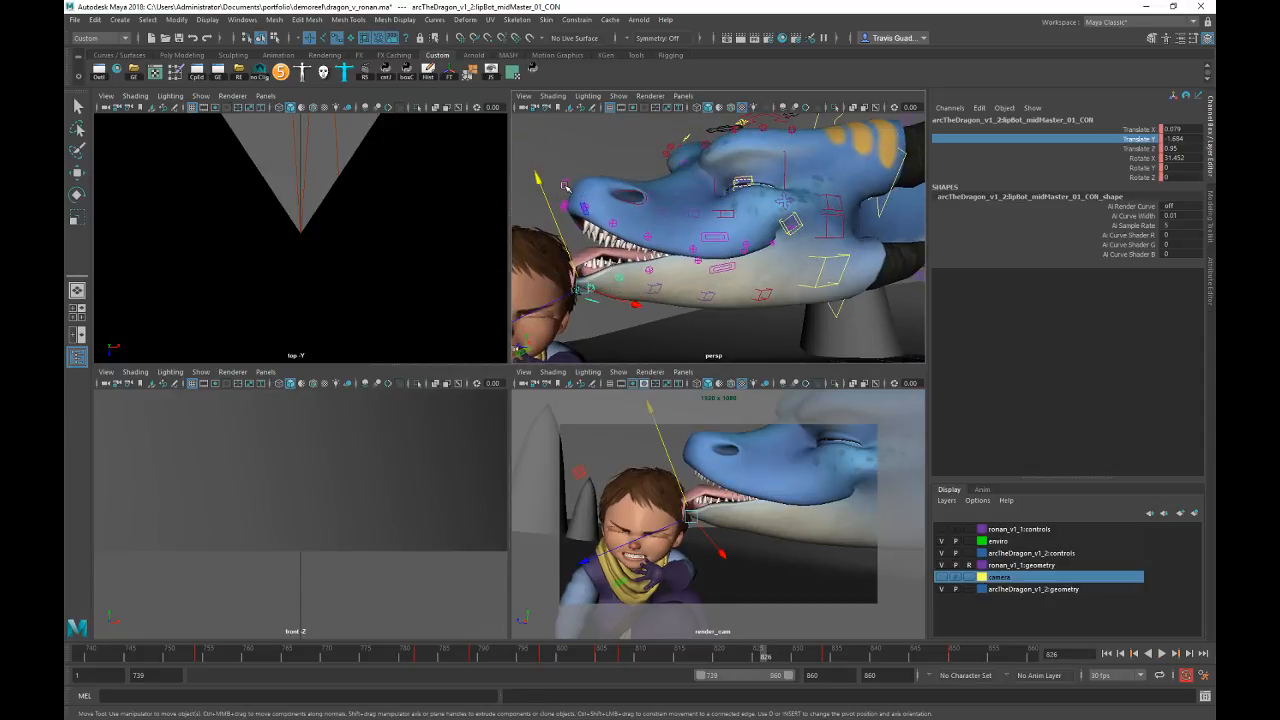
click(563, 187)
click(829, 655)
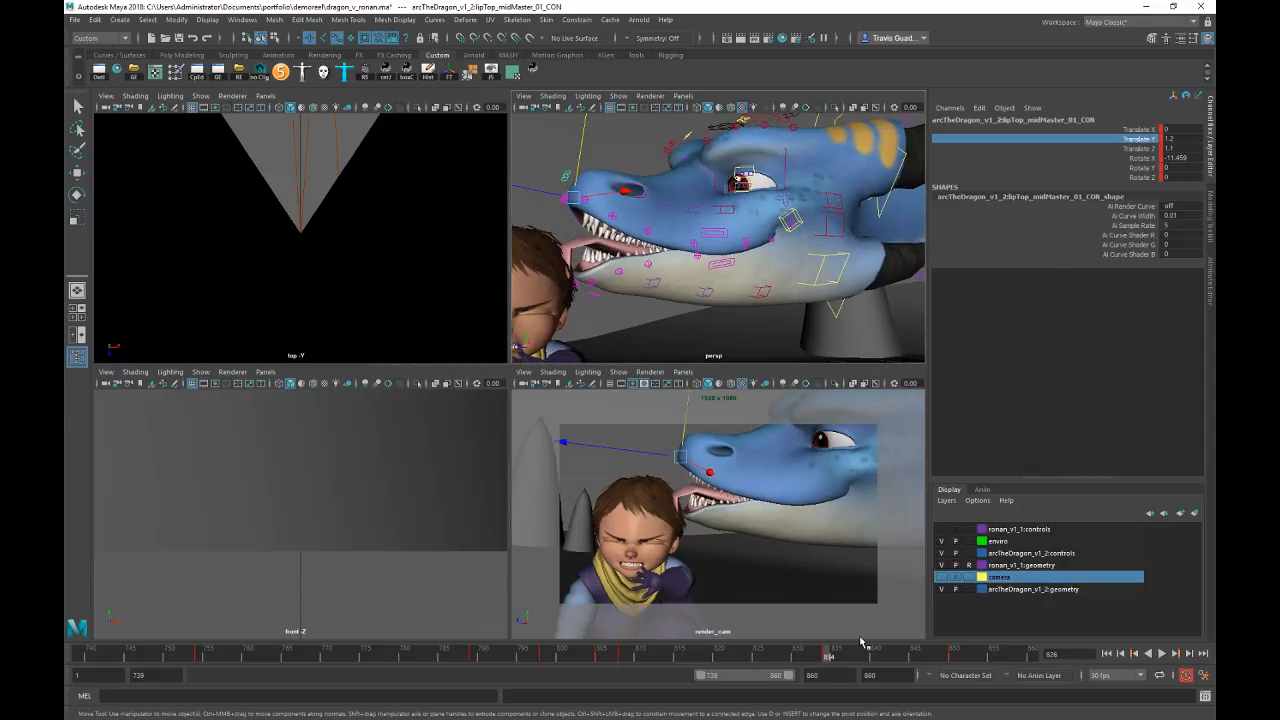
click(1143, 149)
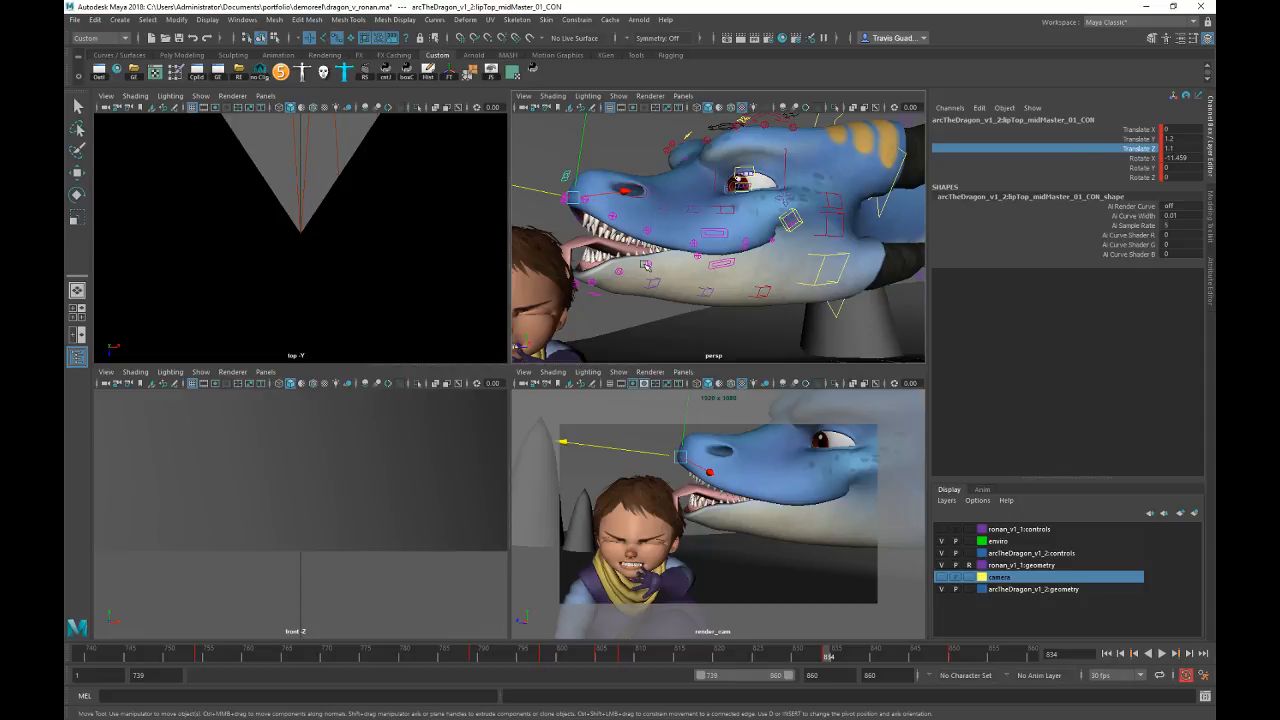
middle_drag(706, 292, 703, 293)
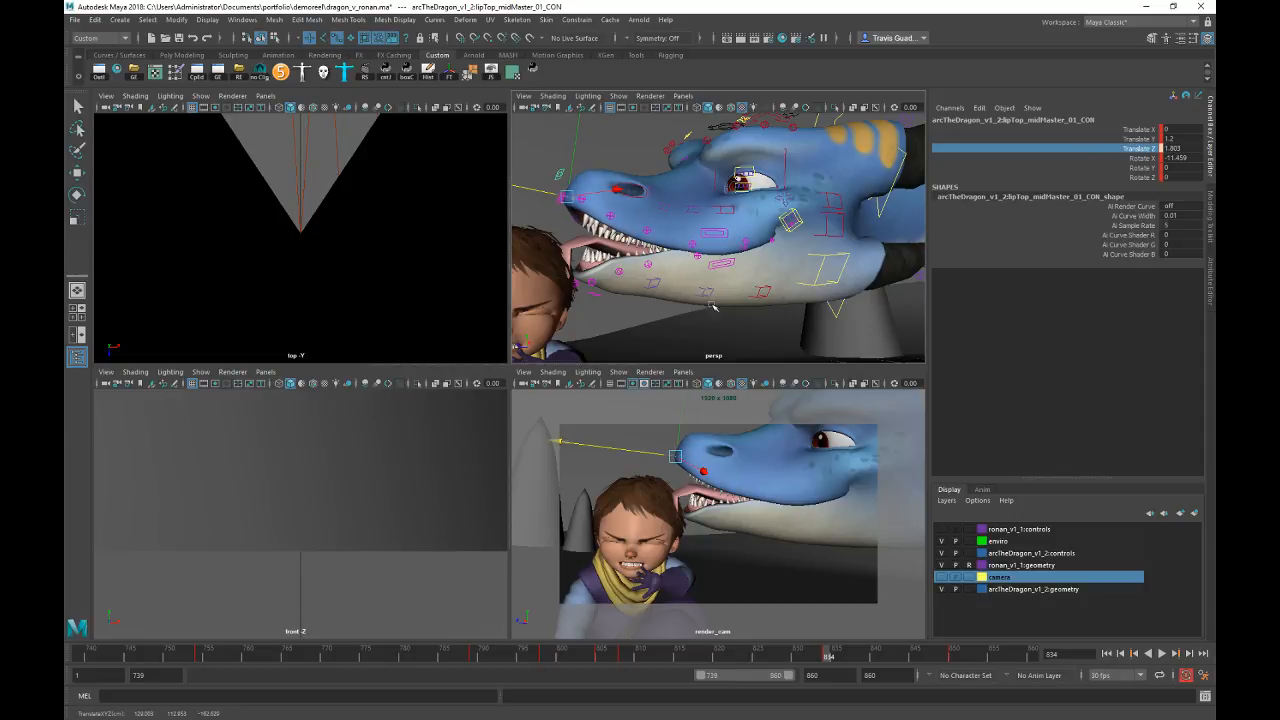
drag(603, 659, 1032, 656)
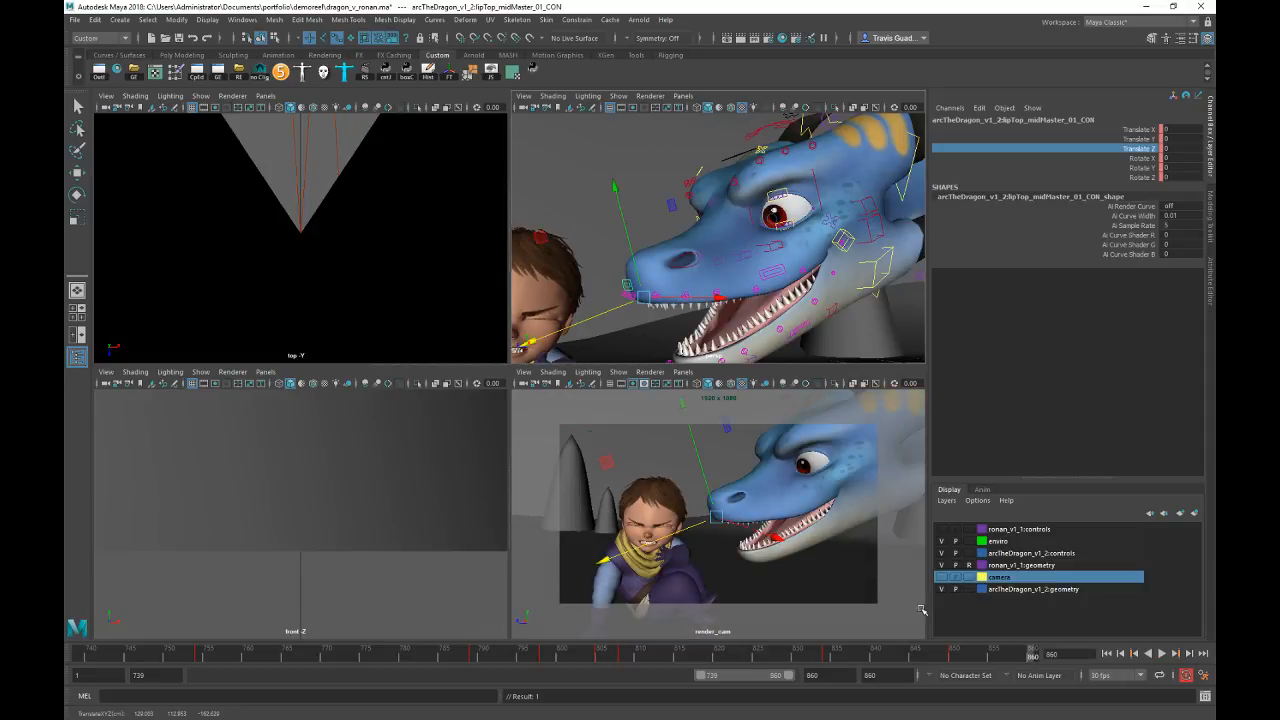
Step: Adjust the dragon's upper jaw X rotation at frame 839, and rotate it to about 1.8 degrees at frame 845
click(721, 258)
key(e)
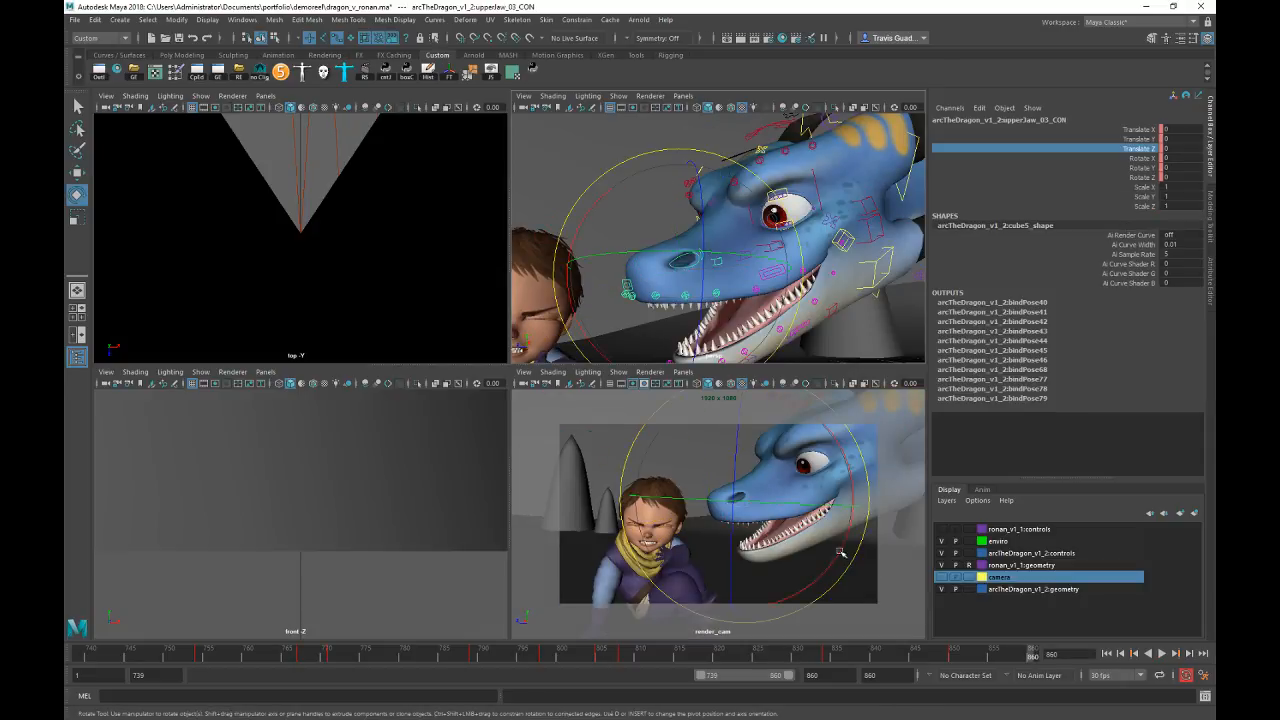
click(812, 658)
key(alt+v)
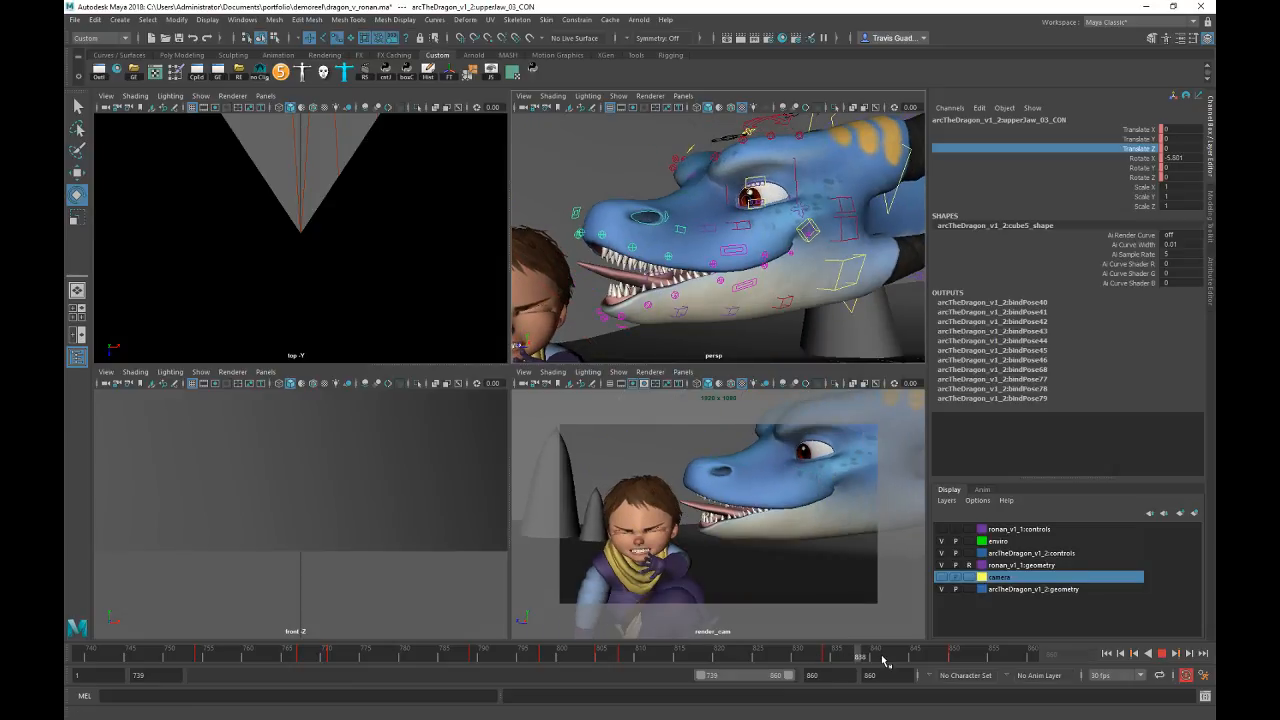
key(alt+v)
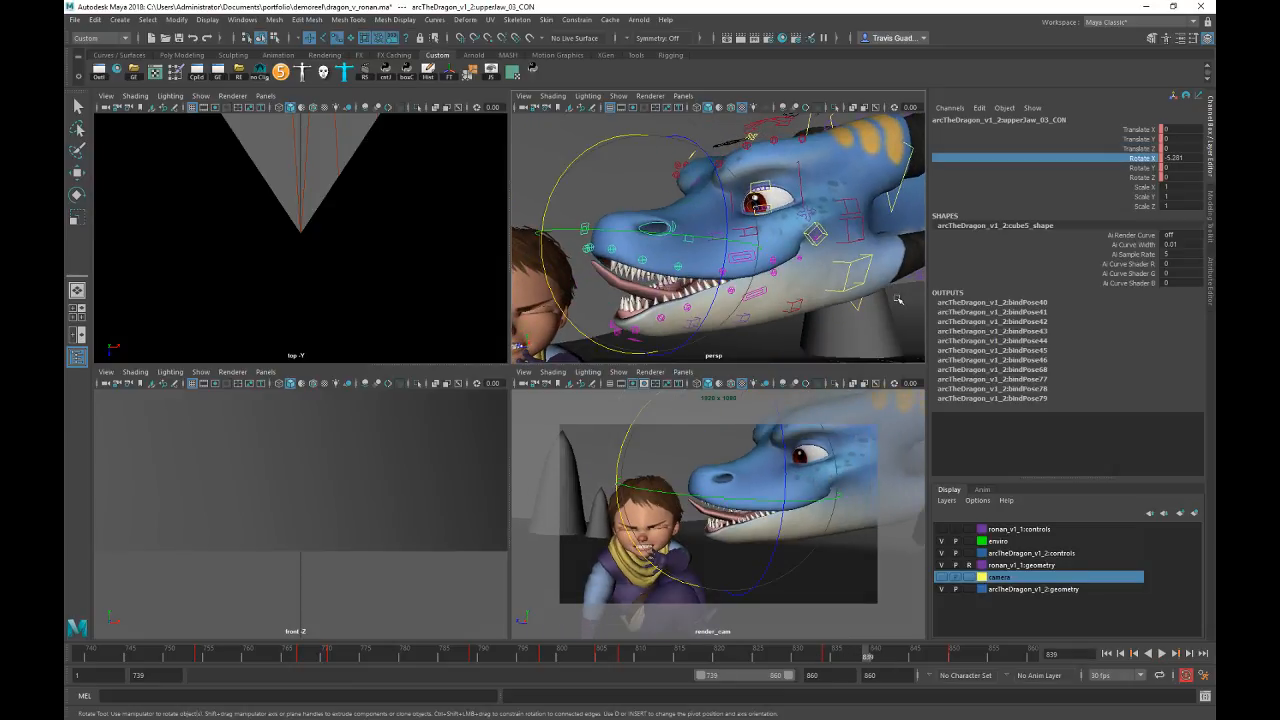
click(829, 654)
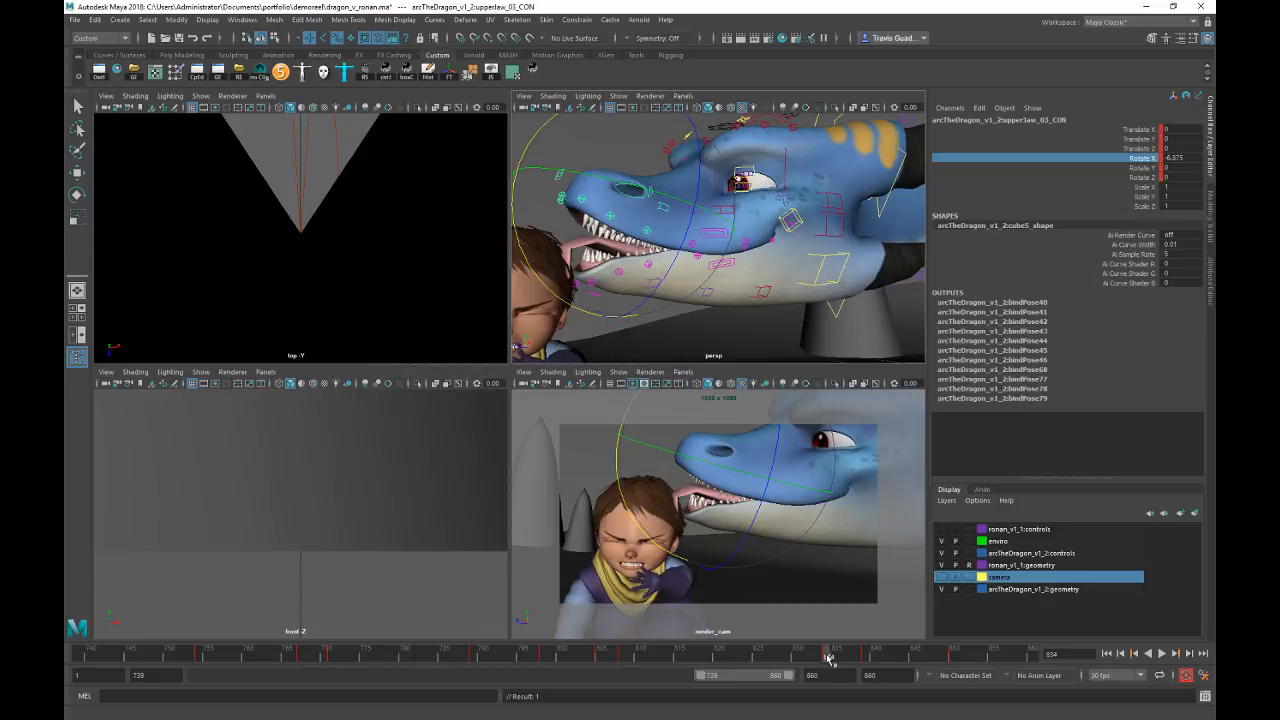
key(alt+v)
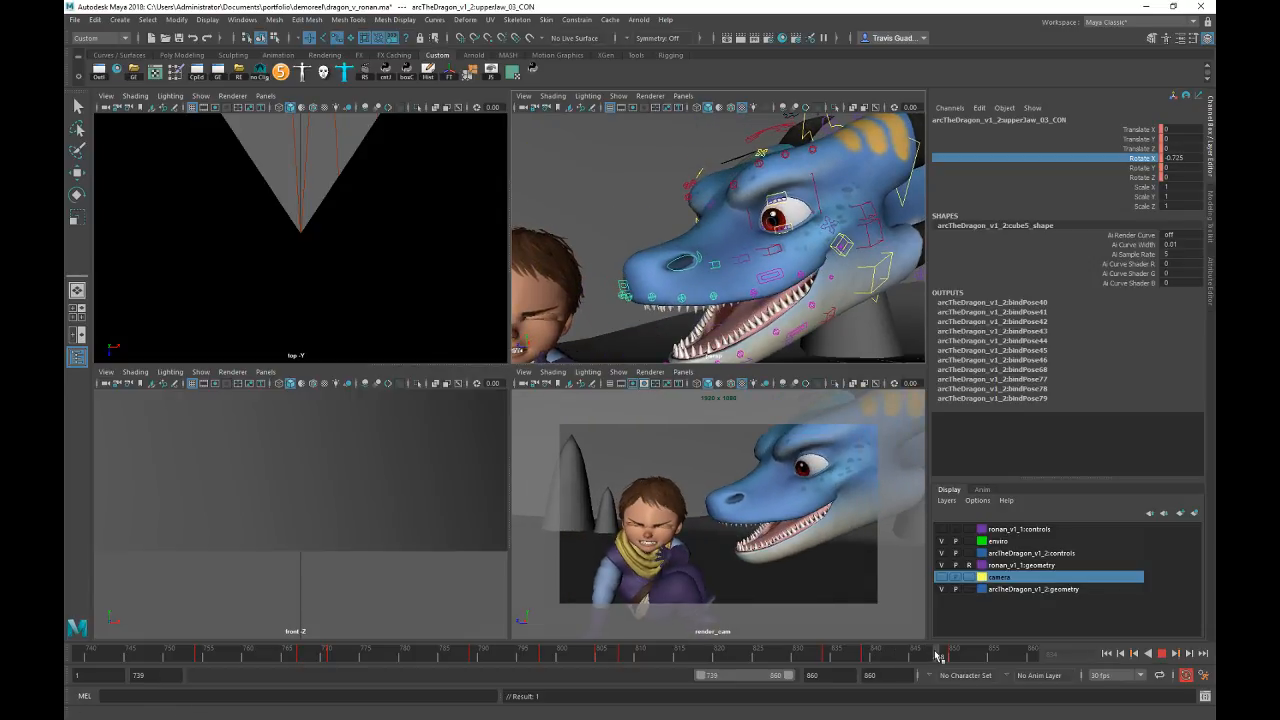
key(alt+v)
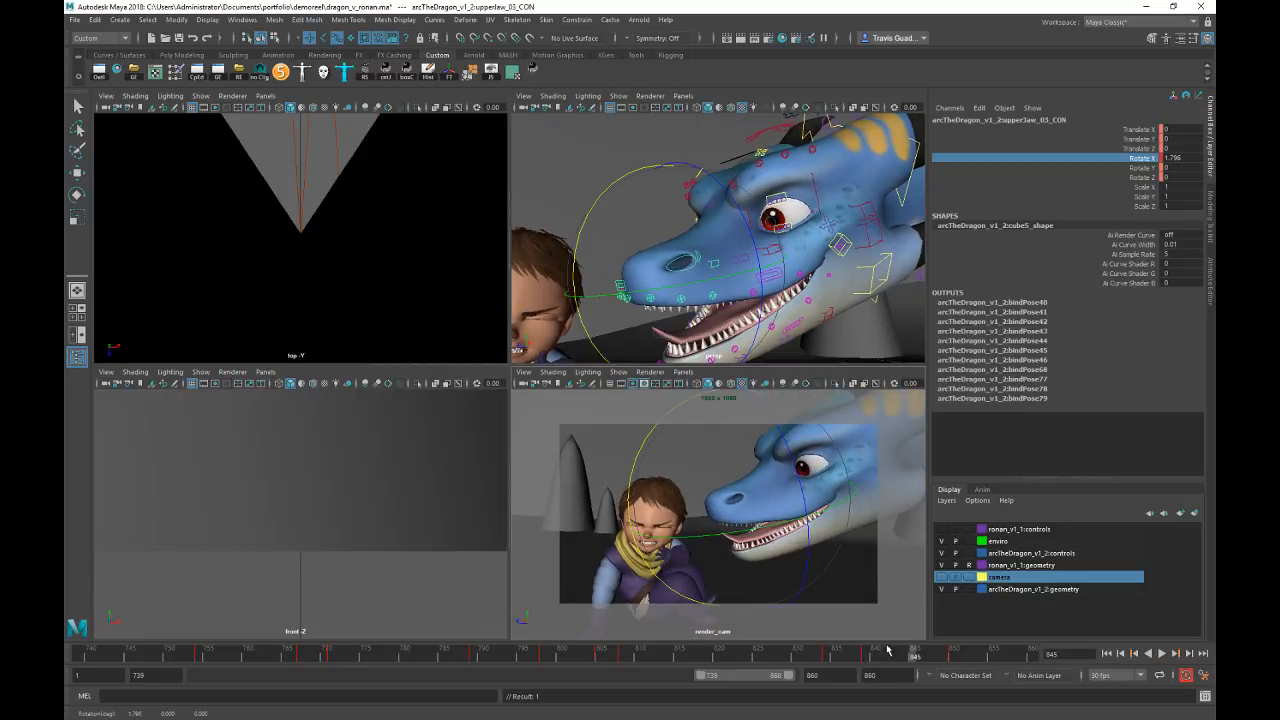
Step: Shift the dragon's upper jaw key from frame 850 to about frame 851 and play back the motion
key(alt+v)
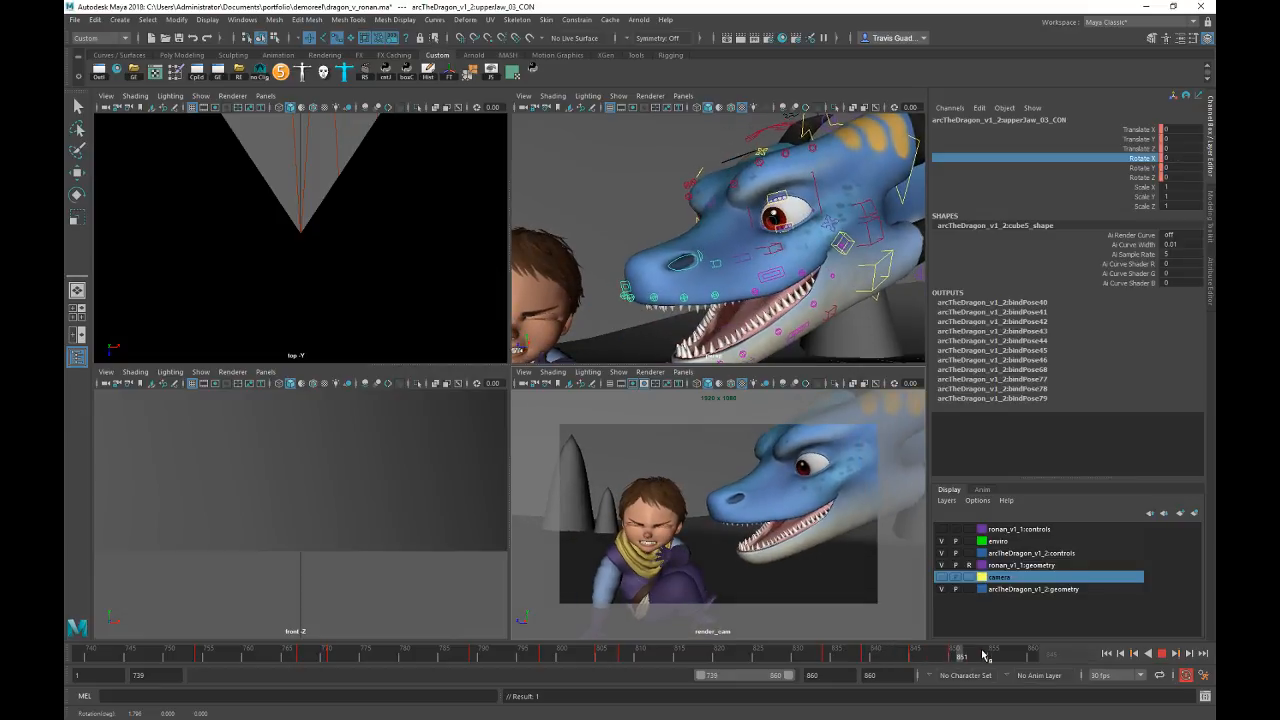
drag(963, 659, 910, 659)
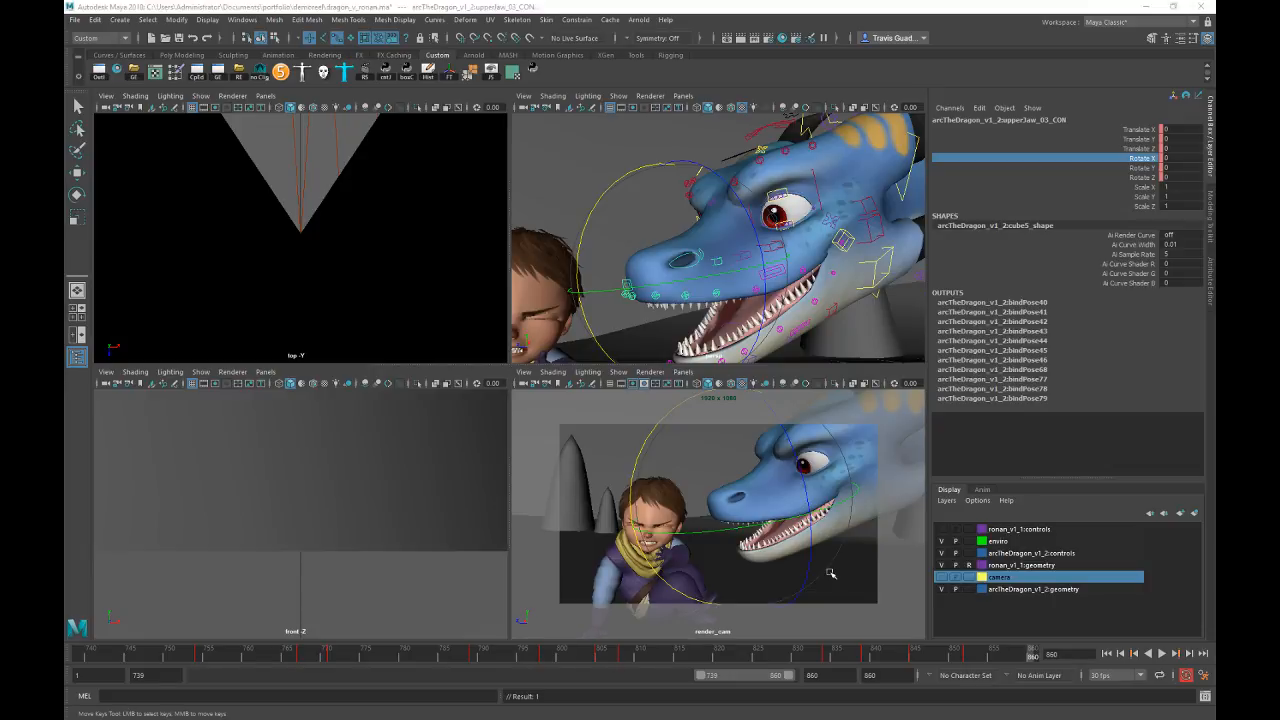
click(951, 656)
key(alt+v)
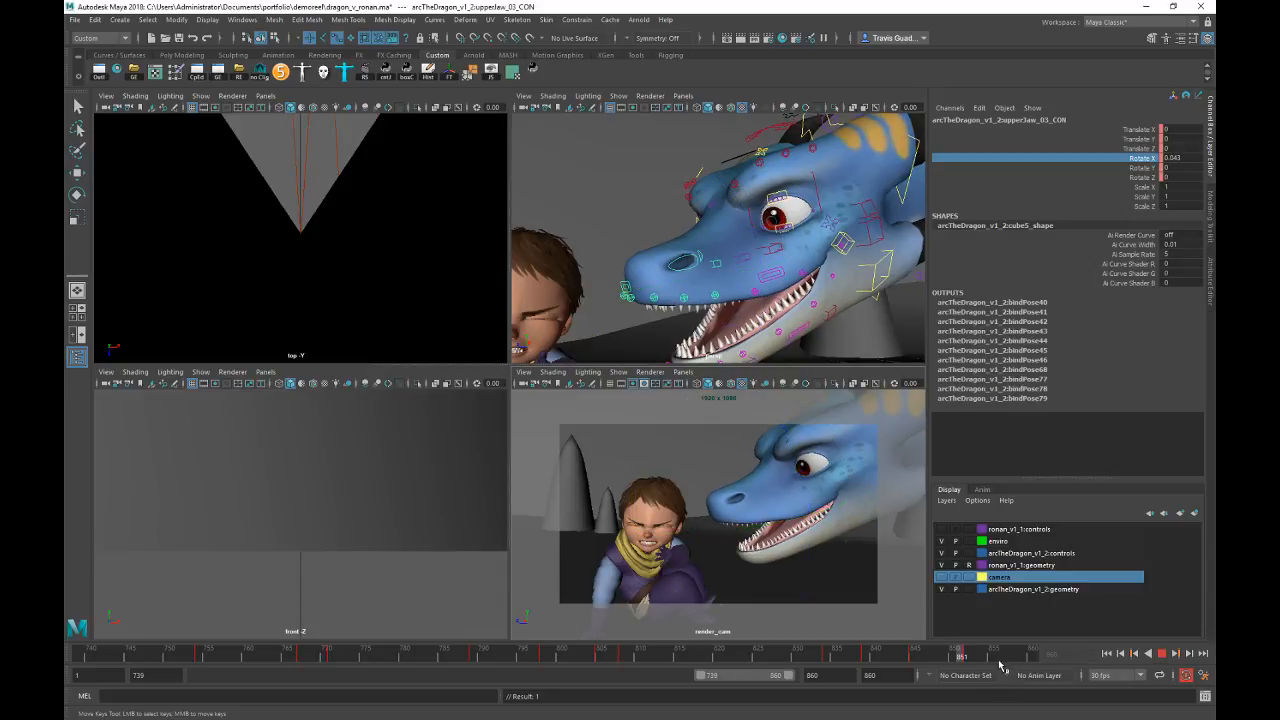
click(698, 655)
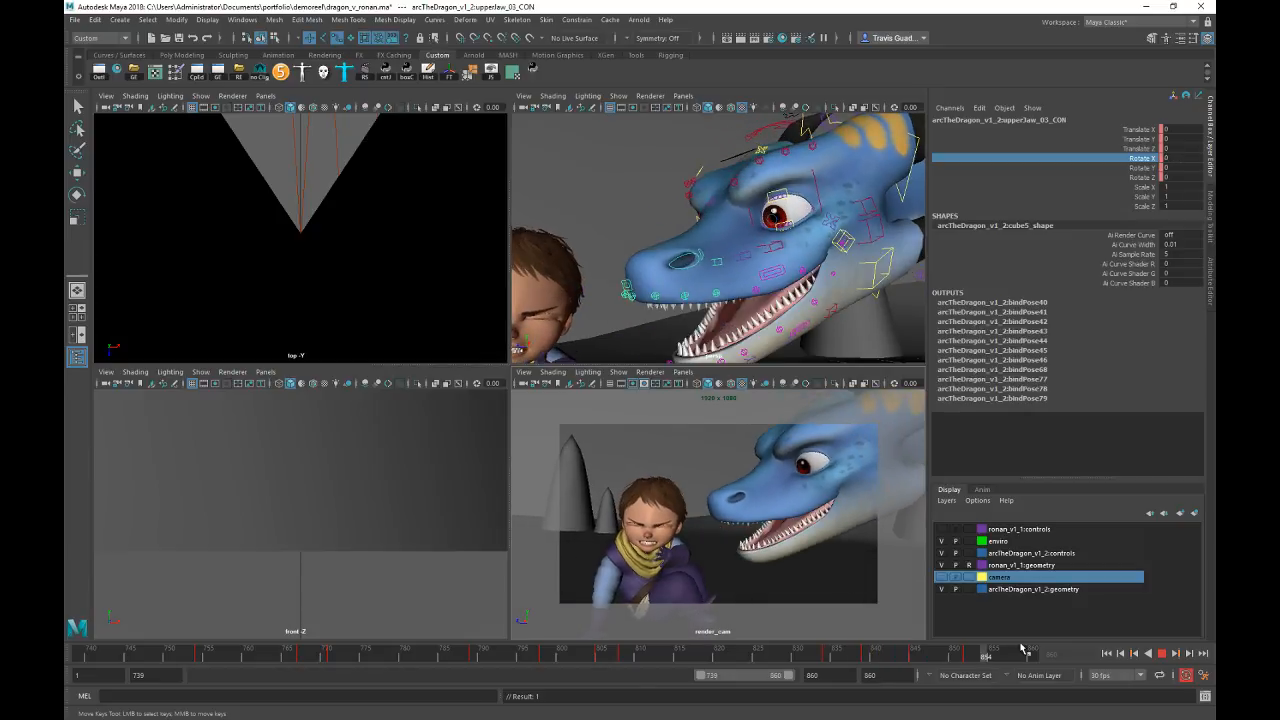
click(420, 655)
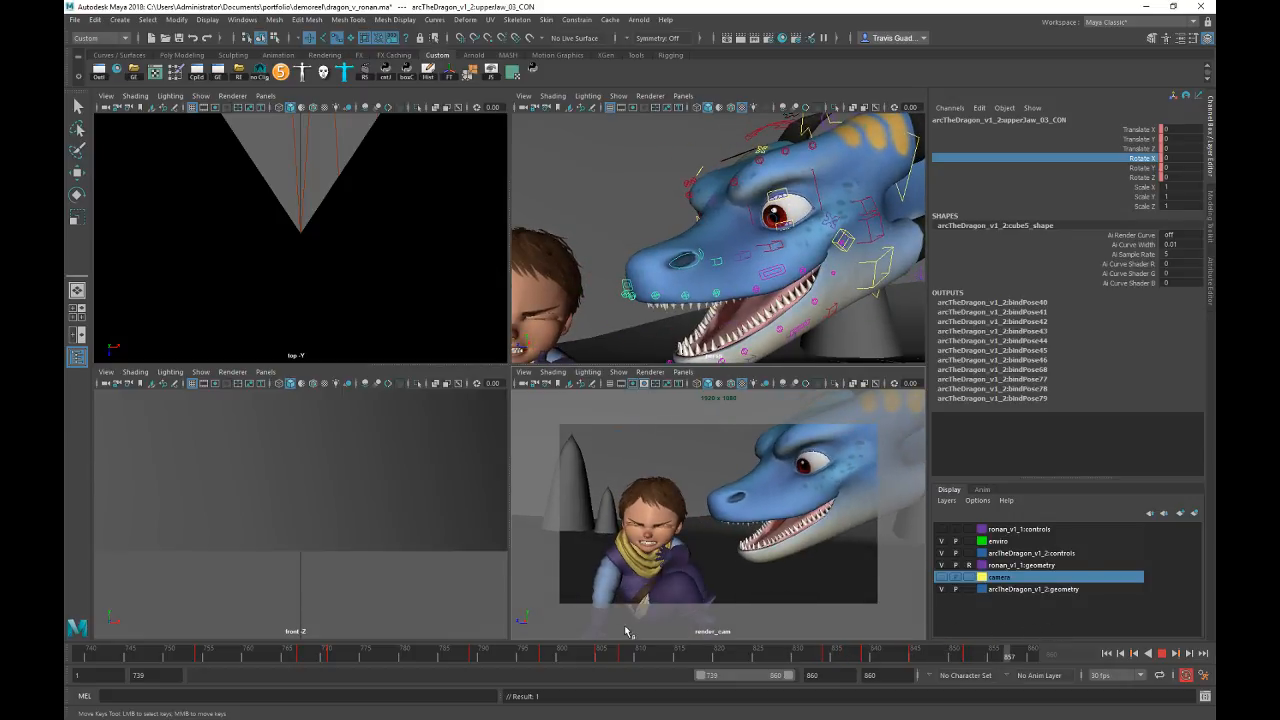
Step: Lower the dragon's brow 03 control to about -1.64 in Translate Y at frame 828 and key it
key(e)
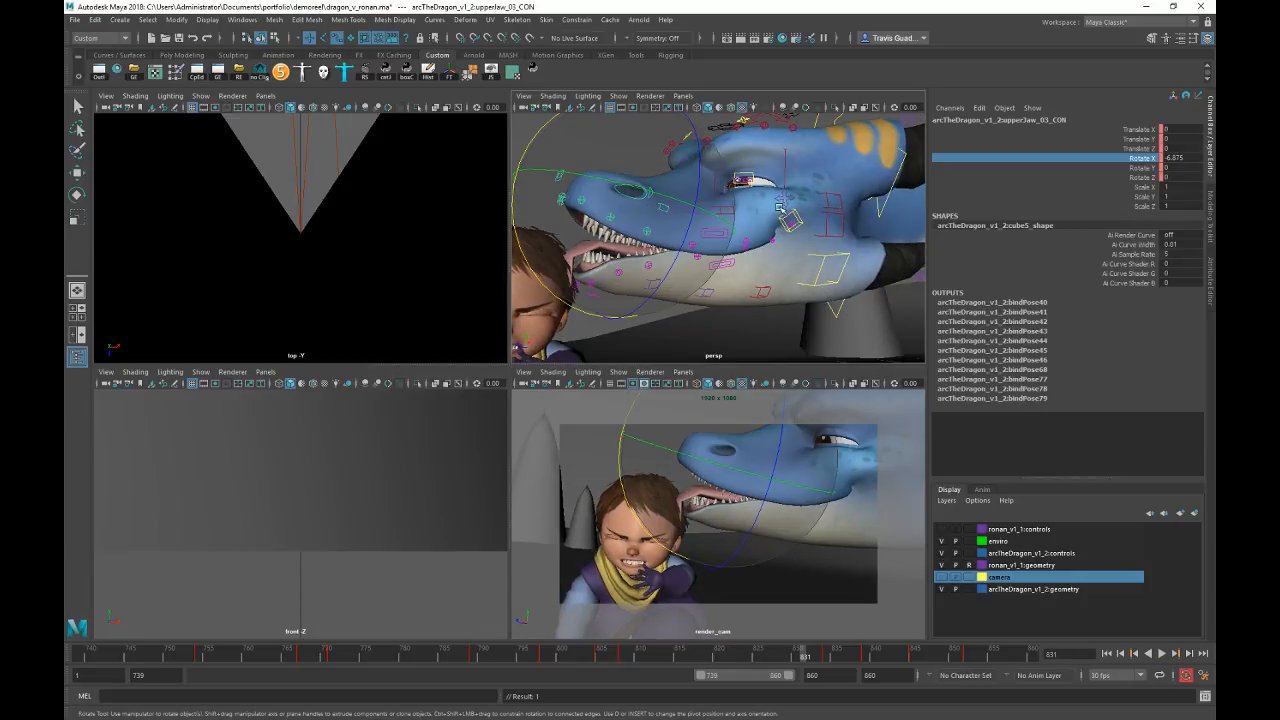
alt+middle_drag(780, 207, 775, 282)
click(732, 201)
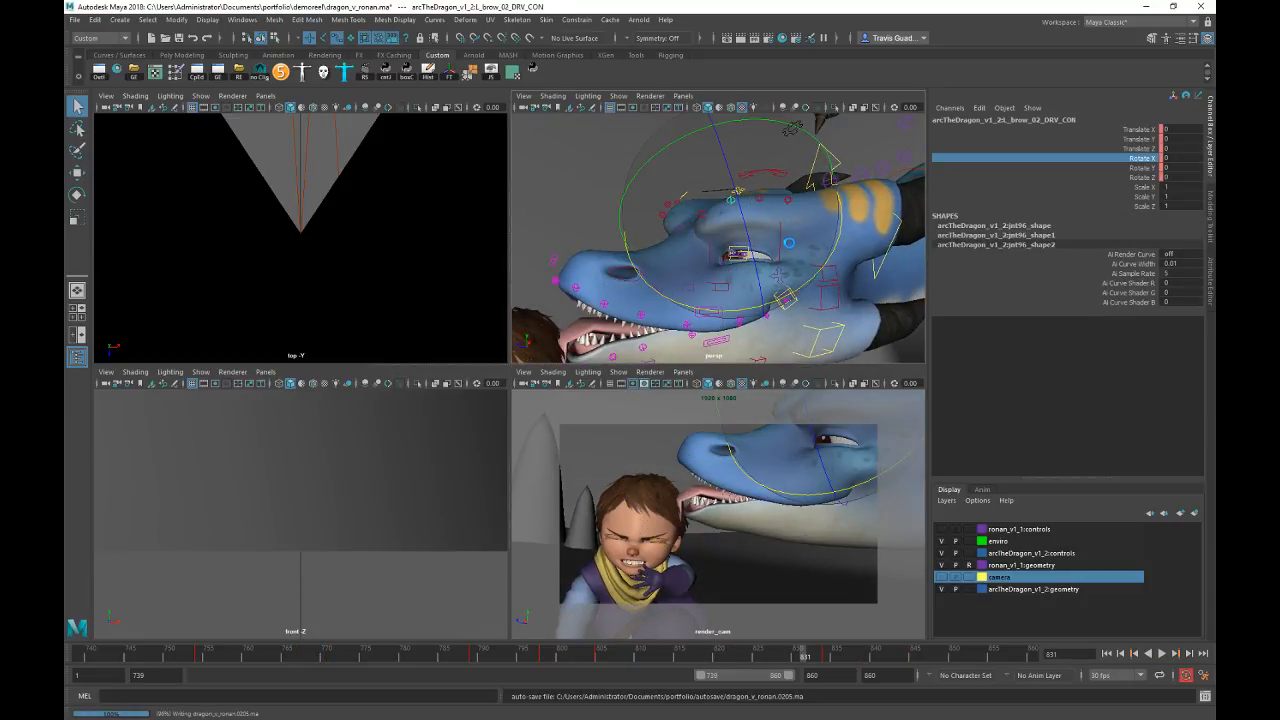
key(q)
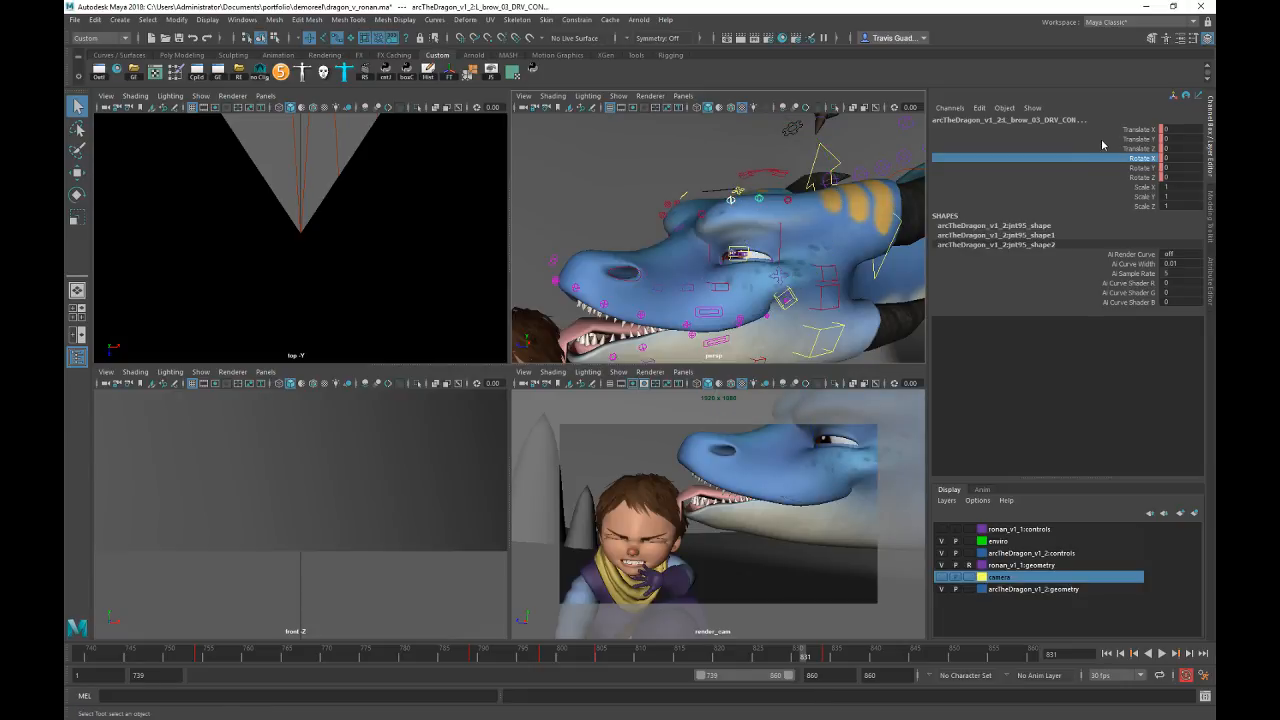
key(w)
drag(744, 660, 826, 656)
alt+middle_drag(806, 246, 812, 263)
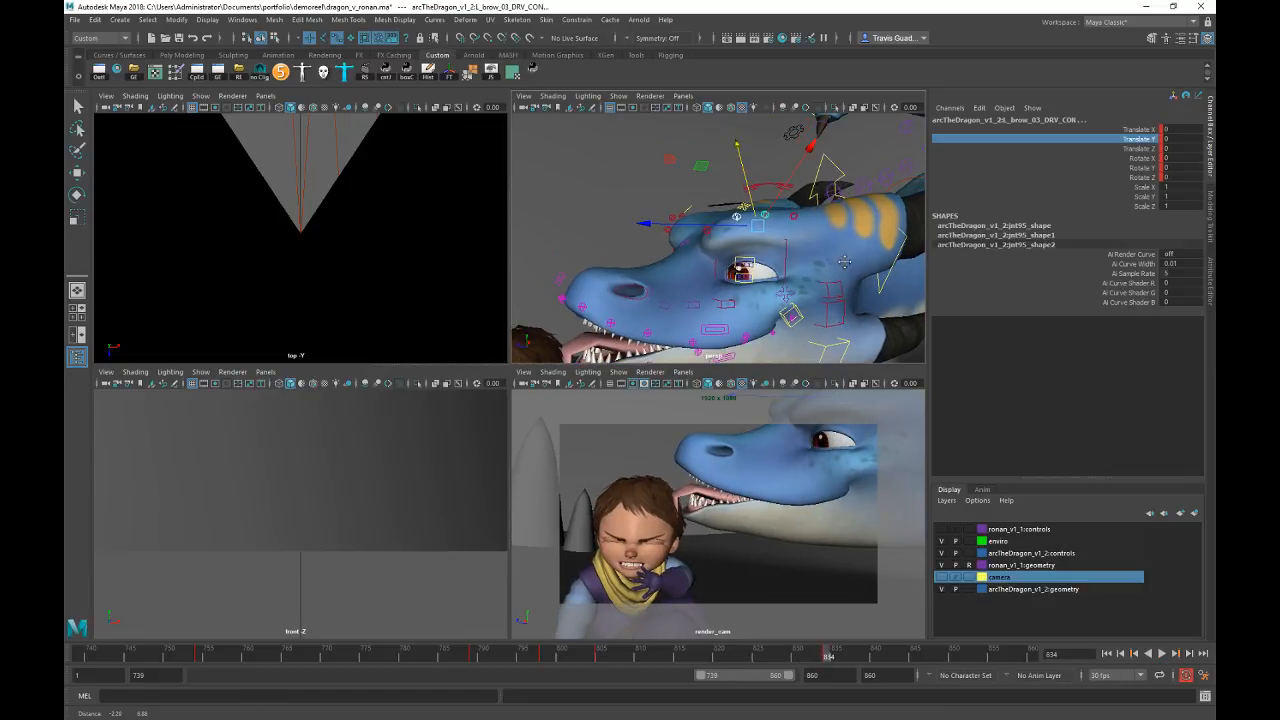
drag(816, 655, 780, 664)
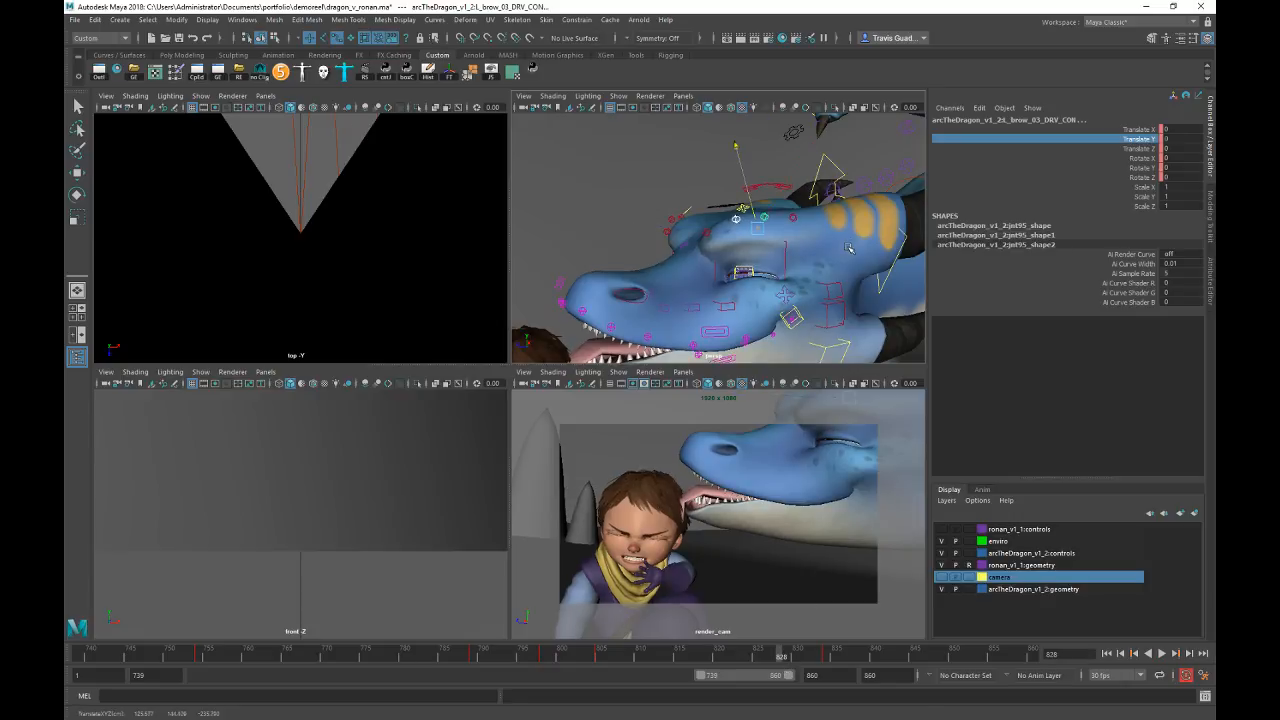
middle_drag(852, 245, 846, 256)
key(s)
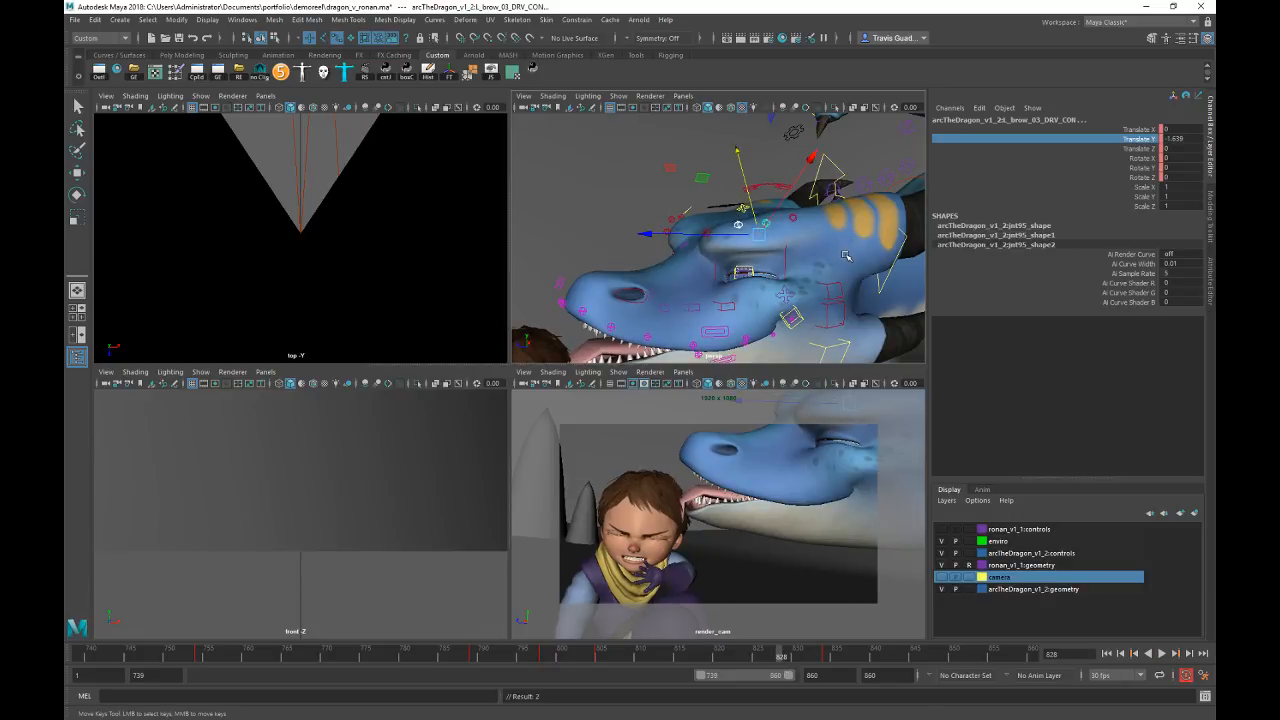
Step: Lower the dragon's brow 02 control to about -1.22 in Translate Y at frame 828, key it, and play back the lick
click(738, 225)
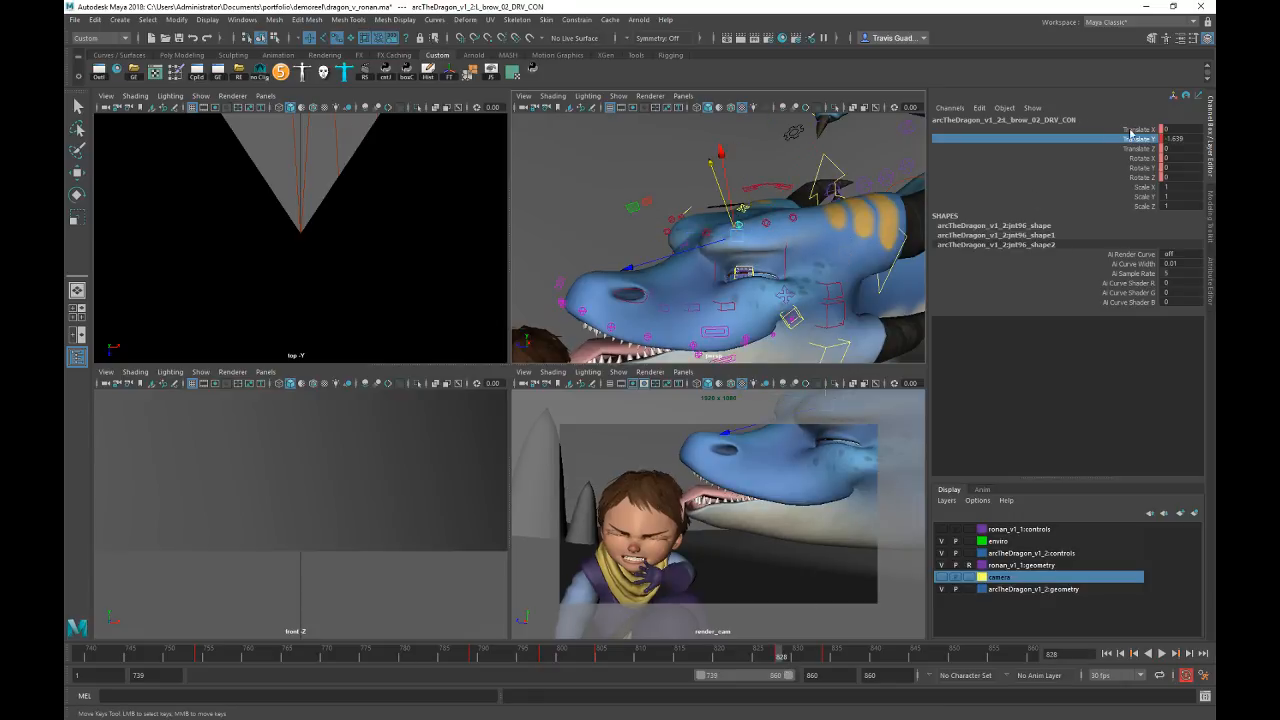
middle_drag(830, 308, 830, 307)
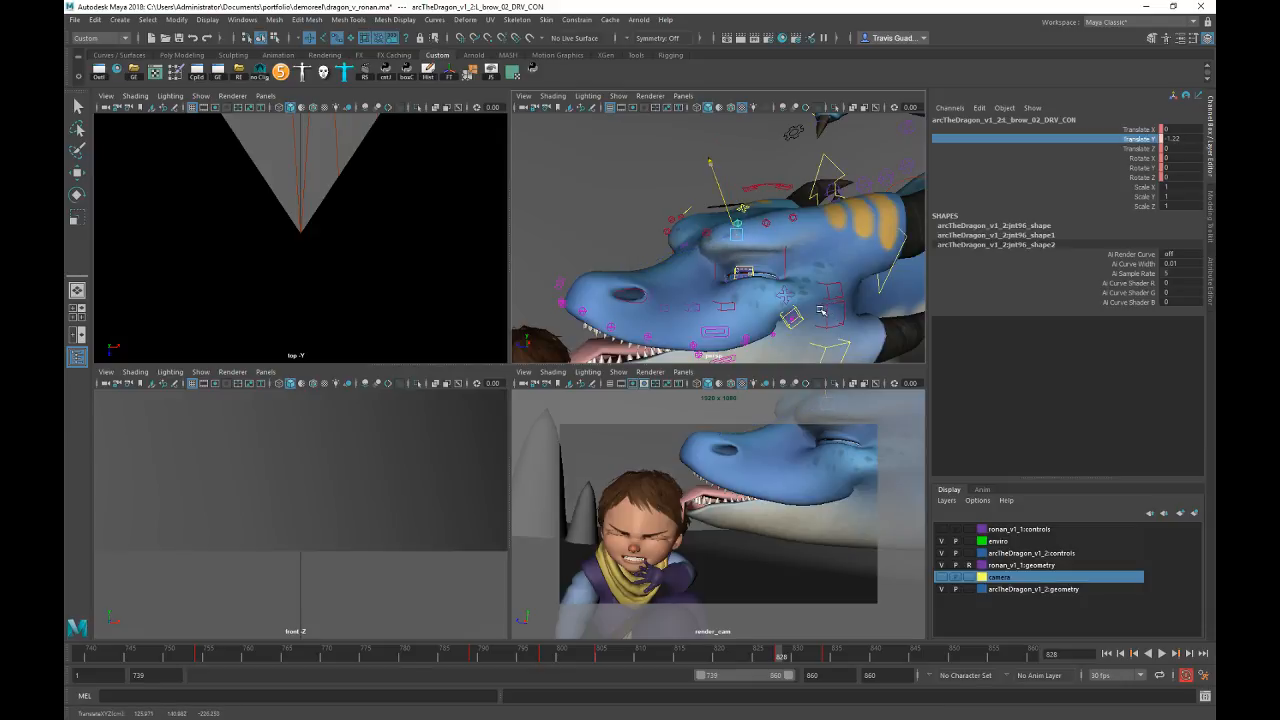
key(s)
click(601, 661)
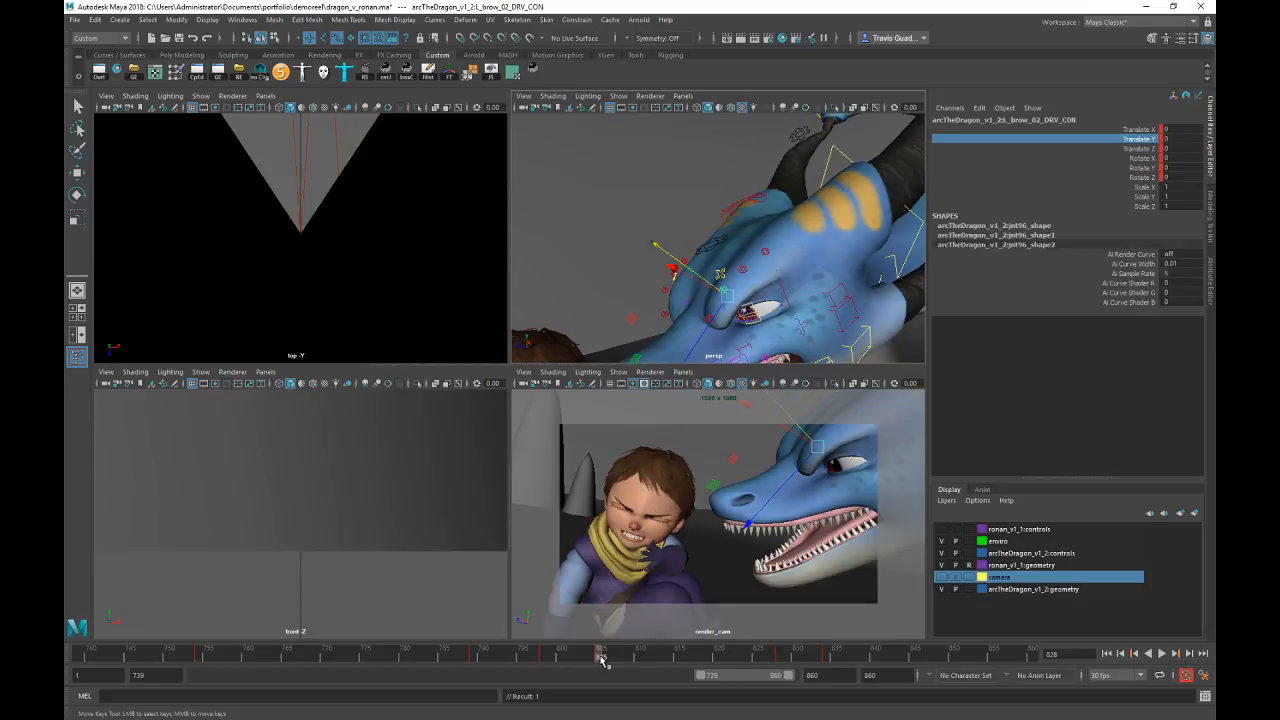
key(alt+v)
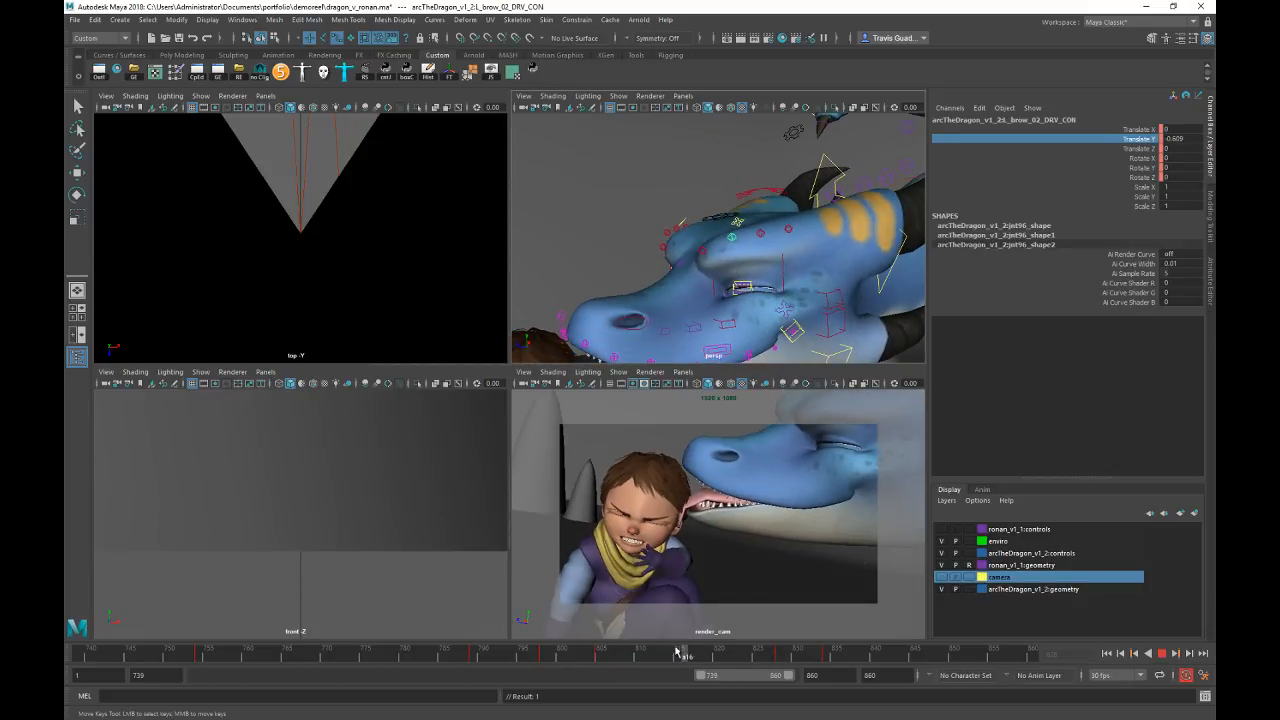
mouse_move(676, 652)
mouse_down()
mouse_move(638, 658)
mouse_move(696, 650)
mouse_up()
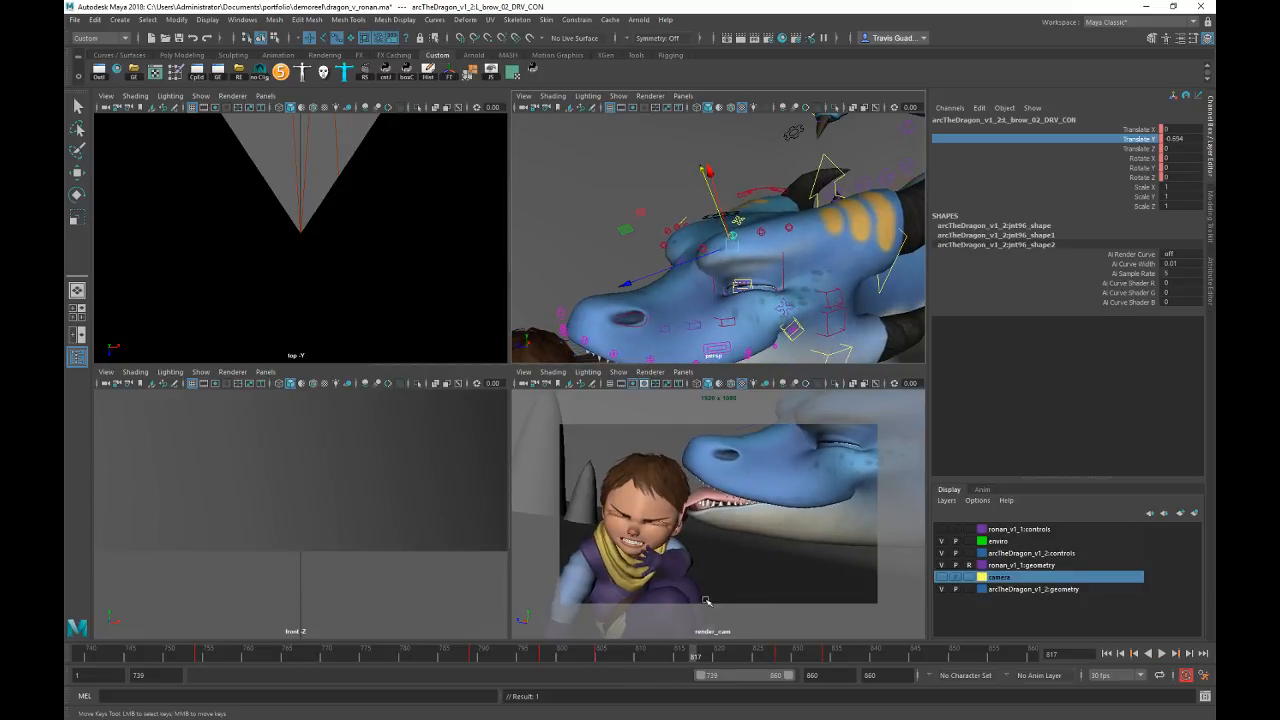
Step: Copy the brow 03 control's lowered key from frame 828 and paste it at frame 811
click(764, 232)
key(period)
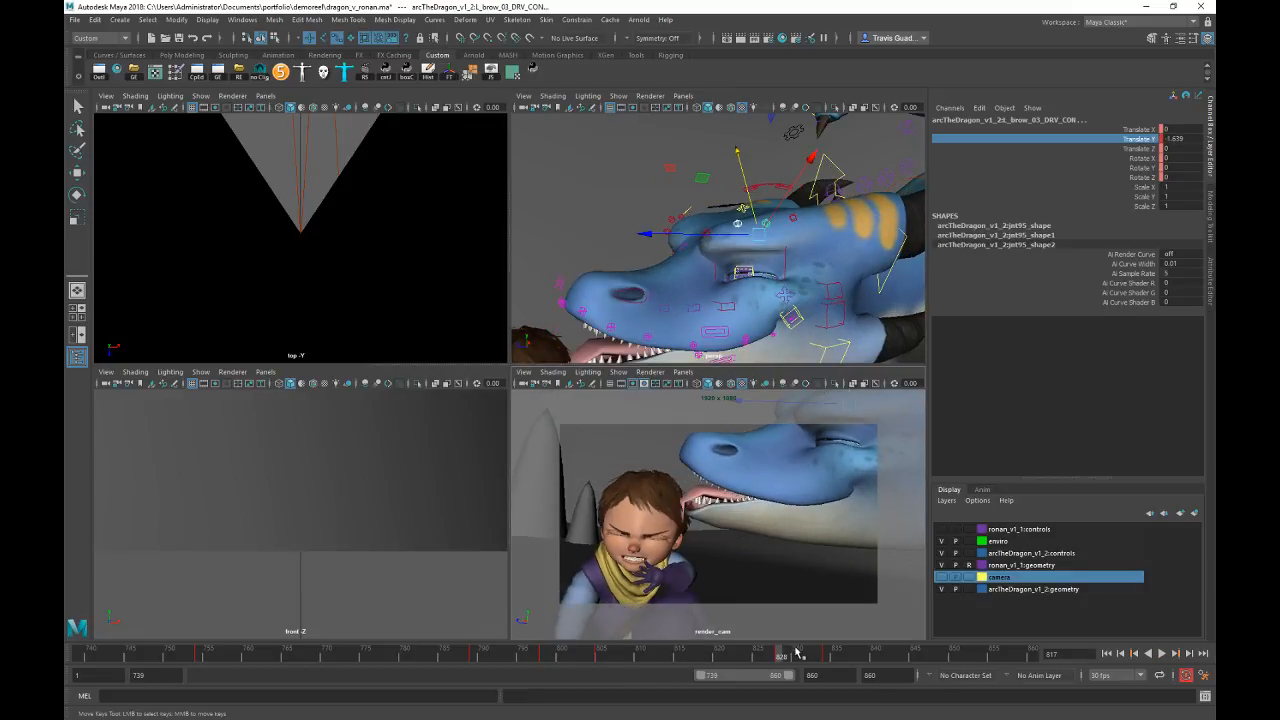
right_click(800, 653)
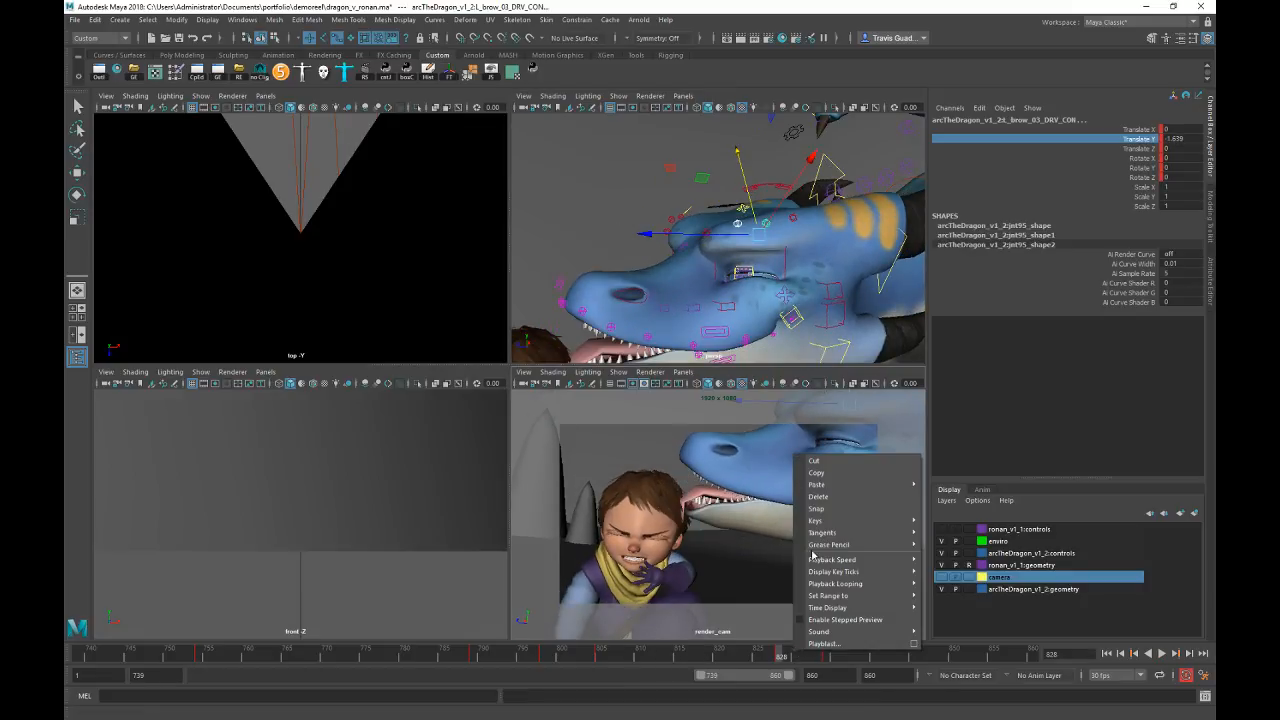
click(835, 473)
drag(604, 653, 649, 654)
right_click(650, 654)
mouse_move(690, 486)
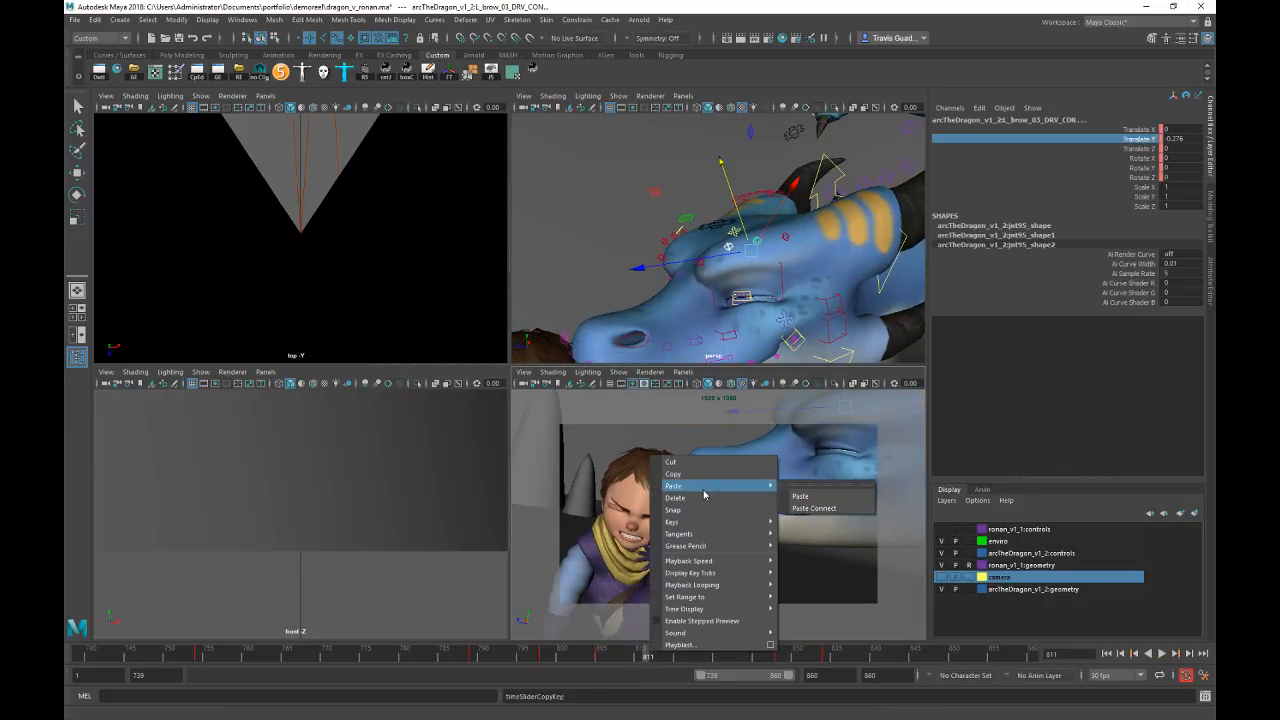
click(796, 486)
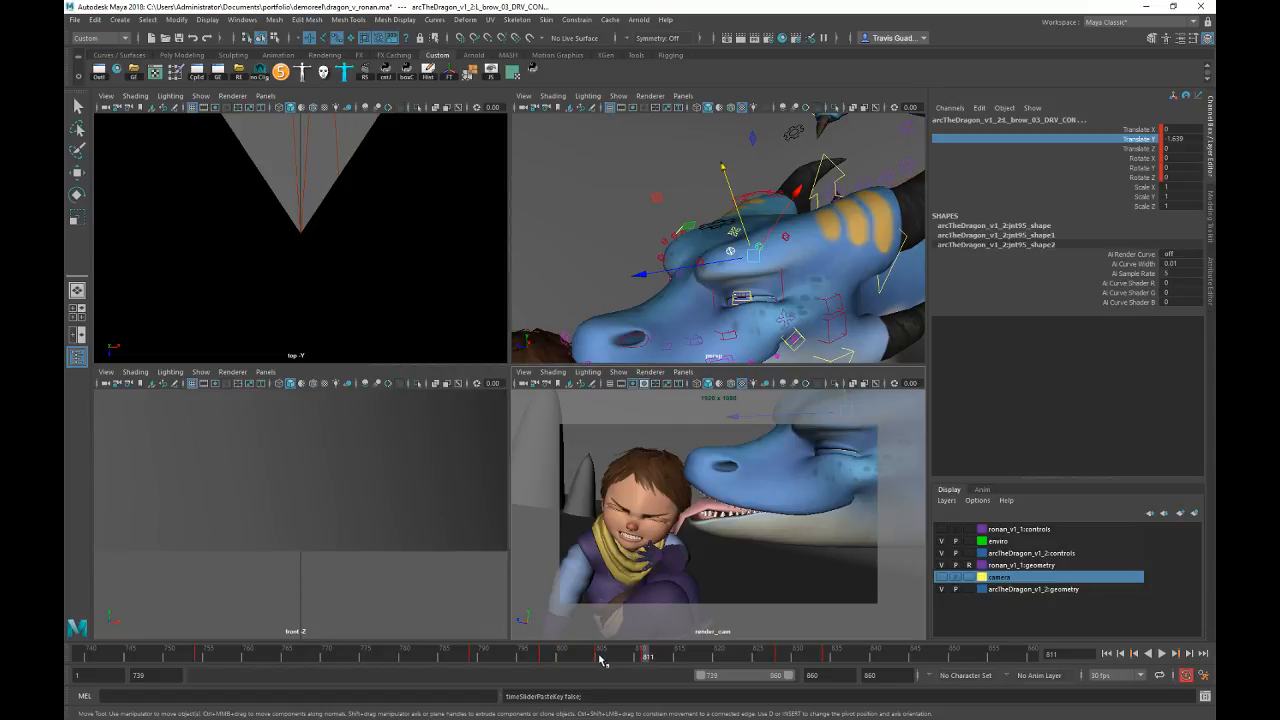
Step: Move the pasted brow 03 key from frame 811 to frame 808 and review the brow motion
key(alt+v)
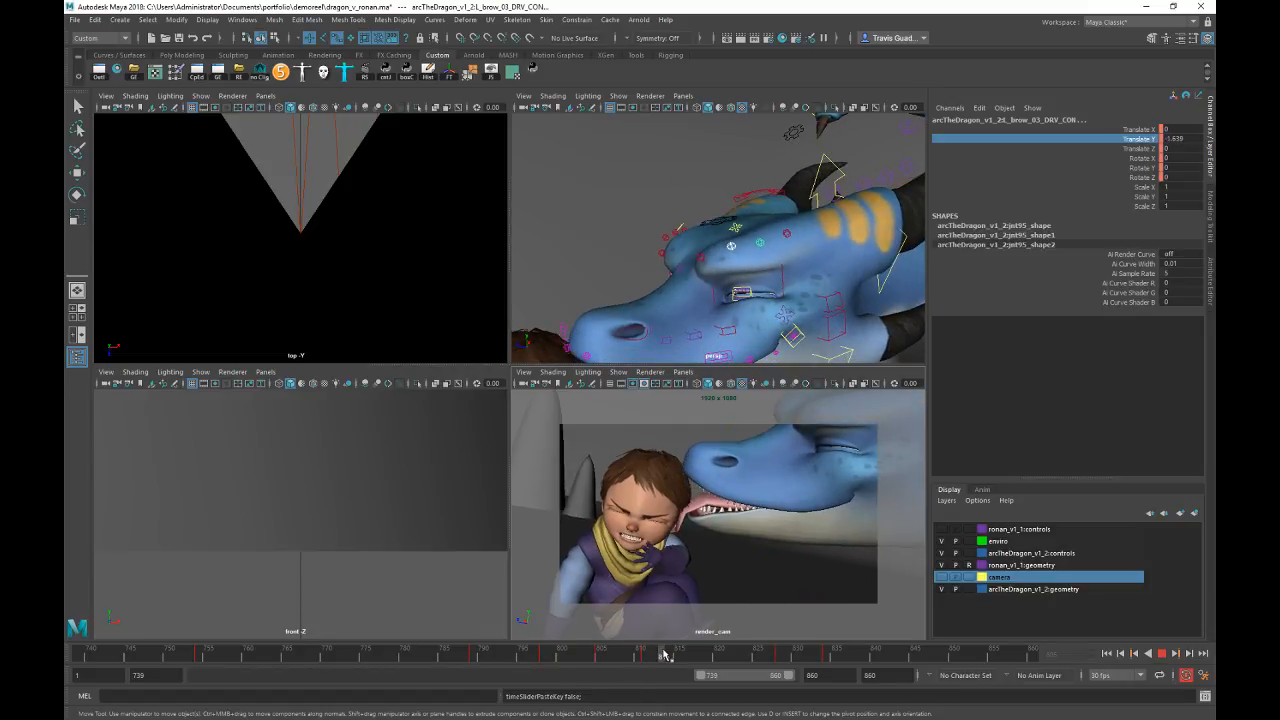
drag(664, 654, 630, 657)
shift+click(645, 655)
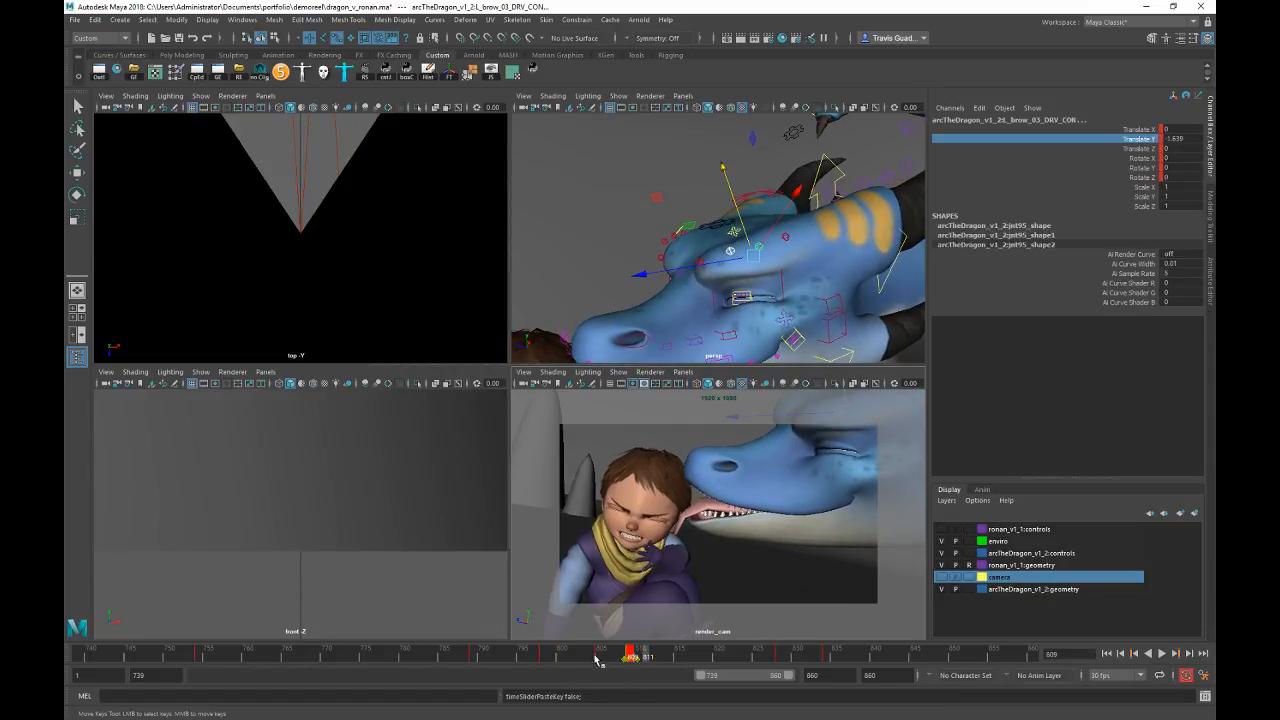
key(alt+v)
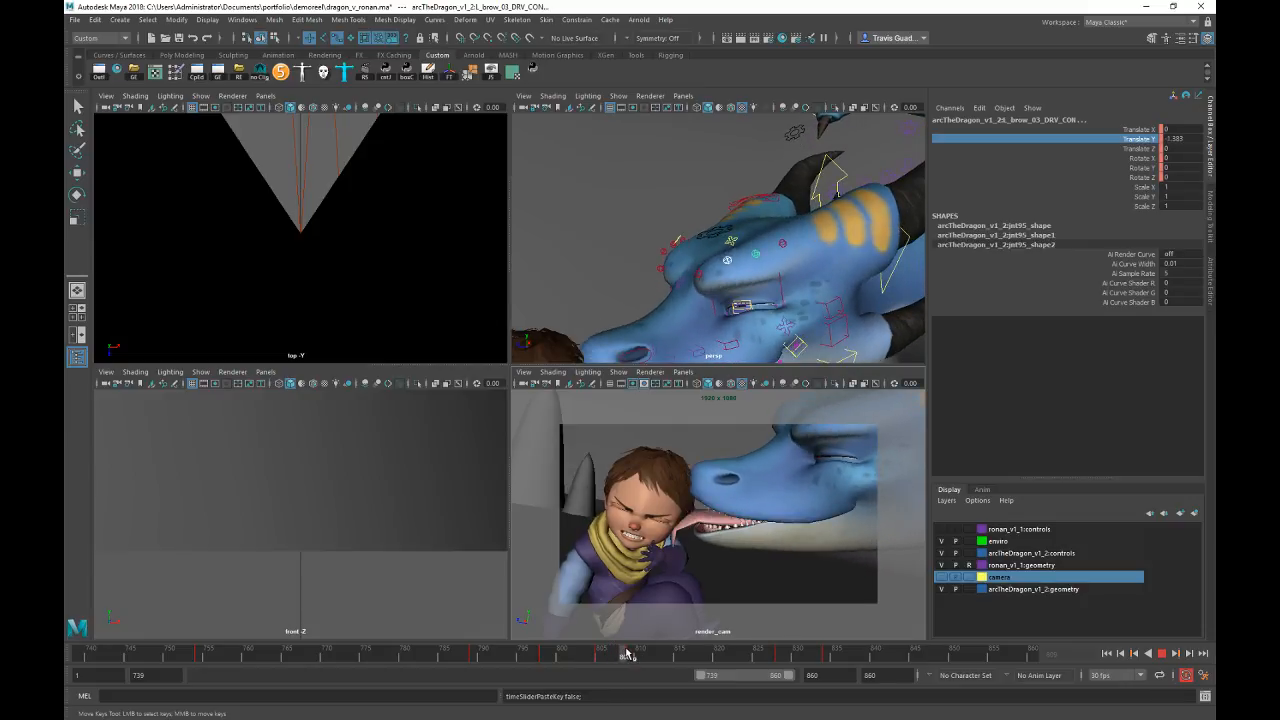
click(630, 653)
shift+click(629, 653)
key(alt+v)
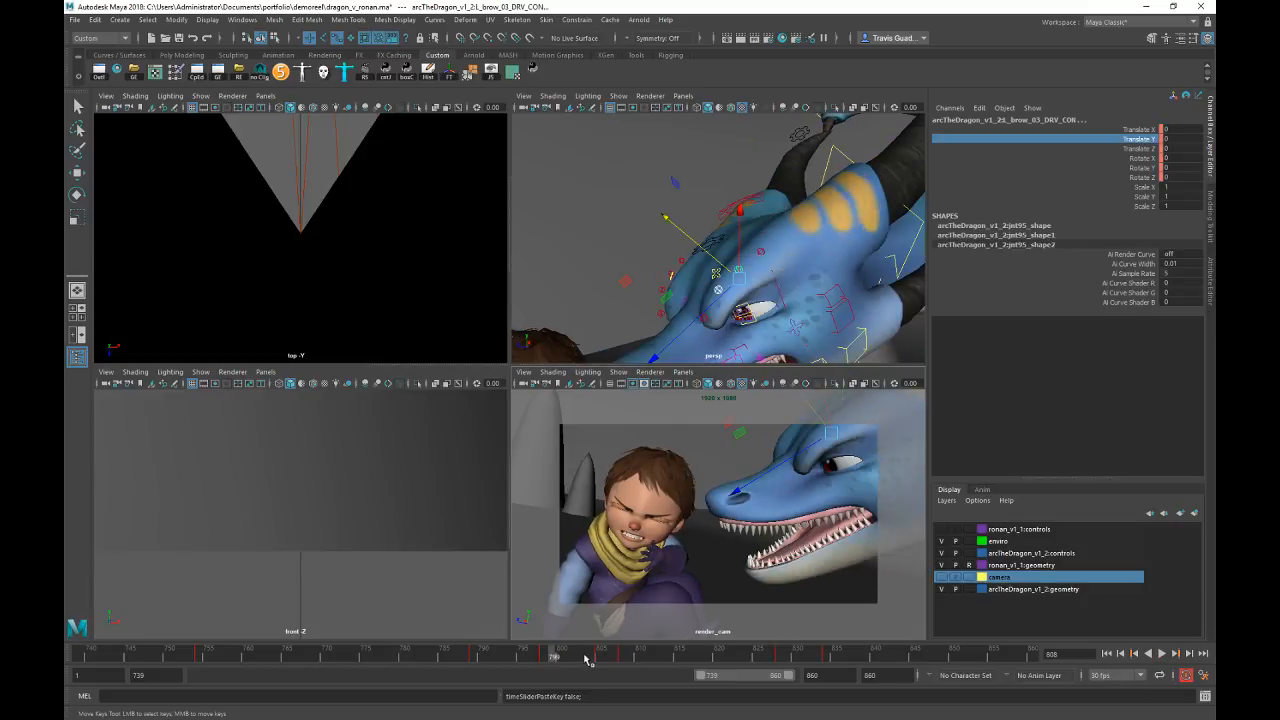
mouse_move(667, 647)
mouse_down()
mouse_move(691, 648)
mouse_move(590, 659)
mouse_up()
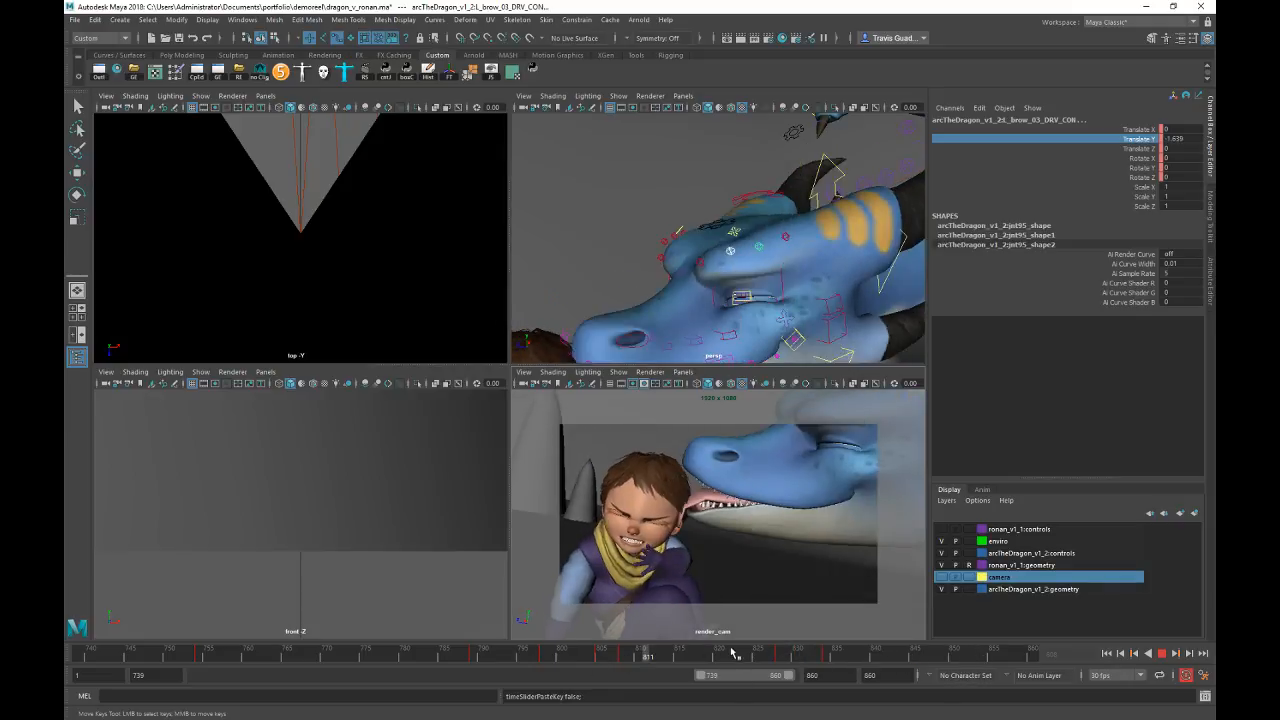
Step: Rotate the dragon's isolated head IK control to about -0.48 degrees in X near frame 838 and play back
click(844, 648)
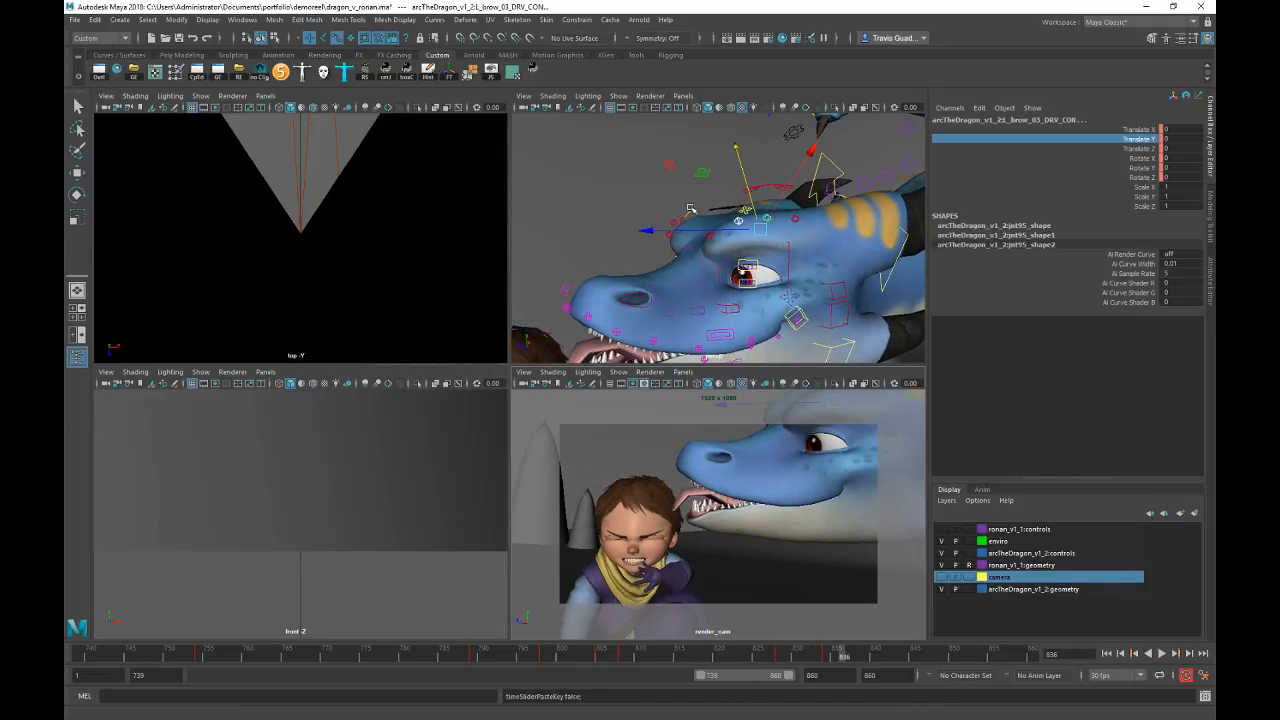
click(722, 202)
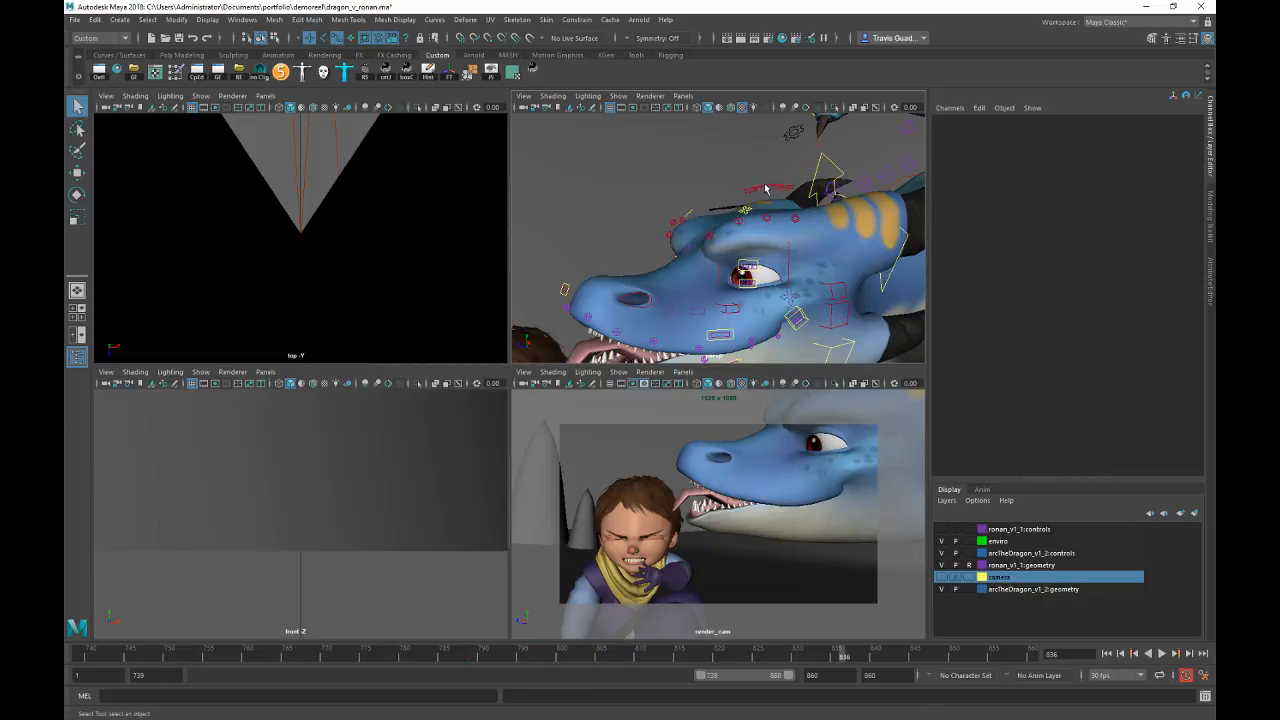
click(892, 185)
click(1143, 158)
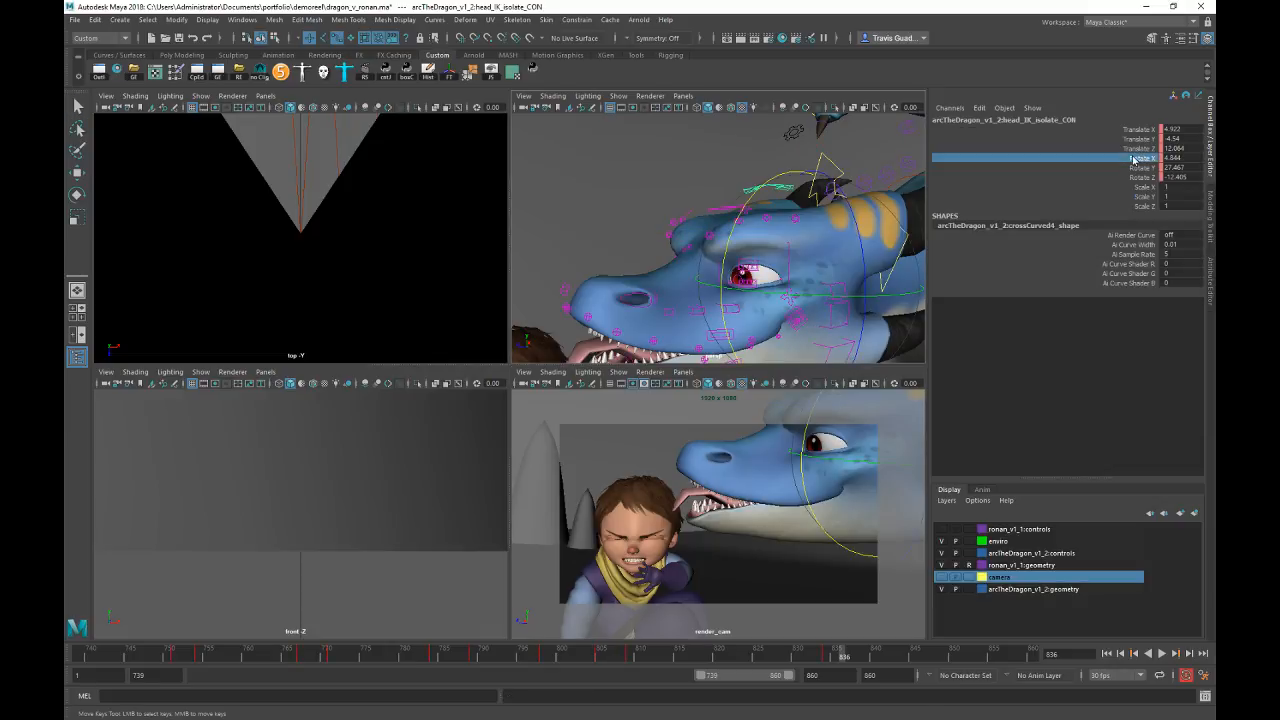
key(alt+v)
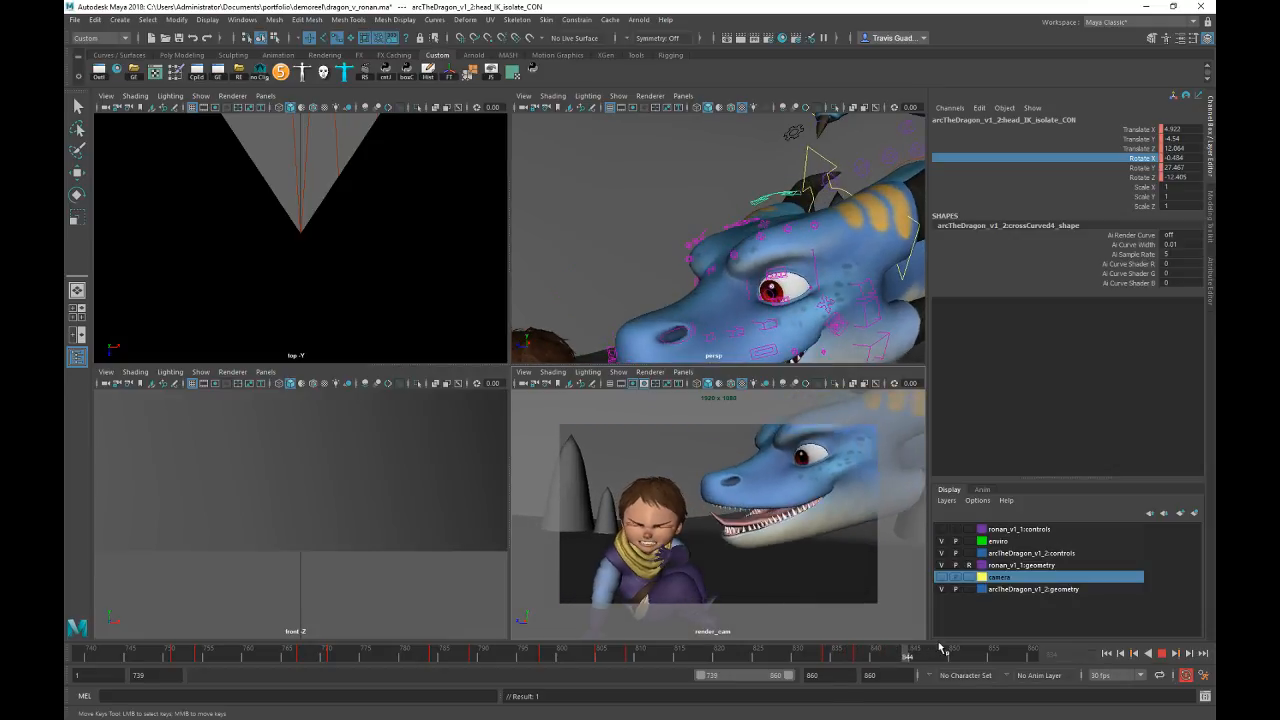
Step: Rotate the isolated head IK control to about 2 degrees in X at frame 847, key it, and play back
key(Escape)
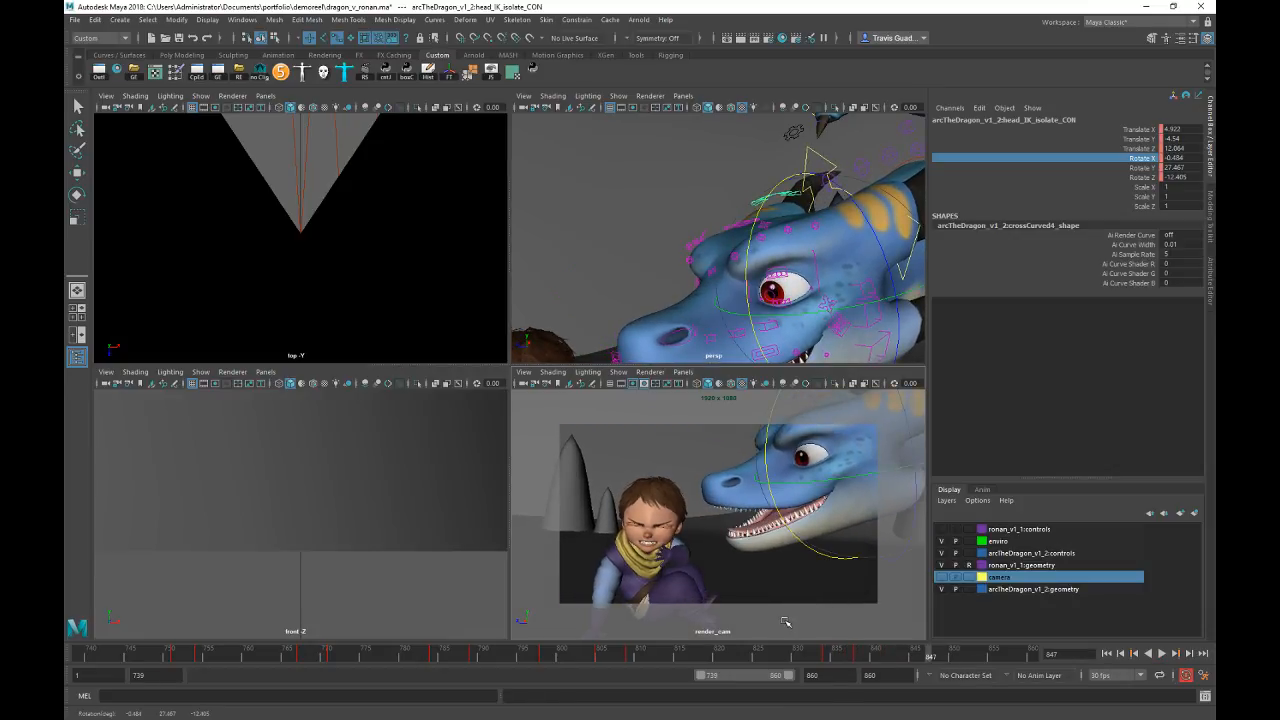
middle_drag(785, 621, 789, 621)
key(s)
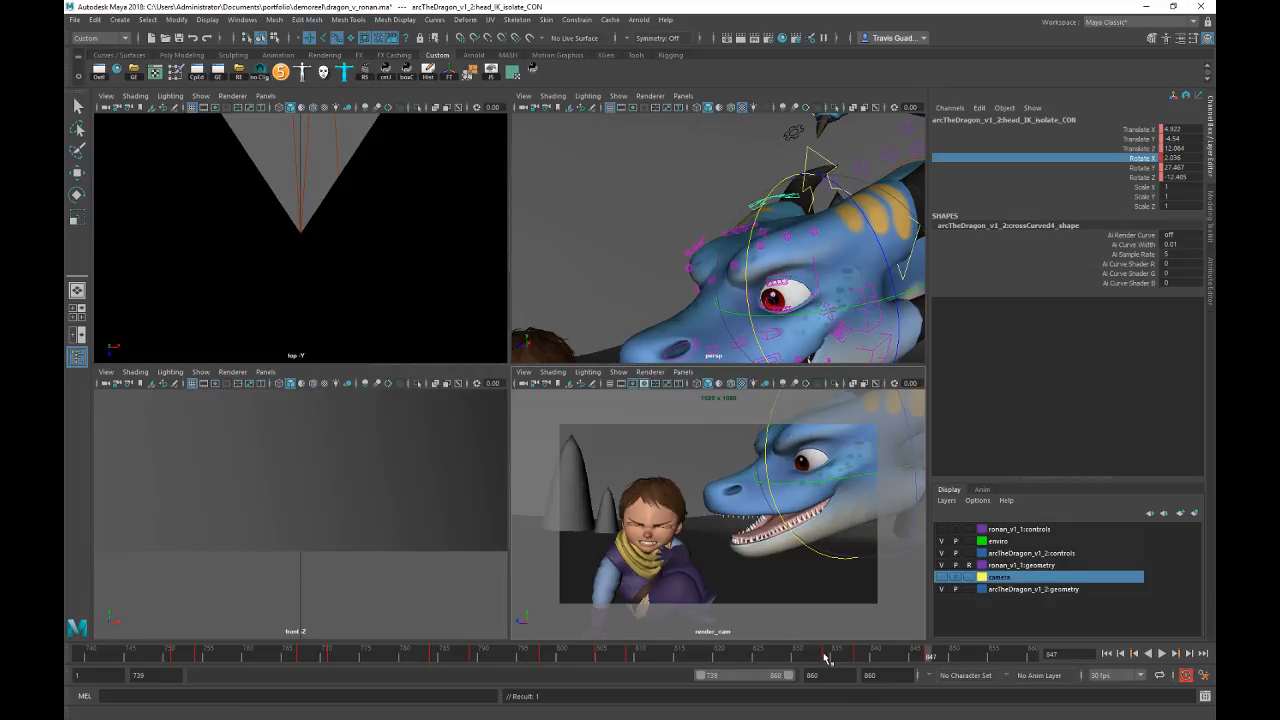
key(alt+v)
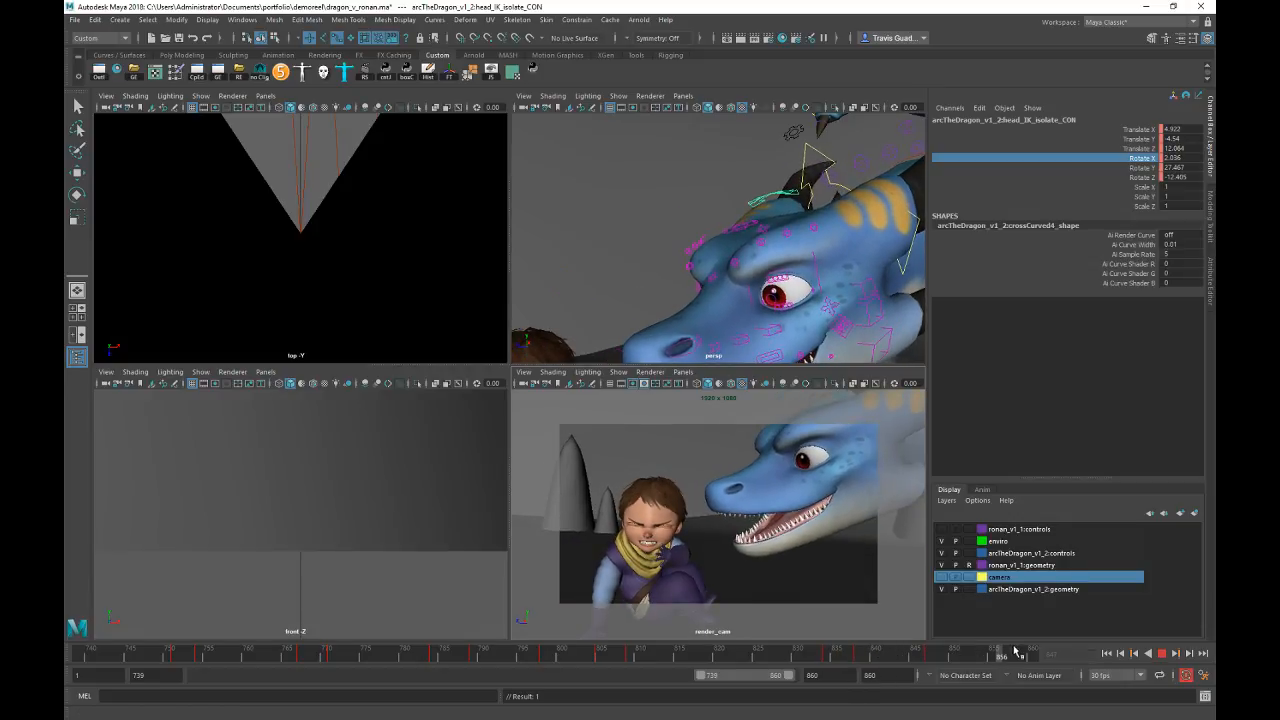
Step: Adjust the isolated head IK control's X rotation at frame 860 to about 2.2 degrees, playing back between changes
drag(1083, 651, 1120, 655)
middle_drag(702, 596, 717, 596)
key(alt+v)
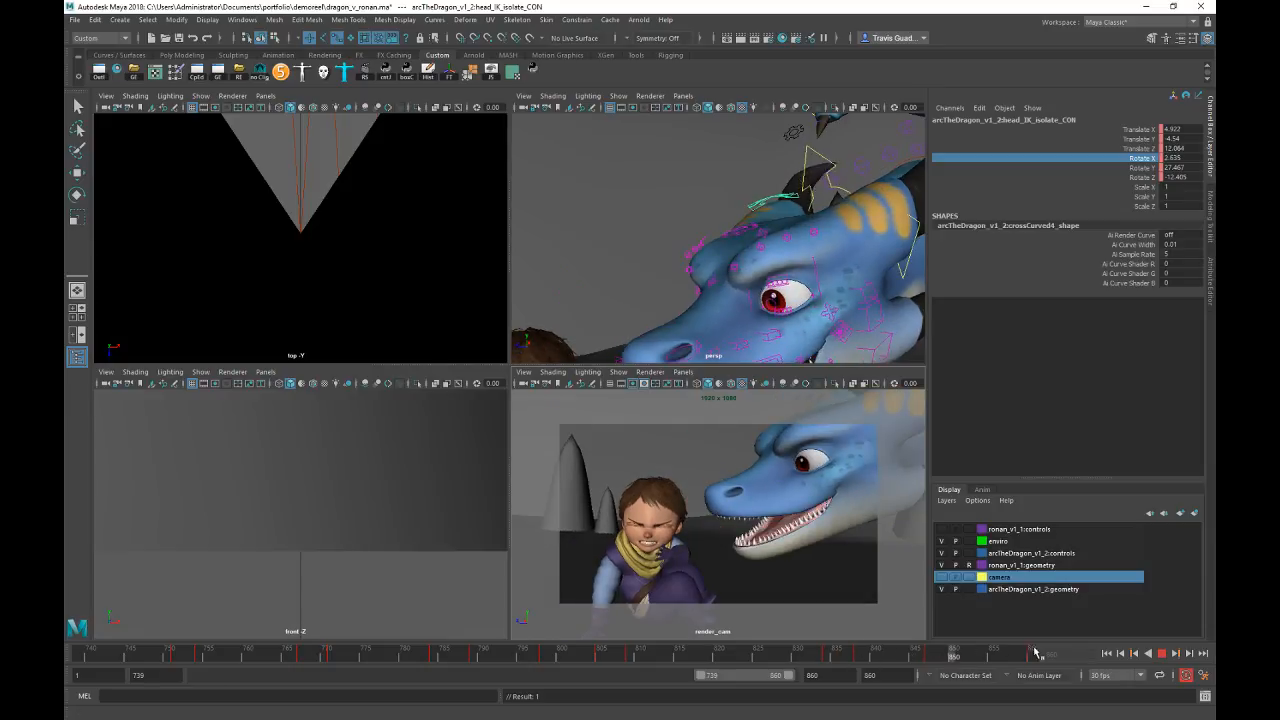
key(alt+v)
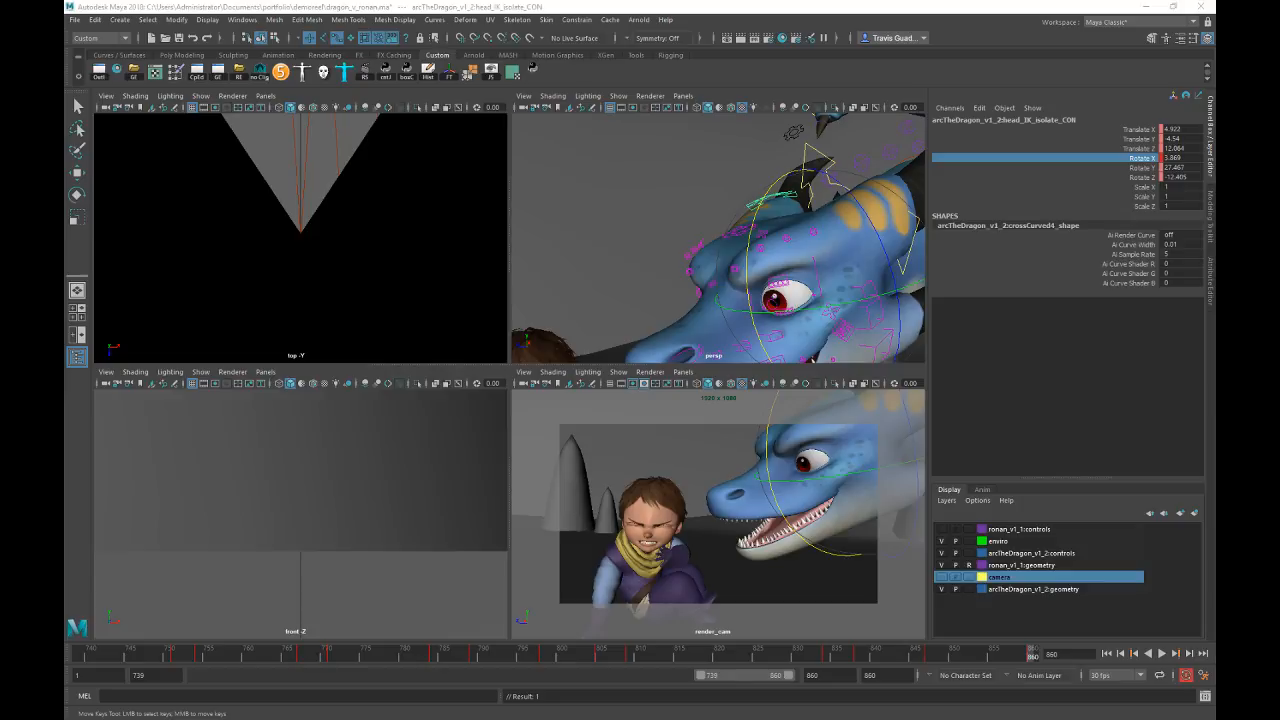
middle_drag(736, 545, 711, 545)
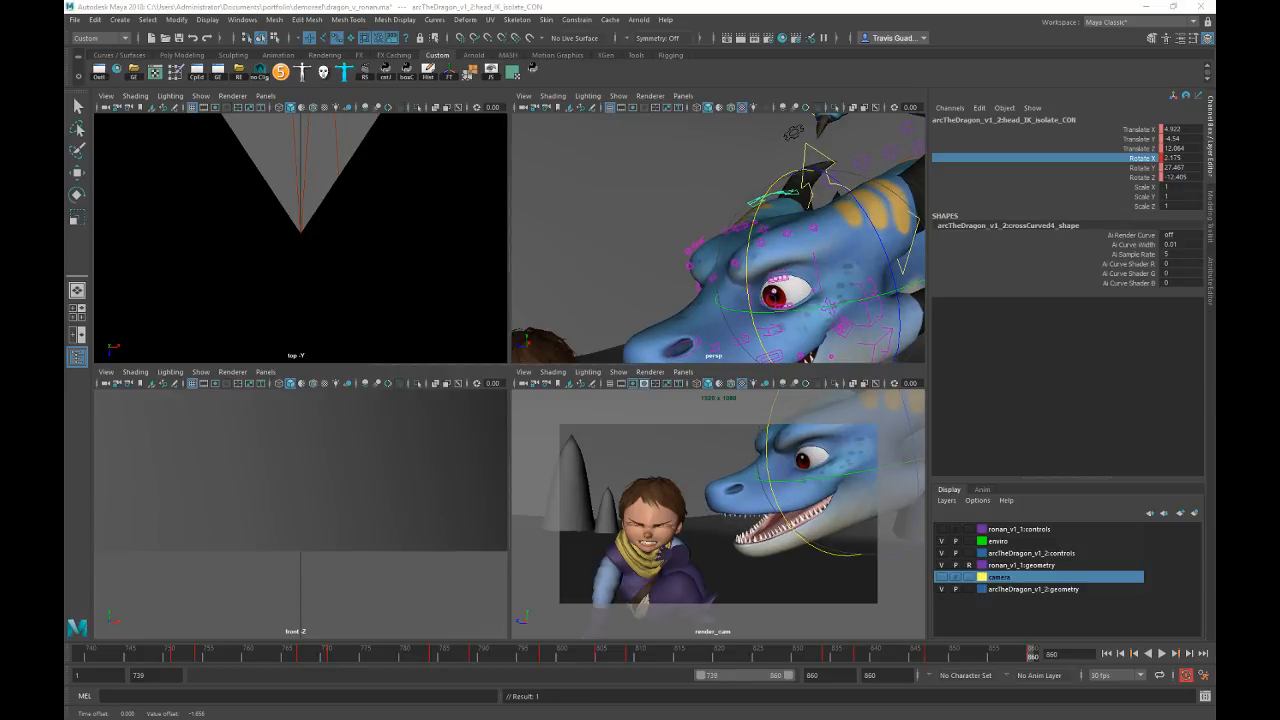
Step: Play back the head motion and review the dragon's left mouth corner control between frames 834 and 851
key(alt+v)
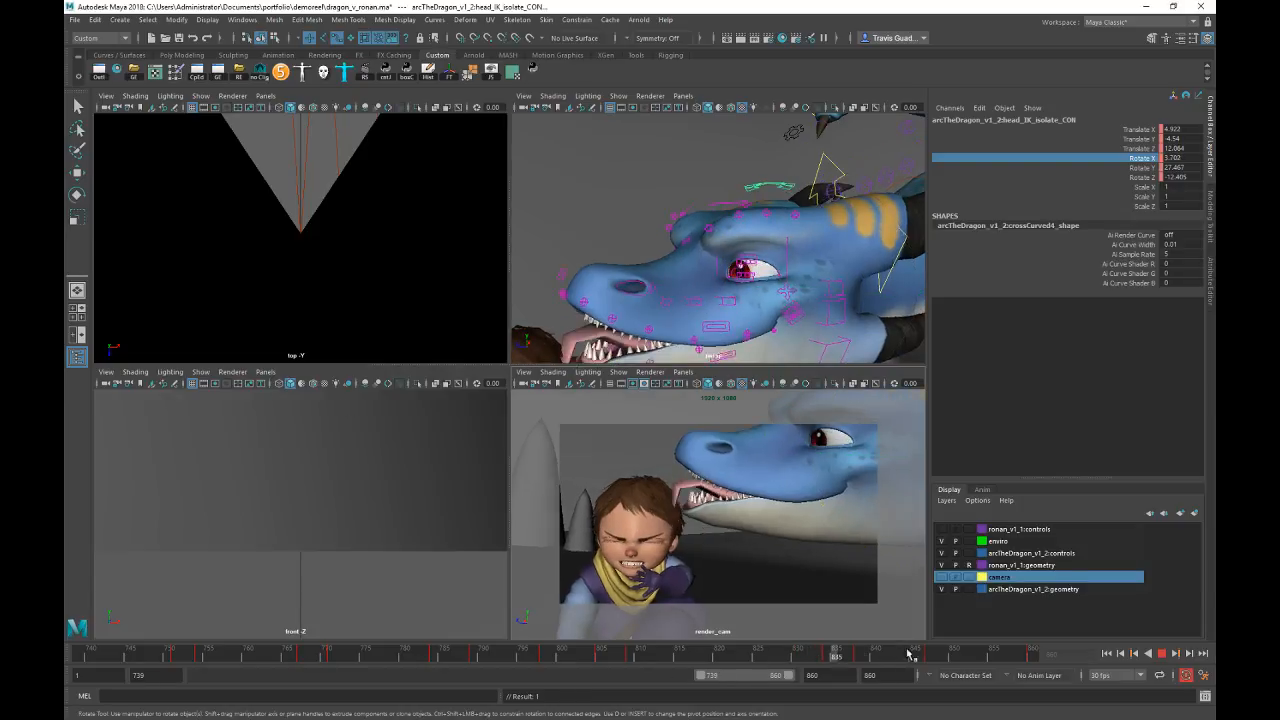
drag(1087, 651, 1117, 648)
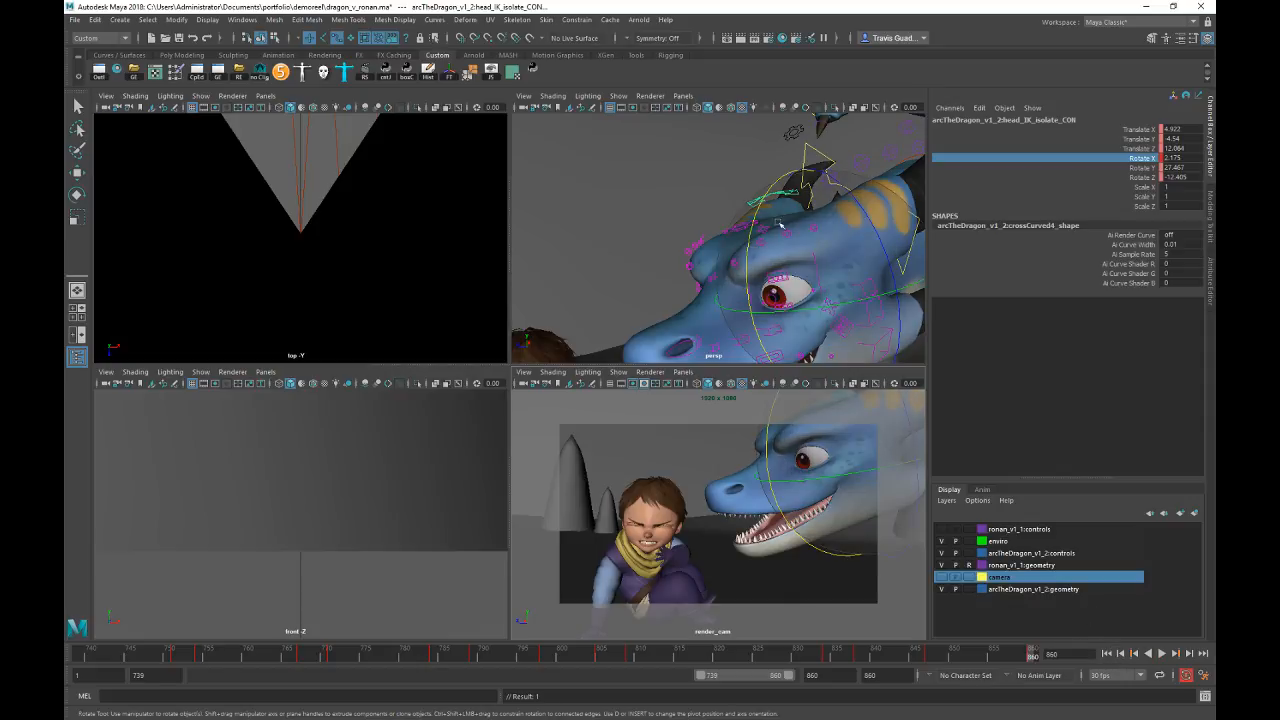
alt+middle_drag(735, 234, 642, 158)
alt+drag(596, 277, 634, 281)
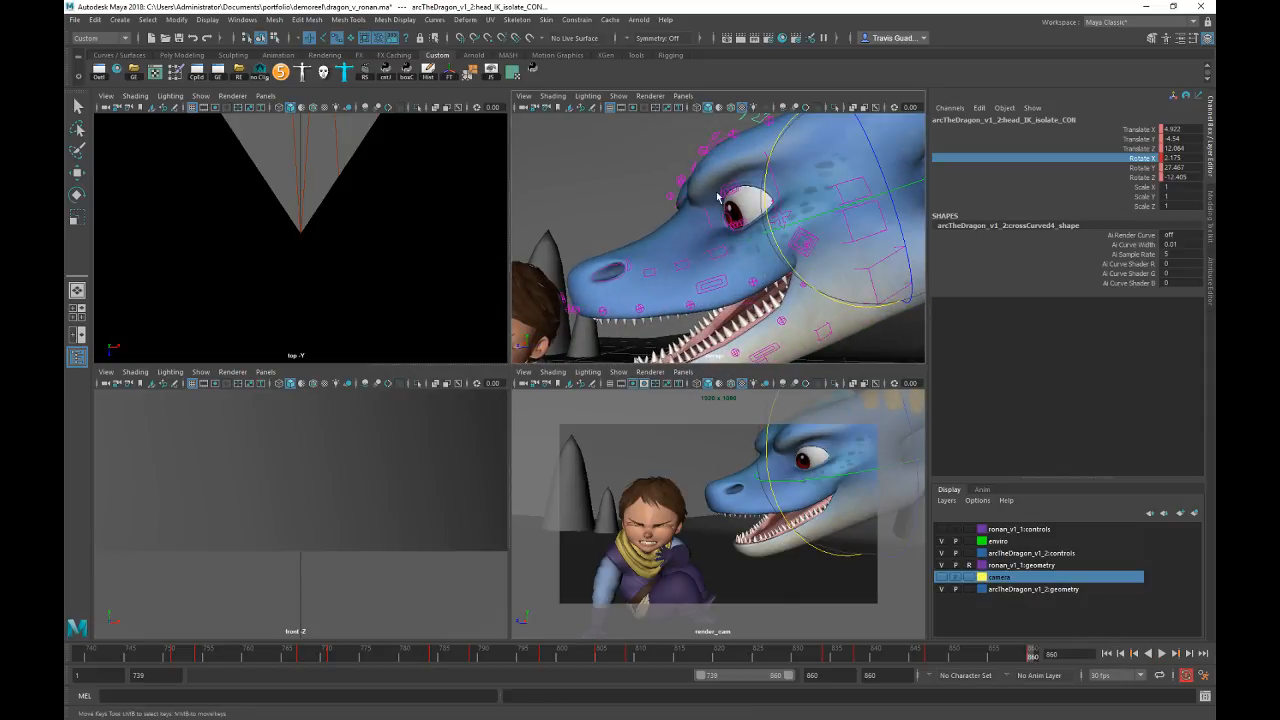
click(814, 252)
click(804, 243)
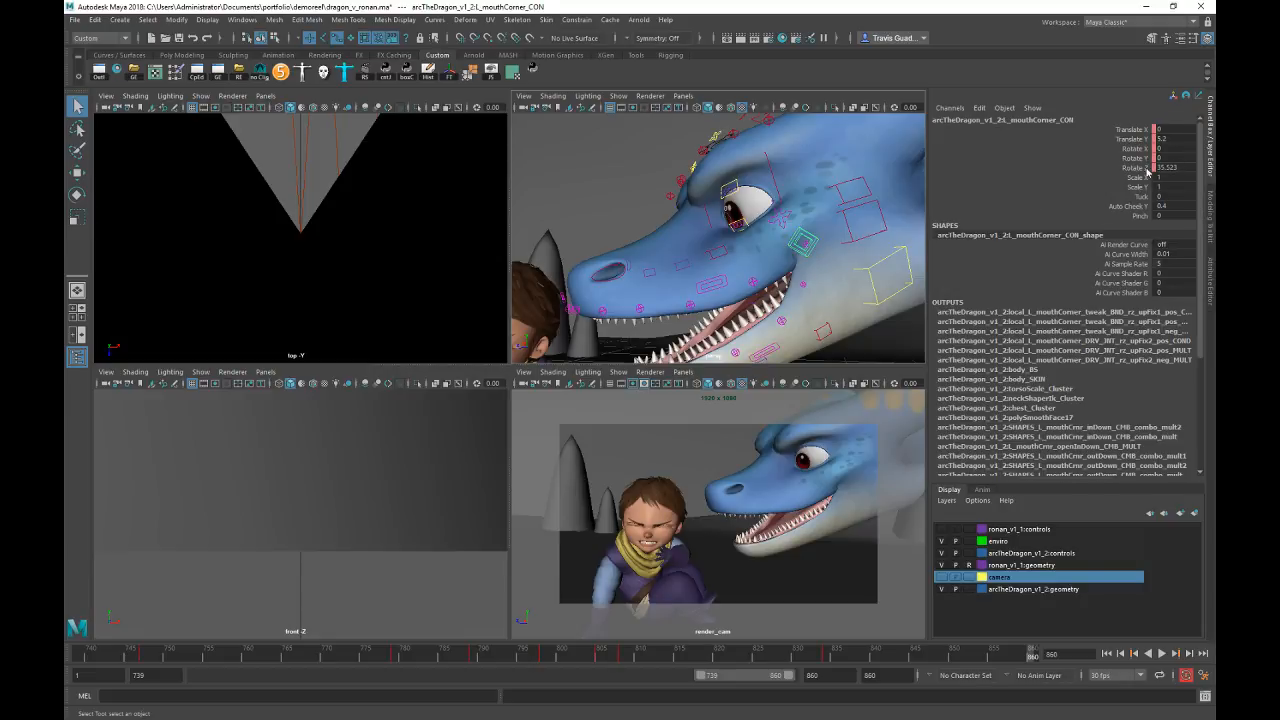
key(comma)
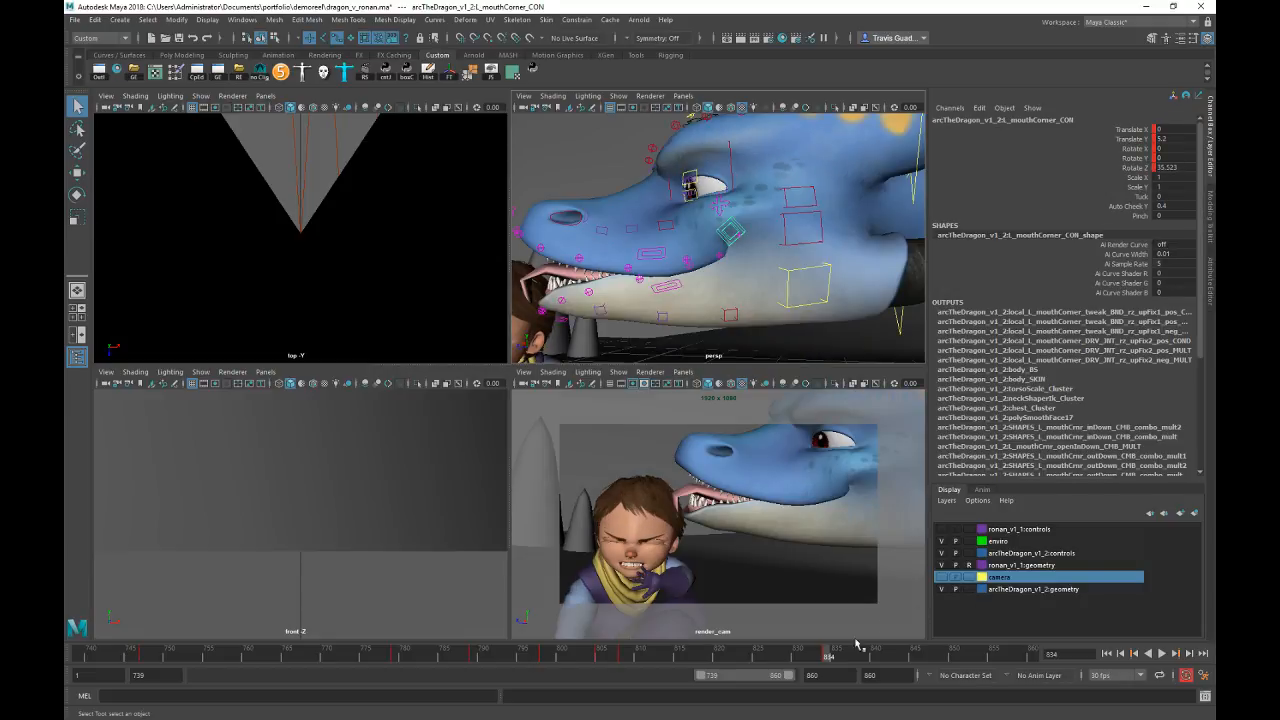
key(alt+v)
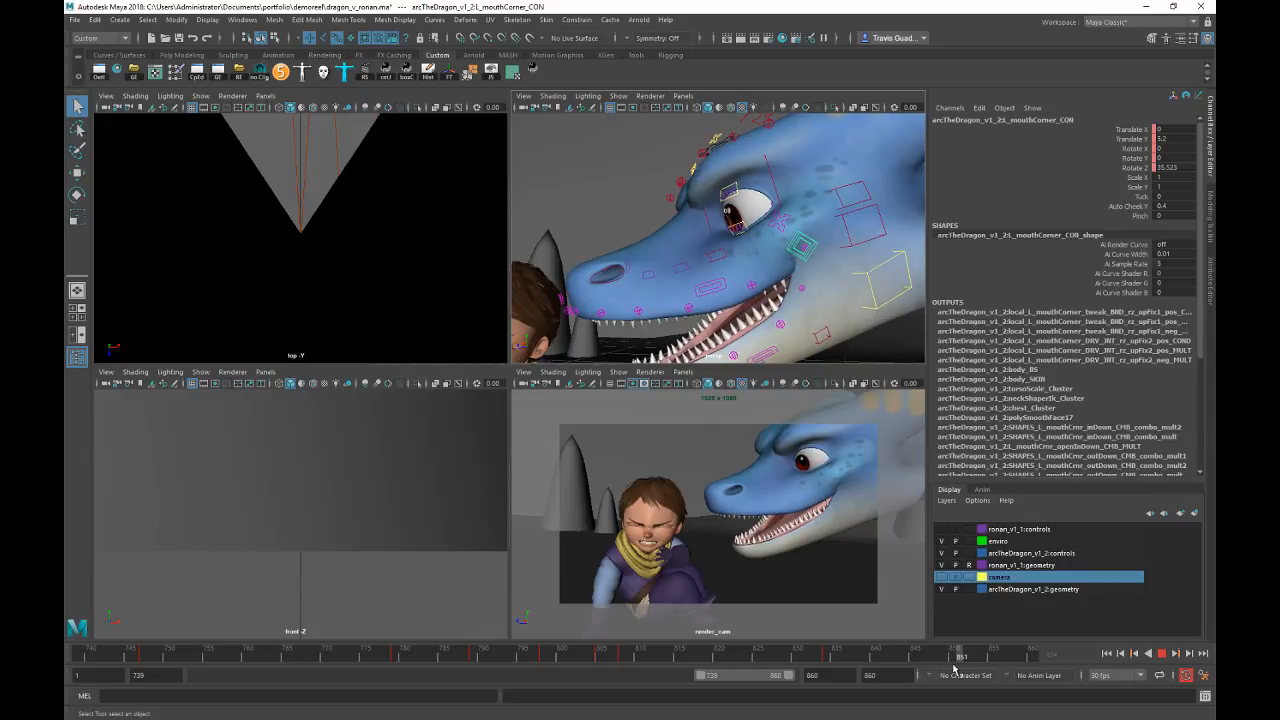
key(alt+v)
Step: Try rotating the left mouth corner control at frame 850, first freely and then in Z to about 39.3 degrees
click(1135, 168)
key(e)
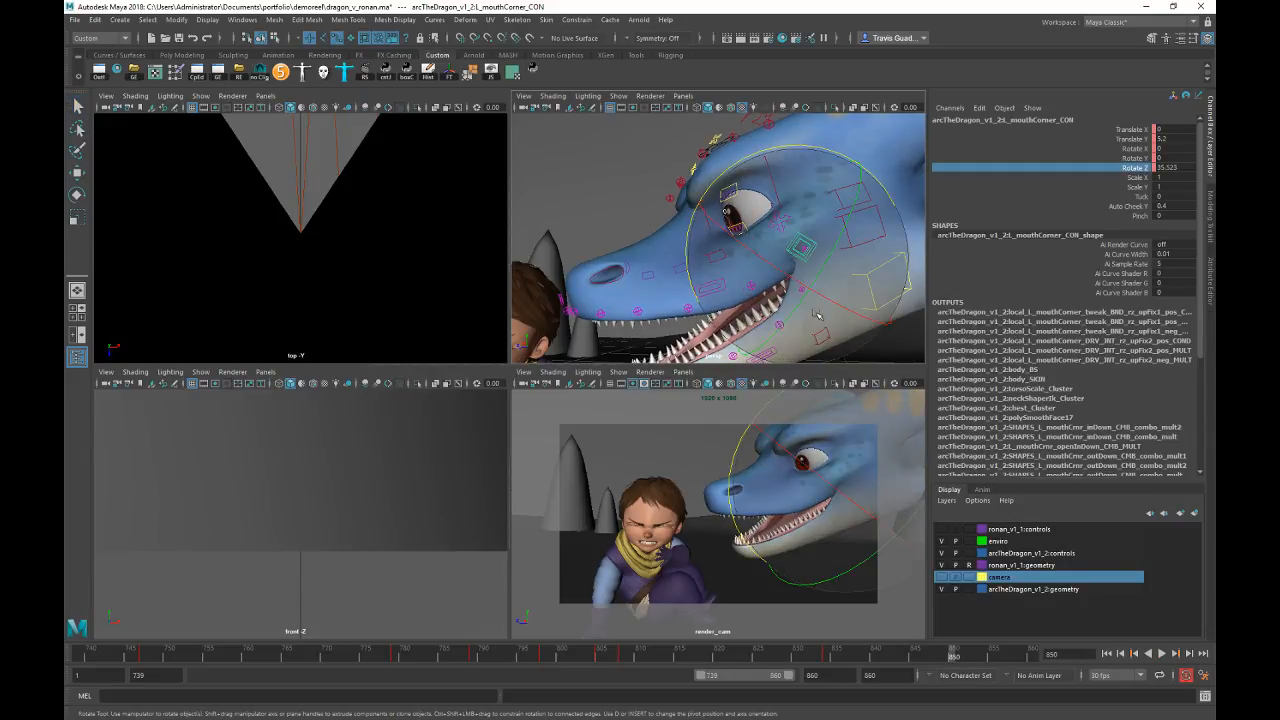
drag(817, 316, 1003, 217)
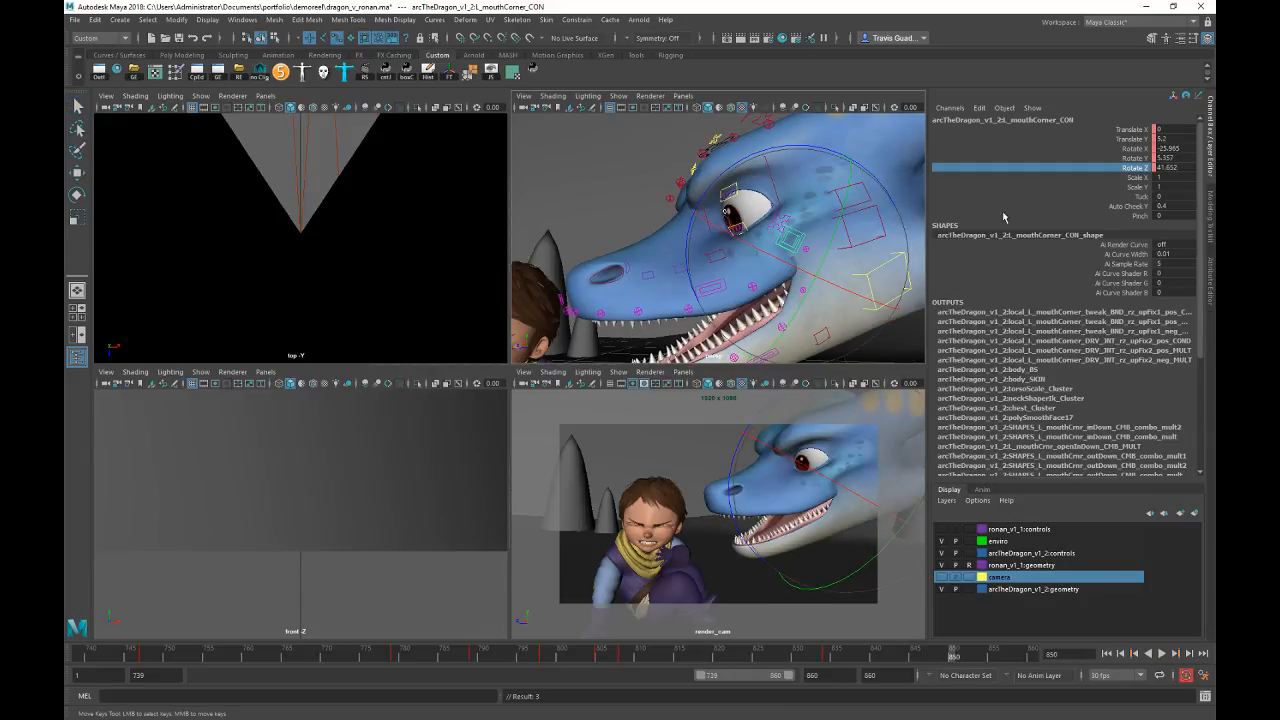
key(ctrl+z)
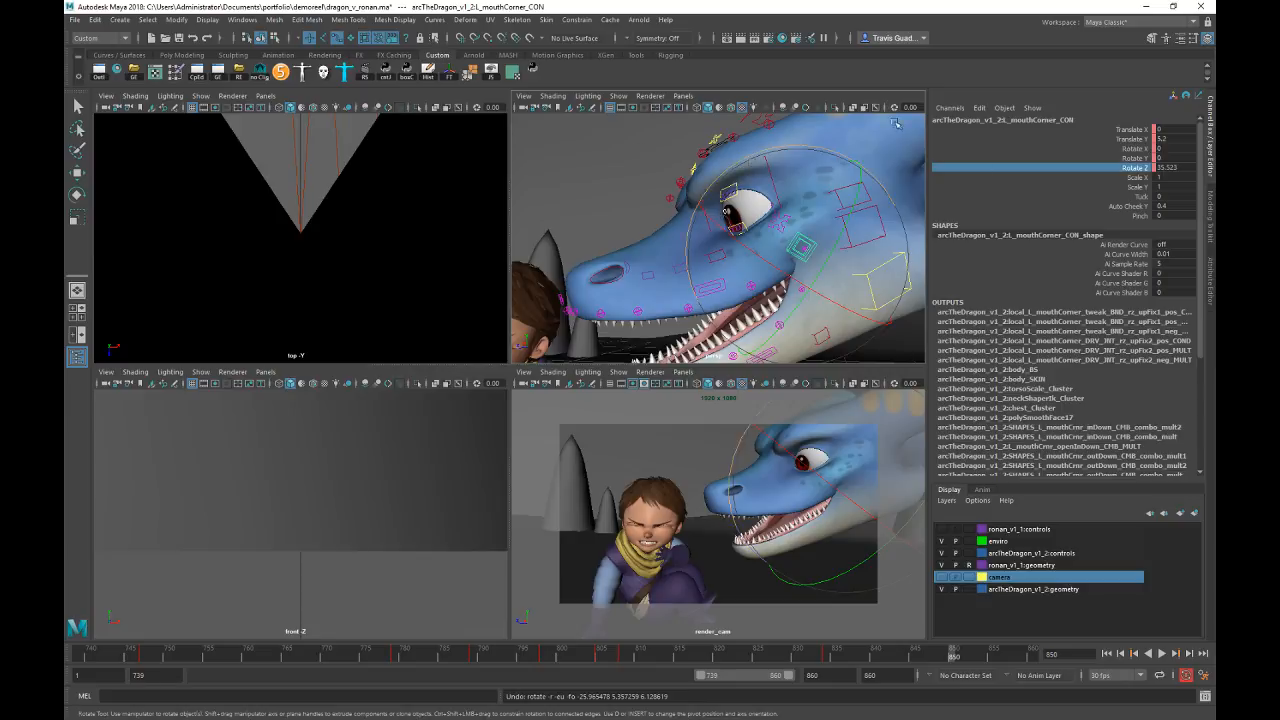
click(1089, 168)
middle_drag(626, 149, 585, 149)
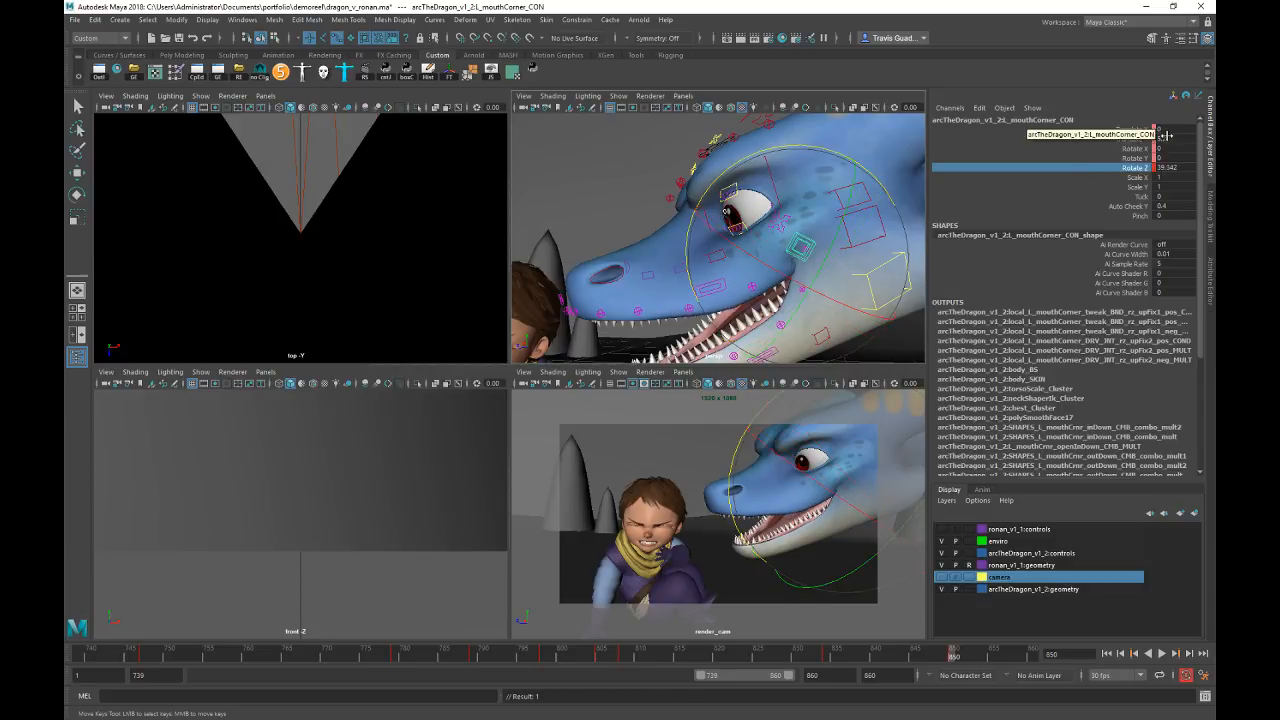
Step: Zero the left mouth corner's translation and rotation at frame 850, then set Rotate Z to about 28.9 and Translate Y to about 2.1
drag(1174, 129, 1175, 167)
text(0)
key(Return)
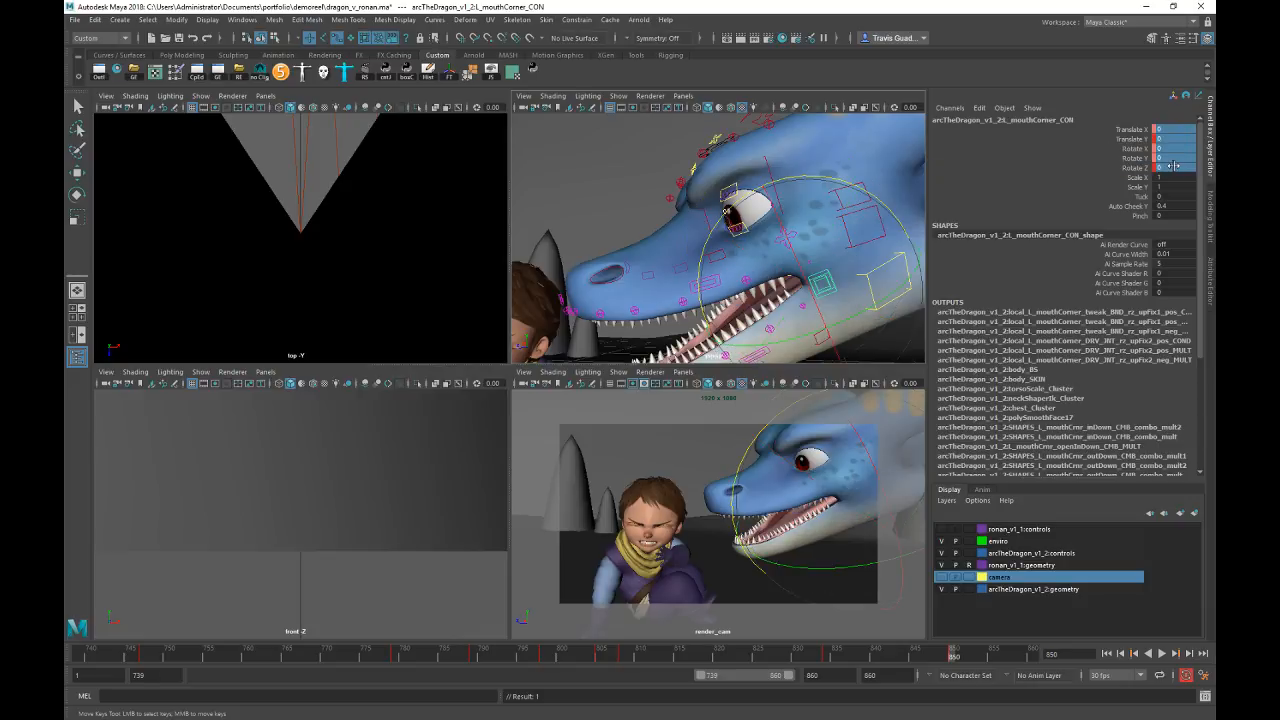
click(1133, 167)
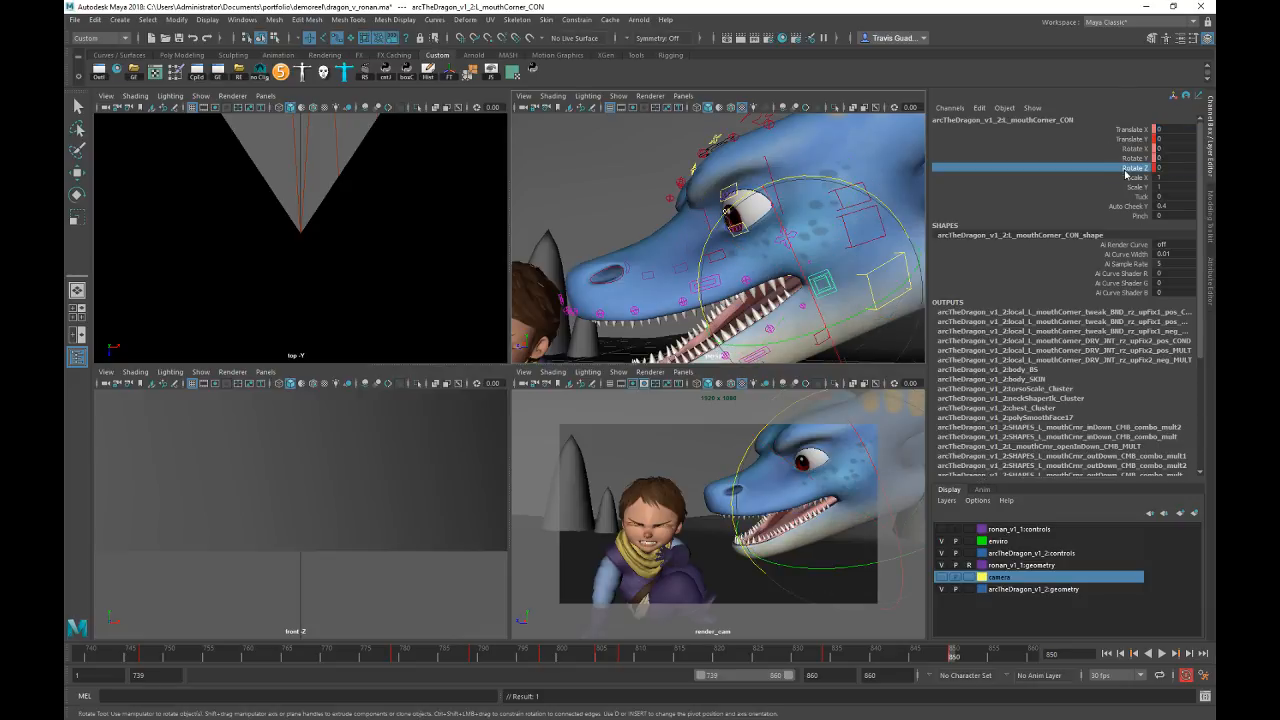
middle_drag(559, 273, 607, 272)
scroll(607, 272, up, 3)
click(1129, 139)
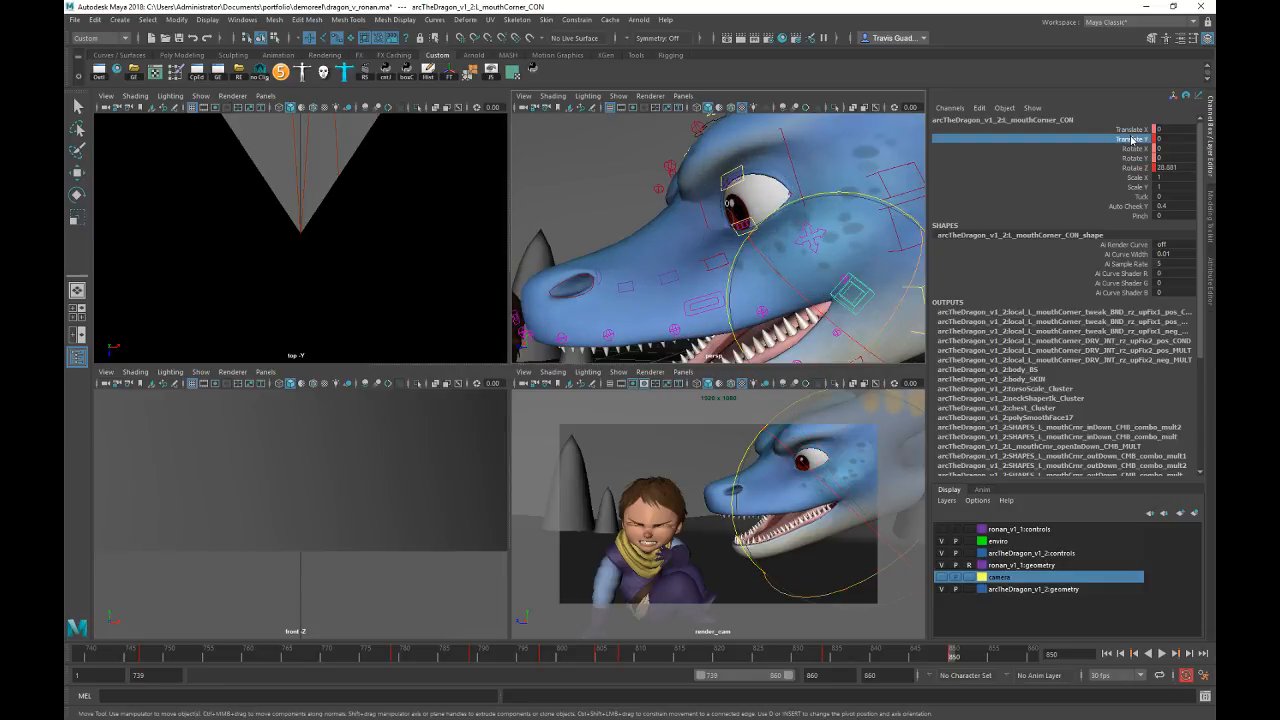
middle_drag(631, 178, 570, 189)
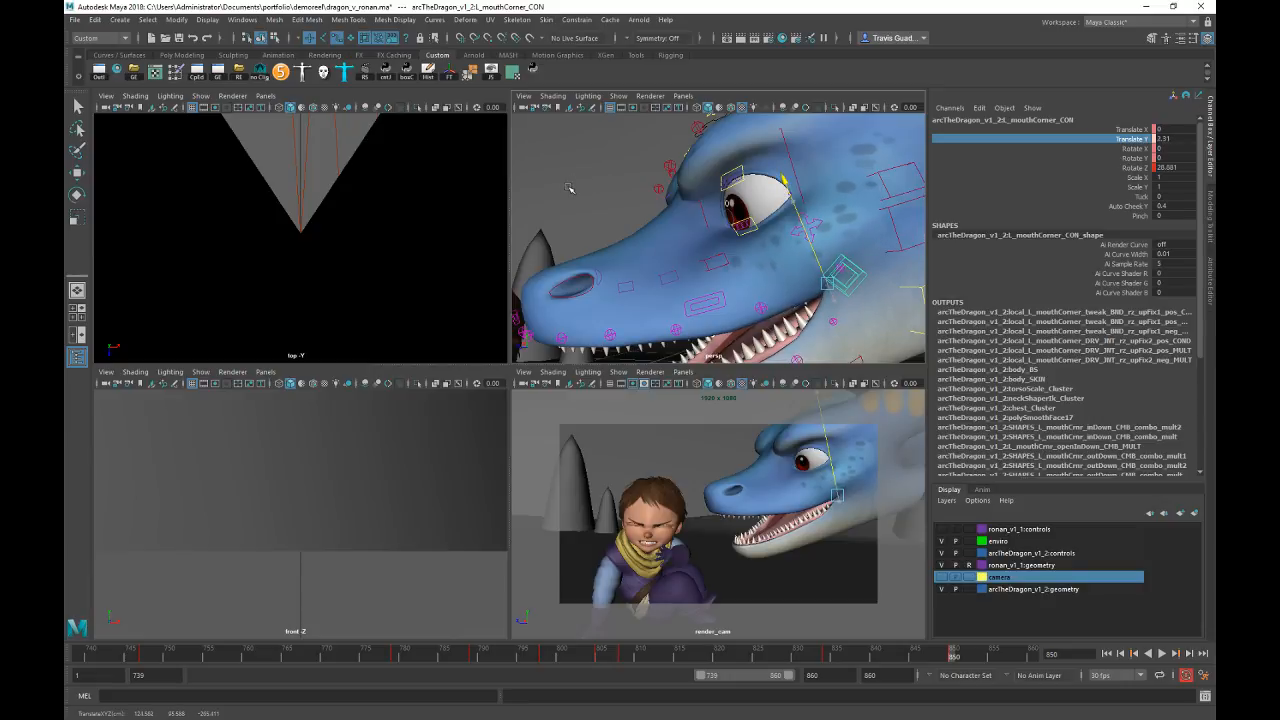
Step: Key the left mouth corner's Scale X, Scale Y, Tuck, Auto Cheek Y and Pinch channels at frame 834
key(comma)
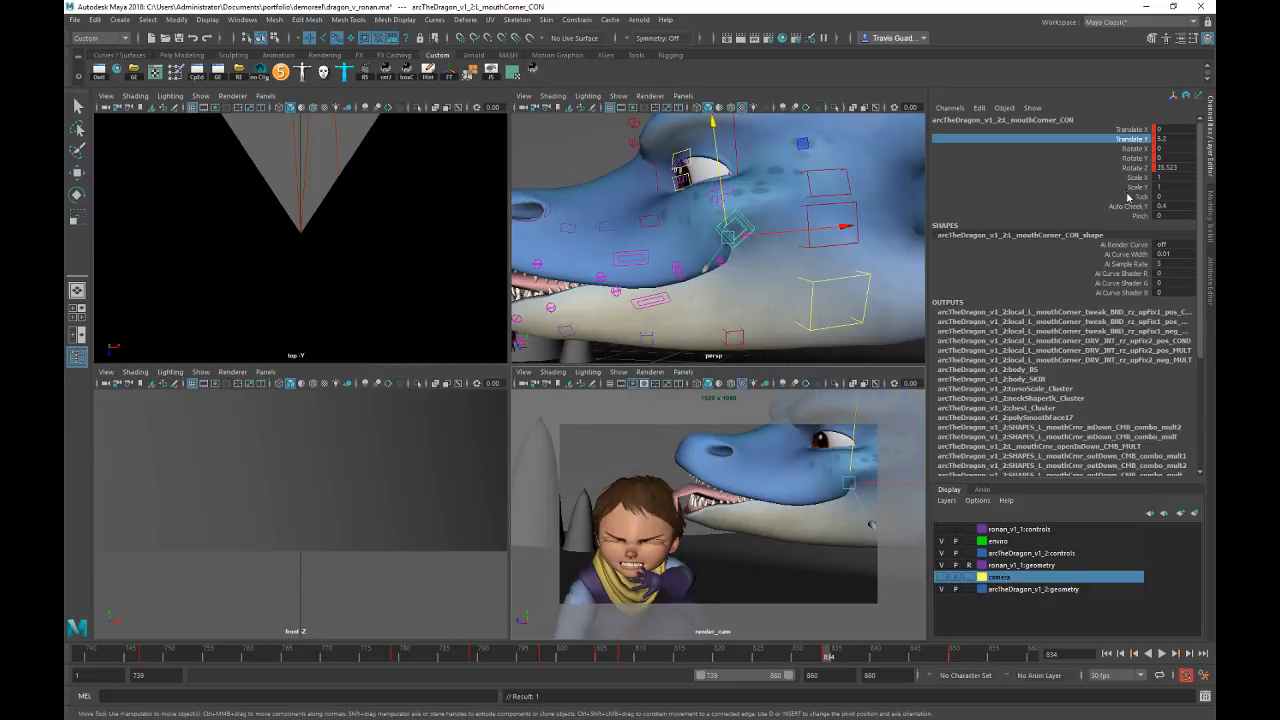
drag(1126, 179, 1125, 216)
right_click(1125, 216)
click(1125, 240)
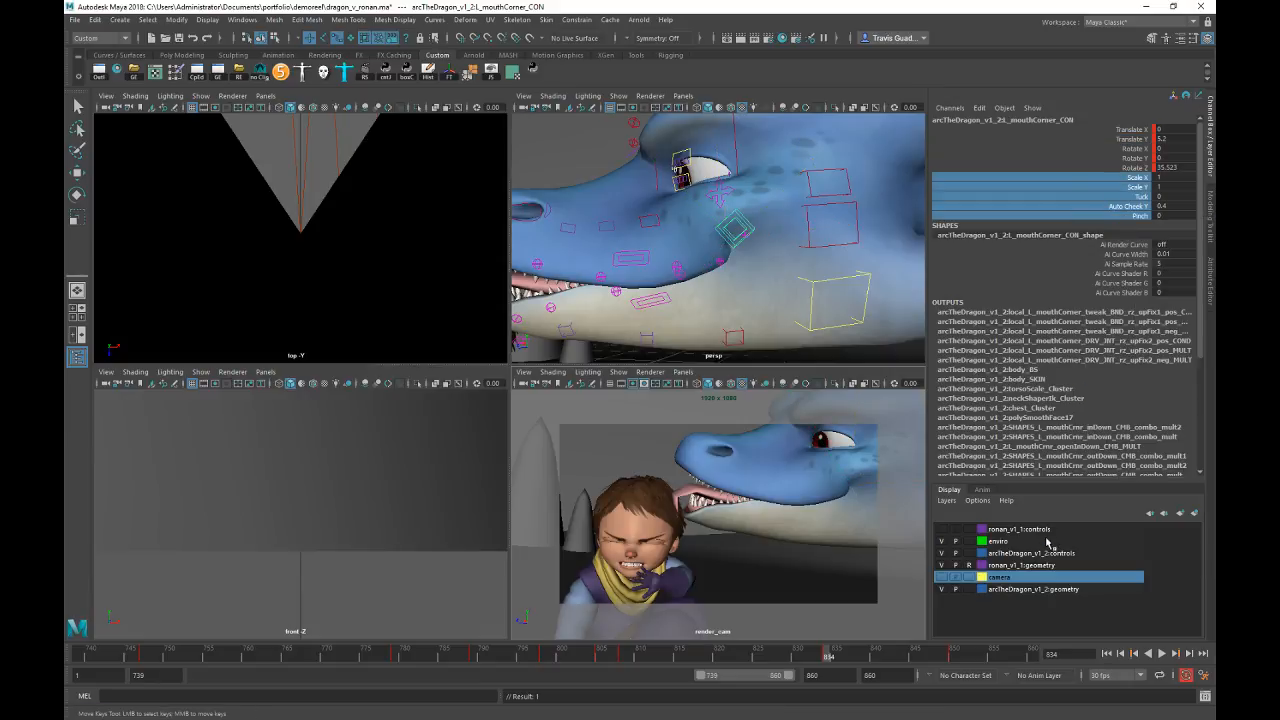
Step: Try a Tuck of 6.1 and a different Auto Cheek Y on the left mouth corner at frame 849, undoing each change
click(951, 655)
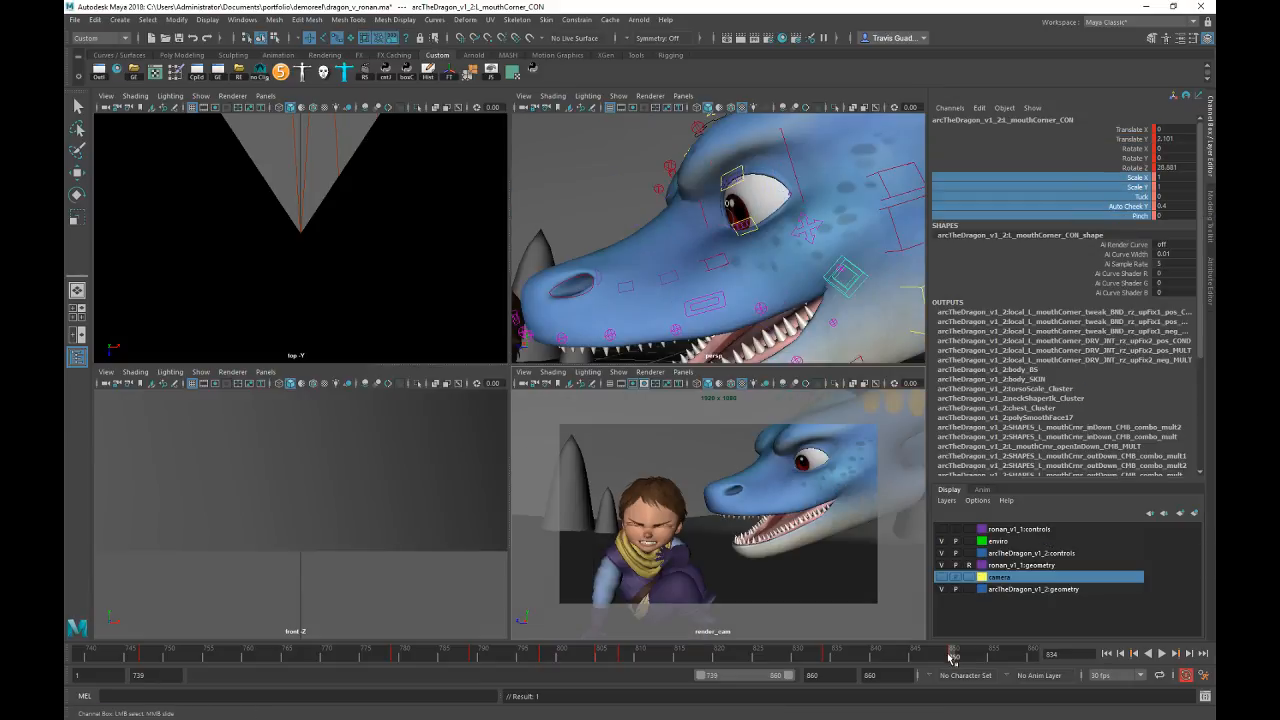
click(1125, 197)
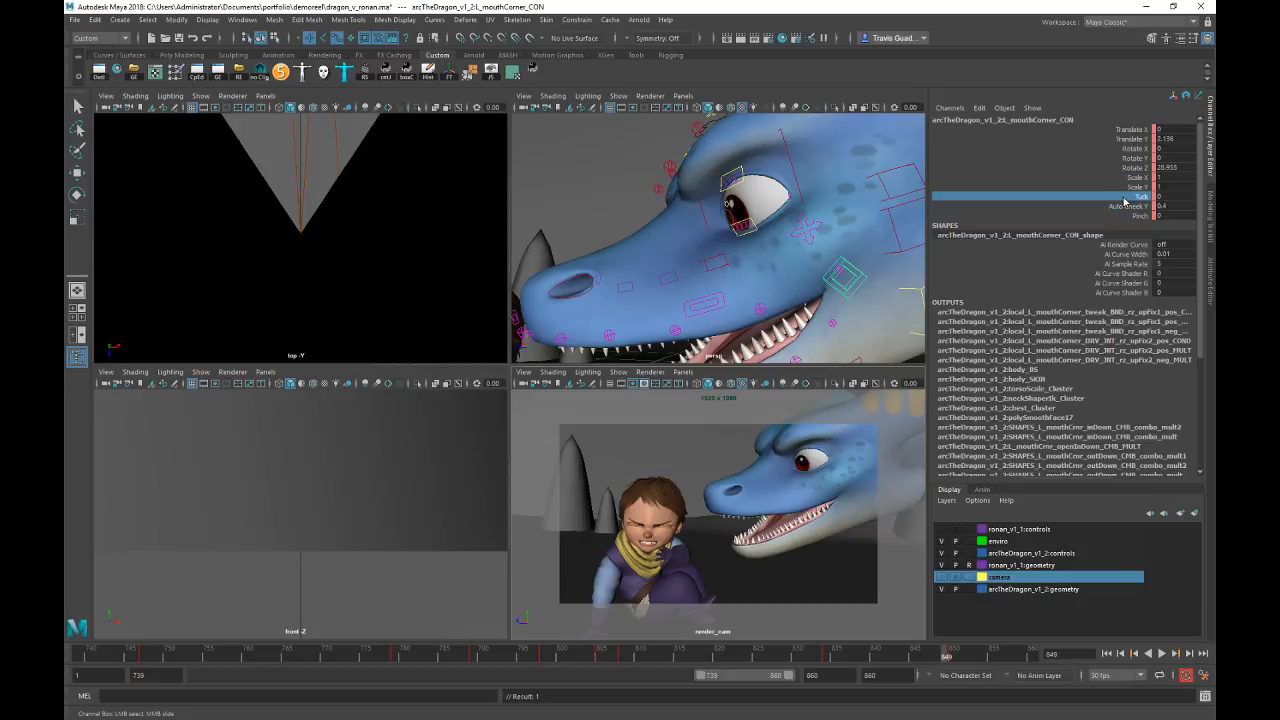
mouse_move(866, 340)
middle_down()
mouse_move(833, 347)
mouse_move(882, 345)
middle_up()
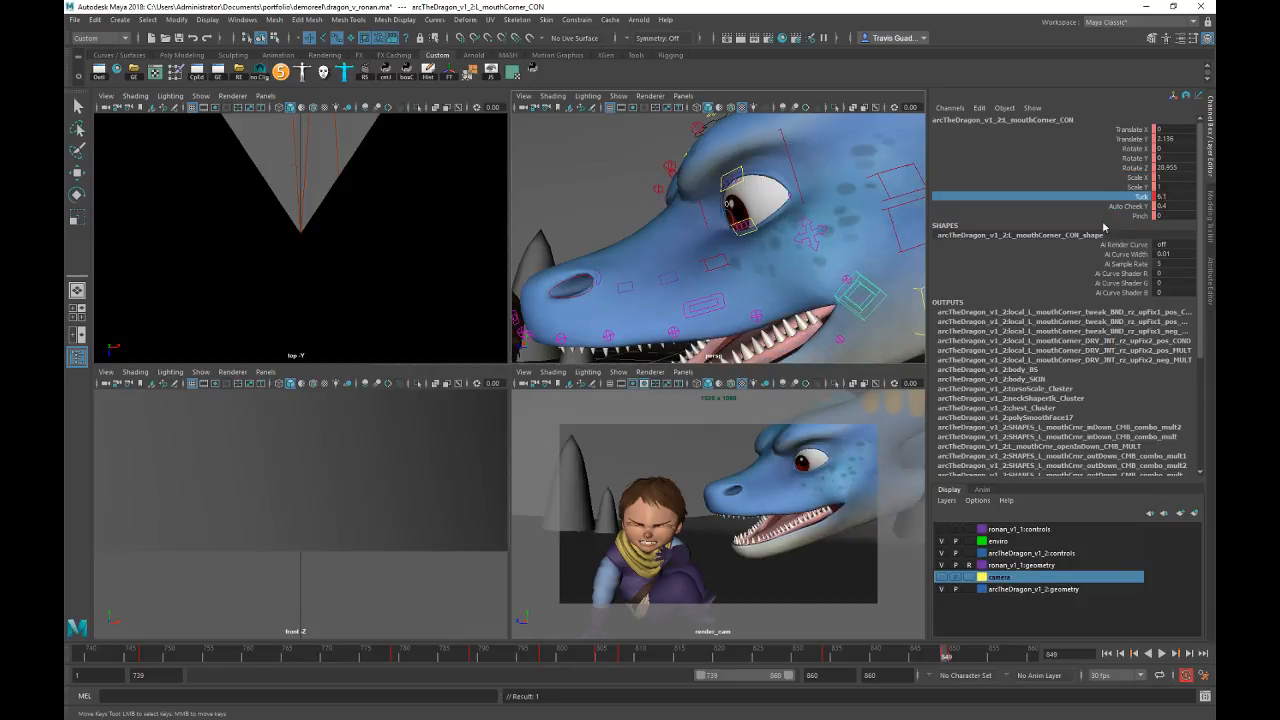
key(ctrl+z)
click(1125, 205)
mouse_move(742, 238)
middle_down()
mouse_move(752, 244)
mouse_move(739, 246)
middle_up()
key(ctrl+z)
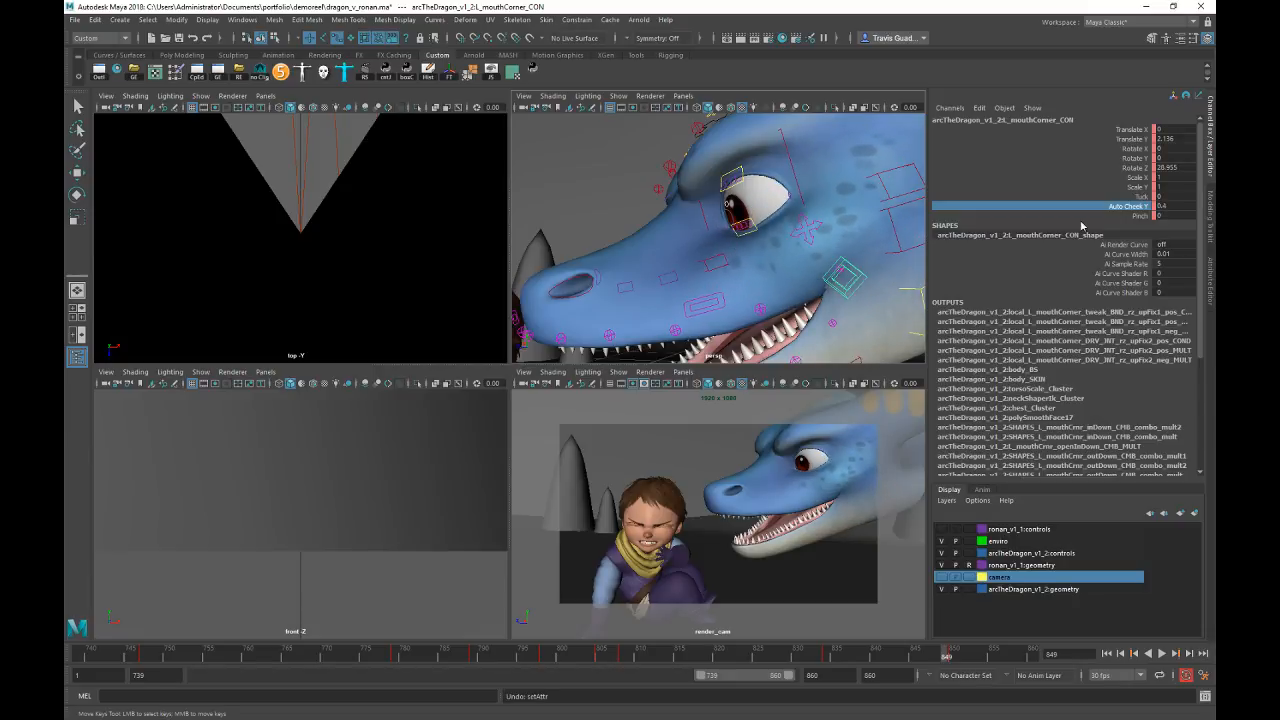
Step: Try a Pinch value of -0.4 on the left mouth corner at frame 849 and undo it
click(1112, 216)
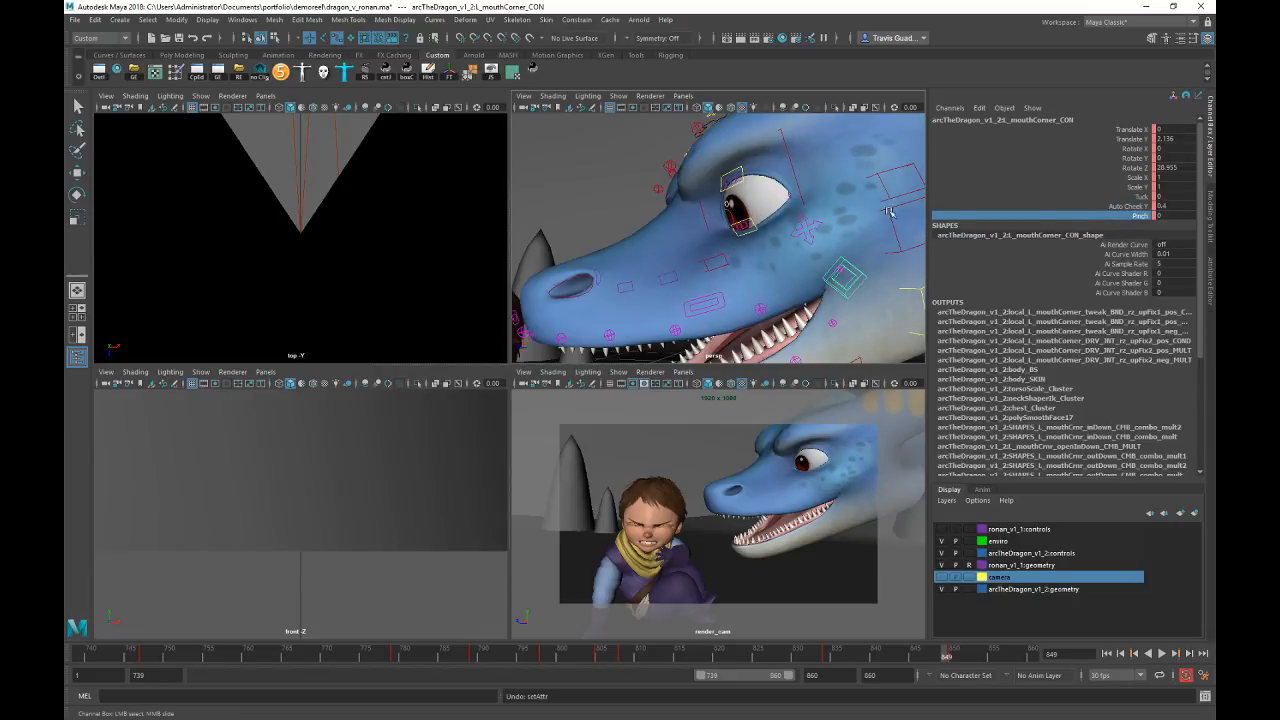
middle_drag(891, 212, 854, 223)
key(s)
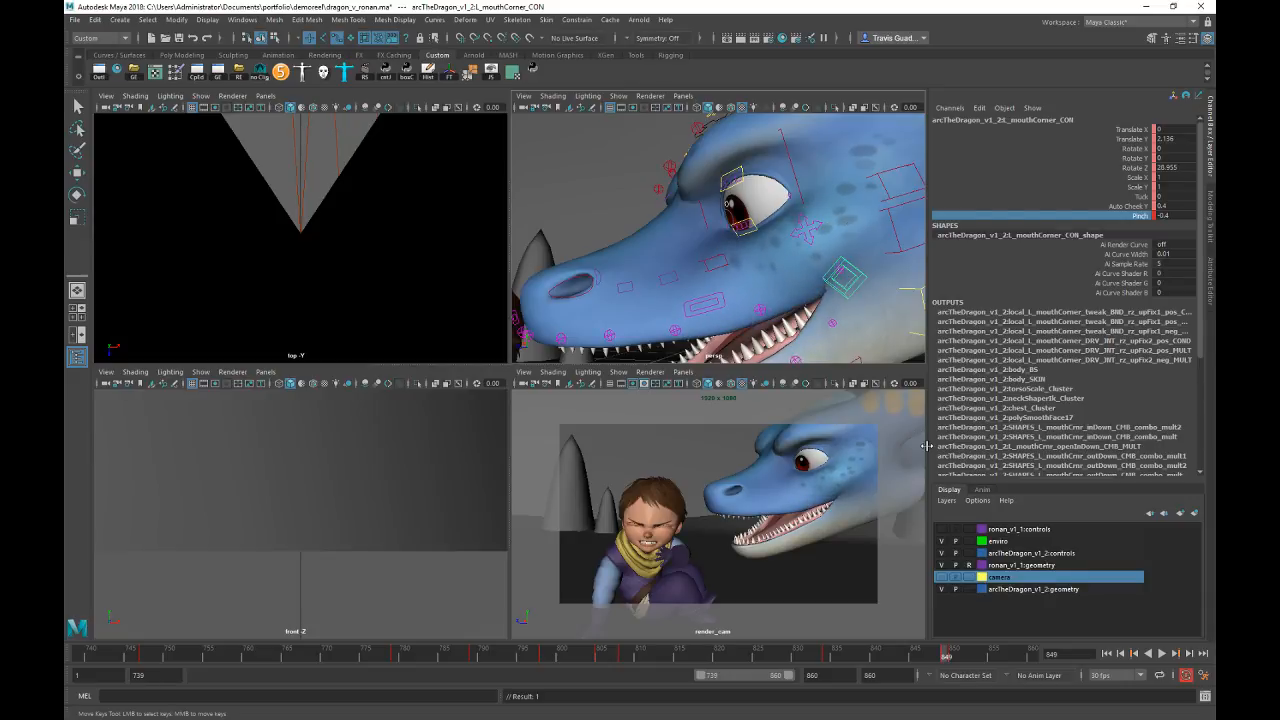
key(ctrl+z)
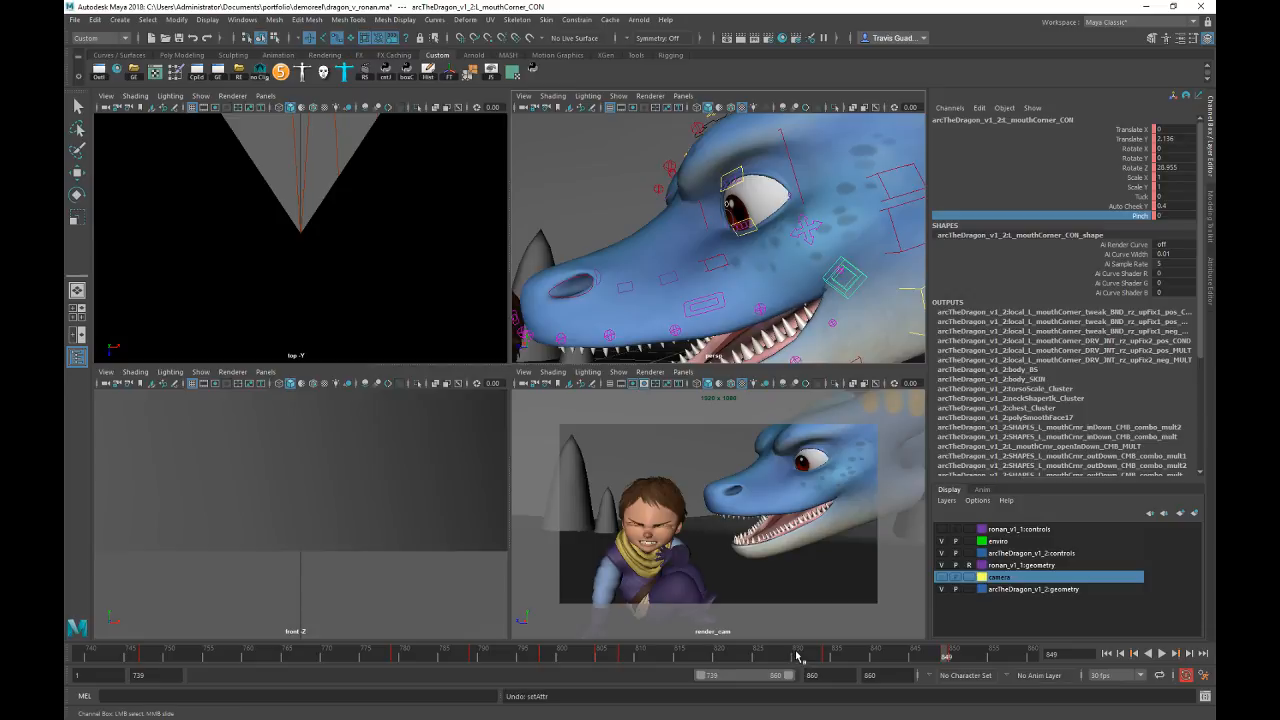
Step: Key the left mouth corner at frame 850 with Translate X about 2, Translate Y about 3.6 and Rotate Z about 11.7
click(798, 656)
drag(818, 656, 952, 660)
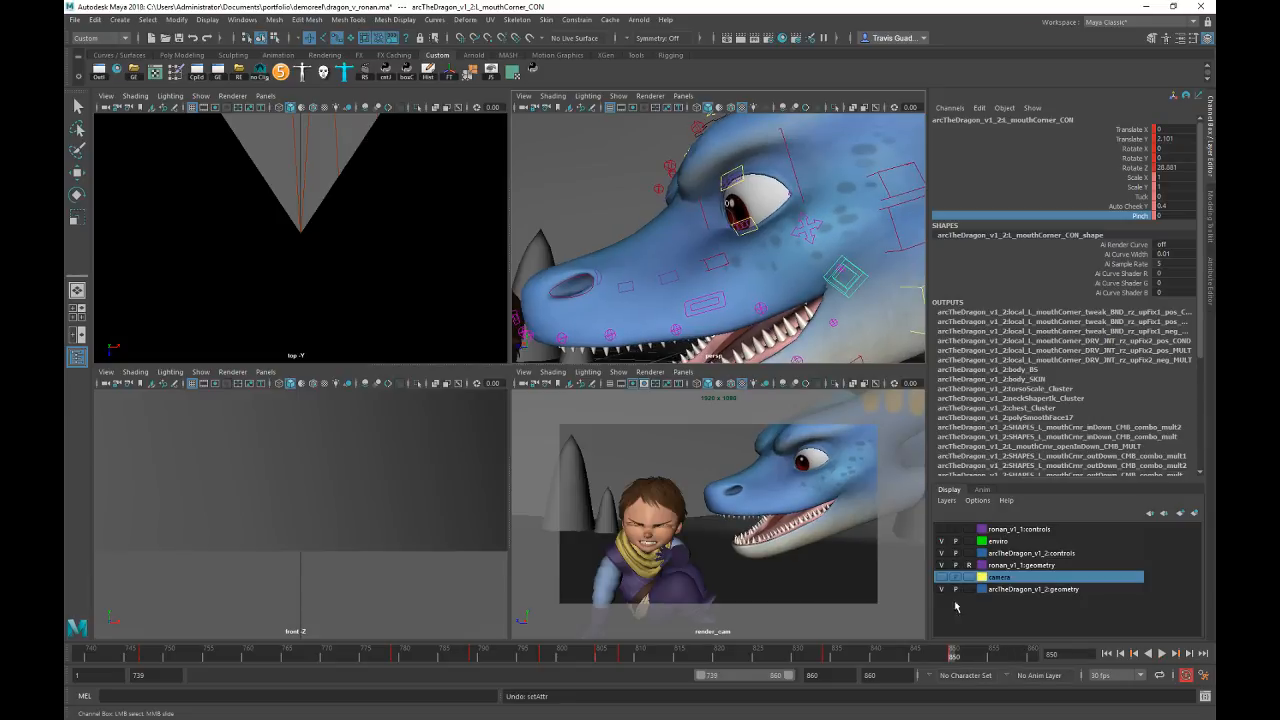
click(1119, 149)
click(1116, 139)
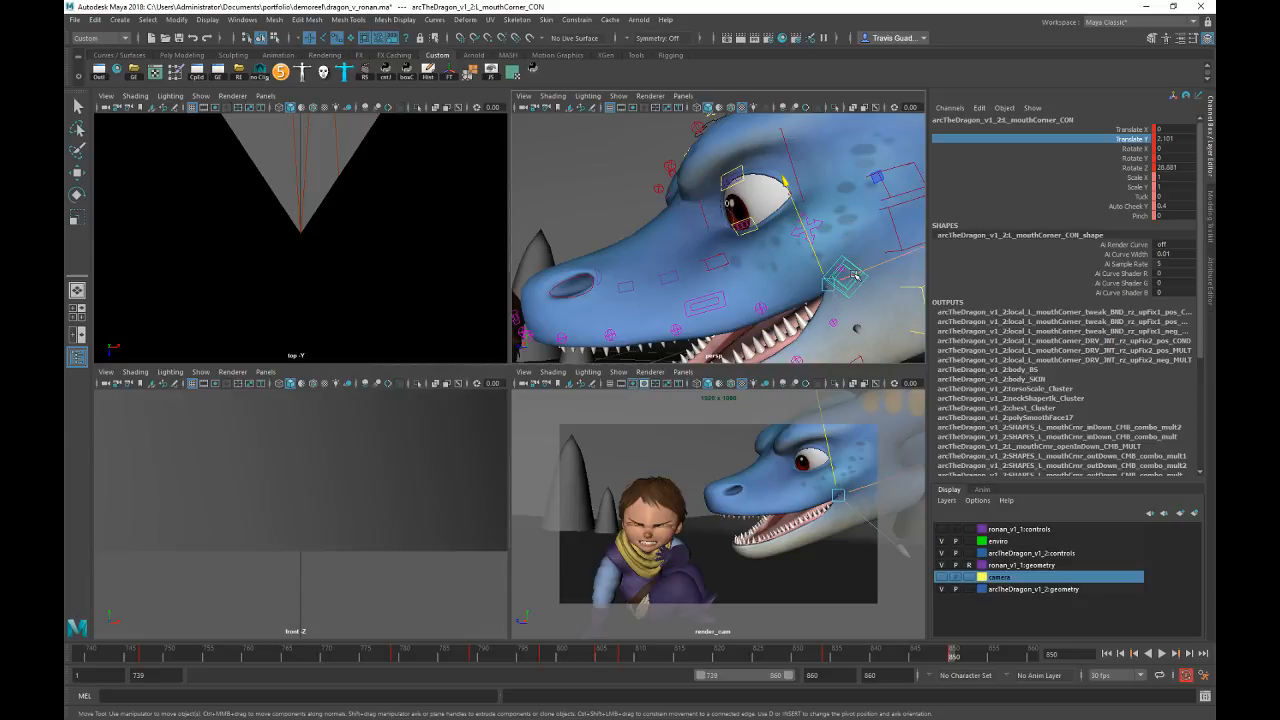
middle_drag(855, 275, 832, 224)
key(e)
middle_drag(650, 216, 669, 220)
key(s)
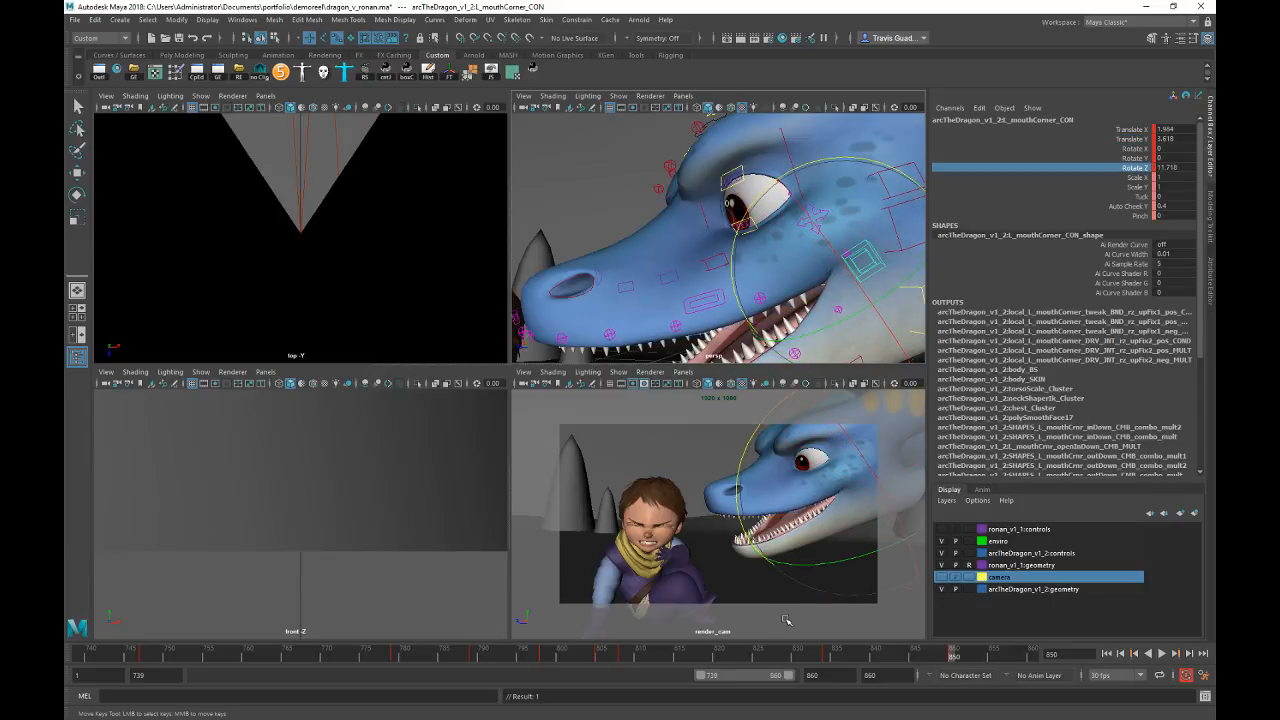
Step: Review the mouth corner motion, deselect the control, and play the shot in a maximized render camera view
key(period)
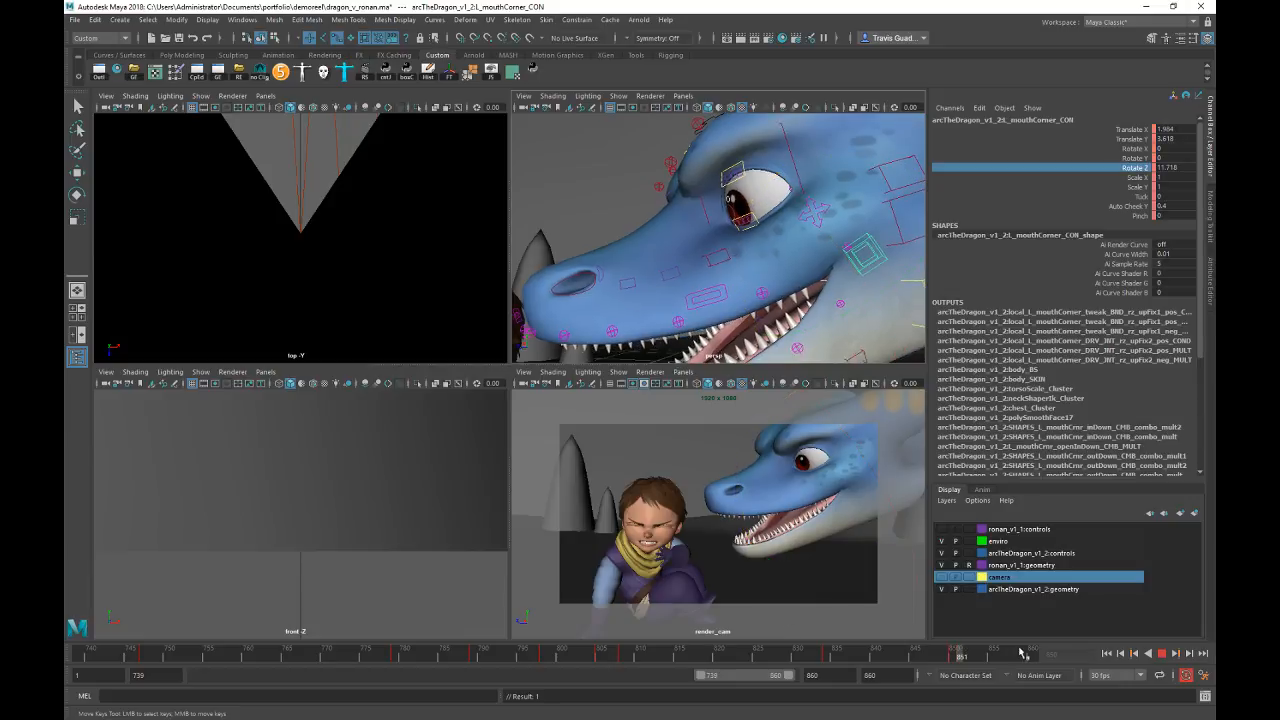
key(q)
click(617, 440)
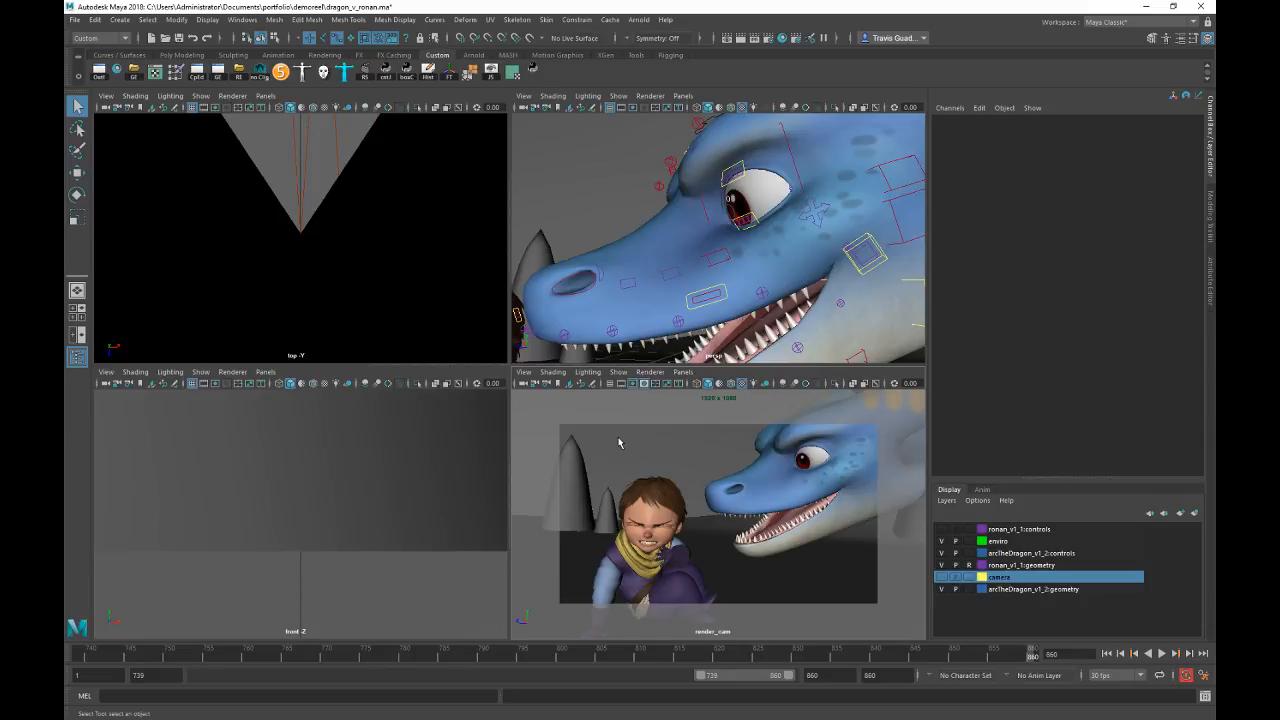
key(space)
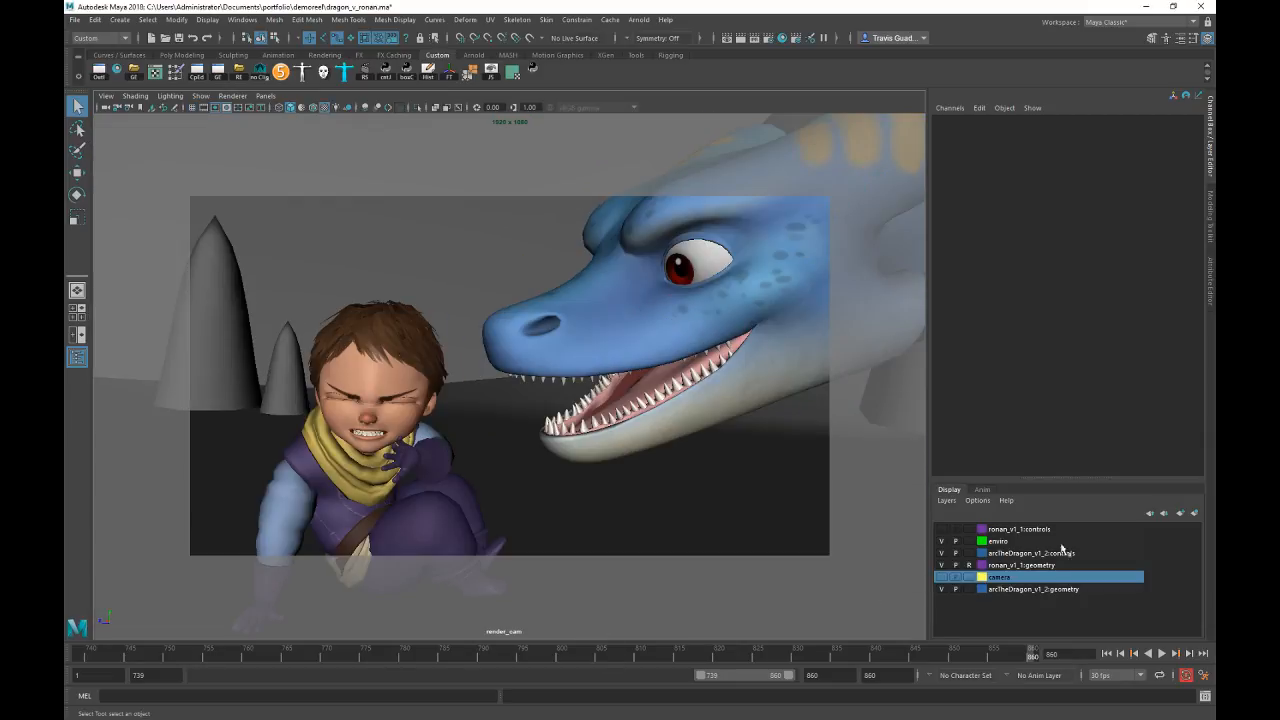
click(1163, 655)
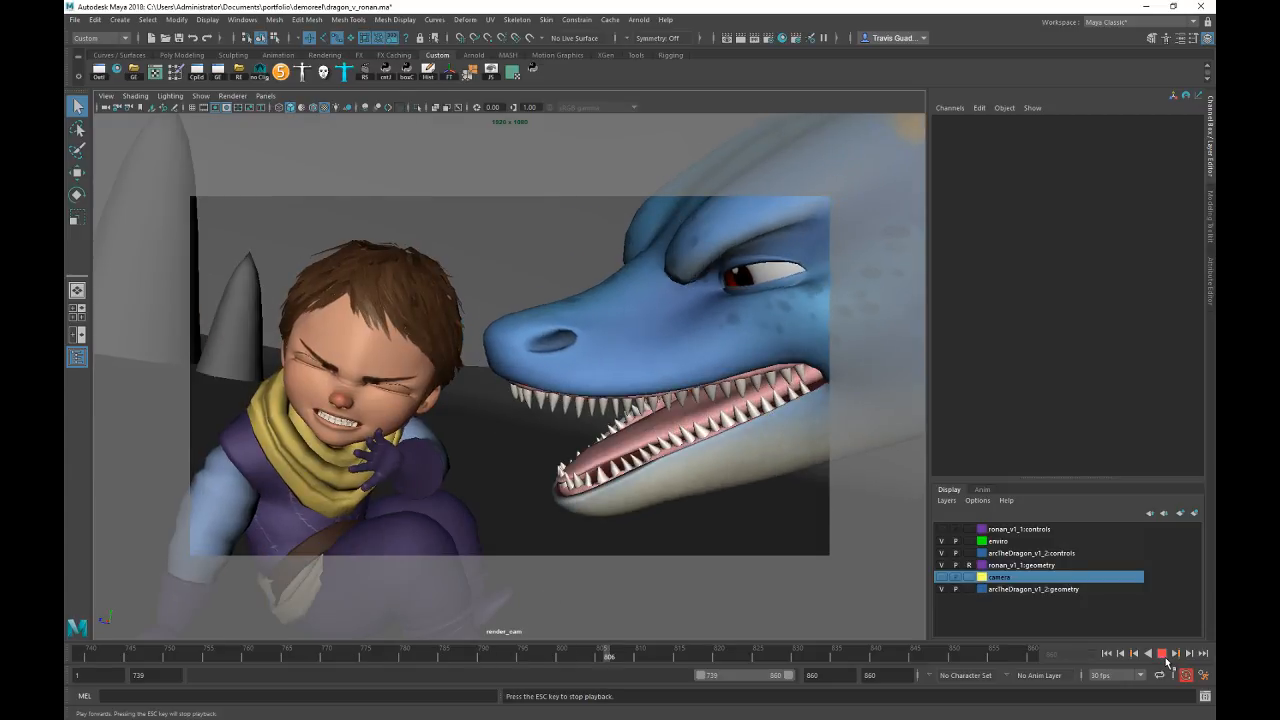
Step: Create a playblast of the render camera animation, watch it, and close the player
right_click(912, 657)
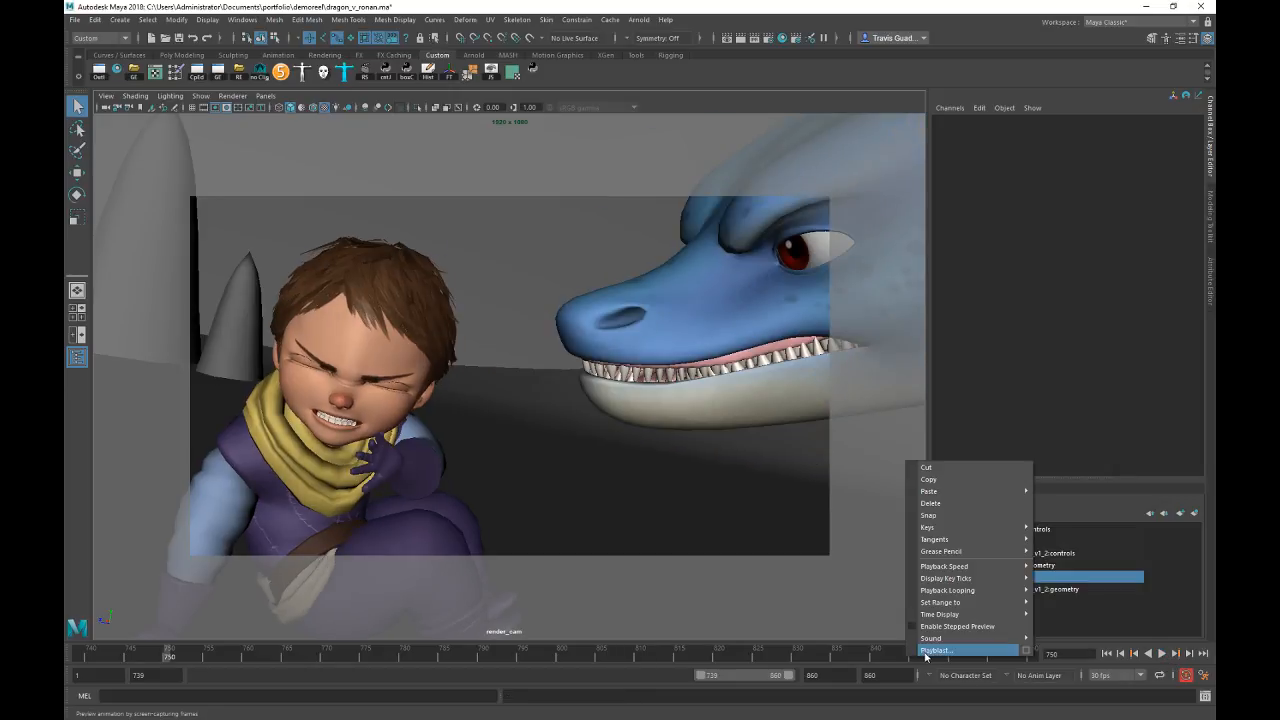
click(932, 646)
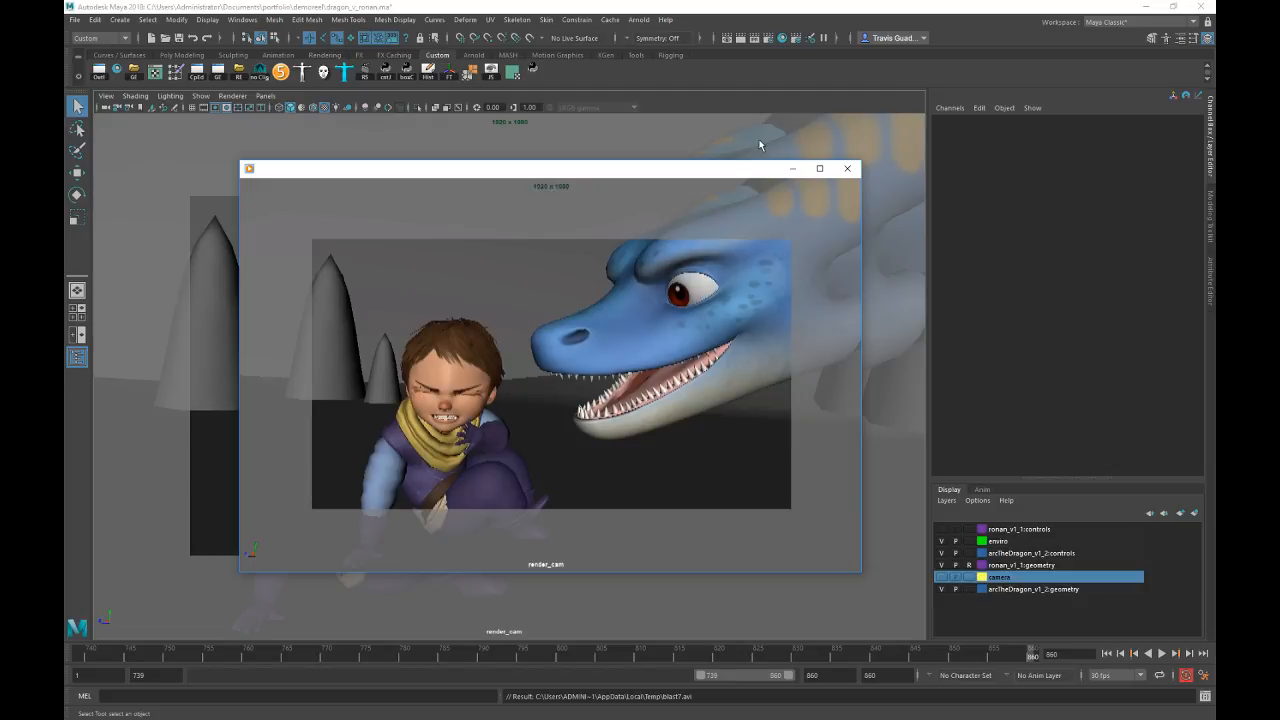
click(847, 168)
Step: Frame the dragon and boy in a maximized perspective view, show the camera layer, and select the camera controller
key(space)
key(space)
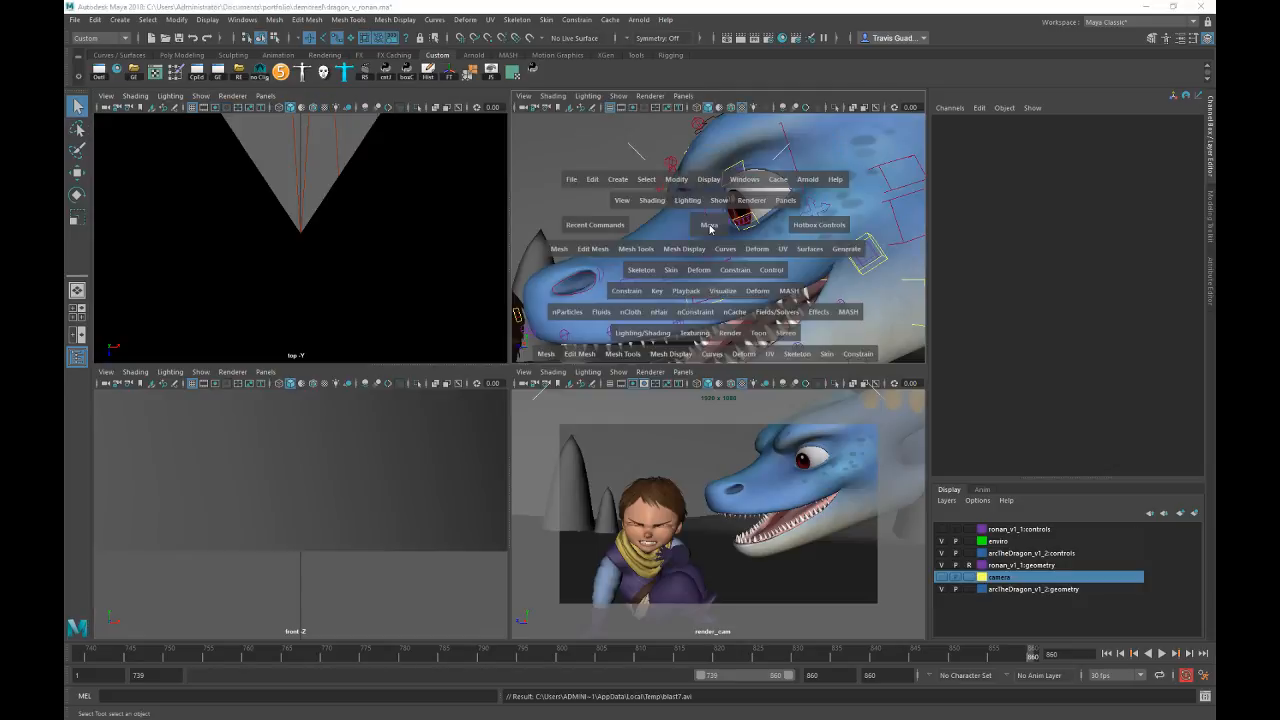
alt+right_drag(651, 308, 357, 280)
alt+drag(357, 280, 470, 383)
alt+right_drag(470, 383, 396, 375)
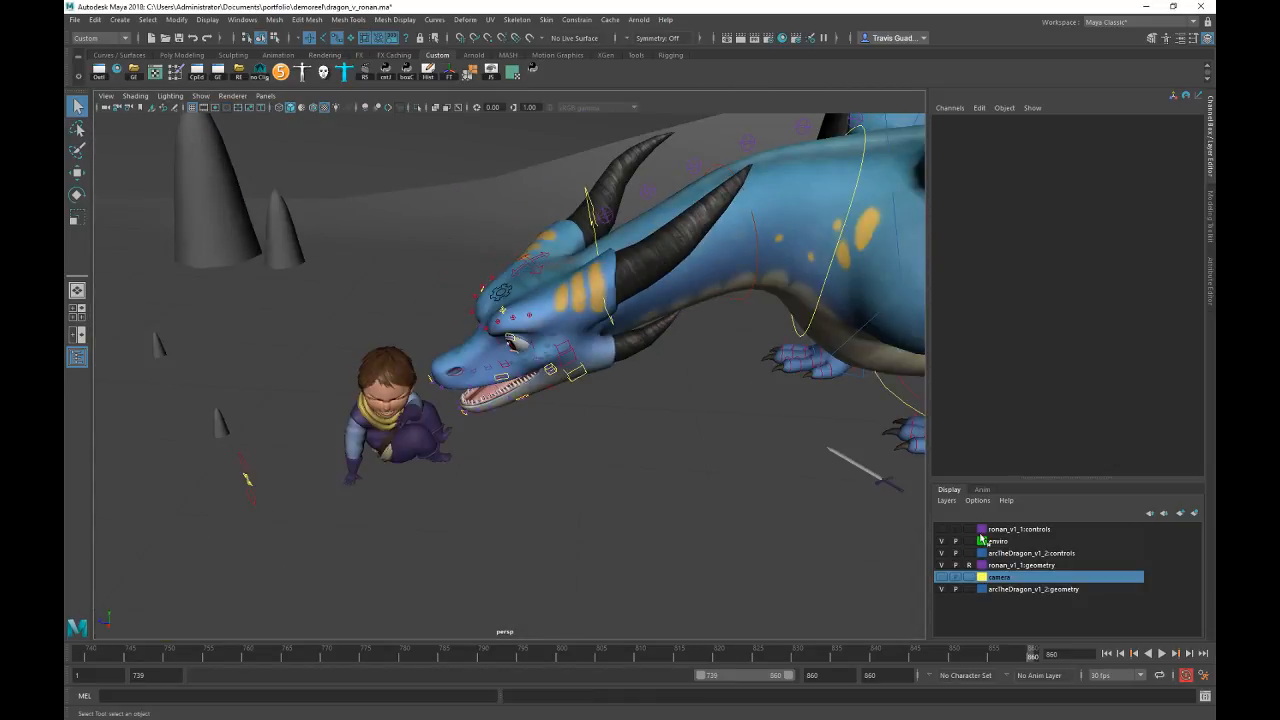
click(941, 577)
click(516, 427)
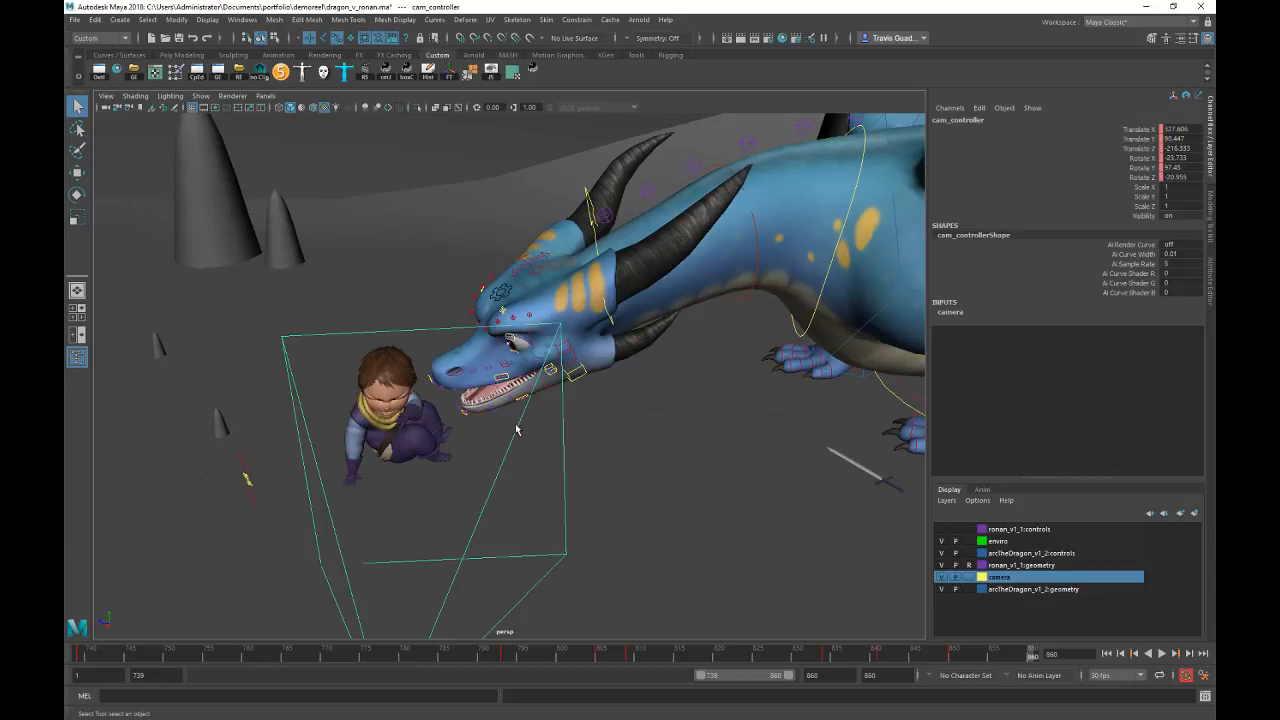
Step: Adjust the camera controller's keys at frame 834 to Rotate X about -35.3 and Rotate Z about -35, and scrub through the shot
key(space)
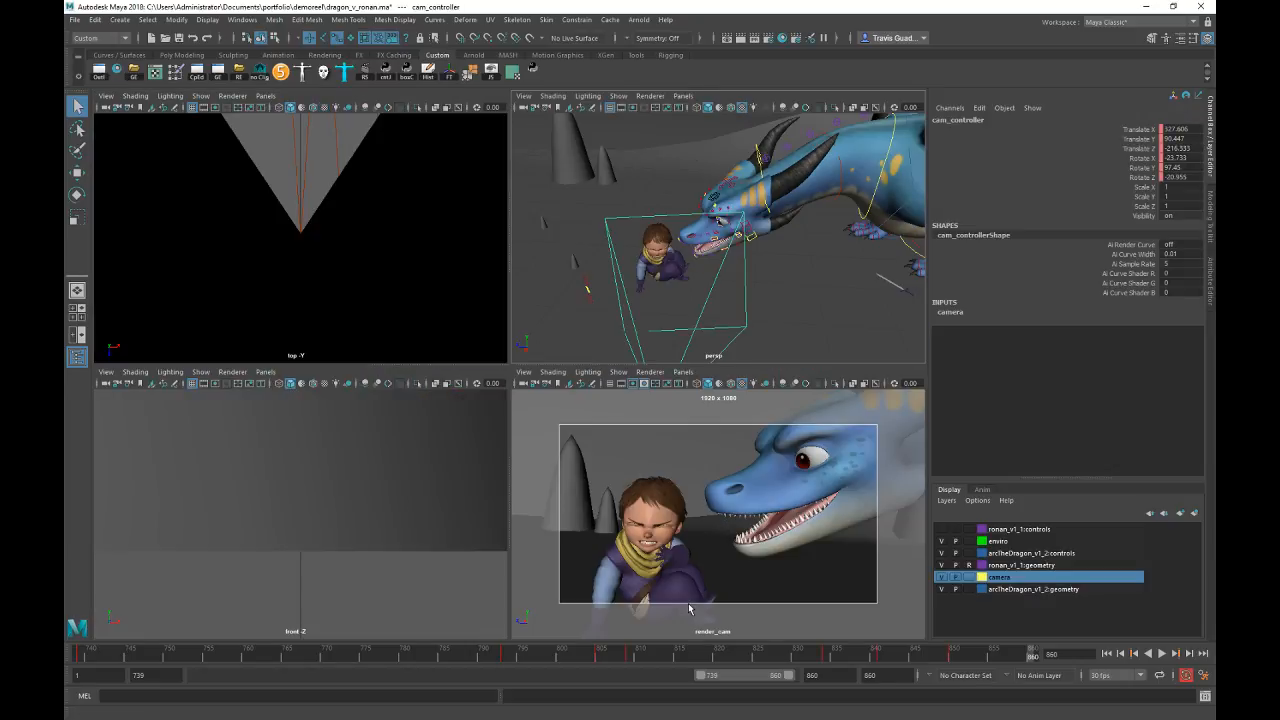
drag(488, 655, 636, 658)
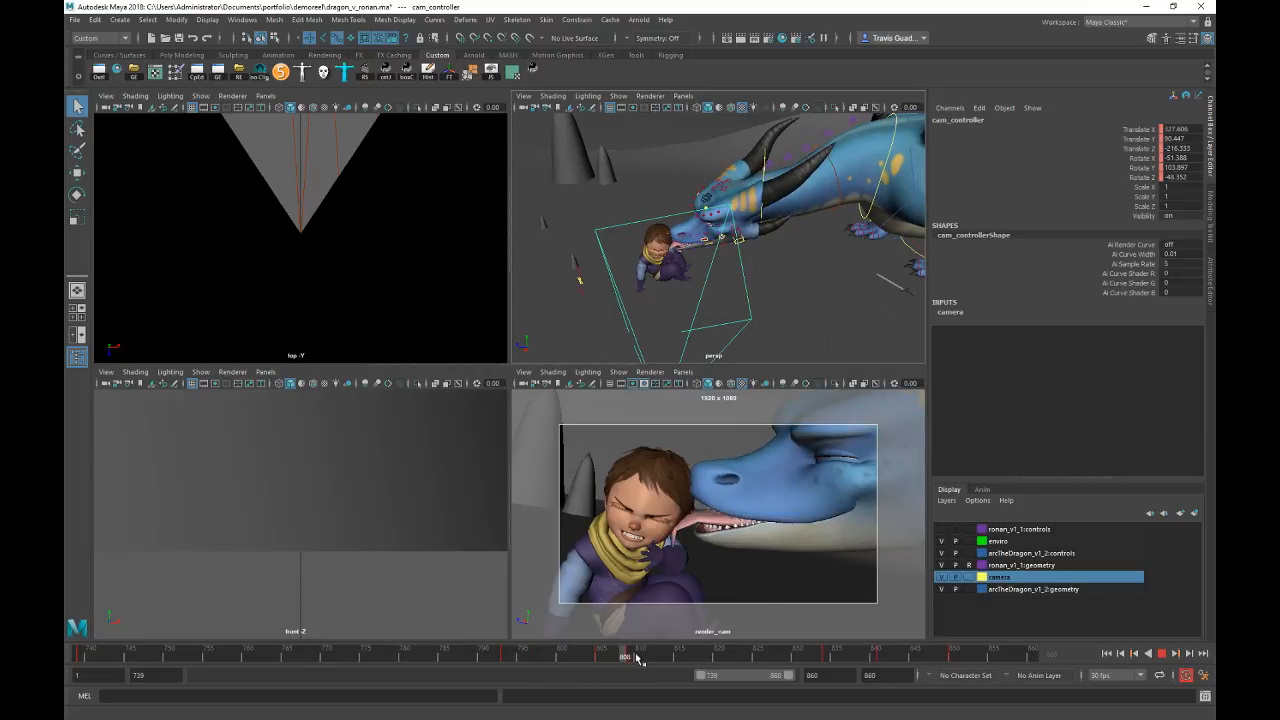
drag(636, 658, 830, 658)
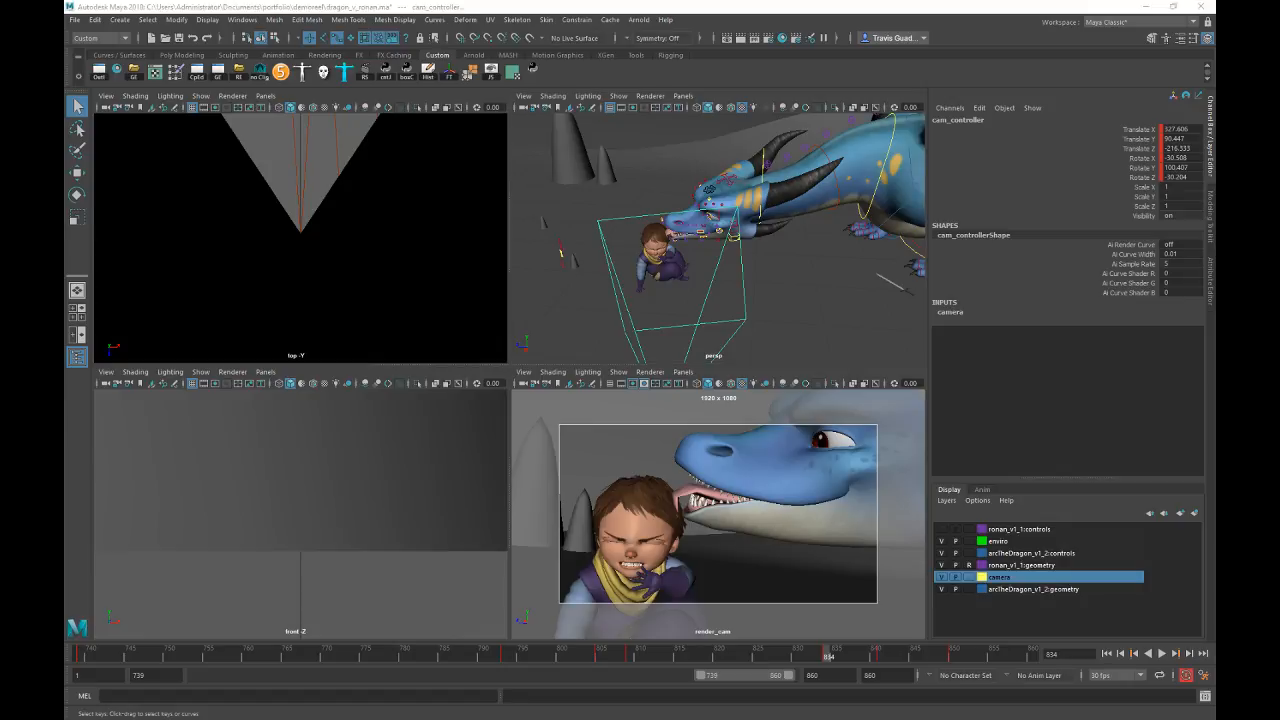
key(w)
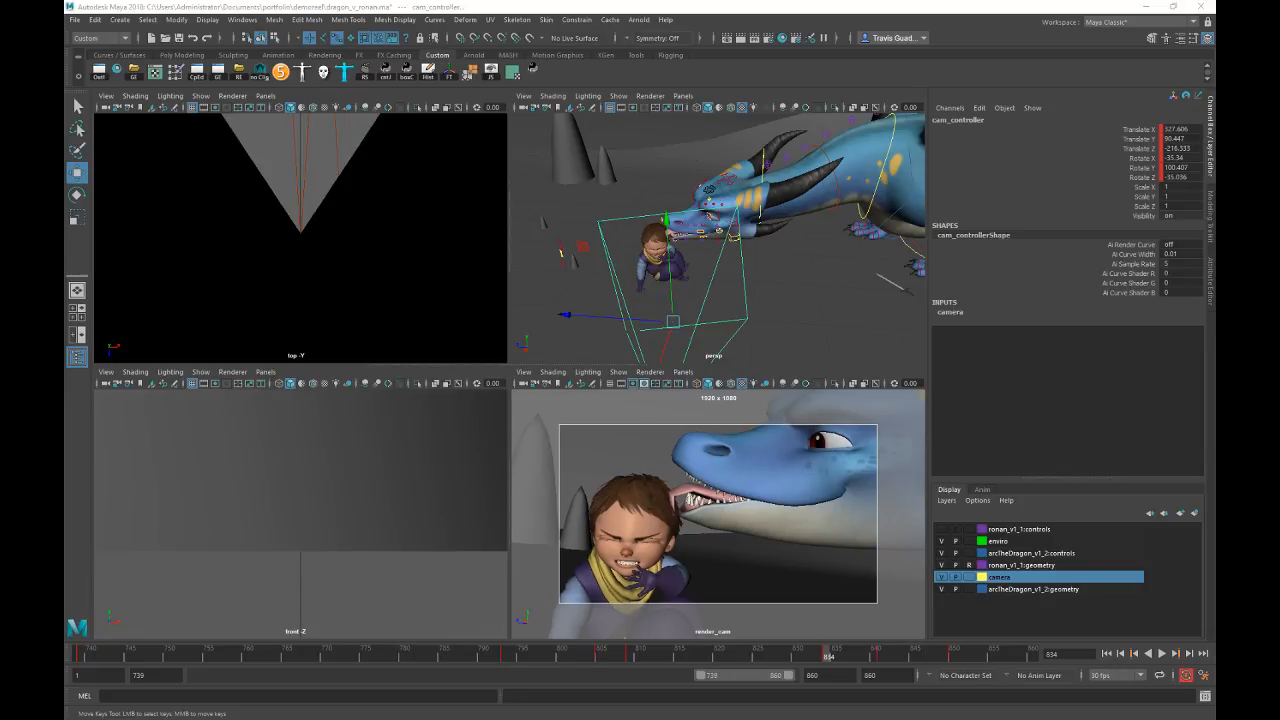
click(636, 656)
drag(636, 656, 1067, 662)
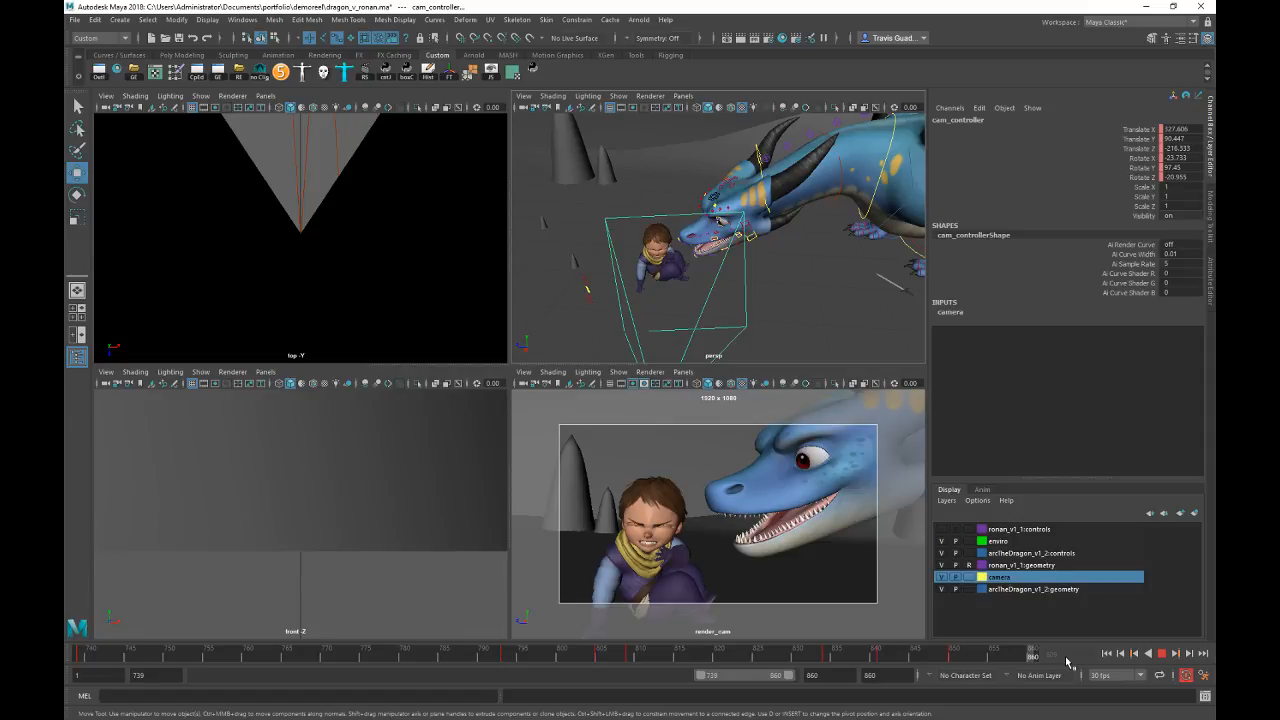
drag(624, 661, 379, 648)
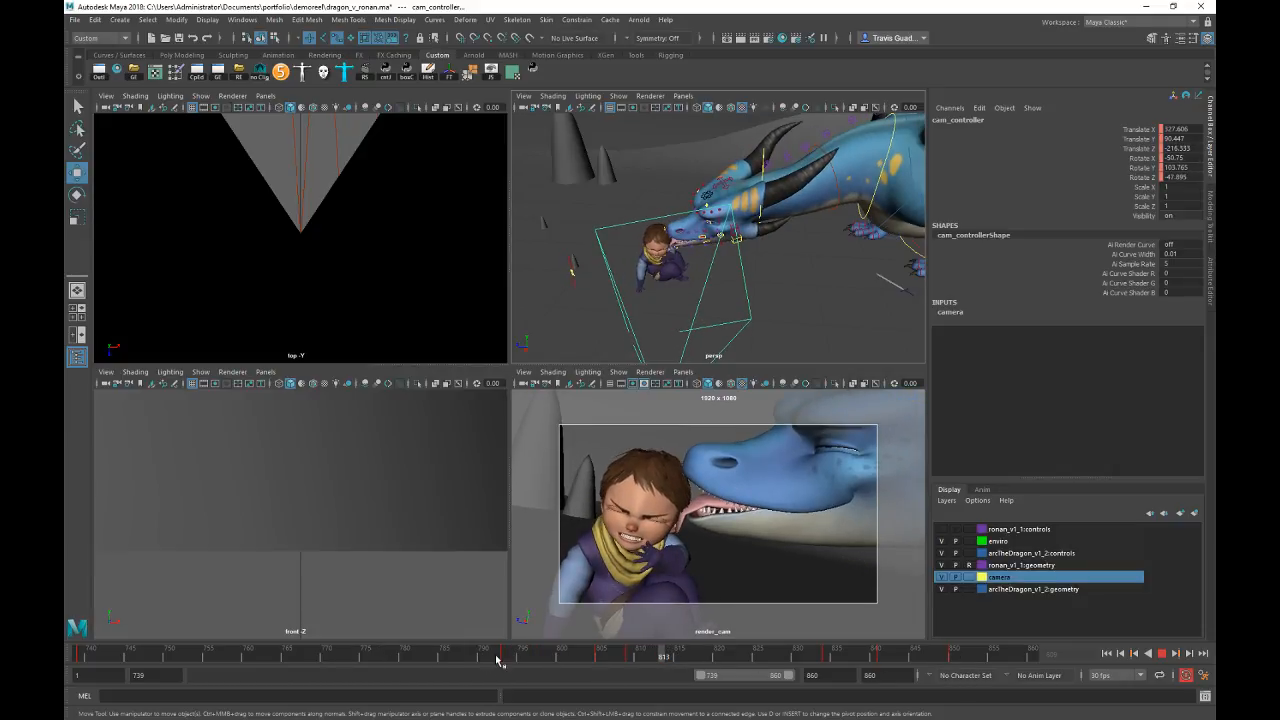
Step: Select the dragon's jaw control and shift its key from frame 805 to frame 804
click(569, 656)
alt+right_drag(780, 305, 960, 310)
alt+drag(860, 300, 805, 302)
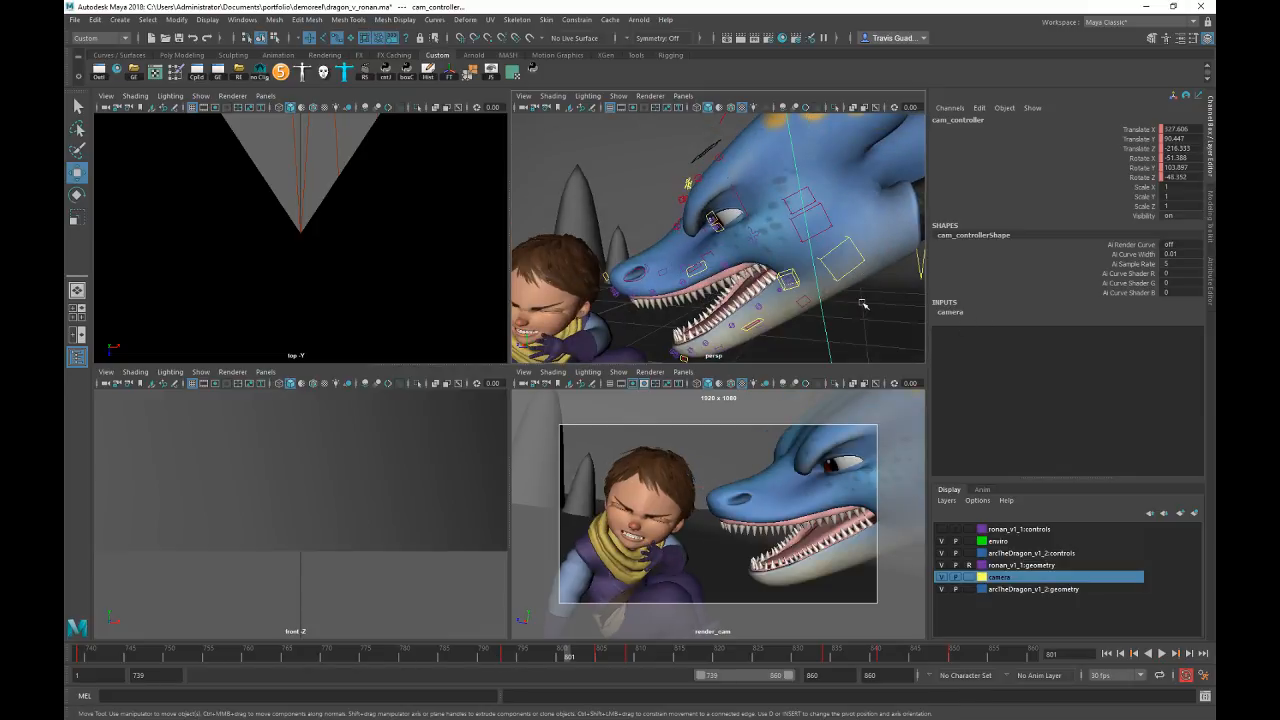
click(848, 258)
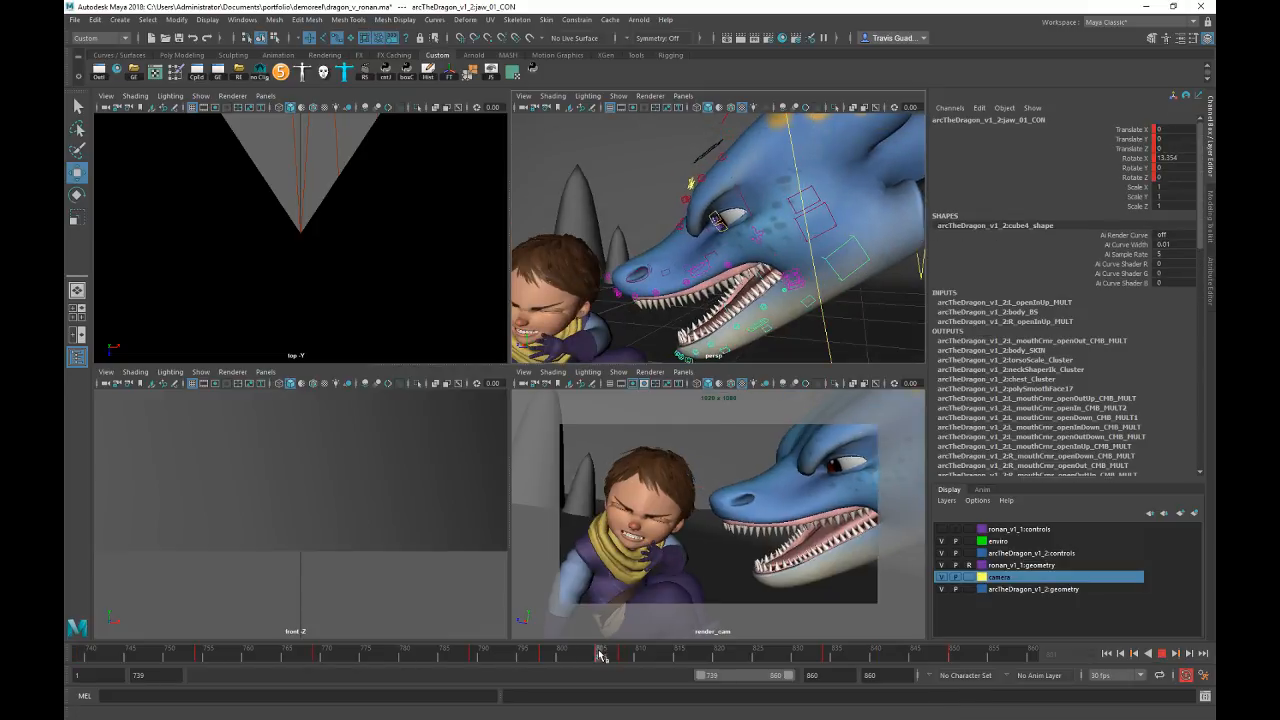
key(alt+period)
key(alt+period)
key(alt+period)
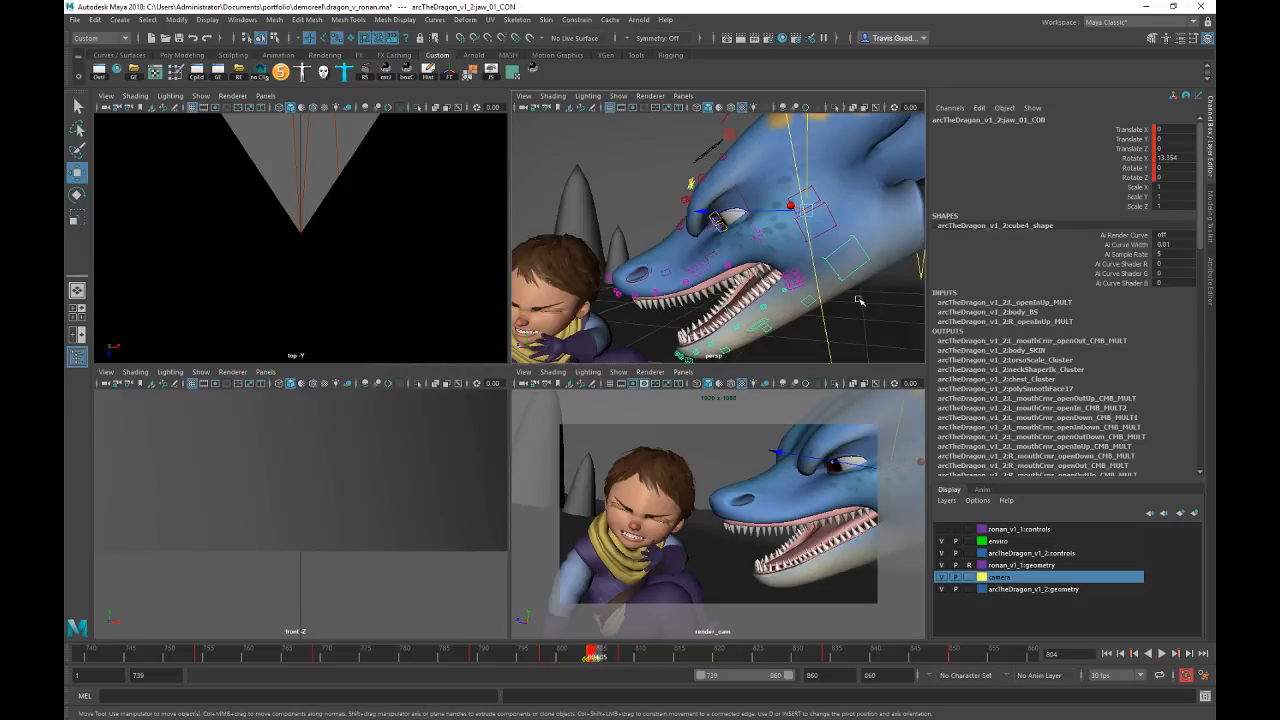
click(858, 300)
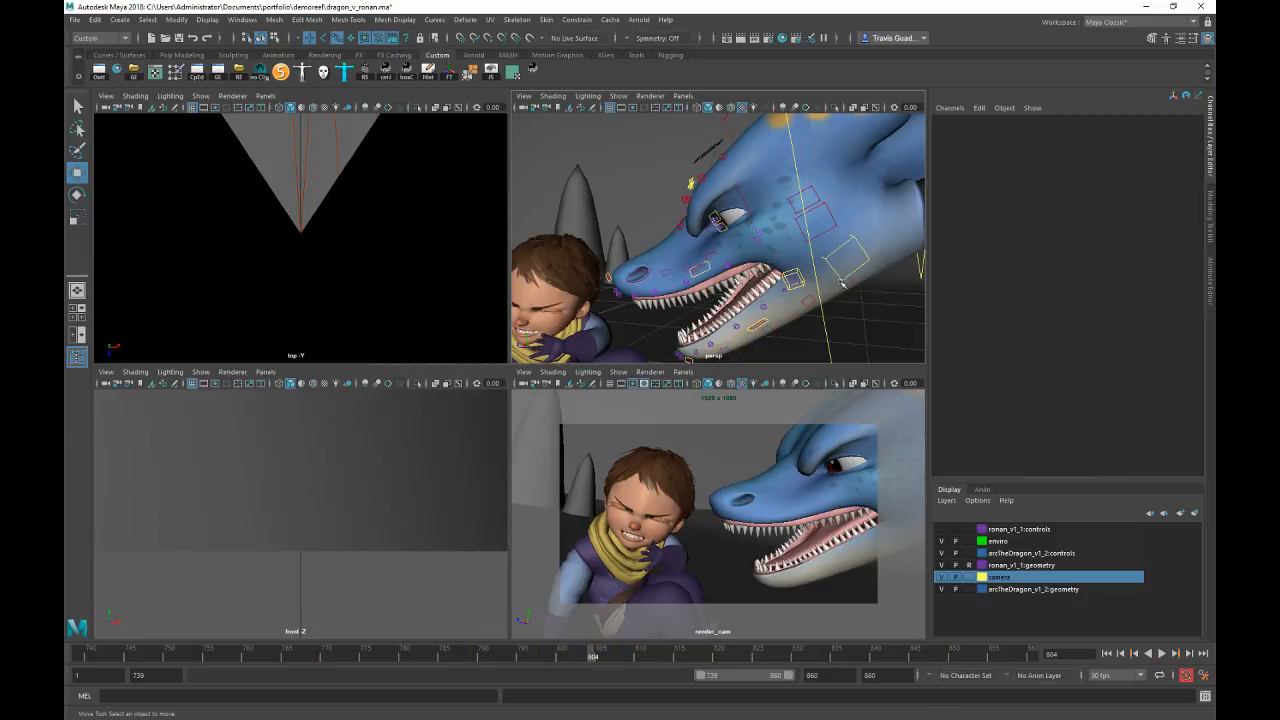
key(ctrl+z)
Step: Open the dragon's jaw at frame 806 with a Rotate X key of about 18.4, and play the motion
click(601, 664)
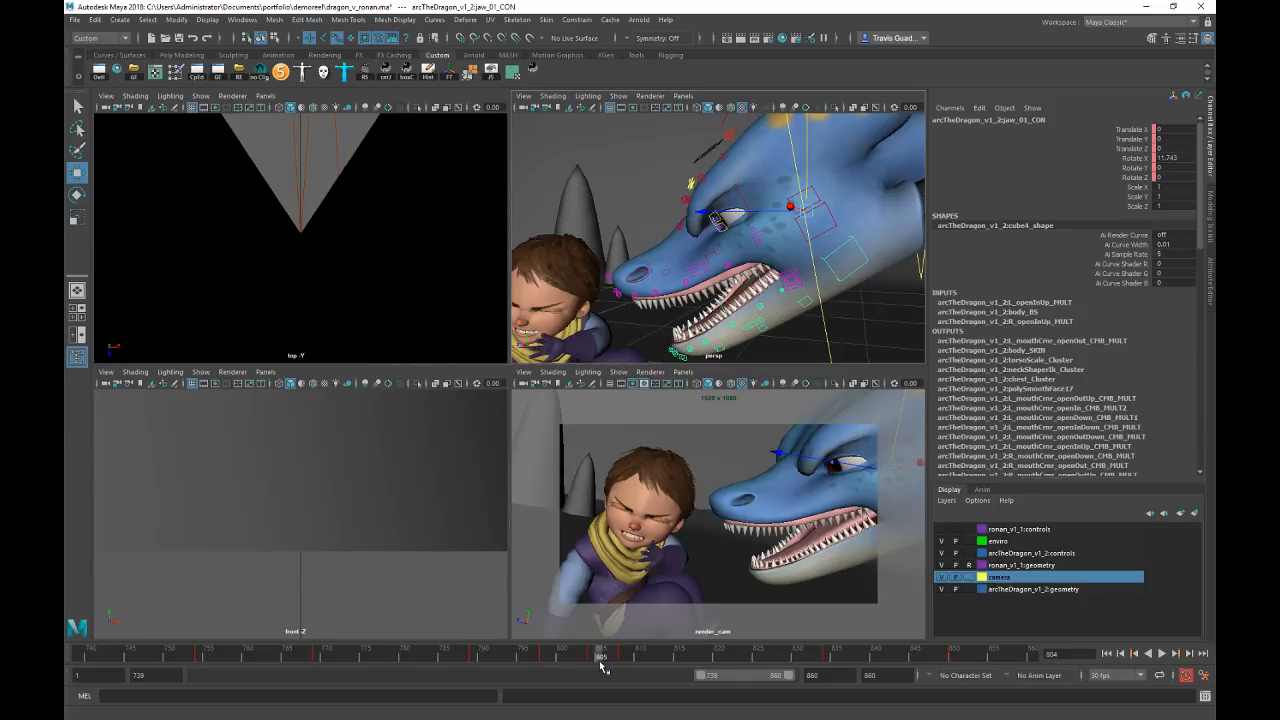
drag(601, 667, 609, 665)
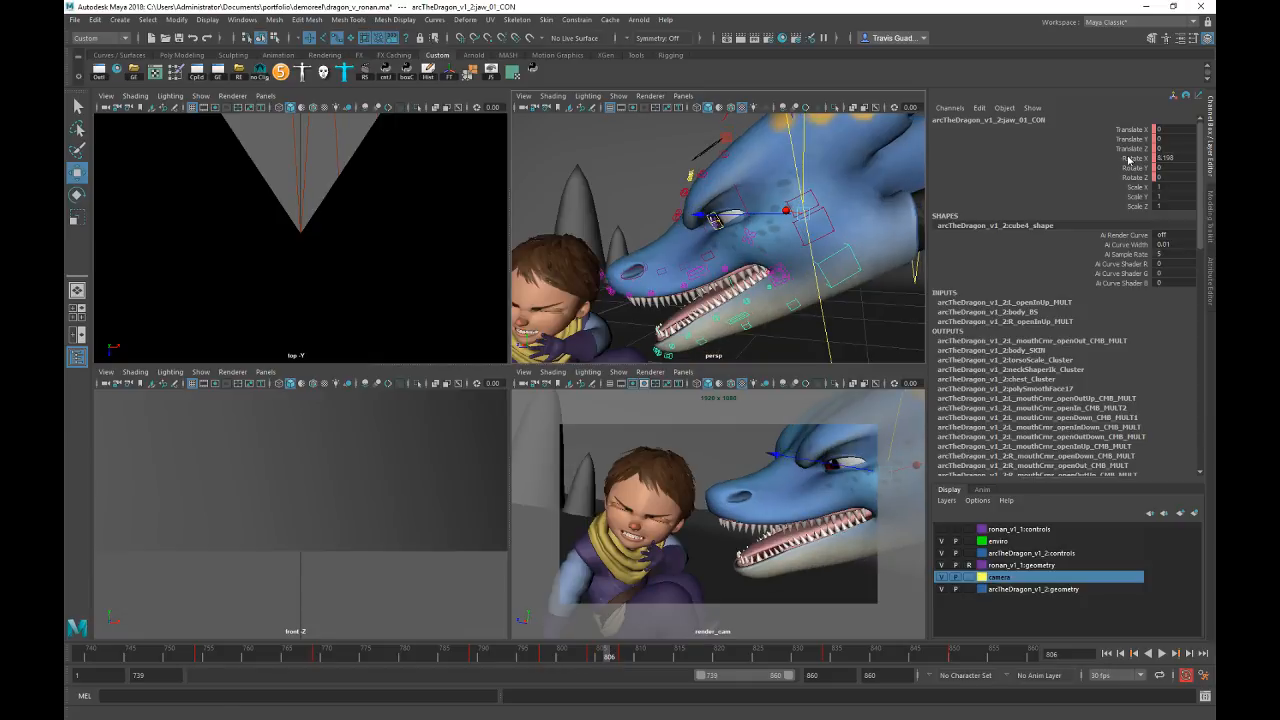
click(1132, 159)
middle_drag(557, 319, 592, 331)
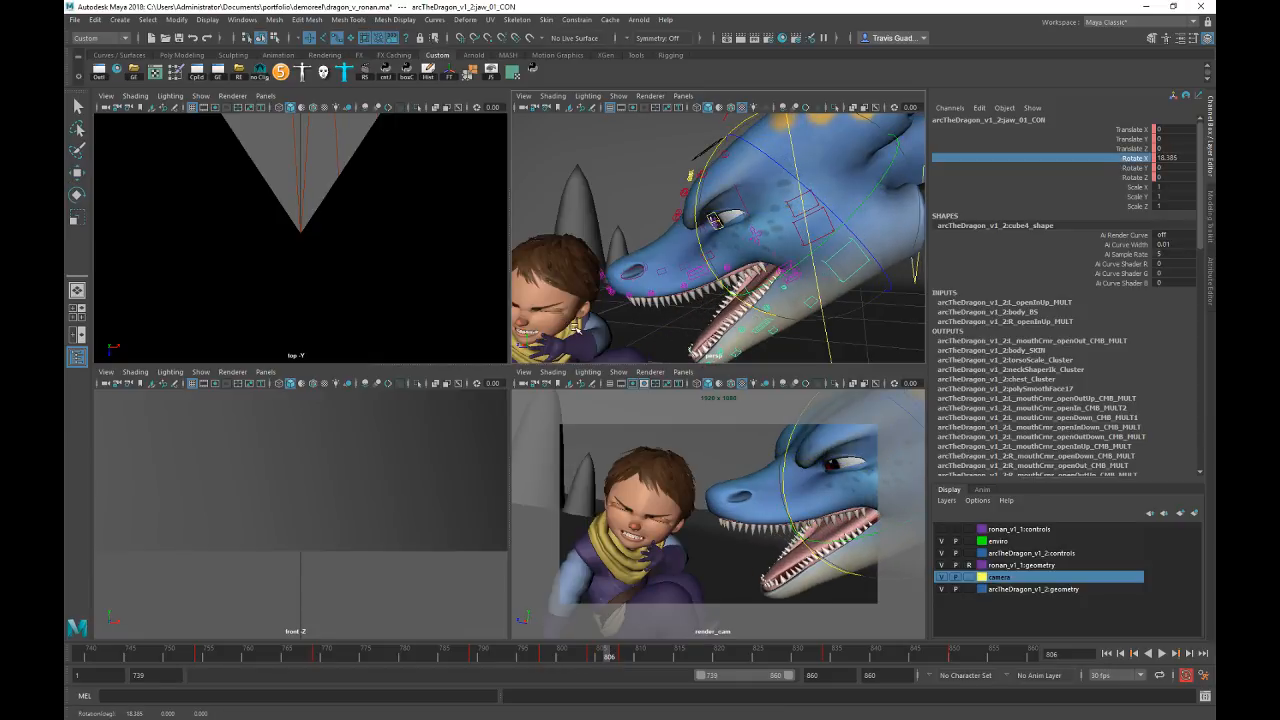
key(alt+v)
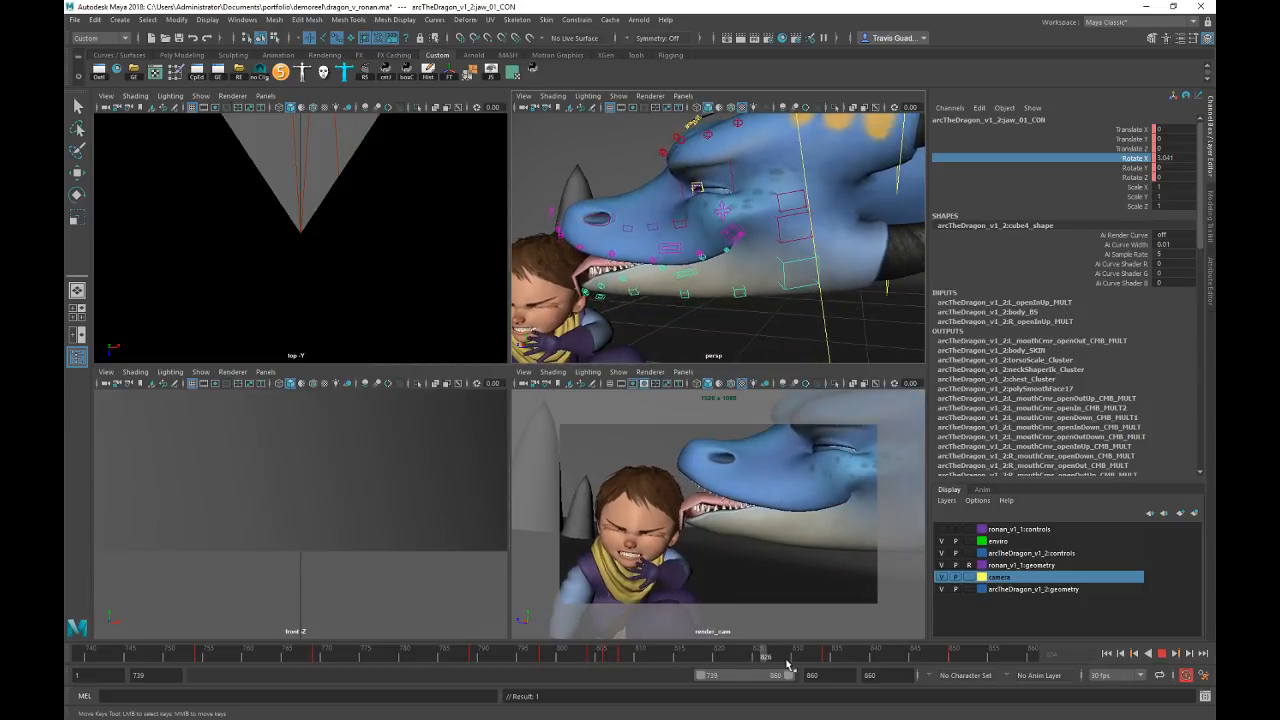
Step: Set the jaw's Rotate X to about 1.7 at frame 834 and play the lick again
key(alt+v)
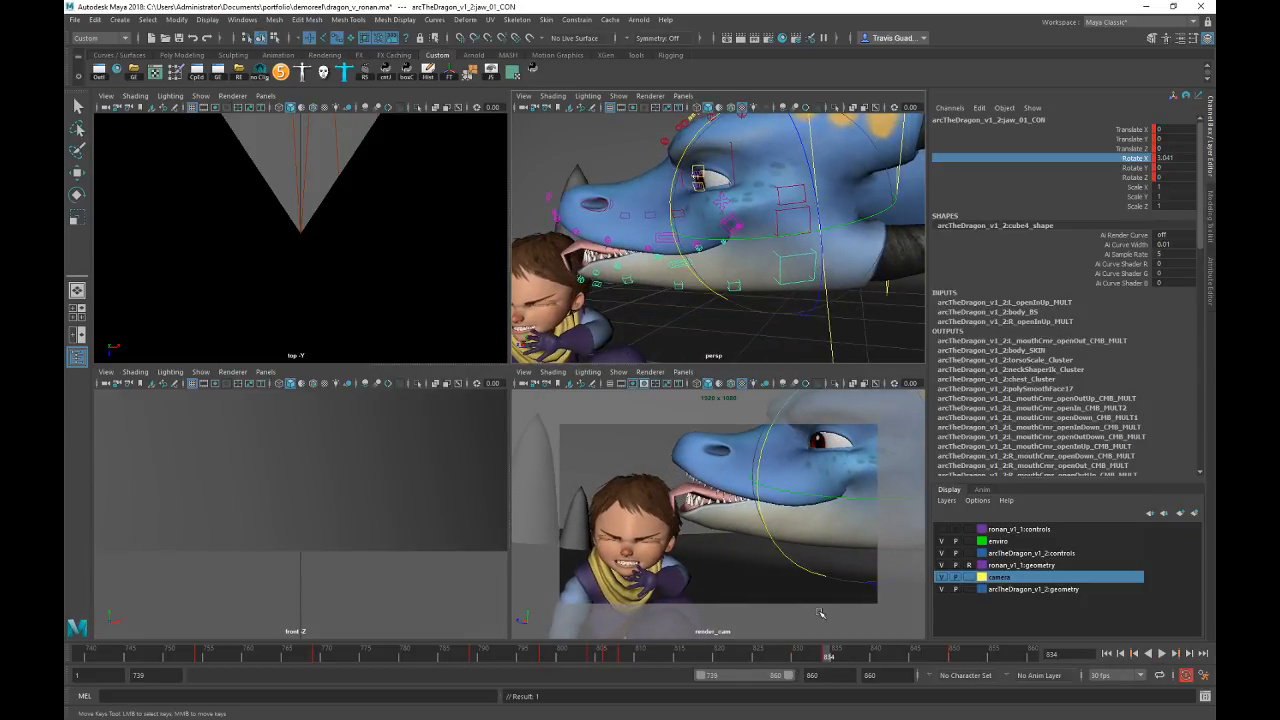
middle_drag(819, 613, 818, 614)
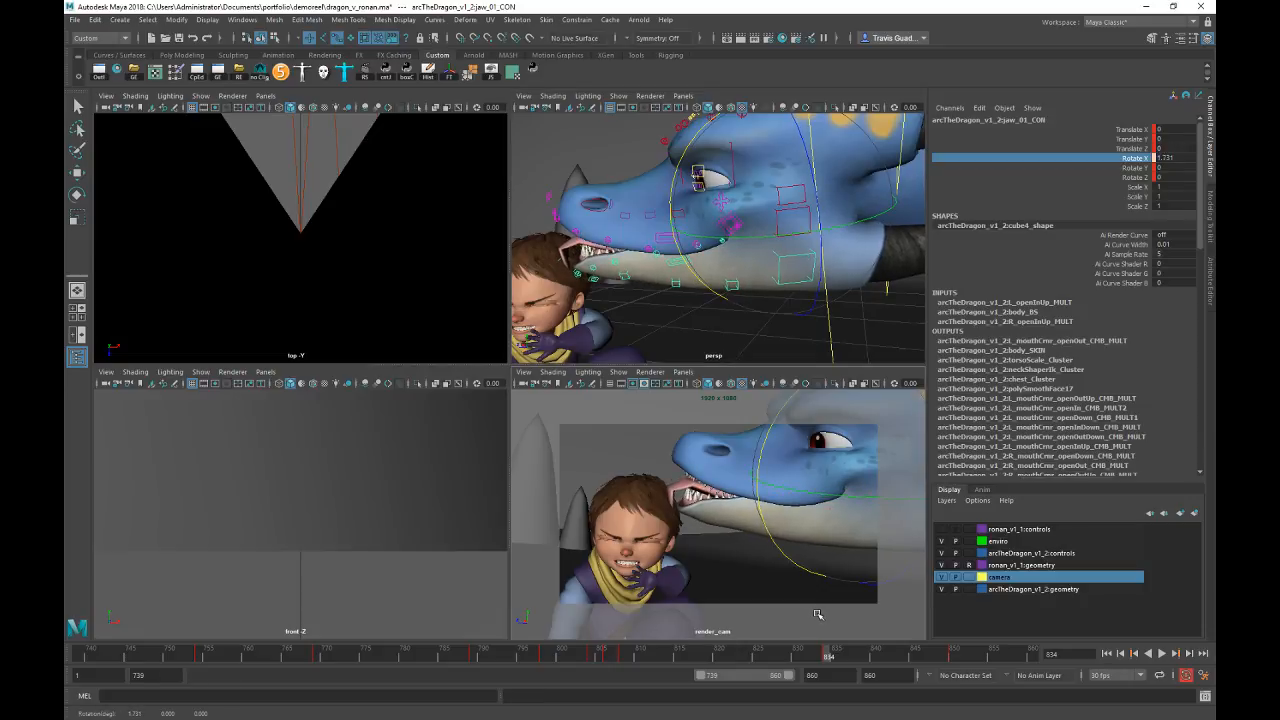
click(626, 655)
key(alt+v)
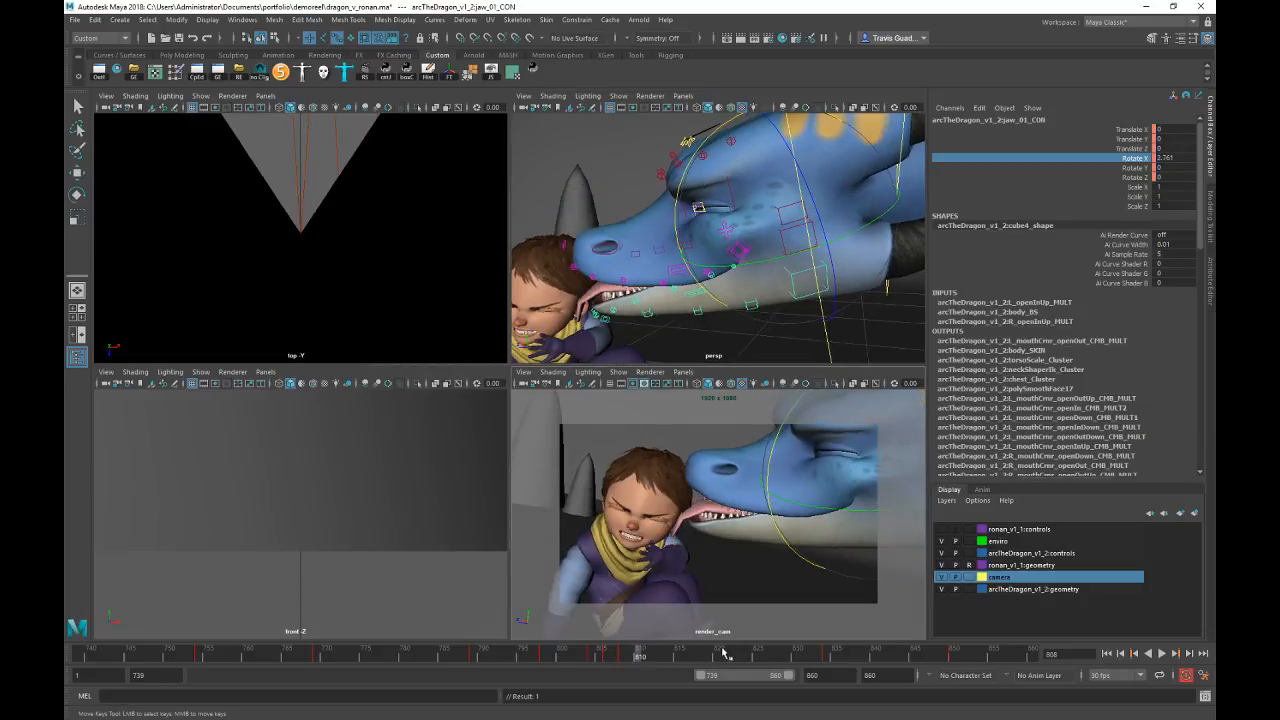
key(alt+v)
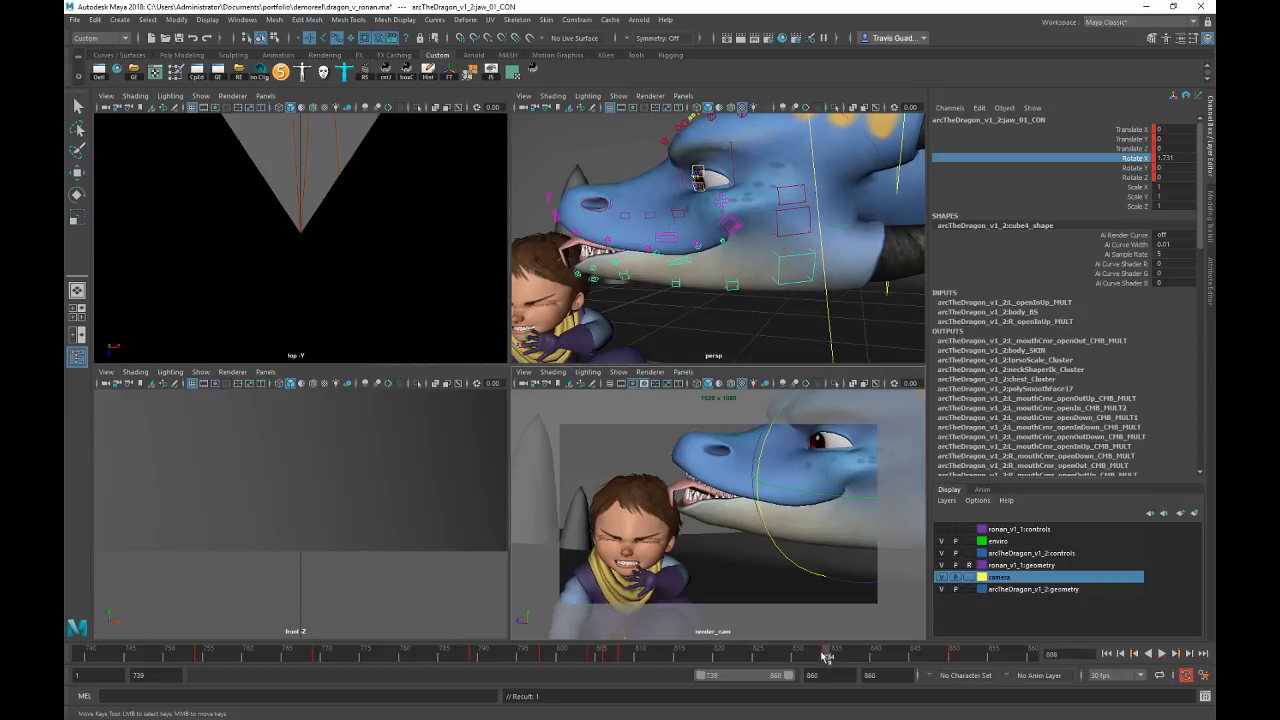
Step: Key only the Rotate X channel of the jaw control at frame 820, undoing the accidental keying of all channels
click(718, 657)
right_click(1132, 160)
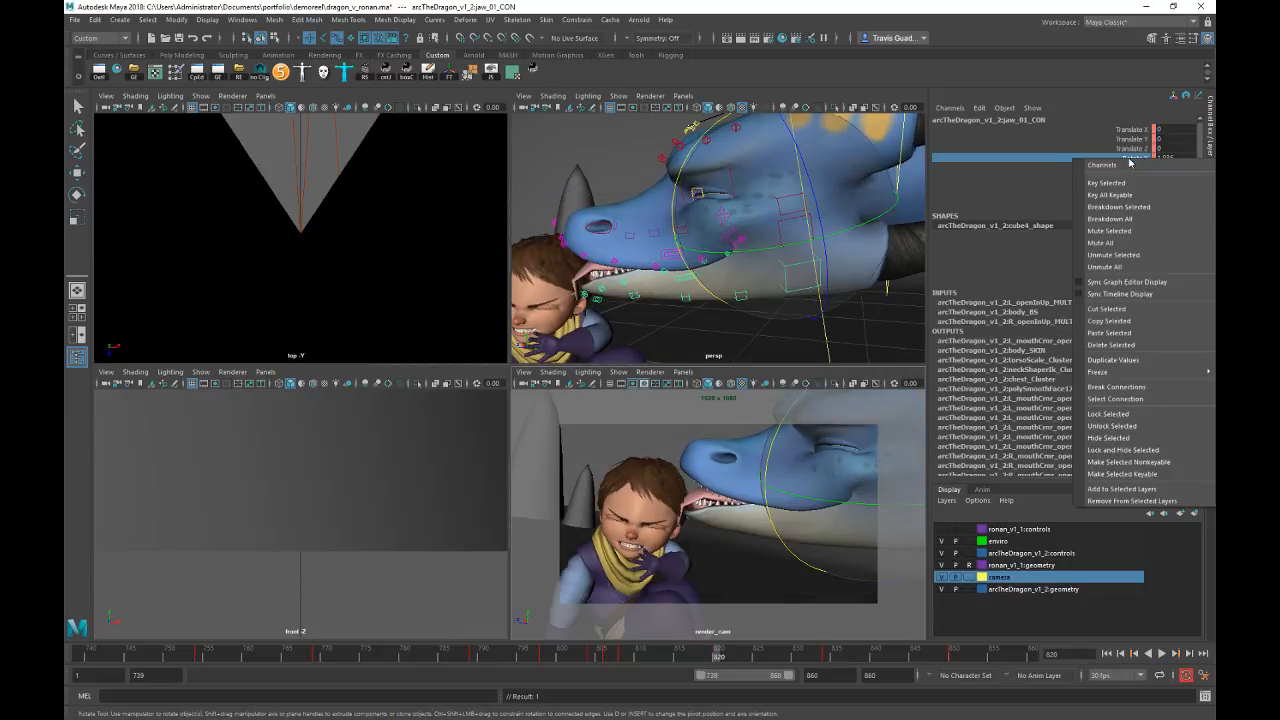
click(1120, 185)
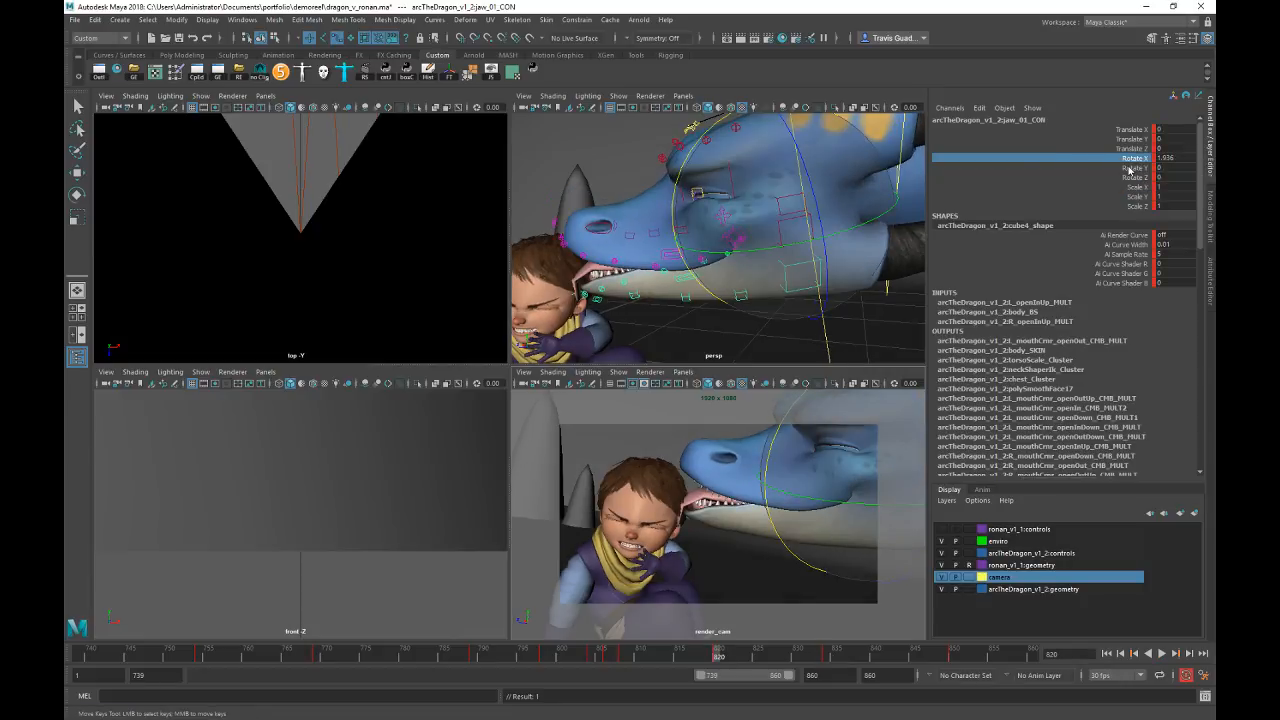
key(ctrl+z)
right_click(1128, 167)
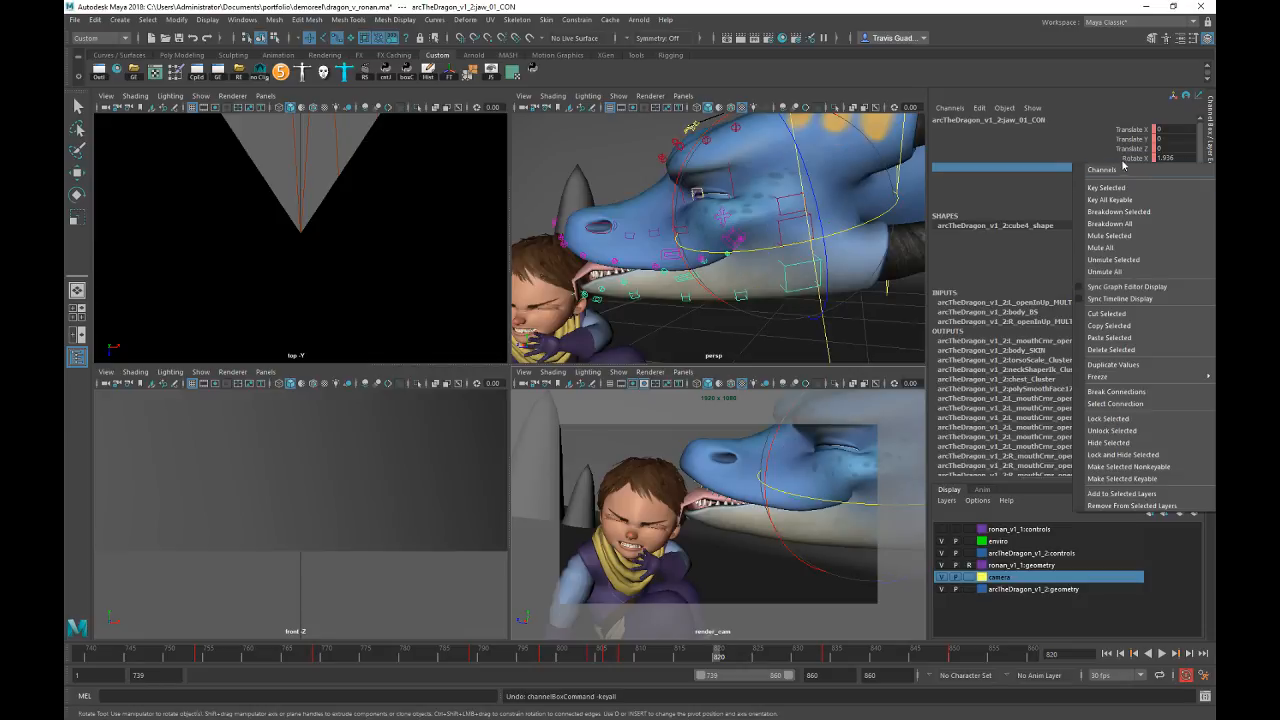
click(1134, 158)
click(1134, 158)
right_click(1130, 160)
click(1108, 187)
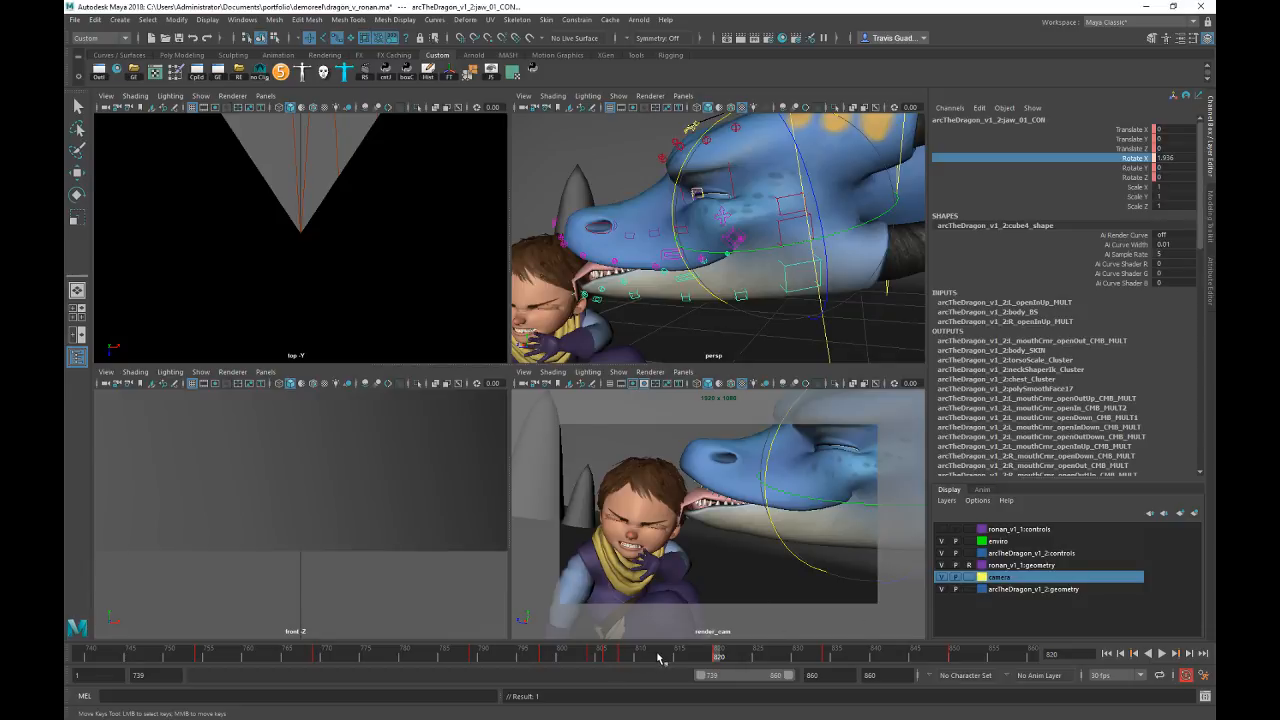
Step: Play and scrub the jaw motion through the lick and pull-back in a maximized render camera view
click(550, 657)
key(alt+v)
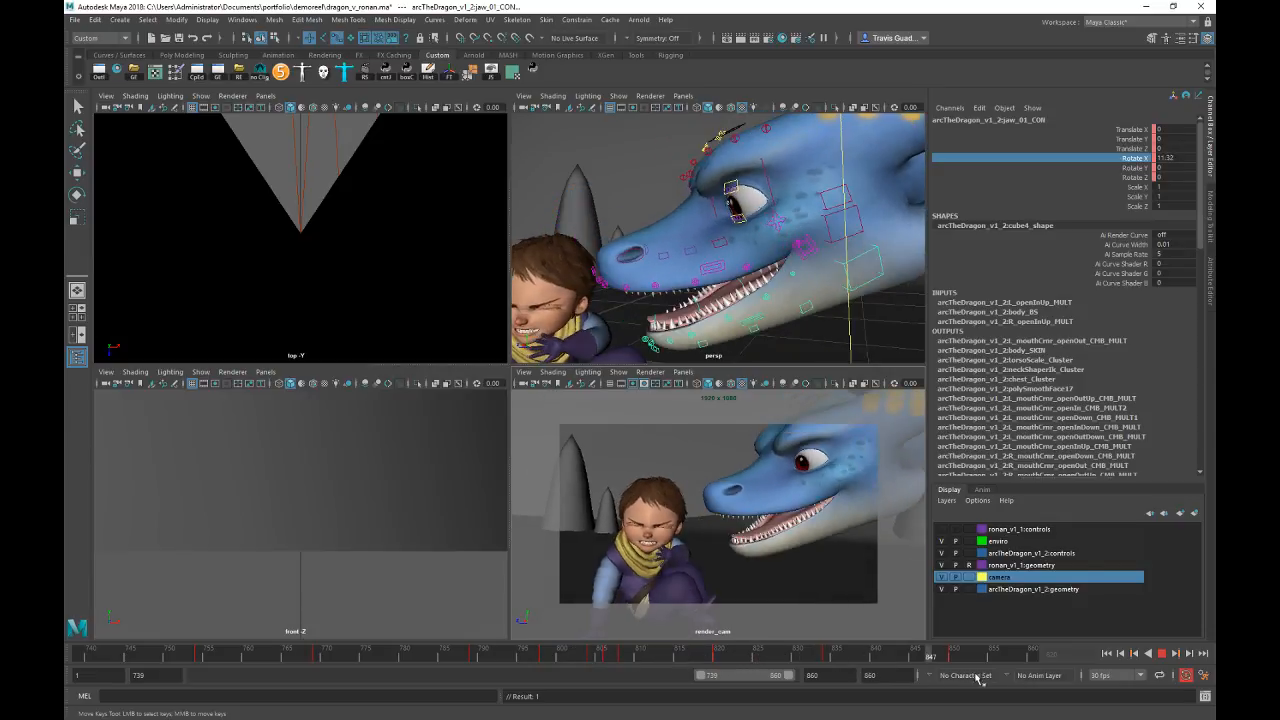
key(e)
key(space)
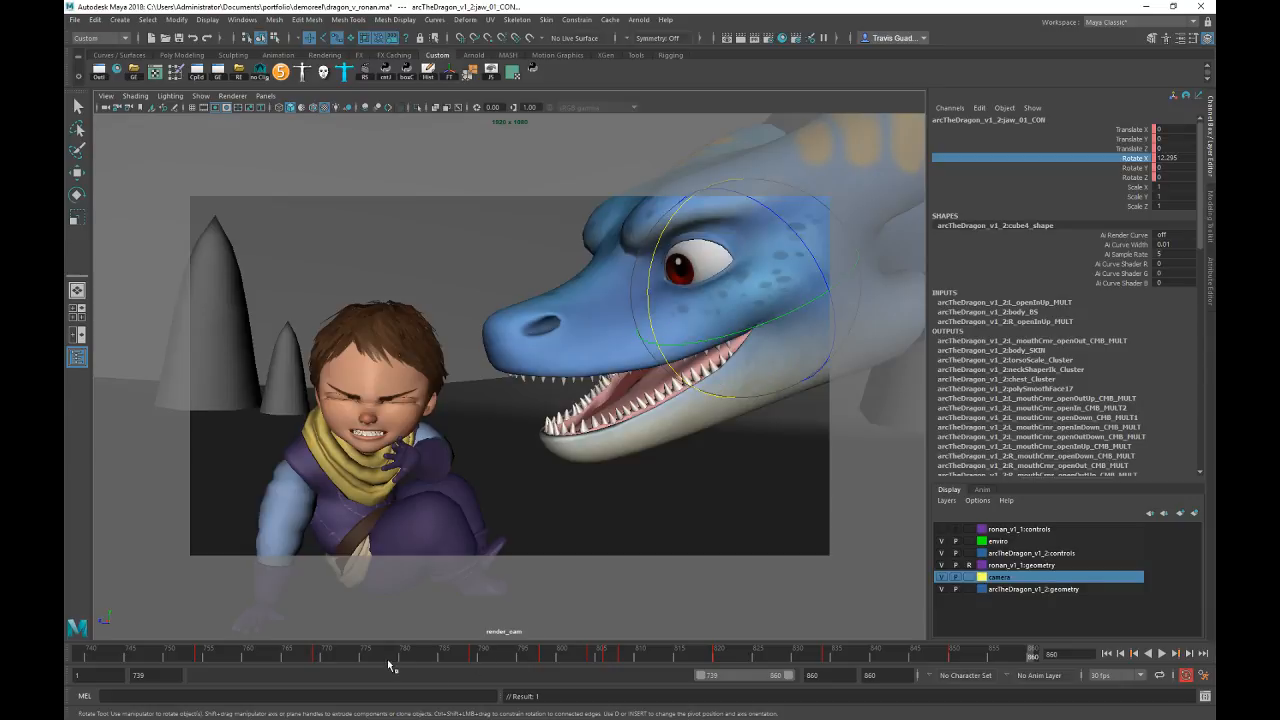
click(424, 657)
key(alt+v)
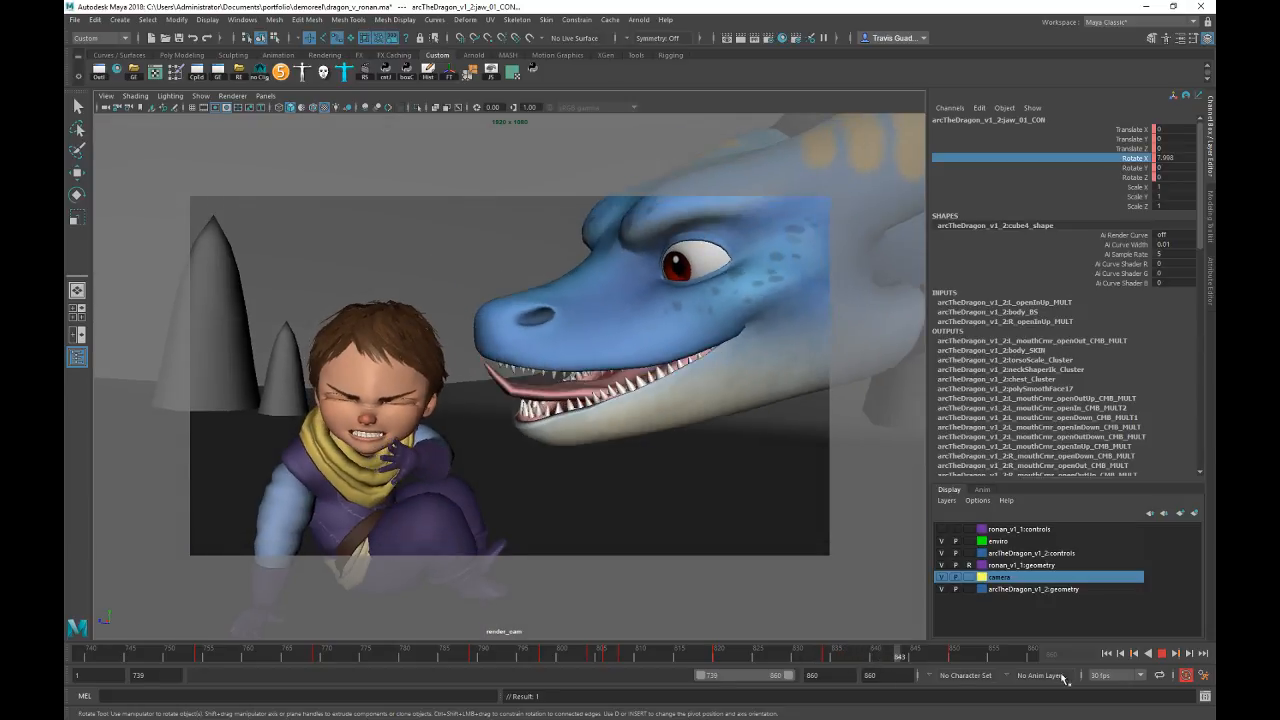
click(576, 657)
key(alt+v)
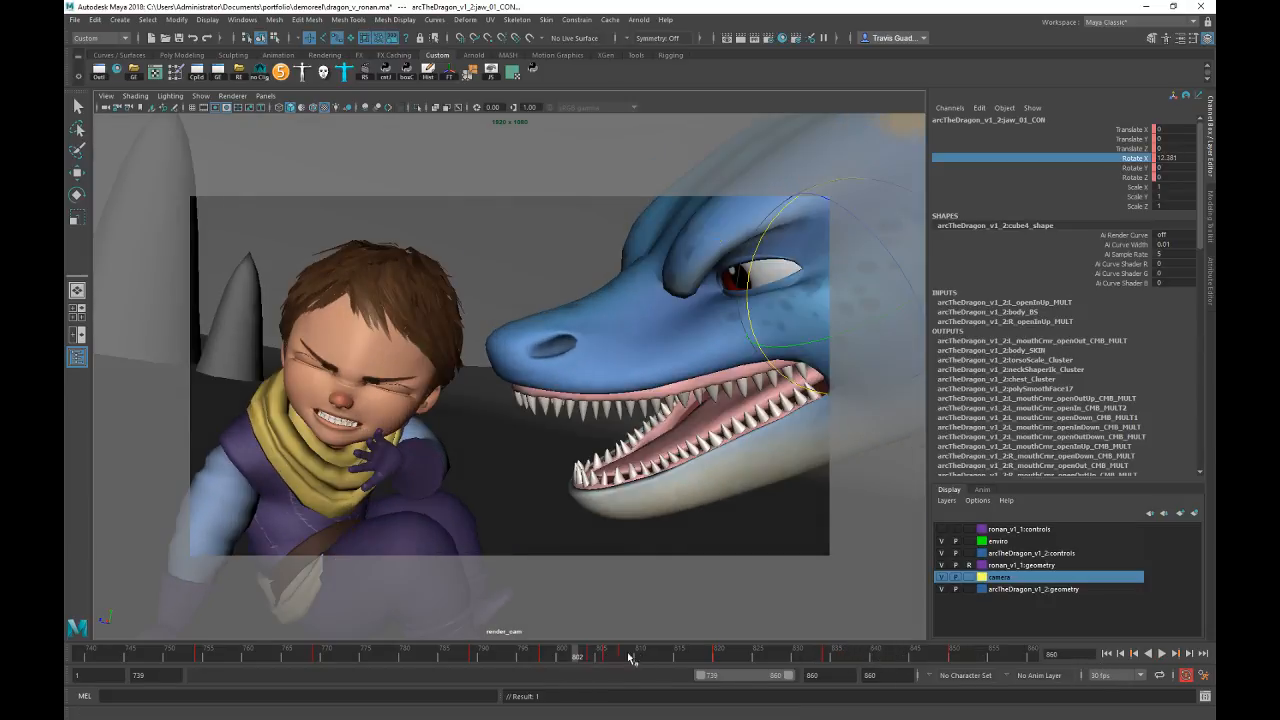
click(788, 657)
Step: Try an Auto Cheek Y value of 1 on the dragon's left mouth corner control at frame 834 and undo it
key(space)
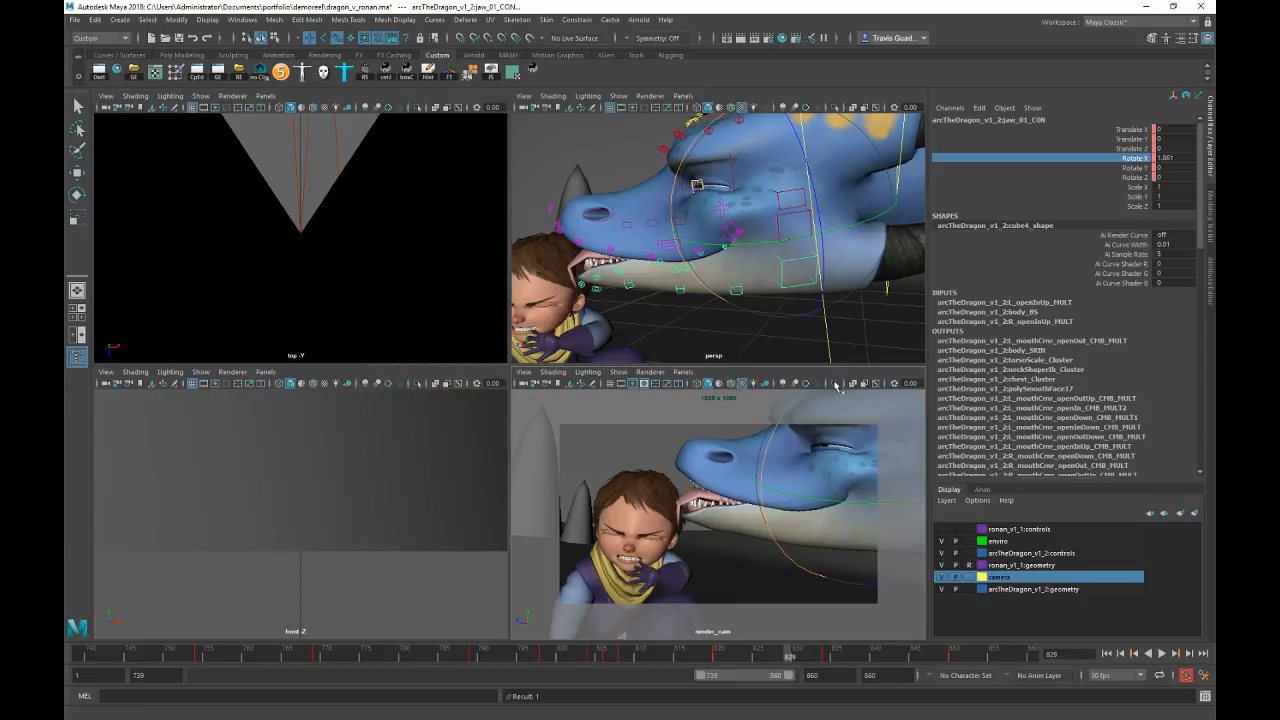
click(845, 315)
key(w)
click(745, 230)
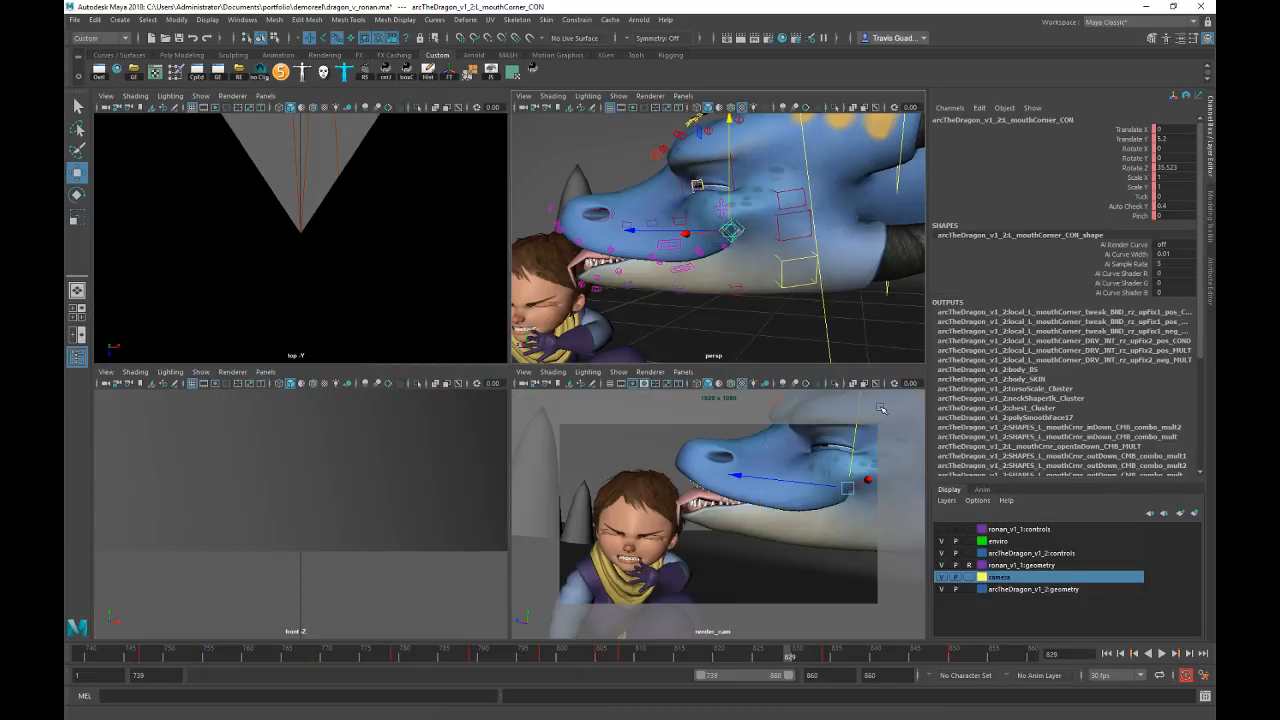
drag(645, 660, 640, 660)
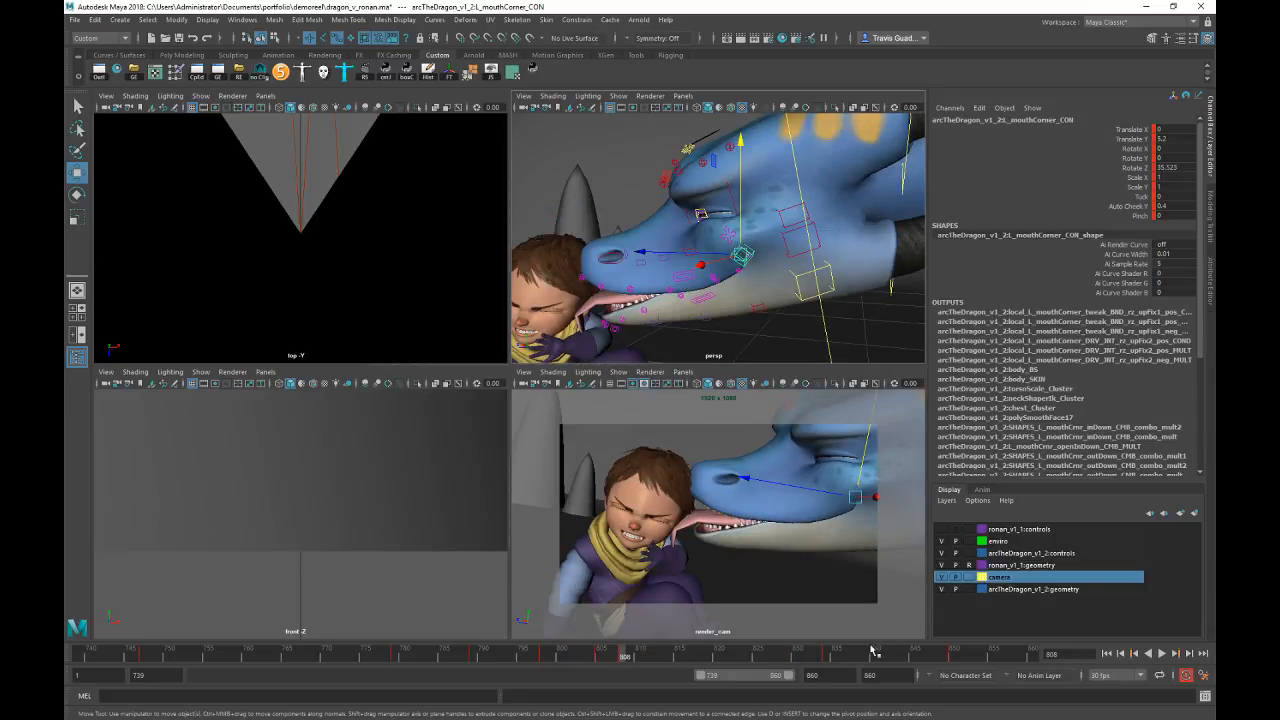
click(828, 656)
click(1130, 206)
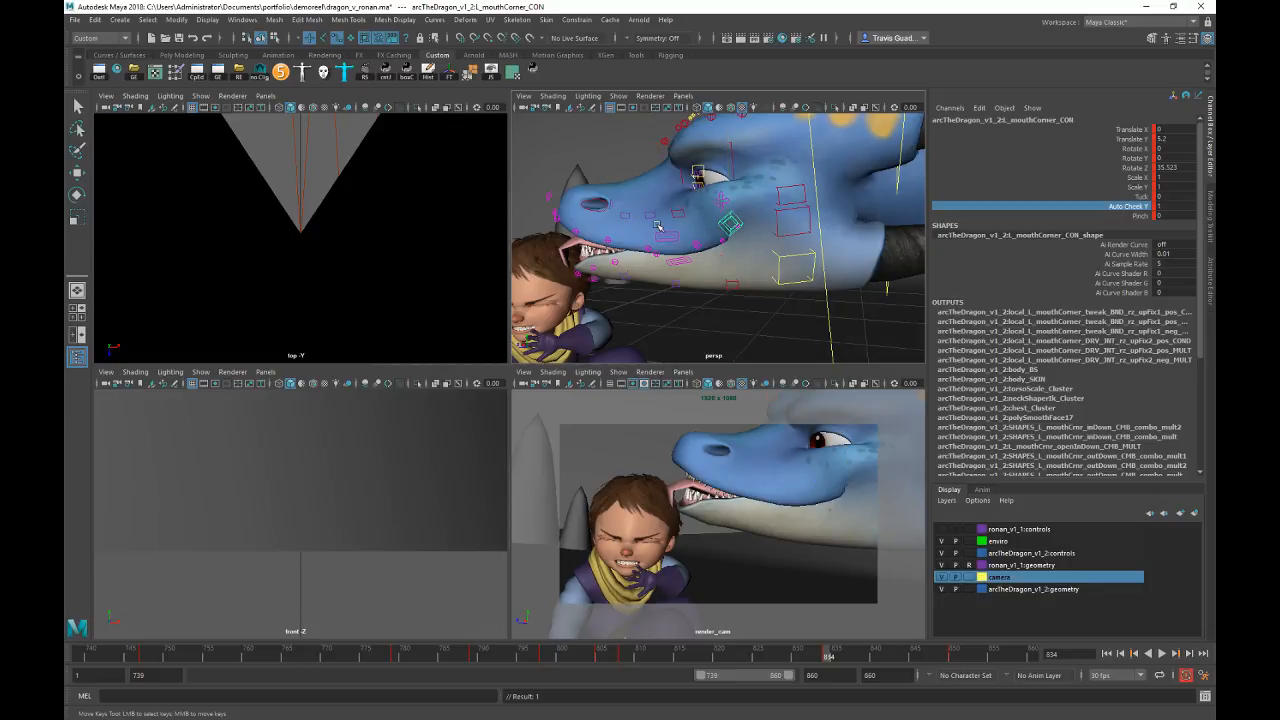
key(ctrl+z)
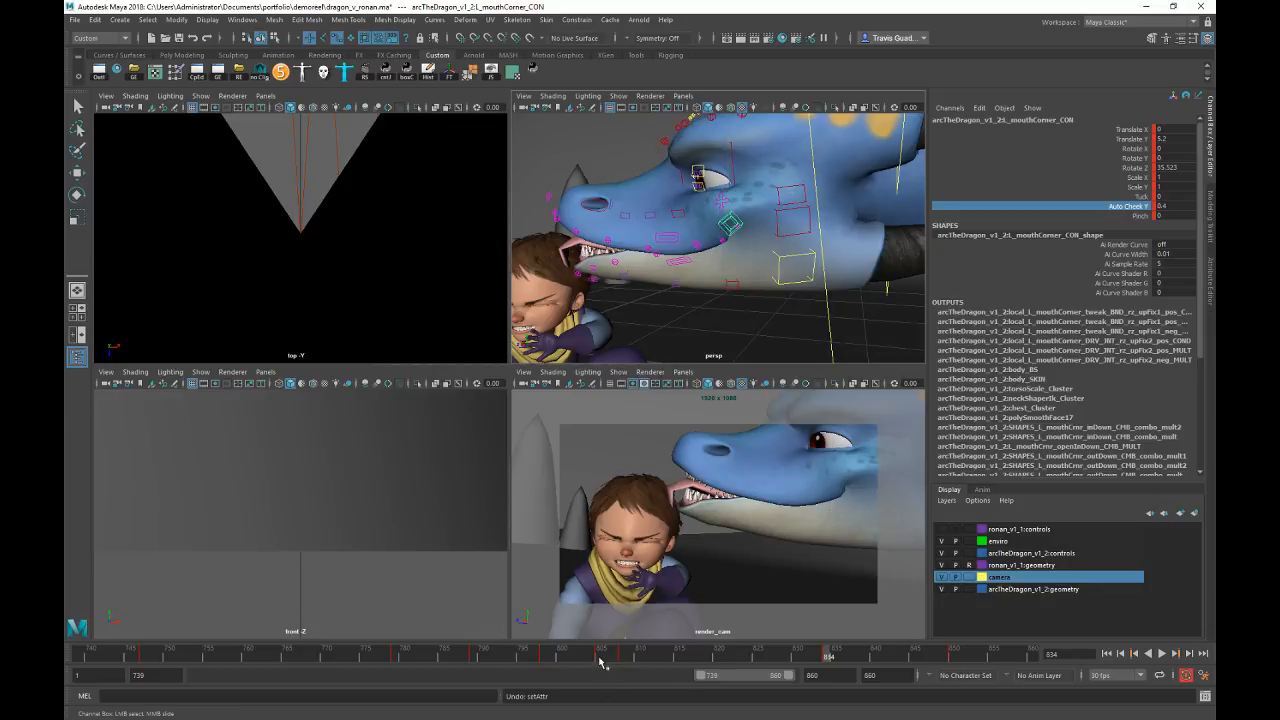
Step: Play the lick, try rotating the dragon's left cheek control at frame 829, and undo the rotation
key(alt+v)
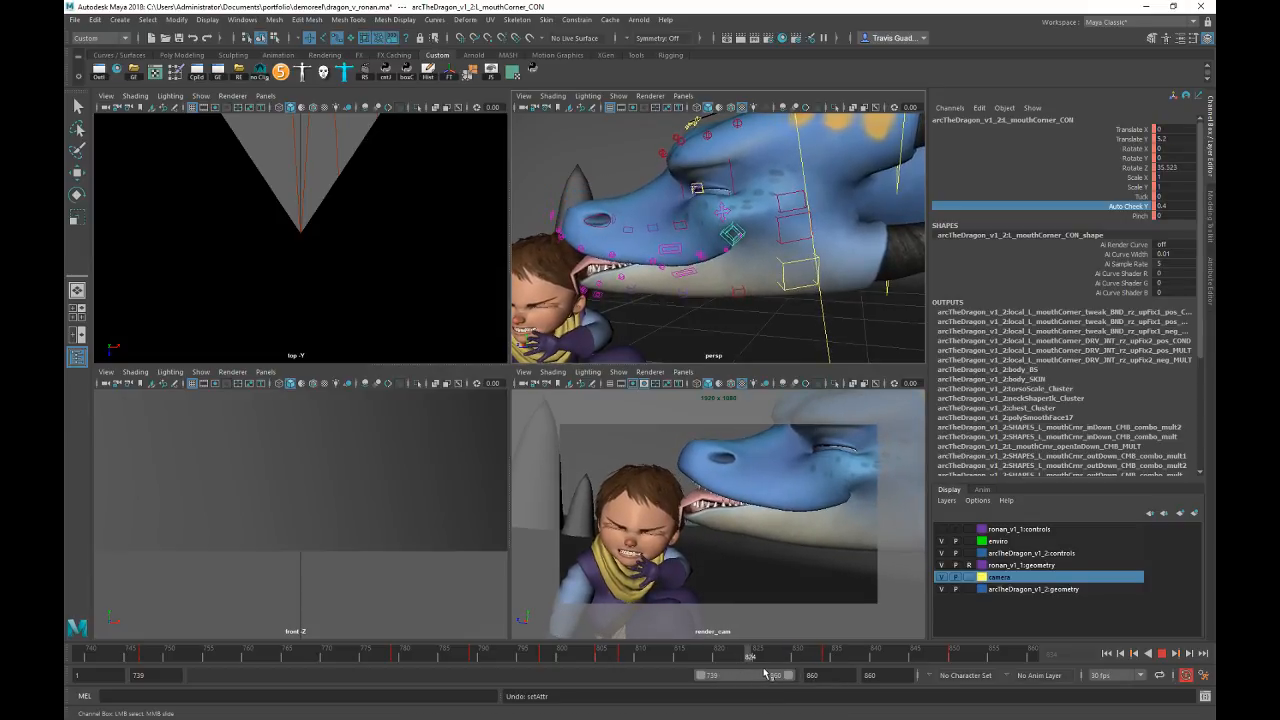
key(alt+v)
alt+right_drag(795, 325, 832, 328)
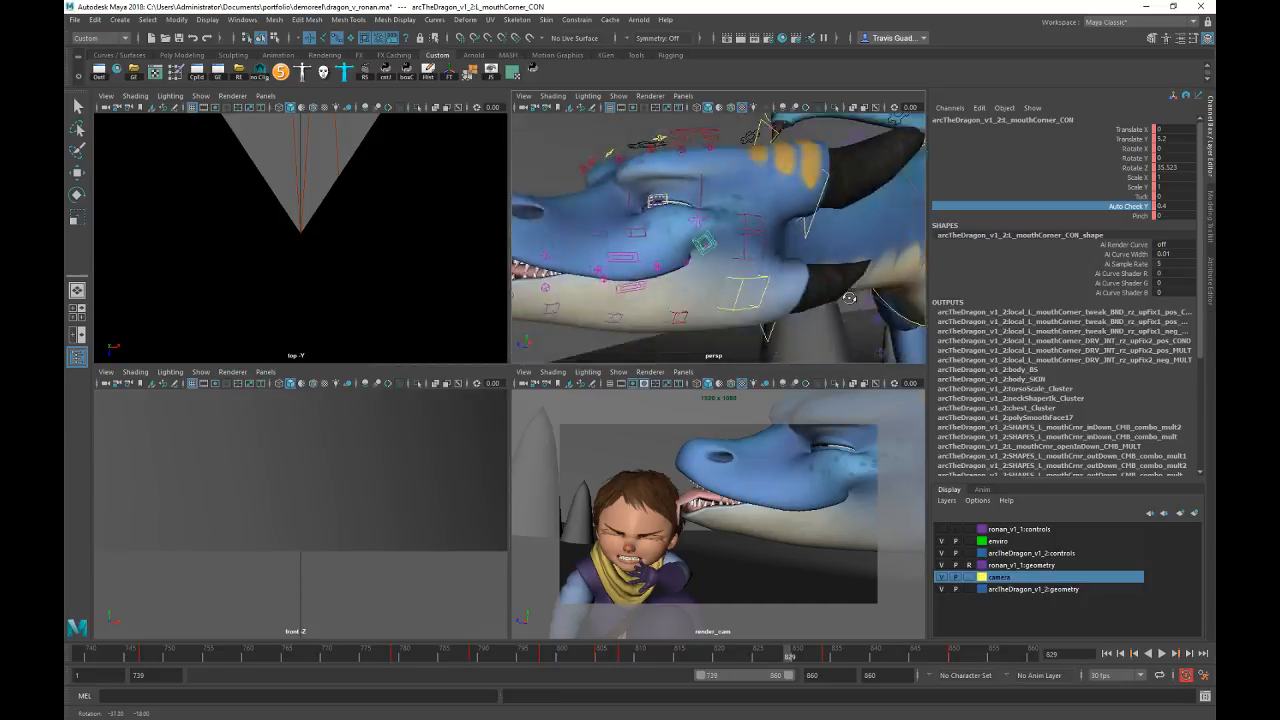
alt+drag(832, 328, 808, 322)
click(712, 200)
key(w)
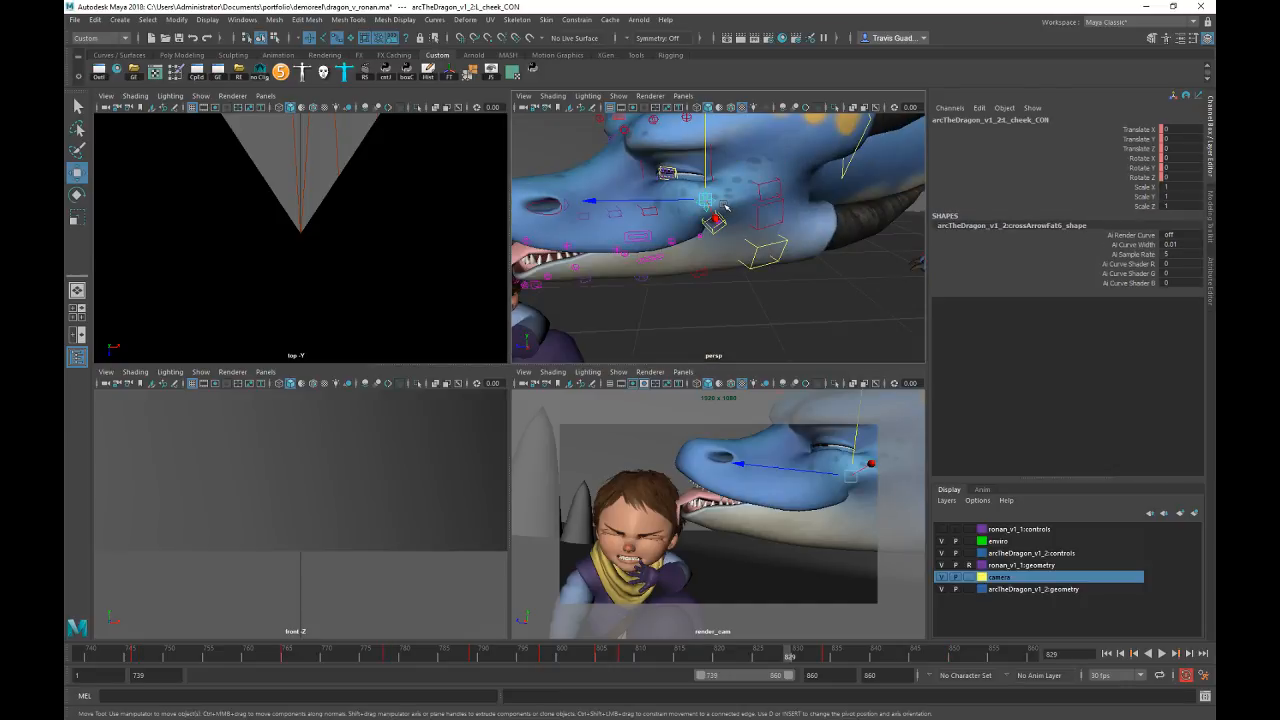
key(e)
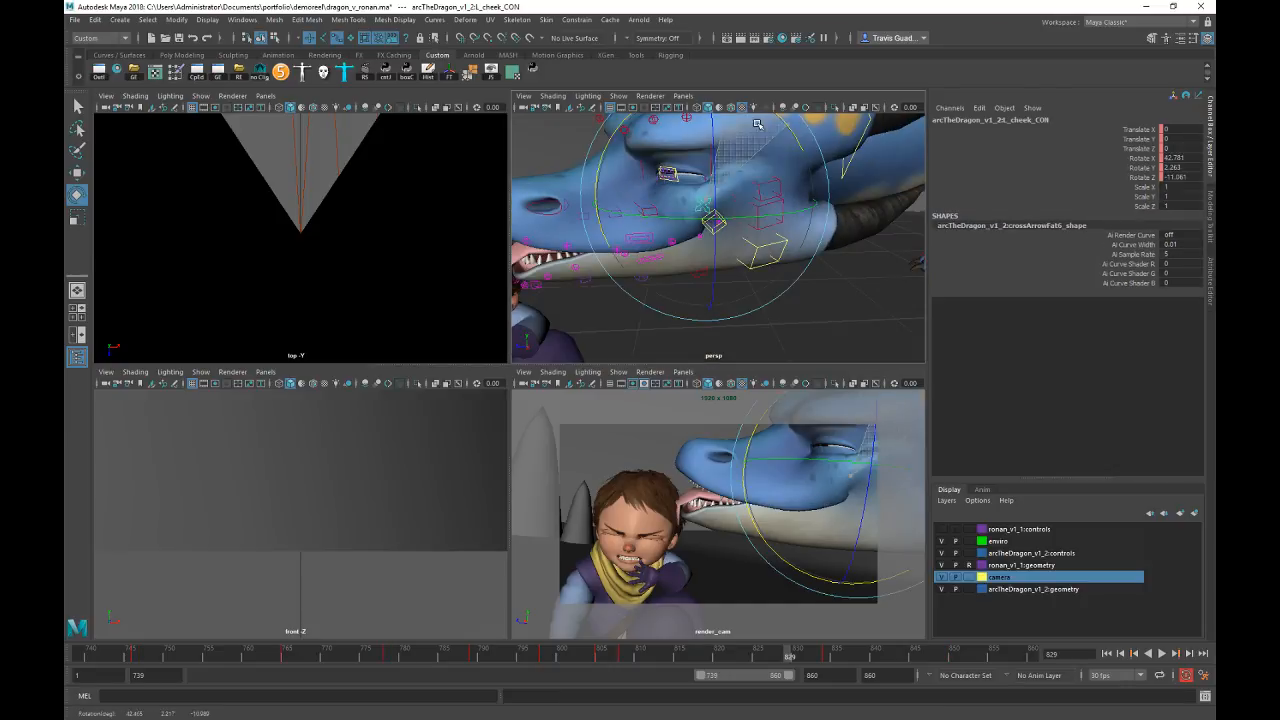
drag(775, 140, 790, 172)
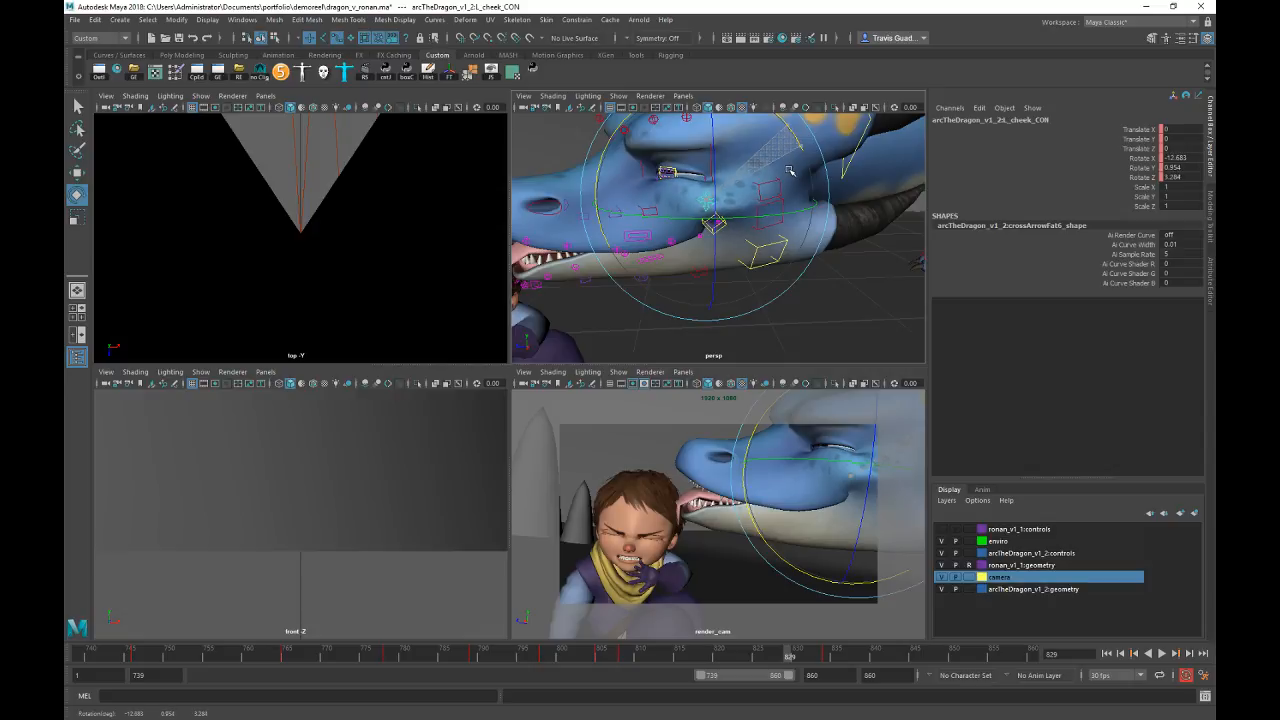
key(ctrl+z)
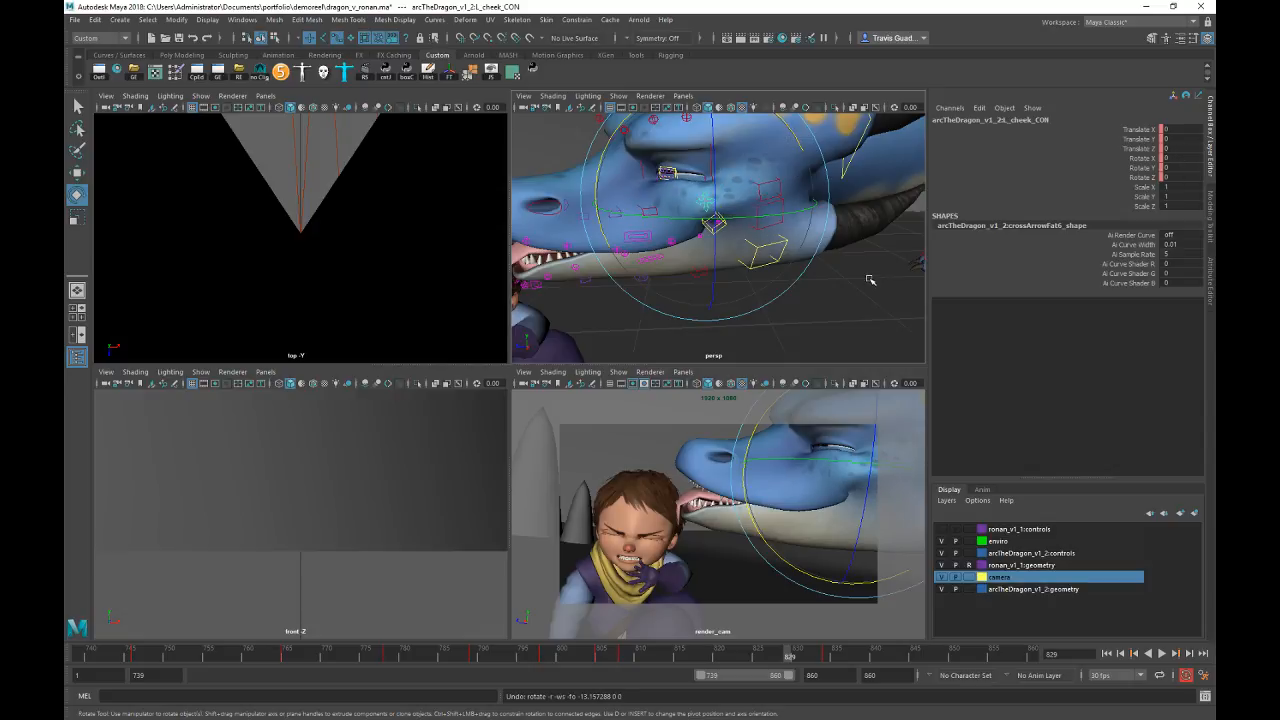
Step: Key only Rotate X of the left cheek control at frame 829 and scrub the enlarged render camera view back to frame 772
click(1138, 168)
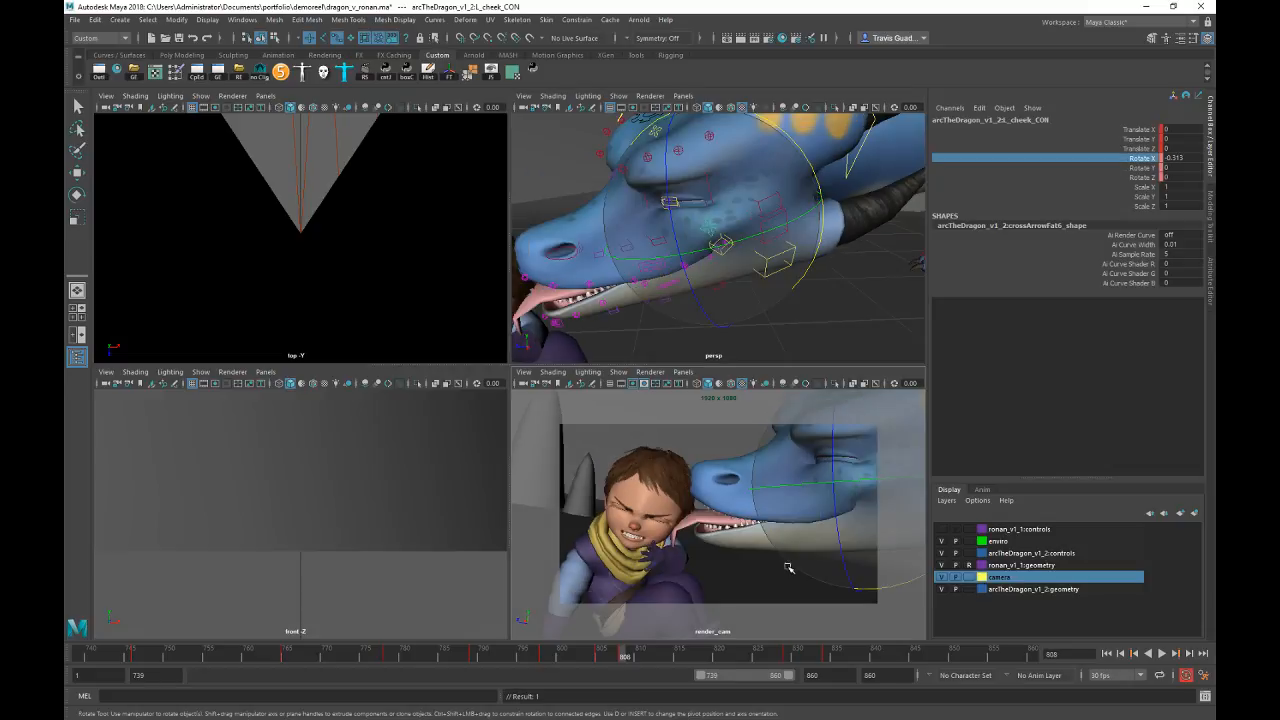
key(space)
drag(635, 656, 341, 658)
key(space)
Step: Select the dragon's isolated head IK control, scrub its motion to frame 787, and playblast the render camera view
alt+drag(735, 205, 668, 137)
click(673, 131)
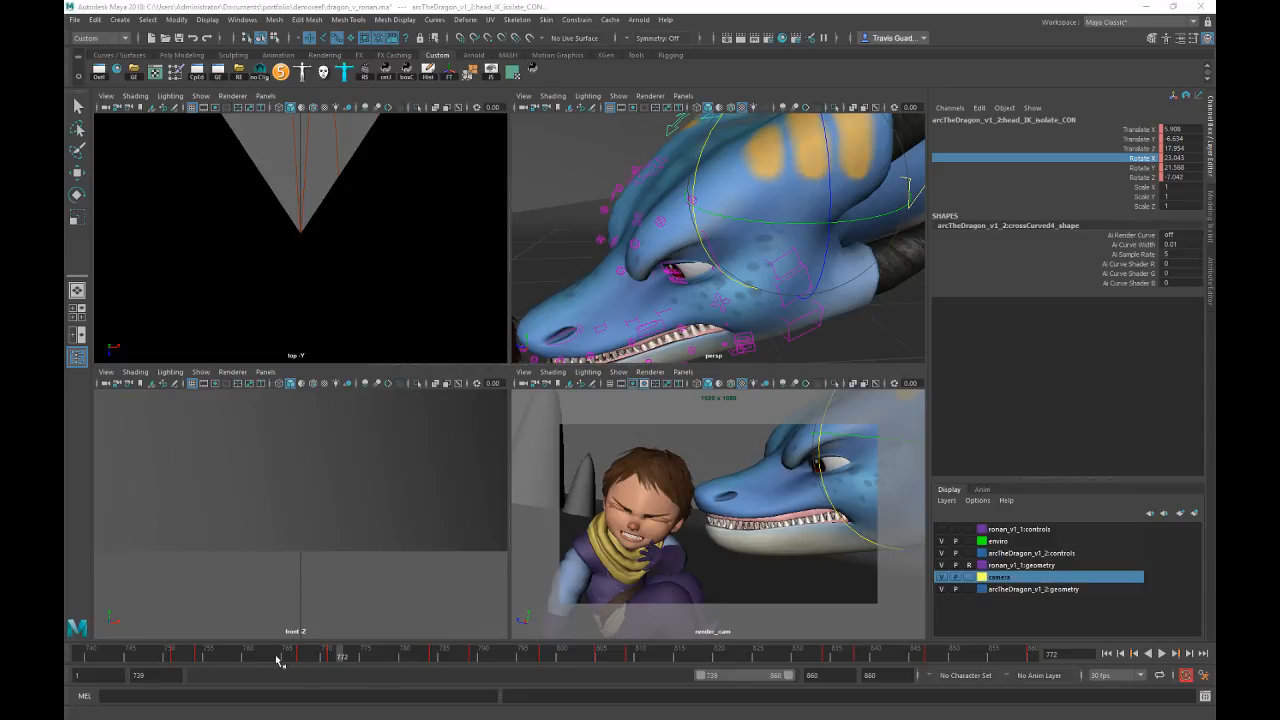
mouse_move(284, 660)
mouse_down()
mouse_move(308, 648)
mouse_move(411, 653)
mouse_up()
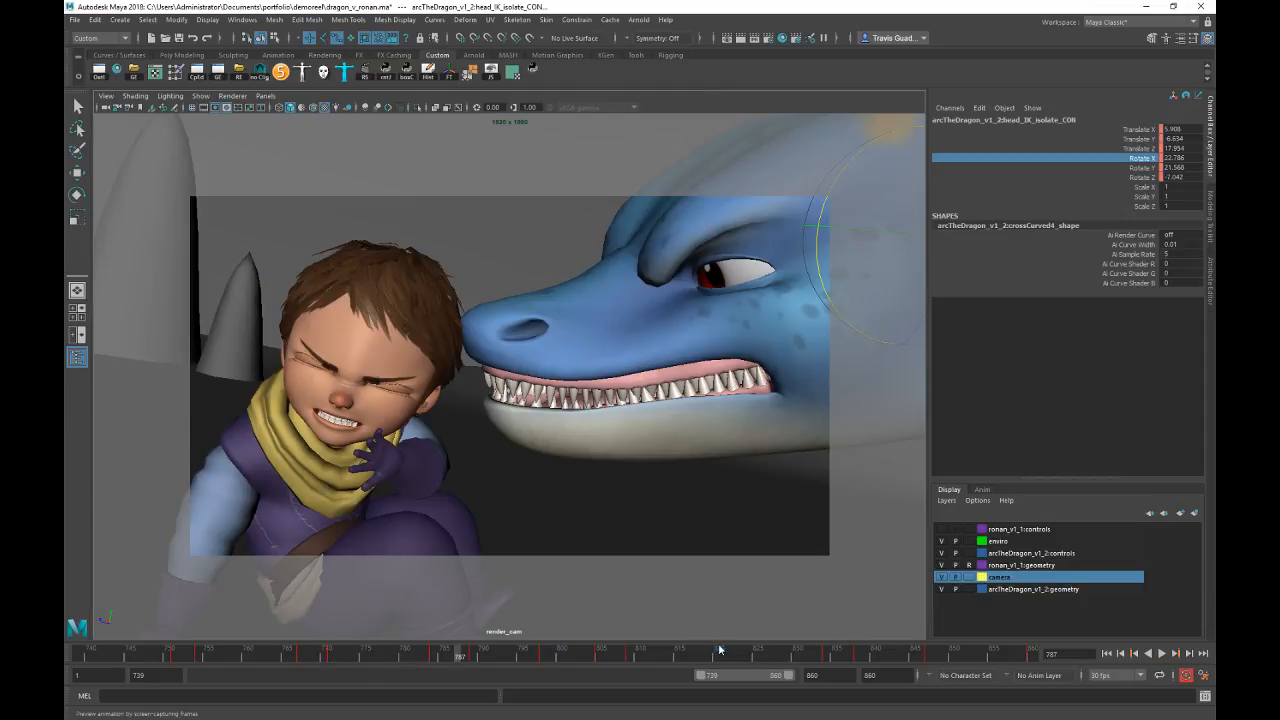
click(712, 641)
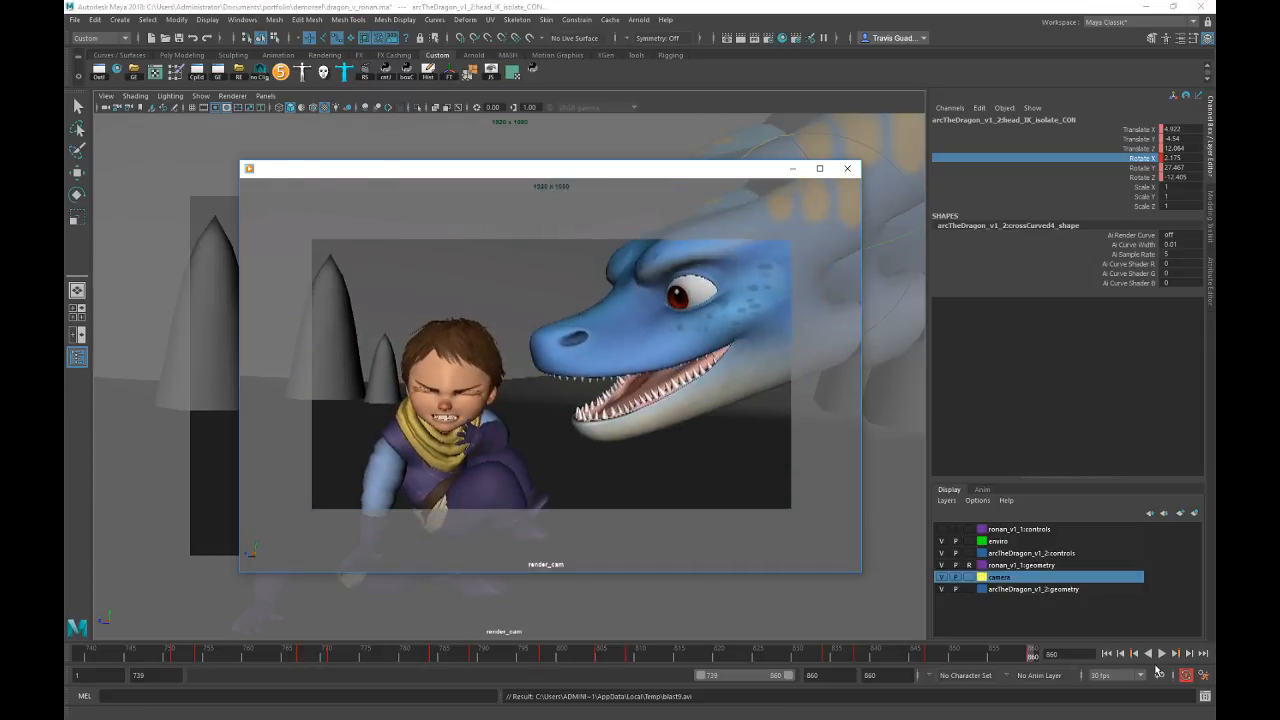
Step: Play the animation and scrub the lick and pull-back through frame 848 in the four-view layout
click(1161, 654)
key(space)
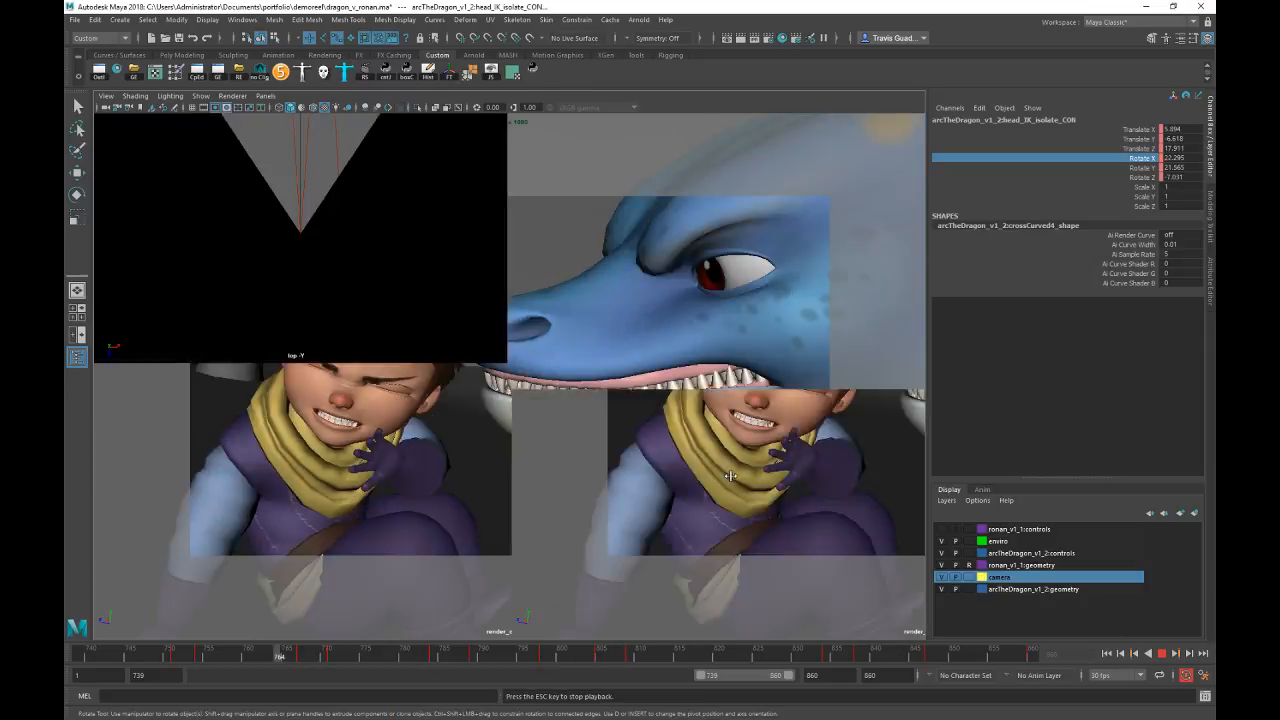
click(1161, 653)
drag(700, 655, 719, 656)
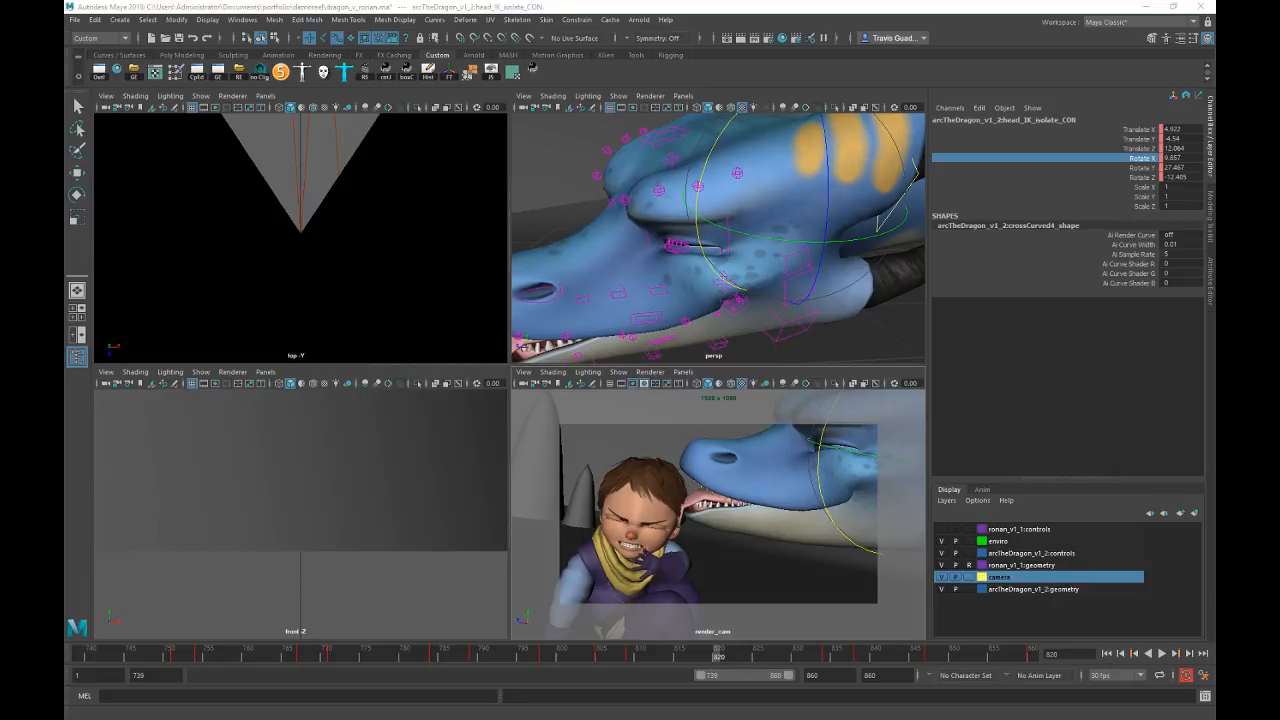
drag(592, 656, 939, 669)
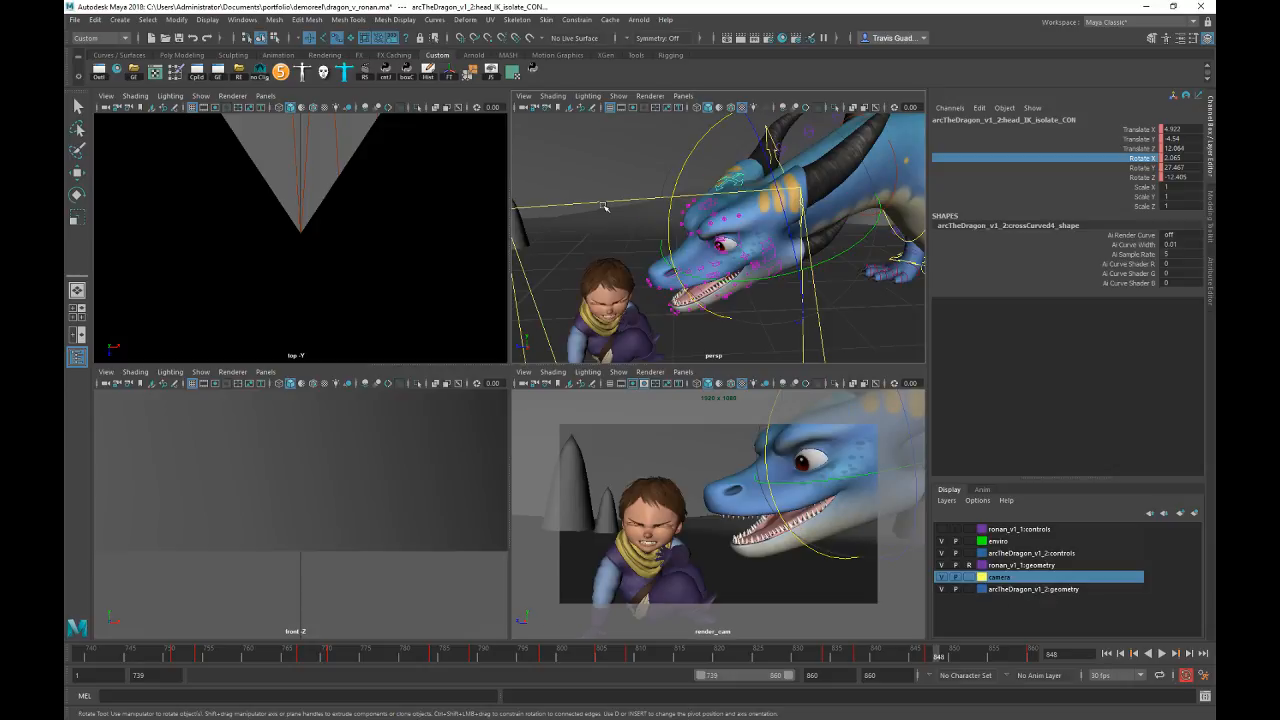
Step: Move the render camera's last keys slightly later and play the camera move from frame 834
click(602, 202)
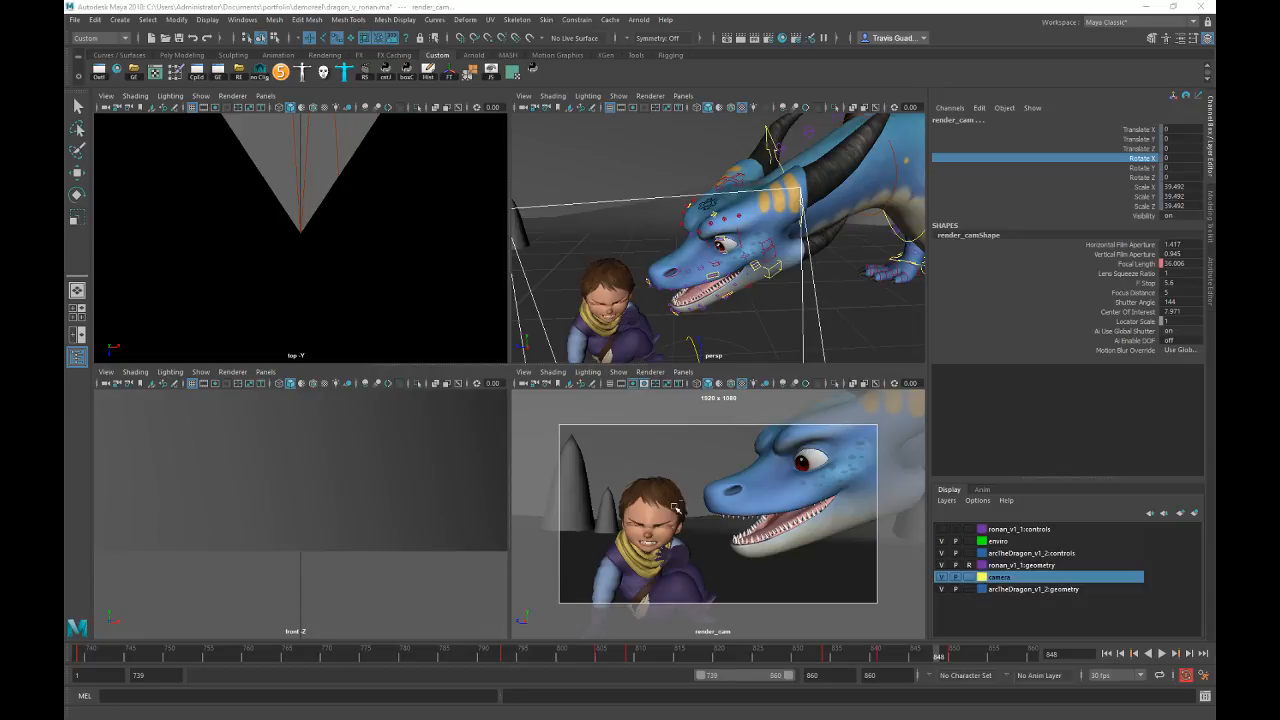
click(822, 659)
key(alt+v)
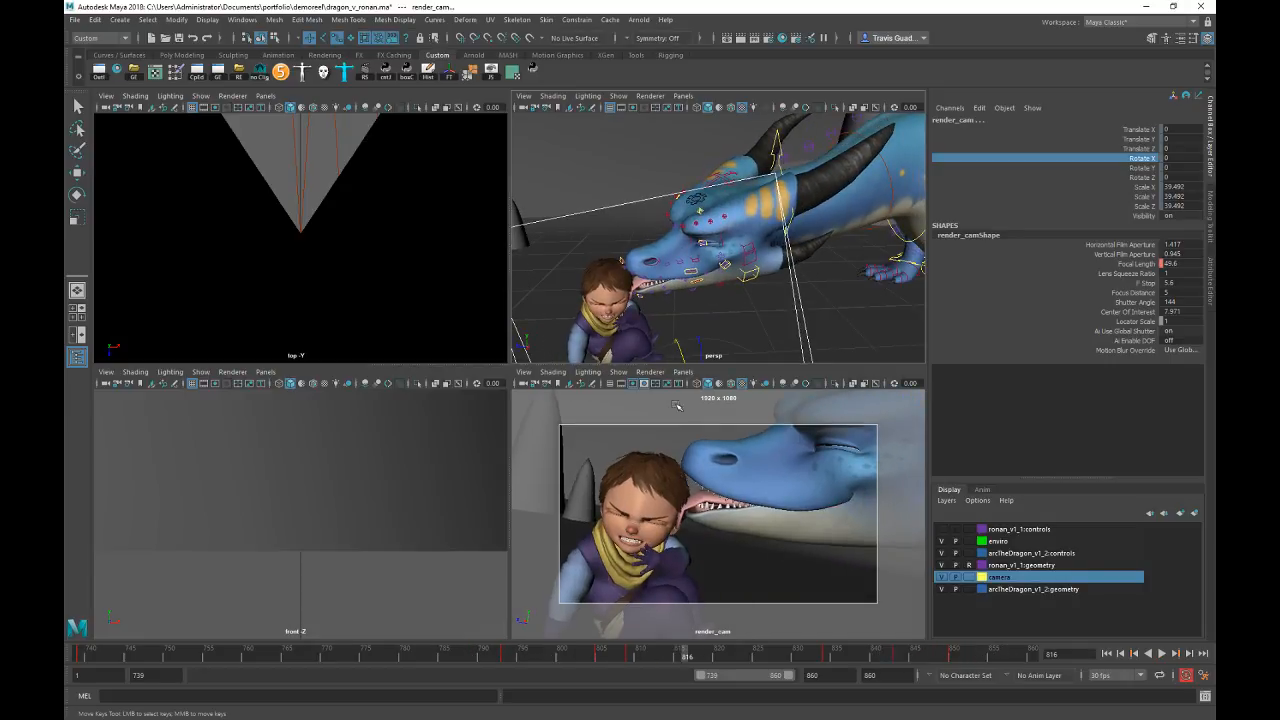
Step: Try retiming the main jaw control's keys around frame 806, undo the edit, and scrub to frame 807
click(748, 276)
click(601, 655)
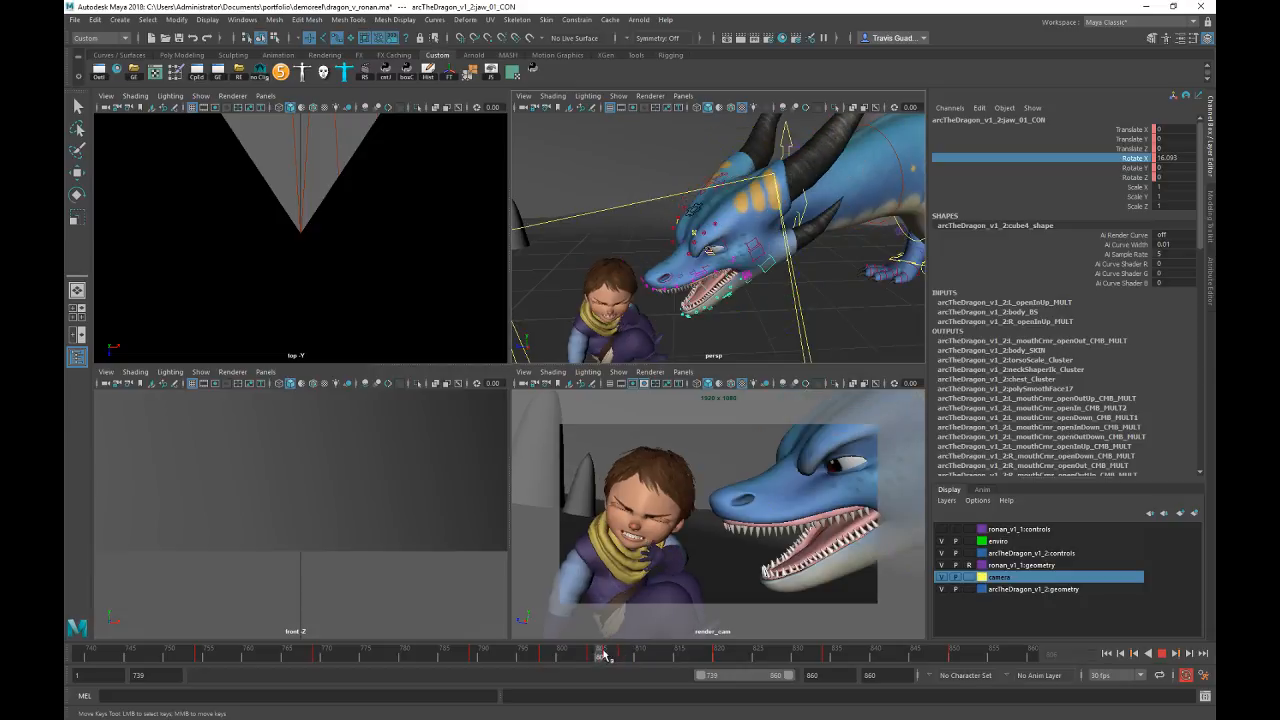
mouse_move(603, 658)
mouse_down()
mouse_move(545, 656)
mouse_move(623, 657)
mouse_up()
key(comma)
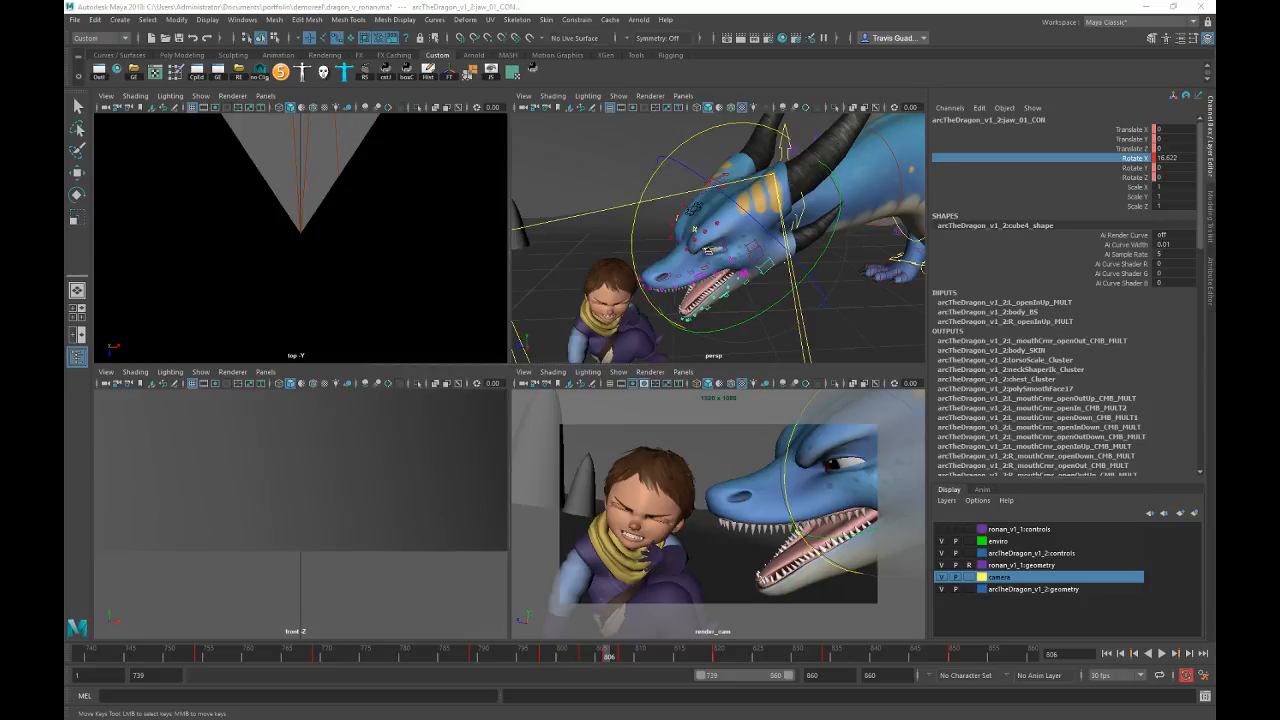
key(ctrl+z)
click(508, 657)
drag(540, 657, 616, 657)
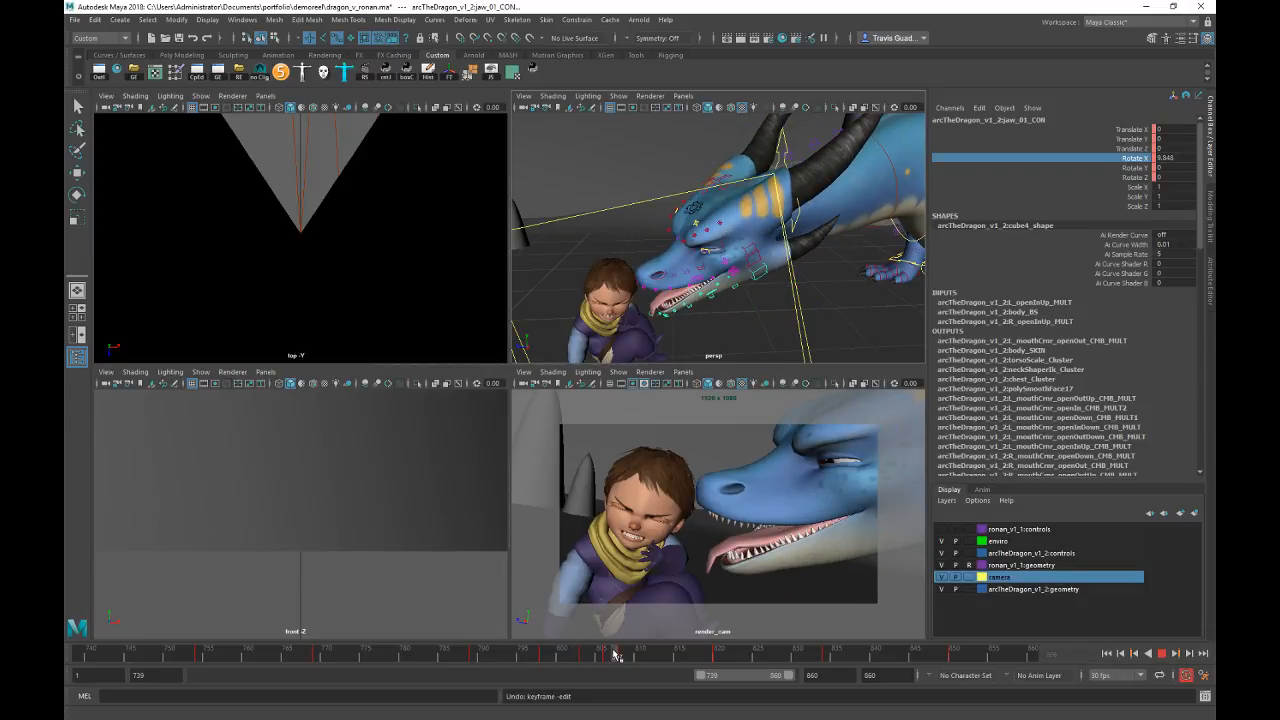
Step: Set the jaw_03 control's Rotate X to 7.2 at frame 807 and 0 at frame 810, and scrub through the lick
key(e)
click(846, 326)
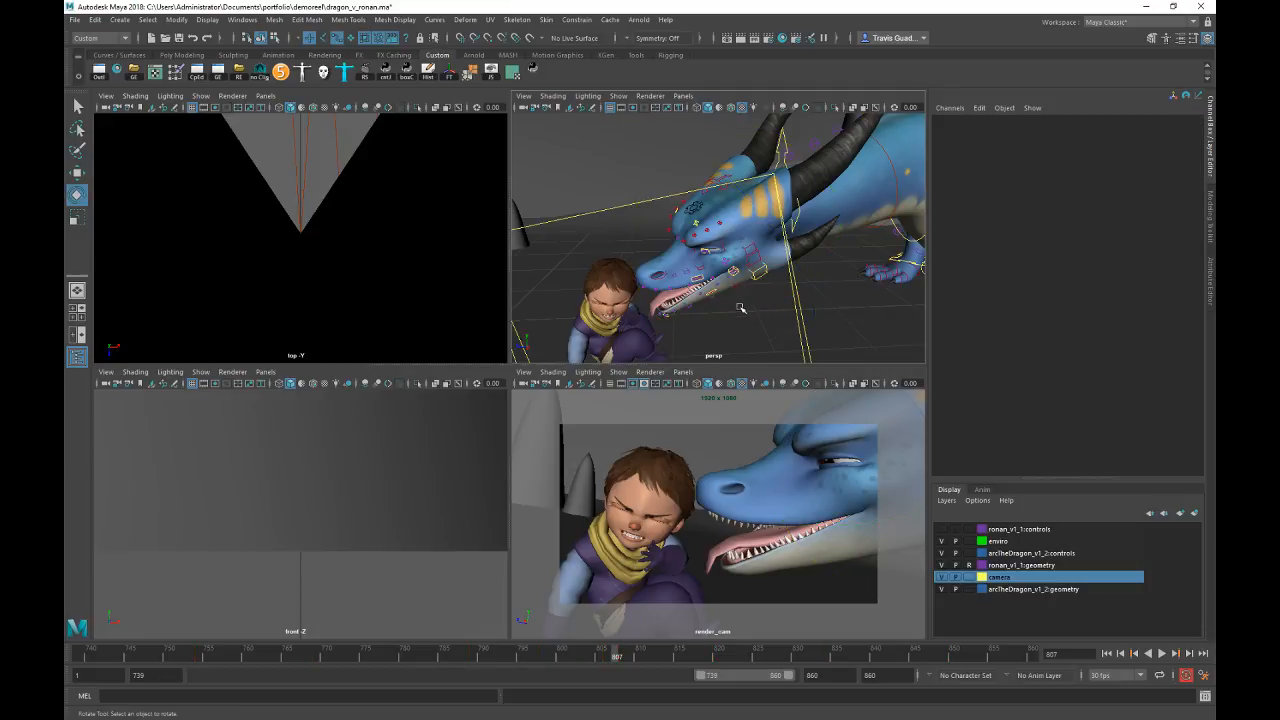
click(711, 293)
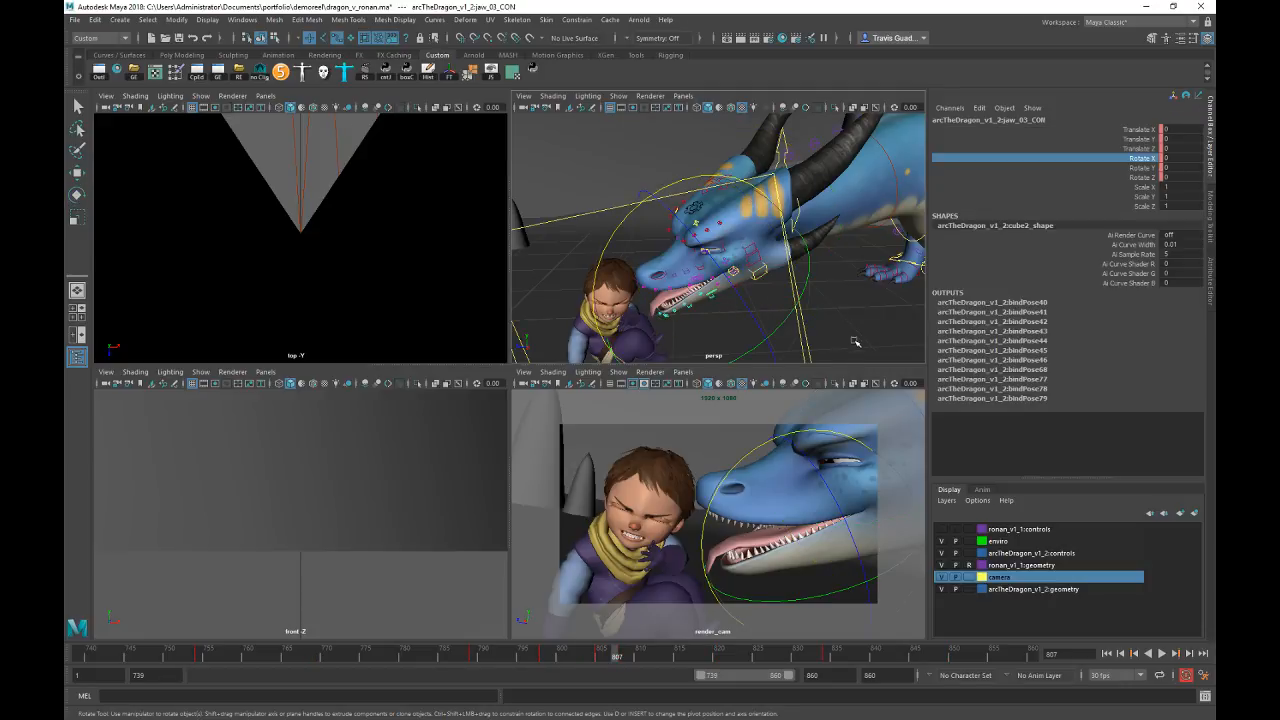
middle_drag(838, 323, 854, 326)
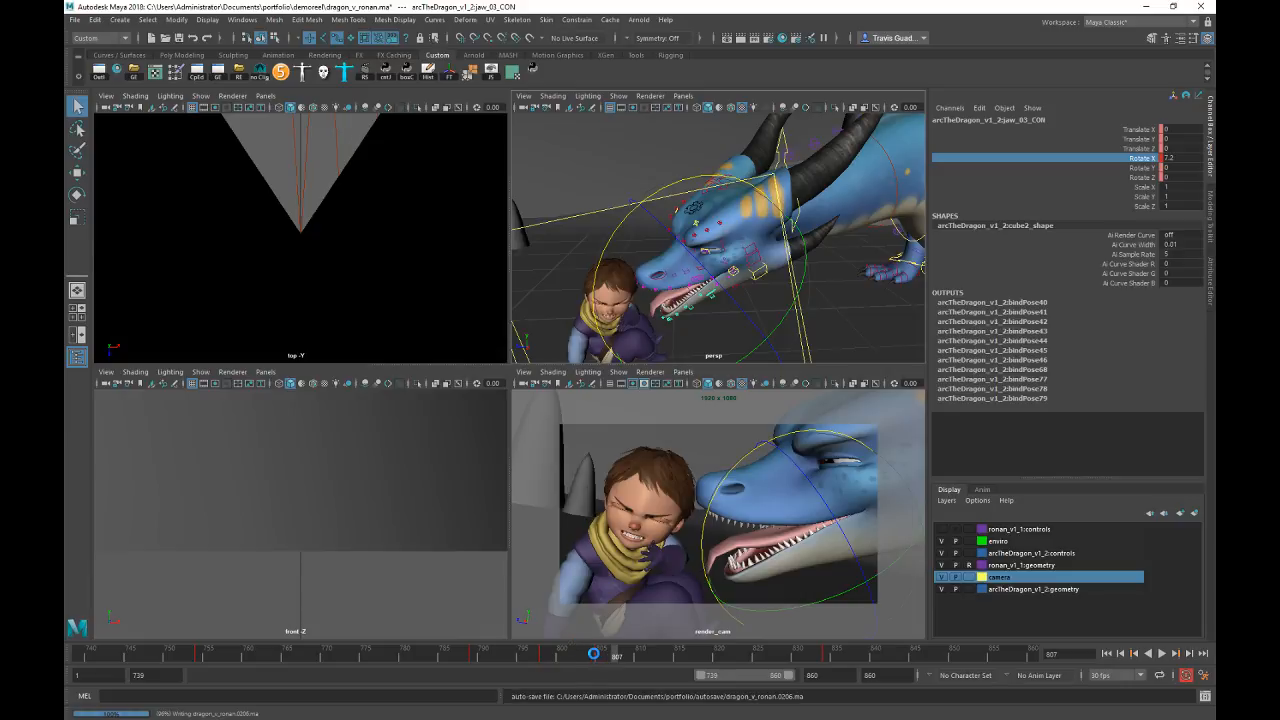
drag(593, 653, 640, 657)
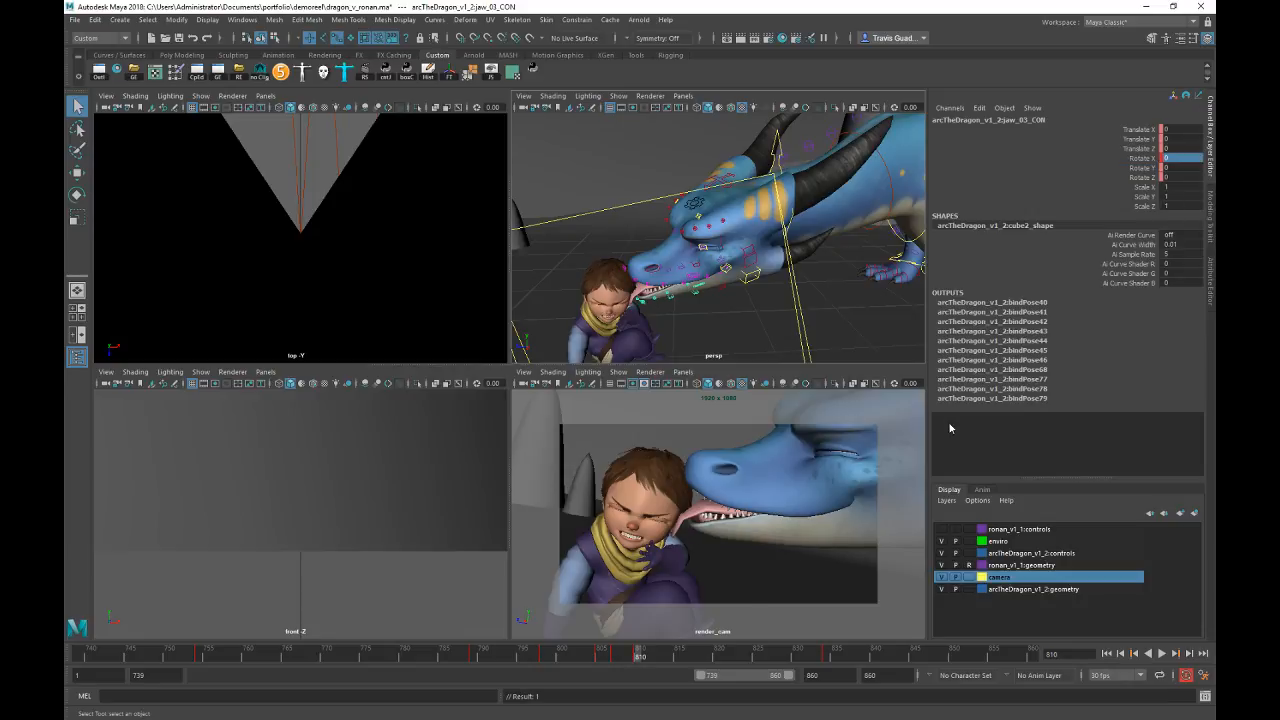
click(608, 655)
mouse_move(628, 655)
mouse_down()
mouse_move(640, 656)
mouse_move(617, 660)
mouse_up()
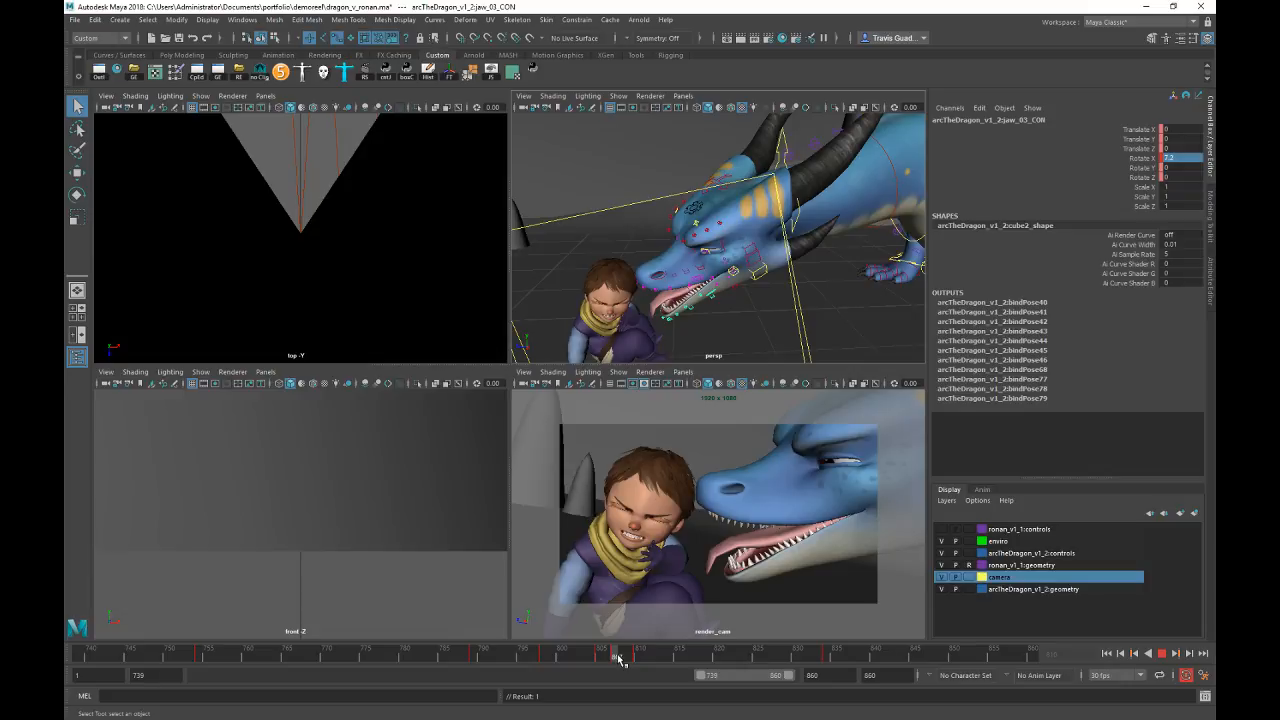
drag(619, 660, 774, 652)
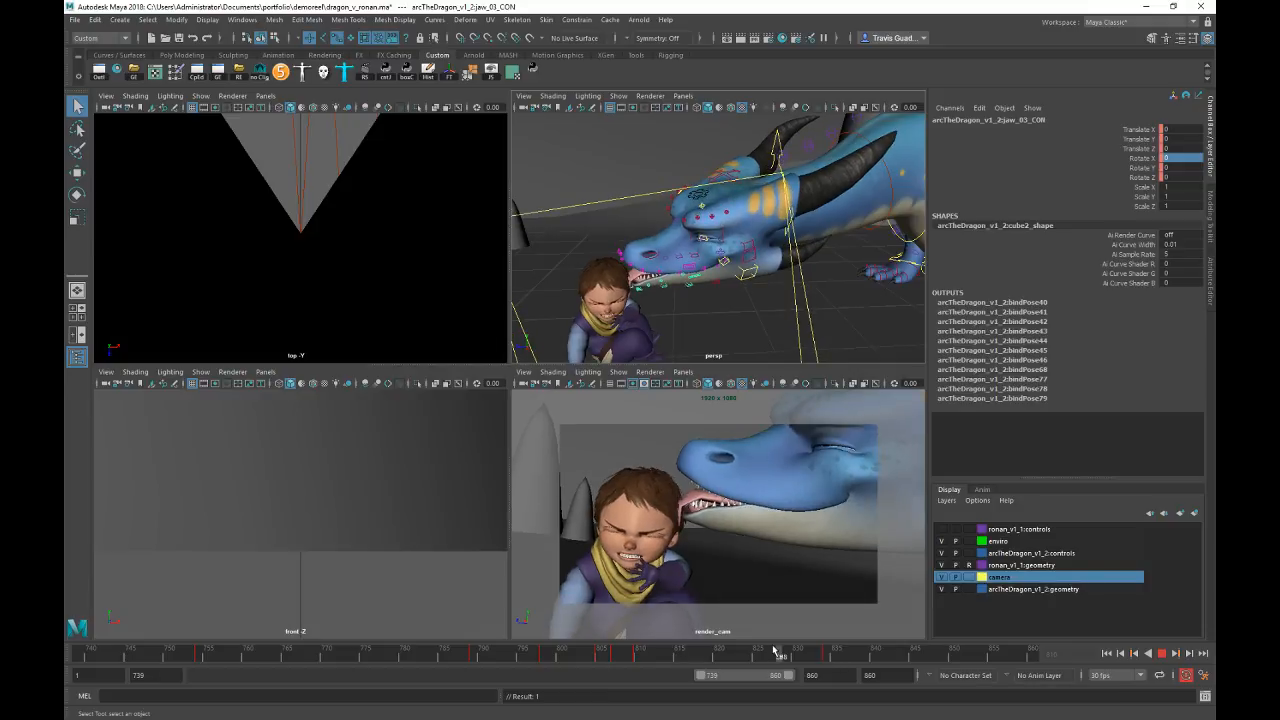
Step: Rotate the dragon's left upper lip master control to a Rotate Z of about 5.2 at frame 808
alt+drag(679, 213, 734, 257)
alt+right_drag(734, 257, 756, 262)
alt+drag(756, 262, 681, 266)
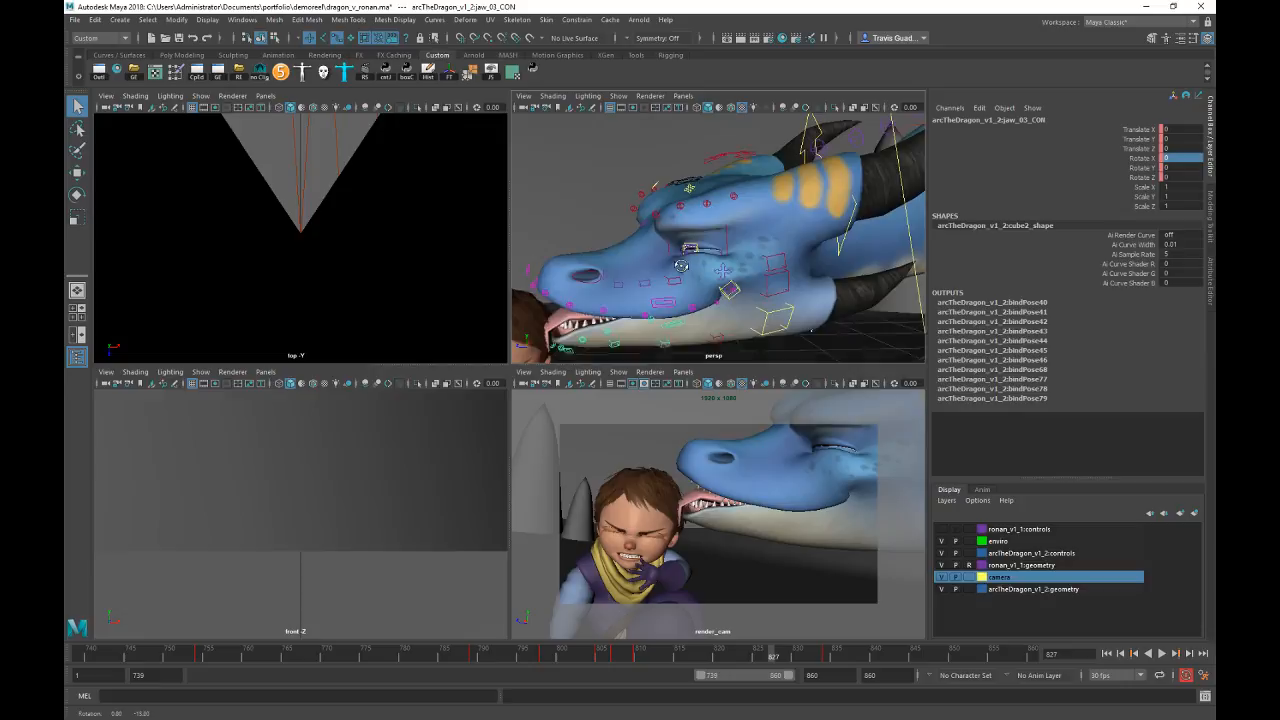
click(682, 300)
key(w)
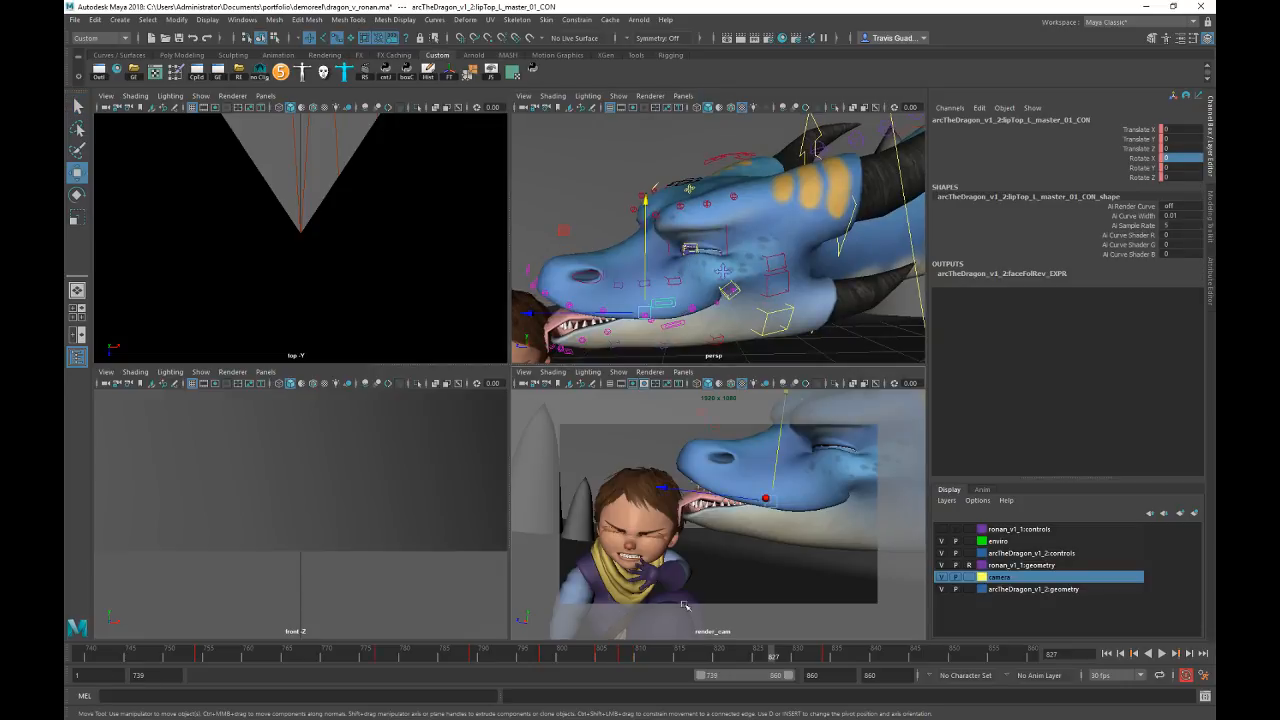
key(comma)
key(comma)
key(comma)
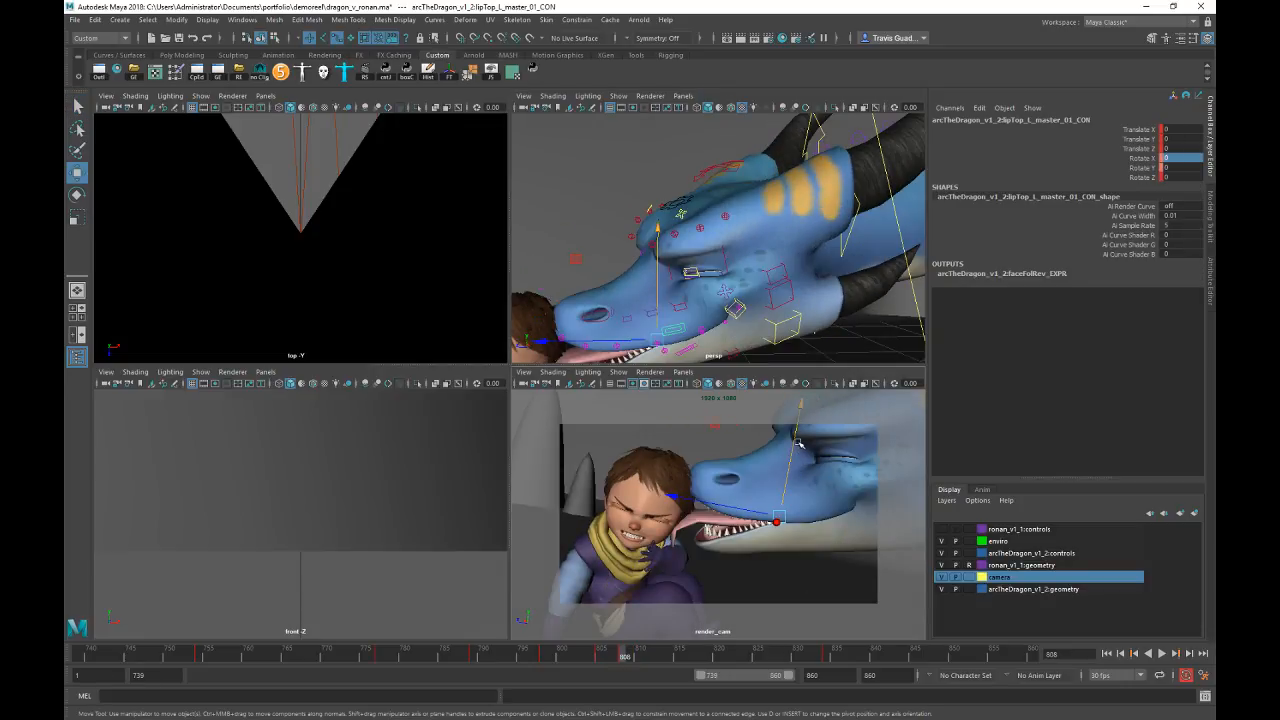
drag(800, 442, 800, 428)
key(e)
drag(860, 439, 854, 430)
key(w)
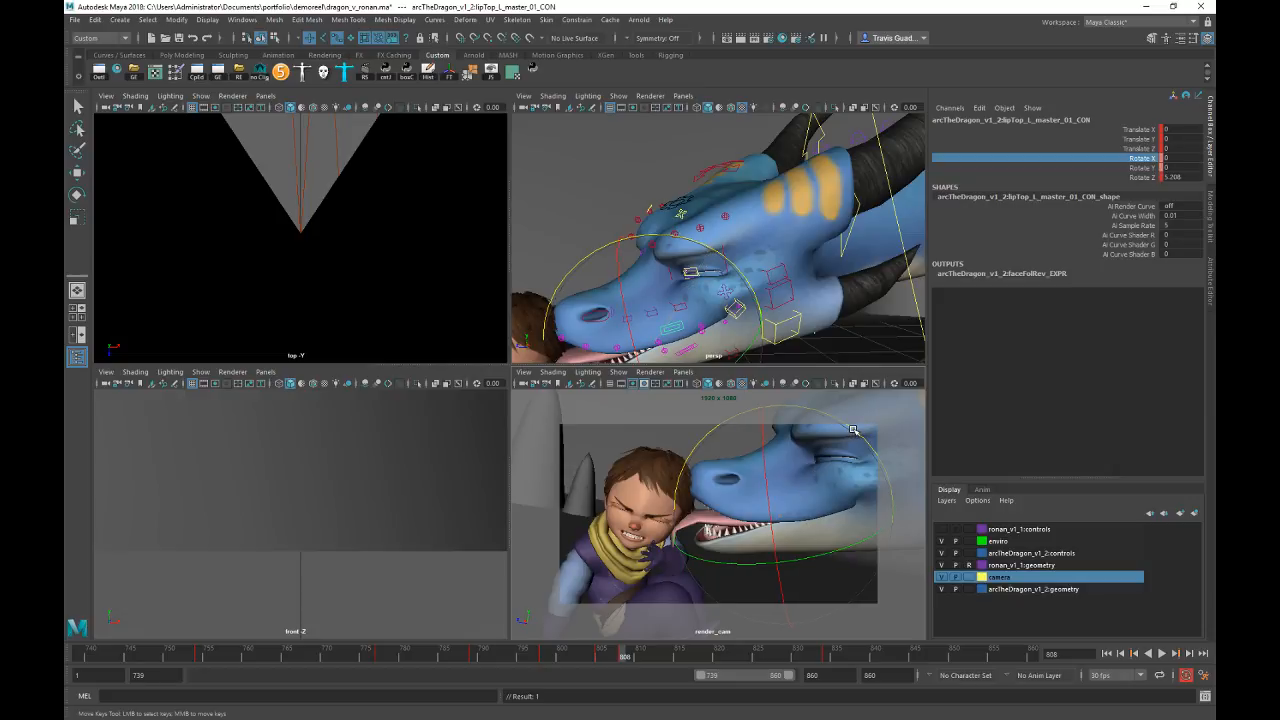
Step: Raise the left upper lip master control to a Translate Y of about 0.91 at frame 808 and play the result
click(1105, 139)
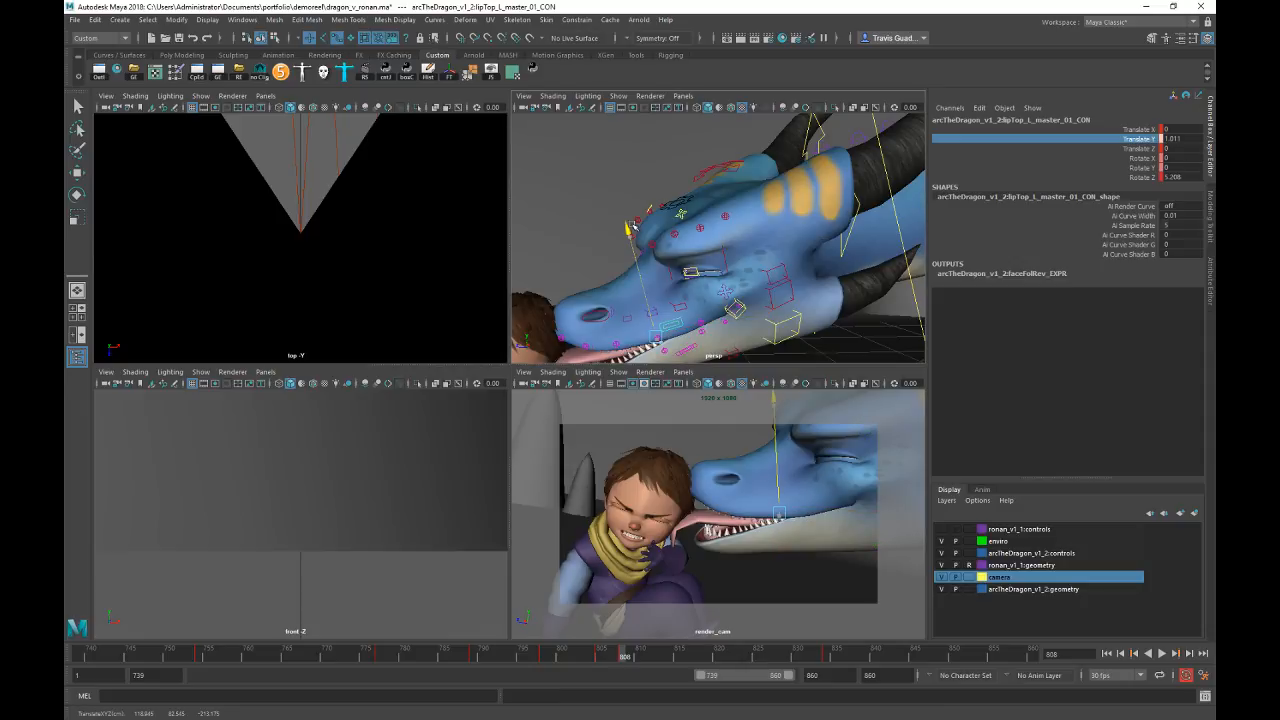
drag(627, 235, 628, 229)
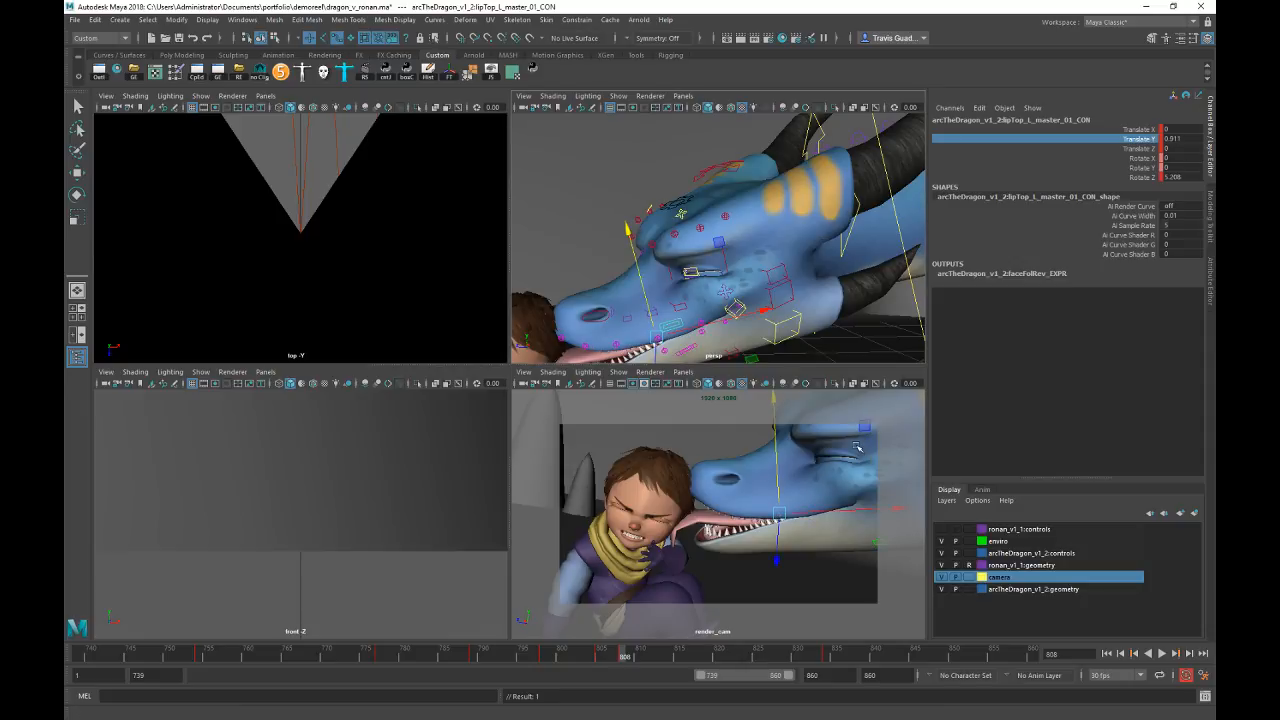
key(alt+v)
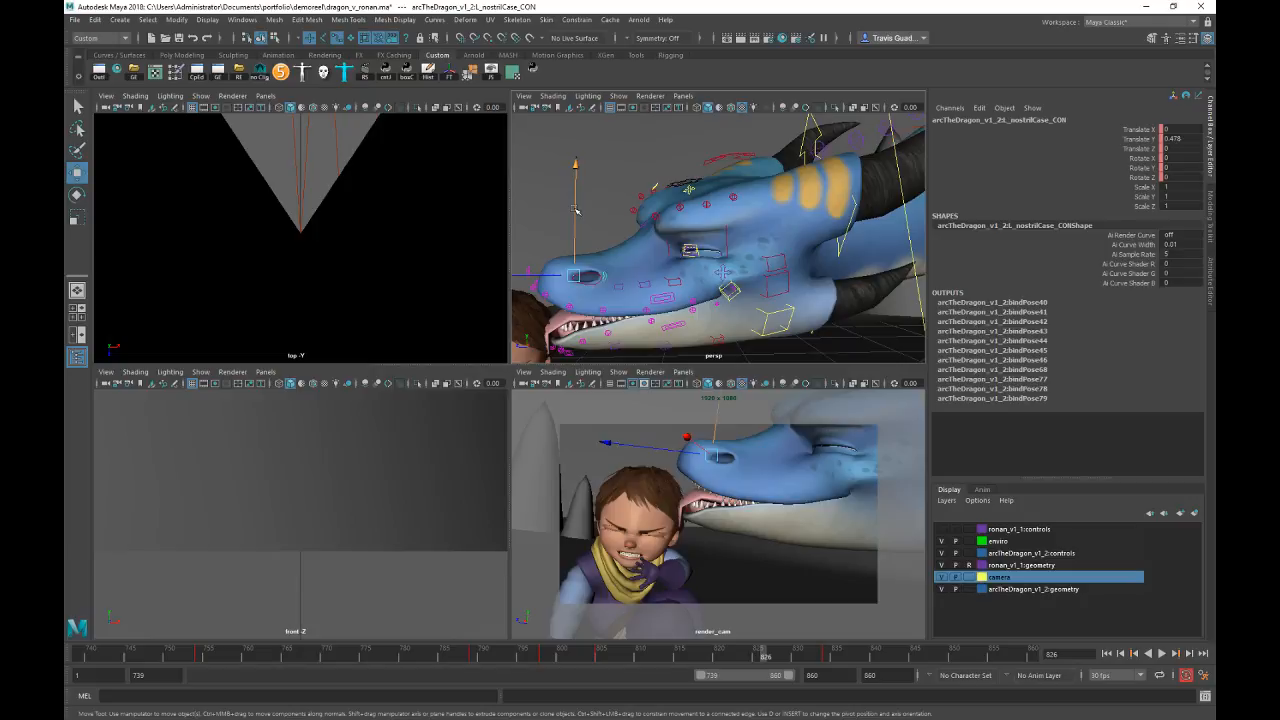
Step: Try lowering the left nostril control at frame 826 and delete the resulting key
drag(575, 210, 575, 214)
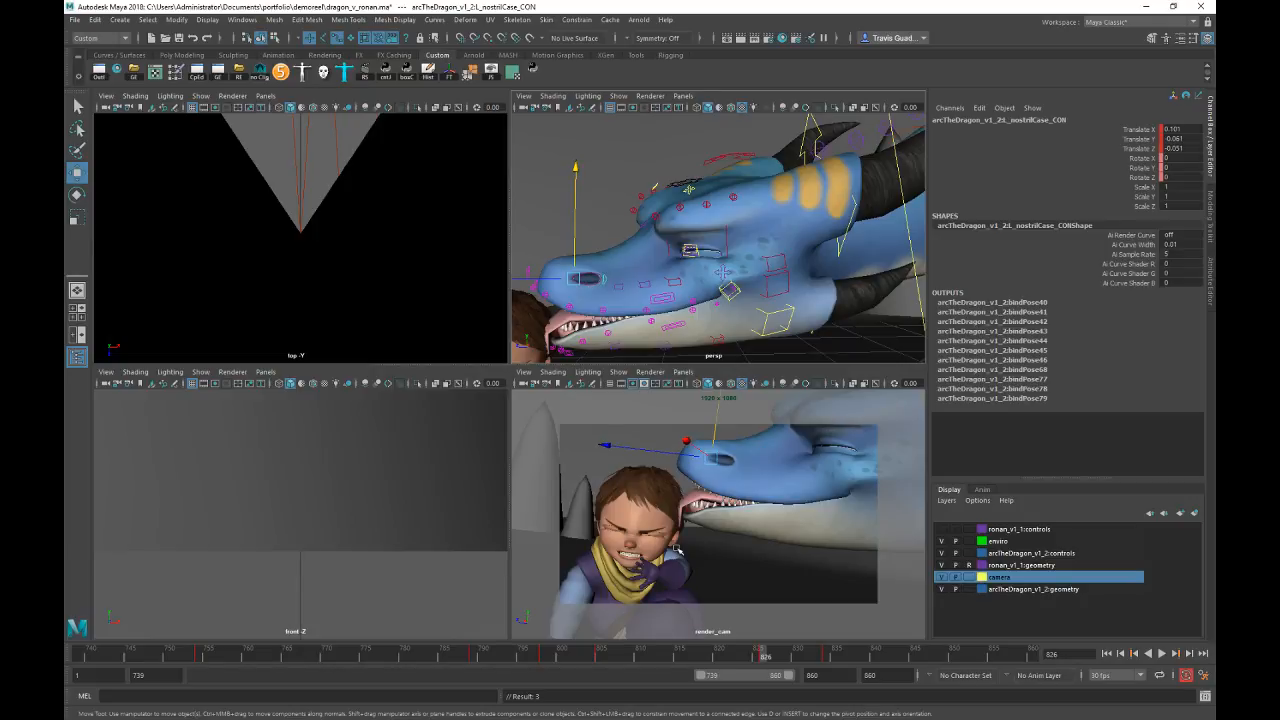
right_click(757, 655)
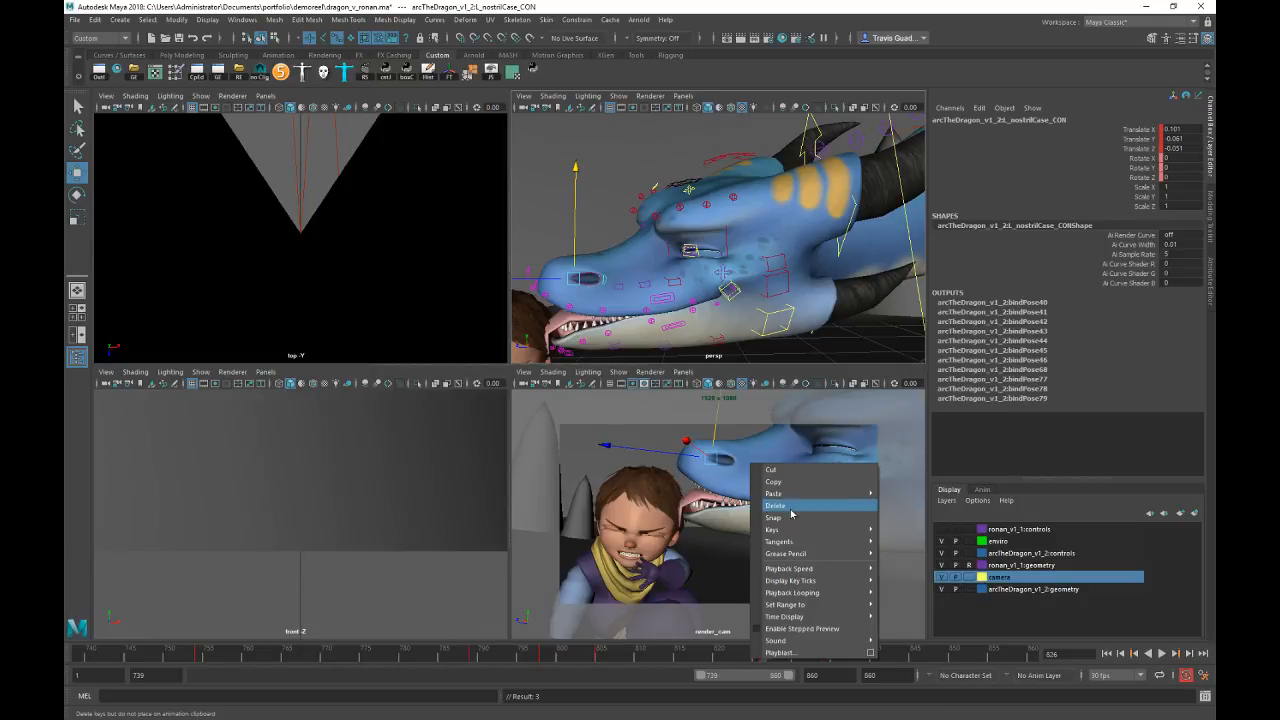
click(791, 514)
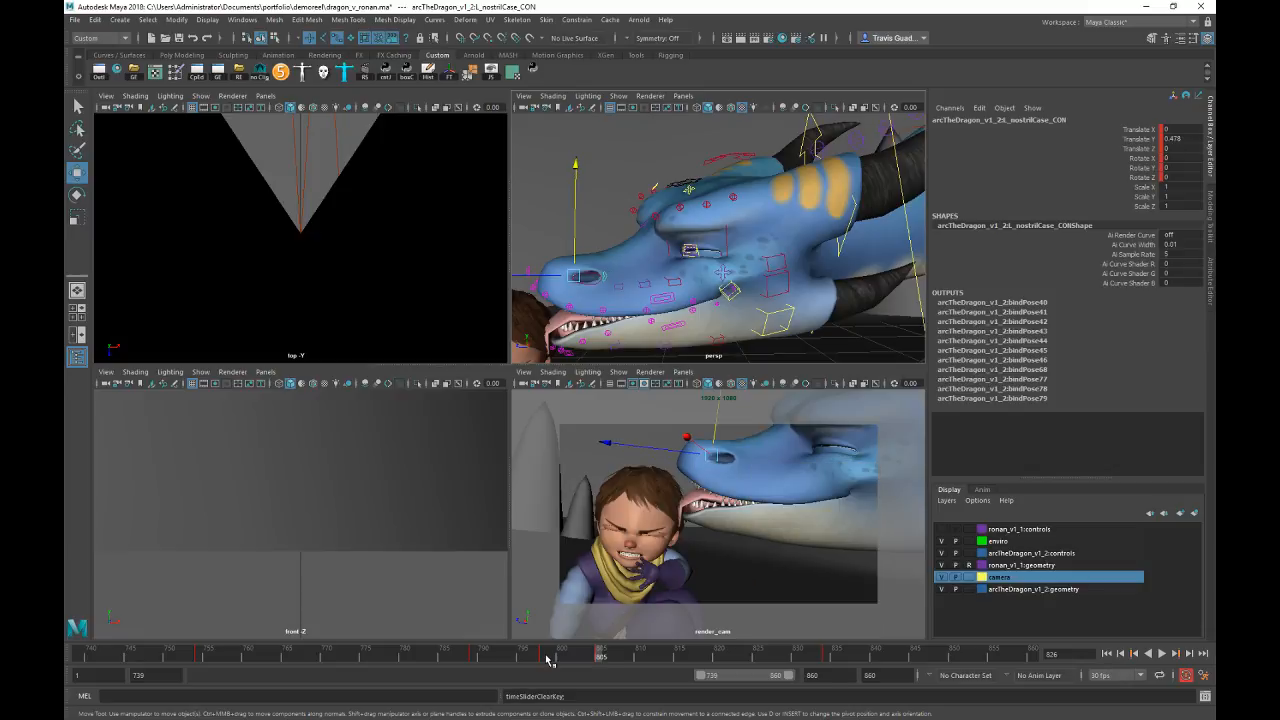
Step: Lower the left nostril control to a Translate Y of about -0.26 at frame 809
drag(547, 660, 631, 657)
drag(573, 190, 571, 200)
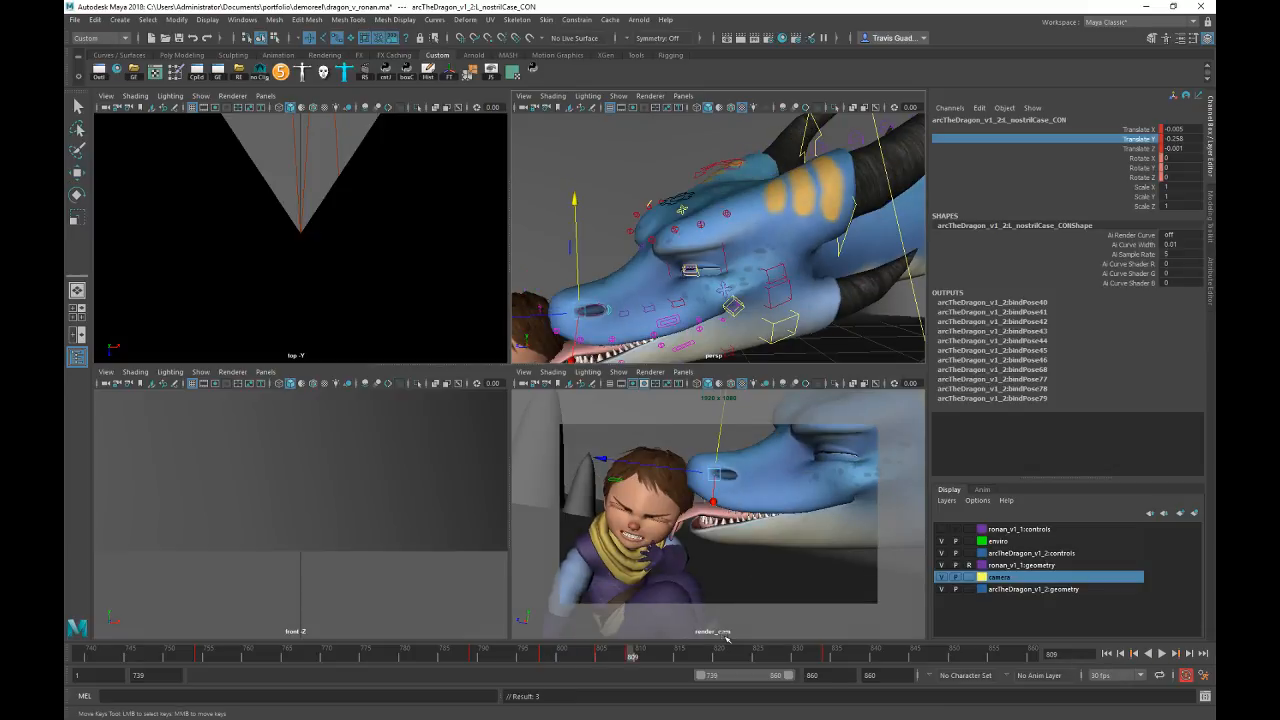
Step: Raise the left nostril control to a Translate Y of about 0.44 at frame 841 and key its translation
key(period)
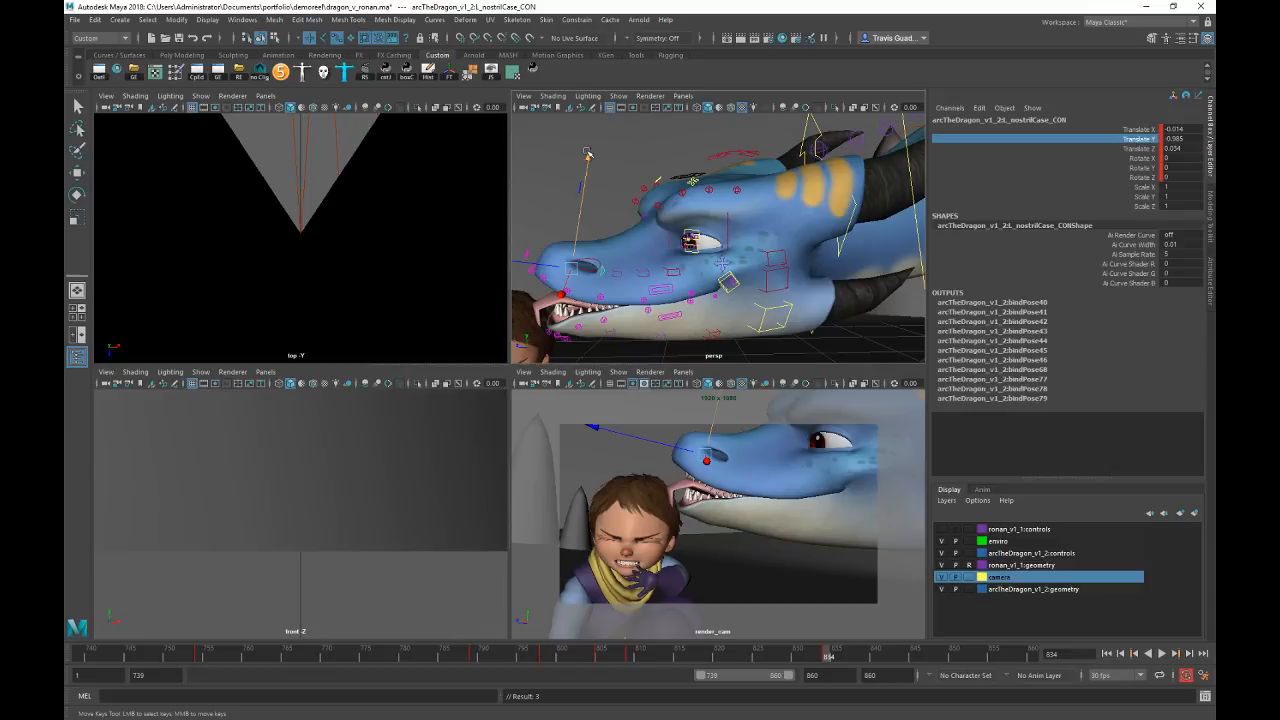
click(881, 656)
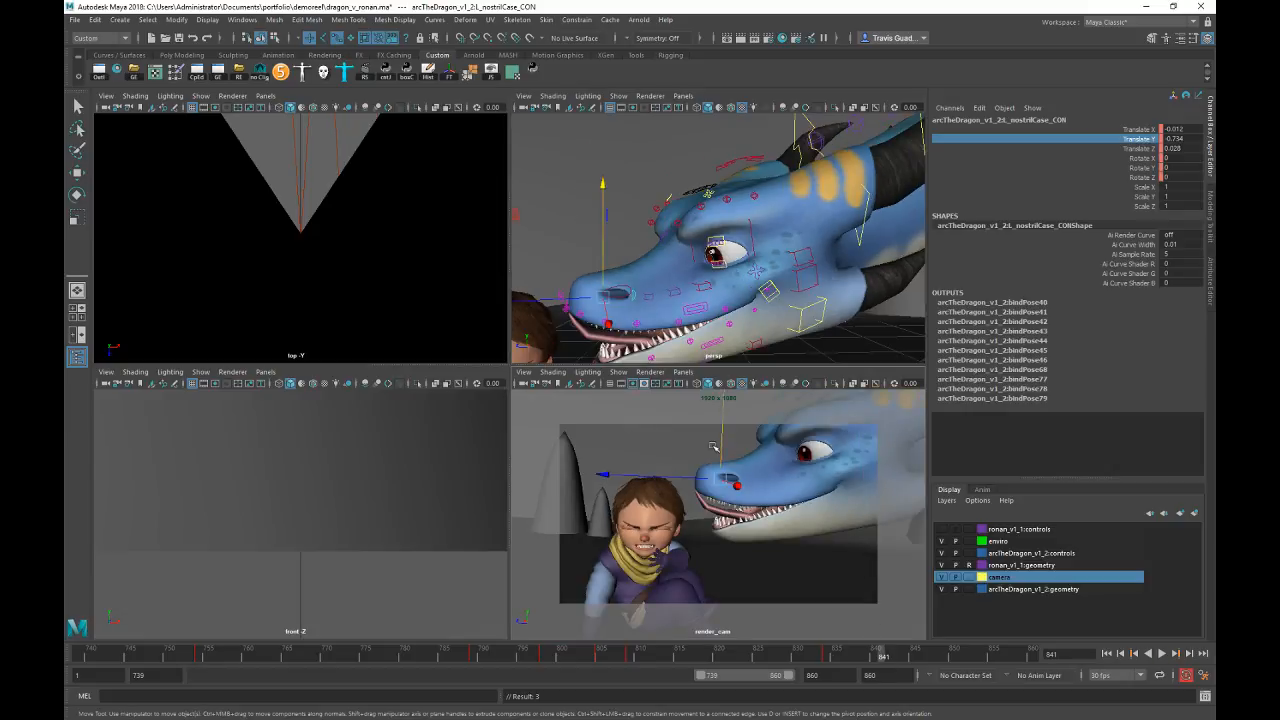
drag(724, 437, 727, 432)
key(shift+w)
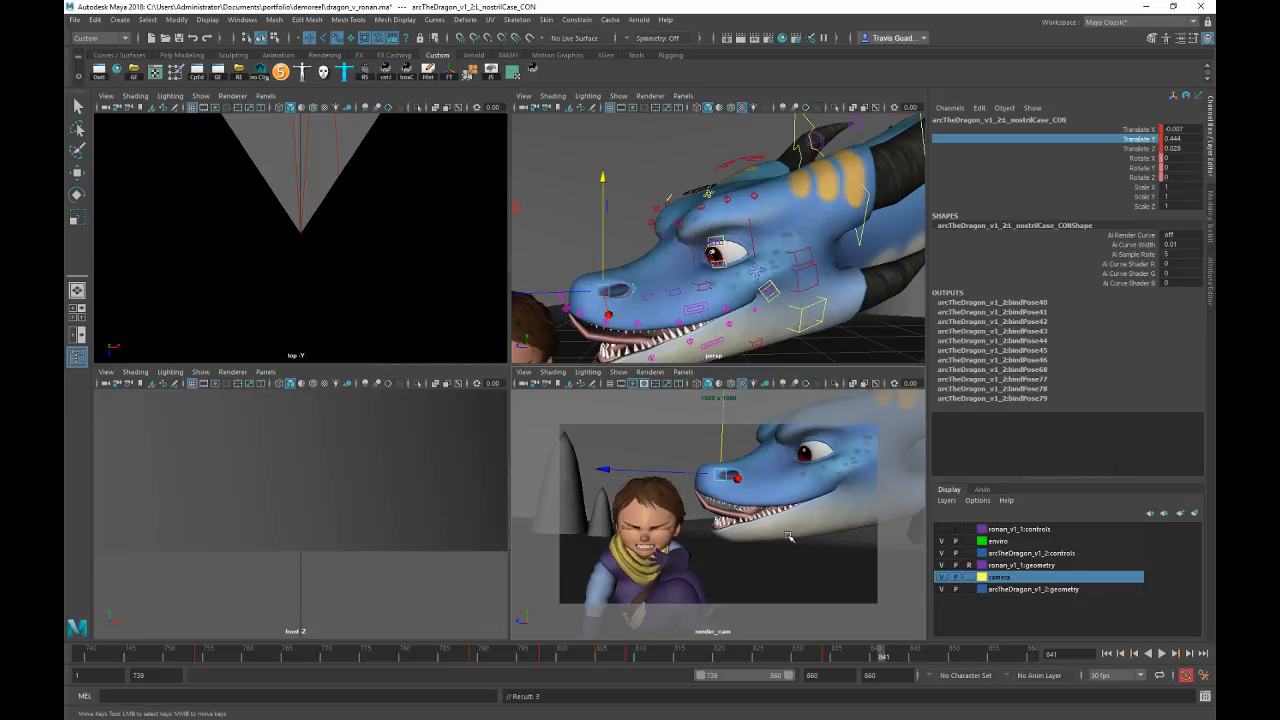
Step: Set the left nostril control's Translate X, Y and Z to 0 at frame 845 and play the result
click(918, 656)
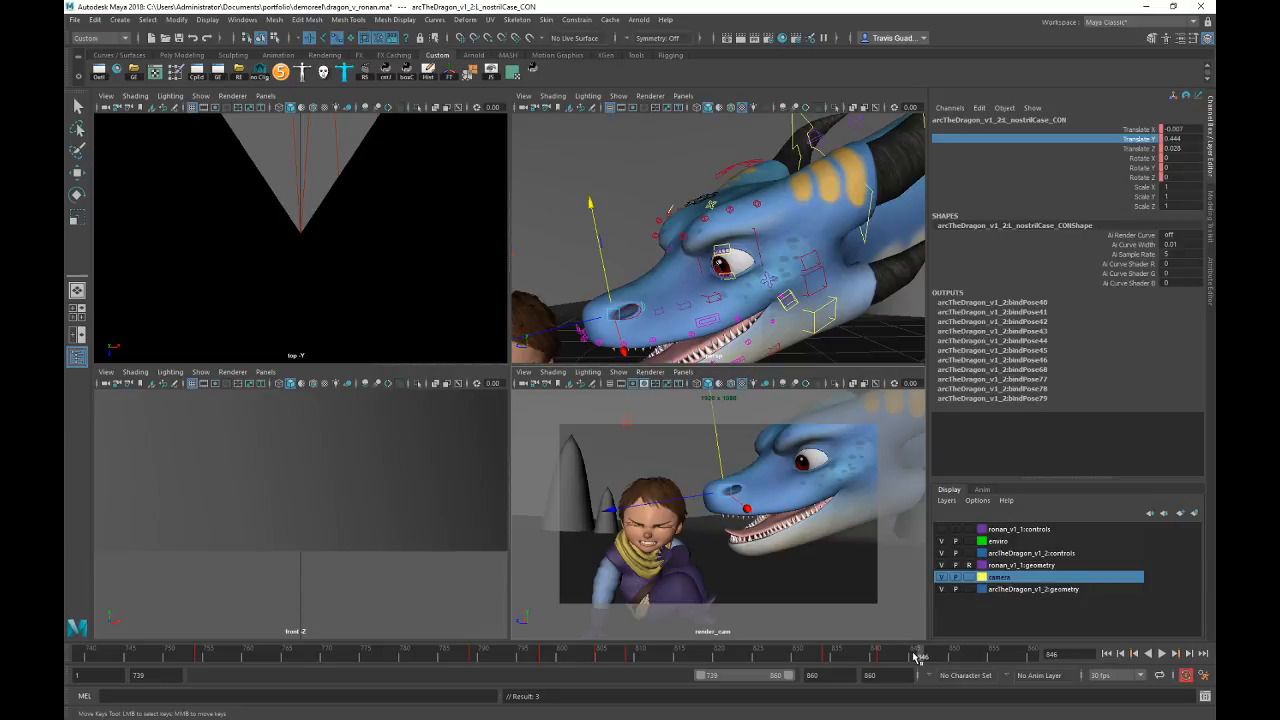
key(alt+comma)
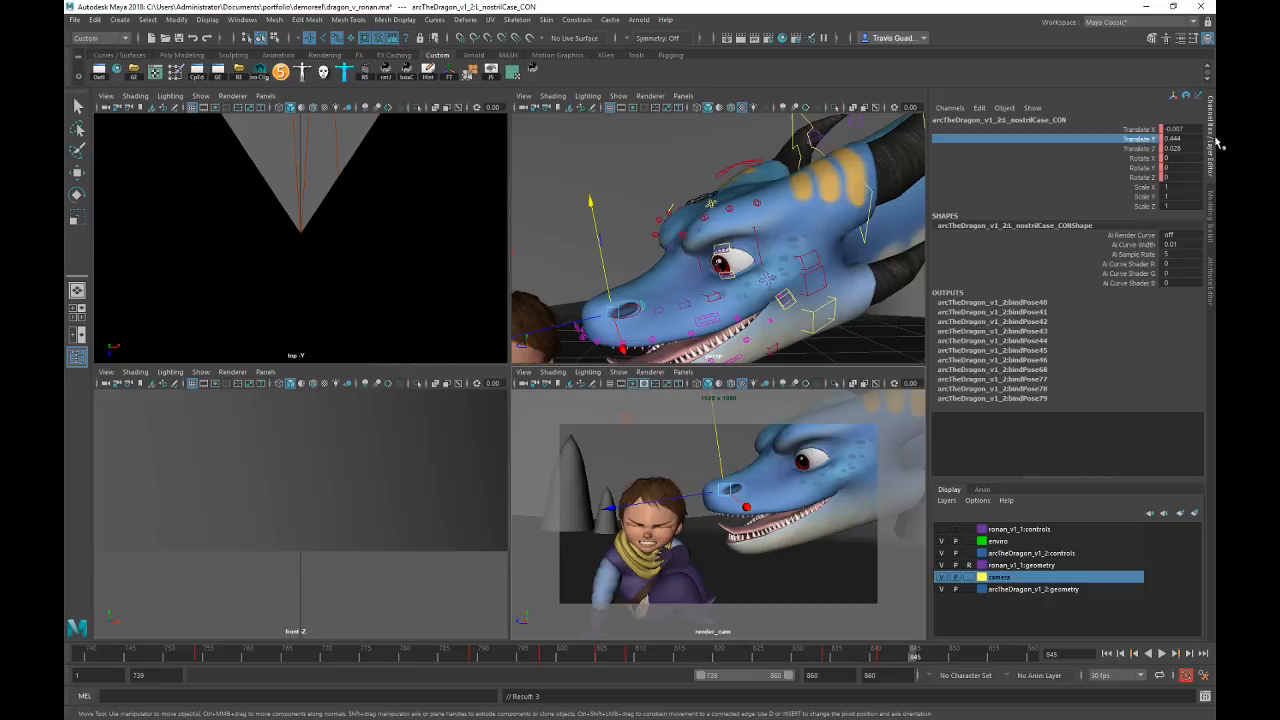
drag(1184, 129, 1184, 148)
text(0)
key(Return)
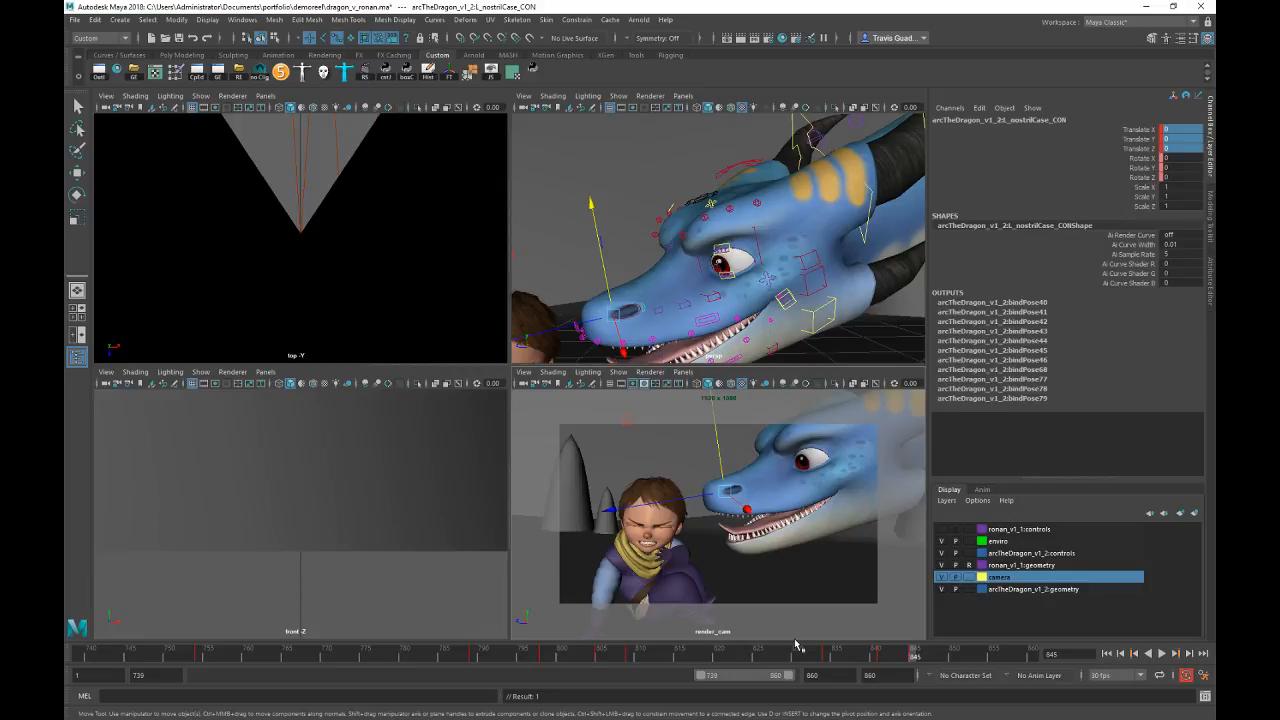
key(alt+v)
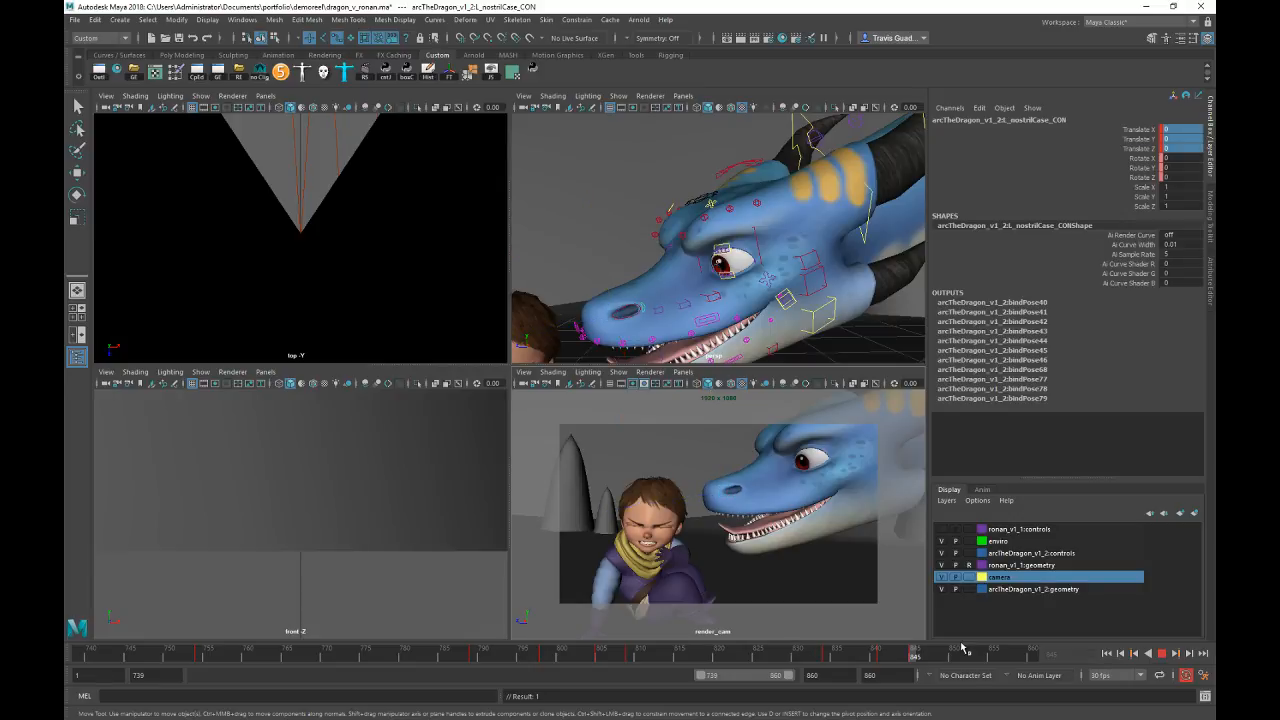
Step: Open the dragon's jaw control wider at frame 850 to a Rotate X of about 20.5 and play the result
click(822, 313)
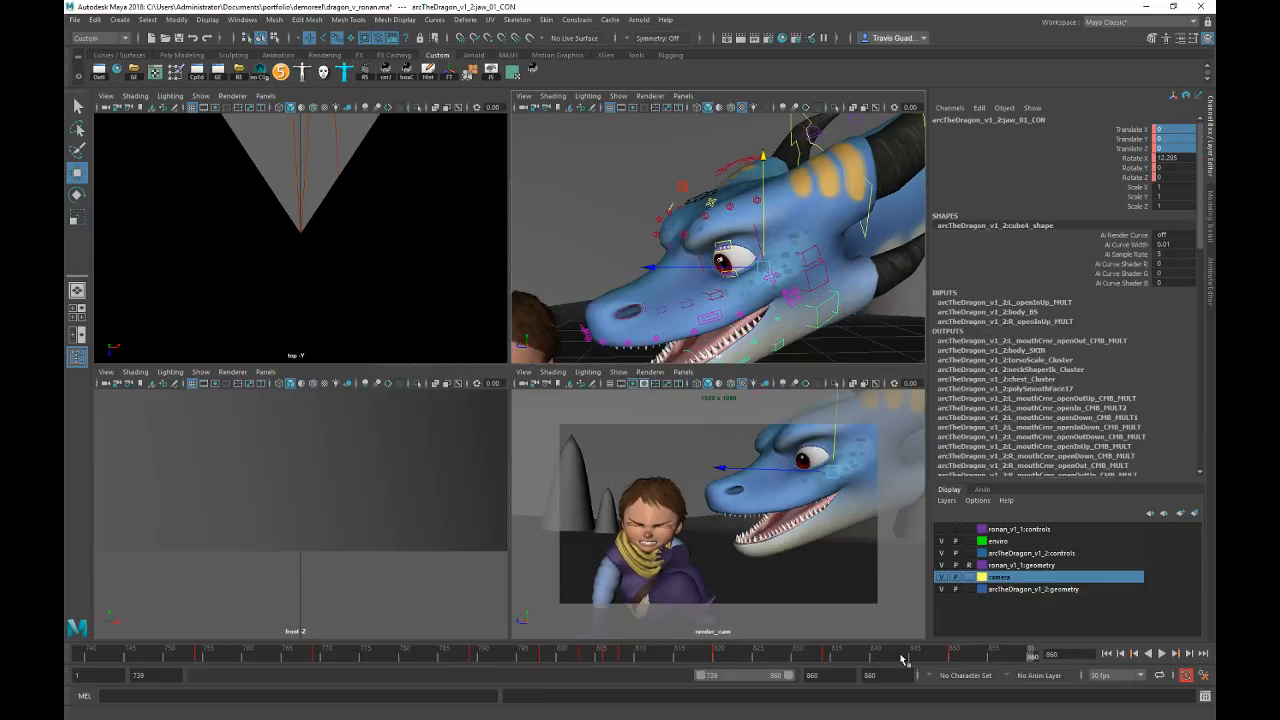
key(alt+v)
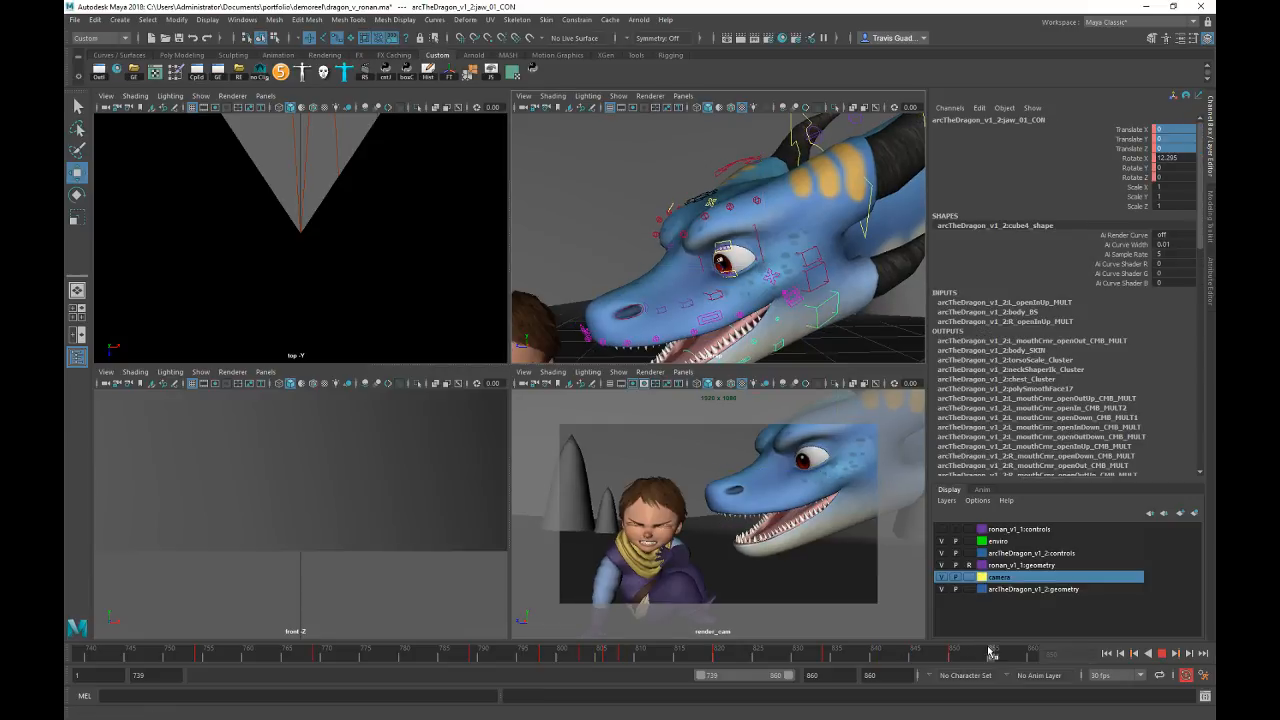
key(alt+v)
key(e)
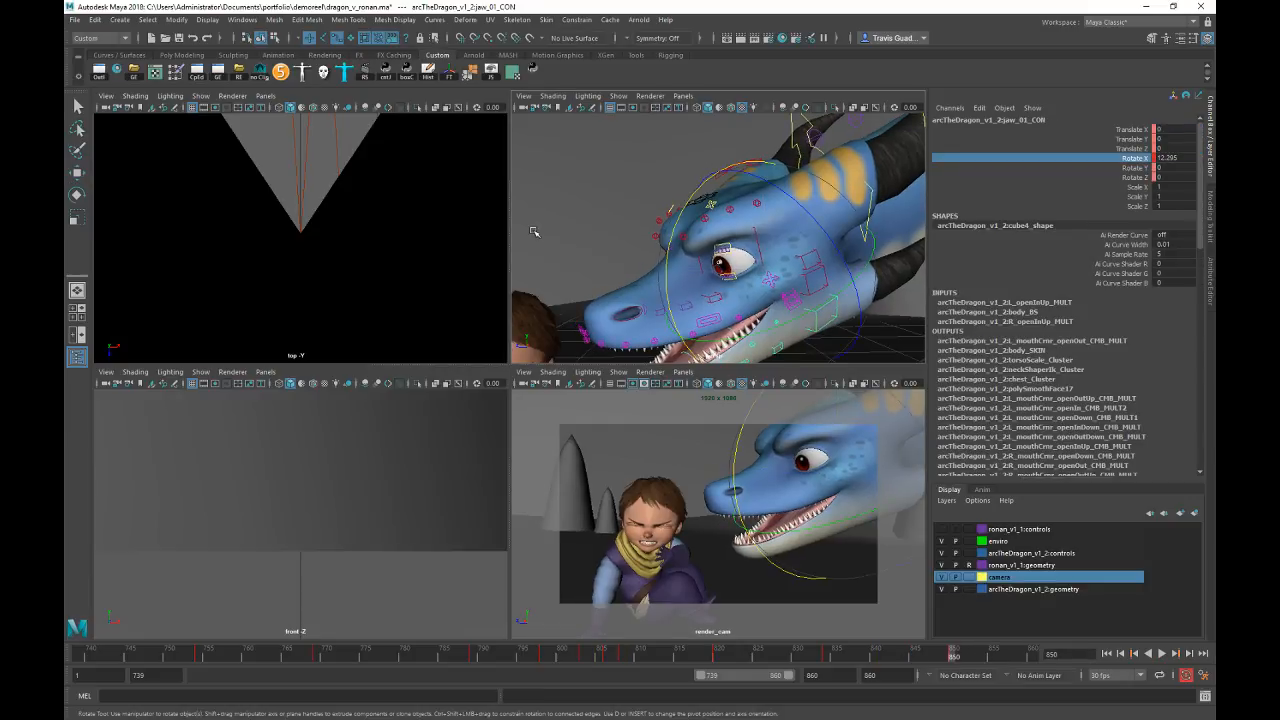
middle_drag(533, 231, 562, 226)
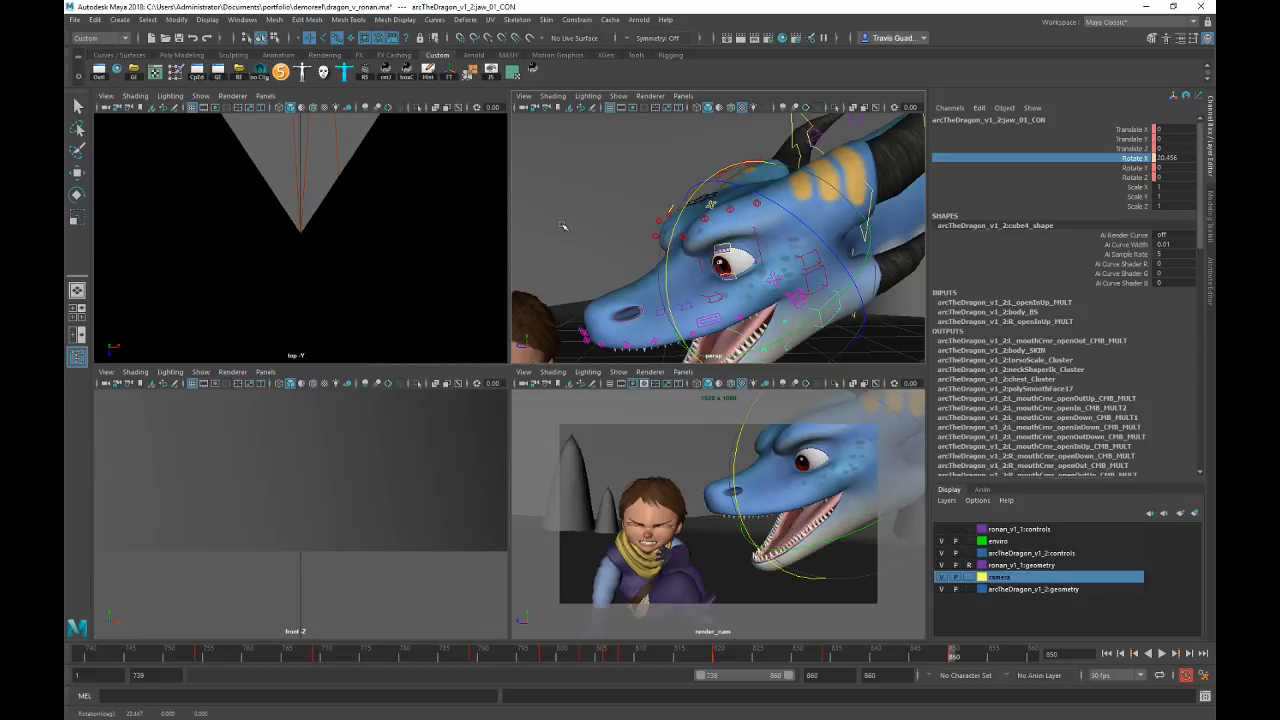
key(alt+v)
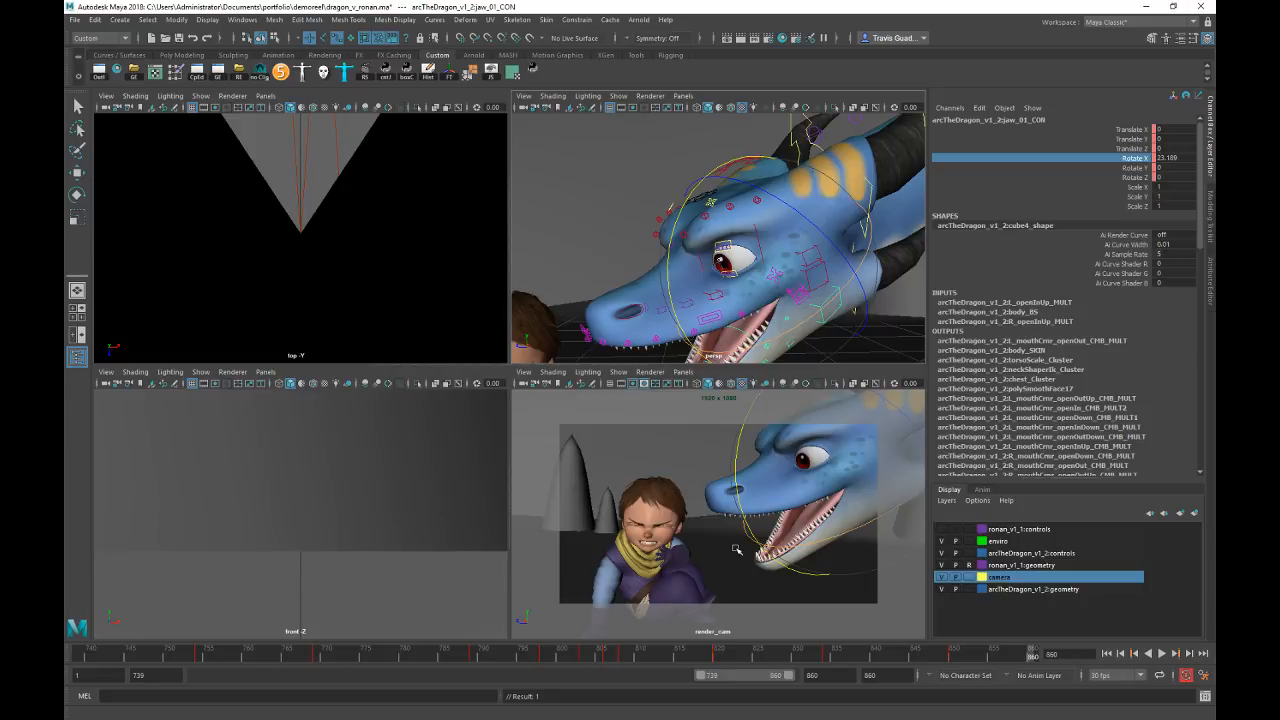
Step: Play from frame 834 and adjust the jaw control to a Rotate X of about 18.3 at frame 860
click(828, 654)
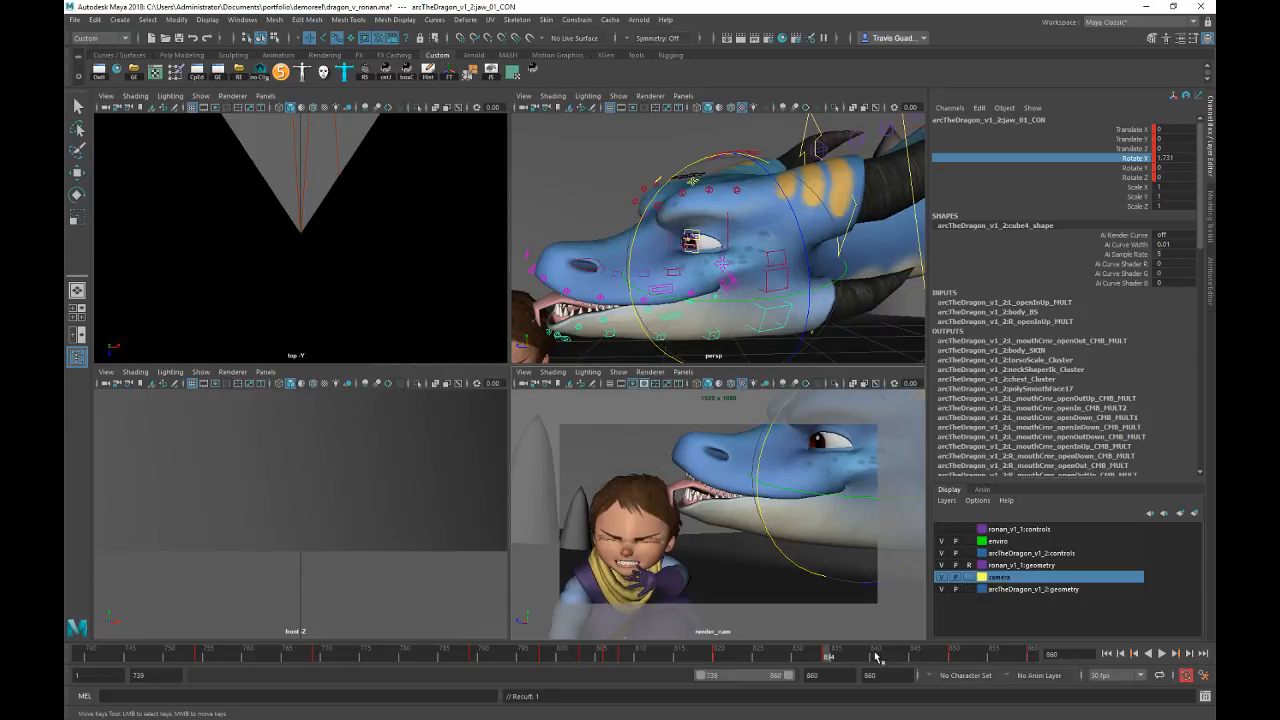
key(alt+v)
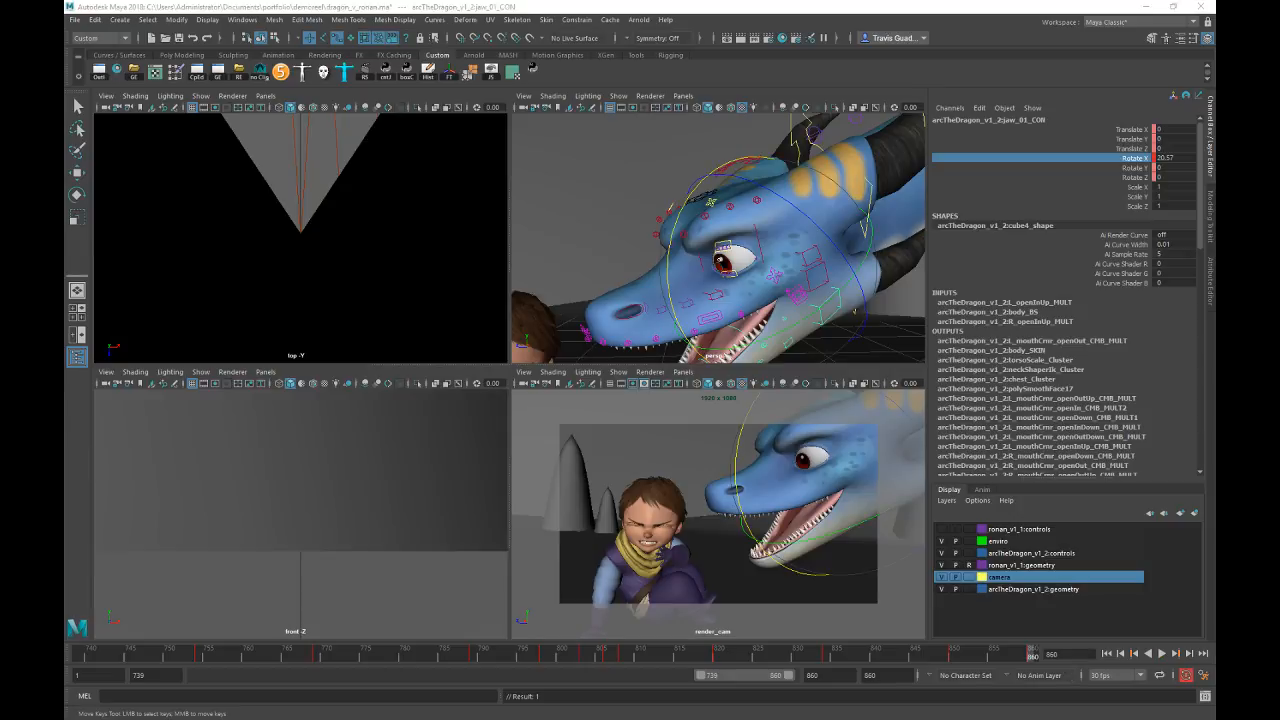
middle_drag(855, 311, 855, 311)
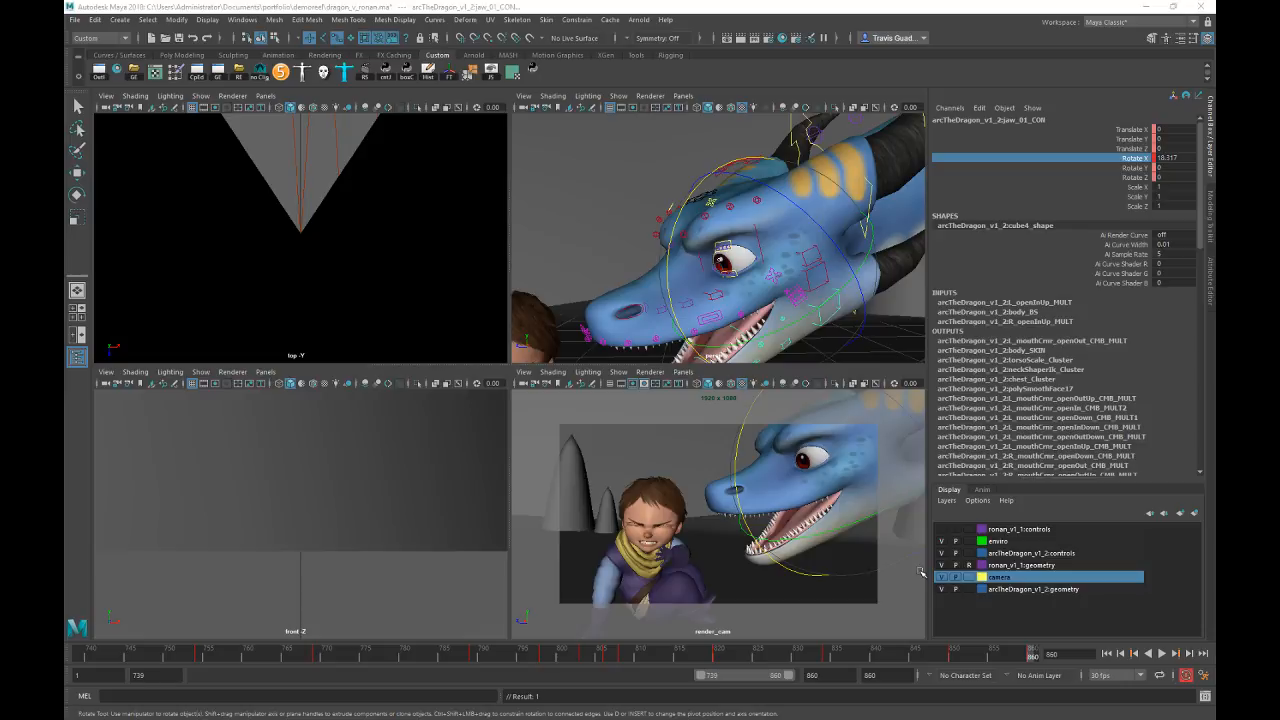
mouse_move(1027, 653)
mouse_down()
mouse_move(1046, 652)
mouse_move(1021, 653)
mouse_up()
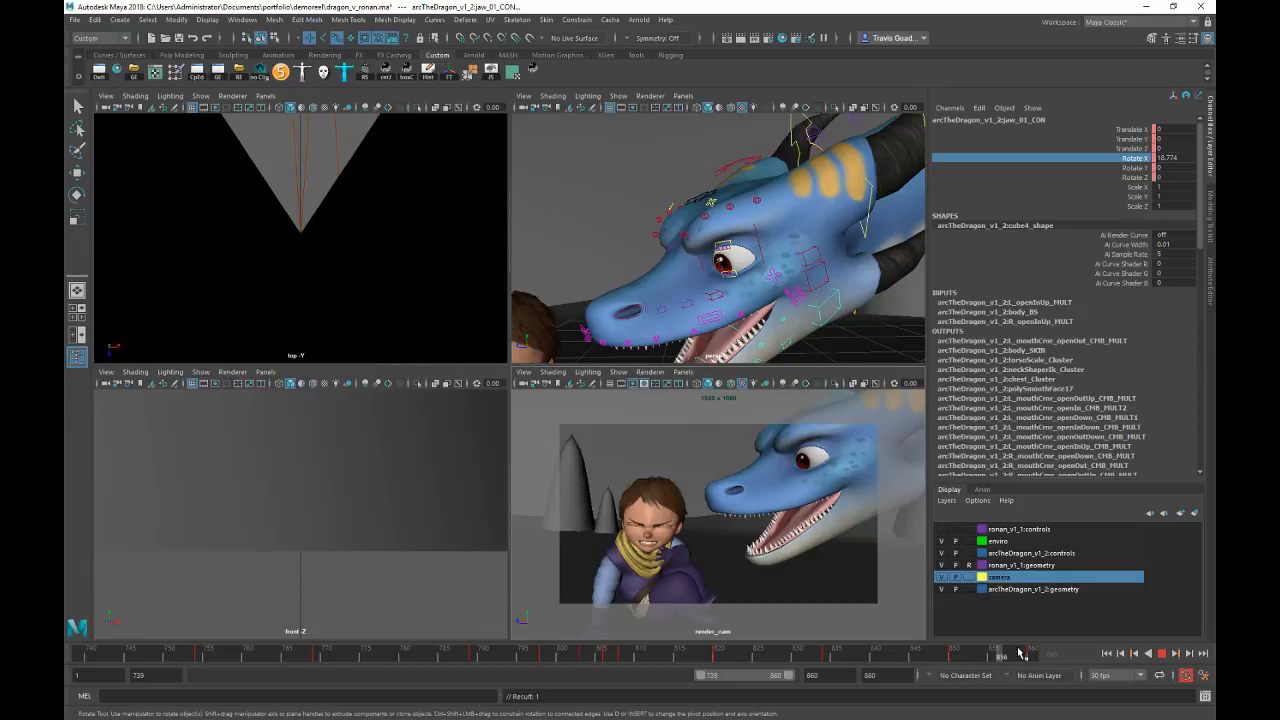
Step: Create a playblast of the enlarged render_cam view, review it and return to the four-view layout
key(space)
right_click(755, 657)
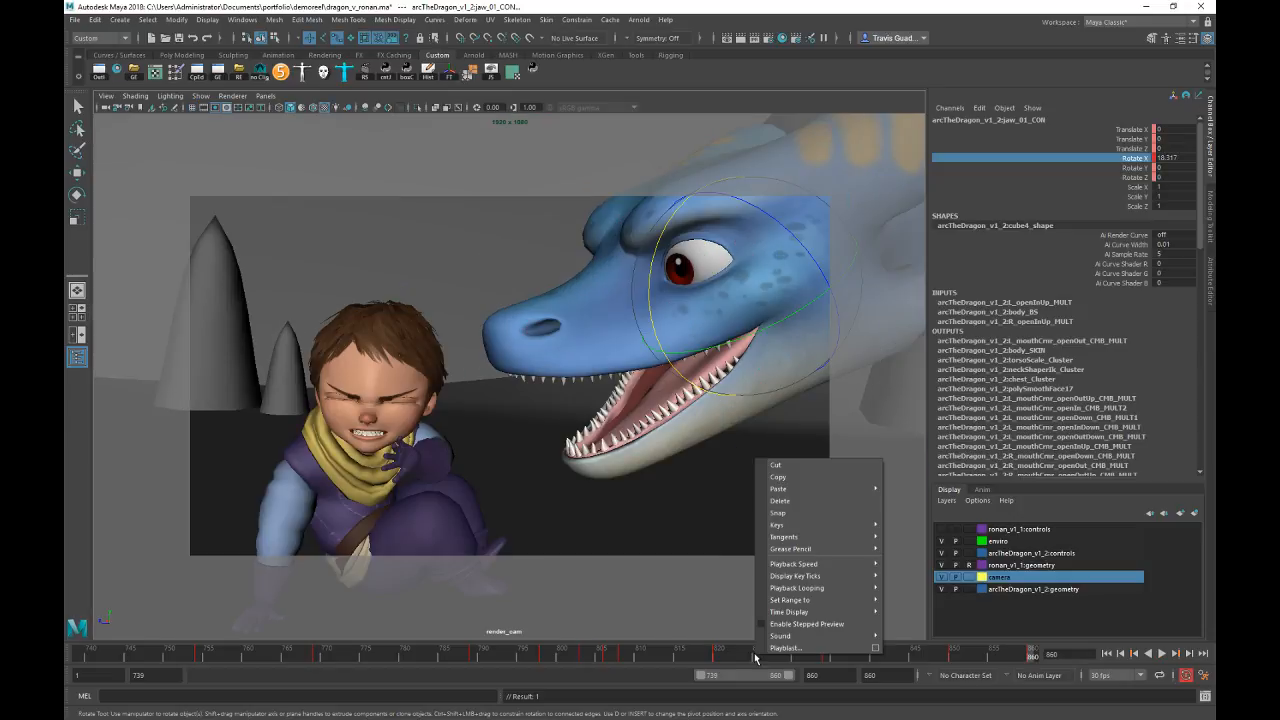
click(785, 648)
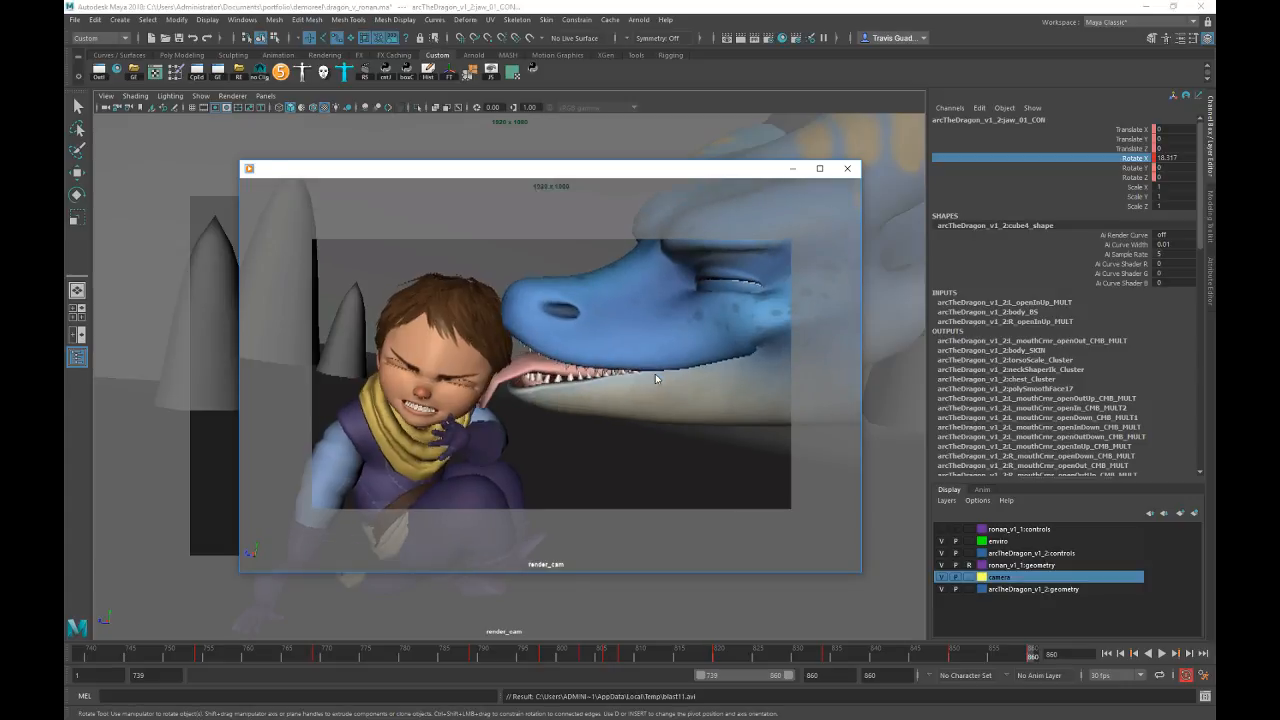
click(851, 171)
key(space)
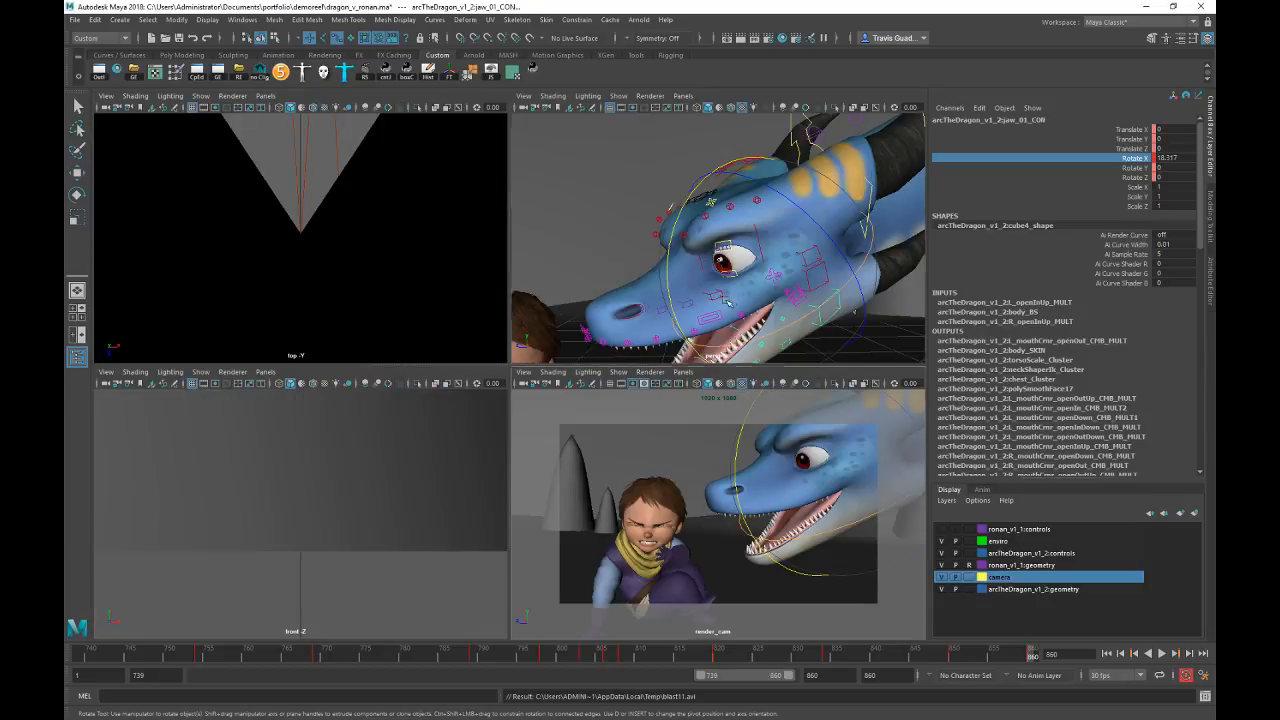
Step: Rework the jaw opening at frame 803, deleting a key and setting Rotate X to about 16.2, and play the result
alt+drag(760, 270, 807, 243)
click(806, 240)
click(803, 230)
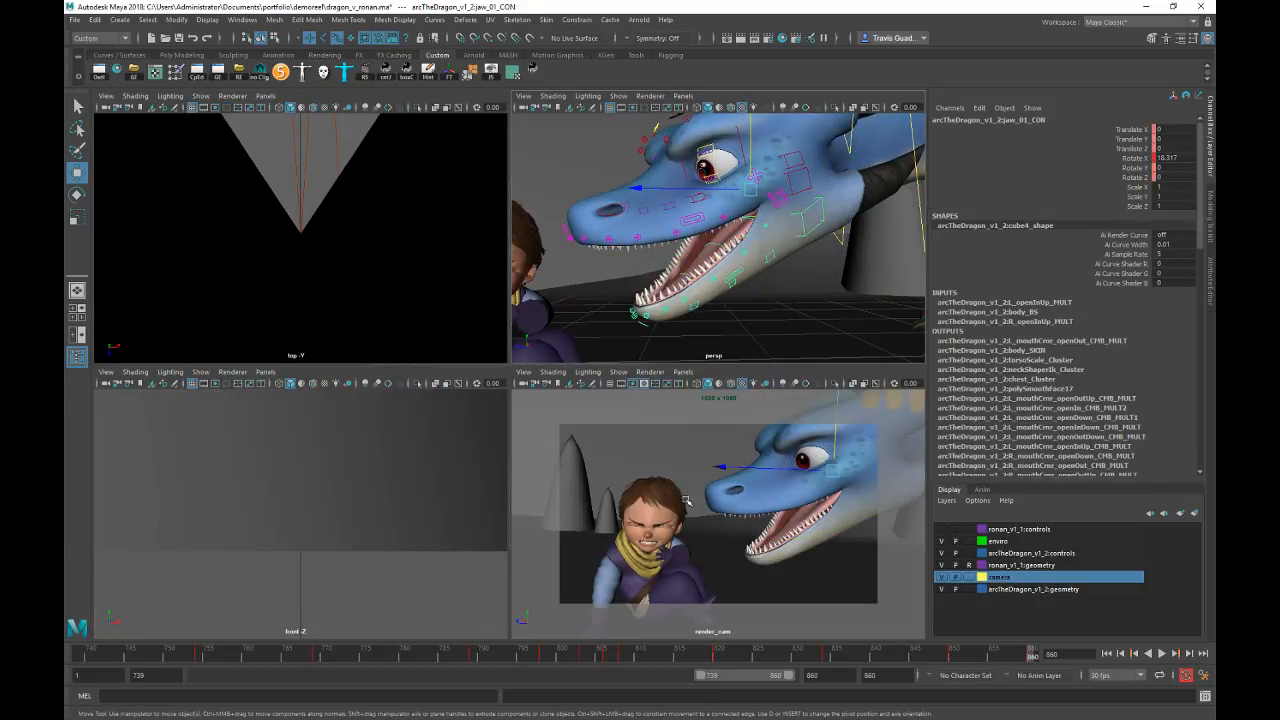
click(371, 657)
drag(465, 656, 585, 656)
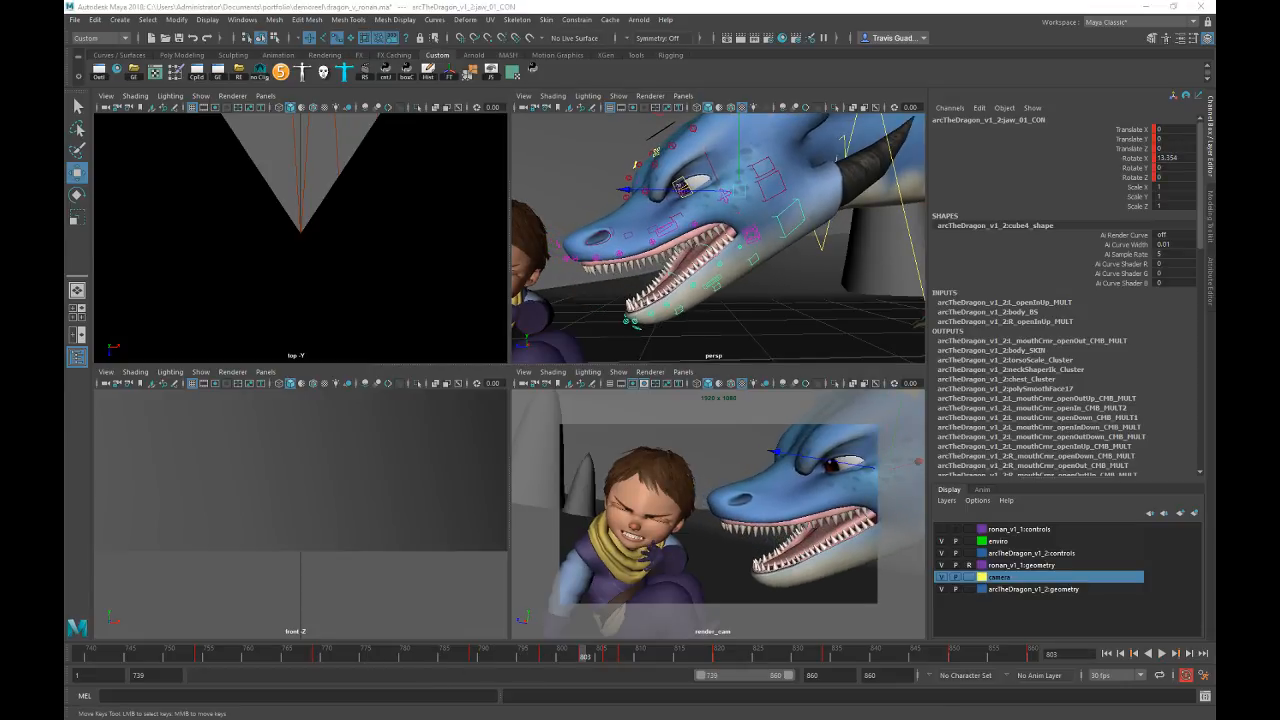
key(Delete)
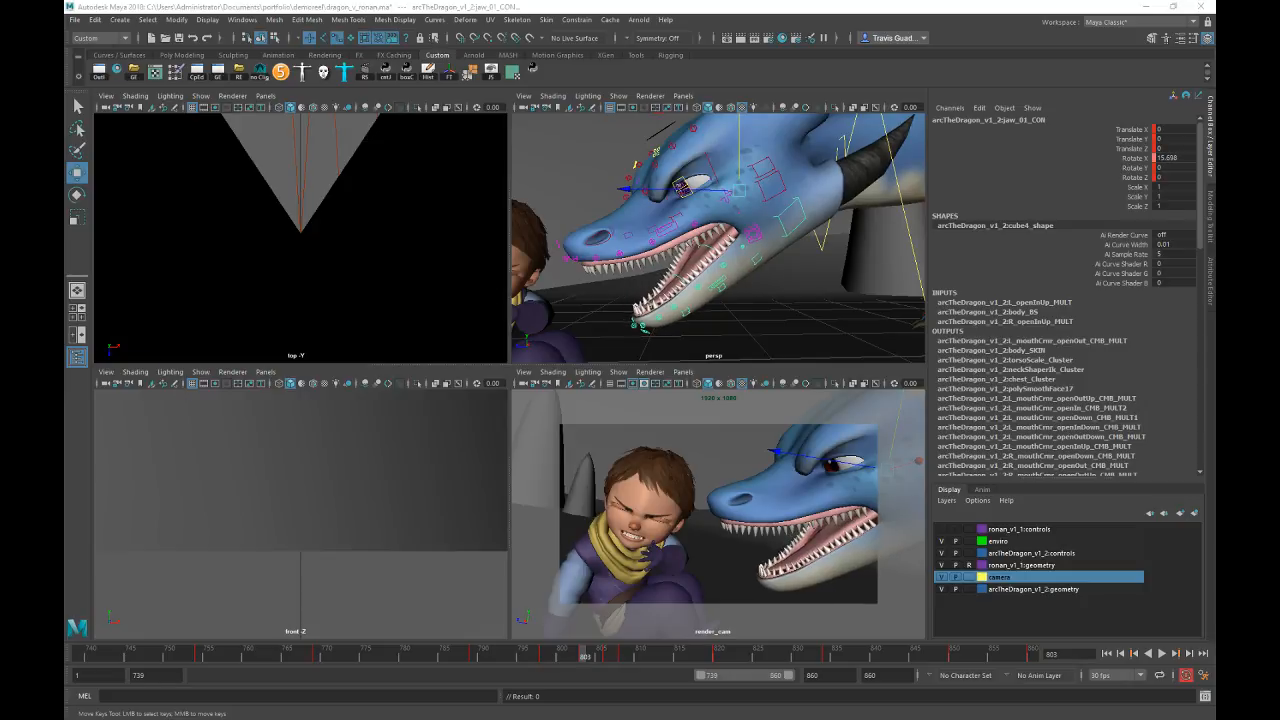
click(1117, 160)
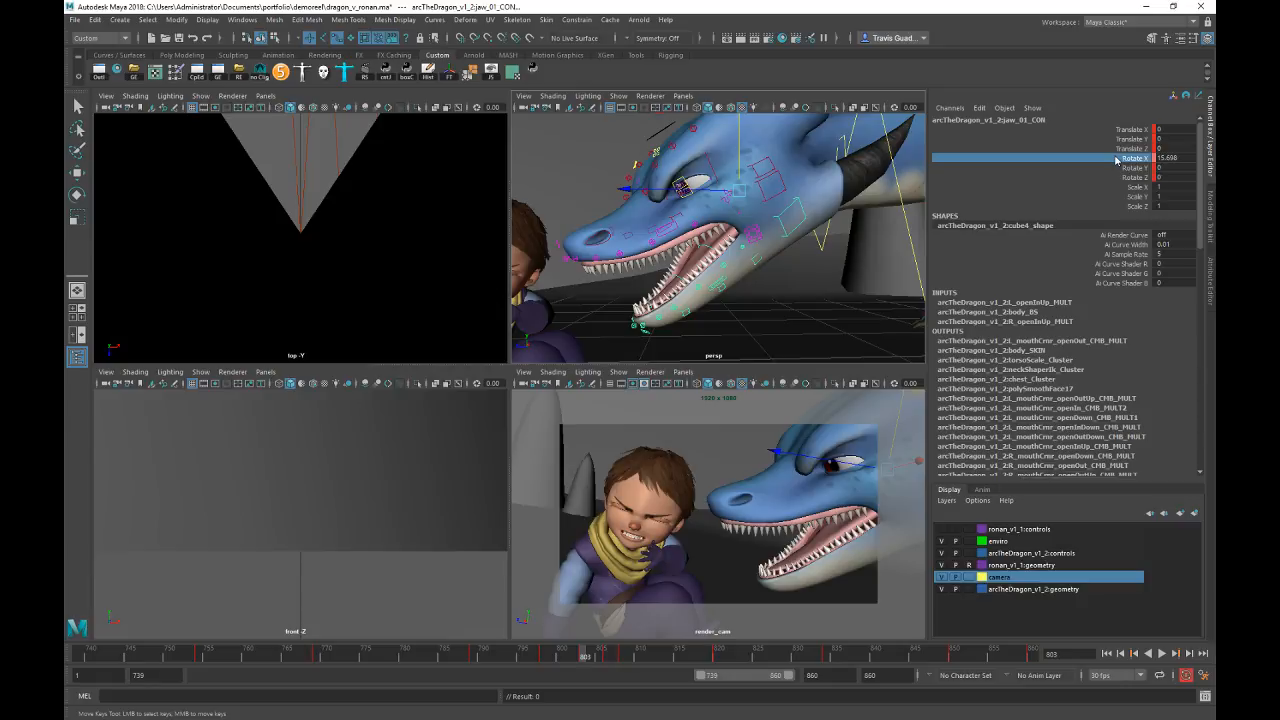
key(e)
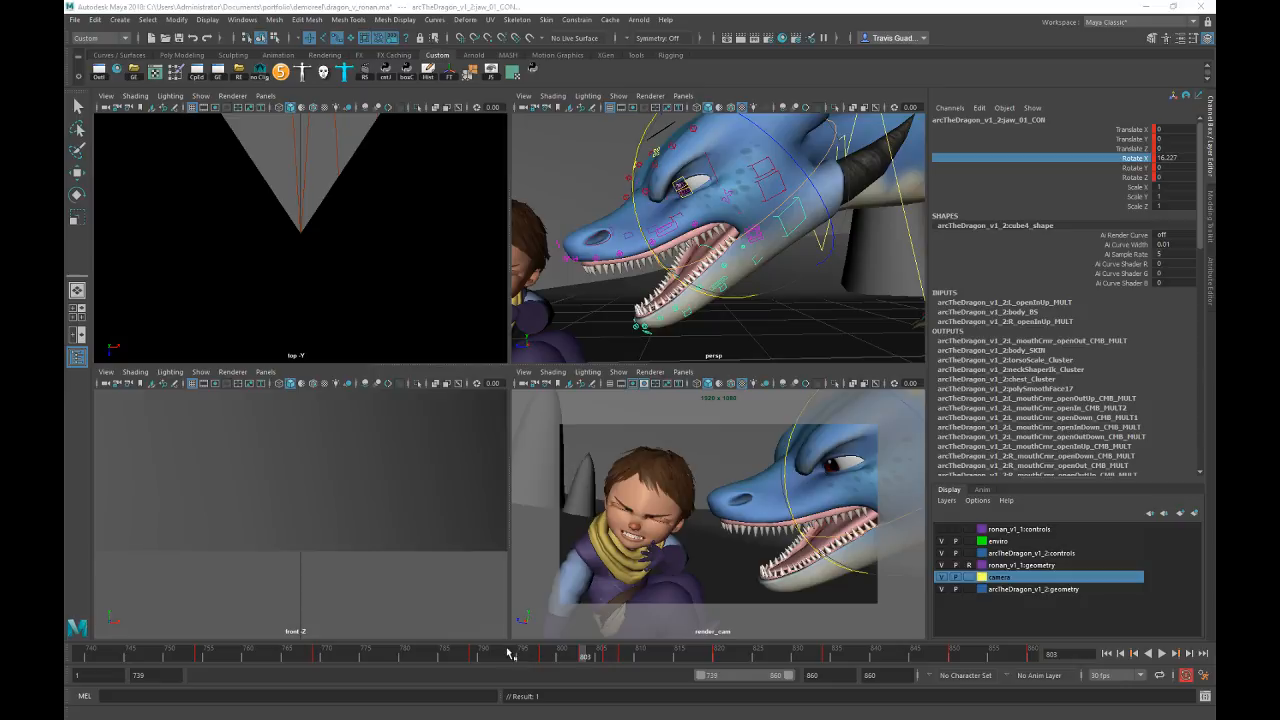
key(alt+v)
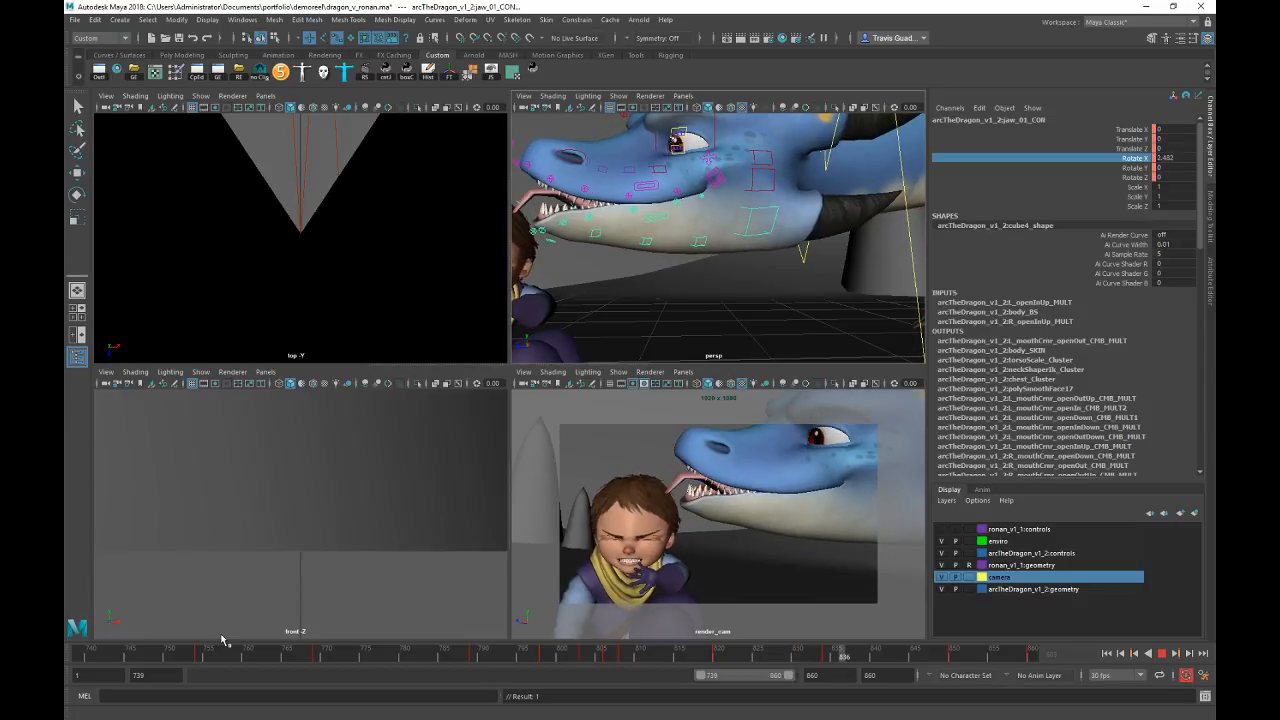
click(340, 652)
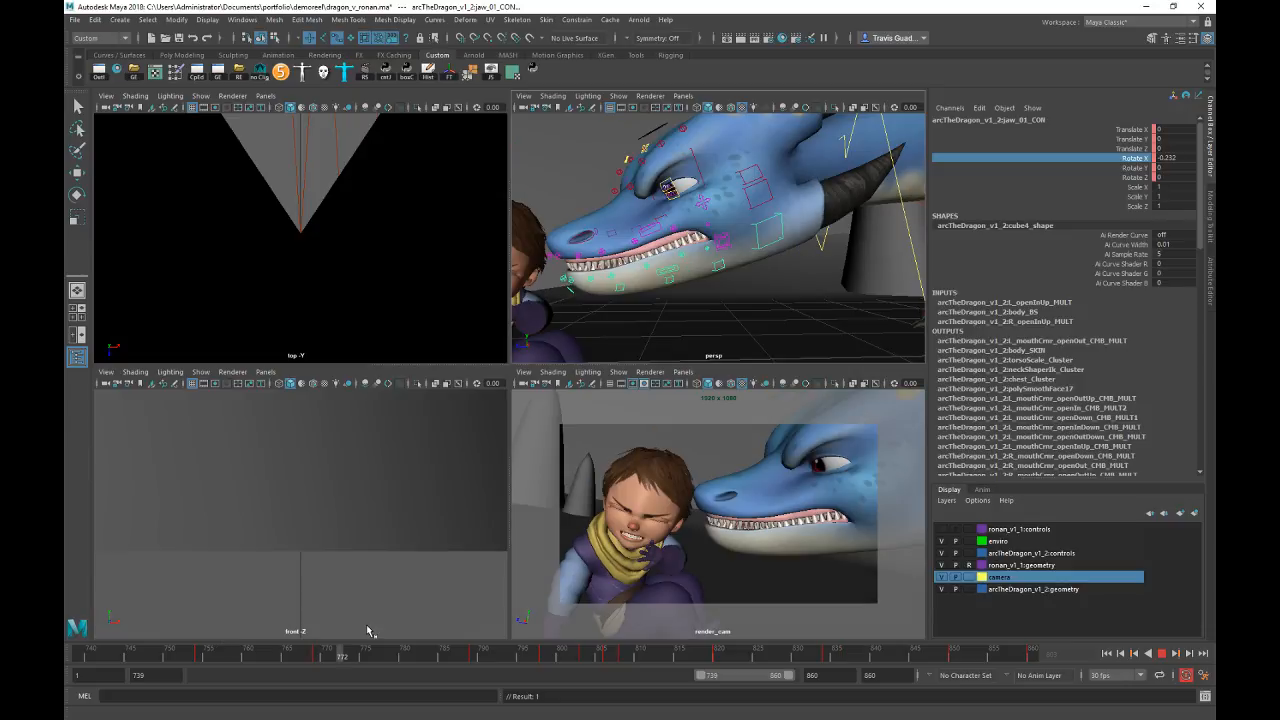
click(622, 443)
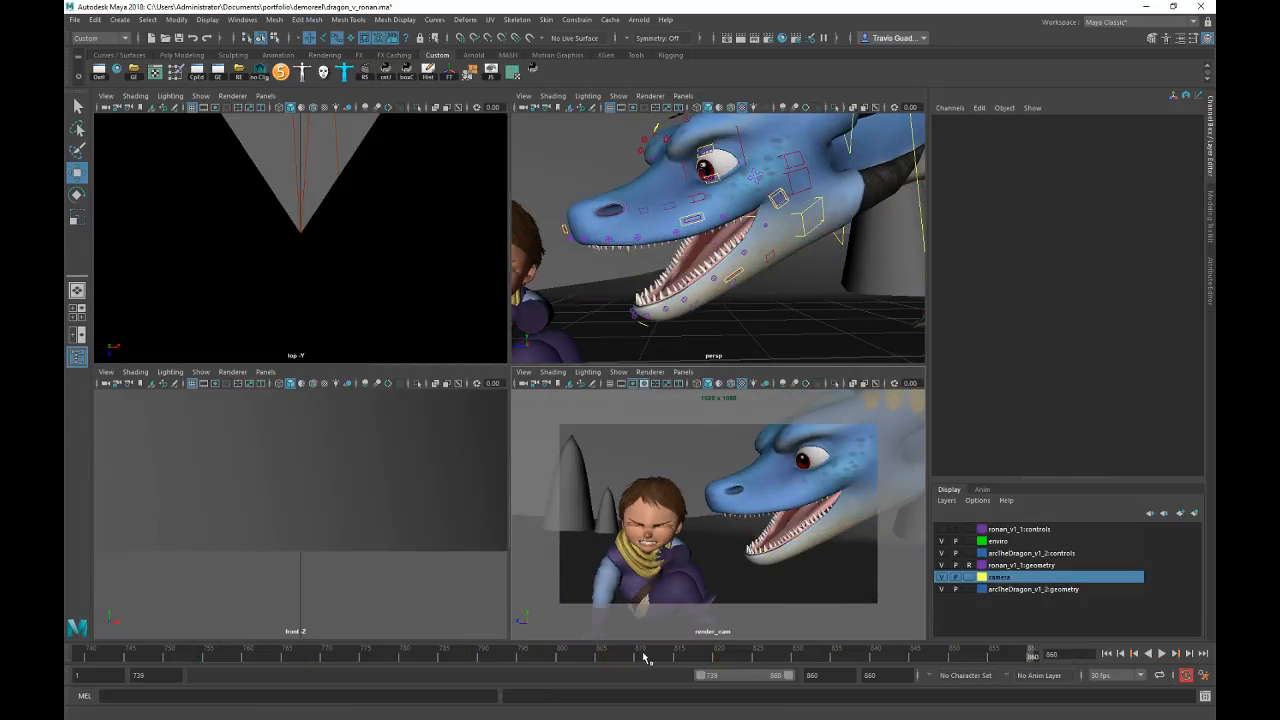
Step: Raise the dragon's eye aim control to a Translate Y of about 29.3 at frame 829
click(772, 656)
alt+middle_drag(680, 173, 822, 243)
alt+right_drag(760, 243, 618, 247)
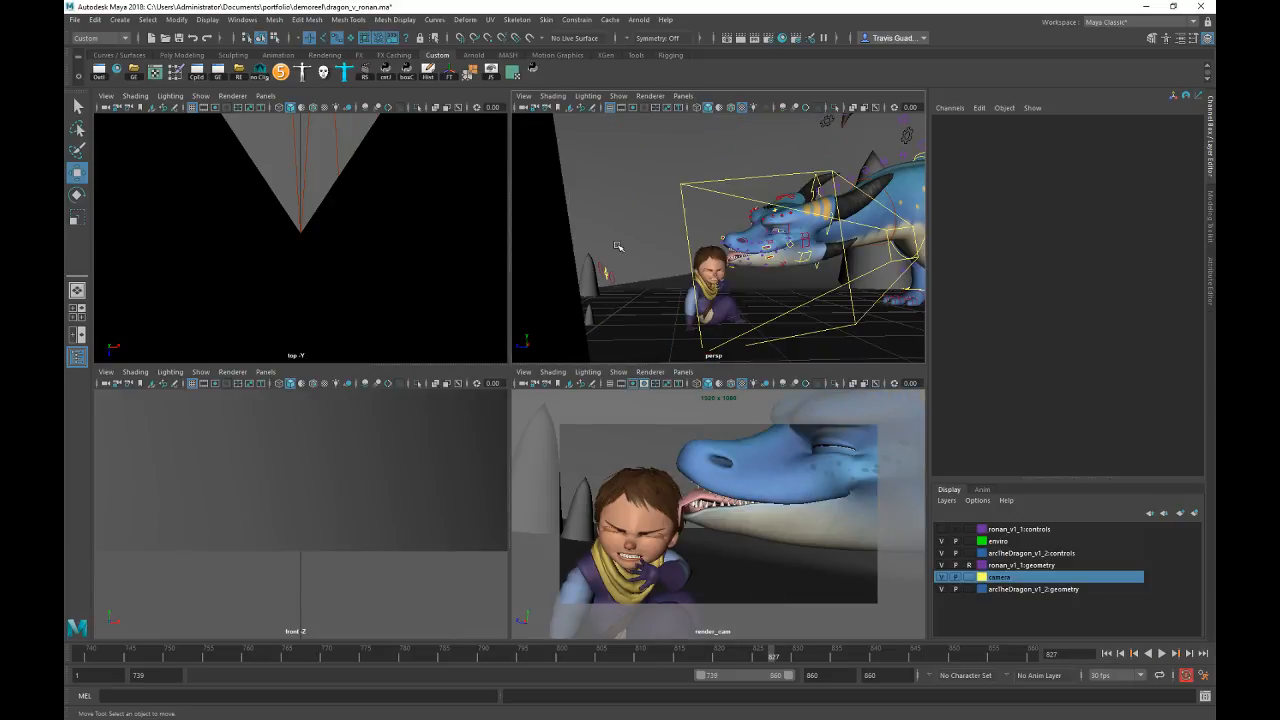
click(606, 272)
key(space)
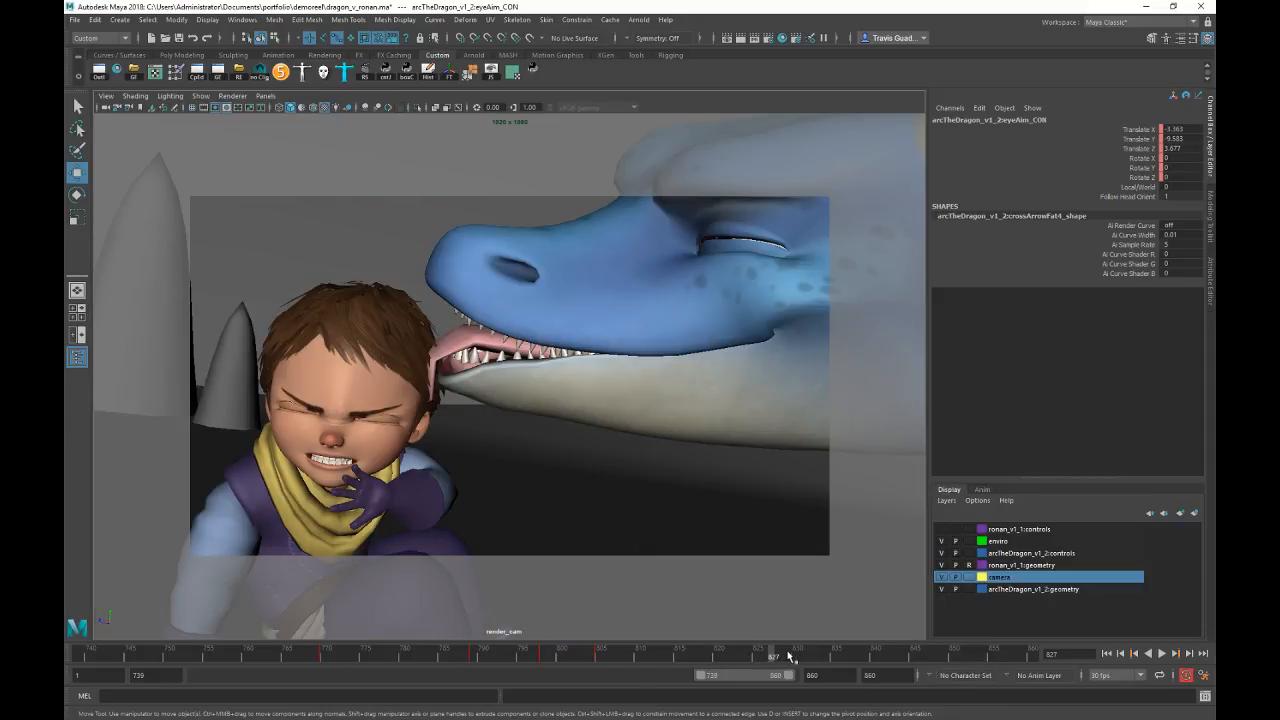
click(789, 656)
key(space)
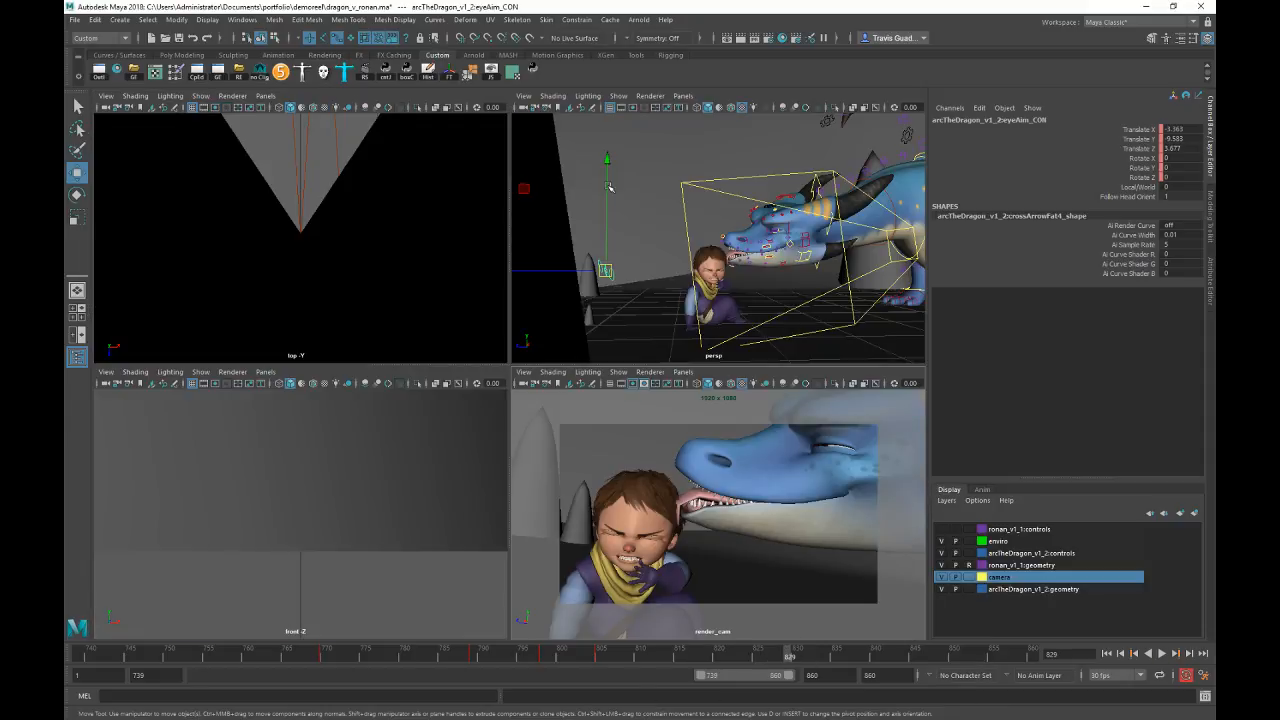
drag(608, 185, 631, 132)
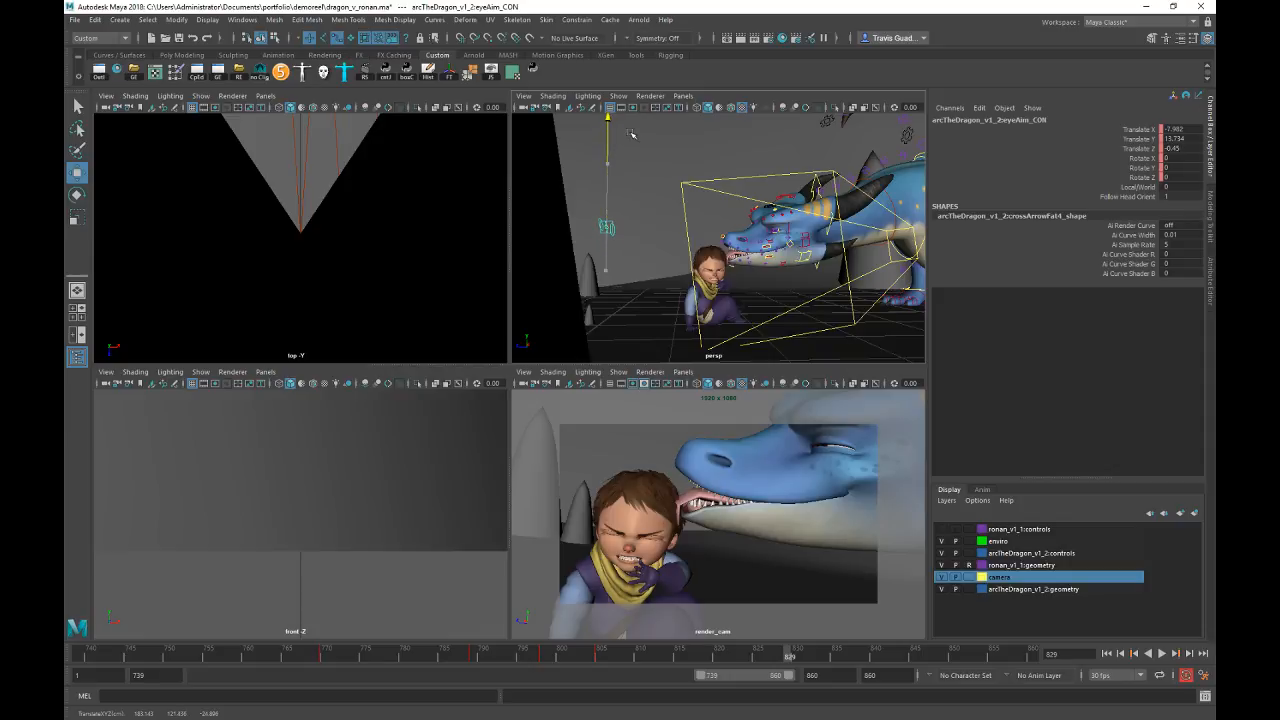
Step: Lower the eye aim control at frame 840 and adjust it to a Translate Y of about -7.3 at frame 846
drag(606, 653, 874, 657)
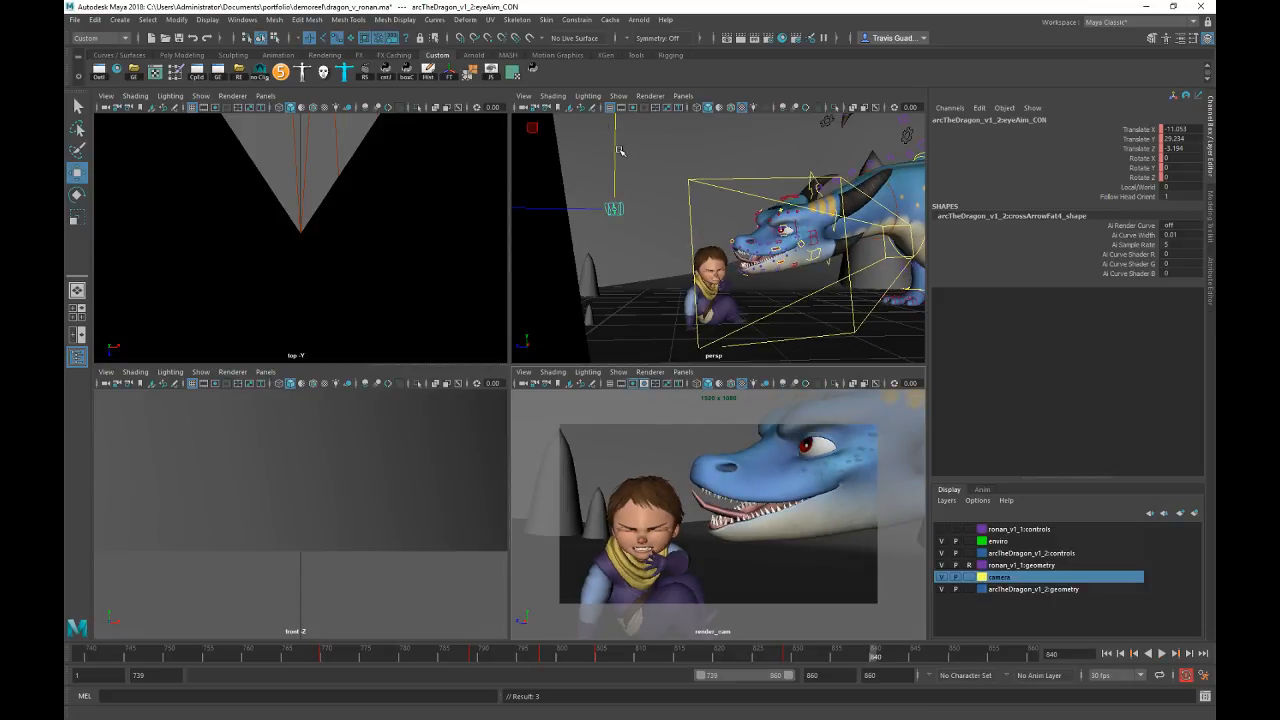
drag(618, 149, 622, 220)
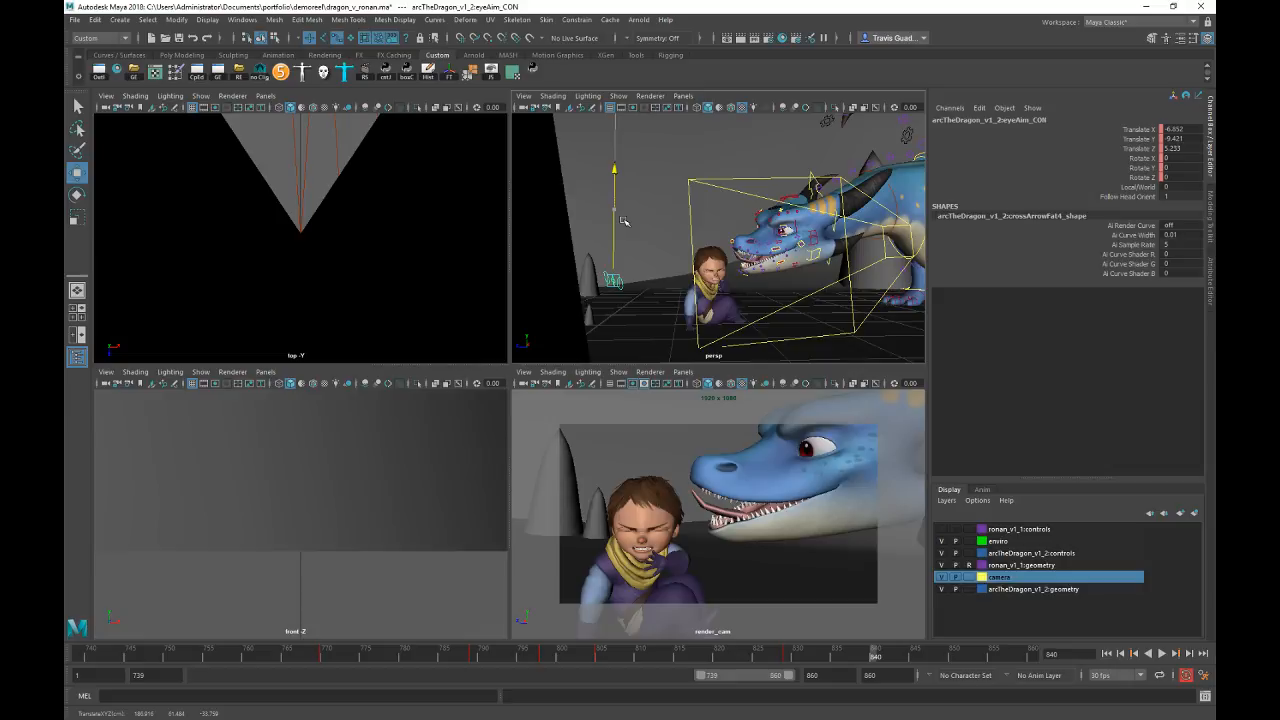
drag(890, 658, 916, 660)
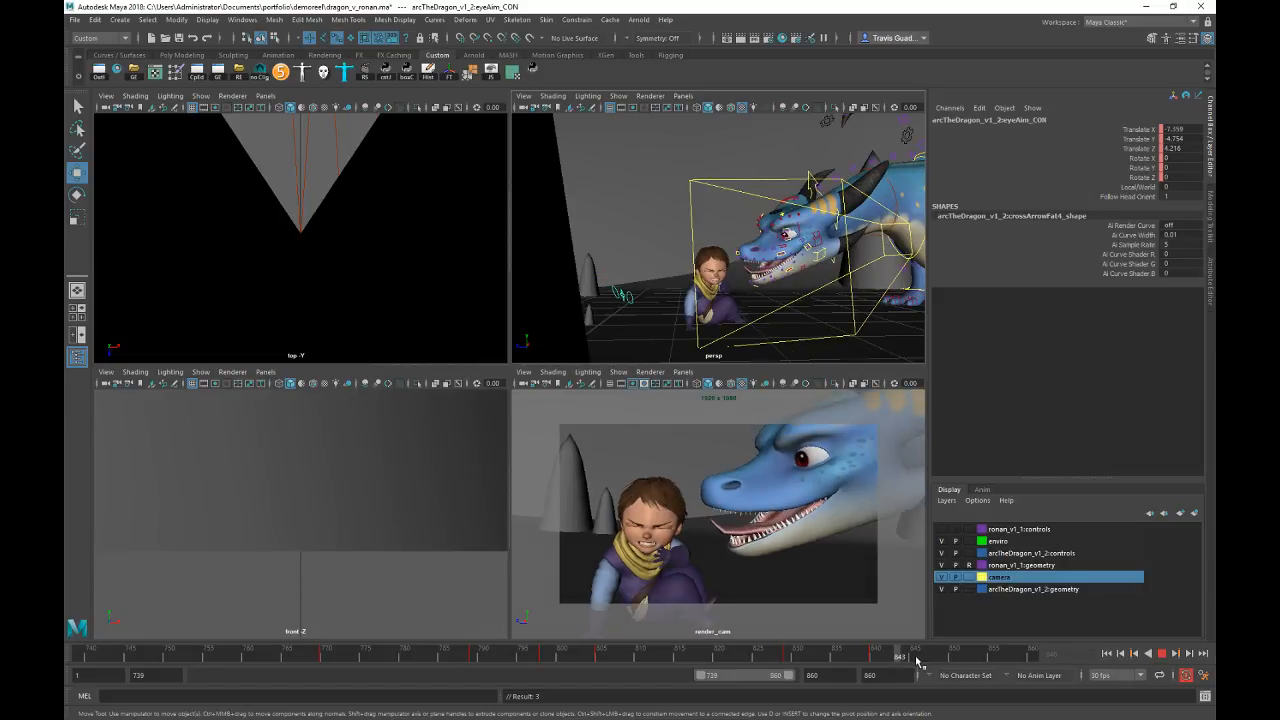
drag(917, 661, 920, 660)
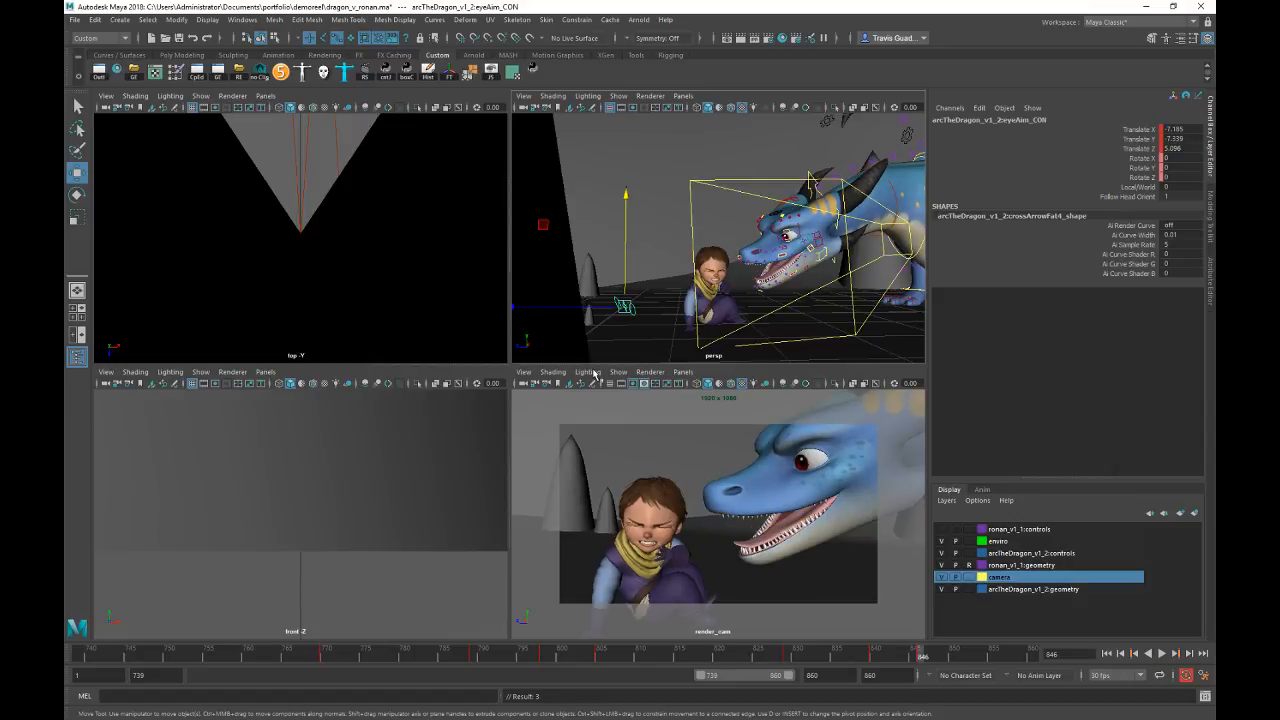
Step: Play the enlarged render_cam view, create a playblast and replay the range from frame 739
key(space)
key(alt+v)
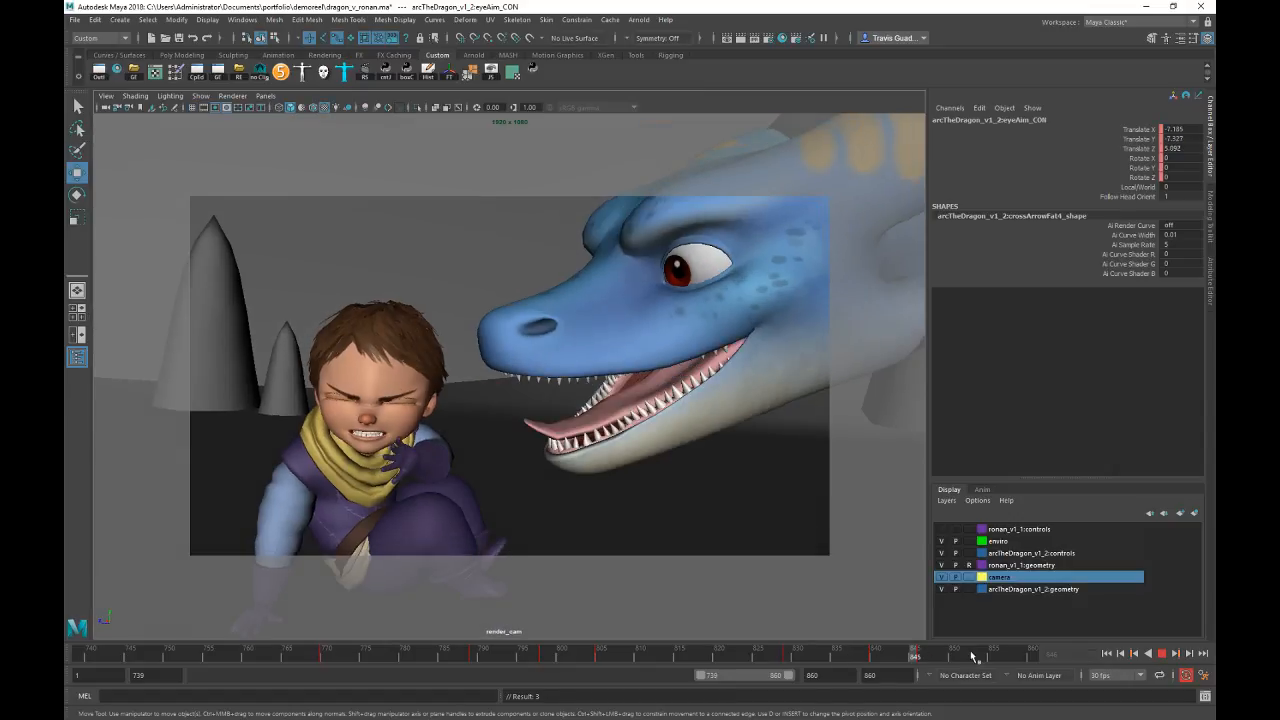
click(1160, 655)
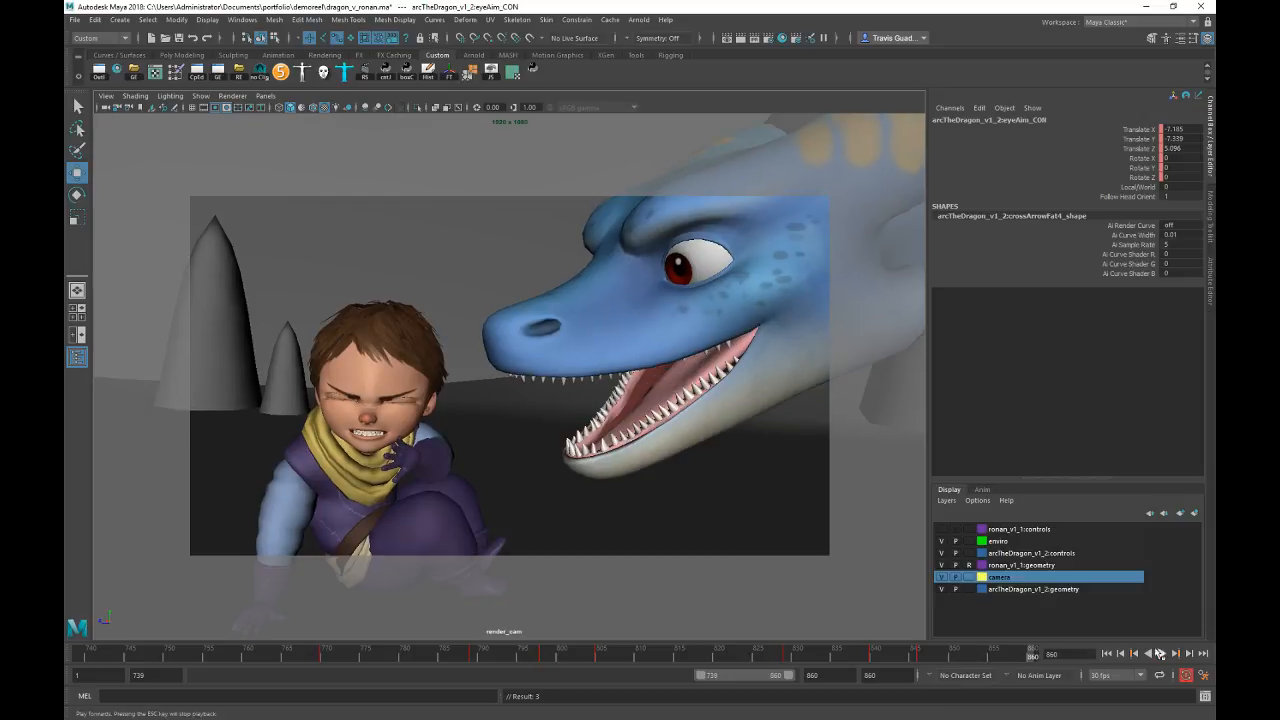
right_click(834, 656)
click(865, 646)
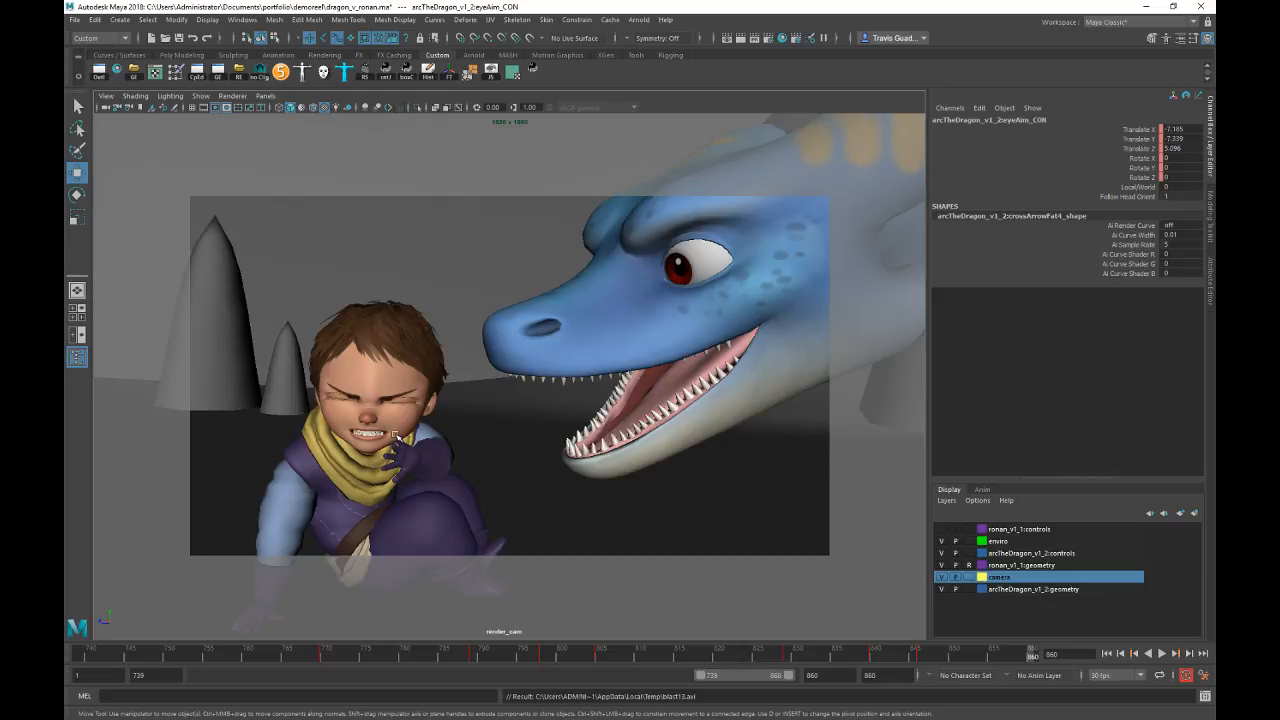
mouse_move(758, 656)
mouse_down()
mouse_move(776, 658)
mouse_move(84, 662)
mouse_up()
key(alt+v)
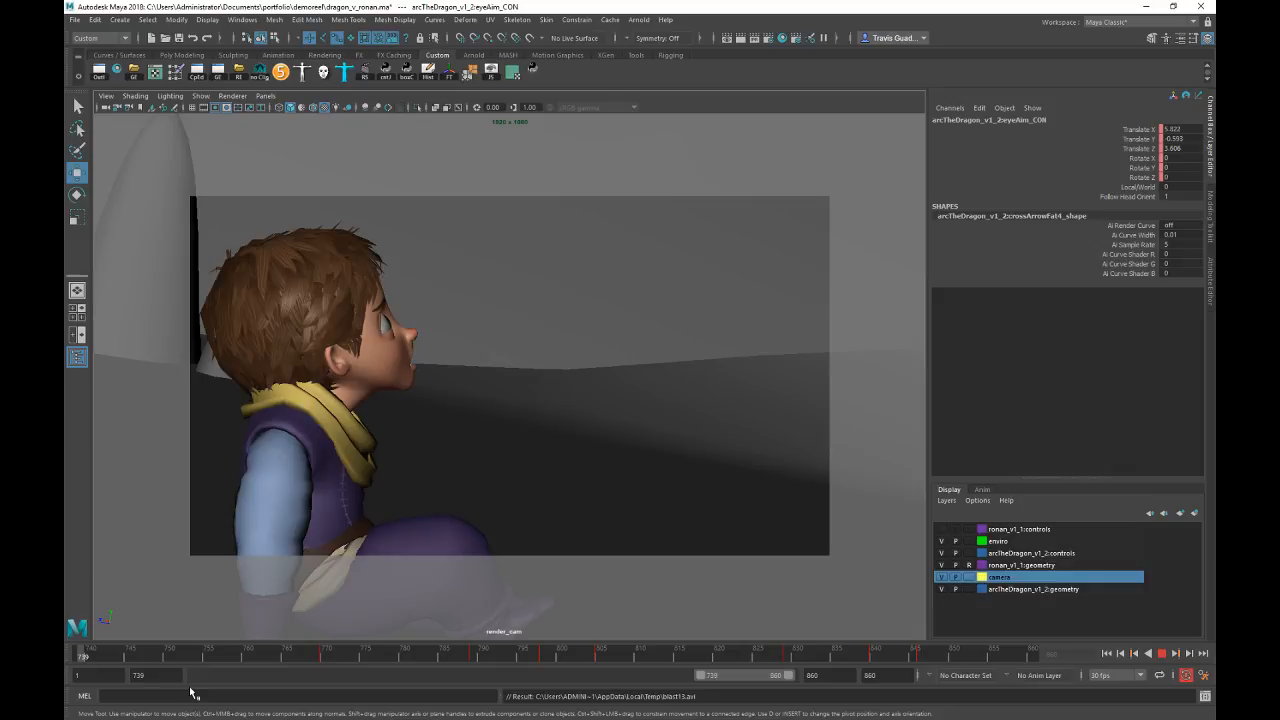